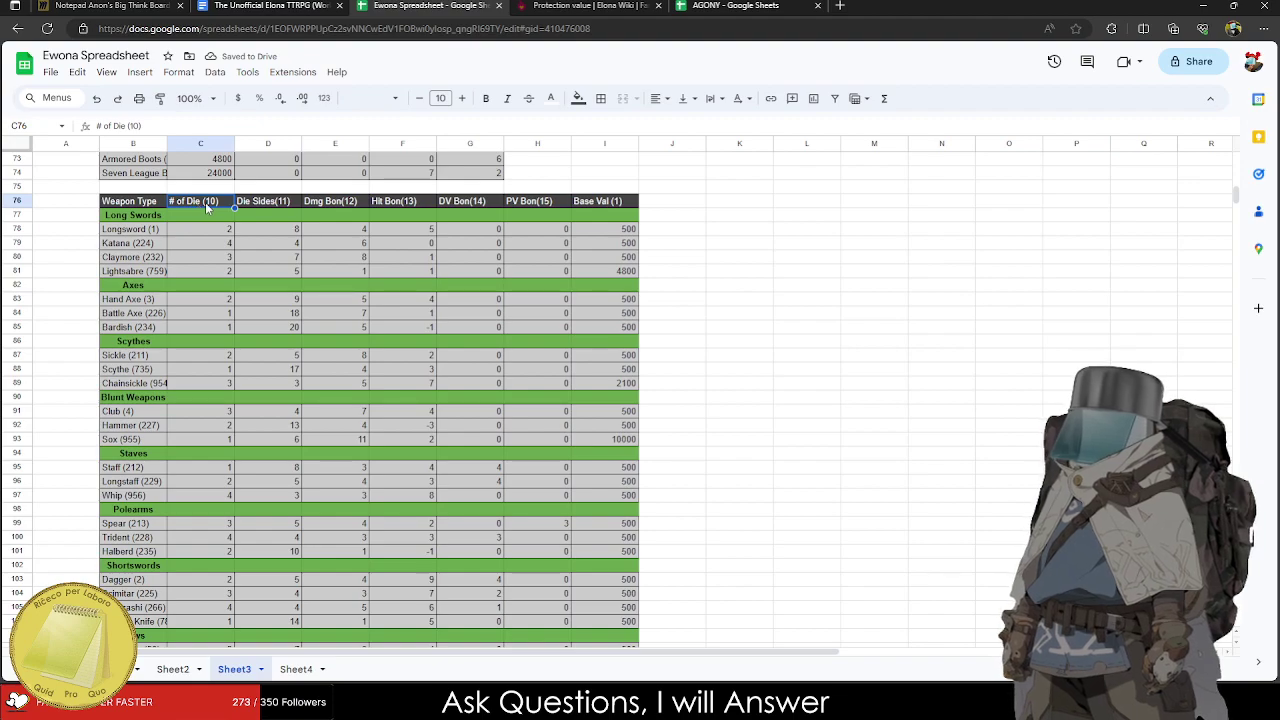
Change the weapon table's die-count header in C76 to "# of Die (Y)".
double_click(207, 207)
key(BackSpace)
key(BackSpace)
key(BackSpace)
key(BackSpace)
key(BackSpace)
key(BackSpace)
key(BackSpace)
key(BackSpace)
key(BackSpace)
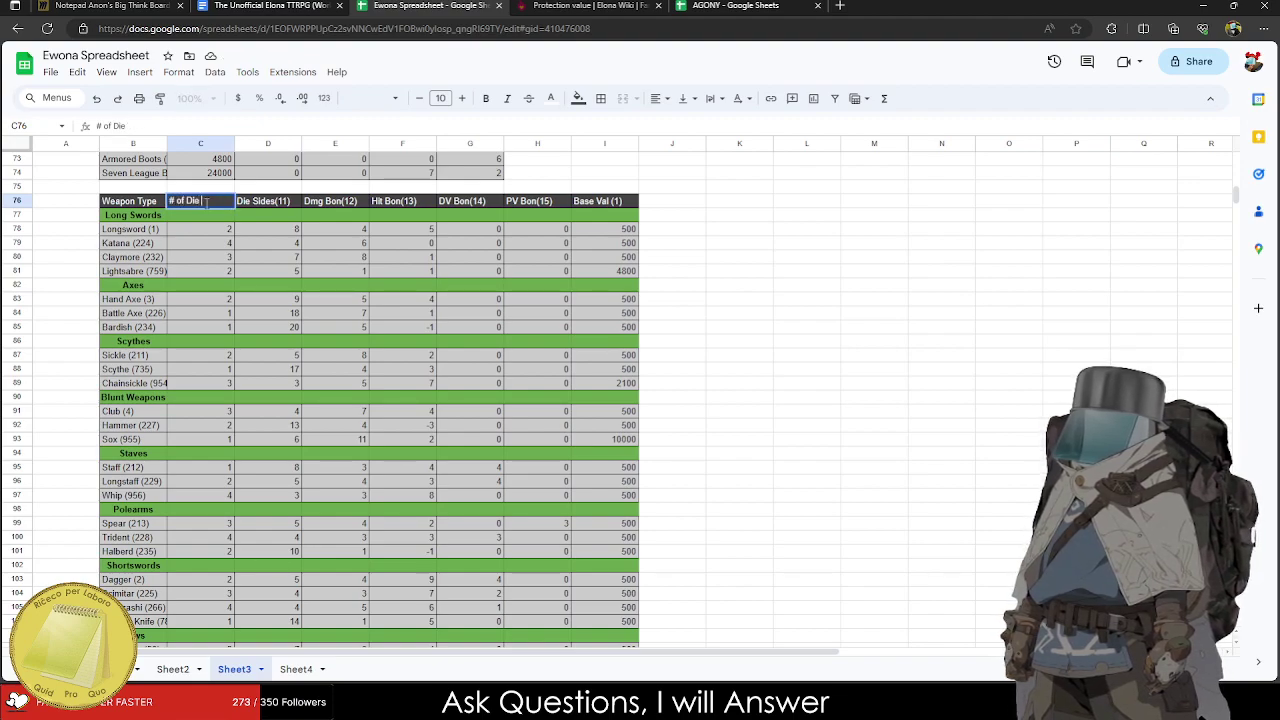
text(Die (Y))
key(Tab)
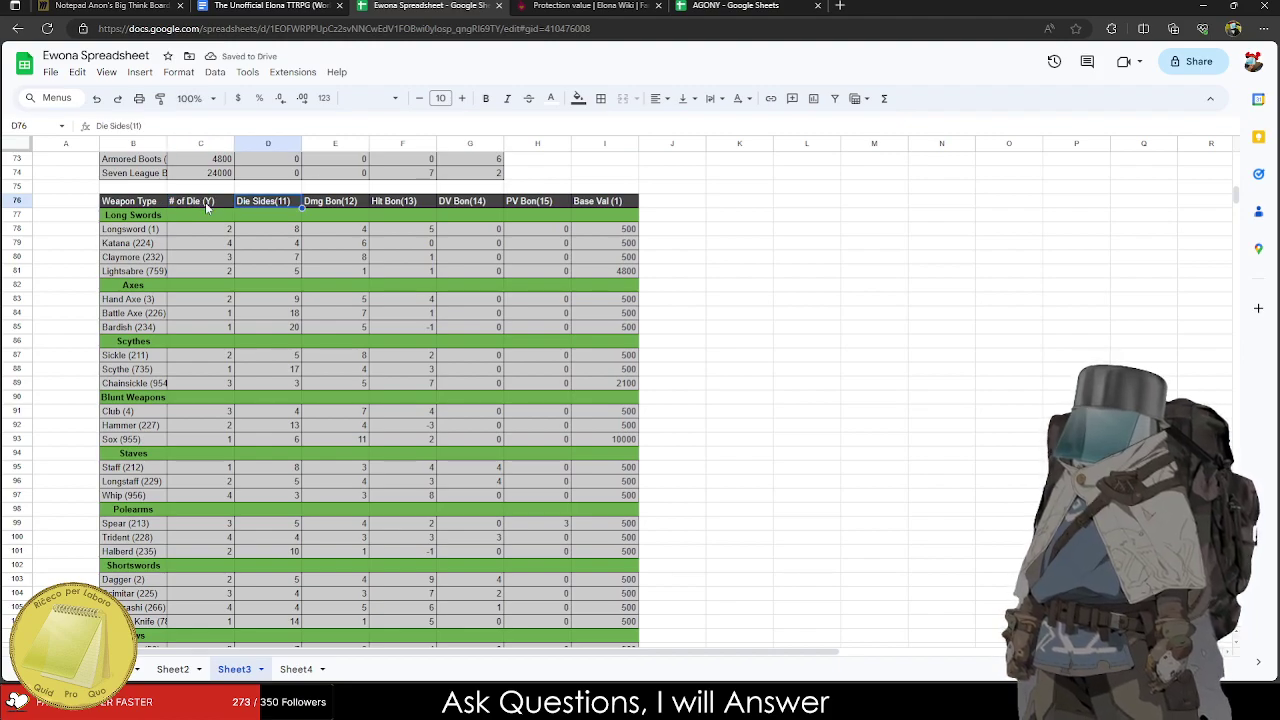
Shorten the weapon table headers in C76 and D76 to "# of Die" and "Die Sides".
click(207, 205)
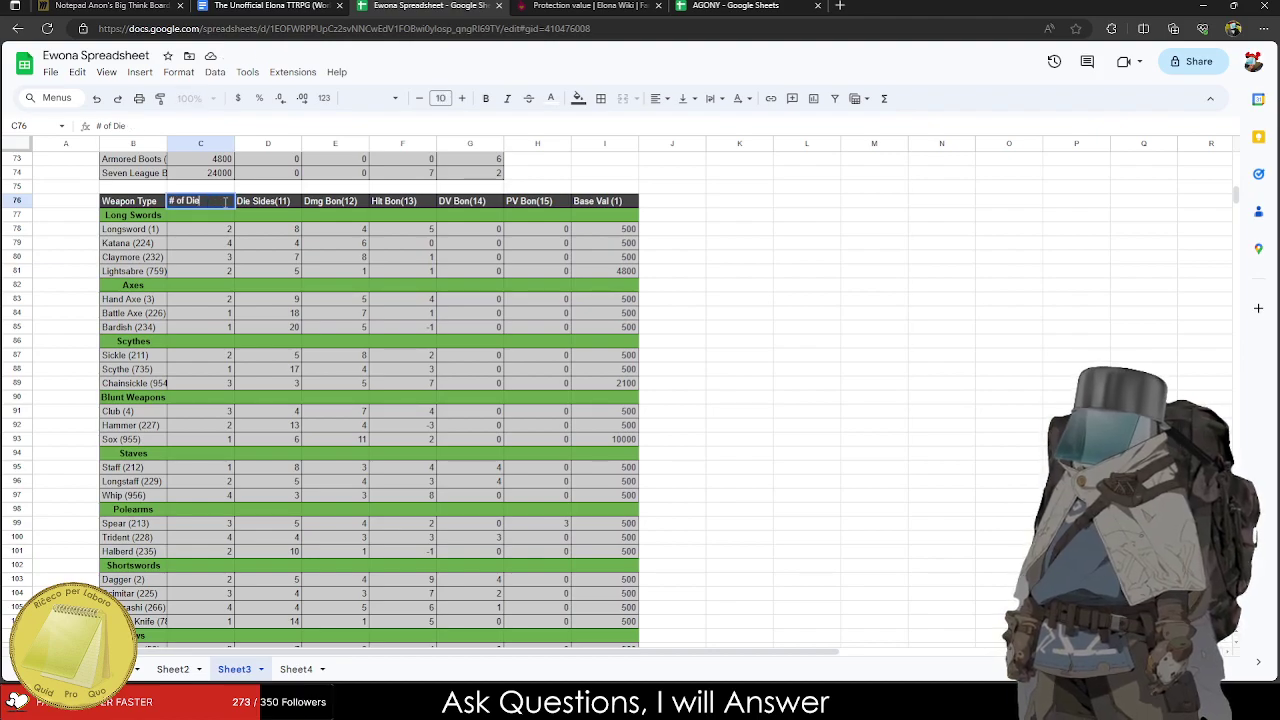
key(Tab)
text(Die S)
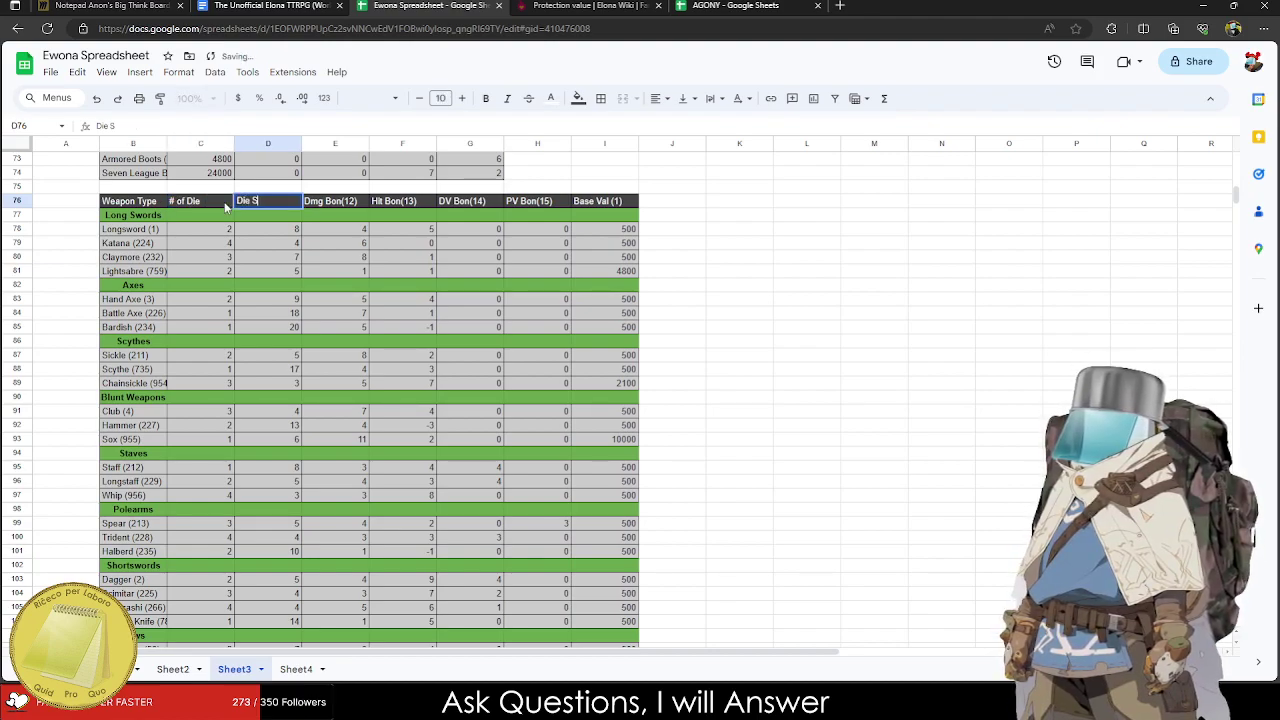
text(ides)
key(Tab)
Rename the weapon table's damage header in E76 as "Damage Bonus".
text(Damage)
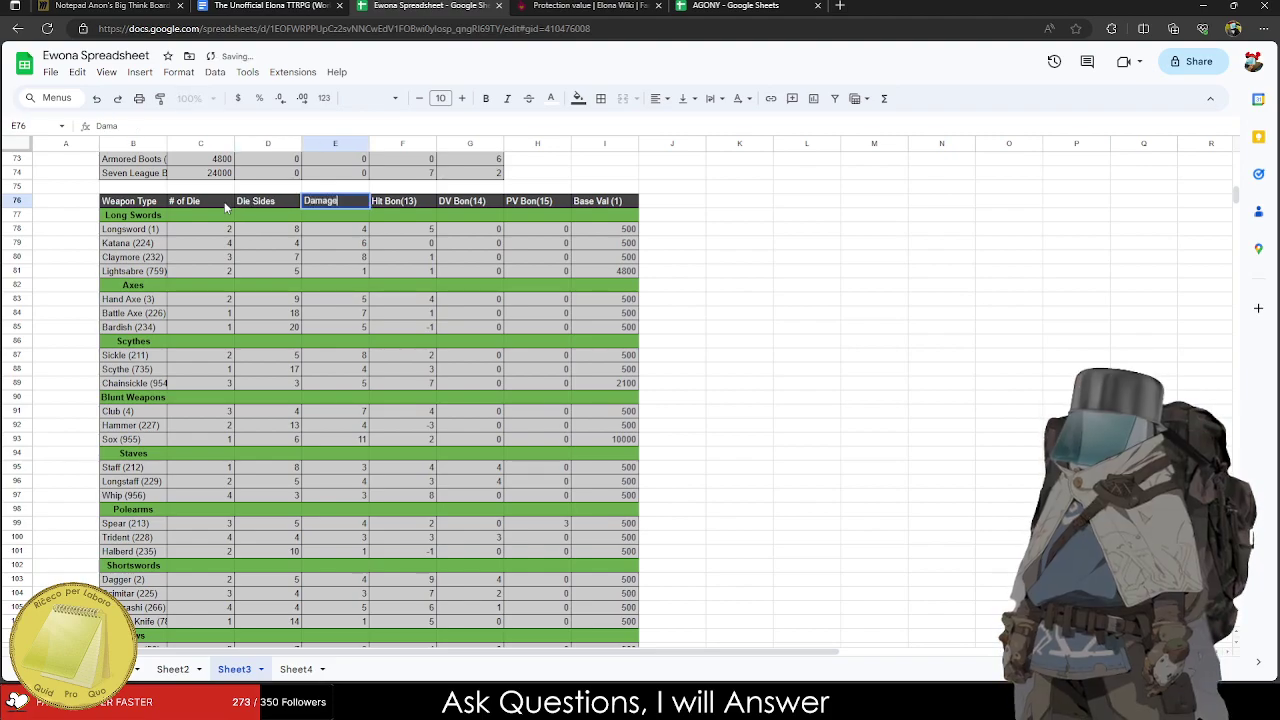
text( Bonu)
key(BackSpace)
key(BackSpace)
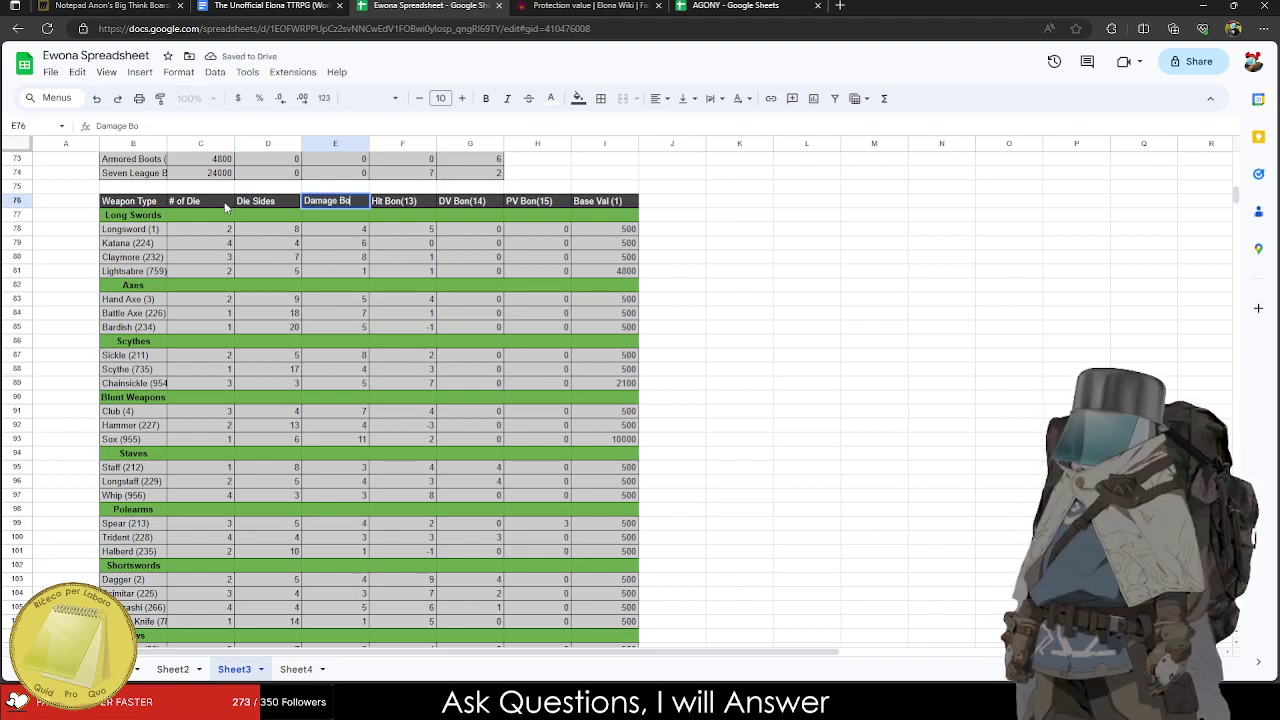
text(nus ()
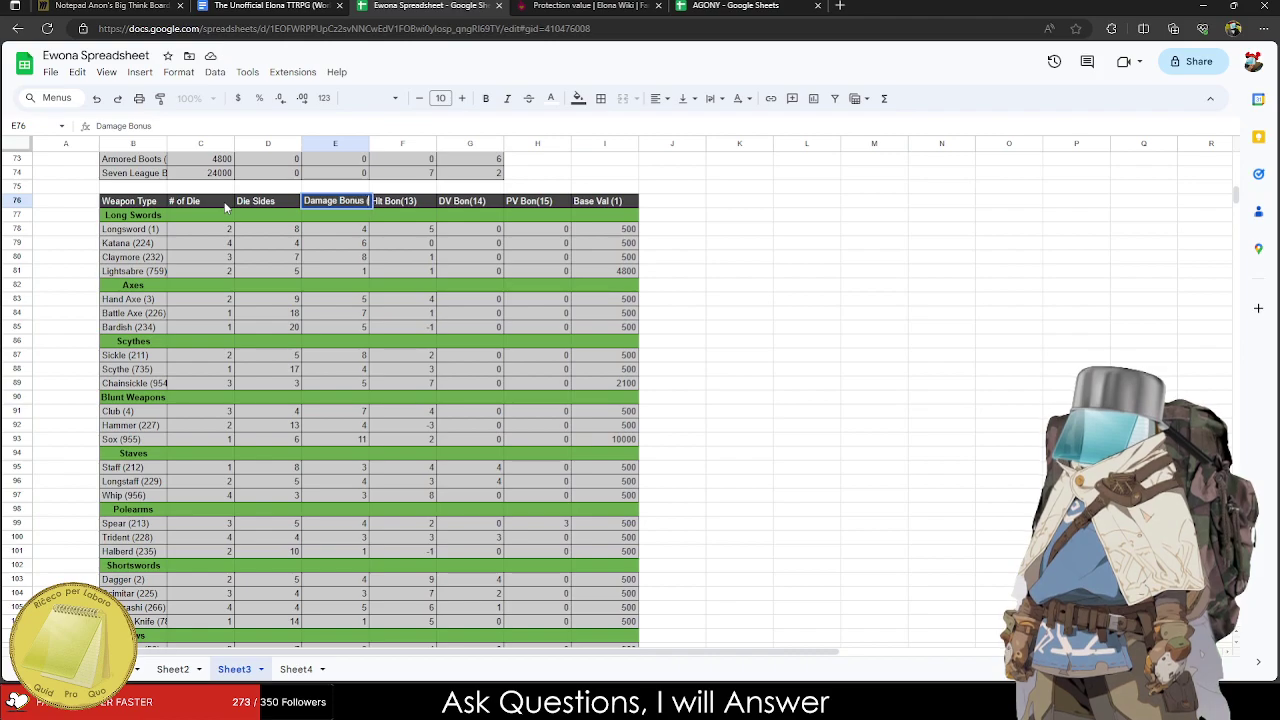
key(BackSpace)
key(Tab)
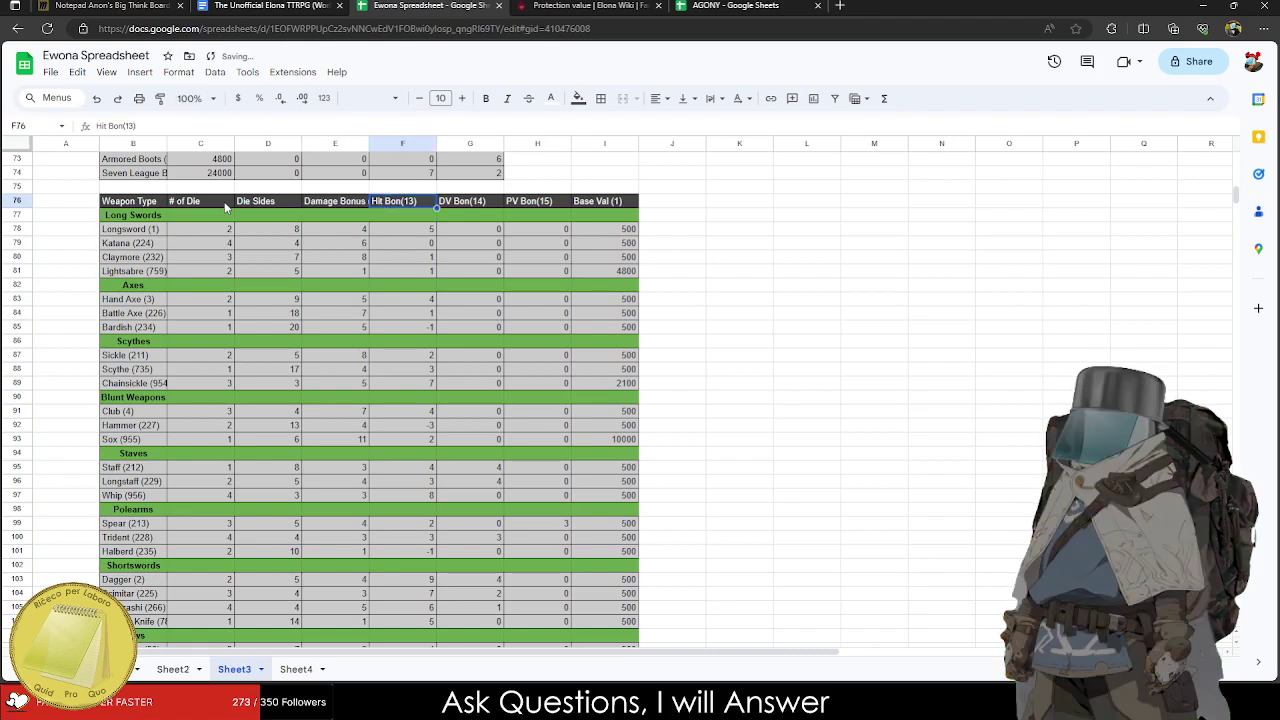
Rename the weapon table's hit header in F76 as "Hit Bonus (HB)".
text(Hit Bonus (H)
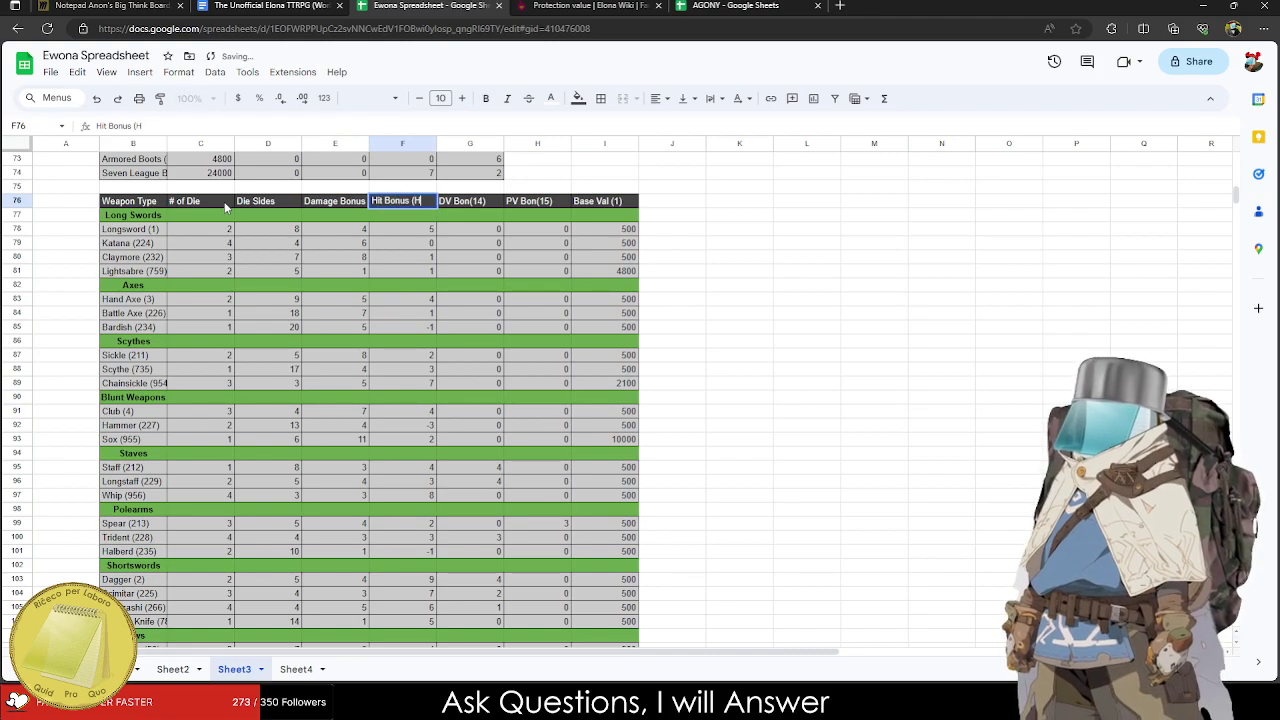
text(B))
key(Tab)
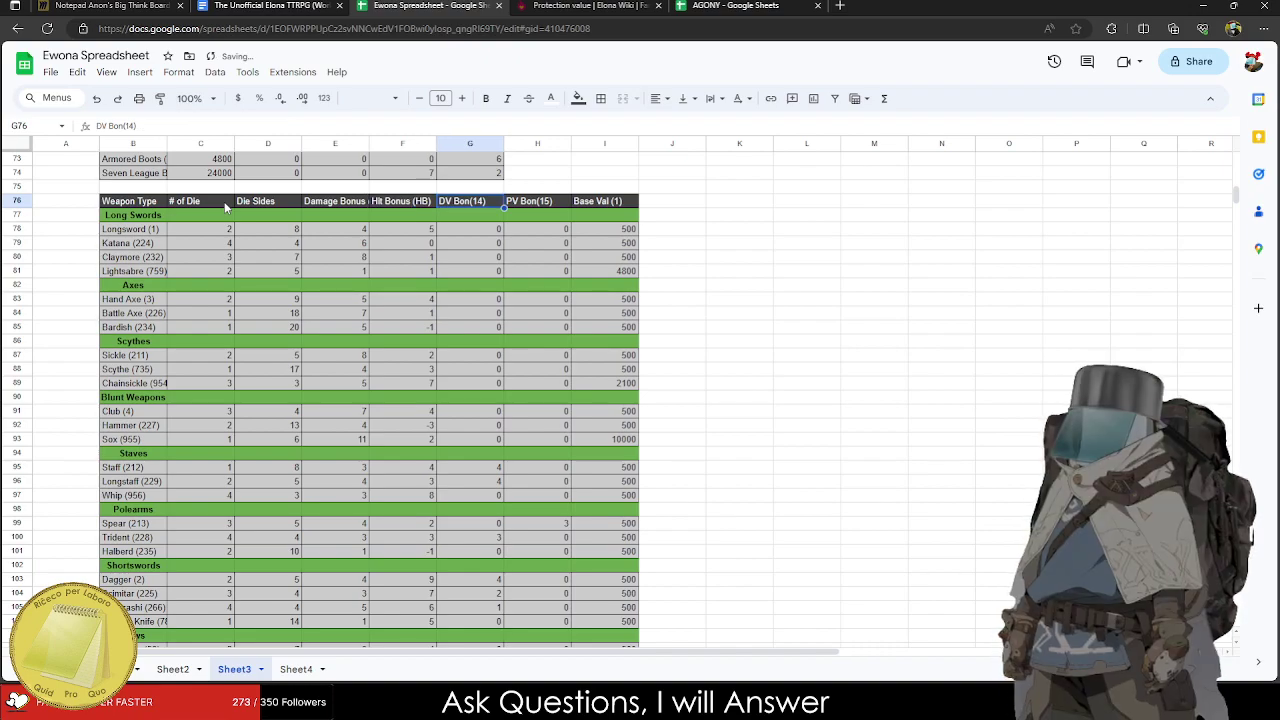
Switch to the Unofficial Elona TTRPG document and continue the Weapons paragraph with "Certain Weapons contribute to the".
scroll(226, 207, down, 5)
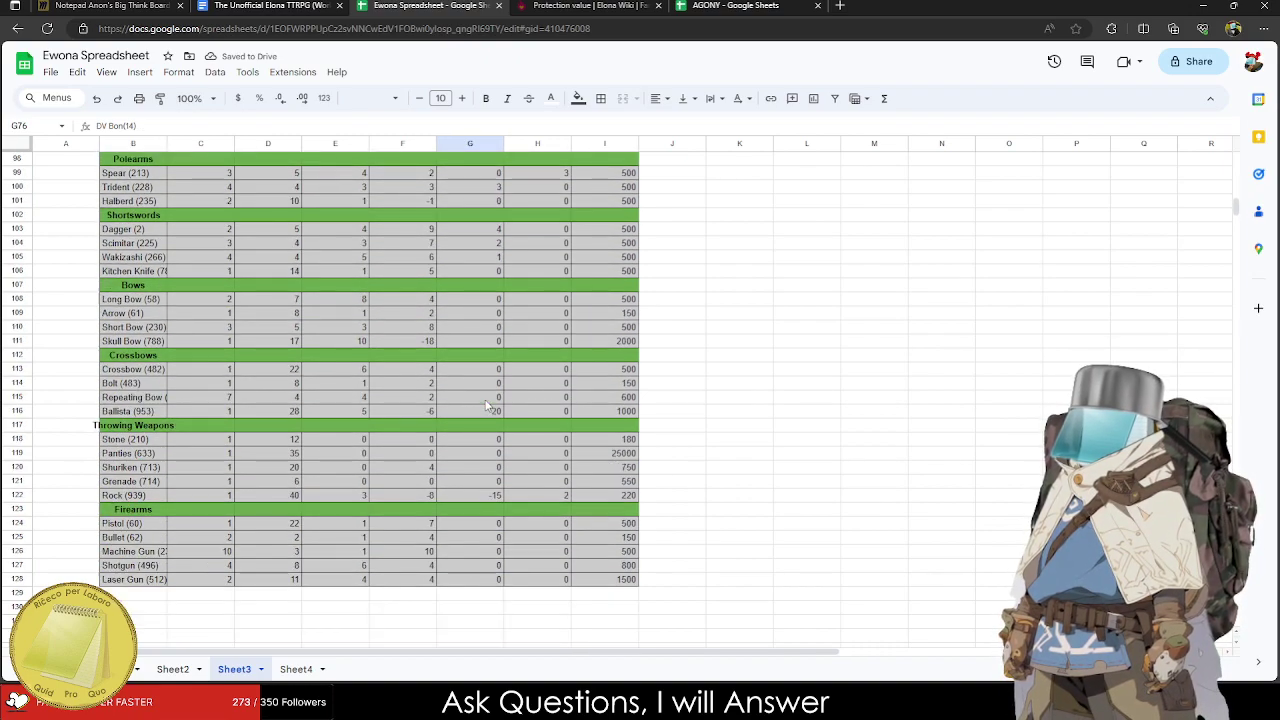
scroll(482, 580, up, 1)
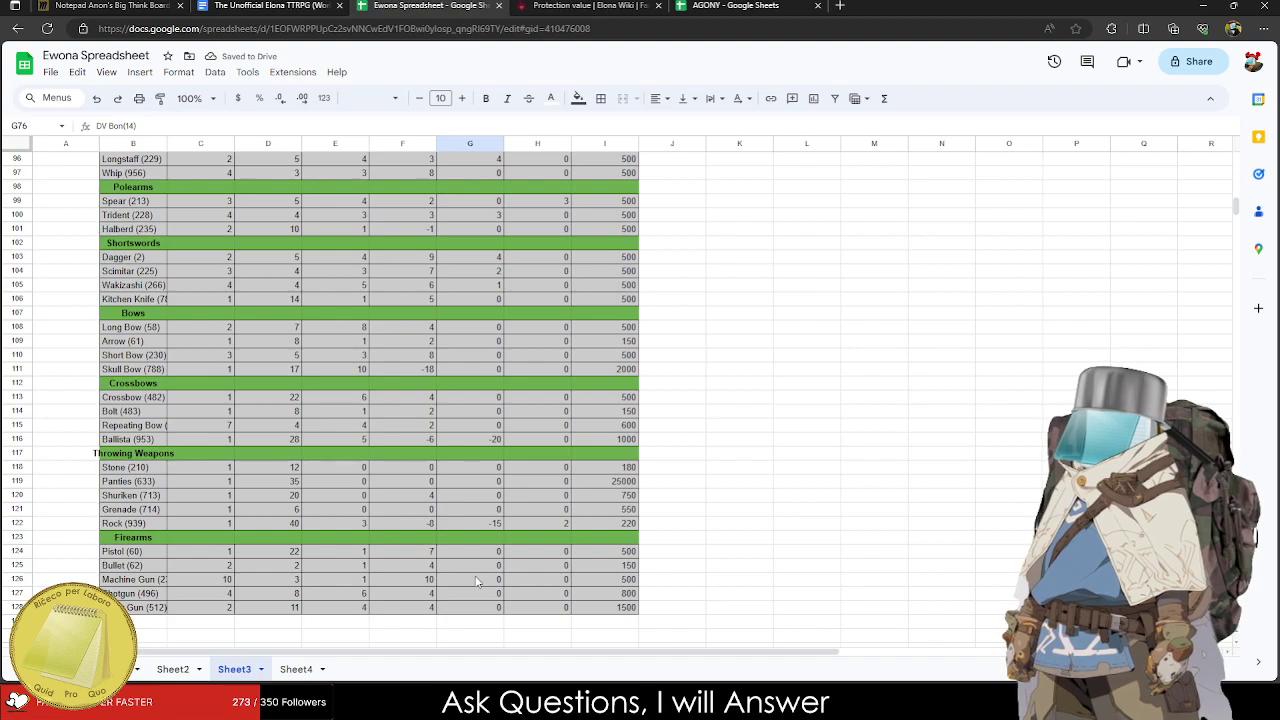
scroll(472, 578, up, 6)
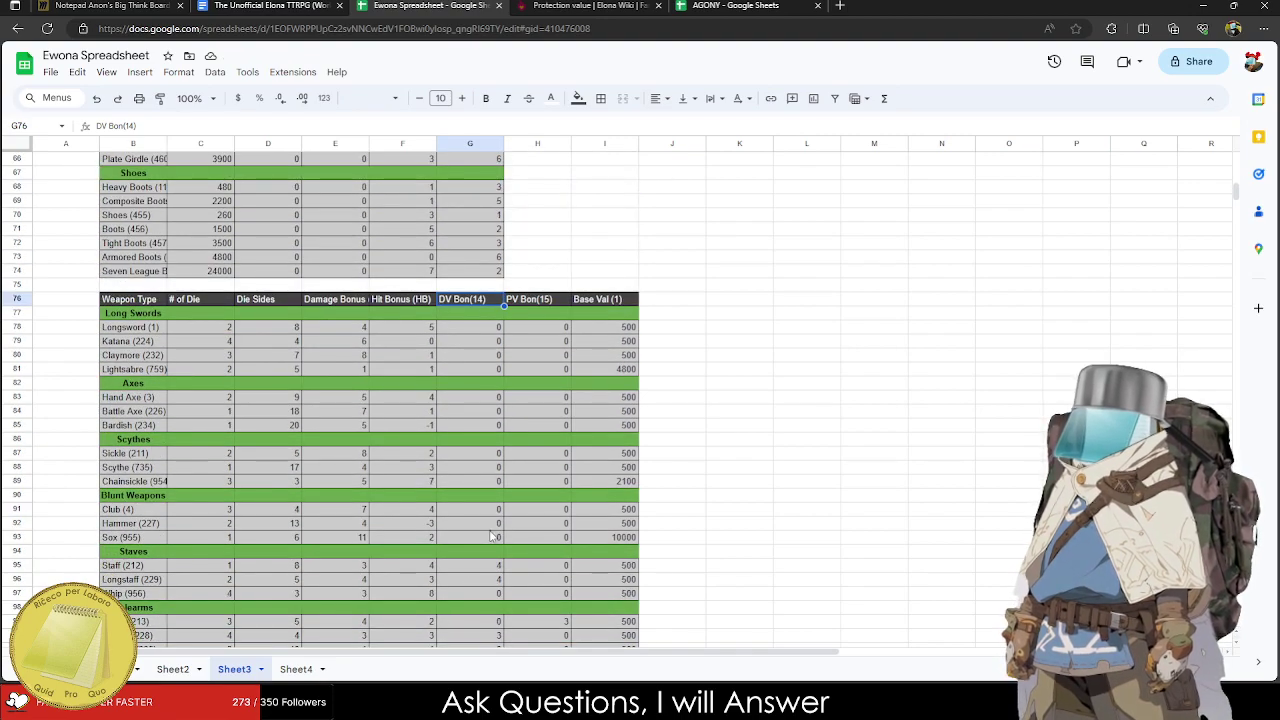
scroll(486, 527, down, 1)
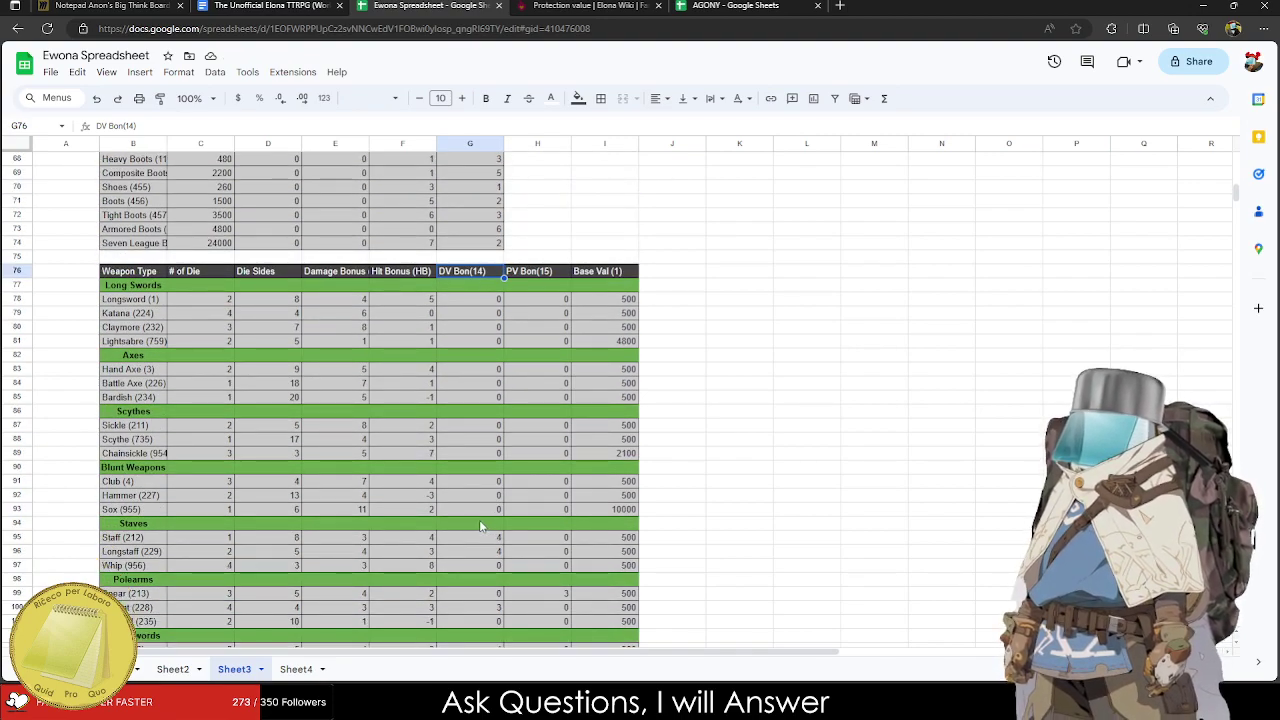
click(272, 6)
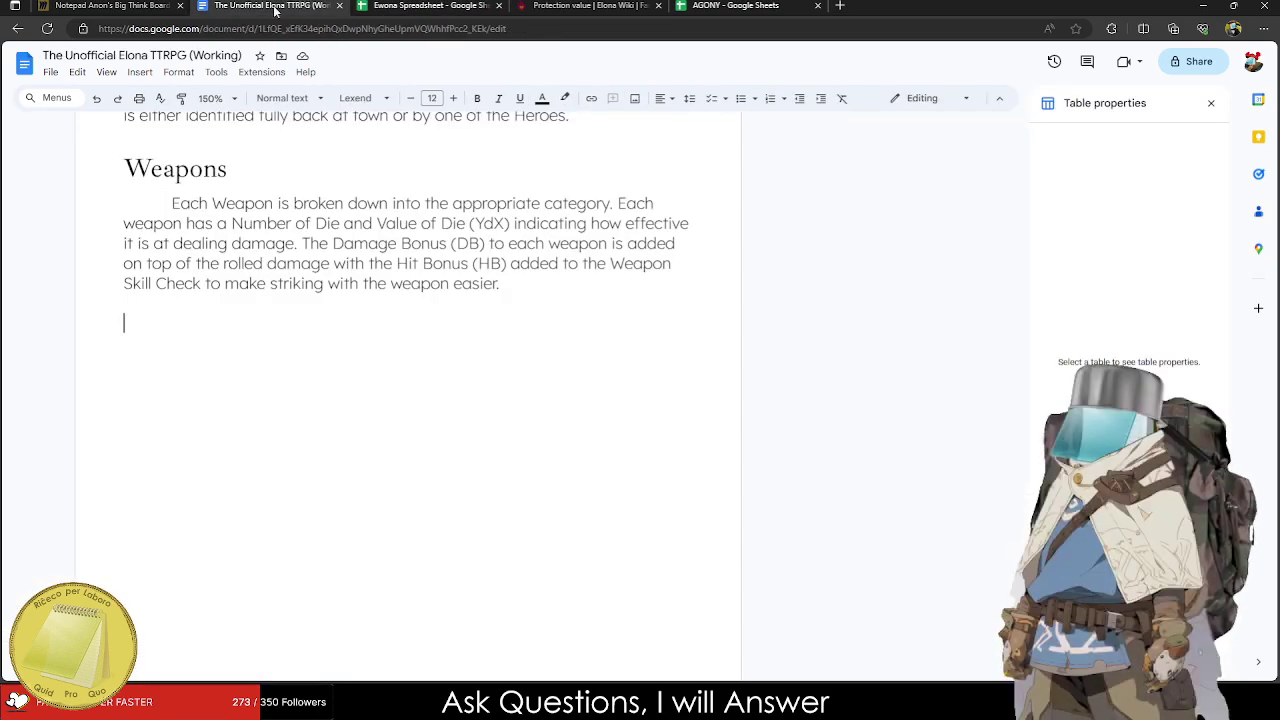
key(BackSpace)
text(Ce)
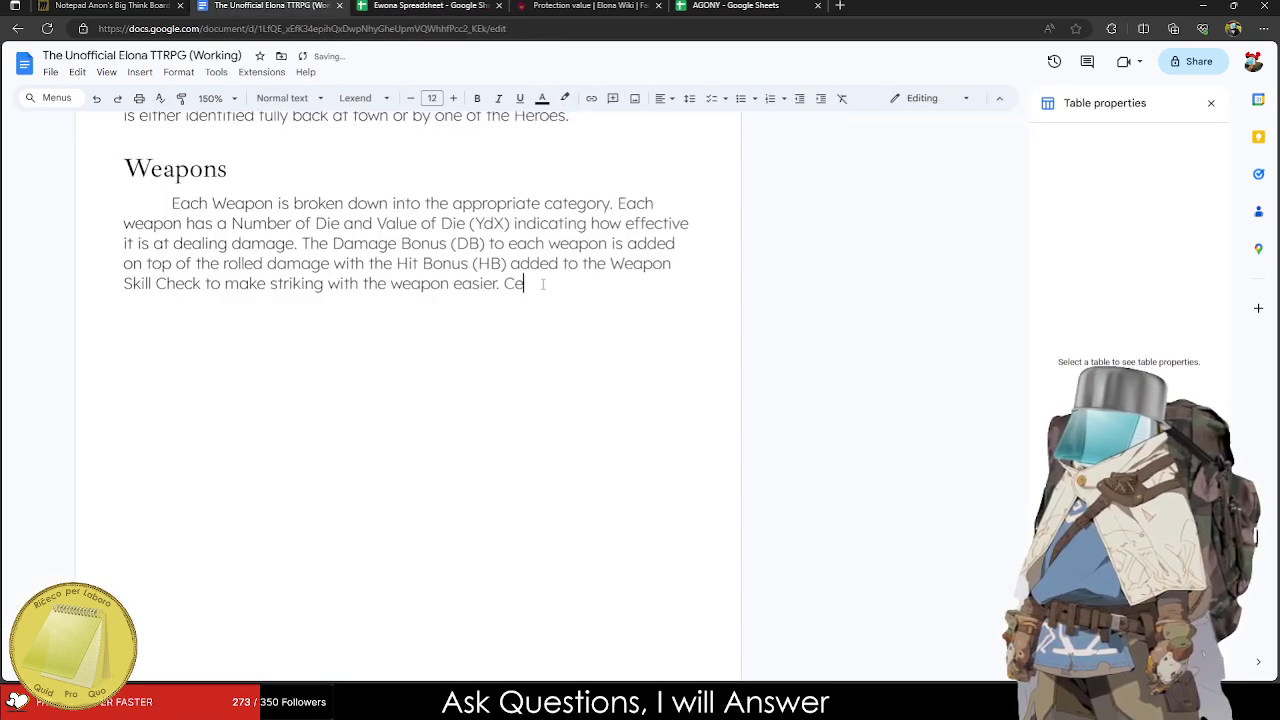
text(rtain Weapomns)
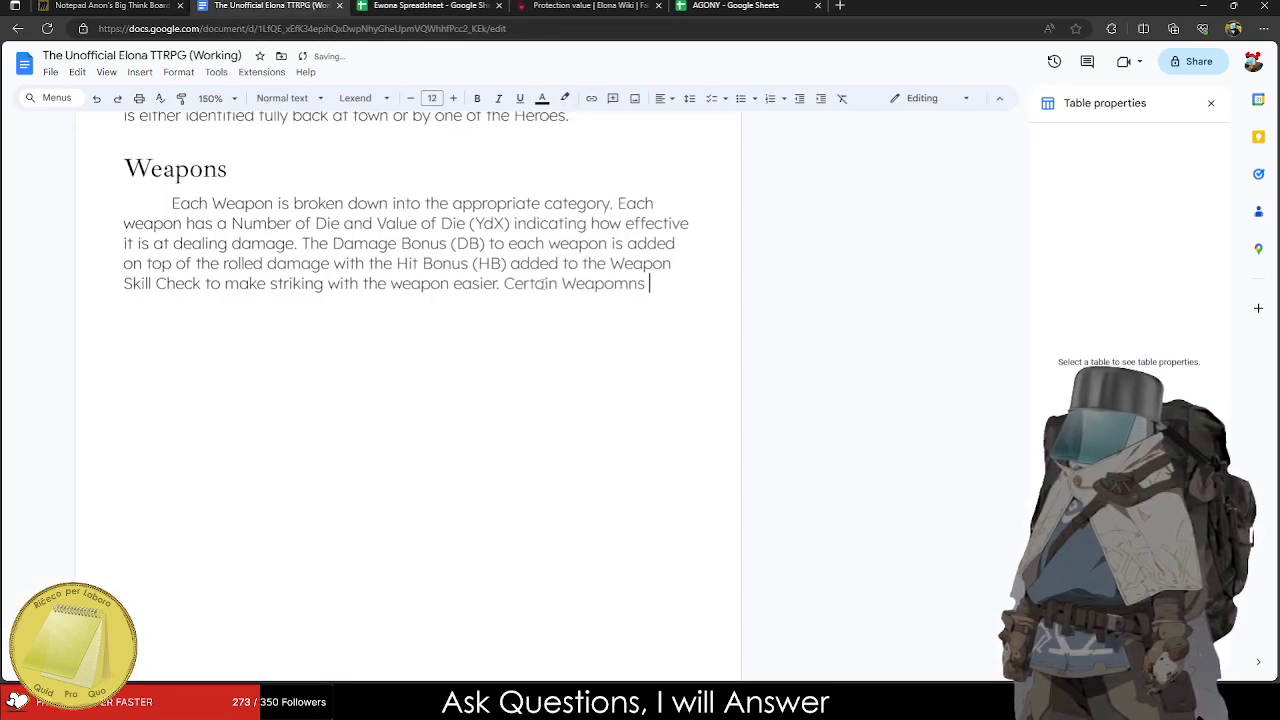
key(BackSpace)
key(BackSpace)
key(BackSpace)
text(ns )
text(contribute to the )
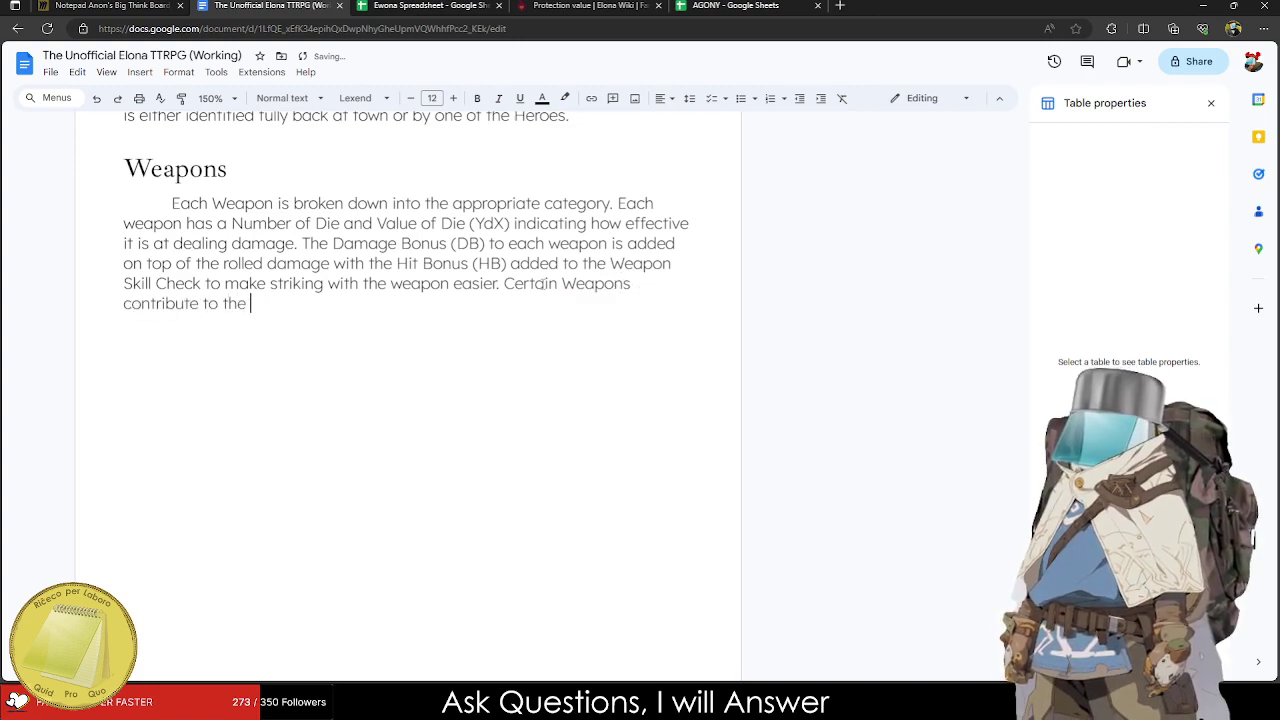
Continue the Weapons sentence with "wielder's Defense Value".
text(wielder)
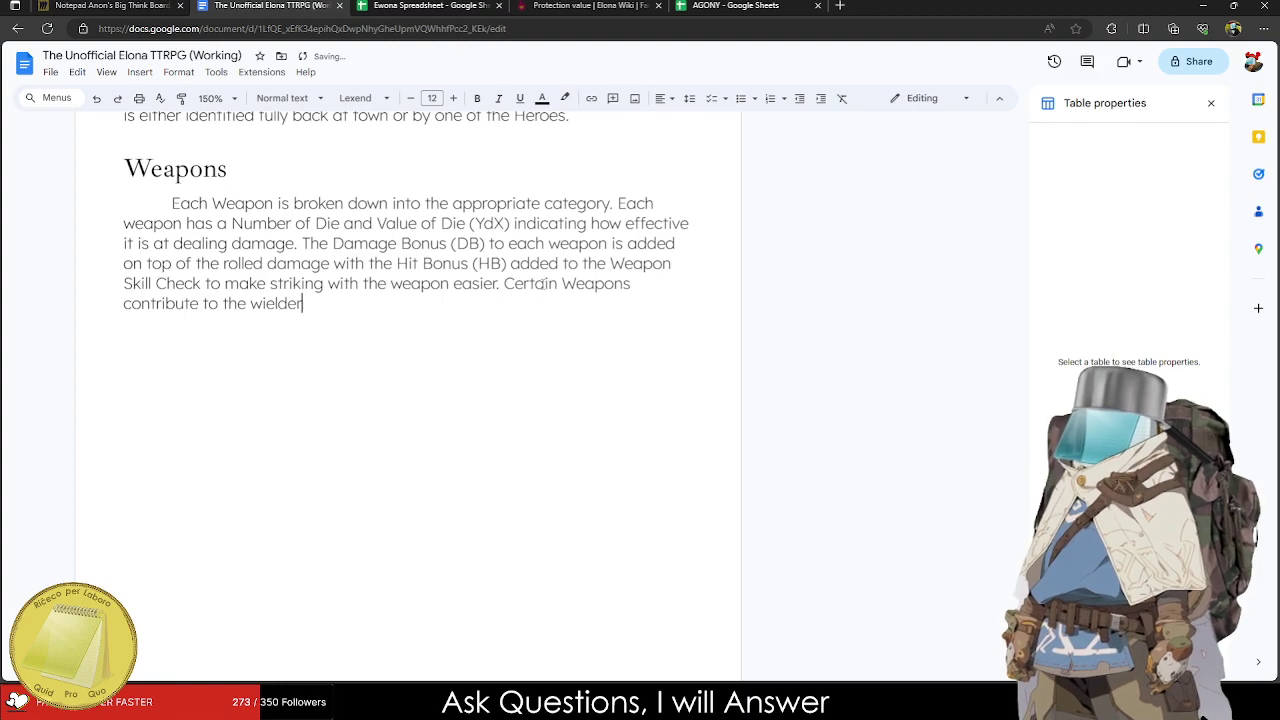
key(BackSpace)
text(er)
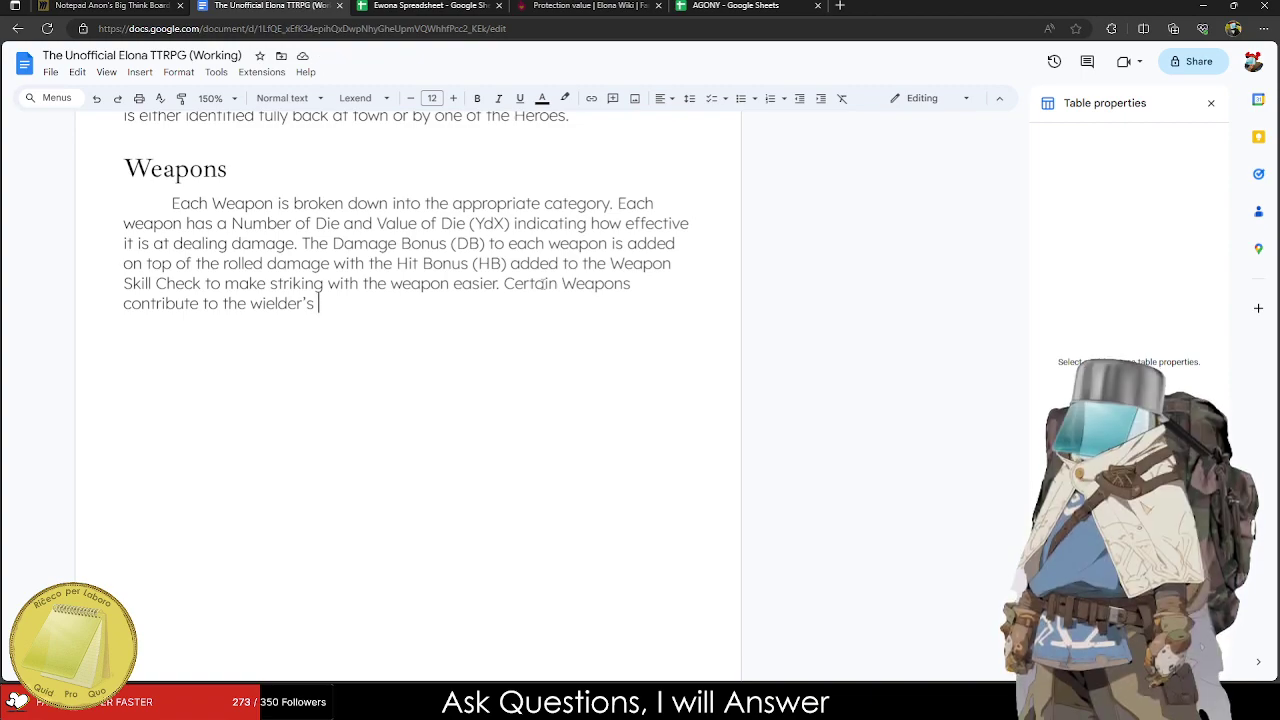
text(Defe)
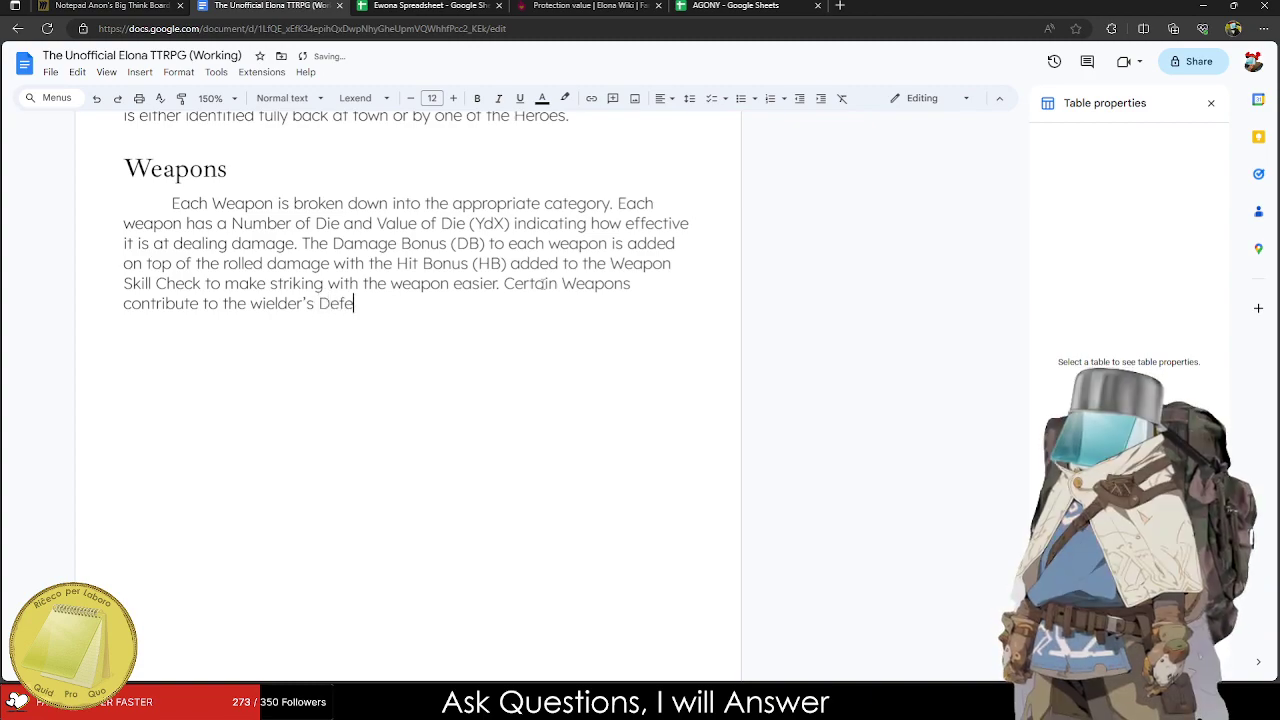
text(ns )
text( Value )
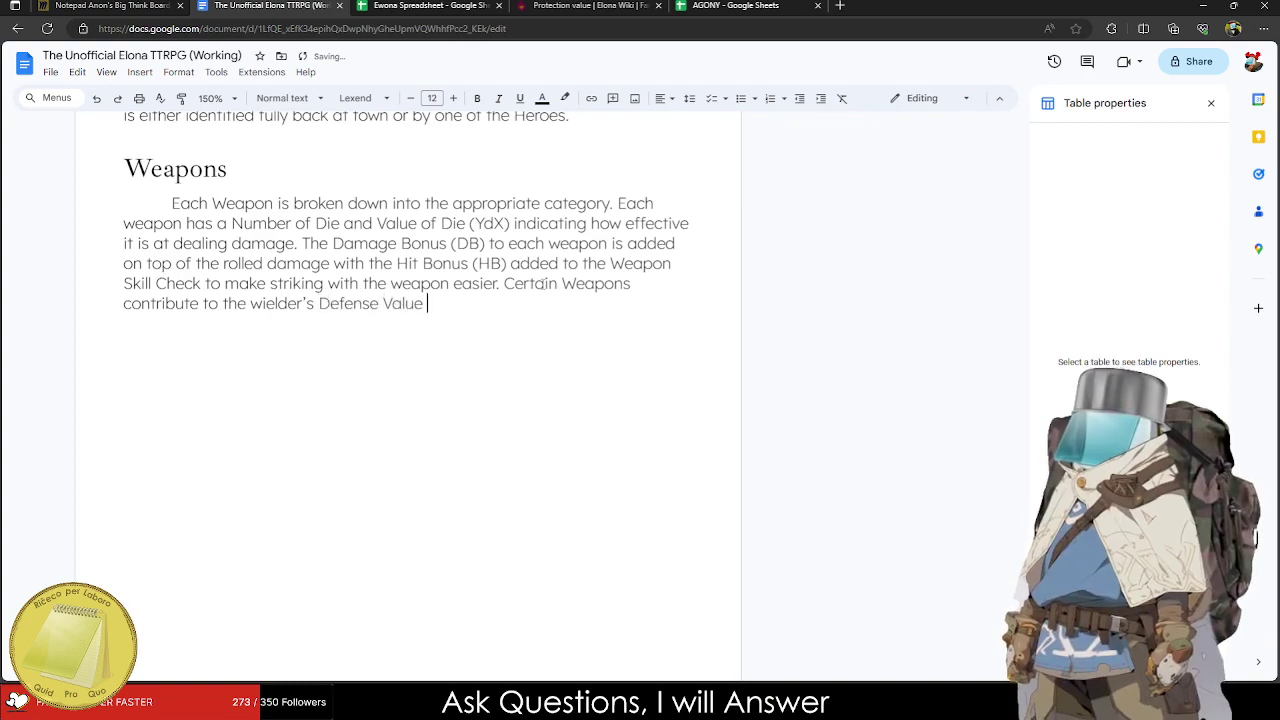
Extend the Defense Value sentence with ", adding increased protection for using the weapon".
text(, adding in)
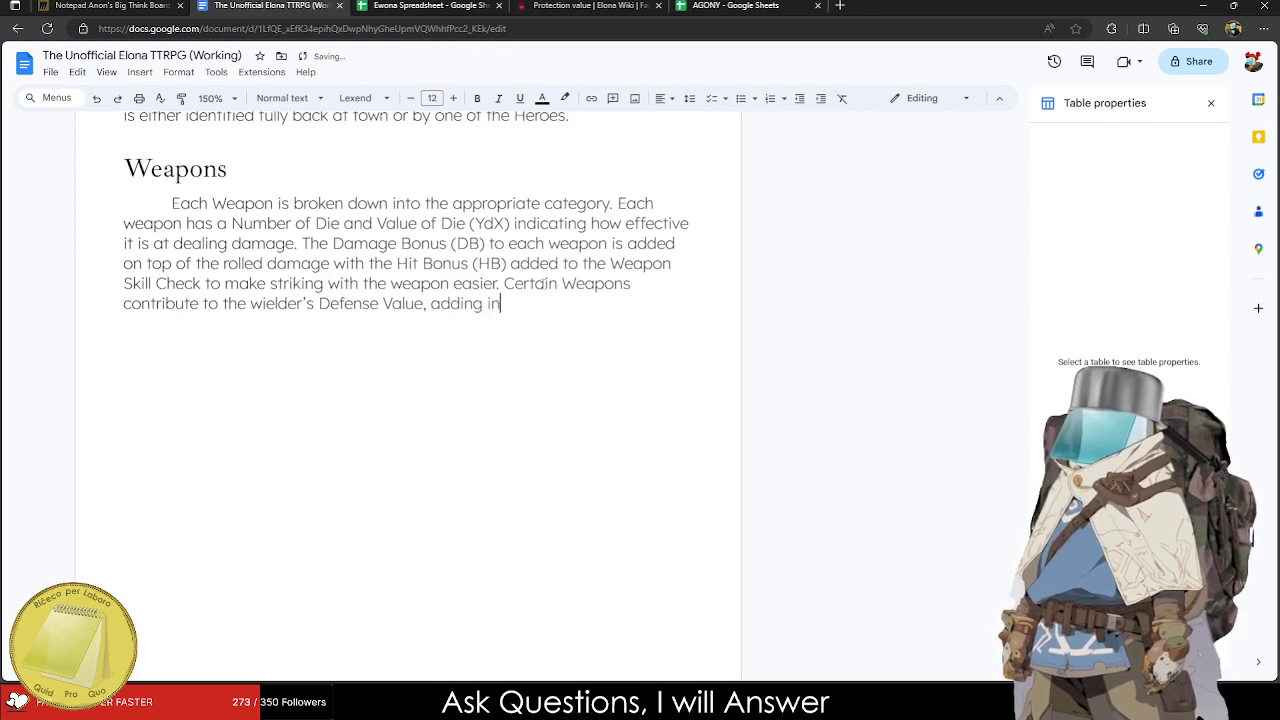
text(creased in)
key(BackSpace)
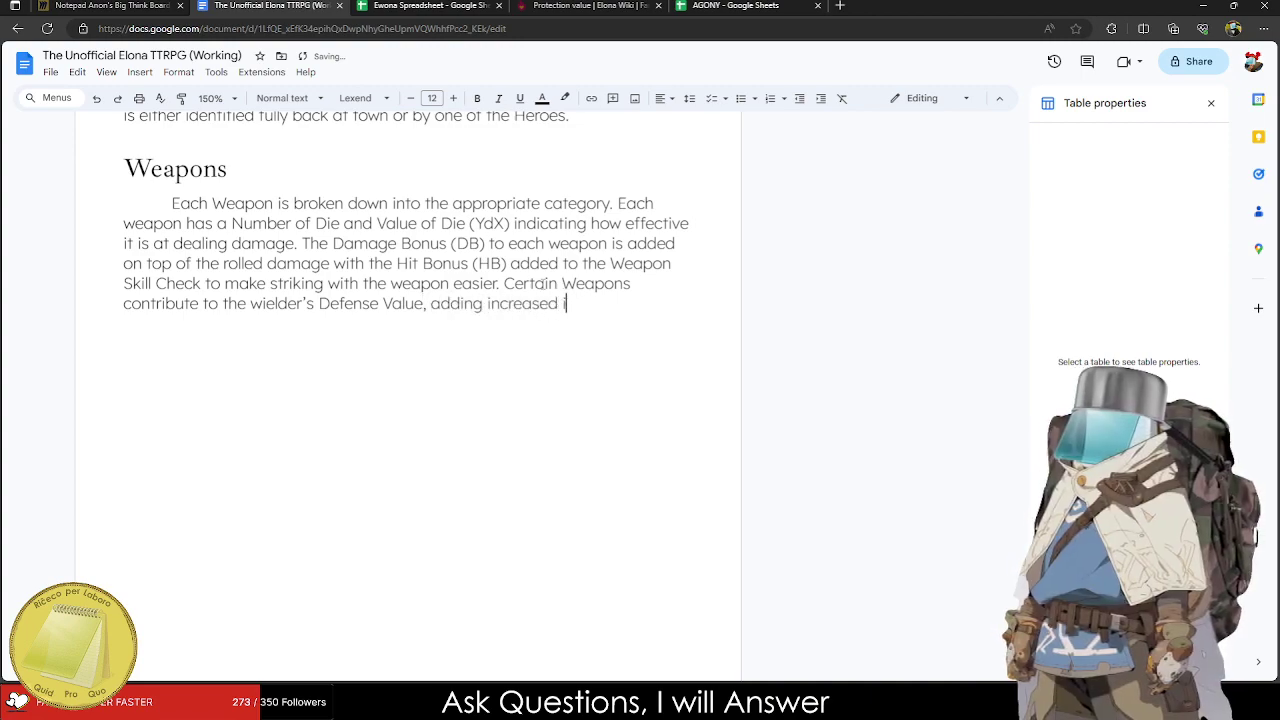
text(pr)
key(BackSpace)
key(BackSpace)
key(BackSpace)
text(protectio)
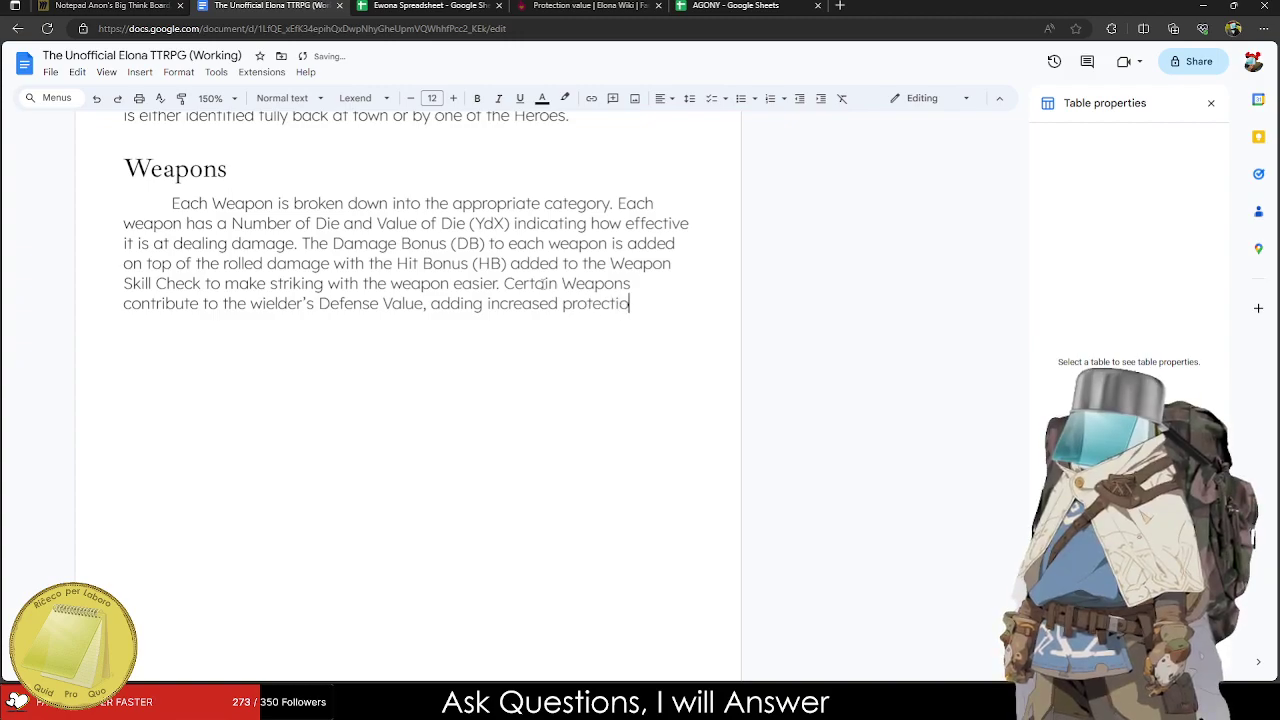
text(n for using the weapo)
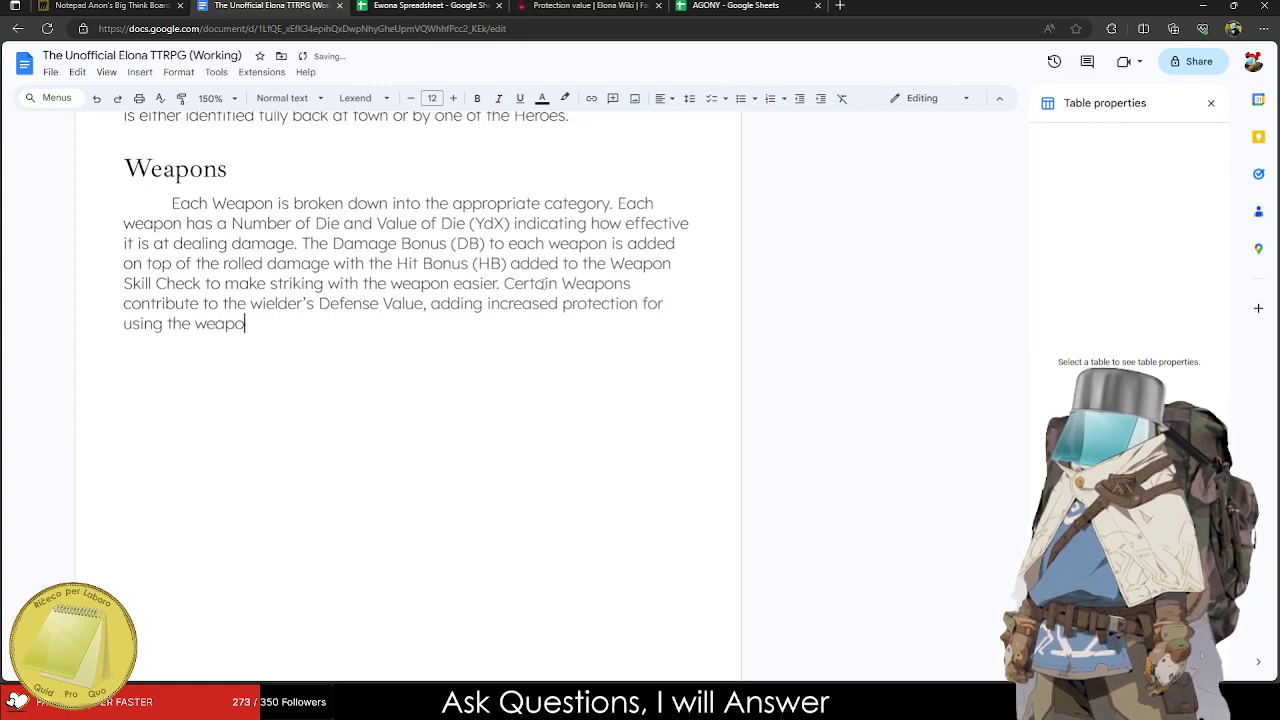
Complete the sentence with ", this can also be a penalty as it is more complicated to defend themselves with the weapon.".
text(n, this can )
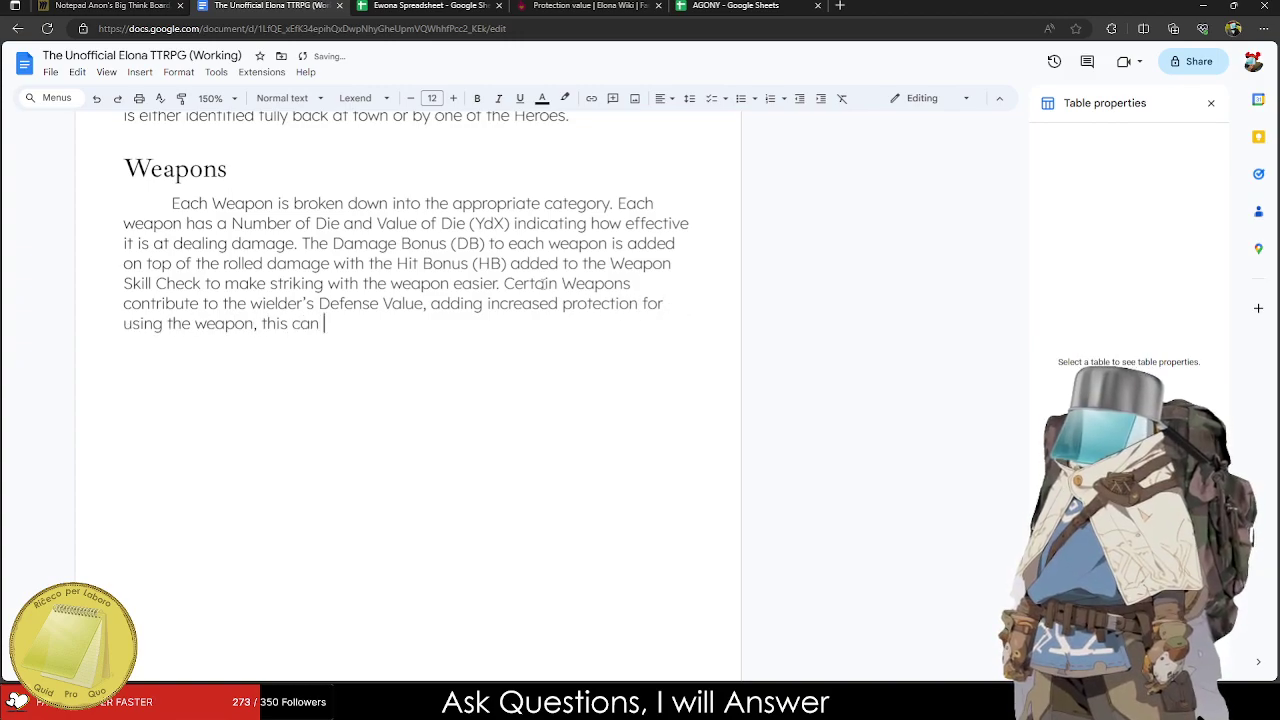
text(also be a penalty)
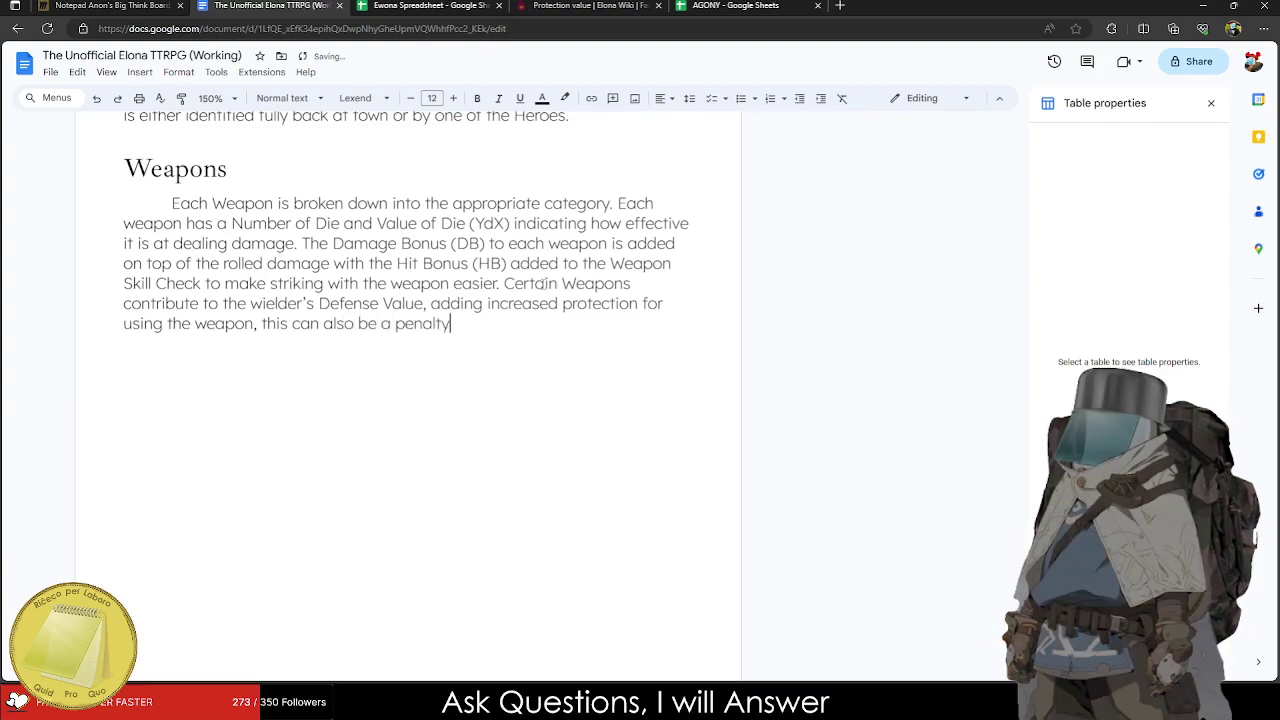
text(u as it is more com)
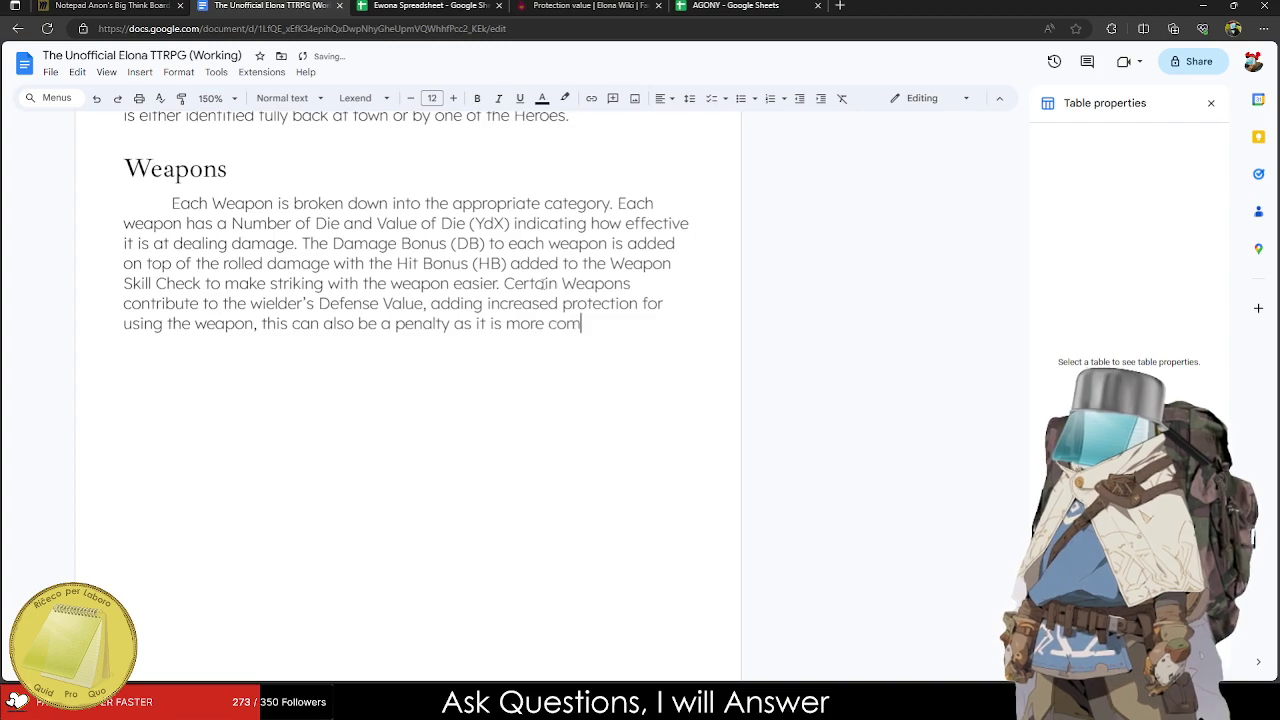
text(plicated to defen)
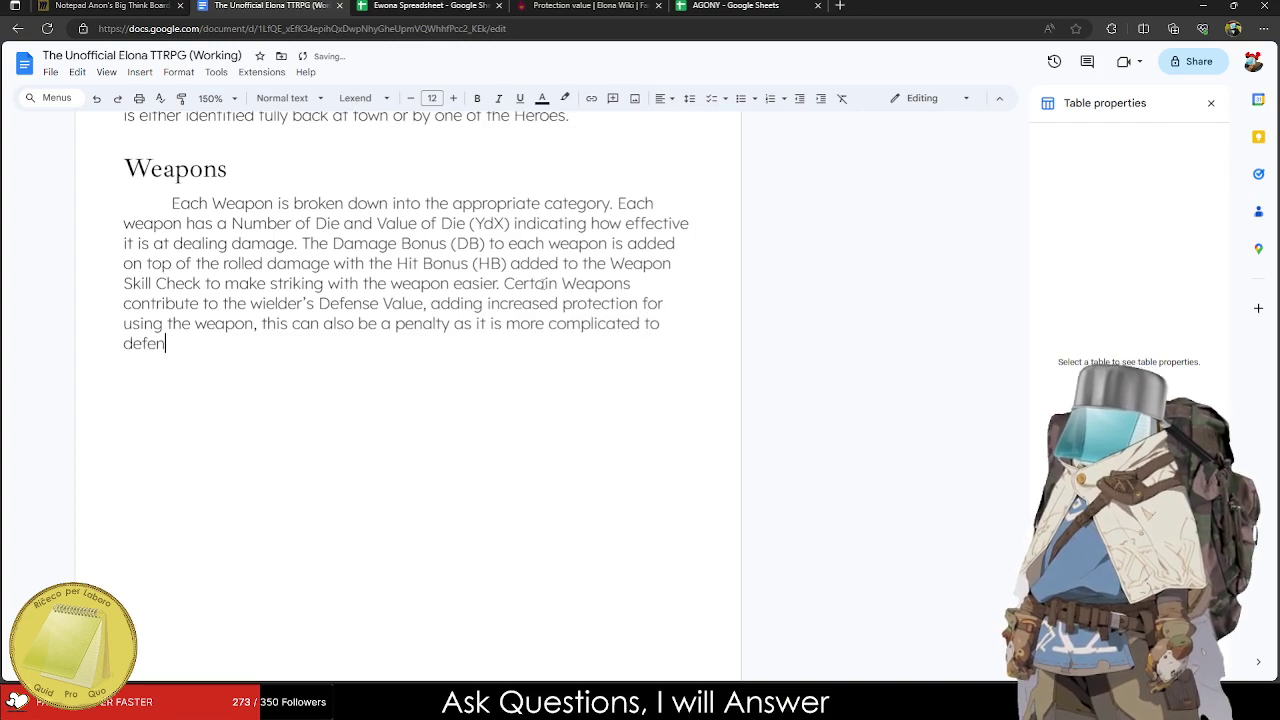
text(d themselves)
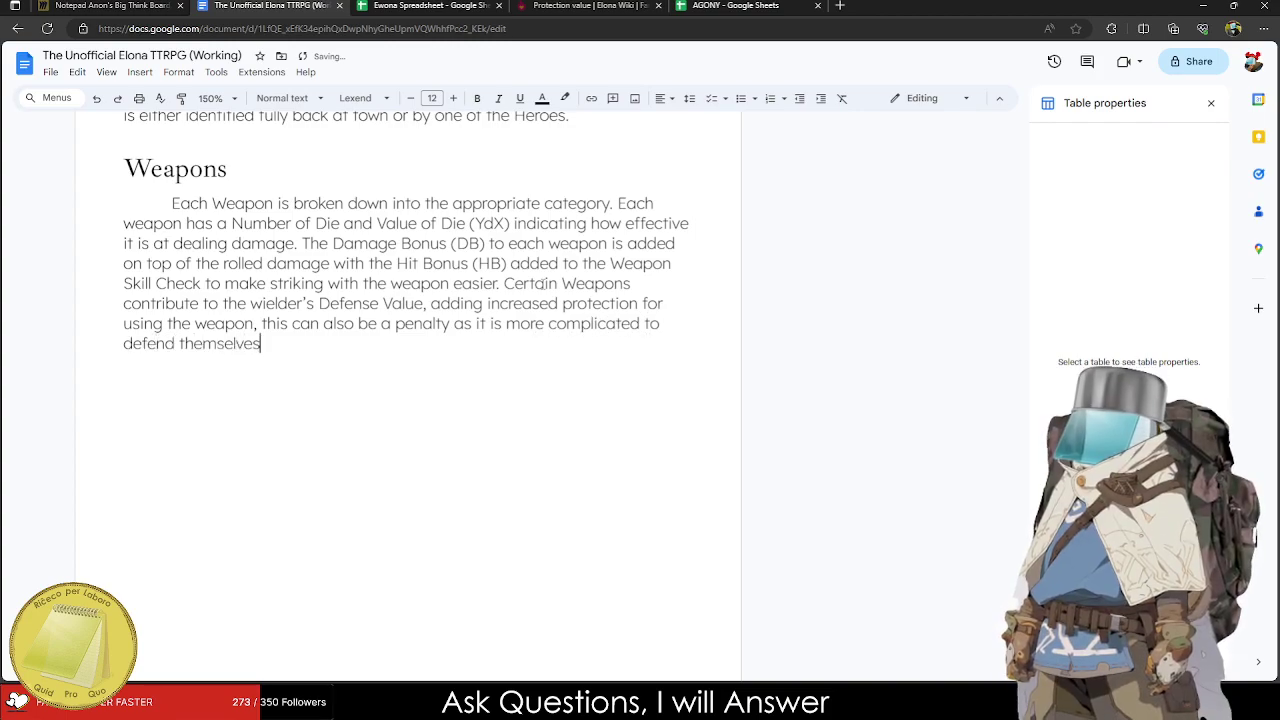
text( with the weapon.)
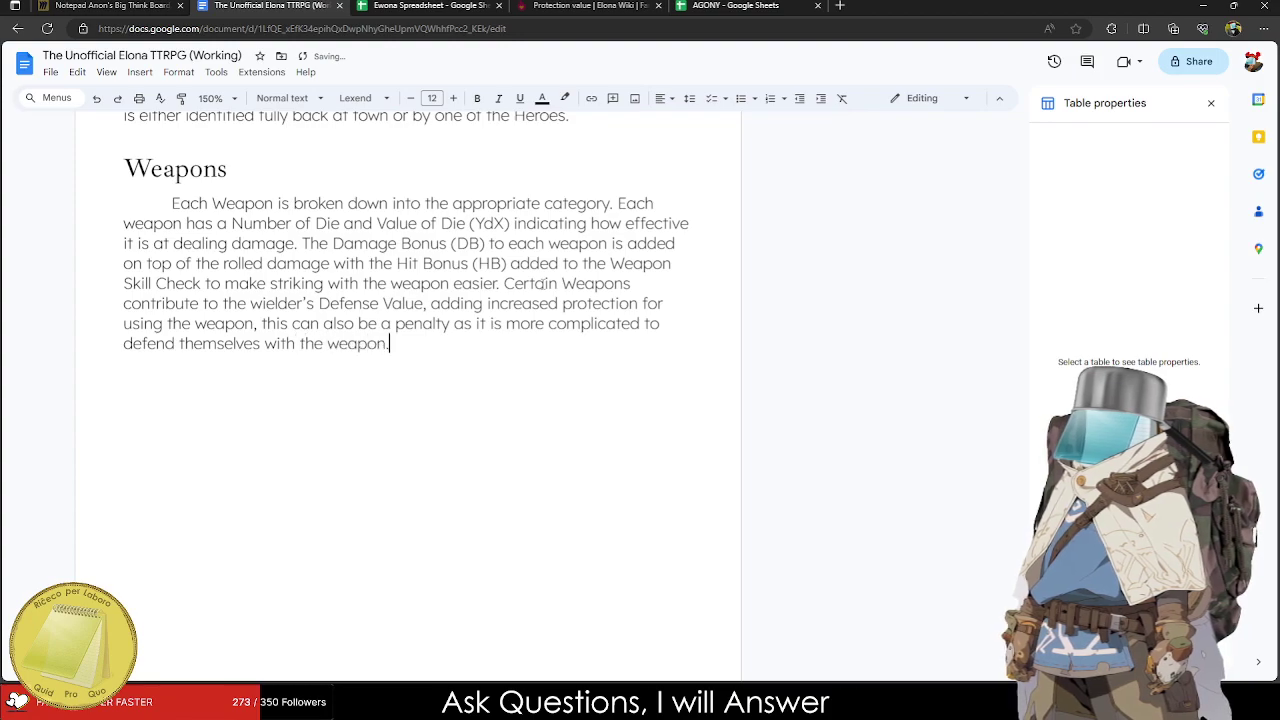
text( Finally, e)
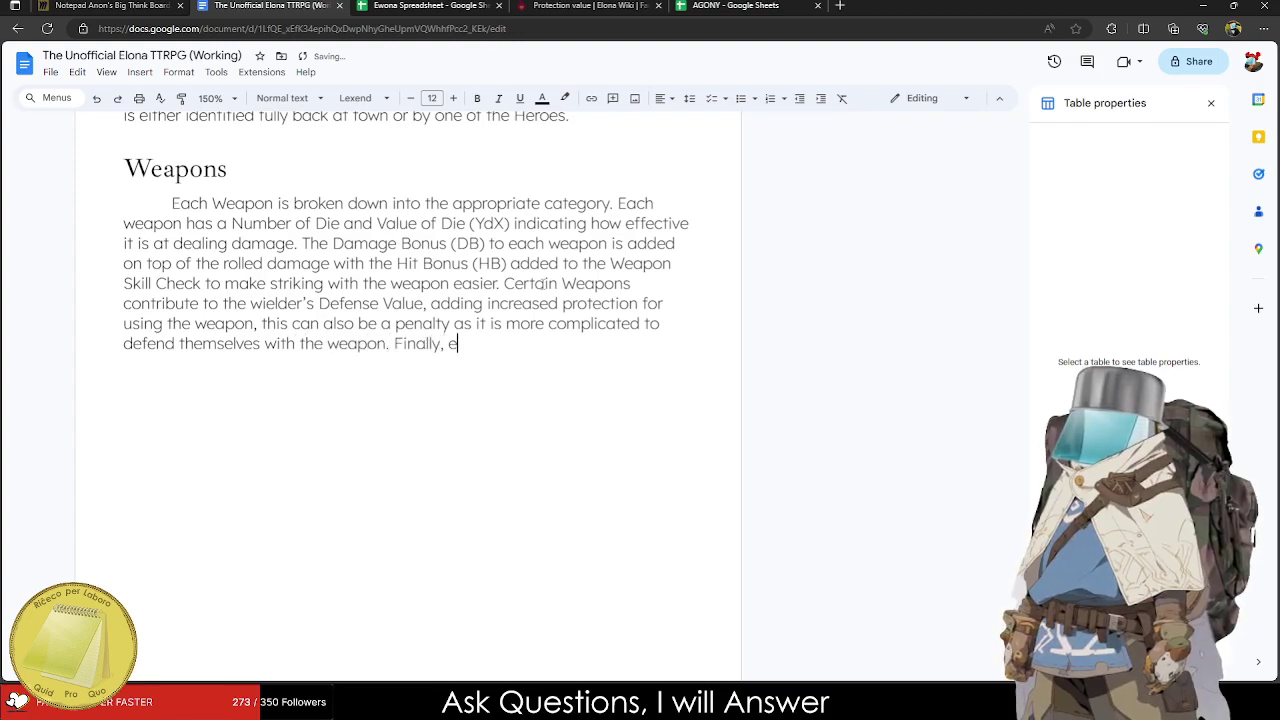
key(BackSpace)
key(BackSpace)
key(BackSpace)
key(BackSpace)
key(BackSpace)
key(BackSpace)
key(BackSpace)
key(BackSpace)
key(BackSpace)
key(BackSpace)
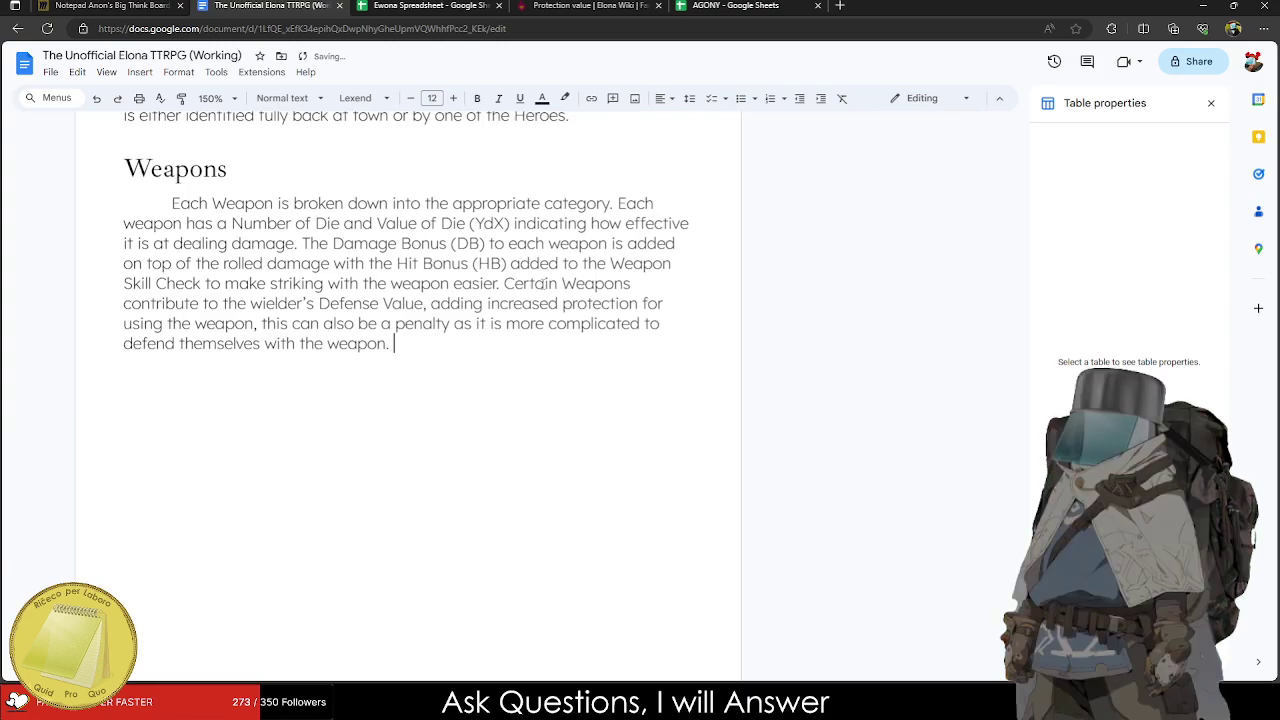
Switch to the Ewona Spreadsheet and clear the weapon table's DV Bon(14) column, cells G76:G128, including its header.
click(430, 6)
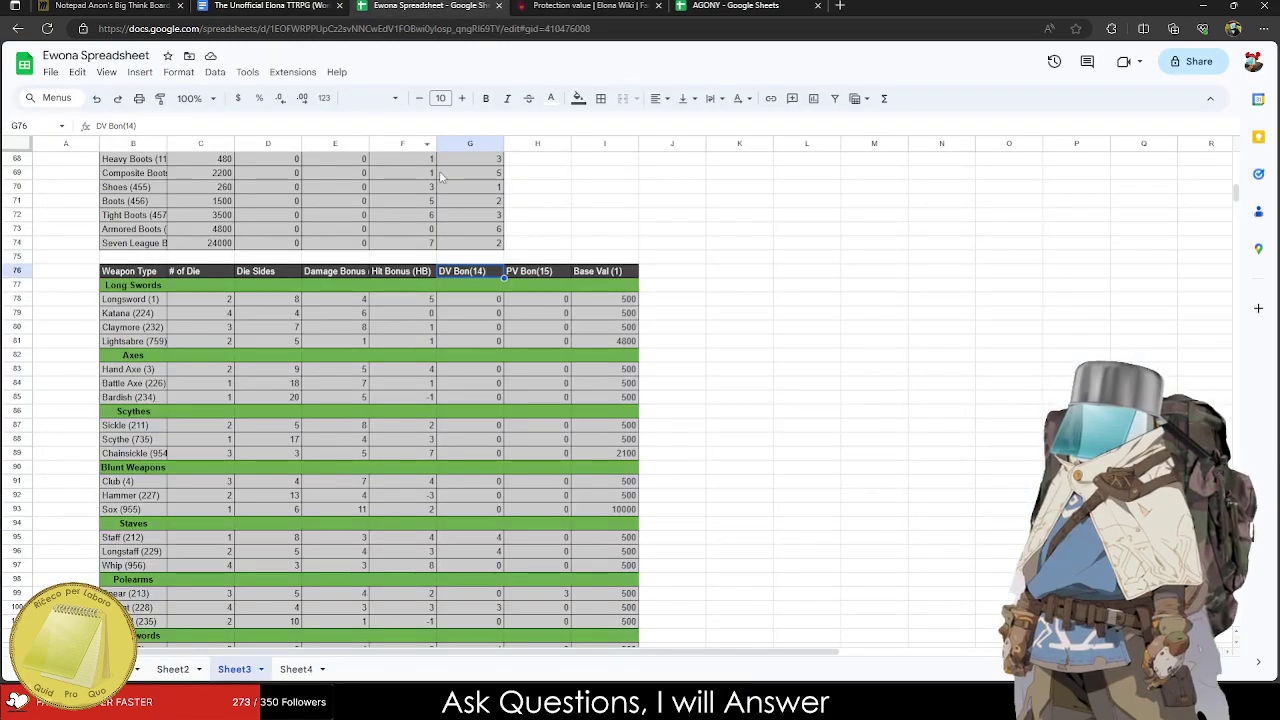
drag(466, 274, 497, 553)
scroll(505, 548, up, 5)
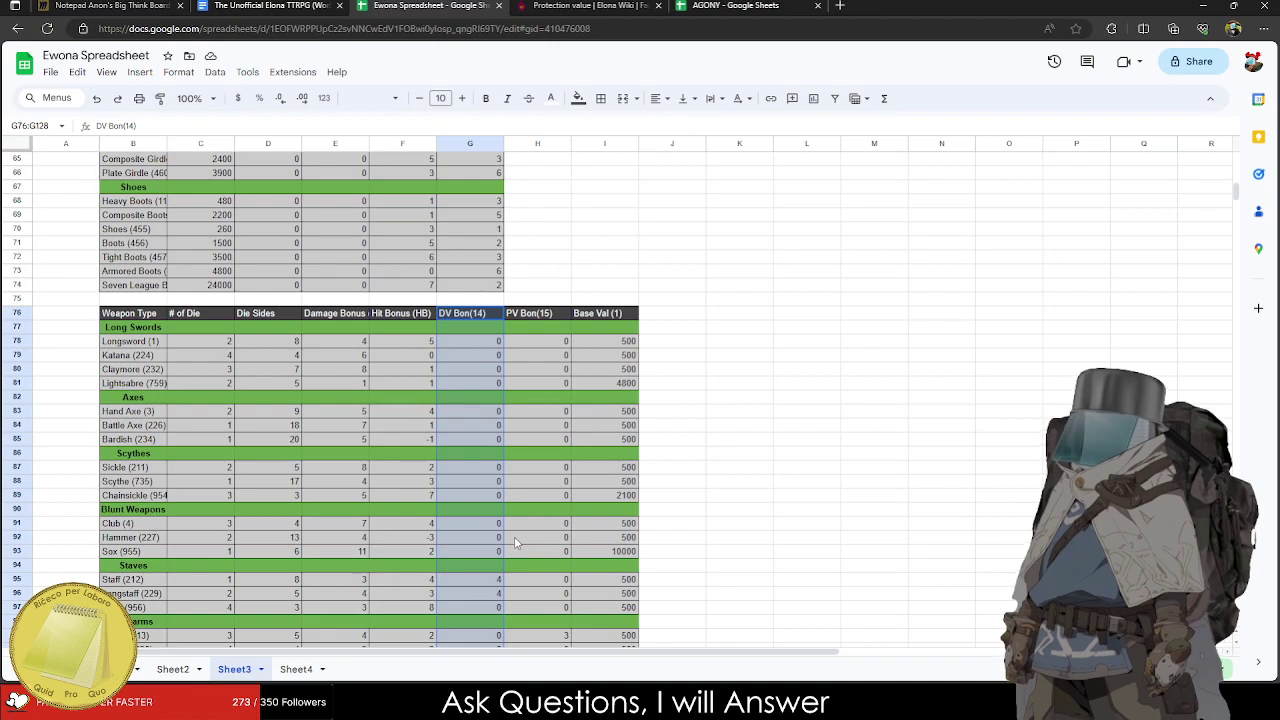
key(Delete)
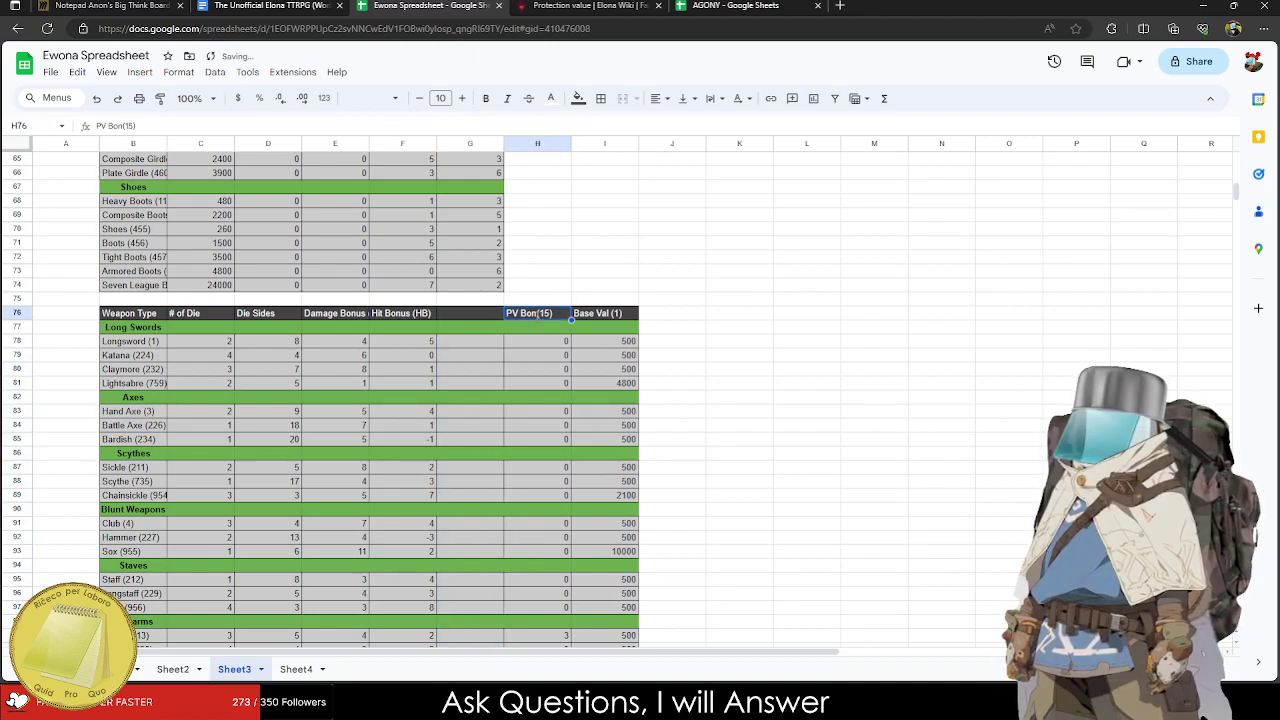
click(538, 314)
text(Defense Bon)
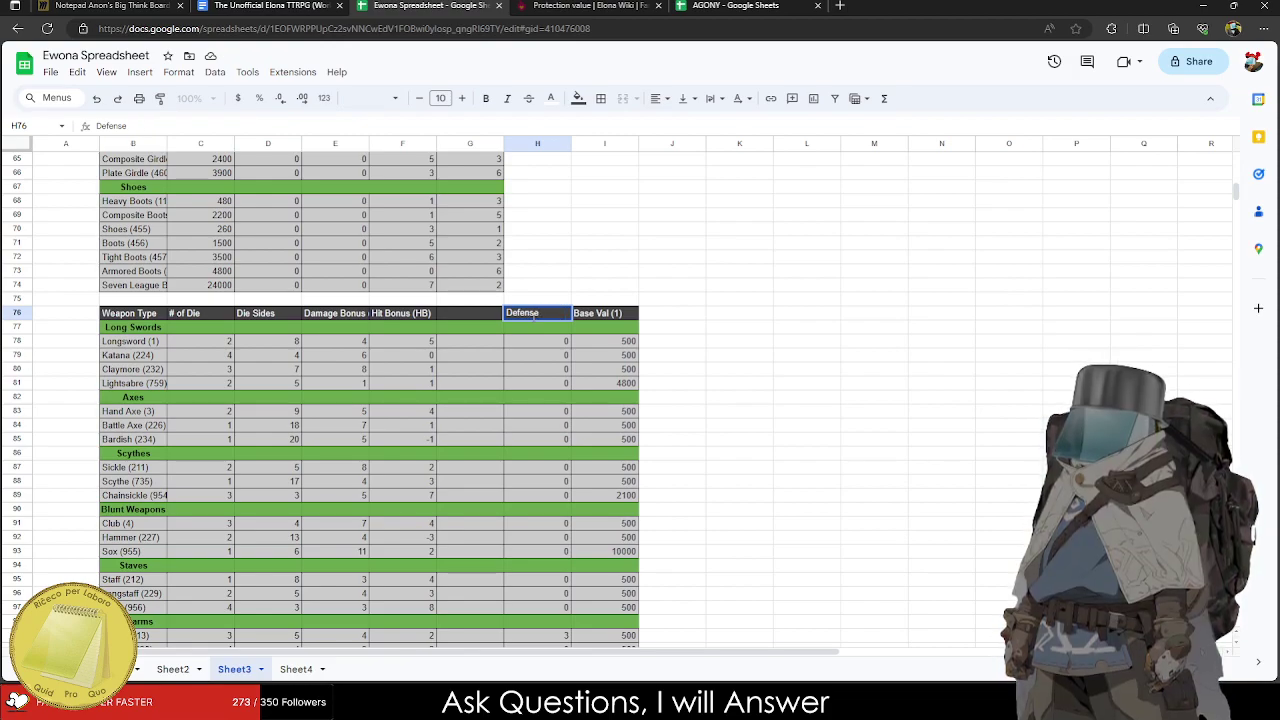
key(Tab)
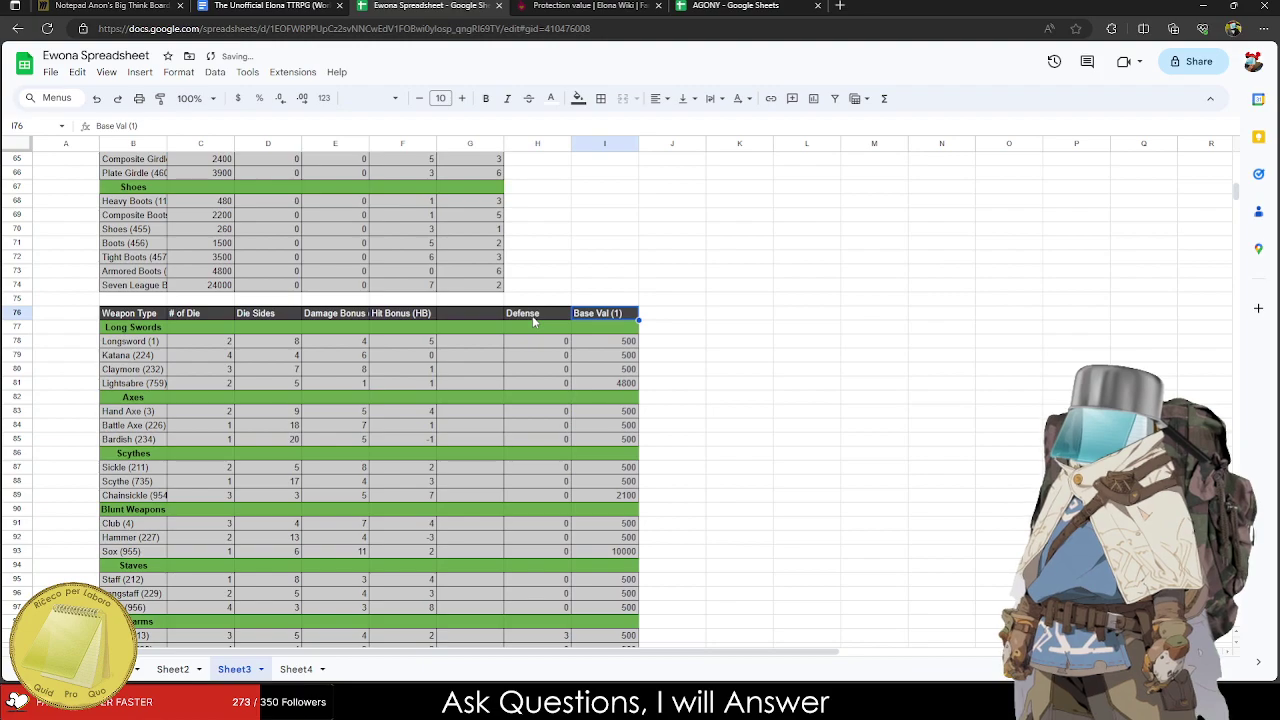
text(Cost)
drag(533, 320, 596, 583)
scroll(596, 583, up, 5)
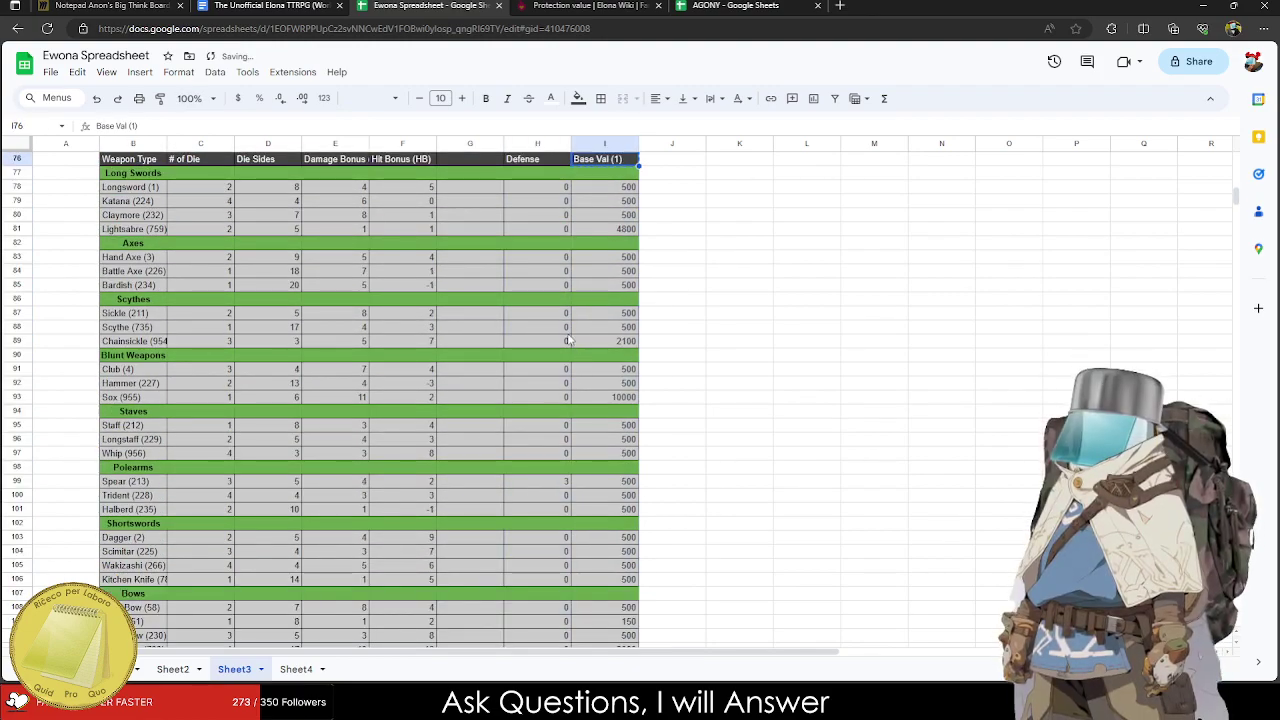
Rename the PV Bon(15) header to Defense and move the Defense and Base Val columns over to start in emptied column G.
click(542, 188)
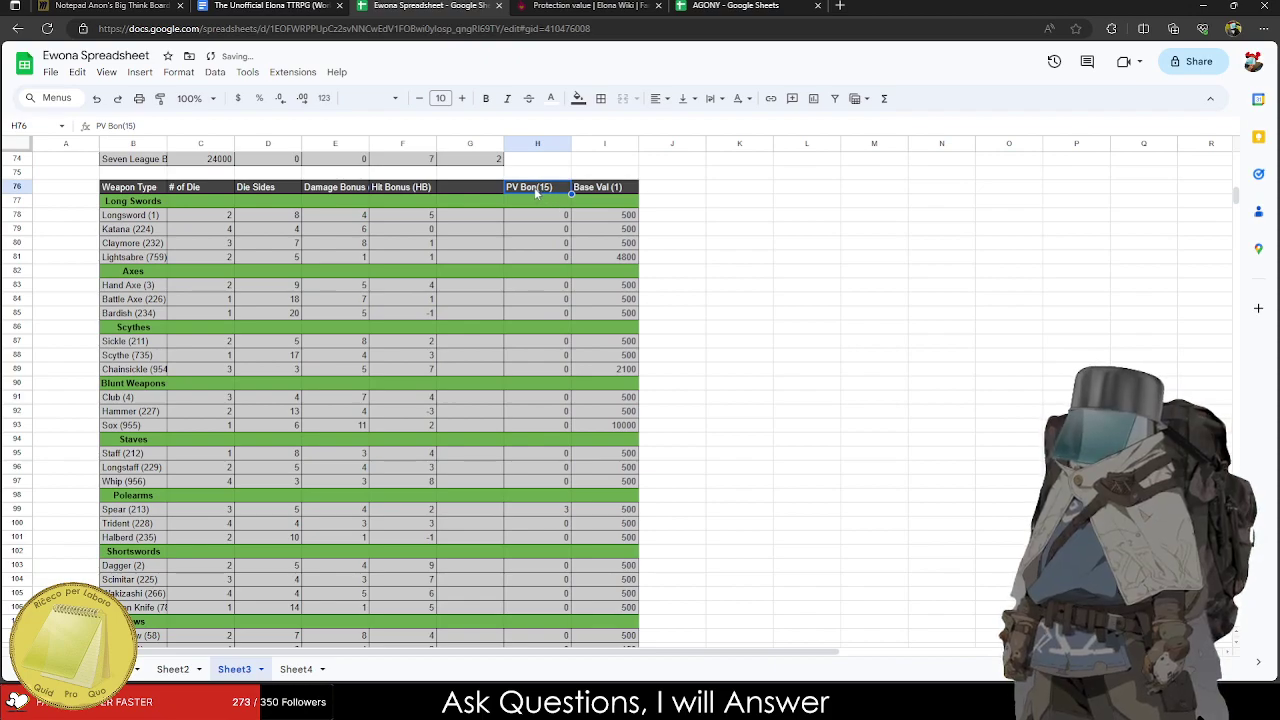
text(Defens)
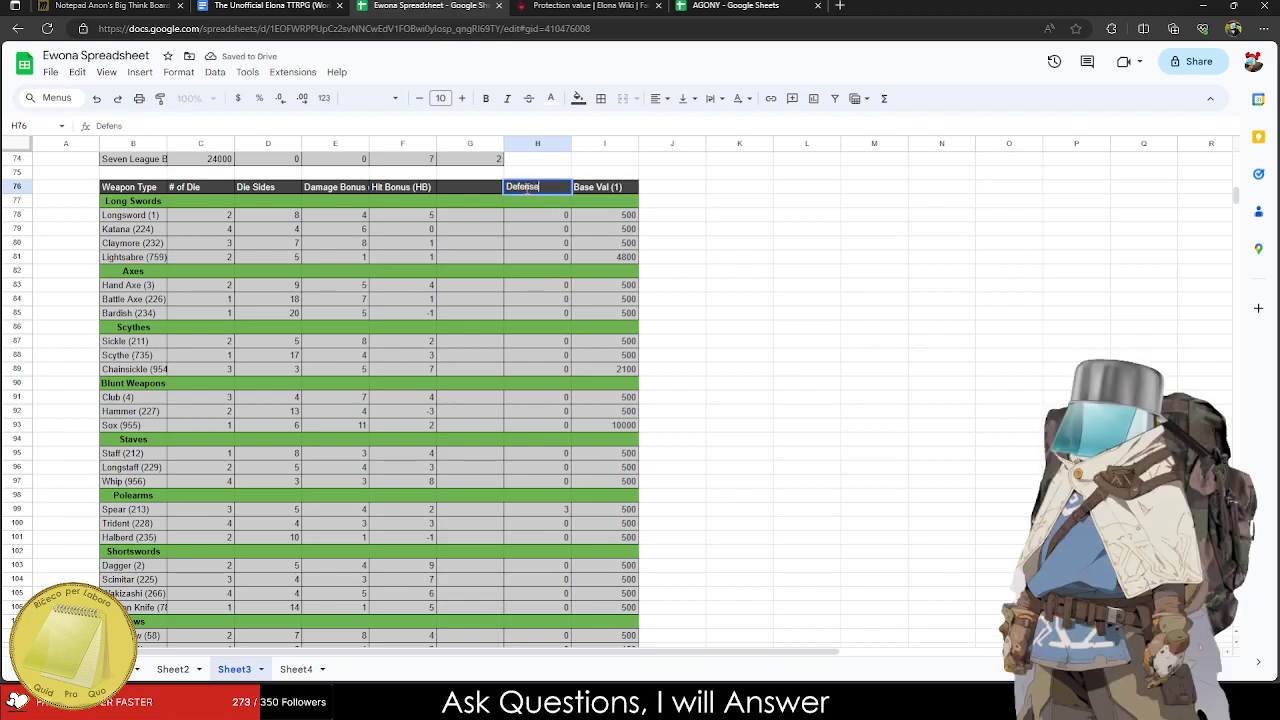
text(e)
key(Return)
drag(525, 189, 457, 168)
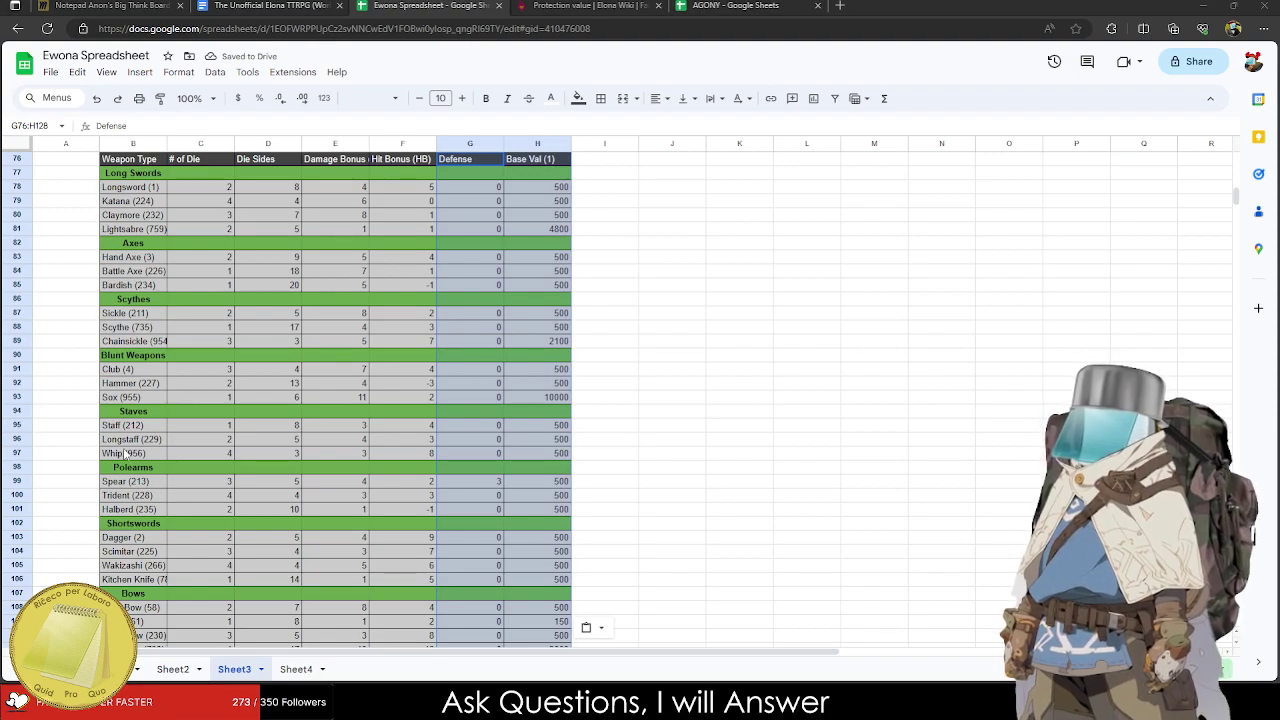
click(211, 218)
click(289, 219)
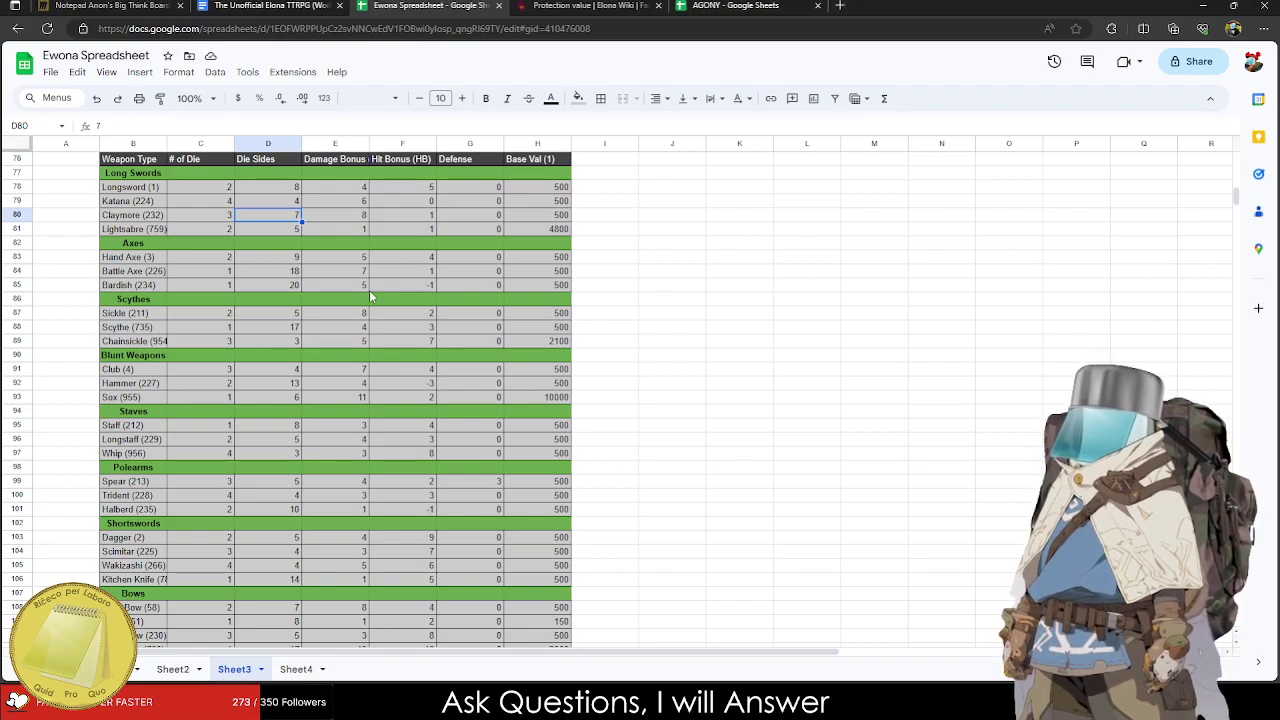
scroll(321, 268, up, 2)
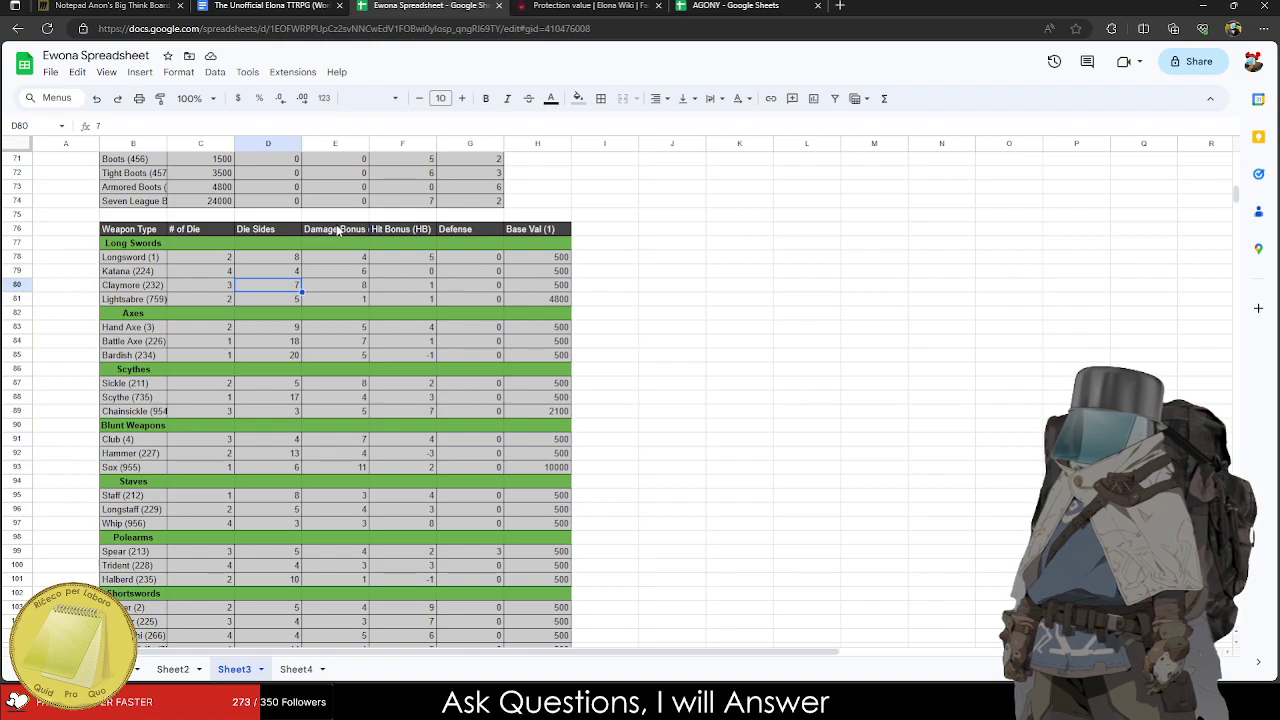
Copy the weapon table's Base Val (1) header from H76 into cell I76.
click(552, 229)
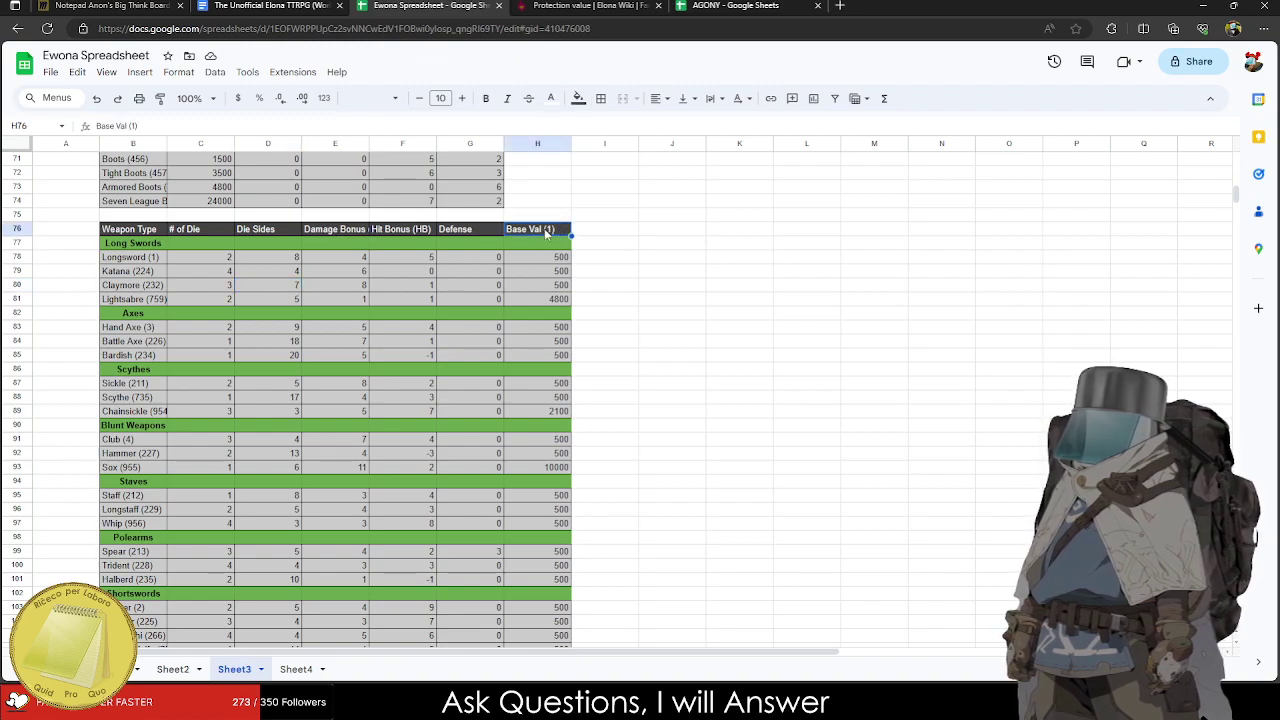
drag(571, 234, 130, 500)
key(Down)
key(Down)
key(Down)
key(Down)
key(Down)
key(Down)
key(shift+Up)
click(613, 233)
Copy the Base Val column's cells H77:H128 into column I, starting at I77.
drag(545, 481, 547, 390)
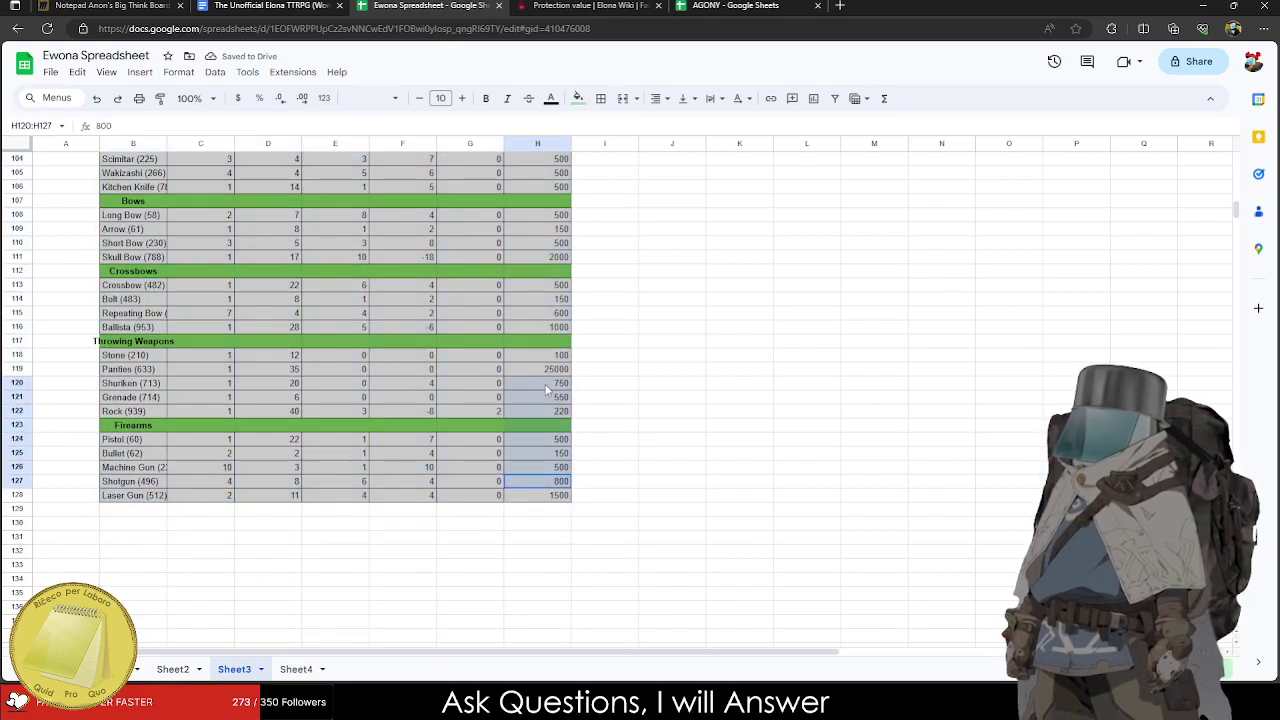
scroll(550, 370, up, 10)
drag(545, 230, 537, 488)
scroll(568, 466, up, 10)
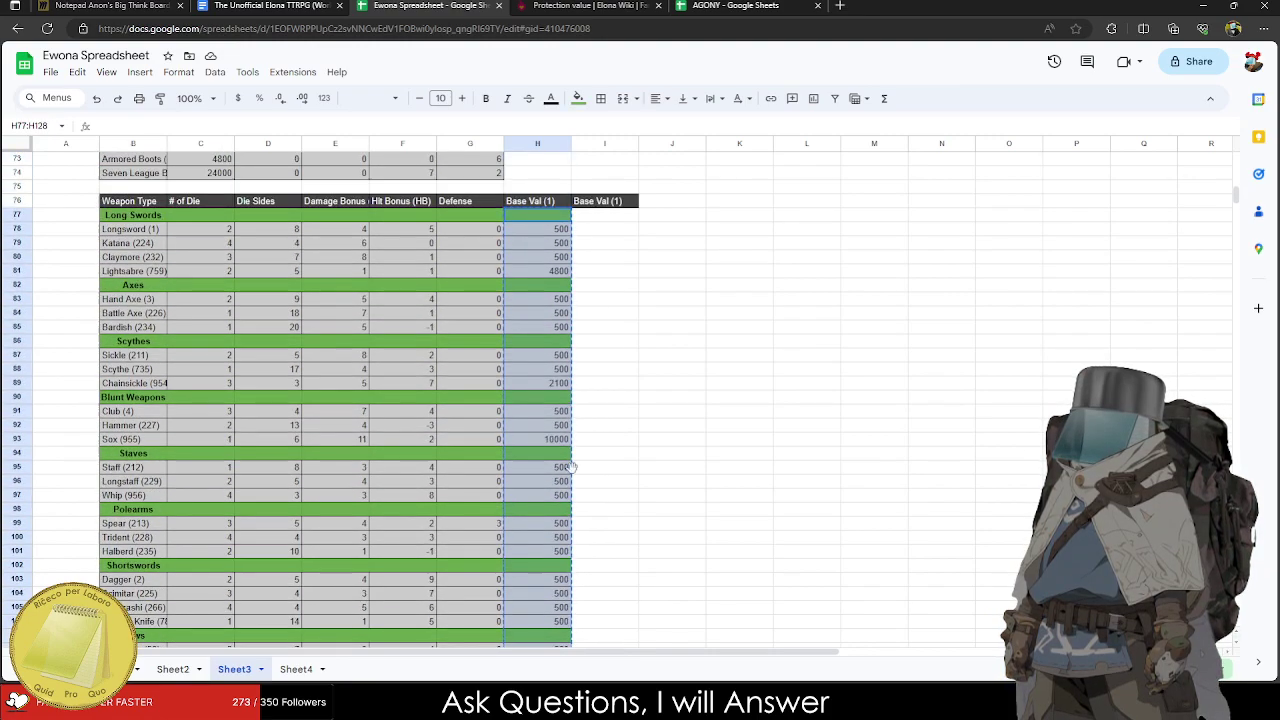
scroll(568, 466, up, 4)
click(605, 397)
key(ctrl+v)
click(860, 467)
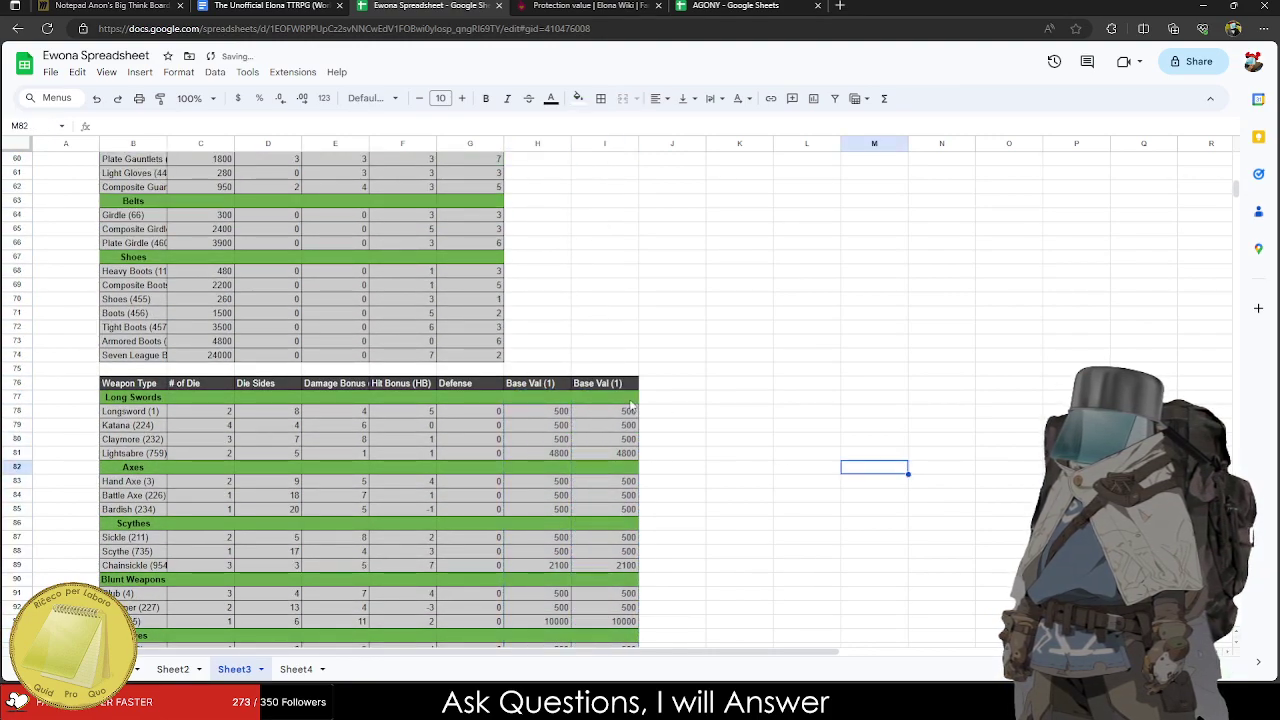
Rename the duplicated Base Val (1) header in I76 to Handiness.
click(611, 388)
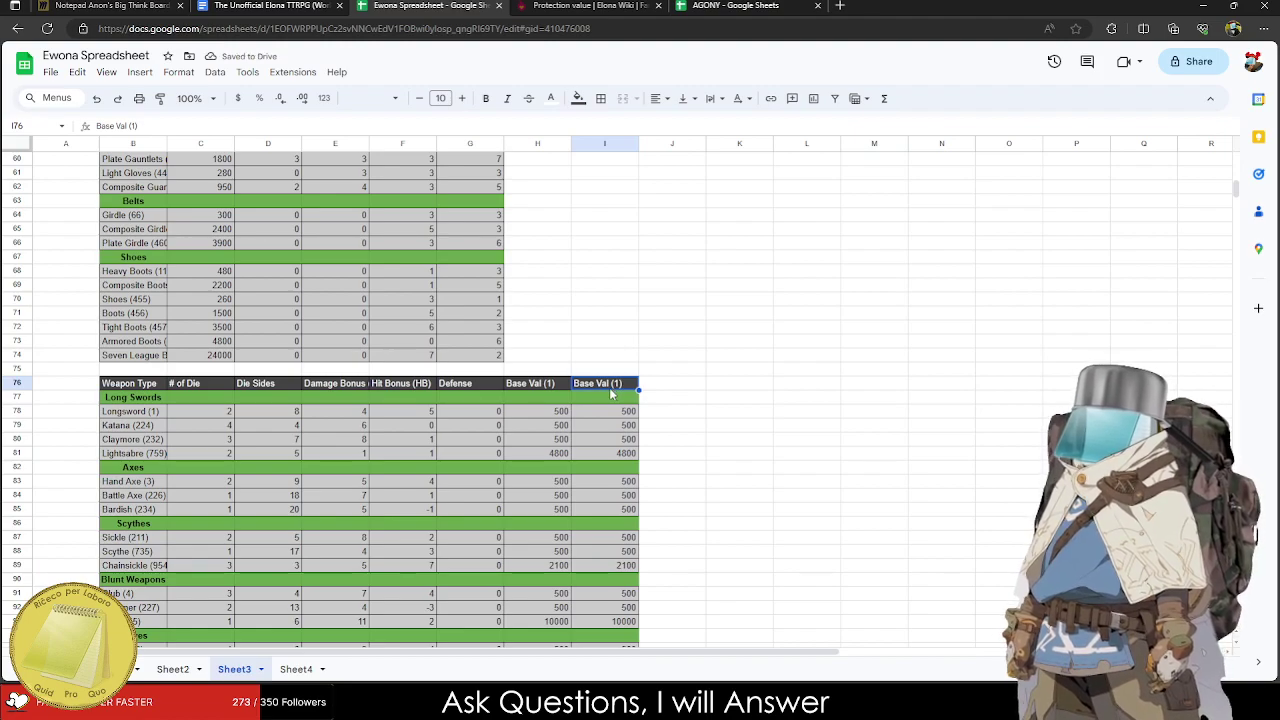
text(Stren)
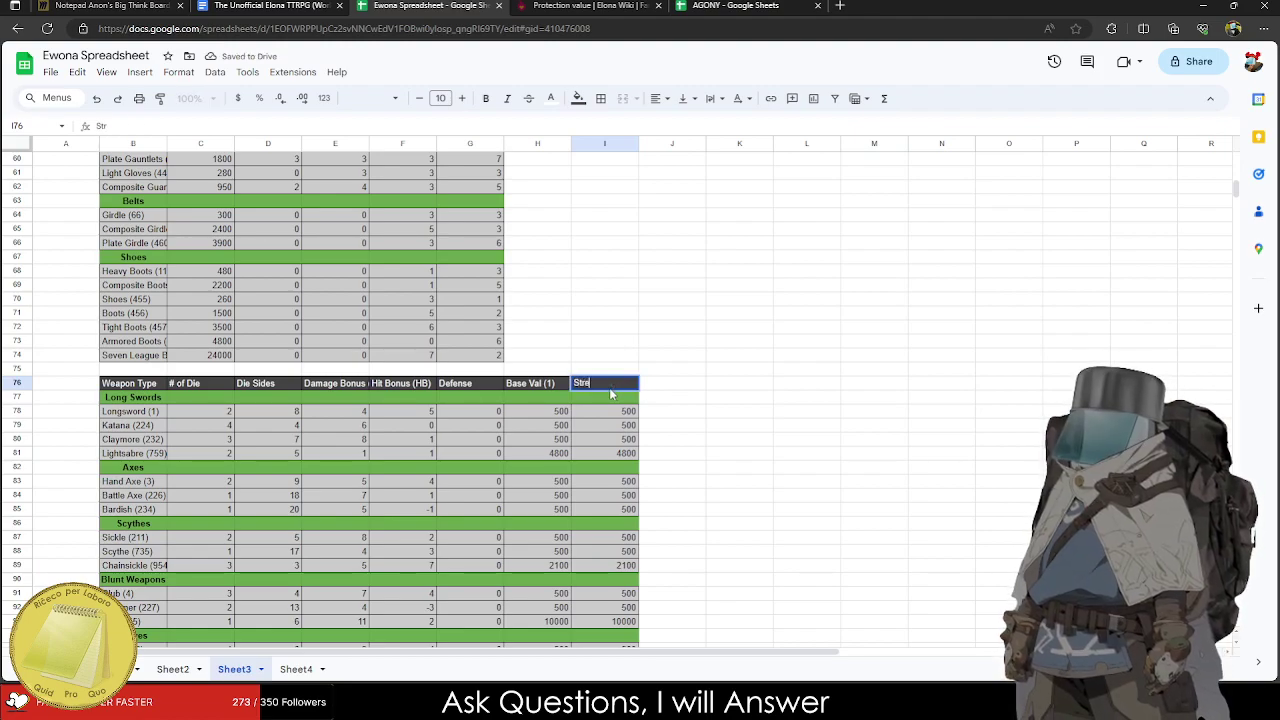
text(Handiness)
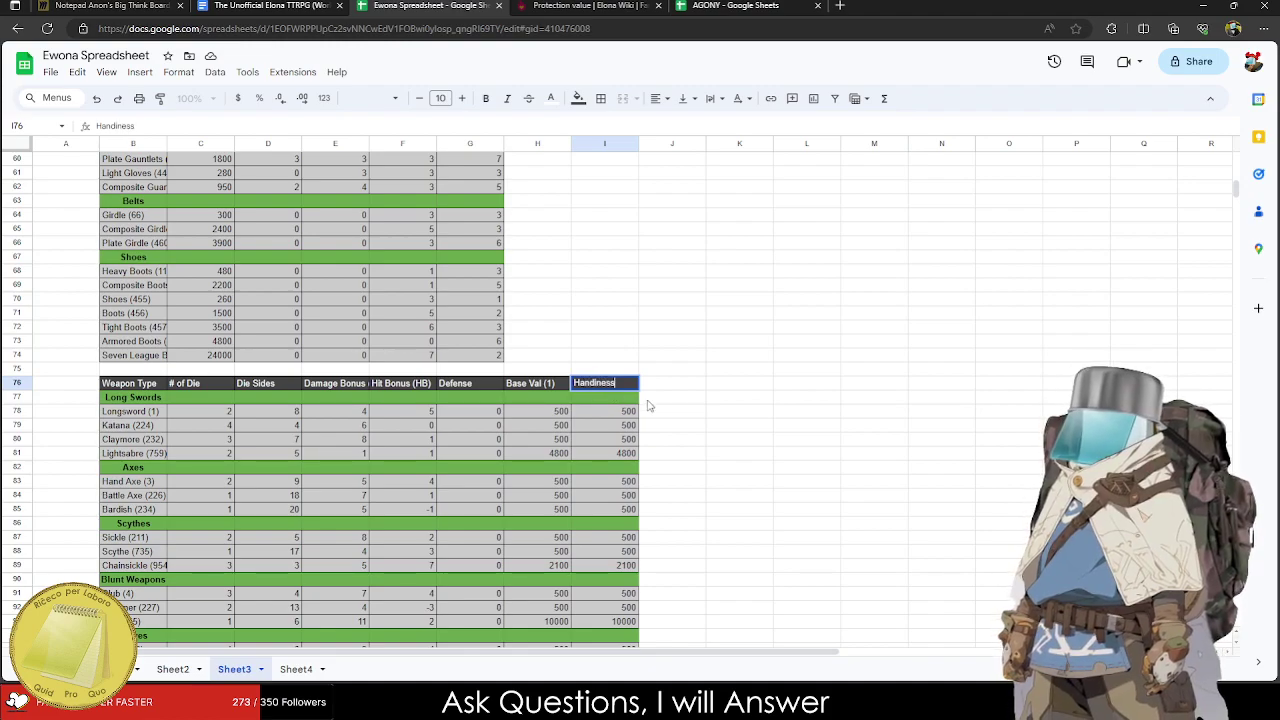
click(765, 412)
Switch to the Unofficial Elona TTRPG document and continue the Weapons paragraph with "Finally, the Handiness of a weapon".
click(590, 5)
click(150, 5)
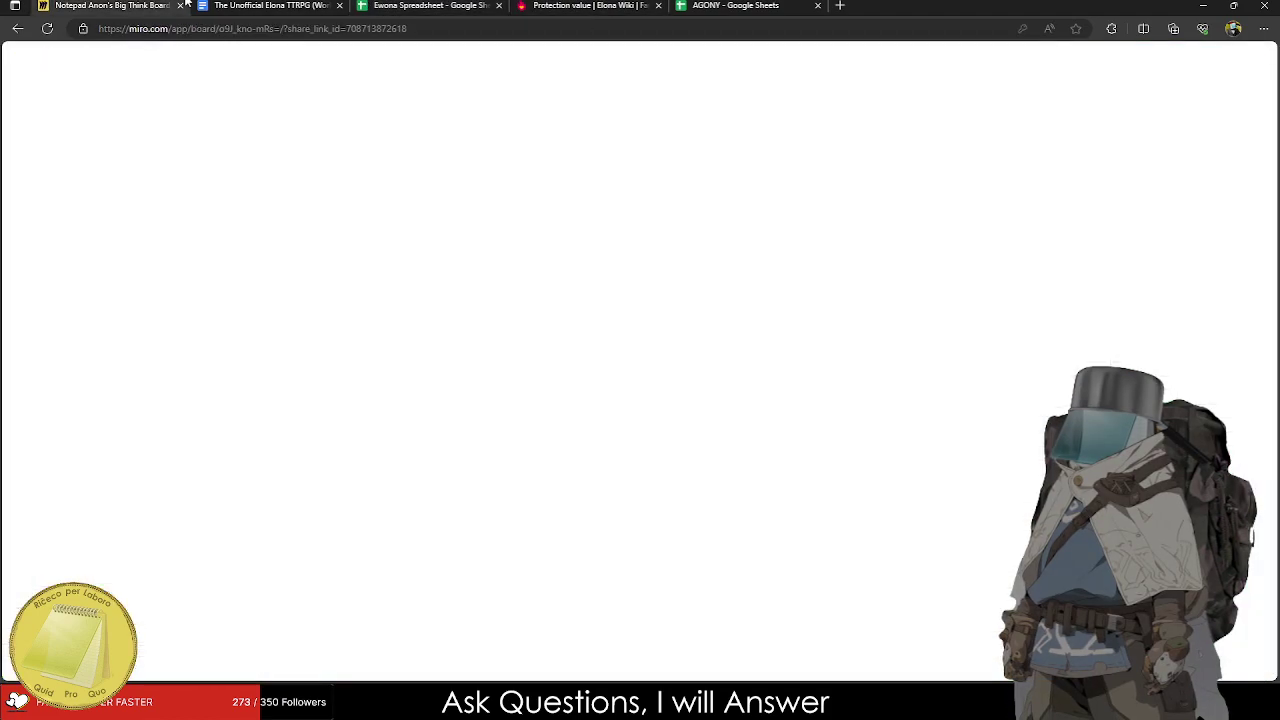
click(300, 5)
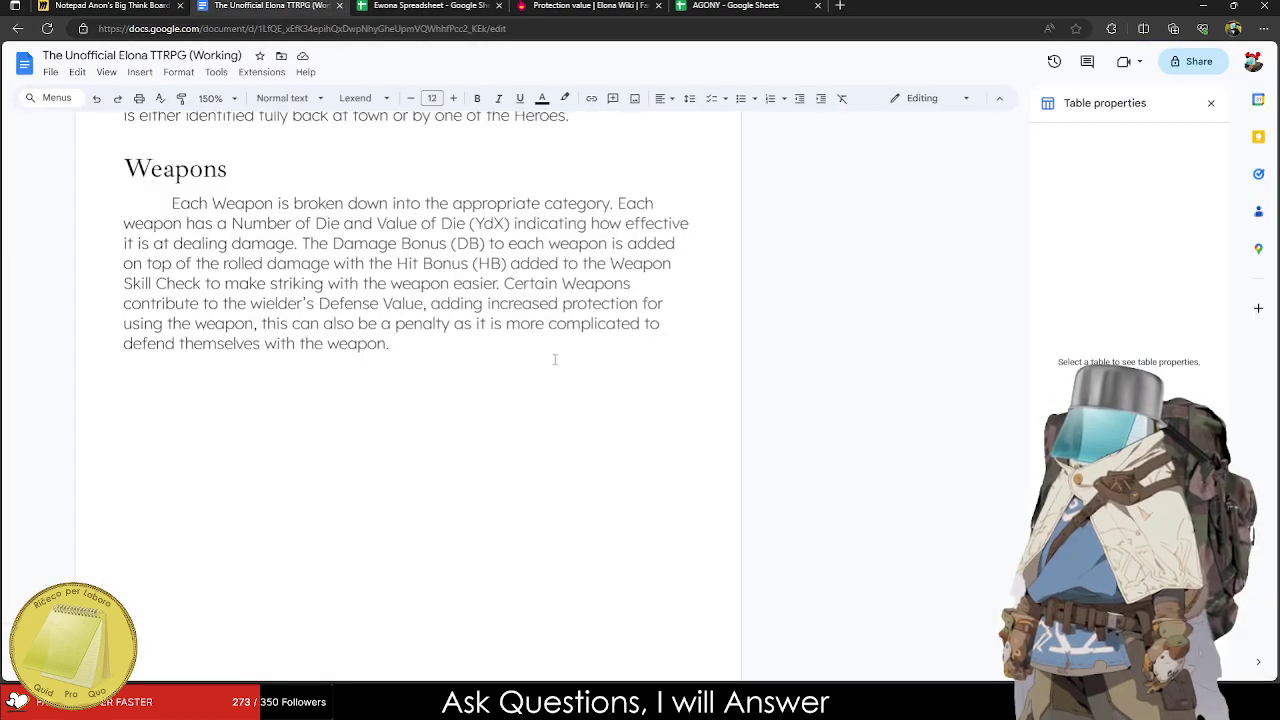
text(Finally)
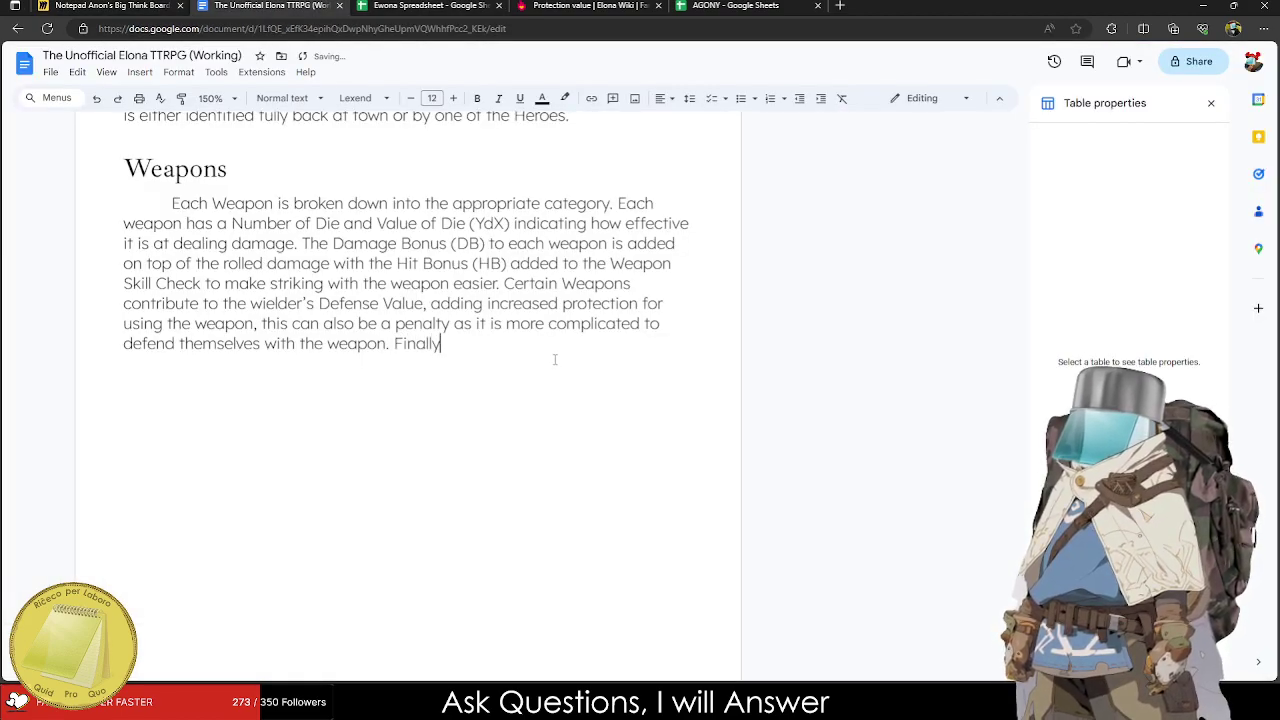
text(, the Han)
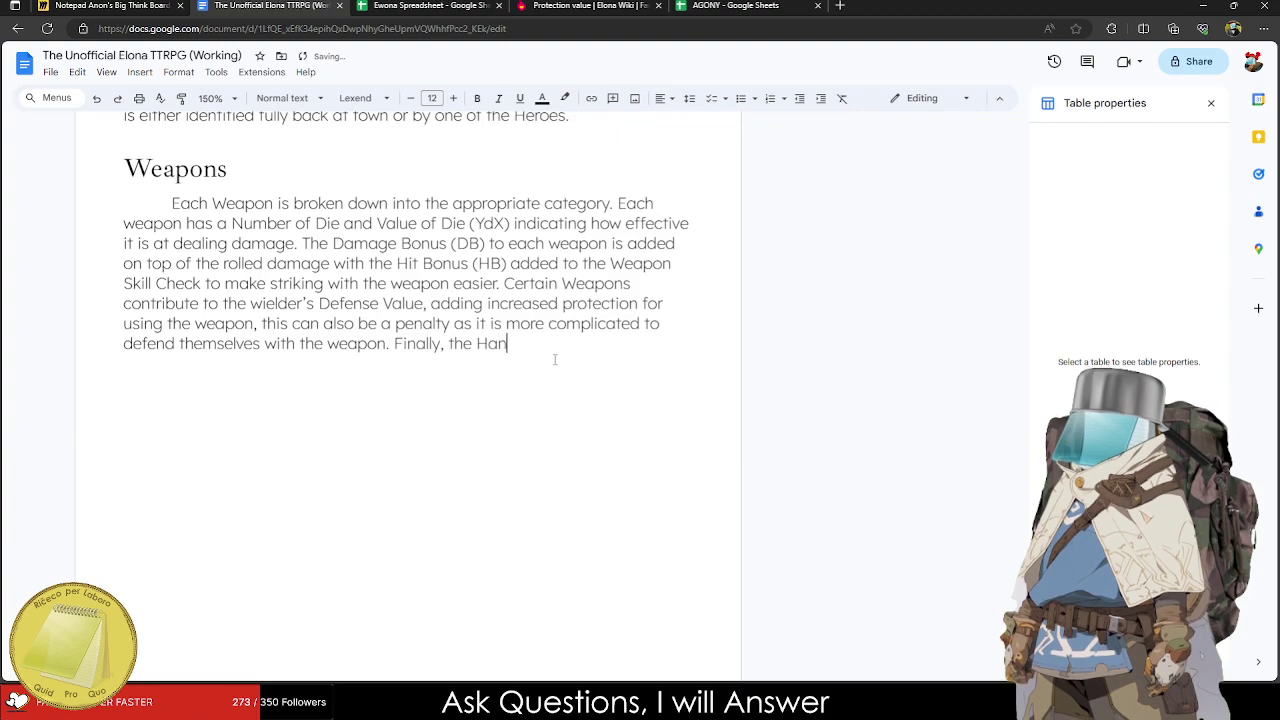
text(diness of a weapon)
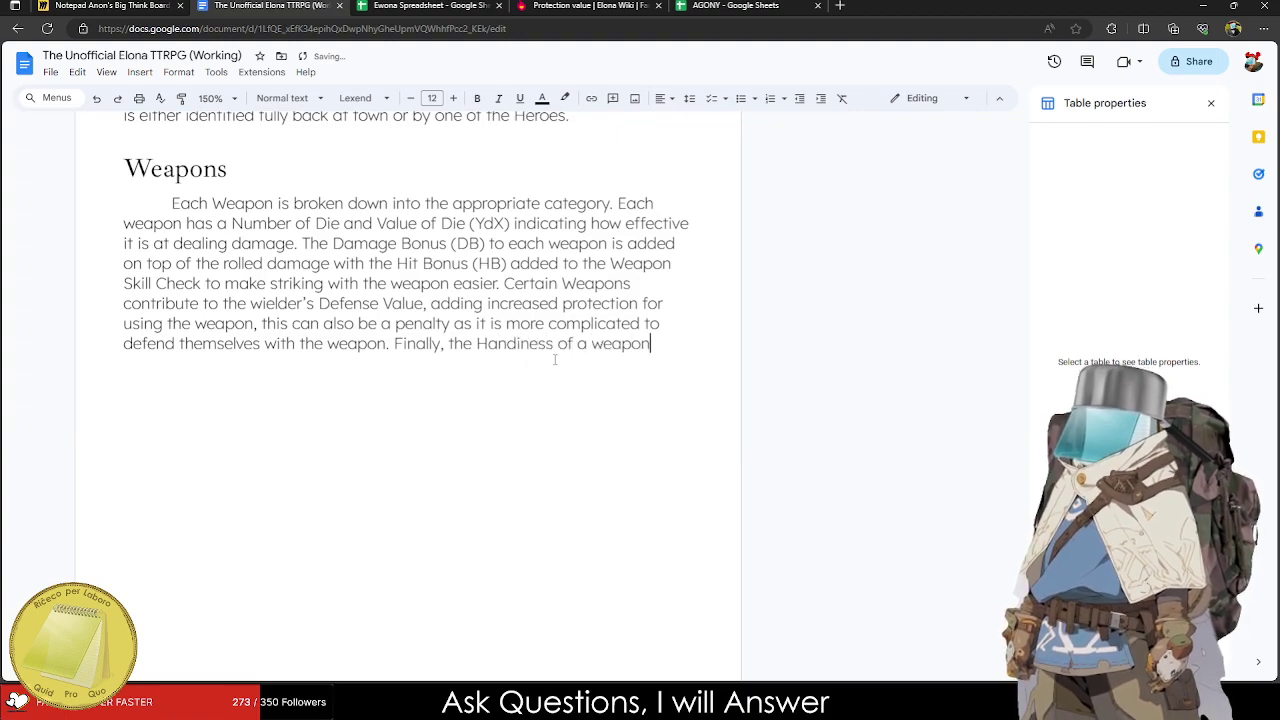
Continue the Handiness sentence with "is the required number of hands to use".
text( is the require)
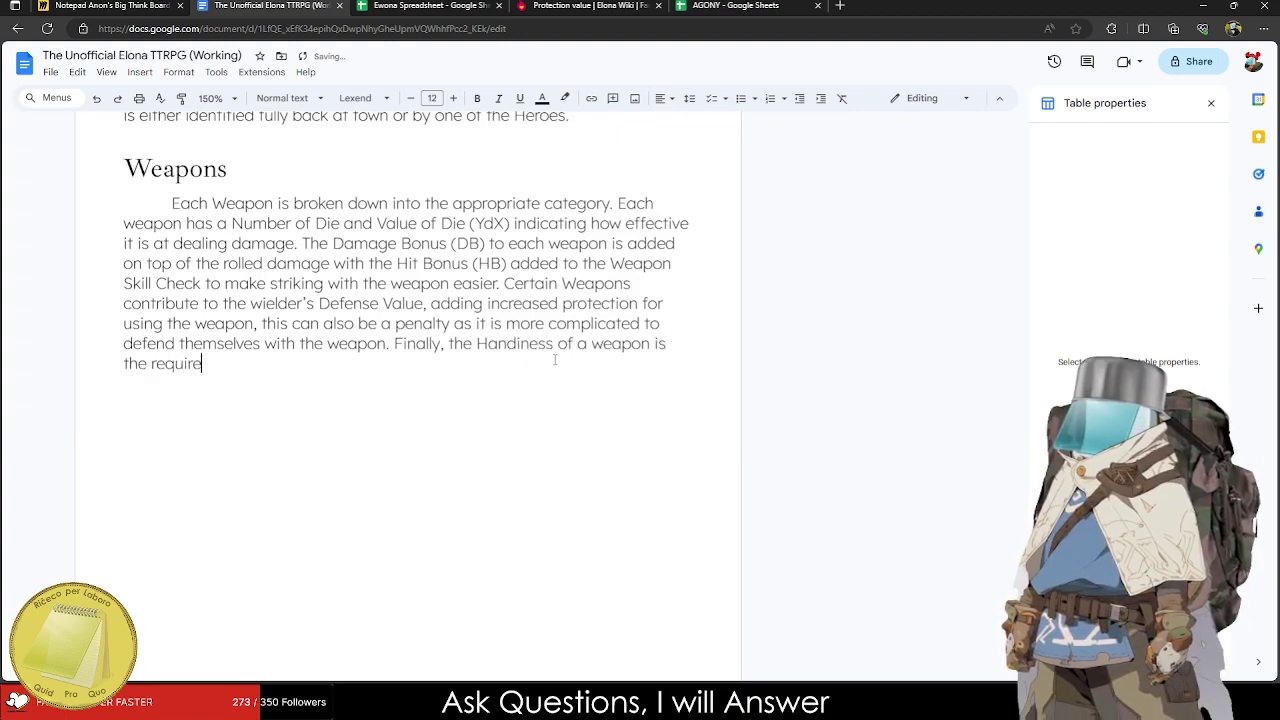
text(d number of hadns)
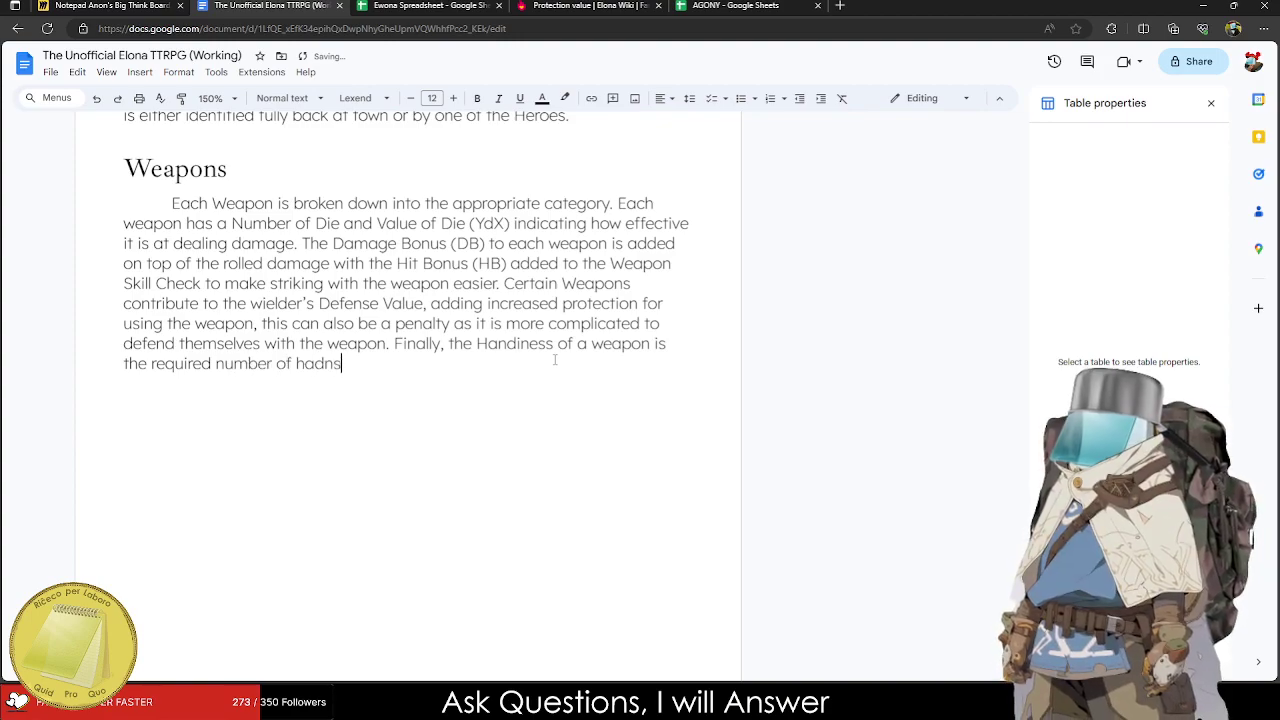
key(BackSpace)
key(BackSpace)
key(BackSpace)
text(nds to use)
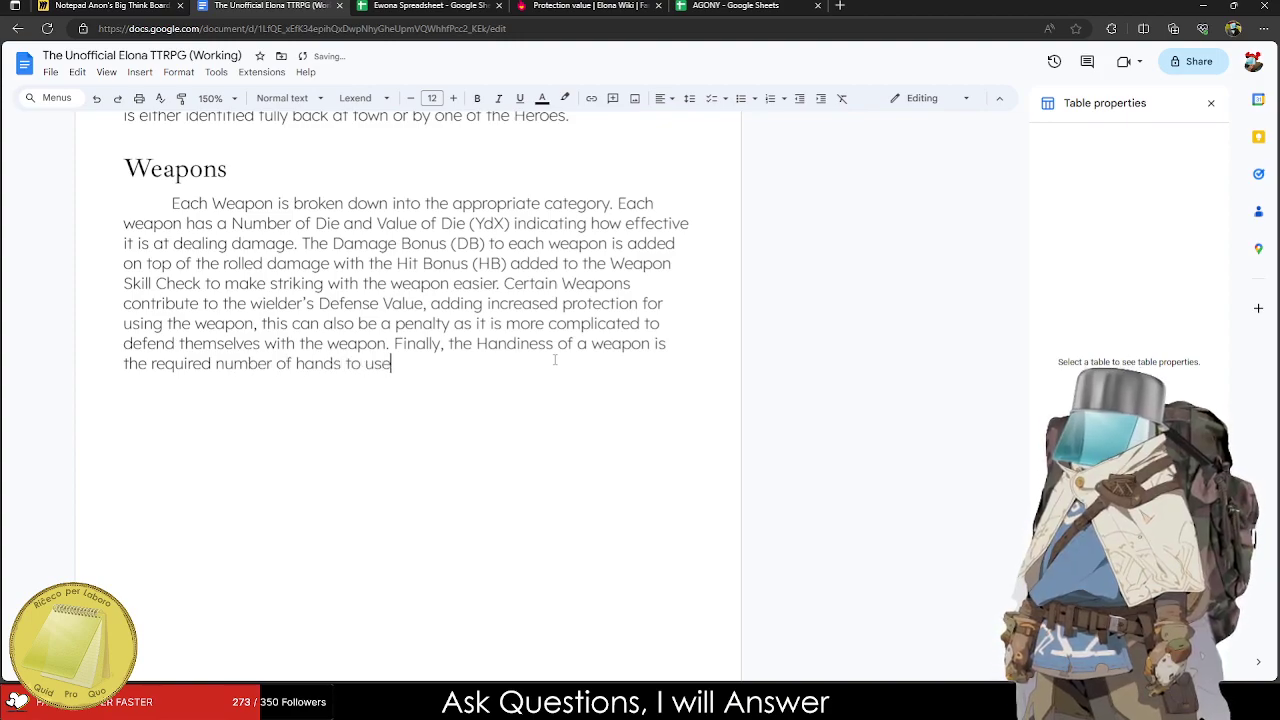
Extend the Handiness sentence with "the weapon successfully".
text( tehwe)
key(BackSpace)
key(BackSpace)
key(BackSpace)
key(BackSpace)
text(he )
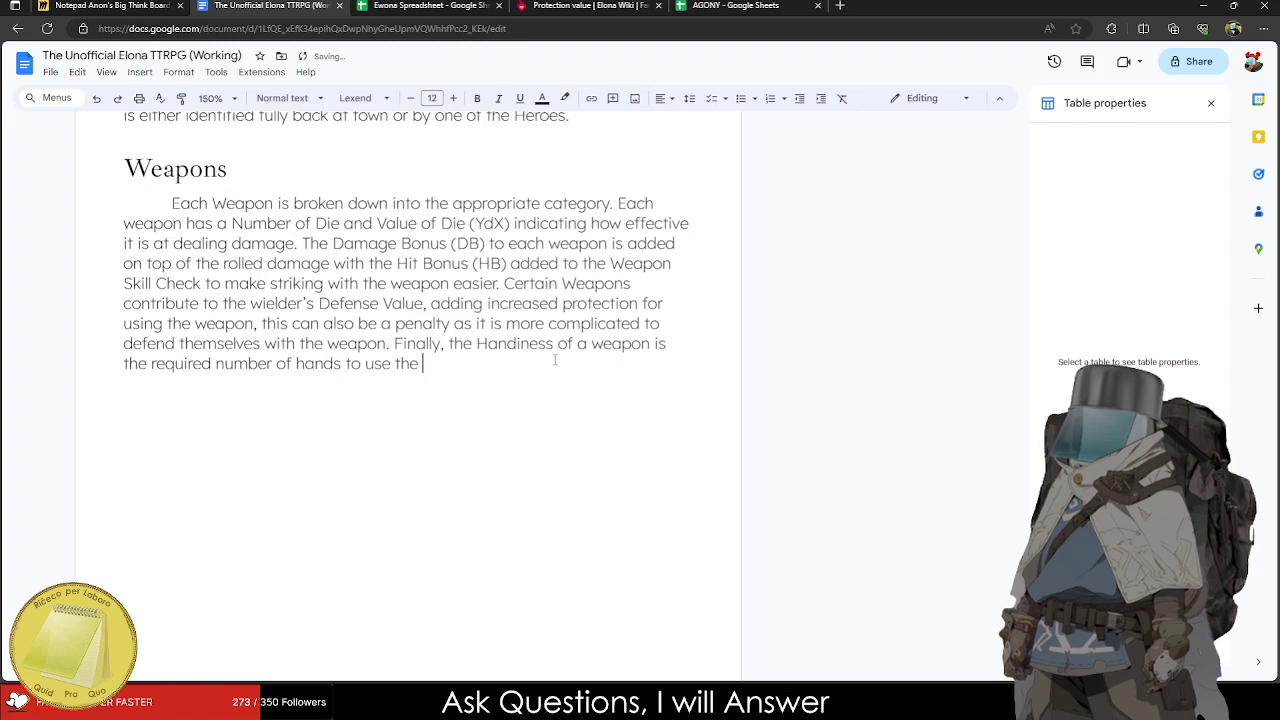
text(weapon success)
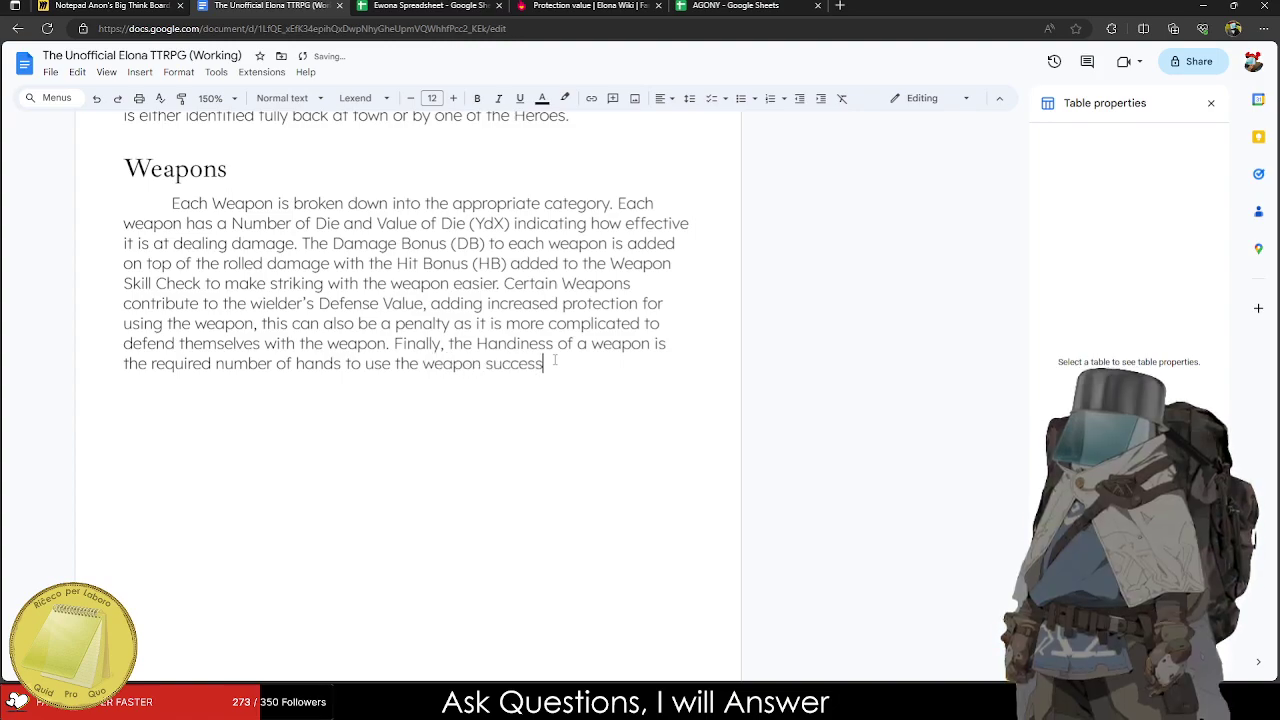
text(fully)
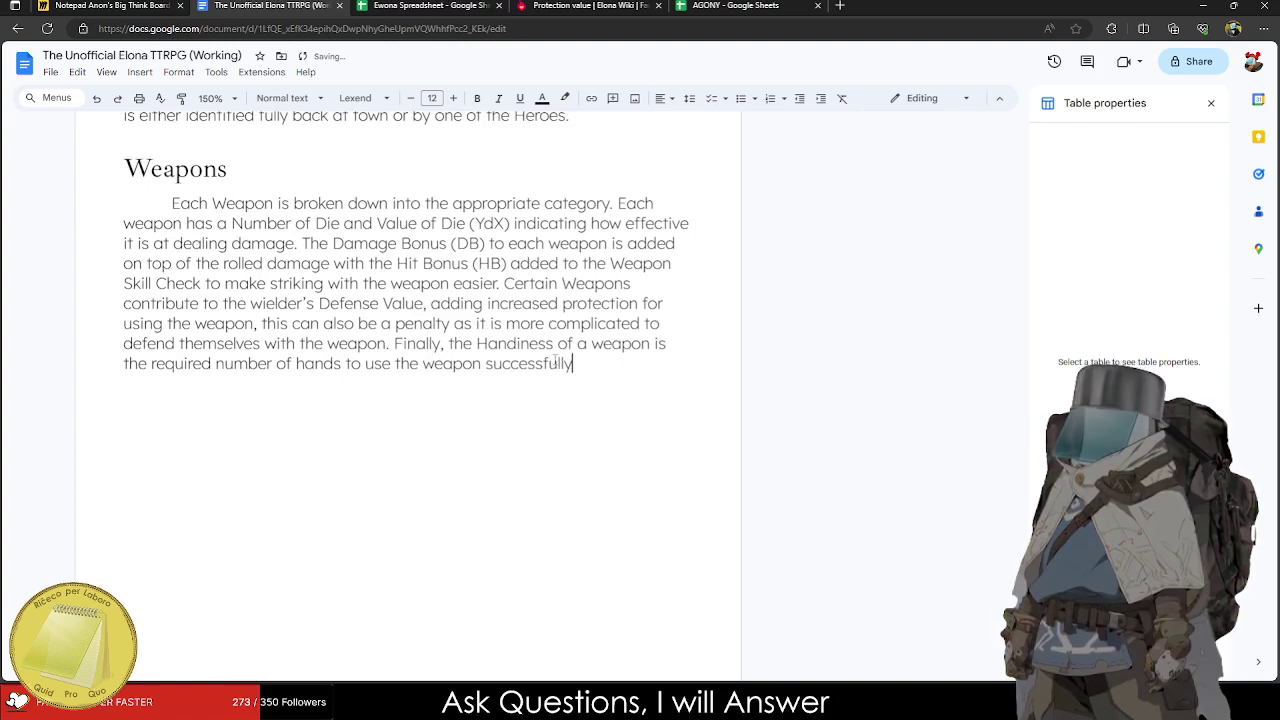
Add the clause ", if a Hero uses" to the Handiness sentence.
text(, if a)
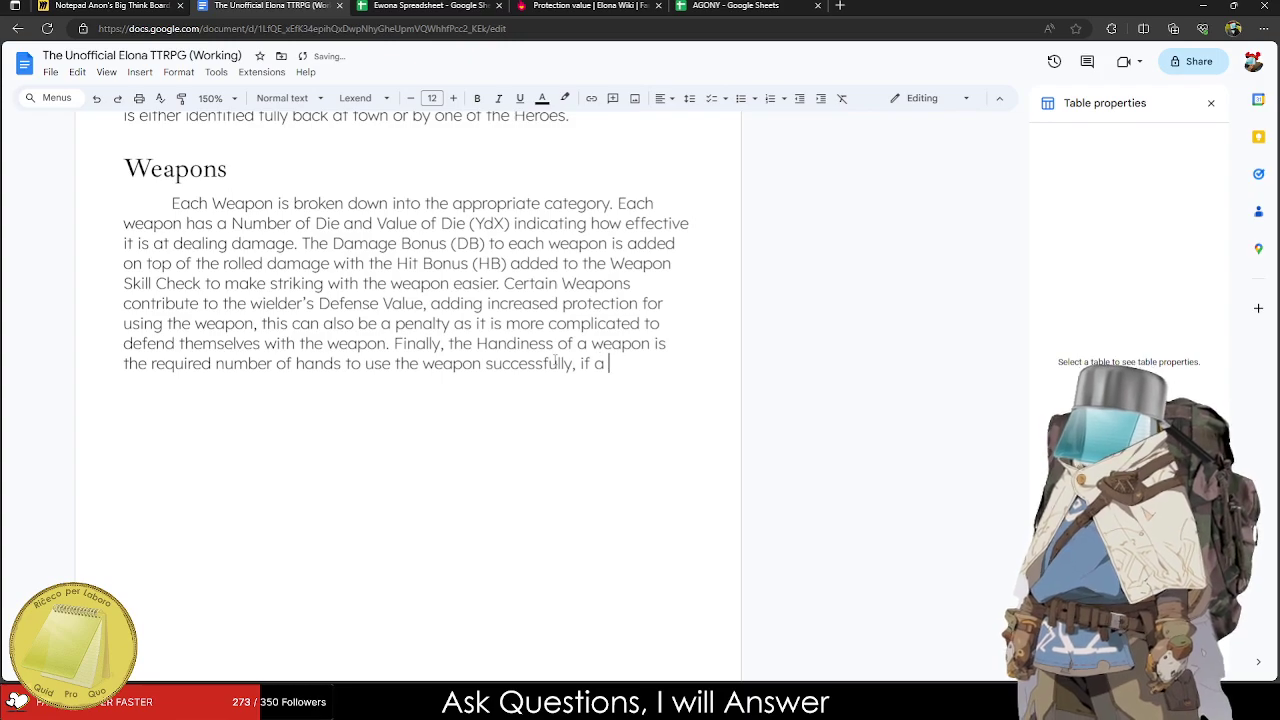
text( hea)
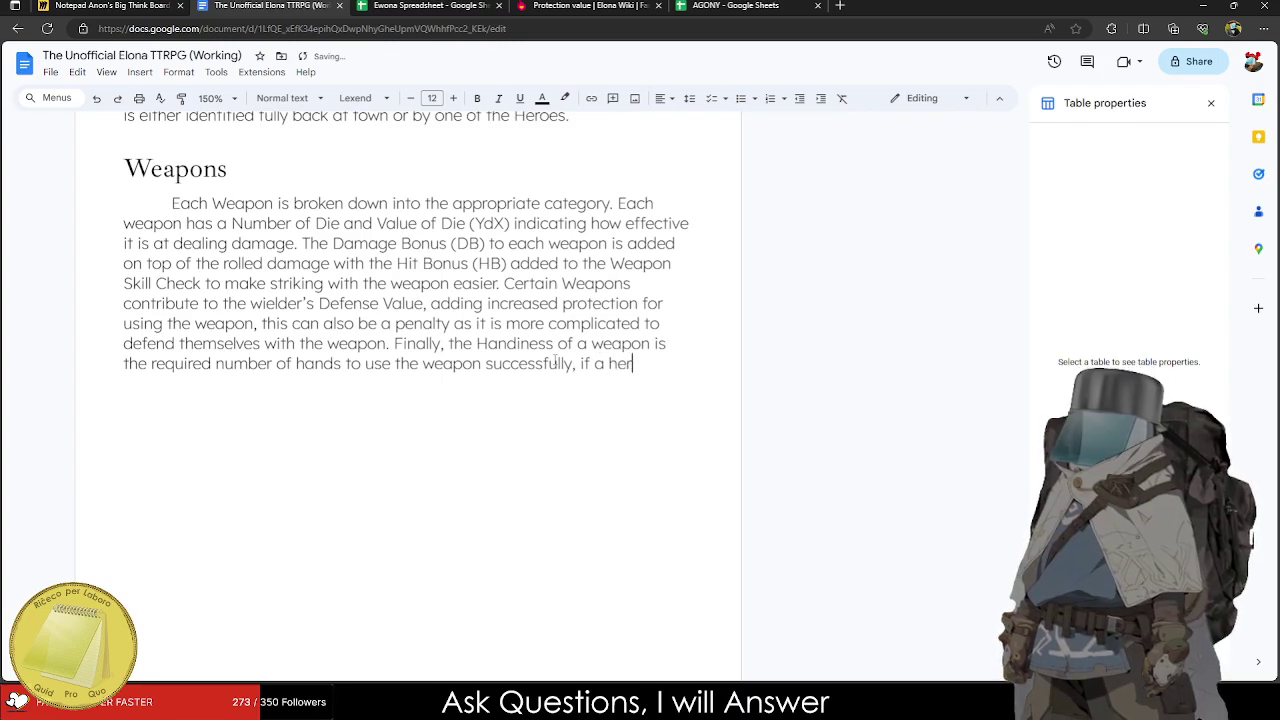
key(BackSpace)
key(BackSpace)
key(BackSpace)
text(Hero uses it one-)
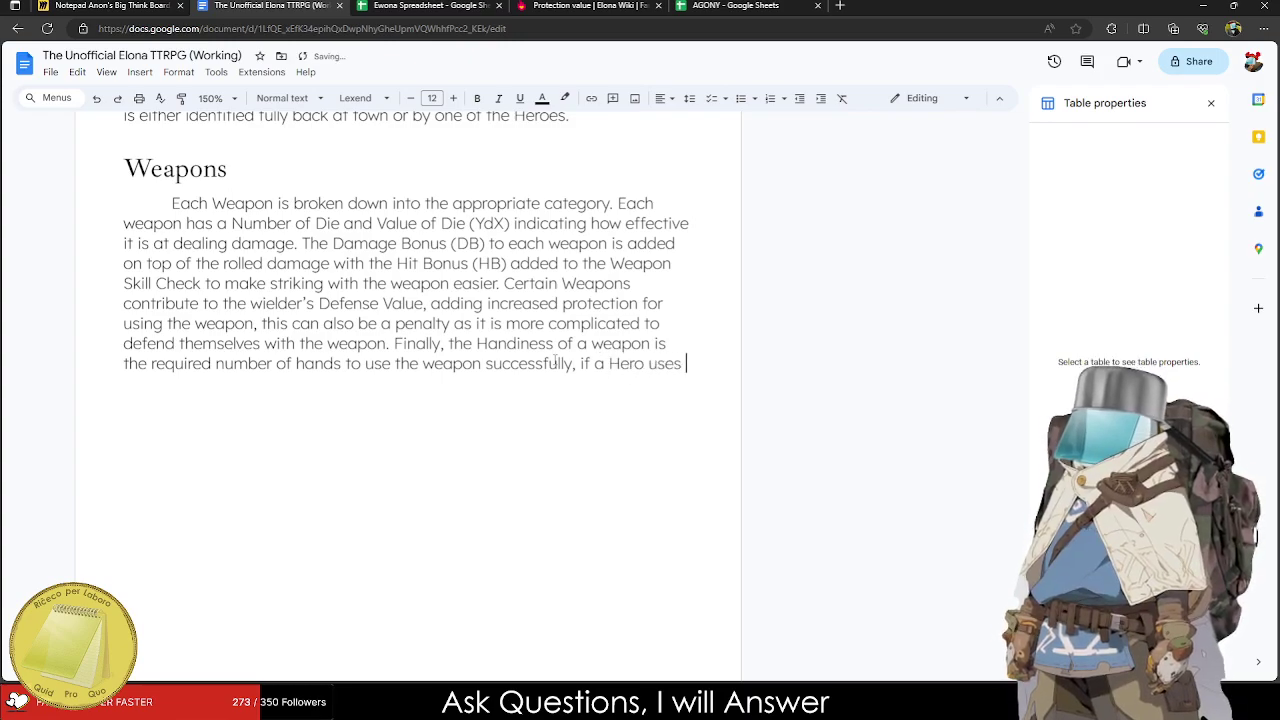
Continue the Handiness clause after "if a Hero uses" with "a One-Handed Weapon with two-hands,".
key(BackSpace)
key(BackSpace)
key(BackSpace)
key(BackSpace)
key(BackSpace)
key(BackSpace)
key(BackSpace)
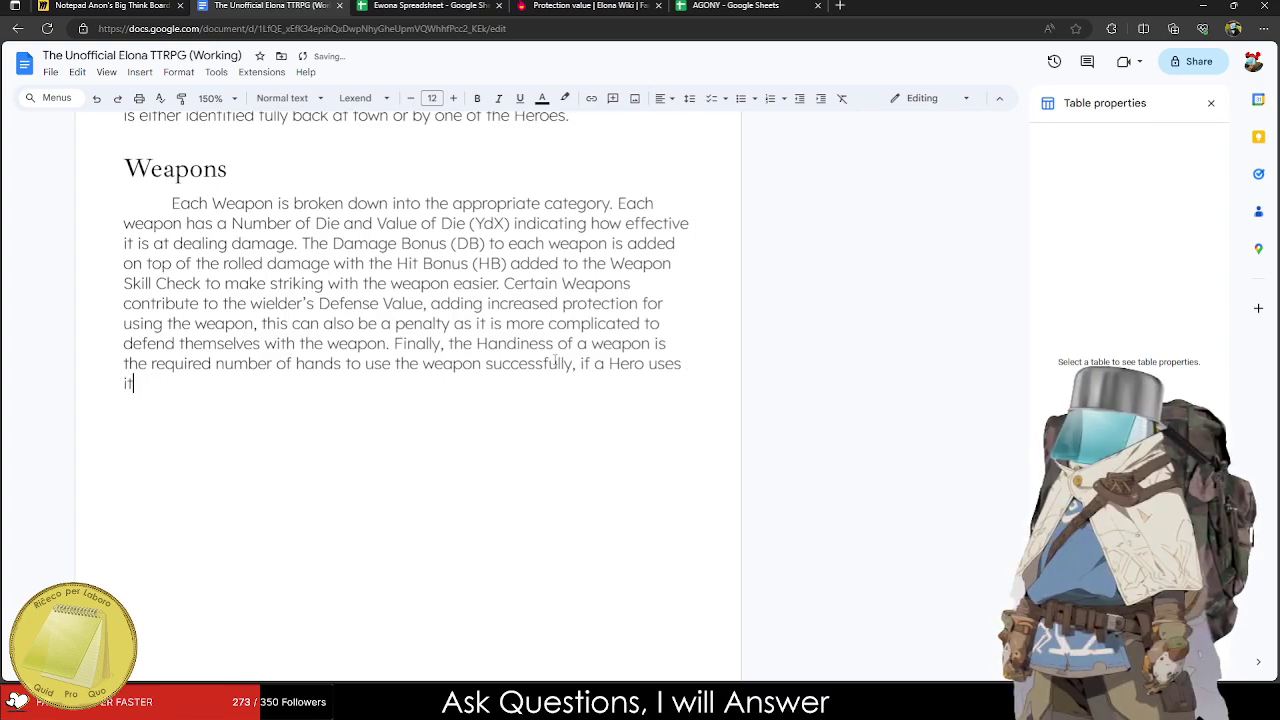
text(age Bon)
key(BackSpace)
key(BackSpace)
text(ON)
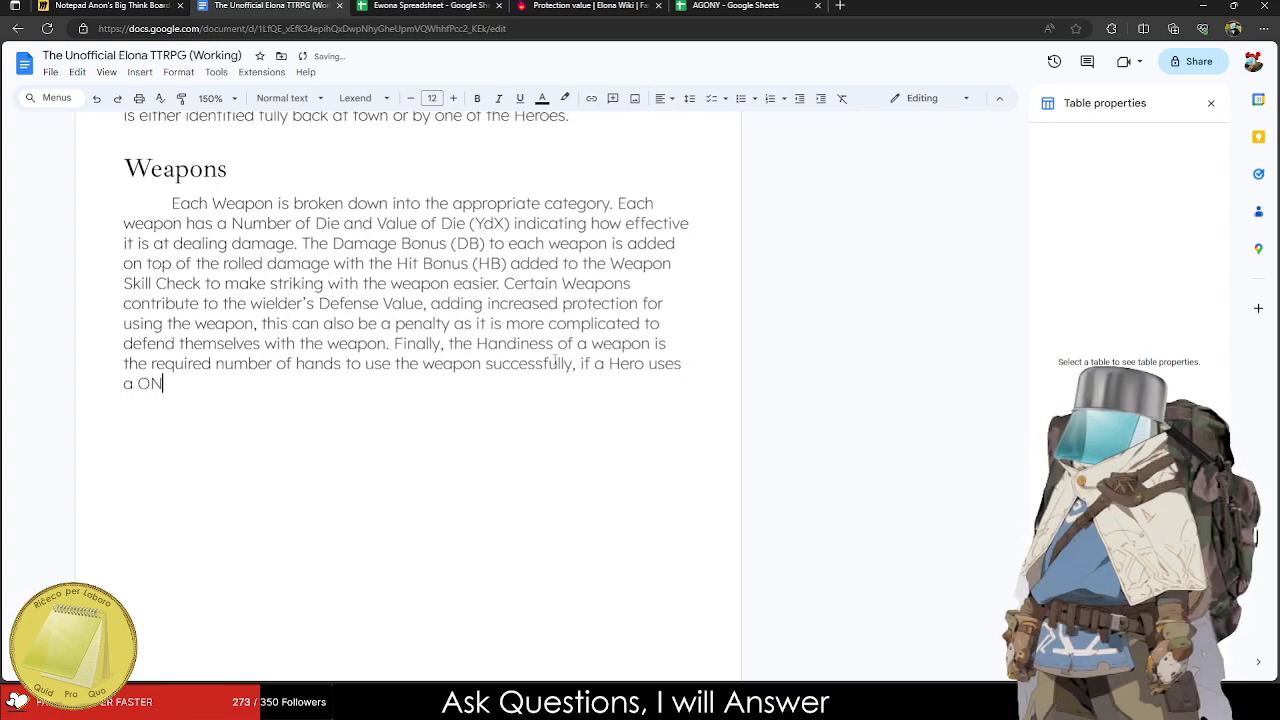
text(e)
key(BackSpace)
key(BackSpace)
text(ne-Handed we)
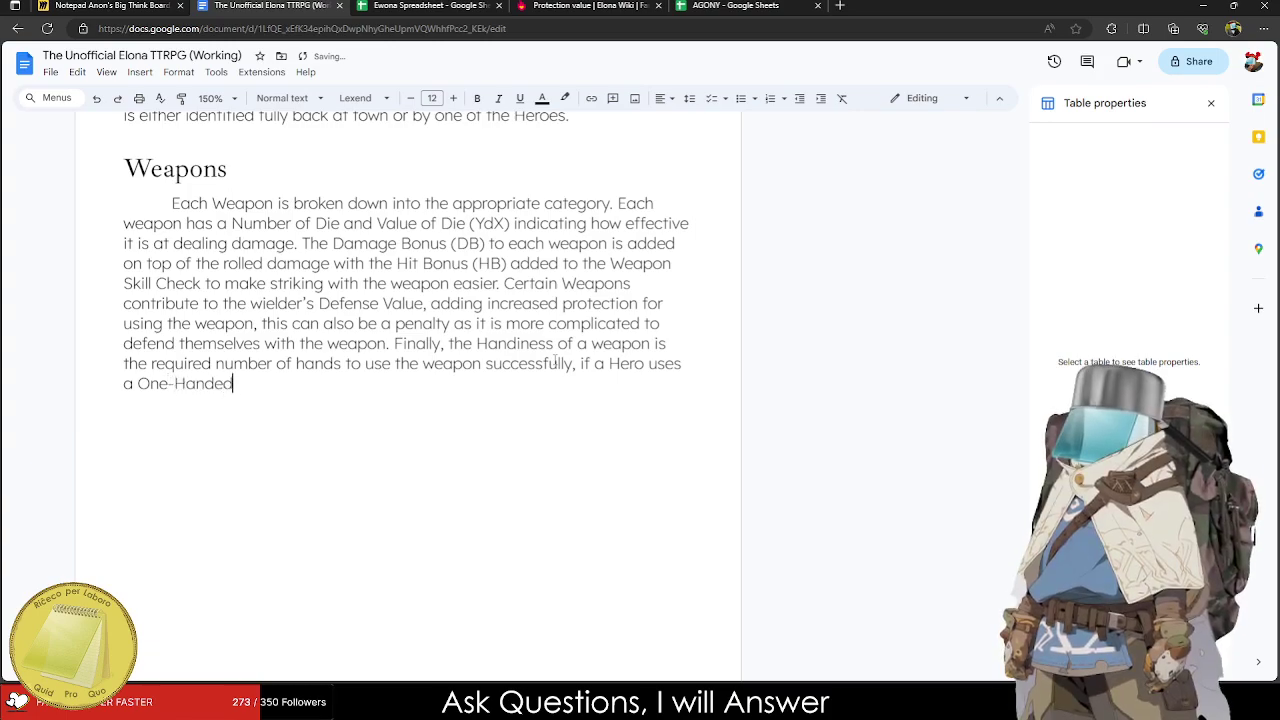
text(pon )
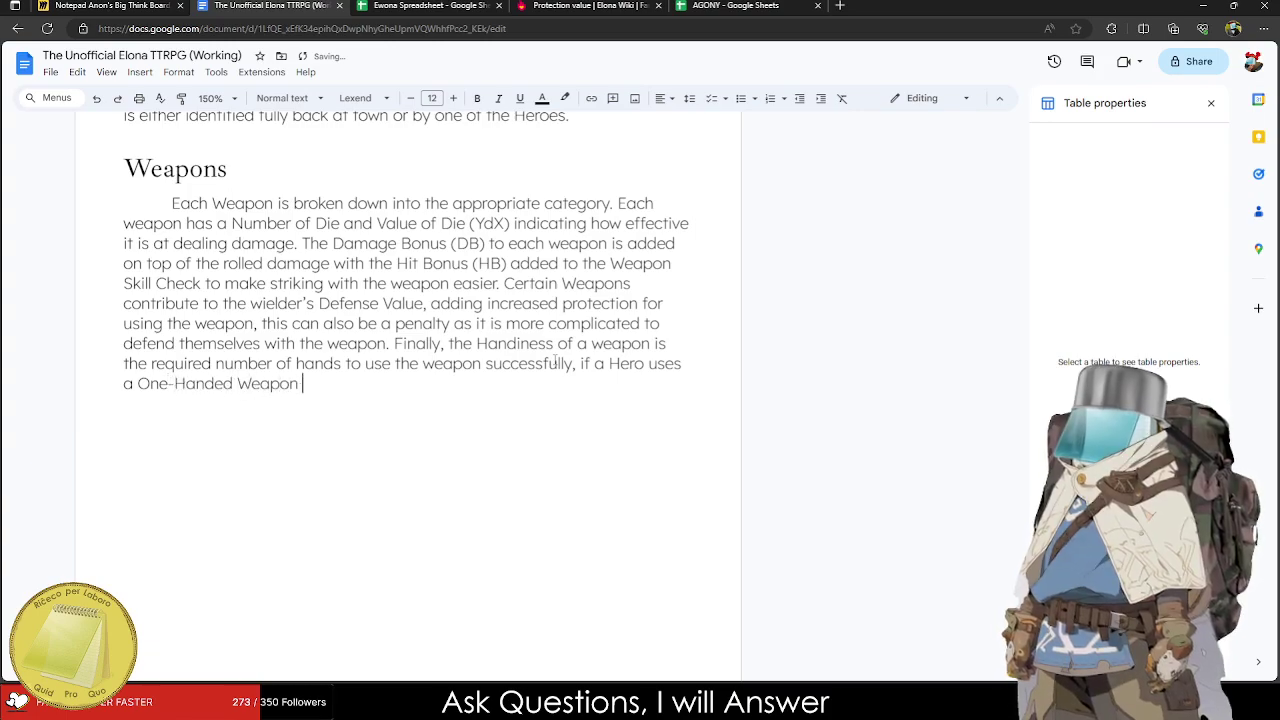
text(with two-hands,)
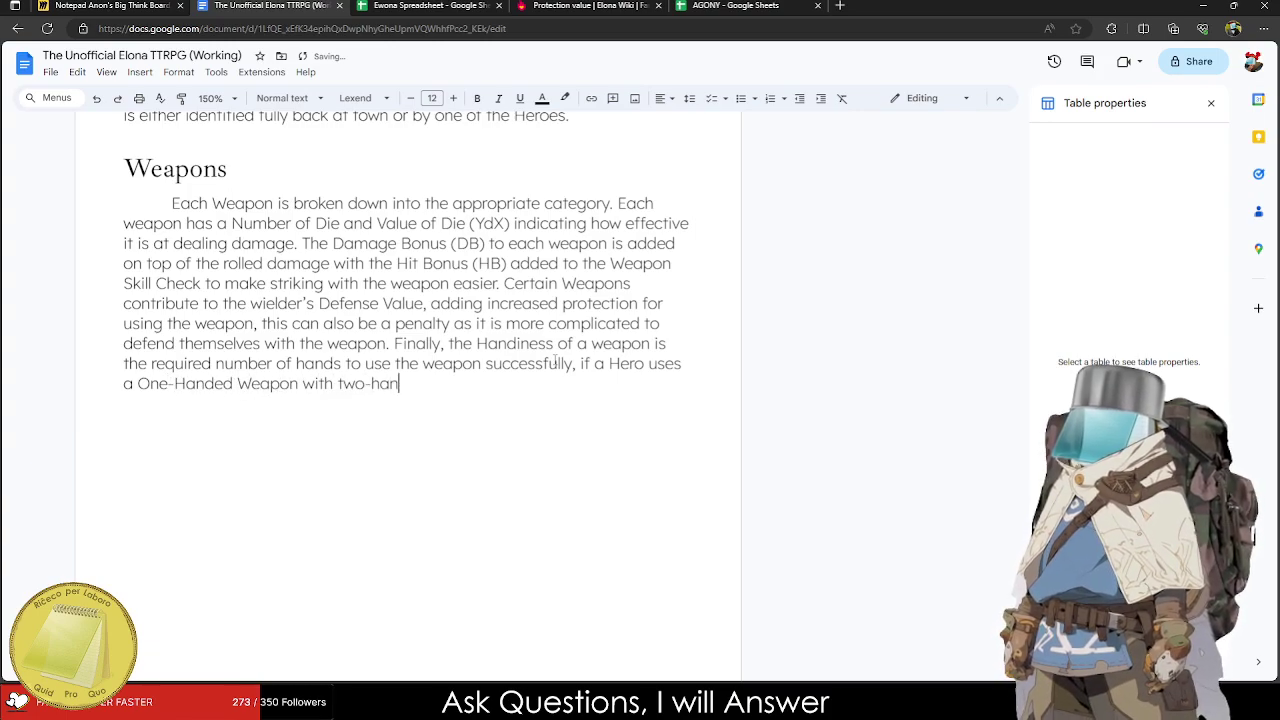
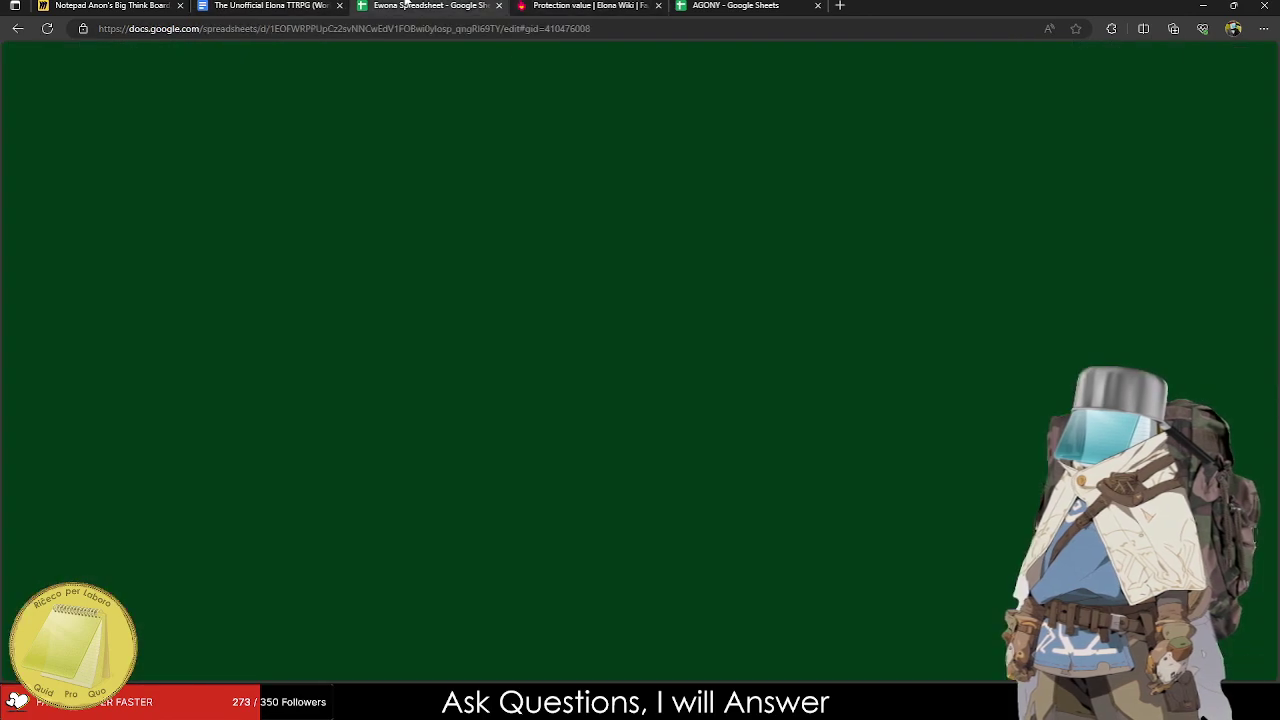
In the Ewona spreadsheet, clear the Handiness values of all weapons in I78:I128.
click(600, 385)
drag(620, 410, 628, 595)
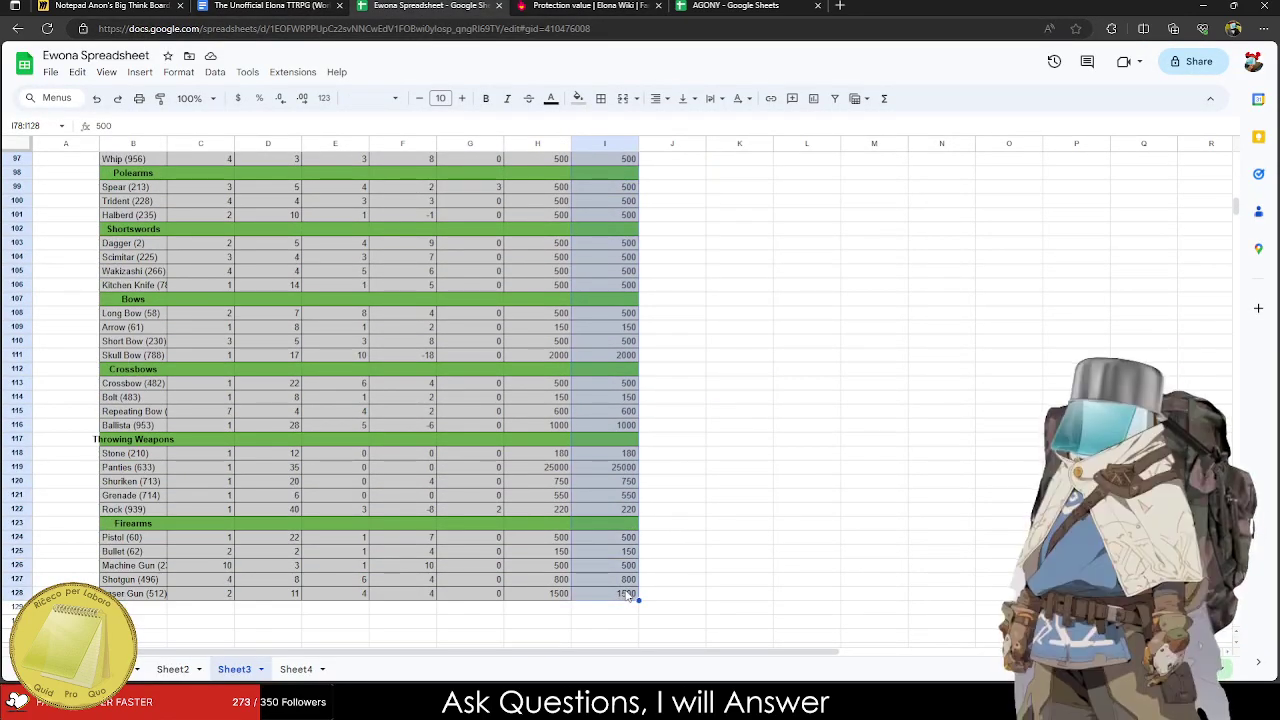
key(Delete)
scroll(339, 456, up, 10)
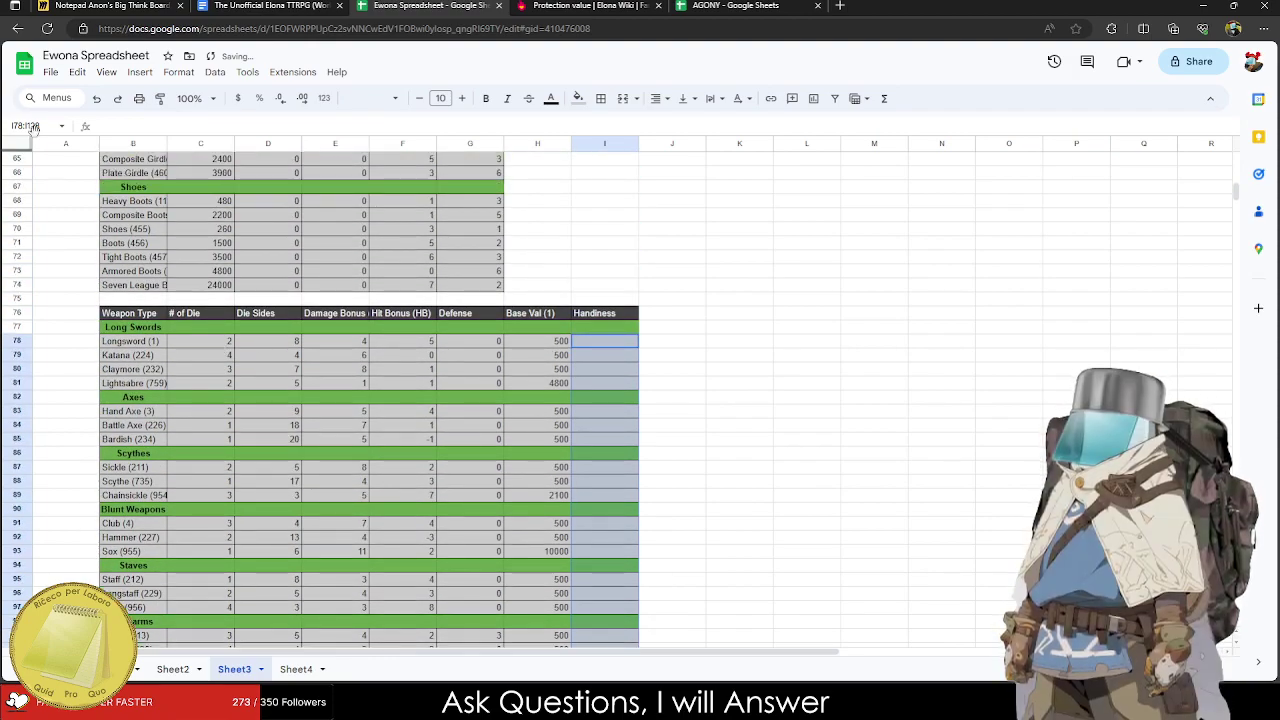
Make the weapon table's header row bold, from Weapon Type through Handiness.
click(190, 98)
click(192, 254)
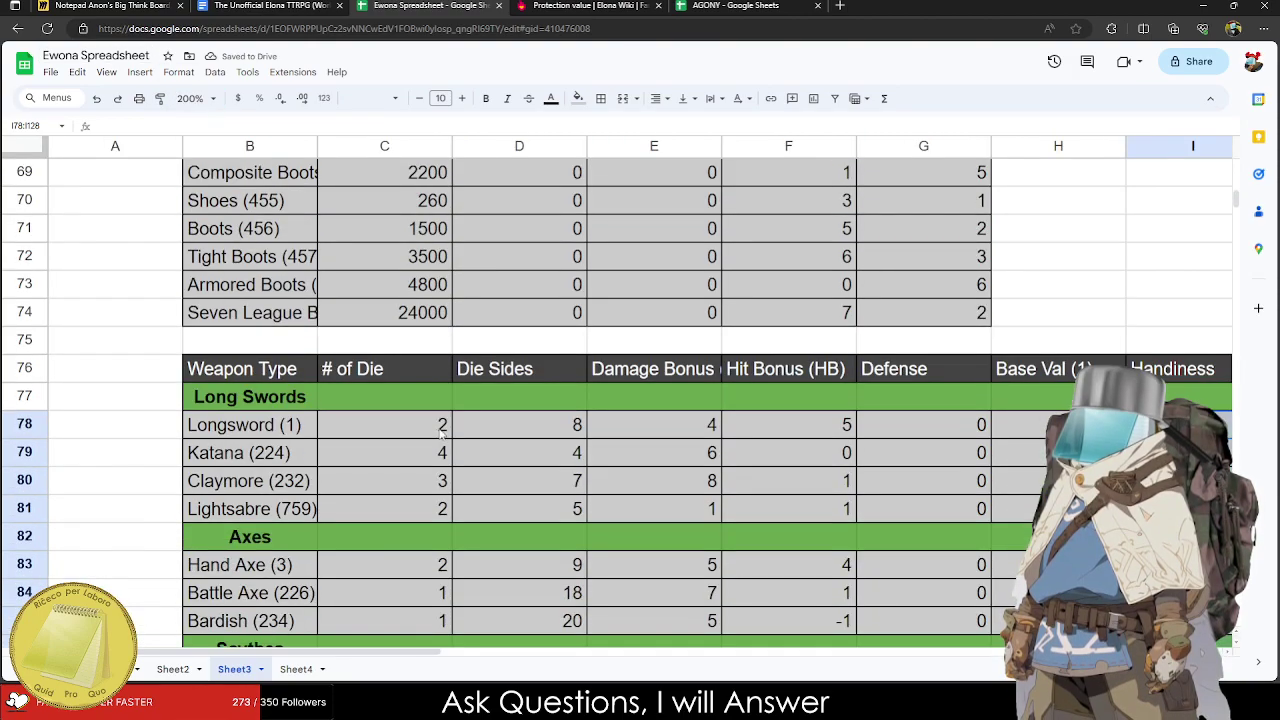
scroll(366, 422, down, 2)
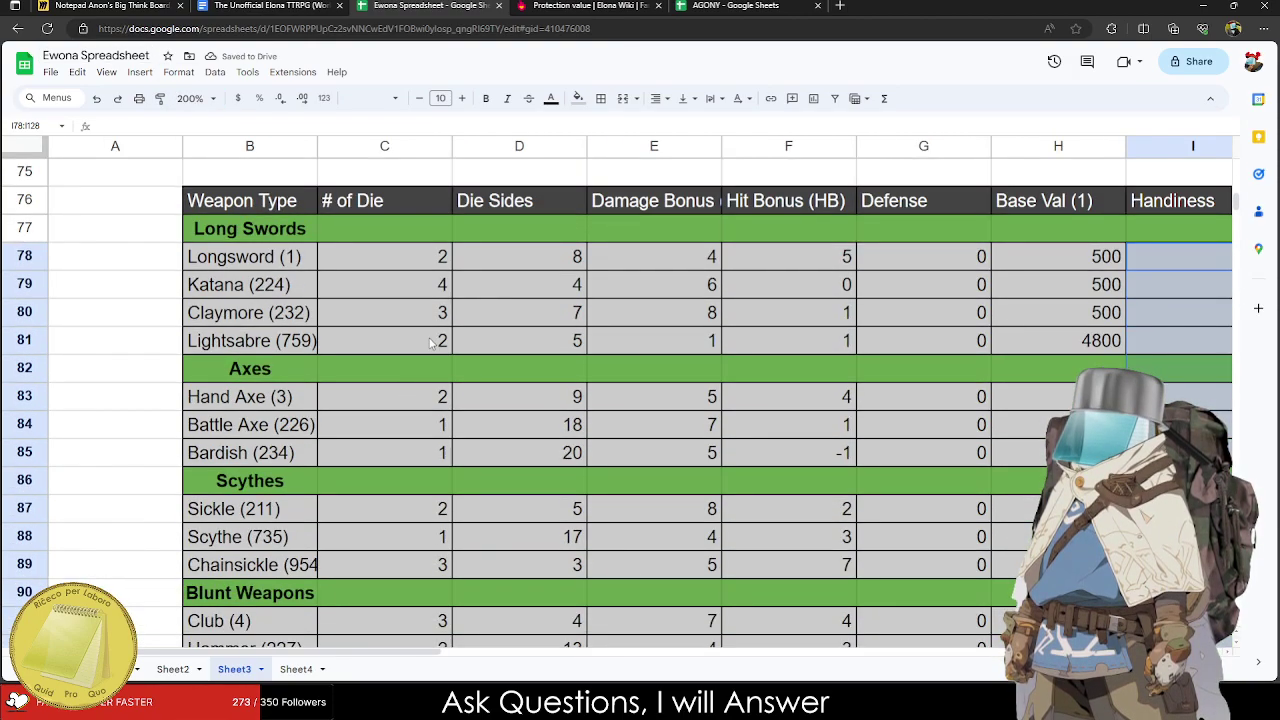
click(410, 268)
click(240, 257)
click(337, 275)
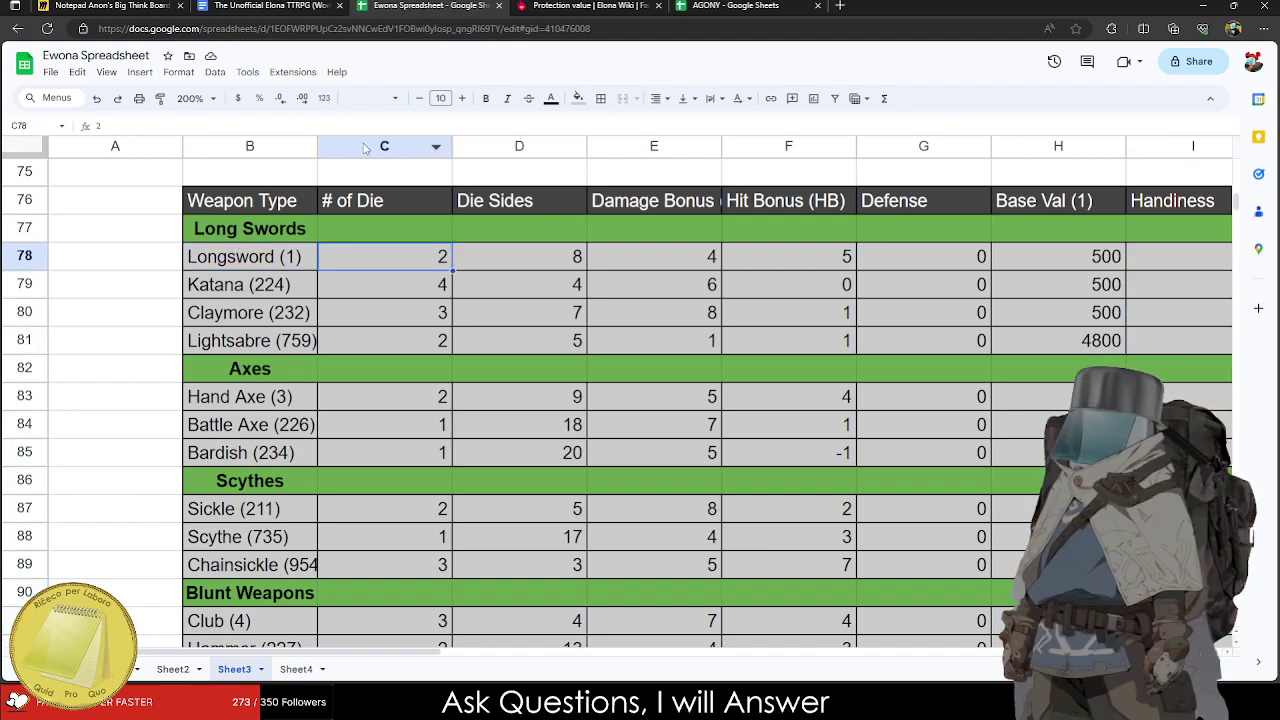
drag(248, 202, 1167, 202)
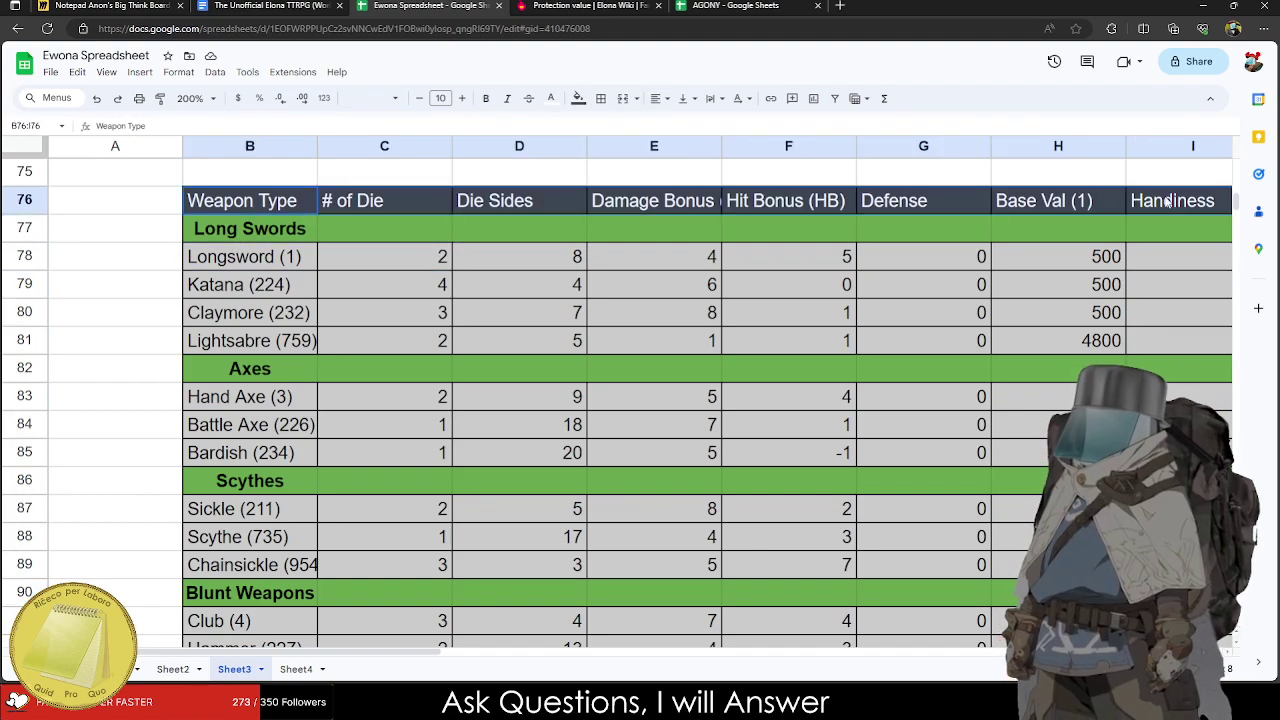
key(ctrl+b)
Set the Longsword's Damage Bonus to 2.
click(366, 270)
key(Right)
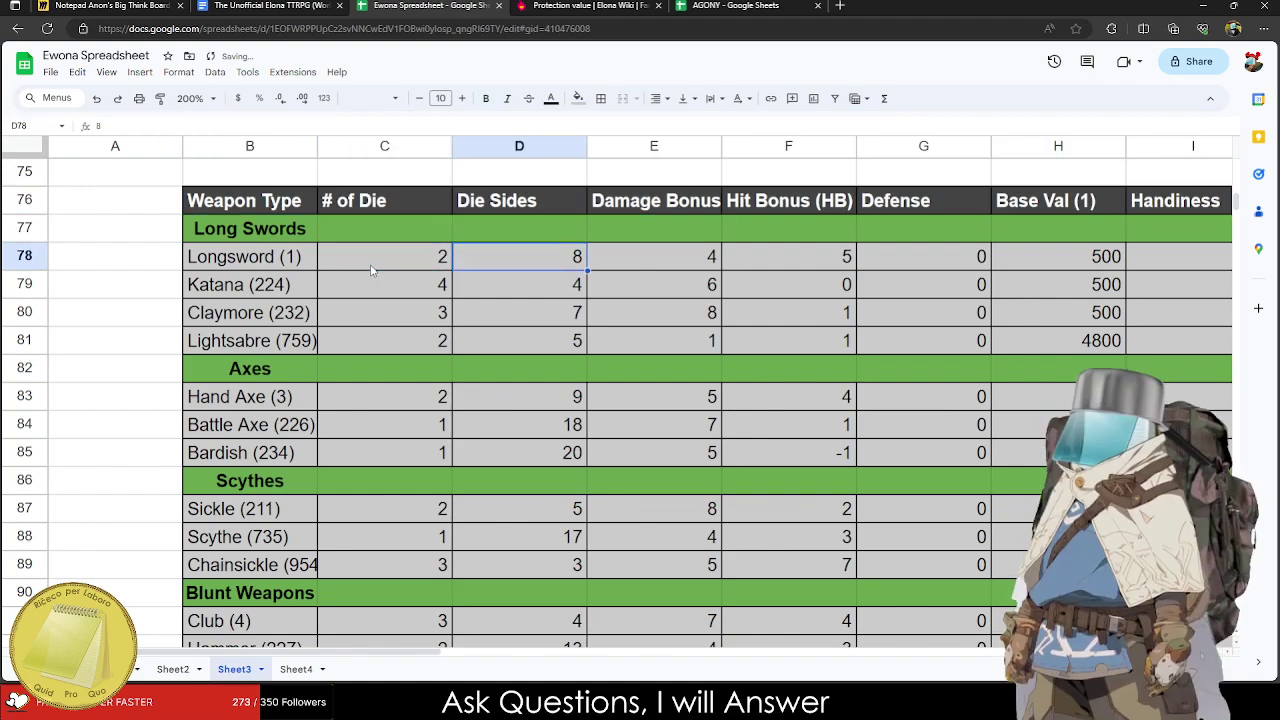
key(Right)
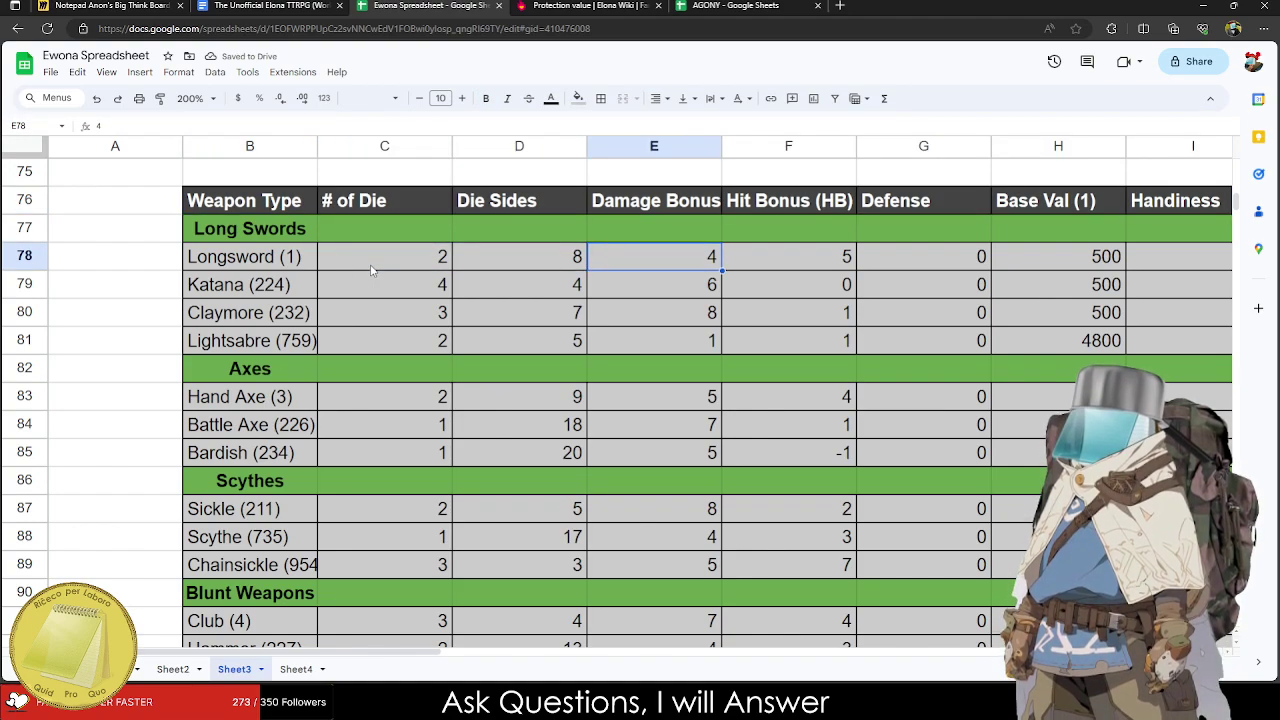
text(2)
key(BackSpace)
text(2)
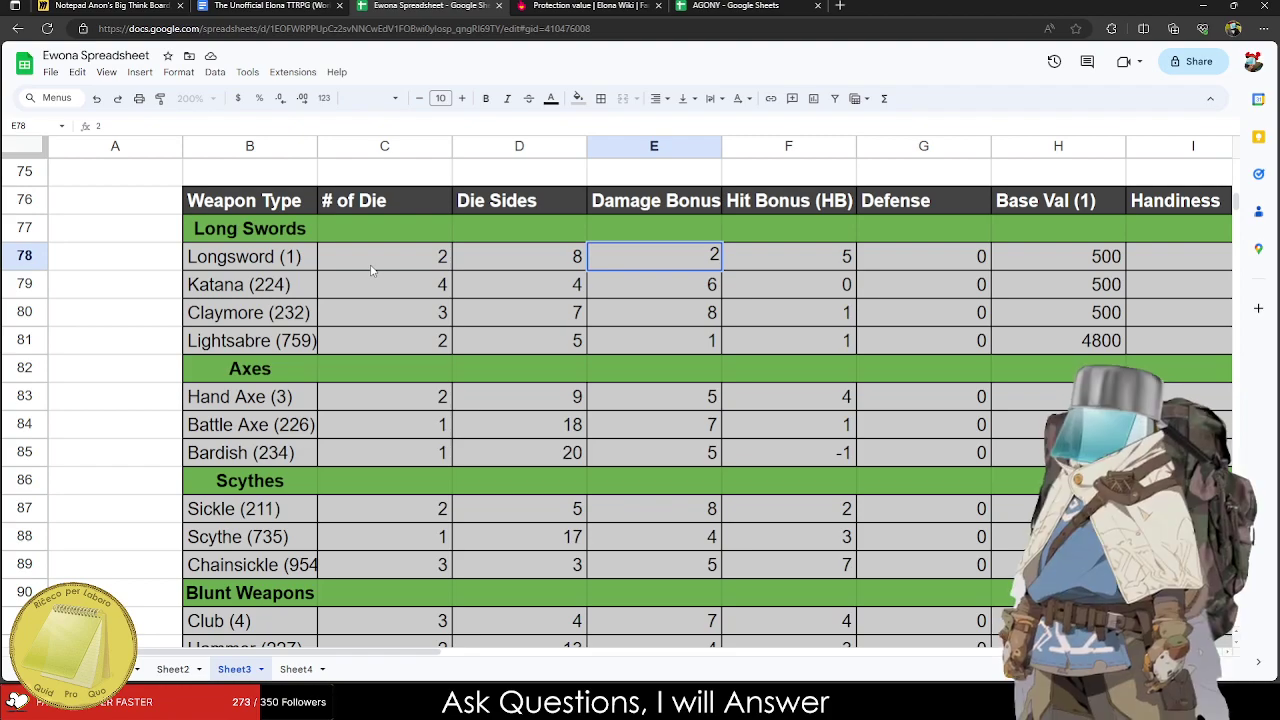
key(Tab)
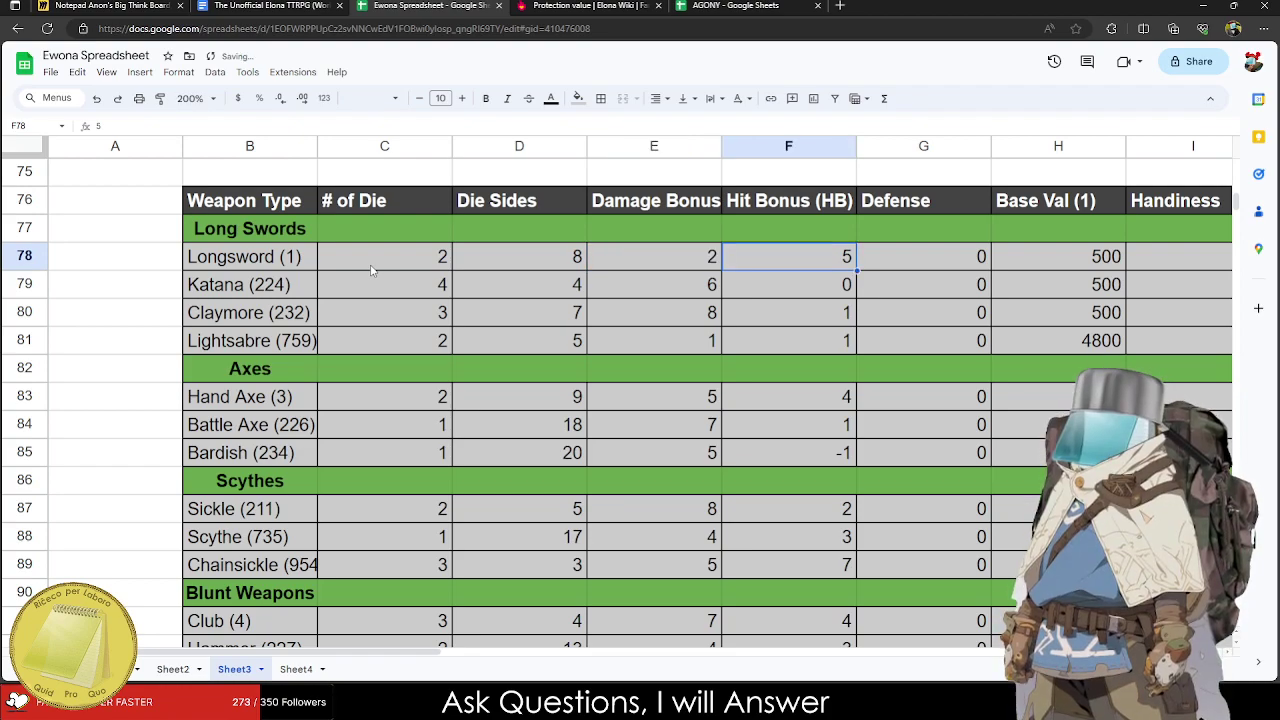
Try 10 as the Longsword's Hit Bonus and revert it to 5.
text(10)
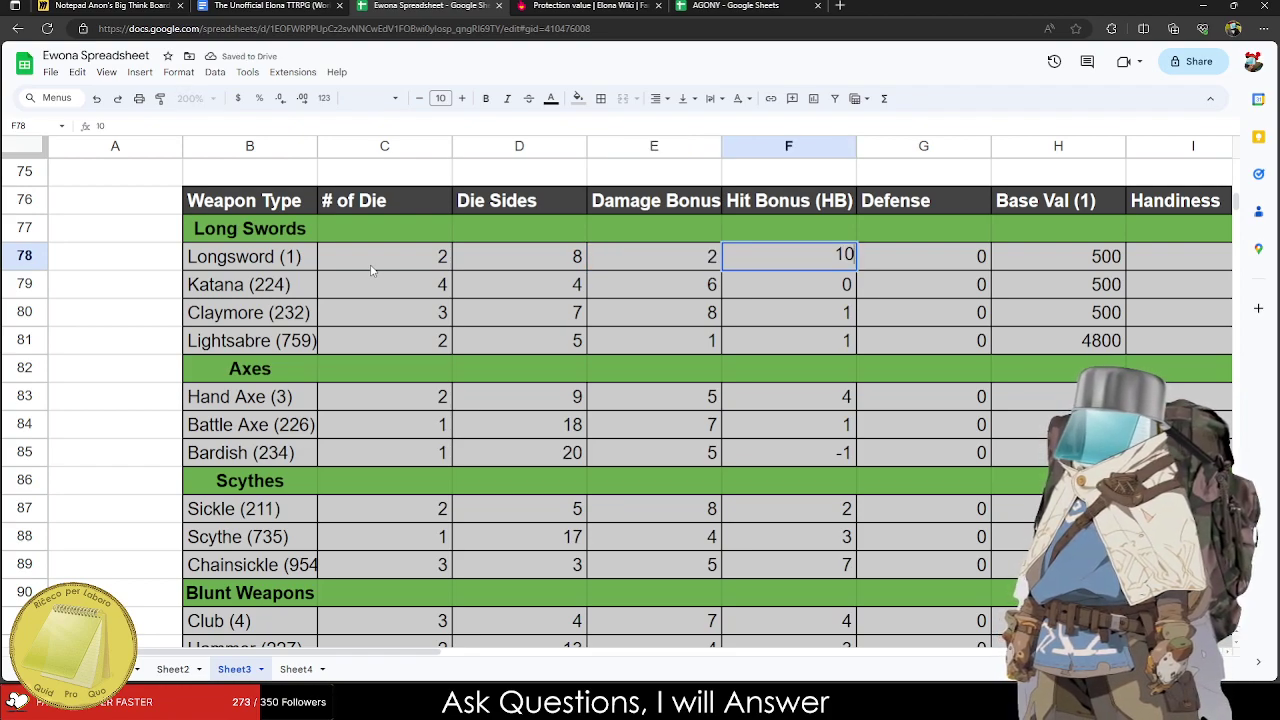
key(Tab)
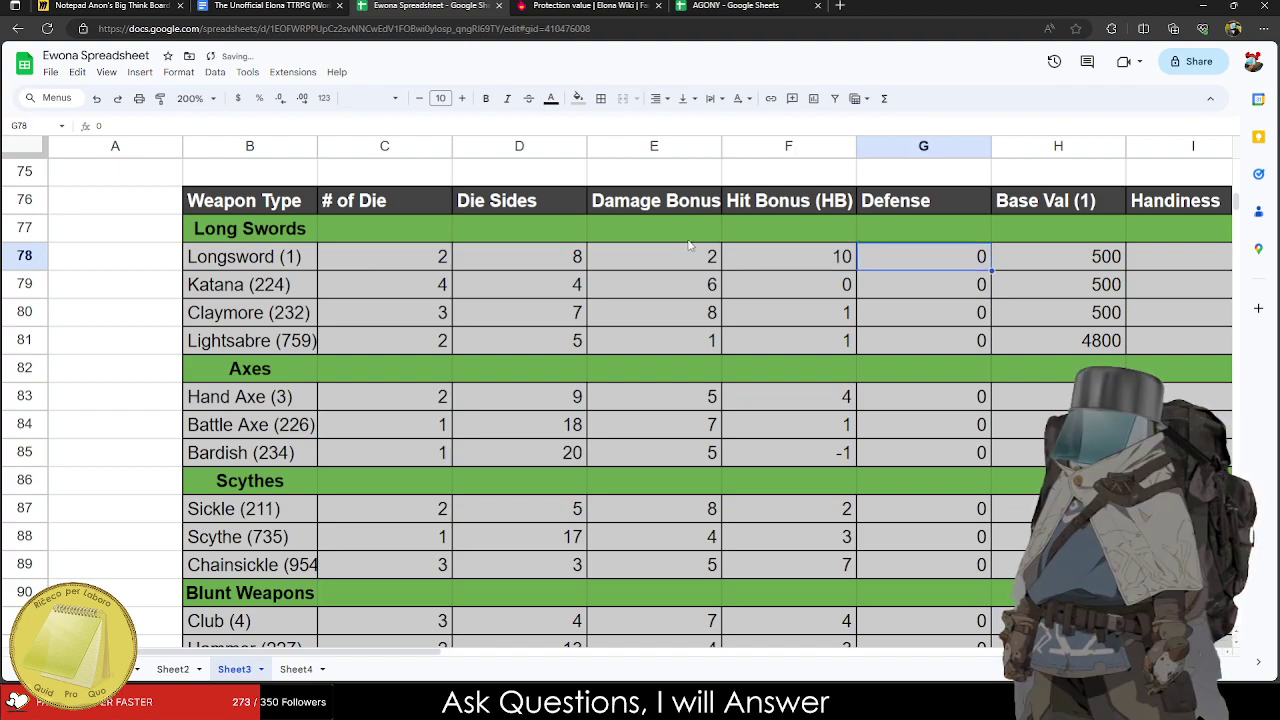
click(766, 268)
key(ctrl+z)
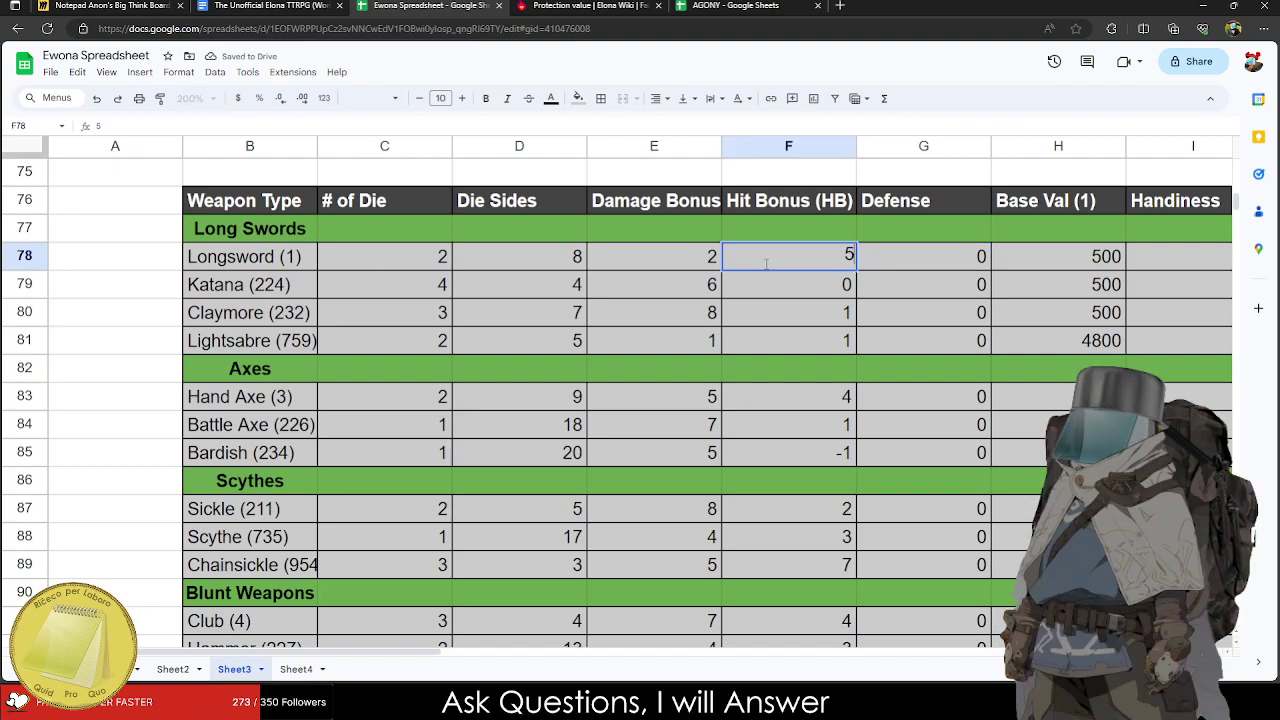
Enter "One-Handed" as the Longsword's Handiness.
key(Right)
key(Right)
key(Right)
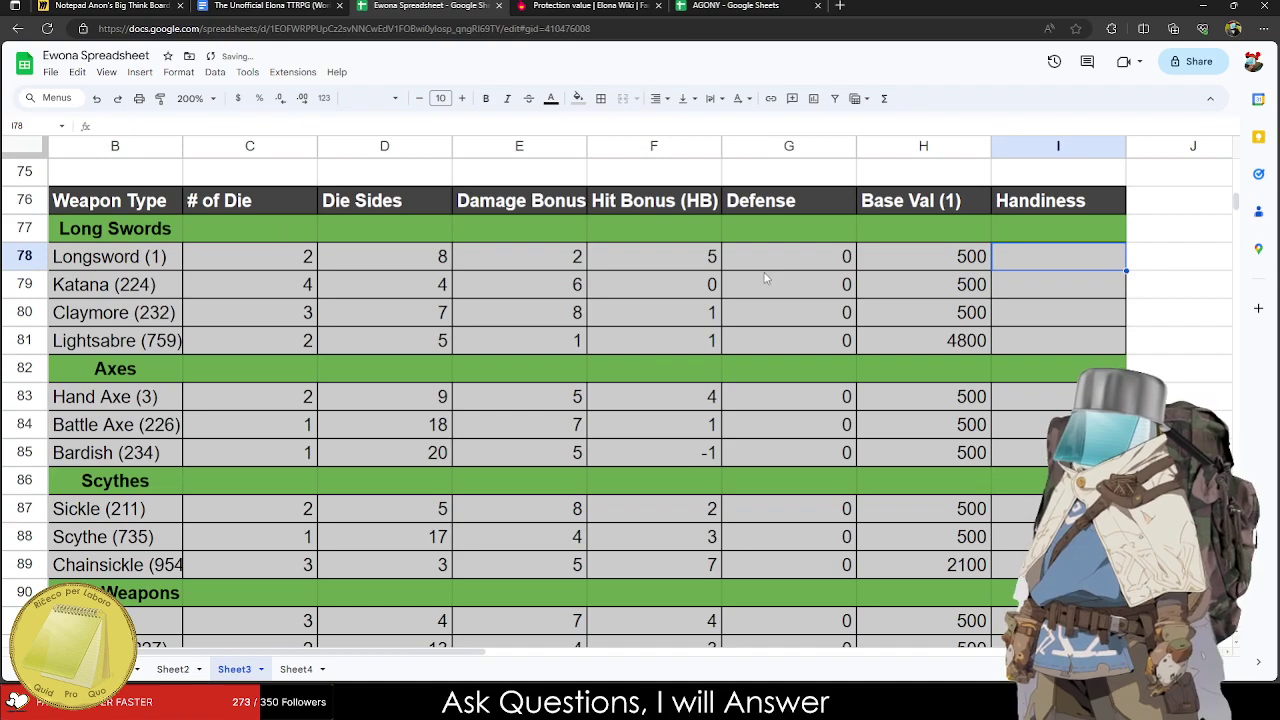
text(1-Hand)
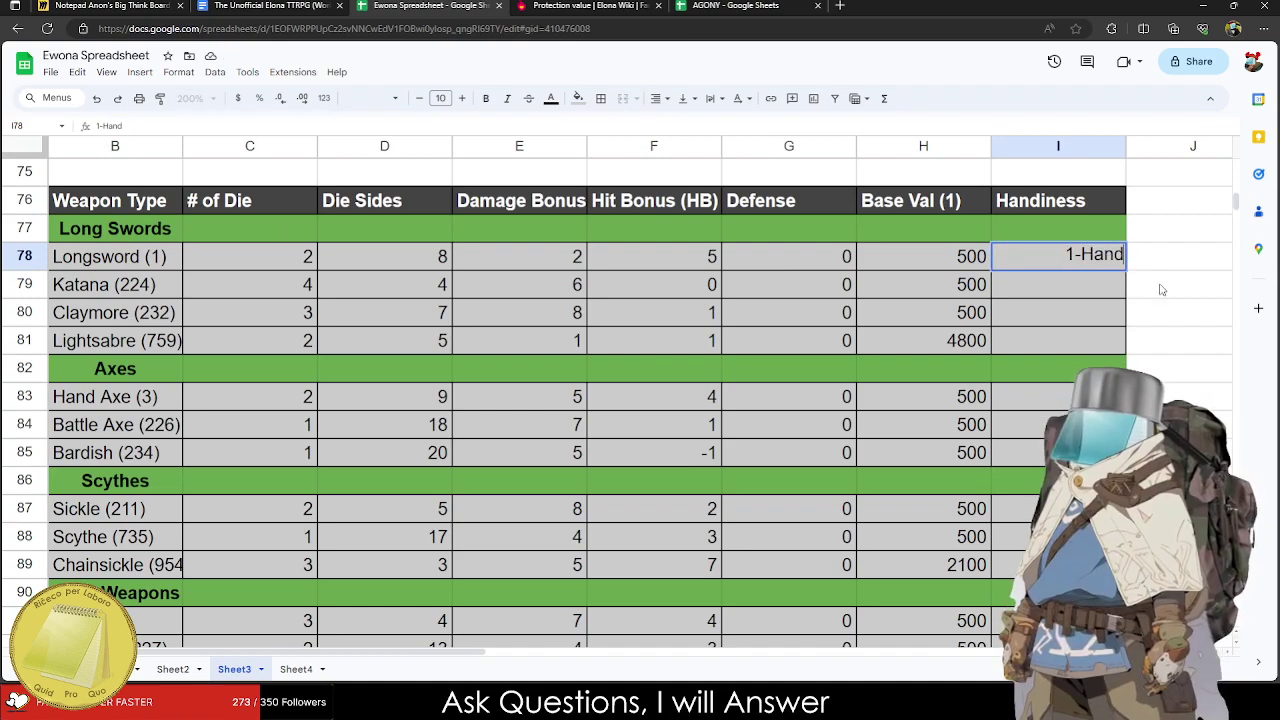
triple_click(1072, 252)
text(One)
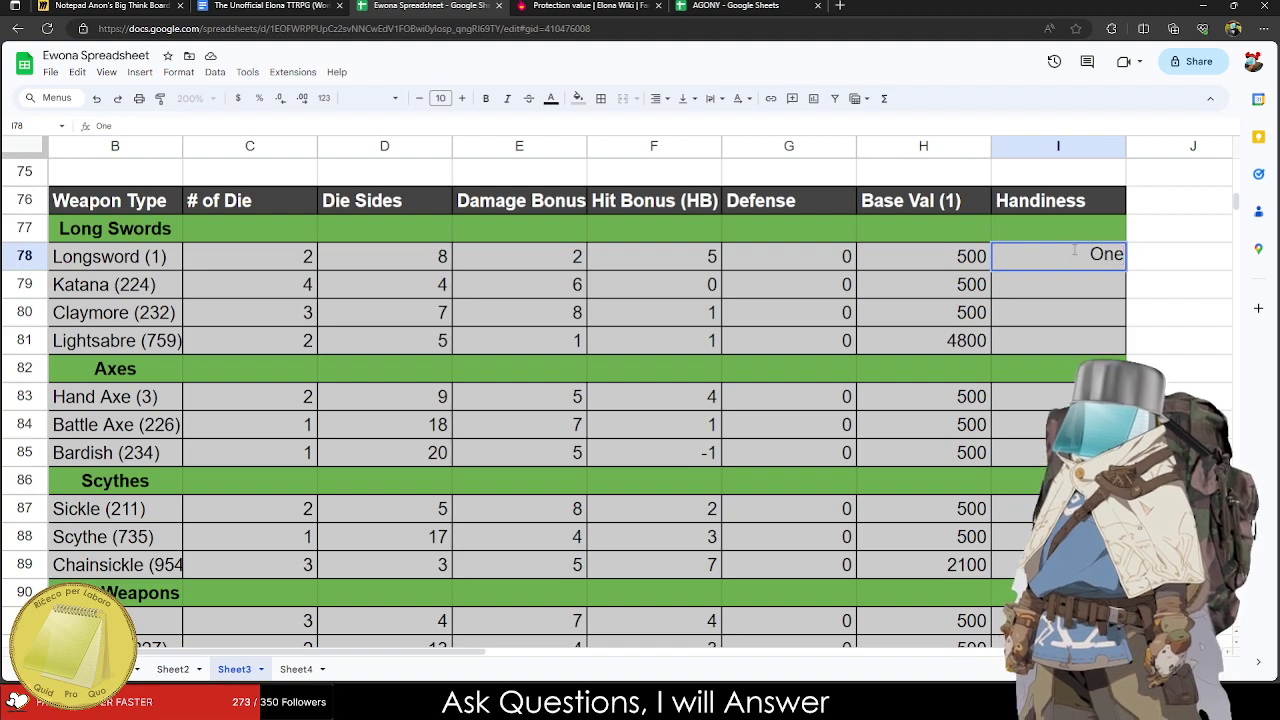
text(-Handed)
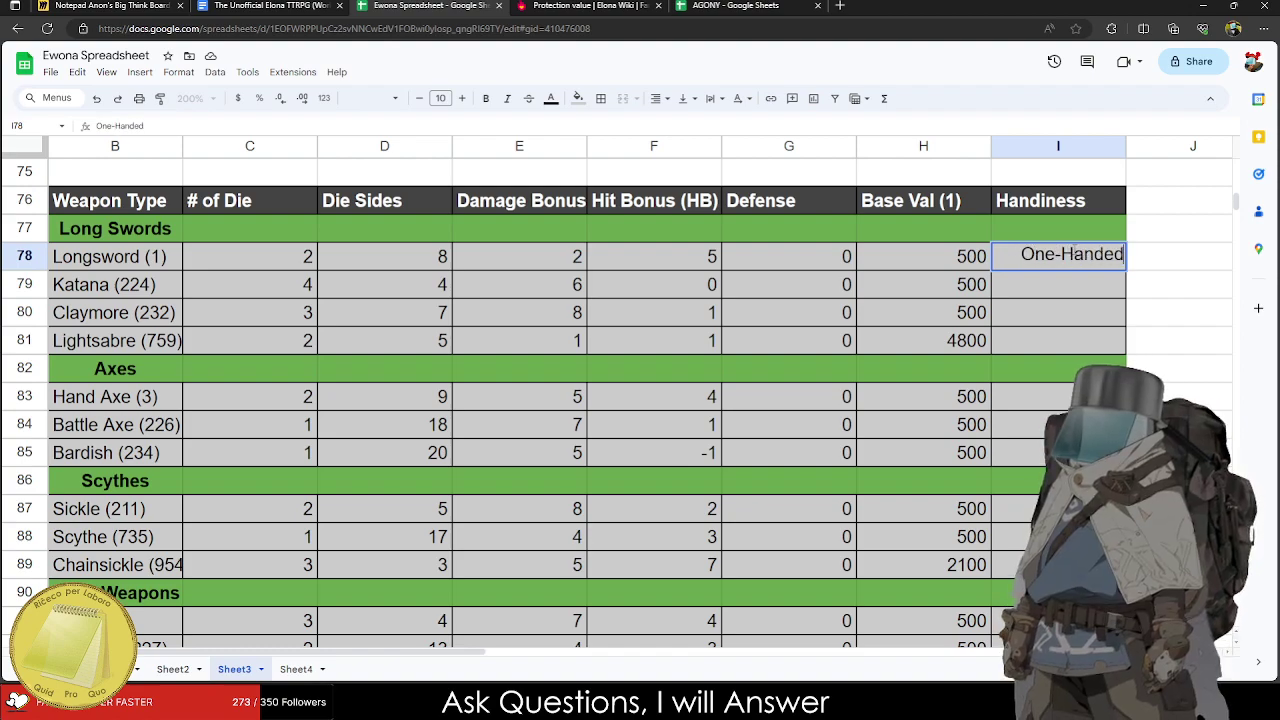
Set the Katana's Damage Bonus to 4.
click(162, 285)
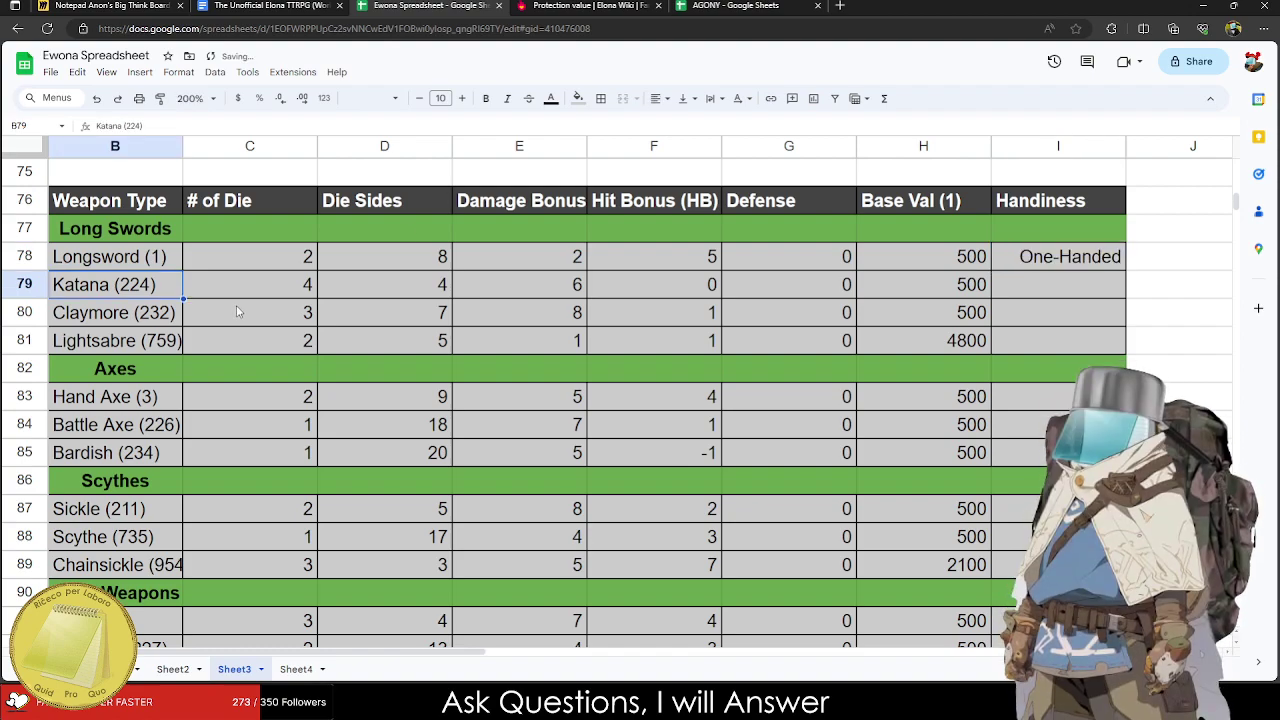
key(Right)
key(Right)
key(Right)
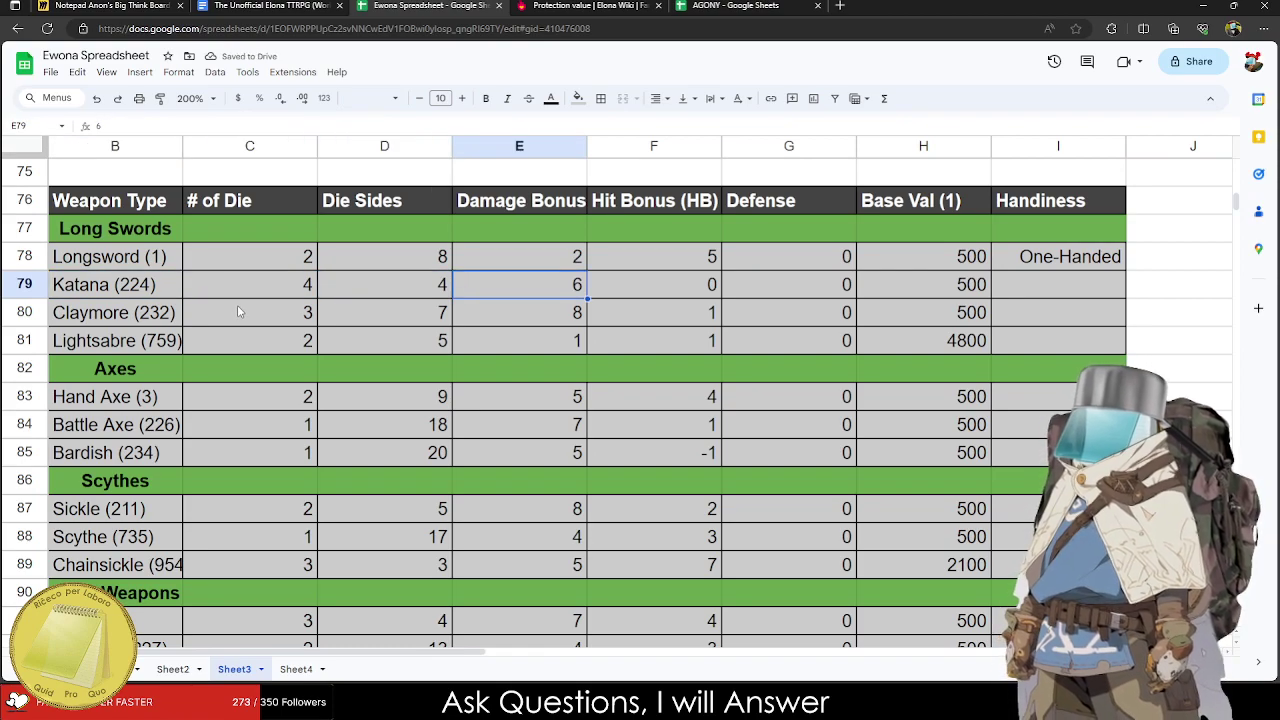
text(4)
key(Tab)
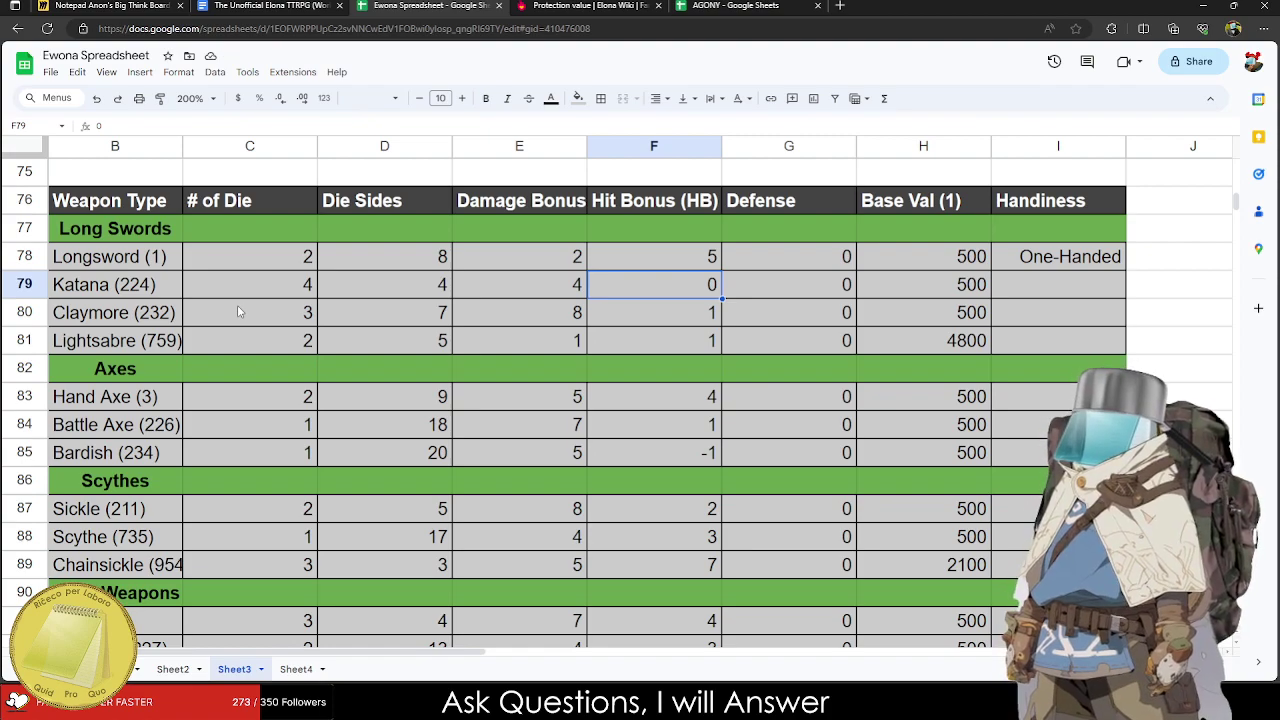
Enter "One-Handed" as the Katana's Handiness.
key(Tab)
key(Tab)
key(Tab)
text(One-H)
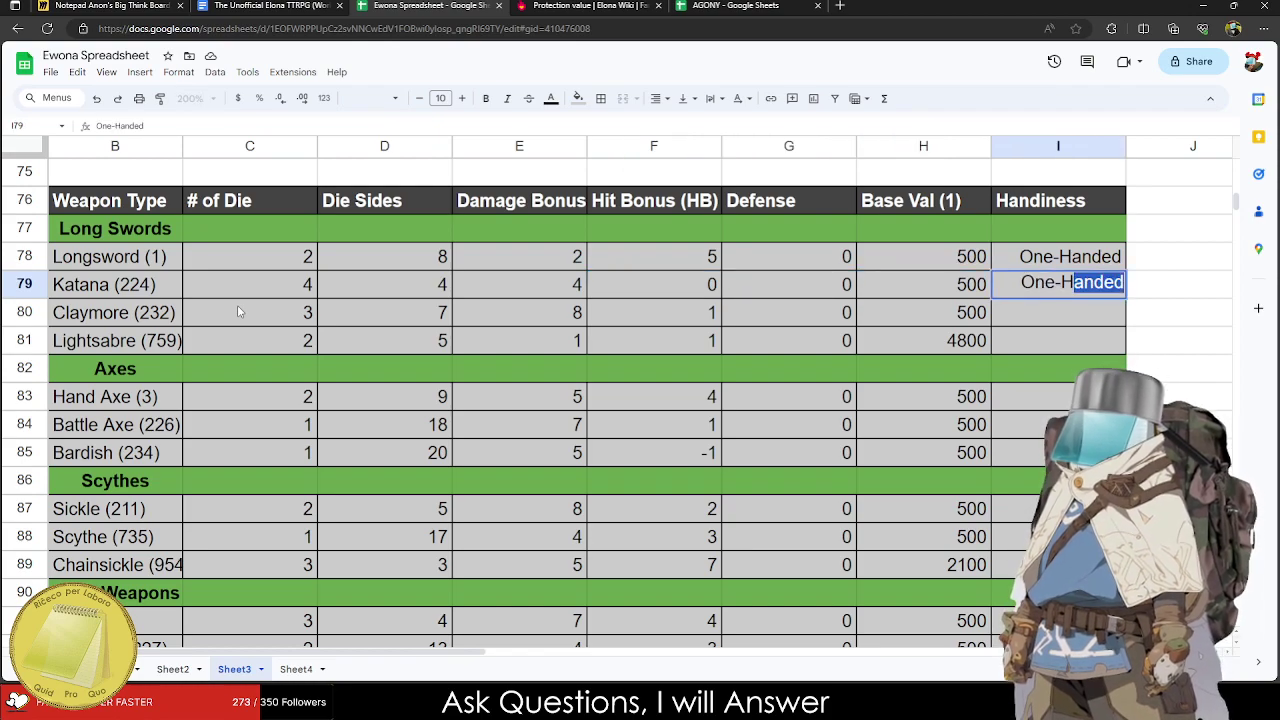
key(Return)
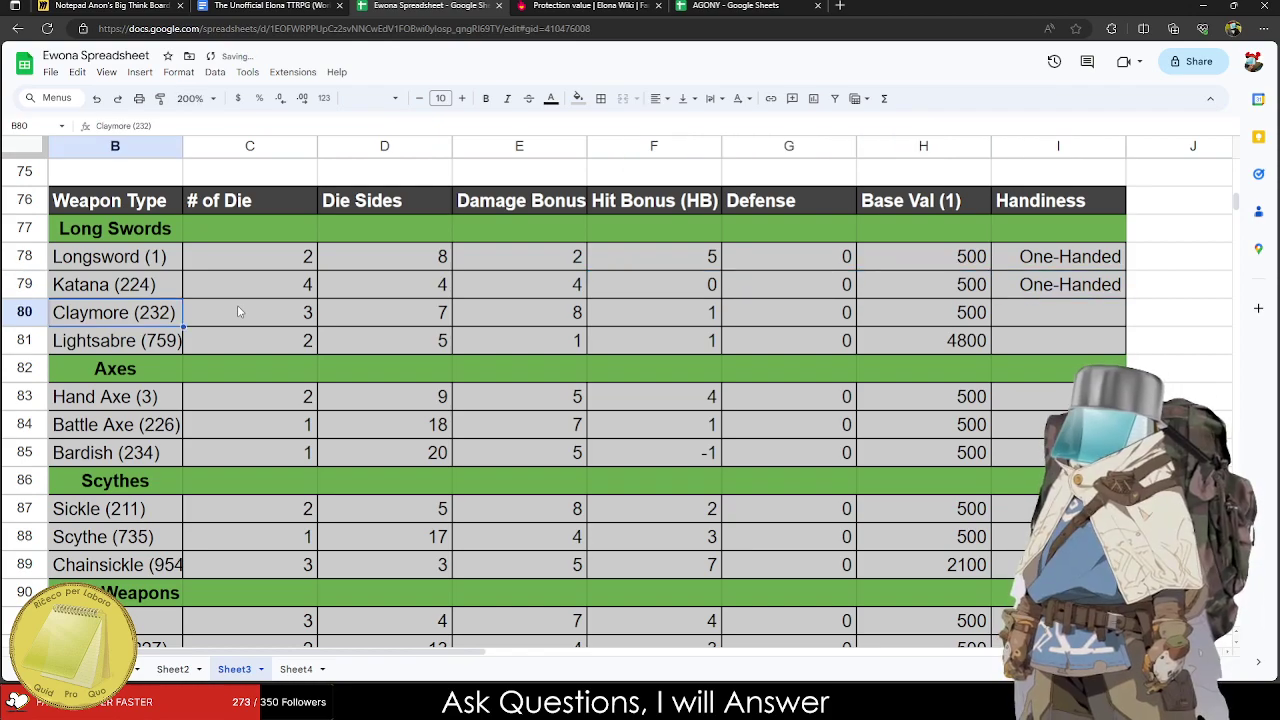
Set the Claymore's Damage Bonus to 6.
key(Tab)
key(Tab)
key(Tab)
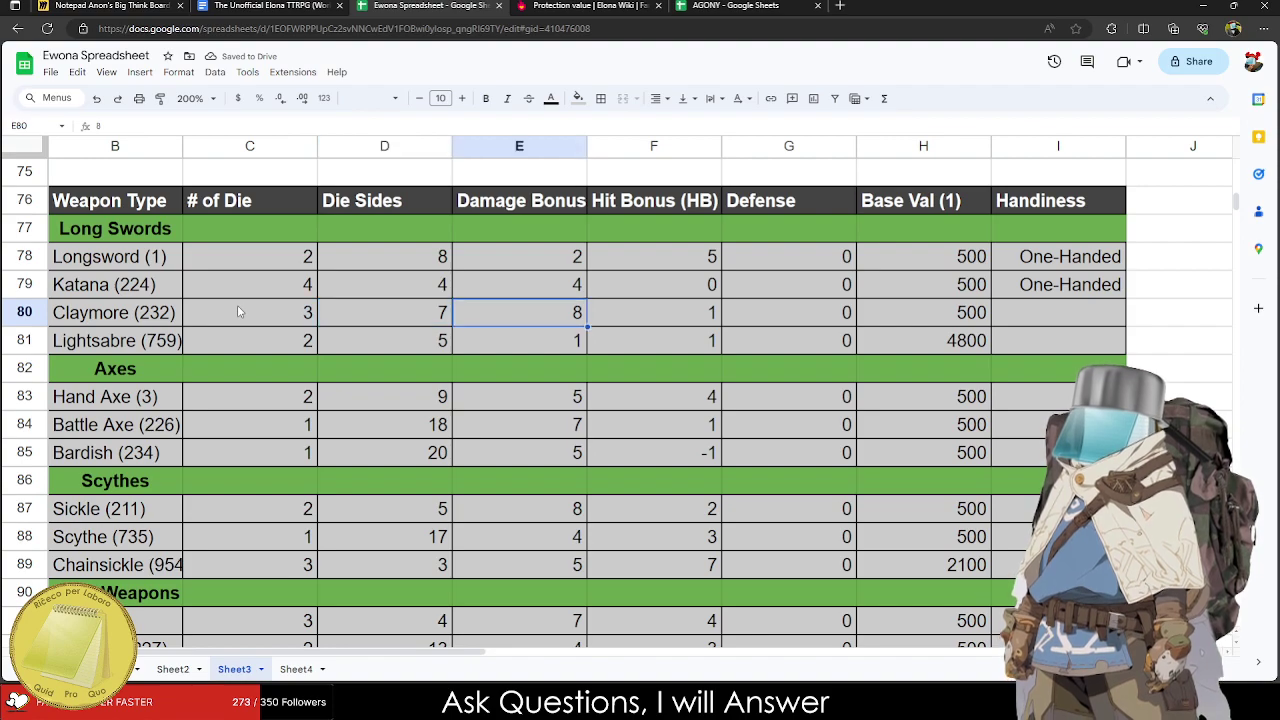
text(6)
key(Tab)
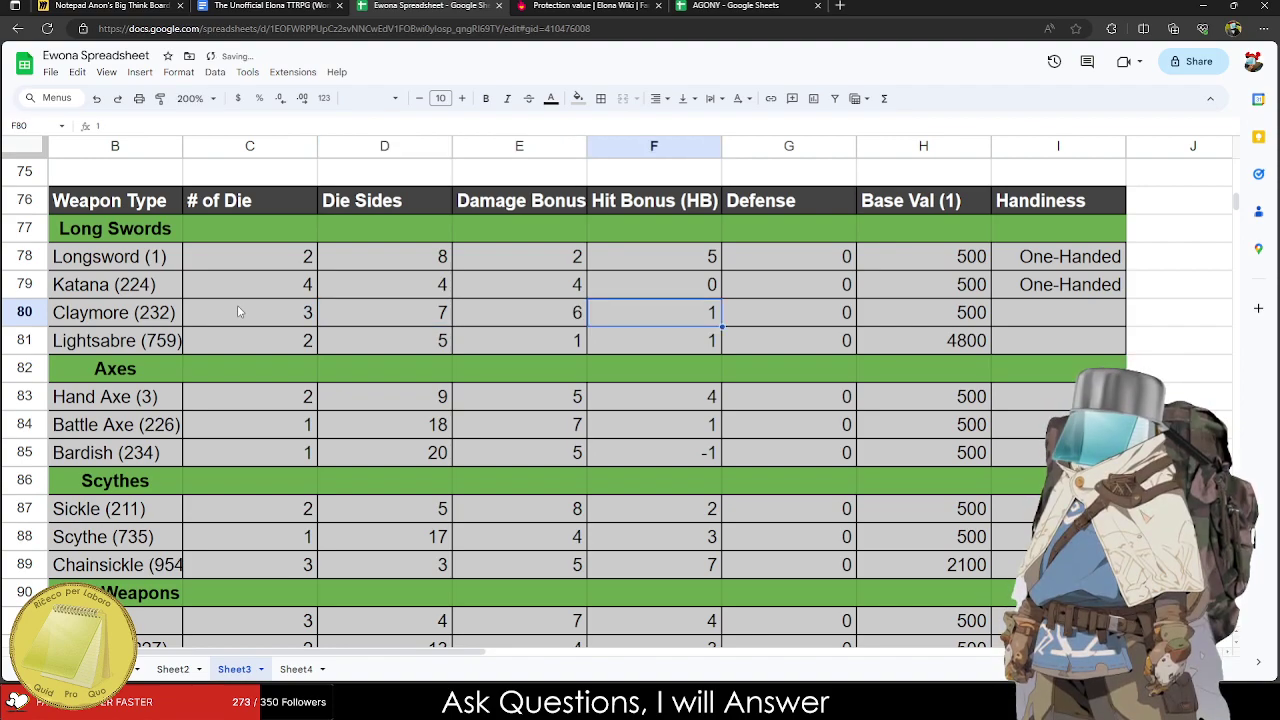
Set the Hit Bonus of both the Claymore and the Lightsabre to 5.
text(5)
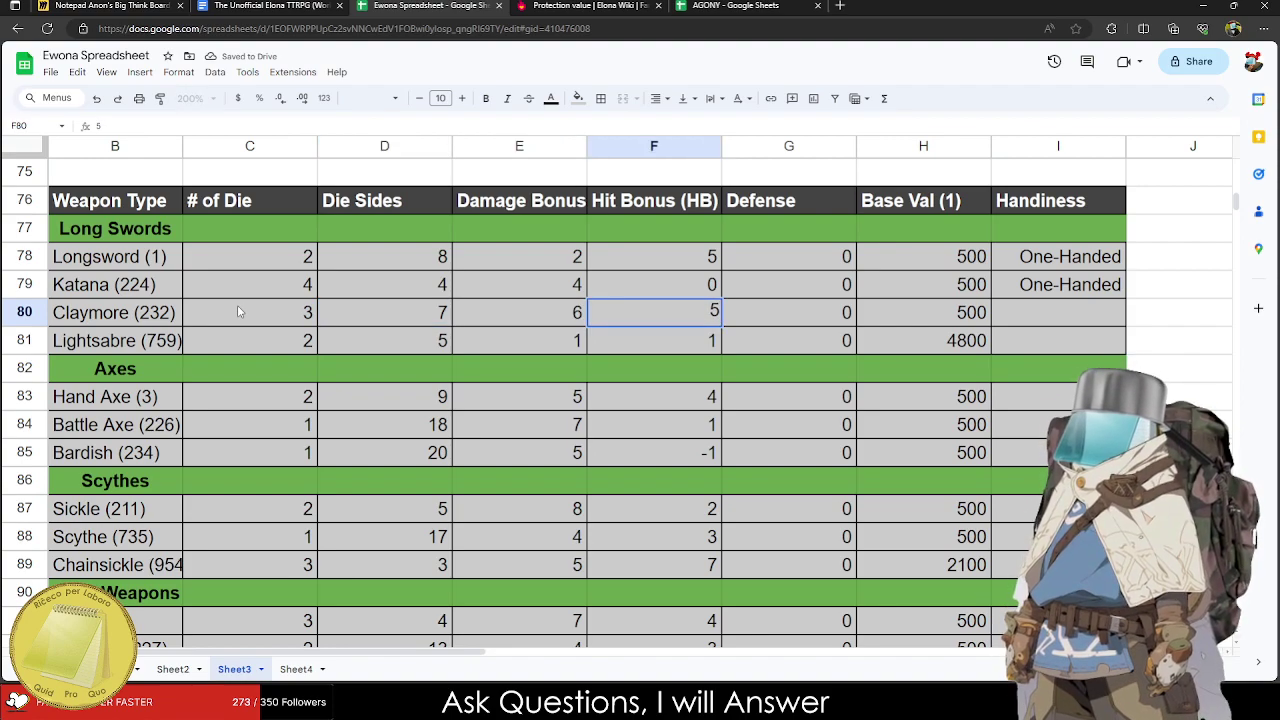
key(Down)
text(5)
key(Up)
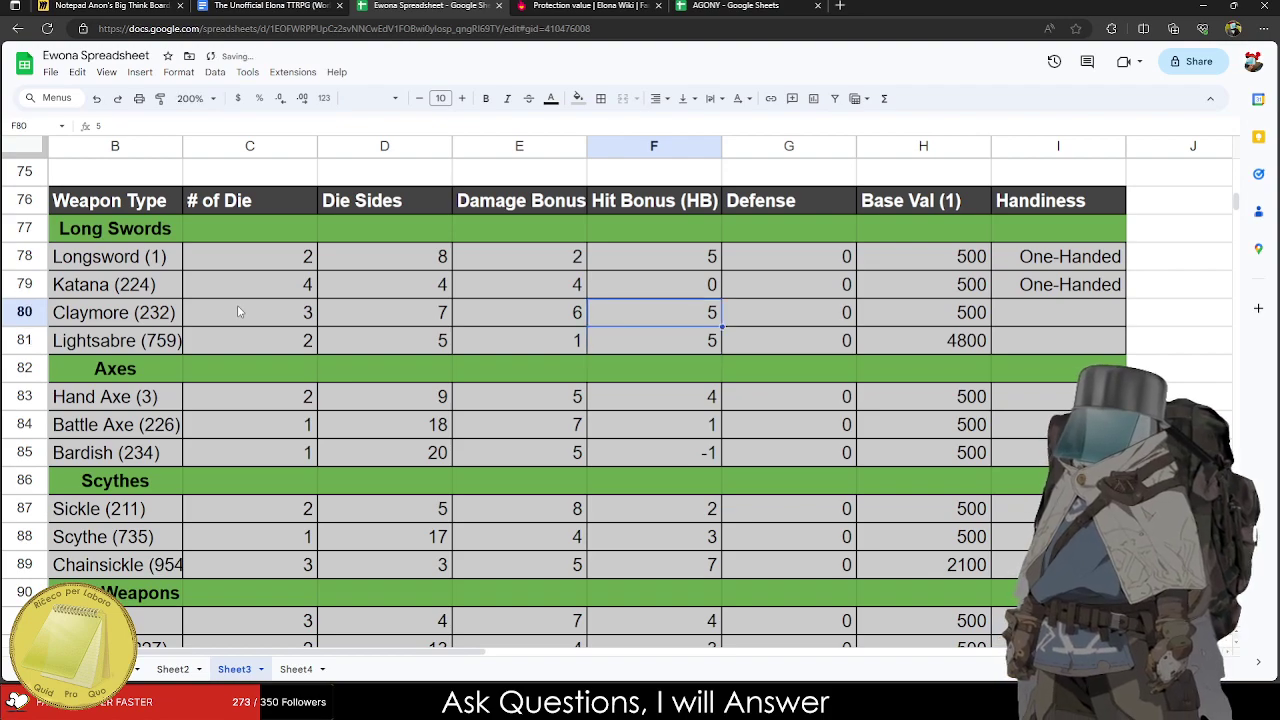
Enter "Two-Handed" as the Claymore's Handiness.
key(Right)
key(Right)
key(Right)
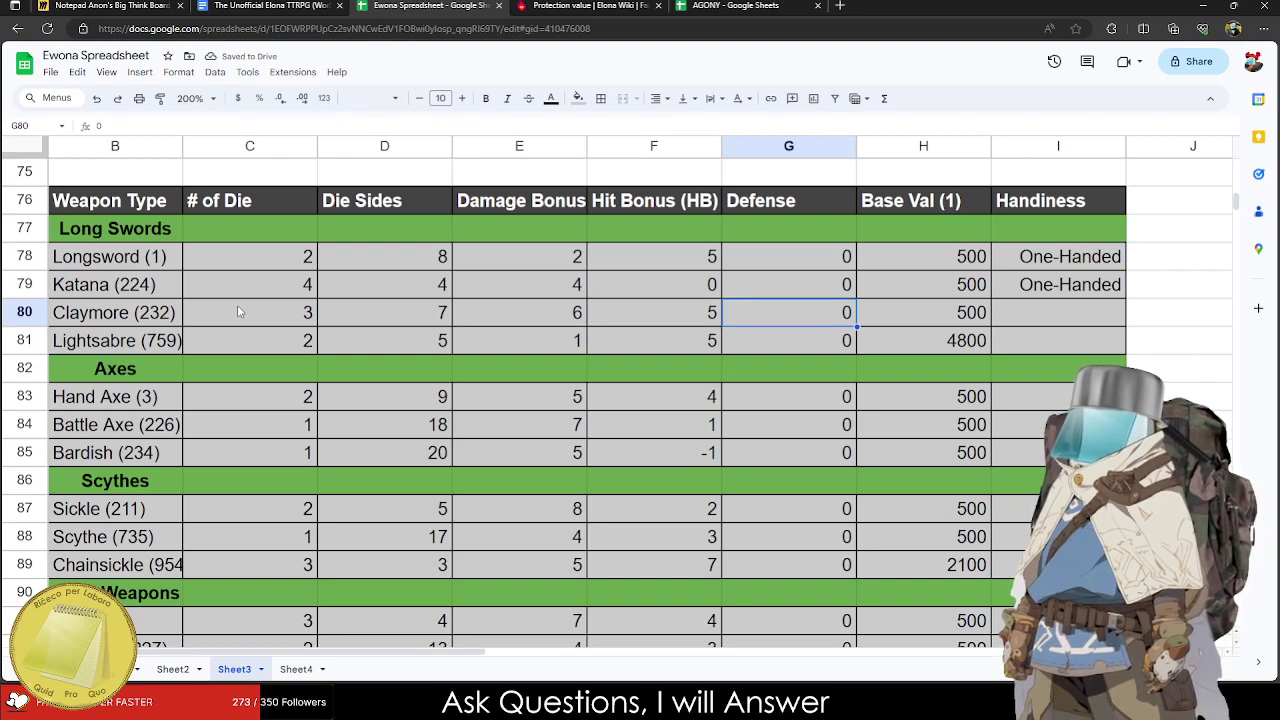
text(Two-Handed)
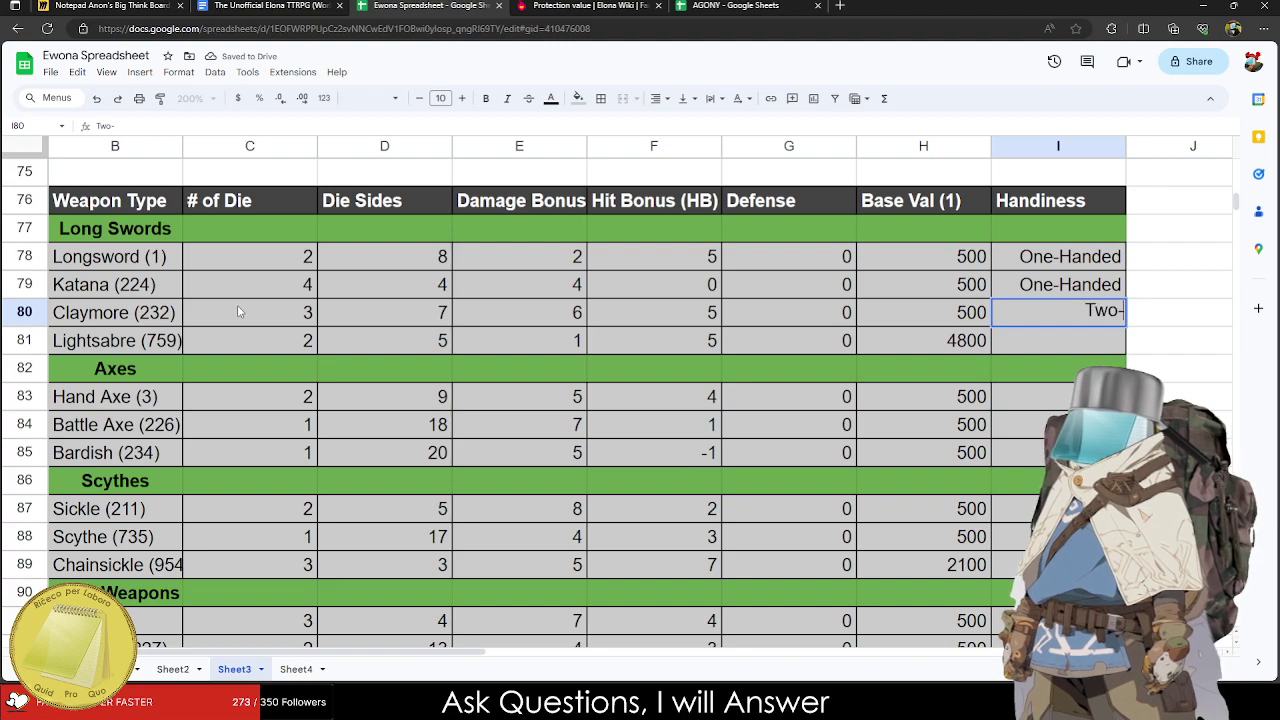
key(Return)
Set the Lightsabre's Damage Bonus to 0 and enter 5 as its Hit Bonus.
key(Left)
key(Left)
key(Left)
key(Left)
key(Left)
key(Left)
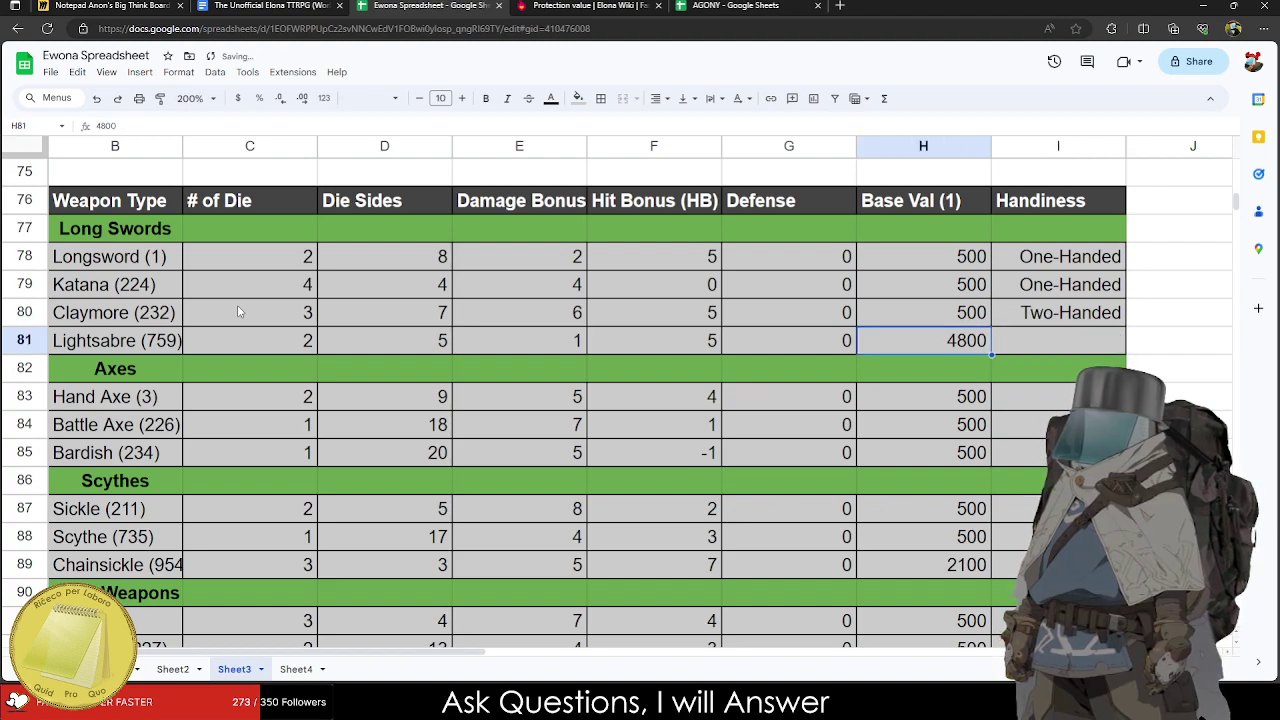
key(Right)
key(Right)
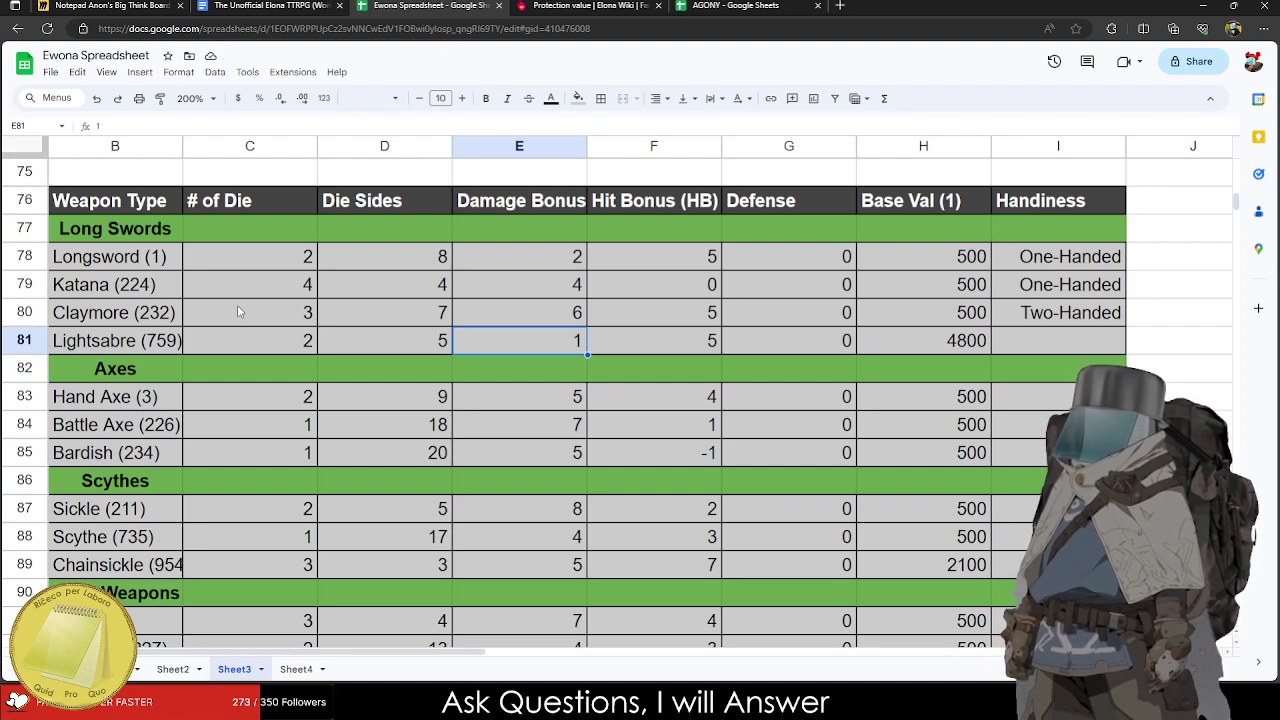
text(0)
key(Tab)
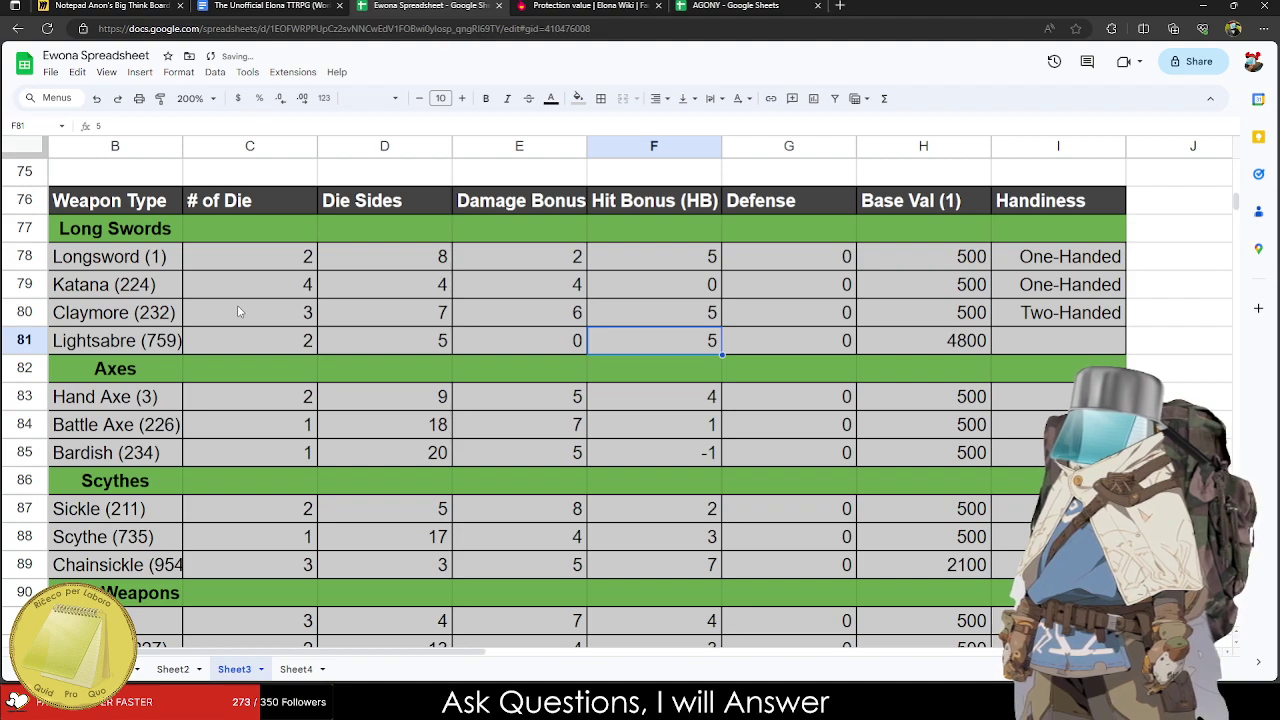
text(5)
key(Tab)
key(Tab)
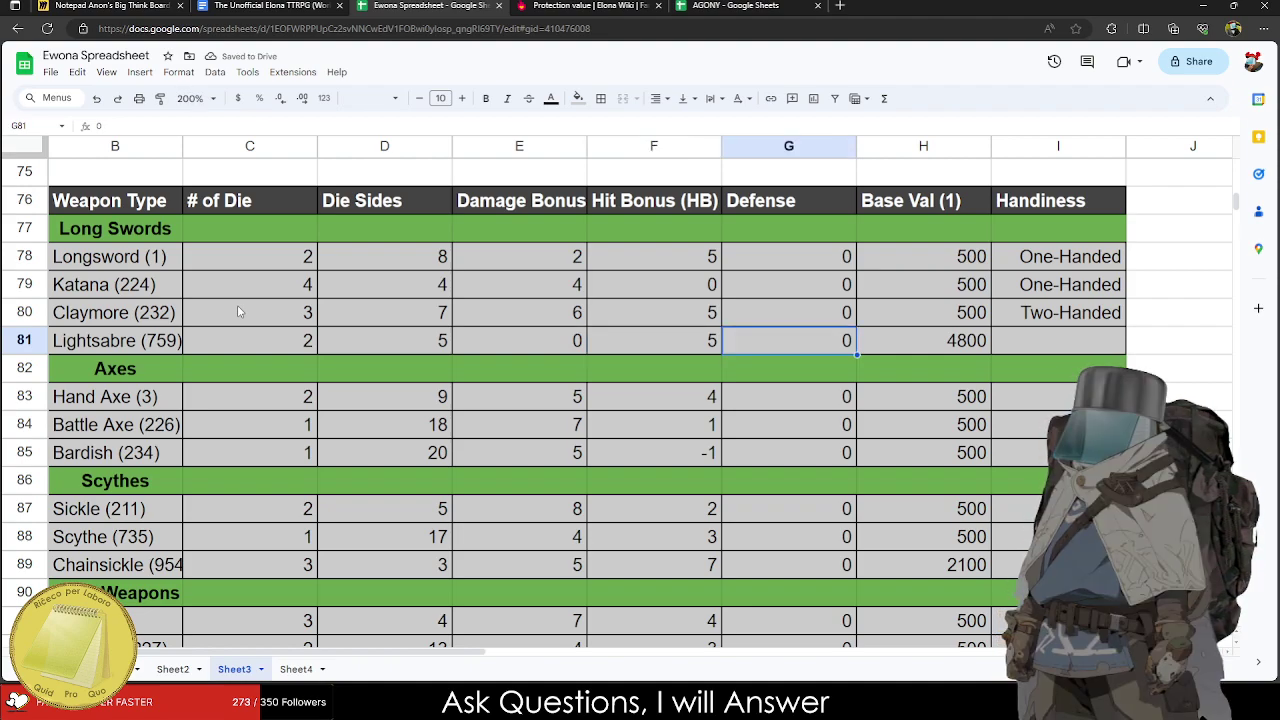
Enter "One-Handed" as the Lightsabre's Handiness.
key(Tab)
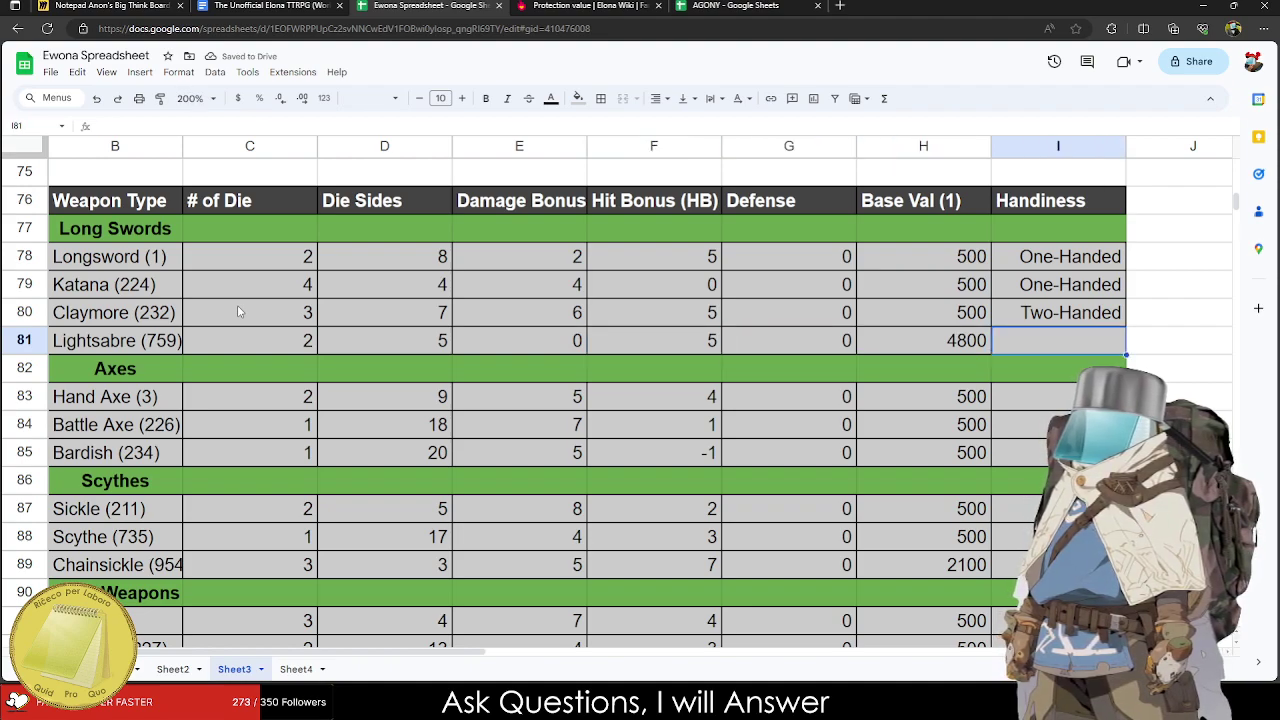
text(T)
key(BackSpace)
key(BackSpace)
text(One-Handed)
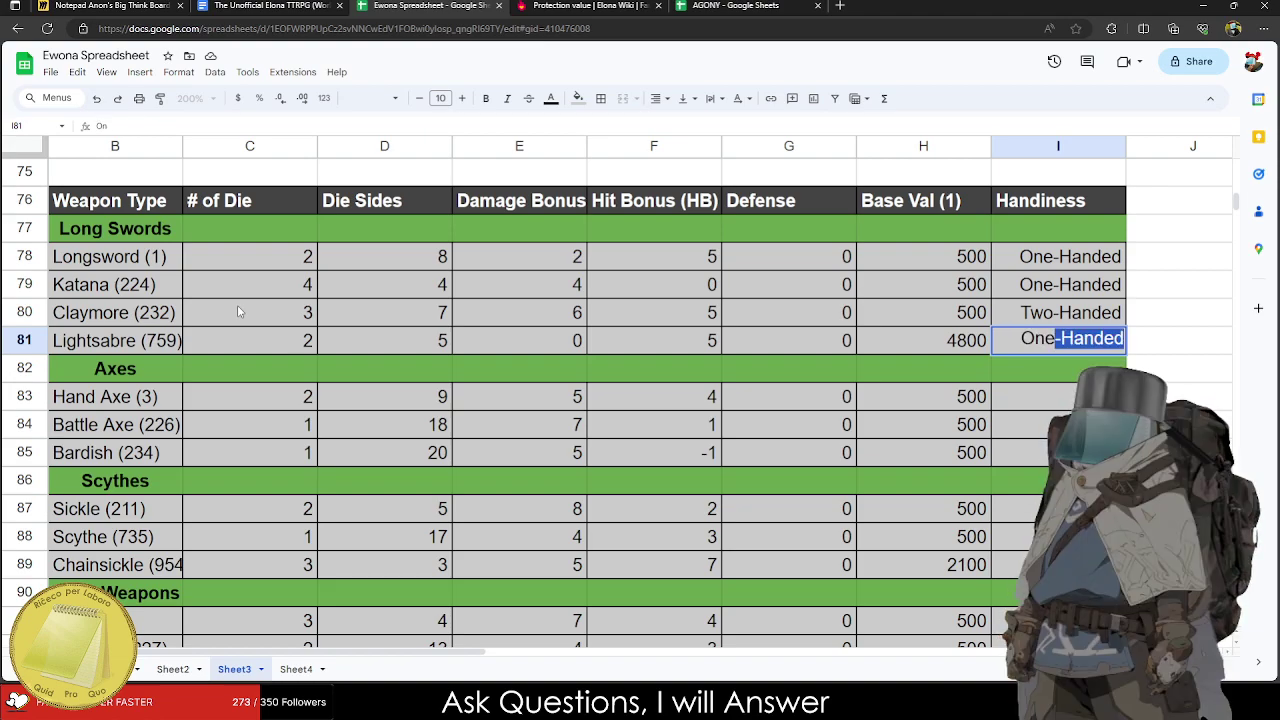
key(Left)
Set the Lightsabre's Hit Bonus to 10.
key(Left)
key(Left)
key(Left)
key(Left)
key(Left)
key(Left)
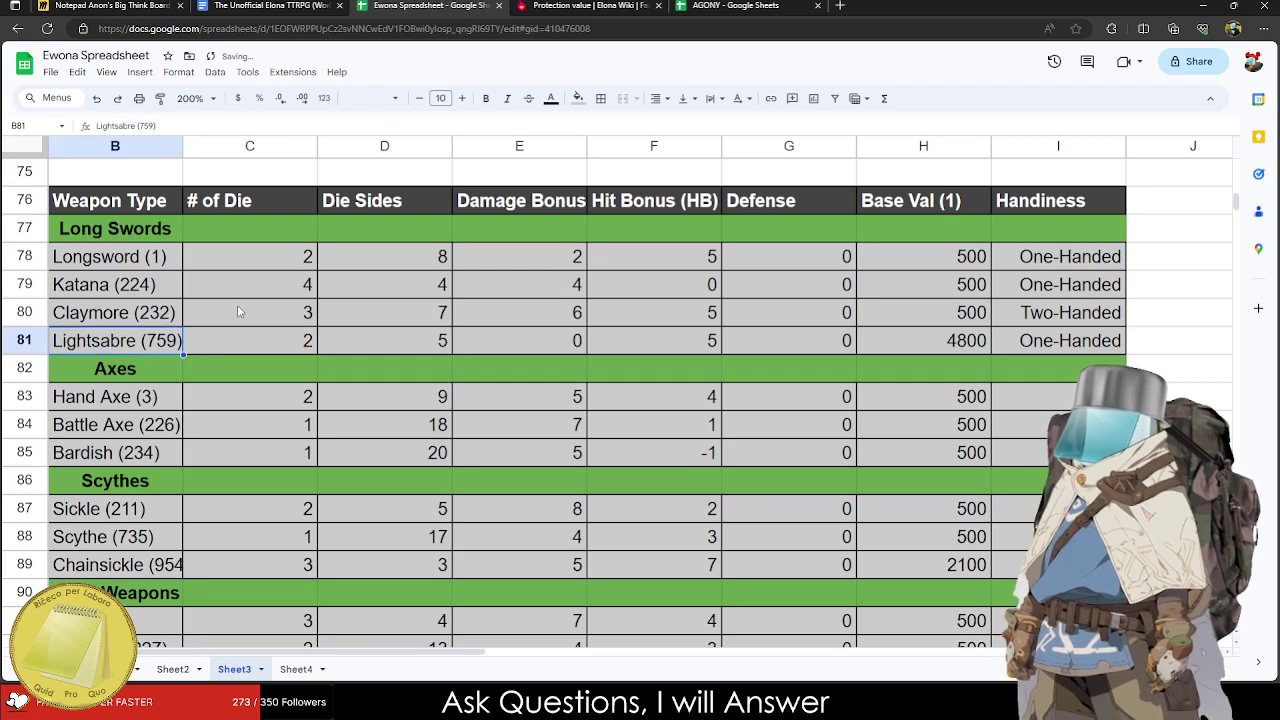
key(Left)
key(Right)
key(Right)
key(Right)
key(Right)
key(Right)
key(Right)
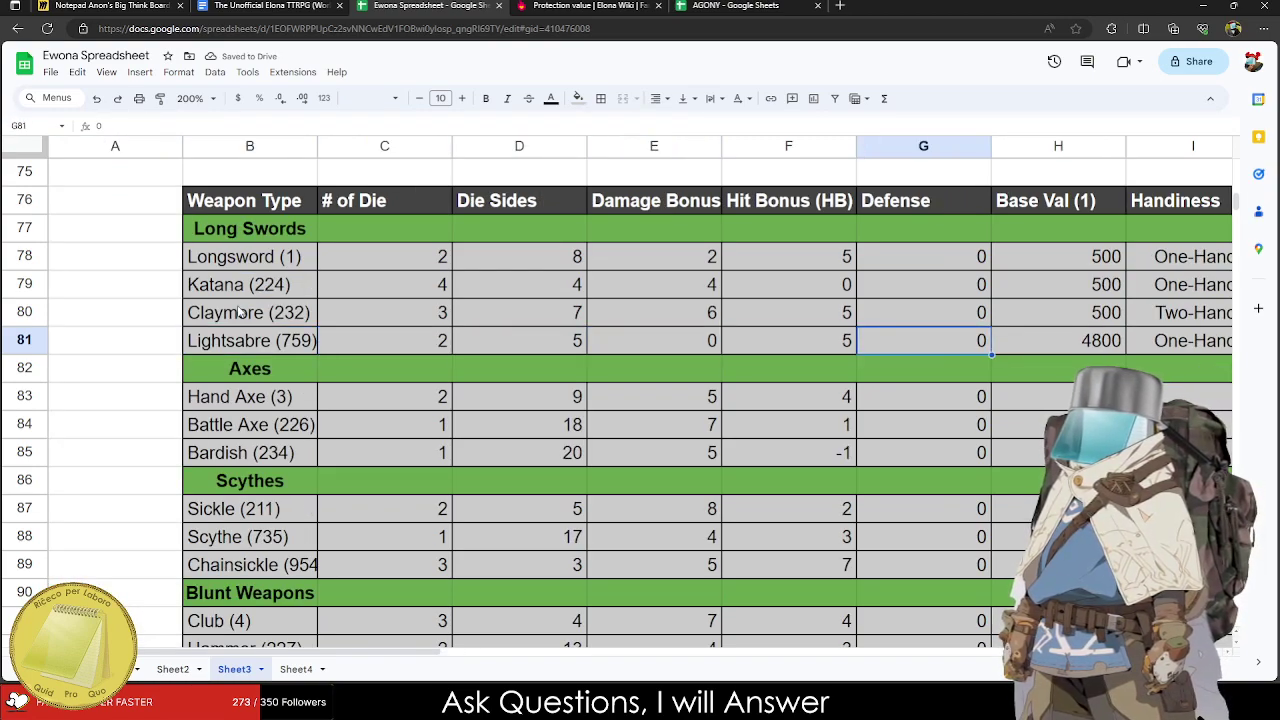
key(Left)
text(10)
key(Right)
Examine the Hand Axe's stats across its row in the Axes section.
key(Down)
key(Down)
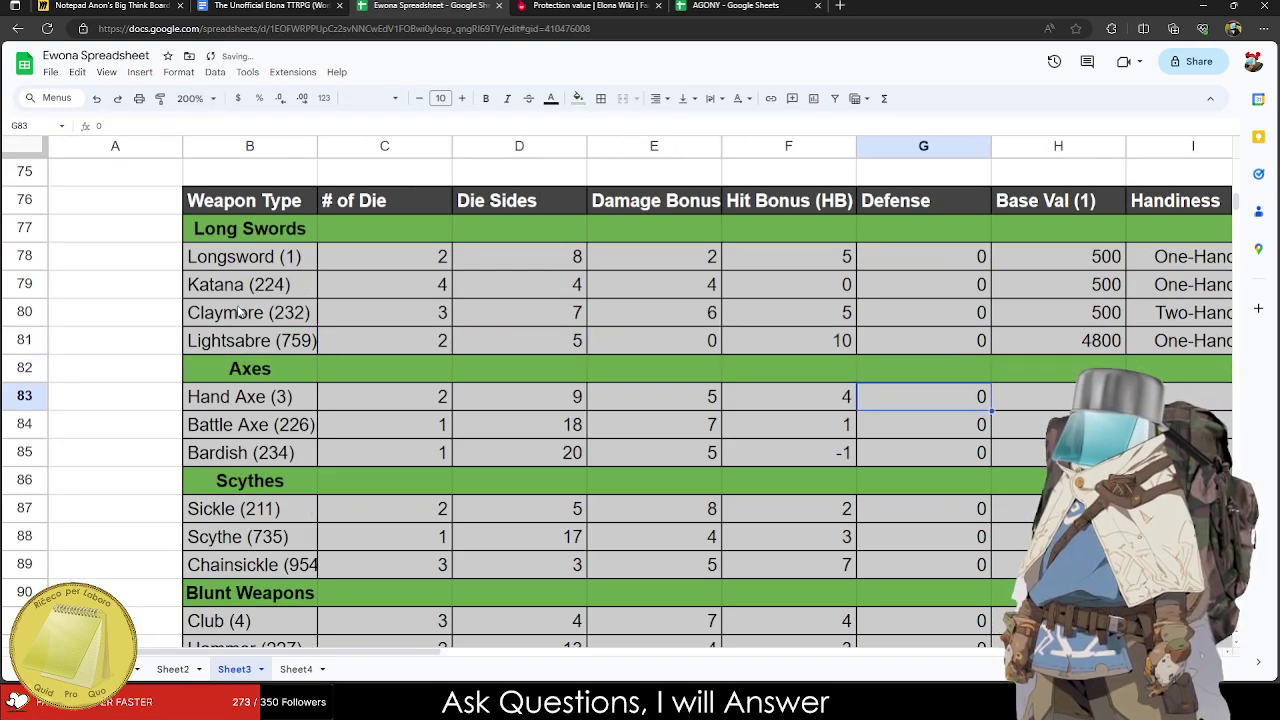
key(Right)
key(Right)
key(Down)
key(Left)
key(Left)
key(Left)
key(Up)
key(Left)
key(Left)
key(Left)
key(Left)
key(Left)
key(Right)
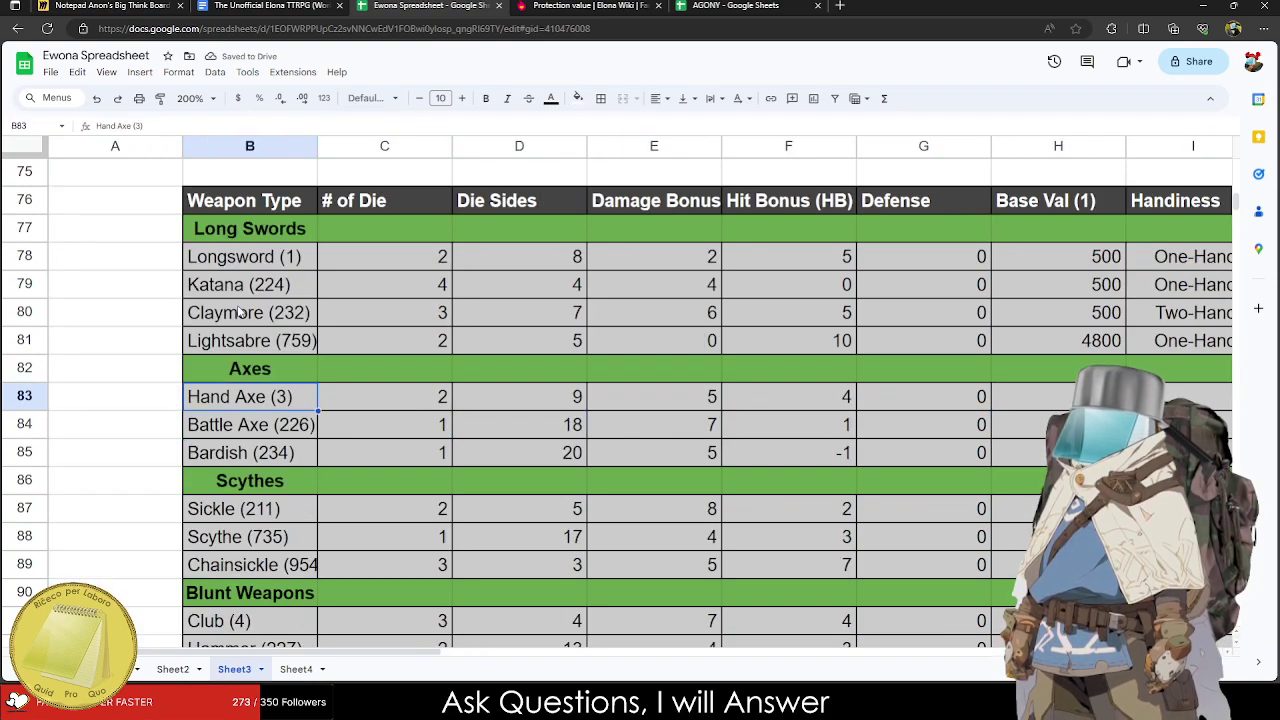
key(Right)
key(Right)
key(Right)
key(Right)
key(Right)
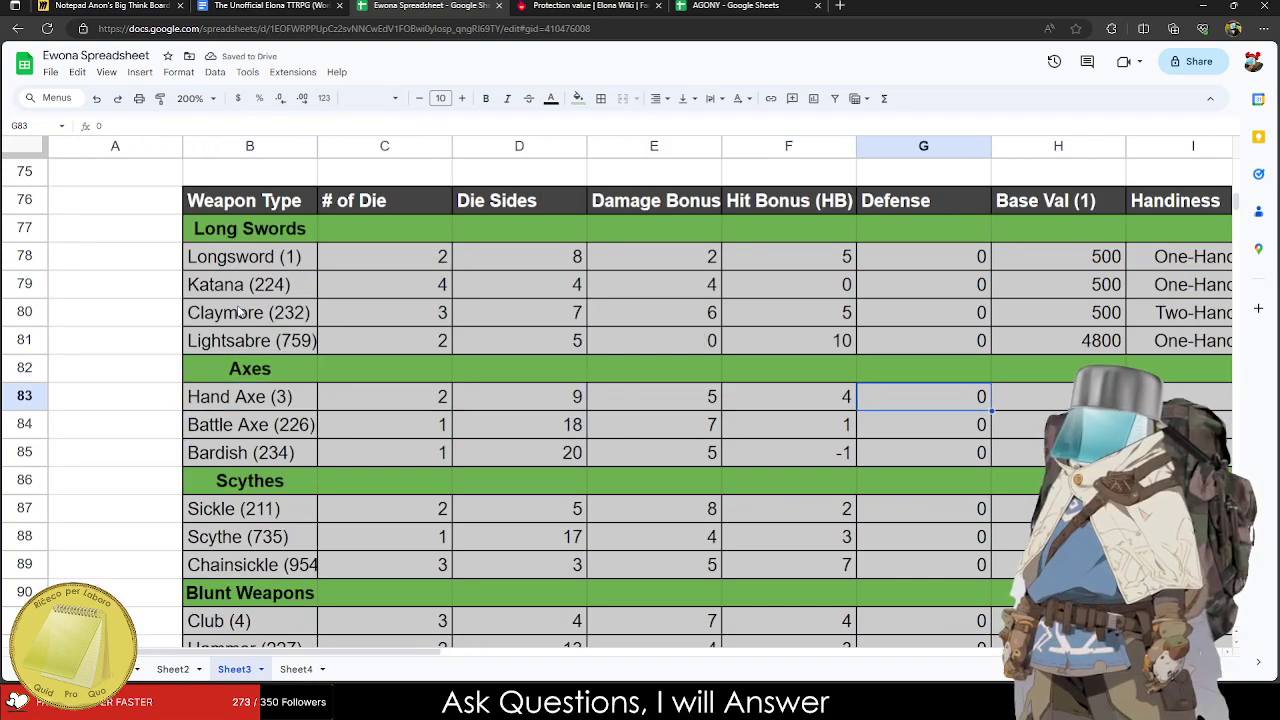
key(Right)
key(Right)
Try 8 as the Hand Axe's Die Sides and undo the change.
key(Left)
key(Left)
key(Left)
key(Left)
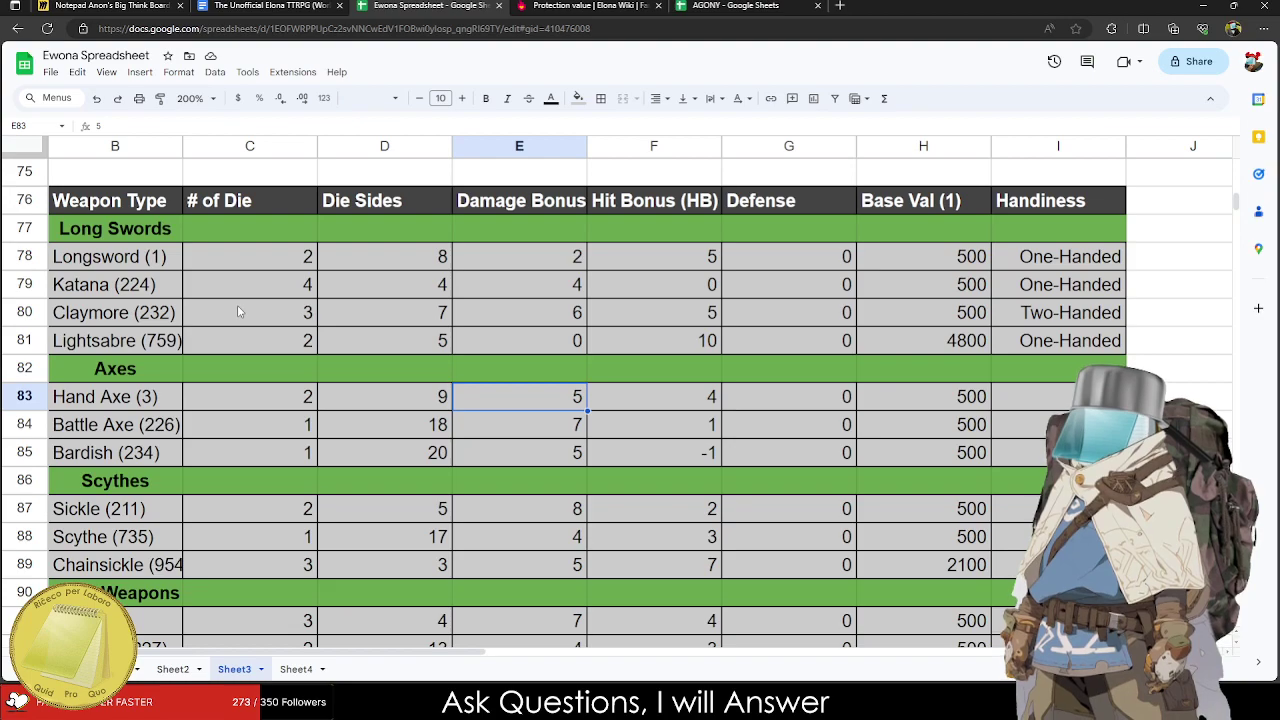
key(Left)
key(Left)
key(Right)
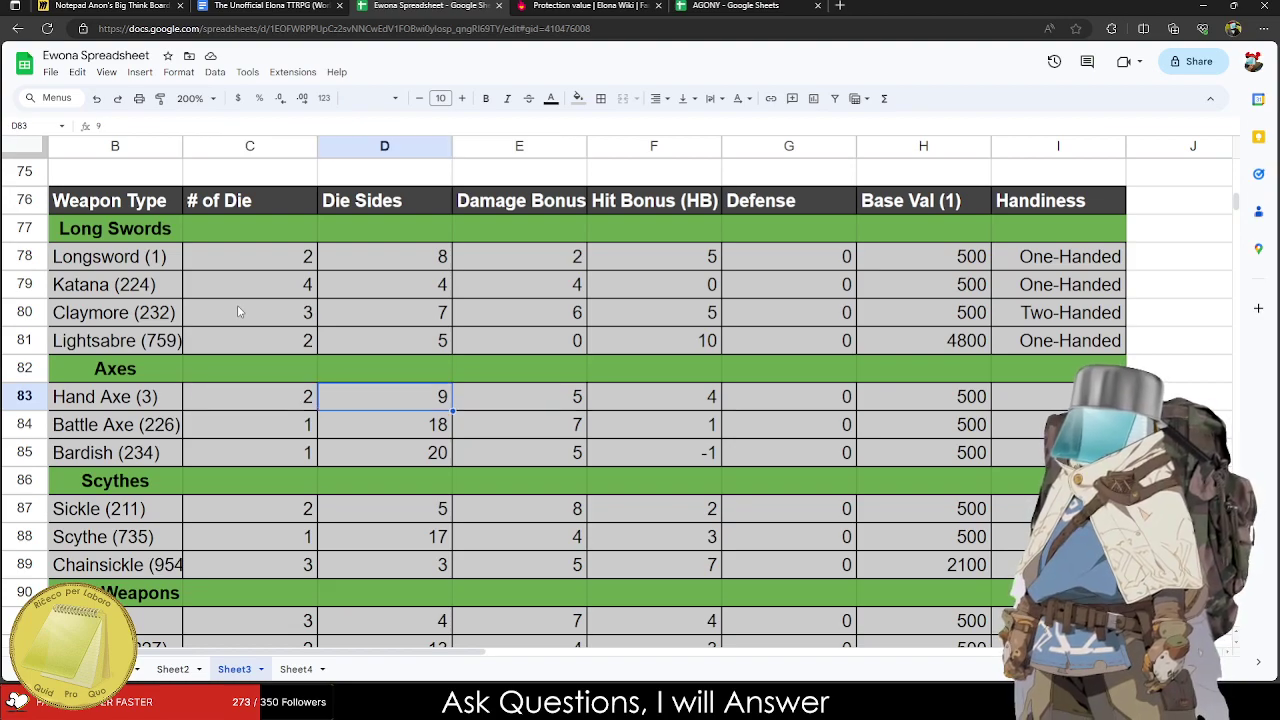
text(8)
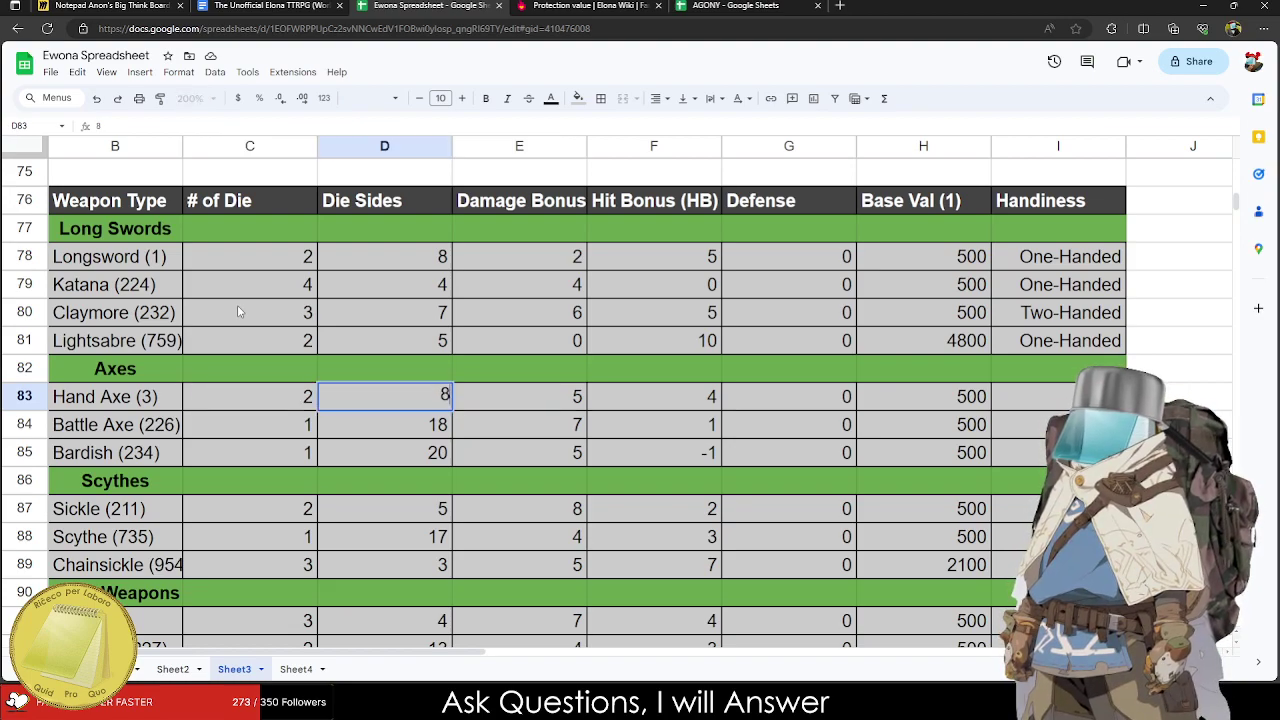
key(Up)
key(Down)
key(Up)
key(Up)
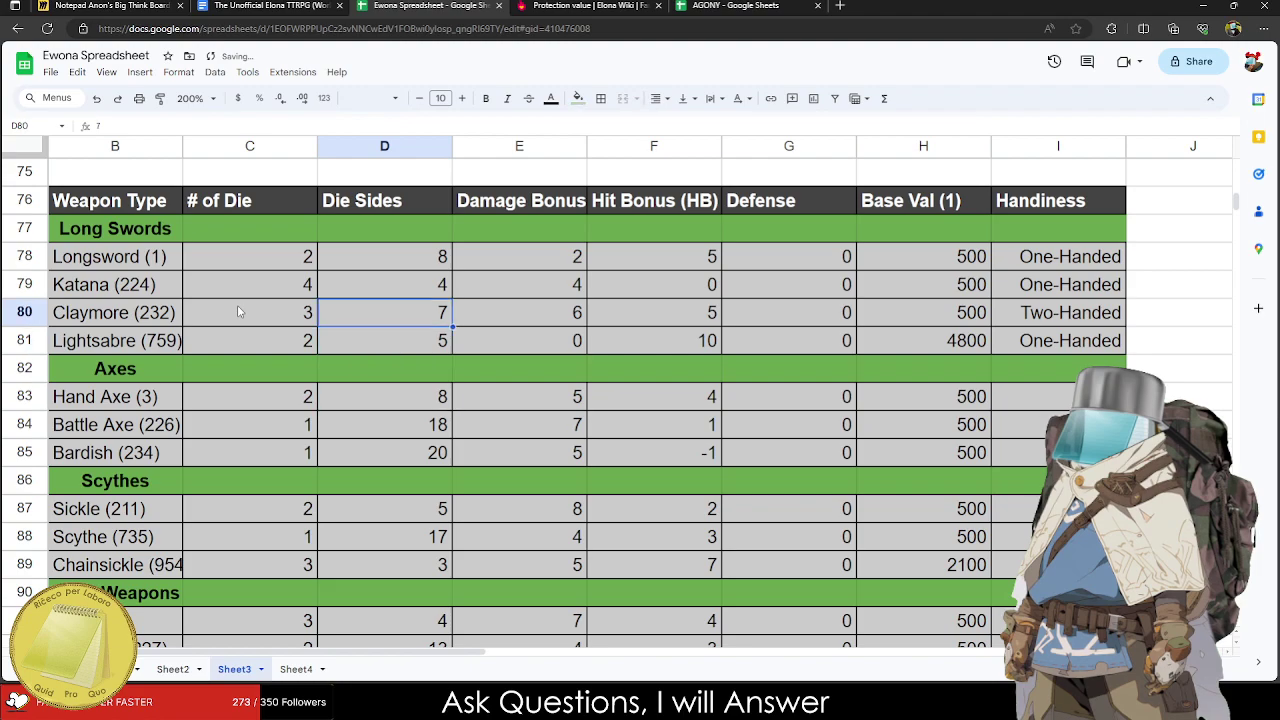
key(Down)
key(Down)
key(ctrl+z)
Try 5 as the Hand Axe's Hit Bonus and undo the change.
key(Right)
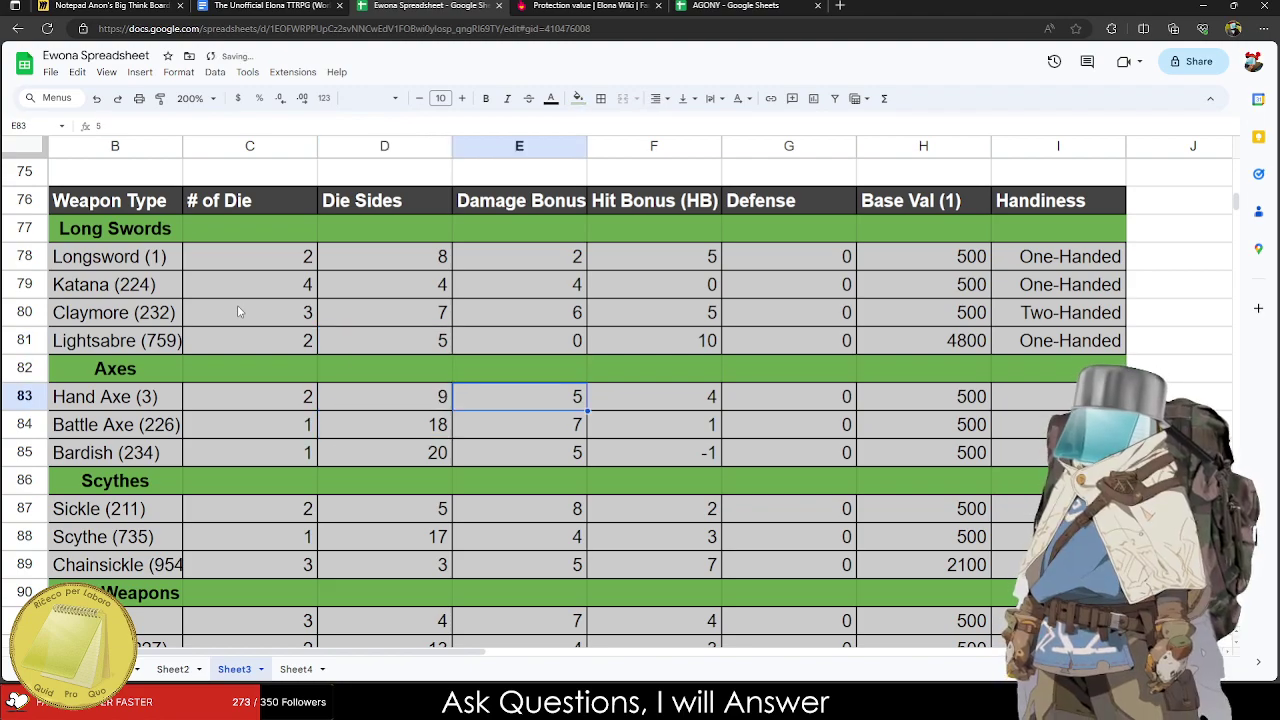
key(Right)
text(5)
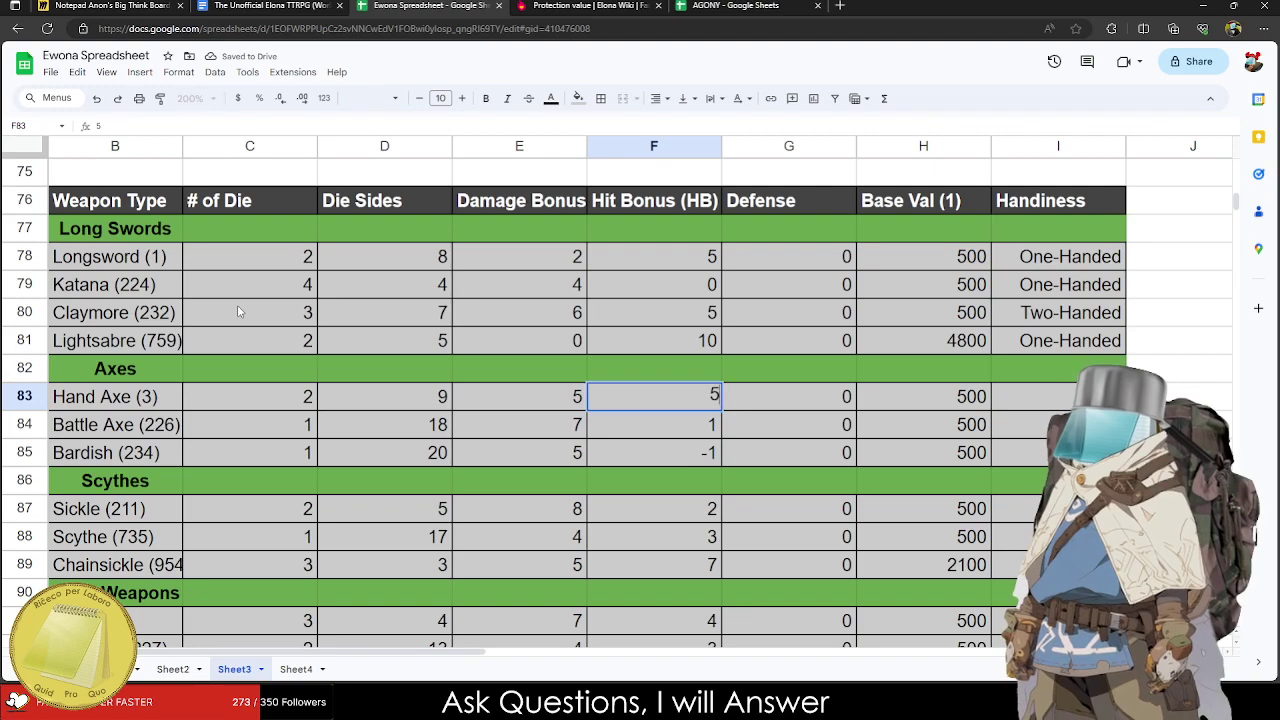
key(Left)
key(Right)
key(Down)
key(Down)
key(Up)
key(Up)
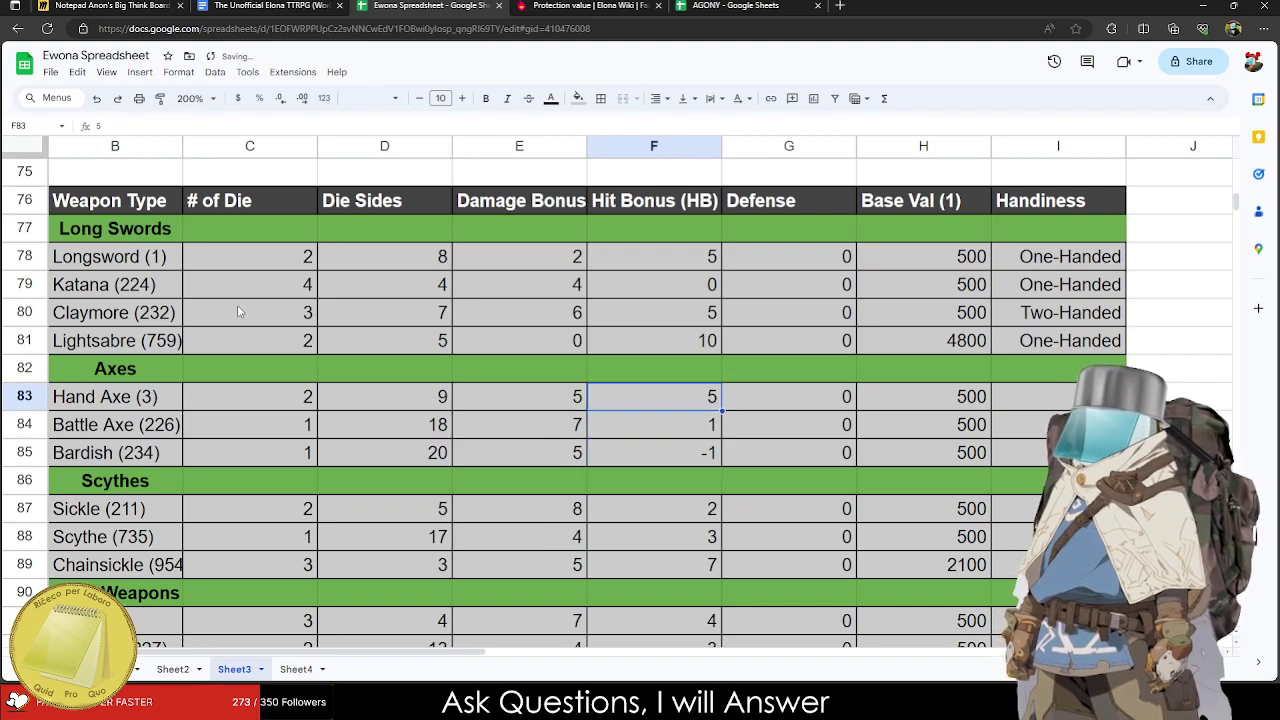
key(Down)
key(Down)
key(Up)
key(Up)
key(Left)
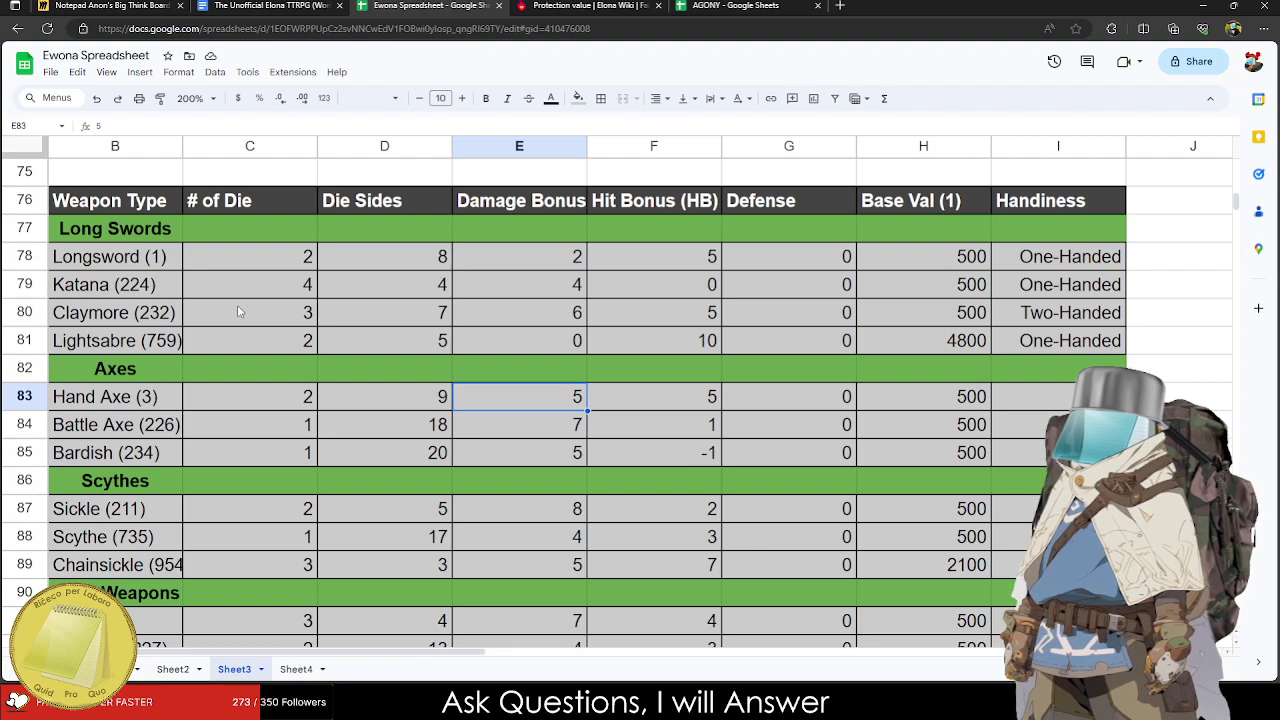
key(Right)
key(Right)
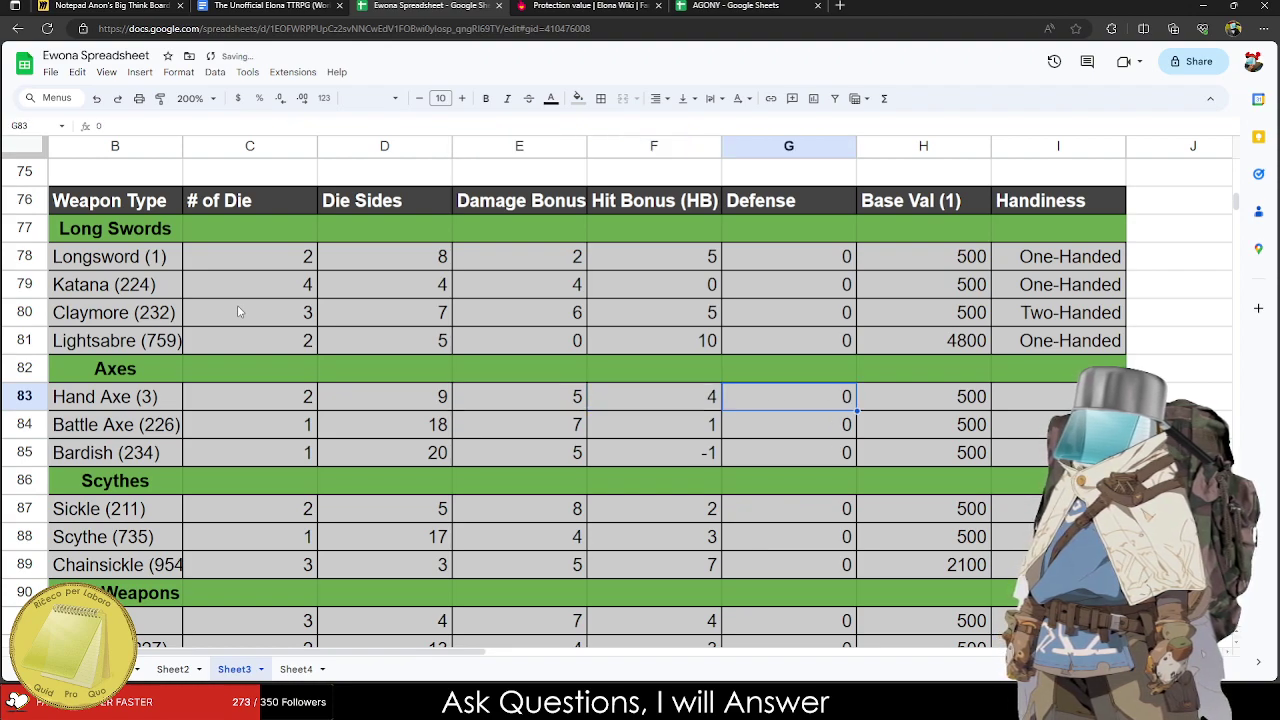
Set the Hand Axe's Hit Bonus to 10 and its Damage Bonus to 4.
key(Left)
text(10)
key(Left)
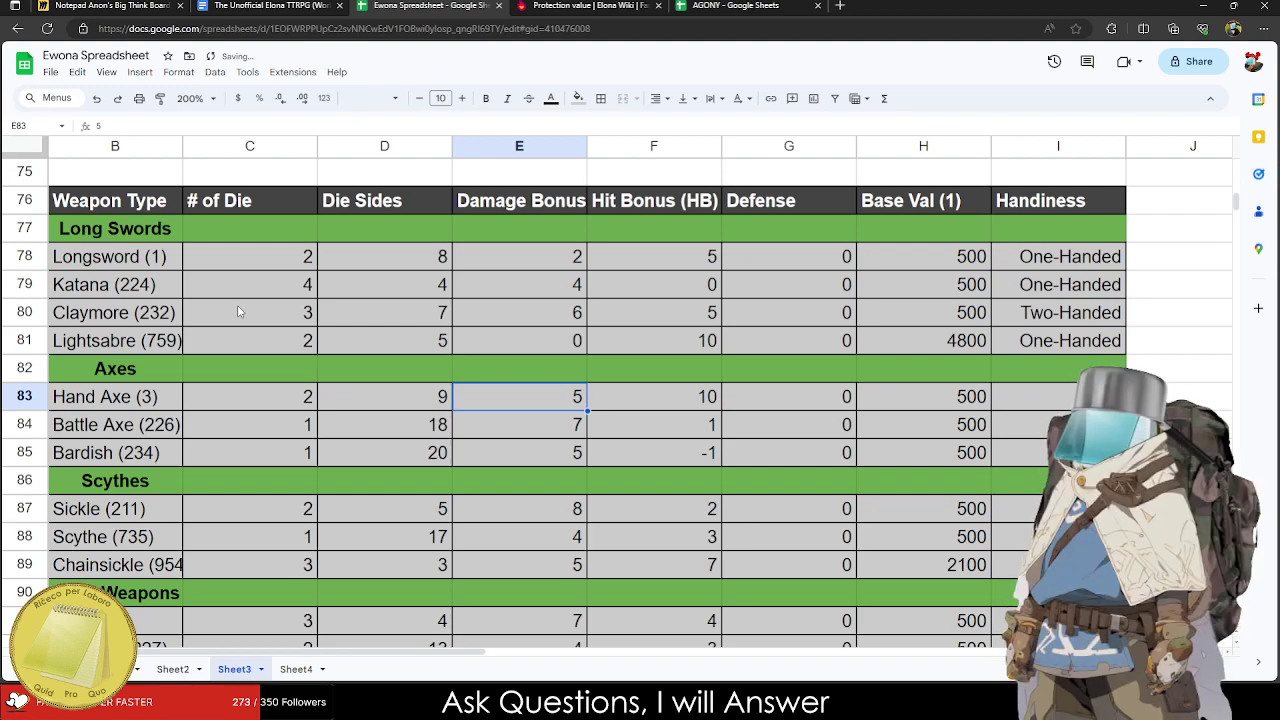
text(4)
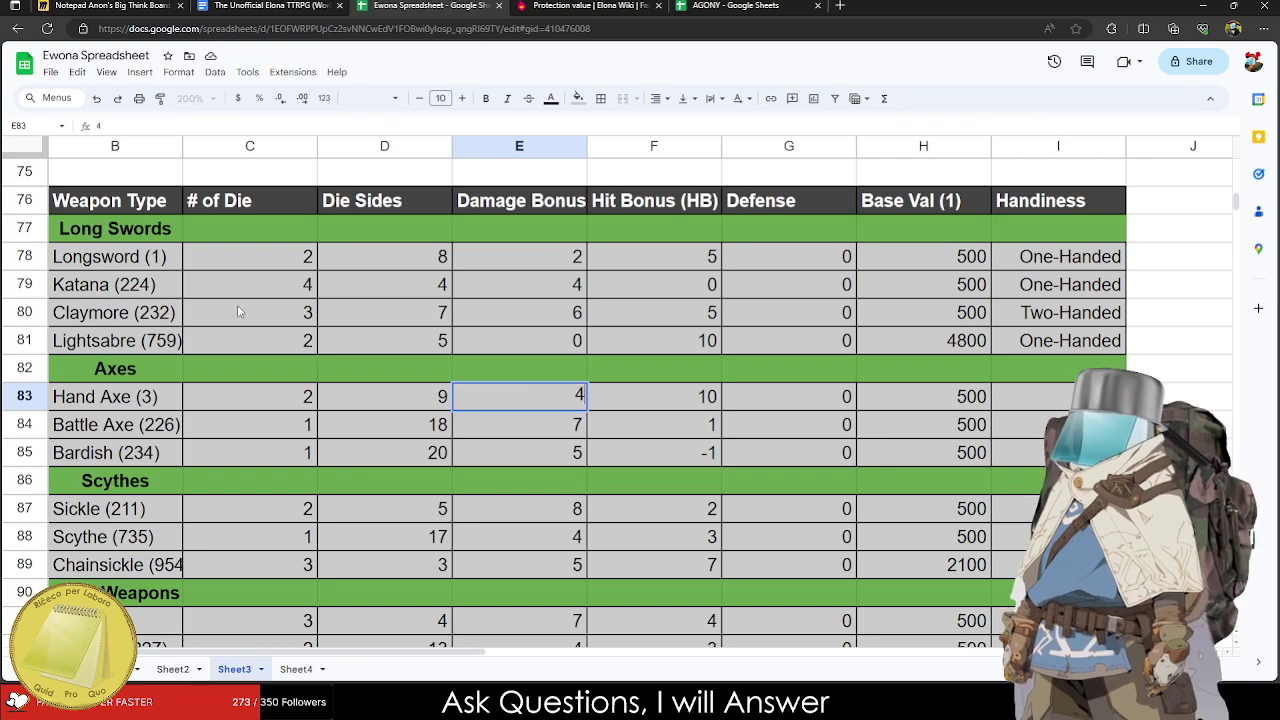
key(Right)
Enter "One-Handed" as the Hand Axe's Handiness.
key(Right)
key(Right)
key(Right)
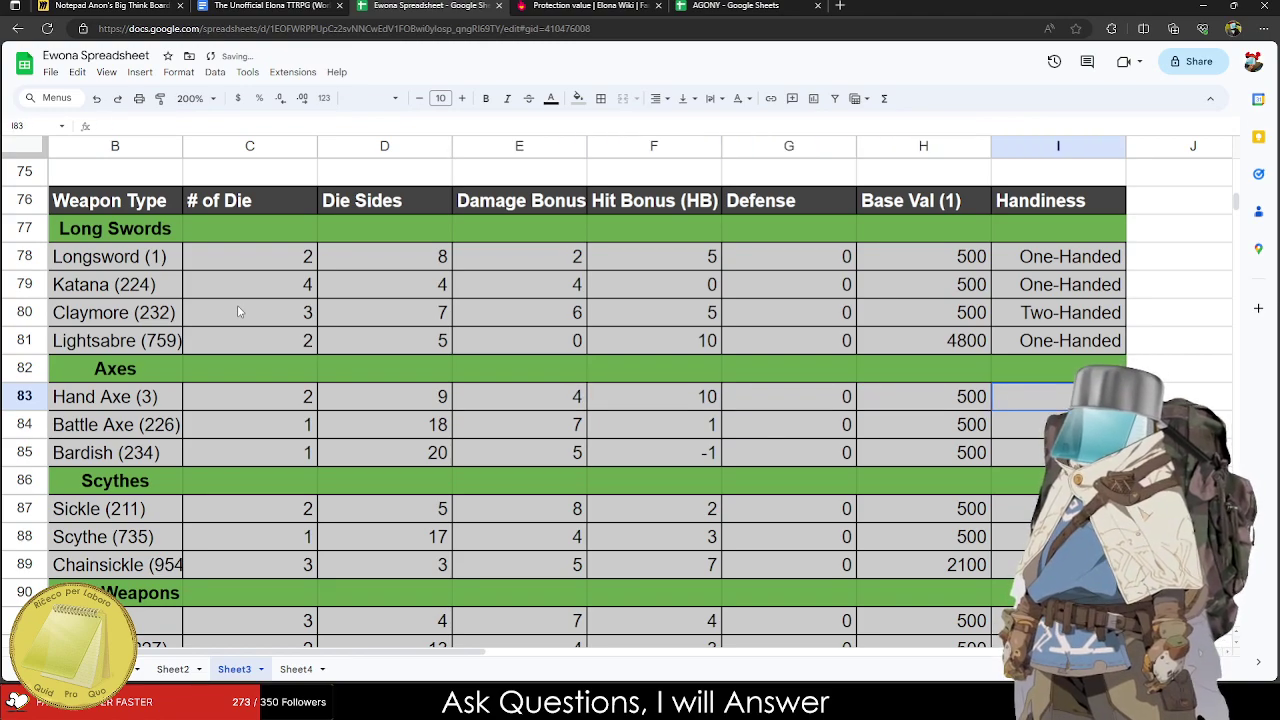
text(P)
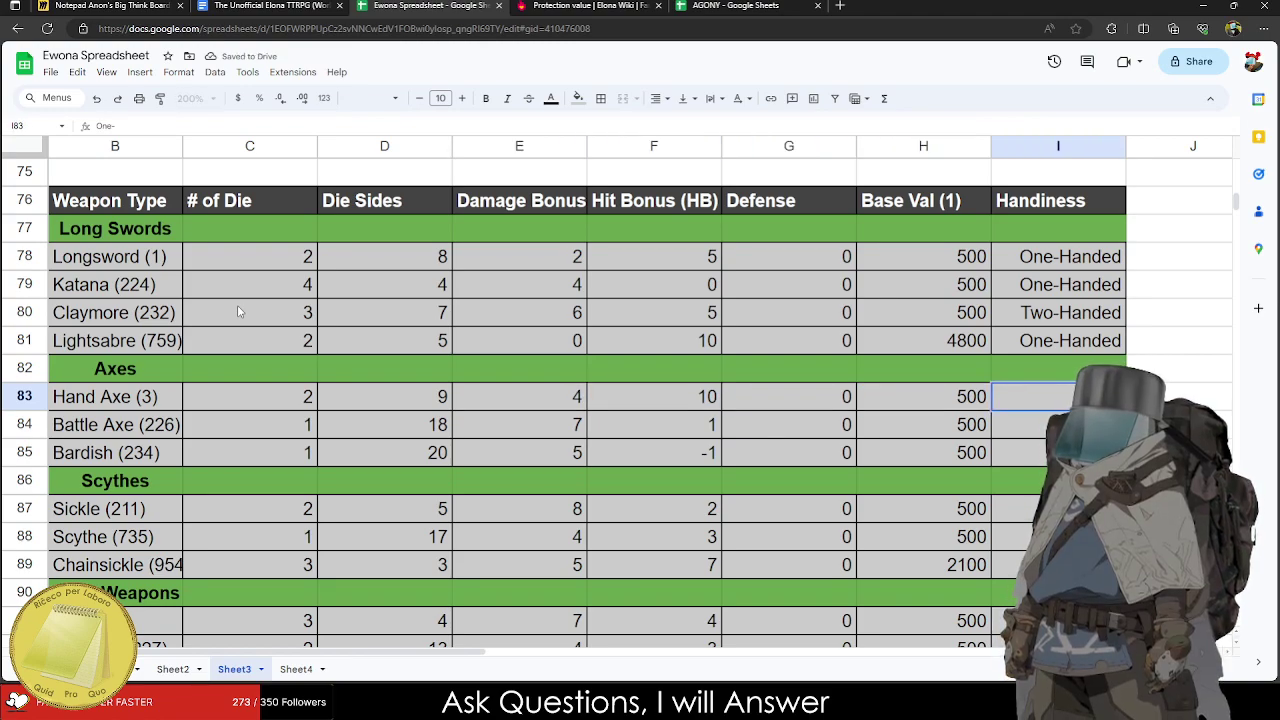
text(ne-Hand)
key(Return)
Set both the Damage Bonus and the Hit Bonus of the Battle Axe to 5.
key(Left)
key(Left)
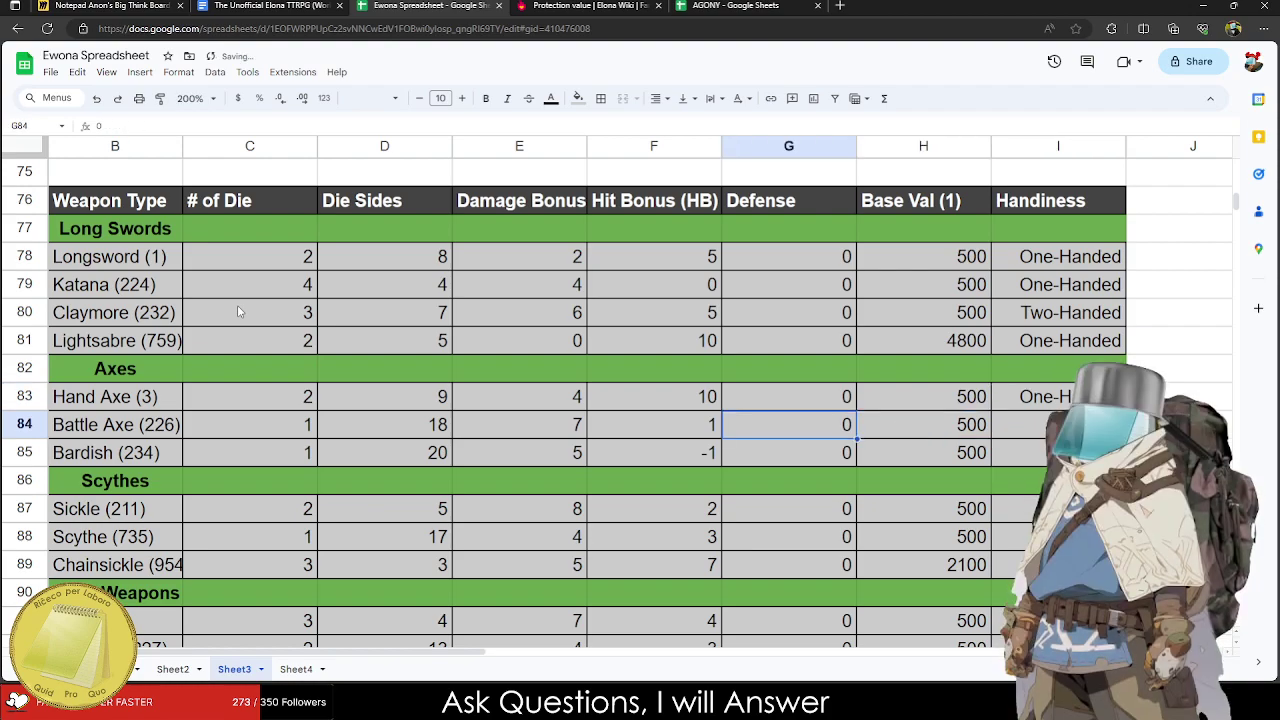
key(Left)
key(Left)
key(Left)
key(Left)
key(Right)
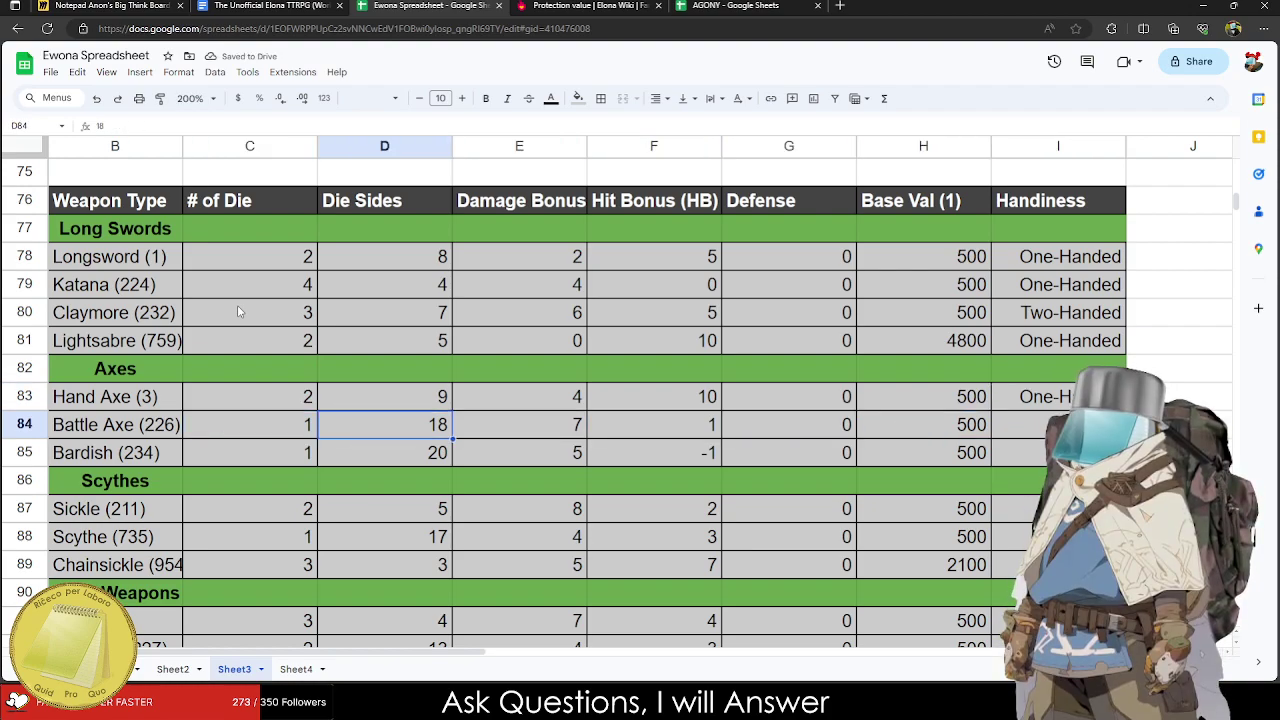
key(Right)
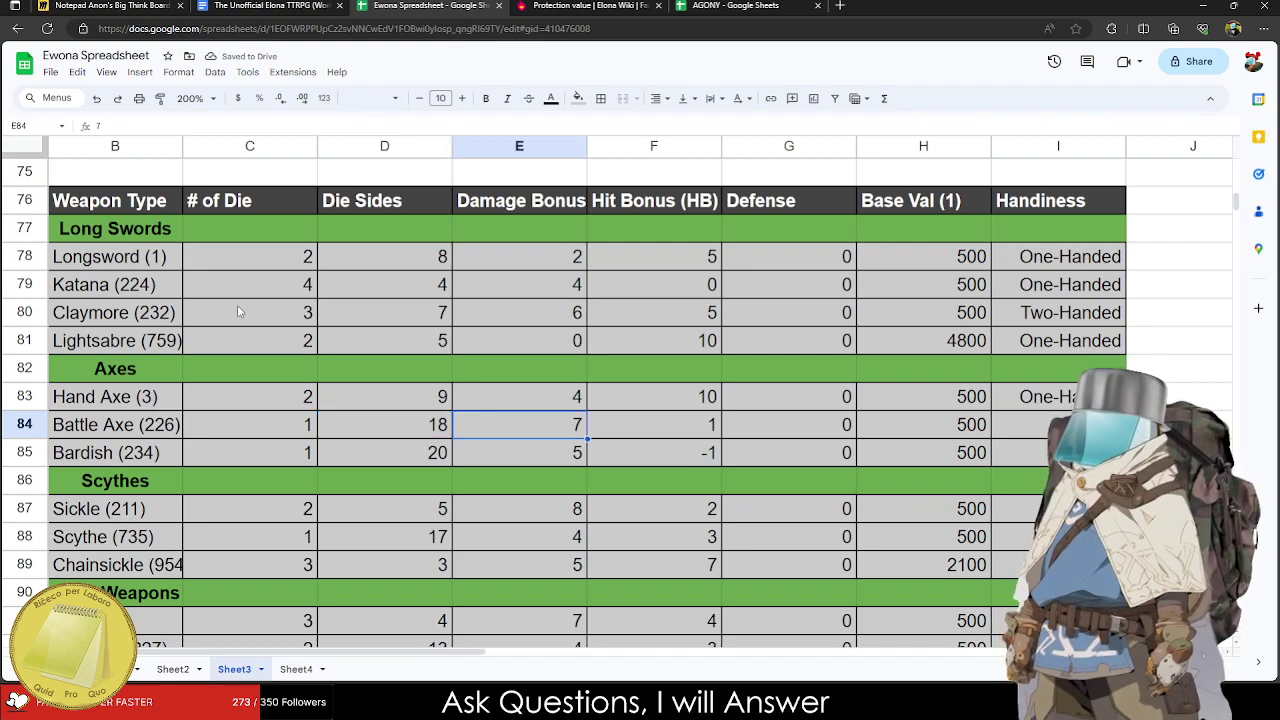
text(5)
key(Tab)
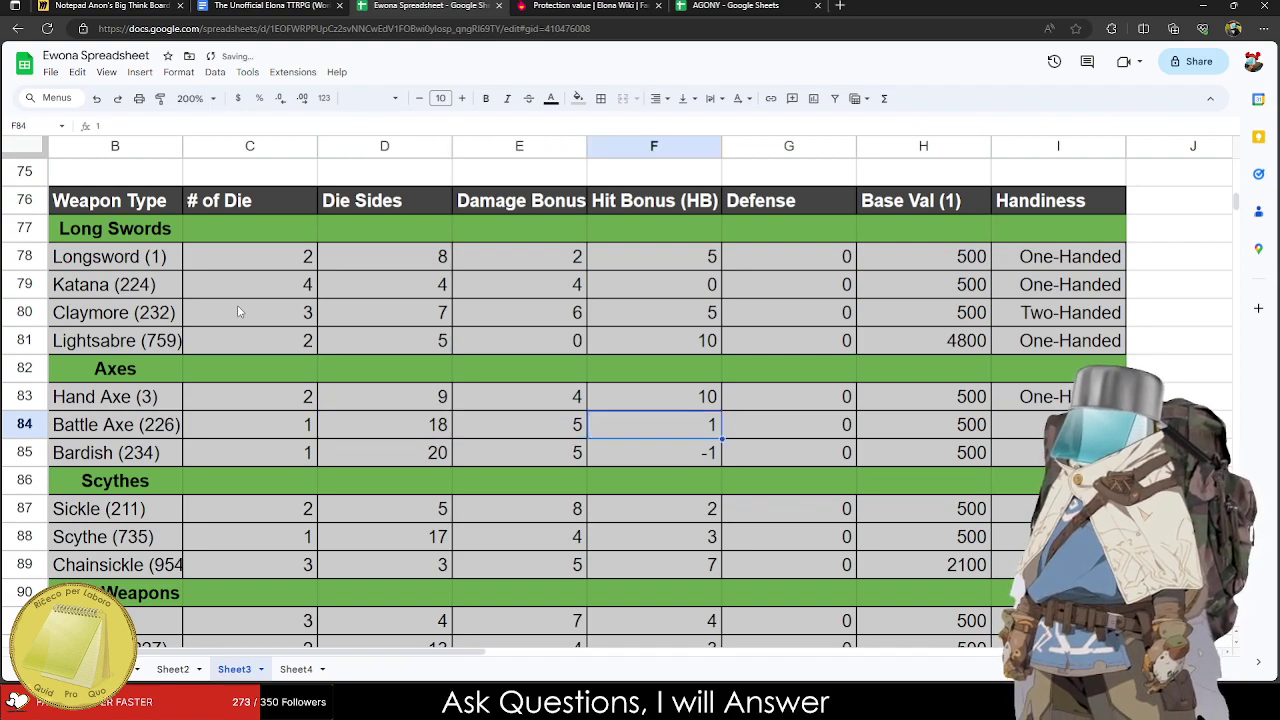
text(5)
key(Tab)
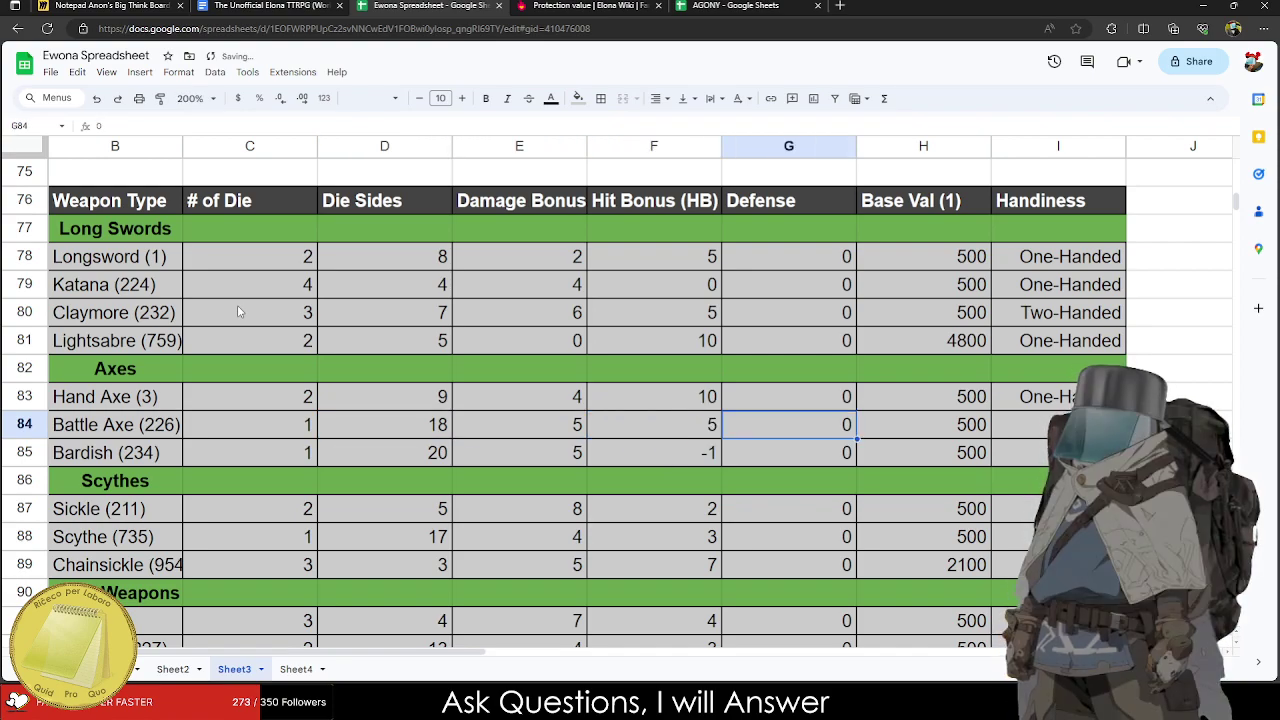
Search the web for "Battle Axe" in a separate page to decide the weapon's Handiness.
key(Tab)
key(Tab)
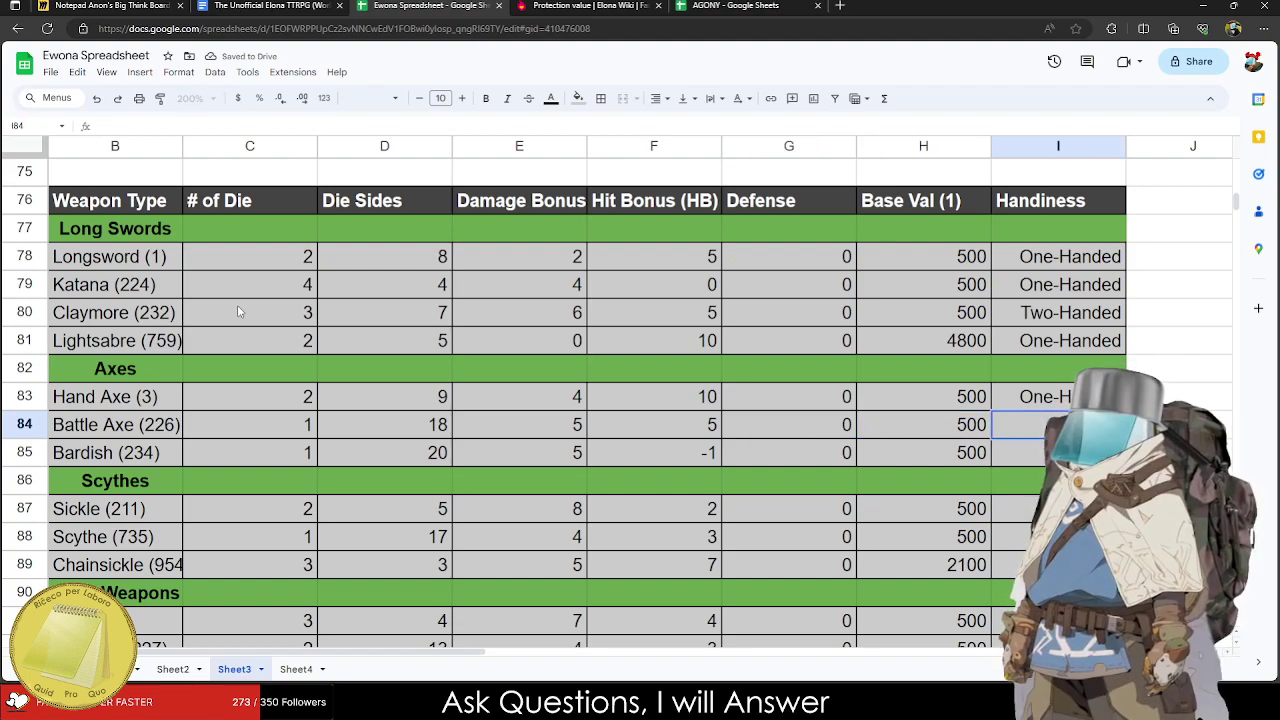
key(ctrl+t)
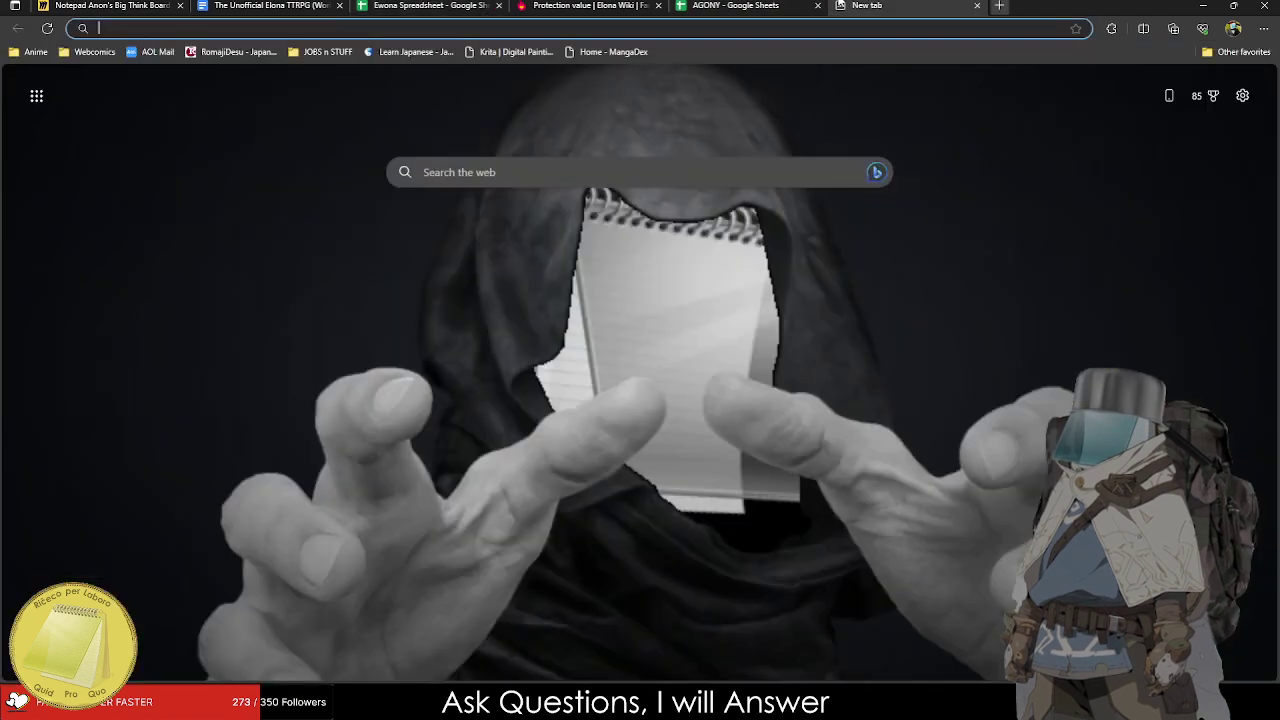
text(Battle A)
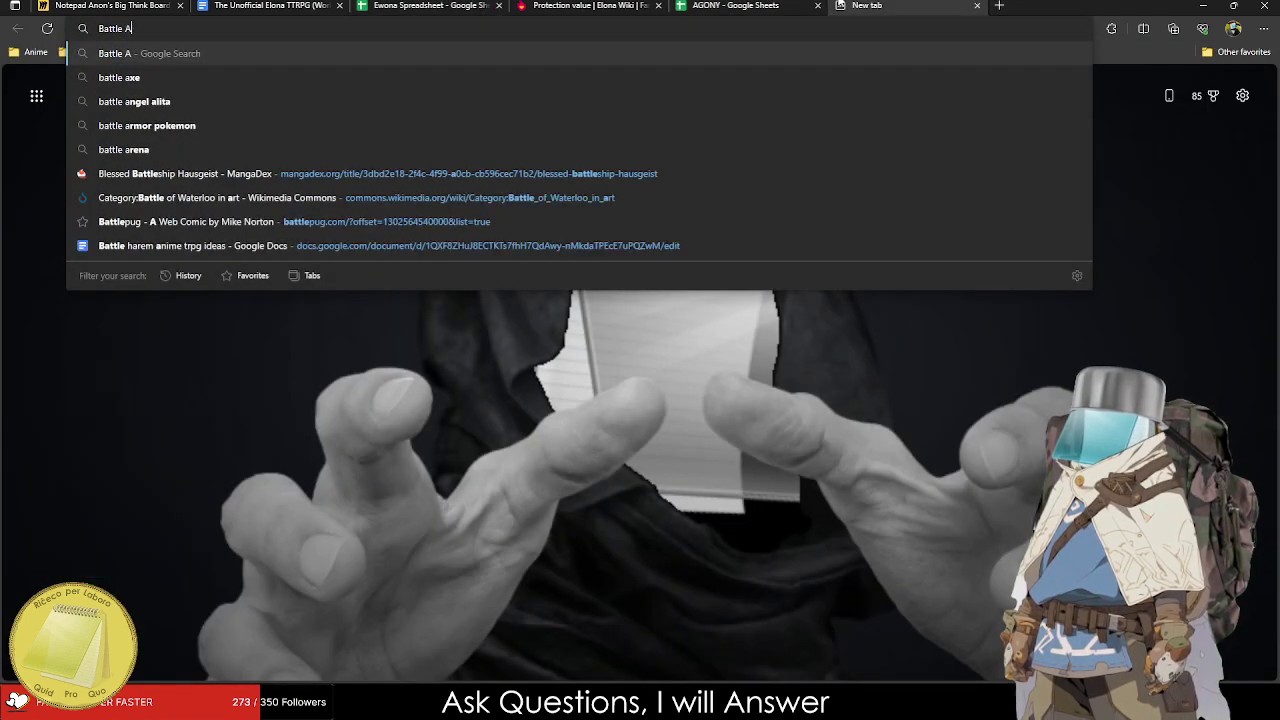
text(xe)
key(Return)
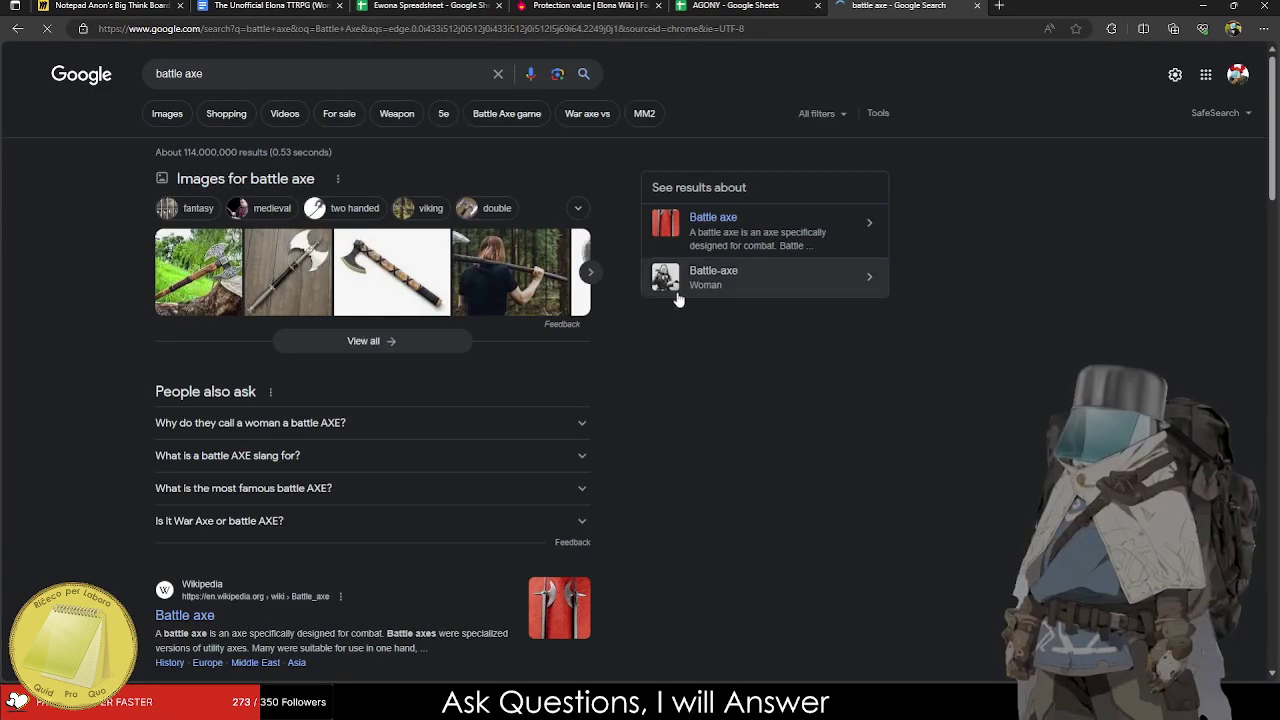
Search the Elona Wiki for "battle axe" and open the Axe article.
click(457, 6)
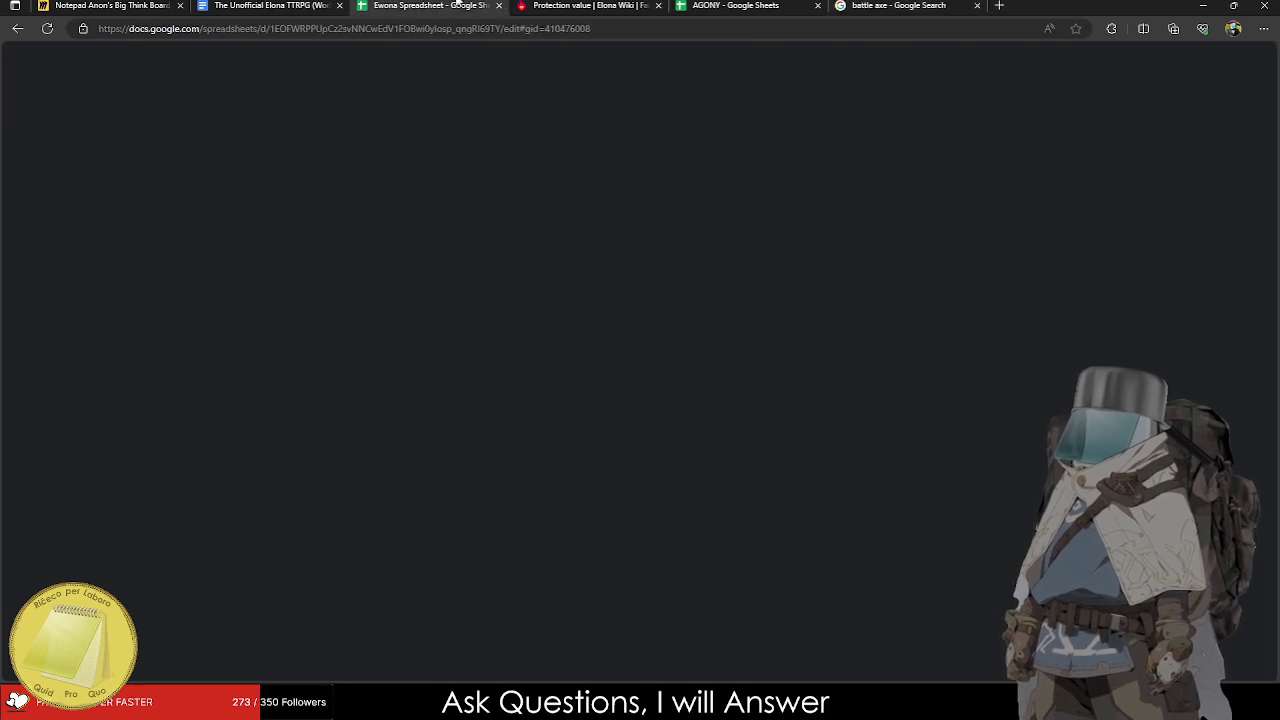
click(590, 6)
scroll(905, 178, up, 5)
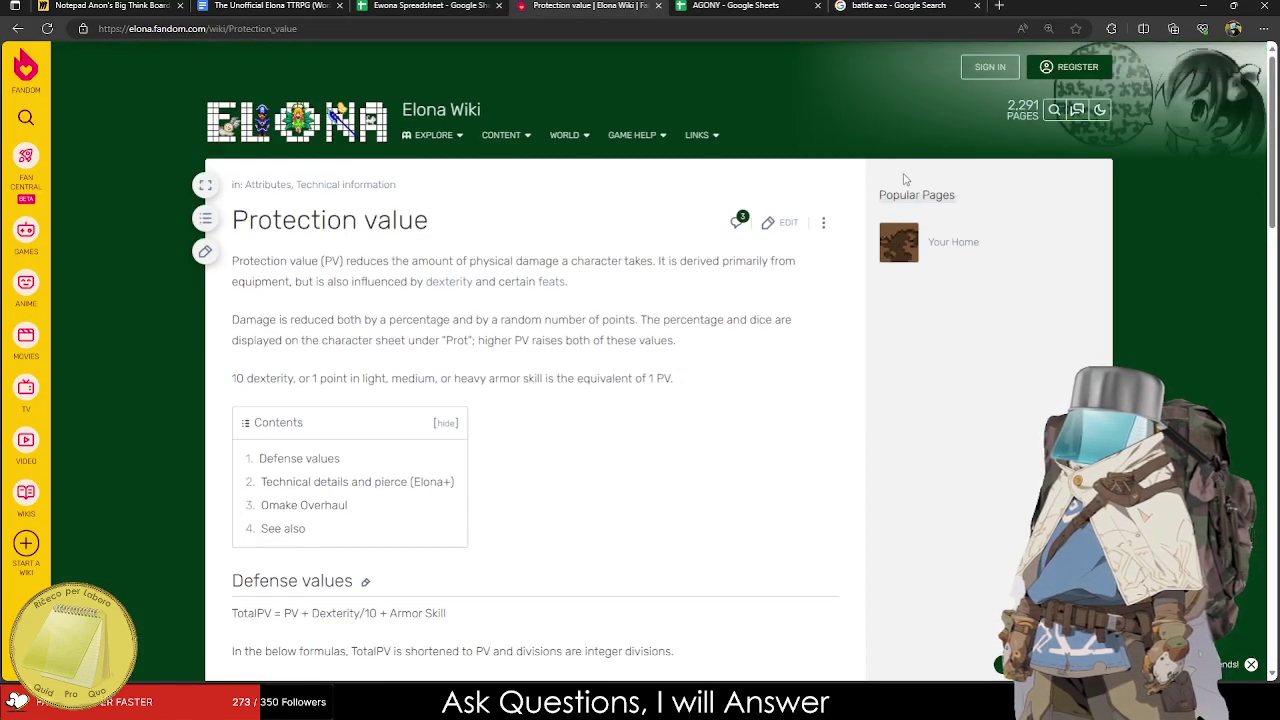
click(1054, 110)
text(battle)
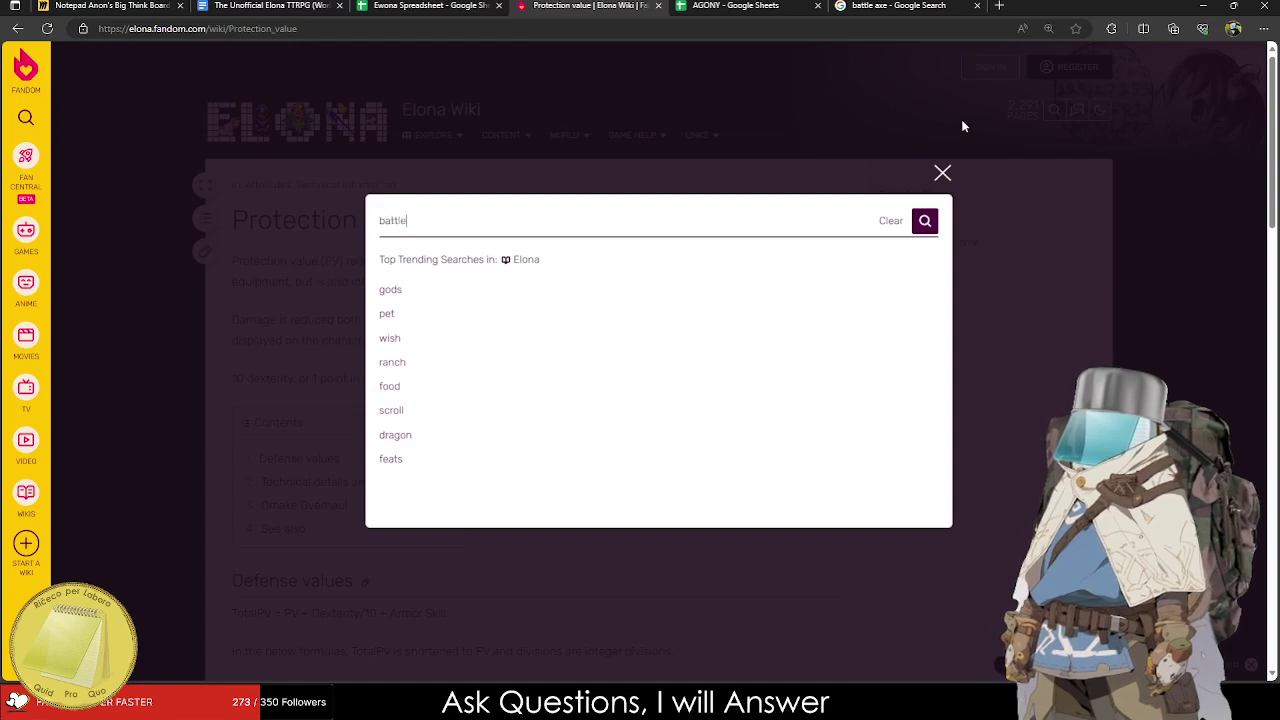
text( axe)
key(Return)
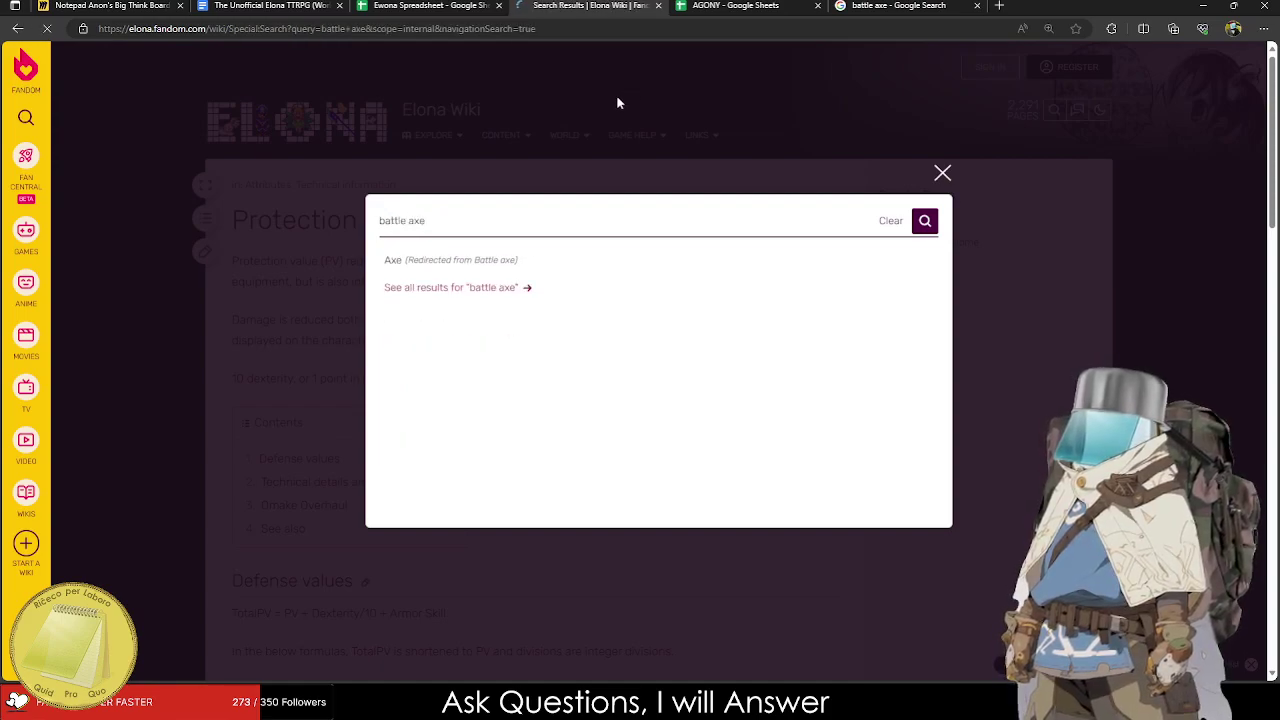
click(386, 369)
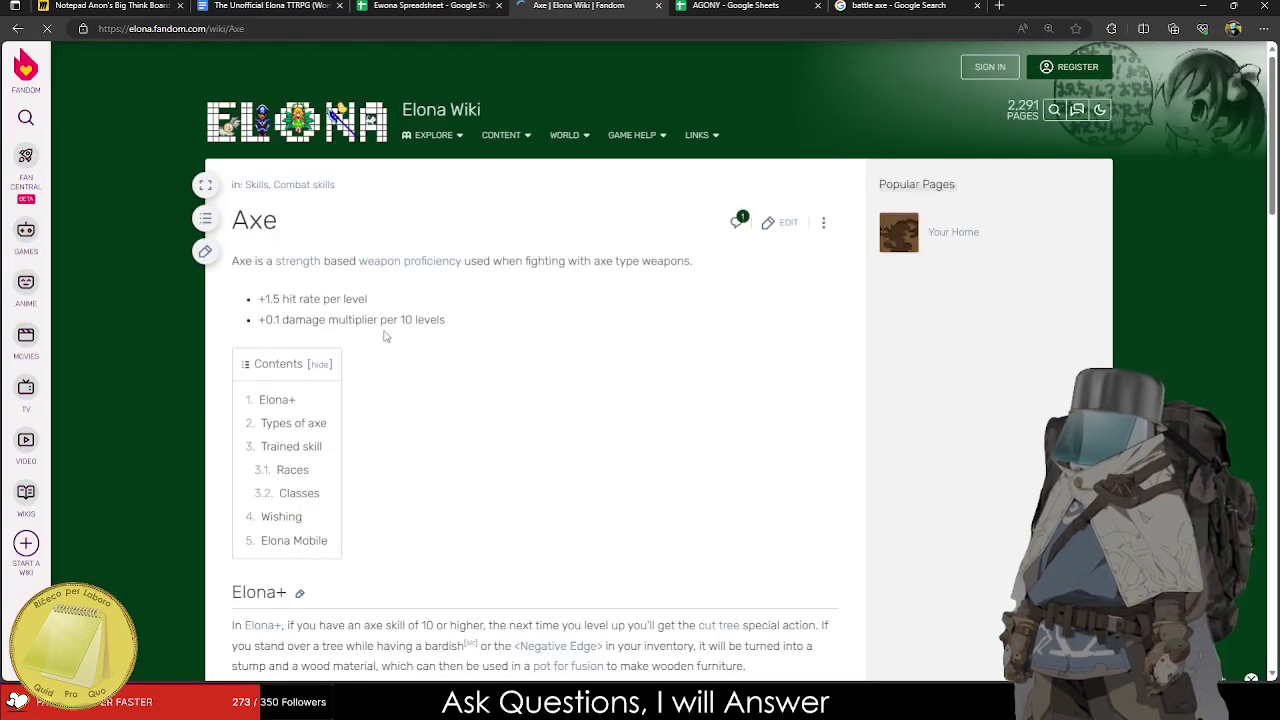
Examine the article's types-of-axe table for the battle axe entry and its notes.
scroll(397, 280, down, 5)
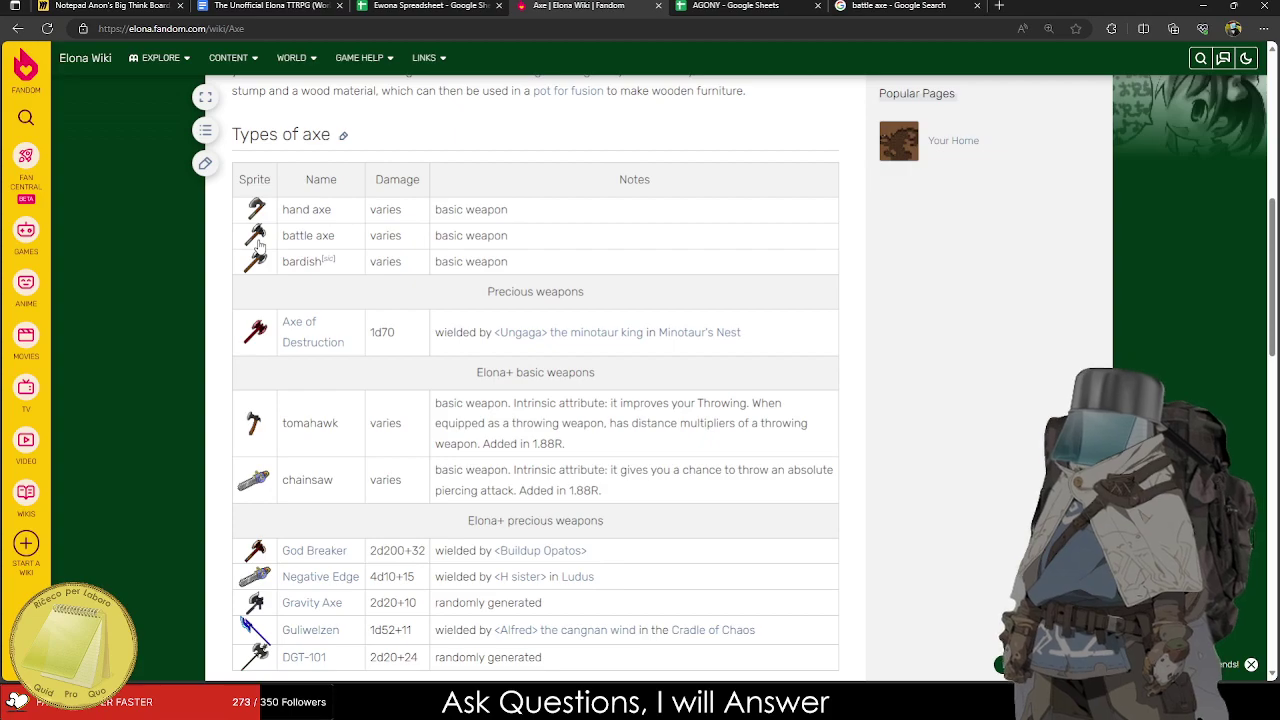
scroll(318, 263, down, 2)
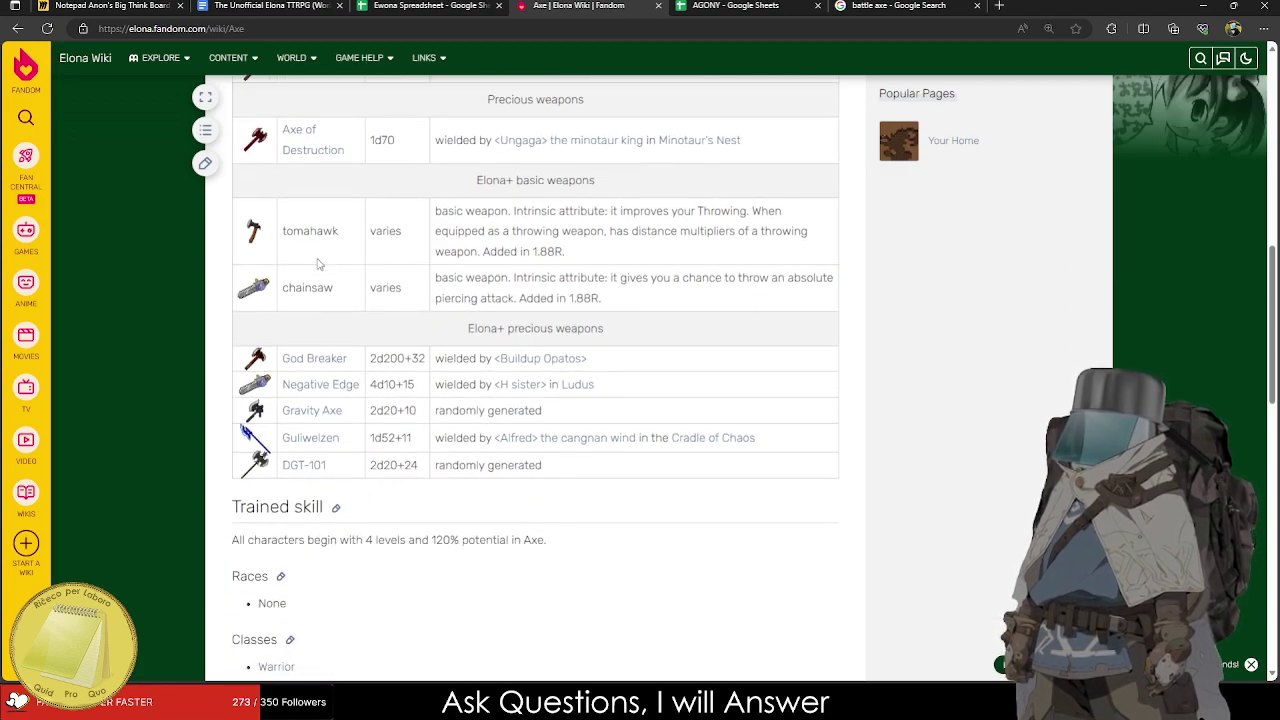
scroll(323, 297, up, 4)
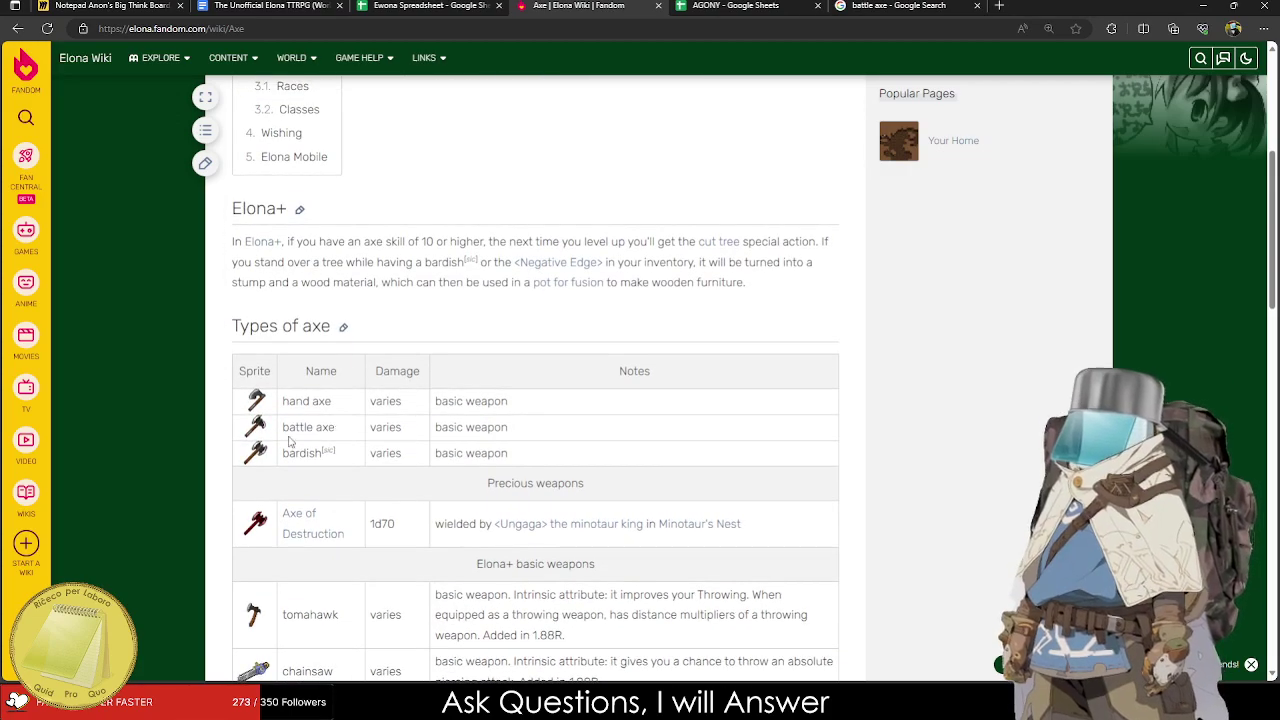
drag(279, 431, 345, 432)
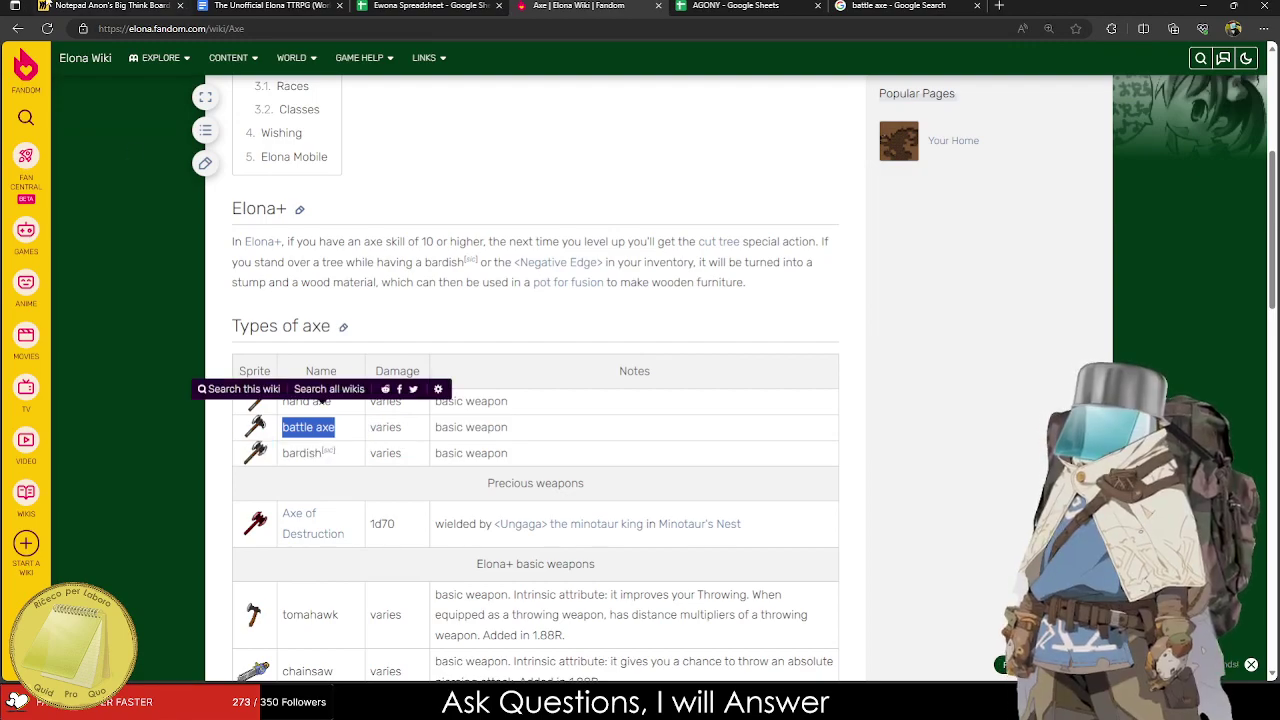
Return to the Ewona Spreadsheet and review the full material factor table on Sheet4 at 100% zoom.
key(ctrl+1)
key(ctrl+2)
key(ctrl+3)
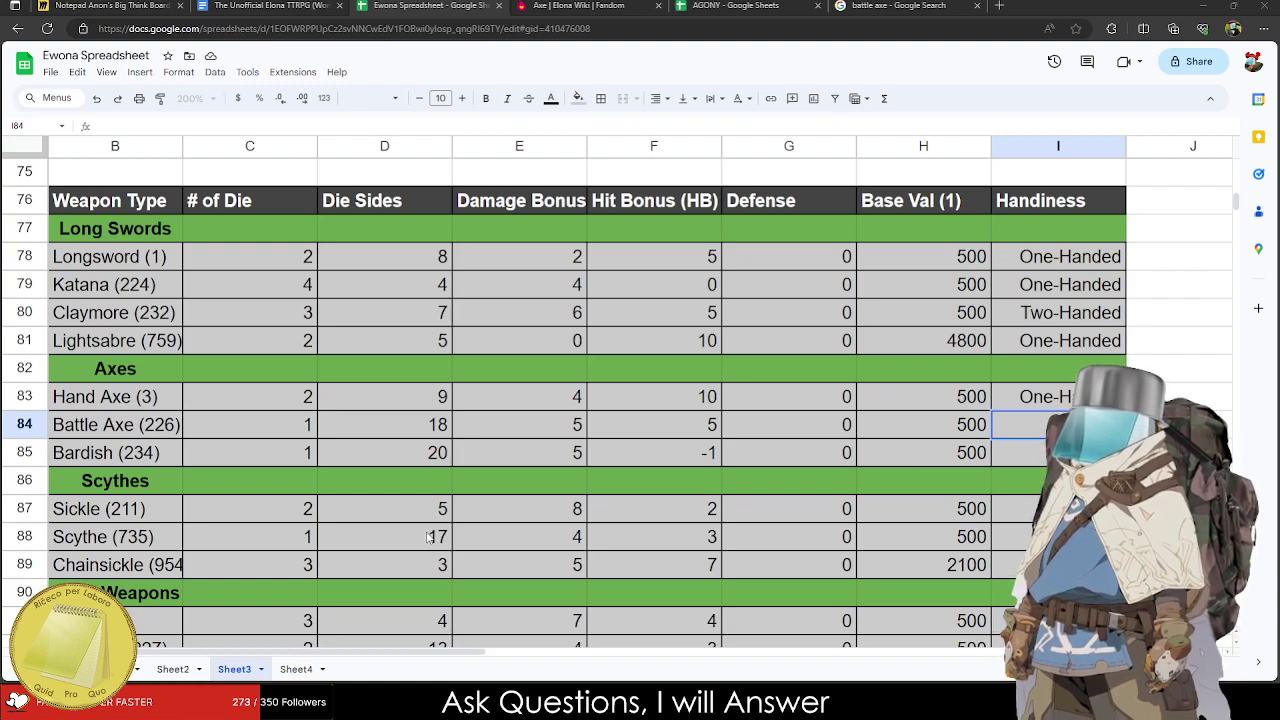
click(296, 669)
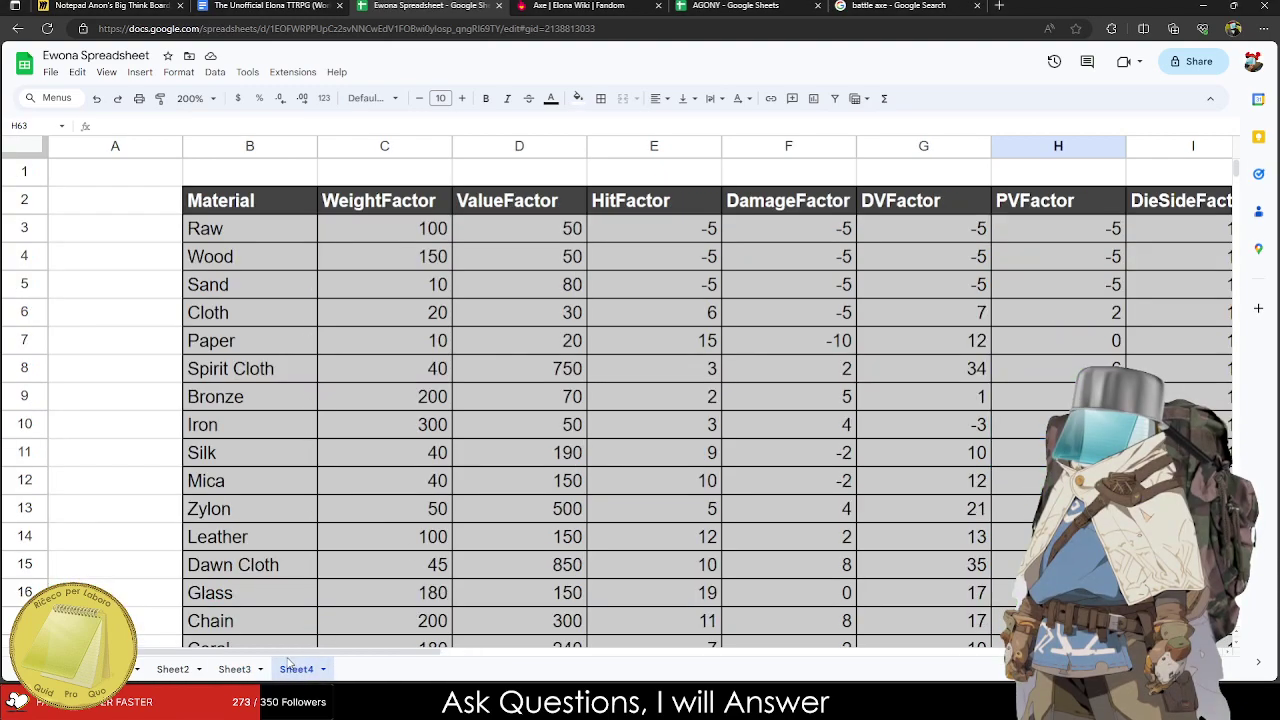
click(190, 98)
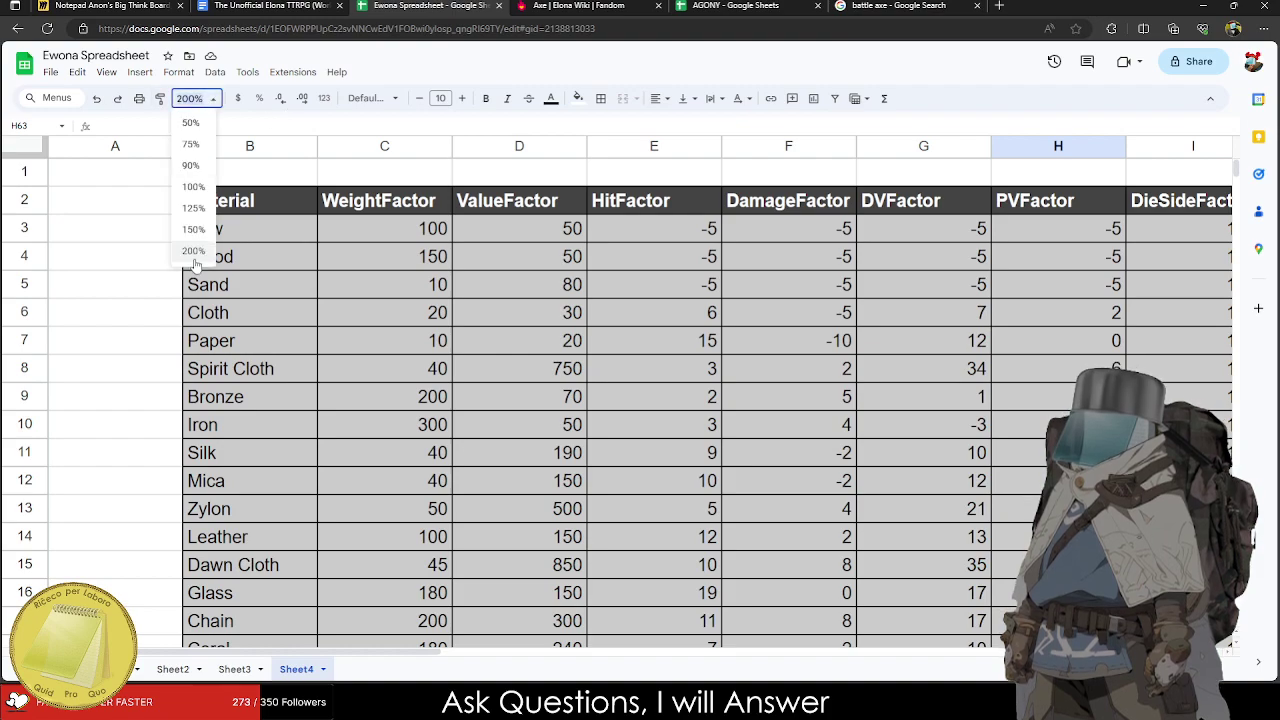
click(196, 262)
click(224, 203)
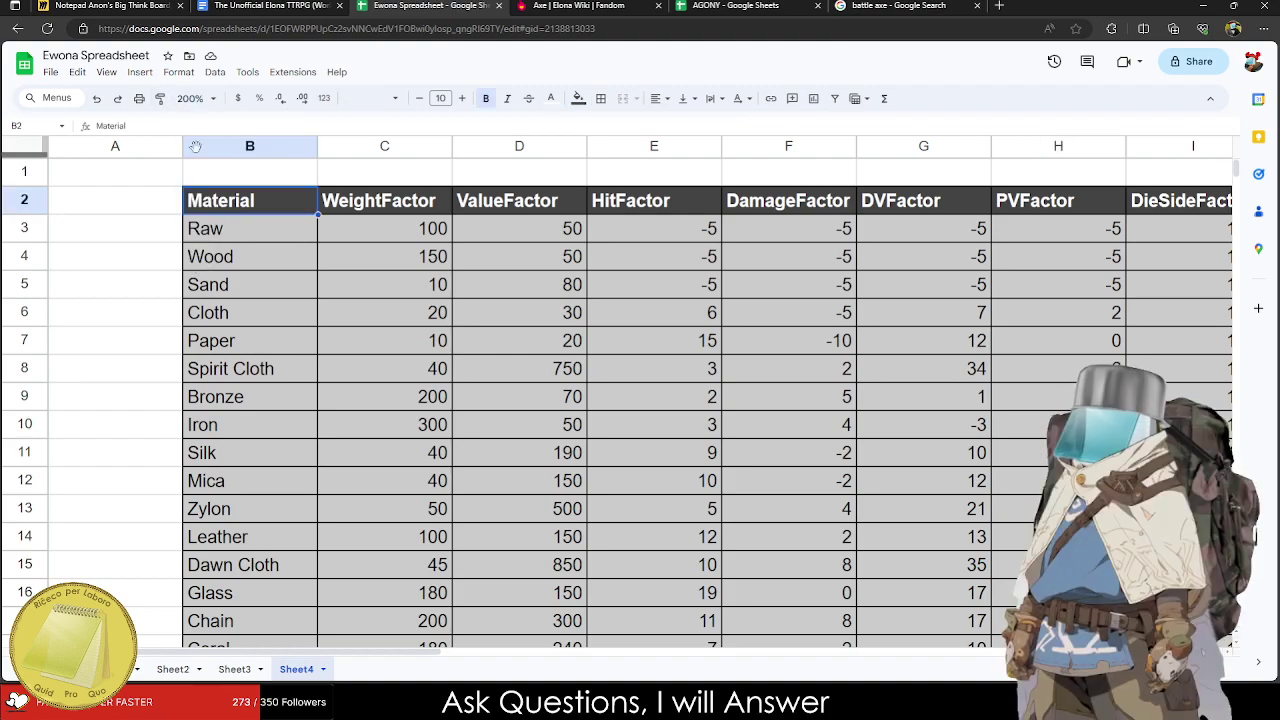
click(195, 98)
click(193, 186)
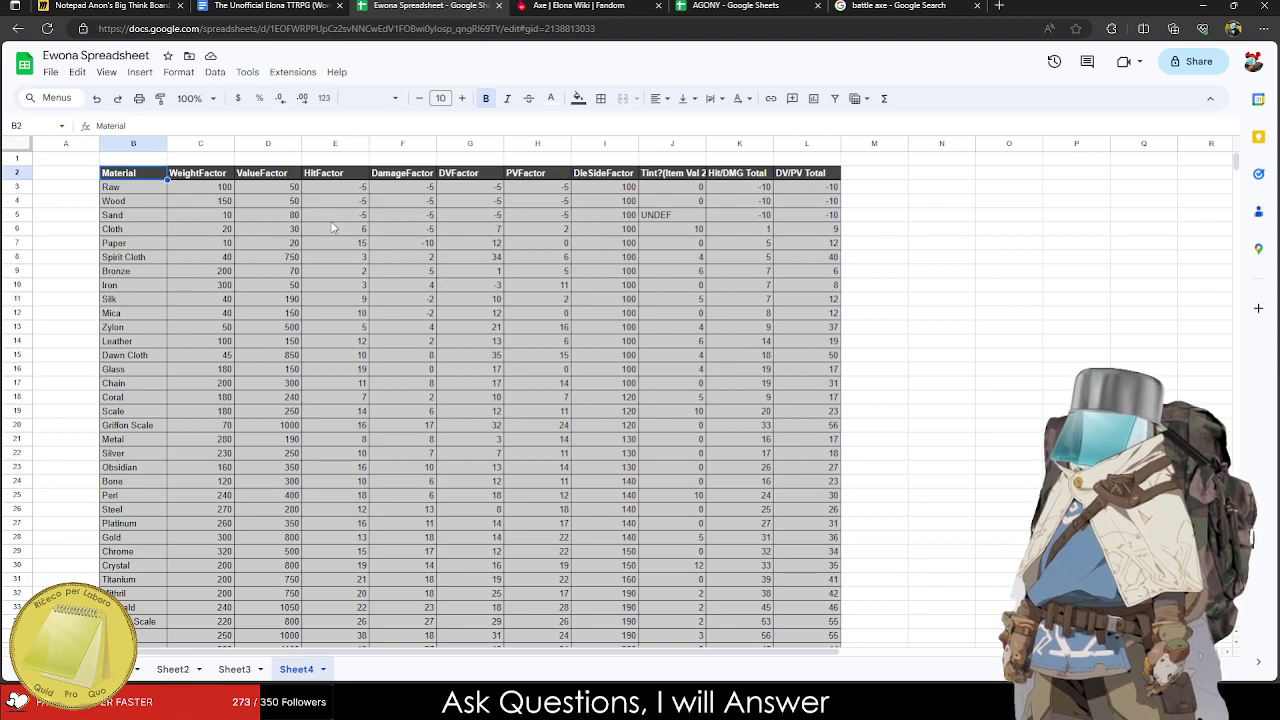
Go back to the weapon table on Sheet3 and review the Longsword's dice, bonus and defense values.
click(250, 669)
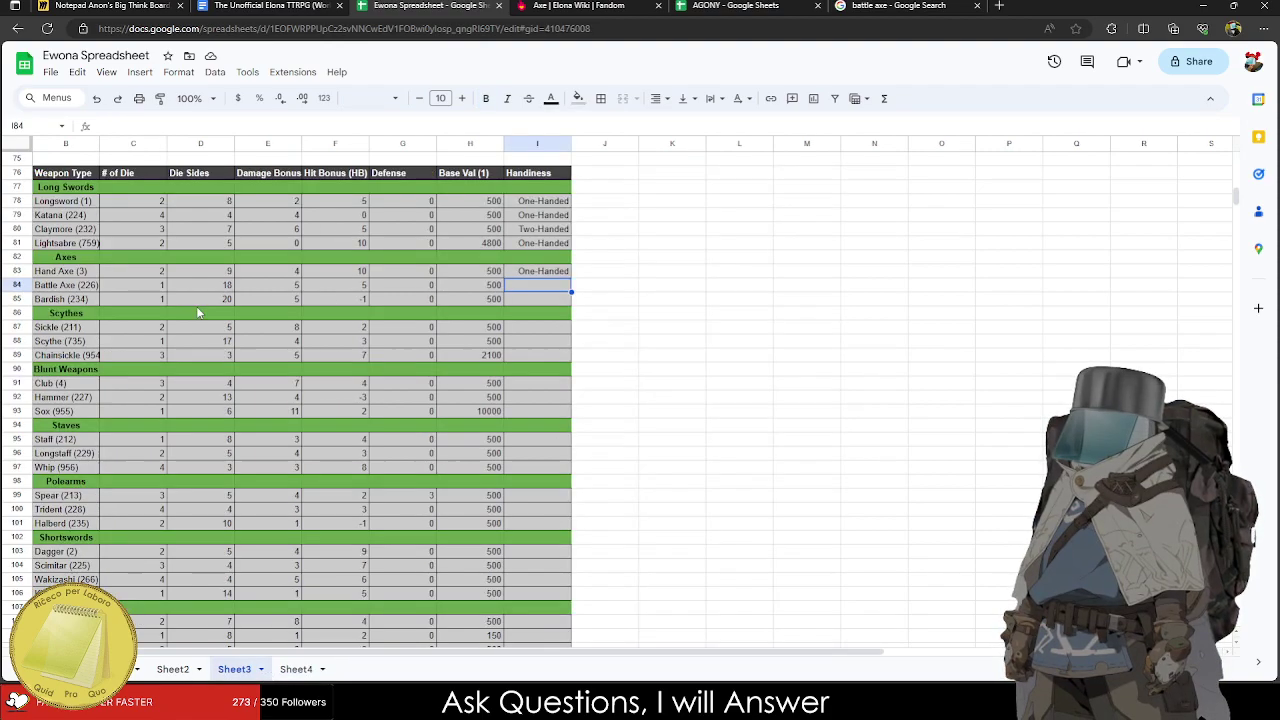
click(130, 200)
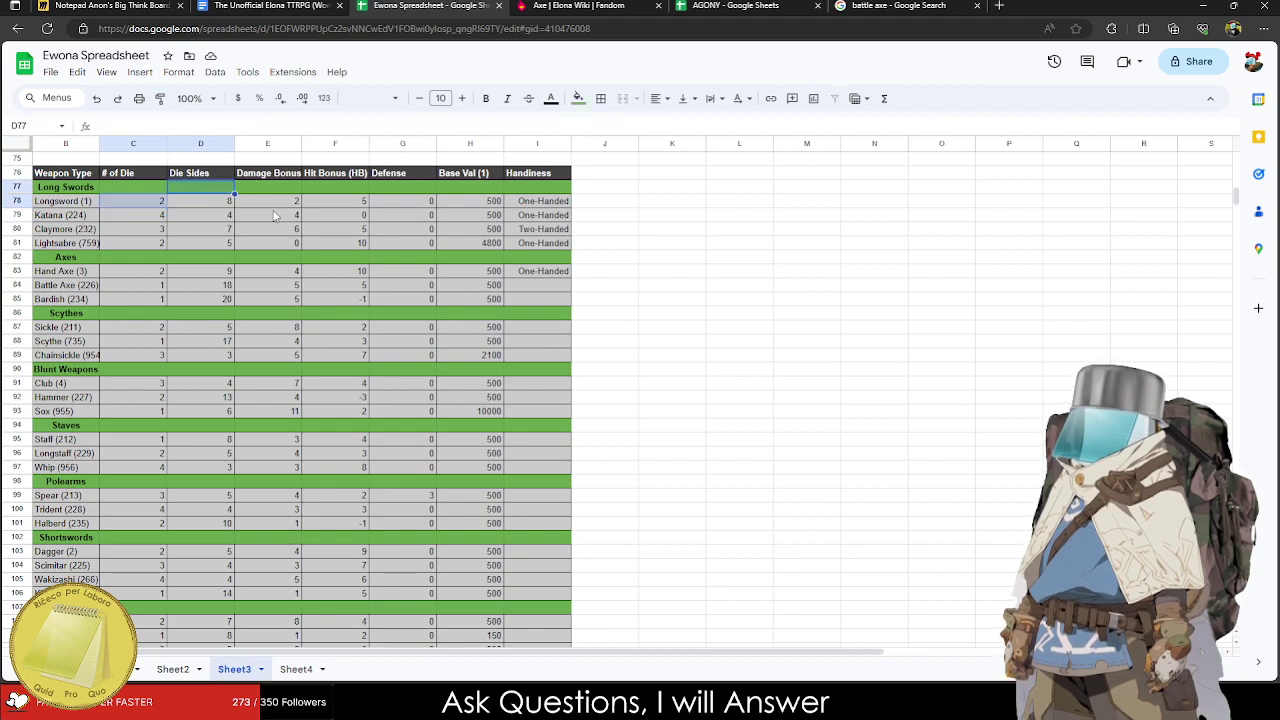
drag(177, 198, 418, 205)
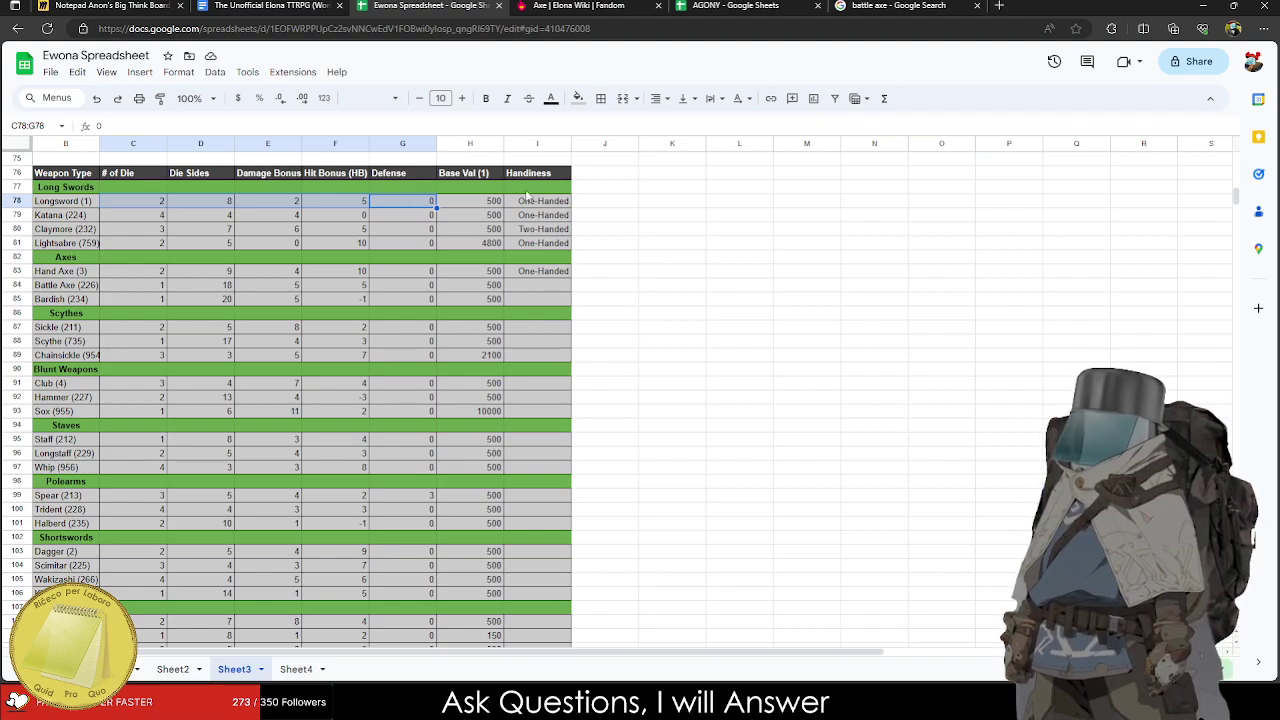
Duplicate the weapon table's whole Handiness column, from header to Laser Gun row, into the adjacent empty column J.
drag(544, 178, 563, 486)
scroll(548, 300, down, 10)
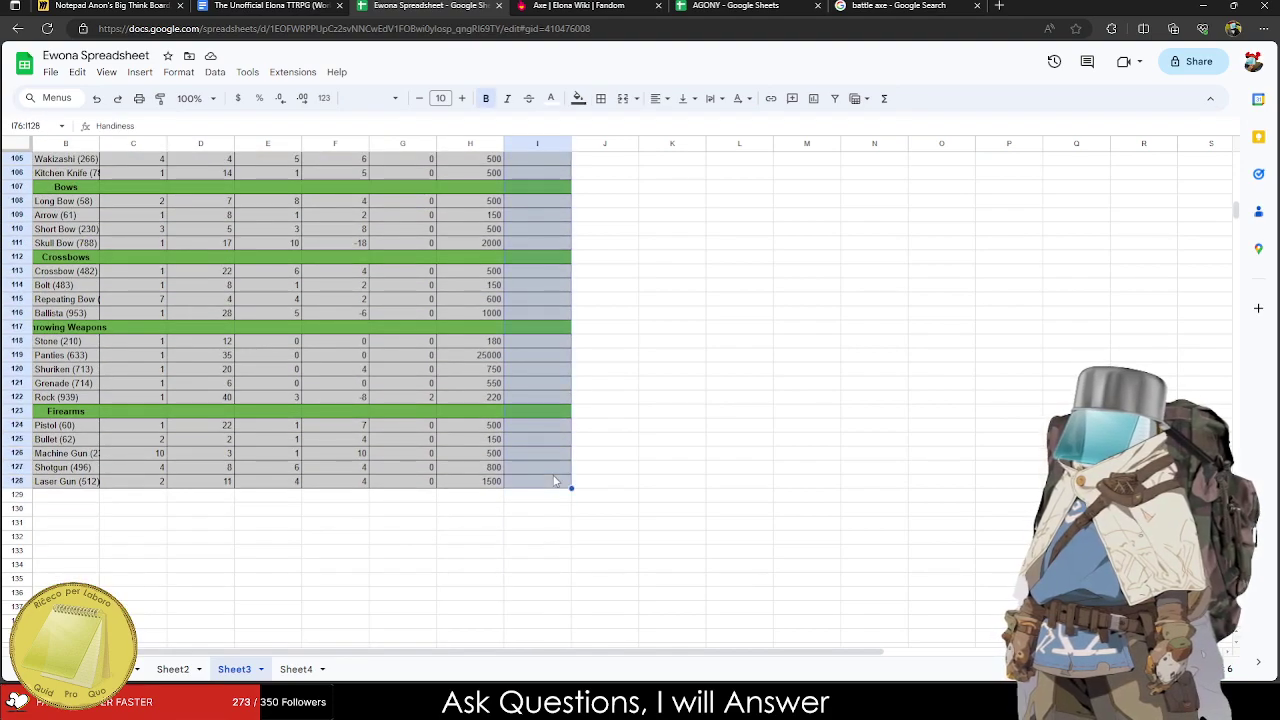
scroll(560, 460, up, 10)
key(ctrl+c)
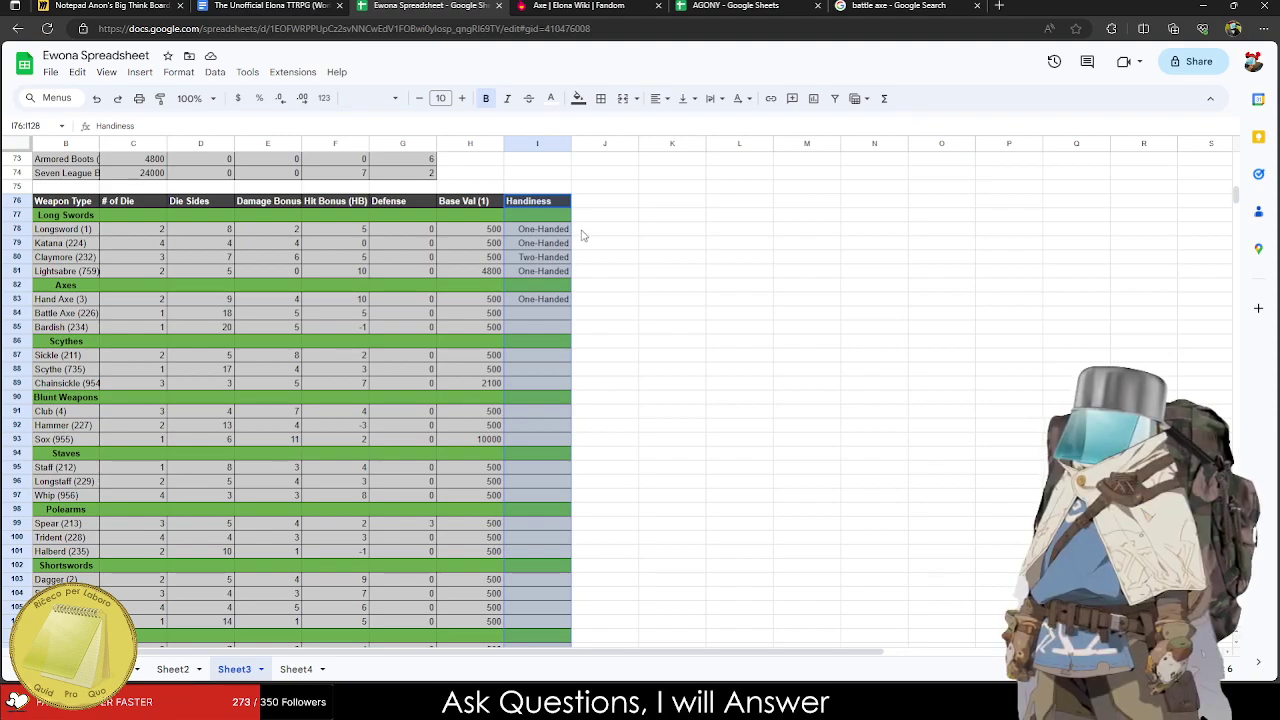
click(586, 201)
key(ctrl+v)
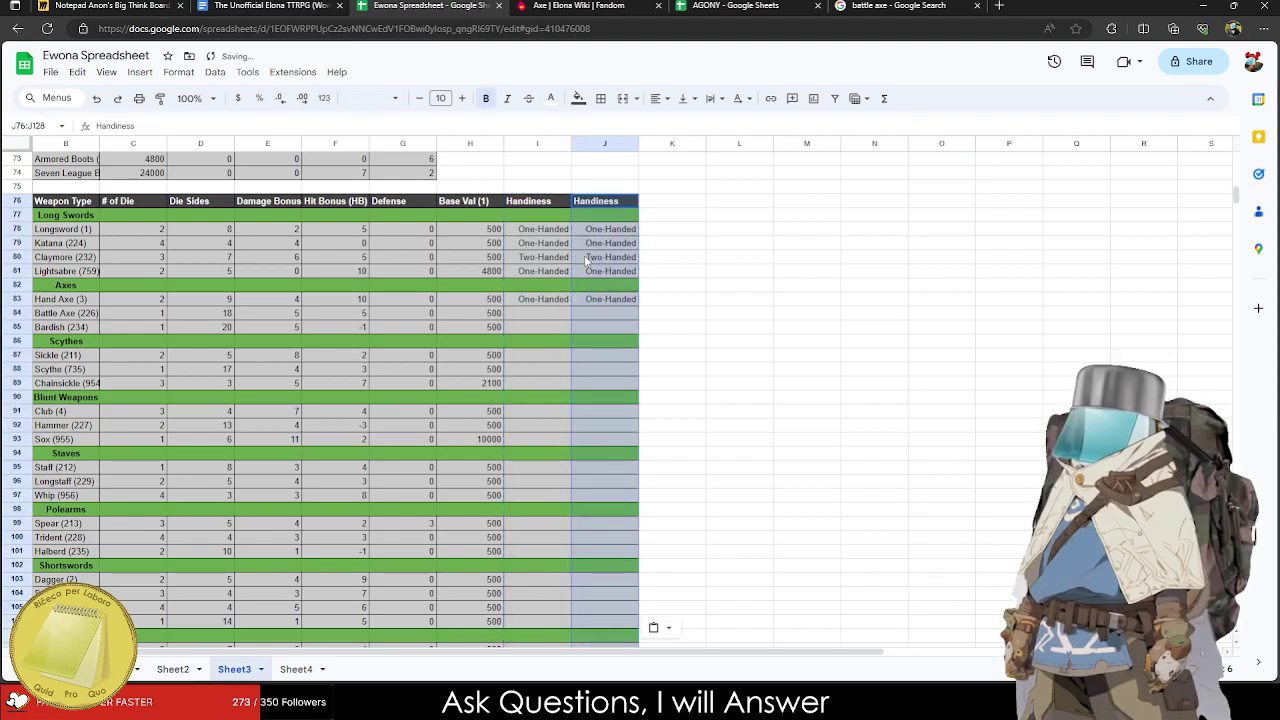
click(740, 258)
At 200% zoom, rename the duplicated column's header in J76 to "Weight (s)".
click(192, 98)
click(192, 251)
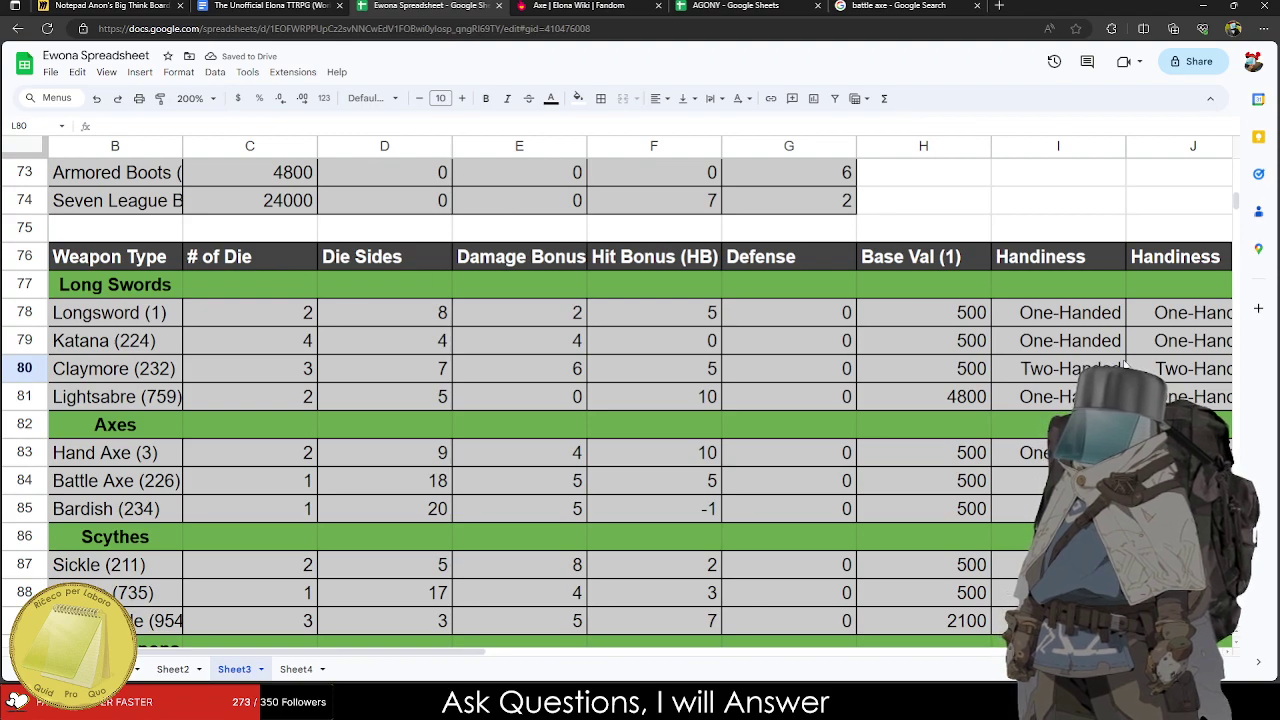
click(1155, 257)
text(EW)
key(BackSpace)
key(BackSpace)
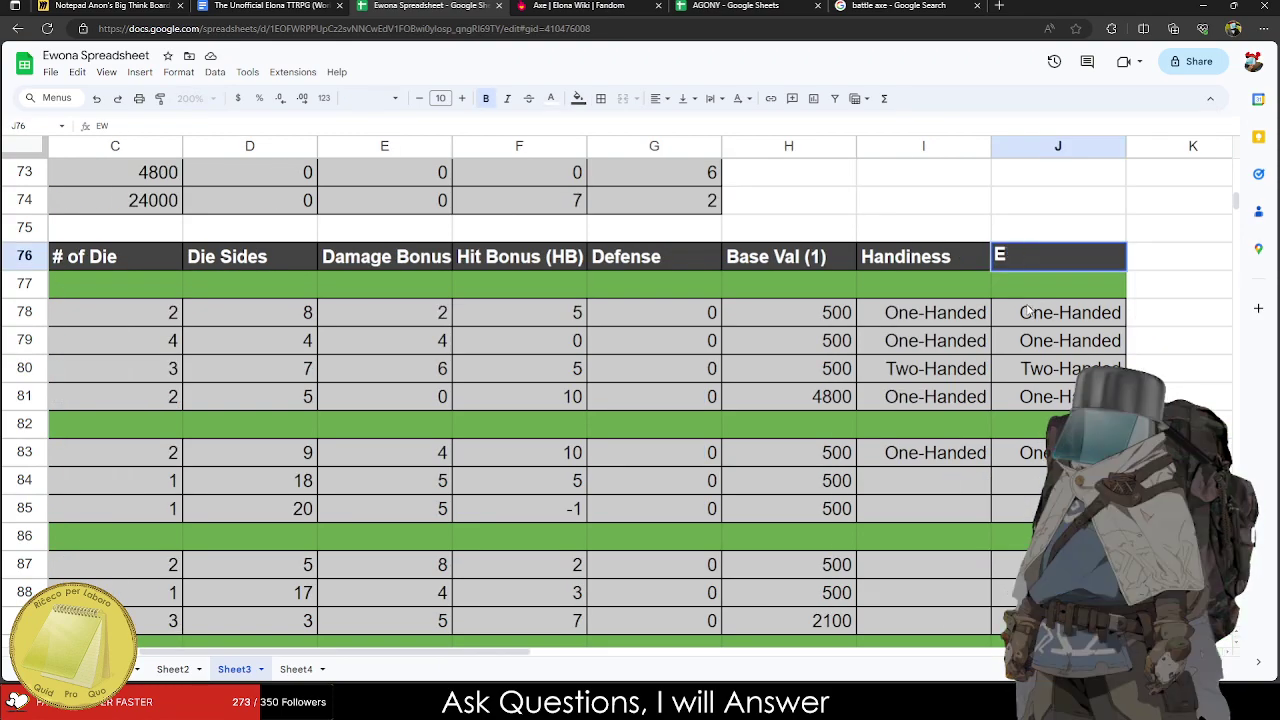
text(Weight (S)
key(BackSpace)
text(s))
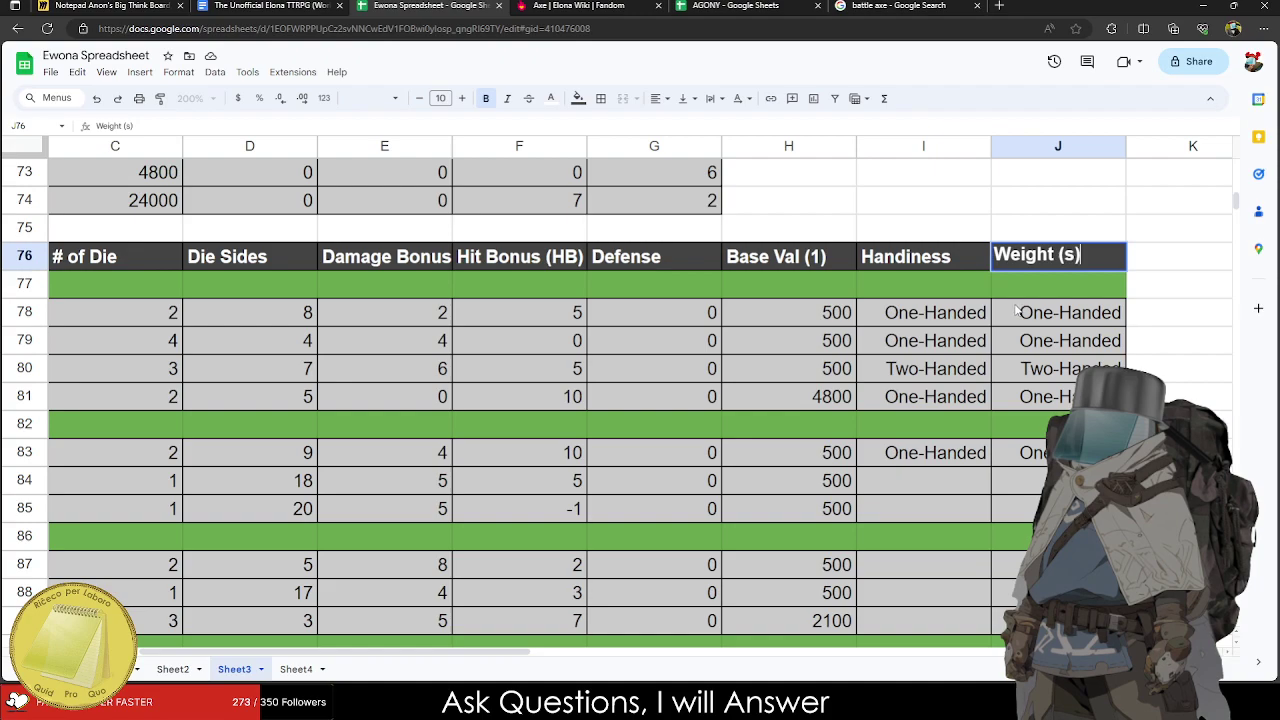
Search the Elona Wiki for "Long" and open the Long Sword article.
click(265, 5)
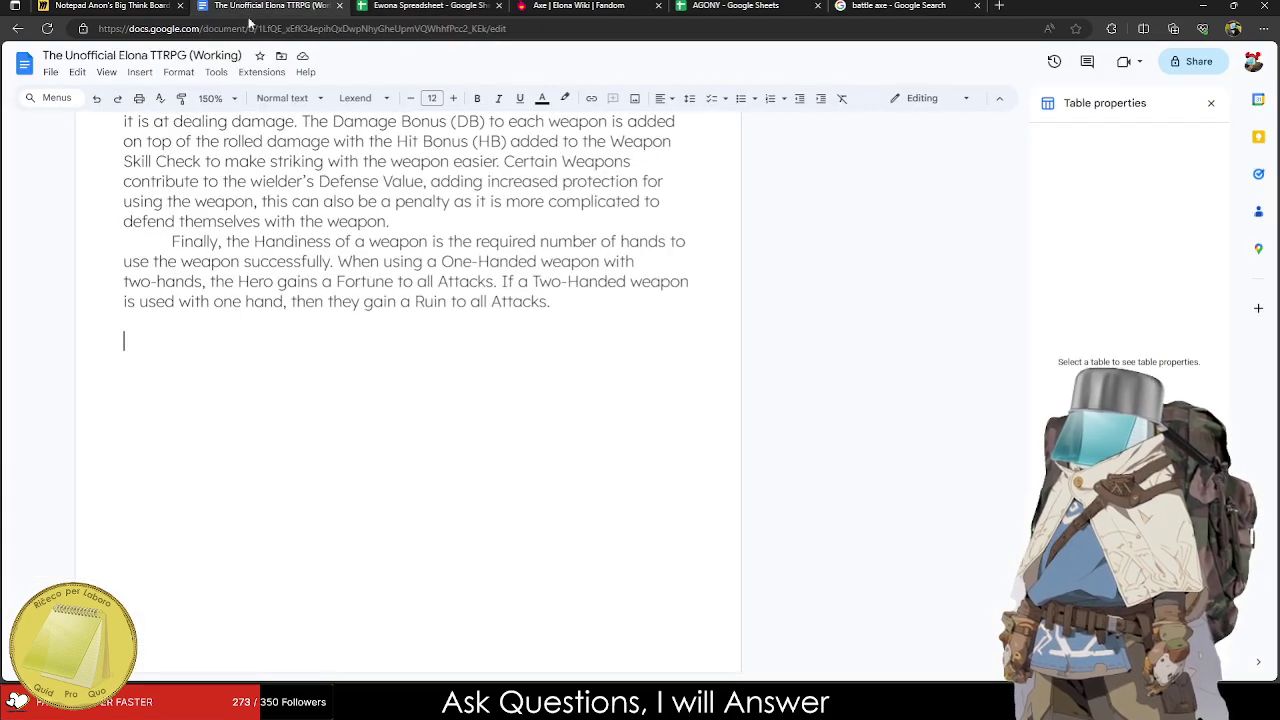
click(430, 5)
click(540, 5)
click(720, 5)
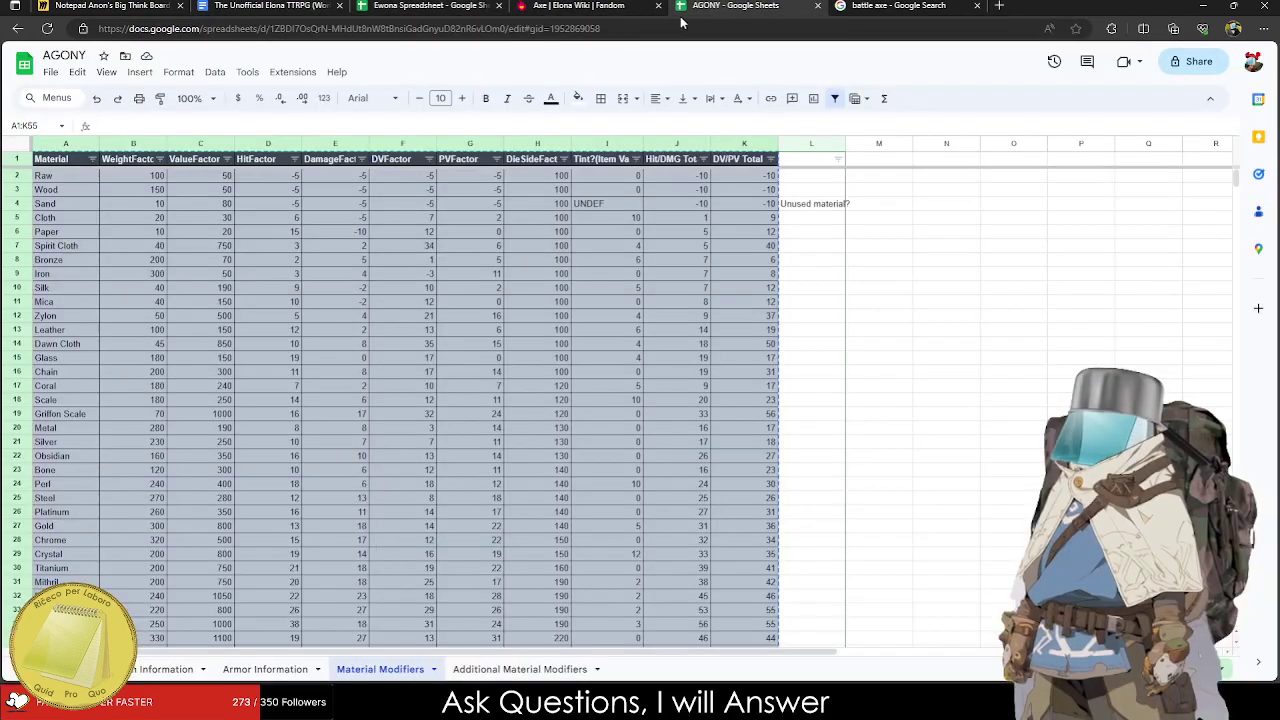
click(598, 5)
click(15, 28)
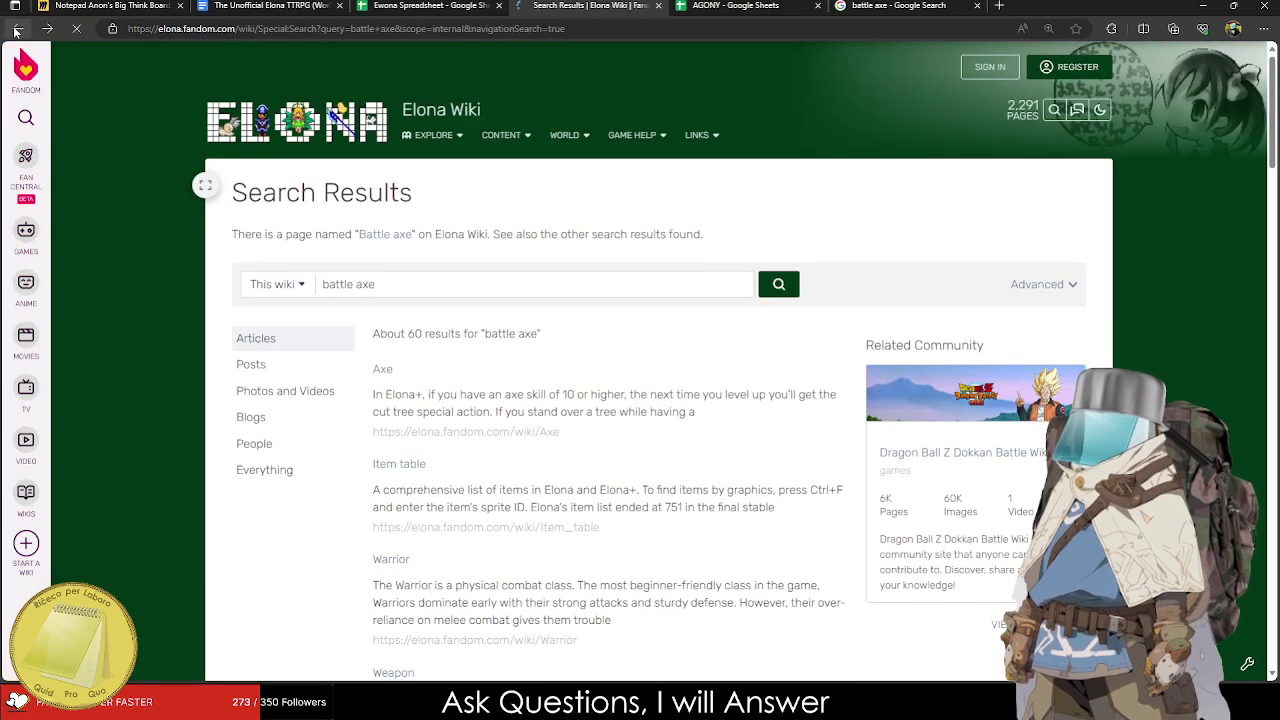
click(15, 28)
click(15, 28)
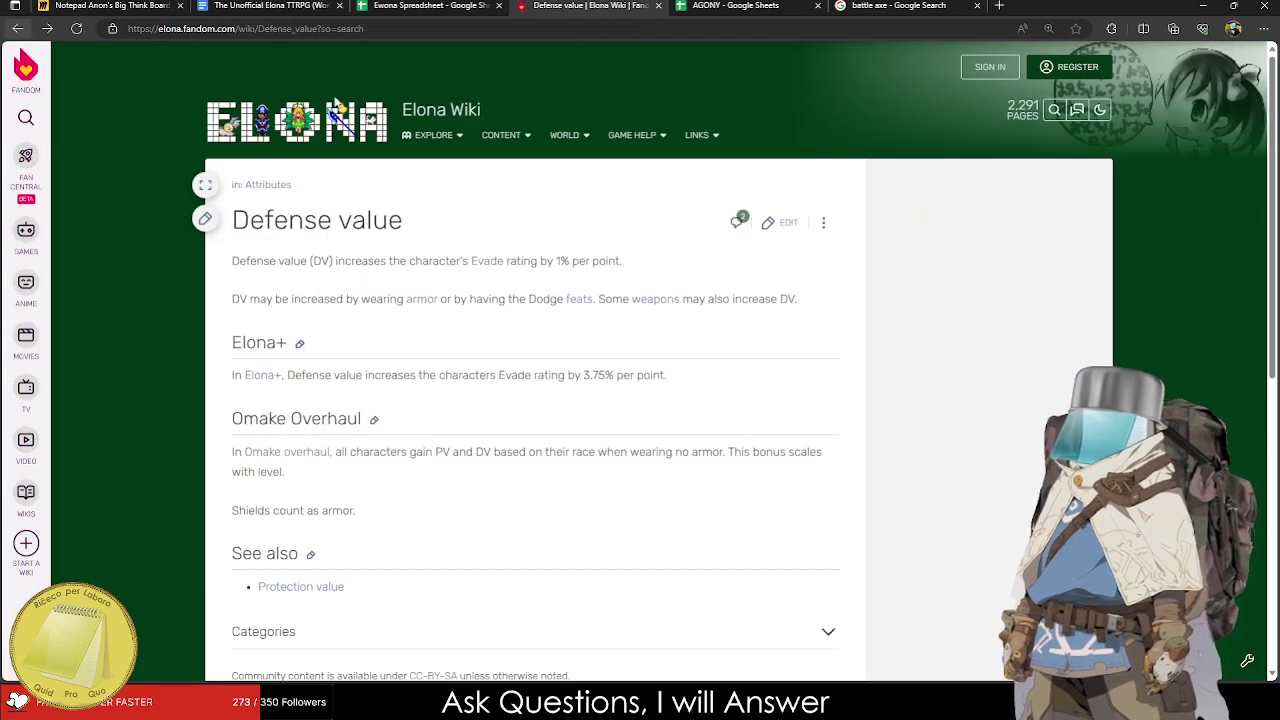
click(1054, 110)
text(Long)
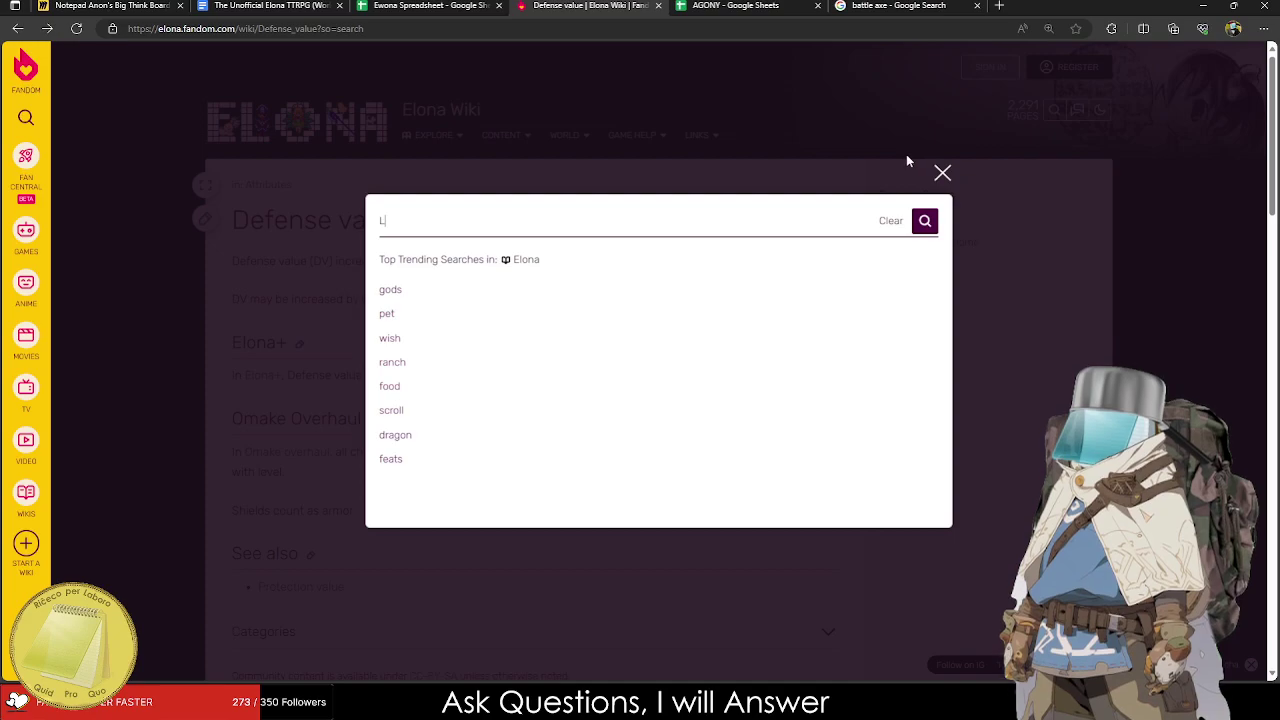
click(583, 263)
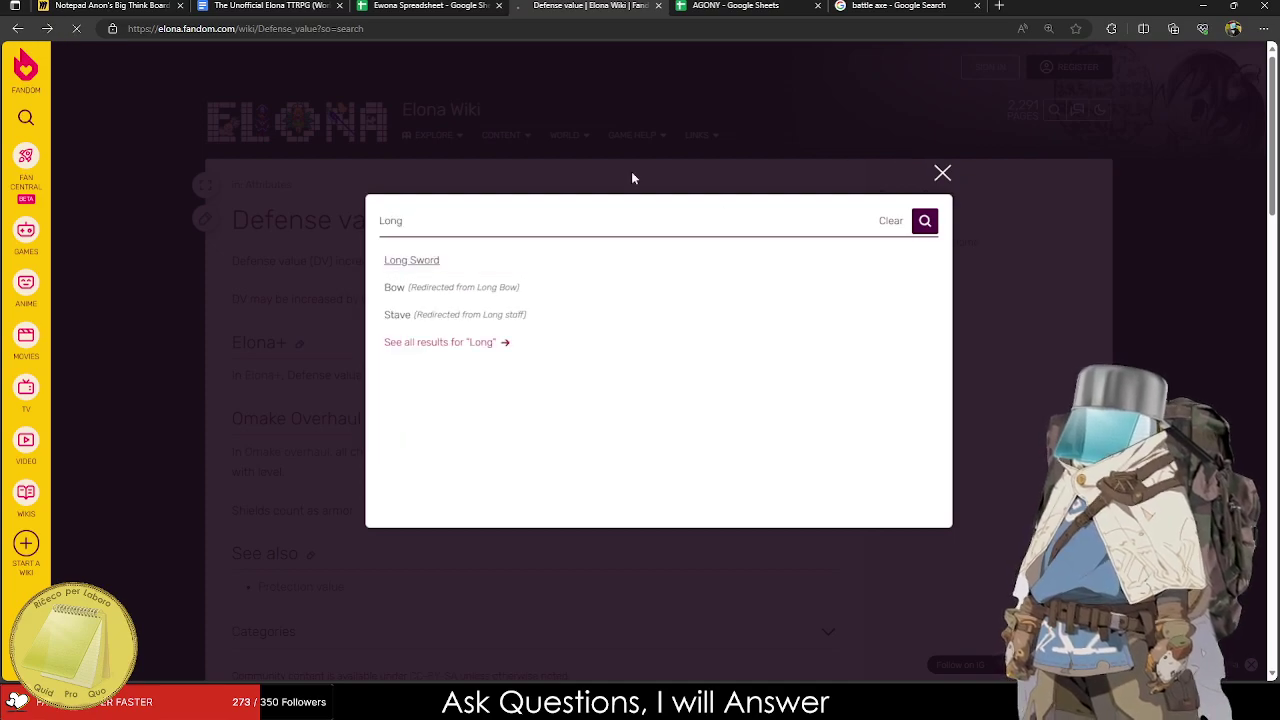
Check the columns of the weapon information sheet in the AGONY spreadsheet for weapon weights.
click(735, 5)
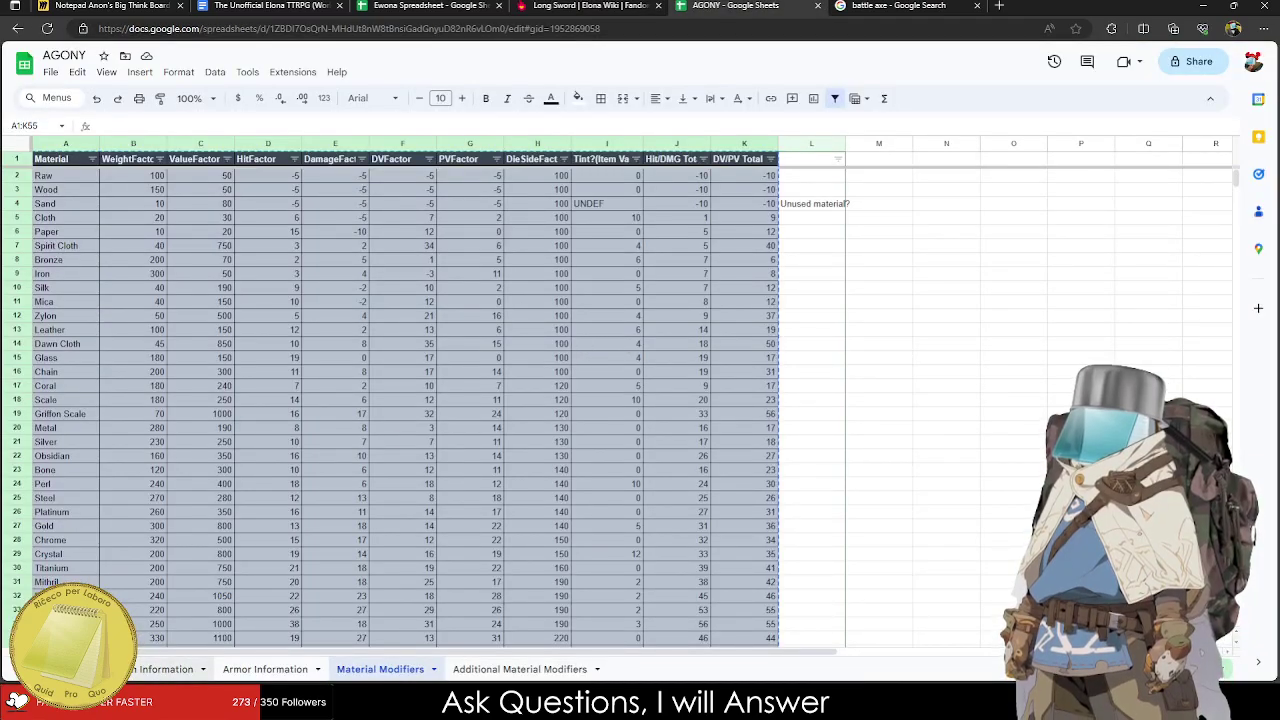
click(166, 669)
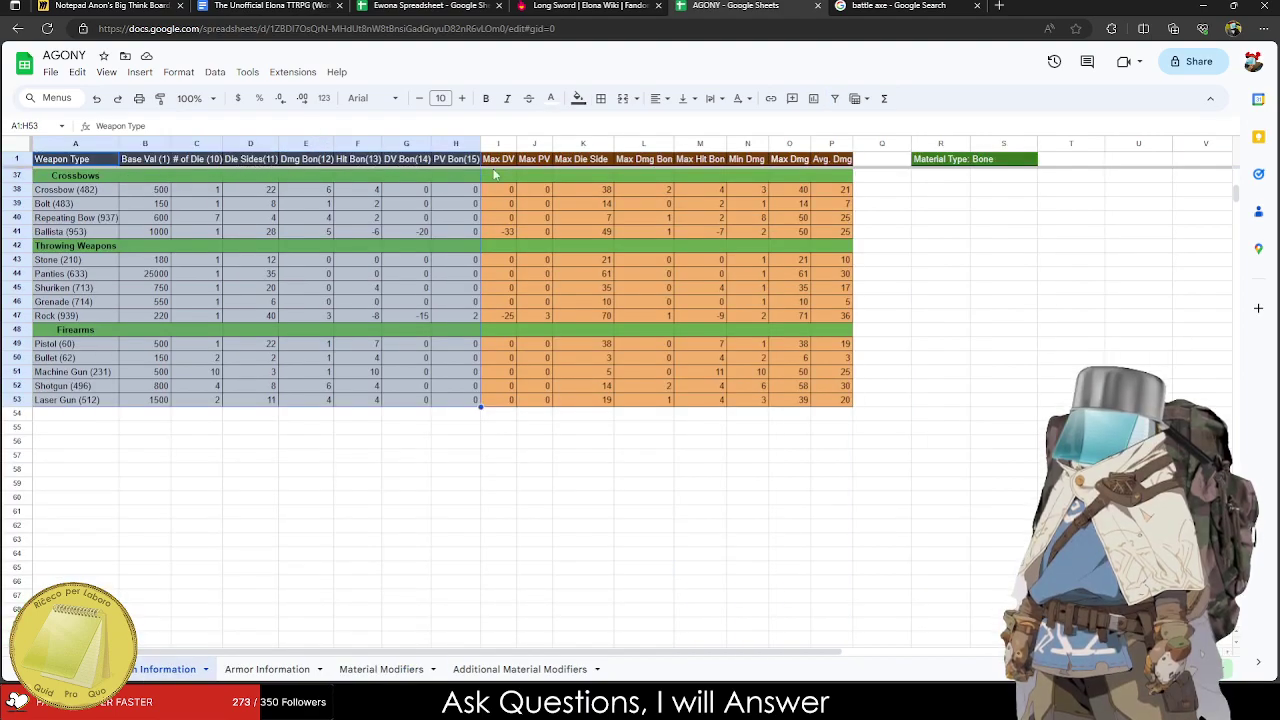
scroll(792, 257, up, 10)
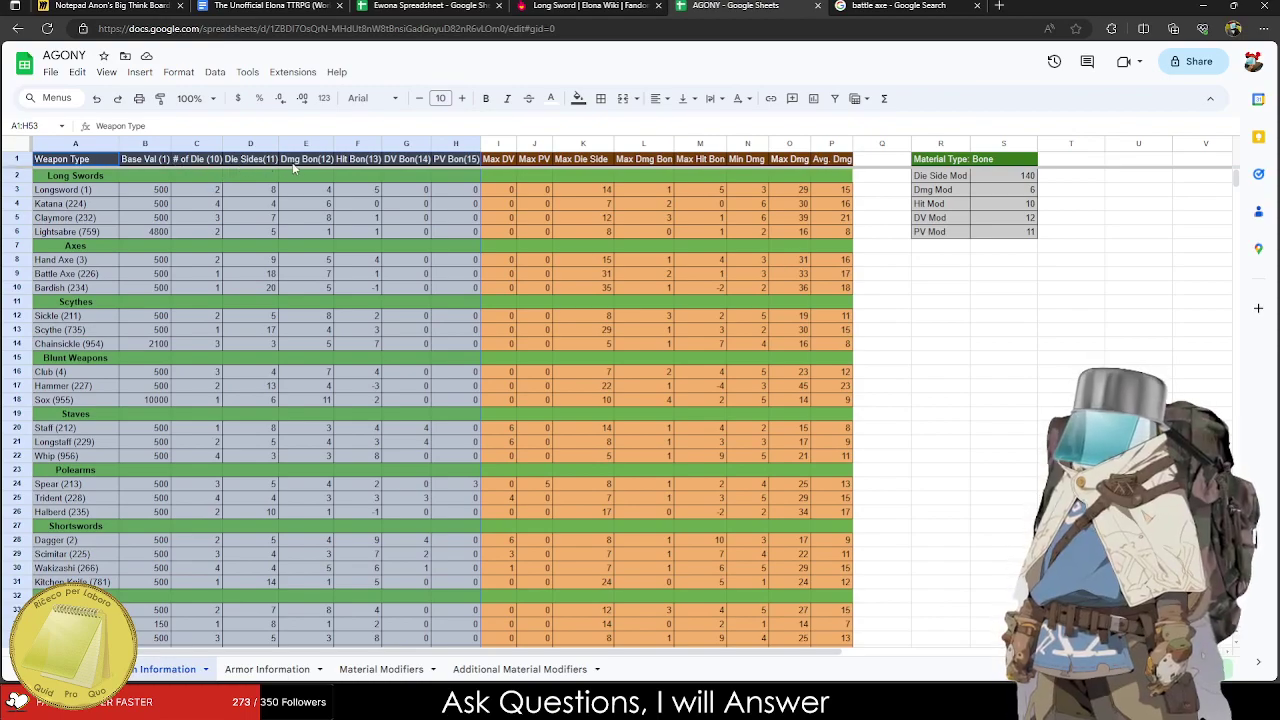
Return to the Long Sword wiki article and examine its list of long swords for weight details.
click(930, 6)
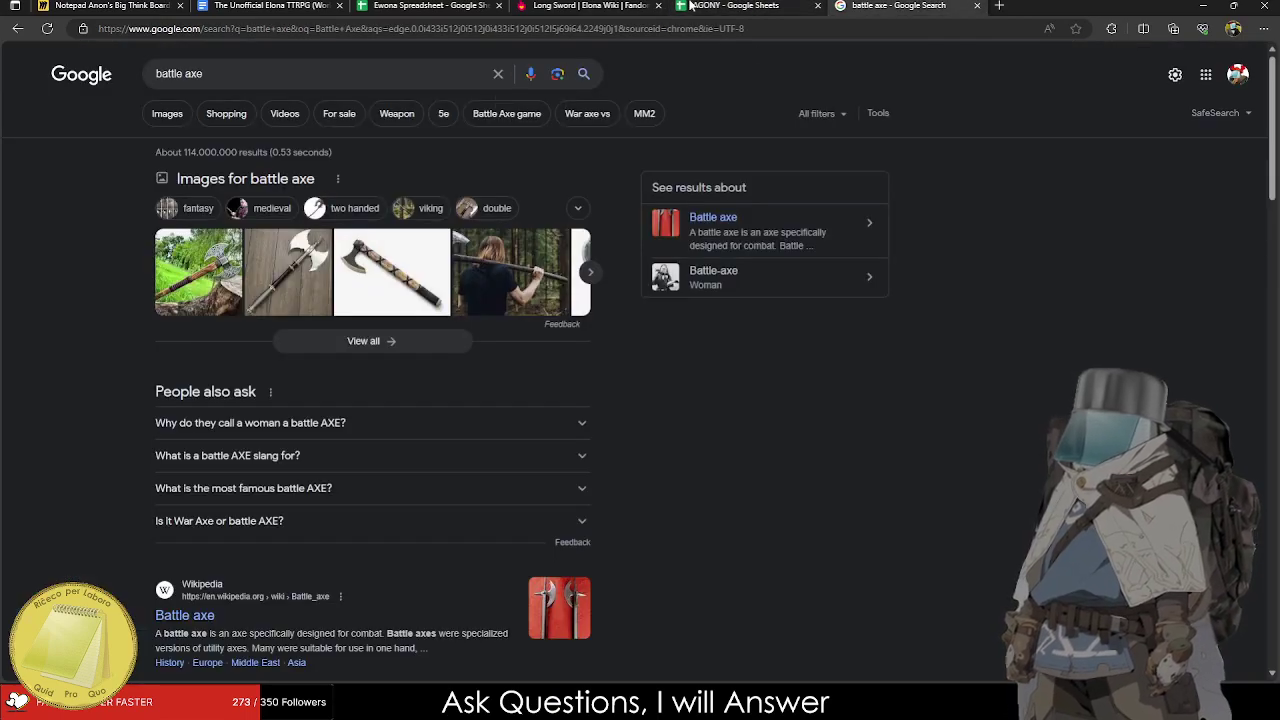
click(576, 5)
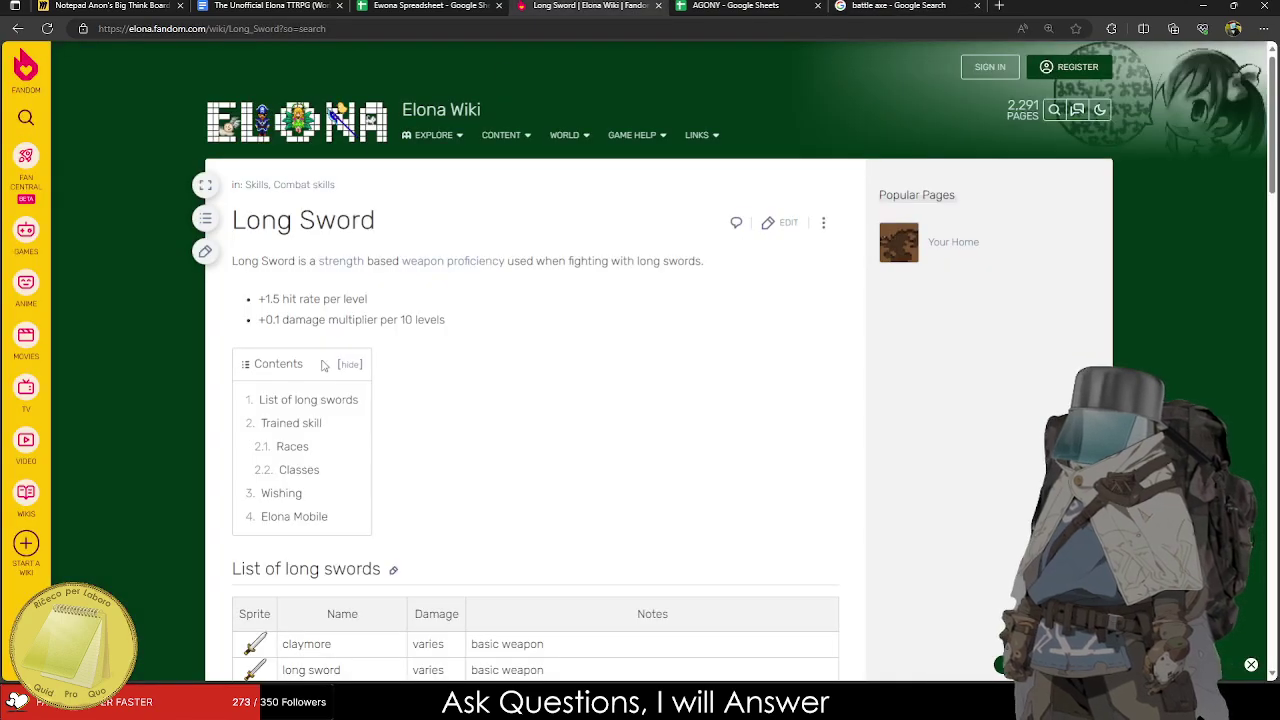
scroll(338, 395, down, 3)
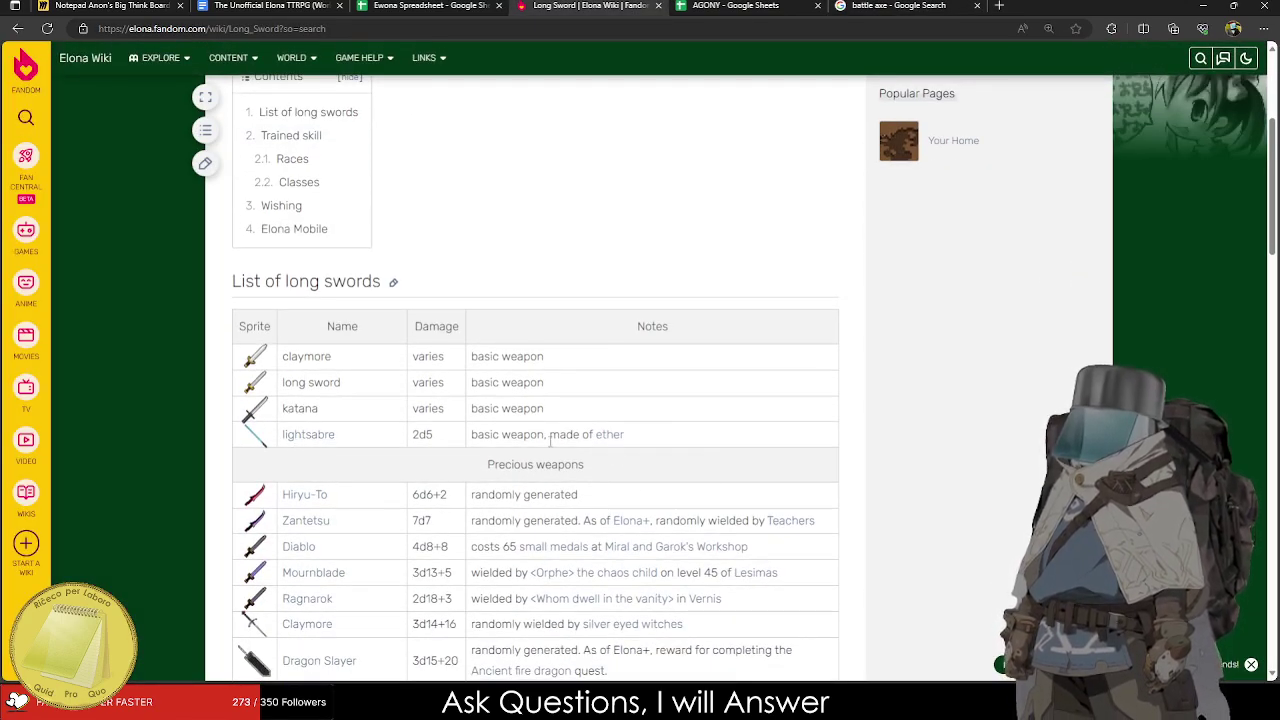
Return from the wiki article to the Ewona Spreadsheet, commit the "Weight (s)" header and set the zoom to 125%.
scroll(617, 430, down, 15)
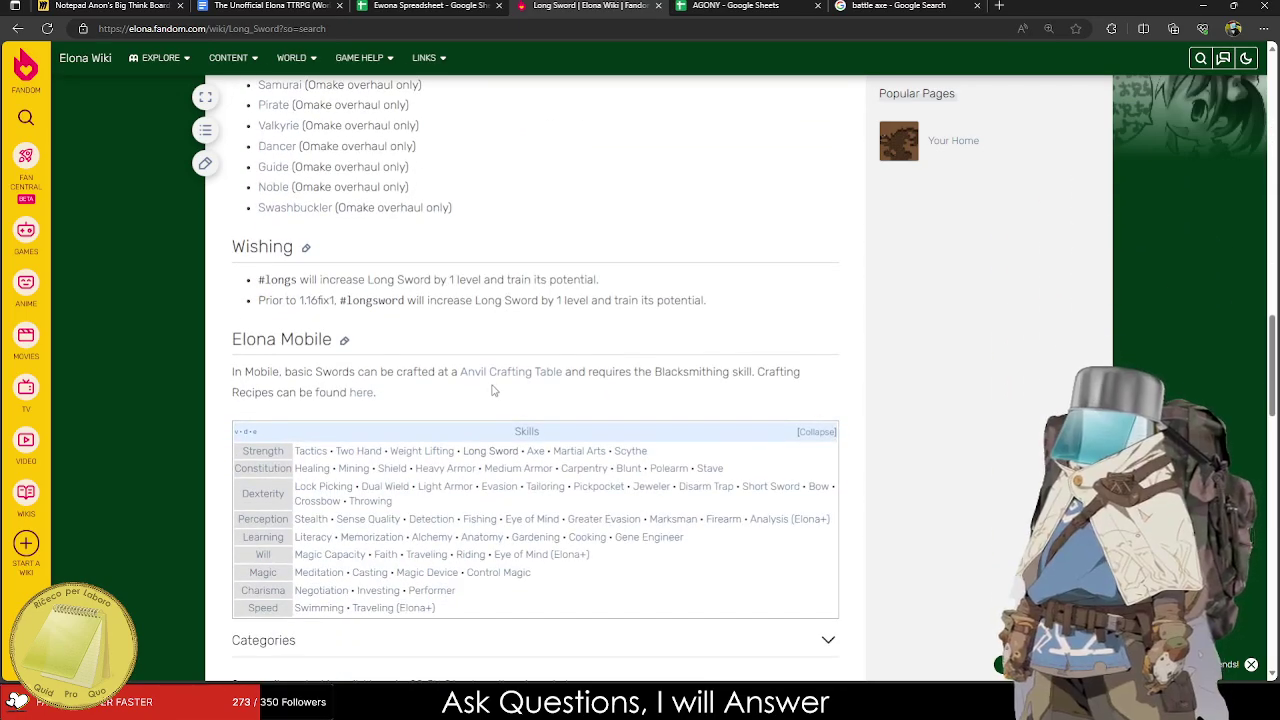
scroll(487, 388, up, 15)
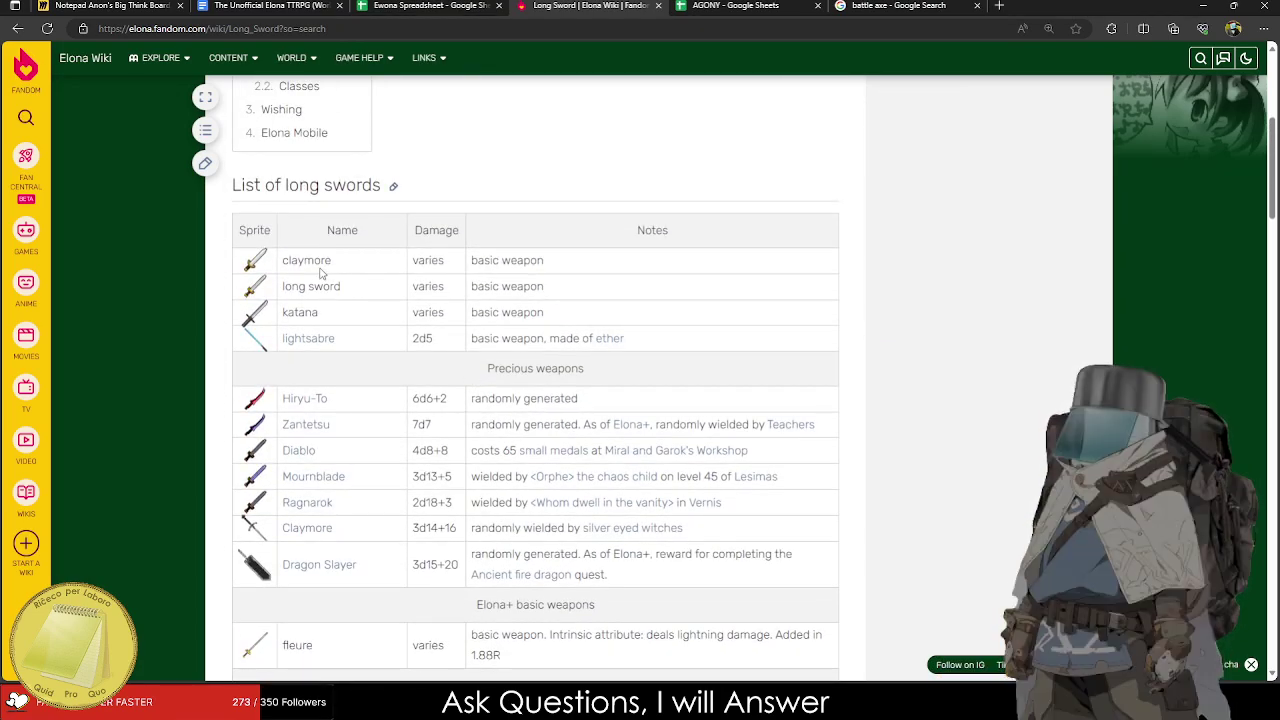
click(290, 5)
click(400, 5)
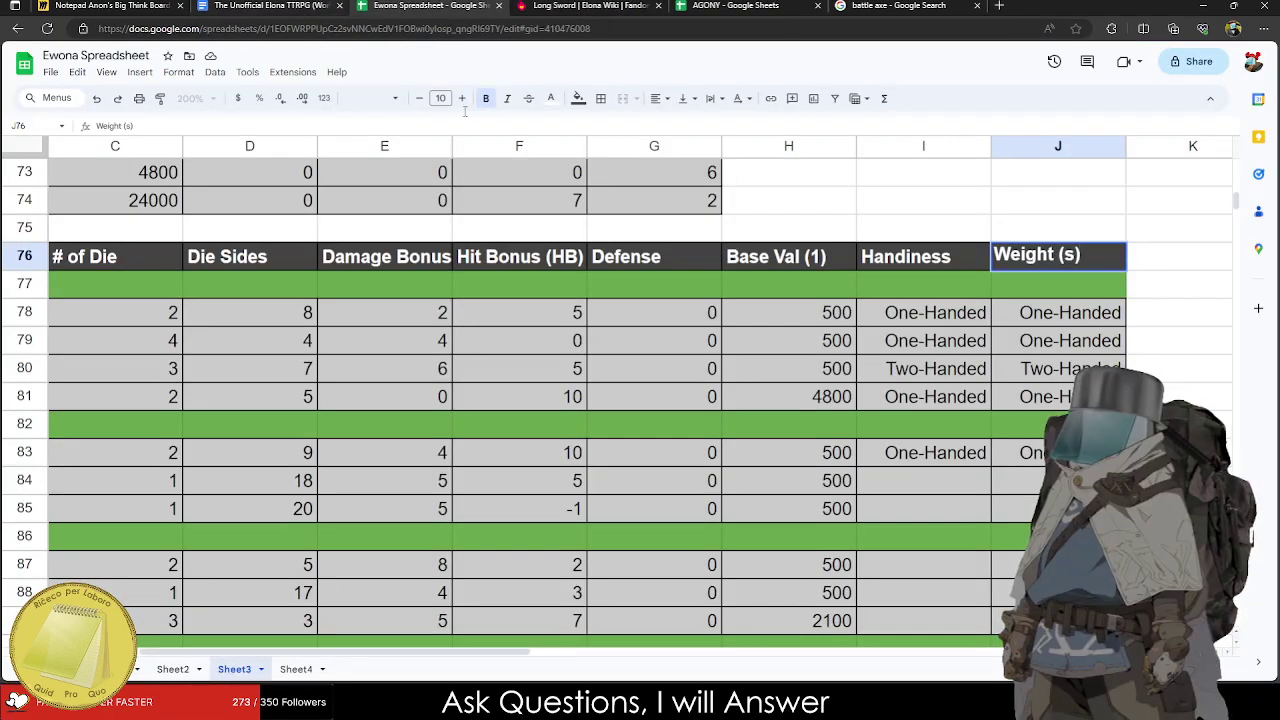
key(Return)
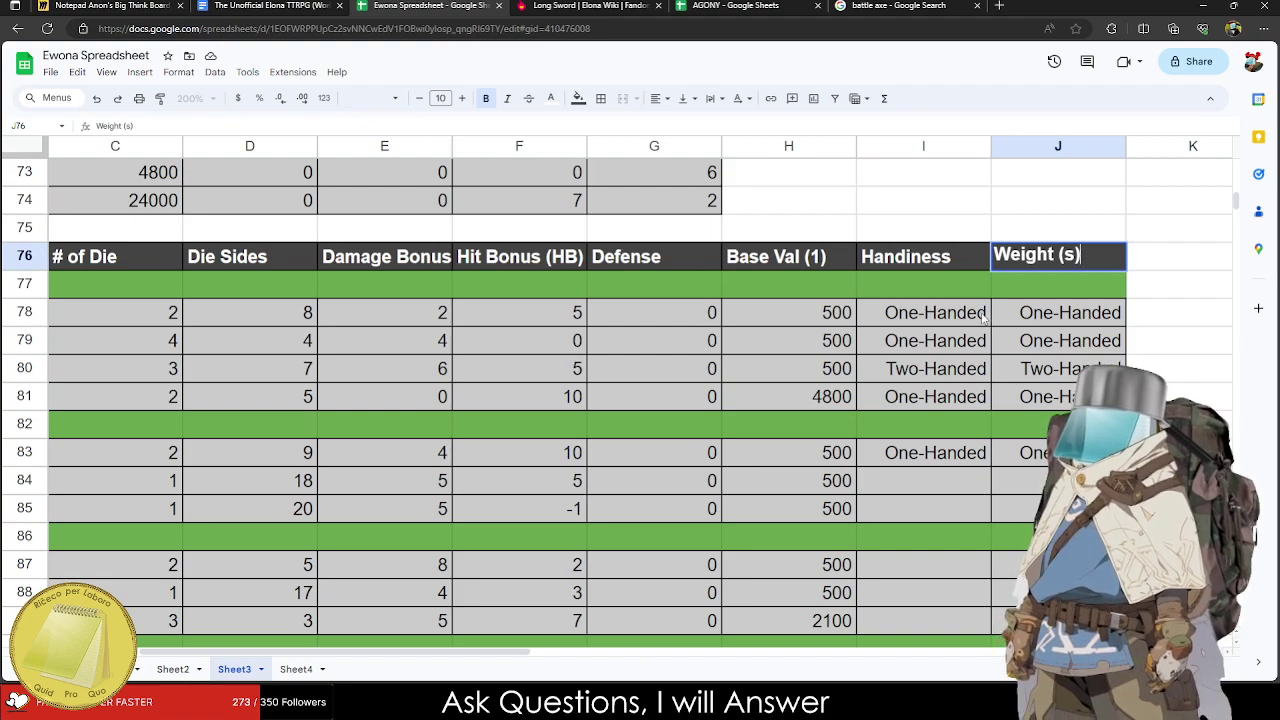
click(283, 298)
click(211, 97)
click(193, 208)
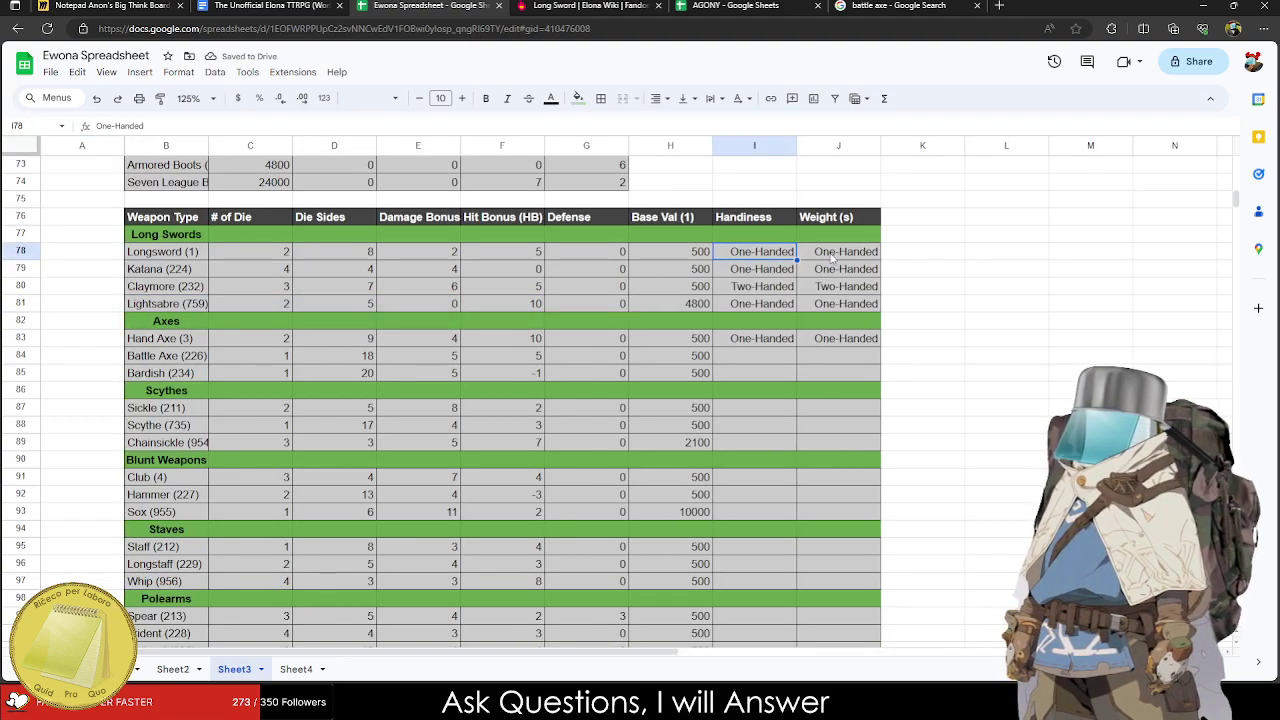
Enter the Long Swords' weights: 2 for Longsword, 2 for Katana, 4 for Claymore and 1 for Lightsabre.
click(833, 258)
text(2)
key(Return)
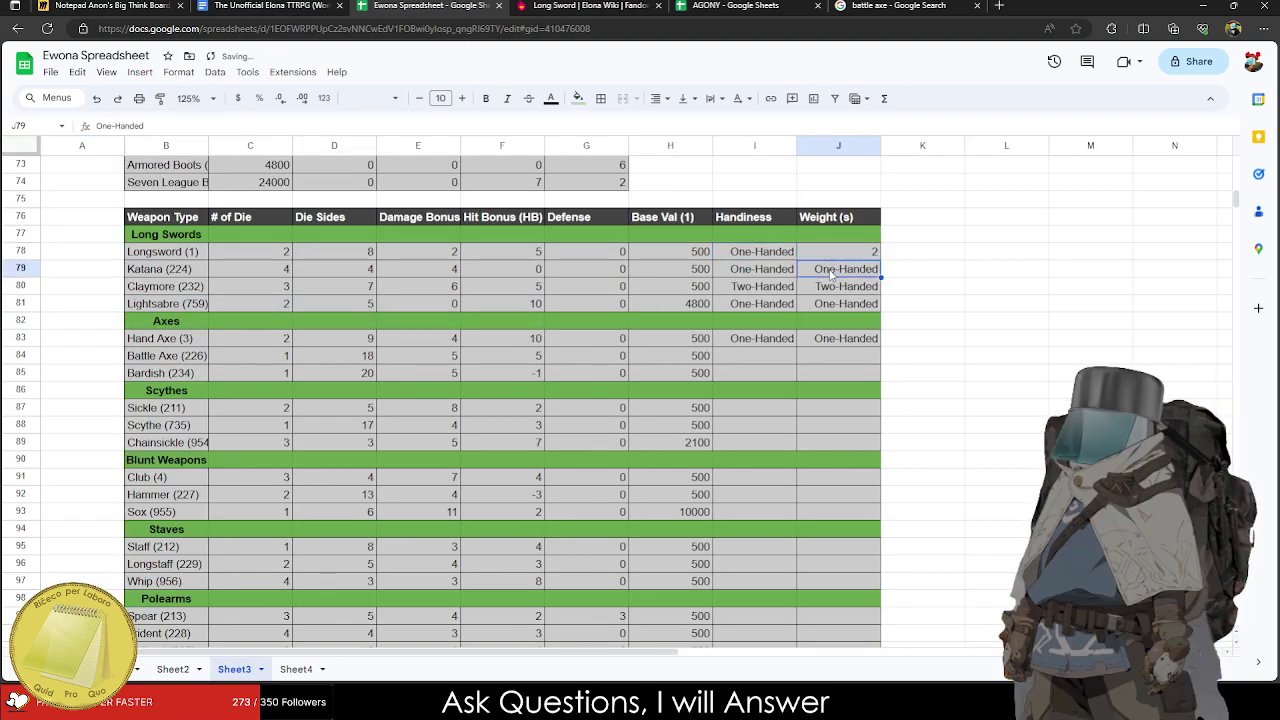
text(2)
key(Return)
text(4)
key(Return)
text(1)
click(838, 287)
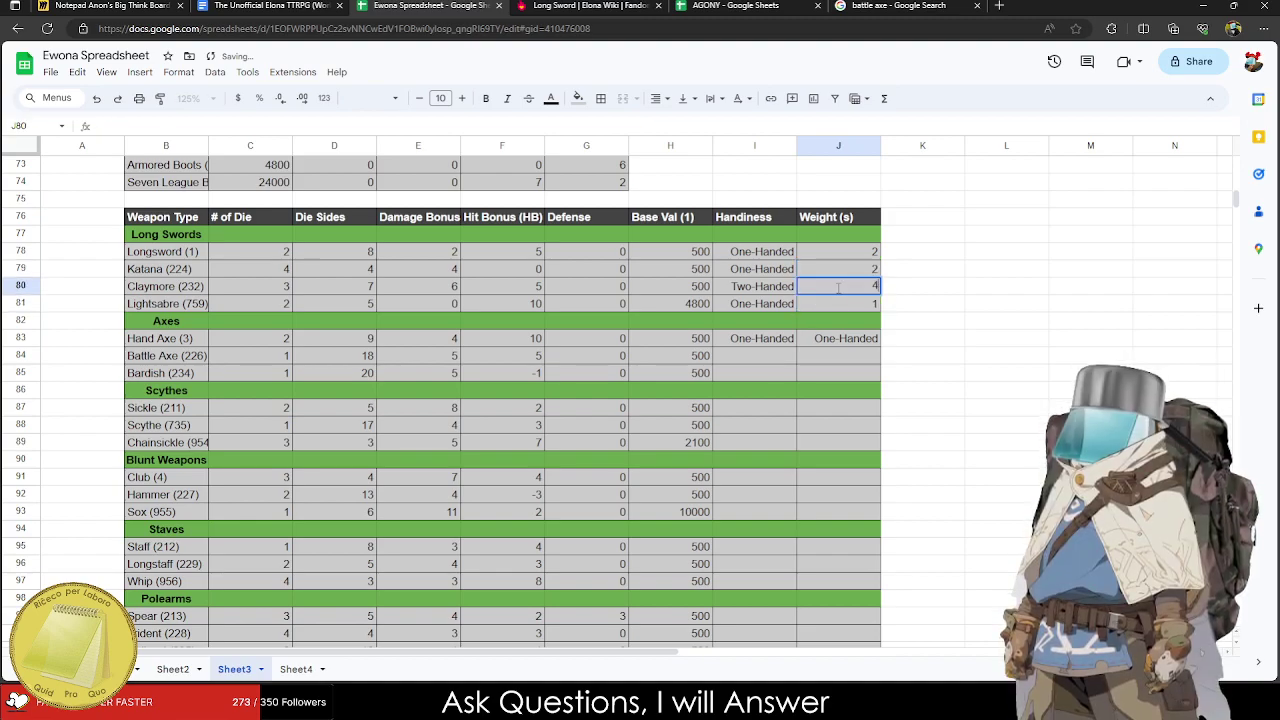
Enter the Axes' weights: 1 for Hand Axe, 2 for Battle Axe and 4 for Bardish.
click(845, 340)
text(1)
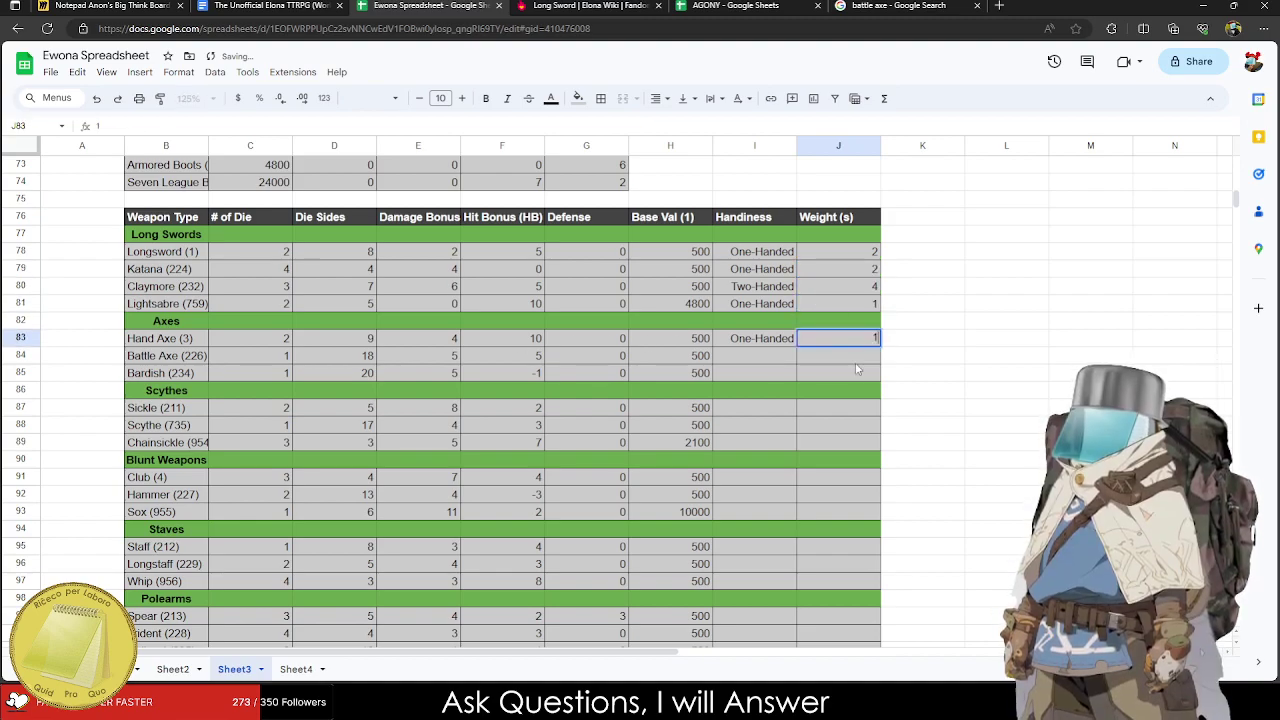
key(Return)
text(2)
click(840, 375)
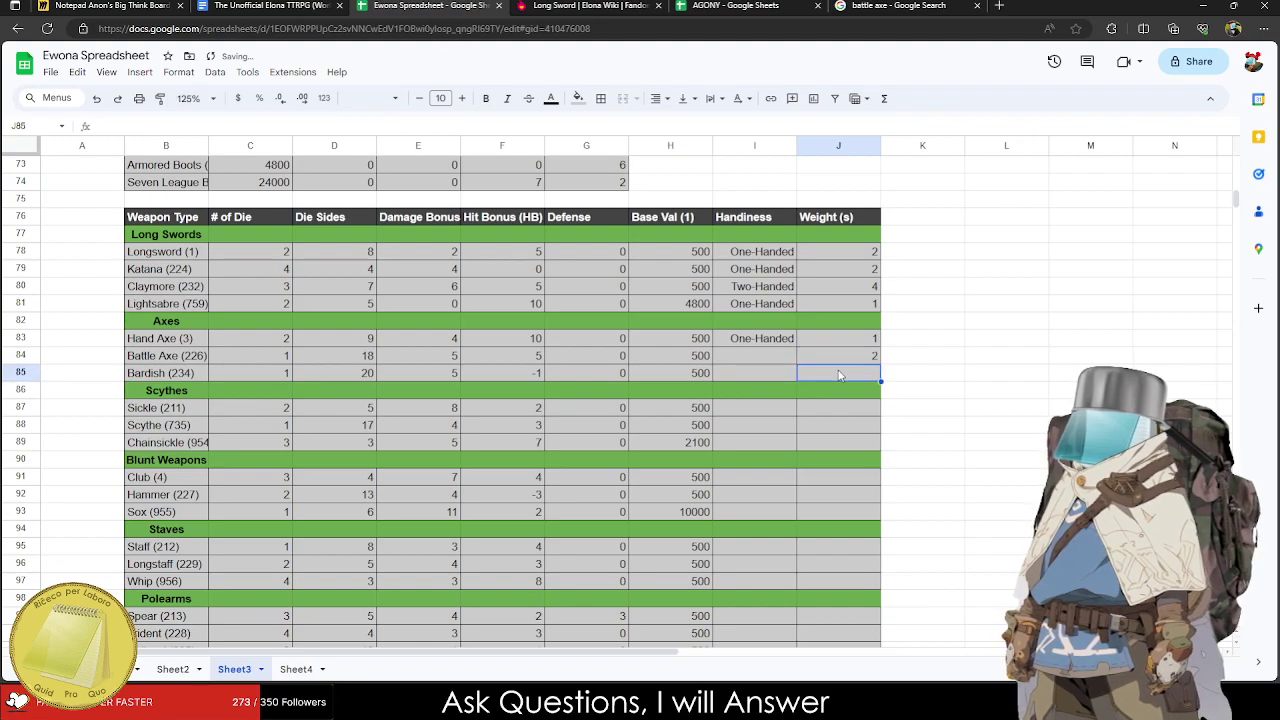
text(4)
Set the Handiness of the Battle Axe to "One-Handed" and of the Bardish to "Two-Handed".
click(768, 358)
text(Twe)
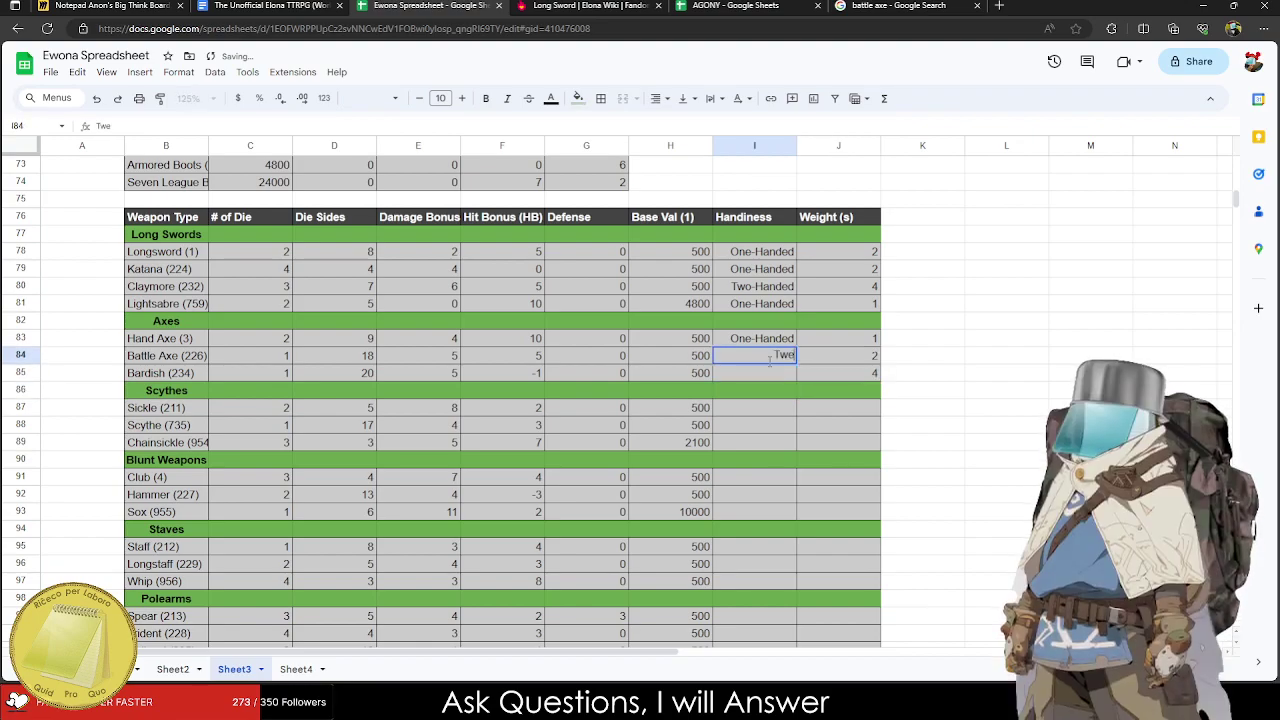
key(BackSpace)
key(BackSpace)
key(BackSpace)
text(One-Handed)
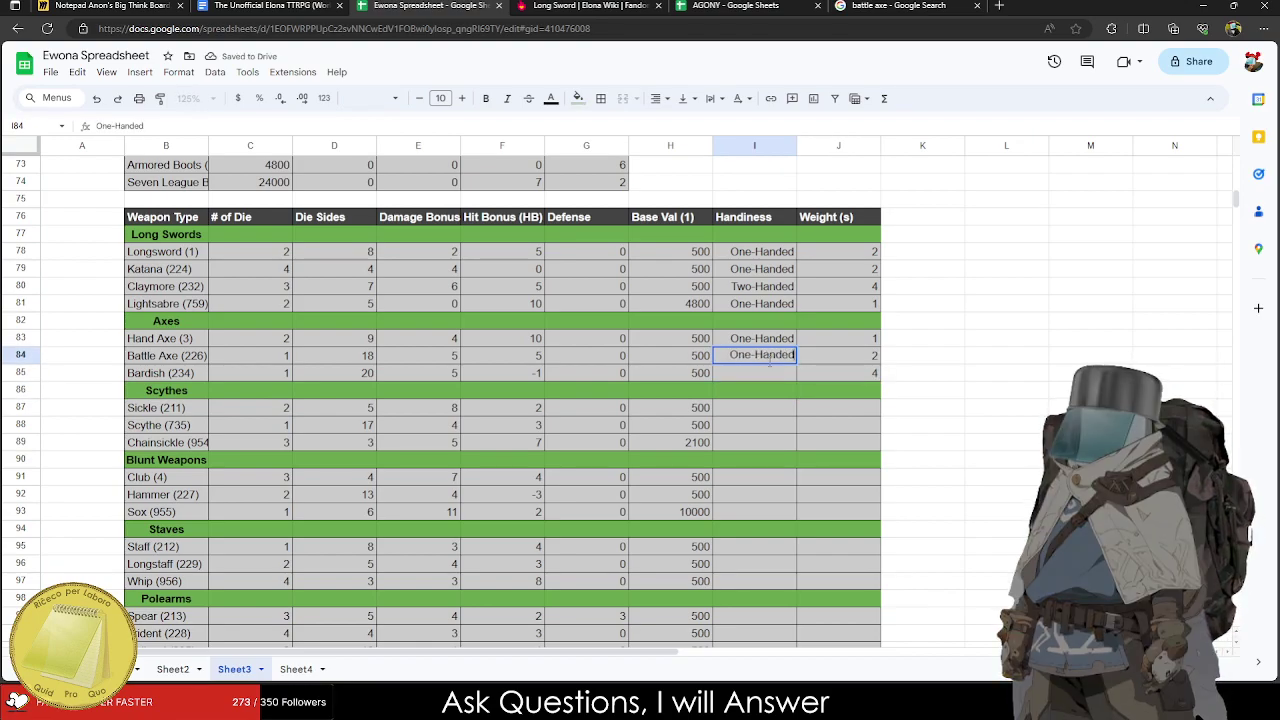
key(Return)
text(Two_ha)
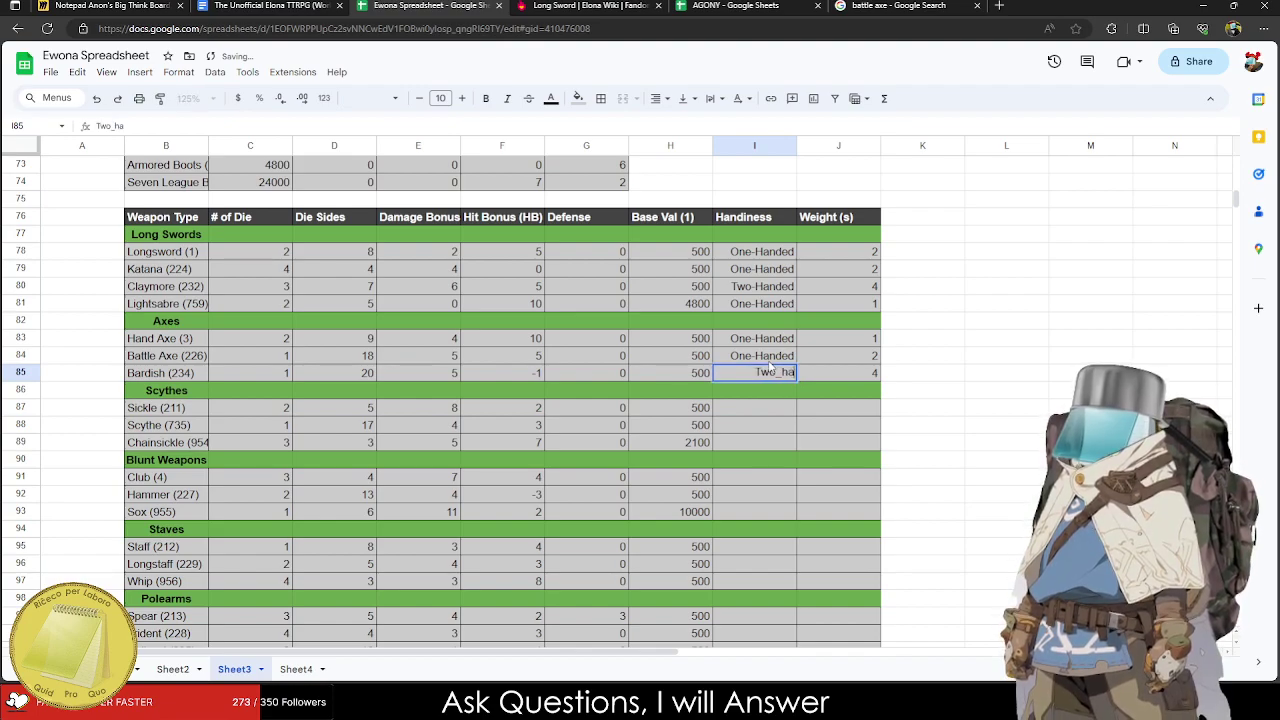
key(BackSpace)
key(BackSpace)
key(BackSpace)
text(-Handed)
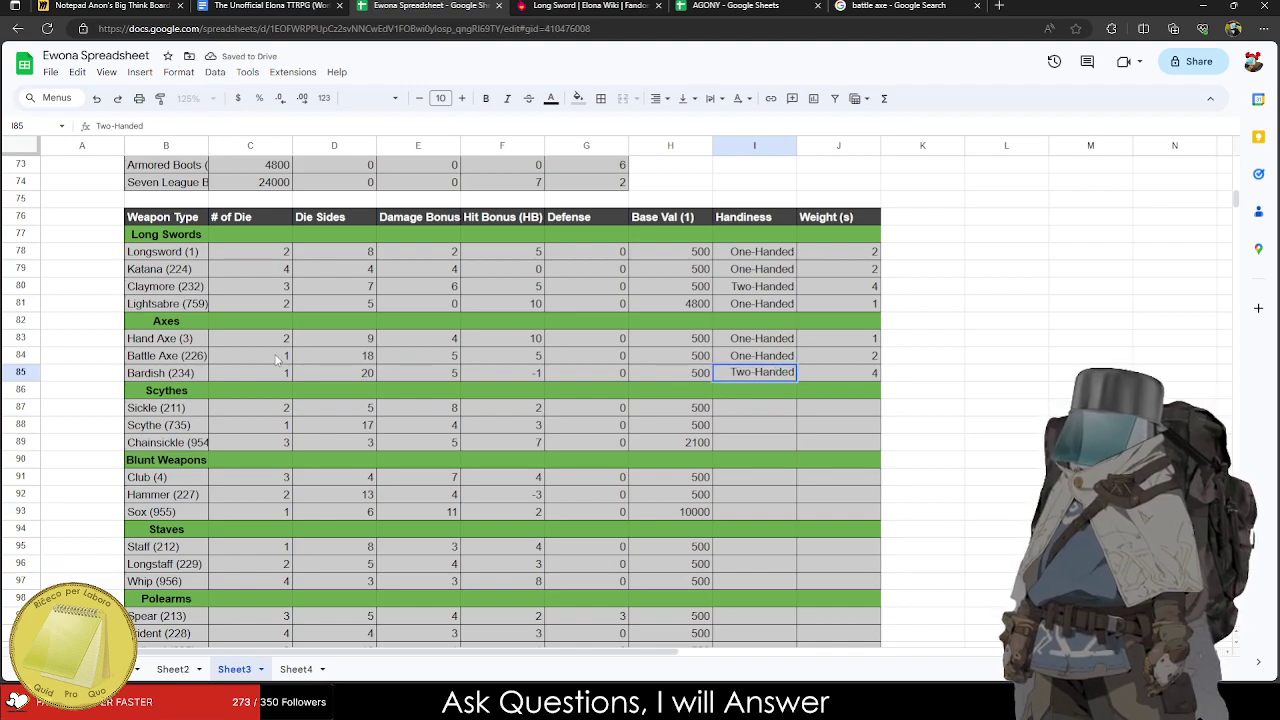
Set the Hit Bonus of the Battle Axe to 10 and of the Bardish to -5.
click(278, 358)
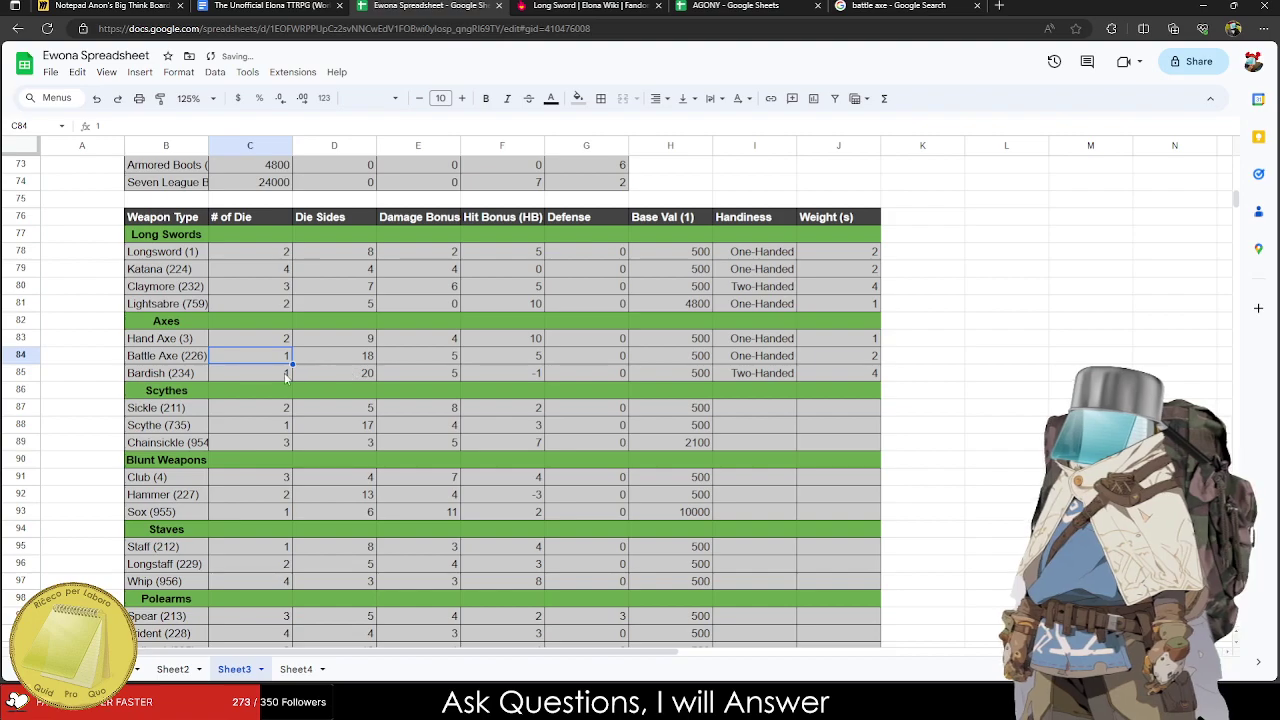
click(285, 375)
click(367, 378)
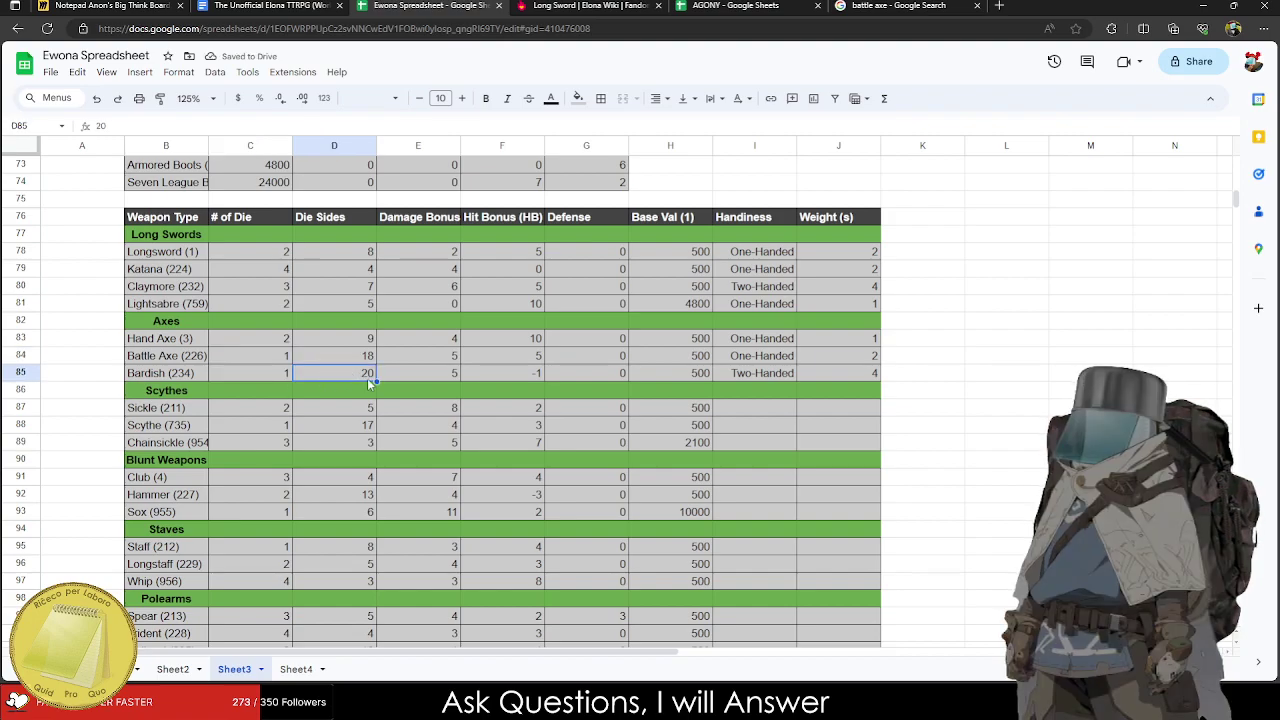
click(432, 360)
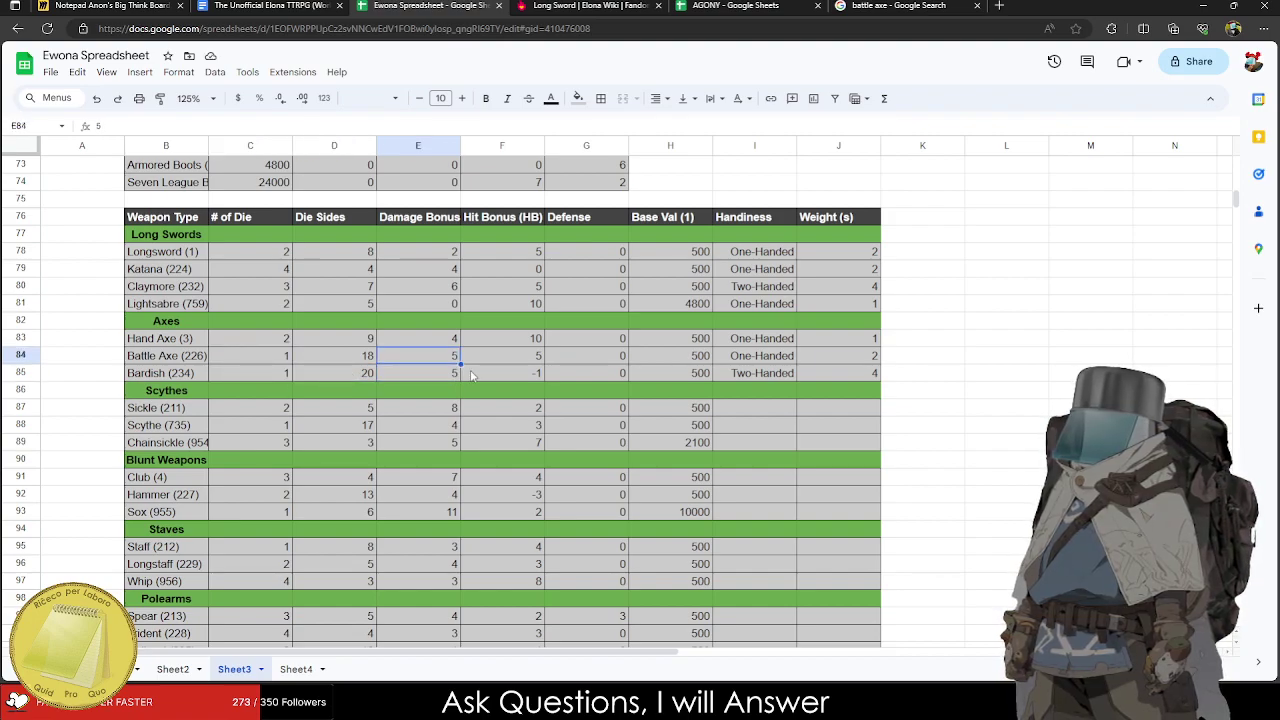
click(522, 362)
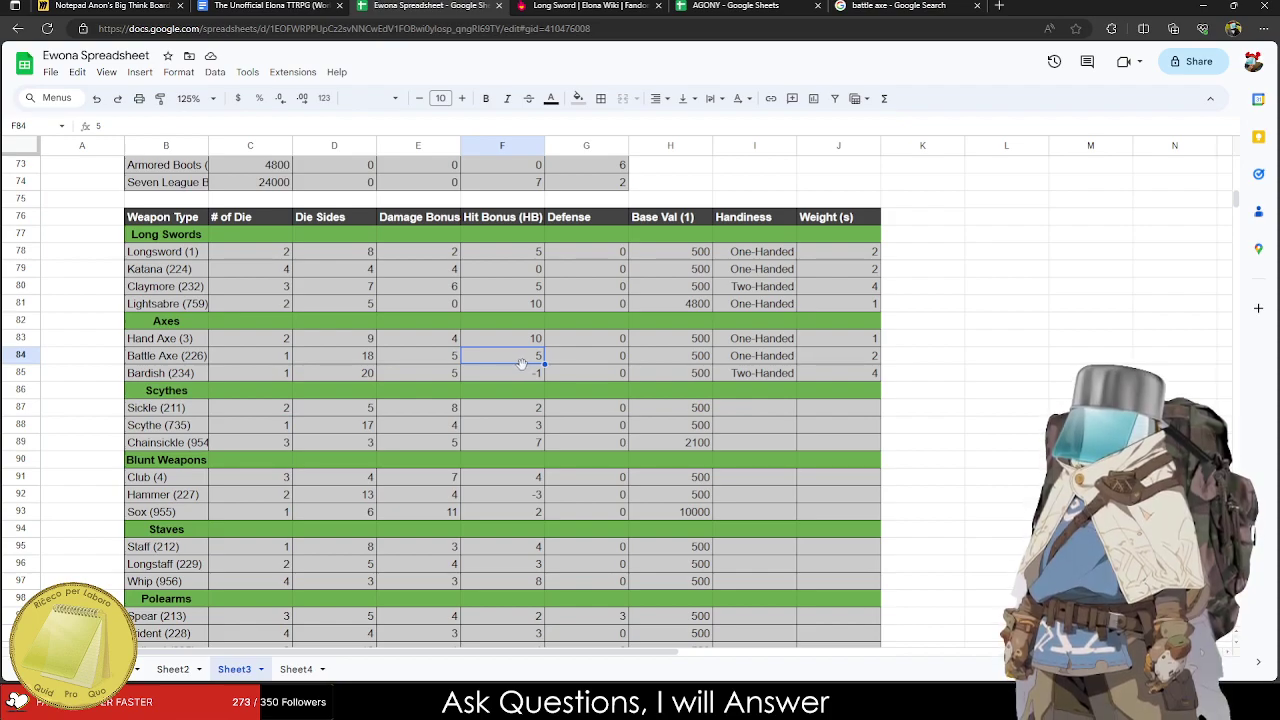
text(10)
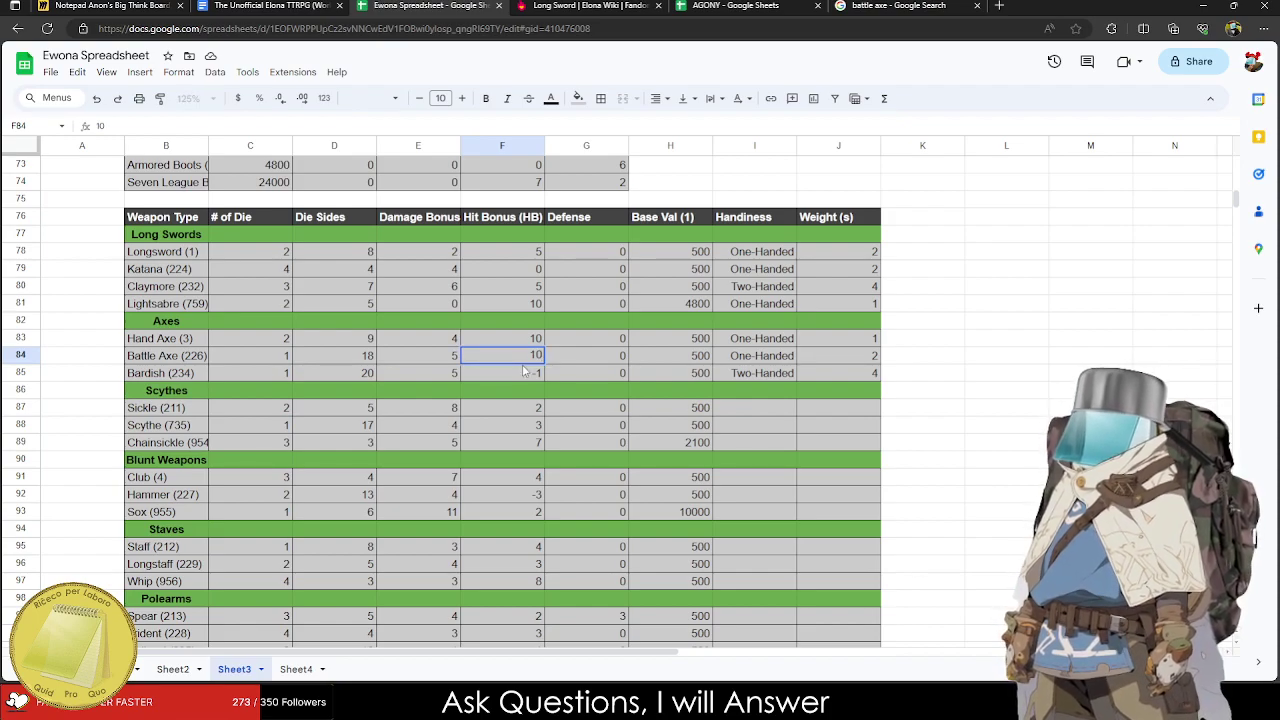
key(Return)
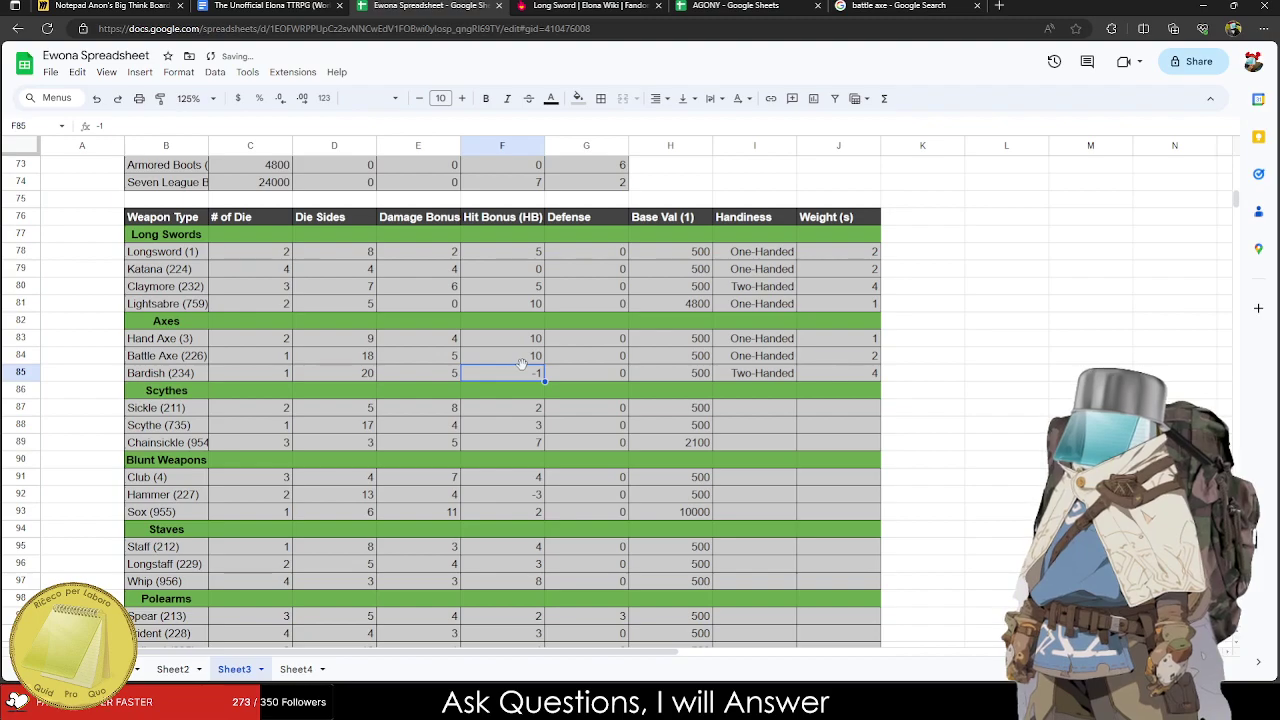
text(-5)
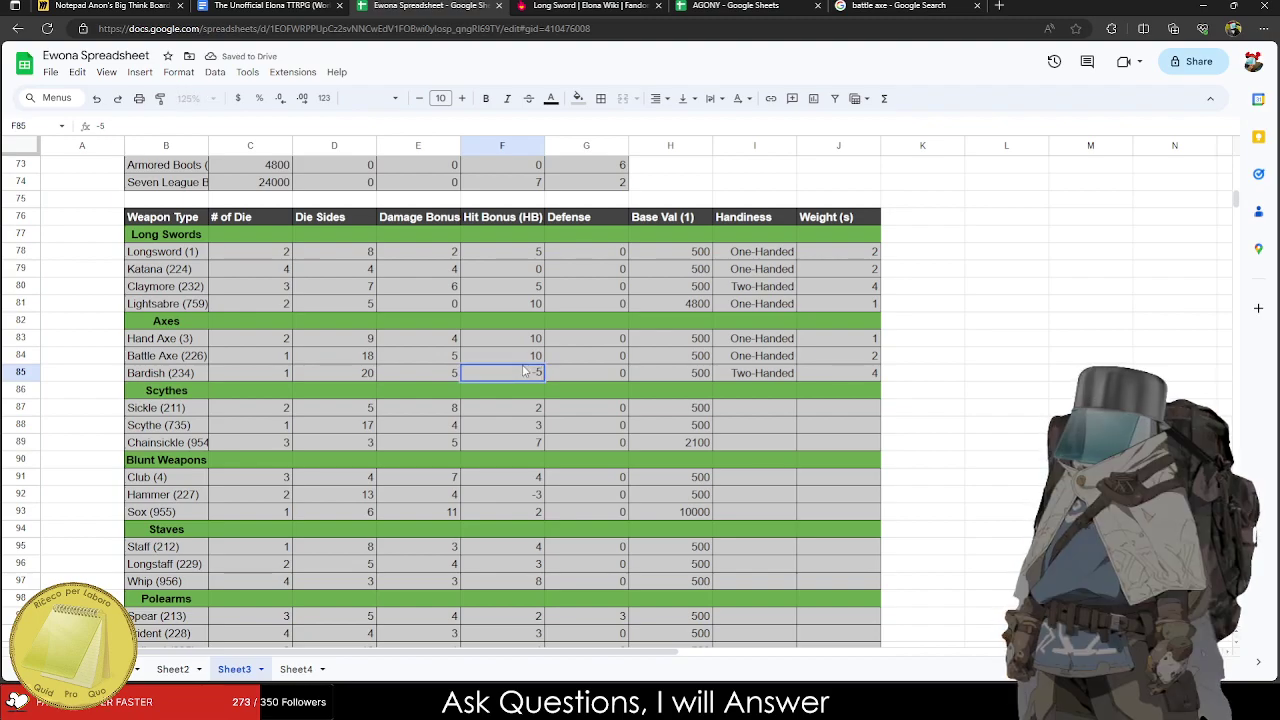
key(Return)
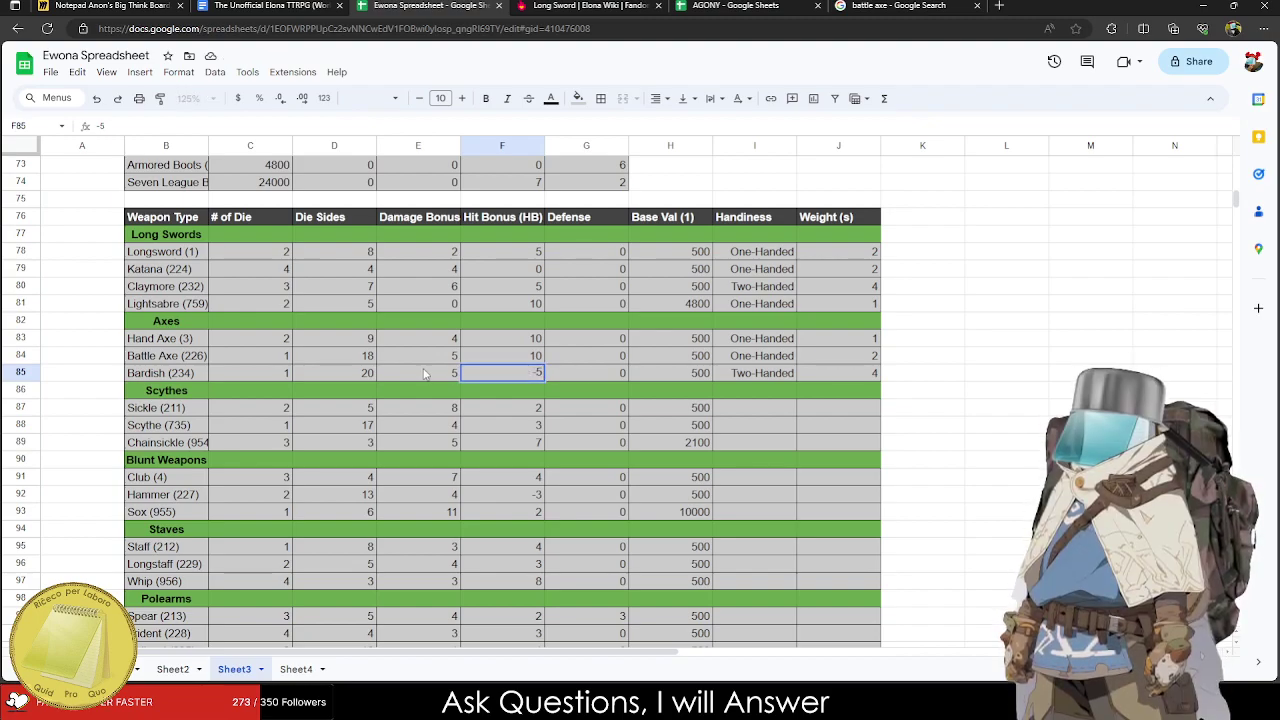
Set the Battle Axe's Damage Bonus to 3.
click(735, 393)
click(838, 373)
click(370, 378)
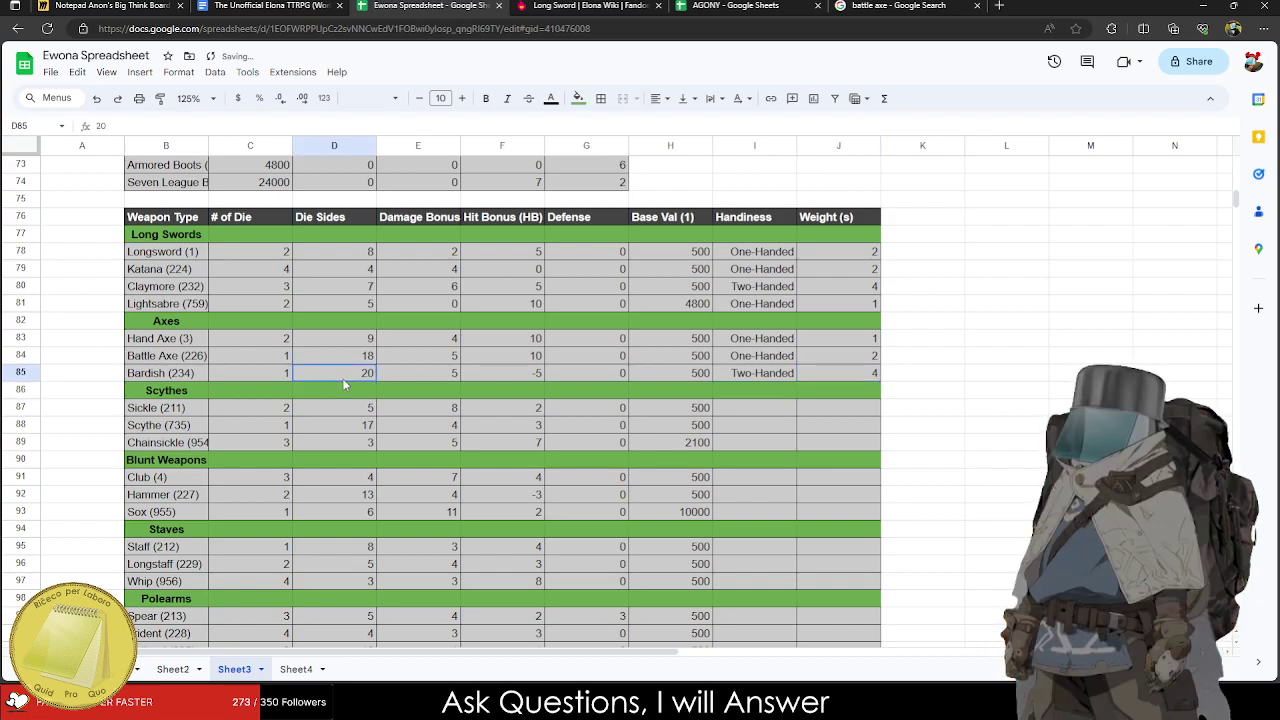
click(405, 373)
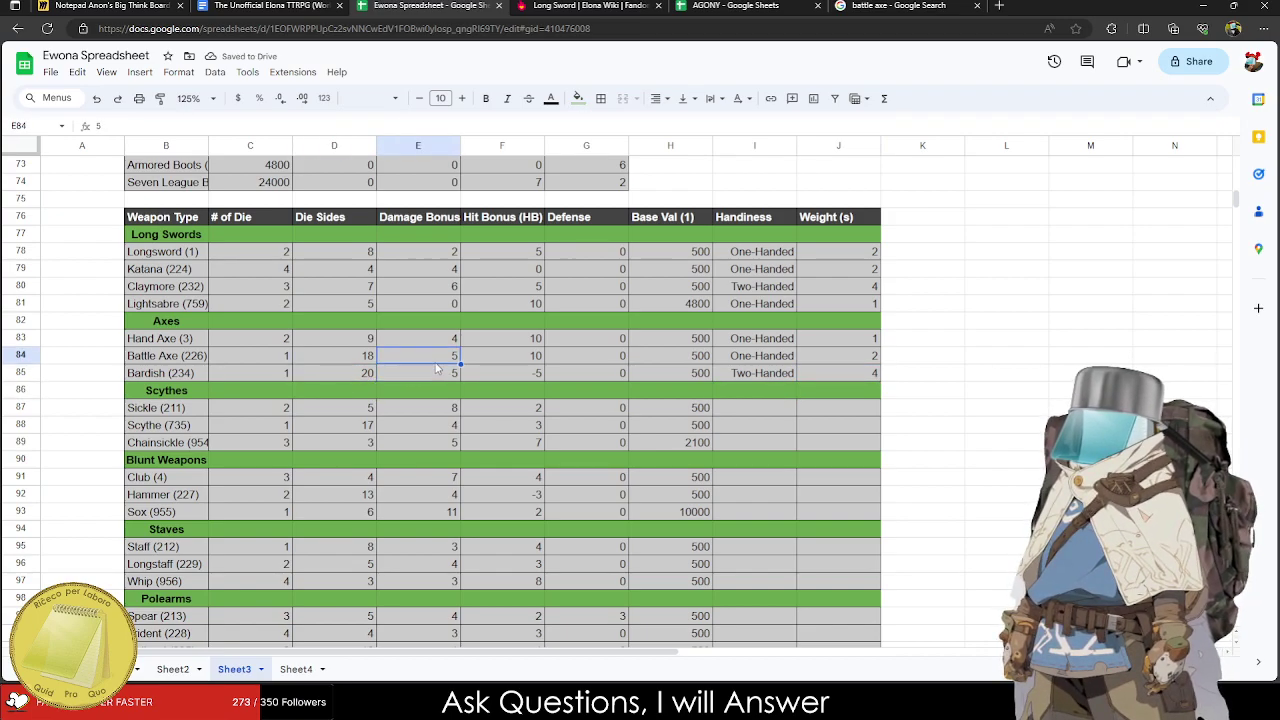
click(433, 358)
text(3)
key(Return)
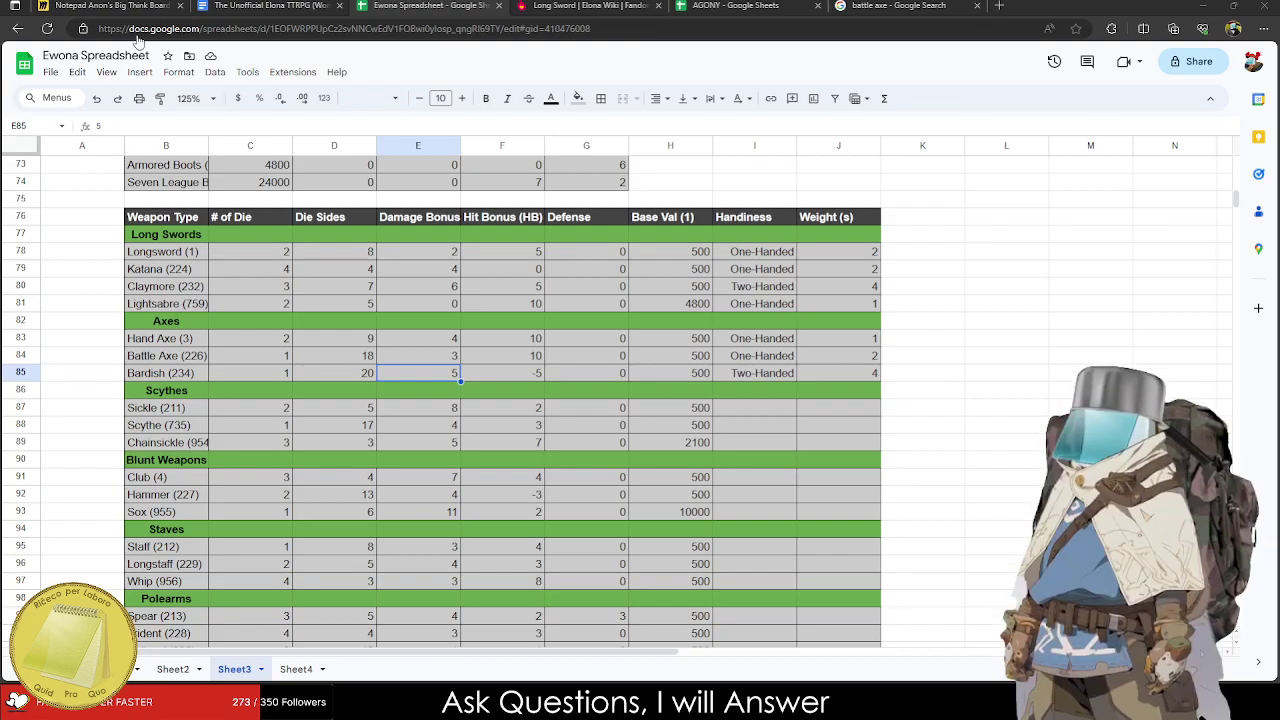
Set the Sickle's Handiness to "One-Handed" and its weight to 1.
click(328, 413)
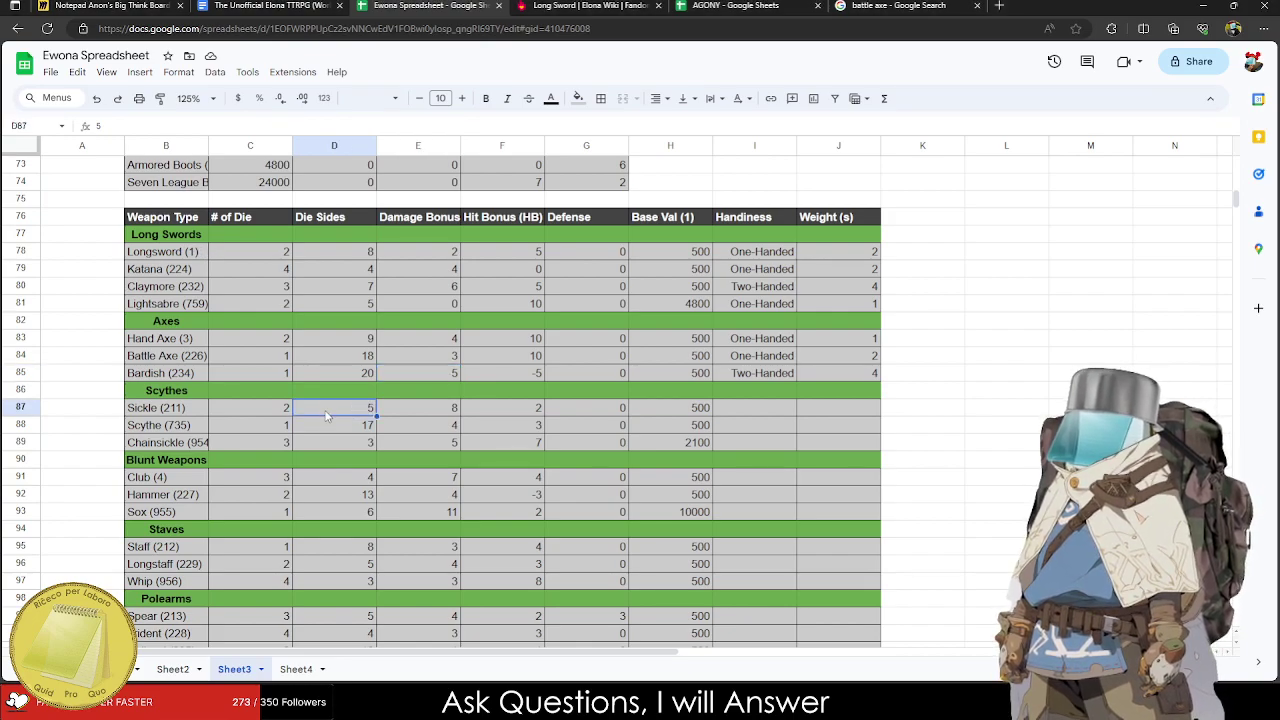
click(778, 416)
text(One-Handed)
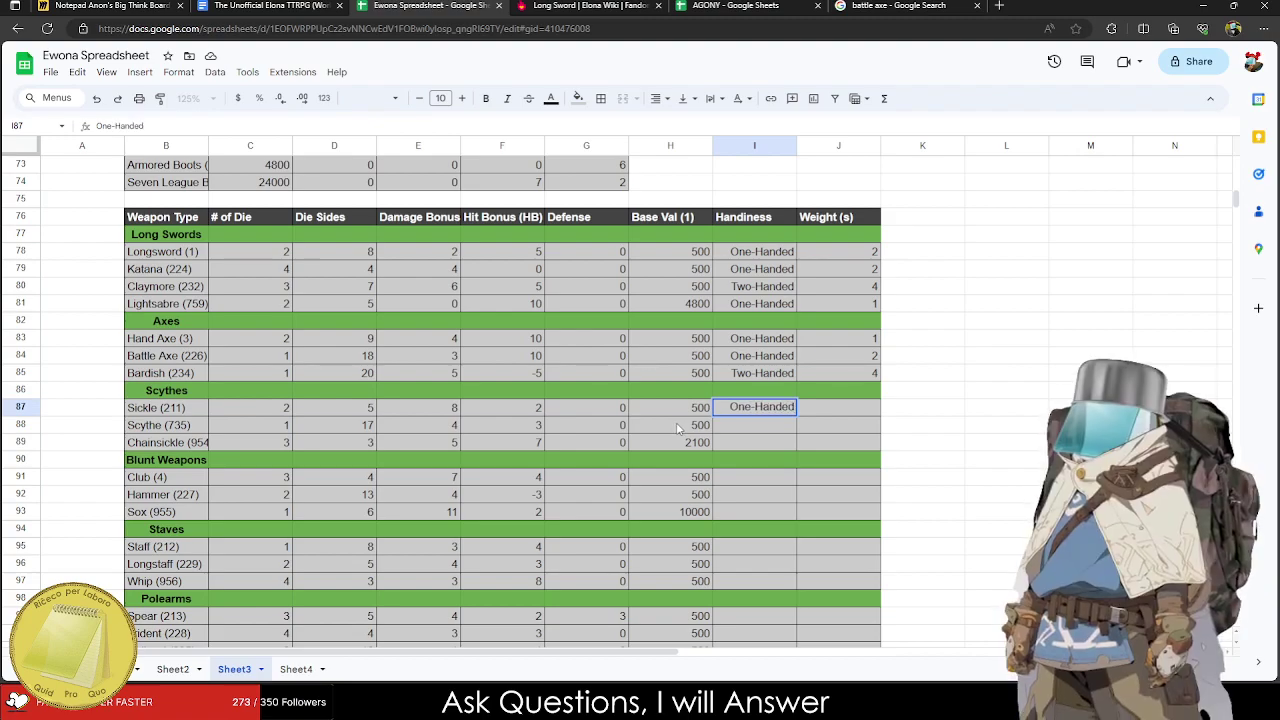
key(Tab)
text(1)
key(Tab)
key(Tab)
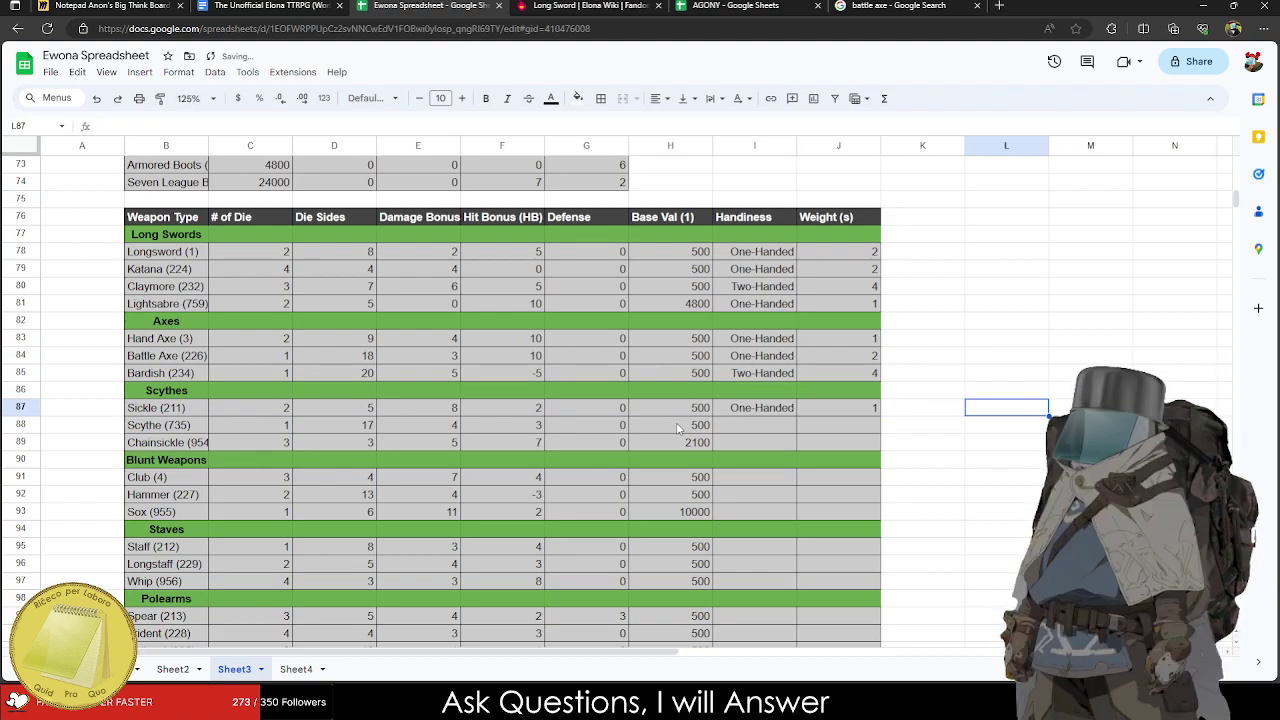
Set the Sickle's Damage Bonus to 6 and its Hit Bonus to 10.
click(440, 410)
text(6)
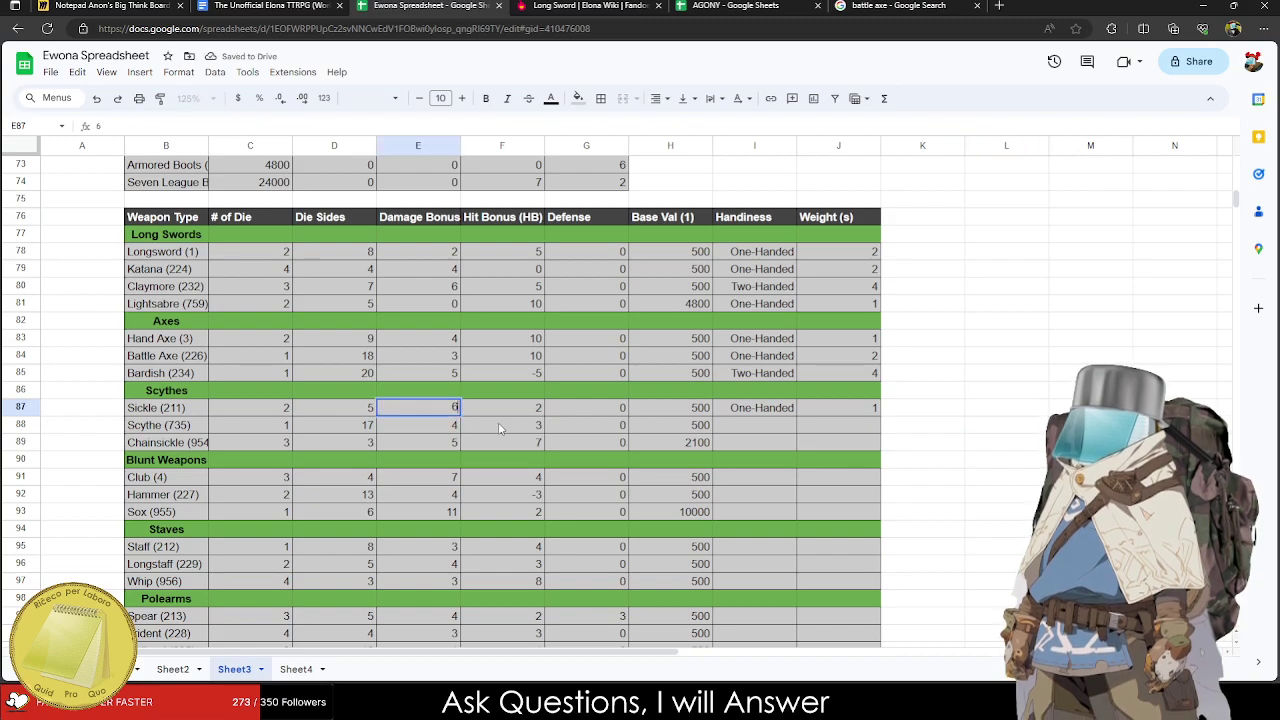
key(Tab)
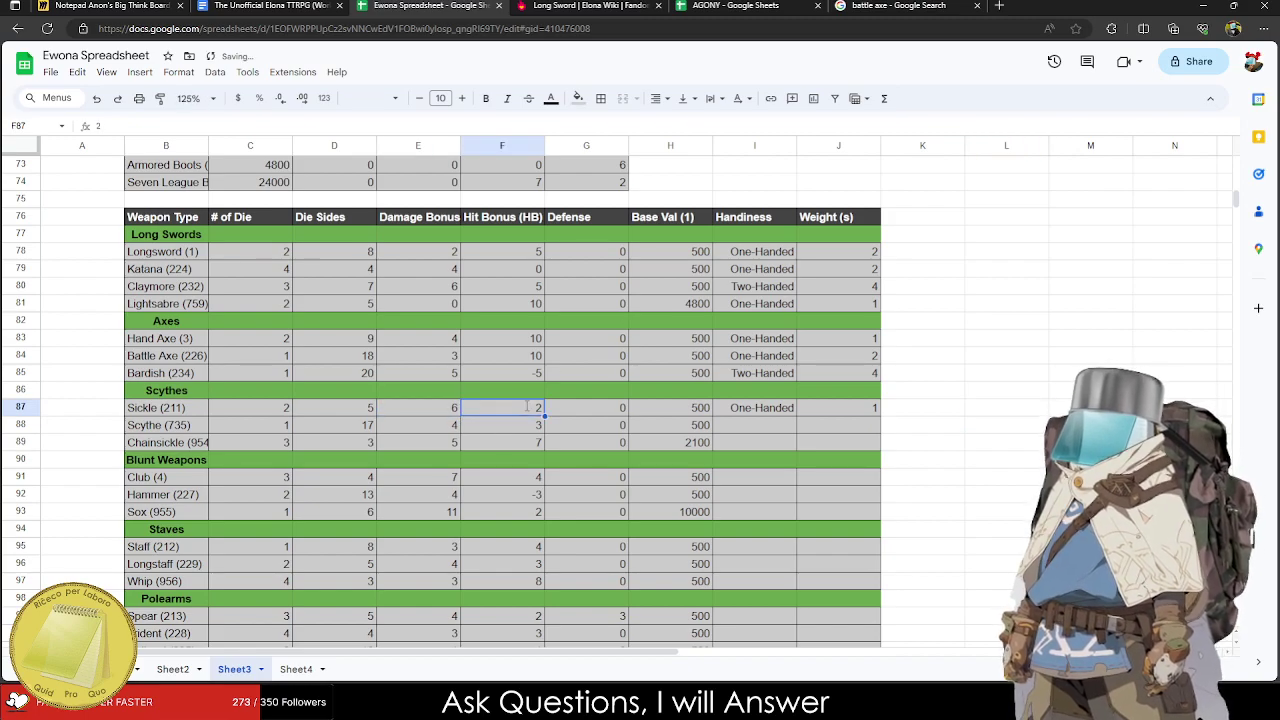
text(10)
key(Tab)
key(Tab)
key(Tab)
key(Tab)
key(Tab)
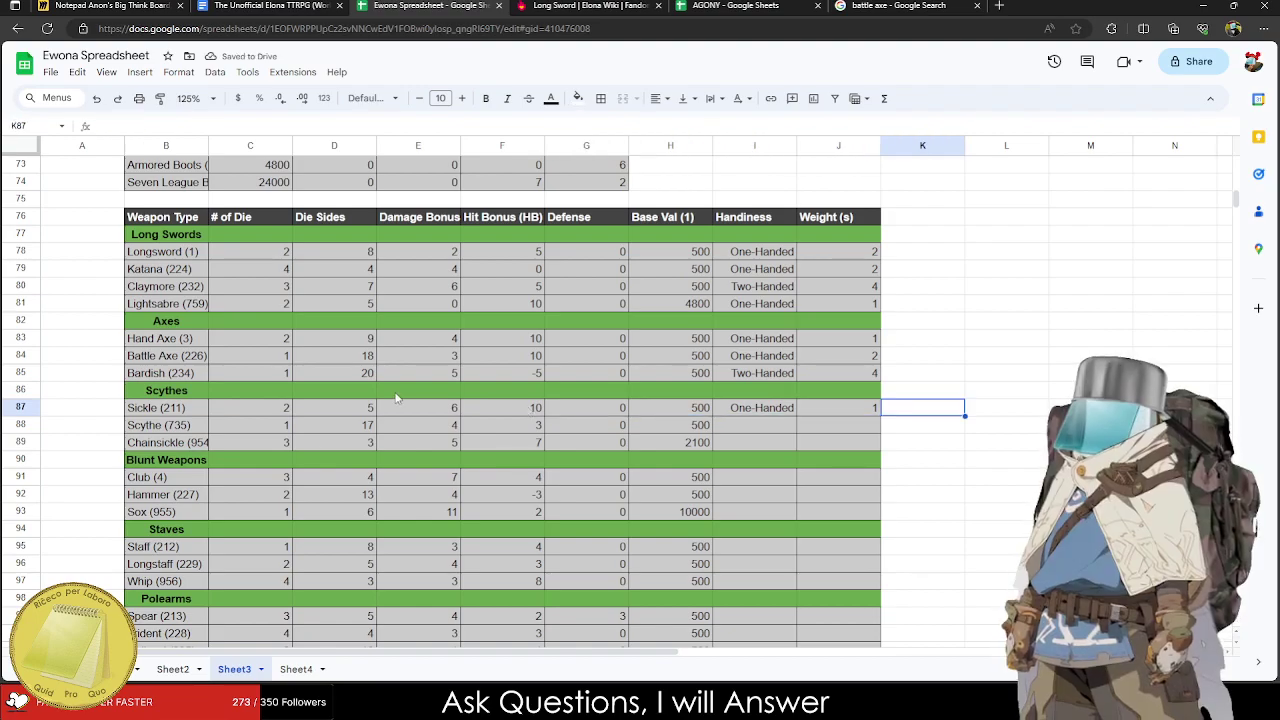
Set the Scythe's Hit Bonus to 5.
click(265, 431)
key(Right)
key(Right)
click(525, 428)
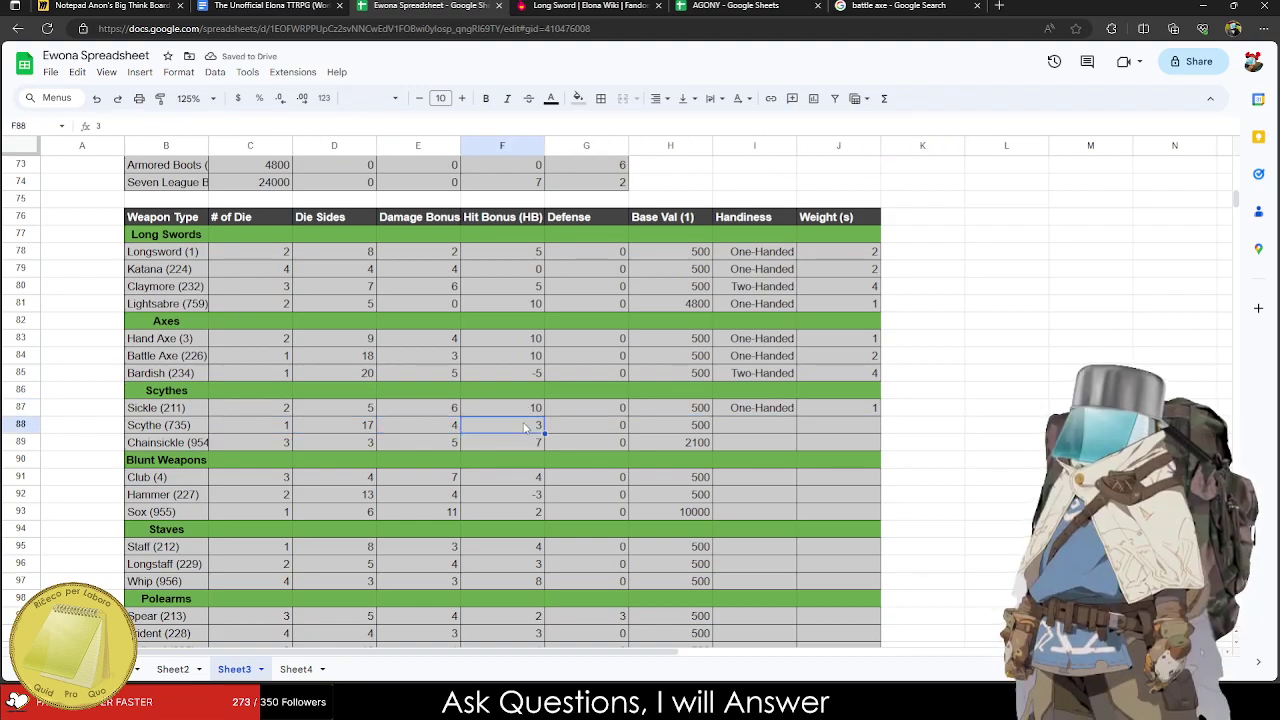
text(5)
key(Tab)
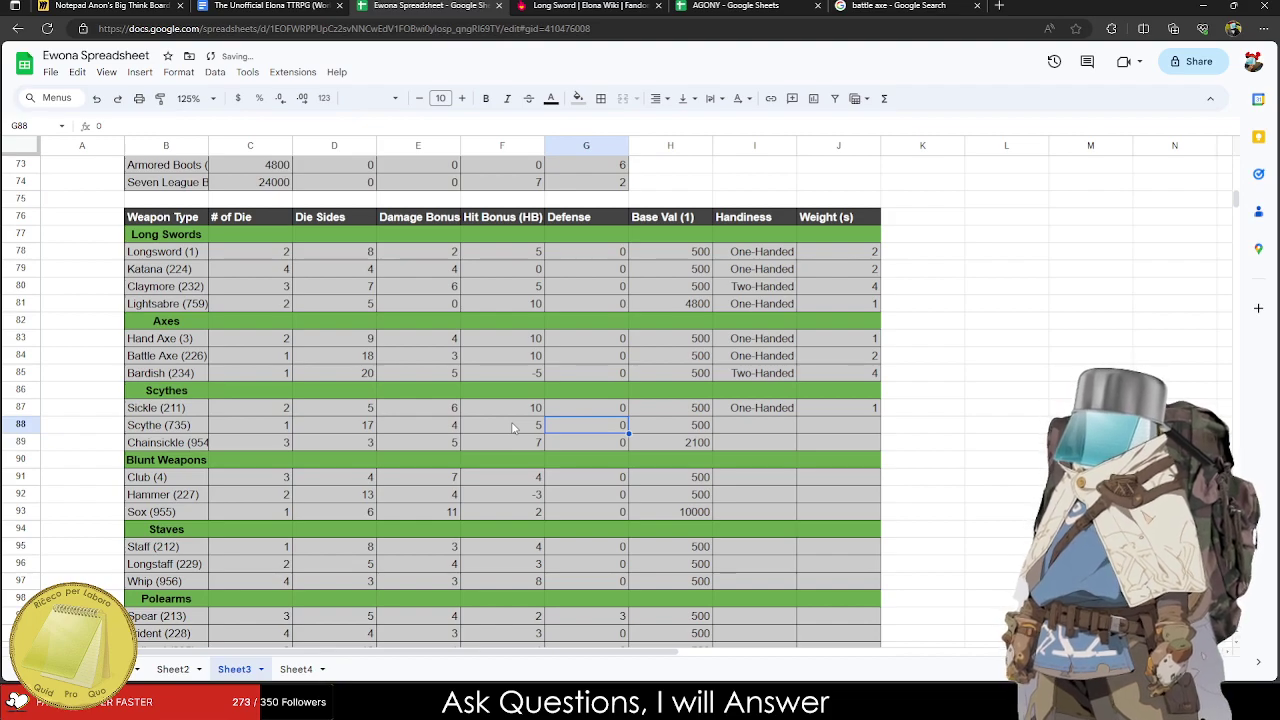
Set the Scythe's Handiness to "Two-Haned".
key(Tab)
key(Tab)
text(Two_hand)
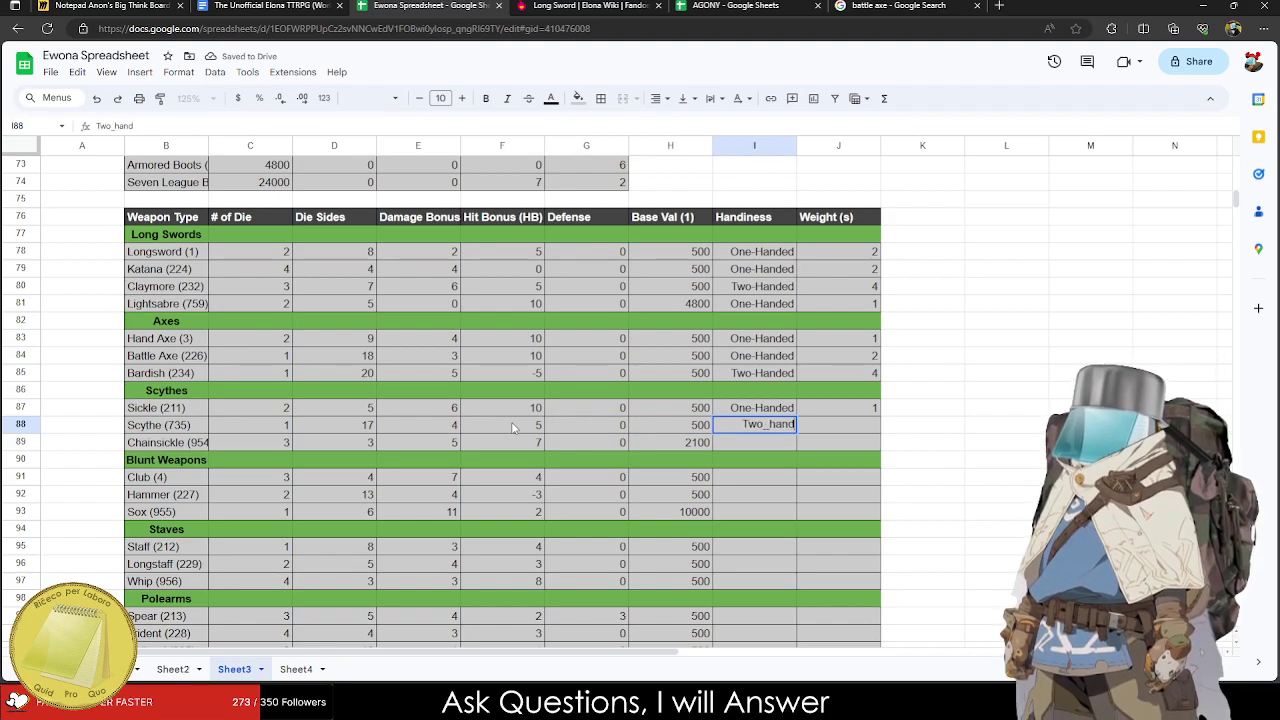
text(ed)
key(BackSpace)
key(BackSpace)
key(BackSpace)
key(BackSpace)
key(BackSpace)
key(BackSpace)
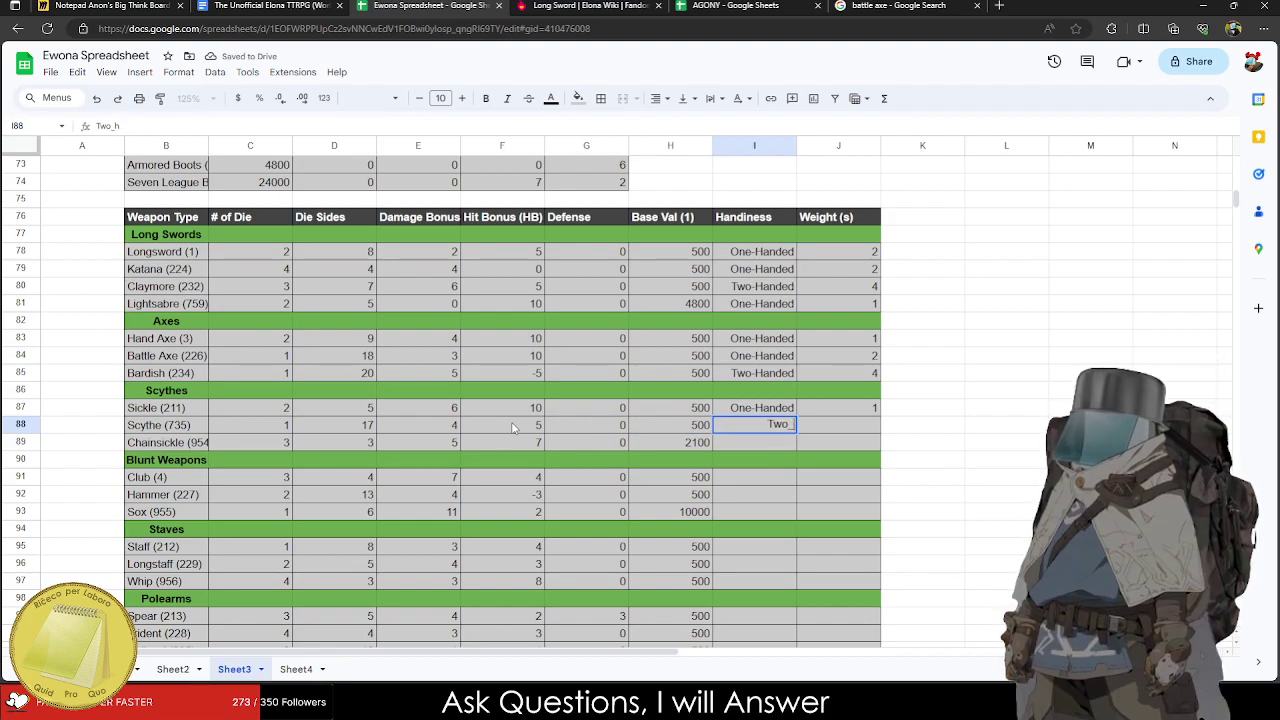
key(BackSpace)
text(-Haned)
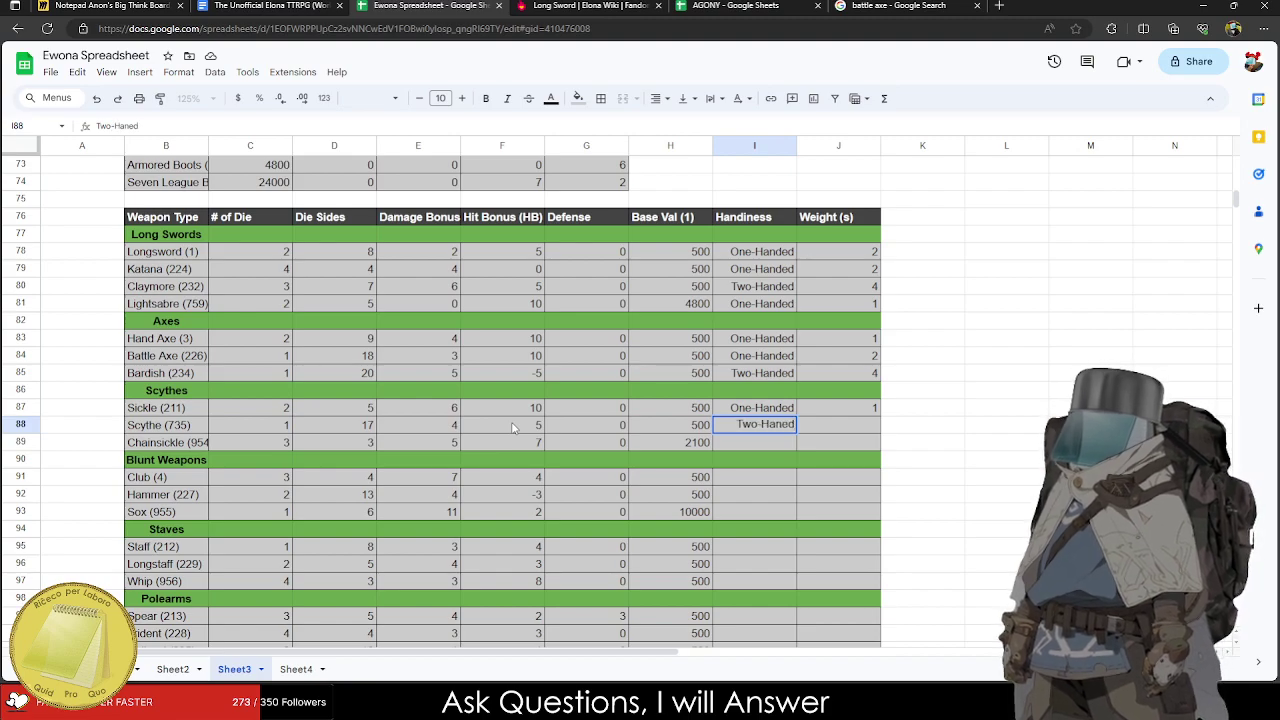
Set the Sickle's Damage Bonus to 4 and the Scythe's Damage Bonus to 2.
click(429, 408)
text(4)
key(Return)
text(2)
key(Return)
key(Right)
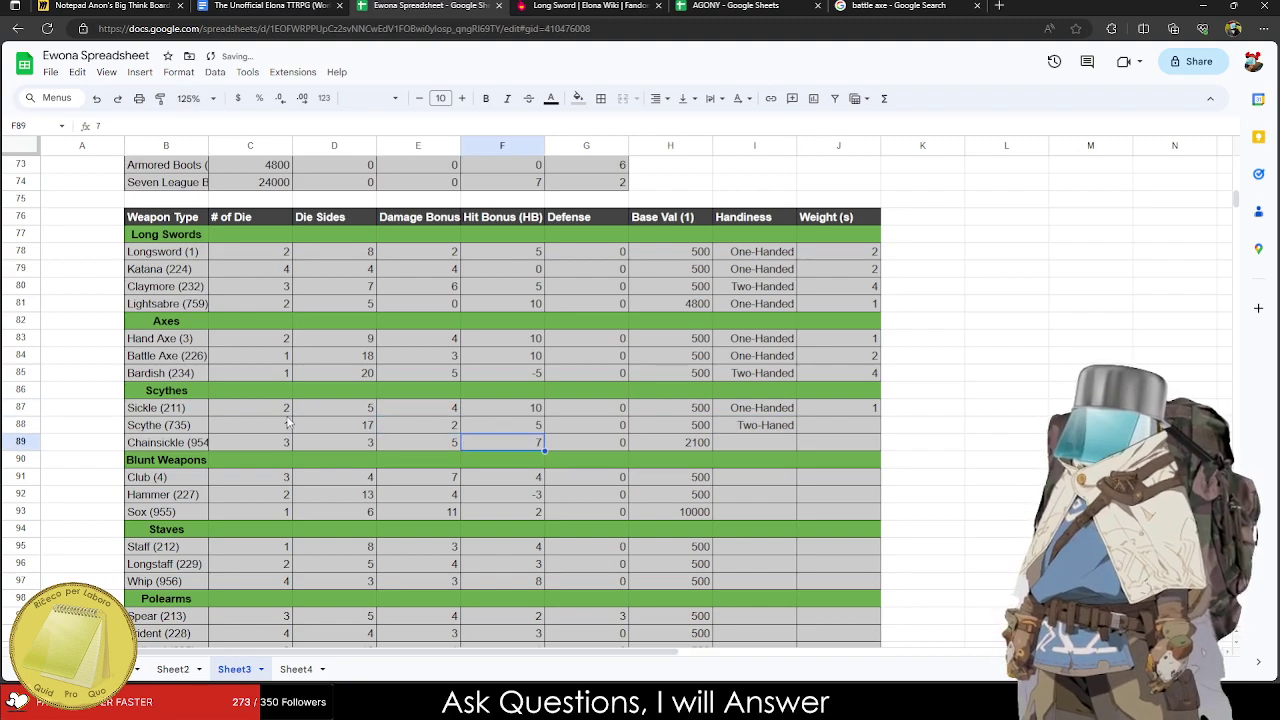
Set the Scythe's weight to 4.
click(855, 432)
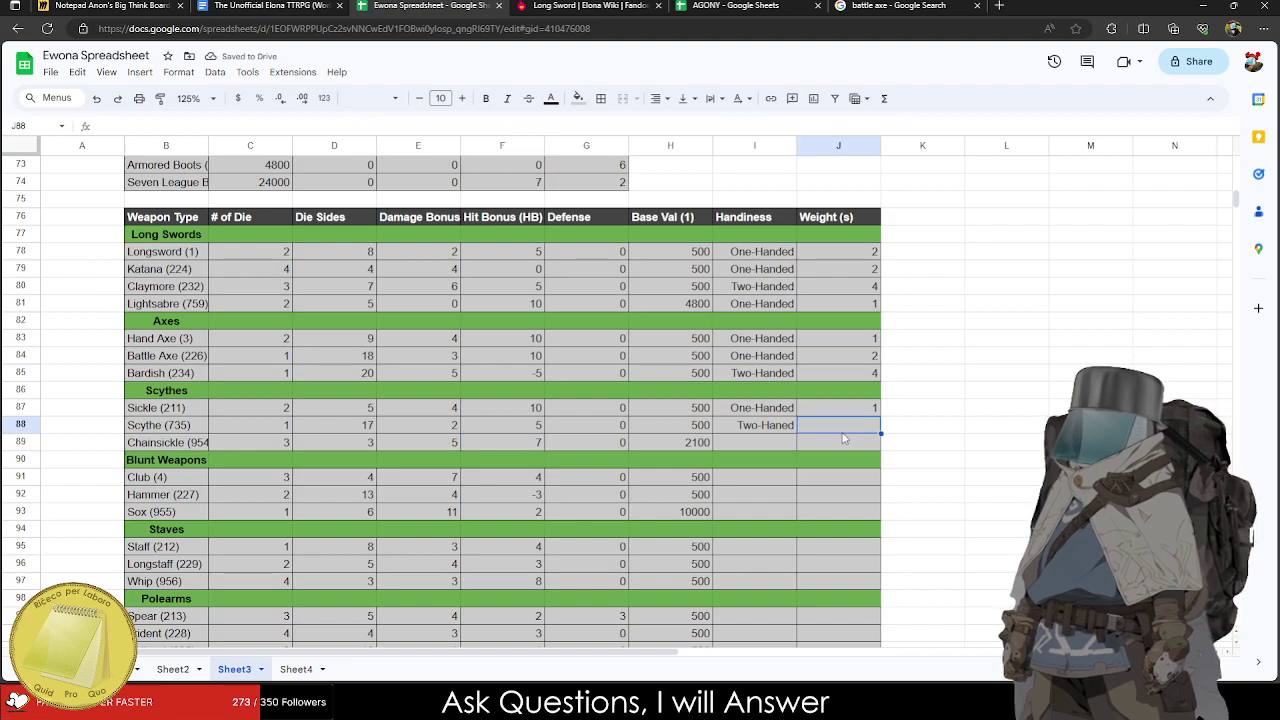
text(4)
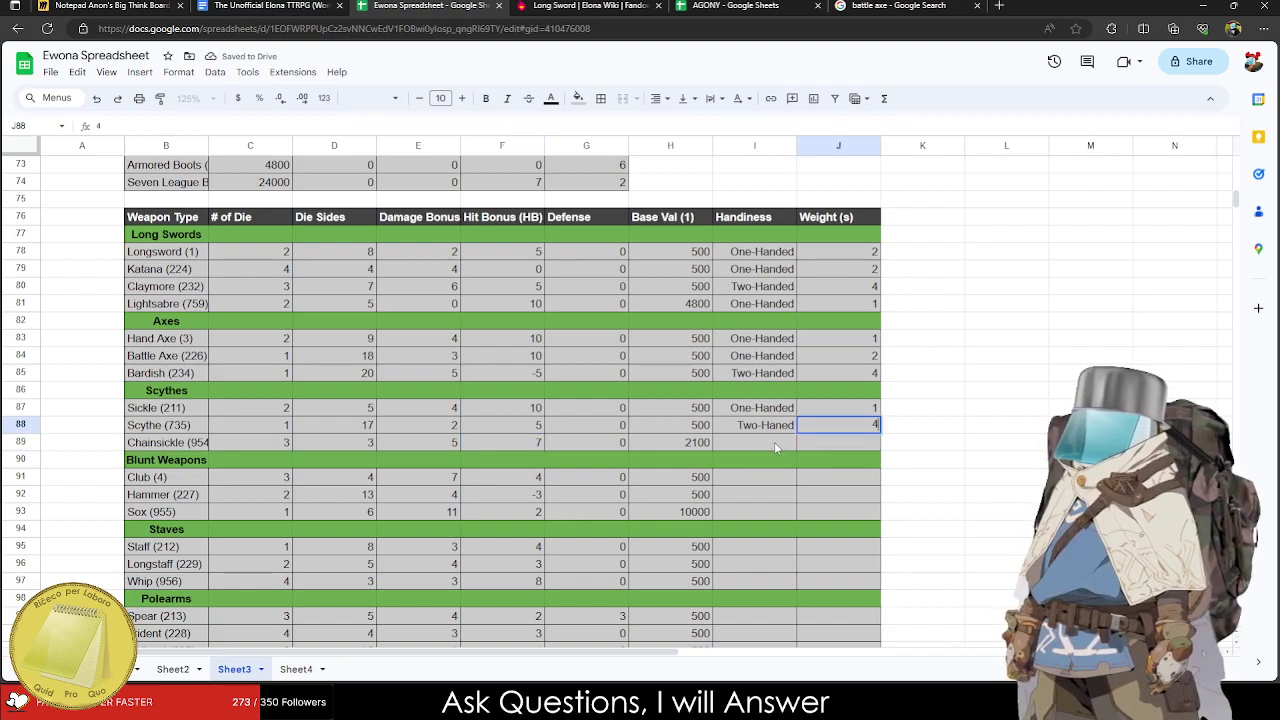
click(237, 444)
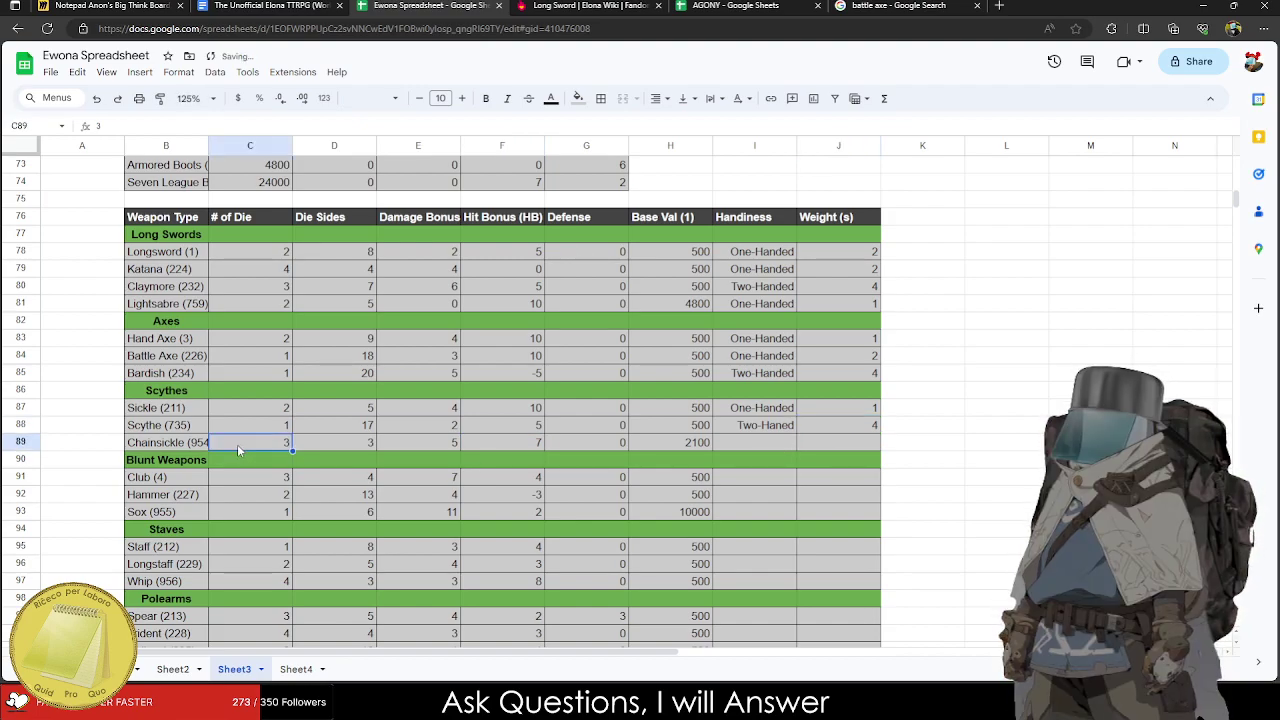
Look up the Chainsickle on the Elona Wiki, check its entry among the scythe types, and return to the Ewona Spreadsheet.
click(552, 6)
scroll(693, 273, up, 5)
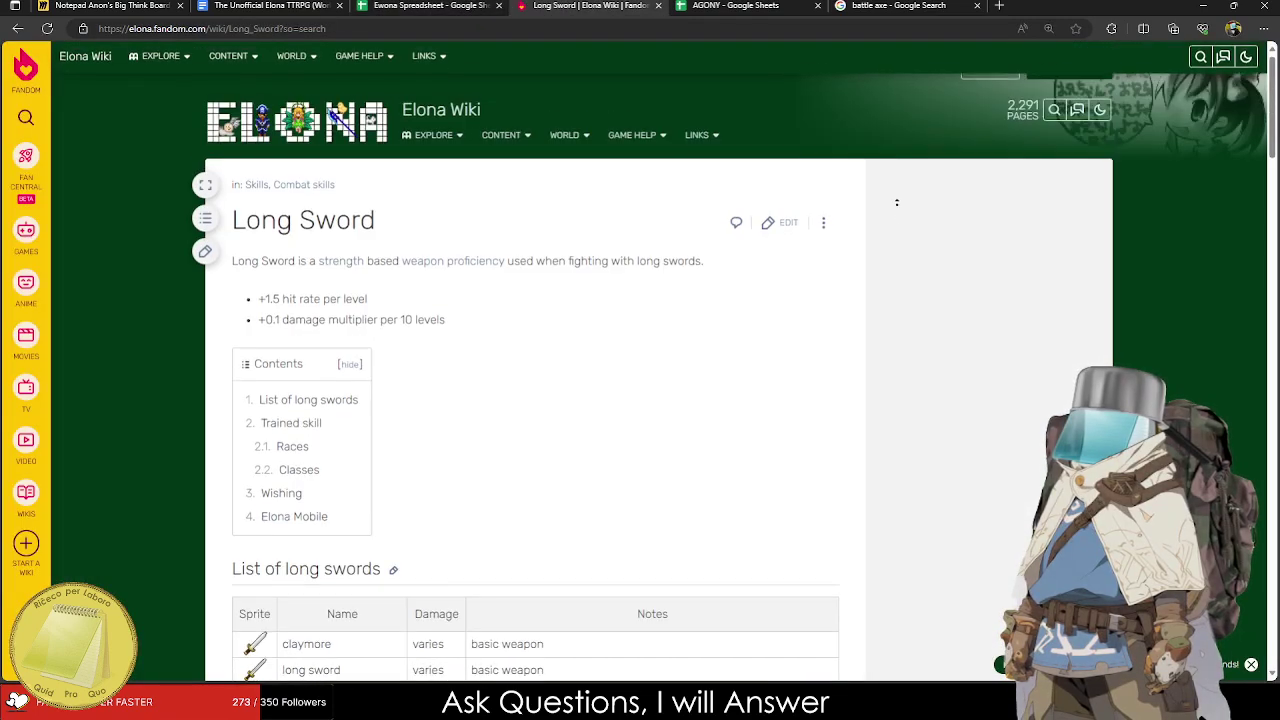
click(1050, 108)
text(Chains)
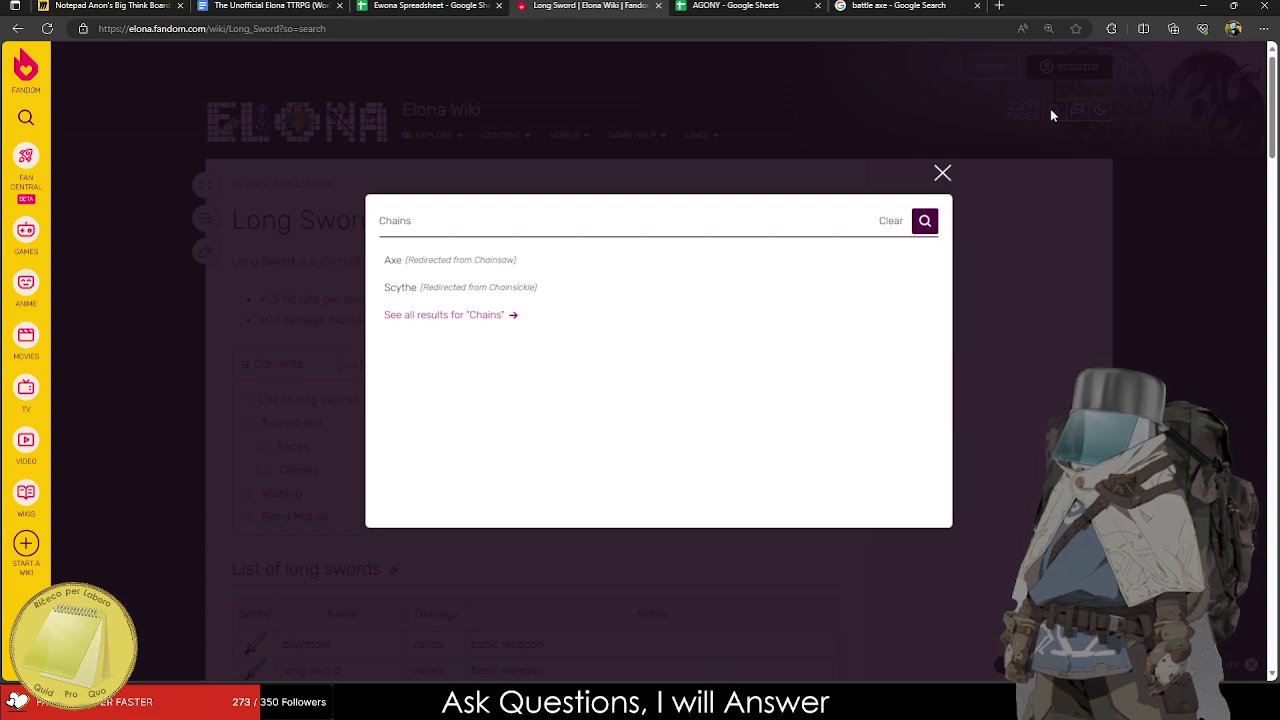
key(Down)
key(Down)
key(Return)
scroll(480, 280, down, 4)
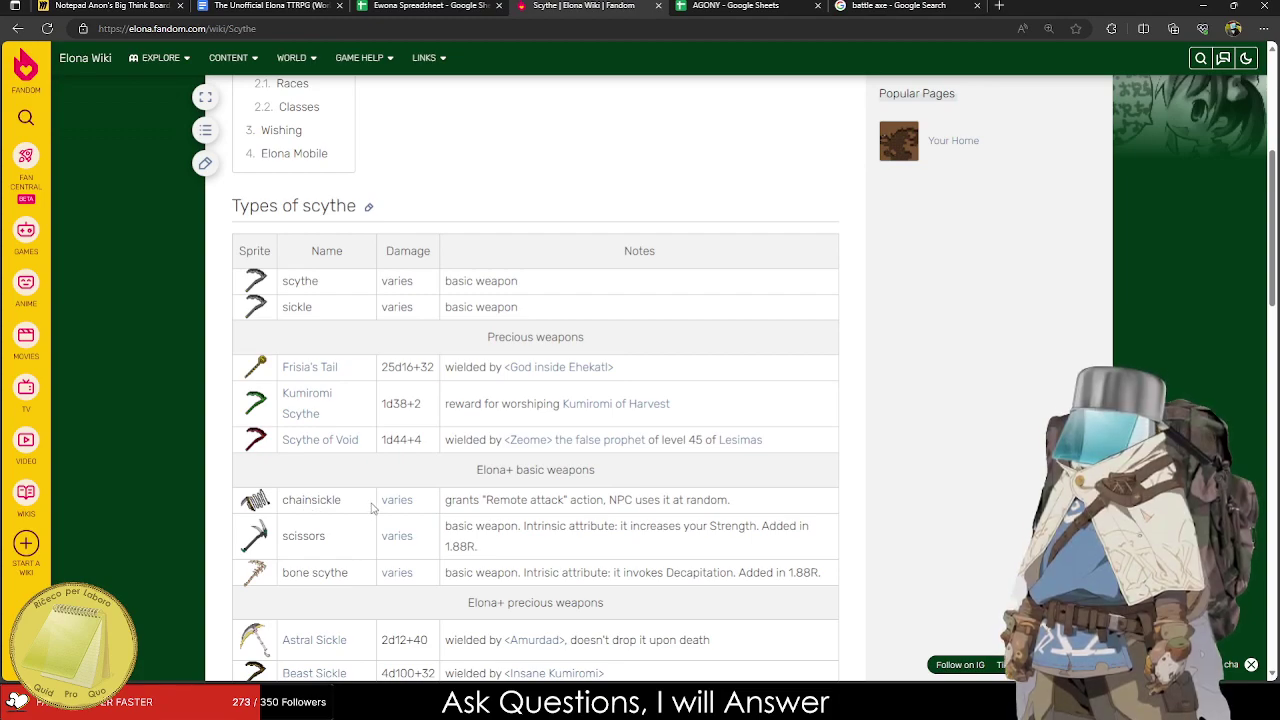
click(262, 5)
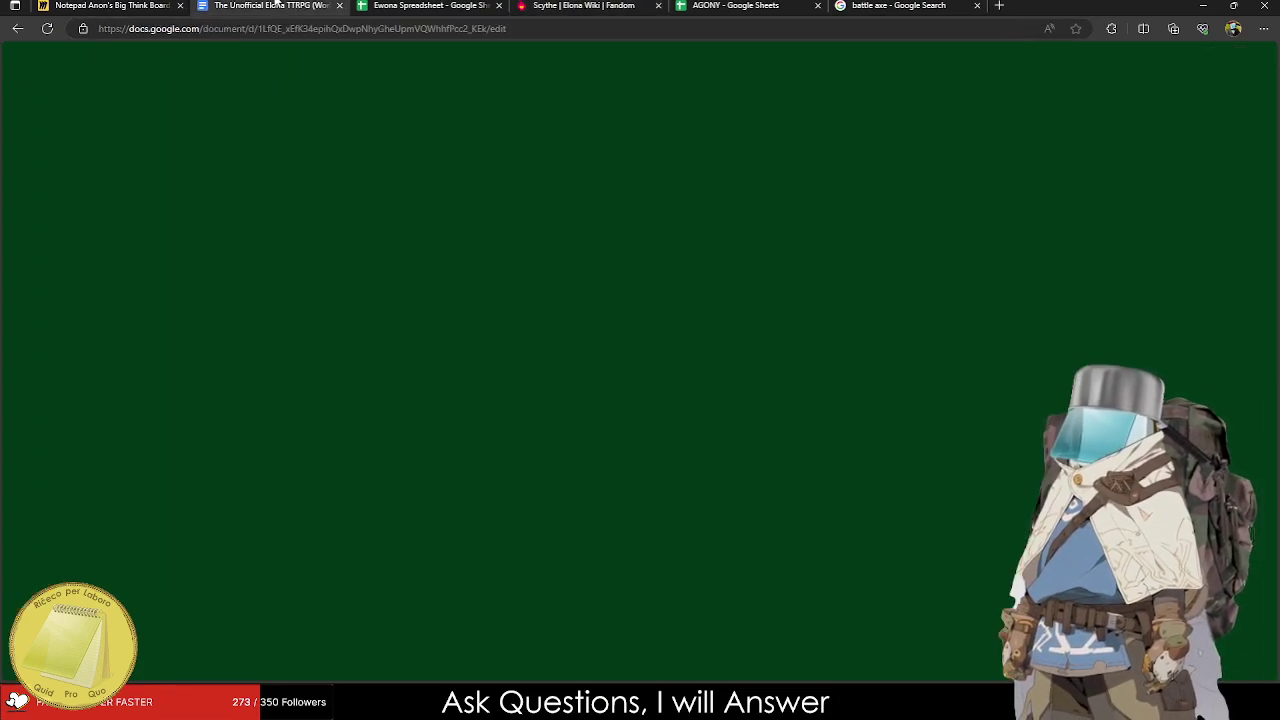
click(420, 5)
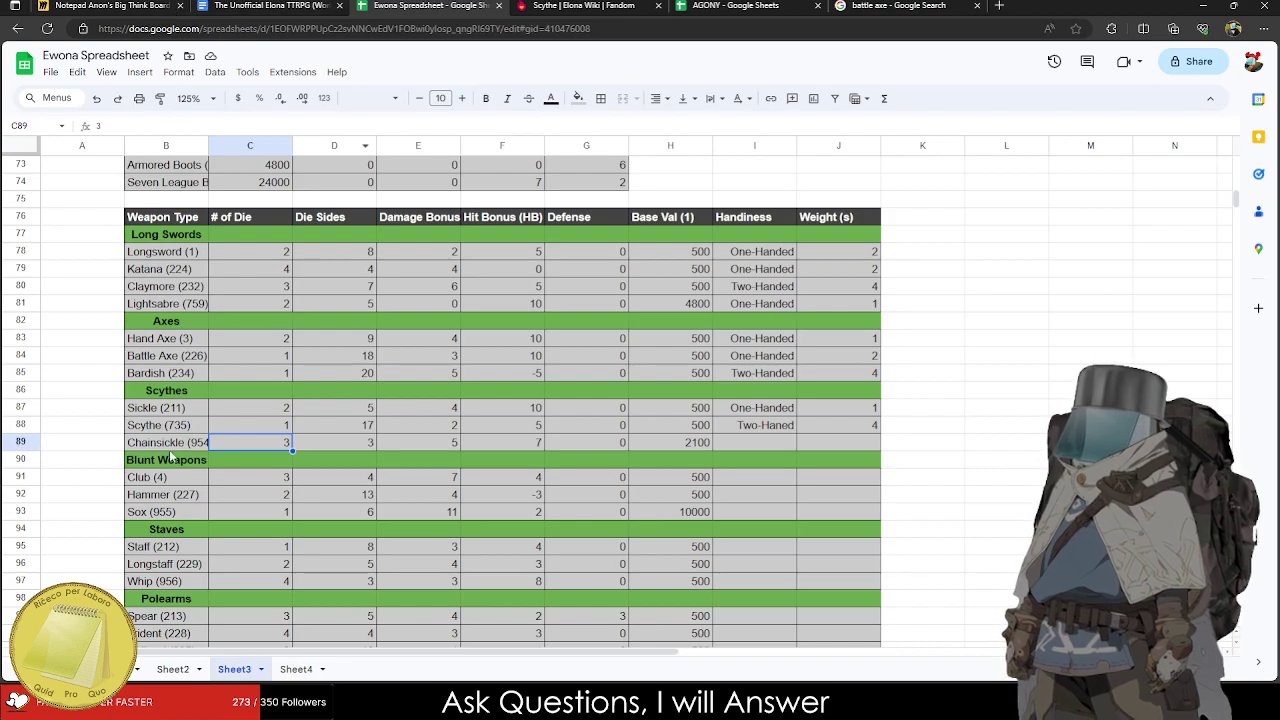
Move the weapon rows B90:J128, starting at Blunt Weapons, up one row to B89 so they overwrite the Chainsickle row.
drag(165, 443, 801, 444)
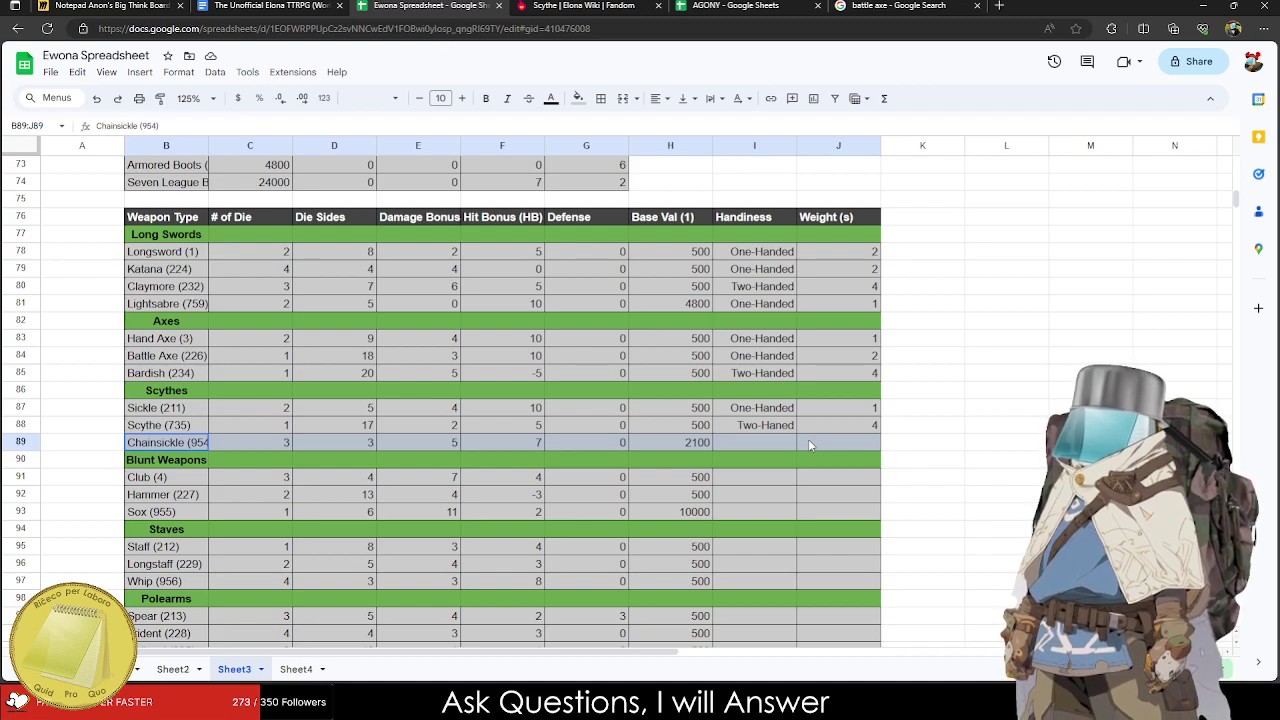
drag(808, 445, 808, 445)
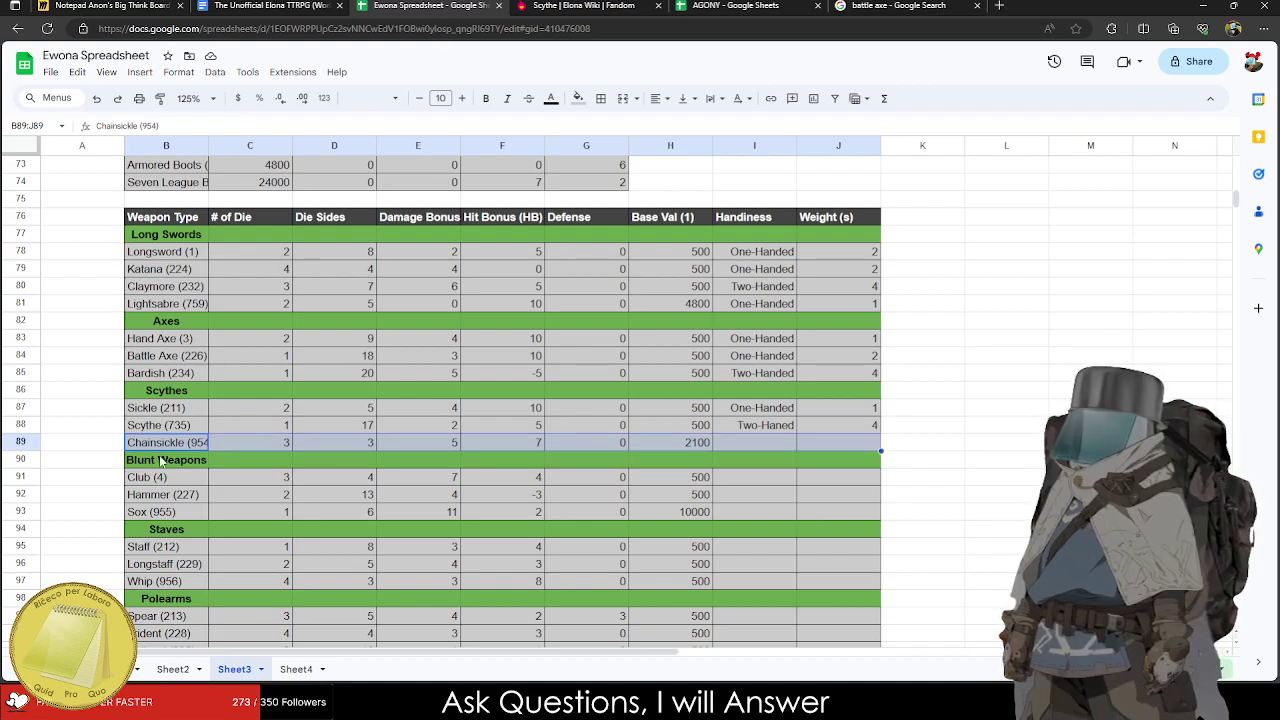
drag(160, 461, 837, 520)
key(ctrl+c)
scroll(183, 374, up, 5)
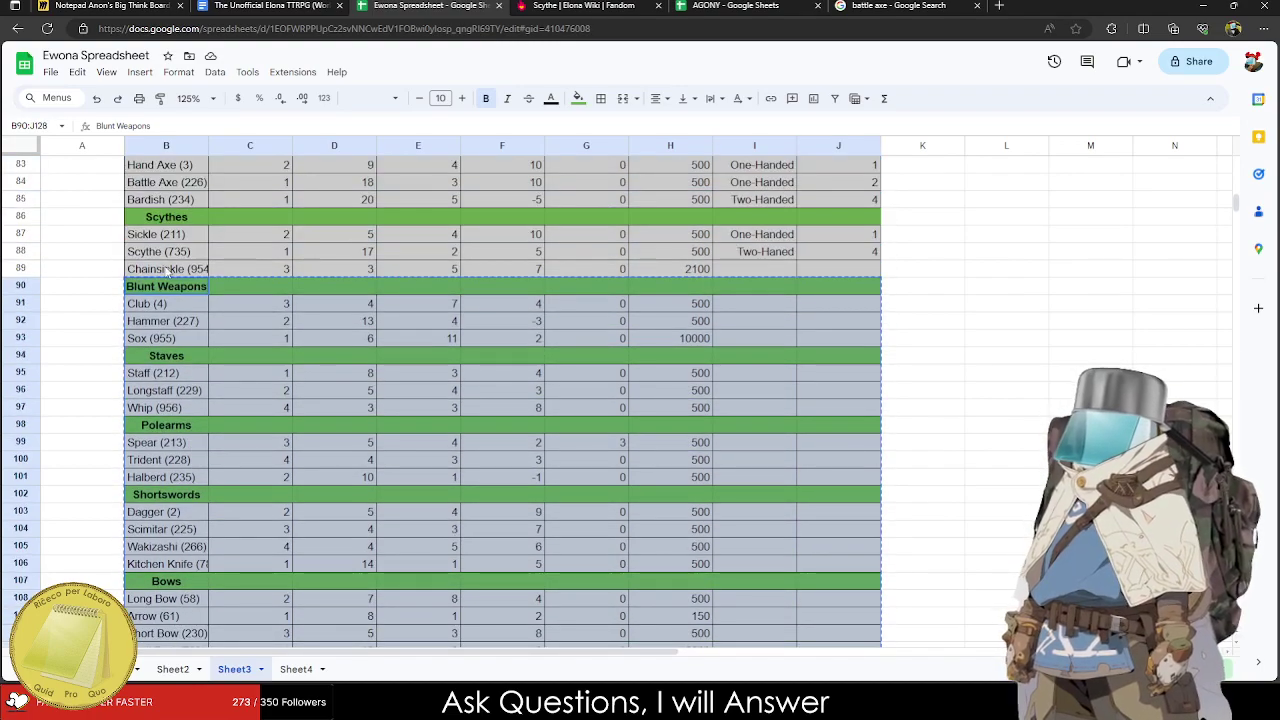
click(168, 270)
key(ctrl+v)
click(200, 373)
Set the Club's Damage Bonus to 5 and its Hit Bonus to 15.
click(217, 288)
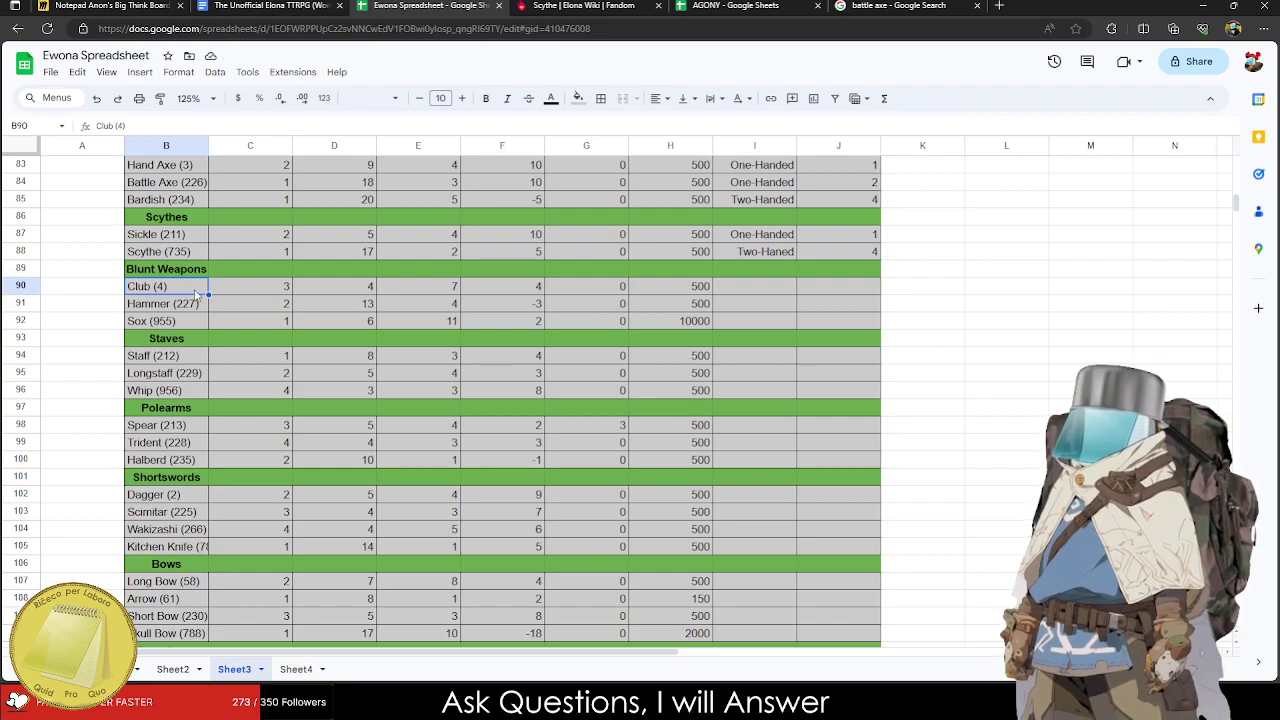
key(Right)
key(Right)
key(Right)
key(Right)
key(Left)
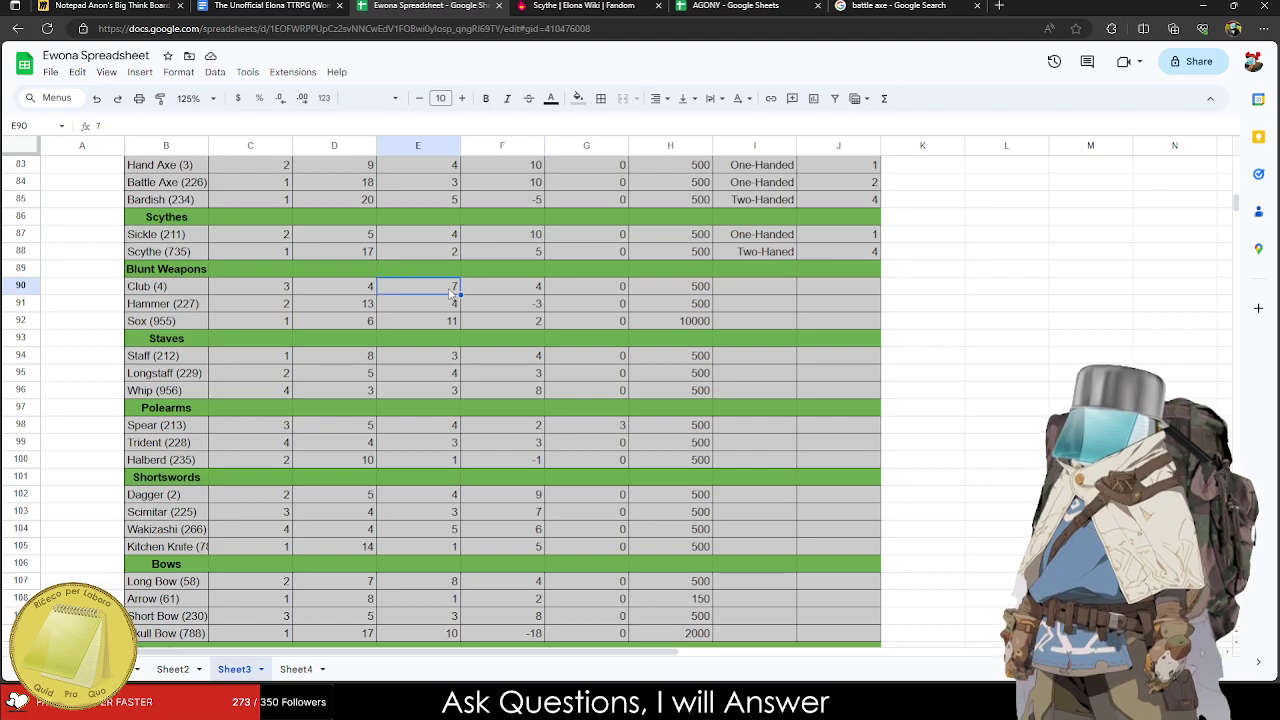
text(5)
scroll(247, 490, up, 3)
scroll(247, 490, up, 2)
click(250, 546)
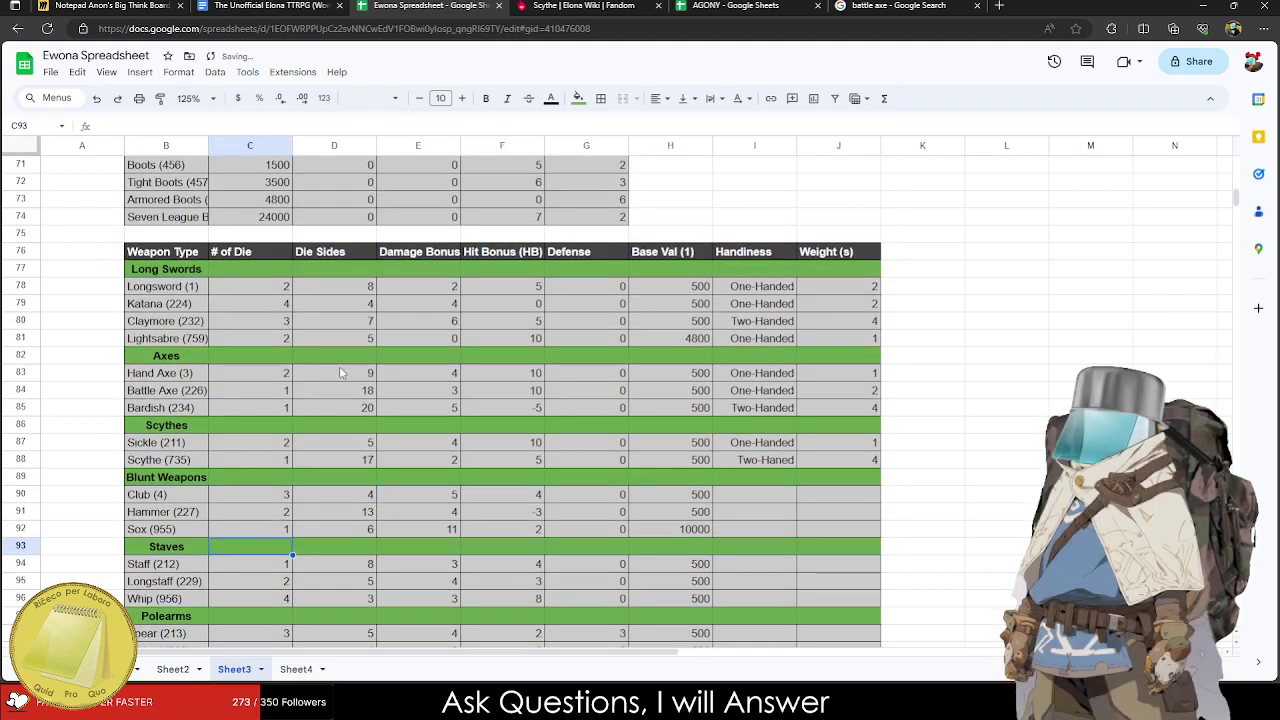
click(495, 497)
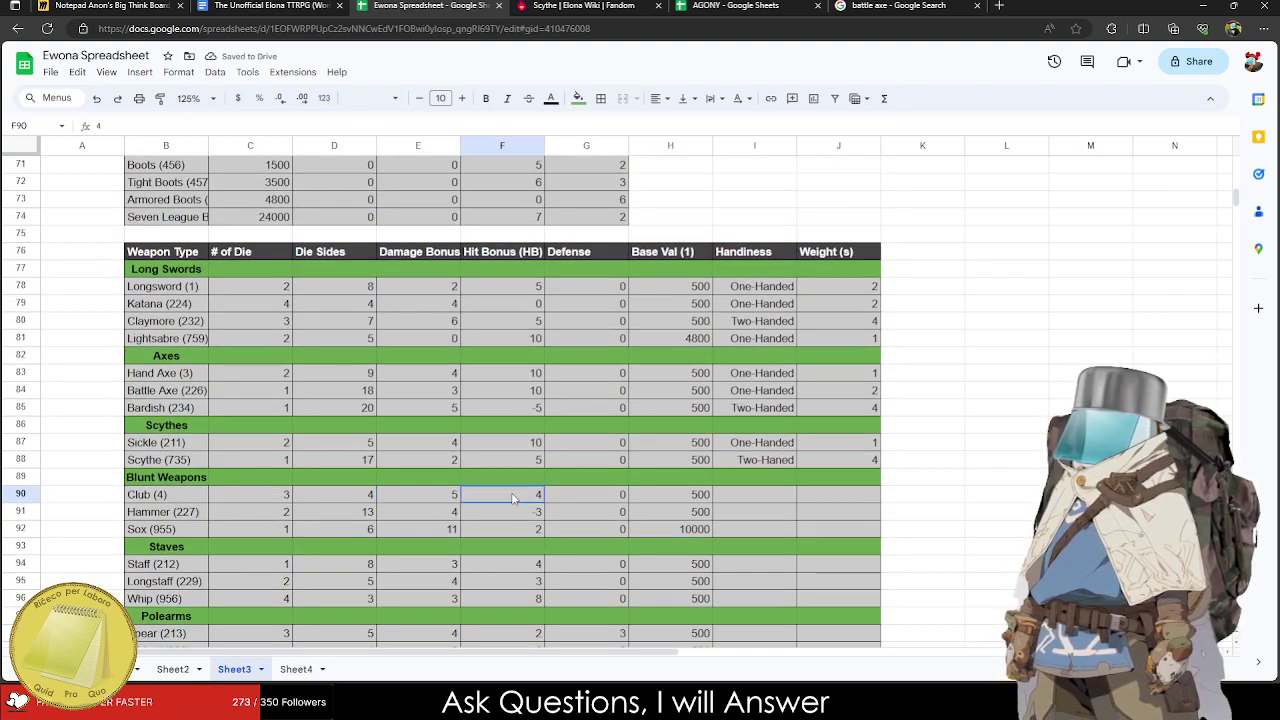
text(15)
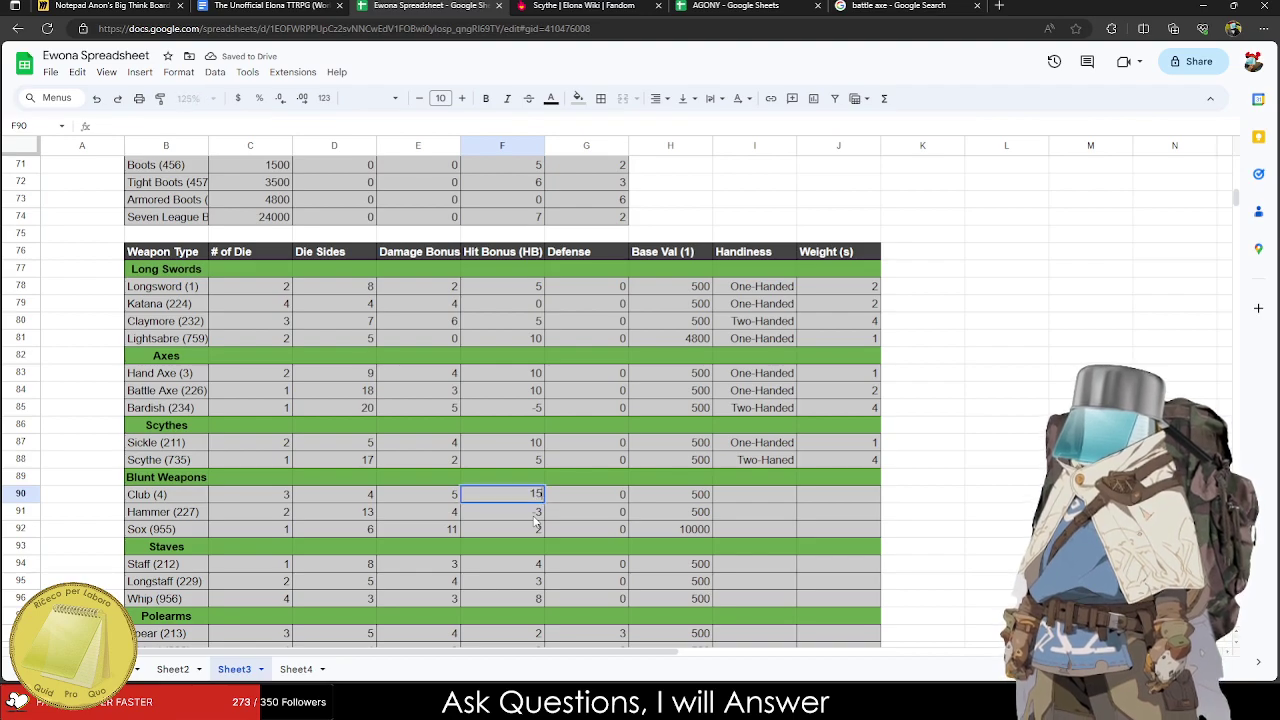
Set the Club's Handiness to "One-Handed" and its weight to 1.
key(Tab)
key(Tab)
key(Tab)
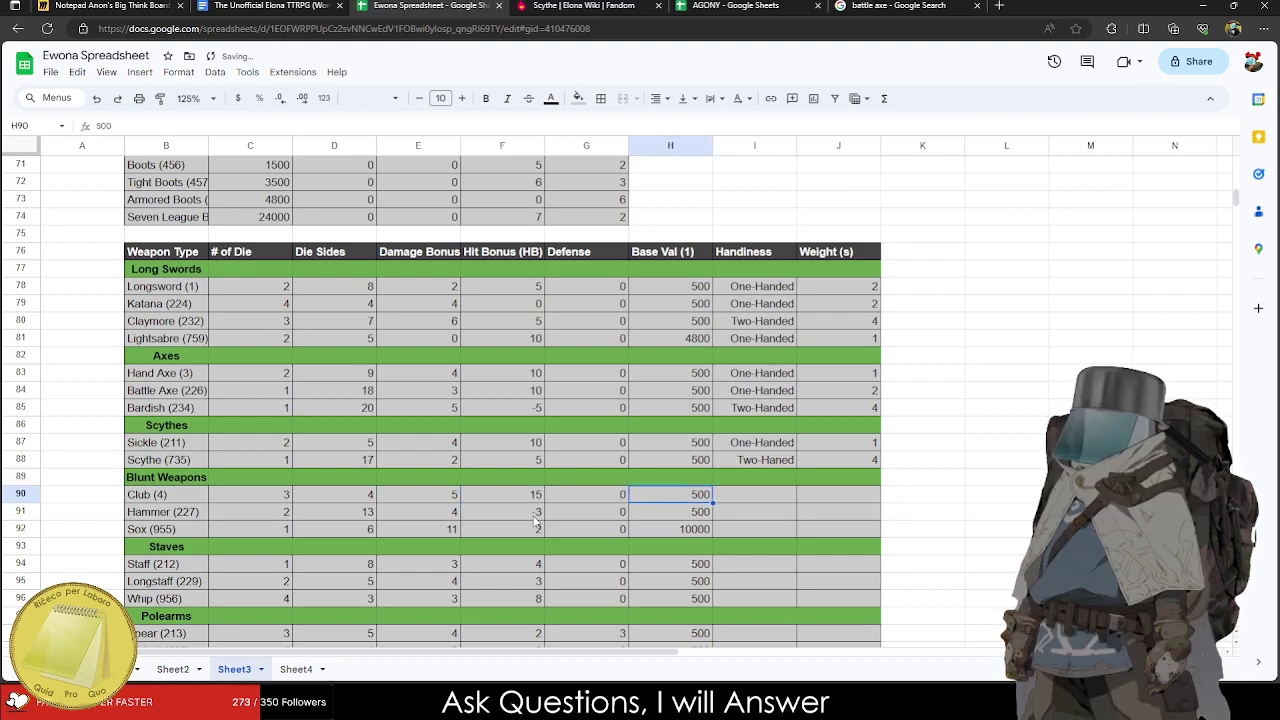
text(One-Handed)
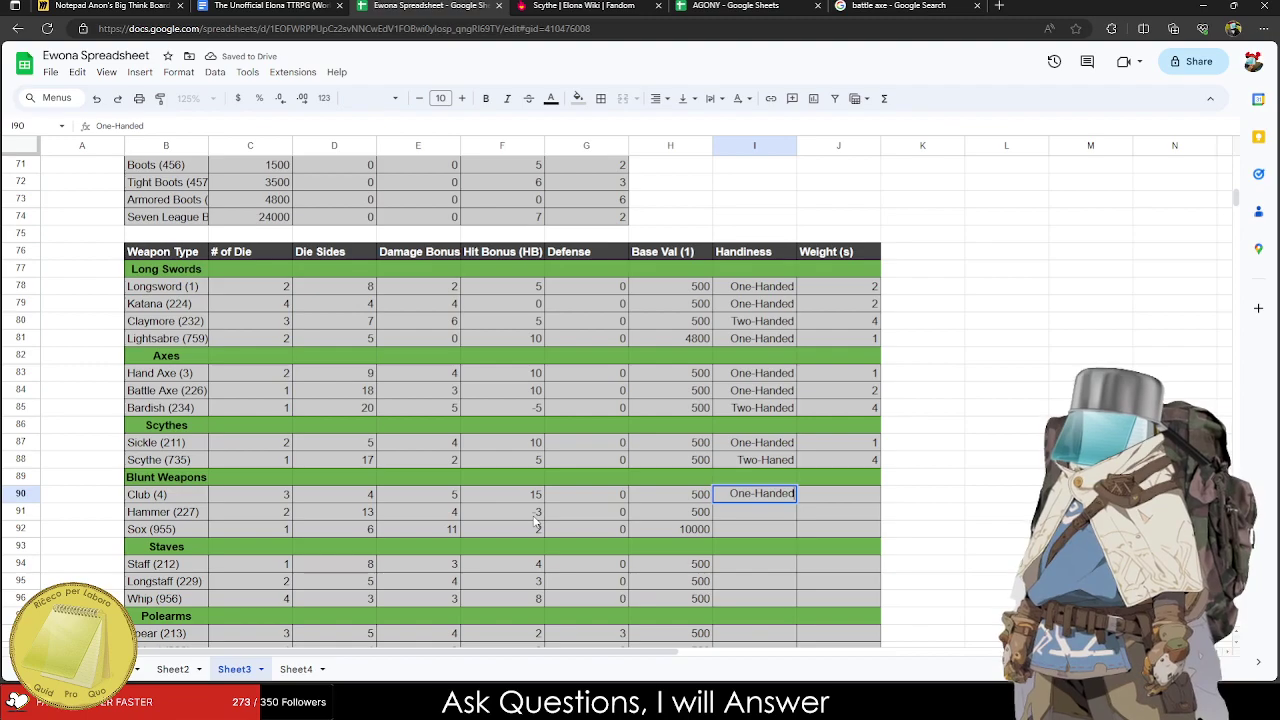
key(Tab)
text(1)
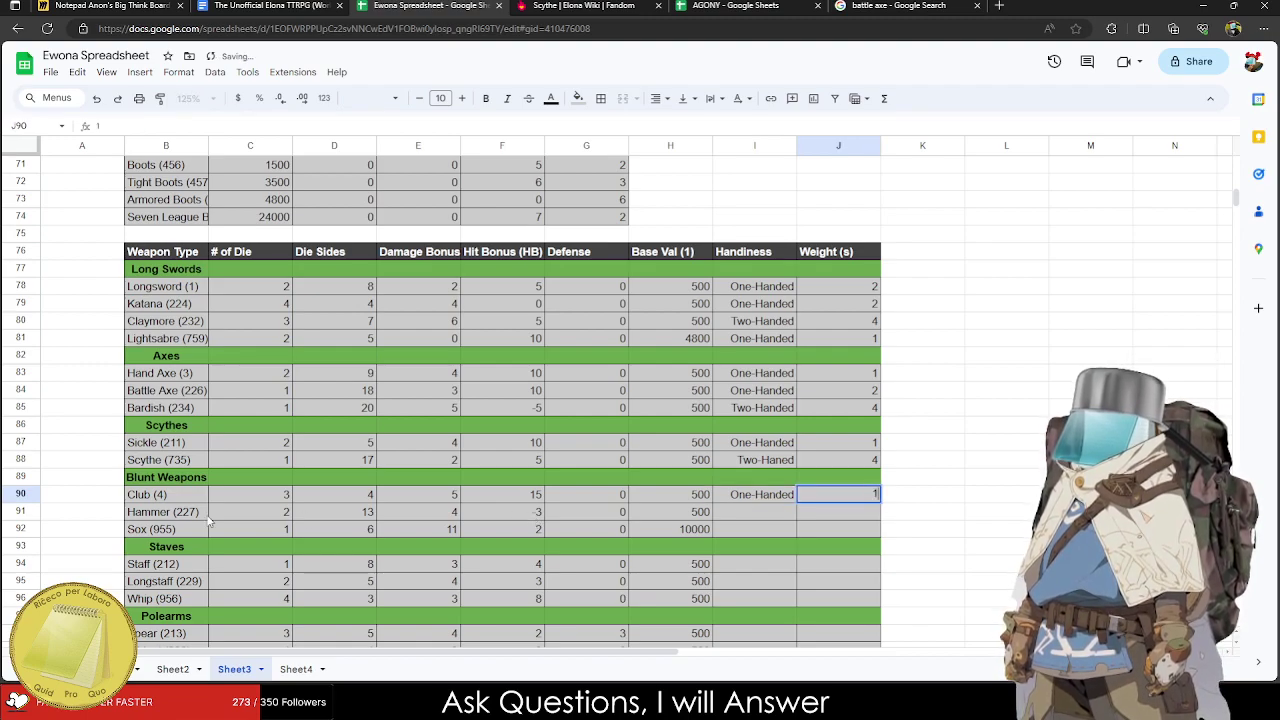
key(Return)
Set the Hammer's Handiness to "One-Handed" and its weight to 2.
click(793, 515)
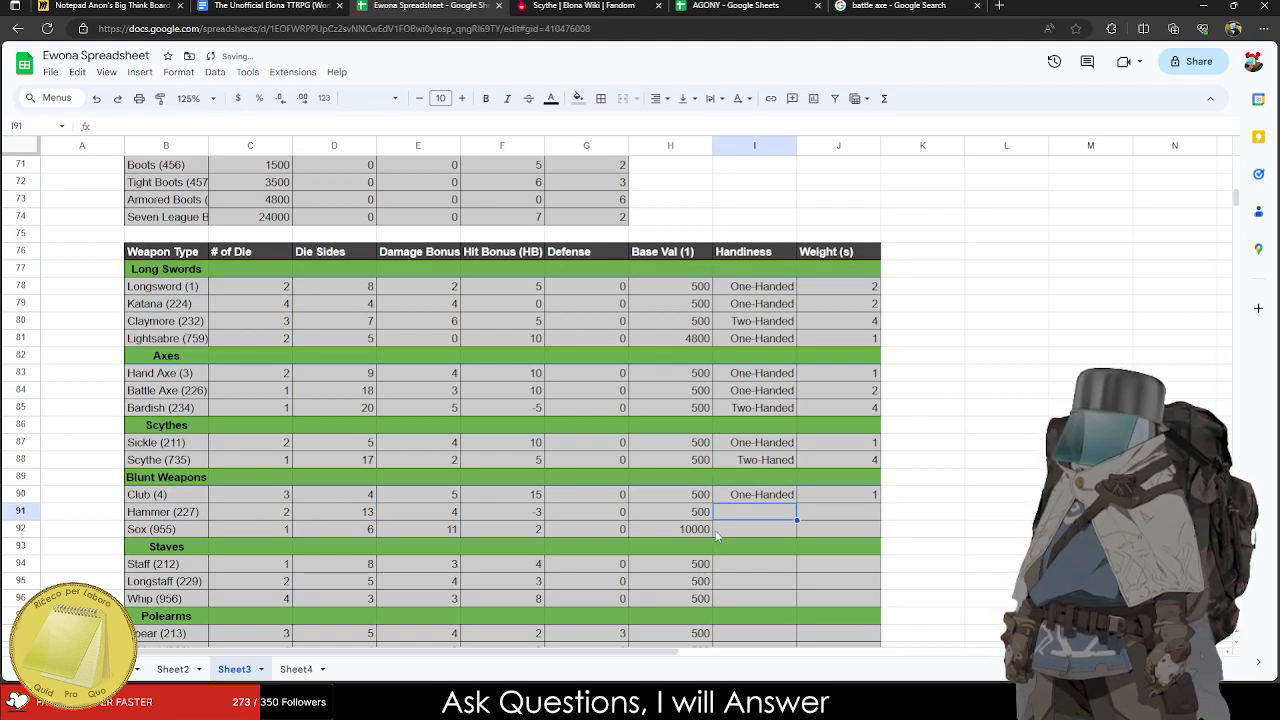
text(One-Handed)
key(Tab)
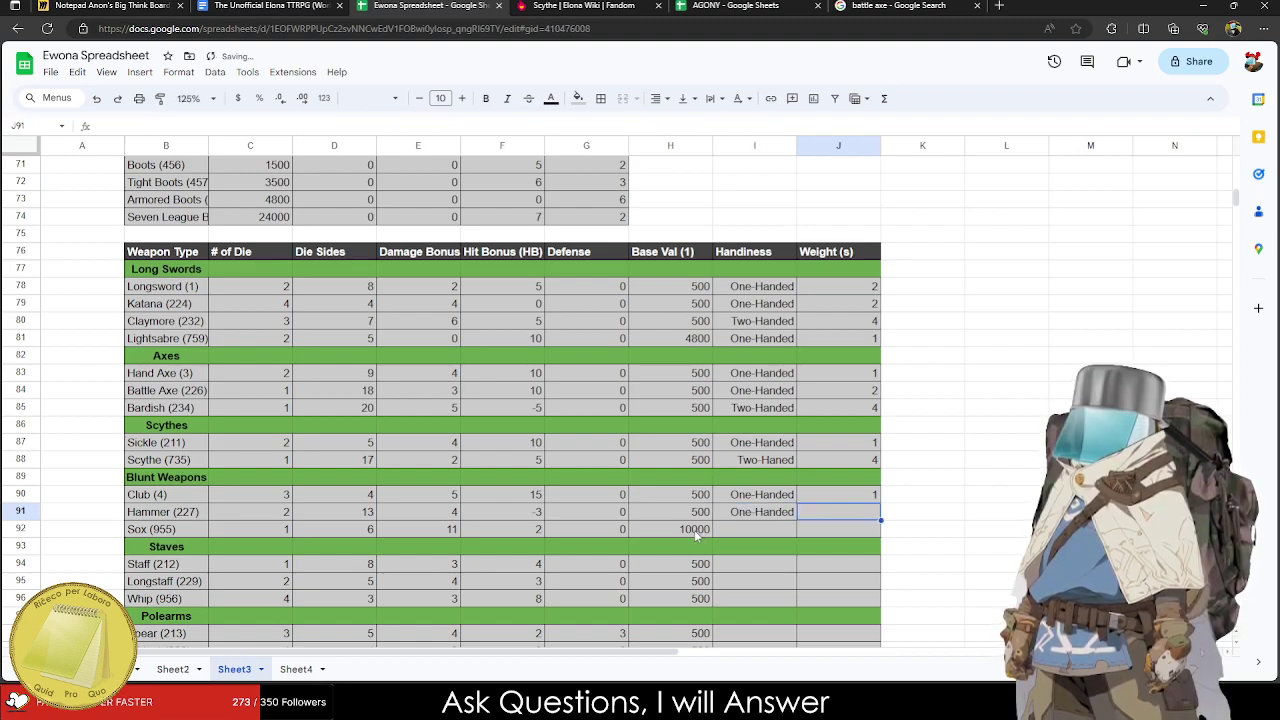
text(2)
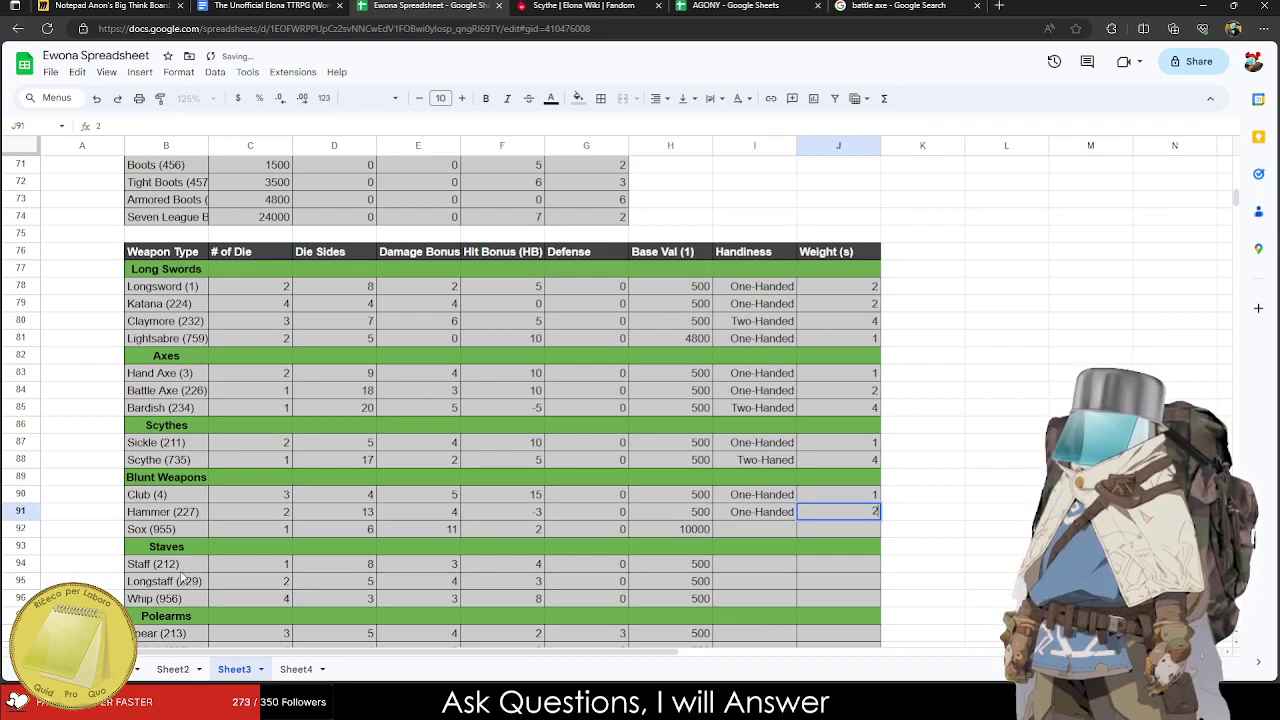
Look up Sox on the Elona Wiki, review the types of bludgeon on the Blunt page, and return to the Ewona Spreadsheet.
click(735, 6)
click(845, 6)
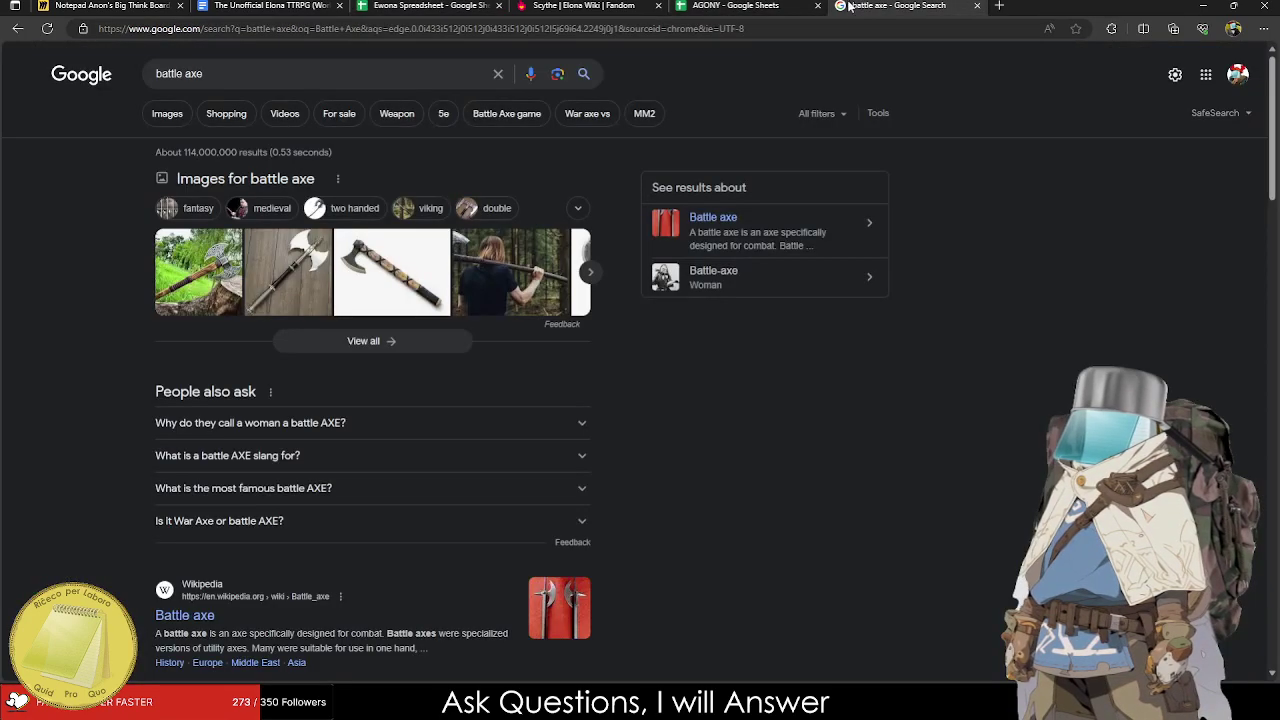
drag(320, 71, 123, 142)
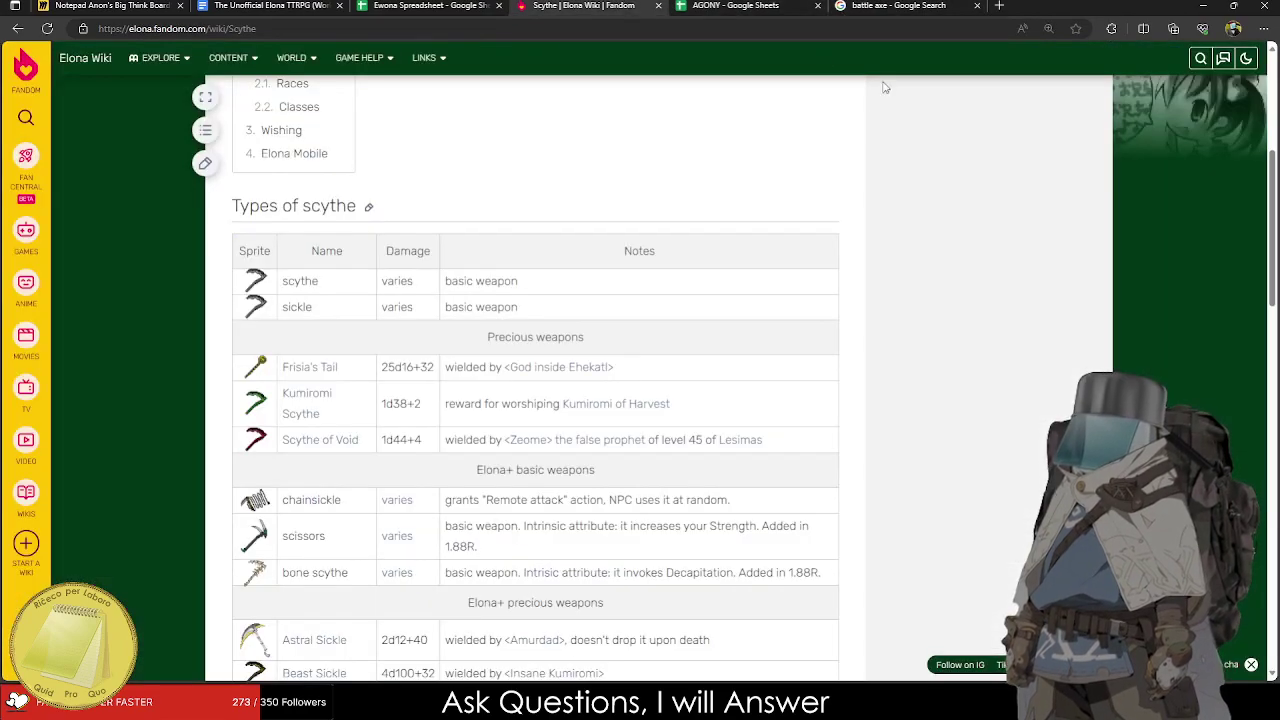
click(588, 6)
scroll(859, 44, up, 4)
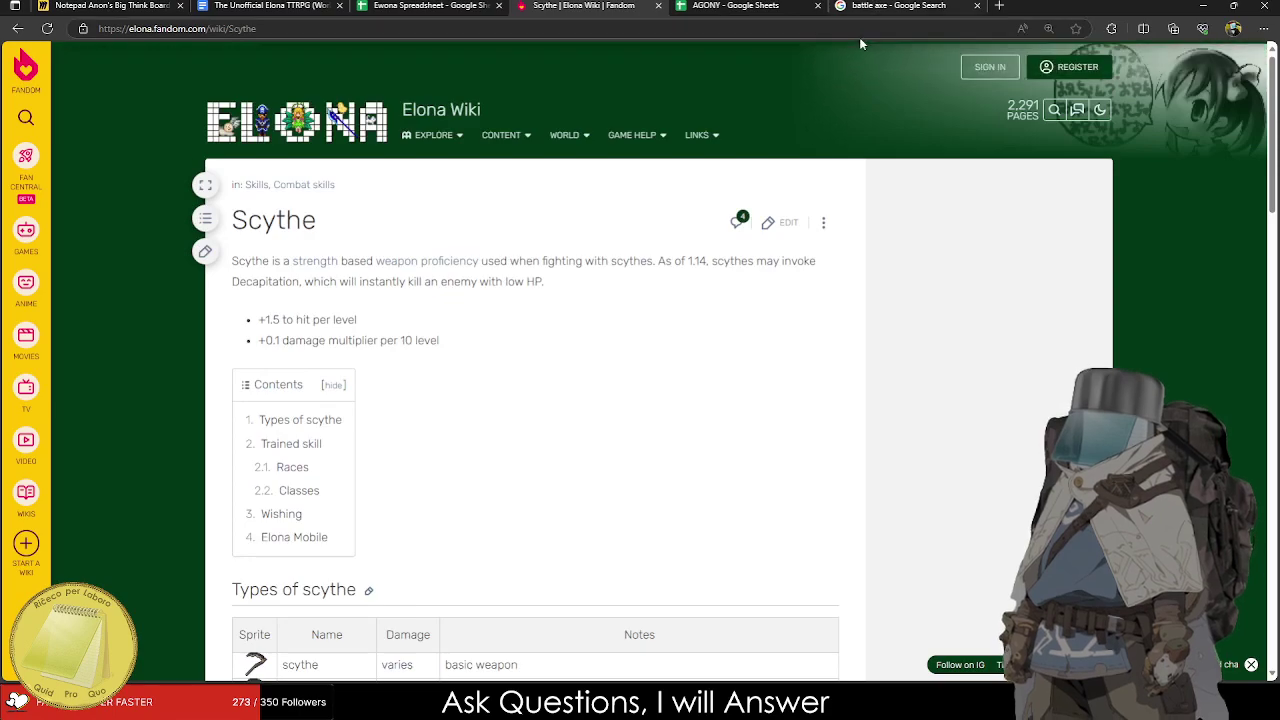
click(1054, 110)
text(Scy)
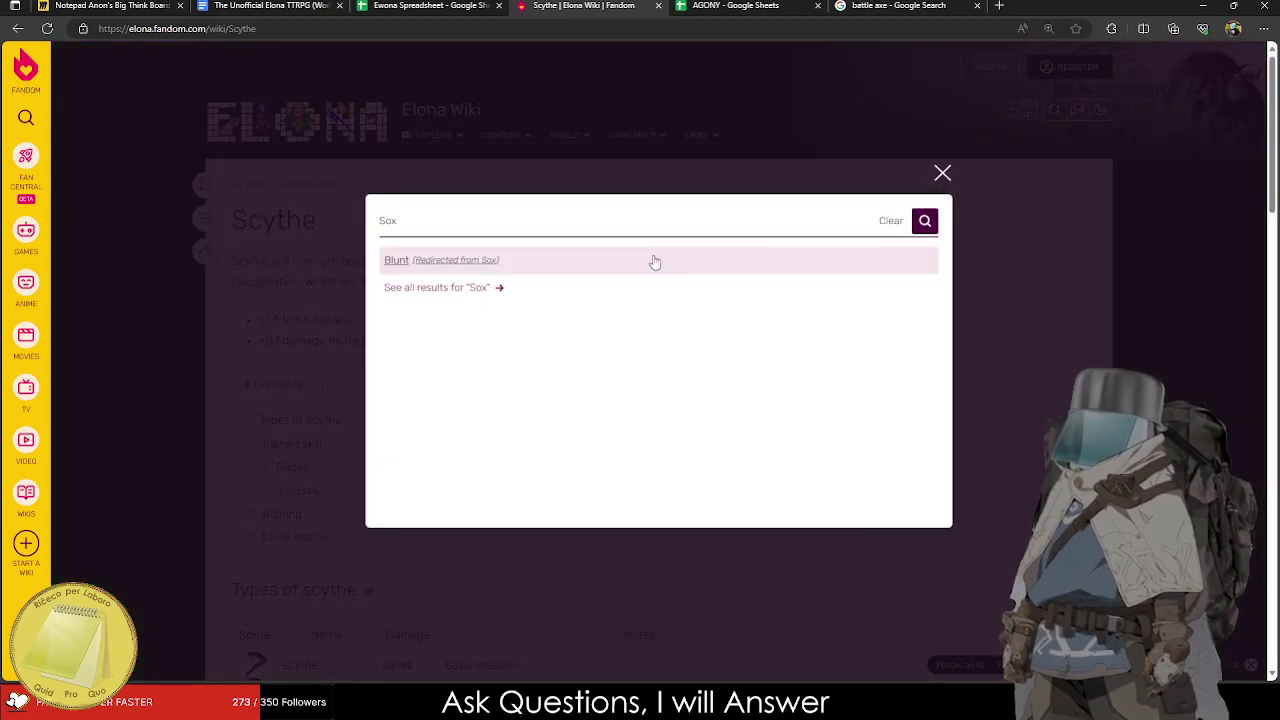
click(597, 258)
scroll(567, 292, down, 5)
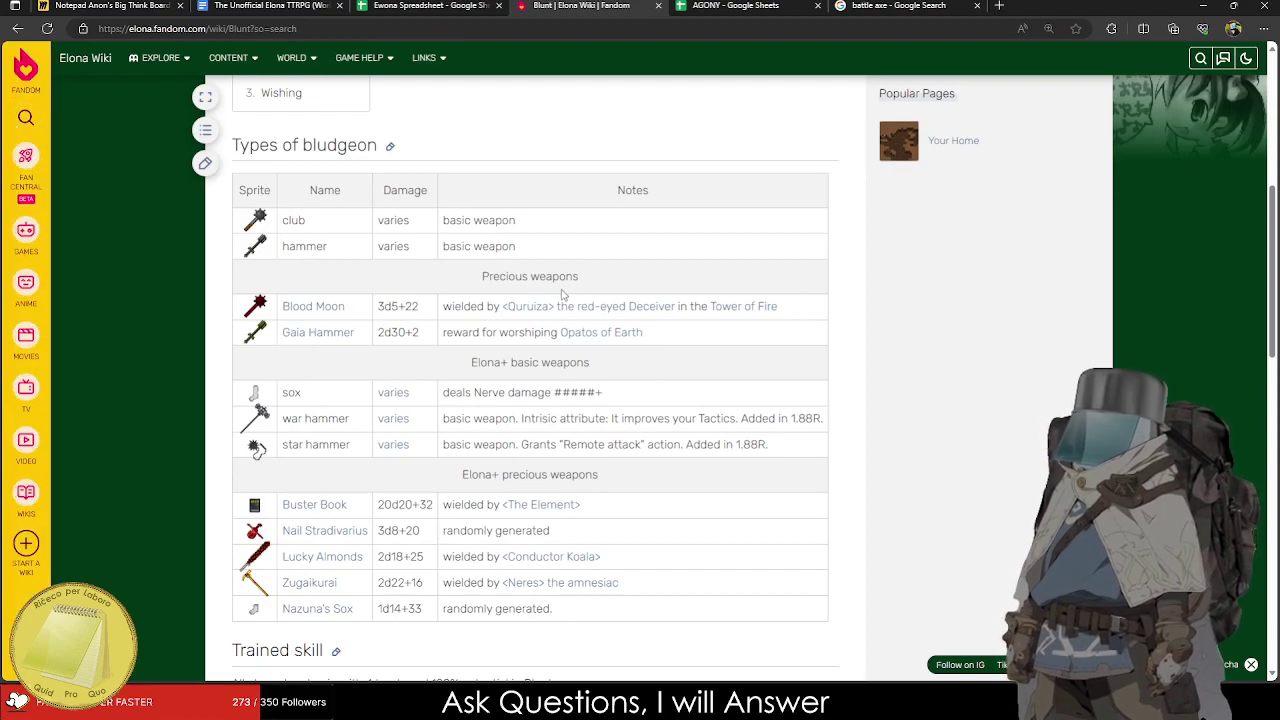
scroll(557, 294, down, 1)
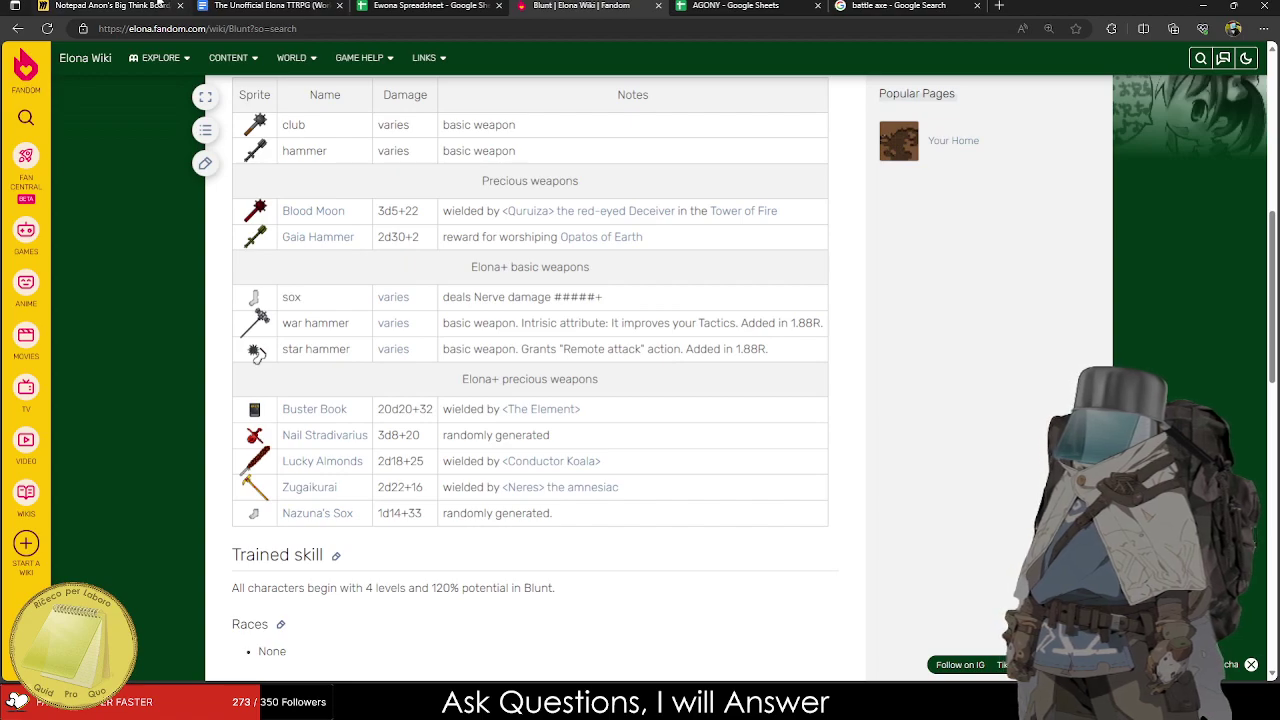
click(252, 6)
key(ctrl+Tab)
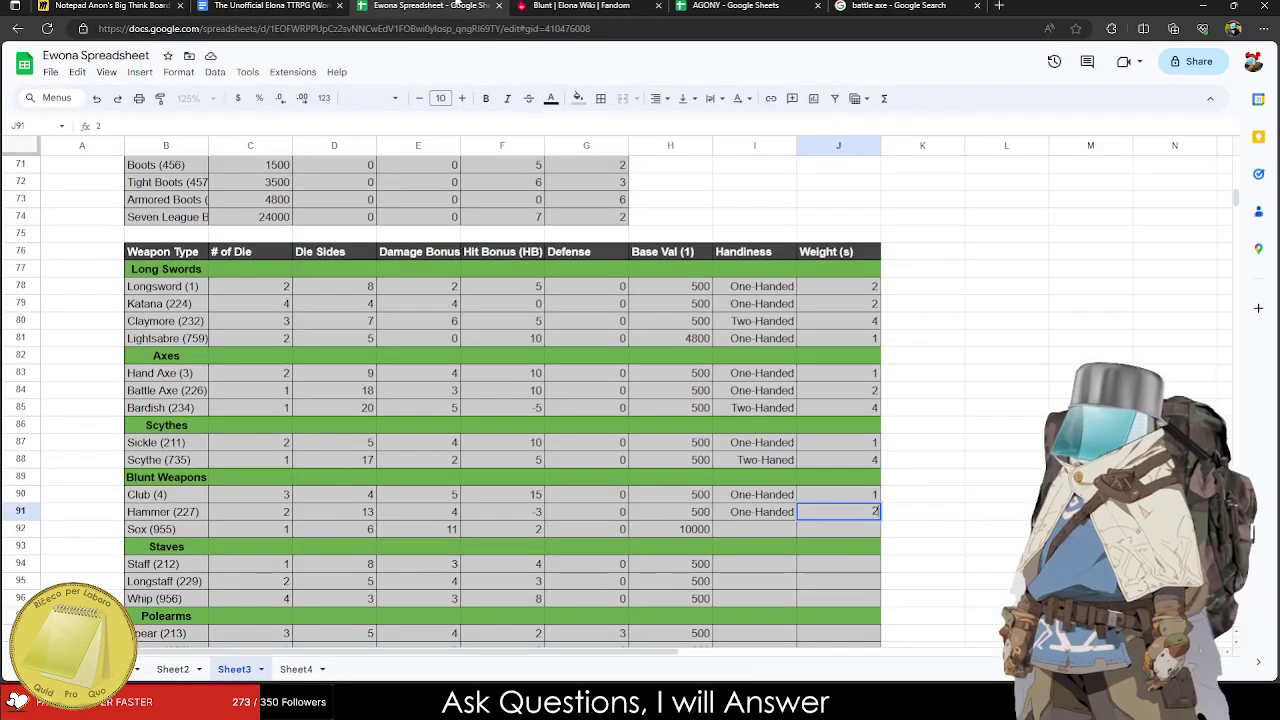
Replace the Sox (955) entry under Blunt Weapons with "Warhammer".
click(170, 598)
click(157, 528)
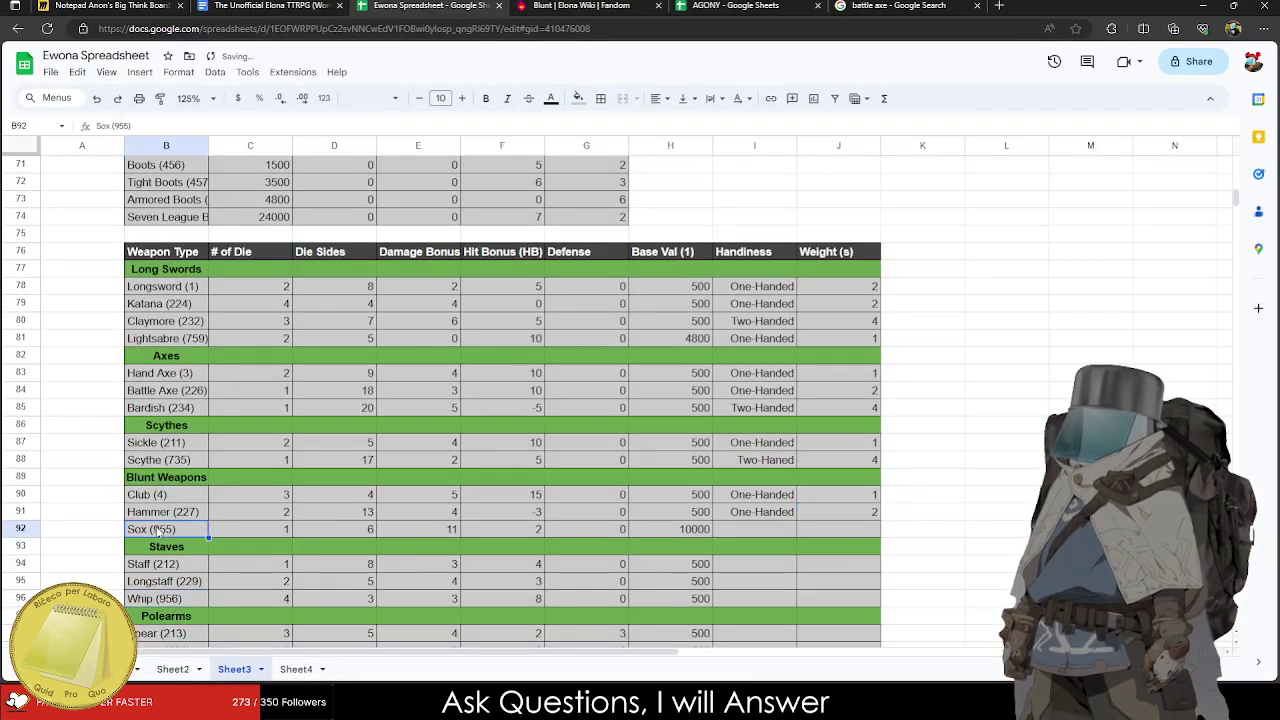
text(Warhamm)
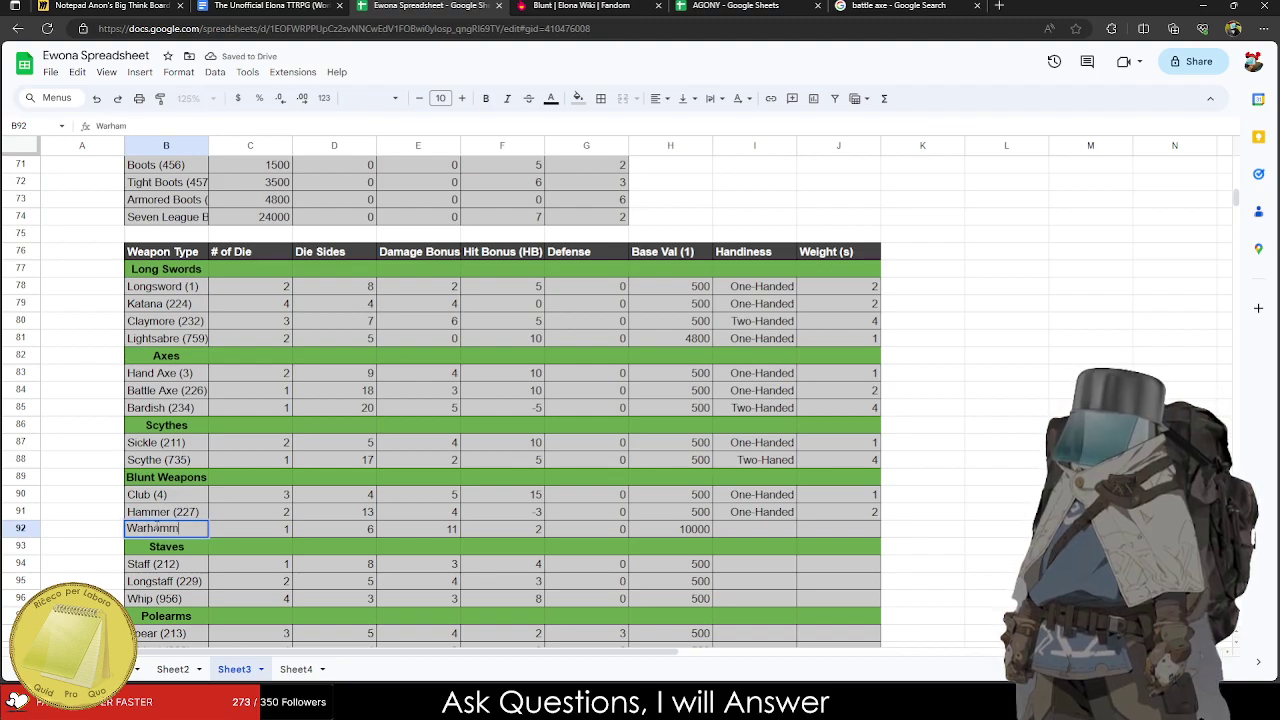
text(er)
Check the Elona Wiki's Weapon stats page and the AGONY weapon table for warhammer stats, and return to the Ewona Spreadsheet.
click(740, 5)
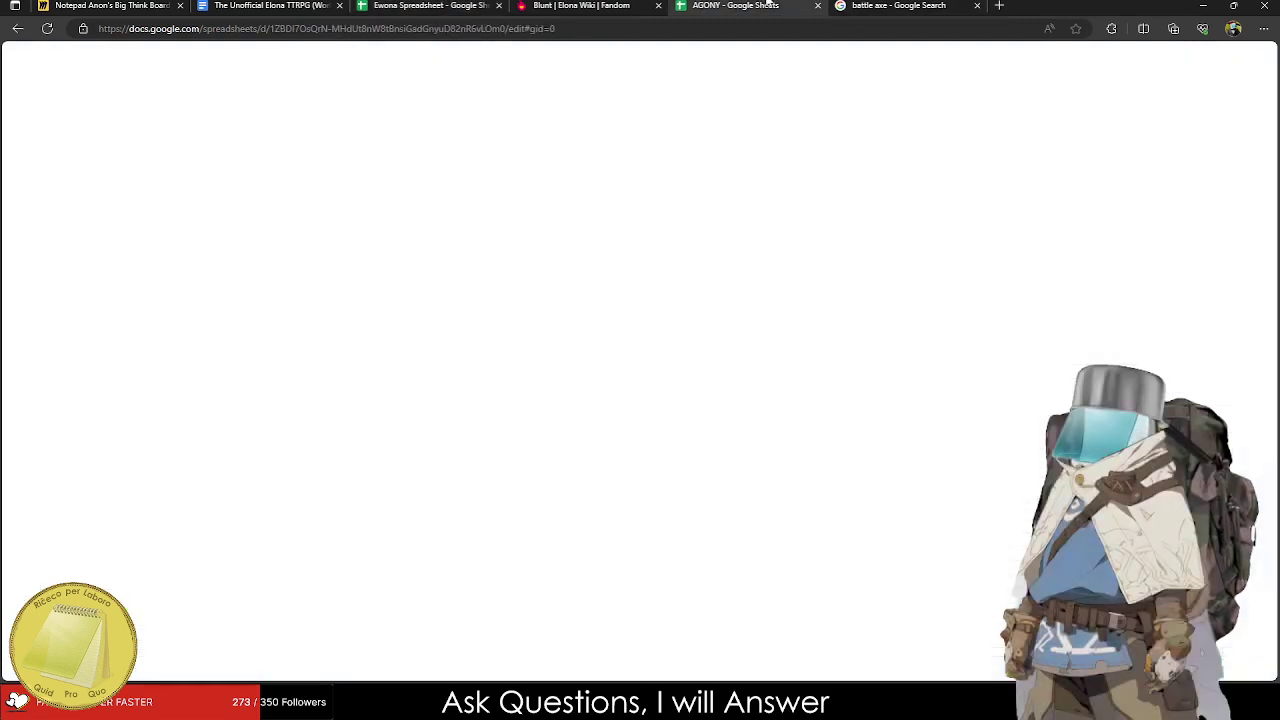
click(890, 5)
click(641, 5)
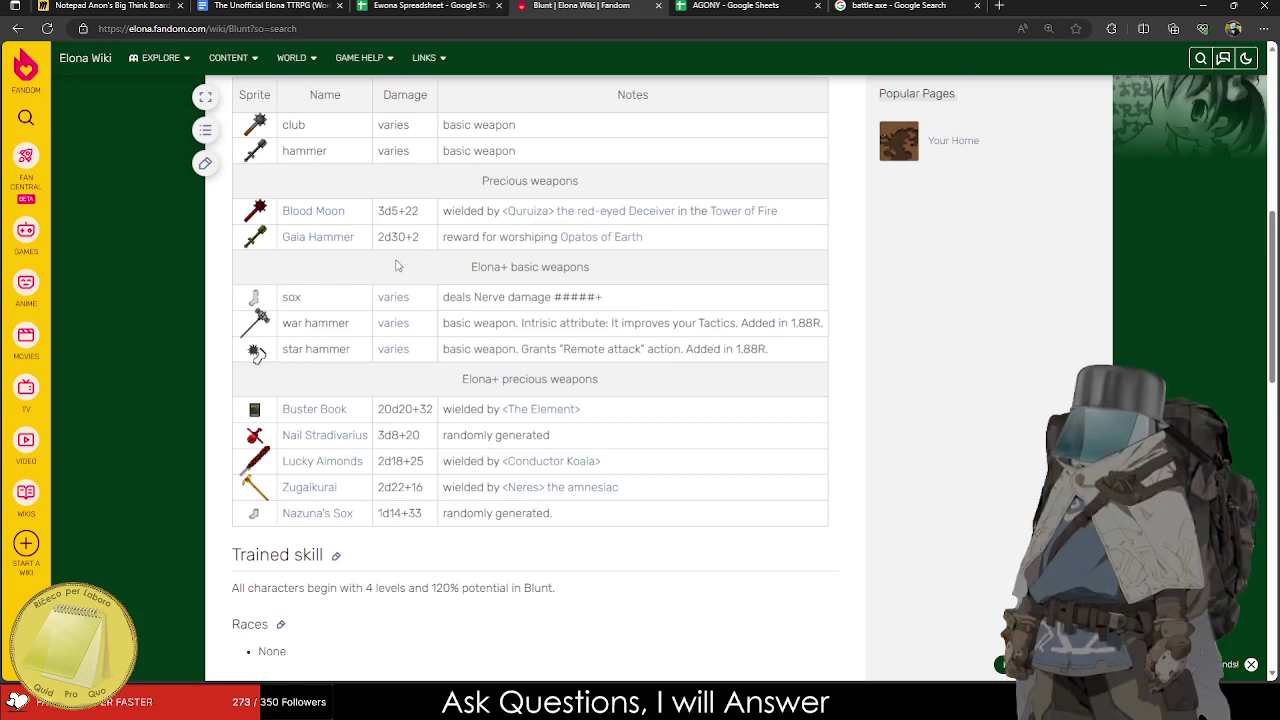
click(383, 326)
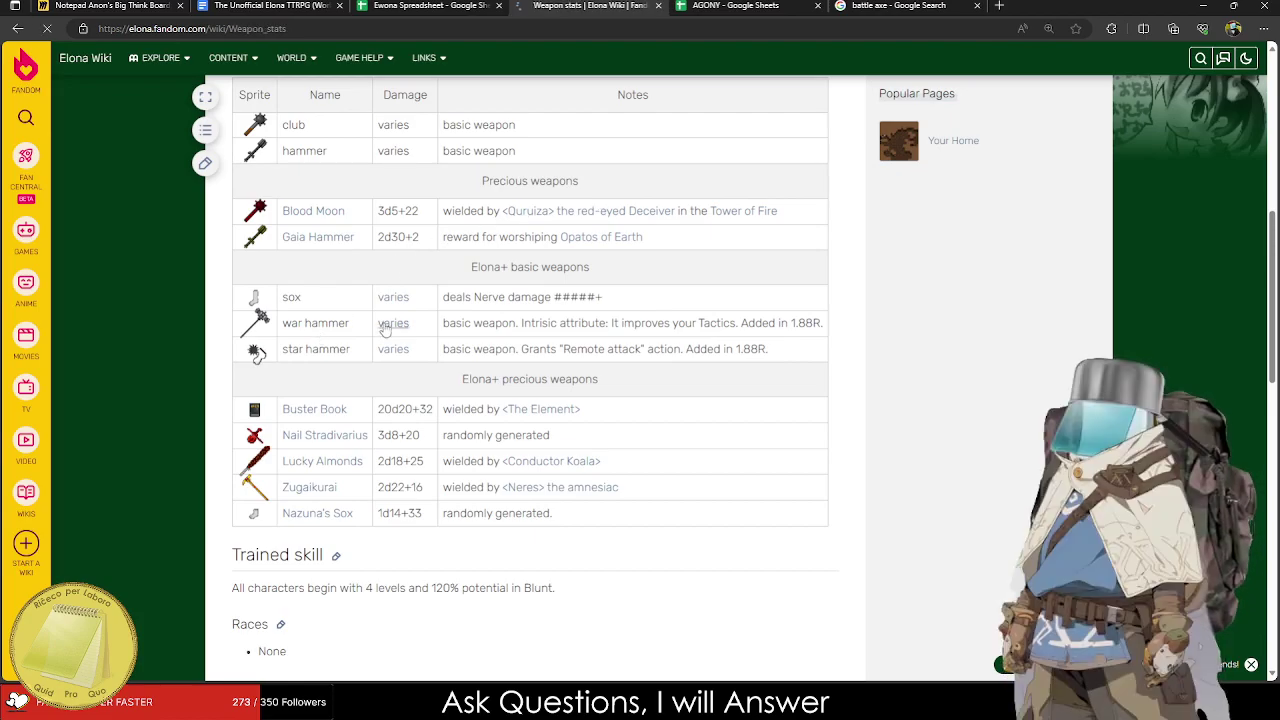
scroll(384, 325, down, 15)
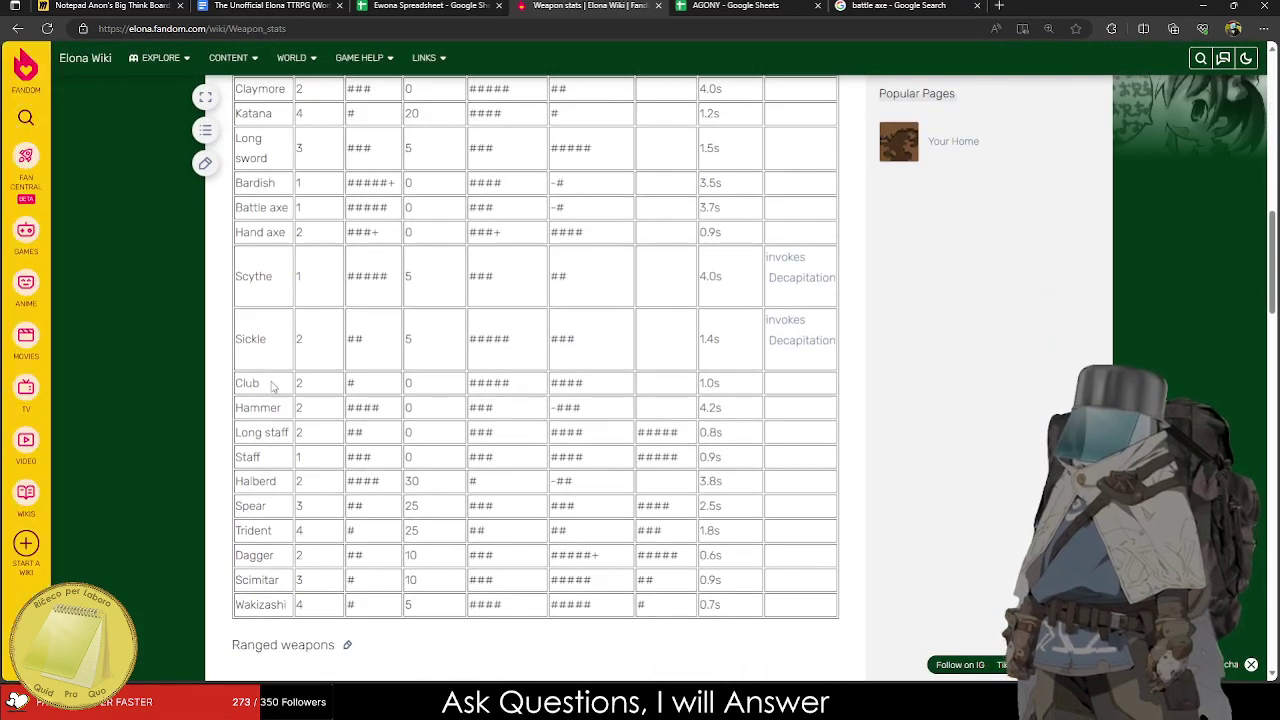
scroll(266, 556, down, 4)
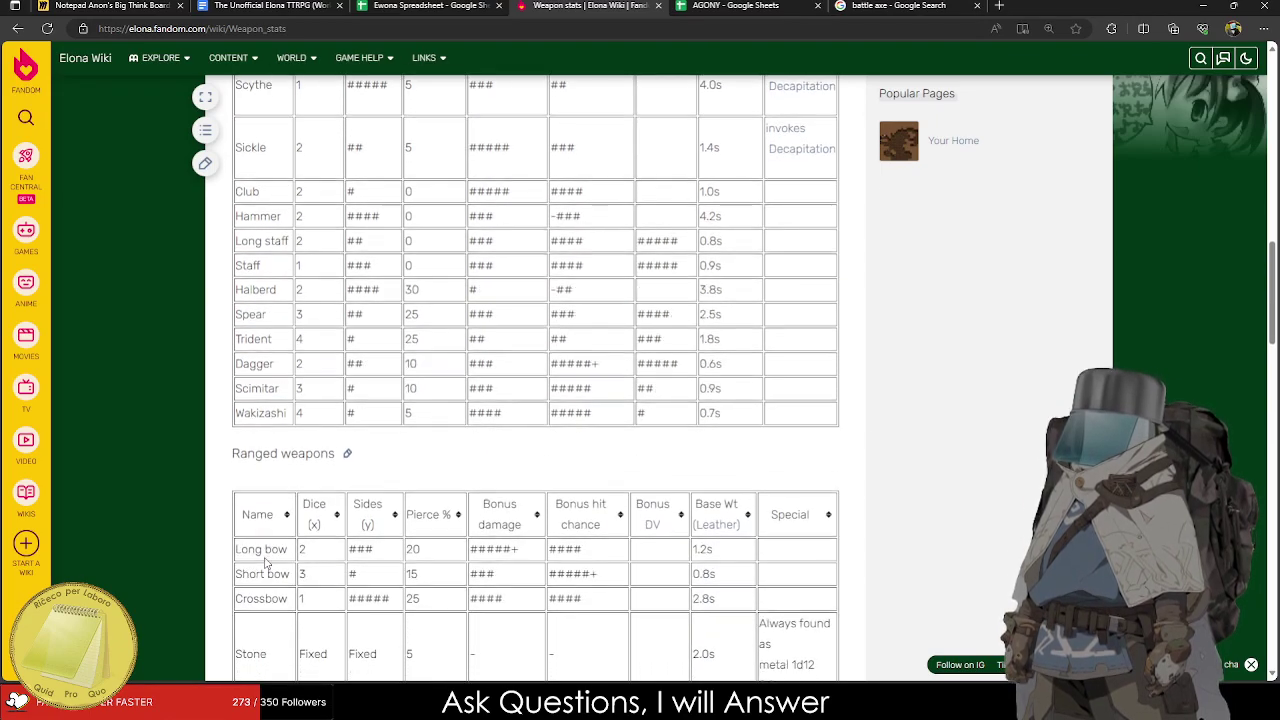
scroll(268, 553, up, 4)
scroll(270, 550, up, 1)
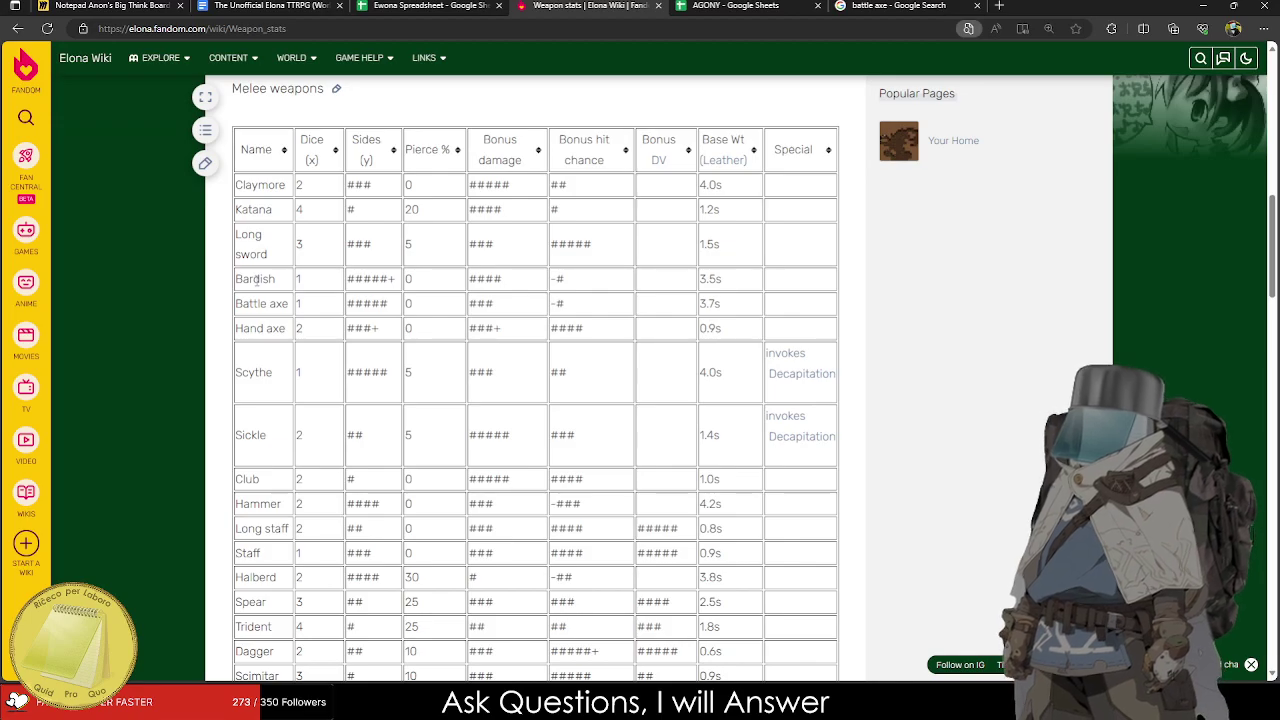
scroll(258, 300, down, 10)
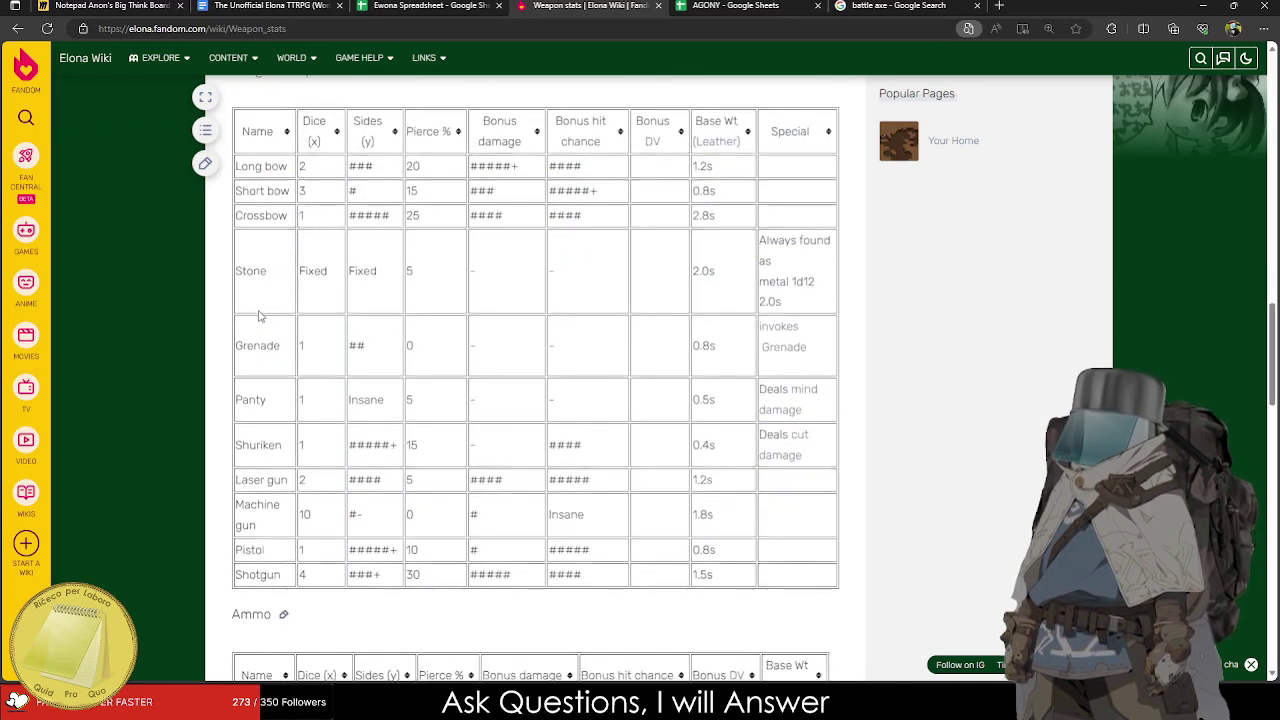
scroll(258, 316, up, 8)
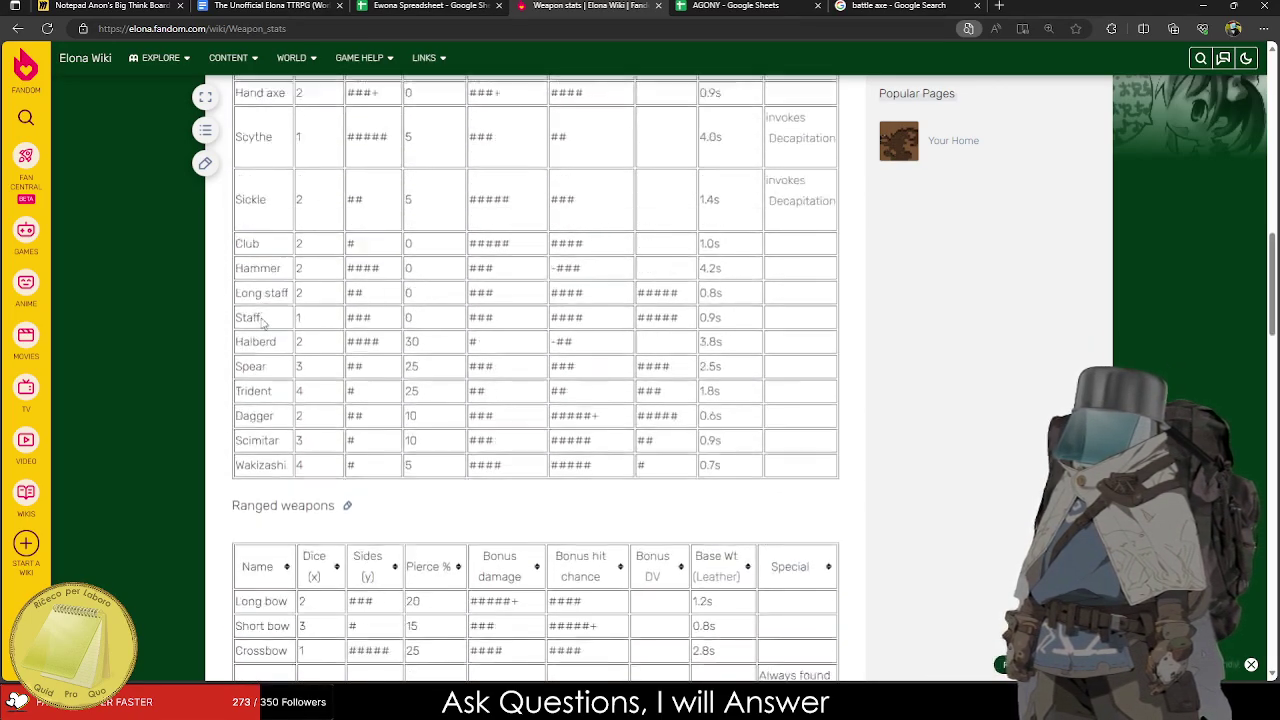
scroll(285, 432, up, 3)
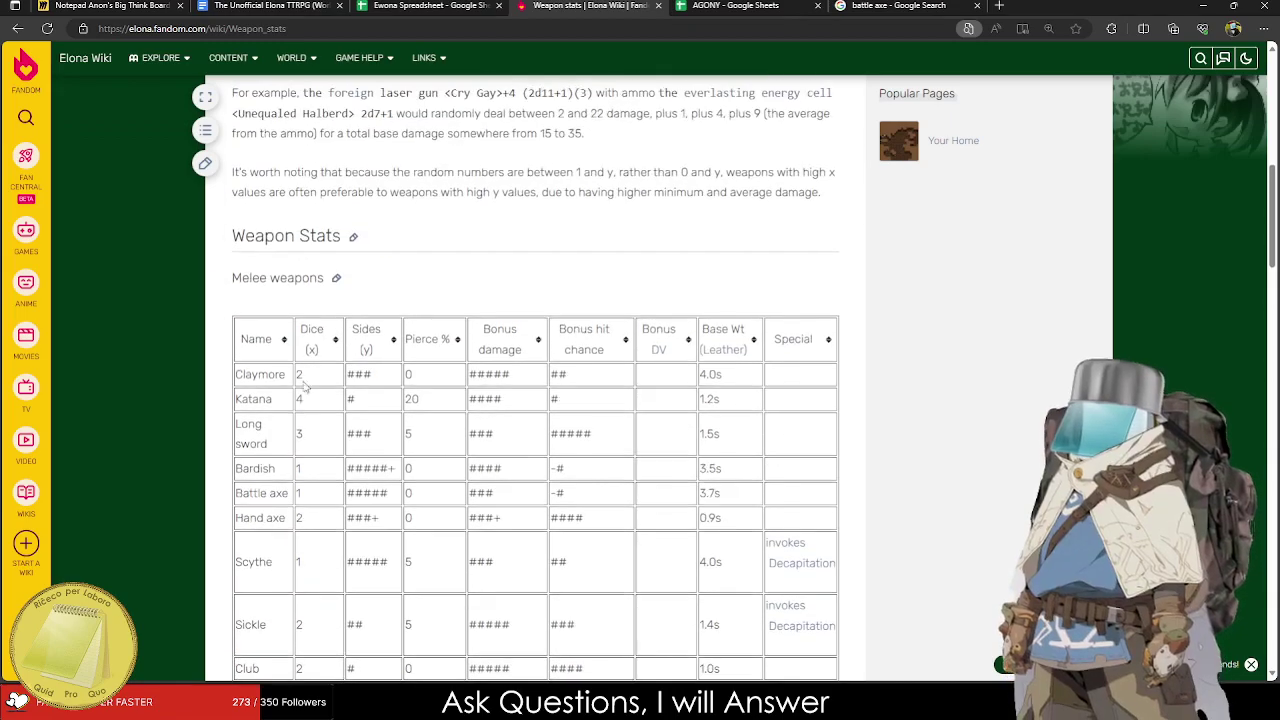
click(748, 4)
scroll(280, 408, down, 5)
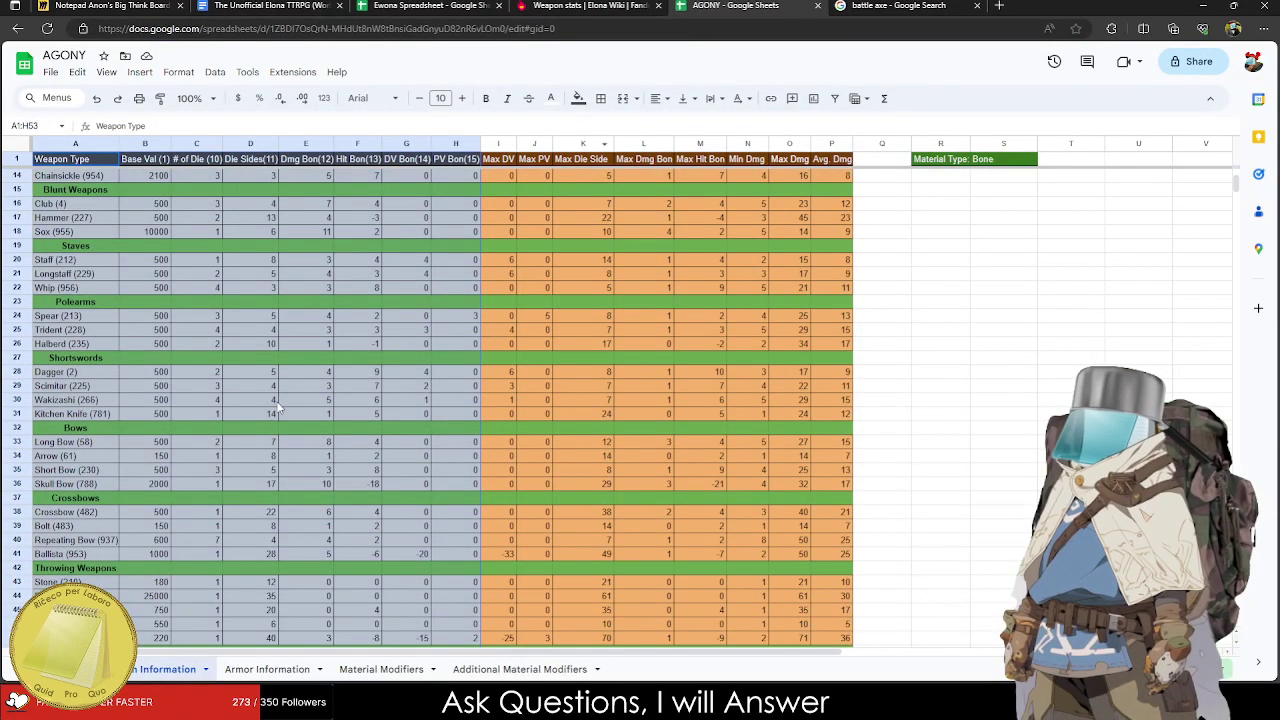
click(542, 5)
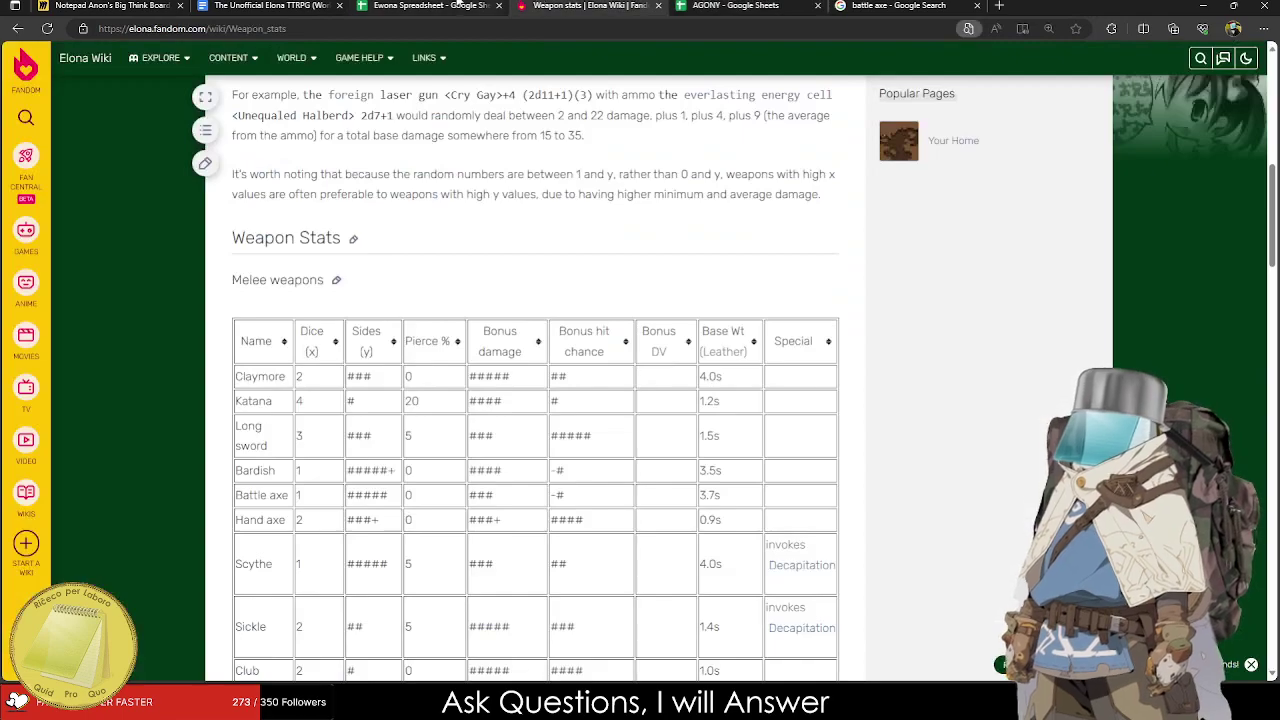
click(440, 6)
Set the Warhammer's Die Sides to 22 and its Damage Bonus to 9.
scroll(205, 483, down, 1)
click(242, 485)
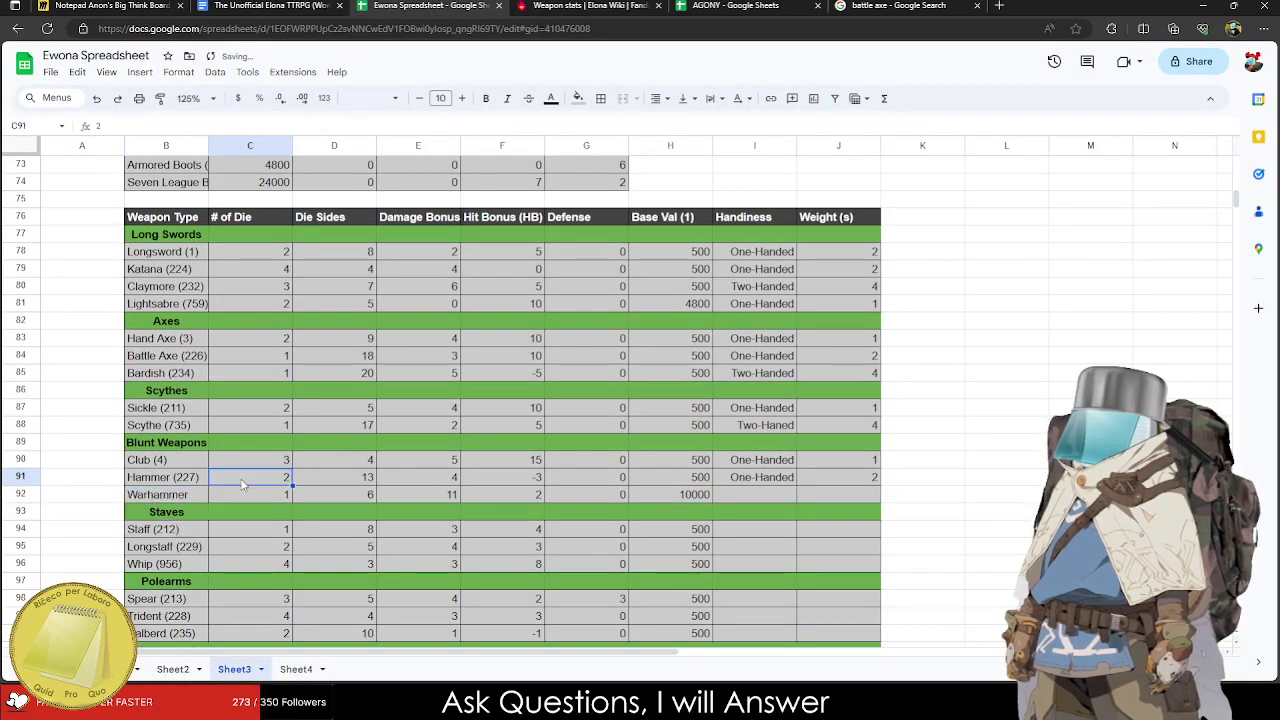
click(243, 495)
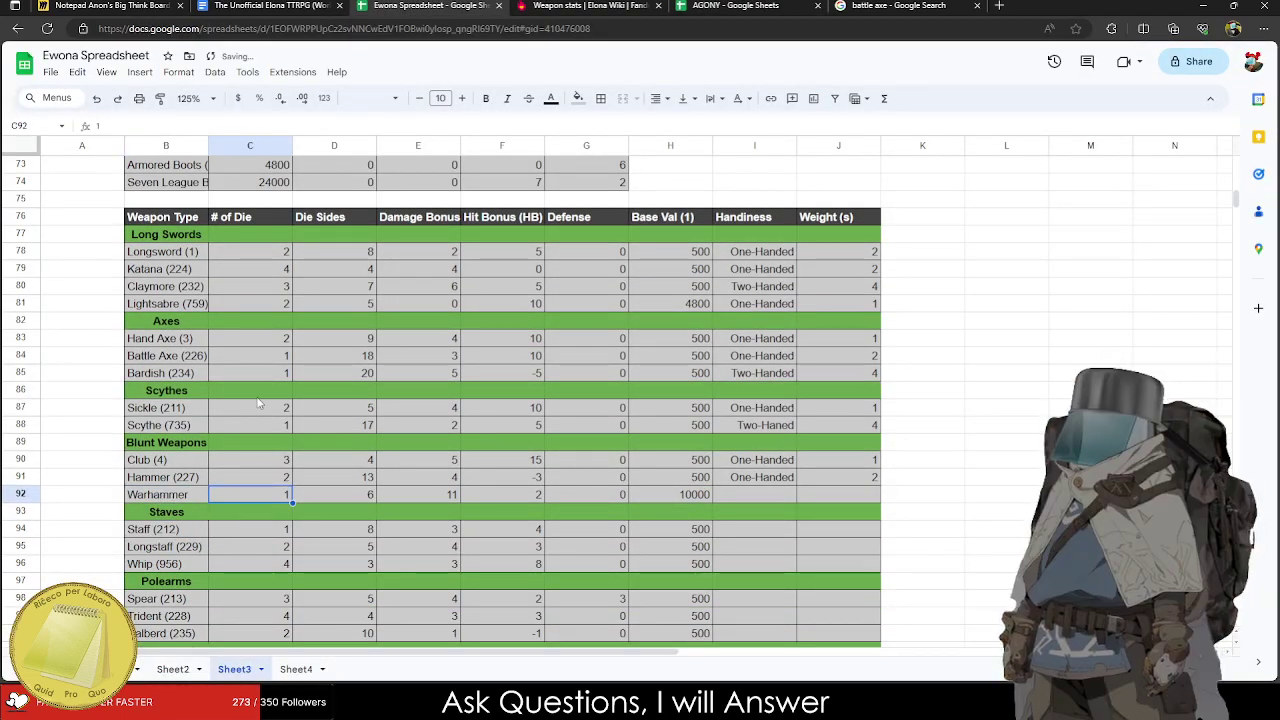
click(356, 492)
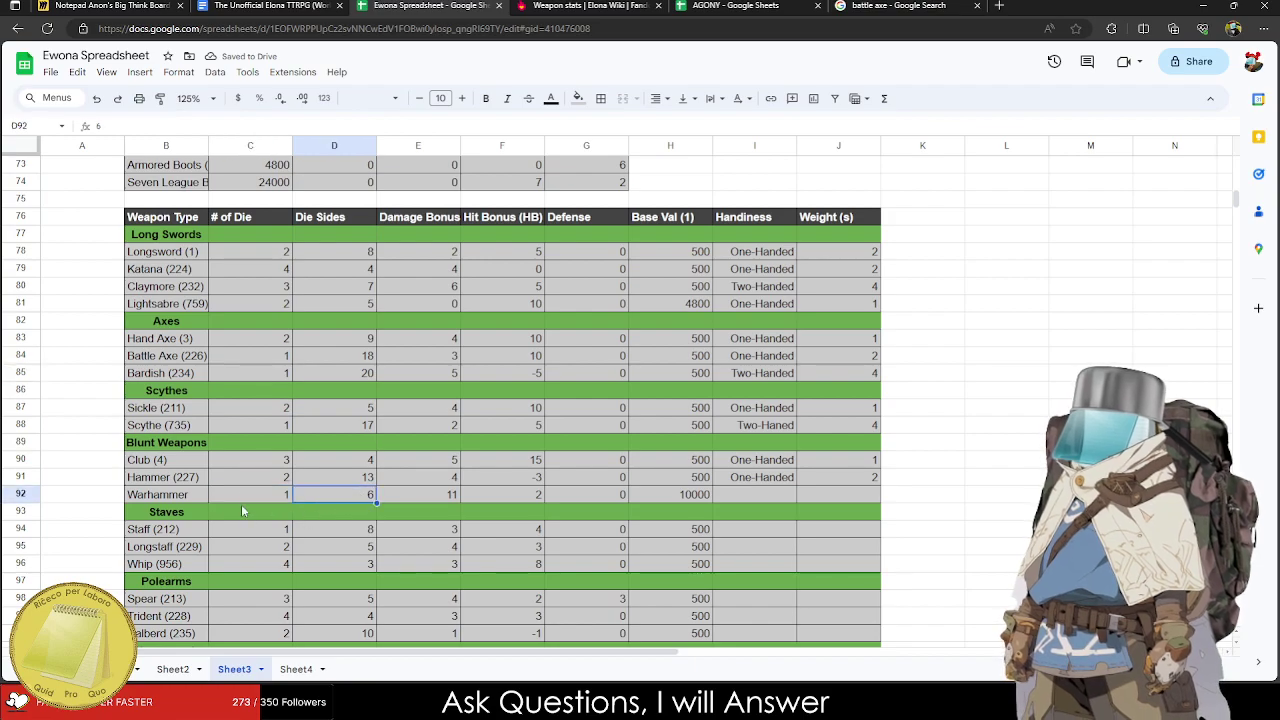
text(22)
click(358, 550)
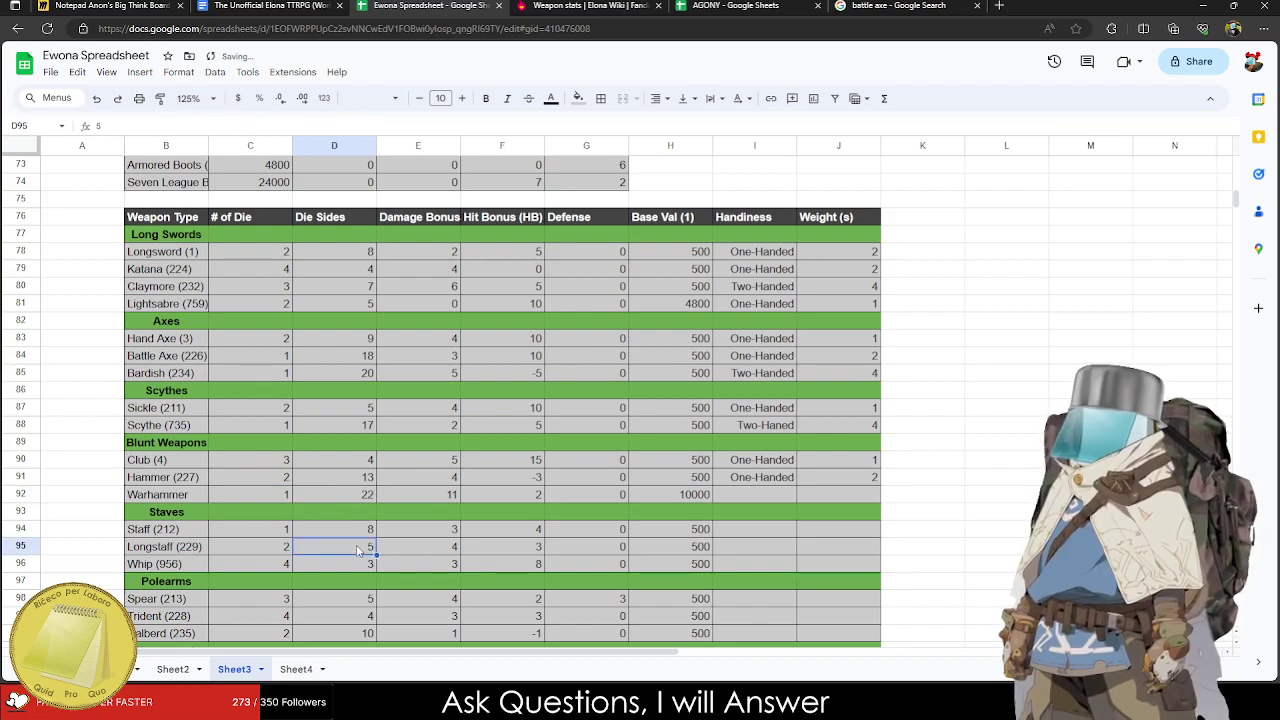
click(424, 497)
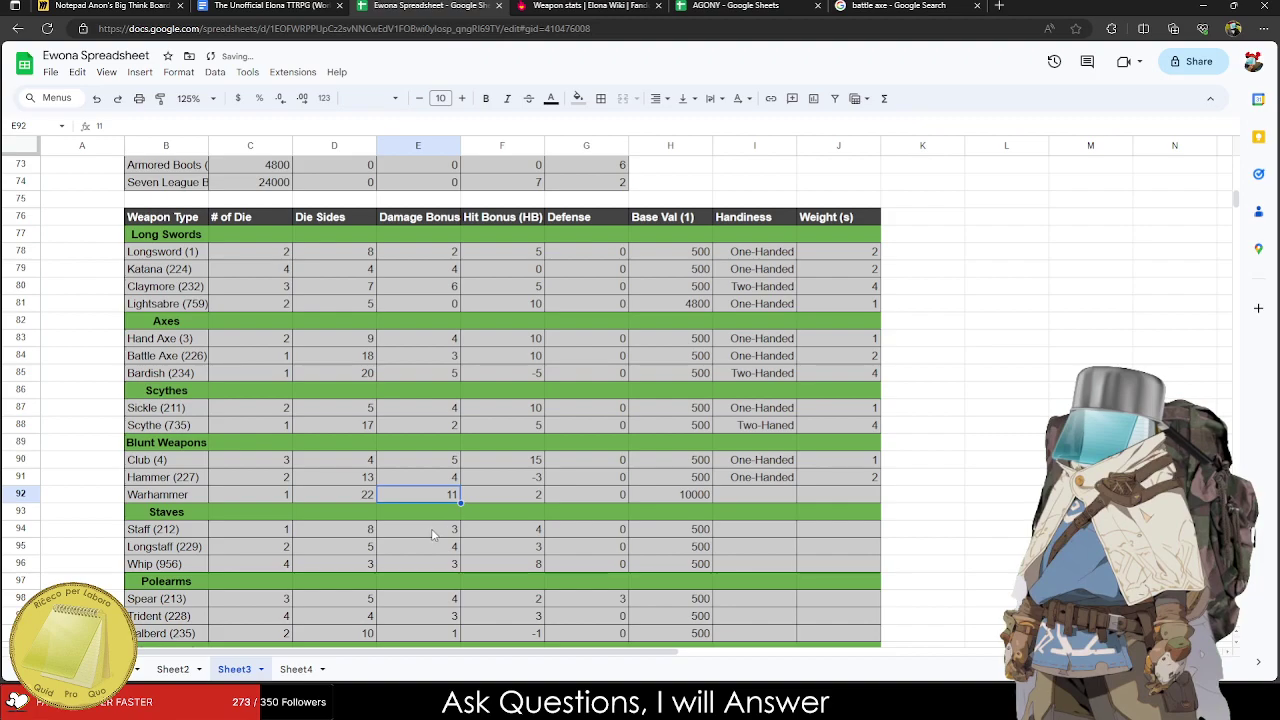
text(9)
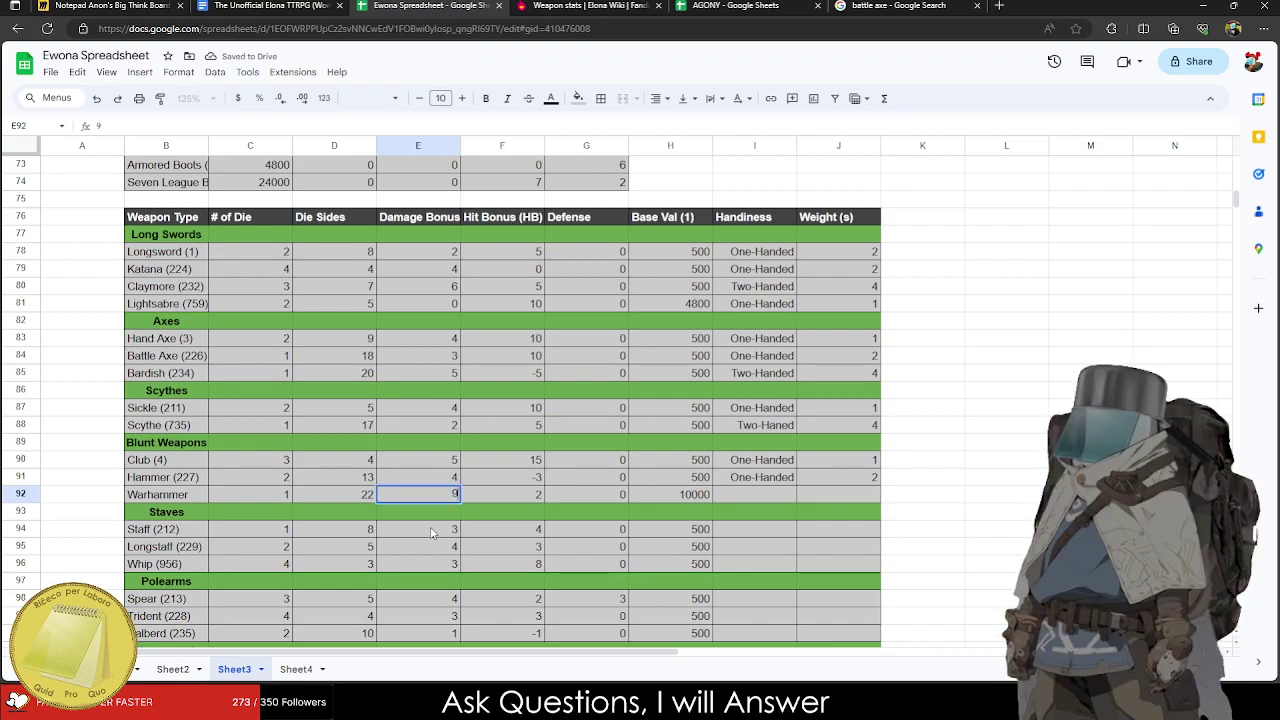
key(Up)
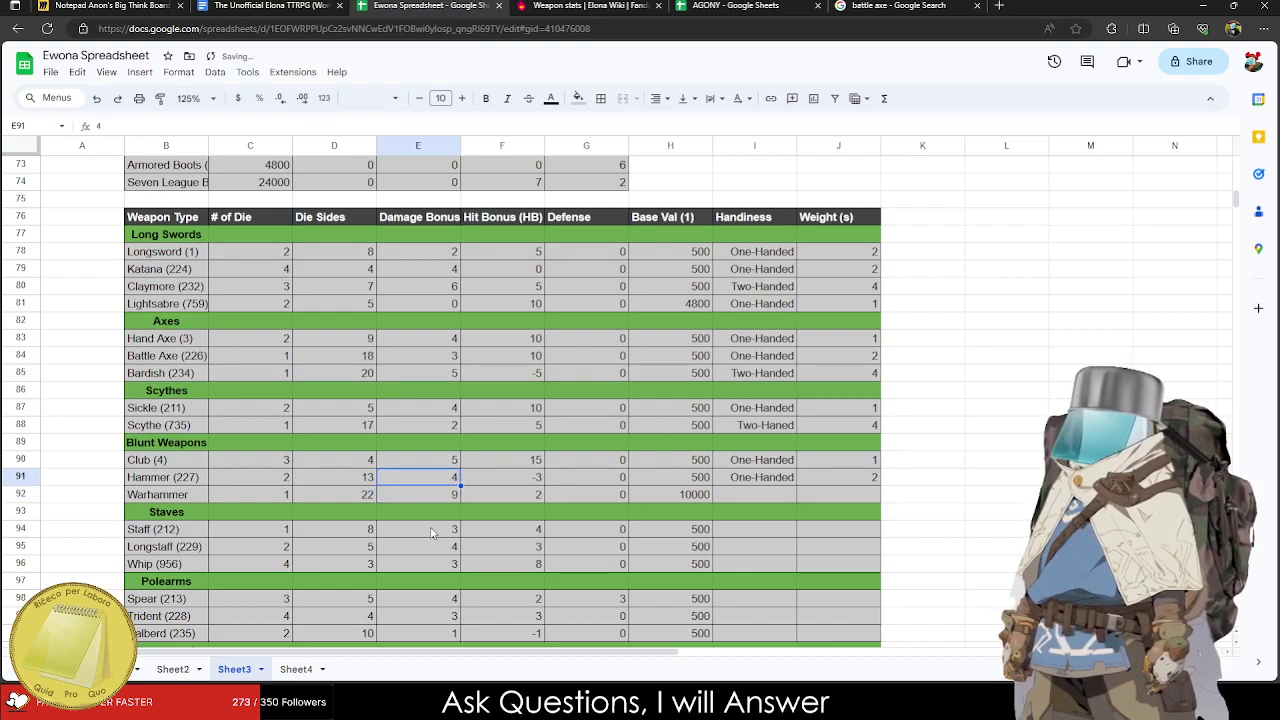
Set the Club's Damage Bonus to 3 and the Hammer's Damage Bonus to 4.
key(Up)
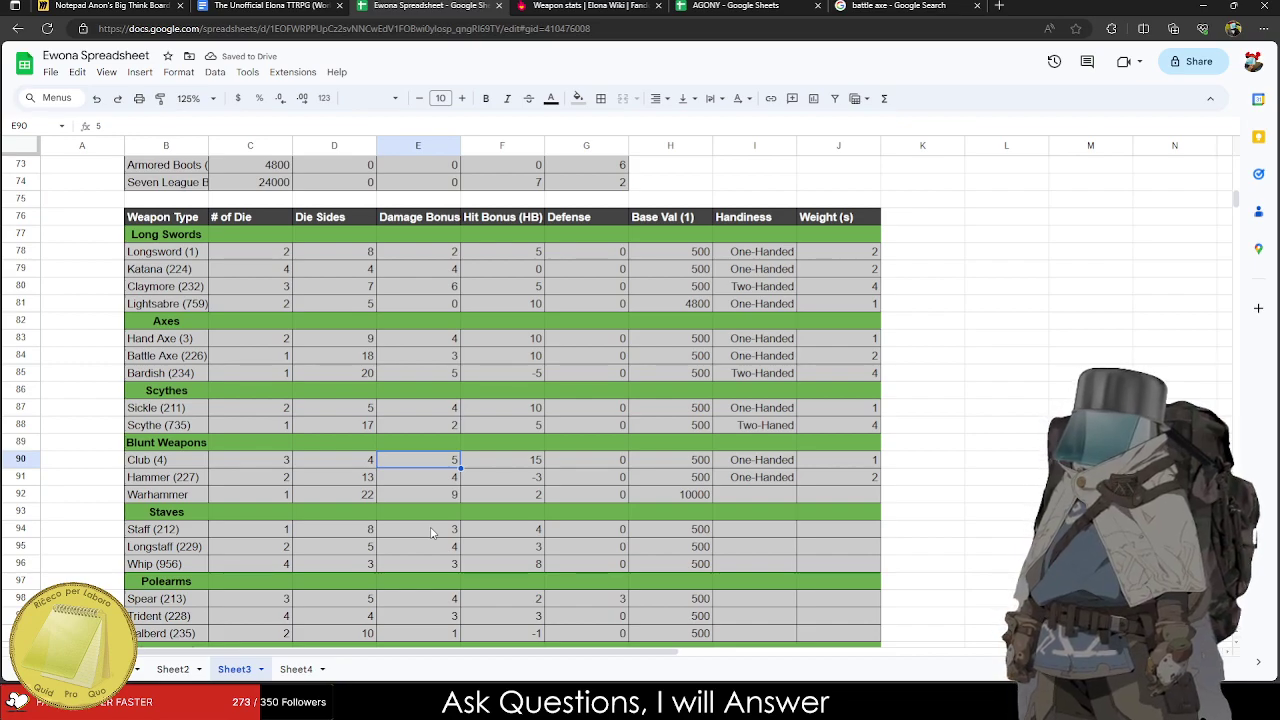
text(3)
key(Return)
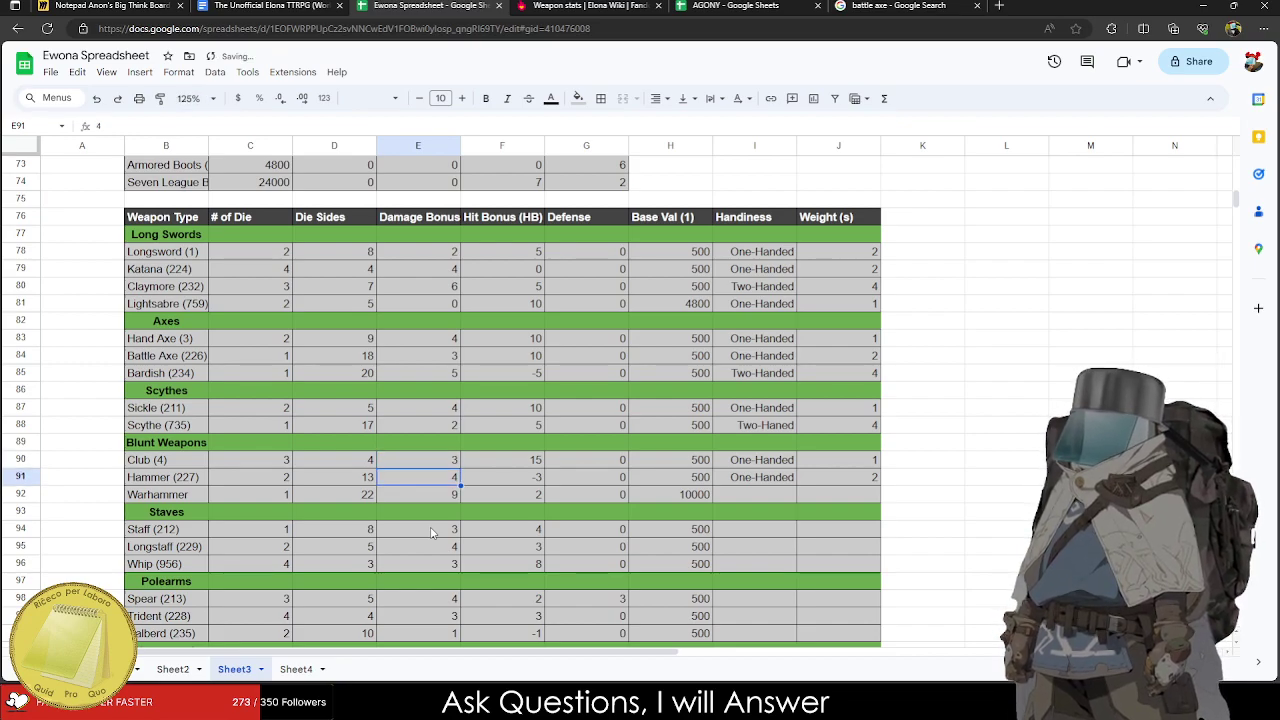
text(5)
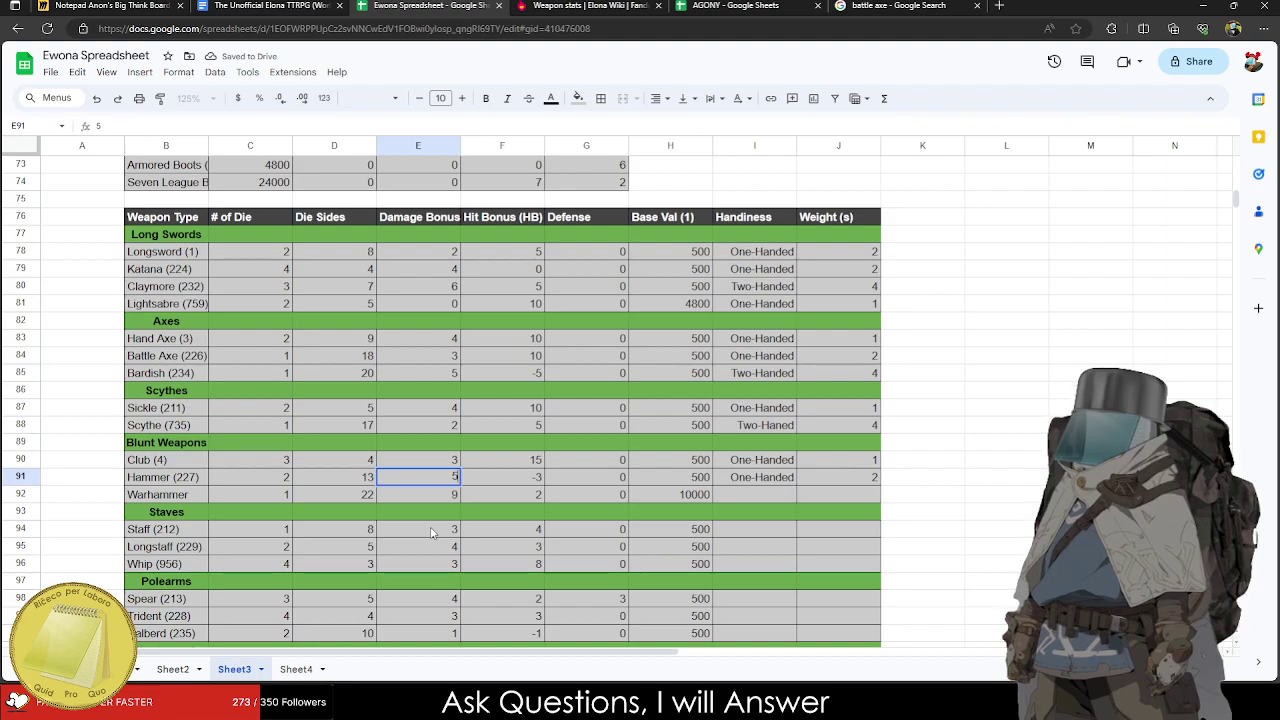
text(34)
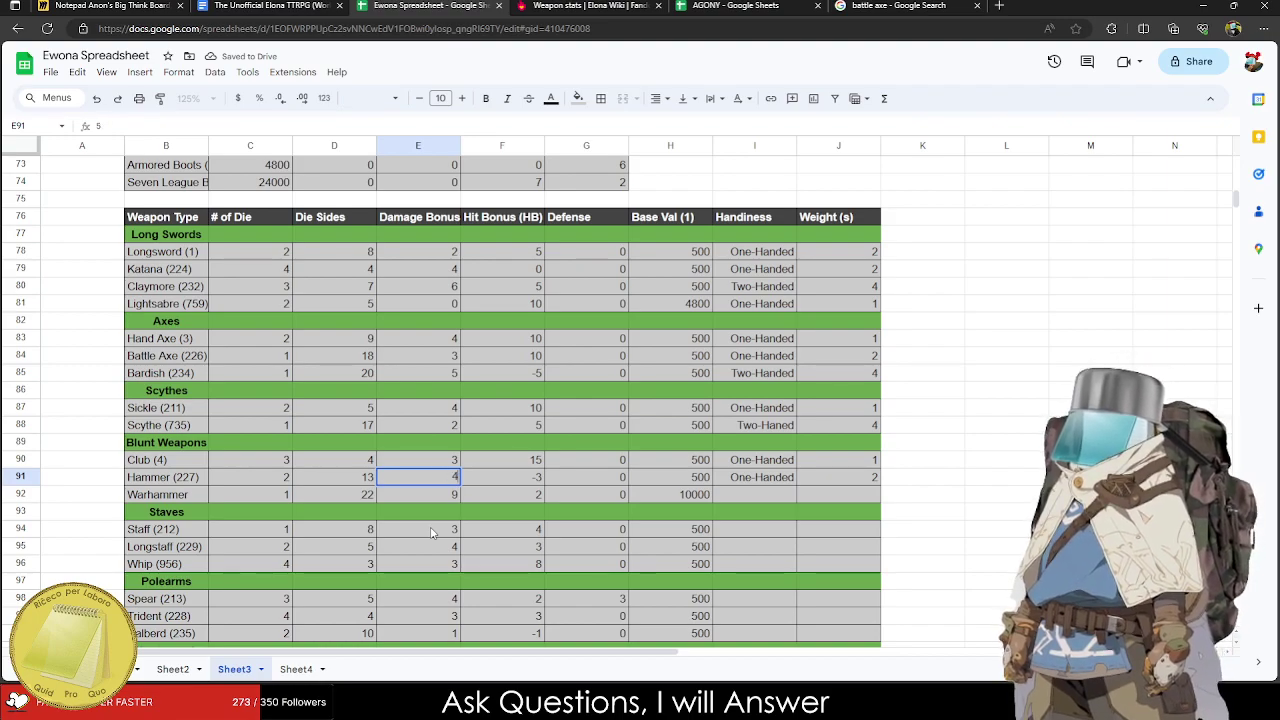
Set the Hammer's Hit Bonus to -10.
key(Right)
text(-1)
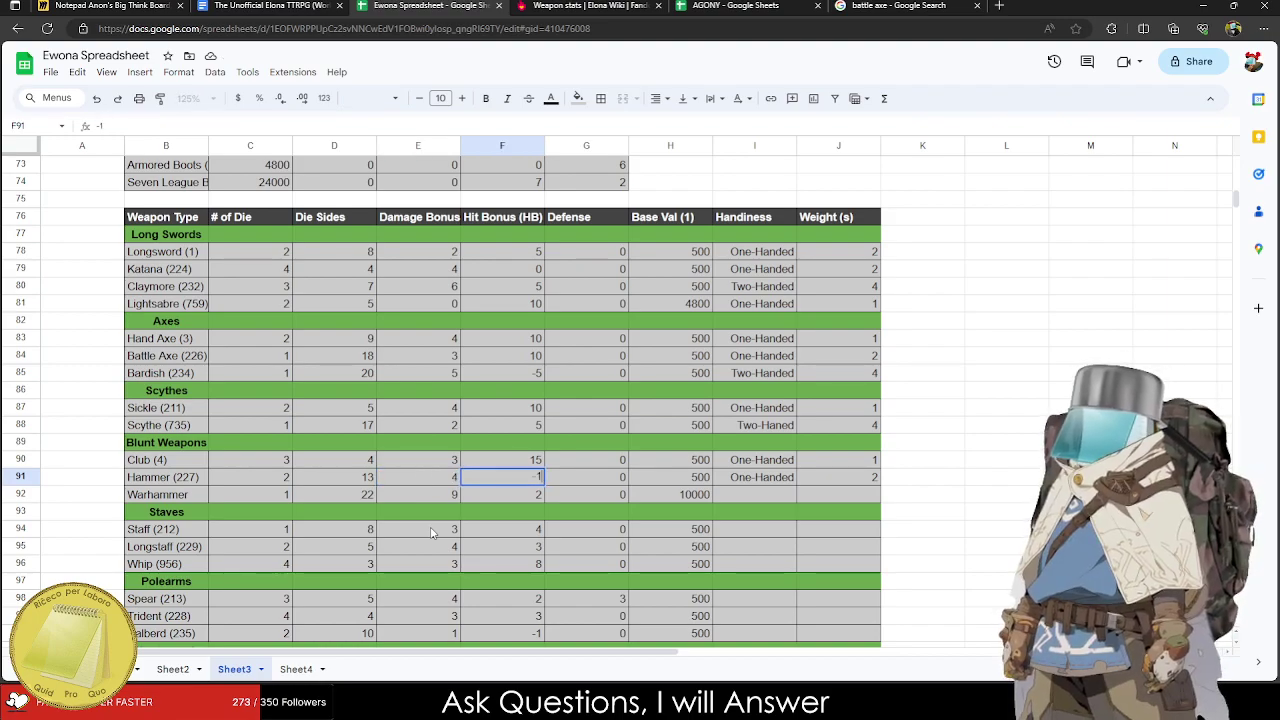
text(-190)
key(BackSpace)
text(0)
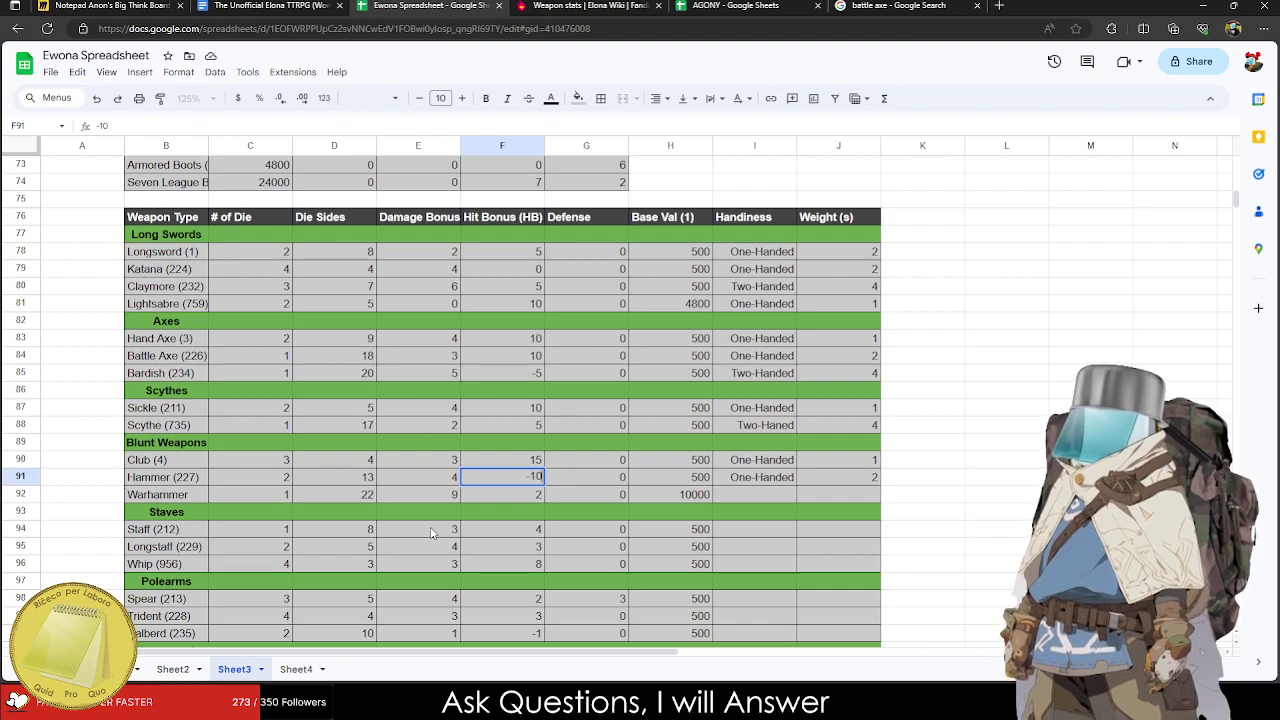
key(Return)
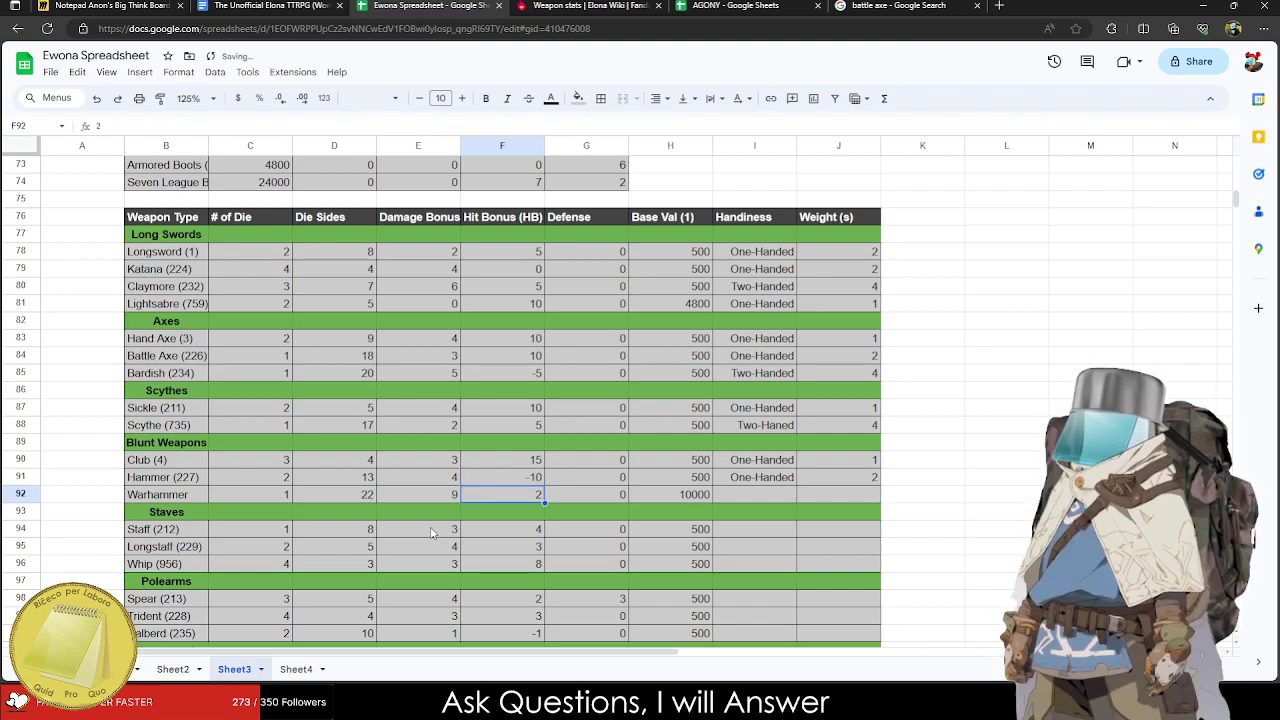
Set the Warhammer's Hit Bonus to -10 and its Handiness to "Two-Handed".
text(-)
key(BackSpace)
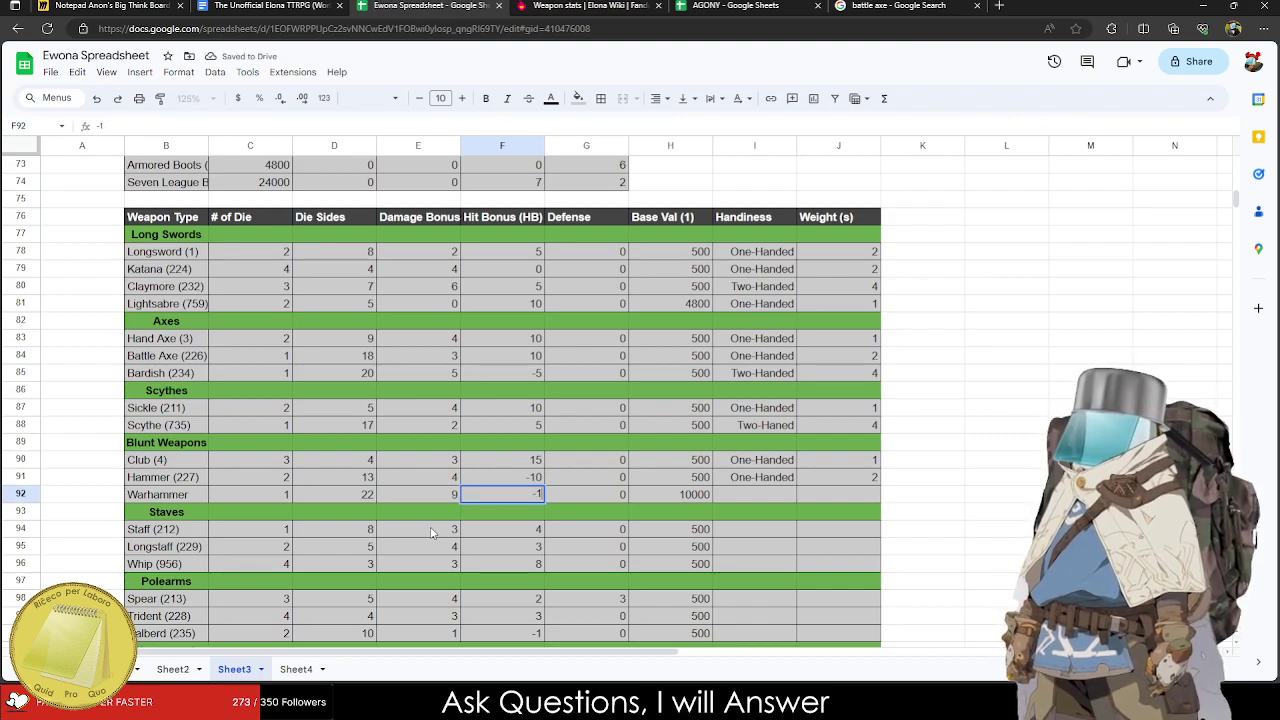
key(Tab)
key(Tab)
key(Tab)
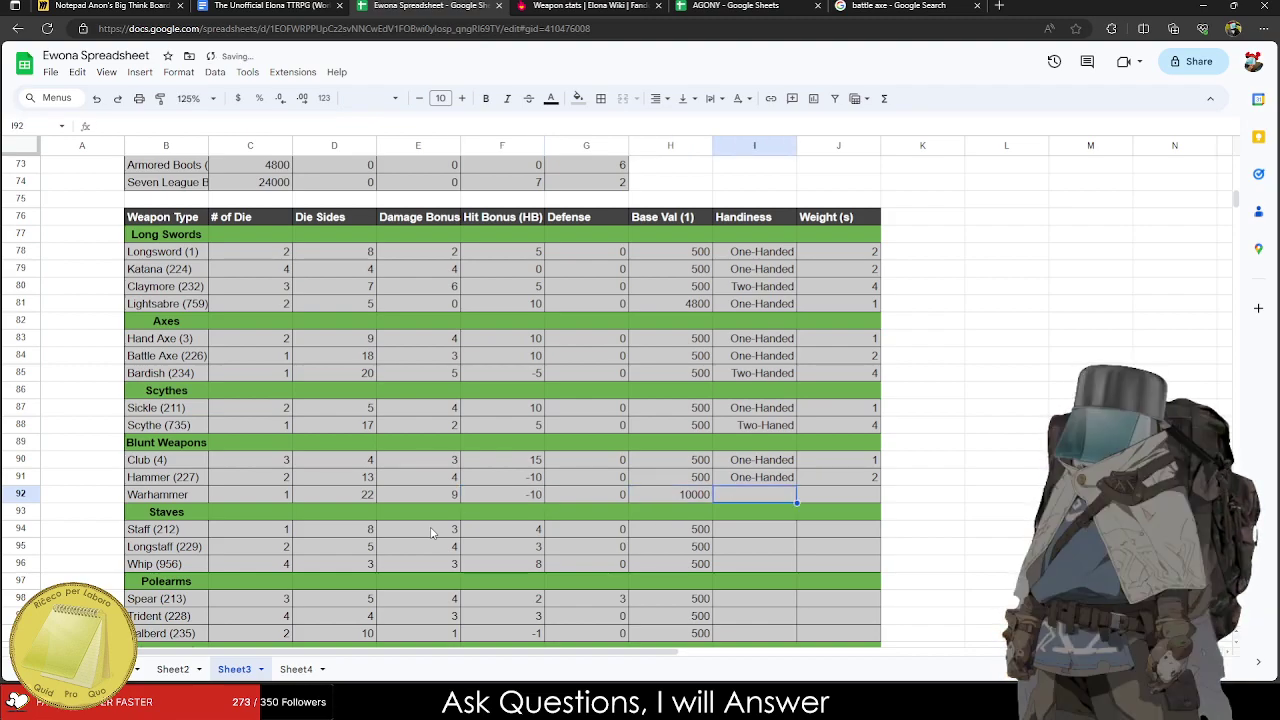
text(Two-Handed)
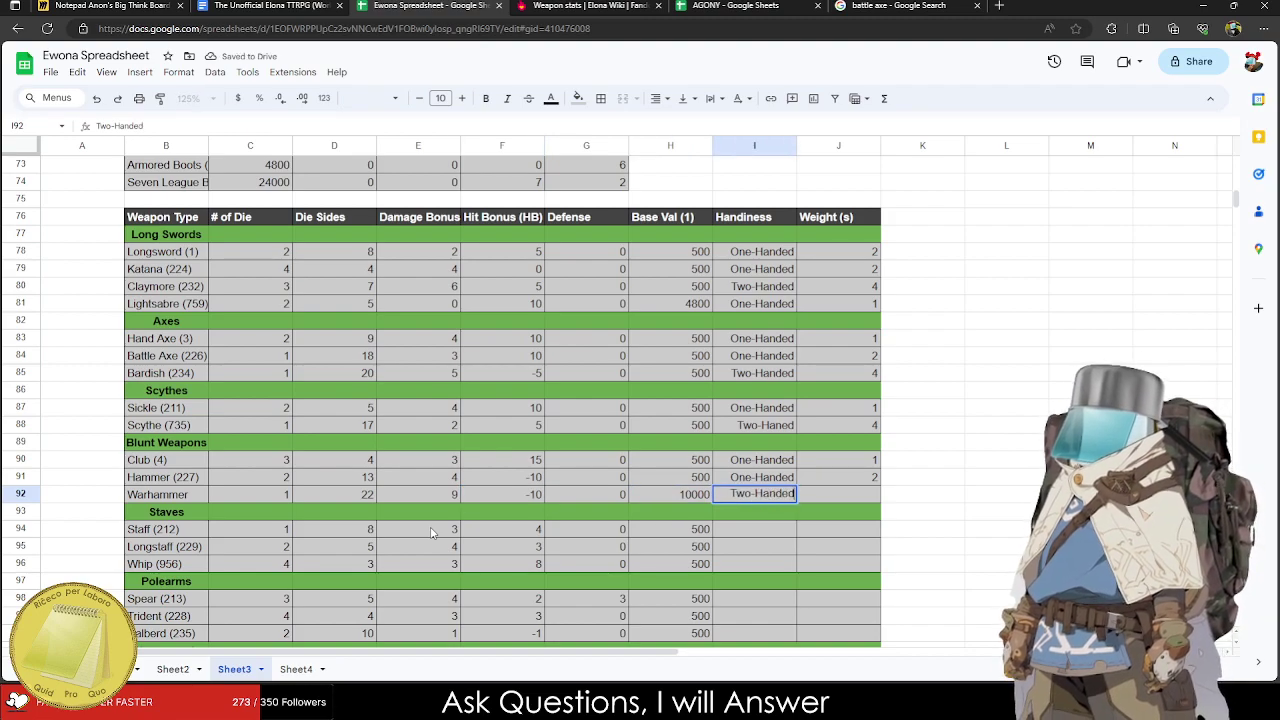
Set the Warhammer's Base Val to 2500 and its weight to 4.
key(Left)
key(Left)
key(Right)
text(3)
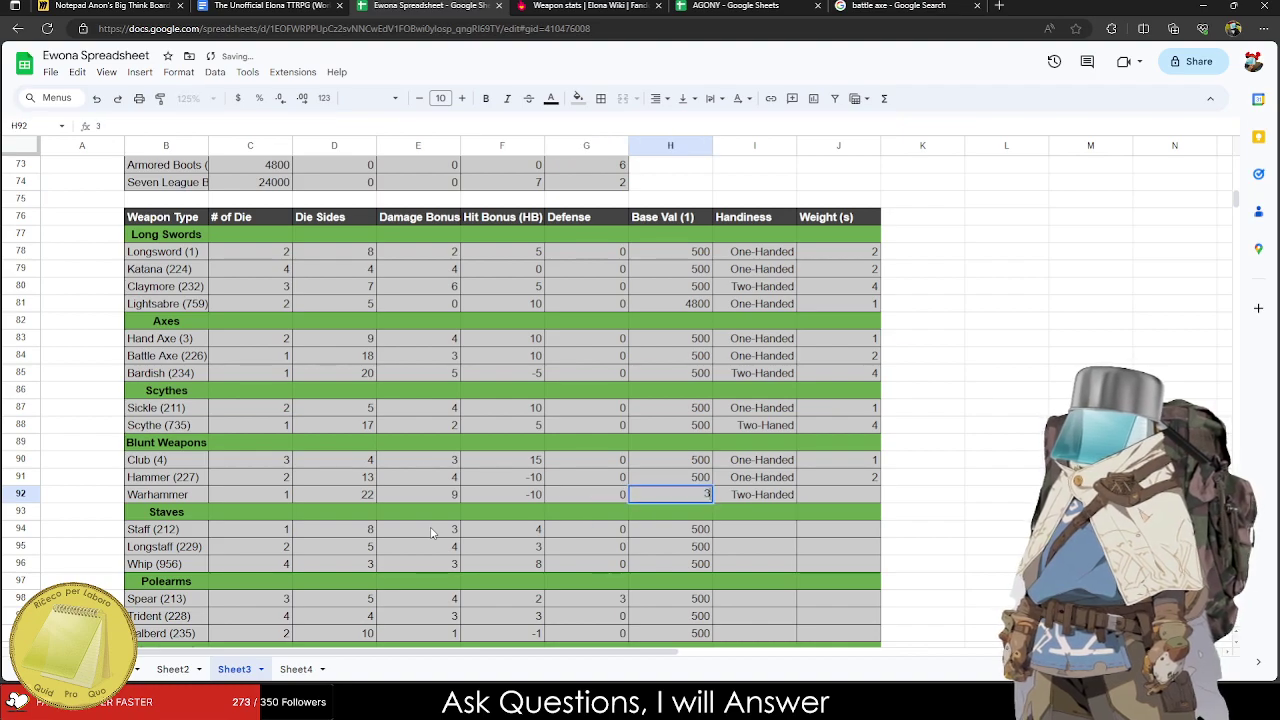
text(500)
key(Tab)
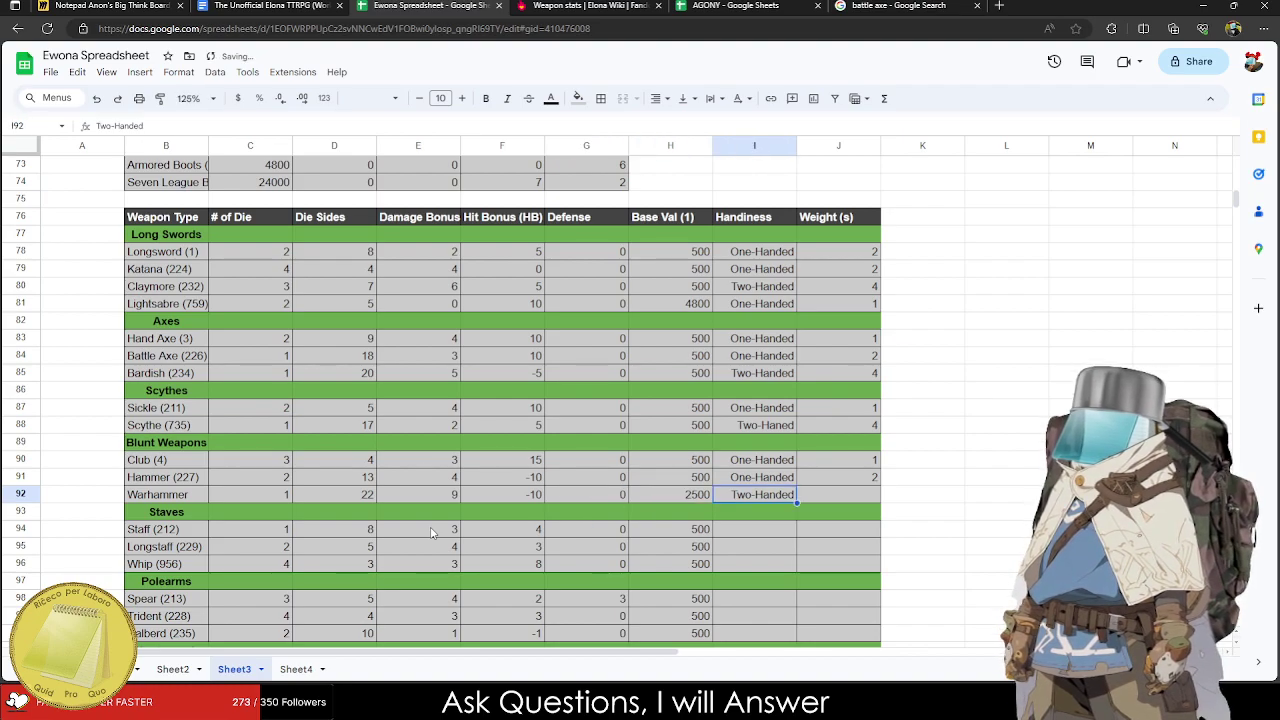
key(Tab)
text(4)
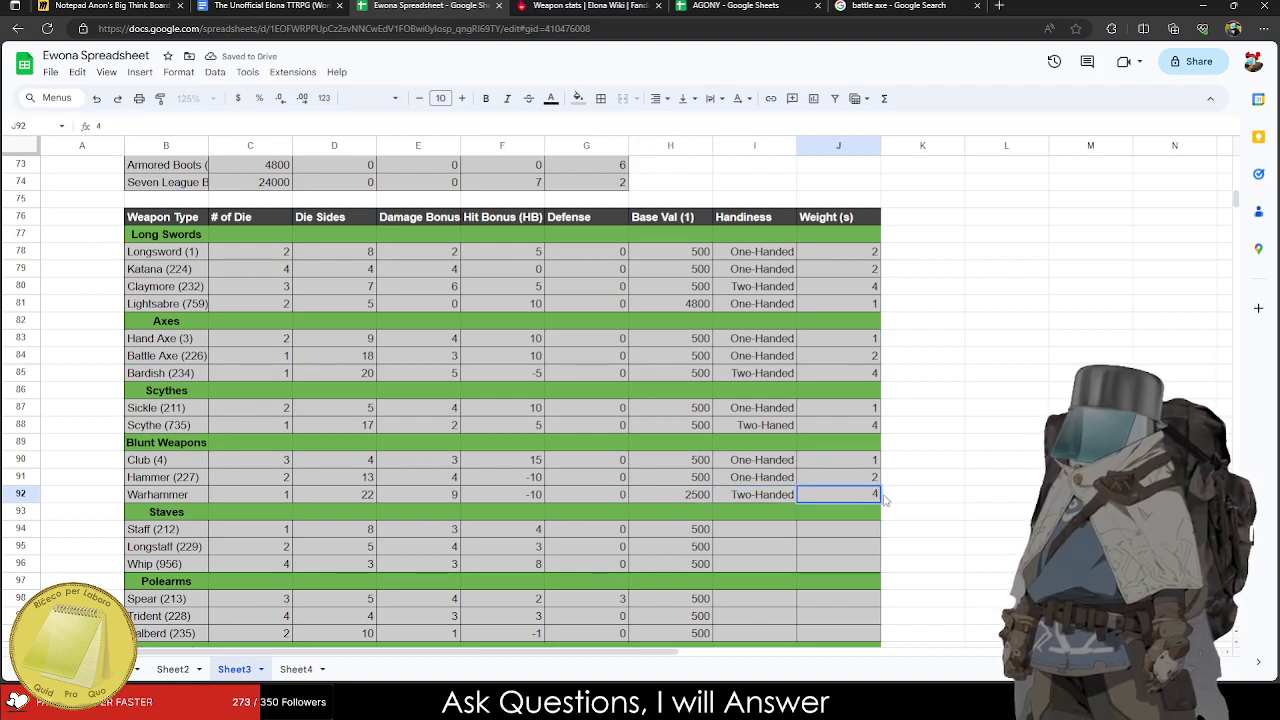
click(518, 497)
click(367, 495)
key(Left)
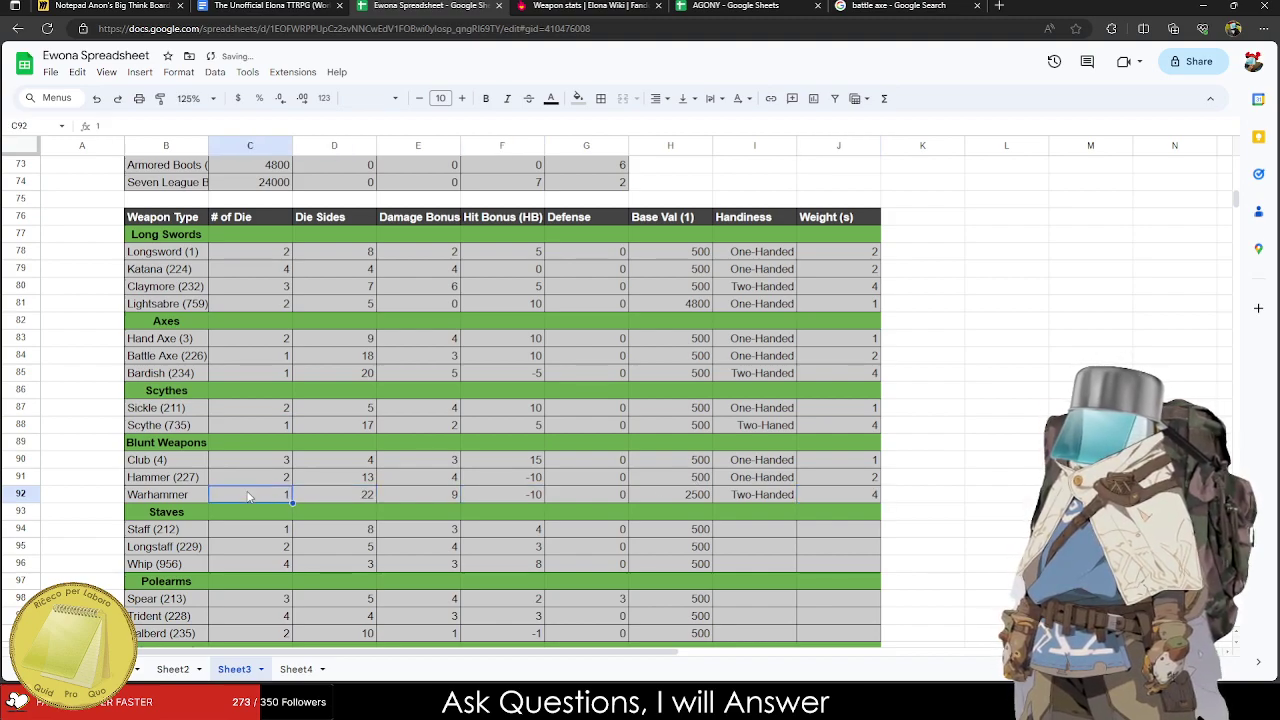
click(345, 494)
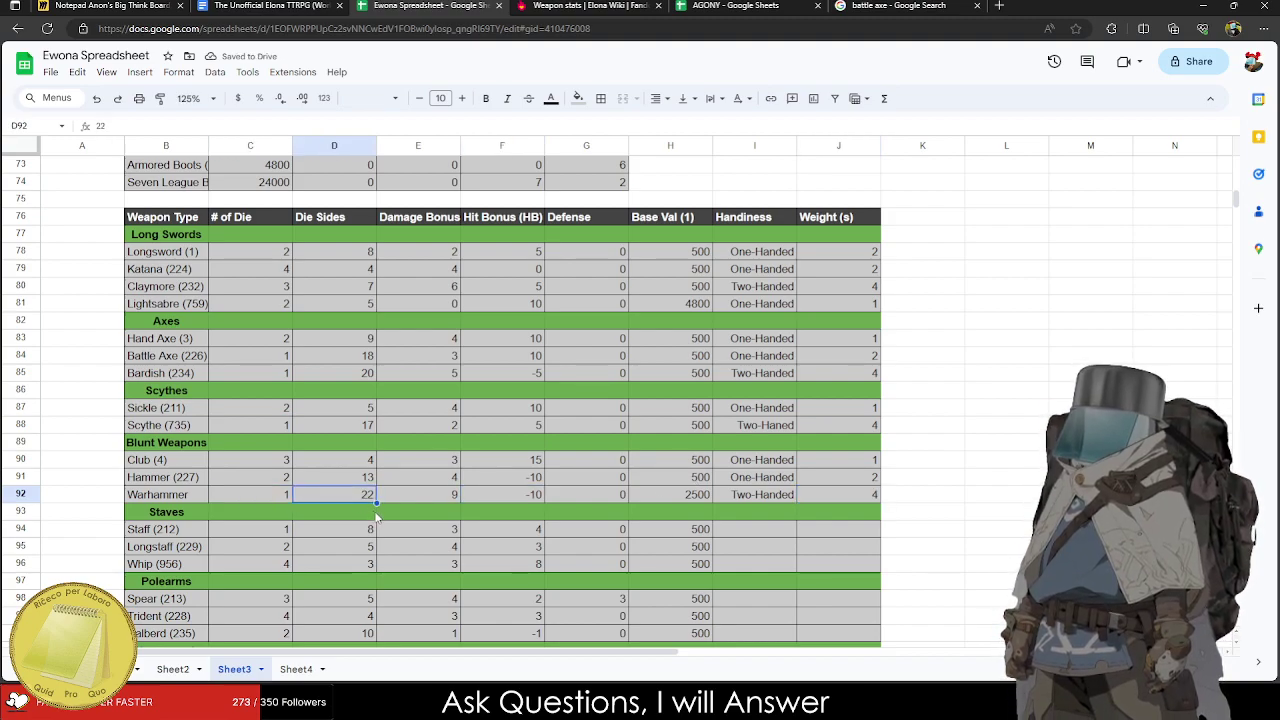
Set the Warhammer's Die Sides to 25.
text(25)
key(Tab)
scroll(372, 513, down, 2)
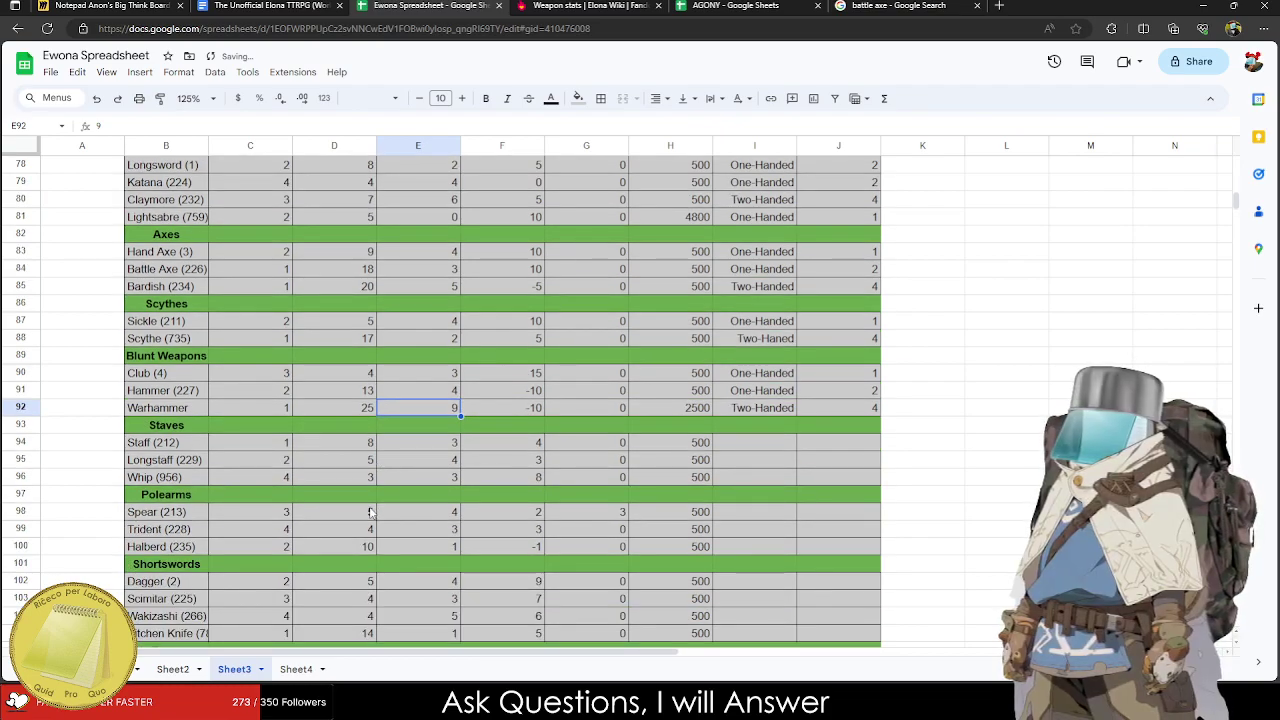
click(380, 465)
click(538, 408)
scroll(481, 453, up, 3)
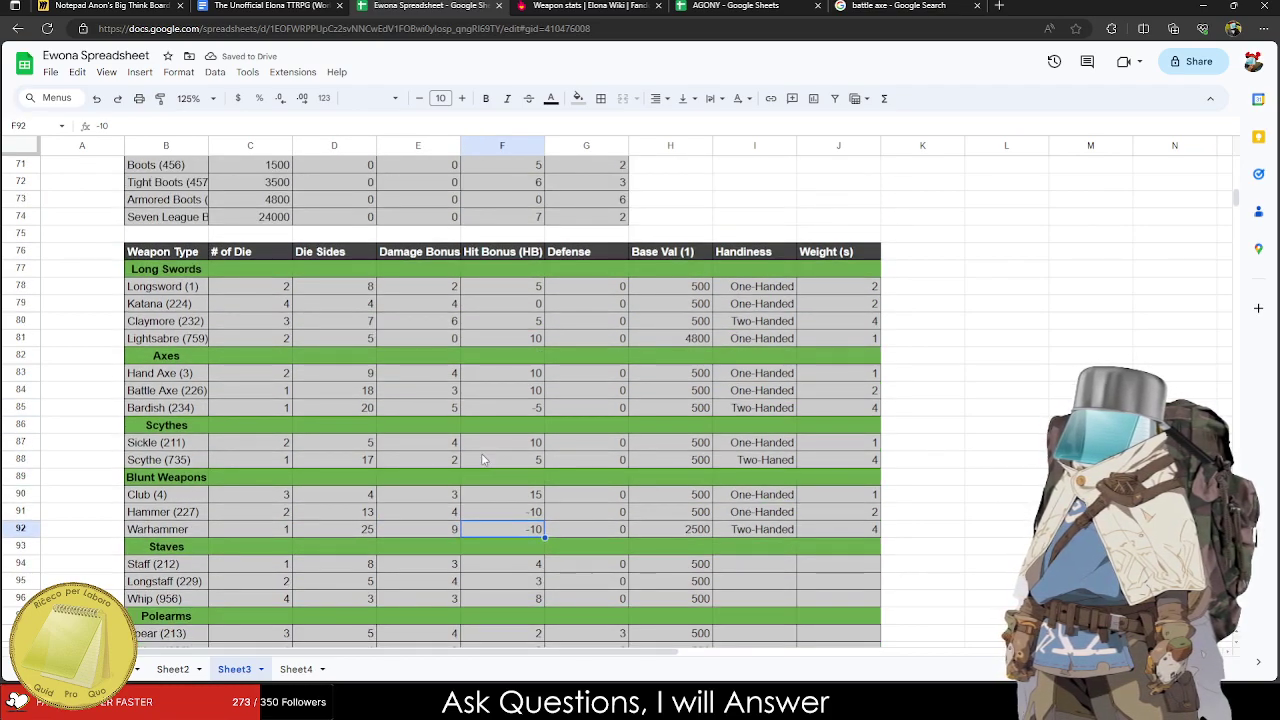
scroll(481, 456, down, 3)
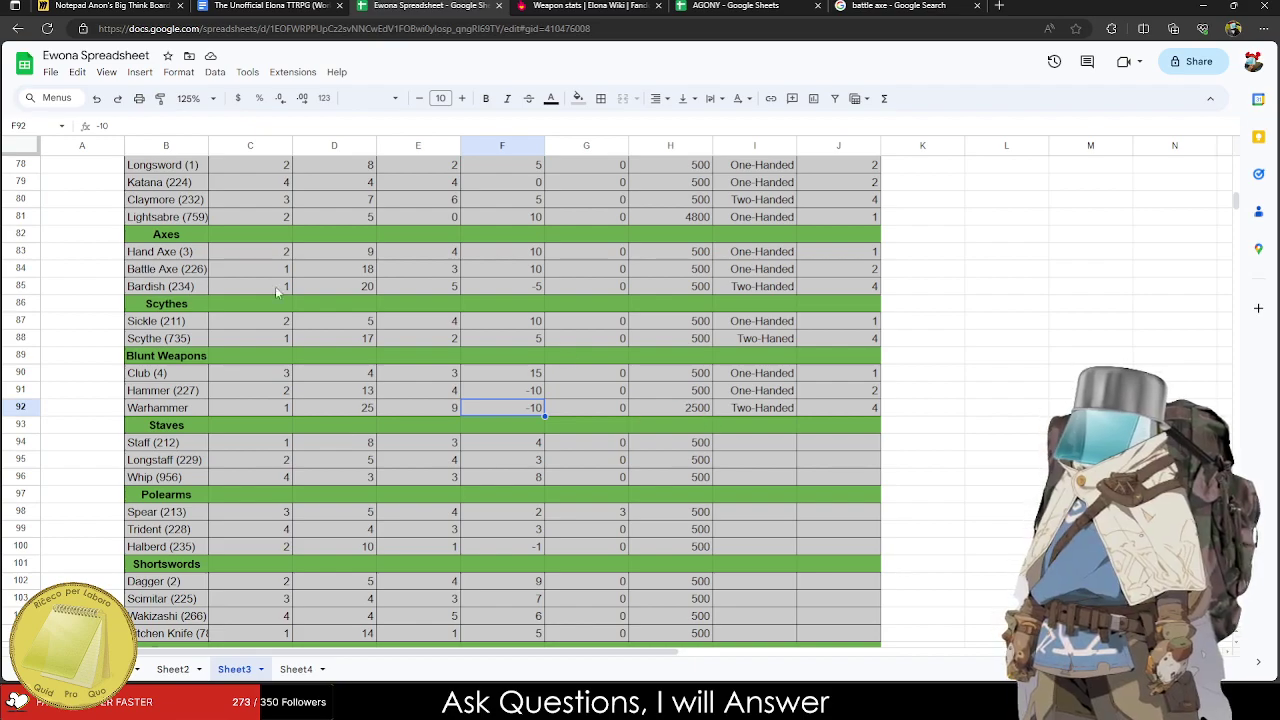
Set the Warhammer's Base Val to 500.
click(692, 408)
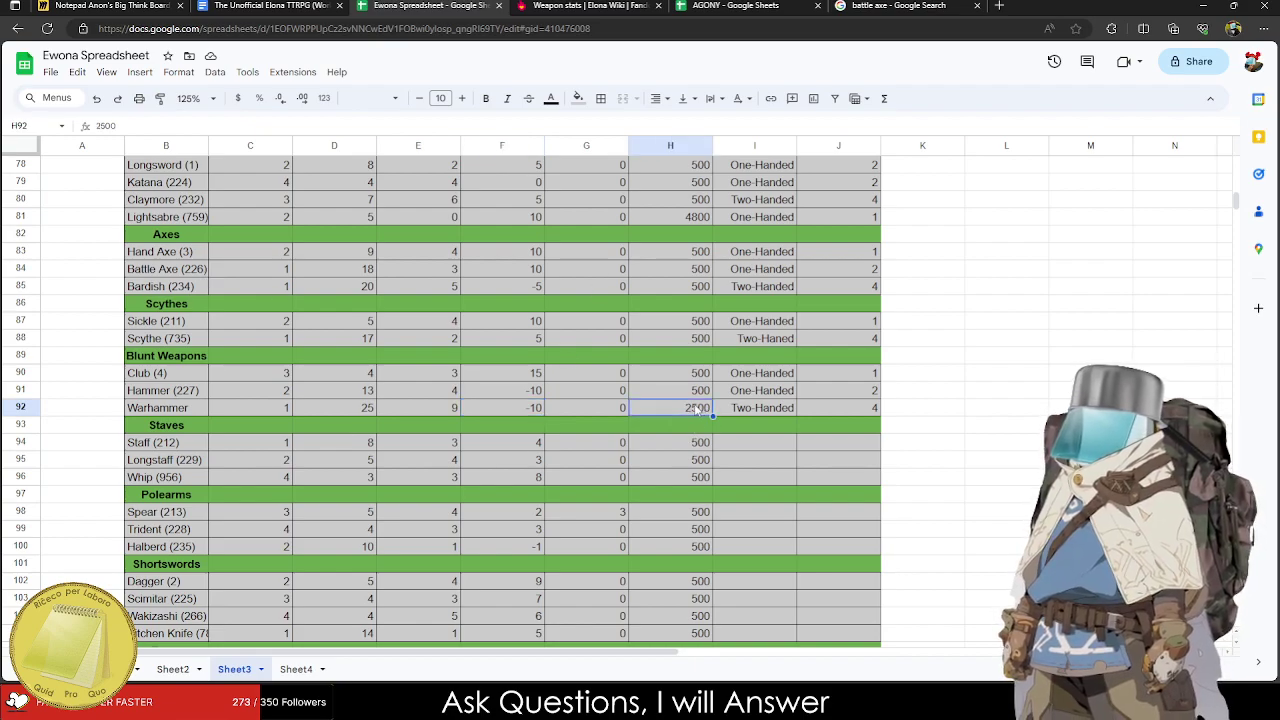
text(50)
key(Tab)
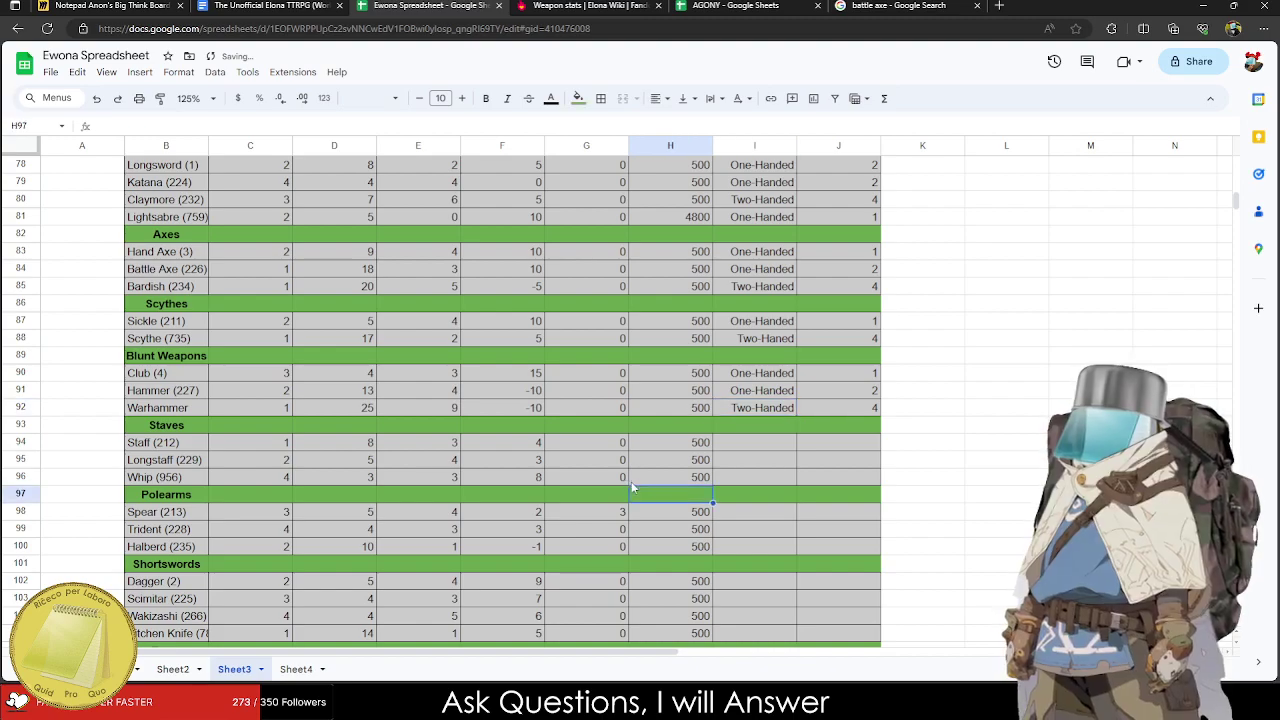
click(216, 447)
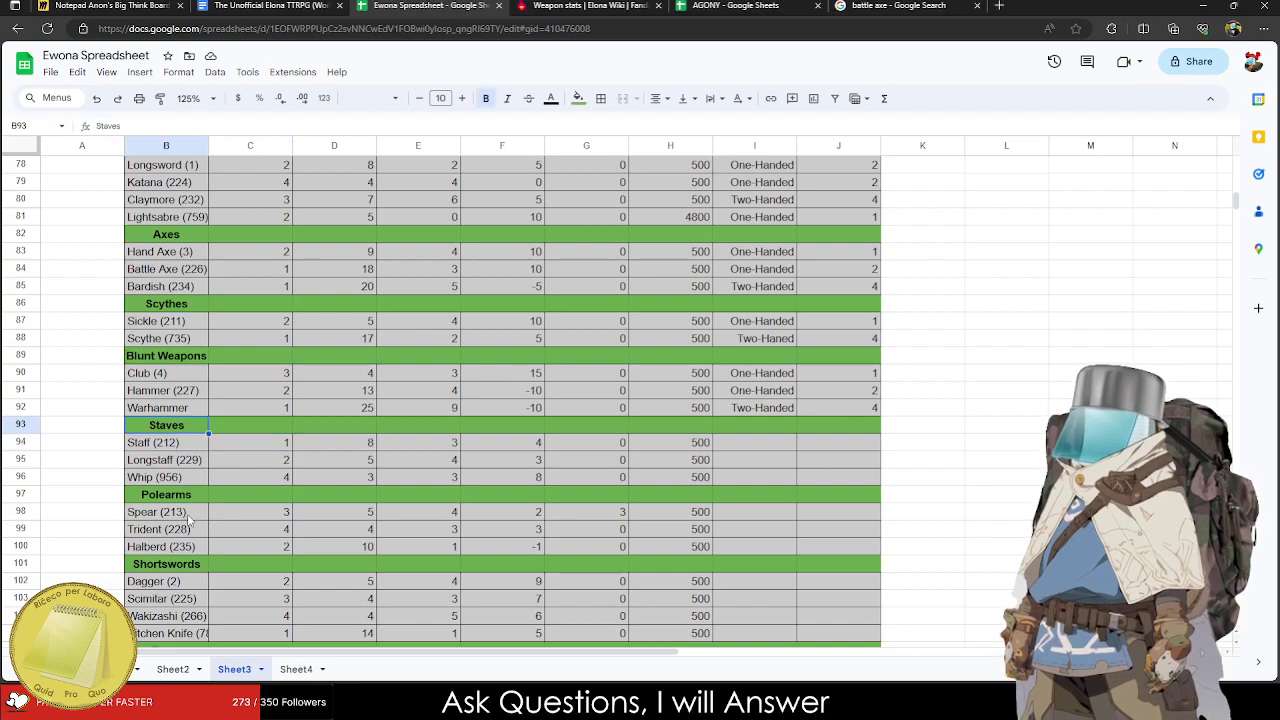
click(204, 442)
click(217, 441)
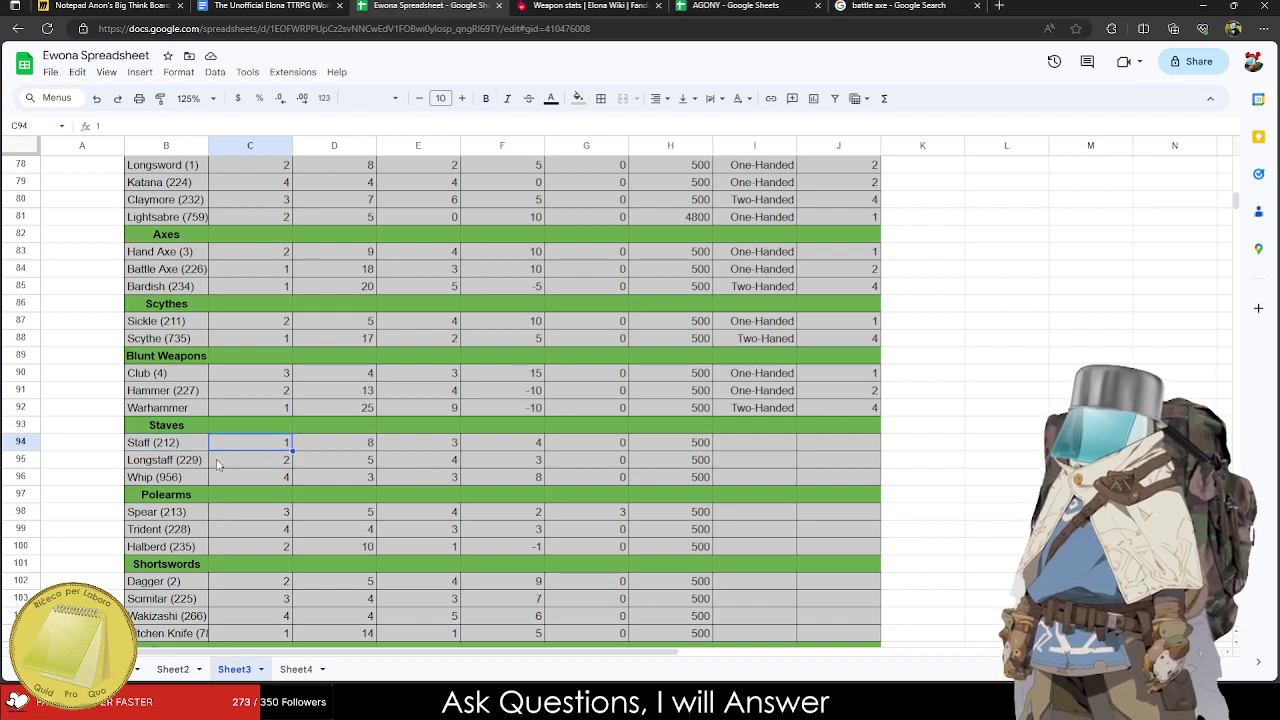
scroll(213, 483, up, 2)
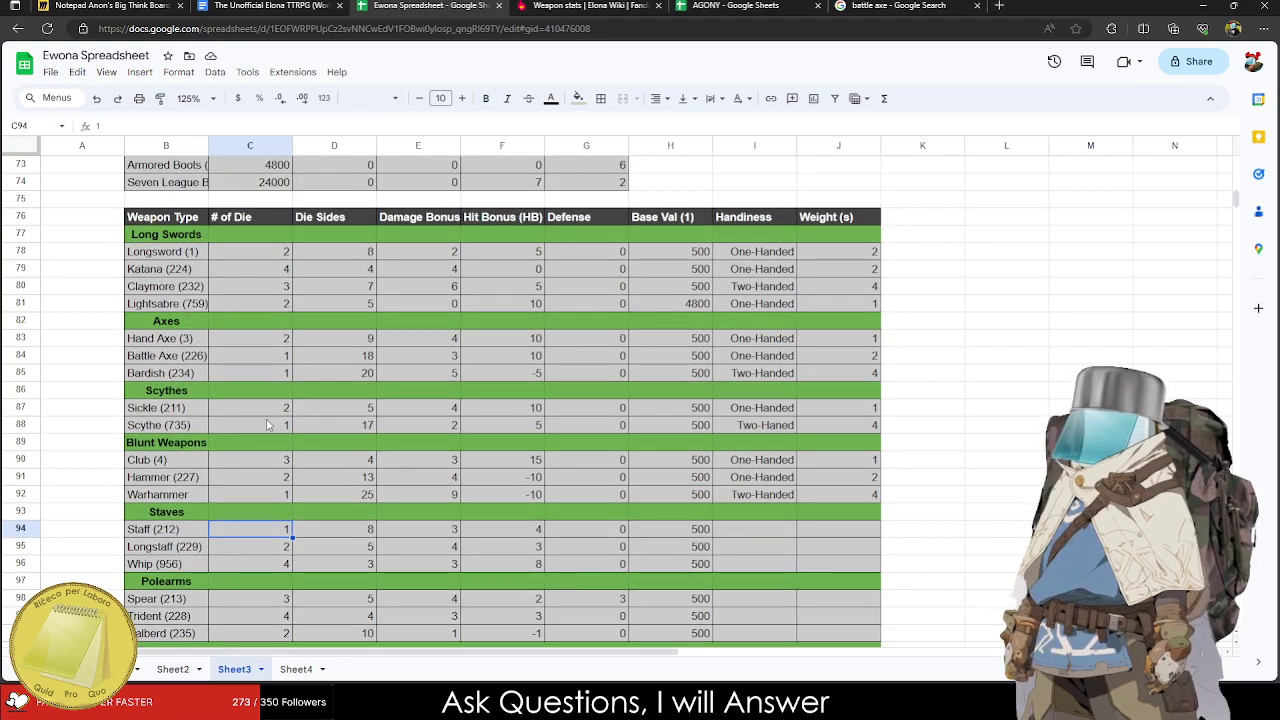
scroll(266, 418, down, 1)
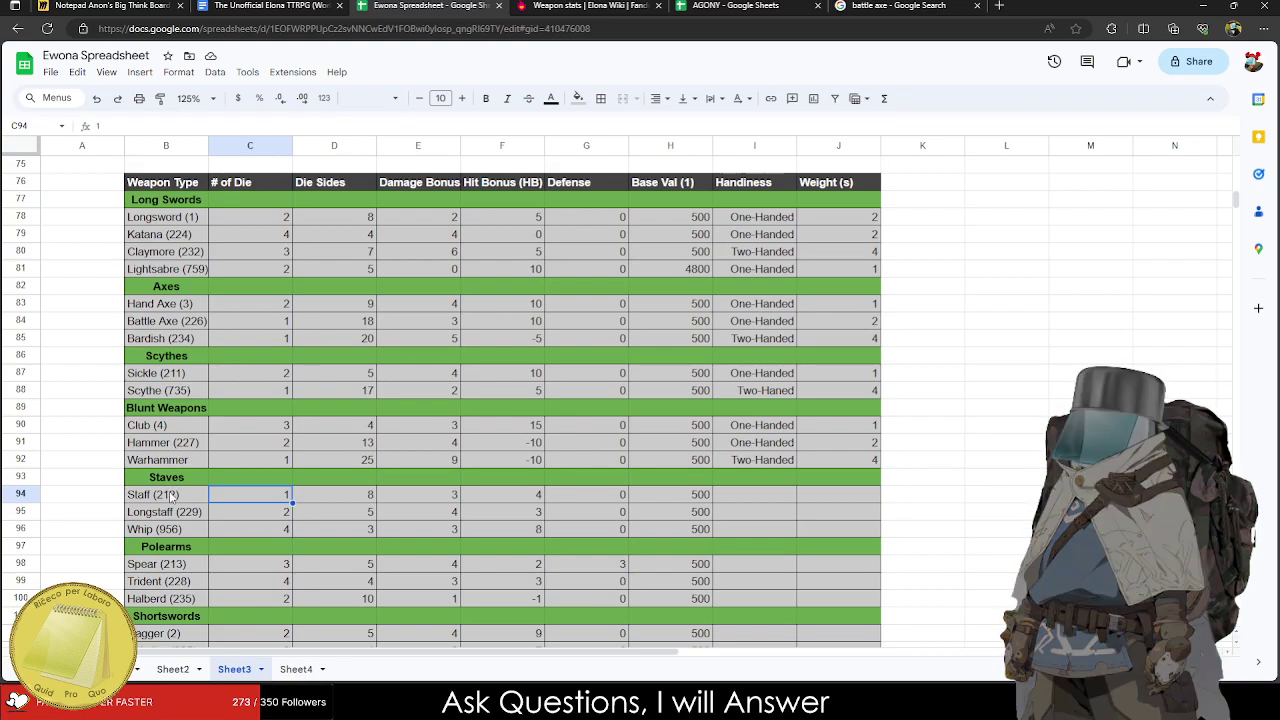
Search the Elona Wiki for "Whip", open the Stave article and examine its table of stave types.
click(900, 5)
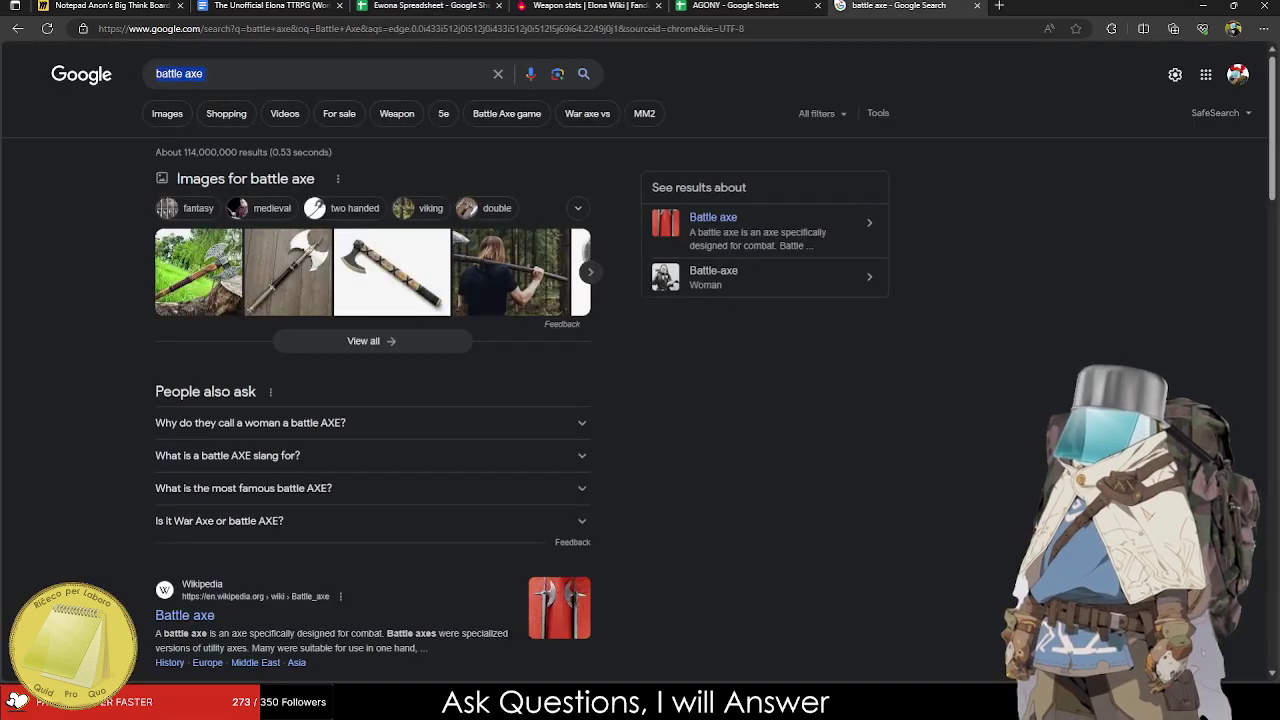
click(740, 5)
click(585, 5)
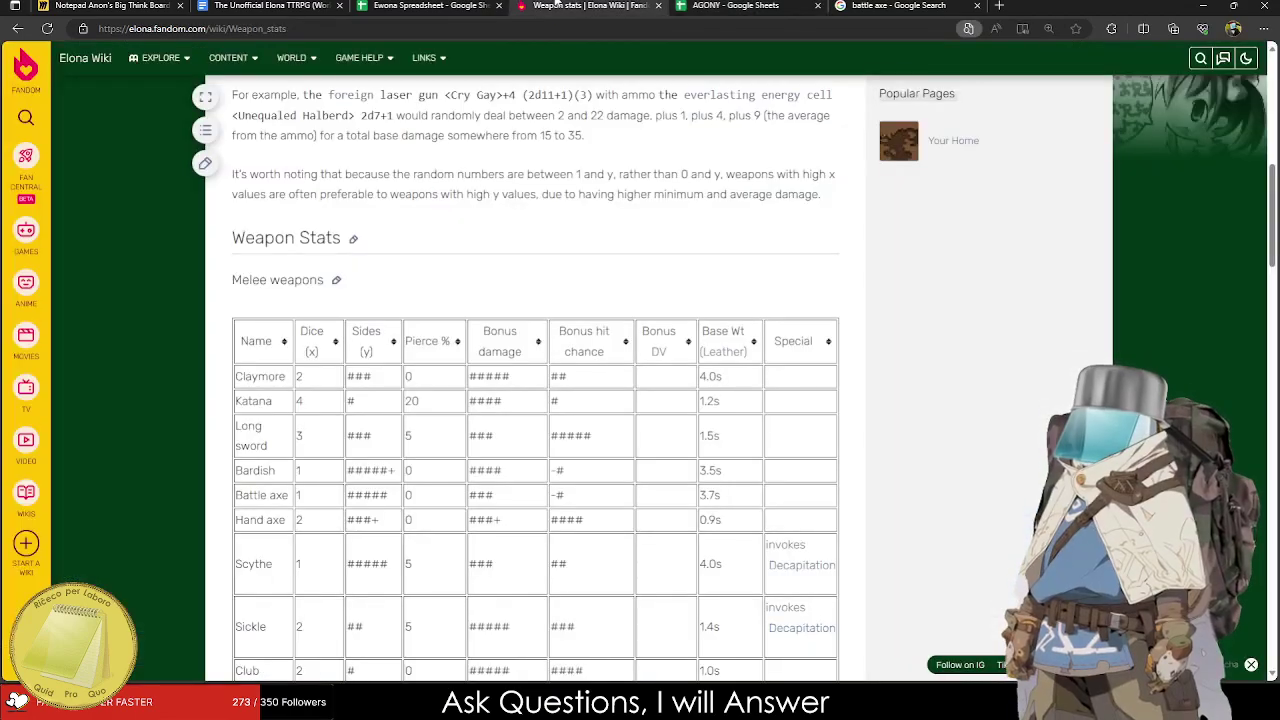
scroll(917, 177, up, 10)
click(1052, 112)
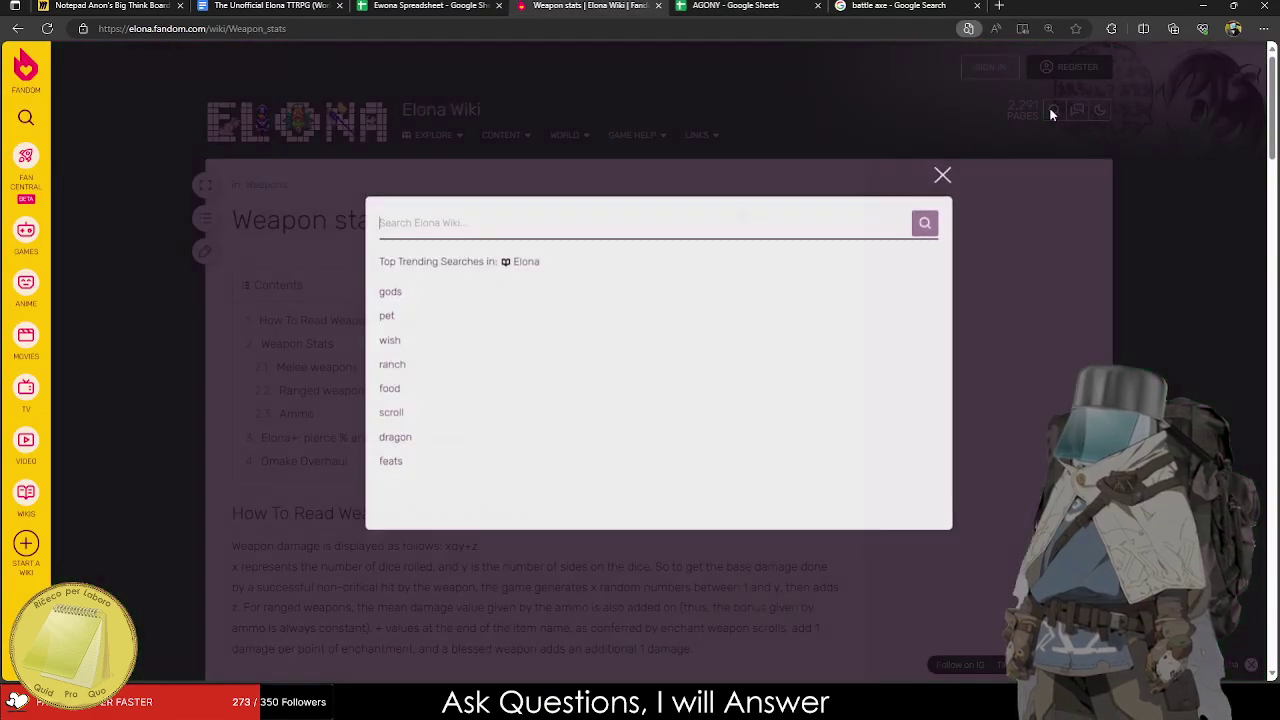
text(whip)
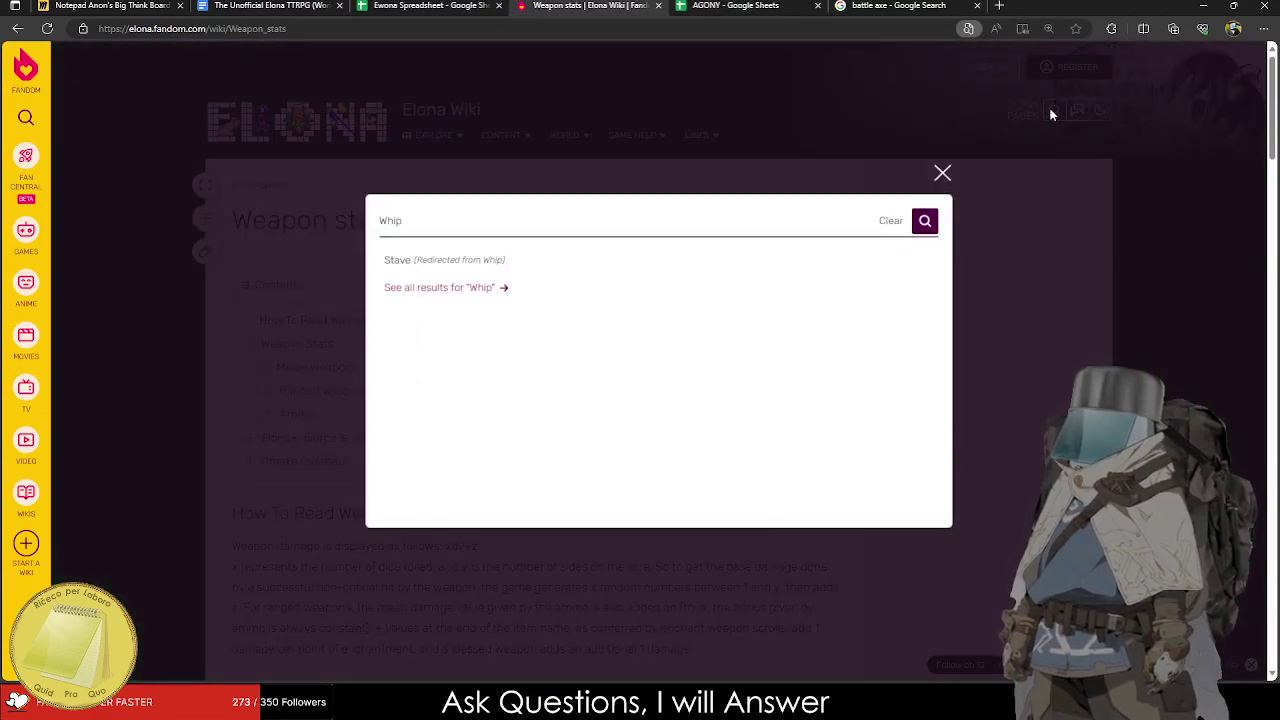
click(690, 260)
scroll(497, 383, down, 9)
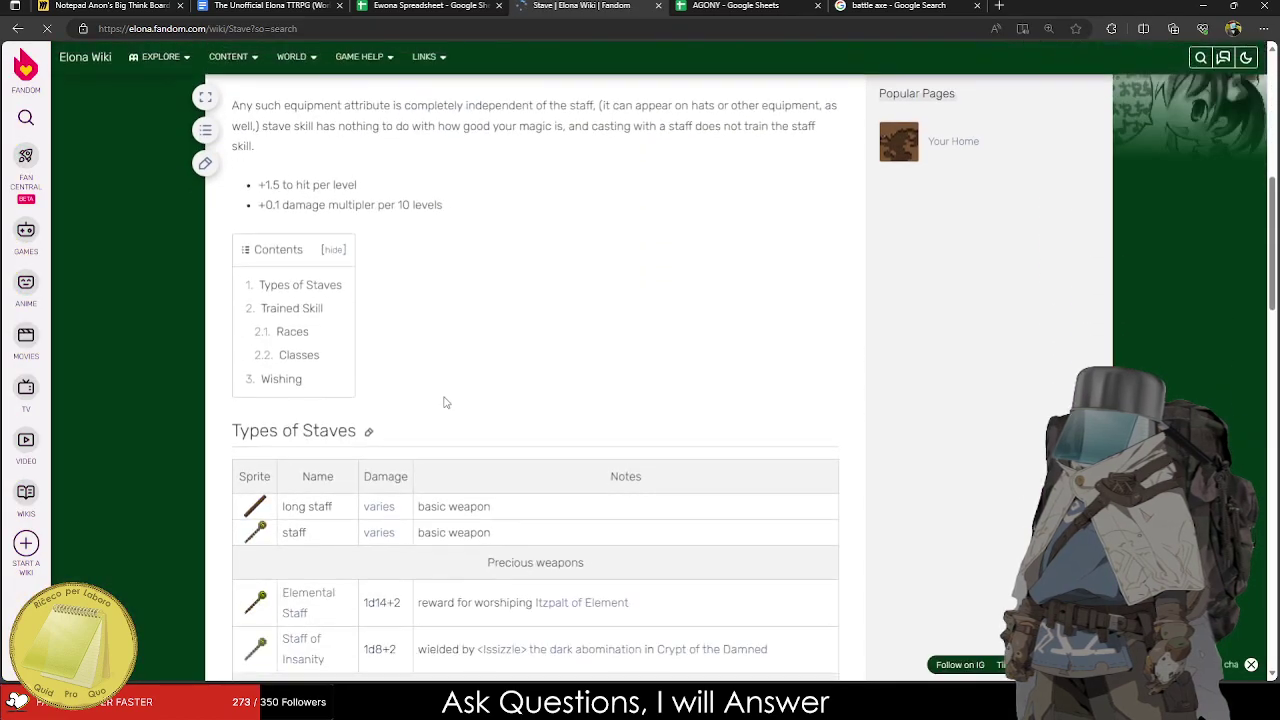
scroll(446, 401, down, 1)
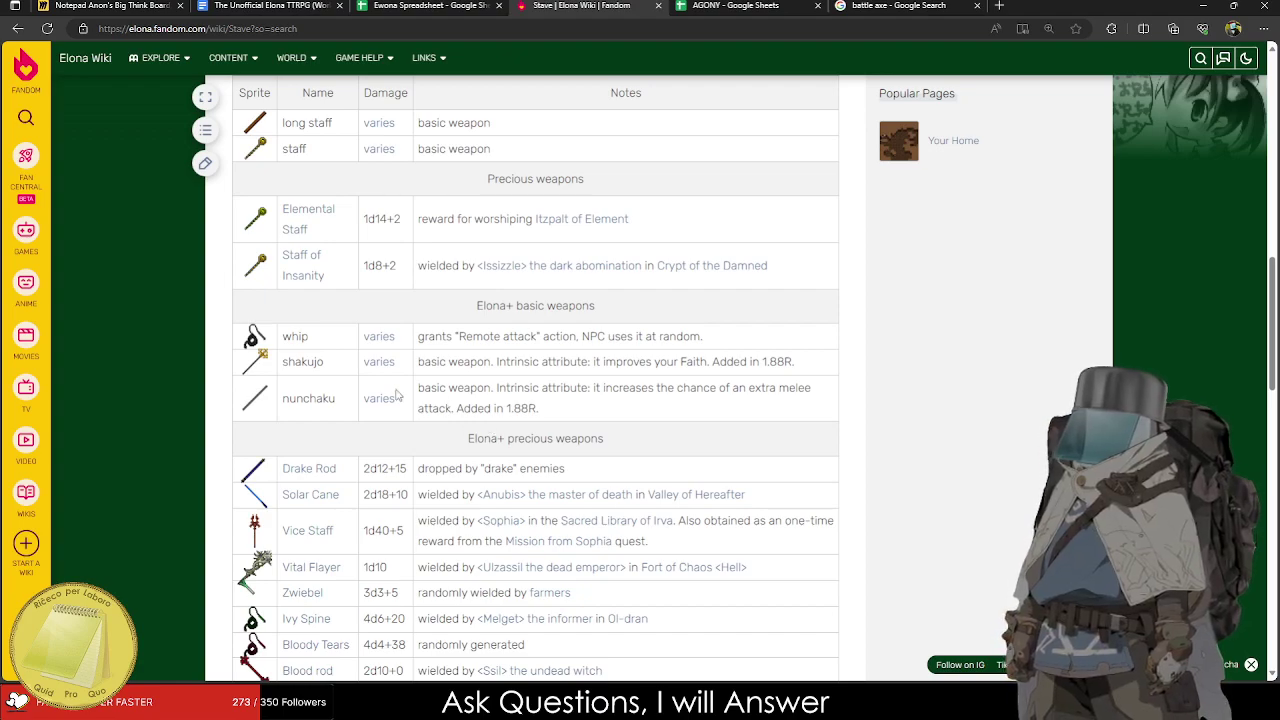
scroll(349, 320, down, 2)
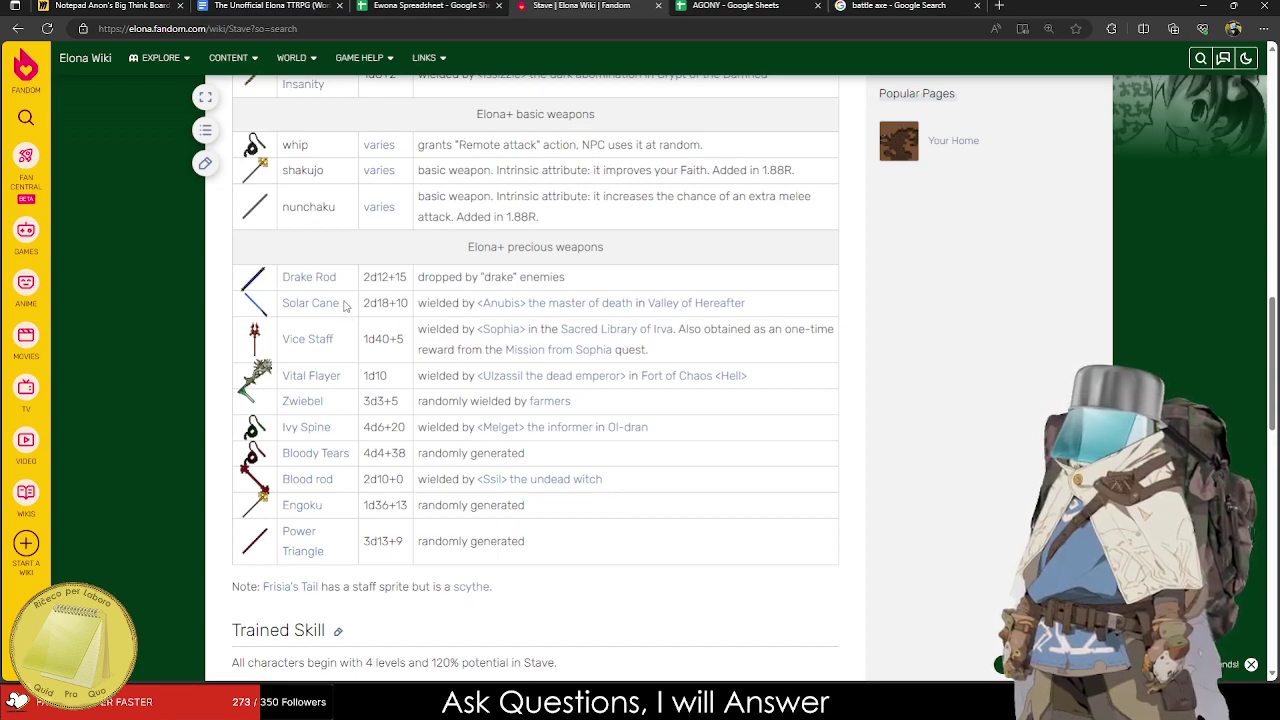
scroll(344, 305, up, 1)
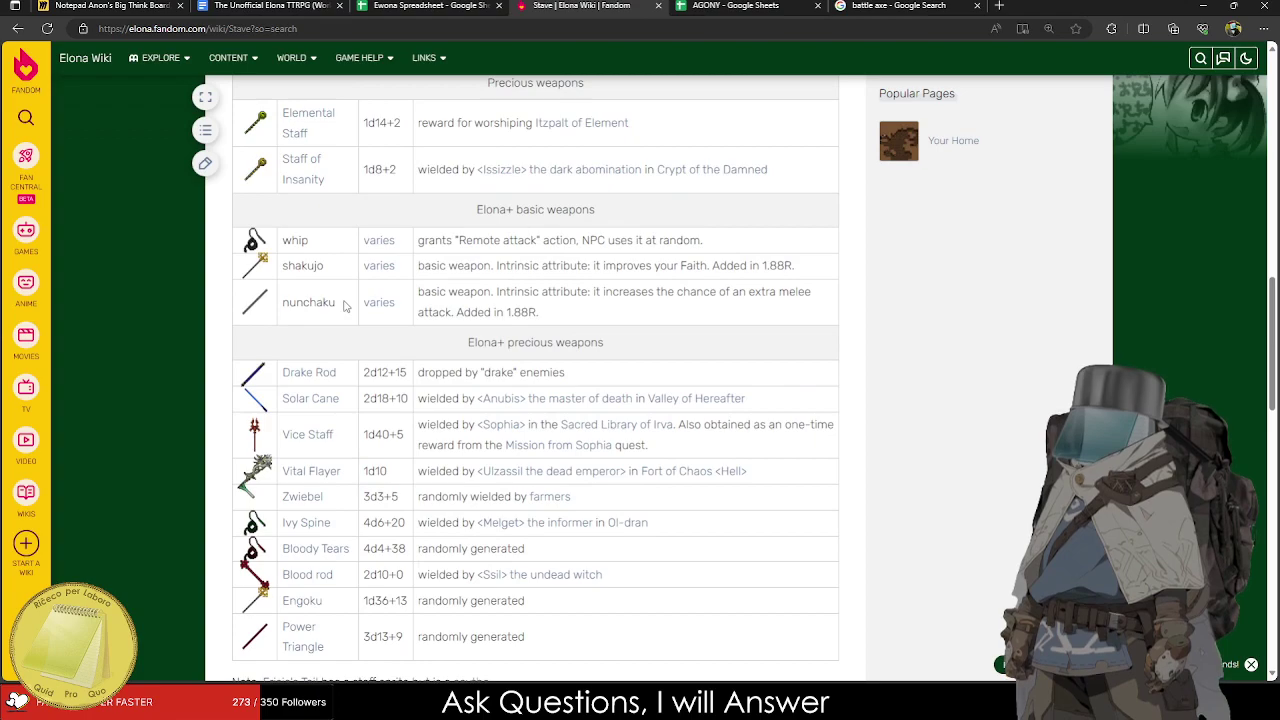
scroll(344, 299, up, 3)
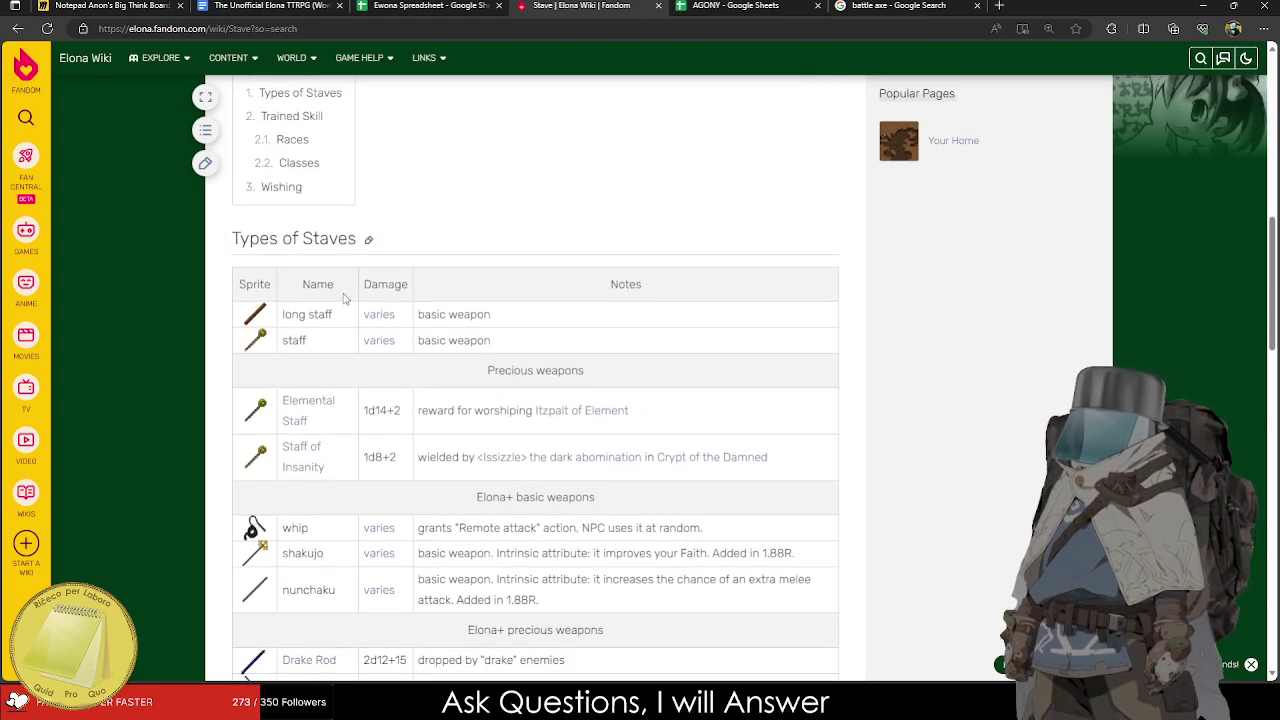
Return to the Ewona Spreadsheet and set the Damage Bonus to 1 for the Staff, 2 for the Longstaff and 1 for the Whip.
click(150, 6)
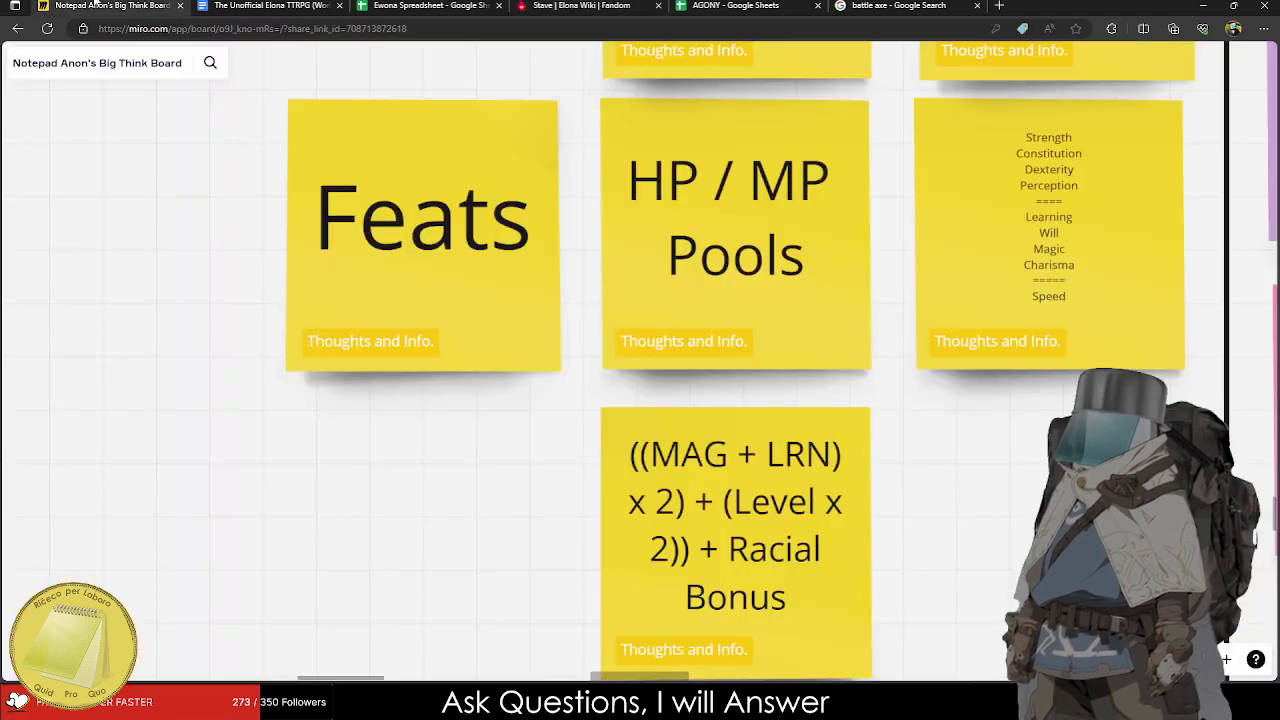
click(245, 10)
click(425, 6)
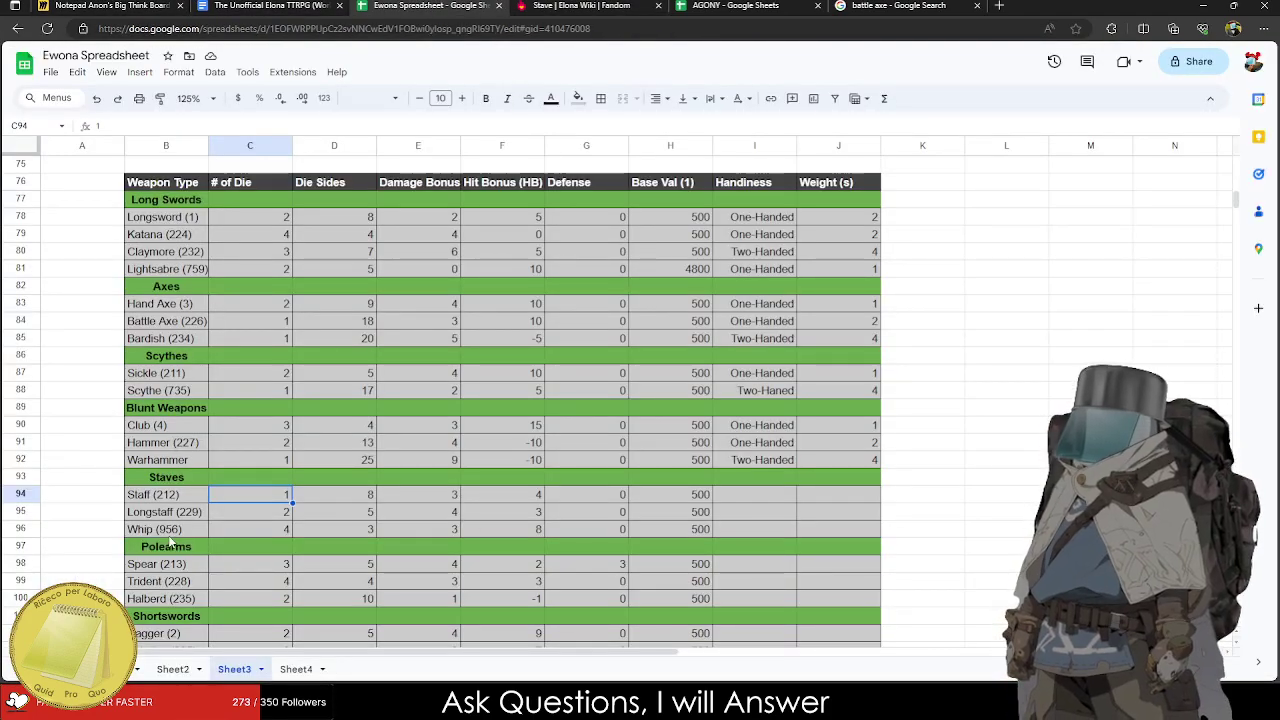
scroll(219, 498, down, 3)
click(225, 442)
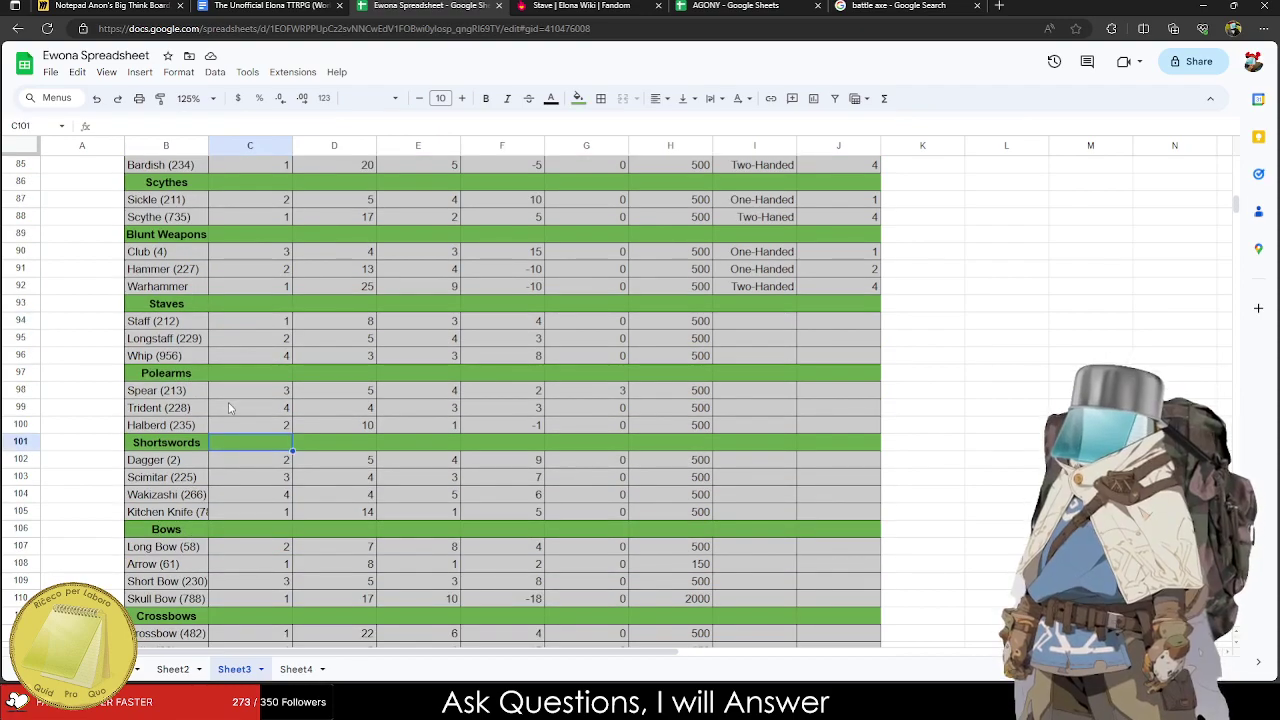
click(240, 328)
click(430, 321)
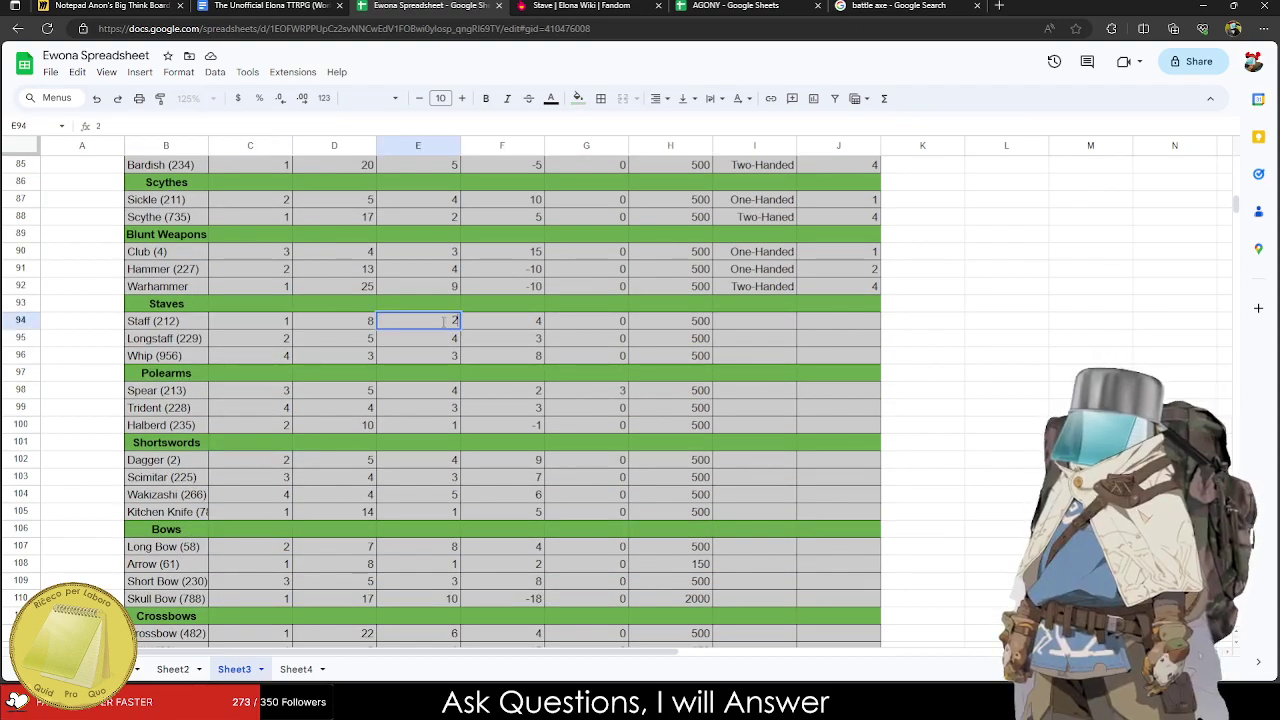
text(1)
key(Return)
text(2)
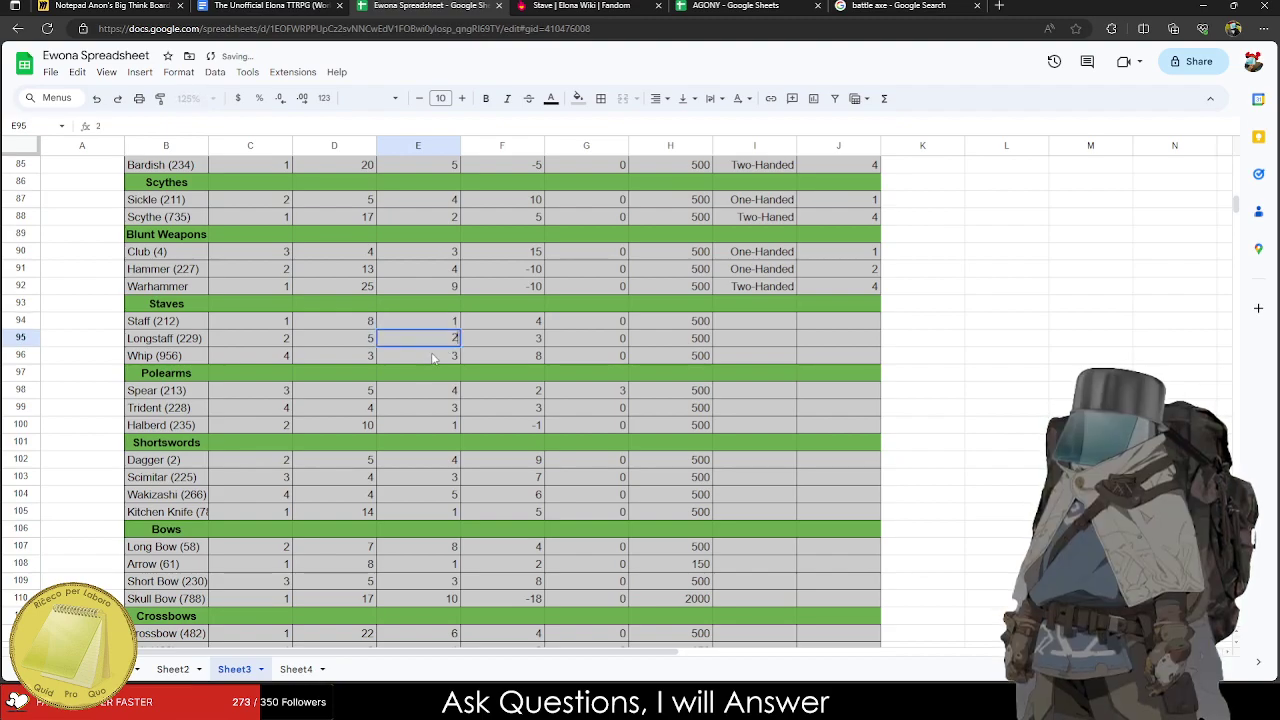
key(Return)
text(1)
click(405, 389)
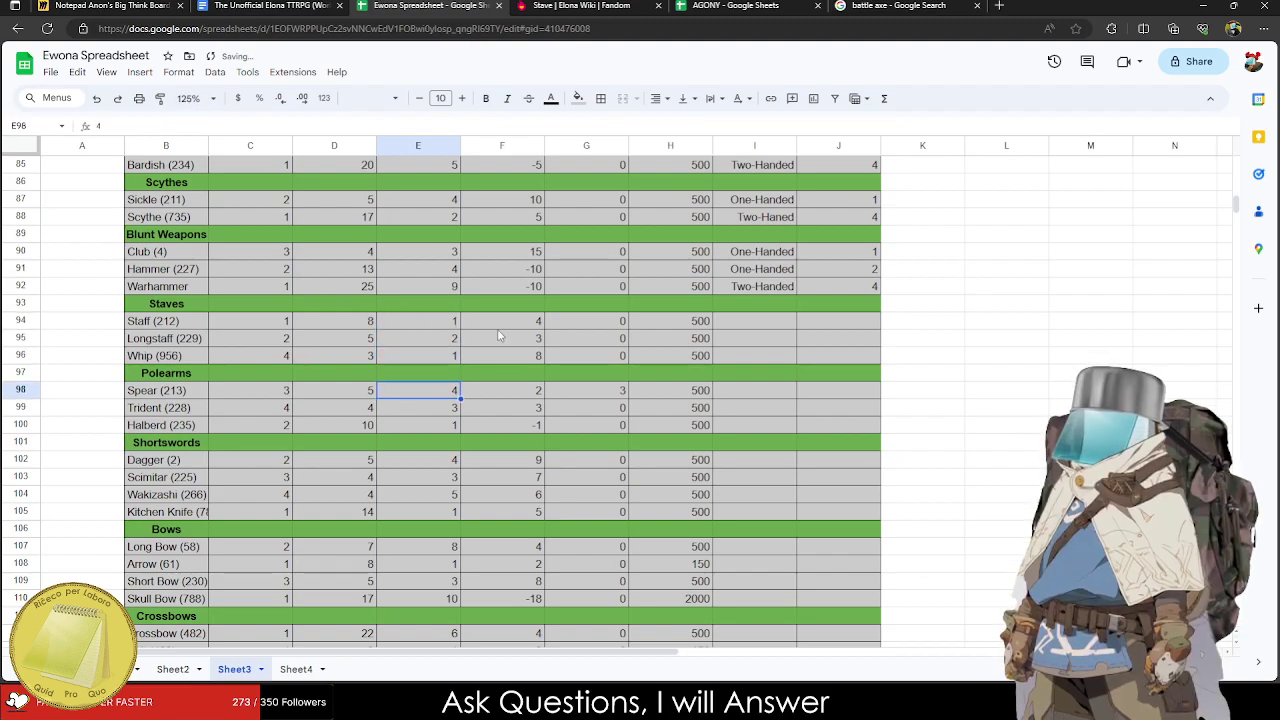
Set the Hit Bonus to 10 for the Staff, 10 for the Longstaff and 15 for the Whip.
scroll(519, 455, up, 5)
scroll(519, 455, down, 2)
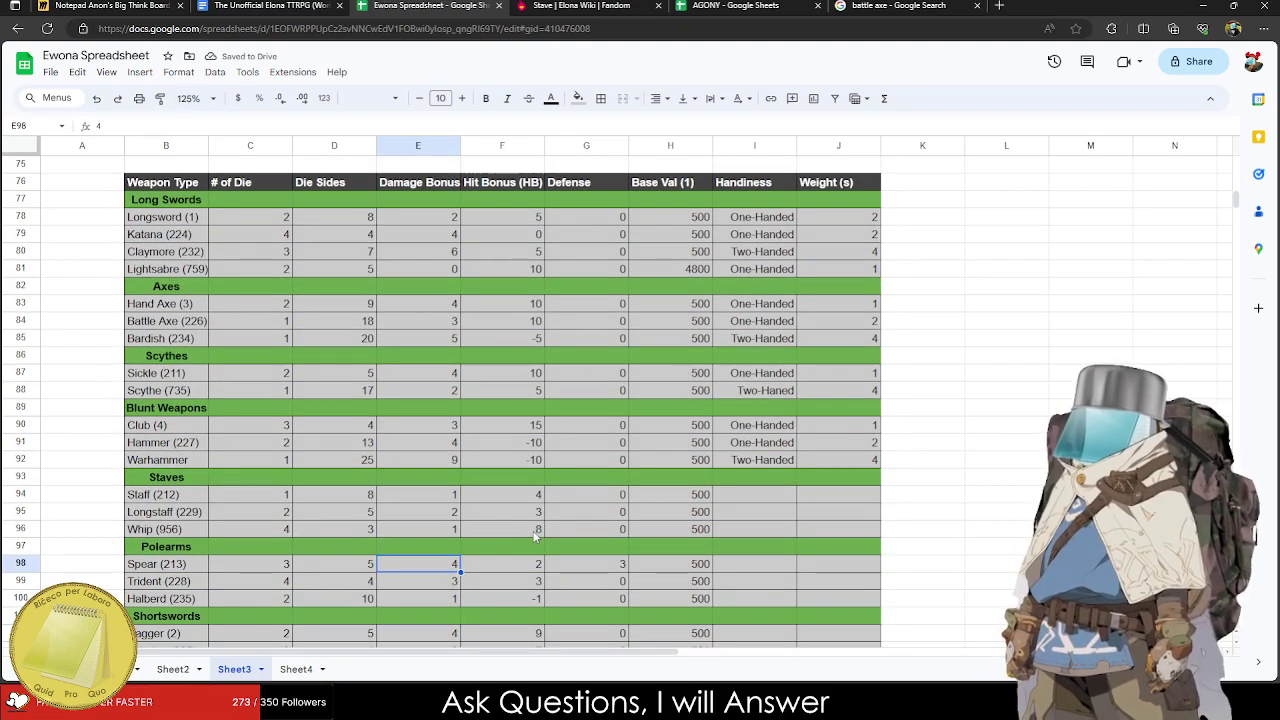
click(533, 494)
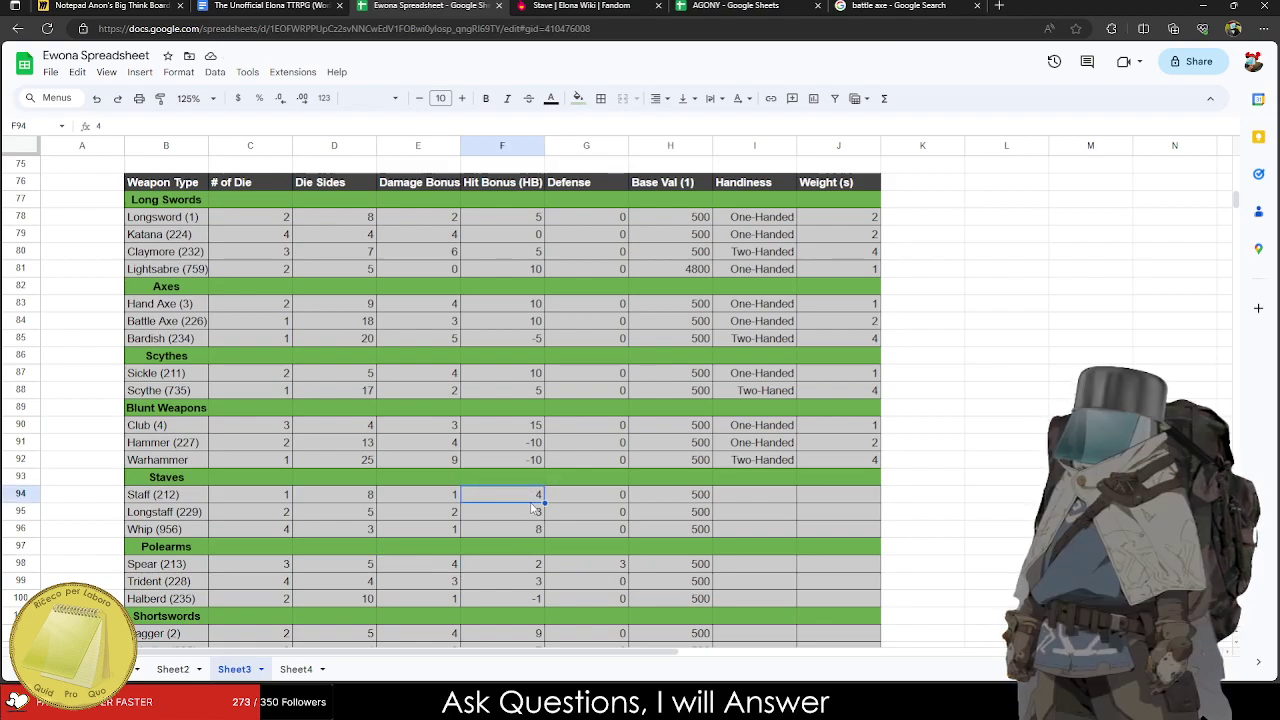
text(10)
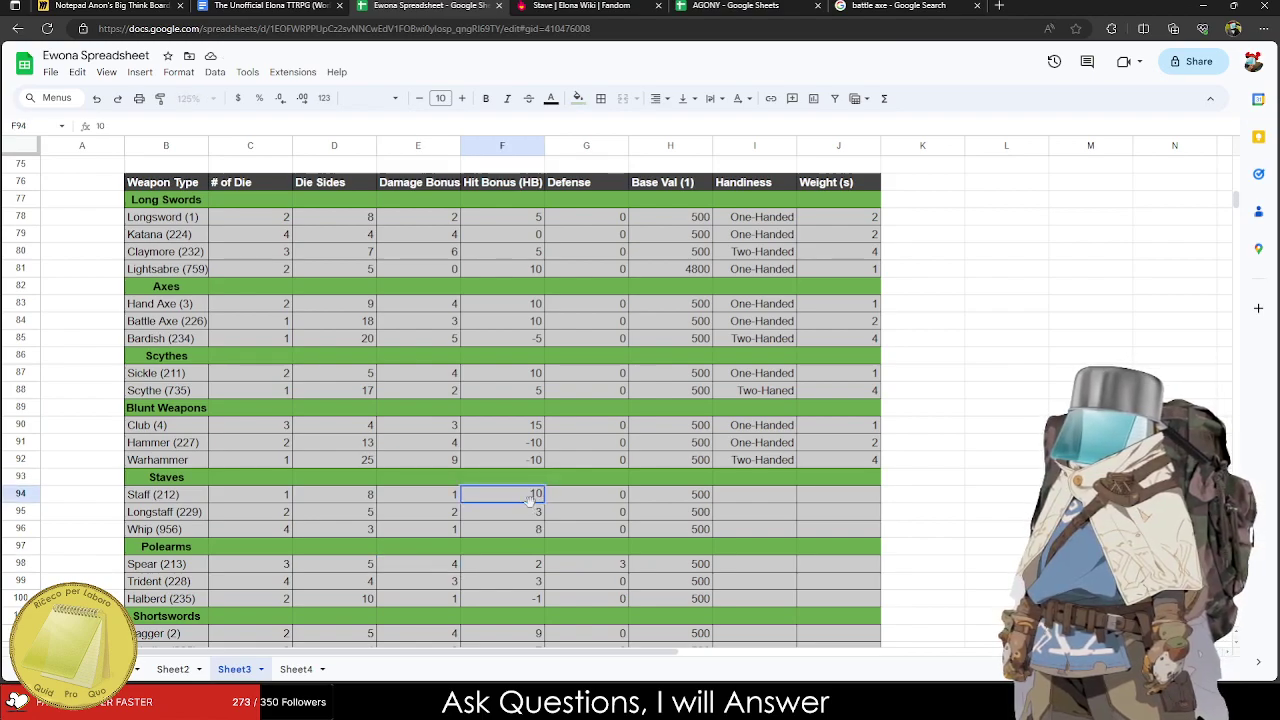
key(Return)
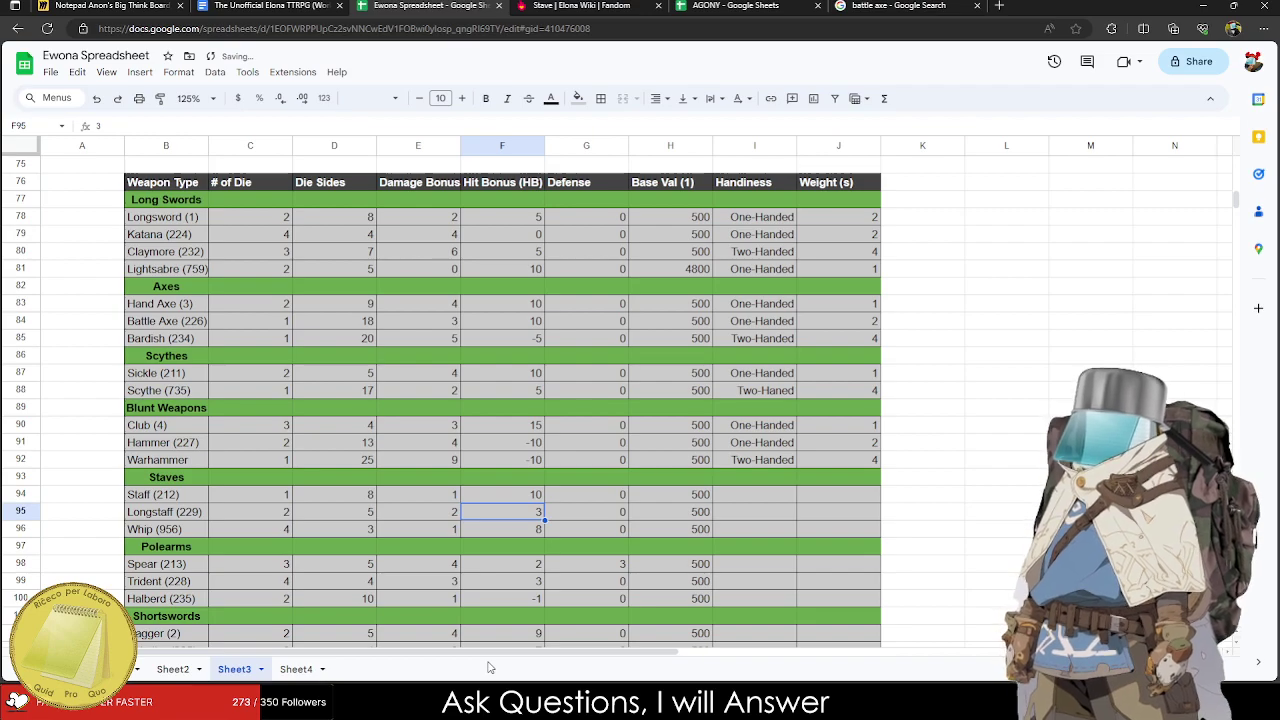
text(199)
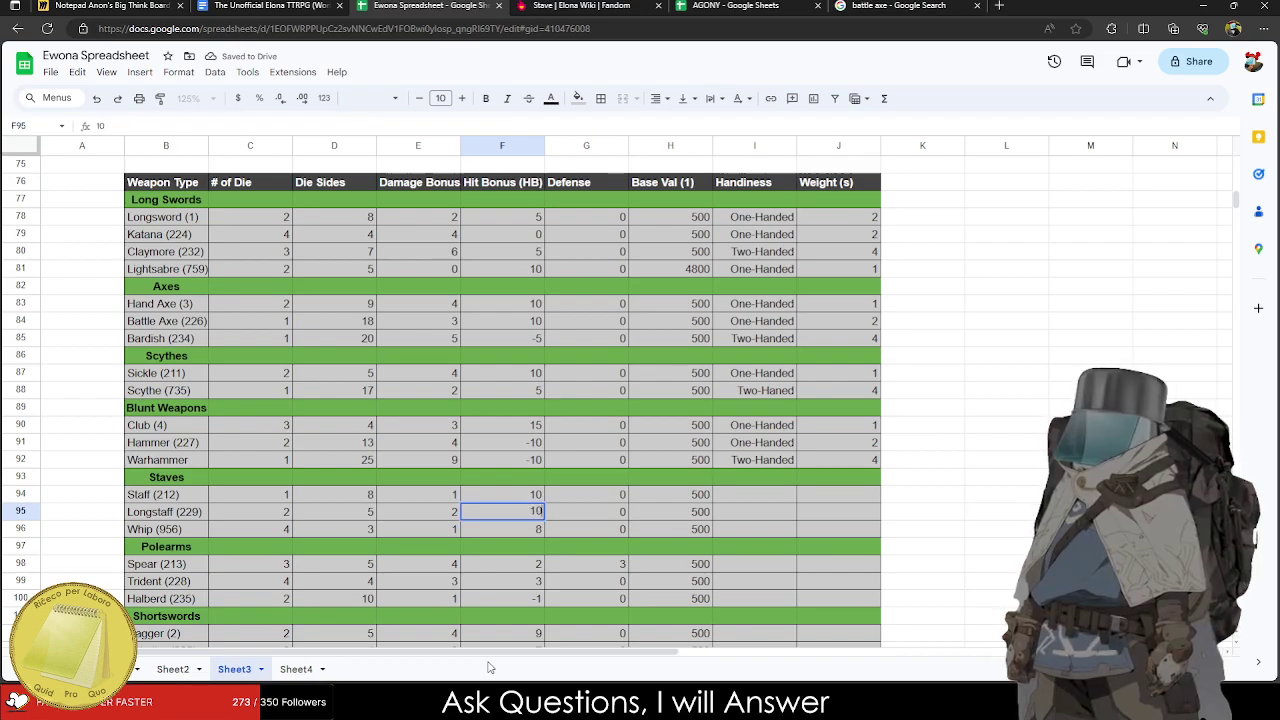
key(Return)
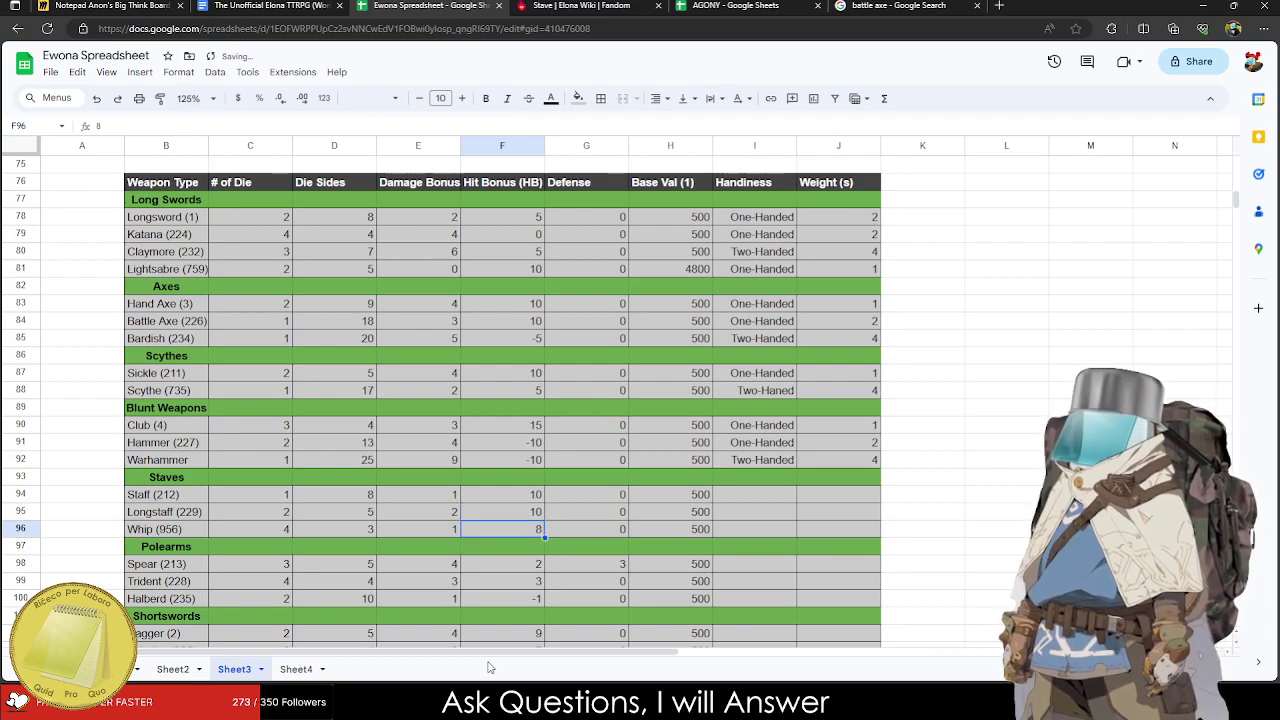
text(15)
key(Up)
key(Right)
key(Right)
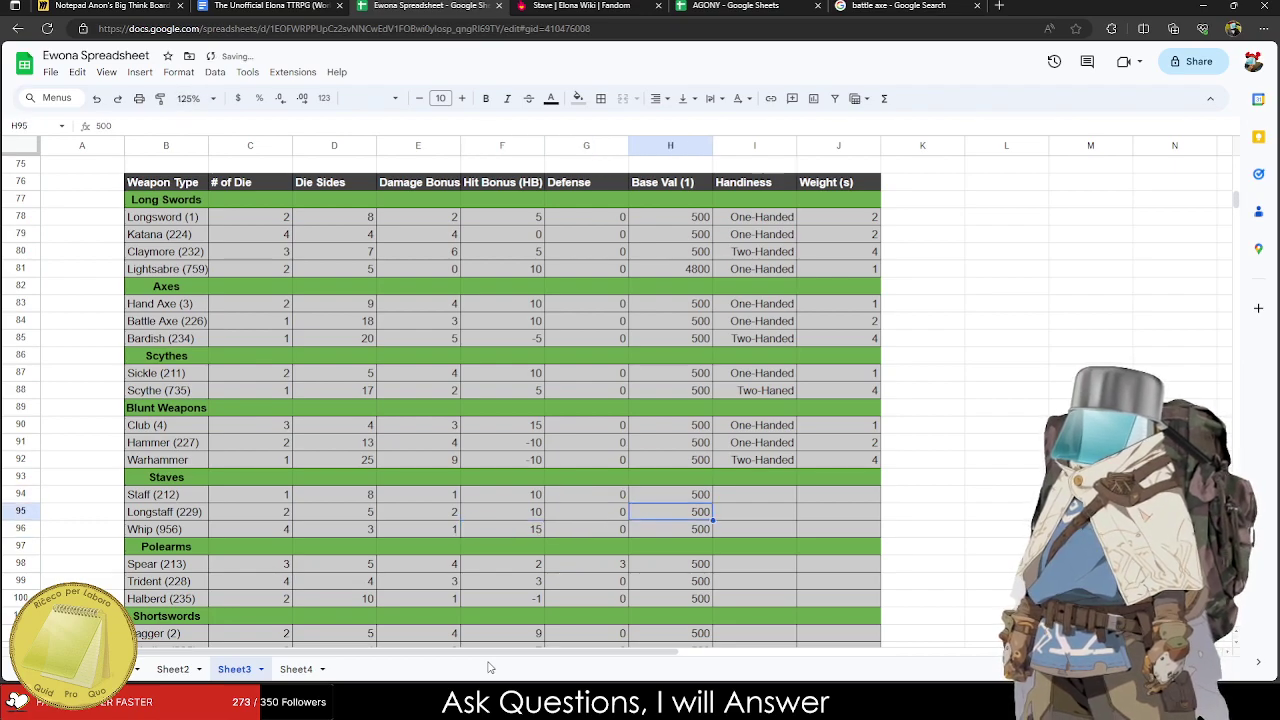
key(Right)
key(Up)
key(Left)
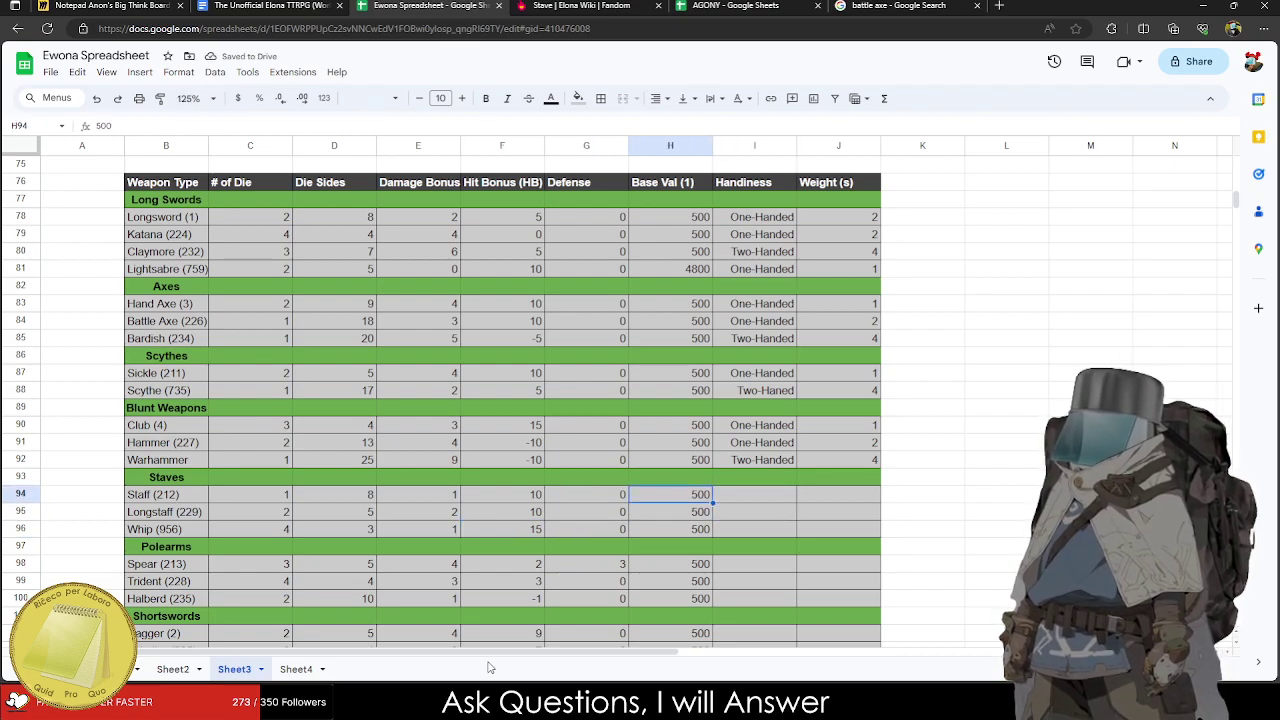
key(Down)
key(Left)
key(Left)
key(Left)
key(Left)
key(Left)
key(Down)
key(Left)
key(Right)
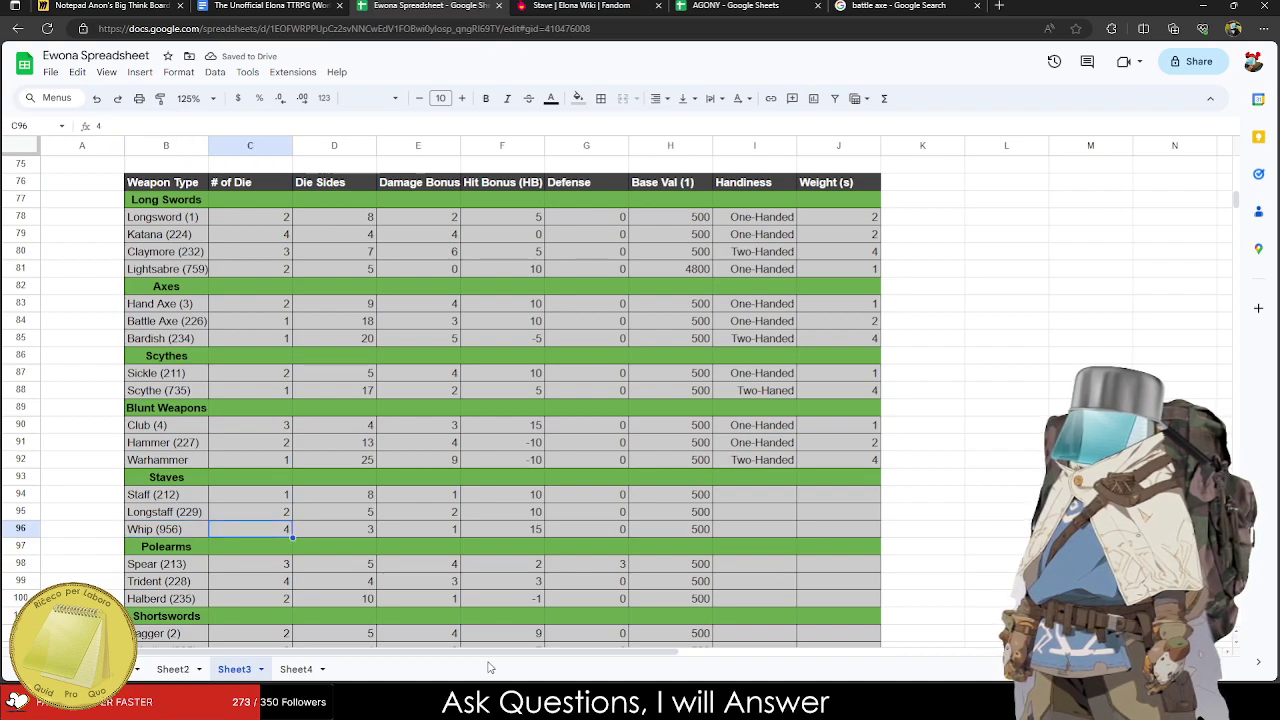
Set the Staff's Handiness to Two-Handed.
key(Right)
key(Right)
key(Right)
key(Left)
key(Right)
key(Right)
key(Right)
key(Right)
key(Up)
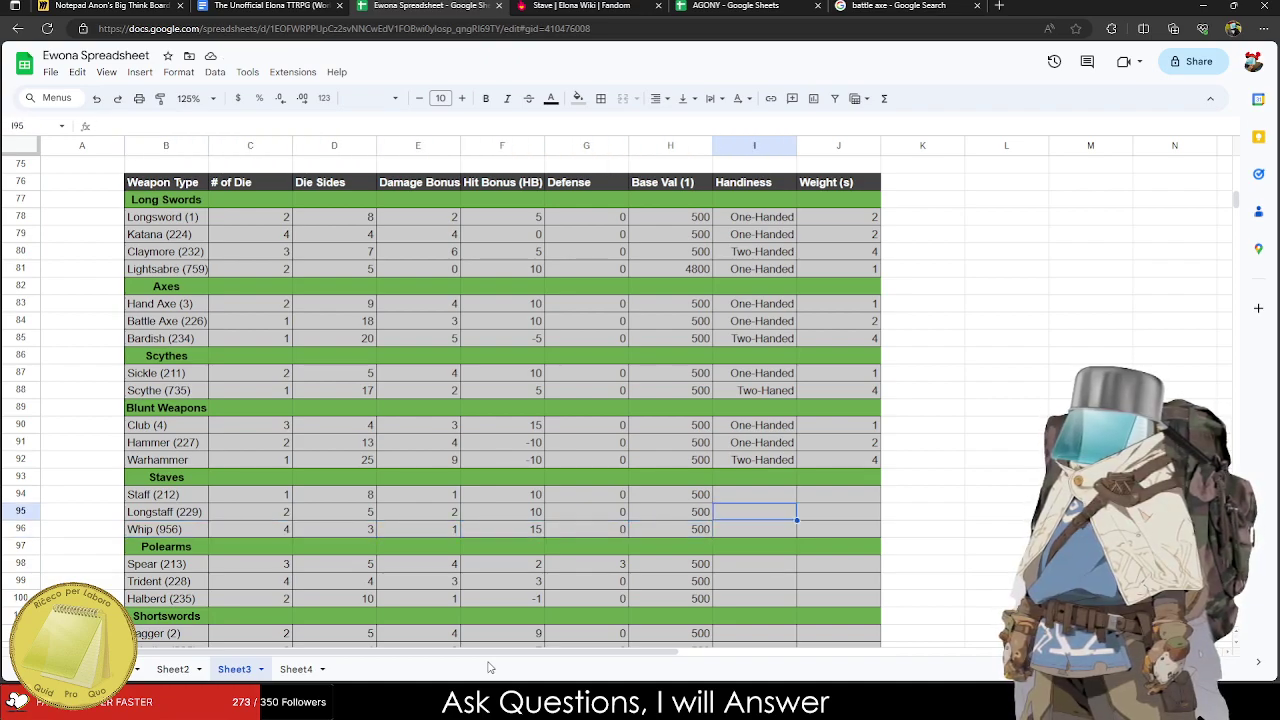
key(Up)
text(O)
key(BackSpace)
text(Two-Hand)
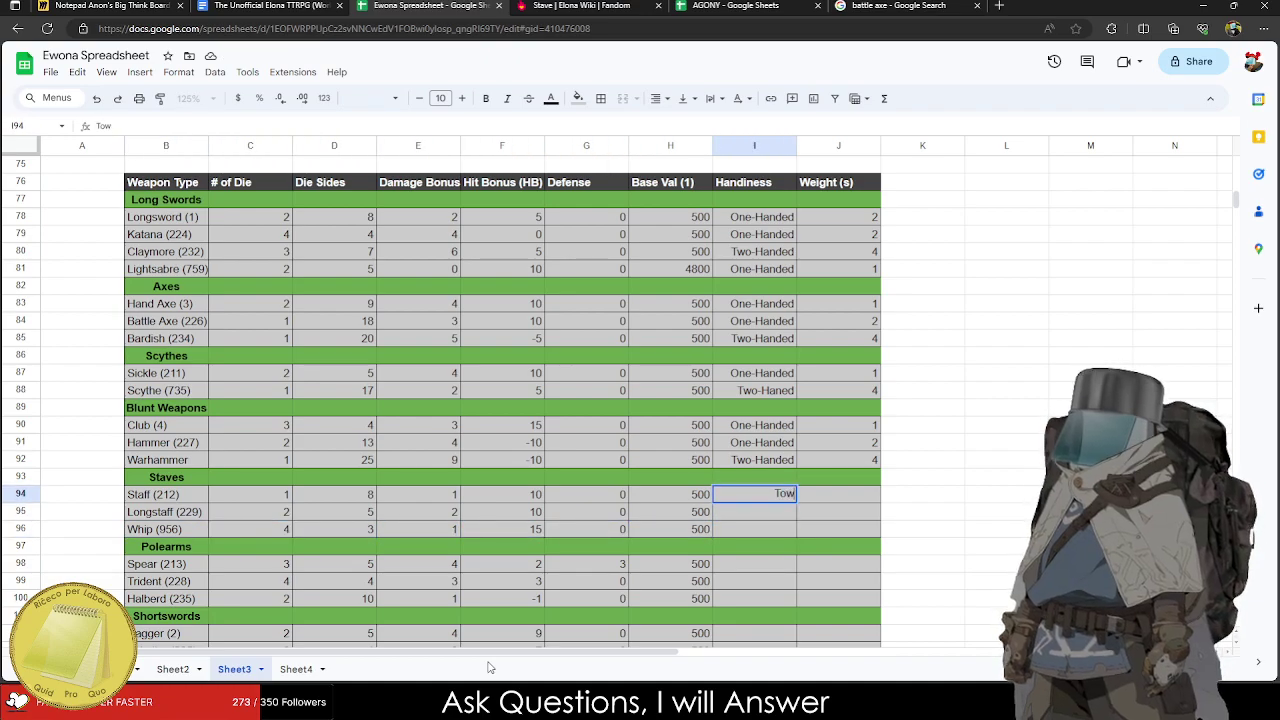
text(ed)
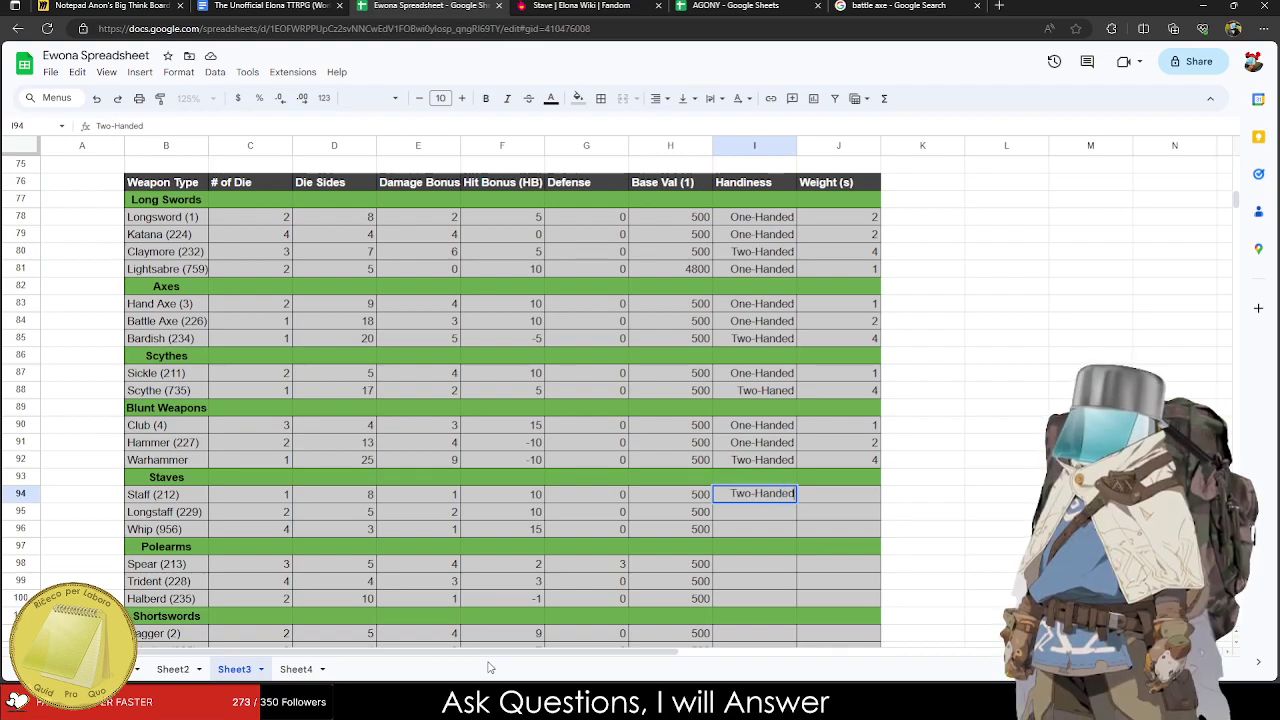
Set the Handiness to Two-Handed for the Longstaff and One-Handed for the Whip.
key(Return)
text(1)
key(BackSpace)
text(Two-Handed)
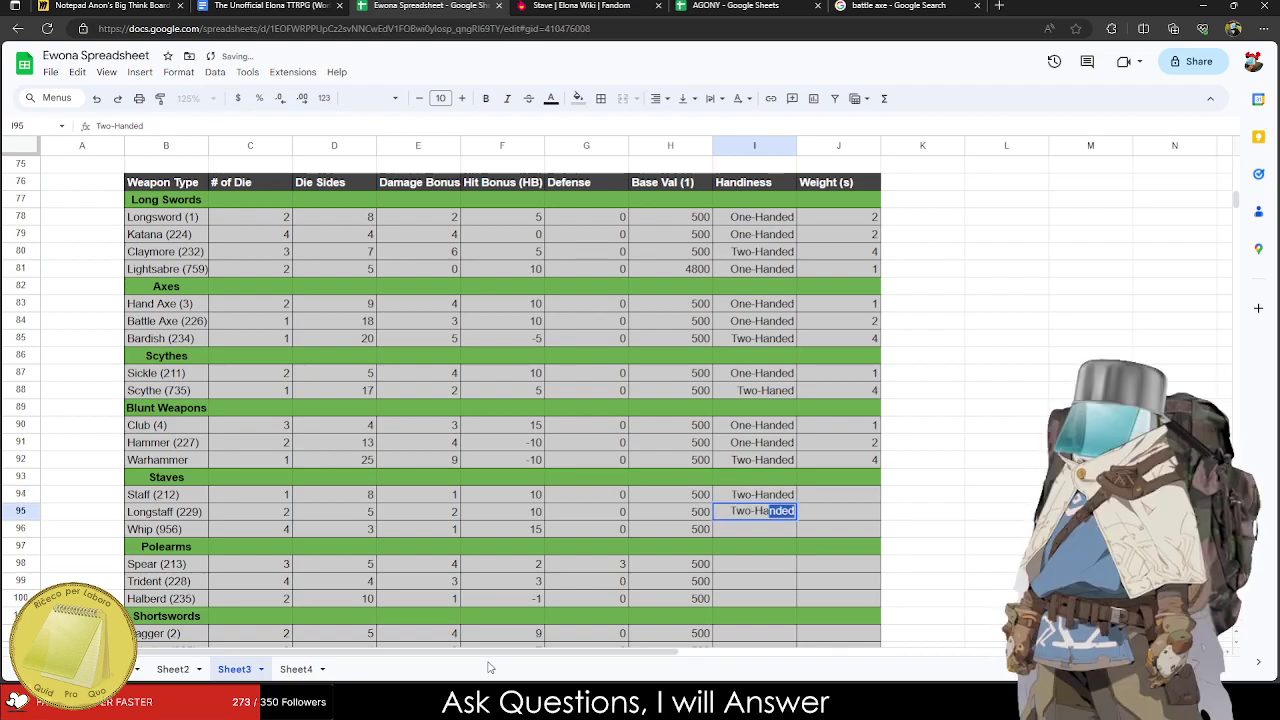
key(Tab)
key(Tab)
key(Tab)
key(Tab)
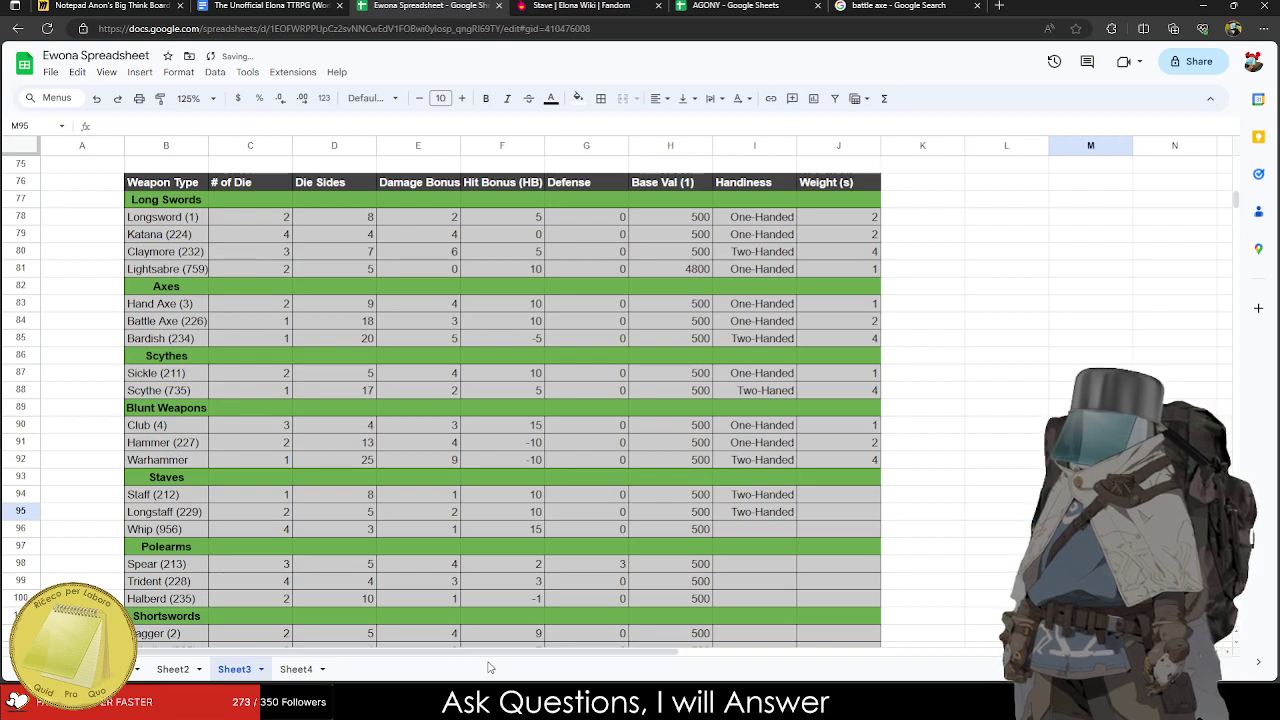
click(770, 529)
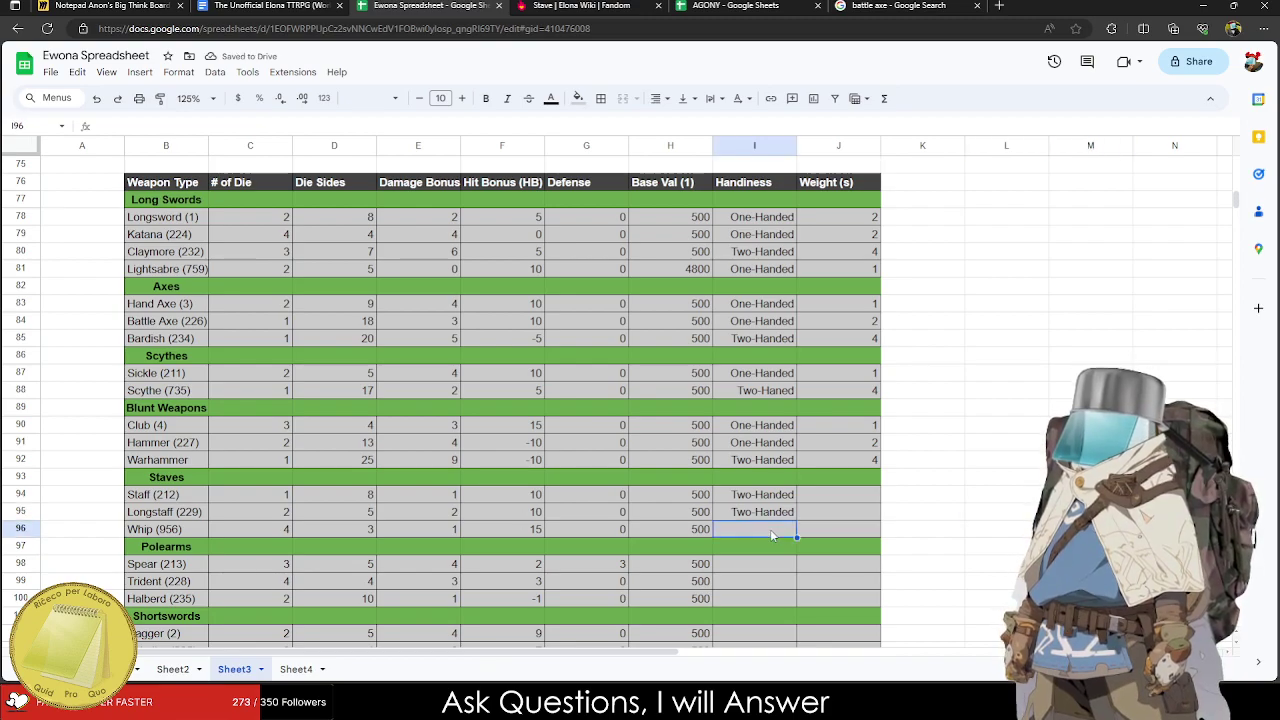
text(One-Handed)
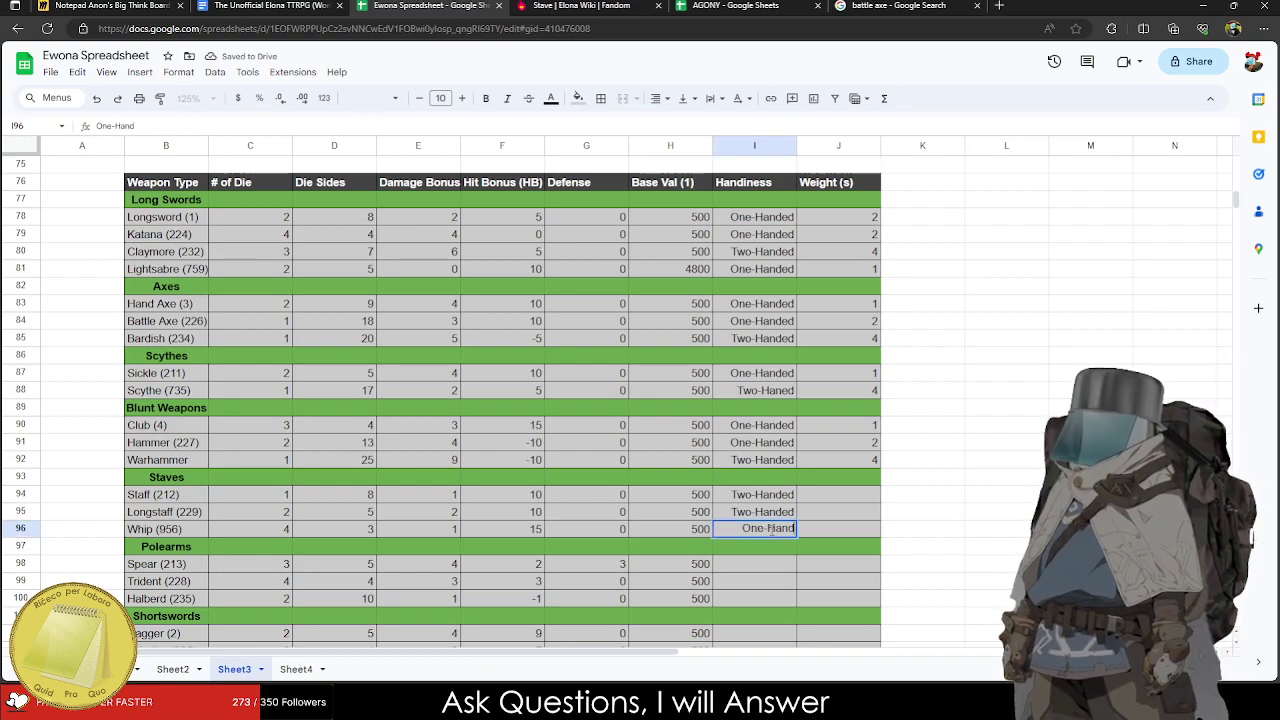
Set the Weight to 2 for the Staff, 2 for the Longstaff and 1 for the Whip.
click(830, 496)
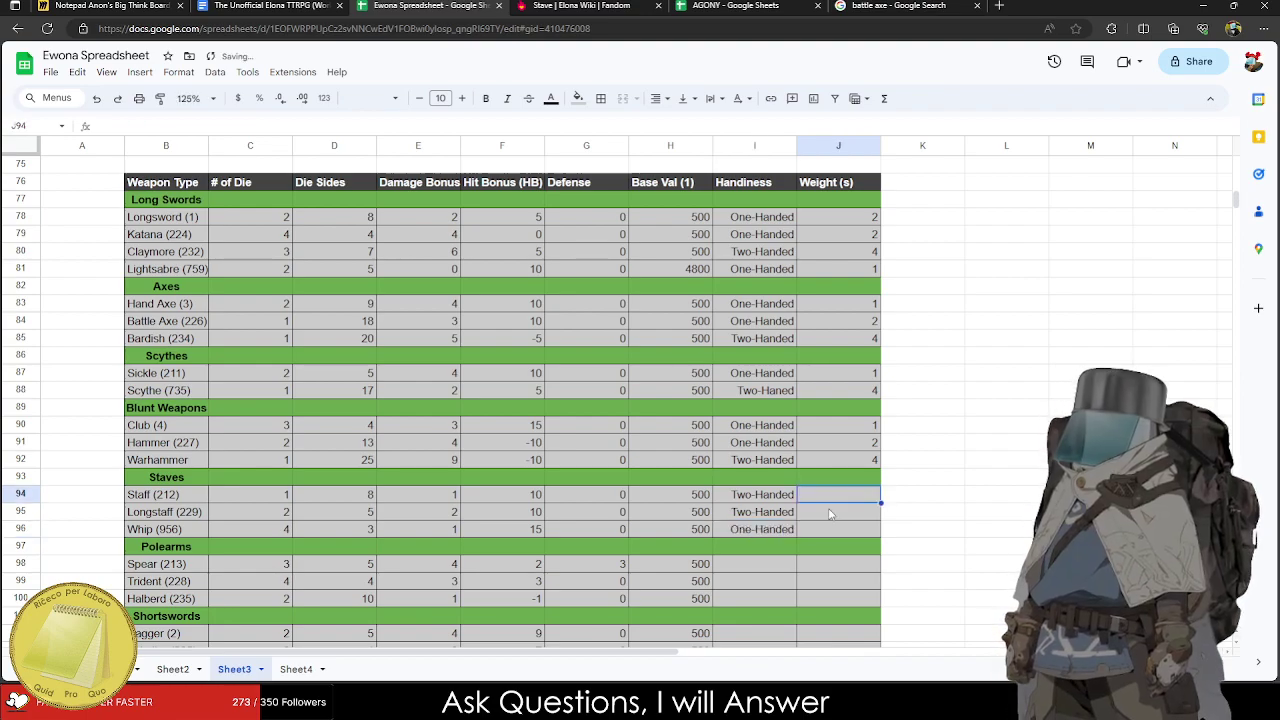
text(2)
key(Return)
text(2)
key(Return)
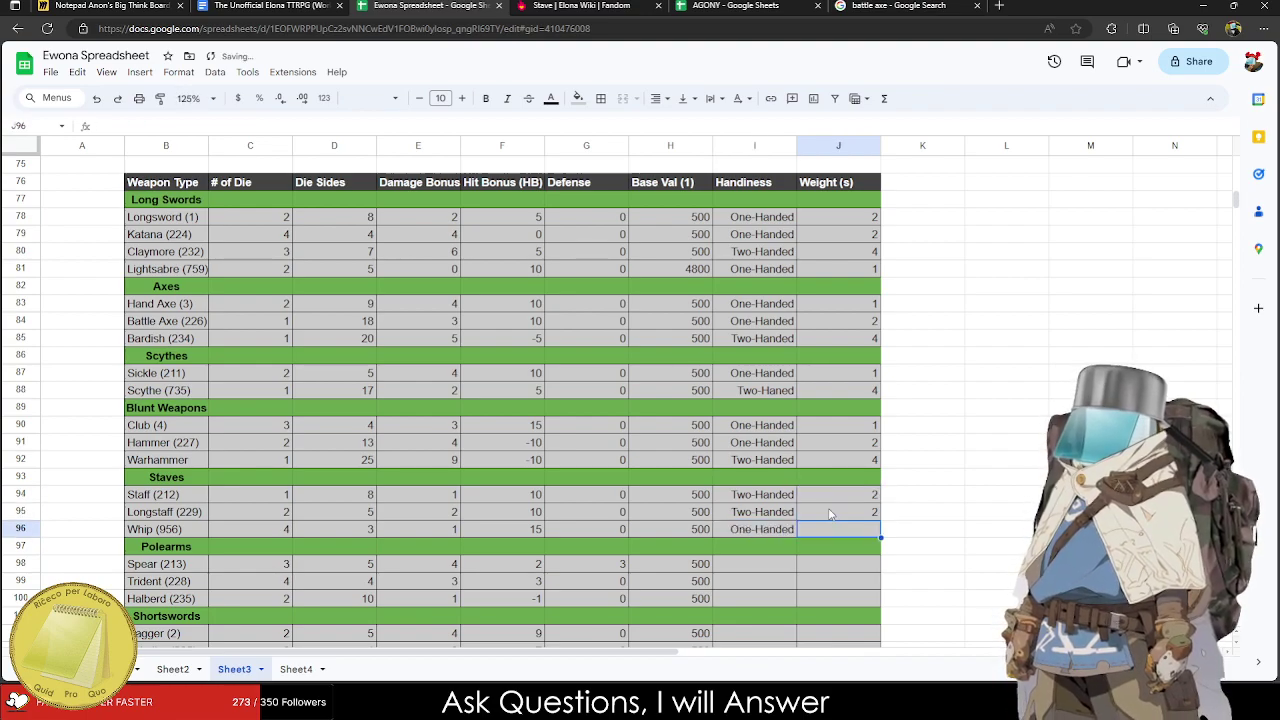
text(1)
key(Return)
Look through the remaining weapon sections from Polearms down to Throwing Weapons.
key(Left)
key(Left)
key(Up)
key(Left)
key(Left)
key(Left)
key(Left)
key(Down)
key(Down)
key(Down)
key(Down)
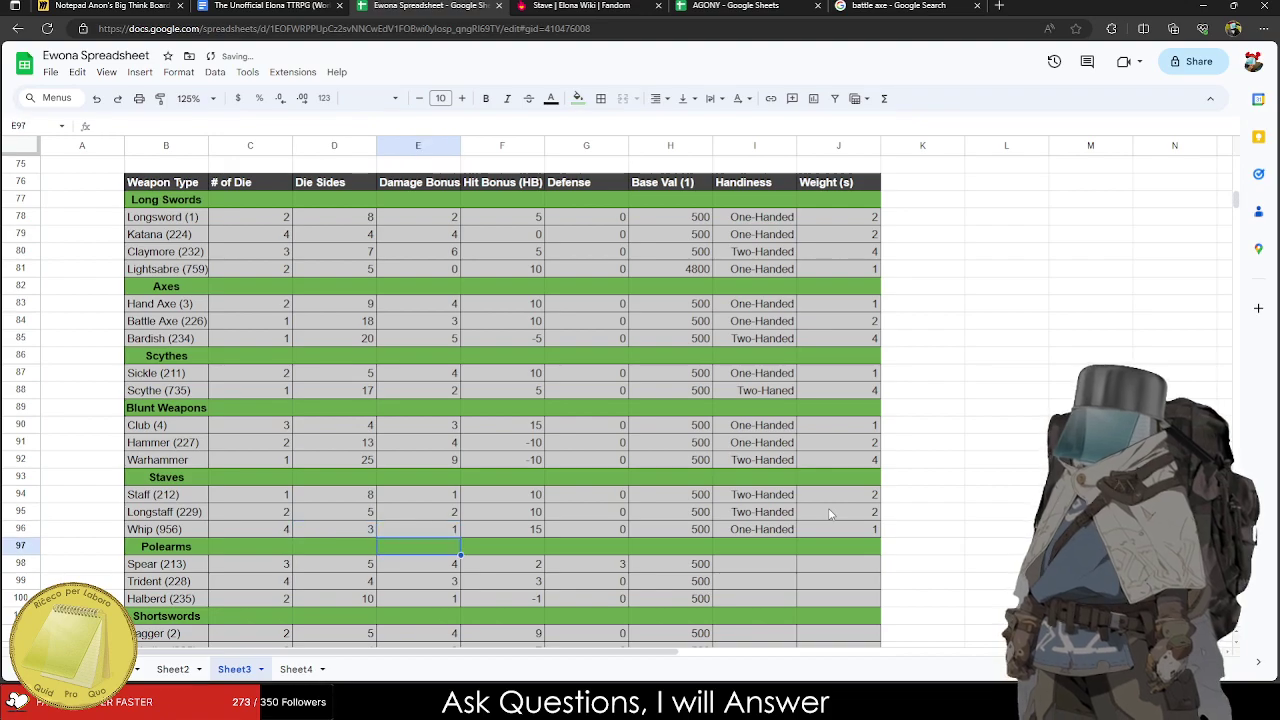
key(Down)
key(Down)
key(Down)
key(Down)
key(Down)
key(Down)
key(Down)
key(Down)
key(Down)
key(Down)
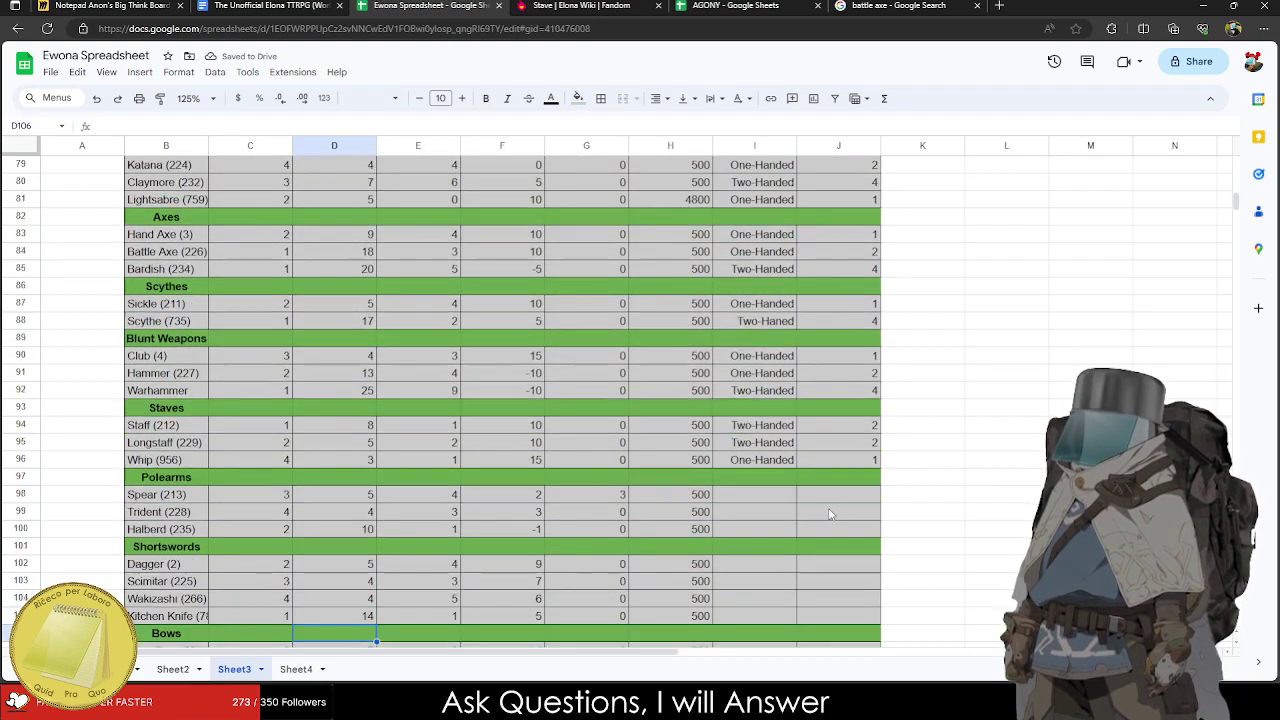
key(Down)
key(Down)
key(Down)
key(Down)
key(Down)
key(Down)
key(Down)
key(Down)
key(Down)
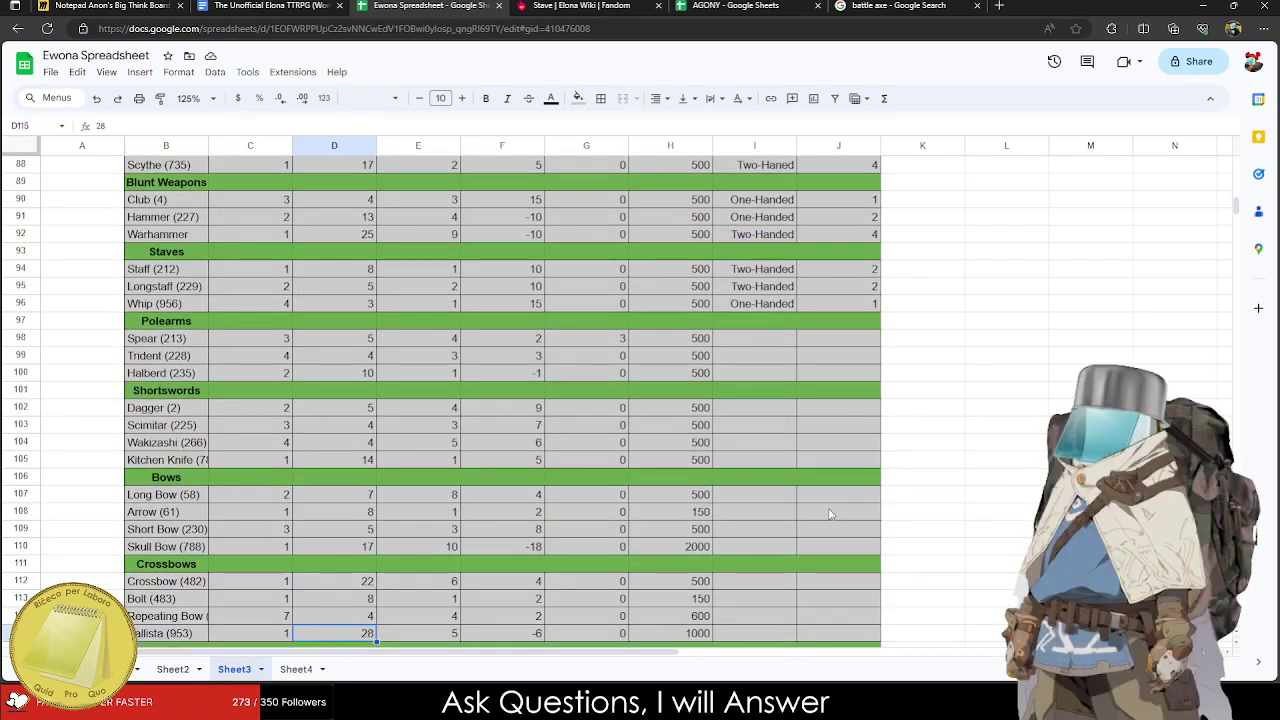
key(Down)
key(Down)
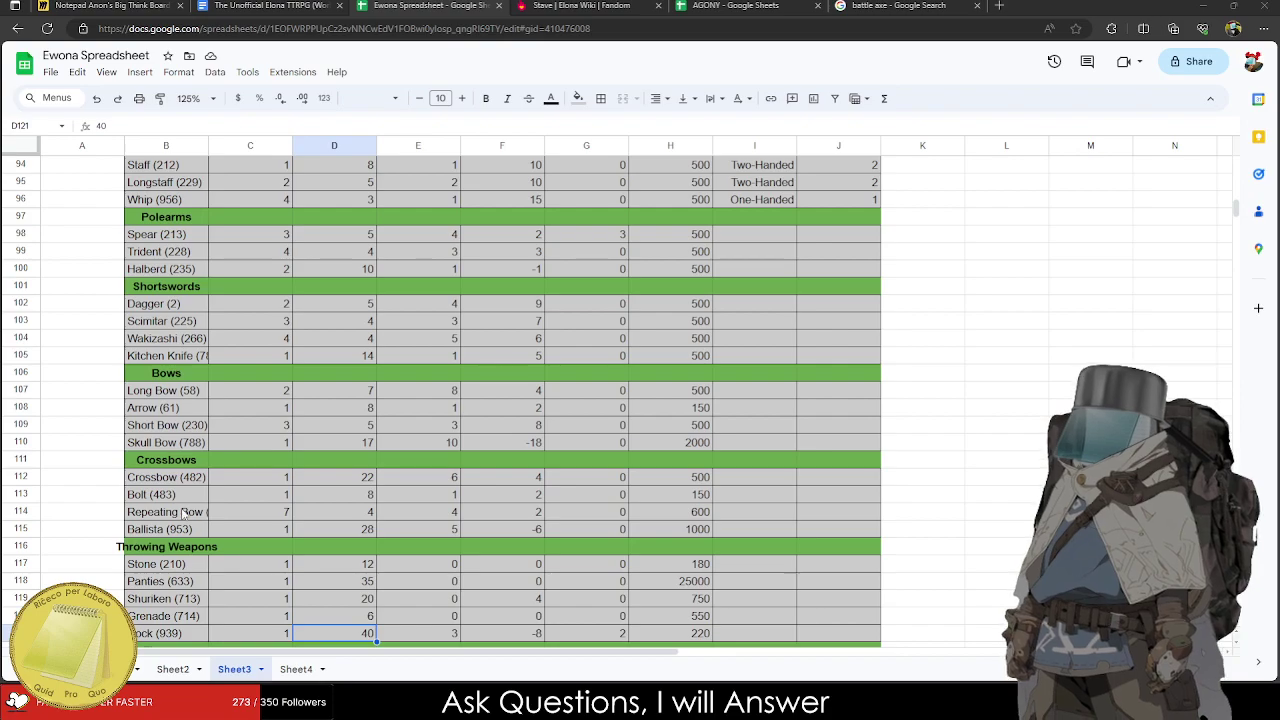
Rename the Staves section heading to Polearms.
click(276, 460)
scroll(233, 240, up, 1)
scroll(240, 300, up, 5)
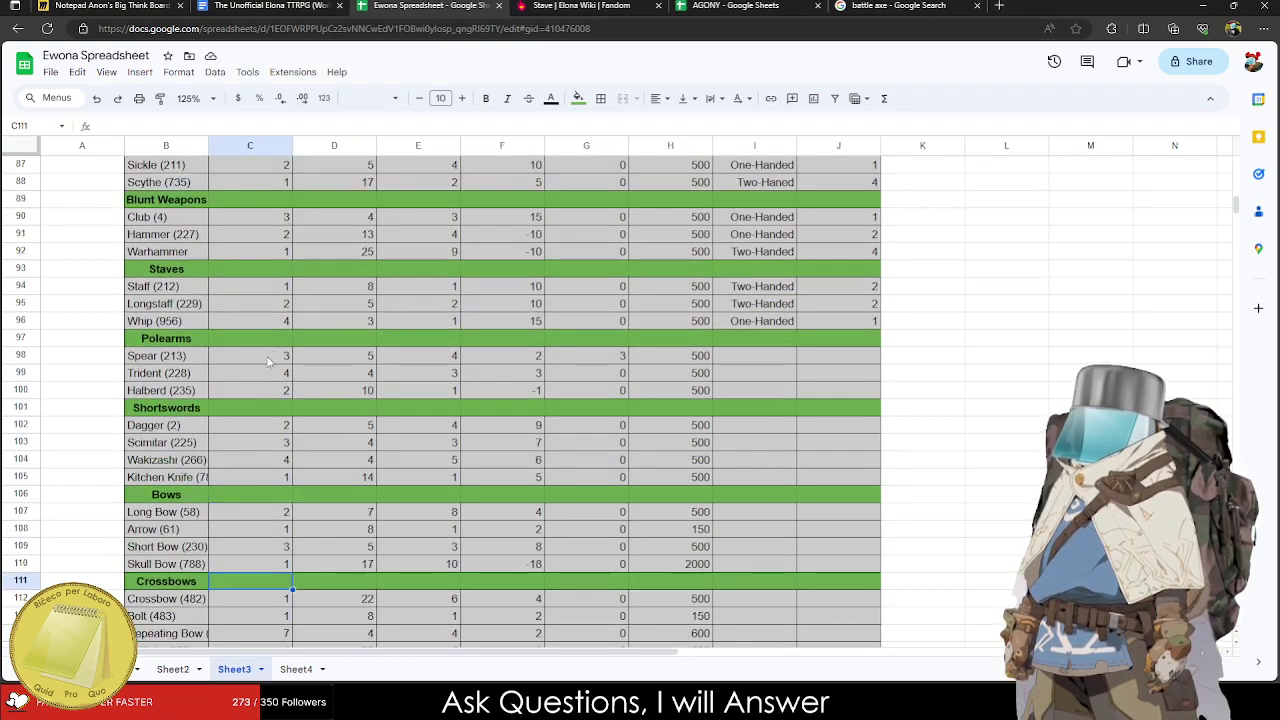
click(247, 440)
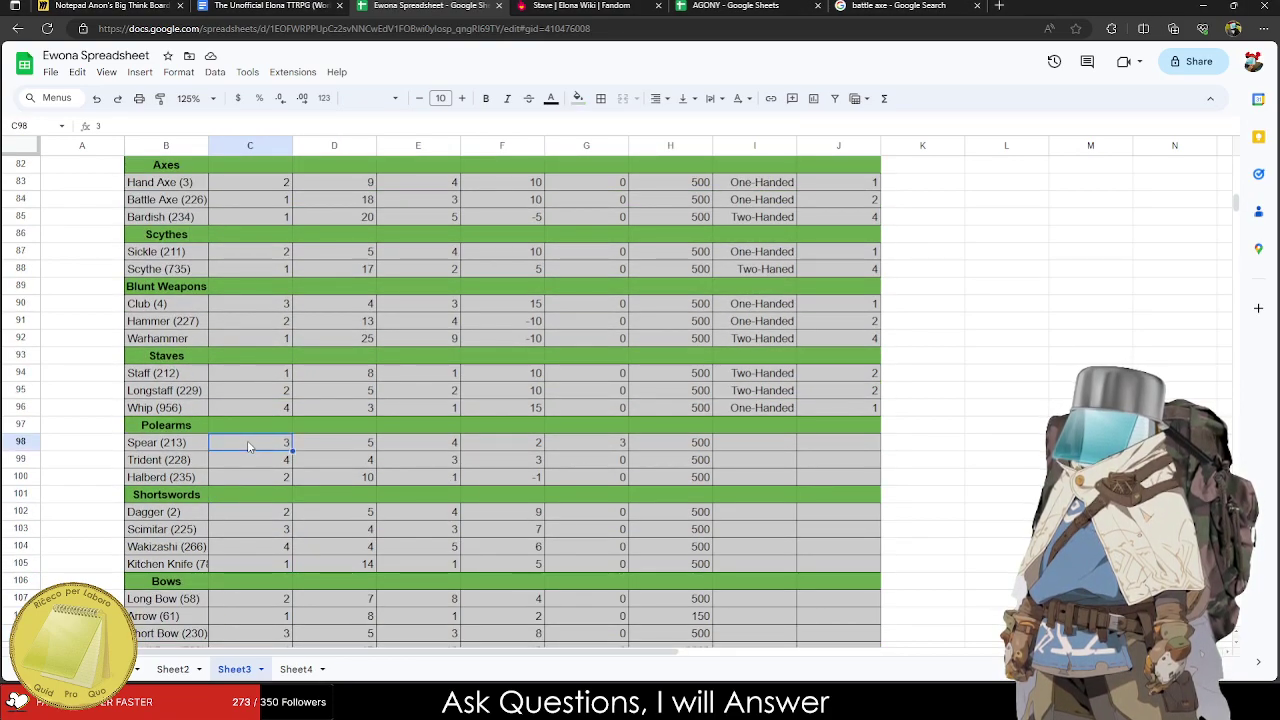
click(168, 443)
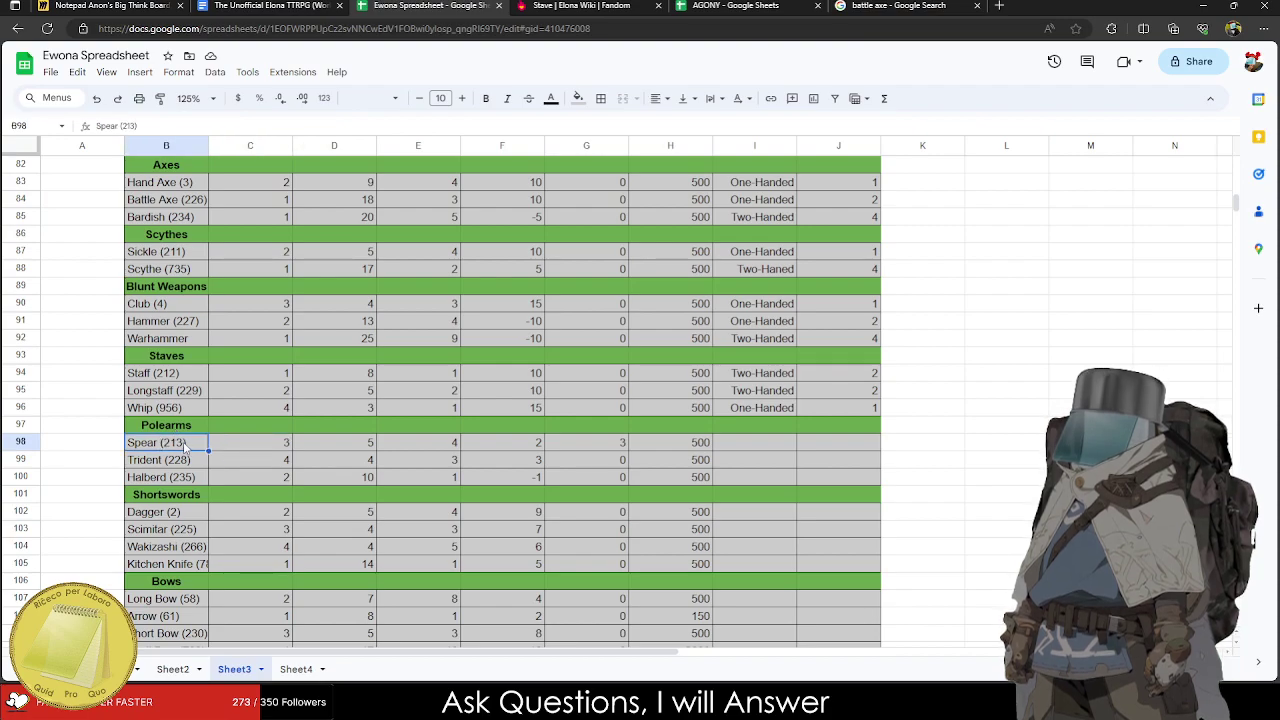
click(170, 427)
click(156, 357)
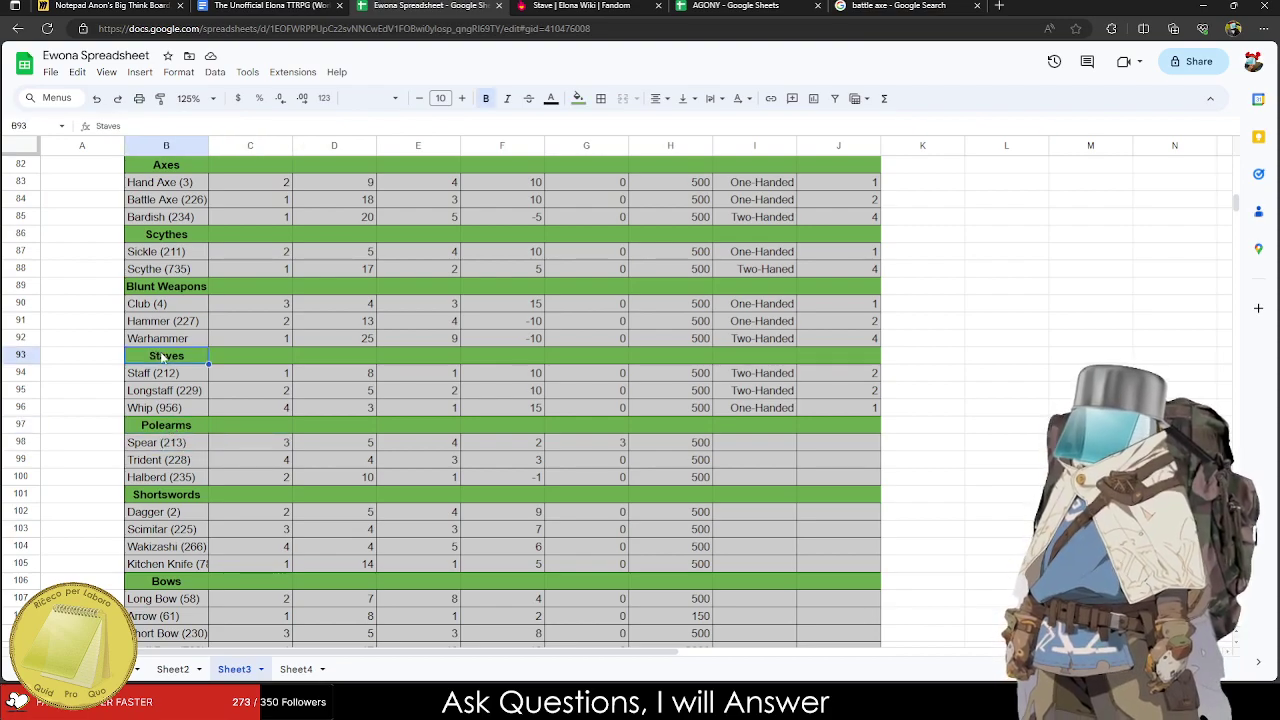
text(Polearms)
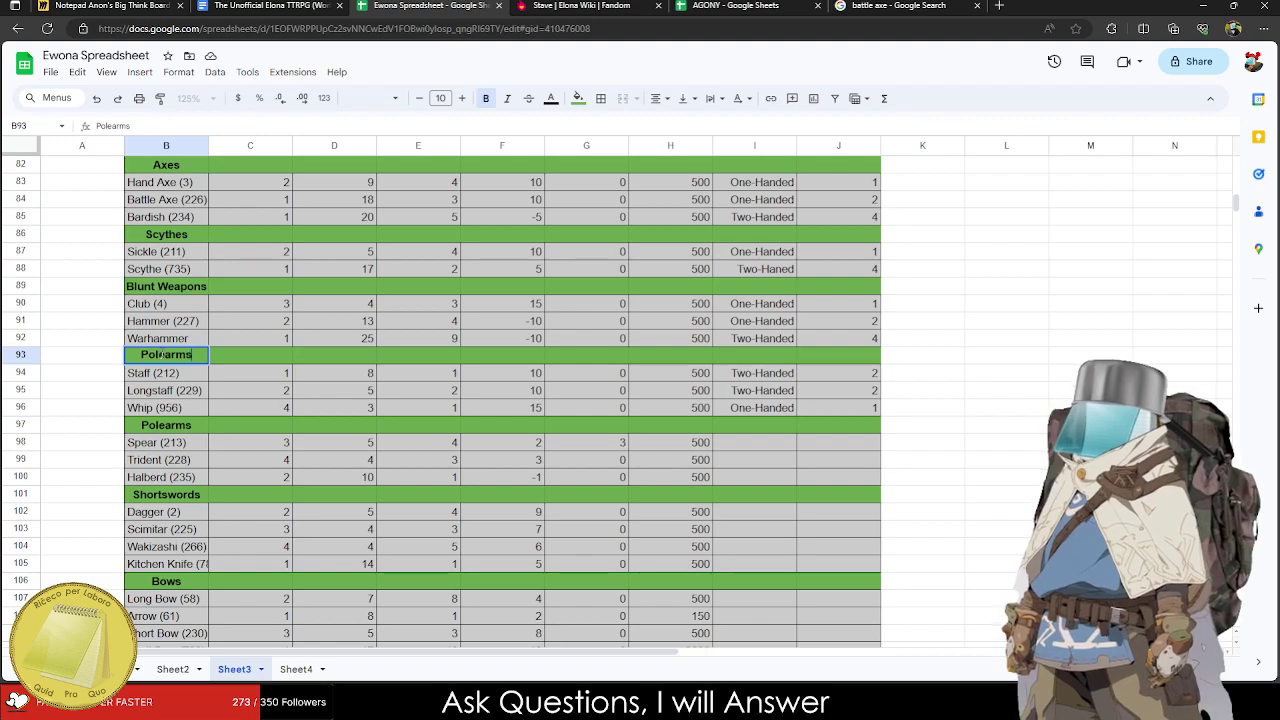
Move the Spear, Trident and Halberd rows up one row, overwriting the duplicate Polearms heading.
drag(146, 446, 690, 478)
click(155, 430)
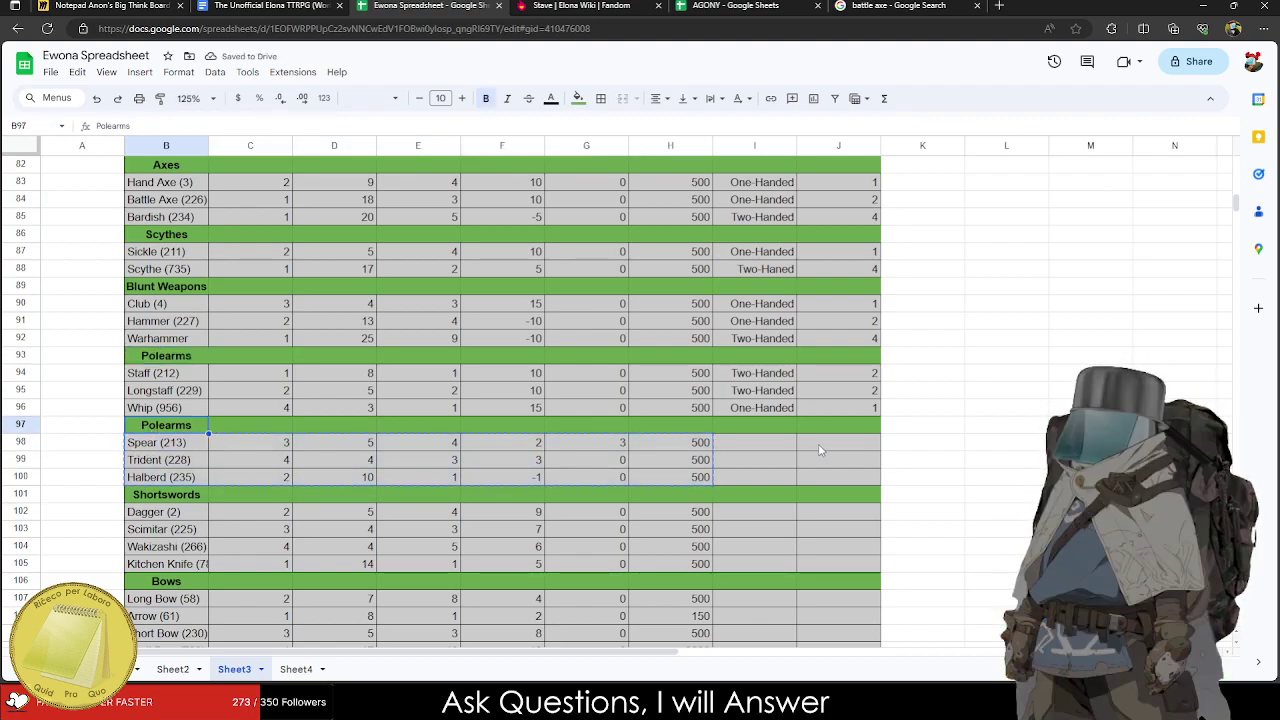
drag(840, 478, 157, 415)
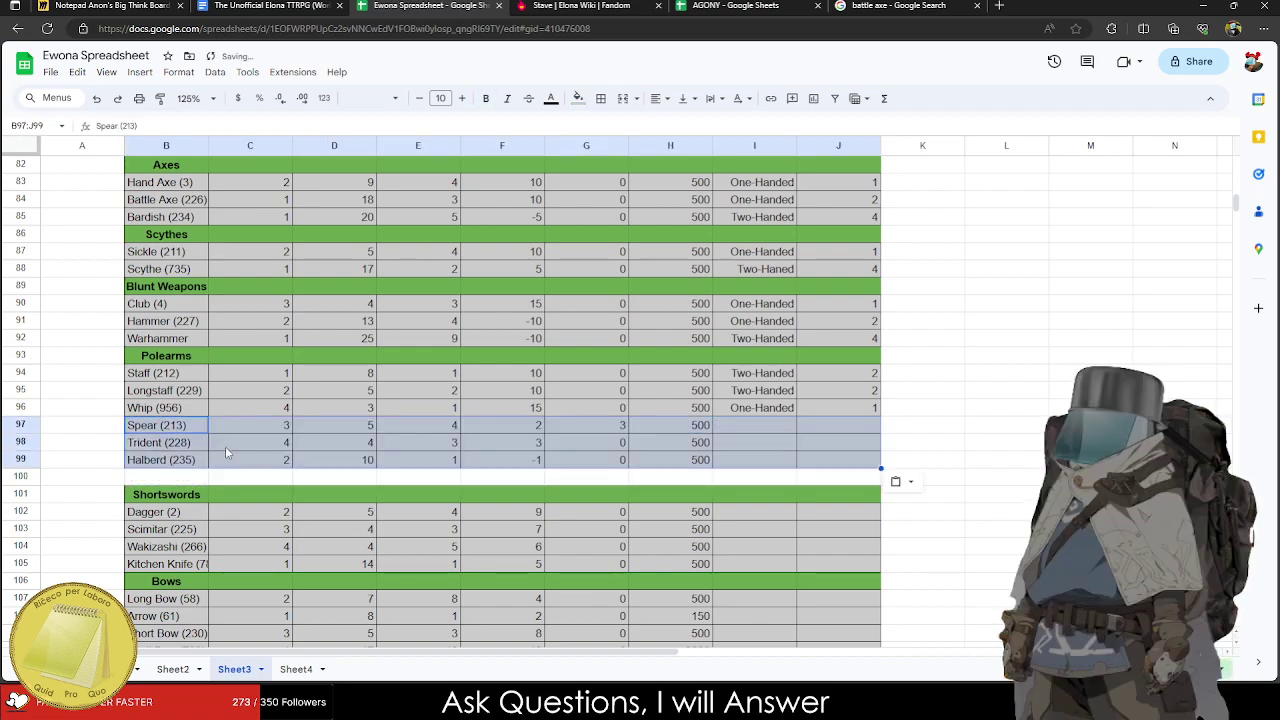
Move the table block from the Shortswords heading downward up one row to close the empty row 100.
drag(158, 496, 839, 429)
key(ctrl+x)
scroll(358, 380, up, 5)
click(166, 251)
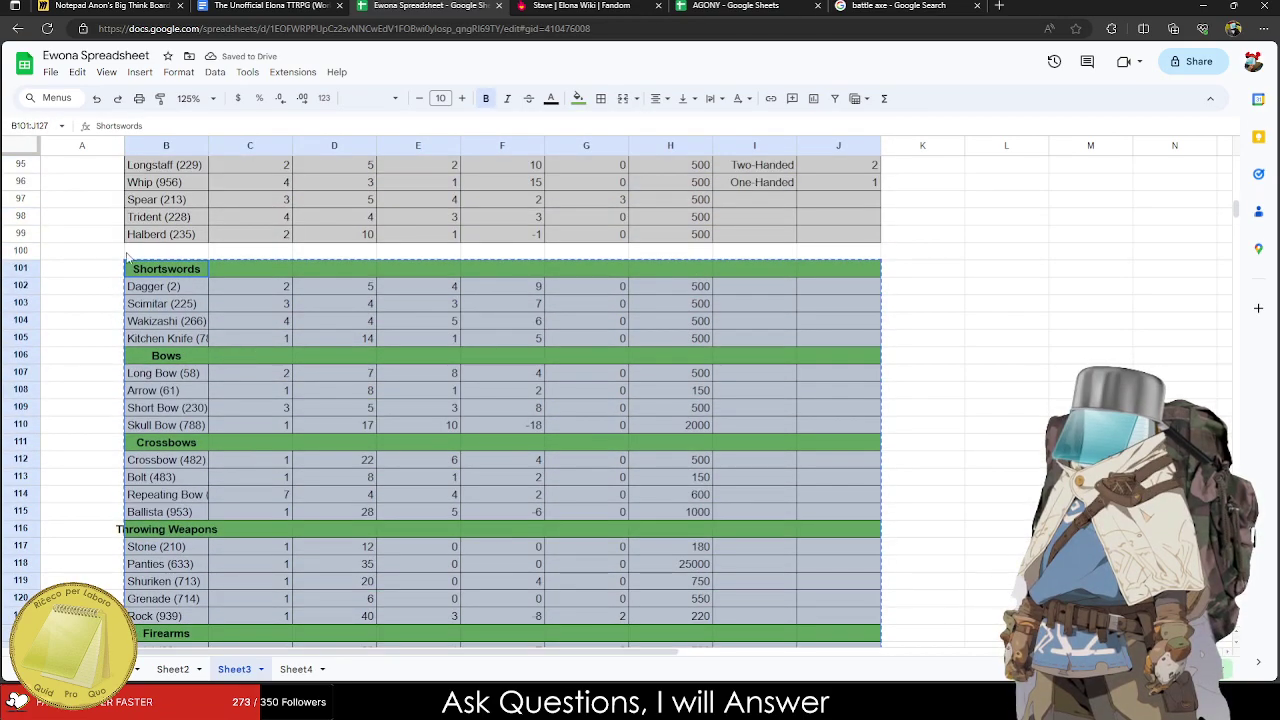
key(ctrl+v)
scroll(300, 398, up, 4)
Set the Handiness to One-Handed for the Spear and Trident and Two-Handed for the Halberd.
click(262, 373)
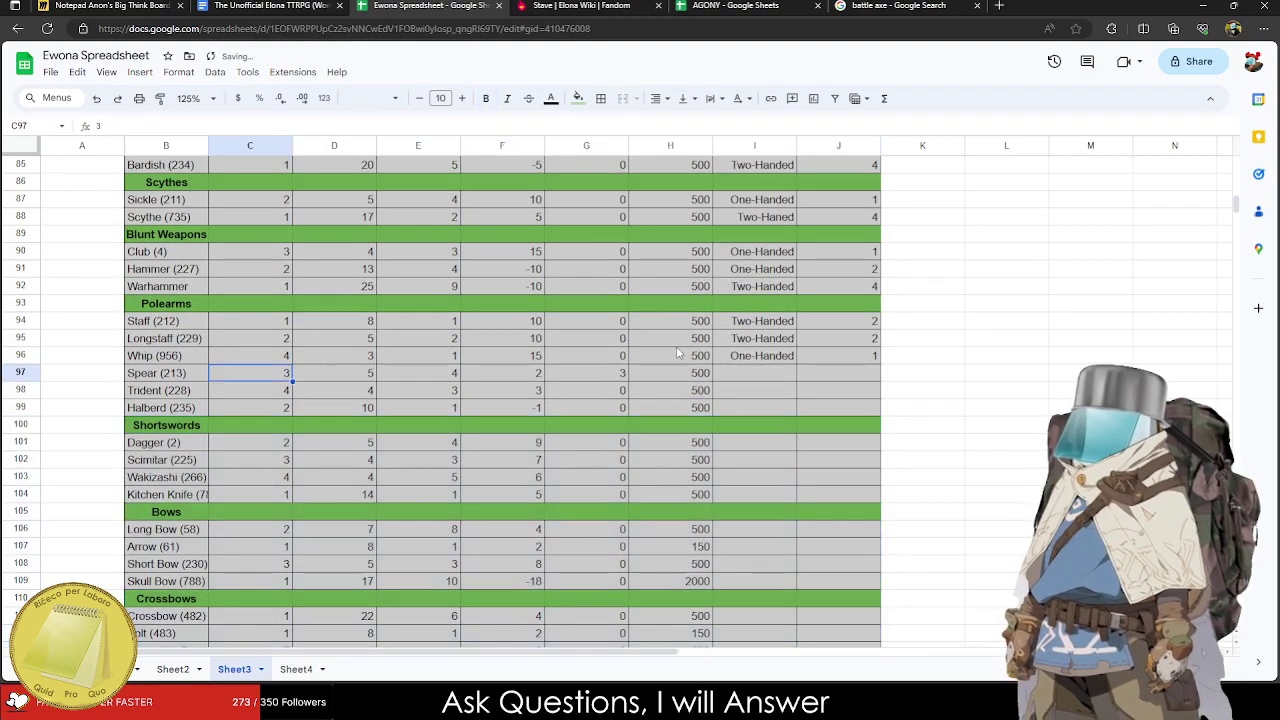
click(762, 377)
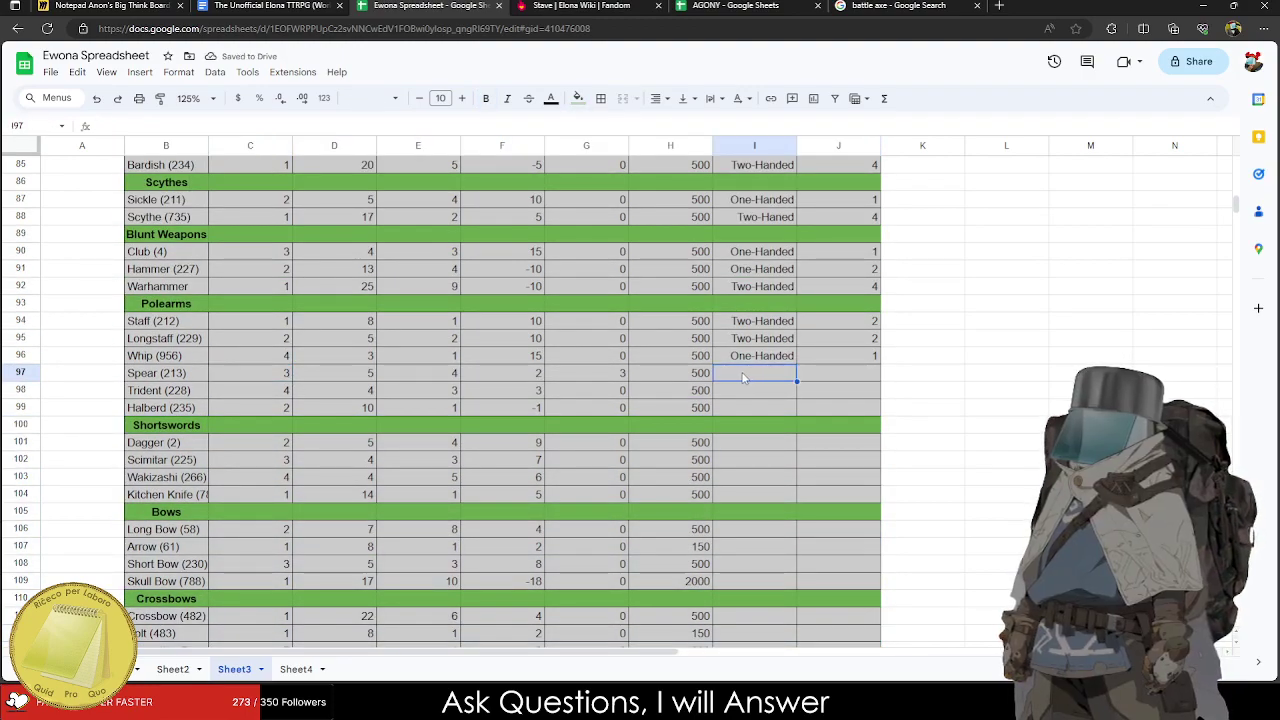
double_click(743, 375)
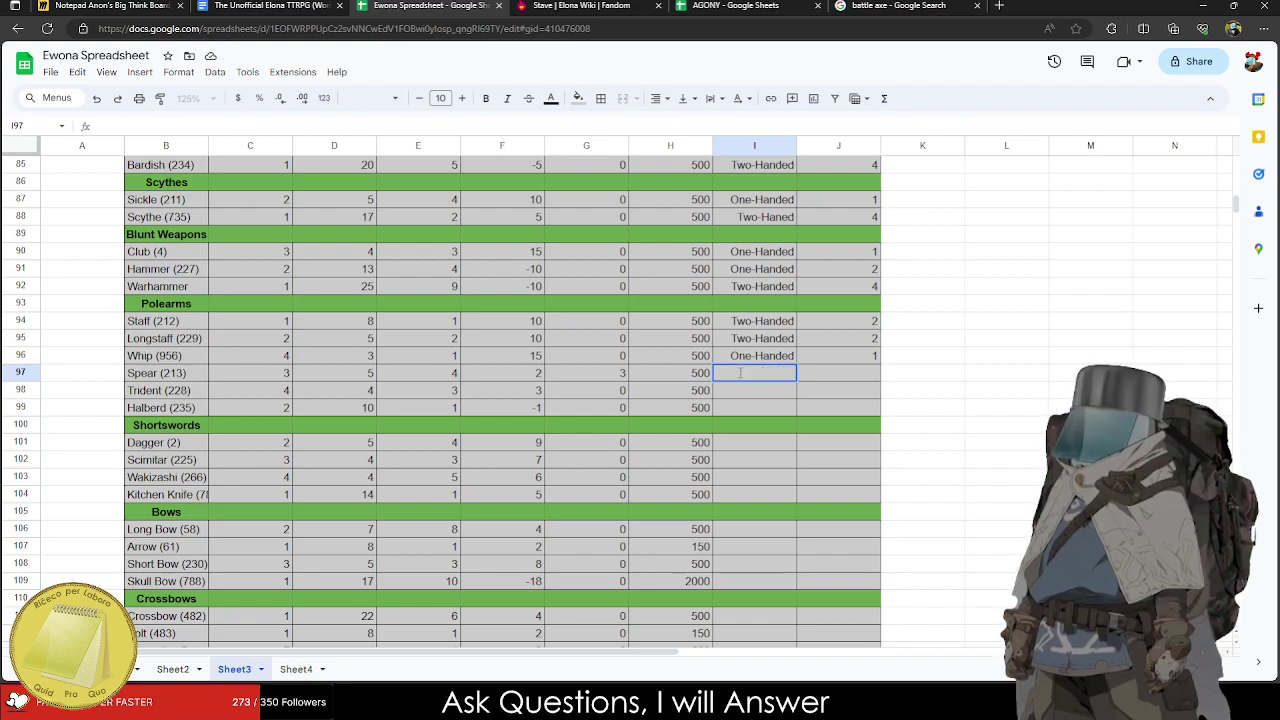
text(One-Handed)
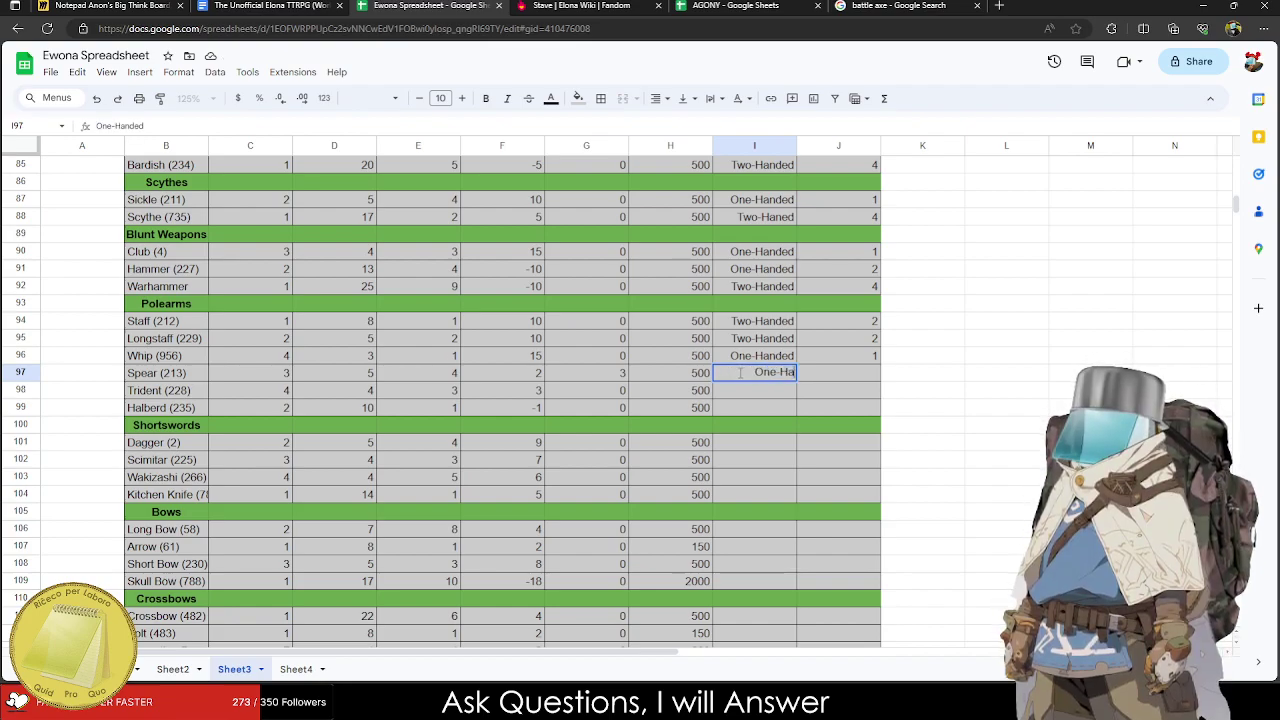
key(Return)
text(One-Handed)
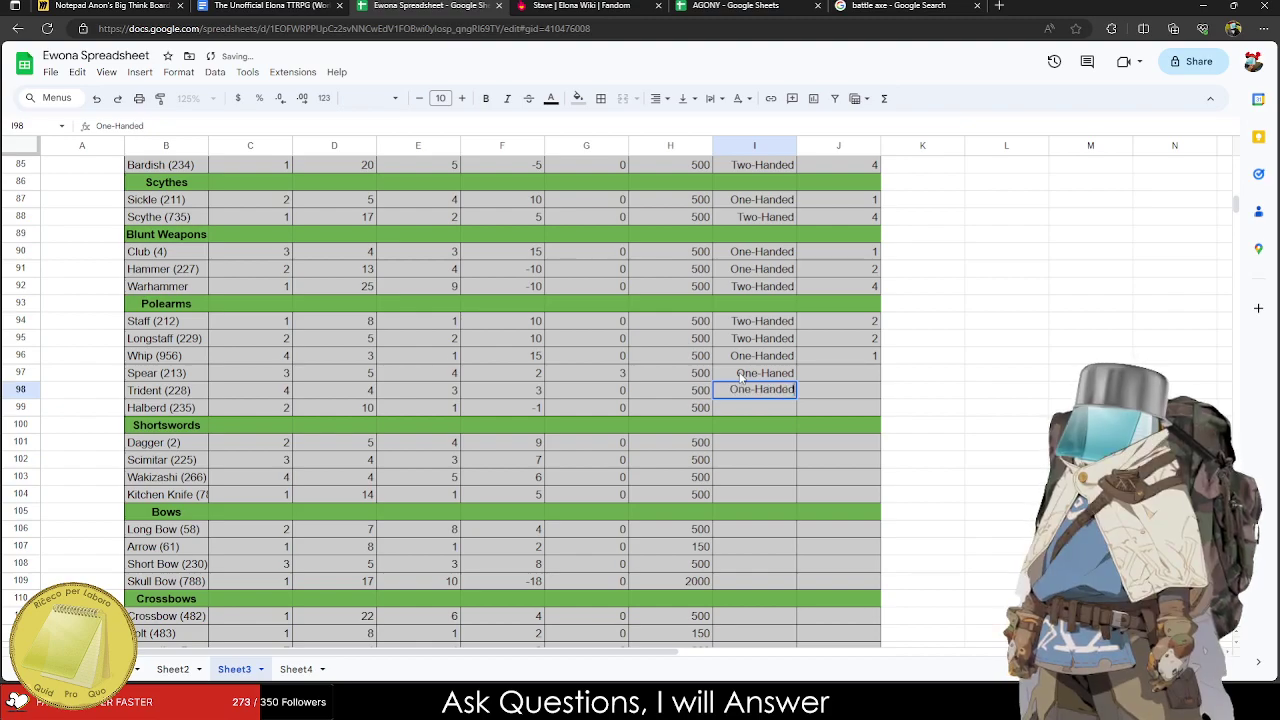
click(741, 376)
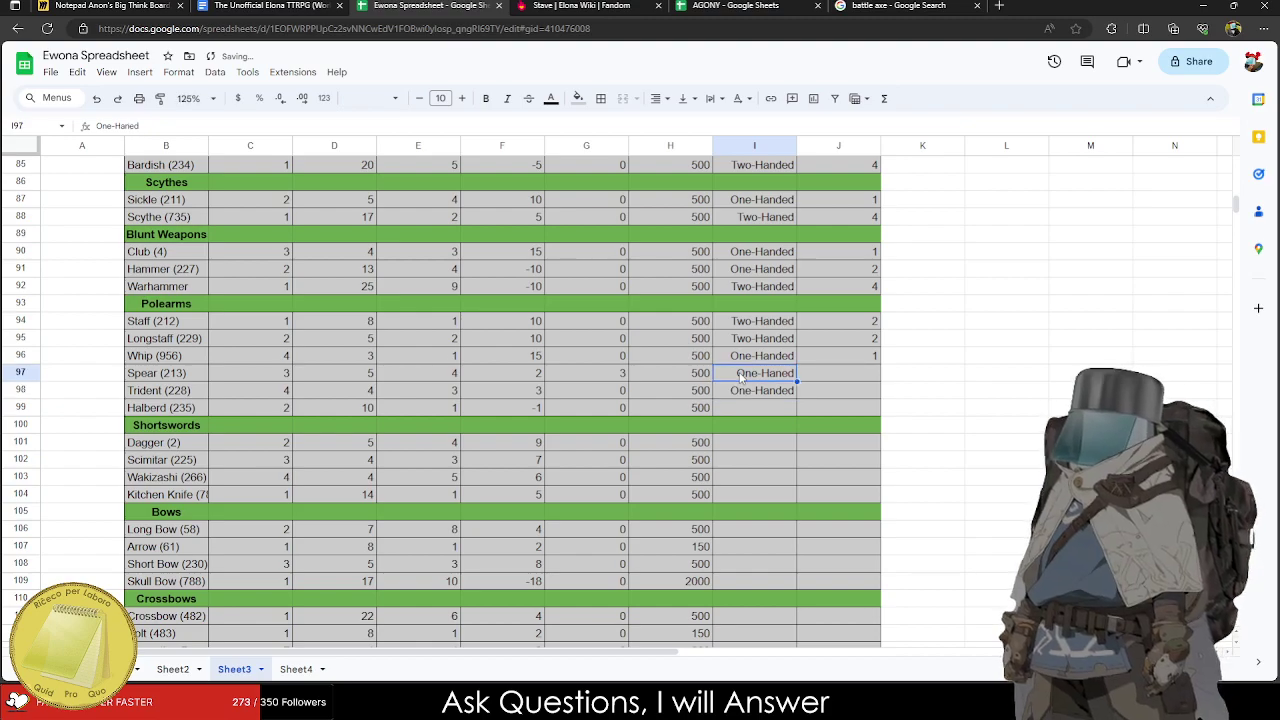
text(One)
key(Return)
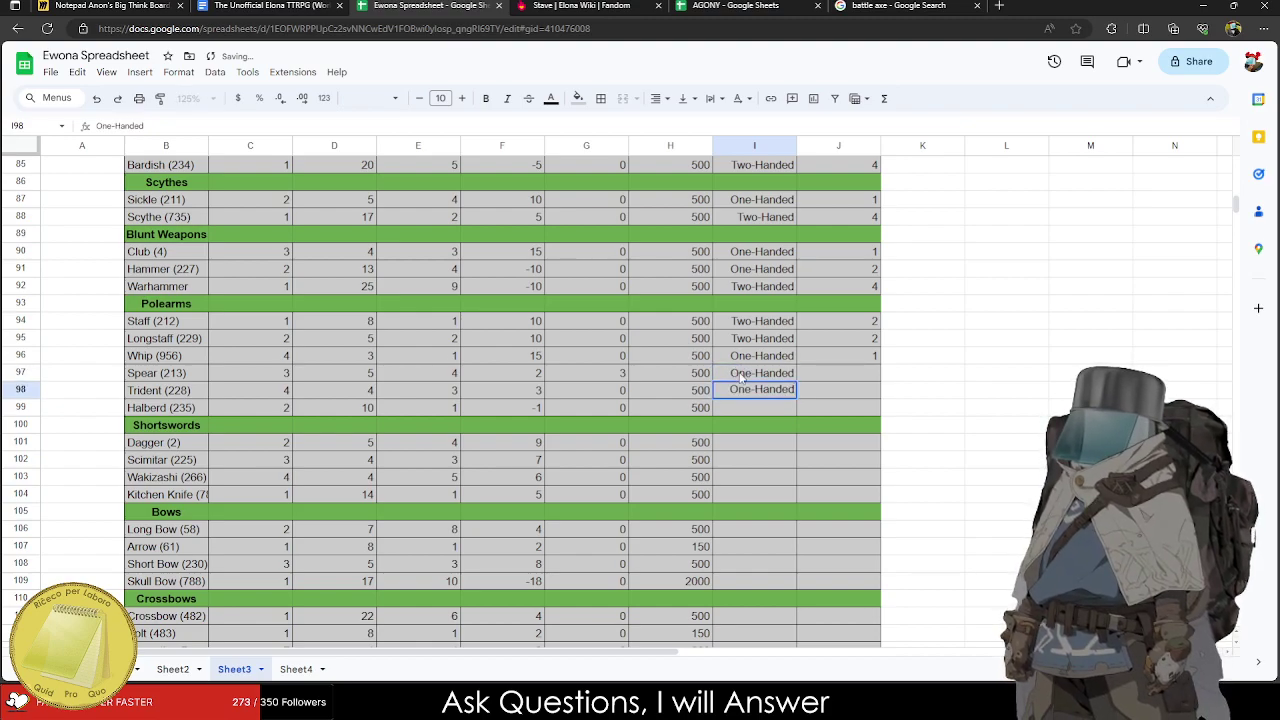
key(Down)
text(Two-)
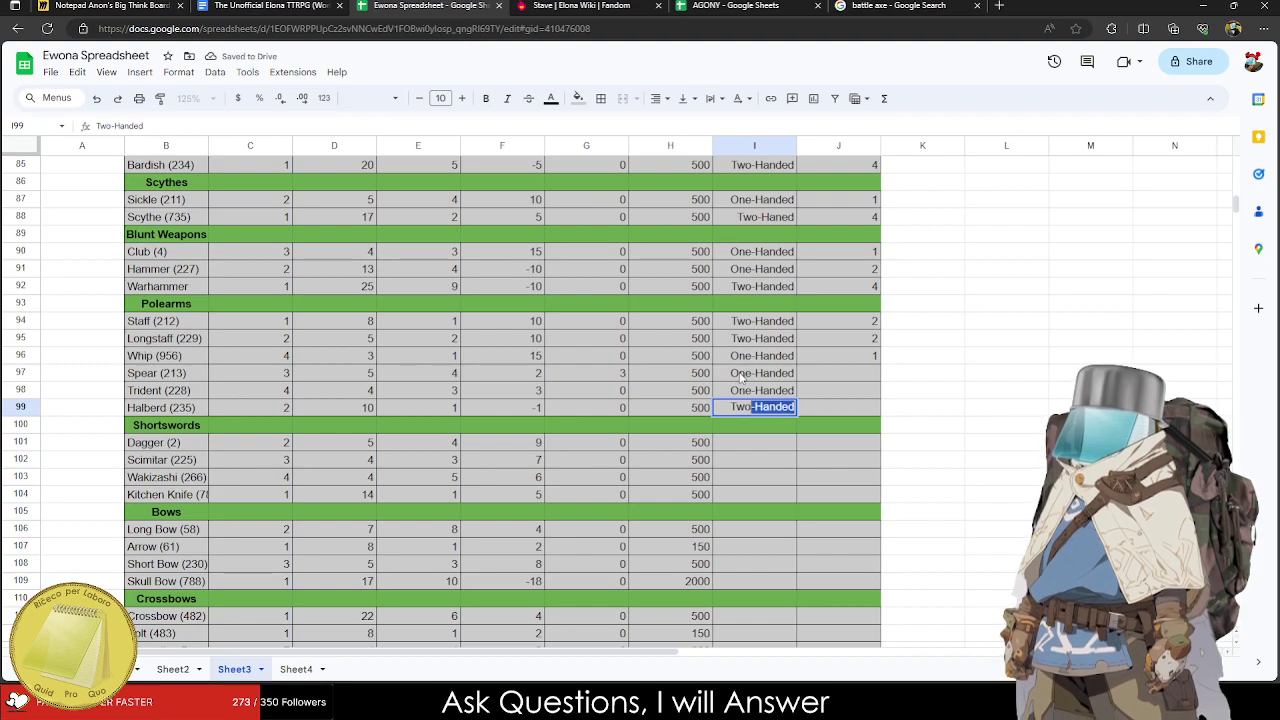
key(Return)
Set the Weight to 4 for the Halberd, 2 for the Trident and 2 for the Spear.
click(840, 407)
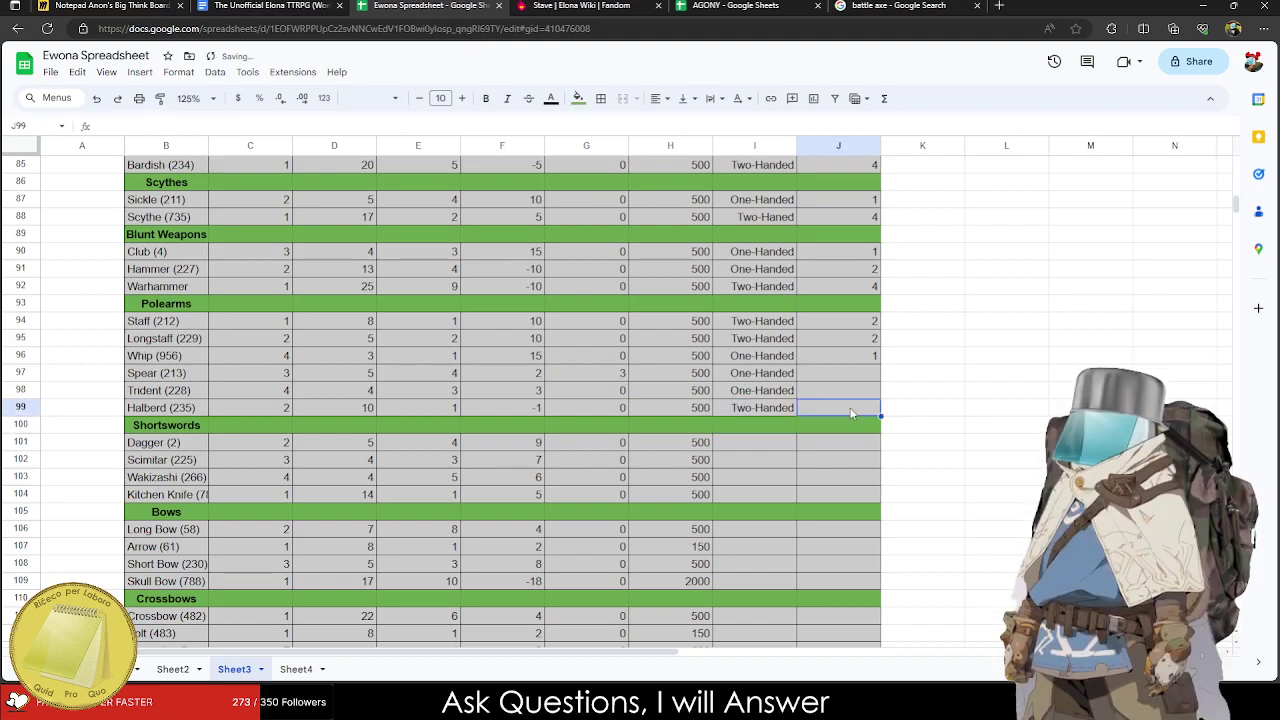
text(4)
click(852, 388)
text(2)
click(852, 376)
text(2)
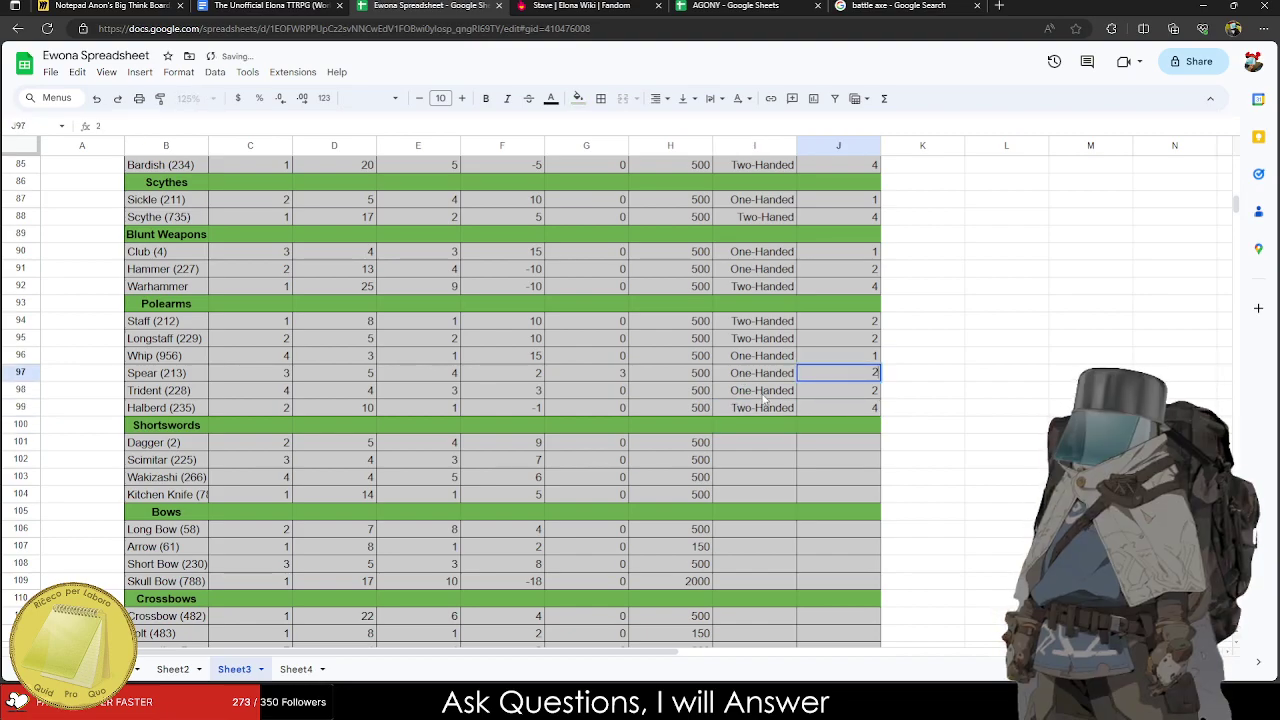
Set the Damage Bonus to 2 for the Spear, 1 for the Trident and 0 for the Halberd.
click(277, 375)
click(420, 374)
text(2)
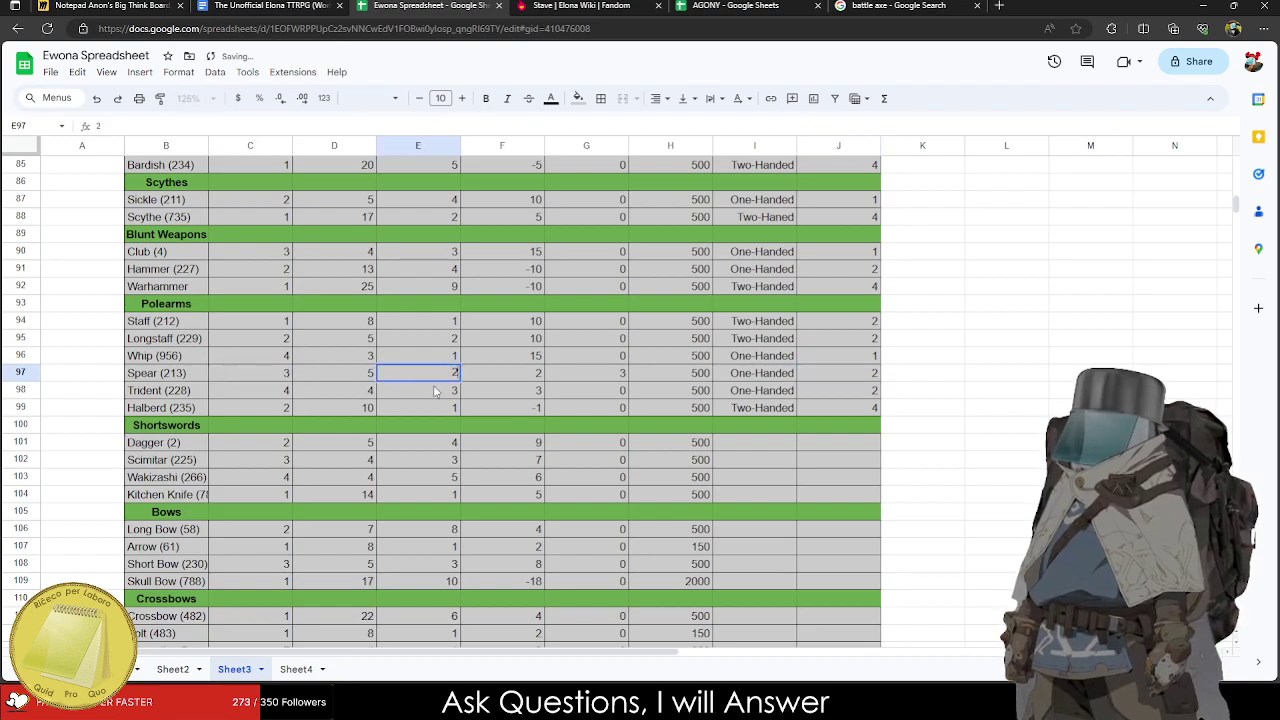
click(436, 395)
text(1)
click(429, 409)
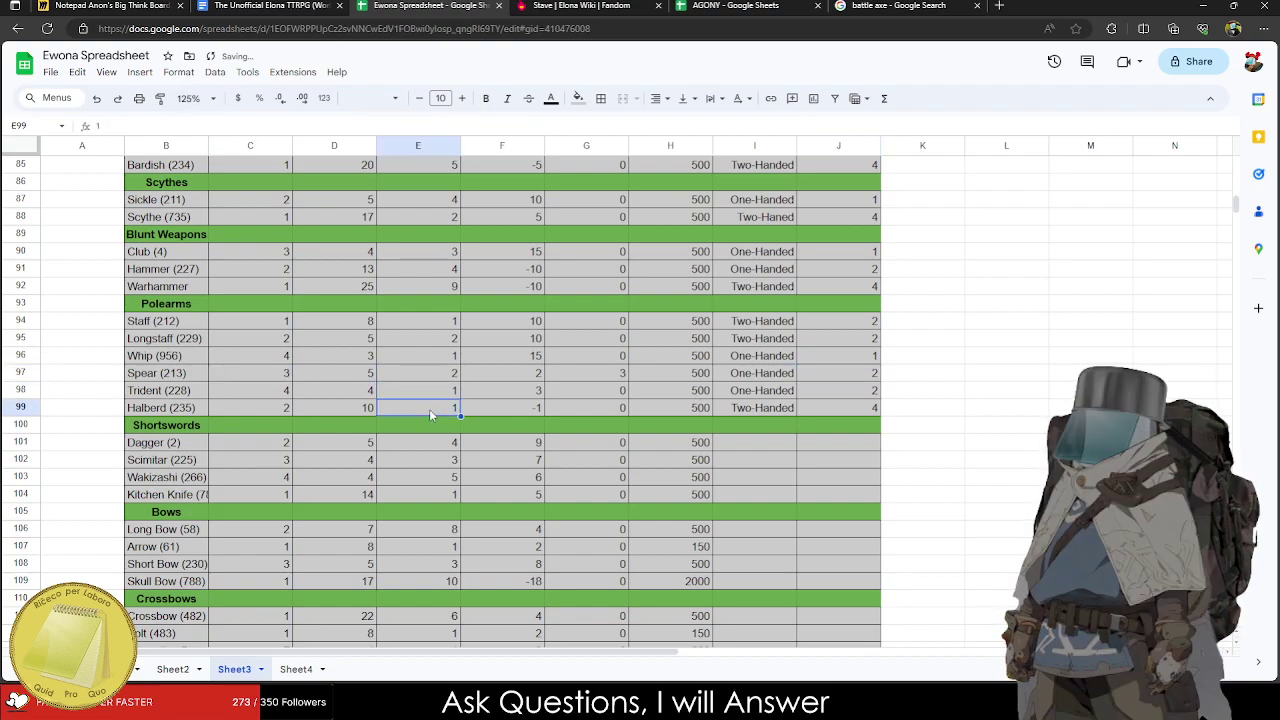
text(9)
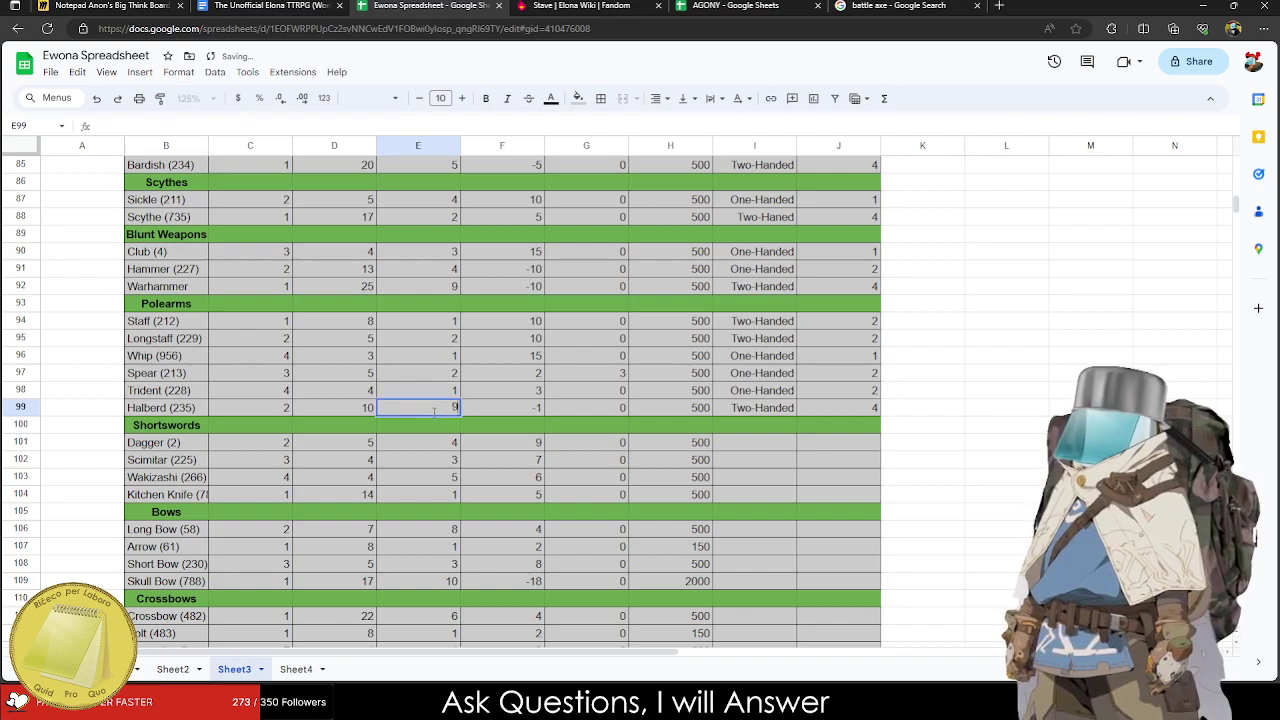
Set the Hit Bonus to -5 for the Halberd, 10 for the Spear and 5 for the Trident.
key(Tab)
text(-4)
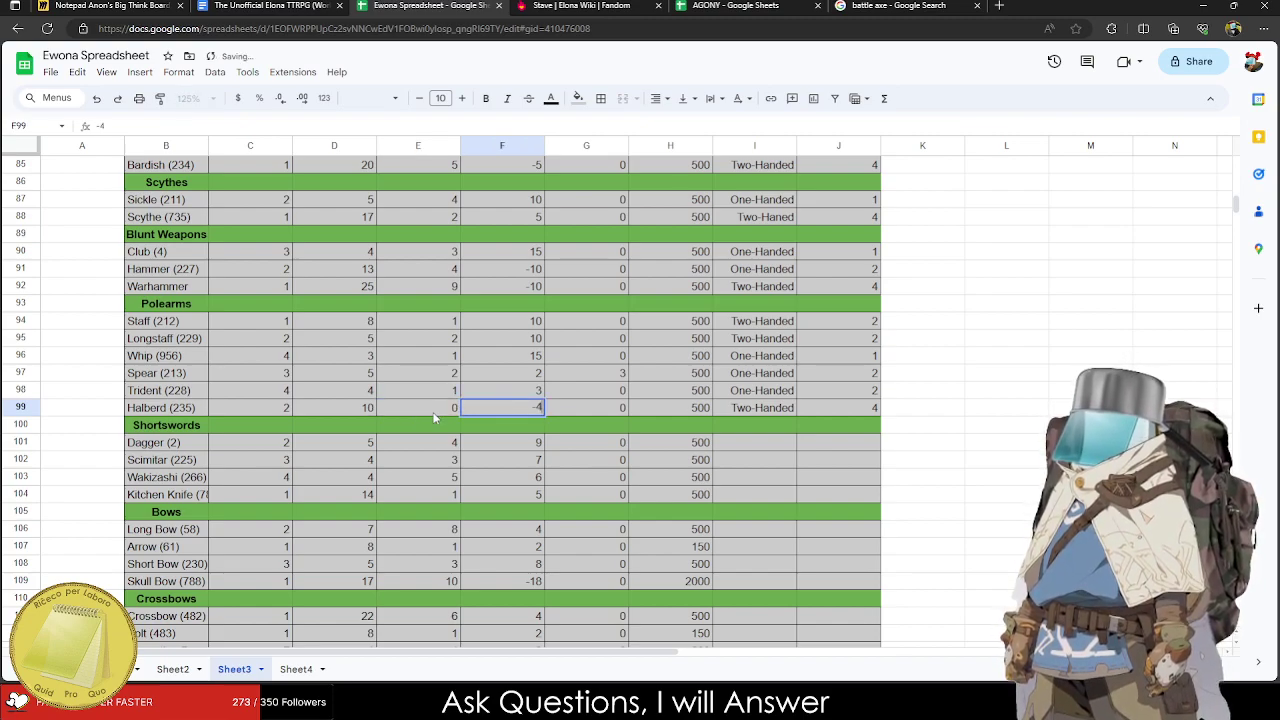
key(Up)
key(Up)
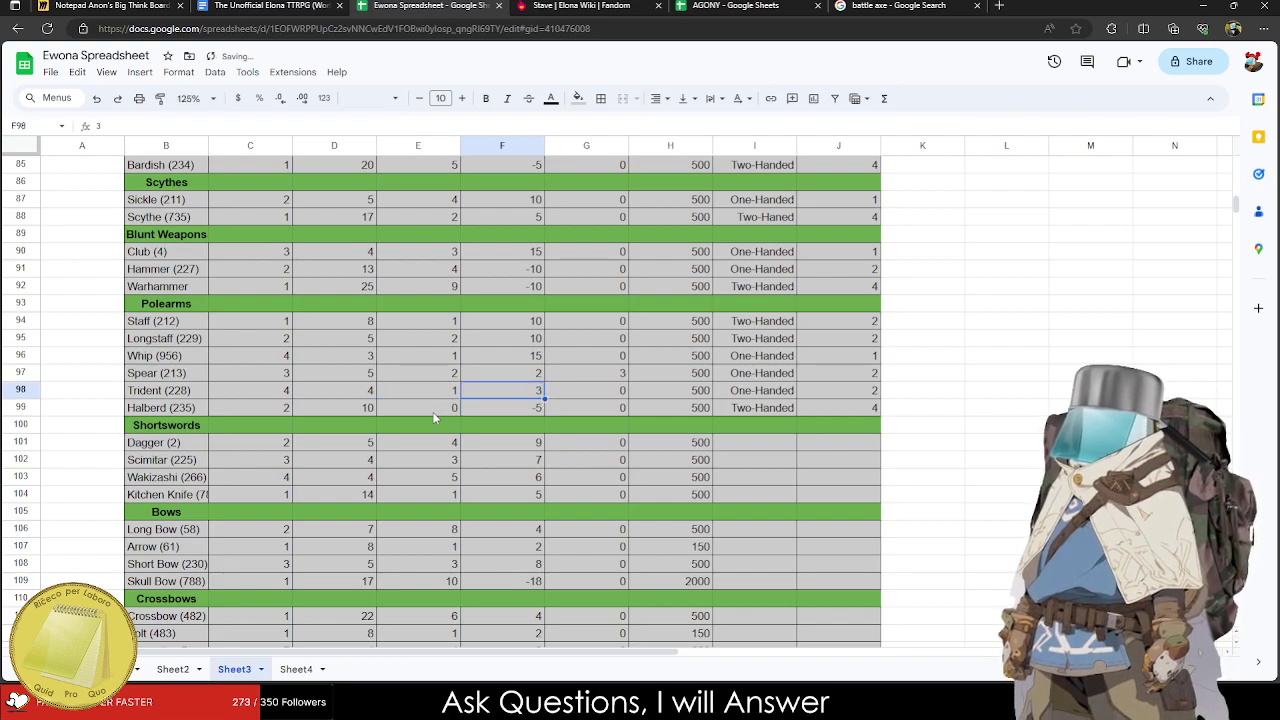
text(10)
key(Return)
text(10)
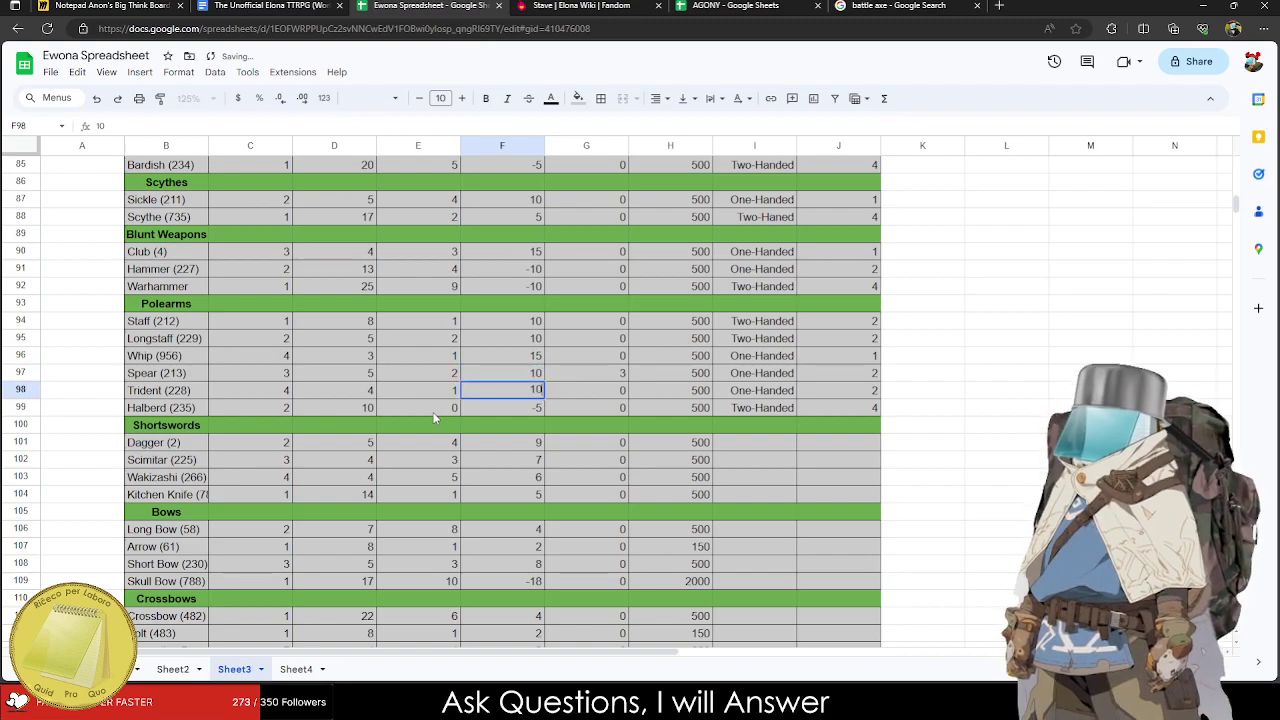
key(Up)
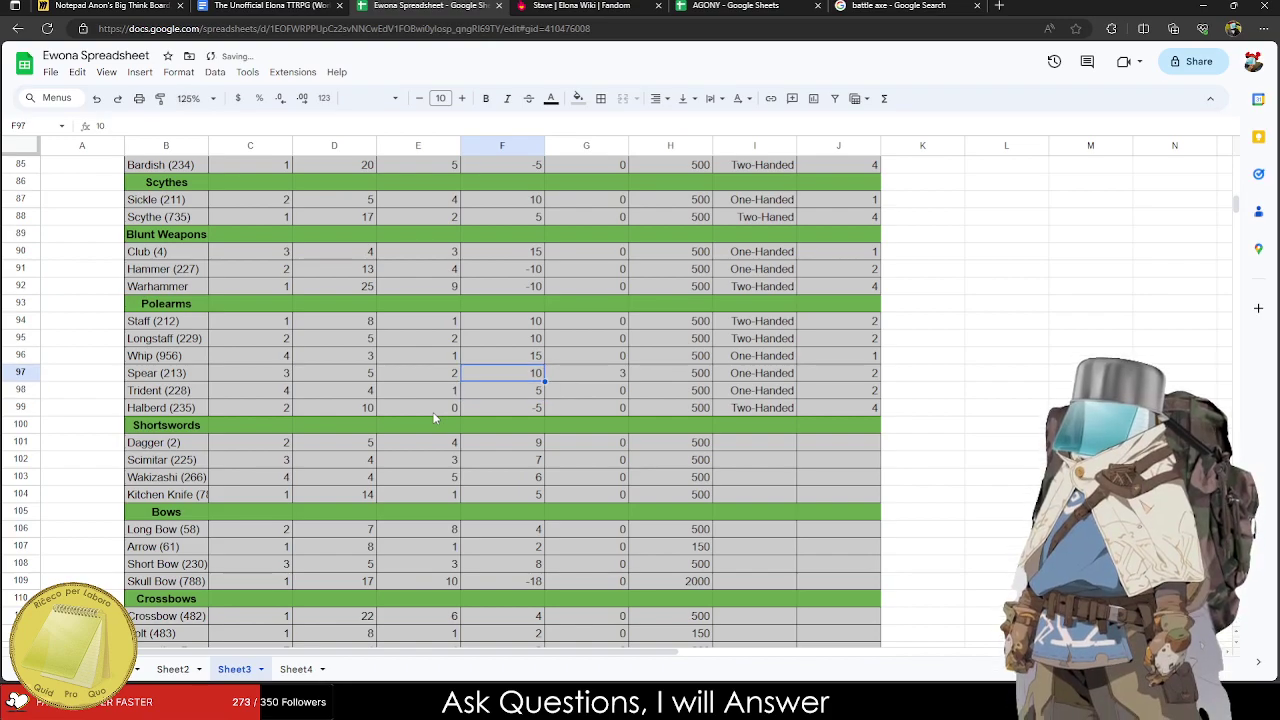
Look up the Polearms' DV and PV bonuses in the AGONY spreadsheet, then return to the Ewona weapon table.
key(Right)
scroll(435, 418, up, 5)
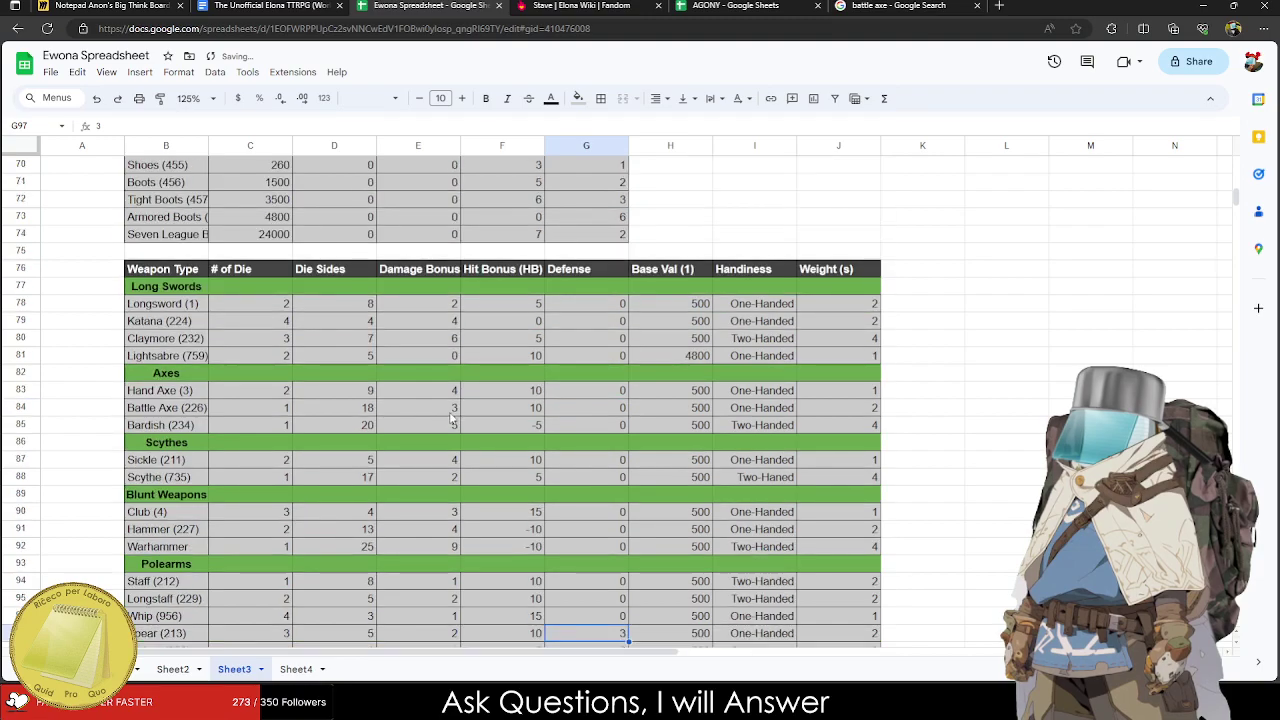
scroll(590, 537, down, 2)
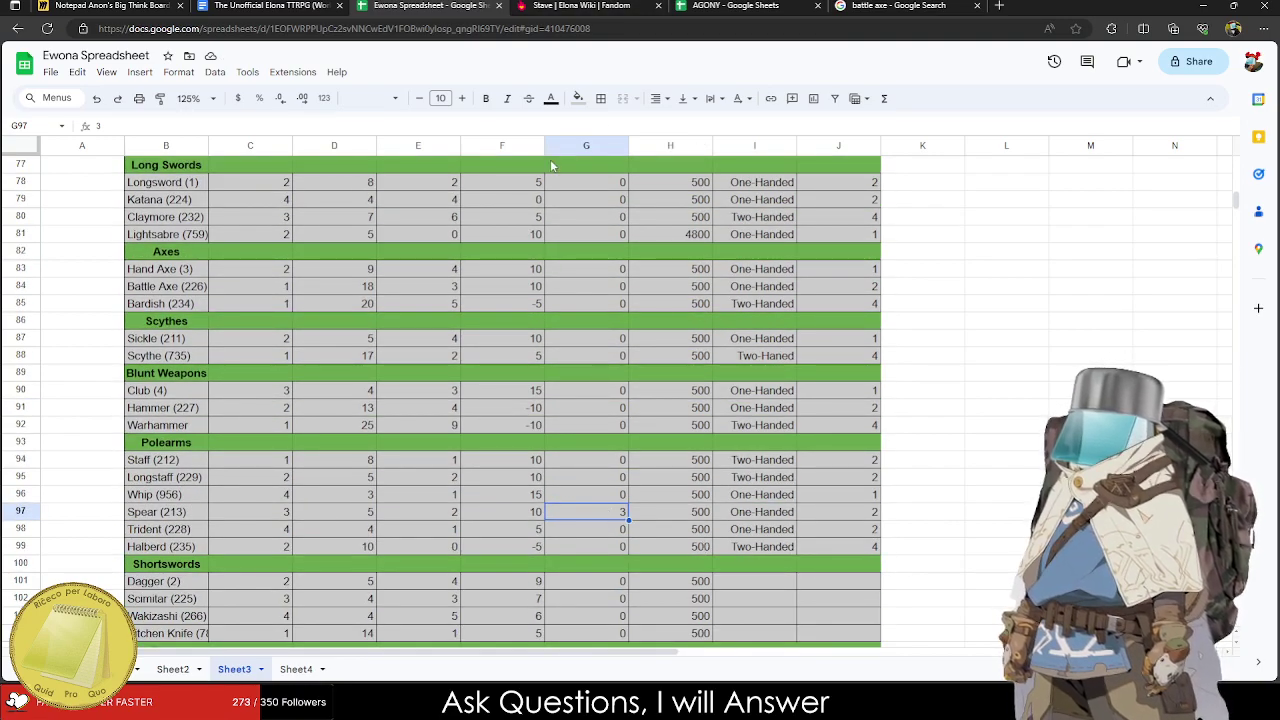
click(624, 5)
click(733, 5)
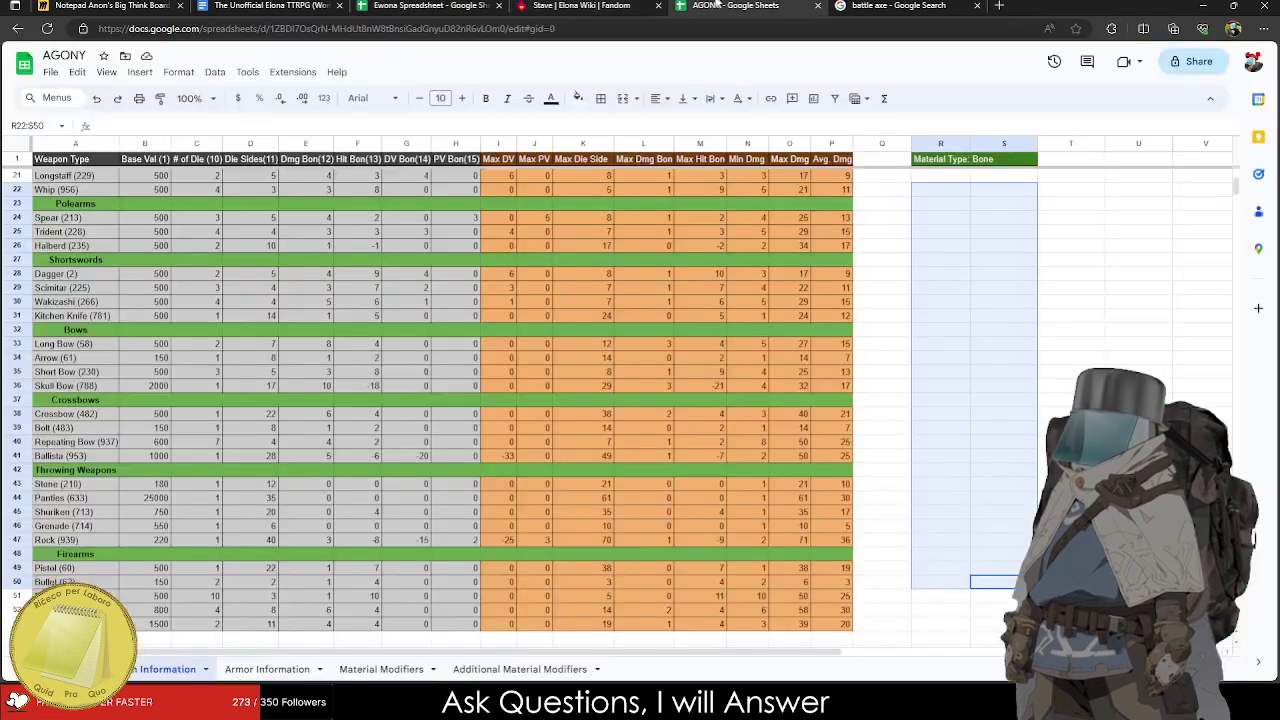
scroll(621, 313, down, 5)
scroll(305, 387, up, 3)
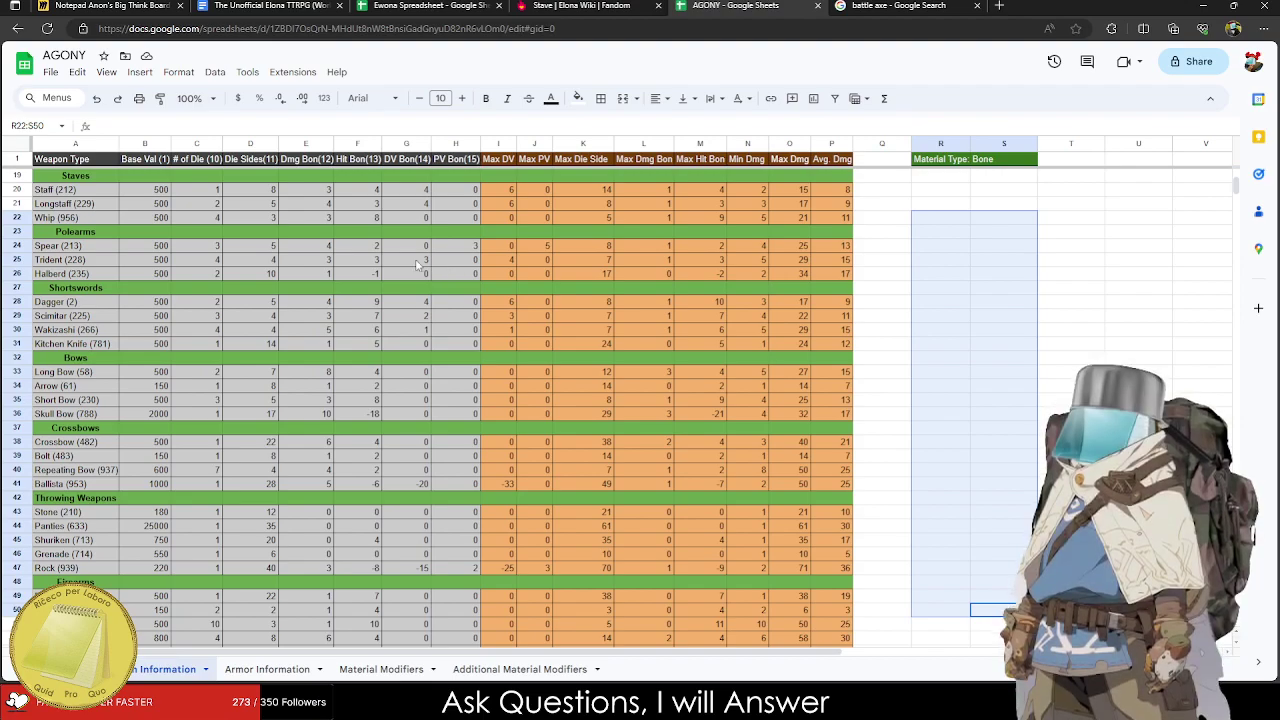
click(420, 261)
scroll(420, 261, up, 3)
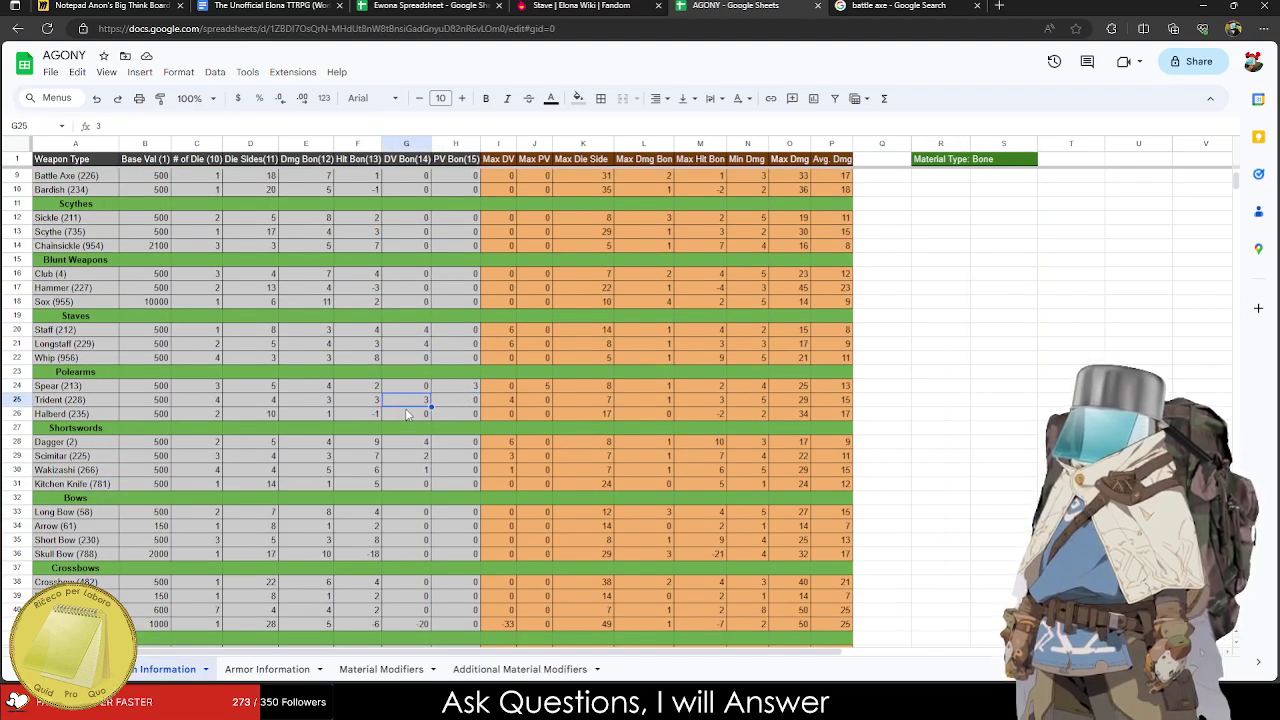
click(430, 5)
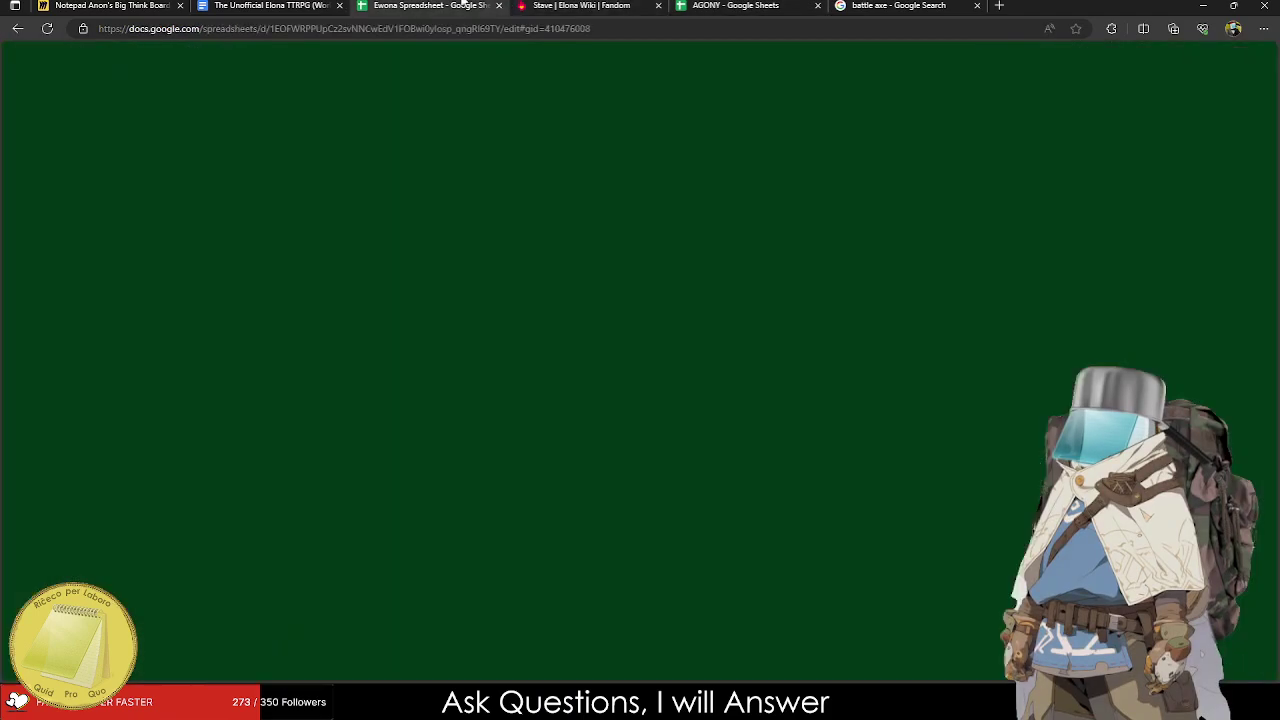
click(270, 5)
click(430, 5)
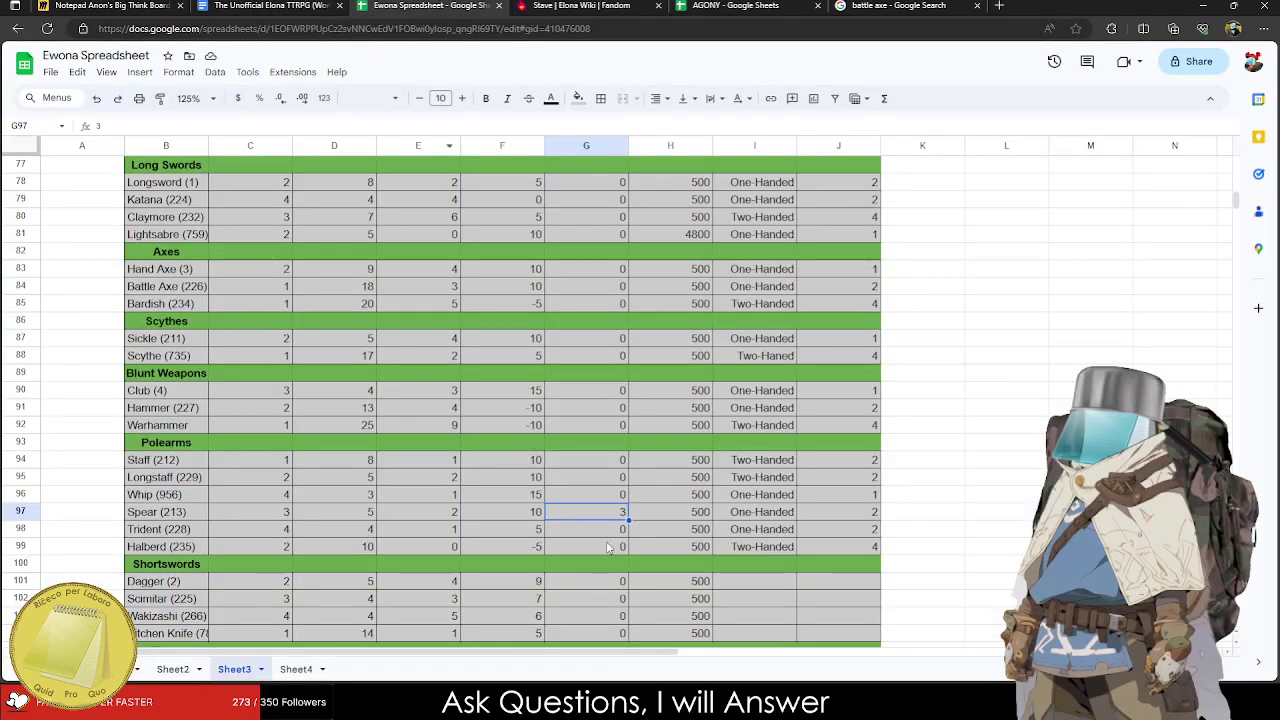
Set the Defense to 5 for the Spear and the Trident.
scroll(608, 530, up, 3)
scroll(608, 530, down, 4)
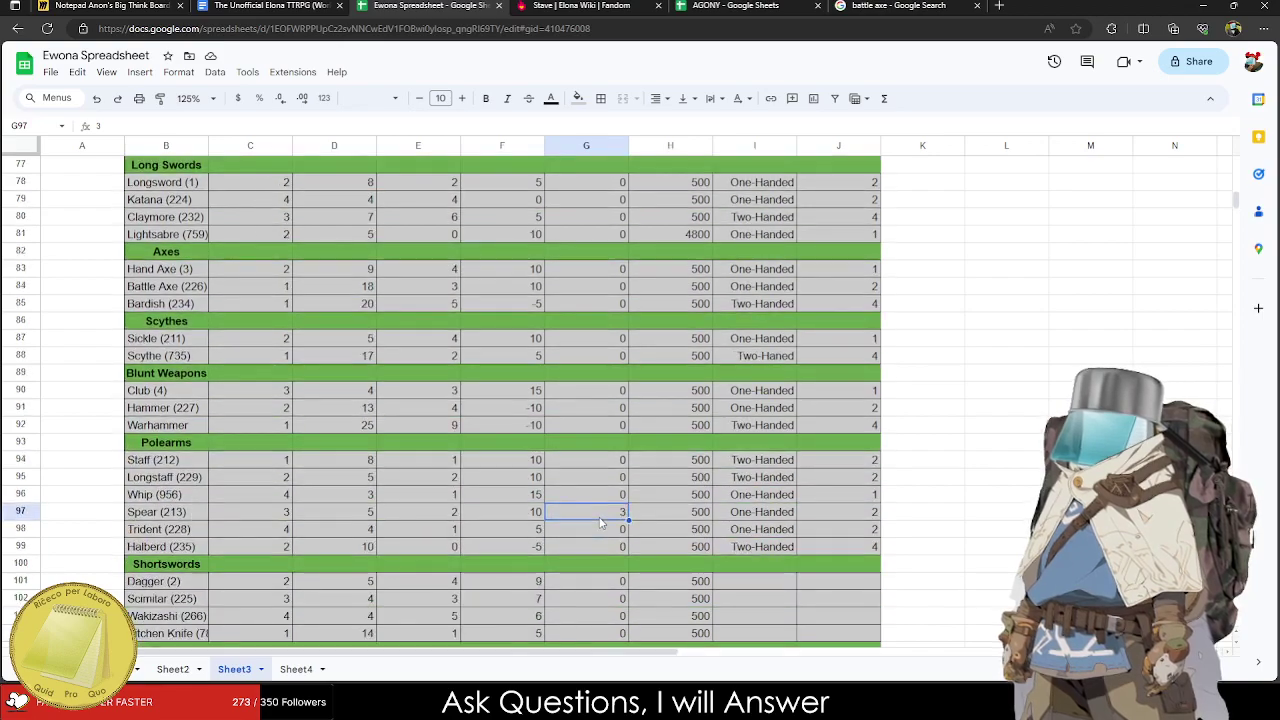
text(5)
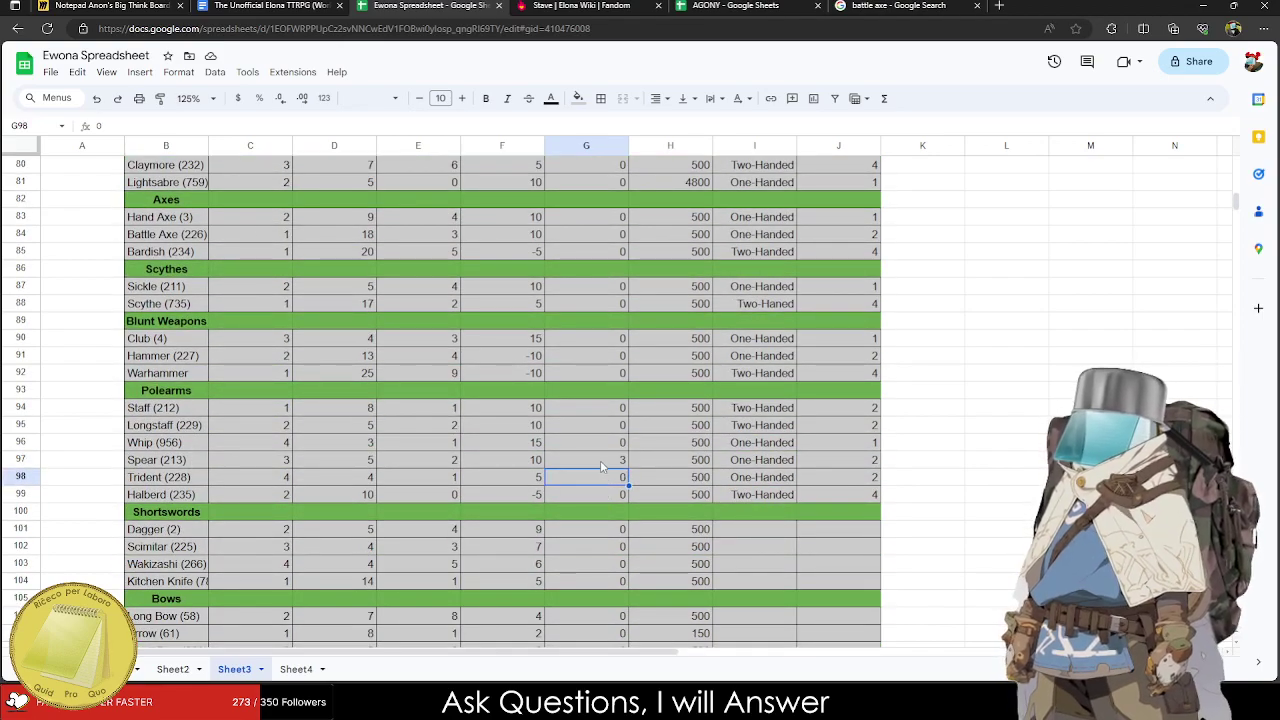
key(Return)
key(Down)
key(Down)
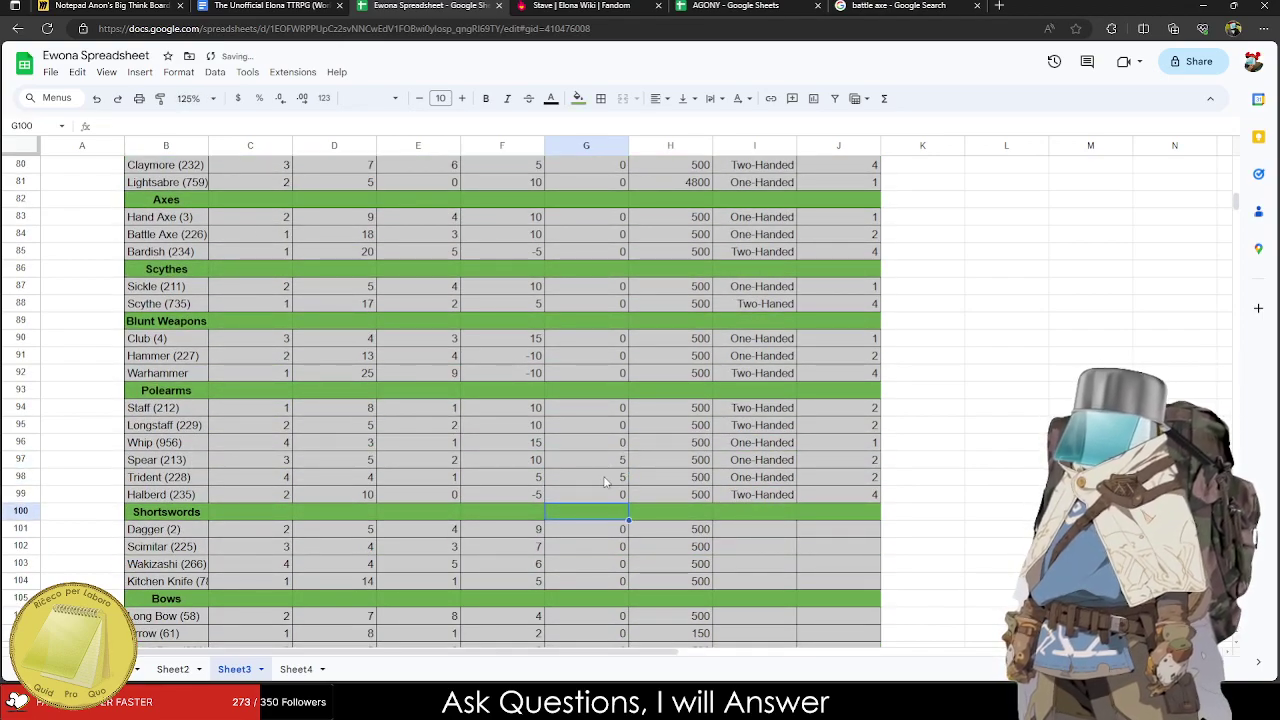
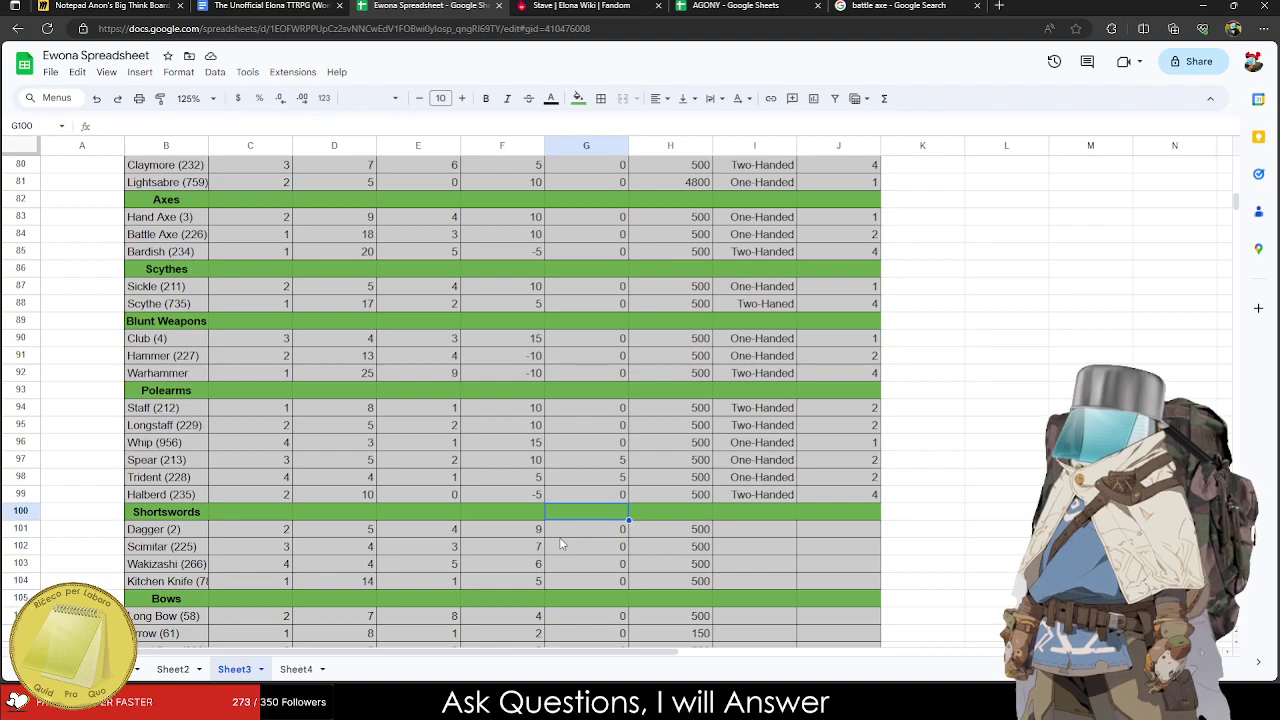
scroll(560, 540, down, 2)
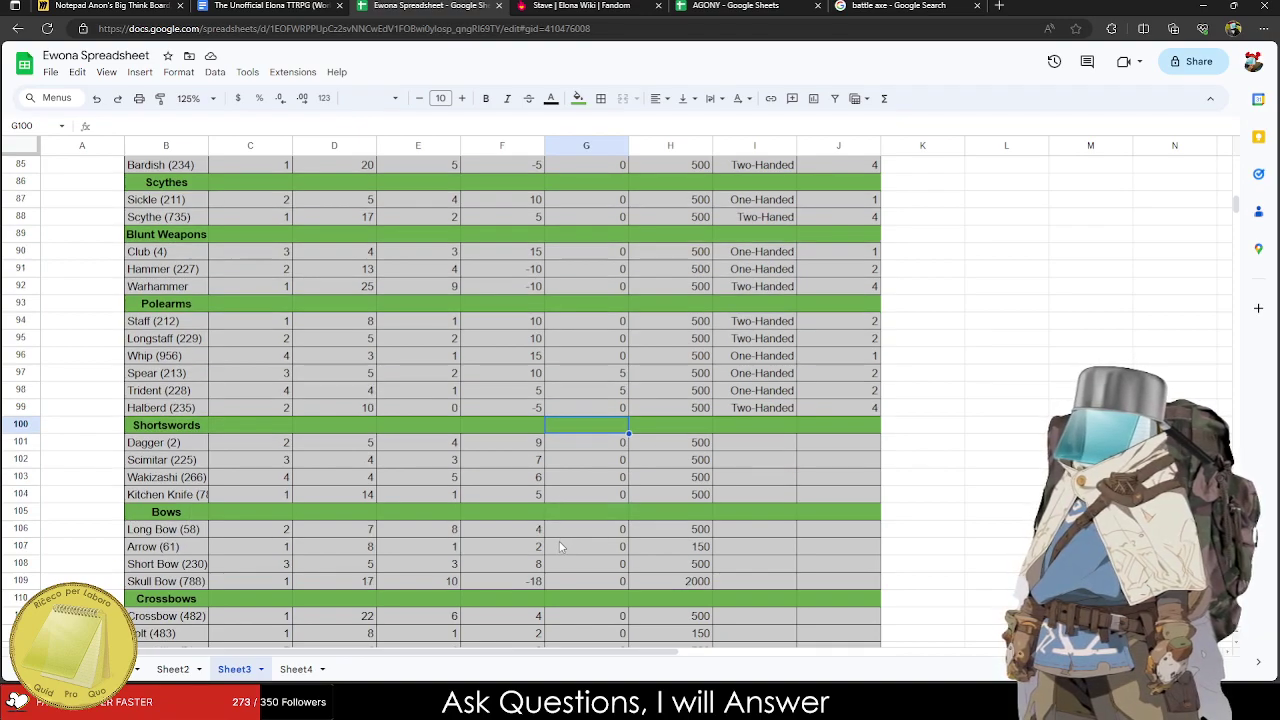
key(ctrl+Tab)
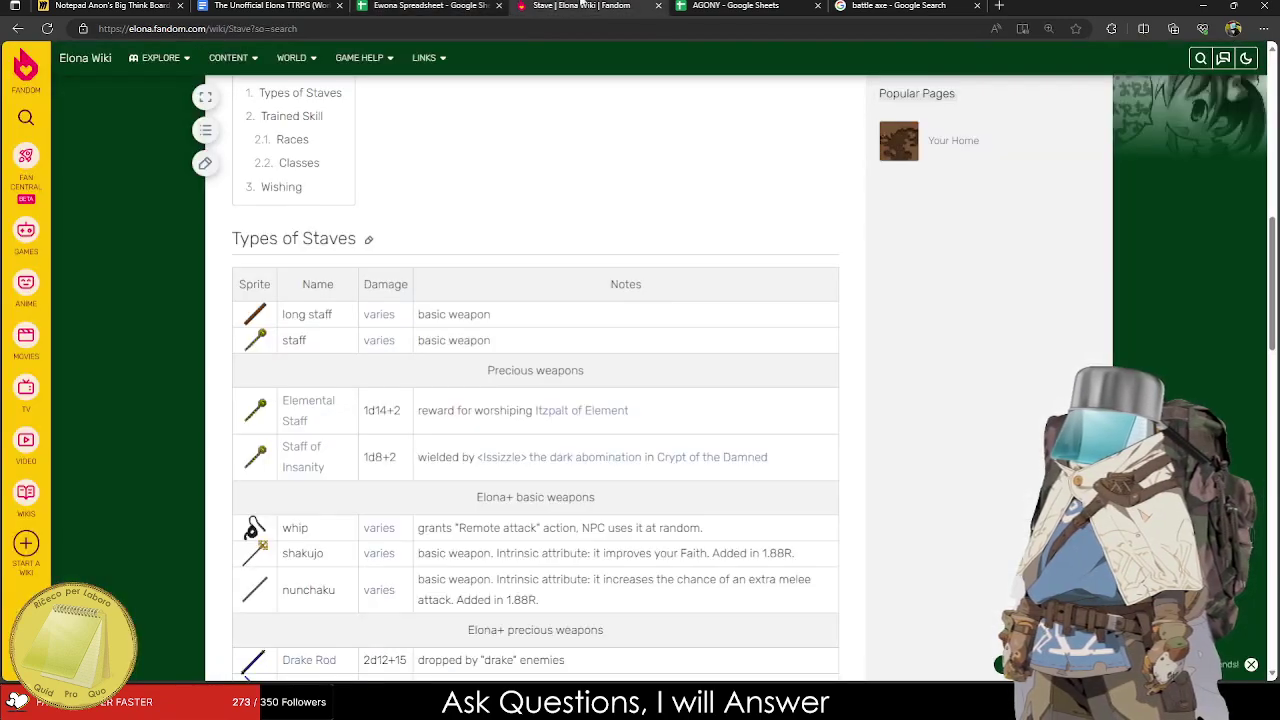
key(ctrl+Tab)
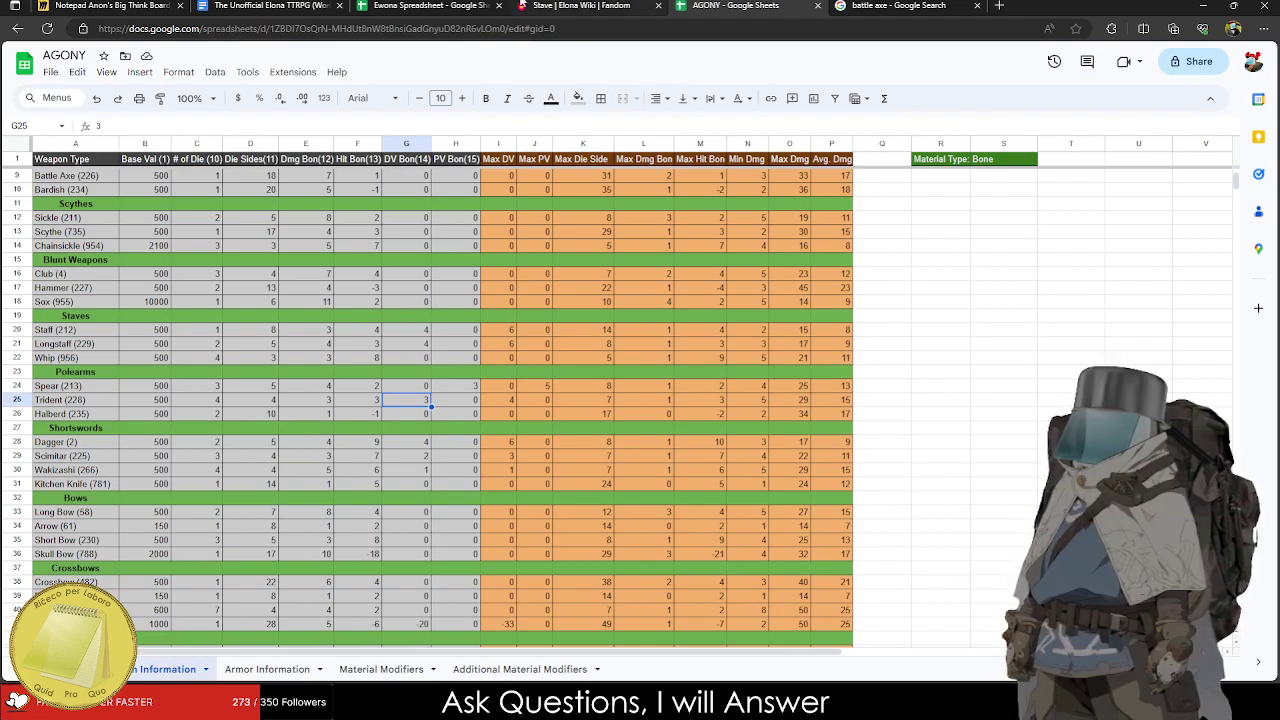
key(ctrl+shift+Tab)
key(ctrl+shift+Tab)
Set the Damage Bonus to 2 for the Dagger, 1 for the Scimitar, 3 for the Wakizashi and 0 for the Kitchen Knife, whose Die Sides become 12.
scroll(213, 396, down, 3)
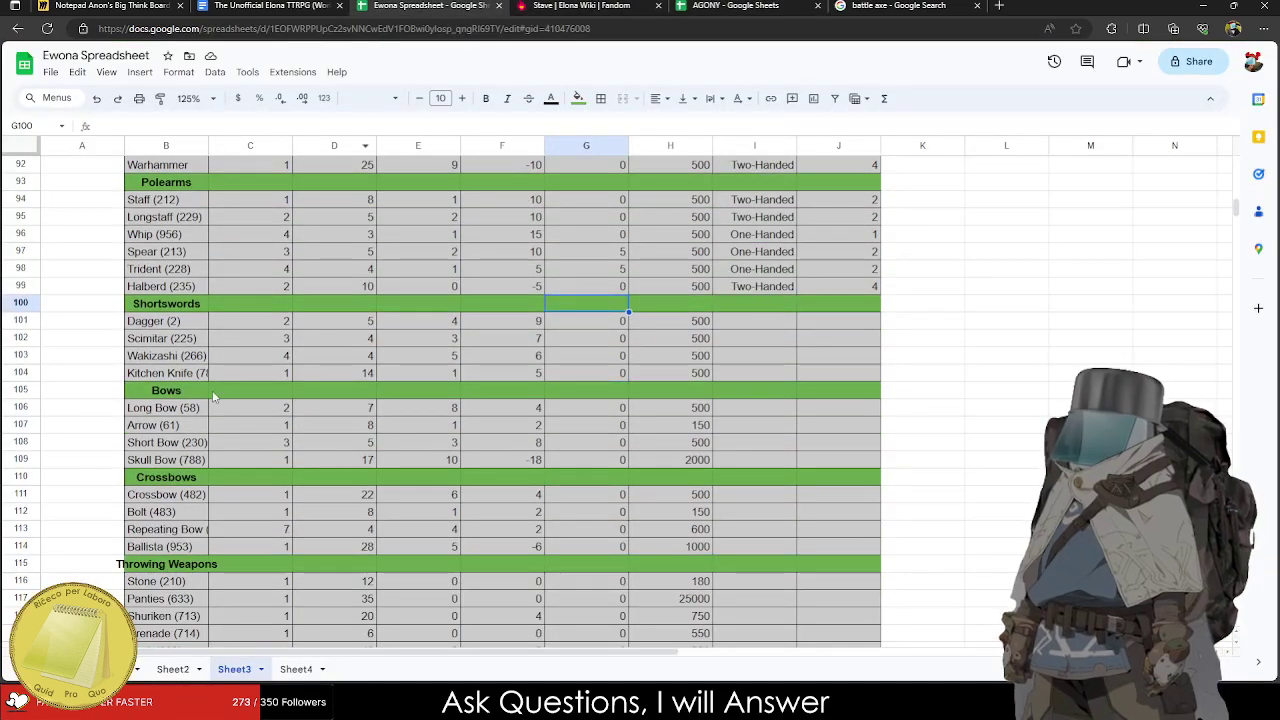
click(438, 320)
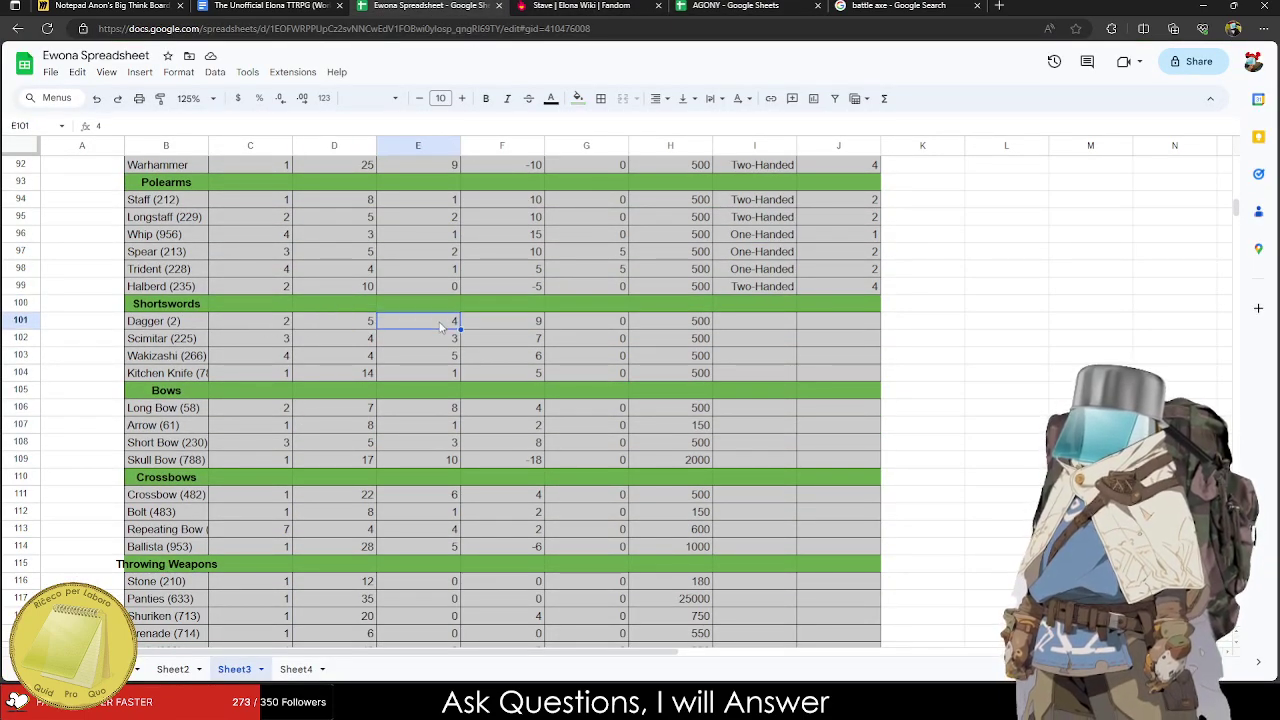
text(2)
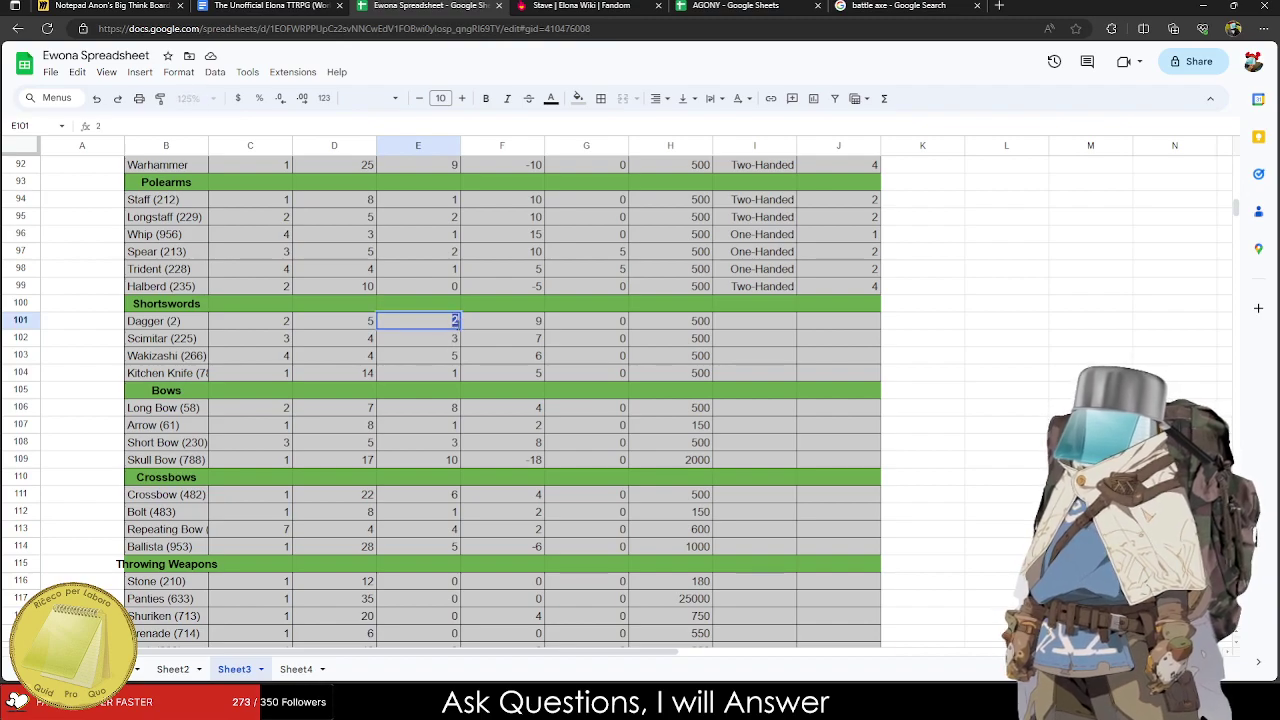
click(450, 340)
text(1)
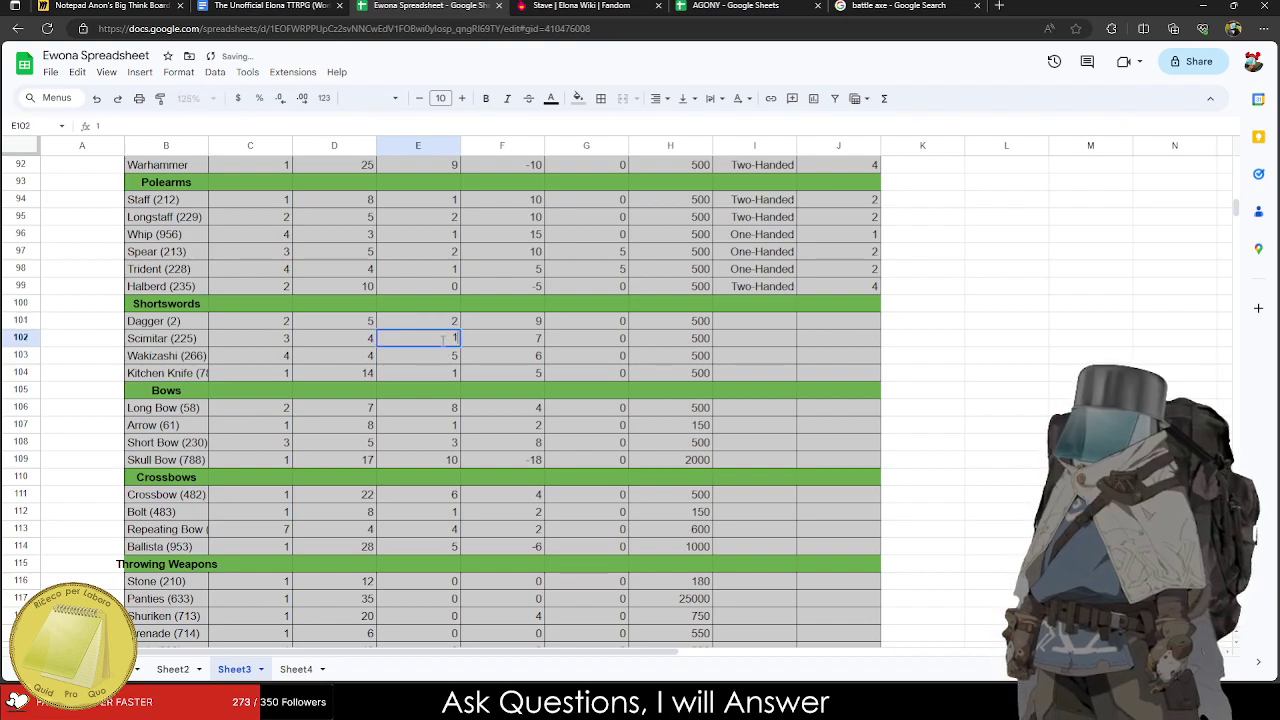
click(443, 358)
text(3)
click(450, 374)
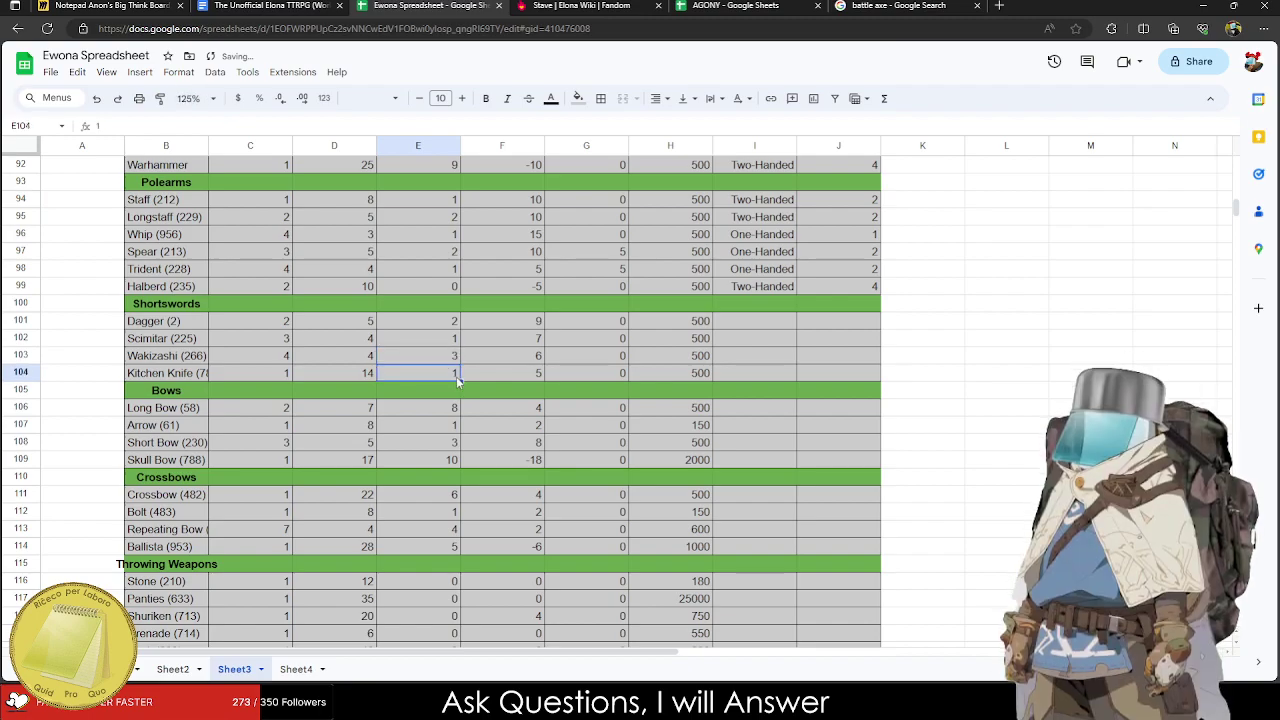
text(0)
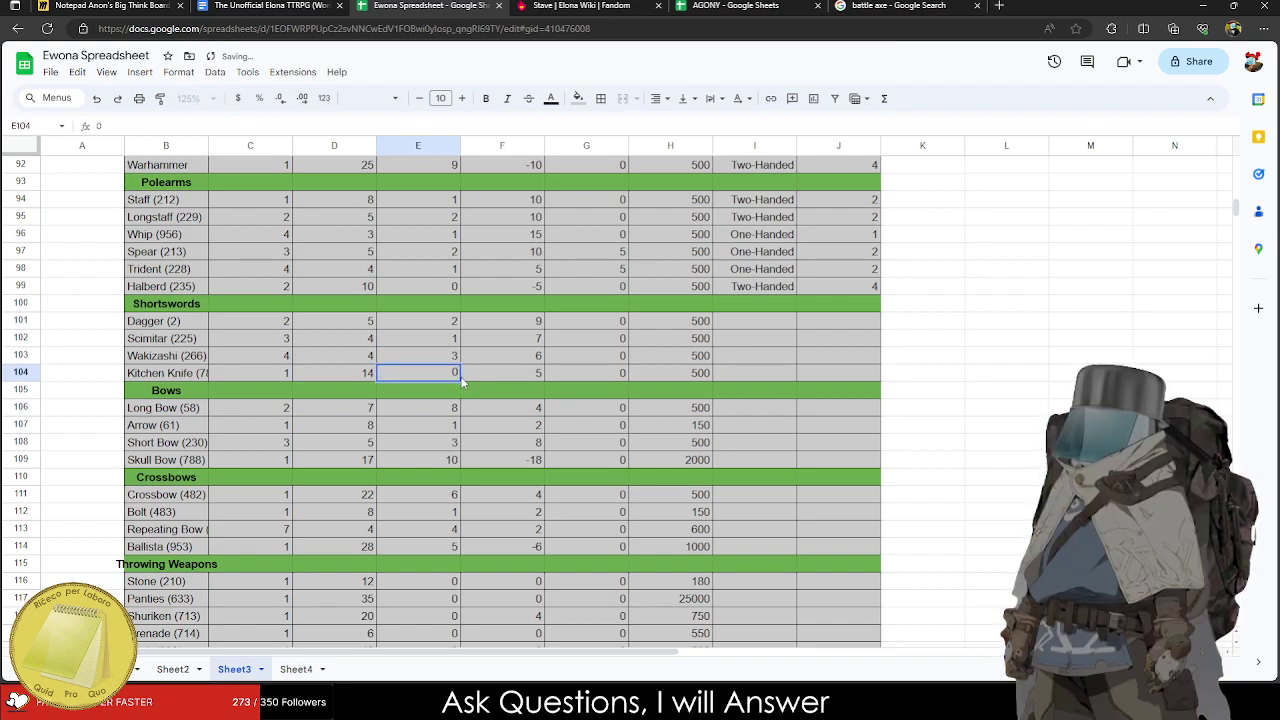
key(Left)
text(12)
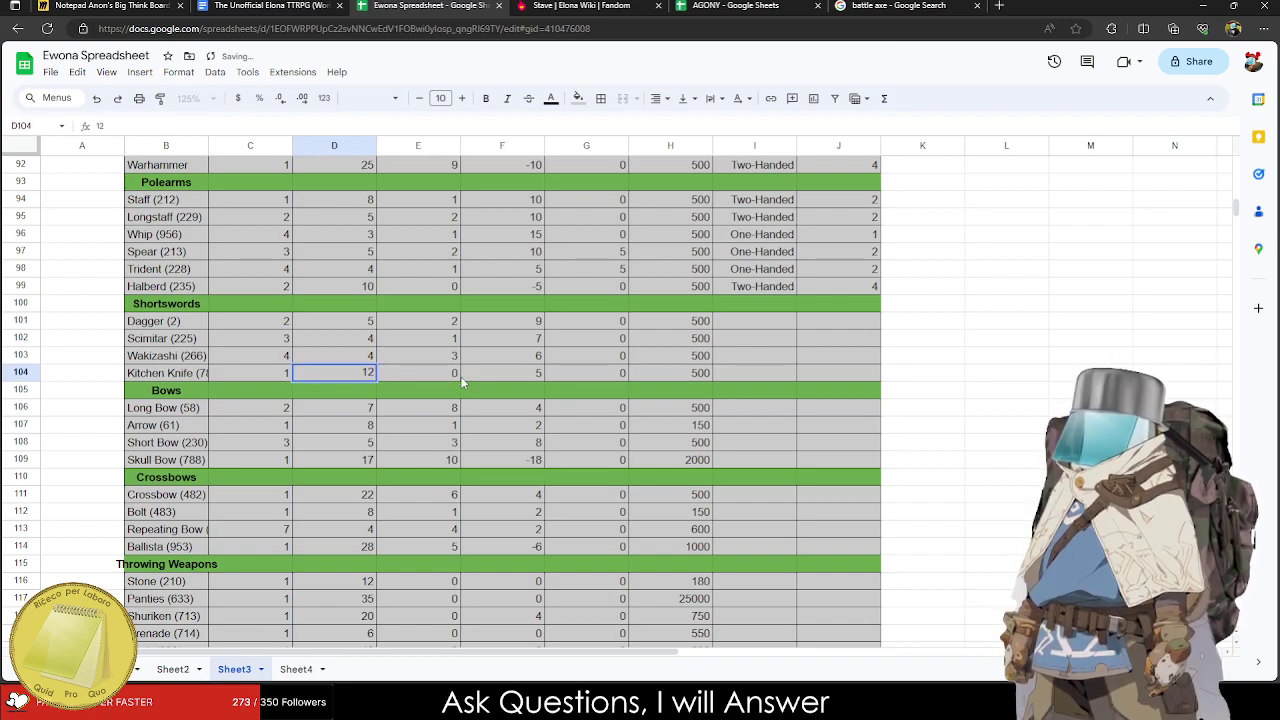
key(Right)
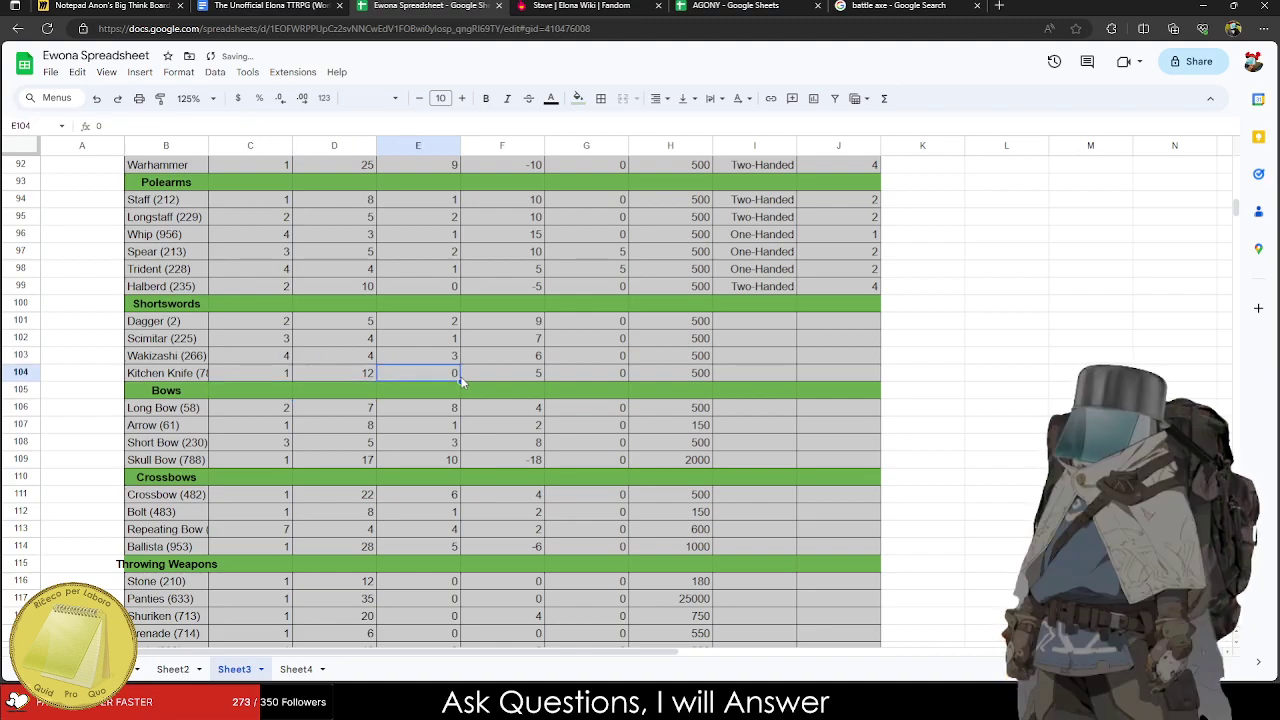
Set the Hit Bonus to 20 for the Dagger and 10 for the Scimitar, Wakizashi and Kitchen Knife.
key(Right)
key(Up)
key(Up)
key(Up)
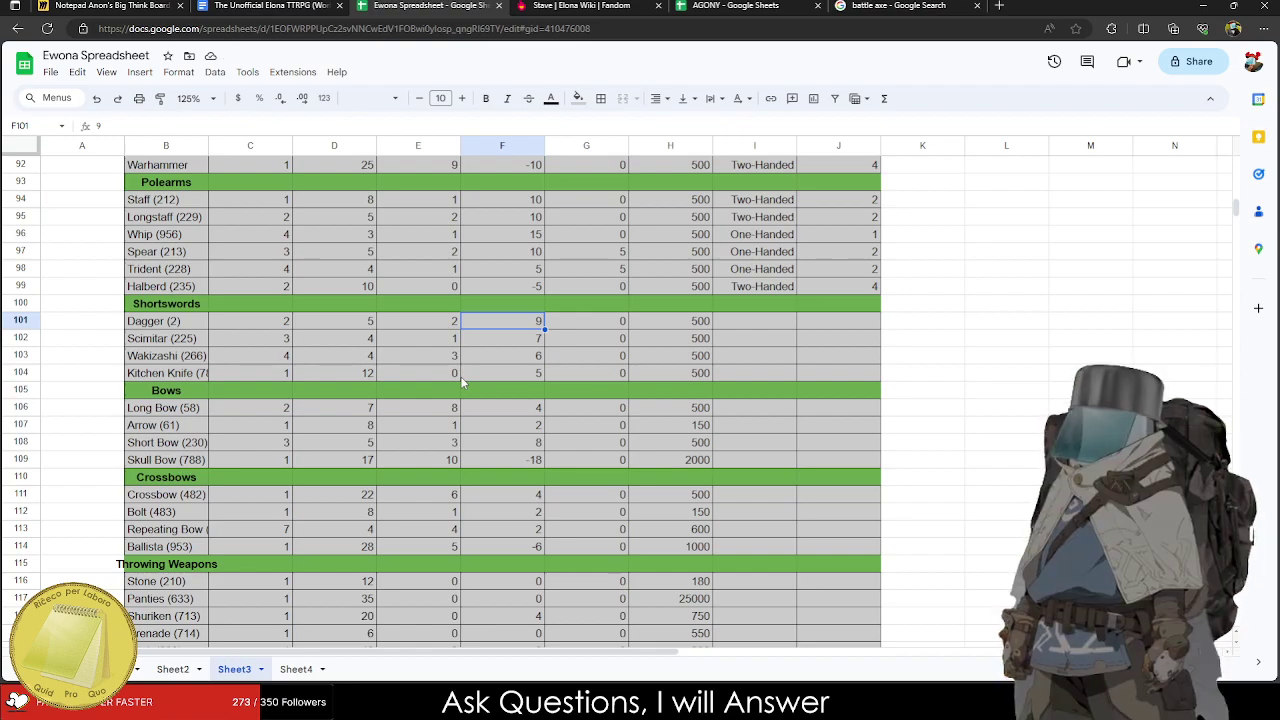
text(20)
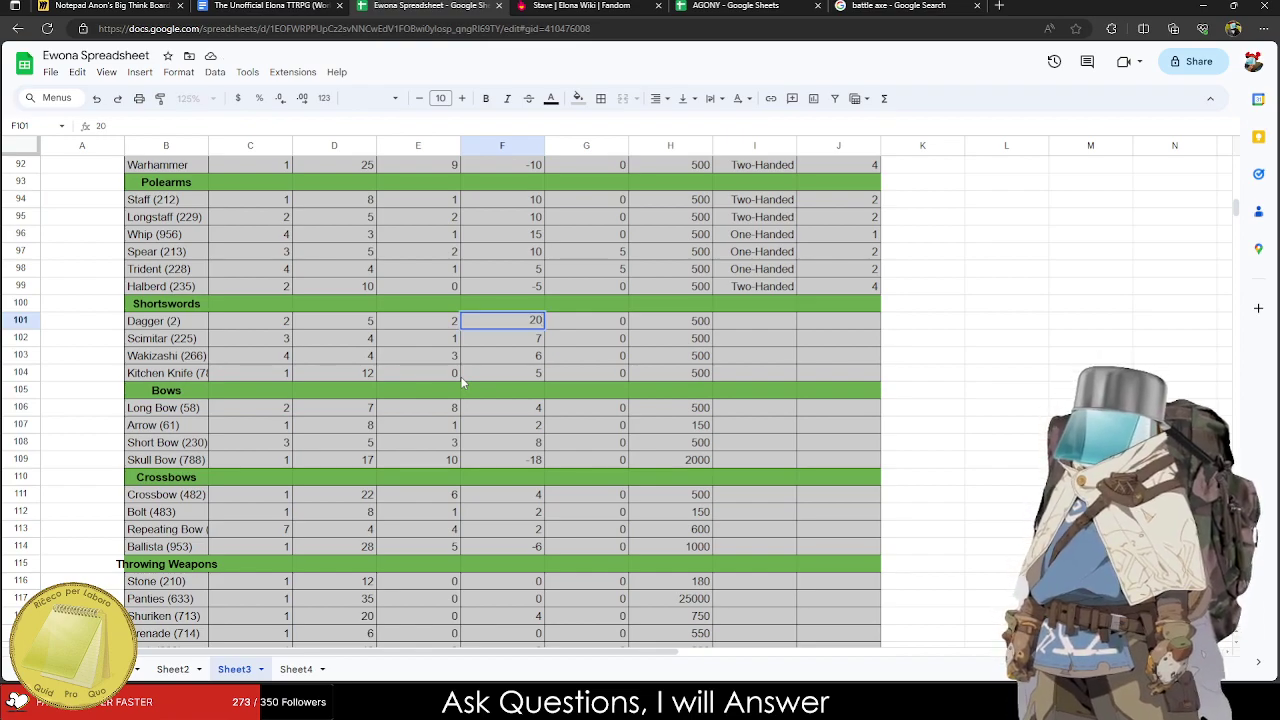
key(Down)
key(Down)
key(Down)
text(10)
key(Up)
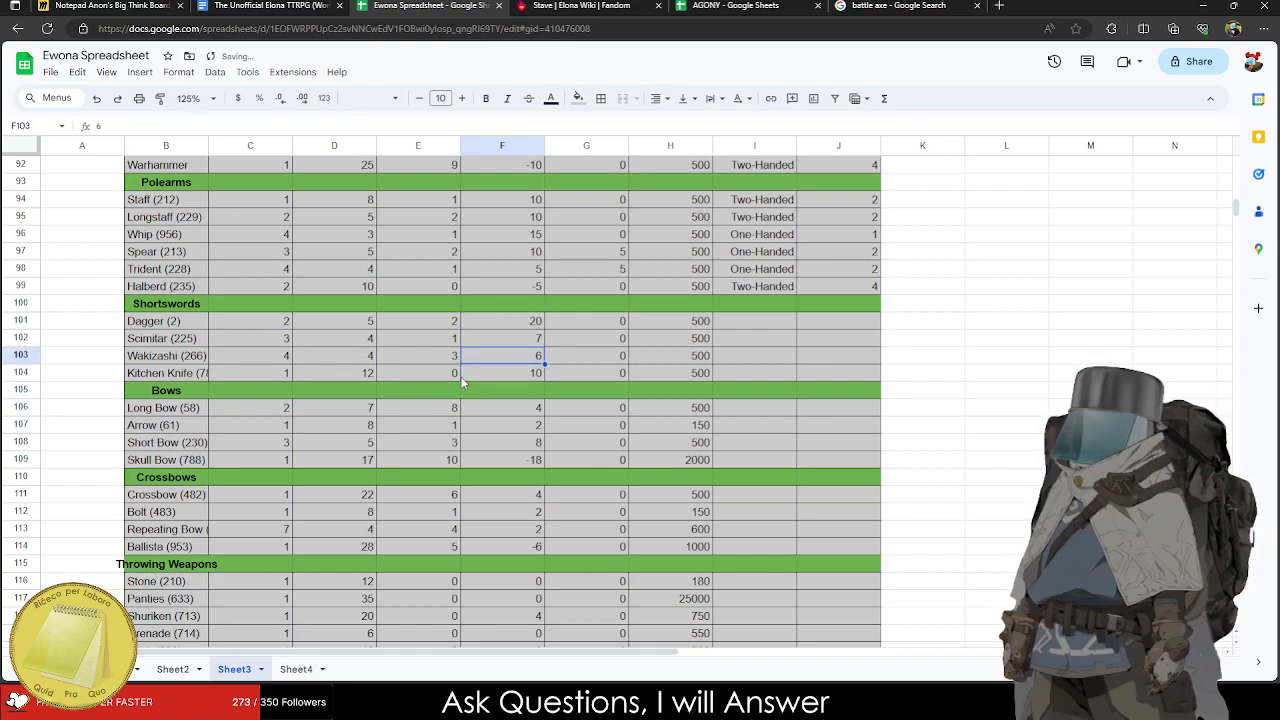
text(10)
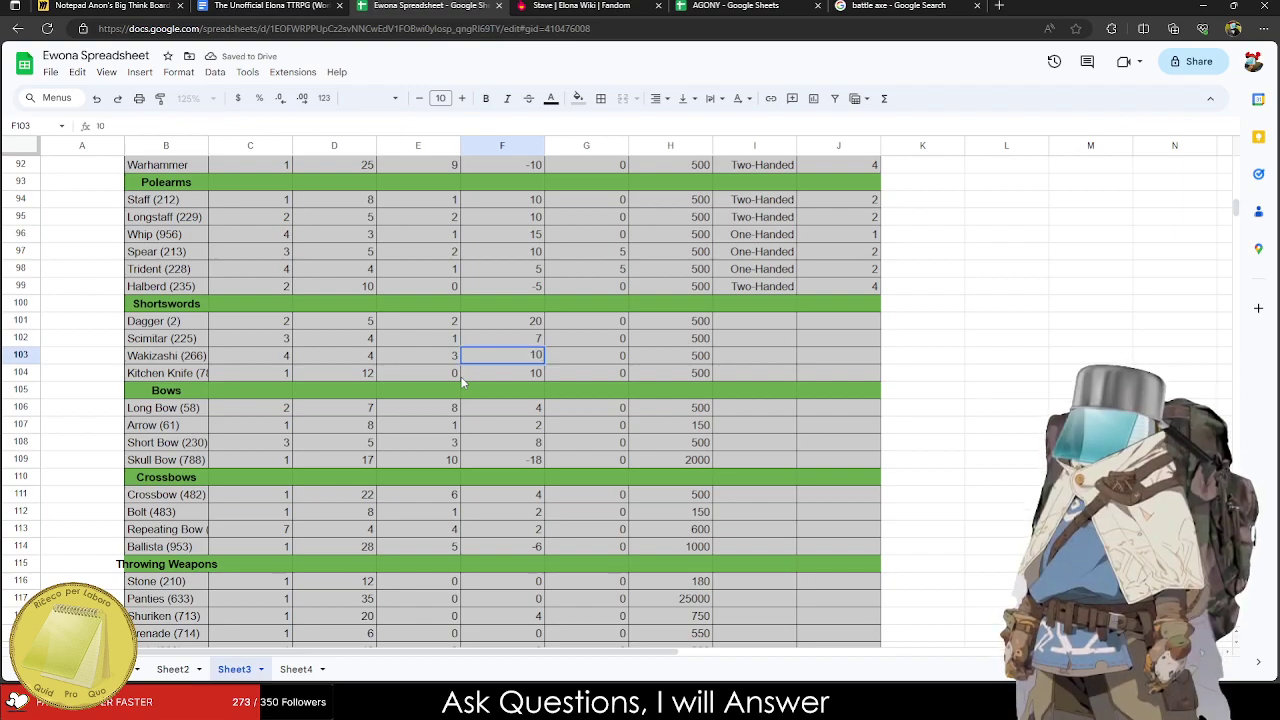
key(Up)
text(10)
key(Right)
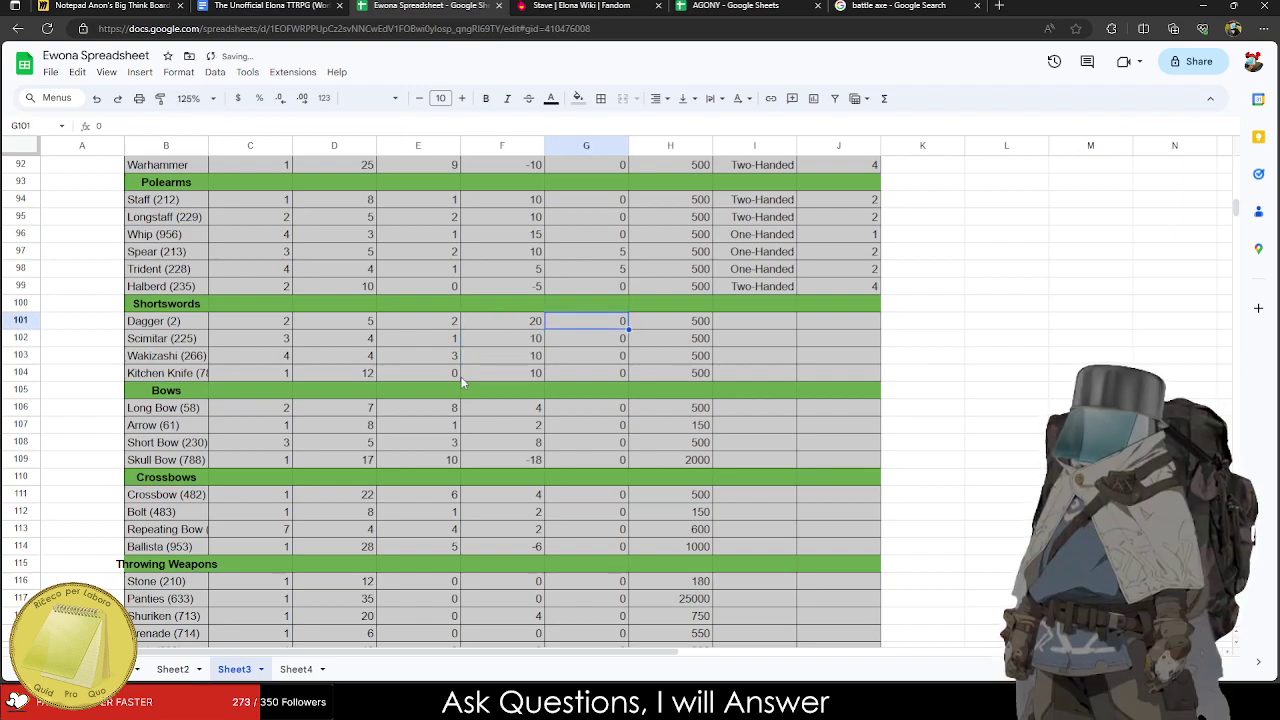
key(Left)
key(Left)
key(Left)
key(Down)
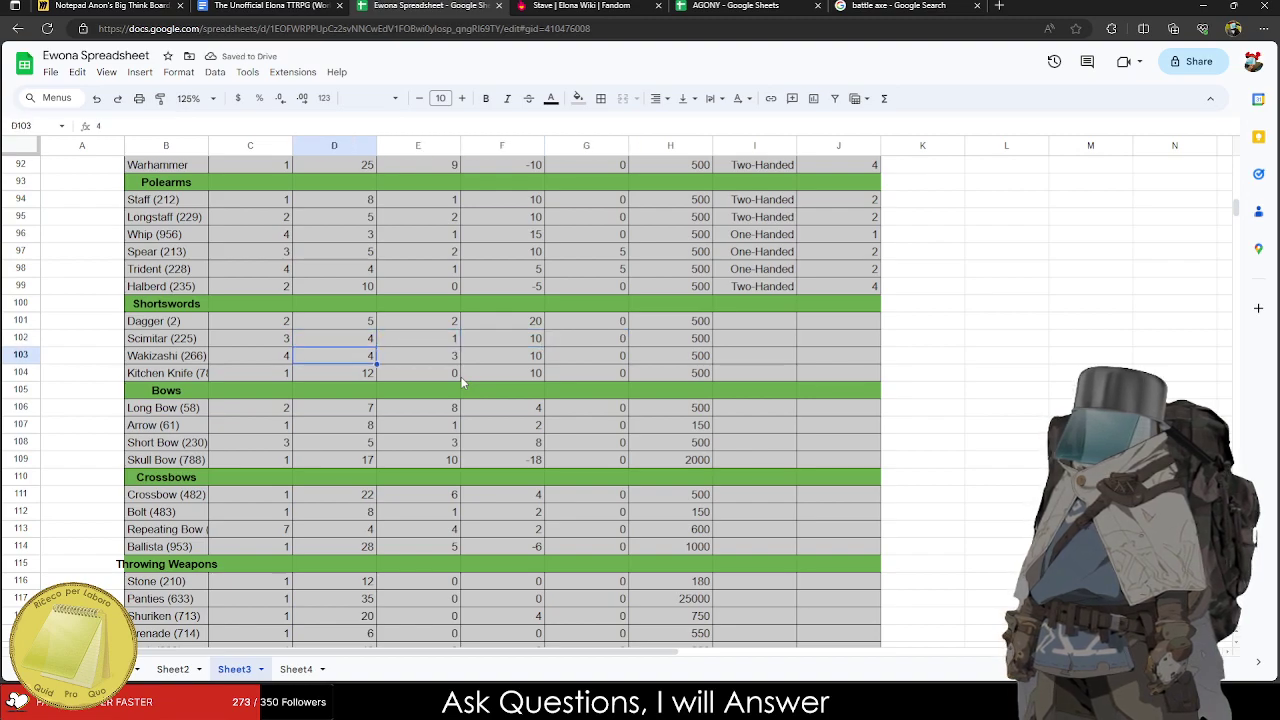
key(Left)
key(Left)
key(Right)
key(Right)
key(Right)
key(Left)
key(Right)
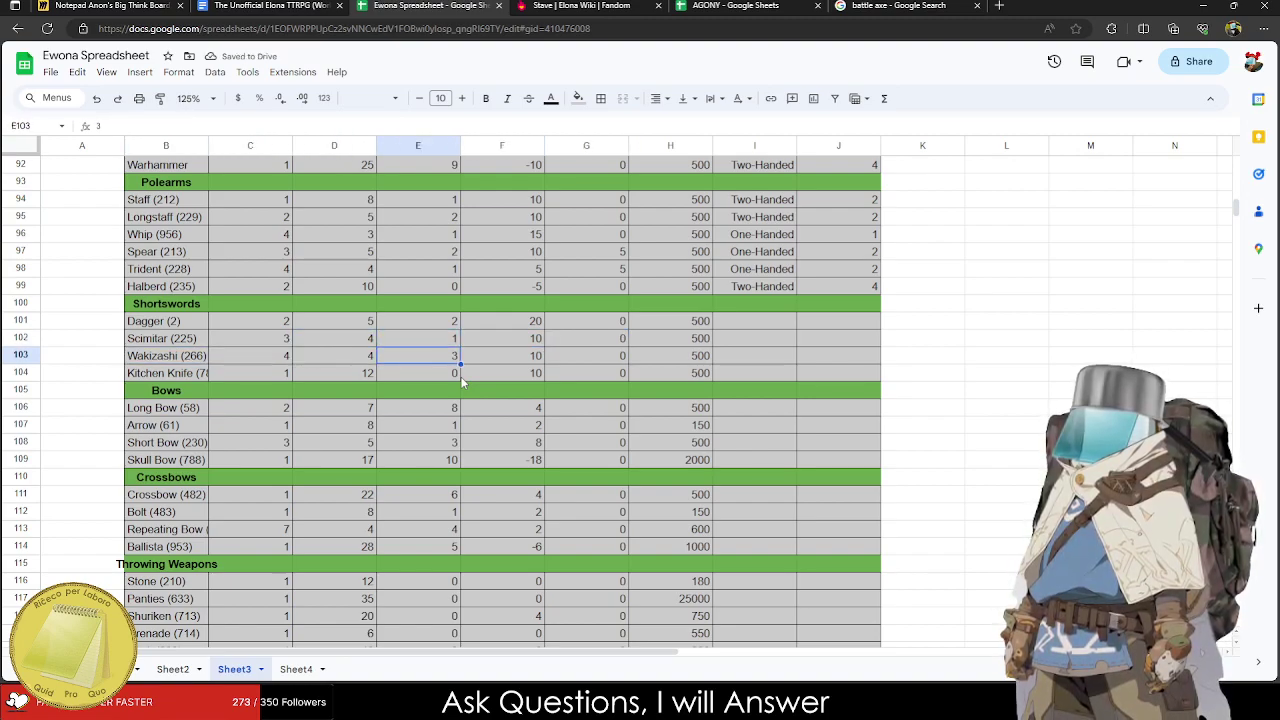
Review the Damage Bonus column across the weapon sections from Long Swords to Shortswords.
key(Up)
key(Up)
key(Up)
key(Up)
key(Up)
key(Up)
key(Up)
key(Up)
key(Up)
key(Up)
key(Up)
key(Up)
key(Up)
key(Up)
key(Up)
key(Up)
key(Up)
key(Up)
key(Up)
key(Up)
key(Up)
key(Up)
key(Up)
key(Up)
key(Down)
key(Down)
key(Down)
key(Down)
key(Down)
key(Down)
key(Down)
key(Down)
key(Down)
key(Down)
key(Down)
key(Down)
key(Down)
key(Down)
key(Down)
key(Down)
key(Down)
key(Down)
key(Down)
key(Down)
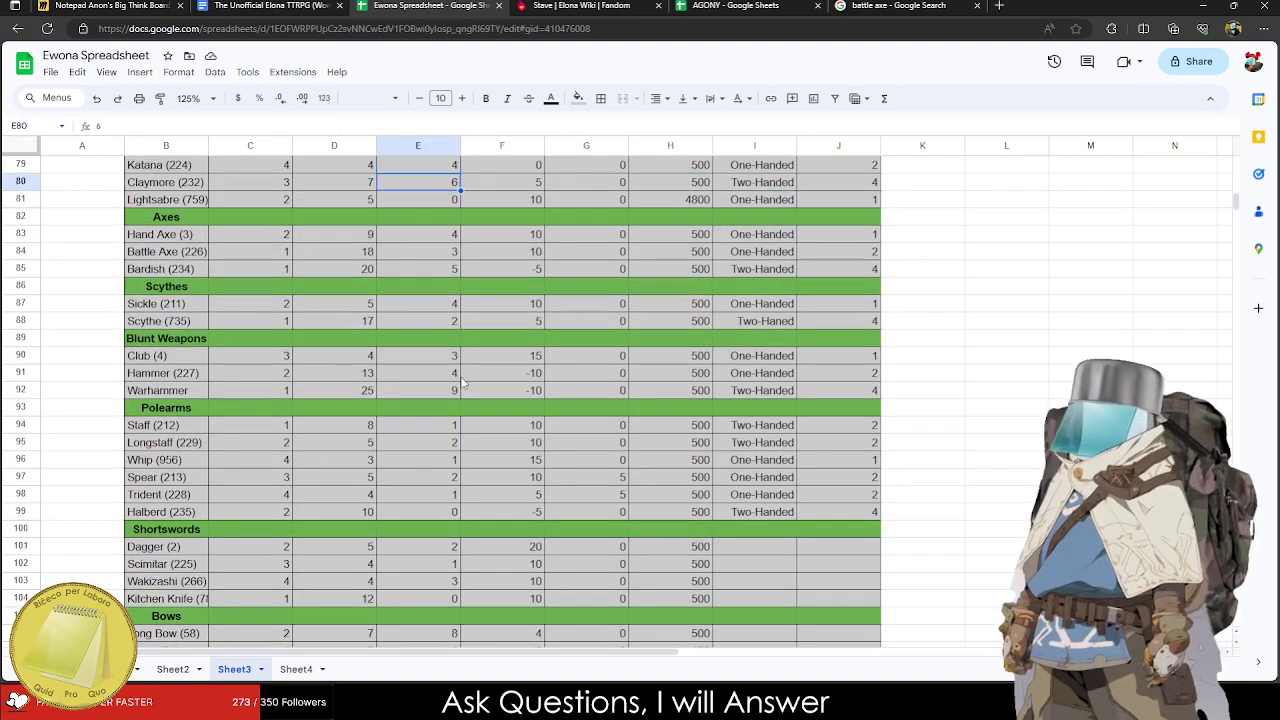
key(Up)
key(Up)
key(Up)
key(Up)
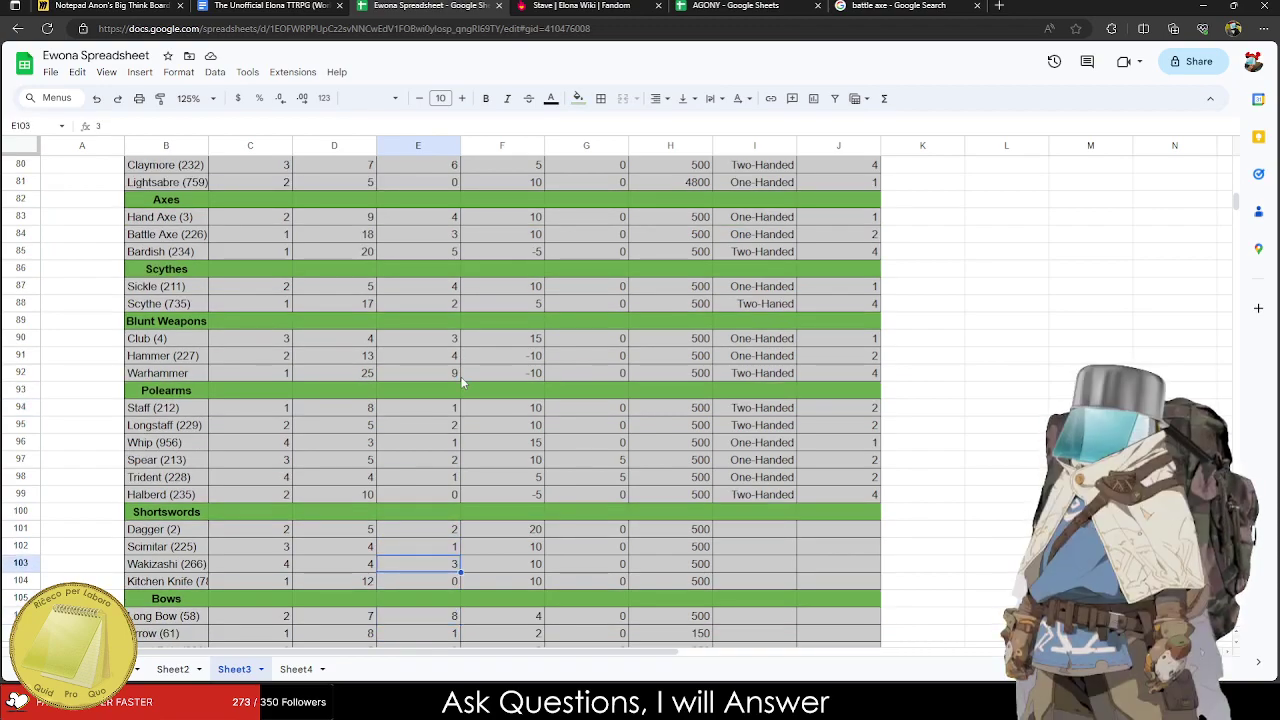
Enter One-handed as the Dagger's handiness in the Shortswords section.
key(Right)
key(Right)
key(Right)
key(Right)
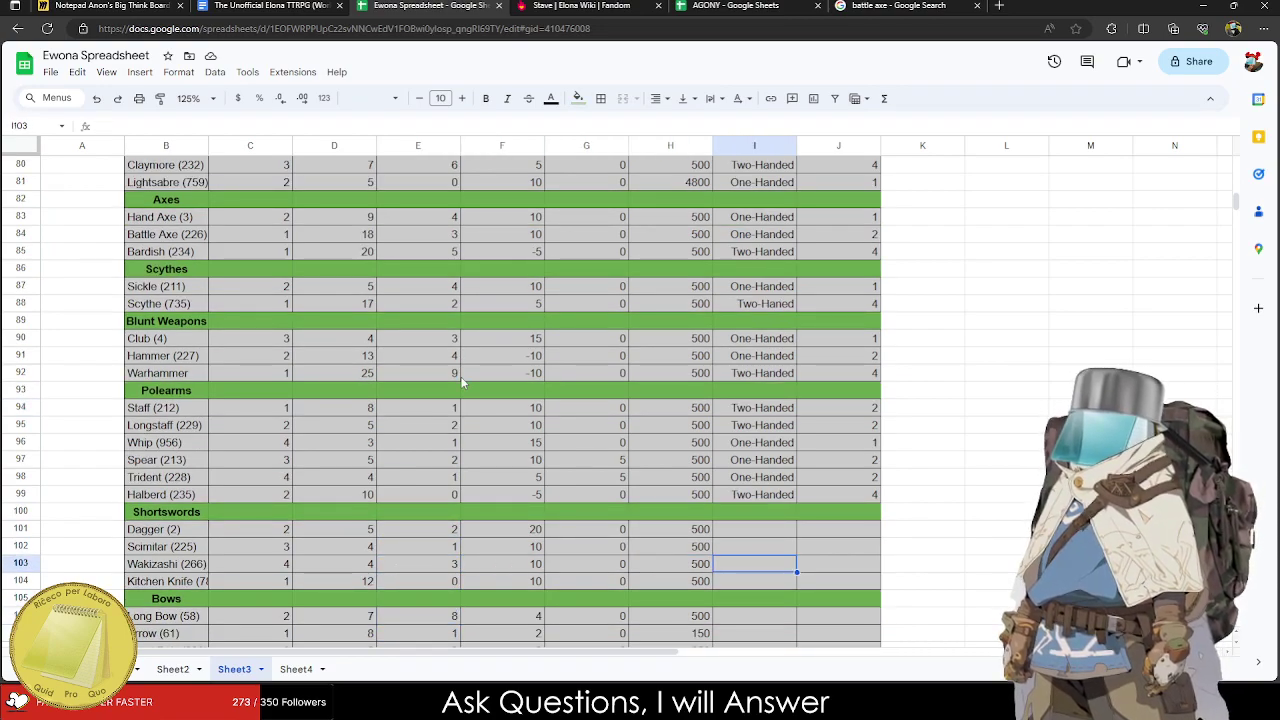
key(Up)
key(Up)
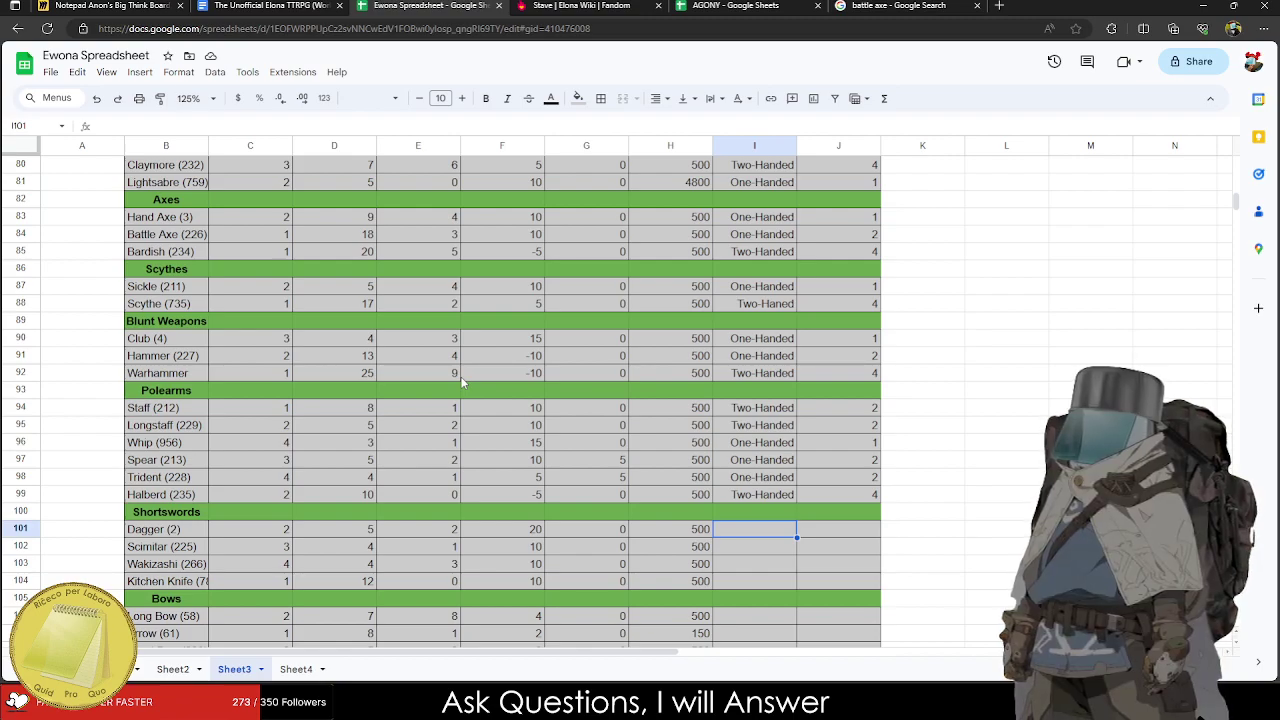
text(T)
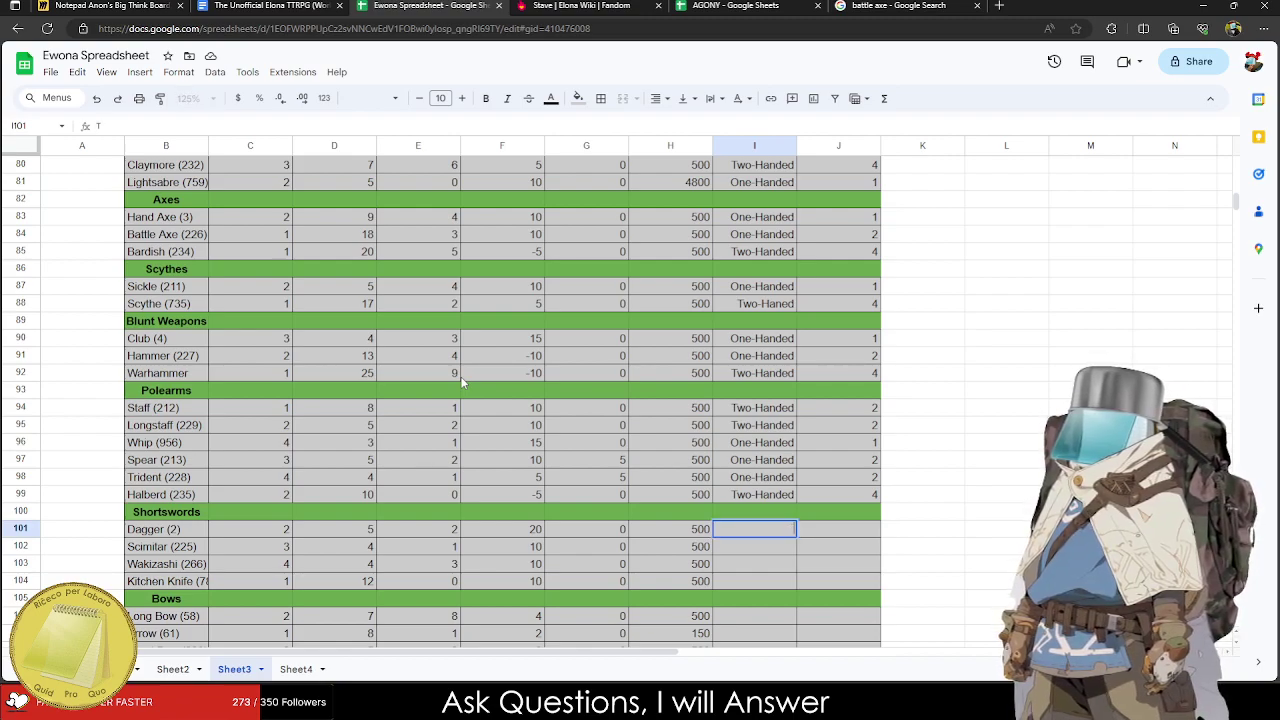
text(woe-handed)
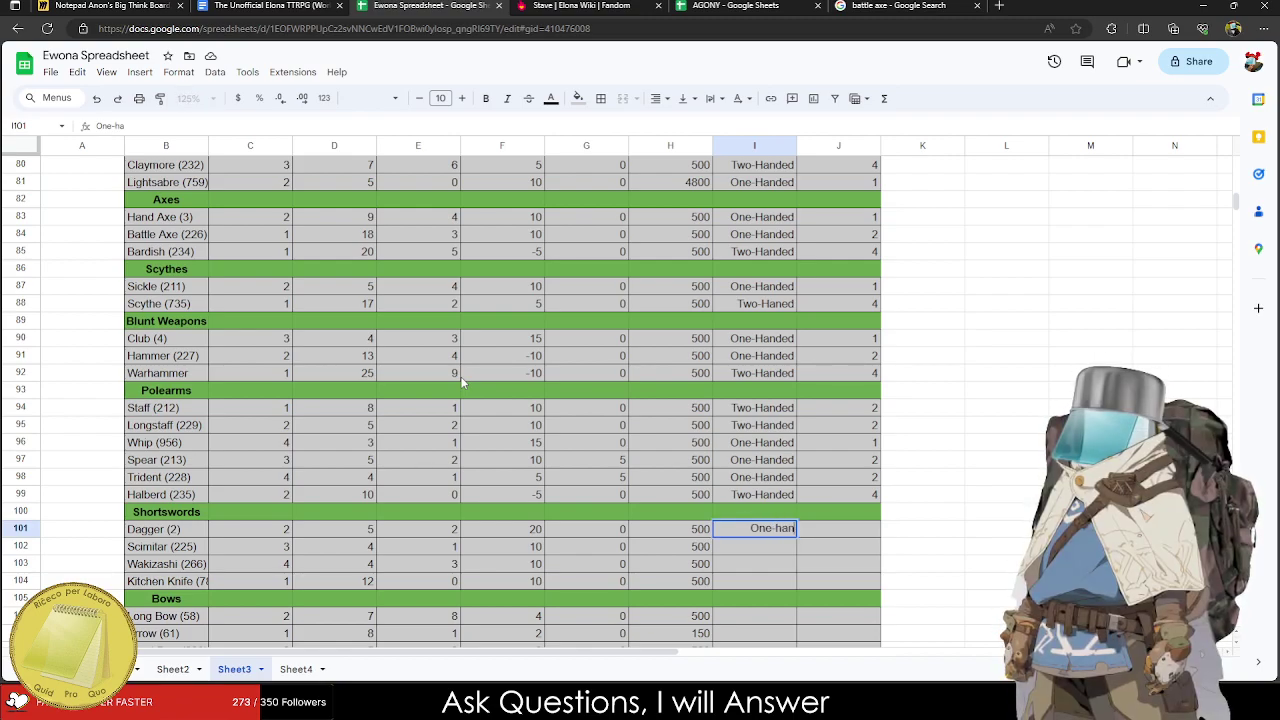
key(Return)
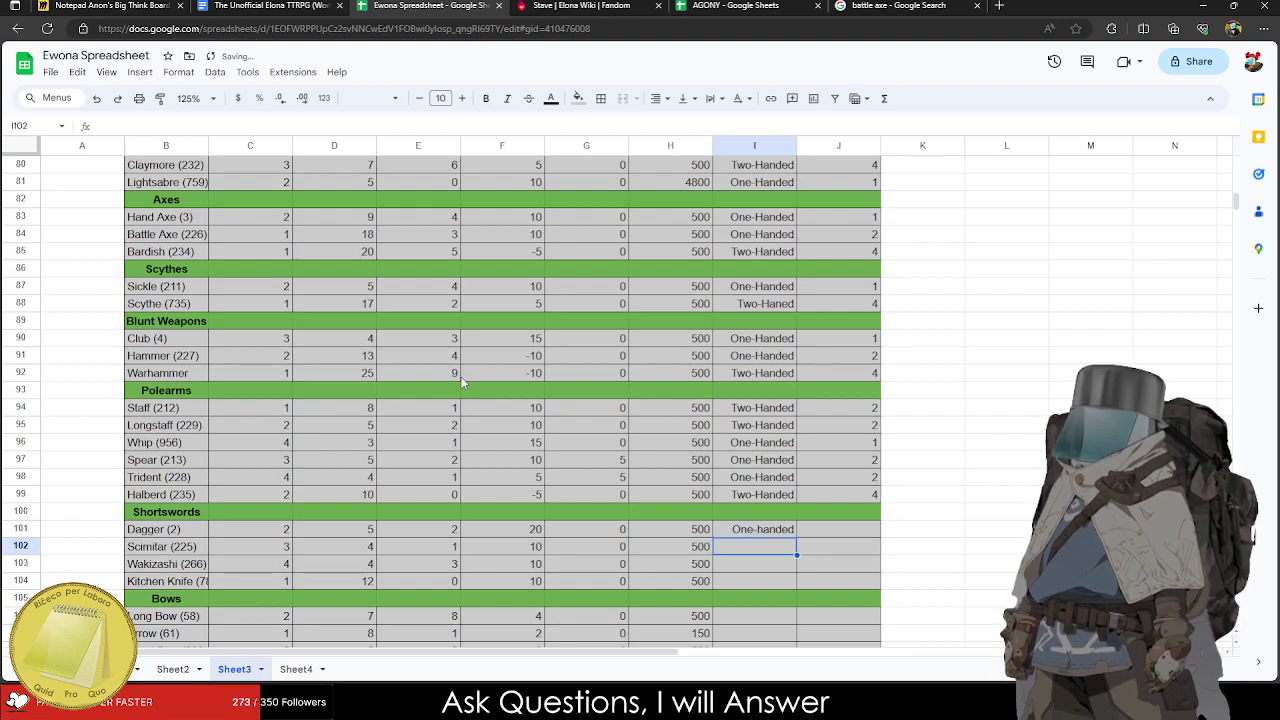
Copy the Trident's One-Handed entry into the handiness cells of all four Shortswords, from Dagger to Kitchen Knife.
key(Up)
key(Up)
key(Up)
key(Up)
key(ctrl+c)
key(Down)
key(Down)
key(Down)
key(ctrl+v)
key(Down)
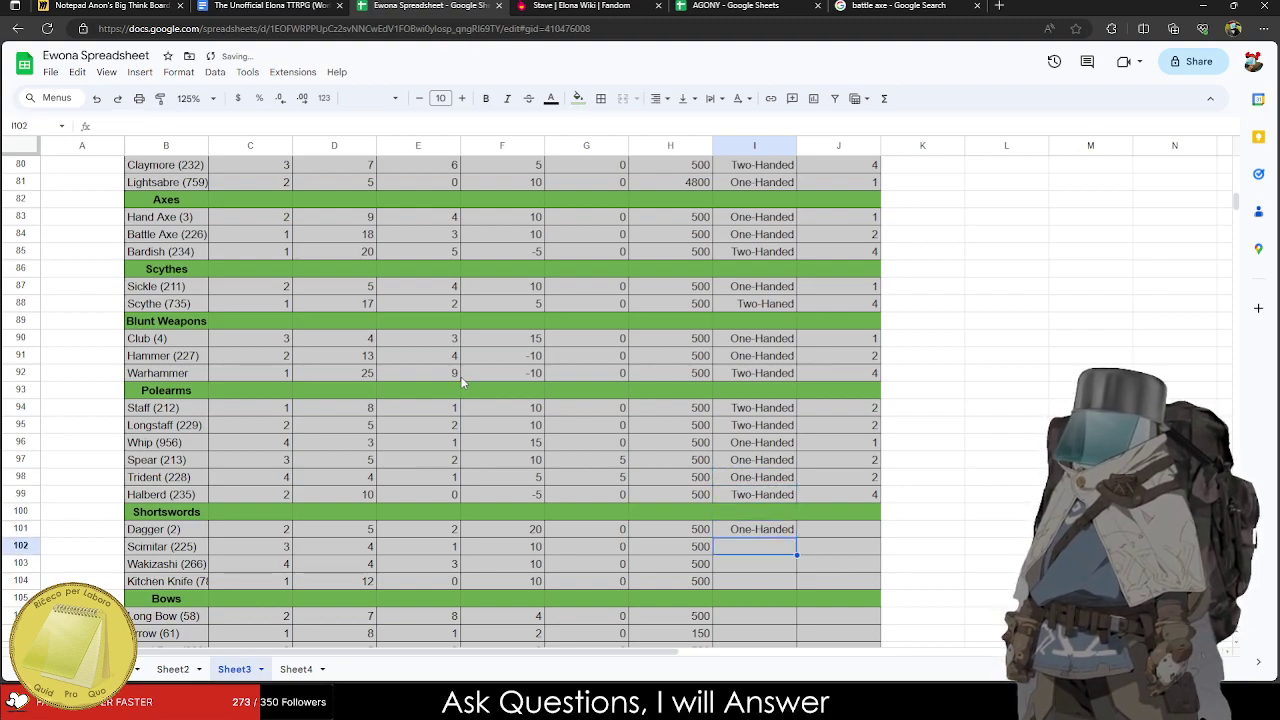
key(ctrl+v)
key(Down)
key(ctrl+v)
key(Down)
key(ctrl+v)
Enter the Shortswords' weights: Dagger 1, Scimitar 2, Wakizashi 1 and Kitchen Knife 1.
key(Right)
key(Up)
key(Up)
key(Up)
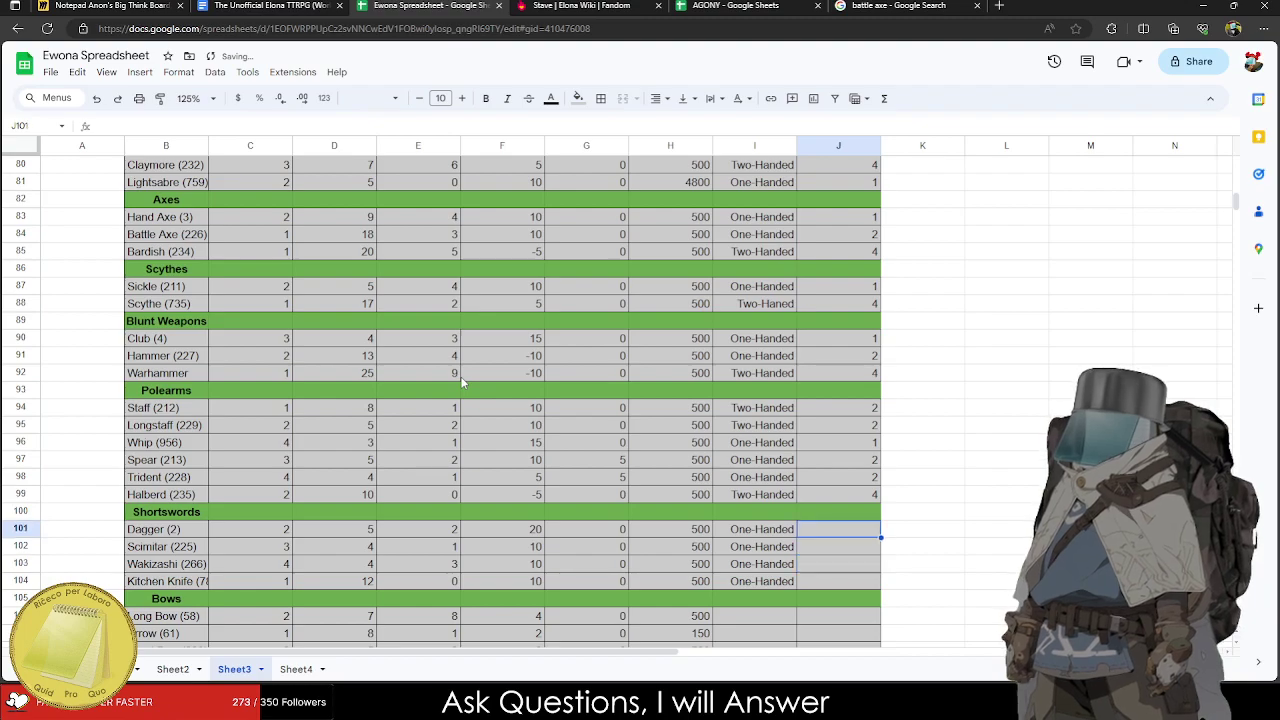
text(1)
key(Return)
text(2)
key(Return)
text(1)
key(Return)
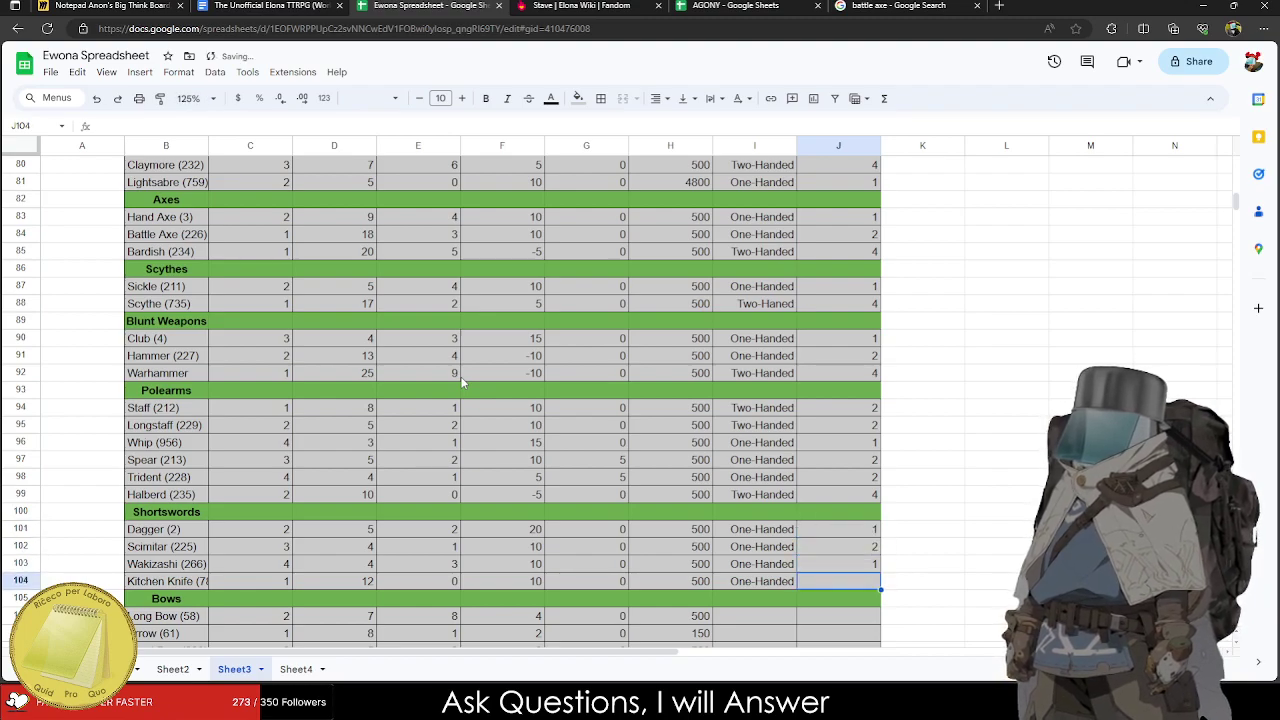
text(1)
key(Return)
Look over the dice and damage bonus values in the Bows section.
key(Left)
key(Left)
key(Left)
key(Down)
key(Left)
key(Left)
key(Down)
key(Down)
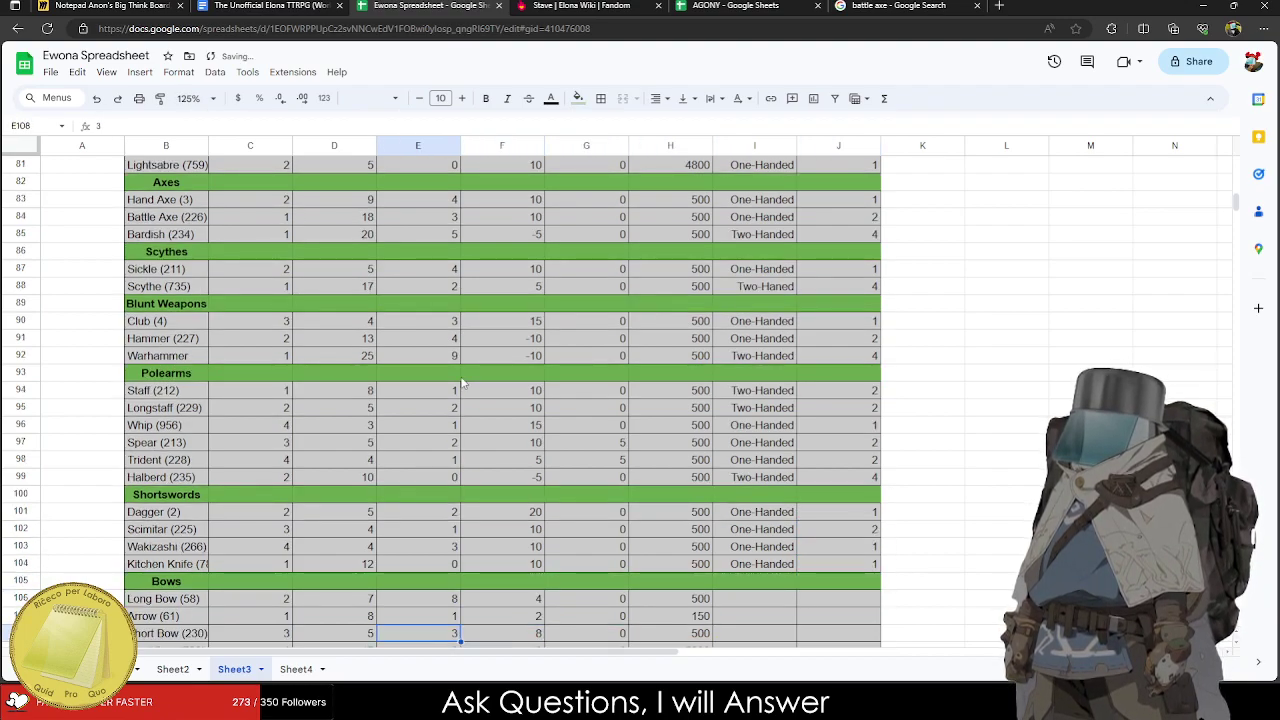
key(Down)
key(Down)
key(Left)
key(Left)
key(Up)
key(Up)
key(Up)
key(Up)
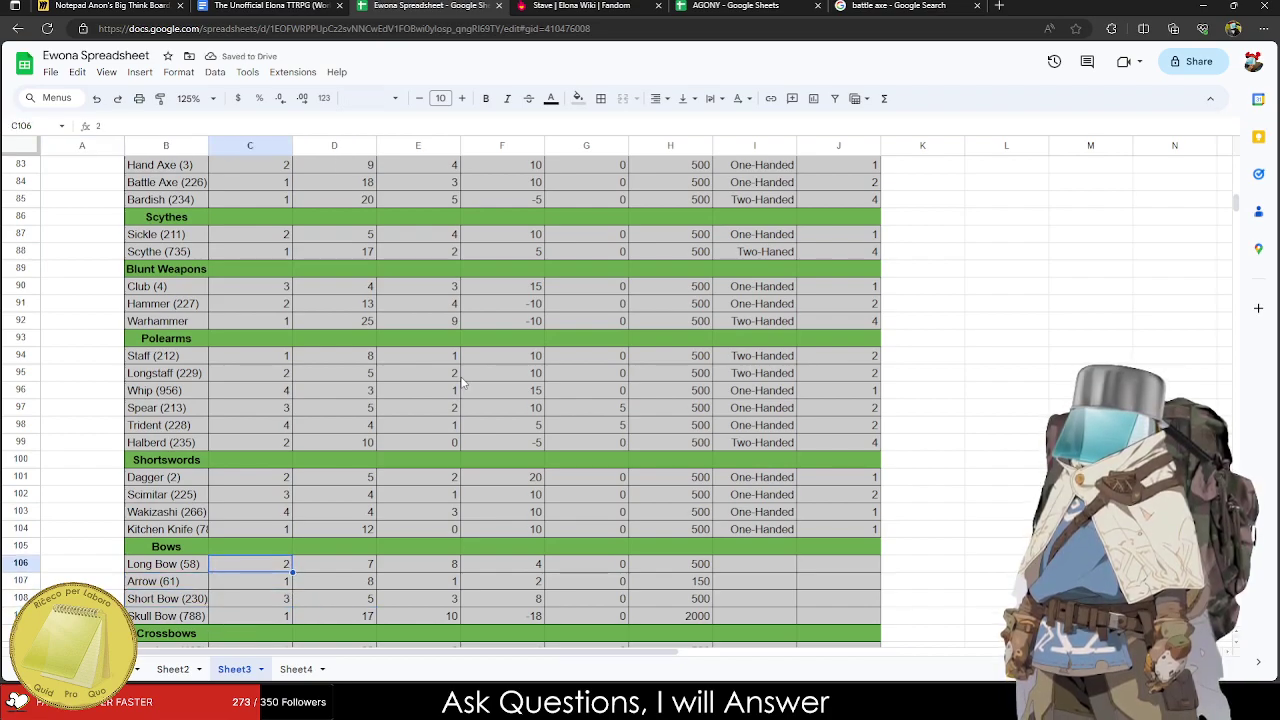
Move the Crossbows, Throwing Weapons and Firearms sections down two rows so they start at row 112.
scroll(462, 381, down, 7)
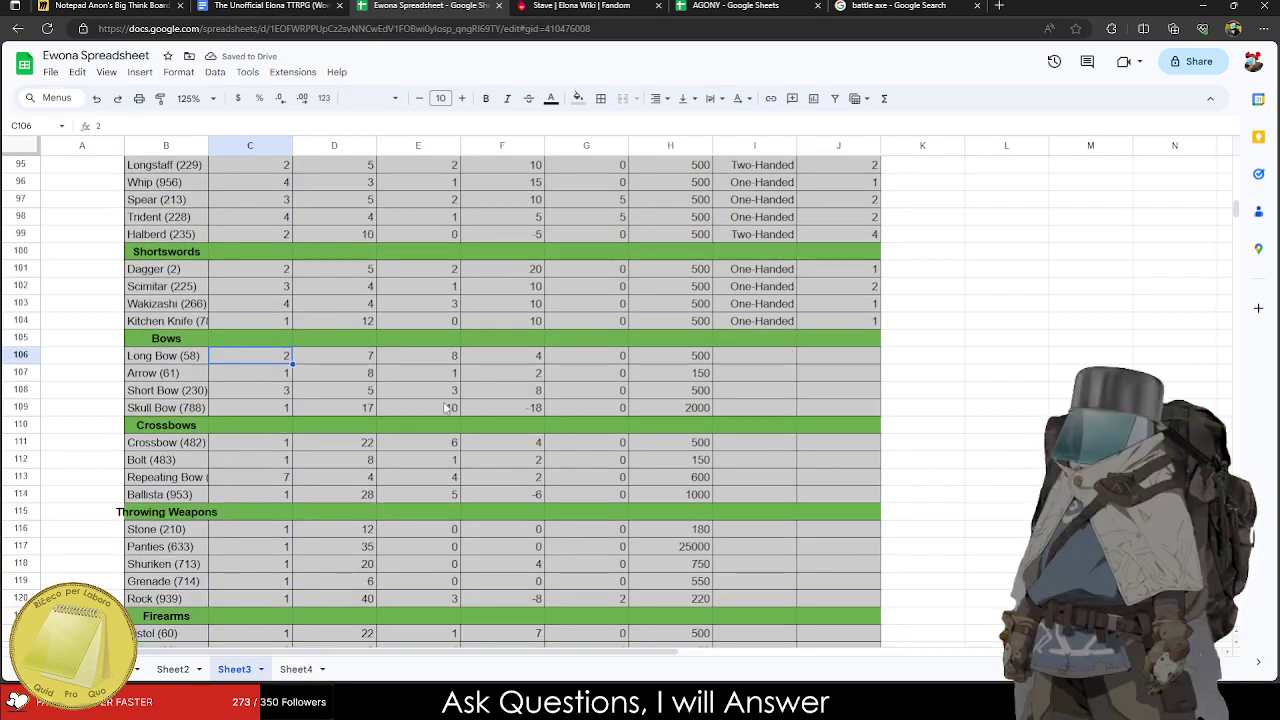
drag(166, 251, 862, 548)
key(ctrl+c)
click(183, 287)
key(ctrl+v)
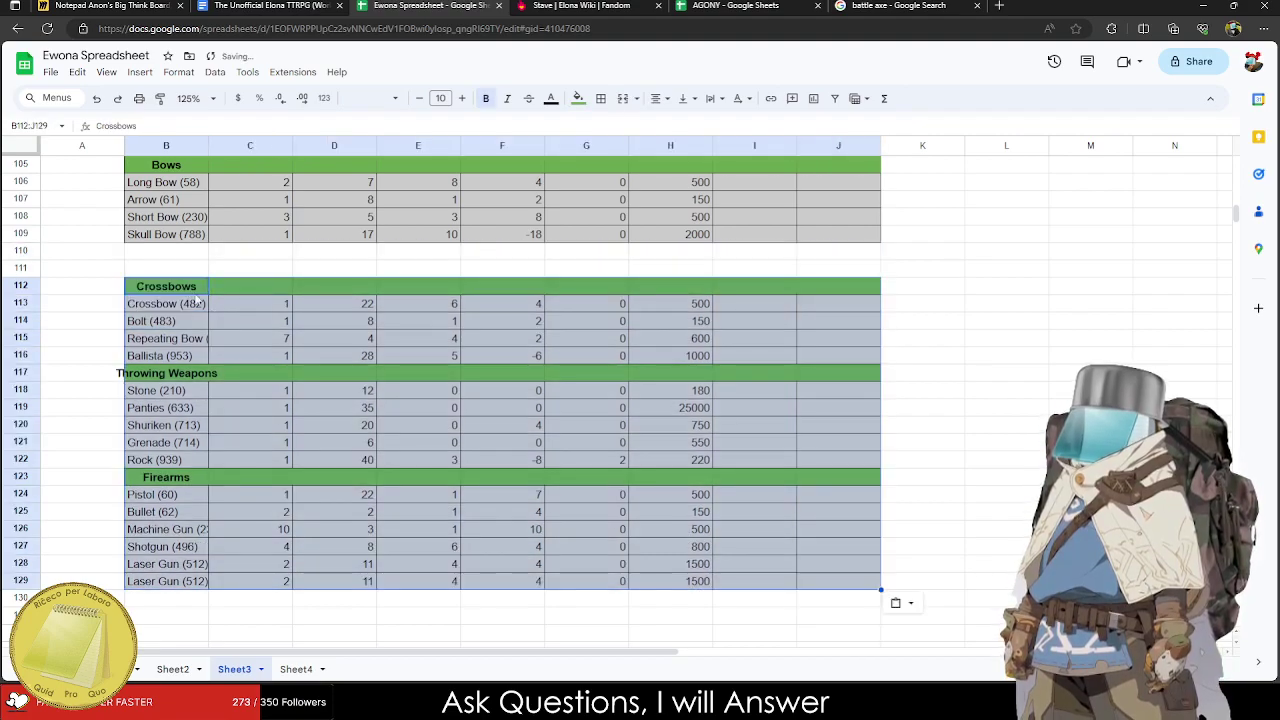
Move the Bows section down two rows so it starts at row 107, directly above Crossbows.
scroll(143, 276, up, 9)
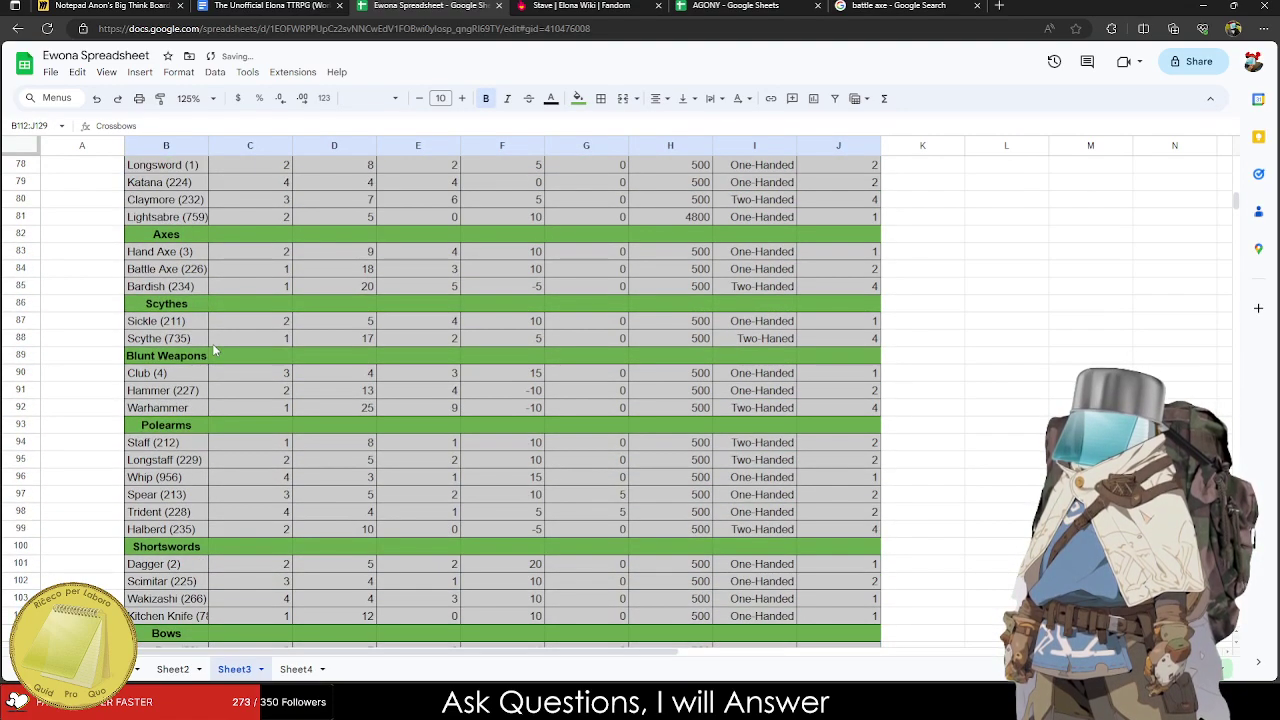
scroll(212, 343, down, 3)
drag(166, 460, 832, 536)
key(ctrl+x)
click(70, 495)
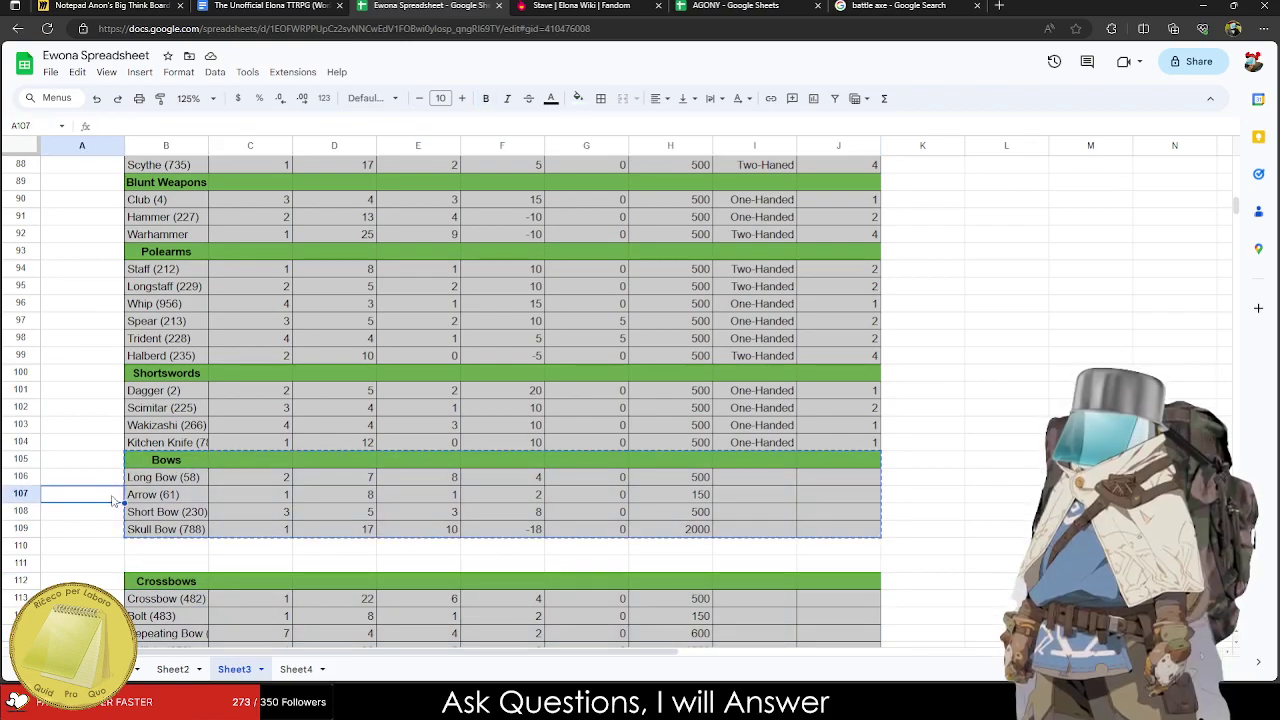
click(165, 495)
key(ctrl+v)
click(212, 470)
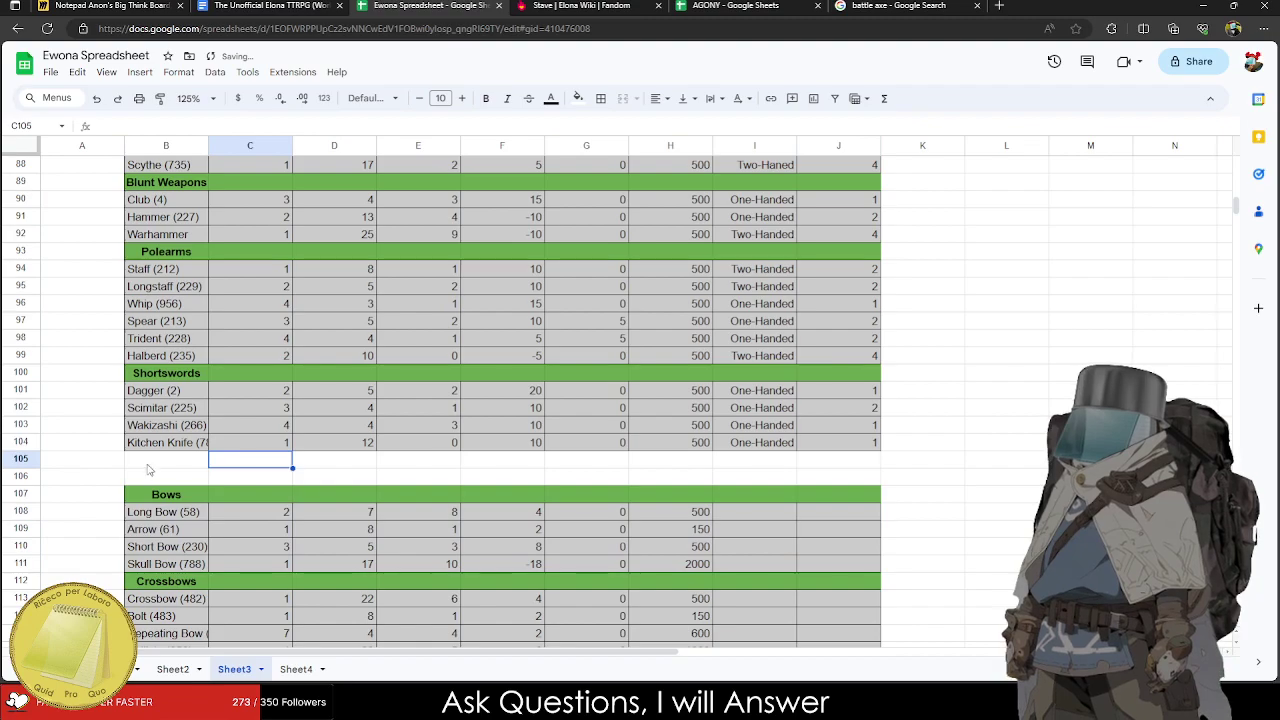
Copy the Weapon Type header row from row 76 into row 106 above the Bows section.
drag(150, 442, 140, 255)
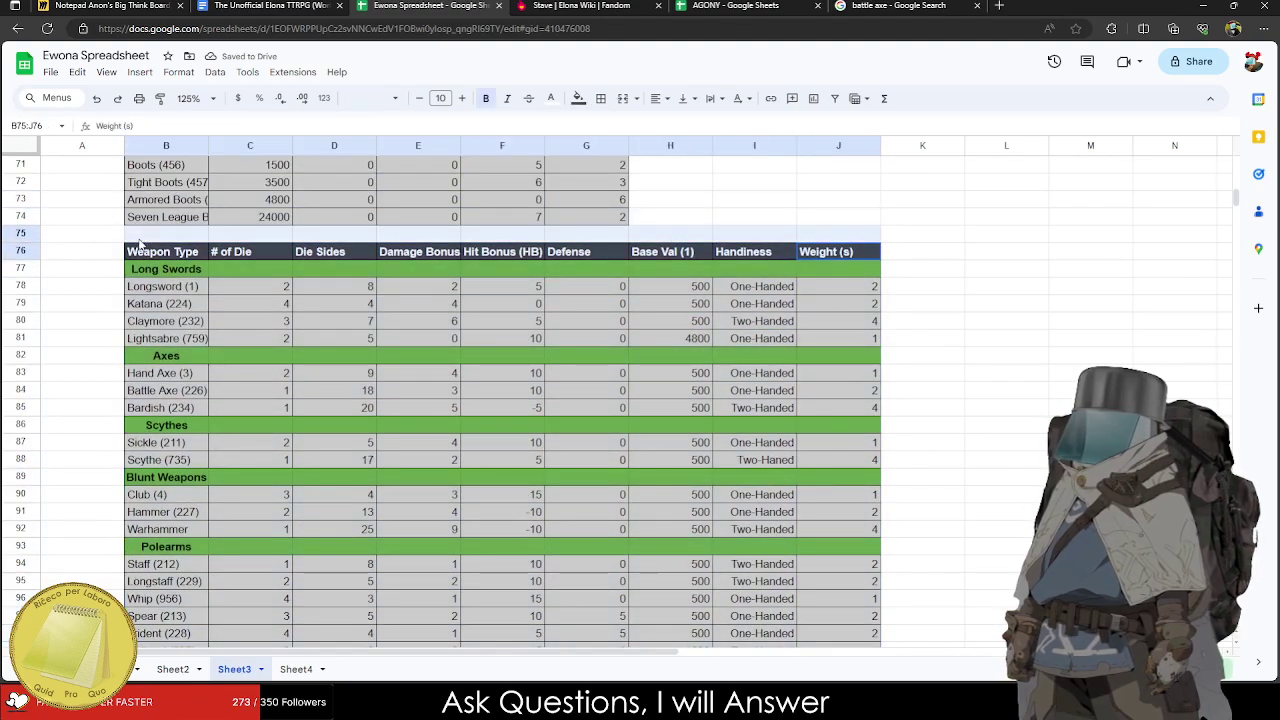
scroll(500, 400, down, 5)
scroll(187, 326, down, 4)
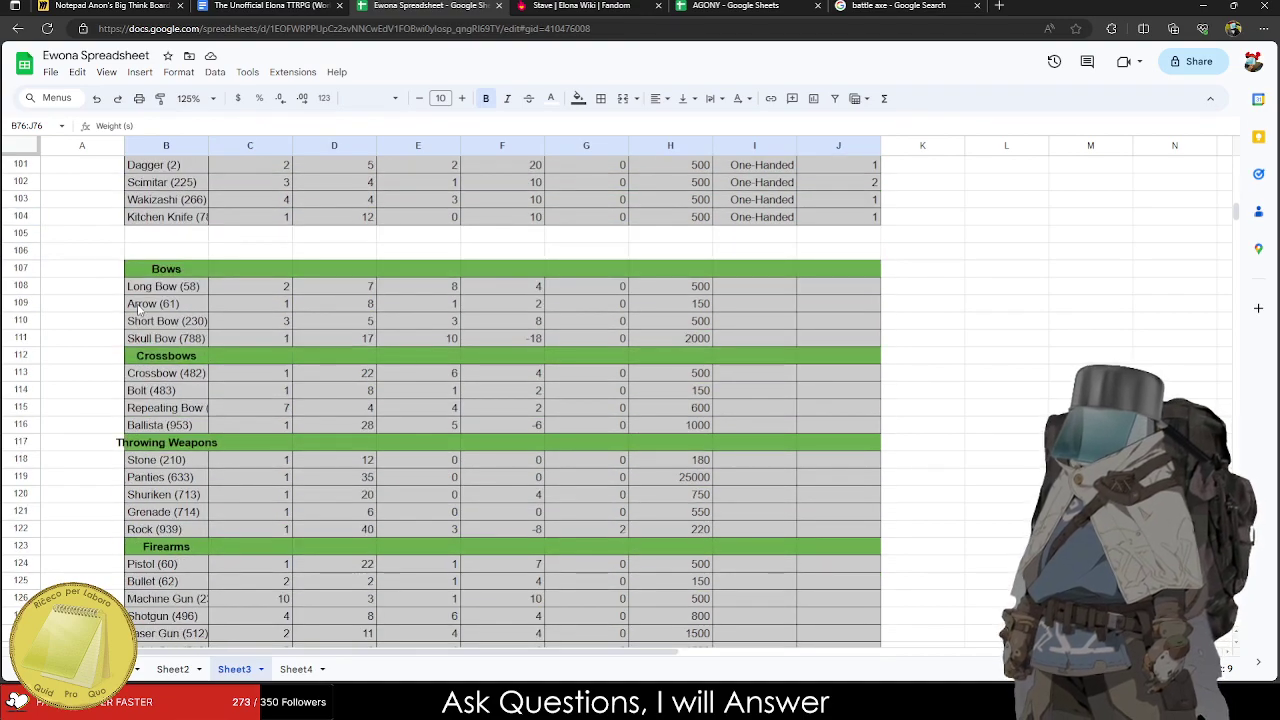
click(165, 253)
key(ctrl+v)
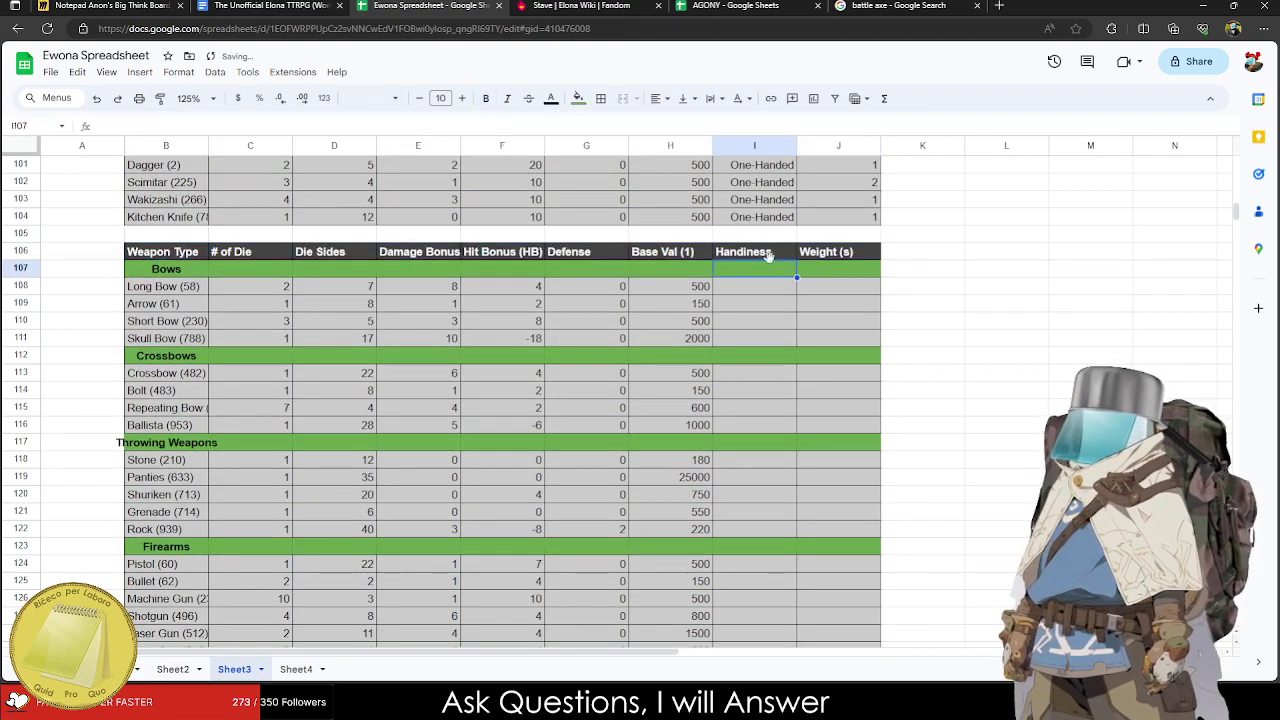
Rename the Handiness header above the Bows section to Range.
click(760, 258)
text(Range)
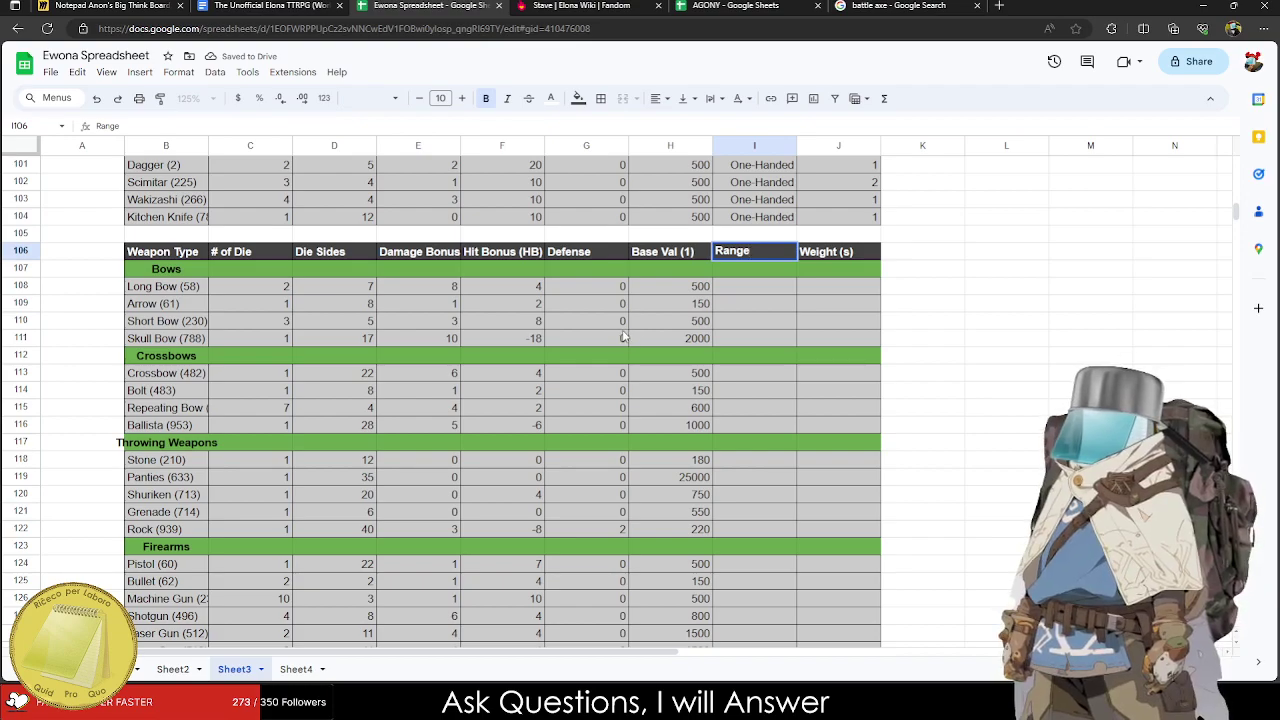
scroll(245, 362, up, 5)
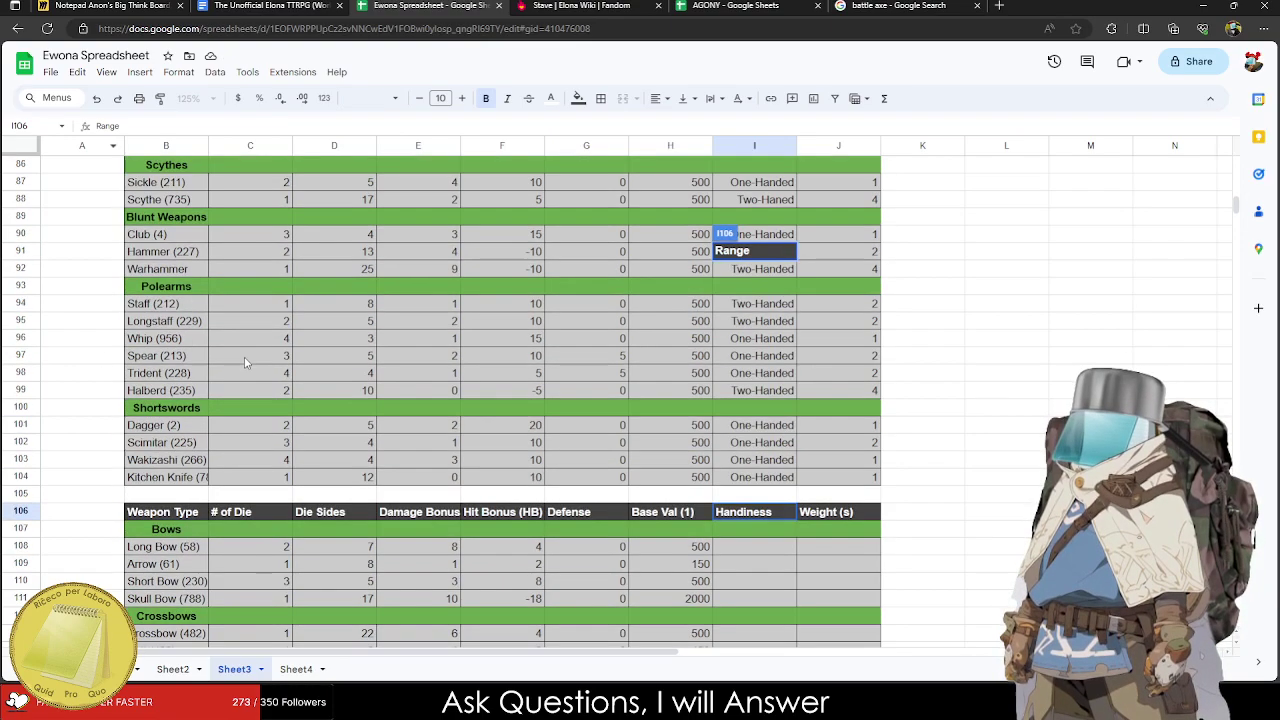
scroll(245, 362, up, 1)
click(165, 492)
Remove the bracketed ID numbers from the Longsword and Katana names.
scroll(175, 455, up, 3)
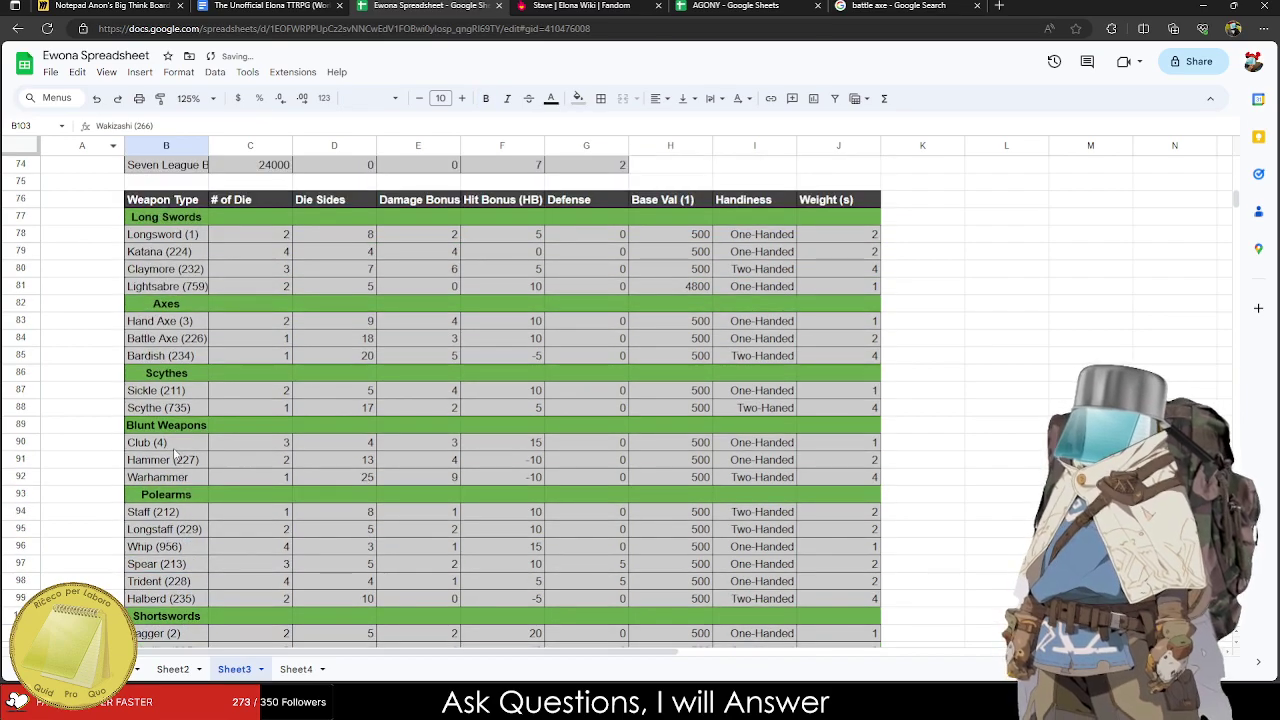
click(200, 236)
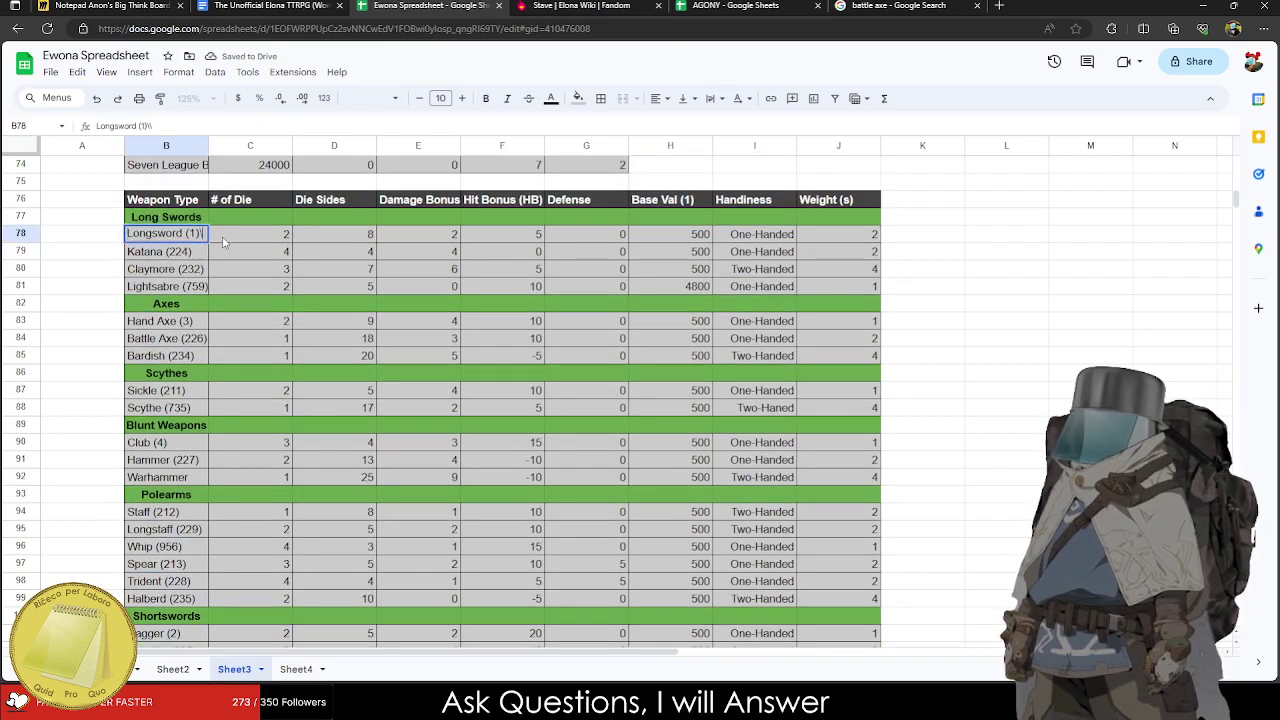
key(BackSpace)
key(BackSpace)
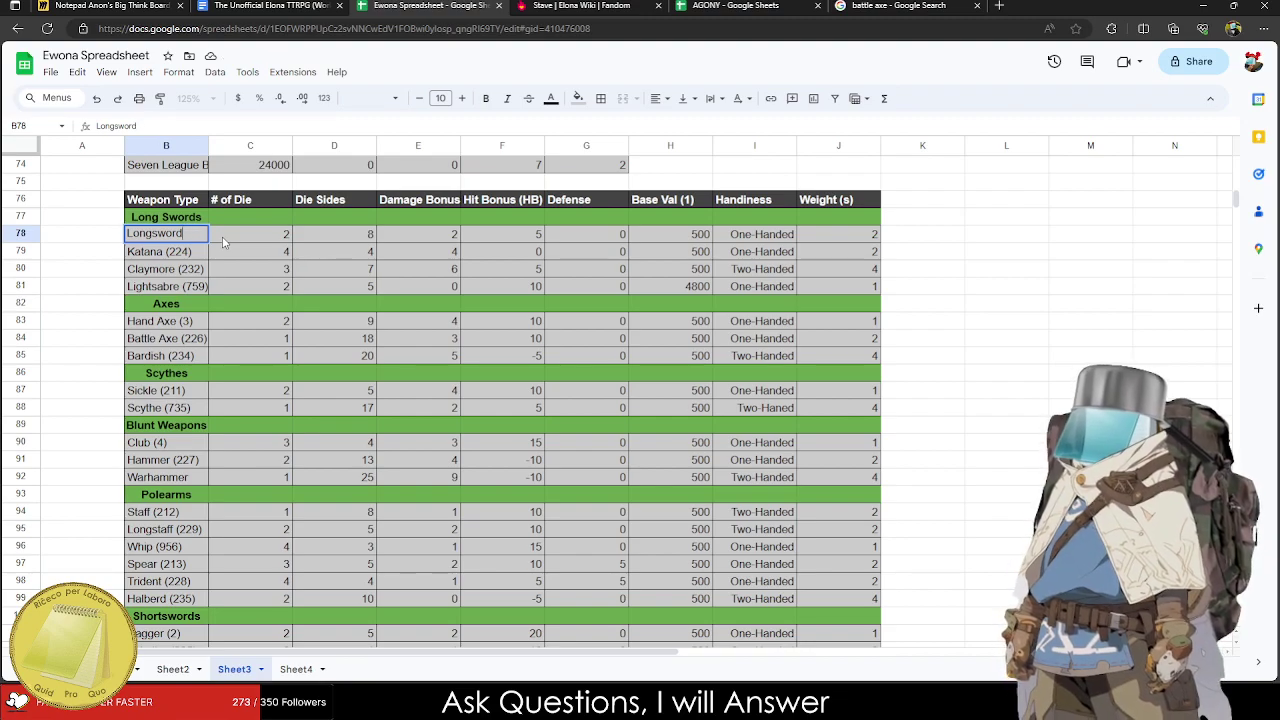
double_click(180, 251)
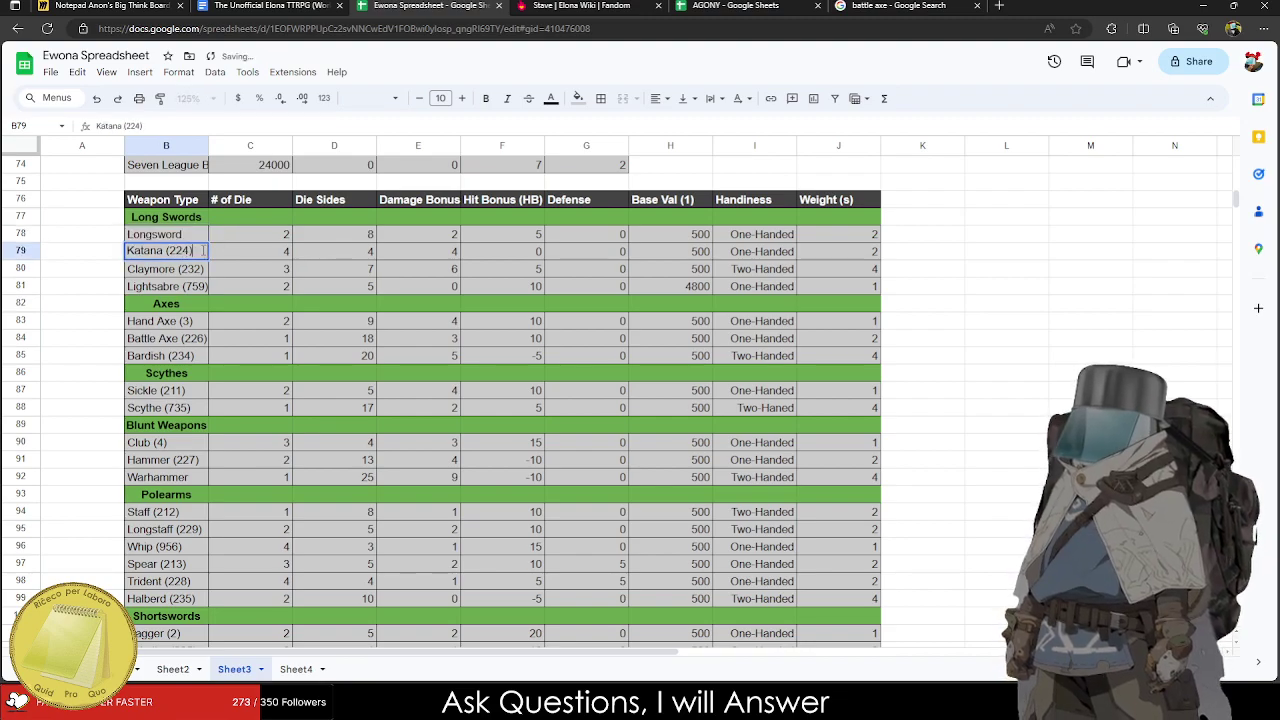
drag(194, 251, 156, 251)
key(BackSpace)
key(Return)
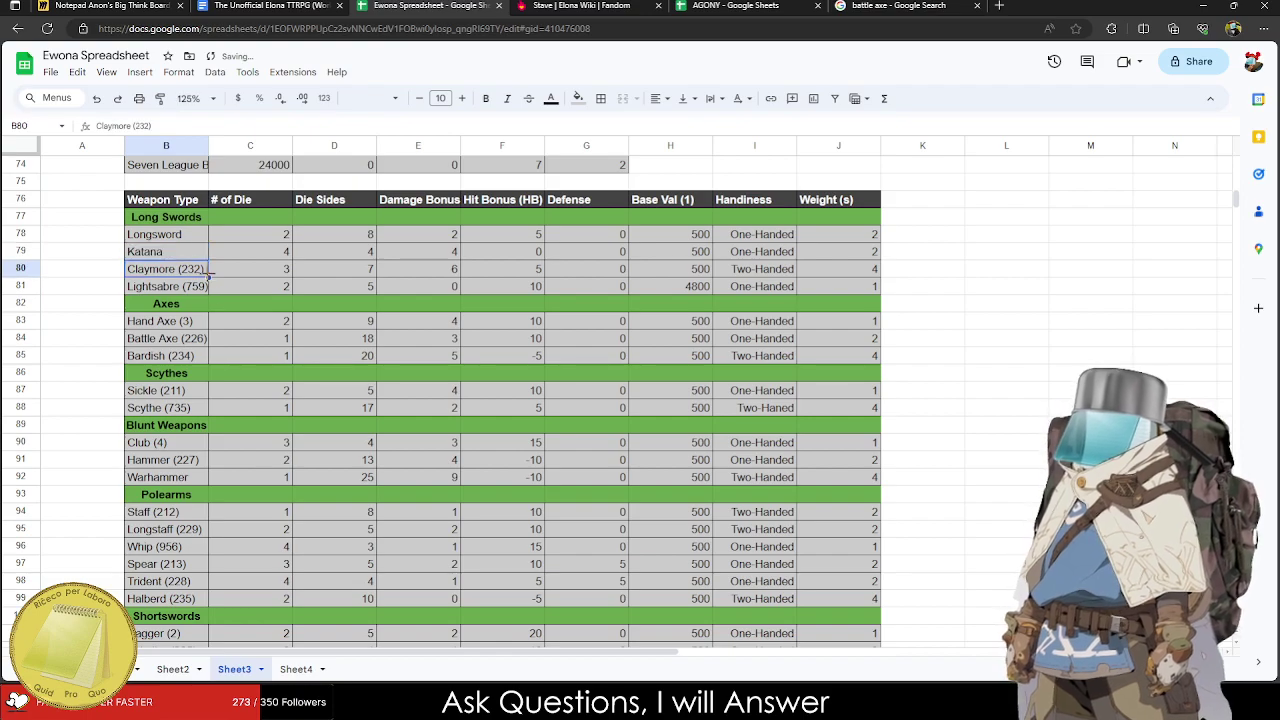
Remove the bracketed ID numbers from the Claymore and Lightsabre names.
double_click(205, 270)
drag(205, 270, 165, 356)
key(BackSpace)
key(Return)
double_click(203, 287)
key(BackSpace)
Remove the bracketed ID numbers from the Hand Axe, Battle Axe and Bardish names in the Axes section.
click(196, 320)
double_click(196, 320)
key(BackSpace)
click(208, 340)
double_click(180, 337)
key(BackSpace)
click(183, 357)
double_click(190, 356)
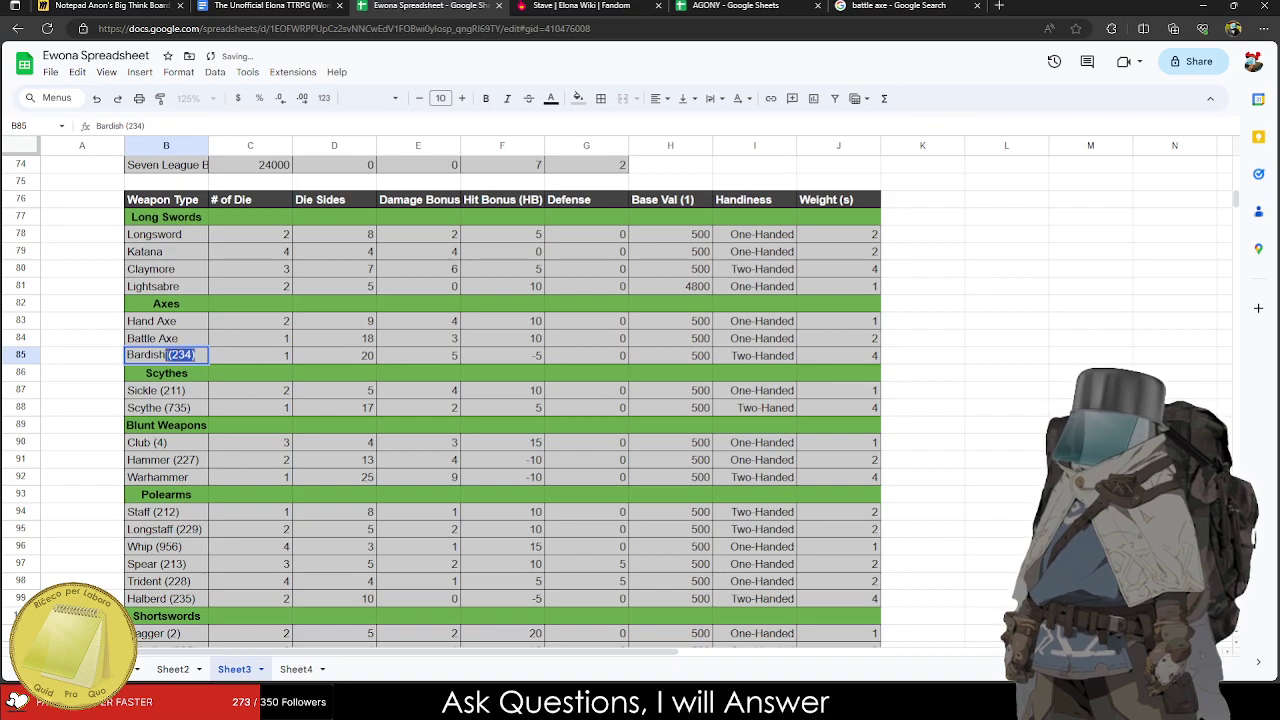
key(BackSpace)
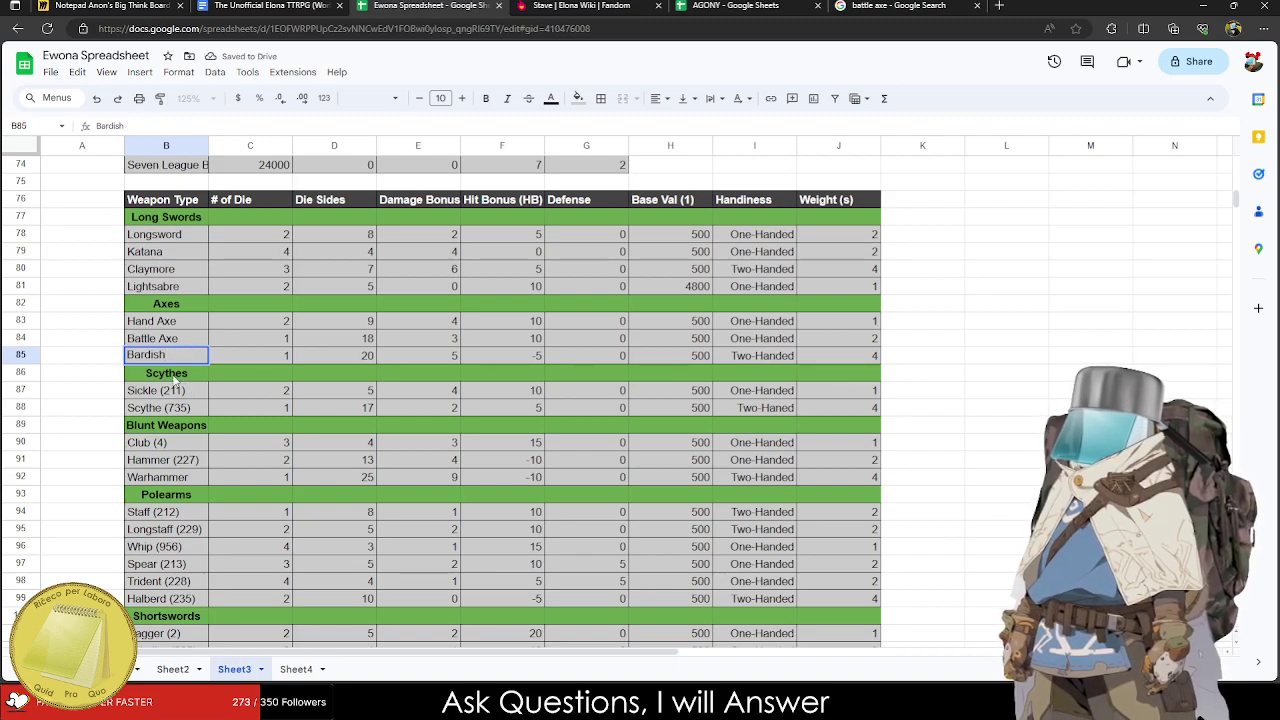
Correct the spelling of the last axe's name to Bardiche.
double_click(165, 357)
text(Barche)
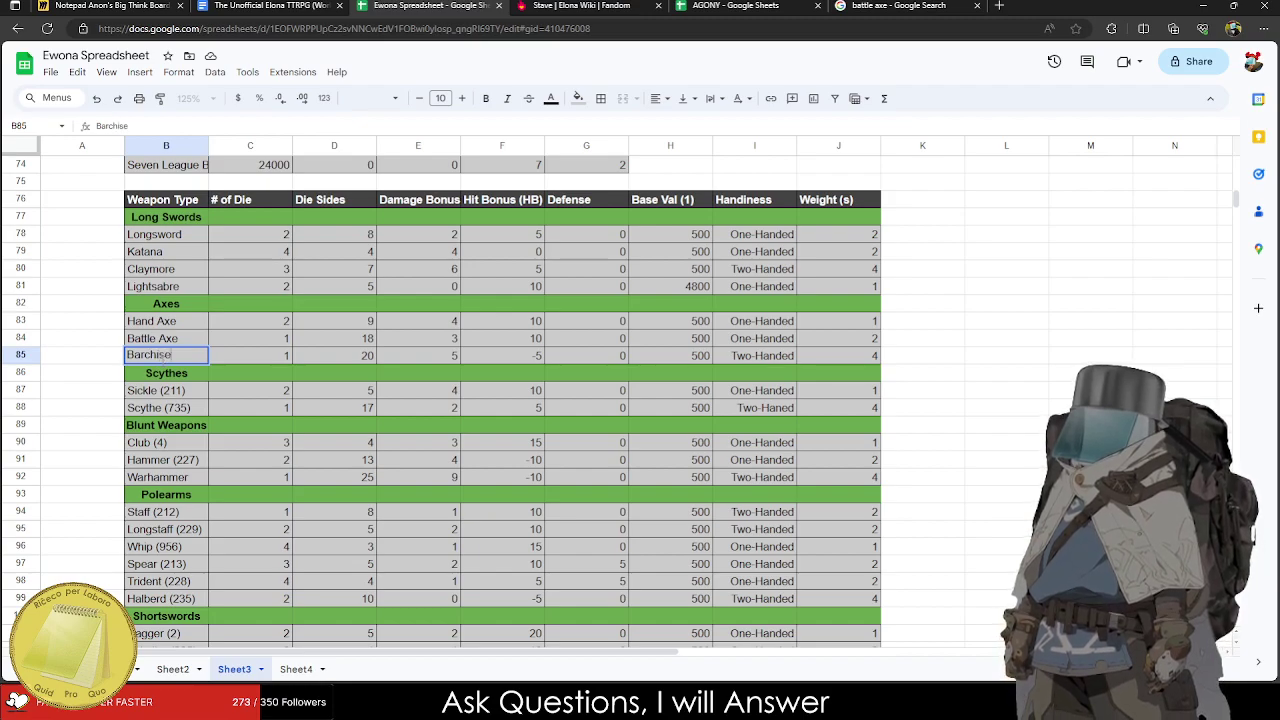
double_click(174, 357)
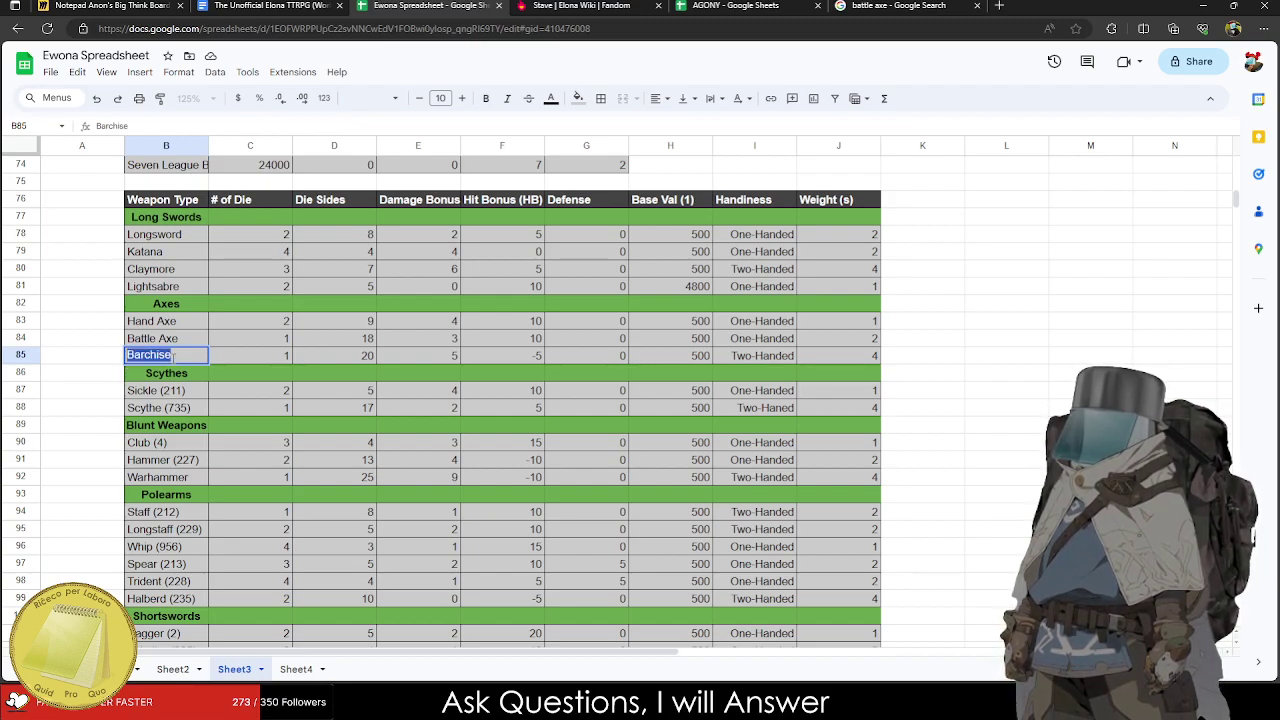
text(Bardiche)
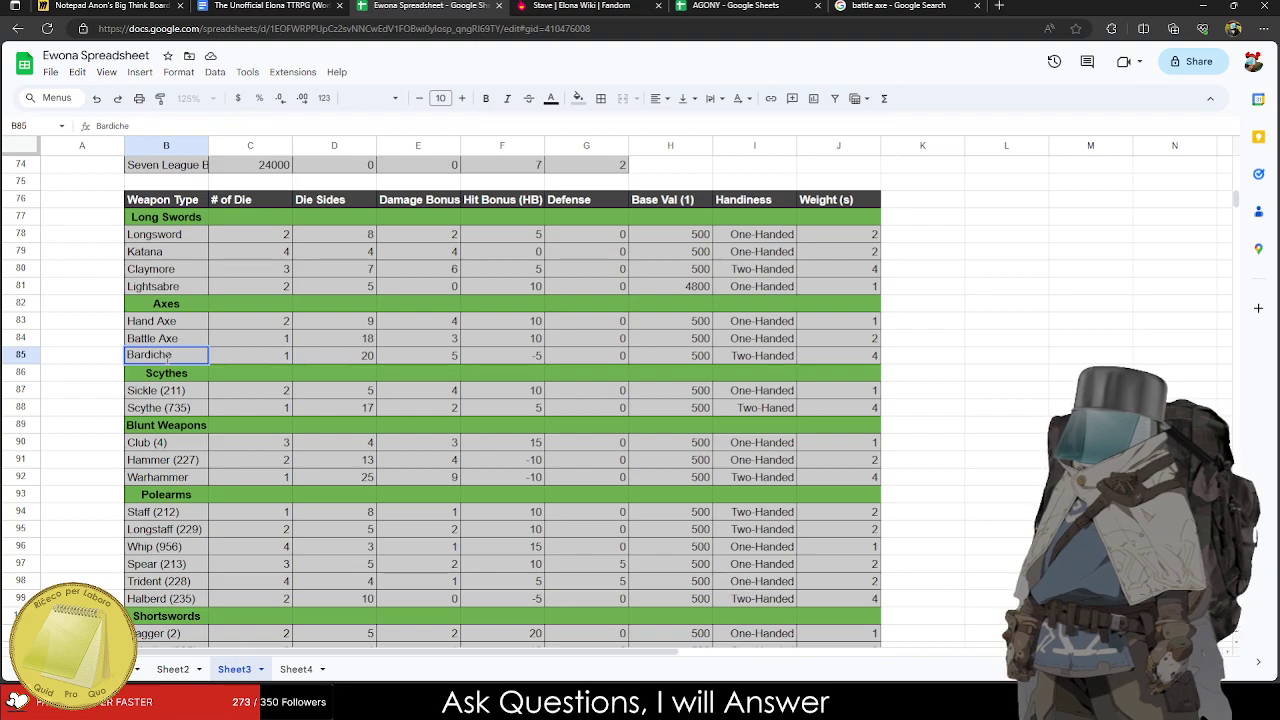
Remove the bracketed ID numbers from the Sickle and Scythe names.
click(182, 391)
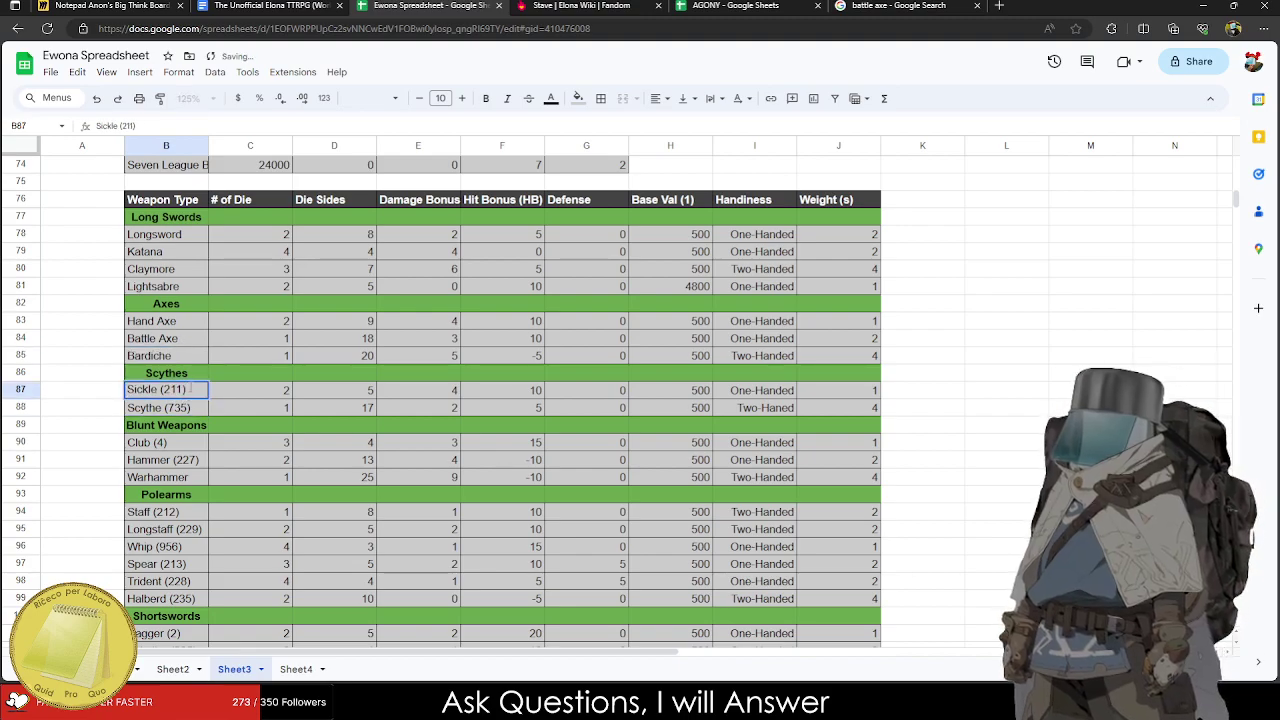
double_click(186, 390)
drag(186, 390, 213, 460)
key(BackSpace)
click(193, 406)
double_click(193, 406)
key(BackSpace)
Remove the bracketed ID numbers from the Club and Hammer names in the Blunt Weapons section.
click(162, 441)
double_click(164, 441)
key(BackSpace)
click(195, 458)
double_click(195, 458)
key(BackSpace)
Remove the bracketed ID numbers from the Longstaff and Whip names in the Polearms section.
click(190, 529)
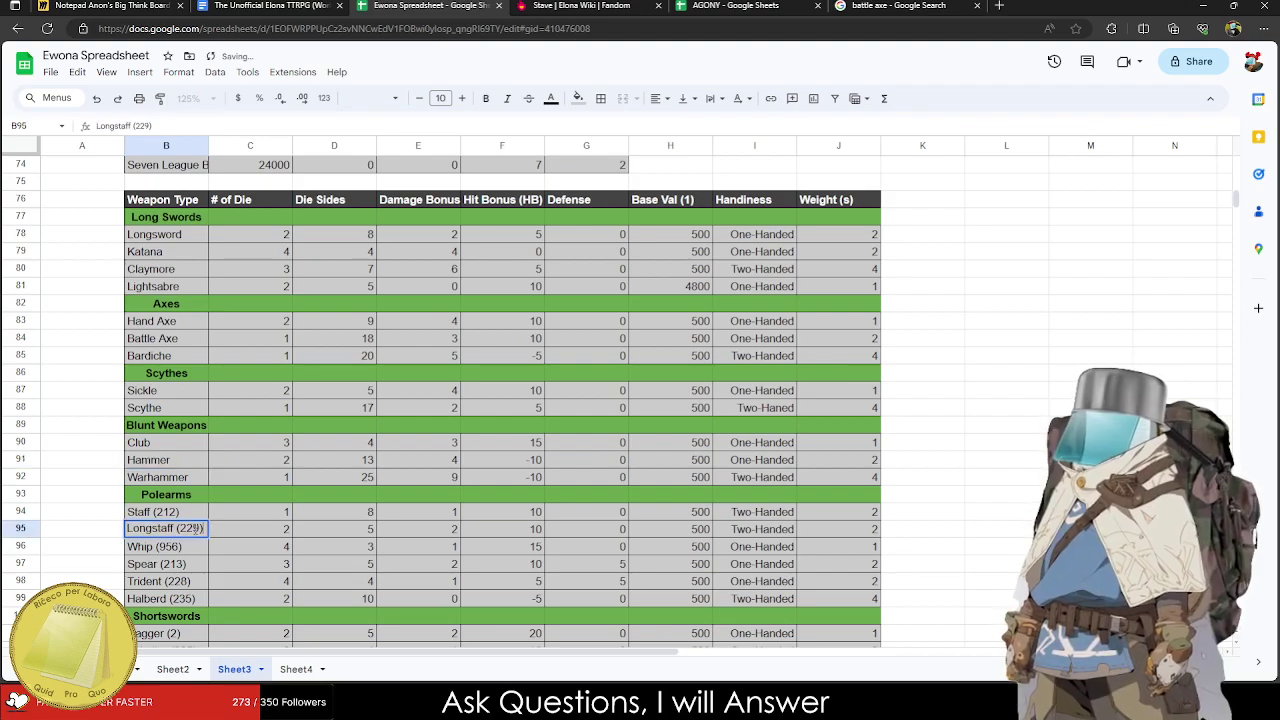
double_click(195, 528)
drag(195, 528, 172, 597)
key(BackSpace)
click(190, 546)
double_click(185, 546)
key(BackSpace)
Remove the bracketed ID numbers from the Spear and Trident names.
click(197, 568)
double_click(186, 563)
key(BackSpace)
click(197, 585)
double_click(186, 580)
key(BackSpace)
Remove the bracketed ID numbers from the Halberd and Staff names.
click(197, 602)
double_click(186, 597)
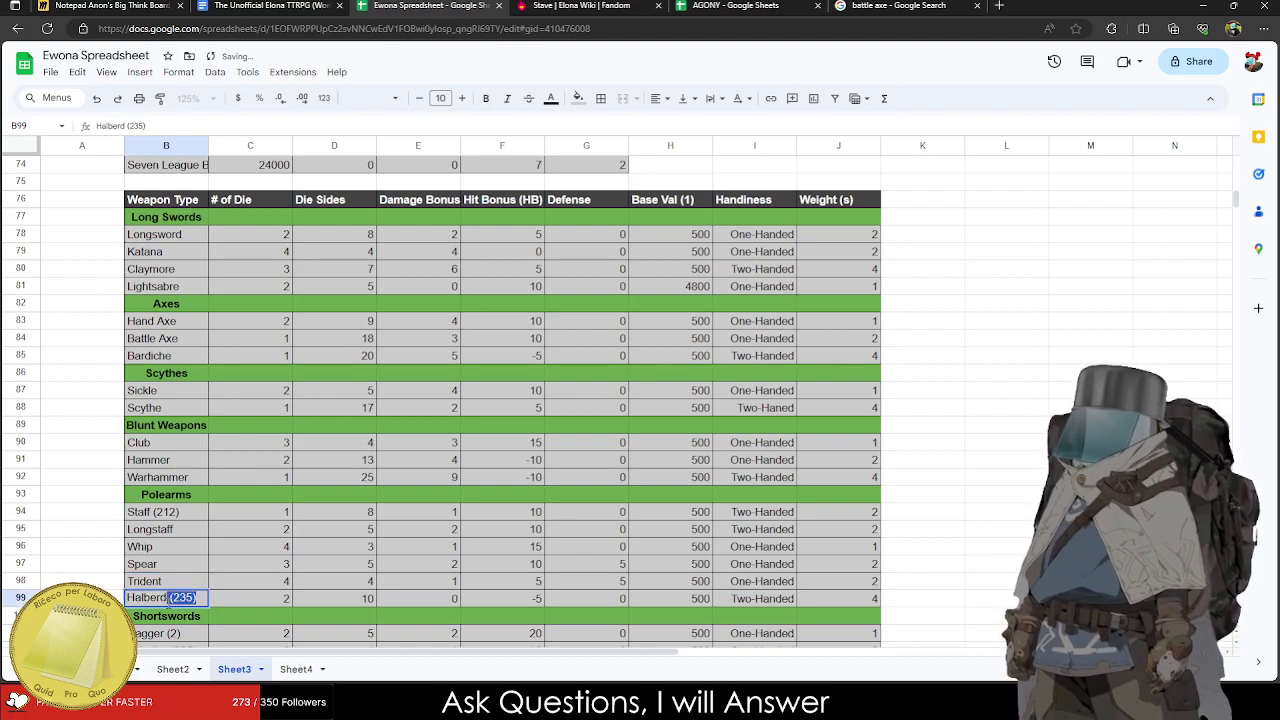
key(BackSpace)
click(197, 512)
double_click(186, 511)
drag(186, 511, 157, 509)
key(BackSpace)
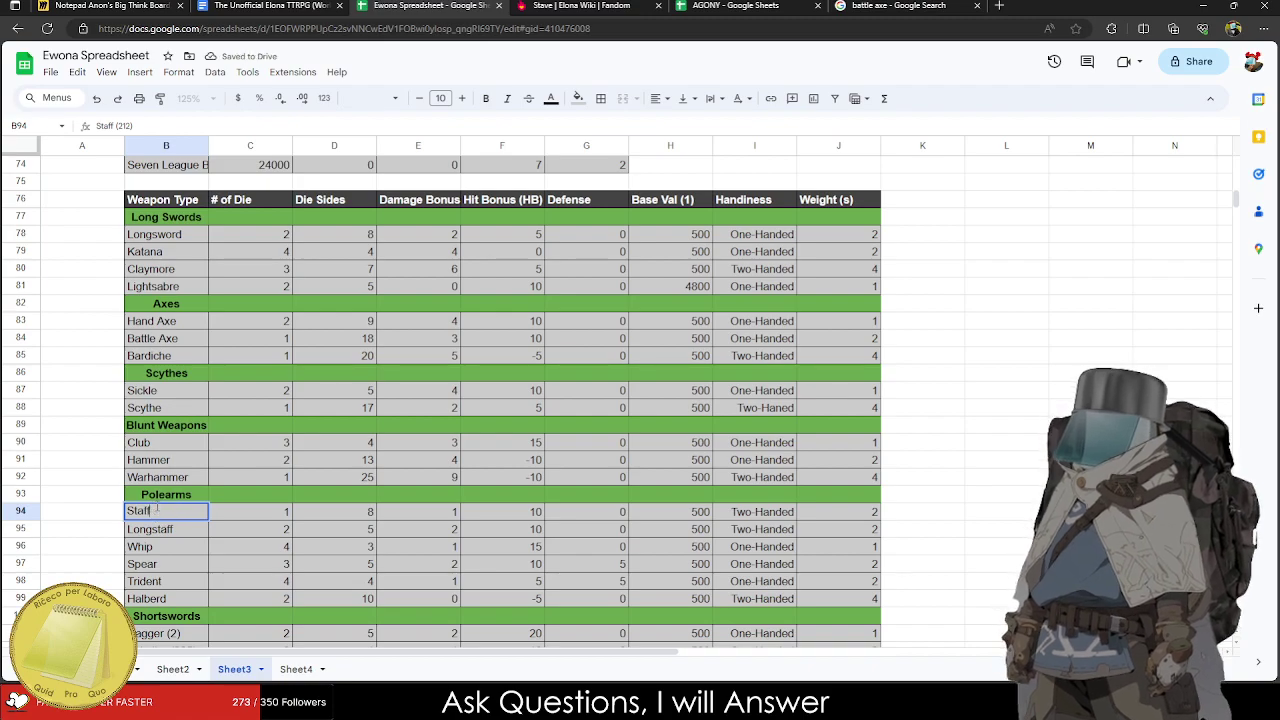
click(90, 548)
Remove the bracketed ID numbers from the Dagger and Scimitar names in the Shortswords section.
scroll(145, 525, down, 3)
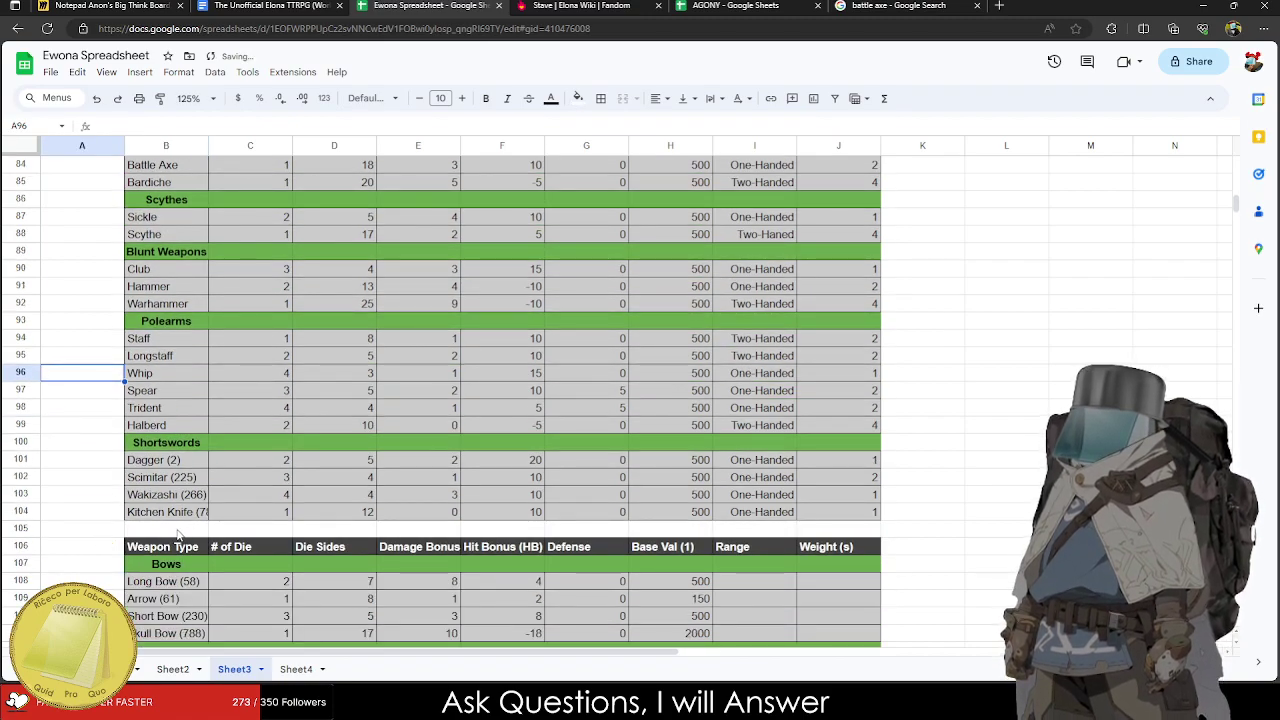
click(165, 465)
triple_click(165, 465)
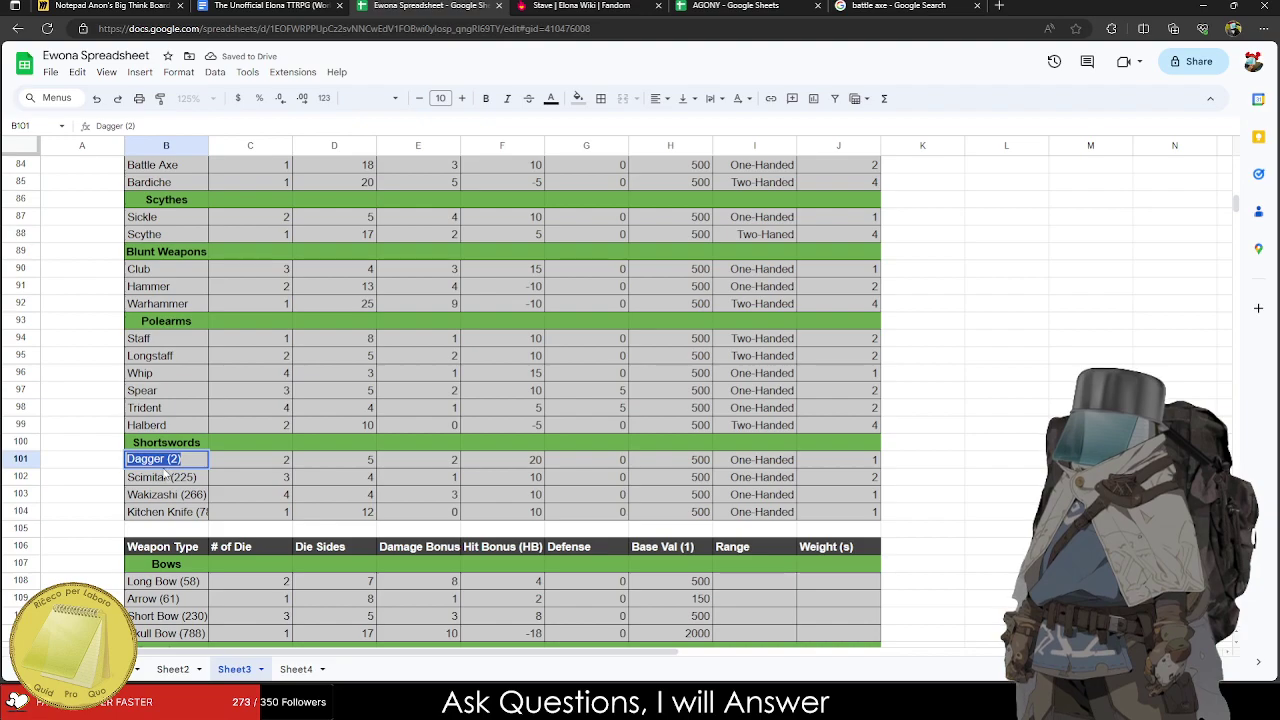
drag(167, 459, 224, 511)
key(BackSpace)
double_click(184, 478)
key(BackSpace)
Remove the bracketed ID numbers from the Wakizashi and Kitchen Knife names.
double_click(190, 494)
key(BackSpace)
double_click(190, 511)
key(BackSpace)
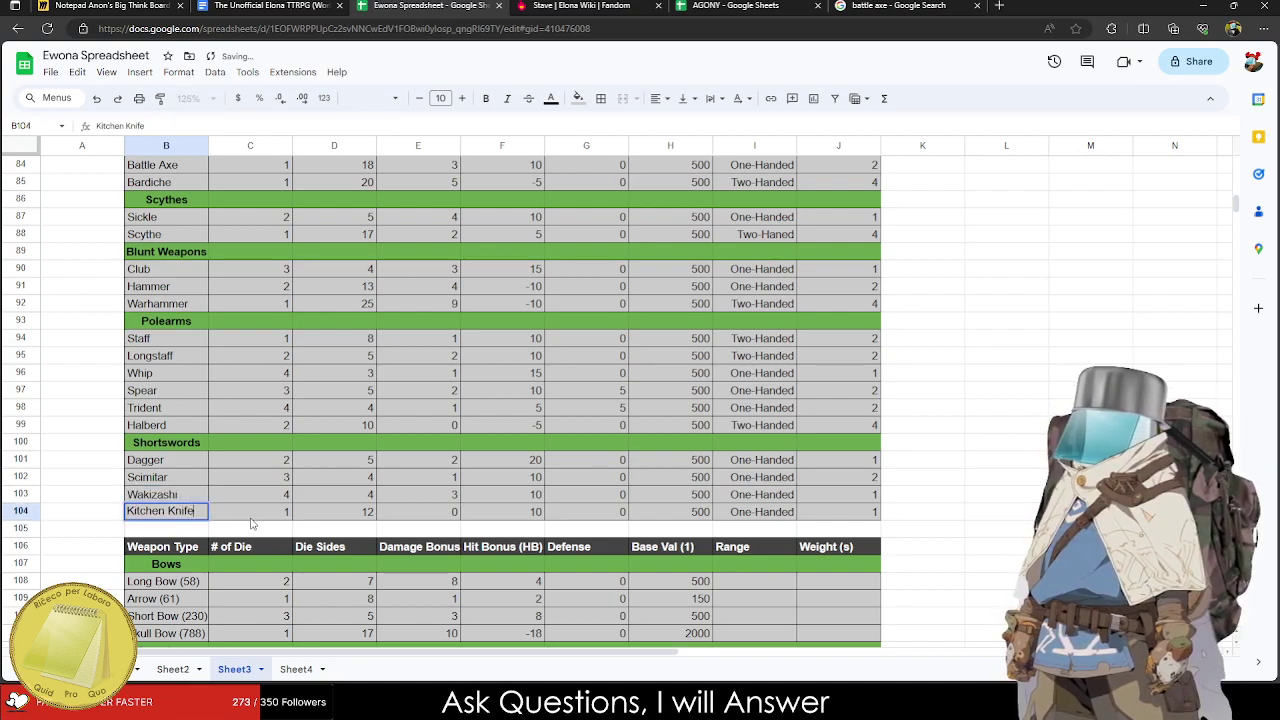
click(418, 442)
Move the whole ranged weapon table, including its header row, down two rows so it starts at B108.
scroll(482, 389, down, 5)
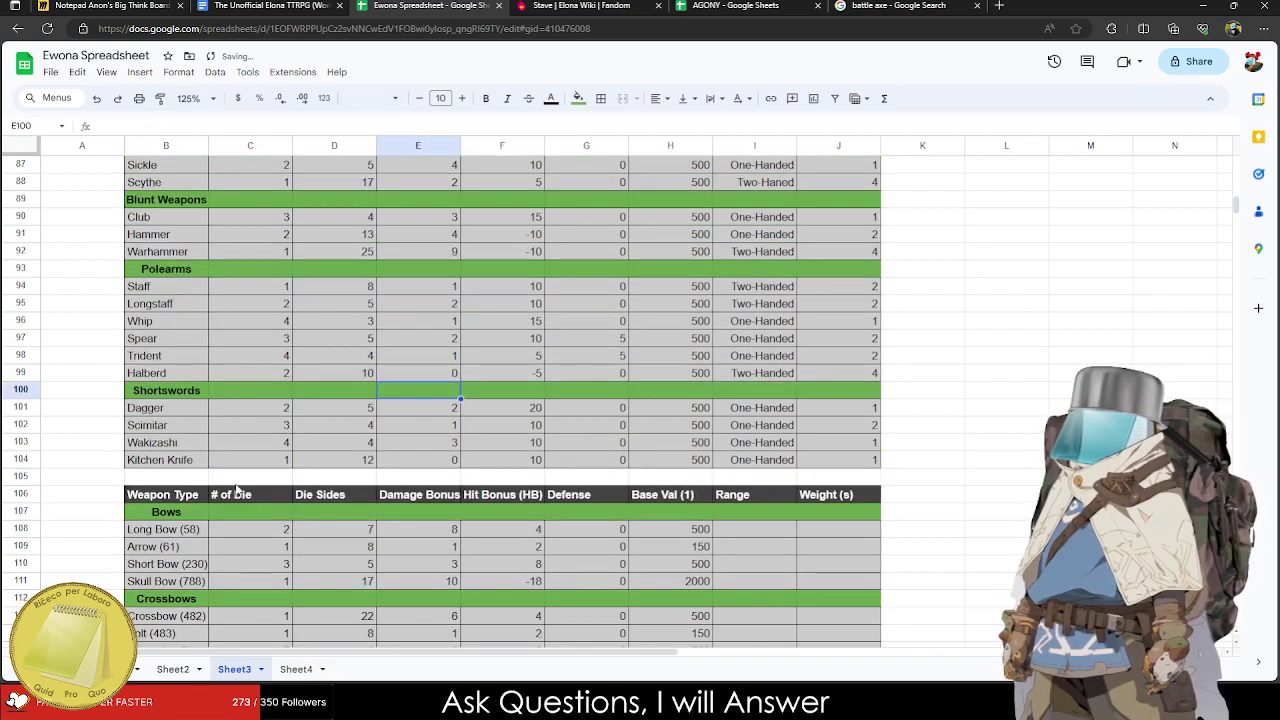
click(185, 323)
scroll(652, 415, down, 5)
drag(185, 329, 808, 471)
key(ctrl+x)
scroll(656, 469, up, 6)
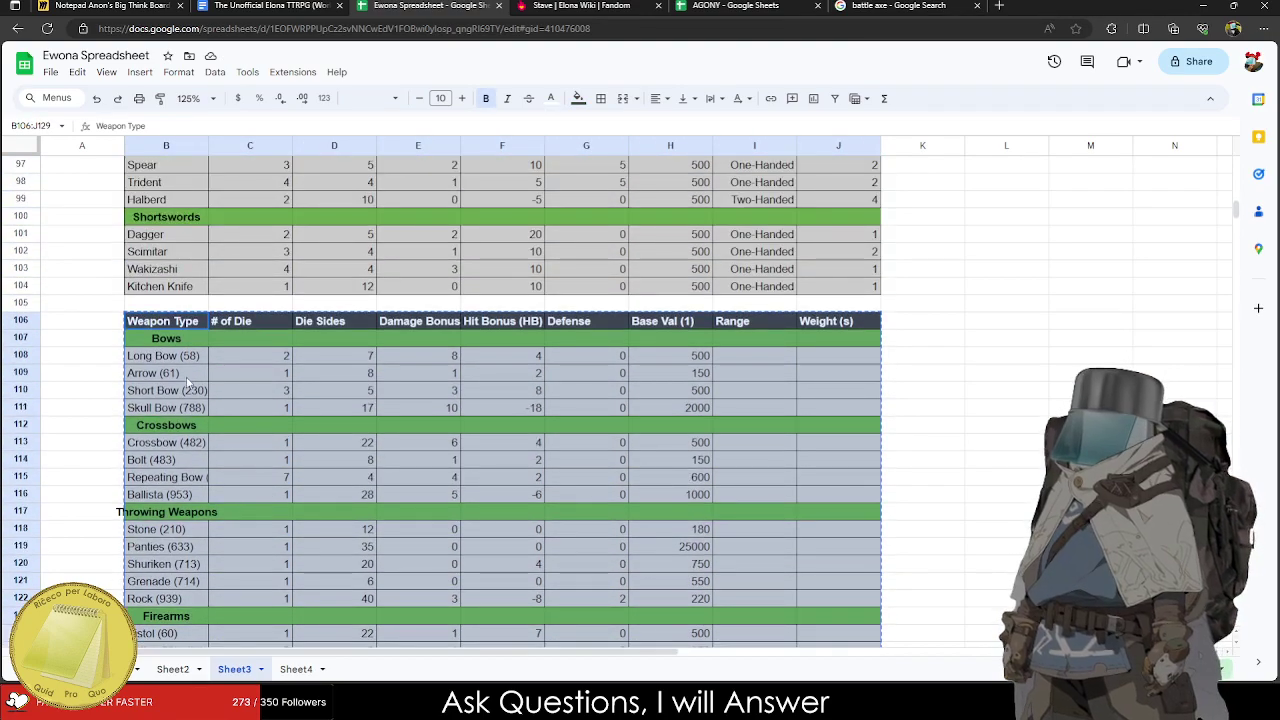
click(185, 385)
key(ctrl+v)
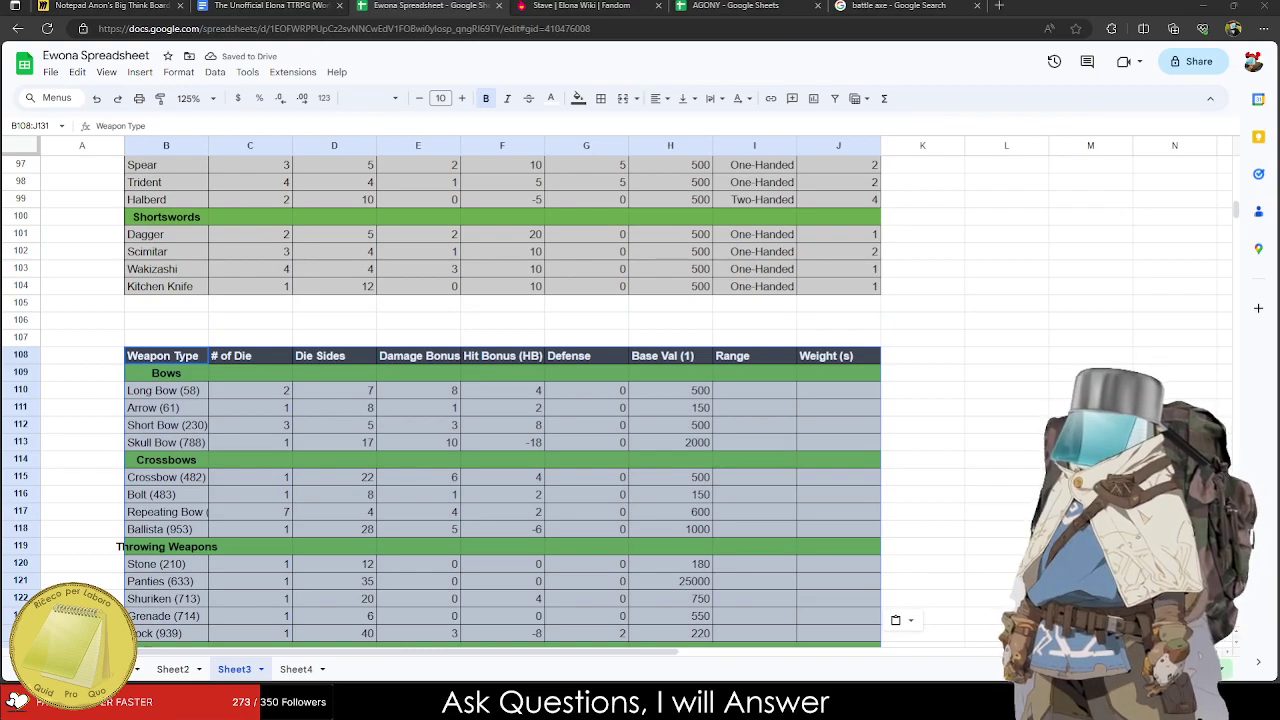
Center the text horizontally in the whole melee weapon table, B76:J104.
scroll(145, 555, up, 6)
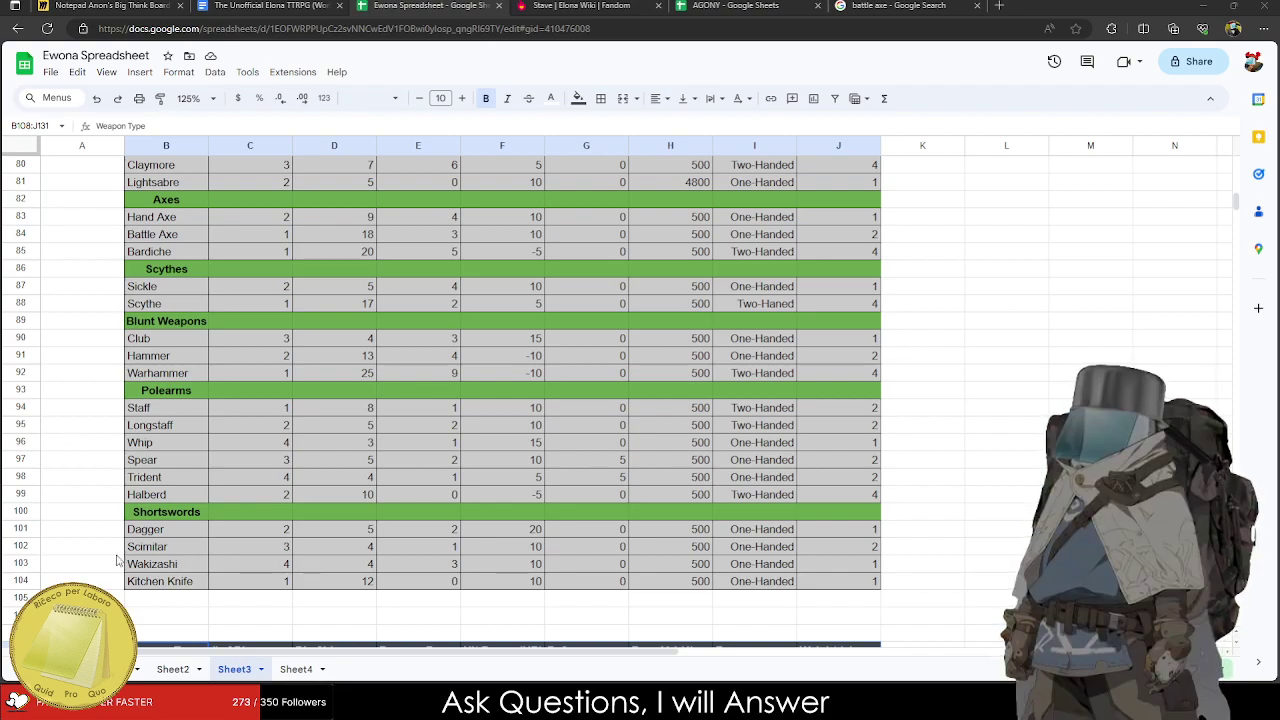
drag(141, 585, 820, 301)
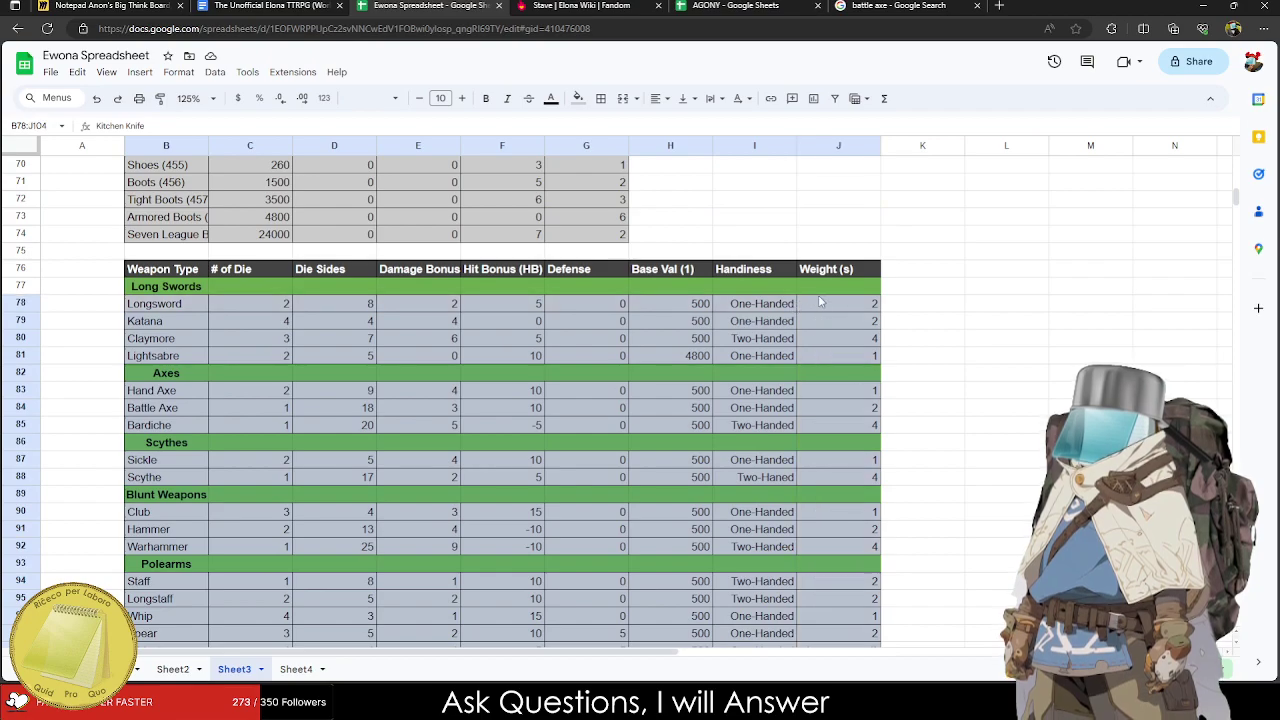
click(175, 274)
drag(175, 278, 815, 480)
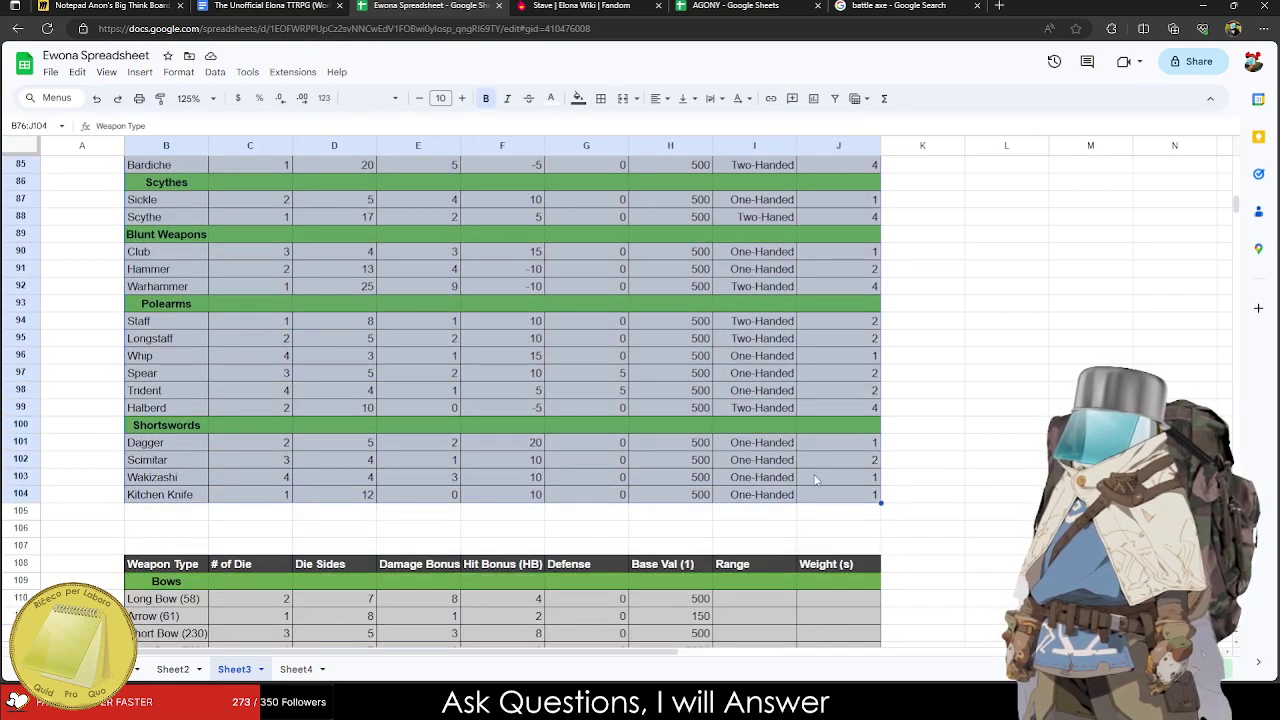
click(621, 98)
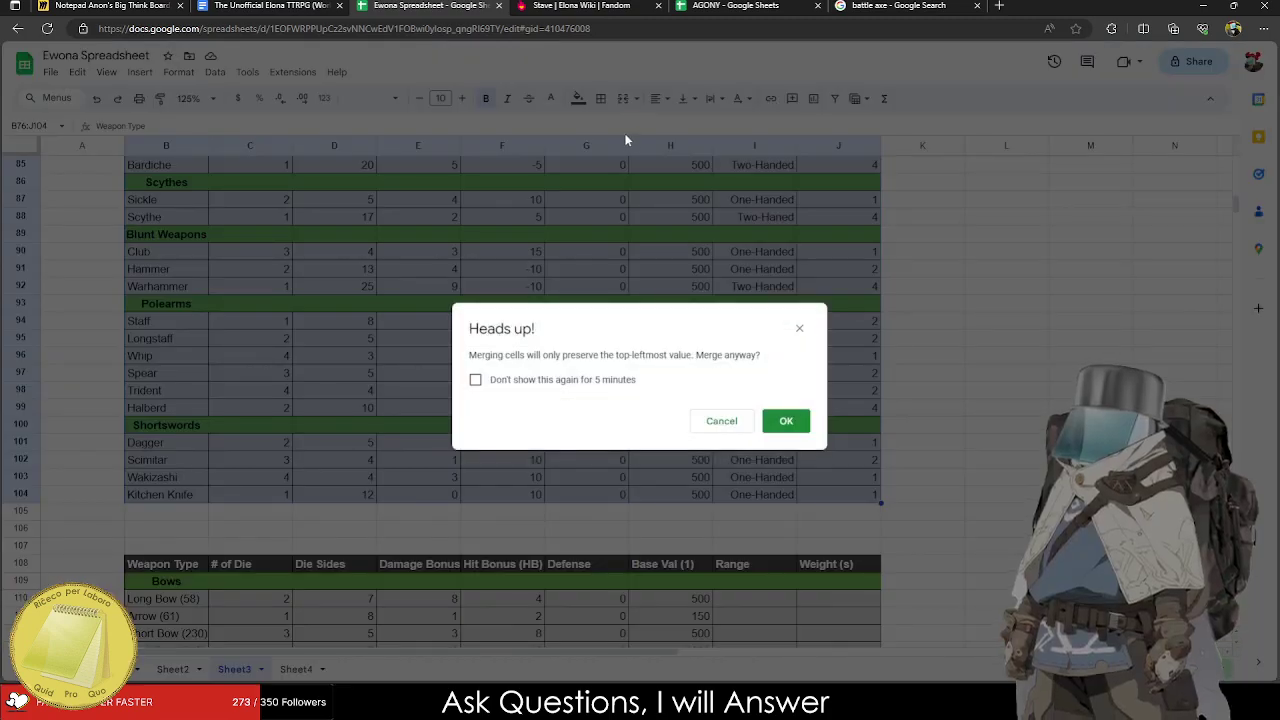
key(Escape)
click(660, 98)
click(681, 129)
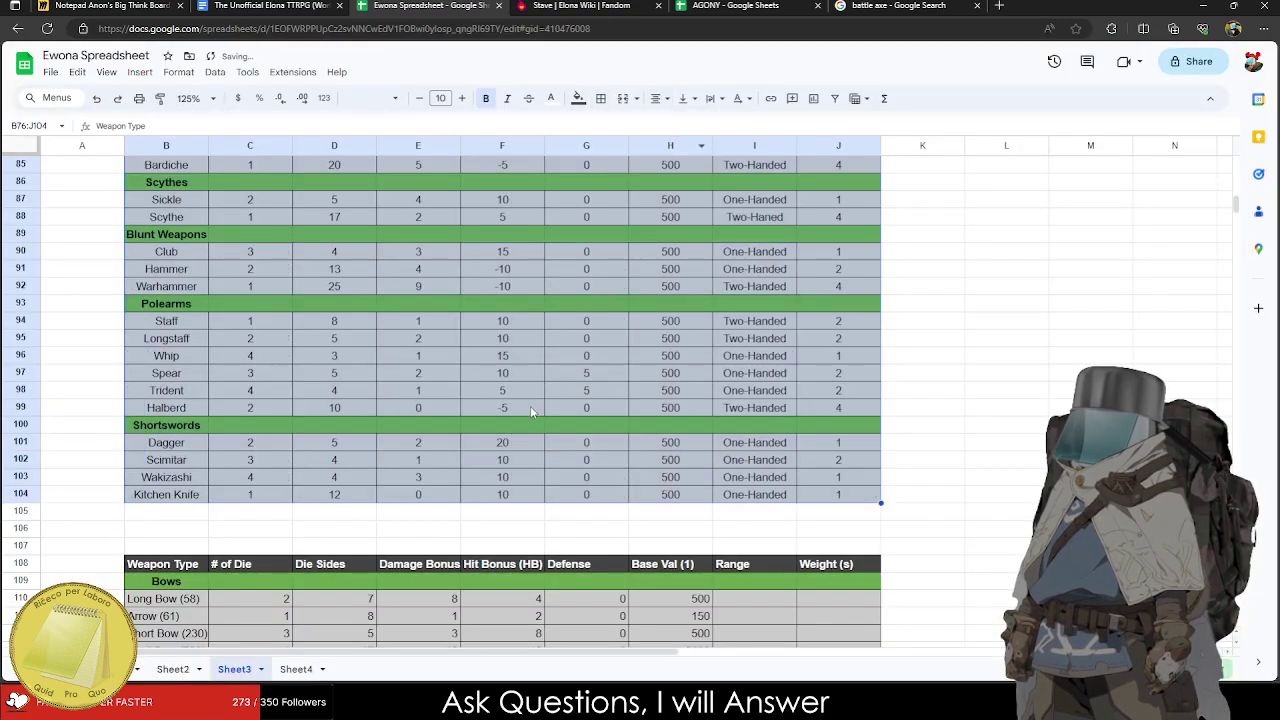
Merge the Long Swords and Axes section headers across columns B to J.
click(533, 410)
scroll(275, 391, up, 2)
drag(200, 234, 800, 228)
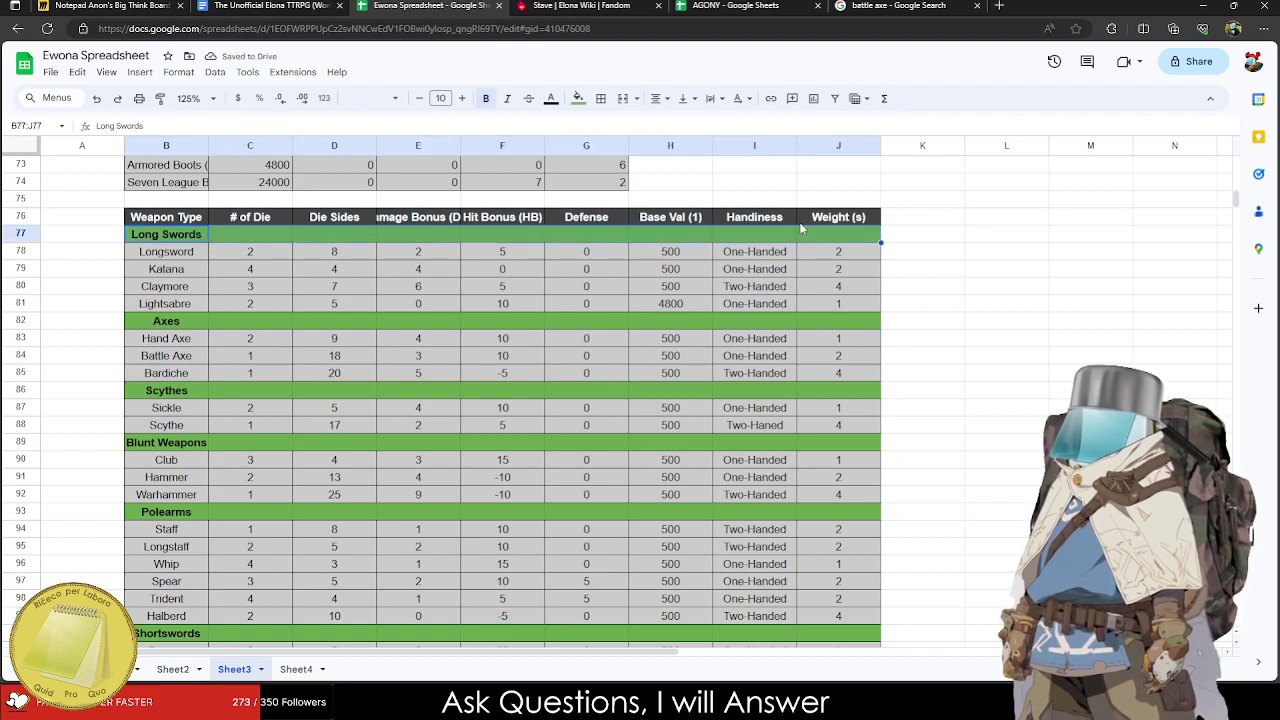
click(622, 98)
drag(166, 320, 820, 322)
click(622, 98)
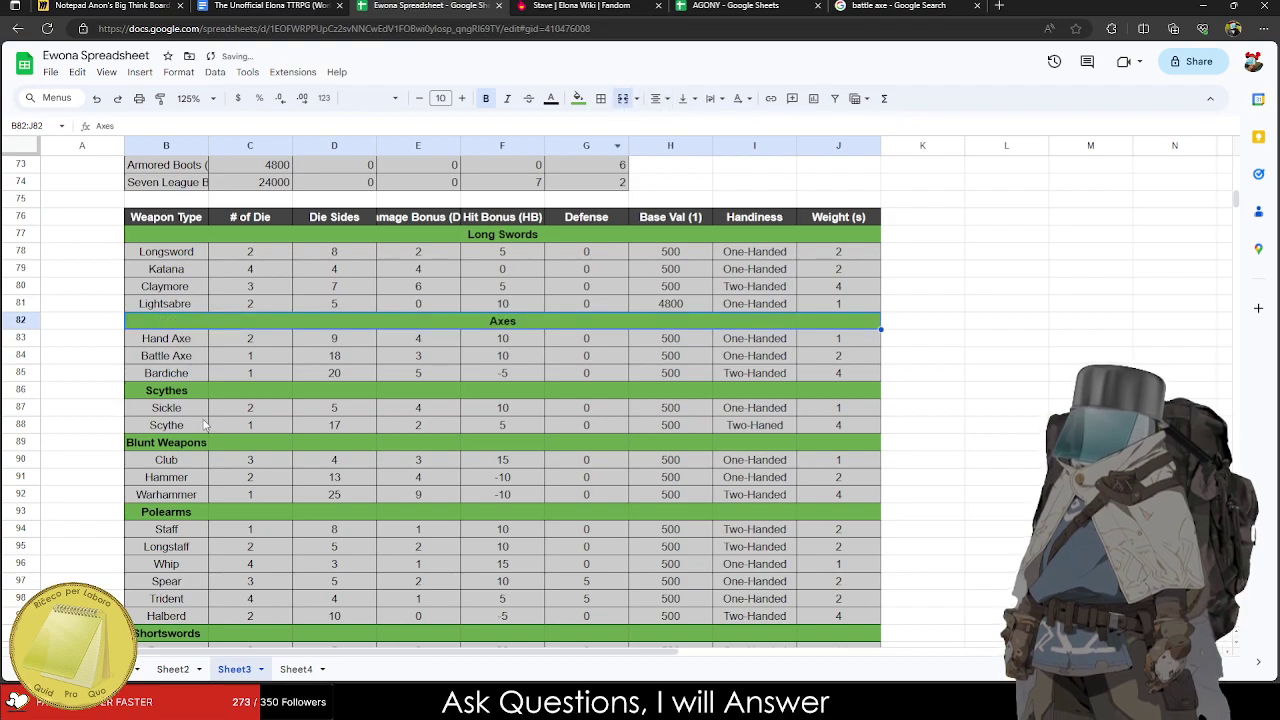
Merge the Scythes and Blunt Weapons section headers across columns B to J.
drag(166, 390, 838, 391)
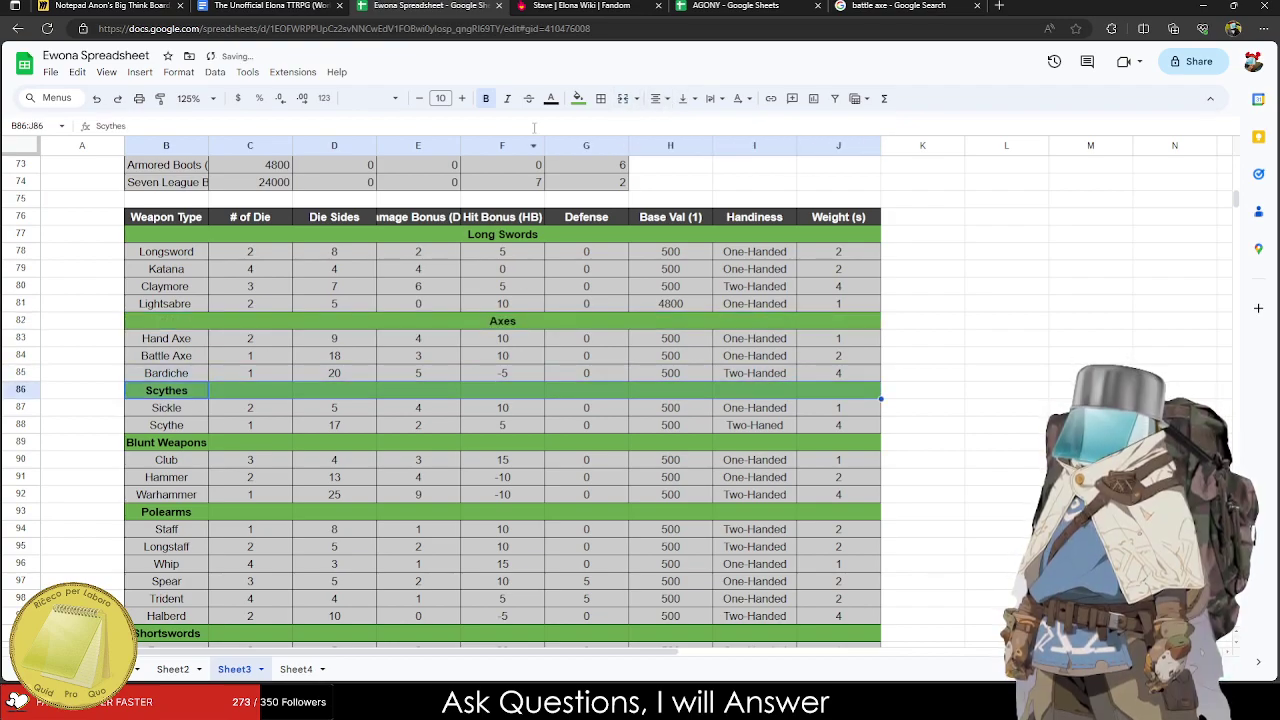
click(622, 98)
drag(178, 442, 845, 452)
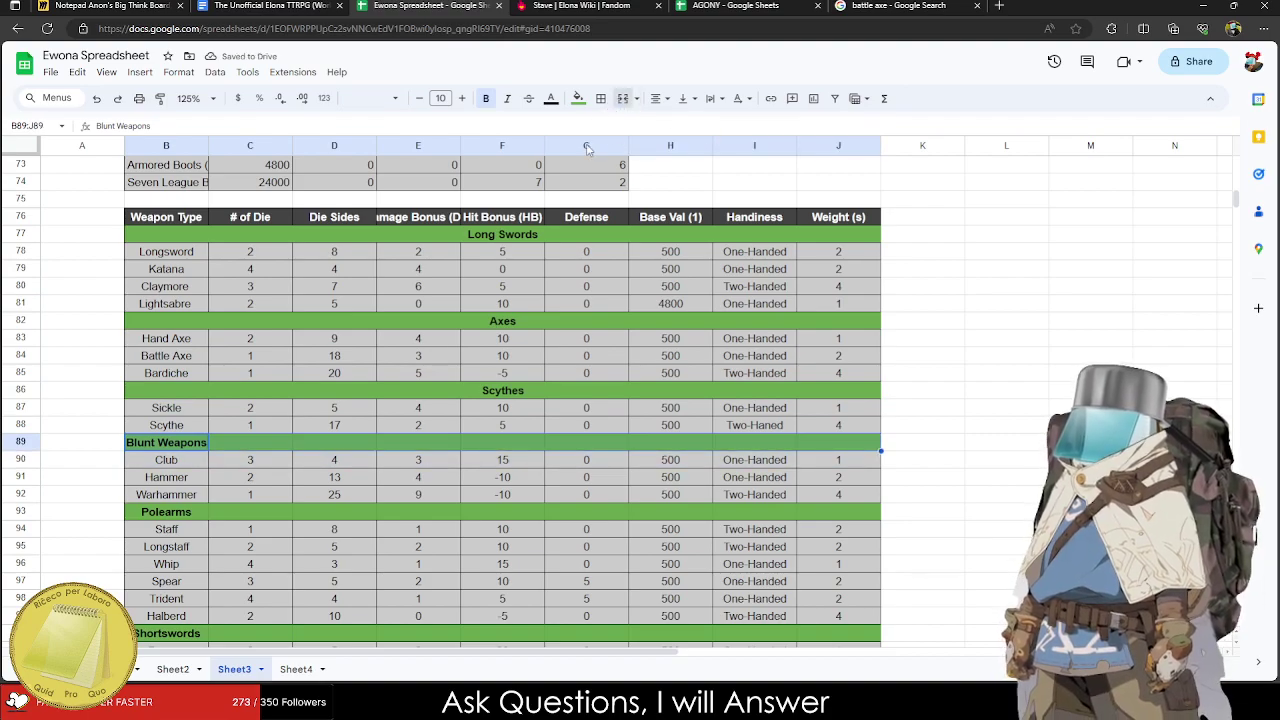
click(622, 98)
Merge the Polearms and Shortswords section headers across columns B to J.
drag(166, 511, 838, 522)
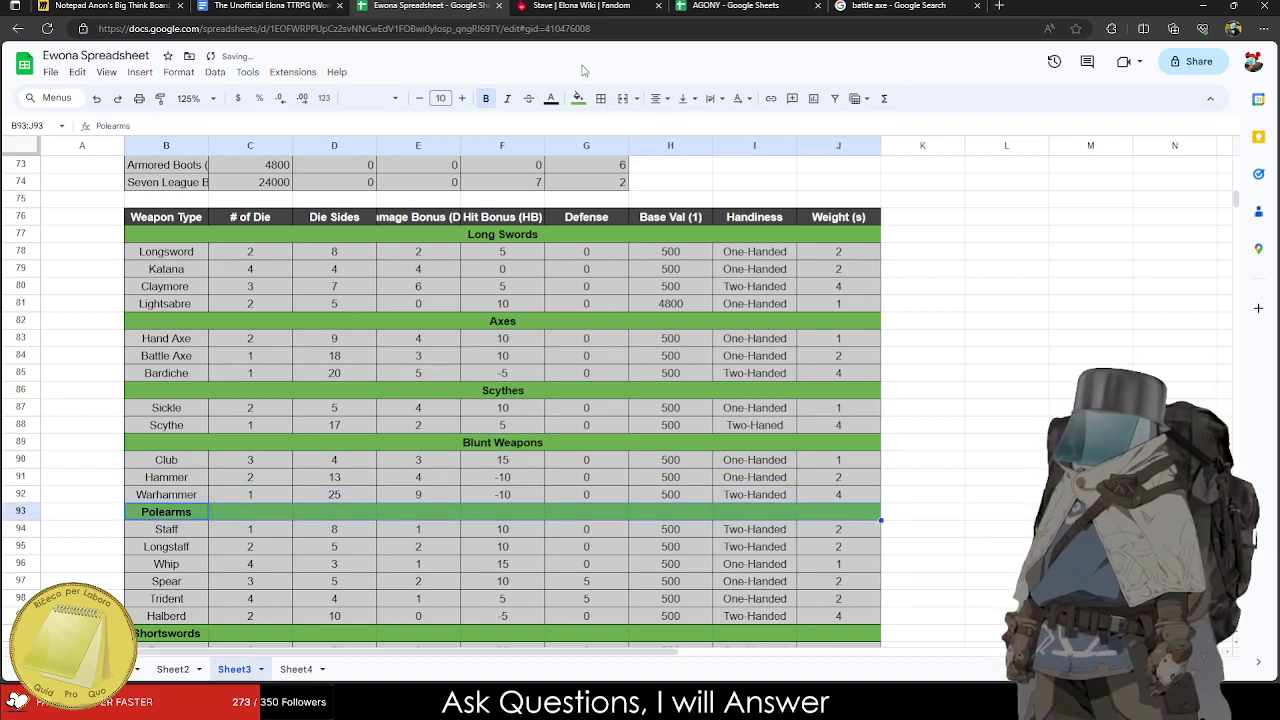
click(622, 98)
scroll(484, 322, down, 2)
drag(197, 427, 832, 424)
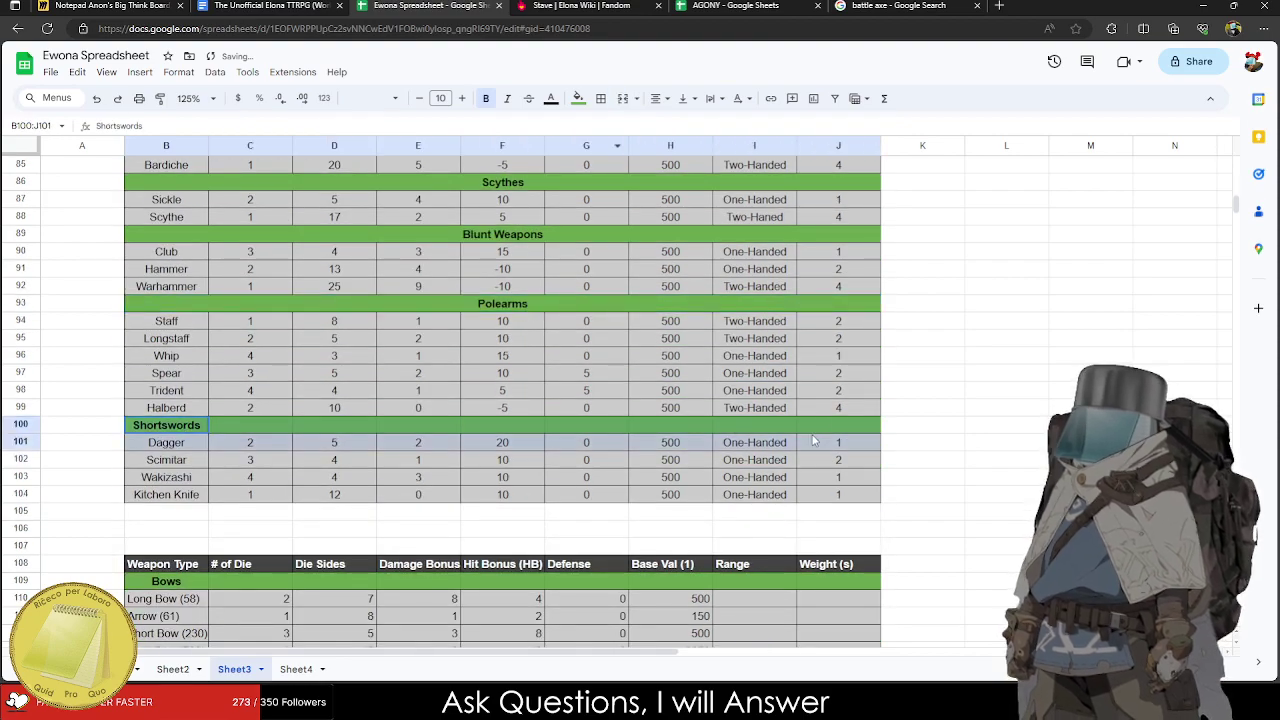
click(622, 98)
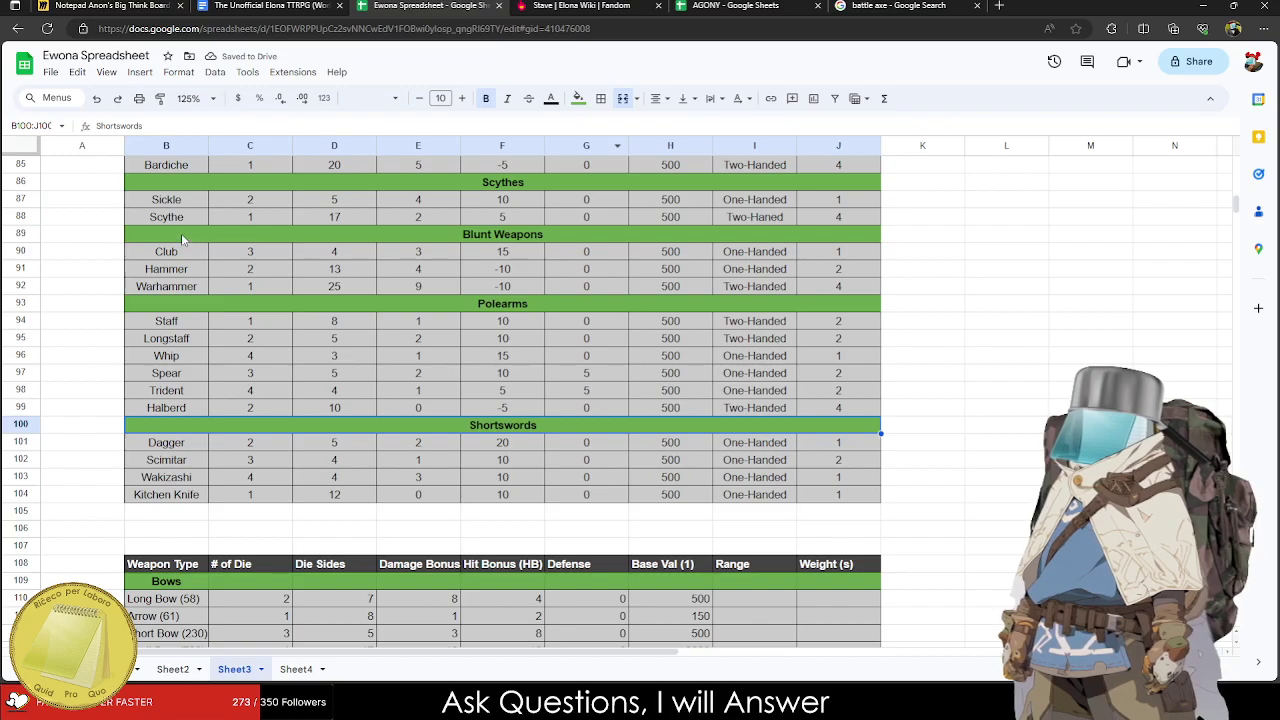
Search the Elona Wiki for Chainsaw, open the Axe page and review its table of axe types.
drag(181, 233, 840, 511)
click(664, 6)
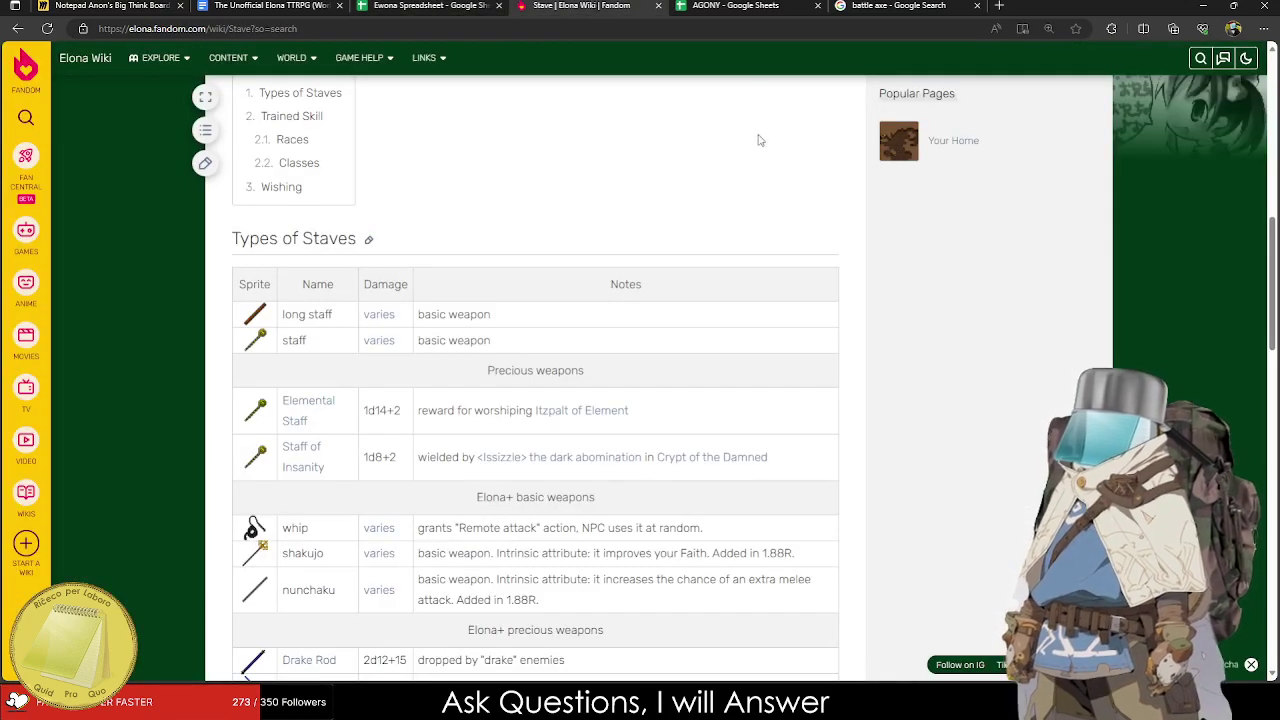
scroll(690, 597, up, 6)
click(1052, 108)
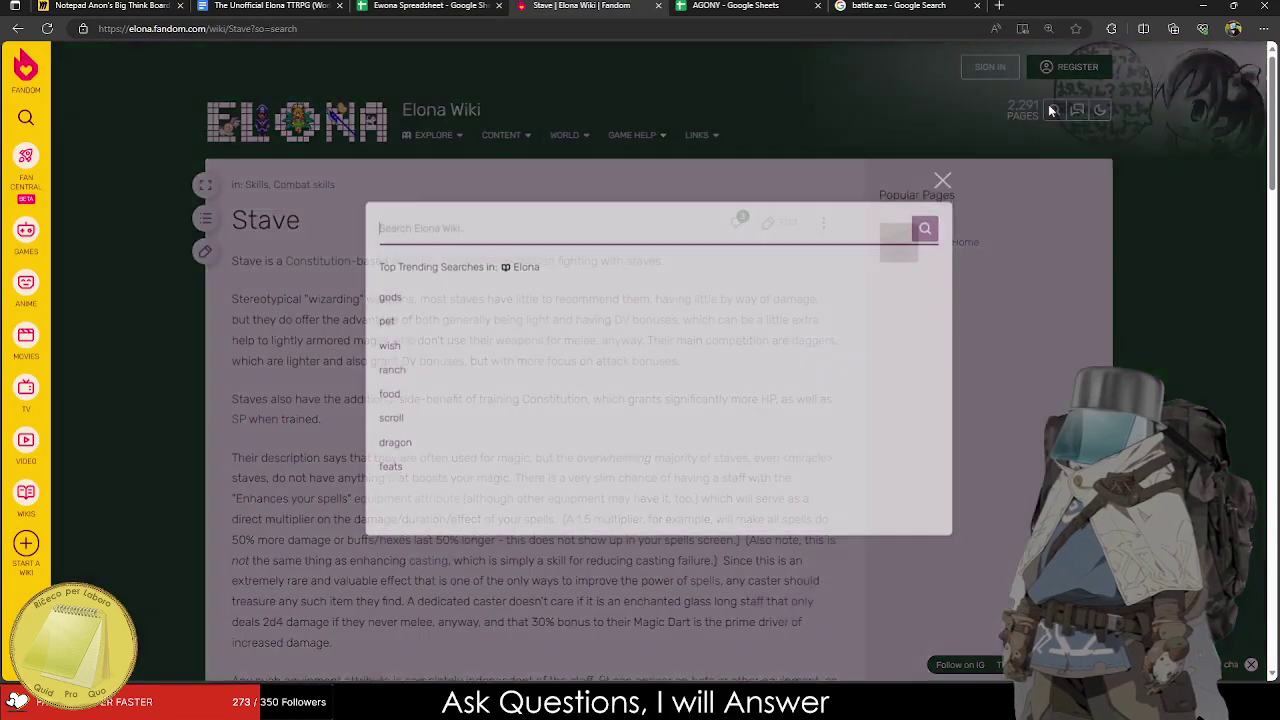
text(Chainsaw)
key(Return)
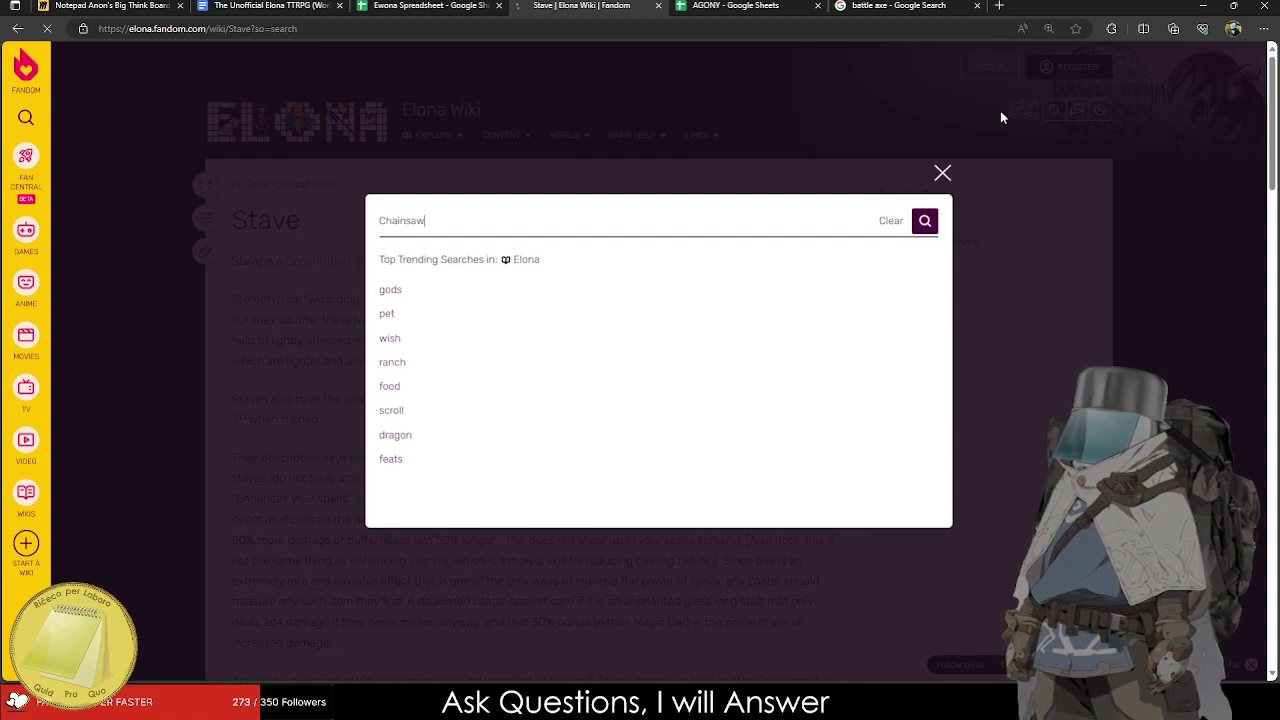
click(392, 370)
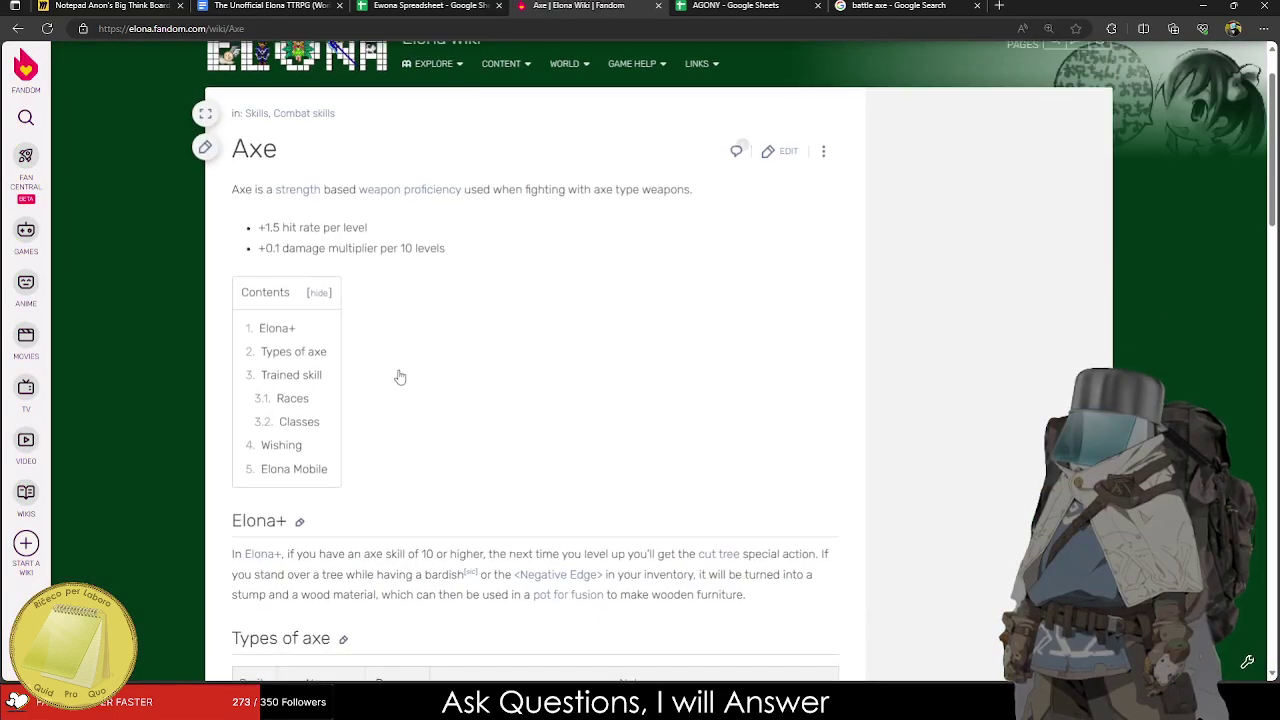
scroll(400, 340, down, 10)
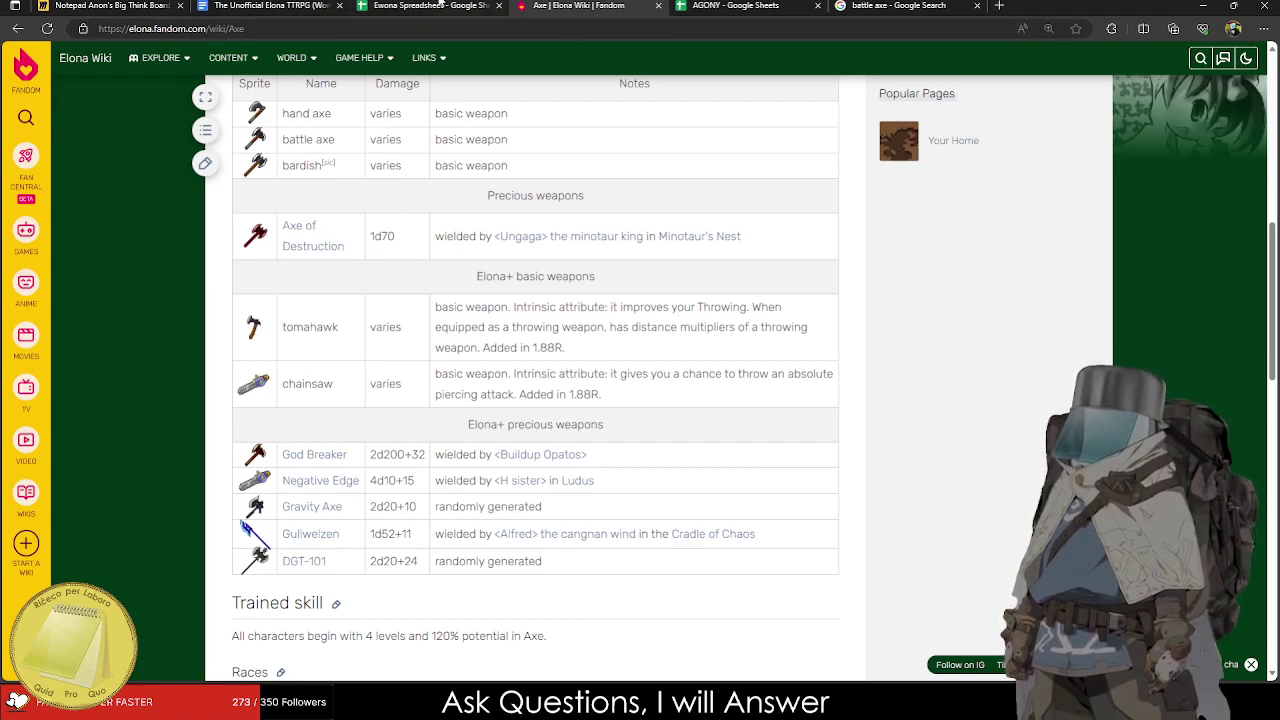
Return to the Ewona Spreadsheet and move the Scythes through Shortswords sections down one row to free row 86.
click(440, 5)
scroll(275, 290, up, 4)
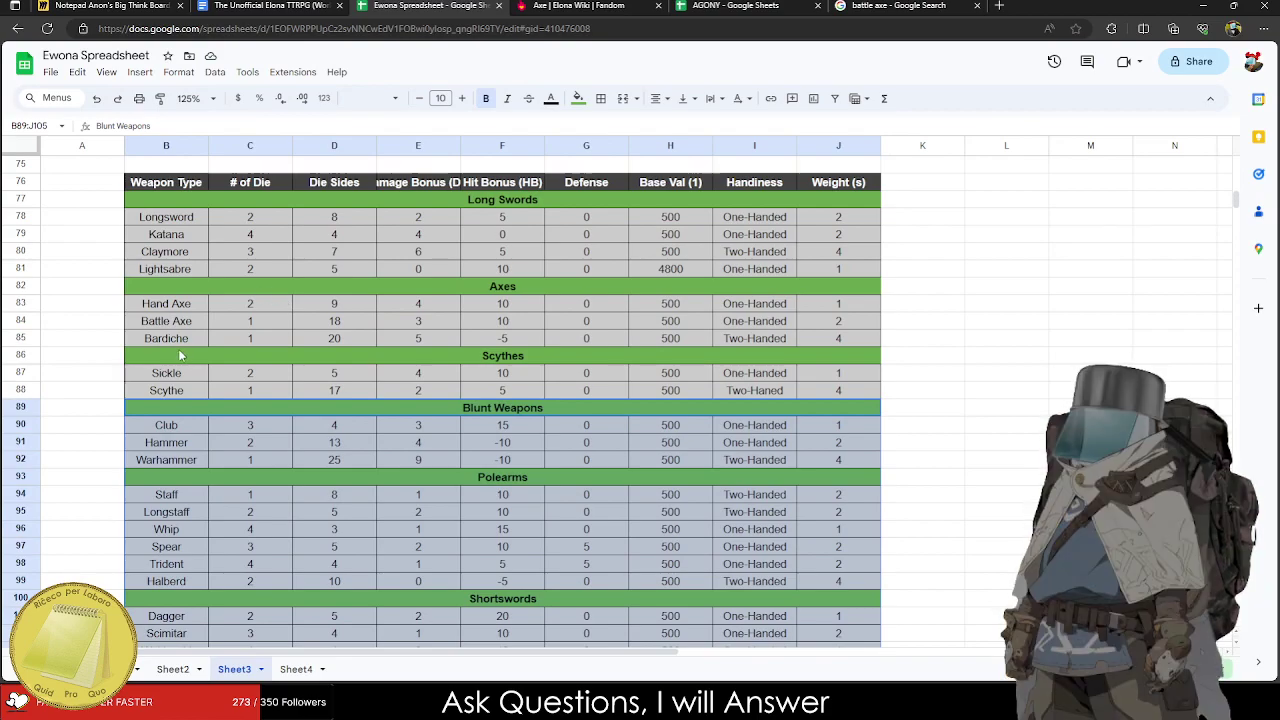
drag(181, 355, 810, 497)
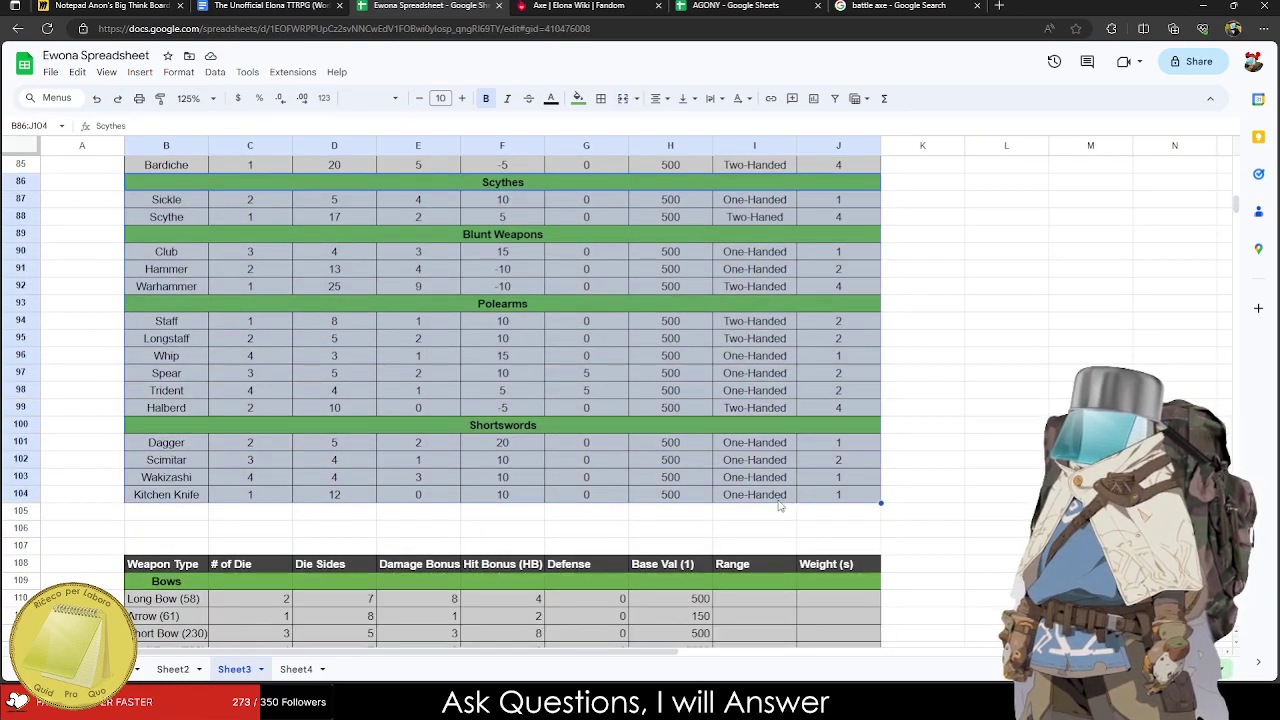
key(ctrl+c)
scroll(780, 507, up, 4)
click(167, 408)
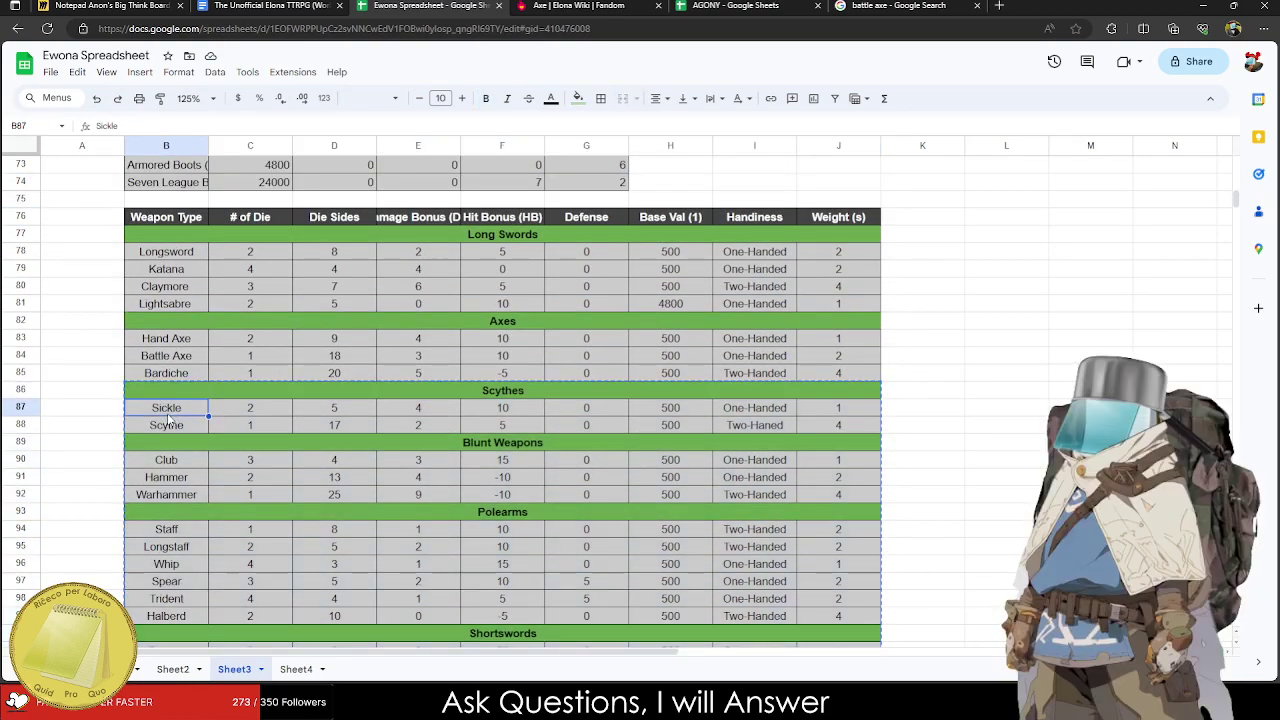
key(ctrl+v)
Copy the Bardiche row into the empty row 86 and rename the copied weapon Chainsaw.
drag(166, 373, 840, 378)
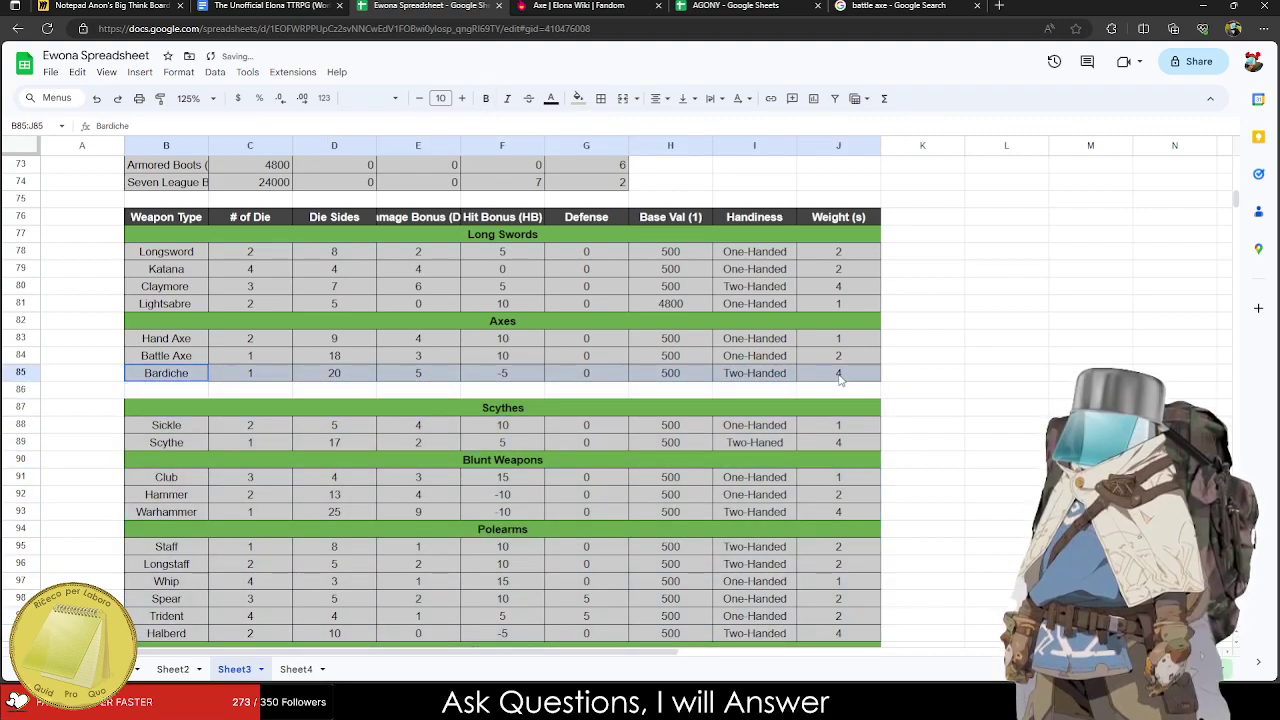
key(ctrl+c)
click(180, 392)
key(ctrl+v)
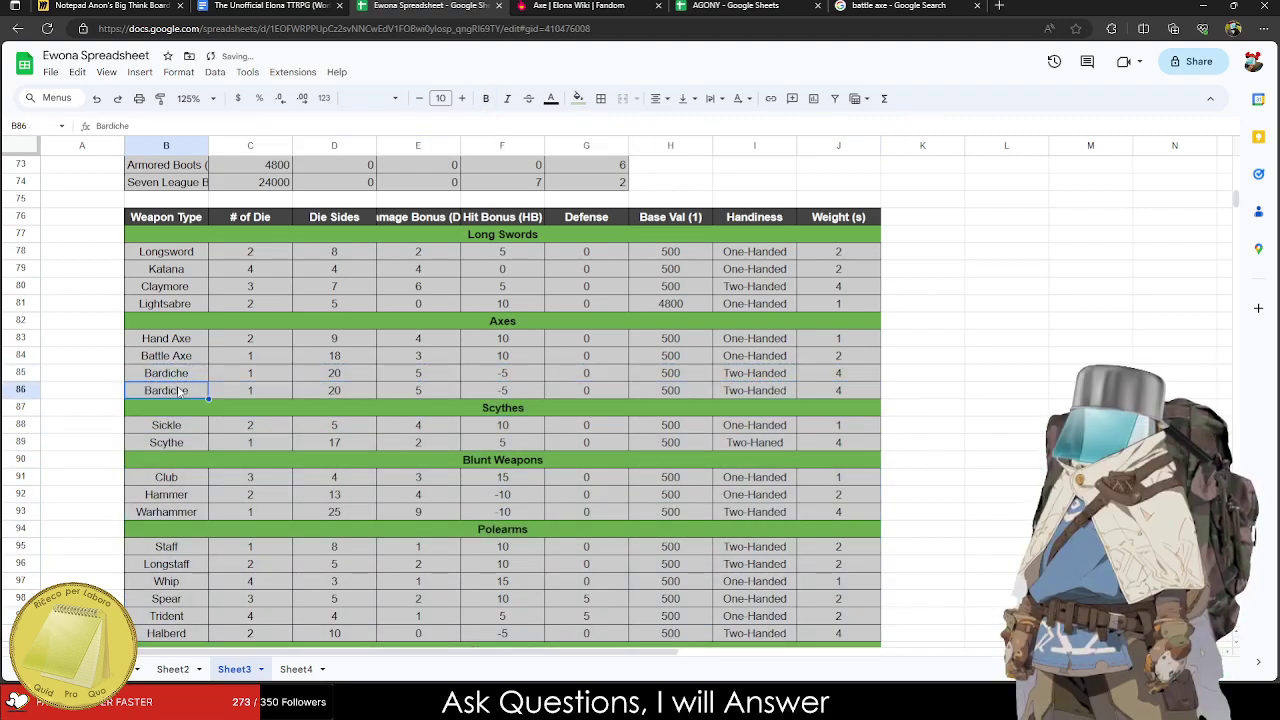
text(Chainsaw)
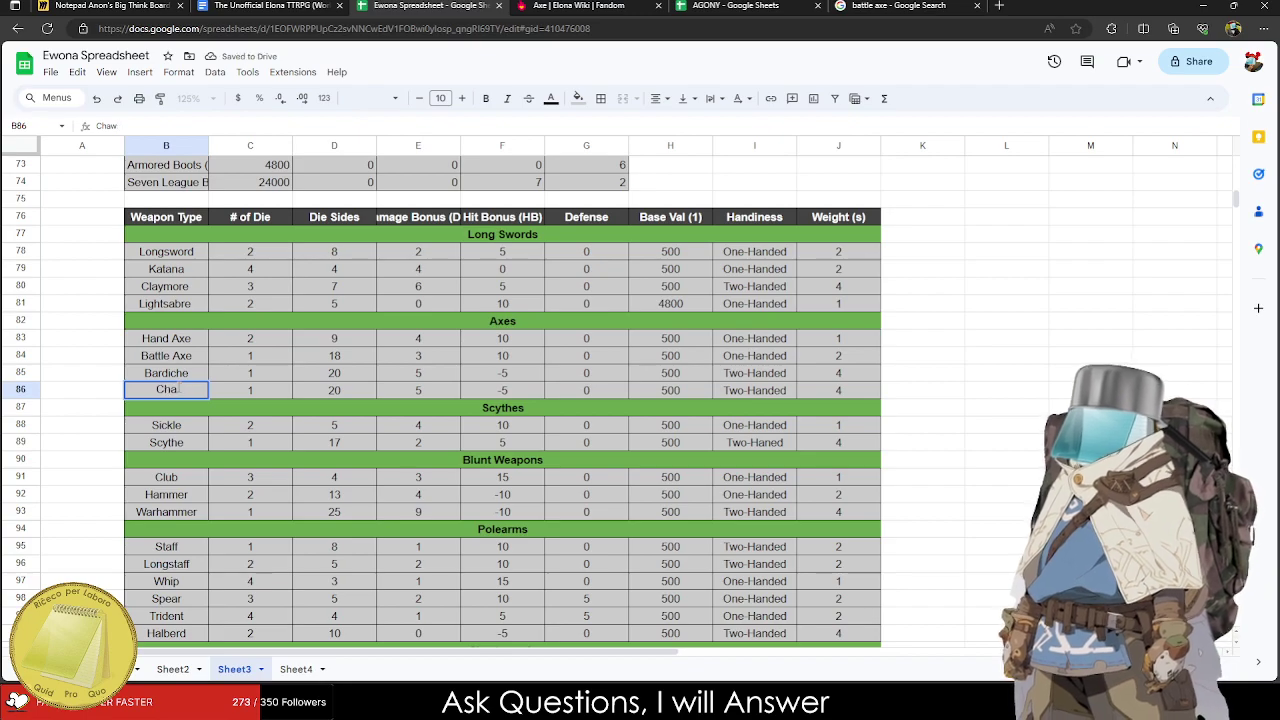
key(Tab)
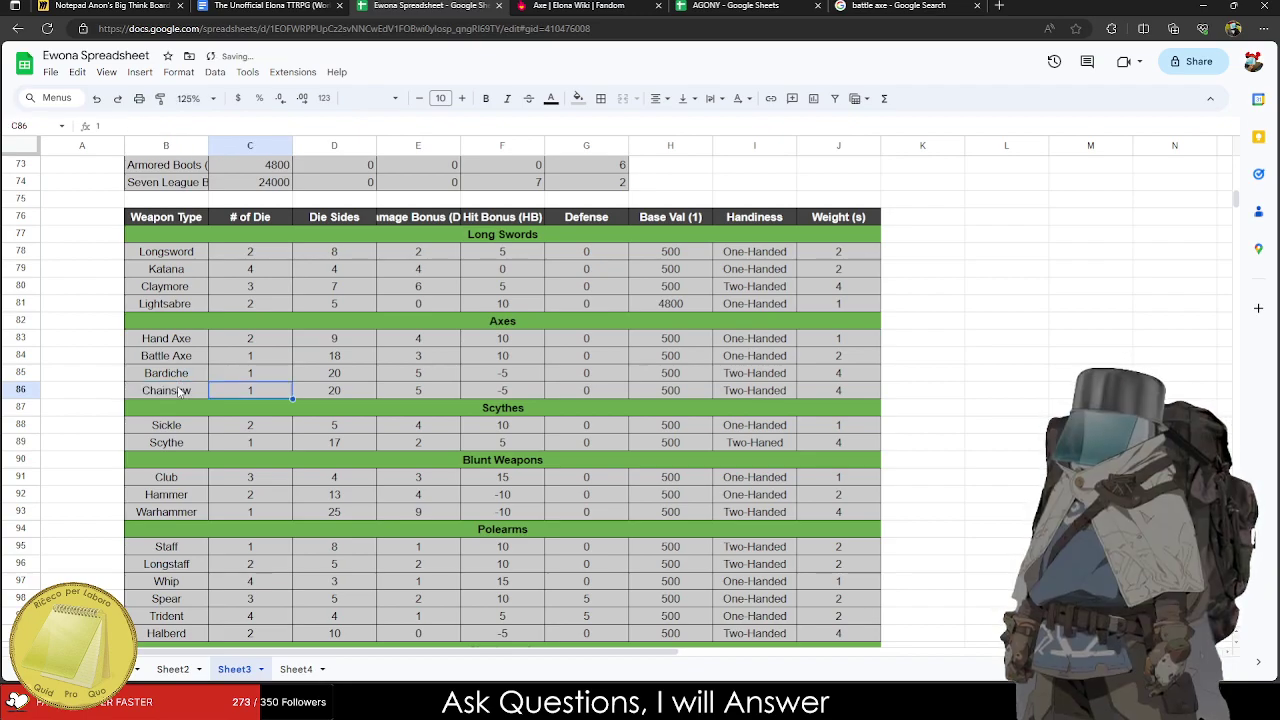
Switch to the AGONY spreadsheet and look through its weapon table for a Chainsaw entry.
key(ctrl+Tab)
key(ctrl+Tab)
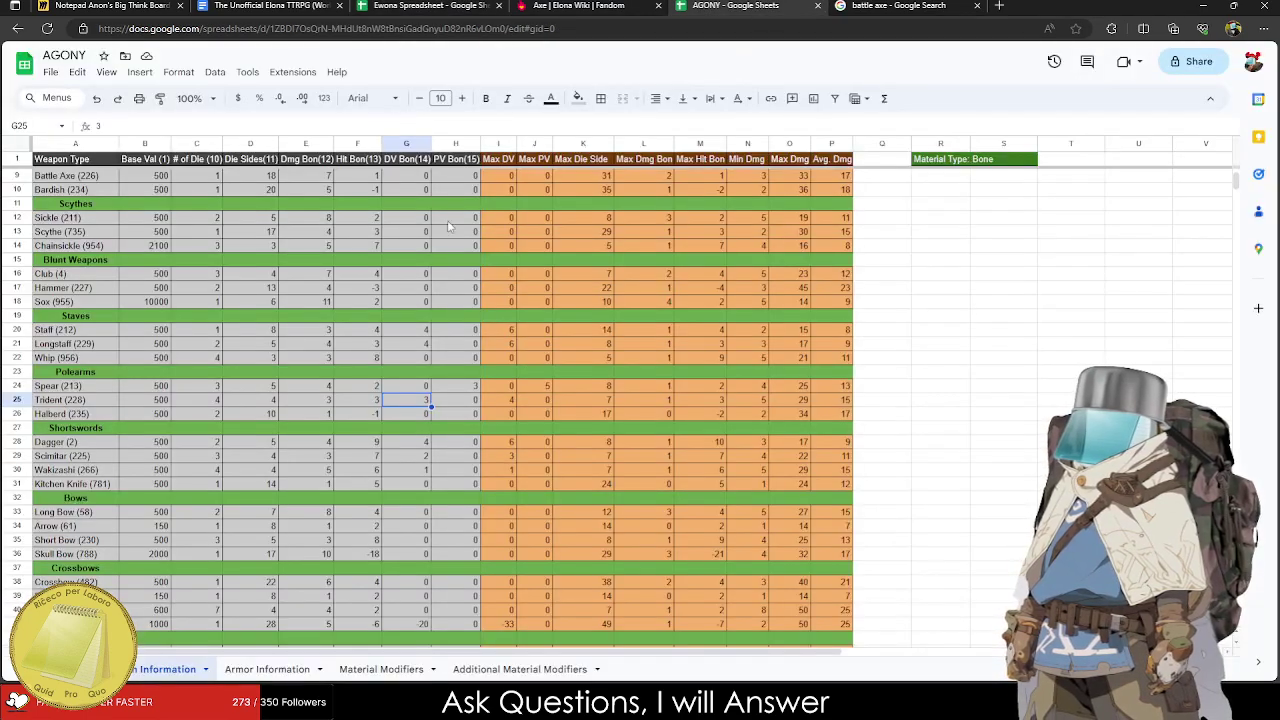
scroll(113, 351, up, 2)
scroll(113, 351, down, 4)
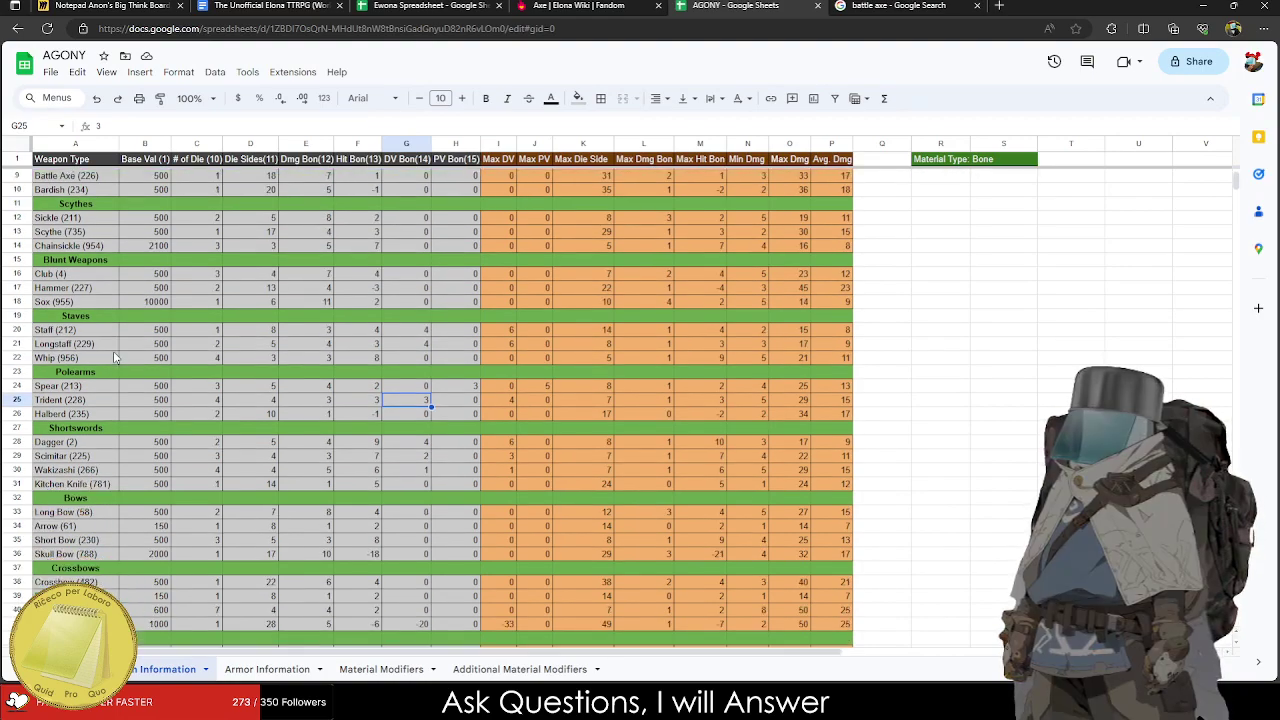
scroll(113, 357, down, 3)
scroll(135, 355, up, 3)
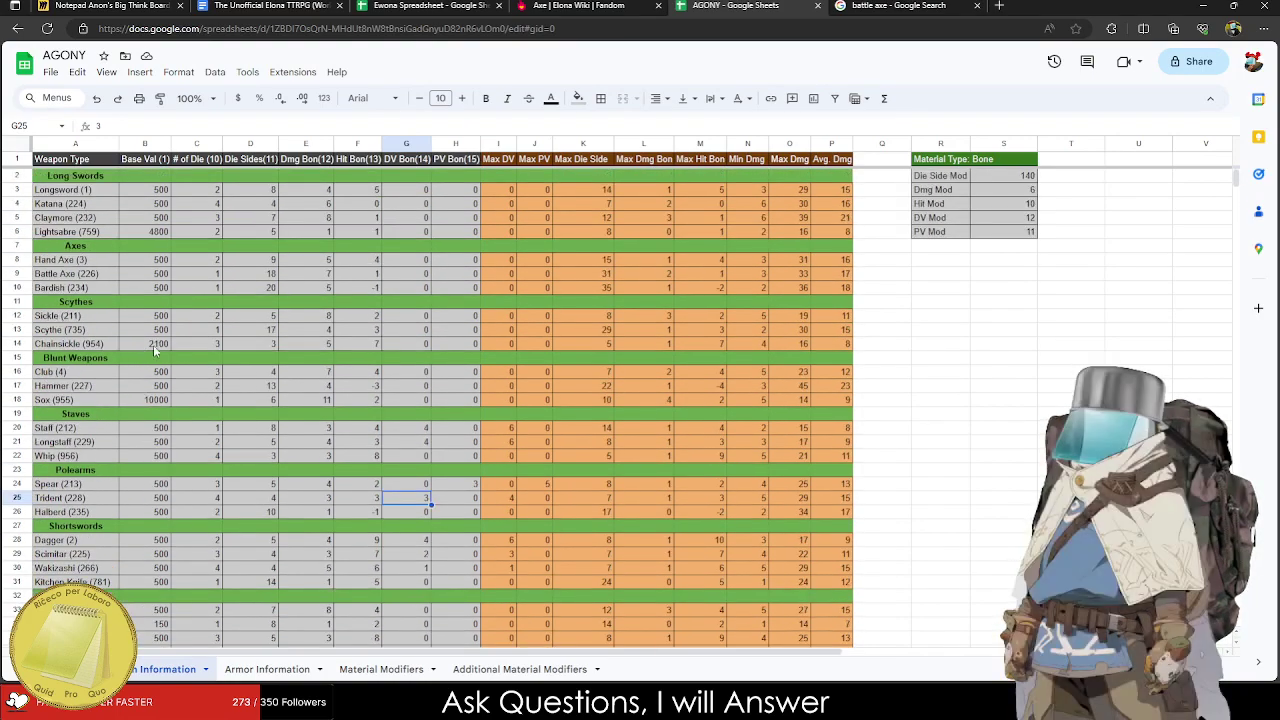
Search Google for "Elona Chainsaw Damage" and open the Elona Wiki's Weapon page from the results.
click(900, 8)
click(866, 28)
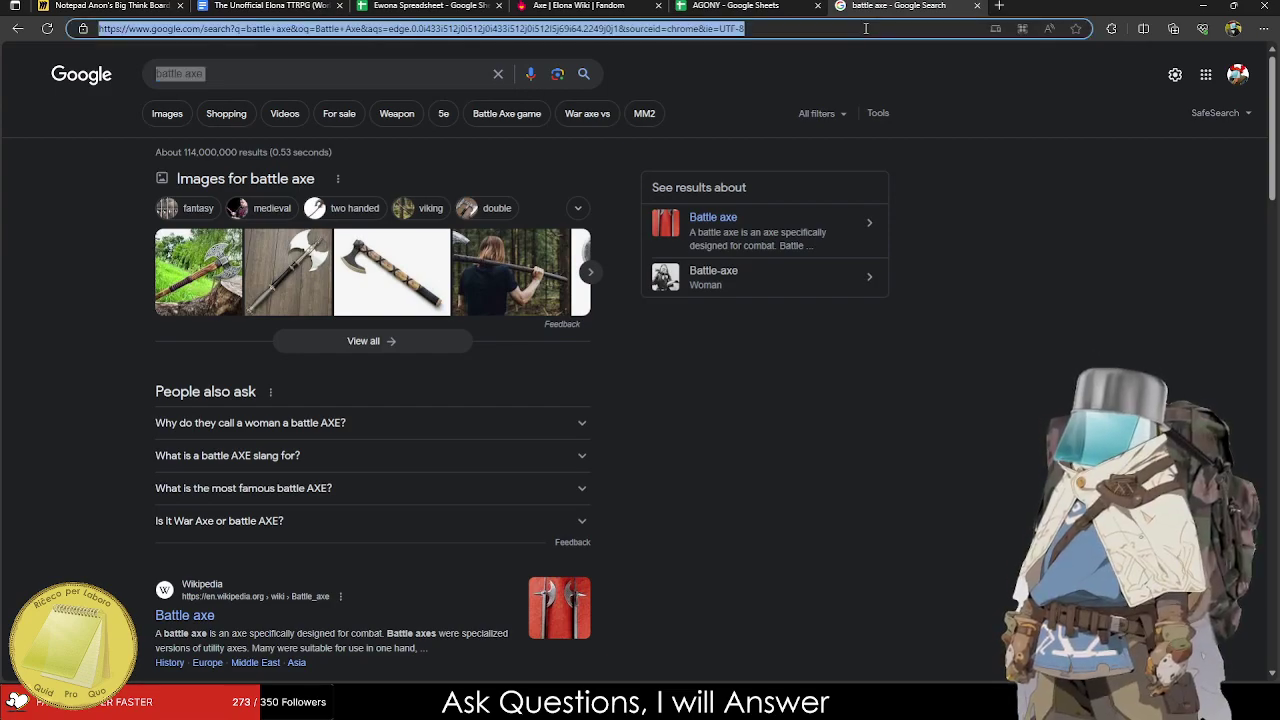
text(Elona Chainsaw)
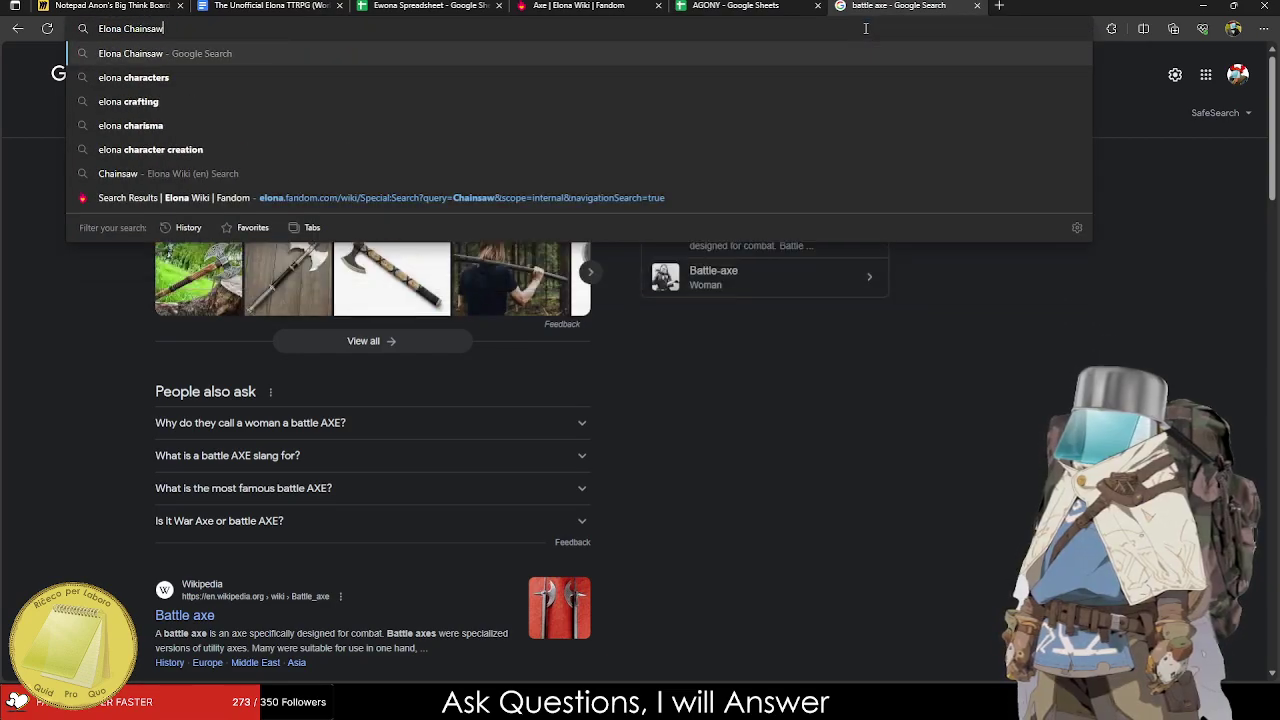
text( Damage)
key(Return)
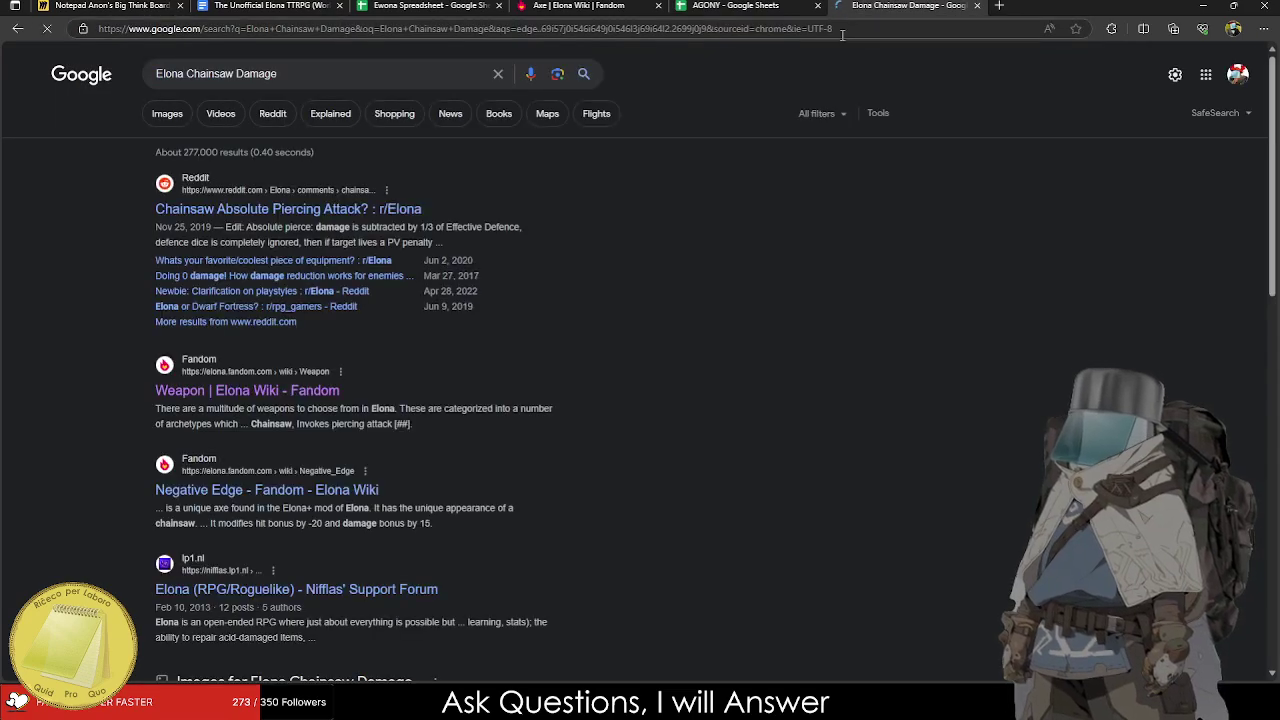
click(294, 395)
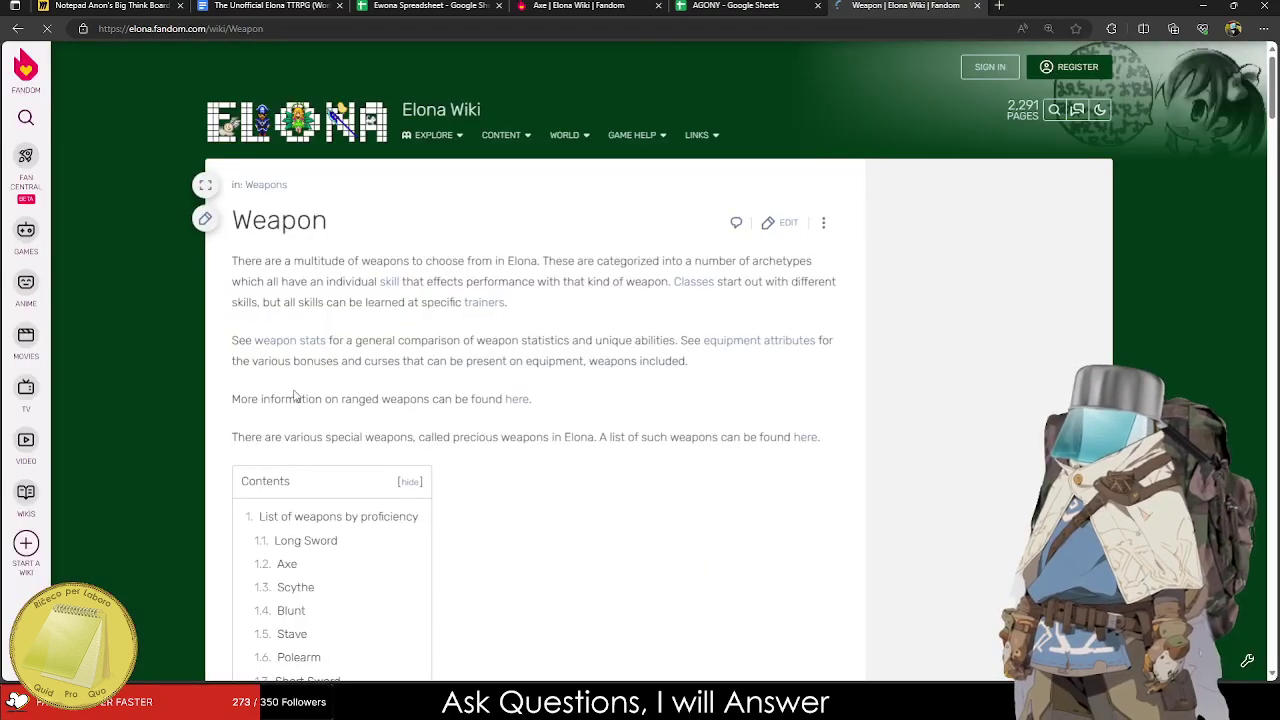
Open the wiki's Weapon stats page and examine its melee, ranged and ammo tables for chainsaw statistics.
click(294, 341)
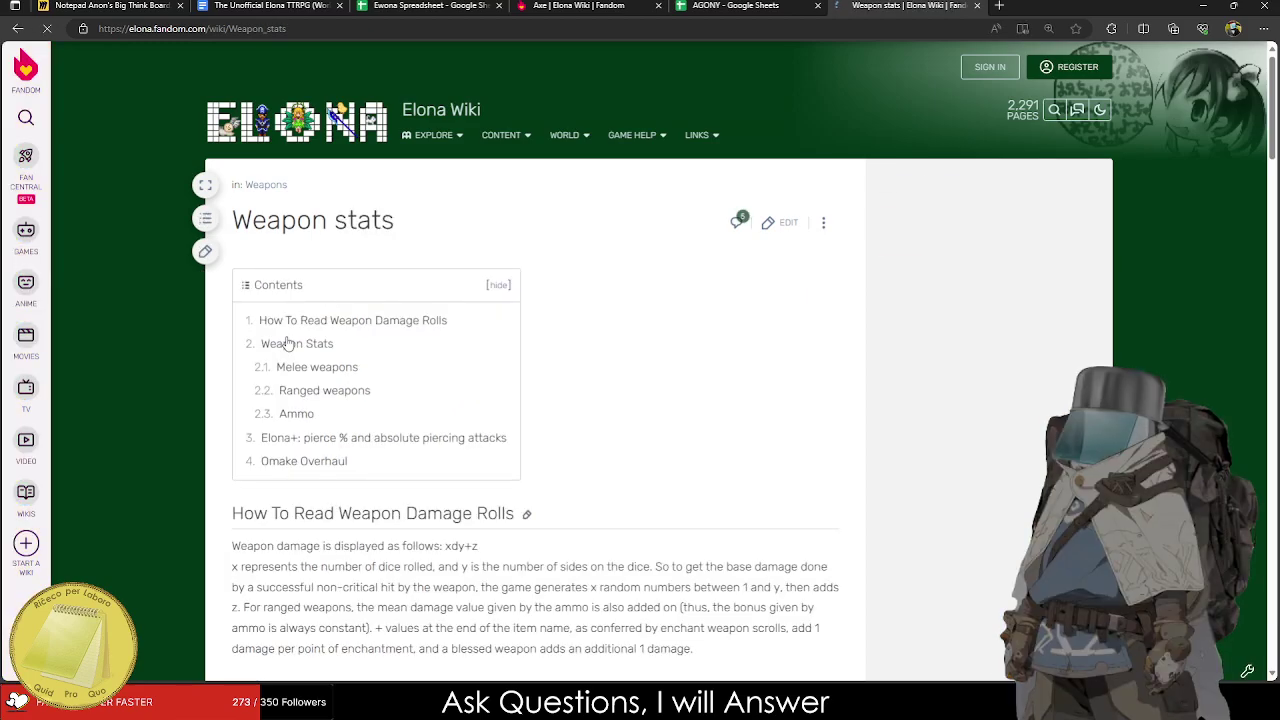
scroll(288, 343, down, 15)
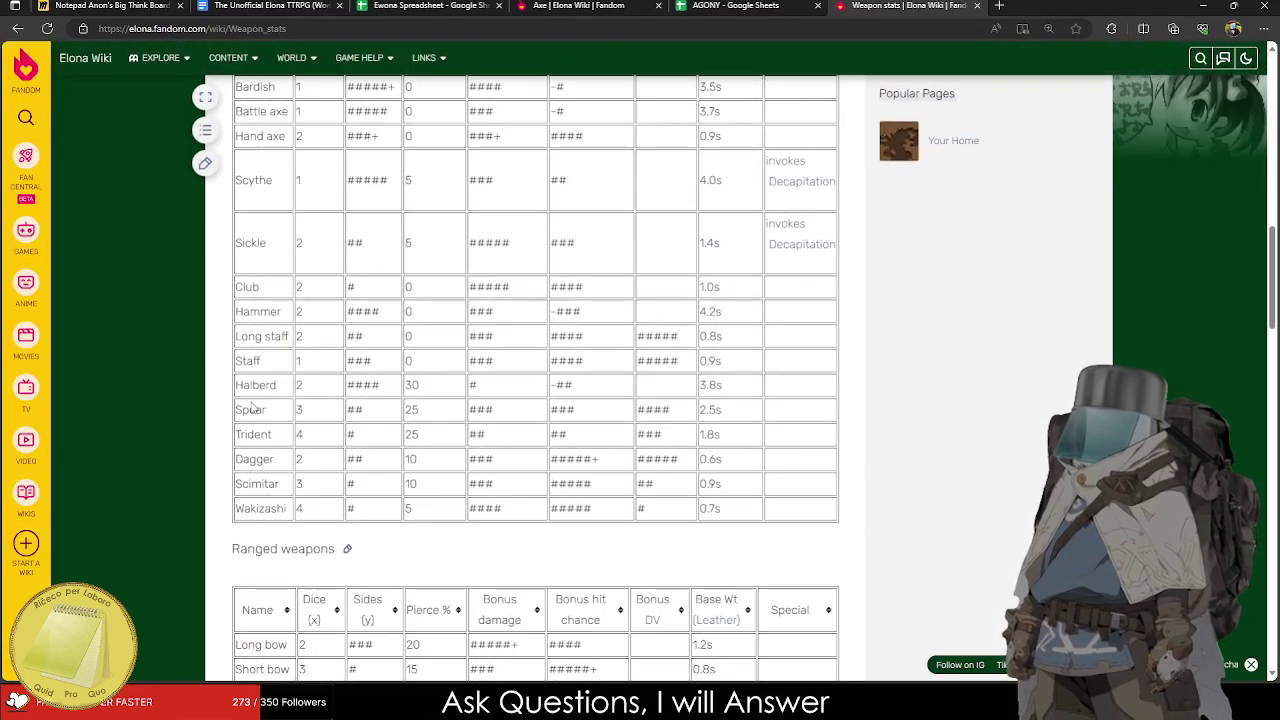
scroll(252, 408, down, 3)
scroll(252, 408, down, 5)
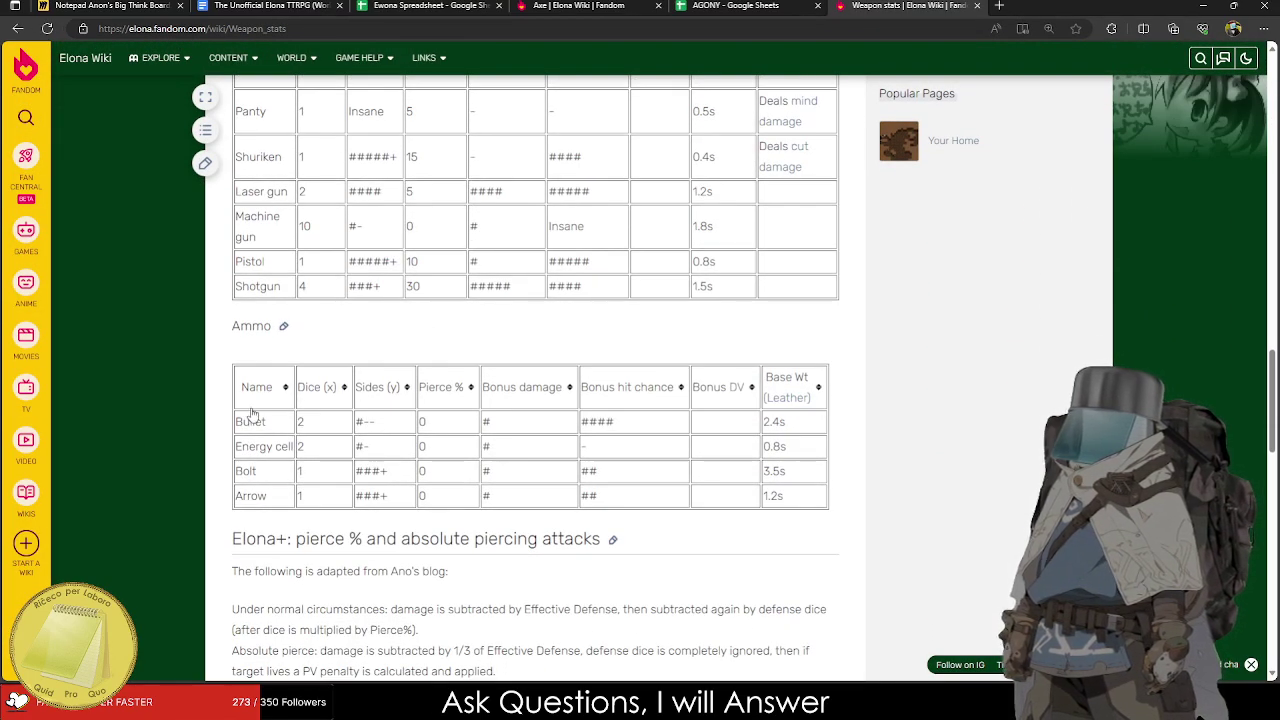
scroll(252, 413, down, 11)
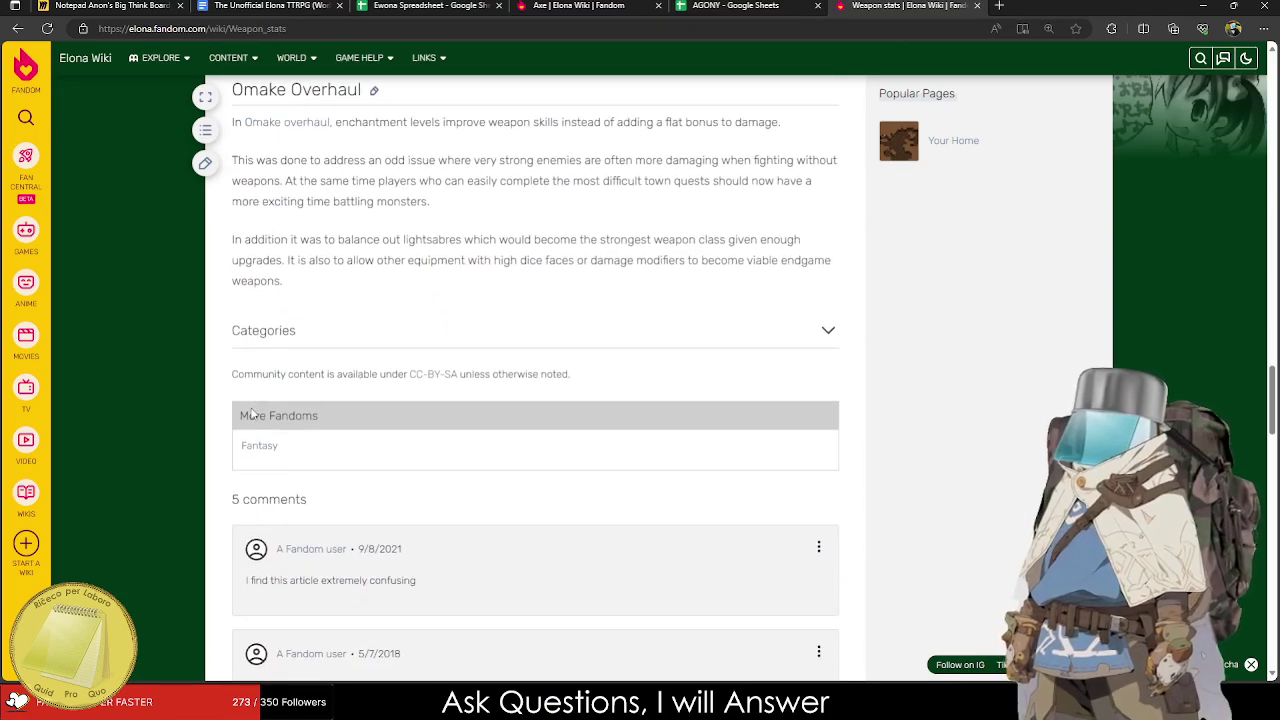
scroll(252, 413, down, 2)
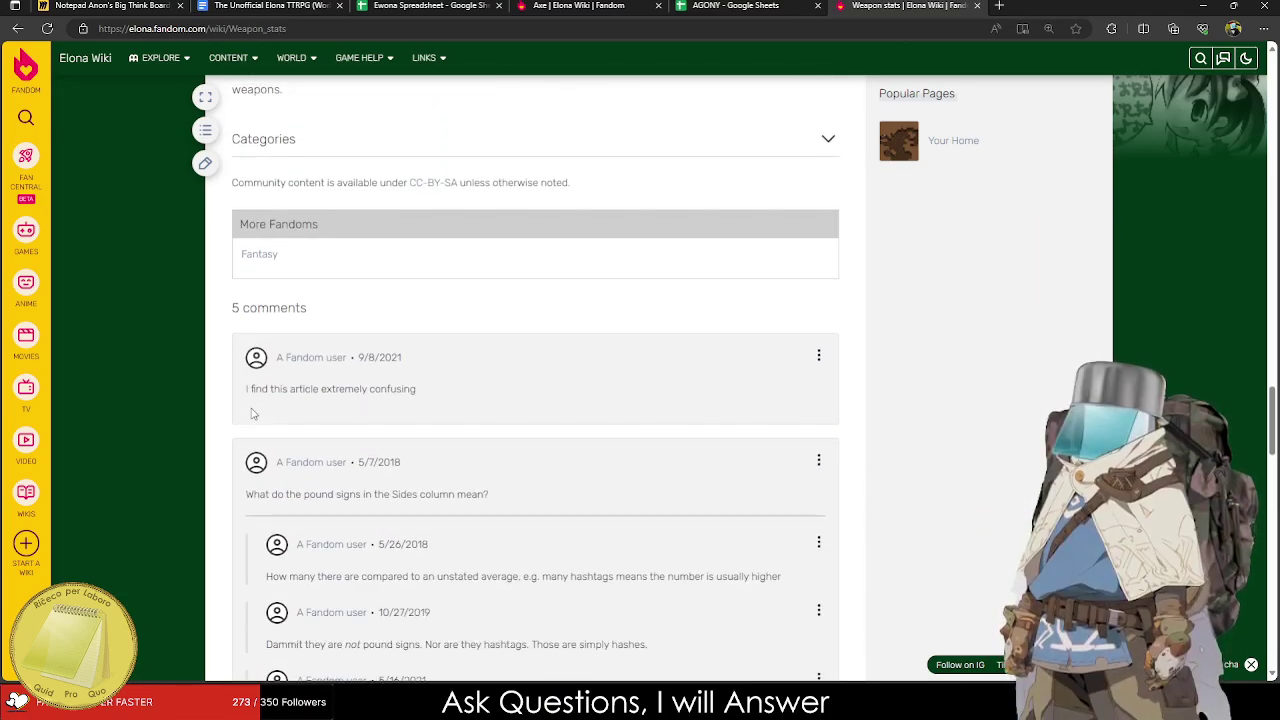
scroll(252, 413, up, 20)
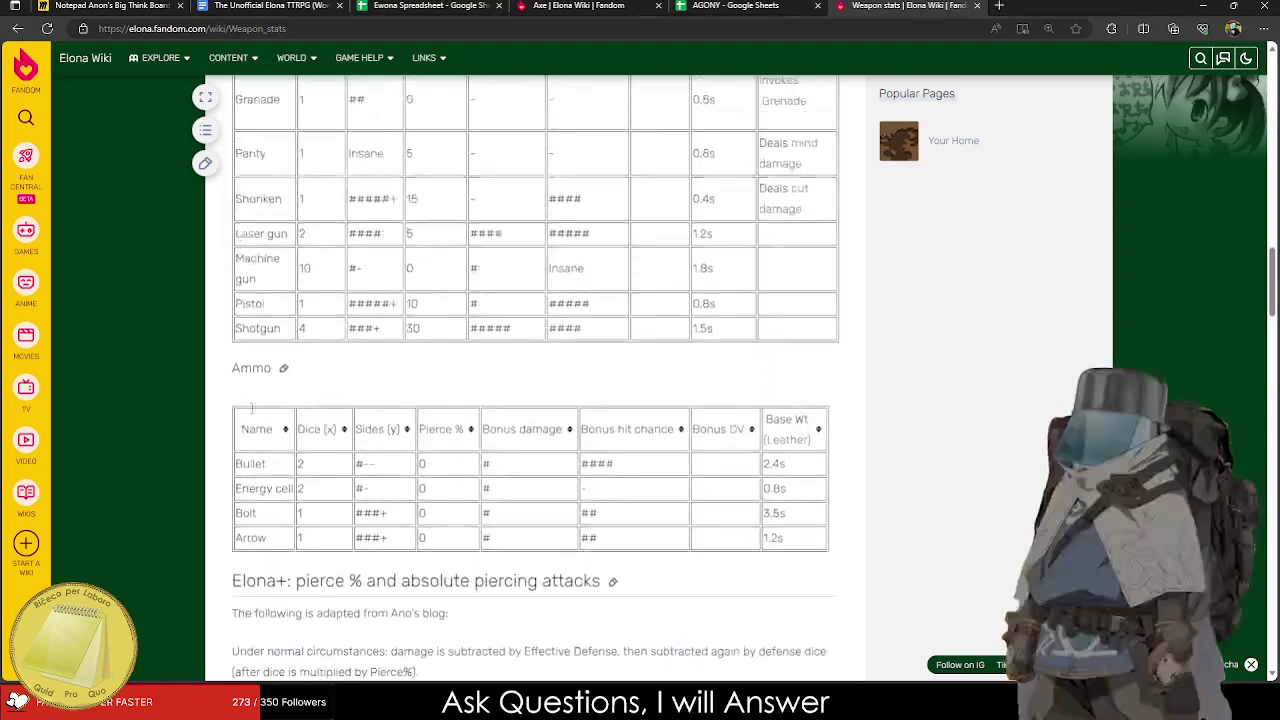
scroll(309, 390, down, 3)
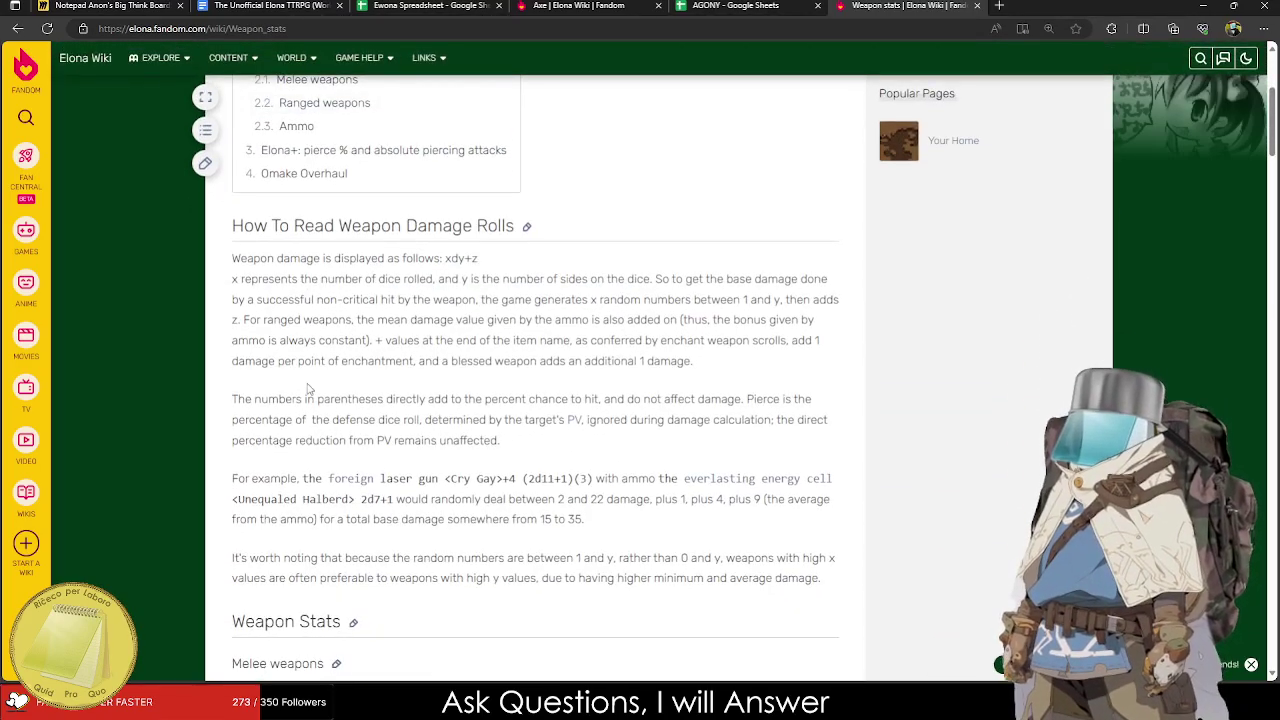
Return to the Weapon page, check its list of precious weapons, and go back.
click(17, 28)
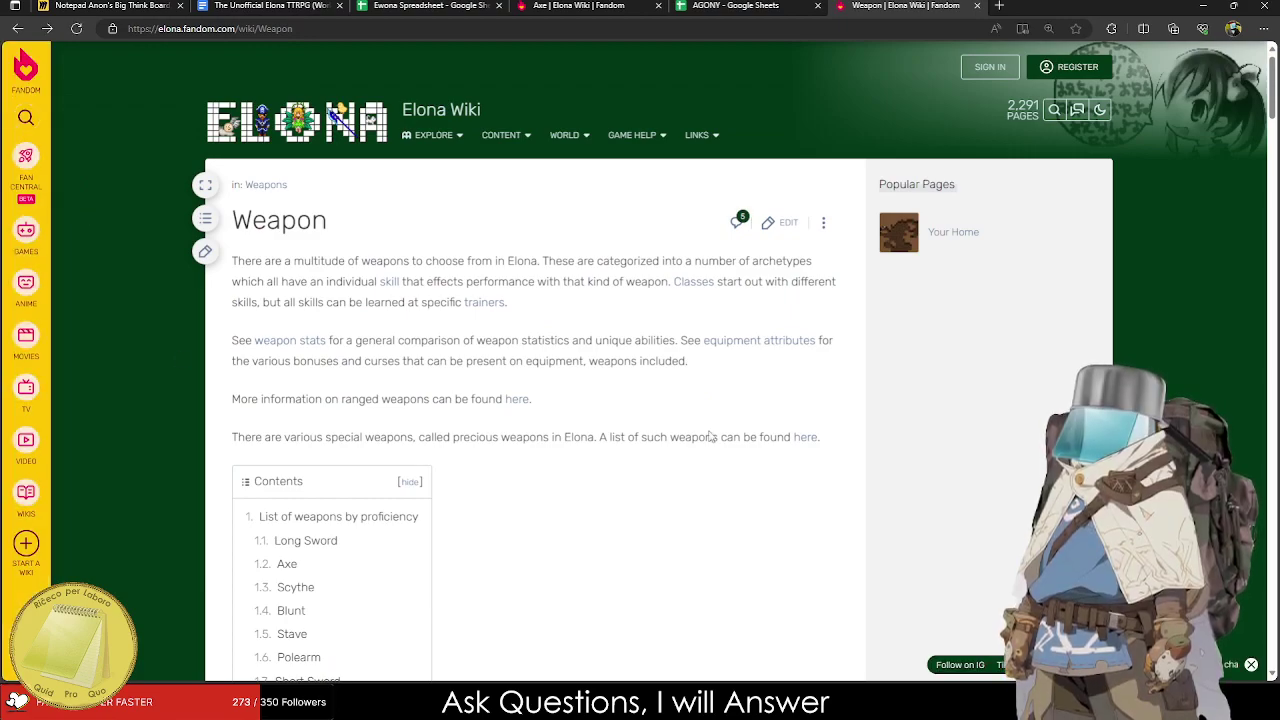
click(806, 439)
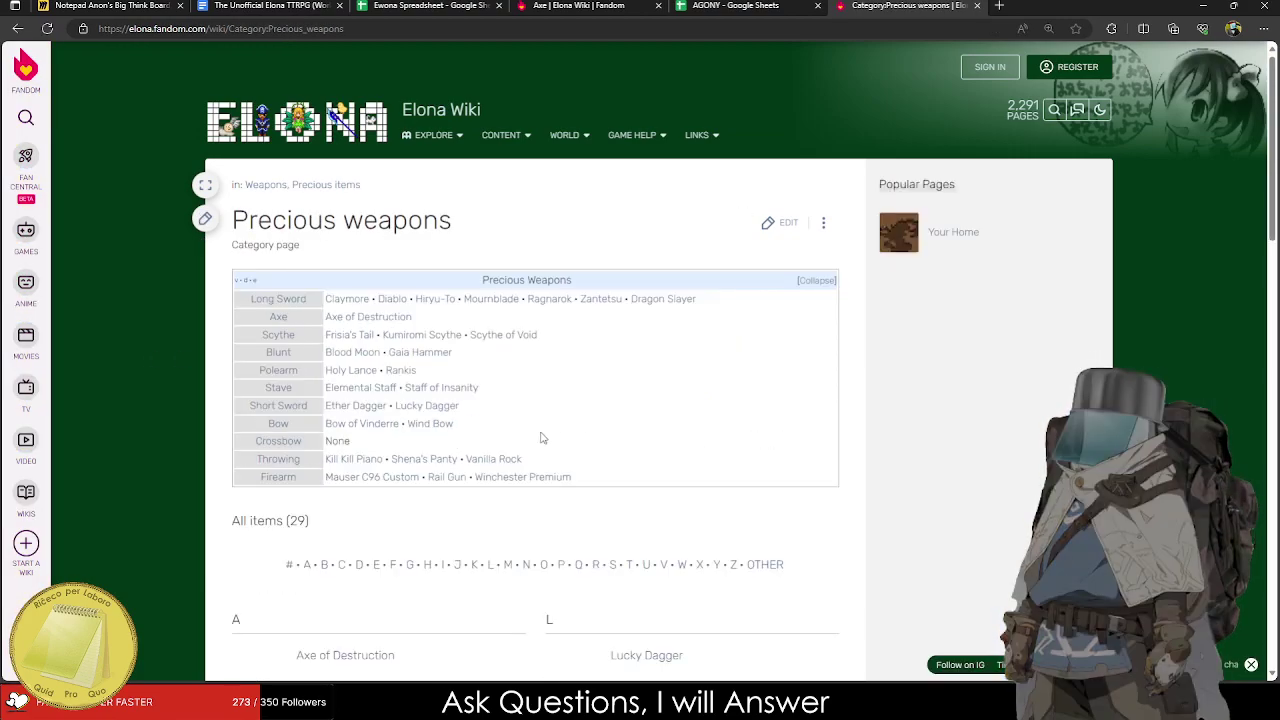
click(18, 28)
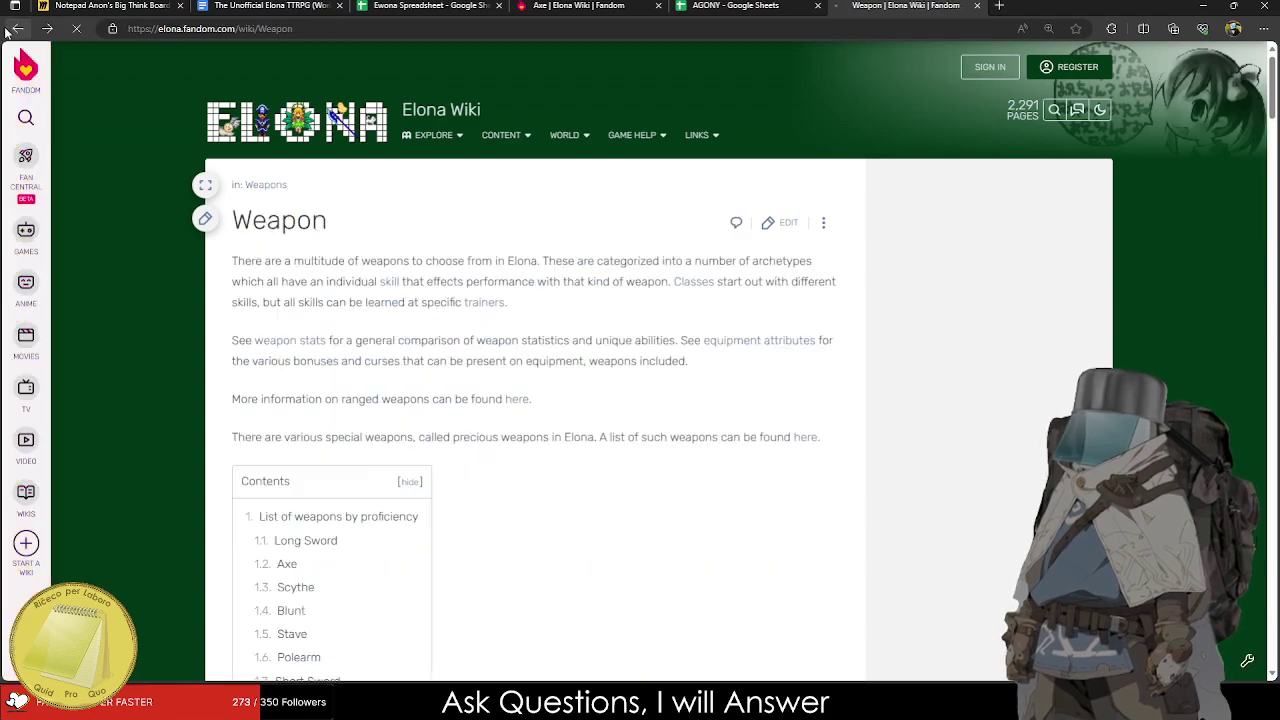
Open the Equipment attributes page and skim its attribute list and comments for weapon information.
click(730, 347)
scroll(692, 360, down, 5)
scroll(692, 360, down, 15)
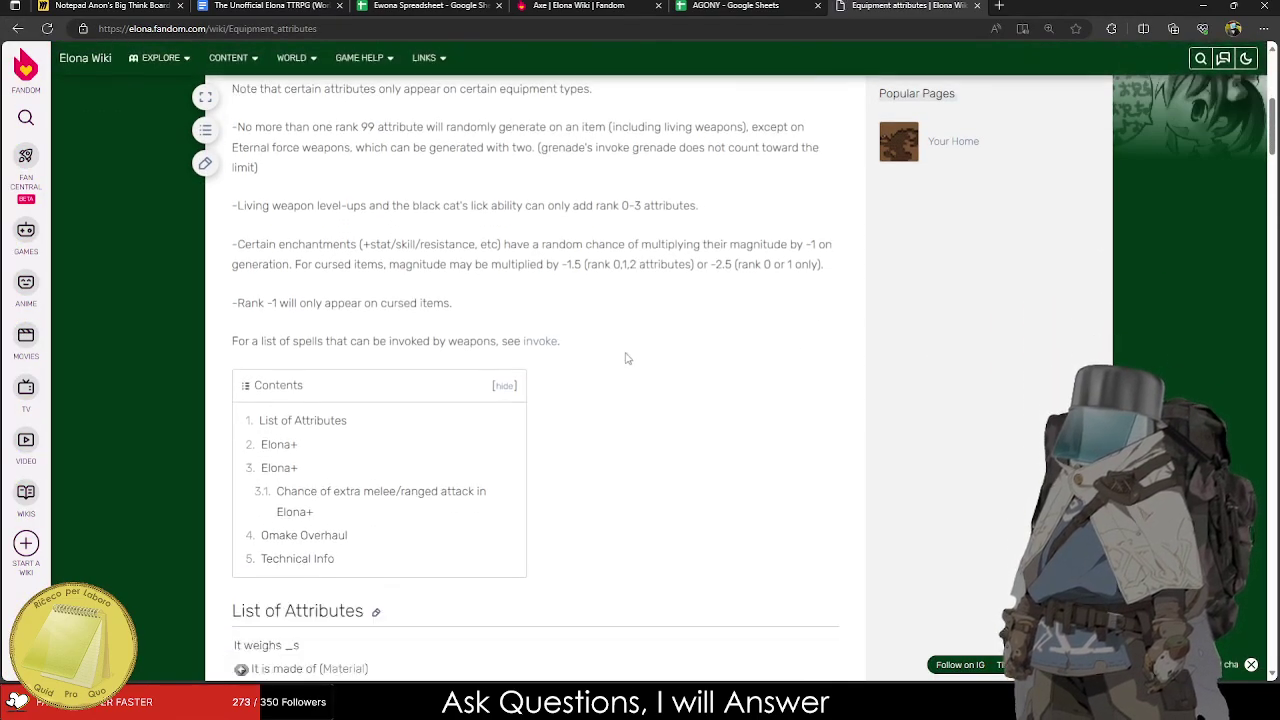
scroll(577, 359, down, 20)
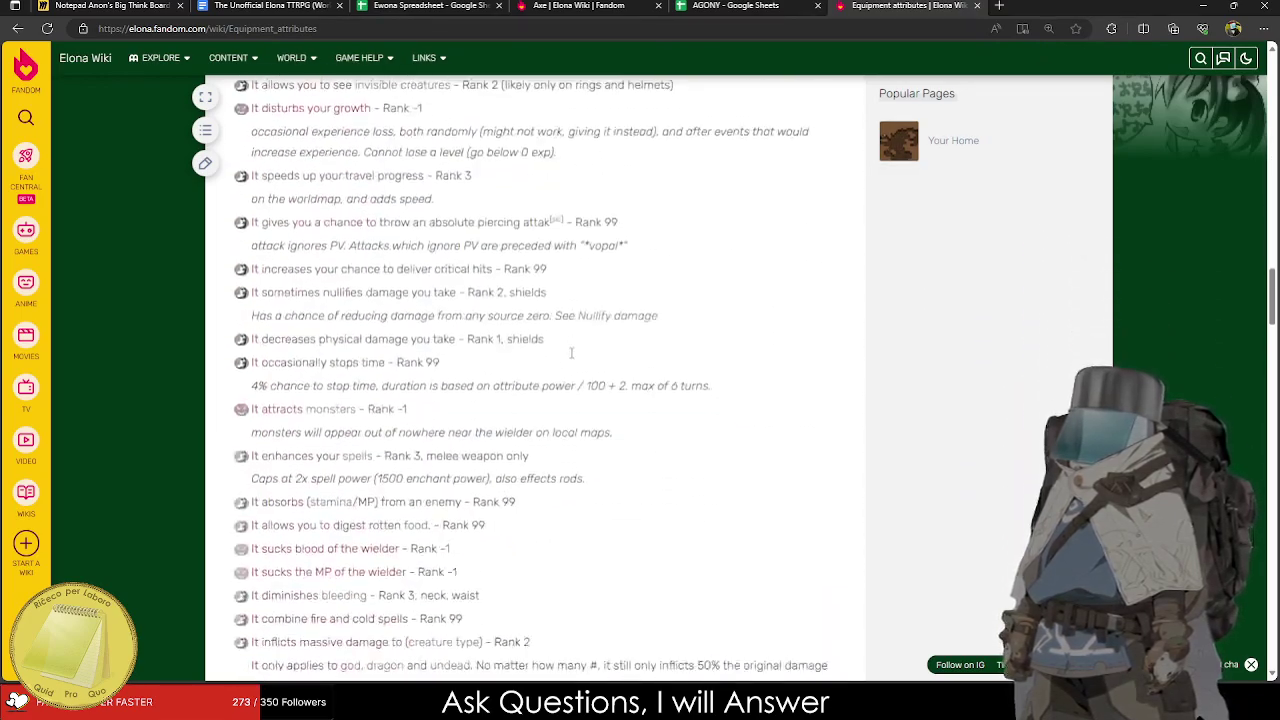
scroll(563, 359, down, 20)
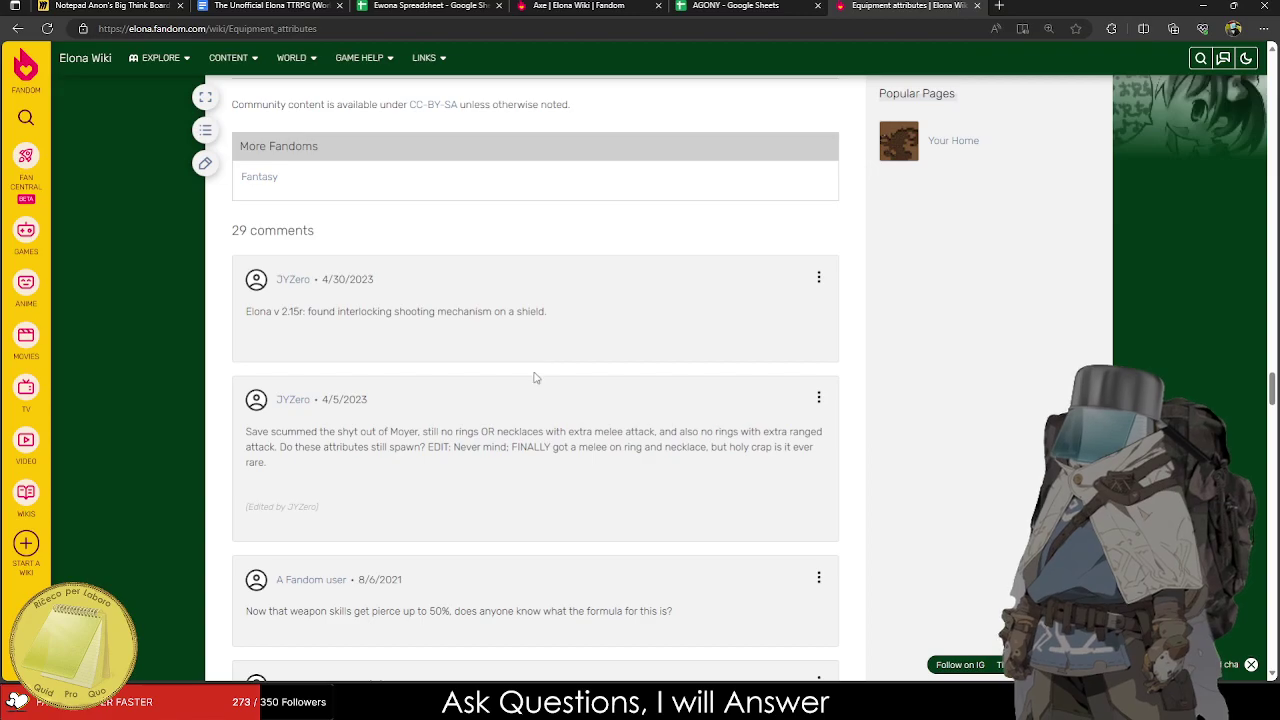
scroll(531, 503, up, 20)
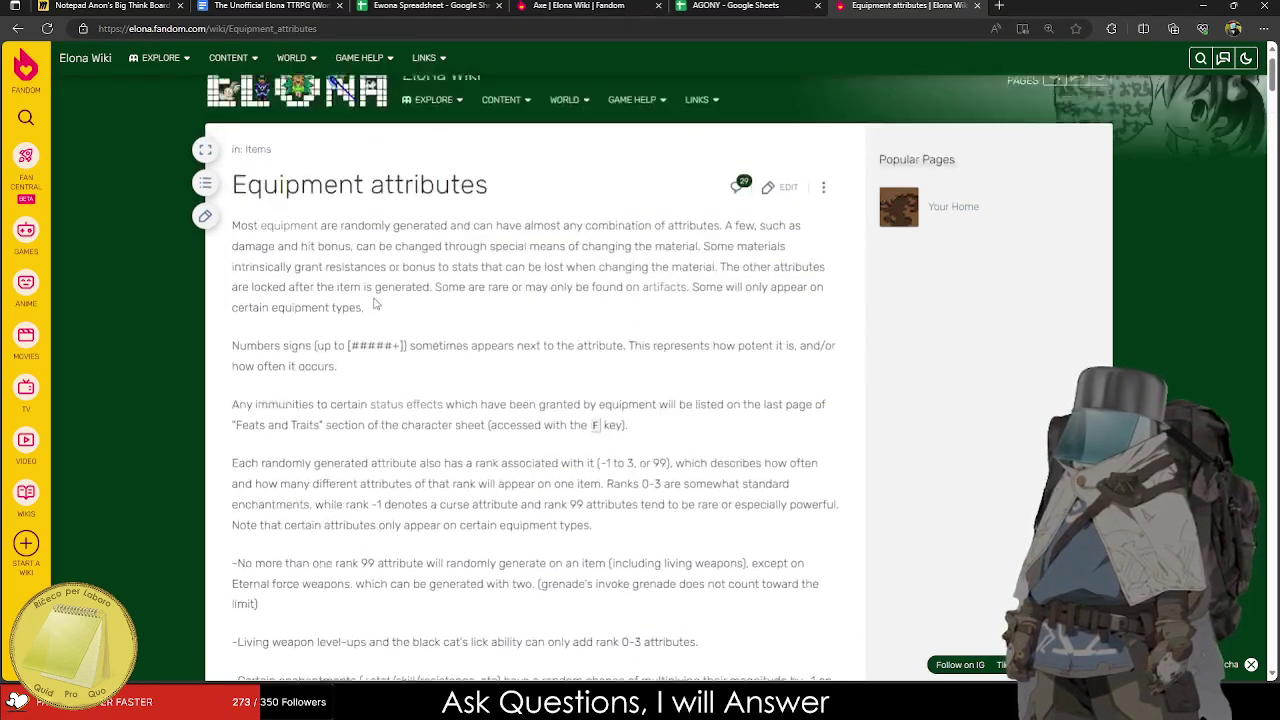
scroll(376, 303, up, 1)
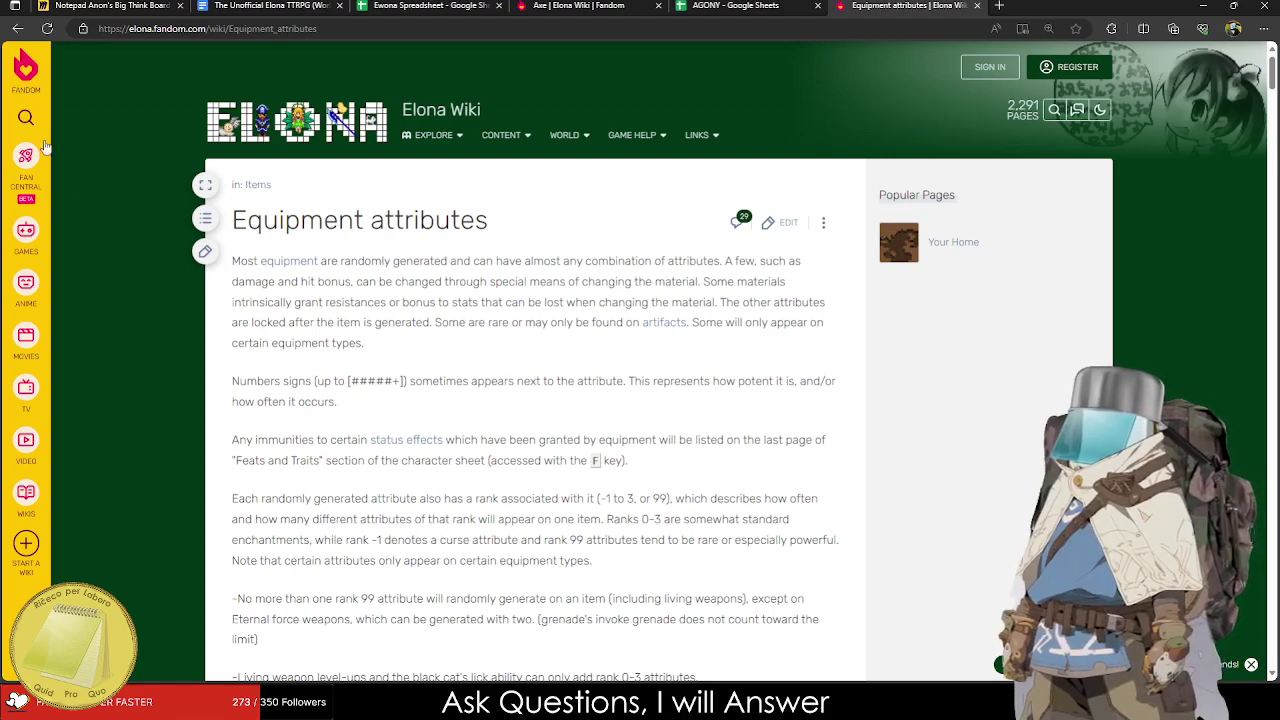
Switch to the wiki's Axe page, check the Negative Edge's damage dice, and open the Negative Edge article.
click(680, 5)
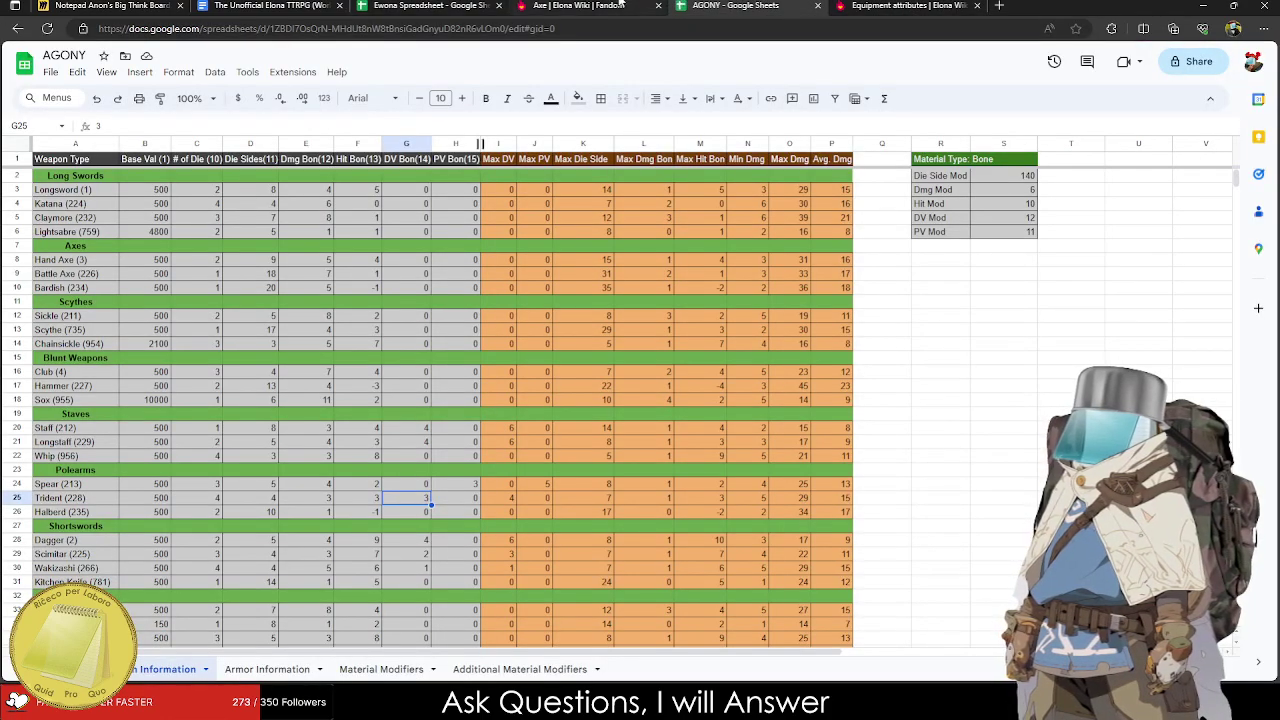
click(100, 5)
click(270, 5)
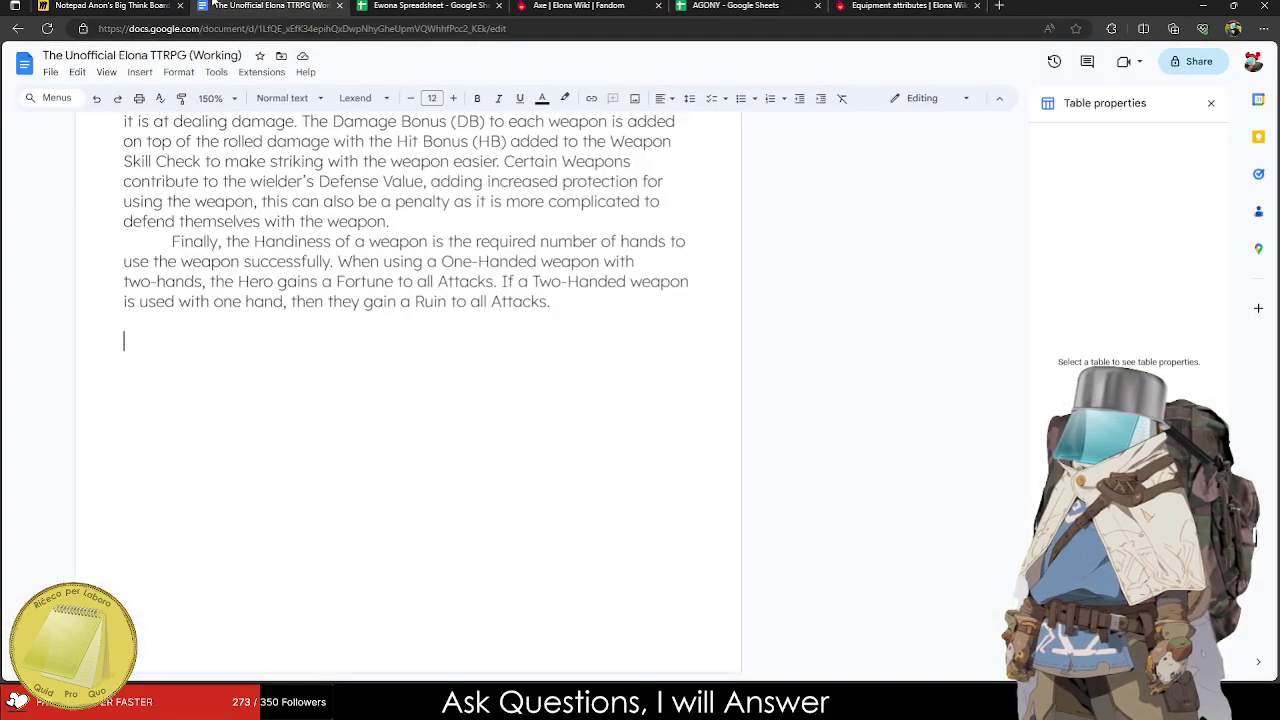
click(487, 5)
click(580, 5)
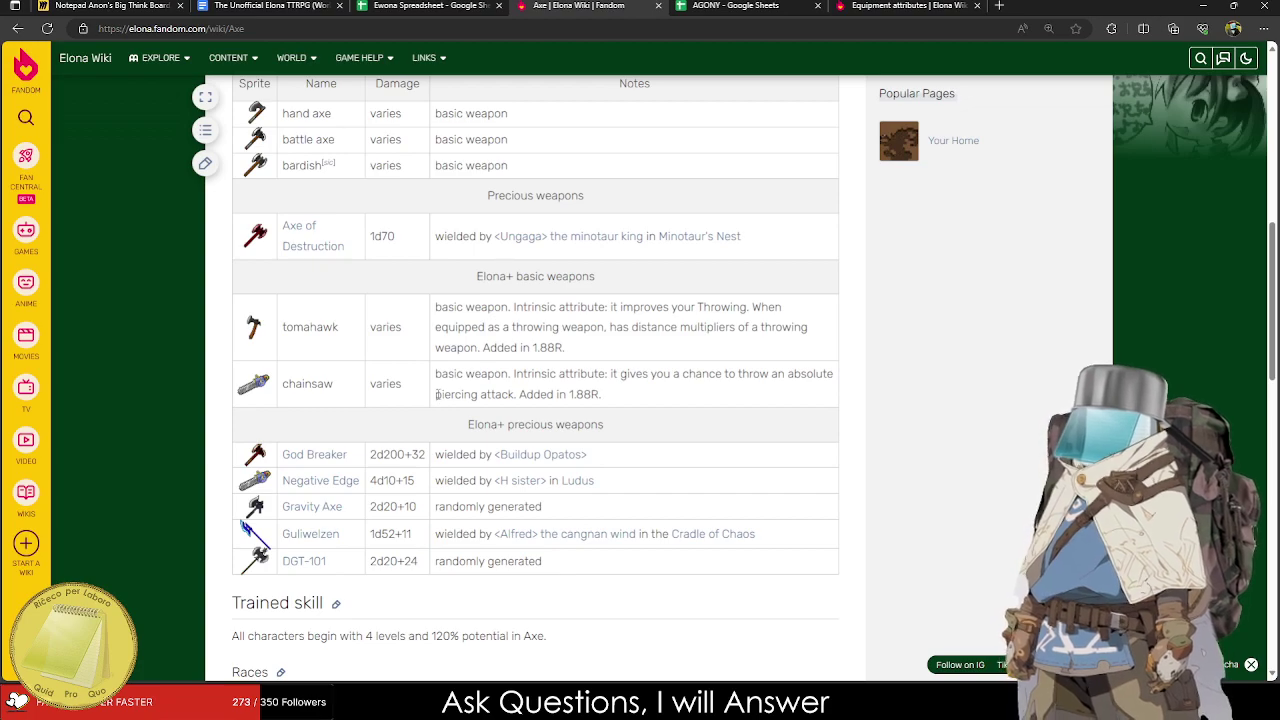
drag(397, 480, 368, 486)
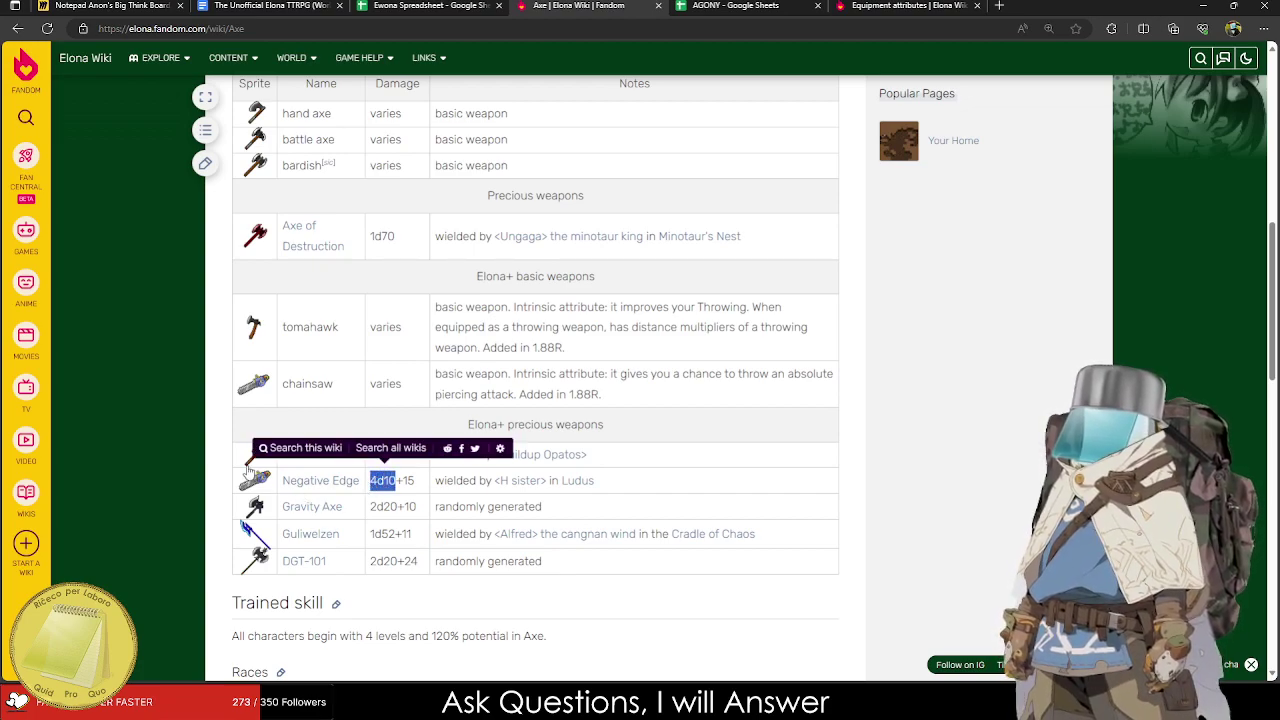
click(311, 482)
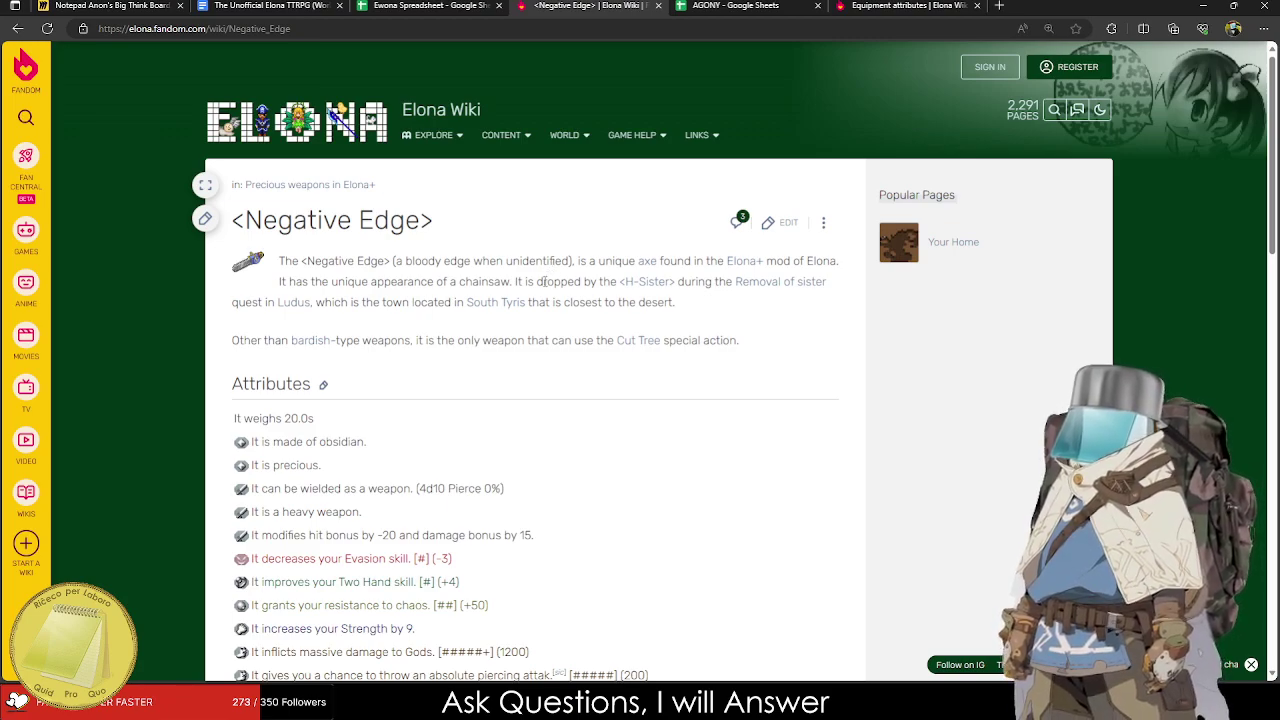
View the H-Sister boss page linked from the Negative Edge article in a separate tab, and close it.
middle_click(648, 282)
click(740, 6)
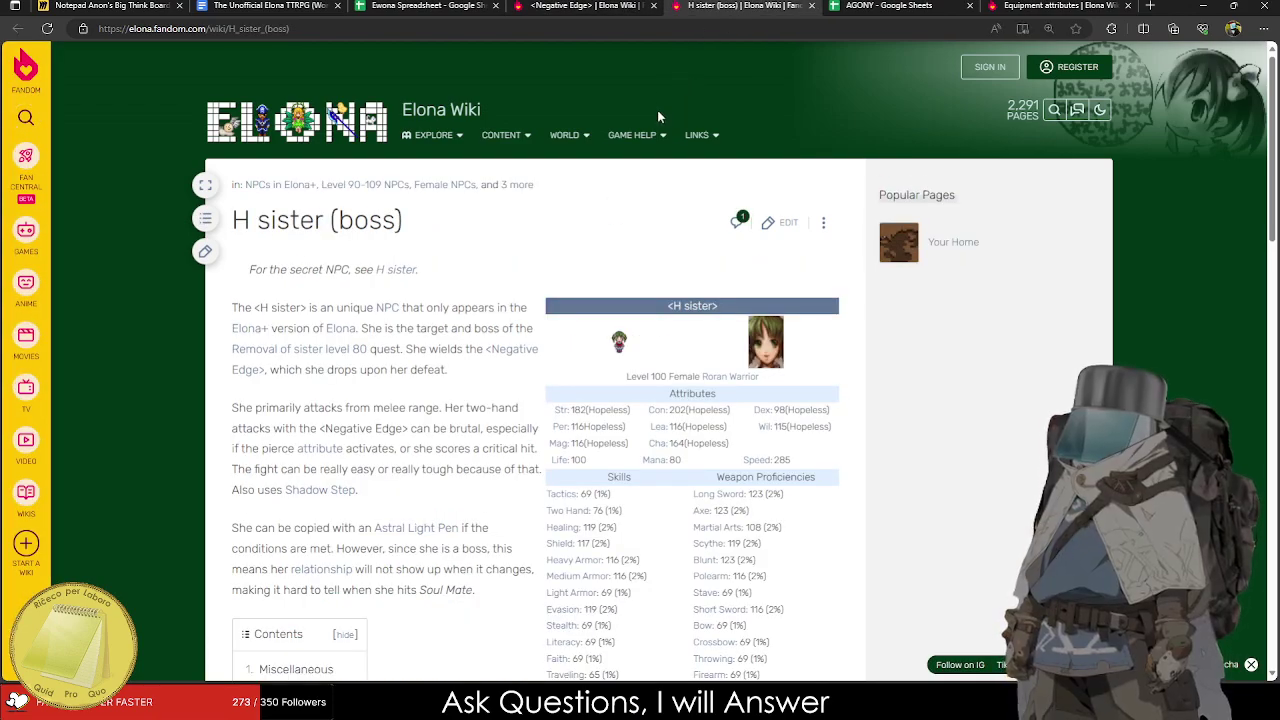
key(ctrl+w)
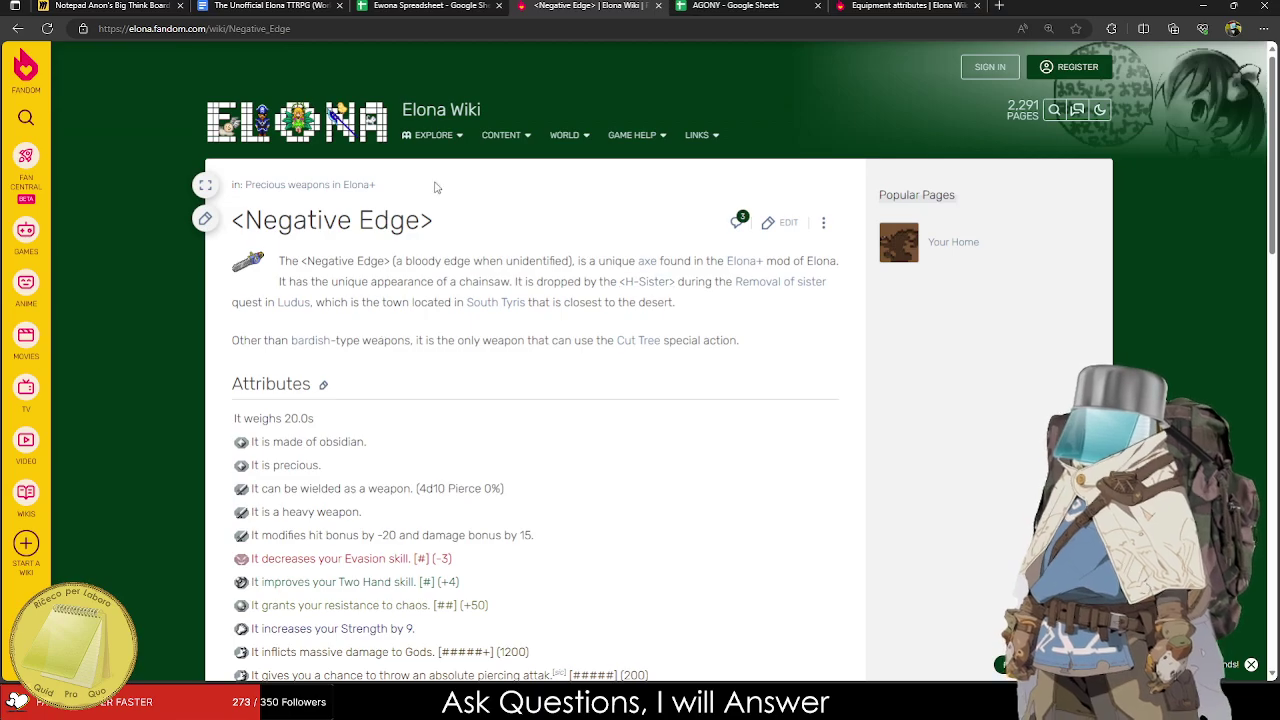
Check the Chainsaw row in the Ewona Spreadsheet, and reopen the Axe page to compare the Negative Edge's damage.
click(480, 6)
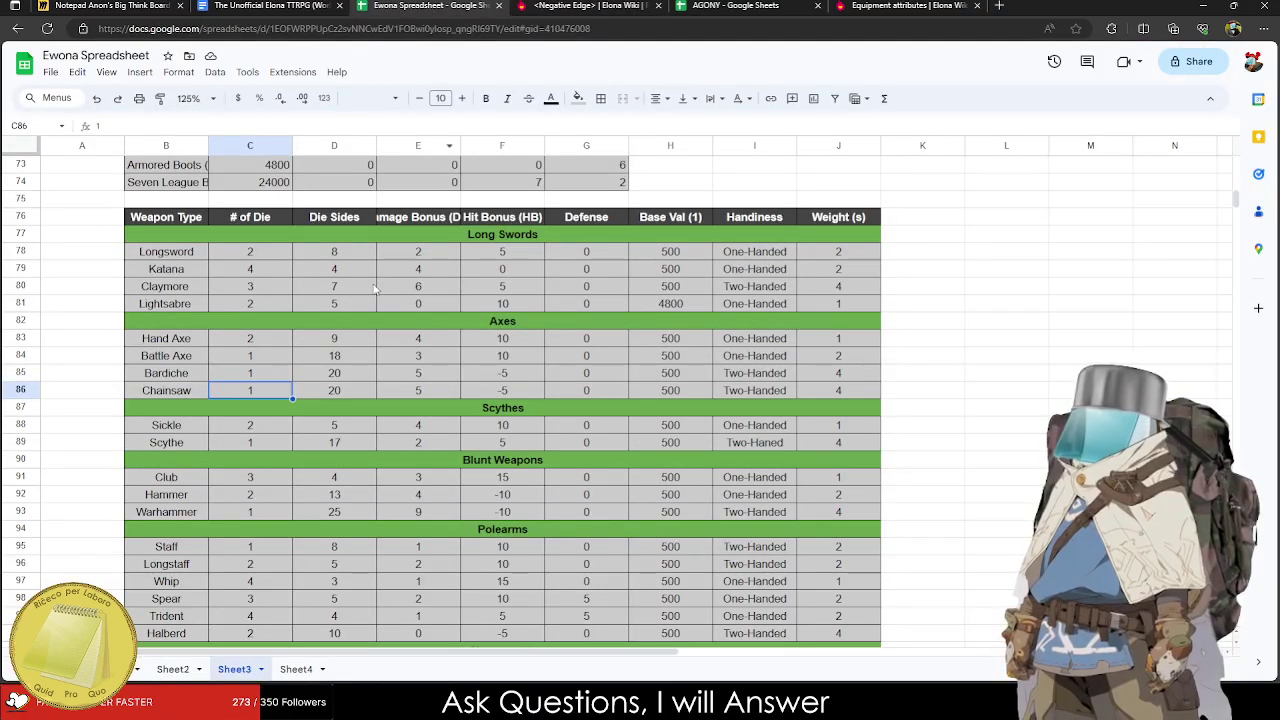
click(577, 6)
click(18, 28)
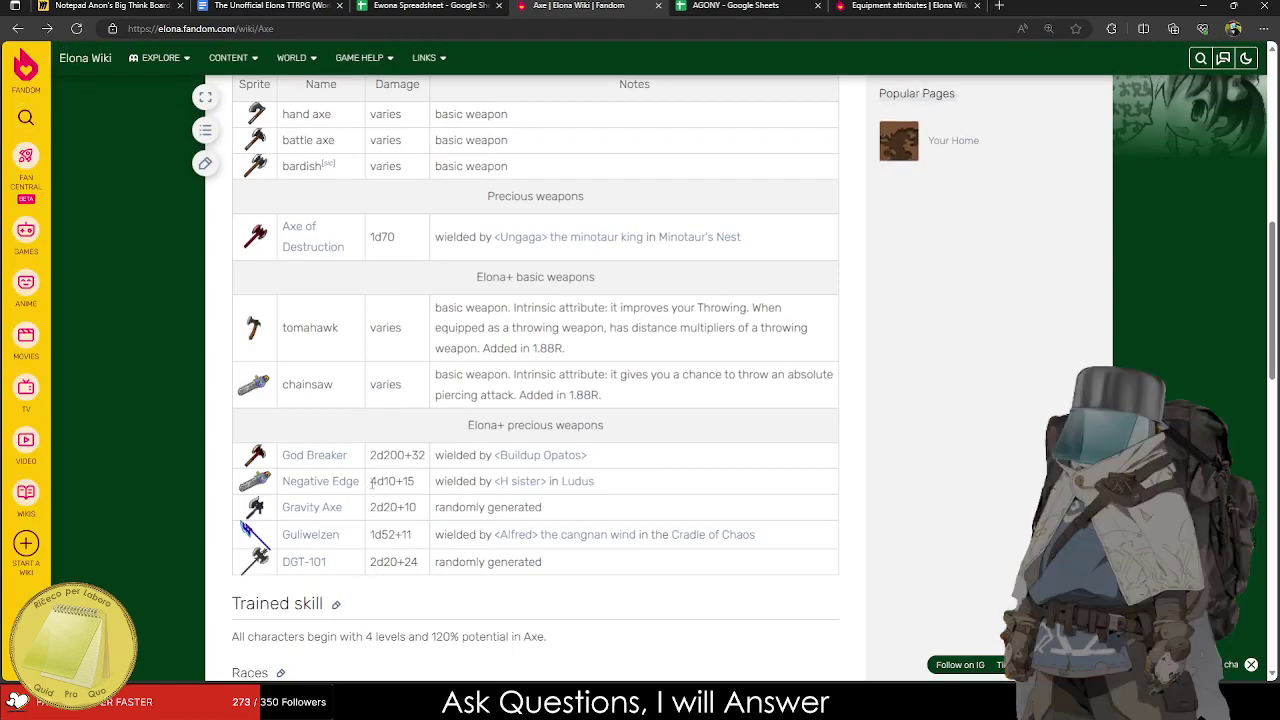
drag(369, 484, 428, 486)
click(427, 481)
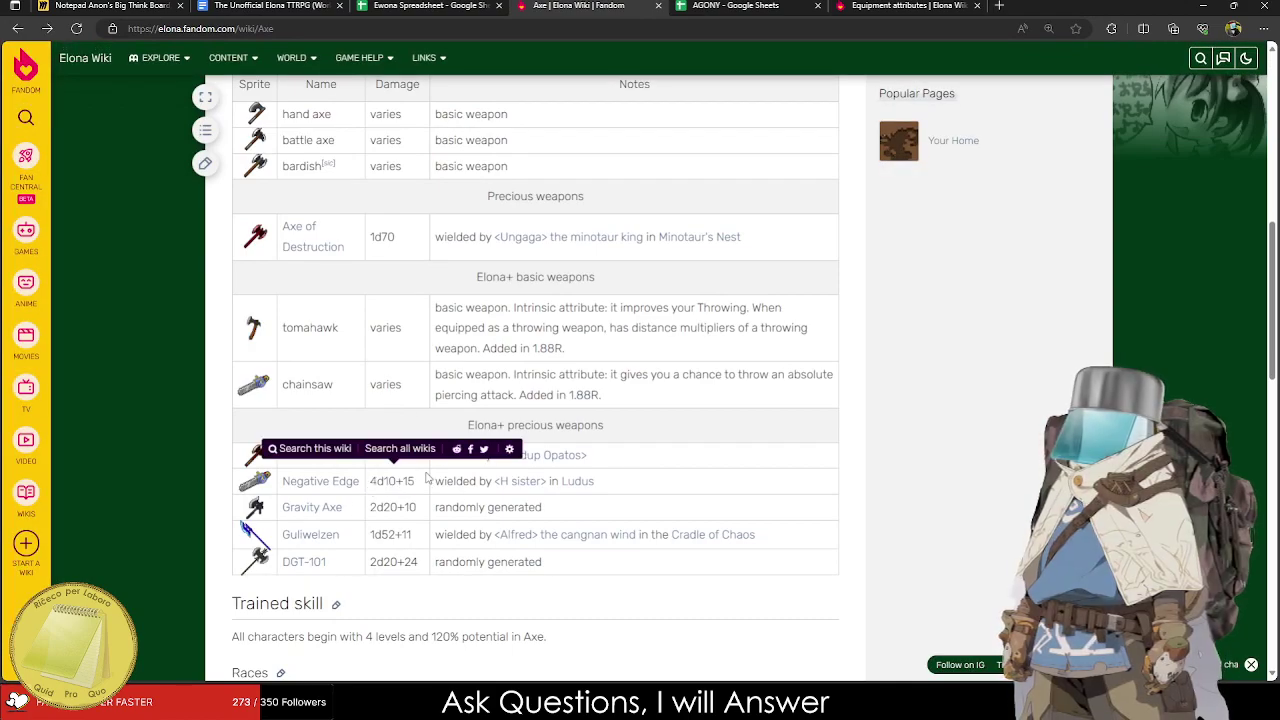
In the Ewona Spreadsheet, set the Chainsaw's number of dice to 3 and its die sides to 10.
click(428, 5)
click(319, 396)
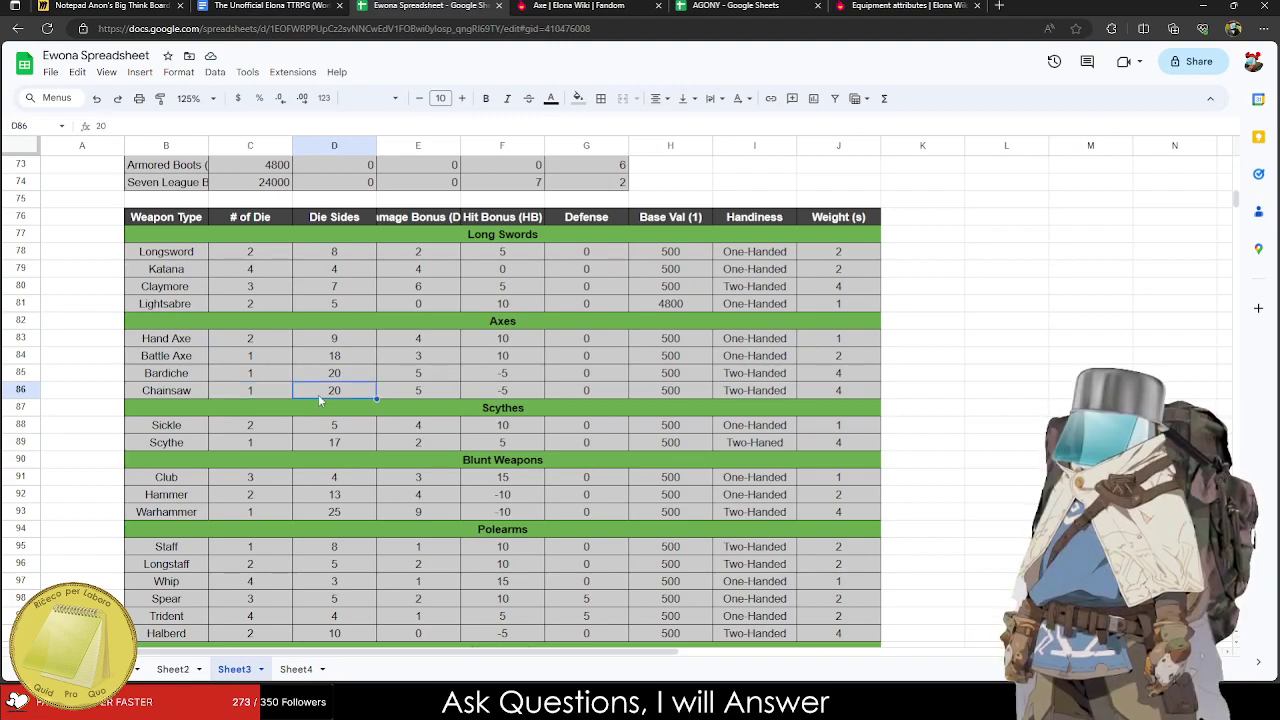
text(10)
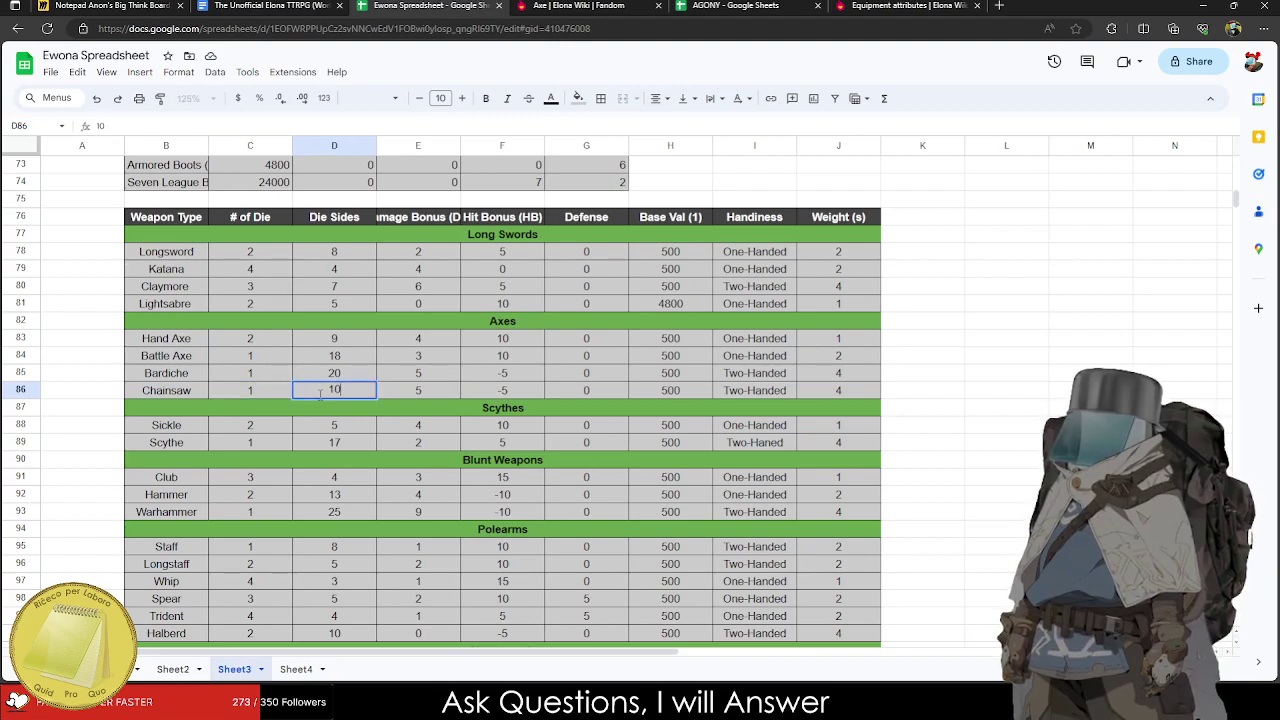
click(249, 392)
text(3)
key(Tab)
key(Tab)
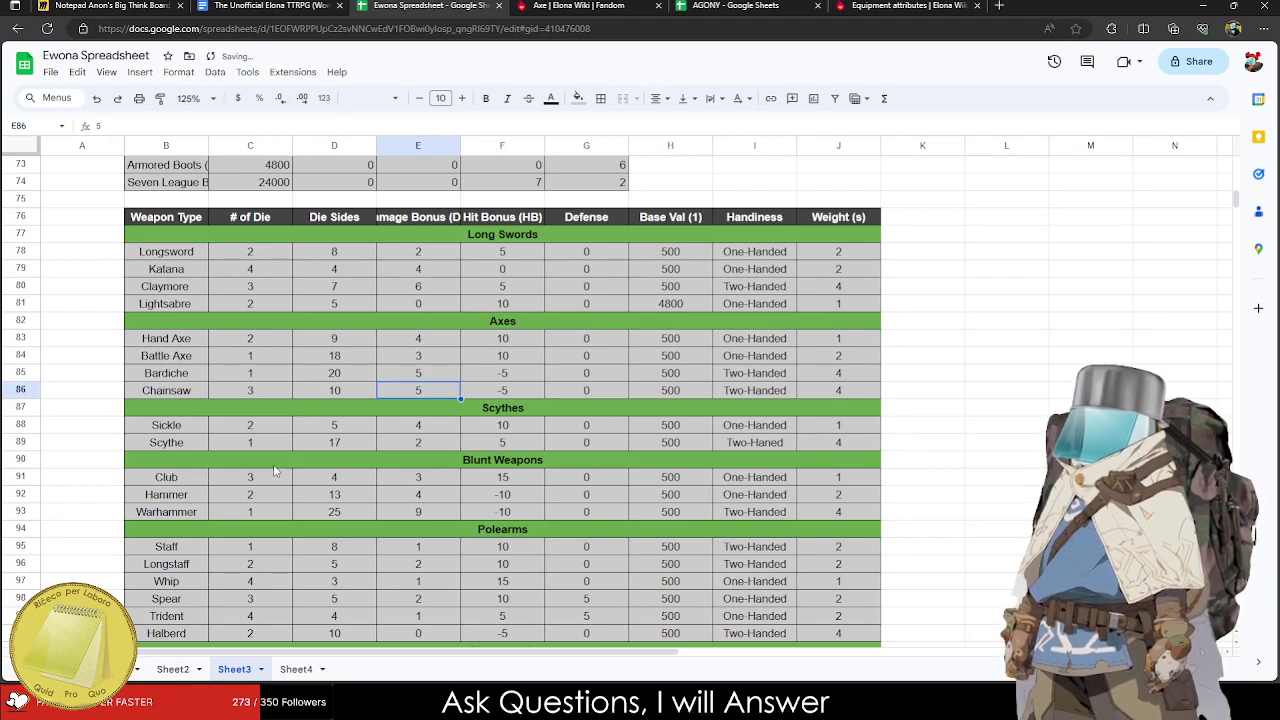
Check the Negative Edge's damage on the wiki's Axe page, and set the Chainsaw's damage bonus to 8 in the Ewona Spreadsheet.
key(ctrl+Tab)
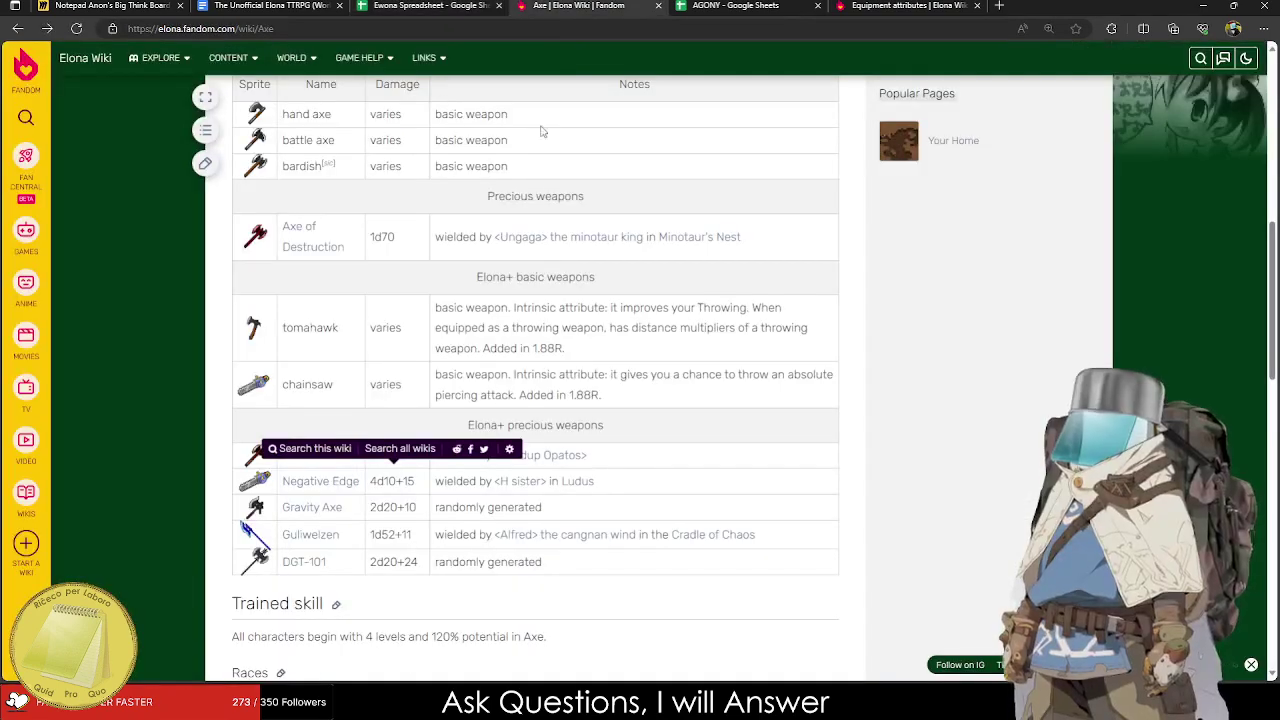
click(430, 6)
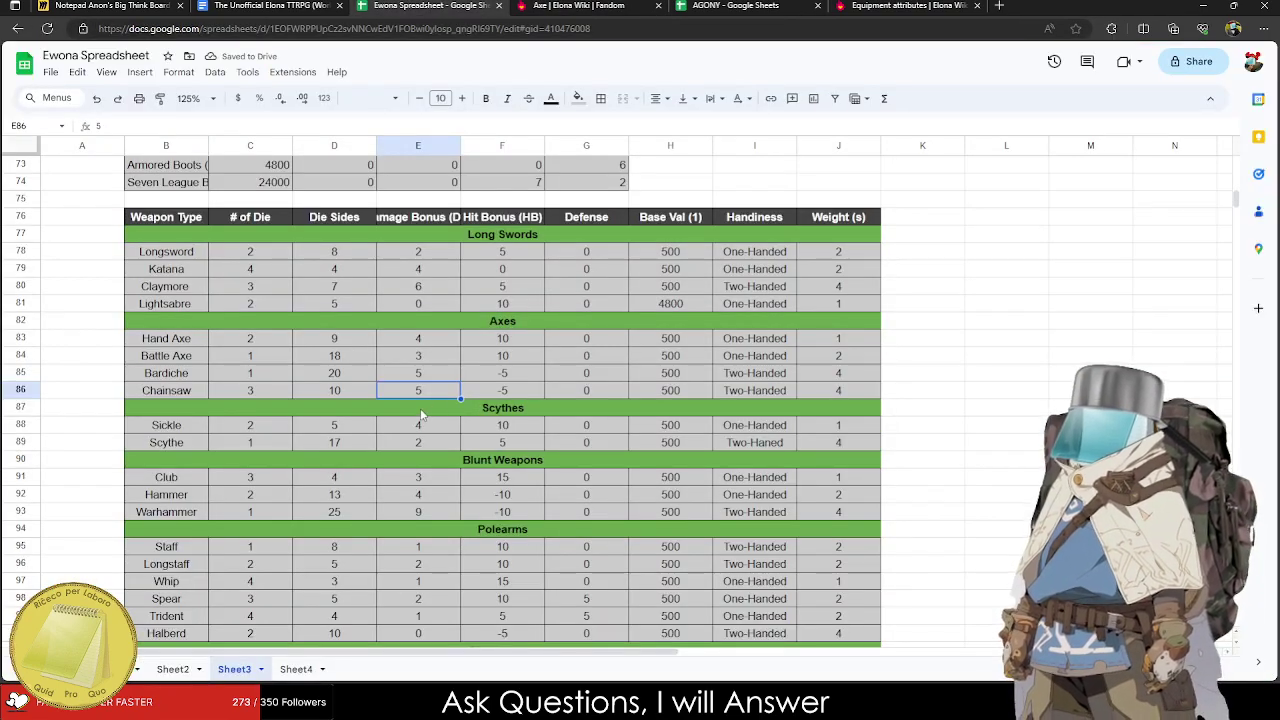
text(8)
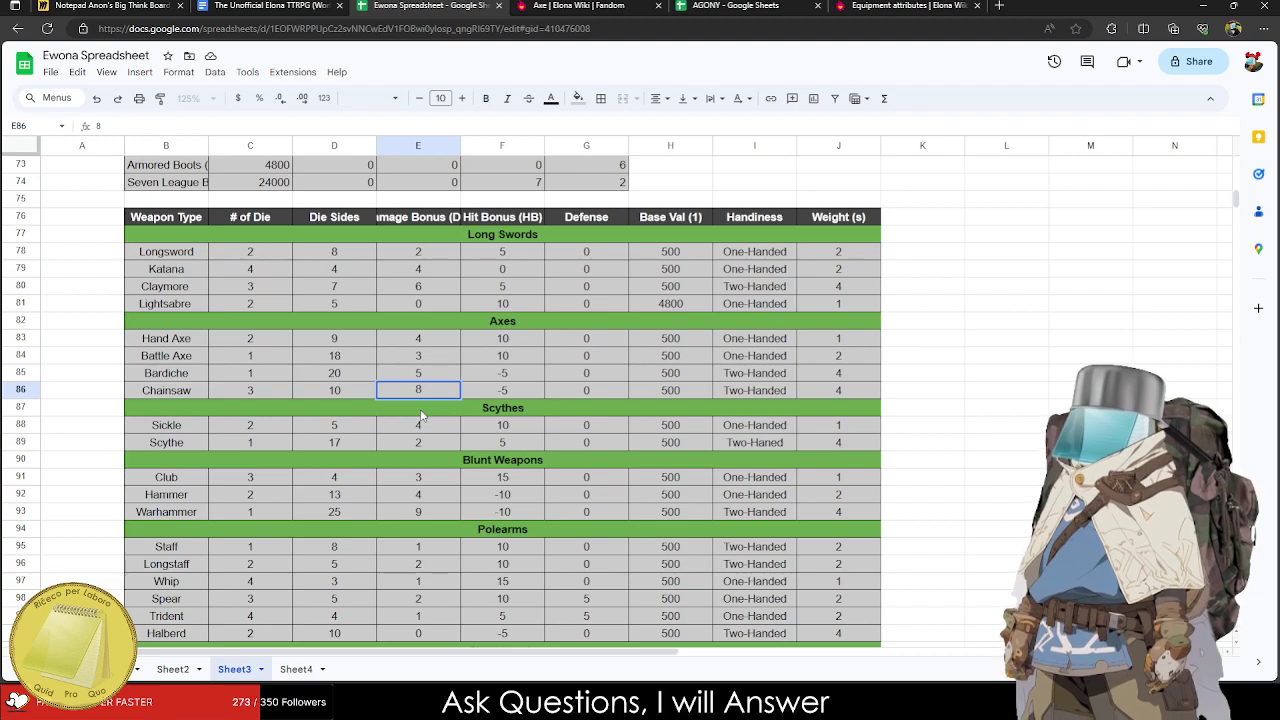
key(Tab)
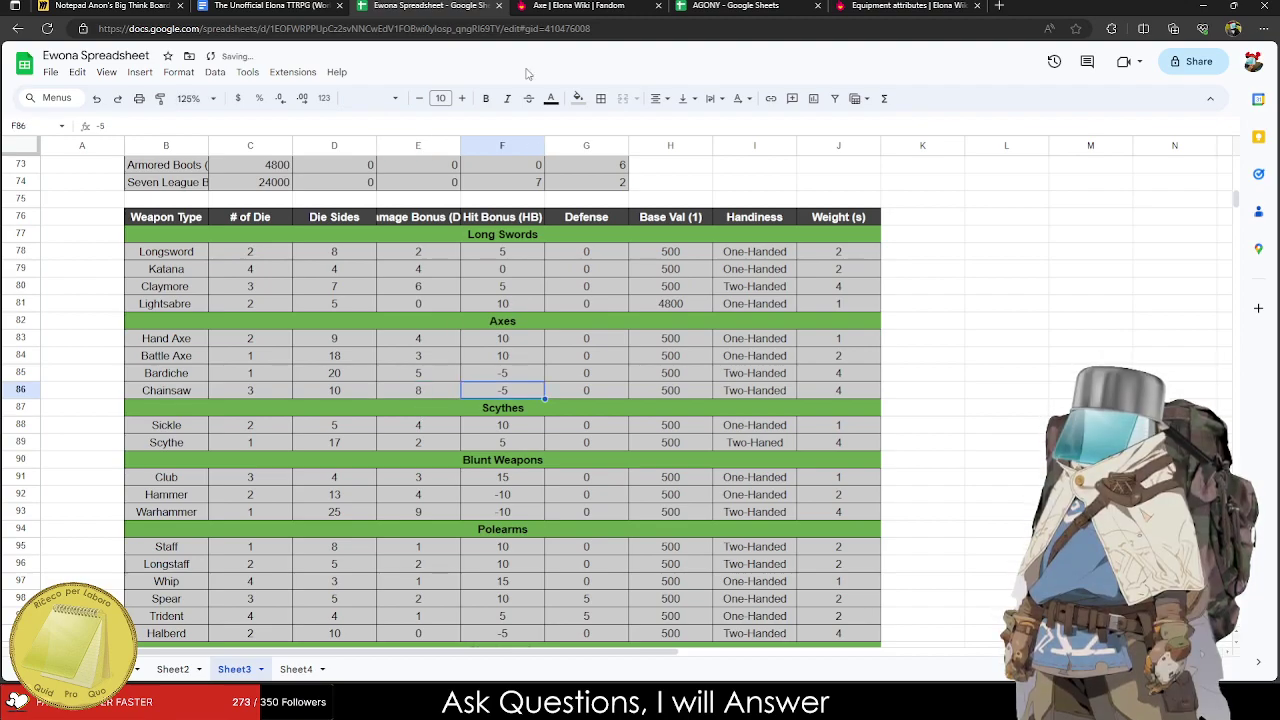
Check the hit bonus in the wiki's Negative Edge article, and set the Chainsaw's hit bonus to -20 in the Ewona Spreadsheet.
click(565, 6)
click(298, 482)
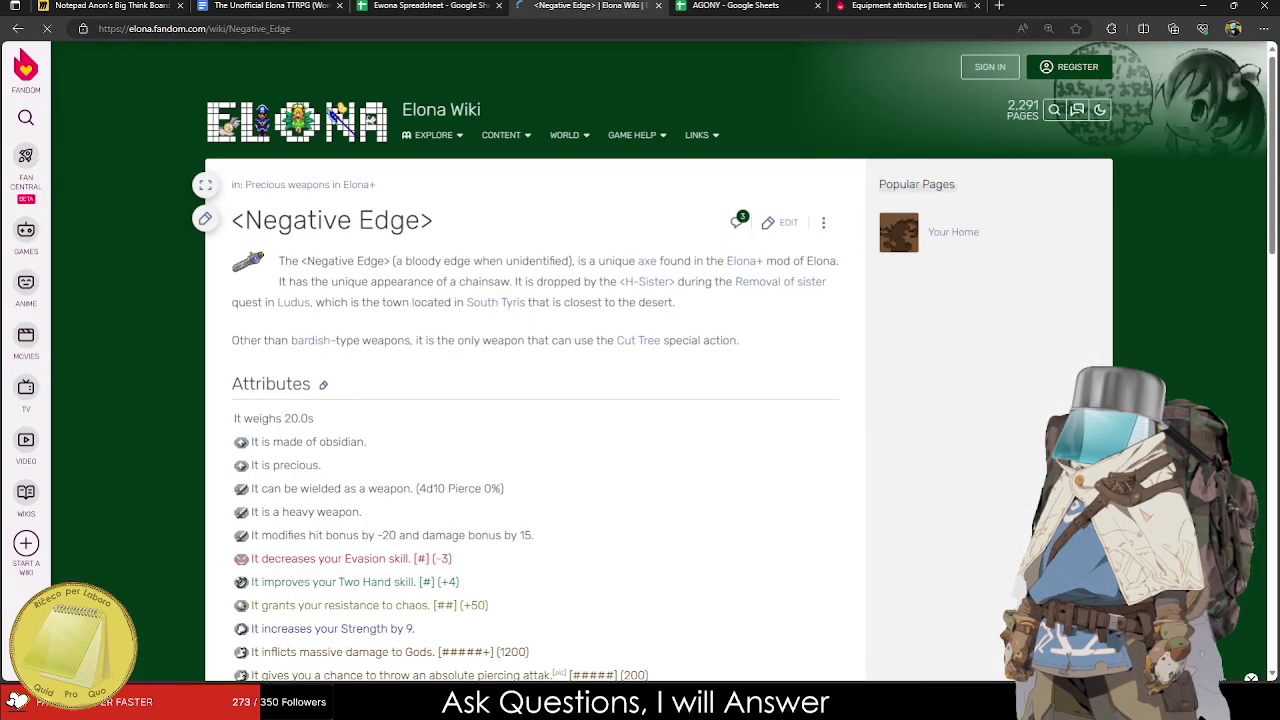
scroll(360, 480, down, 2)
drag(339, 439, 485, 437)
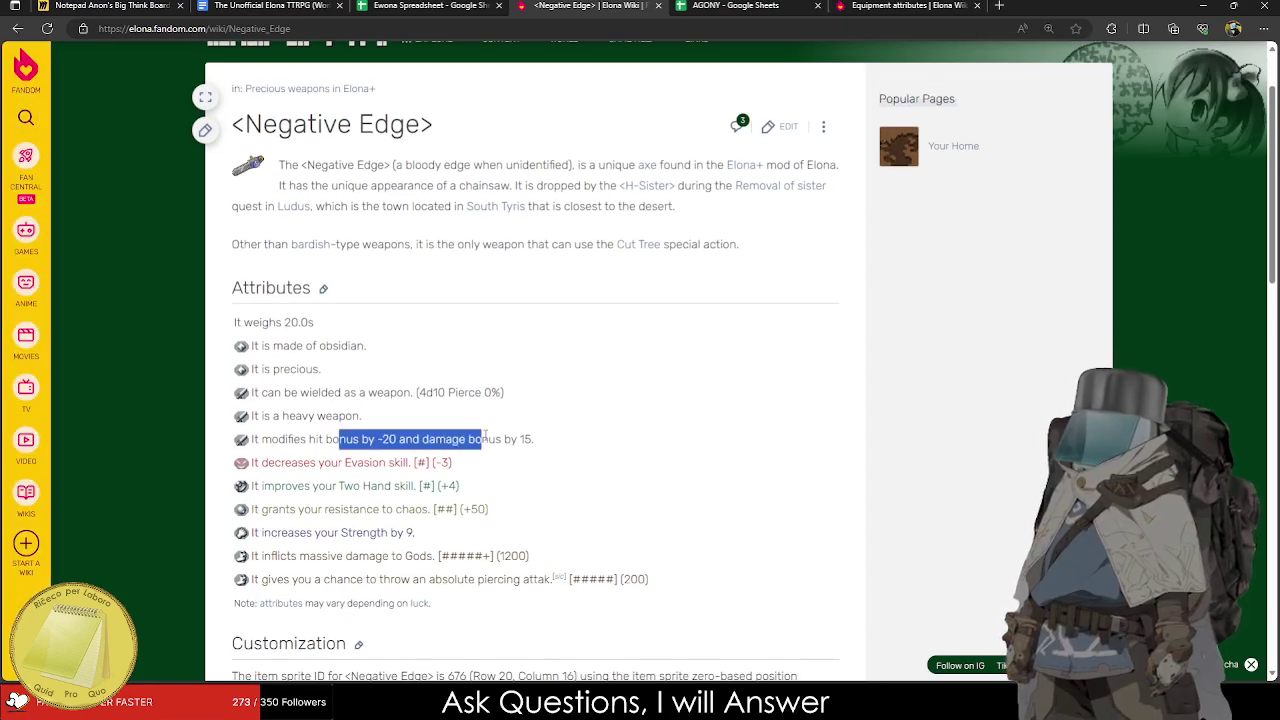
click(265, 6)
key(ctrl+Tab)
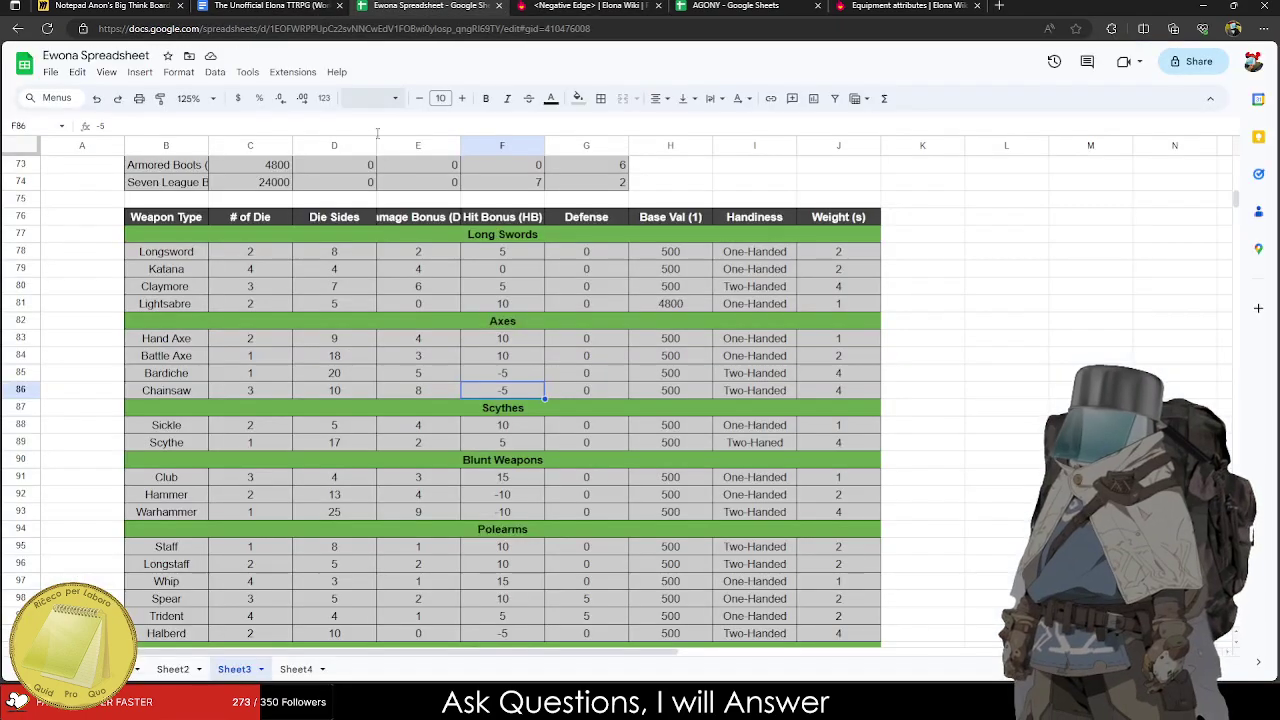
text(-2)
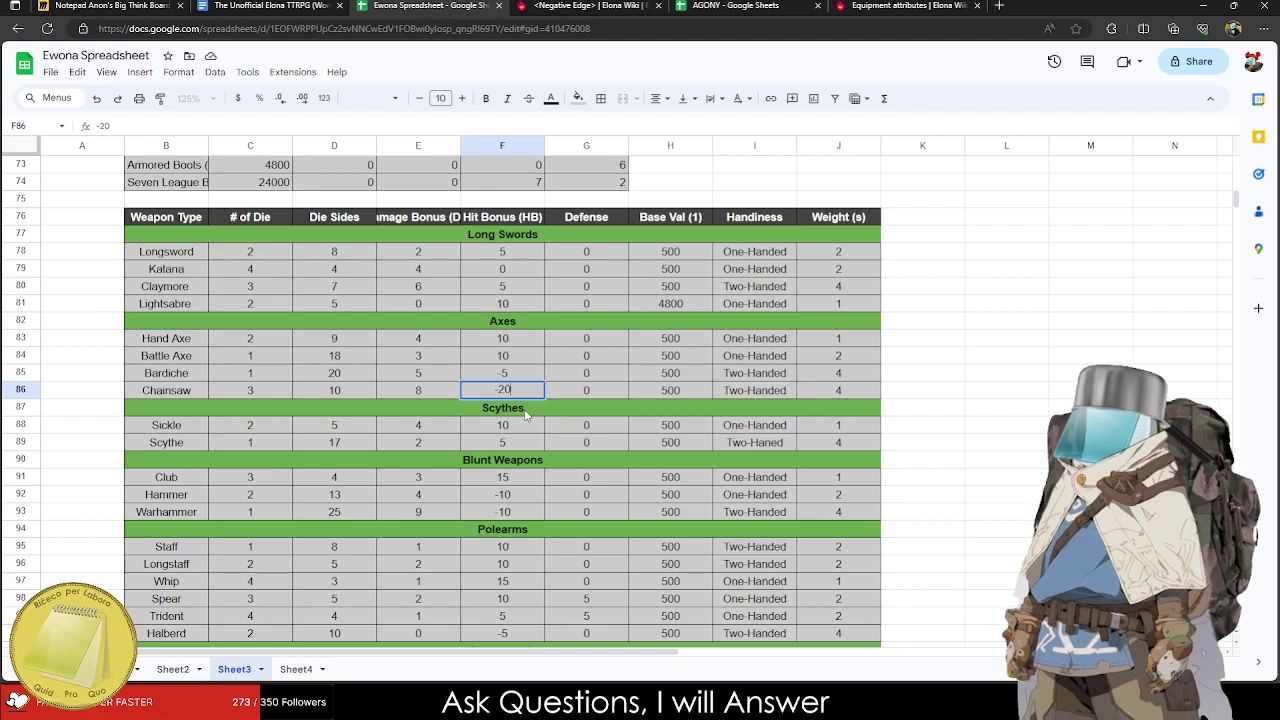
text(0)
key(Tab)
key(Tab)
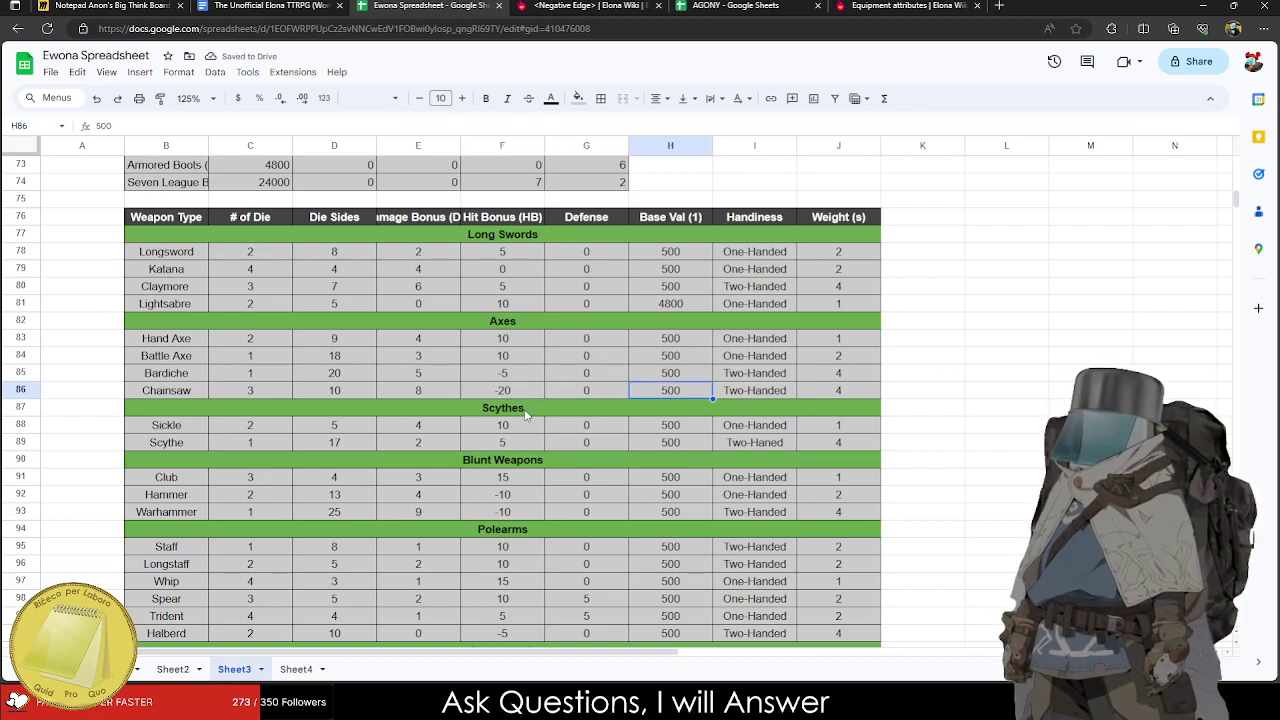
Examine the wiki's Negative Edge article, and follow its bardish link to review the types of axe.
key(ctrl+Tab)
scroll(457, 442, down, 1)
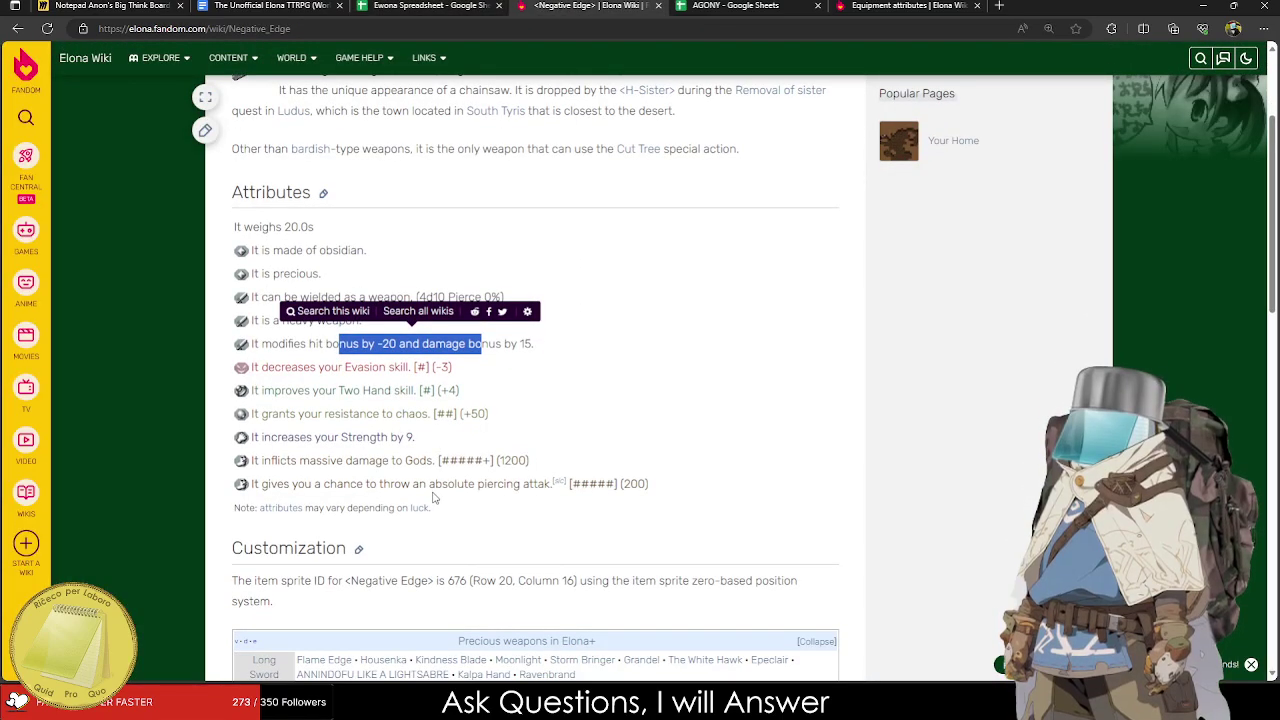
scroll(600, 277, down, 4)
scroll(666, 374, up, 6)
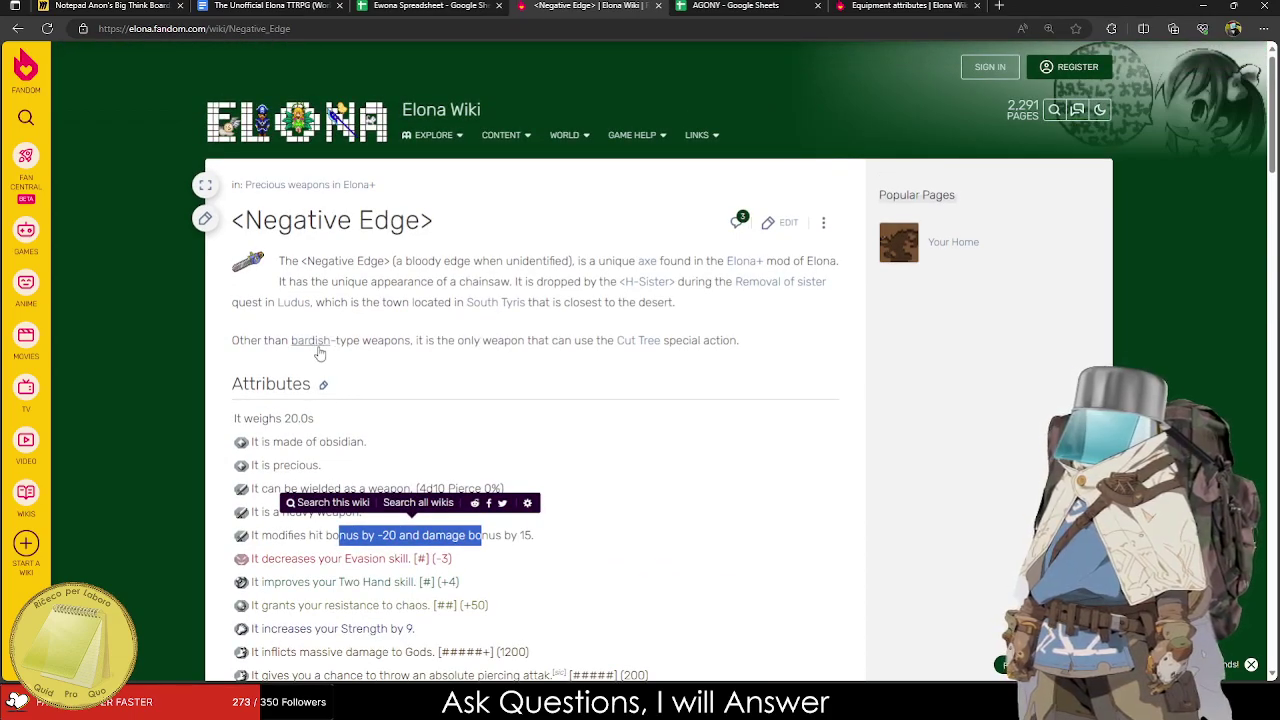
click(312, 348)
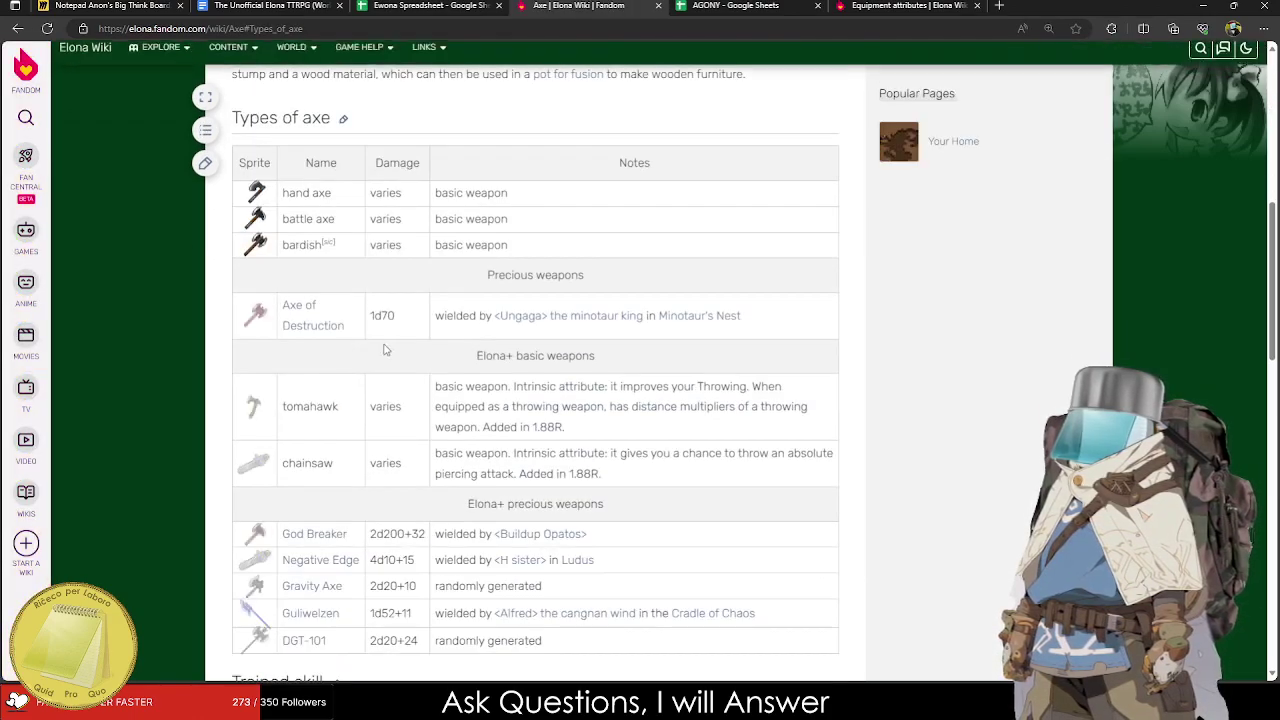
scroll(410, 344, down, 5)
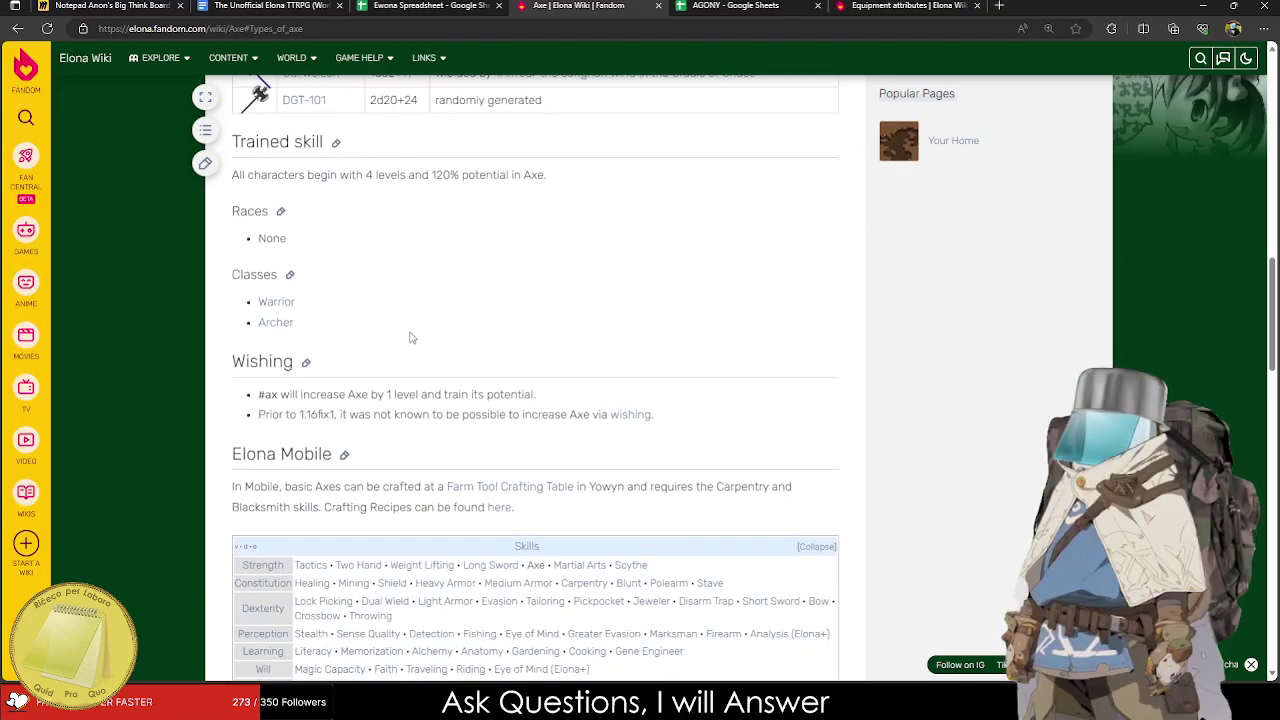
scroll(408, 331, down, 3)
scroll(406, 329, up, 10)
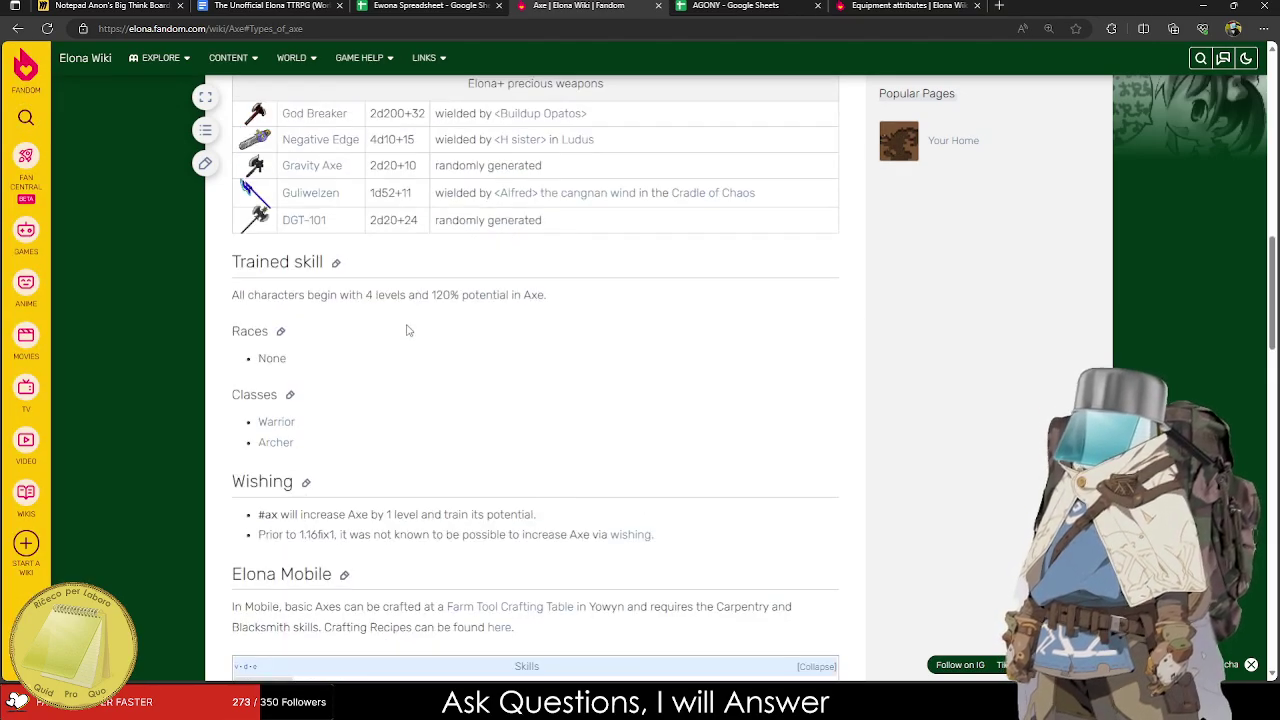
scroll(418, 349, down, 2)
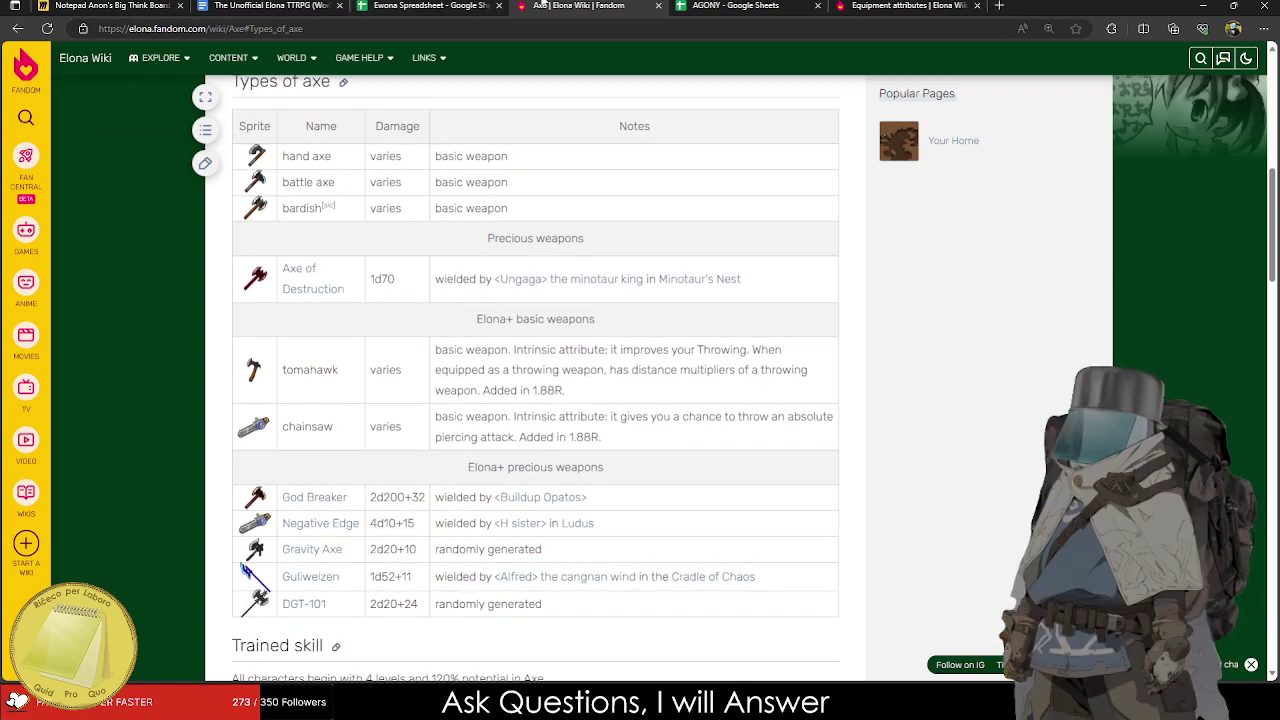
Check the Chainsaw's base value in the Ewona Spreadsheet, and reopen the wiki's Negative Edge article from the Axe page.
click(443, 5)
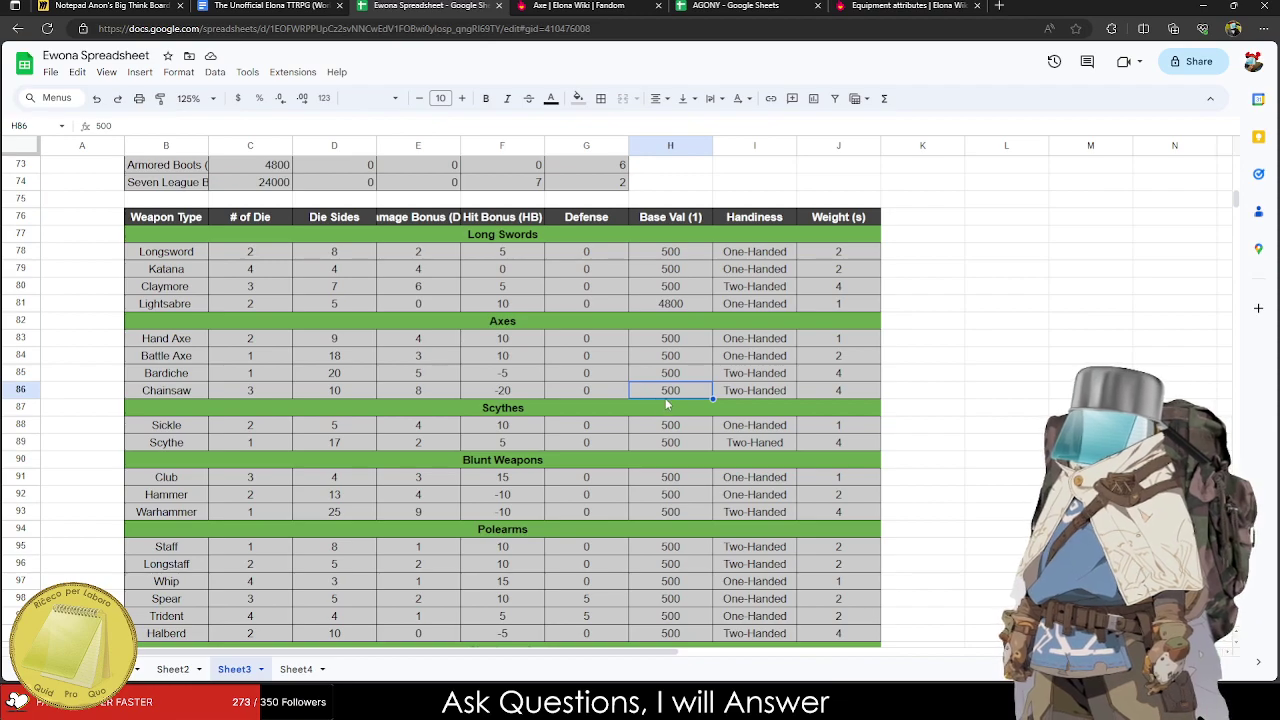
click(580, 6)
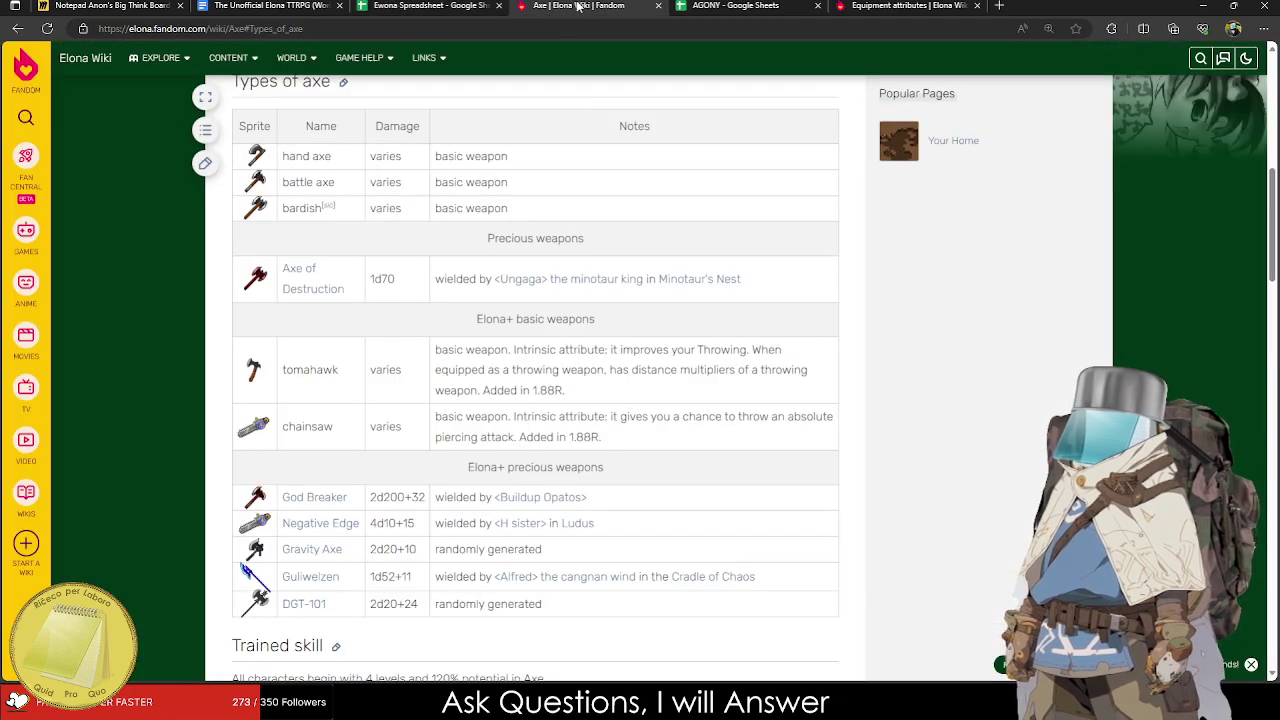
click(330, 524)
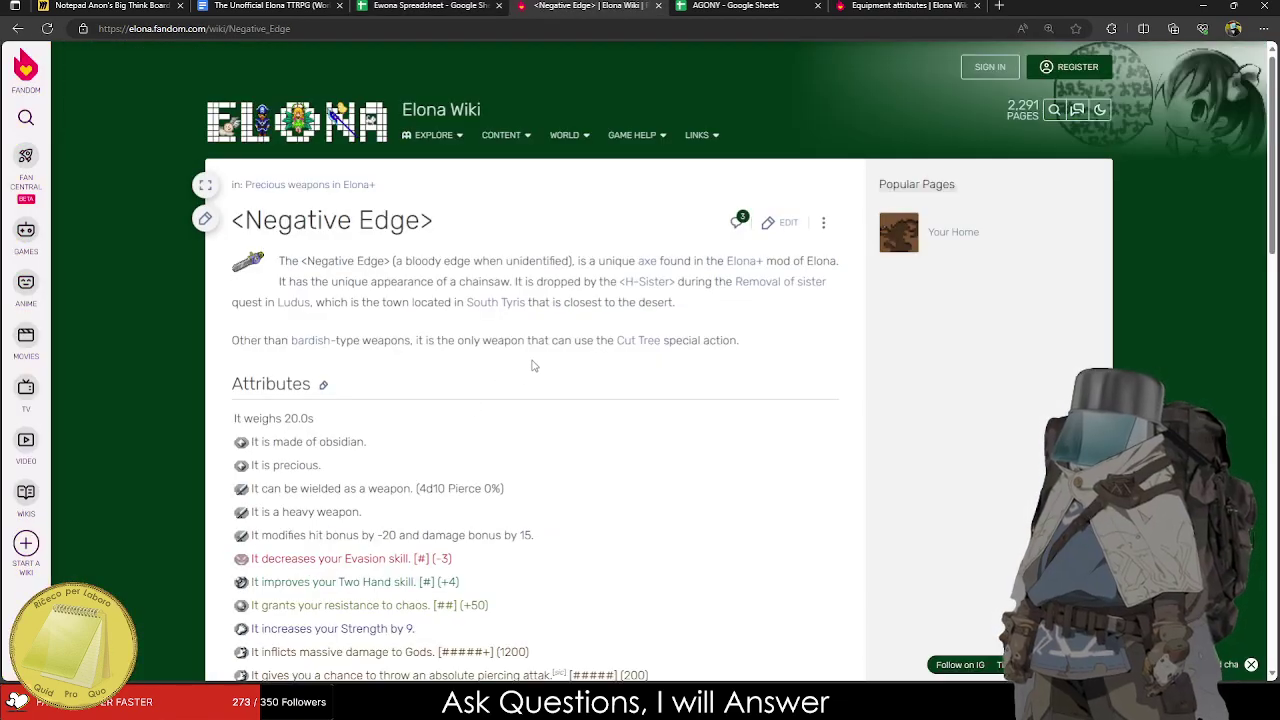
In the Ewona Spreadsheet, set the Chainsaw's base value to 4800, and replace it with 3000.
click(448, 5)
text(48)
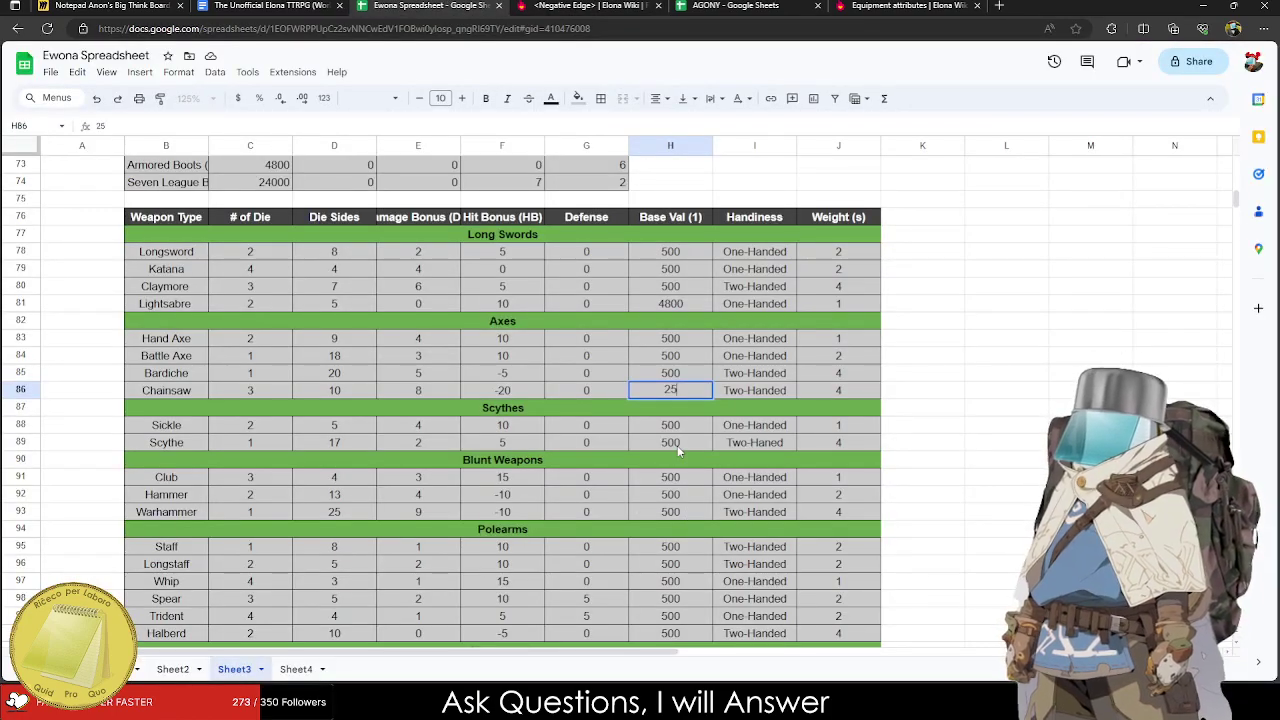
text(00)
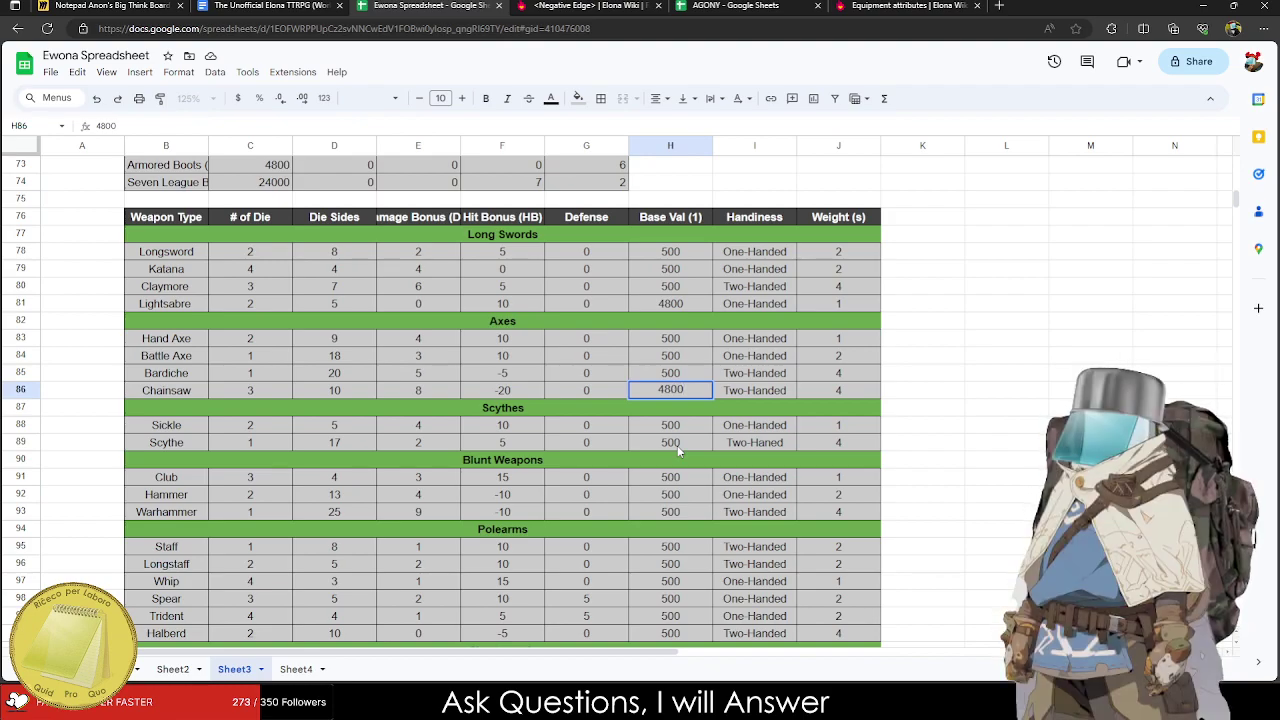
click(656, 392)
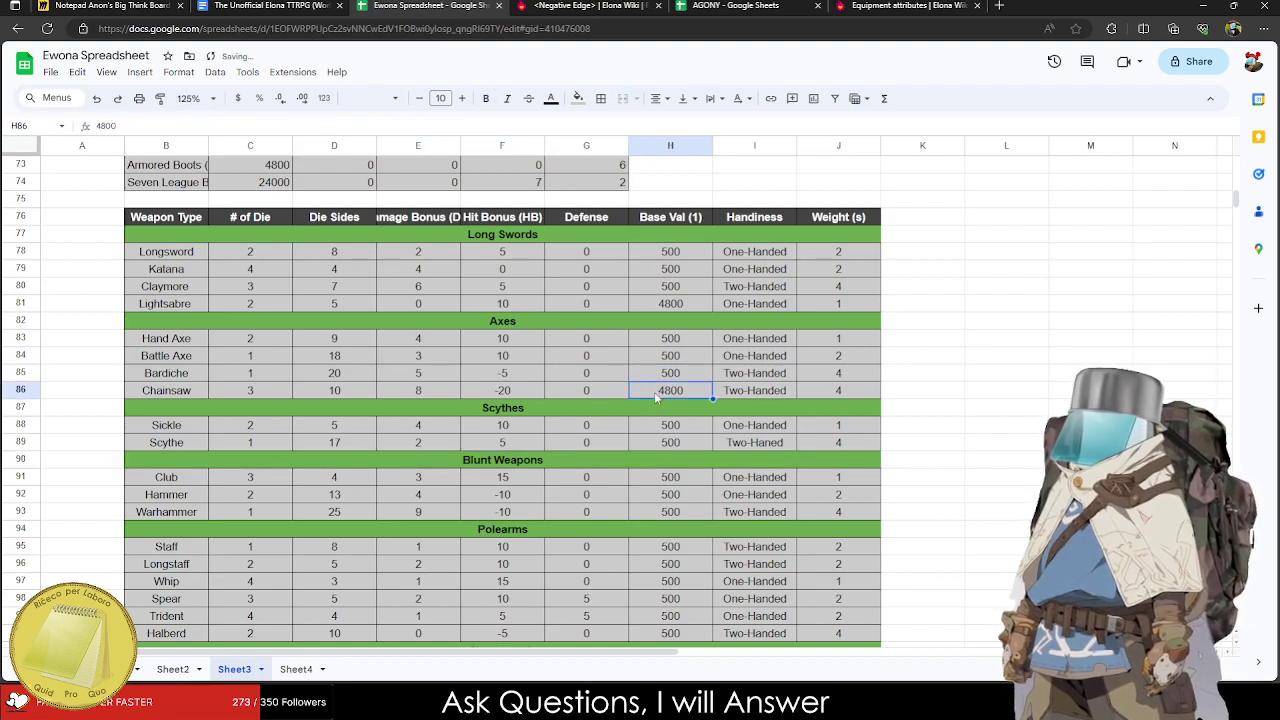
text(3000)
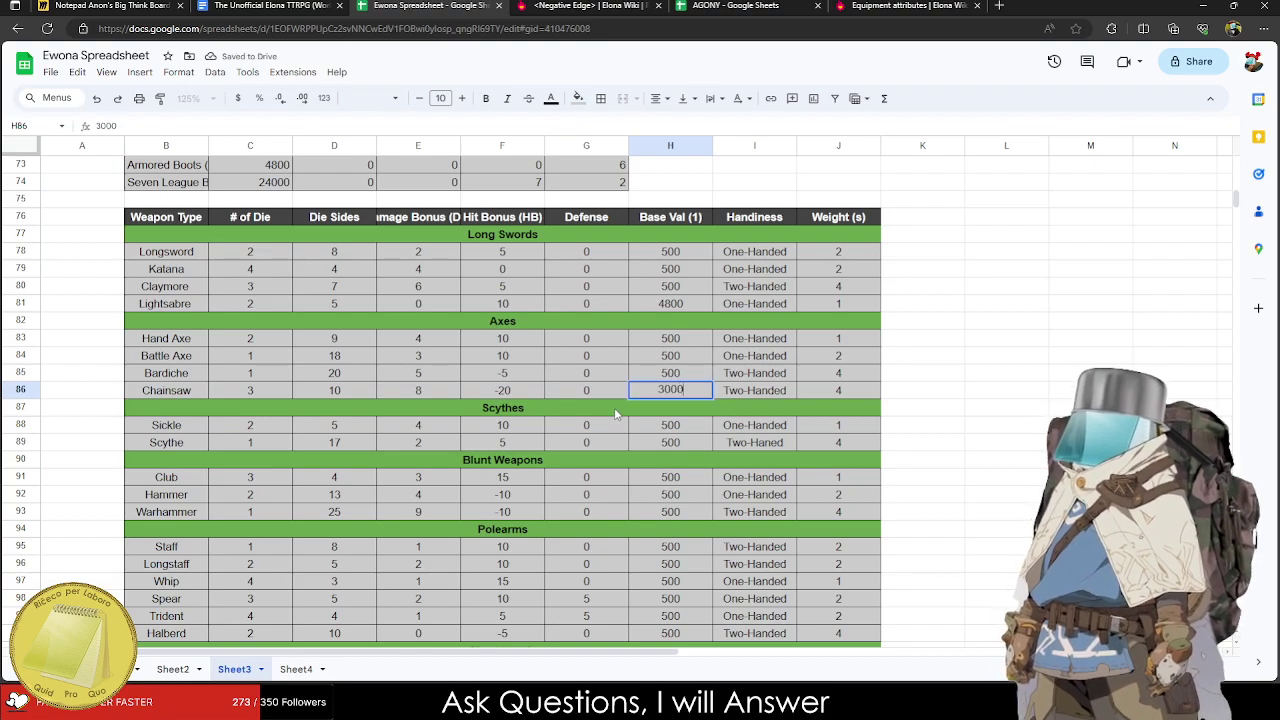
key(Tab)
Compare the spreadsheet's weapon table with the types of axe listed on the wiki's Axe page.
scroll(647, 440, down, 1)
scroll(647, 440, down, 3)
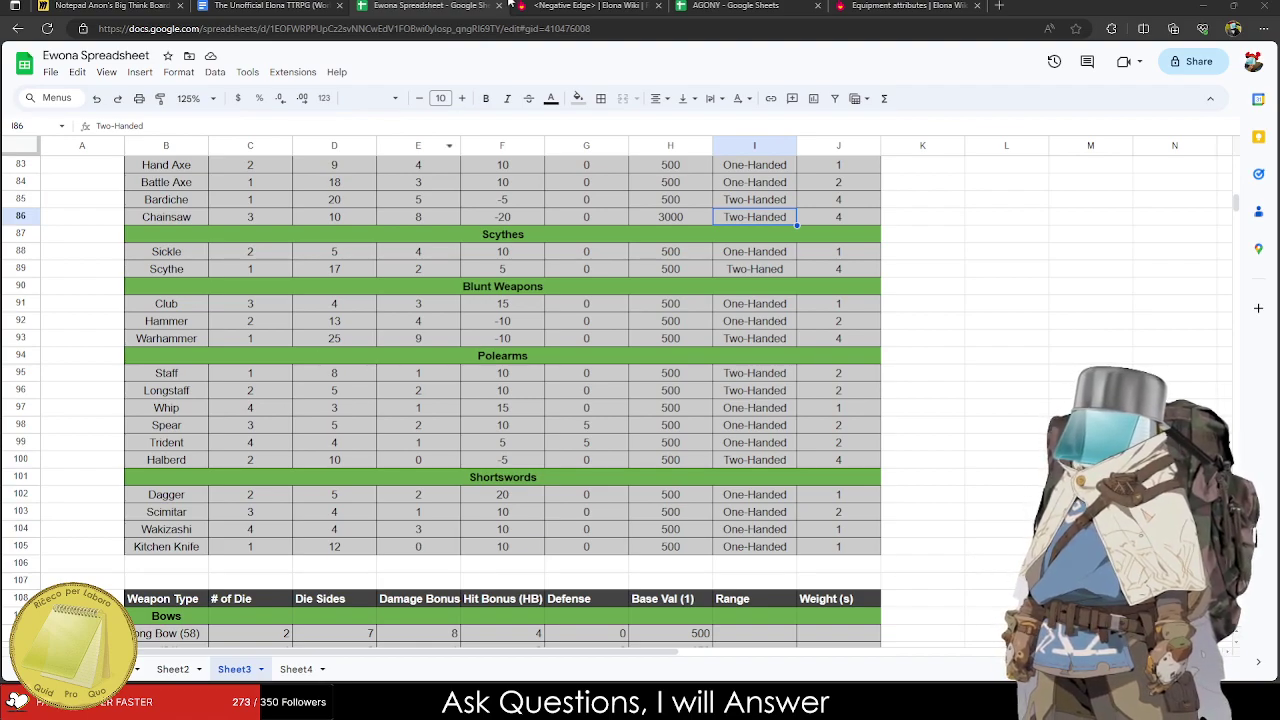
click(512, 5)
click(12, 26)
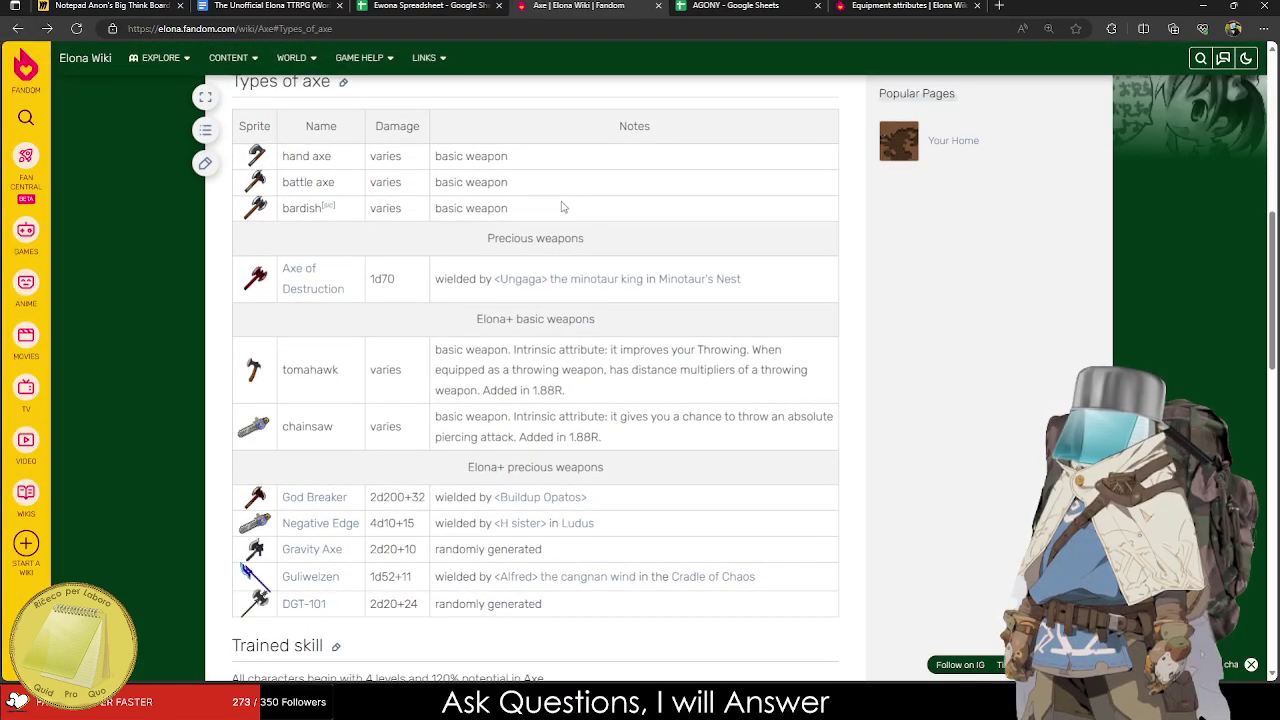
drag(565, 207, 278, 167)
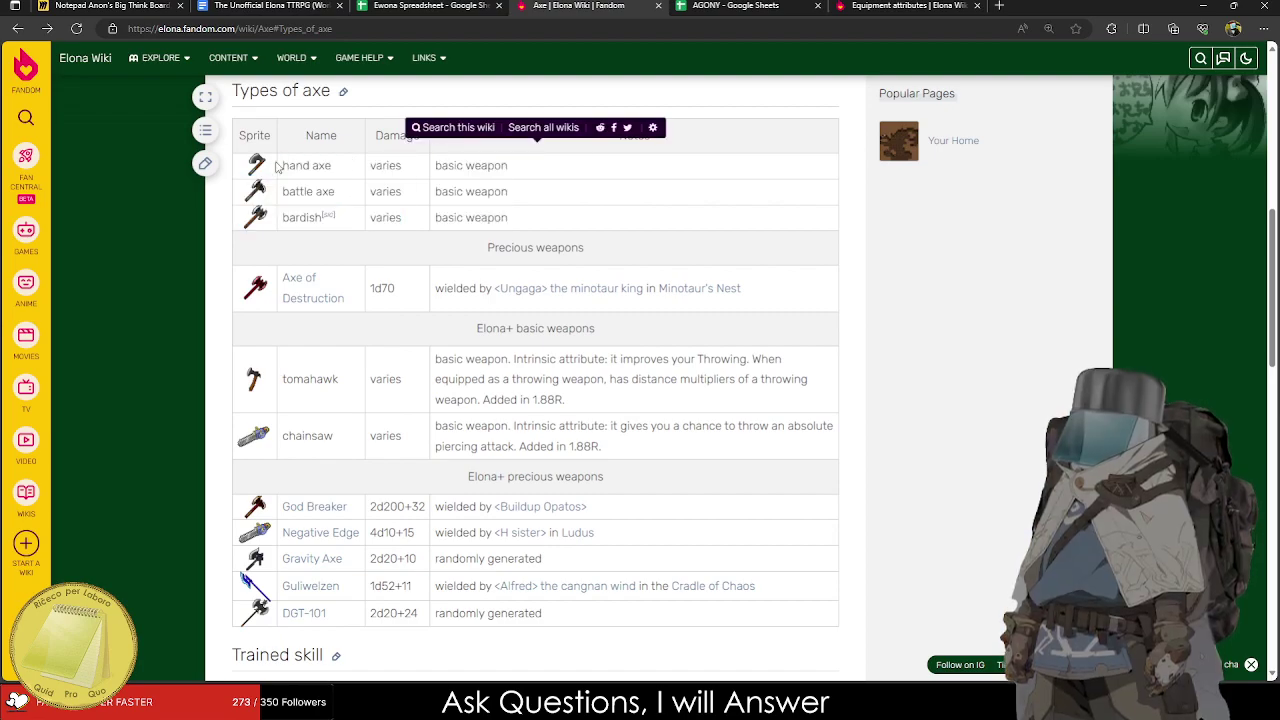
click(457, 5)
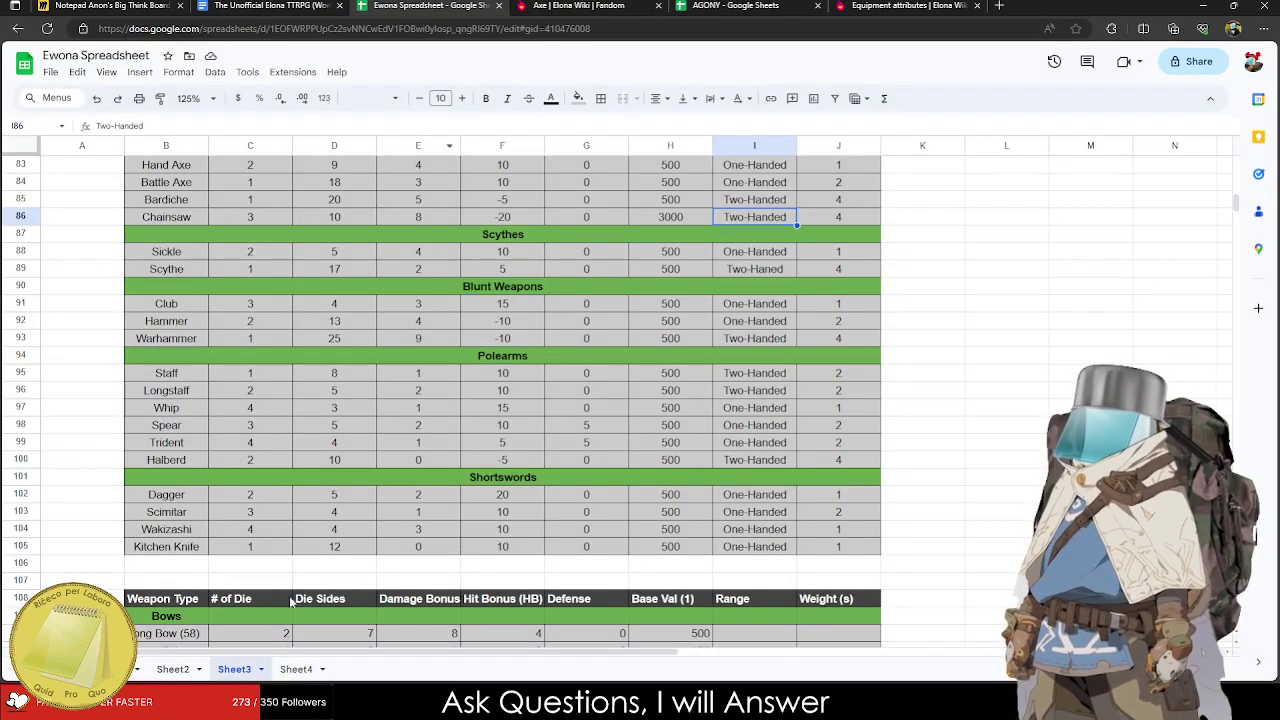
scroll(460, 568, up, 1)
scroll(462, 568, up, 1)
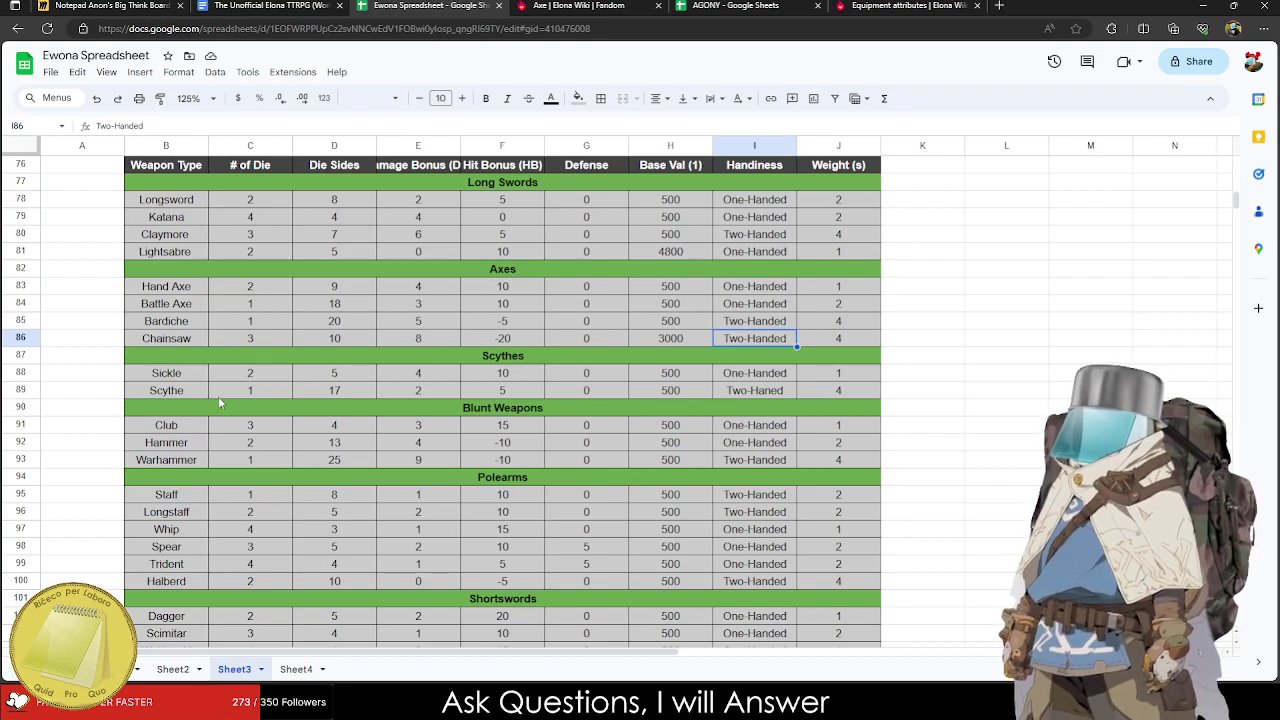
Search the Elona Wiki for Drill, open the Polearm article it redirects to, and review the types of polearms.
click(552, 5)
scroll(735, 117, up, 6)
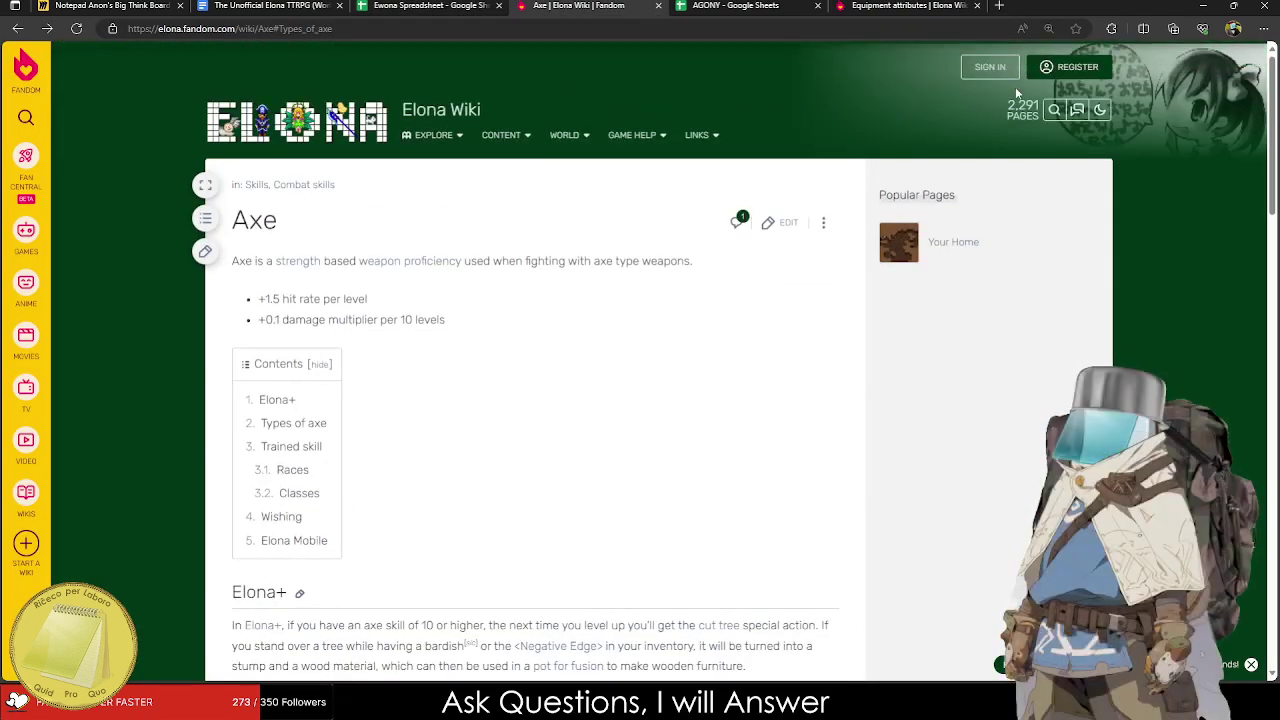
click(1054, 110)
text(Dril)
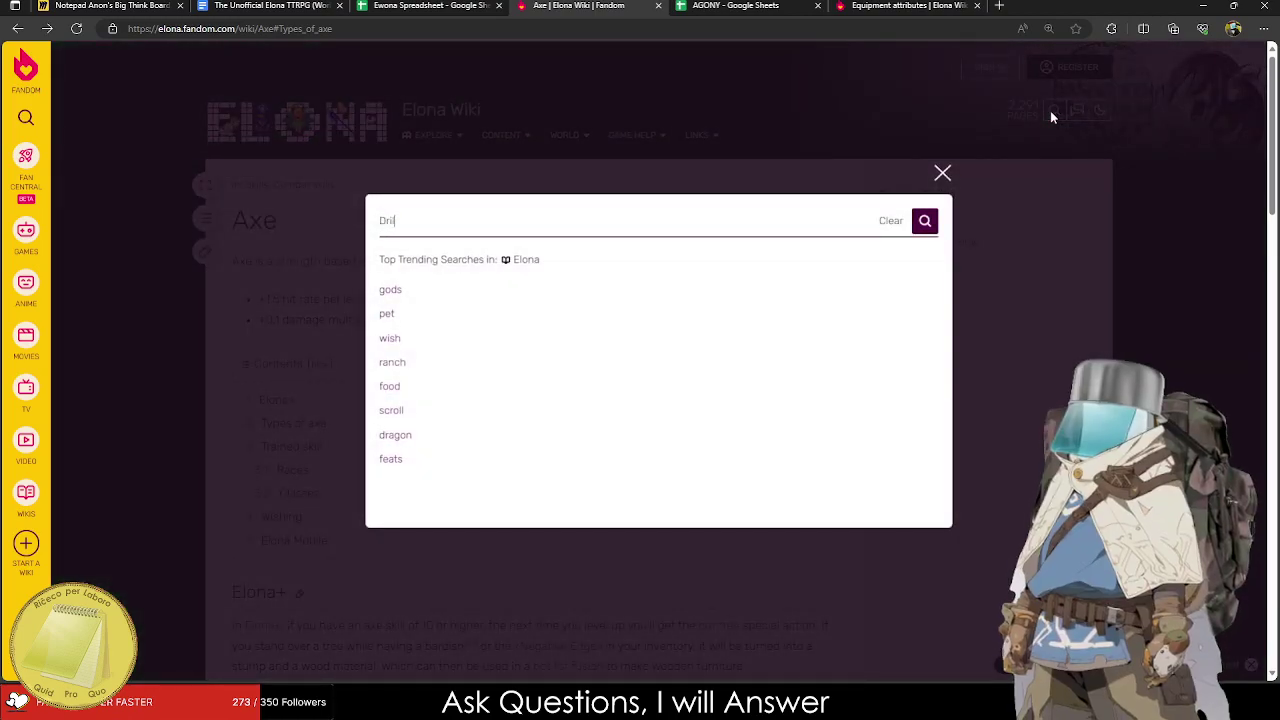
key(Down)
text(\)
key(Return)
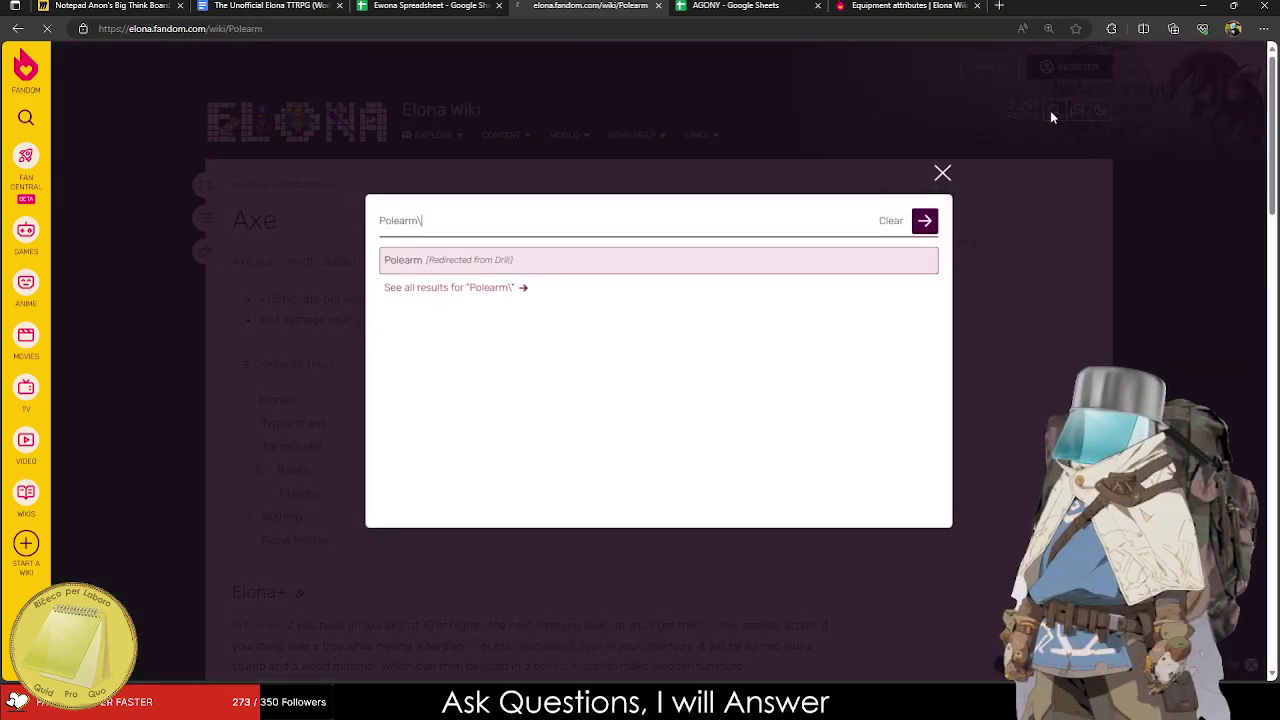
scroll(795, 203, down, 3)
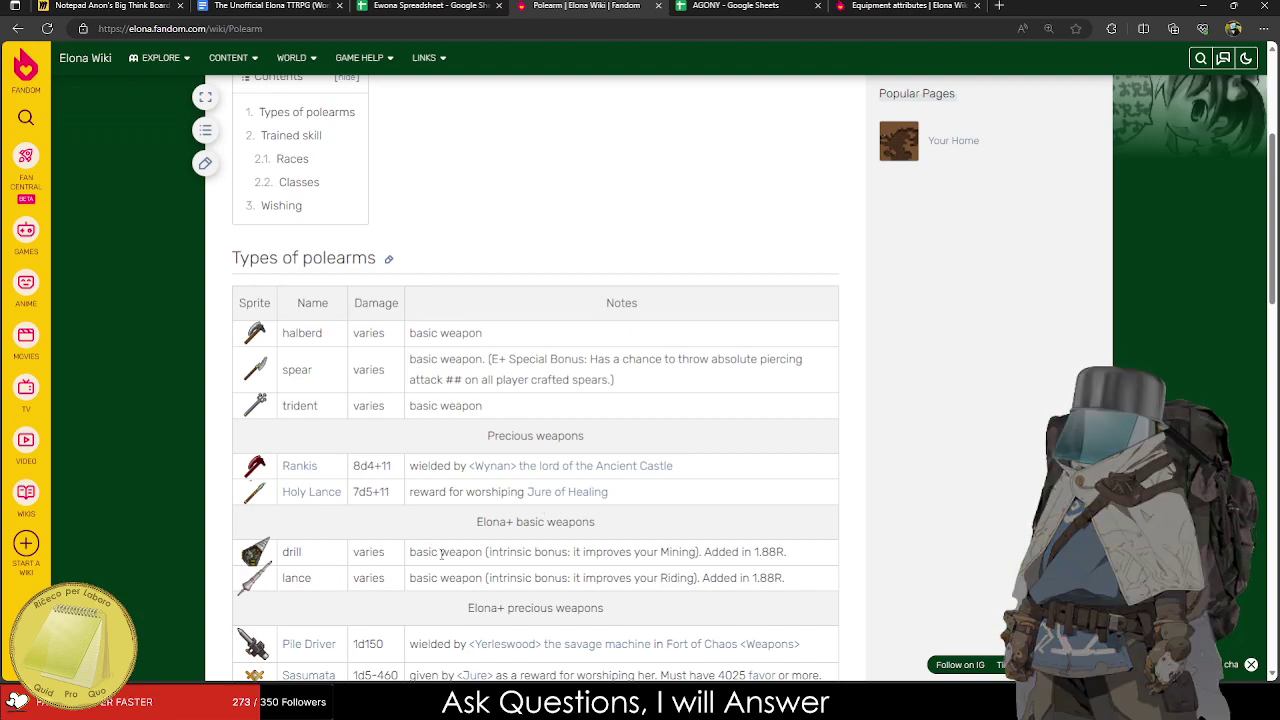
scroll(410, 548, down, 2)
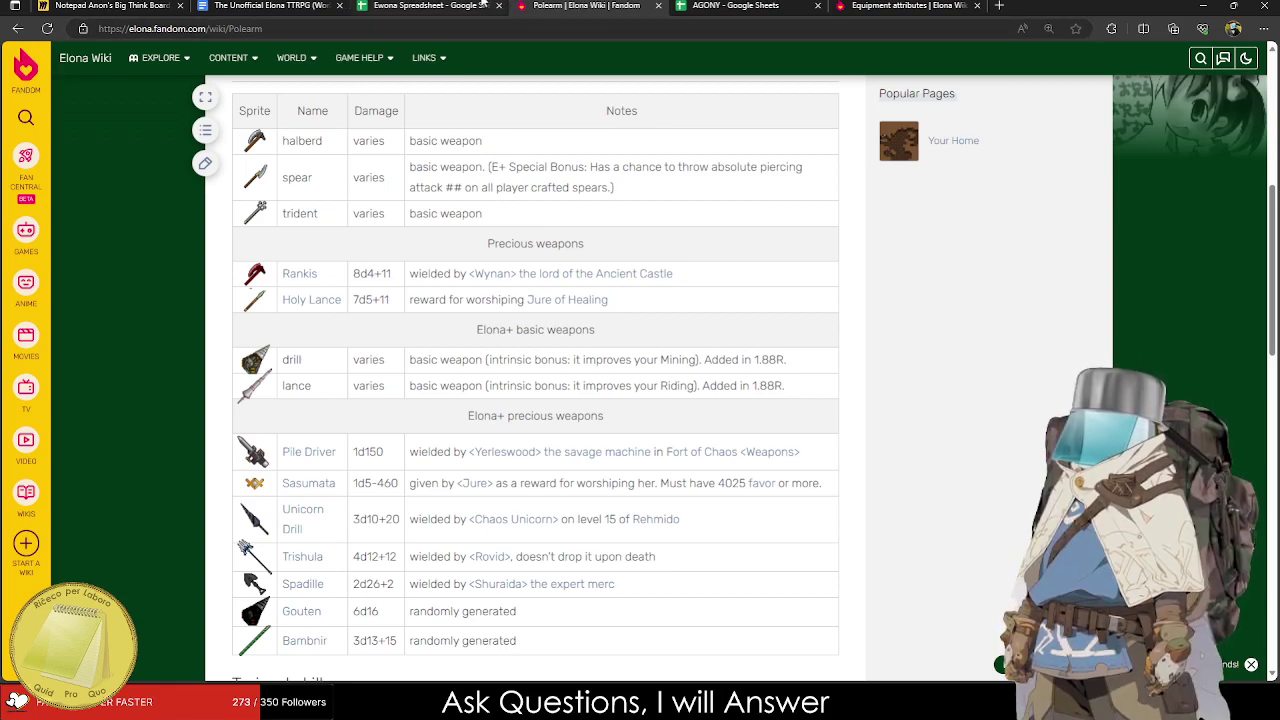
In the Ewona Spreadsheet, move the Shortswords block down one row to free row 101 beneath the Halberd.
click(430, 5)
scroll(254, 365, down, 2)
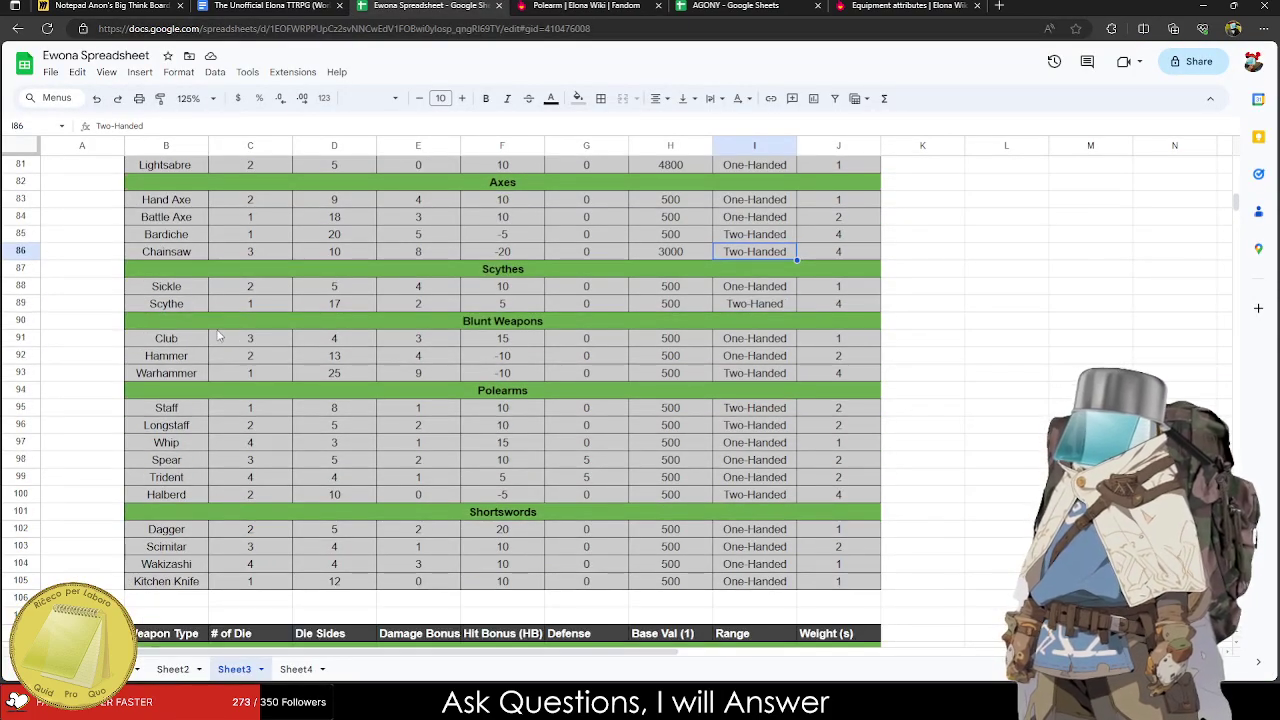
drag(172, 520, 122, 568)
click(172, 532)
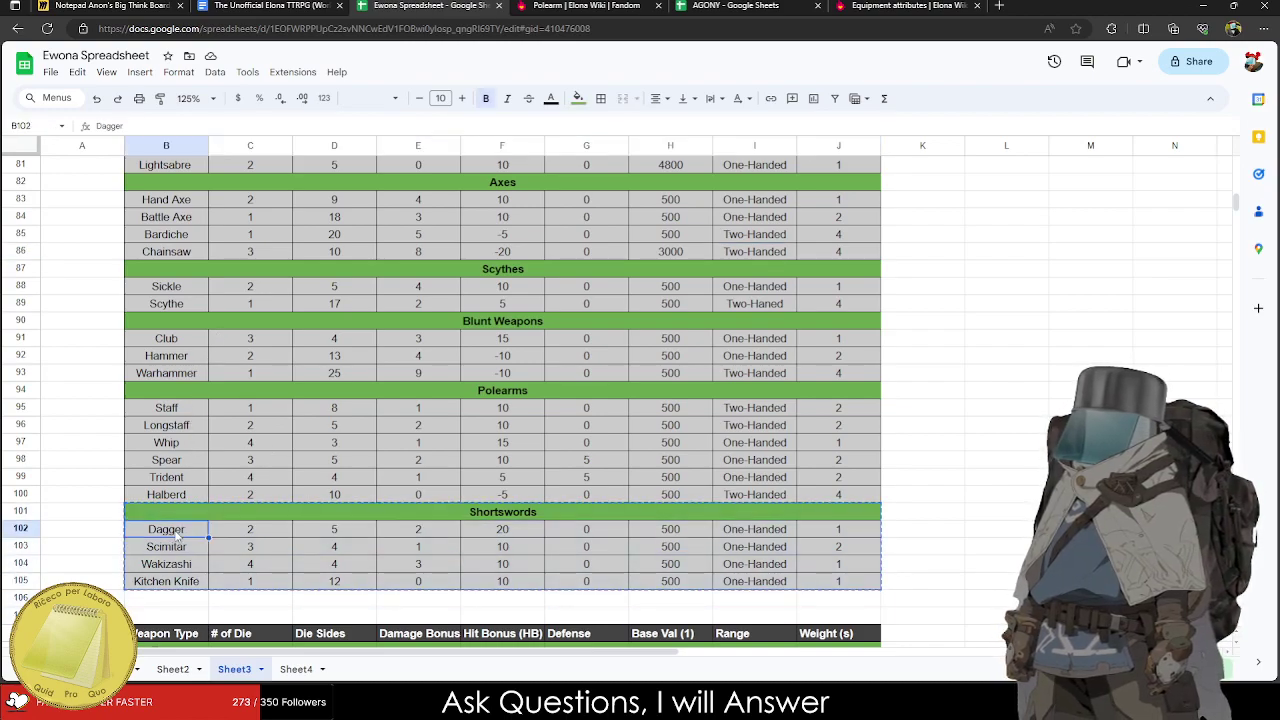
key(ctrl+v)
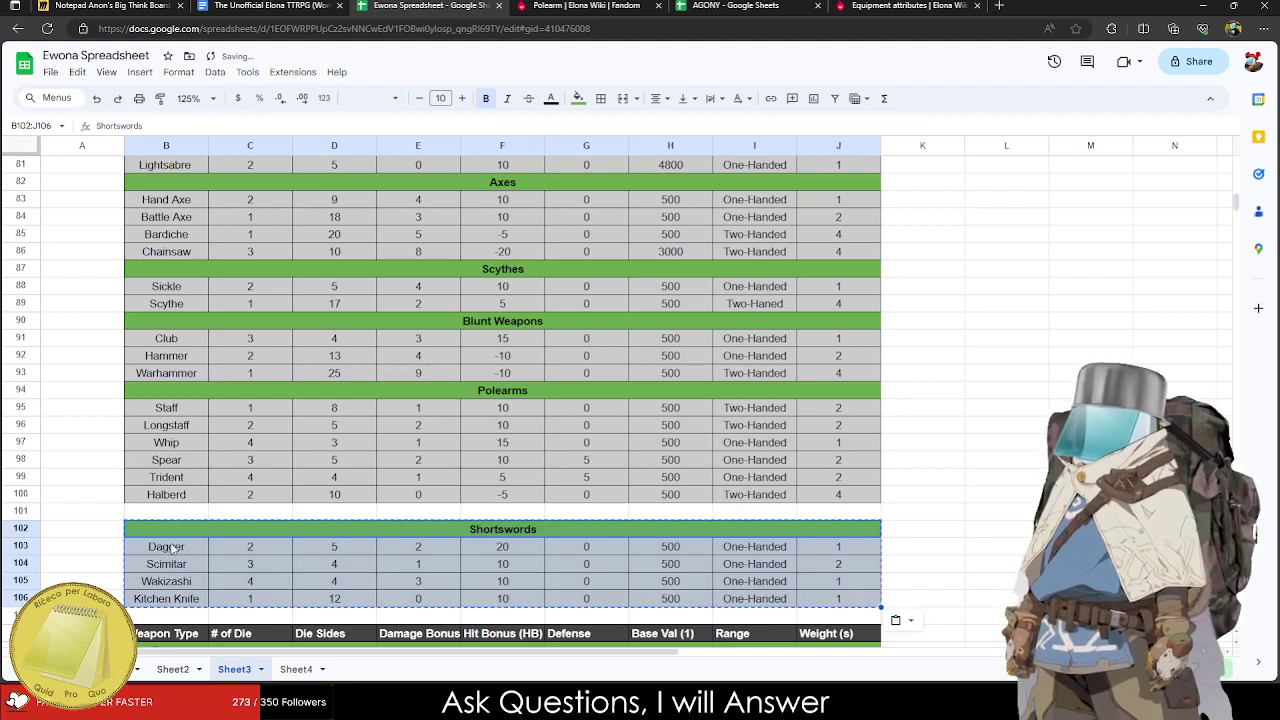
Move the Shortswords block down to start at row 103, and duplicate the Trident and Halberd rows into rows 101 and 102.
click(172, 547)
key(ctrl+v)
click(172, 513)
key(Up)
key(shift+Right)
key(shift+Right)
key(shift+Right)
key(shift+Right)
key(shift+Right)
key(shift+Right)
key(shift+Right)
key(shift+Right)
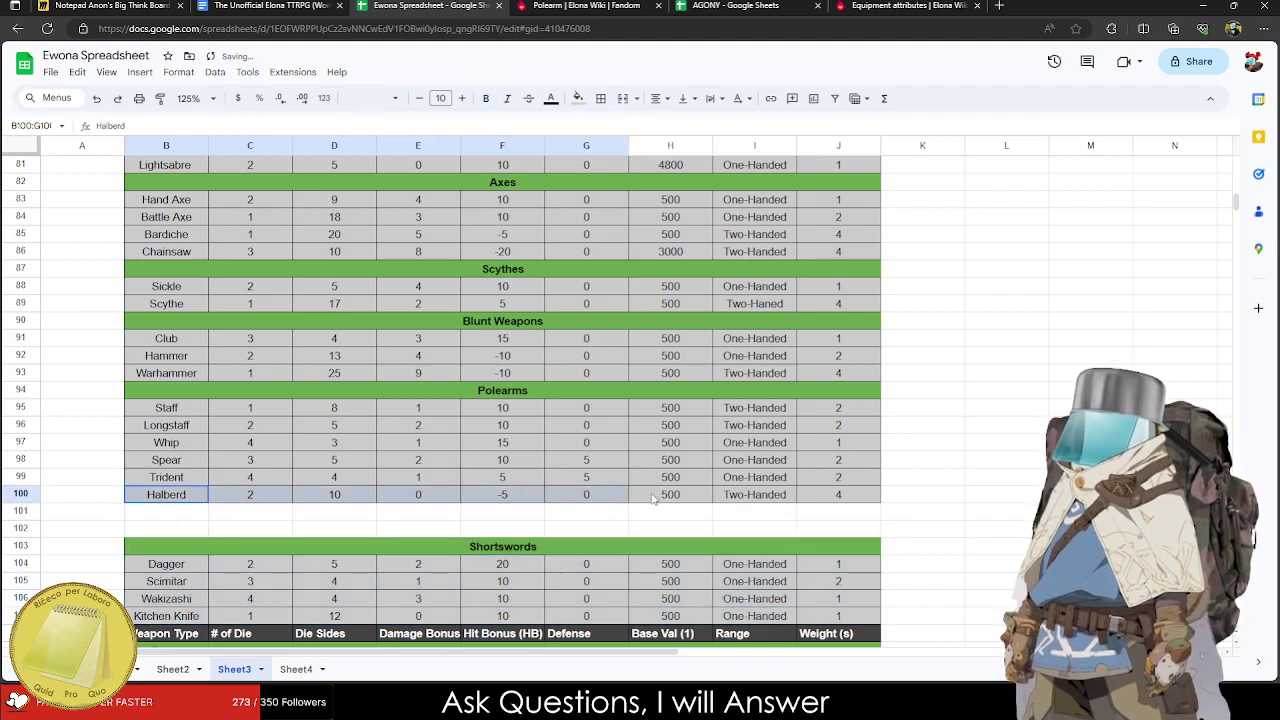
key(shift+Up)
key(ctrl+x)
click(164, 511)
key(ctrl+v)
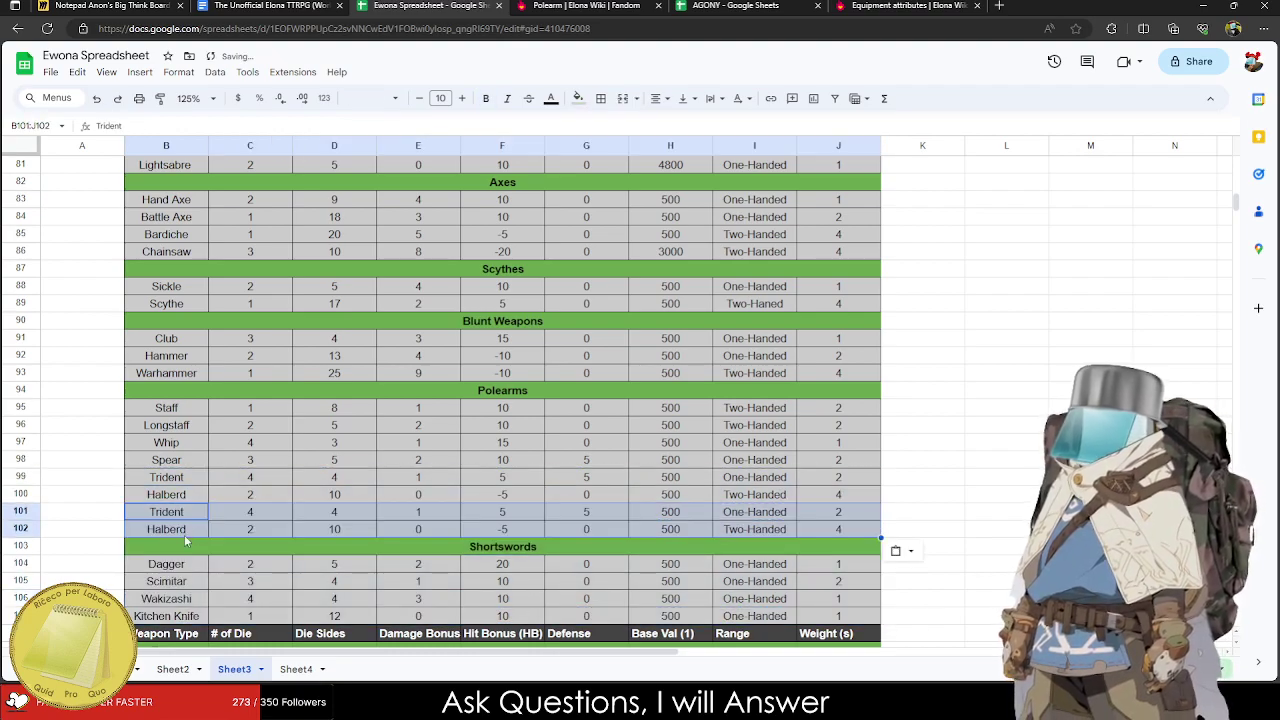
Rename the duplicated Trident in row 101 to Lance.
click(178, 513)
text(Lancer)
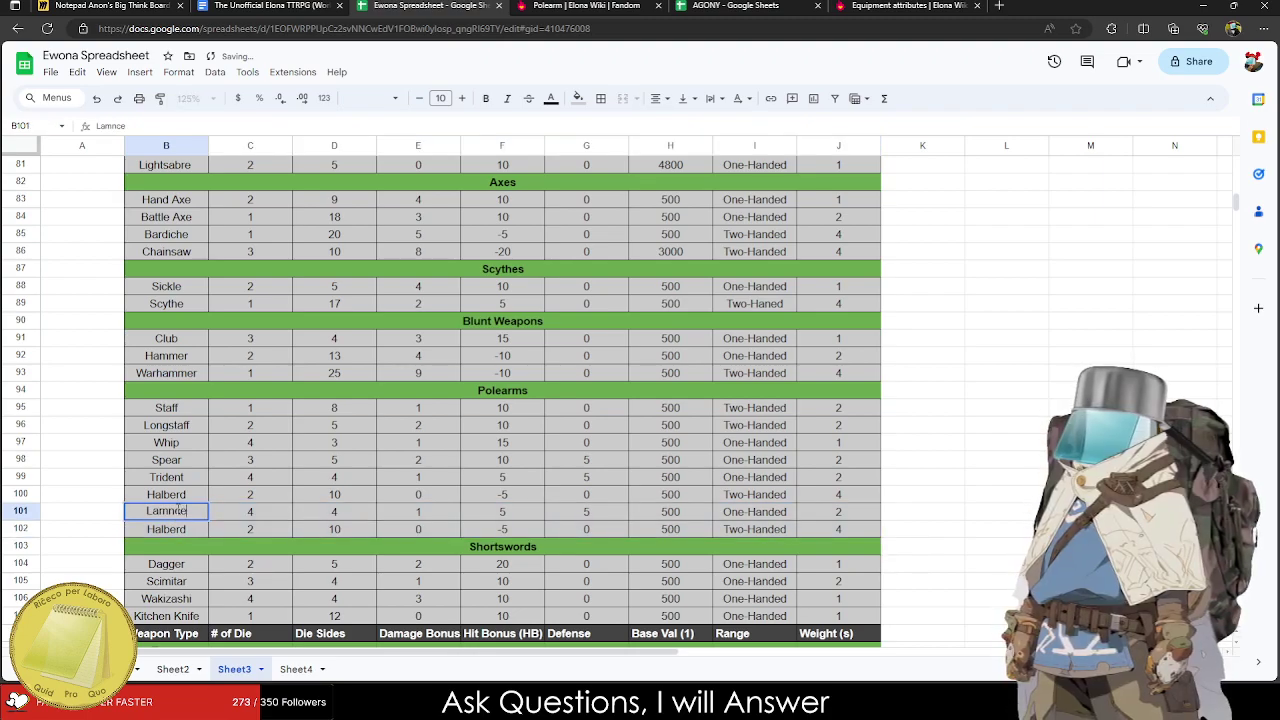
key(BackSpace)
key(BackSpace)
key(BackSpace)
text(ce)
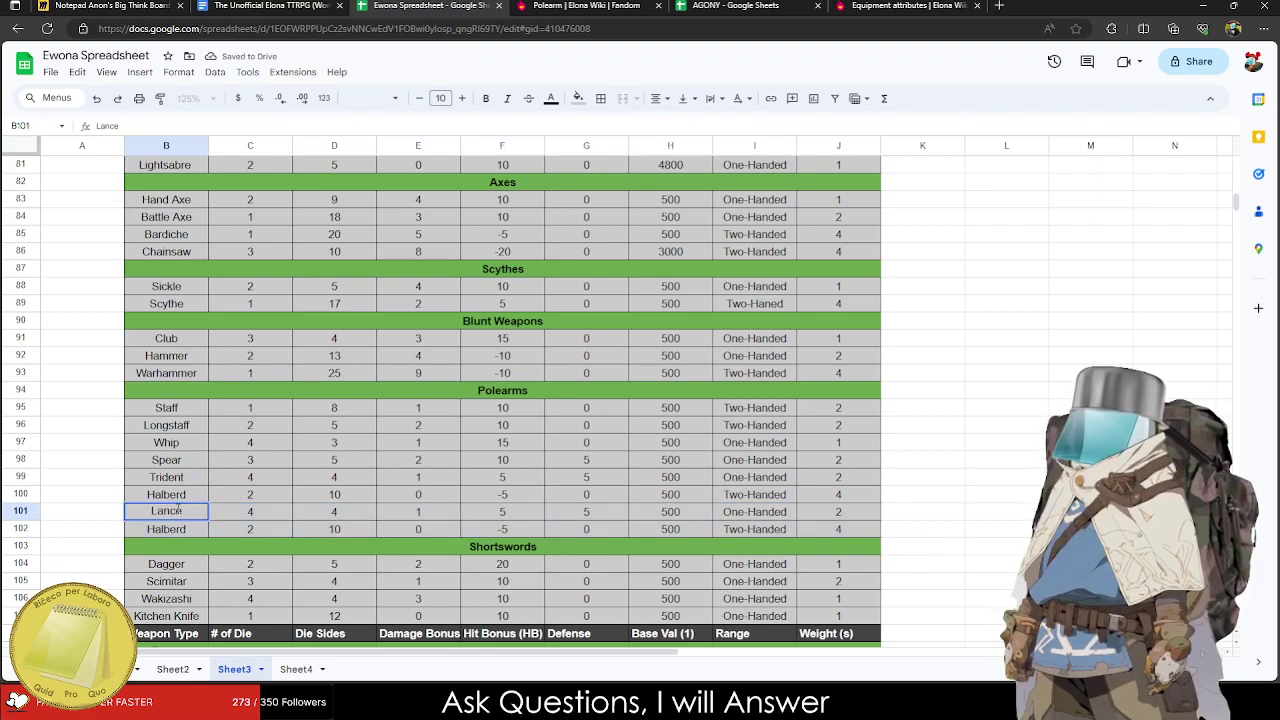
Clear the copied stats of the Lance row and the duplicated Halberd row, from number of dice through weight.
key(Tab)
key(shift+Right)
key(shift+Right)
key(shift+Right)
key(shift+Right)
key(shift+Right)
key(shift+Right)
key(shift+Right)
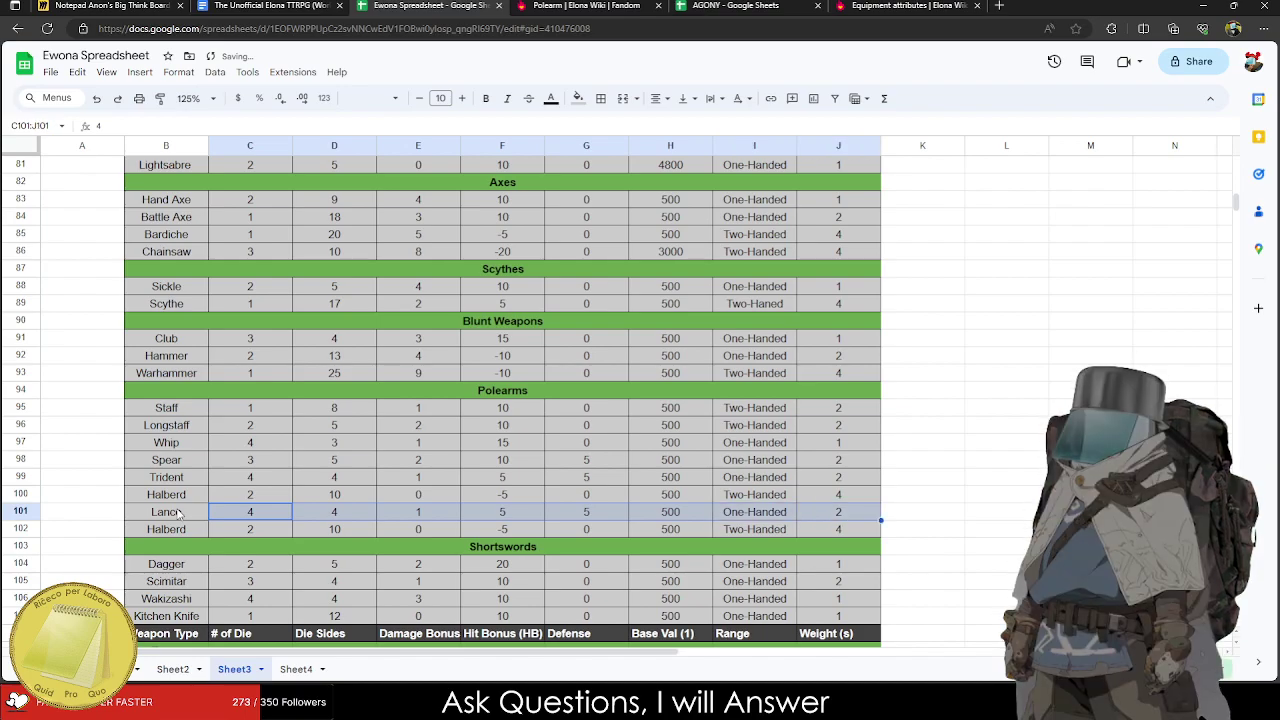
key(Delete)
key(Down)
key(shift+Right)
key(shift+Right)
key(shift+Right)
key(shift+Right)
key(shift+Right)
key(shift+Right)
key(shift+Right)
key(shift+Right)
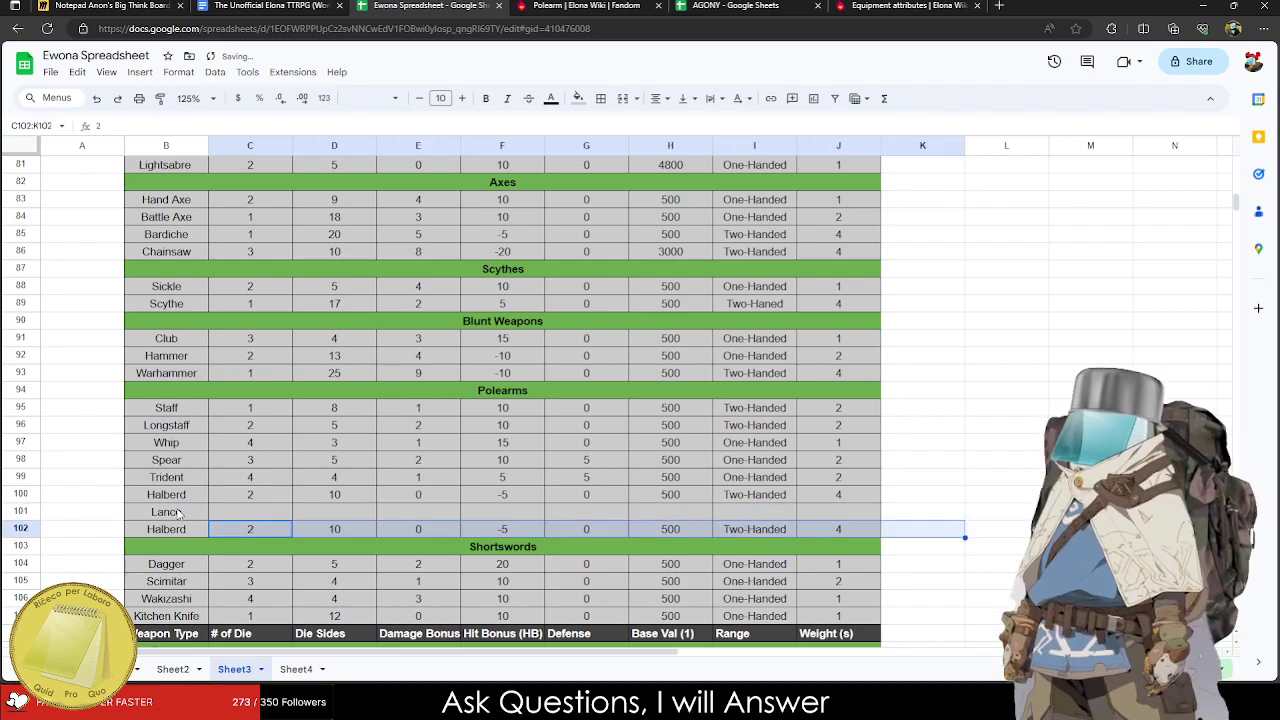
key(shift+Left)
key(Delete)
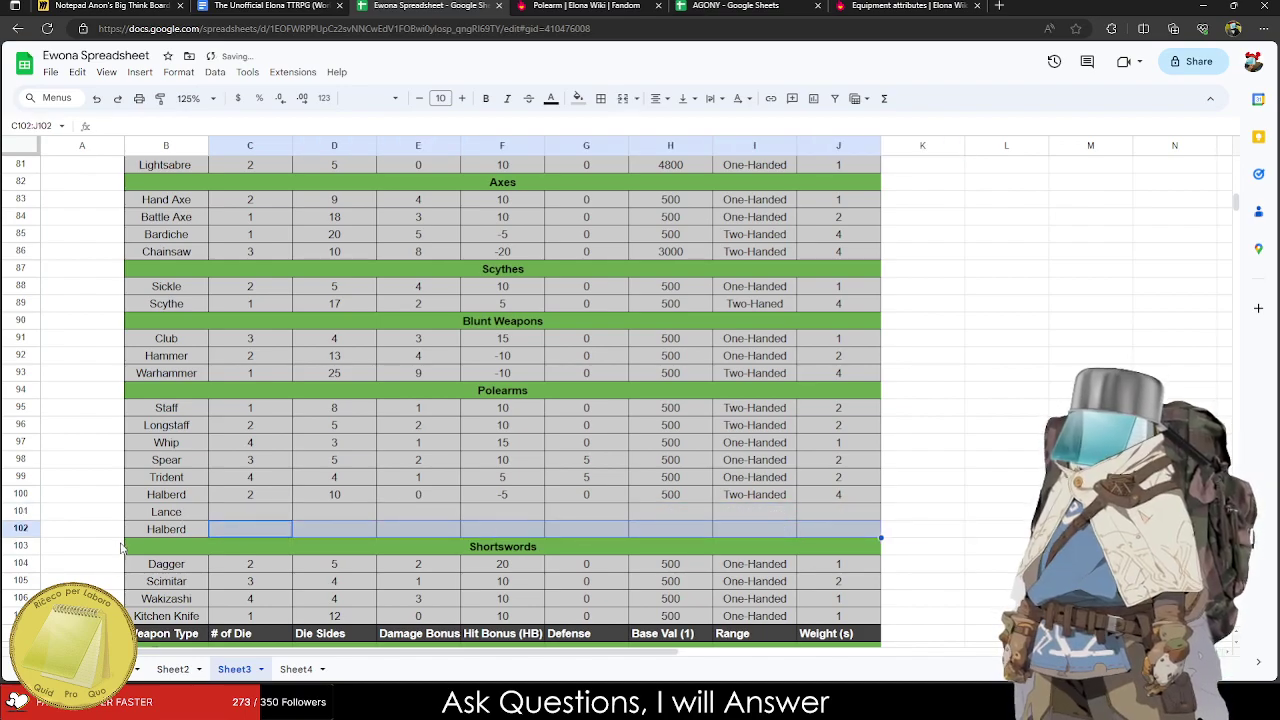
Rename the duplicated Halberd in row 102 to Drill.
key(Left)
text(Drill)
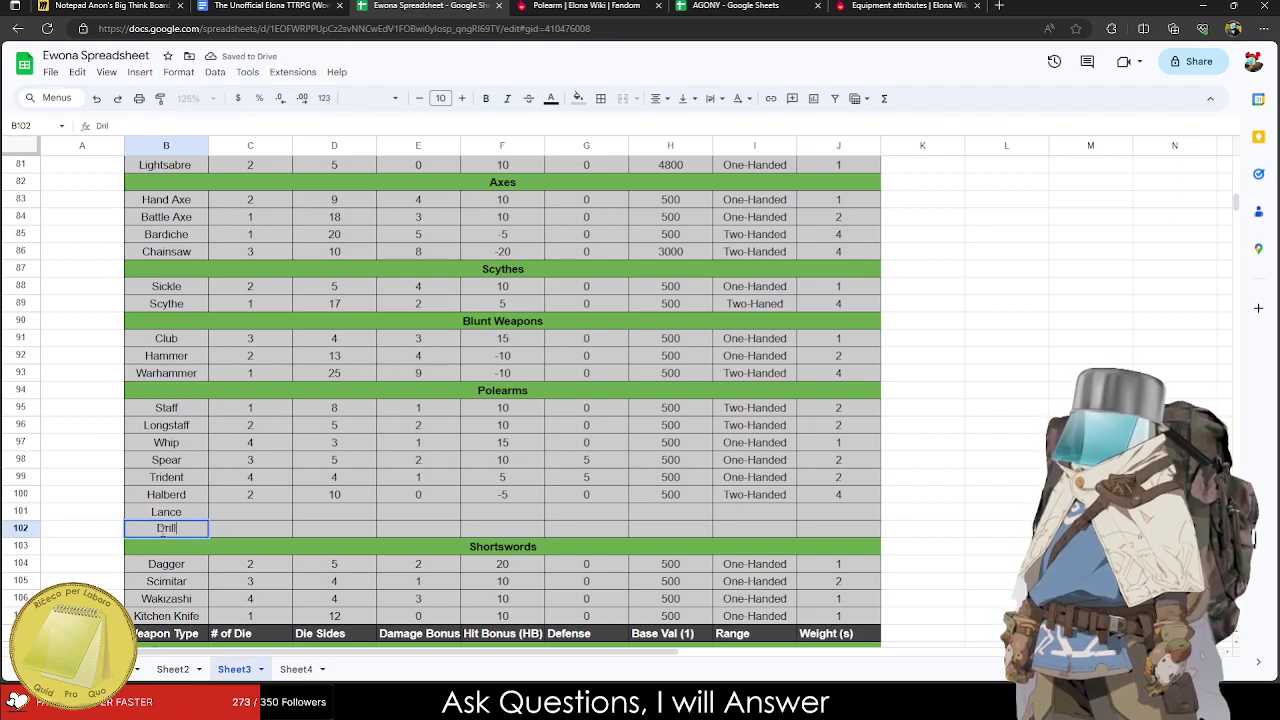
key(Tab)
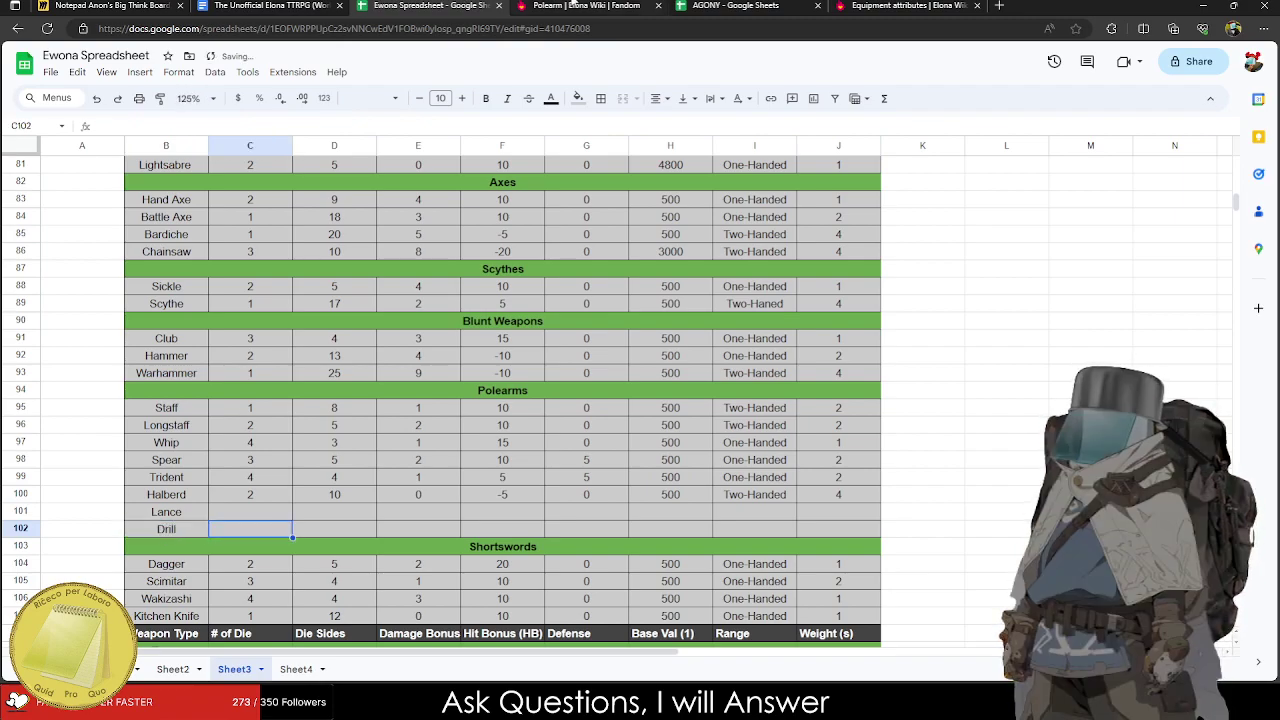
Check the Gouten entry in the wiki's Polearm article, and give the Drill 2 dice with 16 sides in the Ewona Spreadsheet.
click(575, 6)
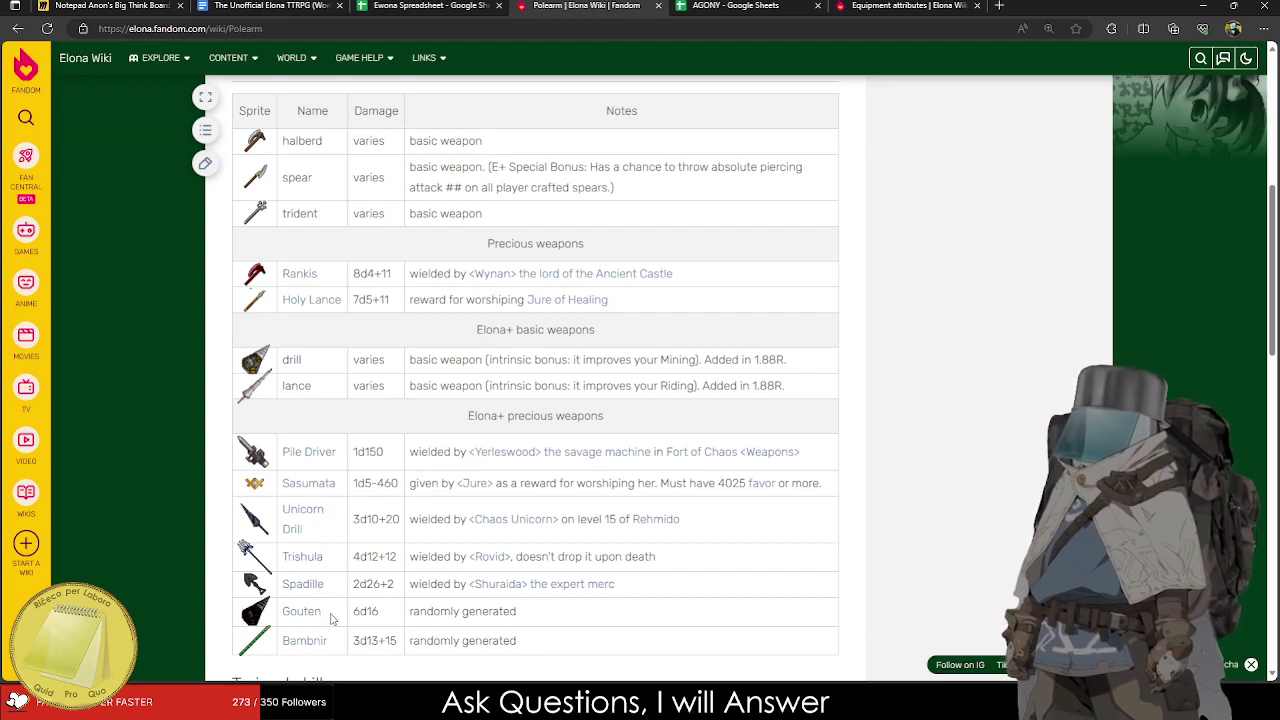
drag(543, 618, 410, 628)
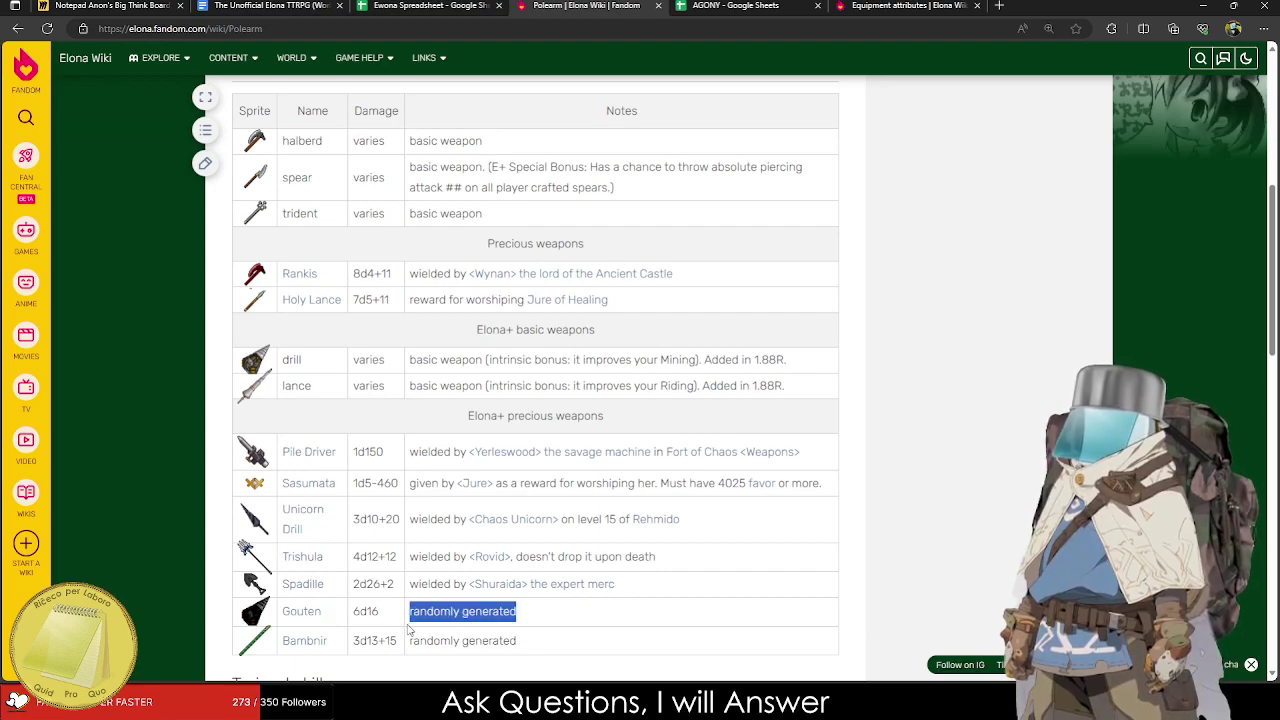
click(430, 6)
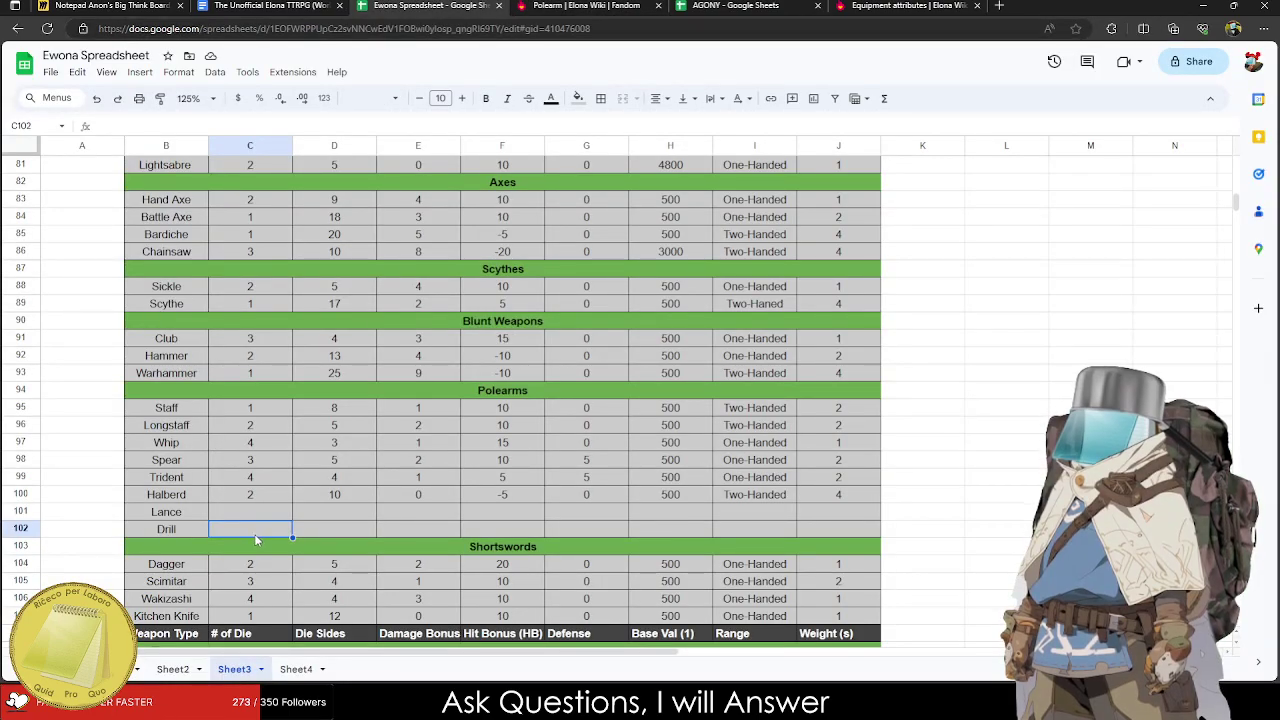
text(2)
click(323, 532)
text(16)
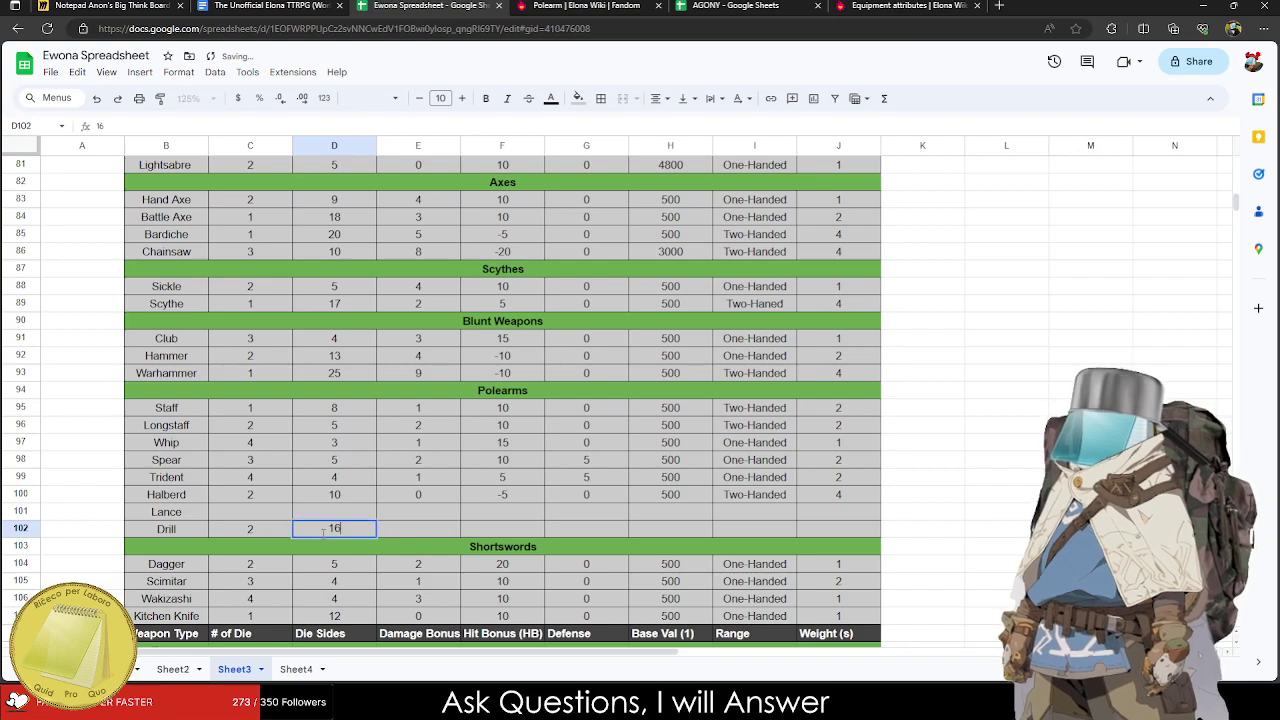
key(Tab)
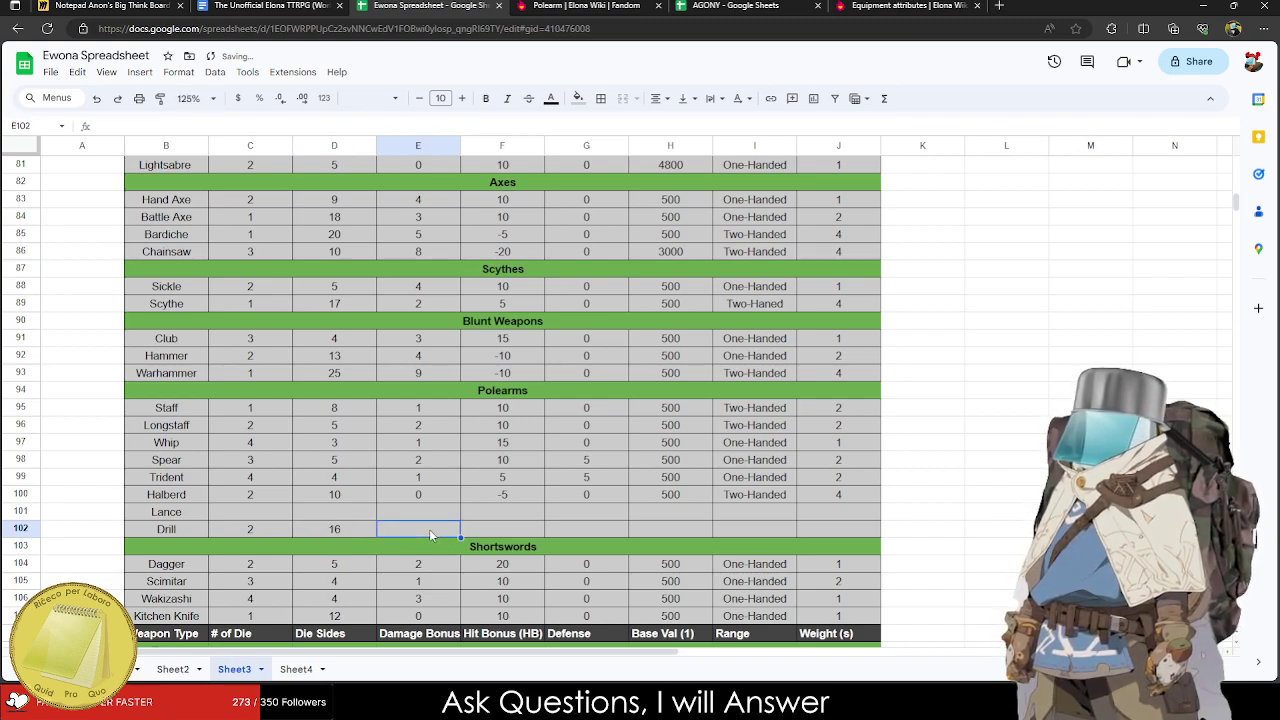
Recheck the wiki's polearm list, and set the Drill's damage bonus and hit bonus to 0 in the Ewona Spreadsheet.
scroll(429, 529, up, 5)
scroll(420, 246, down, 5)
click(620, 6)
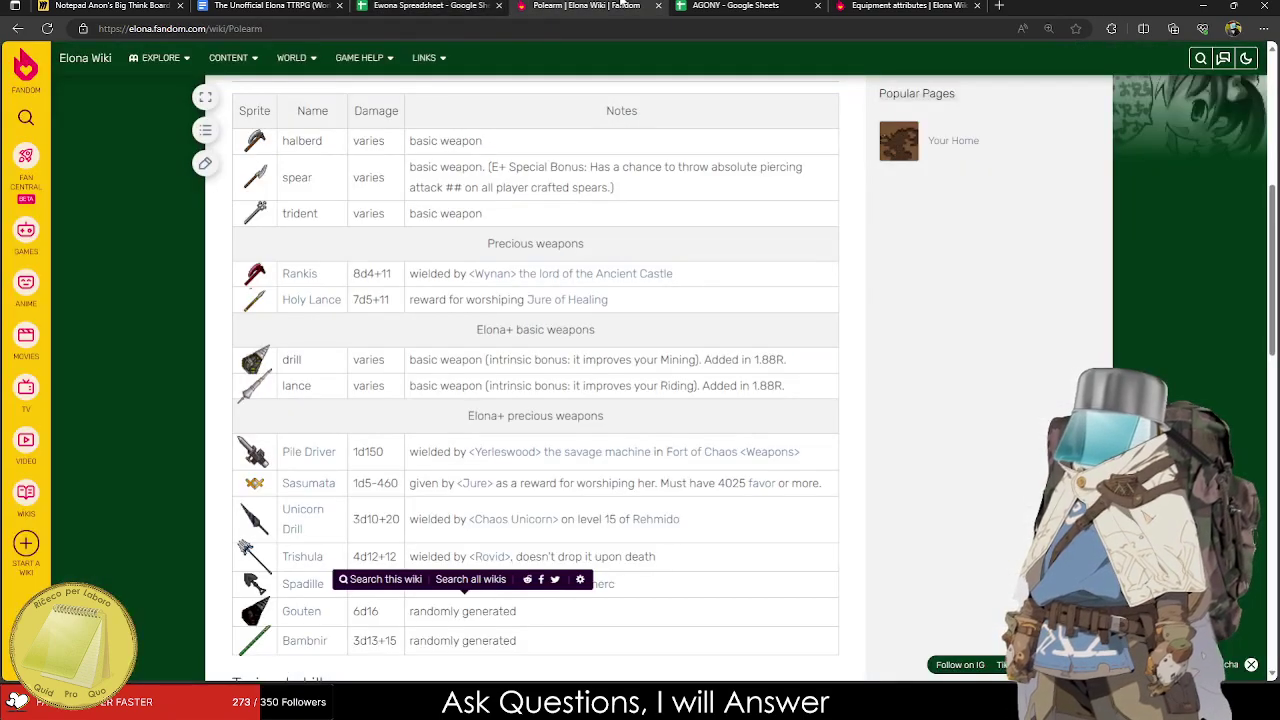
click(435, 6)
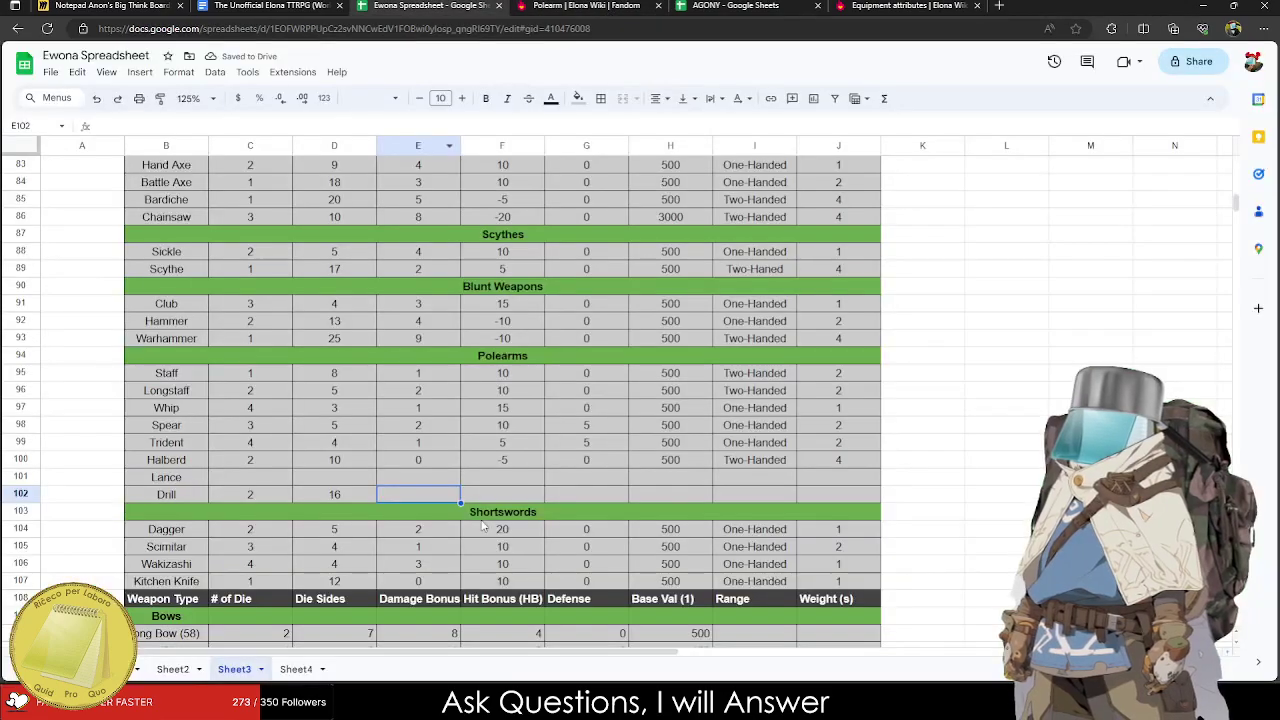
text(0)
key(Tab)
text(0)
key(Tab)
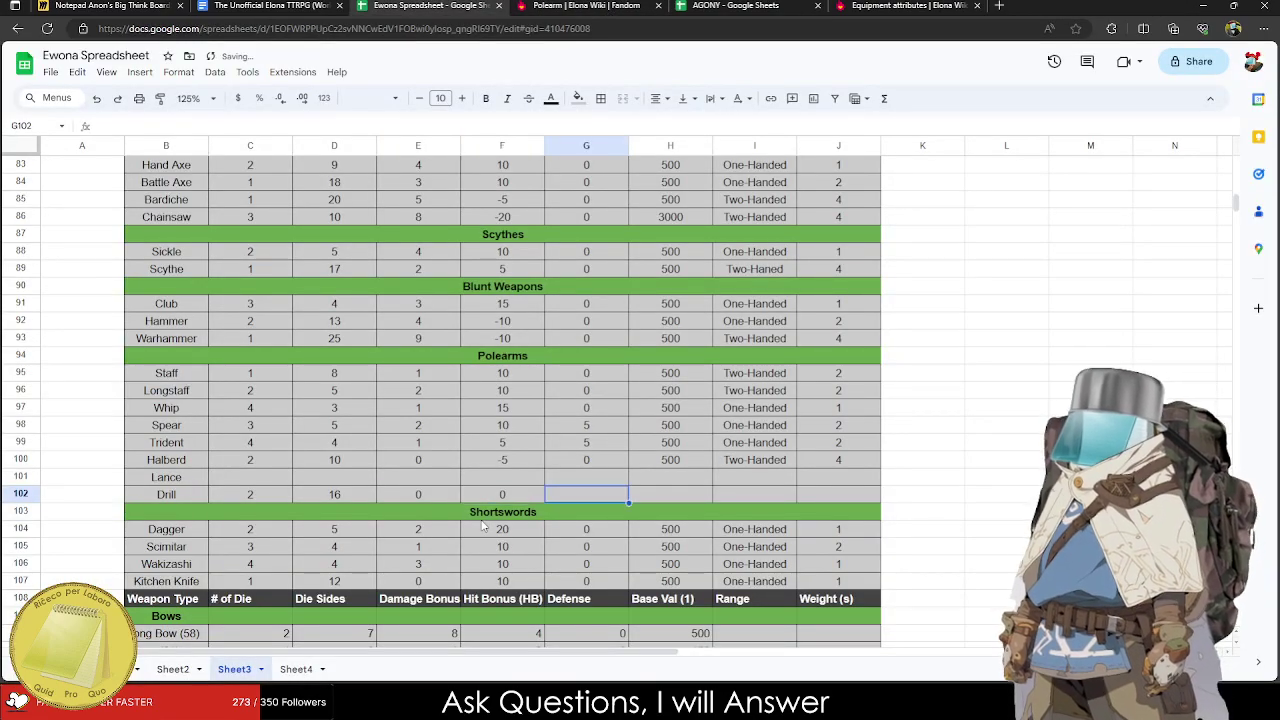
Open the Gouten article from the wiki's polearm list, review its attributes, and return to the Ewona Spreadsheet.
key(ctrl+Tab)
middle_click(301, 611)
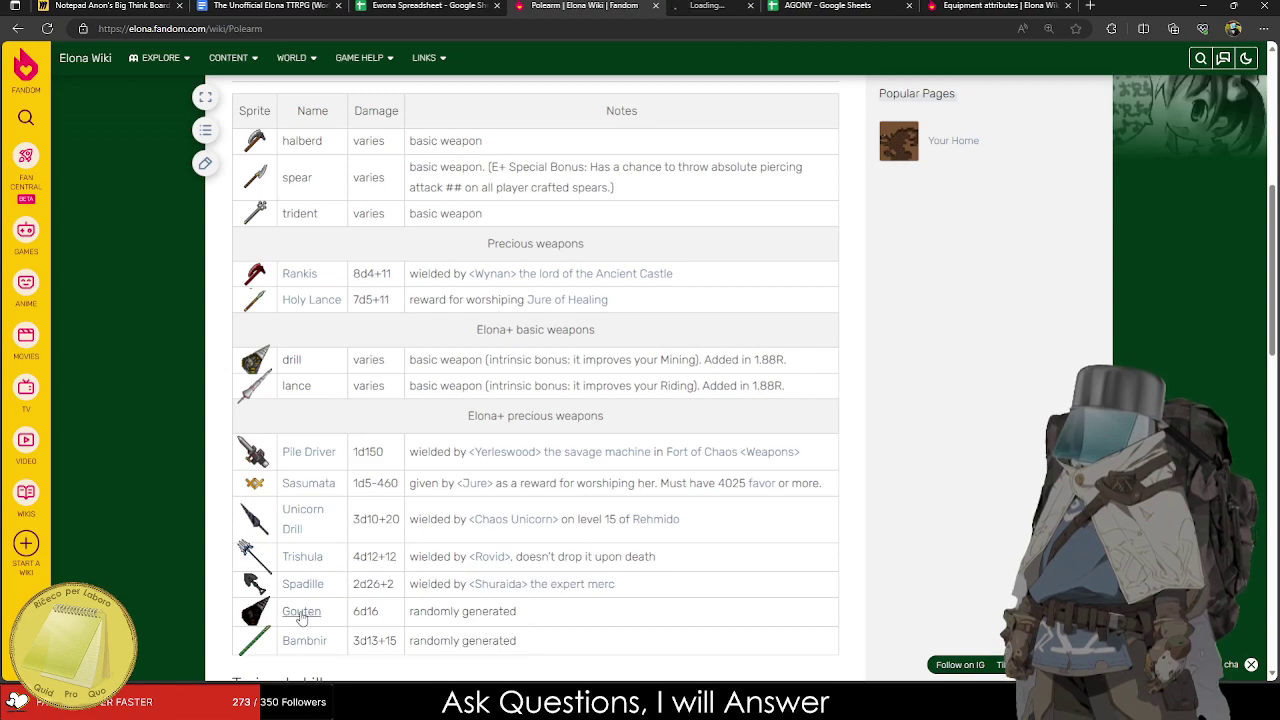
click(735, 6)
scroll(285, 425, down, 10)
scroll(285, 425, up, 2)
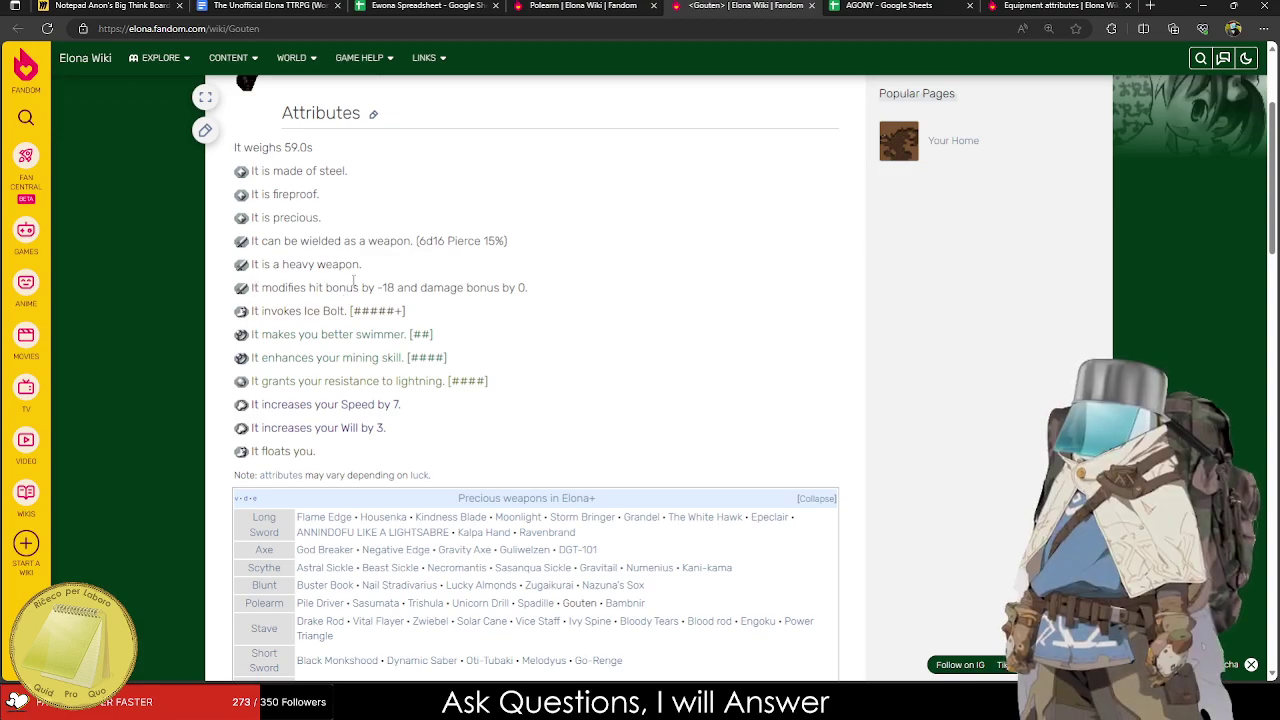
click(300, 6)
click(392, 6)
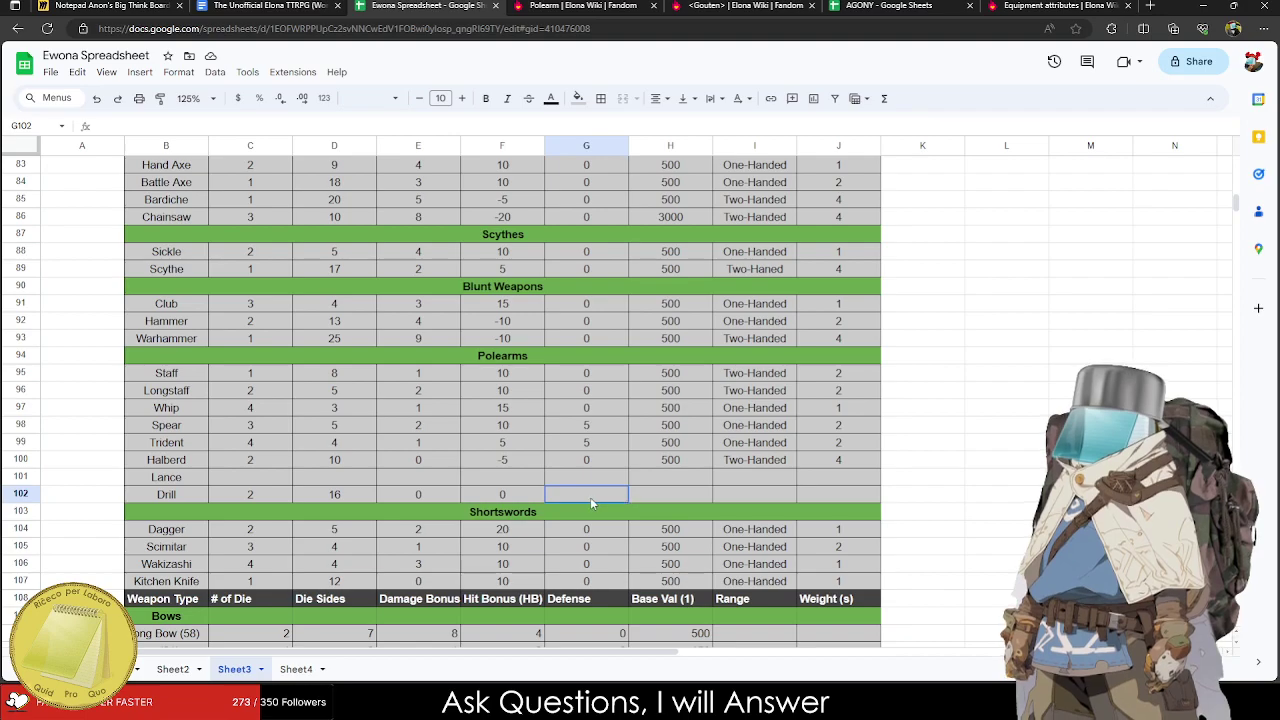
Set the Drill's defense to -15, base value to 2400, range to Two-Handed and weight to 4, and select the Lance's number-of-dice cell.
text(-10)
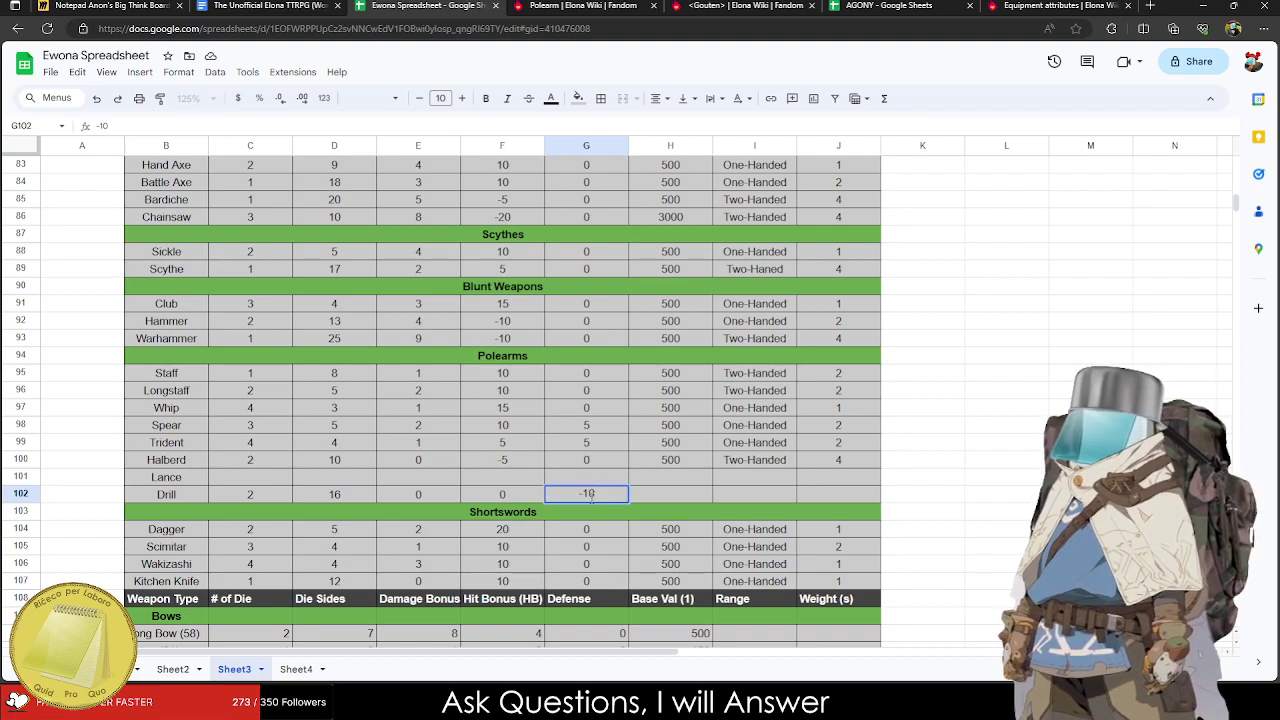
key(Tab)
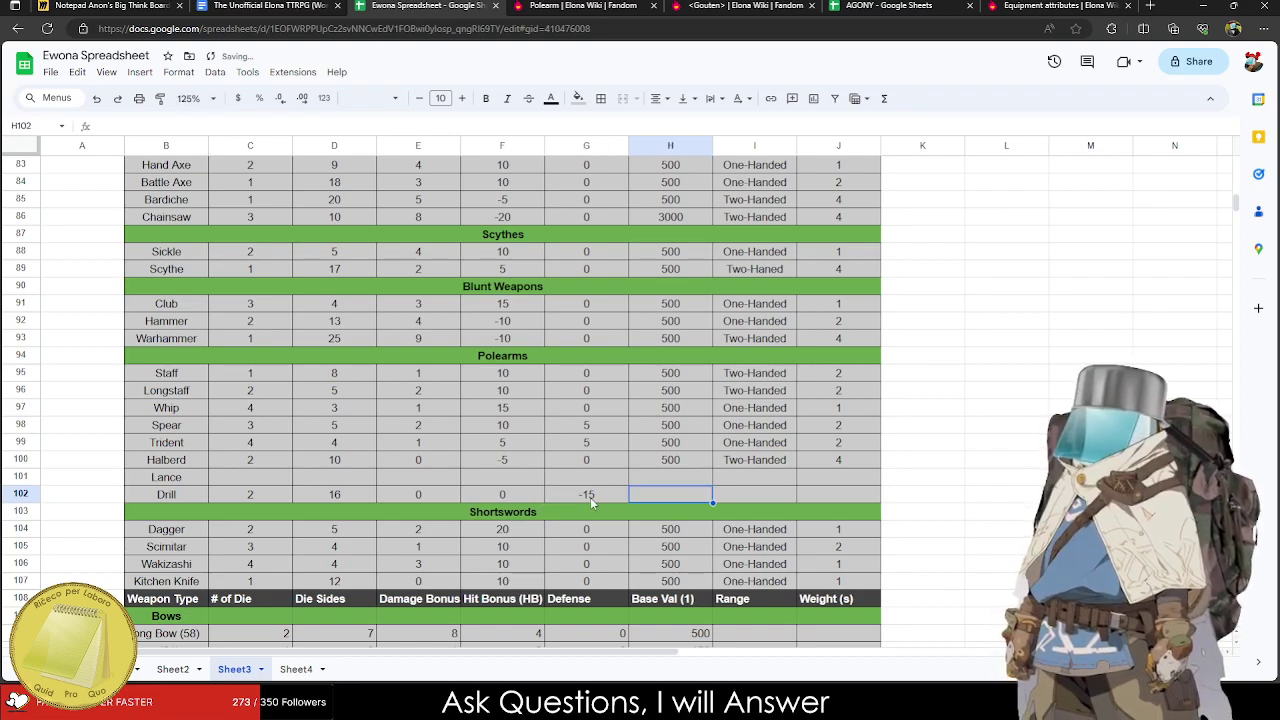
text(2400)
key(Tab)
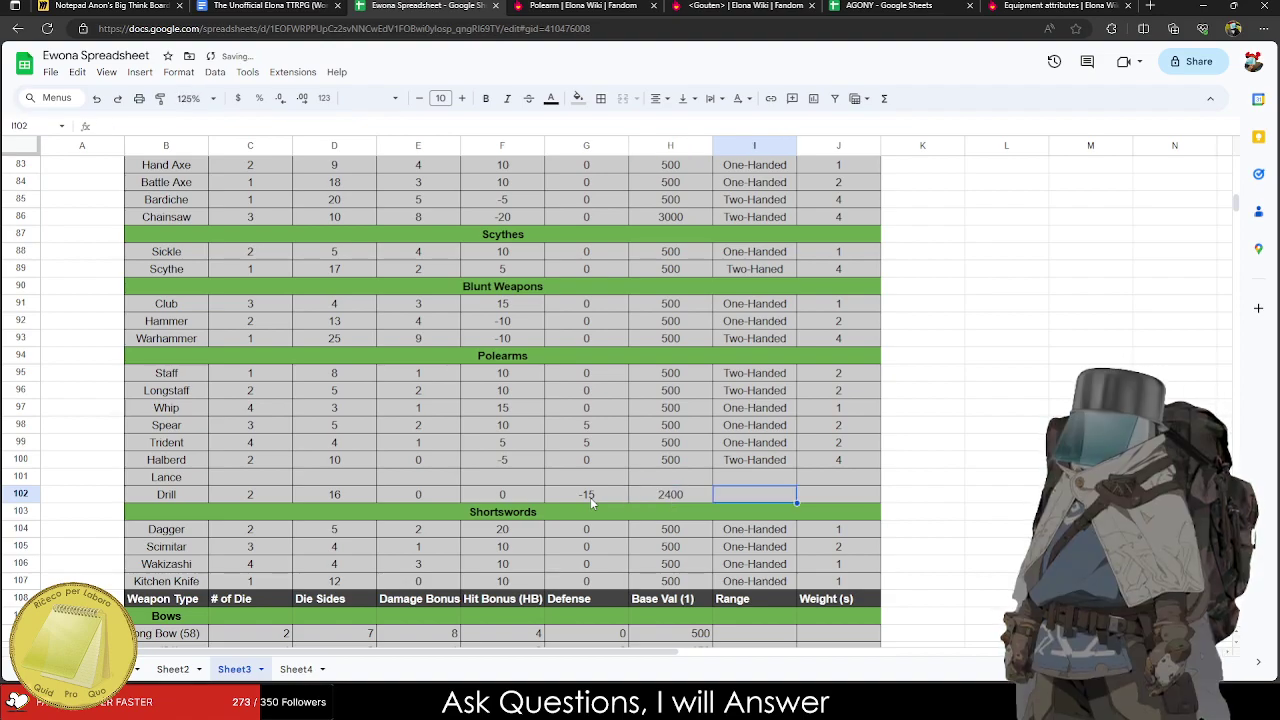
text(Two-Handed)
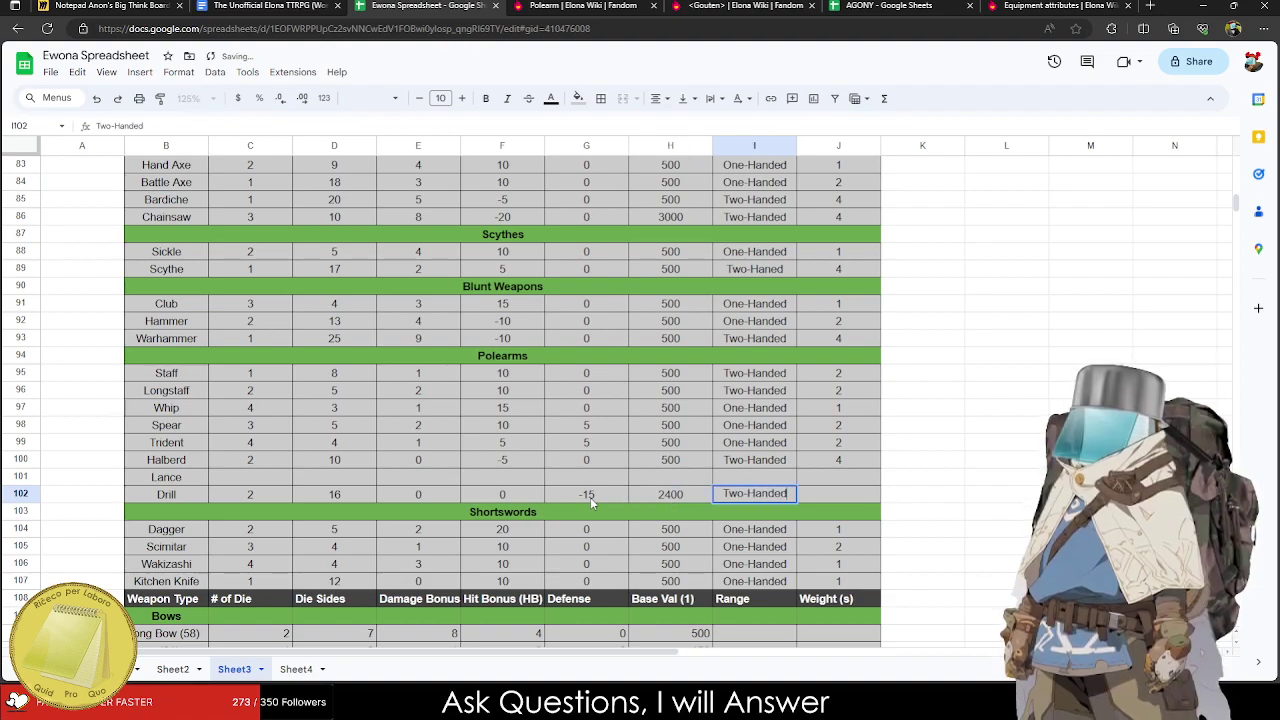
key(Tab)
text(4)
key(Left)
key(Left)
key(Left)
key(Left)
key(Left)
key(Left)
key(Left)
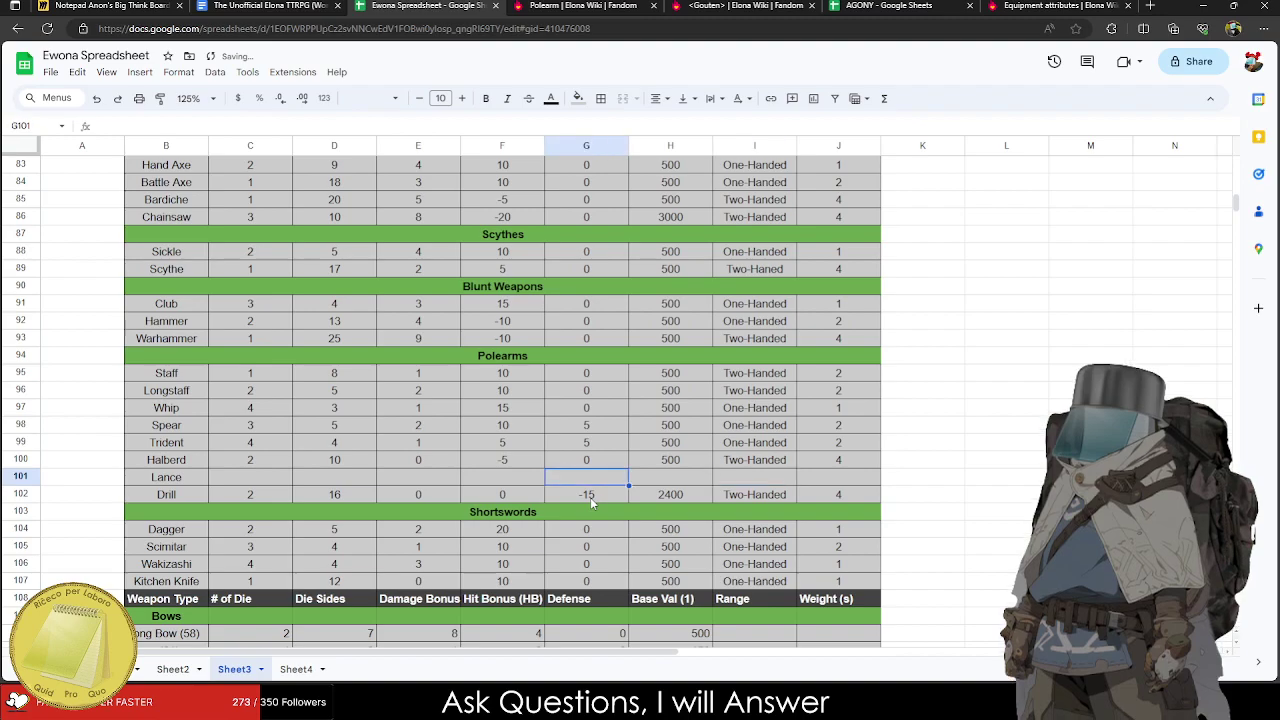
key(Up)
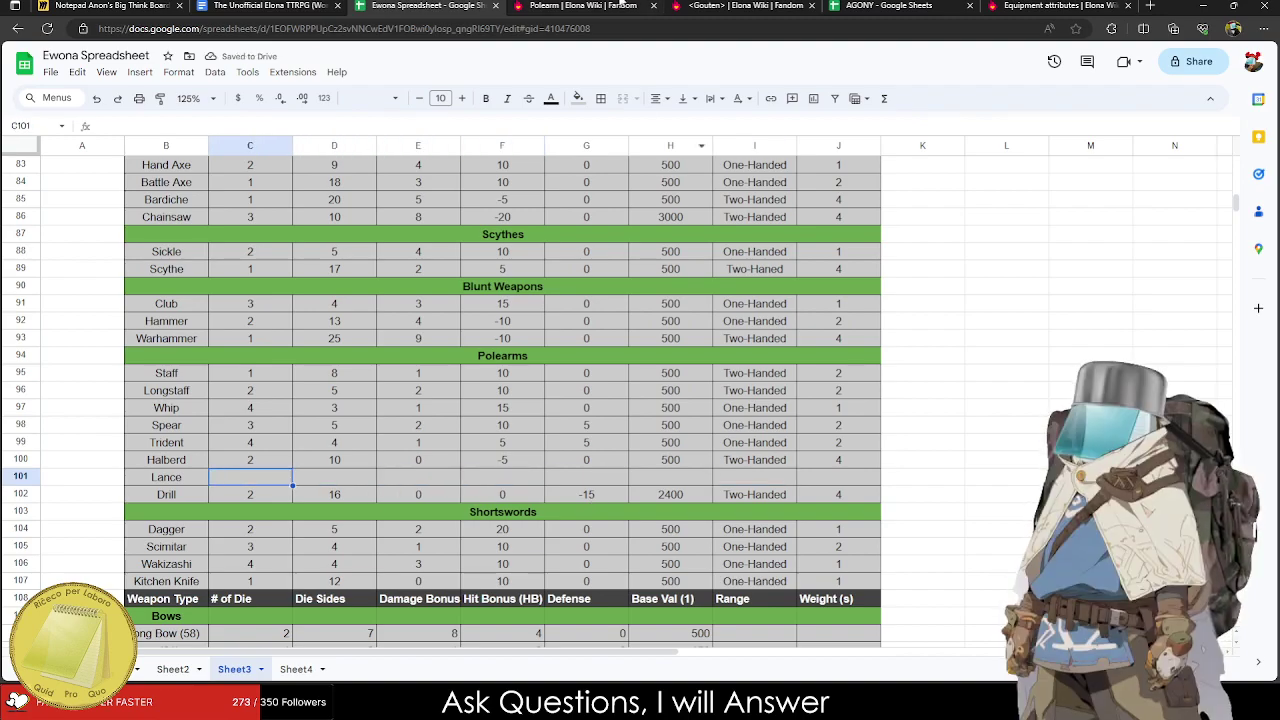
Close the Gouten article, and examine the Unicorn Drill's attributes on the Elona Wiki.
click(686, 5)
key(ctrl+w)
click(608, 5)
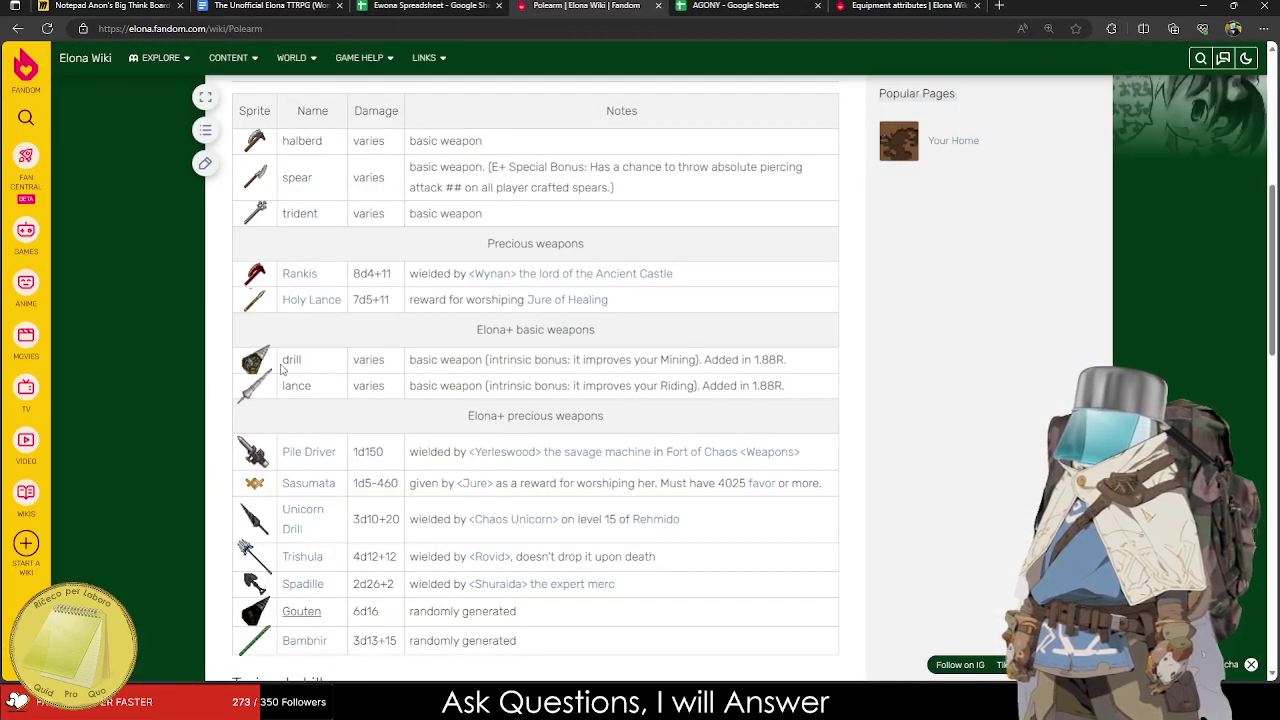
middle_click(296, 519)
click(745, 5)
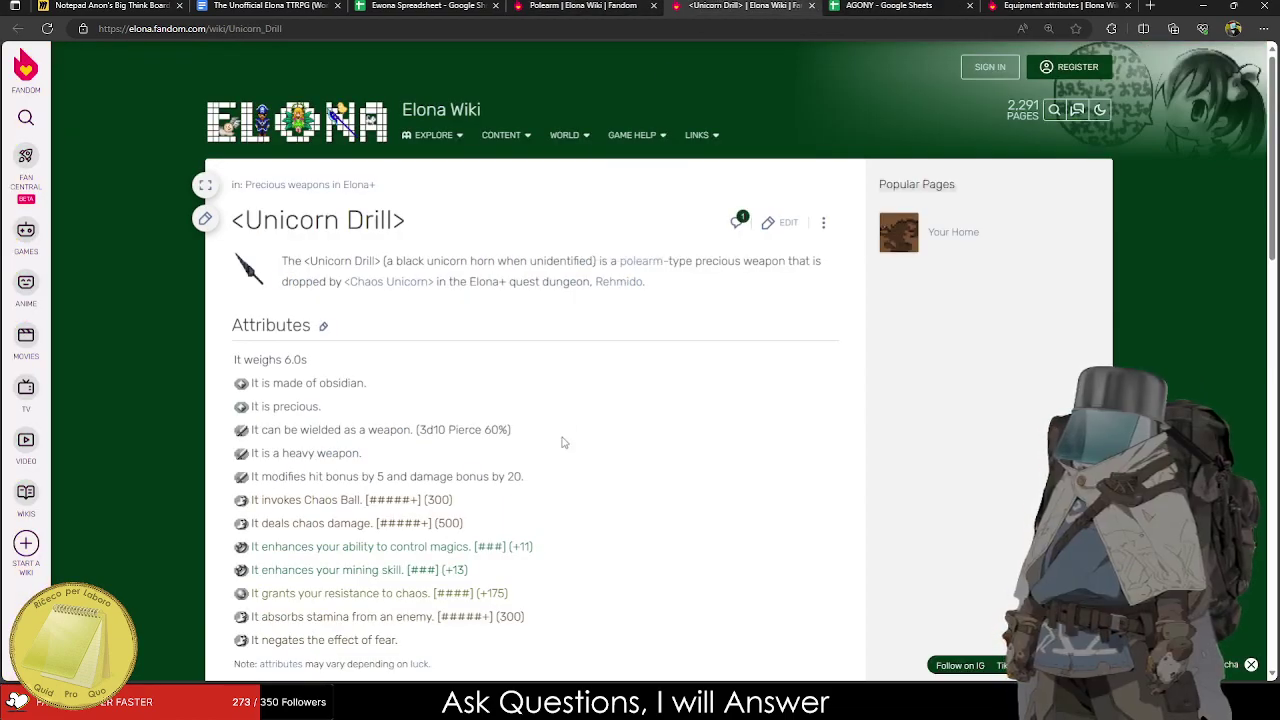
scroll(563, 443, down, 5)
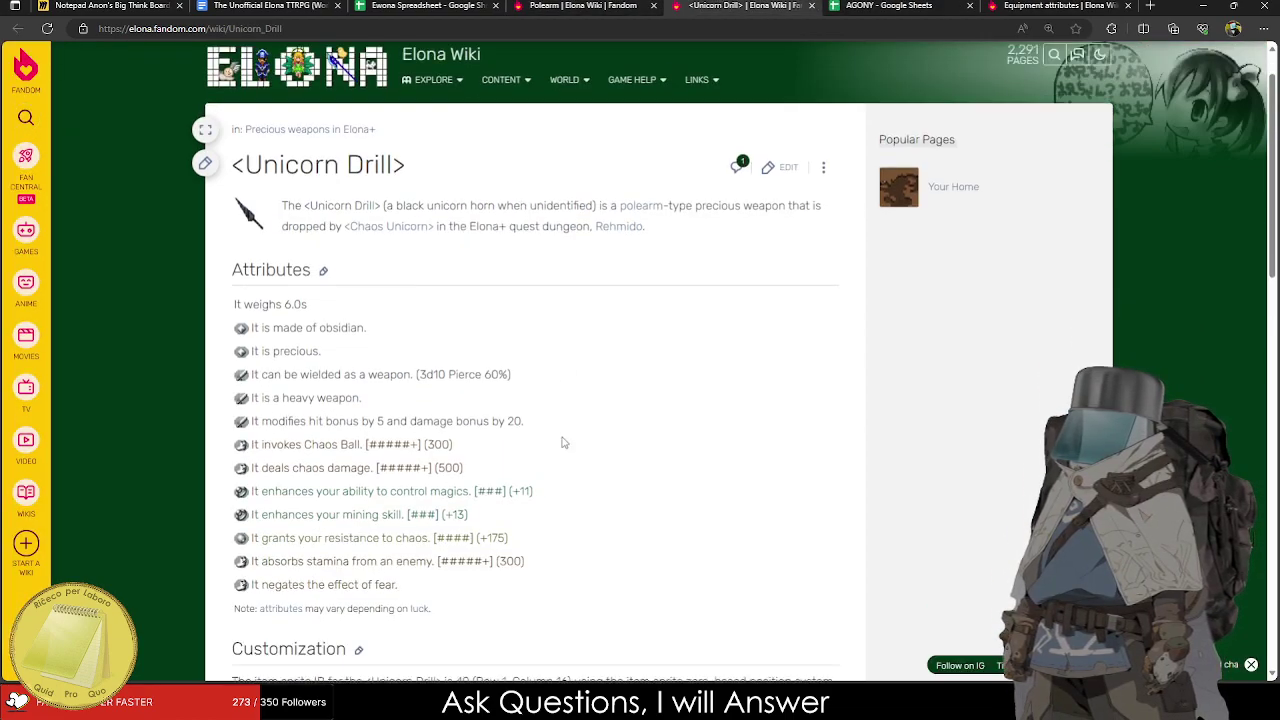
scroll(563, 443, up, 3)
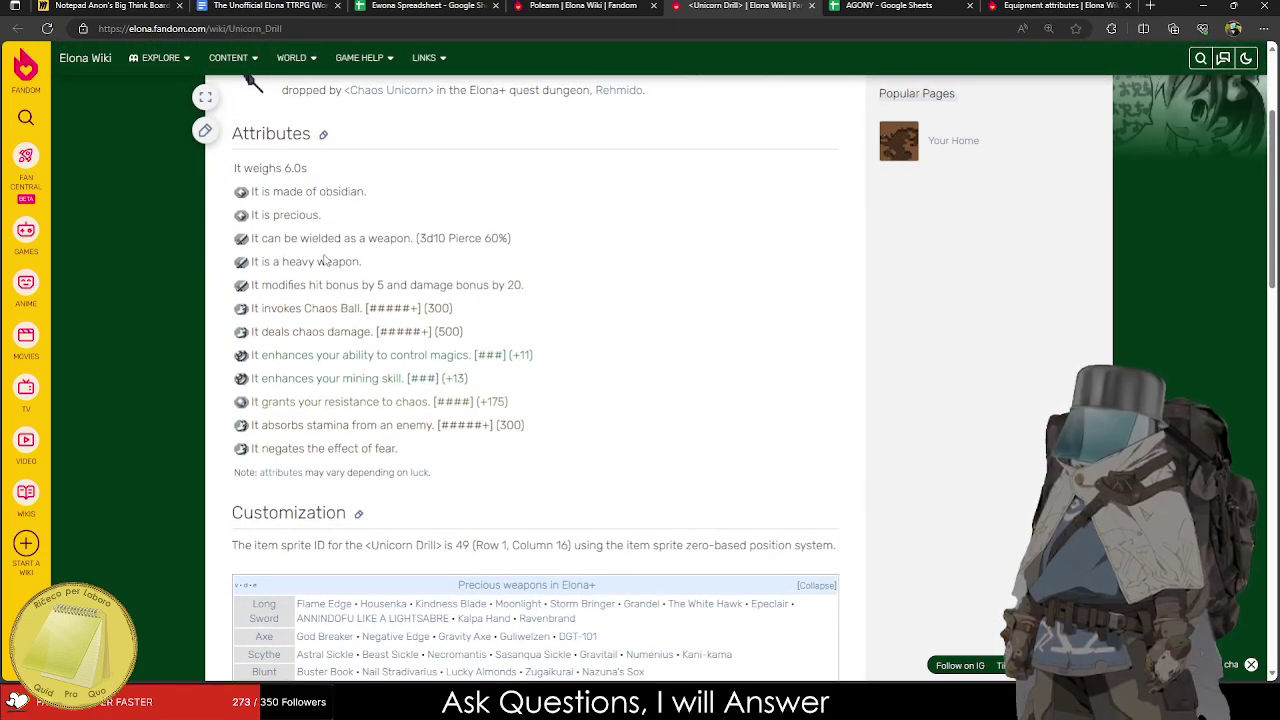
key(ctrl+w)
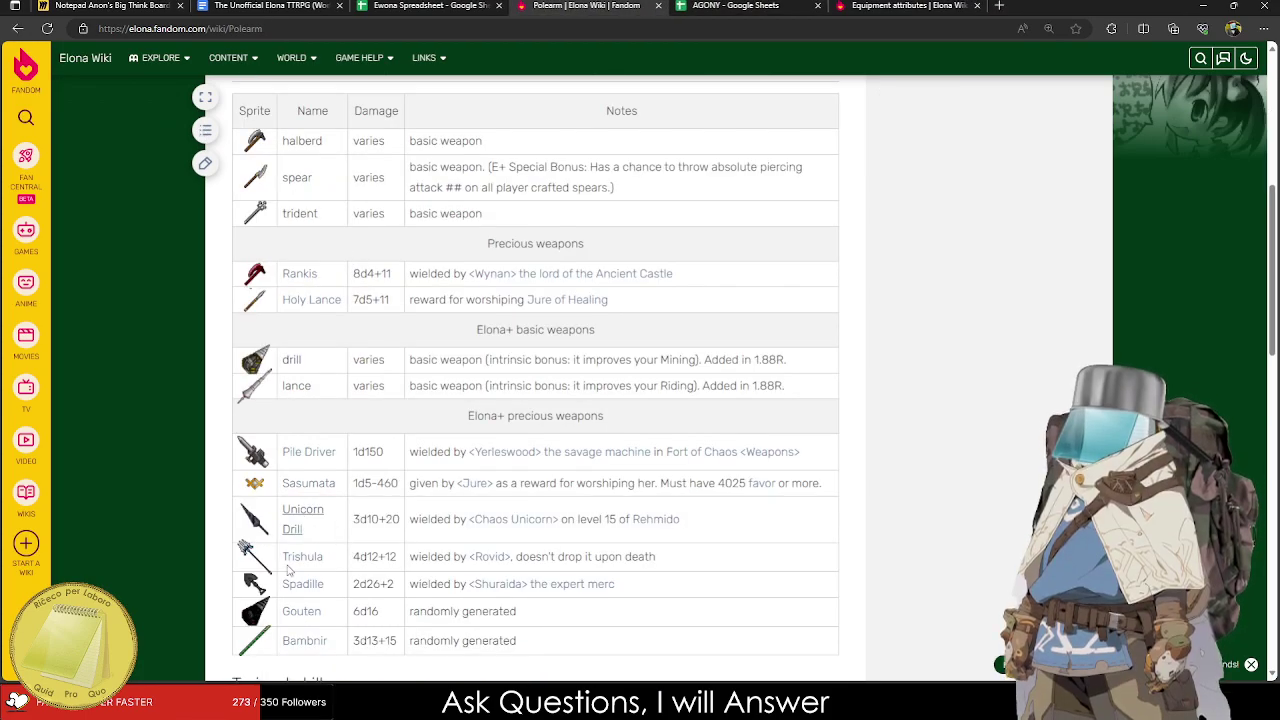
Examine Bambnir's attributes on the Elona Wiki, and switch back to the Ewona Spreadsheet.
middle_click(300, 645)
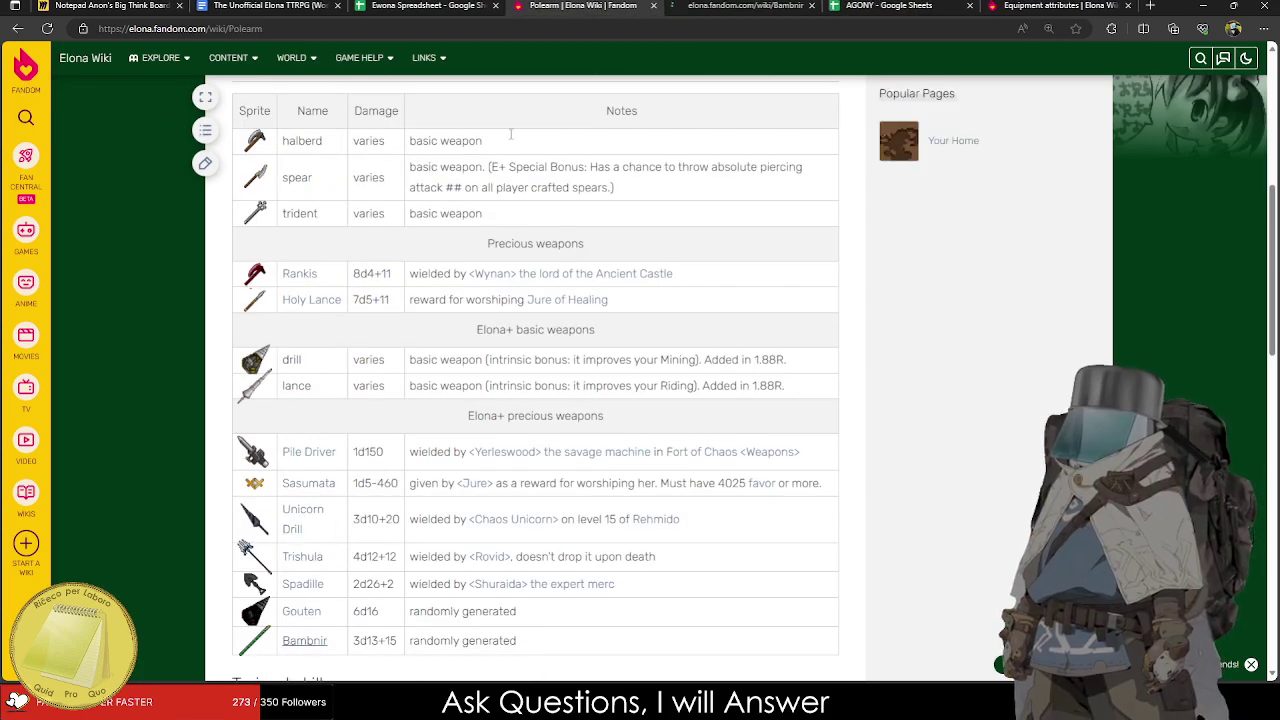
key(ctrl+Tab)
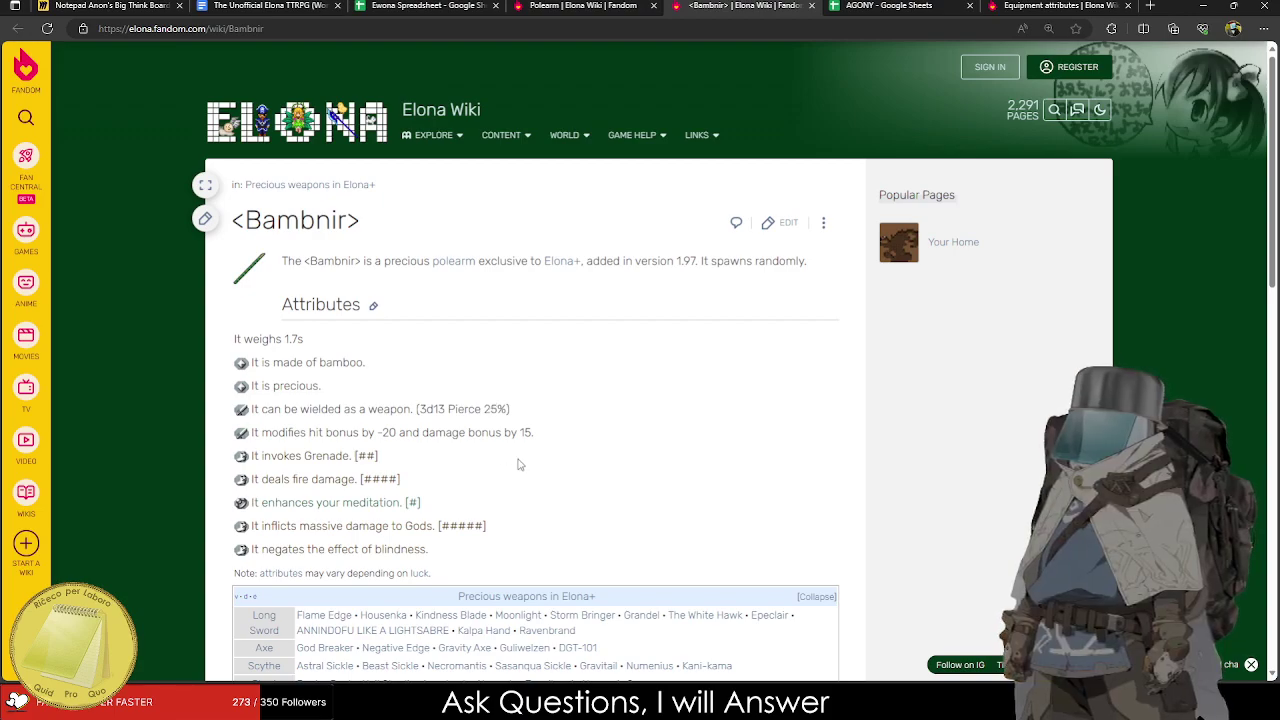
key(ctrl+w)
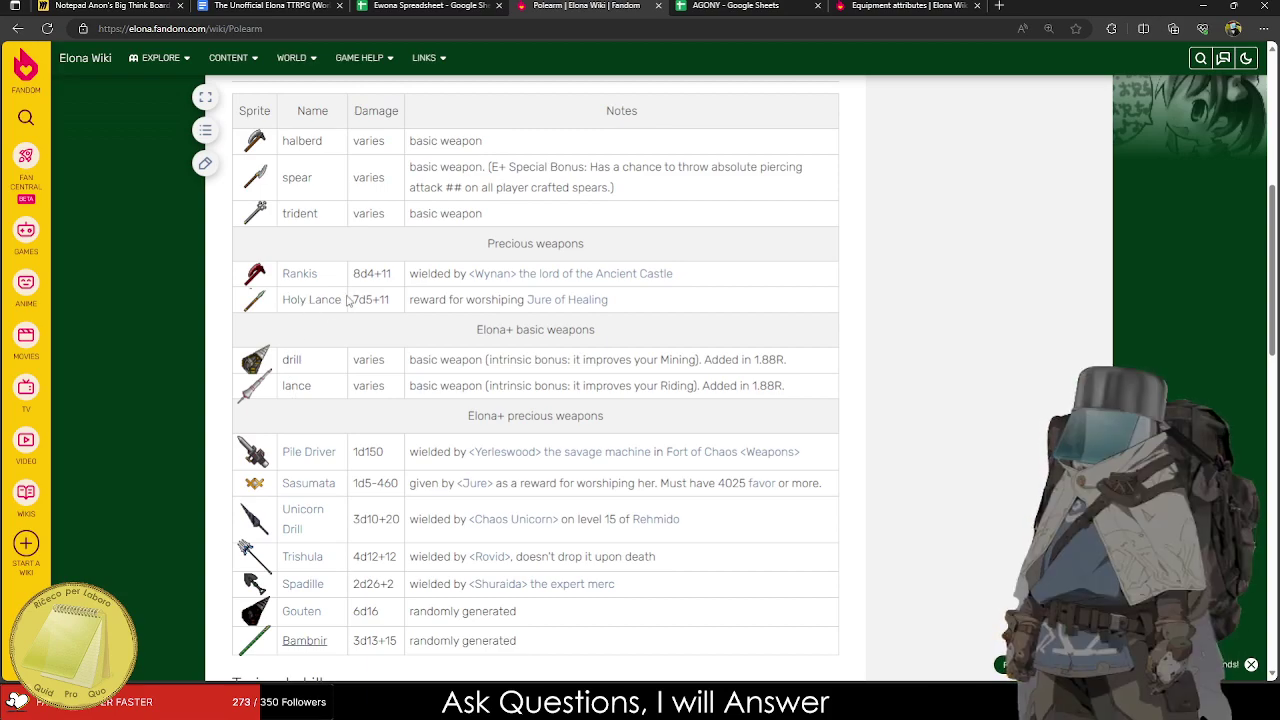
click(471, 5)
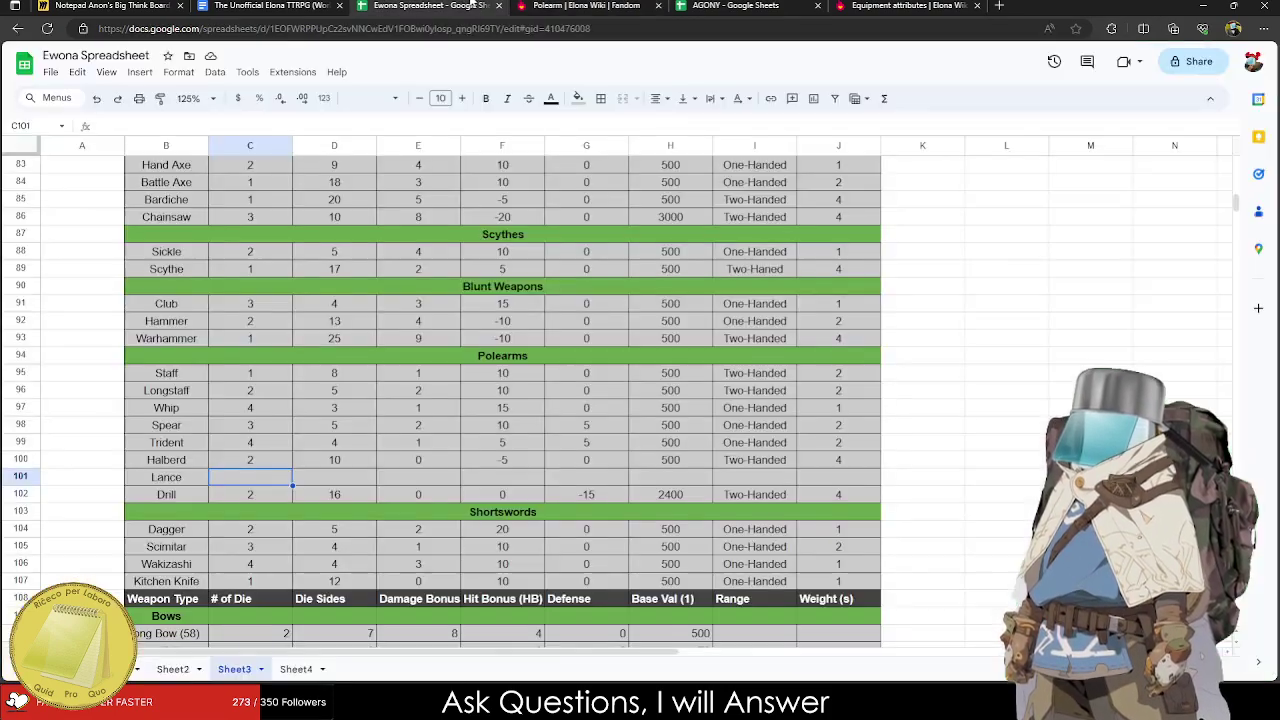
Set the Lance's number of dice to 3, die sides to 5, damage bonus to 3 and hit bonus to 0.
click(258, 480)
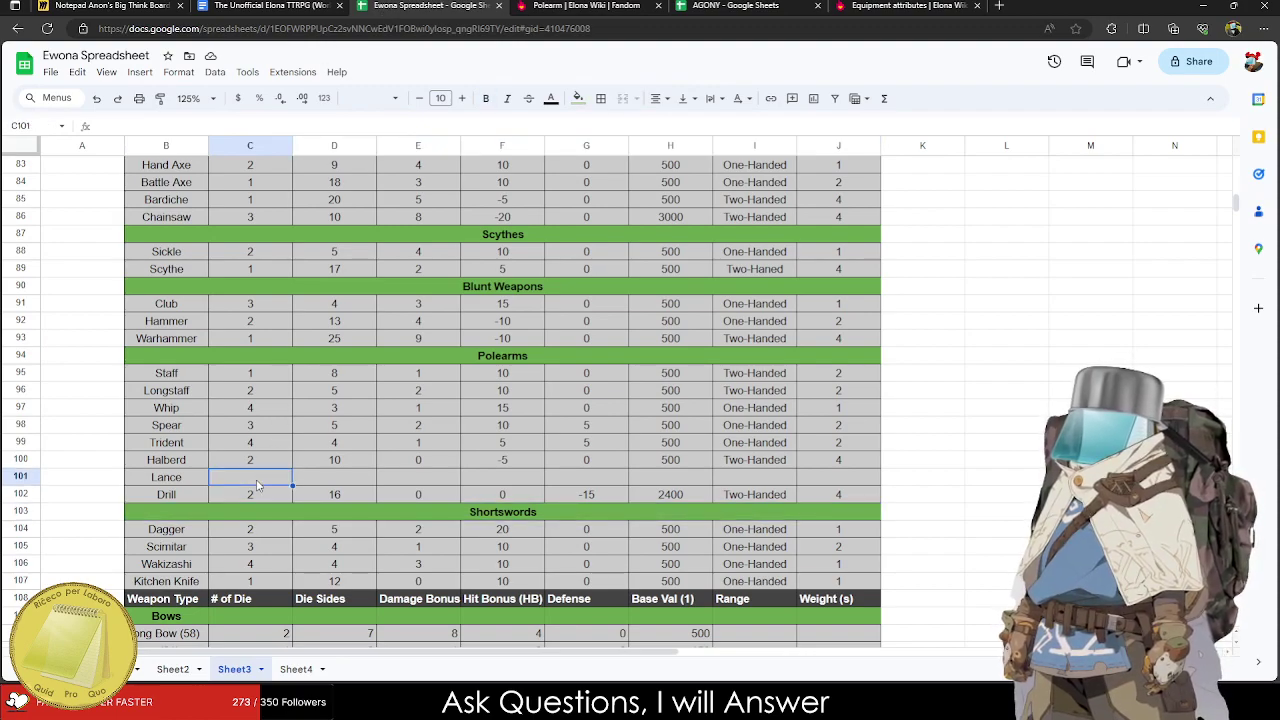
text(3)
click(376, 497)
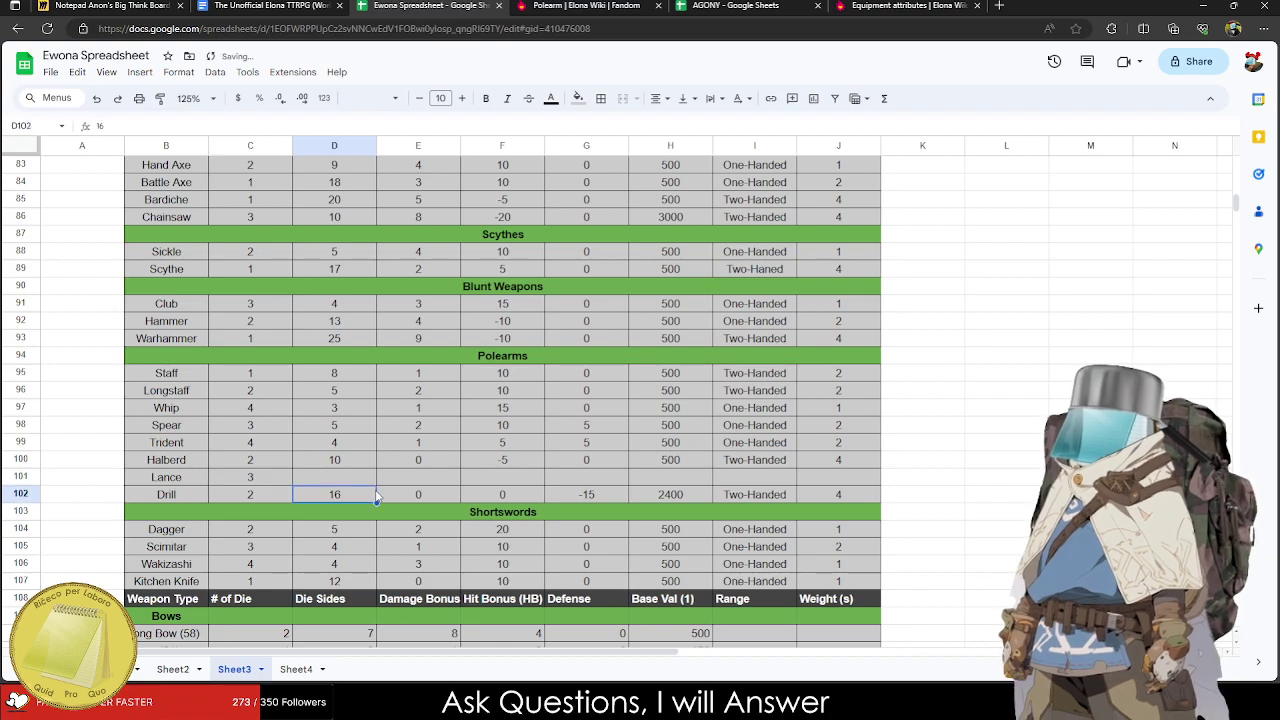
click(344, 478)
text(5)
key(Tab)
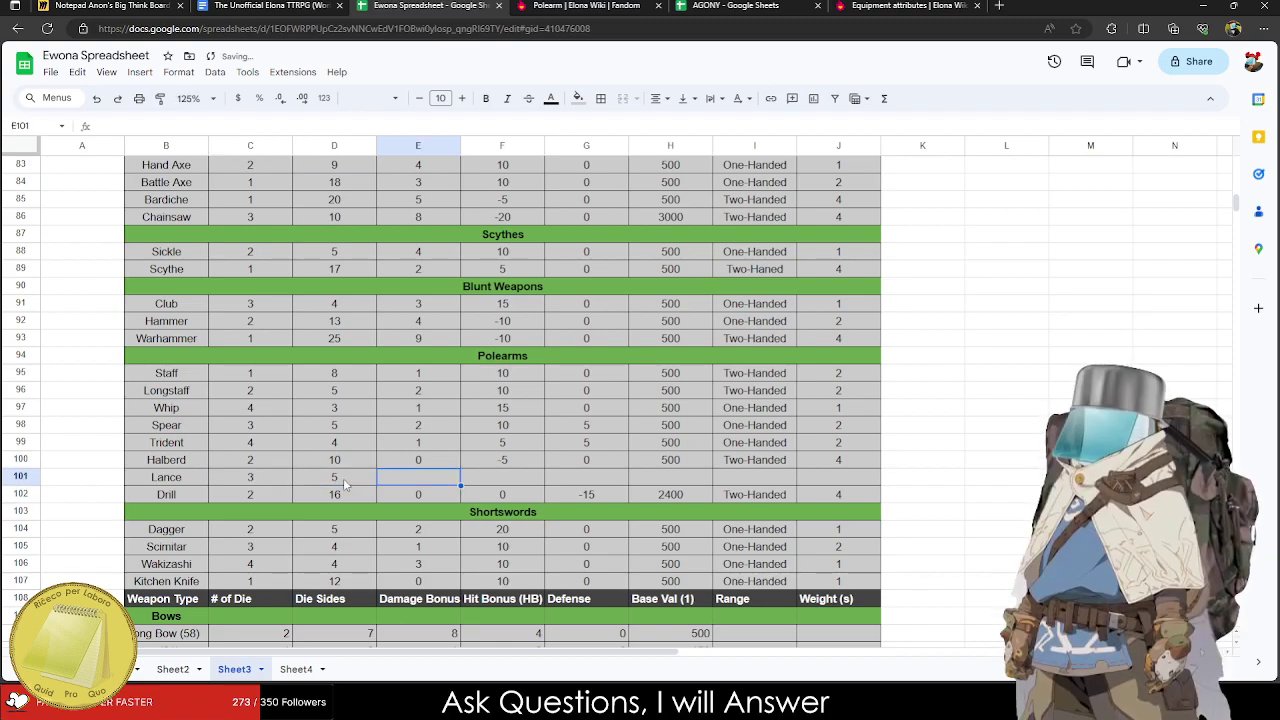
text(2)
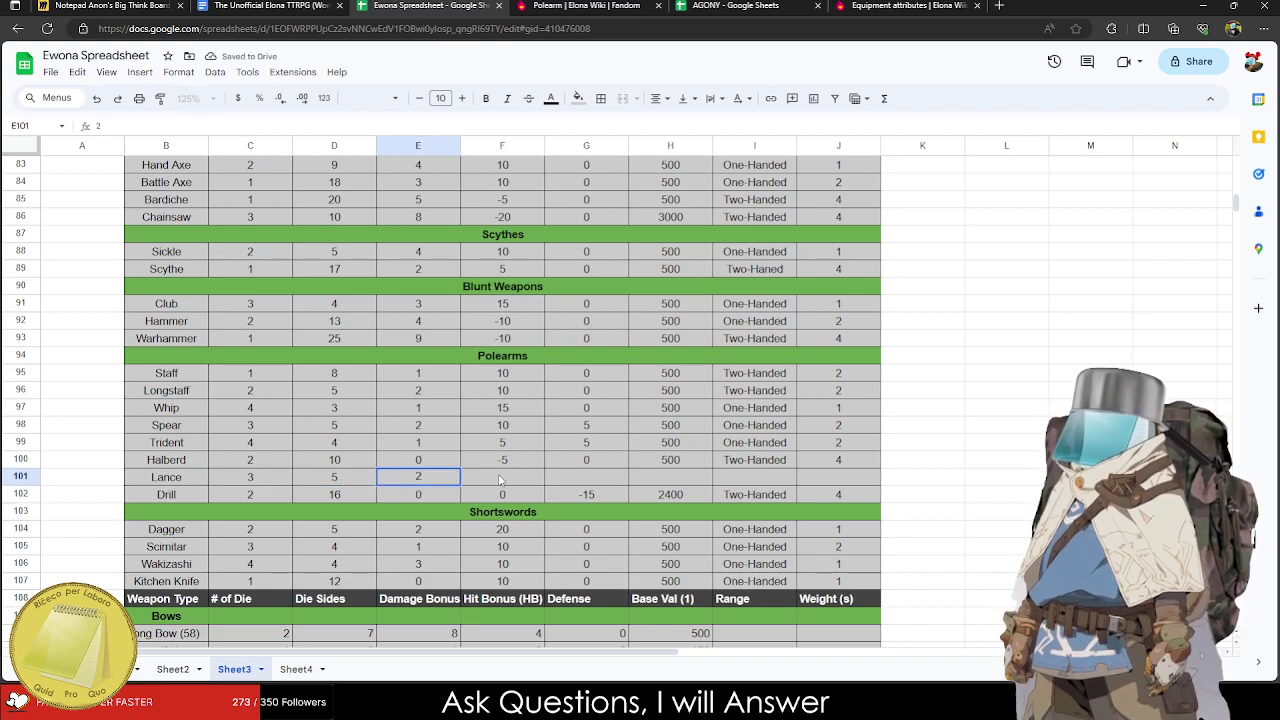
key(Tab)
text(-19)
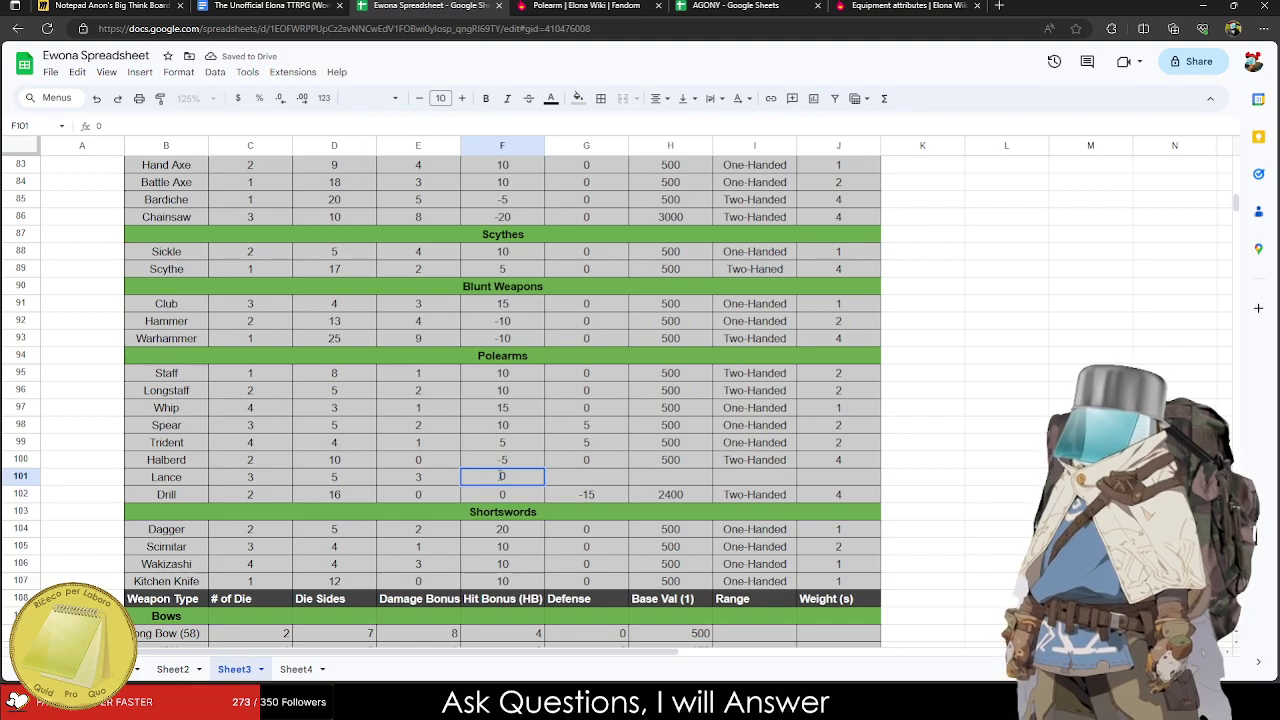
Check the weapon table's column headers, and set the Drill's hit bonus to -15 and its defense to 0.
click(586, 390)
scroll(568, 398, up, 5)
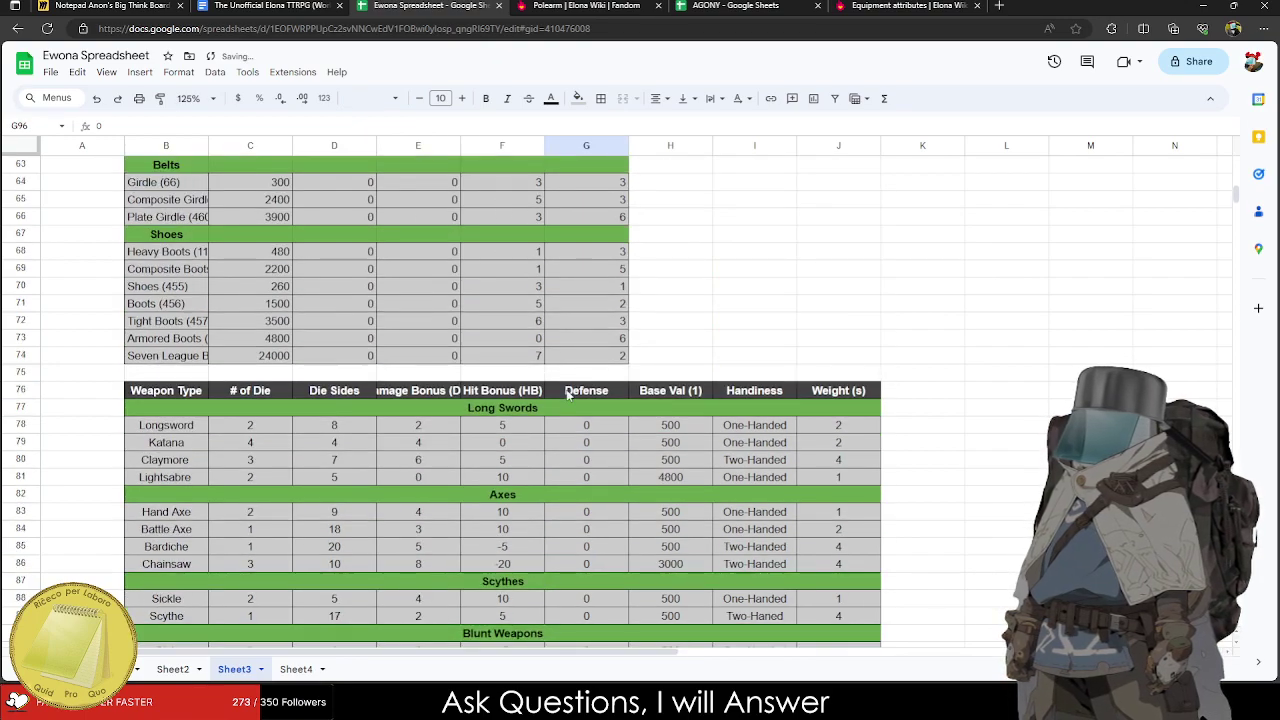
scroll(541, 503, down, 4)
click(508, 547)
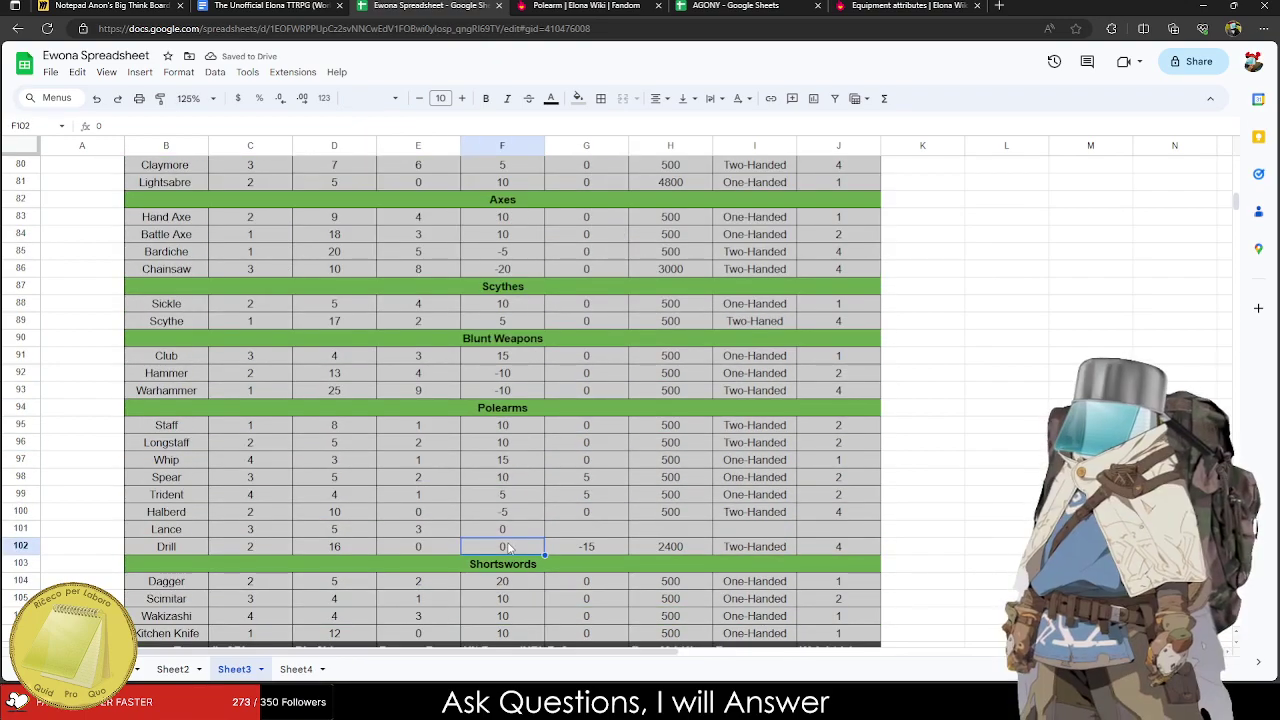
text(-15)
key(Tab)
text(0)
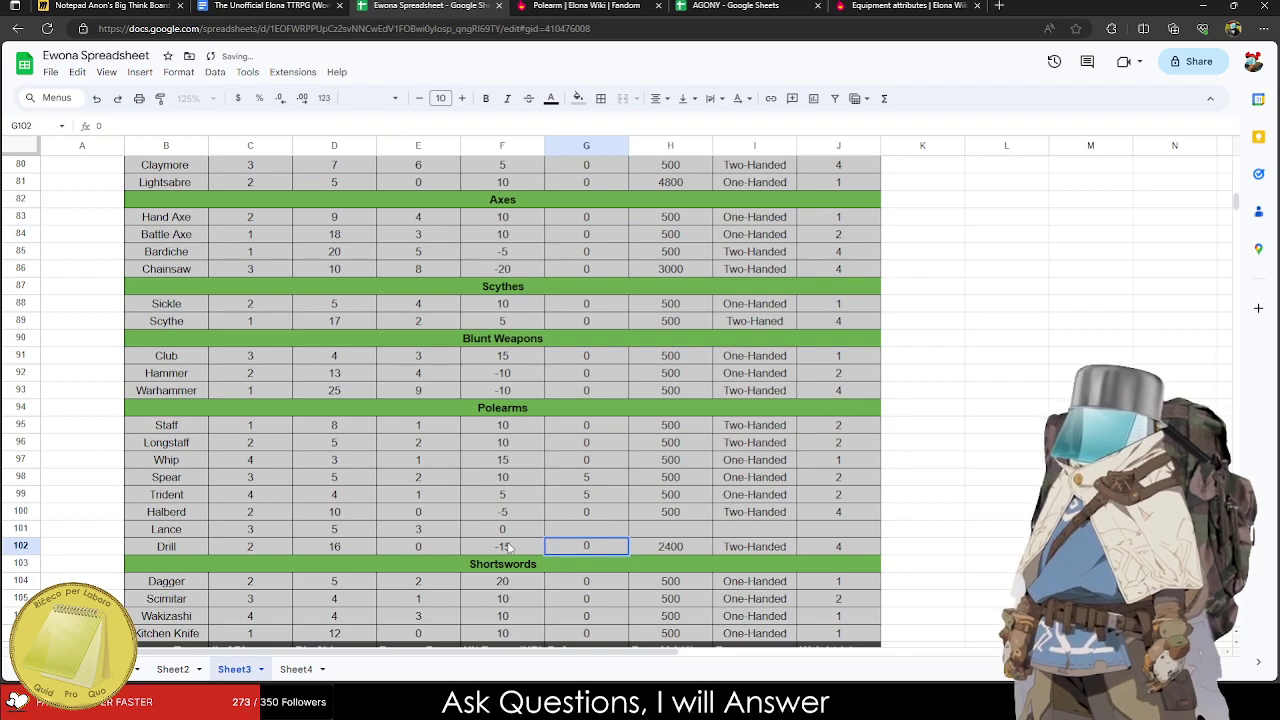
Set the Lance's hit bonus to -10 and its defense to 0.
key(Up)
key(Left)
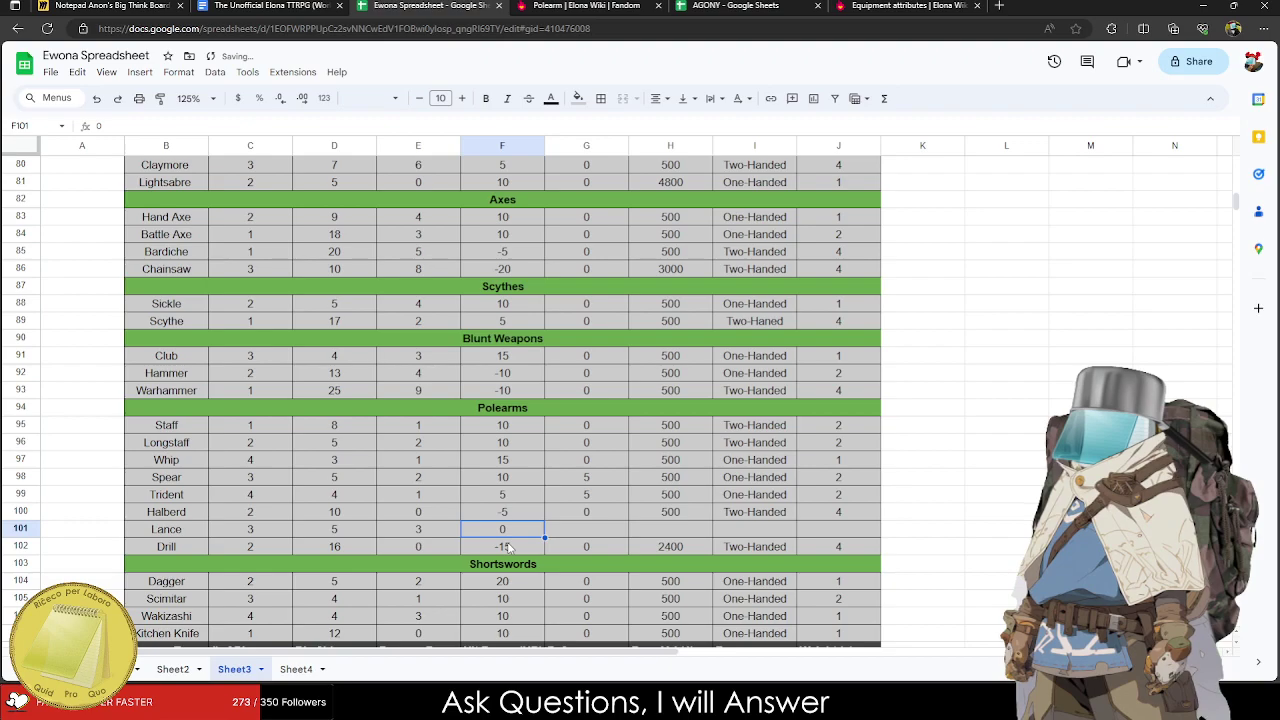
text(-10)
key(Tab)
text(0)
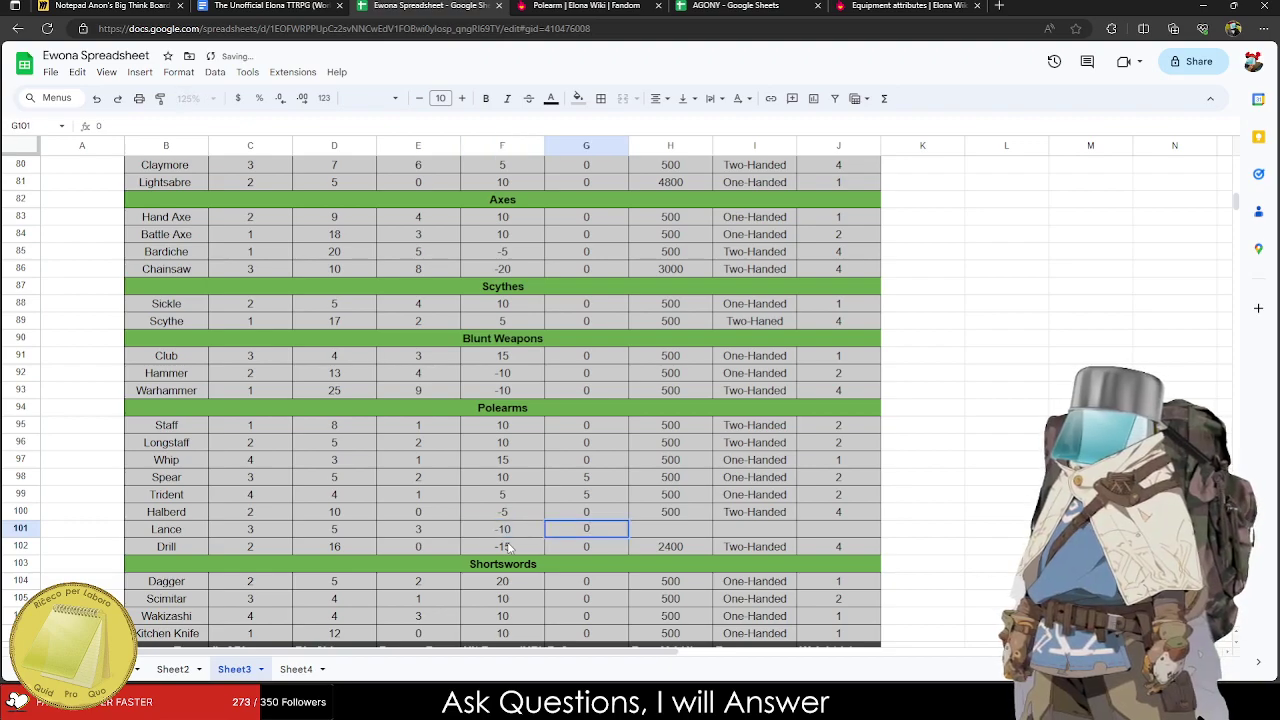
Complete the Lance row with a base value of 500, Two-Handed handiness and a weight of 4.
key(Tab)
text(500)
key(Tab)
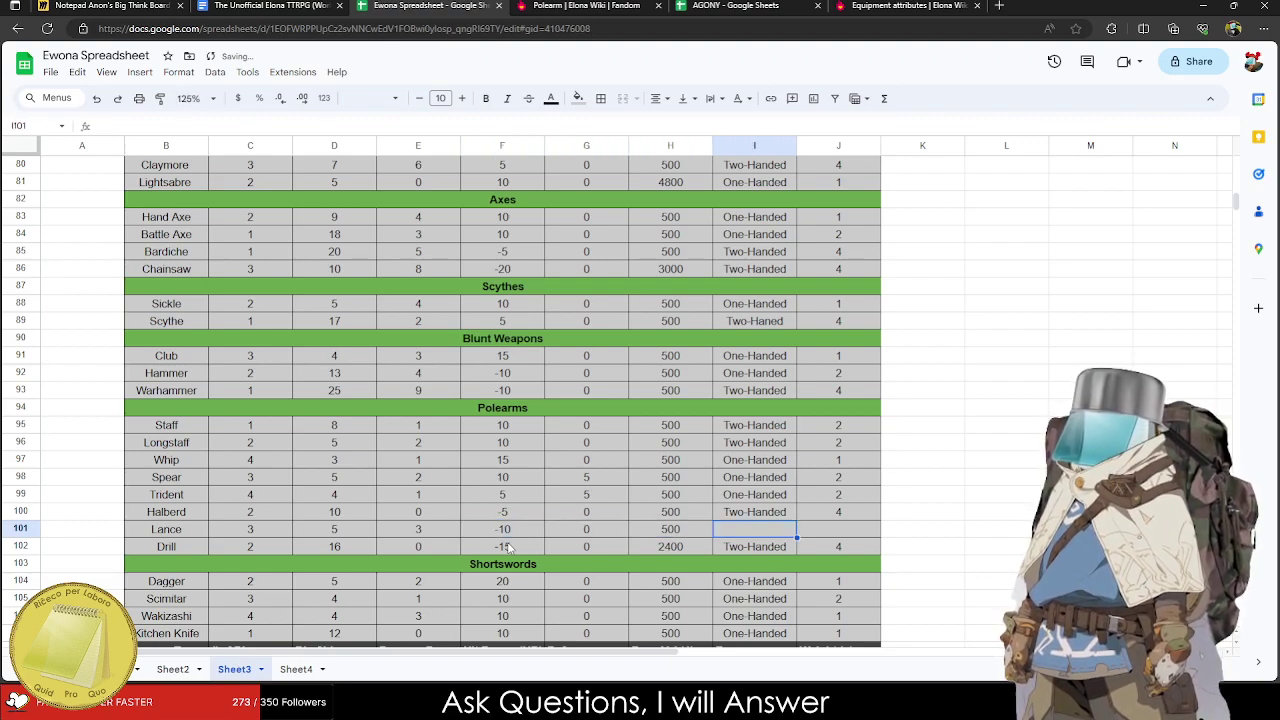
text(tw)
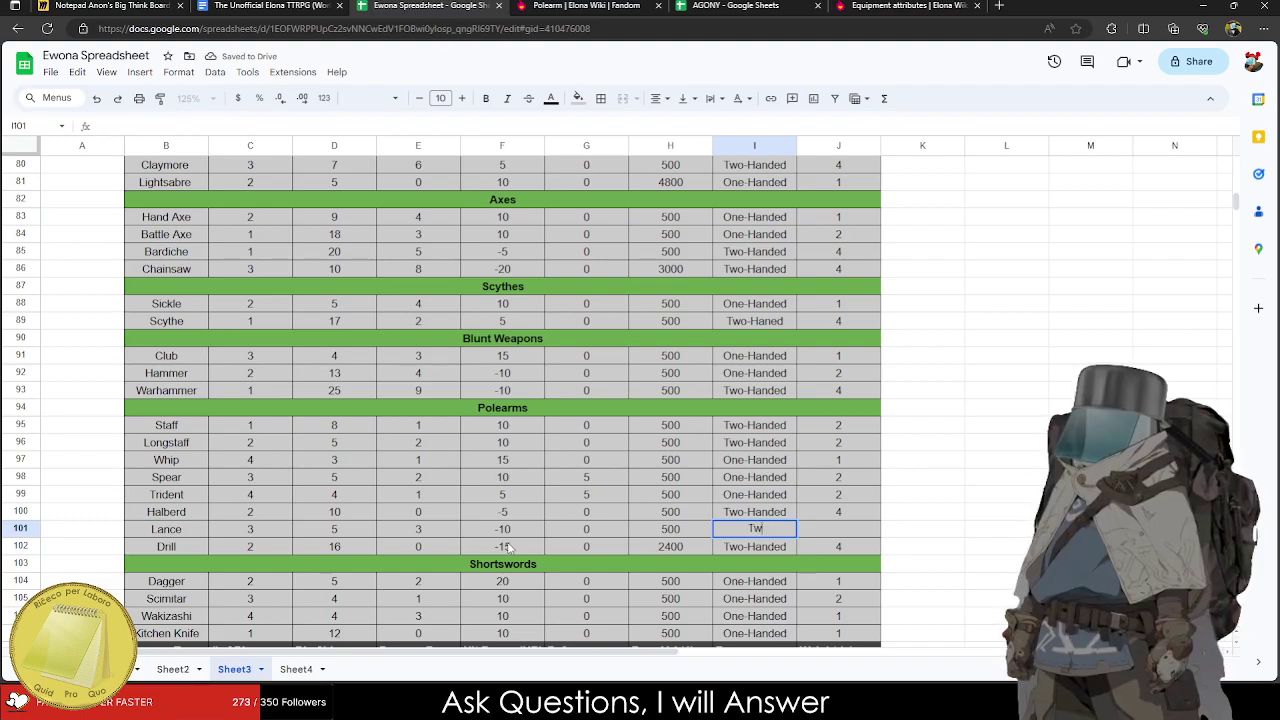
text(o-Handed)
key(Tab)
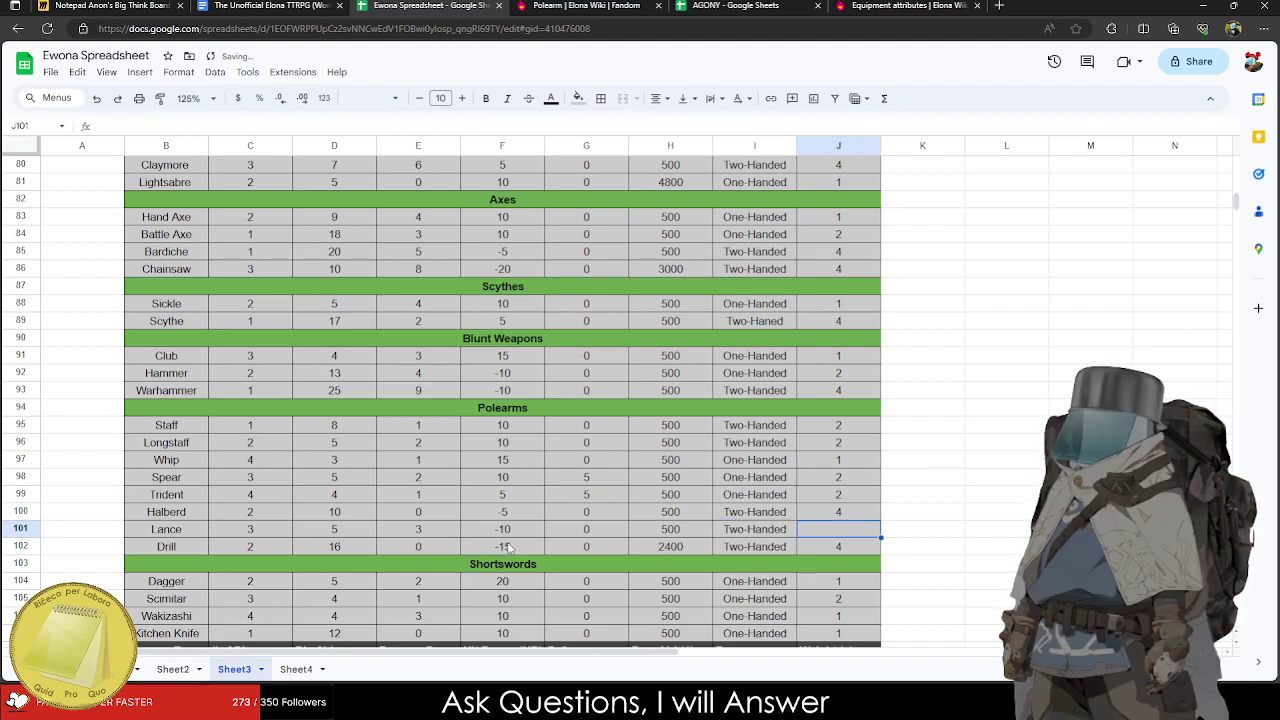
text(4)
key(Tab)
scroll(507, 547, down, 1)
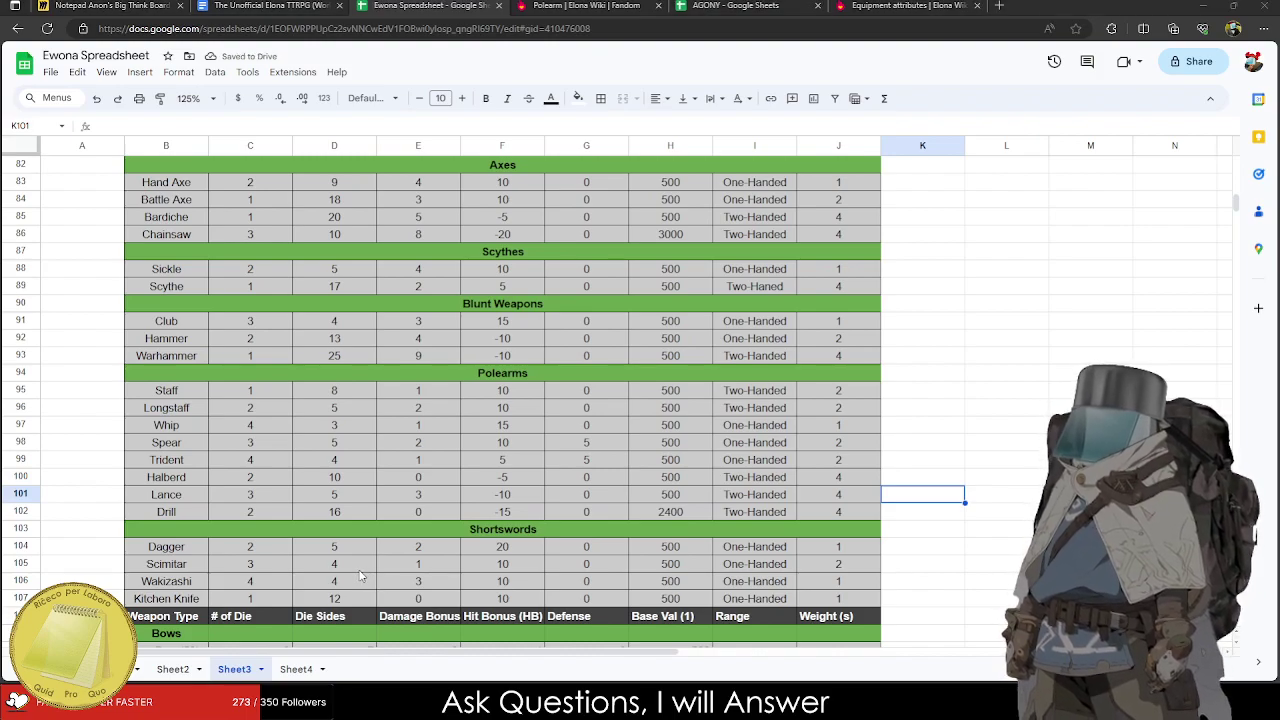
Move the whole ranged weapon table, including its header, down one row to leave an empty row below the Kitchen Knife.
scroll(357, 574, down, 2)
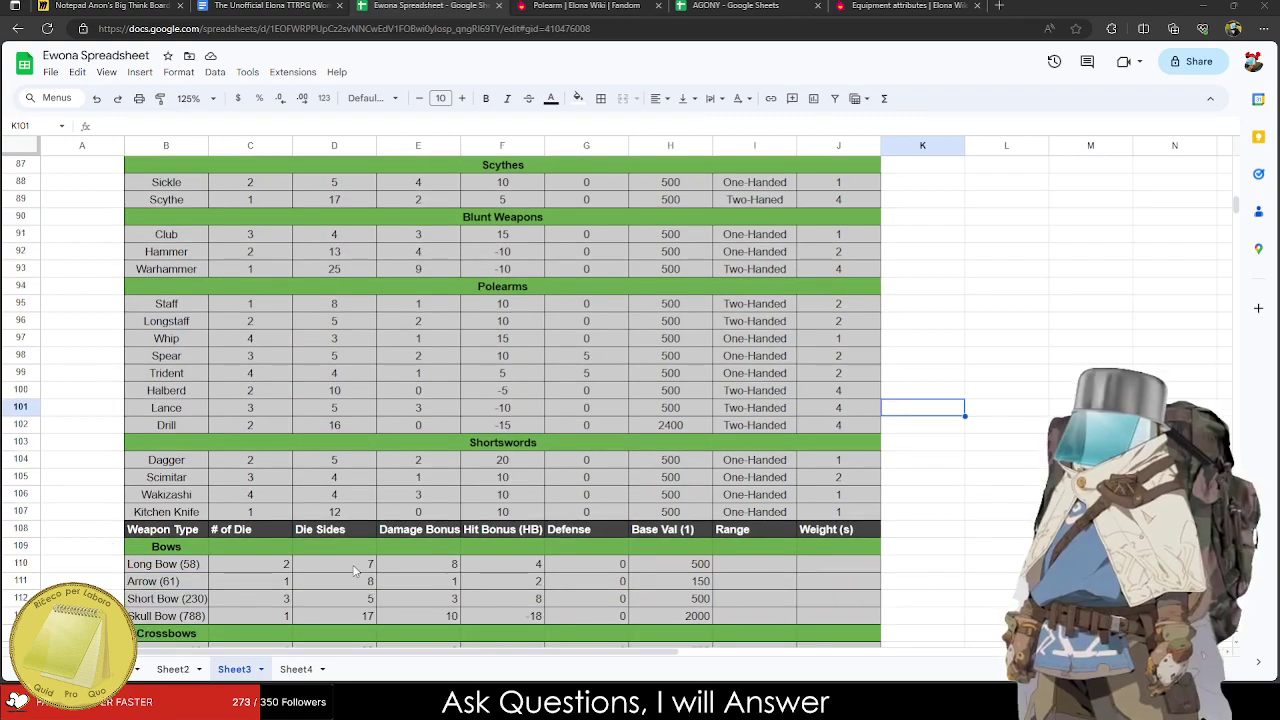
drag(155, 530, 607, 425)
scroll(607, 425, up, 3)
scroll(607, 425, up, 2)
shift+click(165, 269)
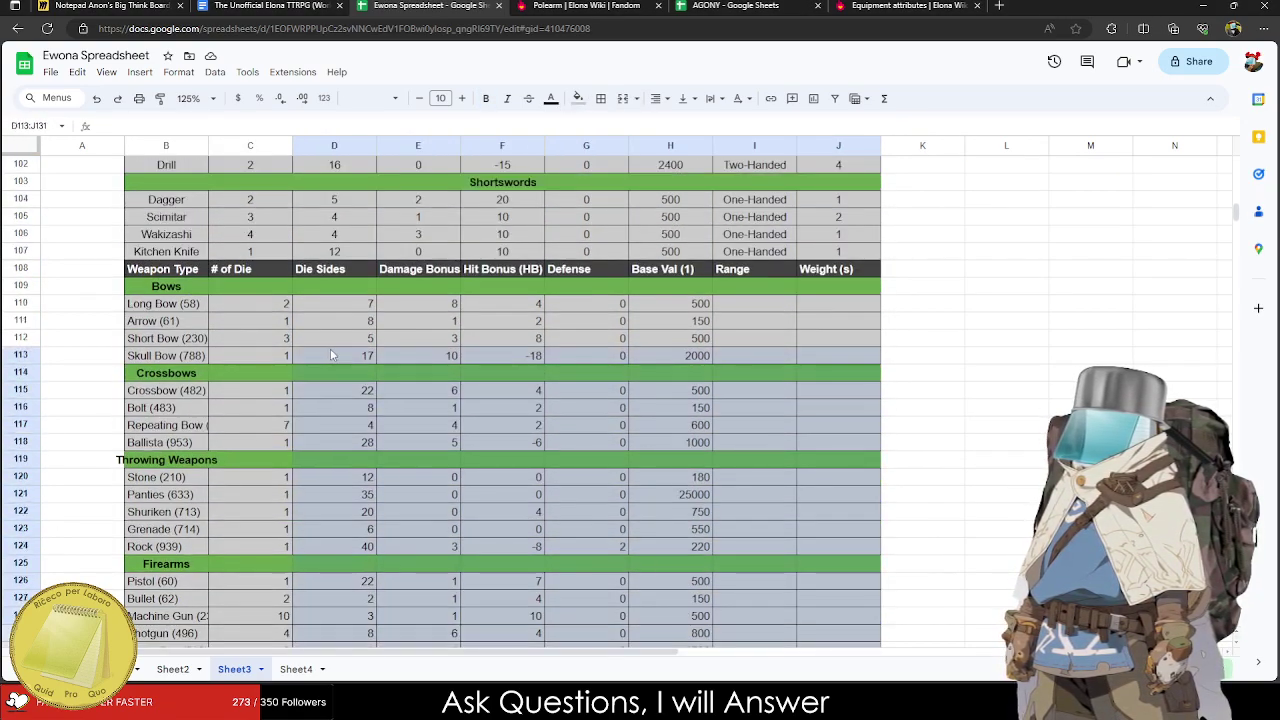
drag(155, 283, 155, 300)
scroll(160, 310, up, 10)
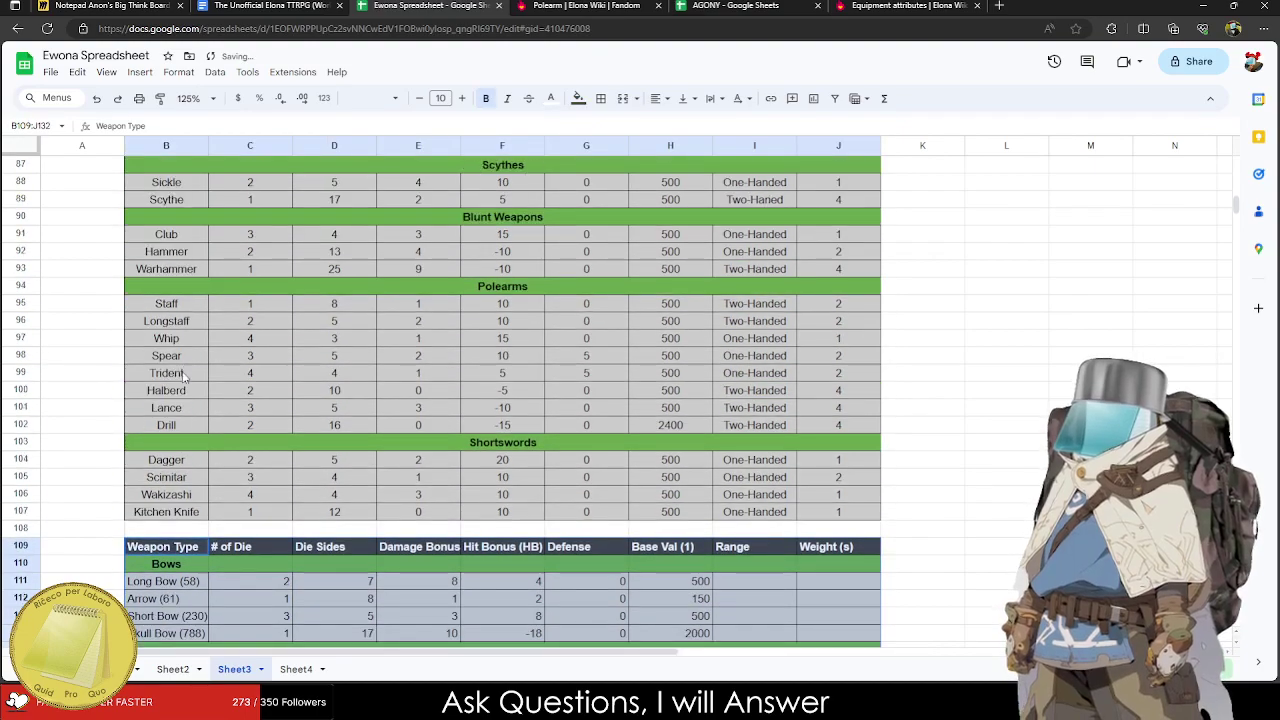
scroll(185, 337, down, 6)
scroll(185, 337, down, 1)
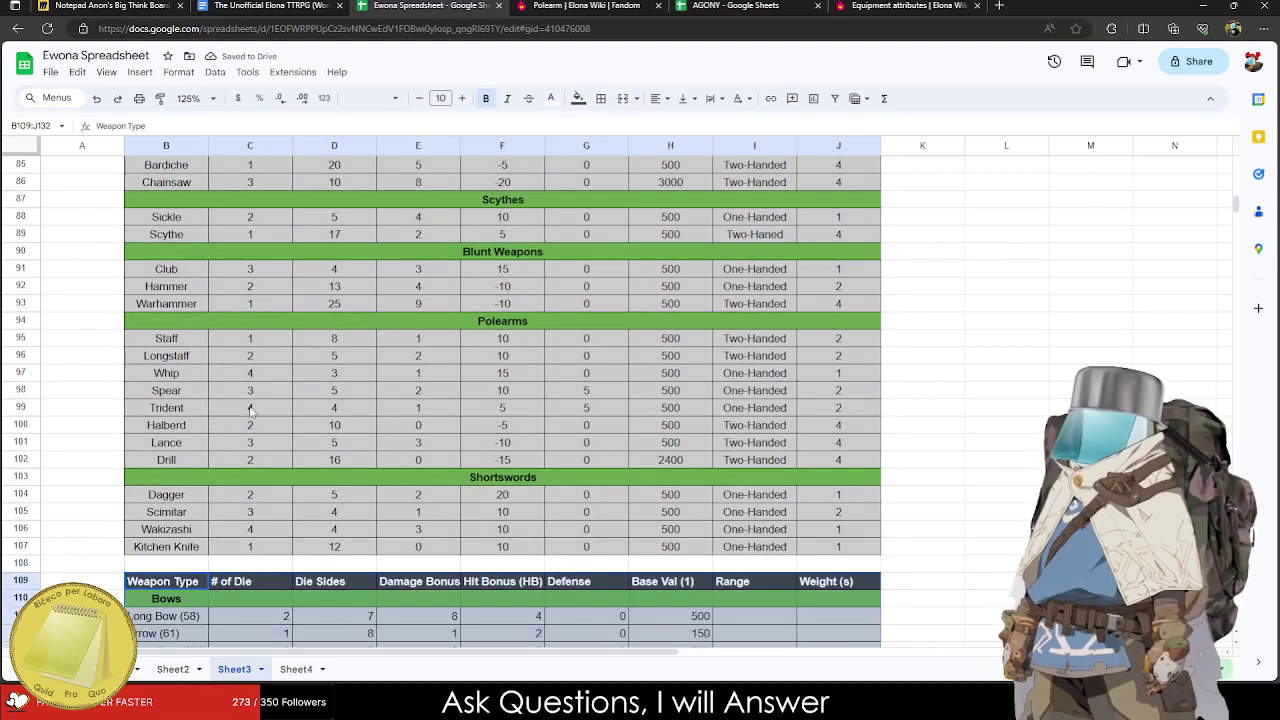
Switch to the Elona Wiki, search for "Long Sword" and open the Long Sword article.
scroll(195, 300, up, 3)
scroll(204, 265, up, 20)
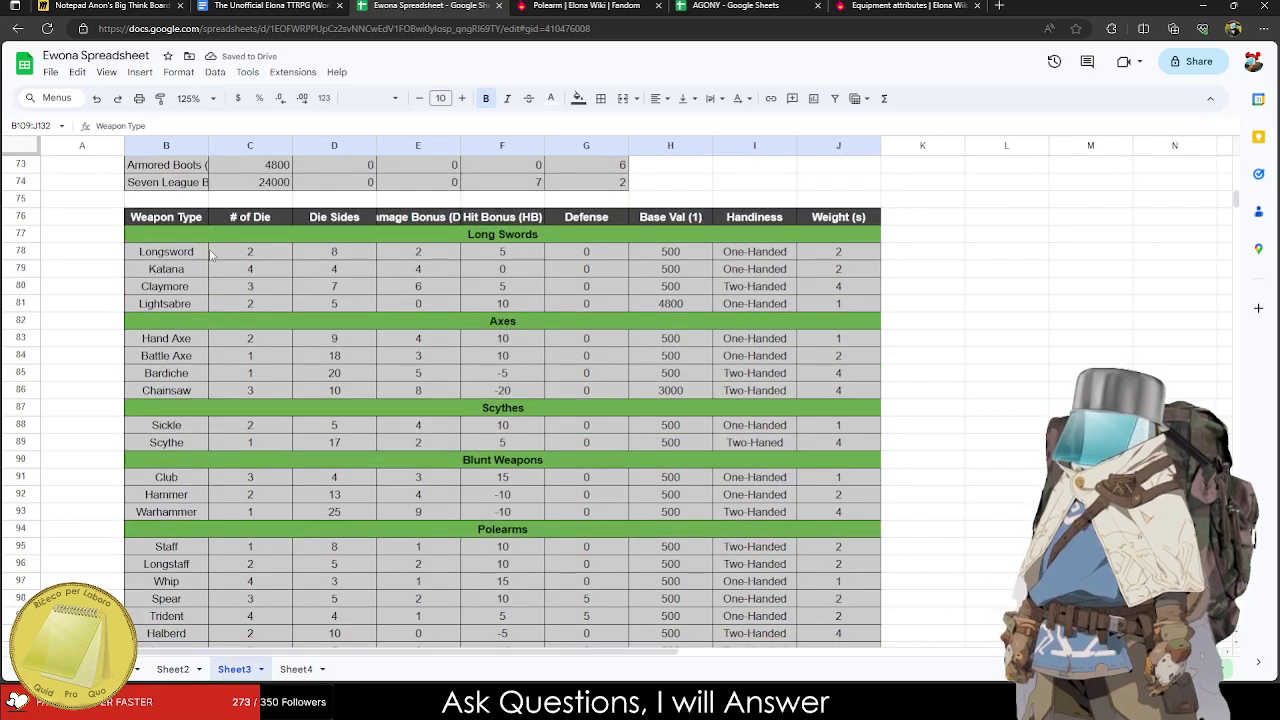
click(585, 6)
scroll(542, 558, down, 3)
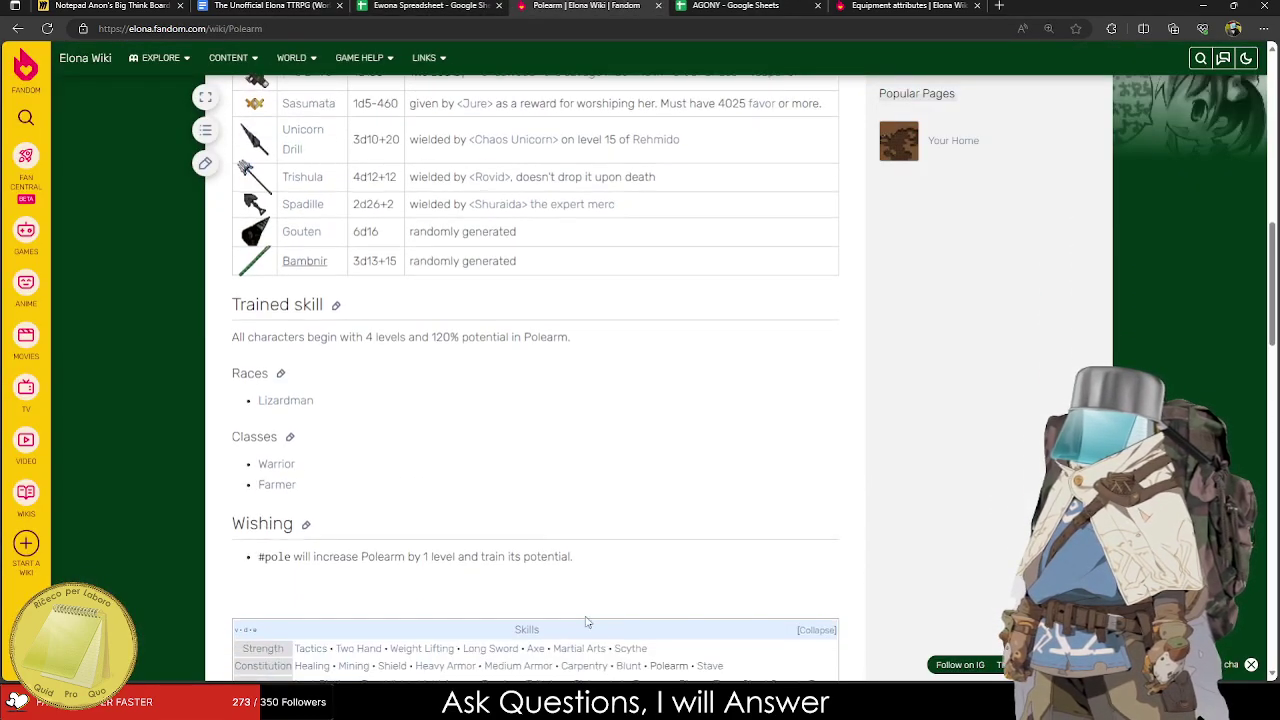
scroll(542, 558, up, 8)
click(1052, 110)
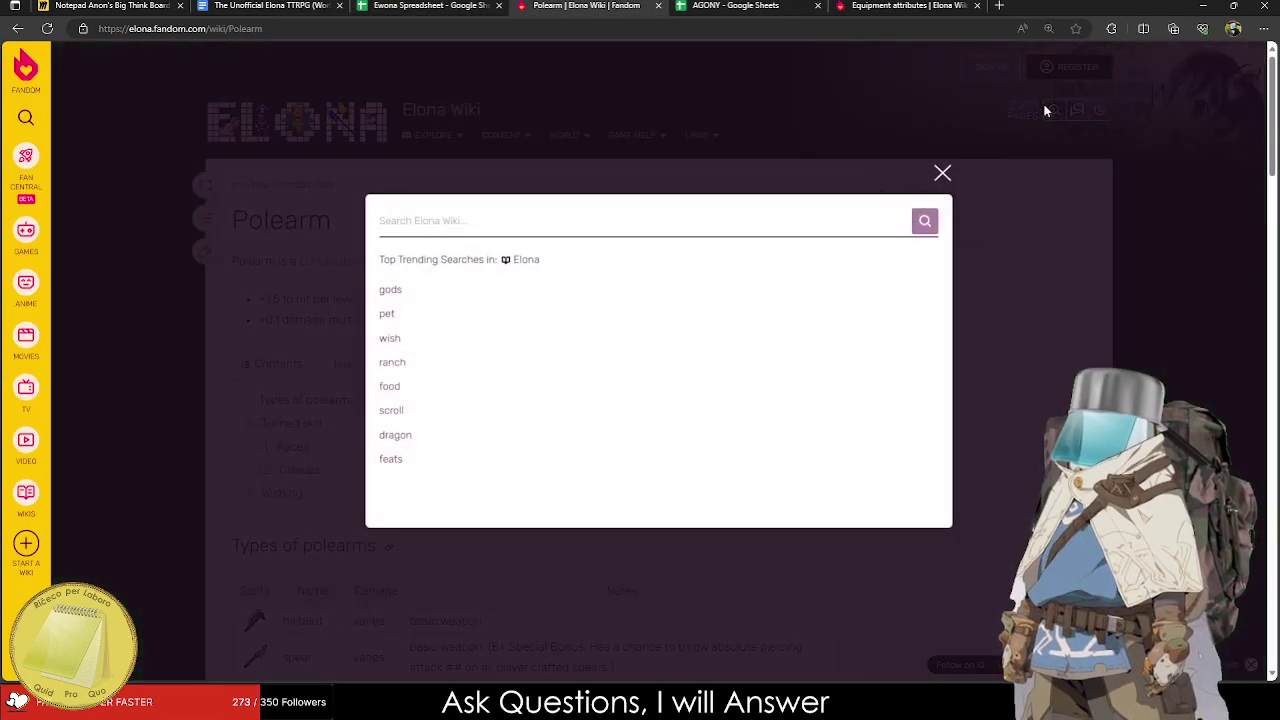
text(L)
key(BackSpace)
text(Long Sword)
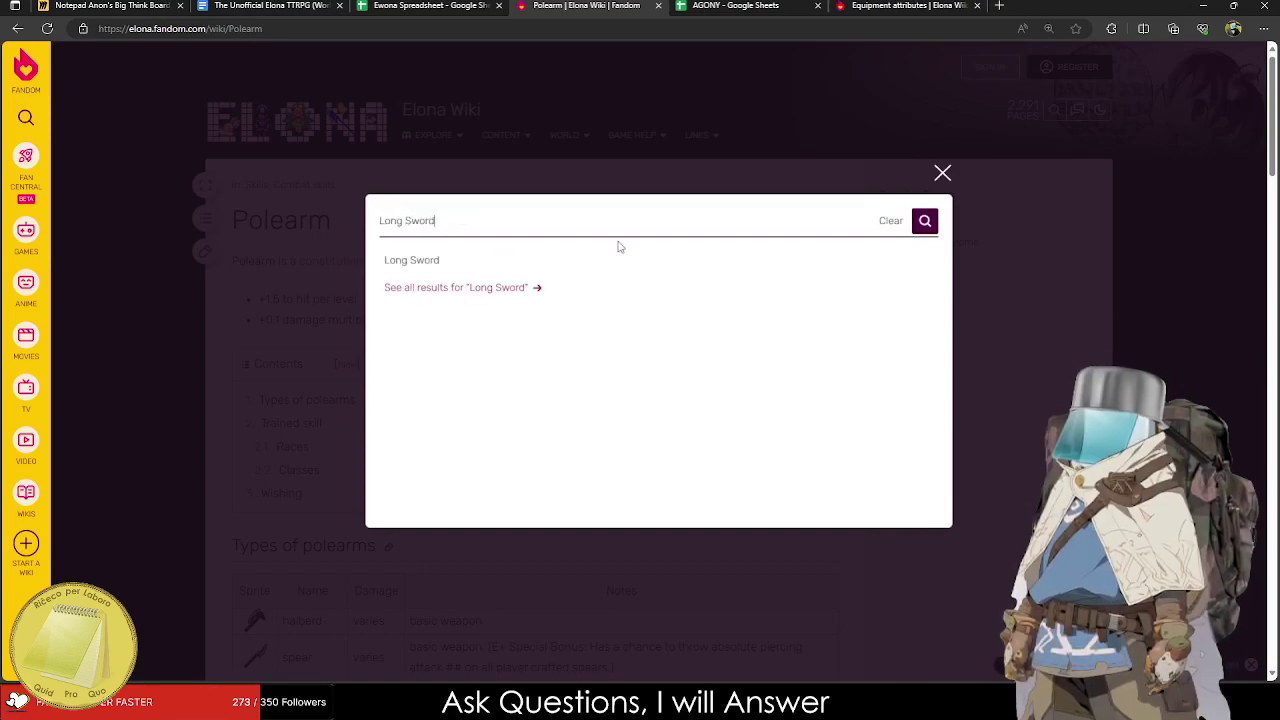
click(546, 266)
Examine the basic and precious weapons listed in the Long Sword article, down to its skills table.
scroll(529, 280, down, 2)
scroll(520, 286, down, 4)
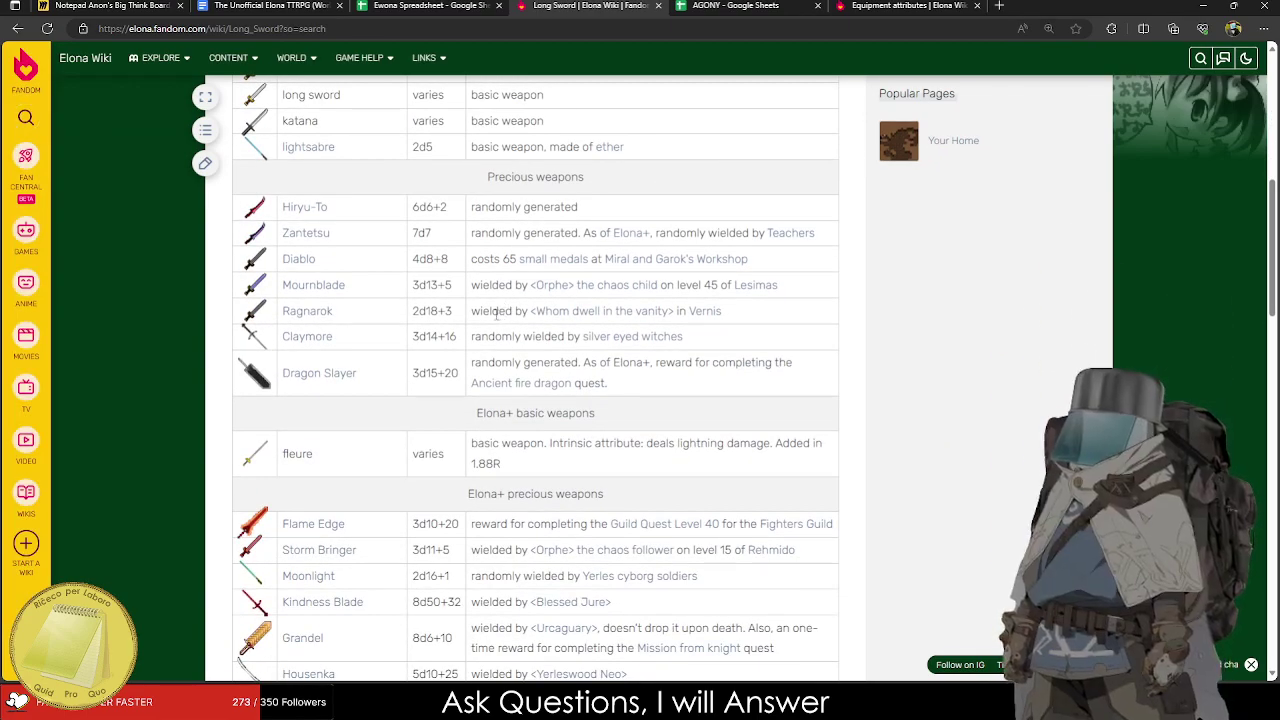
scroll(494, 327, down, 1)
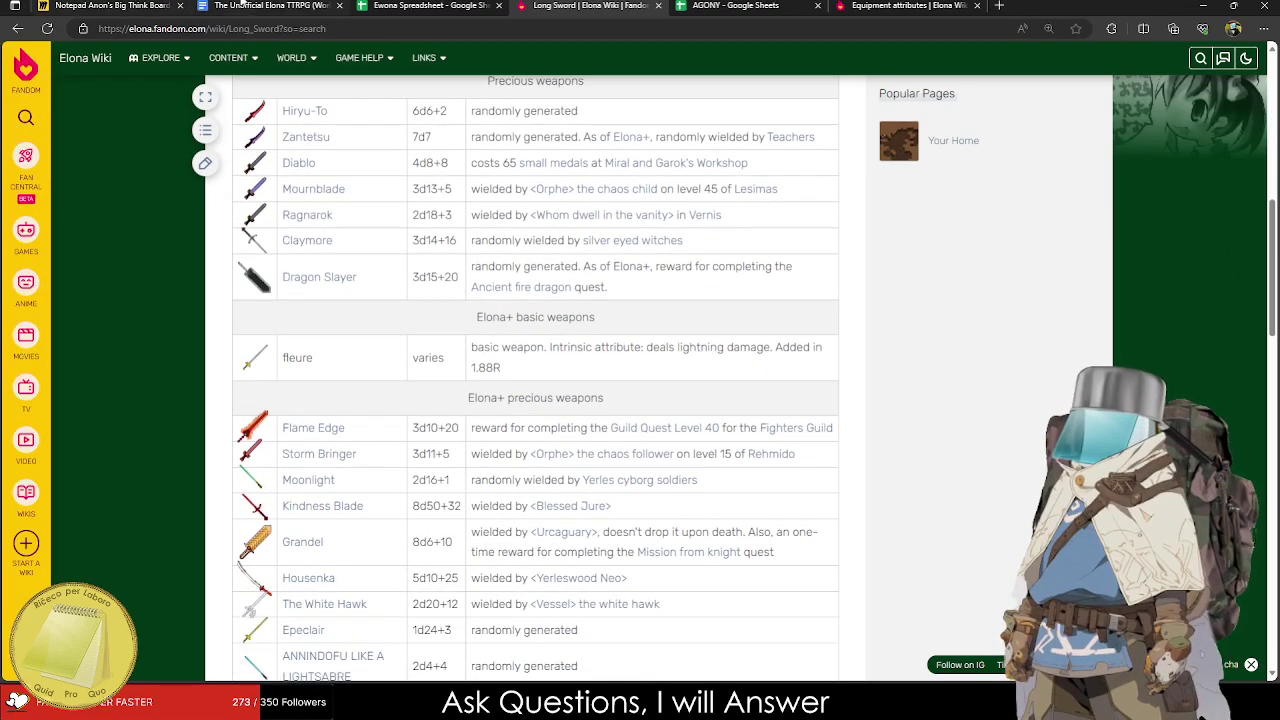
scroll(430, 360, down, 10)
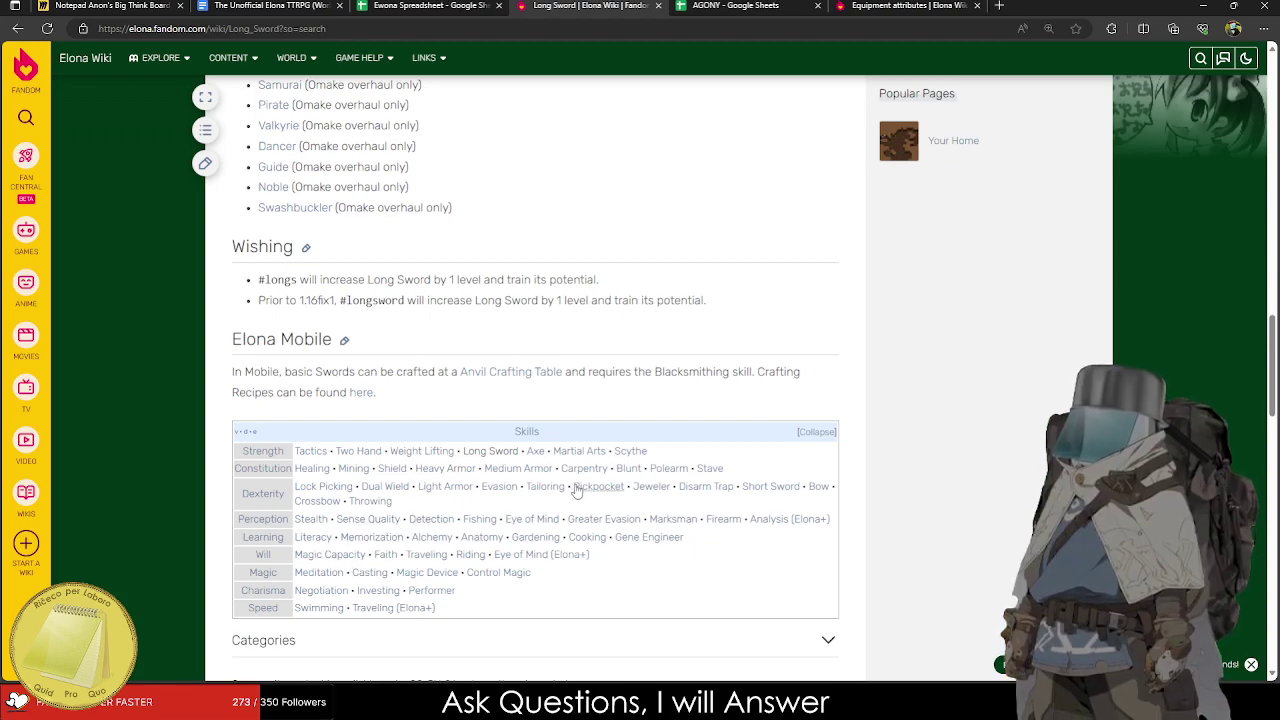
Open the Blunt article from the wiki's skills table, review its weapon list, and return to the Ewona Spreadsheet.
click(634, 470)
scroll(634, 471, down, 6)
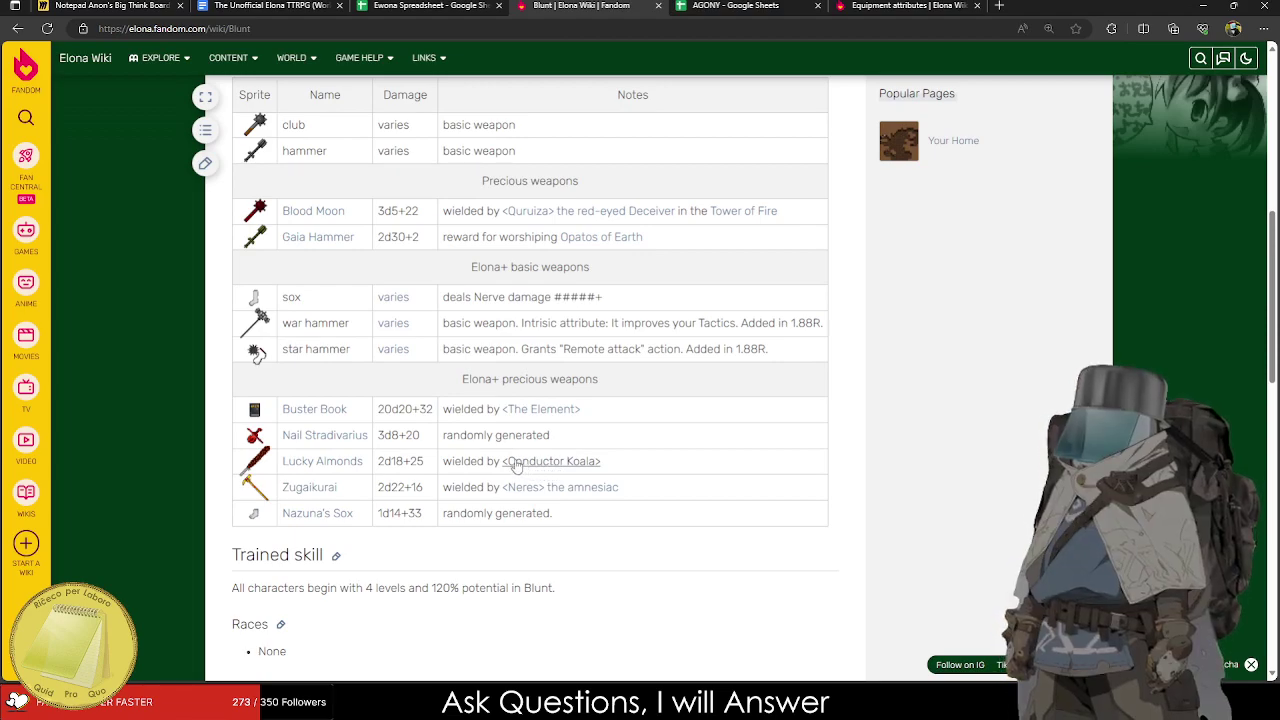
click(148, 5)
click(272, 5)
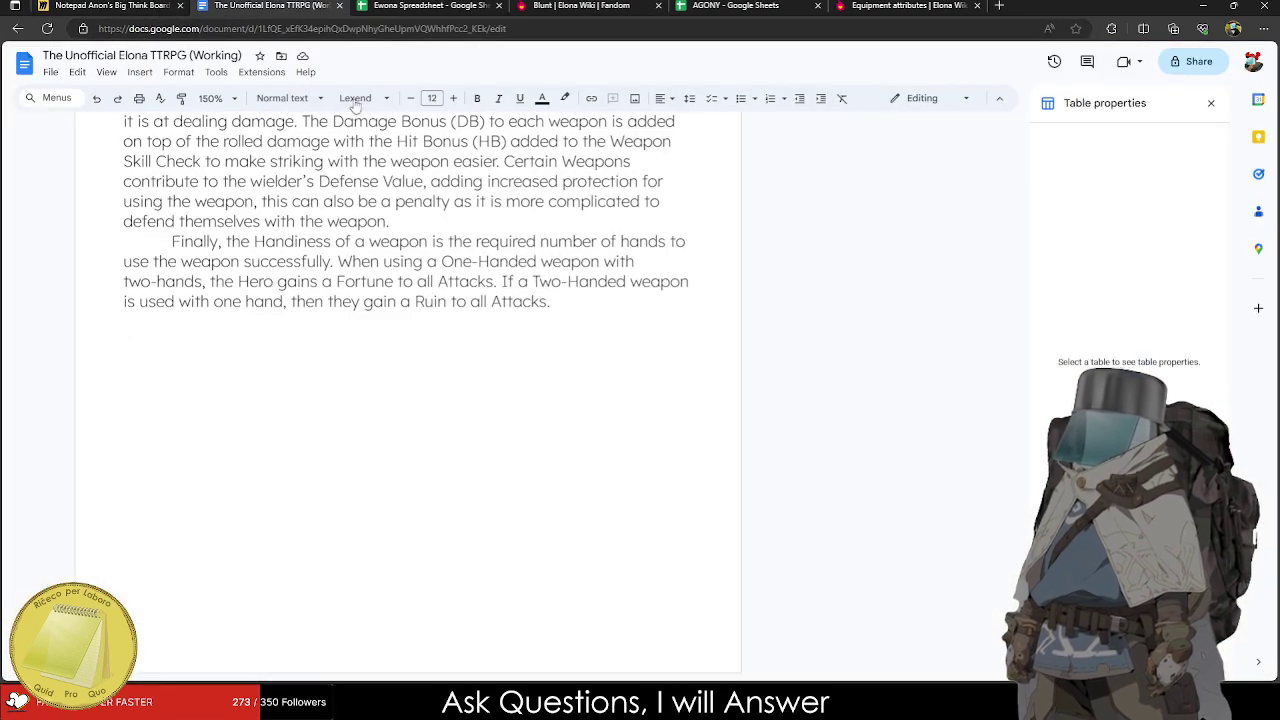
click(480, 5)
Move the Polearms and Shortswords sections down one row to free row 94 below the Warhammer.
scroll(197, 425, down, 1)
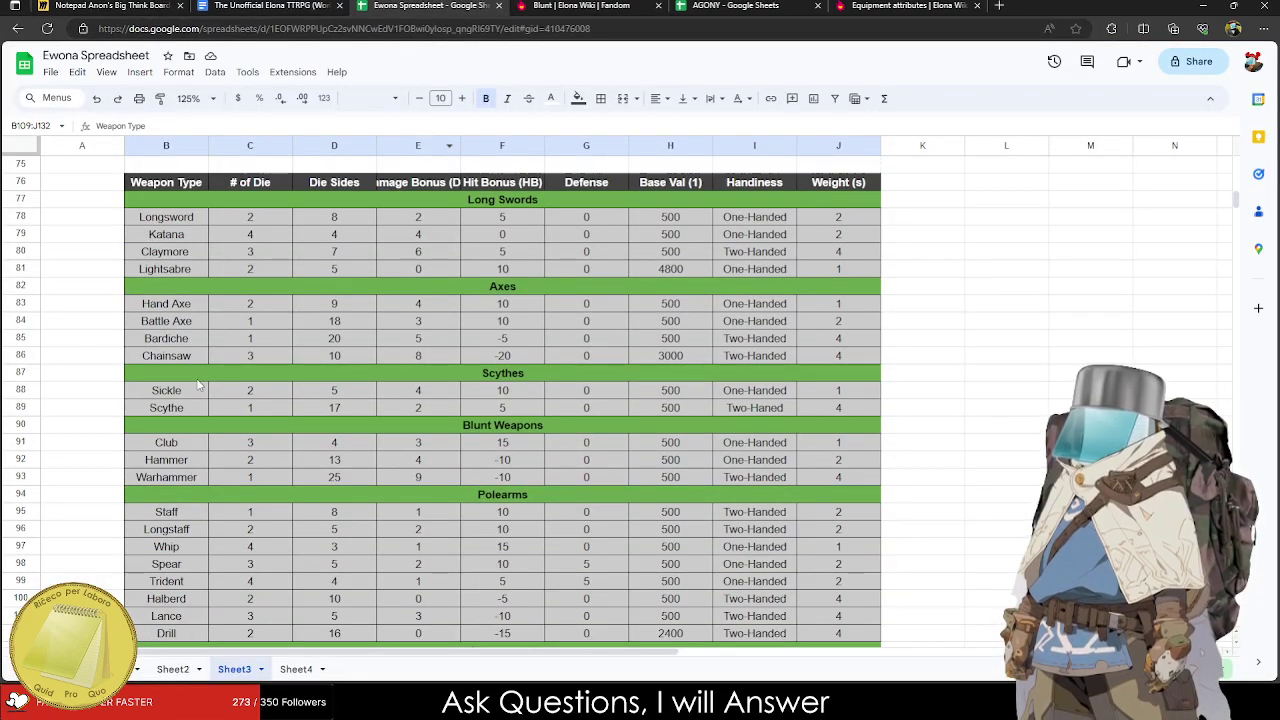
drag(180, 494, 820, 462)
key(ctrl+c)
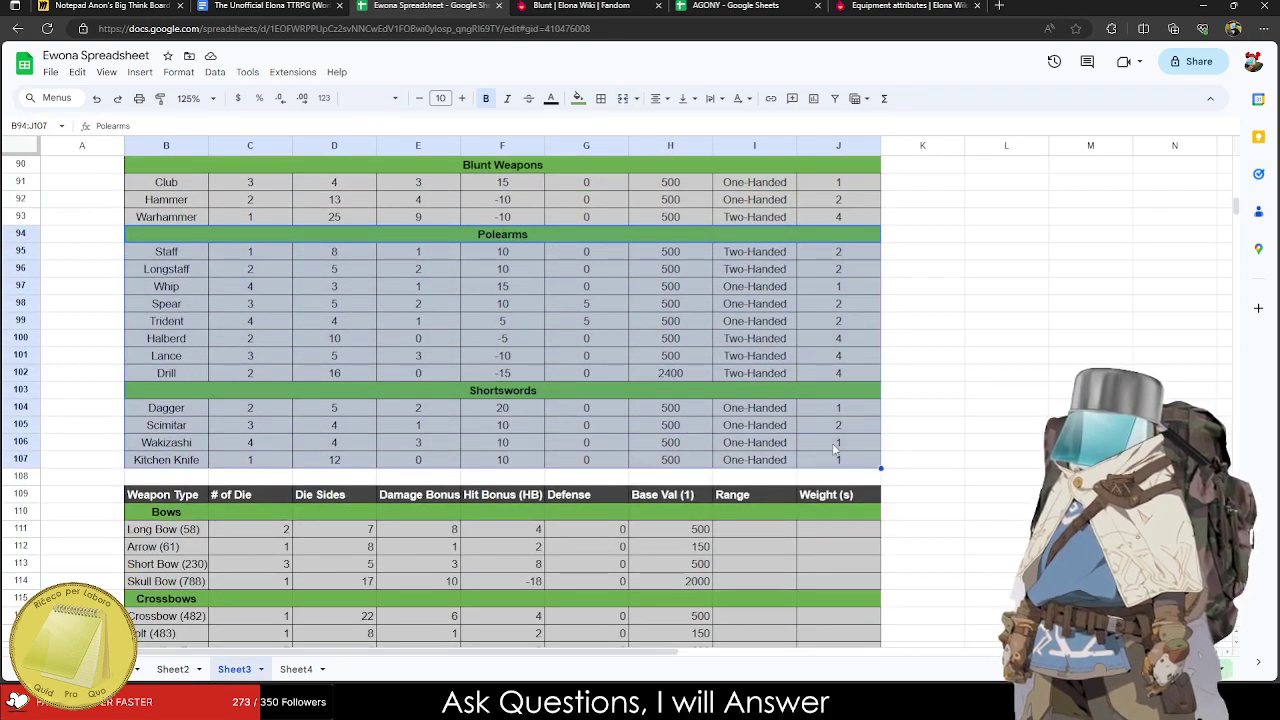
click(152, 251)
key(ctrl+v)
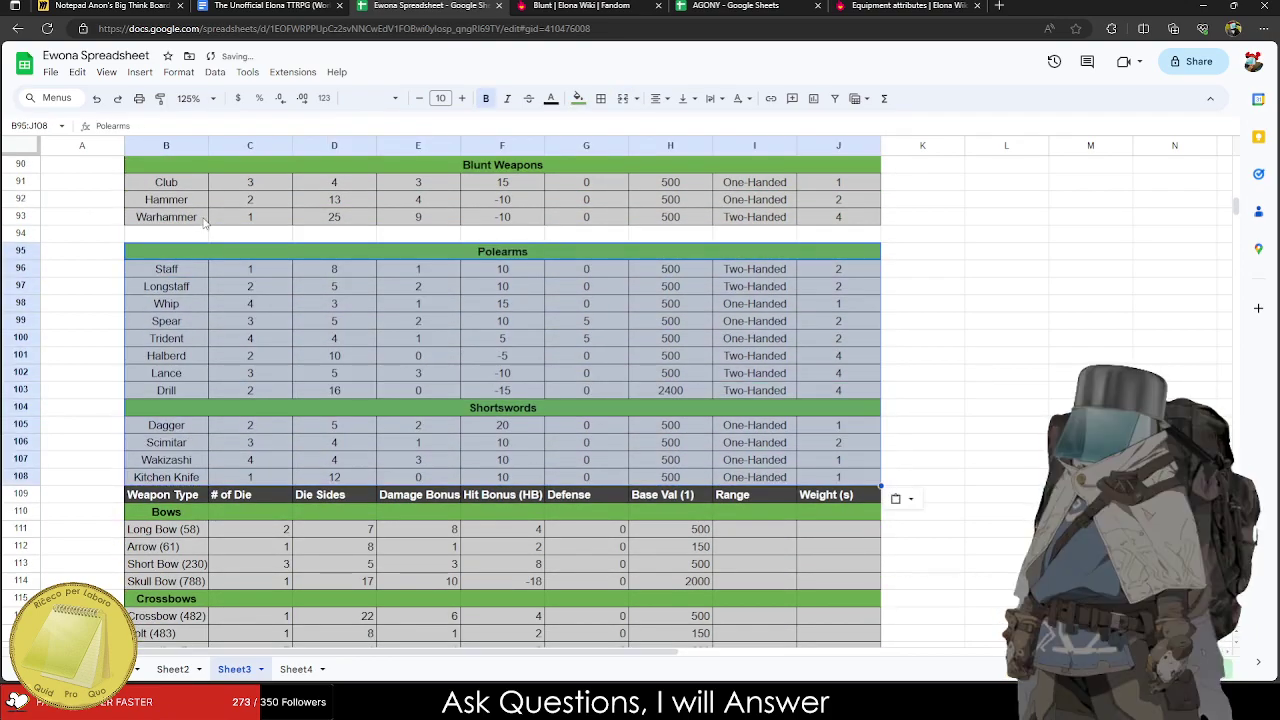
Duplicate the Warhammer row into the empty row below it and rename the copy Tetsubo.
drag(166, 217, 833, 225)
key(ctrl+c)
click(166, 236)
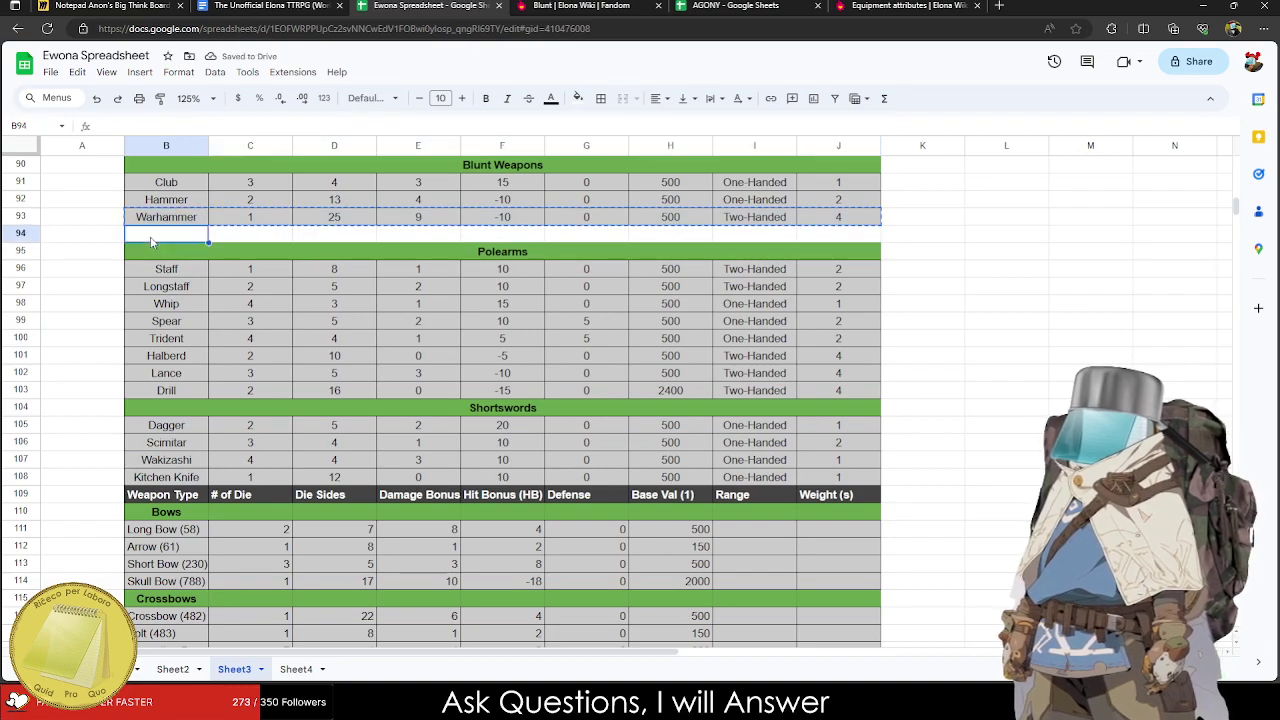
key(ctrl+v)
text(Tets)
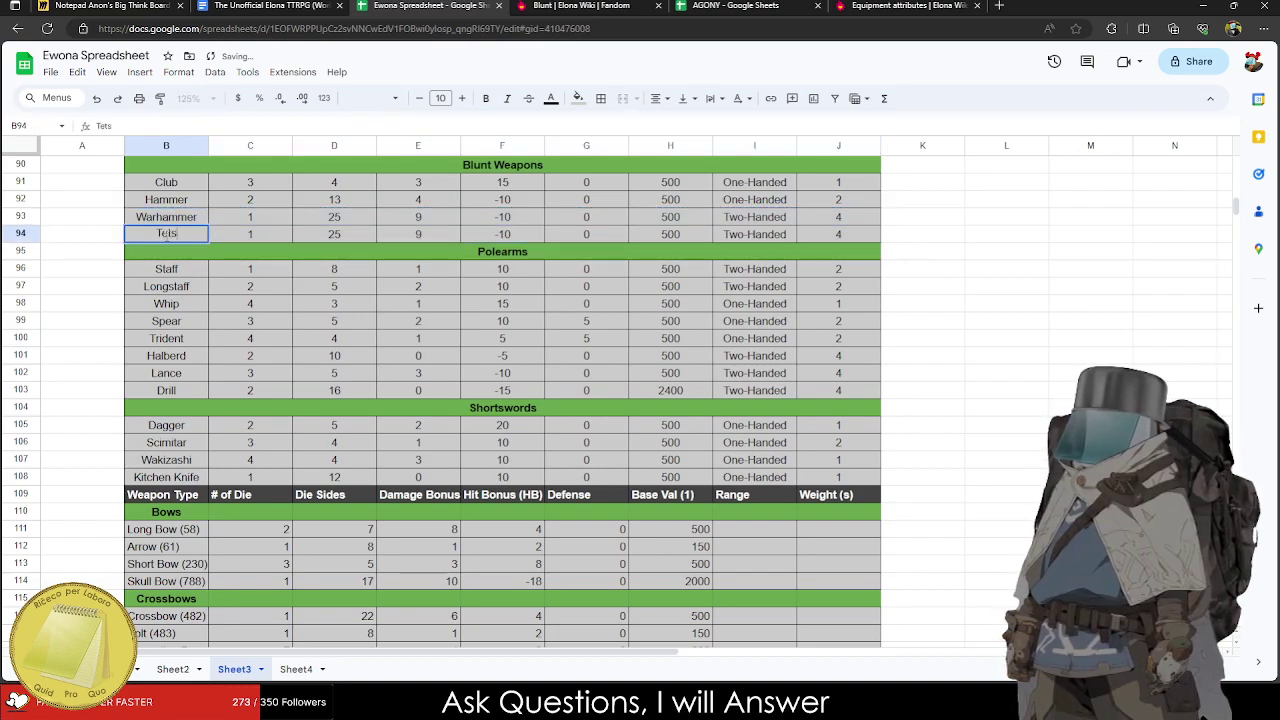
text(ubo)
Set the Tetsubo's number of dice to 2 and its die sides to 15.
key(Tab)
text(2)
key(Tab)
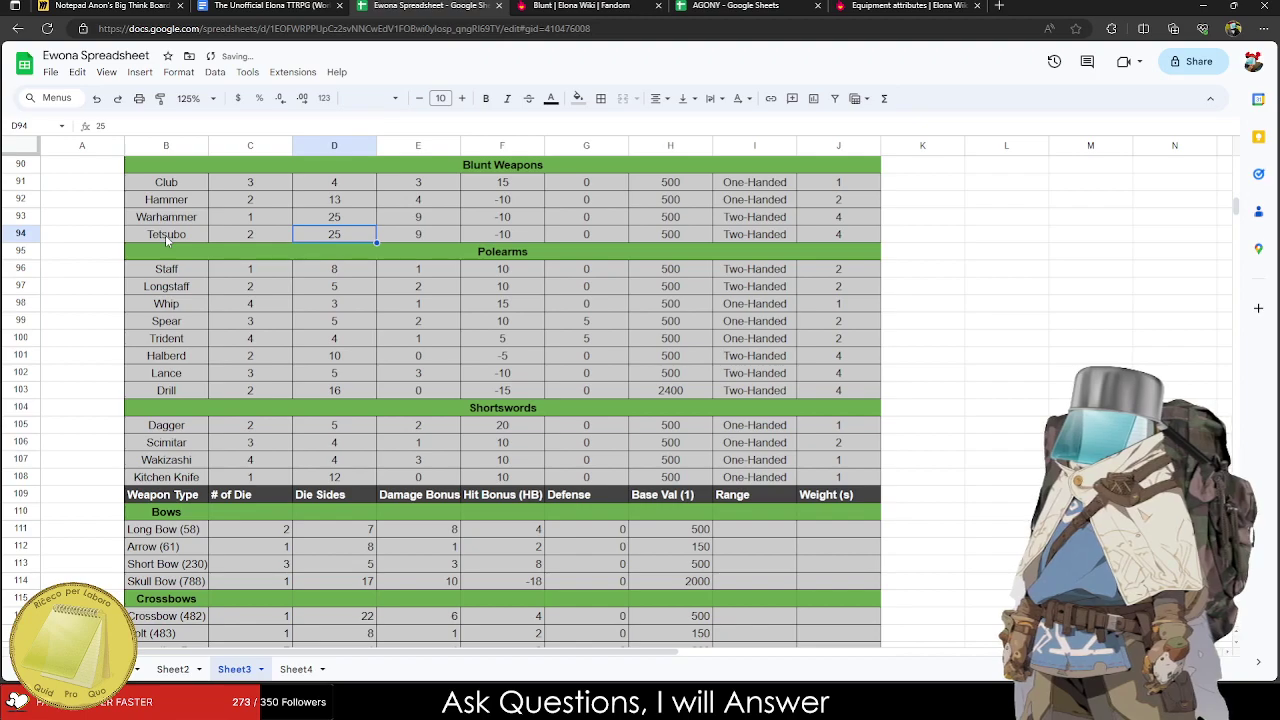
text(15)
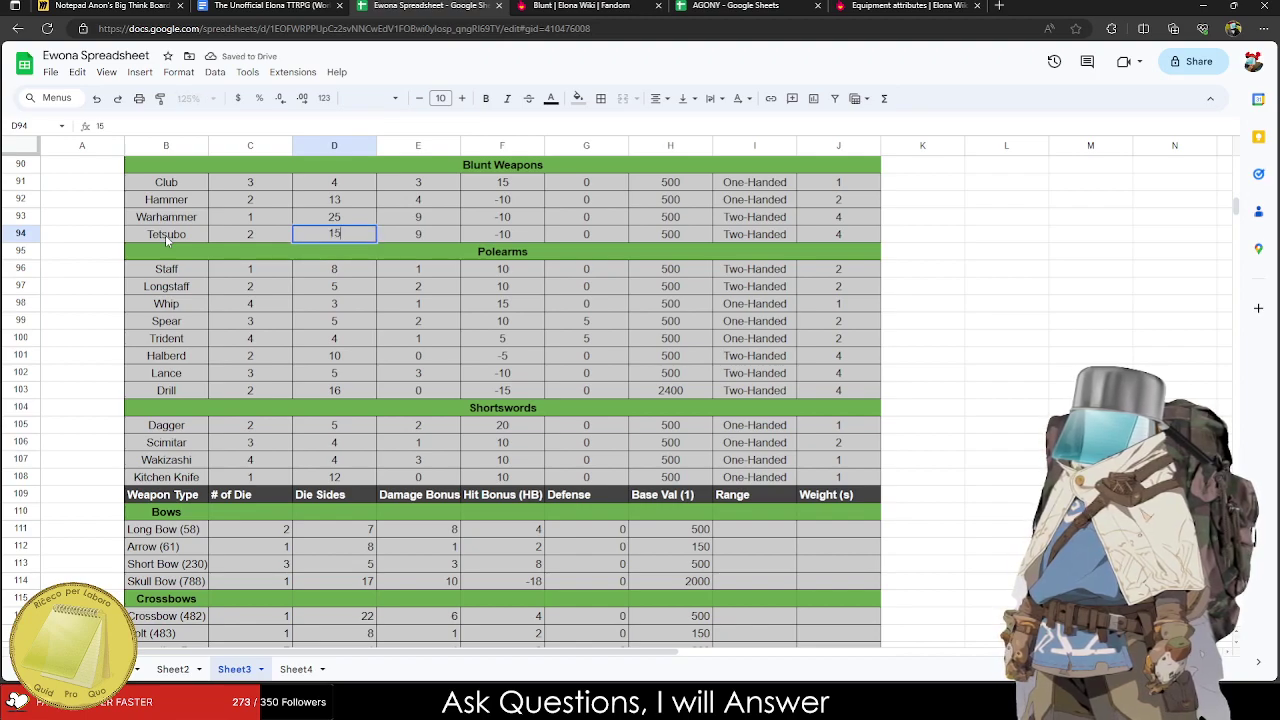
key(Tab)
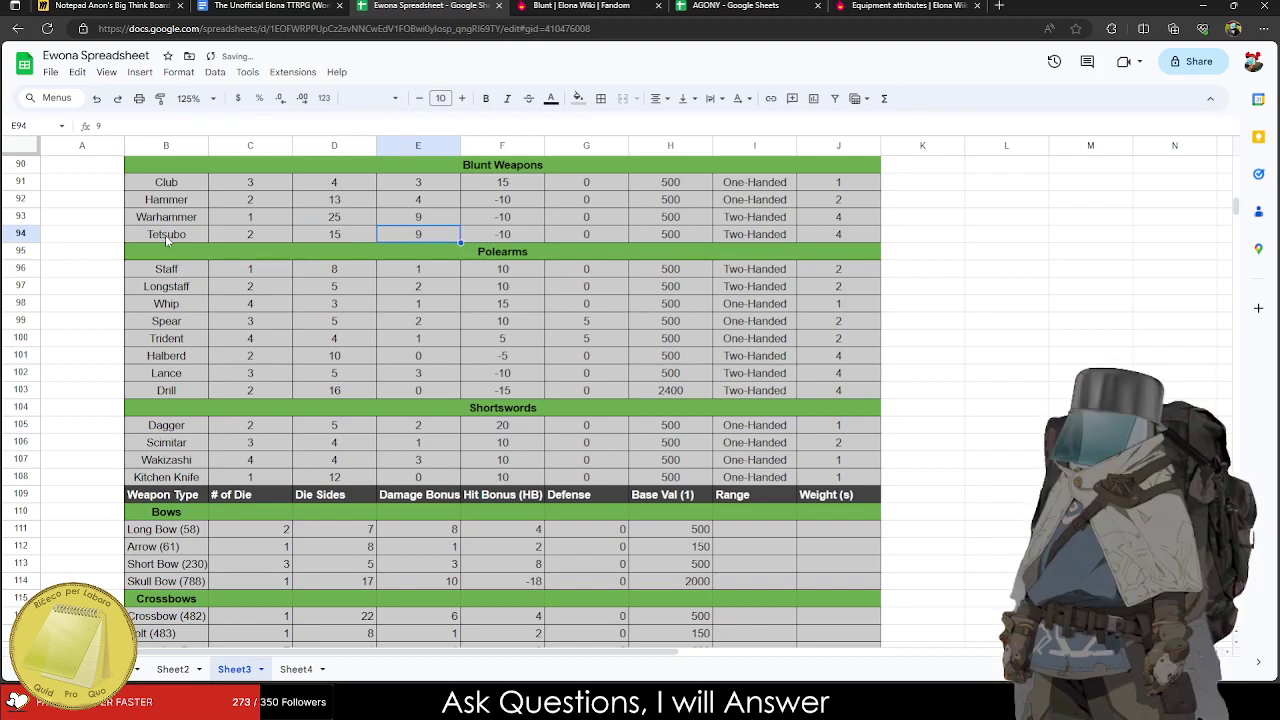
Set the Tetsubo's damage bonus to 4, hit bonus to -5 and defense to 5.
scroll(165, 235, up, 3)
text(5)
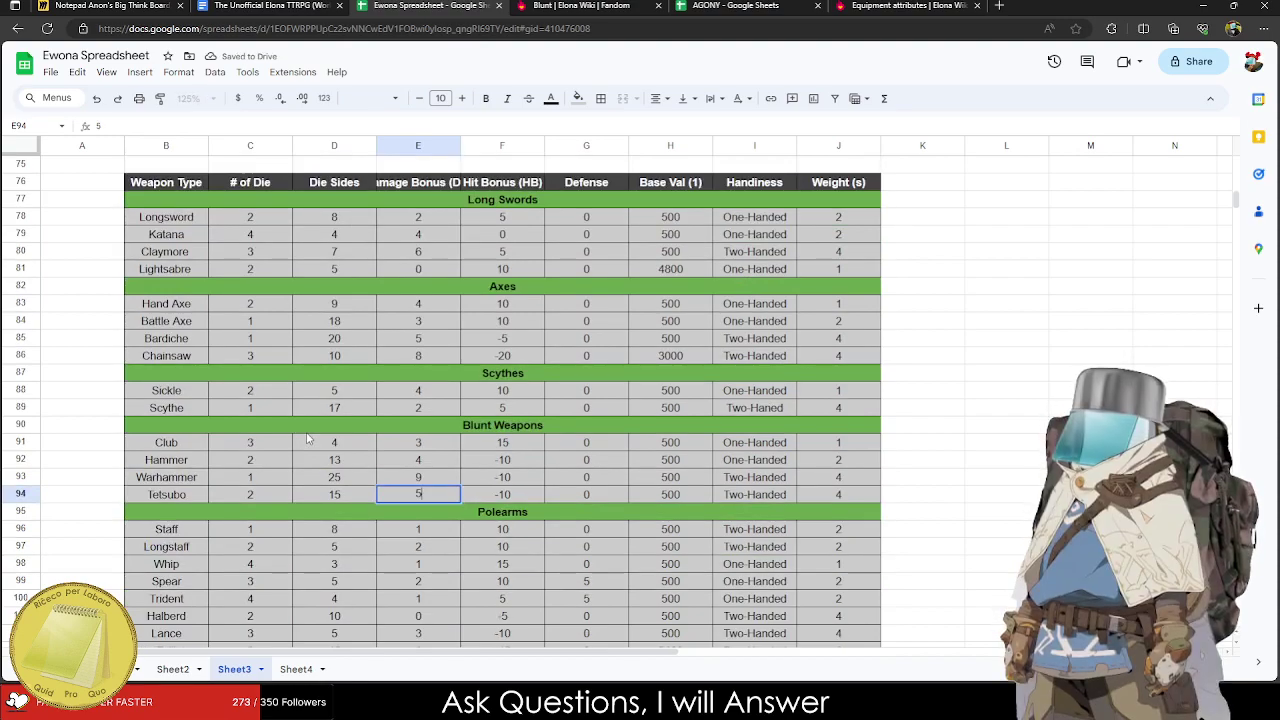
key(Tab)
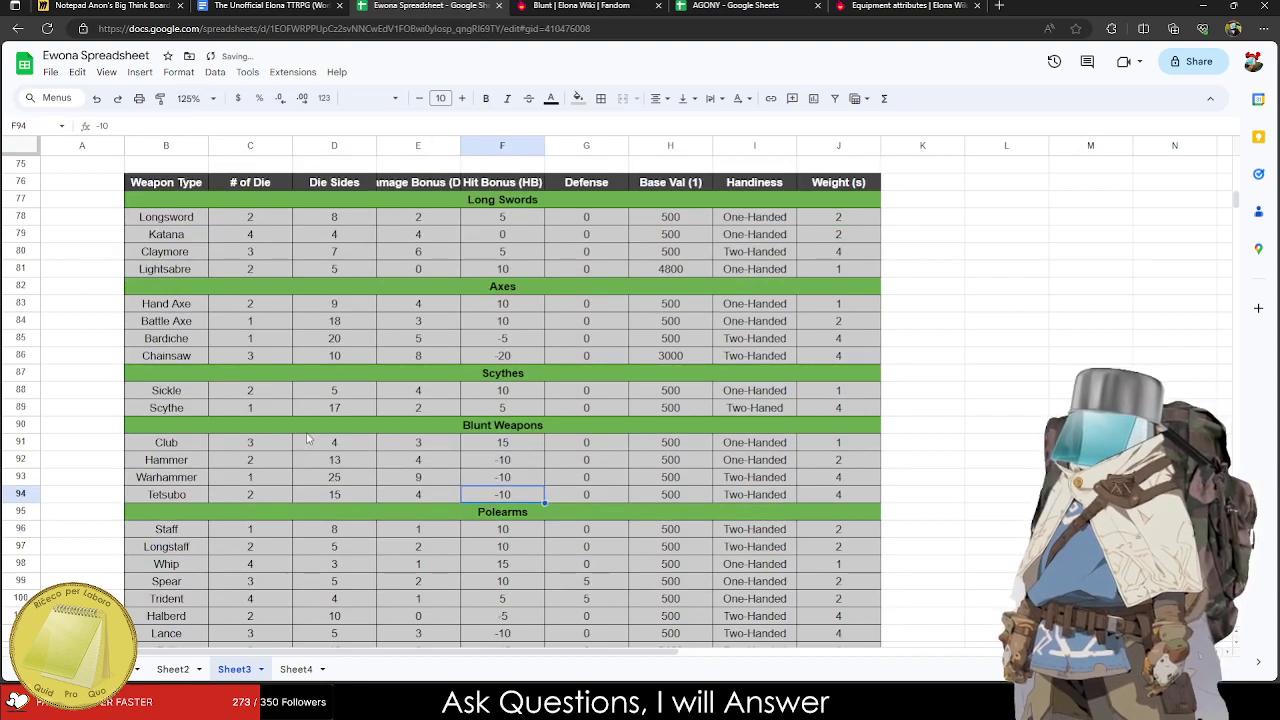
text(-5)
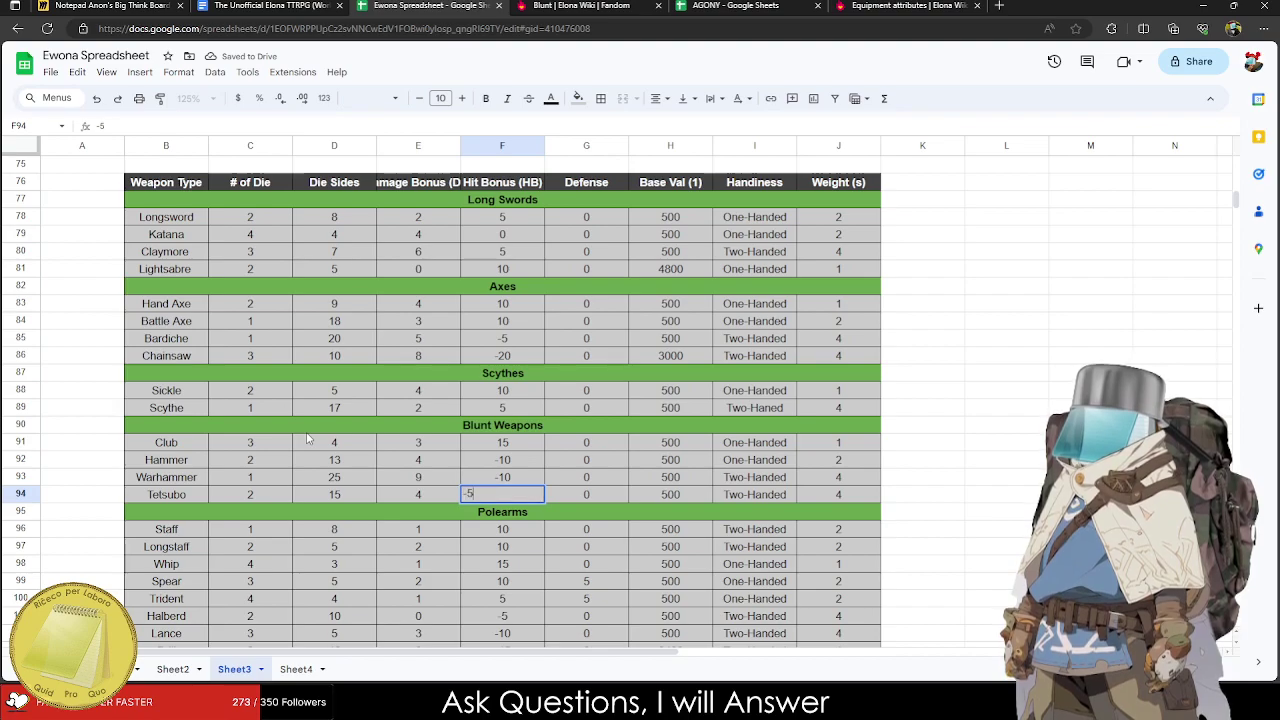
key(Tab)
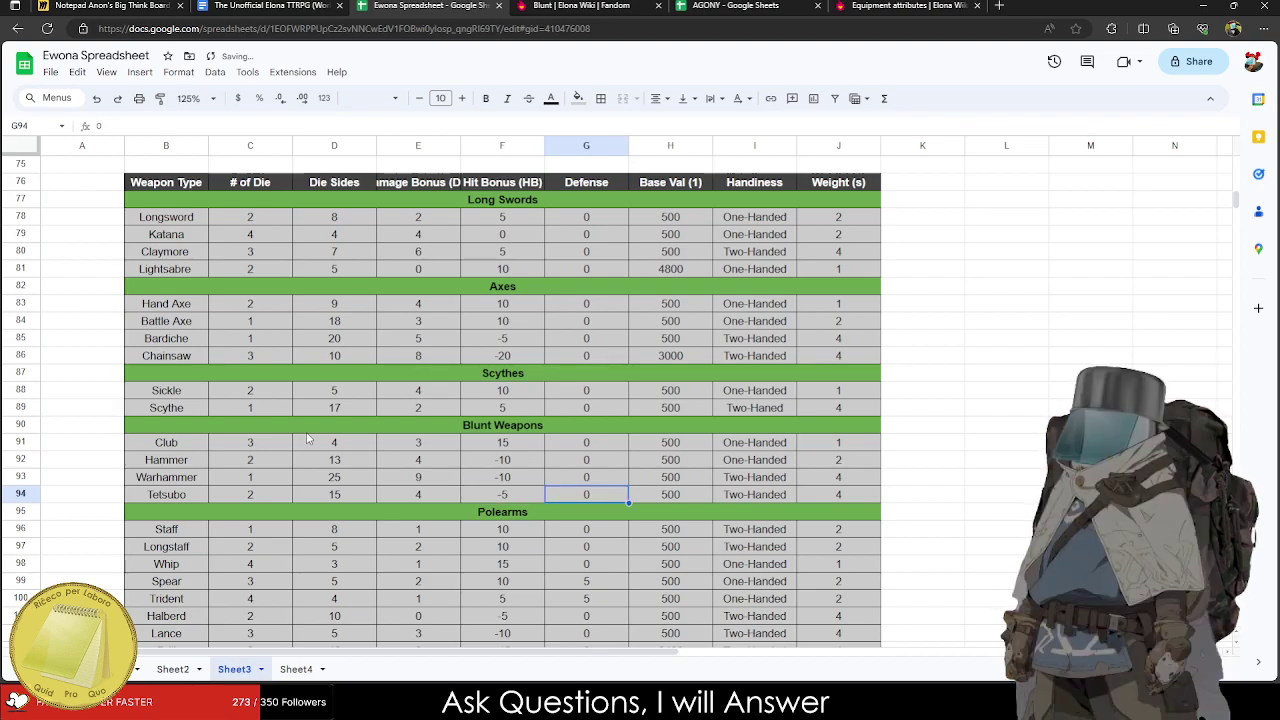
text(5)
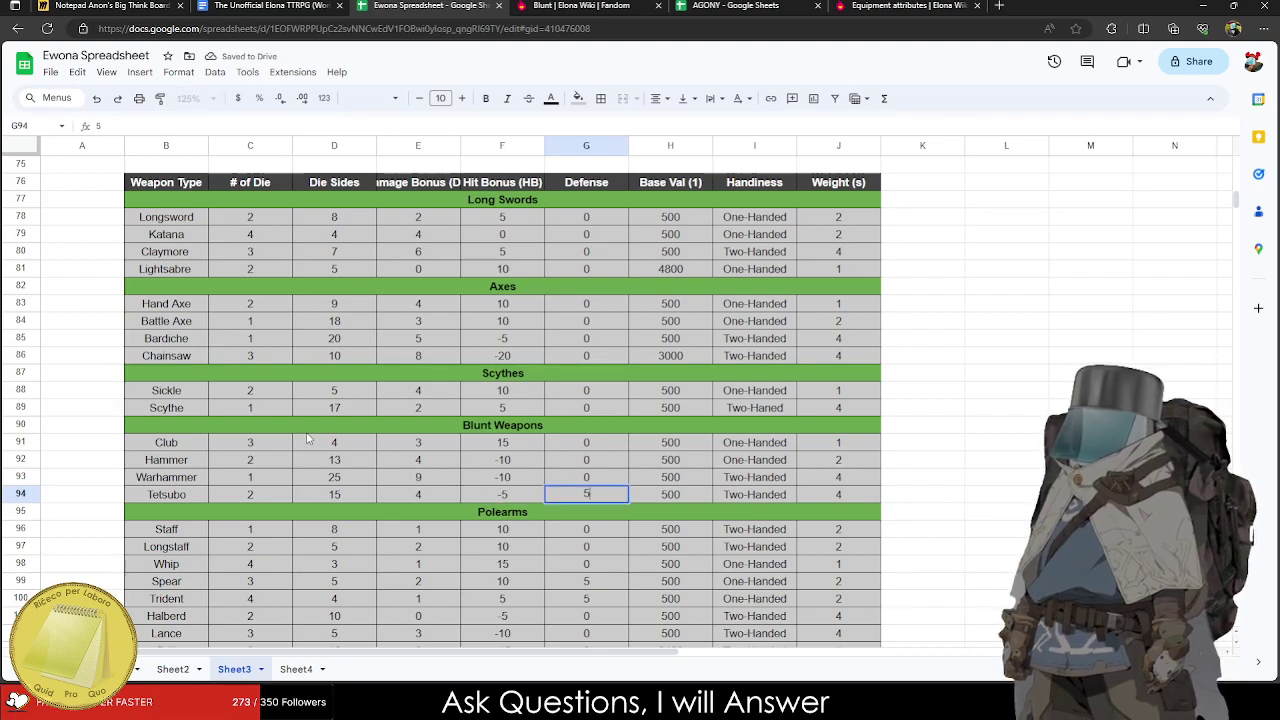
key(Tab)
key(Tab)
key(Tab)
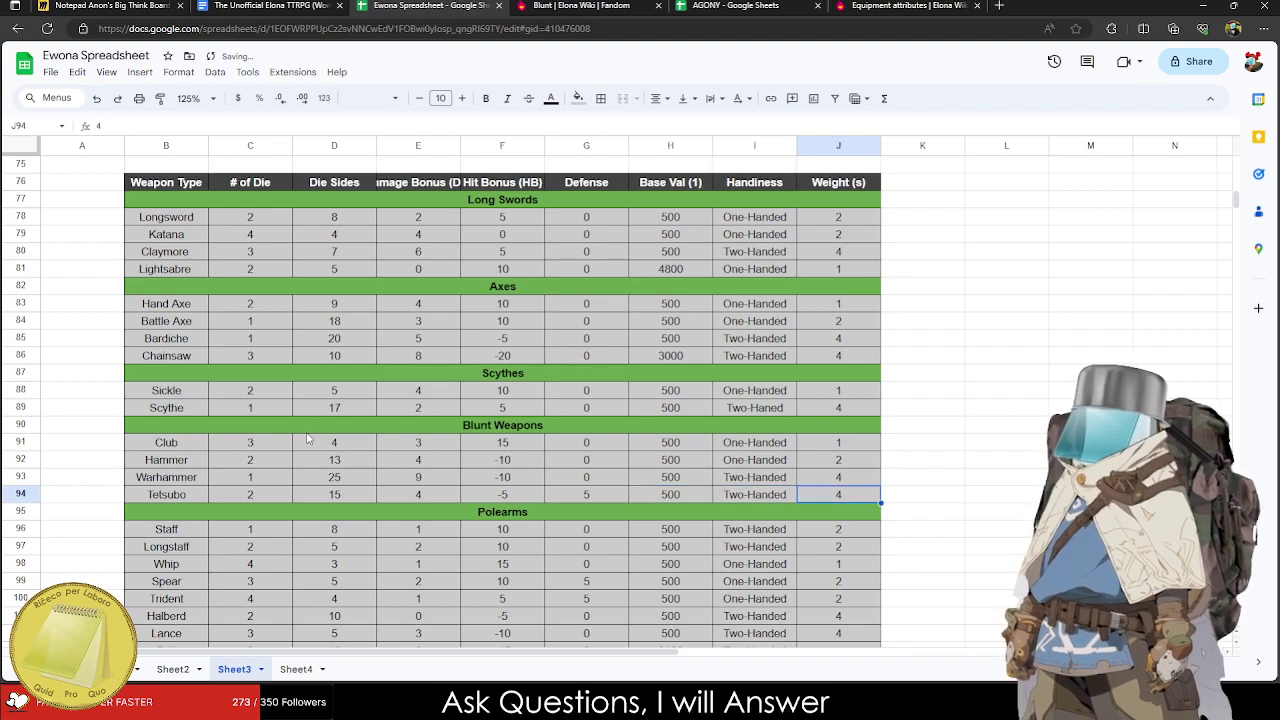
Compare the Tetsubo's stats with those of the Hammer and Warhammer in the Blunt Weapons section.
click(193, 497)
click(333, 488)
click(235, 481)
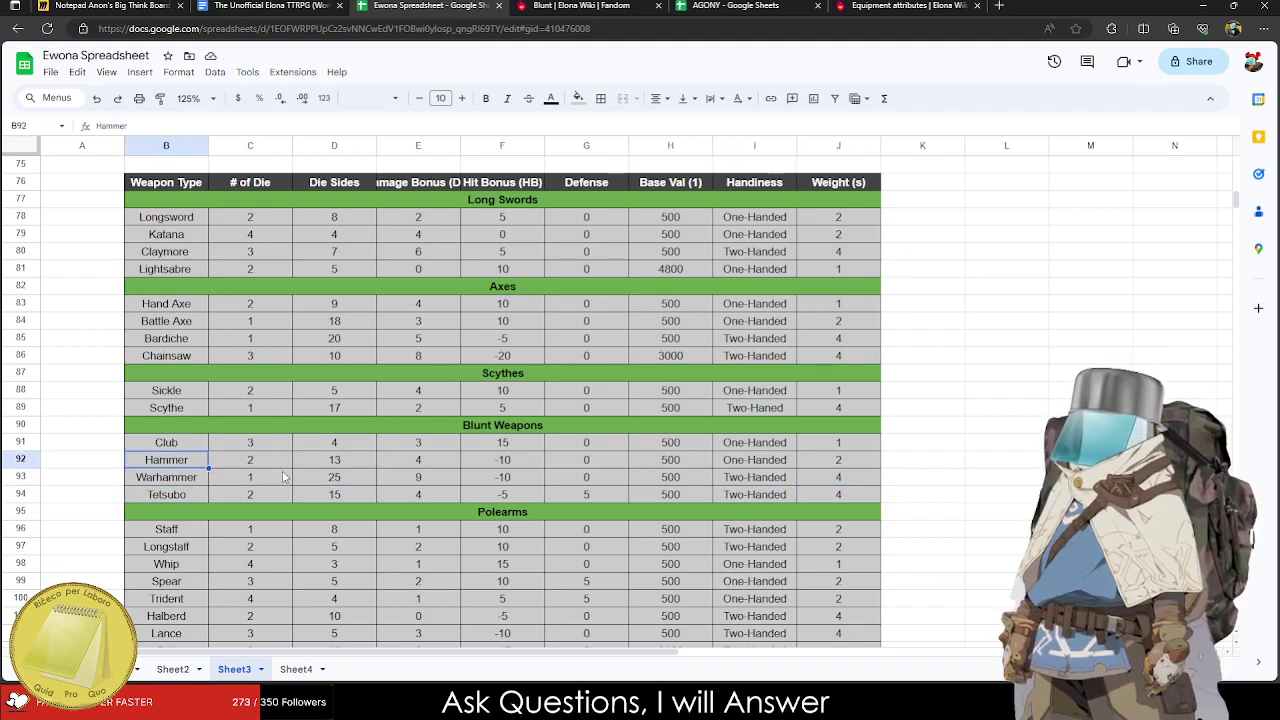
click(393, 463)
click(755, 475)
click(478, 482)
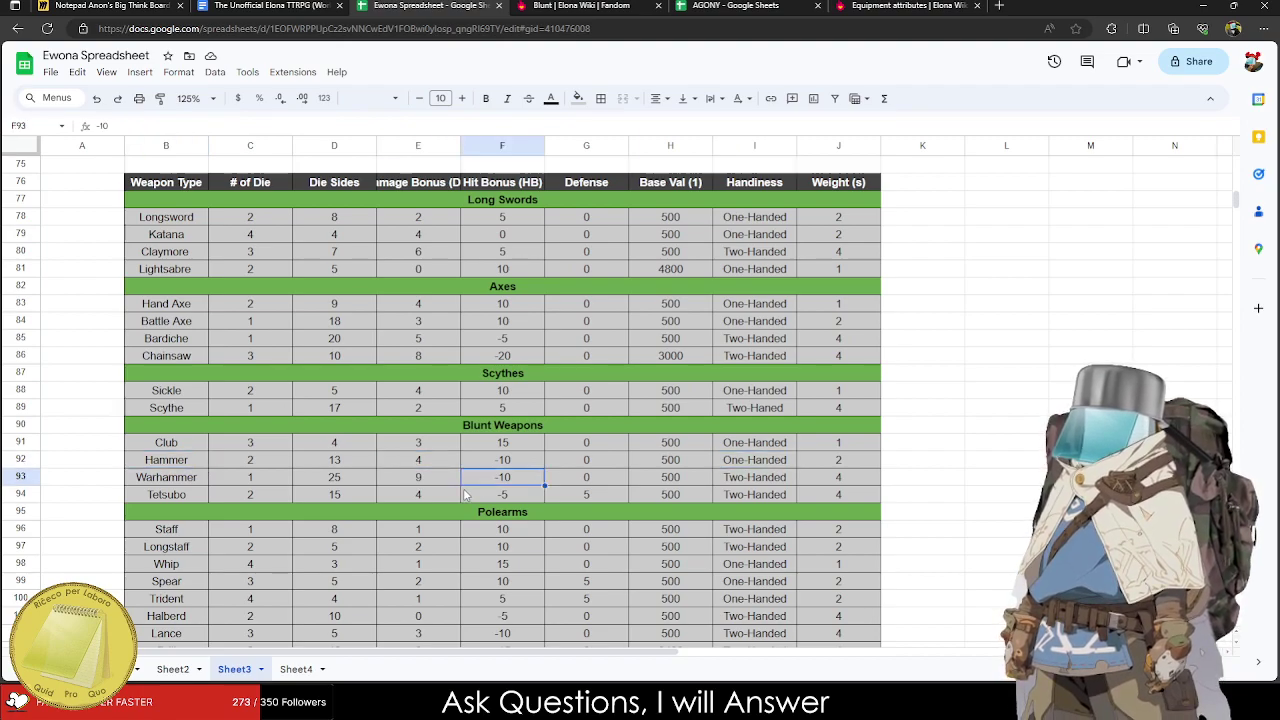
click(466, 496)
key(Right)
scroll(350, 503, down, 3)
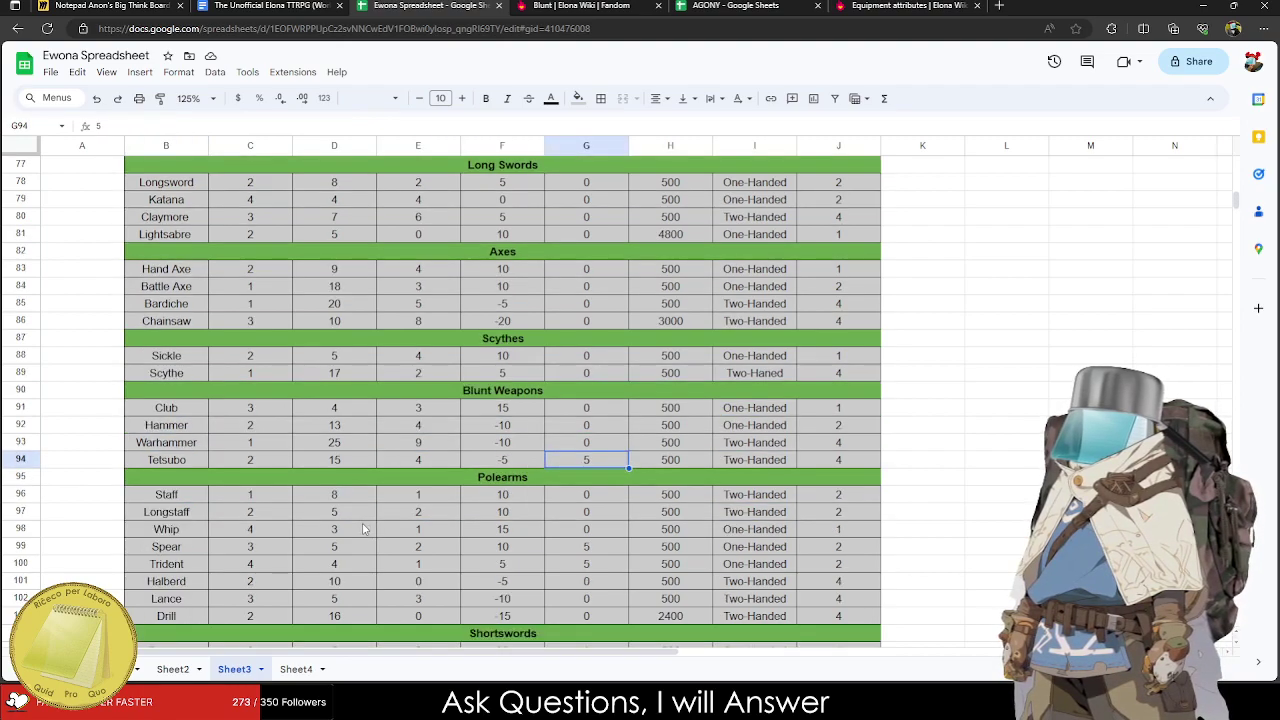
Try 1 as the Tetsubo's number of dice and return it to 2.
click(256, 321)
text(1)
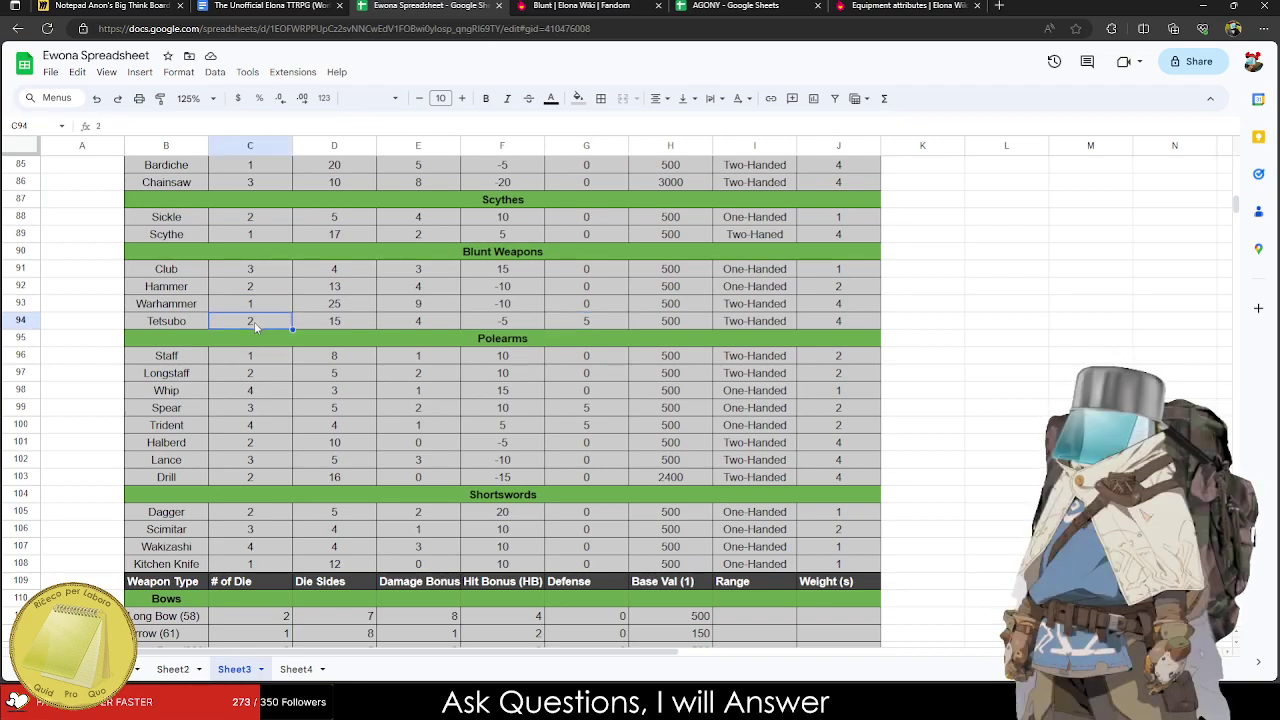
click(265, 468)
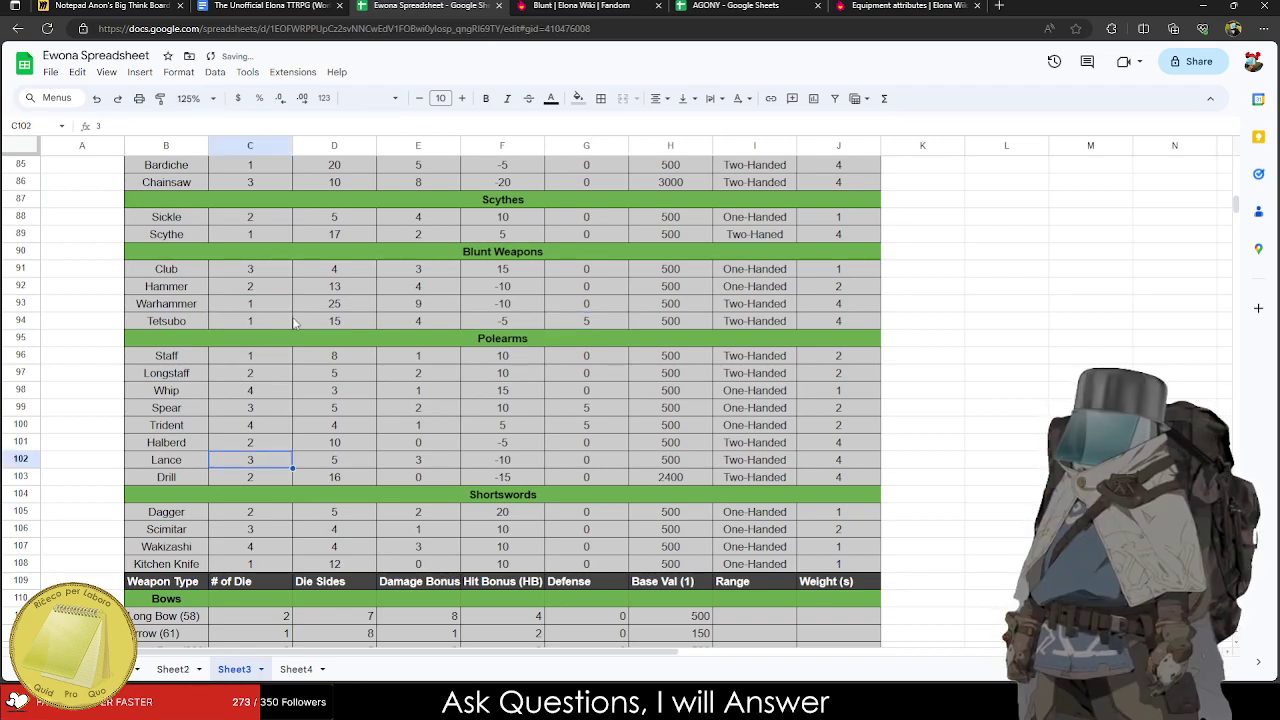
click(249, 323)
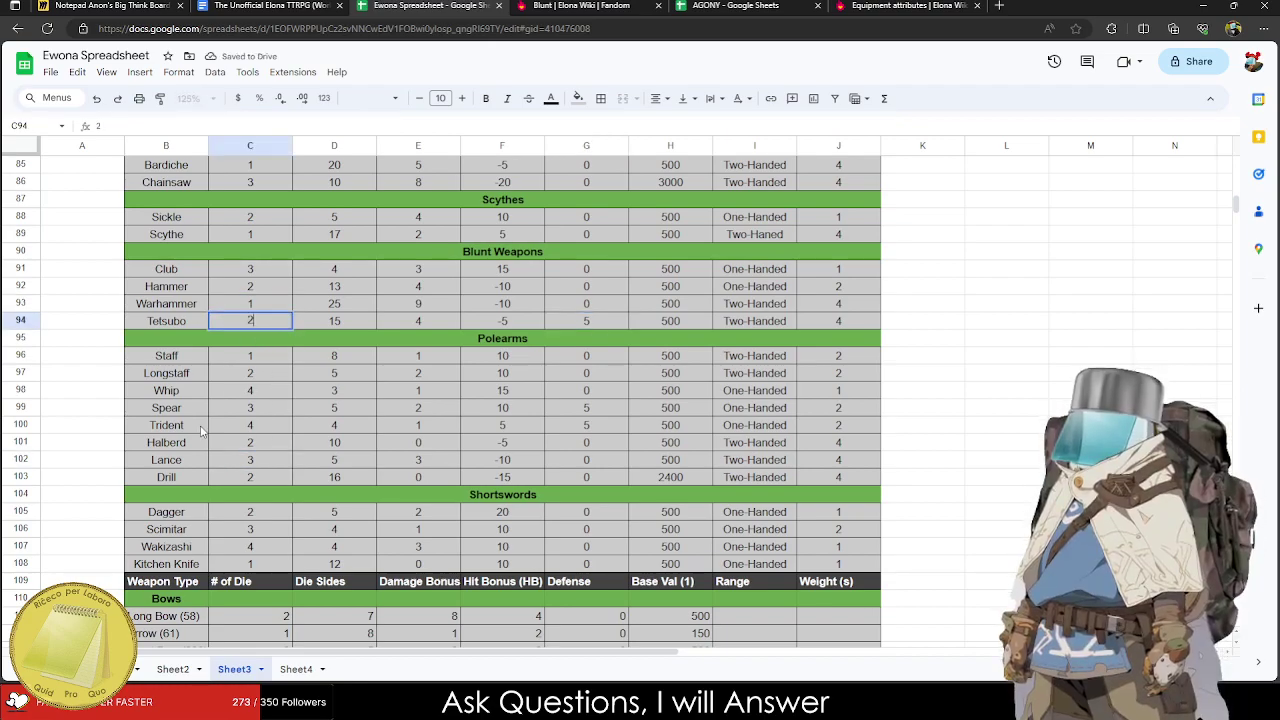
Move the whole ranged weapons table, from its header row through Firearms, down one row to start at row 110.
click(190, 425)
scroll(200, 335, down, 6)
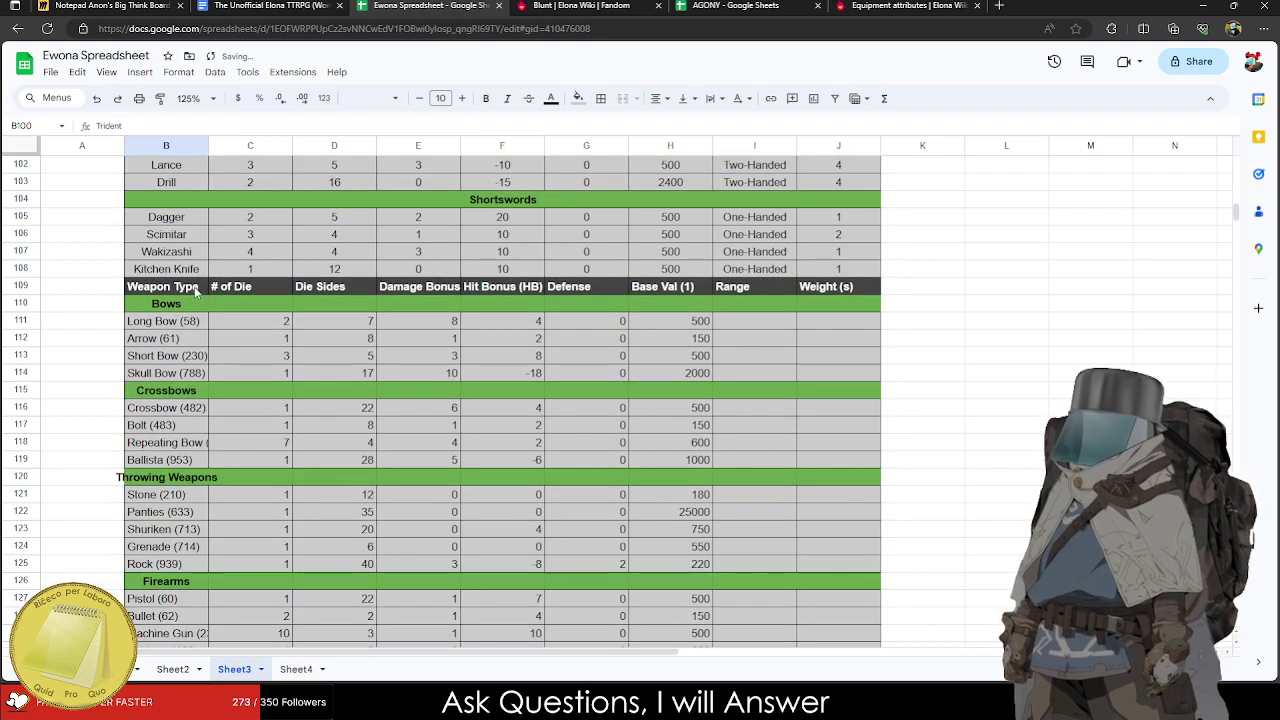
drag(195, 290, 852, 504)
key(ctrl+c)
scroll(555, 527, up, 3)
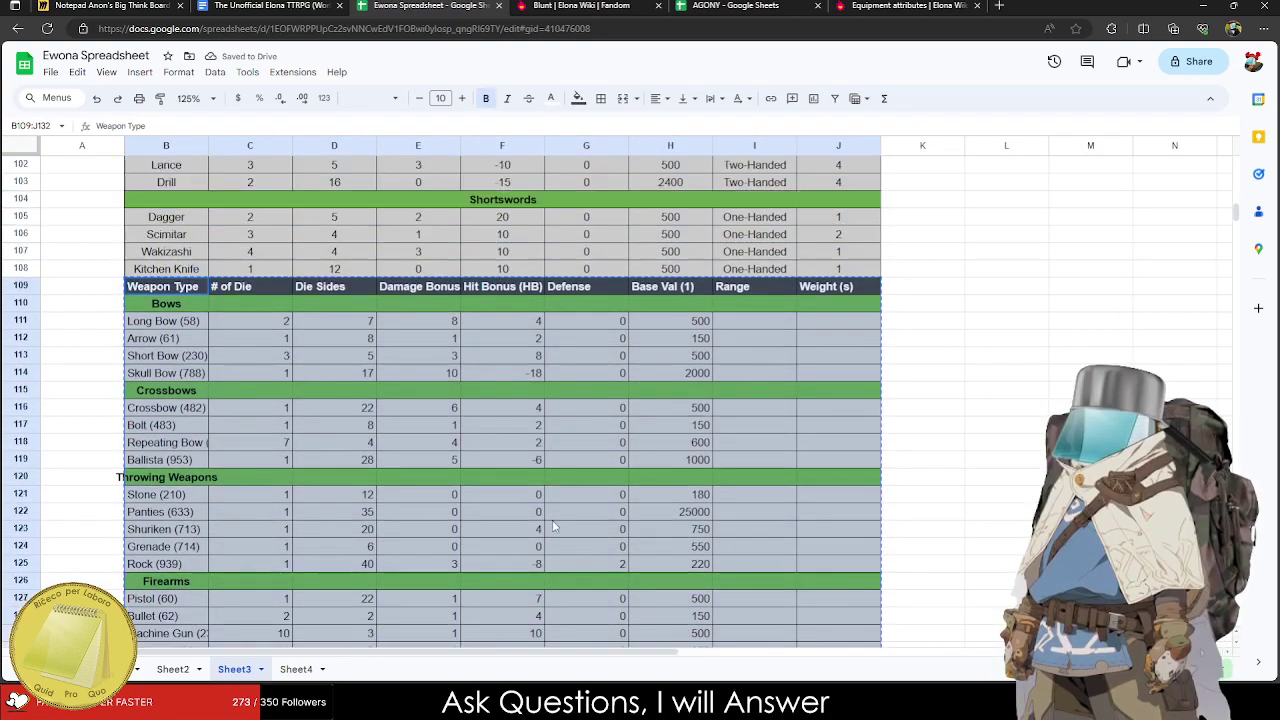
scroll(555, 527, up, 1)
Copy the melee weapon table from B76 to J108 and paste it unlinked into The Unofficial Elona TTRPG document.
scroll(203, 411, up, 9)
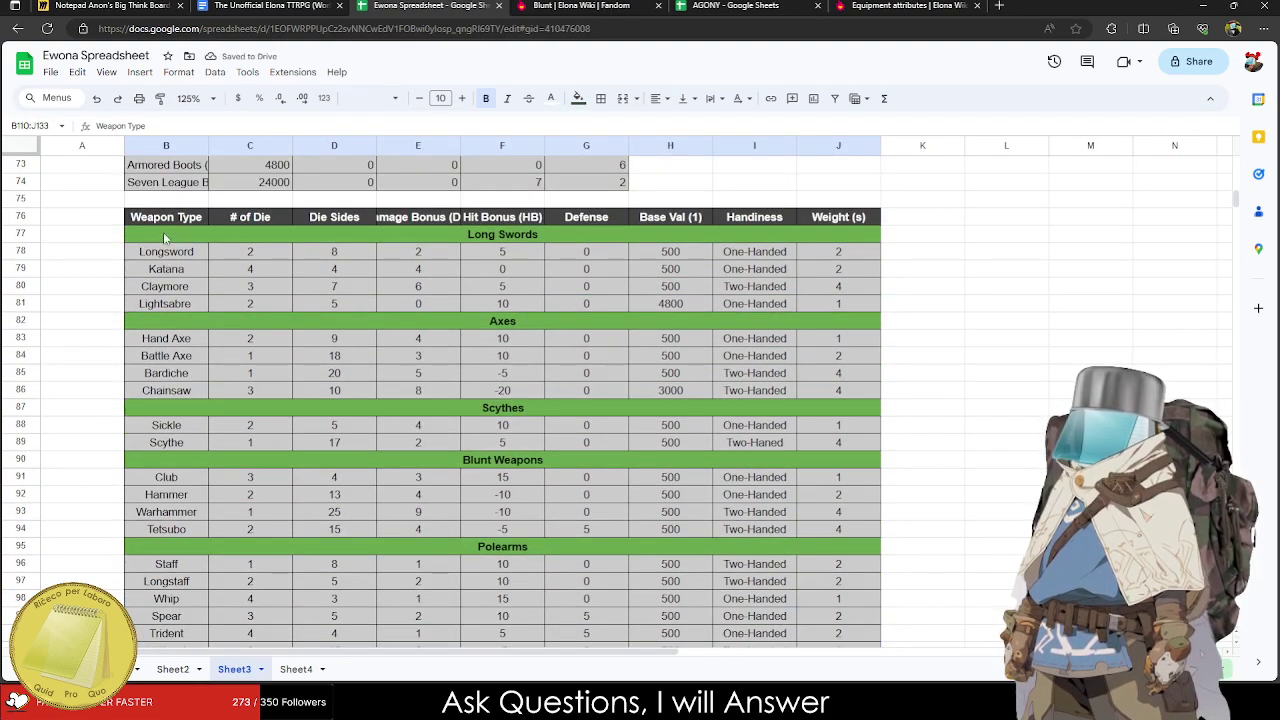
drag(171, 221, 855, 425)
key(ctrl+c)
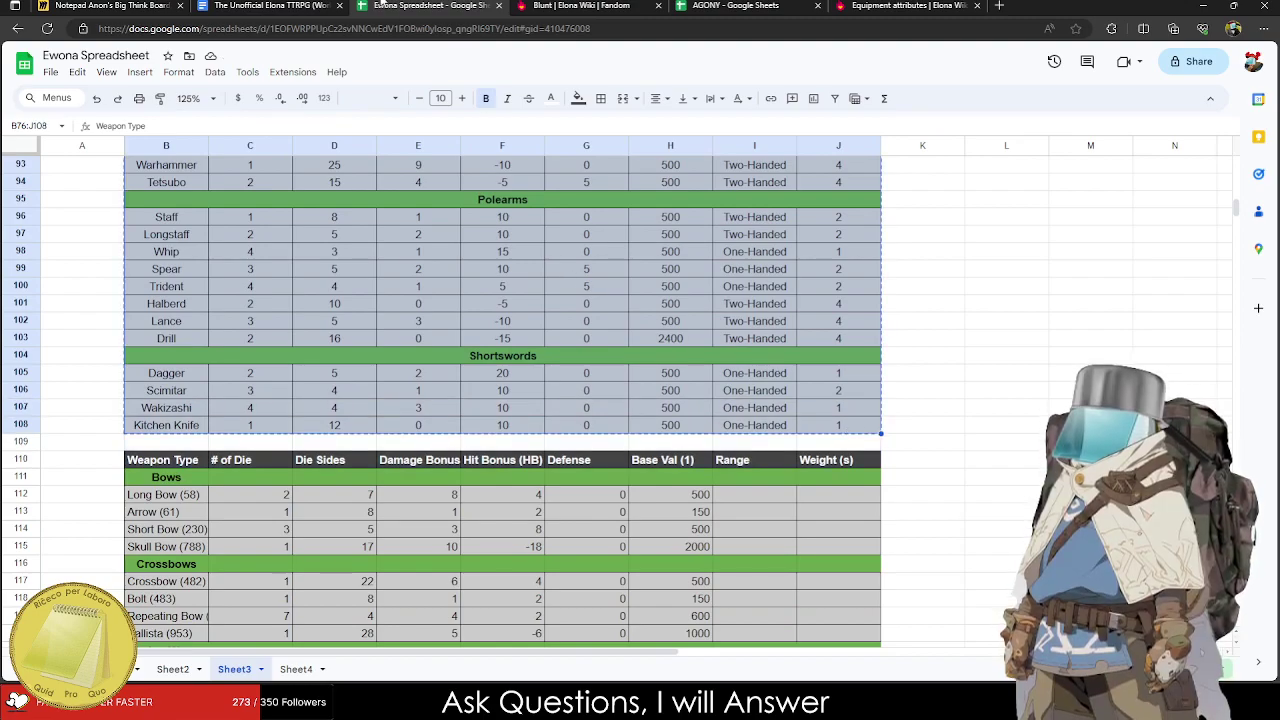
click(313, 5)
key(ctrl+v)
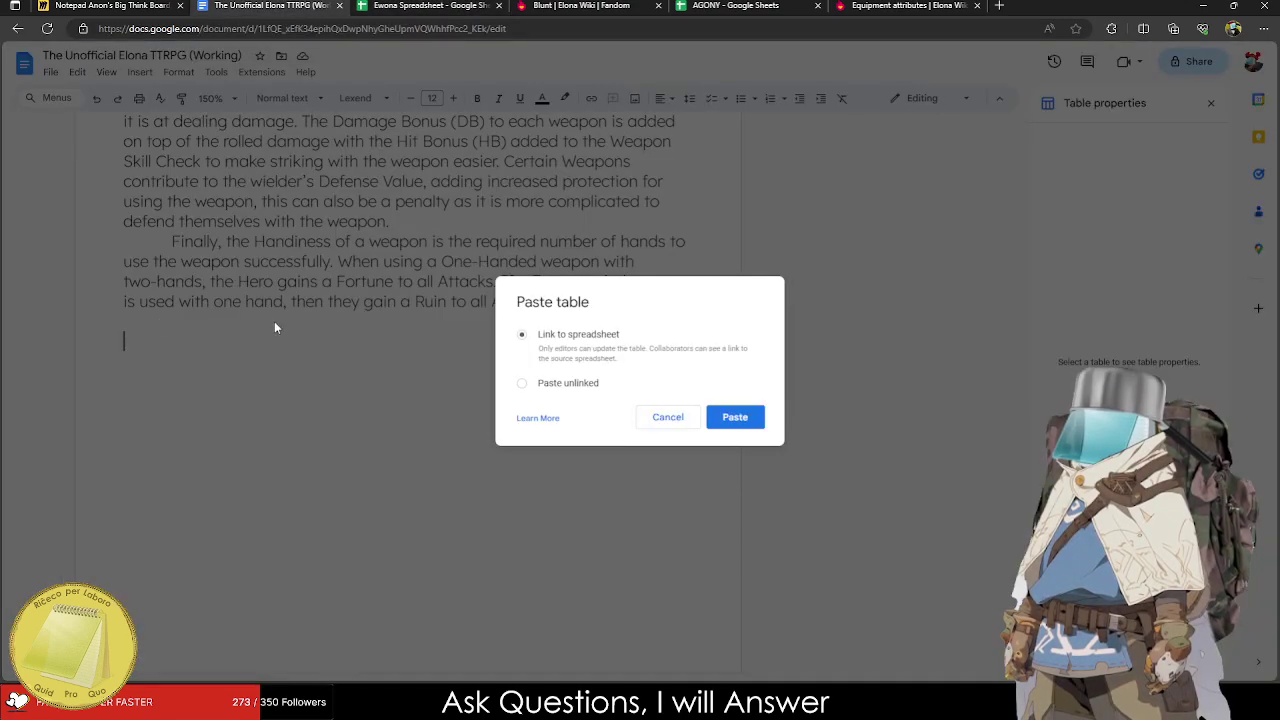
click(586, 388)
click(734, 417)
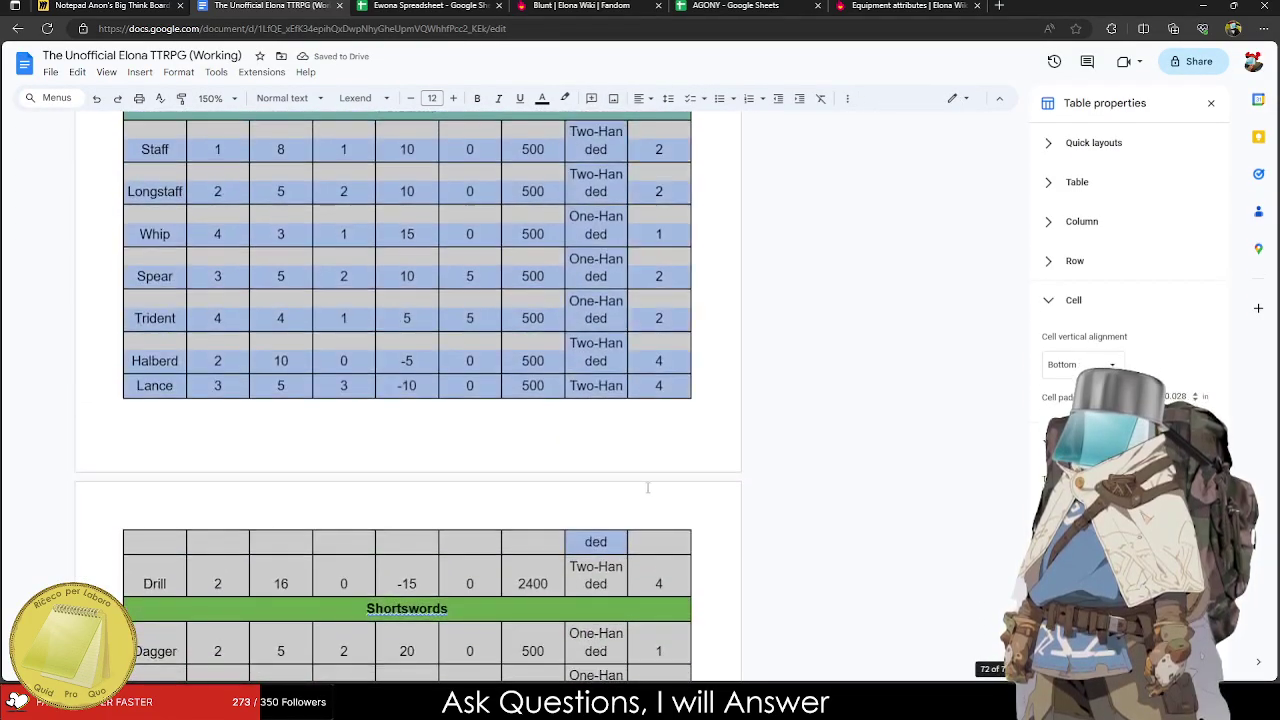
Try applying the Normal text style to the pasted weapon table.
click(285, 98)
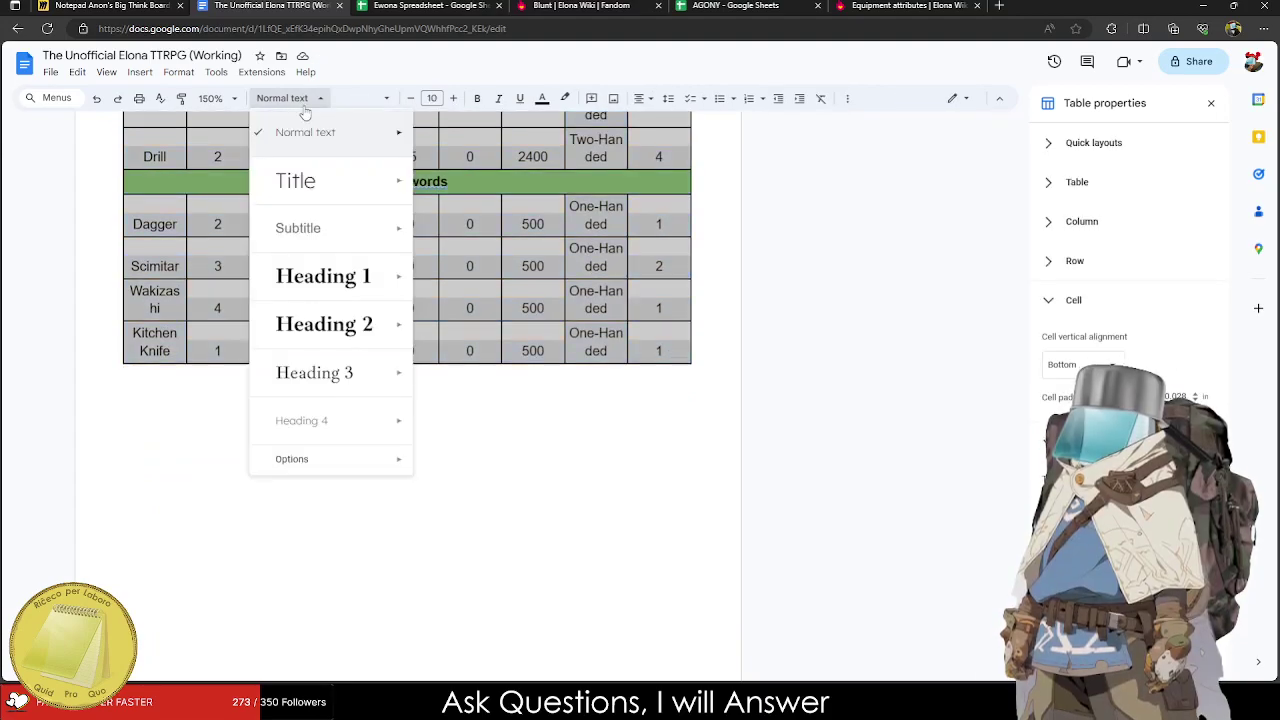
mouse_move(387, 126)
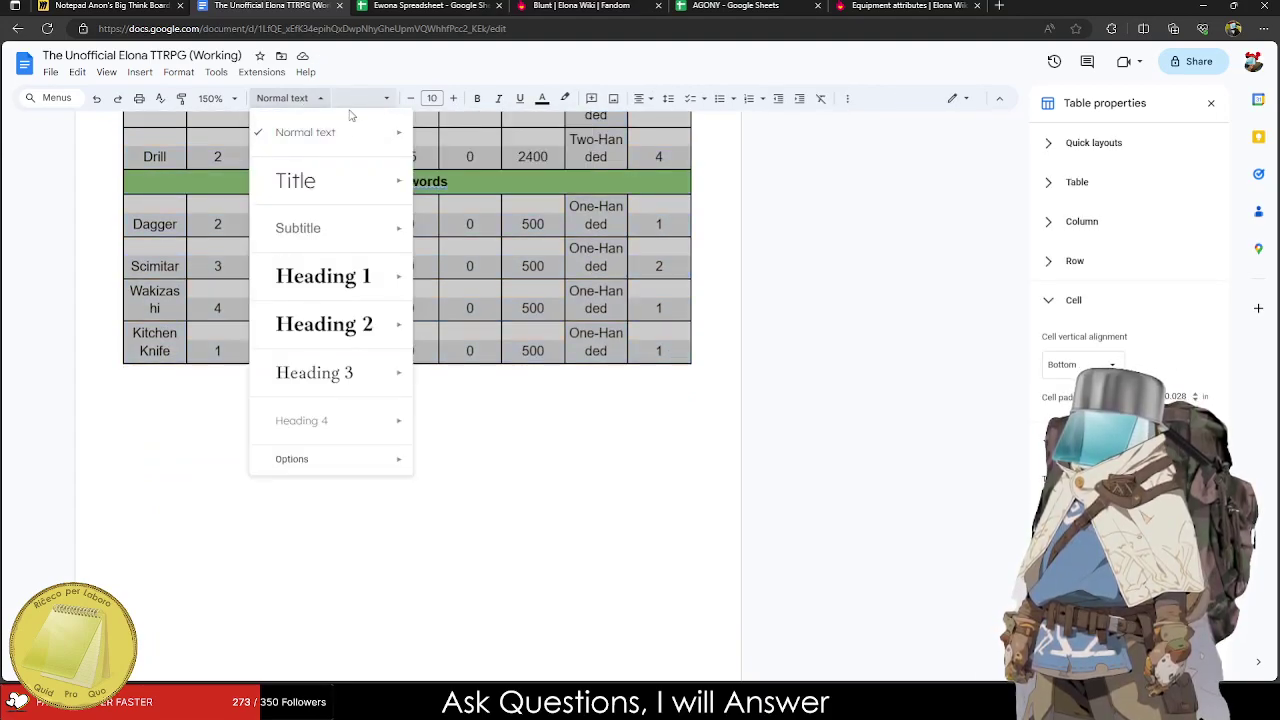
click(338, 134)
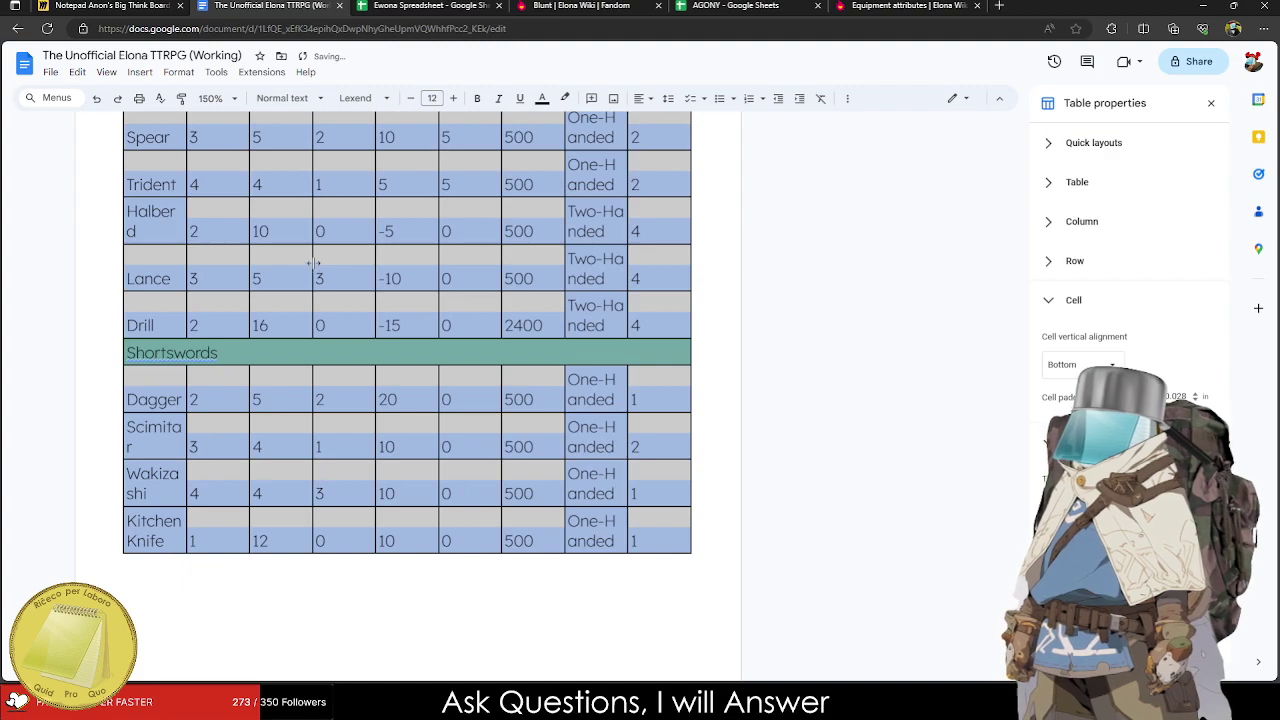
Format the pasted weapon table's text in Lexend Extra Light at size 8.
click(352, 98)
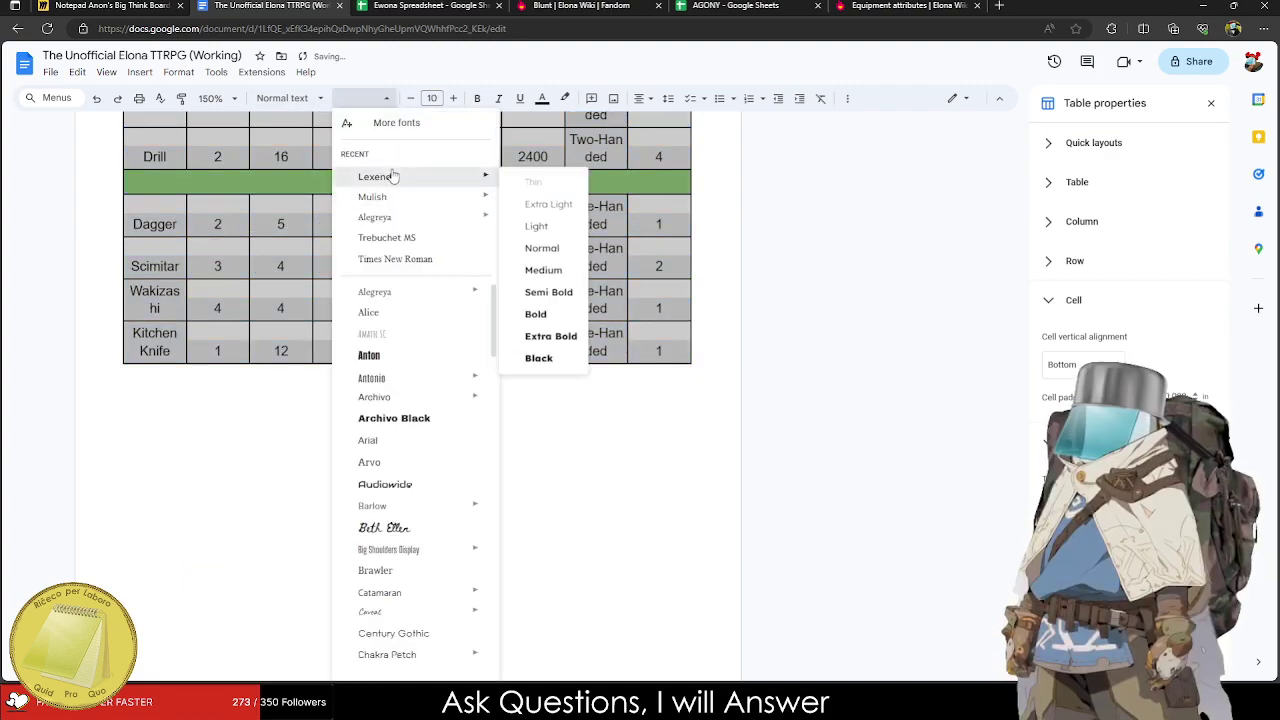
click(393, 176)
click(357, 98)
mouse_move(434, 177)
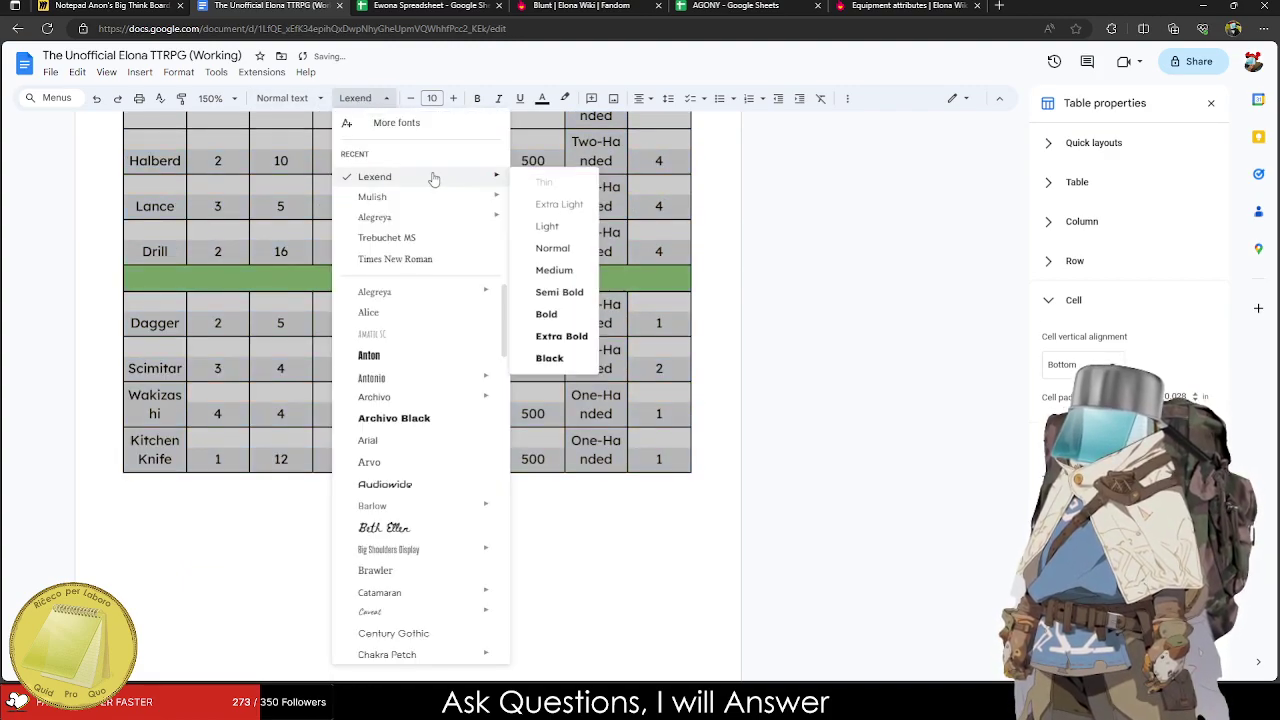
click(560, 205)
click(432, 98)
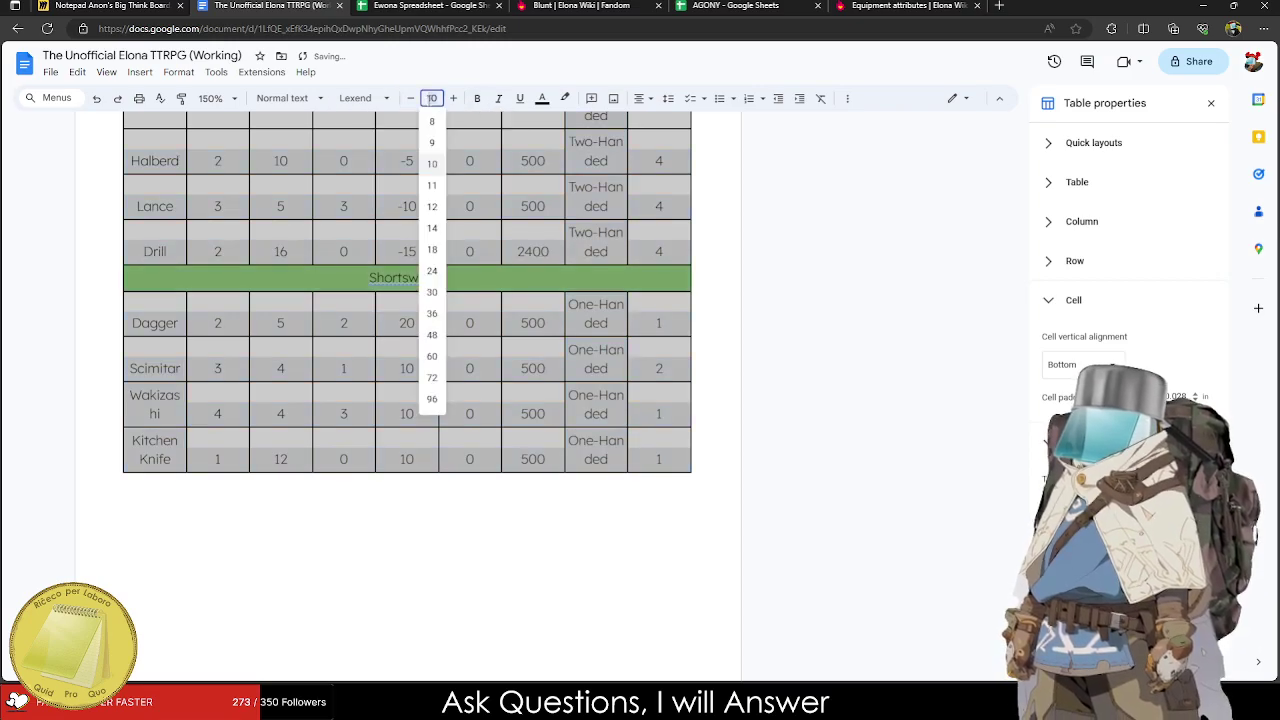
text(8)
key(Return)
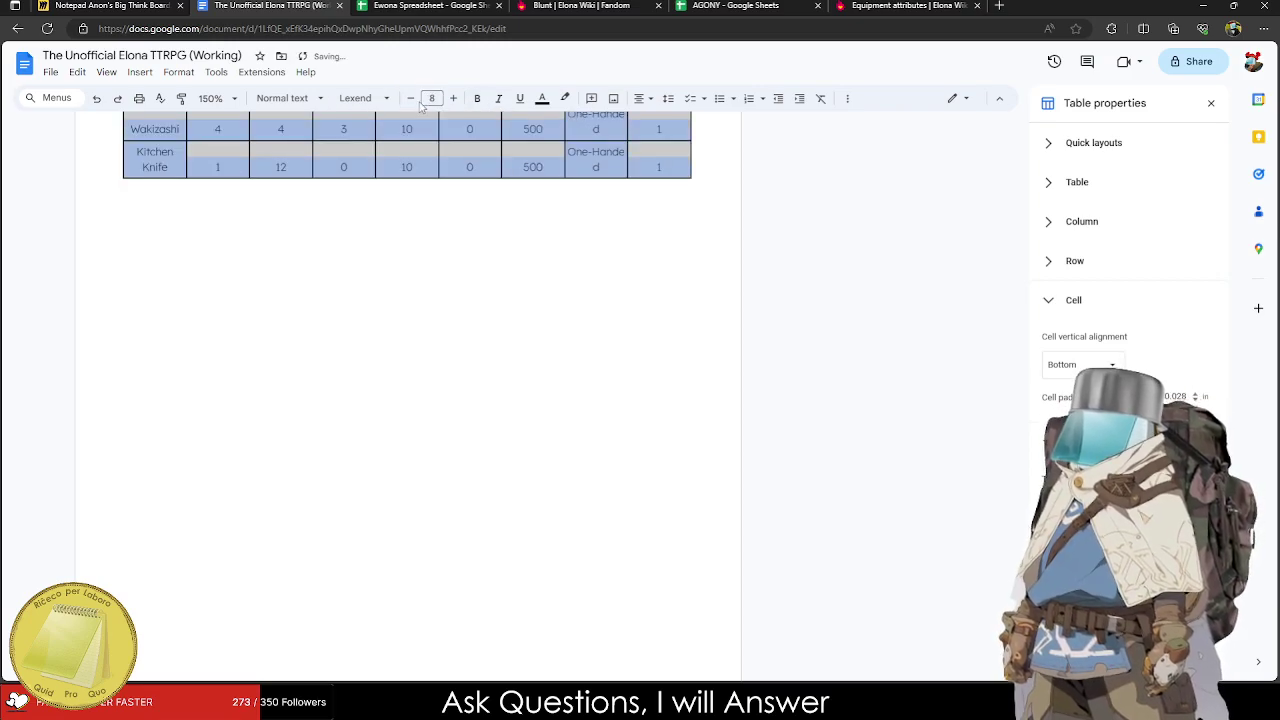
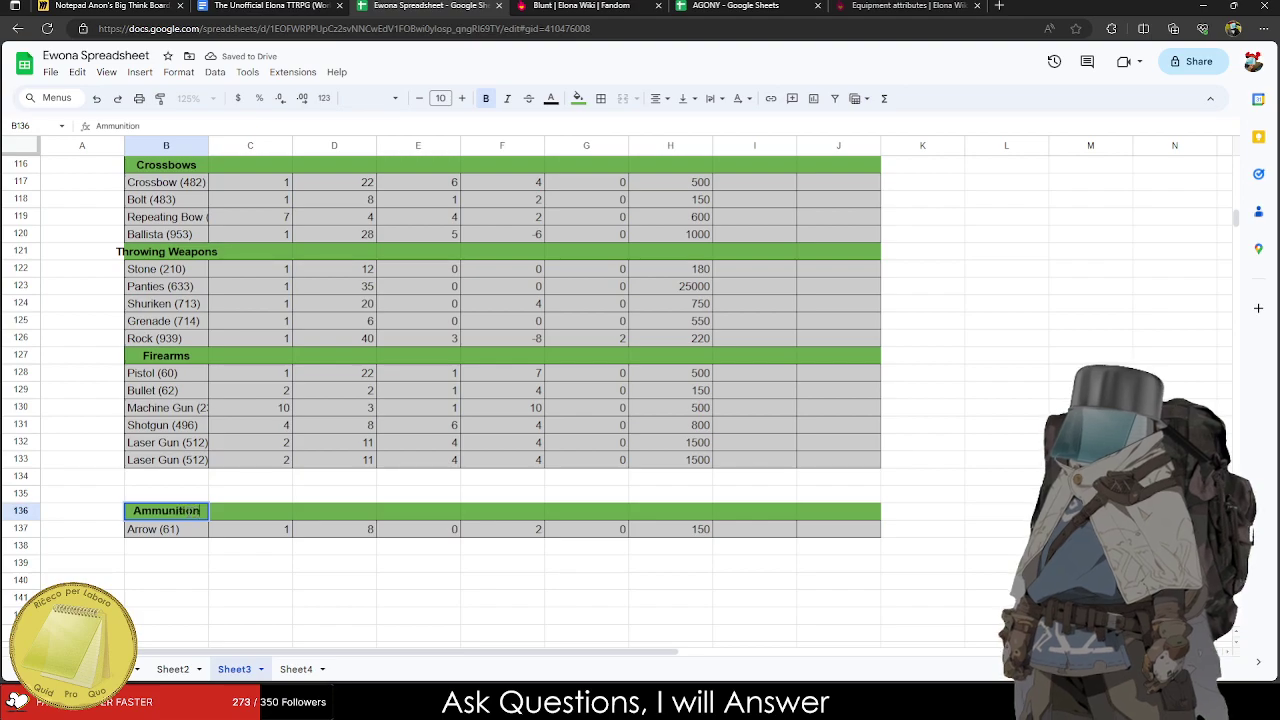
Commit the Ammunition heading and move the Short Bow and Skull Bow rows up to row 113 in the Ewona Spreadsheet.
click(340, 580)
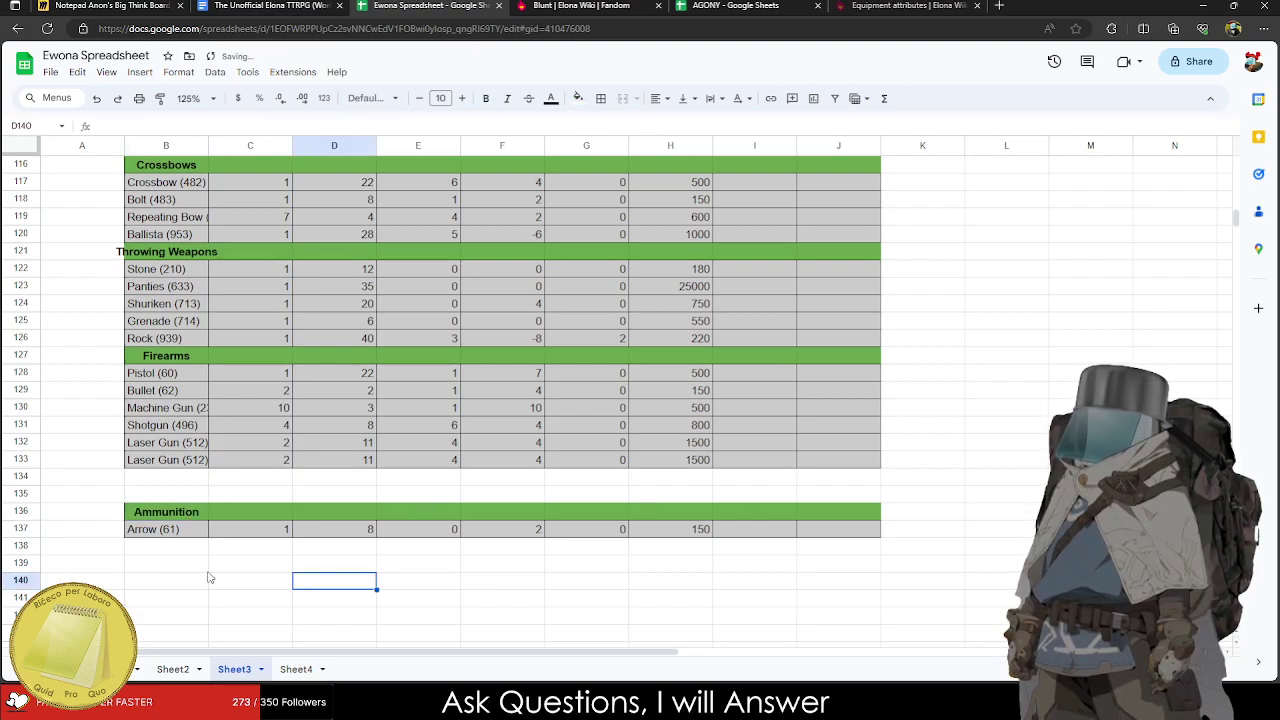
scroll(160, 420, up, 4)
drag(150, 305, 840, 322)
key(ctrl+c)
click(178, 289)
key(ctrl+v)
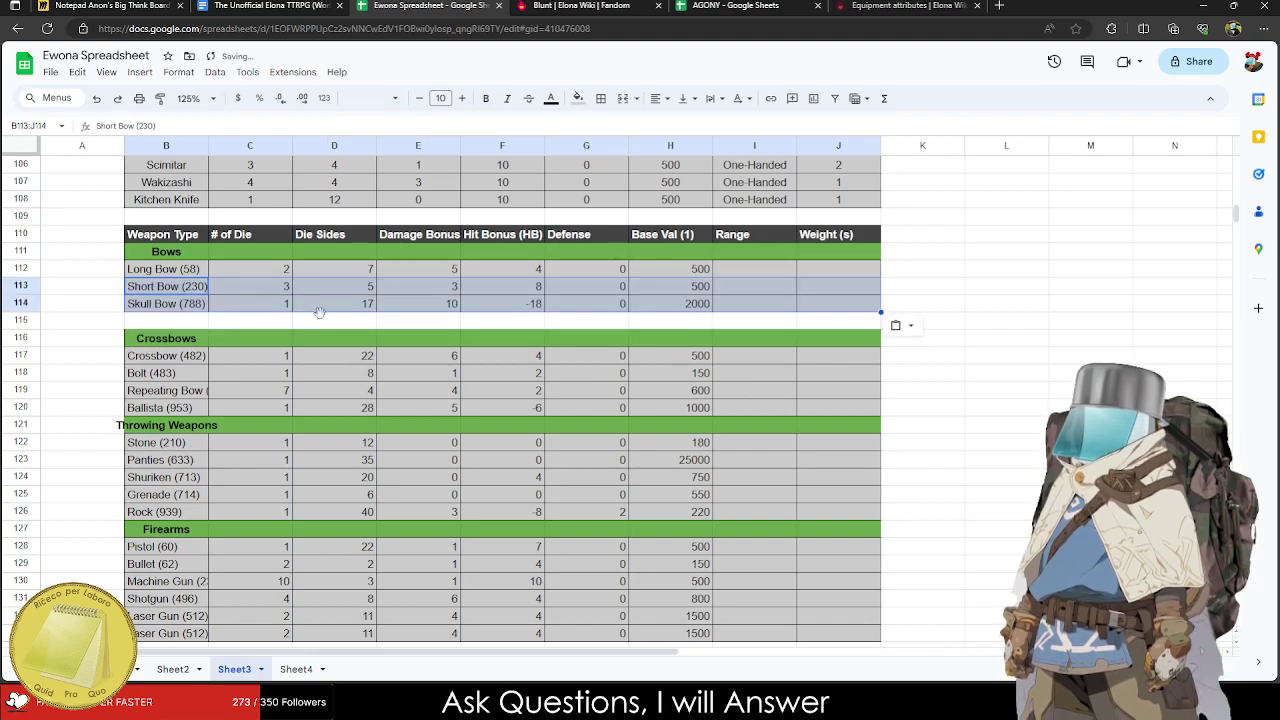
Move the Bolt row from the Crossbows section to row 138, below the Arrow in the Ammunition section.
click(176, 310)
drag(174, 338, 530, 442)
drag(150, 373, 833, 367)
key(ctrl+c)
scroll(269, 465, down, 4)
click(161, 511)
key(ctrl+v)
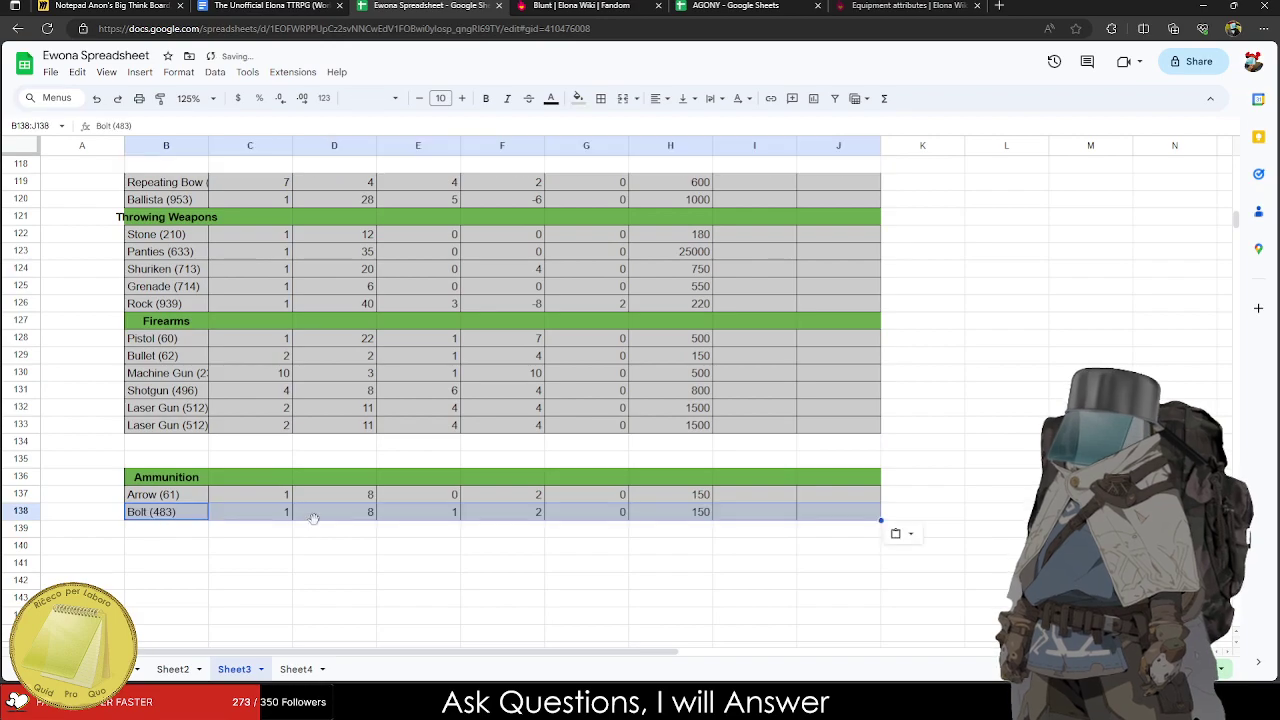
Copy the ranged table's column header row into row 135, above the Ammunition heading.
scroll(317, 457, up, 5)
scroll(317, 457, up, 1)
drag(166, 320, 838, 320)
scroll(432, 469, down, 6)
click(172, 460)
key(ctrl+v)
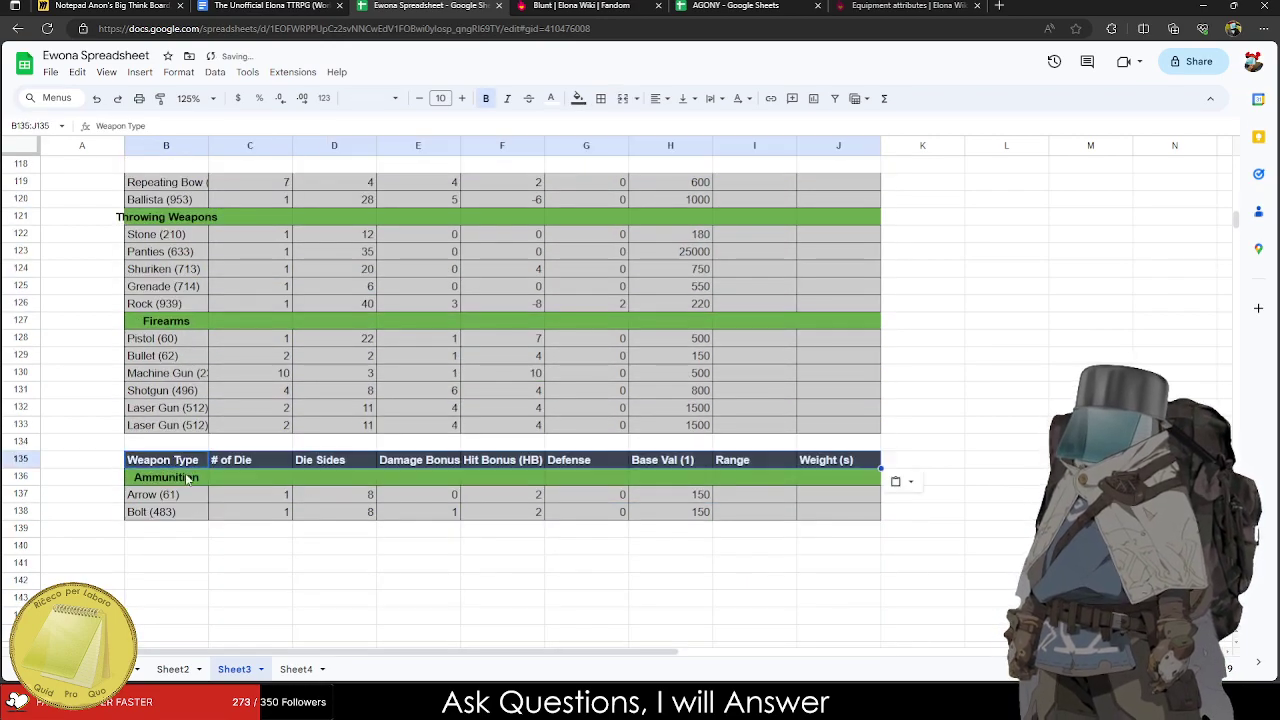
click(149, 598)
Close the empty rows by moving the Repeating Bow through Laser Gun rows up one, and the block from Crossbows down up to row 115.
scroll(180, 554, up, 3)
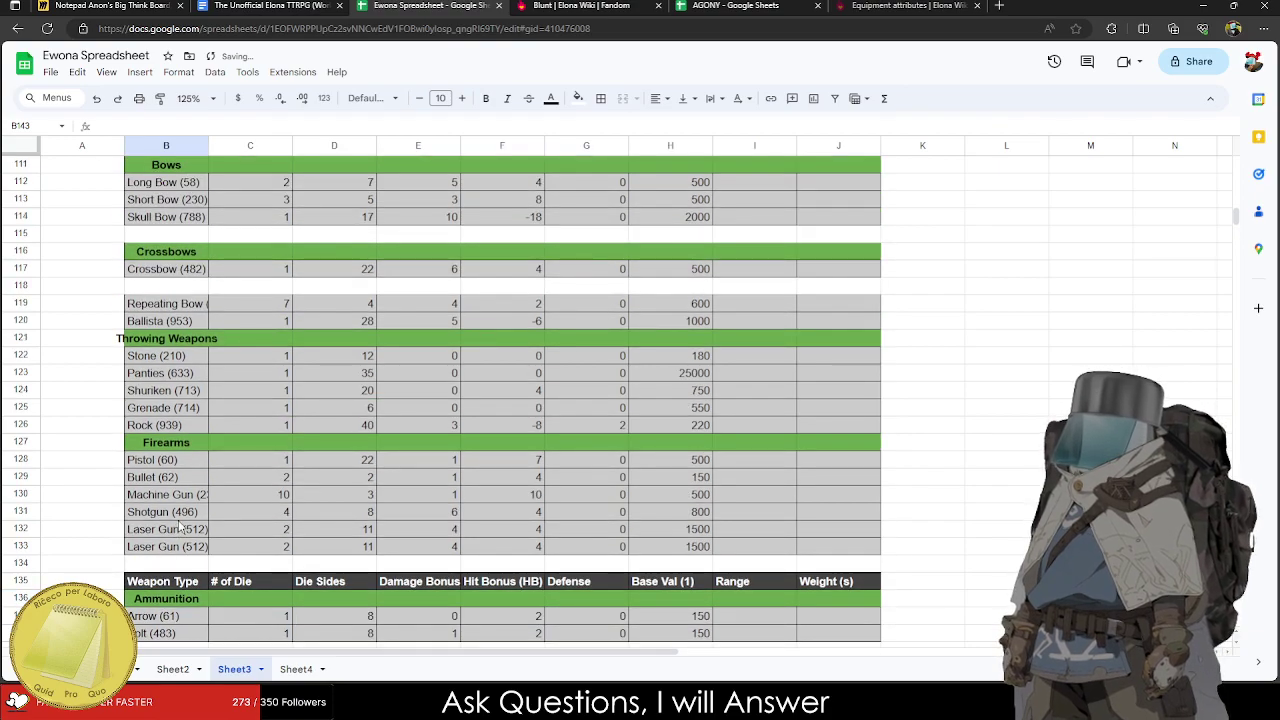
scroll(187, 507, up, 1)
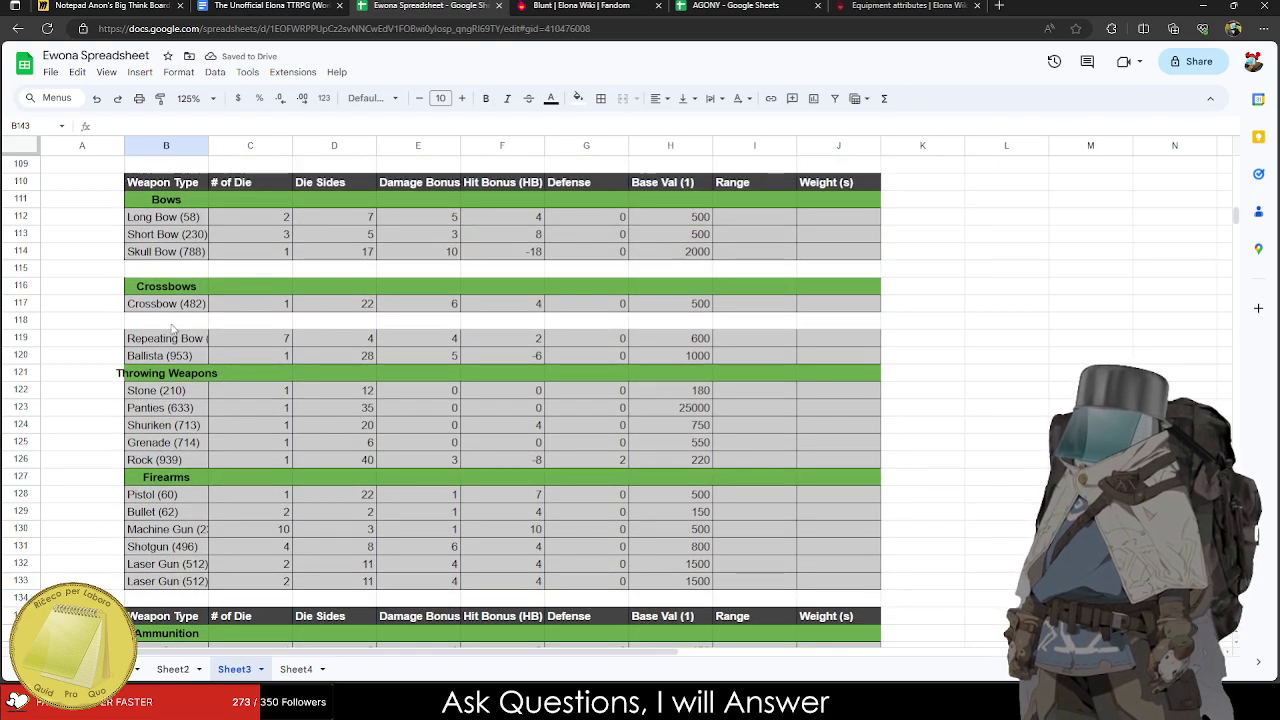
drag(170, 338, 838, 571)
drag(160, 288, 250, 338)
drag(447, 430, 860, 572)
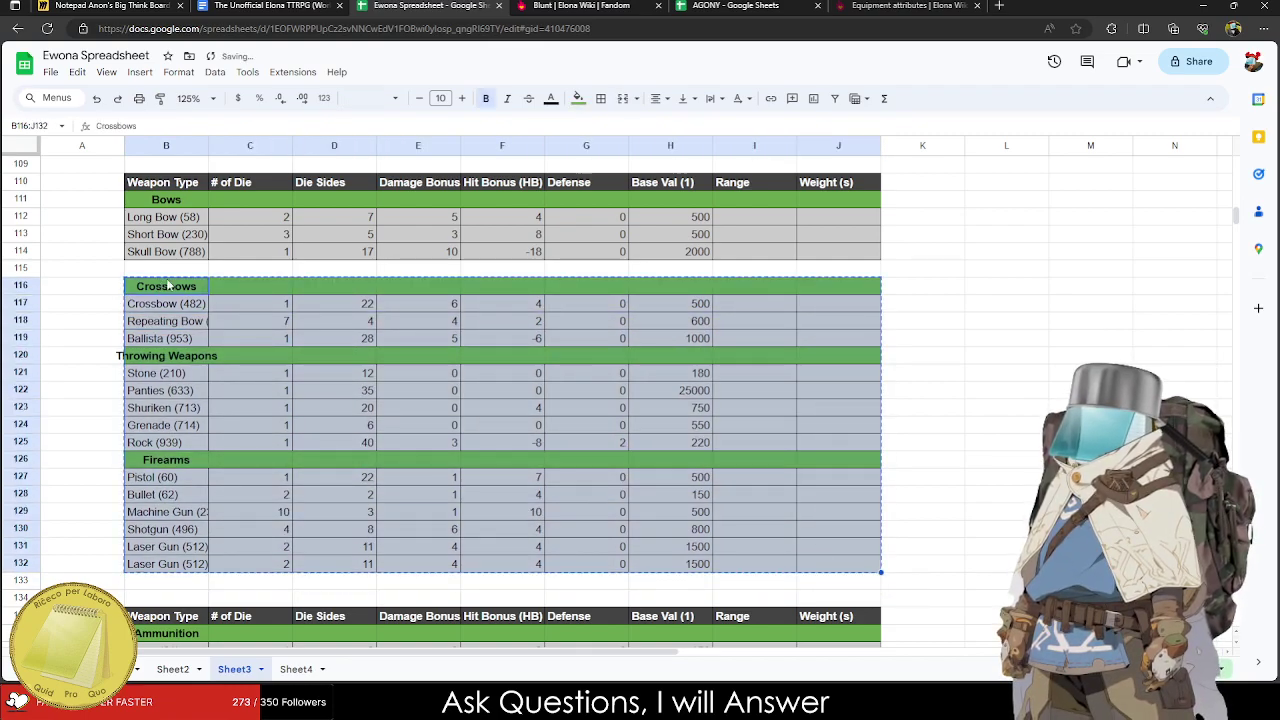
drag(160, 280, 150, 265)
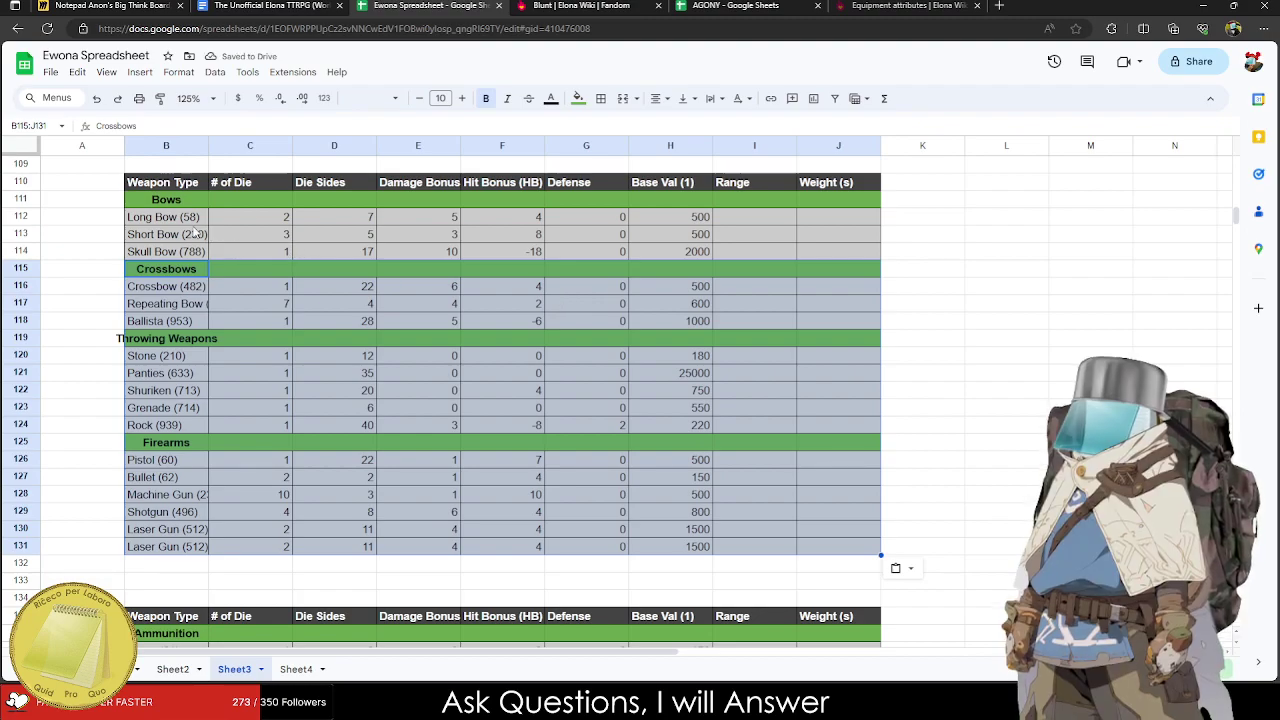
Set the Hit Bonus in the Bows section to 5 for Long Bow, 10 for Short Bow and -20 for Skull Bow.
click(497, 215)
text(10)
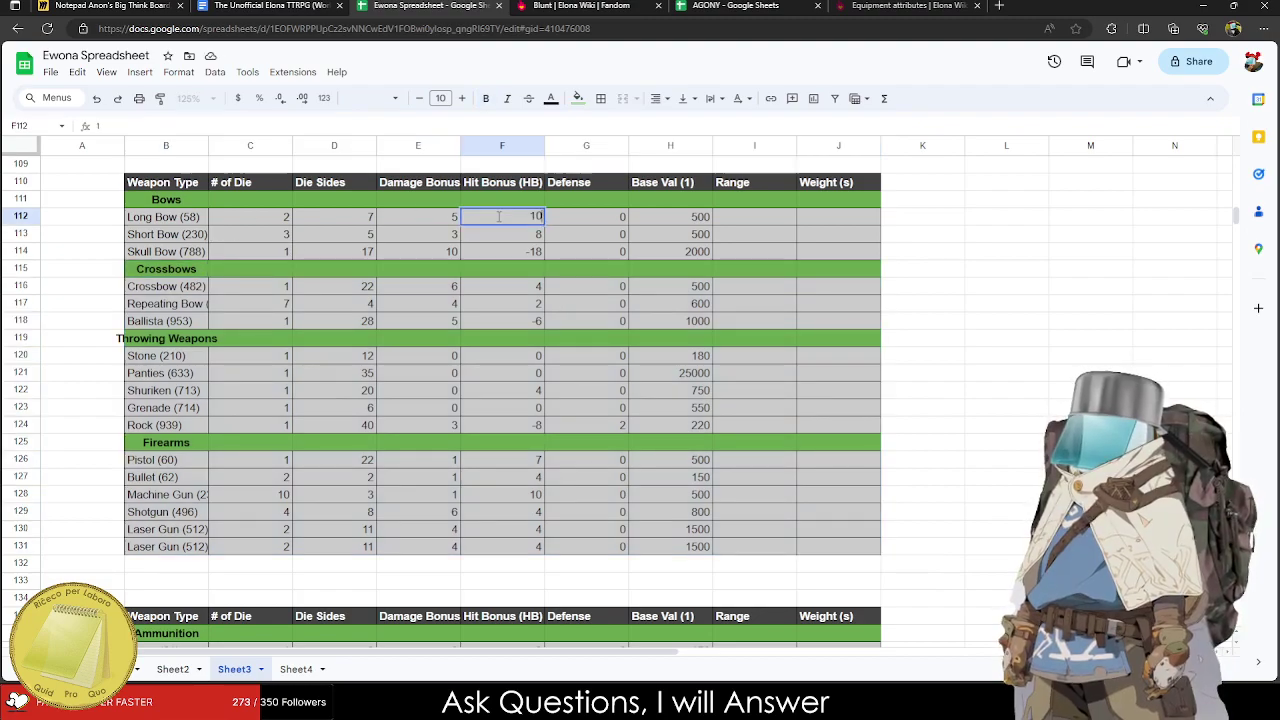
key(BackSpace)
key(BackSpace)
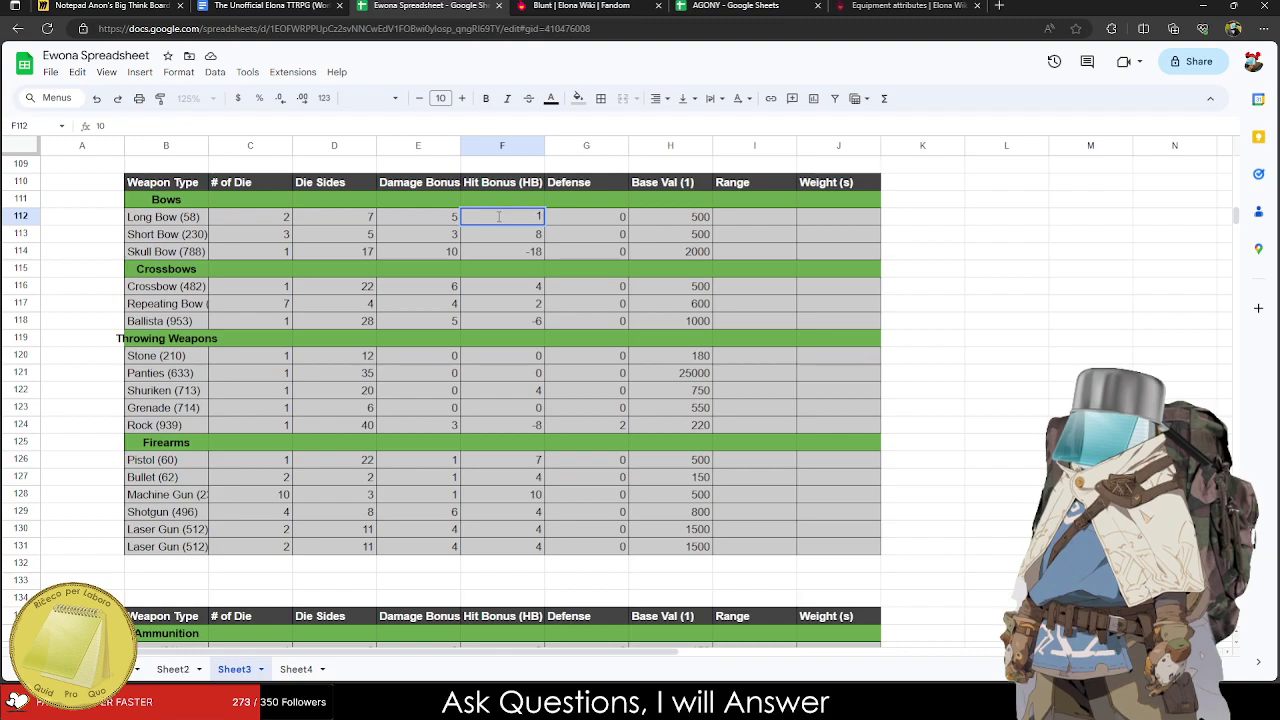
text(5)
key(Return)
text(10)
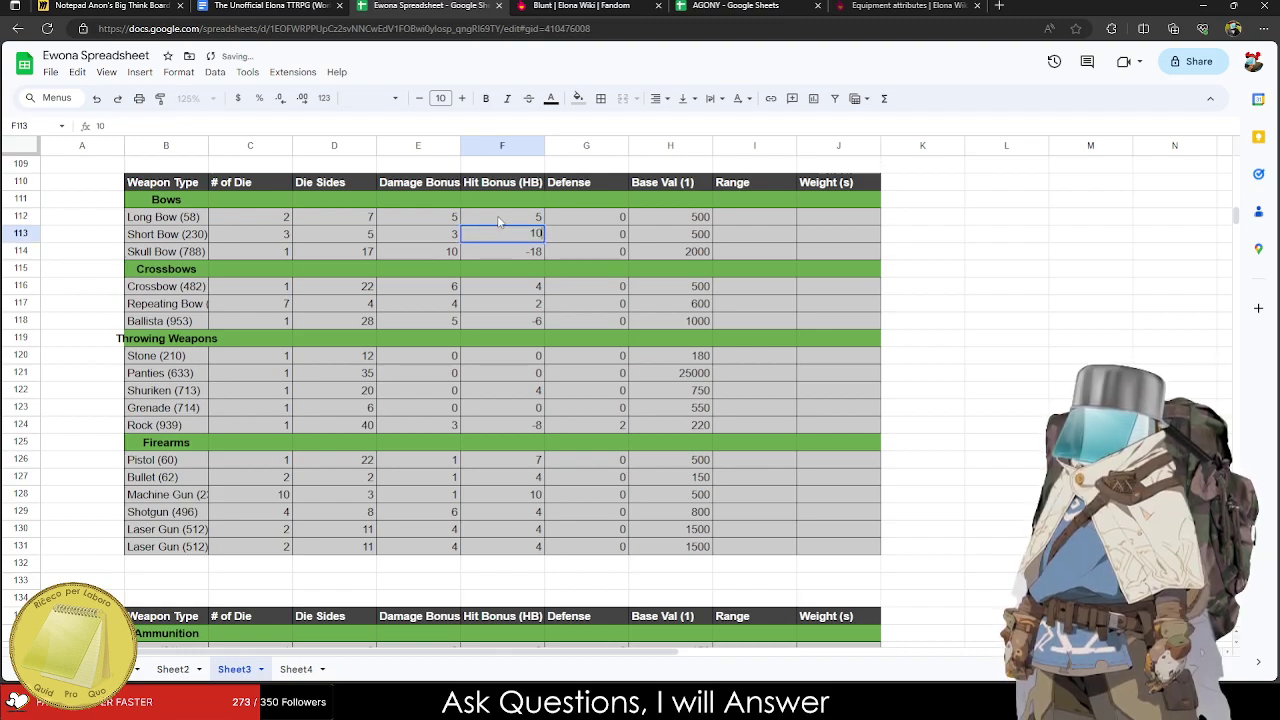
key(Return)
text(-20)
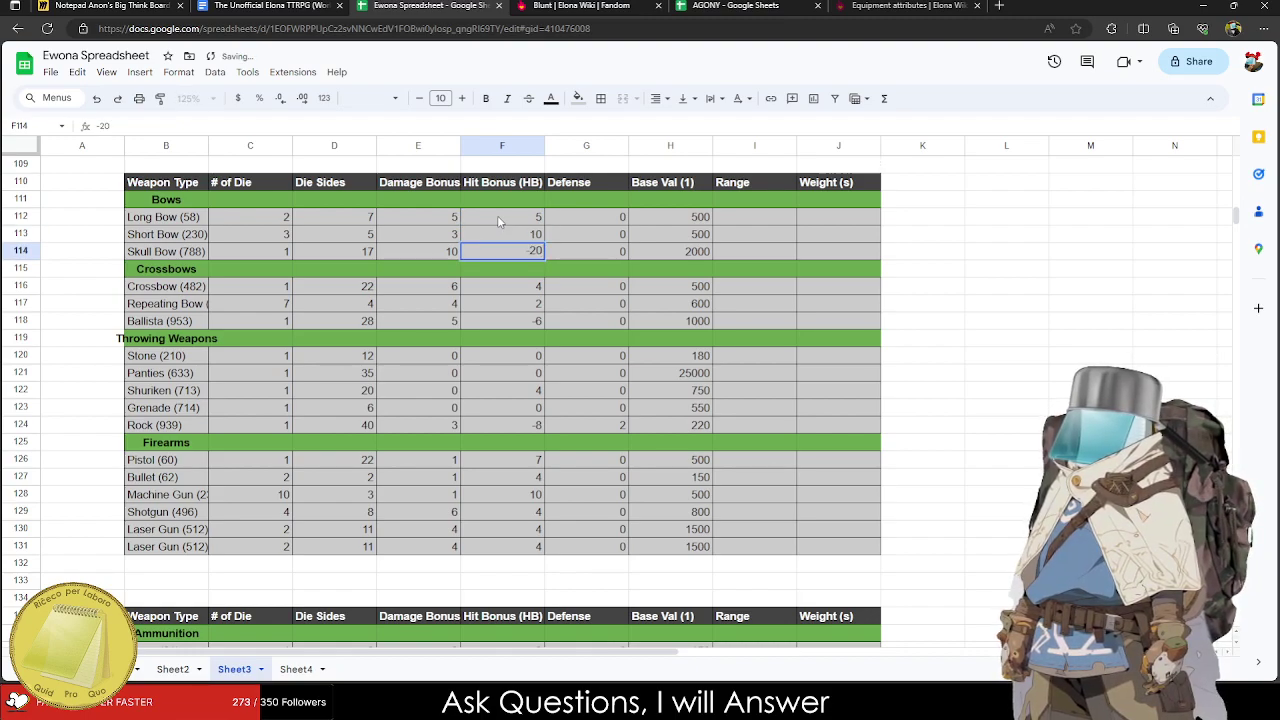
key(Left)
Set the Damage Bonus to 0 for the Short Bow and 7 for the Skull Bow.
key(Left)
key(Right)
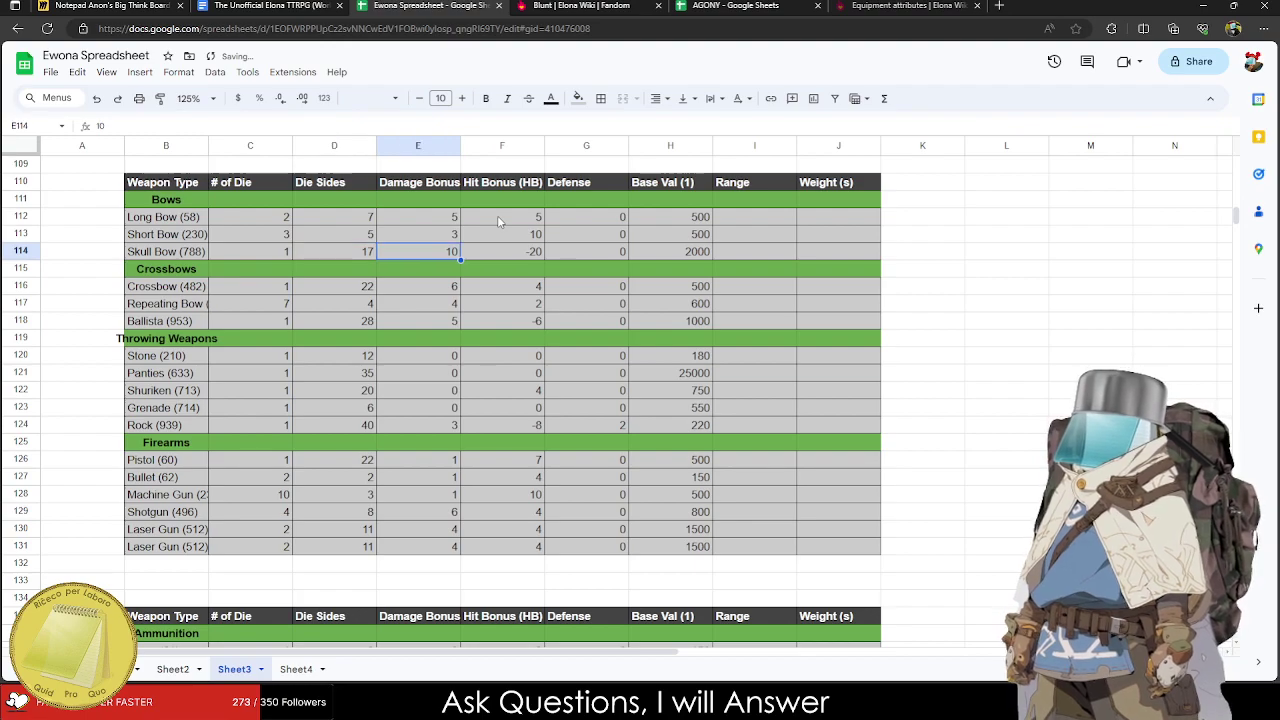
text(8)
key(Up)
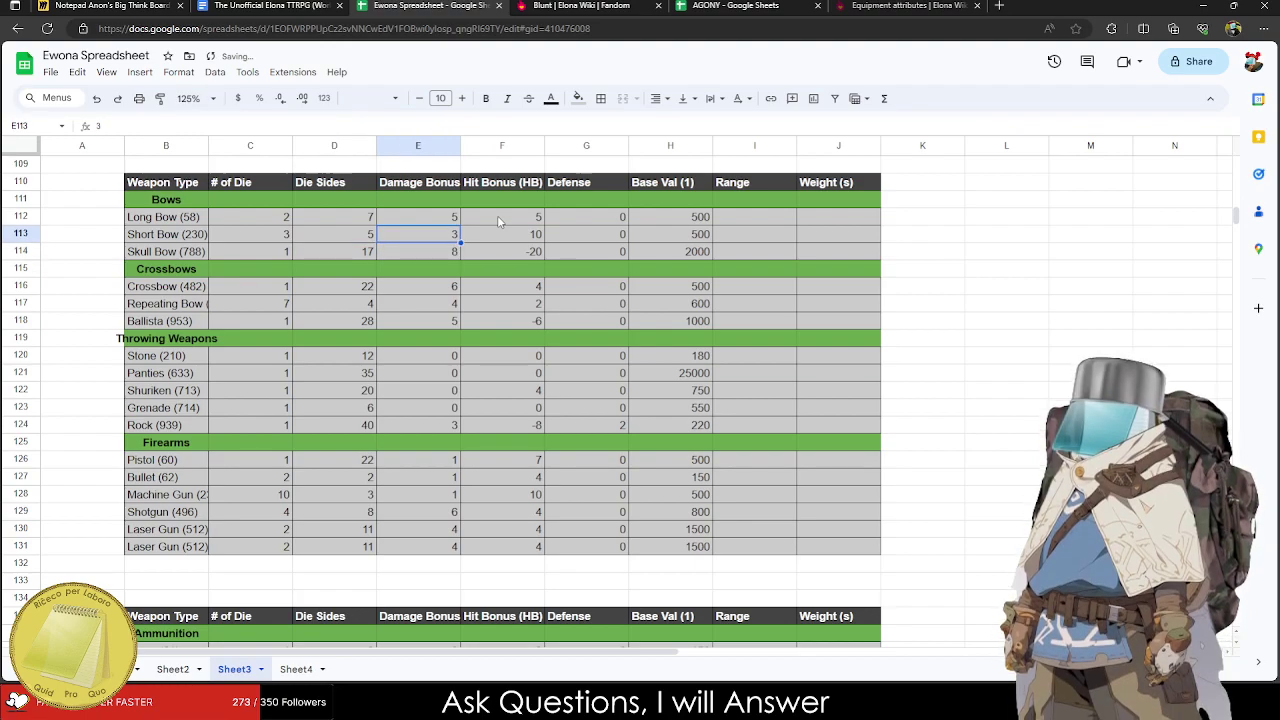
text(0)
key(Return)
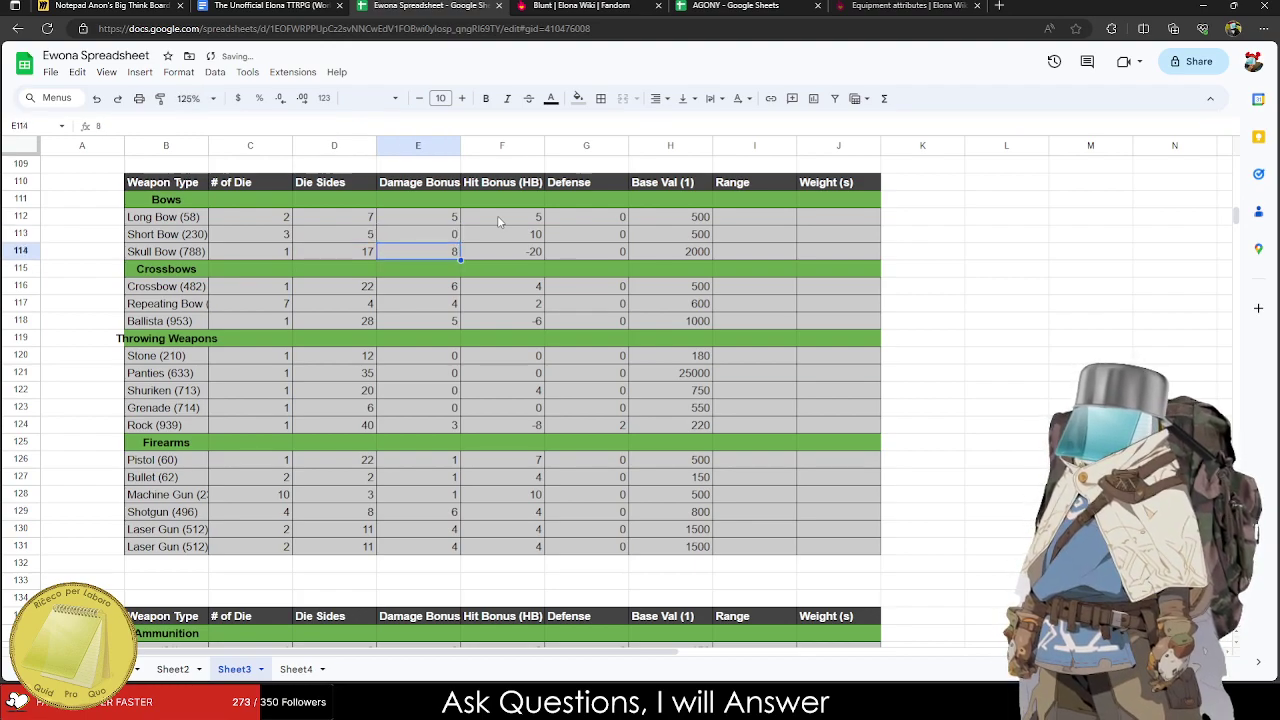
key(BackSpace)
key(Tab)
Fill in the Range for the Bows section: 8 for Long Bow, 4 for Short Bow and 10 for Skull Bow.
key(Tab)
key(Tab)
key(Tab)
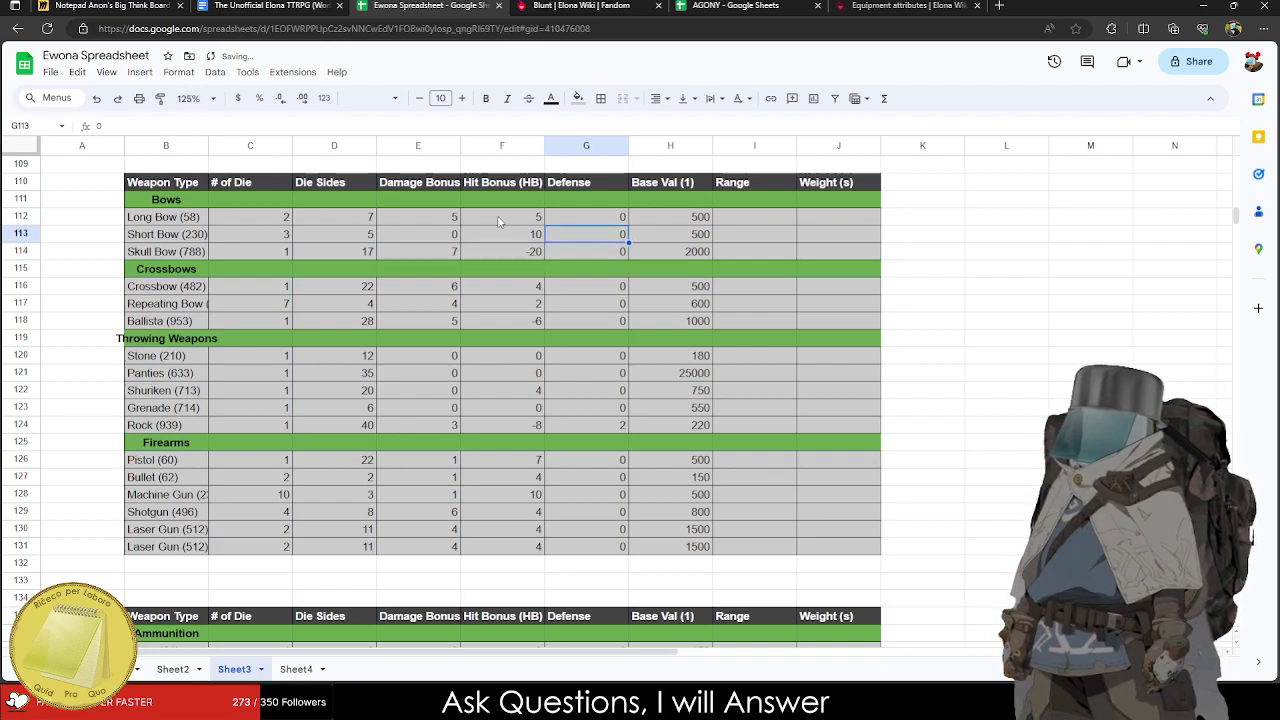
key(Up)
key(Up)
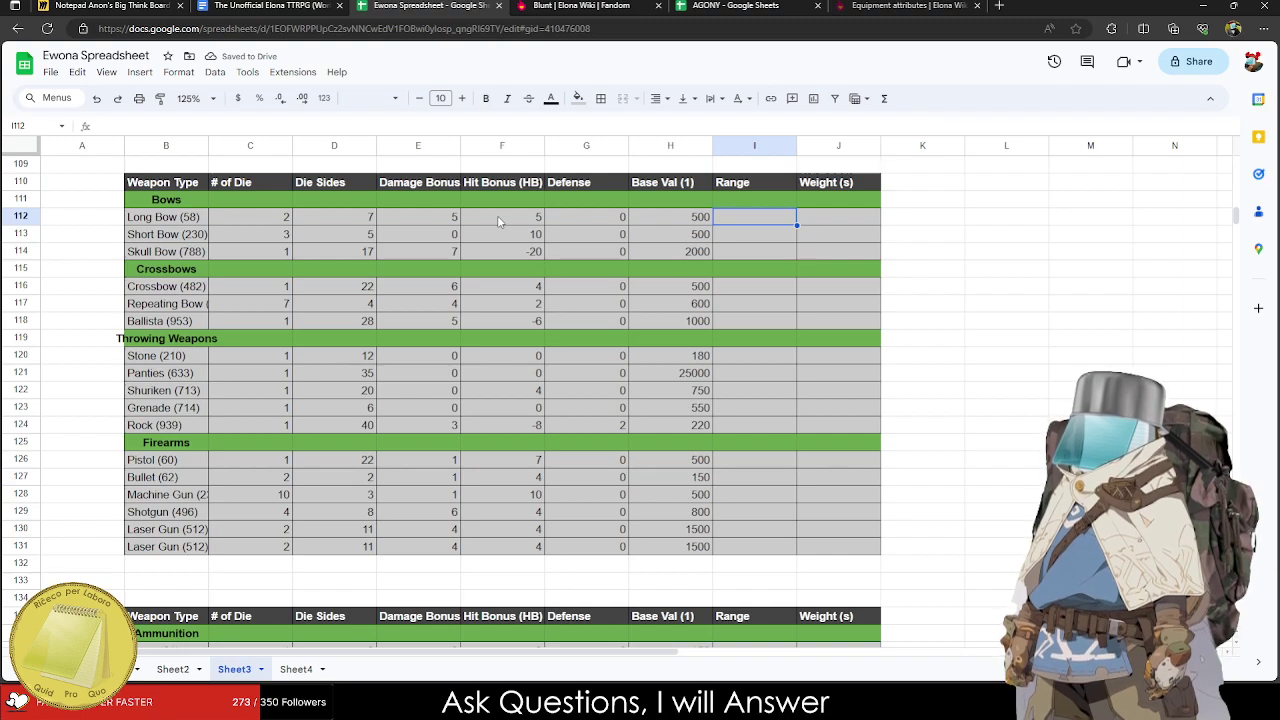
text(6)
key(Return)
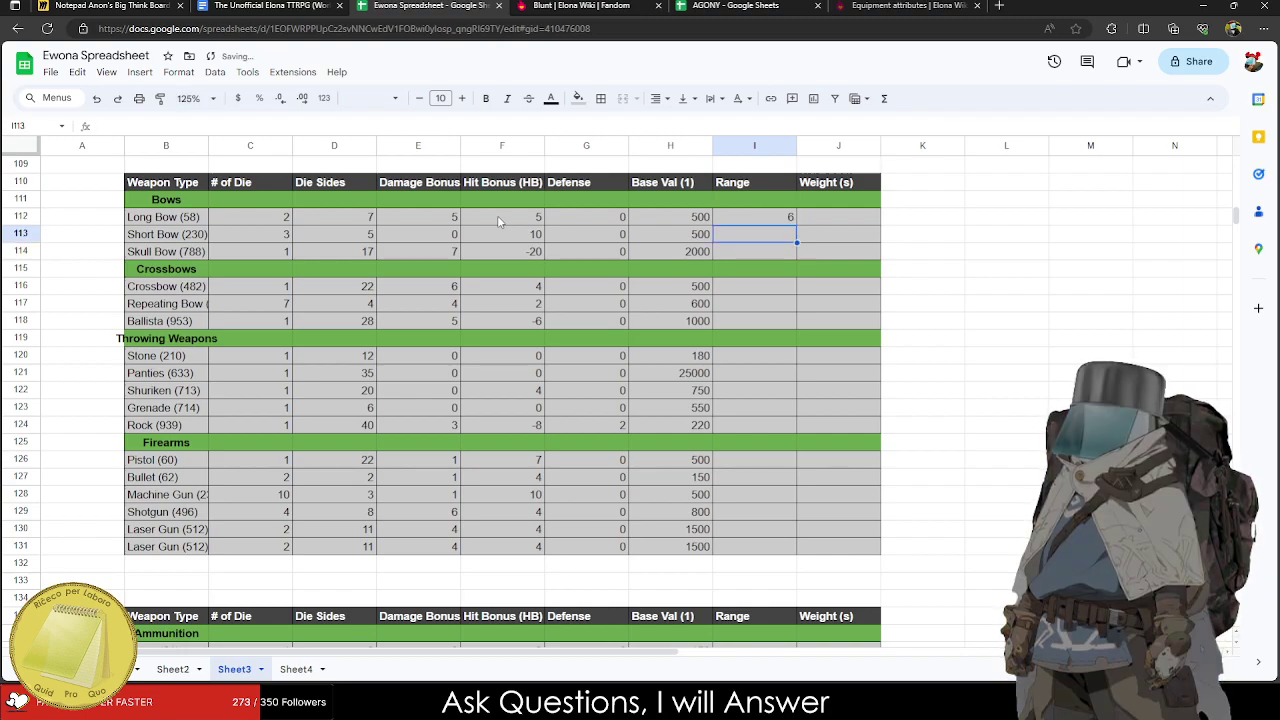
text(4)
key(Return)
key(Up)
key(Up)
text(8)
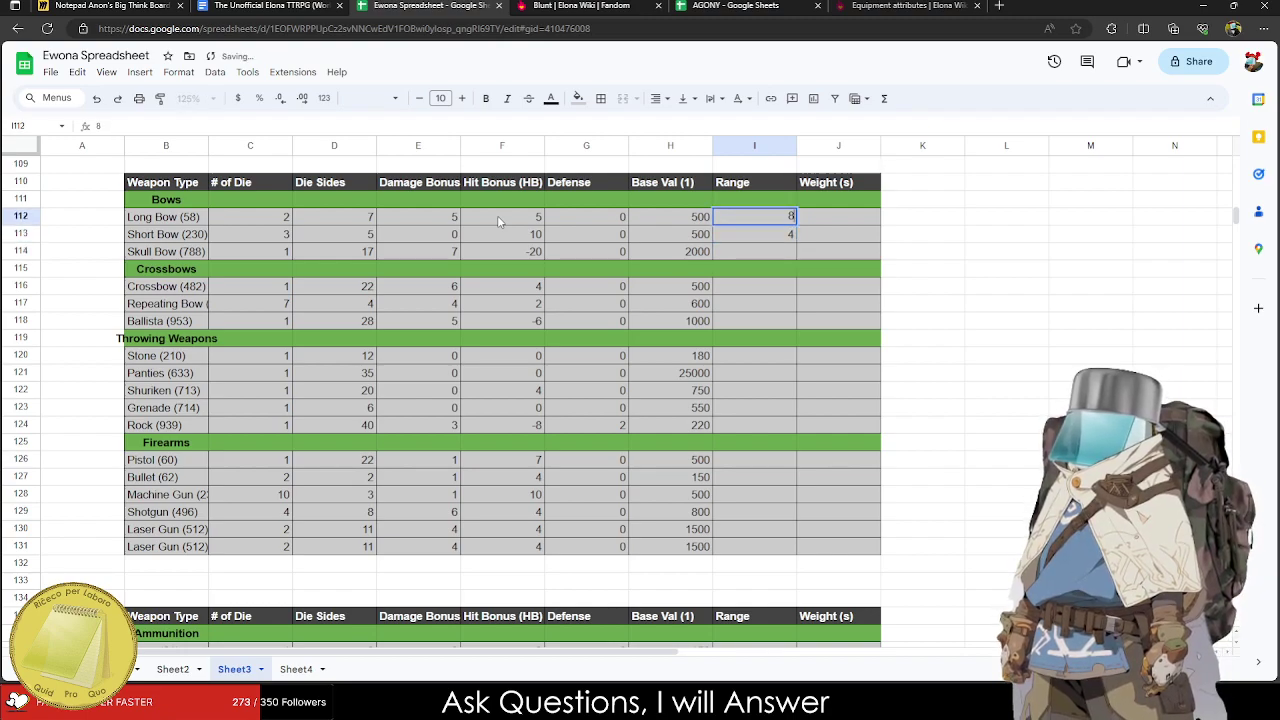
key(Return)
text(7)
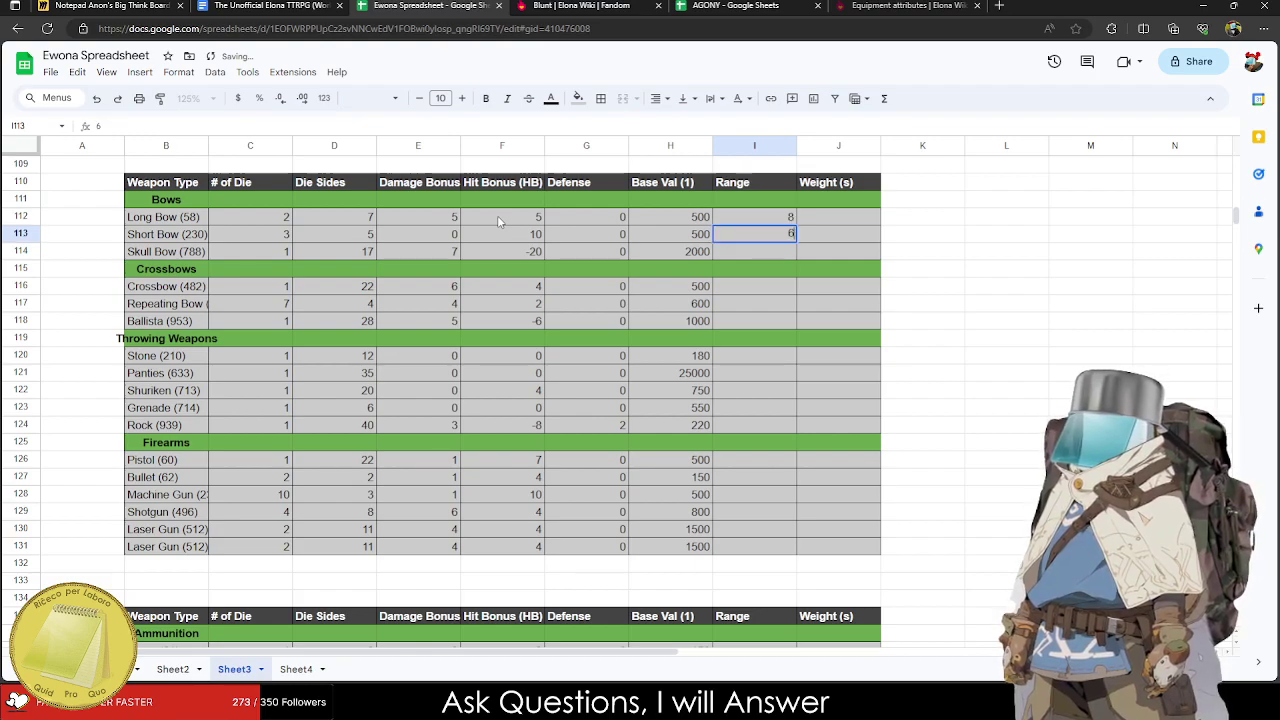
key(Return)
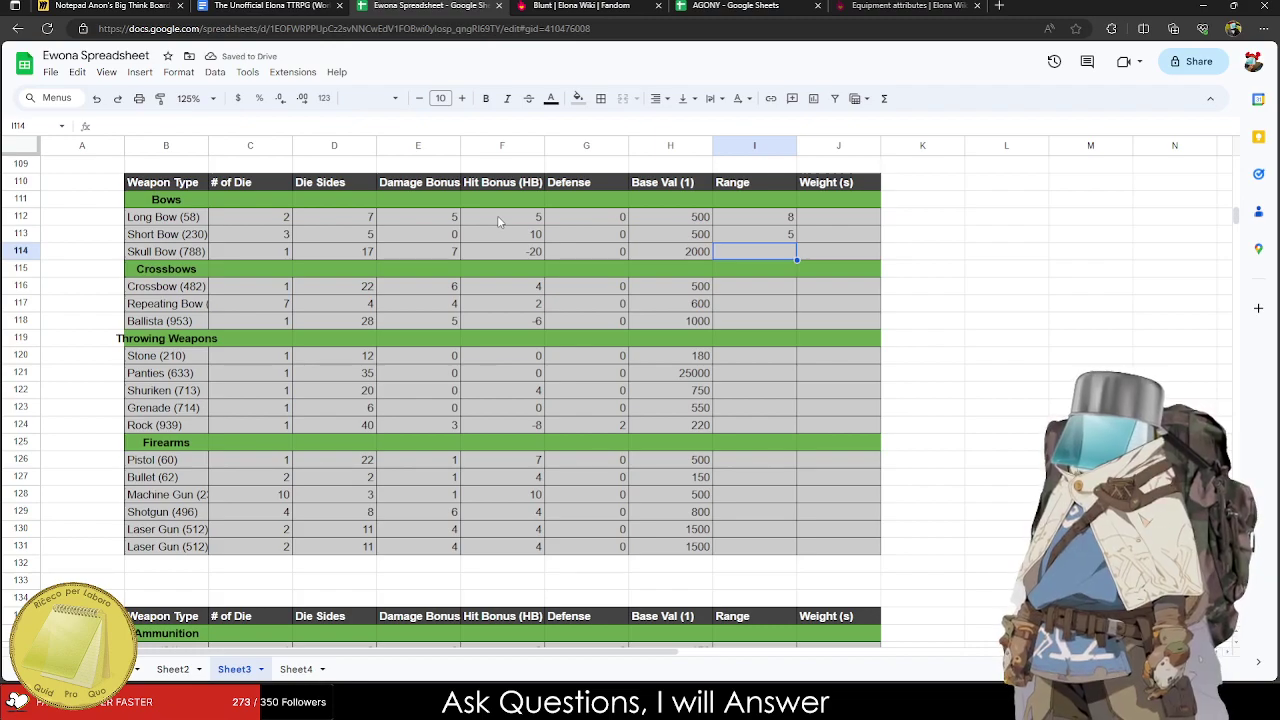
key(Up)
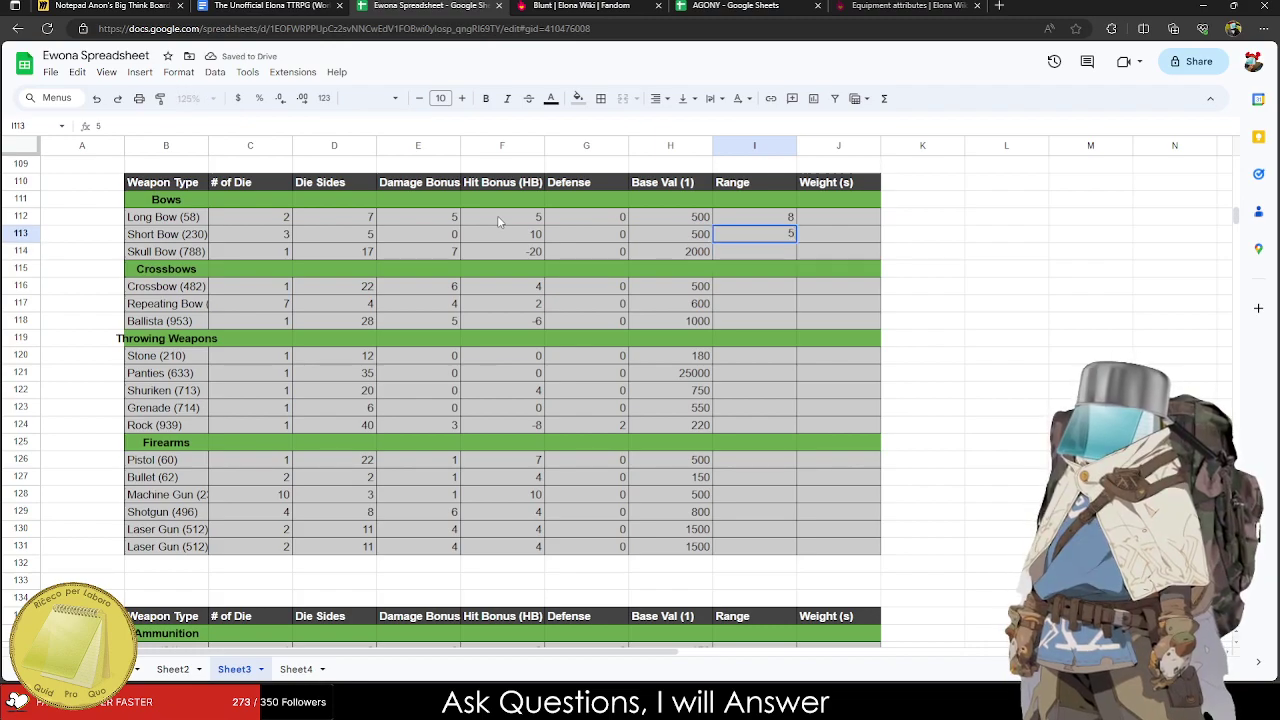
text(4)
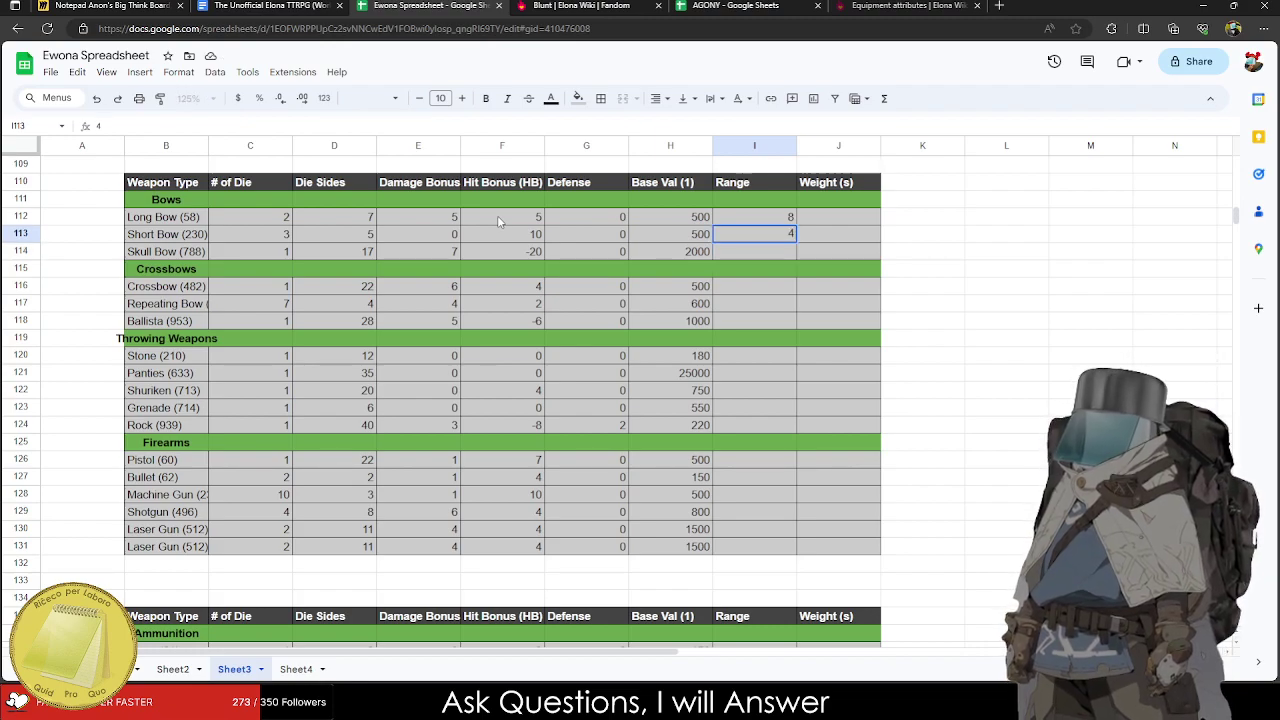
key(Return)
text(10)
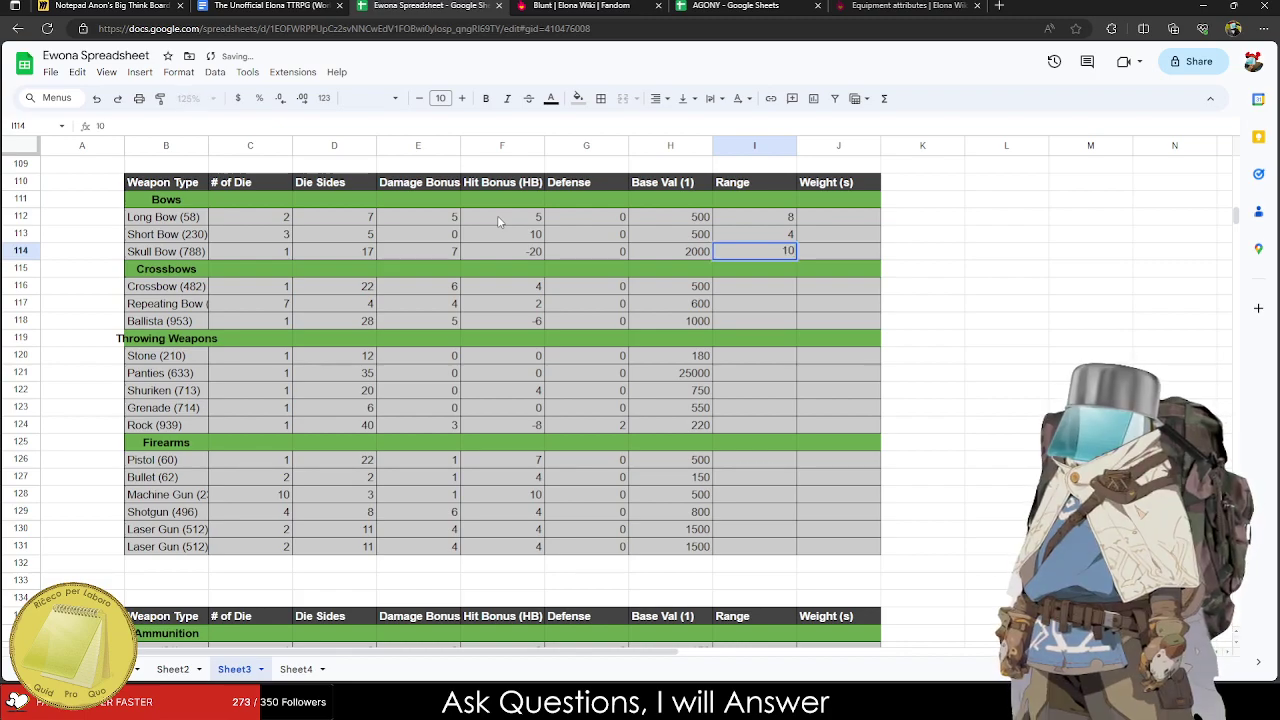
key(Tab)
Enter the bows' weights: 2 for Long Bow, 1 for Short Bow and 4 for Skull Bow.
key(Up)
key(Up)
text(2)
key(Return)
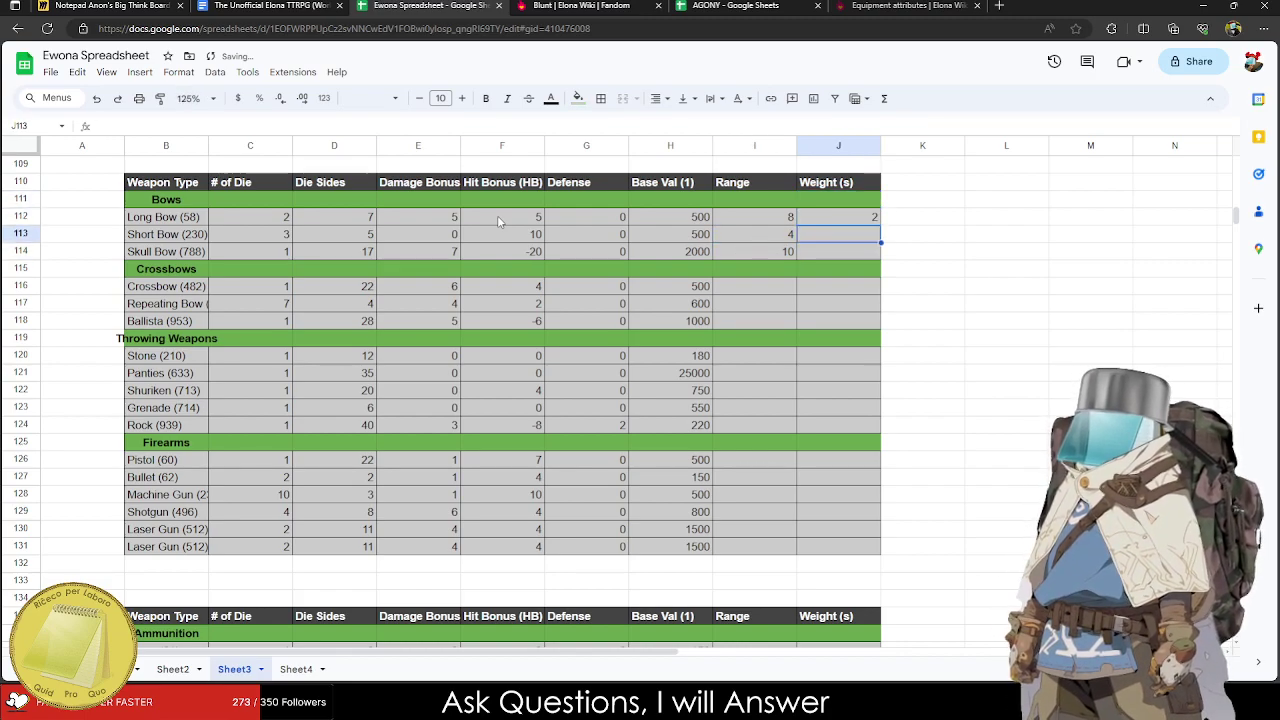
text(1)
key(Return)
text(4)
key(Return)
Set the Damage Bonus in the Crossbows section to 3 for Crossbow, 1 for Repeating Bow and 2 for Ballista.
key(Left)
key(Left)
key(Left)
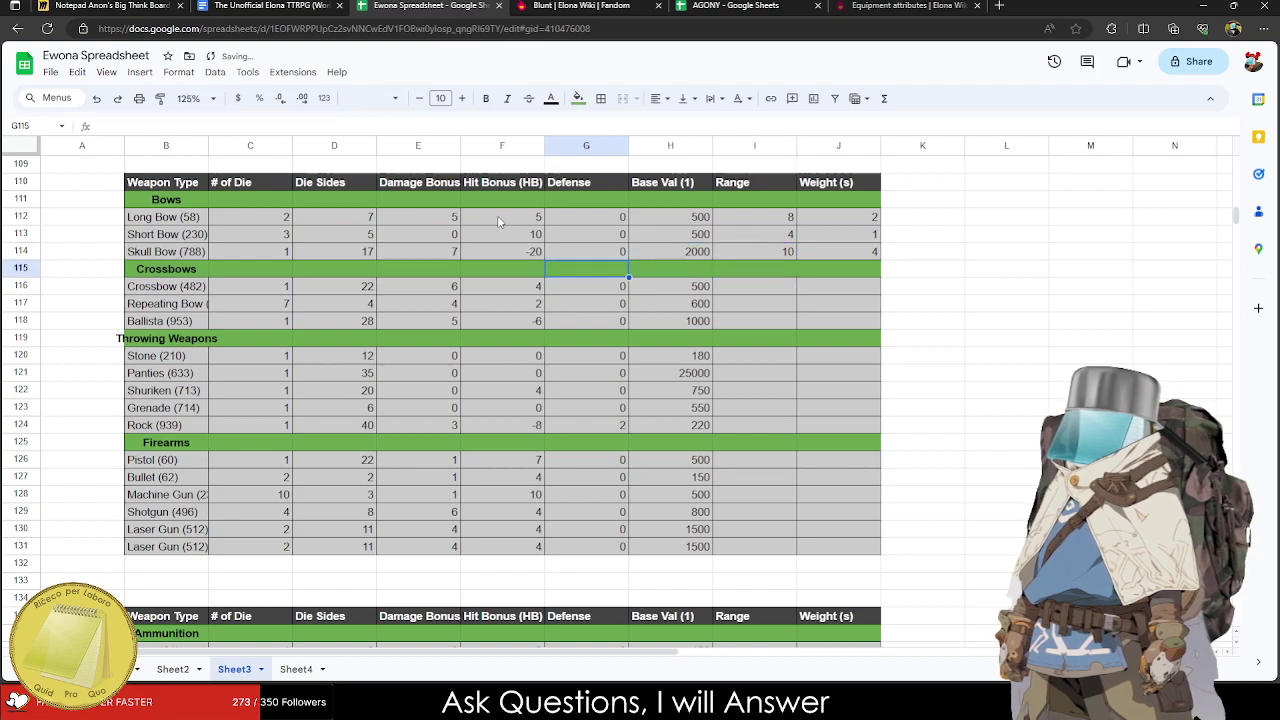
key(Left)
key(Up)
key(Left)
key(Left)
key(Down)
key(Left)
key(Down)
key(Left)
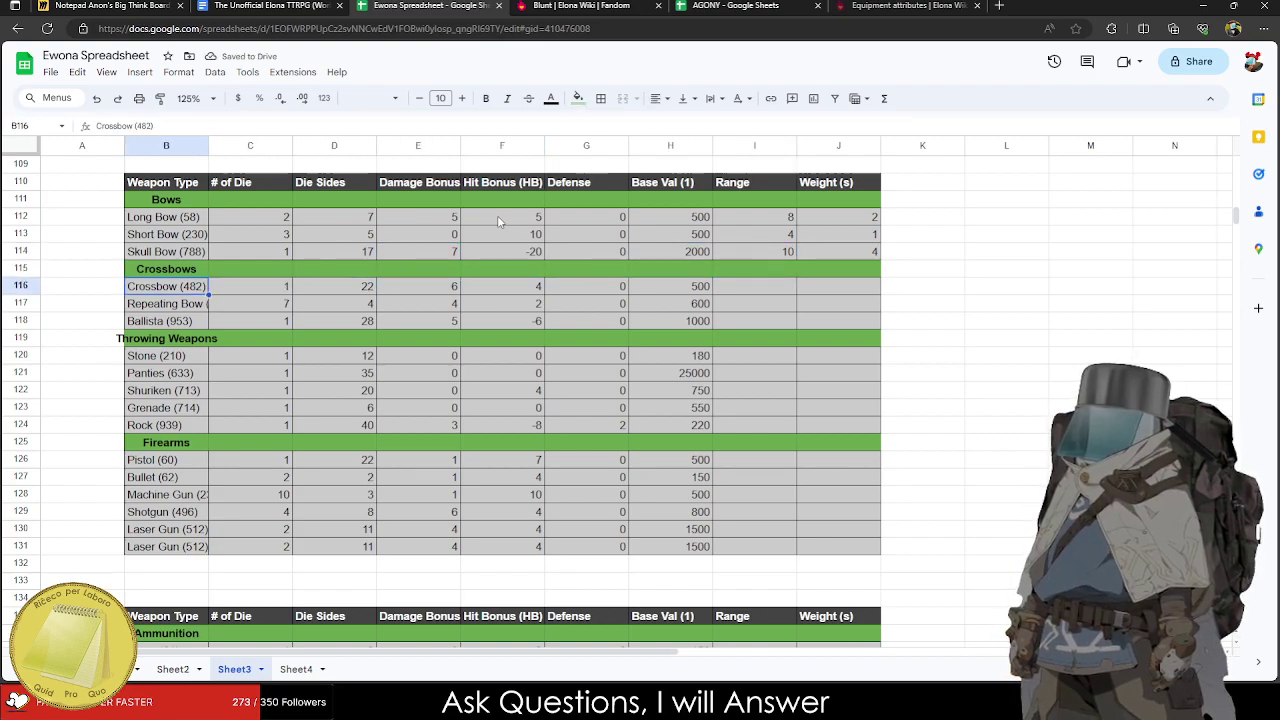
key(Right)
key(Right)
key(Left)
key(Right)
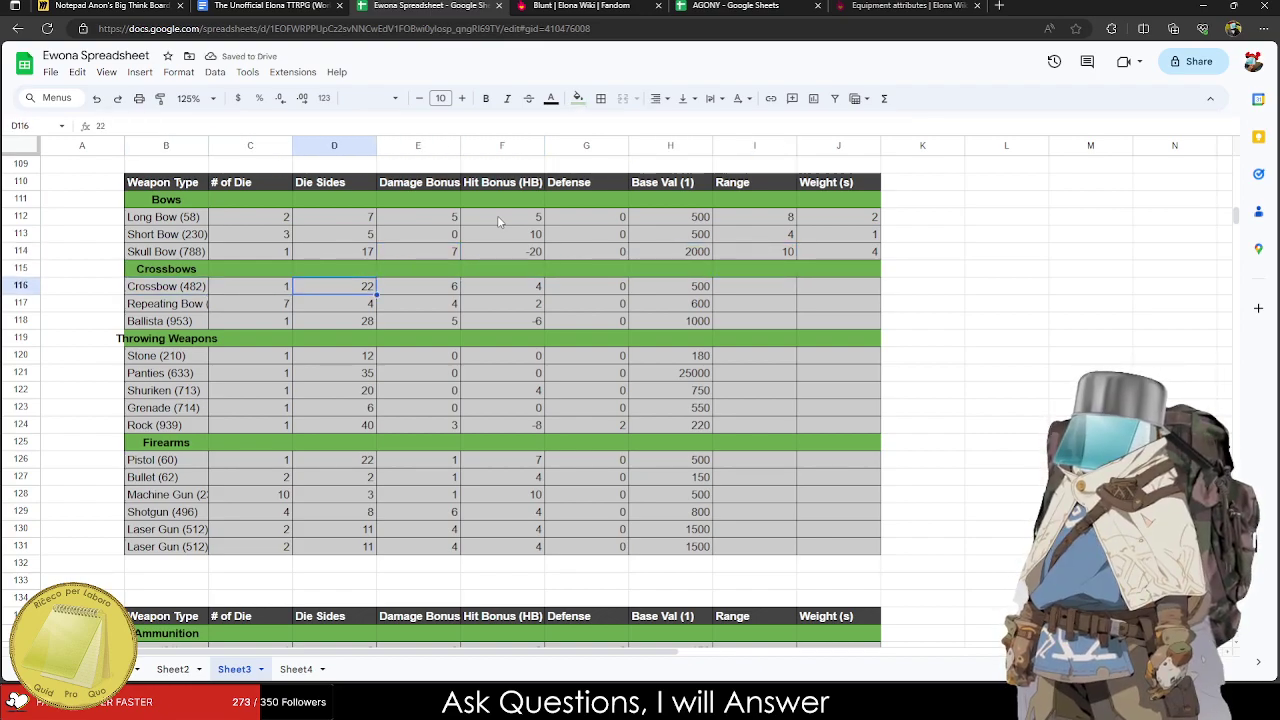
key(Right)
text(3)
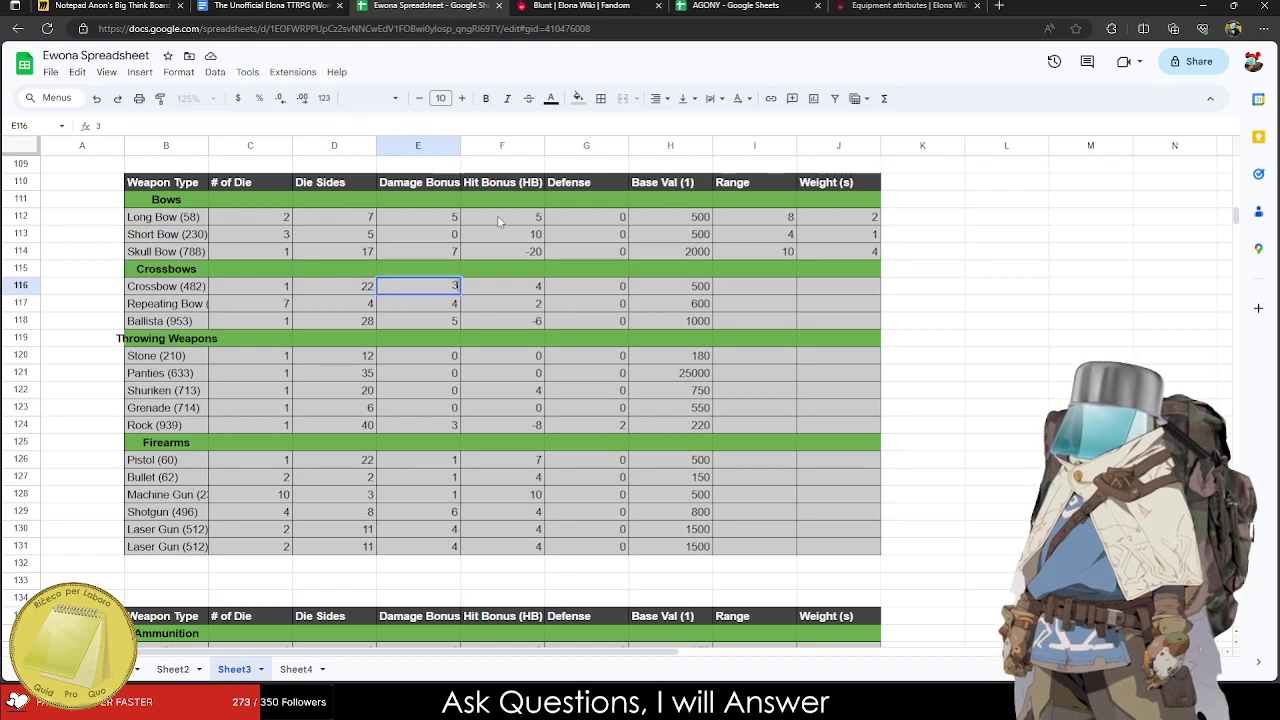
key(Return)
text(1)
key(Return)
text(2)
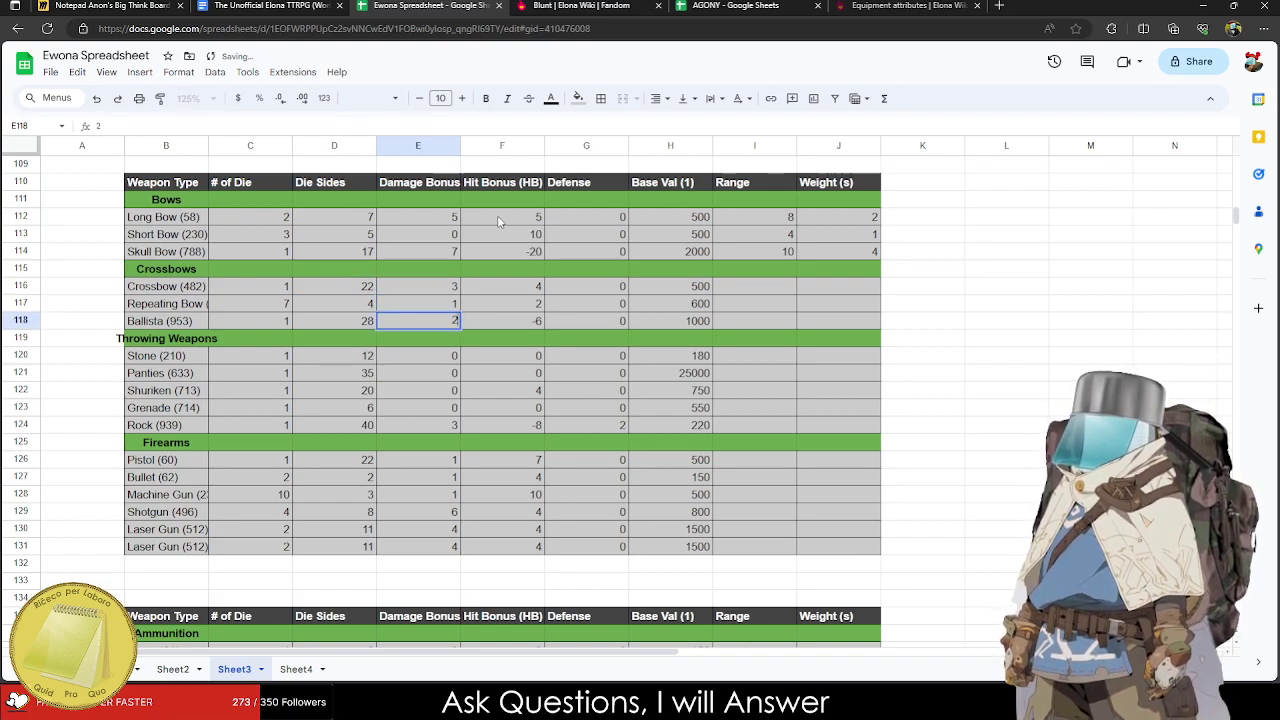
key(Right)
Set the Hit Bonus in the Crossbows section to 10 for Crossbow, 5 for Repeating Bow and -15 for Ballista.
key(Up)
key(Up)
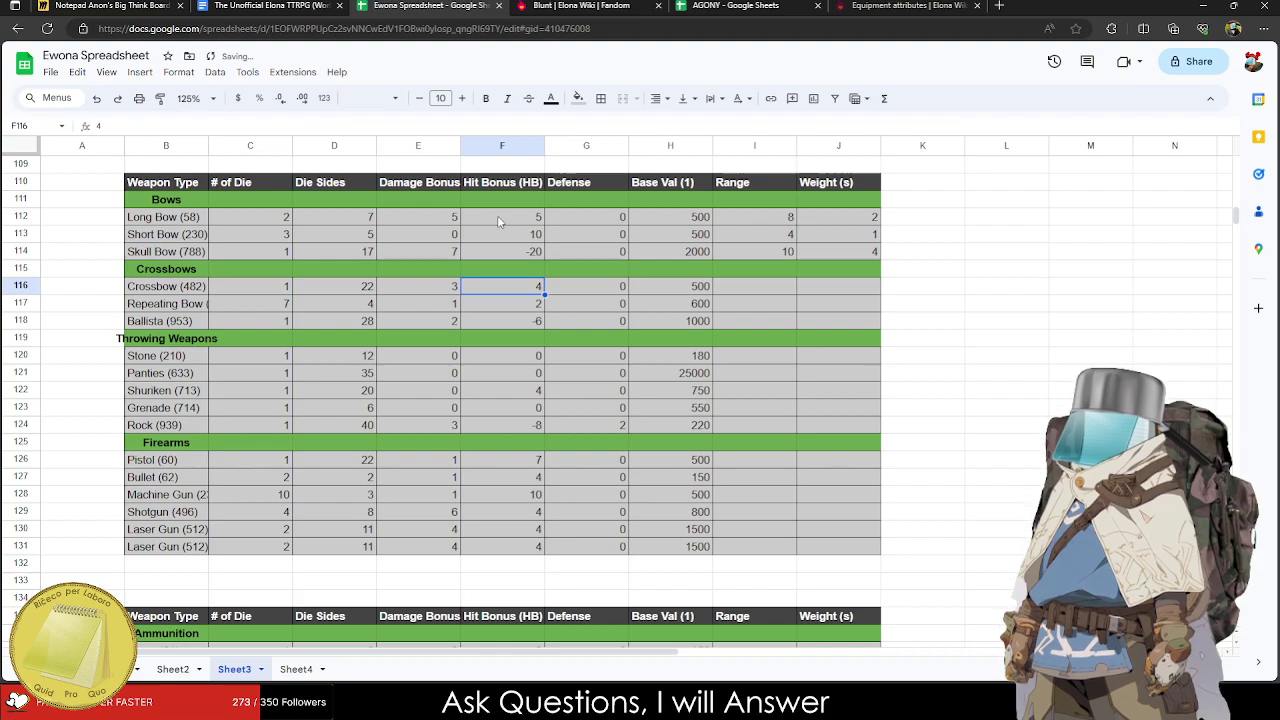
key(BackSpace)
text(10)
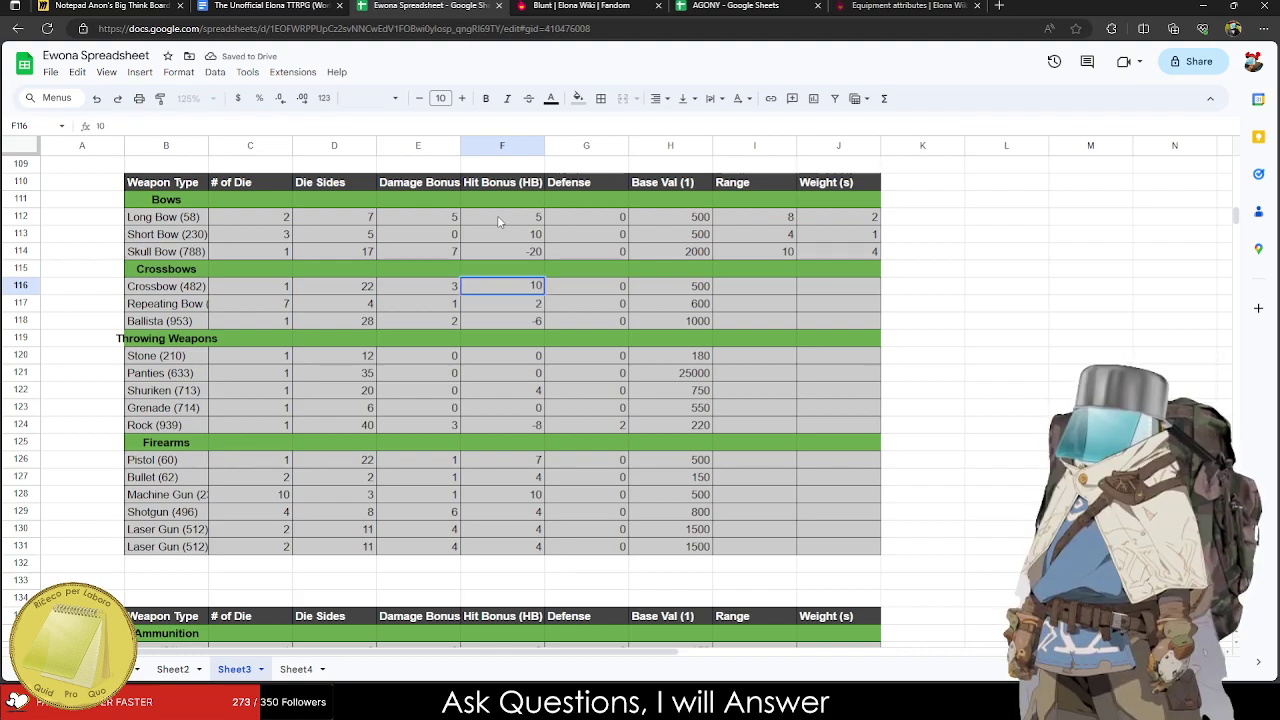
key(Return)
text(5)
key(Return)
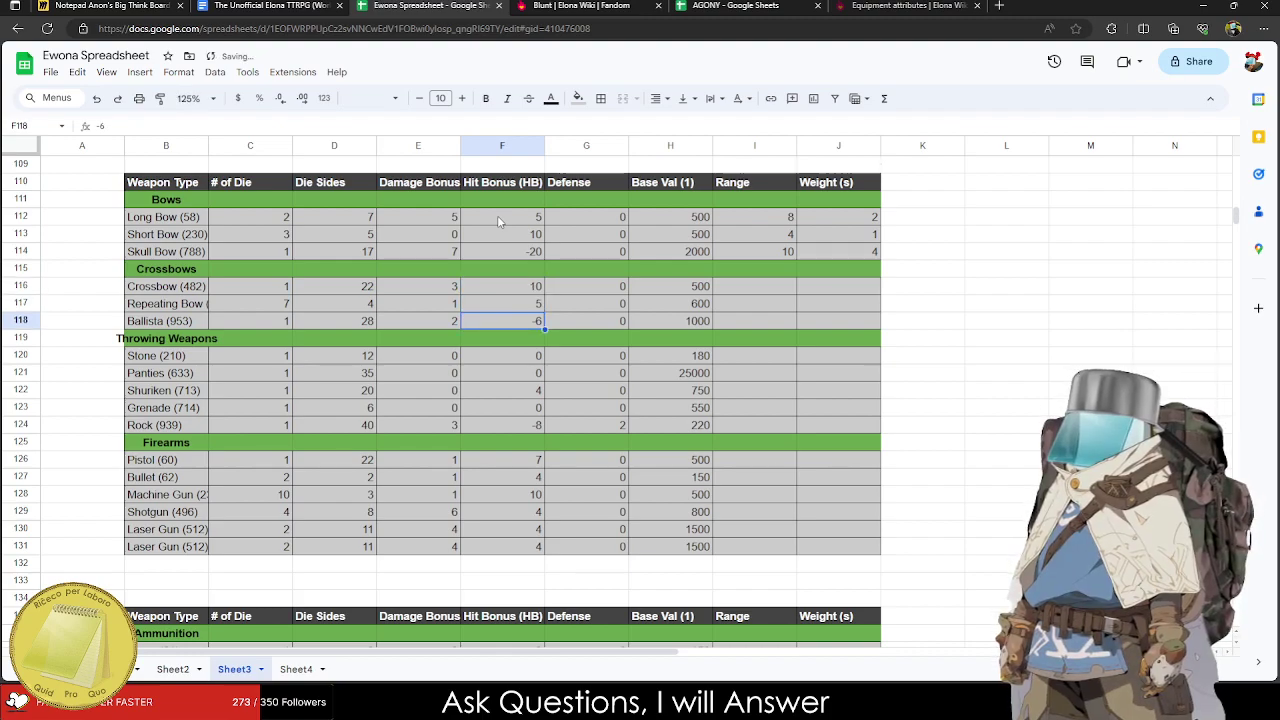
text(=1)
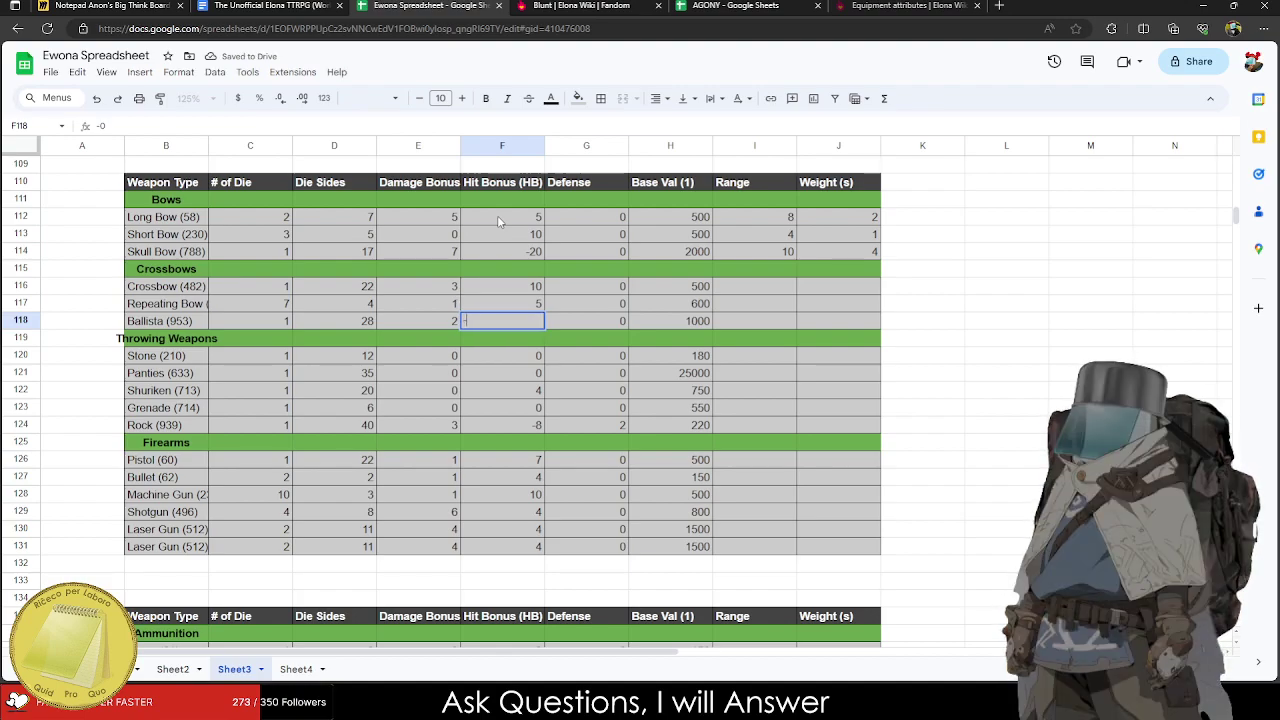
text(5)
key(Tab)
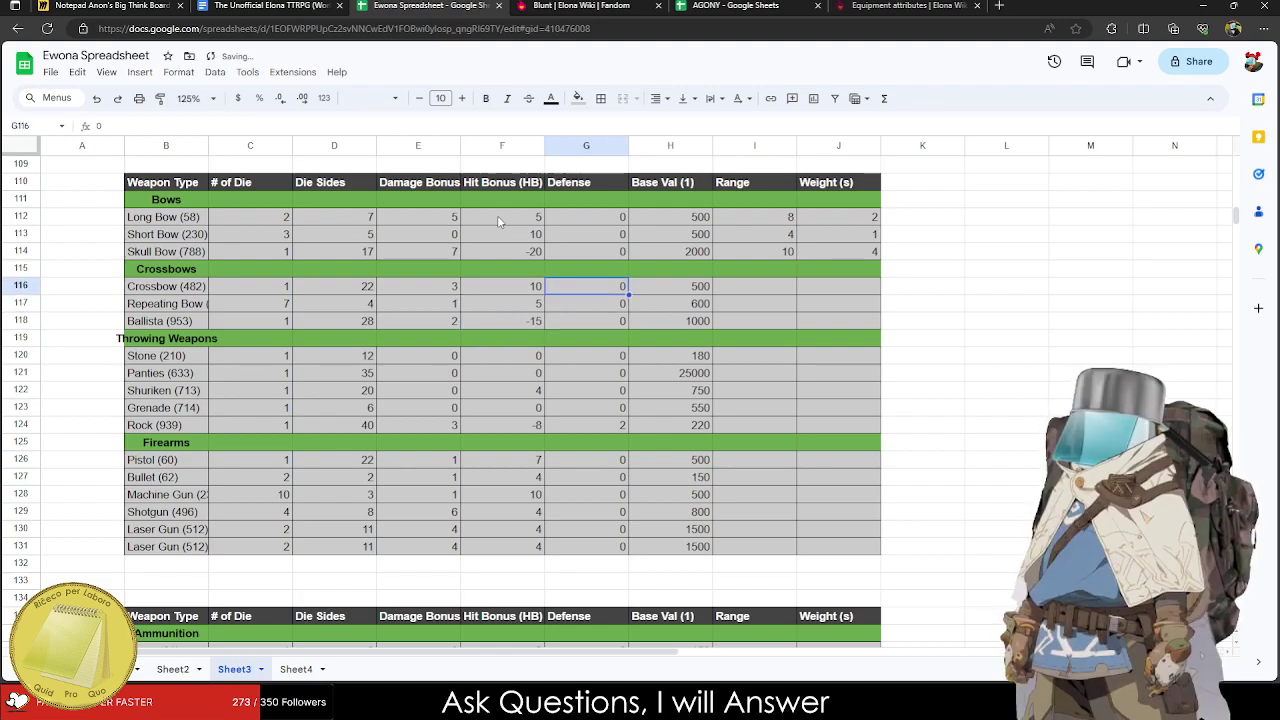
Set the Ballista's Defense value to -10.
text(-10)
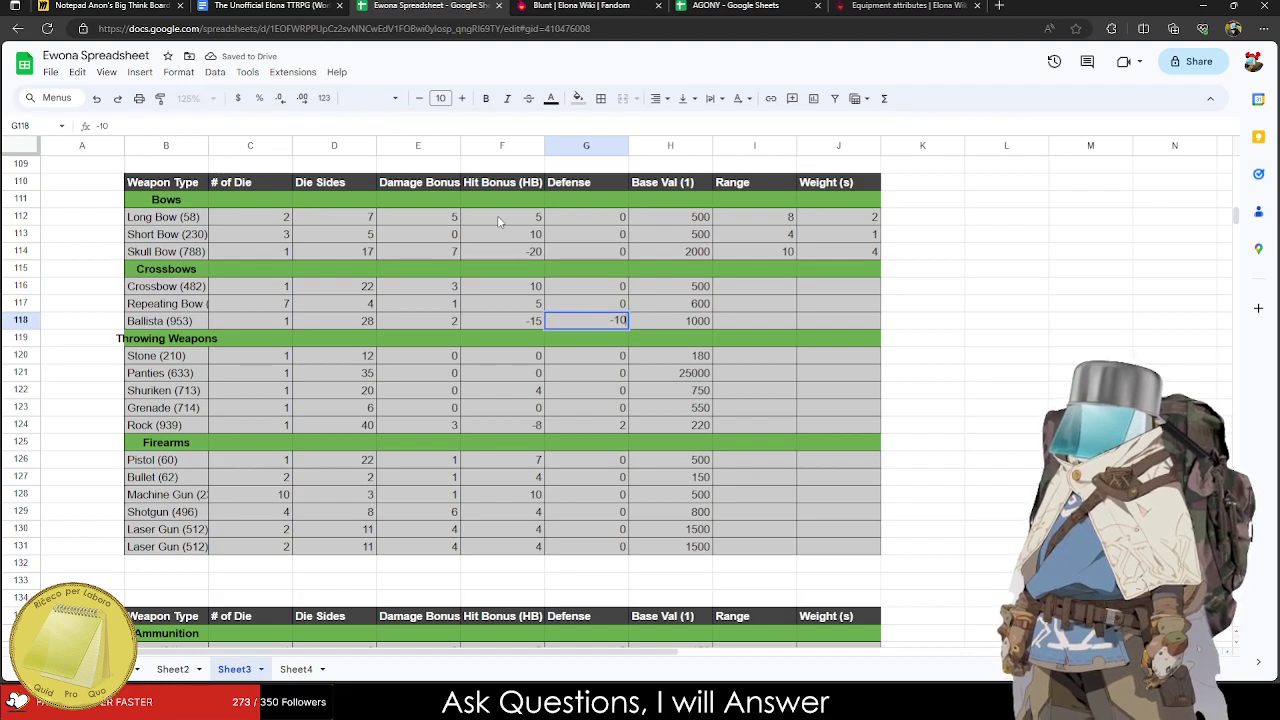
key(Up)
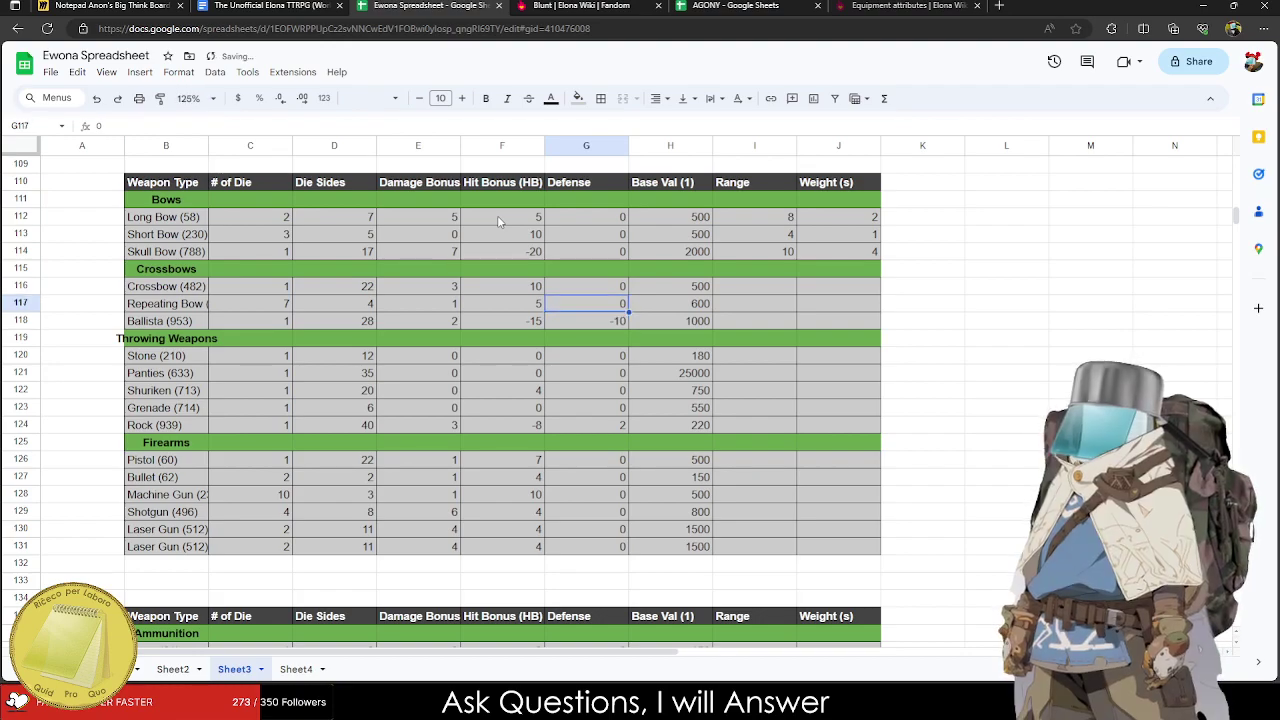
key(Up)
key(Down)
key(Up)
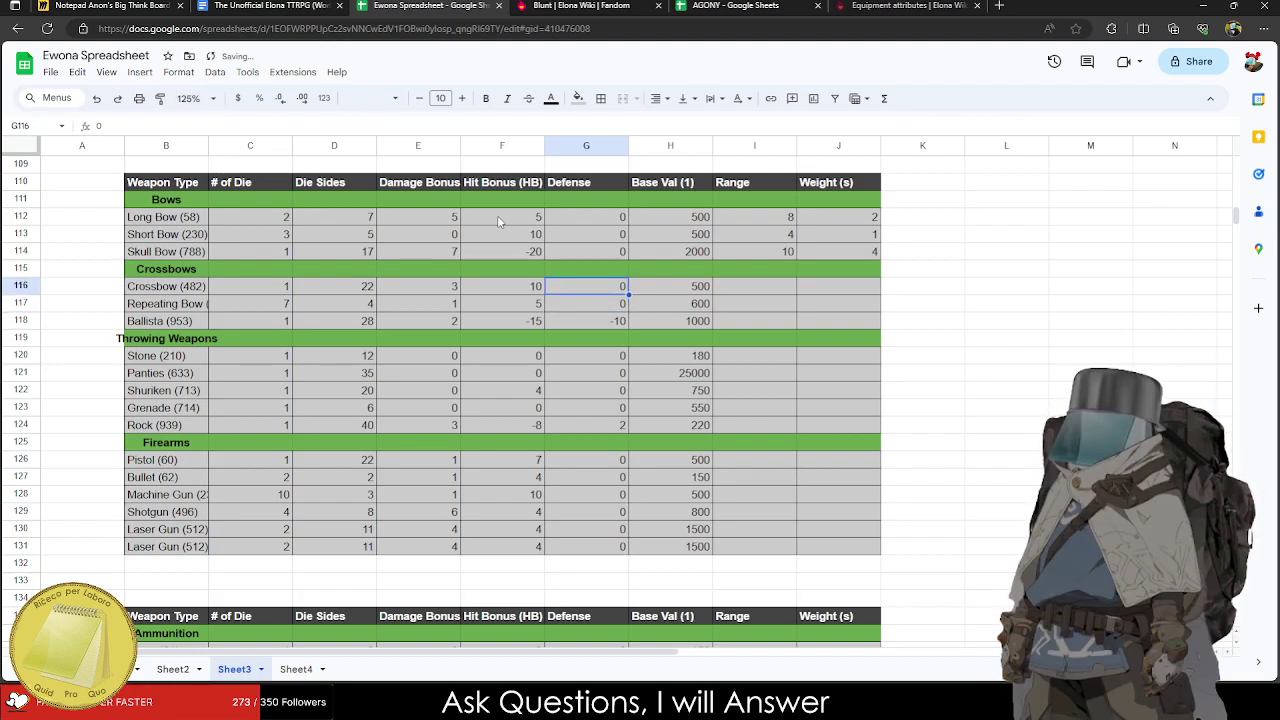
Enter the Crossbows section's ranges: 10 for Crossbow, 4 for Repeating Bow and 12 for Ballista.
key(Right)
key(Right)
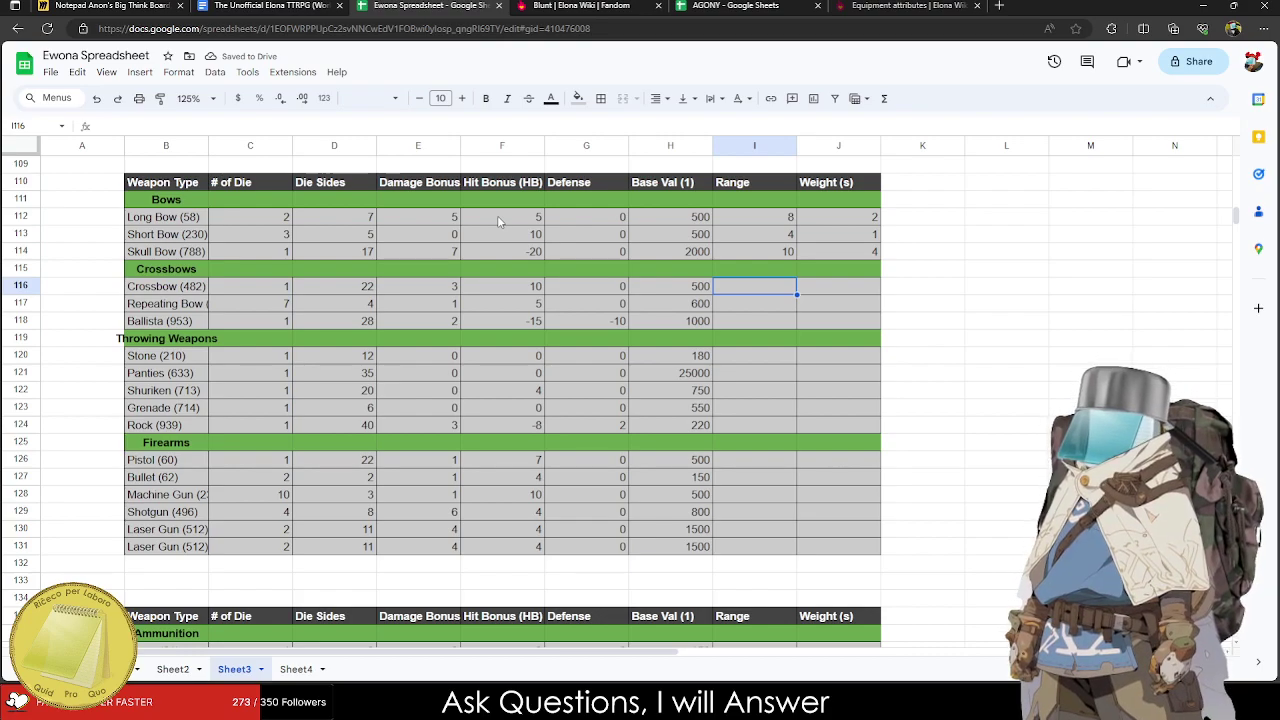
text(10)
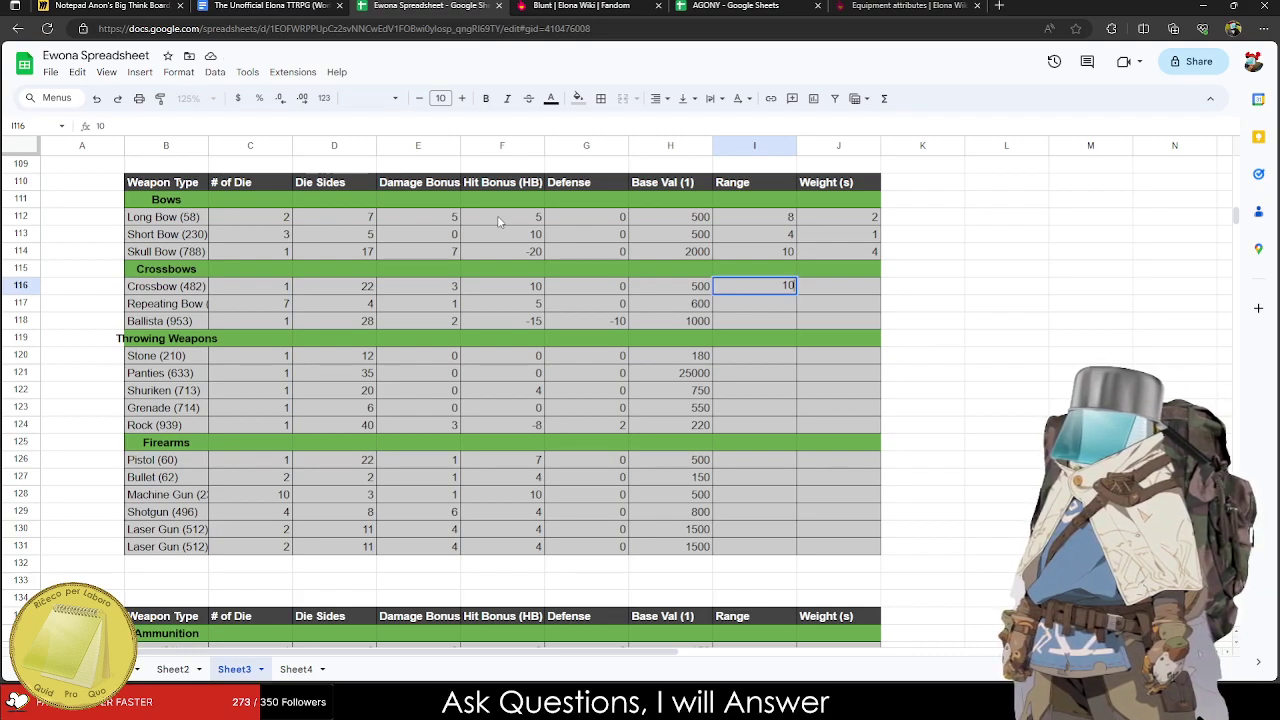
key(Return)
text(6)
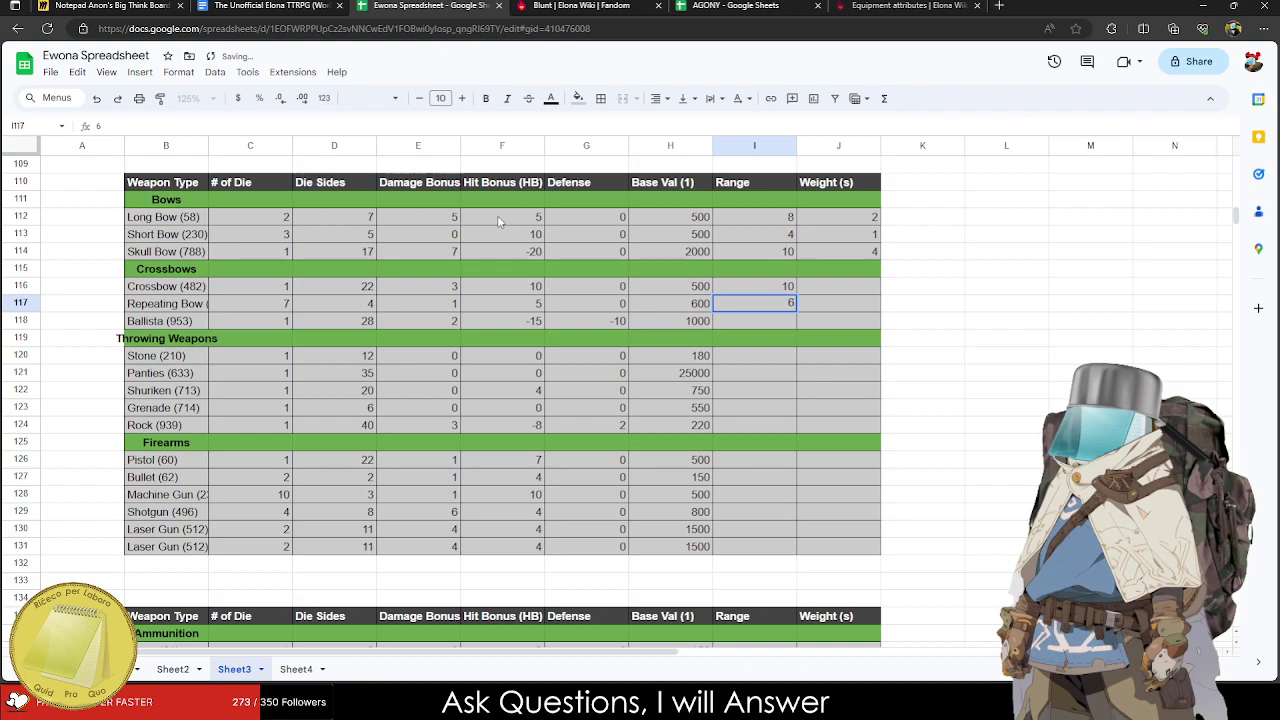
key(Return)
key(Up)
text(5)
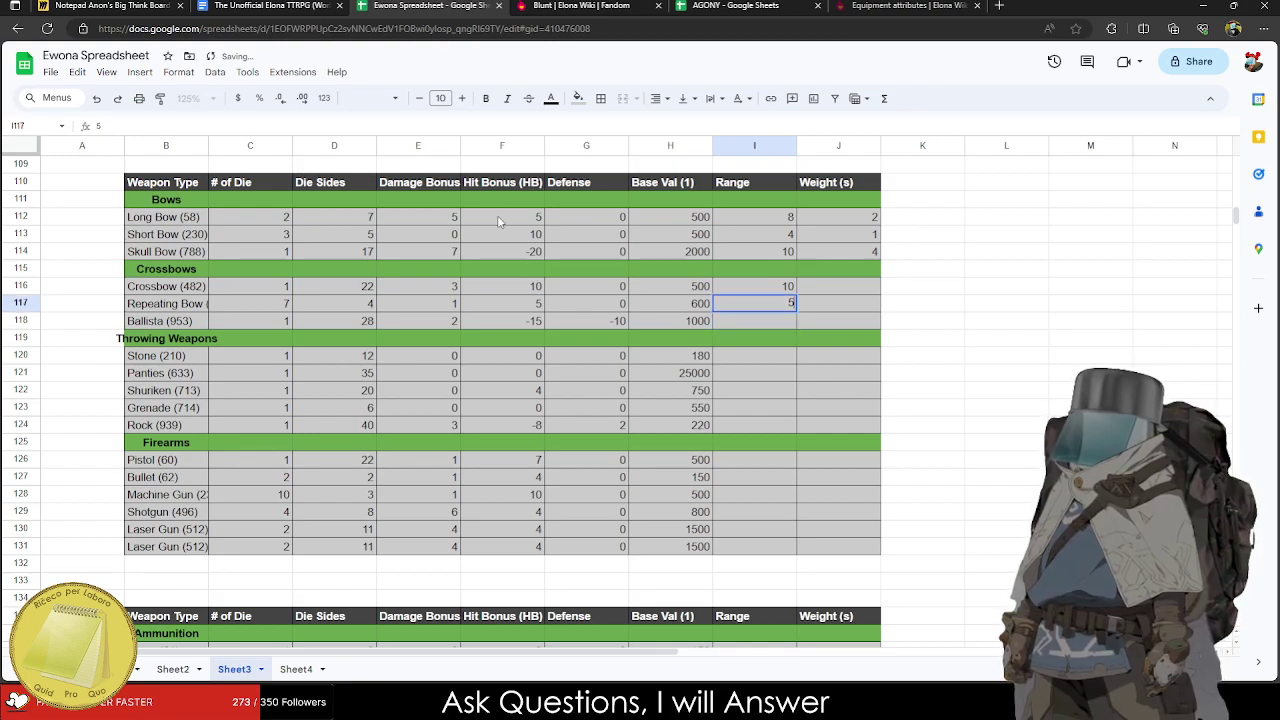
key(Return)
text(1)
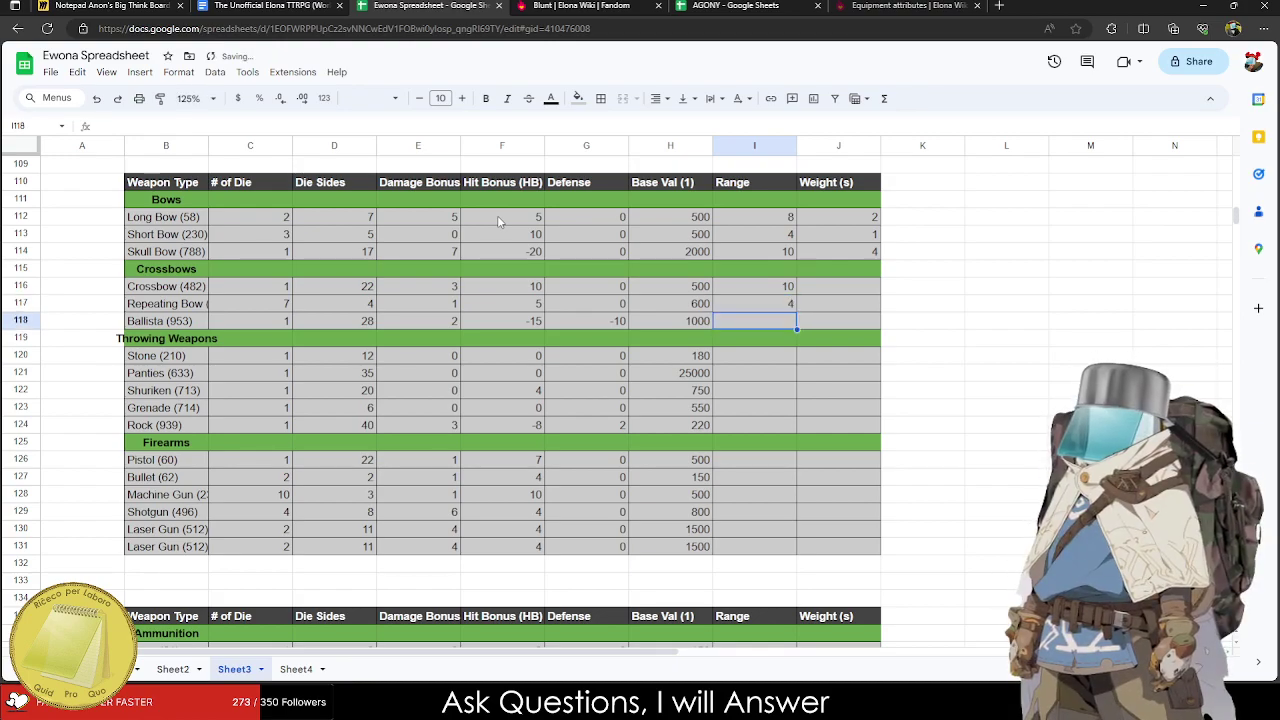
text(2)
Enter the Crossbows section's weights: 2 for Crossbow, 2 for Repeating Bow and 4 for Ballista.
key(Up)
key(Up)
key(Right)
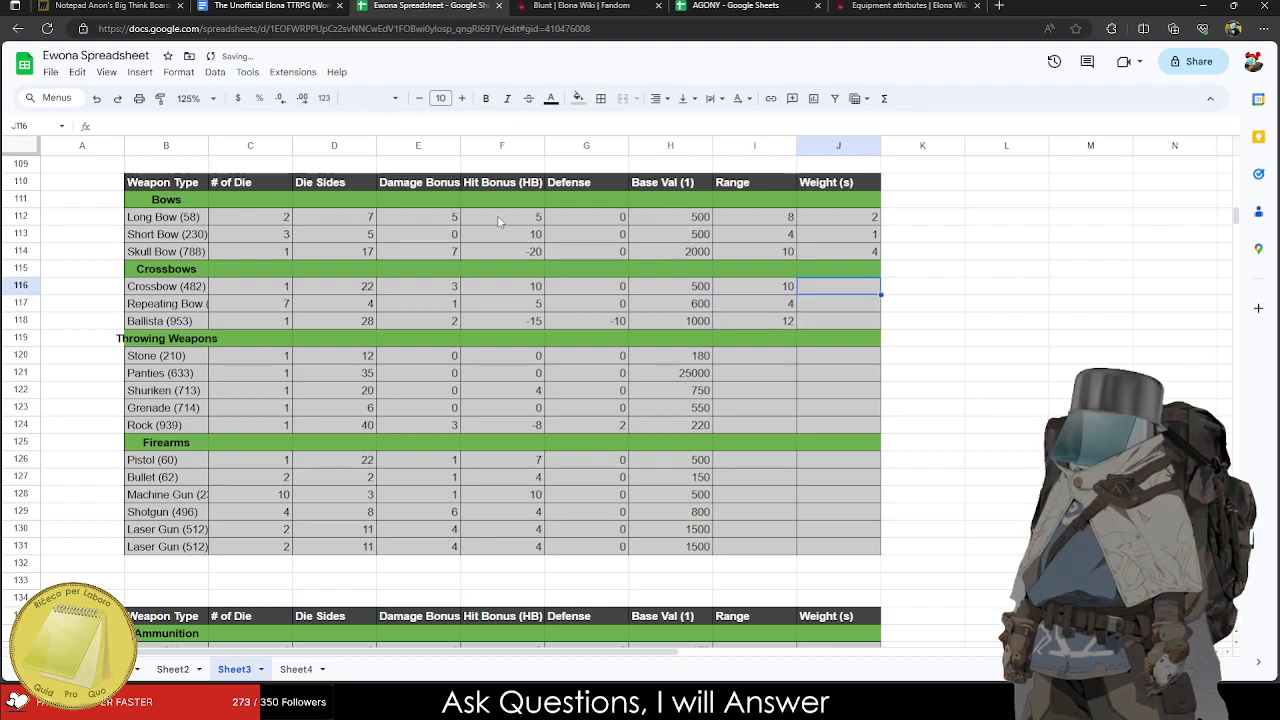
text(2)
key(Return)
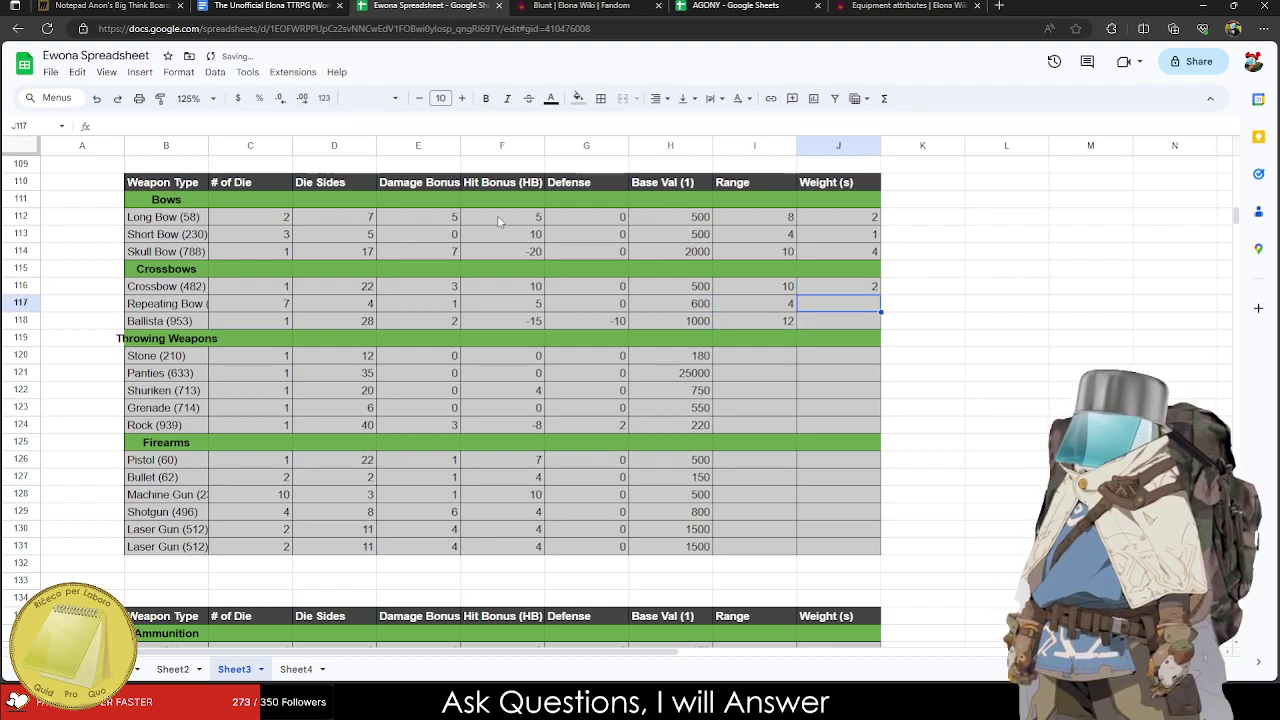
text(2)
key(Return)
text(4)
key(Return)
Enter STR / 3 as the Range of Stone in the Throwing Weapons section.
key(Left)
key(Left)
key(Left)
key(Left)
key(Left)
key(Left)
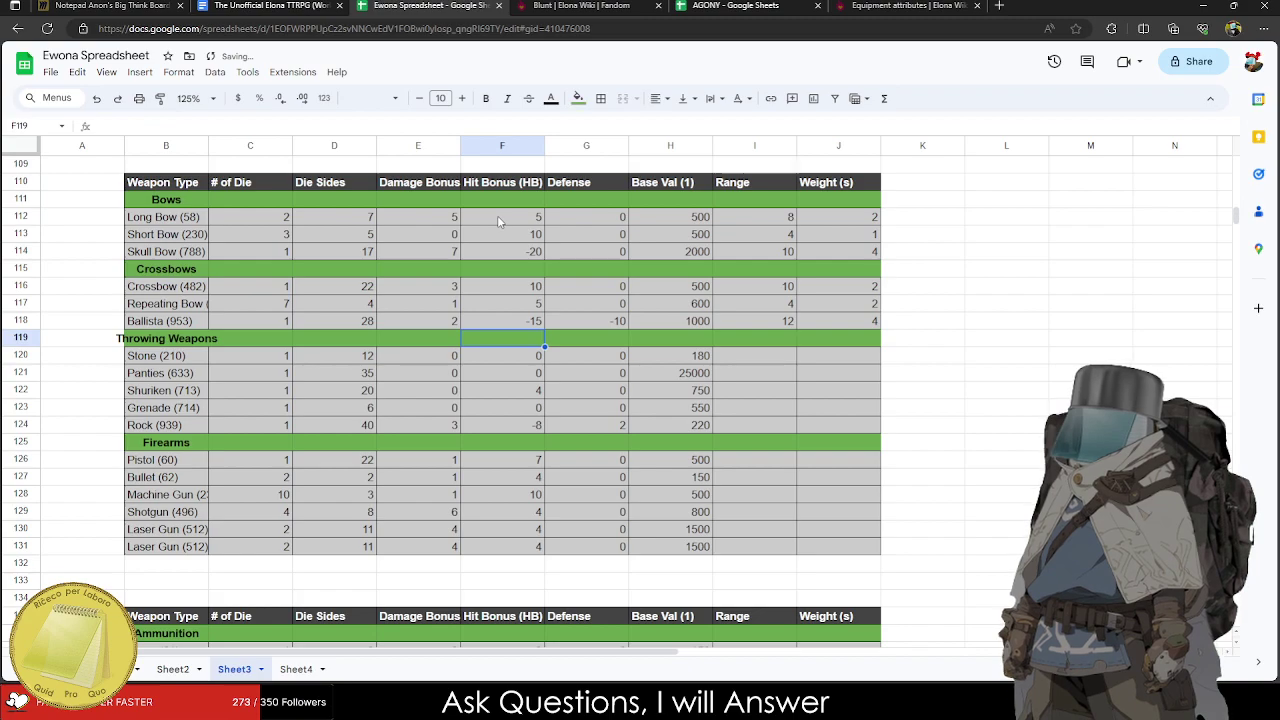
key(Up)
key(Left)
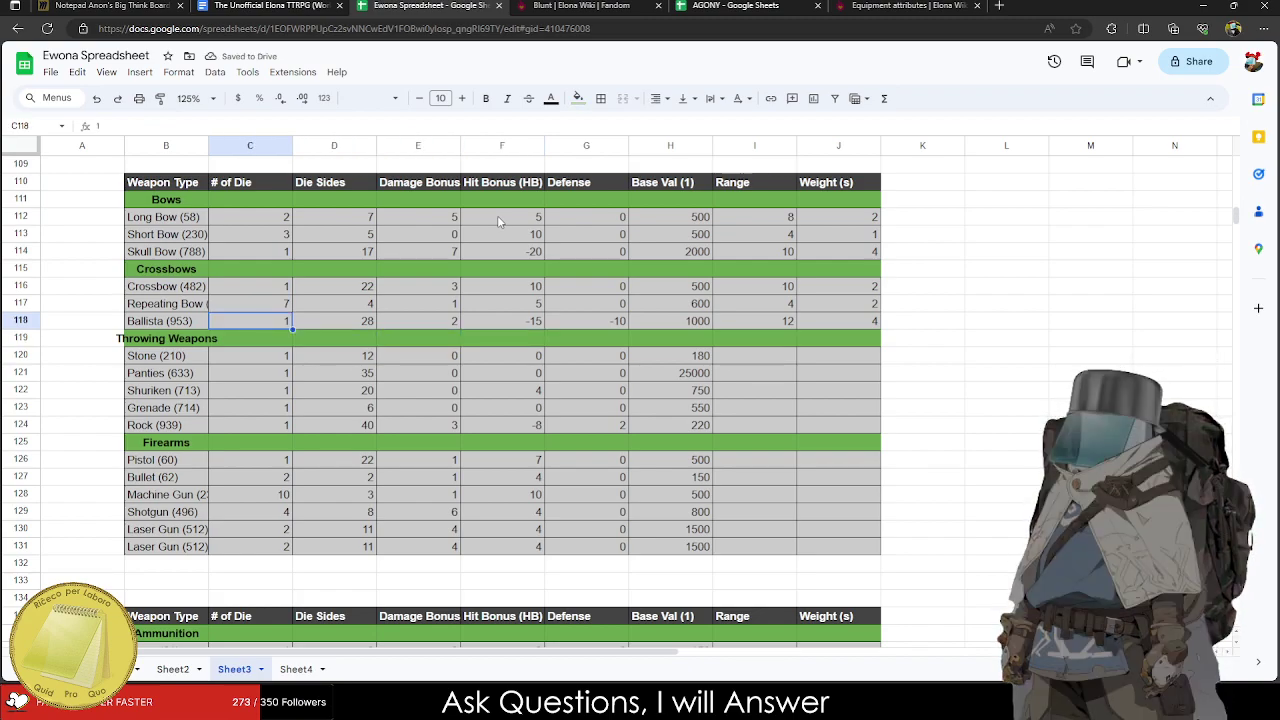
key(Down)
key(Down)
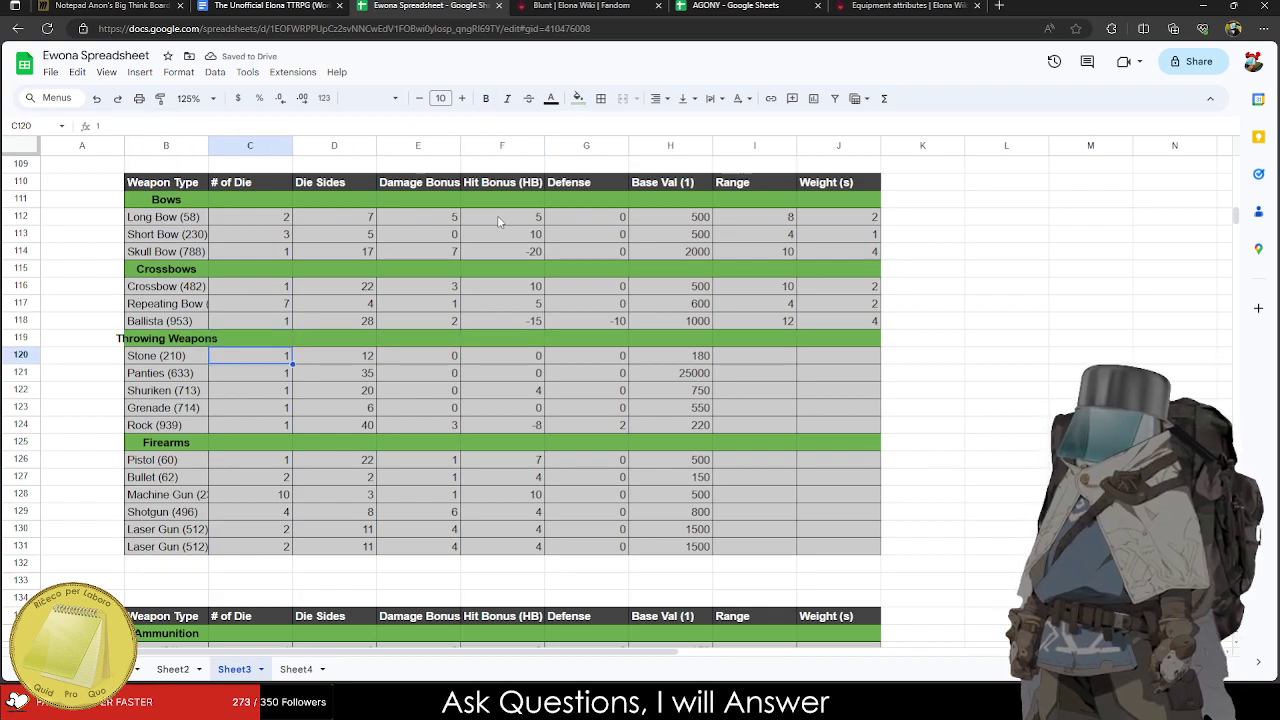
key(Right)
key(Right)
key(Right)
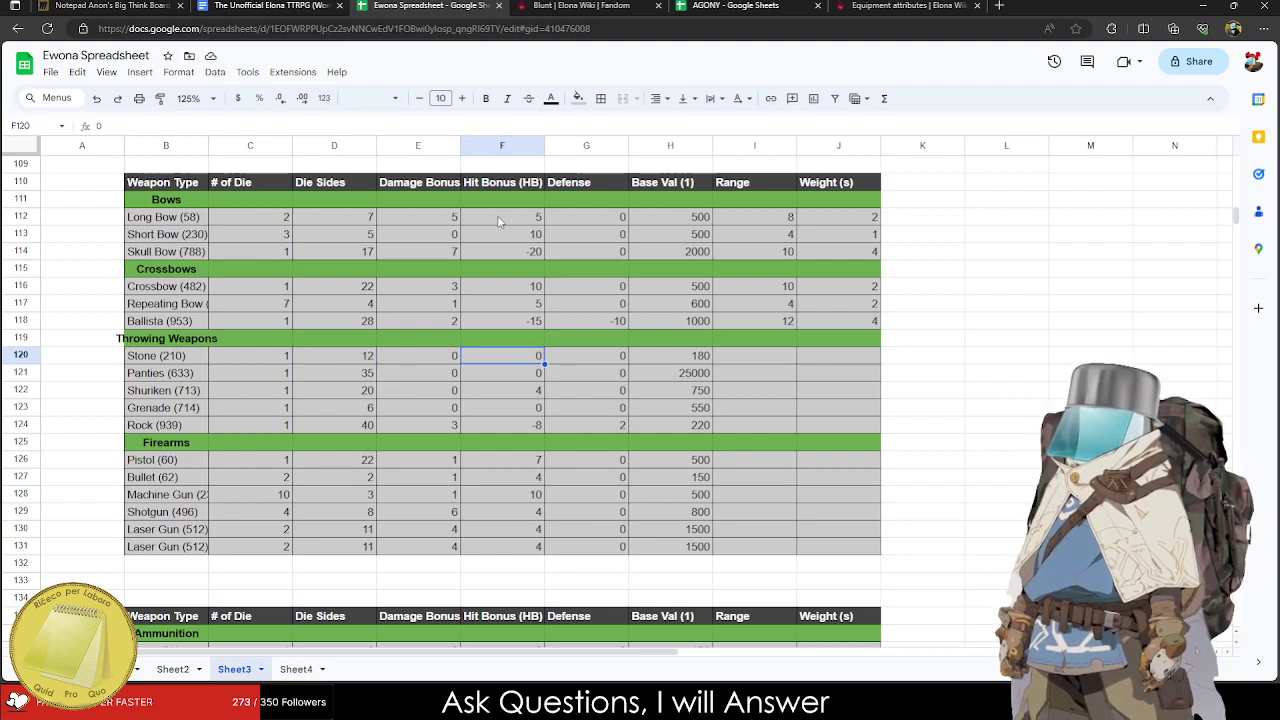
key(Right)
key(Right)
key(Right)
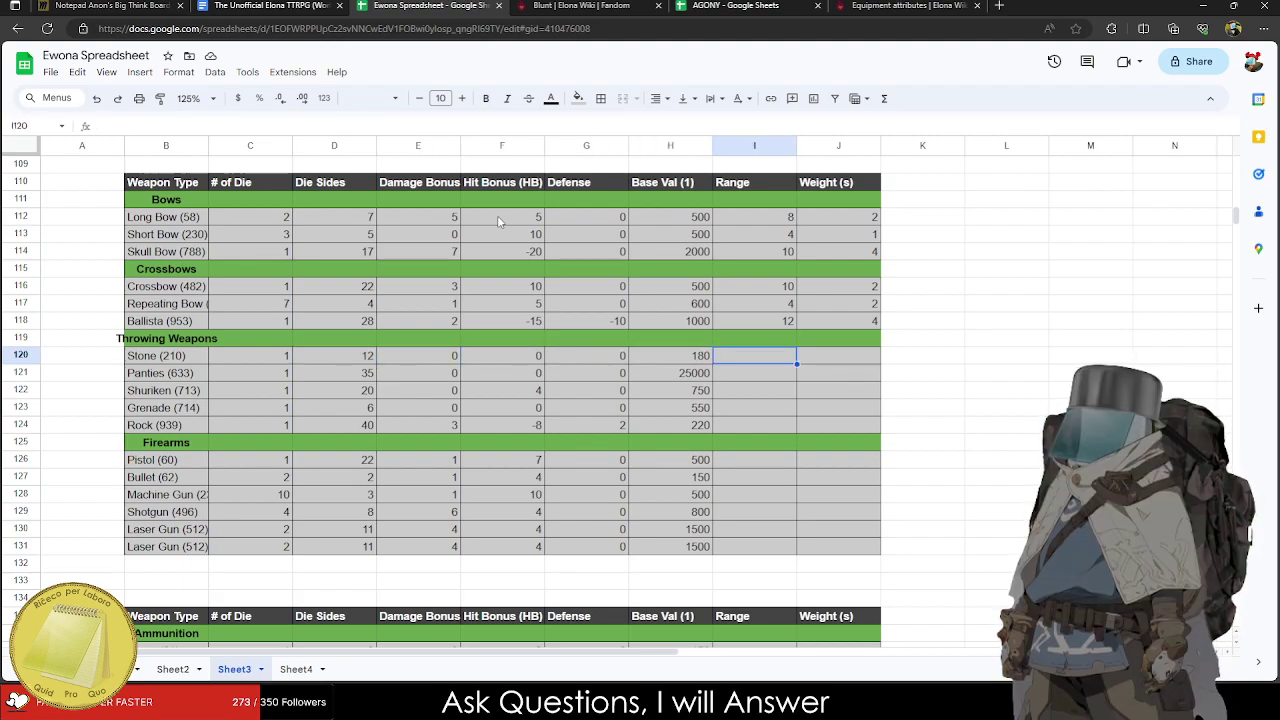
text(STR / 3)
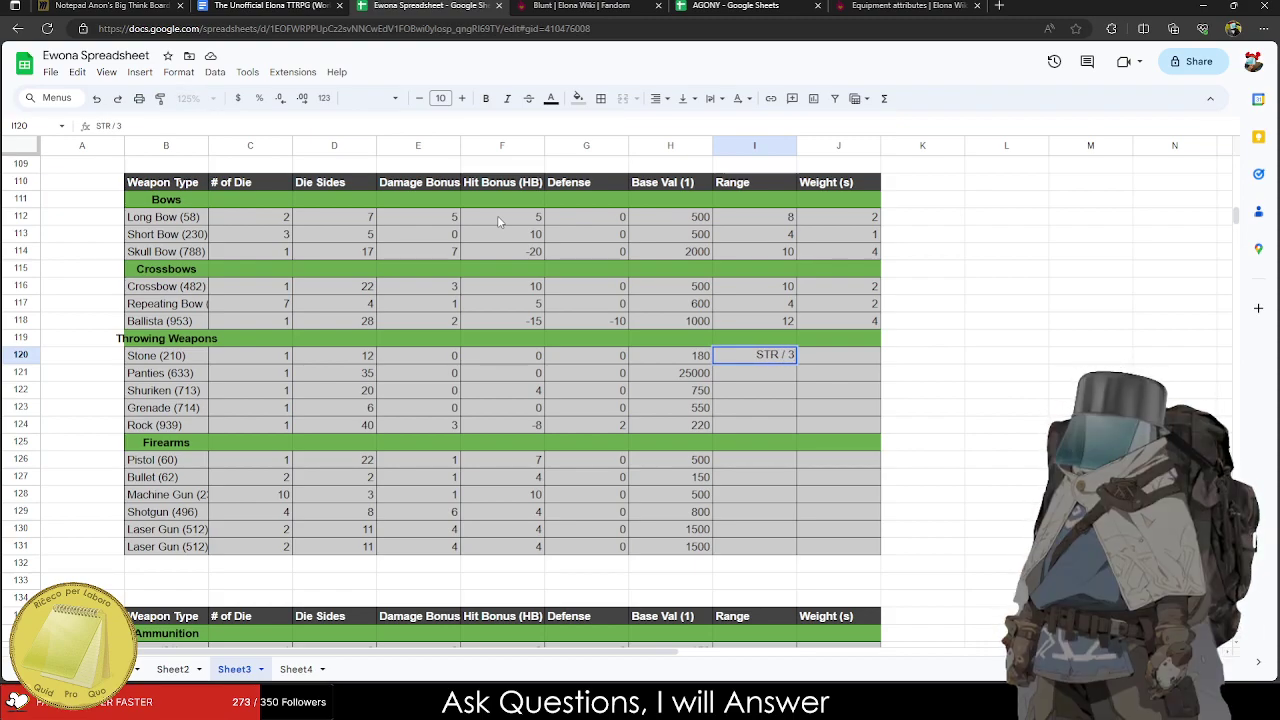
key(Return)
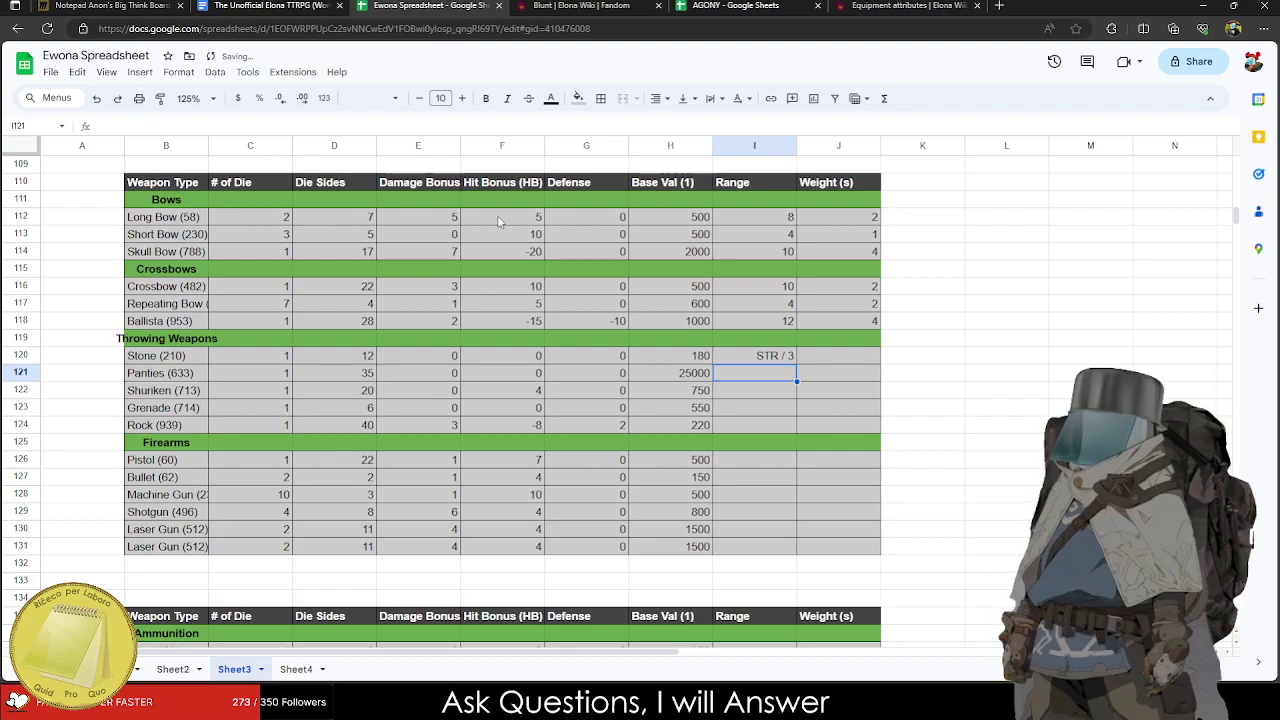
Remove the Panties entry by moving the Shuriken, Grenade and Rock rows up one row over it.
key(shift+Left)
key(shift+Left)
key(shift+Left)
key(shift+Left)
key(shift+Left)
key(shift+Left)
key(shift+Left)
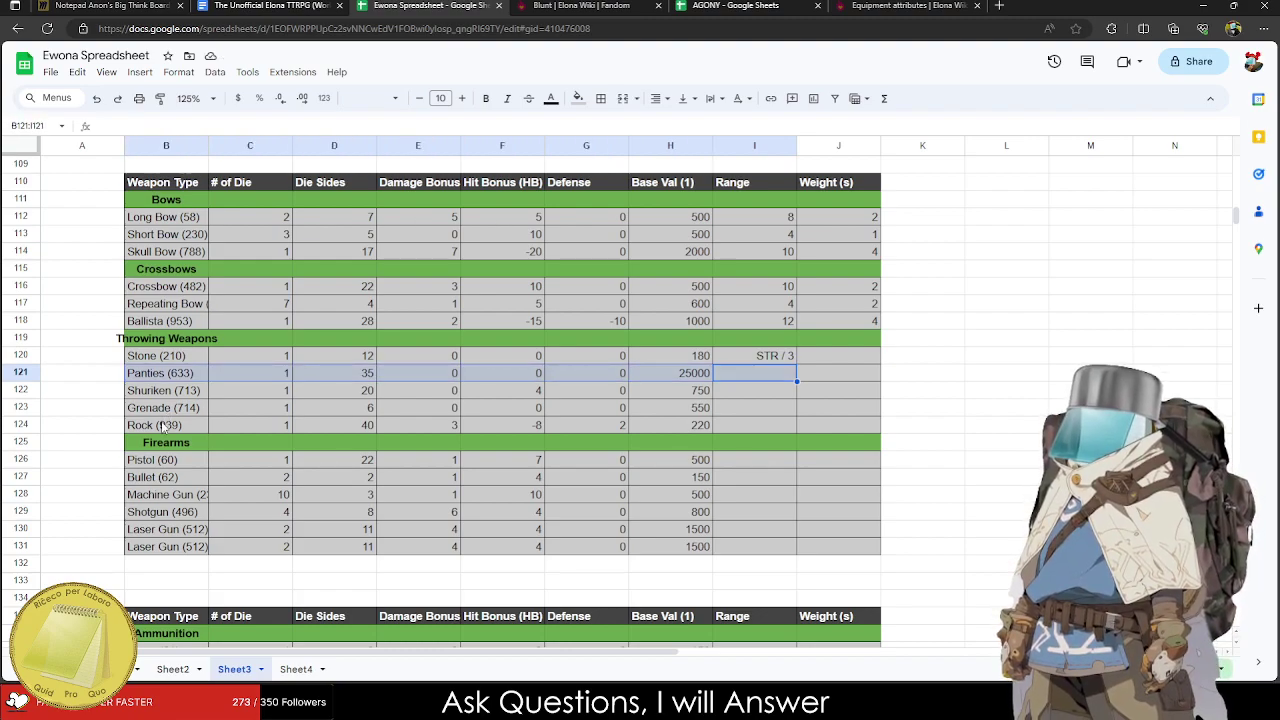
drag(165, 425, 806, 392)
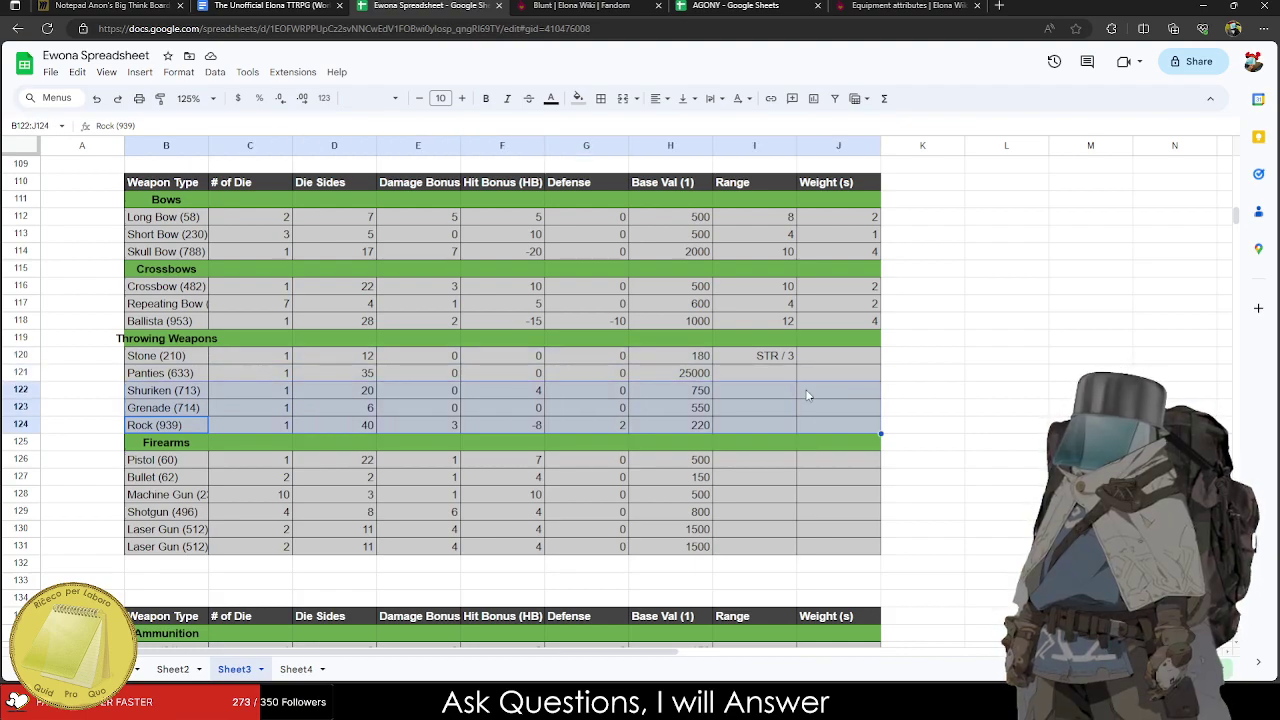
key(ctrl+c)
click(181, 374)
key(ctrl+v)
click(372, 410)
Enter the remaining throwing weapon ranges: STR / 3 for Rock, STR / 2 for Shuriken and STR / 3 for Grenade.
click(748, 428)
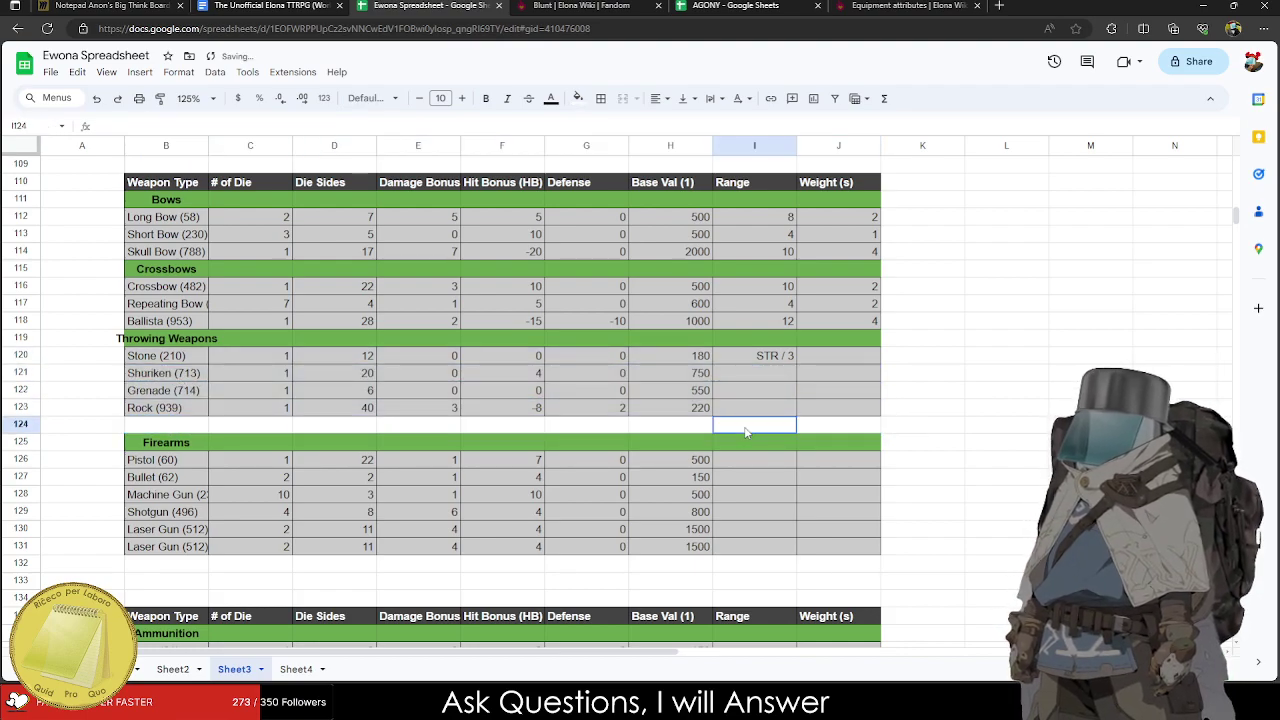
click(765, 413)
text(STR)
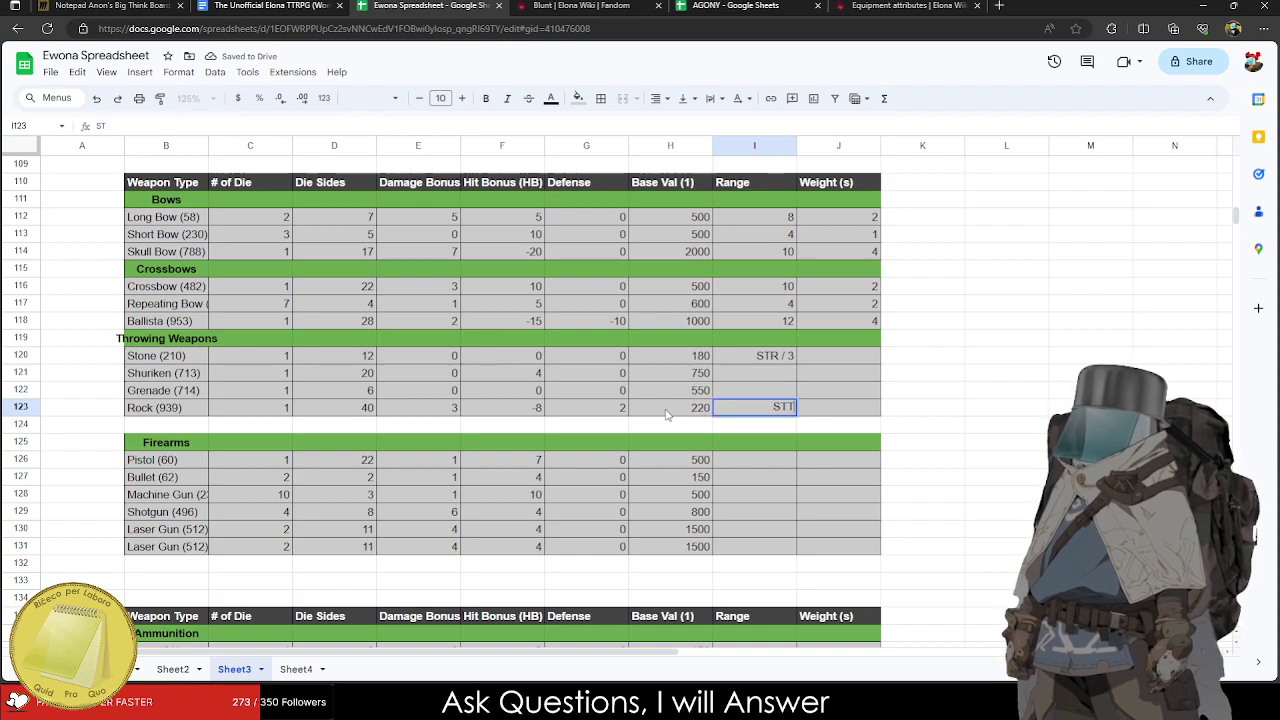
text( / 3)
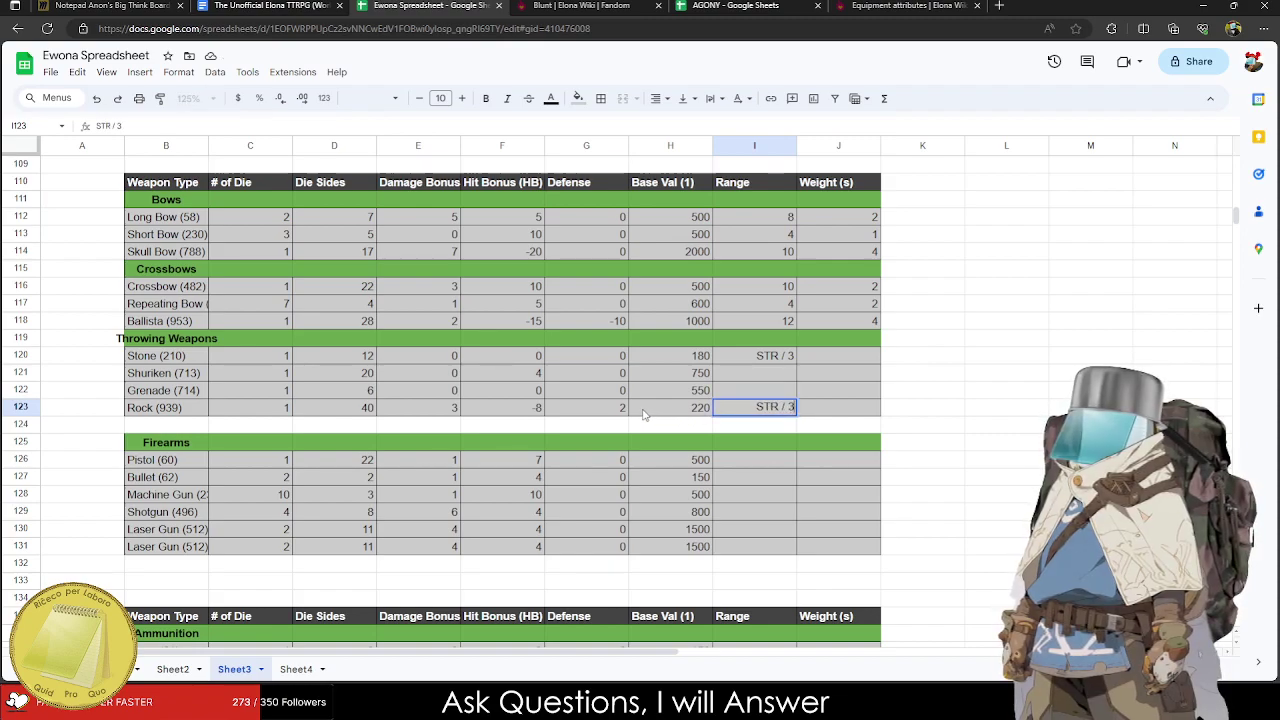
key(Up)
key(Up)
text(ST)
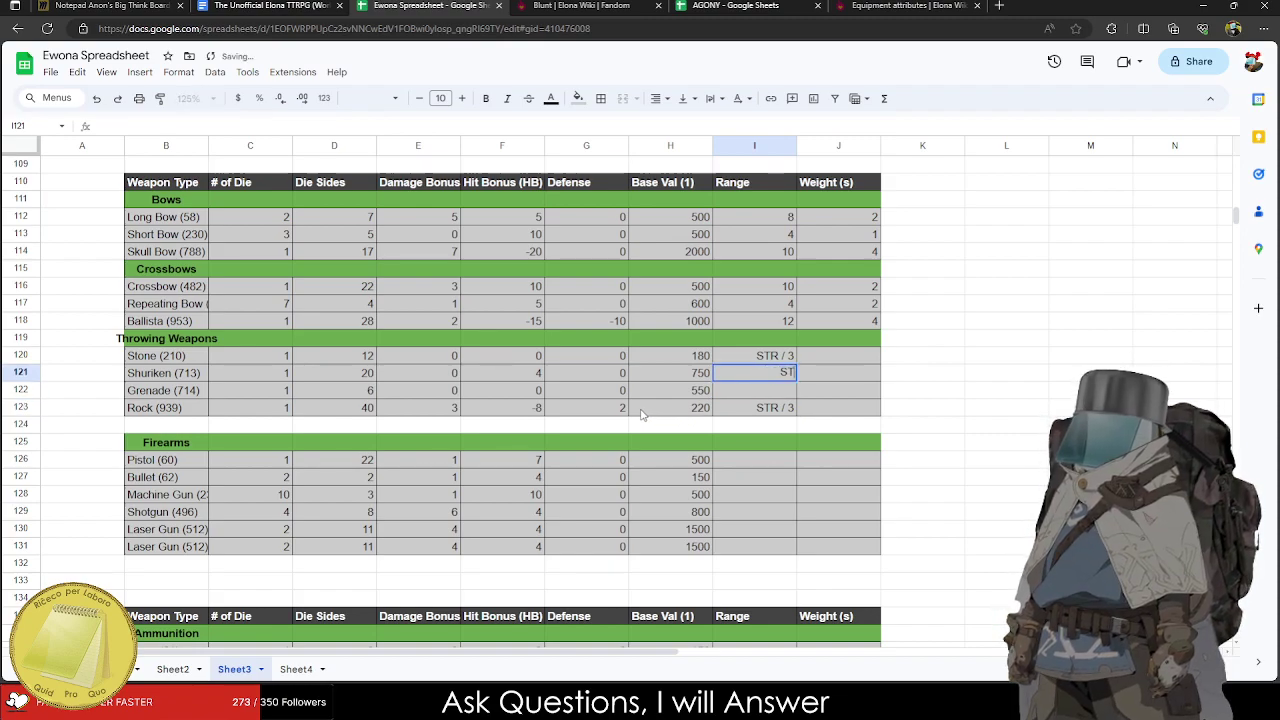
text(R / 2)
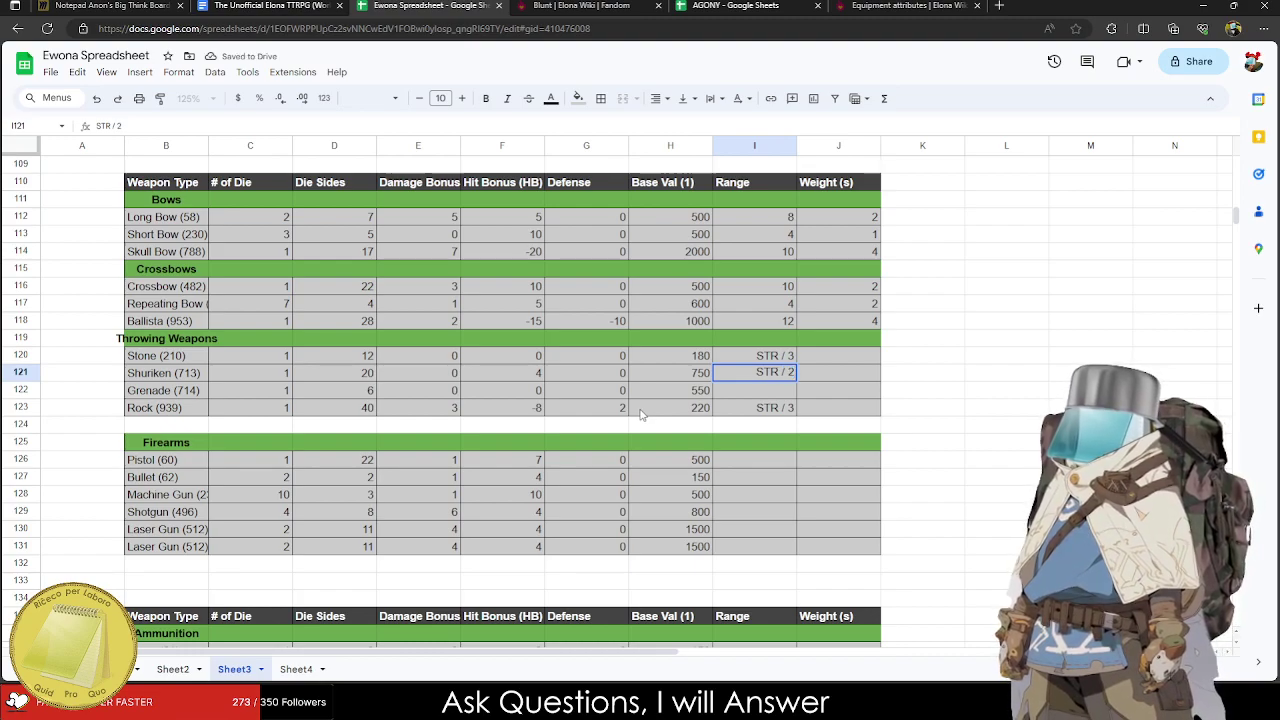
key(Left)
key(Down)
key(Right)
text(STR / 3)
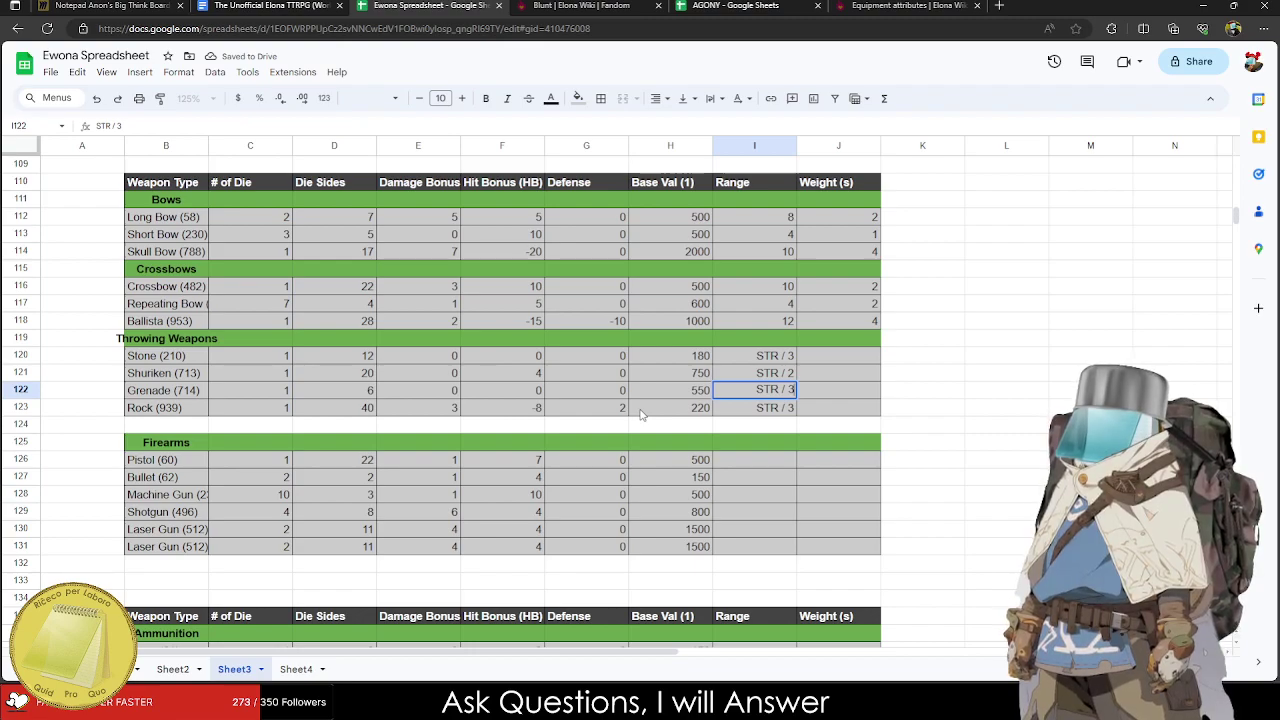
Change the Shuriken's Range to STR / 3.
key(Up)
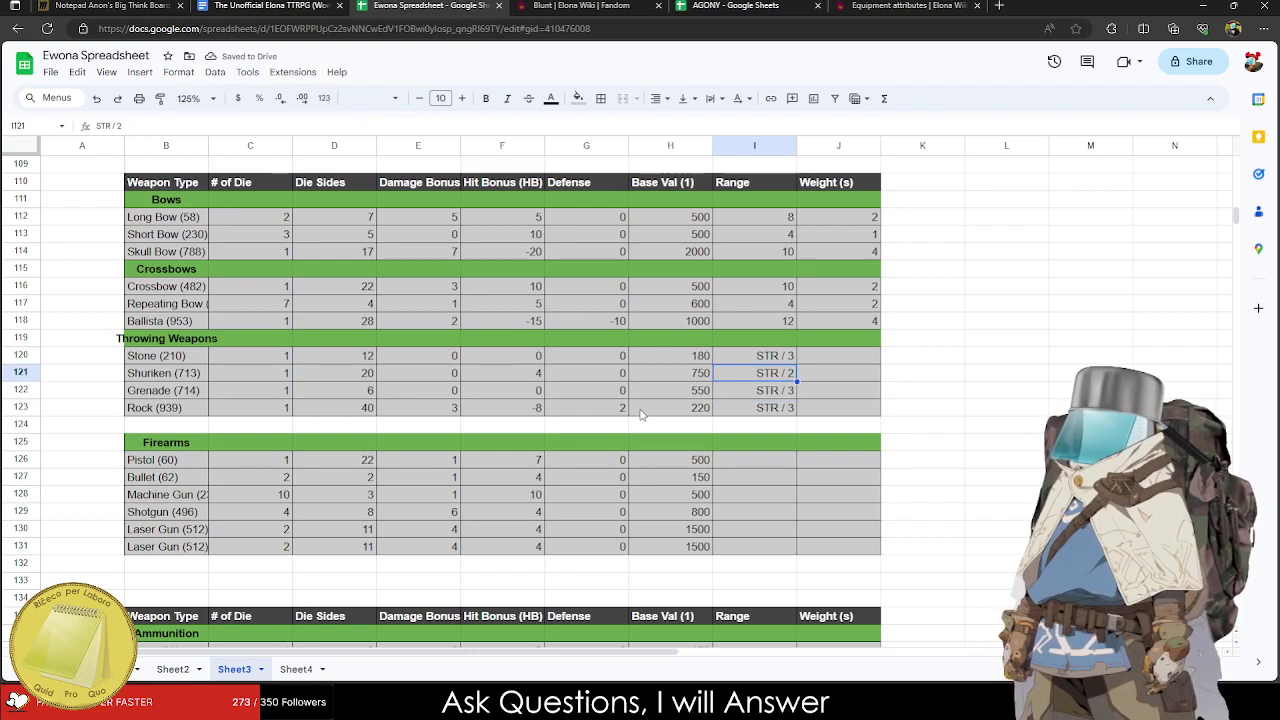
key(Return)
key(BackSpace)
key(BackSpace)
text(3)
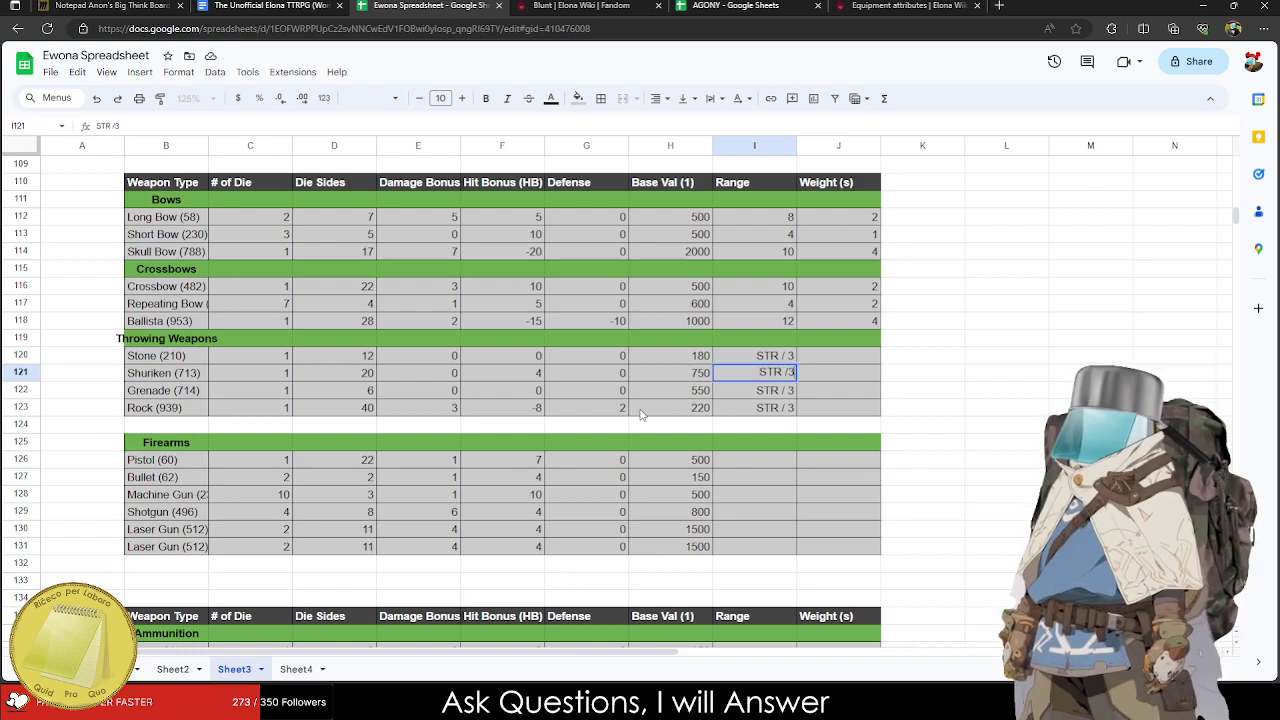
key(BackSpace)
text(3)
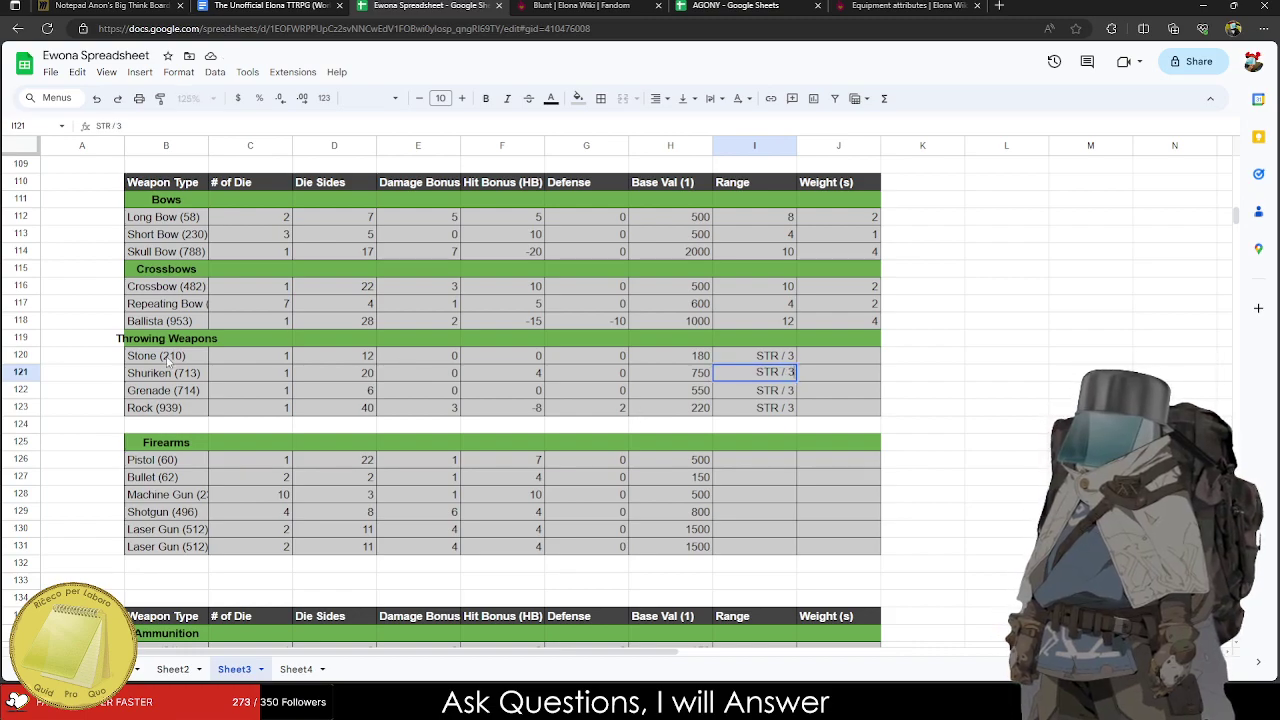
Set the Rock's Damage Bonus to 0, Hit Bonus to -15 and Defense to 0.
drag(168, 362, 612, 362)
drag(261, 386, 345, 362)
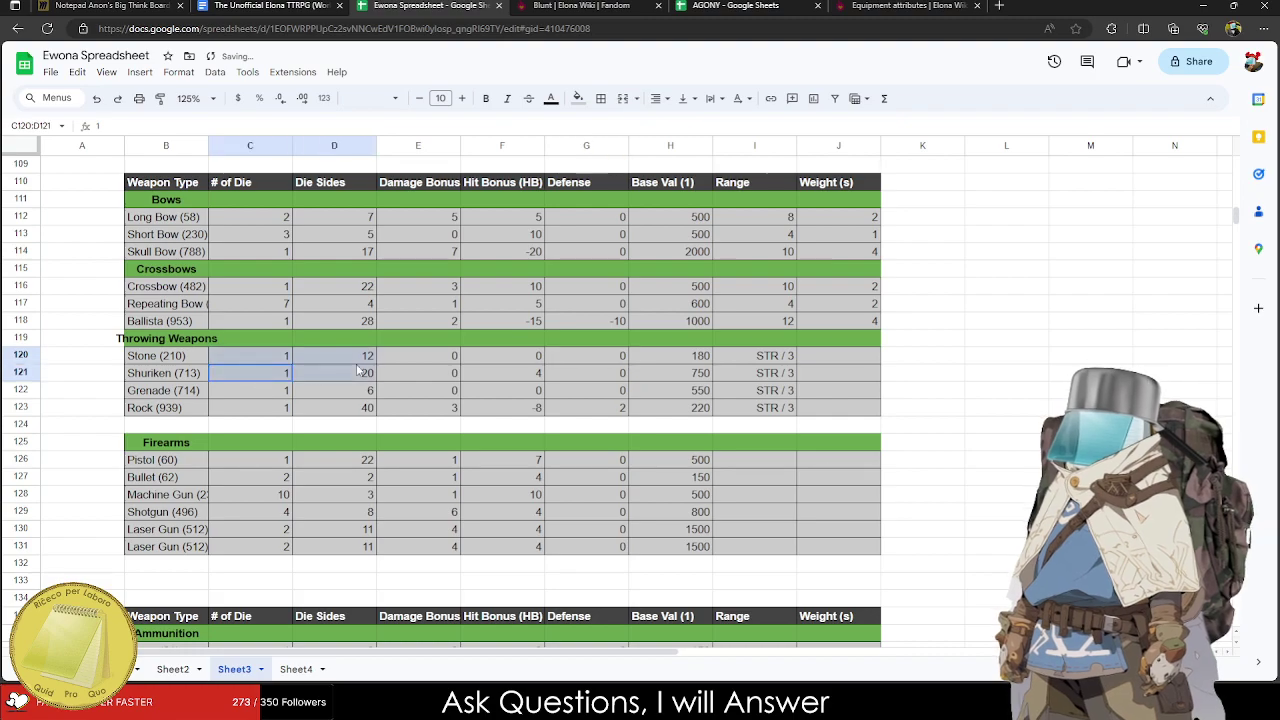
click(195, 408)
click(425, 410)
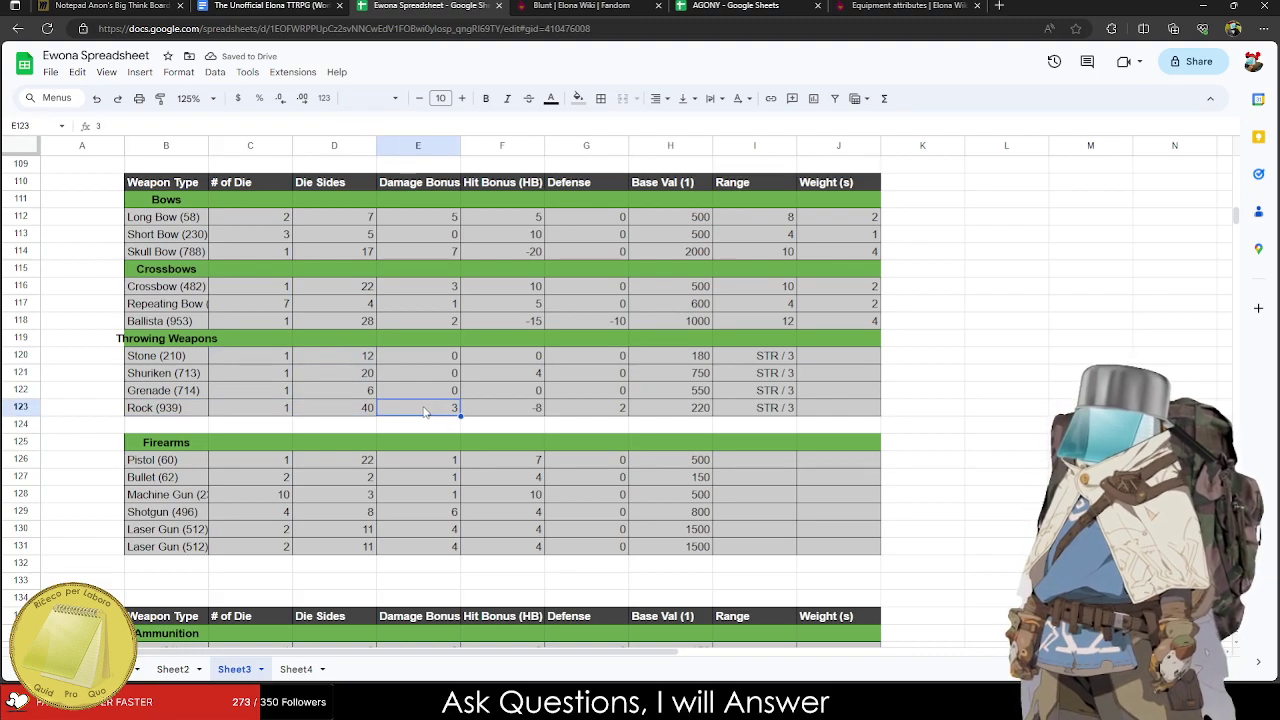
text(0)
key(Tab)
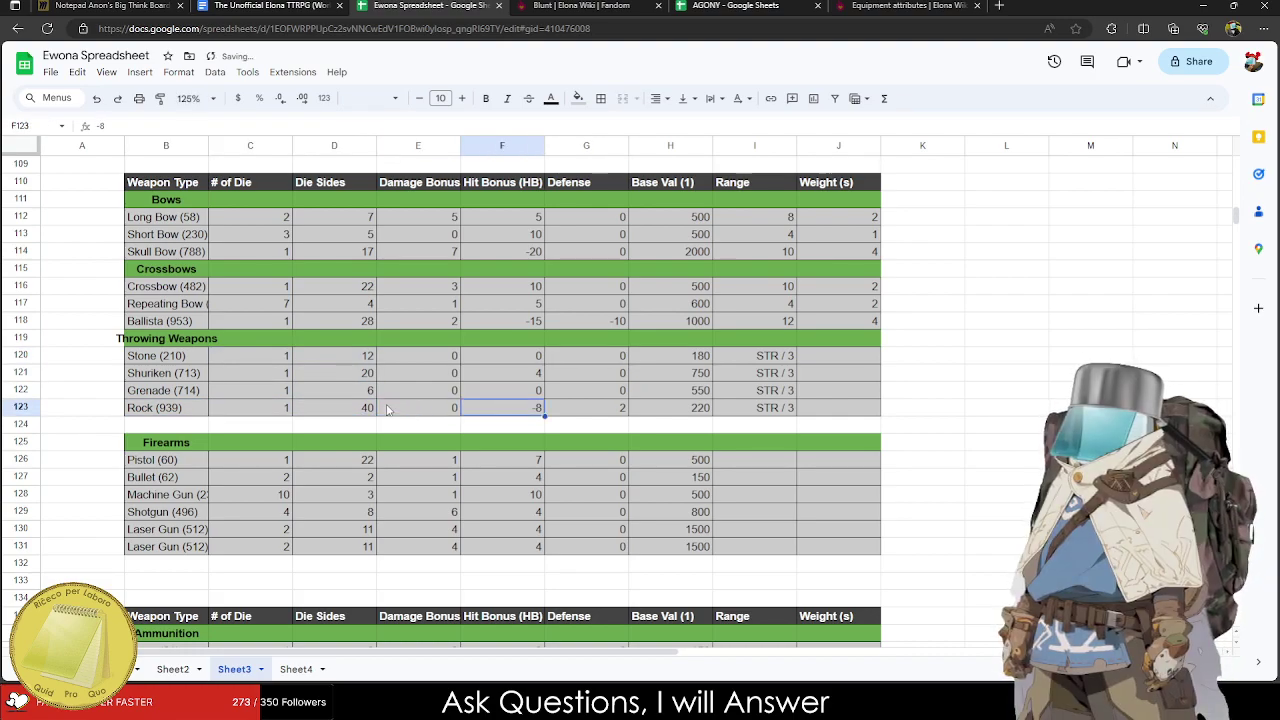
text(-15)
key(Tab)
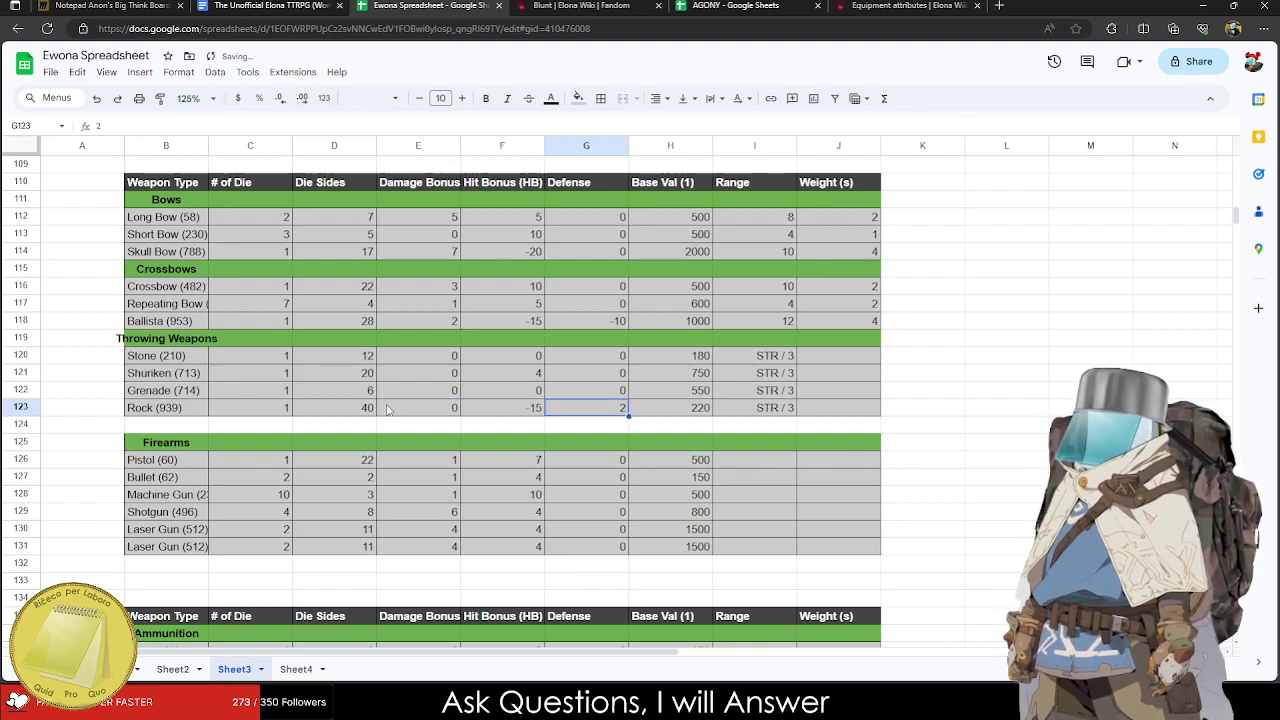
text(0)
key(Tab)
key(Tab)
key(Tab)
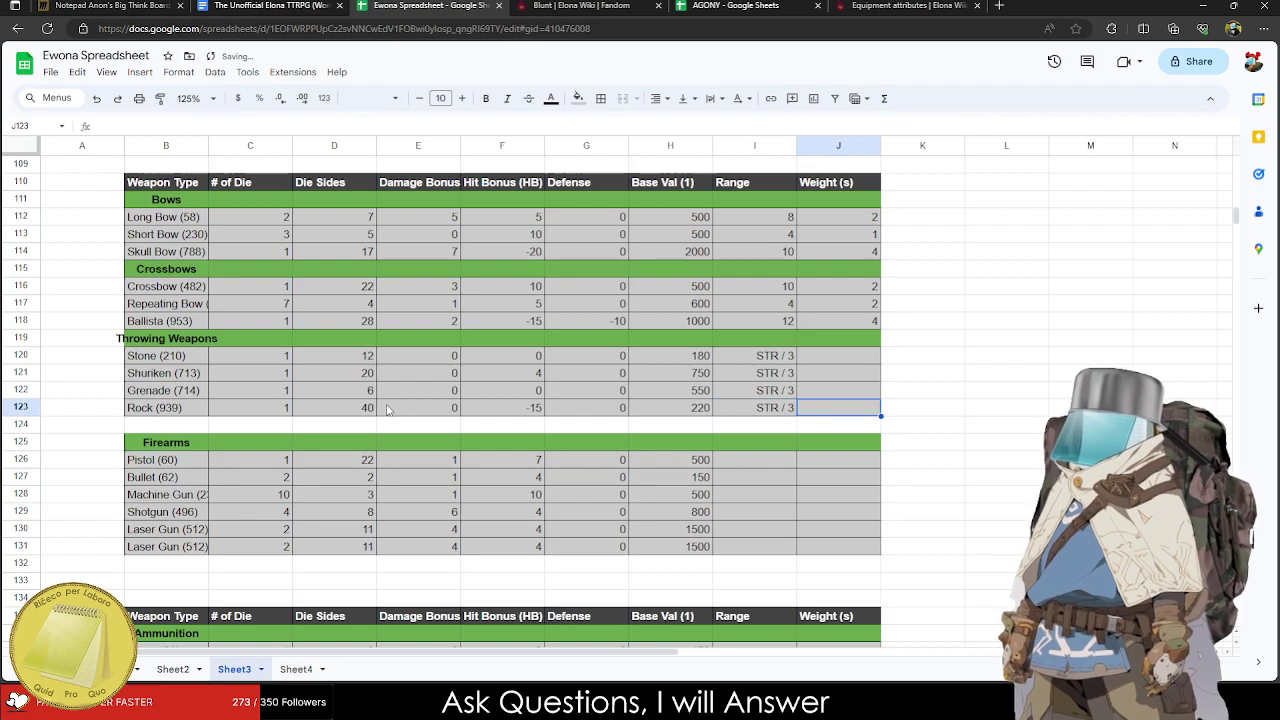
Fill in the throwing weapons' Weight (s) values: 0 for Stone and 1 each for Shuriken, Grenade and Rock.
click(862, 356)
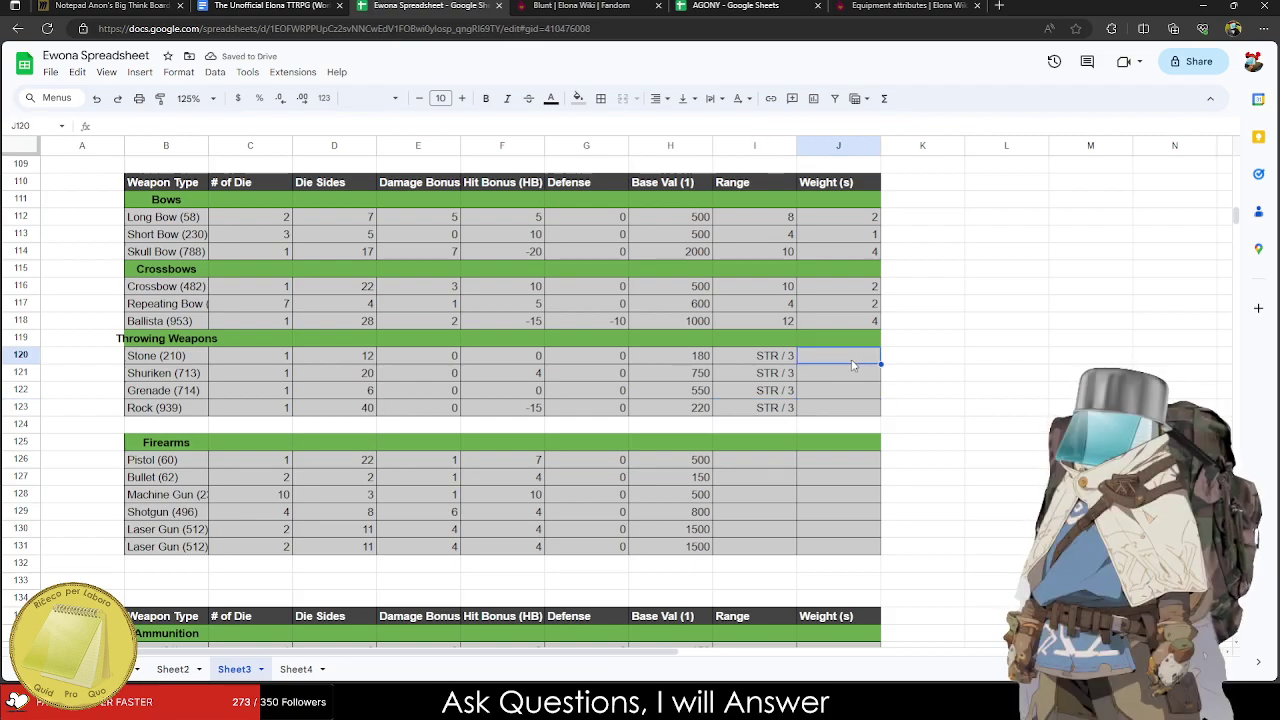
text(0)
key(Return)
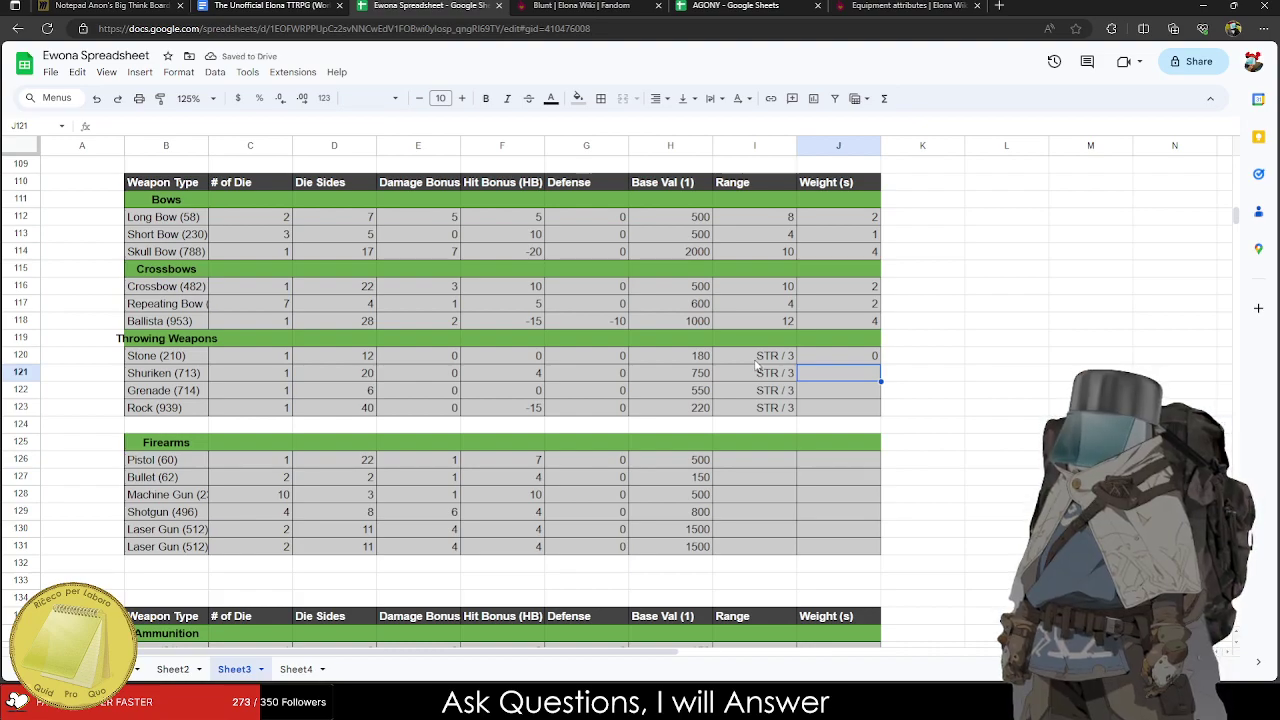
text(1)
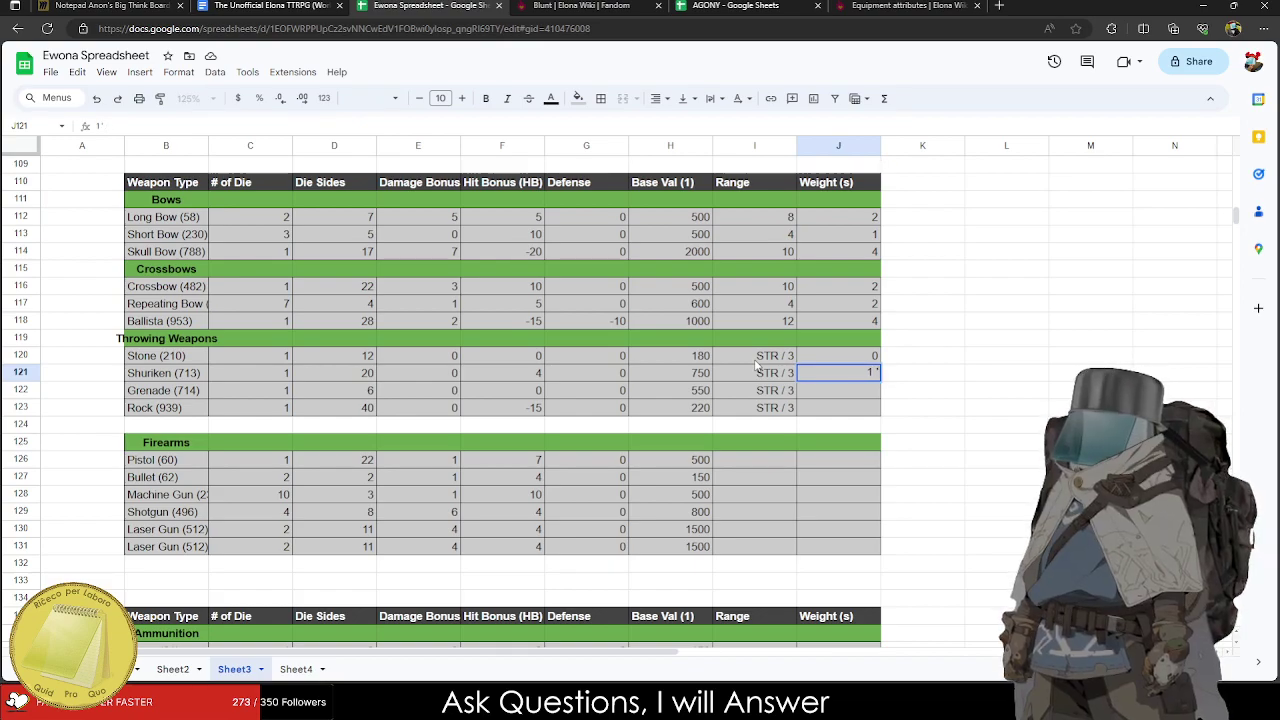
key(Return)
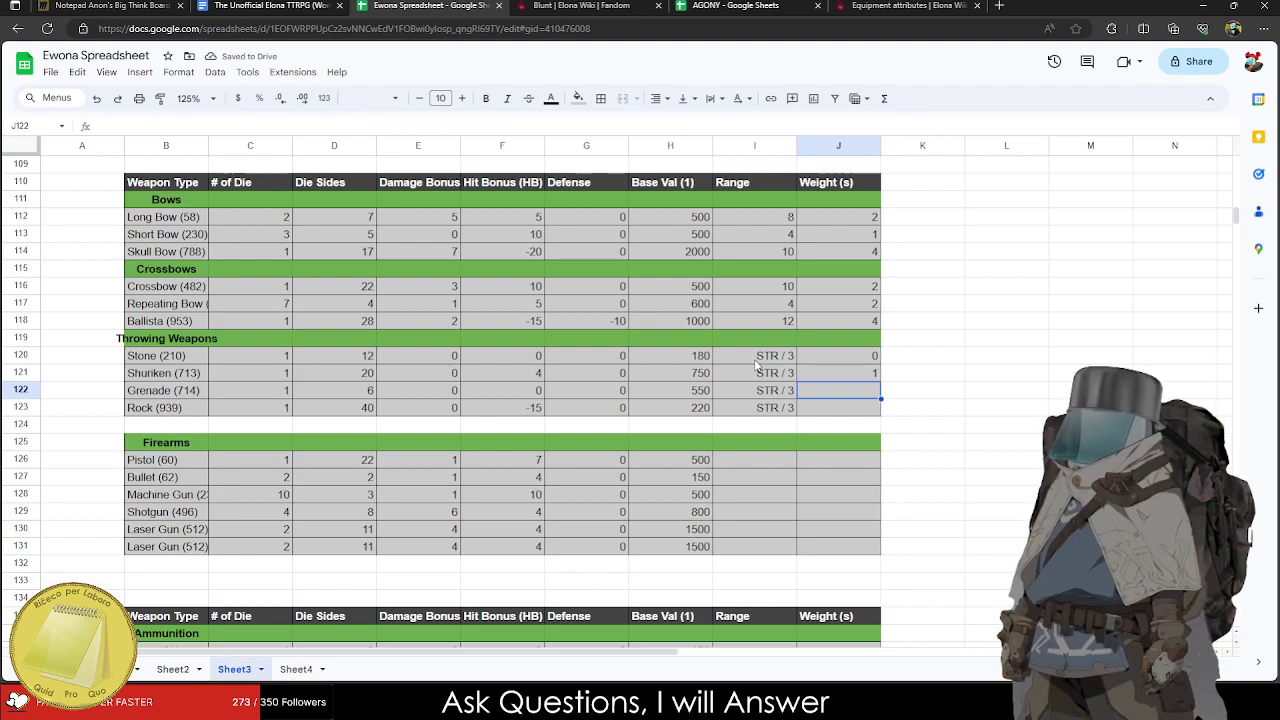
text(1)
key(Return)
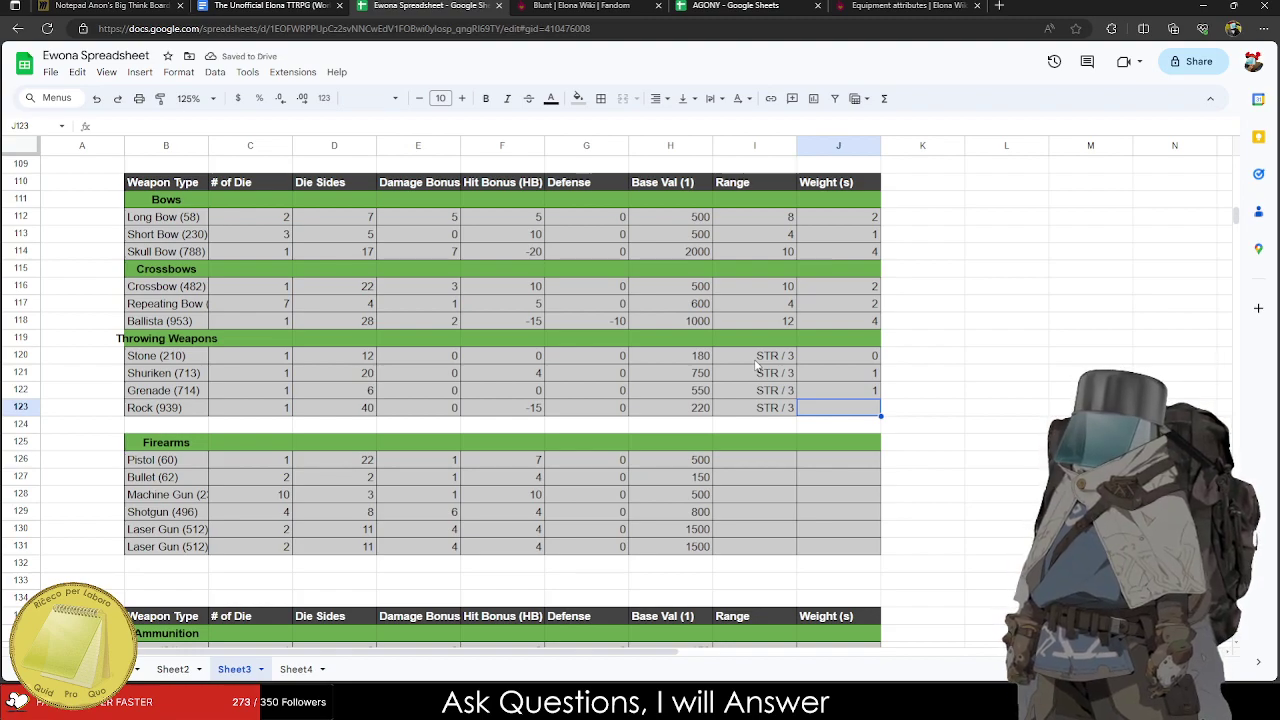
text(1)
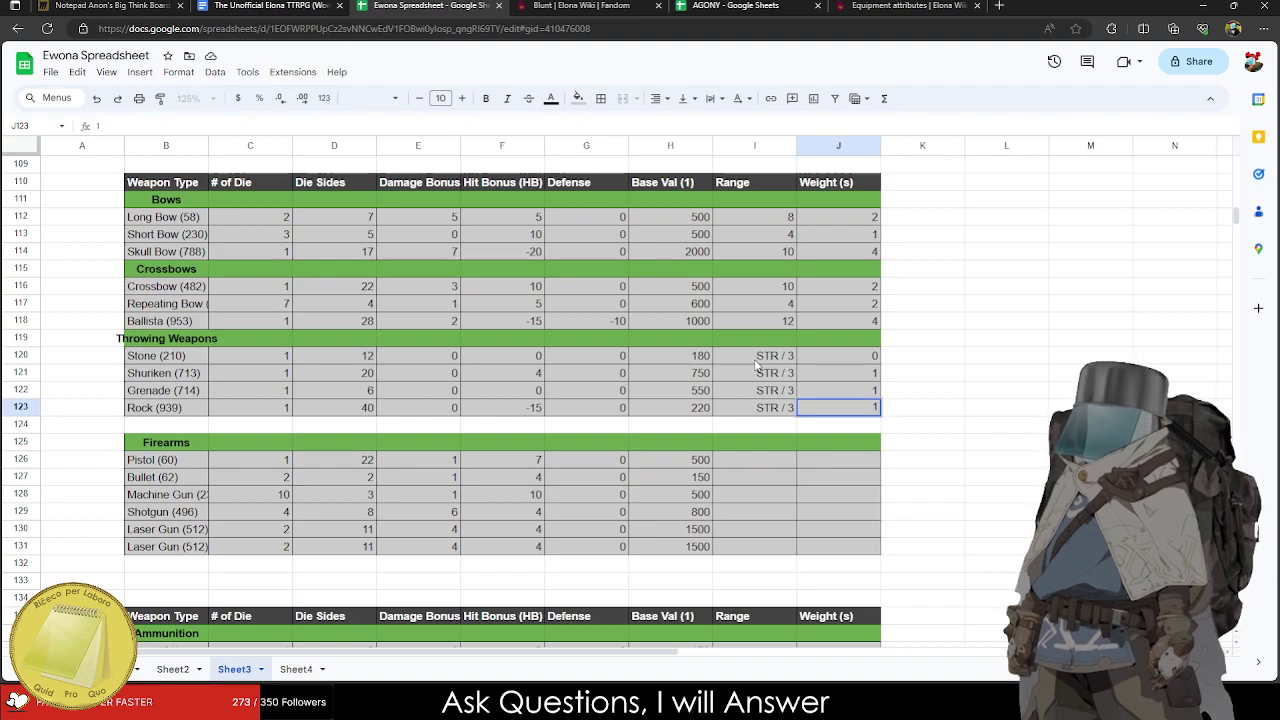
key(Return)
key(Down)
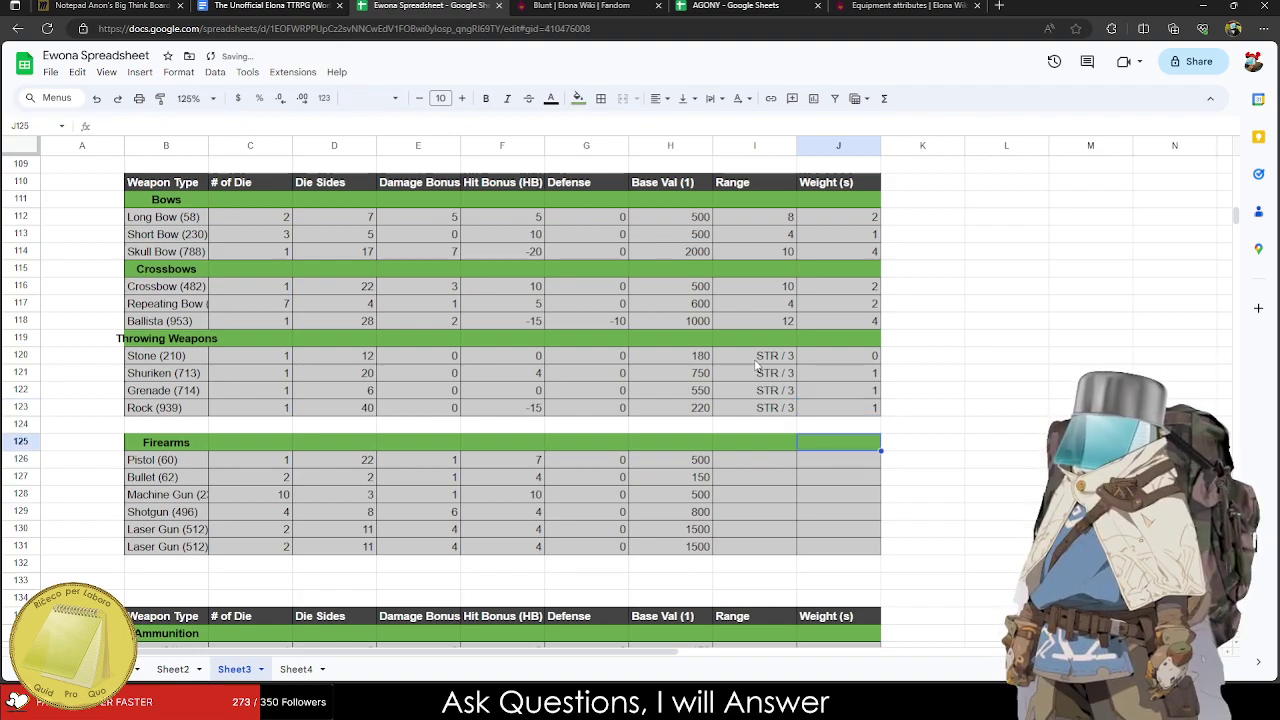
Move the Bullet (62) row from the Firearms section to the Ammunition table, directly below Bolt.
drag(173, 480, 828, 480)
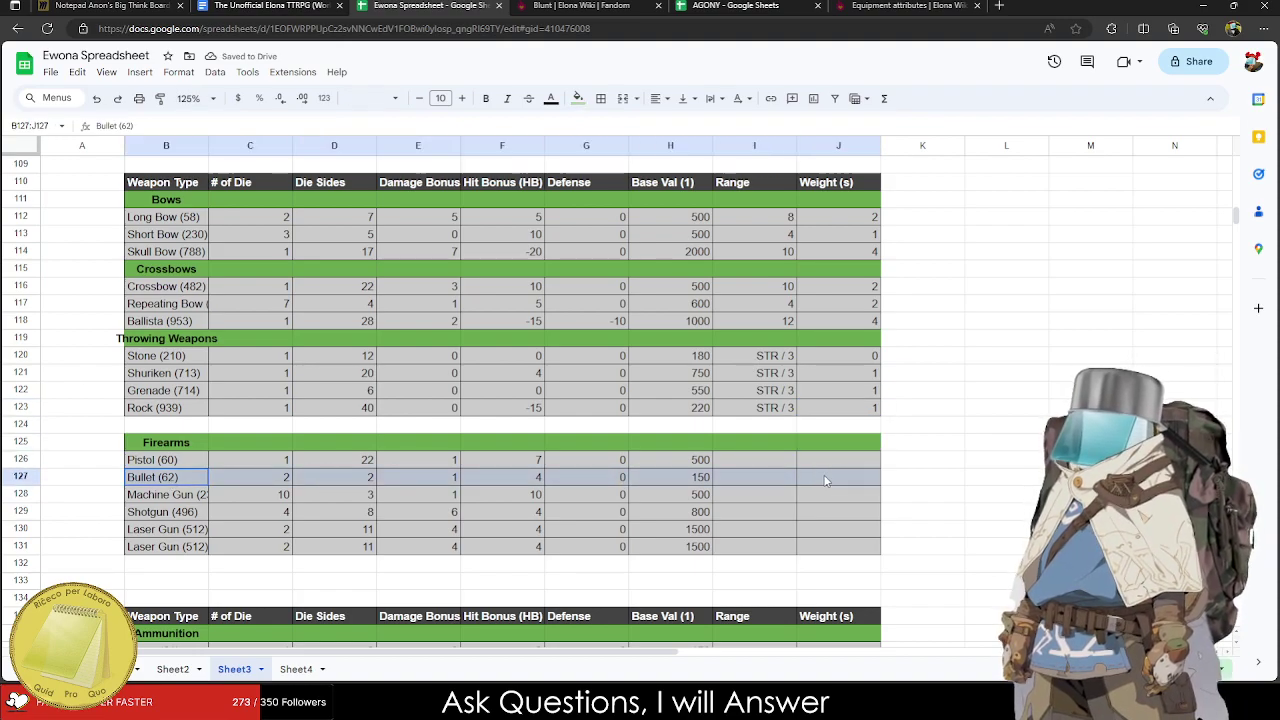
key(ctrl+c)
scroll(213, 510, down, 3)
click(183, 566)
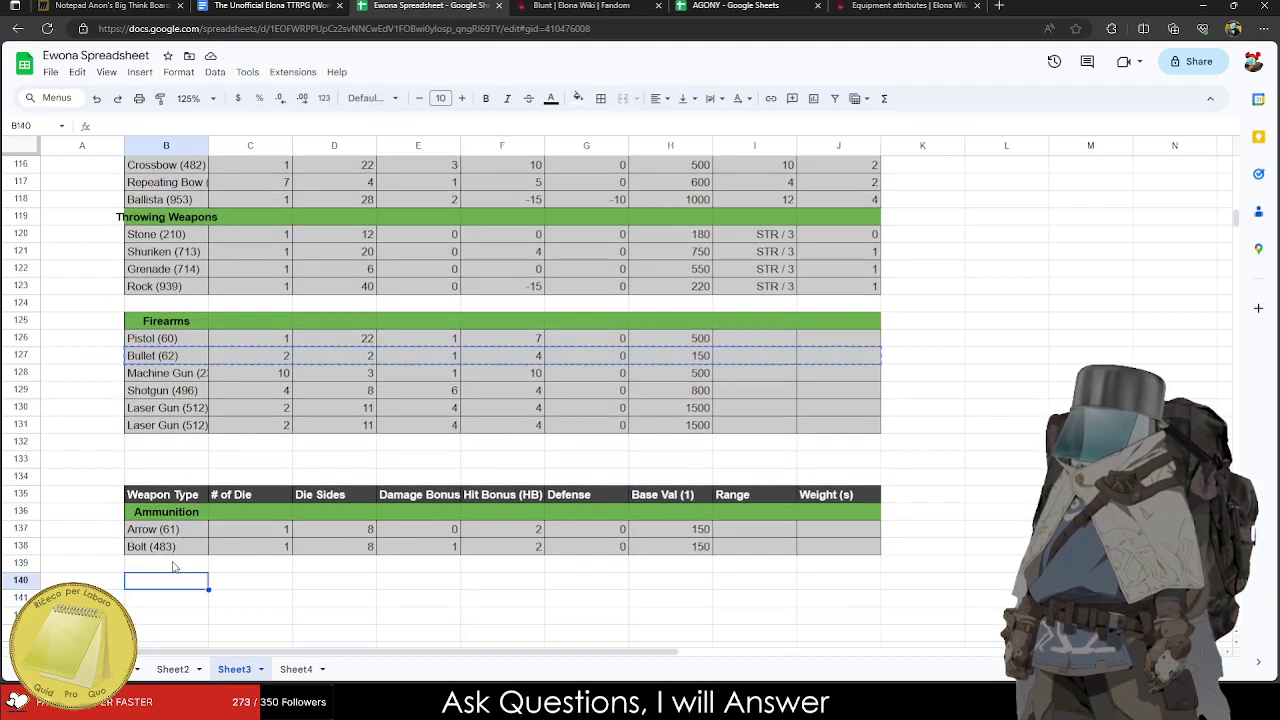
key(ctrl+v)
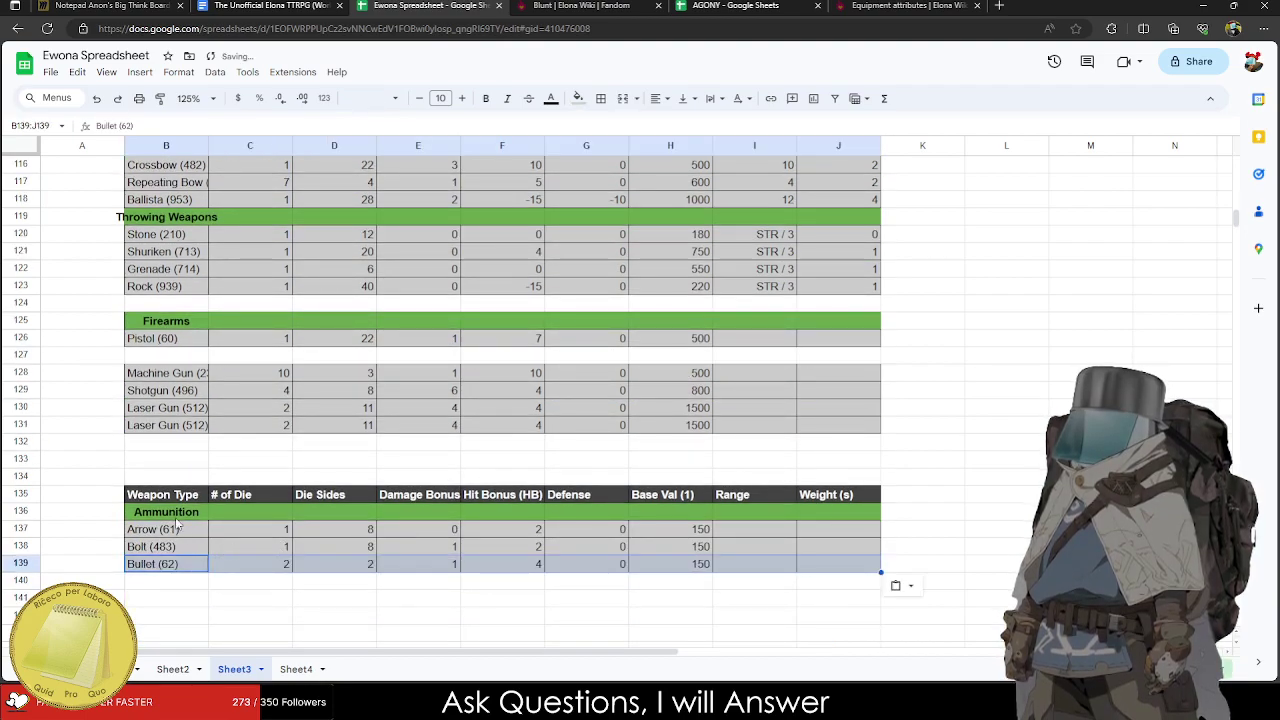
Copy the second Laser Gun row into the Ammunition table below Bullet and rename the copy Energy Cell.
drag(178, 427, 829, 429)
key(ctrl+c)
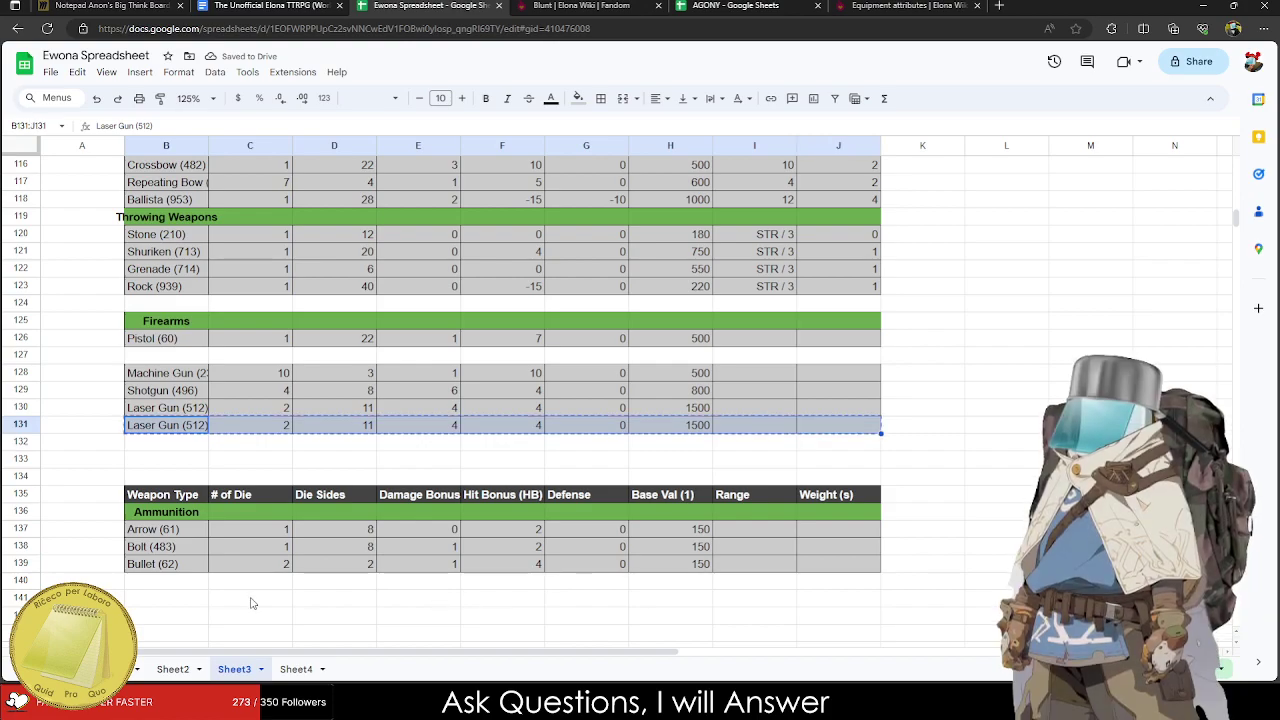
click(176, 584)
key(ctrl+v)
key(Down)
key(Down)
text(E)
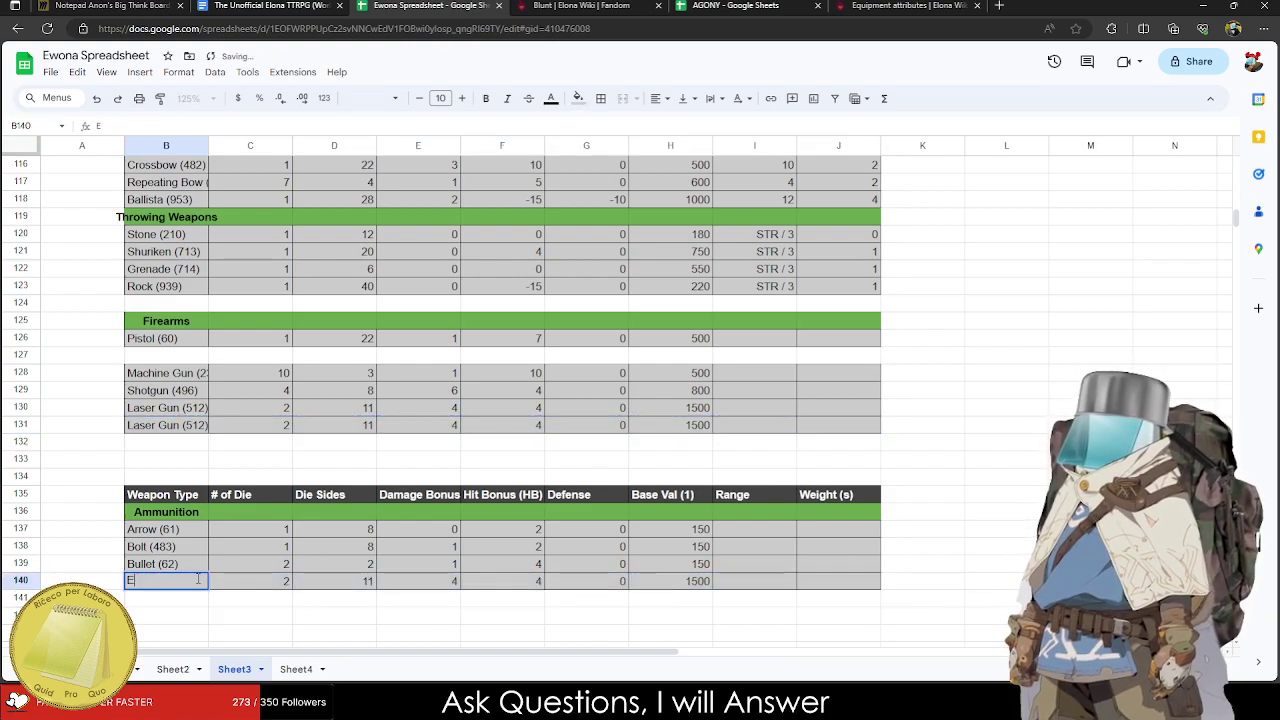
text(nergy Cell)
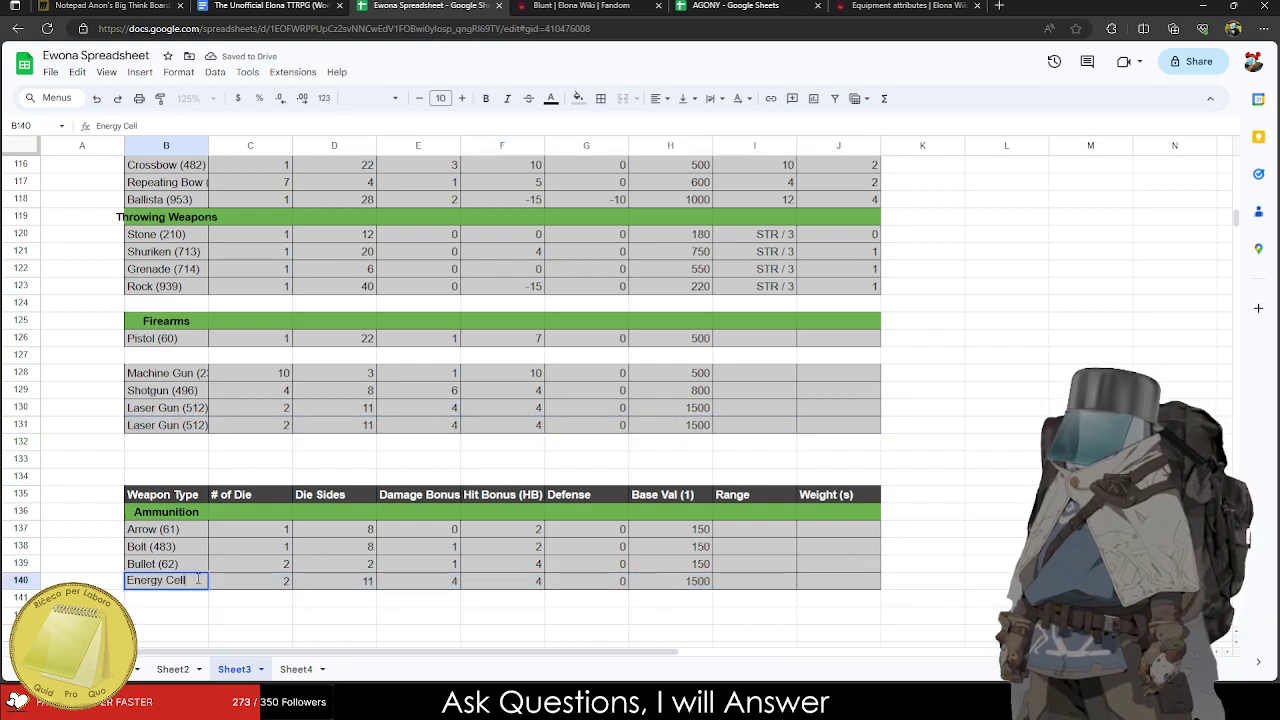
key(Tab)
Move the Machine Gun, Shotgun and first Laser Gun rows up to directly below Pistol, and clear the duplicate Laser Gun row.
click(190, 374)
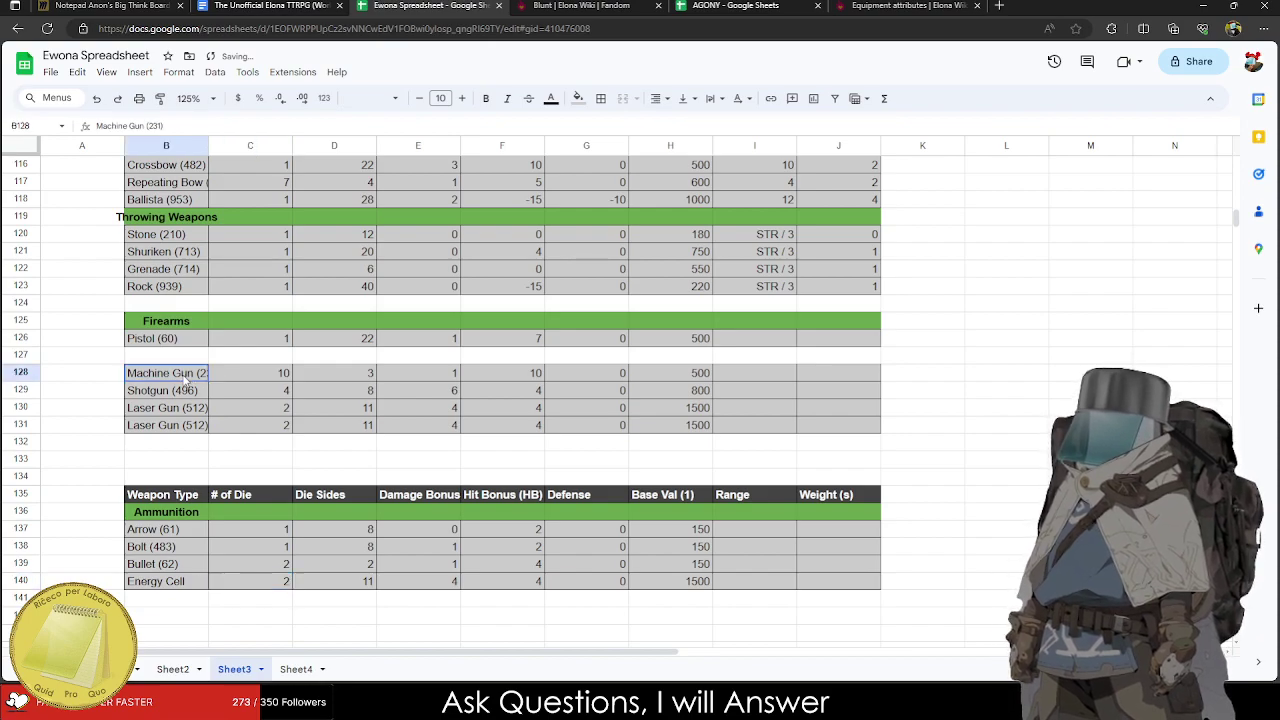
key(shift+Down)
key(shift+Down)
key(shift+Right)
key(shift+Right)
key(shift+Right)
key(shift+Right)
key(shift+Right)
key(shift+Right)
key(shift+Right)
key(shift+Right)
key(ctrl+c)
click(150, 358)
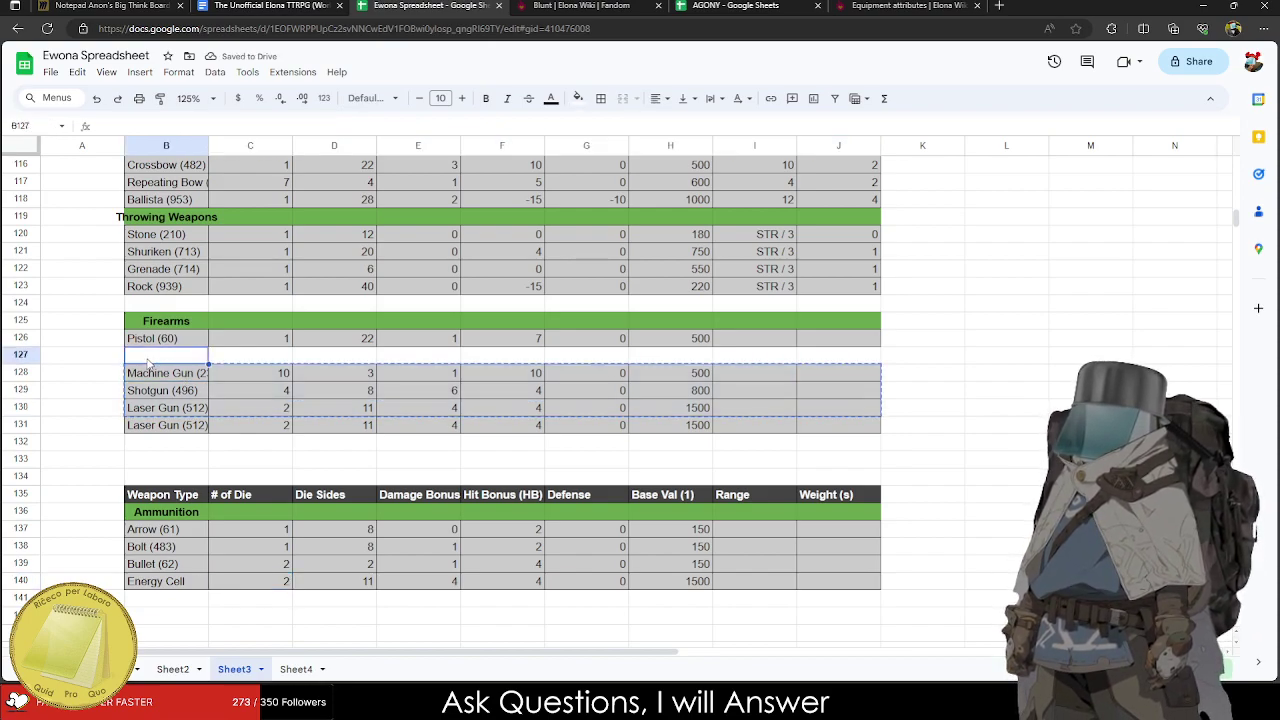
key(ctrl+v)
drag(152, 428, 829, 430)
key(Delete)
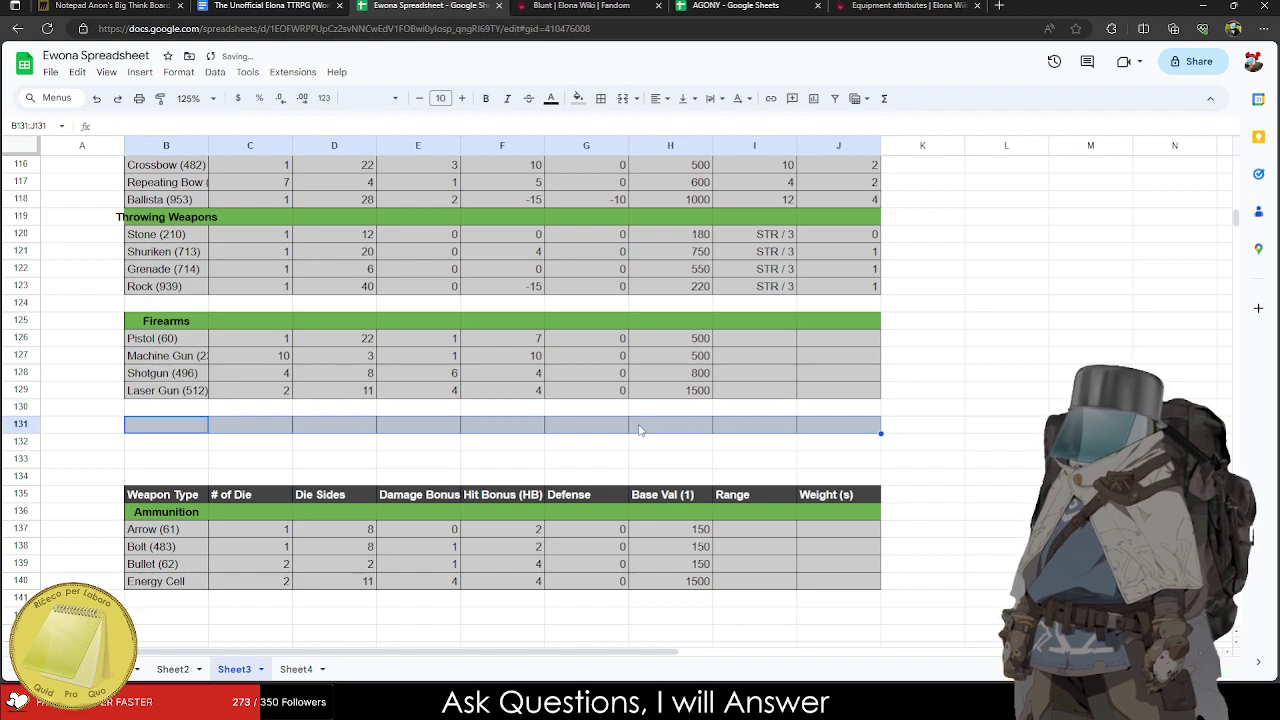
Rename the Ammunition table's Range header to Weapon and its Weight (s) header to Amount / Weight.
click(770, 498)
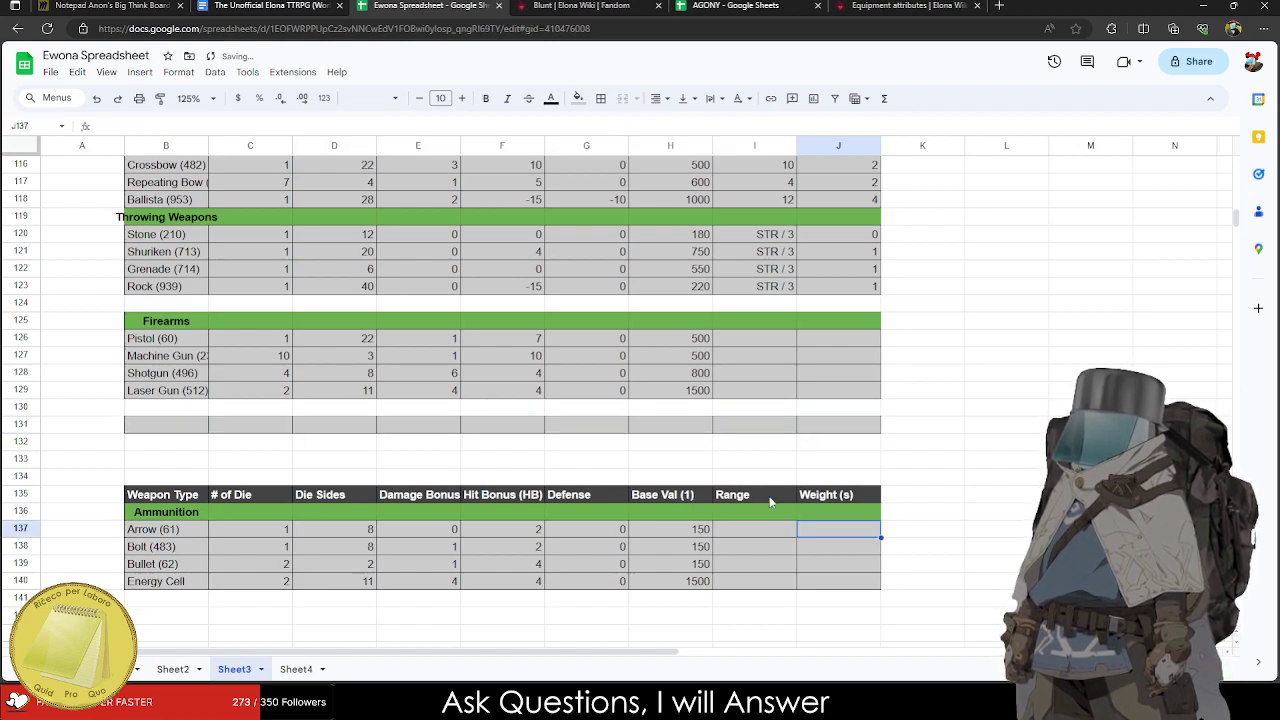
text(Weapon)
key(Tab)
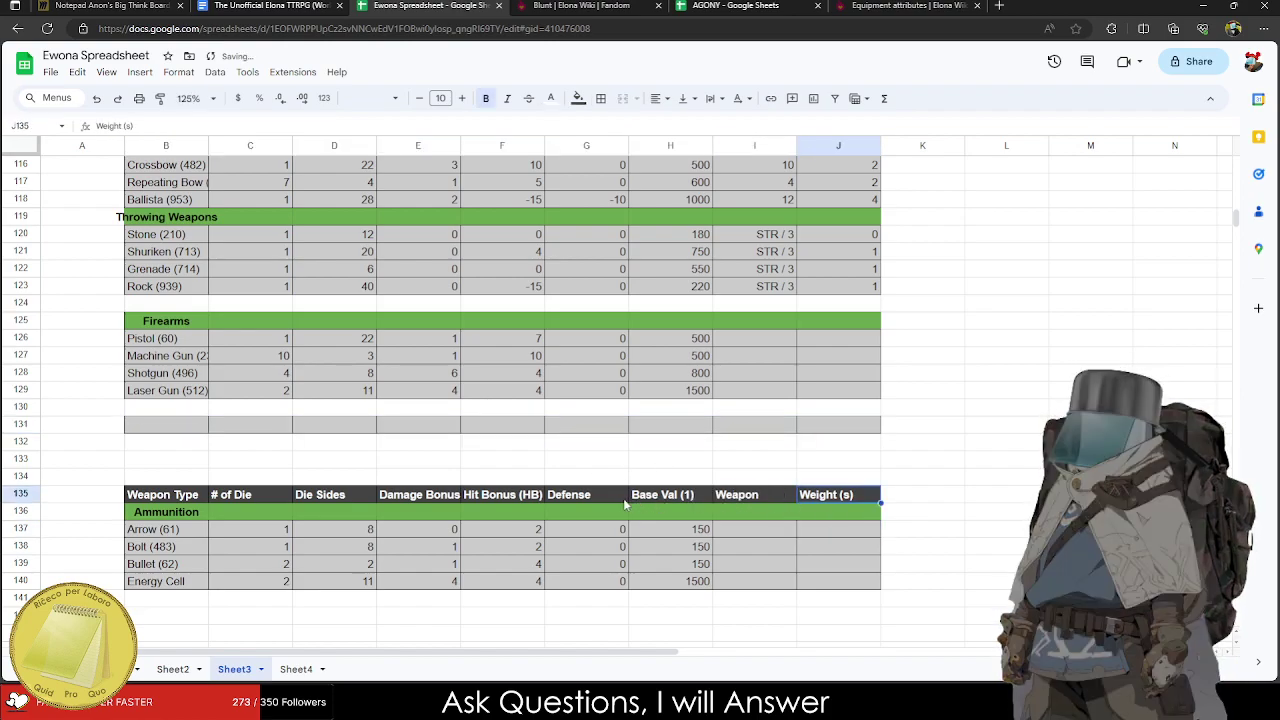
text(Amount / Weight)
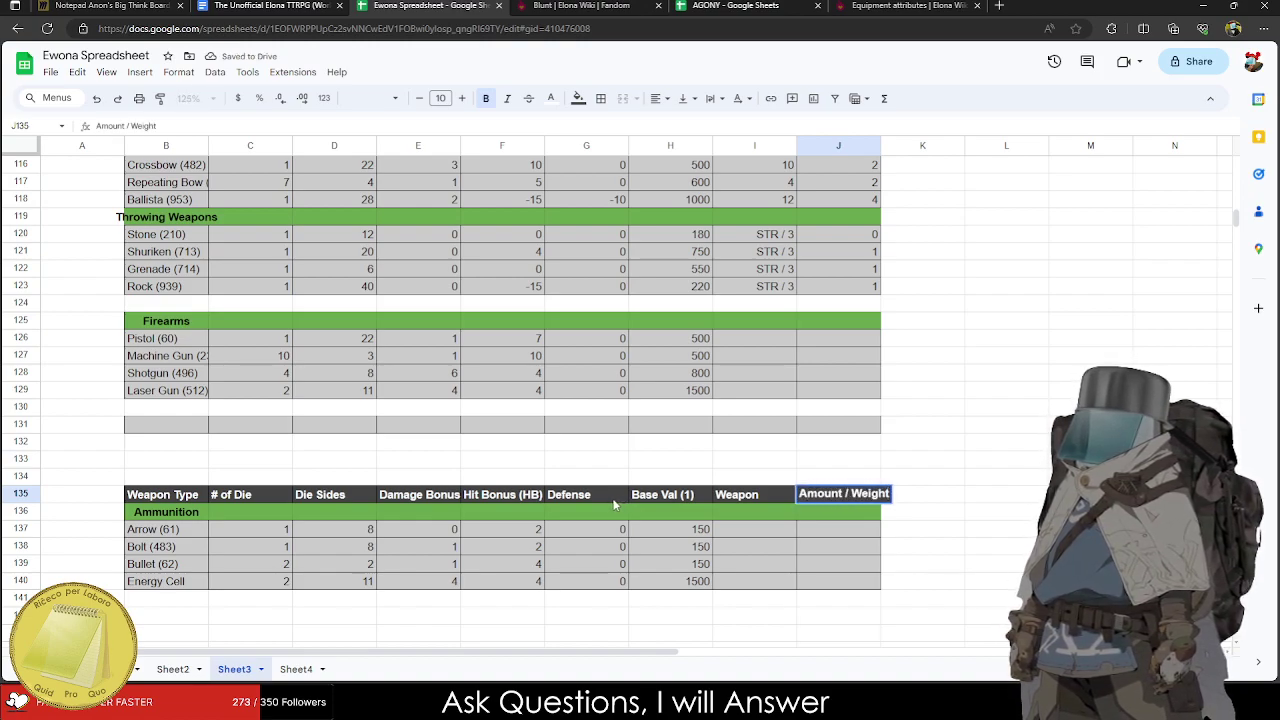
key(Return)
Shorten the Ammunition table's last column header to Weight.
key(Down)
key(Left)
key(Up)
key(Up)
key(Right)
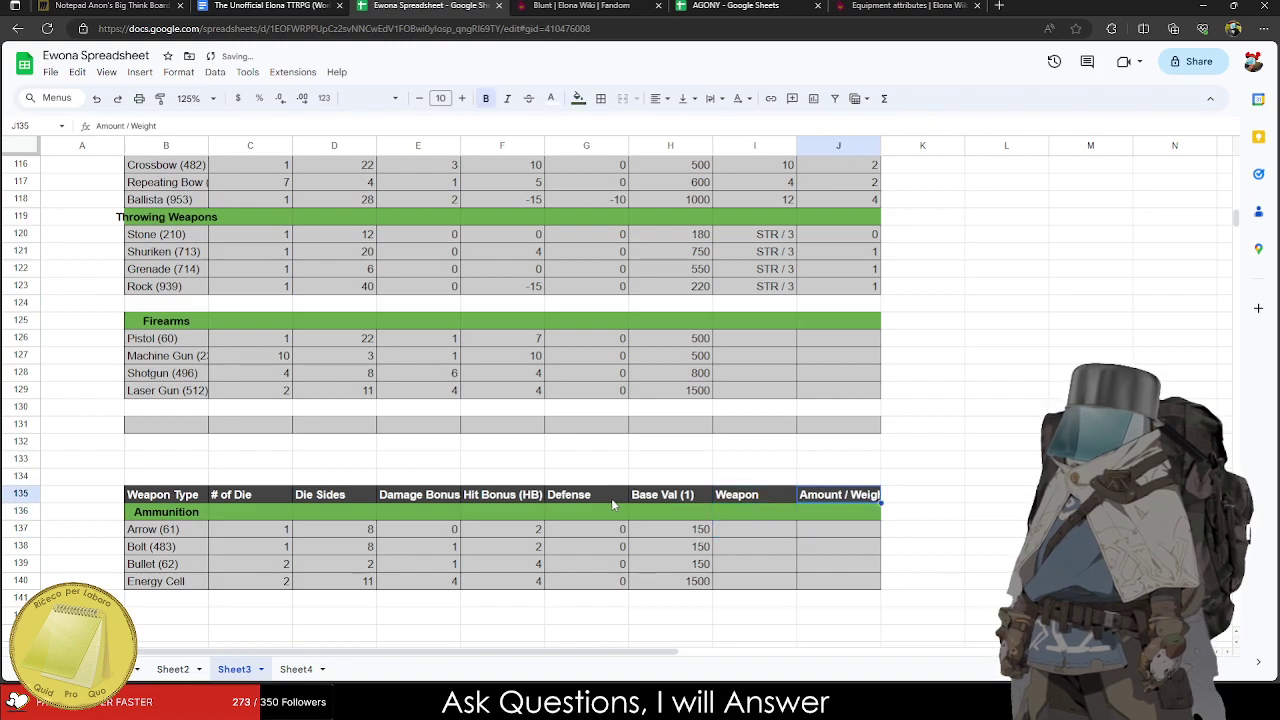
key(BackSpace)
text(Weight)
key(Return)
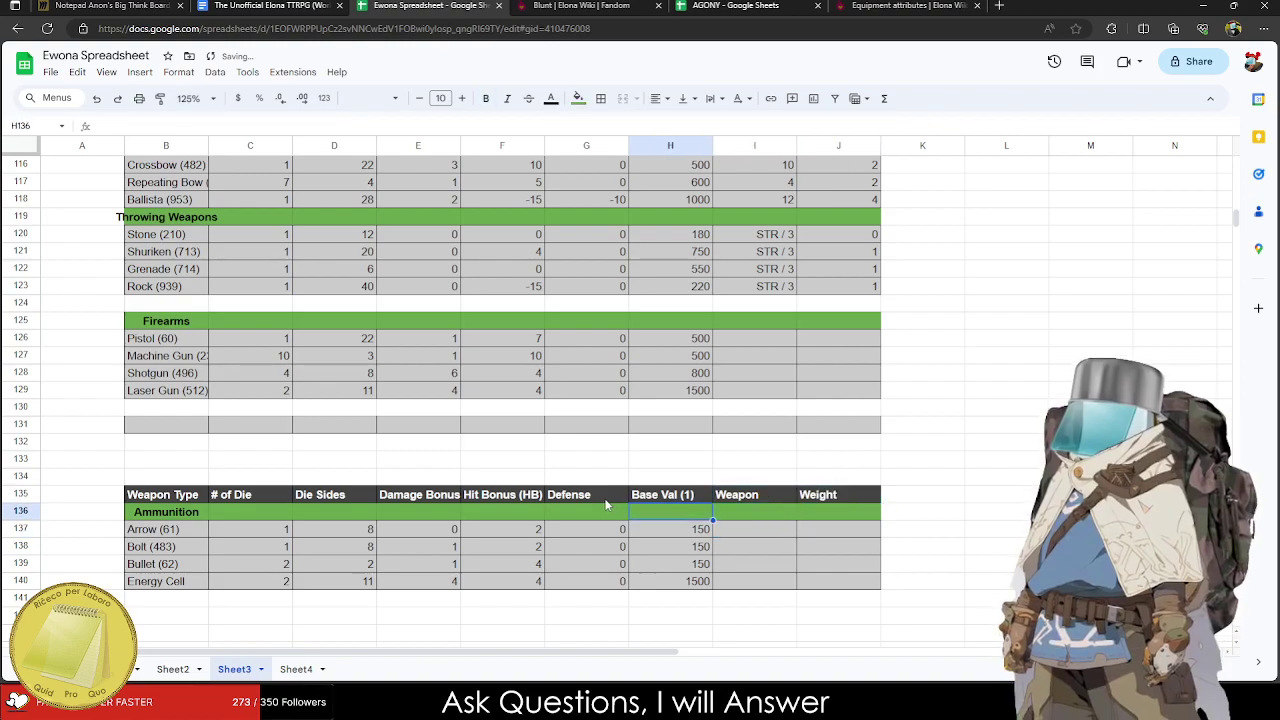
Fill in the Ammunition table's Weapon column: Bows for Arrow, Crossbow for Bolt, Gun for Bullet and Laser Gun for Energy Cell.
key(Down)
key(Right)
text(Bows)
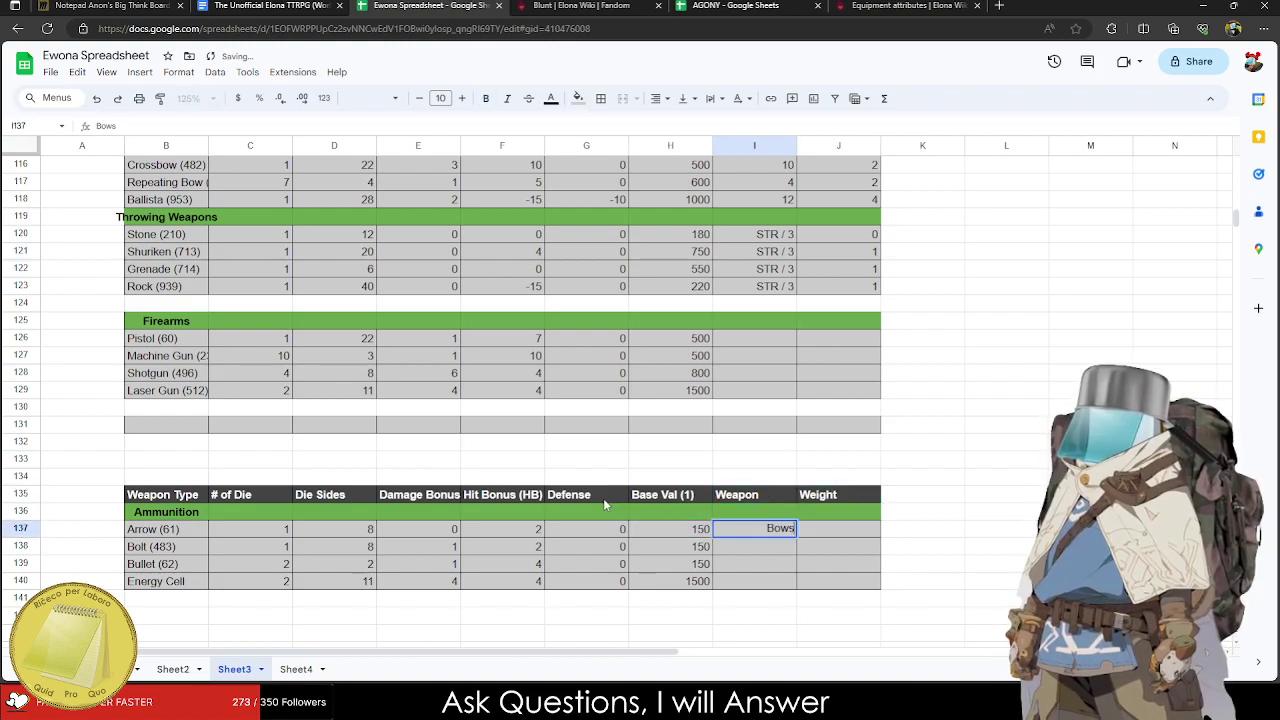
key(Return)
text(Cros)
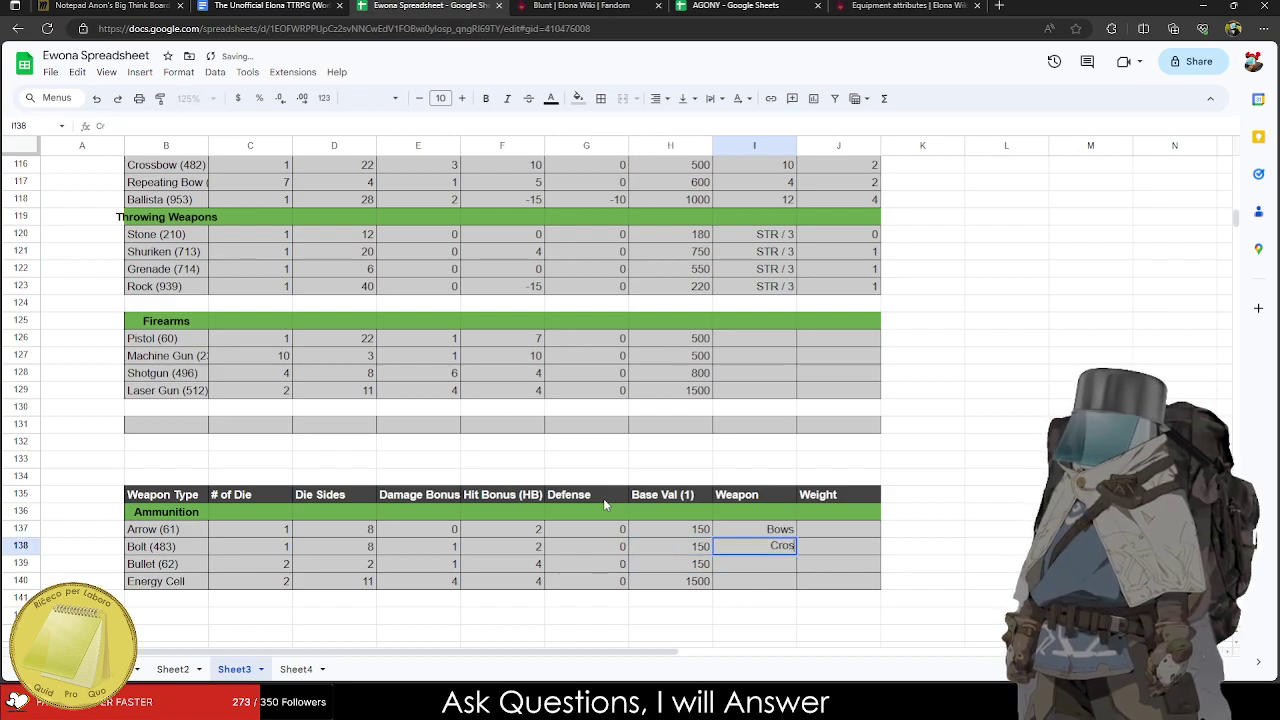
text(sbow)
key(Return)
text(Gun)
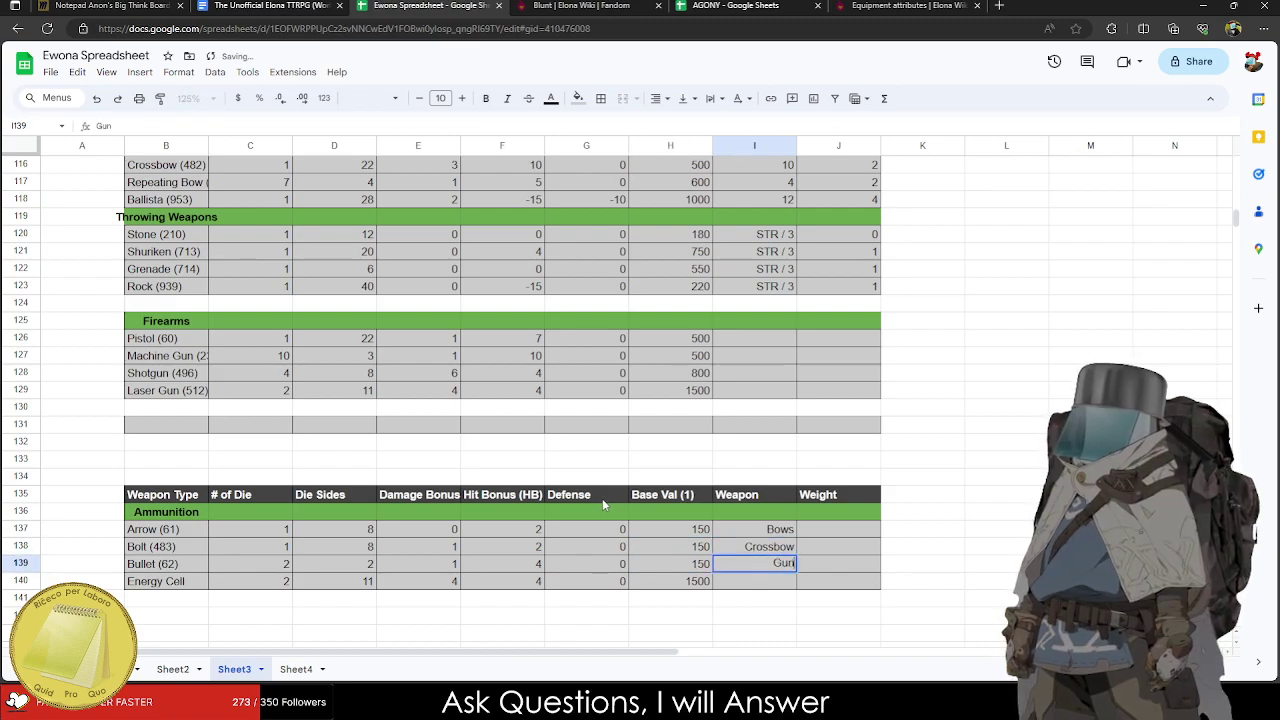
key(Return)
text(Laser G)
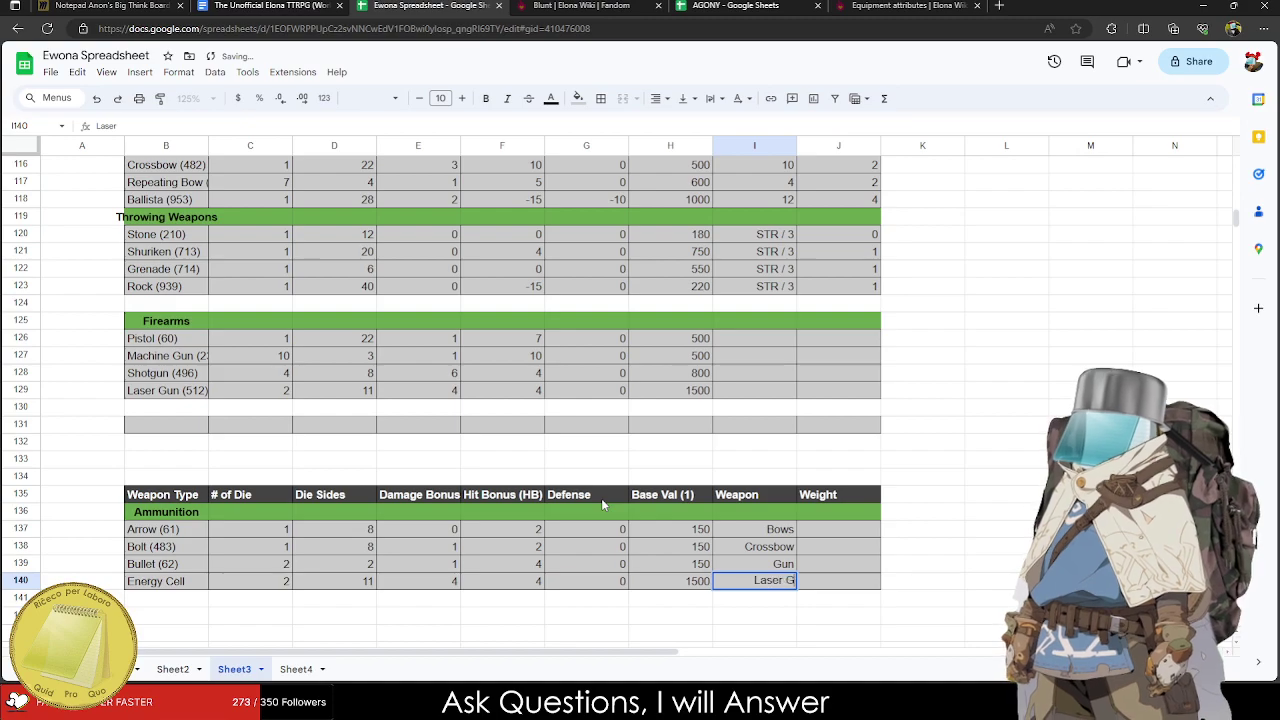
text(un)
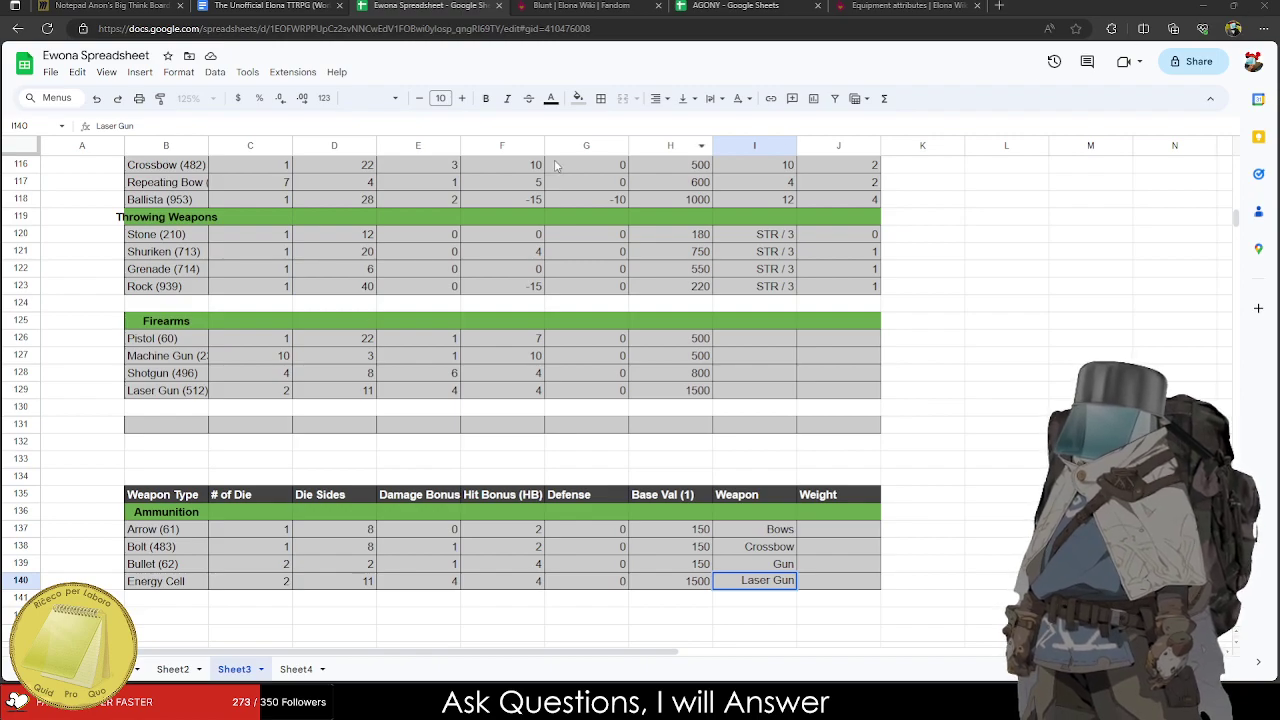
Set the Pistol's Damage Bonus to 0 and its Hit Bonus to 15.
click(330, 390)
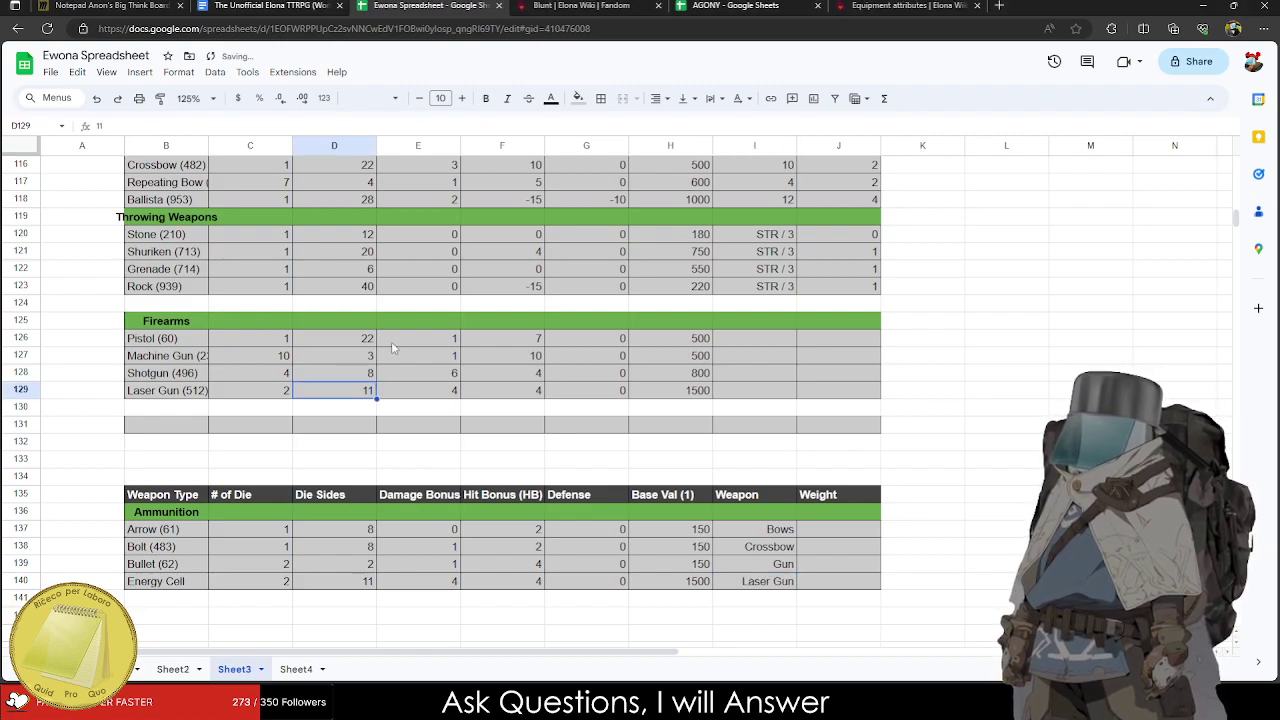
click(336, 340)
click(480, 333)
click(445, 341)
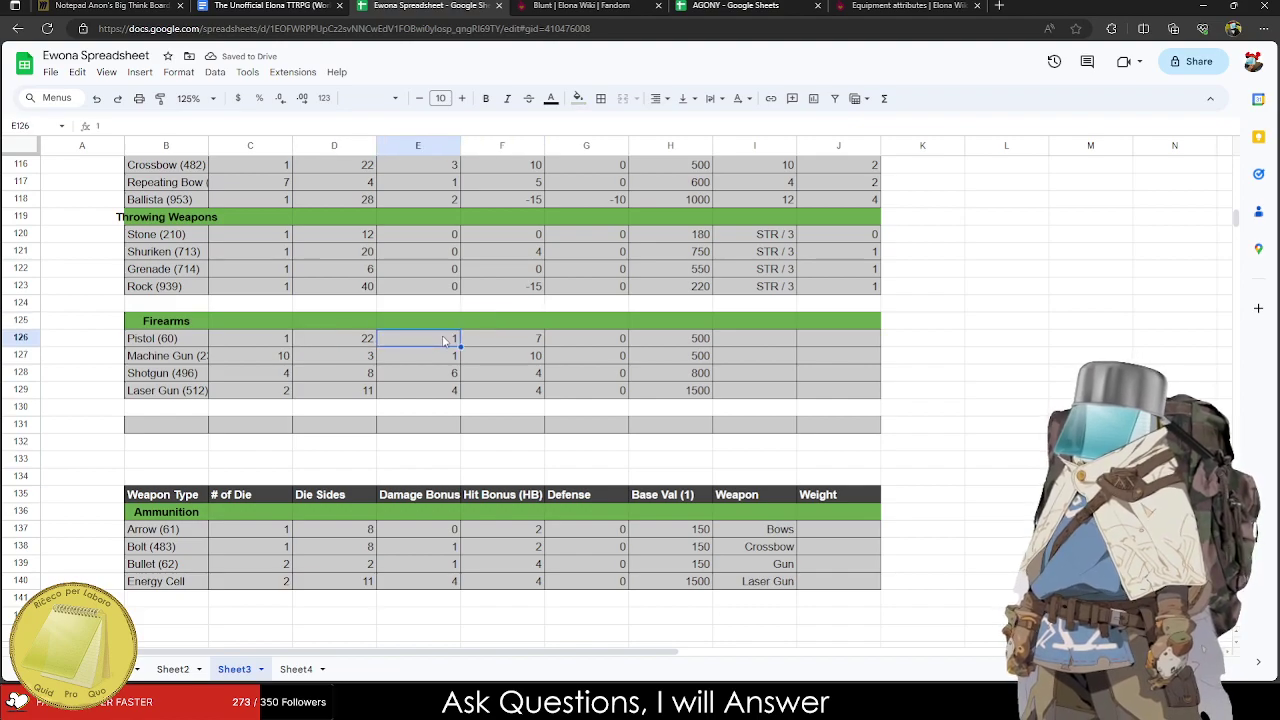
text(0)
key(Tab)
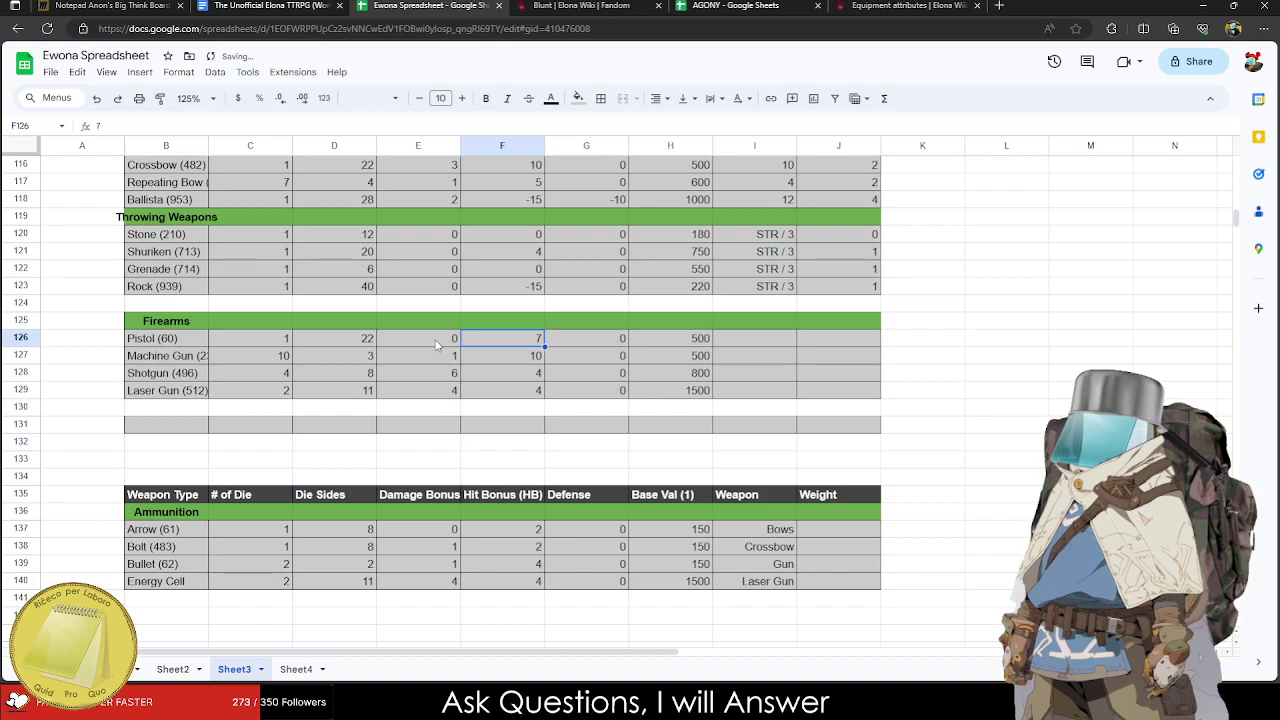
text(15)
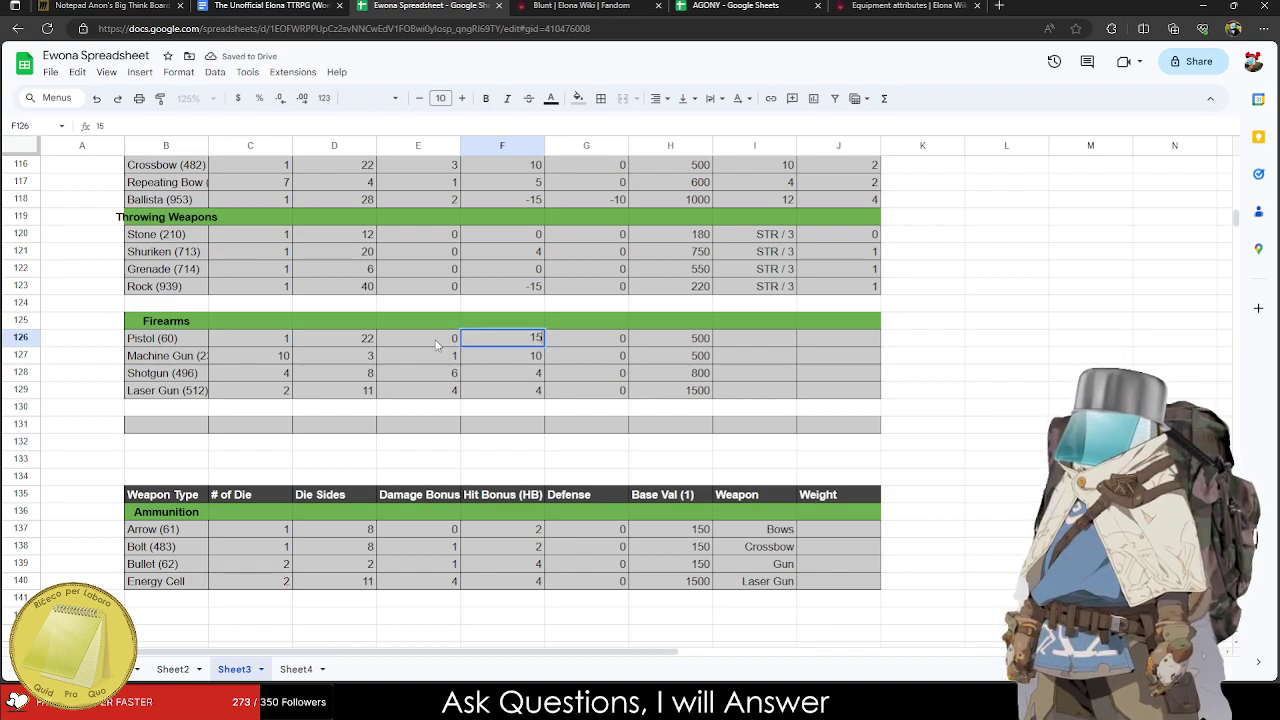
key(Return)
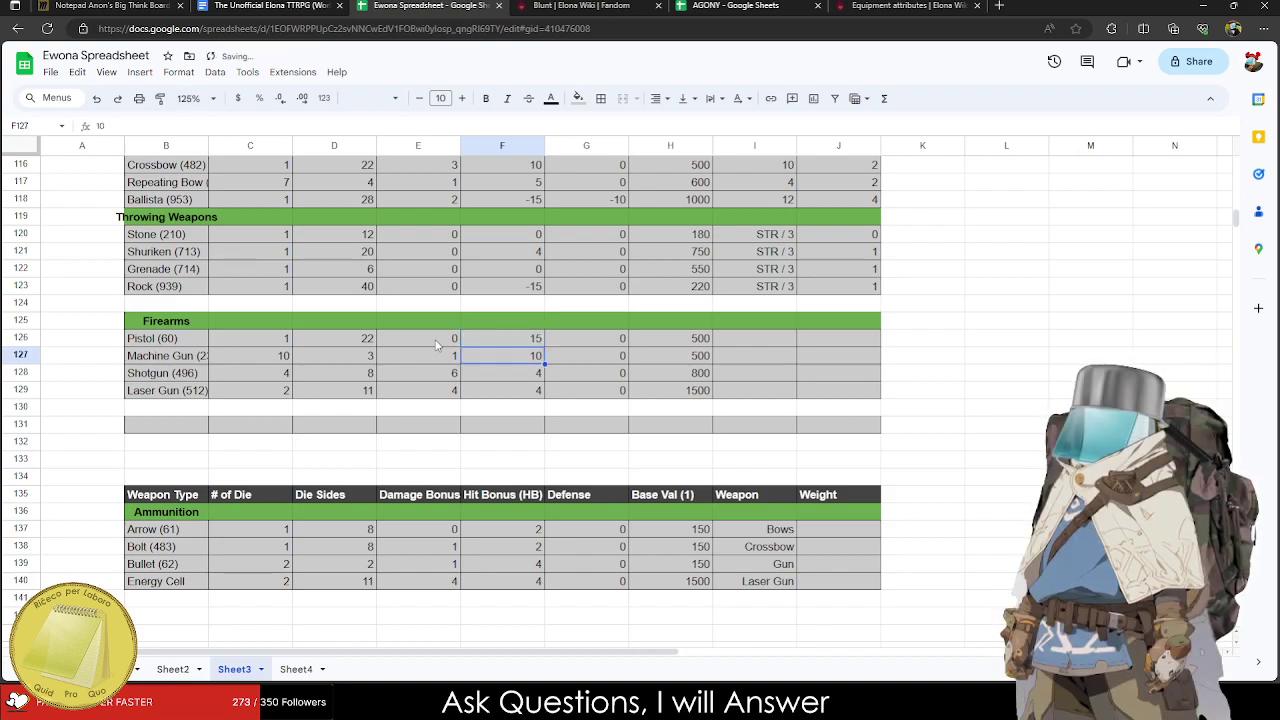
Set the remaining firearms' Hit Bonus values: 20 for Machine Gun, 5 for Shotgun and 5 for Laser Gun.
text(20)
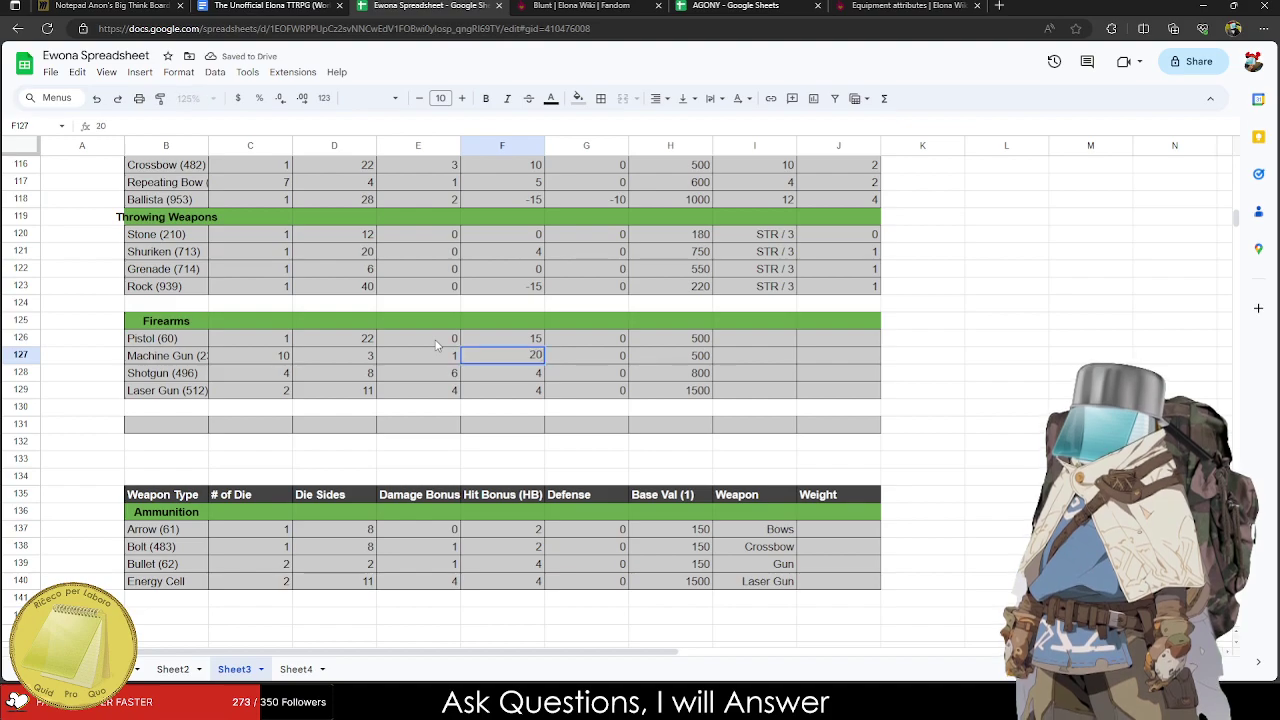
key(Return)
key(Up)
key(Down)
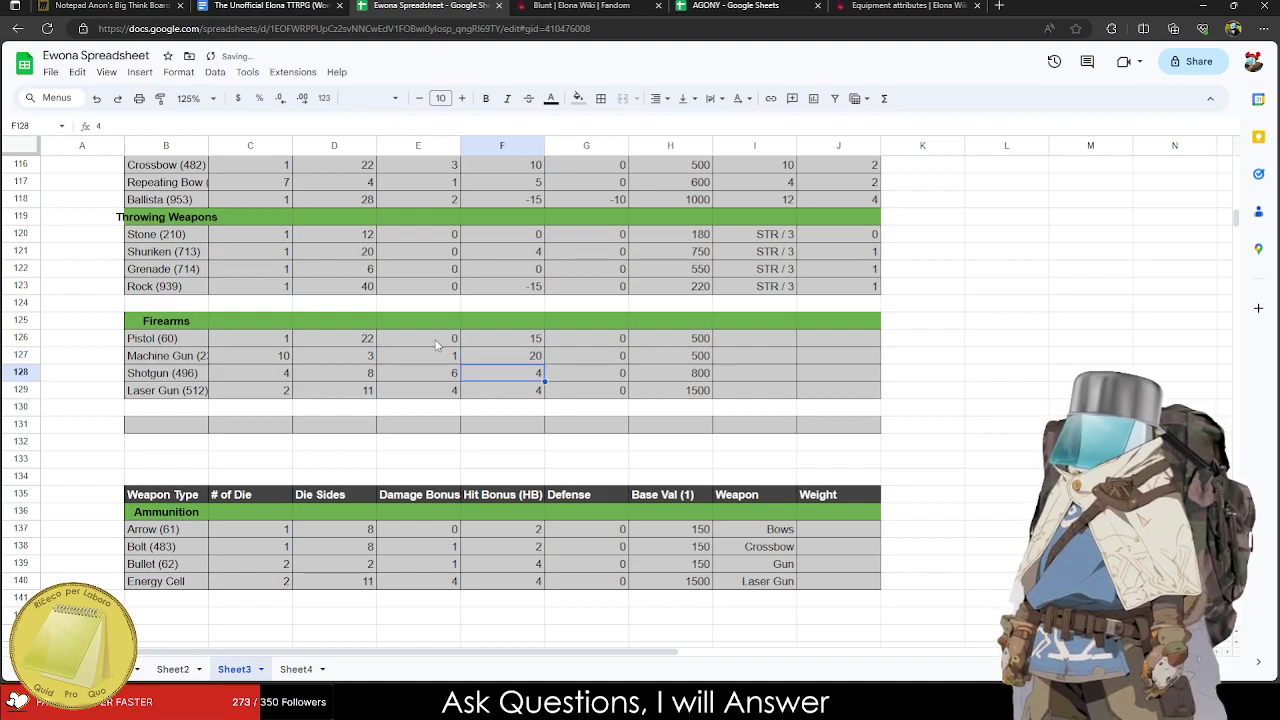
text(5)
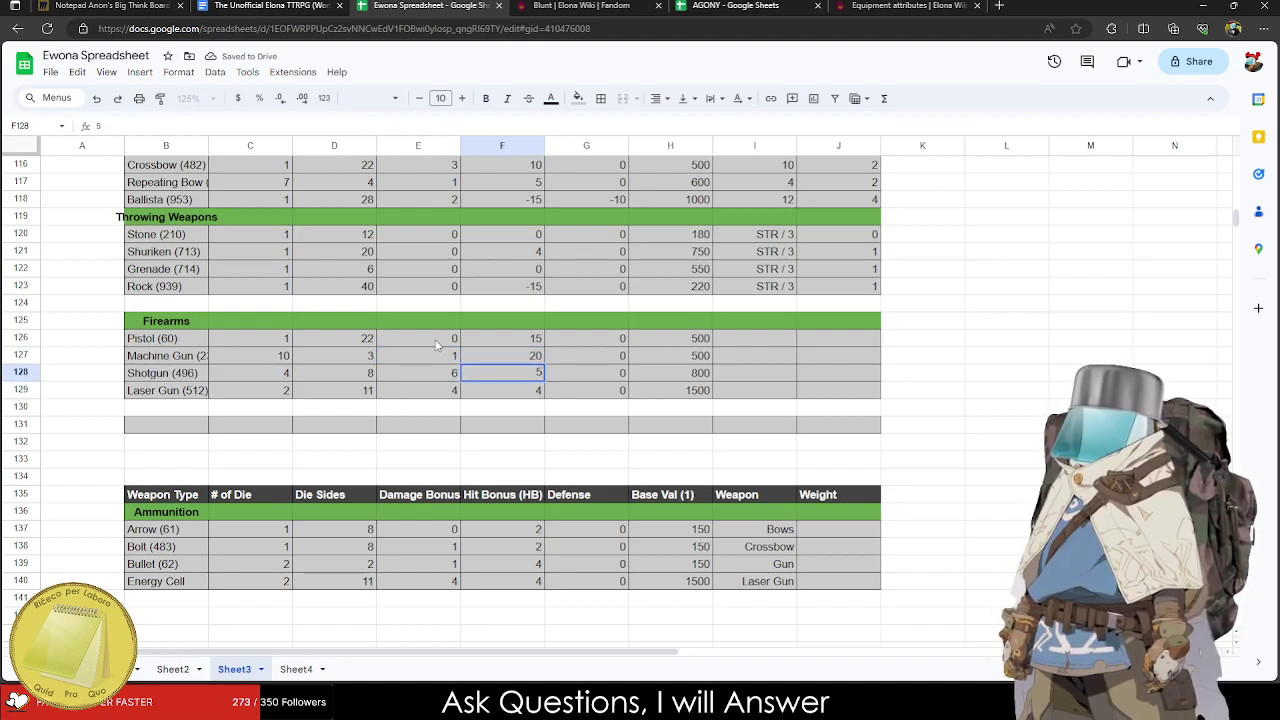
key(Down)
text(5)
key(Up)
key(Up)
key(Right)
key(Right)
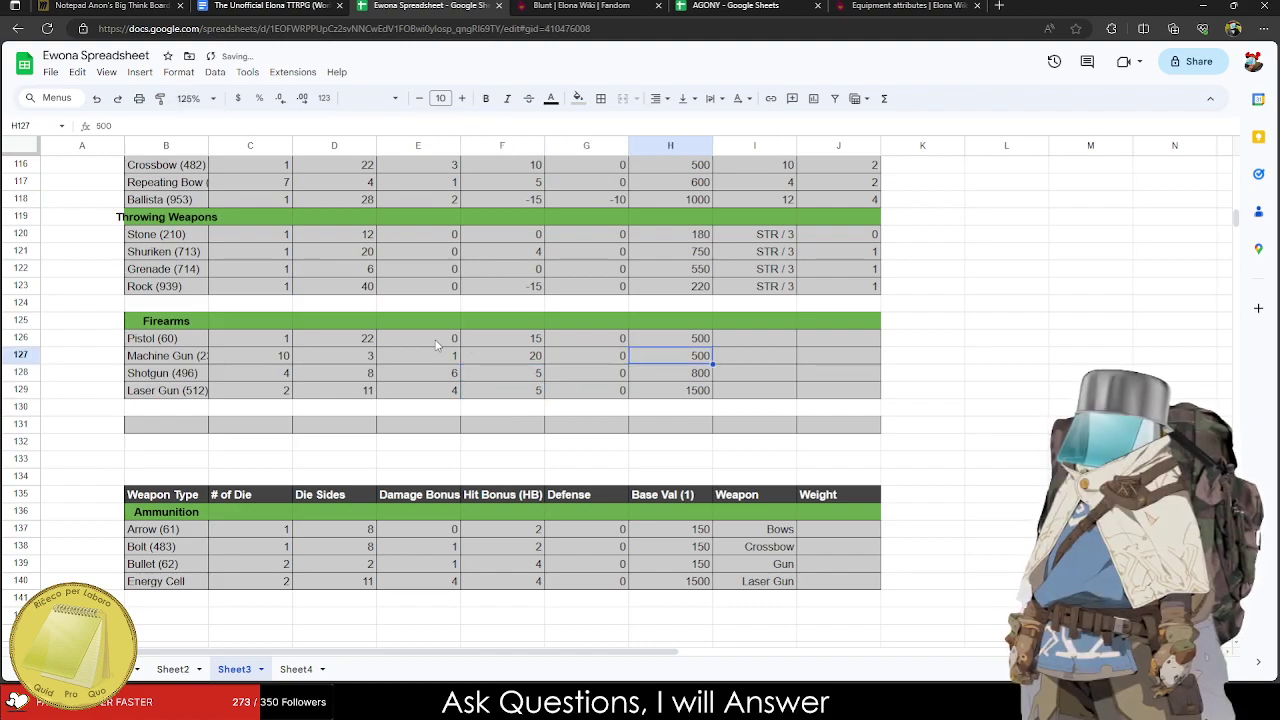
Fill in the Range column of the Firearms section: 8 for Pistol, 6 for Machine Gun, 4 for Shotgun and 10 for Laser Gun.
key(Up)
key(Right)
key(Right)
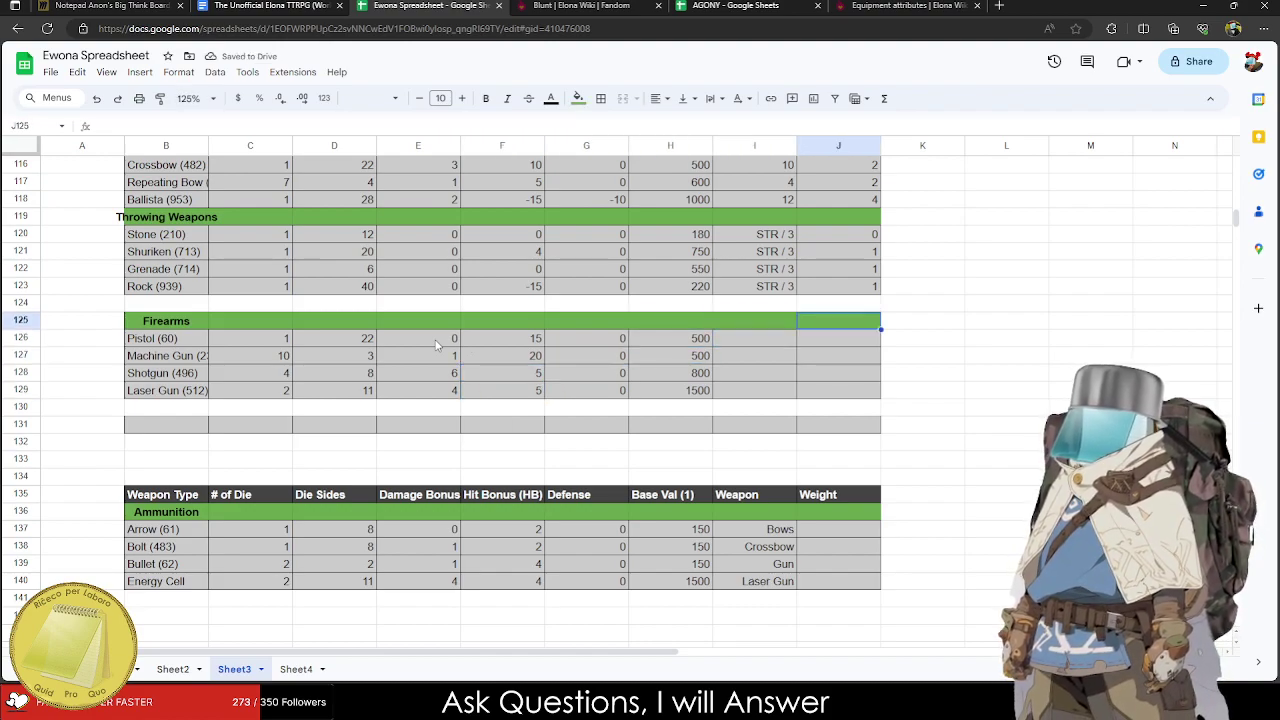
key(Left)
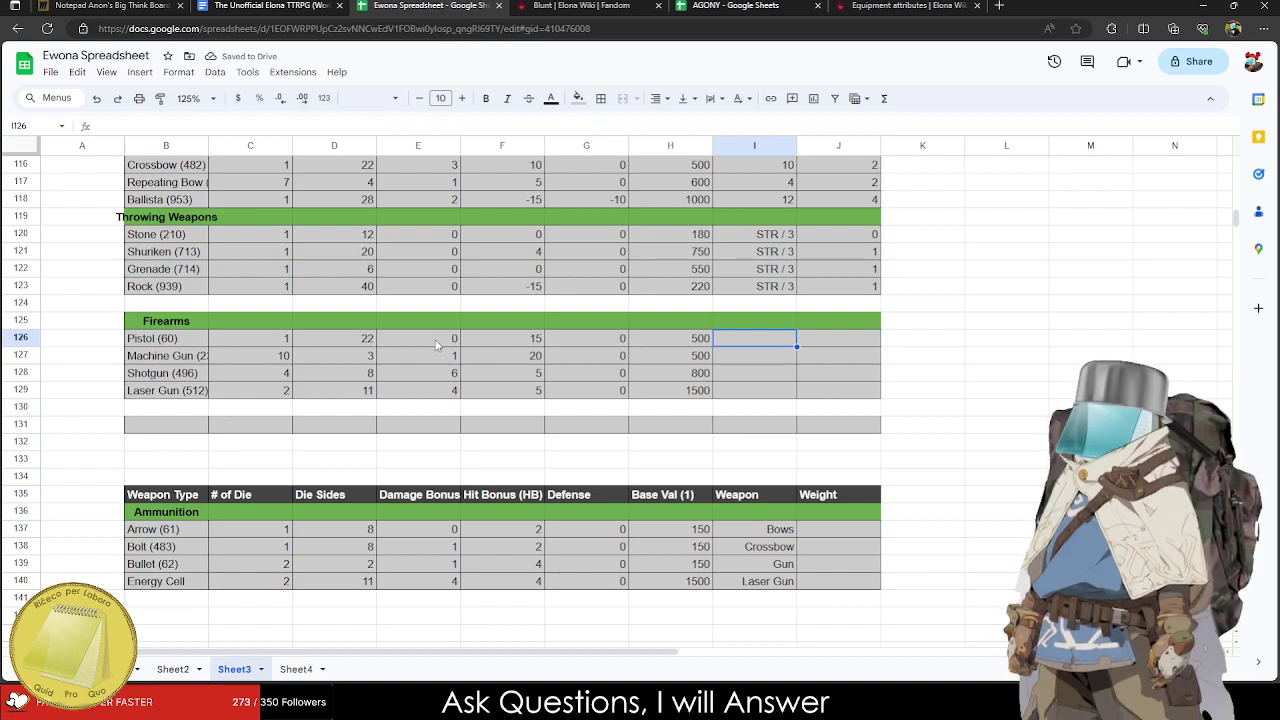
text(8)
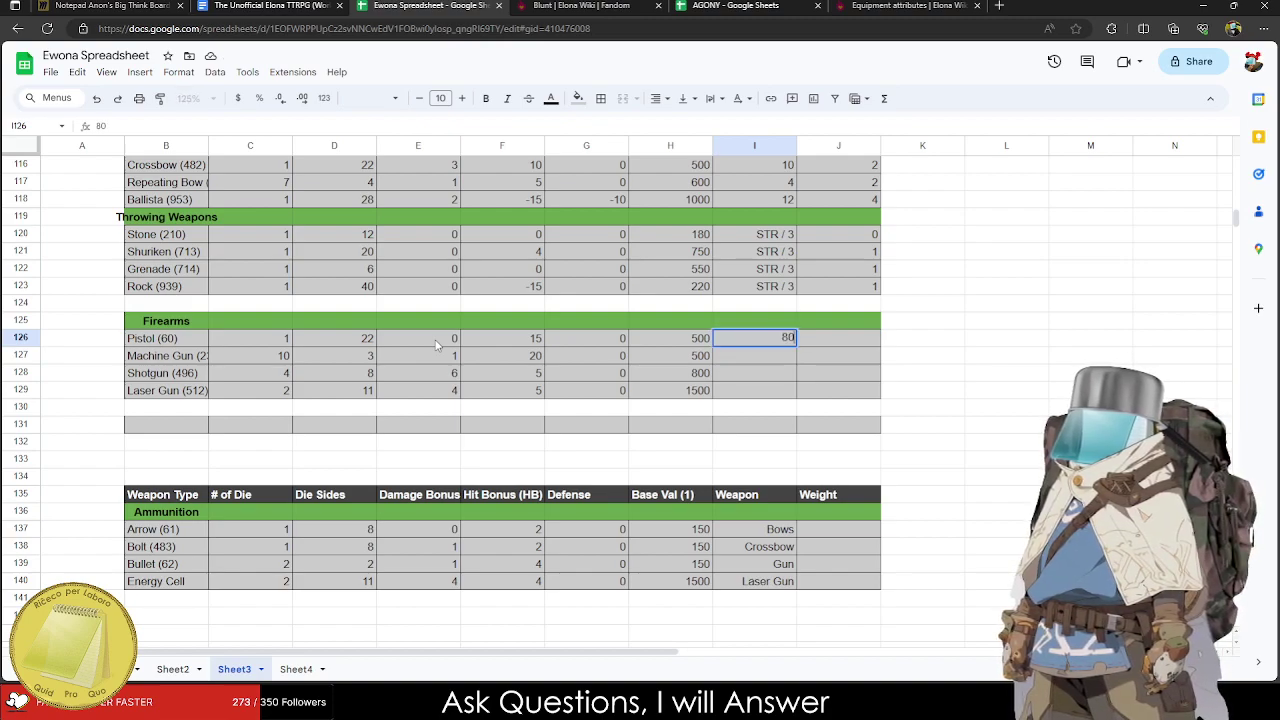
key(Return)
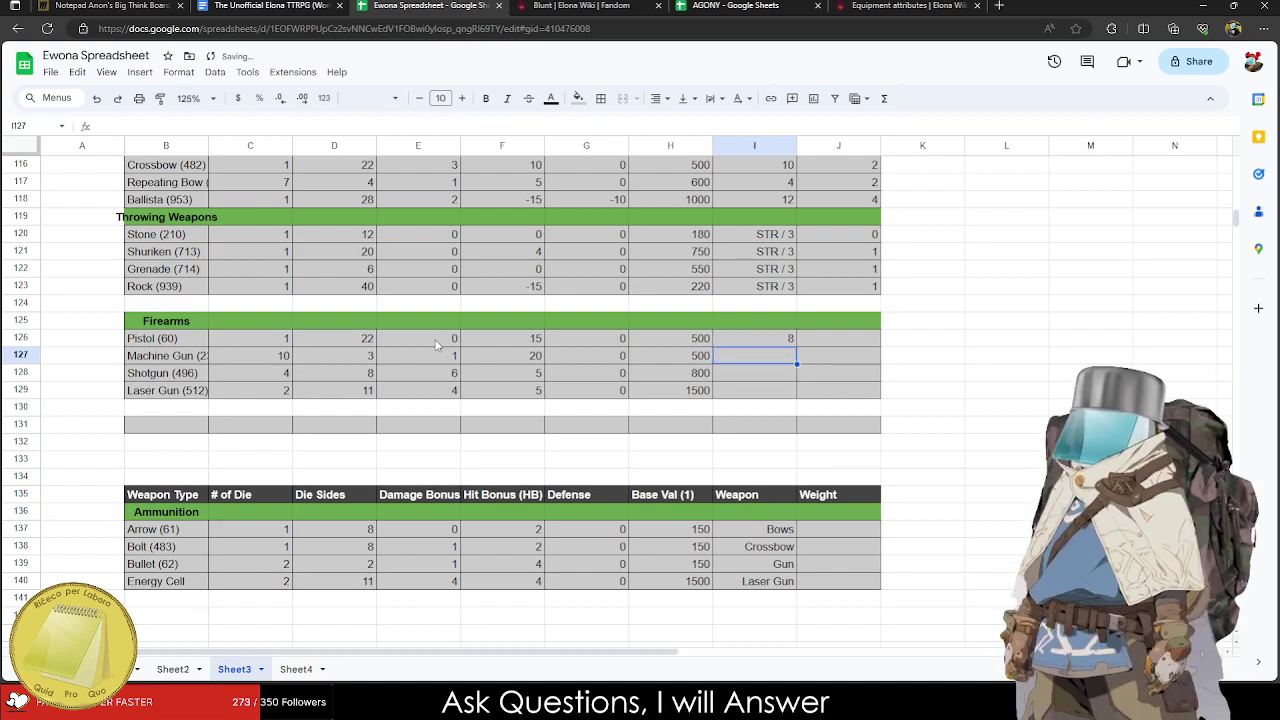
text(6)
key(Return)
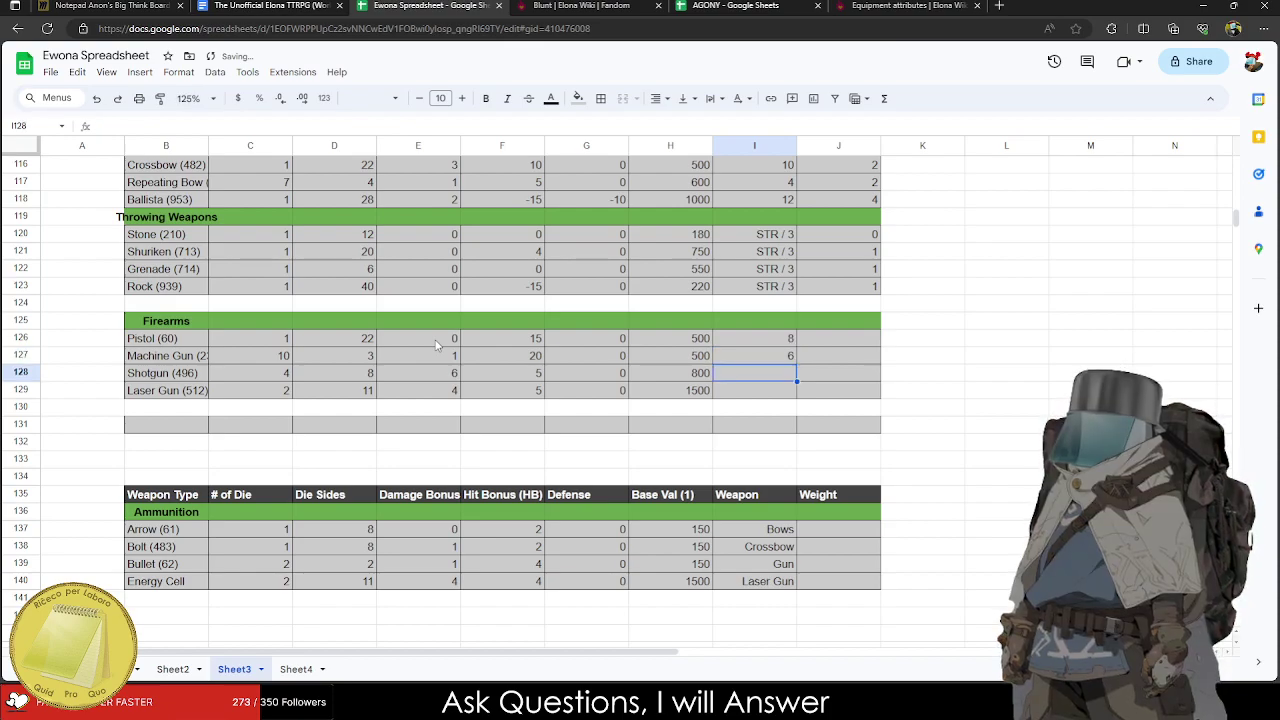
text(3)
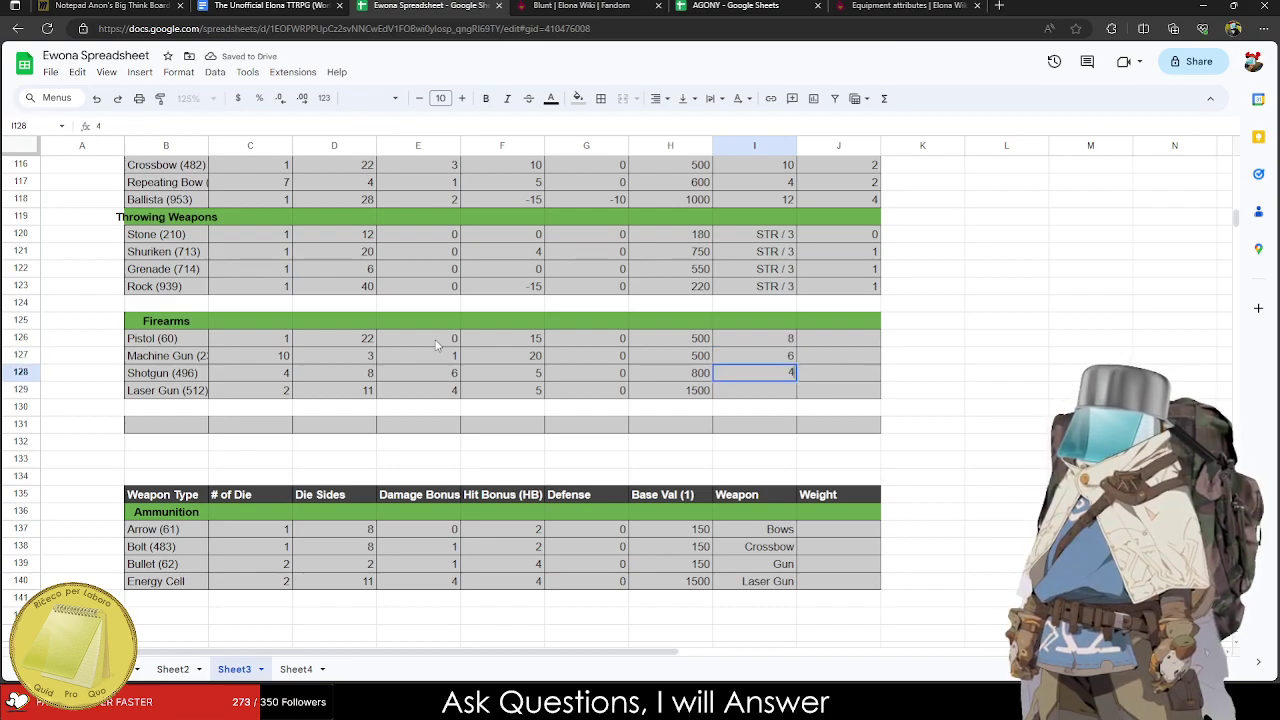
key(Return)
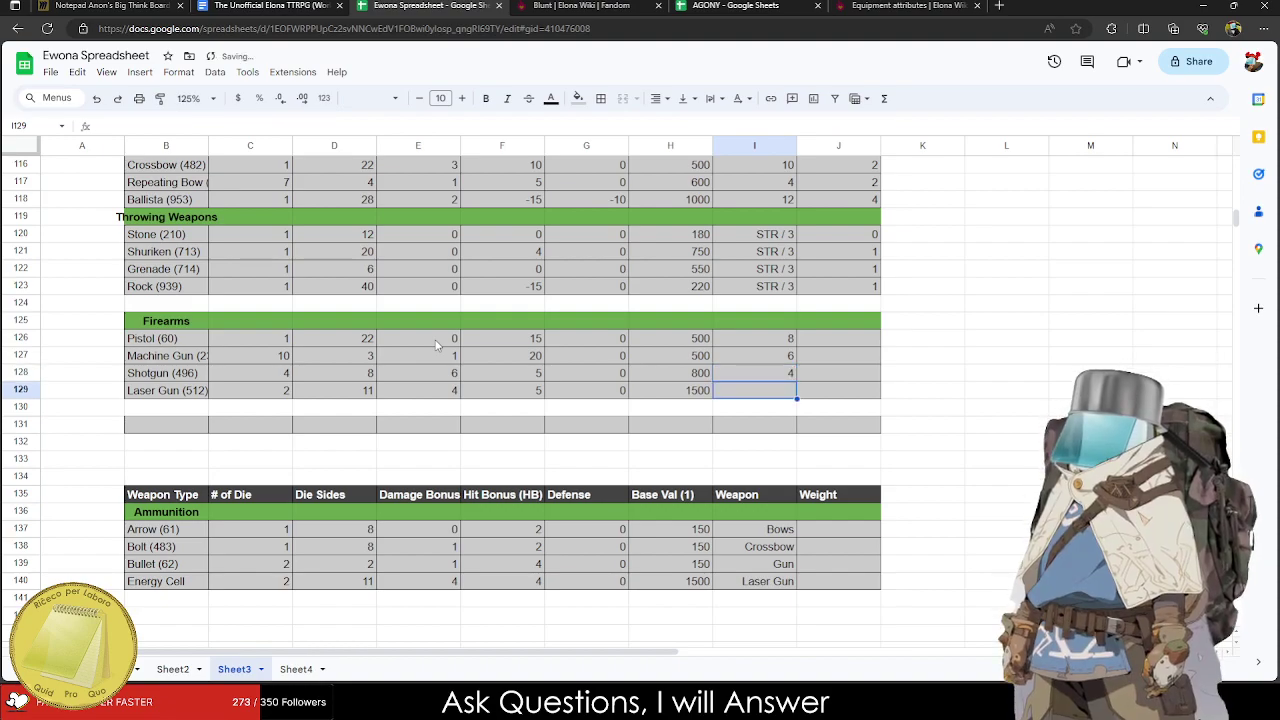
text(10)
click(379, 392)
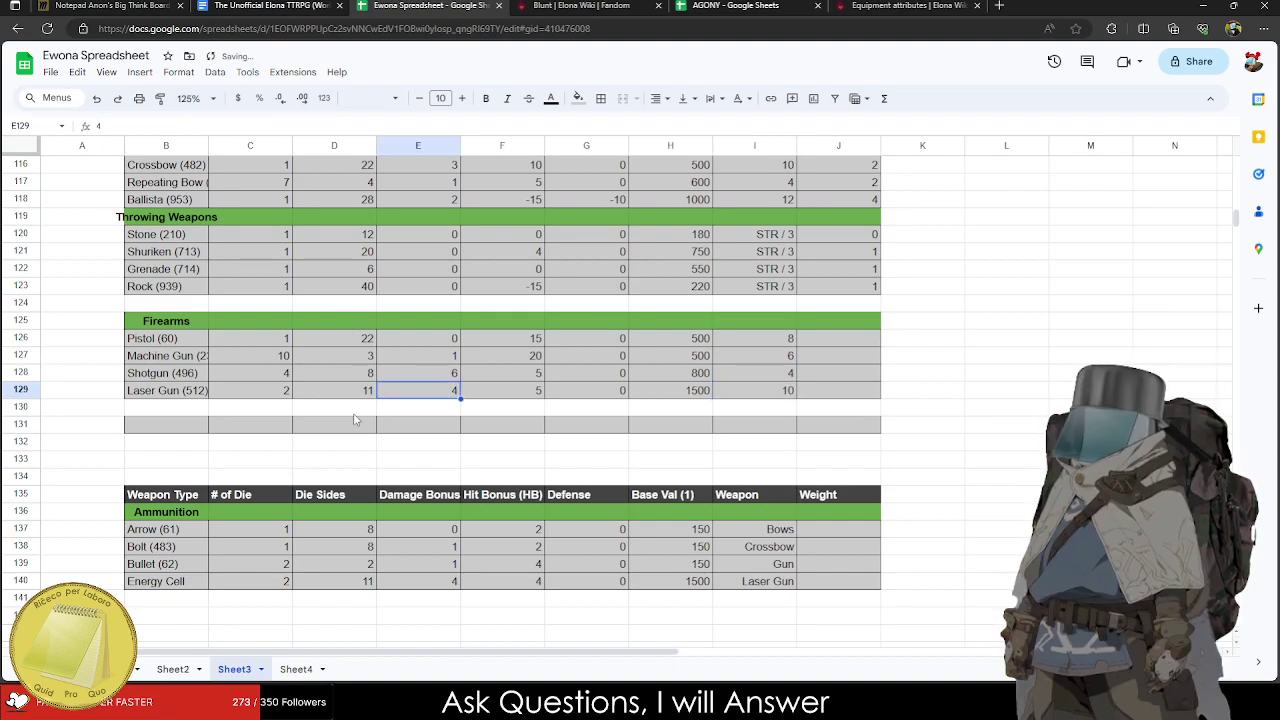
Fill in the firearms' weights: 1 for Pistol and 4 each for Machine Gun, Shotgun and Laser Gun.
click(826, 340)
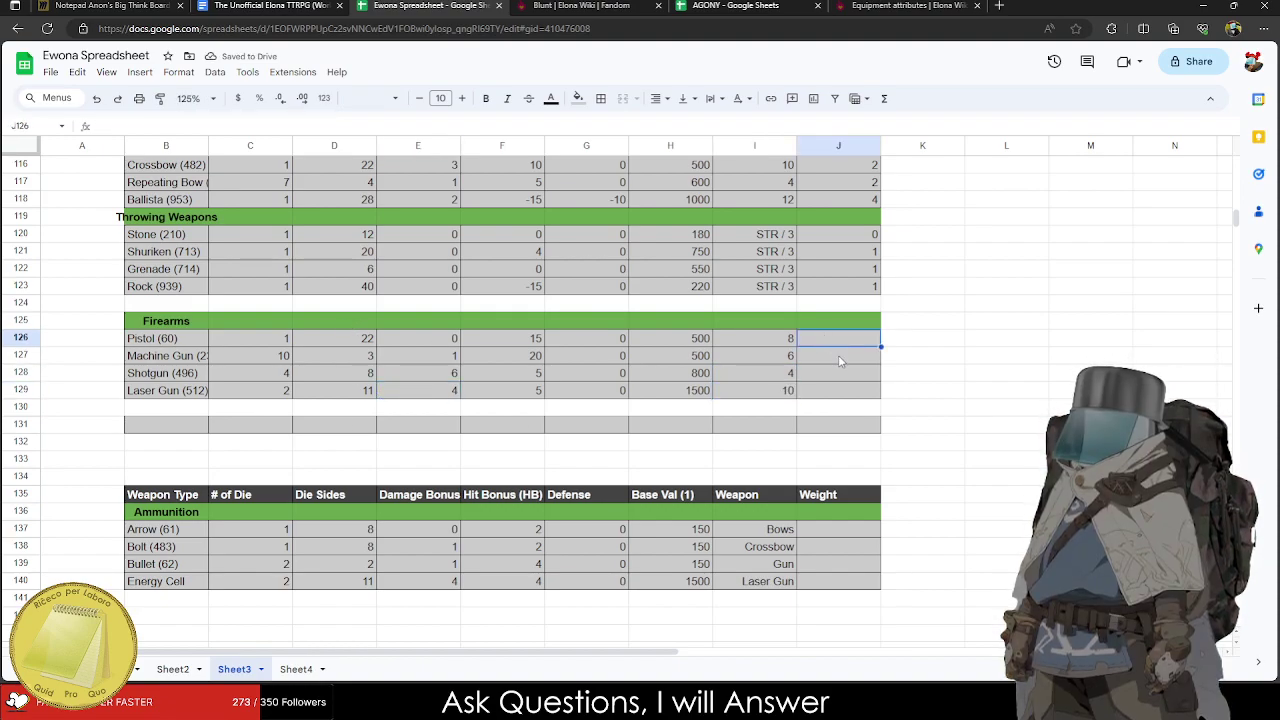
text(1)
key(Return)
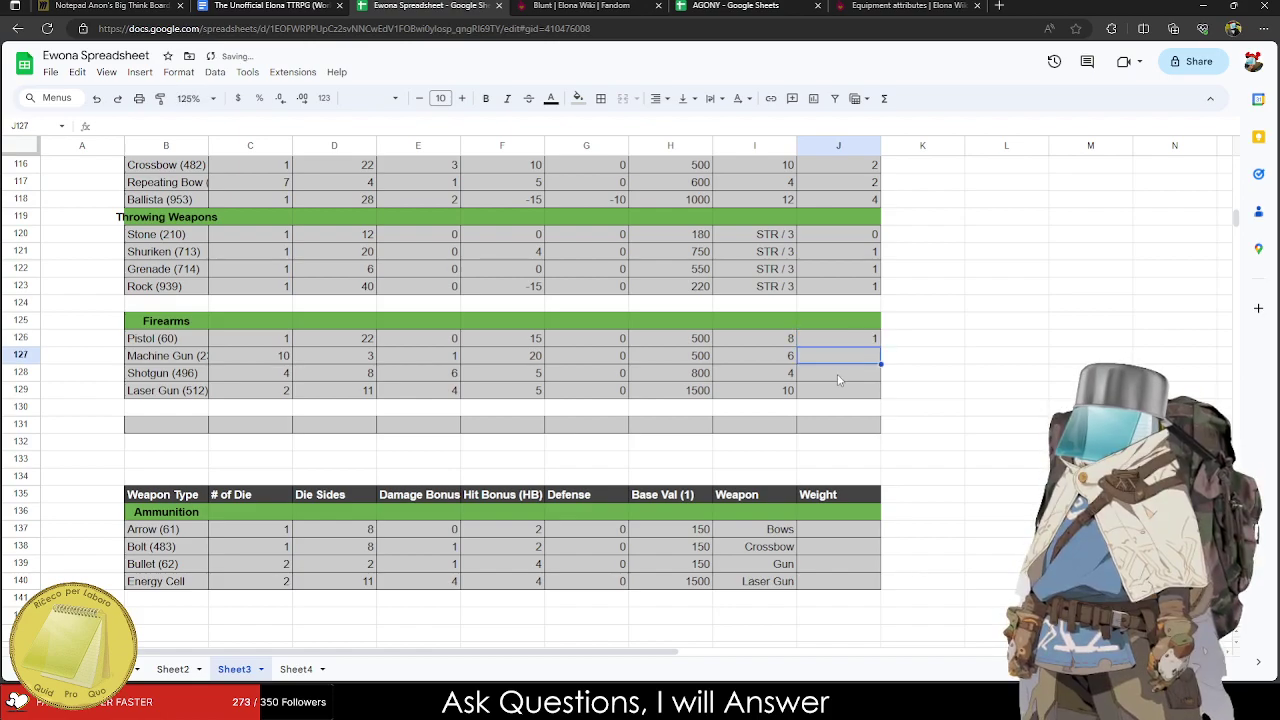
text(4)
key(Return)
text(4)
key(Return)
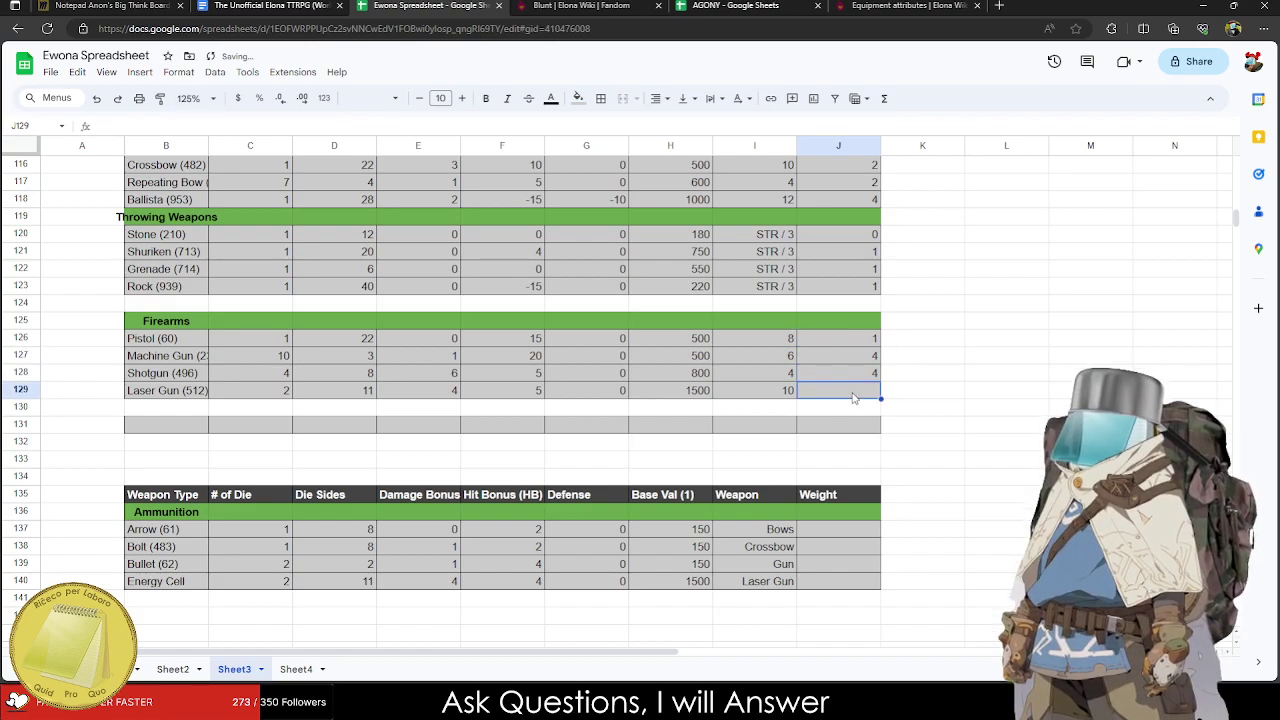
text(4)
click(1021, 484)
Move the whole Ammunition table, including its header row, up so that it starts at B131.
scroll(1015, 482, up, 5)
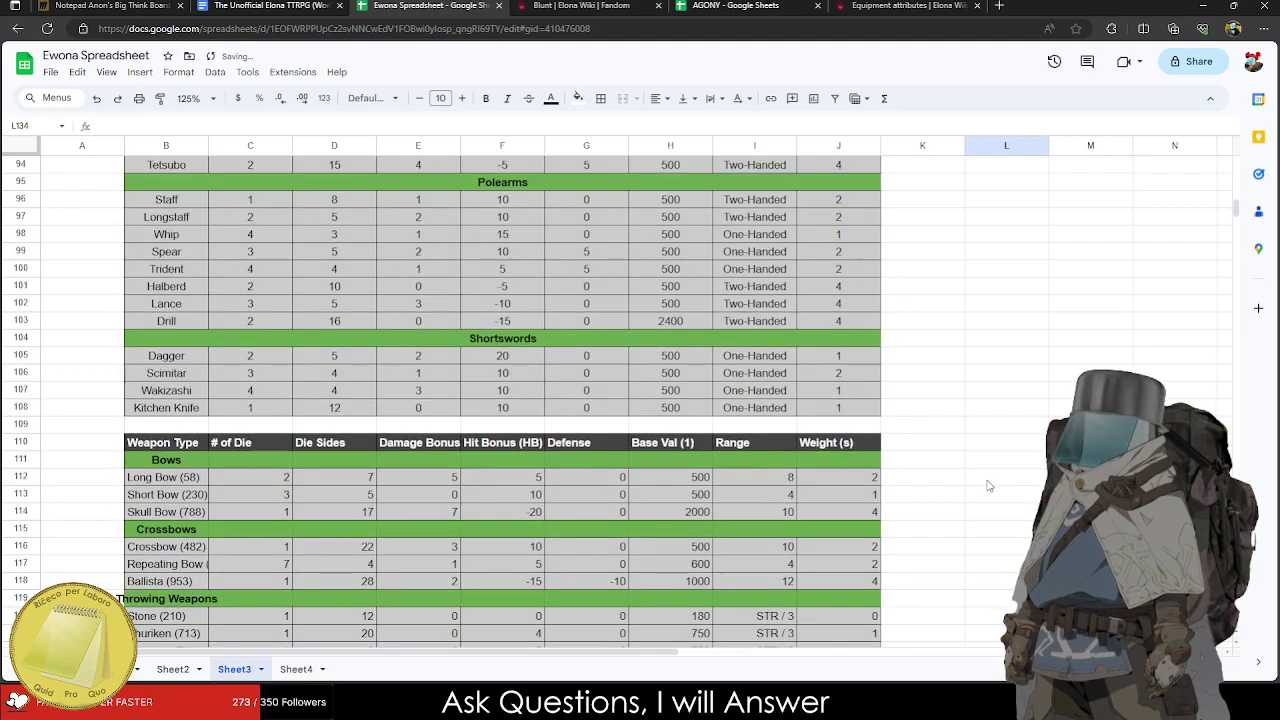
scroll(990, 481, down, 4)
scroll(977, 481, down, 3)
click(150, 372)
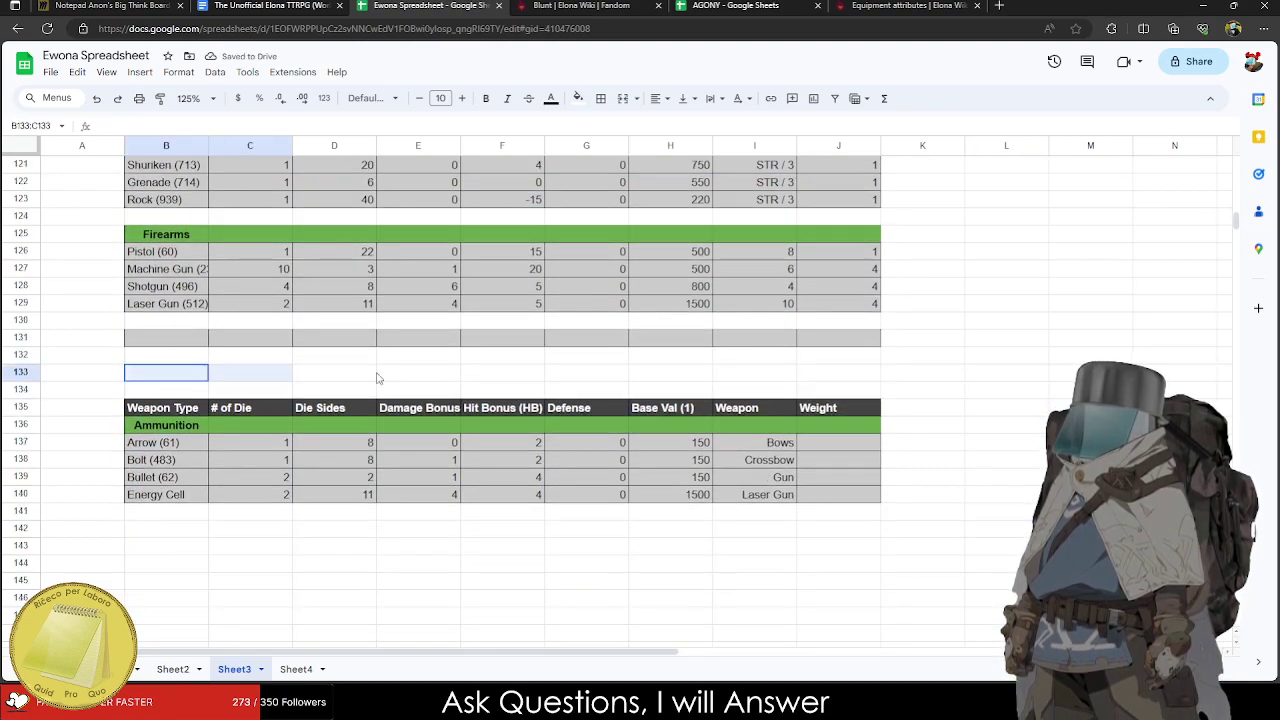
shift+click(755, 362)
drag(160, 408, 845, 495)
key(ctrl+x)
click(190, 340)
key(ctrl+v)
click(334, 597)
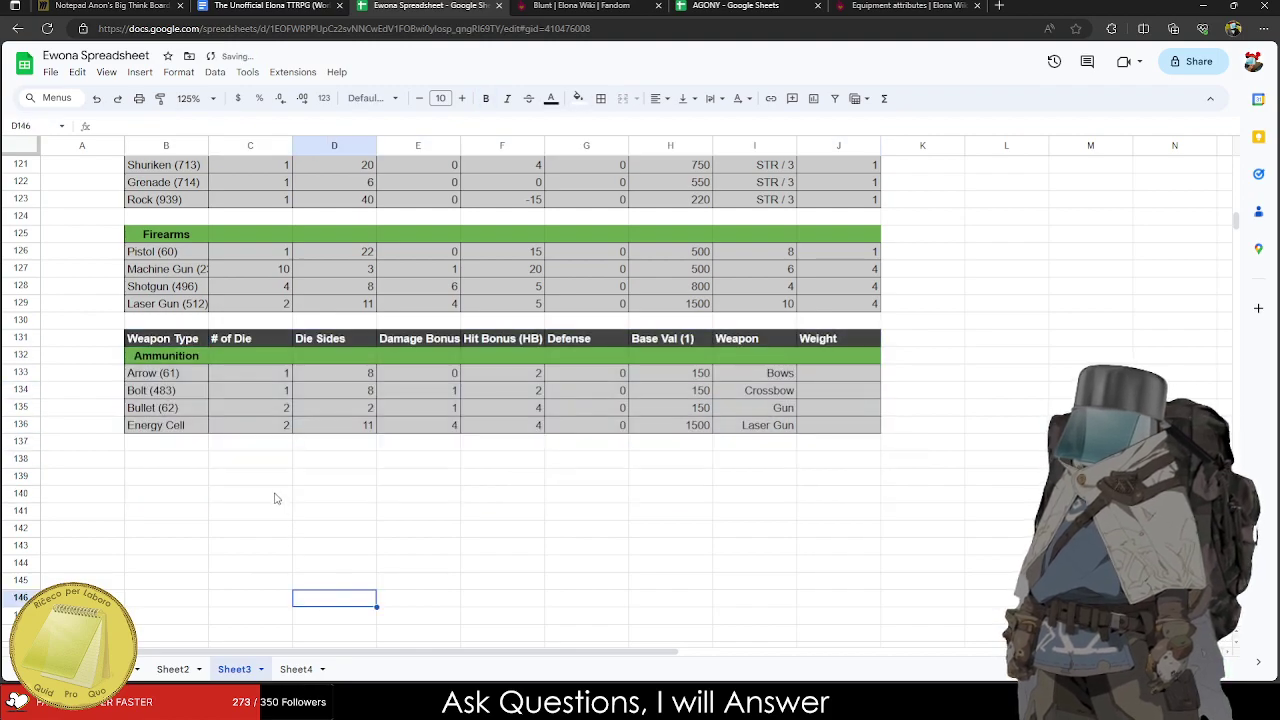
Move the Firearms section up one row so it sits directly beneath the Throwing Weapons section.
scroll(215, 507, up, 4)
drag(180, 477, 855, 405)
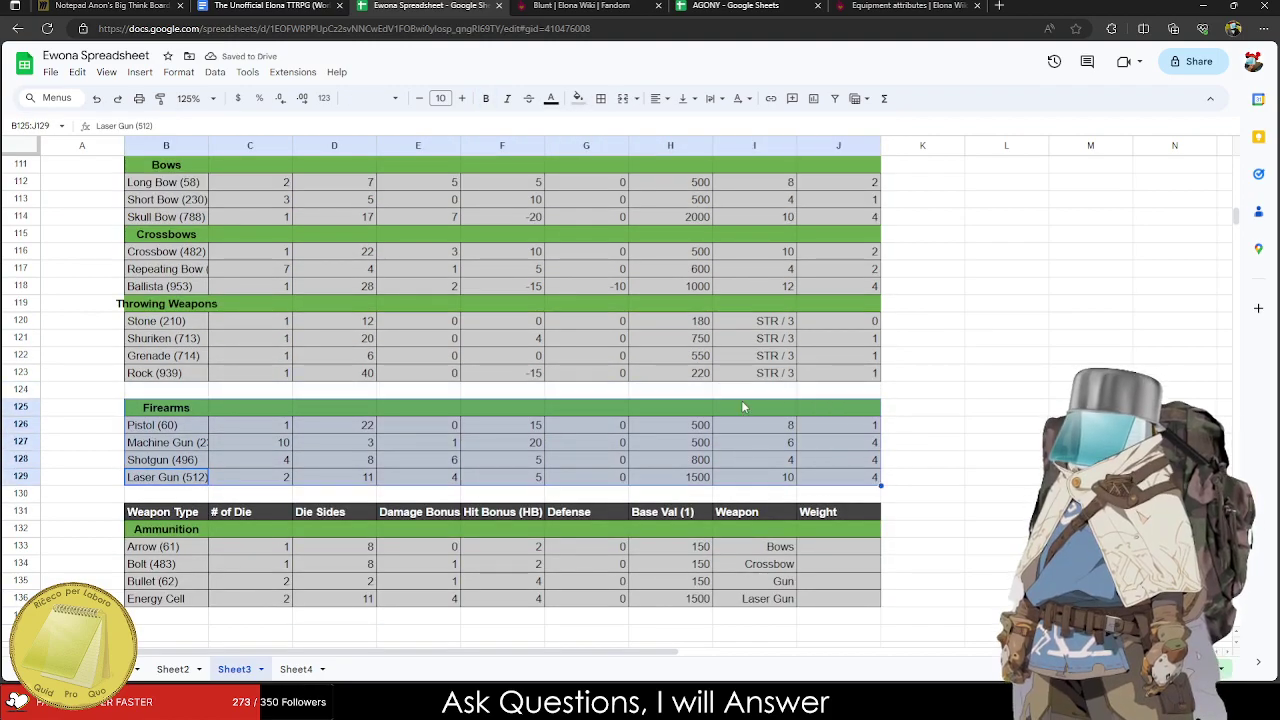
drag(157, 399, 157, 382)
click(250, 477)
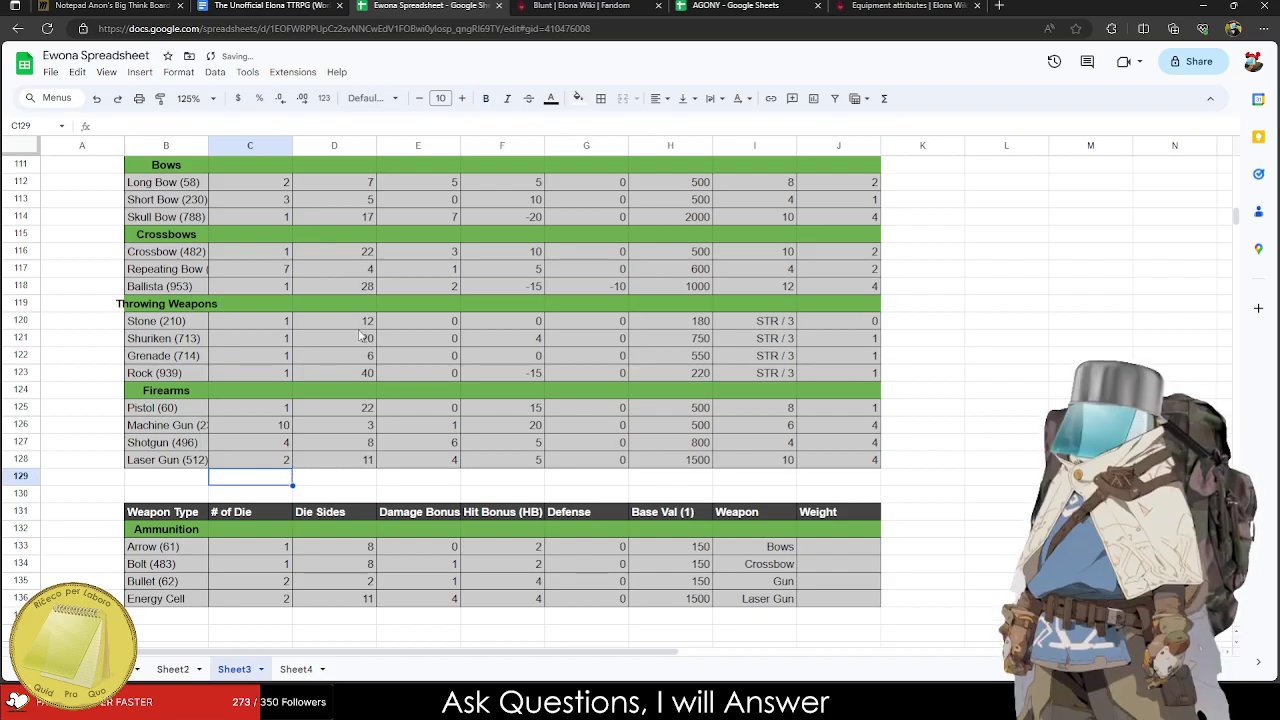
Switch to the Elona Wiki, find the Firearm article, review its types of firearm and open the energy cell page in a new tab.
click(628, 5)
scroll(640, 400, up, 10)
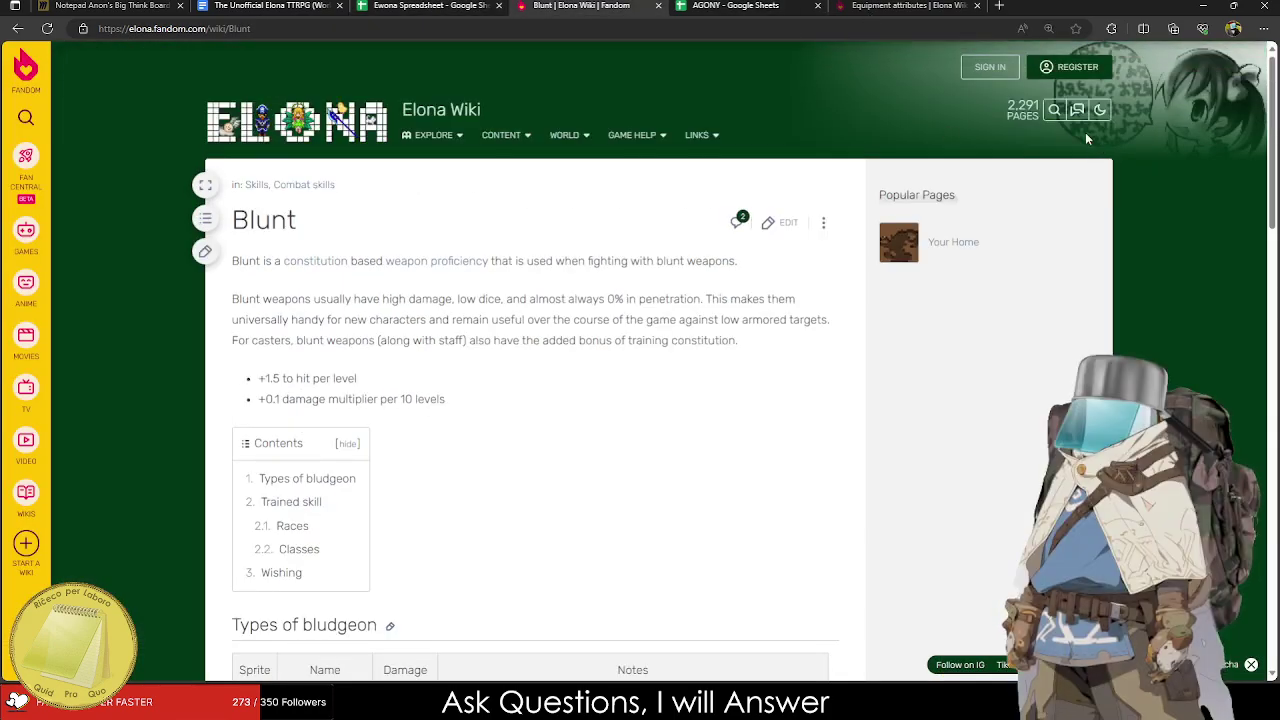
click(1055, 115)
text(Firearms)
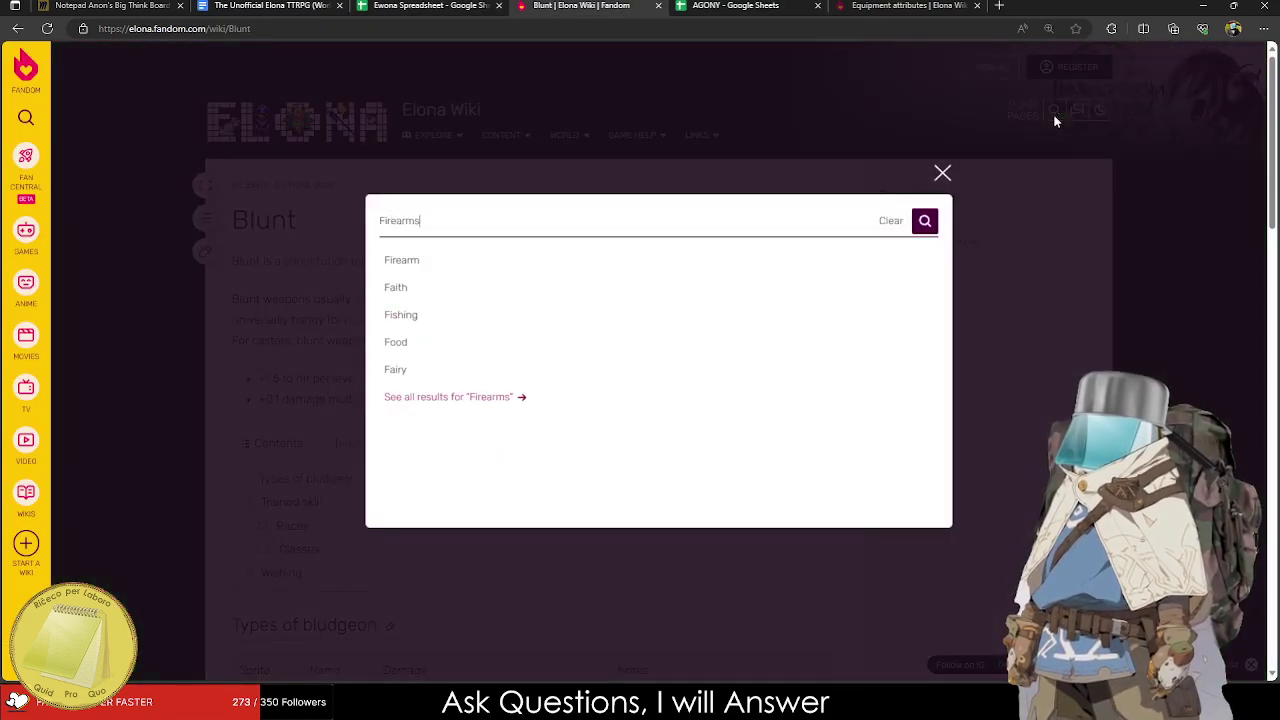
key(Down)
key(Return)
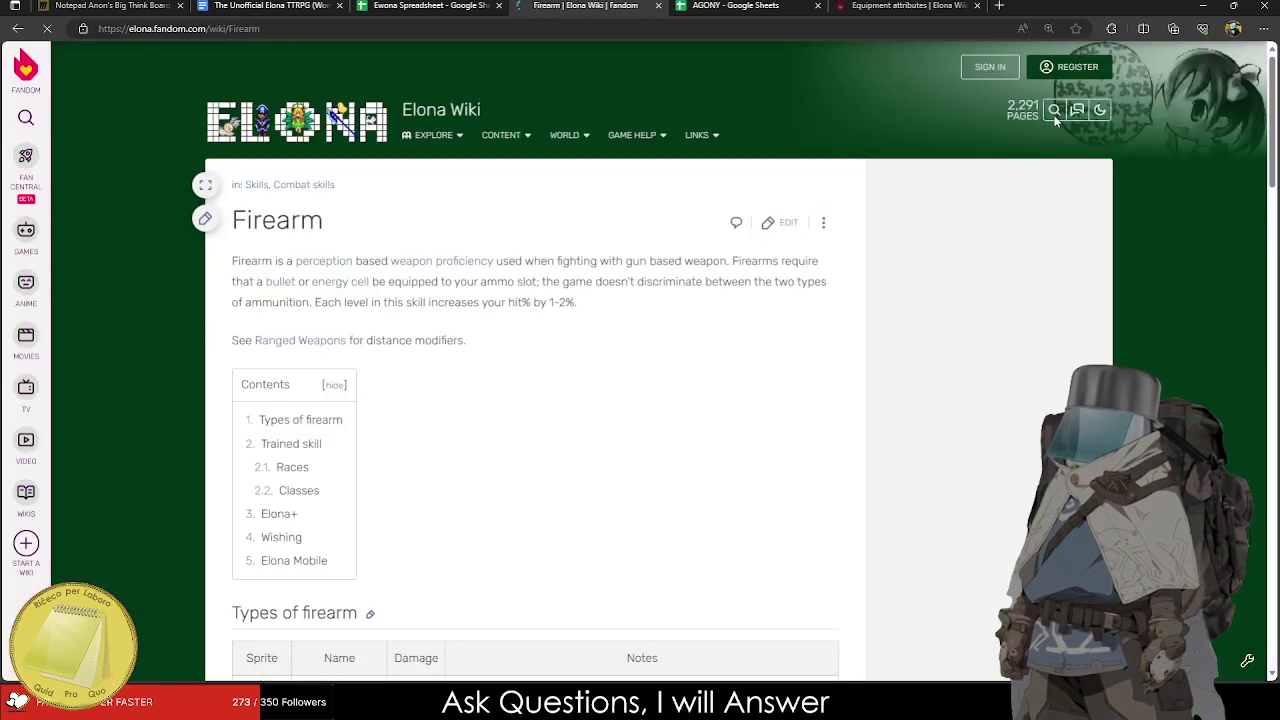
scroll(553, 383, down, 8)
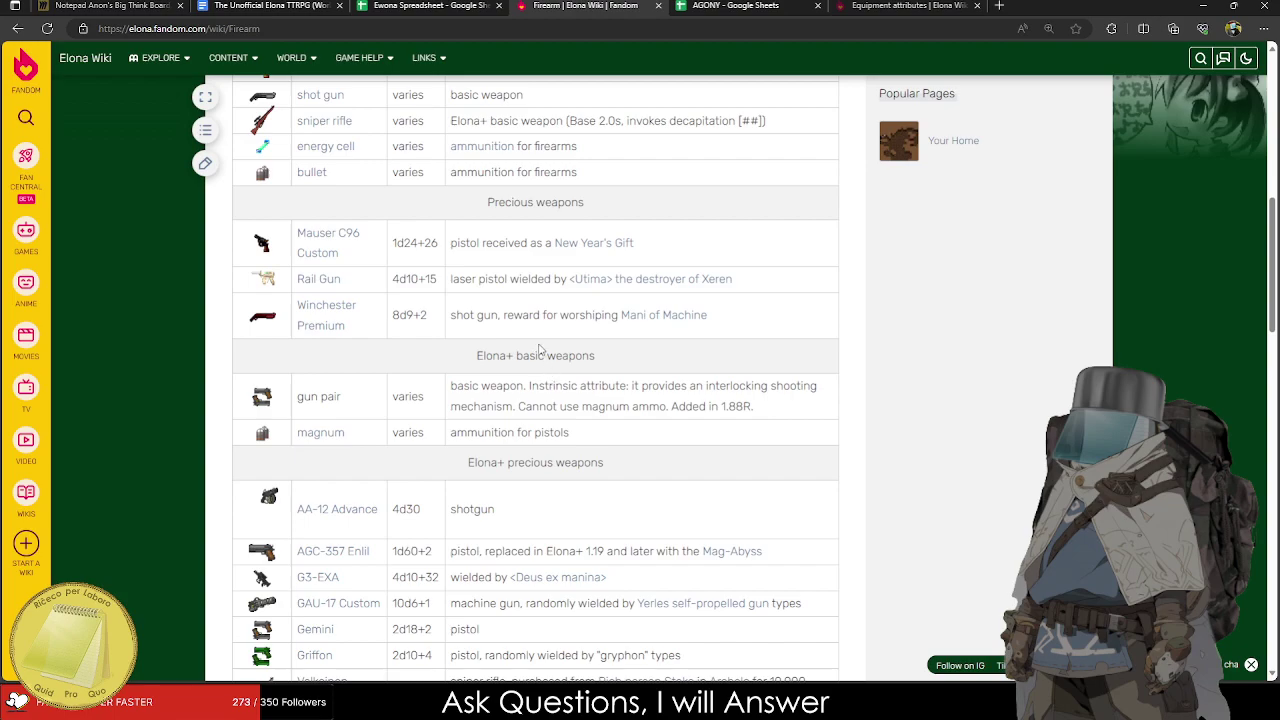
scroll(542, 351, up, 2)
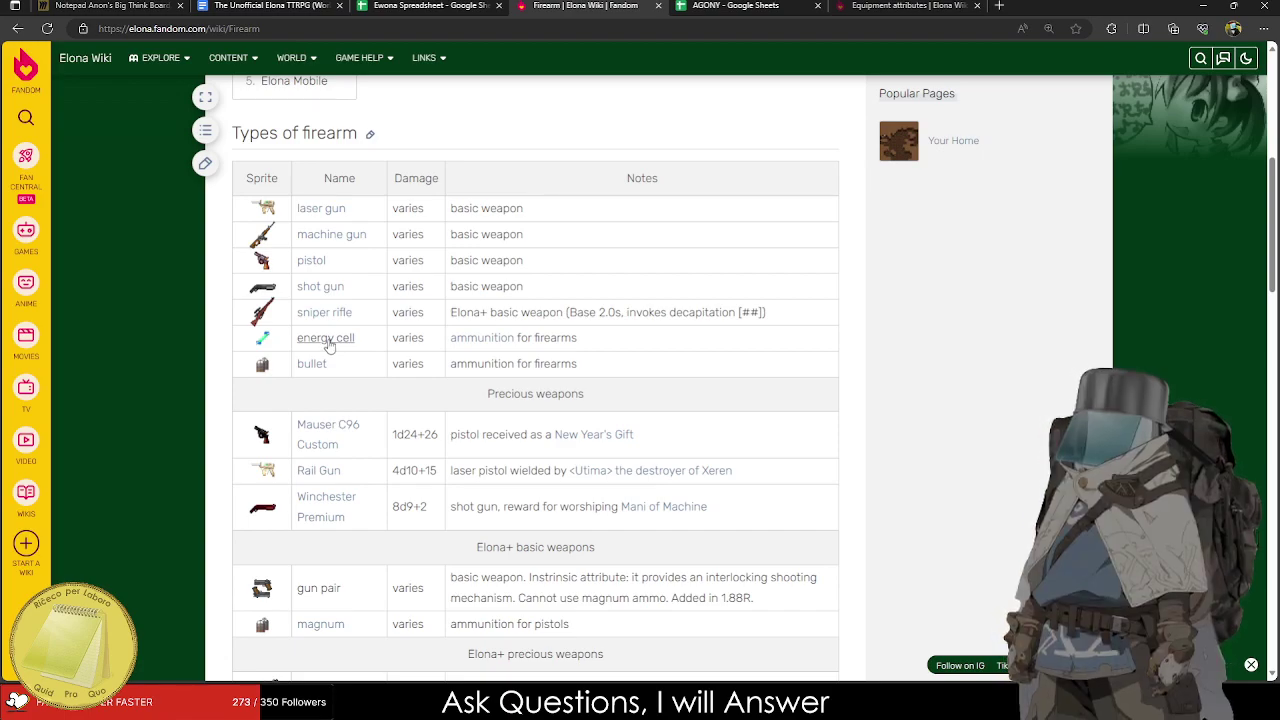
middle_click(327, 340)
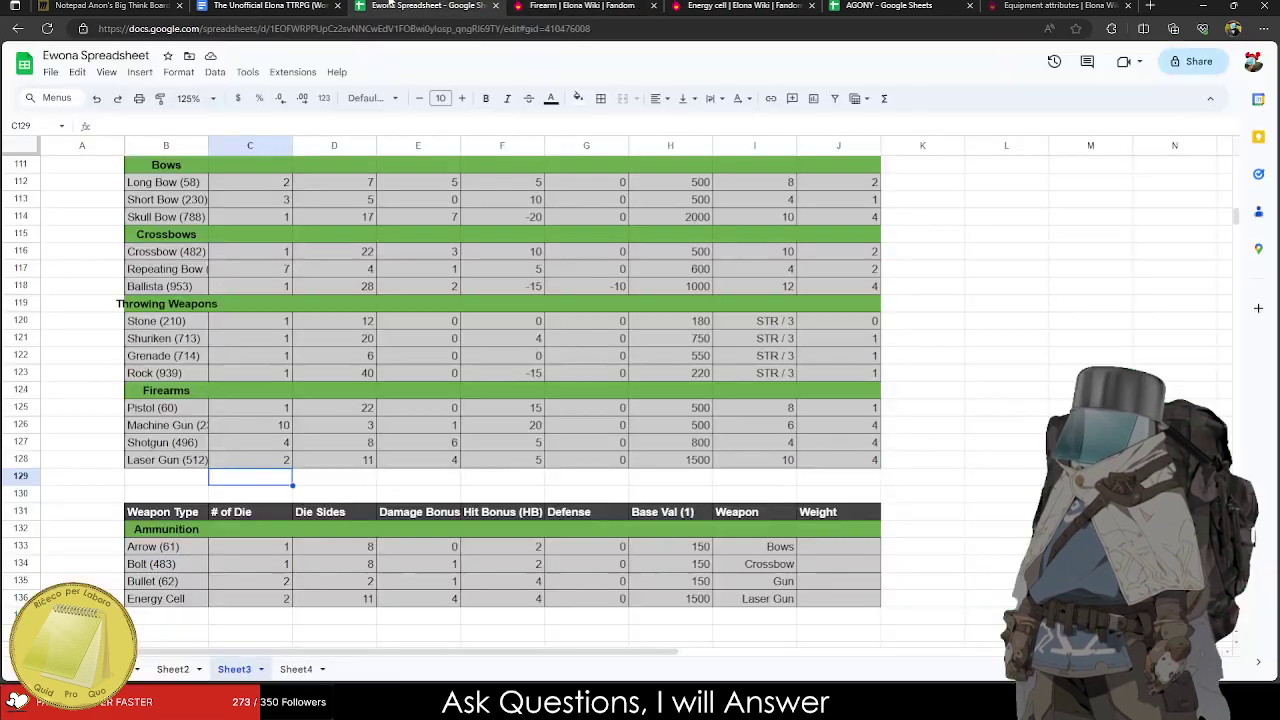
Back in the Ewona Spreadsheet, copy the Shotgun row to the row below Laser Gun and rename the copy Rifle.
click(420, 6)
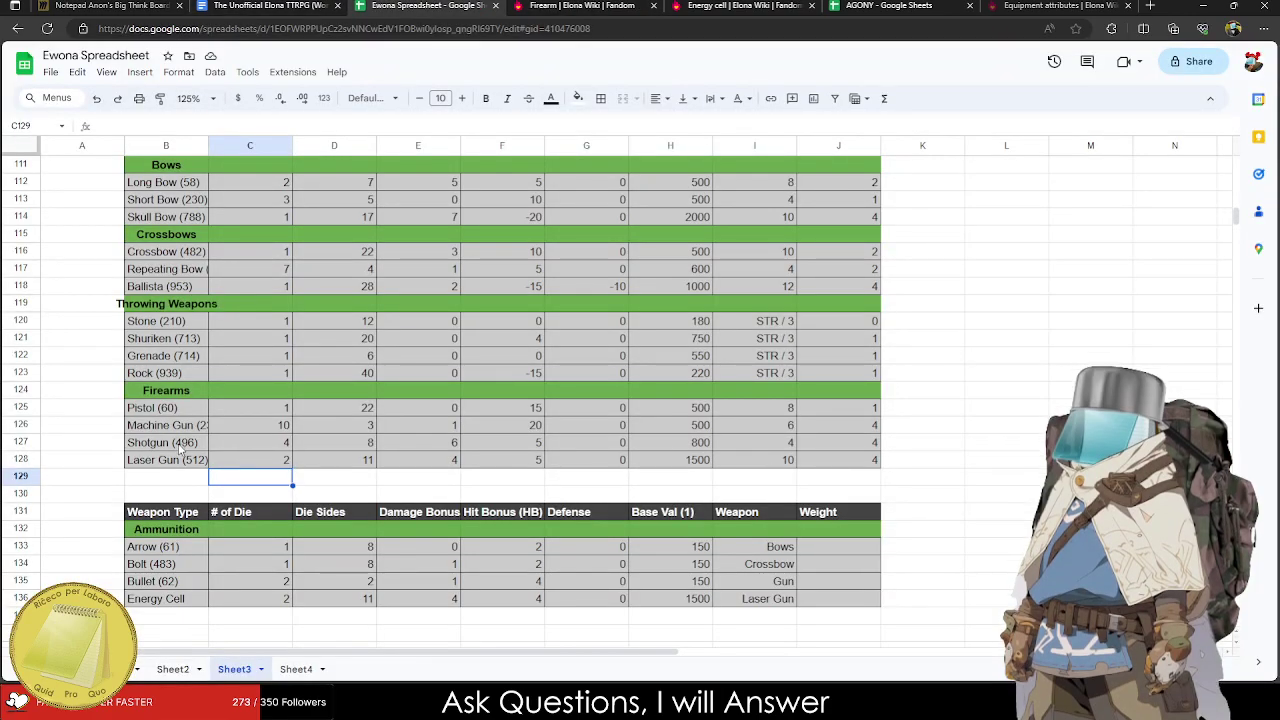
mouse_move(178, 452)
mouse_down()
mouse_move(790, 424)
mouse_move(175, 445)
mouse_up()
click(803, 462)
key(ctrl+c)
click(175, 477)
key(ctrl+v)
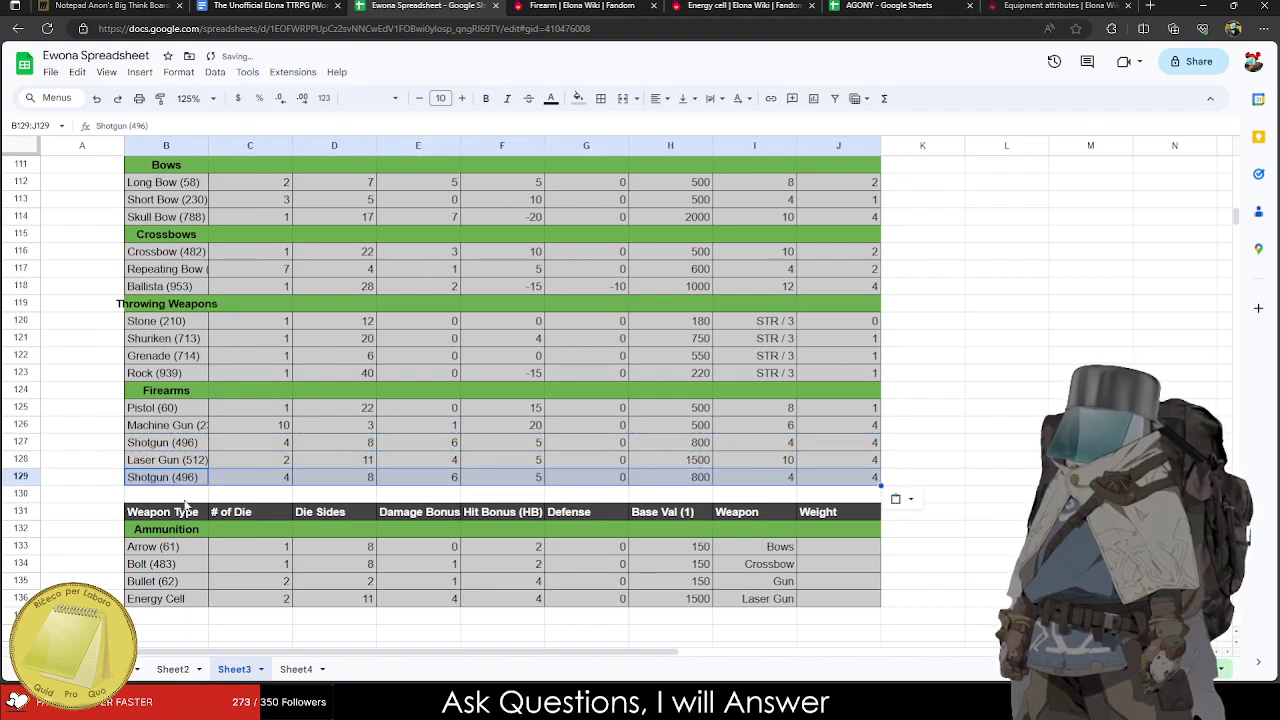
text(Rifle)
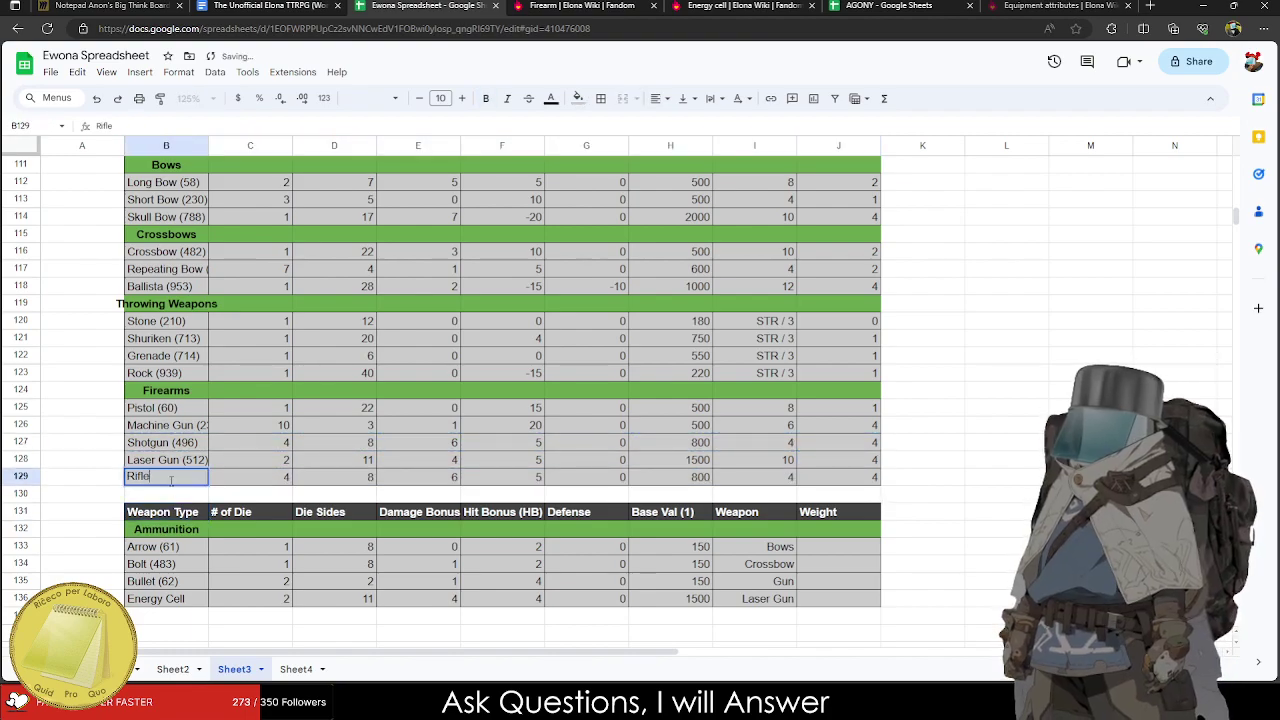
key(Tab)
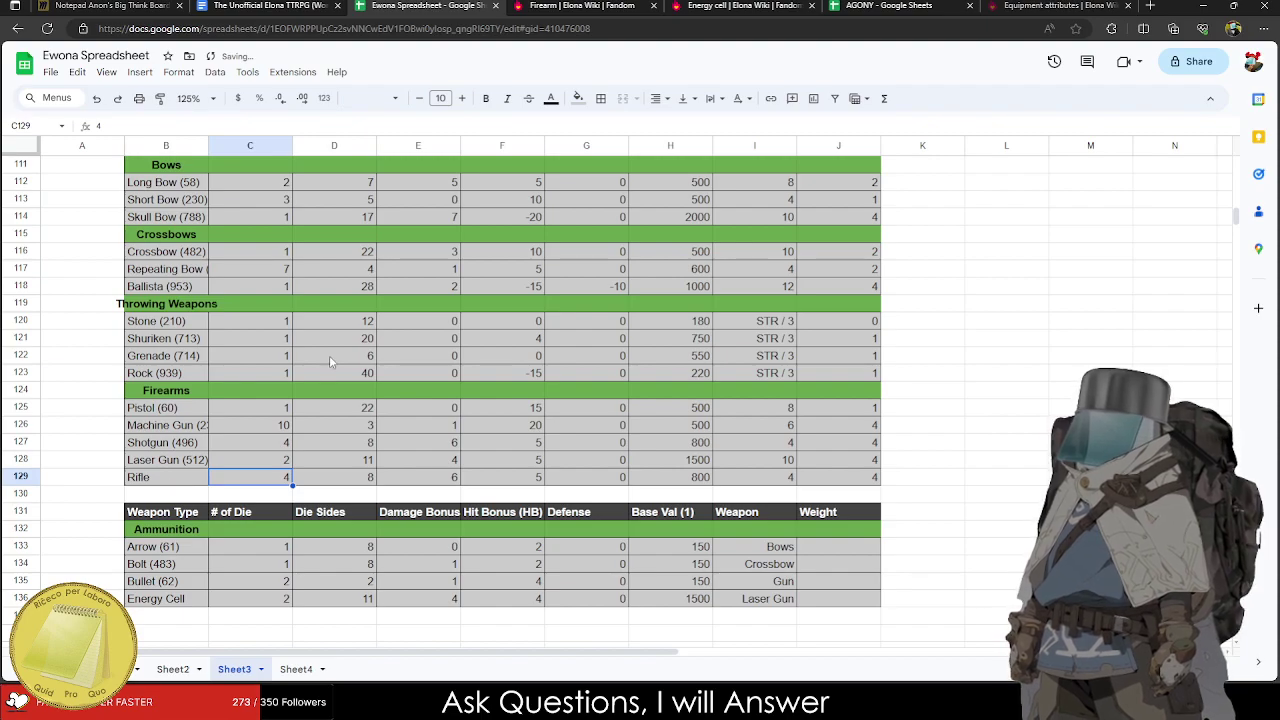
Examine the damage dice of the precious weapons on the wiki's Firearm page, then glance at the Miro board.
key(ctrl+Tab)
key(ctrl+Tab)
key(ctrl+shift+Tab)
scroll(340, 457, down, 5)
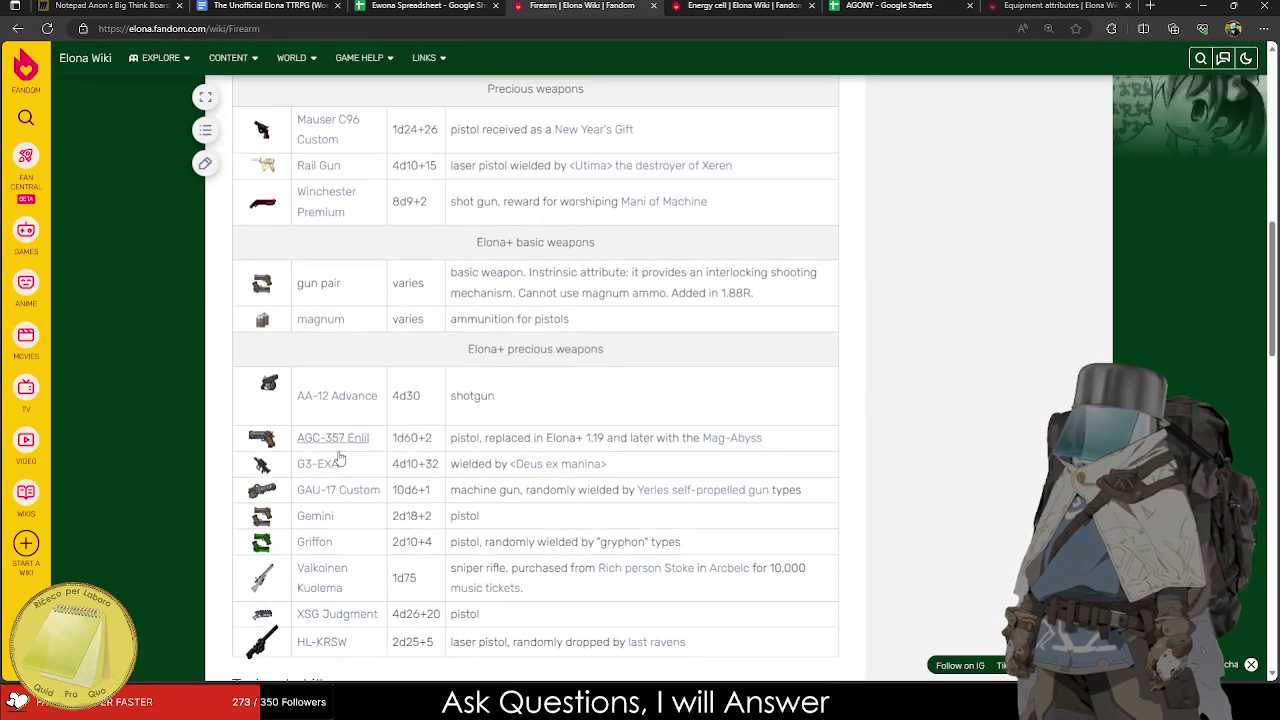
scroll(340, 457, down, 2)
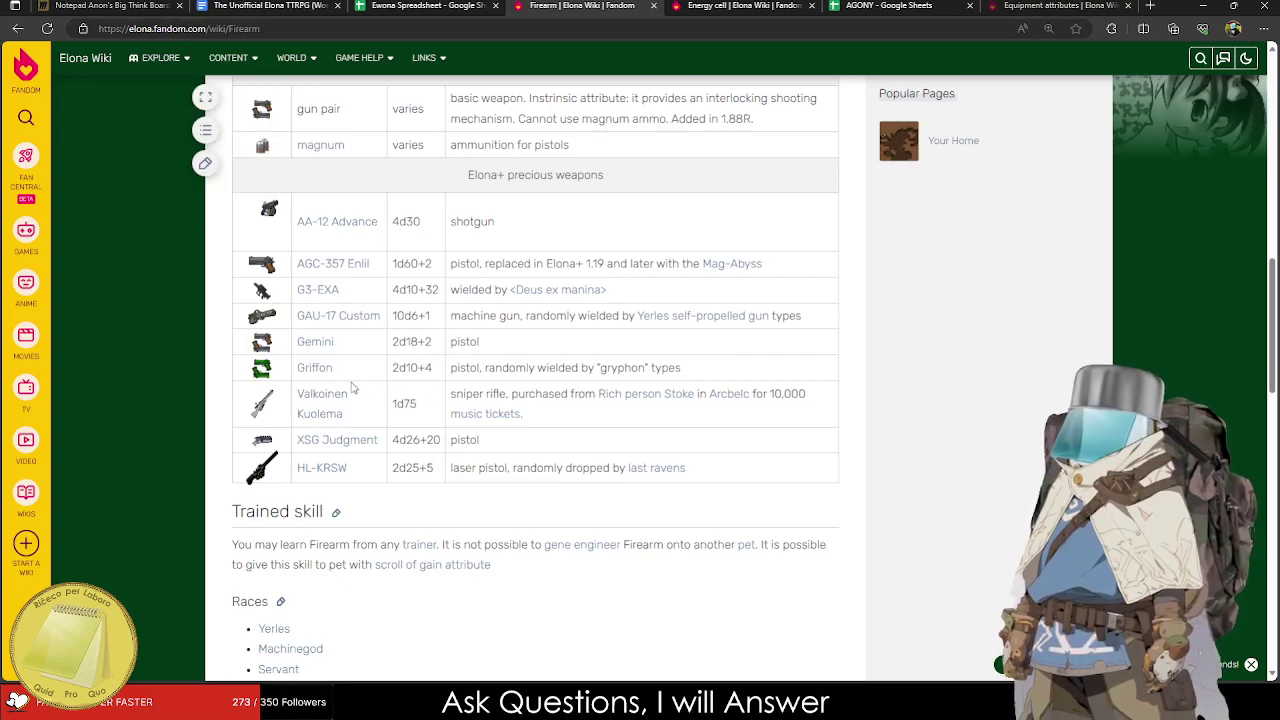
click(240, 5)
click(150, 5)
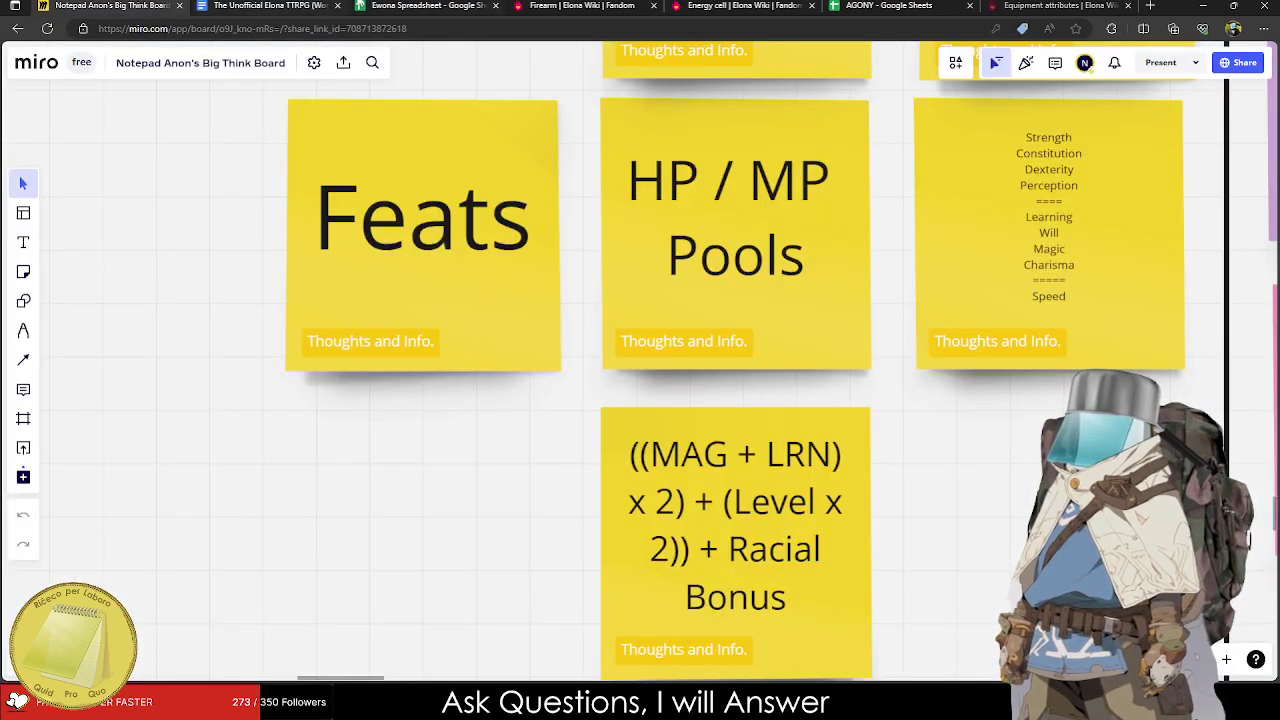
Return to the Ewona Spreadsheet and set the Rifle's # of Die to 2, Die Sides to 20 and Damage Bonus to 0.
click(420, 5)
click(263, 481)
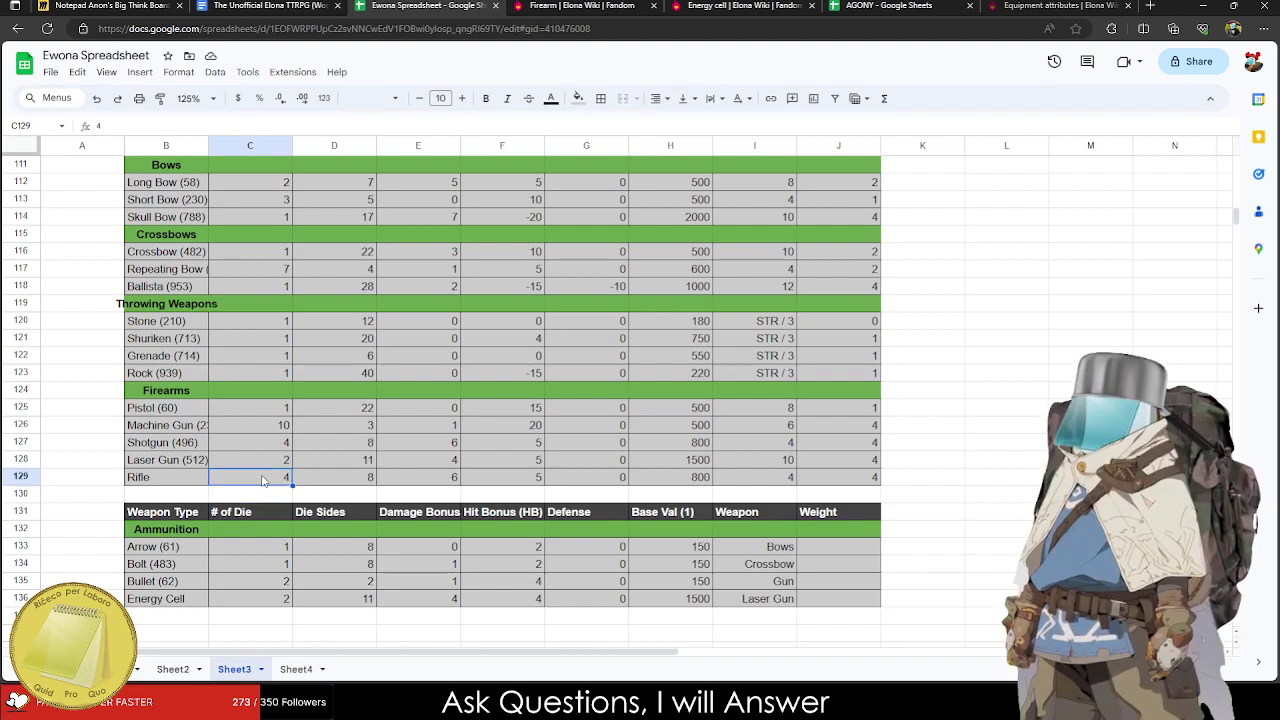
text(2)
key(Tab)
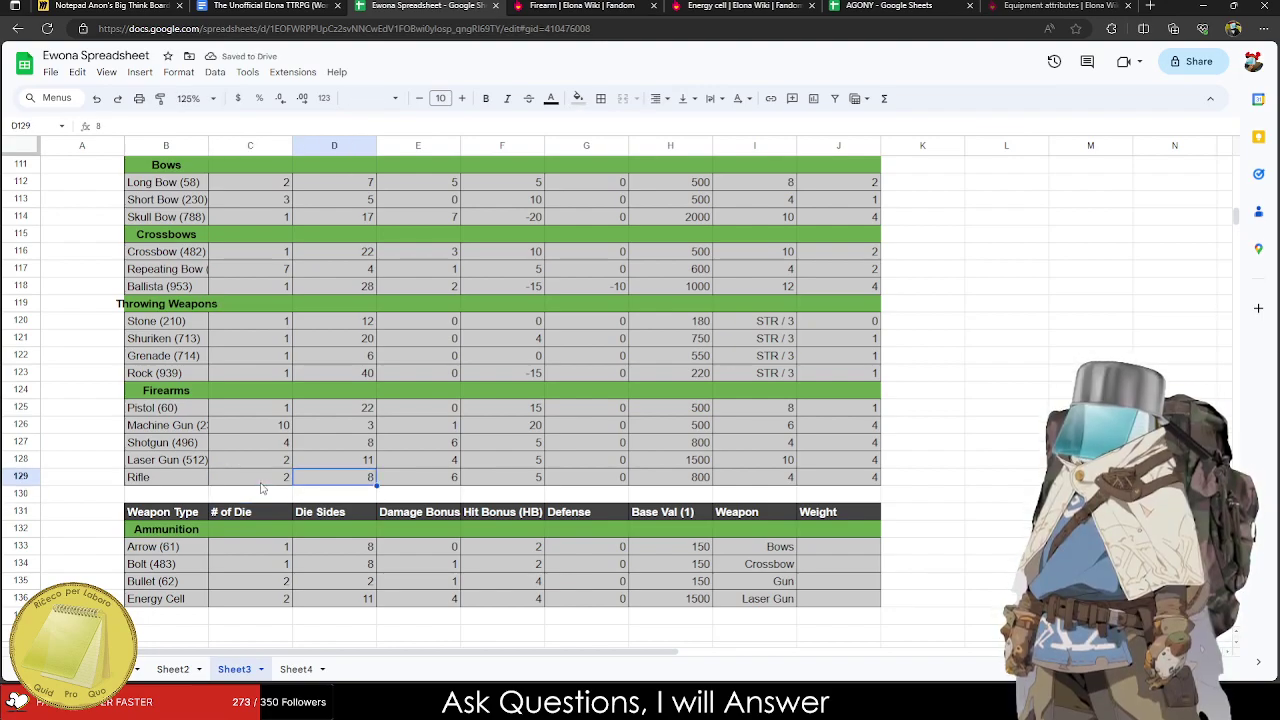
text(16)
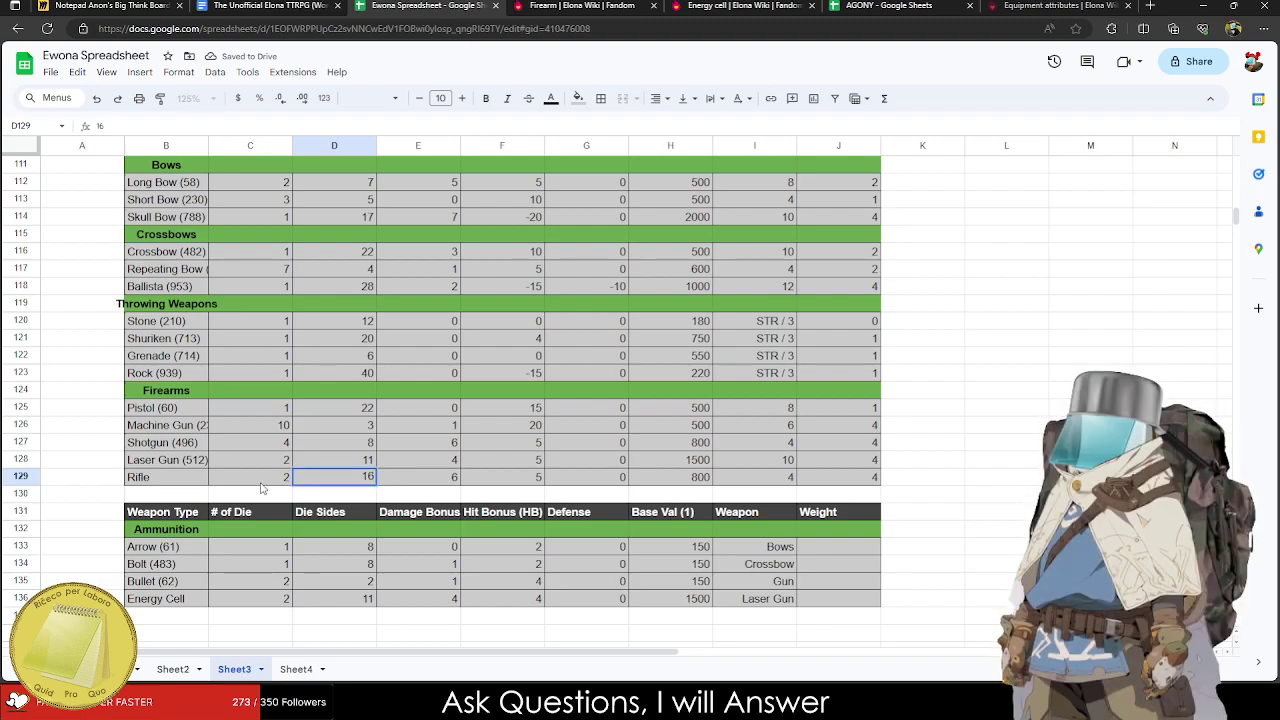
key(BackSpace)
key(BackSpace)
text(20)
key(Tab)
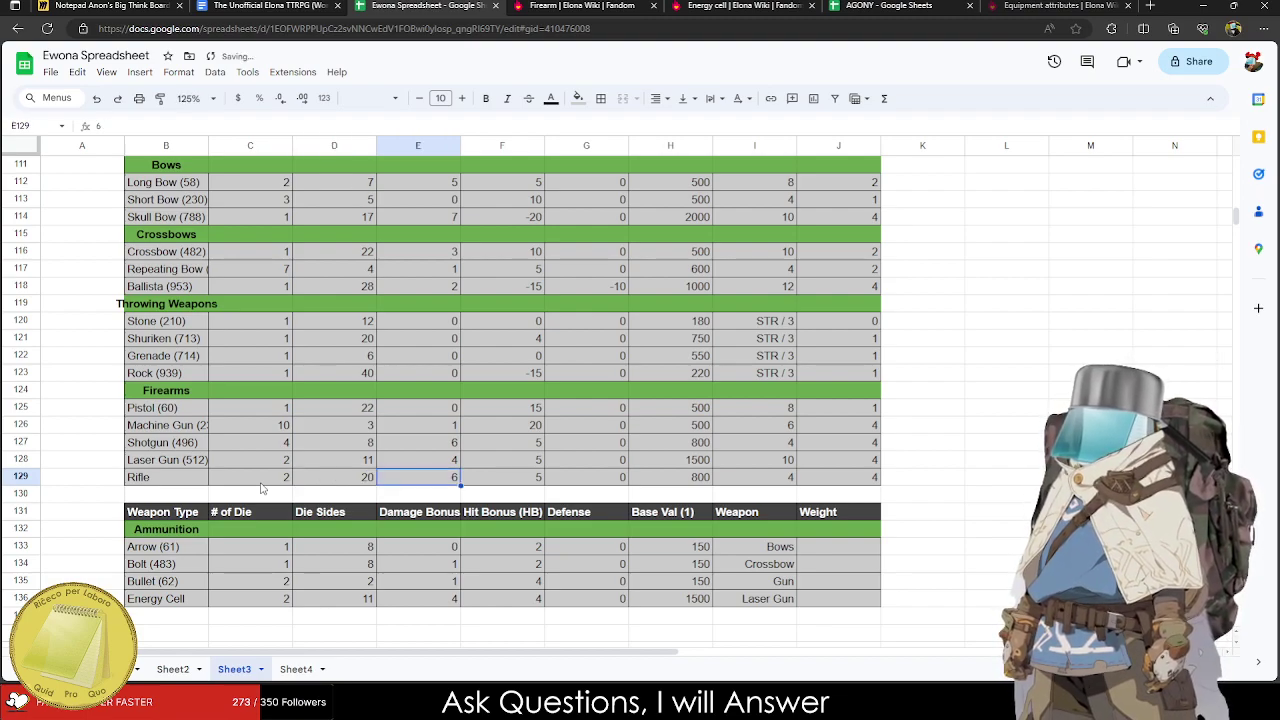
text(0)
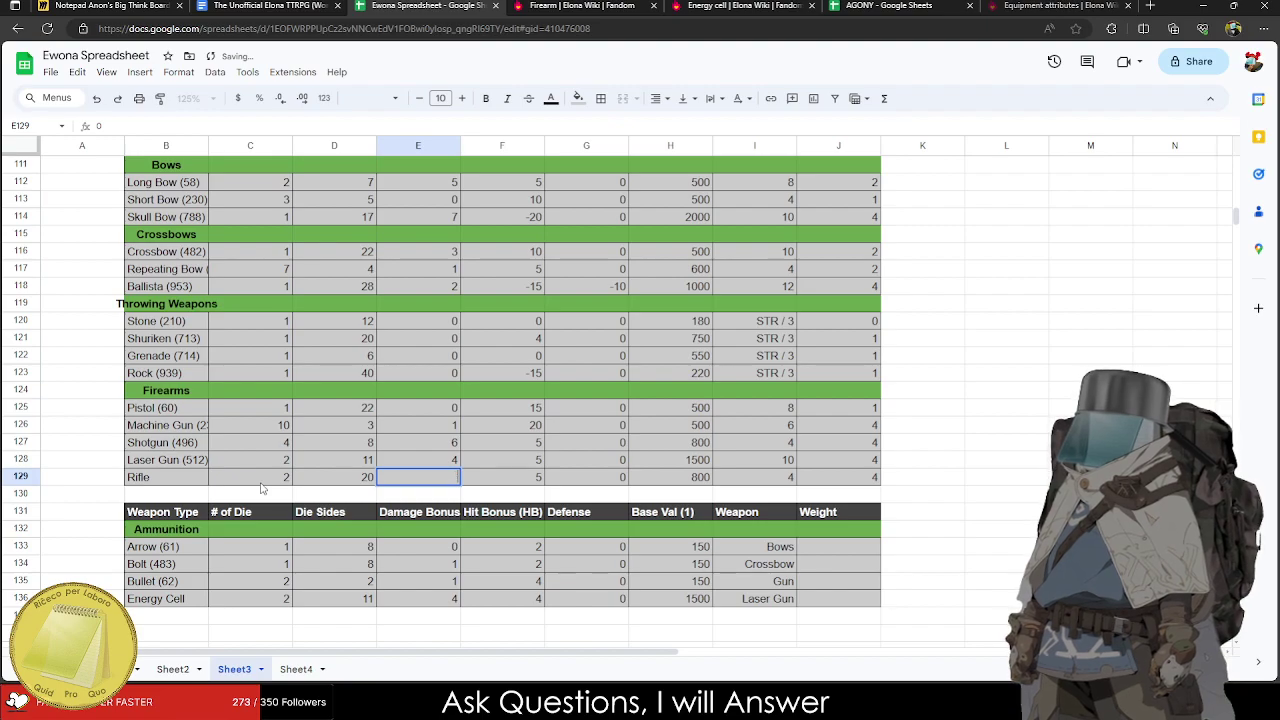
Set the Rifle's damage bonus to 5, hit bonus and defense to -10, base value to 1200 and range to 16.
key(BackSpace)
key(Tab)
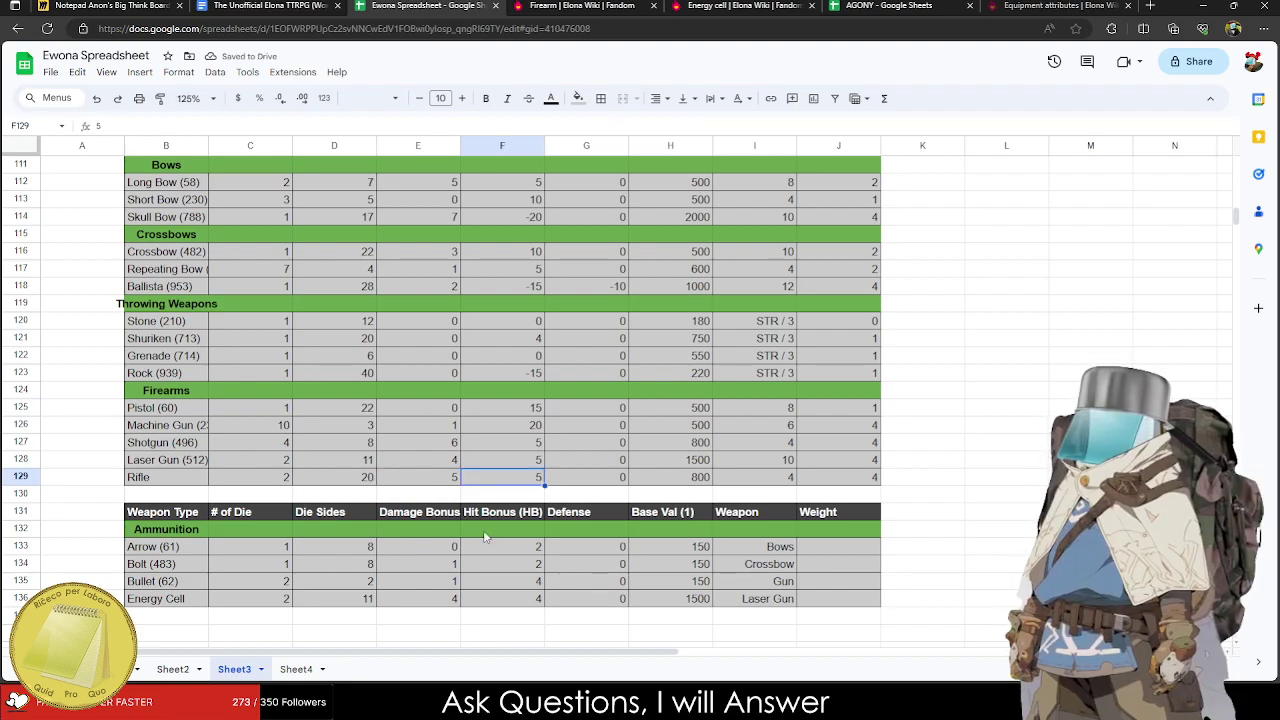
text(-19)
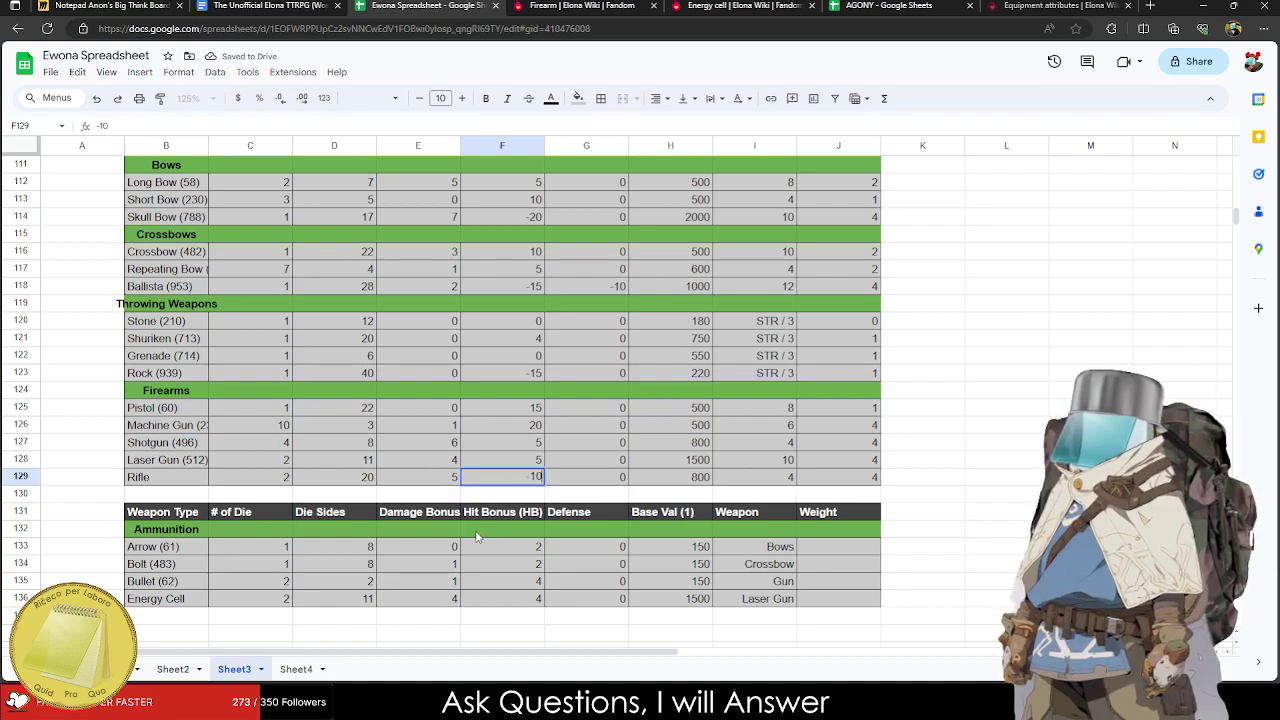
key(Tab)
text(-10)
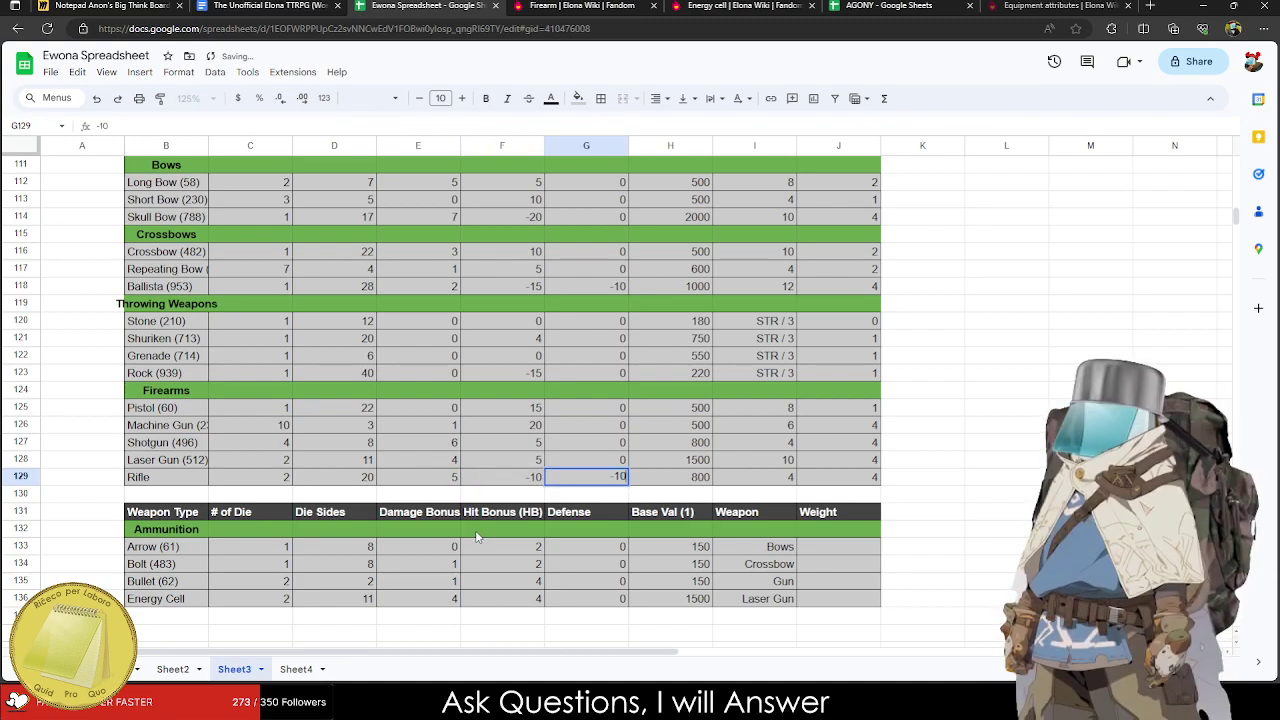
key(Tab)
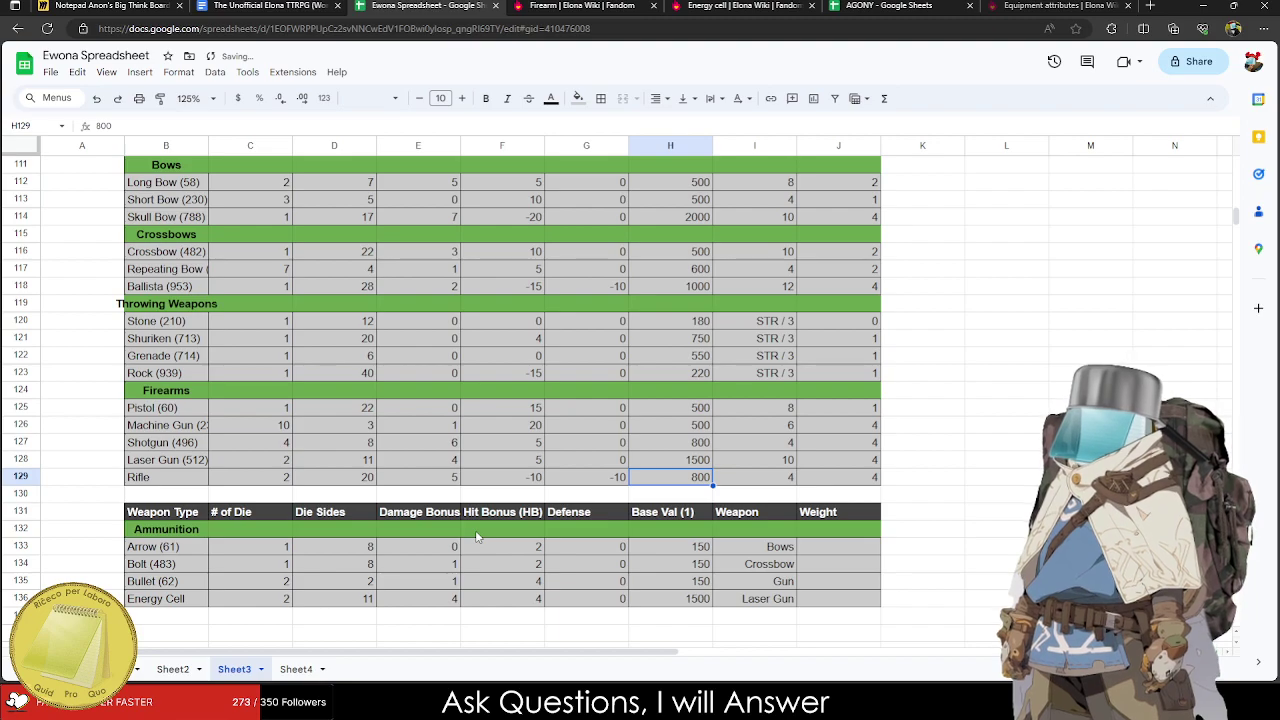
text(1200)
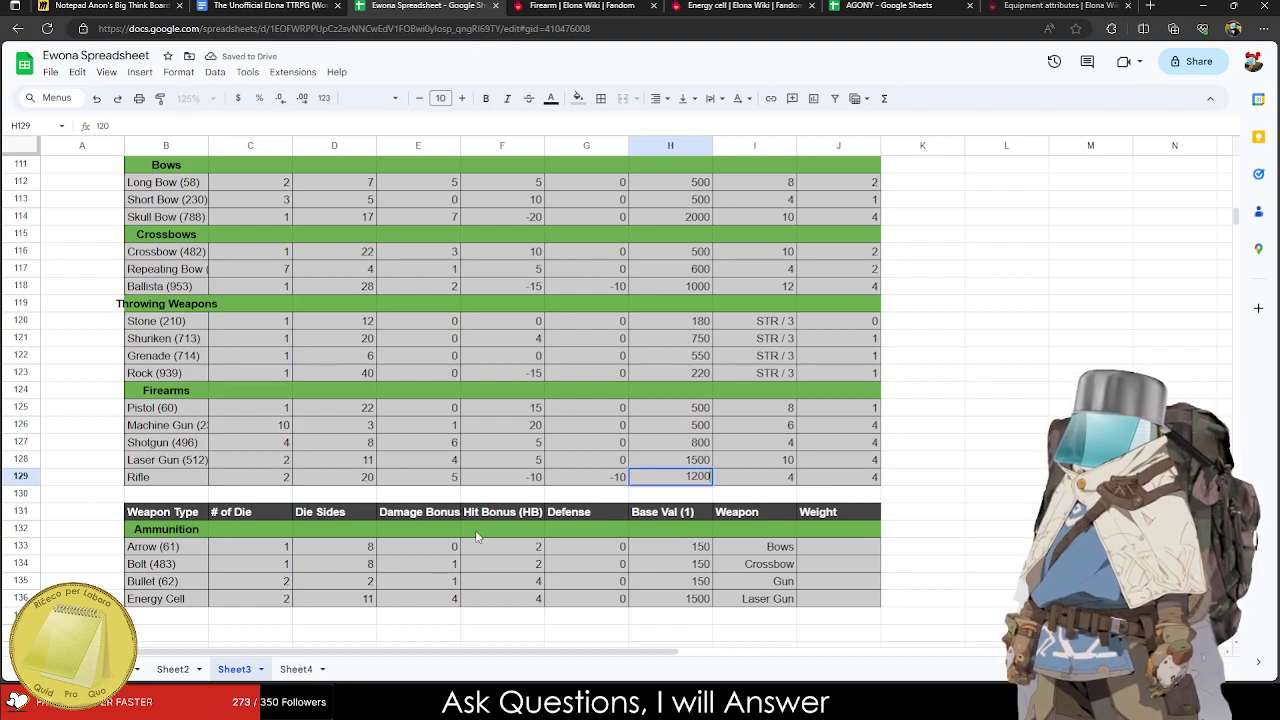
key(Tab)
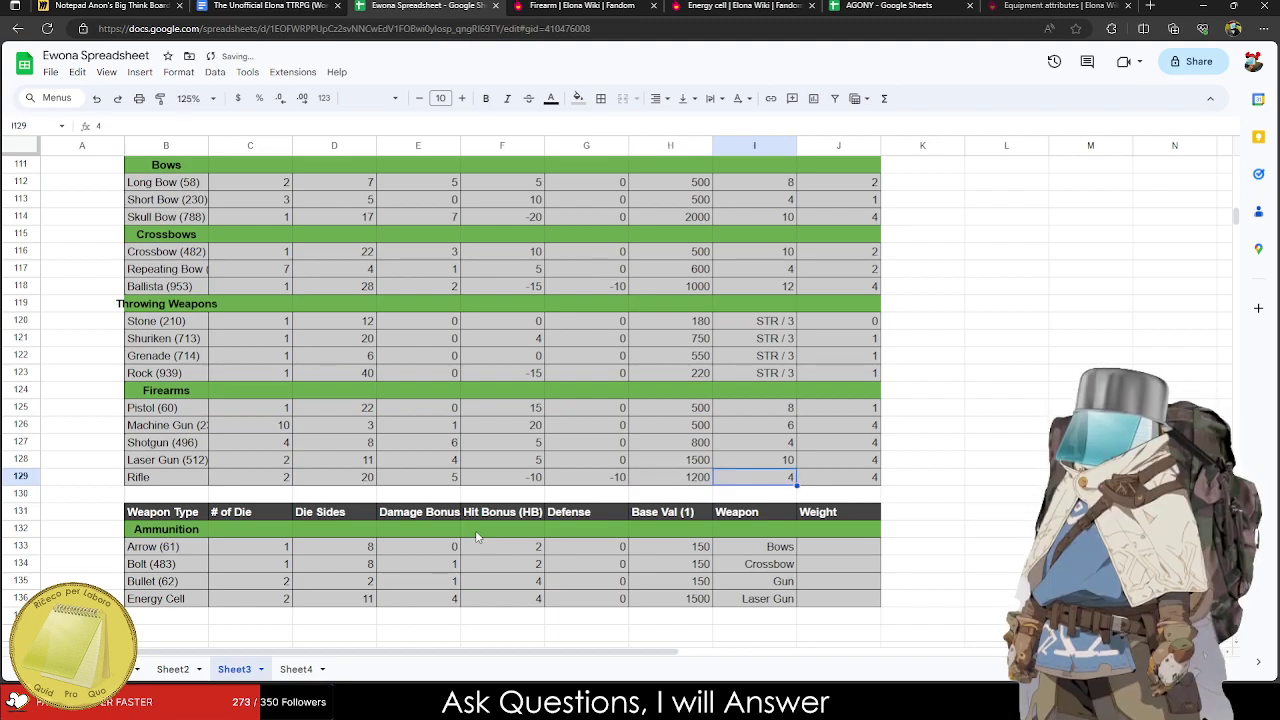
text(16)
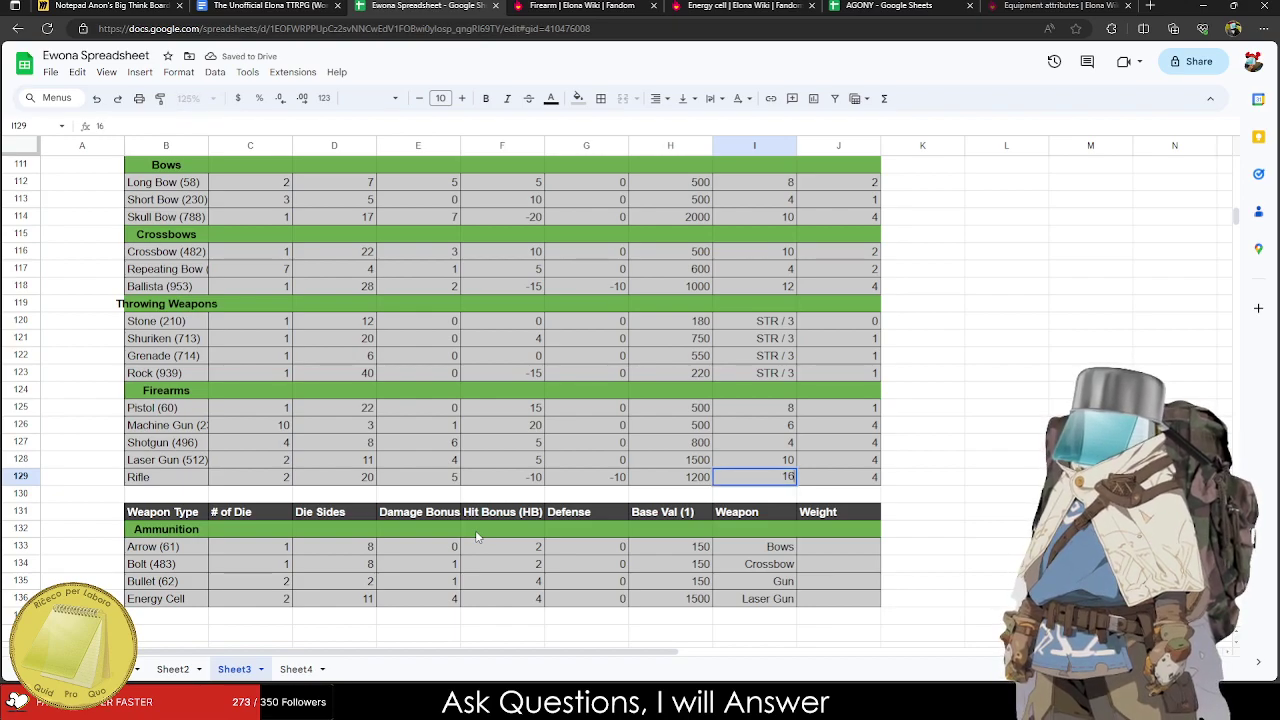
key(Tab)
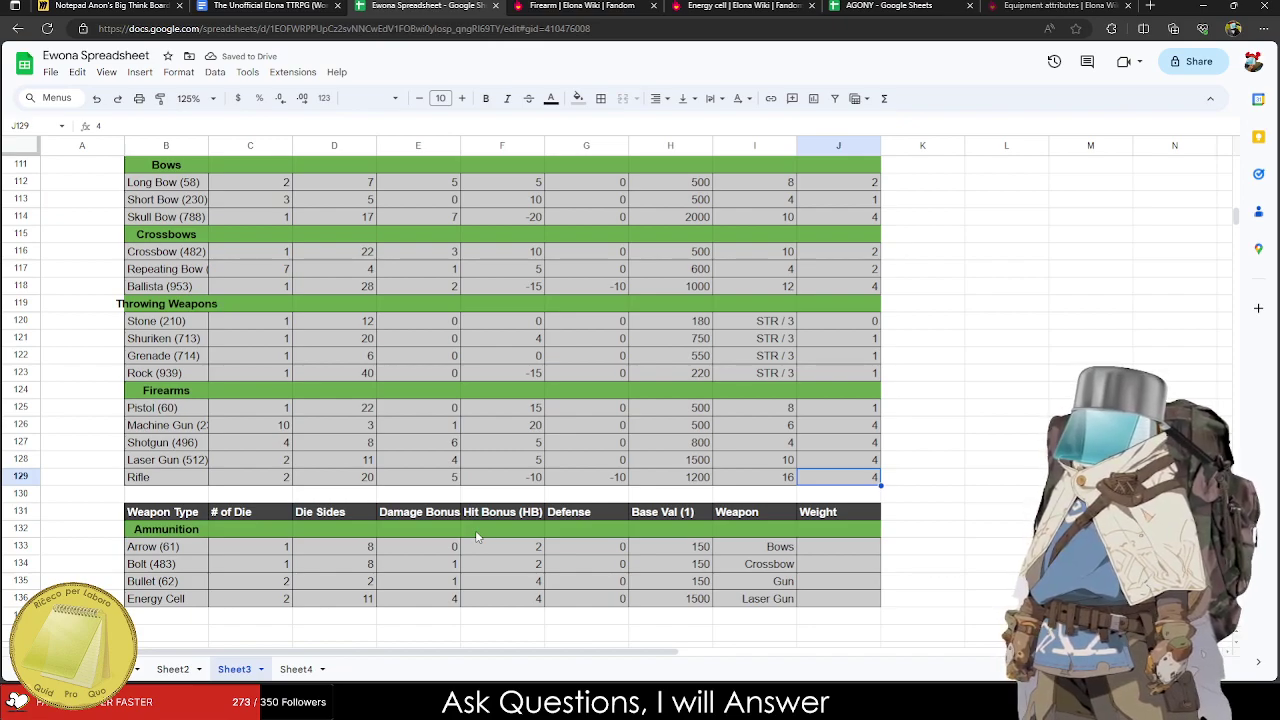
scroll(240, 535, up, 5)
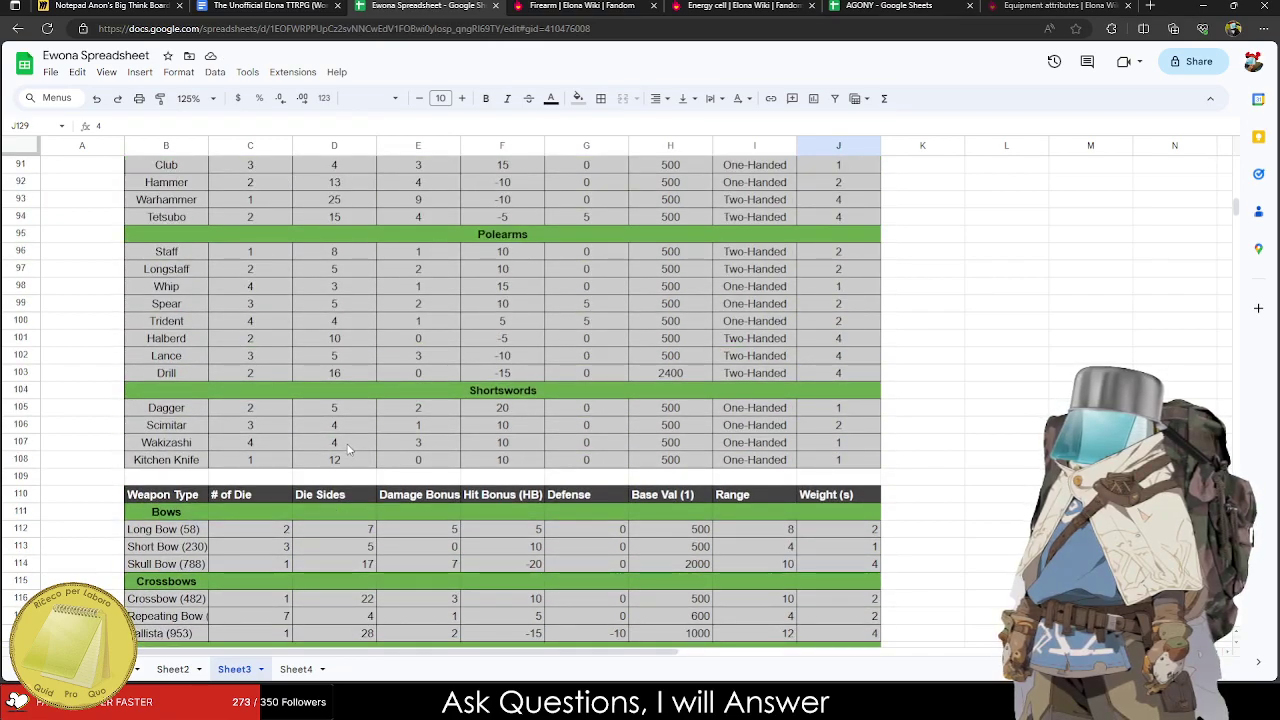
scroll(349, 450, down, 5)
click(349, 450)
click(156, 520)
click(250, 529)
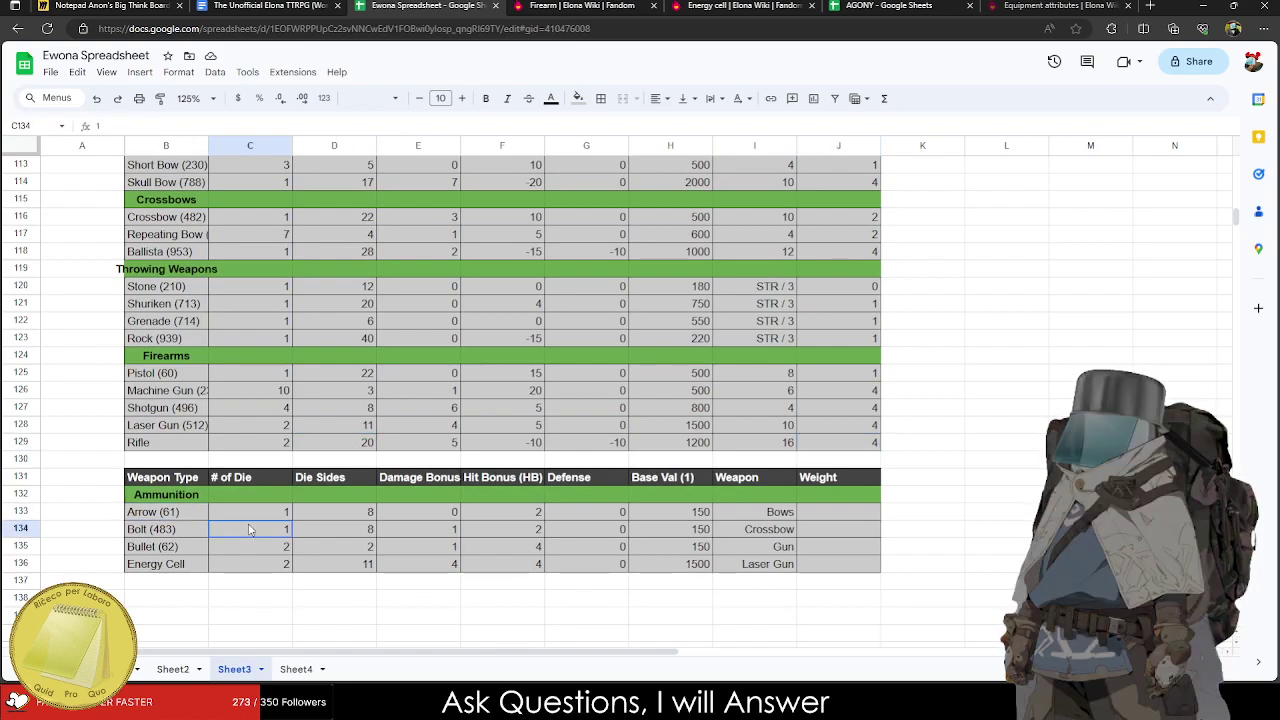
scroll(160, 500, up, 2)
click(162, 529)
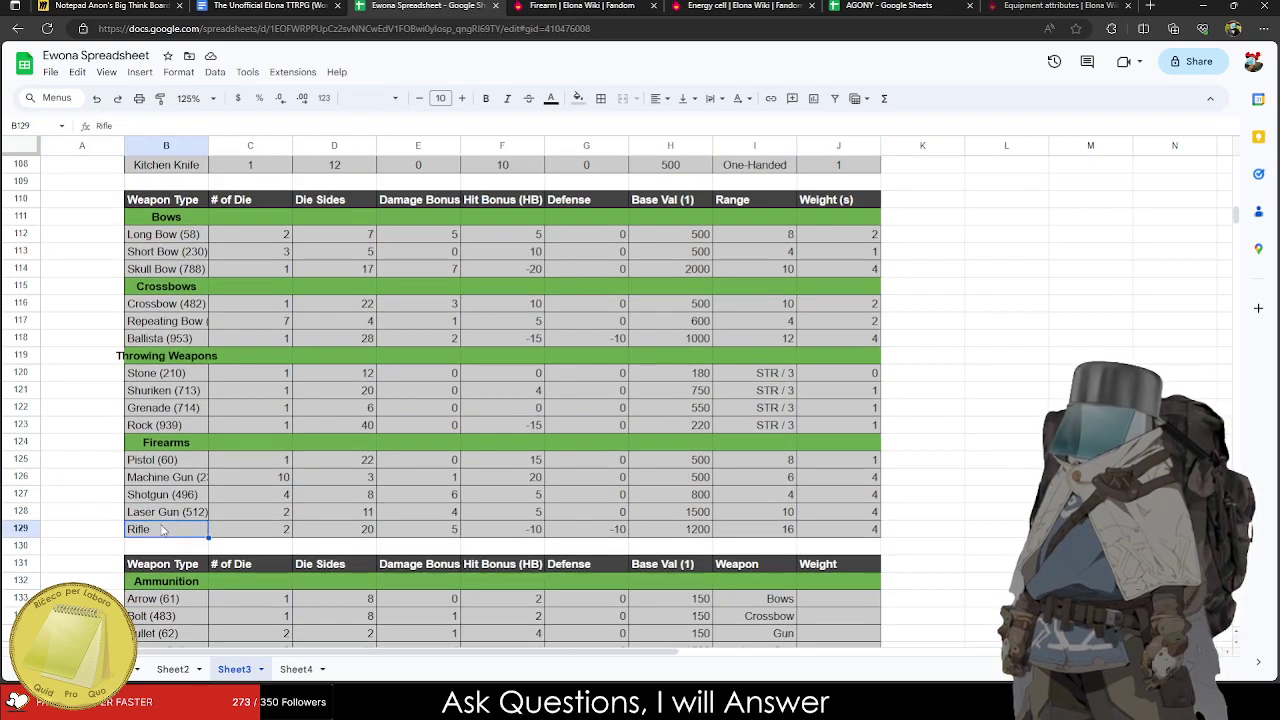
Copy the ranged weapon table from its header through the last firearm row and switch to the Unofficial Elona TTRPG document.
drag(162, 530, 166, 512)
drag(166, 200, 826, 518)
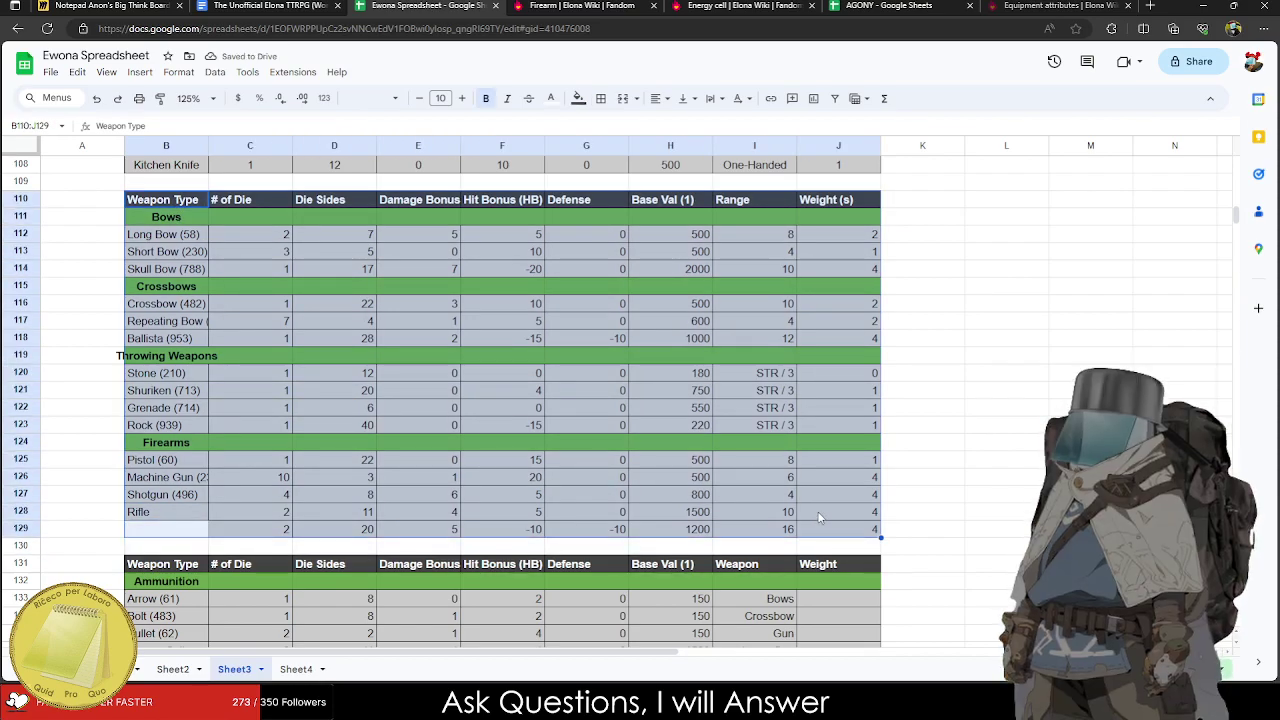
key(ctrl+c)
click(150, 6)
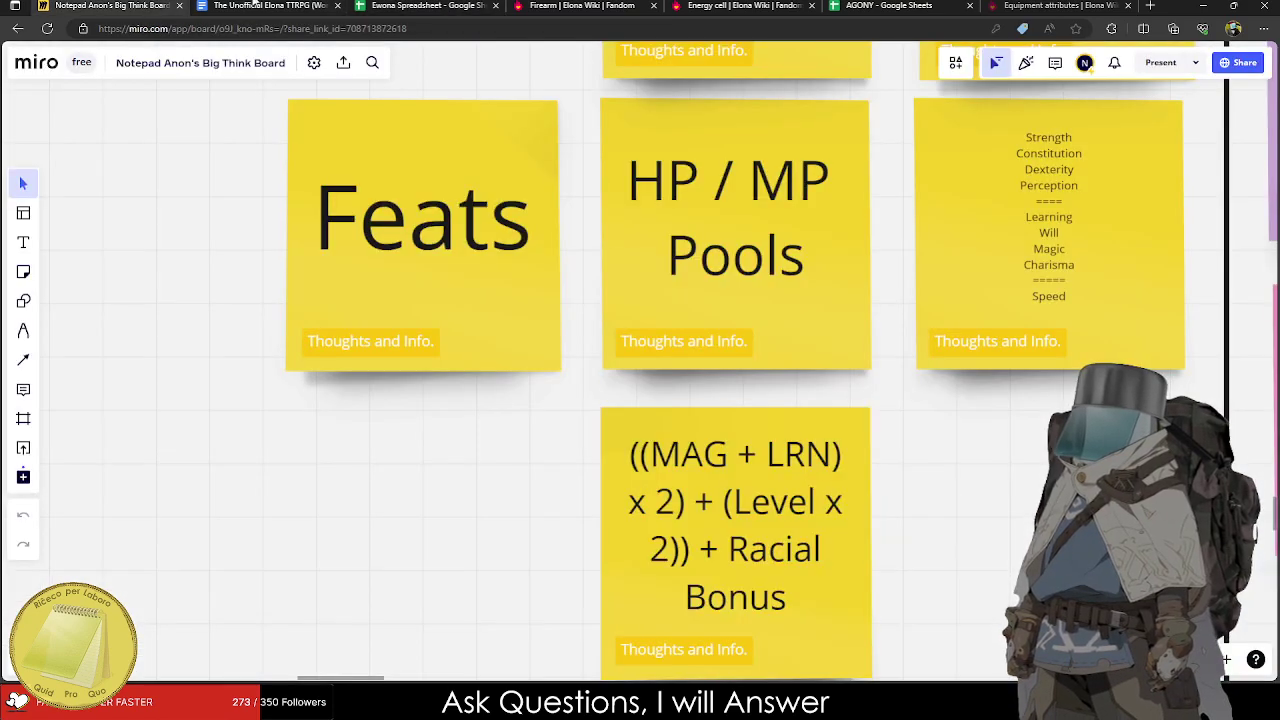
click(265, 6)
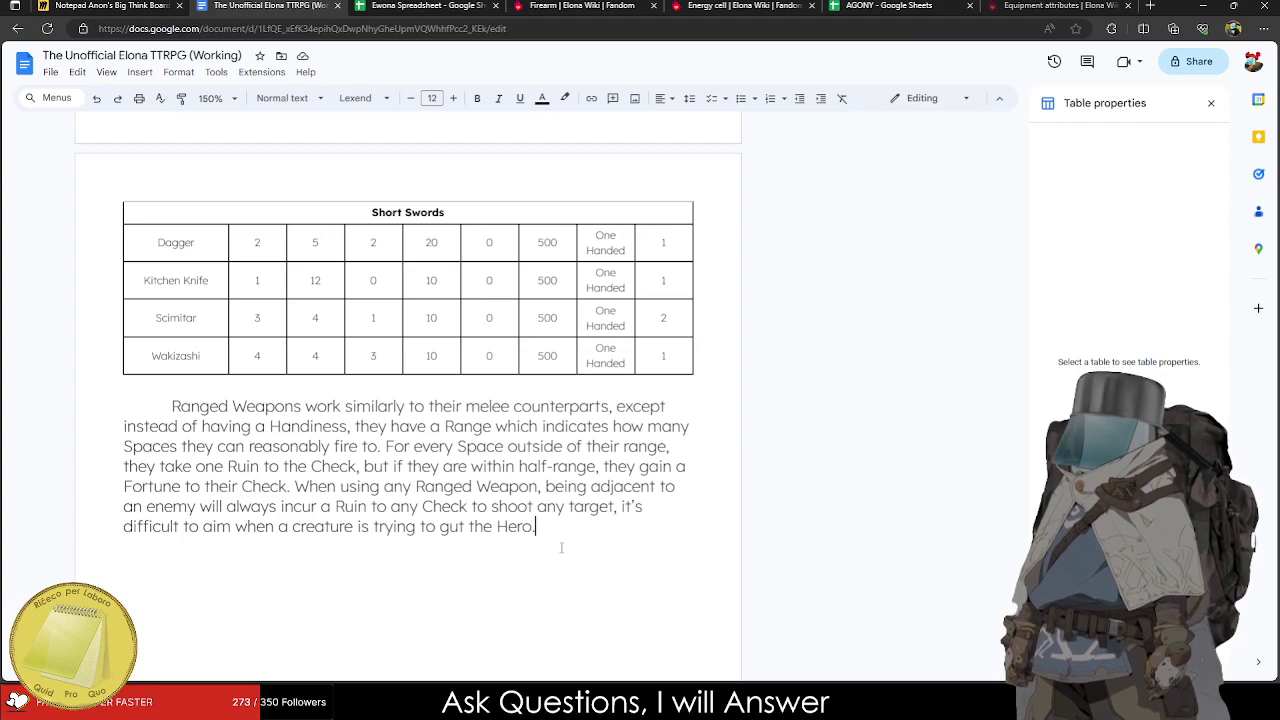
click(364, 241)
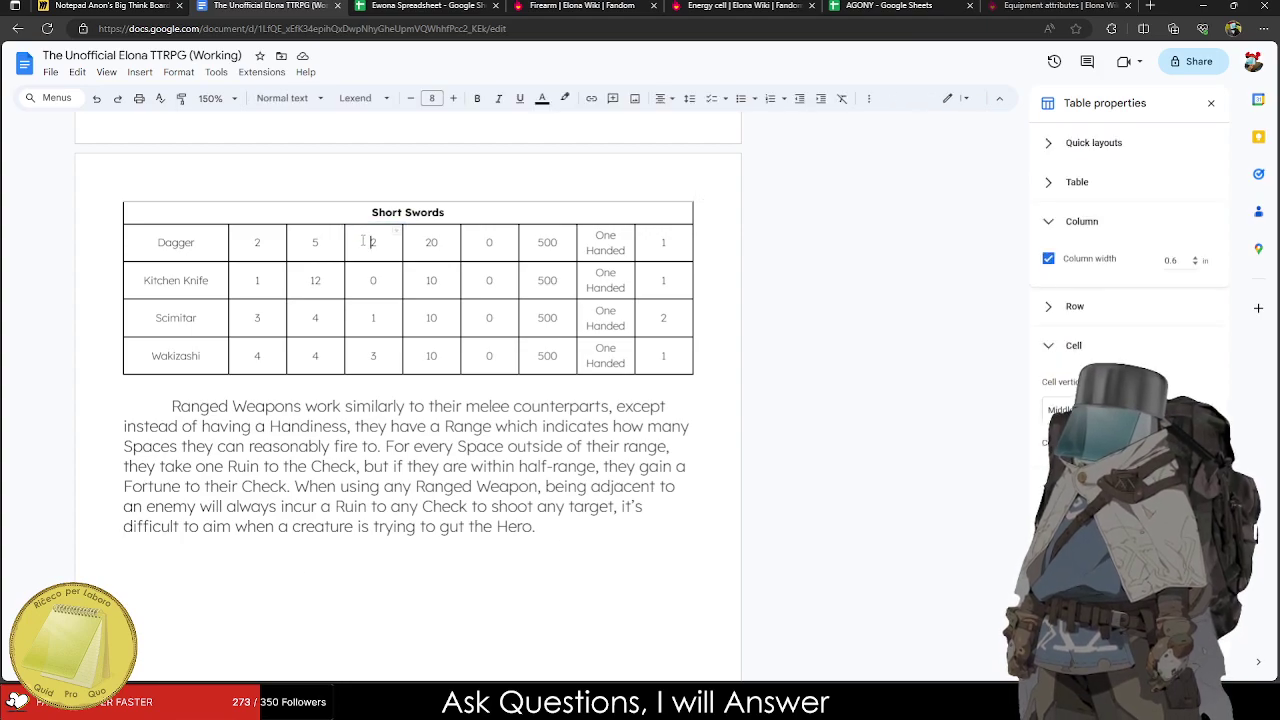
Return to the Ewona Spreadsheet and undo the accidental move of the Rifle name cell.
click(432, 8)
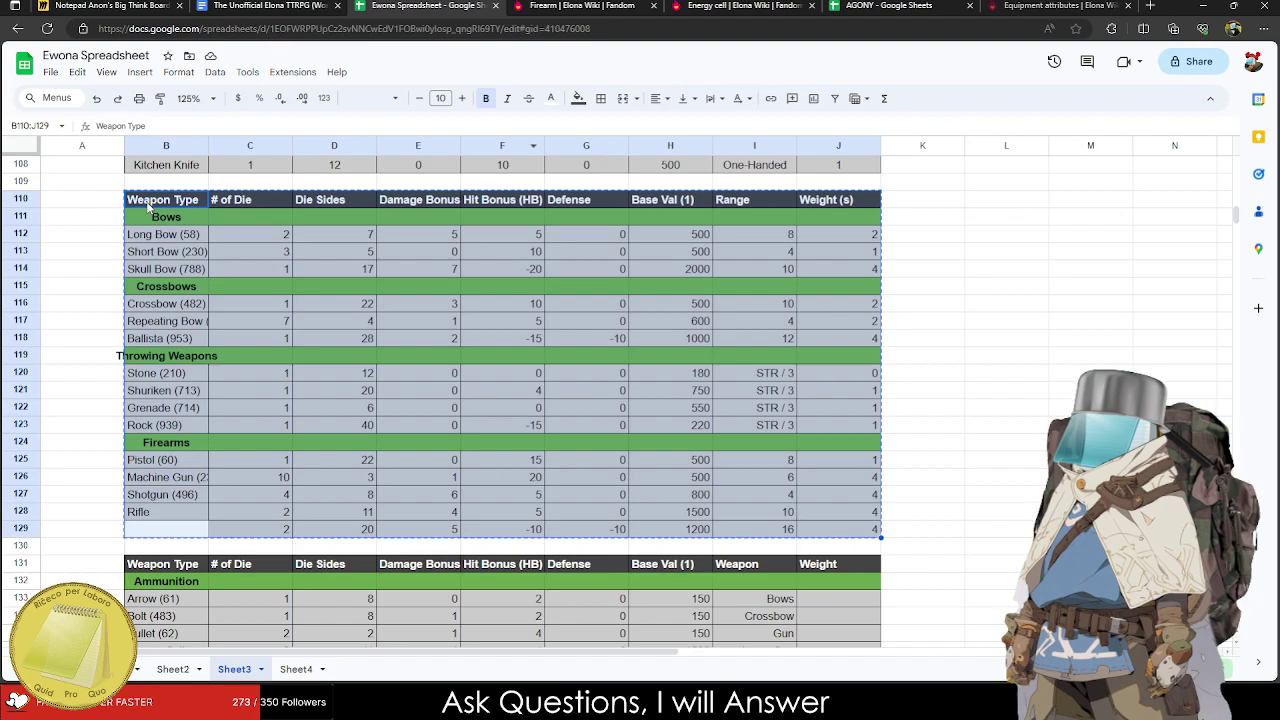
click(163, 531)
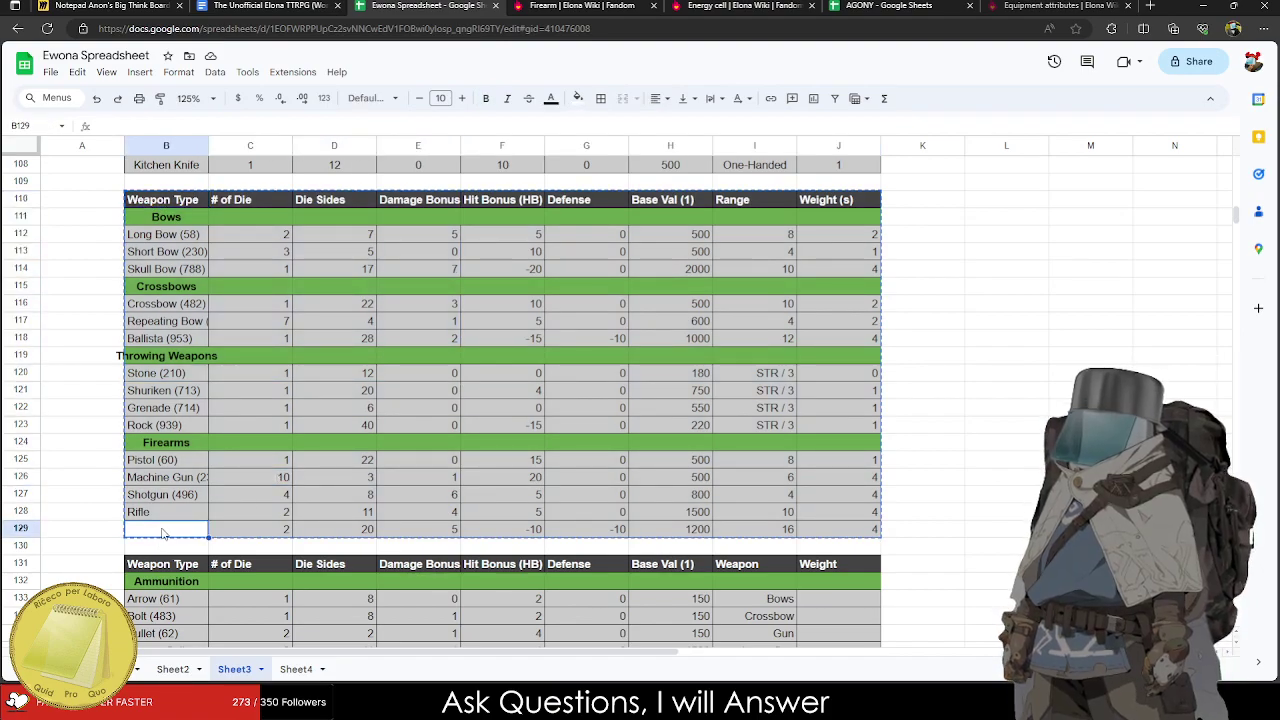
key(ctrl+z)
Format the whole ranged weapon table, B110:J129, in Lexend at font size 8.
drag(157, 531, 835, 205)
click(370, 98)
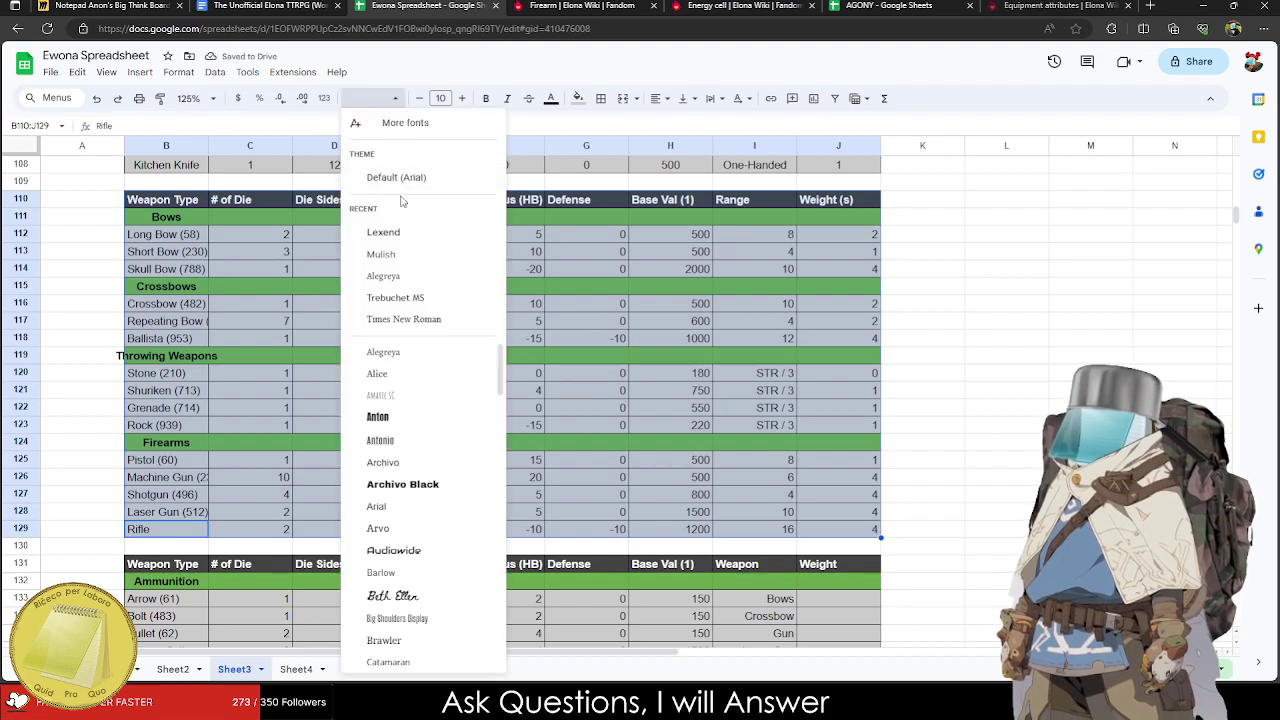
click(404, 233)
click(440, 98)
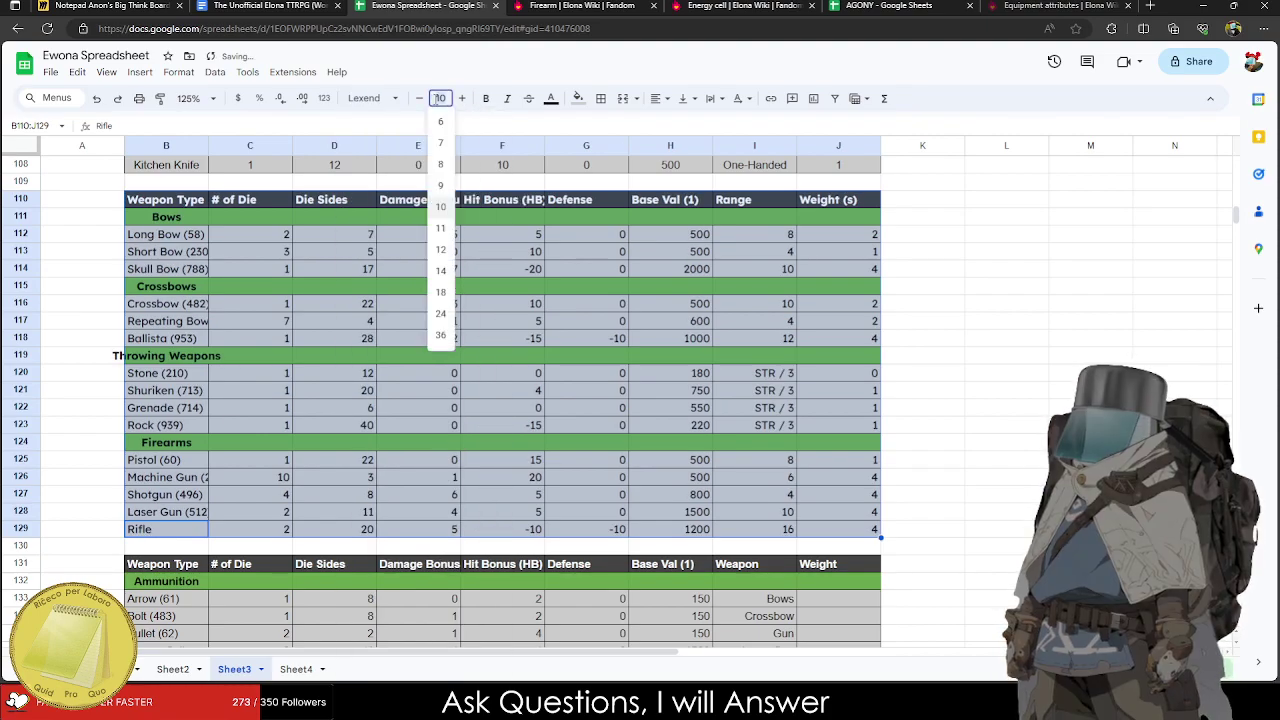
text(8)
key(Return)
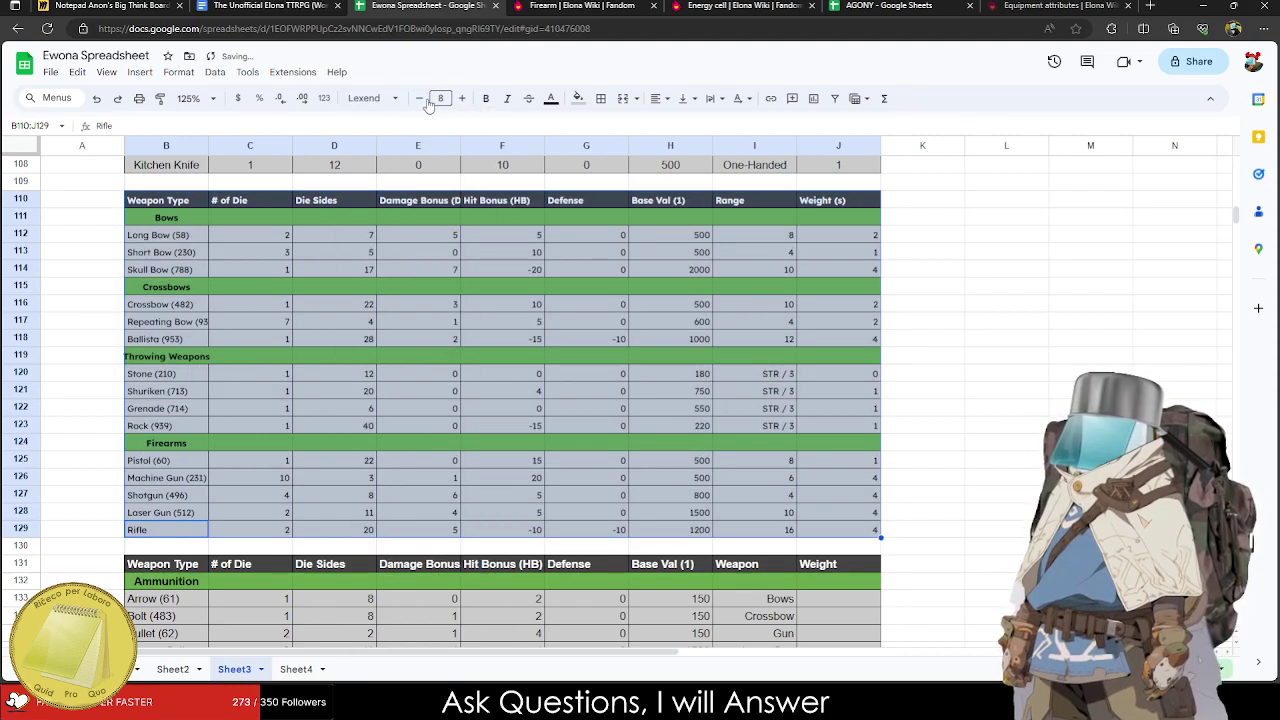
click(365, 98)
click(754, 321)
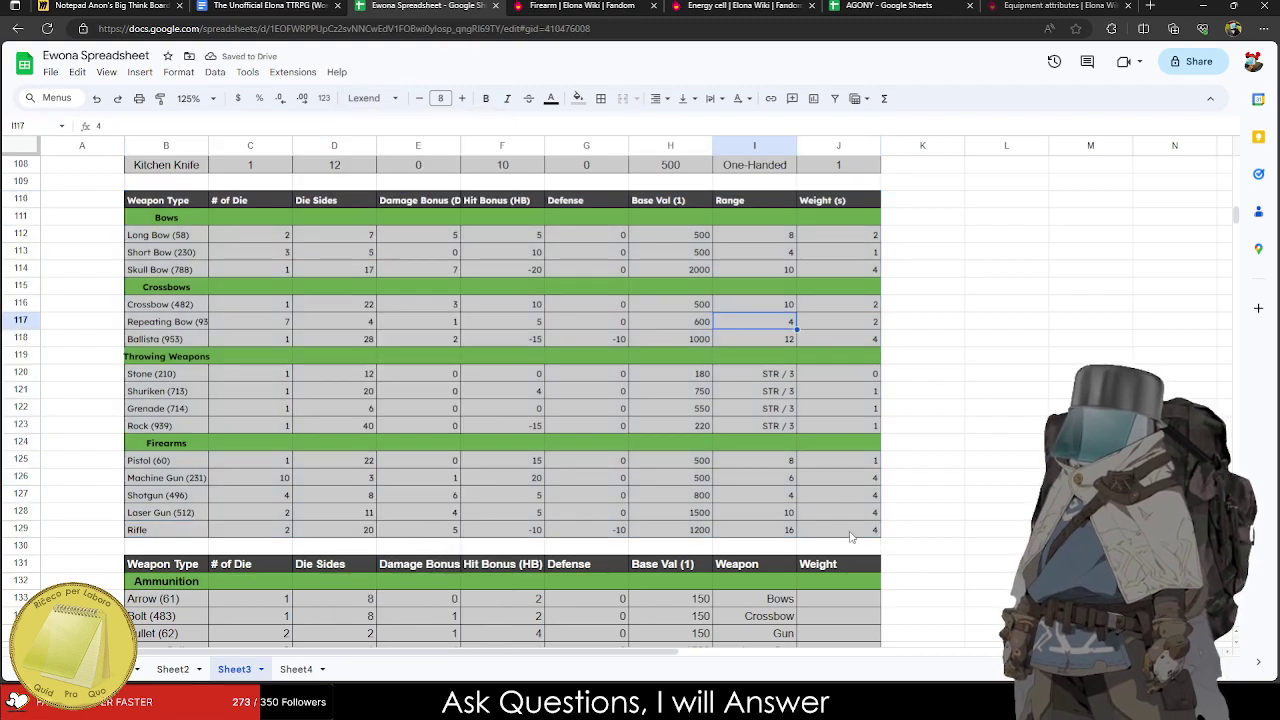
Center the text horizontally in all cells of the ranged weapon table, B110:J129.
drag(851, 537, 170, 205)
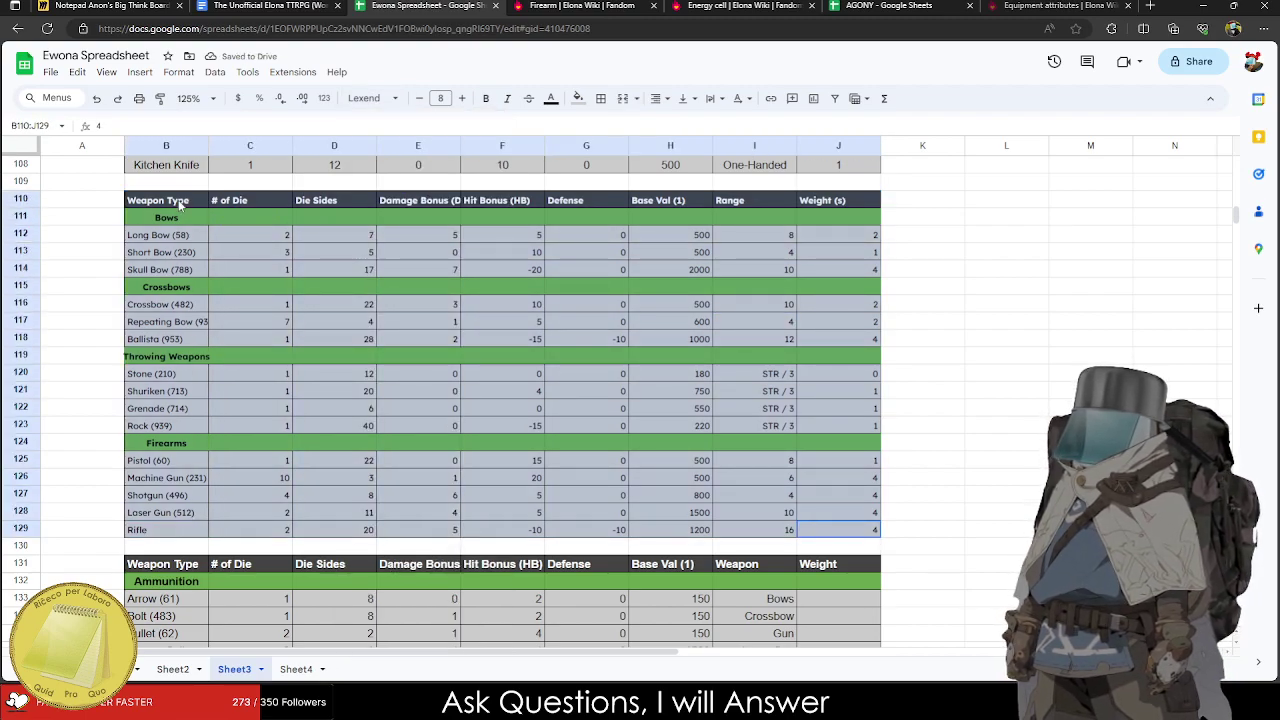
click(655, 98)
click(671, 121)
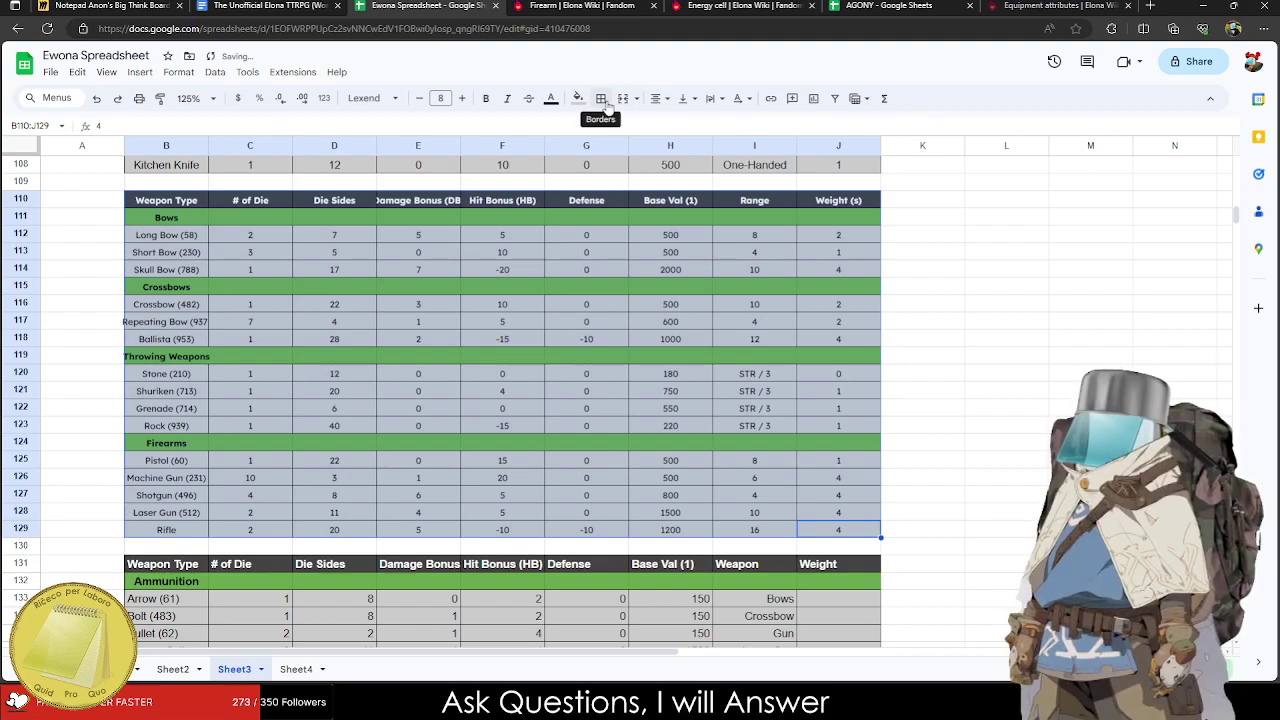
Try to clear the fill colour from the entire ranged weapon table, header row included.
click(601, 98)
right_click(566, 259)
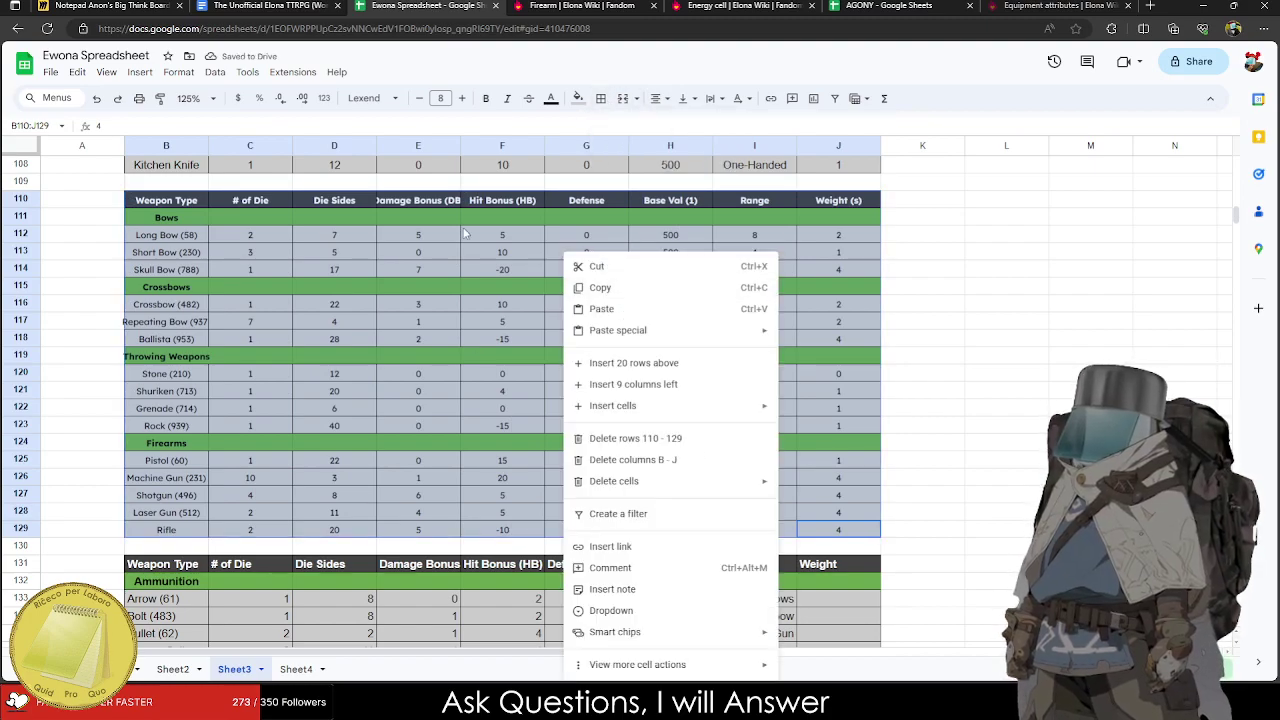
click(577, 98)
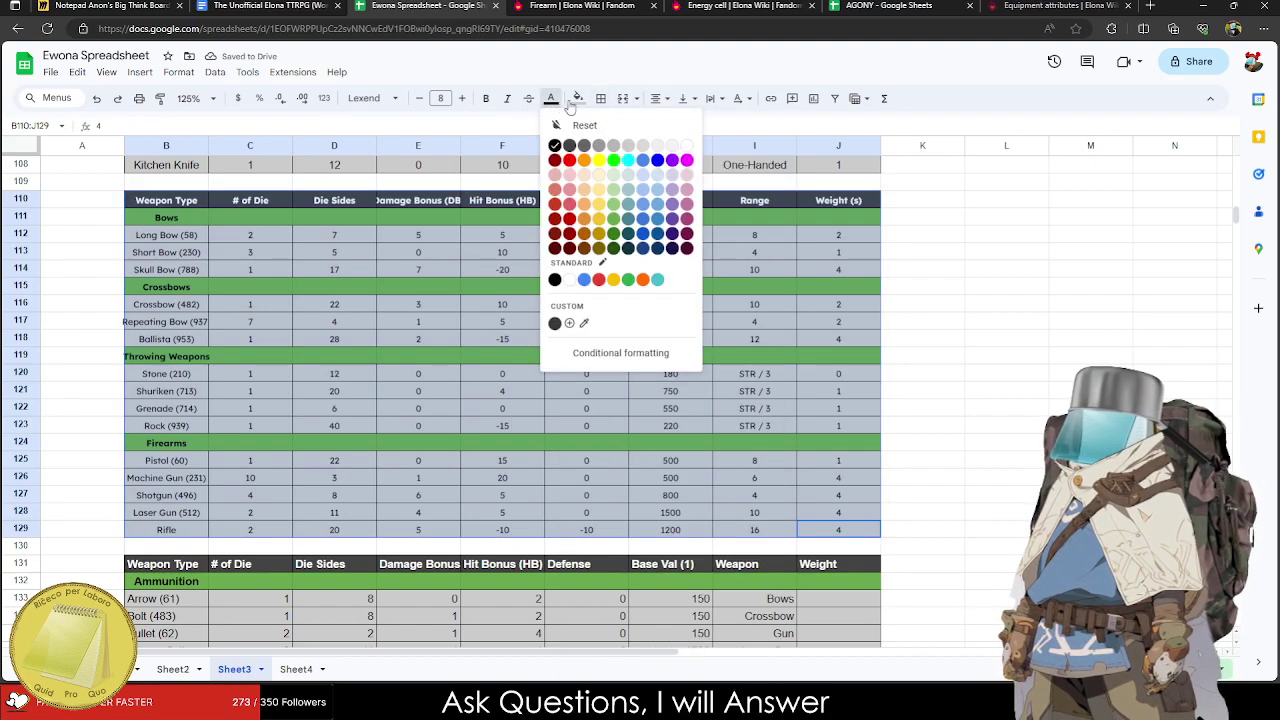
click(647, 183)
click(313, 378)
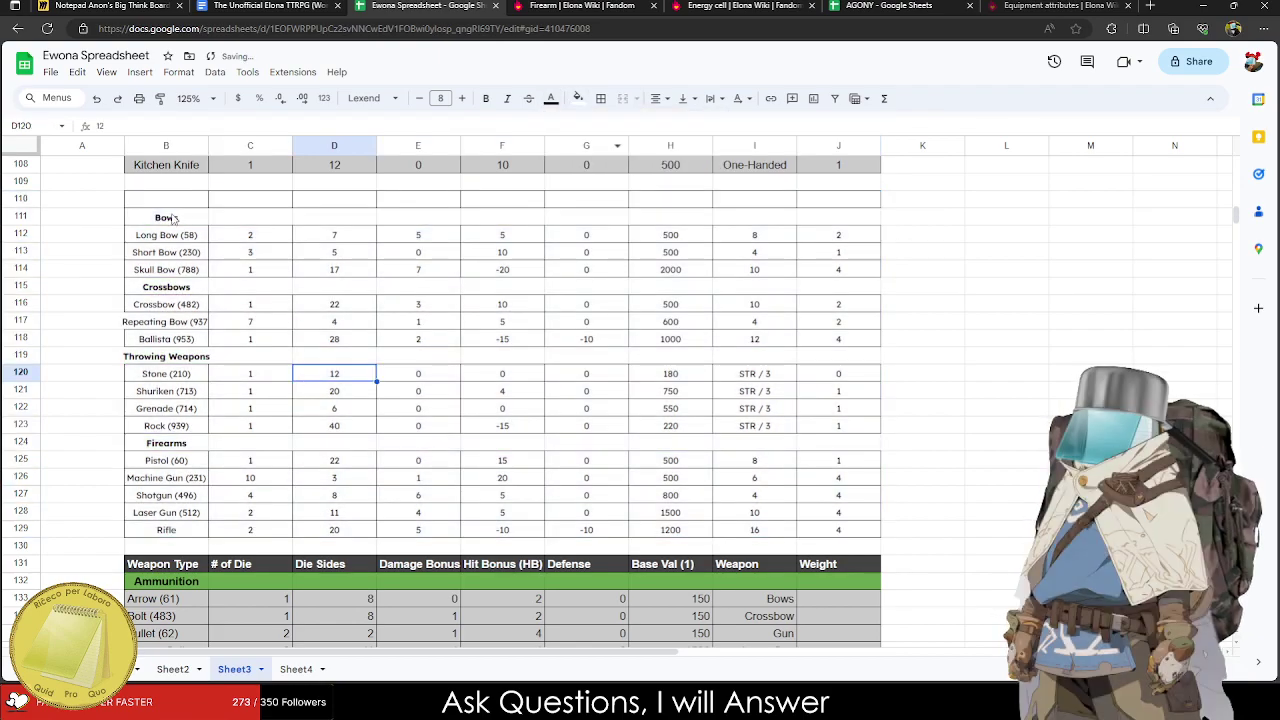
key(ctrl+z)
Fill the ranged weapon header row with black and reset the fill colour of rows 111 to 129 below it.
drag(172, 206, 826, 205)
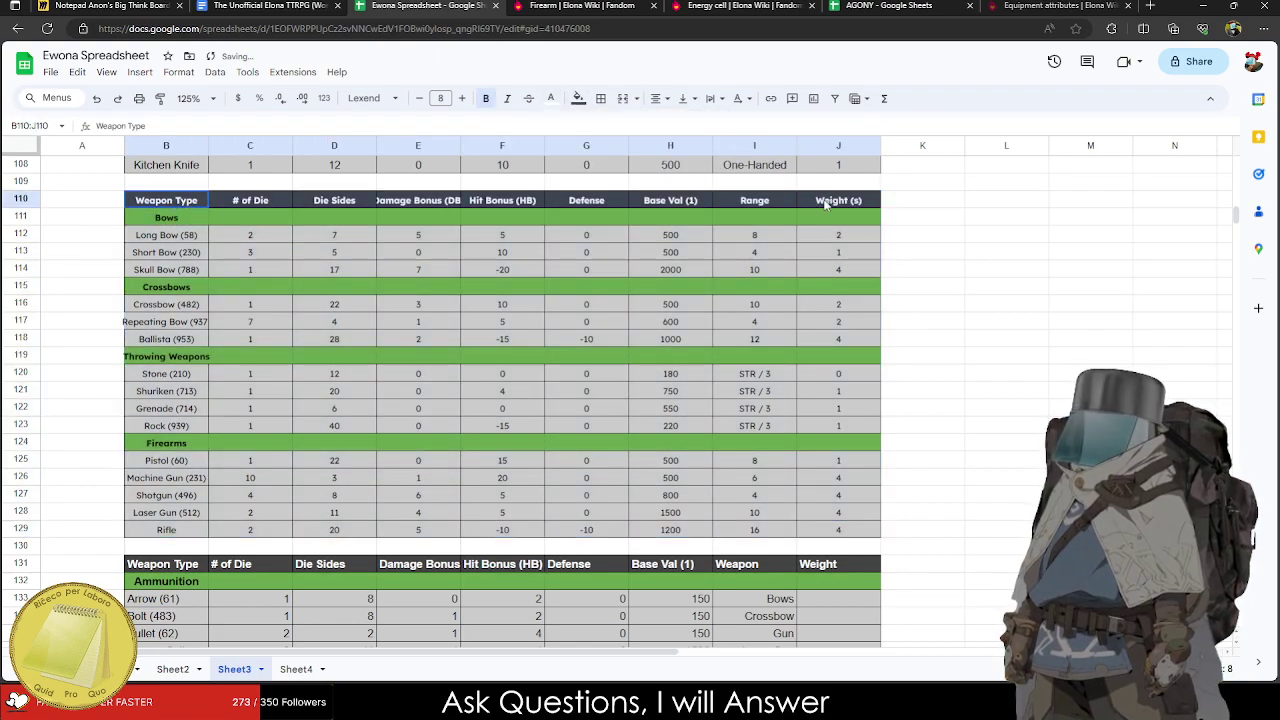
click(578, 98)
click(584, 155)
drag(181, 219, 843, 537)
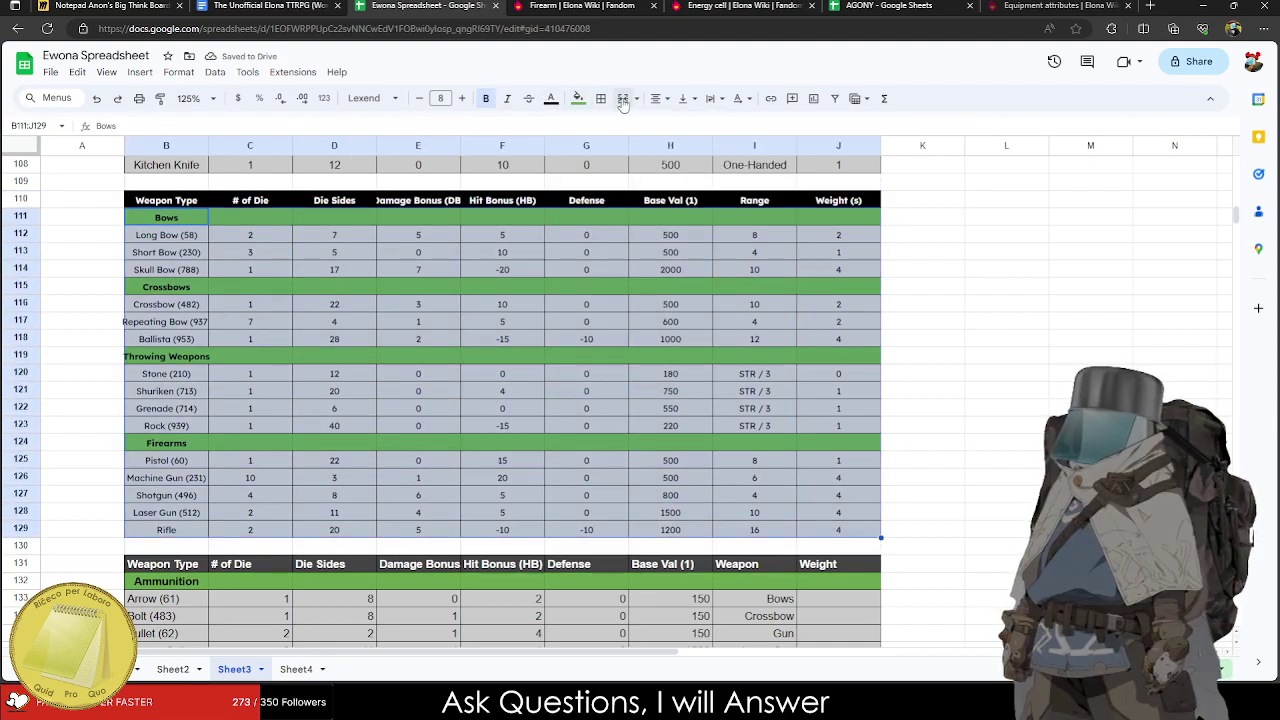
click(578, 98)
click(590, 124)
Copy B110:J129 and paste it unlinked below the Ranged Weapons paragraph in the Unofficial Elona TTRPG document.
drag(185, 207, 836, 532)
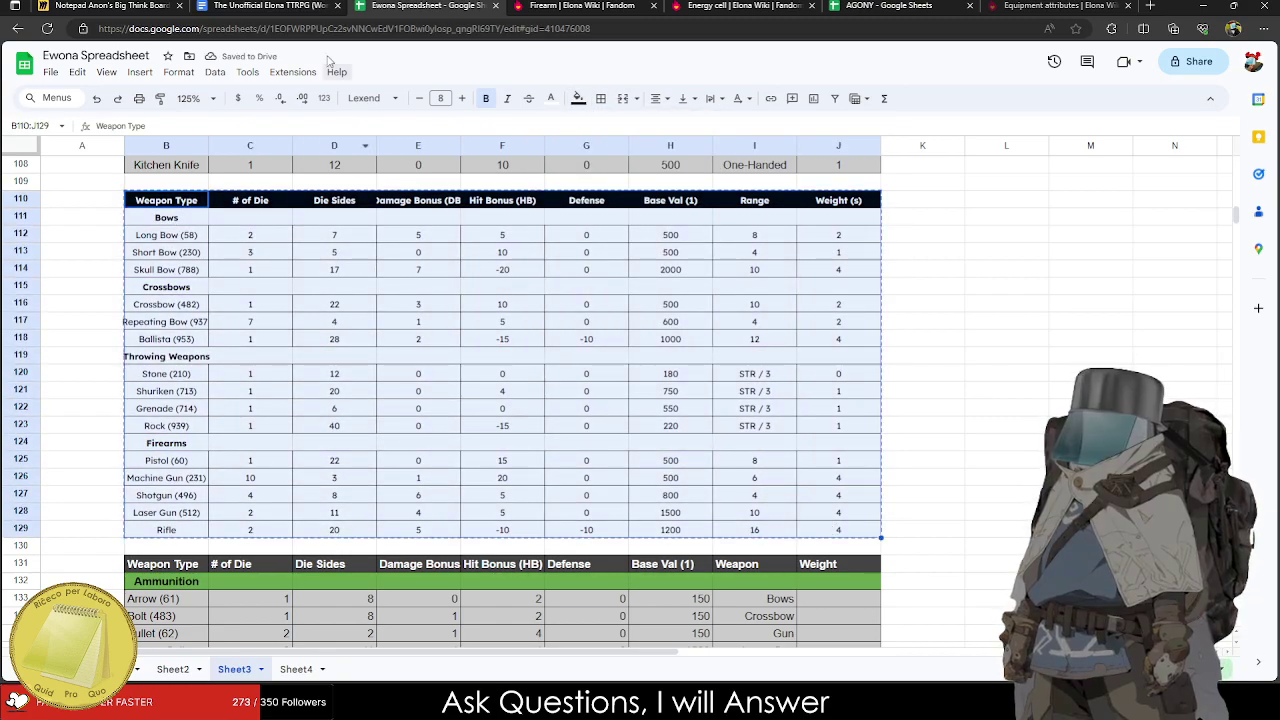
click(265, 6)
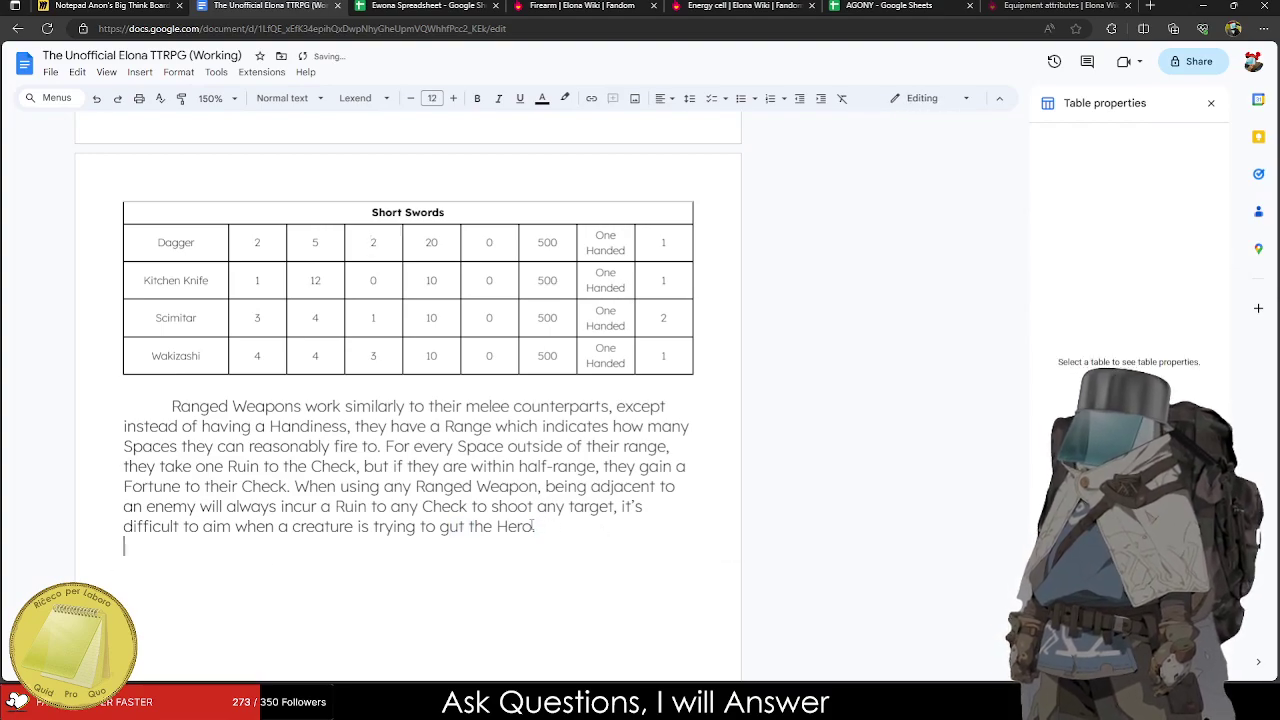
key(Return)
key(ctrl+v)
click(556, 384)
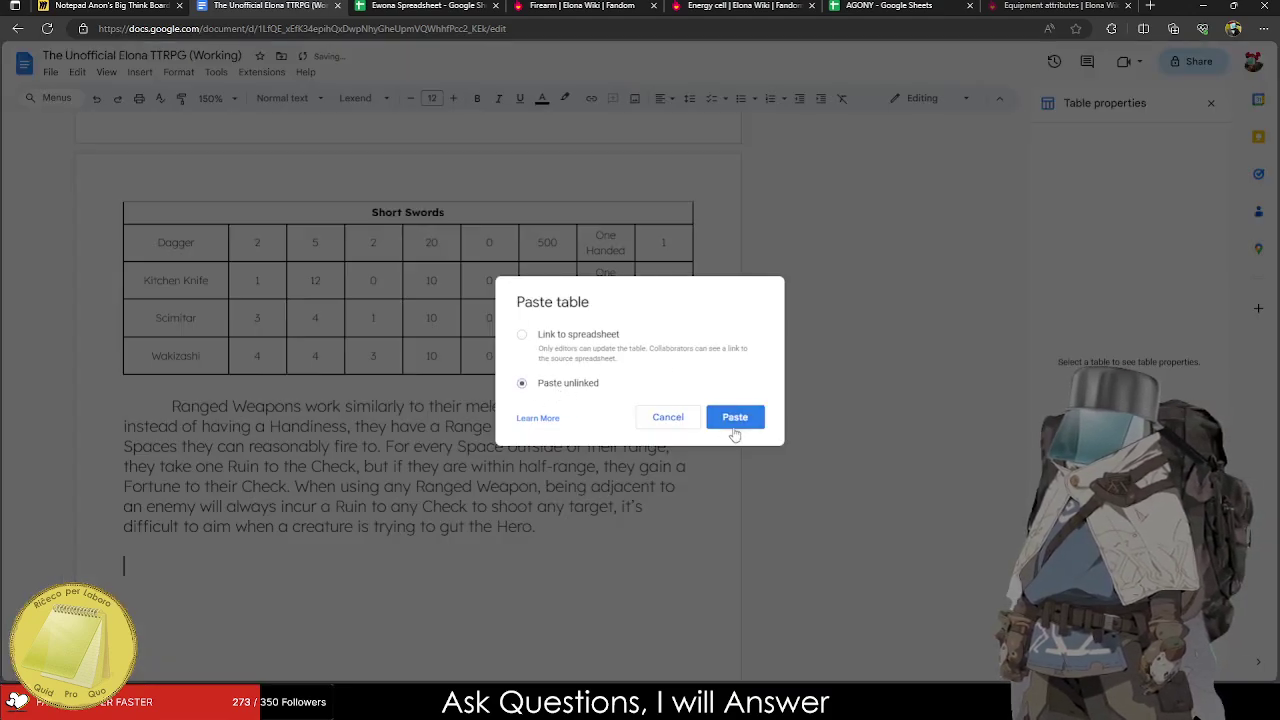
click(735, 417)
Set the text of the whole pasted ranged weapon table to Lexend Extra Light.
drag(661, 607, 296, 100)
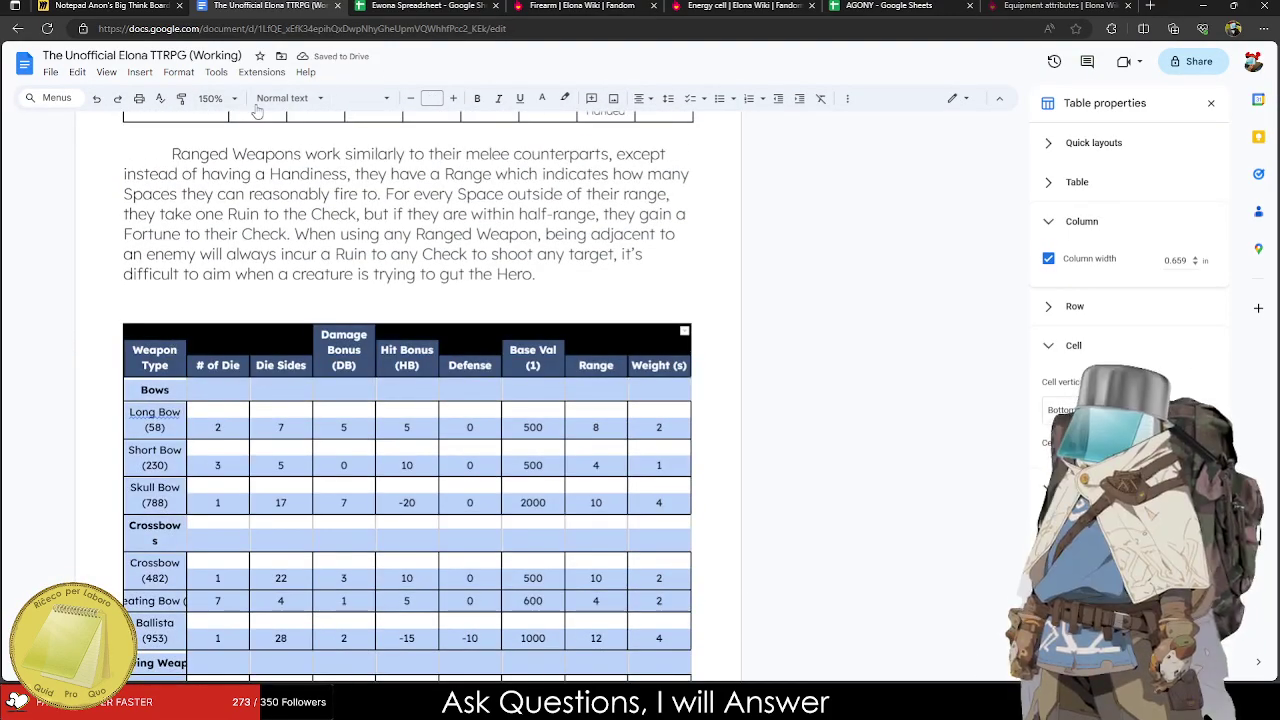
click(362, 98)
mouse_move(393, 177)
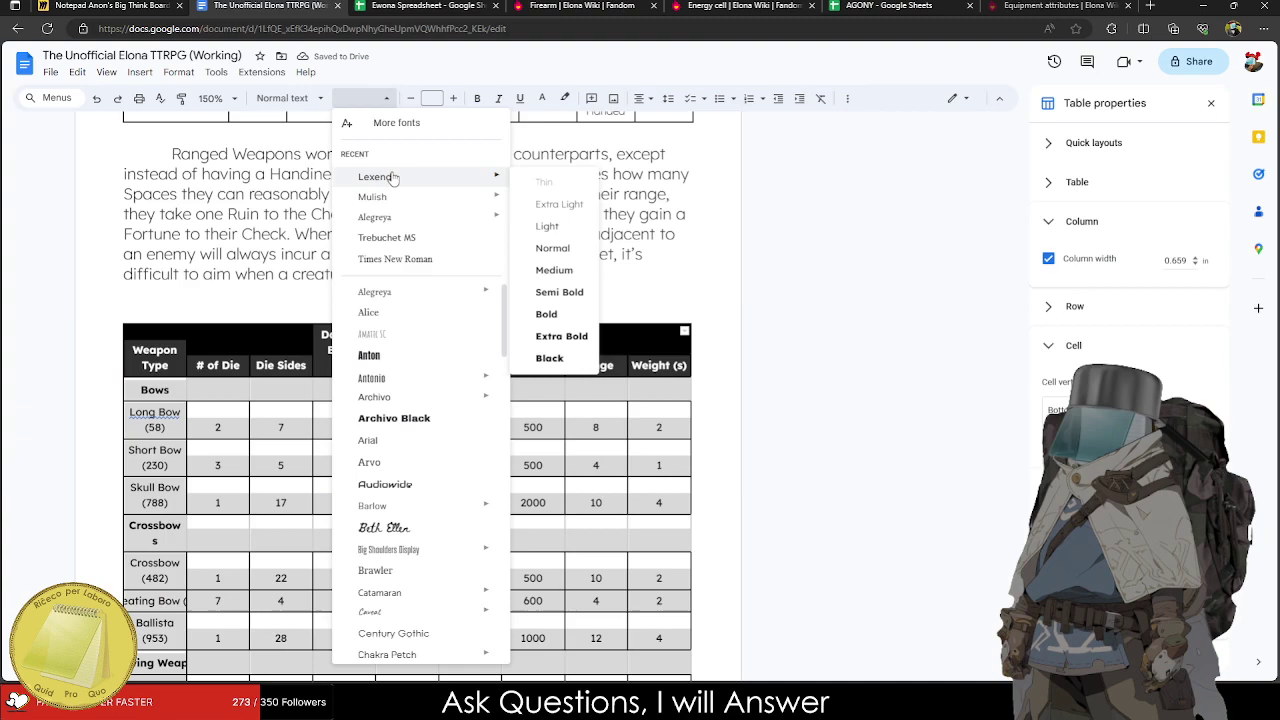
click(566, 206)
Make the header row of the pasted ranged weapon table bold.
click(239, 369)
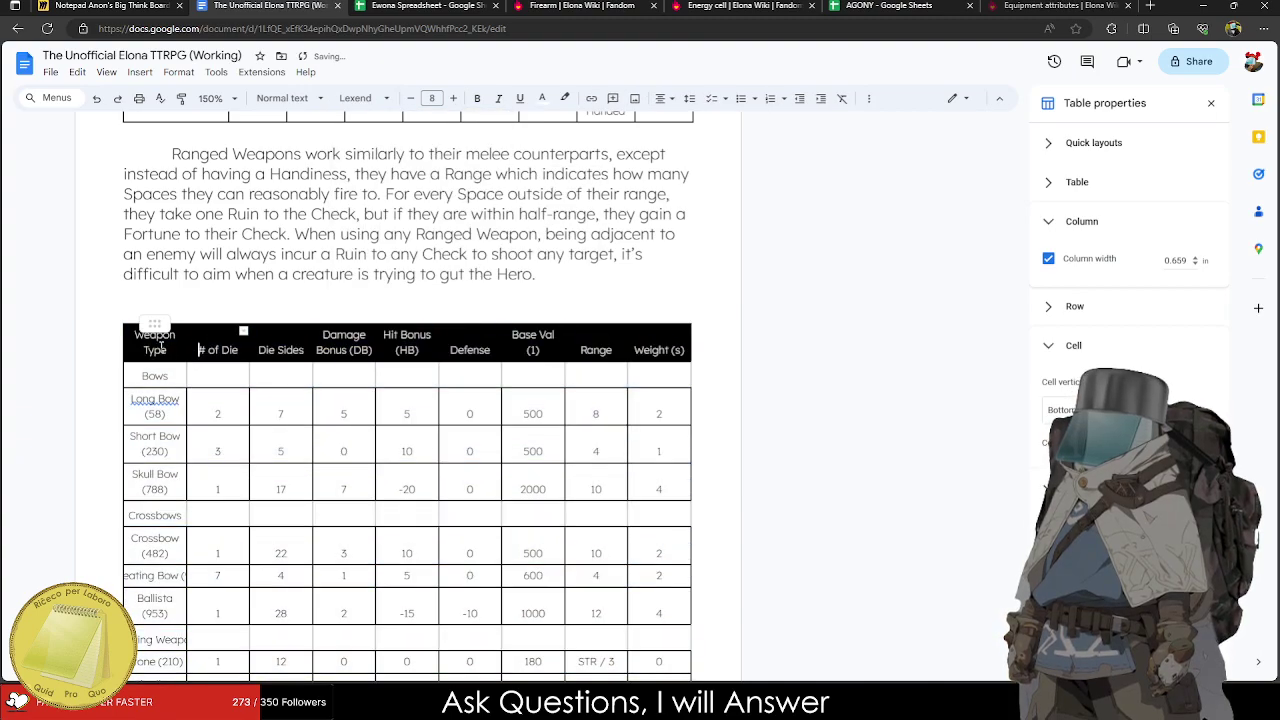
scroll(267, 390, up, 15)
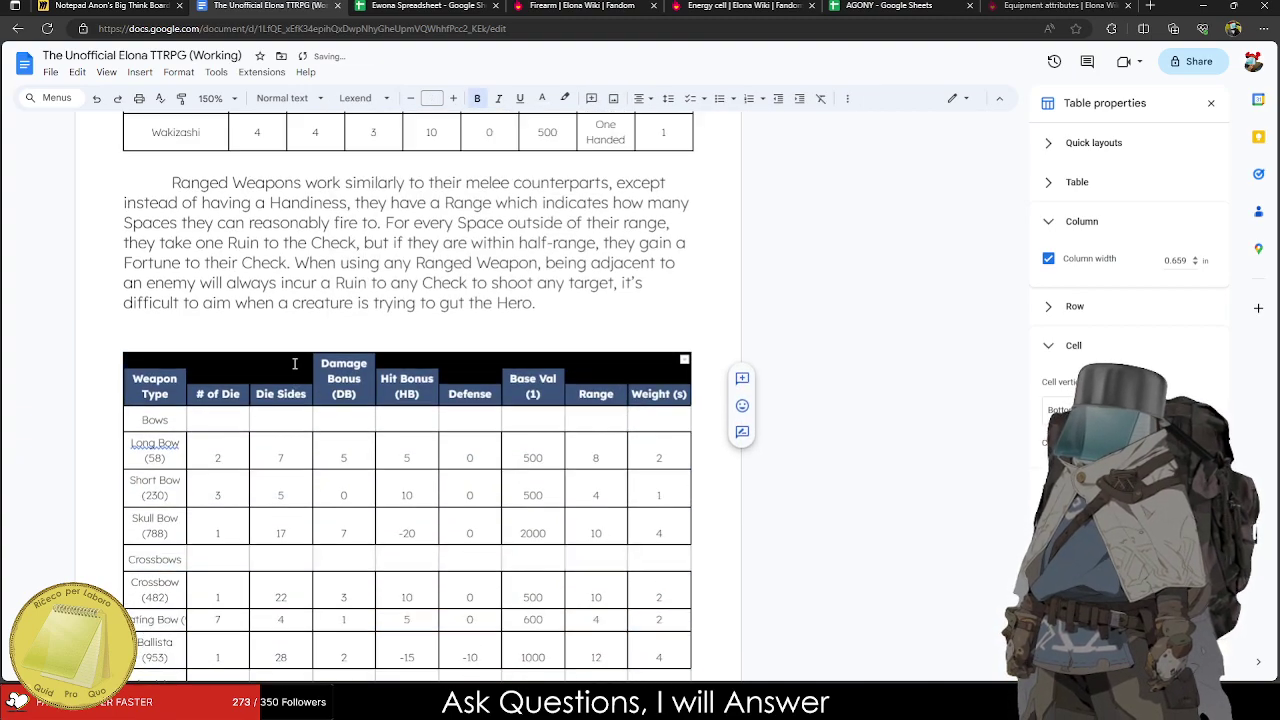
Copy the melee table's header through the Claymore row and paste it between the Ranged Weapons paragraph and the ranged weapon table.
scroll(288, 370, down, 3)
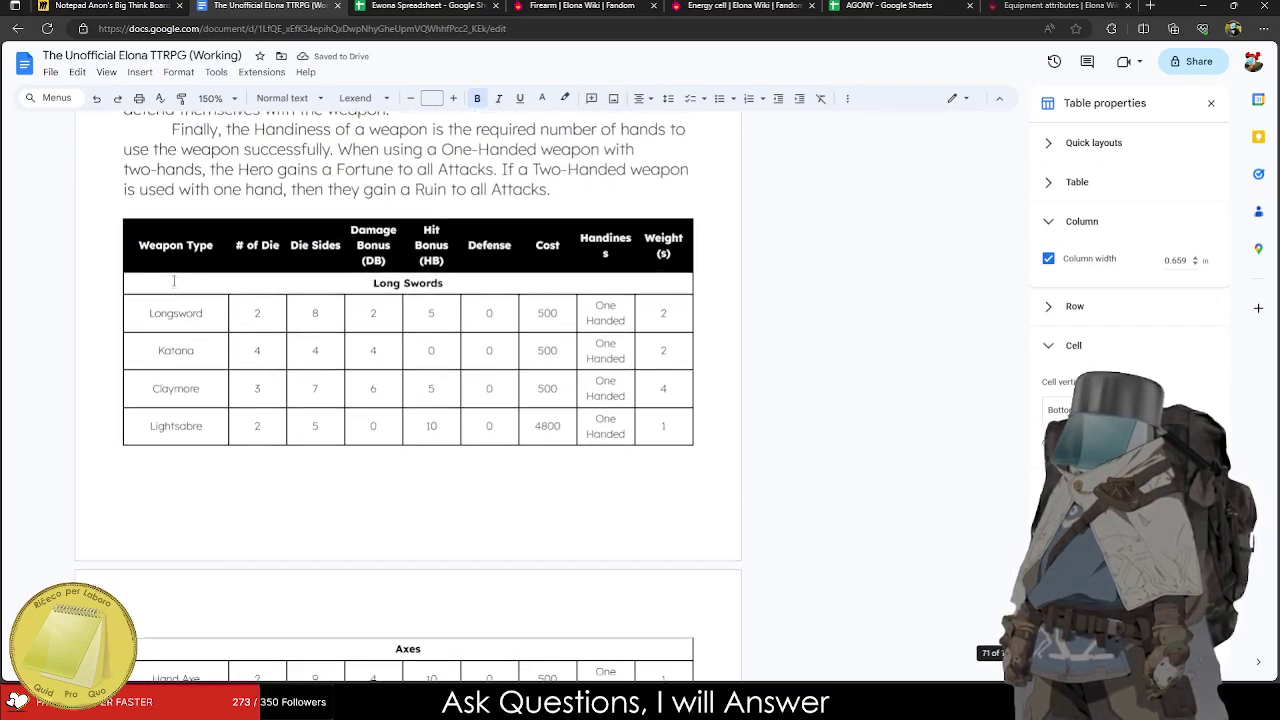
drag(222, 240, 675, 387)
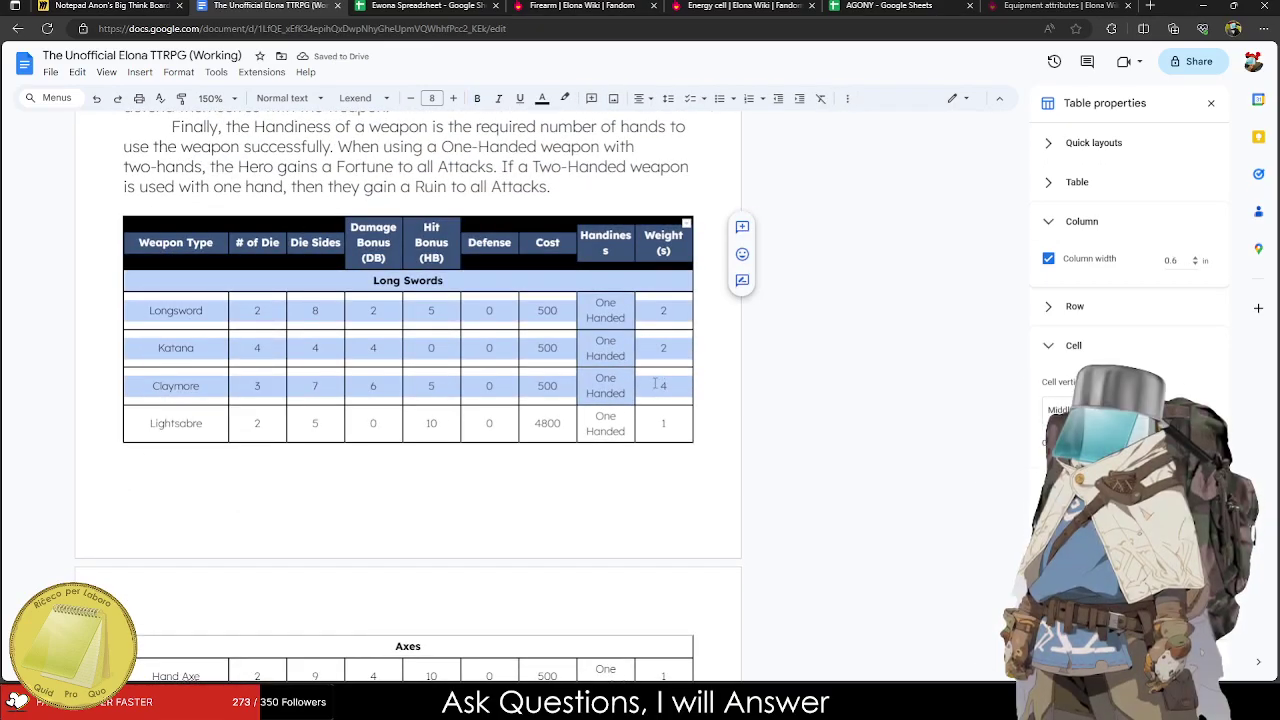
scroll(625, 381, down, 15)
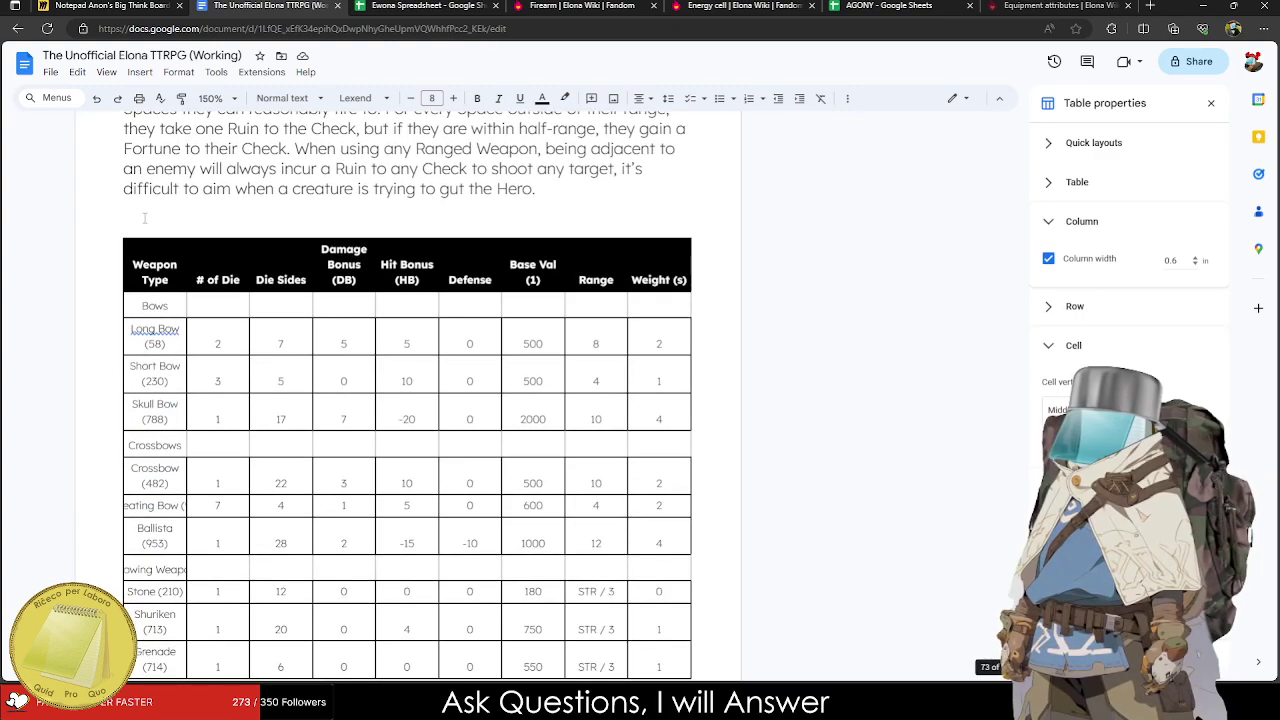
click(169, 222)
key(ctrl+v)
scroll(229, 306, down, 2)
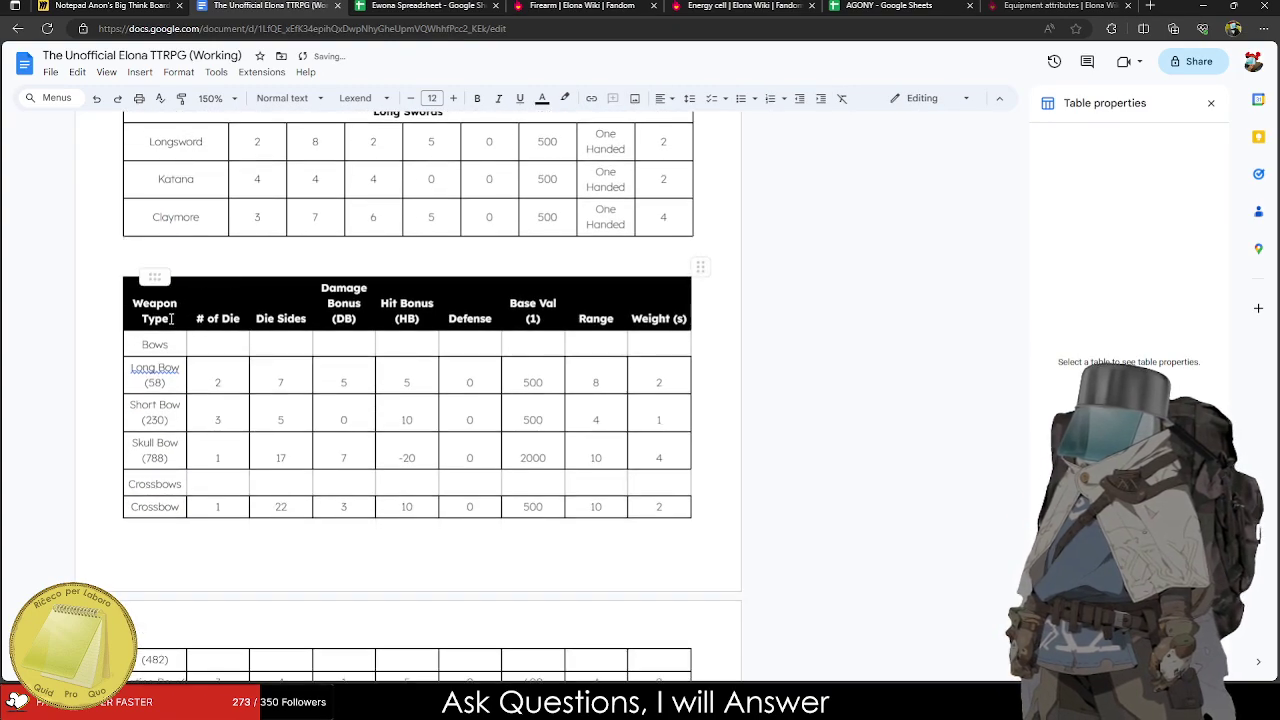
Rename the Handiness header of the copied melee table below the Ranged Weapons paragraph to Range.
drag(160, 310, 686, 290)
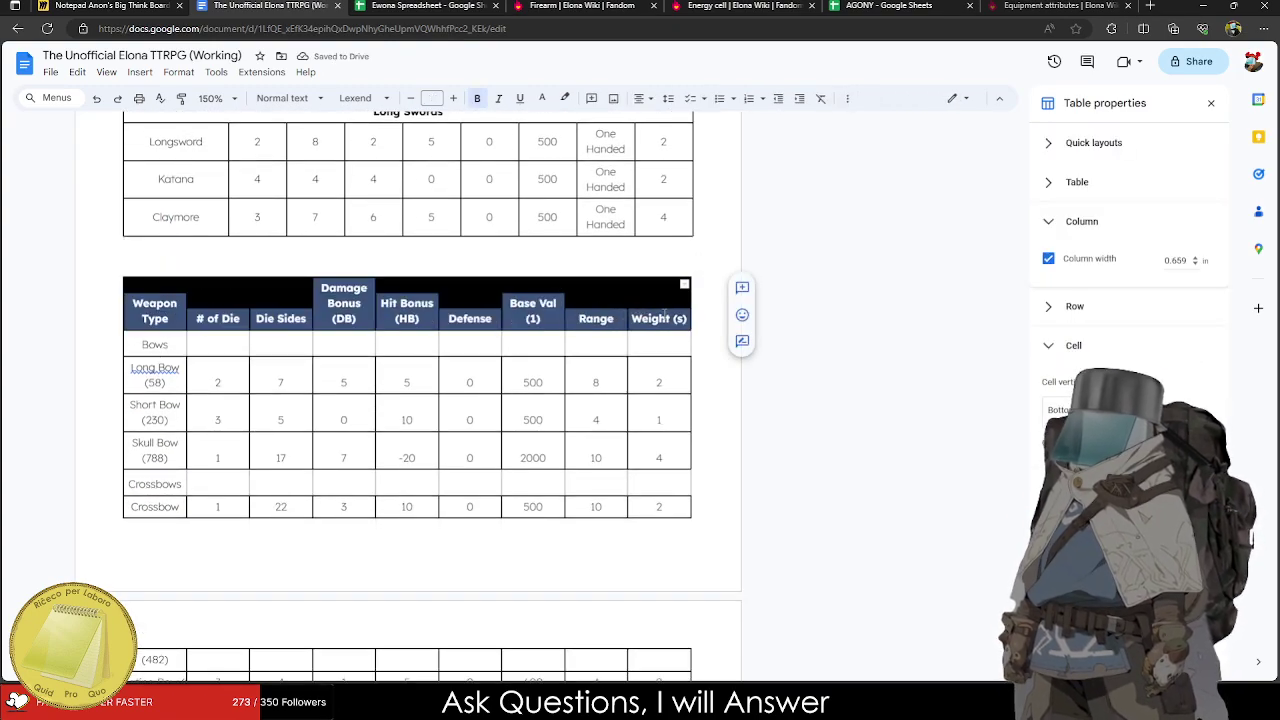
scroll(383, 371, up, 2)
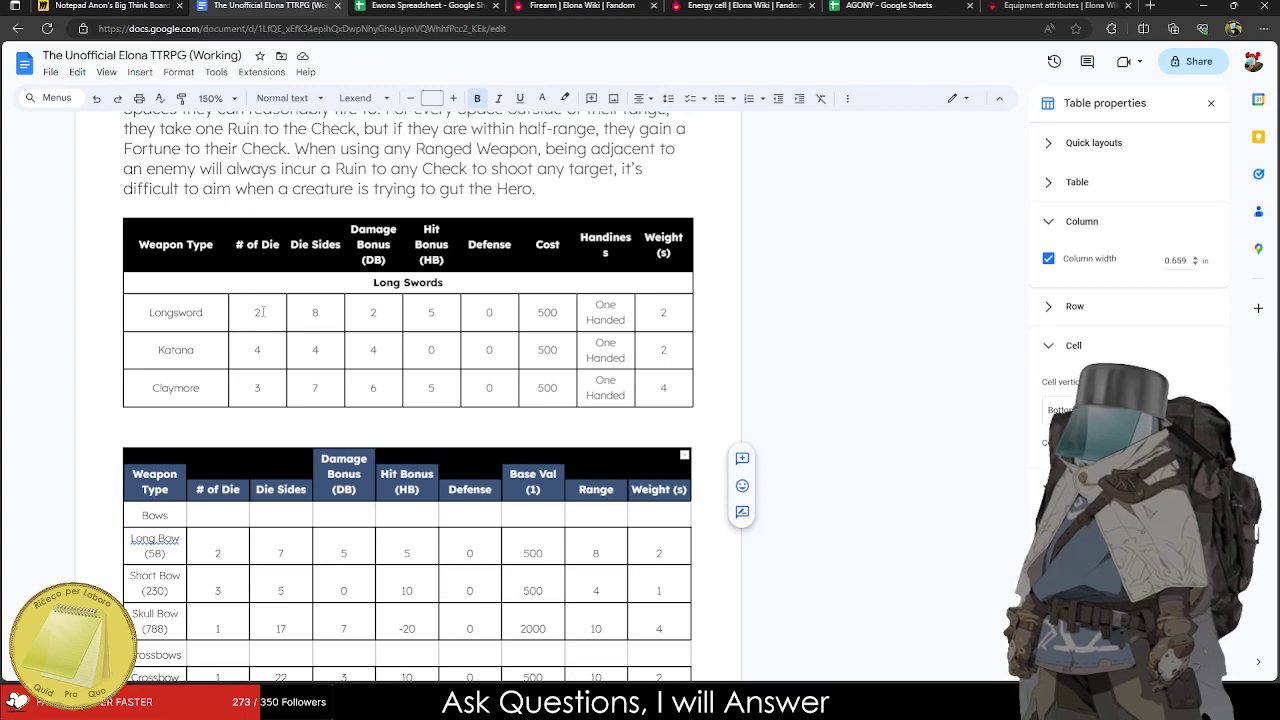
drag(632, 229, 619, 244)
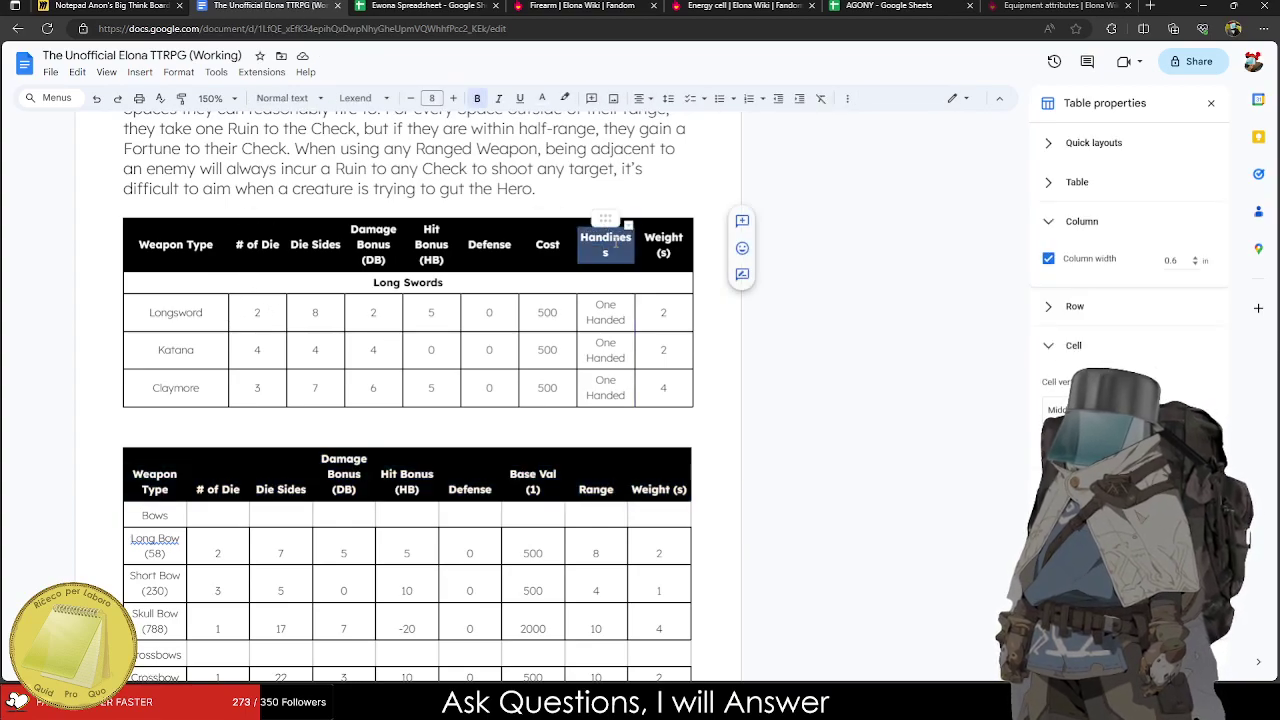
text(Range)
Copy the Bows heading and its three bow rows and paste them over the Long Swords section of the new table.
scroll(236, 432, down, 2)
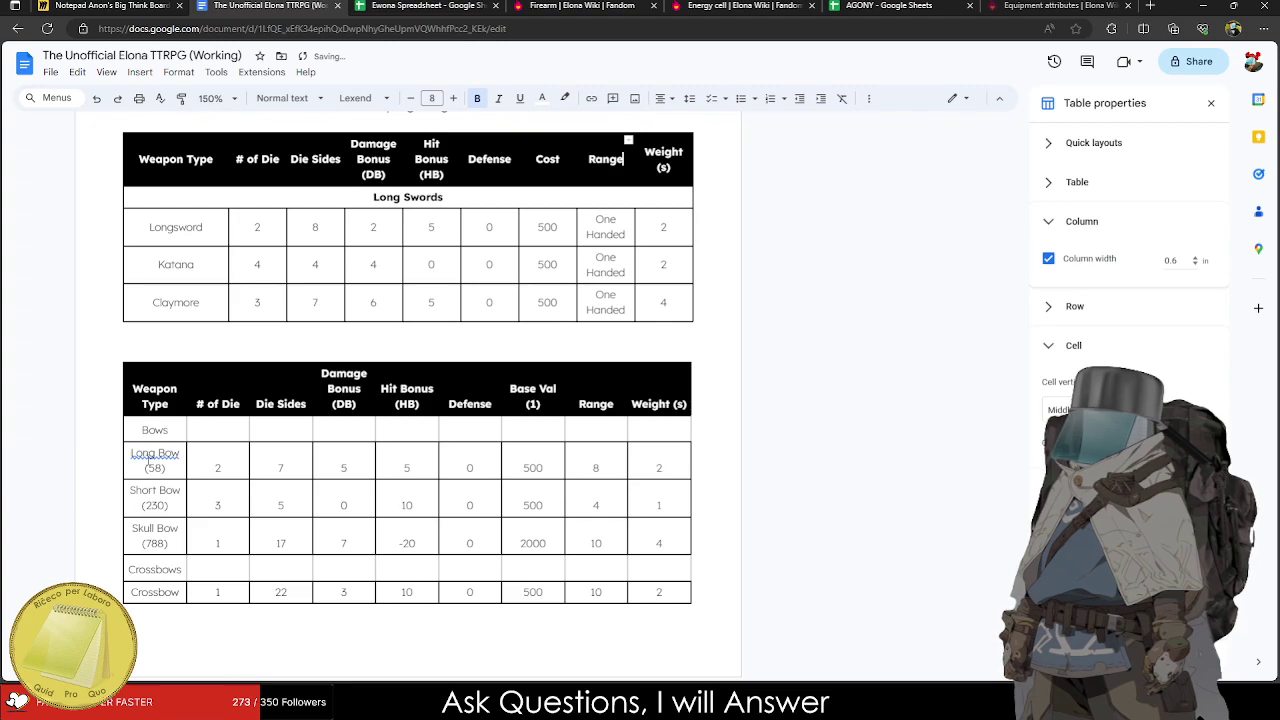
drag(160, 460, 659, 378)
scroll(560, 470, down, 4)
scroll(217, 327, up, 4)
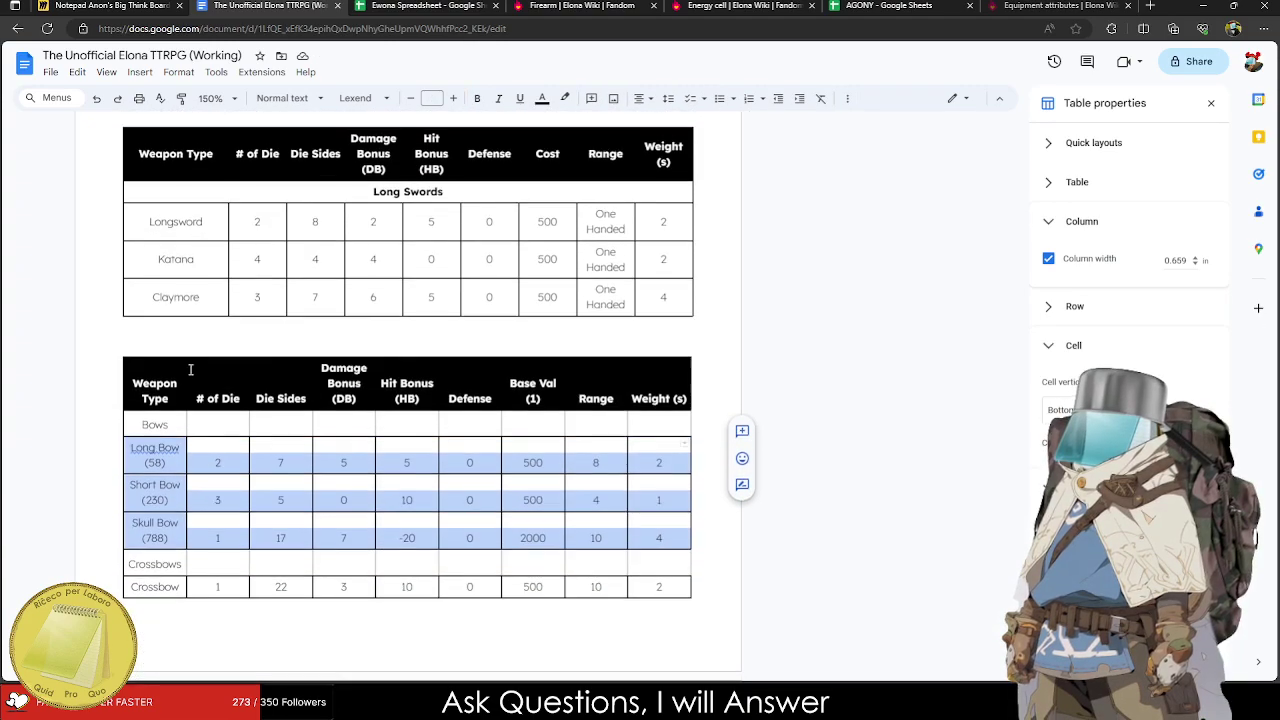
drag(164, 428, 601, 483)
key(ctrl+c)
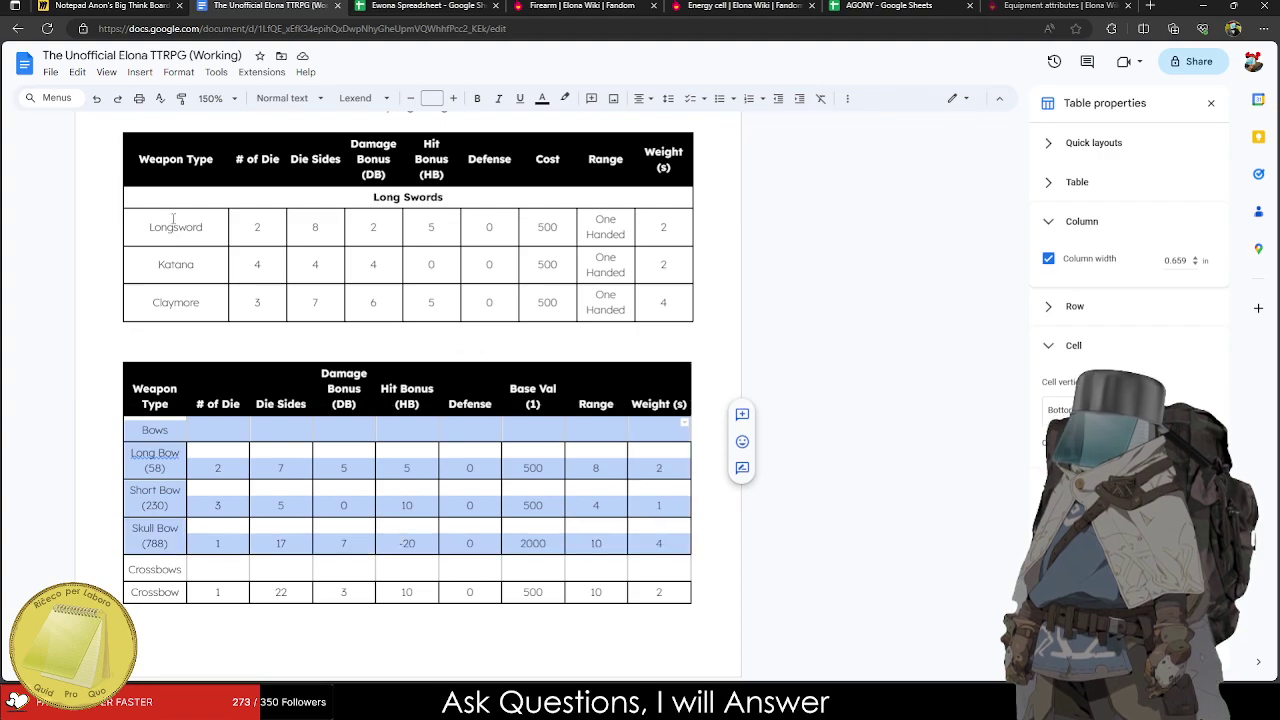
click(173, 218)
key(ctrl+v)
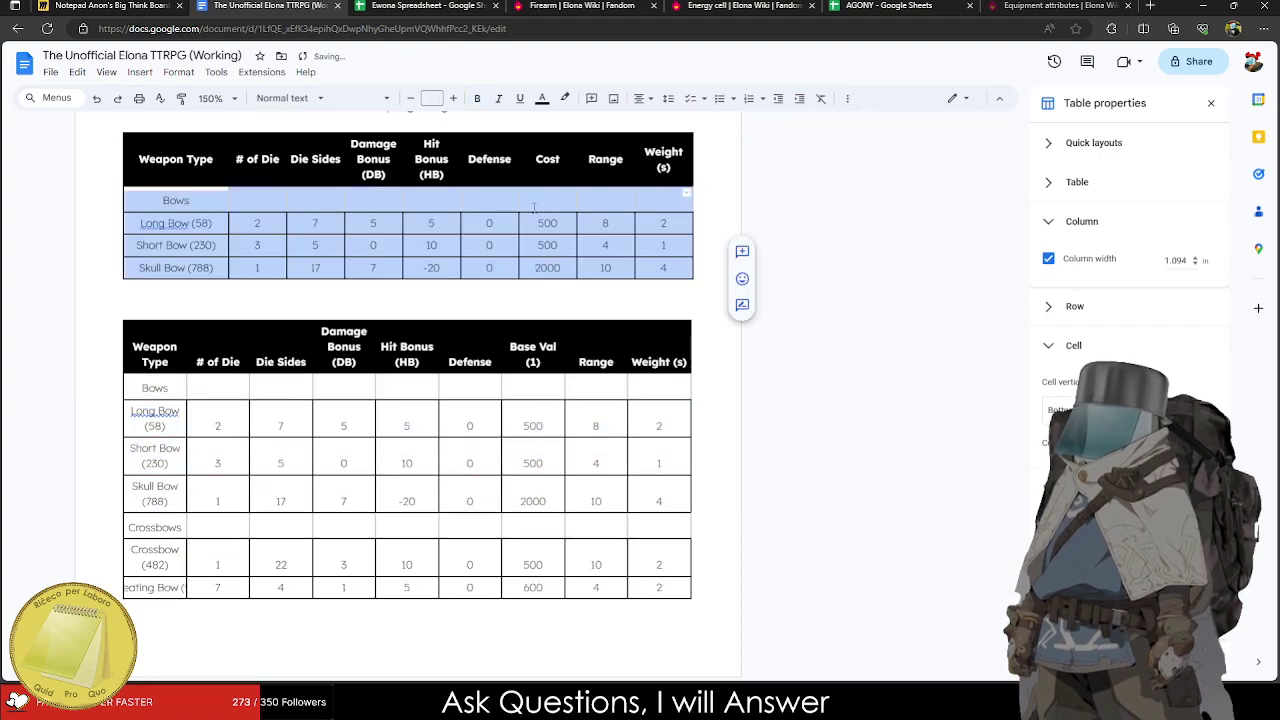
click(489, 250)
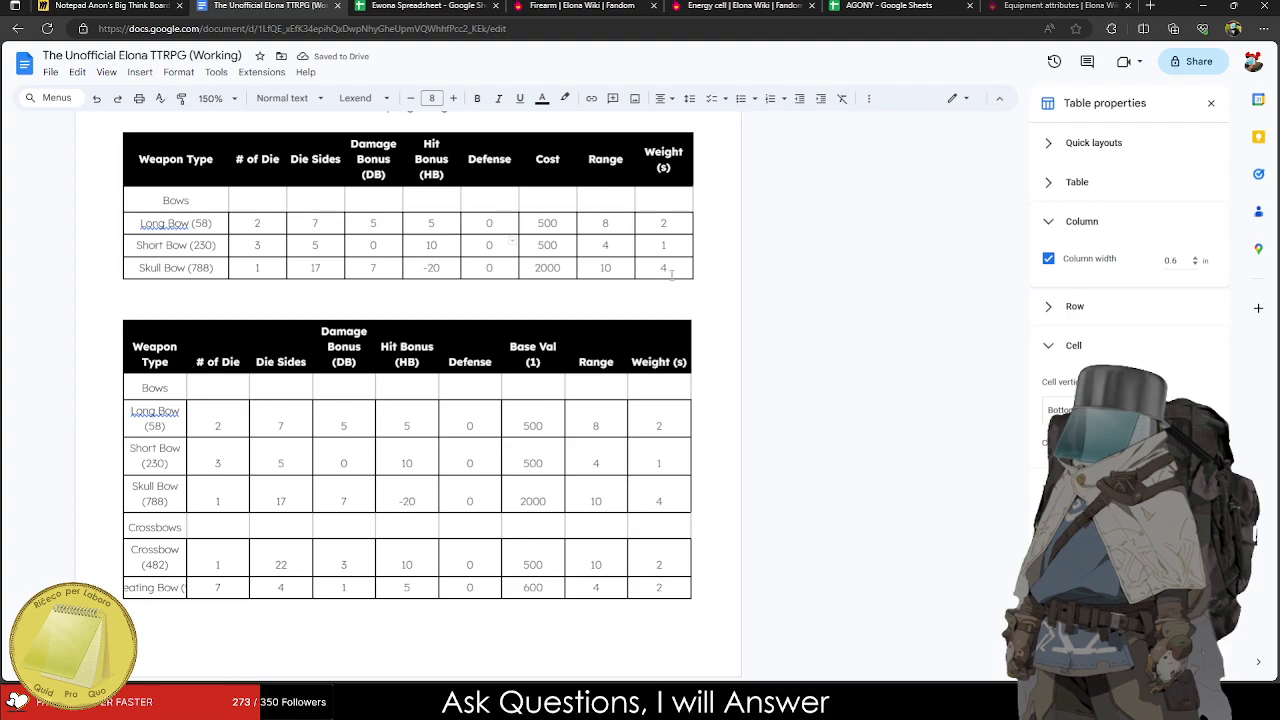
Copy the Crossbows section, from its heading through Ballista, and paste it below the Skull Bow row of the new table.
drag(162, 533, 667, 590)
scroll(486, 528, down, 3)
scroll(667, 590, up, 4)
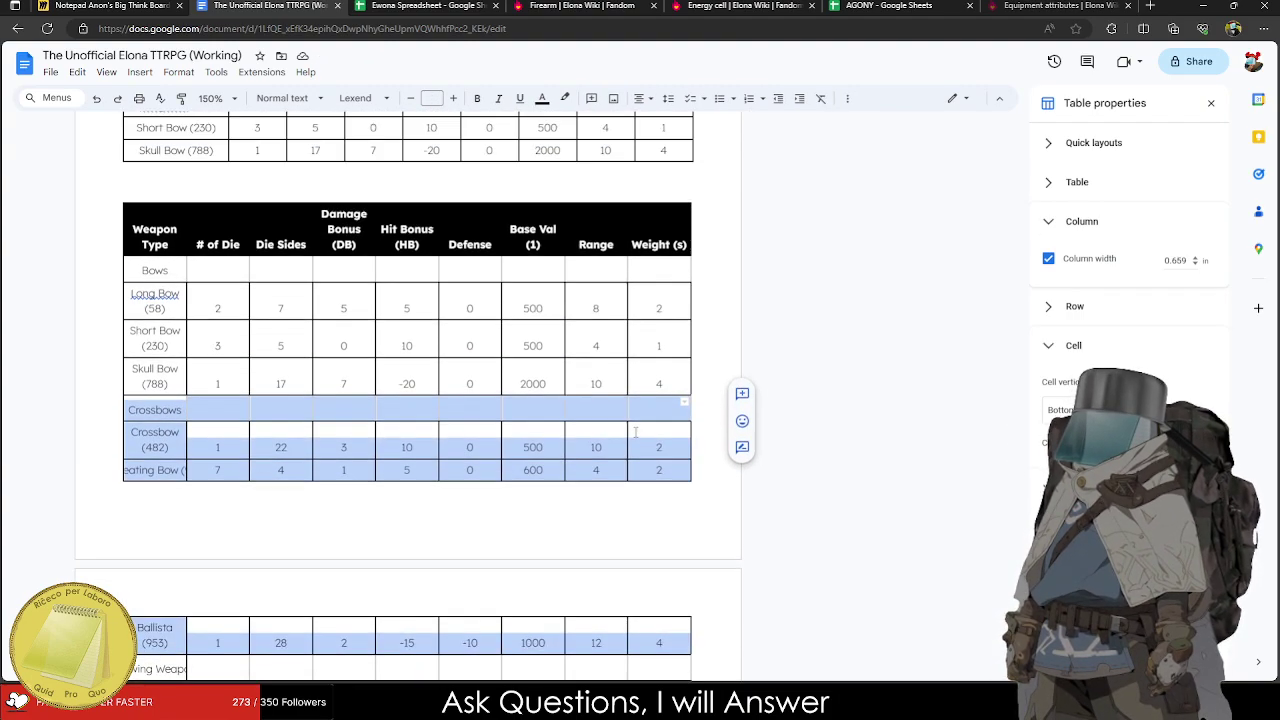
click(680, 438)
key(ctrl+v)
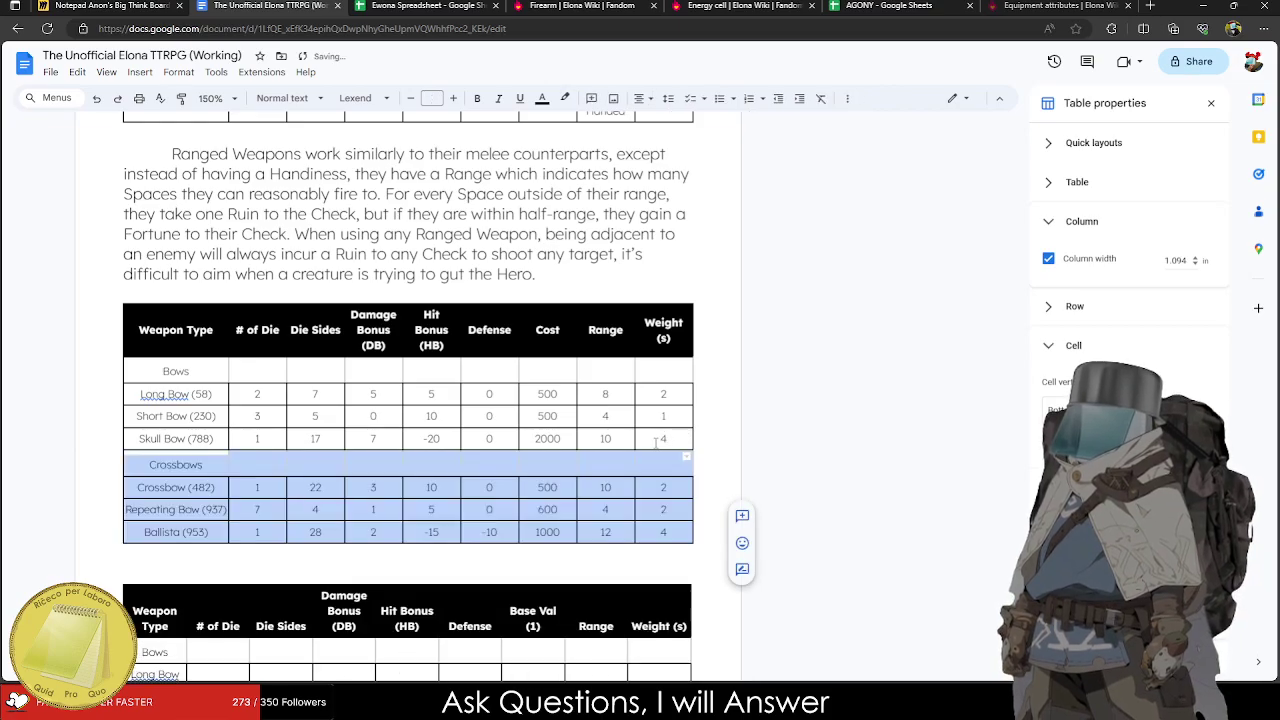
Copy the Throwing Weapons section, from its heading through Rock, and paste it below the Ballista row of the new table.
scroll(218, 433, down, 4)
scroll(218, 433, down, 5)
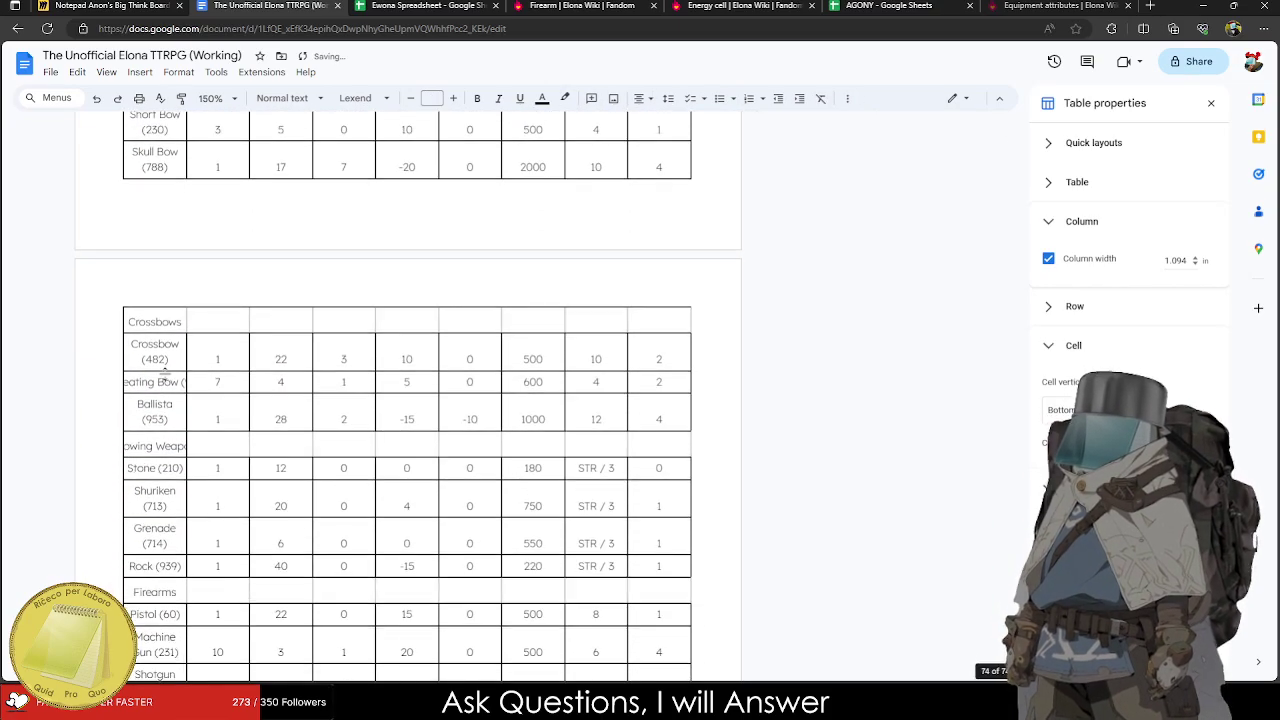
scroll(217, 375, up, 6)
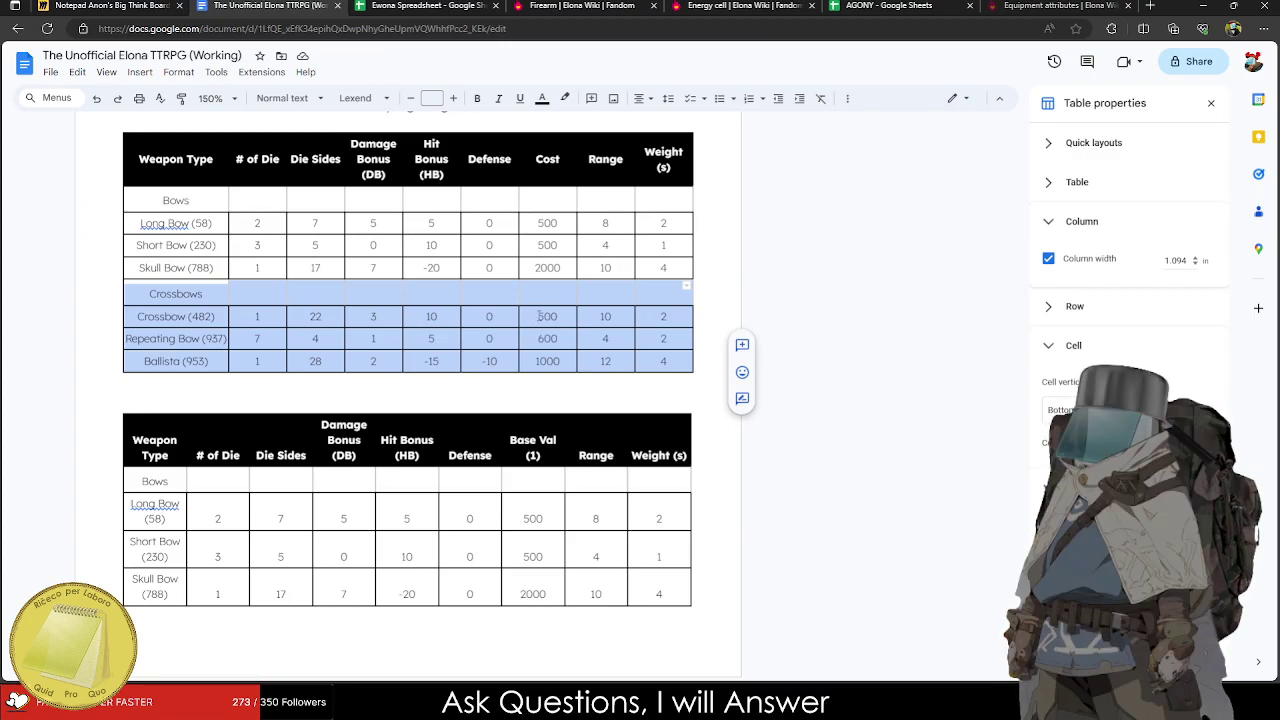
scroll(382, 454, down, 5)
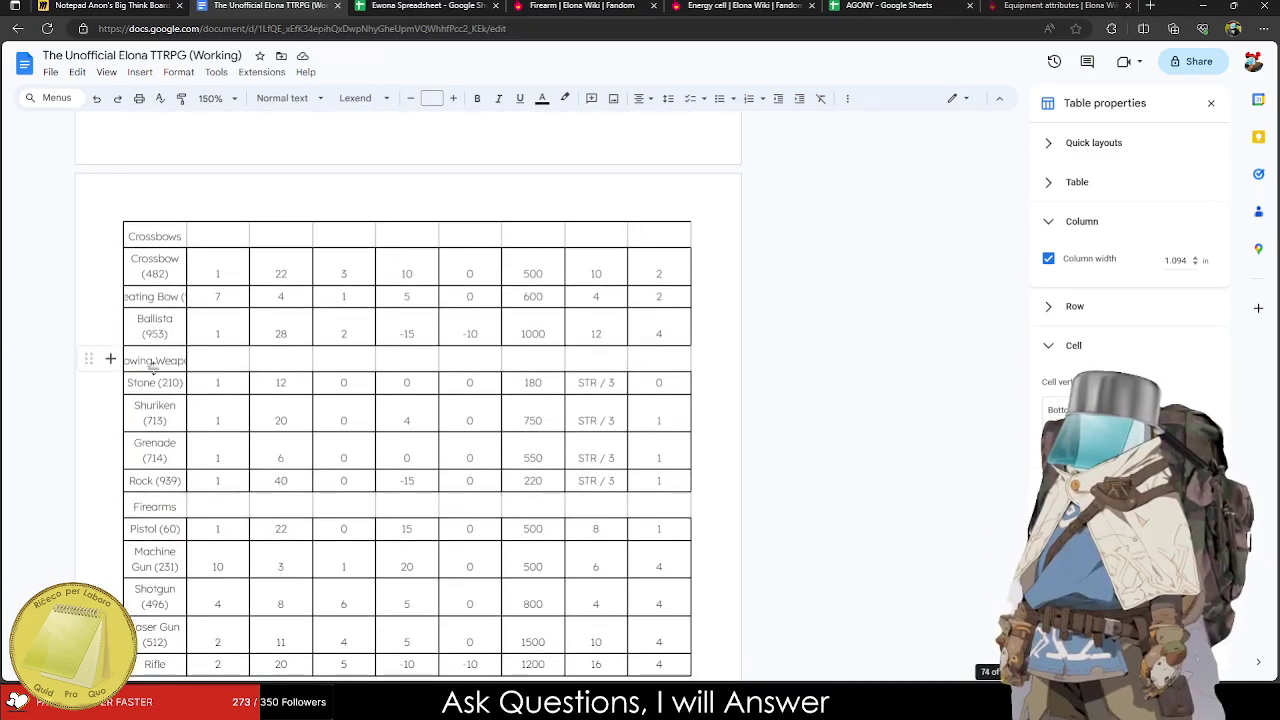
click(154, 360)
drag(326, 387, 662, 477)
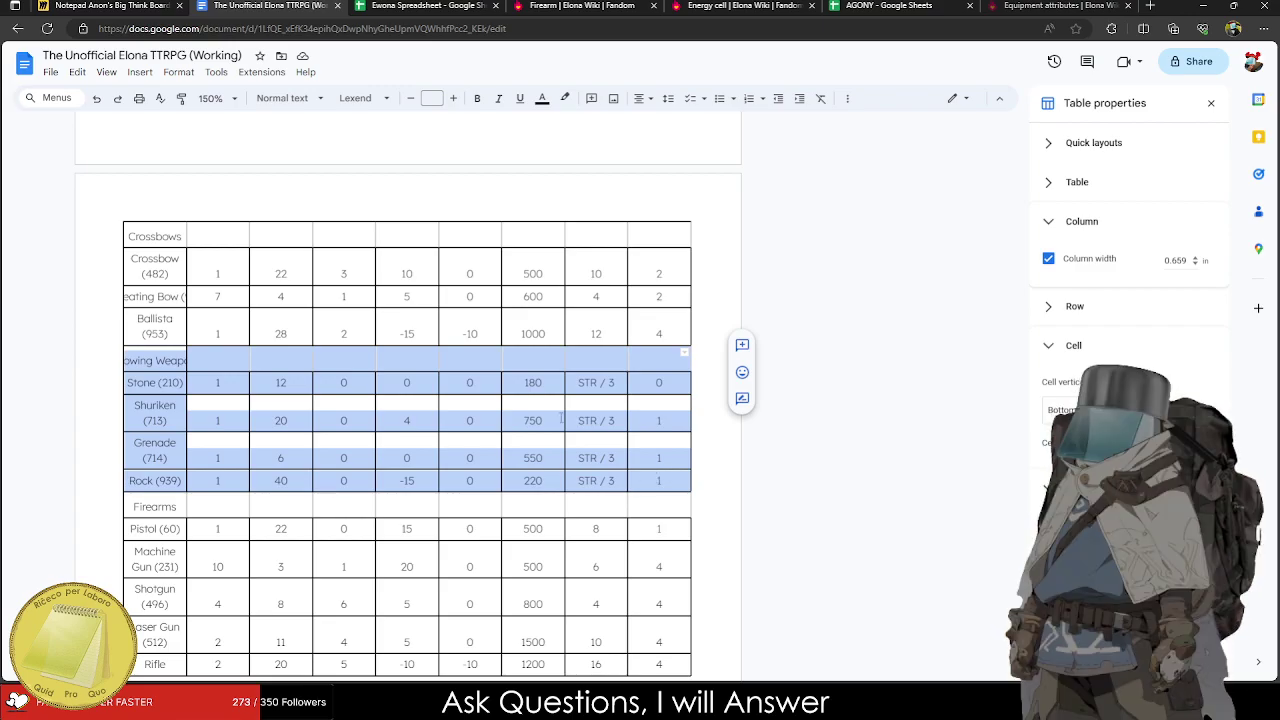
scroll(561, 420, up, 4)
click(673, 190)
key(Tab)
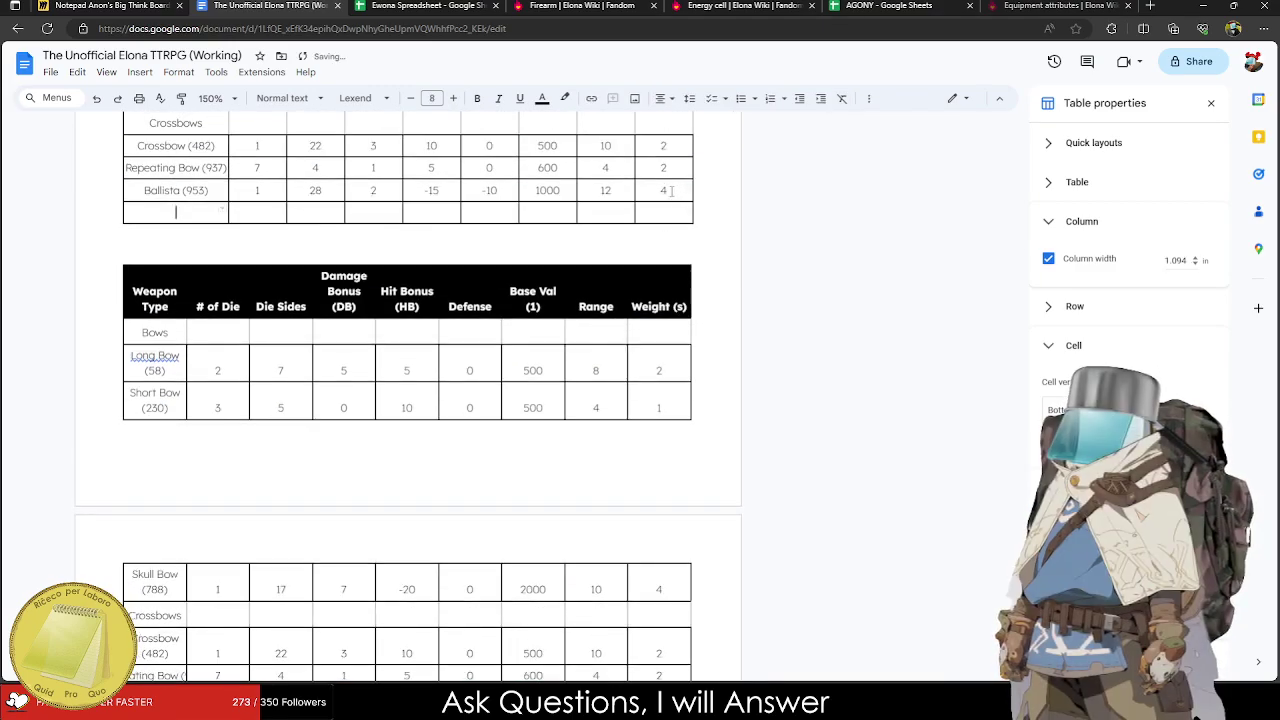
key(ctrl+v)
scroll(447, 376, down, 2)
scroll(447, 376, down, 4)
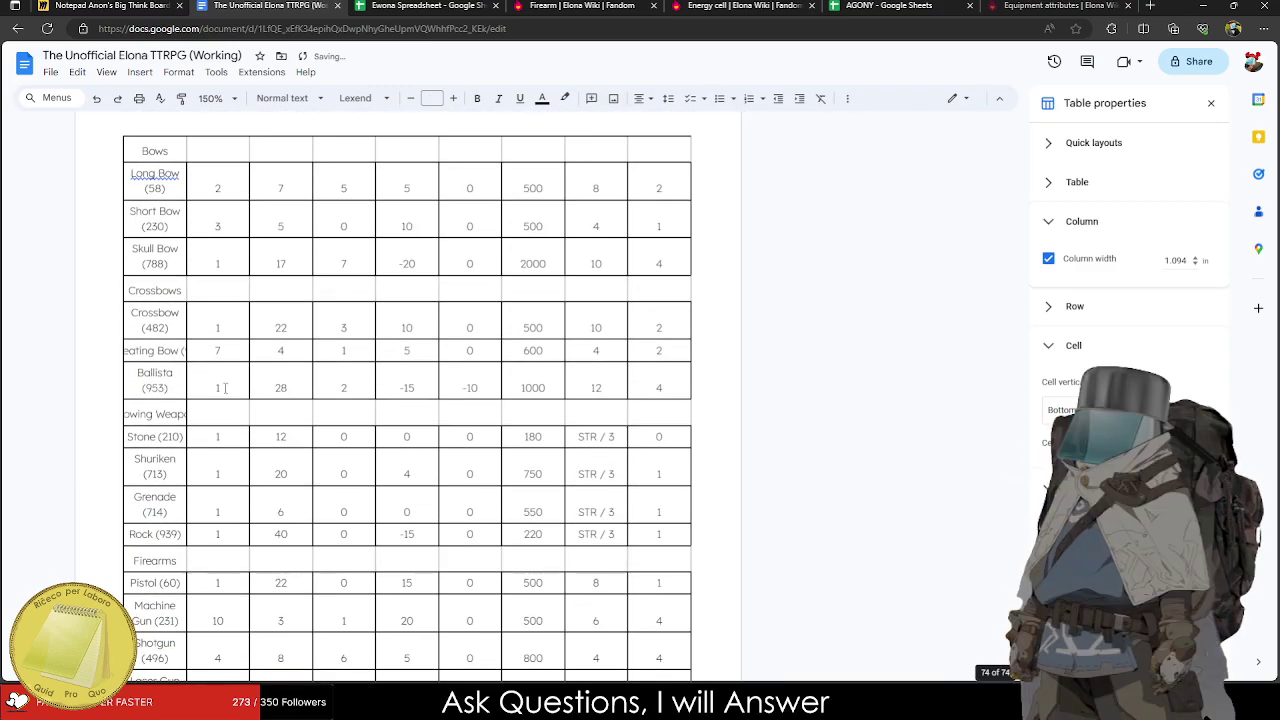
scroll(181, 411, up, 7)
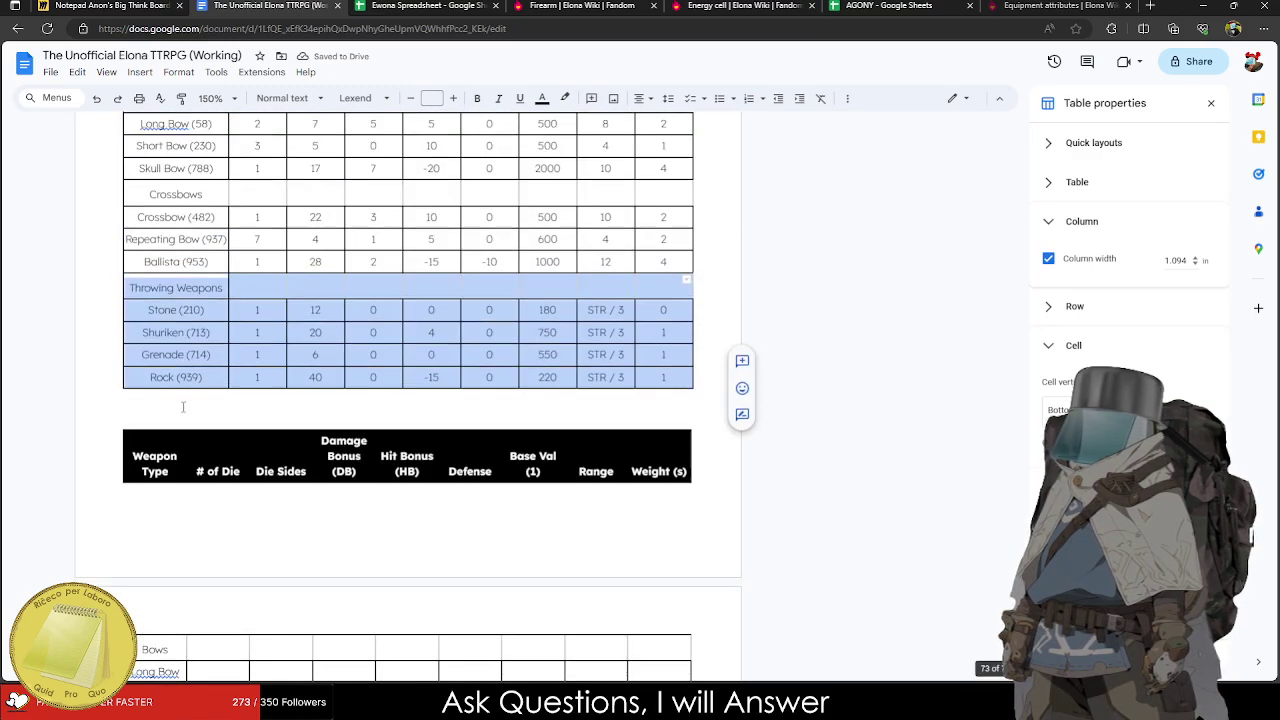
click(182, 440)
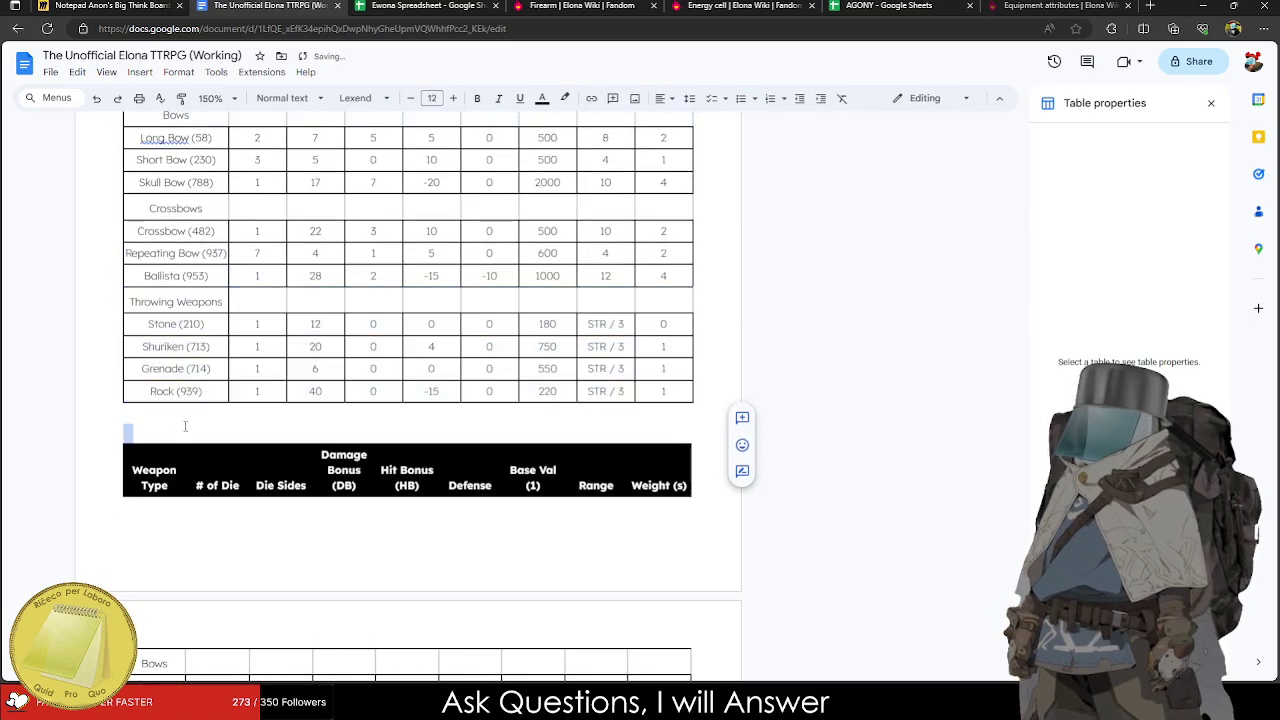
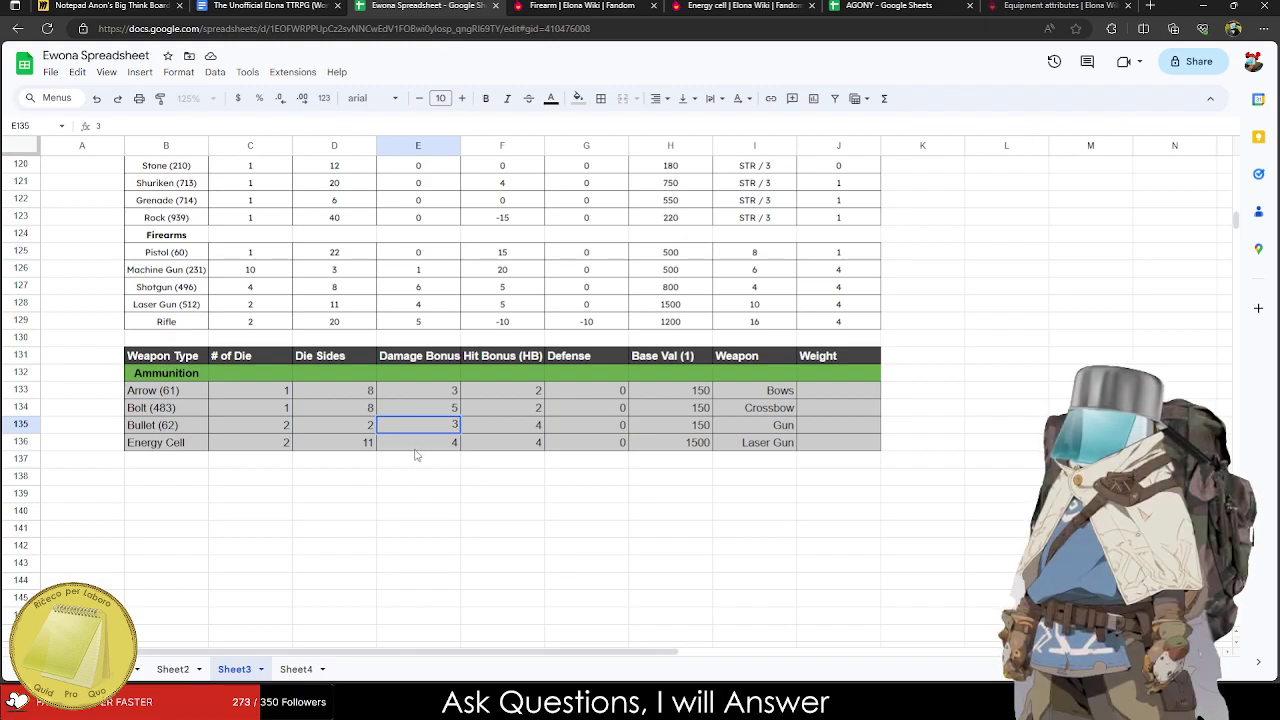
Set the Arrow's Damage Bonus in the spreadsheet's ammunition table to 4.
click(434, 390)
text(4)
click(450, 442)
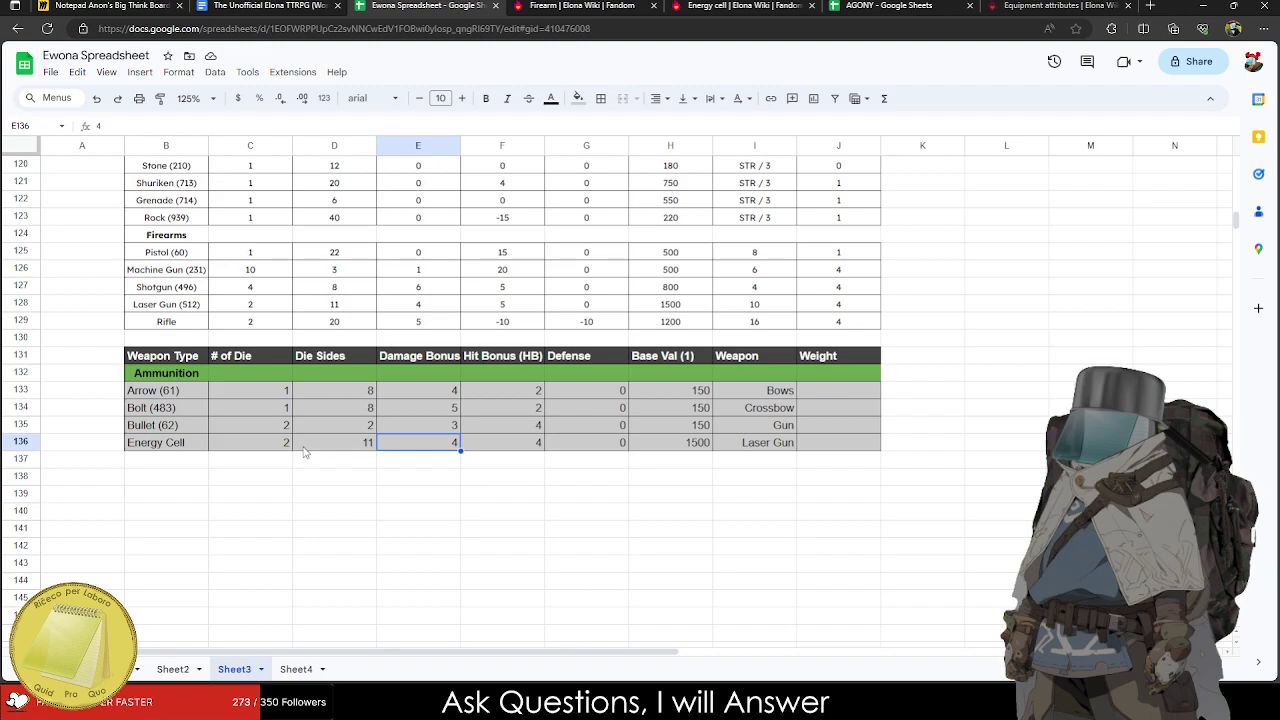
Open AnyDice in place of the Equipment attributes wiki page and calculate the probabilities of output 2d11.
click(1050, 6)
click(916, 29)
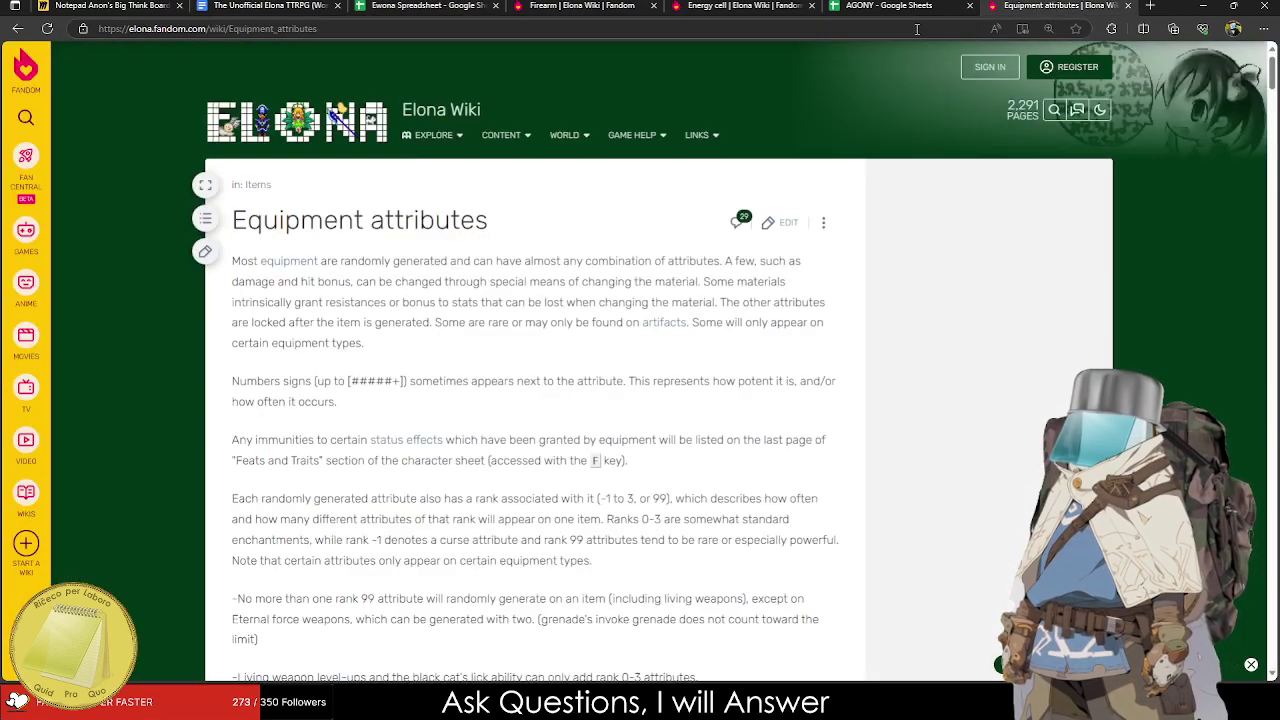
text(anydice)
key(Return)
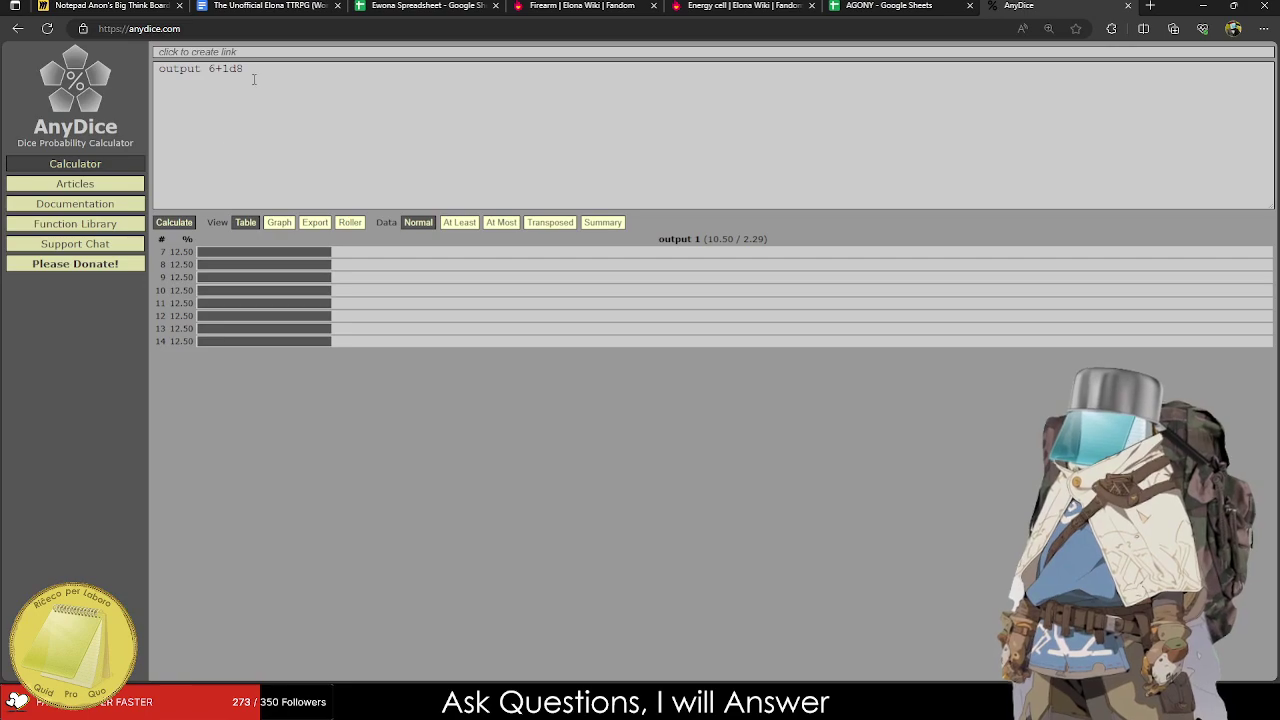
drag(245, 69, 204, 68)
text(2)
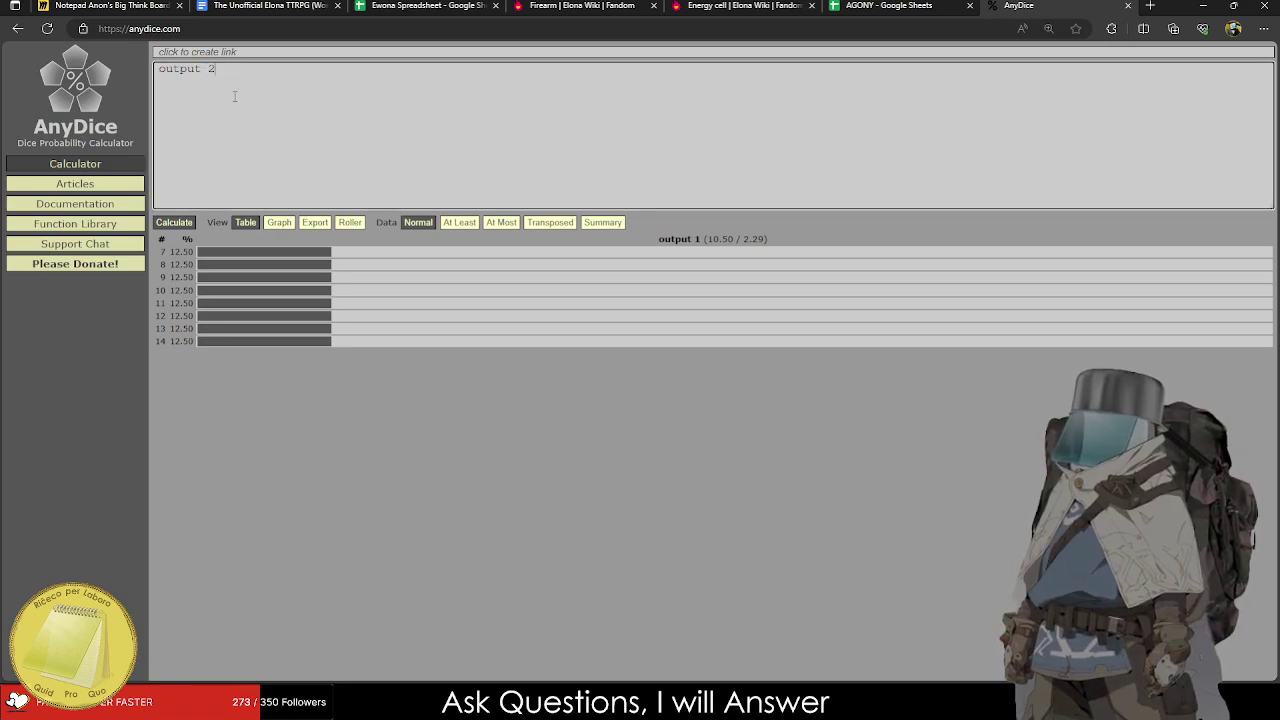
text(d11)
click(174, 222)
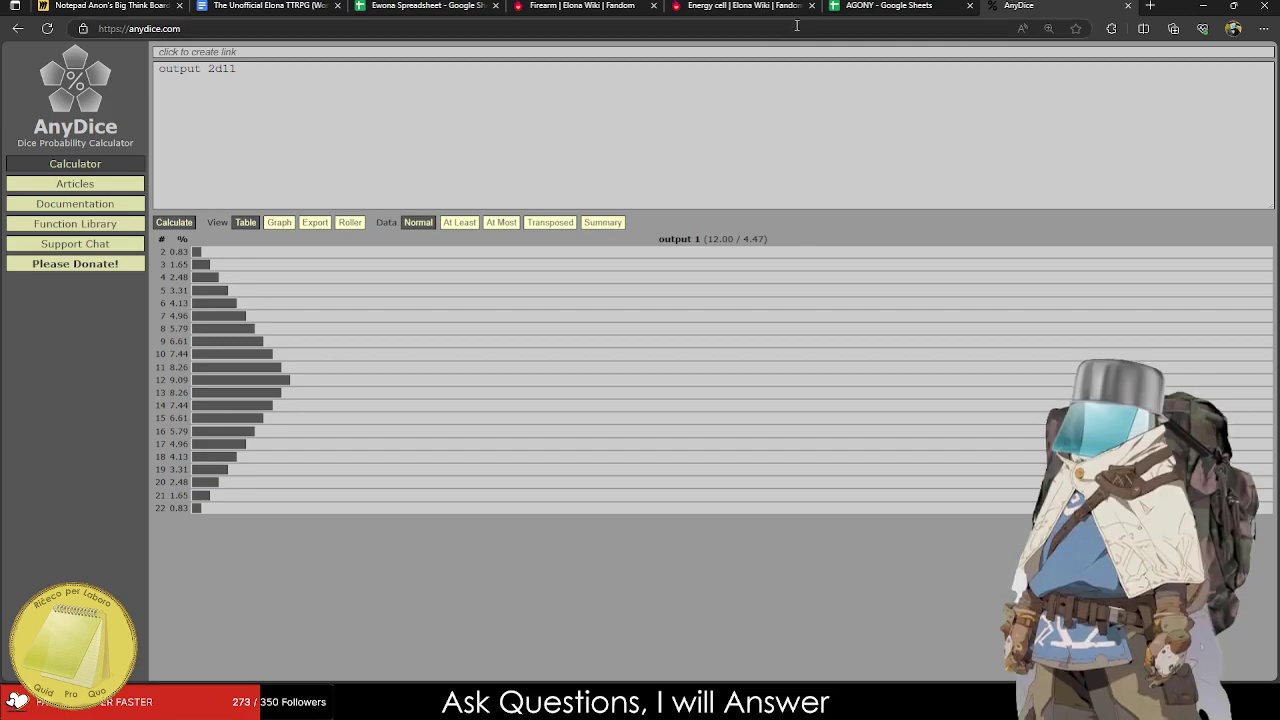
Return to the Ewona Spreadsheet and set the Energy Cell's Damage Bonus to 14.
click(290, 5)
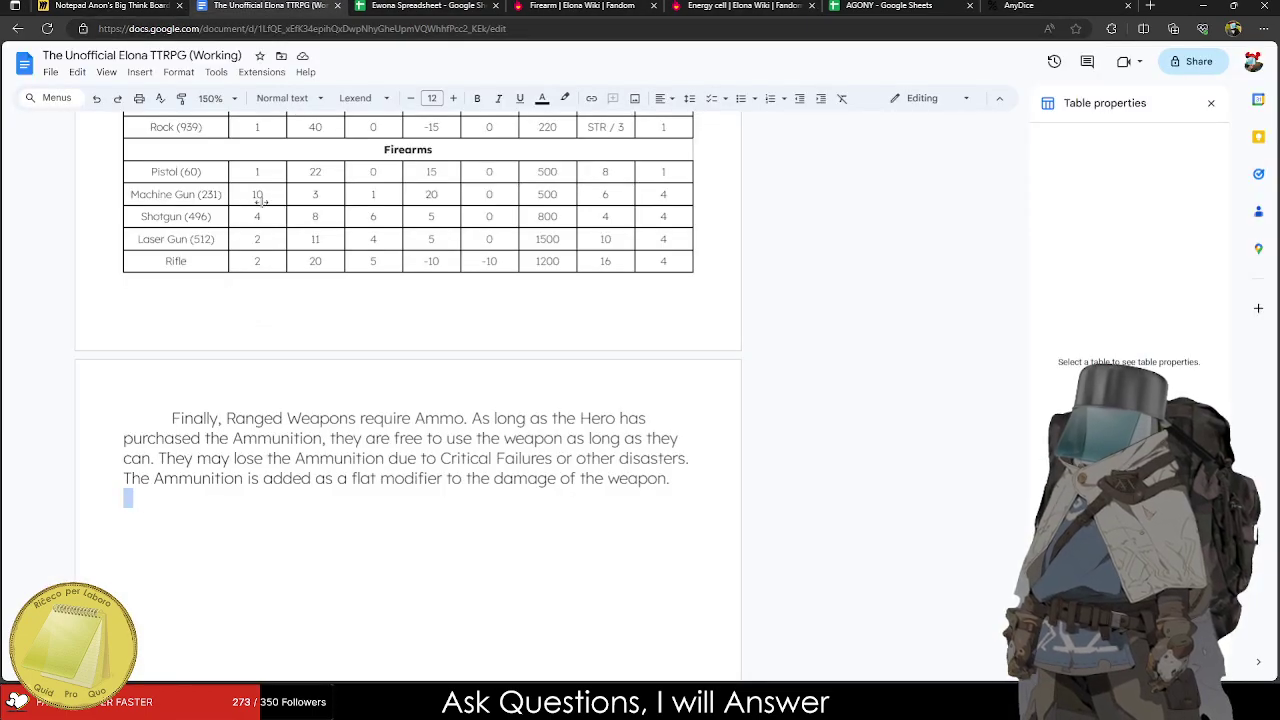
key(ctrl+Tab)
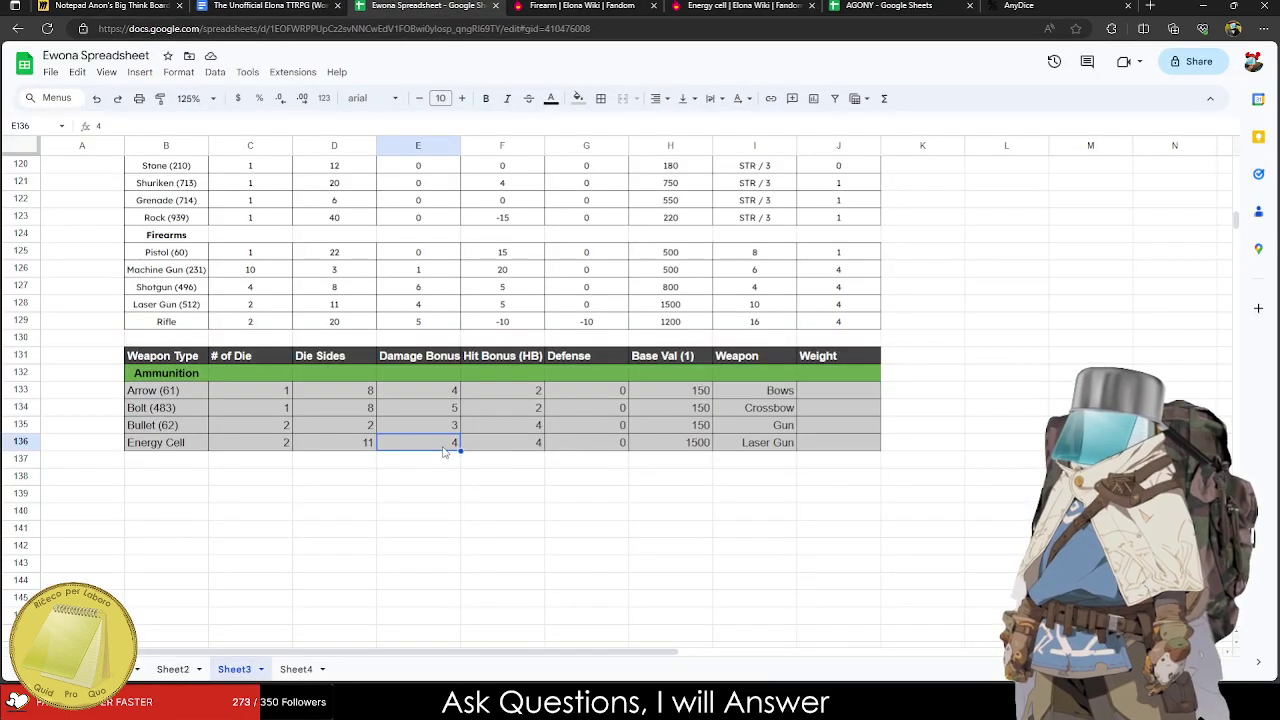
text(14)
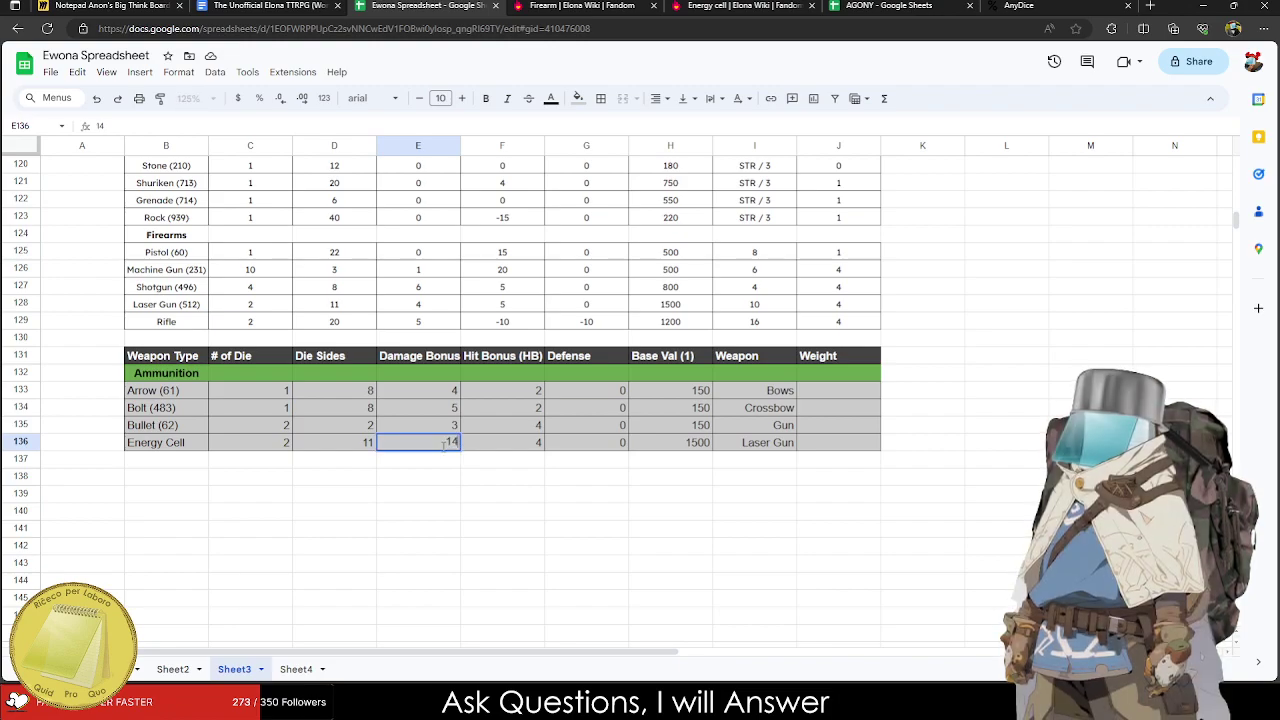
Clear the # of Die and Die Sides columns of the ammunition table, C131:D136.
click(262, 360)
shift+click(342, 449)
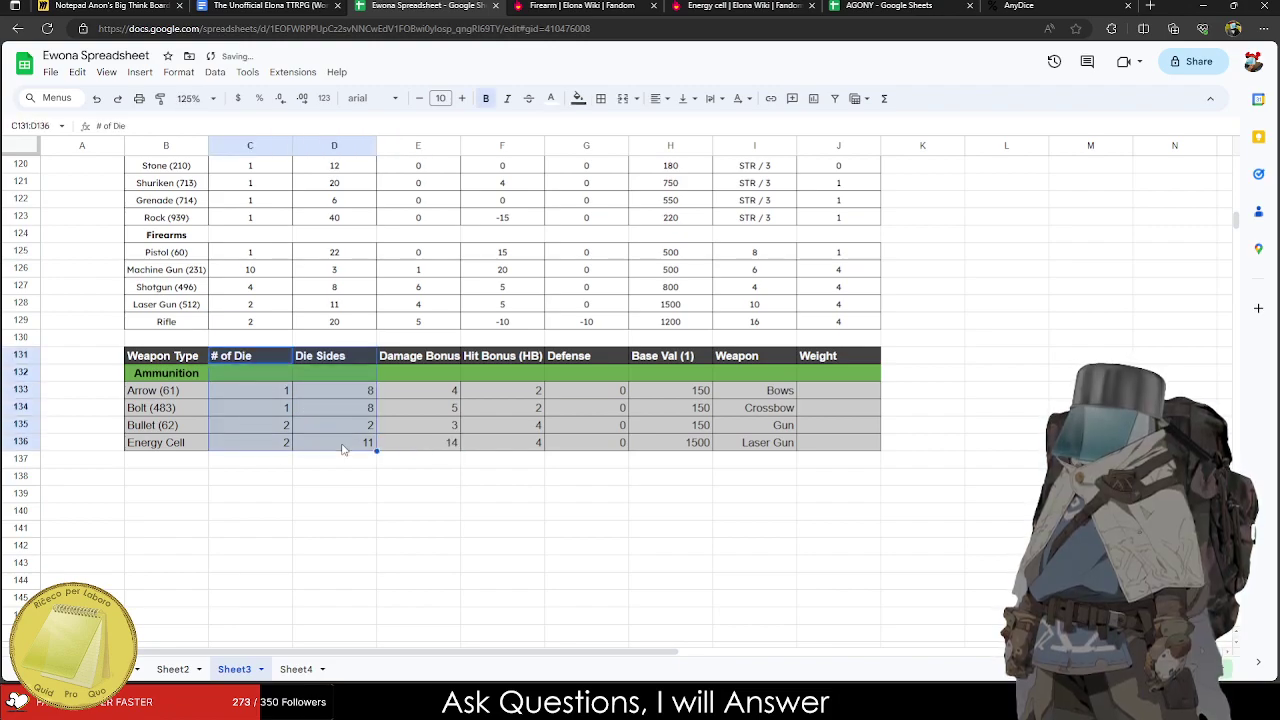
key(Delete)
Move the ammunition table's Damage Bonus and Hit Bonus columns into columns C and D.
drag(424, 447, 230, 362)
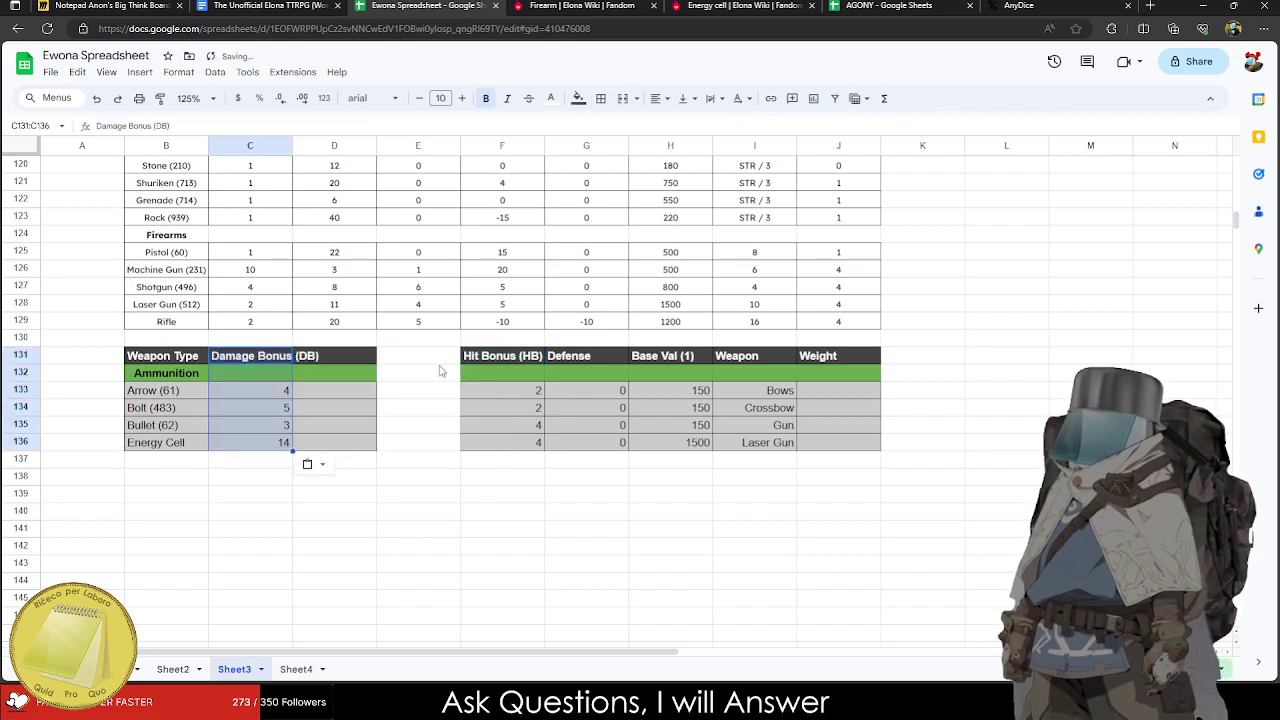
click(493, 358)
drag(493, 358, 363, 371)
Remove the ammunition table's Defense column and move Base Val (1), Weapon and Weight into columns E to G.
drag(576, 362, 591, 443)
drag(670, 358, 423, 357)
click(502, 555)
click(579, 362)
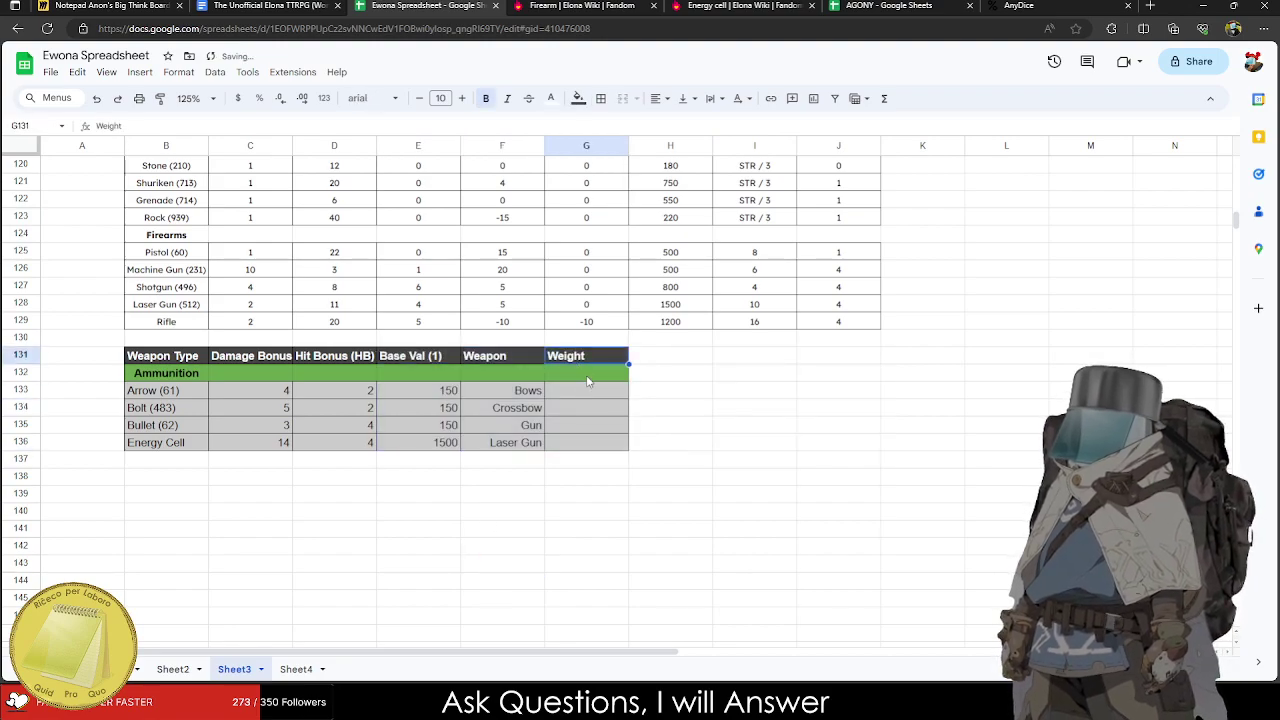
click(588, 379)
click(588, 394)
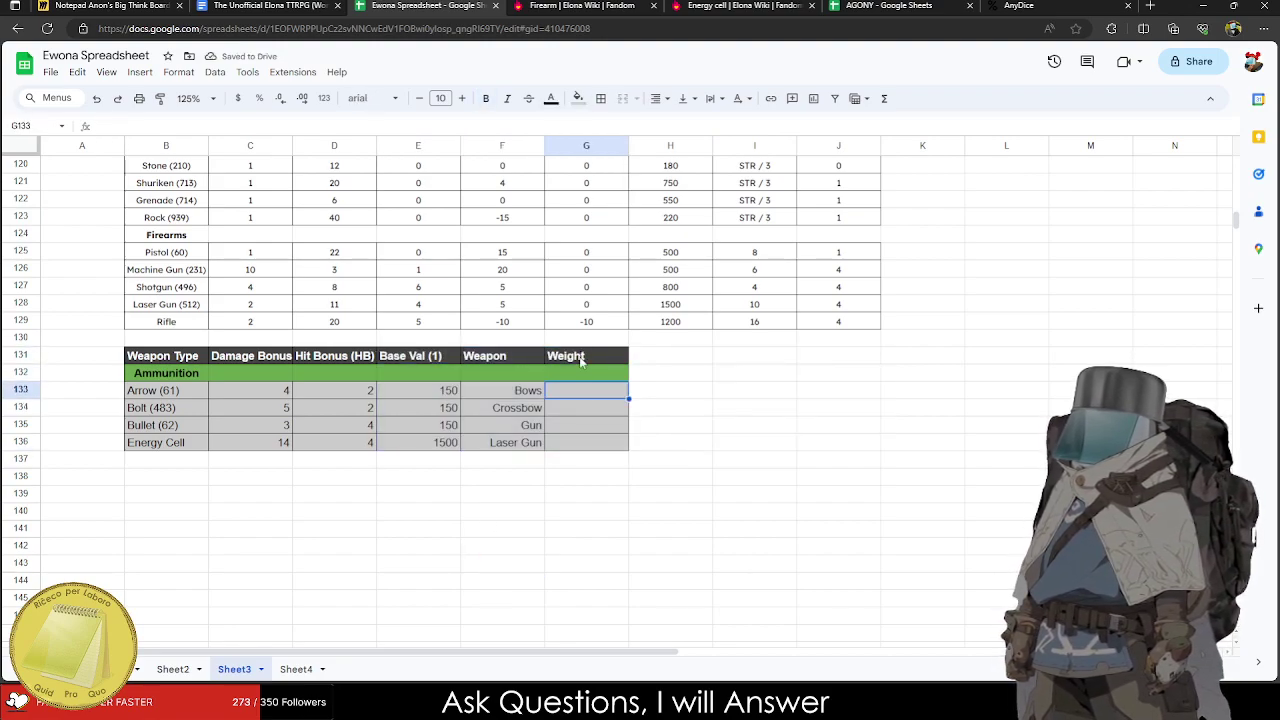
Set the Weight of all four ammunition types, Arrow, Bolt, Bullet and Energy Cell, to 1.
text(1)
key(Return)
text(1)
key(Return)
text(1)
click(575, 412)
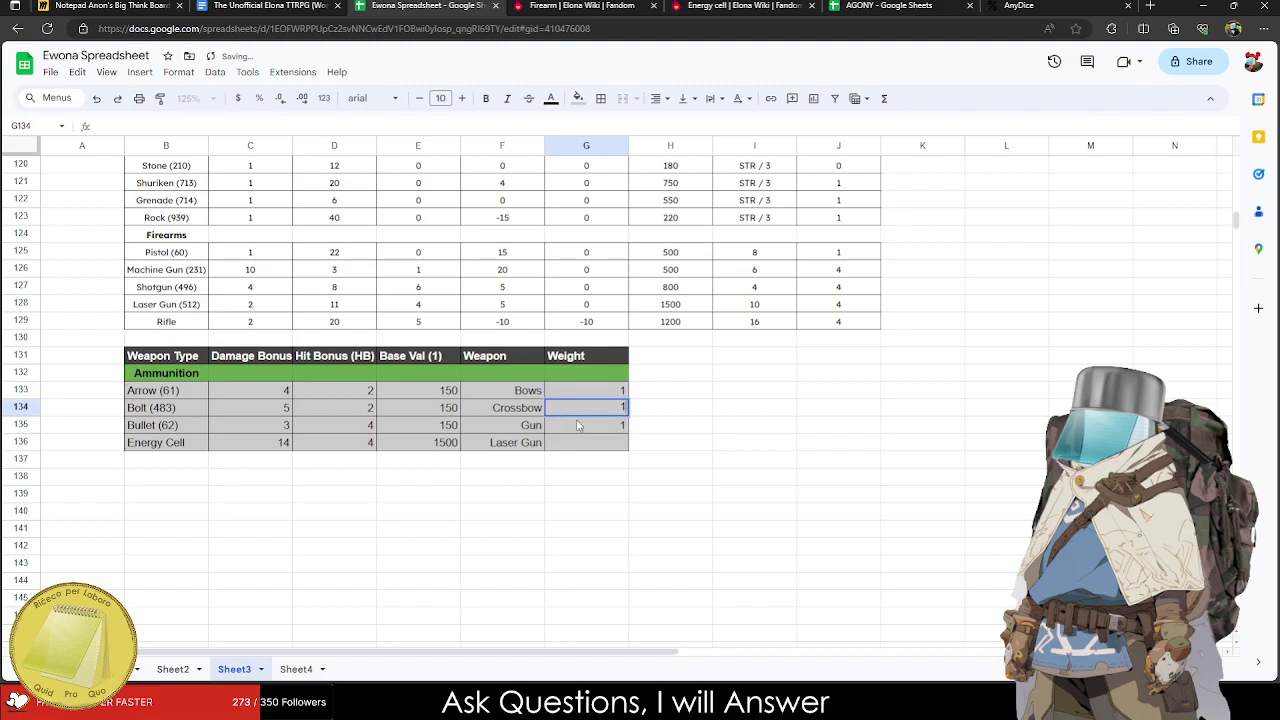
click(586, 442)
text(1)
click(754, 512)
drag(577, 362, 185, 442)
click(395, 372)
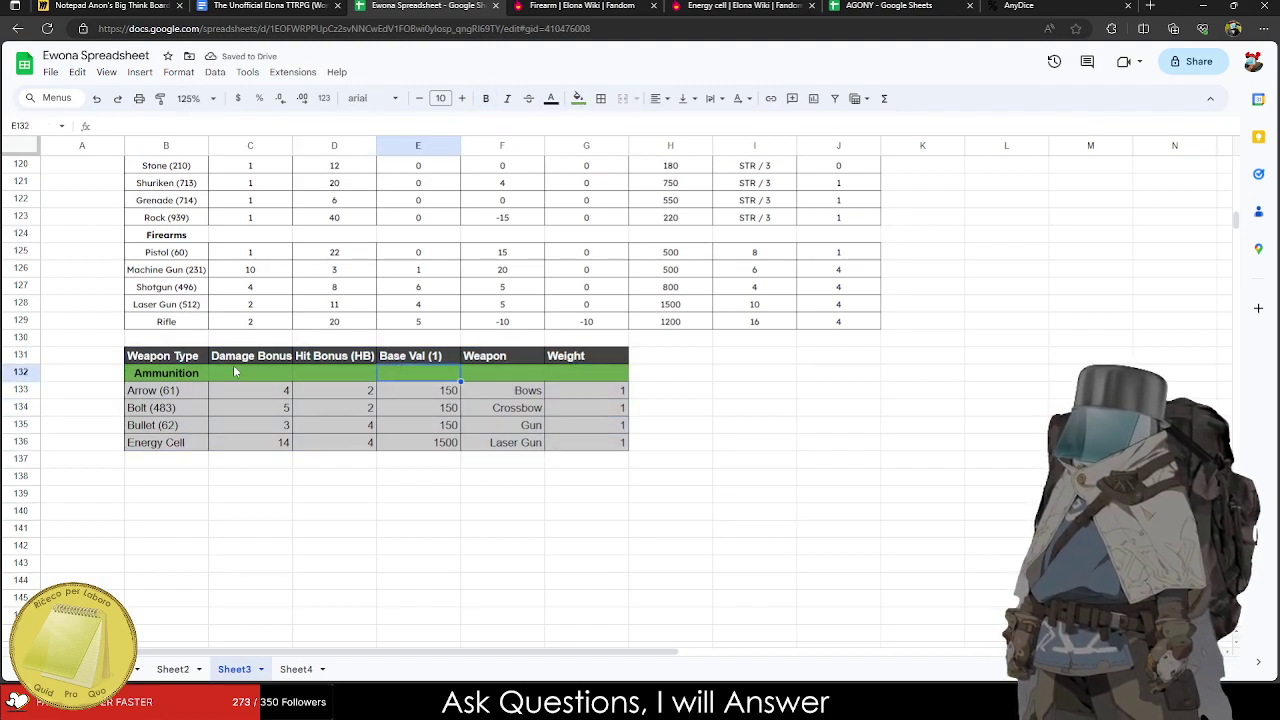
In the Elona TTRPG document, copy the ranged weapon table's header and Bows rows to the document's end and delete the copy's category row.
key(ctrl+shift+Tab)
key(ctrl+shift+Tab)
key(ctrl+Tab)
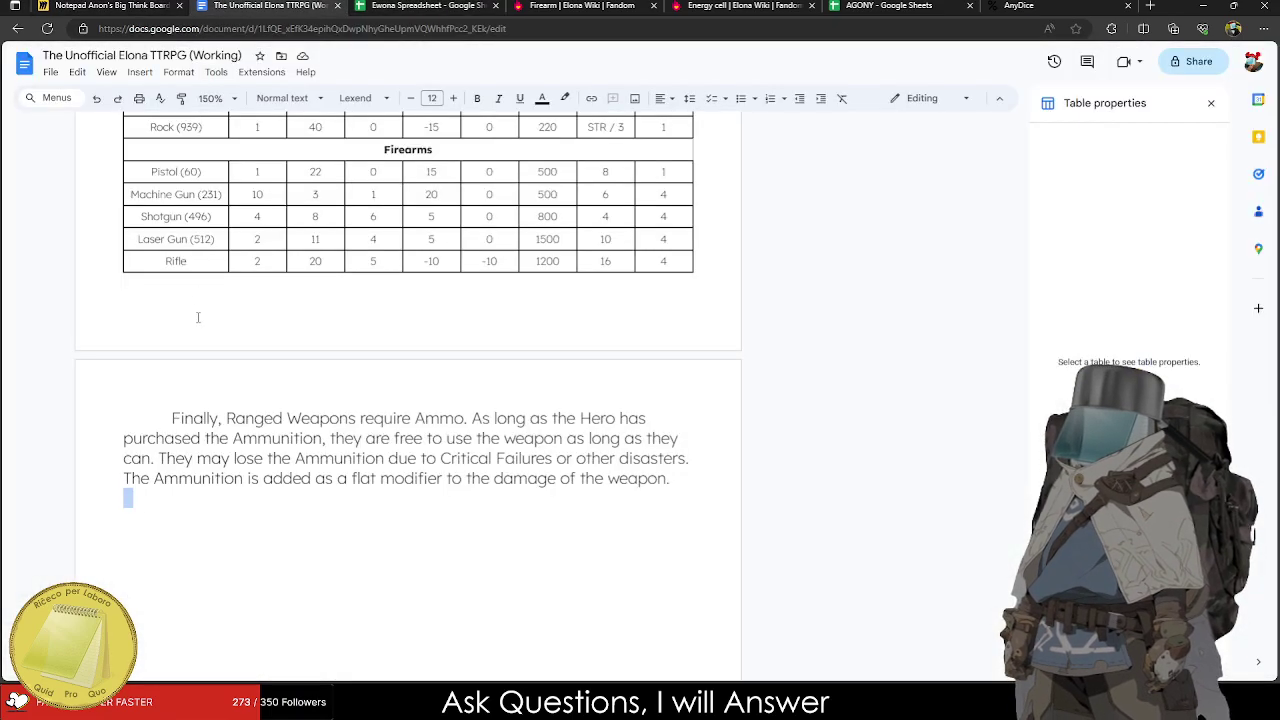
scroll(198, 318, up, 8)
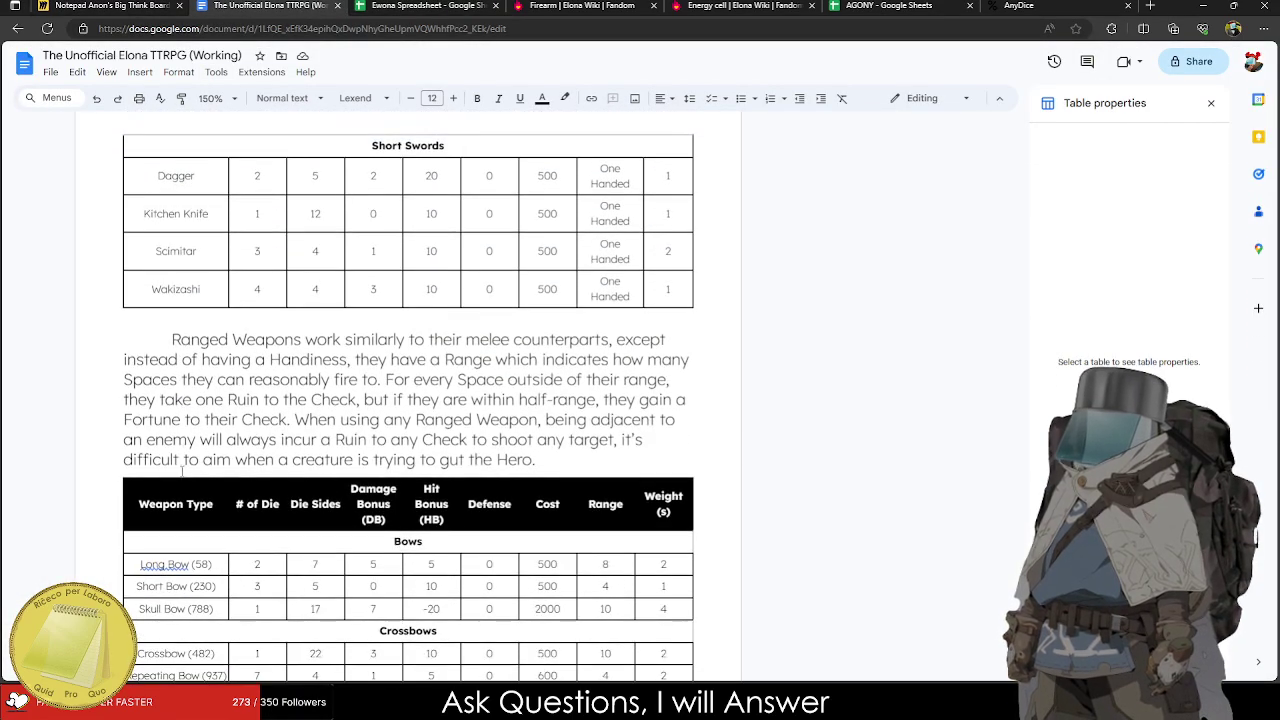
drag(170, 495, 568, 582)
key(ctrl+c)
key(ctrl+End)
key(ctrl+v)
scroll(445, 470, down, 4)
scroll(445, 470, down, 1)
right_click(380, 216)
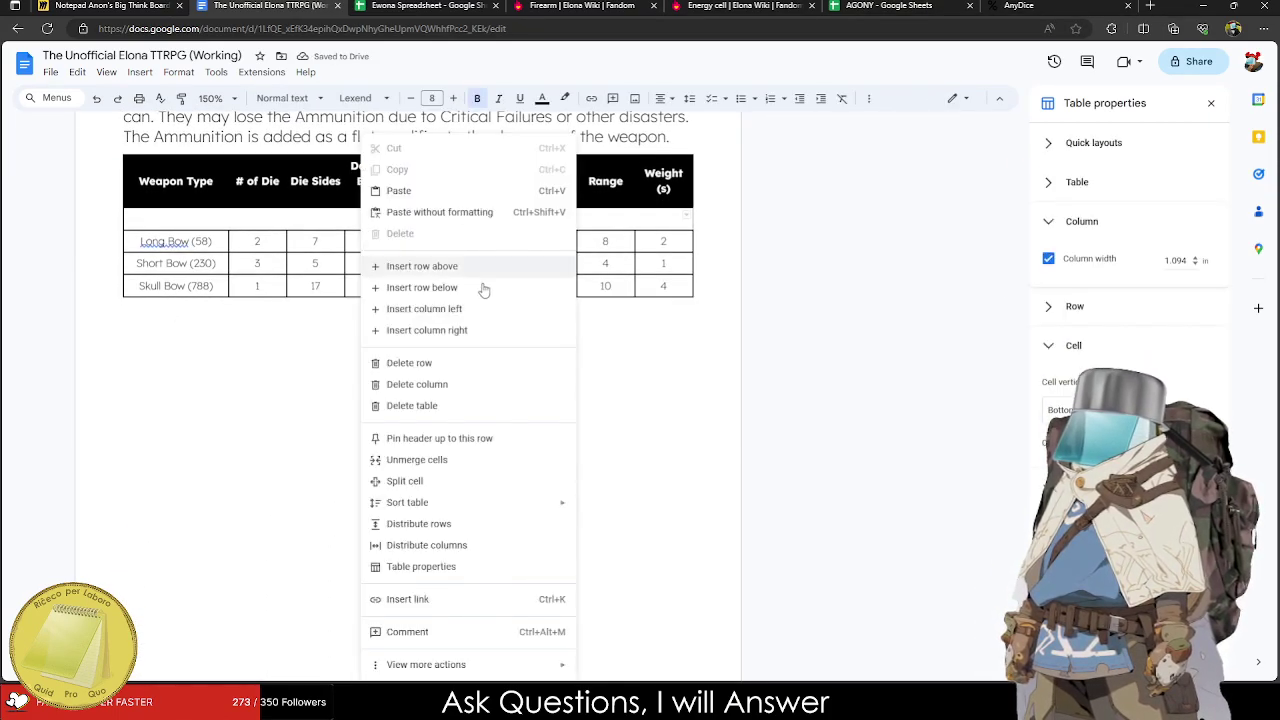
click(420, 364)
Copy the ammunition data B133:G136 from the Ewona Spreadsheet into the new document table, starting at the first row under Weapon Type.
click(425, 6)
drag(145, 393, 600, 442)
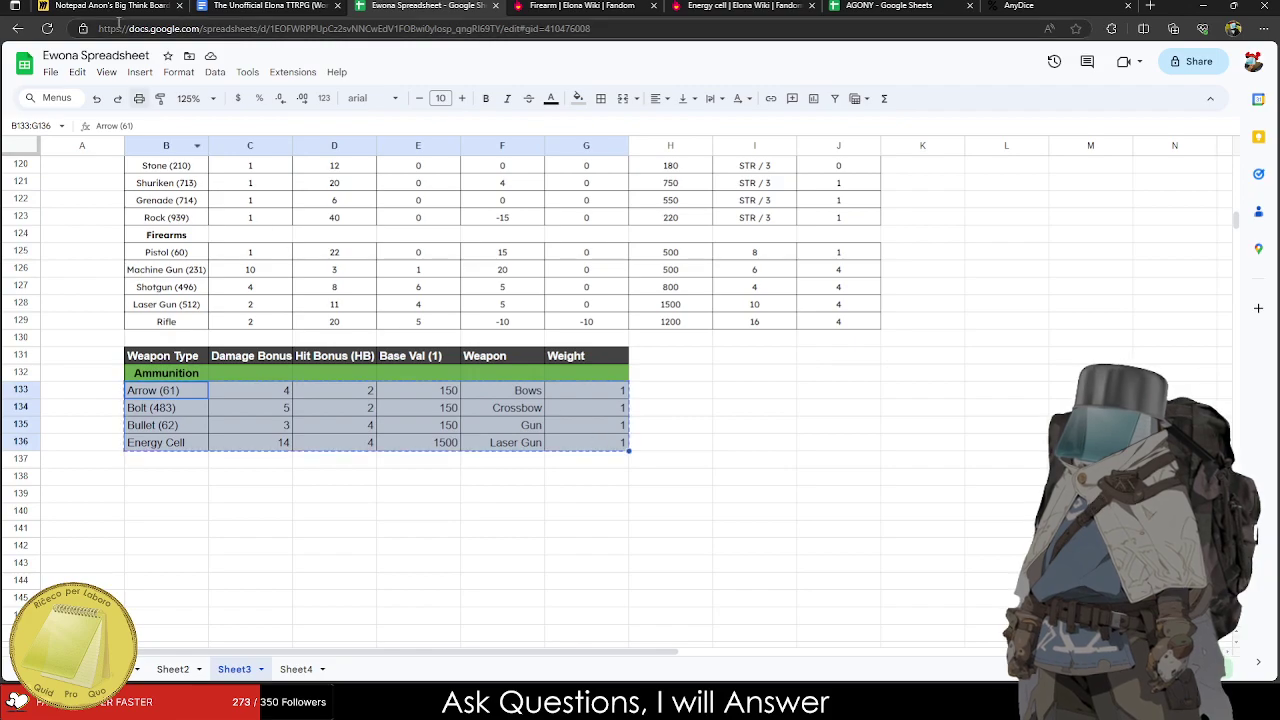
click(270, 6)
click(167, 219)
key(ctrl+v)
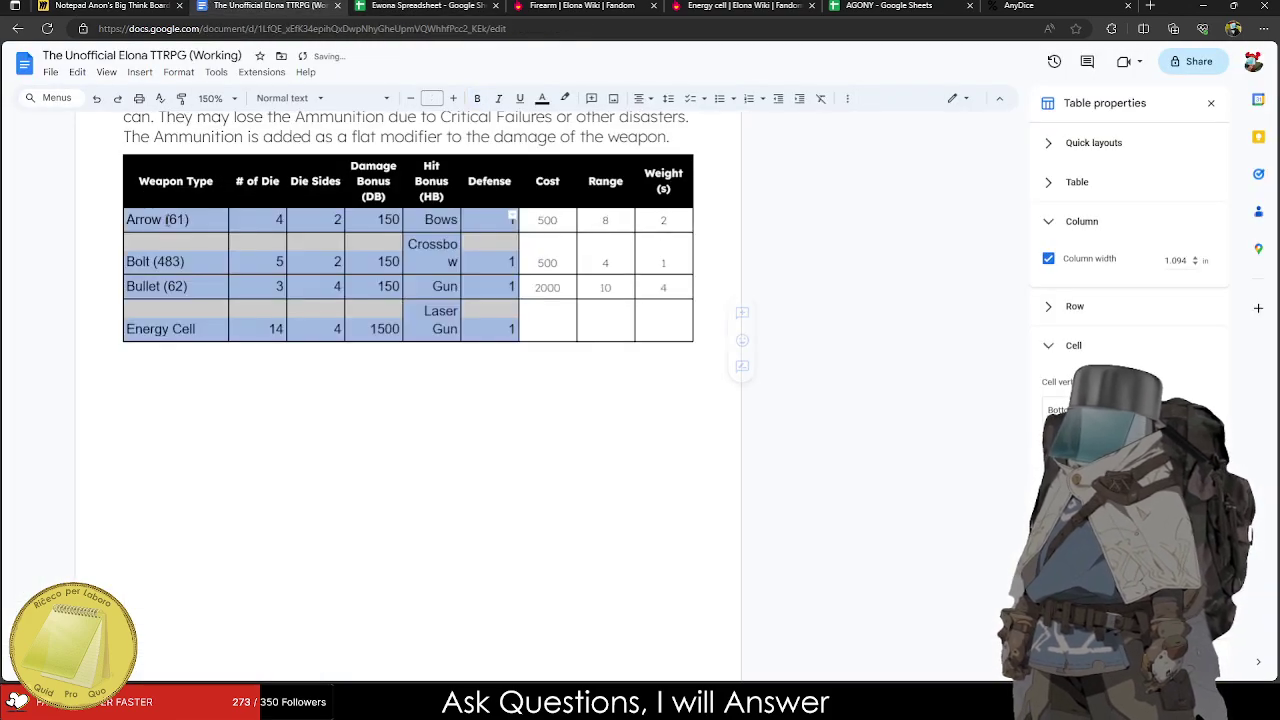
Move the pasted values beside the ammunition names two columns over so they start under Damage Bonus (DB).
drag(271, 219, 509, 332)
key(Delete)
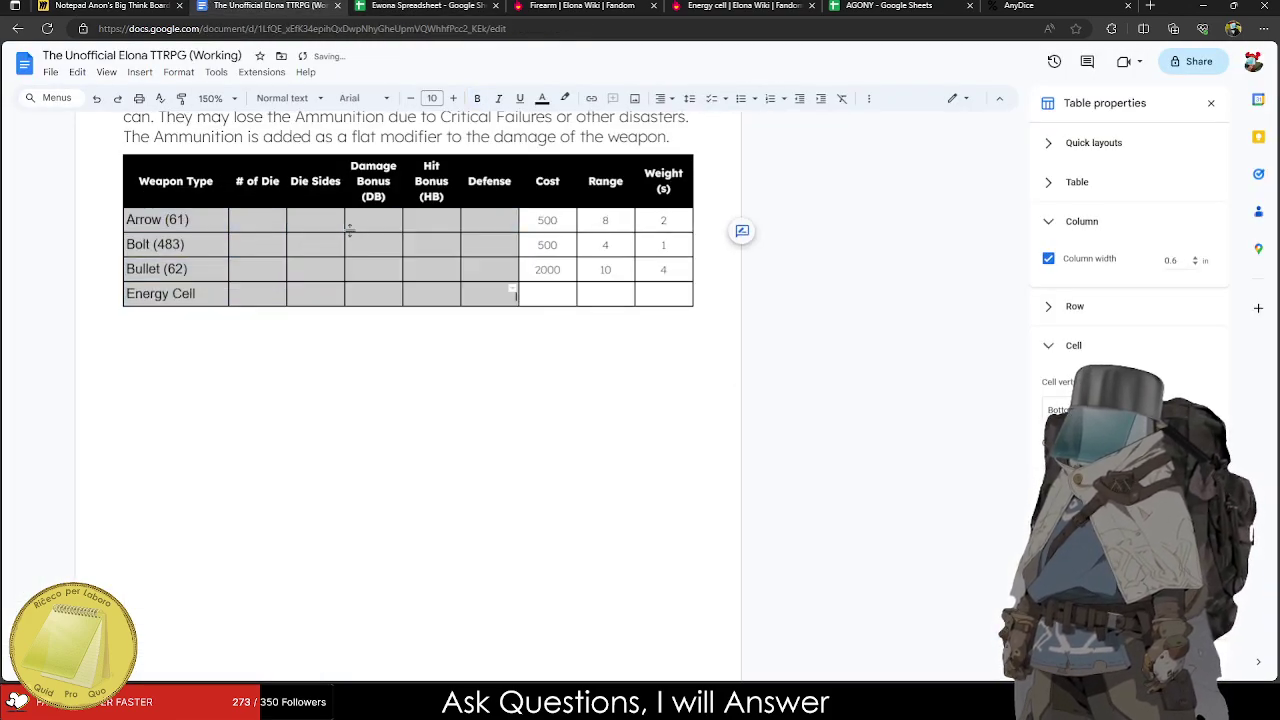
click(346, 226)
key(ctrl+v)
Move the ammunition weight values from the Range column into the Weight (s) column.
click(661, 220)
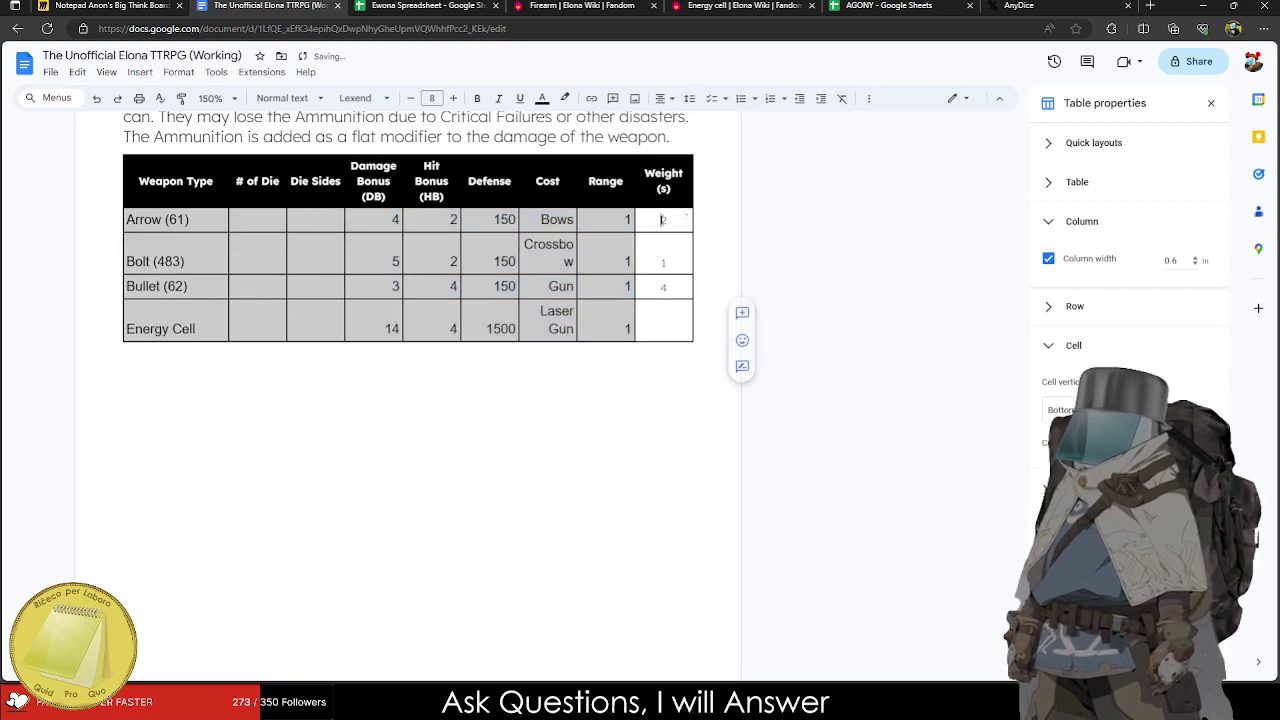
drag(661, 220, 605, 330)
key(ctrl+x)
key(Tab)
key(ctrl+v)
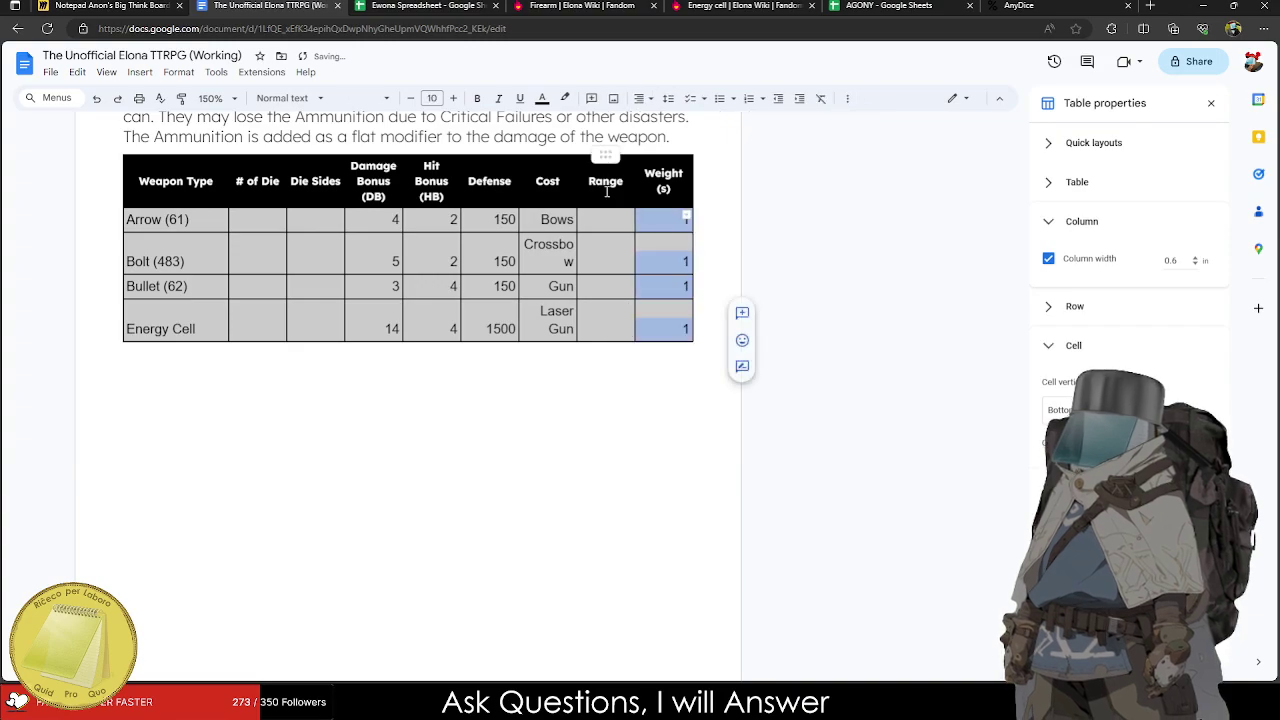
Delete the ammunition table's Range, # of Die and Die Sides columns and widen the remaining columns to the page's text width.
right_click(608, 193)
click(691, 406)
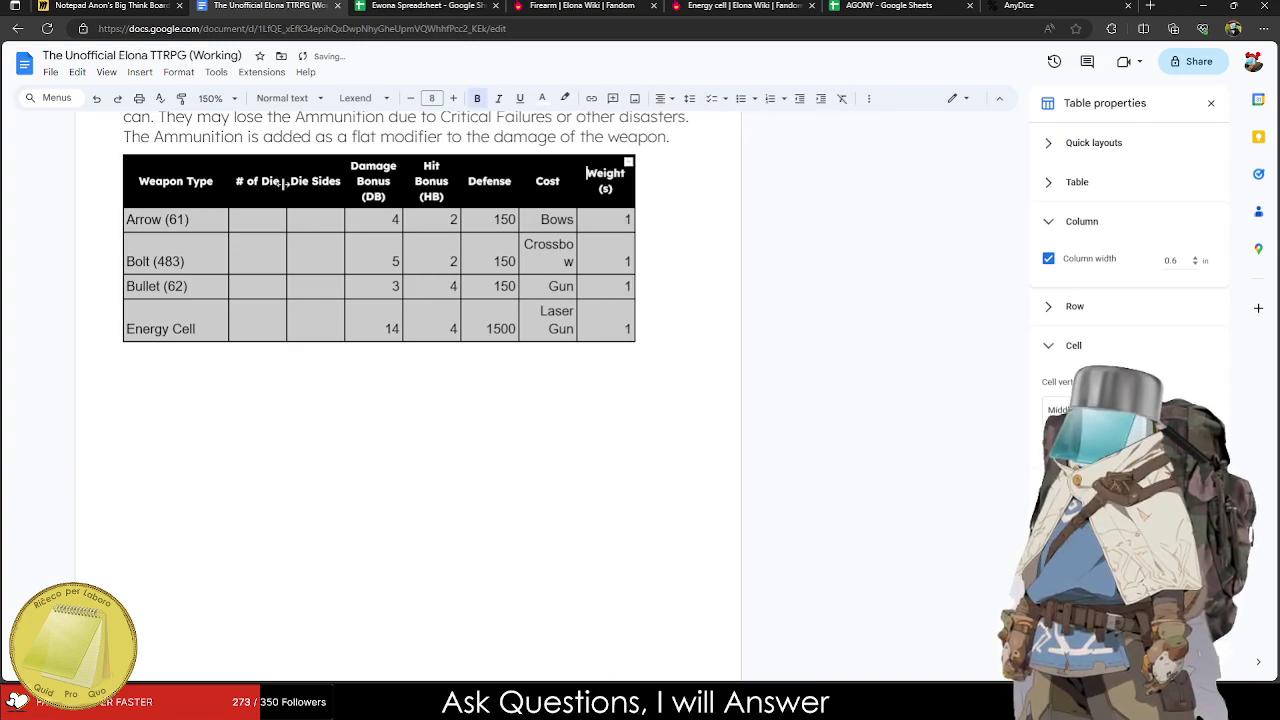
drag(255, 181, 318, 181)
right_click(308, 182)
click(388, 436)
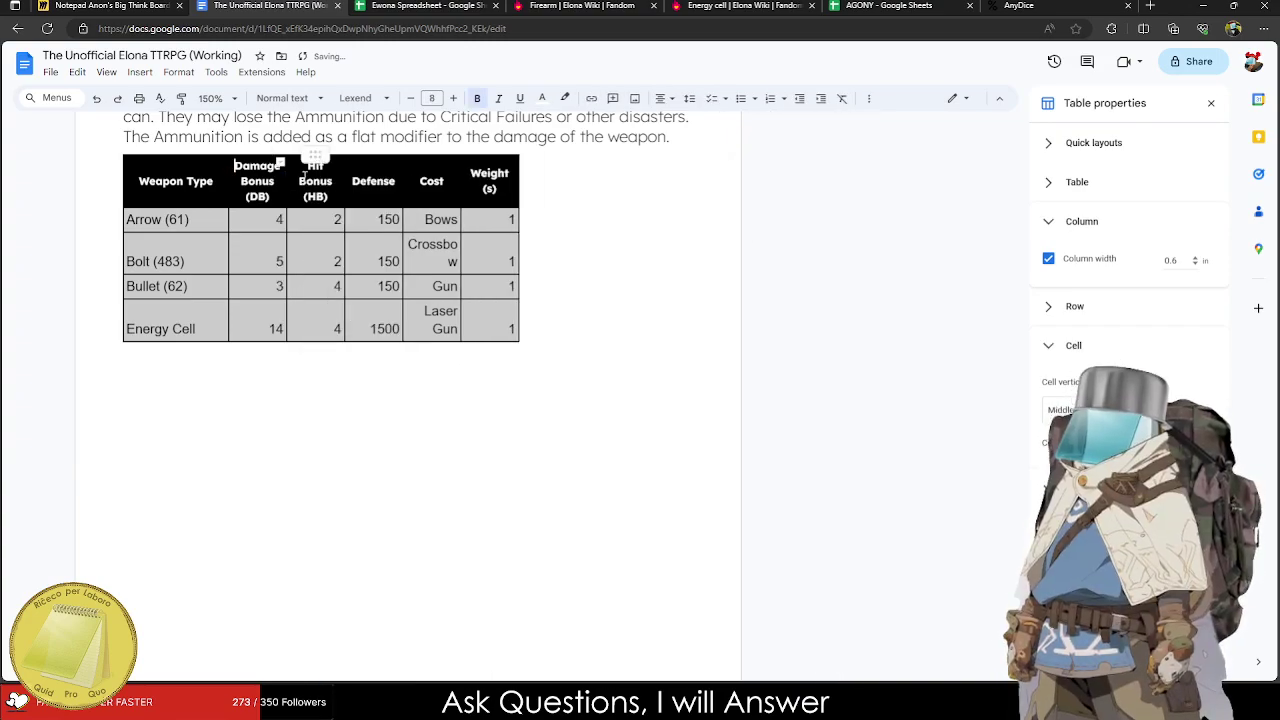
drag(176, 181, 689, 190)
Format the four ammunition rows in Lexend Extra Light at font size 8.
scroll(510, 308, up, 2)
click(571, 375)
drag(571, 375, 680, 480)
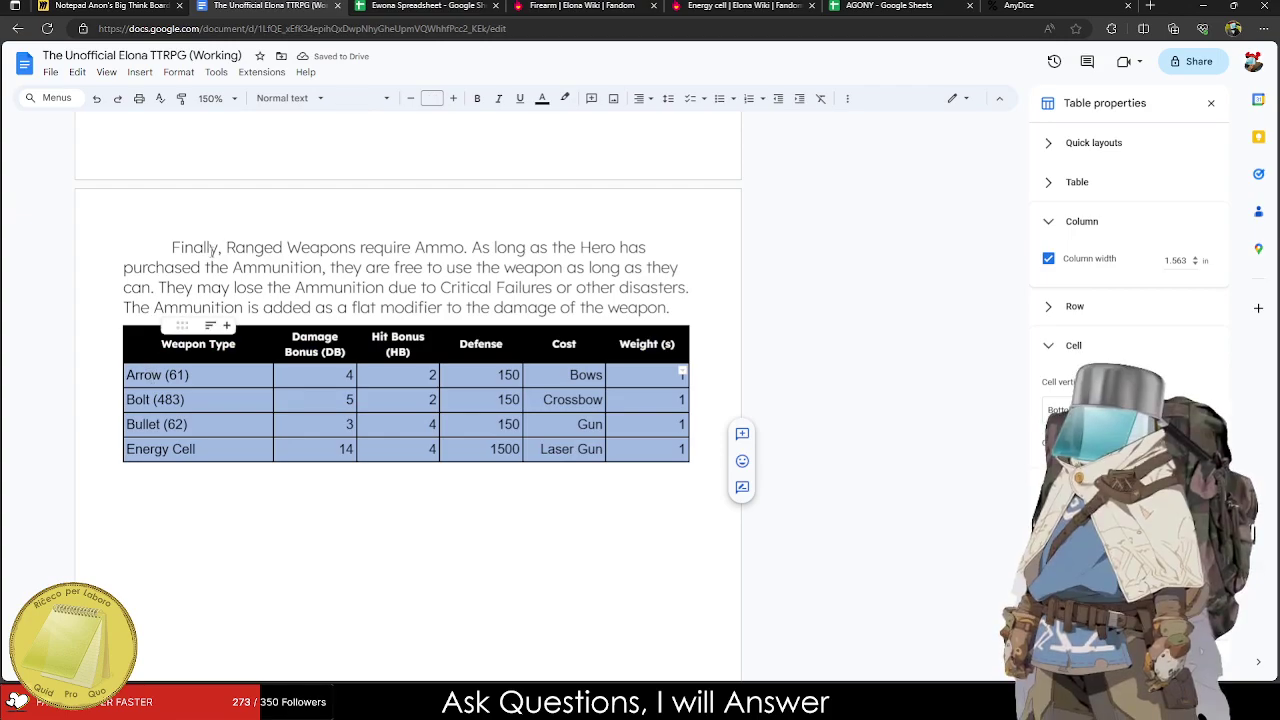
click(286, 97)
click(340, 137)
click(432, 98)
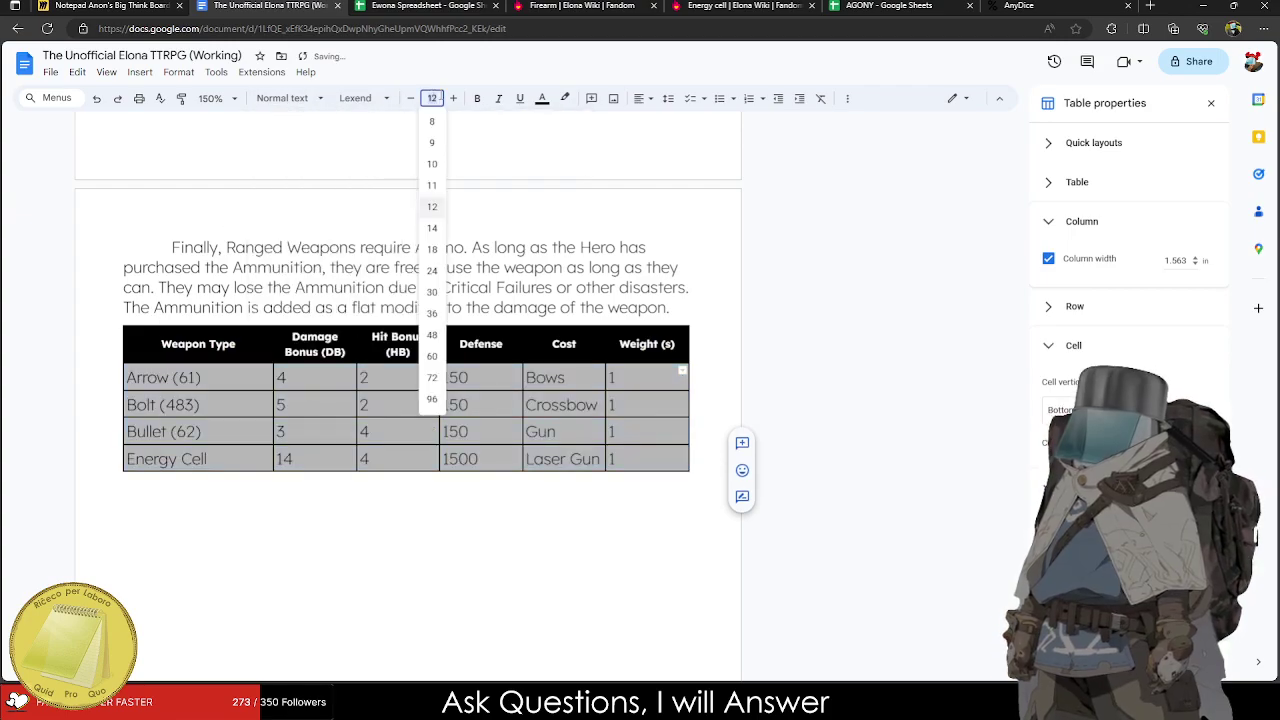
click(432, 121)
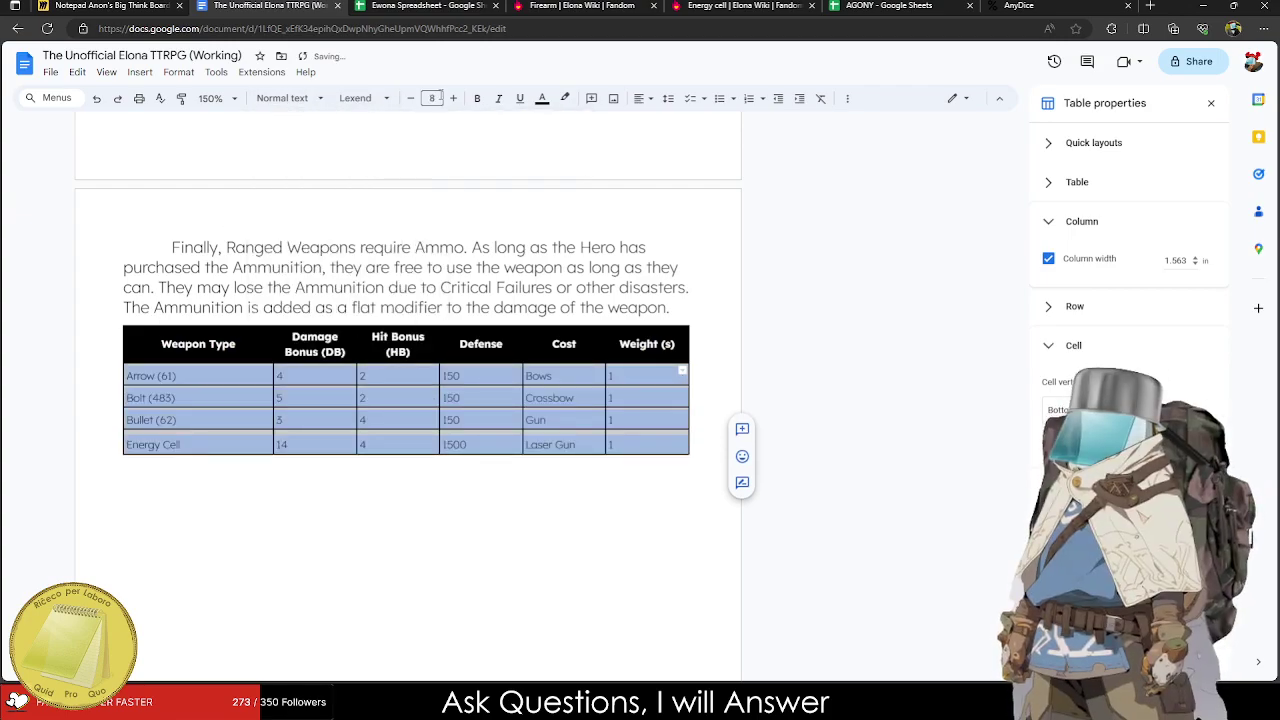
click(360, 98)
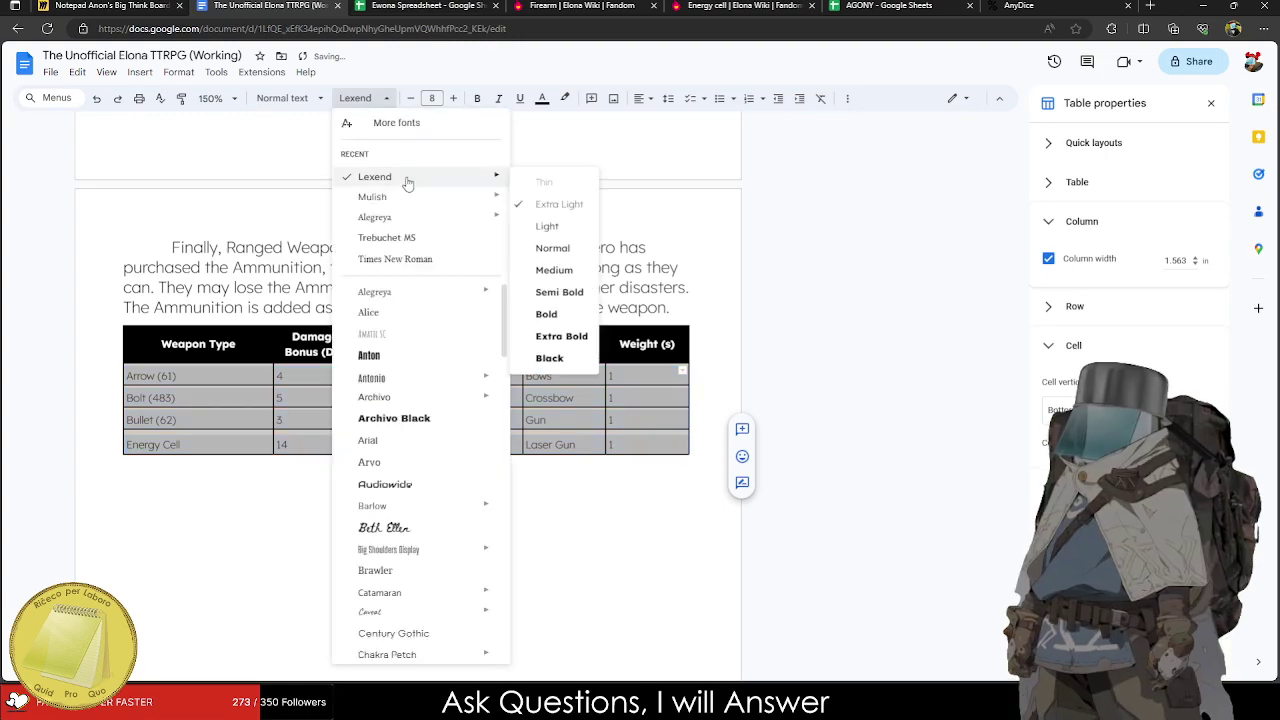
click(541, 205)
Centre-align the text in the four ammunition rows.
click(645, 98)
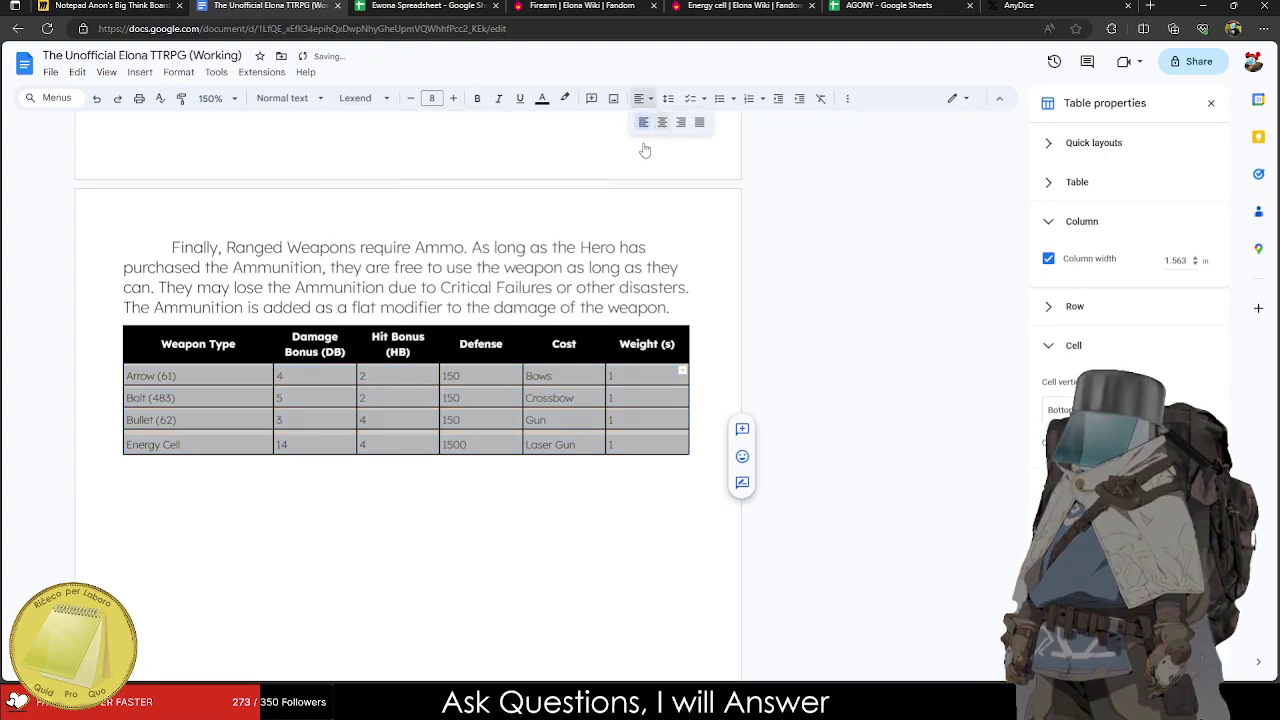
click(661, 122)
drag(212, 380, 650, 444)
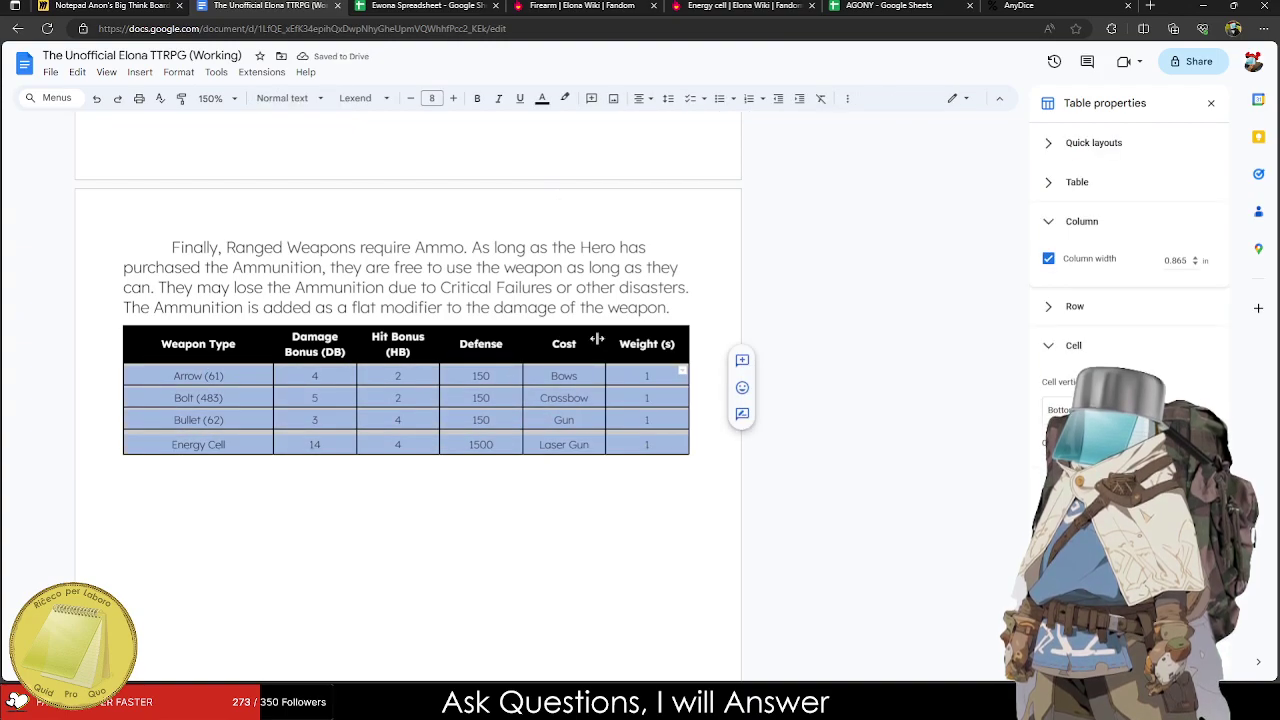
click(542, 98)
key(Escape)
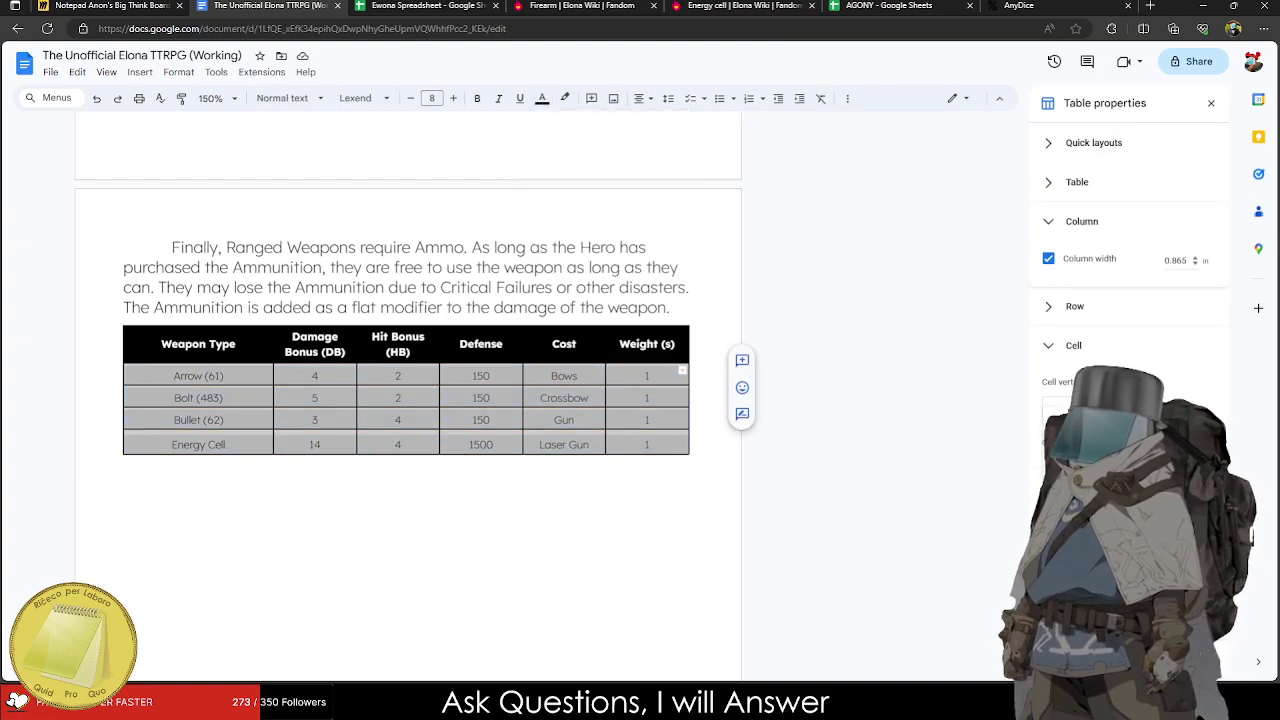
click(520, 591)
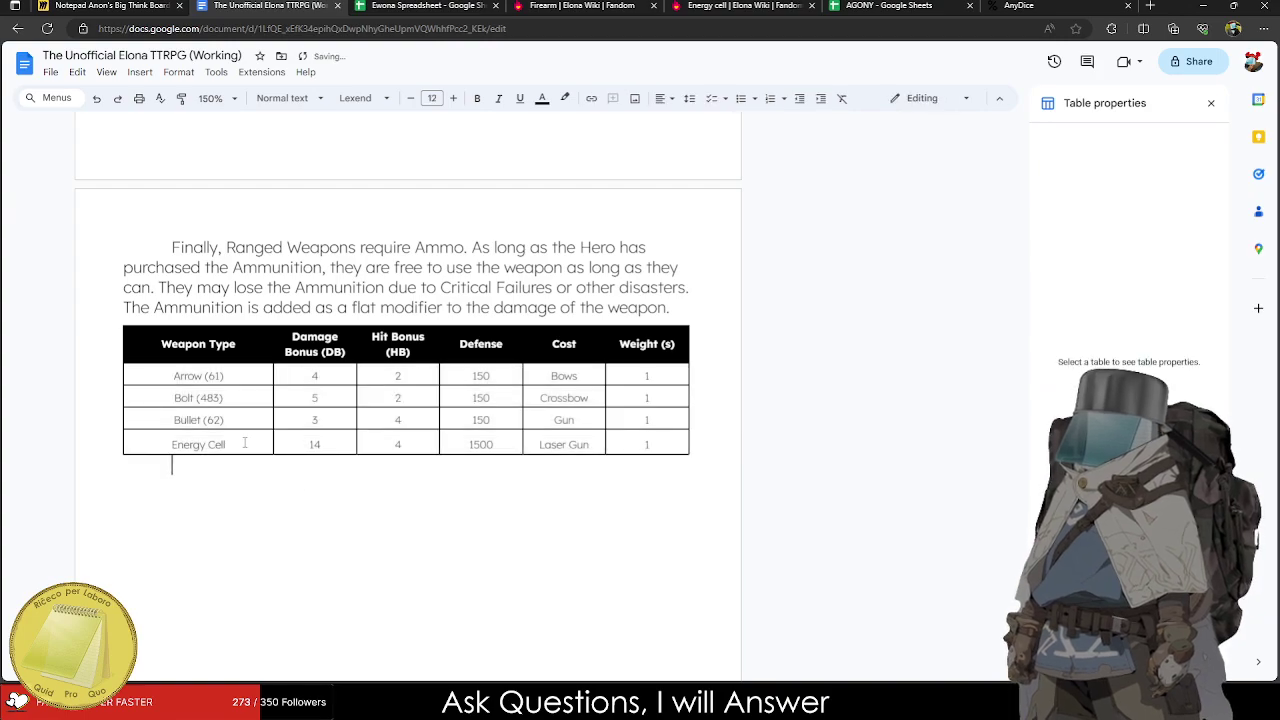
Review the document's weapon tables, then the spreadsheet's armor and weapon tables on Sheet3 and the material table on Sheet4.
scroll(244, 442, down, 5)
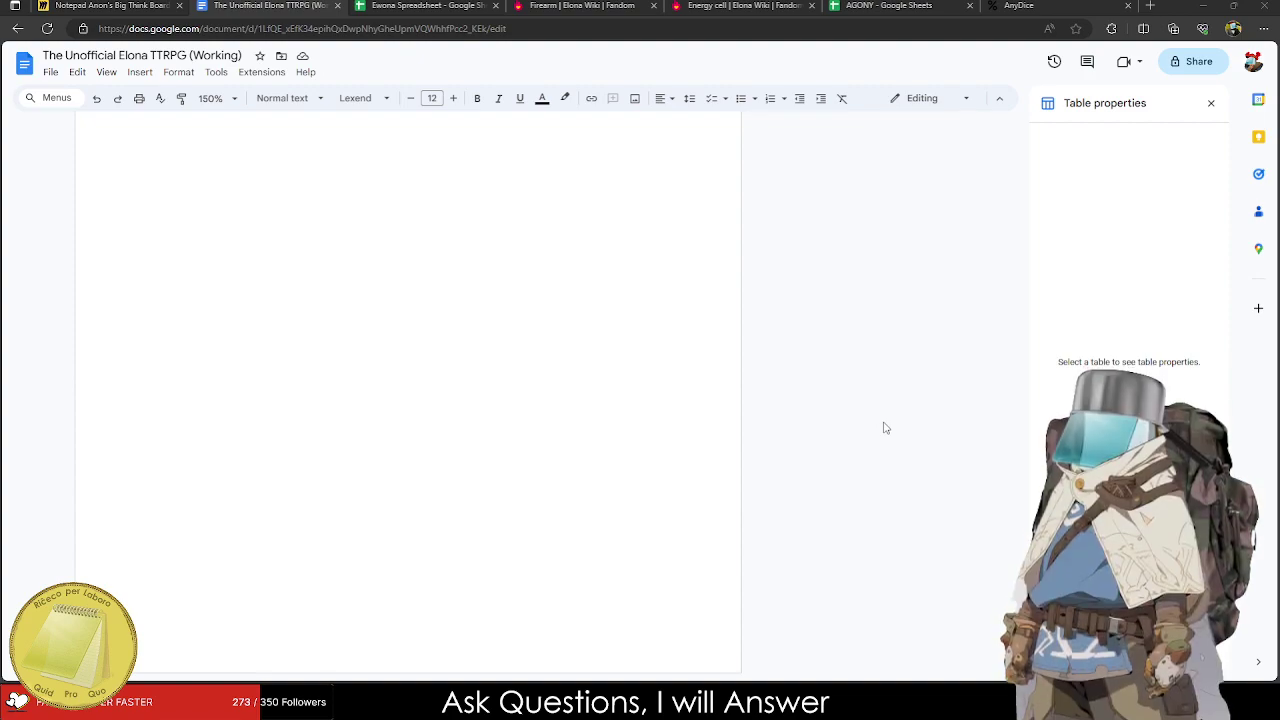
scroll(379, 404, up, 5)
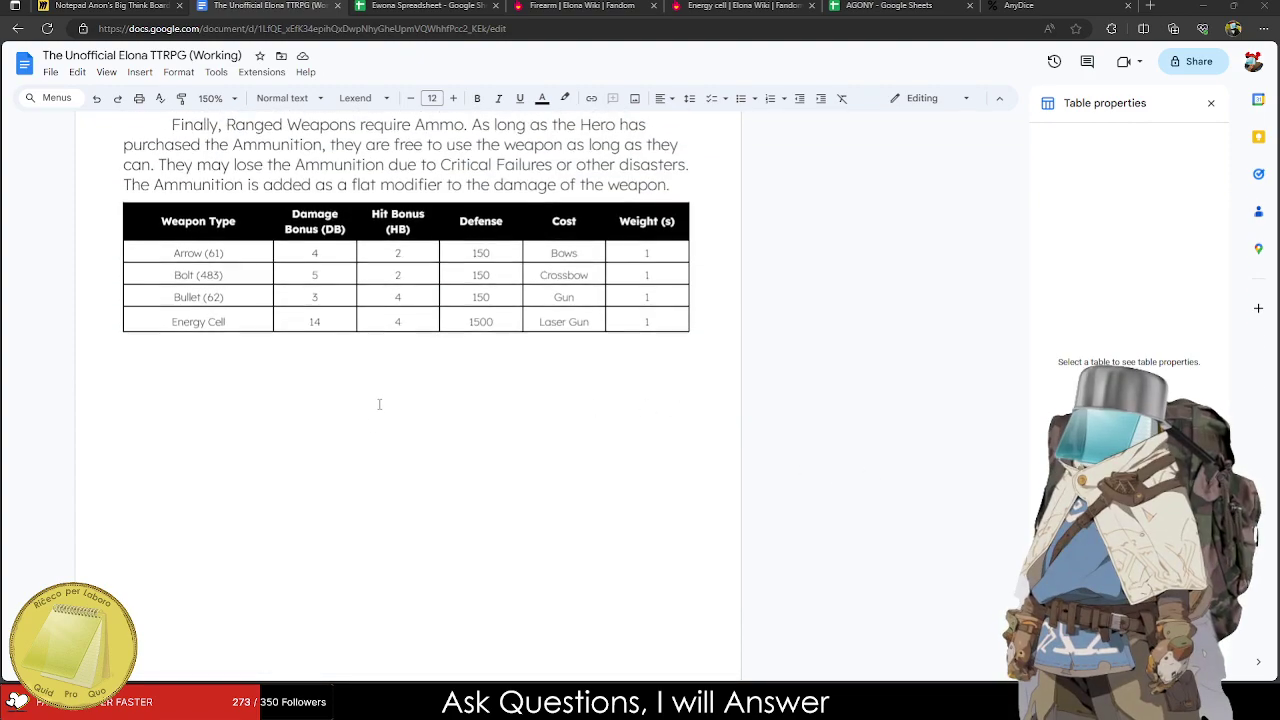
scroll(376, 404, up, 3)
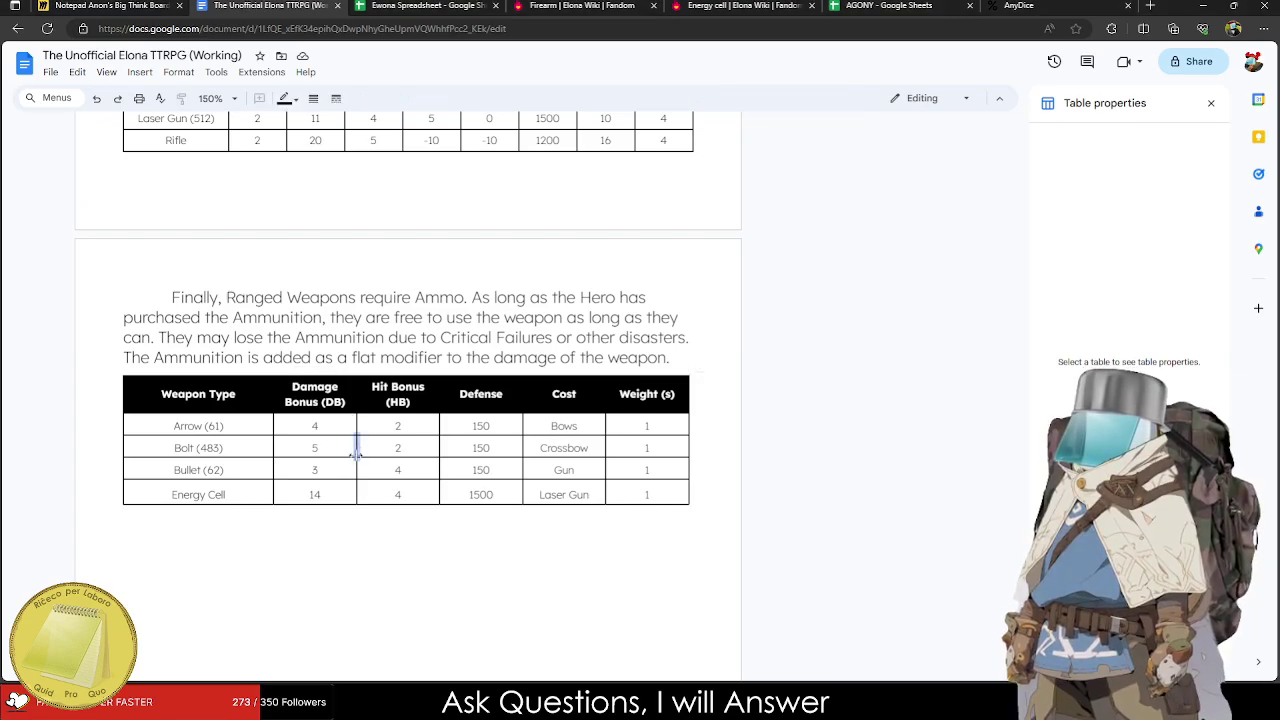
scroll(360, 445, up, 10)
scroll(365, 435, down, 4)
scroll(365, 435, up, 10)
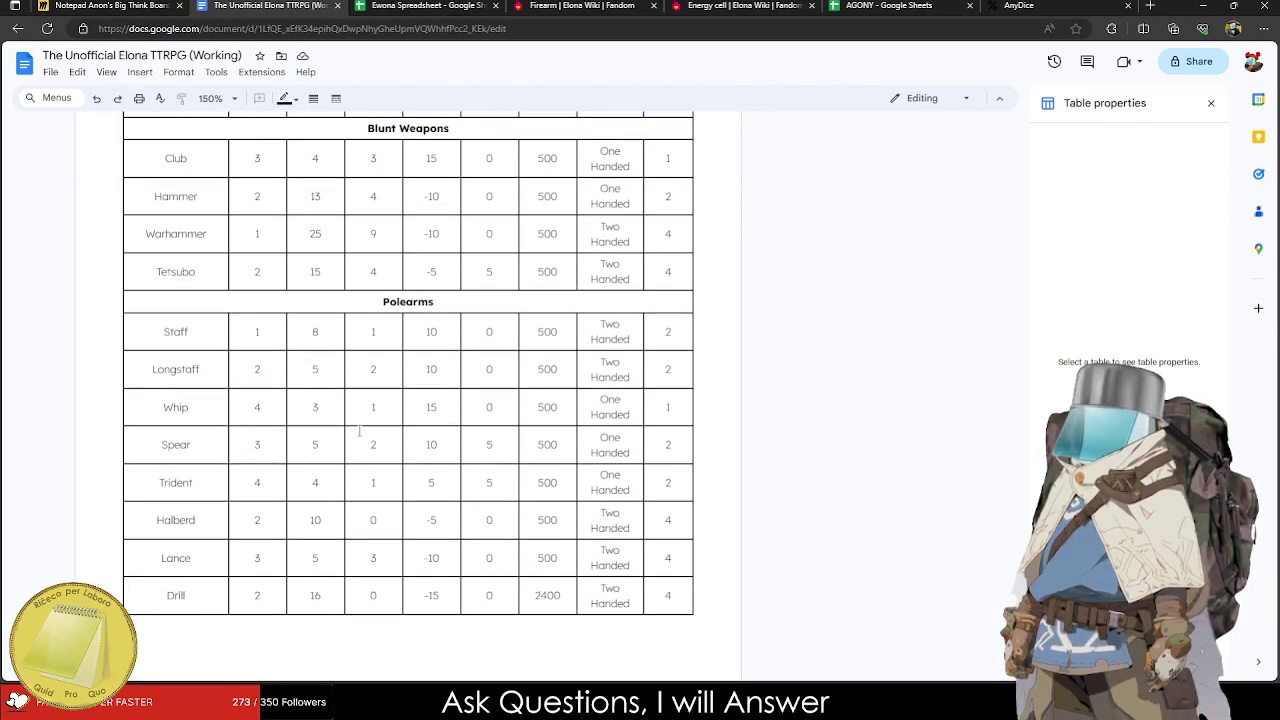
click(365, 5)
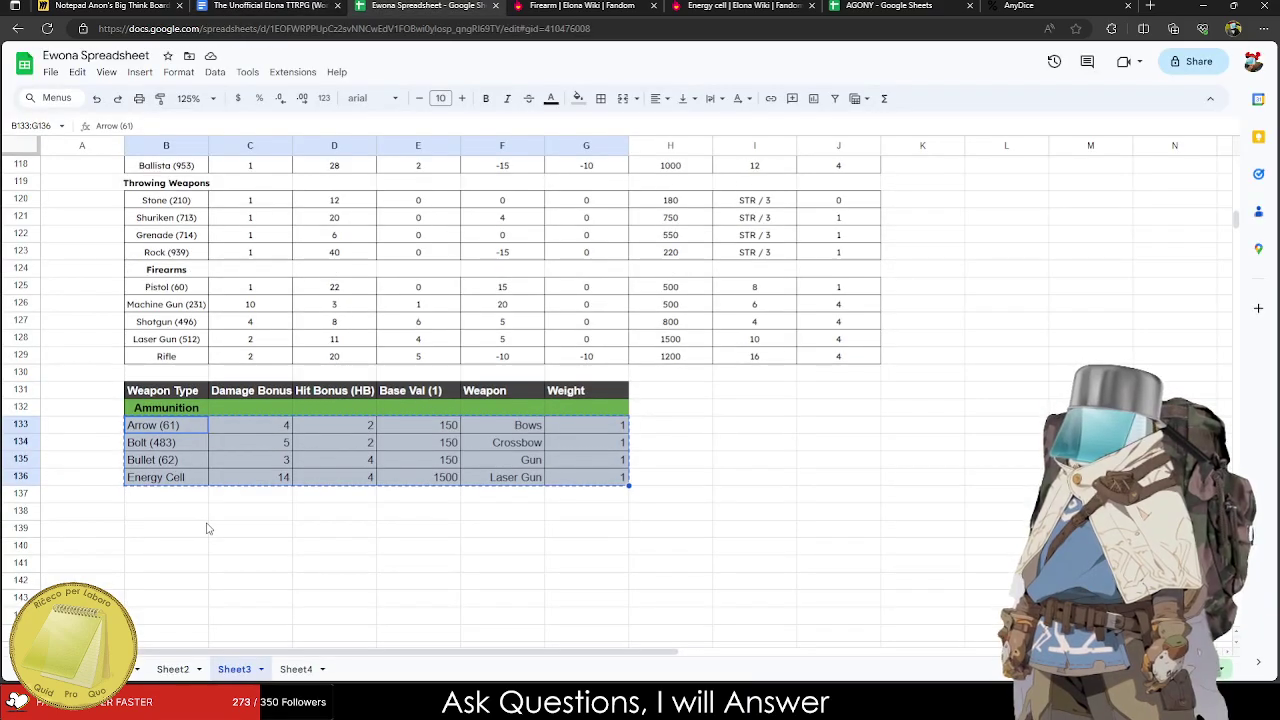
scroll(212, 522, up, 15)
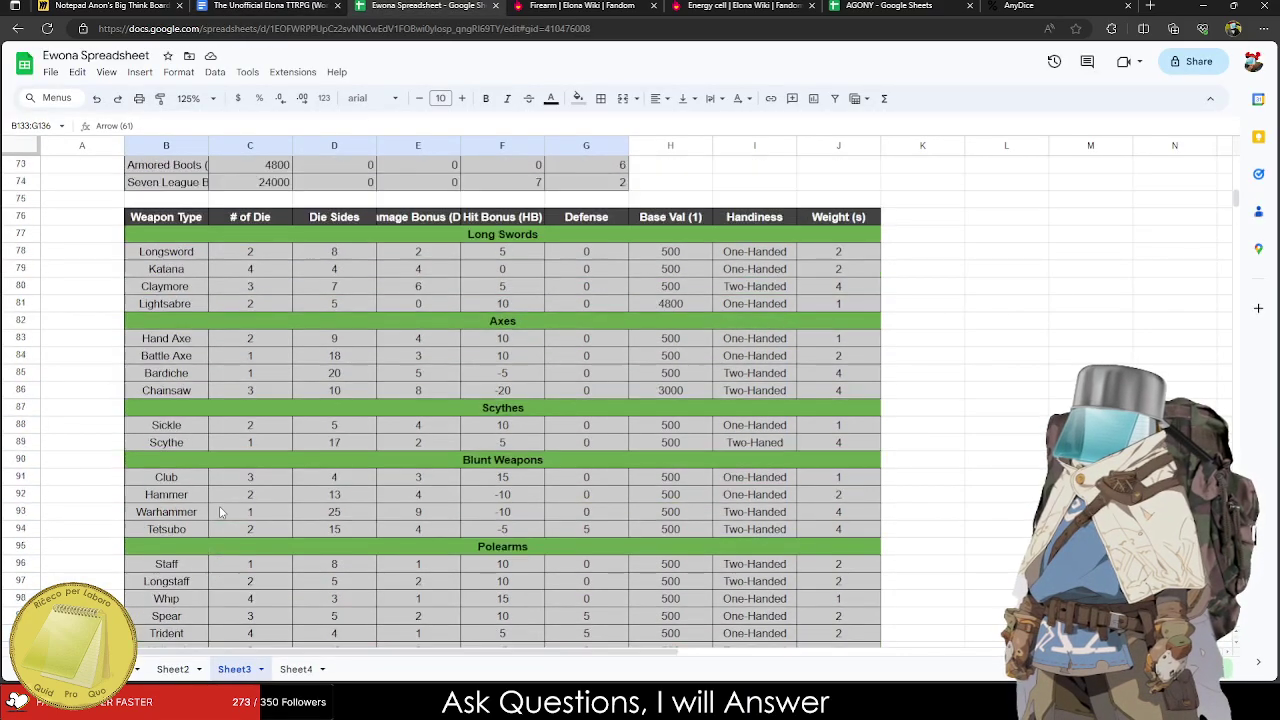
scroll(222, 512, down, 2)
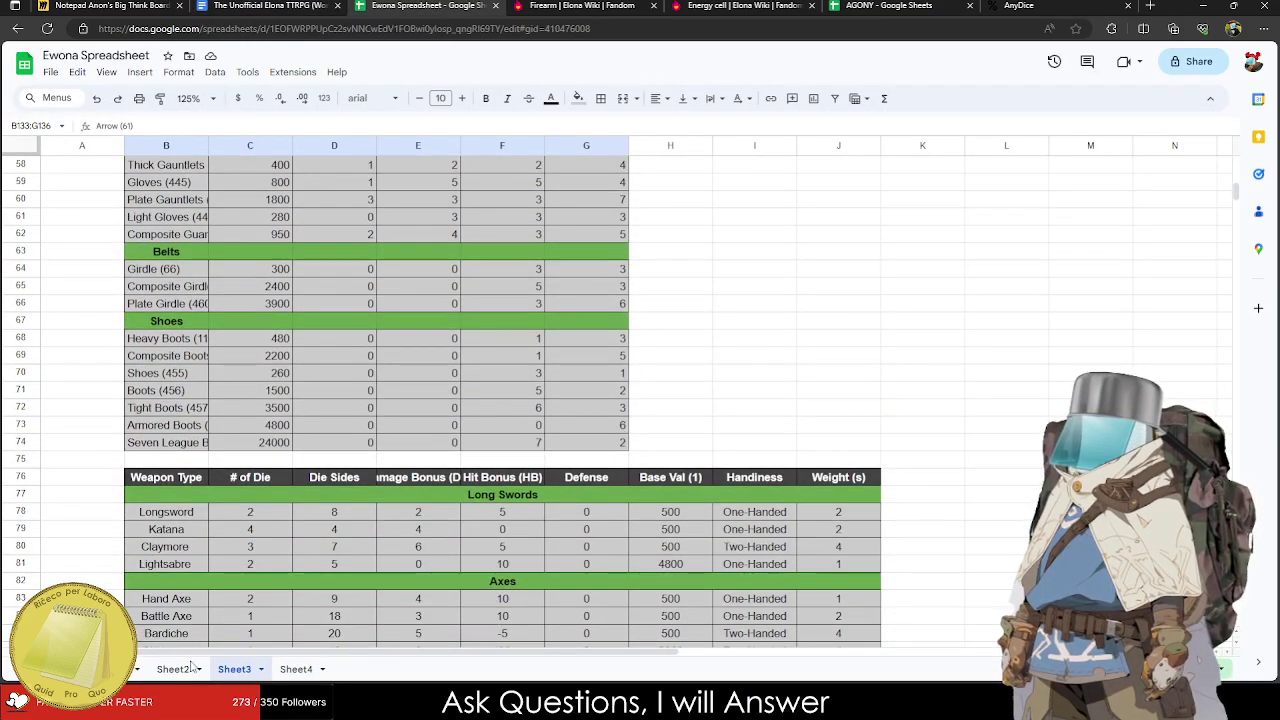
click(298, 670)
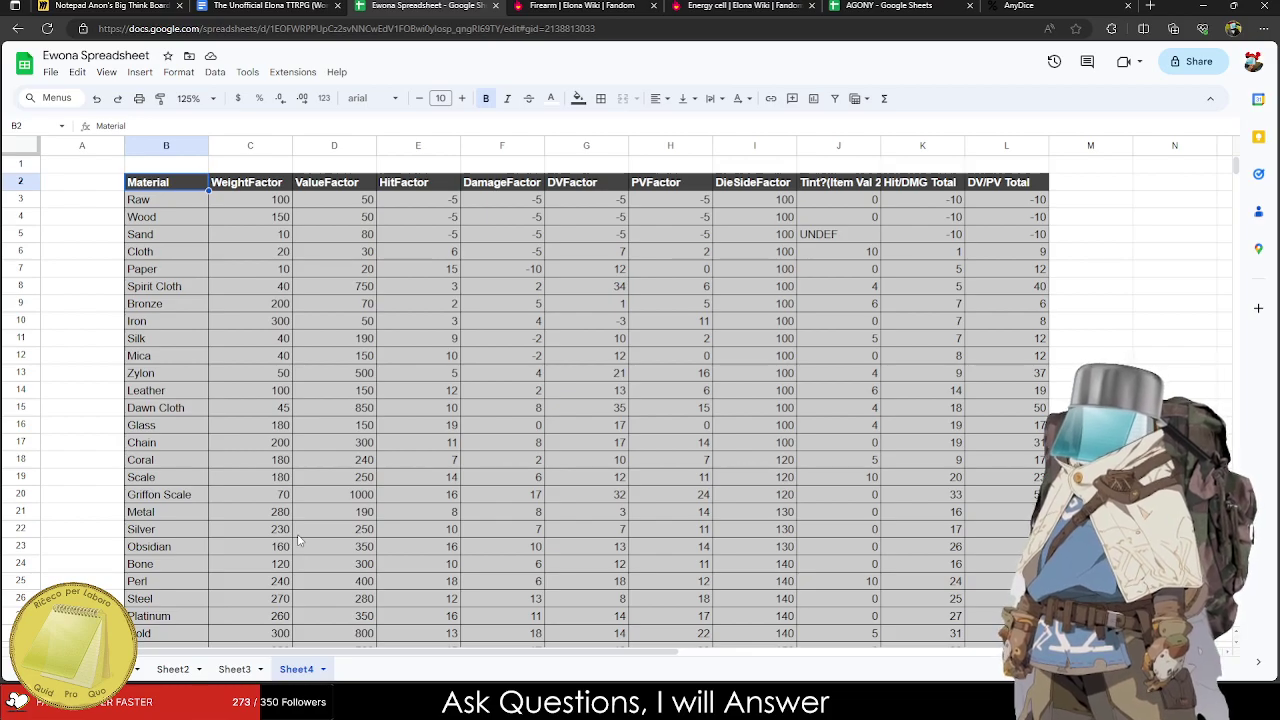
Return to the Elona TTRPG document and examine the introductory paragraphs of the Weapons section.
click(270, 5)
scroll(243, 368, up, 10)
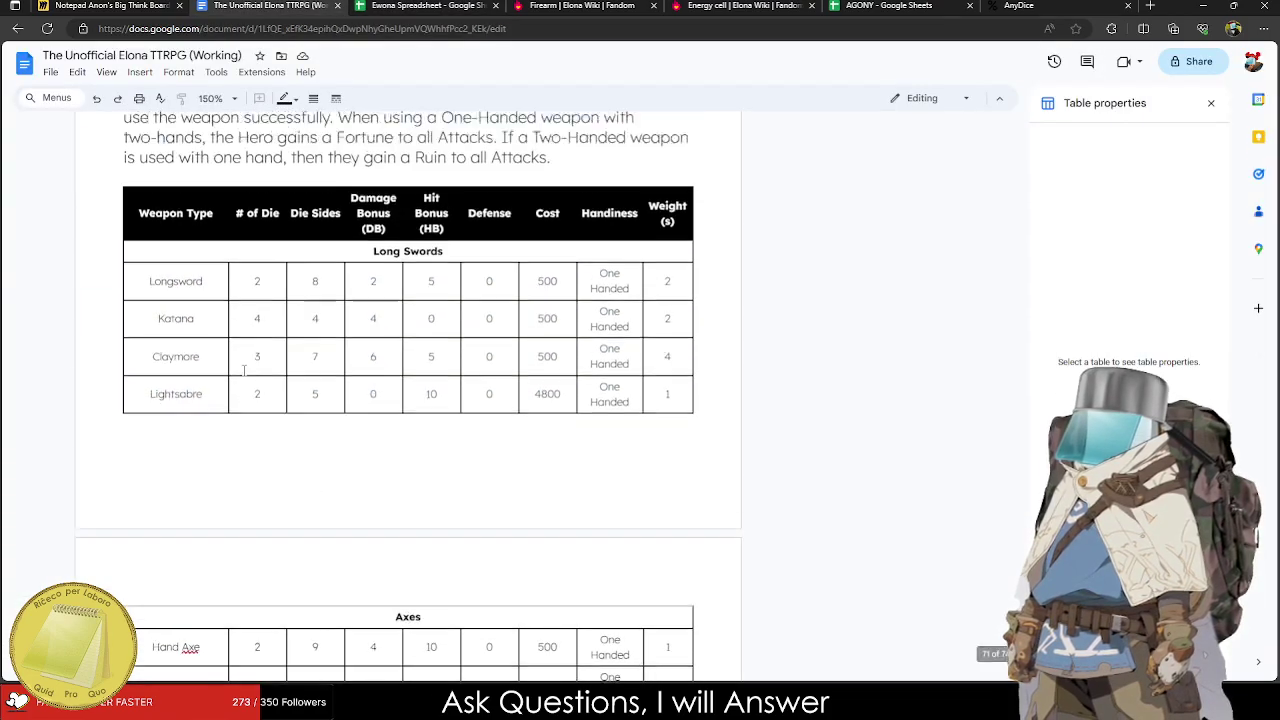
scroll(243, 368, up, 4)
drag(118, 216, 400, 428)
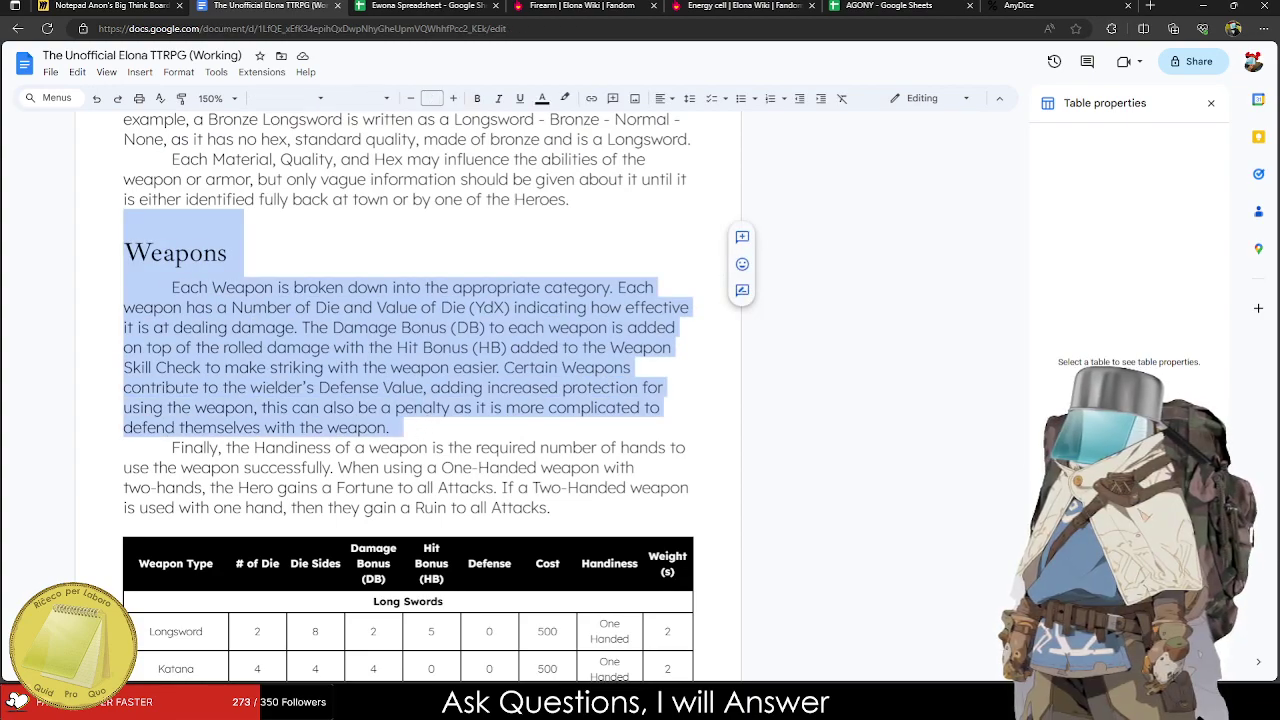
key(alt+Tab)
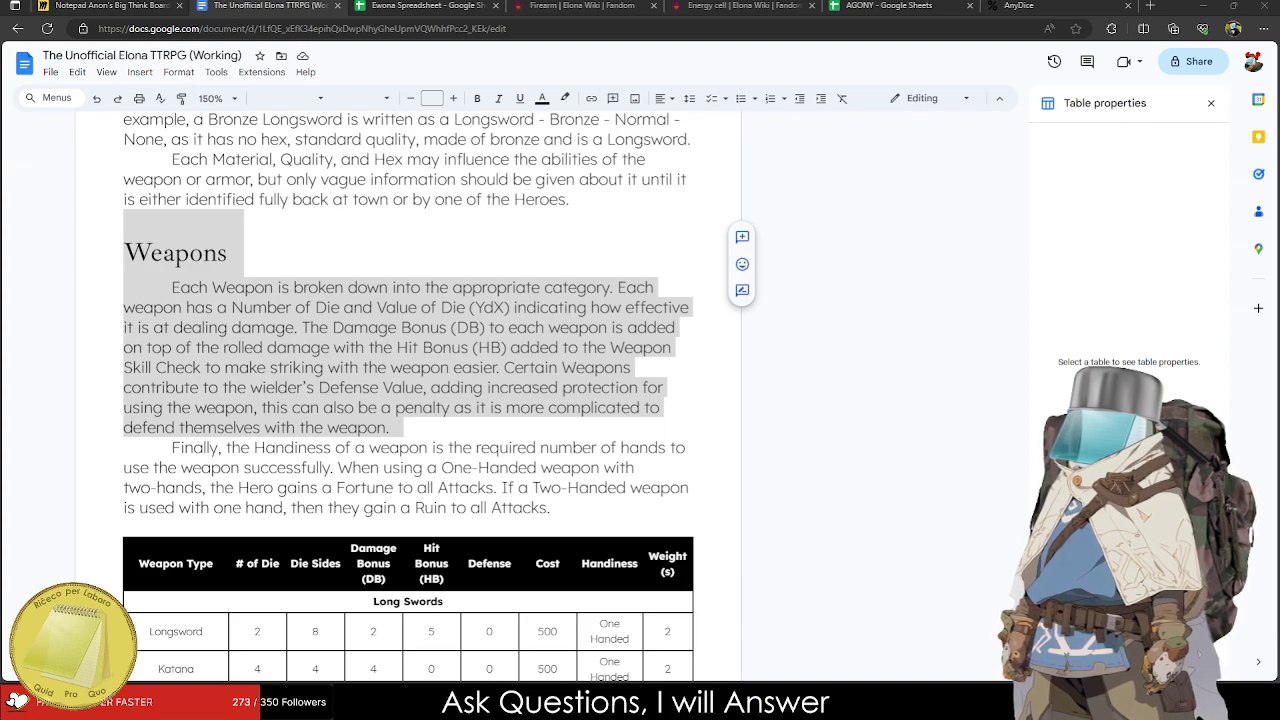
click(412, 468)
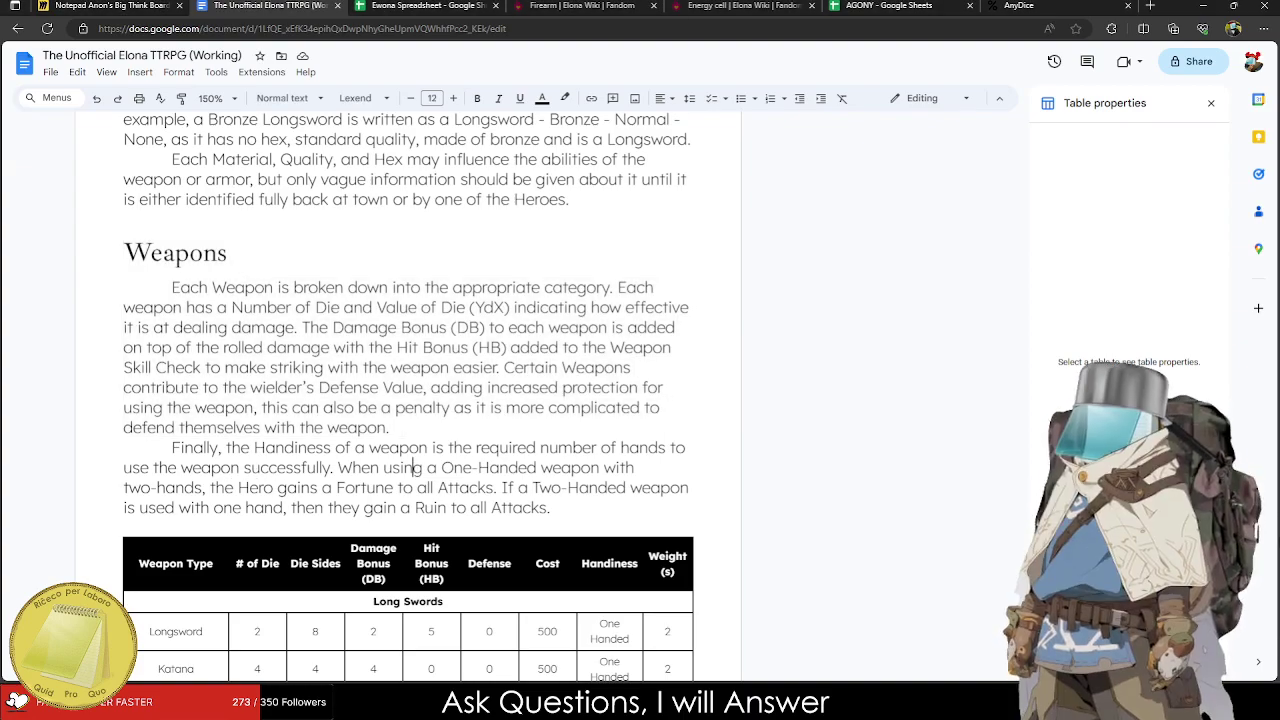
Close the table properties and go back to the ammunition table at the document's end.
scroll(854, 417, down, 4)
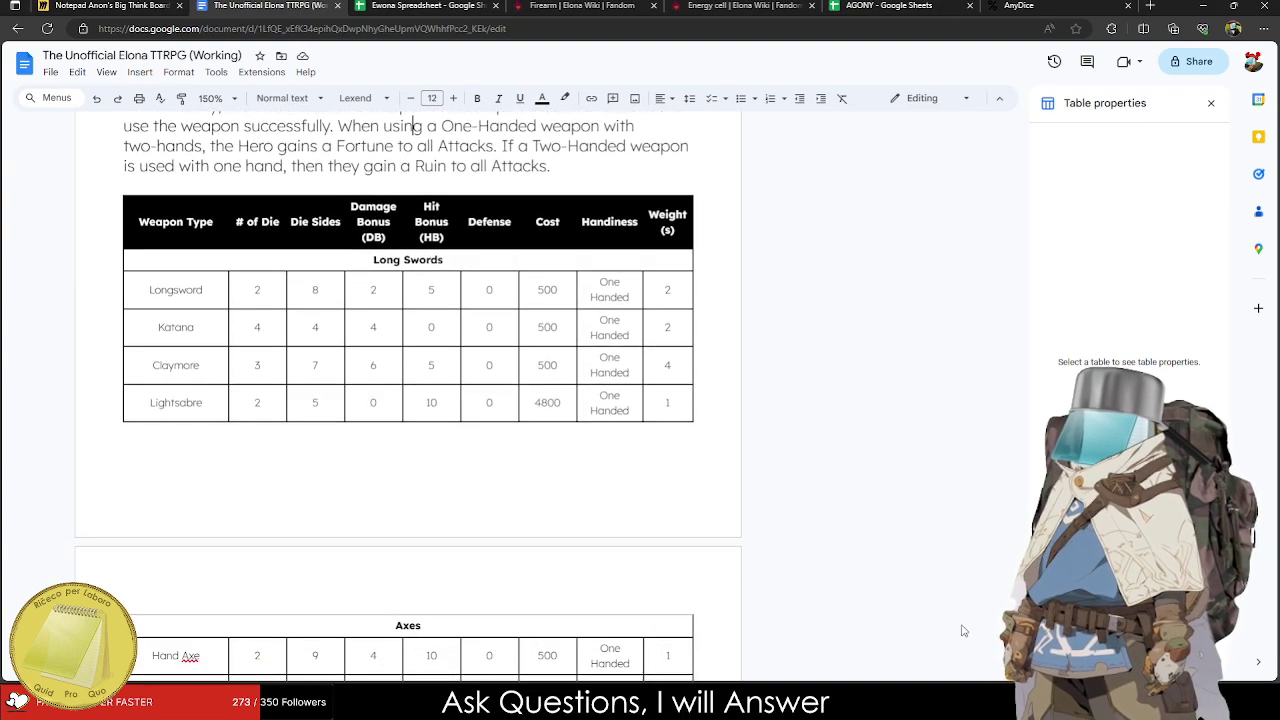
click(1212, 104)
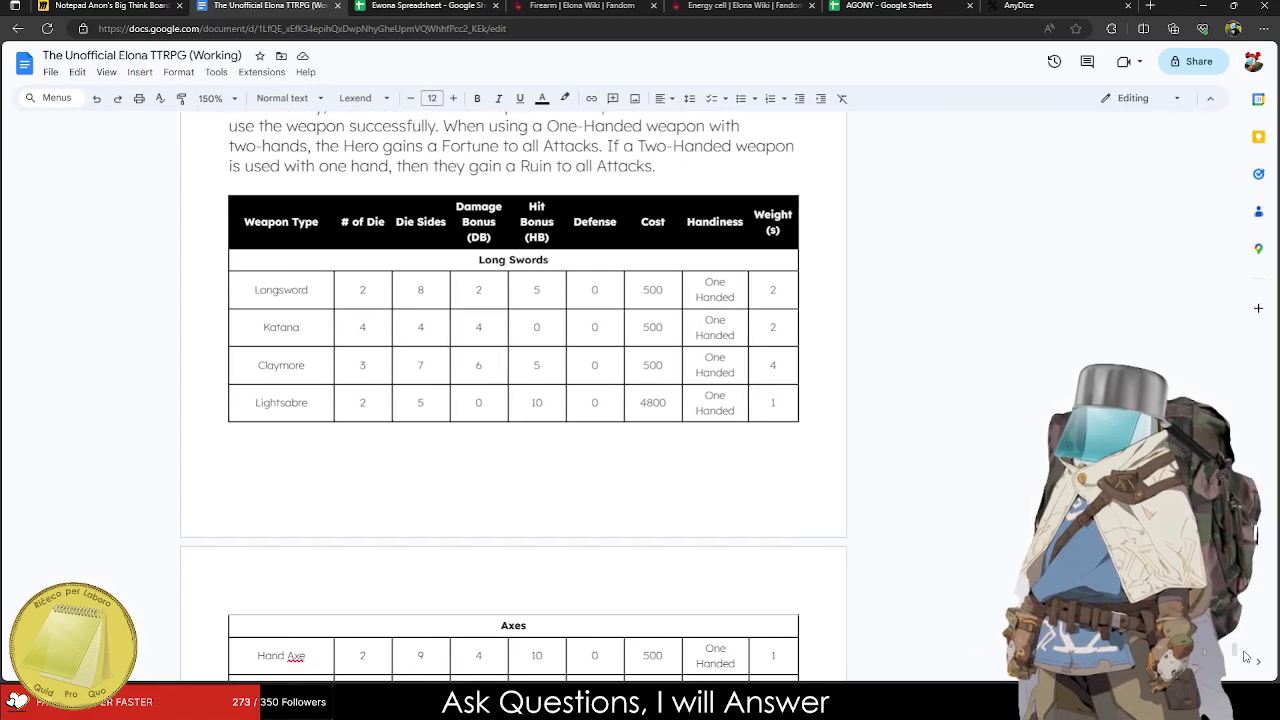
scroll(1247, 655, down, 15)
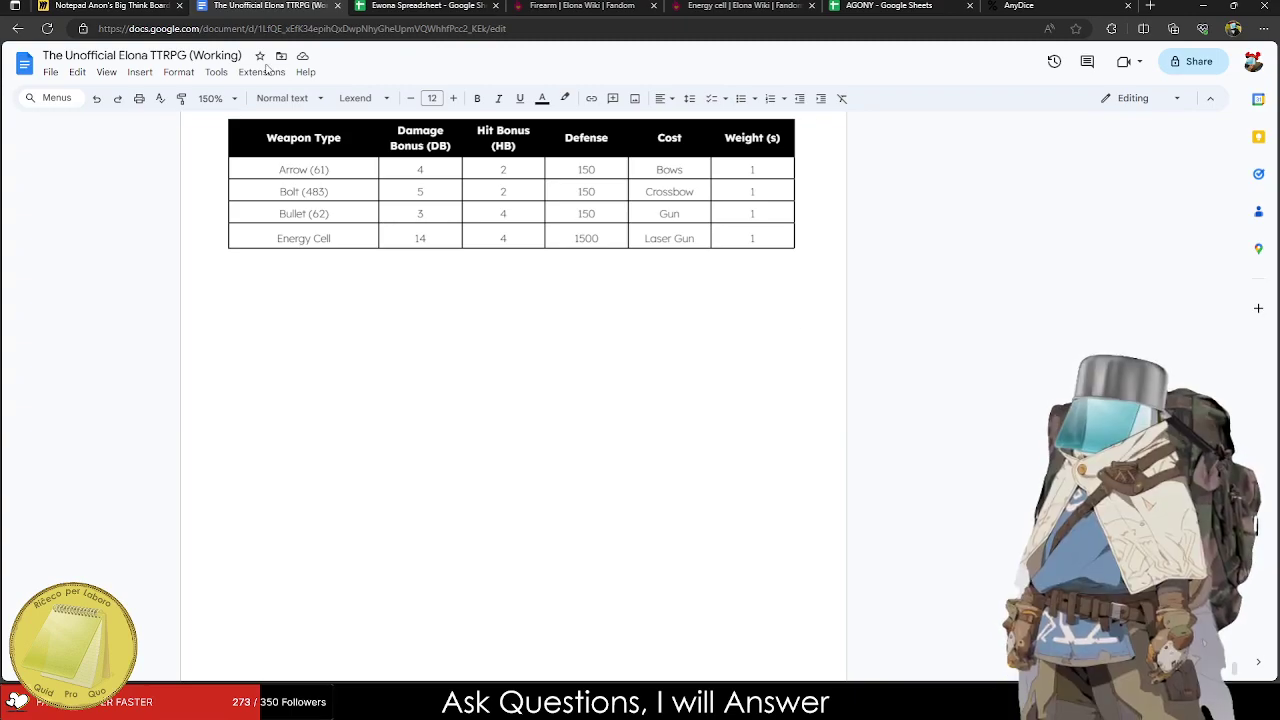
Check the document's word count and close the statistics.
click(216, 72)
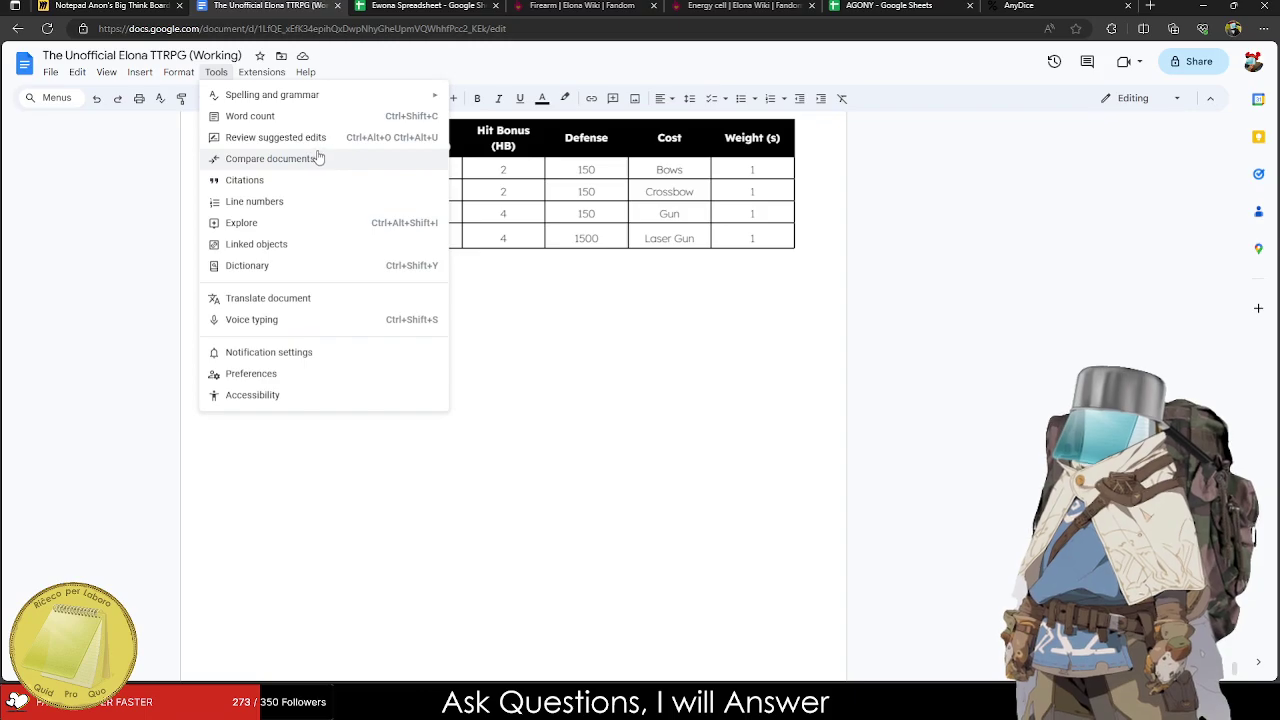
click(250, 116)
double_click(710, 316)
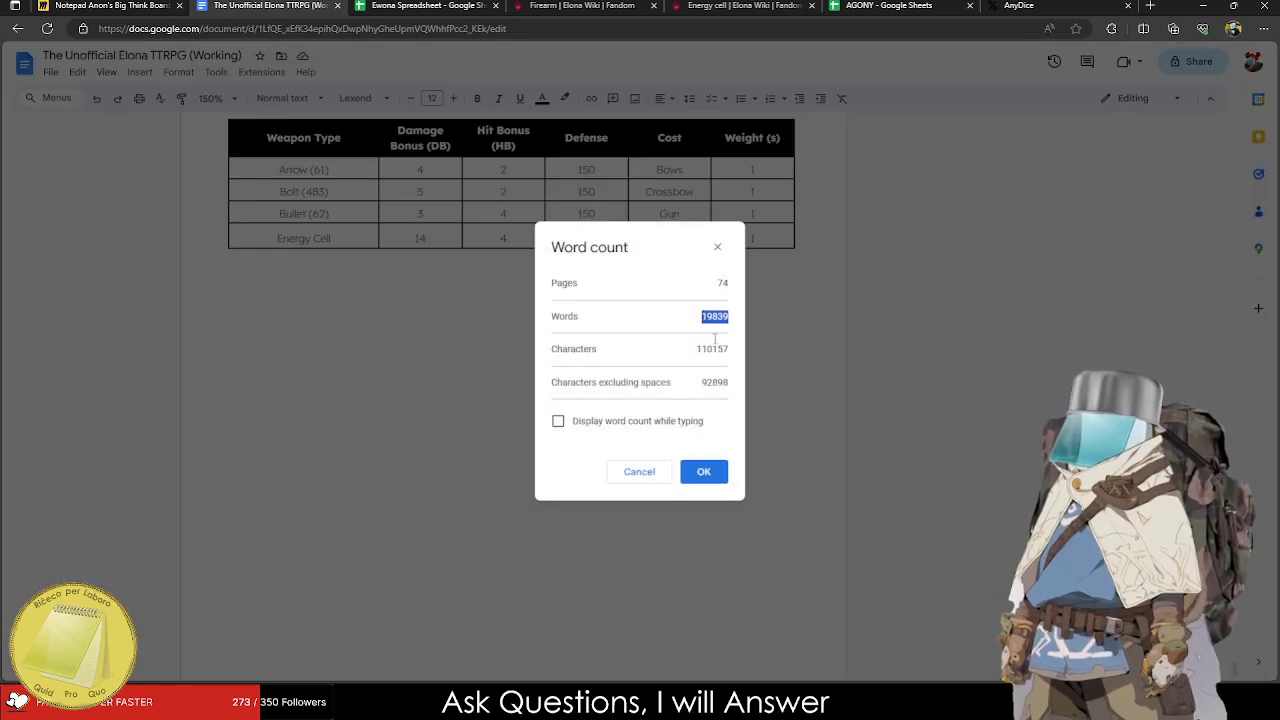
click(717, 247)
Review the Ranged Weapons paragraph and the ranged weapon table beneath it.
scroll(432, 405, up, 3)
scroll(430, 407, up, 10)
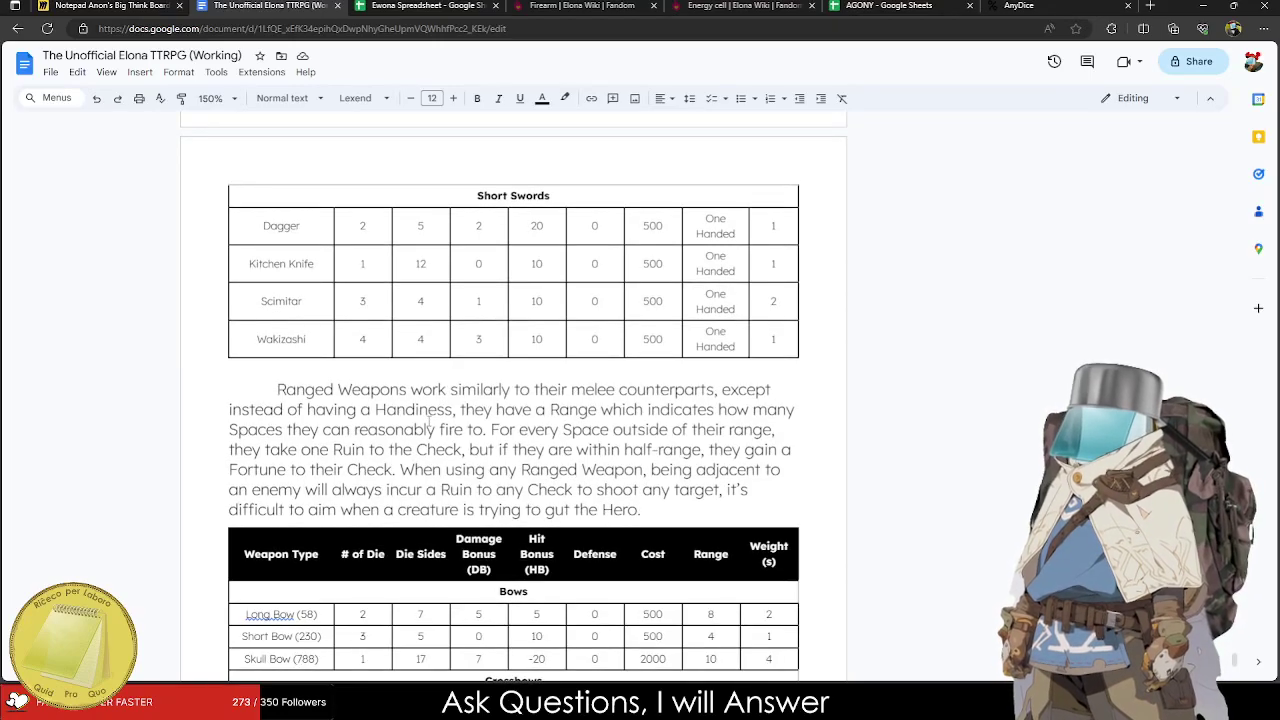
scroll(456, 420, down, 5)
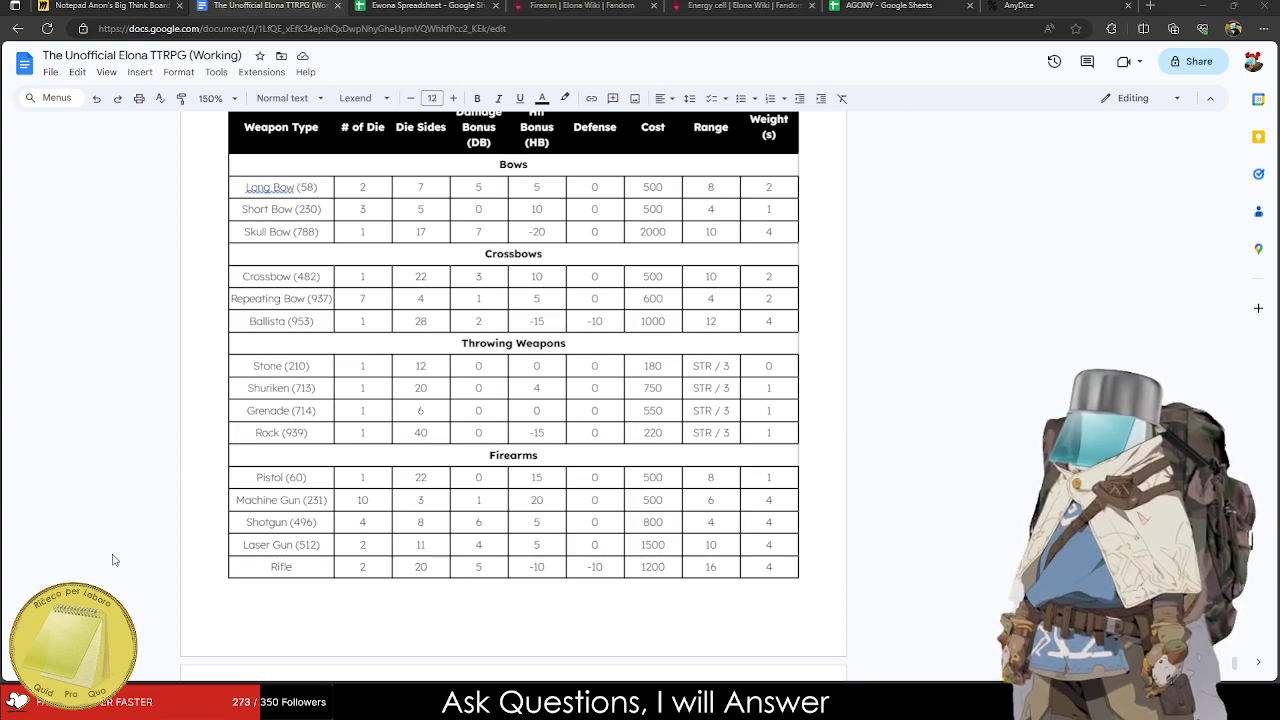
Switch to the Ewona Spreadsheet and examine the material factors and bonus formulas on Sheet4.
click(391, 6)
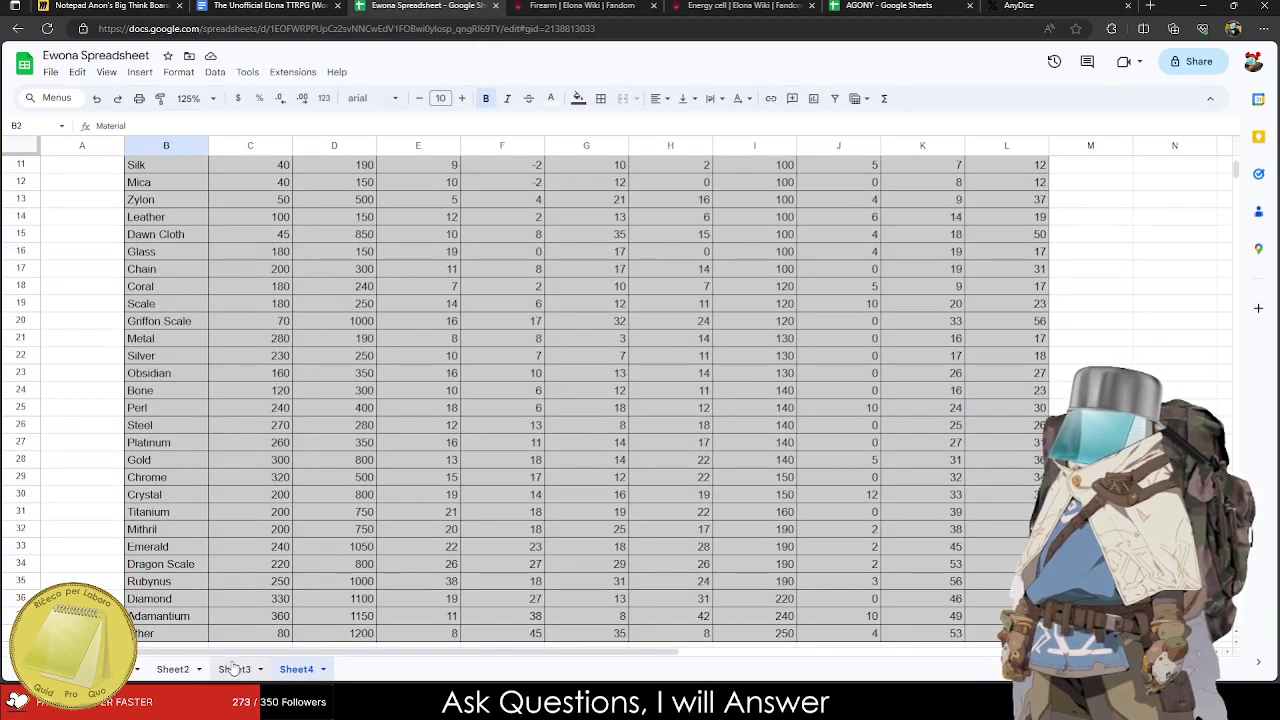
scroll(250, 400, up, 4)
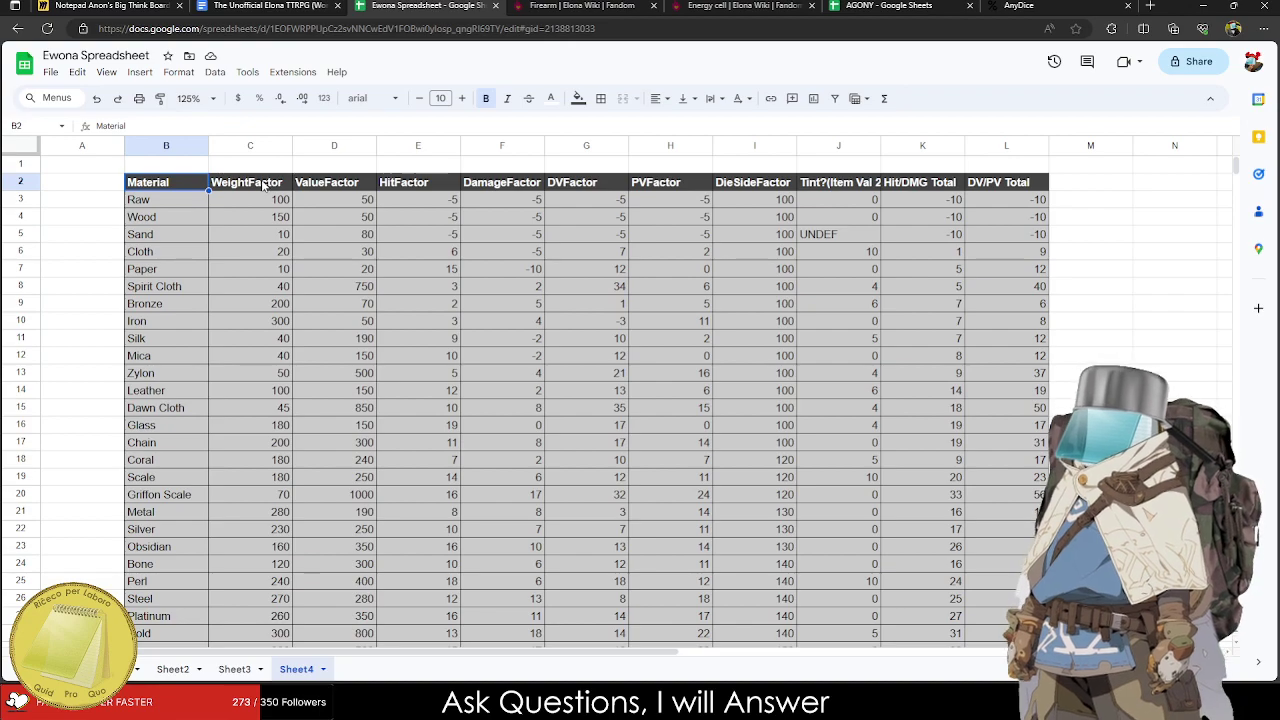
click(349, 190)
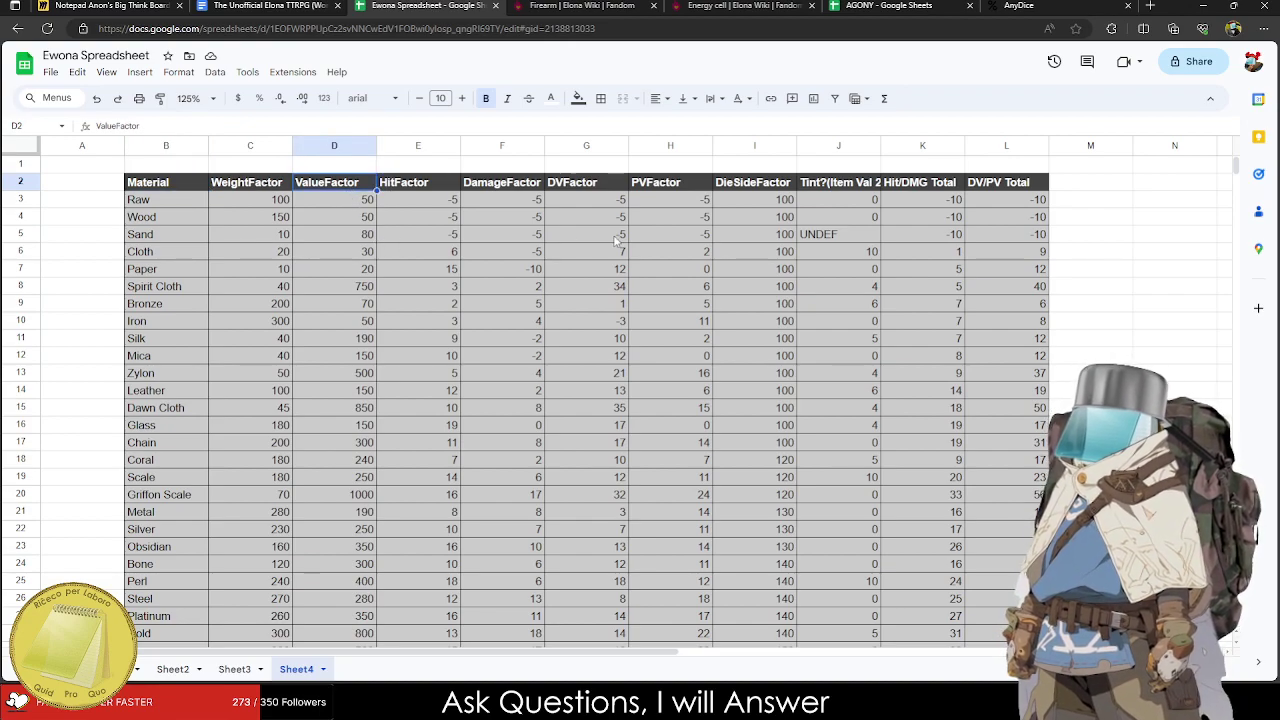
scroll(612, 240, down, 5)
scroll(636, 312, up, 3)
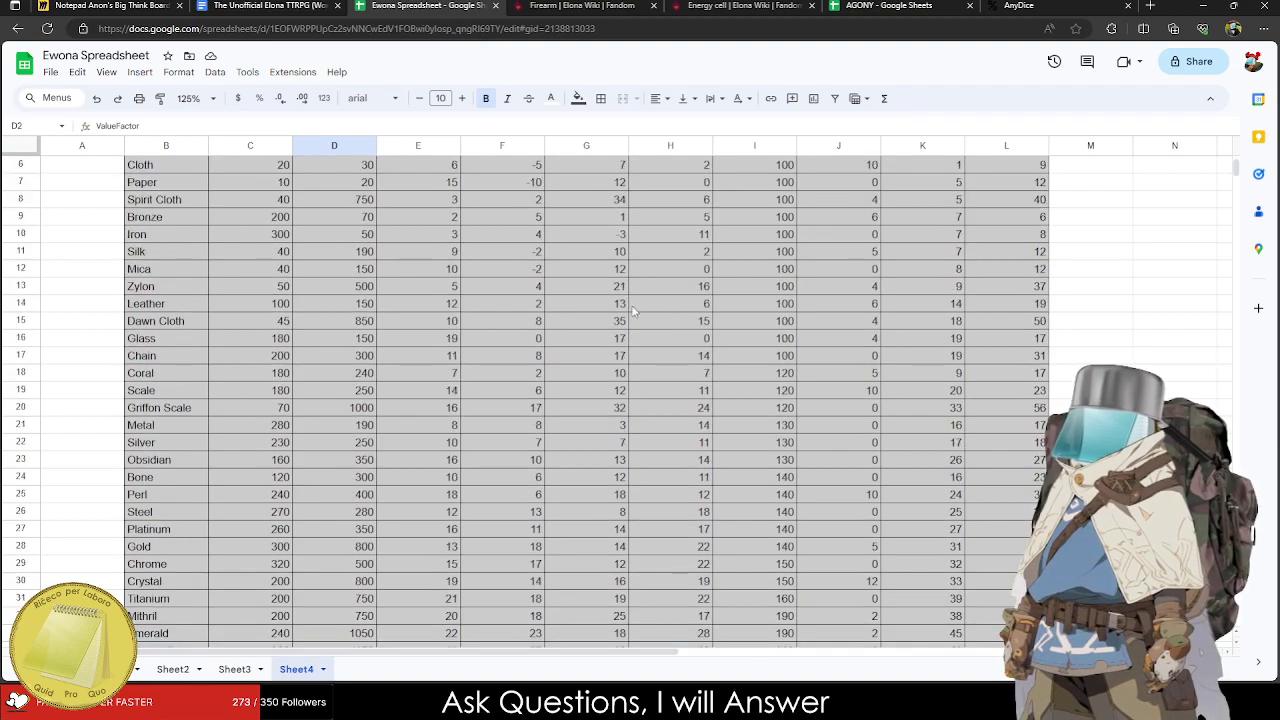
scroll(636, 312, up, 2)
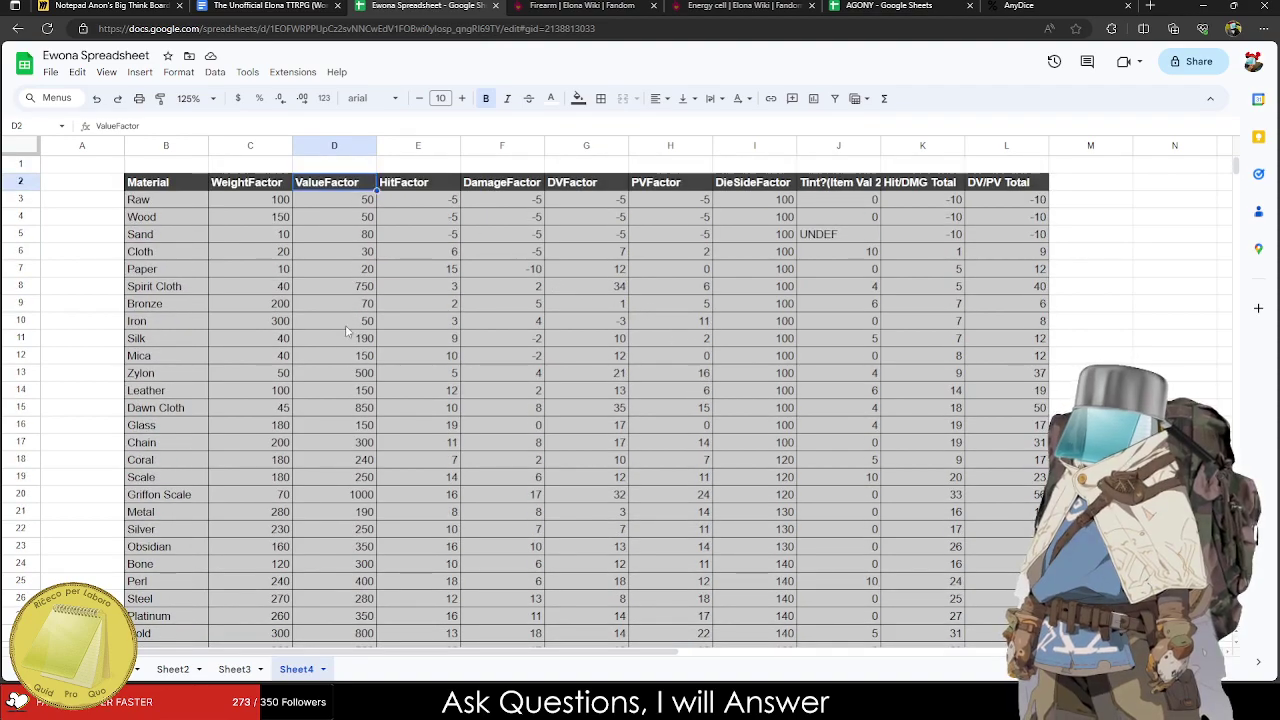
scroll(340, 322, down, 7)
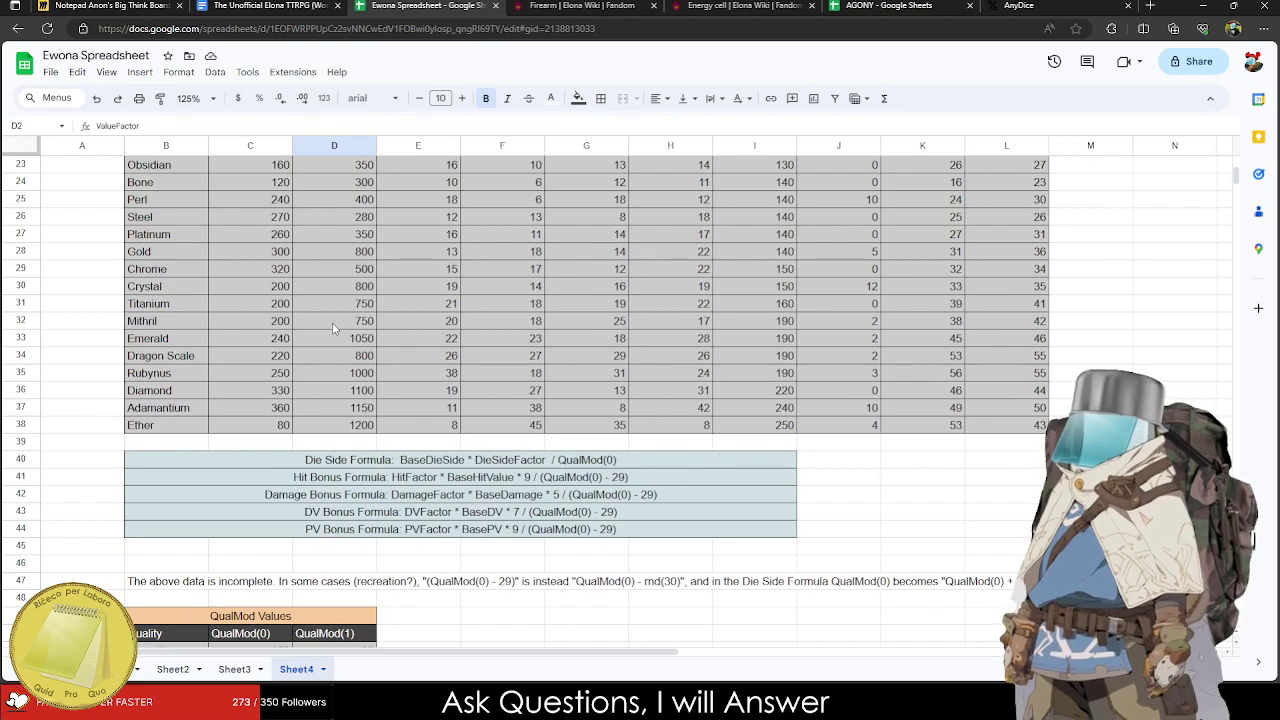
Review the melee weapon, ranged weapon and ammunition tables on Sheet3.
click(170, 669)
click(234, 669)
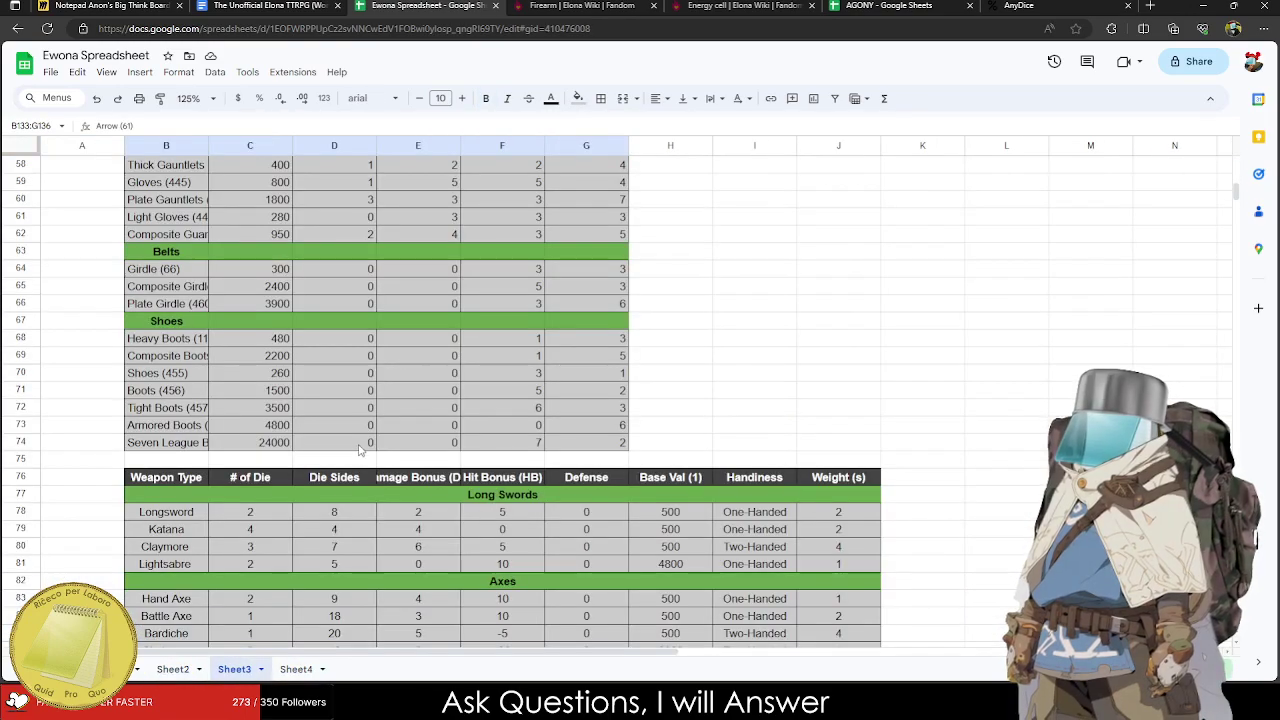
scroll(226, 350, down, 15)
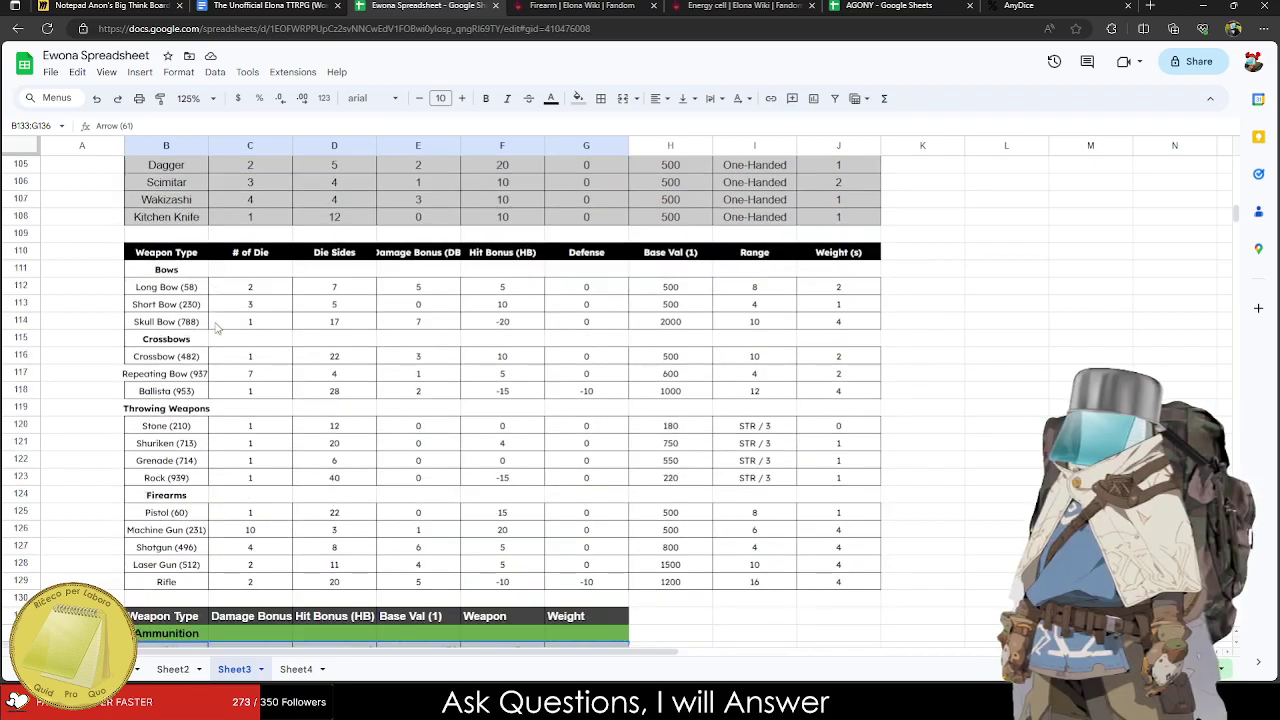
scroll(214, 324, down, 2)
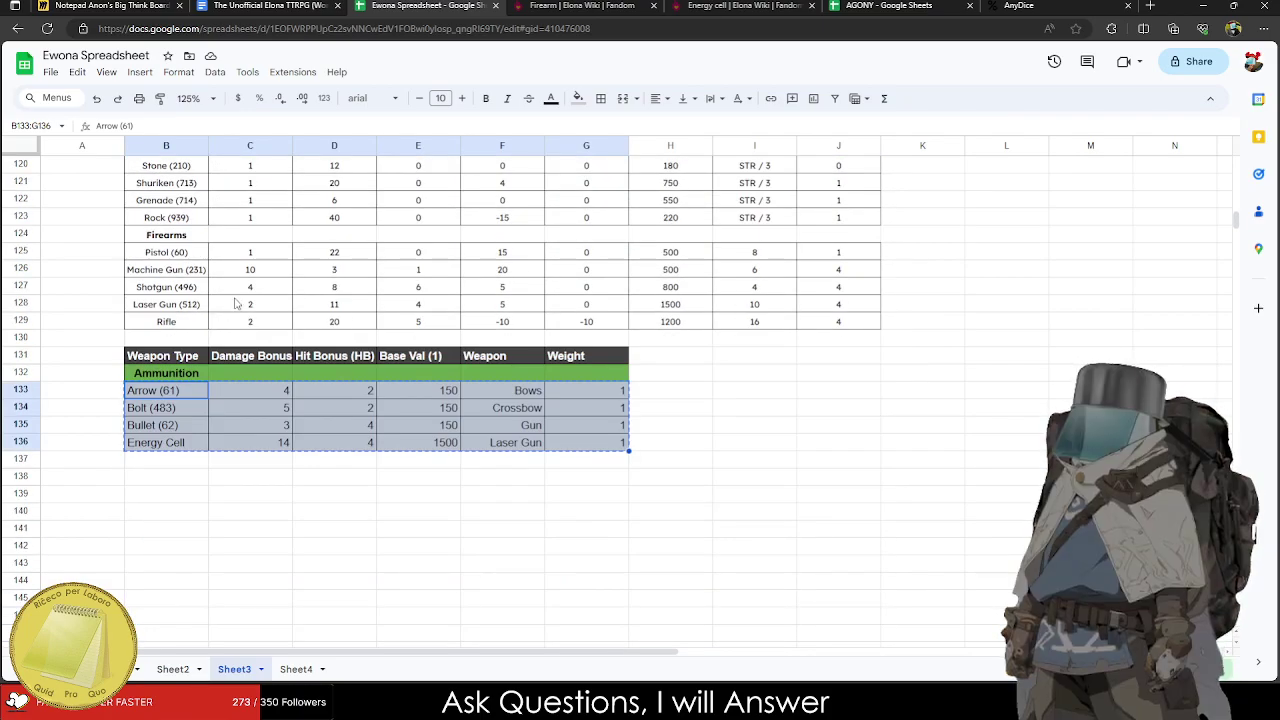
scroll(229, 306, up, 8)
scroll(333, 260, up, 1)
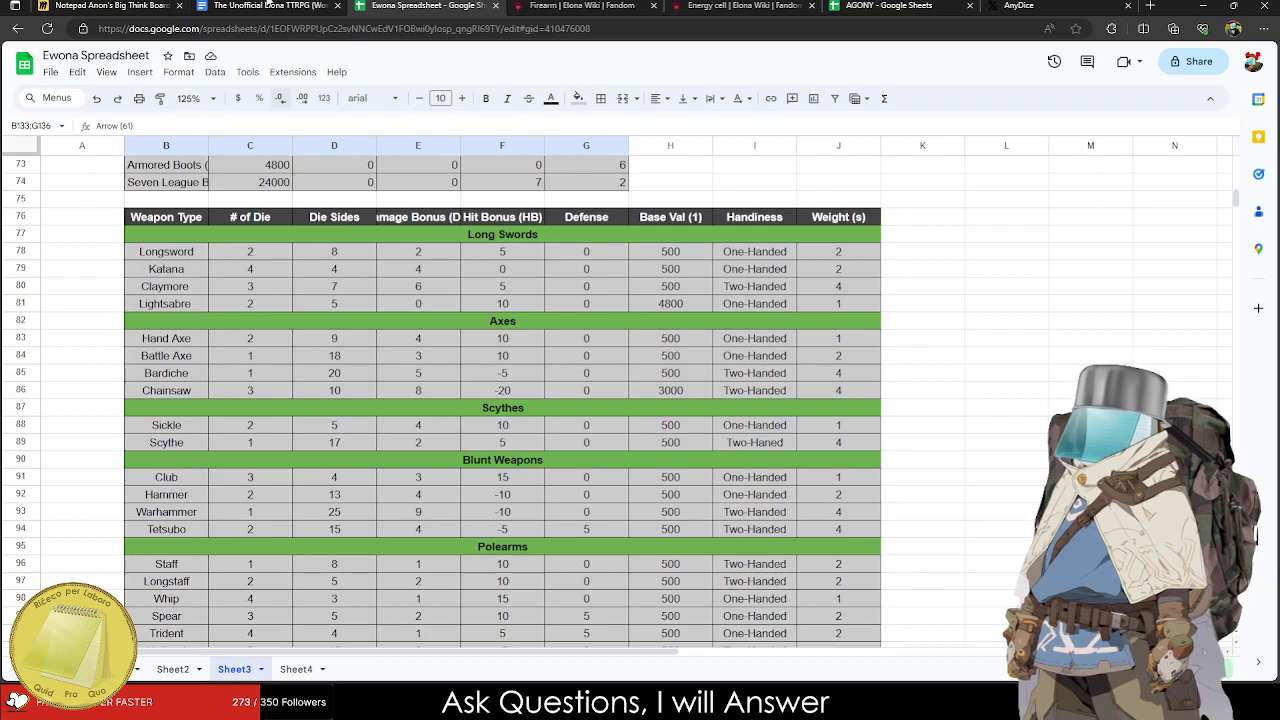
Return to the Elona TTRPG document and review the layout of its weapon tables.
key(ctrl+Page_Up)
scroll(346, 388, up, 4)
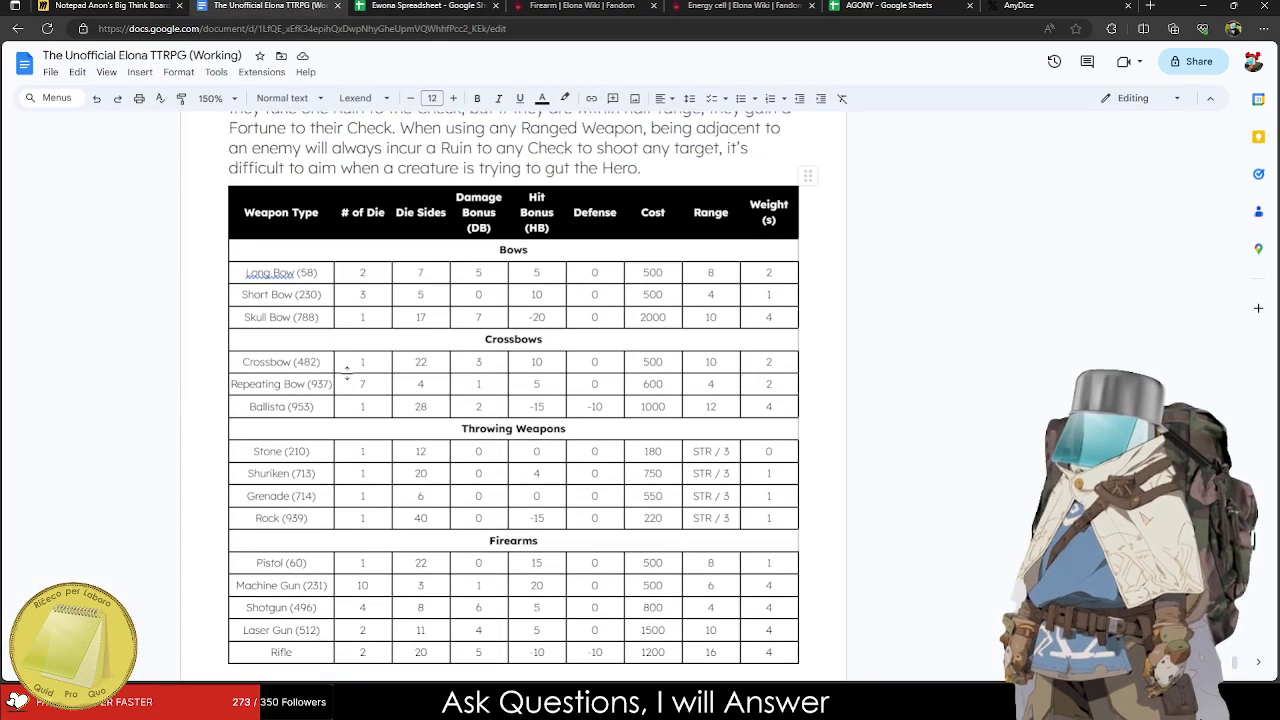
scroll(393, 307, down, 4)
scroll(377, 383, up, 15)
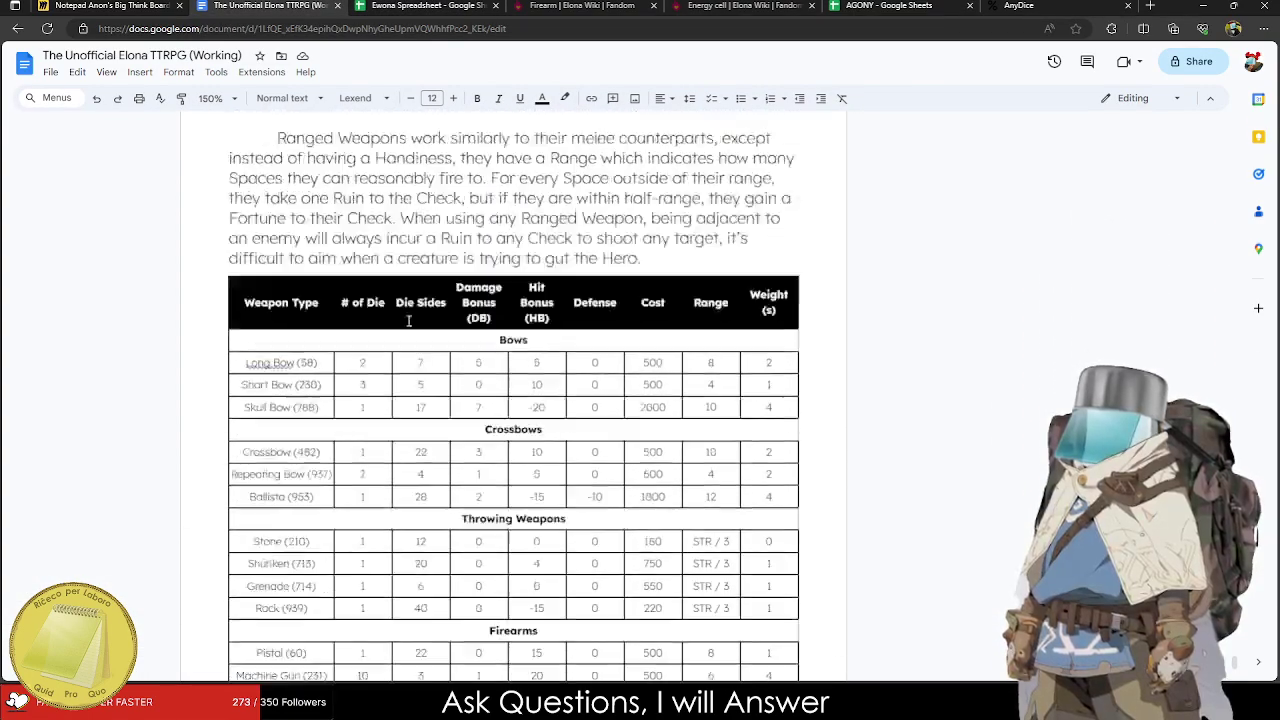
scroll(377, 383, up, 7)
scroll(575, 331, down, 12)
scroll(575, 331, down, 11)
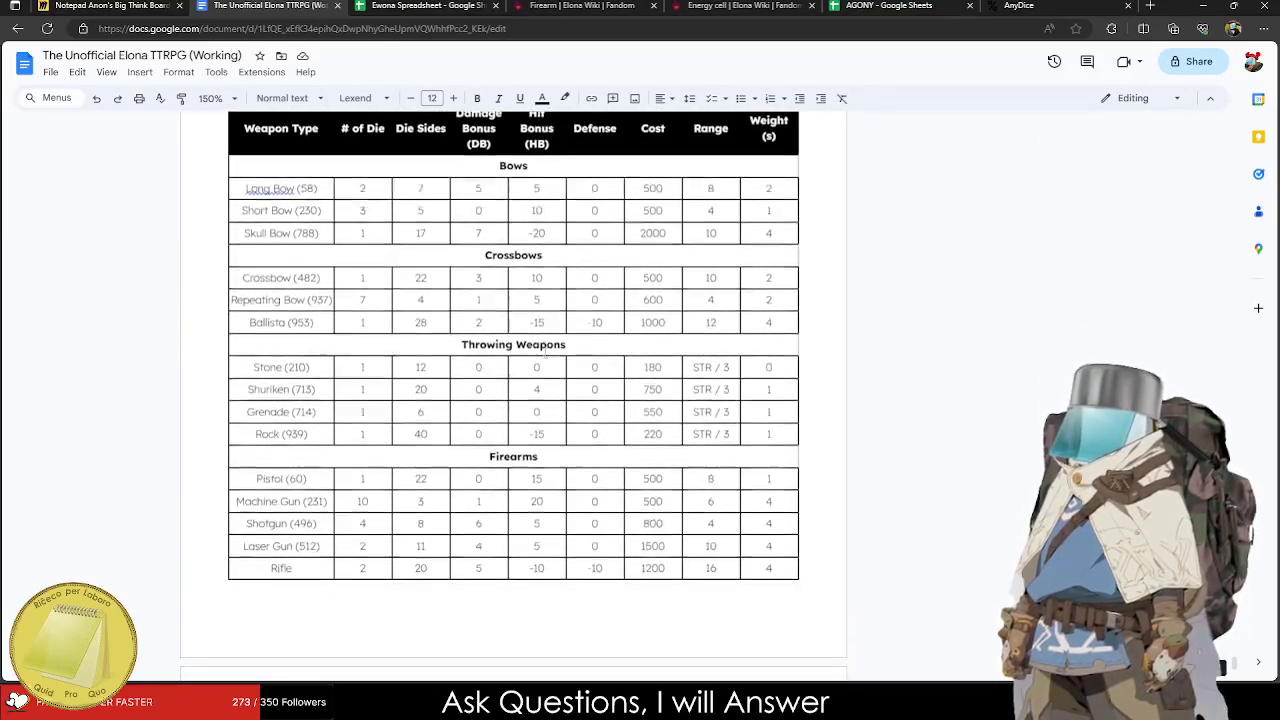
Insert page breaks before the "Ranged Weapons work similarly" paragraph and before the "Finally, Ranged Weapons require Ammo" paragraph.
scroll(197, 347, up, 6)
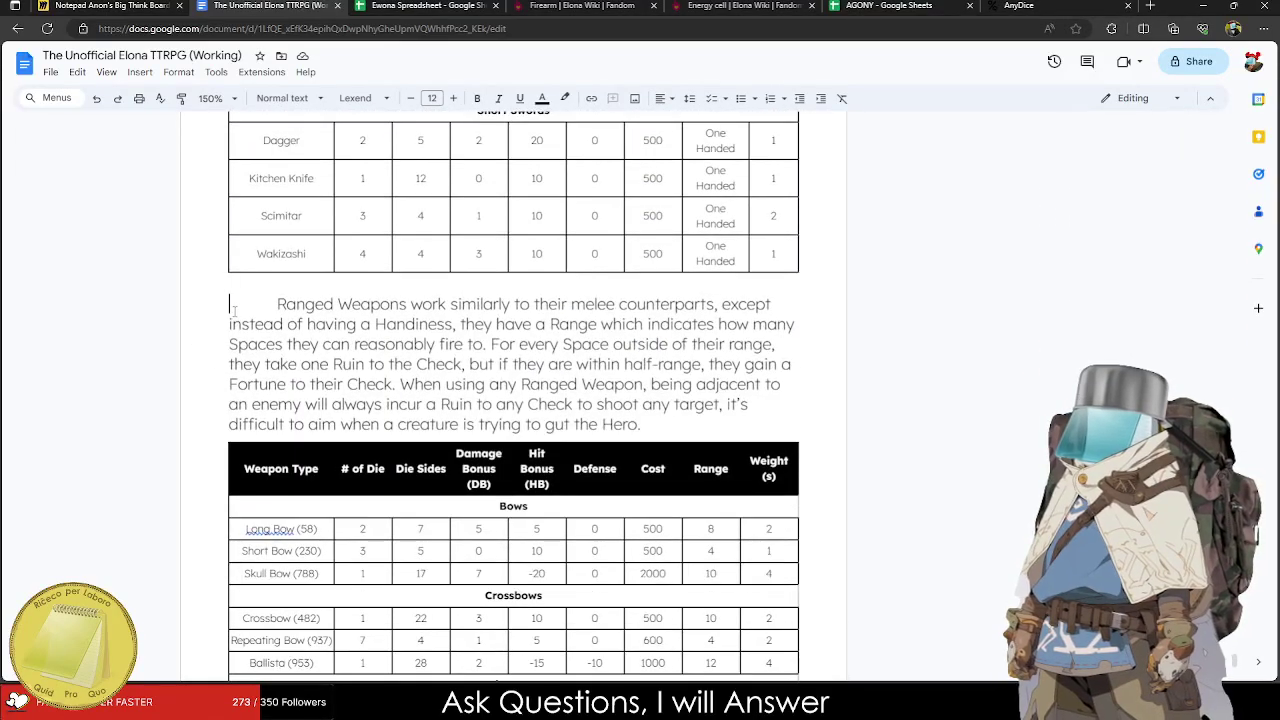
key(ctrl+Return)
scroll(234, 308, down, 10)
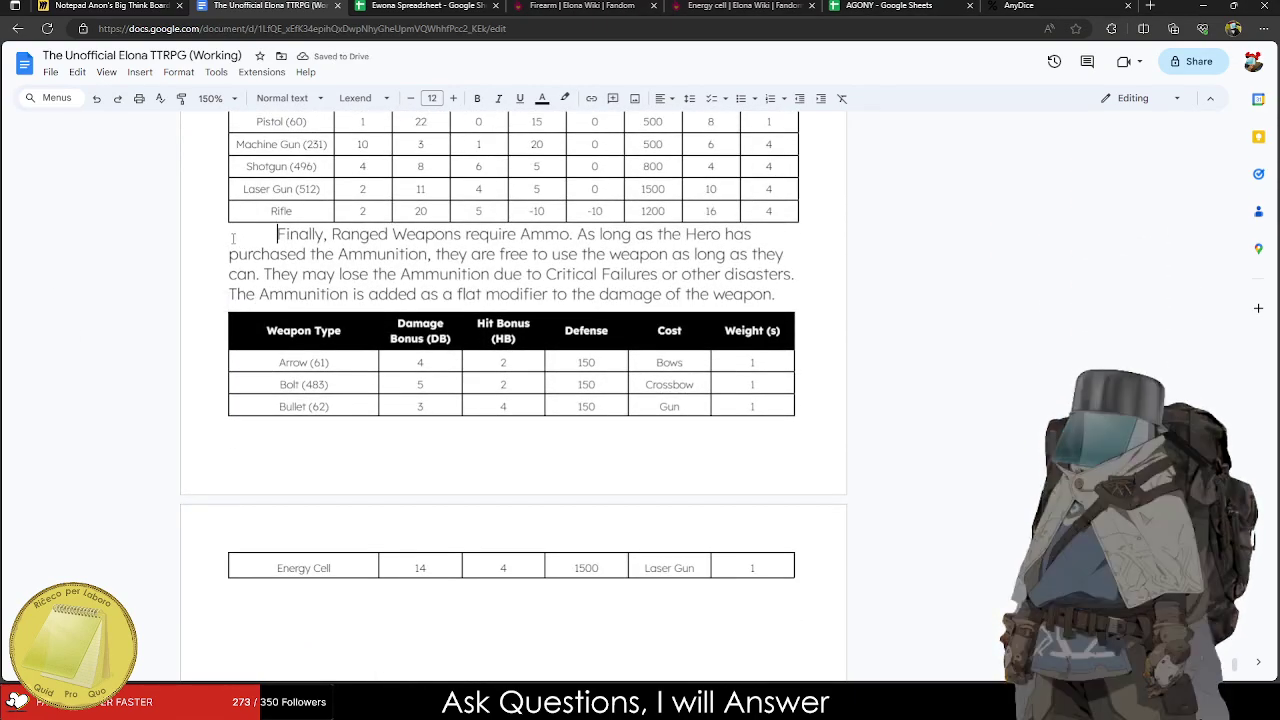
key(ctrl+Return)
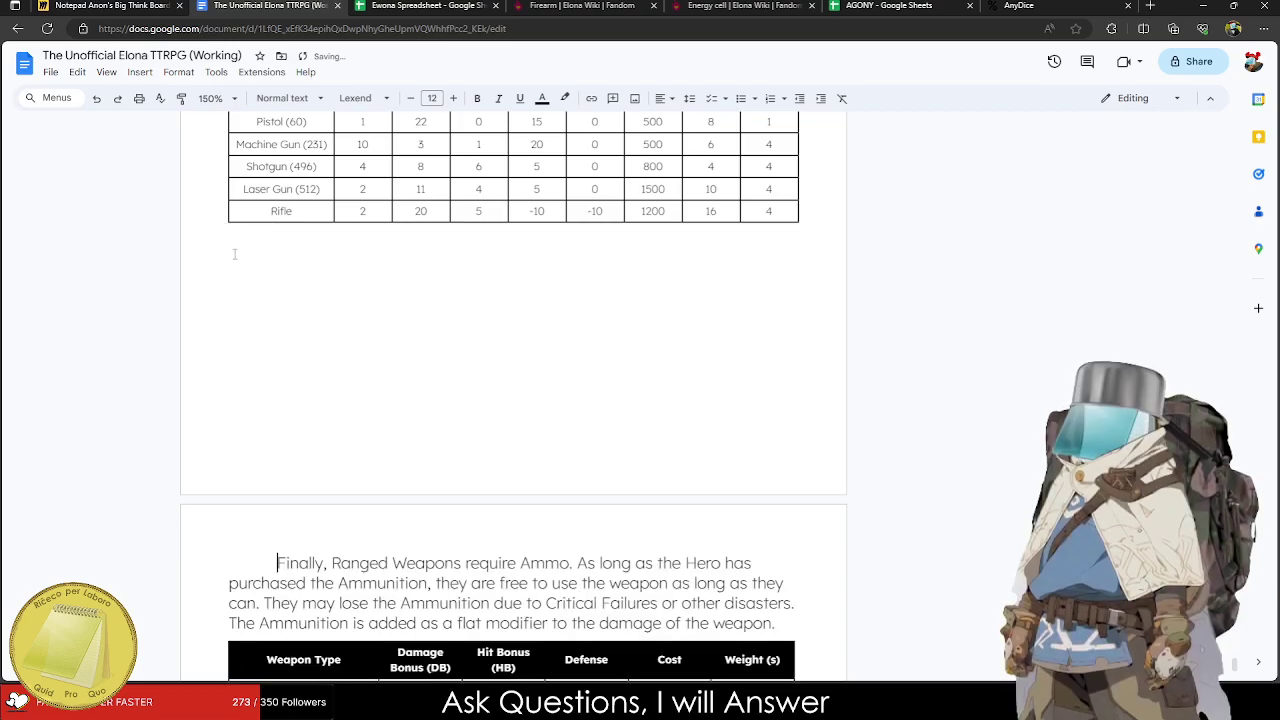
Remove the page break and empty line between the Short Swords rows and the Ranged Weapons paragraph.
scroll(234, 254, up, 20)
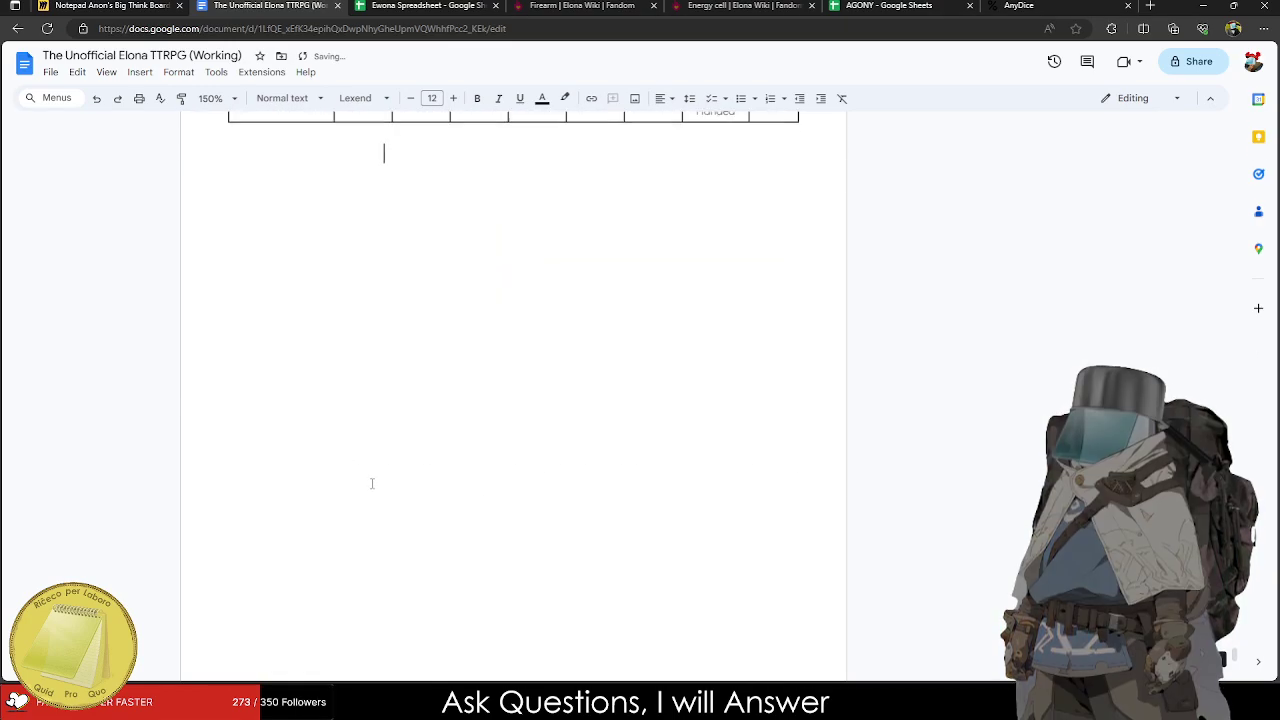
key(ctrl+Return)
key(BackSpace)
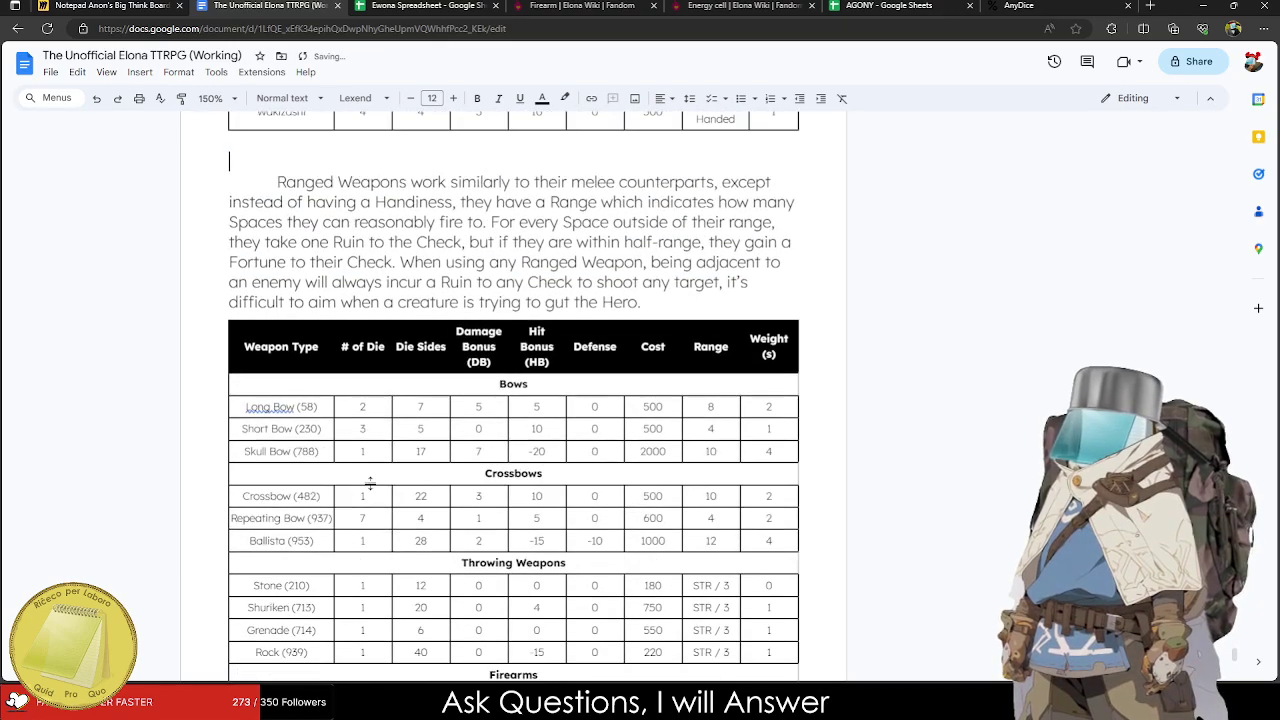
key(Delete)
Review the Weapons section from the ammunition table back to its heading, checking the page layout of the text and tables.
scroll(369, 481, down, 7)
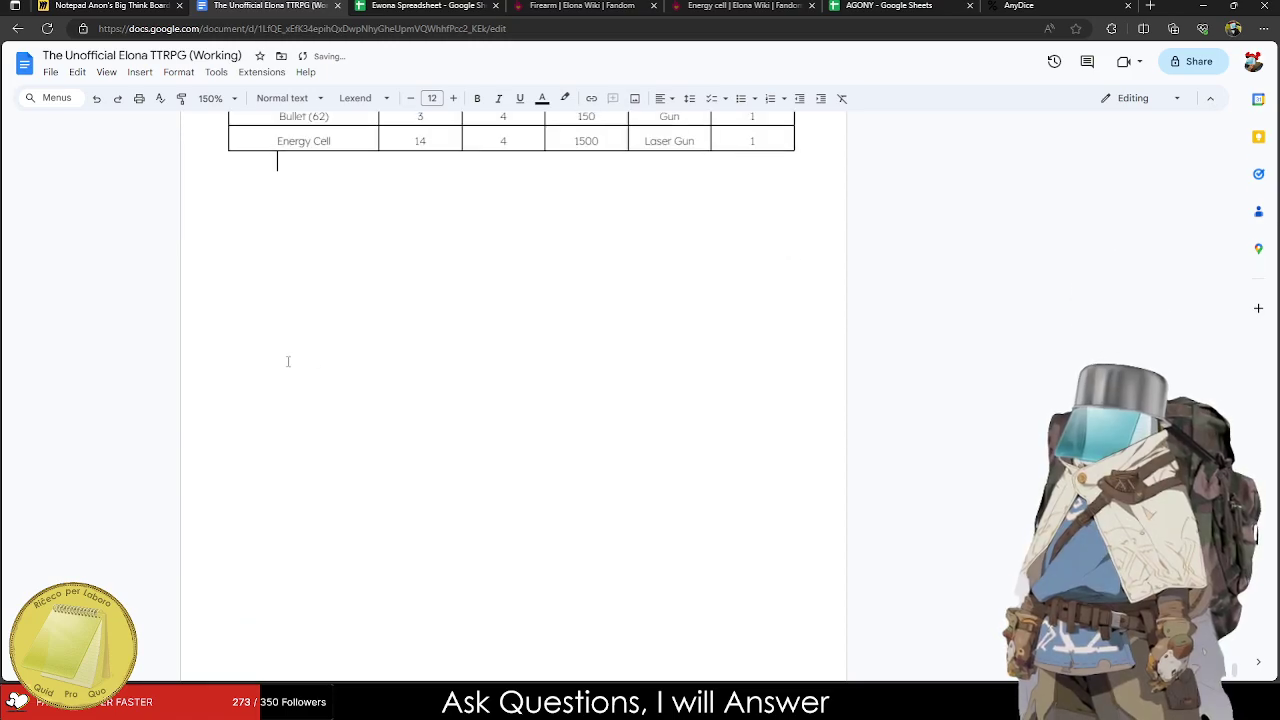
scroll(247, 492, up, 15)
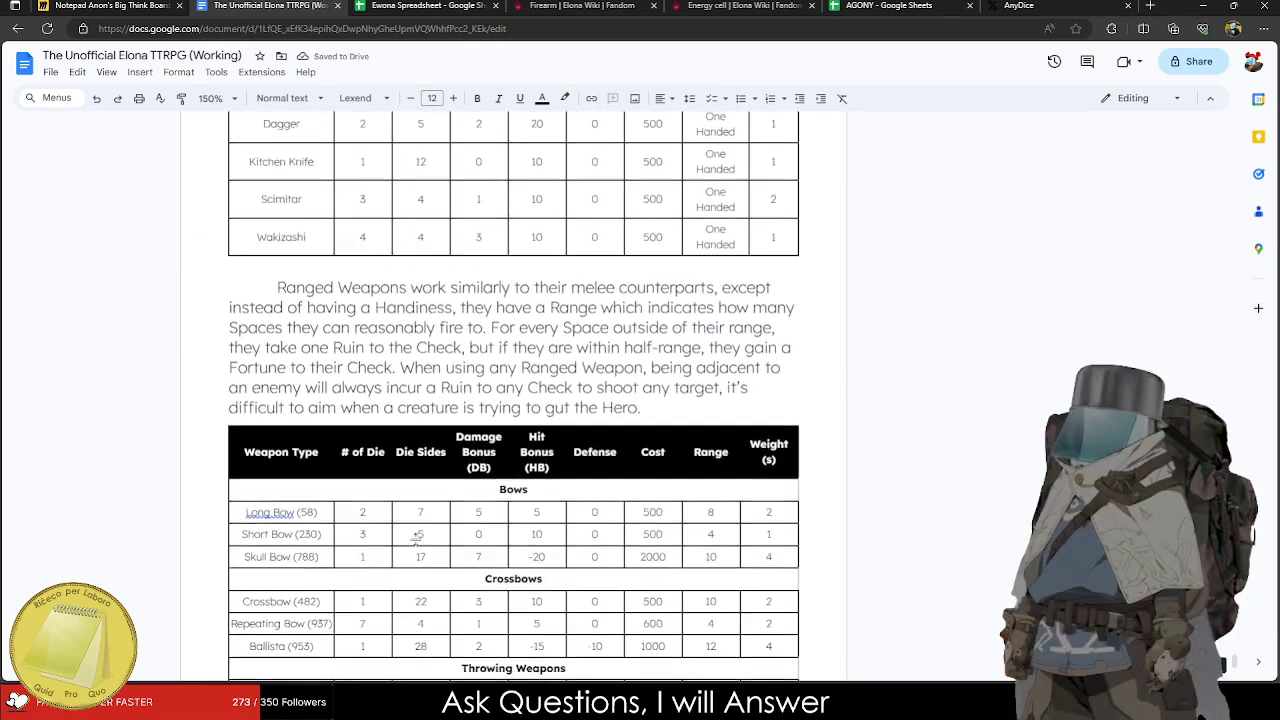
scroll(380, 340, up, 15)
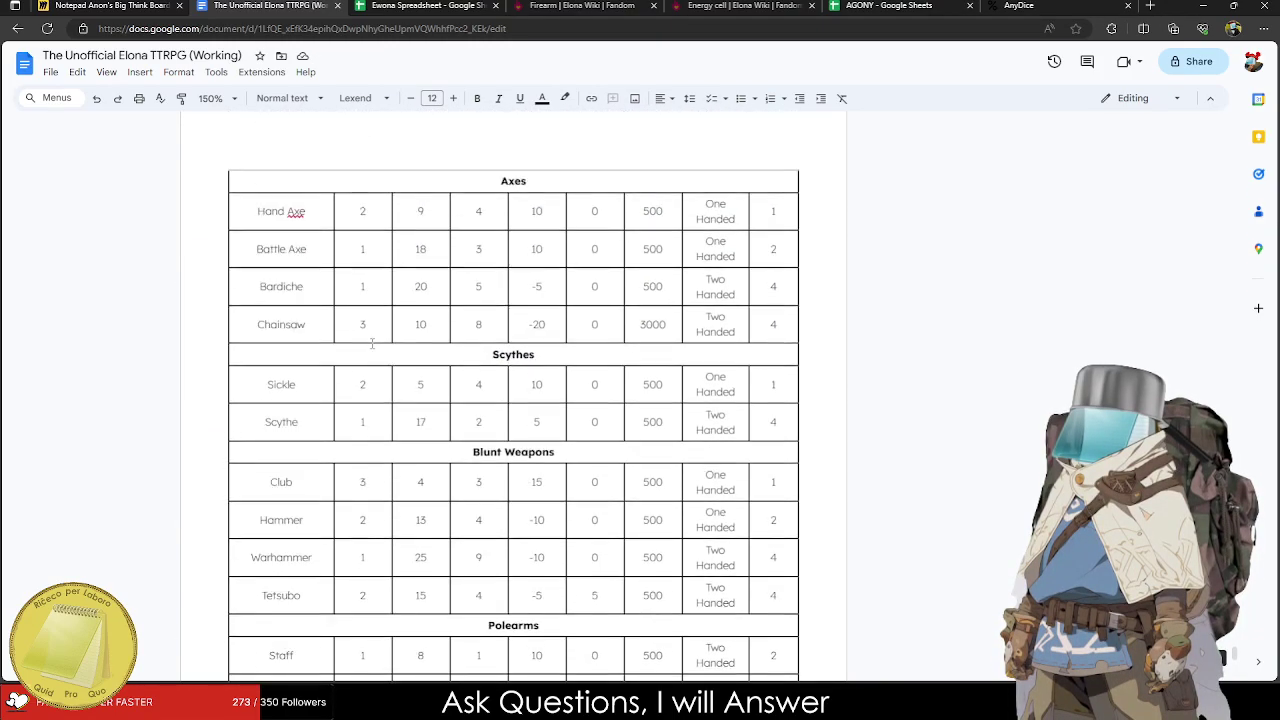
scroll(380, 340, up, 3)
scroll(421, 330, down, 3)
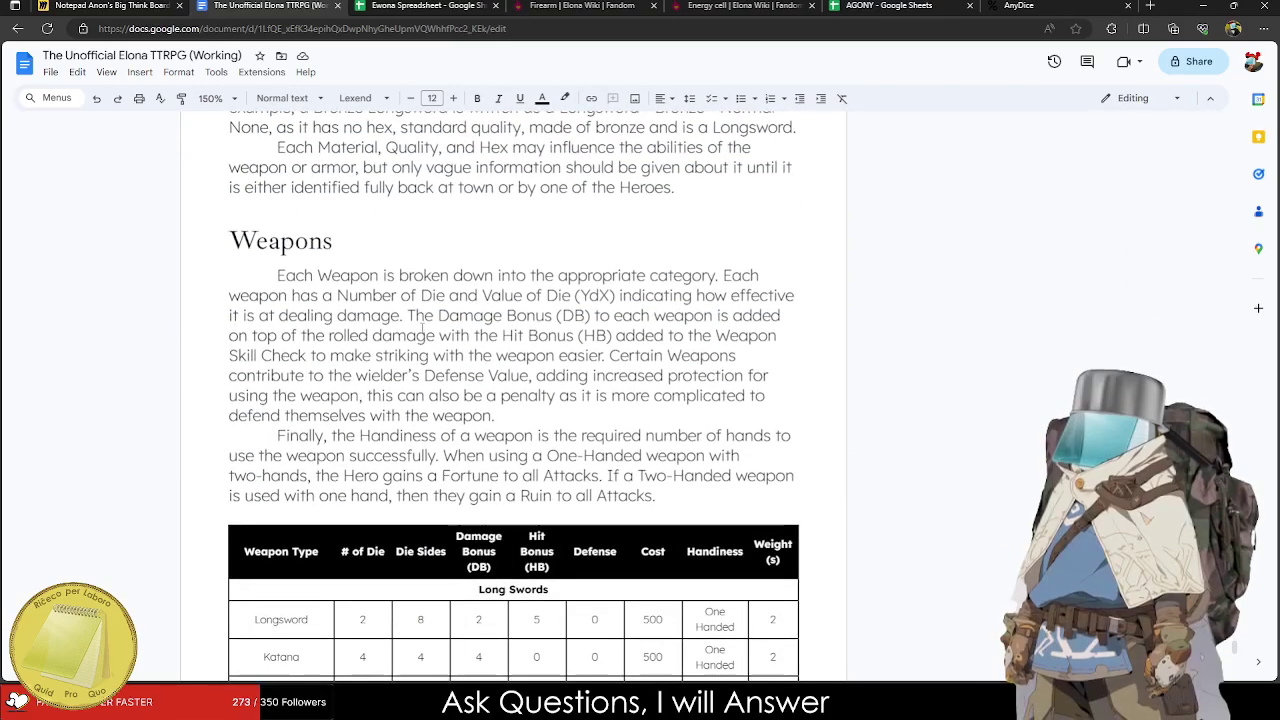
scroll(421, 330, down, 15)
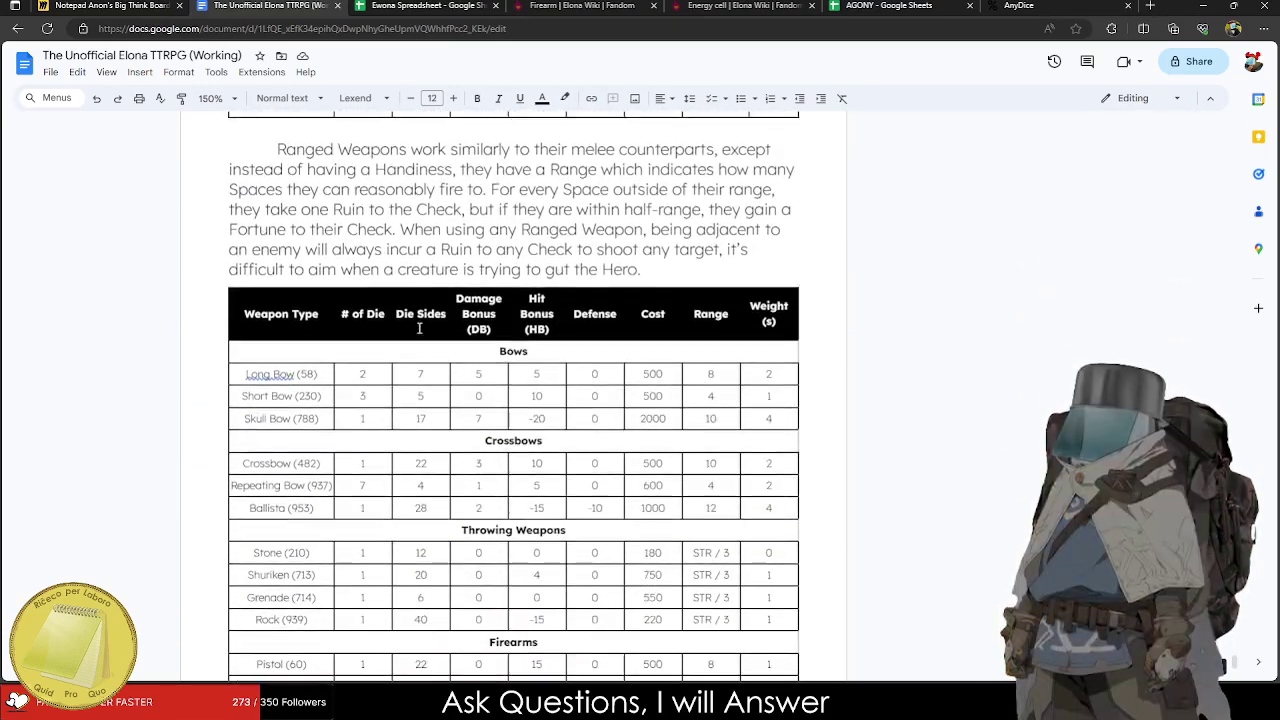
scroll(420, 333, down, 2)
scroll(420, 333, up, 12)
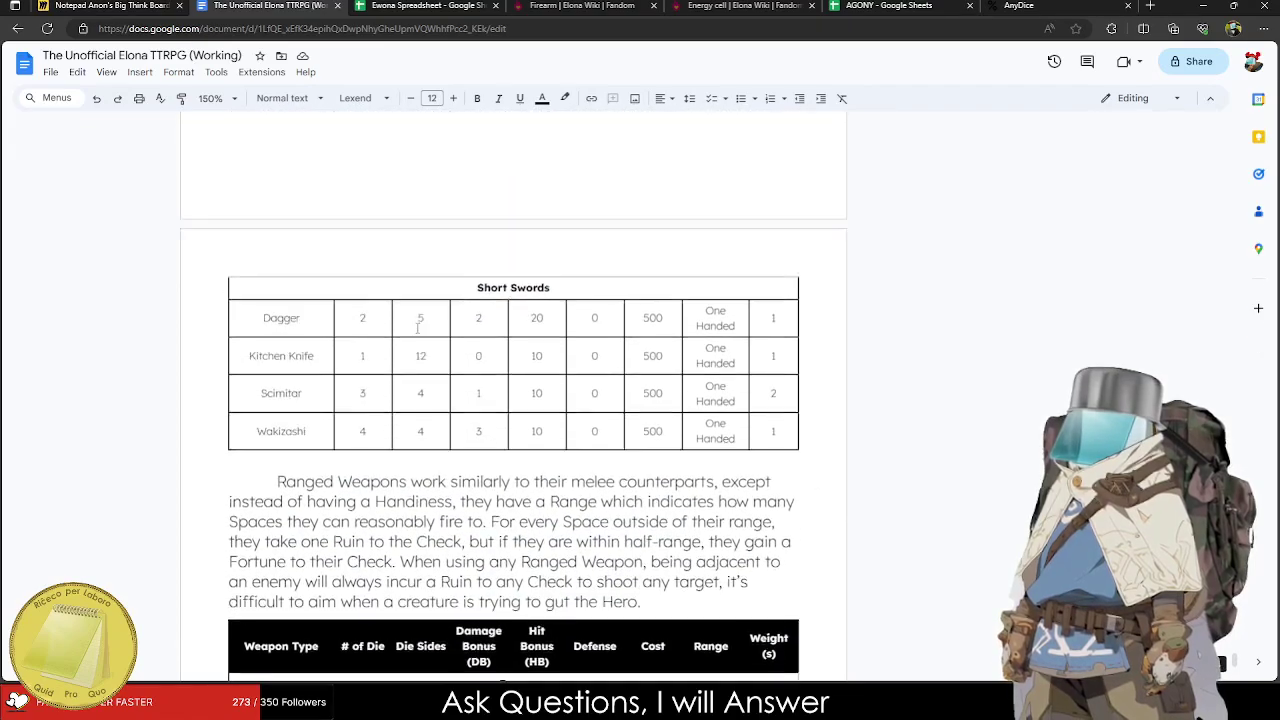
scroll(420, 331, up, 10)
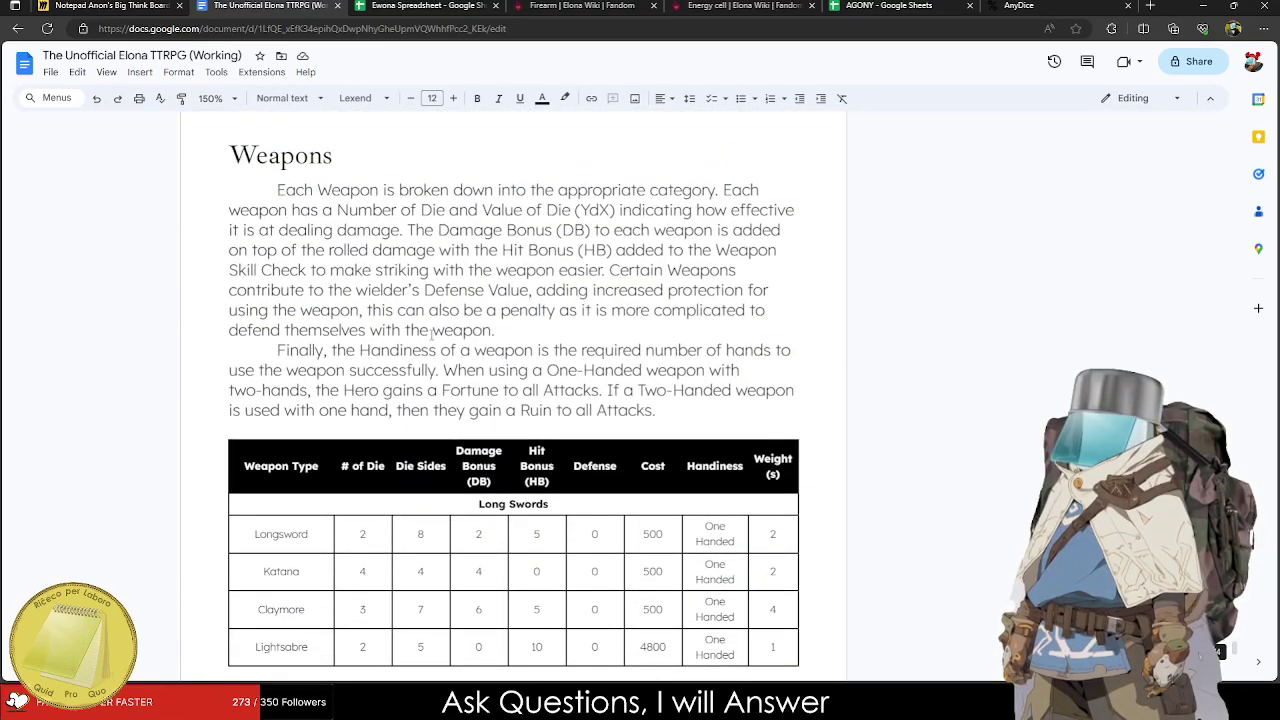
scroll(432, 335, down, 5)
scroll(432, 335, up, 2)
scroll(487, 348, up, 4)
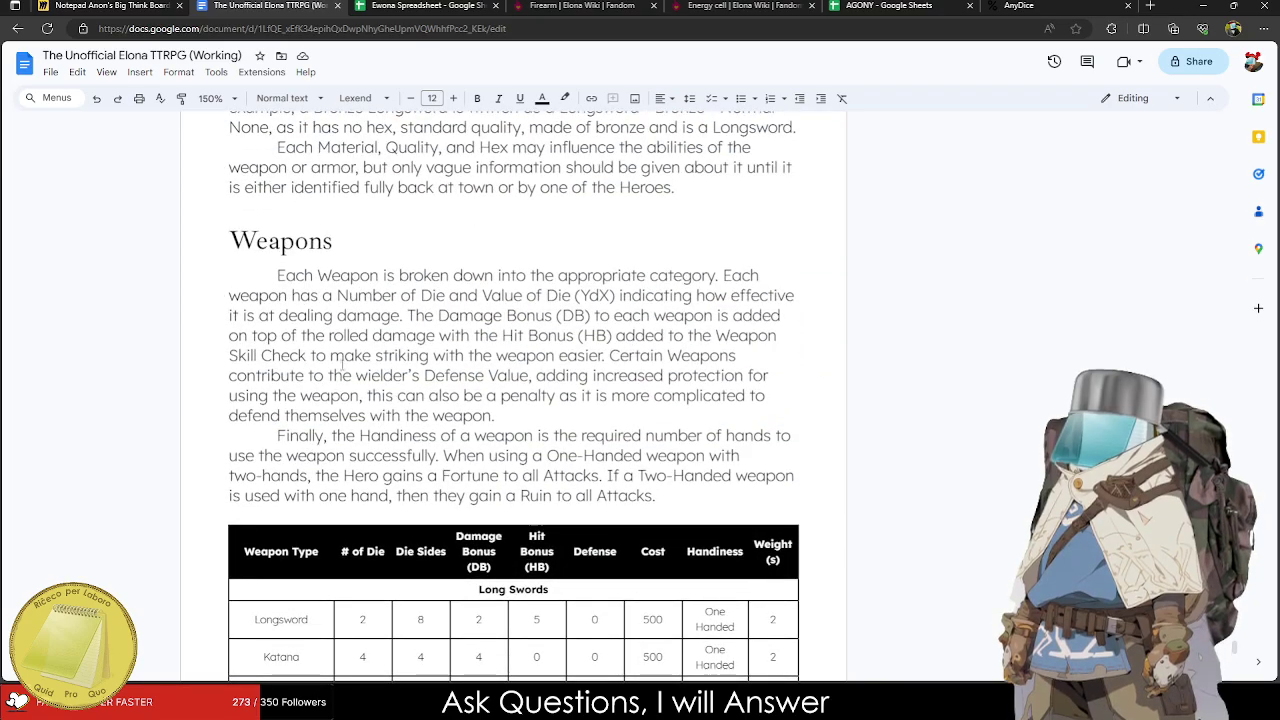
Copy the Weapons heading to a new page after the ammunition table.
drag(220, 265, 408, 243)
key(ctrl+c)
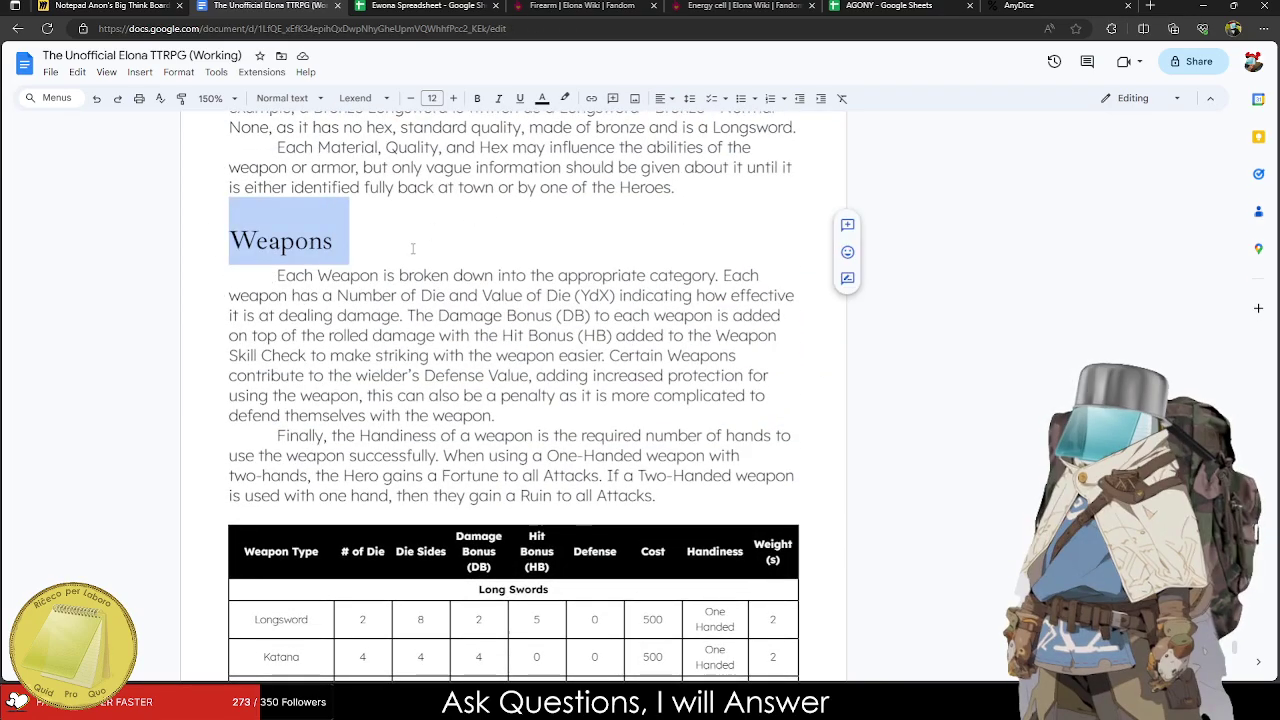
scroll(382, 300, down, 20)
scroll(300, 400, up, 5)
click(234, 409)
key(BackSpace)
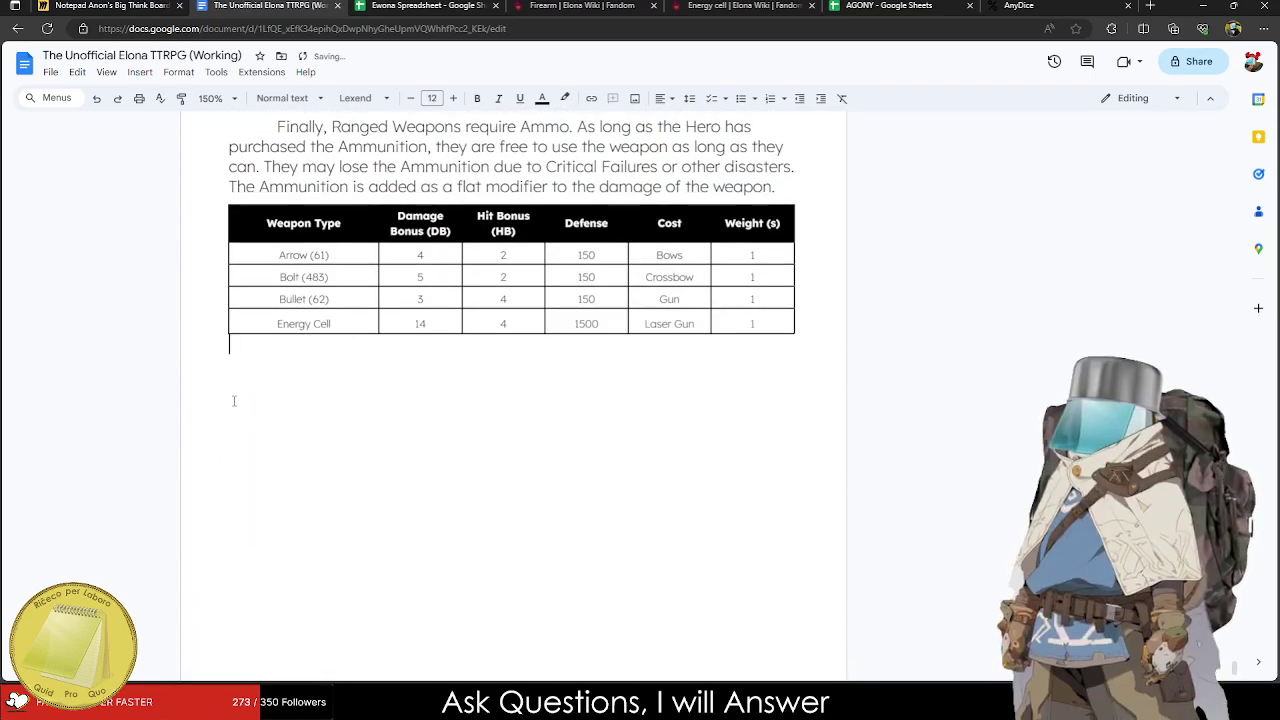
key(ctrl+Return)
key(ctrl+v)
Change the copied heading's text to "Armor" and start a new paragraph below it.
drag(343, 598, 206, 600)
text(Armor)
key(Return)
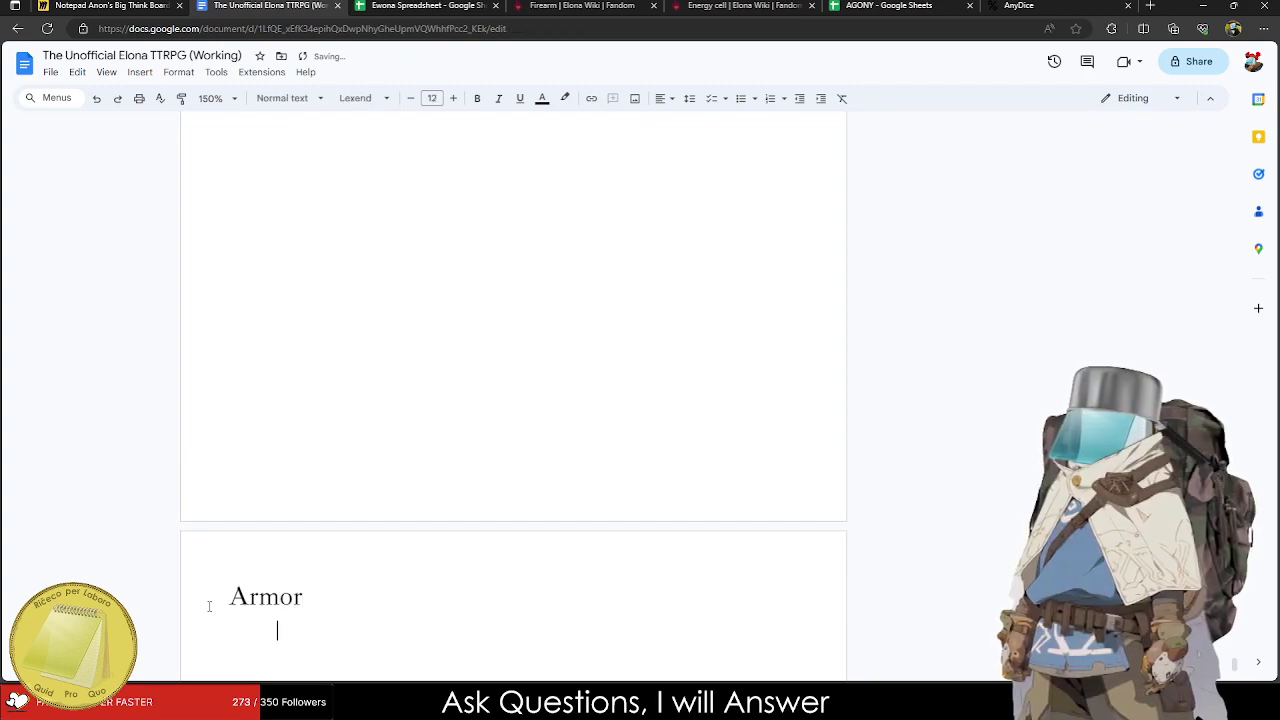
Switch to the Ewona Spreadsheet and move the armor table's whole PV Bonus column over its DV Bonus column.
scroll(209, 606, down, 4)
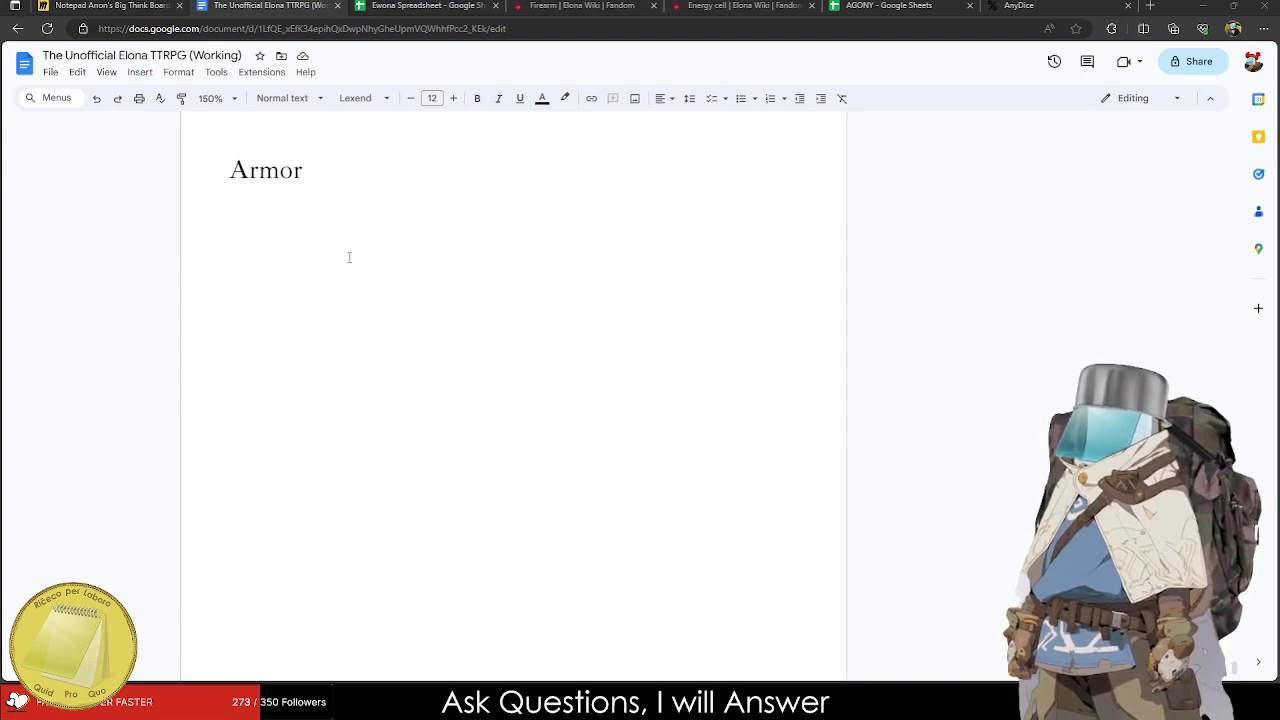
click(430, 5)
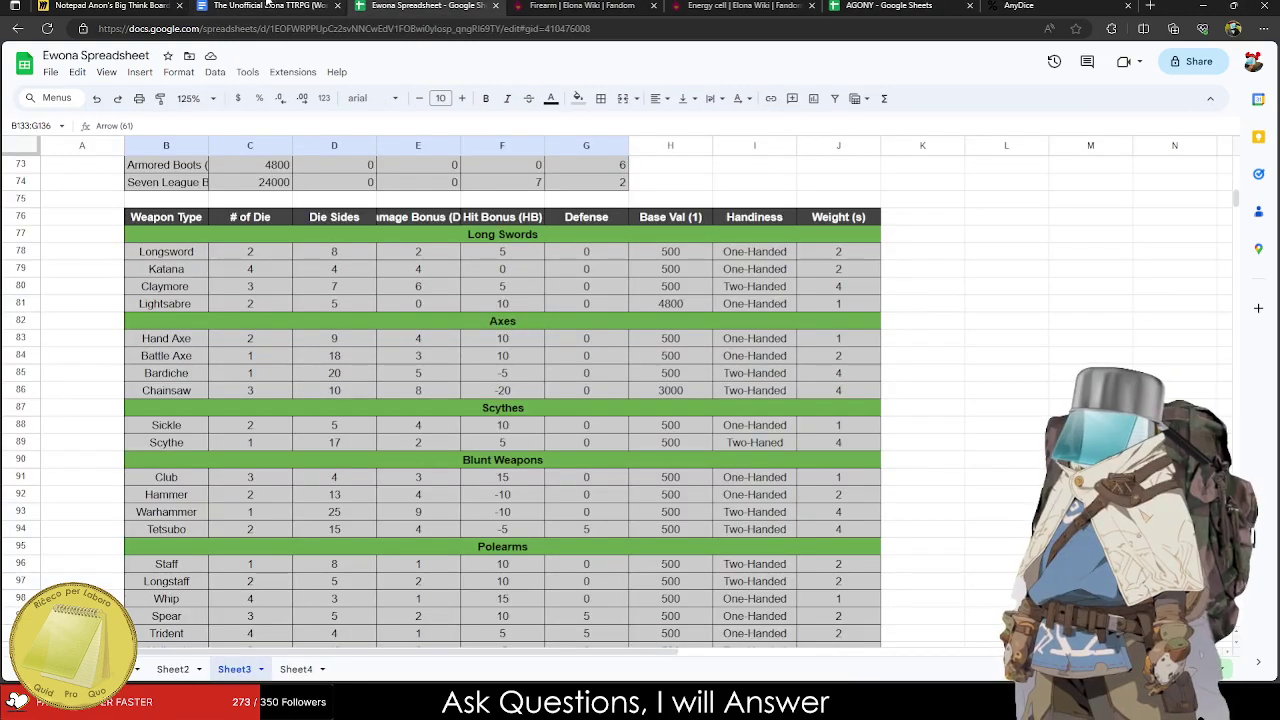
scroll(324, 352, up, 10)
scroll(325, 353, up, 9)
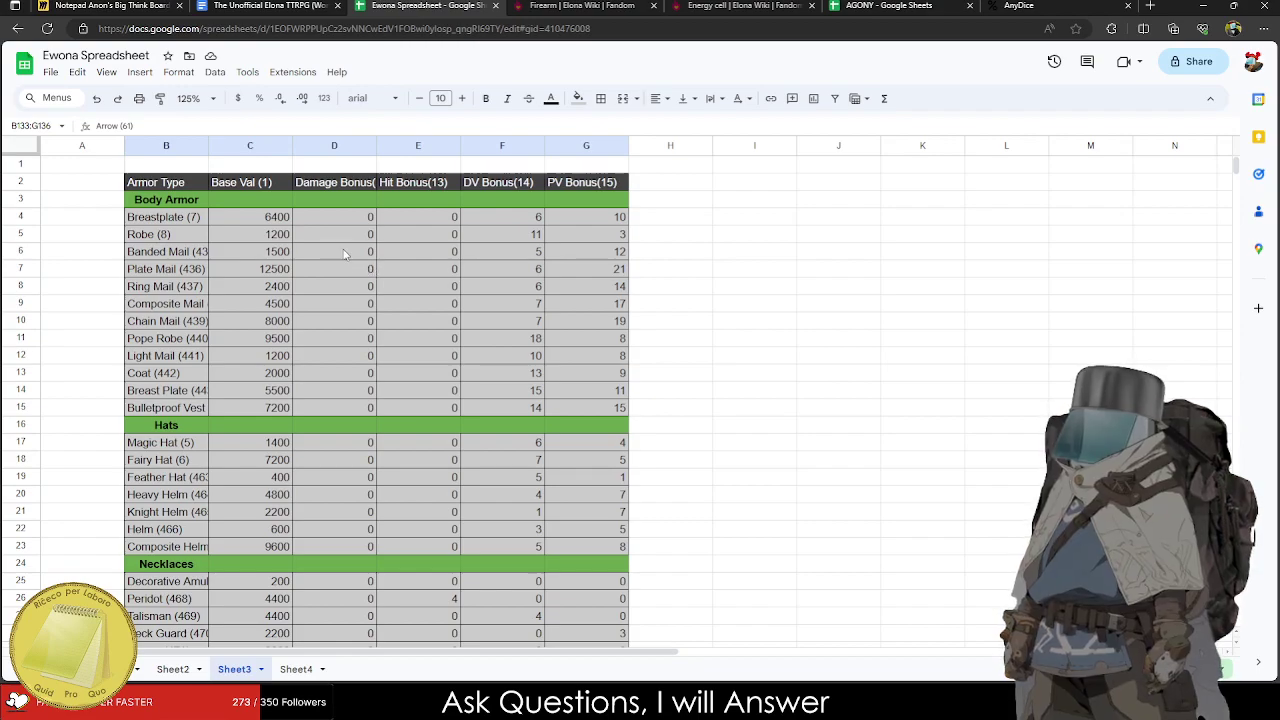
scroll(439, 217, down, 3)
scroll(439, 217, up, 3)
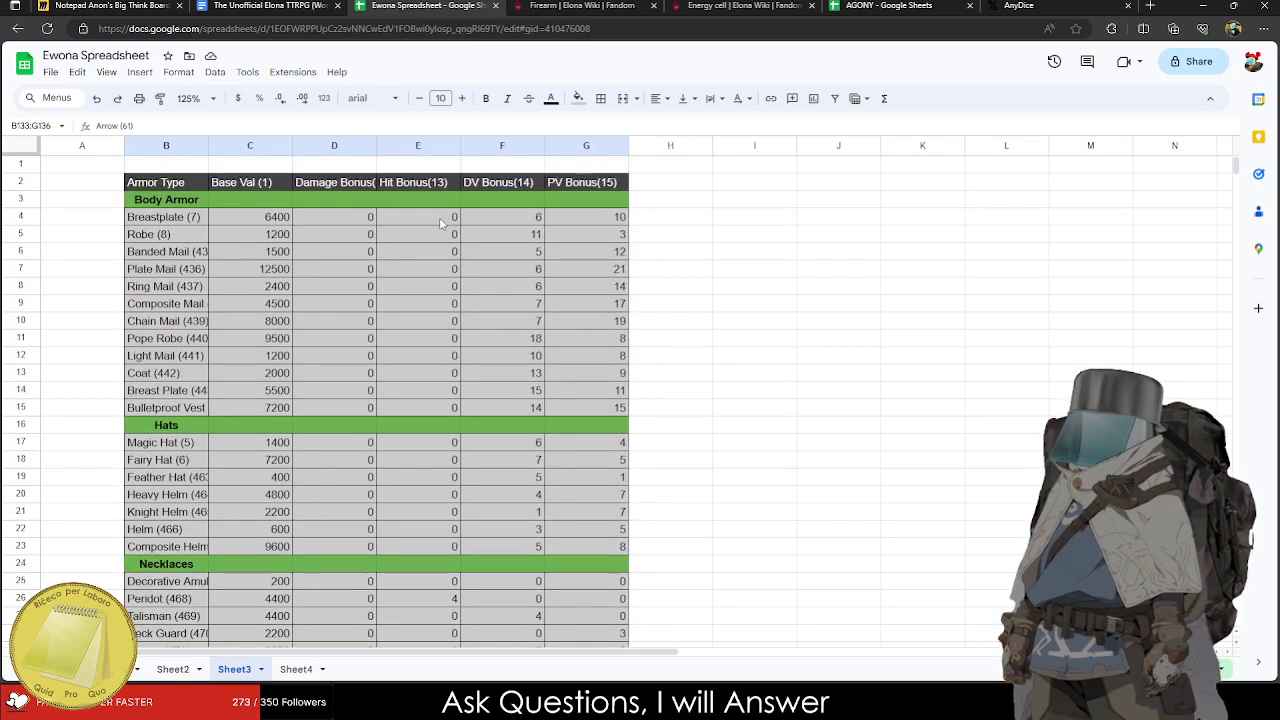
drag(505, 217, 490, 405)
drag(589, 217, 588, 407)
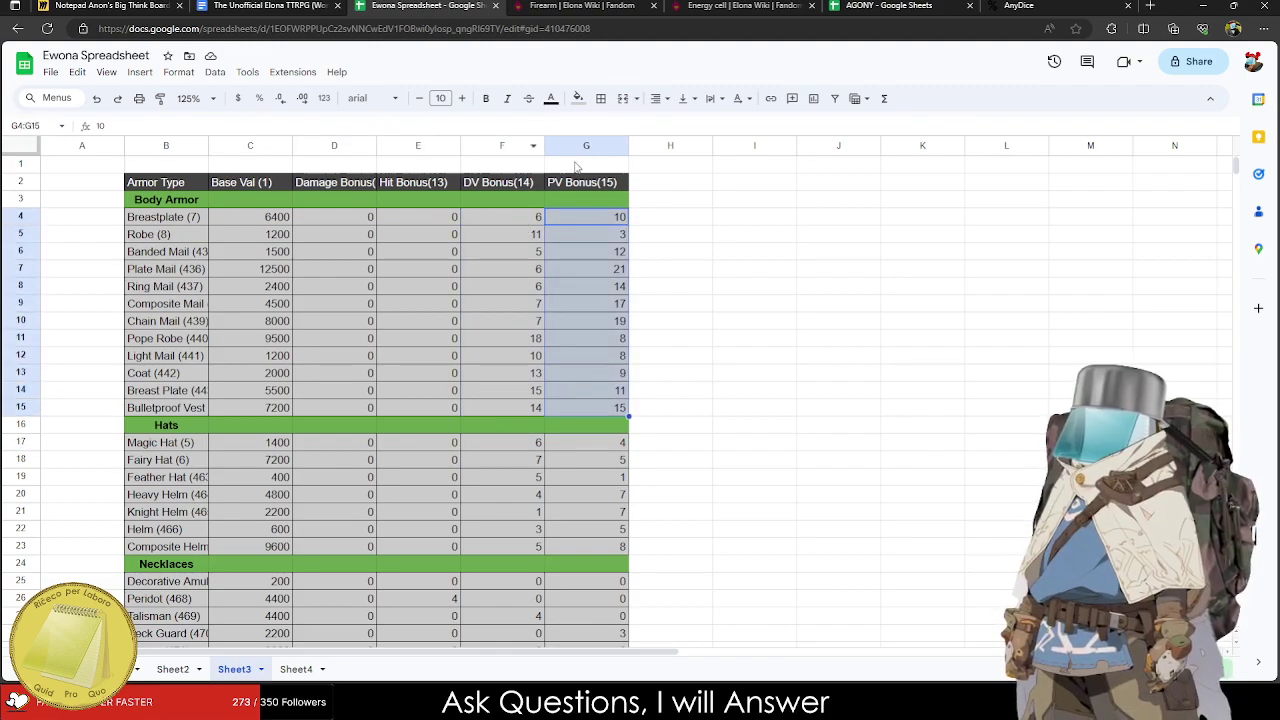
drag(550, 189, 607, 566)
key(ctrl+c)
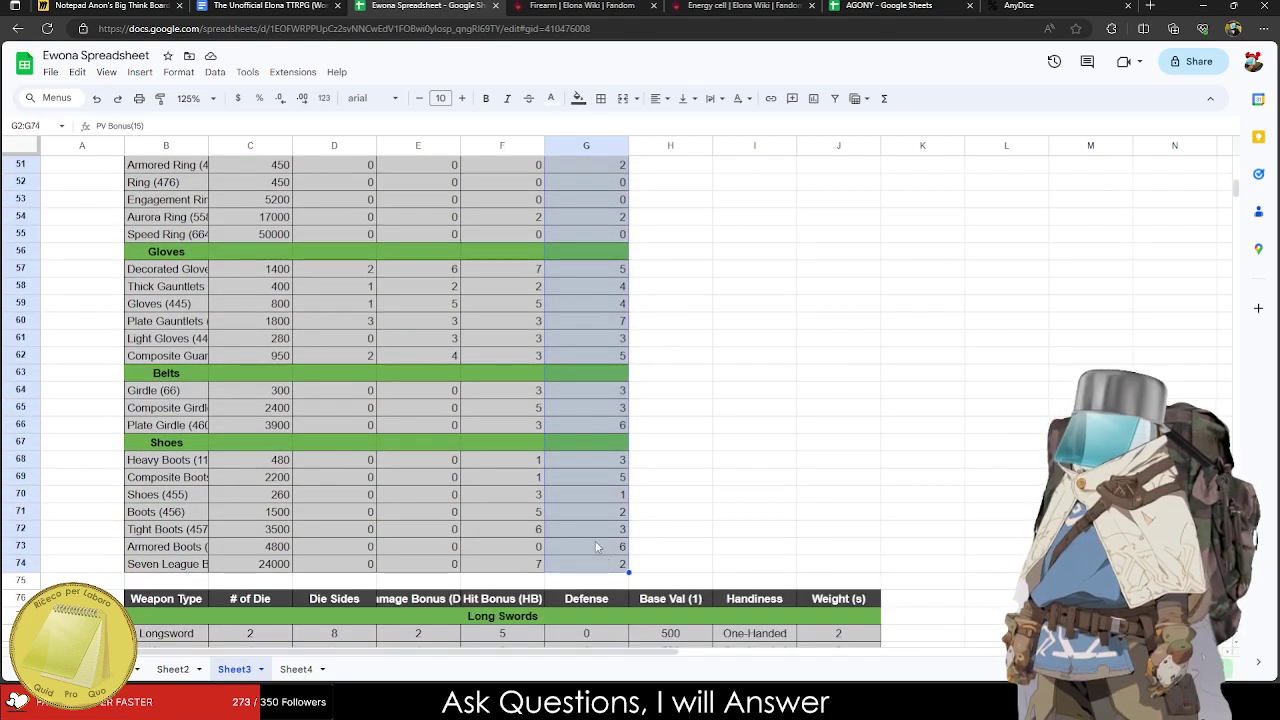
scroll(541, 477, up, 10)
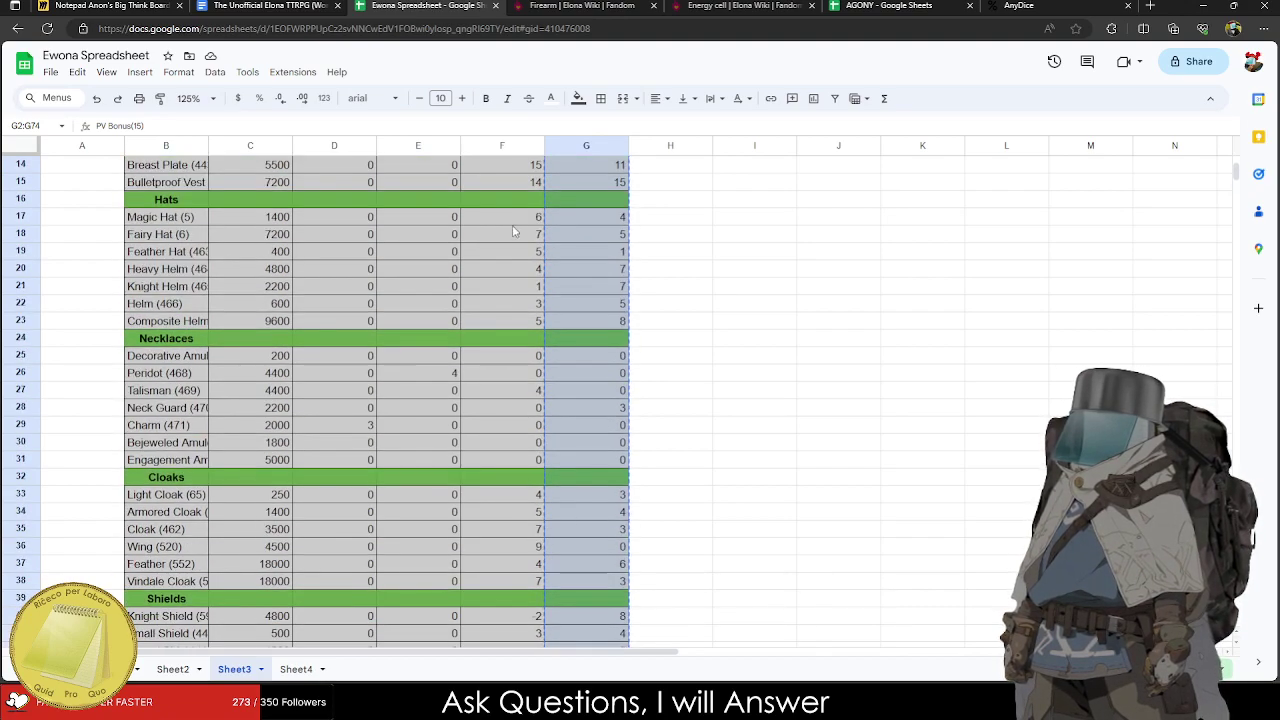
click(497, 183)
key(ctrl+v)
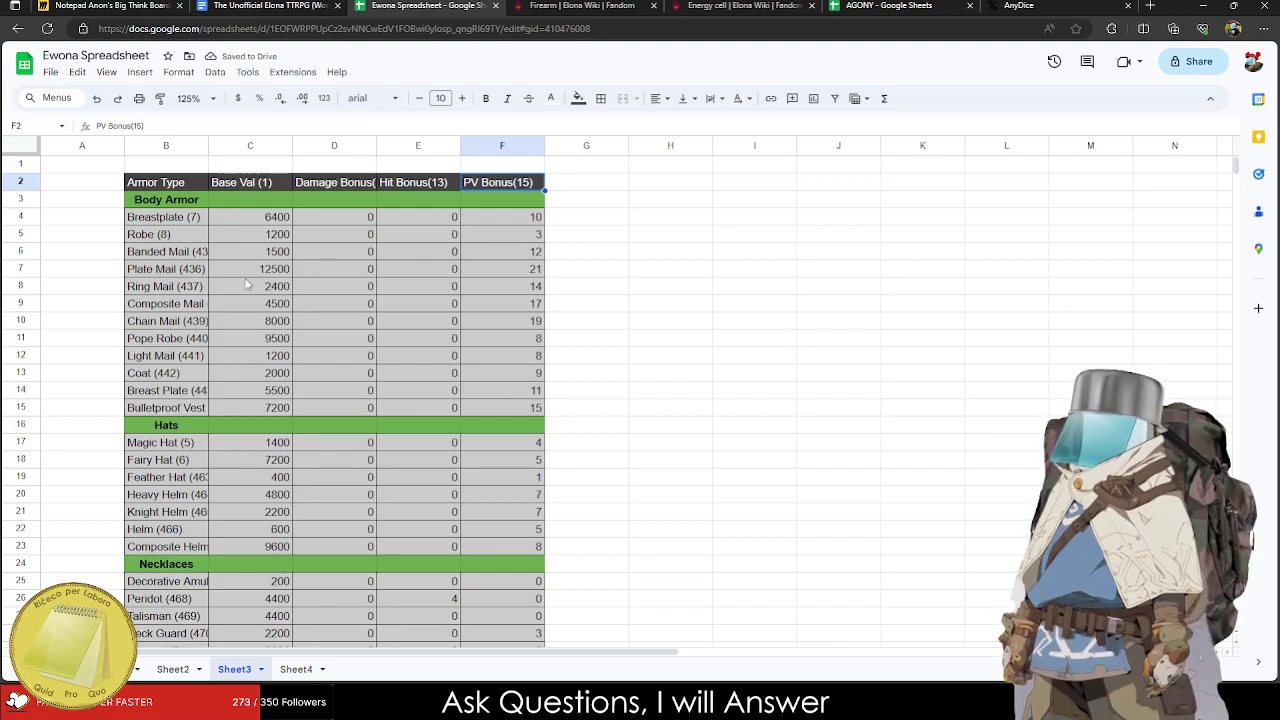
Set the sheet zoom to 200% and rename the armor table's Base Val header to "Cost".
click(192, 98)
click(192, 252)
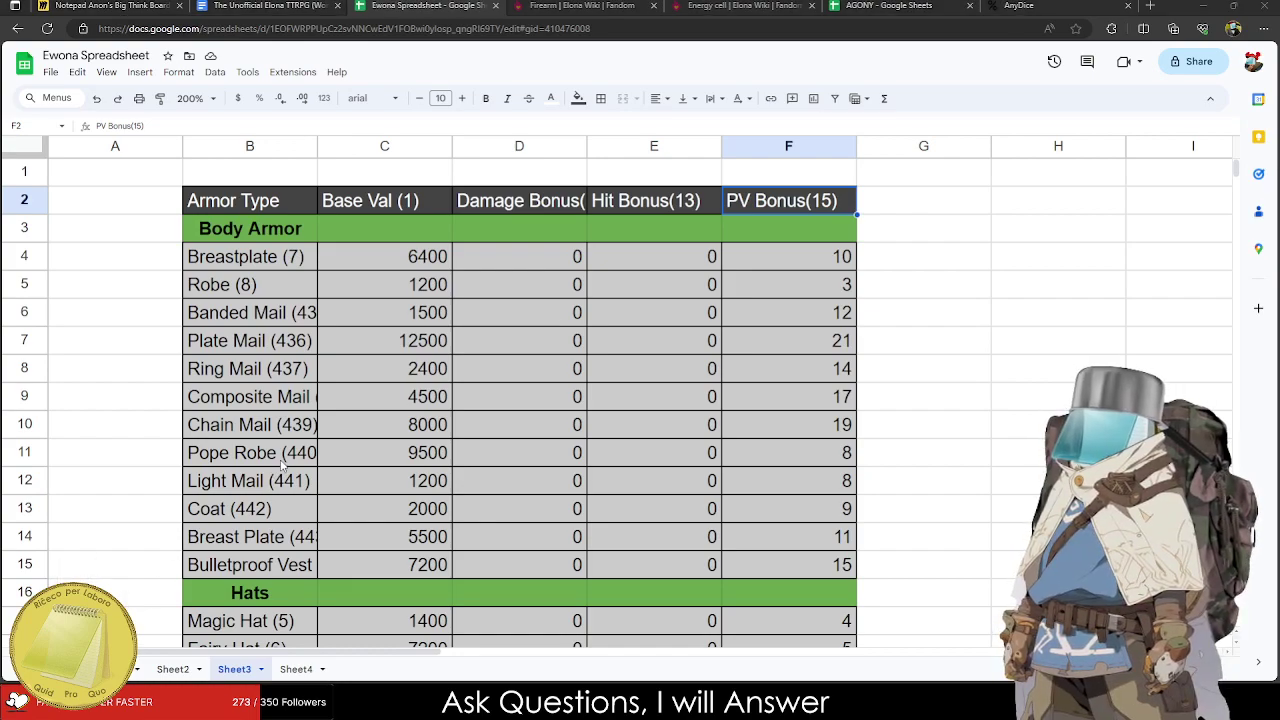
click(469, 283)
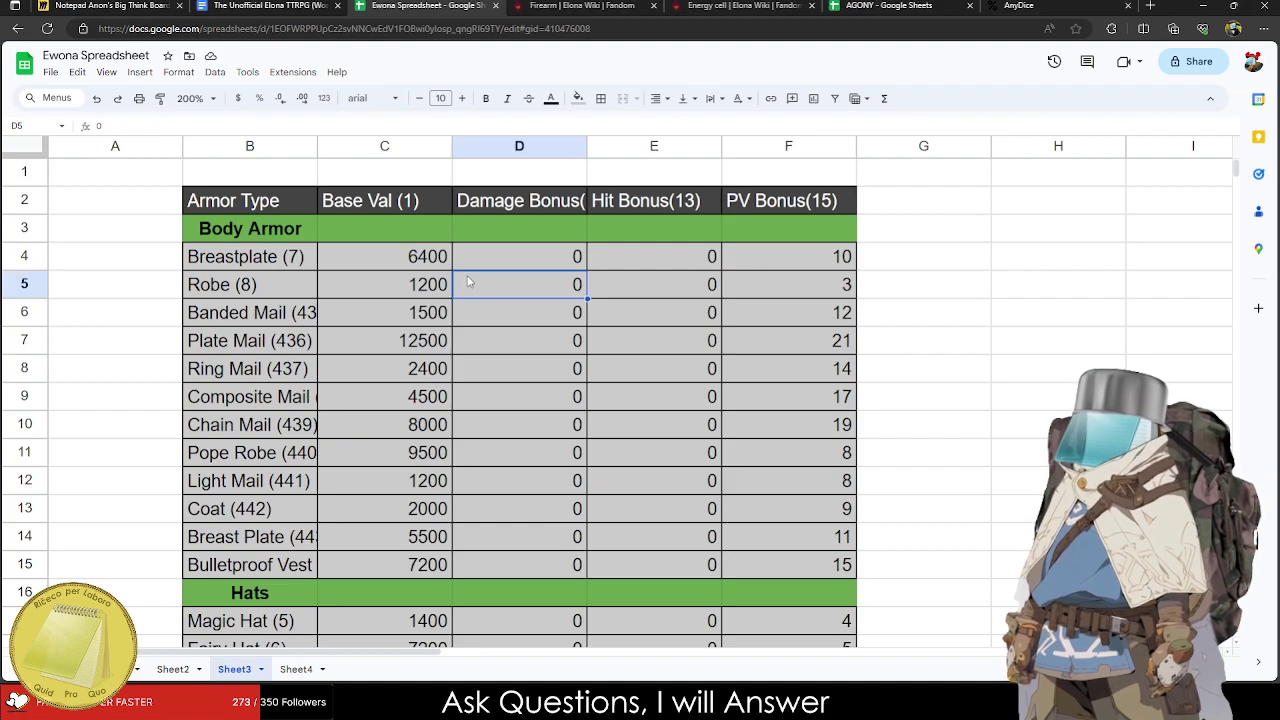
click(435, 262)
click(410, 204)
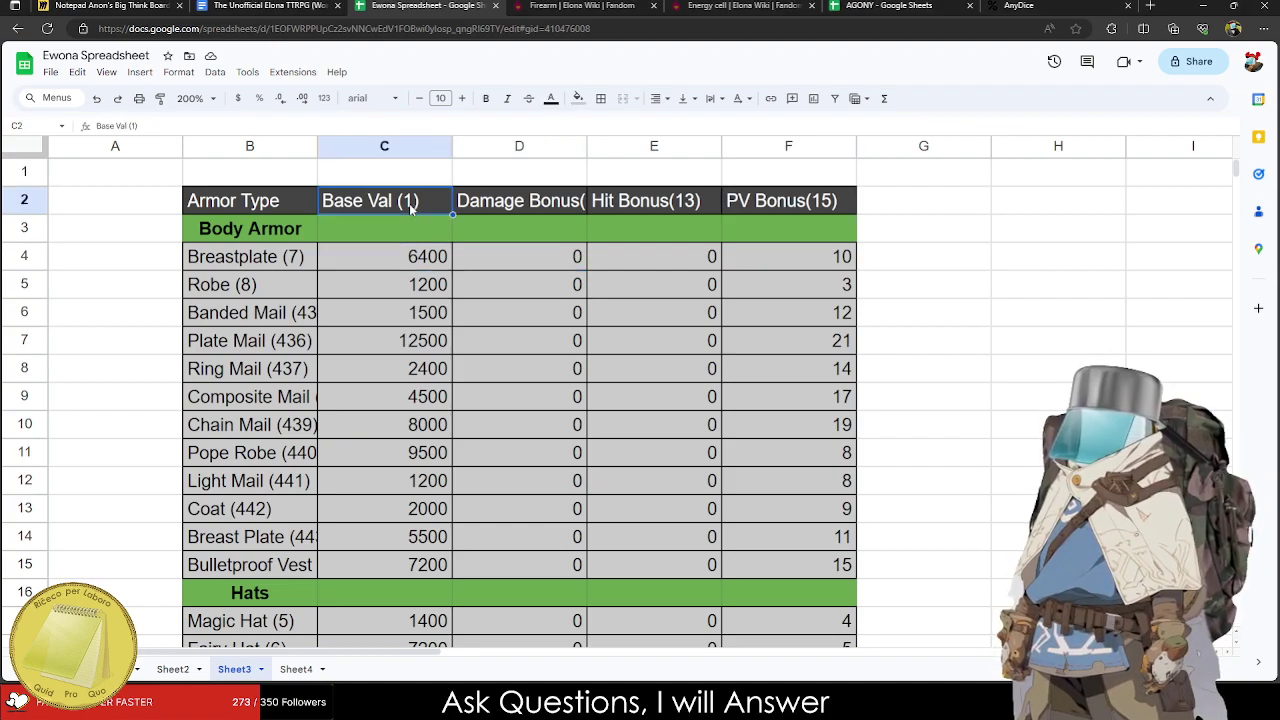
text(Cost)
key(Return)
Move the armor table's Cost column, from its header down to the last shoes row, to directly after PV Bonus.
drag(400, 200, 408, 592)
scroll(893, 285, up, 20)
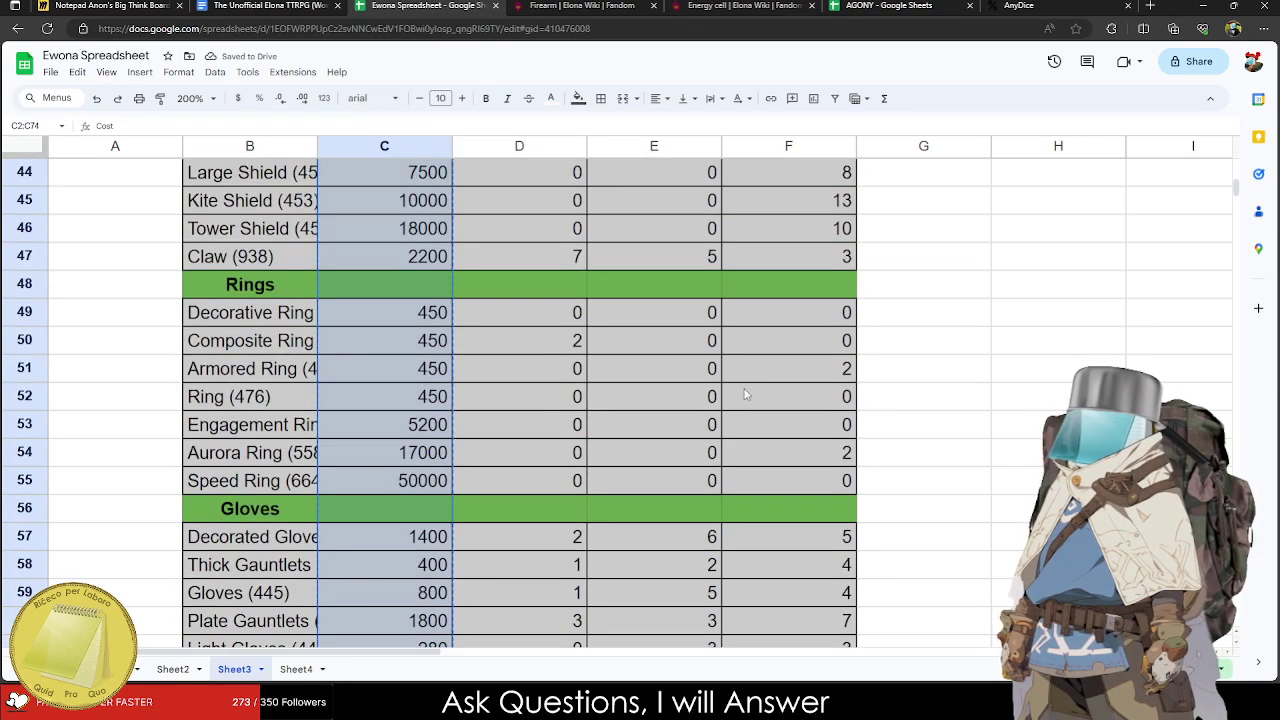
key(ctrl+x)
click(880, 212)
key(ctrl+v)
Shift the Damage Bonus through Cost columns next to Armor Type and fit the Armor Type column's width to its names.
drag(498, 212, 921, 455)
scroll(808, 391, up, 15)
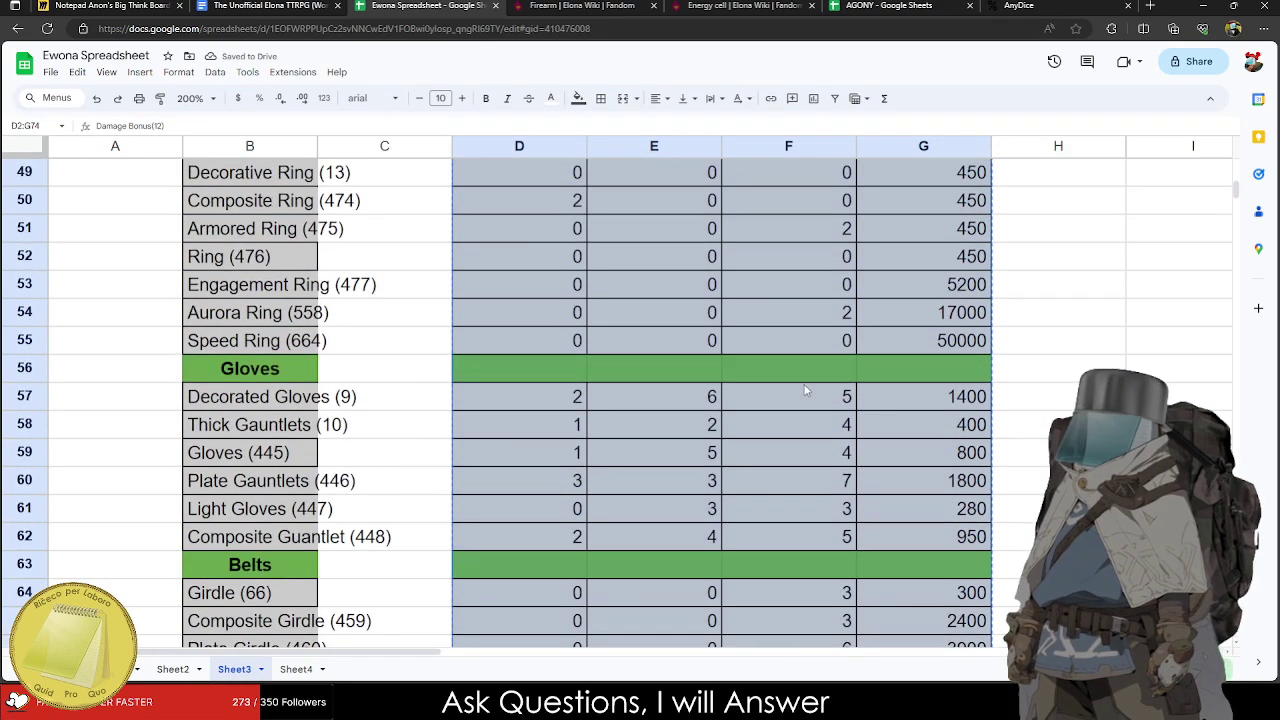
scroll(409, 304, up, 4)
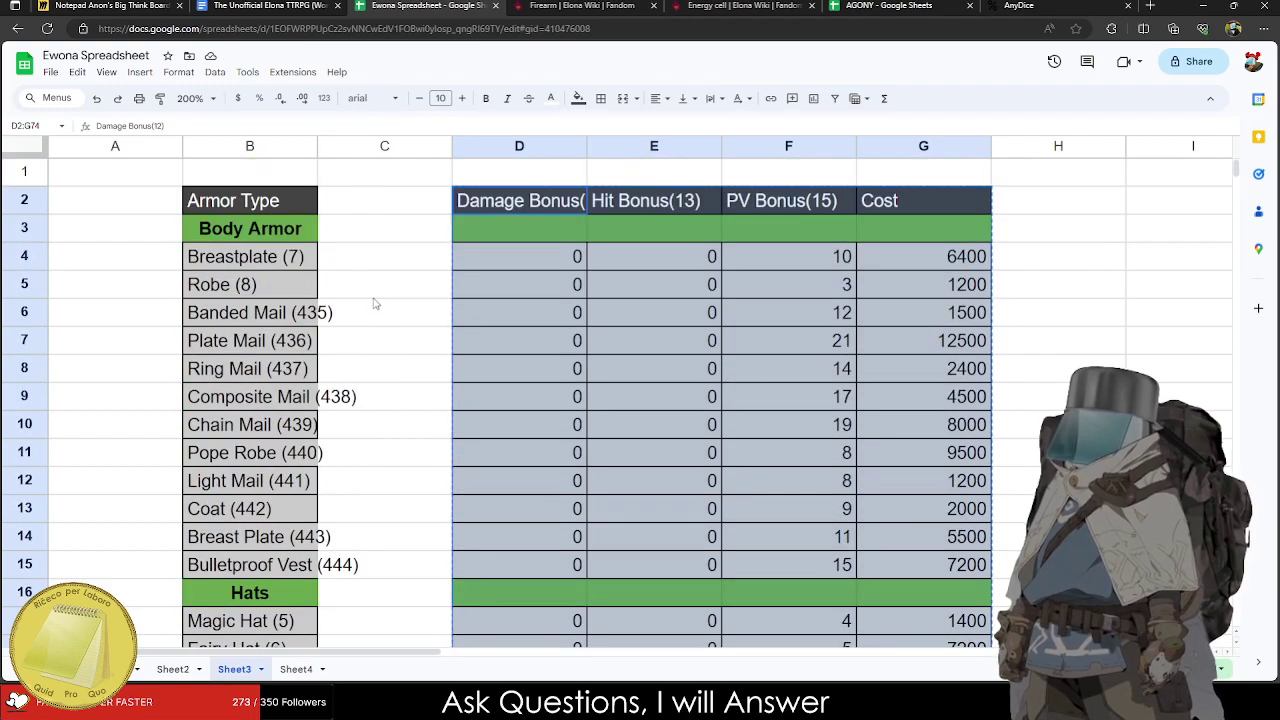
click(384, 200)
key(ctrl+v)
double_click(317, 146)
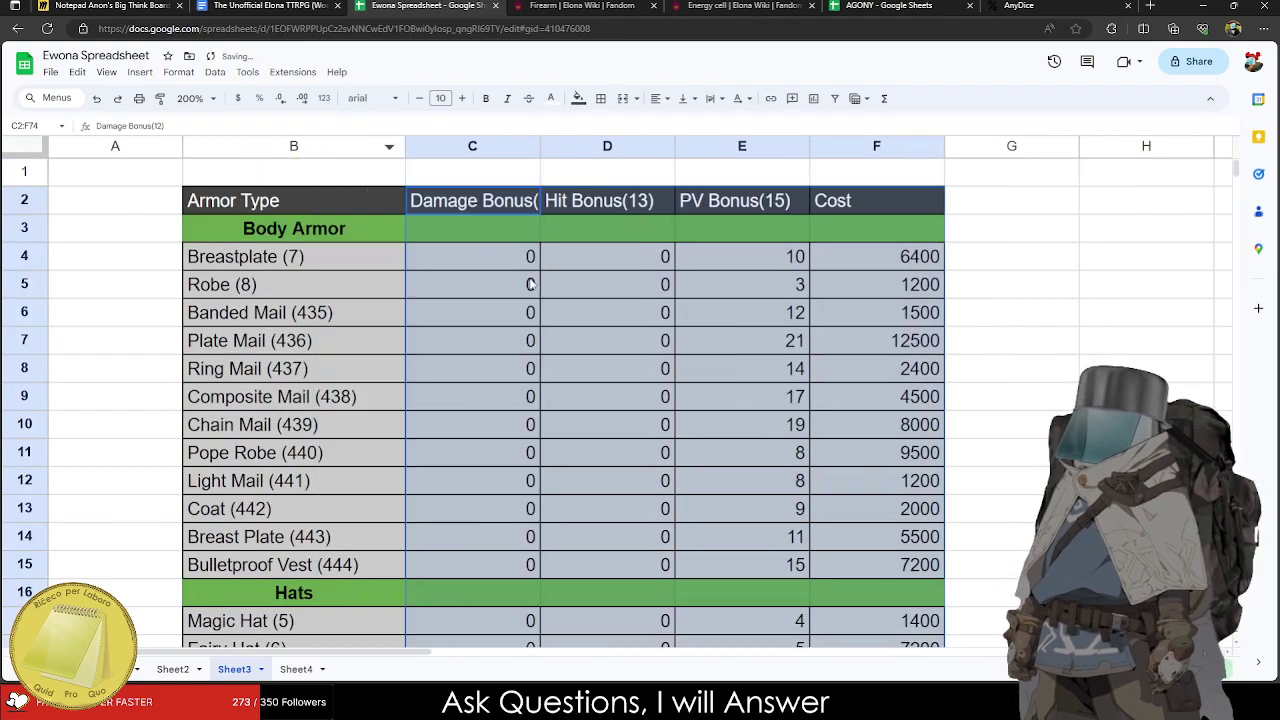
Move the armor table's Cost column to column G, leaving a free column after PV Bonus.
scroll(460, 300, down, 5)
scroll(455, 305, down, 3)
scroll(457, 305, up, 7)
scroll(423, 357, up, 6)
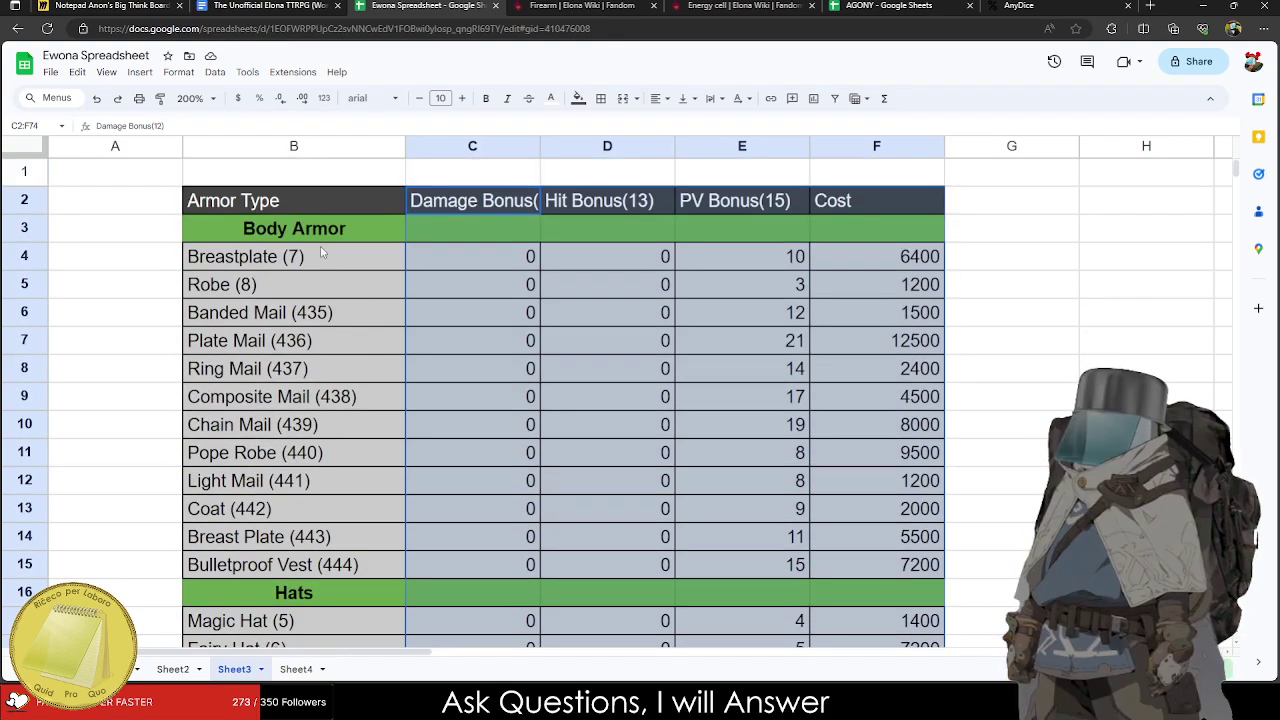
drag(865, 210, 900, 397)
scroll(858, 227, down, 5)
scroll(860, 377, down, 15)
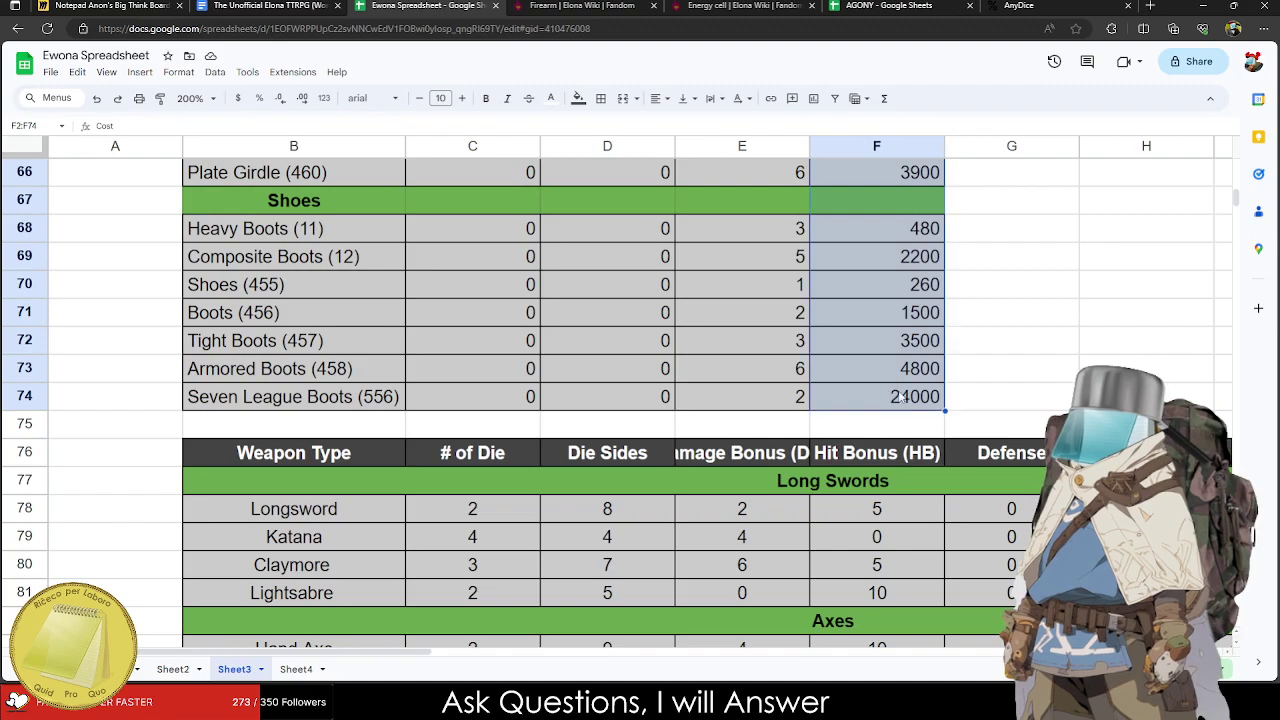
key(ctrl+c)
scroll(1020, 215, up, 20)
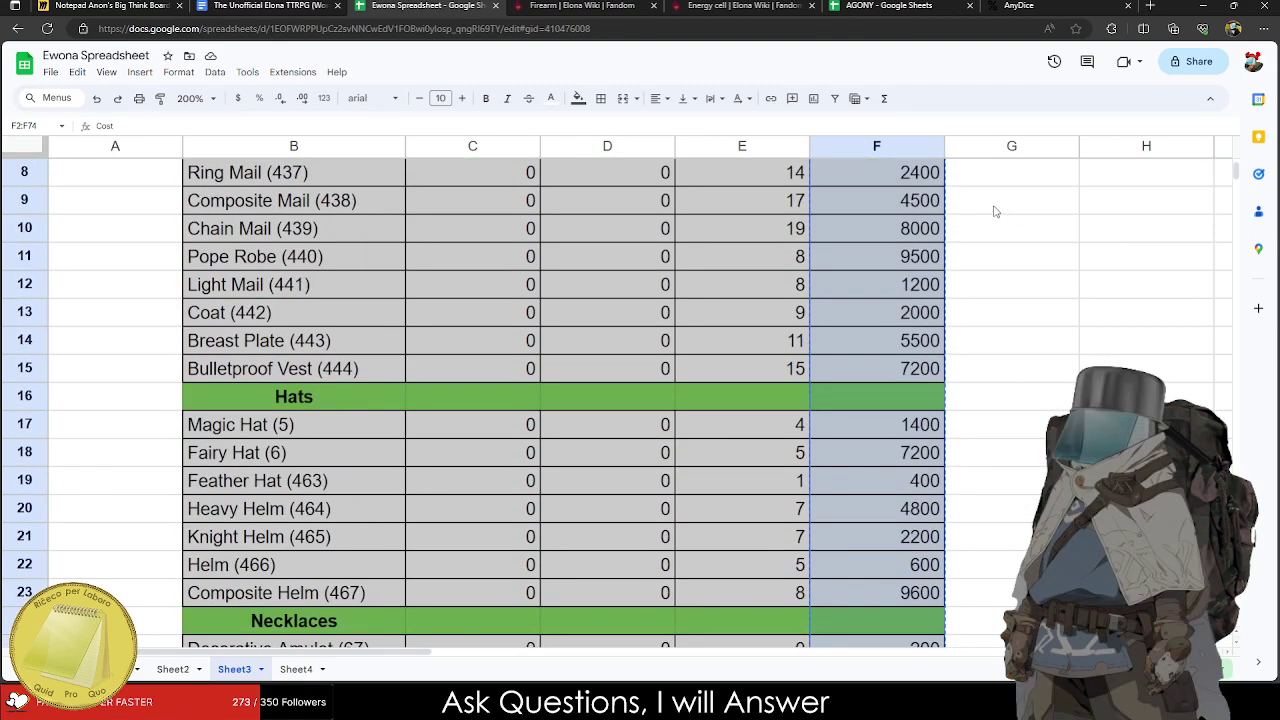
click(995, 205)
key(ctrl+v)
Add a "Type" header between PV Bonus and Cost, reusing the PV Bonus header's formatting.
click(748, 206)
key(ctrl+c)
click(886, 206)
key(ctrl+v)
text(Type)
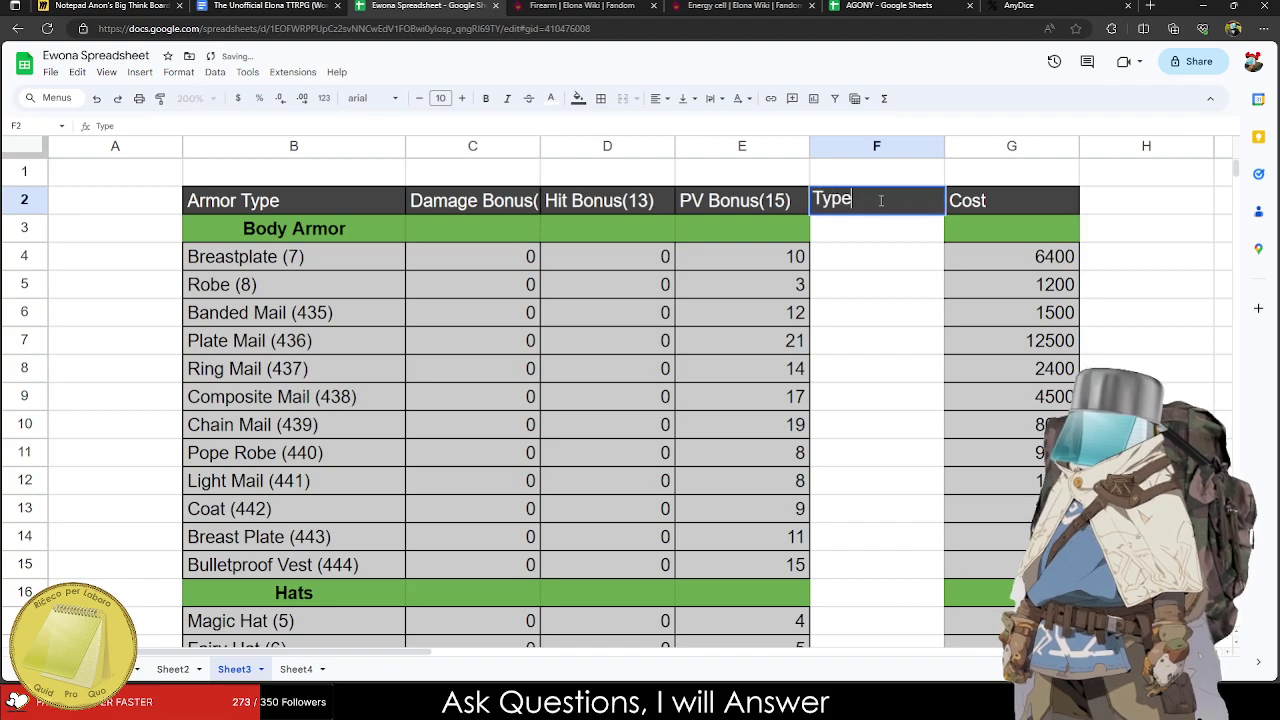
Copy the PV Bonus column's cells below the header, from Body Armor to the last shoes row, into the Type column.
drag(338, 232, 857, 552)
scroll(857, 552, down, 9)
drag(771, 534, 798, 235)
scroll(740, 504, up, 20)
key(ctrl+c)
click(821, 233)
key(ctrl+v)
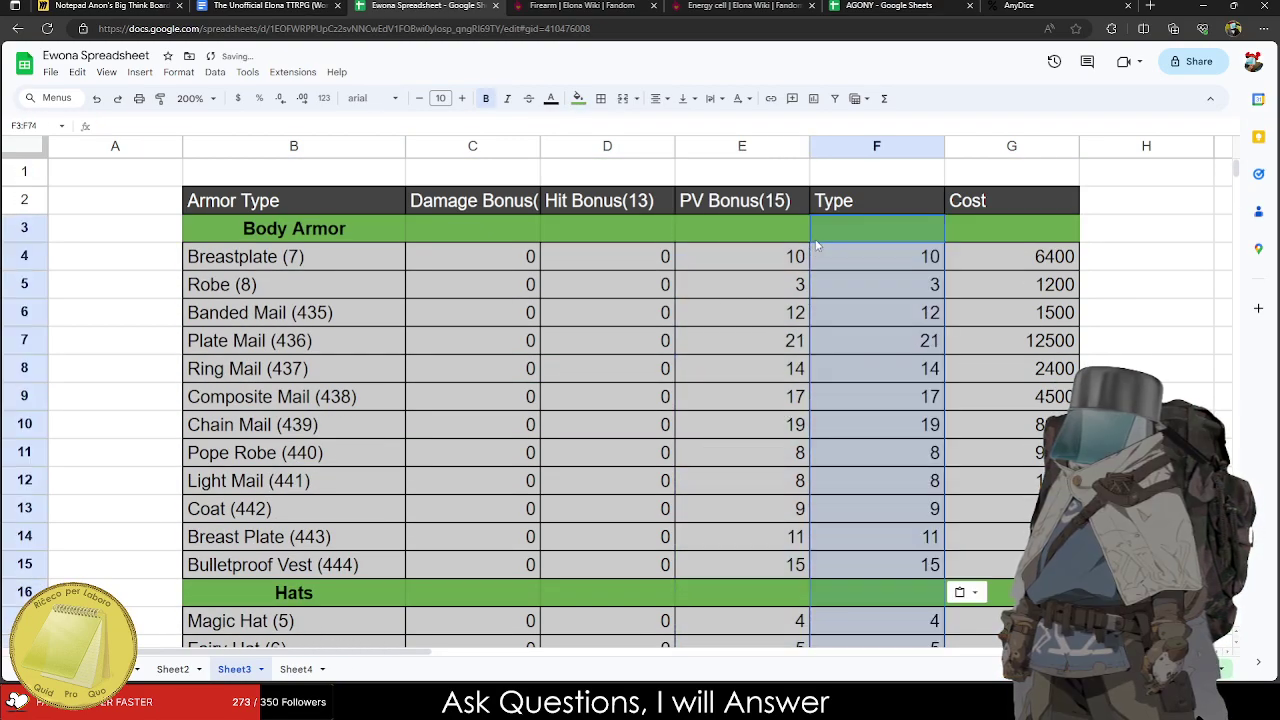
Clear the copied values from the Type column, F4 through F74.
click(880, 430)
drag(923, 258, 886, 277)
scroll(891, 479, down, 13)
scroll(900, 440, down, 10)
key(Delete)
scroll(886, 276, up, 12)
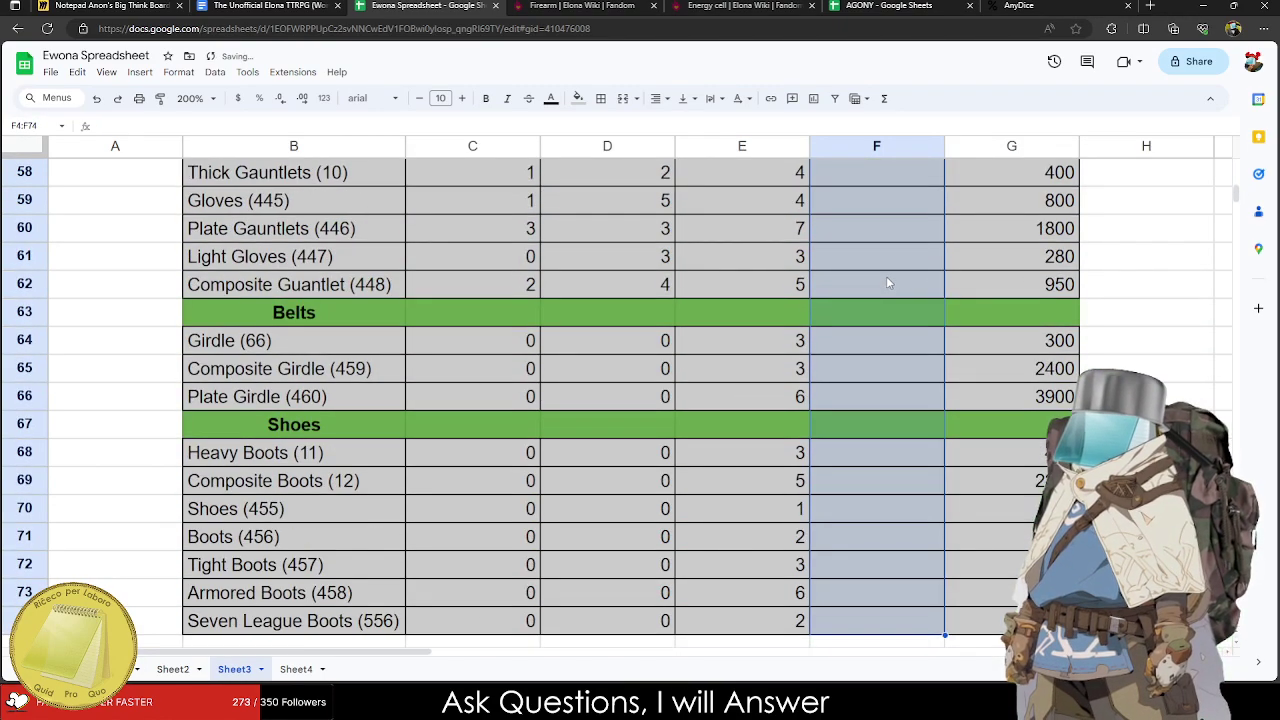
scroll(868, 284, up, 11)
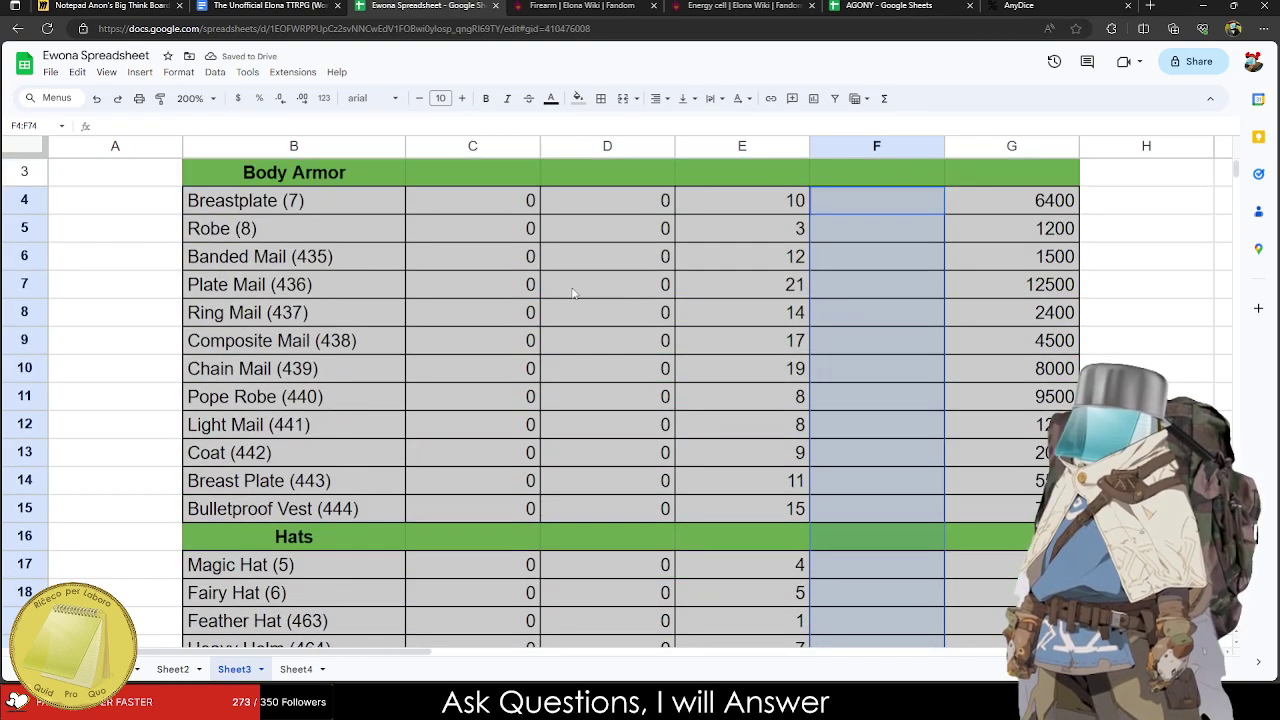
Move the Cost column back over the Type column so that it directly follows PV Bonus.
drag(870, 204, 855, 371)
drag(985, 202, 1018, 255)
scroll(1005, 240, up, 17)
scroll(998, 228, up, 6)
drag(998, 186, 880, 204)
click(1090, 270)
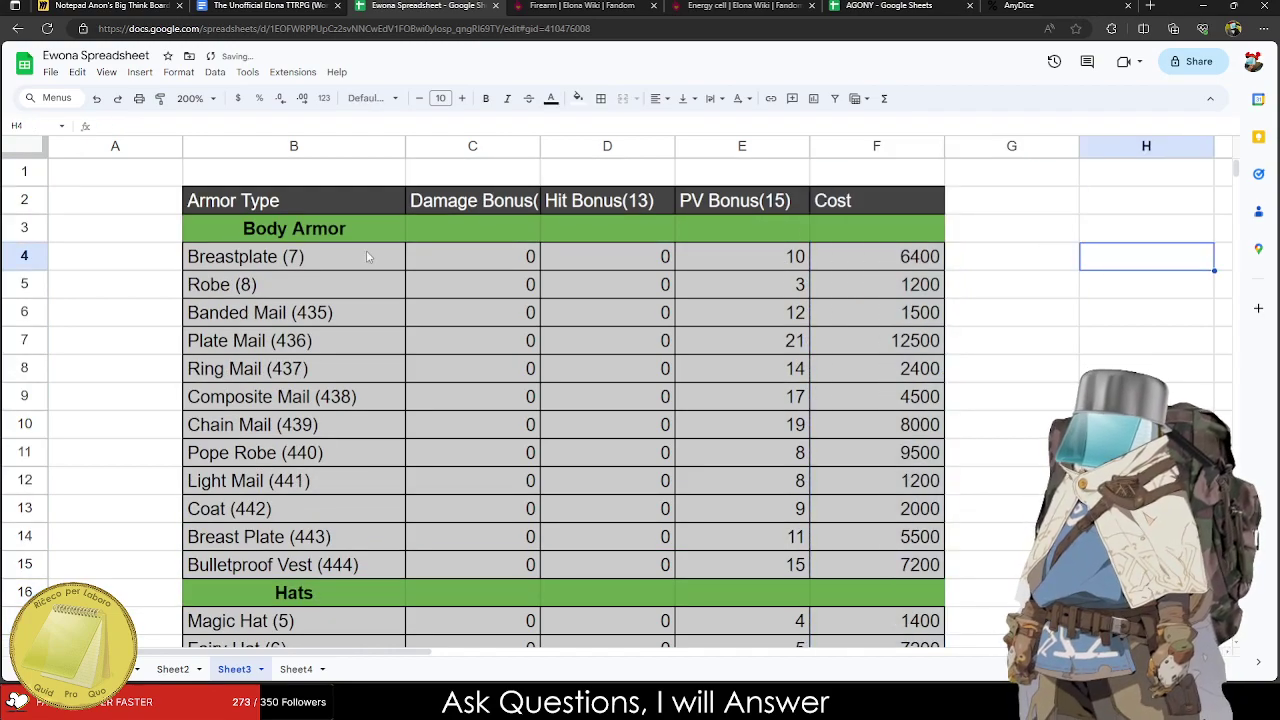
Rename the Pope Robe (440) entry under Body Armor to "Cleric's Robe".
click(310, 259)
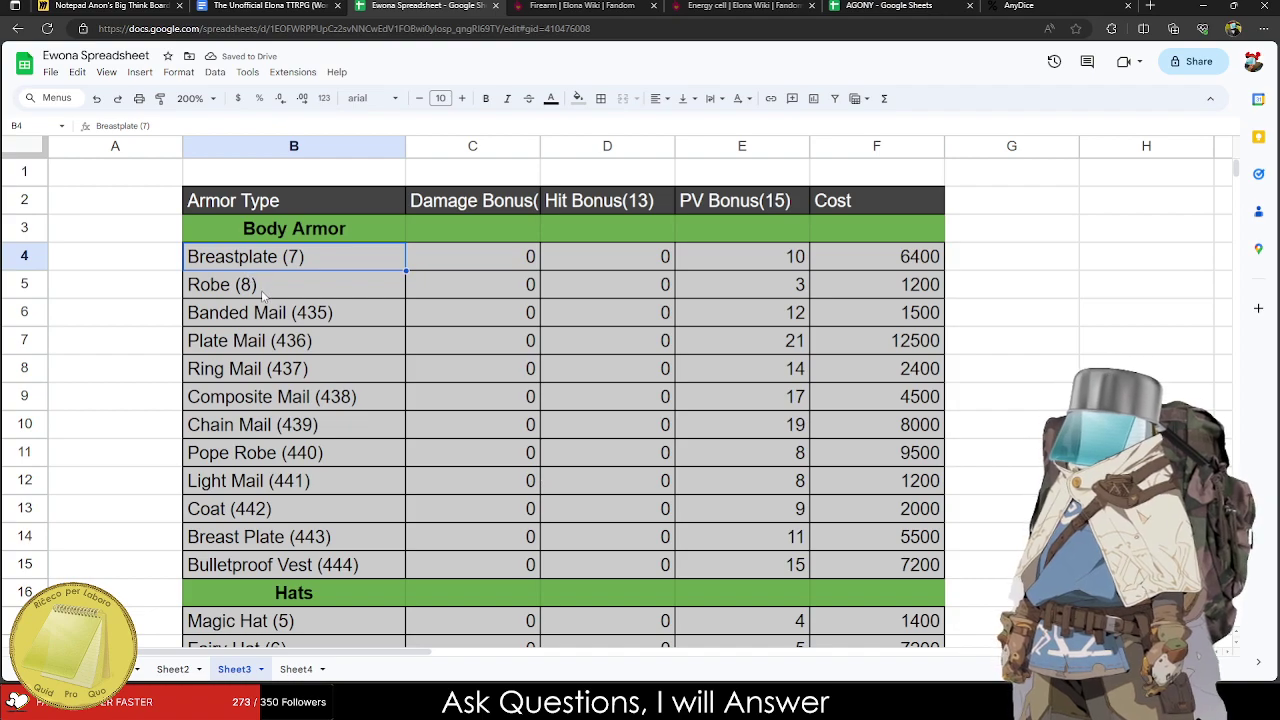
click(300, 461)
text(Cleric's Robe)
click(343, 300)
click(395, 455)
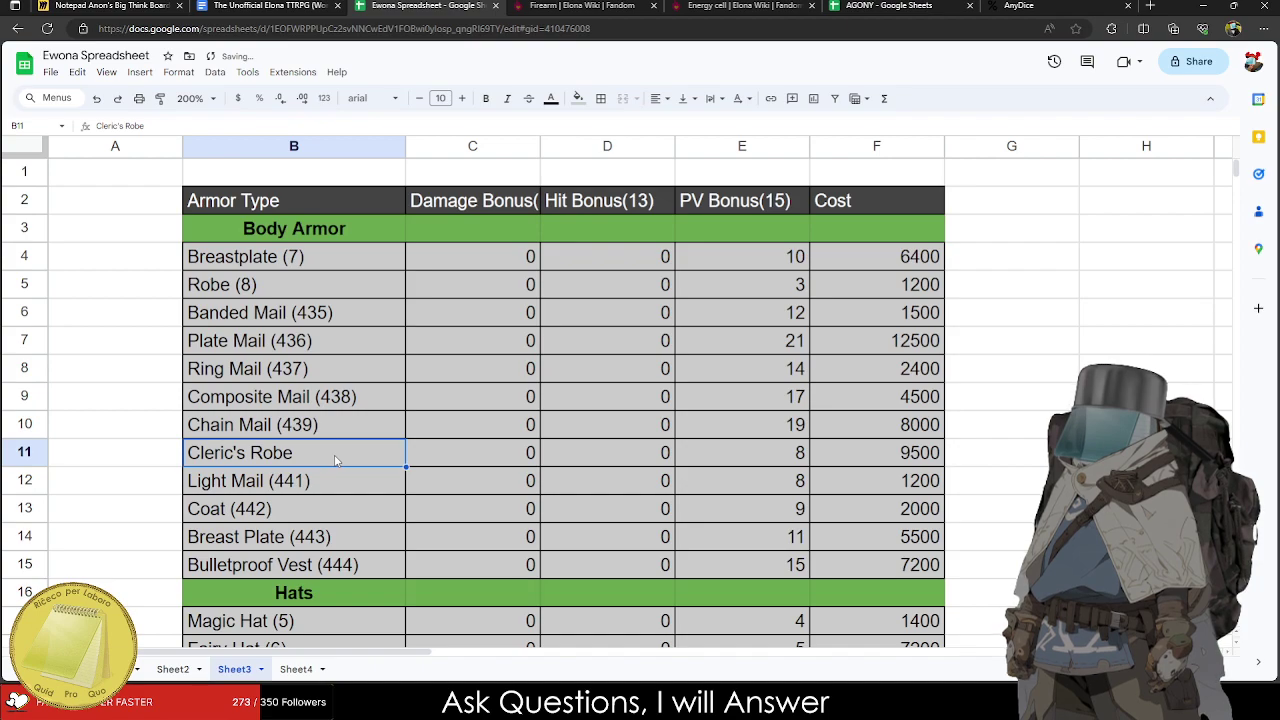
click(377, 262)
click(310, 374)
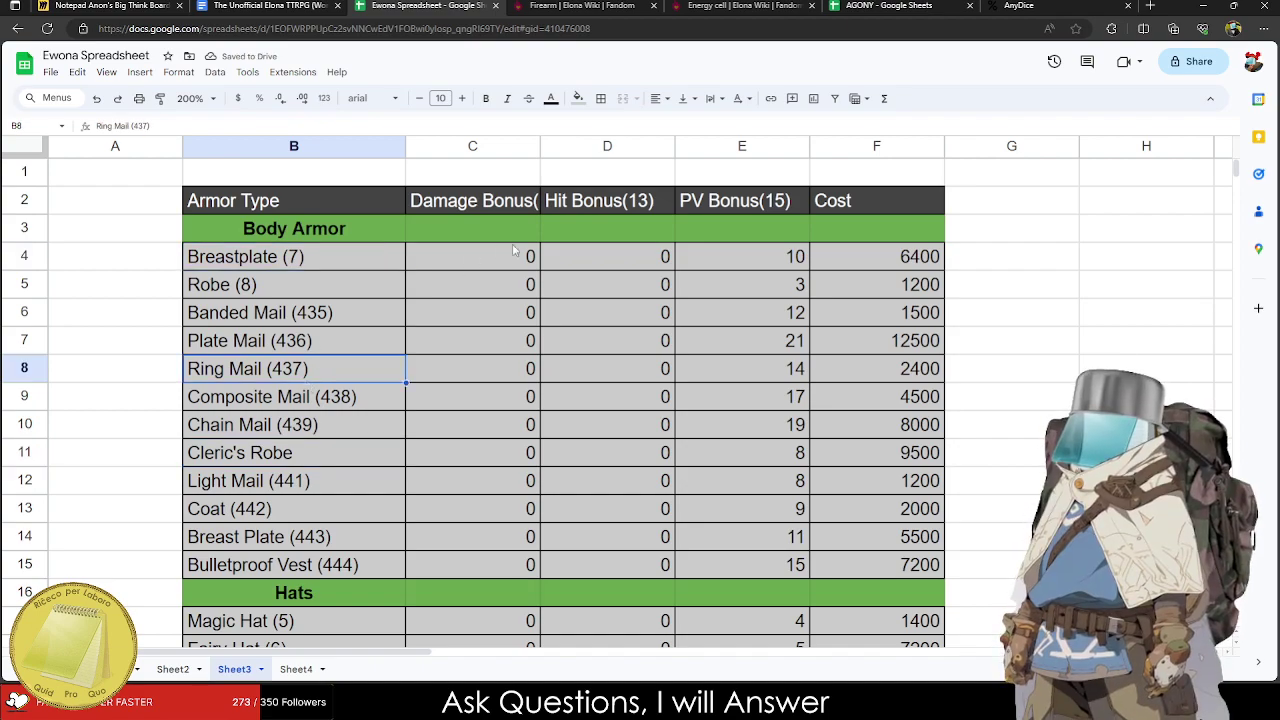
Return to the TTRPG document and draft in the separate text window: "Armor is the primary method of increasing the Hero's Defense Value.".
click(270, 6)
click(428, 6)
click(270, 6)
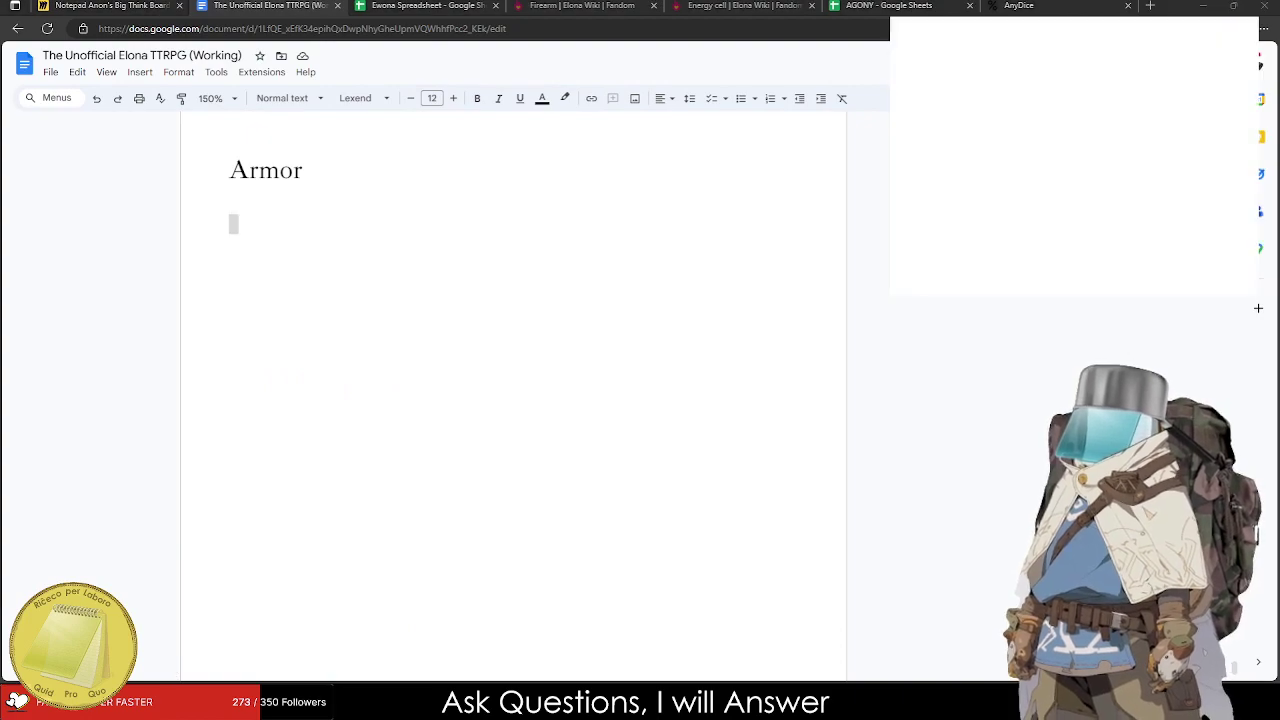
text(Armor is the prima)
text(ry method of gianing)
key(BackSpace)
key(BackSpace)
key(BackSpace)
key(BackSpace)
key(BackSpace)
key(BackSpace)
key(BackSpace)
key(BackSpace)
text(increasing the Hero's Defense Value)
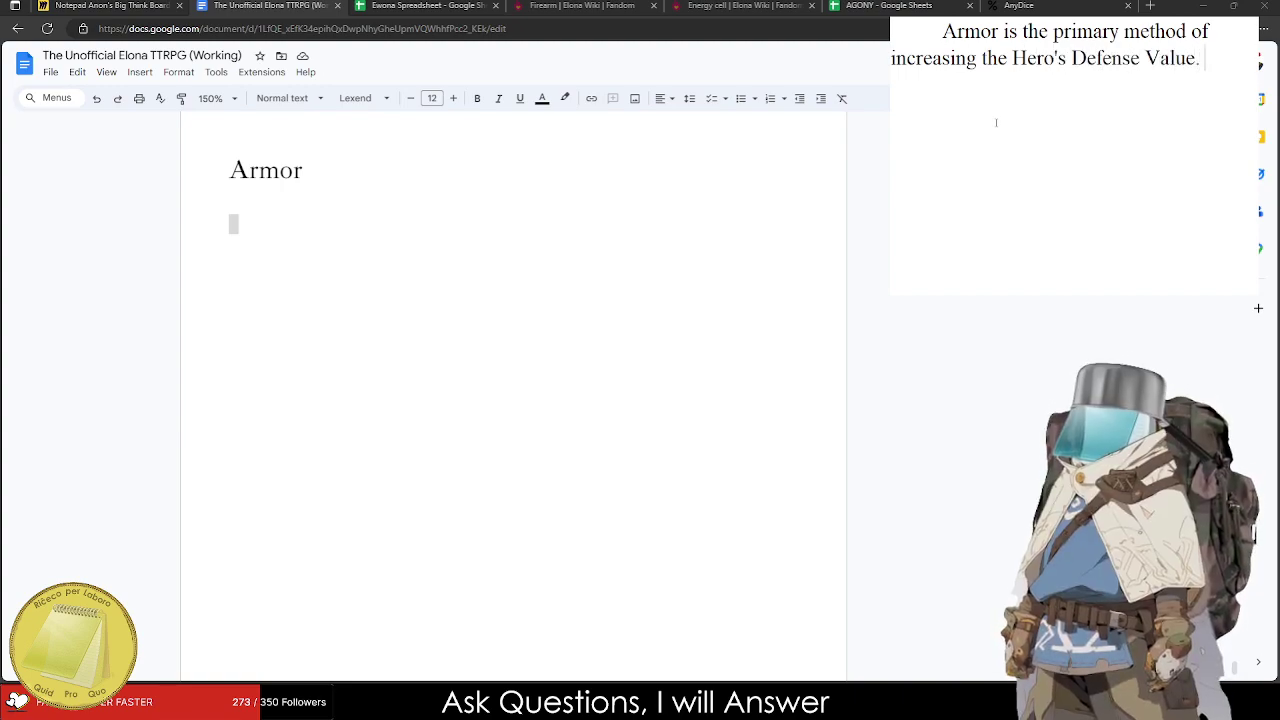
Begin the draft's second sentence with "Each Hero has a Head, Chest, Feet,".
text(. If th)
key(BackSpace)
key(BackSpace)
key(BackSpace)
key(BackSpace)
key(BackSpace)
text(They)
key(BackSpace)
key(BackSpace)
key(BackSpace)
key(BackSpace)
text(Each Hero has a)
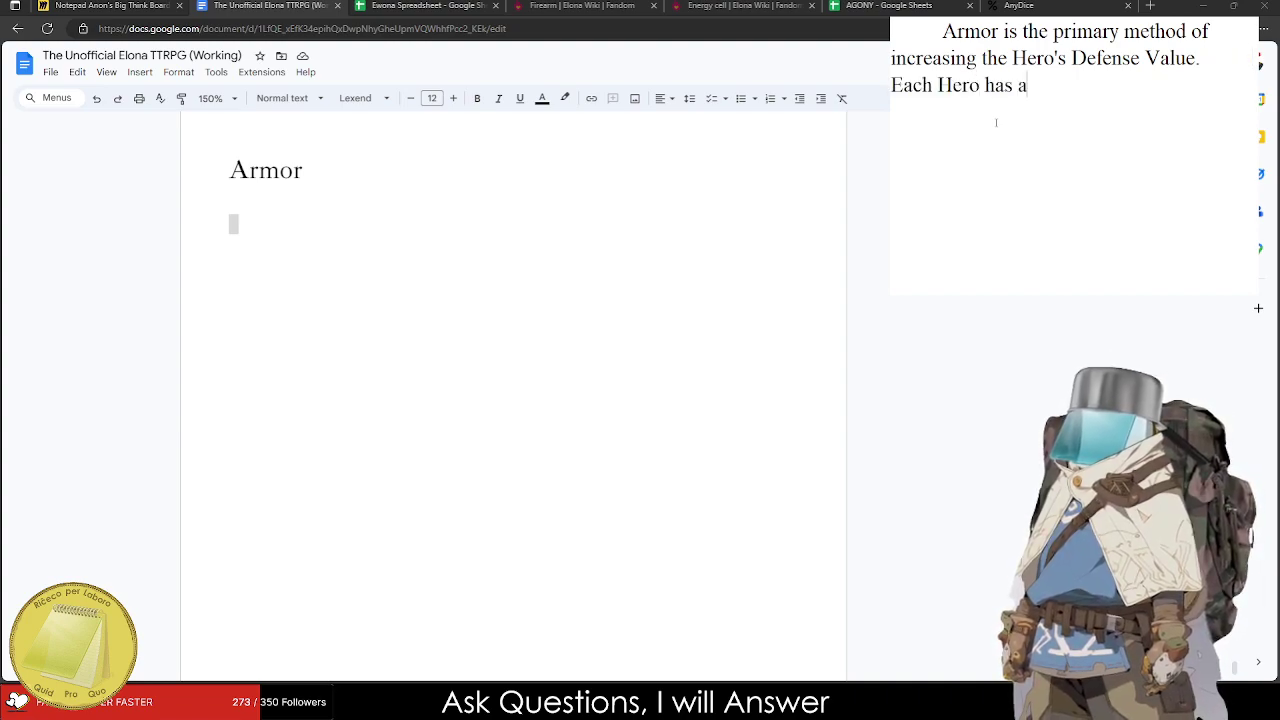
key(BackSpace)
text(a head)
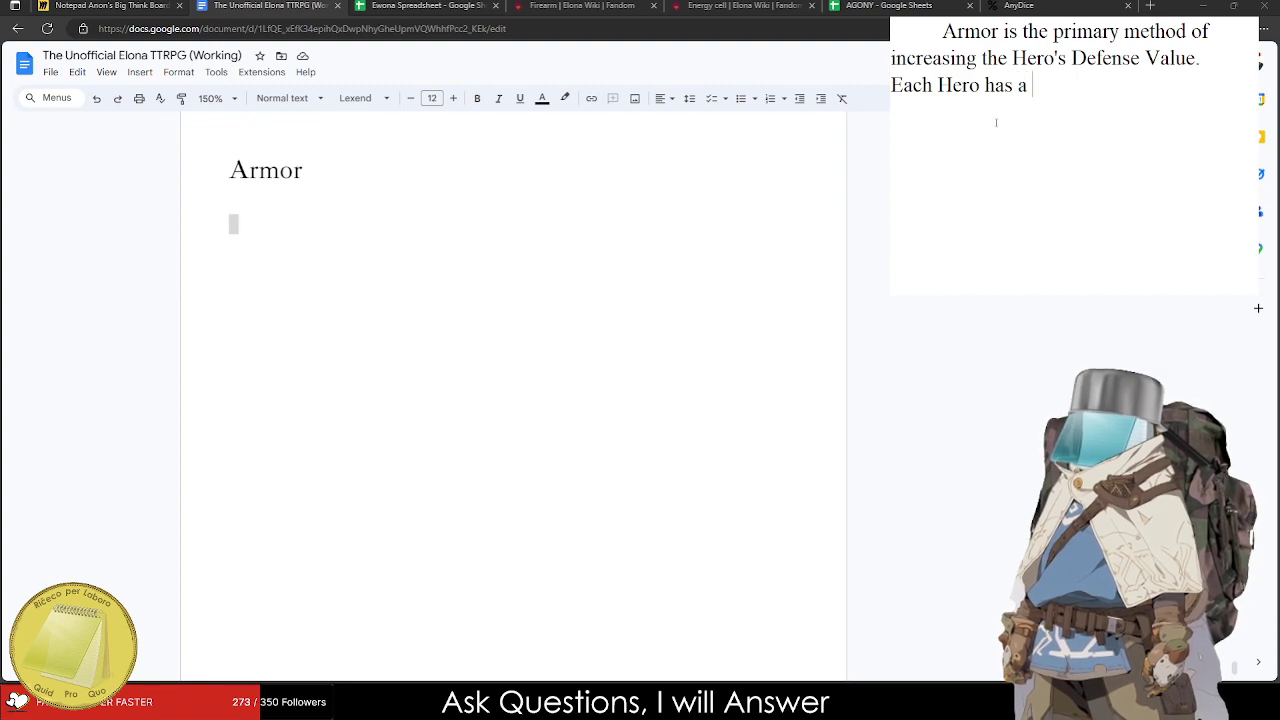
text(,)
key(BackSpace)
key(BackSpace)
key(BackSpace)
key(BackSpace)
key(BackSpace)
text(H)
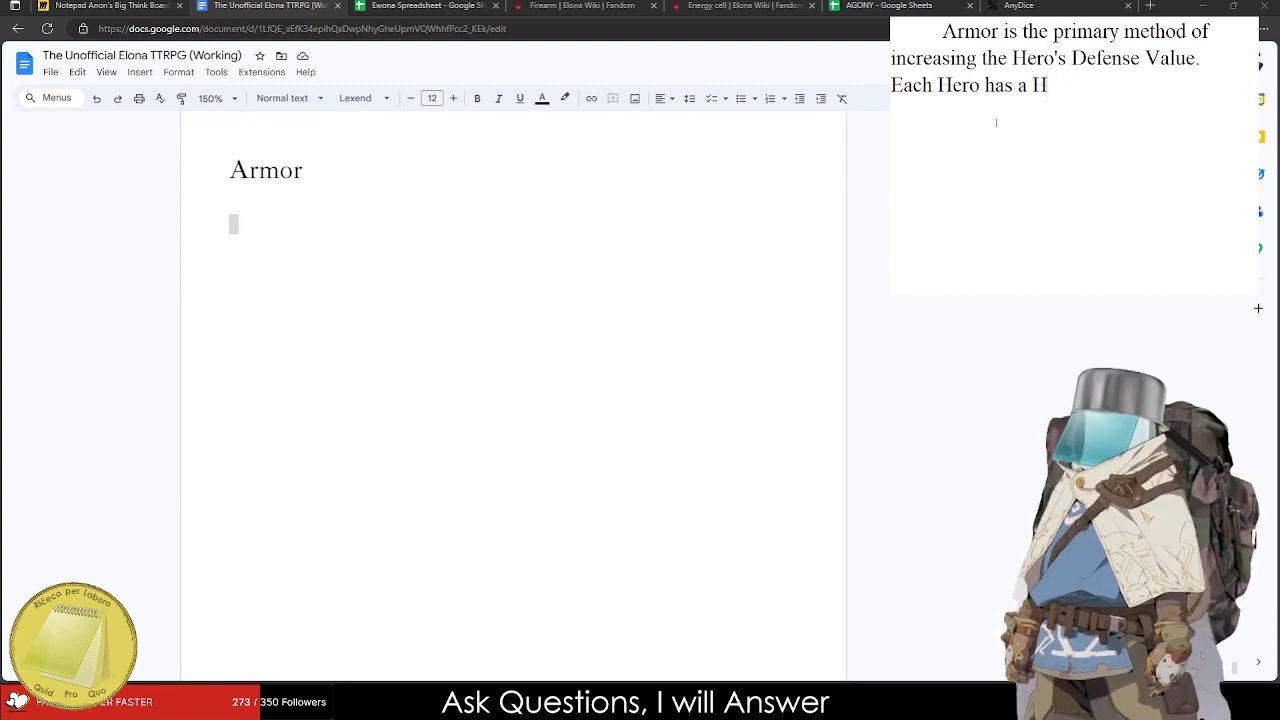
text(ead, Chest,)
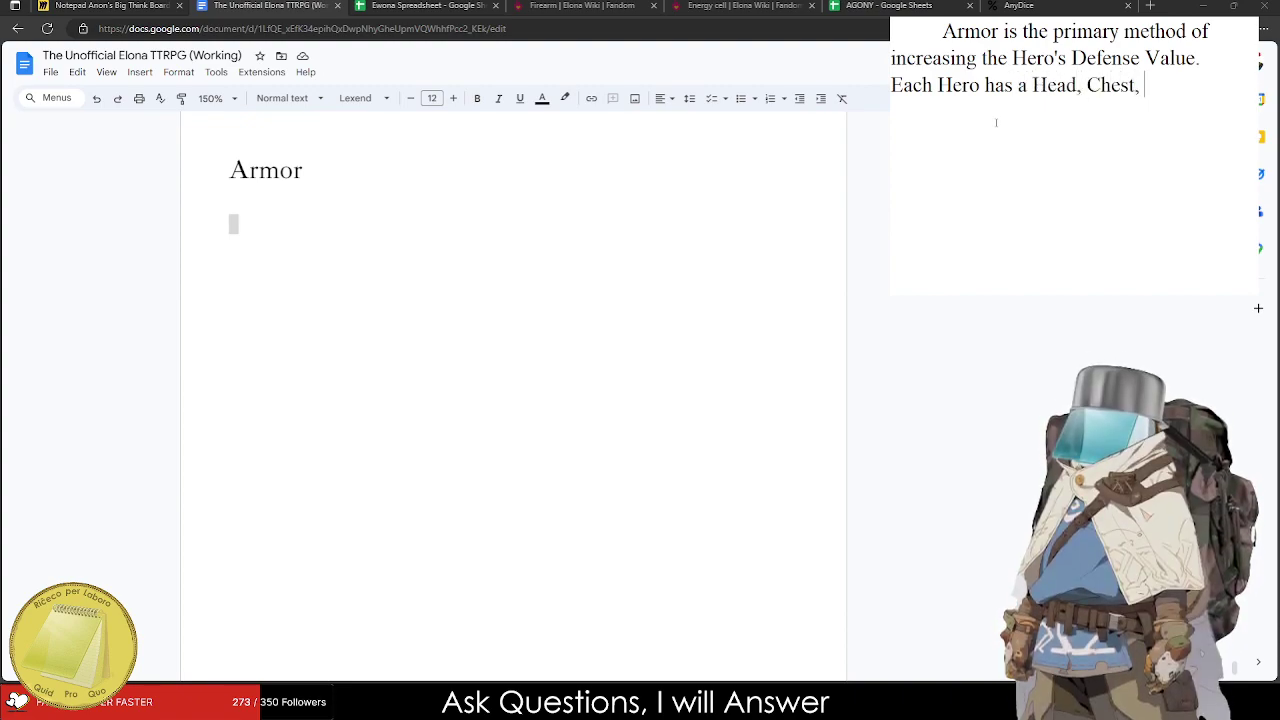
text( Feet,)
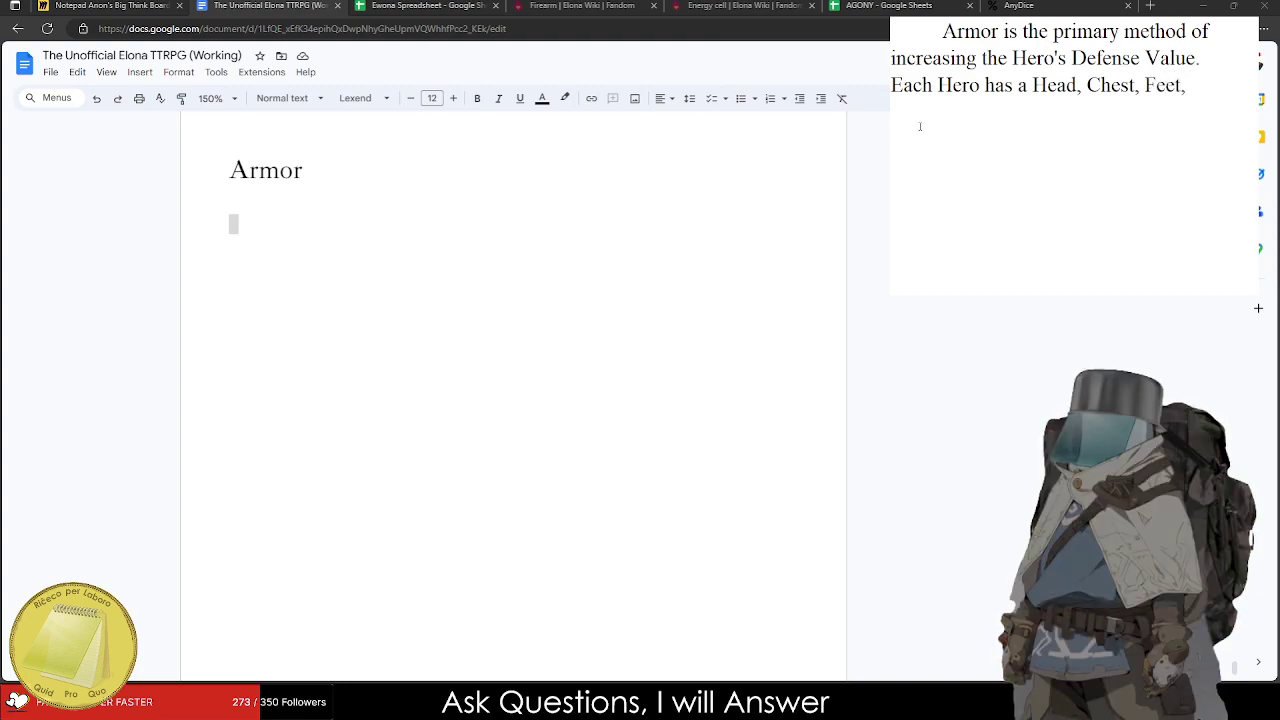
Switch to the Ewona Spreadsheet and look through its body armor, hat, necklace and cloak categories for the remaining equipment slots.
click(885, 5)
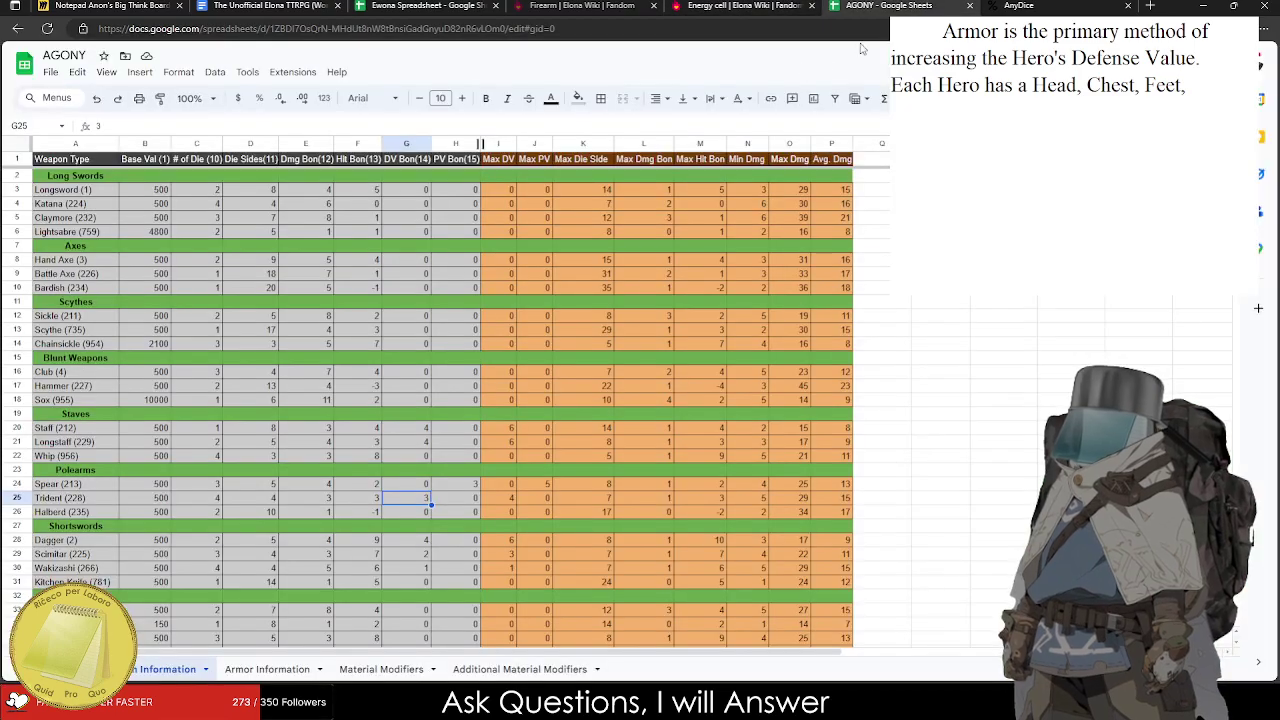
click(1008, 5)
click(885, 5)
click(717, 5)
click(577, 5)
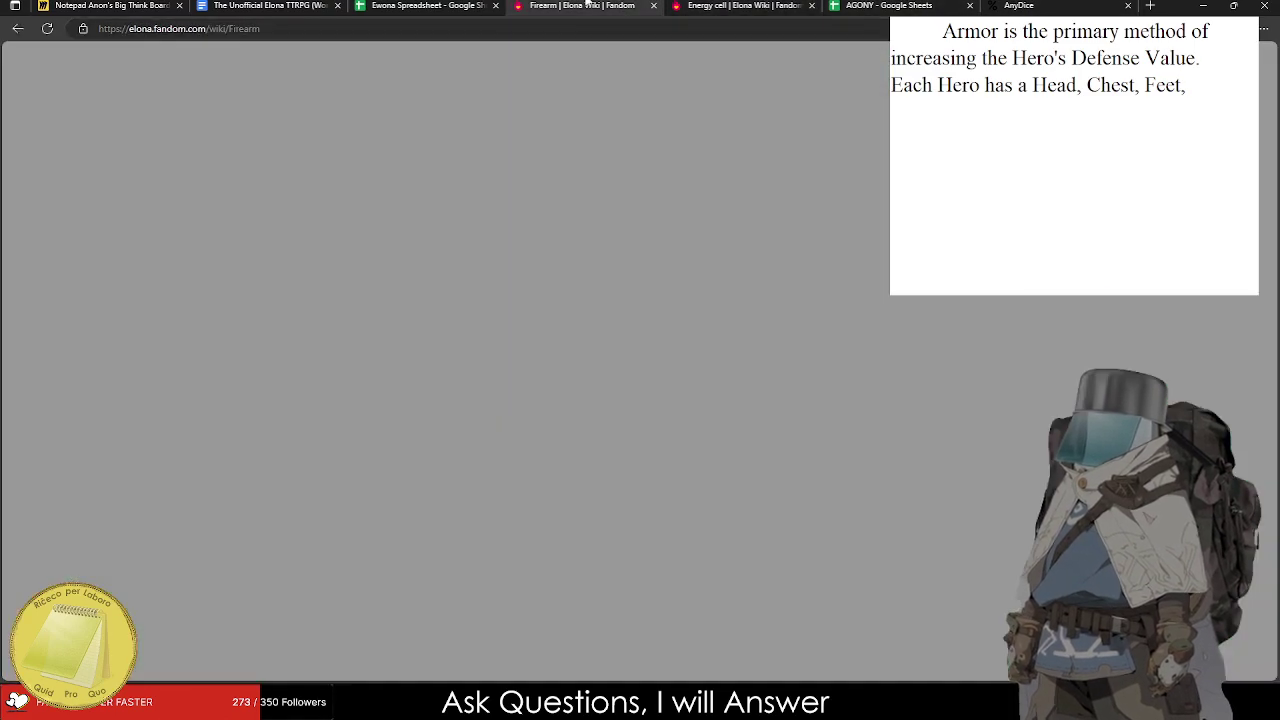
click(425, 5)
scroll(300, 295, down, 5)
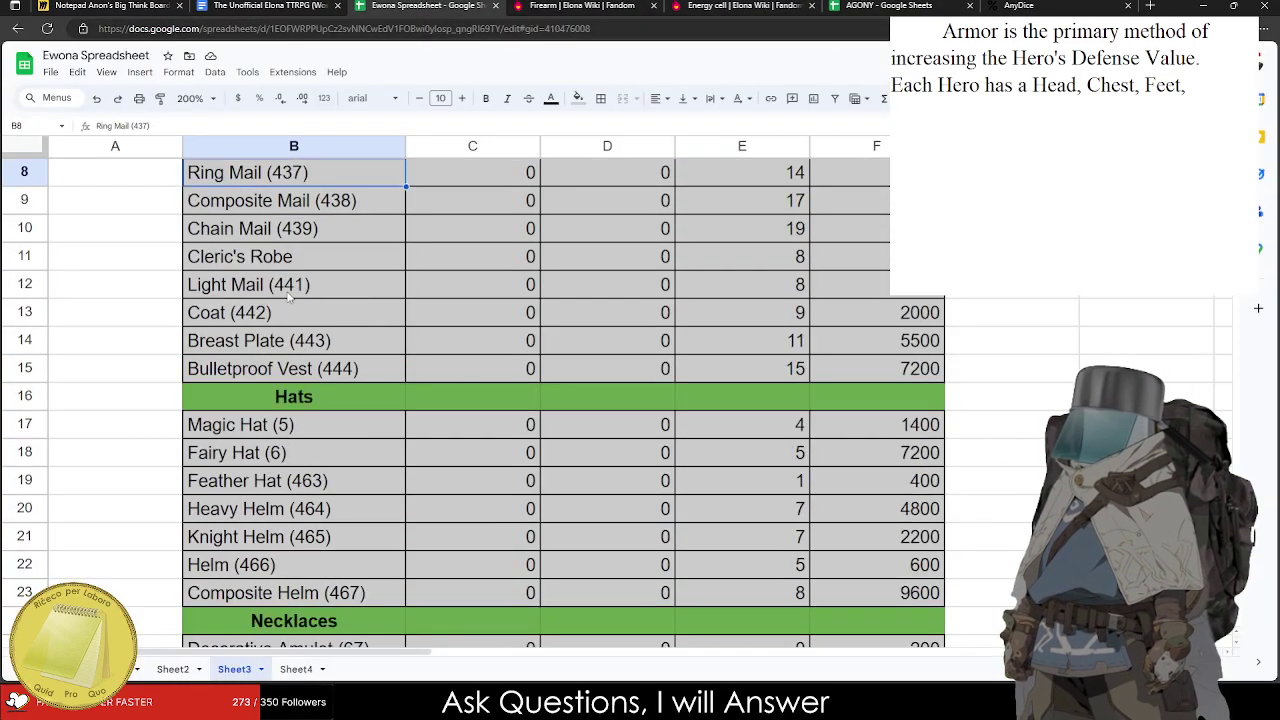
scroll(338, 287, up, 5)
scroll(343, 340, down, 7)
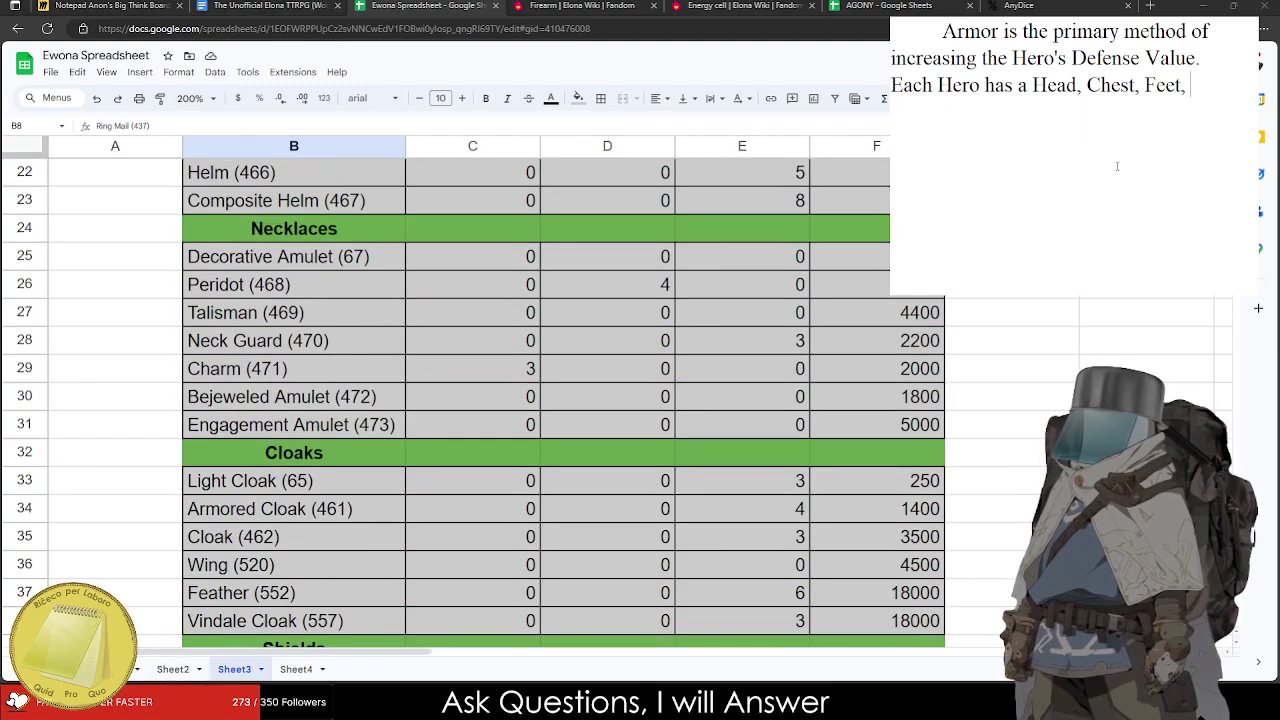
Continue the body-slot list in the armor draft with "Back, Neck, and".
text(Back,)
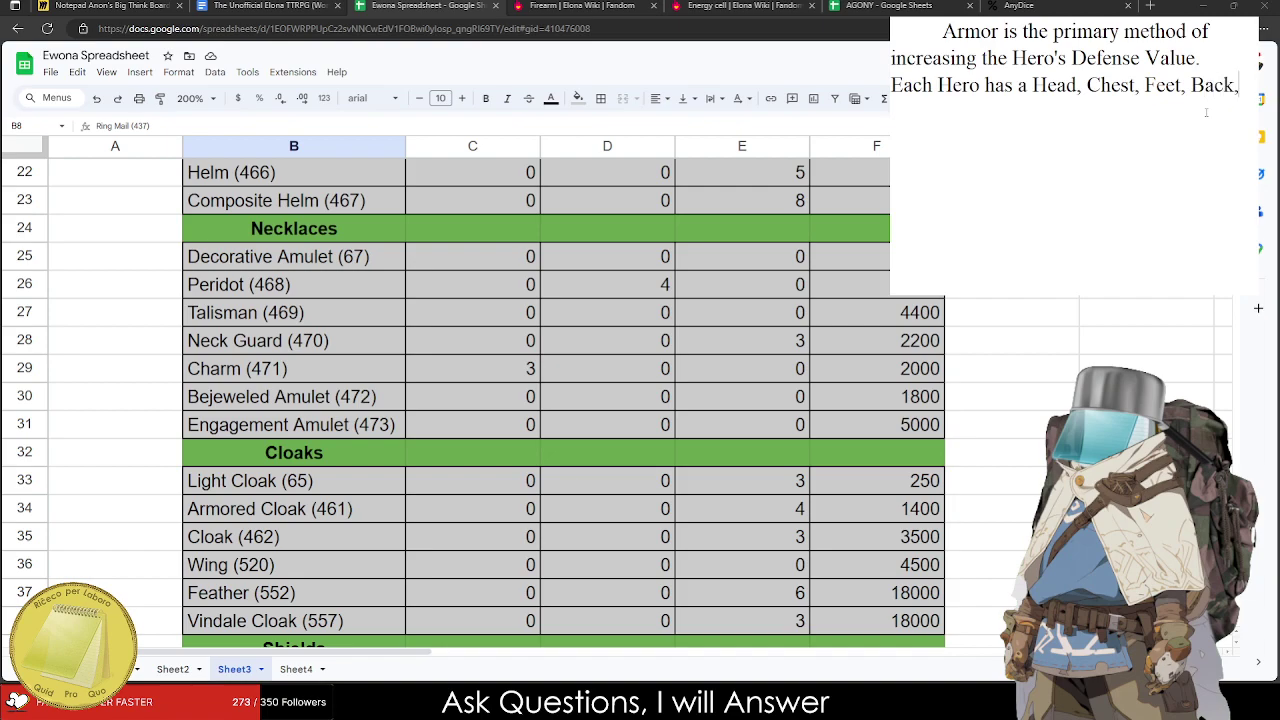
text( Necklace)
key(BackSpace)
key(BackSpace)
key(BackSpace)
key(BackSpace)
text(, and)
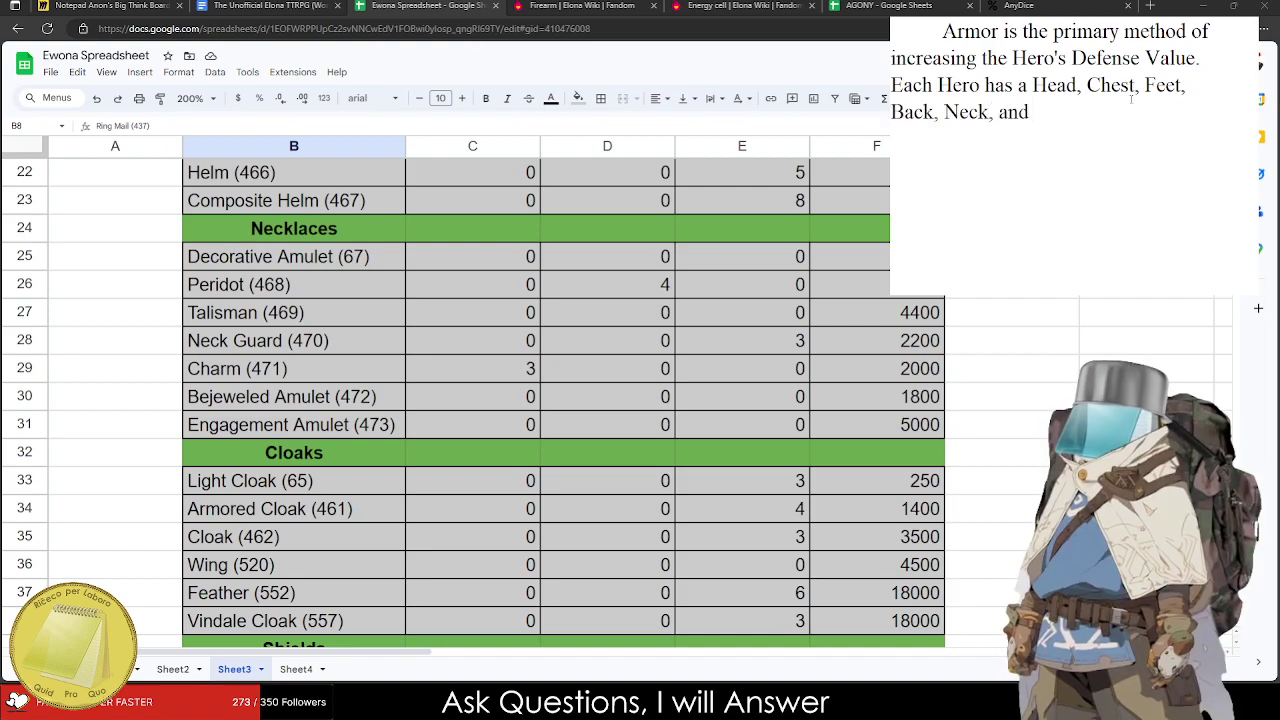
Check the rings and gloves categories and replace the trailing "and" in the draft with "Hands, two Rings, and a Belt".
scroll(500, 400, down, 8)
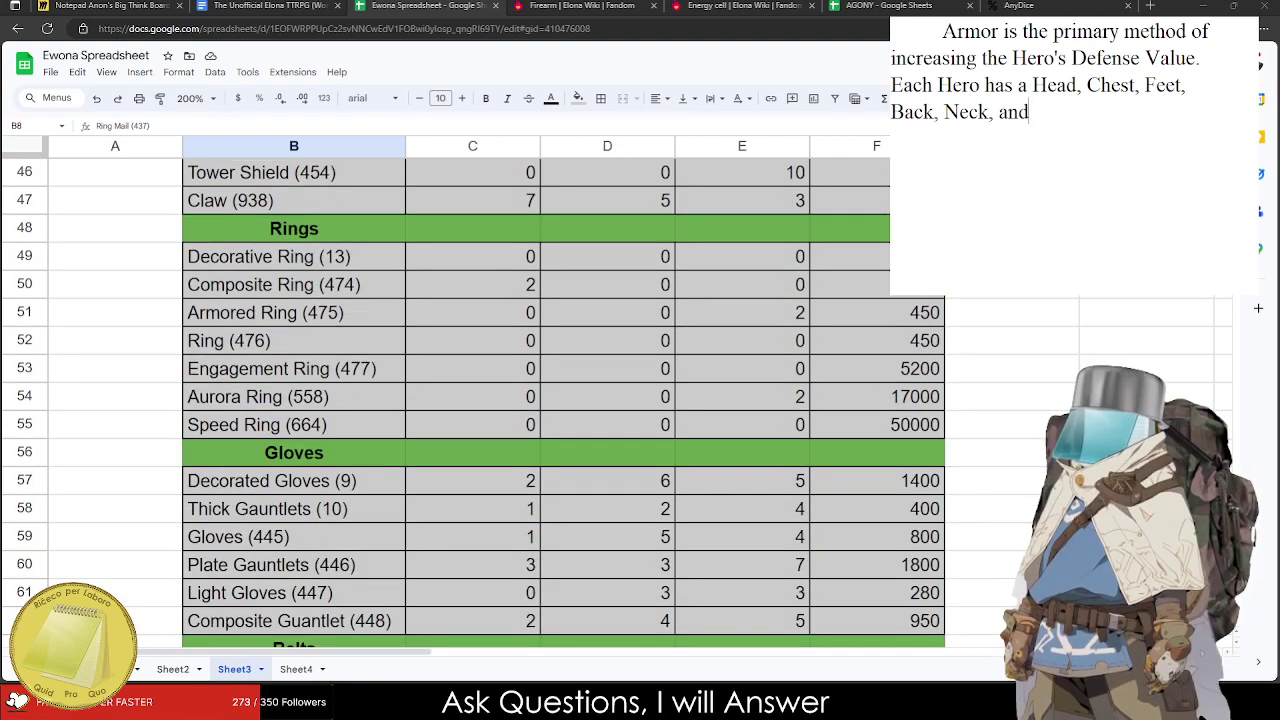
key(BackSpace)
key(BackSpace)
key(BackSpace)
text(Hands)
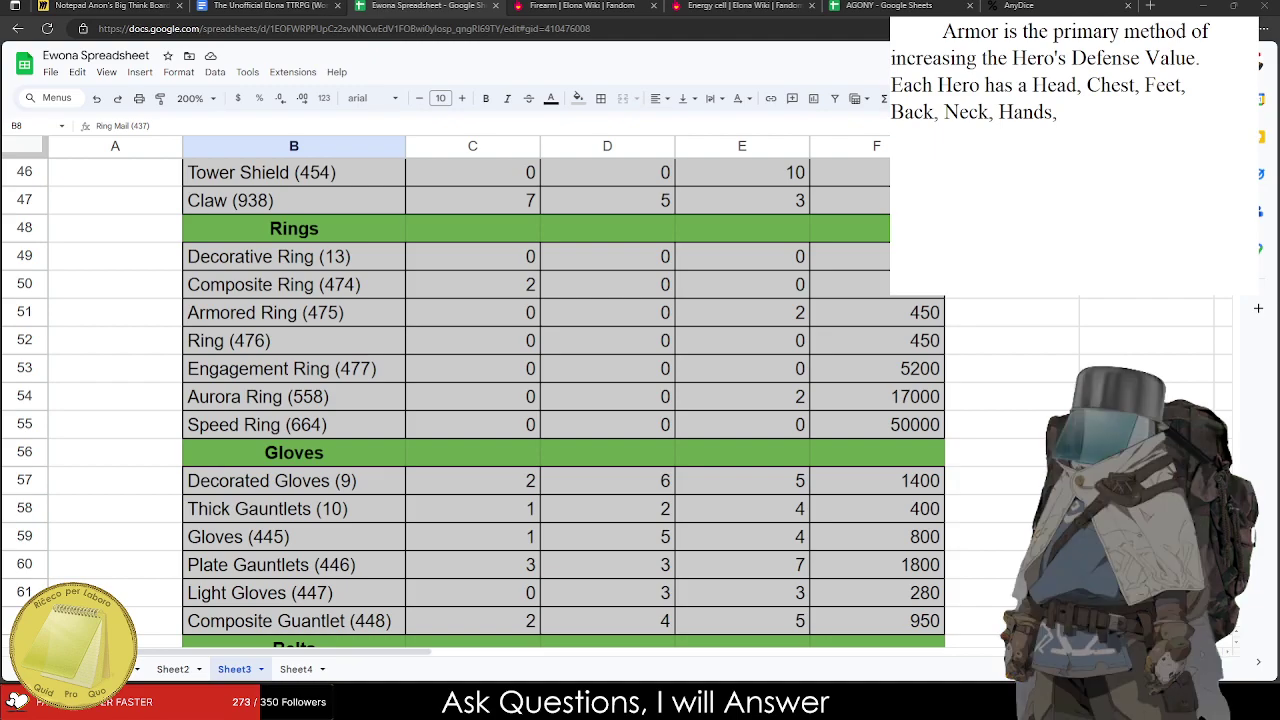
text(, two Rings,)
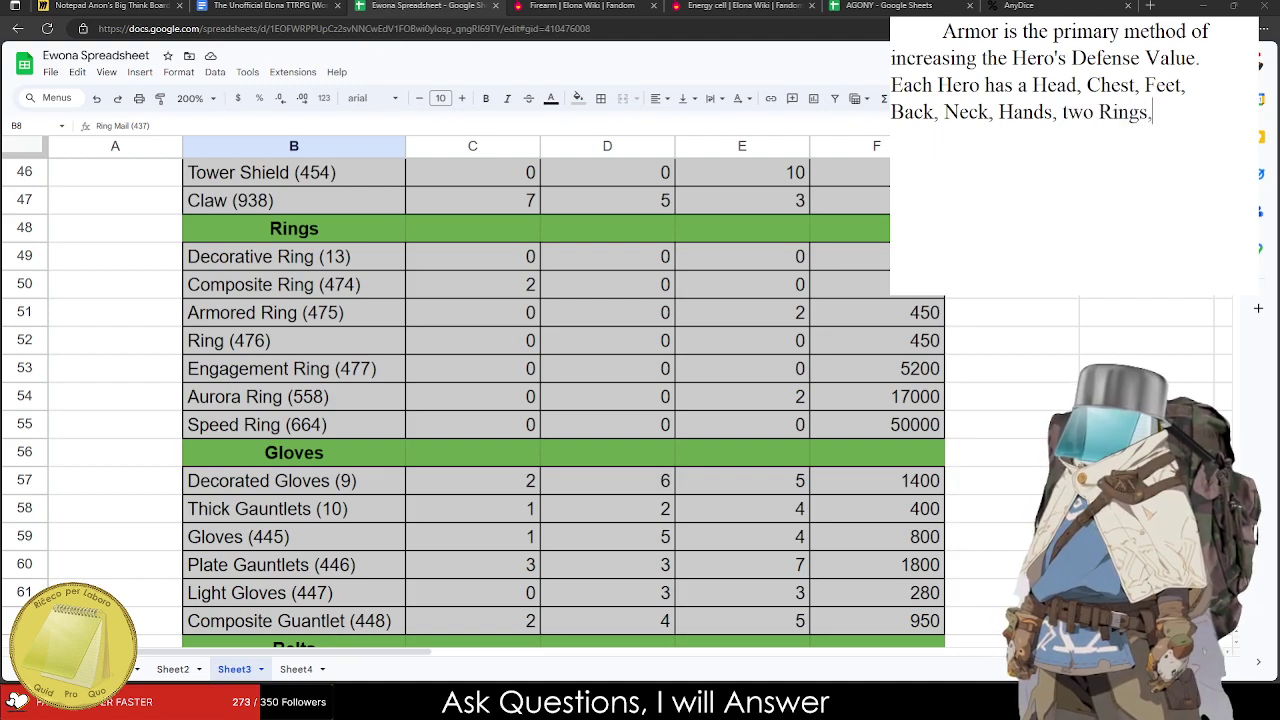
text( and a Belt)
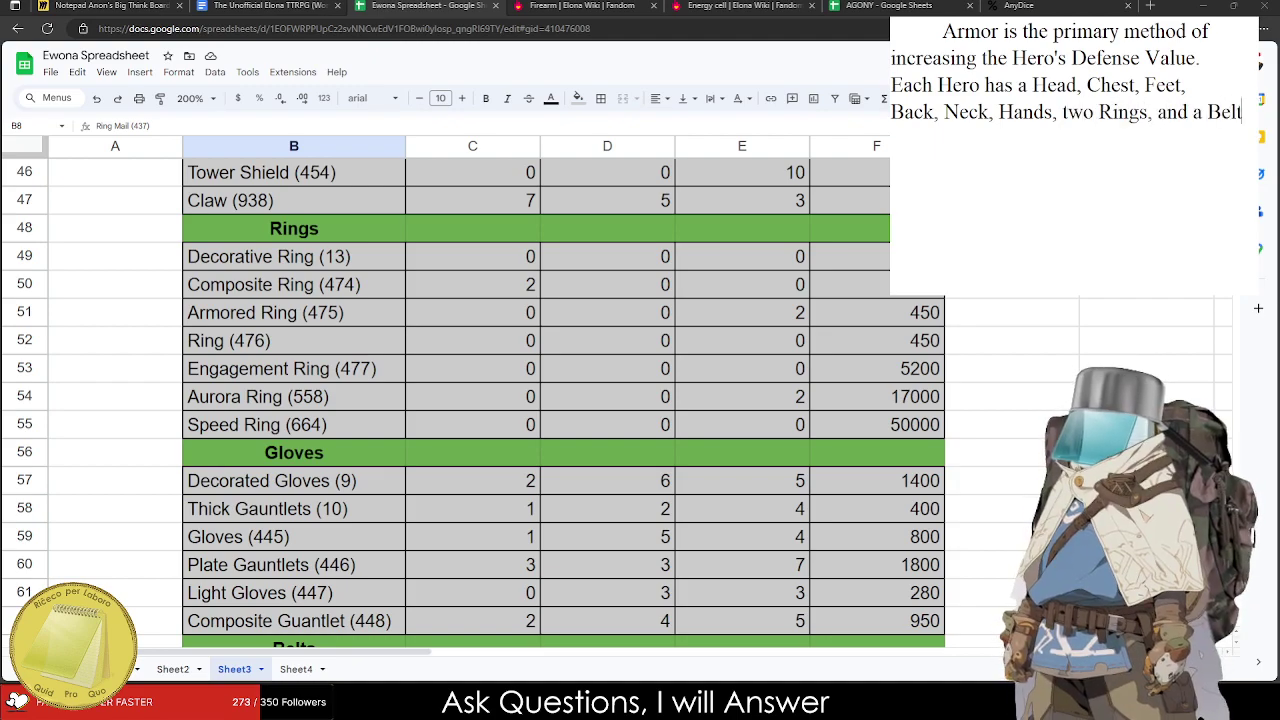
Check the slot list against the remaining armor categories and end the sentence with "to place various pieces of armor and items upon".
scroll(560, 400, down, 2)
scroll(560, 400, down, 6)
scroll(560, 400, up, 9)
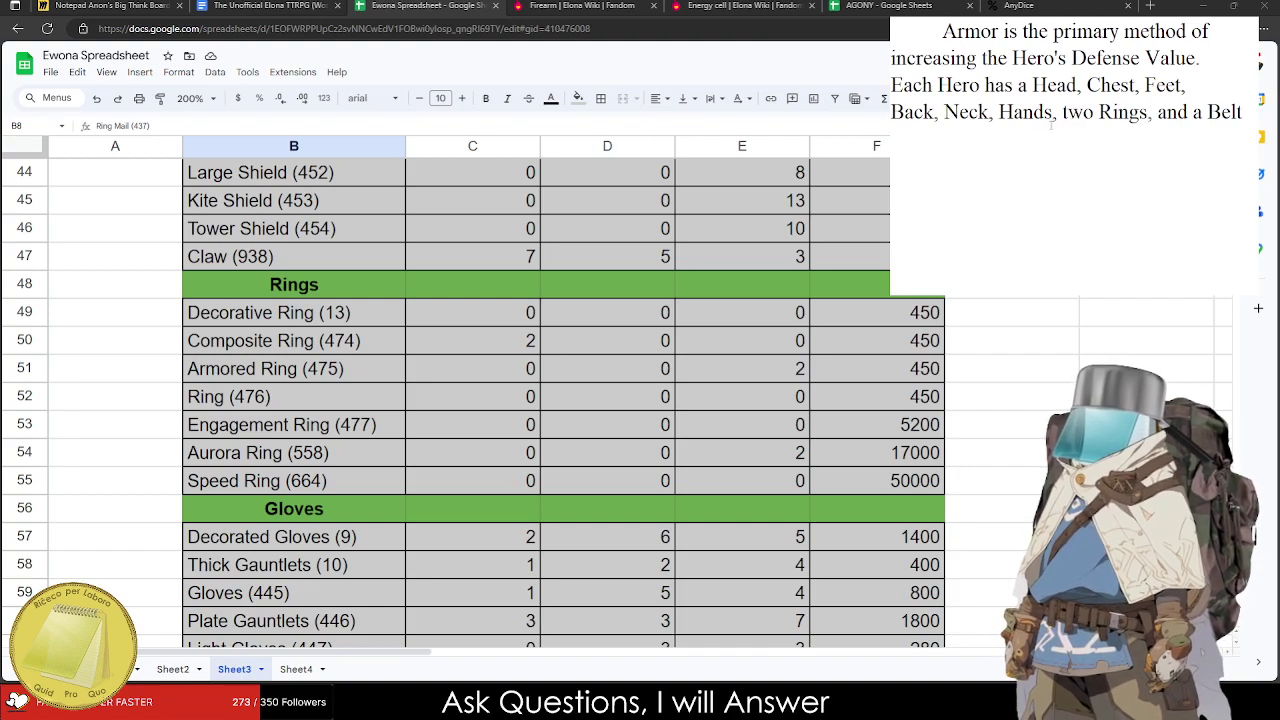
drag(1062, 112, 1130, 112)
click(1176, 112)
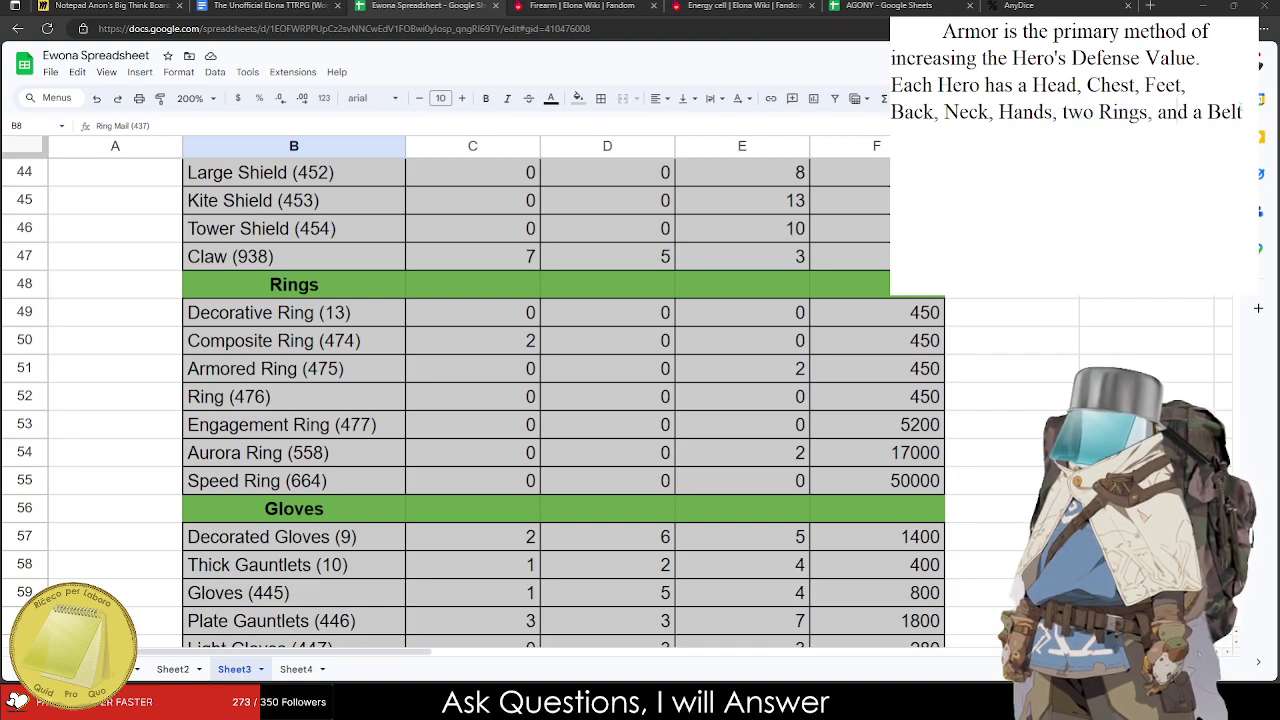
text(o pl)
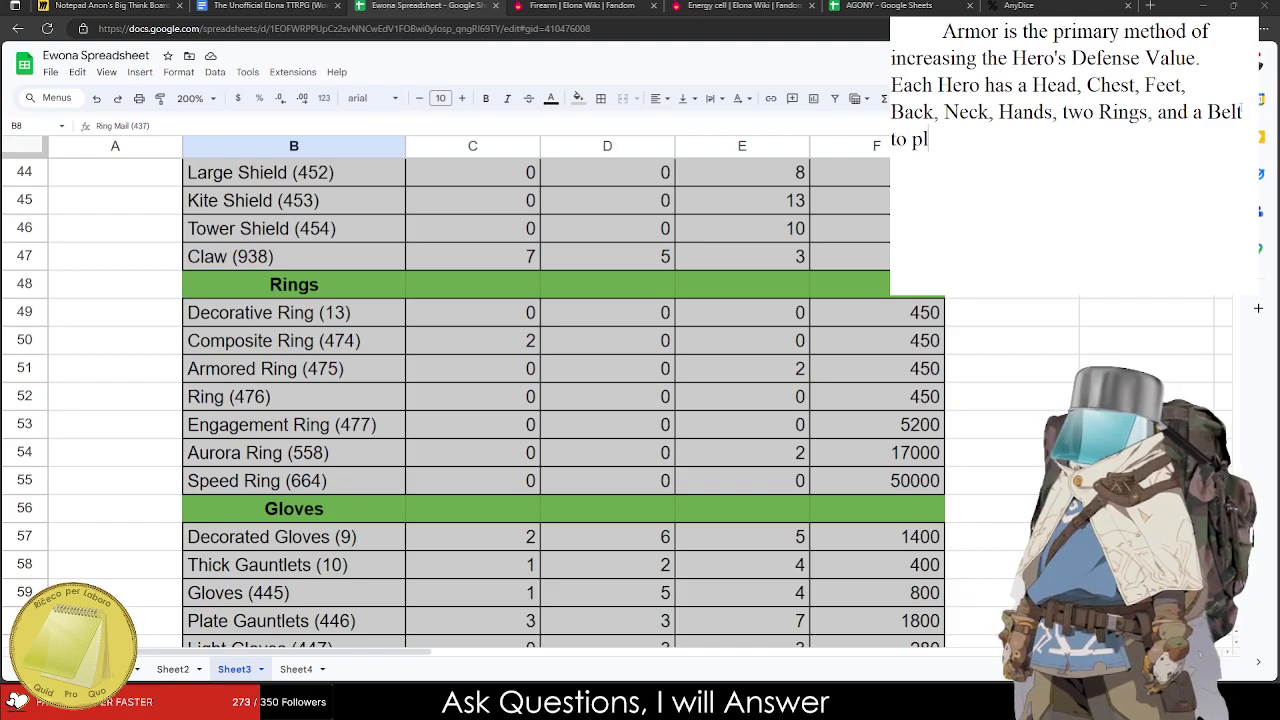
text(ace various pieces of g)
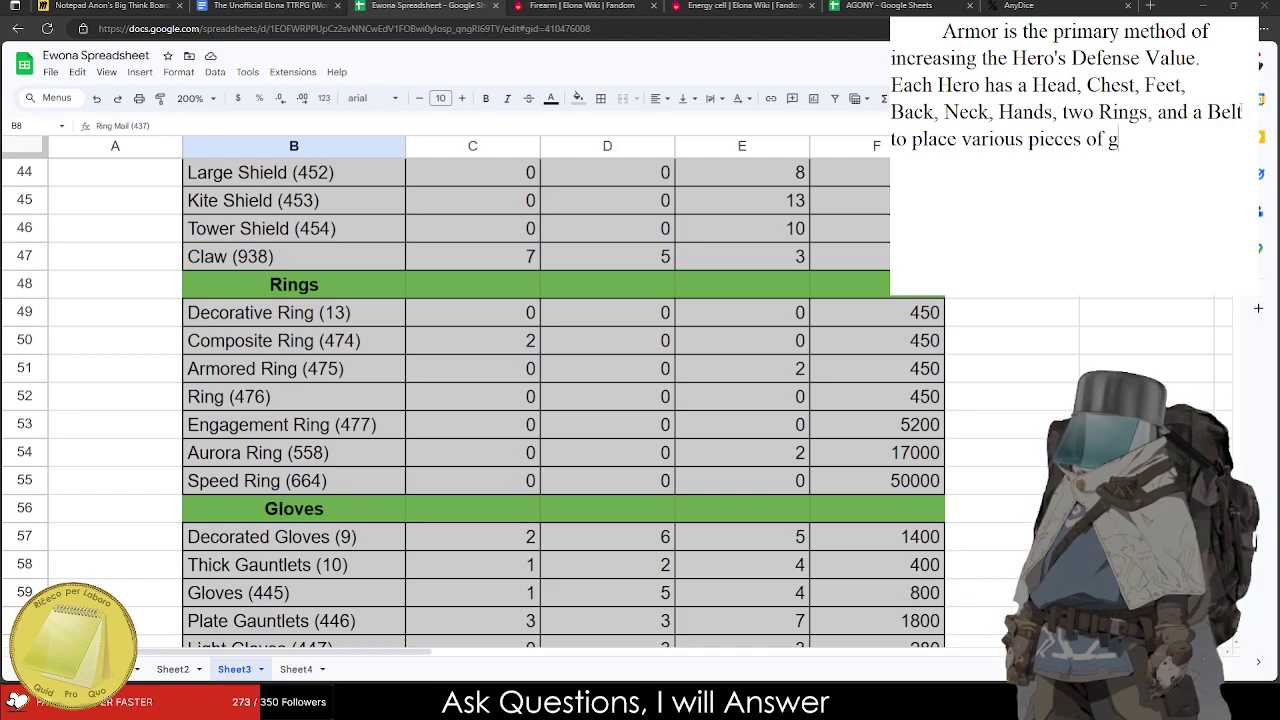
key(BackSpace)
text(armo)
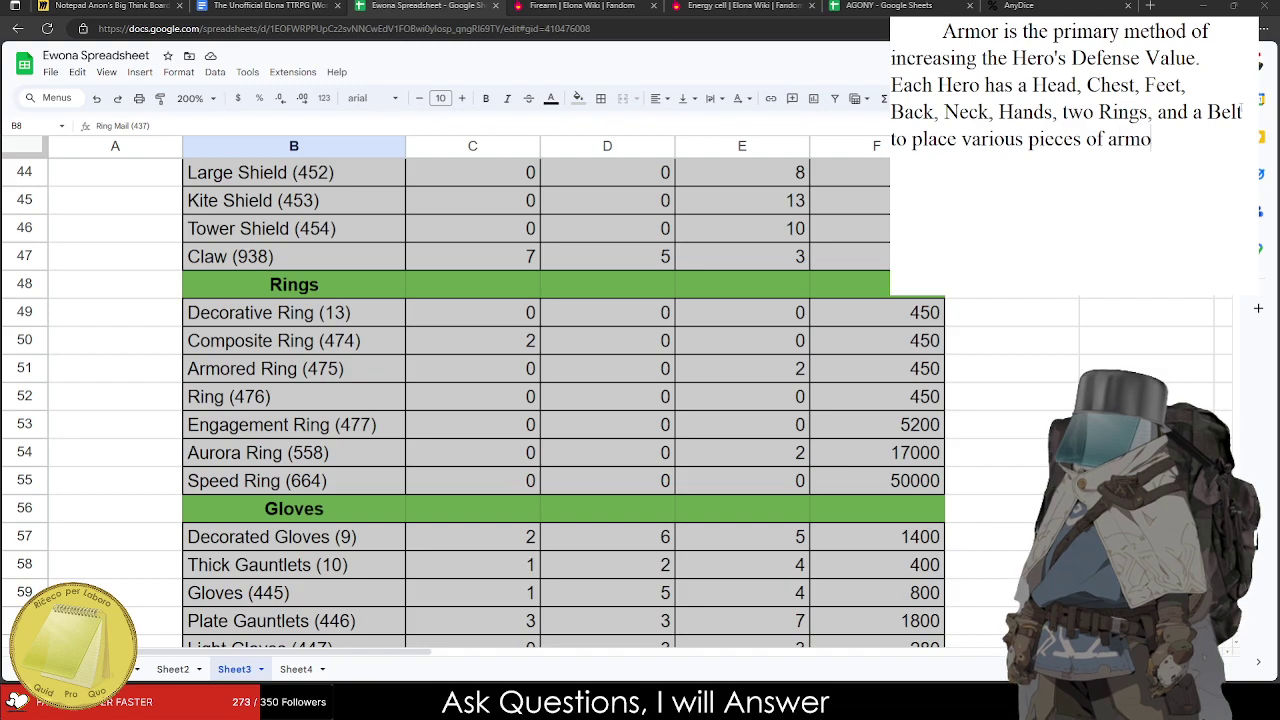
text(r and items upon)
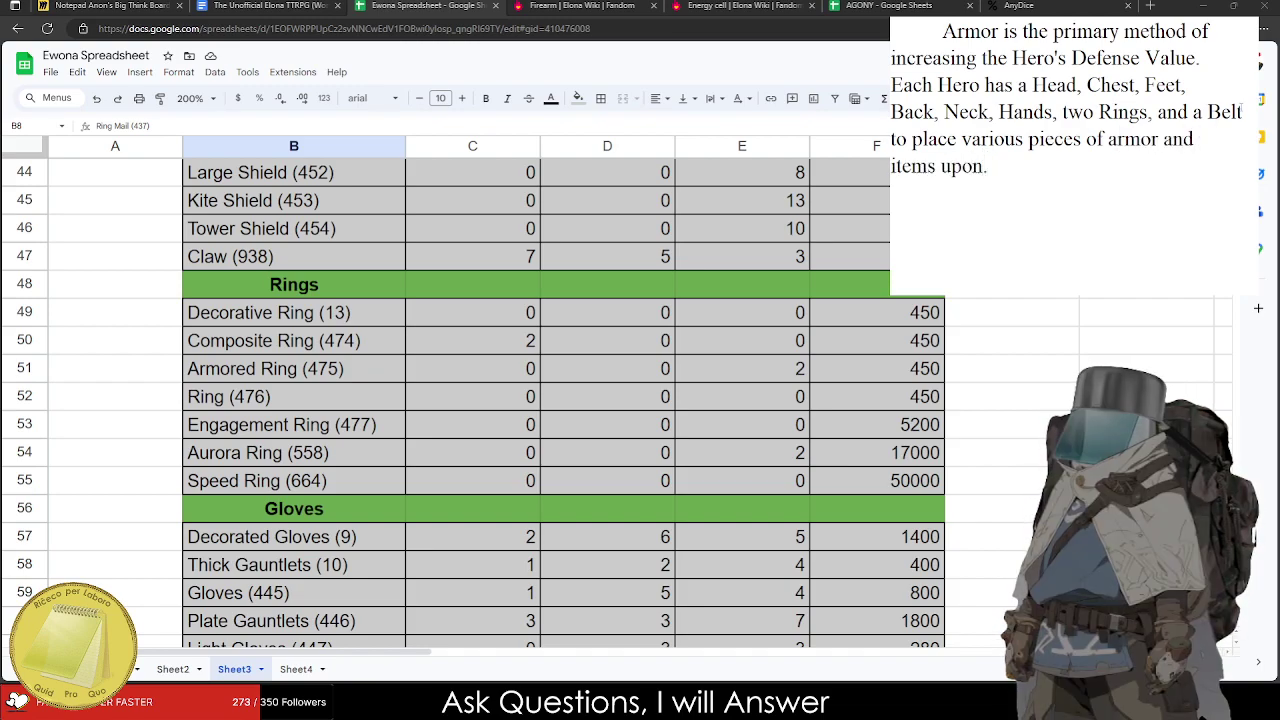
Add to the draft: "While the Hero may put on two hats, they will only enjoy the benefit of wearing one of them.".
text(. a)
key(BackSpace)
text(While)
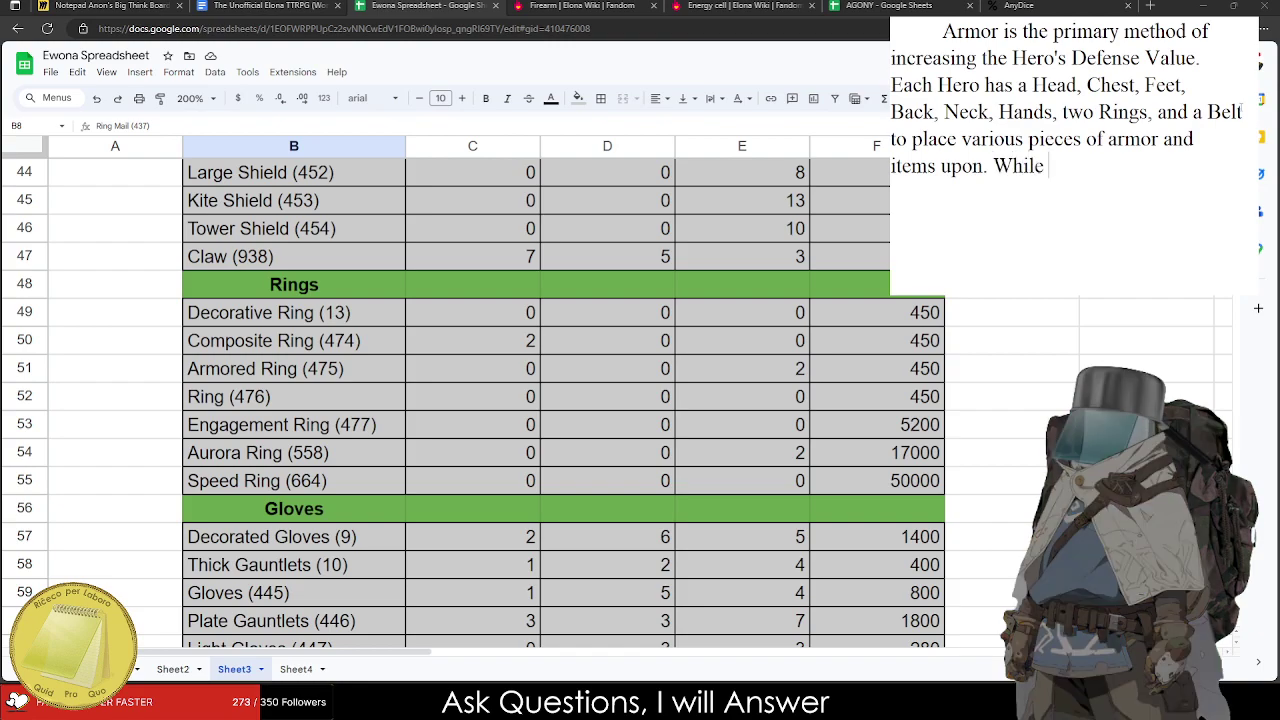
text( the Hero may )
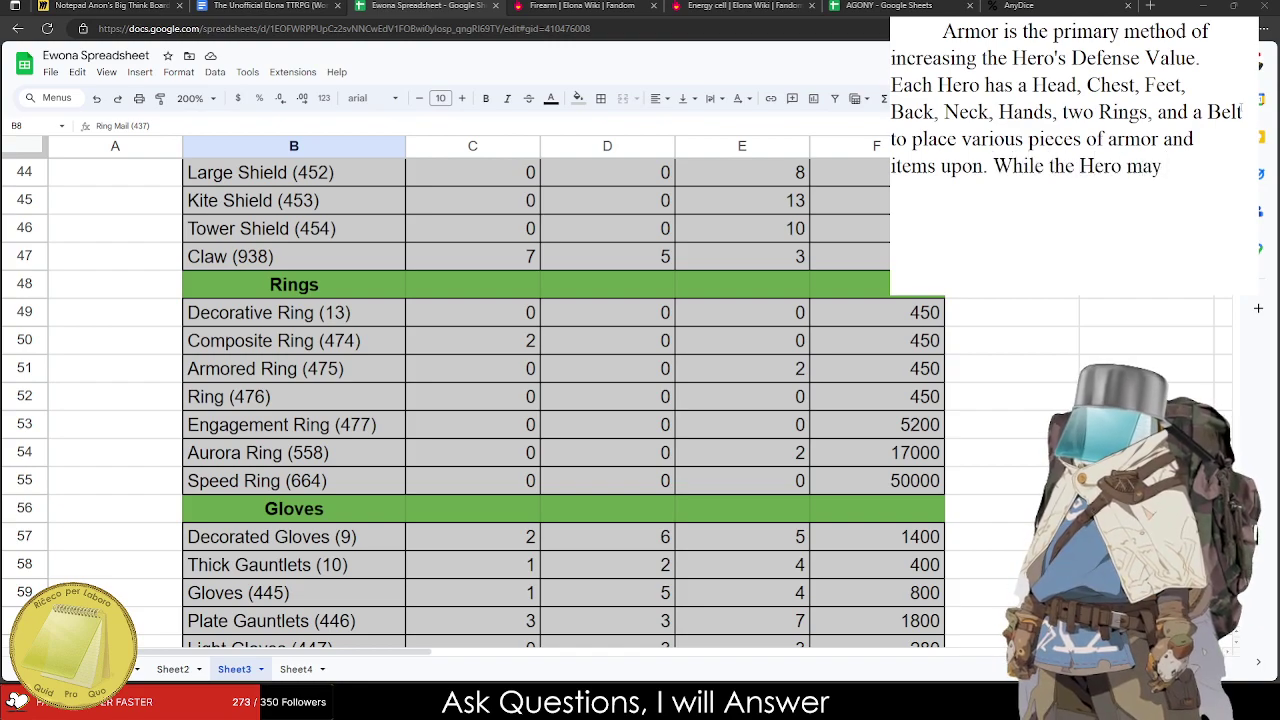
text(put on)
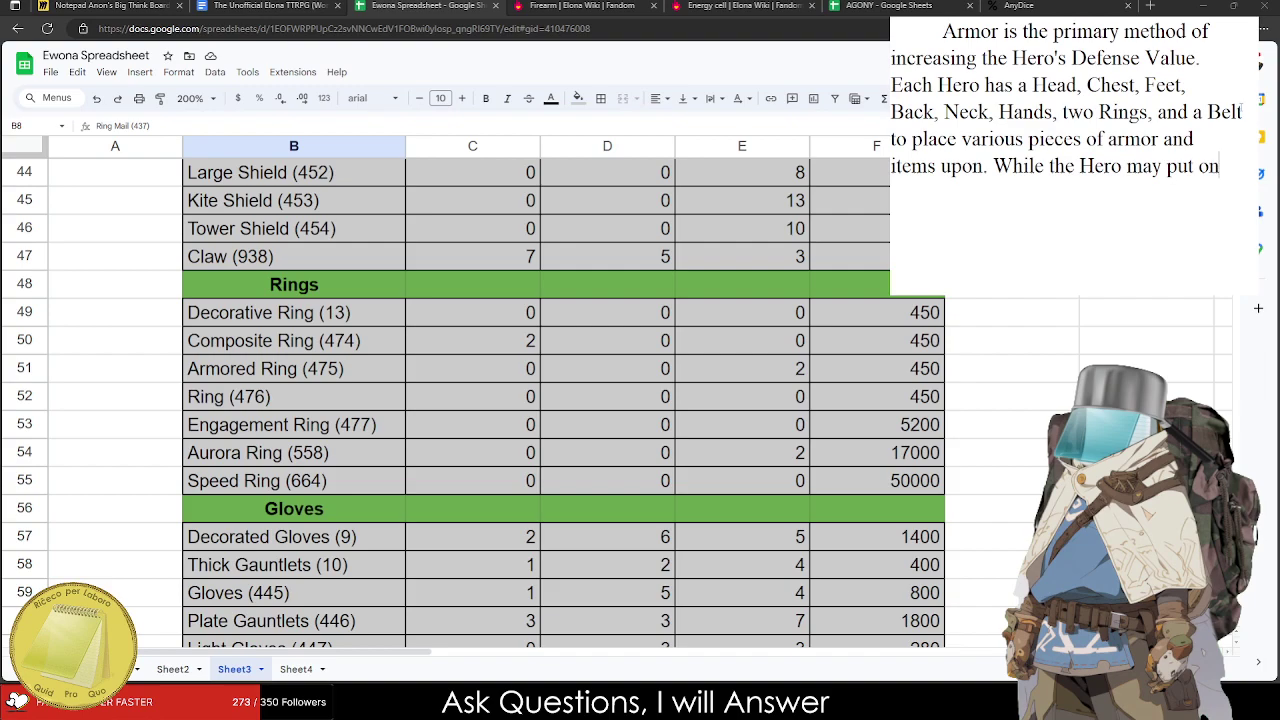
text( two hands,)
key(BackSpace)
key(BackSpace)
text(ts, they will o)
text(nly enjoy the )
text(benefit of wearin)
text(g one of them.)
Start a second, indented paragraph with "The total Defense Value is added together and checked by the Defense Value Chart".
text(The total Defens)
text(e Value is added)
text( together )
text(and checked )
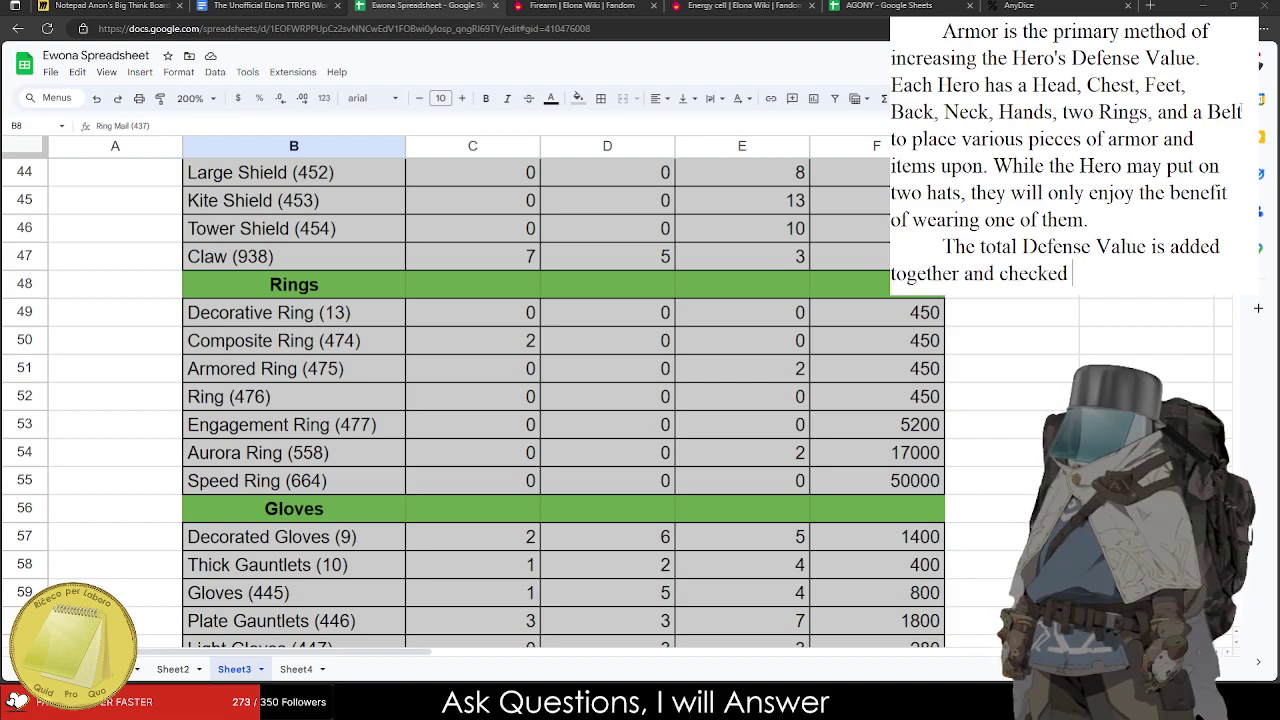
text(by the De)
key(BackSpace)
text(V)
key(BackSpace)
key(BackSpace)
key(BackSpace)
key(BackSpace)
key(BackSpace)
key(BackSpace)
key(BackSpace)
key(BackSpace)
key(BackSpace)
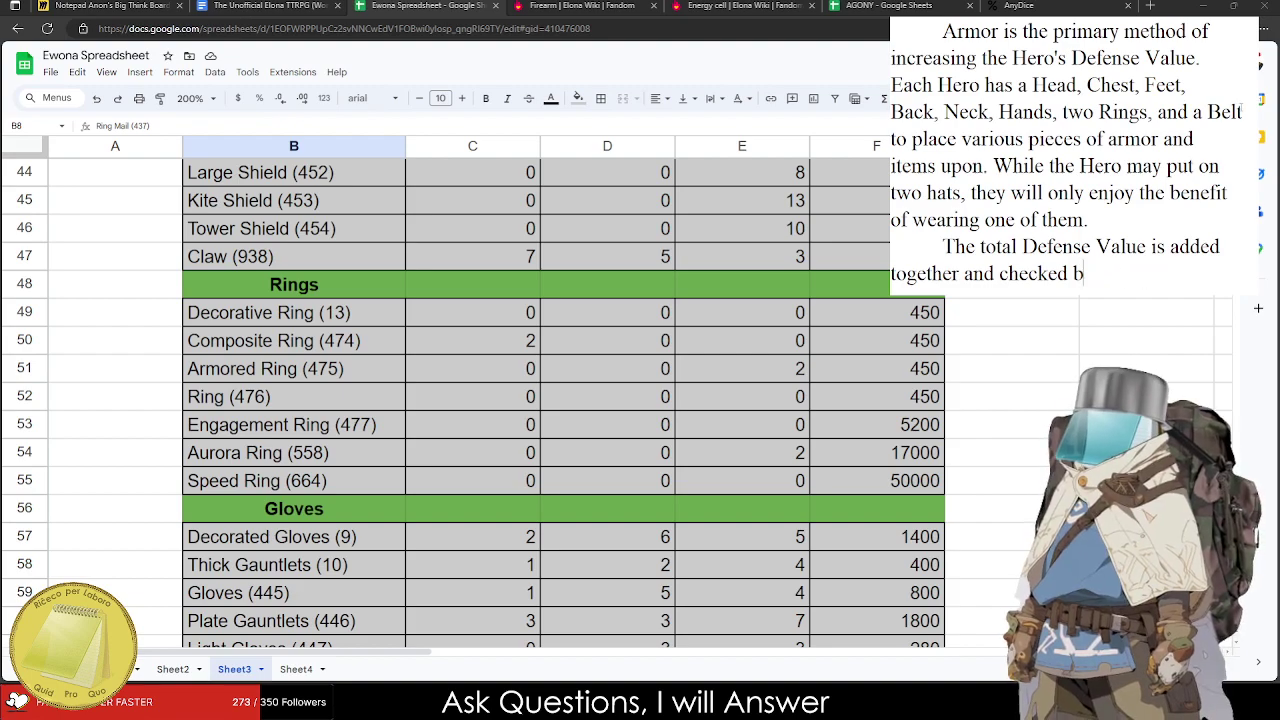
text(by the Defe)
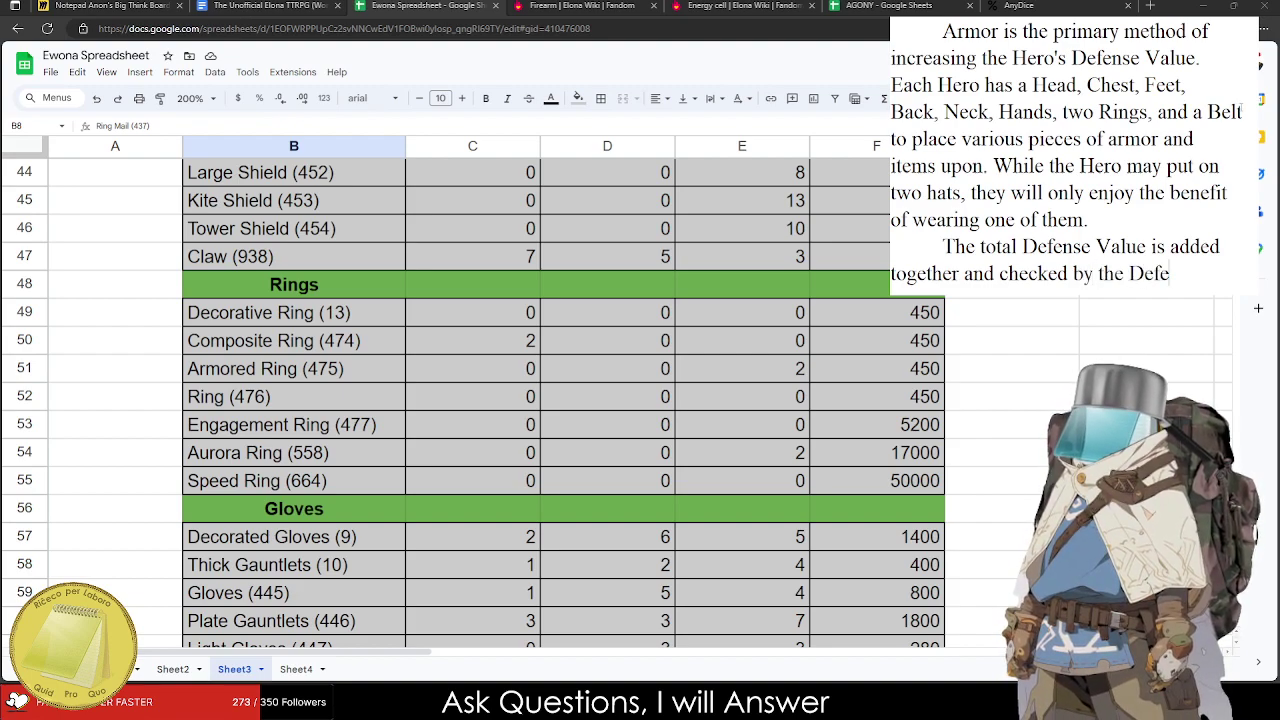
text(nse Value Chart)
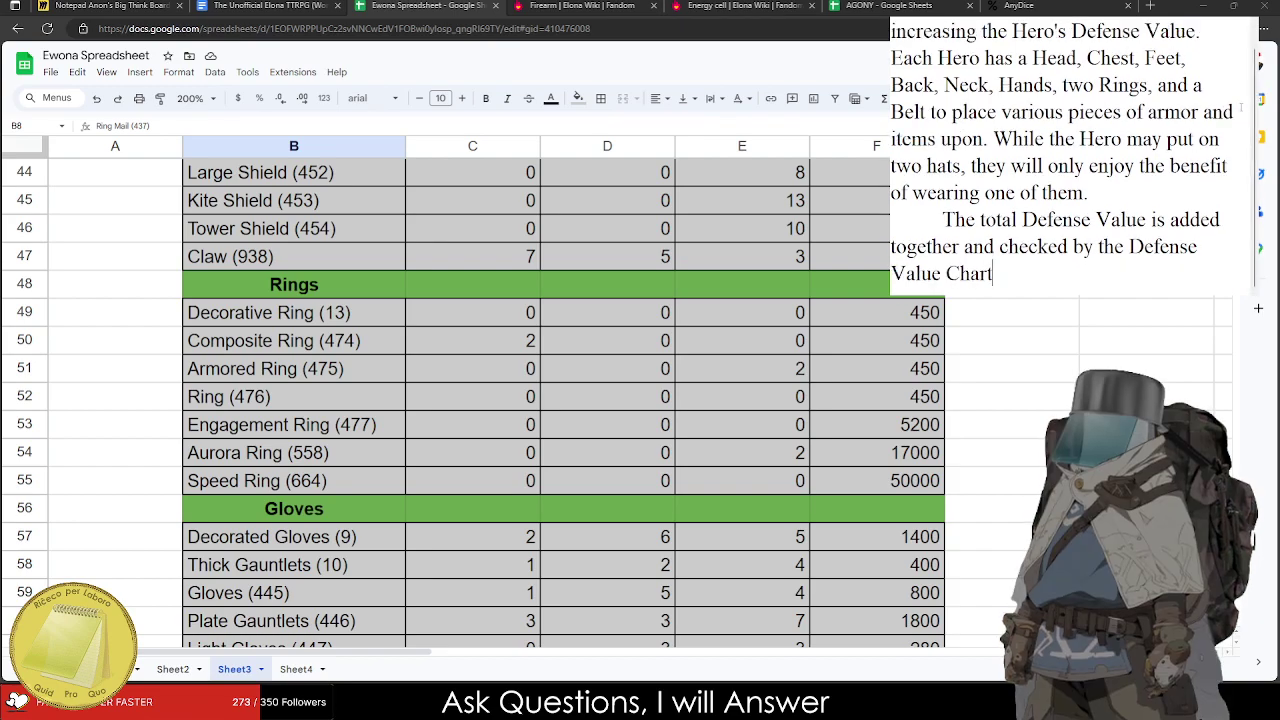
End that sentence with a period and begin the following one with "Whenever the Hero is attacked physically, they".
text(. Whenever the Her)
text(o is attacked )
text(with a)
key(BackSpace)
key(BackSpace)
key(BackSpace)
key(BackSpace)
key(BackSpace)
key(BackSpace)
text(by )
text(Physical)
text(s)
key(BackSpace)
key(BackSpace)
key(BackSpace)
key(BackSpace)
key(BackSpace)
key(BackSpace)
key(BackSpace)
key(BackSpace)
key(BackSpace)
key(BackSpace)
key(BackSpace)
key(BackSpace)
key(BackSpace)
key(BackSpace)
key(BackSpace)
key(BackSpace)
key(BackSpace)
text(physic)
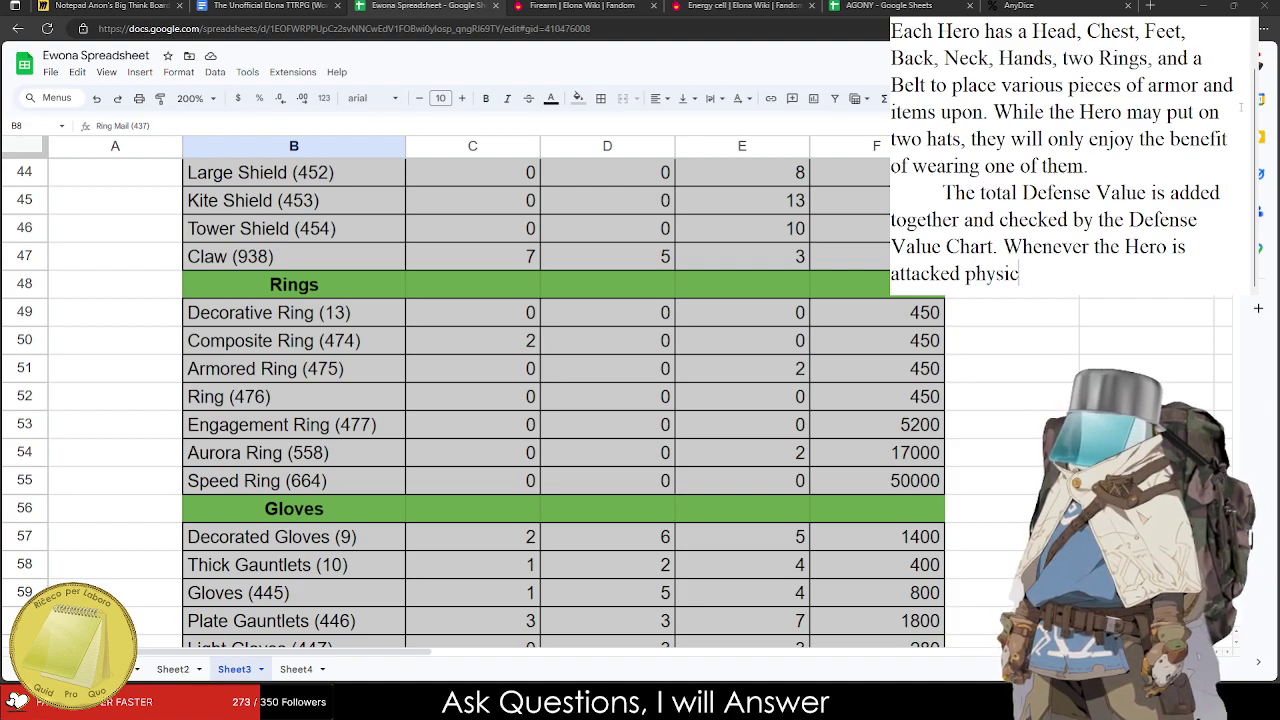
text(ally, they )
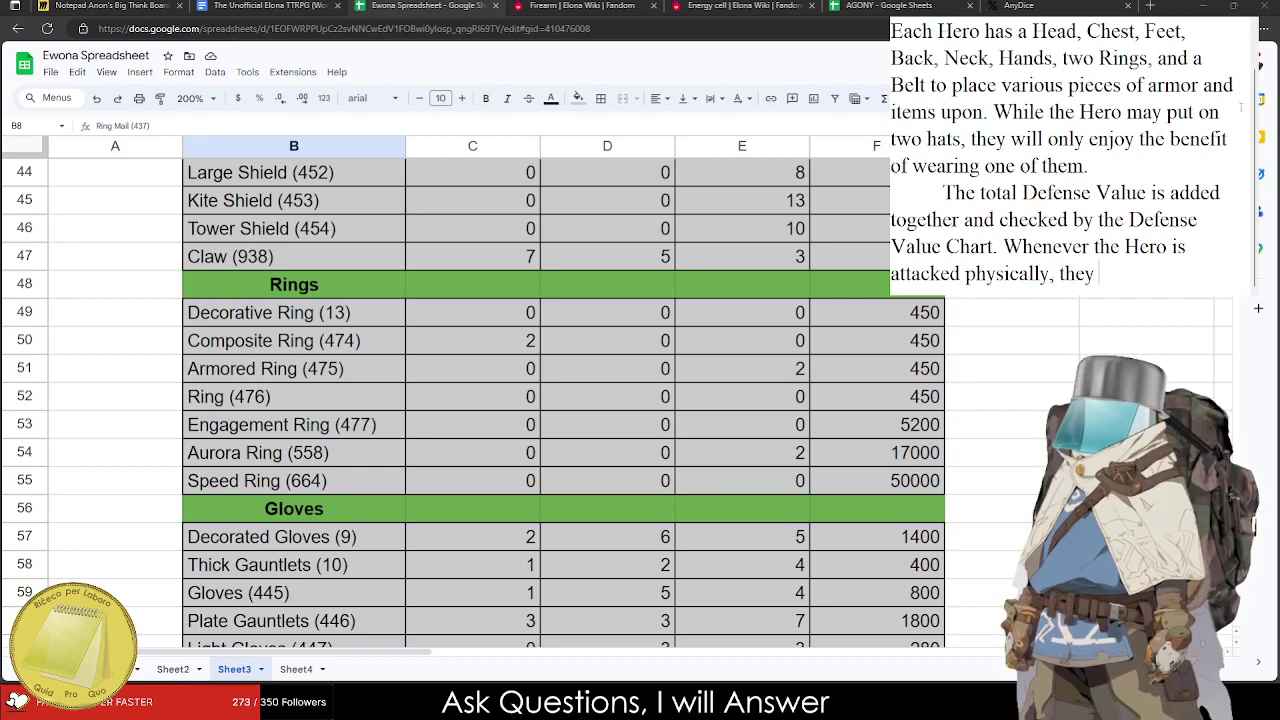
Complete the sentence with "will reduce the damage by a die value equal to their Defense Value.".
text(will reduce the dam)
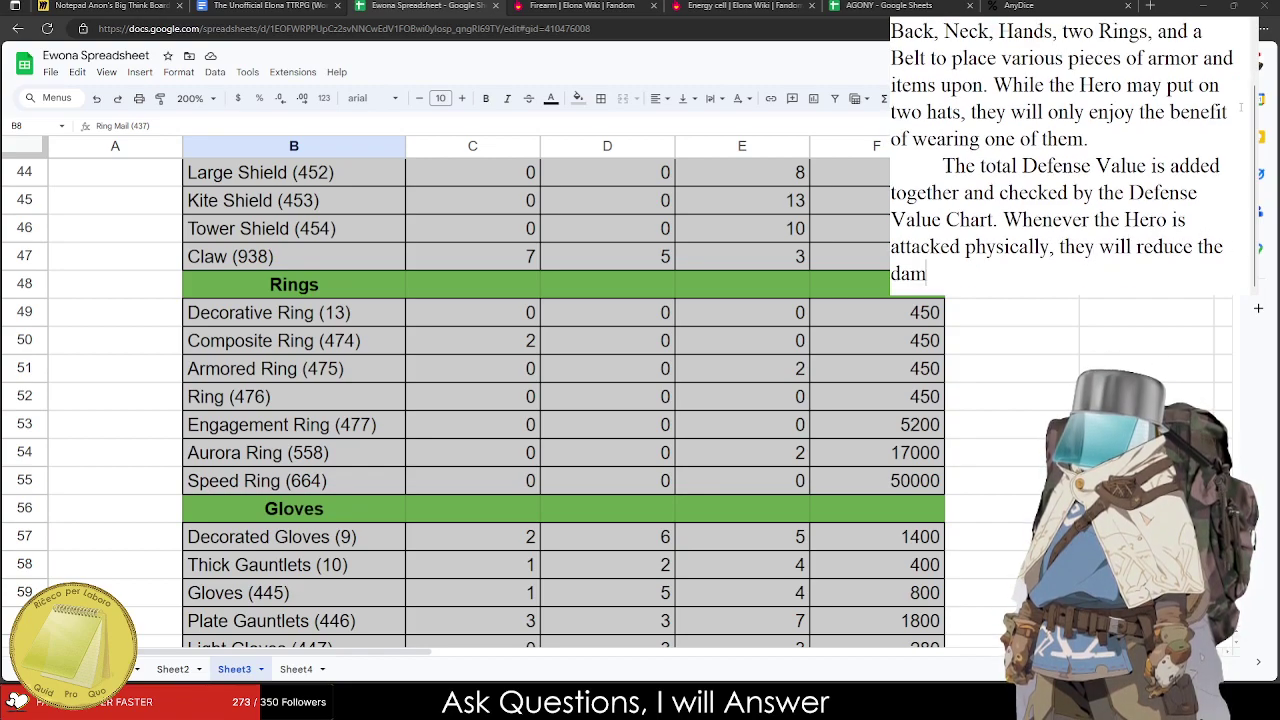
text(age by the Defense)
key(BackSpace)
key(BackSpace)
key(BackSpace)
key(BackSpace)
key(BackSpace)
key(BackSpace)
key(BackSpace)
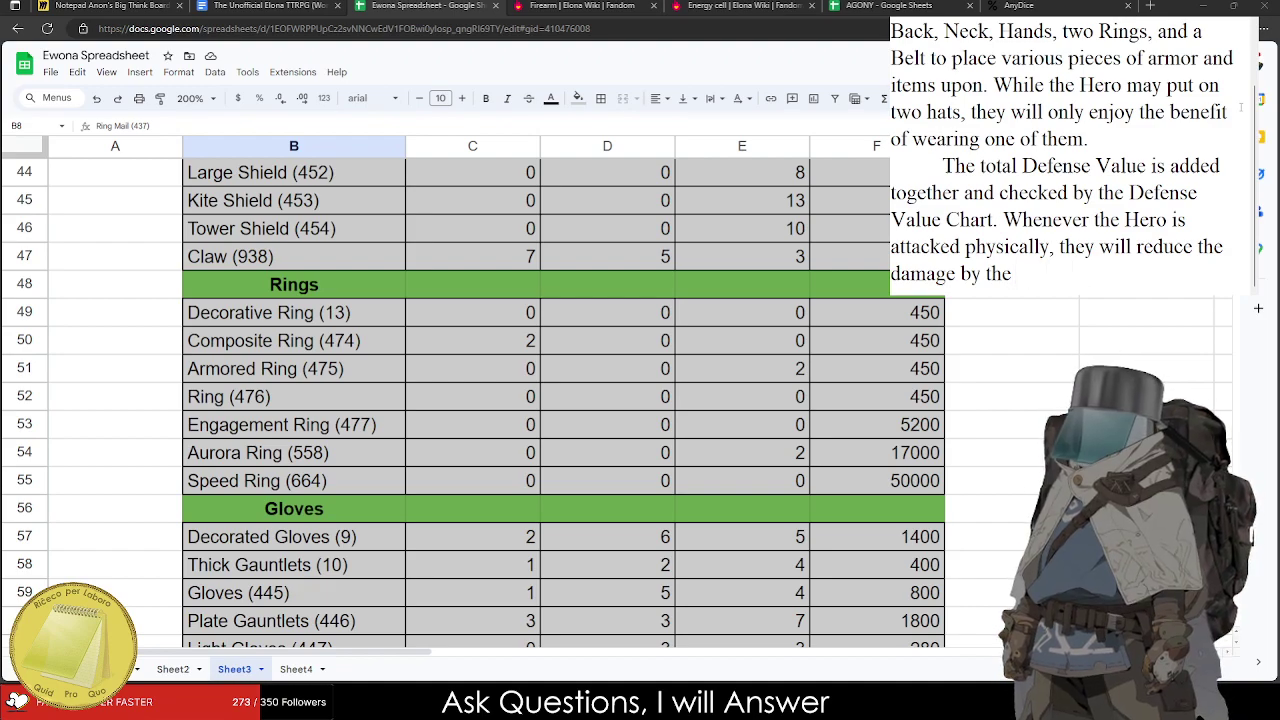
key(BackSpace)
key(BackSpace)
key(BackSpace)
key(BackSpace)
text(a die)
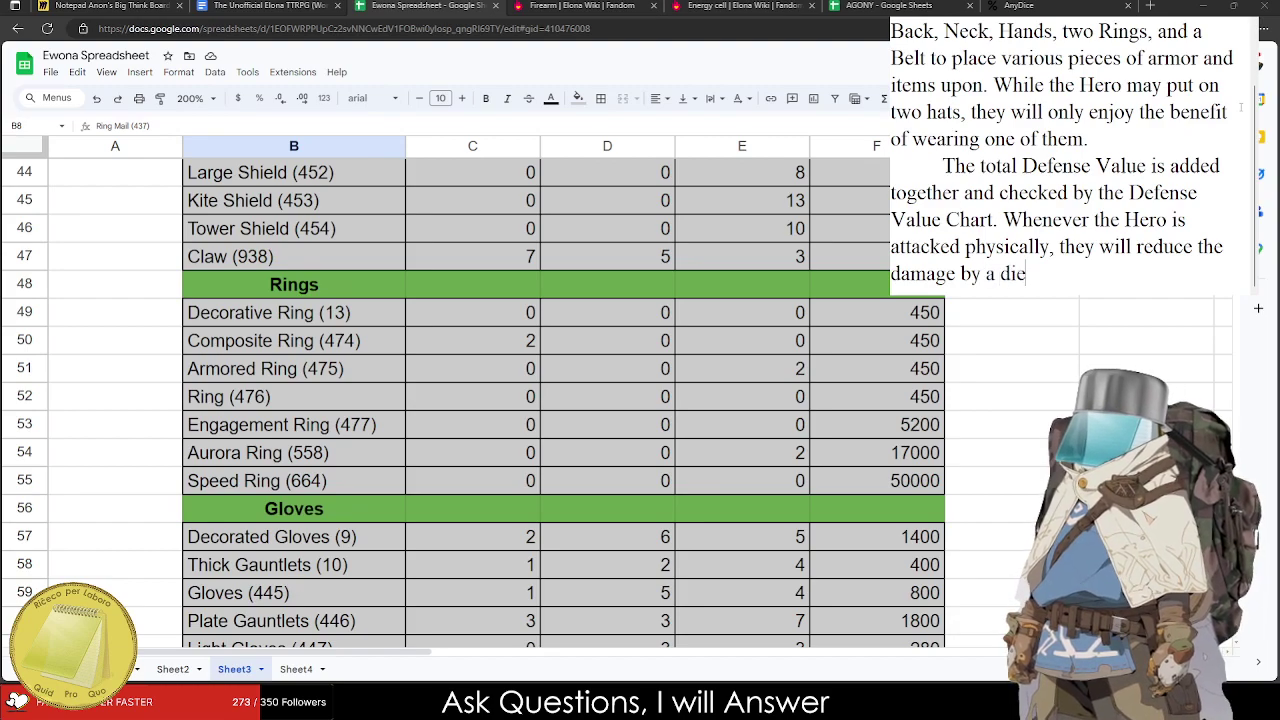
text( value equ)
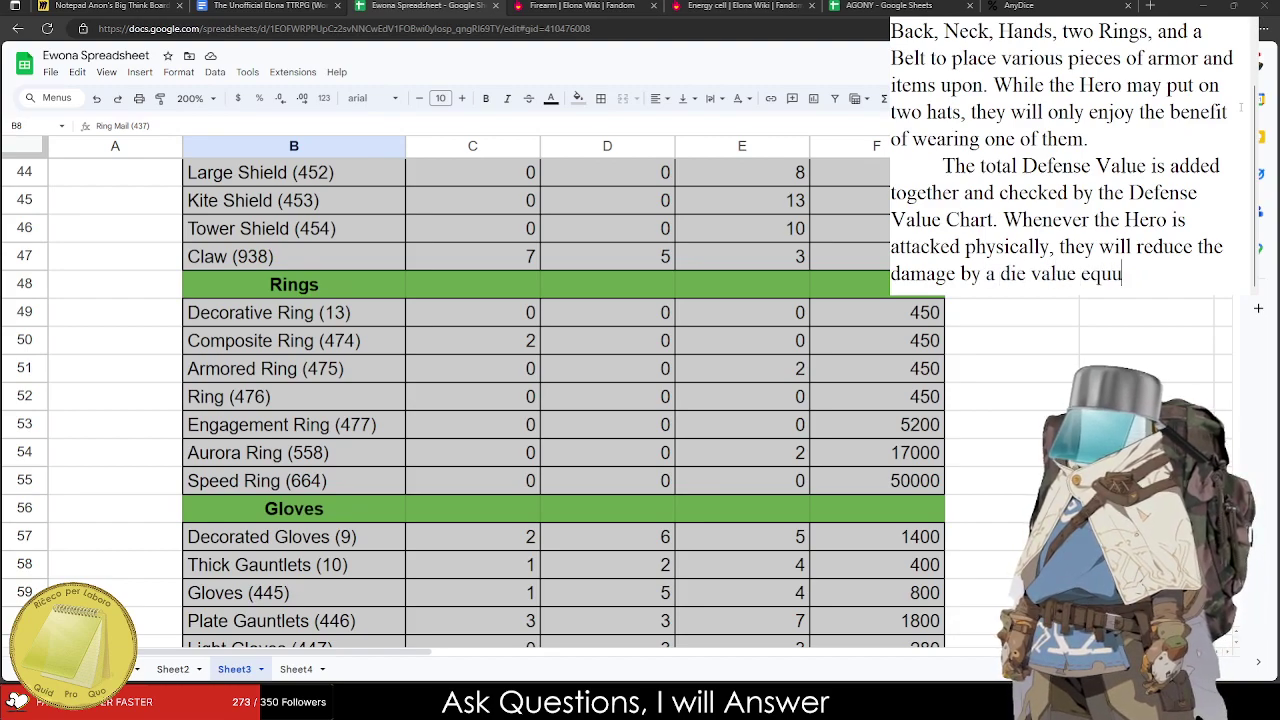
text(al to their )
text(Defense Value.)
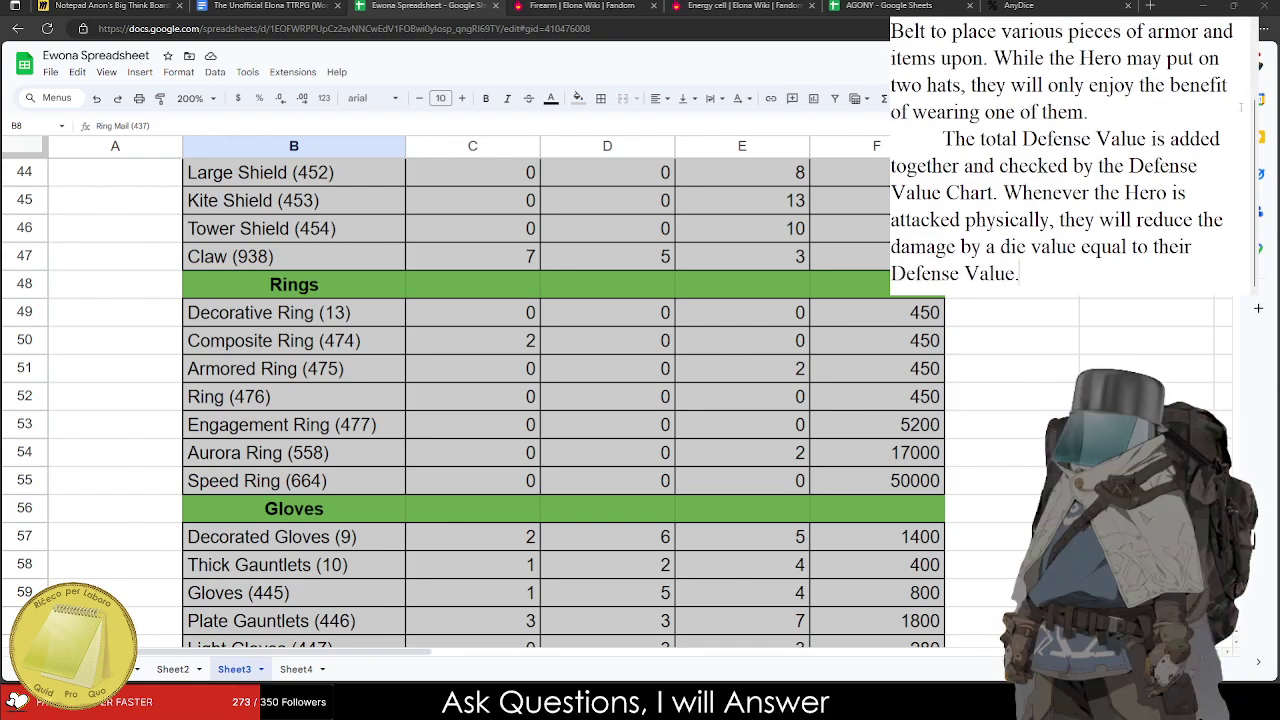
Copy the whole armor draft and paste it beneath the Armor heading in the TTRPG document.
key(ctrl+a)
key(ctrl+shift+Tab)
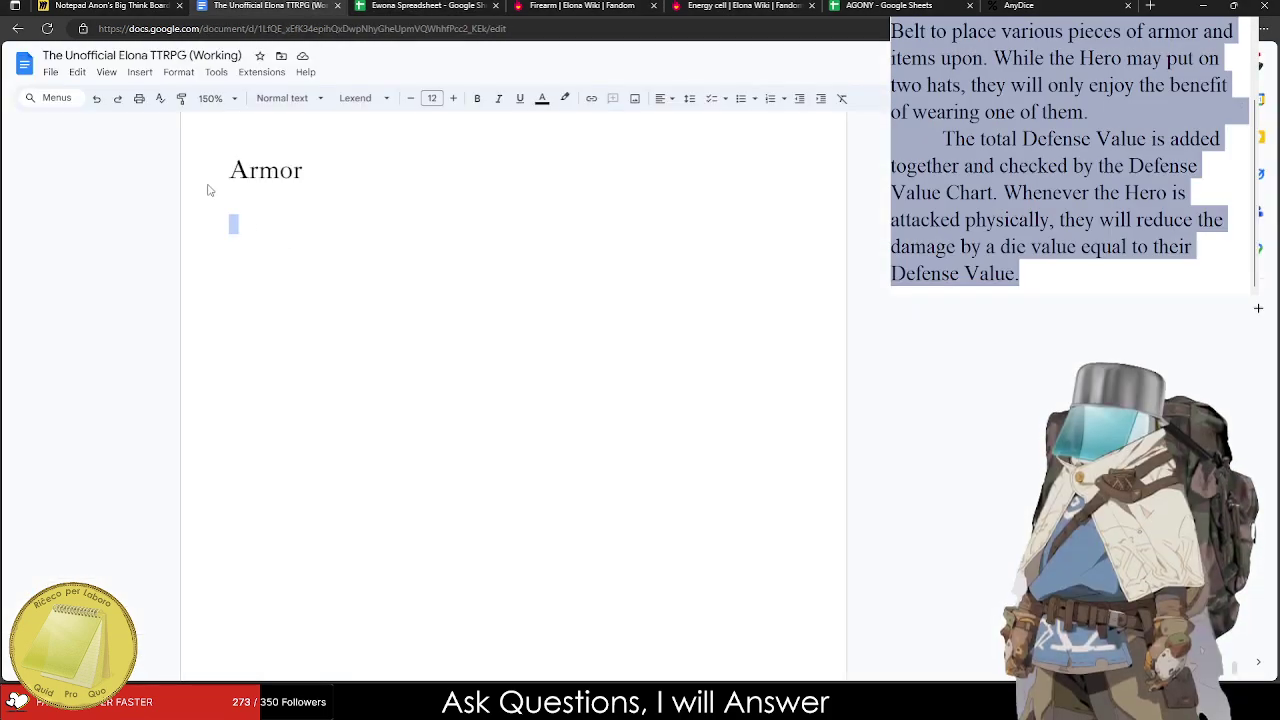
text(Armor is the primary method of increasing the Hero's Defense Value. Each Hero has a Head, Chest, Feet, Back, Neck, Hands, two Rings, and a Belt to place various pieces of armor and items upon. While the Hero may put on two hats, they will only enjoy the benefit of wearing one of them. 	The total Defense Value is added together and checked by the Defense Value Chart. Whenever the Hero is attacked physically, they will reduce the damage by a die value equal to their Defense Value.)
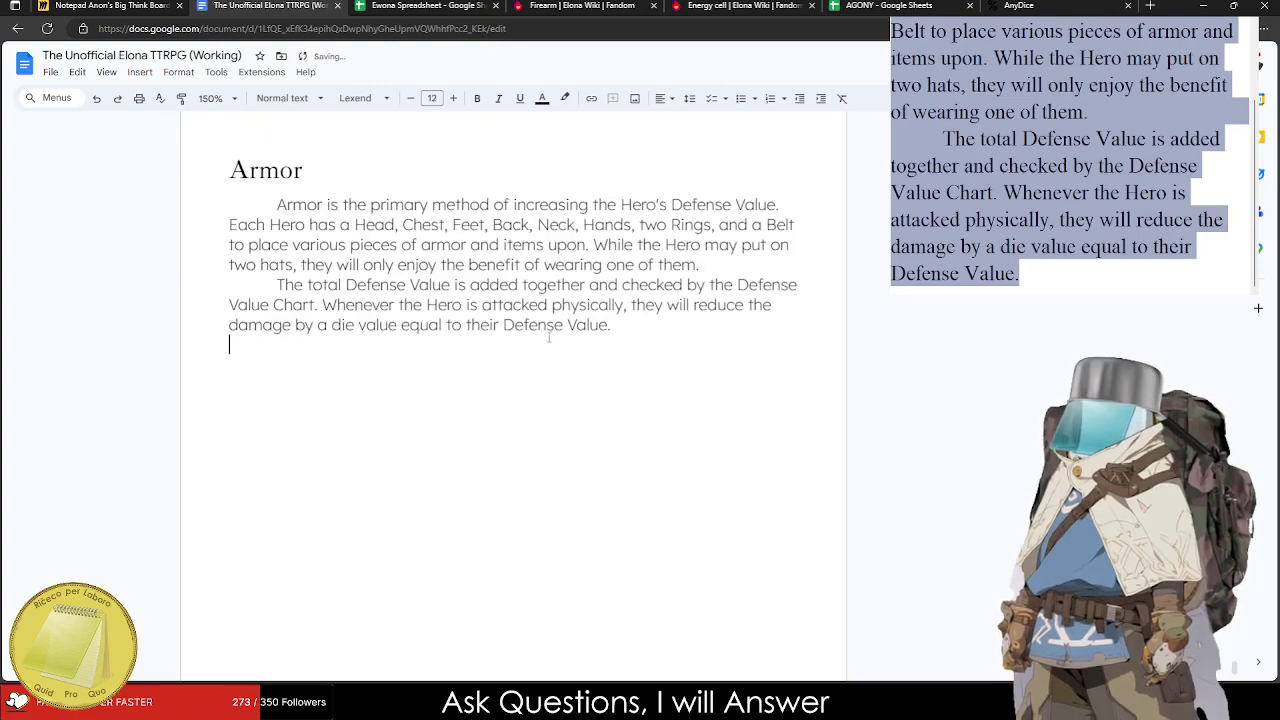
Switch to the Elona Wiki and search it for "PV" to open the Protection value article.
click(177, 72)
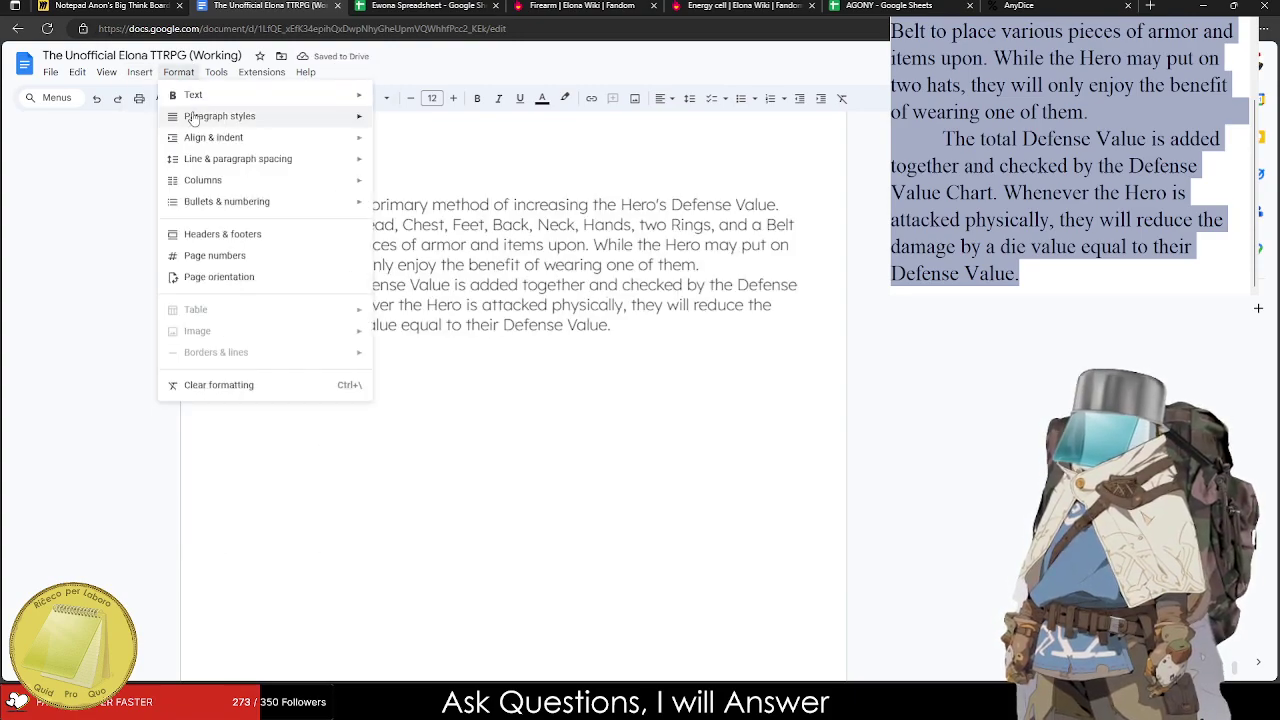
key(ctrl+Tab)
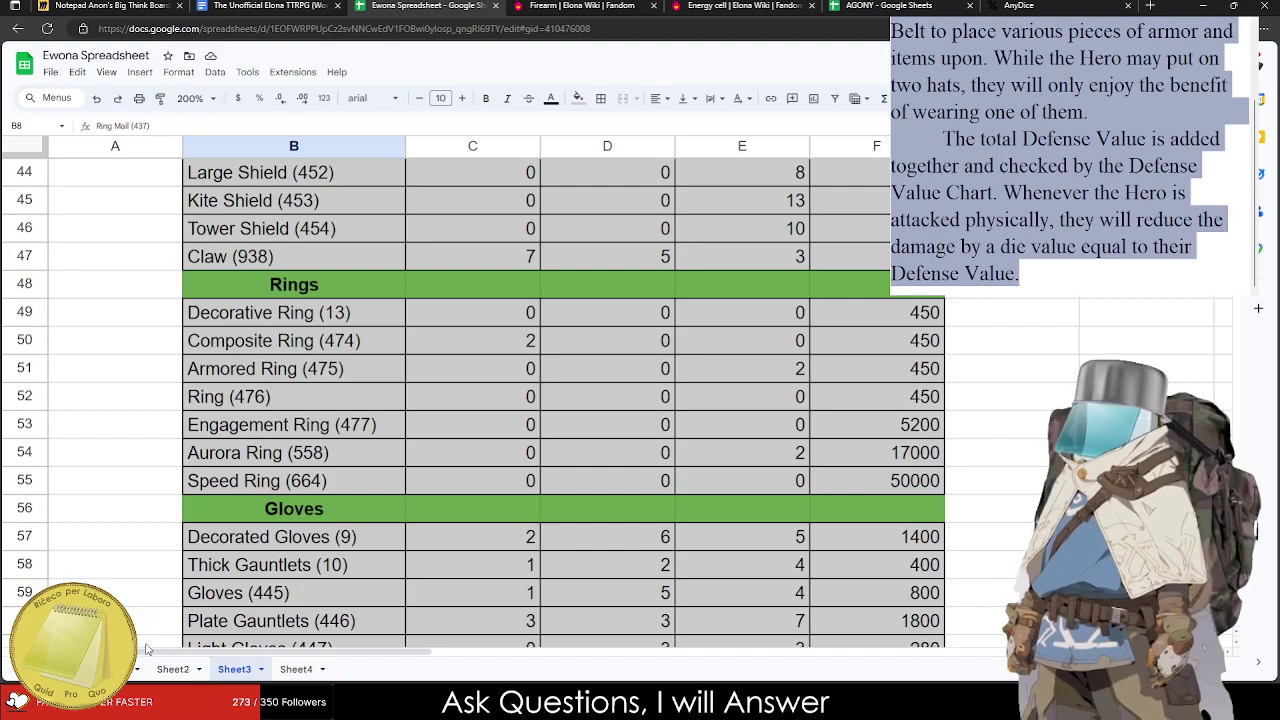
click(720, 5)
click(857, 8)
click(537, 5)
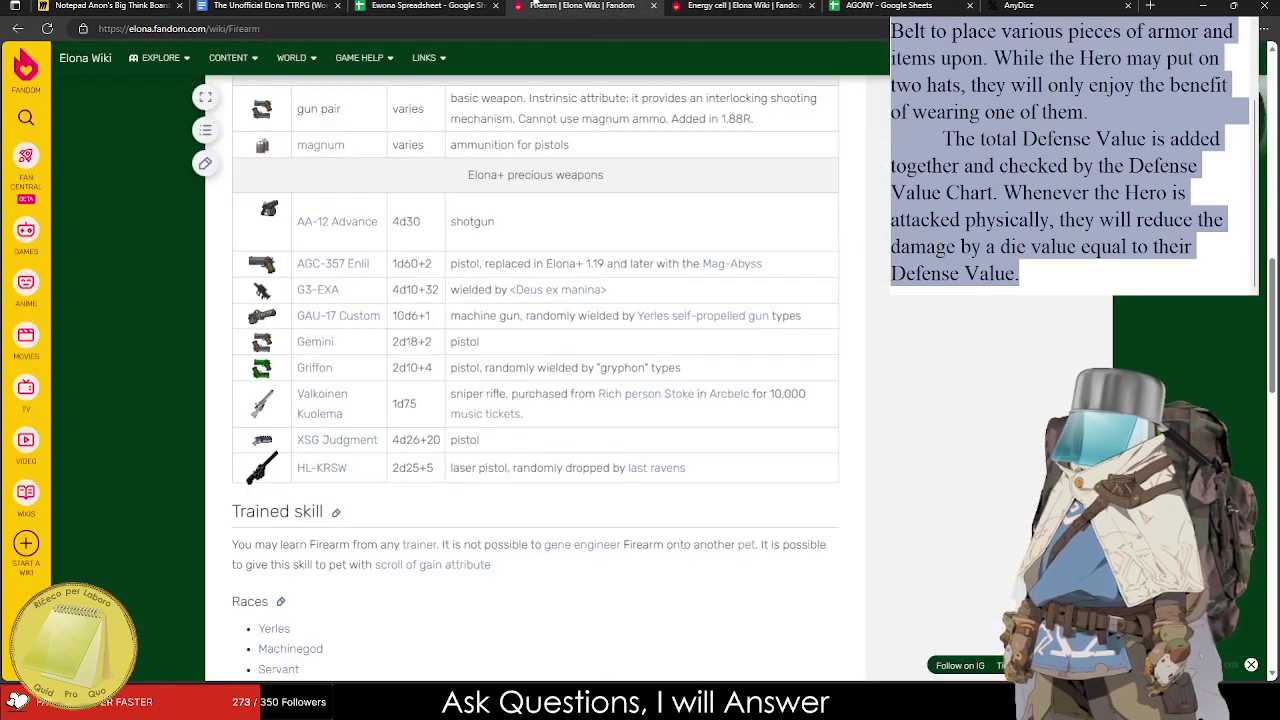
scroll(714, 480, up, 10)
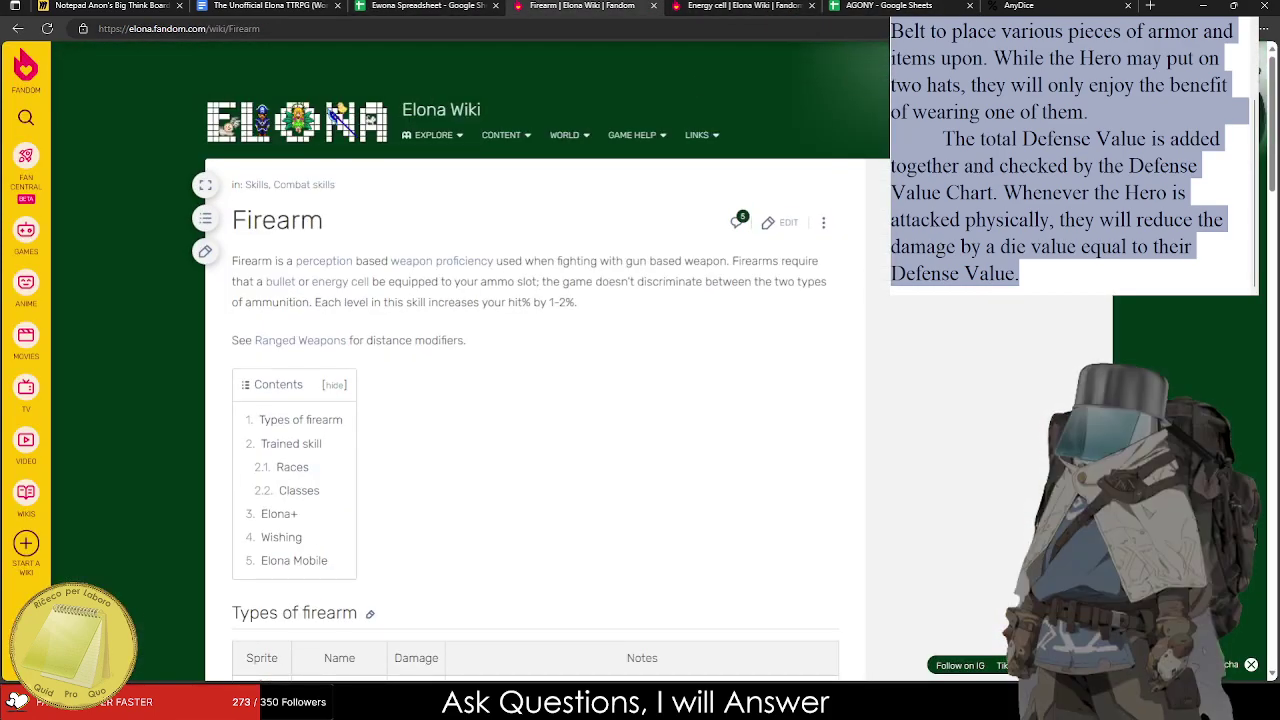
click(25, 117)
text(PV)
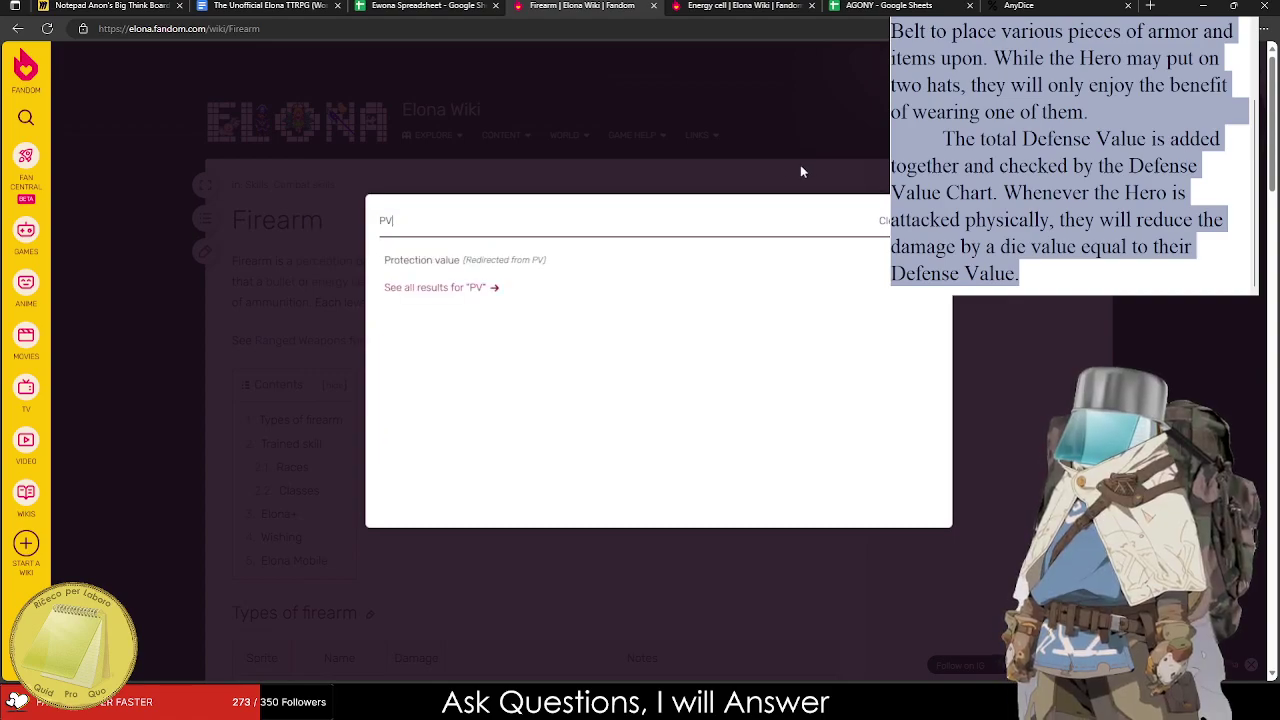
click(517, 270)
Copy the Total PV and Damage Reduction table from the article and add a new blank sheet to the Ewona Spreadsheet.
scroll(372, 381, down, 6)
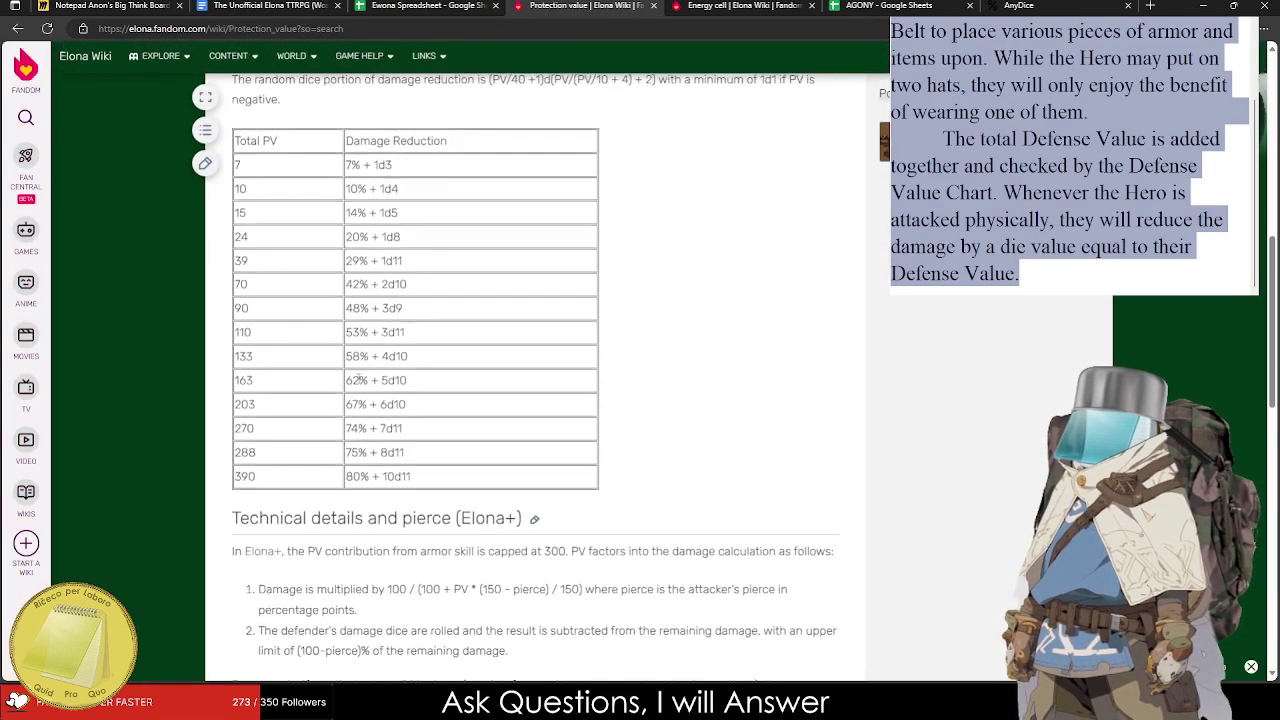
drag(270, 140, 469, 469)
key(ctrl+c)
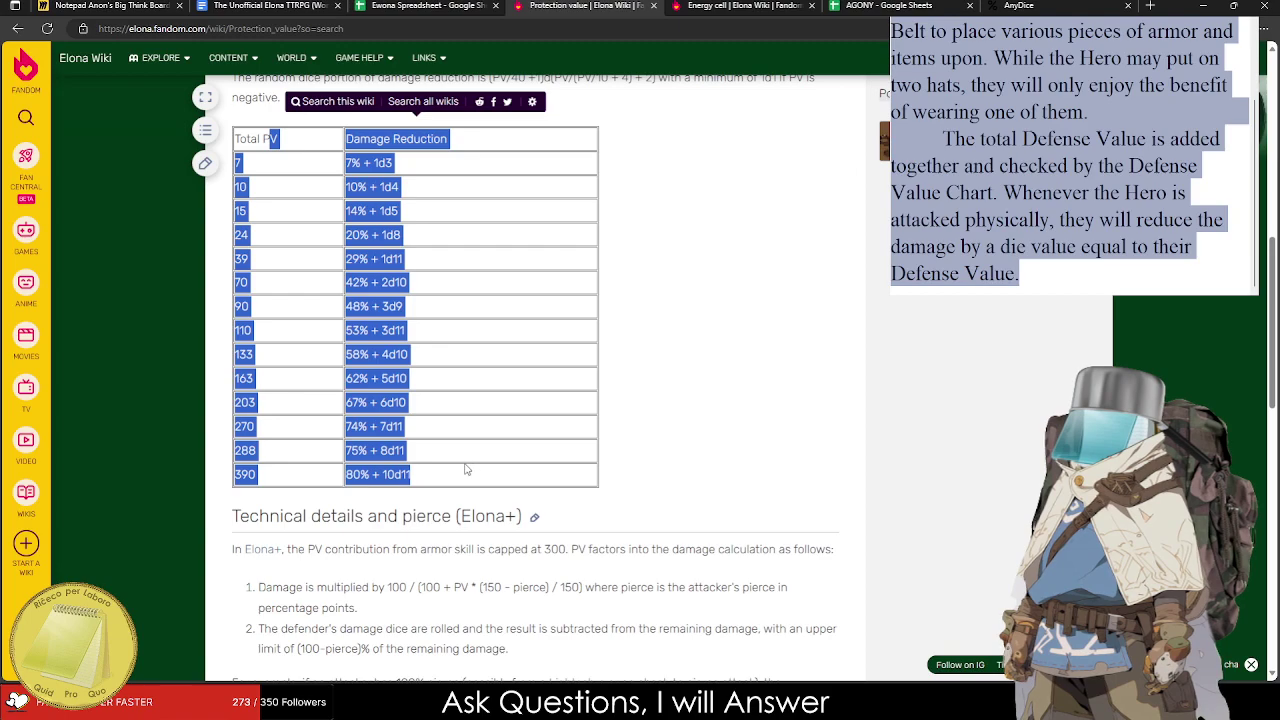
click(398, 5)
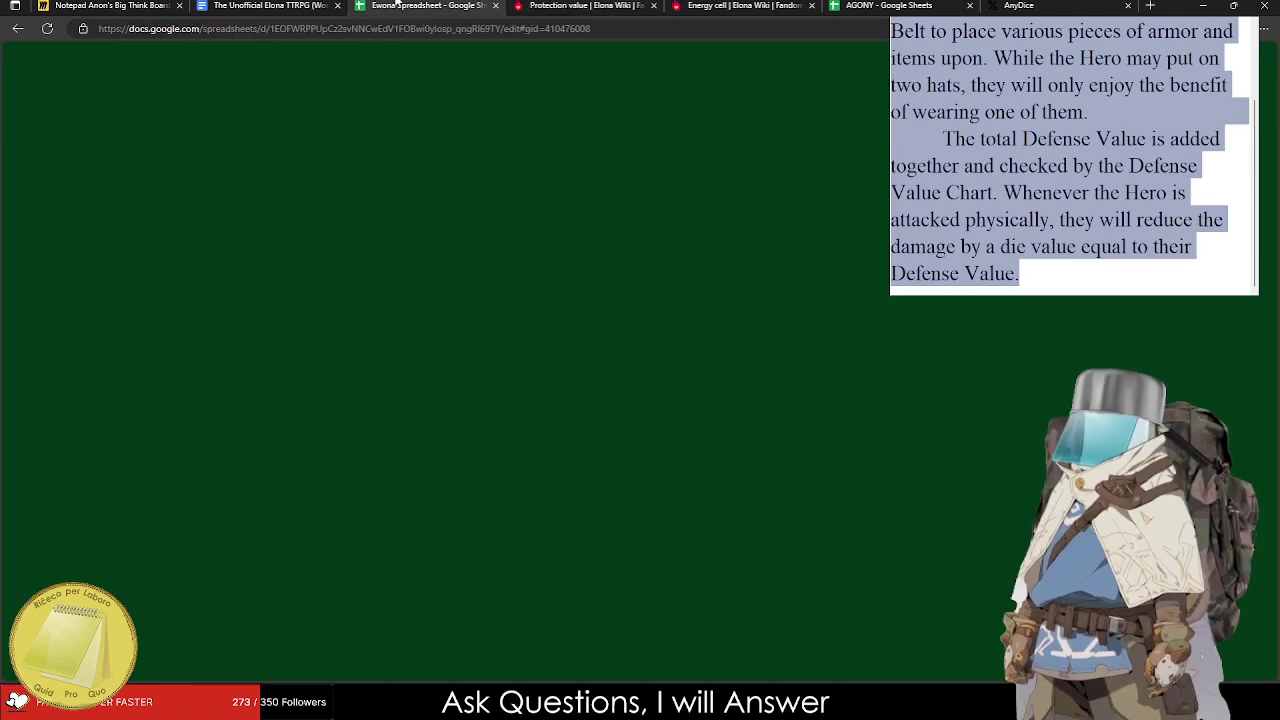
click(290, 5)
click(451, 5)
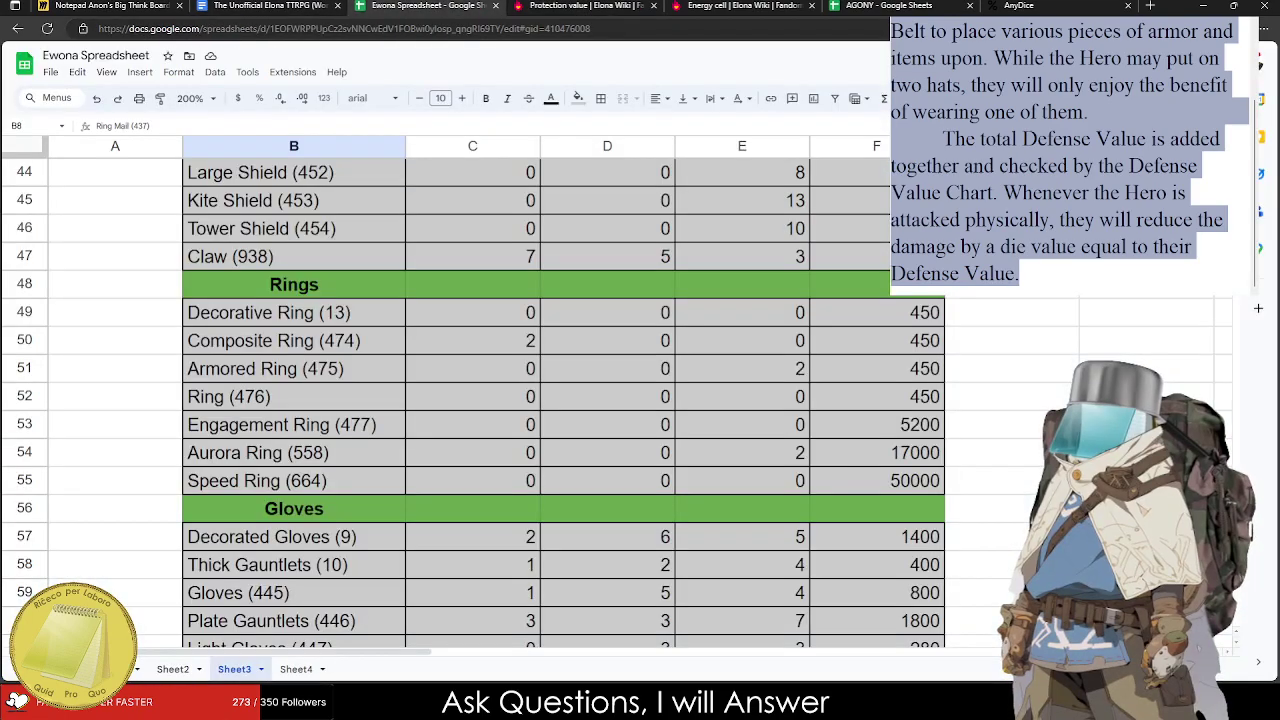
click(235, 669)
click(20, 669)
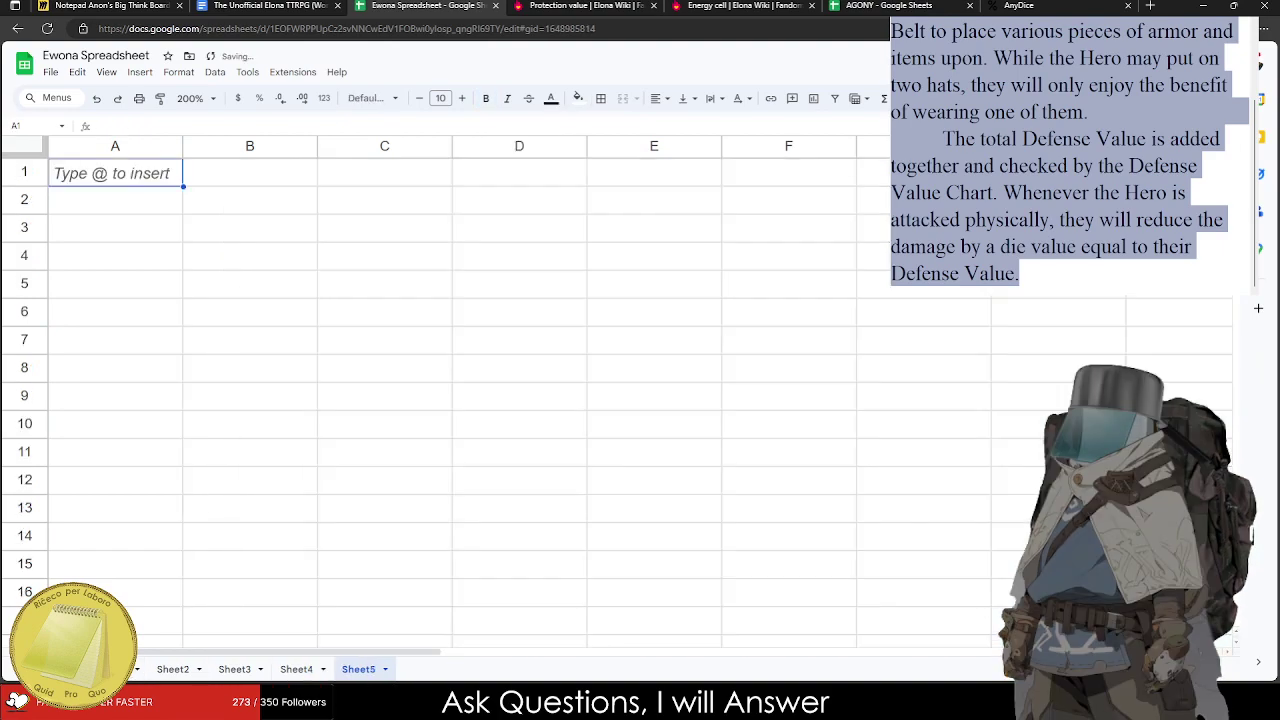
Try pasting the copied damage reduction table into the new sheet, starting at cell B3.
click(163, 208)
key(ctrl+v)
key(ctrl+z)
click(234, 229)
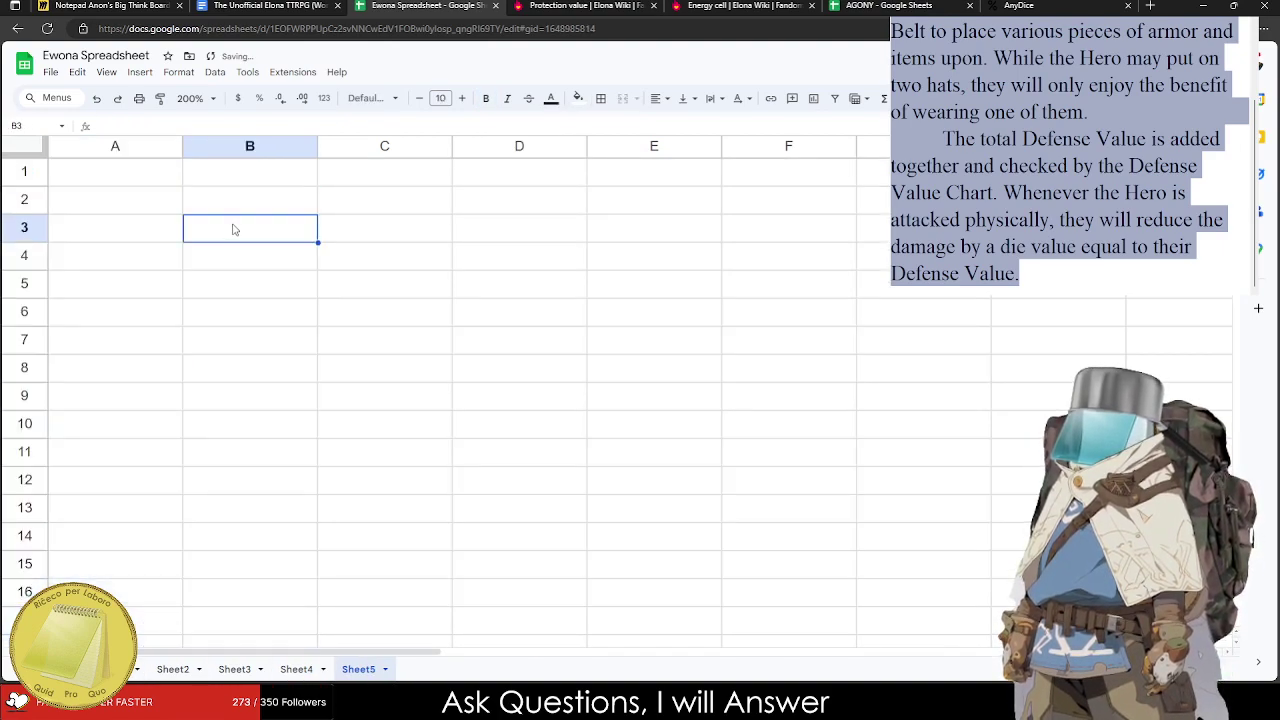
key(ctrl+v)
Recopy the wiki table with its full "Total PV" header and paste it over the table starting at cell B3.
click(585, 6)
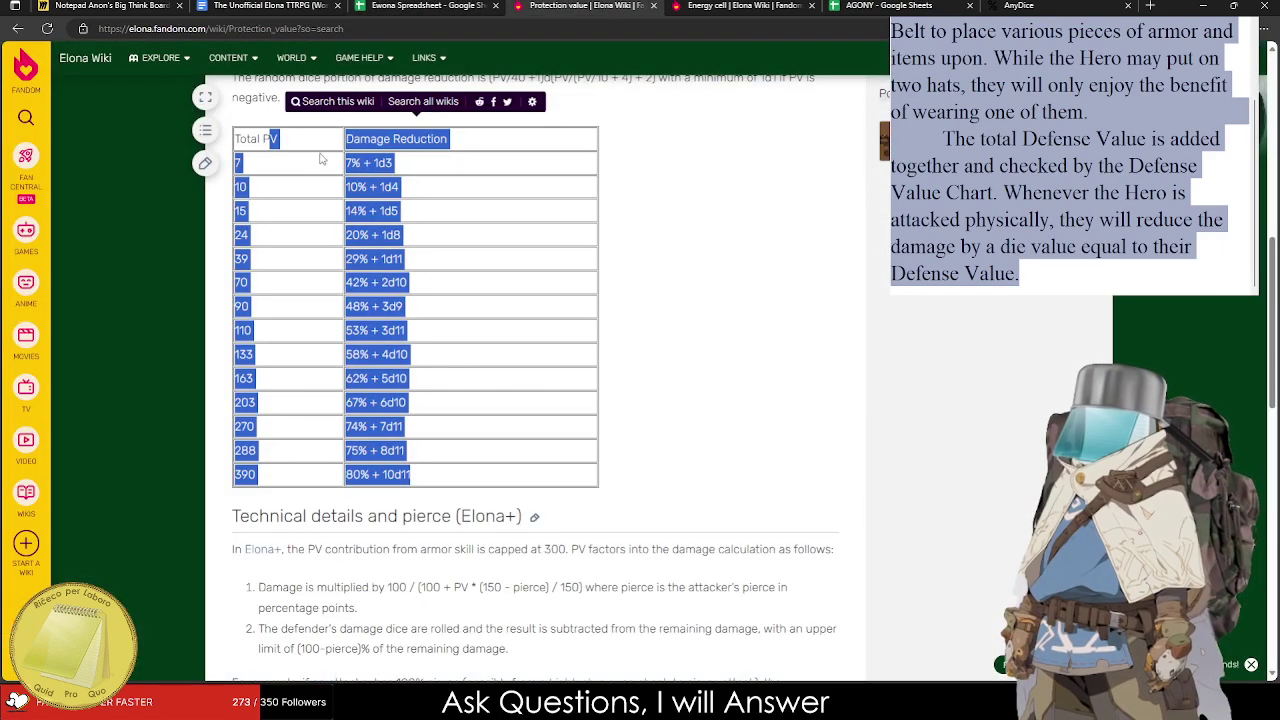
drag(238, 136, 516, 478)
key(ctrl+c)
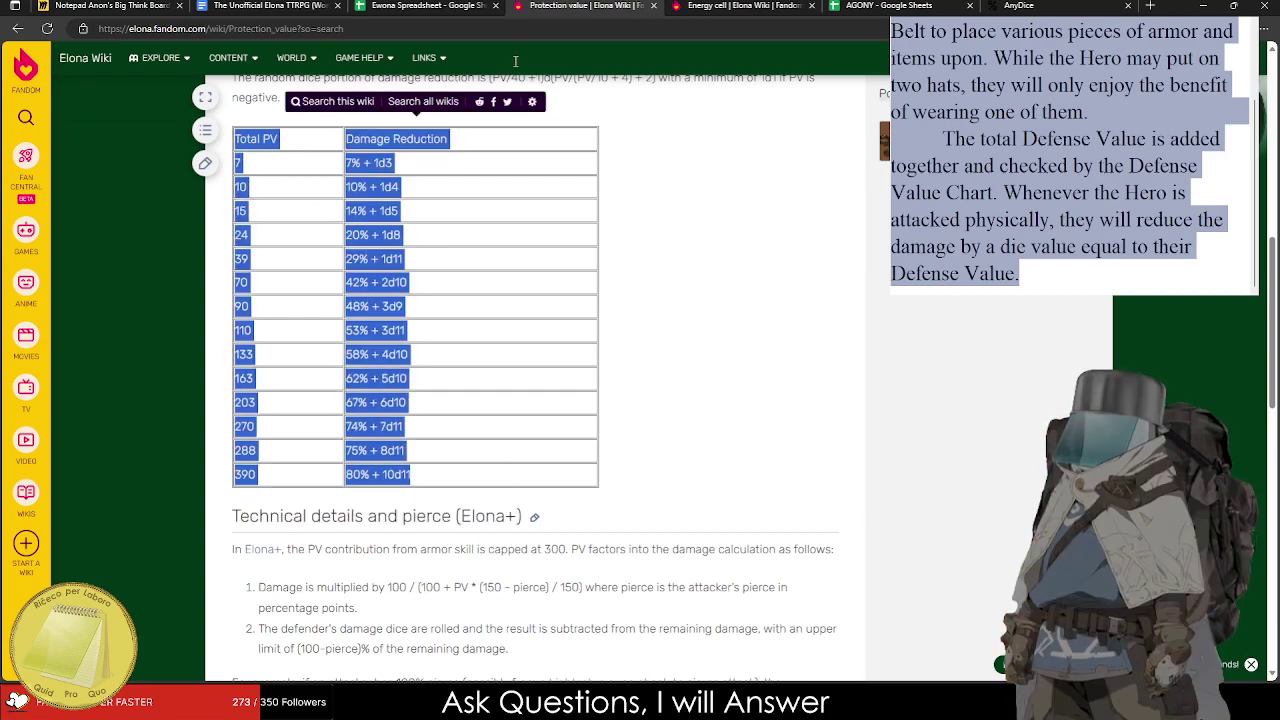
click(440, 6)
click(251, 251)
key(ctrl+v)
key(ctrl+z)
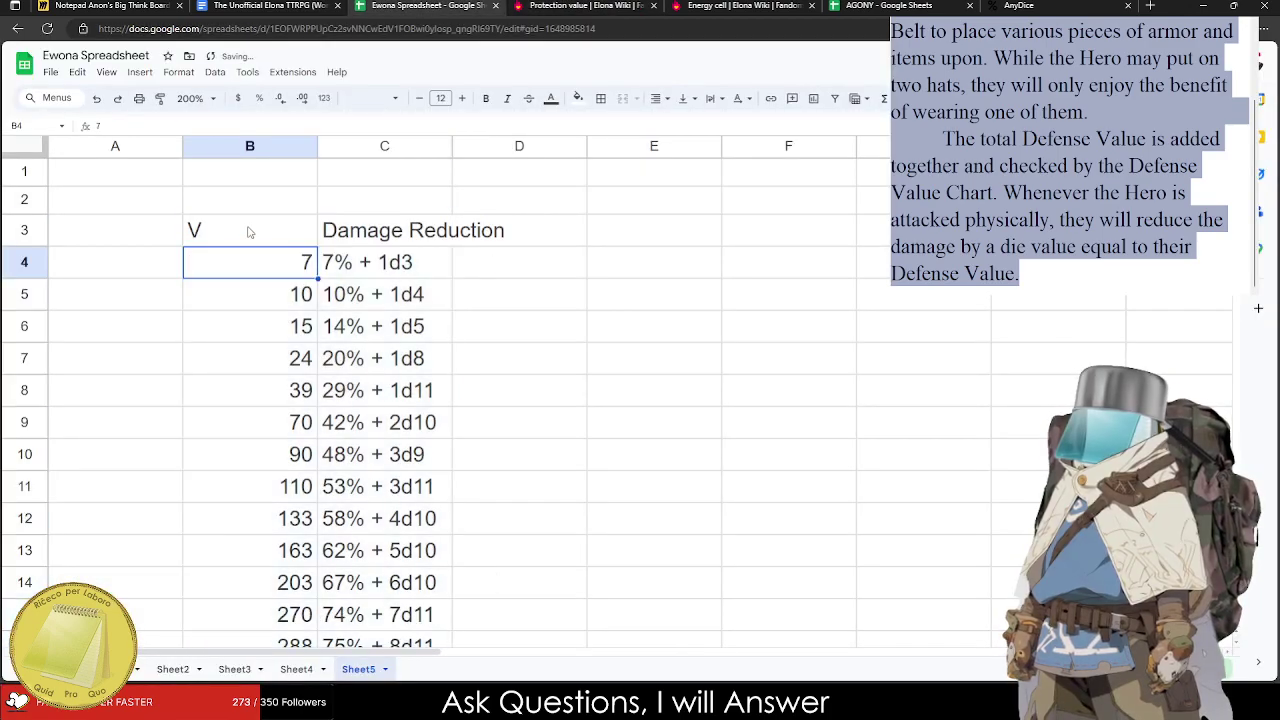
click(249, 229)
key(ctrl+v)
click(610, 332)
scroll(450, 420, down, 2)
scroll(298, 500, up, 2)
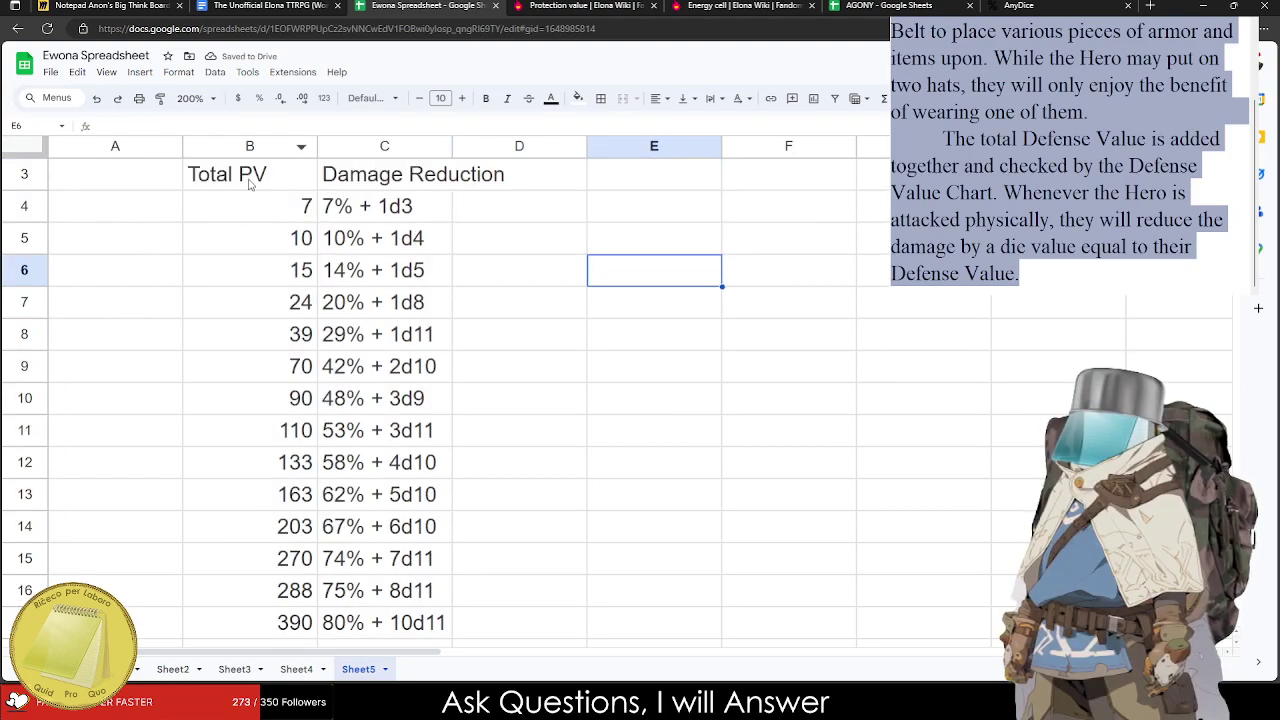
Make the Total PV and Damage Reduction headers bold and centre all the table's cells horizontally.
drag(252, 185, 410, 178)
key(ctrl+b)
drag(268, 184, 380, 628)
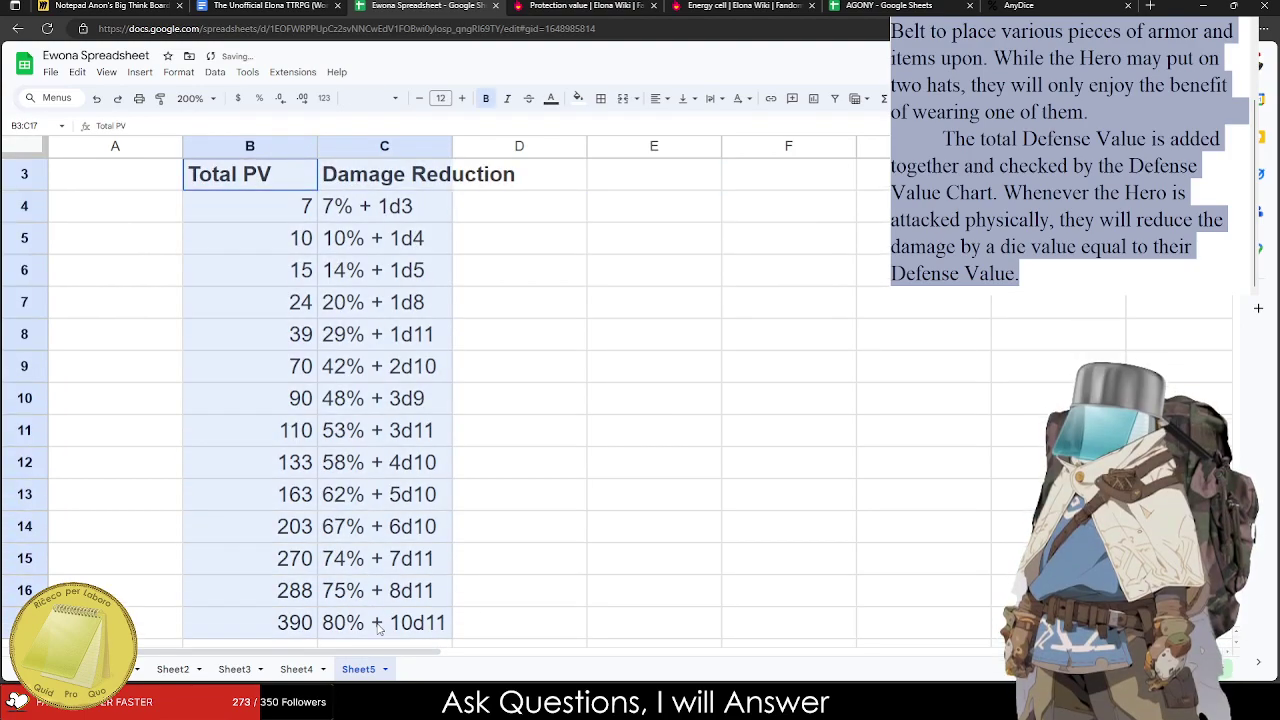
click(660, 100)
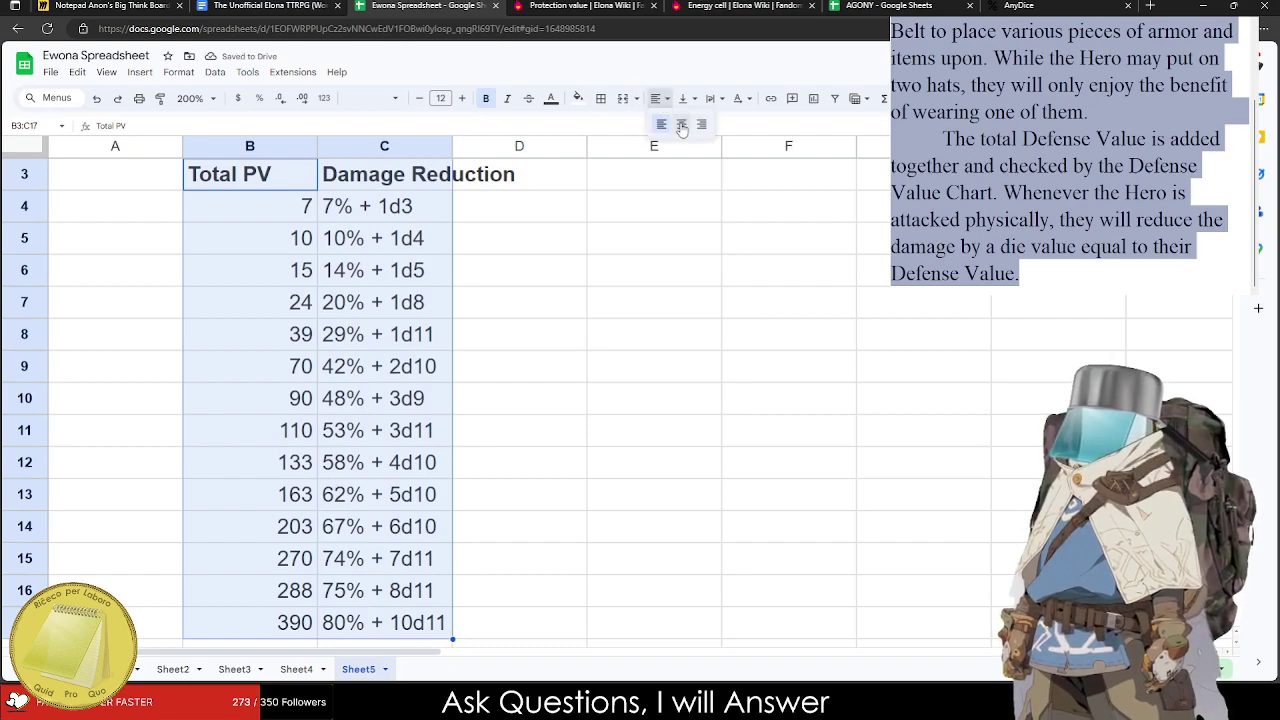
click(680, 128)
click(490, 372)
Wrap the text of the Damage Reduction header in C3 and set the sheet zoom to 125%.
click(385, 176)
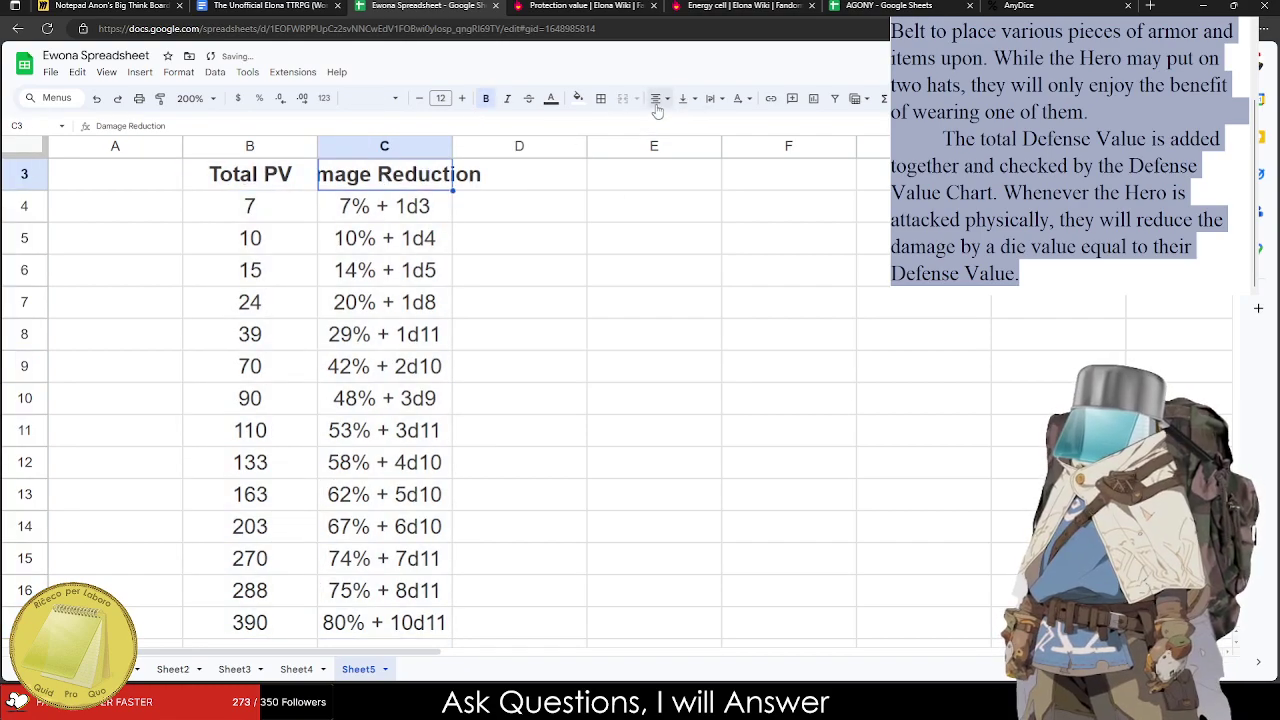
click(712, 98)
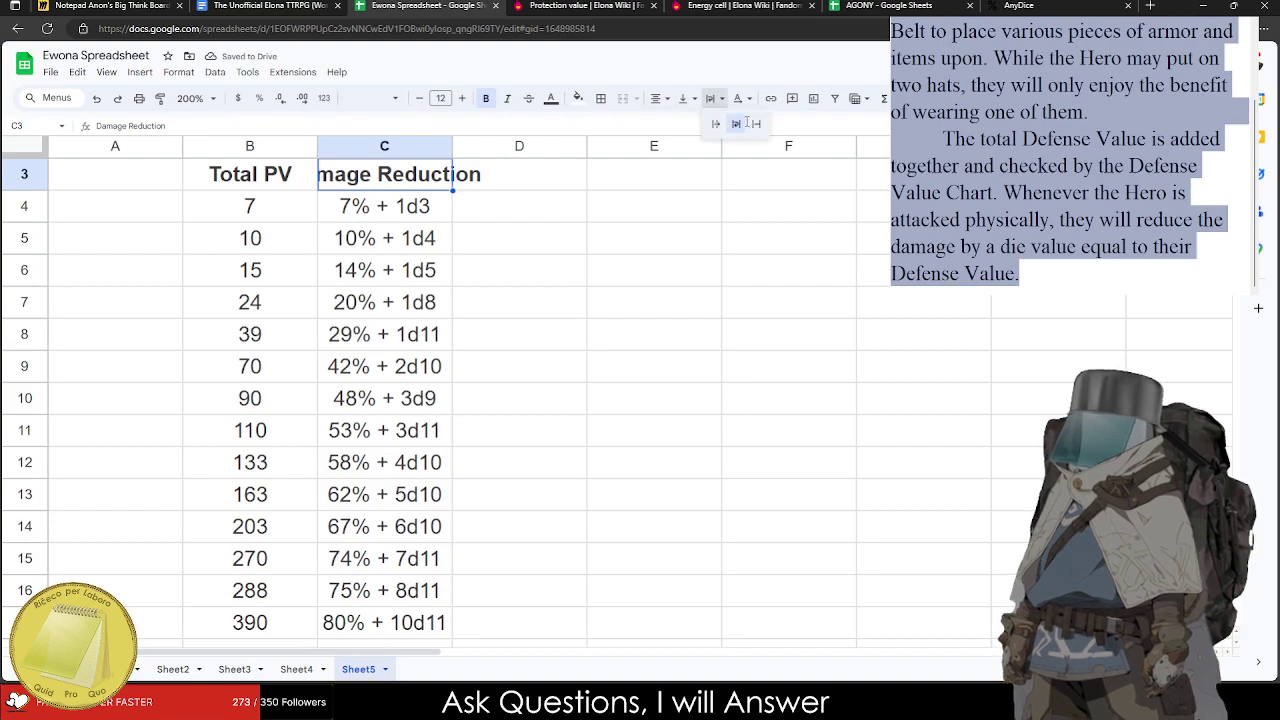
click(736, 123)
click(519, 295)
scroll(340, 215, down, 1)
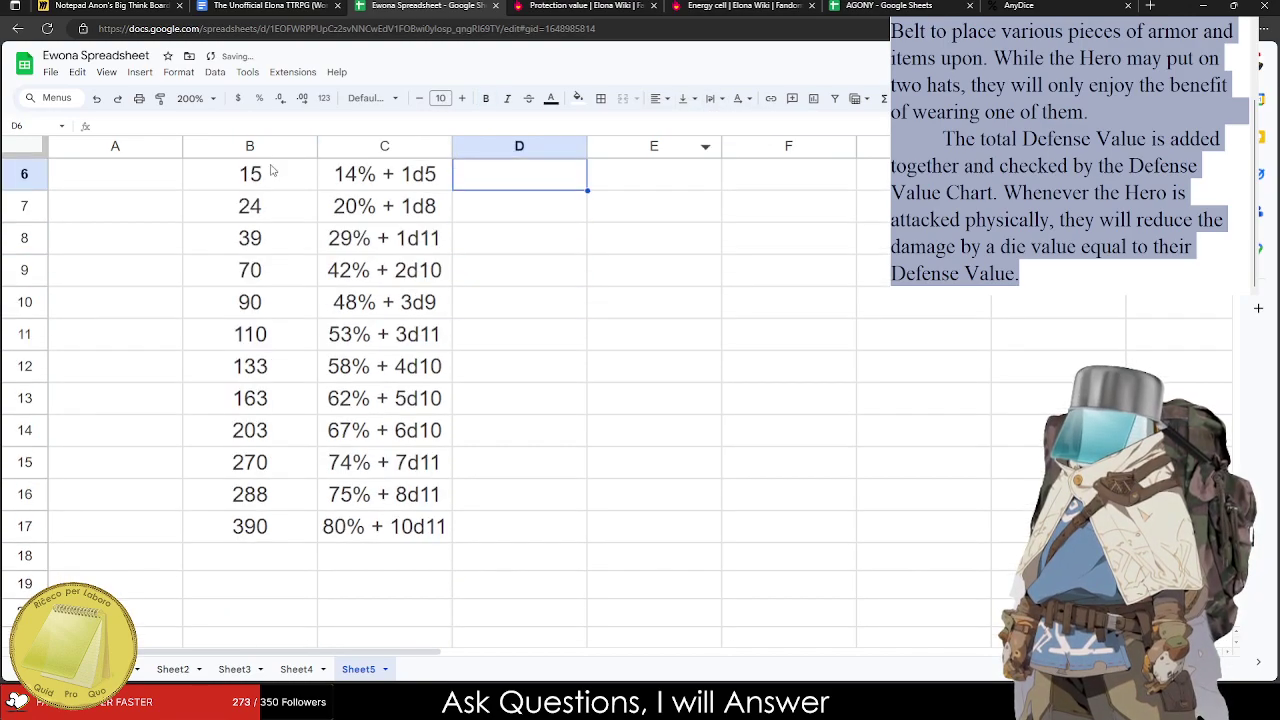
click(193, 98)
click(192, 209)
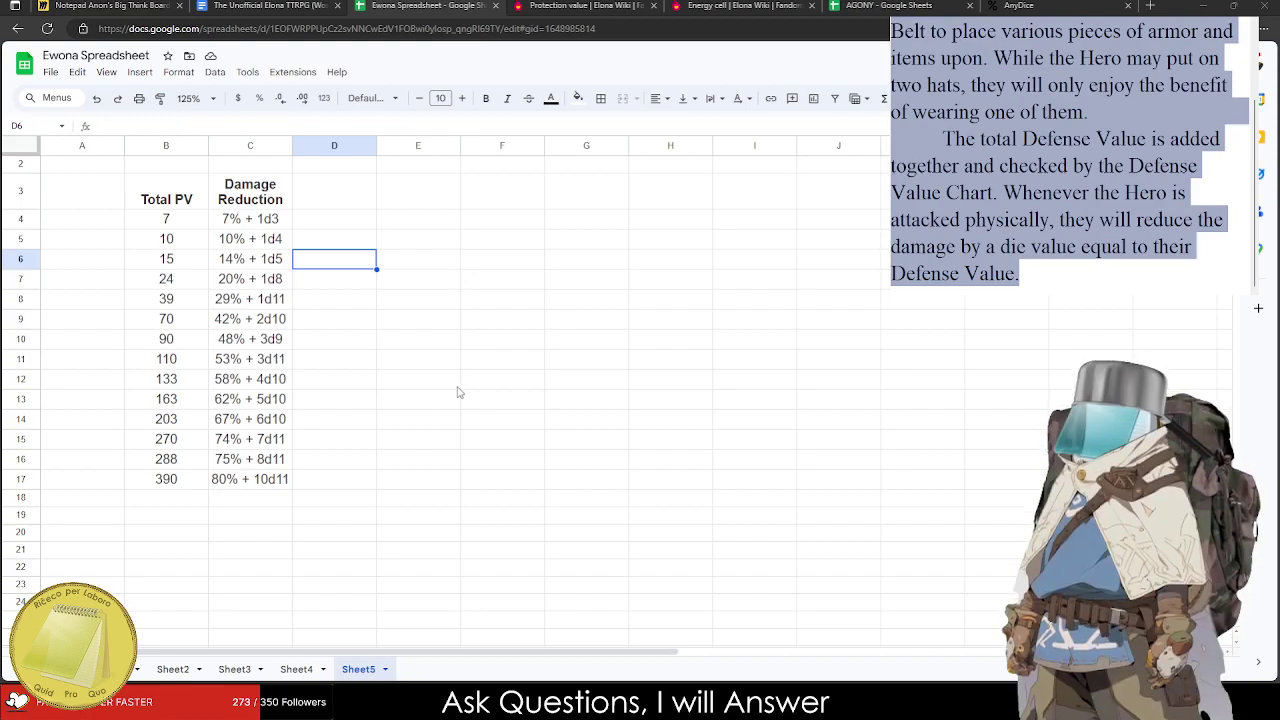
click(374, 239)
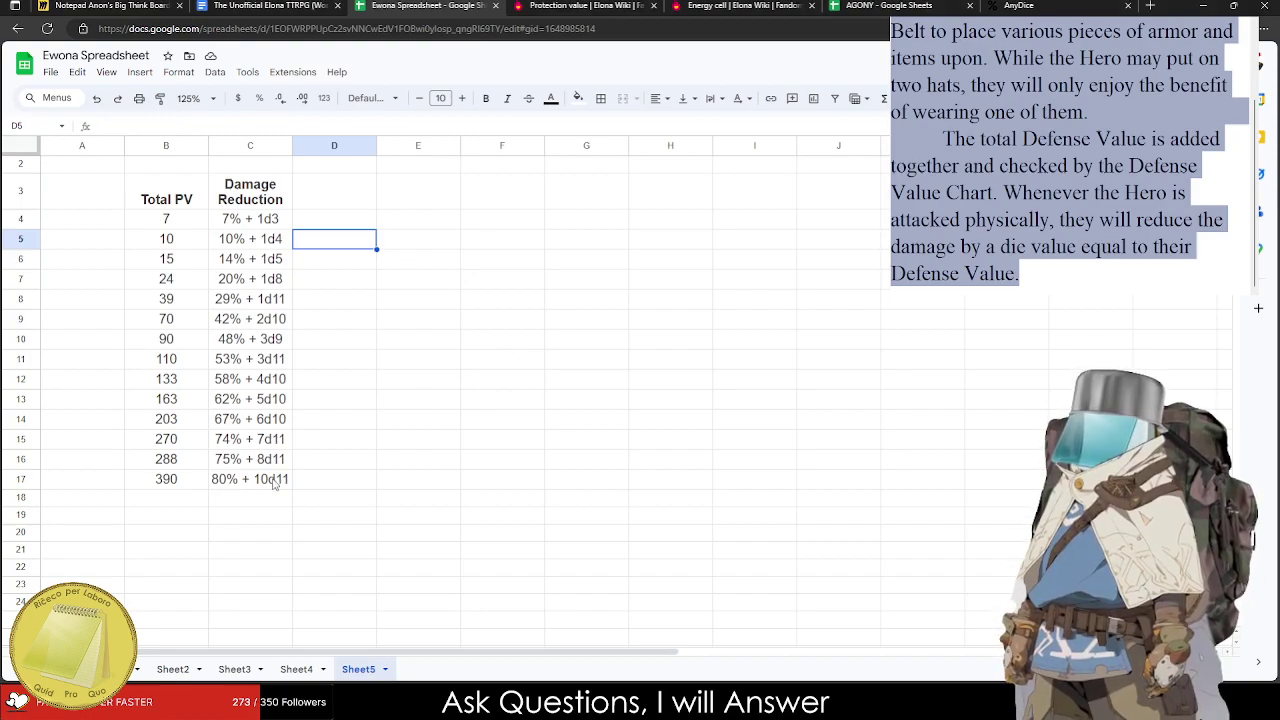
click(199, 514)
text(To)
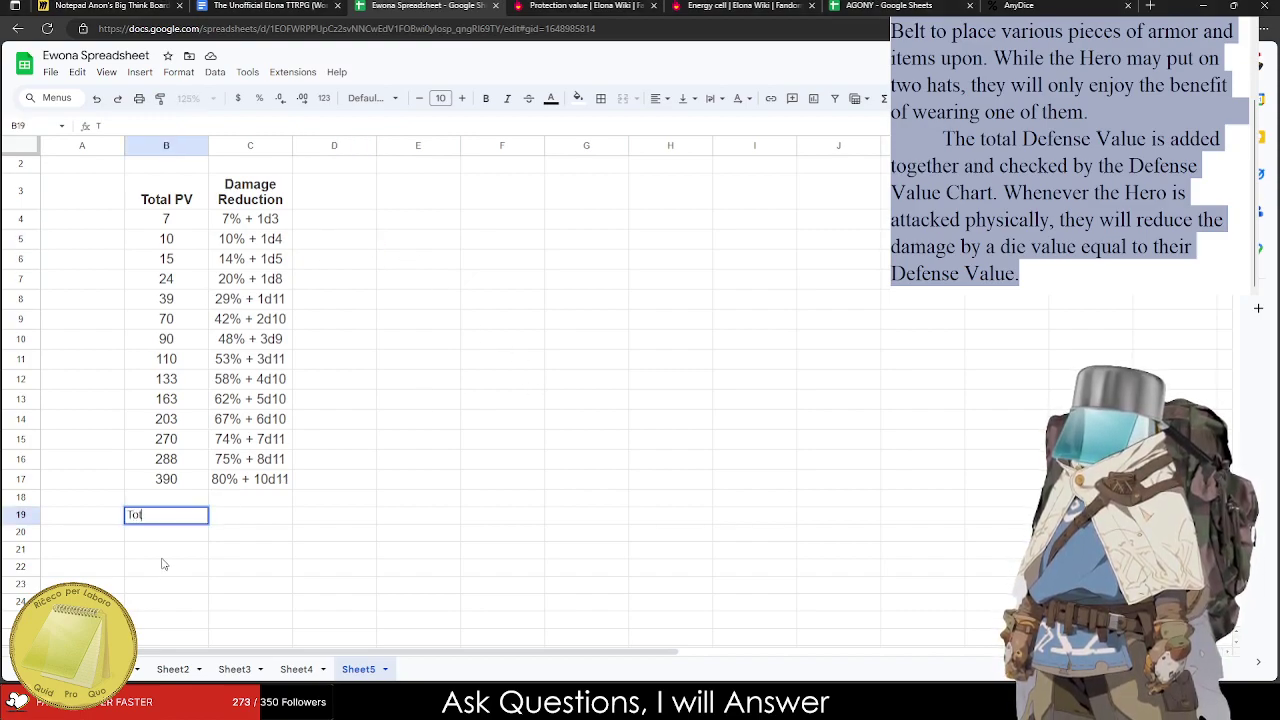
key(Escape)
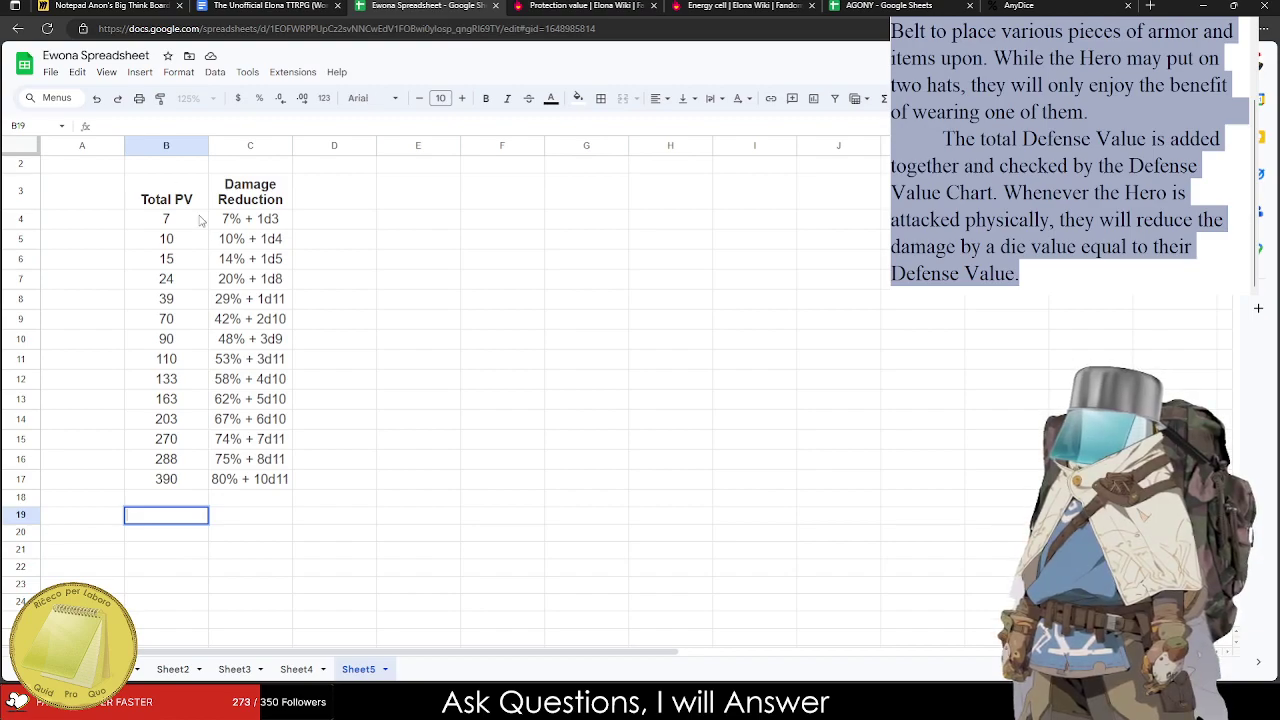
Duplicate the whole Total PV and Damage Reduction table, placing the copy at cell E3.
drag(190, 198, 286, 480)
key(ctrl+c)
click(448, 203)
key(ctrl+v)
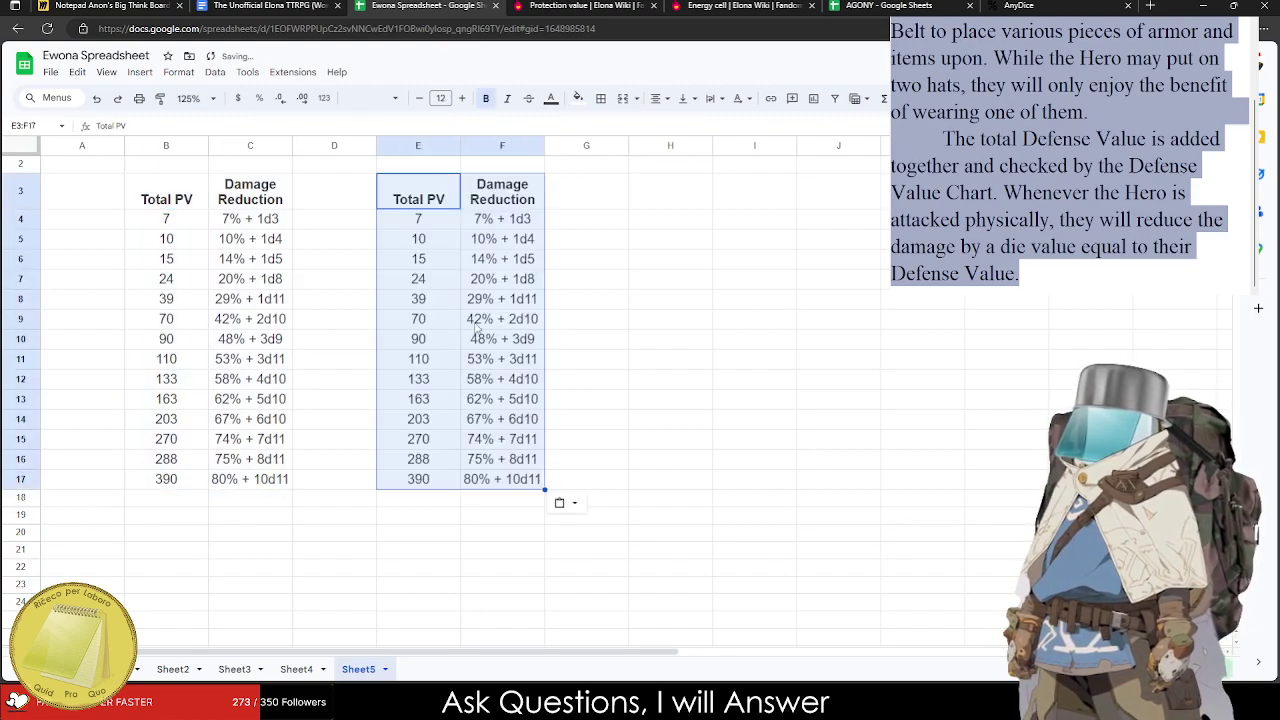
click(622, 492)
Title the duplicated table's two columns "Total Defense Value" and "Damage Reduction".
click(428, 185)
text(Total Defense Va)
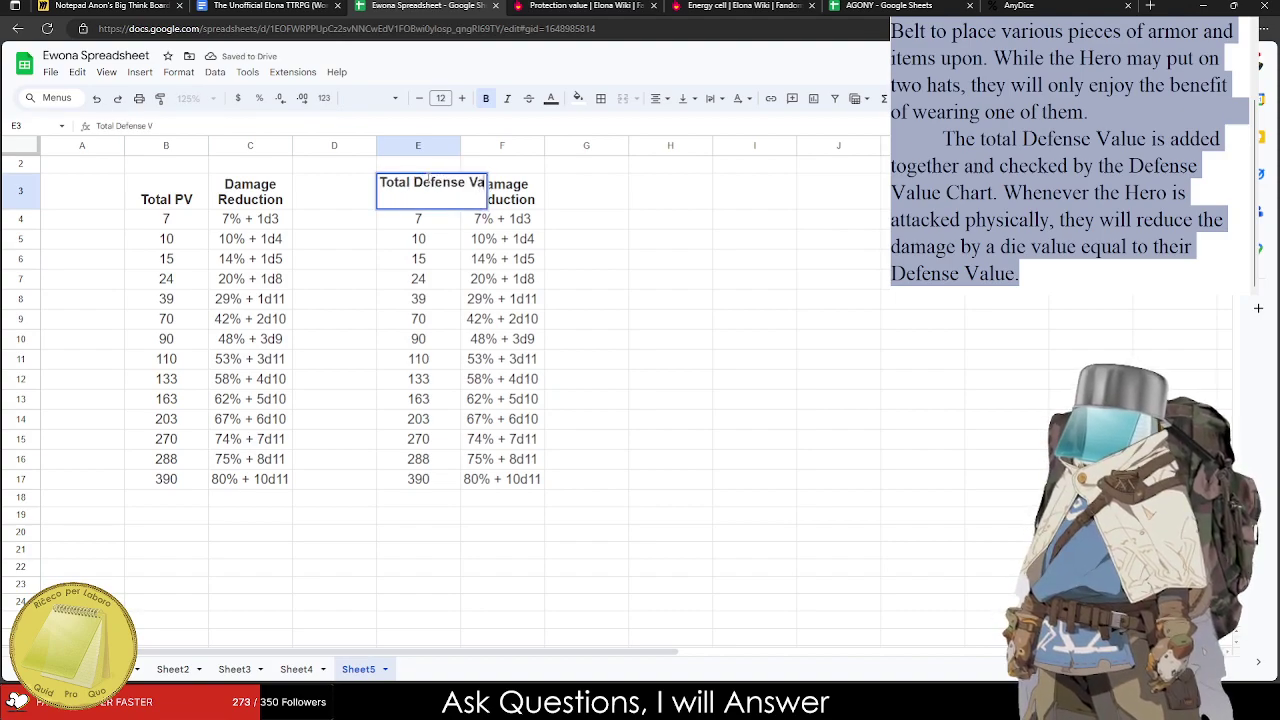
text(lue)
key(Tab)
text(Damage Reduction)
key(Return)
Wrap the Total Defense Value header in E3 and widen column E slightly so it fits on two lines.
click(441, 190)
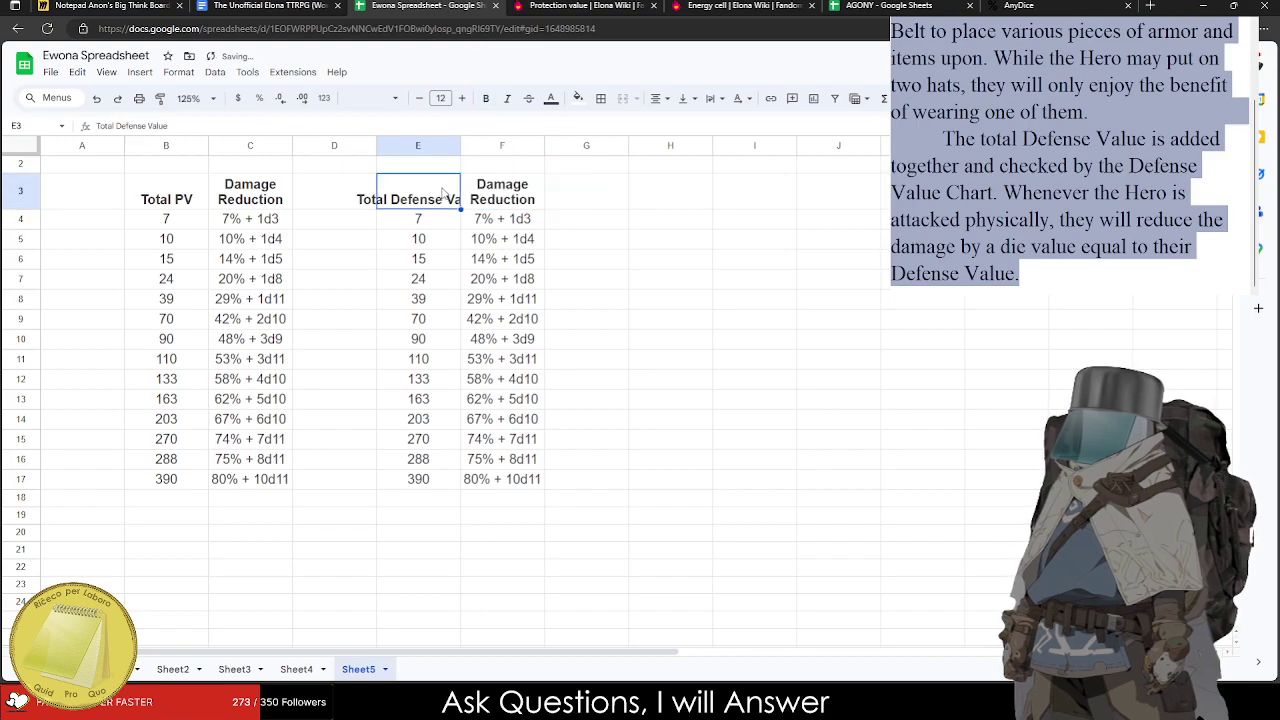
click(714, 98)
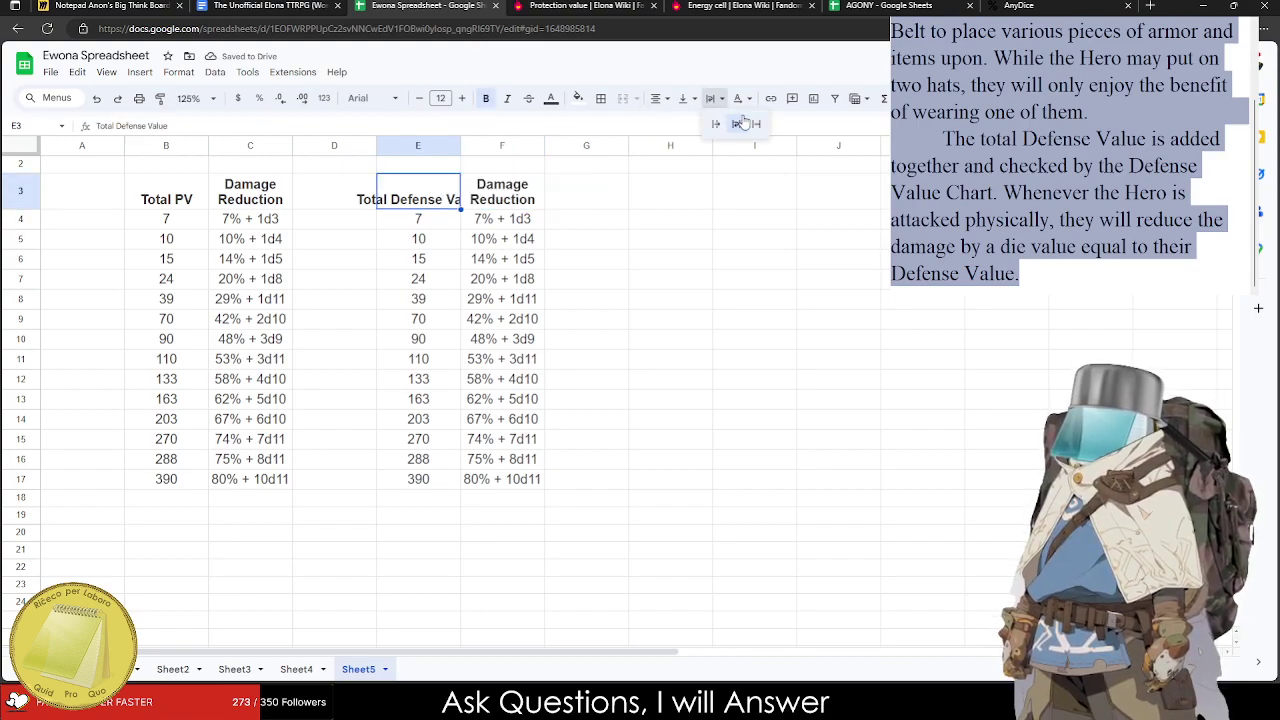
click(738, 123)
click(665, 335)
drag(461, 146, 470, 146)
click(558, 483)
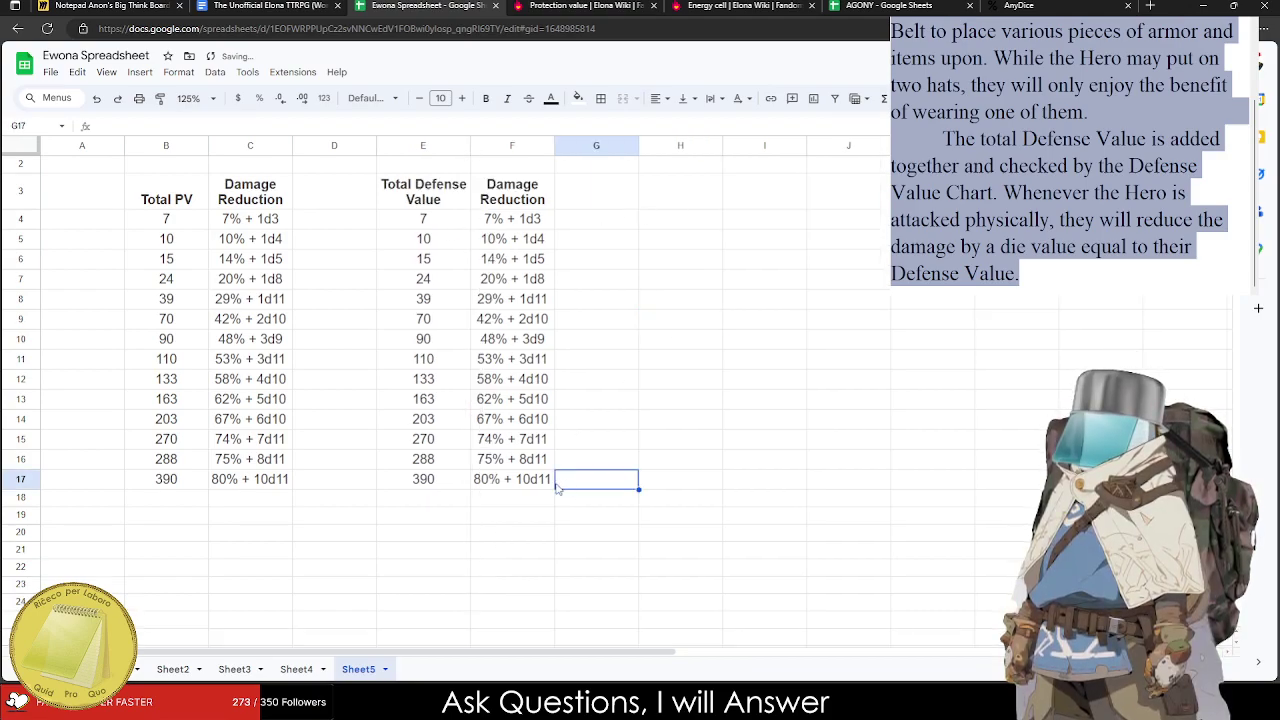
Zoom the sheet to 150% and clear the duplicated table's Damage Reduction values in F4:F17.
click(188, 98)
click(195, 256)
drag(300, 500, 402, 524)
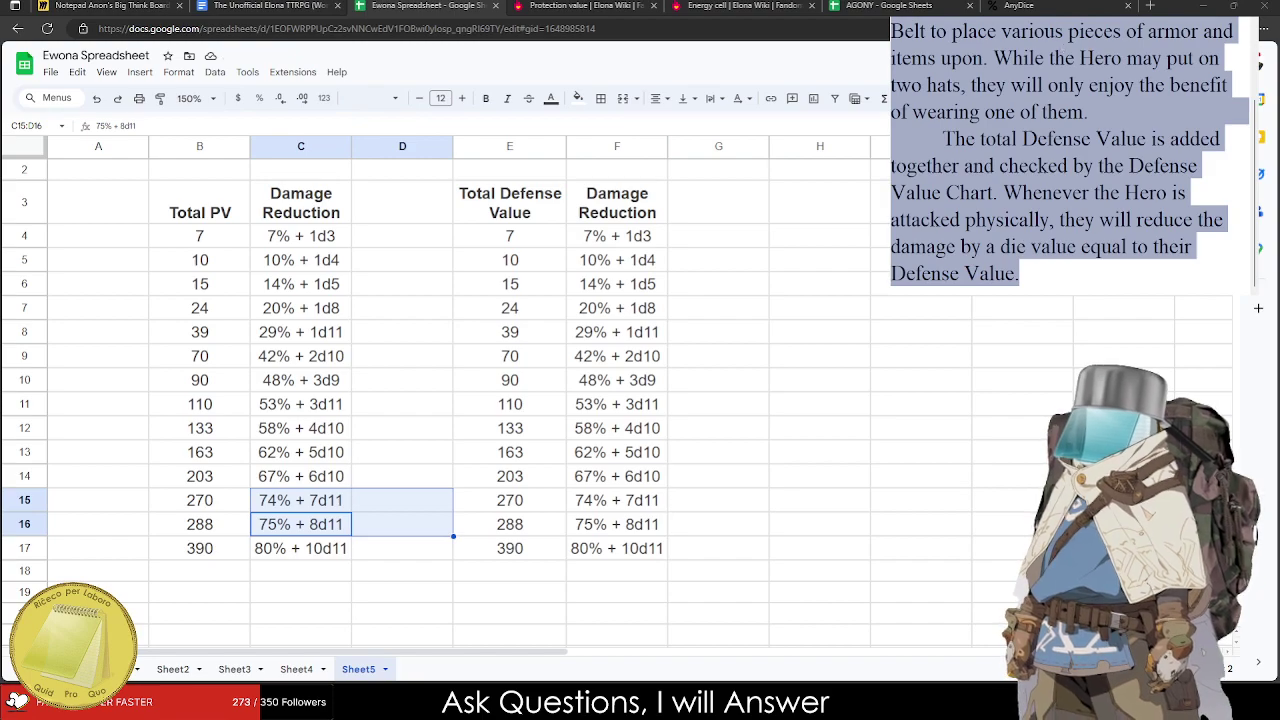
click(616, 550)
shift+click(600, 238)
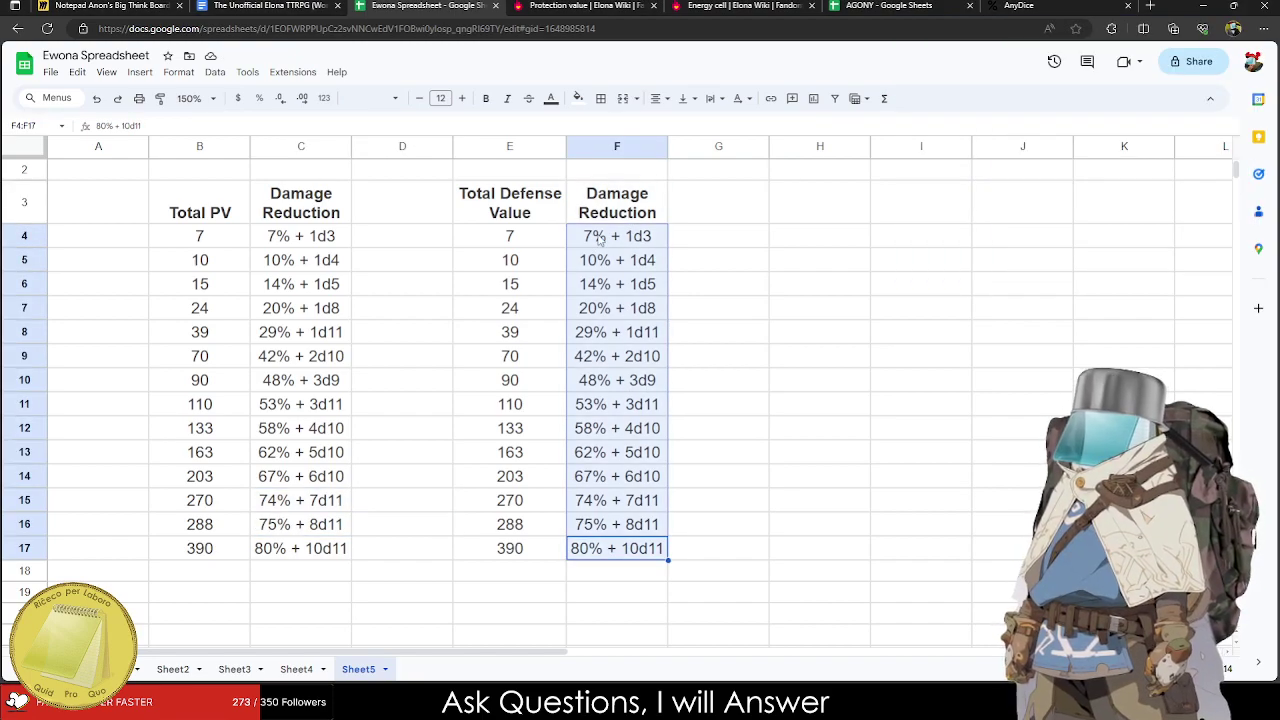
key(Delete)
Try setting E4 to 5 and filling the Total Defense Value column down to 70 in steps of 5.
click(523, 236)
text(5)
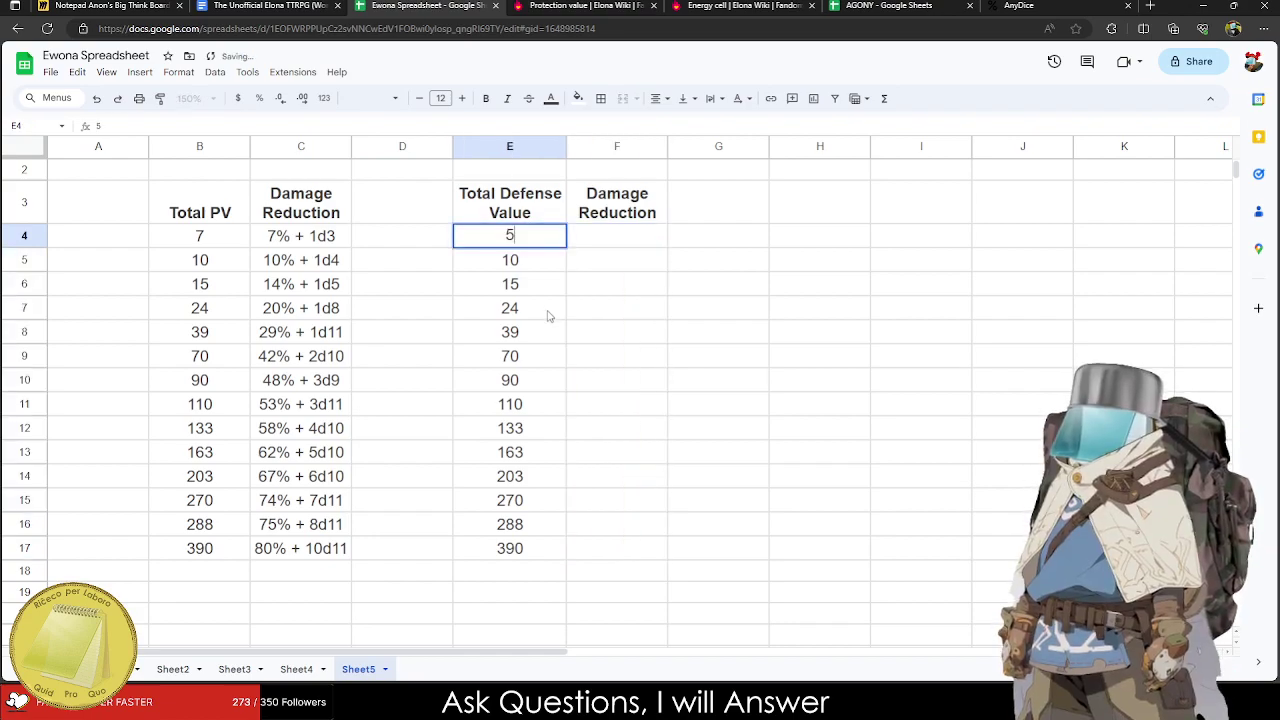
click(545, 310)
click(539, 283)
drag(537, 241, 545, 555)
click(646, 579)
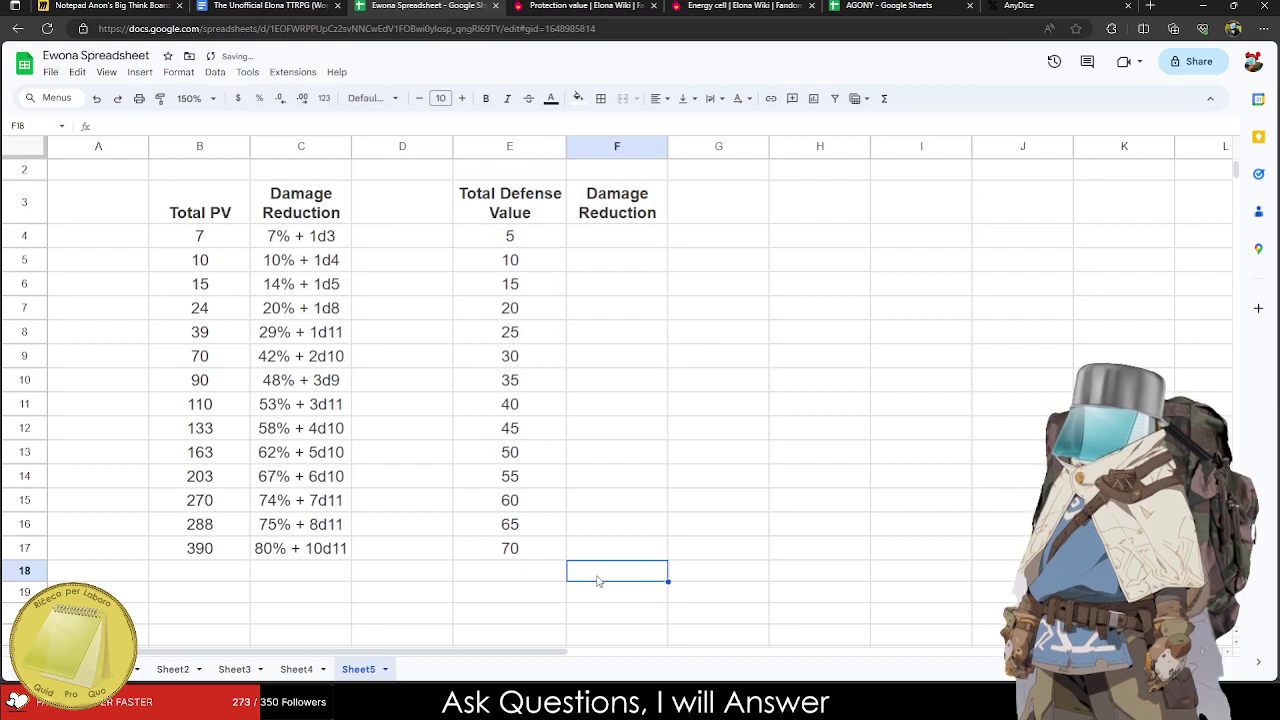
Undo the series fill in the Total Defense Value column and the edit of its first value.
key(ctrl+z)
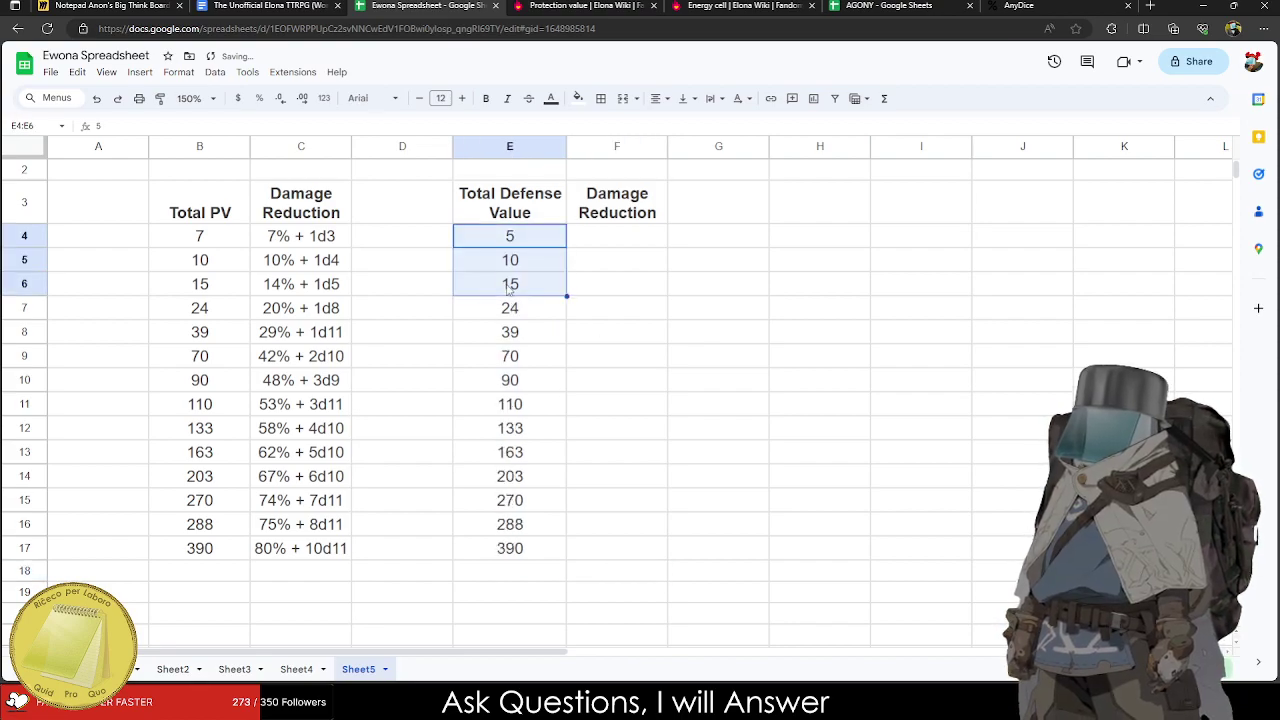
click(720, 378)
key(ctrl+z)
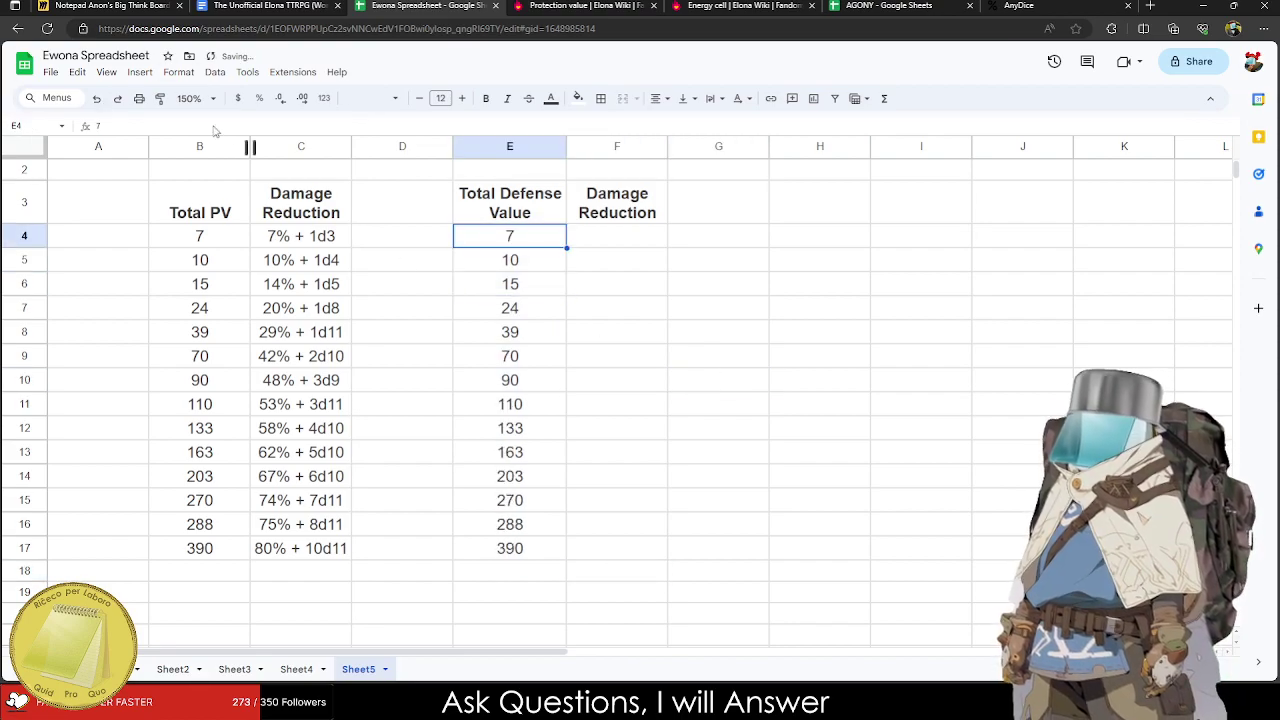
Zoom the sheet to 200%.
click(190, 98)
click(189, 251)
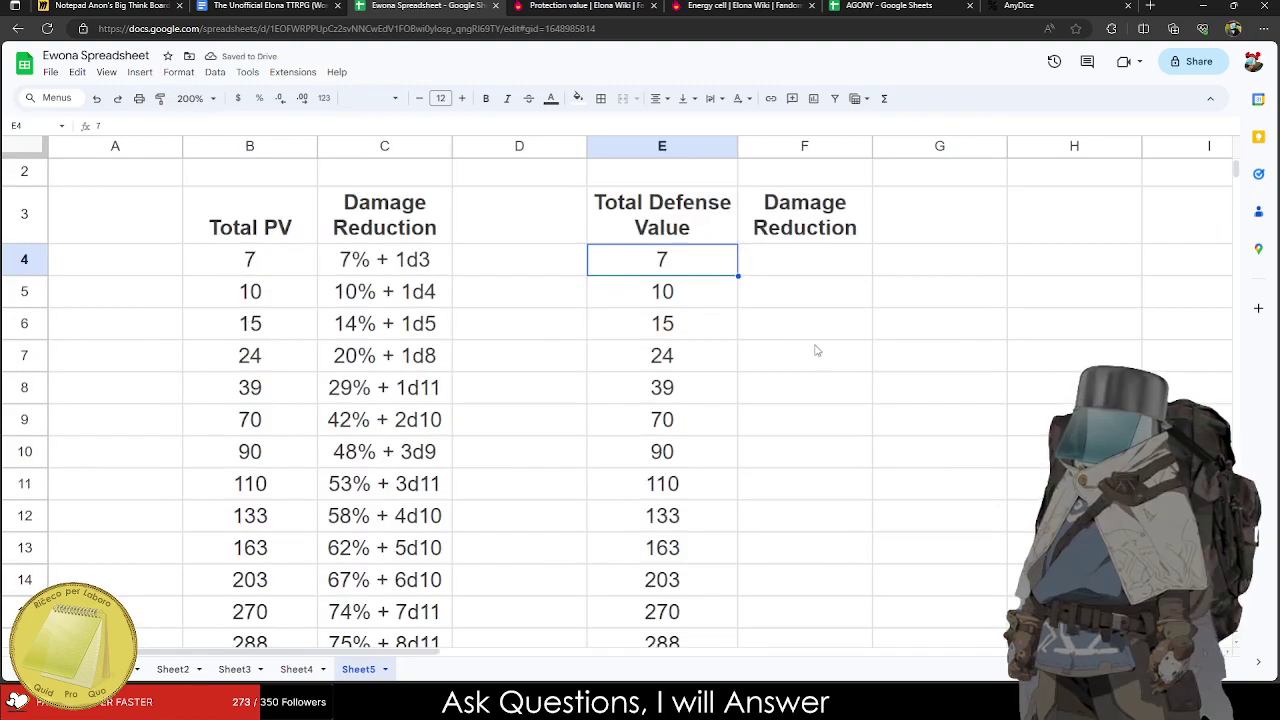
scroll(1033, 370, down, 1)
click(1033, 370)
scroll(1033, 370, right, 6)
scroll(146, 386, left, 4)
drag(751, 366, 670, 360)
click(565, 180)
key(ctrl+c)
click(606, 189)
click(305, 241)
key(shift+Left)
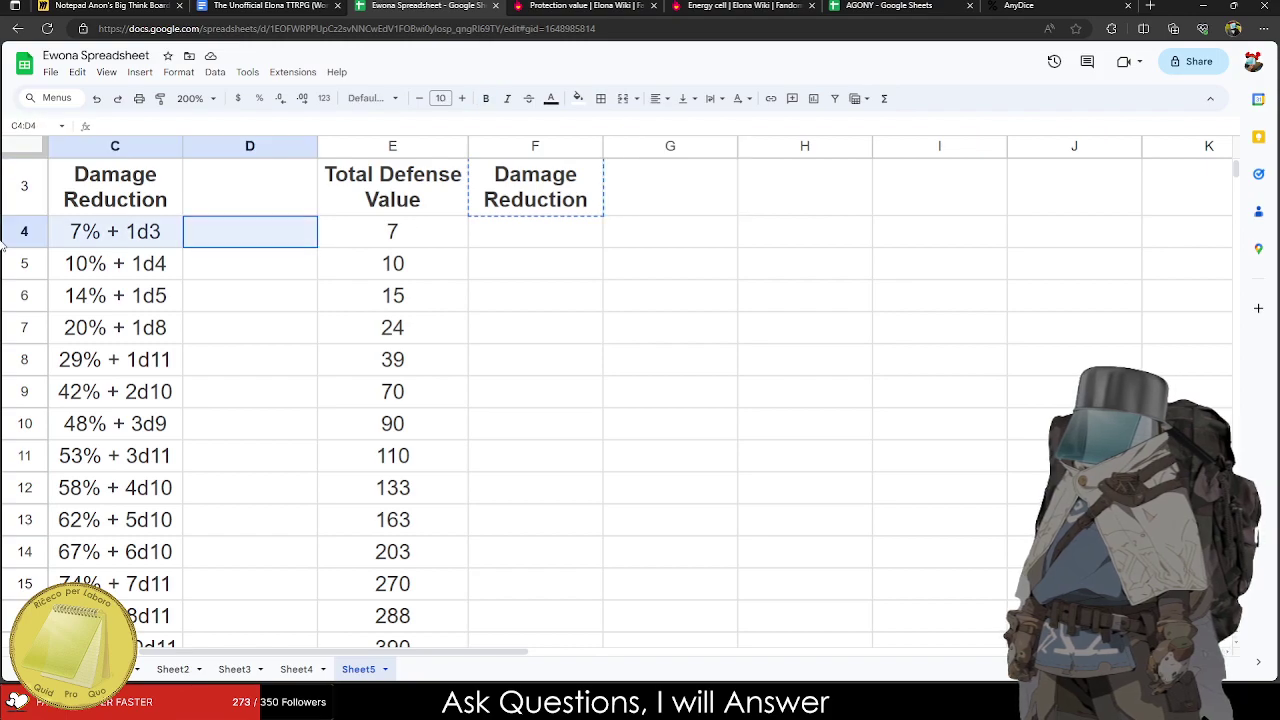
key(shift+Left)
key(shift+Down)
Move the Total PV header and its values from column B to column A, starting in A3.
drag(298, 200, 290, 526)
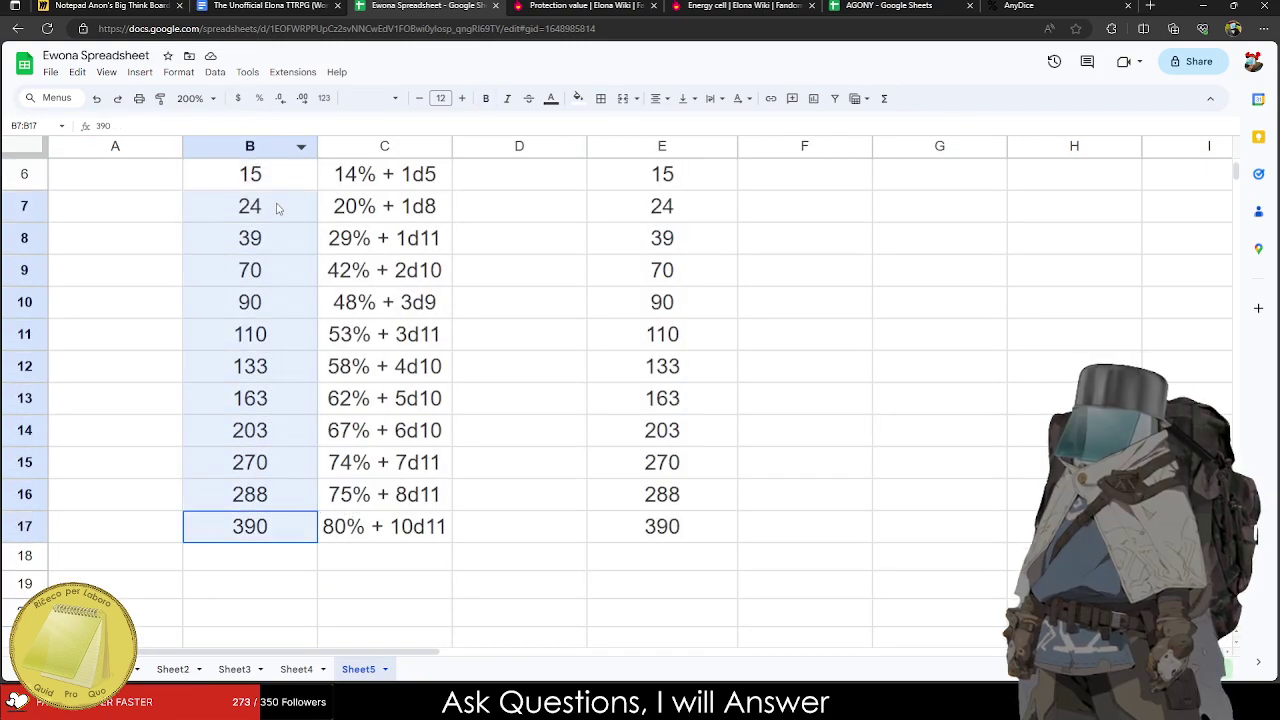
scroll(262, 247, up, 3)
drag(262, 247, 145, 252)
click(145, 252)
click(257, 280)
click(177, 262)
key(ctrl+c)
click(272, 262)
key(ctrl+v)
Add an "Increase" header in B3 and enter 7, 3 and 5 in B4:B6.
text(Increase)
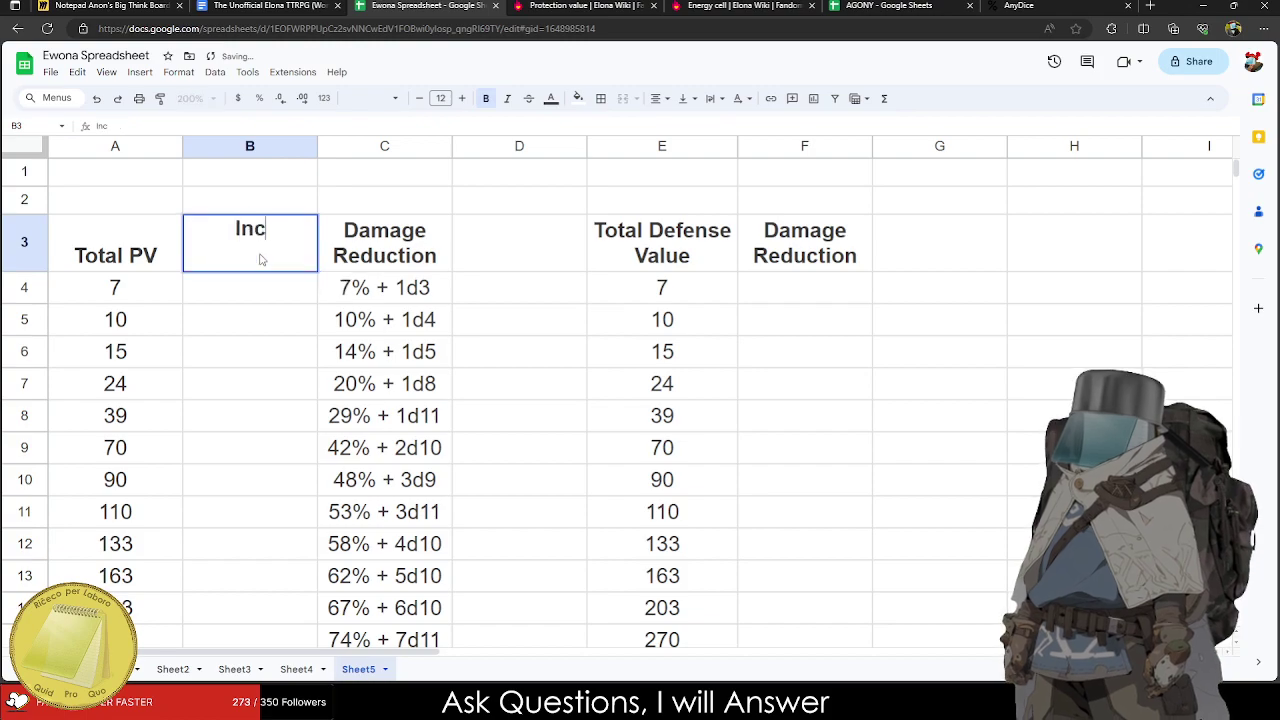
key(Return)
text(7)
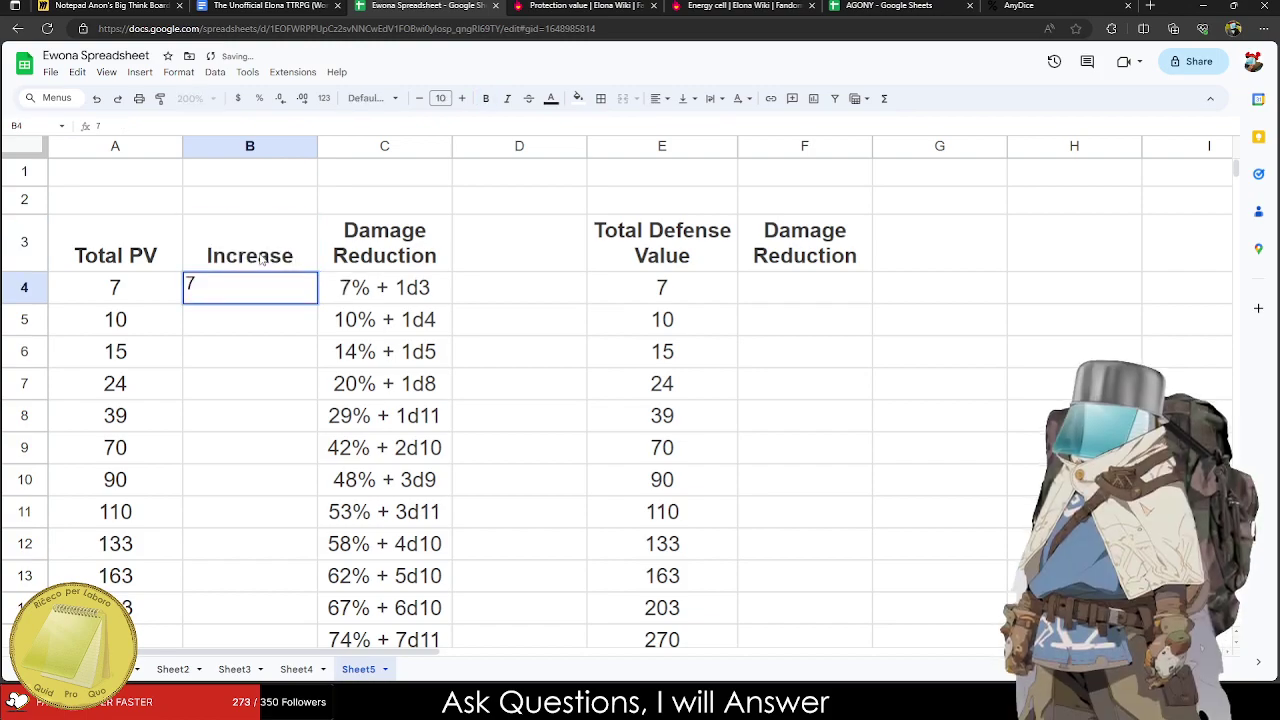
key(Return)
text(3)
key(Return)
text(5)
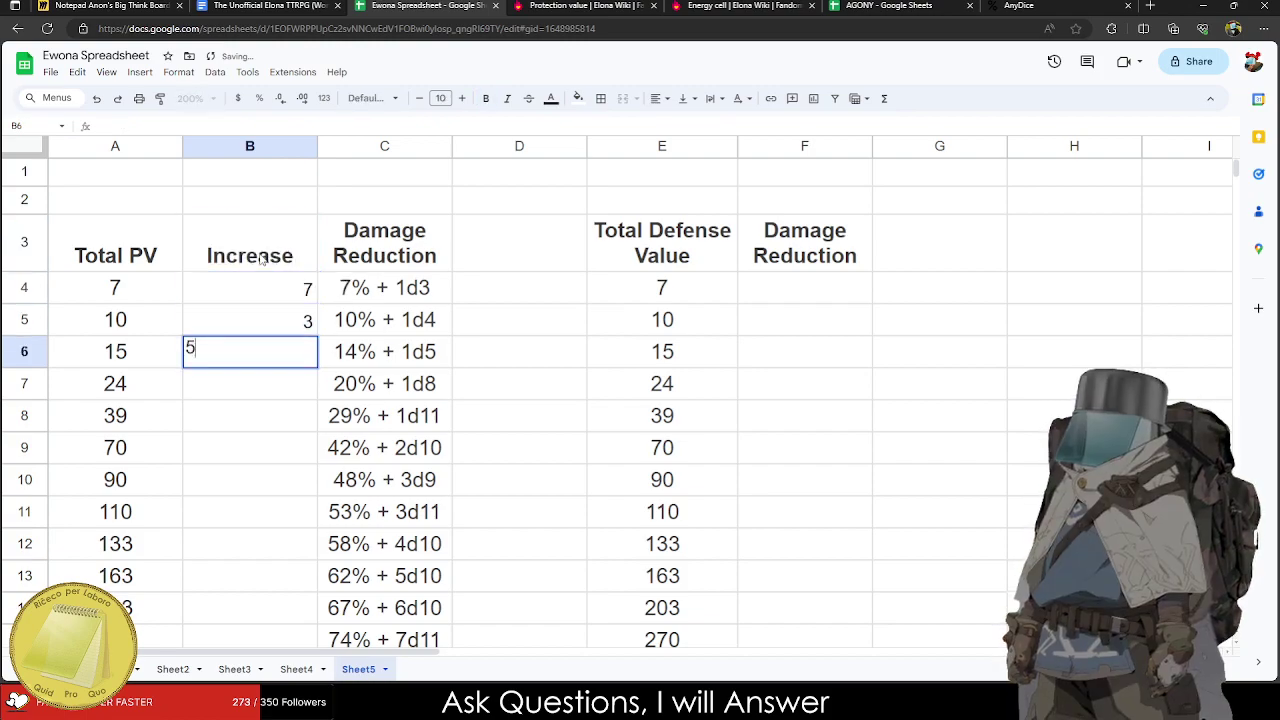
key(Return)
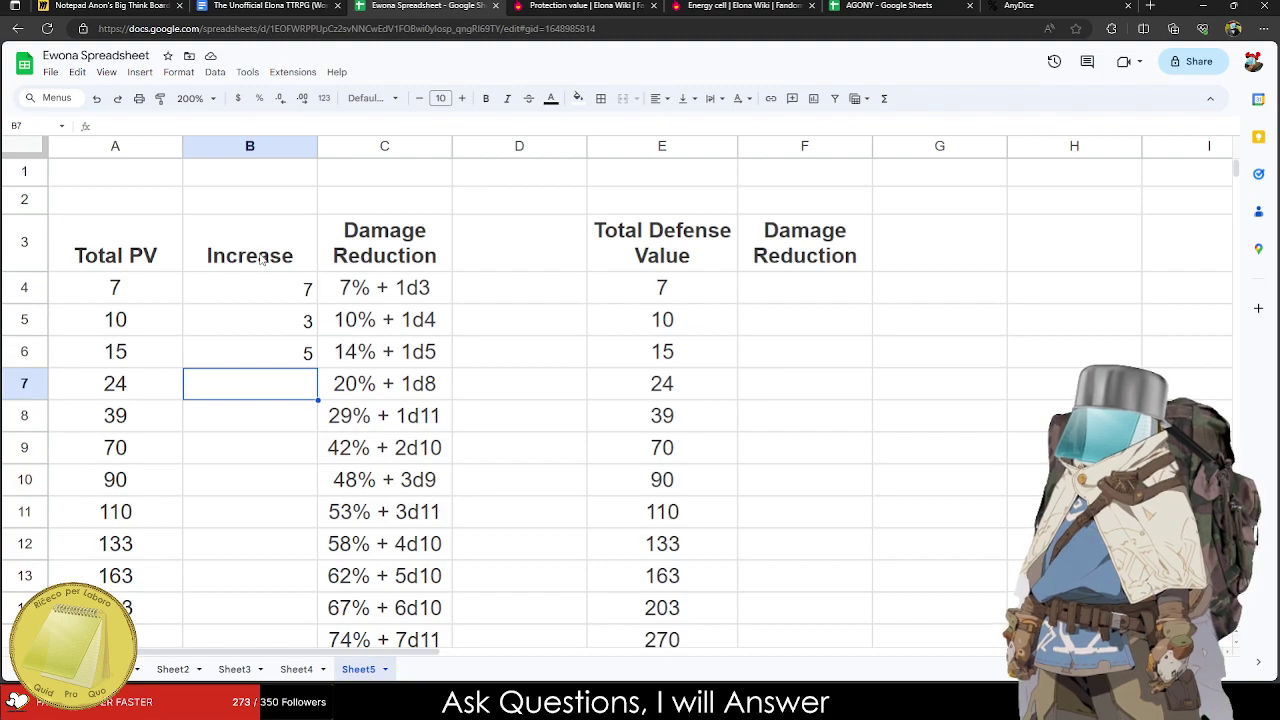
Enter 9, 15, 31 and 20 in the Increase column cells B7:B10.
text(9)
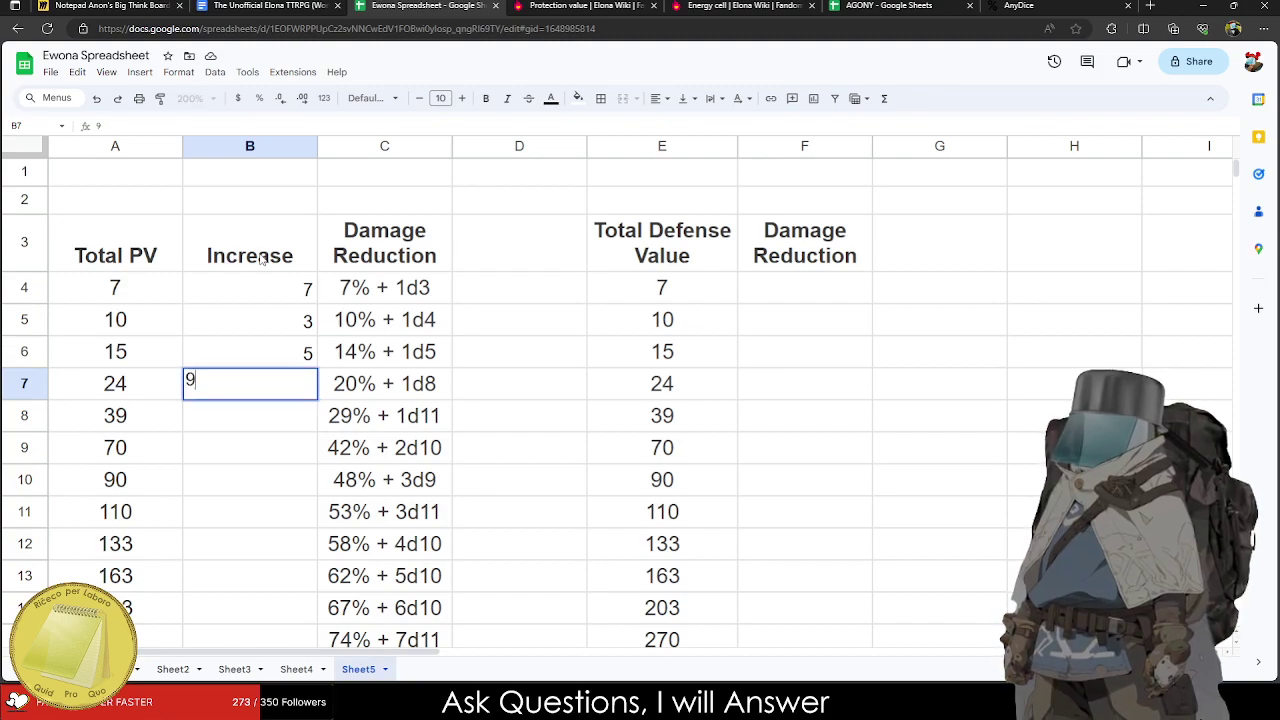
key(Return)
text(15)
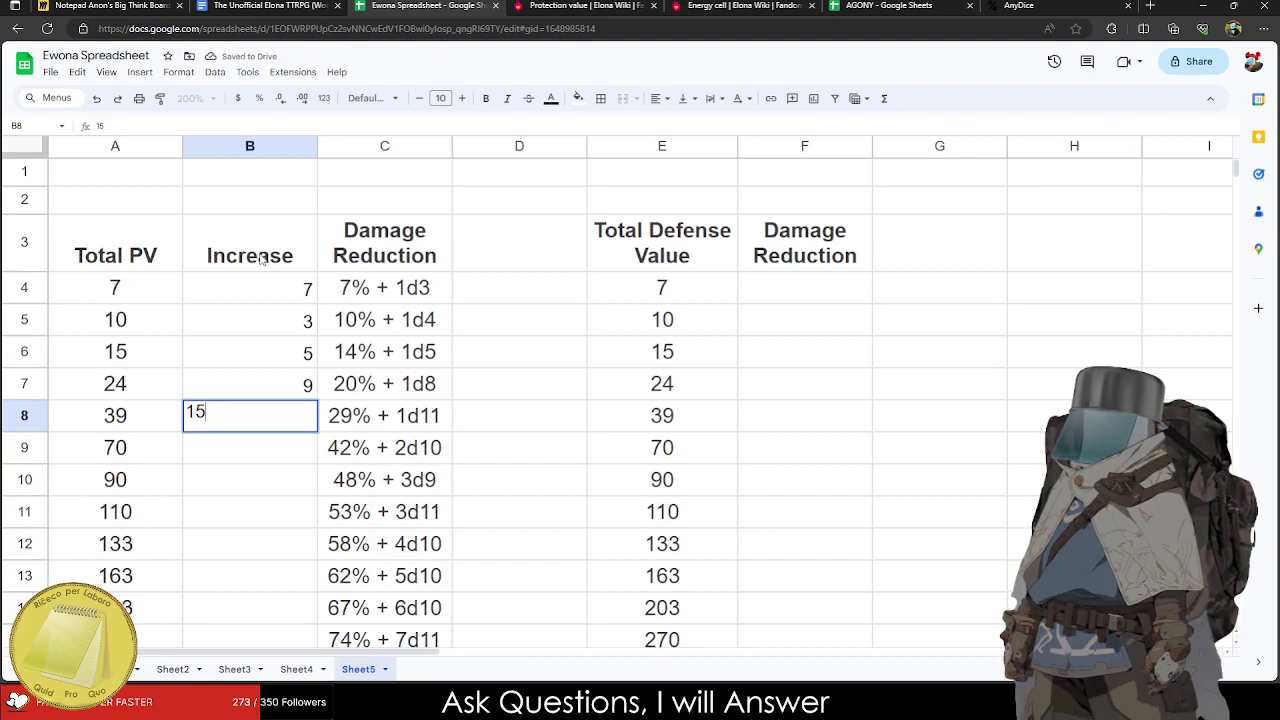
key(Return)
text(31)
key(Return)
text(20)
key(Return)
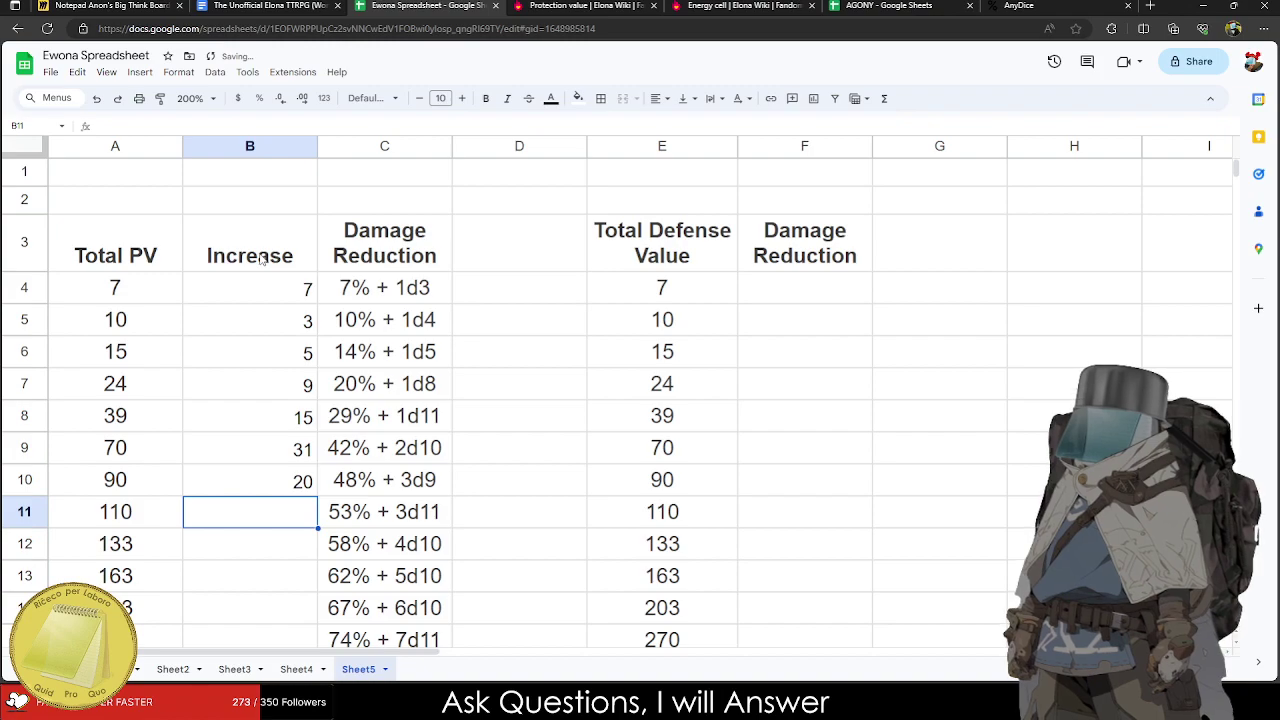
Enter 20, 23, 30 and 40 in the Increase column cells B11:B14.
text(20)
key(Return)
text(23)
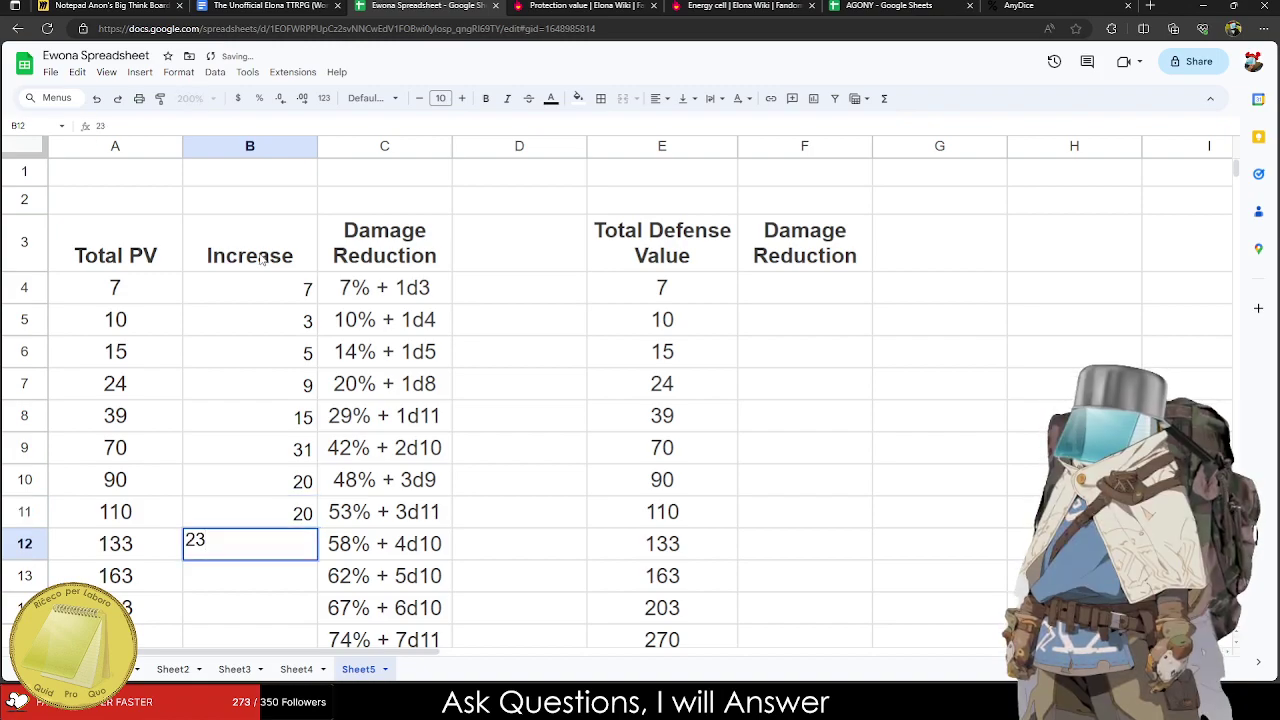
key(Return)
text(30)
key(Return)
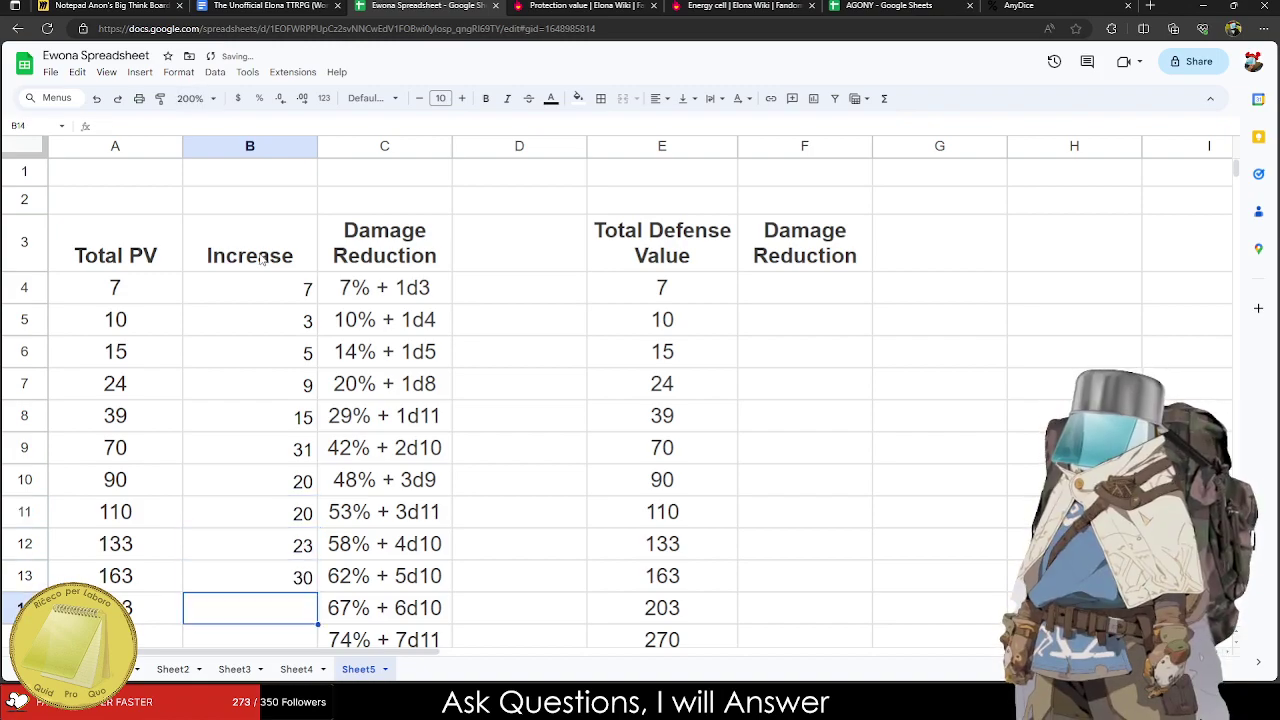
text(40)
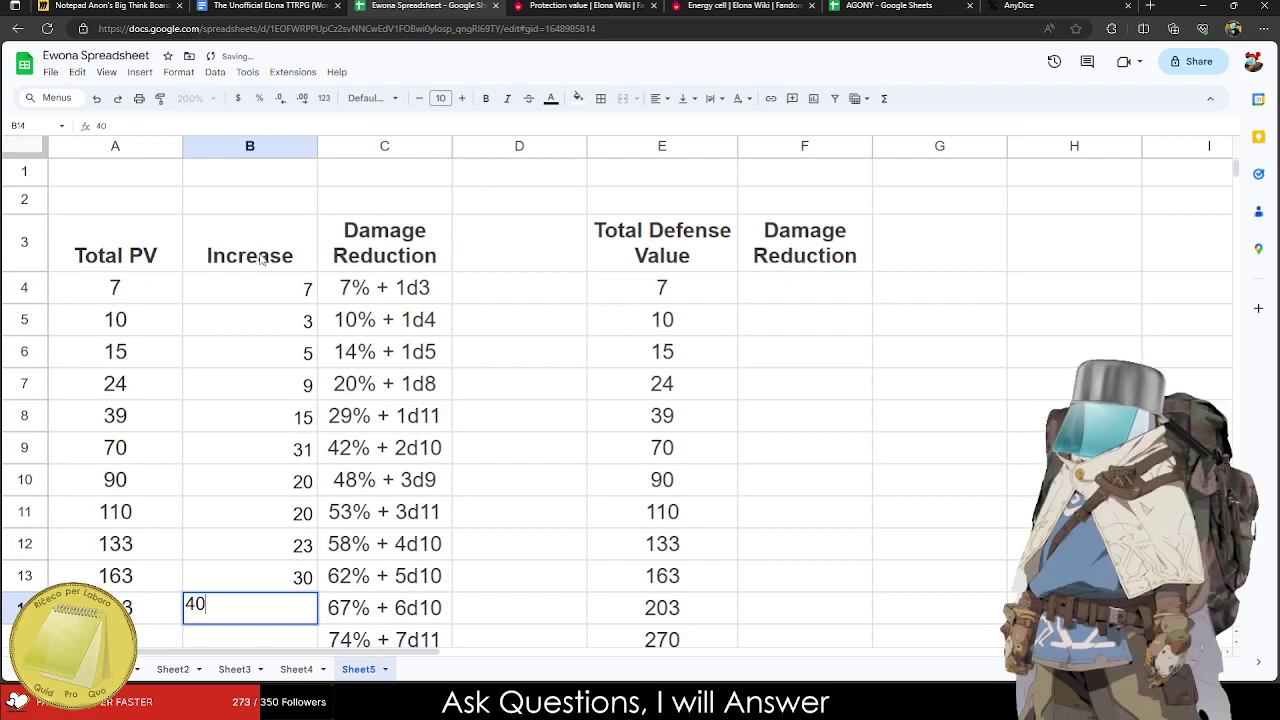
key(Return)
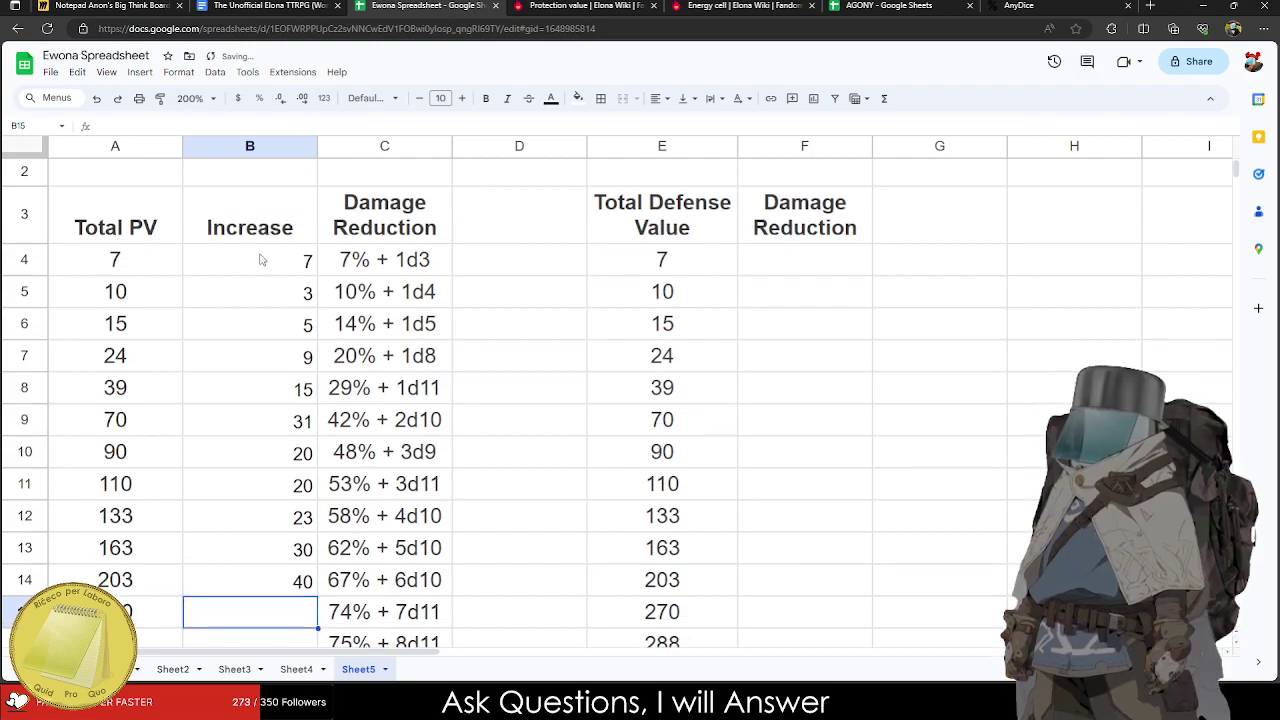
Complete the Increase column with 67, 18 and 102 in B15:B17.
text(67)
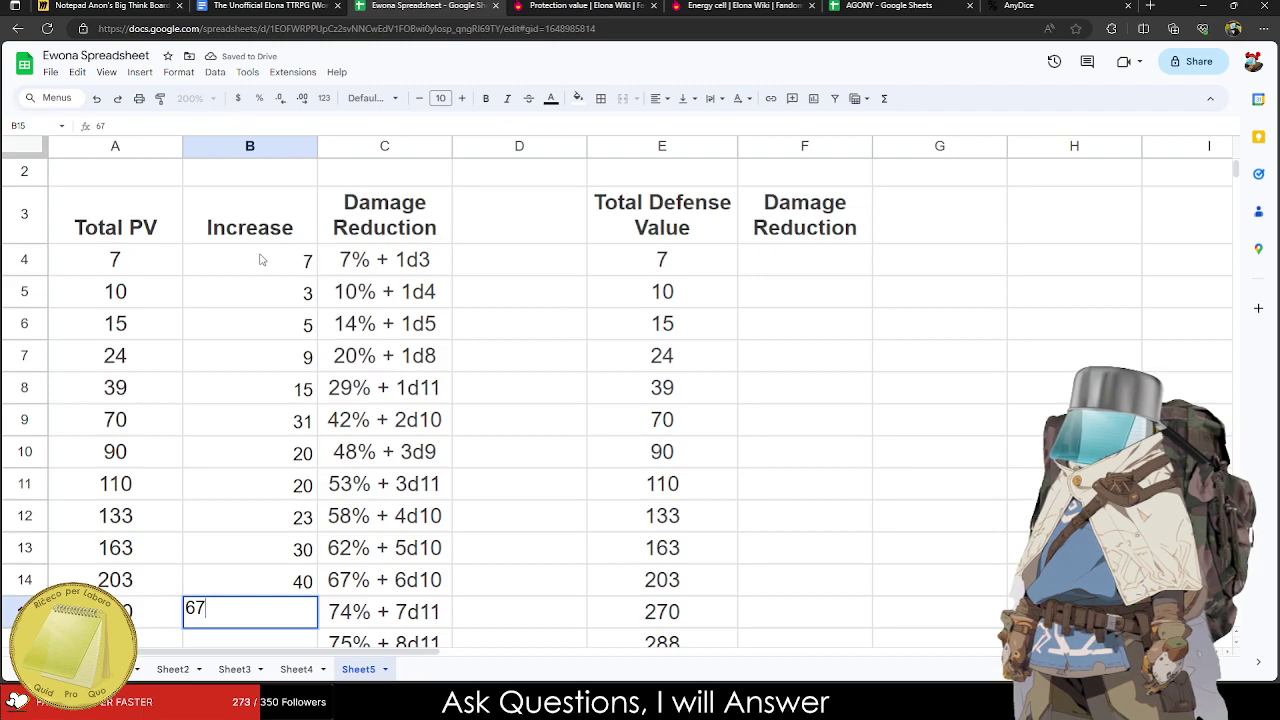
key(Return)
text(18)
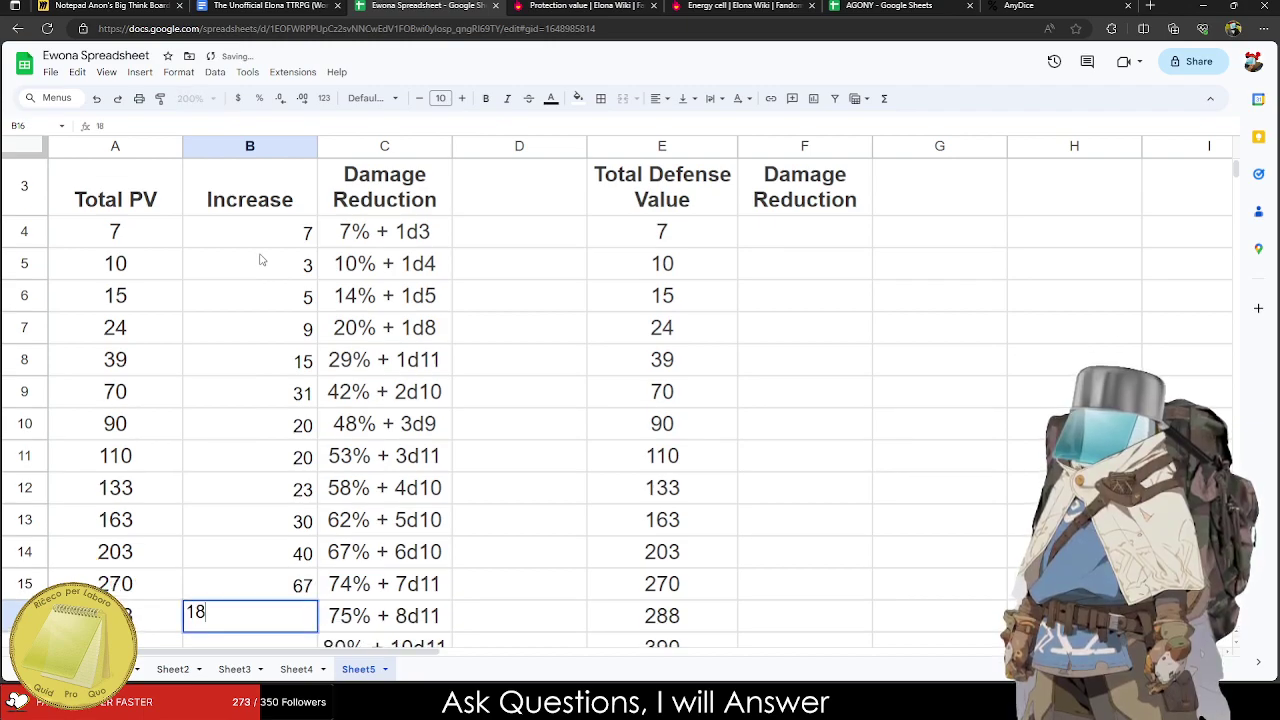
key(Return)
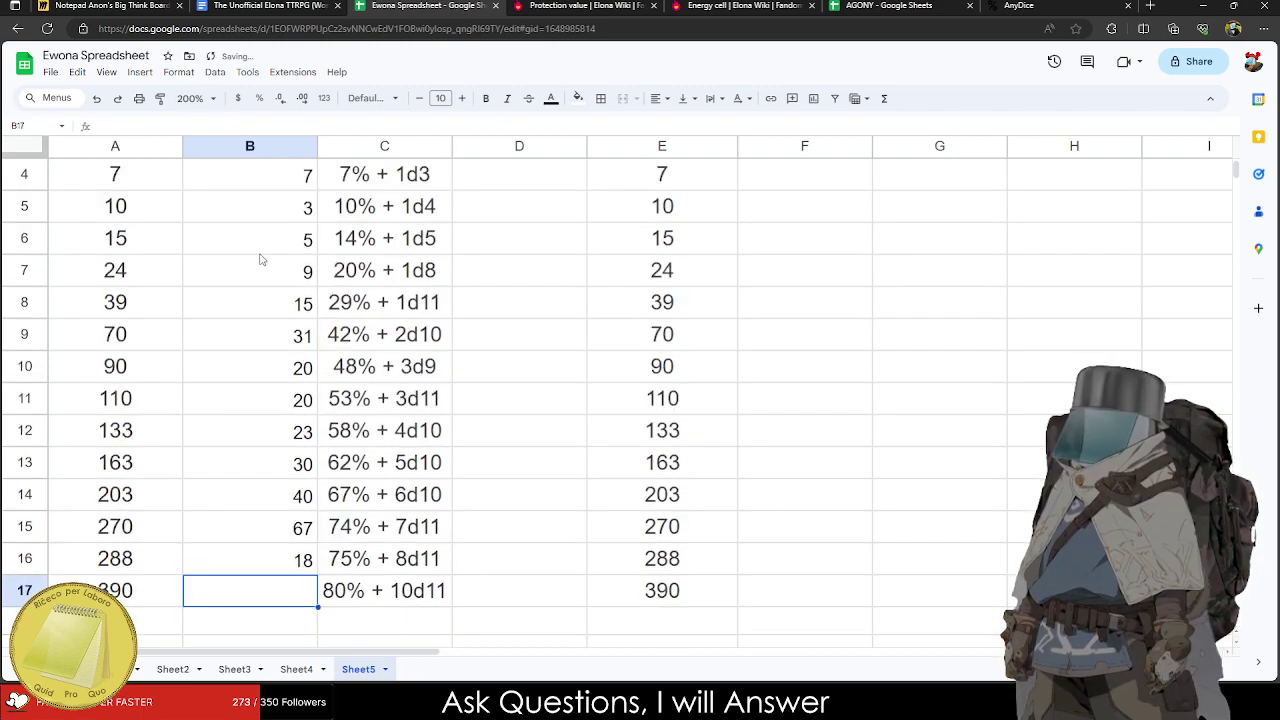
text(1)
text(98)
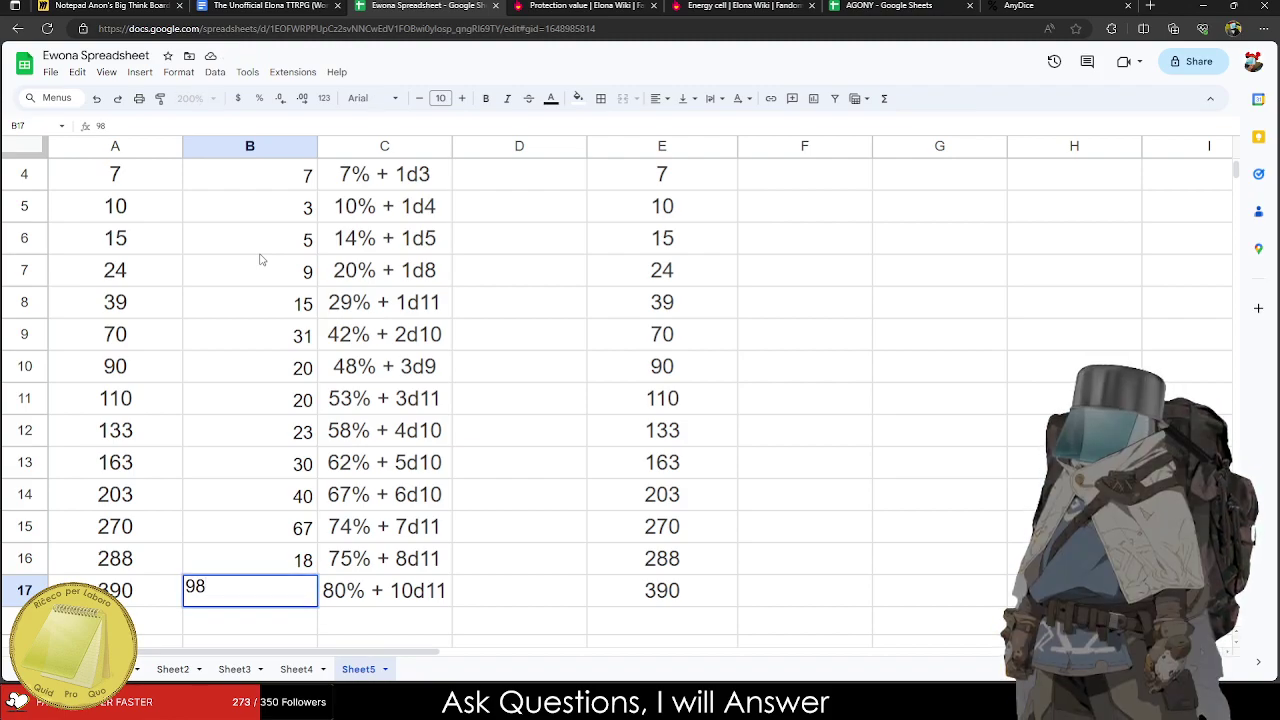
key(BackSpace)
key(BackSpace)
text(102)
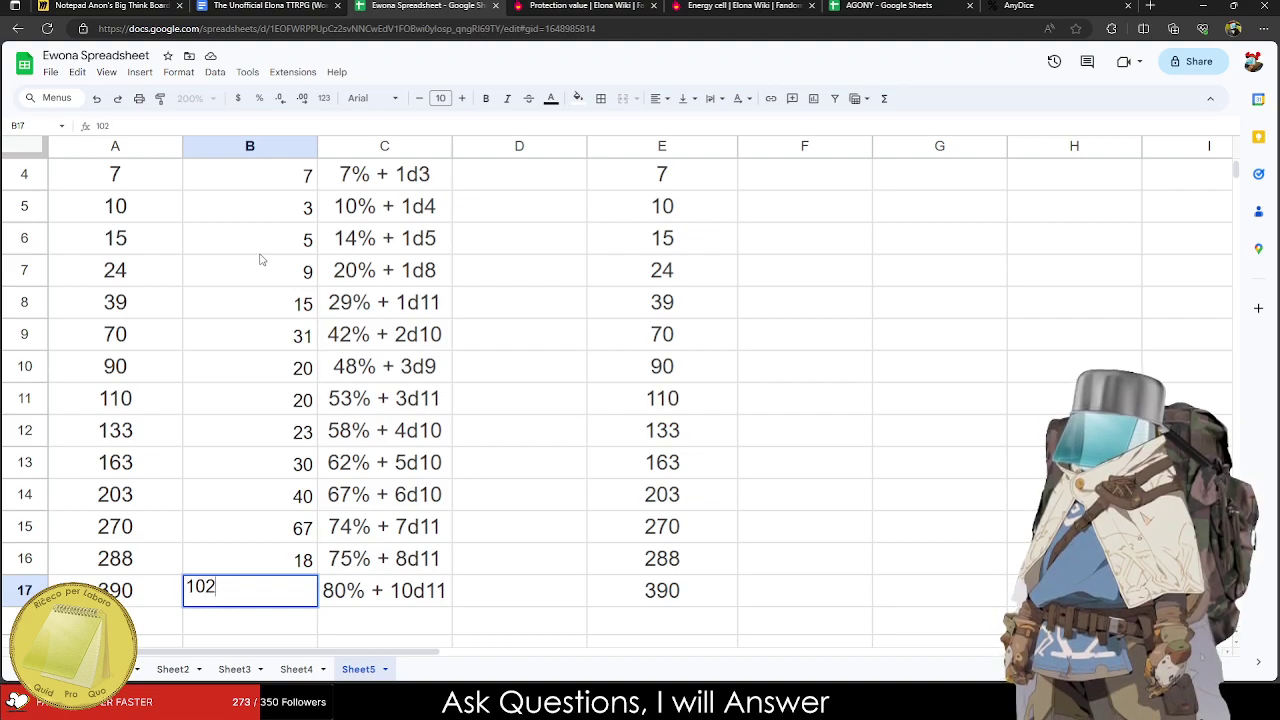
key(Tab)
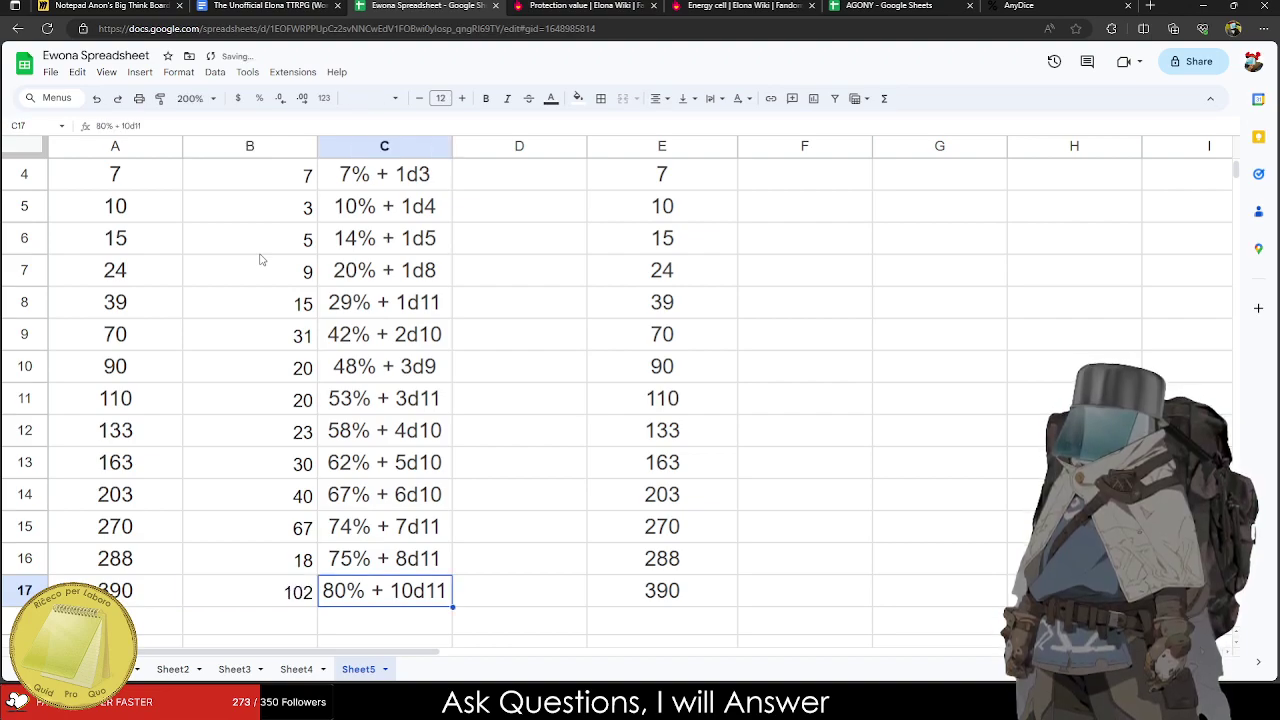
Format A4:C17 with the default font at size 12 and centre the values horizontally.
scroll(257, 270, up, 3)
drag(125, 296, 221, 293)
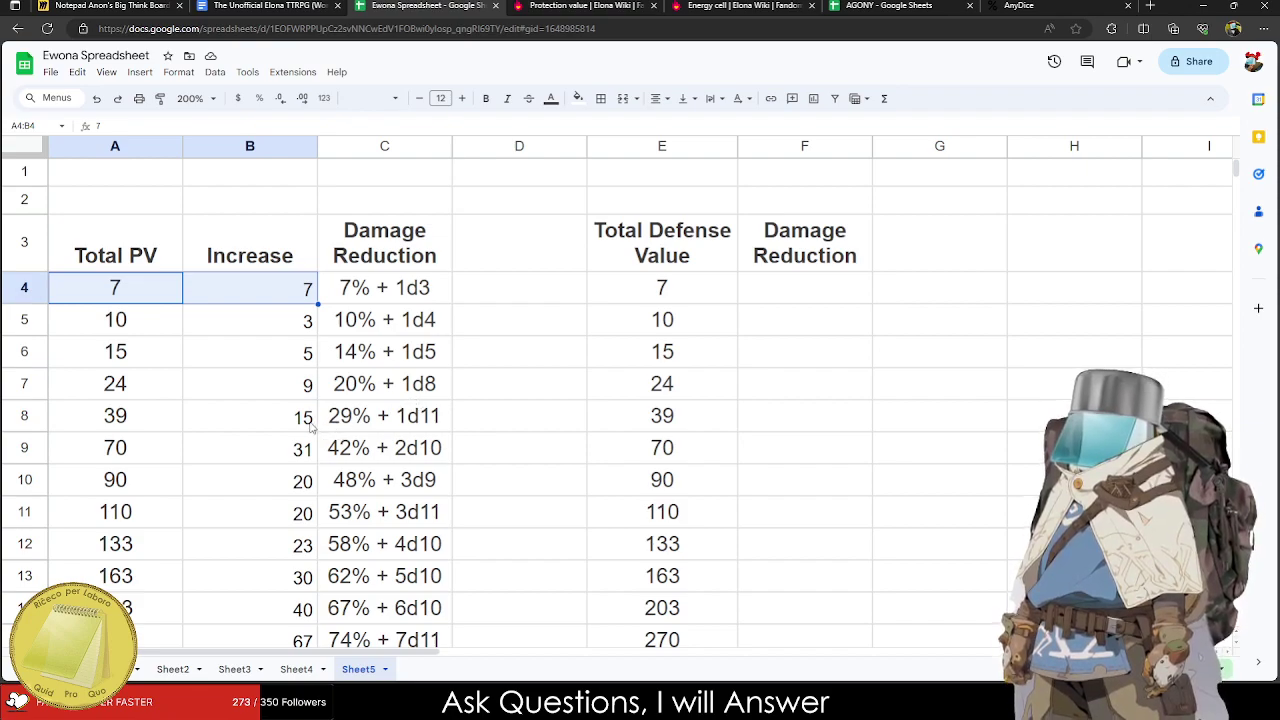
scroll(333, 428, down, 3)
scroll(310, 424, up, 3)
scroll(306, 424, down, 3)
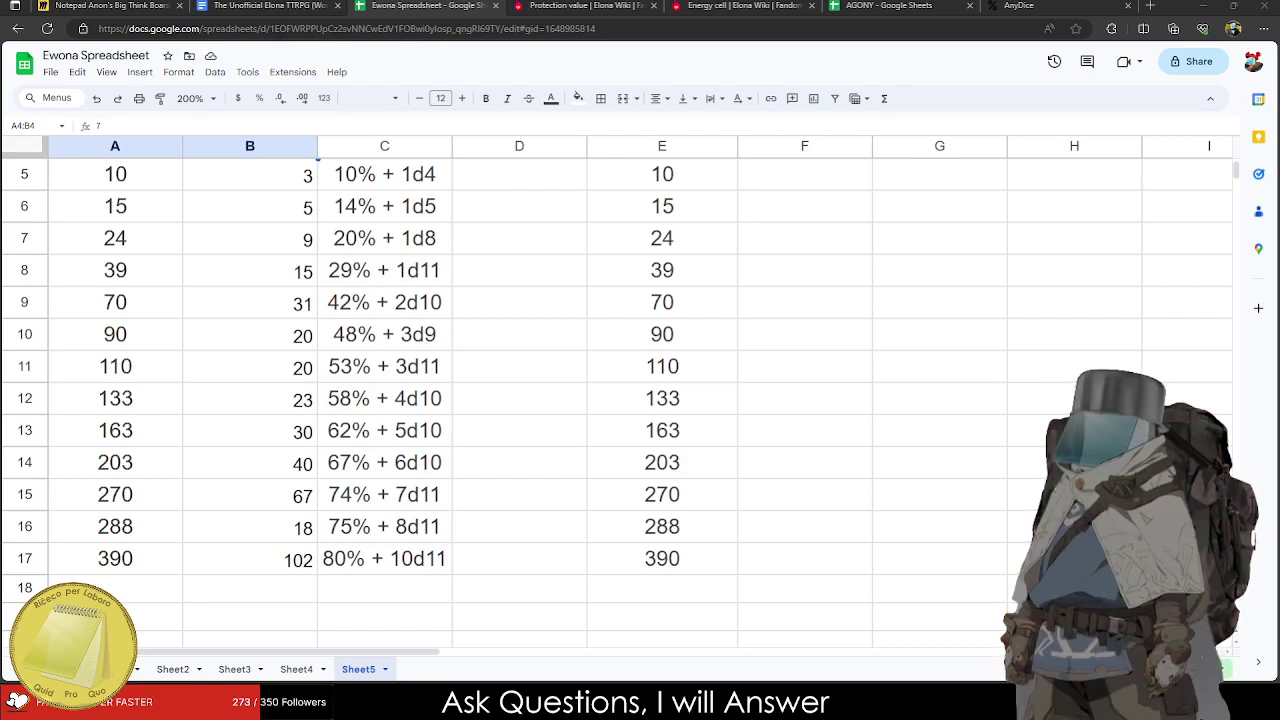
drag(390, 556, 146, 302)
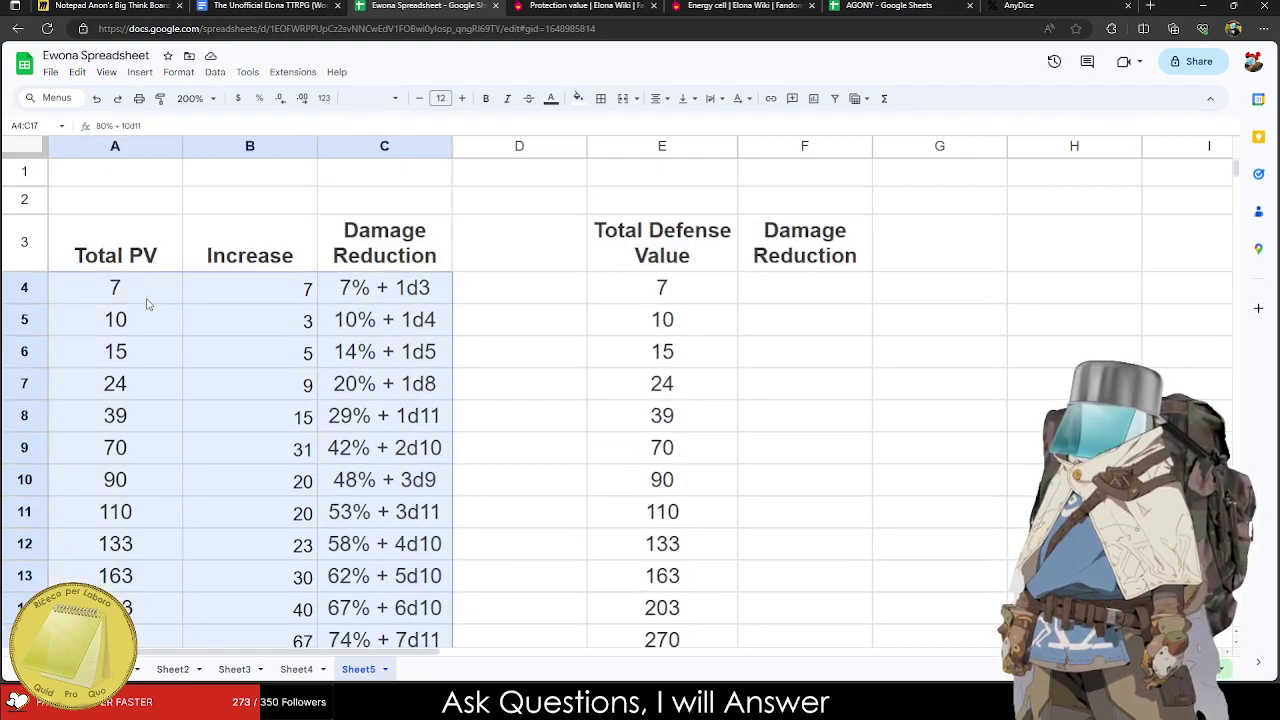
click(372, 98)
click(400, 177)
click(440, 98)
click(455, 102)
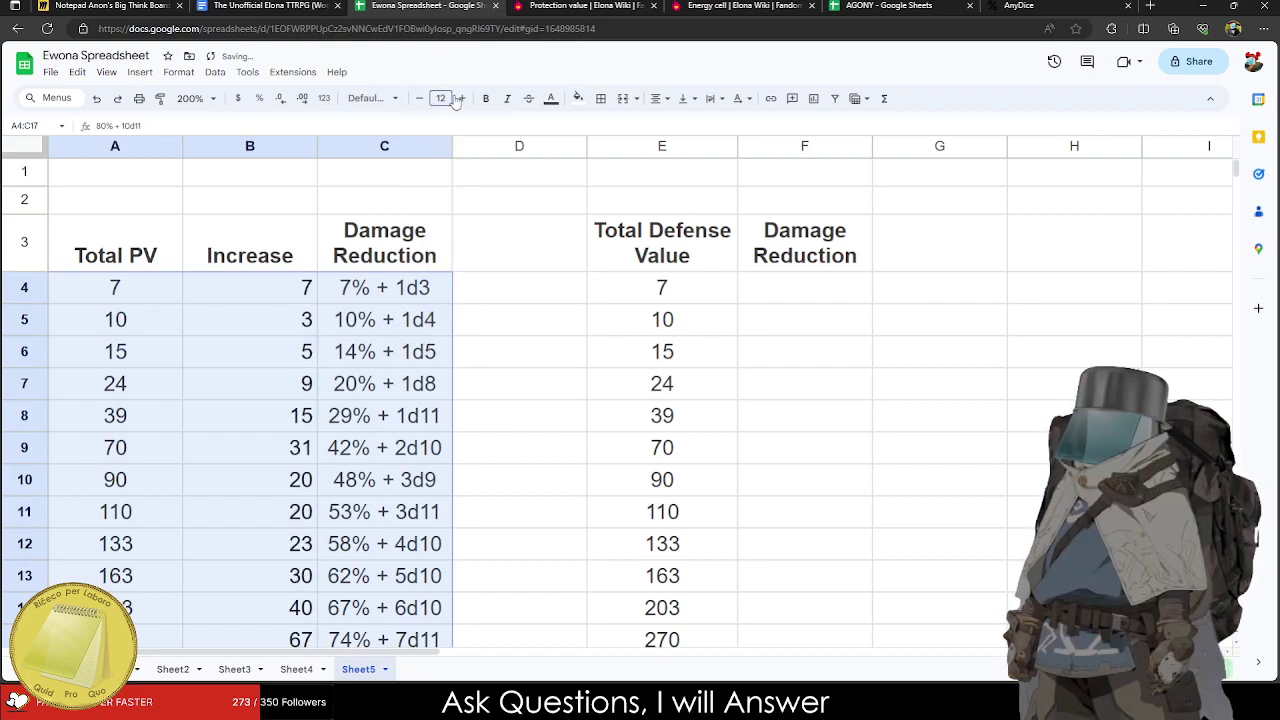
click(660, 98)
click(680, 125)
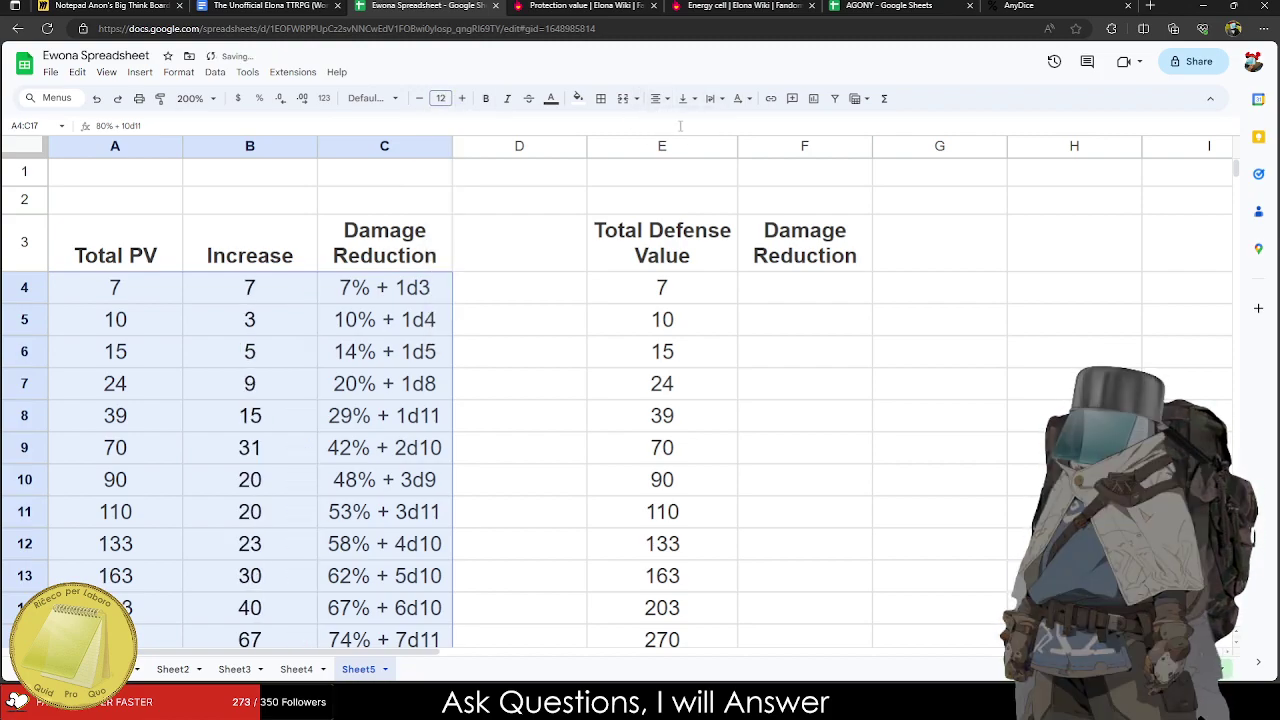
Examine how the Total PV values and their increases progress from row 4 down to row 17.
click(130, 420)
scroll(232, 388, down, 2)
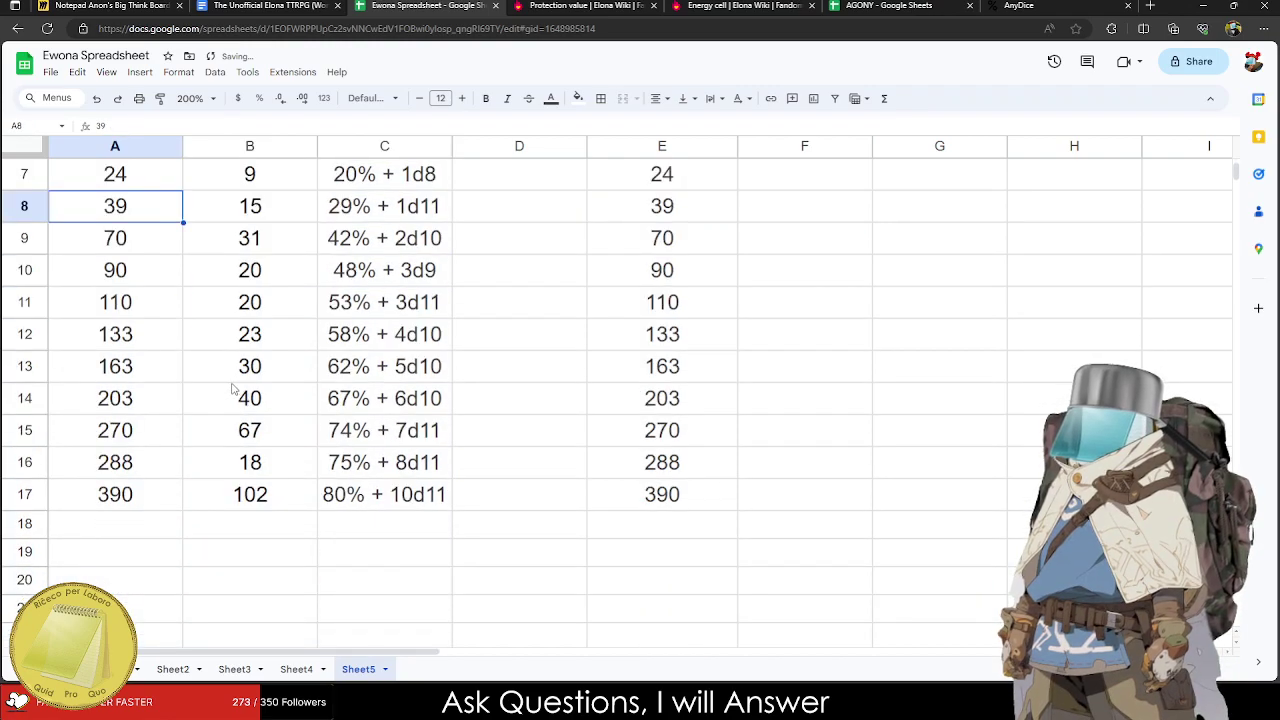
drag(263, 491, 236, 270)
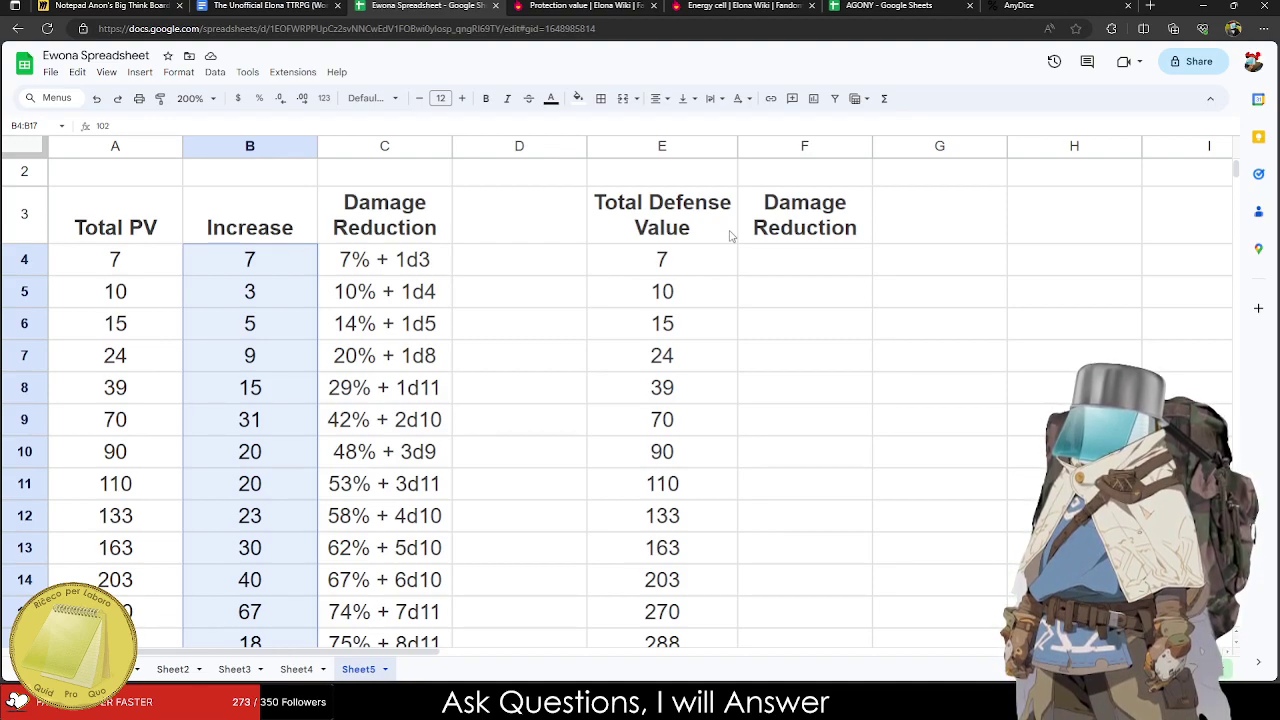
scroll(750, 290, down, 2)
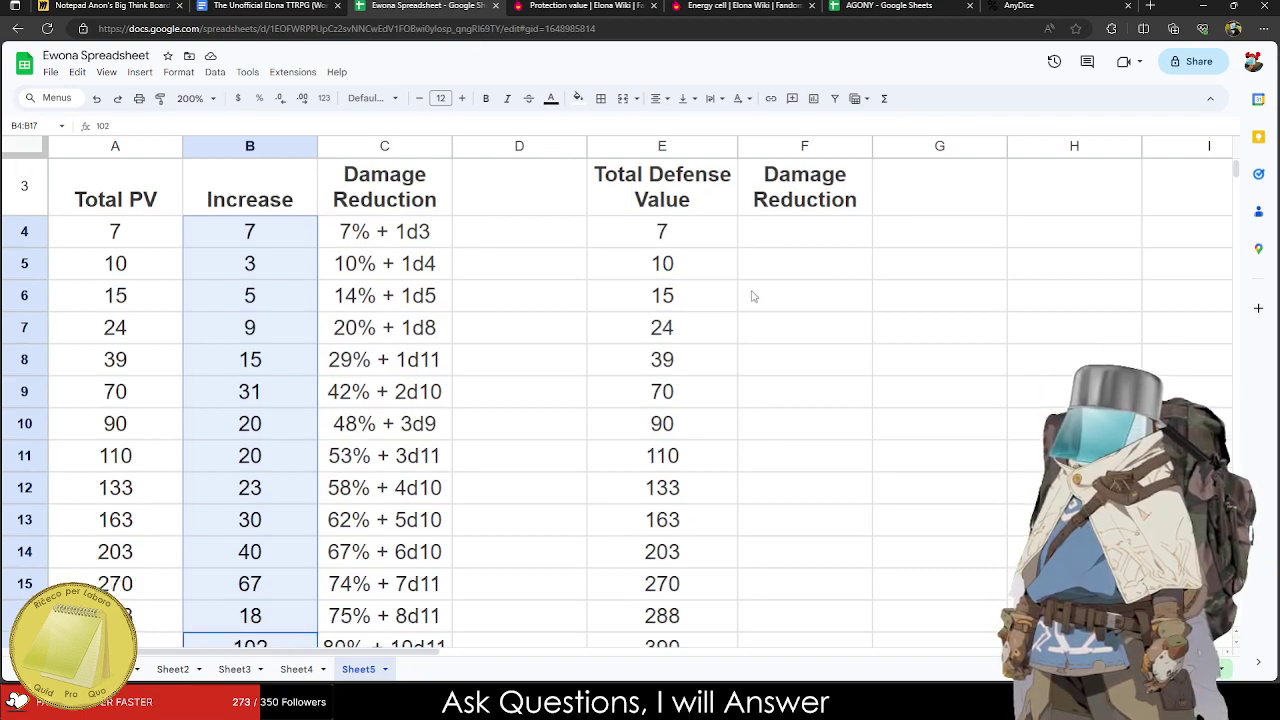
click(249, 598)
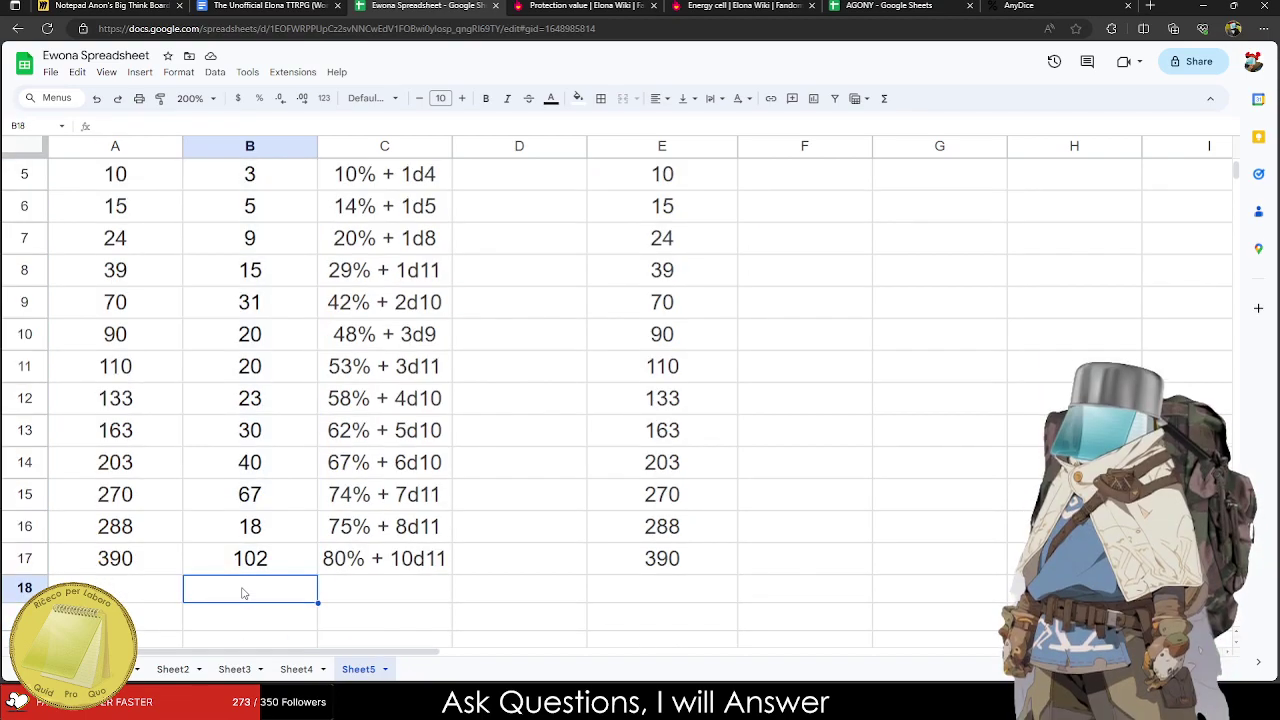
drag(262, 562, 228, 274)
drag(137, 253, 163, 503)
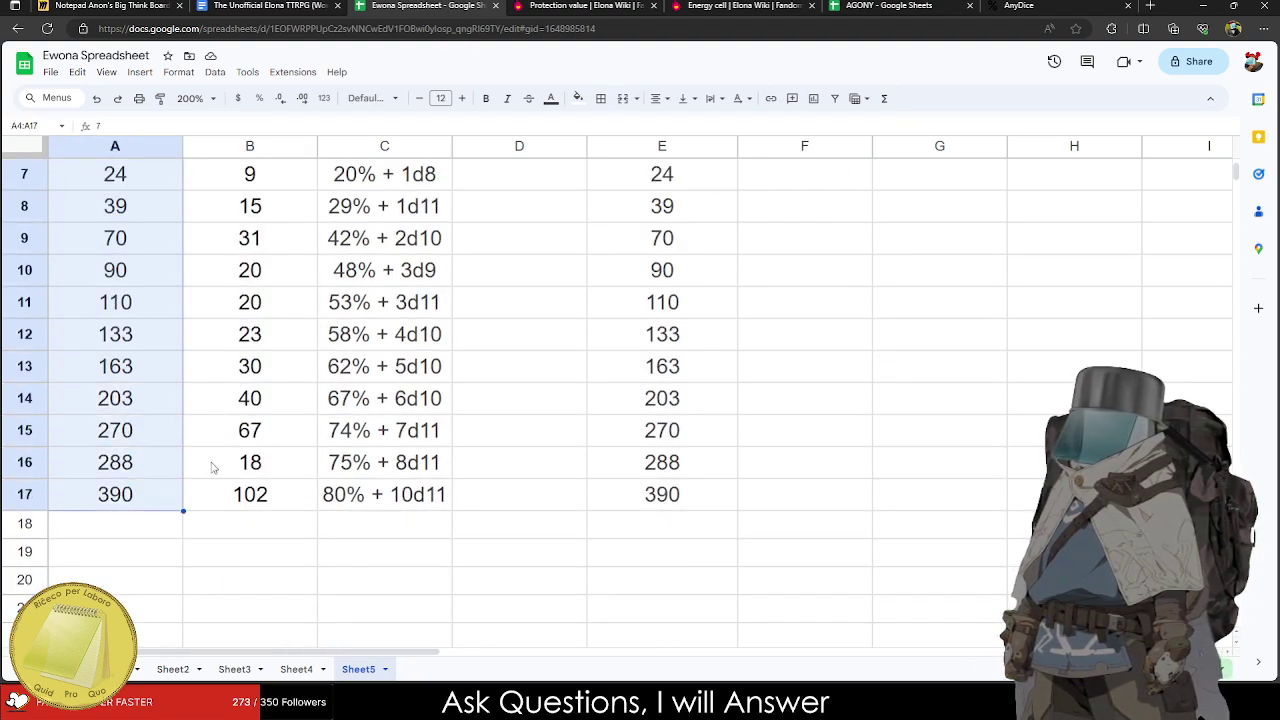
click(278, 432)
scroll(715, 451, up, 3)
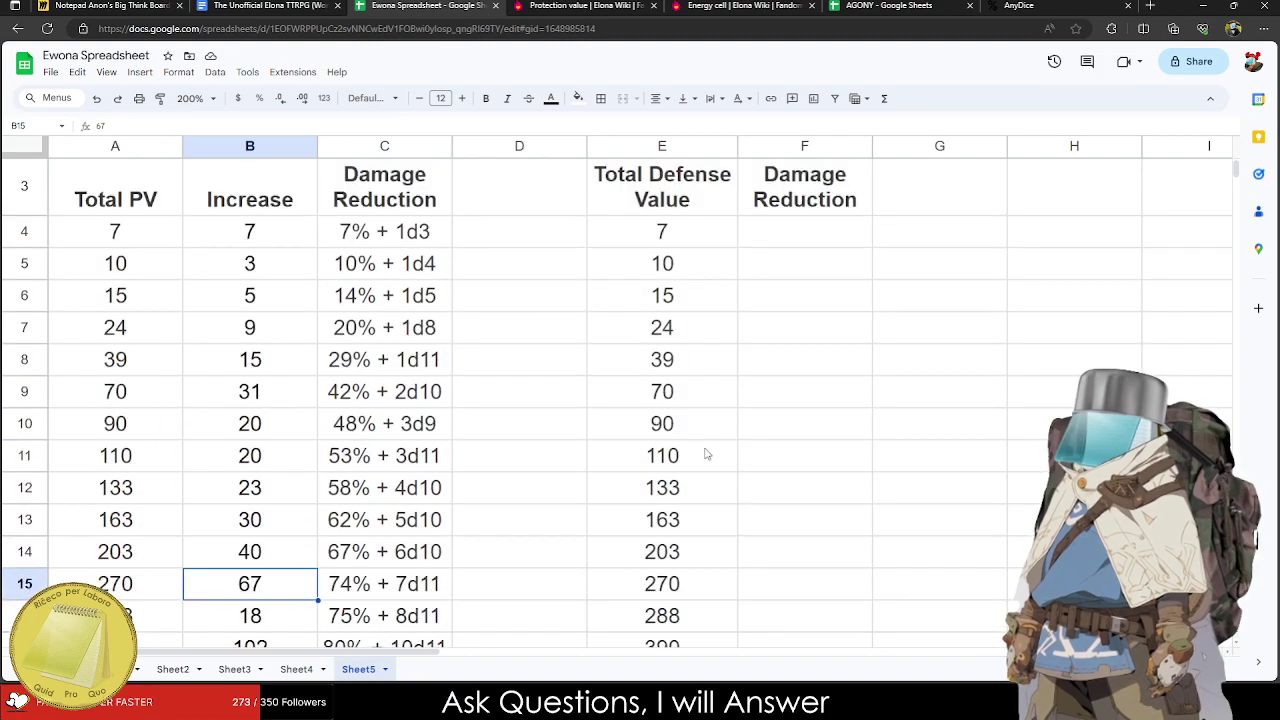
scroll(660, 420, down, 1)
scroll(660, 400, up, 1)
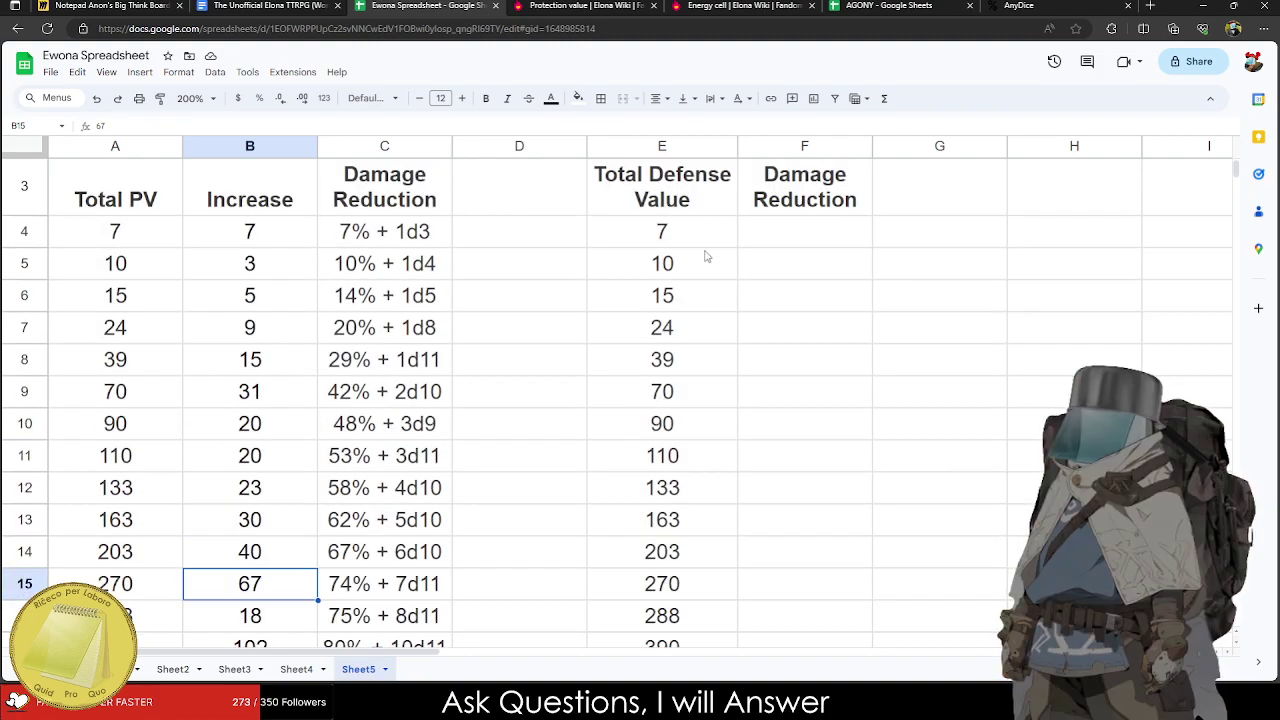
Set the first Total Defense Value in E4 to 5.
click(694, 232)
text(55)
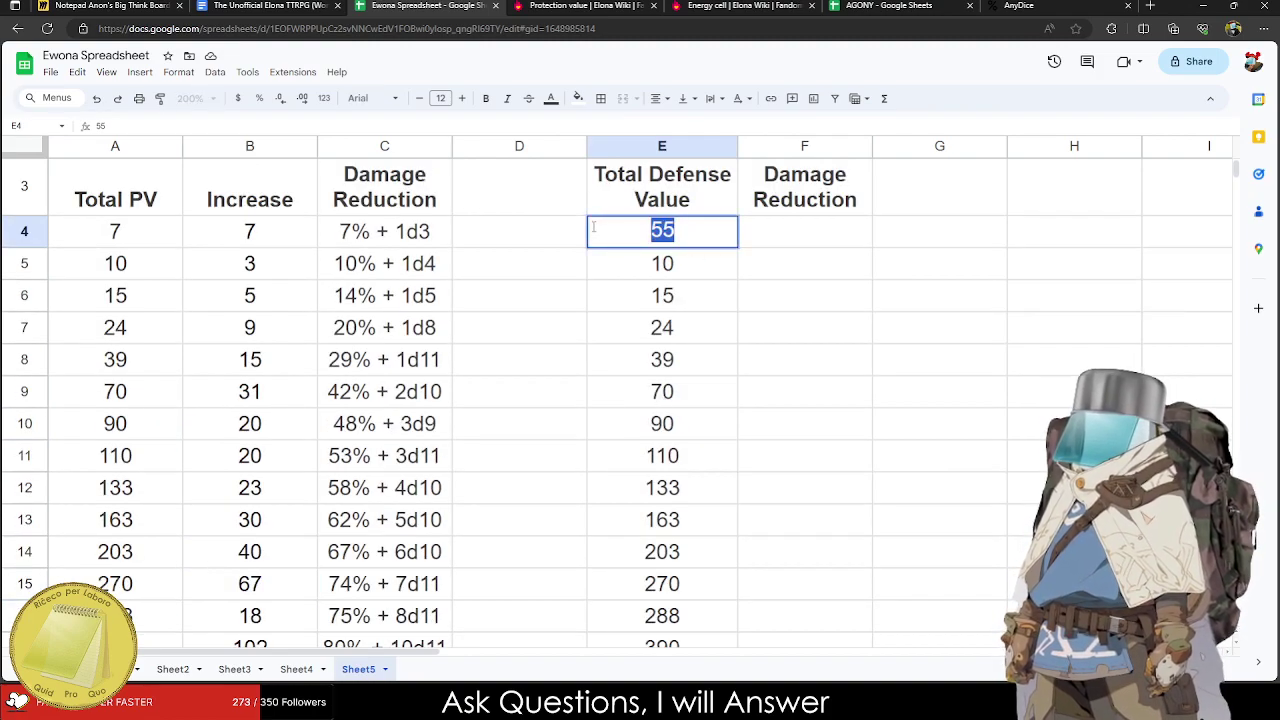
click(745, 325)
click(689, 265)
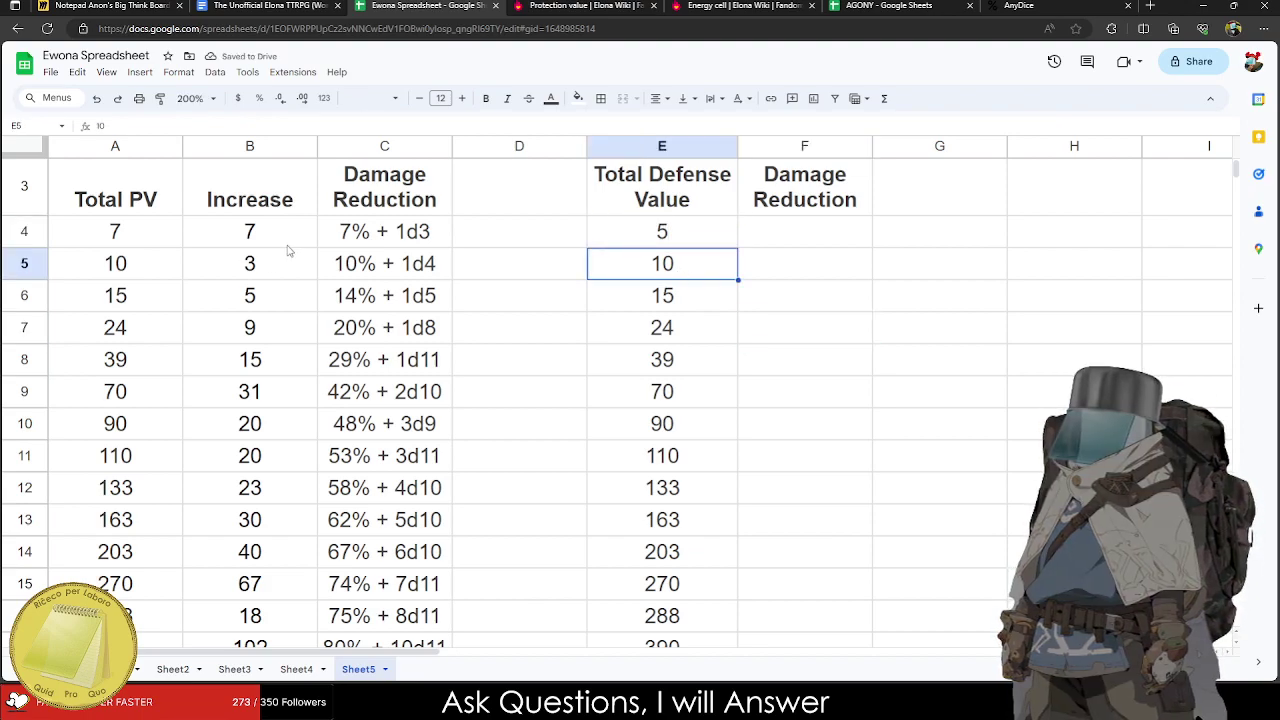
click(640, 295)
click(672, 333)
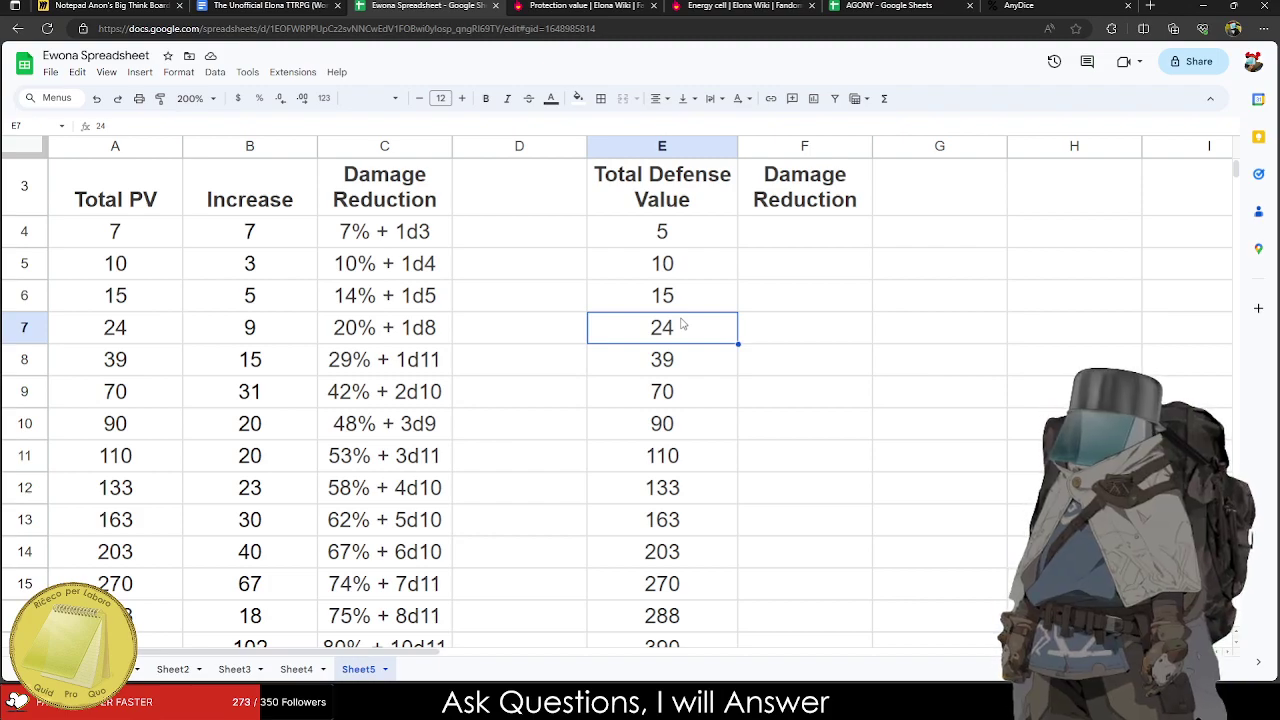
Set the Total Defense Values in E7:E9 to 25, 35 and 45.
text(25)
key(Return)
text(35)
key(Return)
text(45)
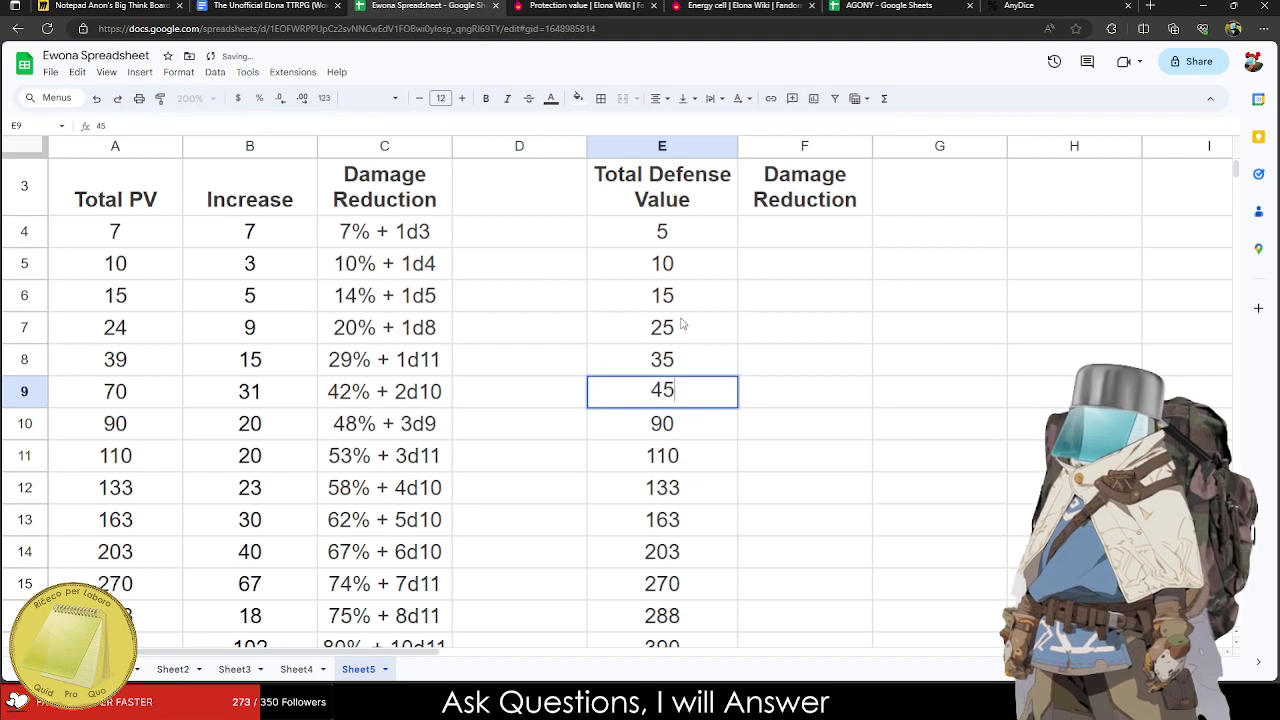
key(Return)
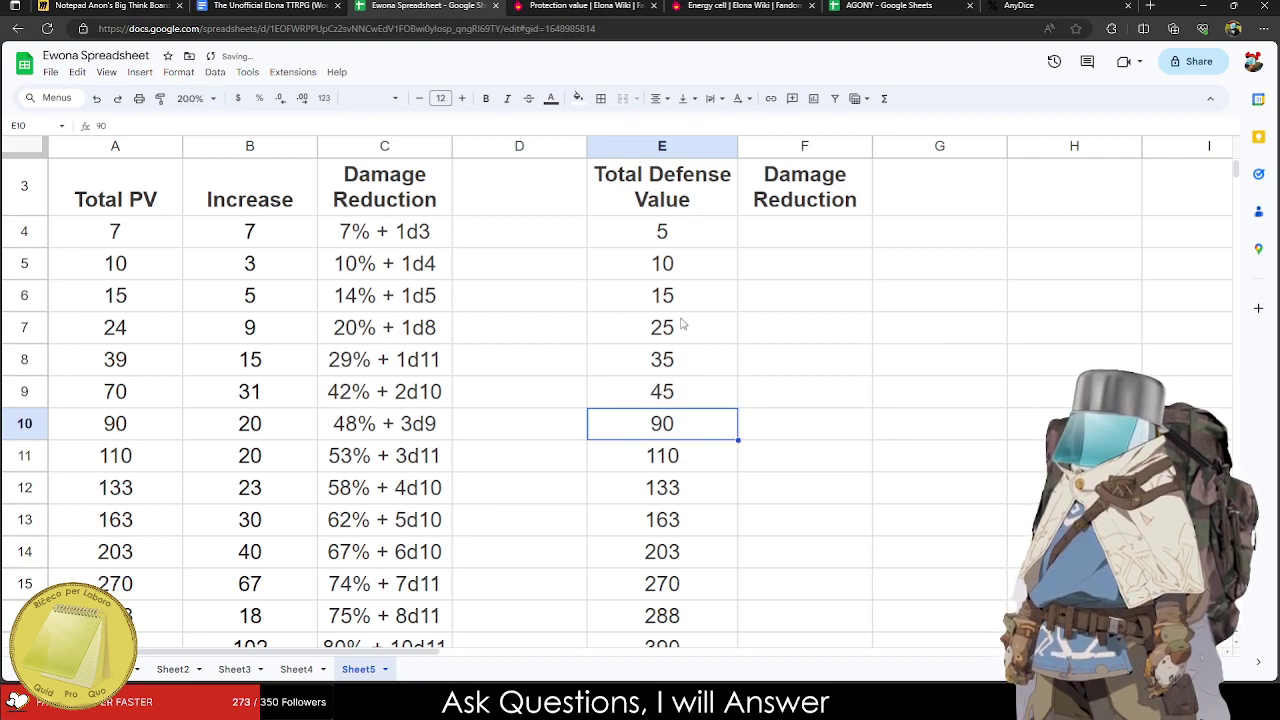
Set the Total Defense Values in E10:E12 to 60, 75 and 90.
text(60)
key(Return)
text(75)
key(Return)
text(90)
key(Return)
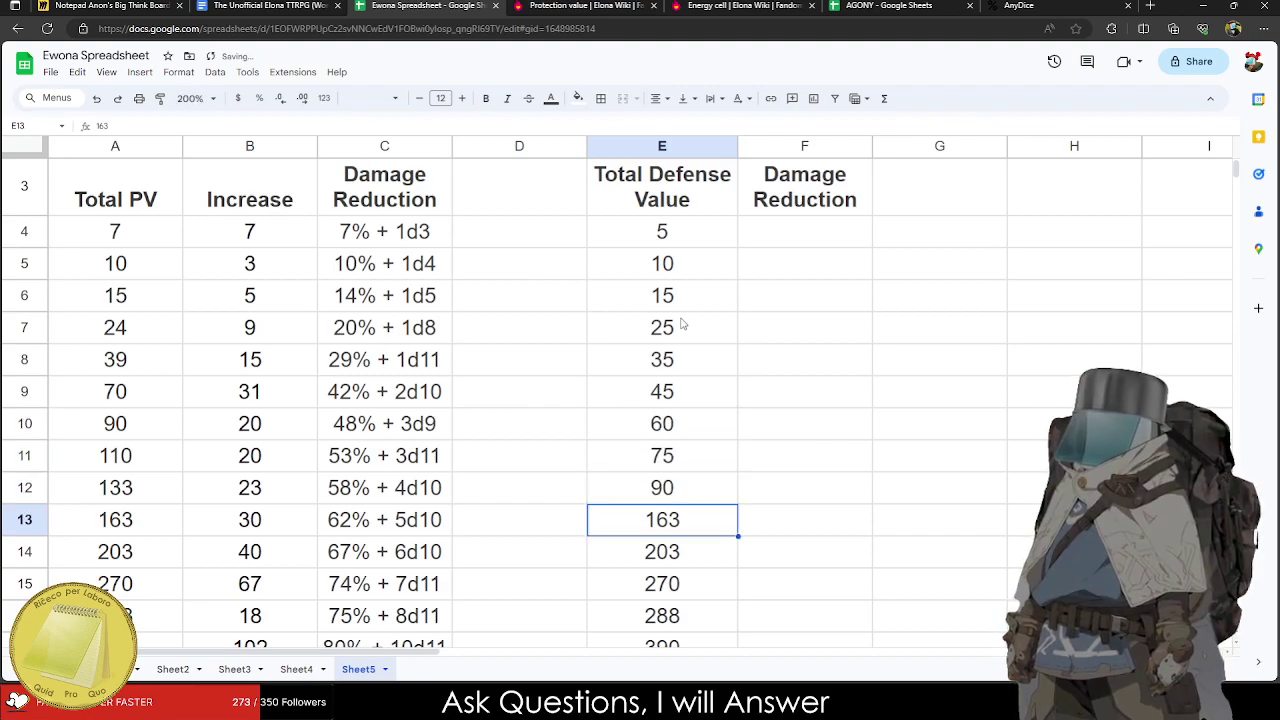
Set the Total Defense Values in E13:E15 to 110, 130 and 150.
text(110)
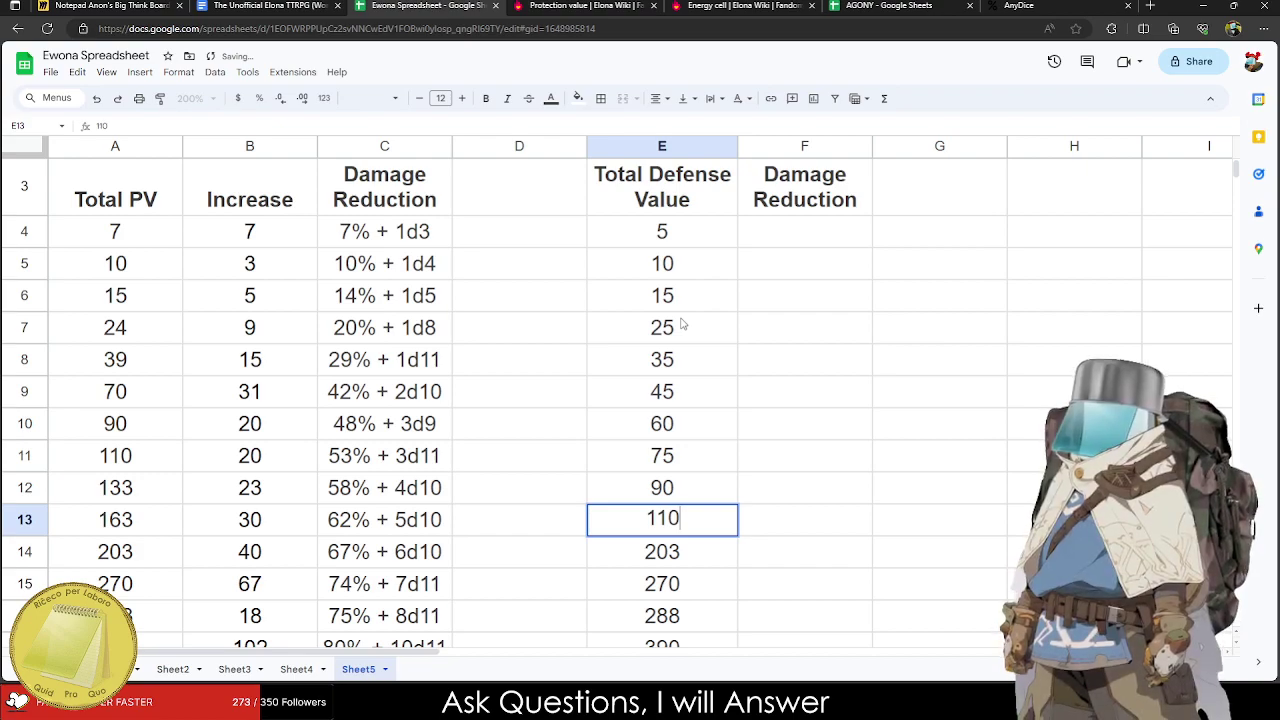
key(Return)
text(130)
key(Return)
text(150)
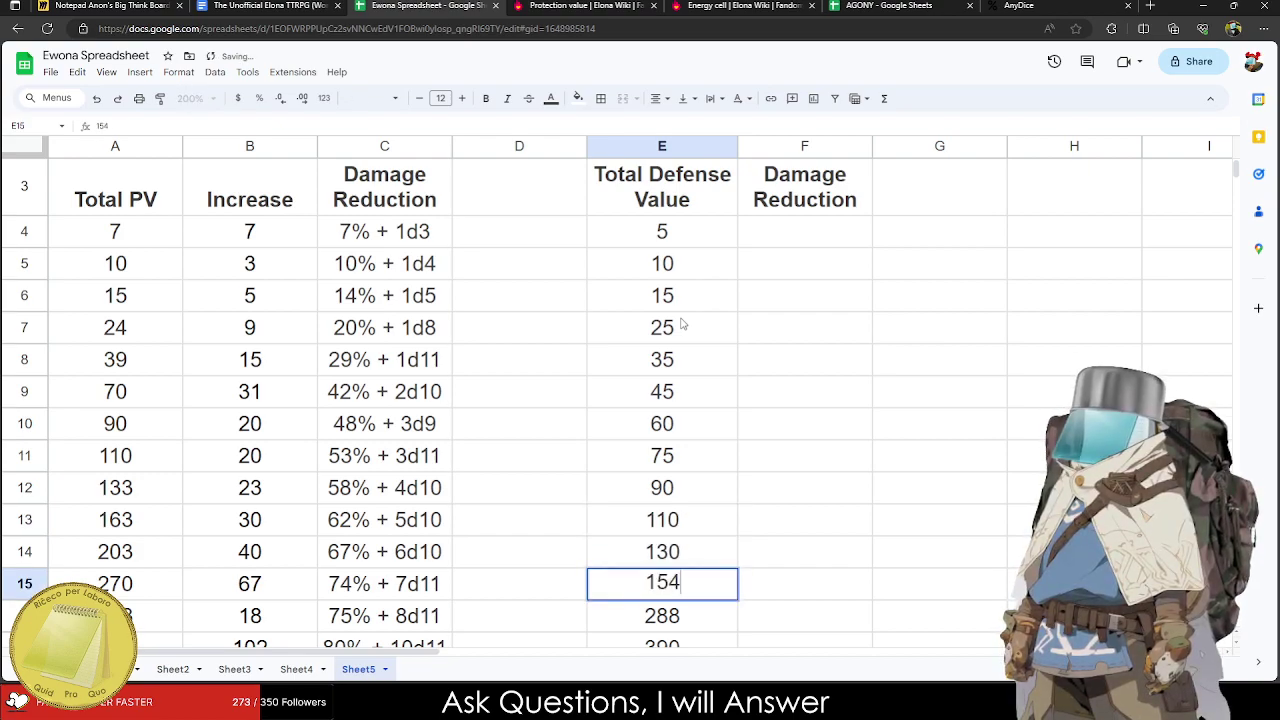
key(Return)
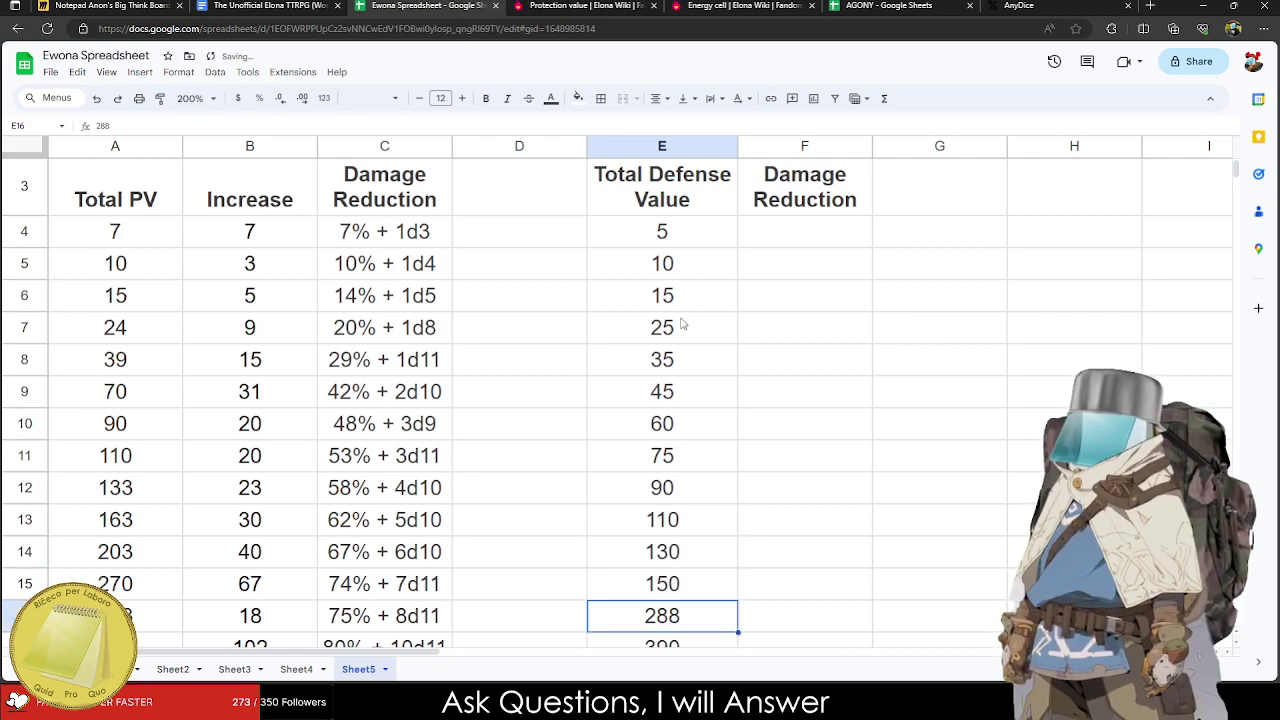
Finish the Total Defense Value column with 175 in E16 and 200 in E17, leaving E18 empty.
text(175)
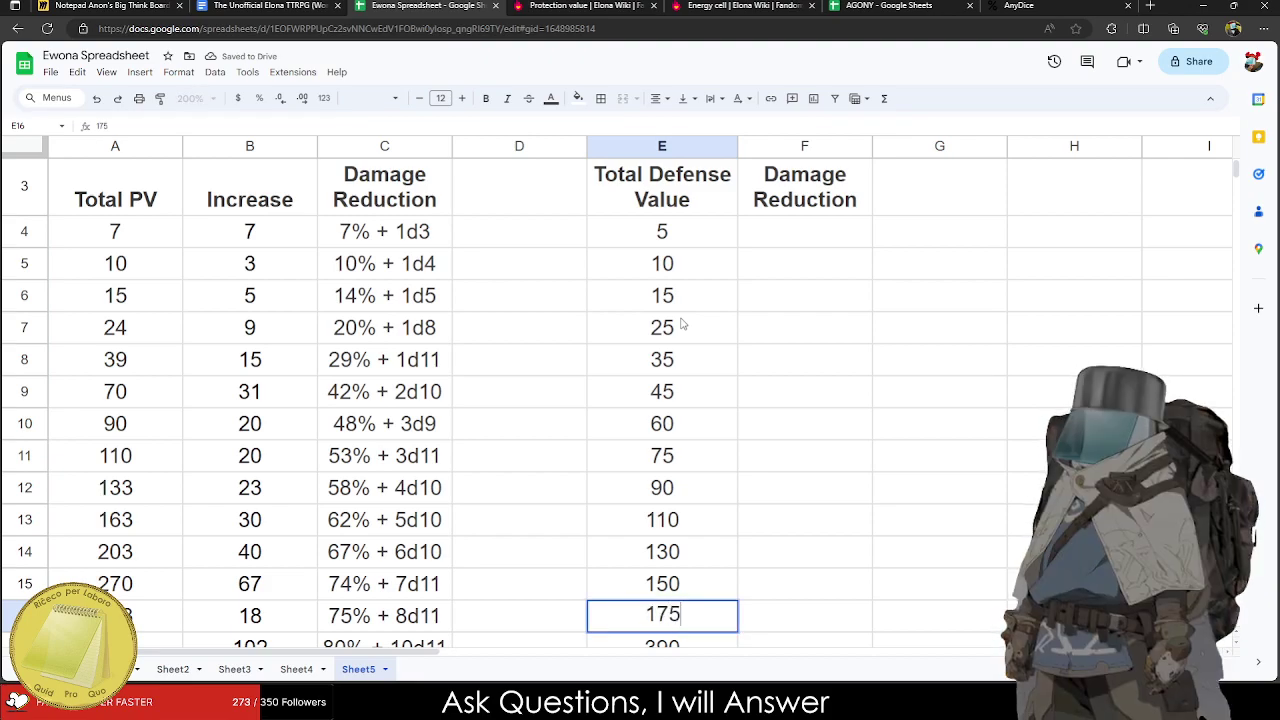
key(Return)
text(200)
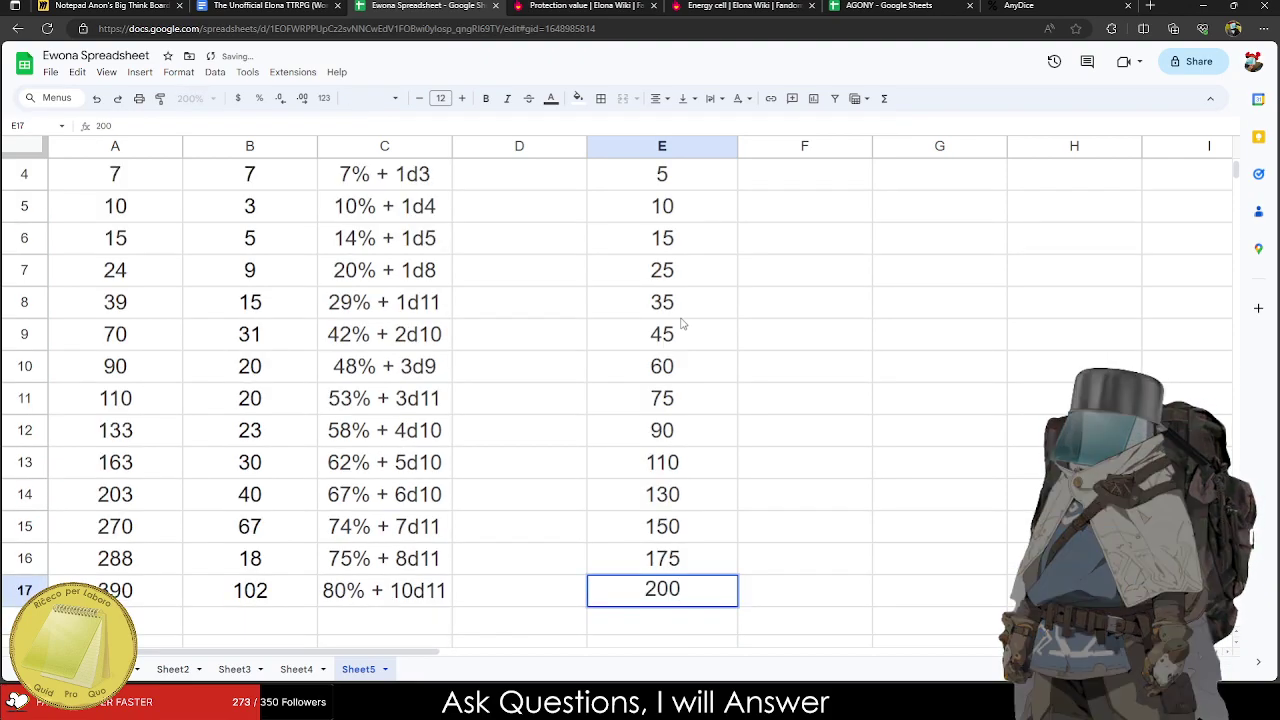
key(Return)
text(225)
key(BackSpace)
key(BackSpace)
key(BackSpace)
key(Tab)
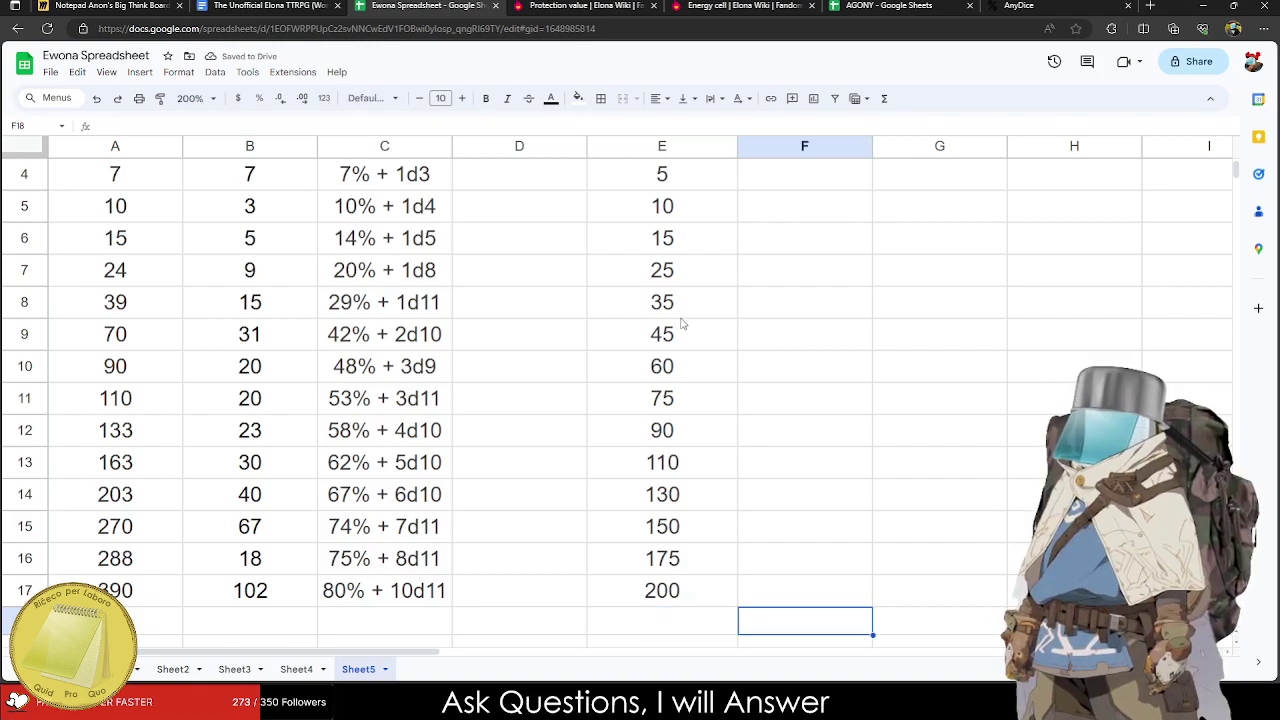
Compare the new Total Defense Values with the Total PV column and its Damage Reduction entries.
scroll(681, 323, up, 3)
click(649, 392)
click(675, 424)
click(660, 460)
click(668, 503)
click(777, 298)
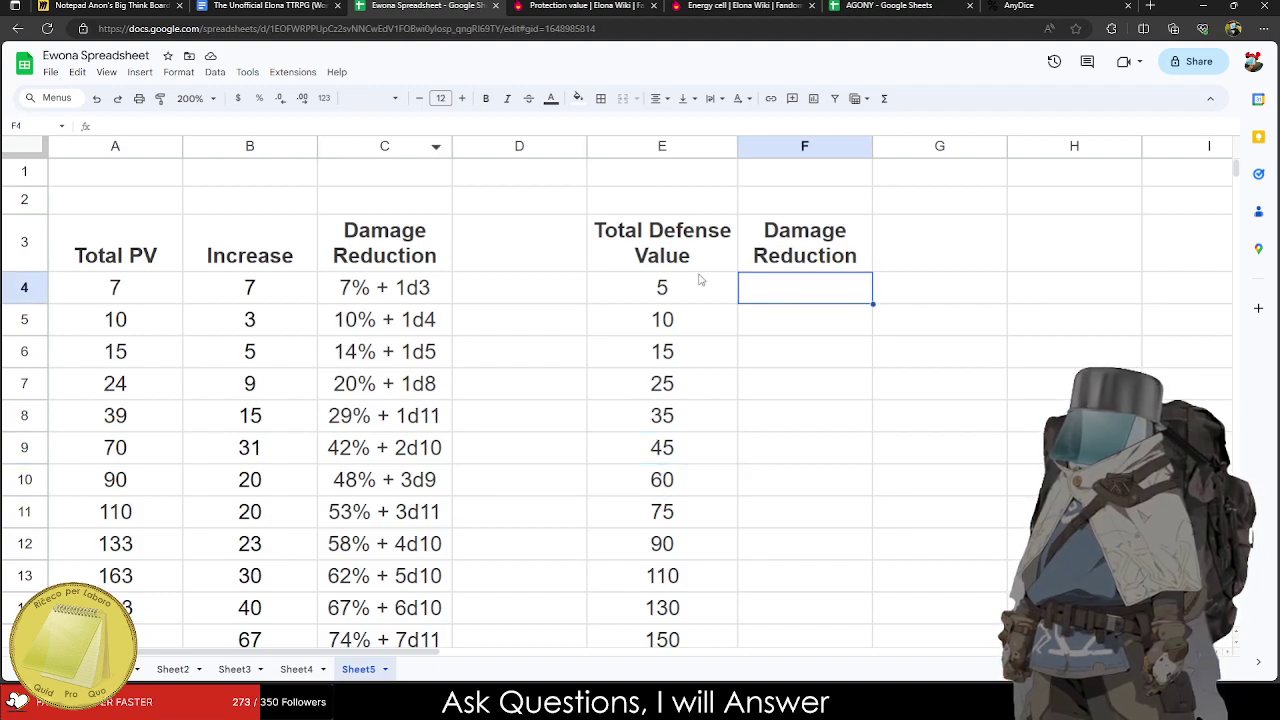
drag(645, 527, 143, 511)
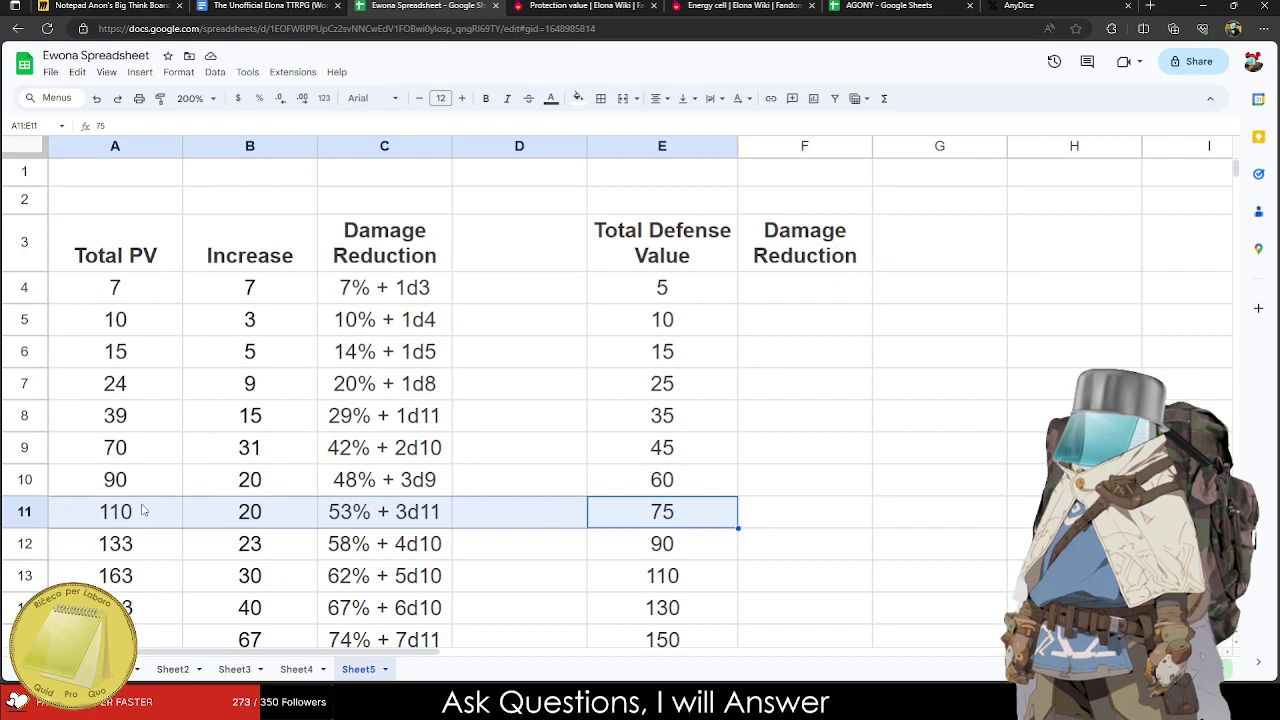
drag(394, 287, 371, 491)
scroll(370, 545, down, 1)
scroll(370, 545, down, 2)
scroll(486, 543, up, 3)
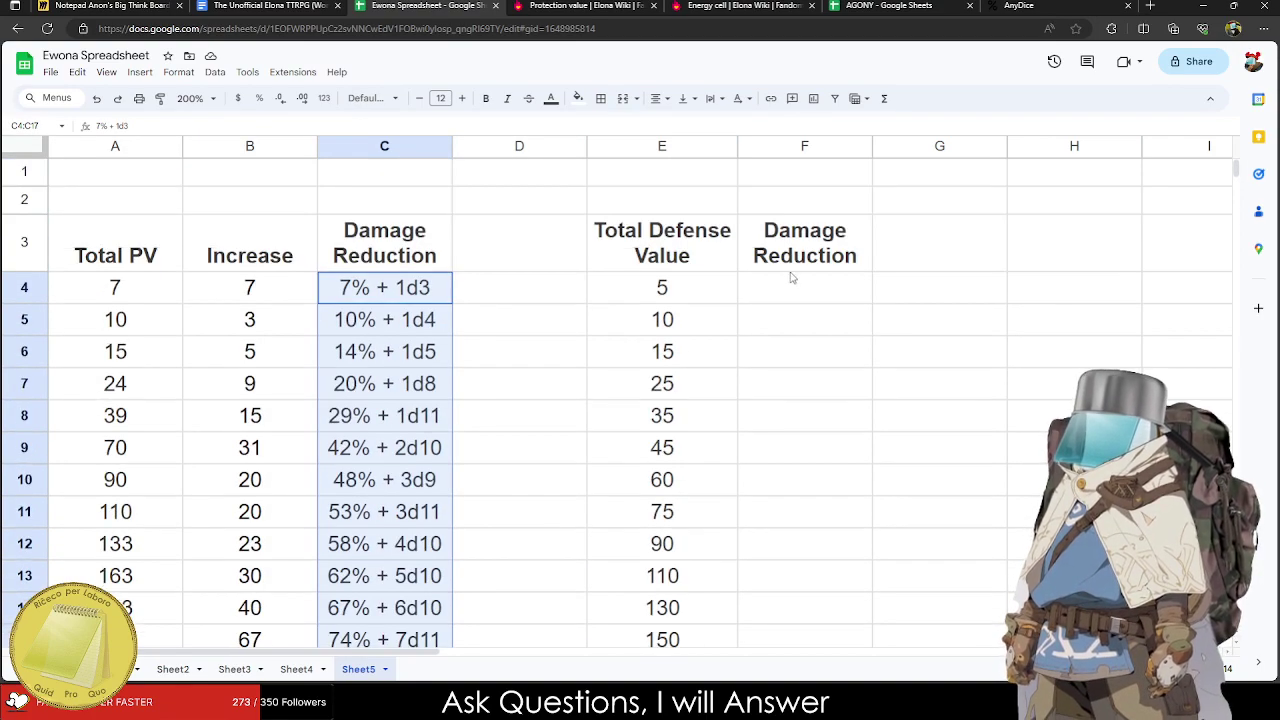
click(791, 268)
click(792, 287)
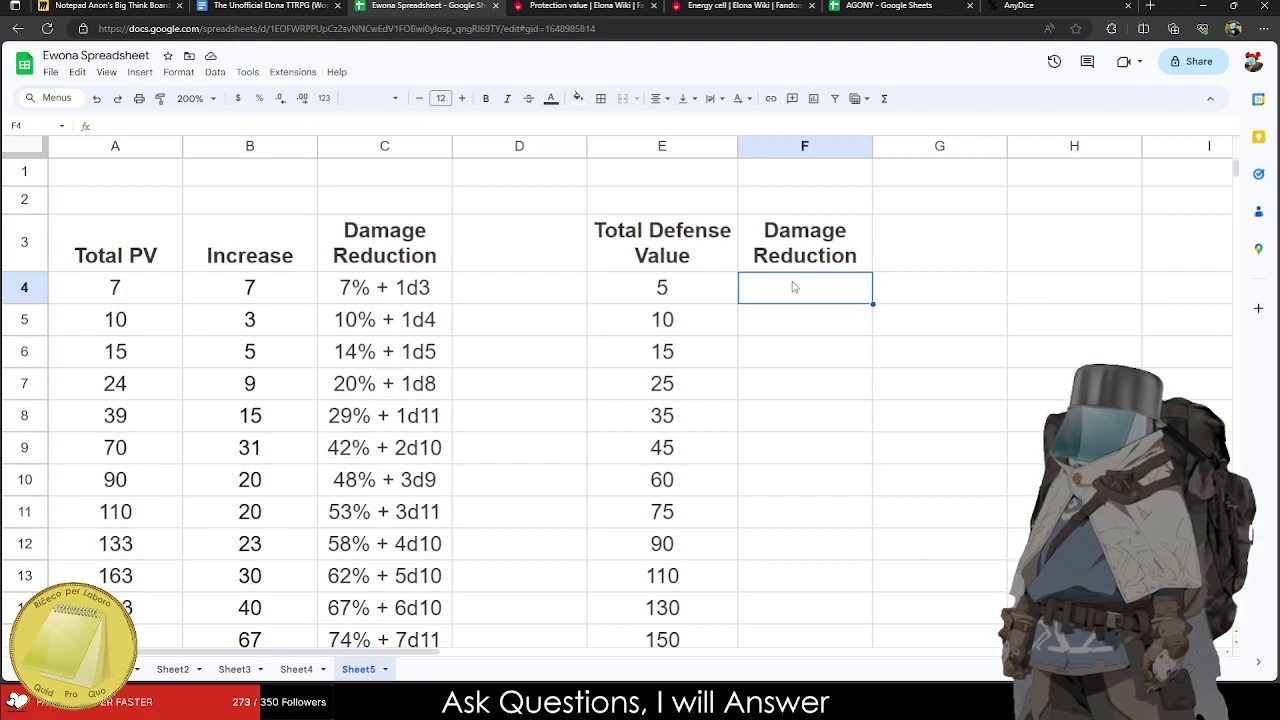
text(#)
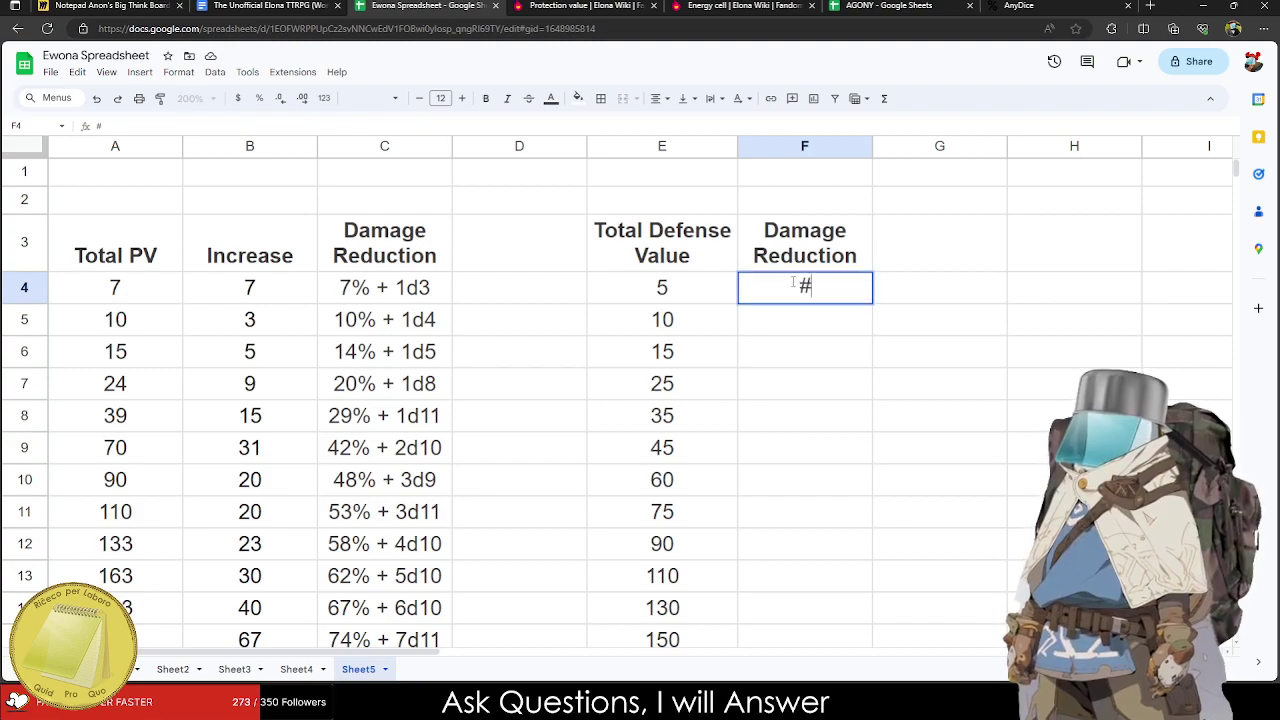
text( of Die is More value)
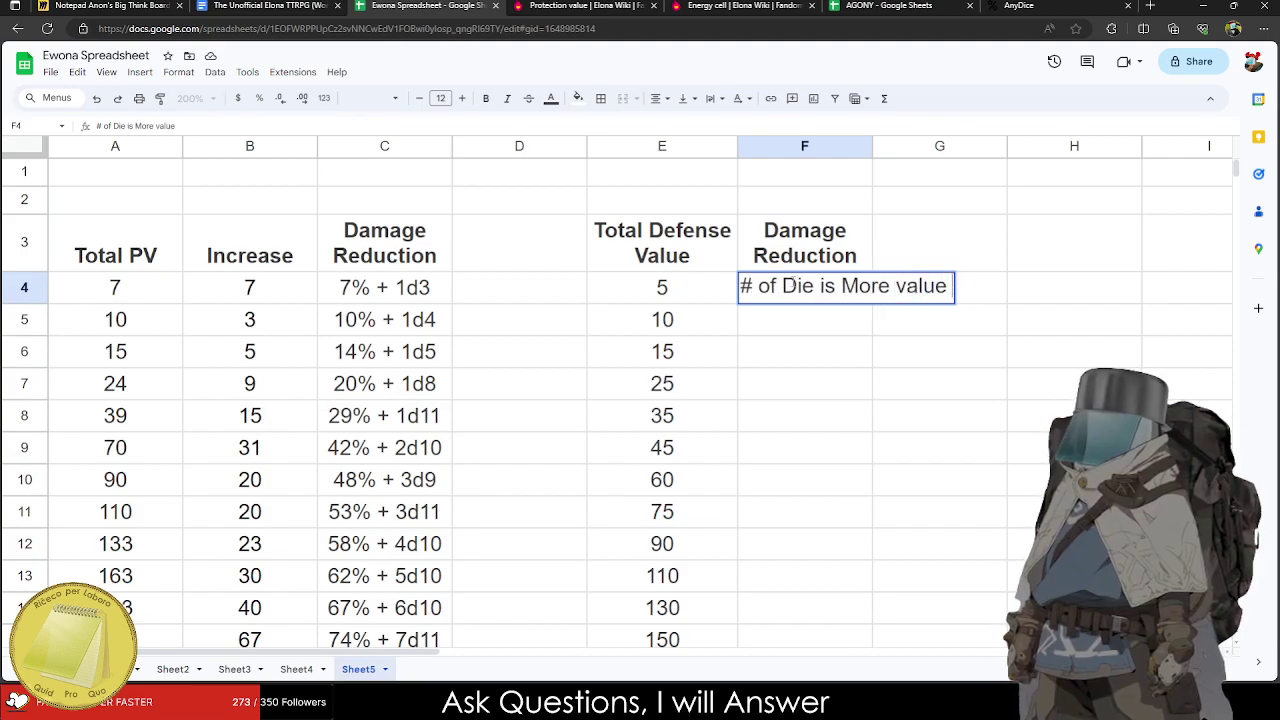
text(ble than total)
key(BackSpace)
key(BackSpace)
key(BackSpace)
key(BackSpace)
key(BackSpace)
key(BackSpace)
key(BackSpace)
key(BackSpace)
key(BackSpace)
key(BackSpace)
key(BackSpace)
key(BackSpace)
key(BackSpace)
key(BackSpace)
key(BackSpace)
key(BackSpace)
key(BackSpace)
key(BackSpace)
key(BackSpace)
key(BackSpace)
key(BackSpace)
key(BackSpace)
key(BackSpace)
key(BackSpace)
key(BackSpace)
key(BackSpace)
key(BackSpace)
key(BackSpace)
key(BackSpace)
key(BackSpace)
key(BackSpace)
key(BackSpace)
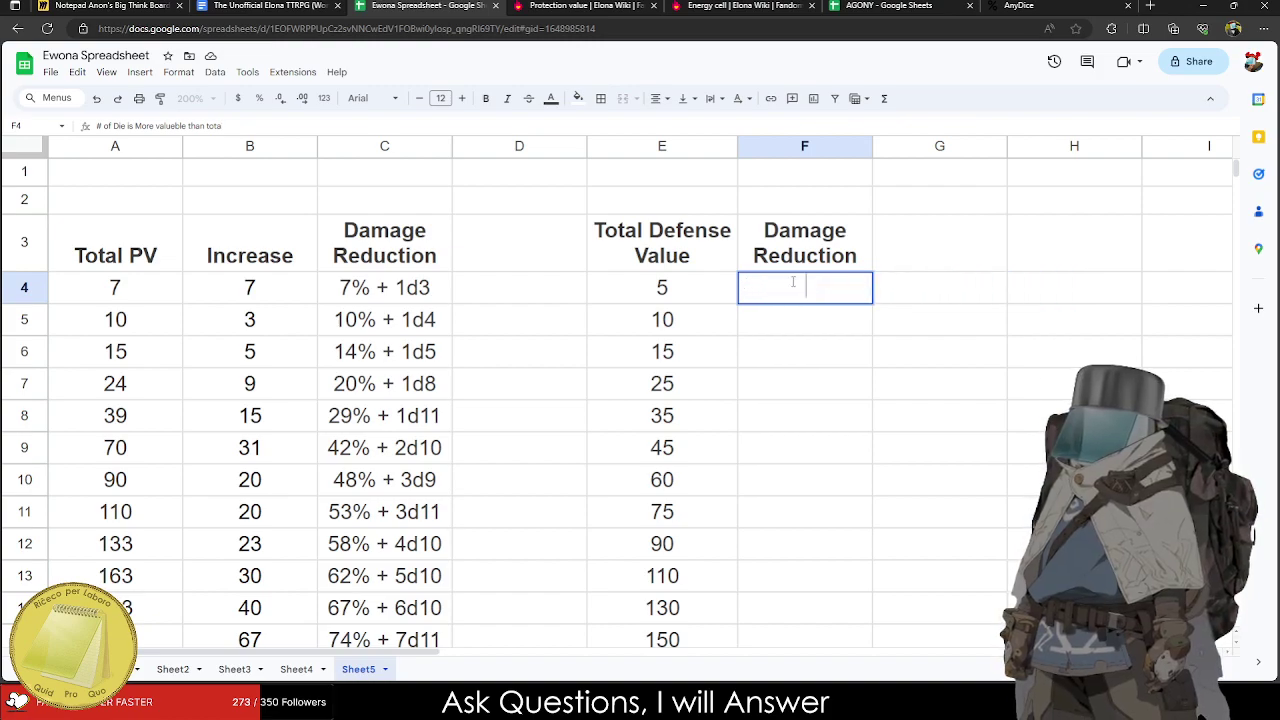
key(Return)
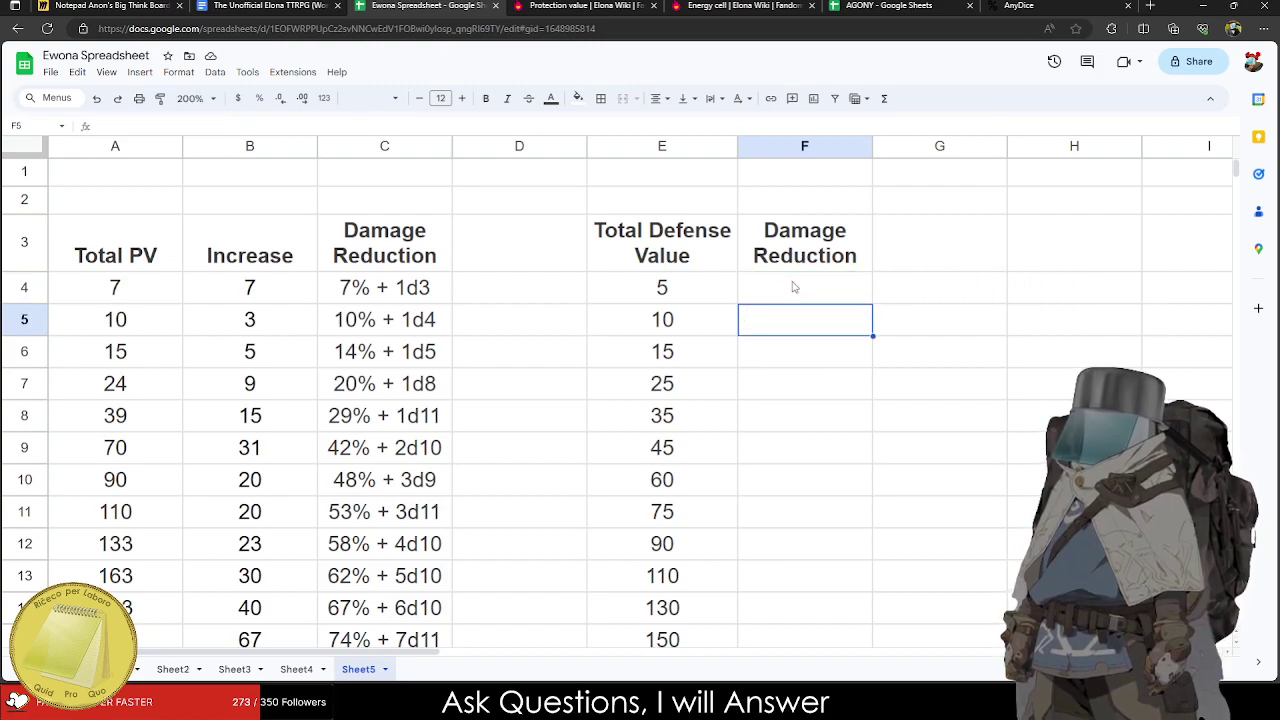
Copy the die values 2d3 to 2d9 from the Resistance and Weakness Rating table in The Unofficial Elona TTRPG document.
click(793, 287)
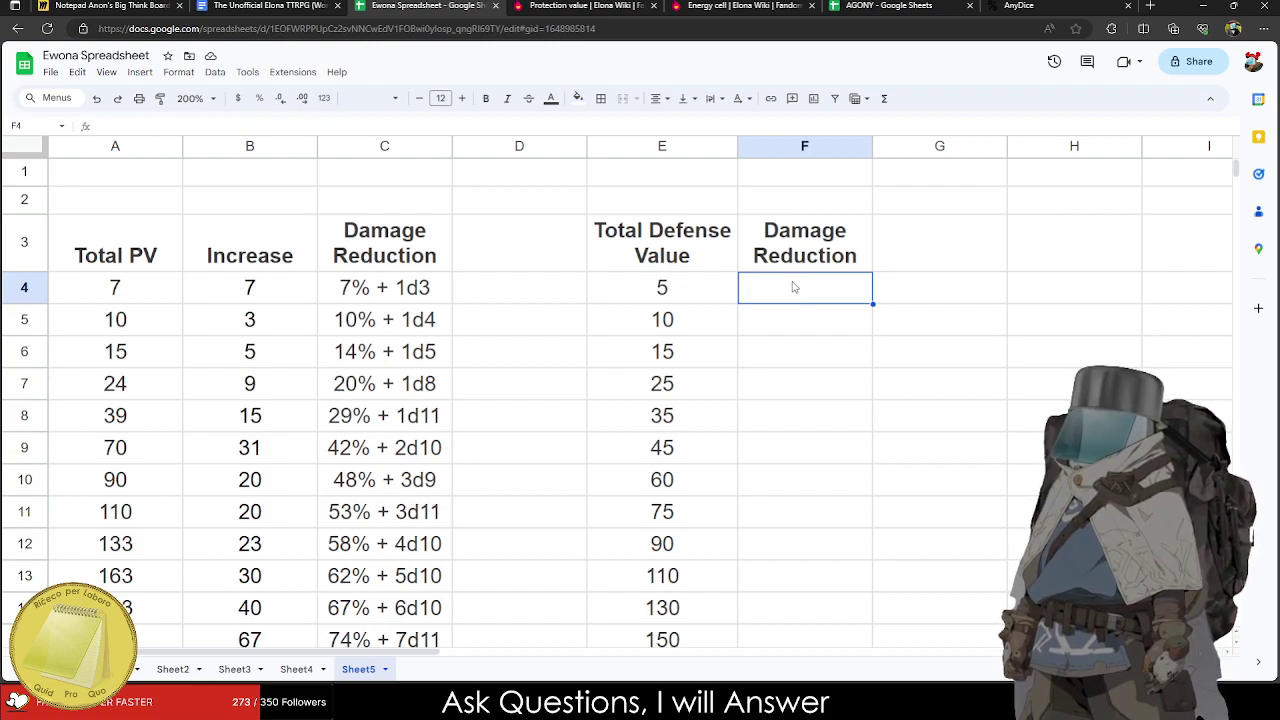
click(225, 5)
scroll(433, 495, up, 20)
scroll(573, 429, up, 20)
scroll(567, 428, up, 20)
scroll(477, 445, up, 20)
scroll(449, 415, up, 10)
scroll(415, 405, down, 2)
scroll(640, 330, up, 3)
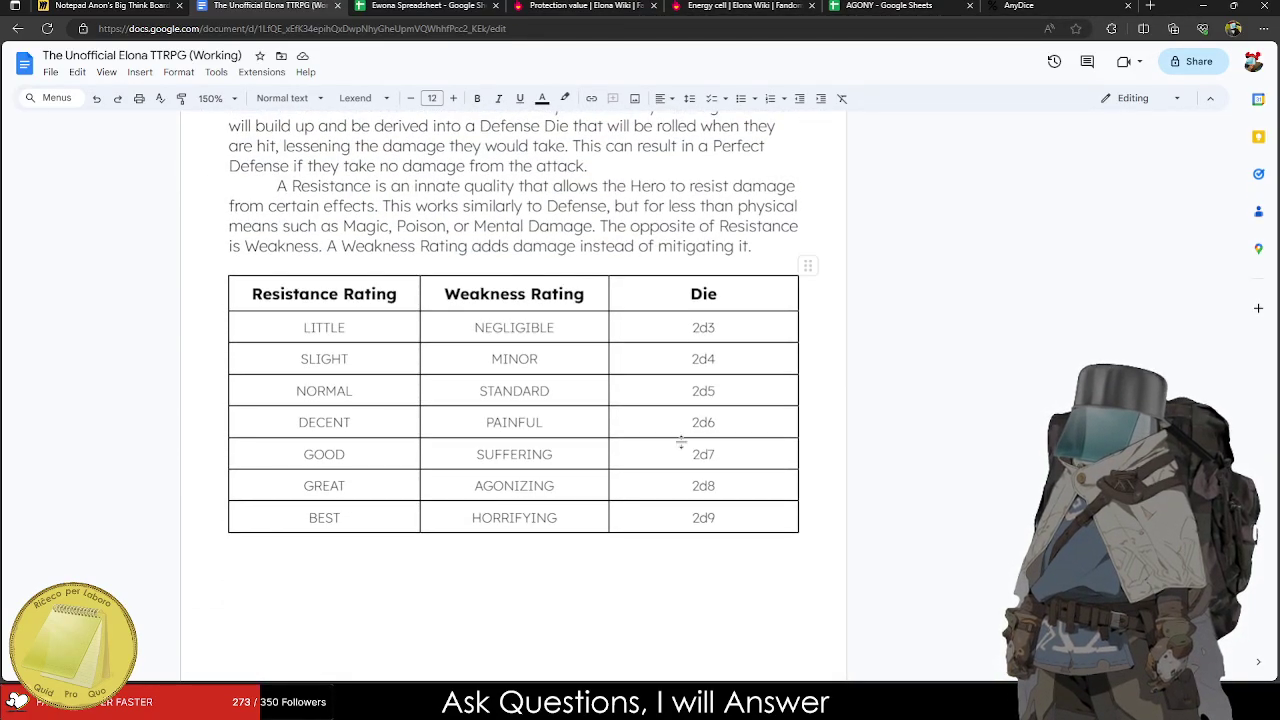
drag(690, 328, 688, 510)
key(ctrl+c)
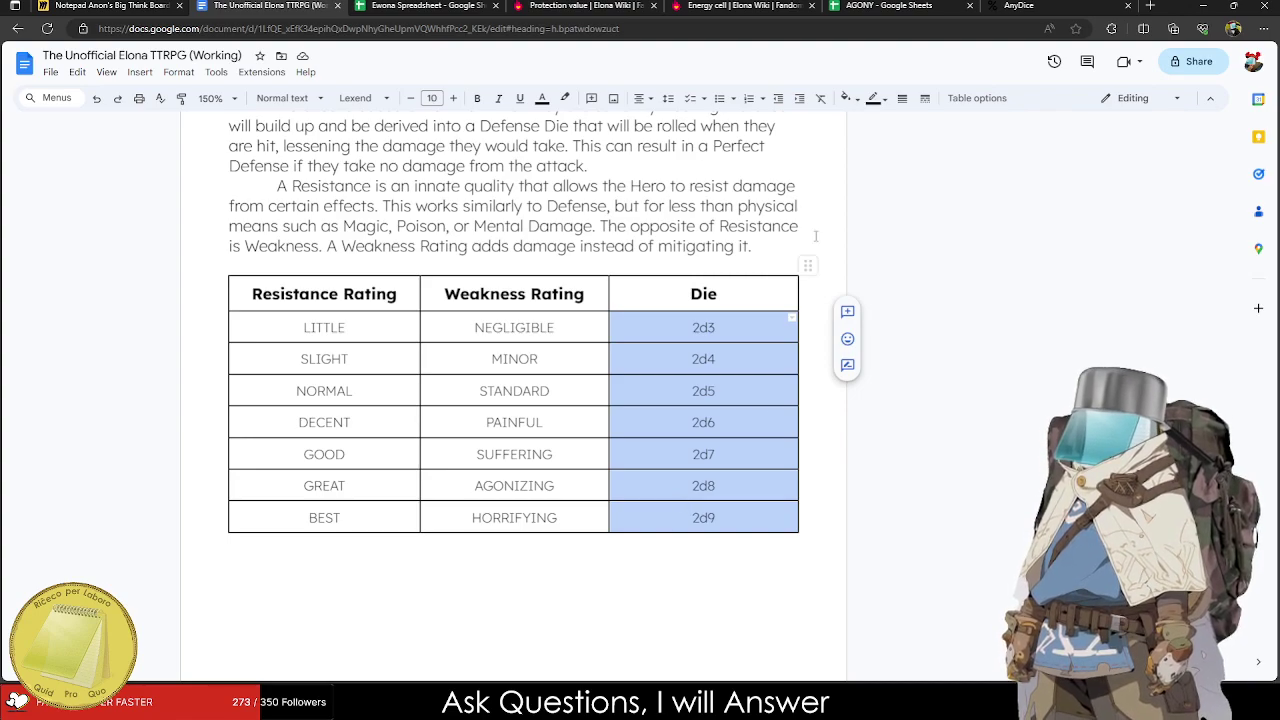
Paste the copied dice into the second Damage Reduction column of the Ewona Spreadsheet, starting at F4.
click(590, 5)
click(420, 5)
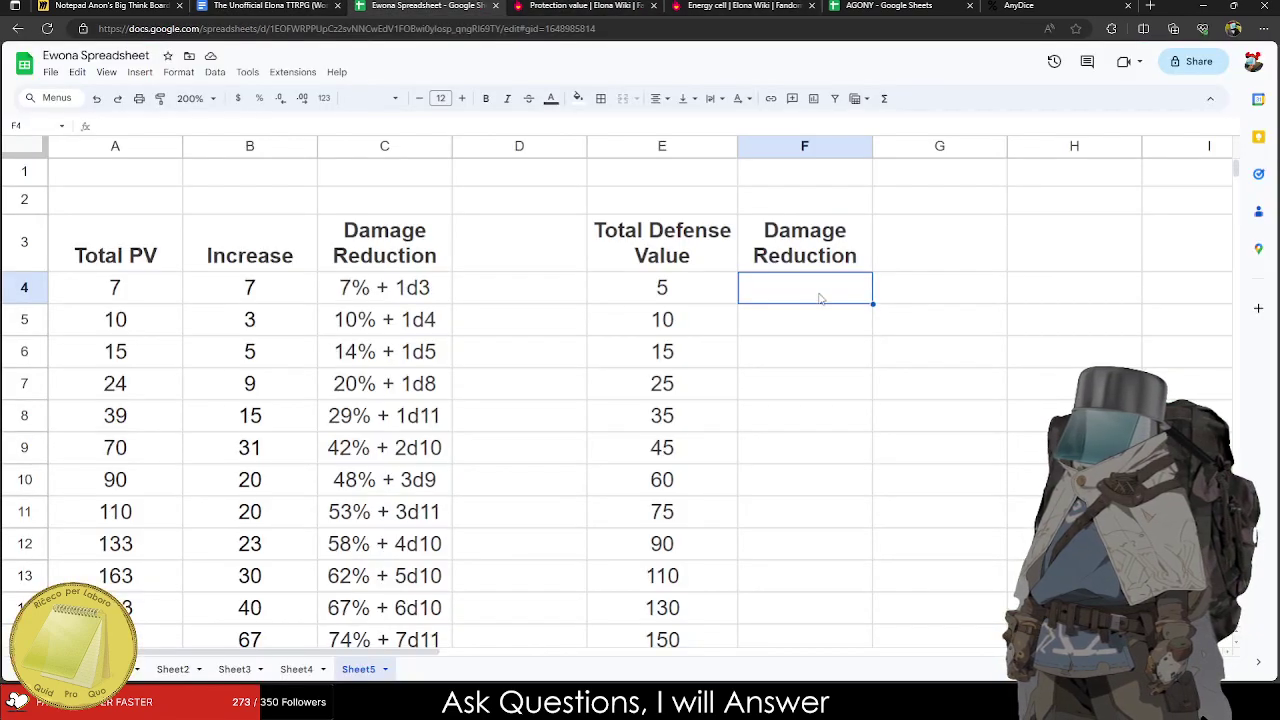
key(ctrl+v)
Try to spread the dice down the Damage Reduction column with gaps between them, placing 2d9 in F17.
click(823, 331)
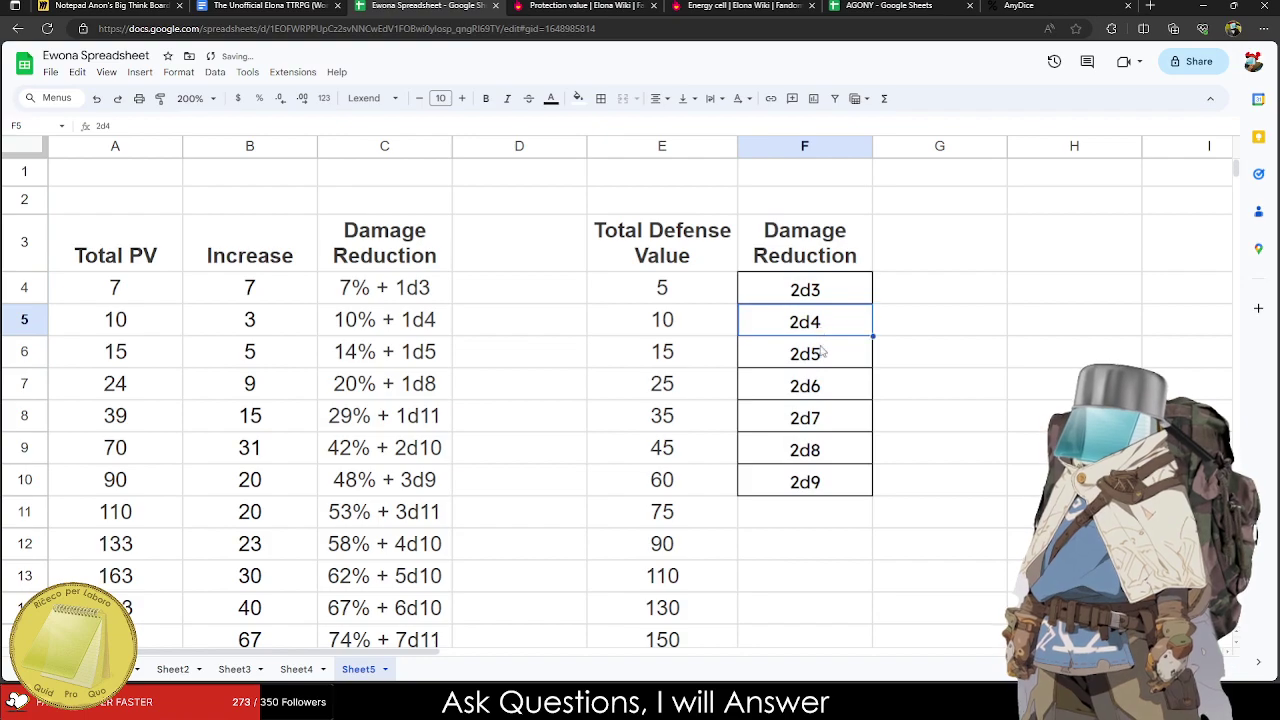
drag(823, 335, 824, 487)
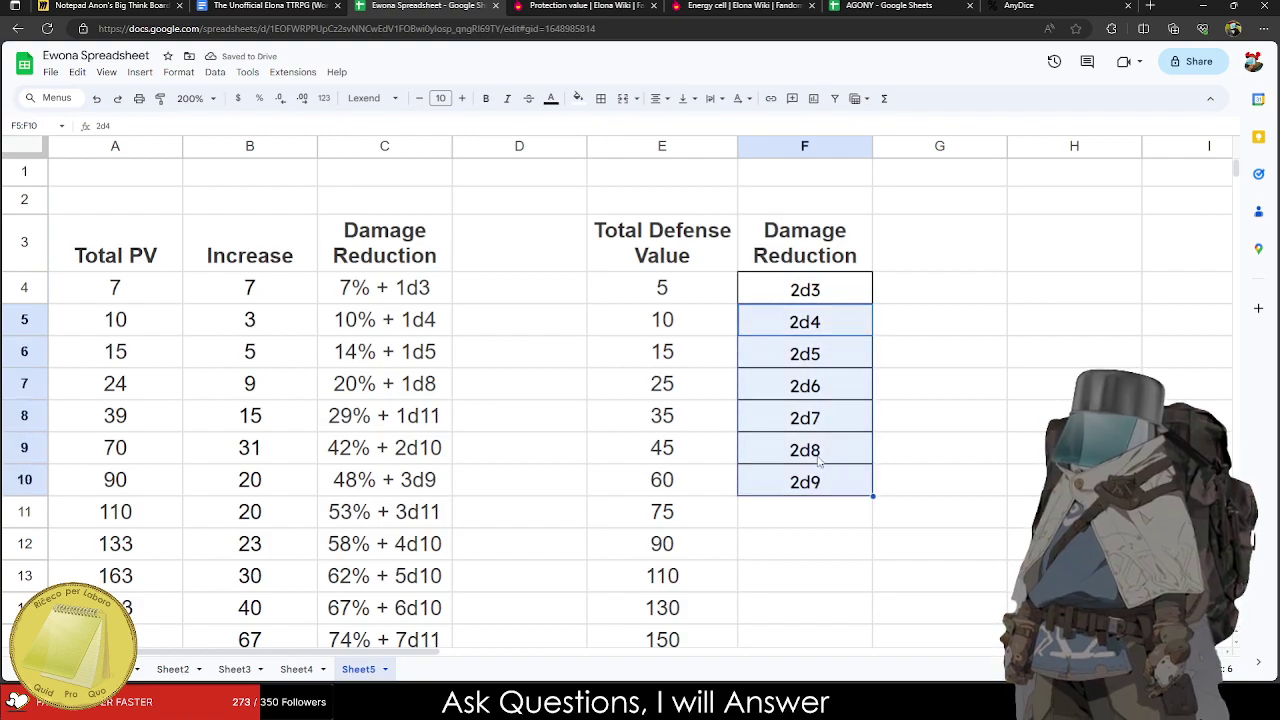
drag(819, 367, 820, 514)
drag(811, 423, 820, 543)
drag(808, 490, 815, 600)
click(815, 522)
scroll(849, 429, down, 3)
click(810, 340)
drag(812, 370, 811, 345)
drag(805, 368, 803, 463)
click(803, 410)
click(984, 517)
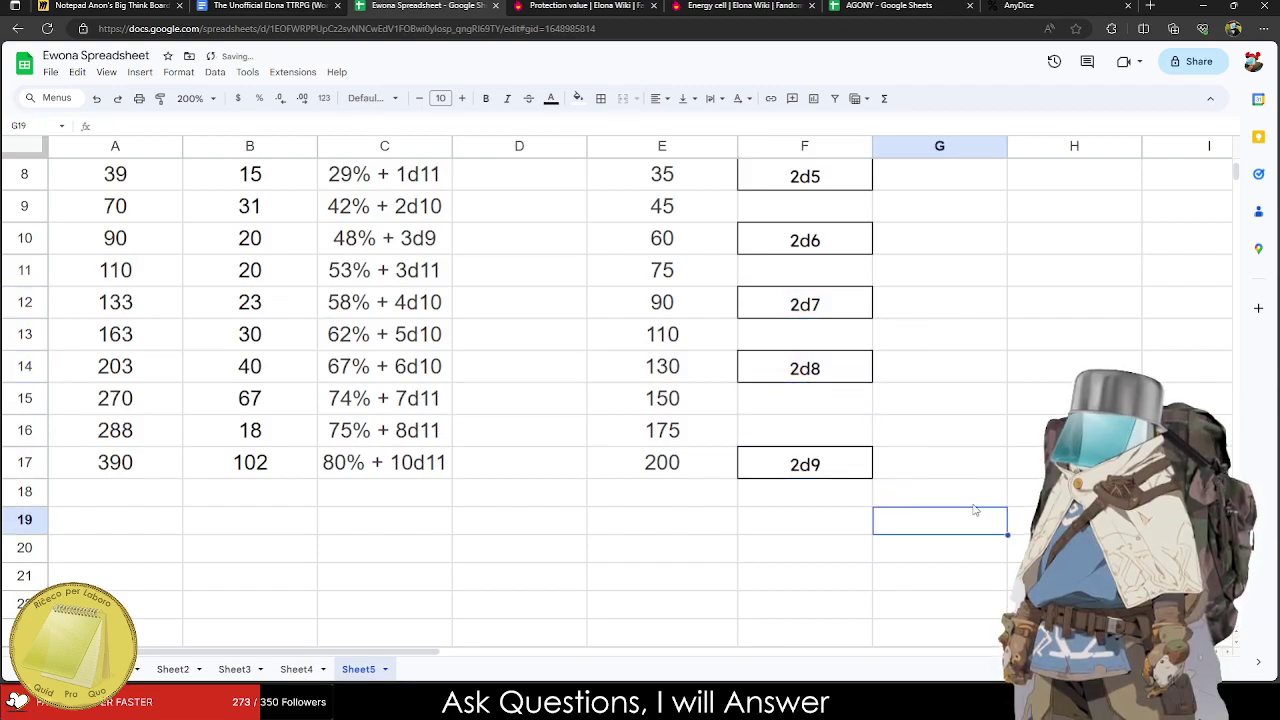
scroll(848, 500, up, 5)
scroll(845, 443, down, 3)
Undo the moves that spread the dice down the Damage Reduction column.
key(ctrl+z)
key(ctrl+z)
key(ctrl+z)
key(ctrl+z)
key(ctrl+z)
key(ctrl+z)
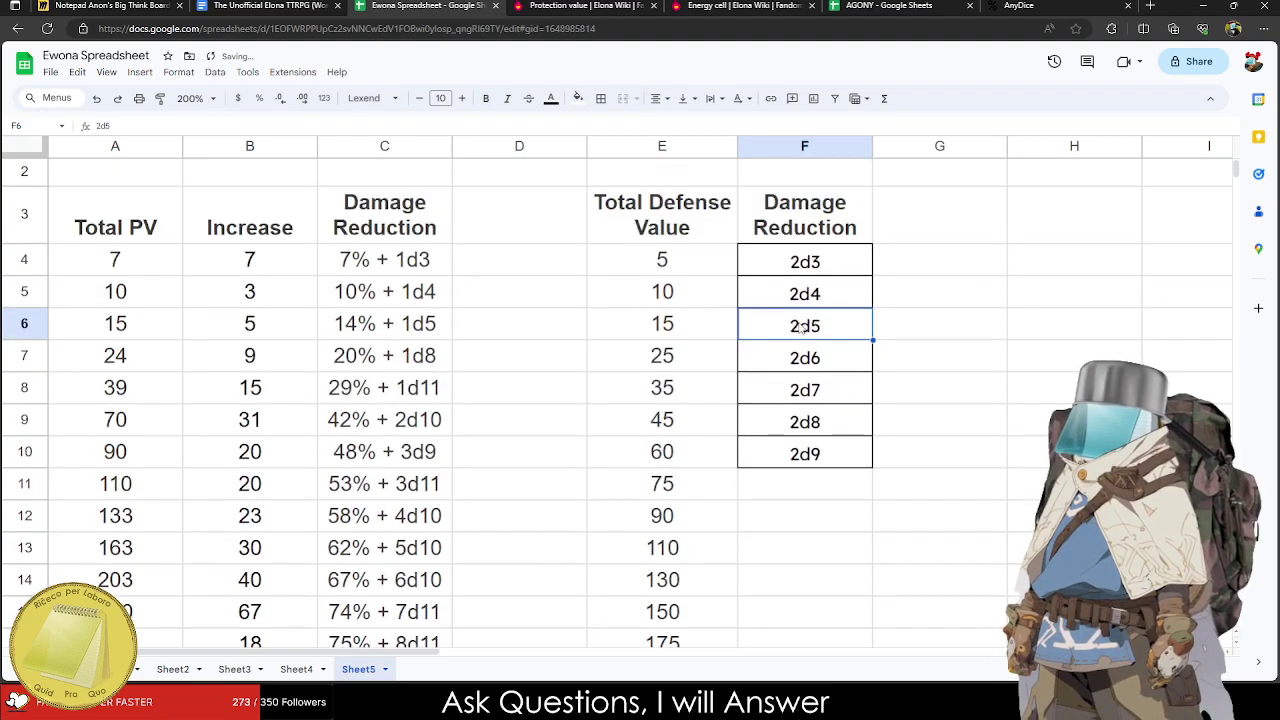
Move 2d5 into F5 and 2d7 into F6, replacing the dice there.
click(816, 270)
click(826, 332)
key(ctrl+x)
click(817, 292)
key(ctrl+v)
click(818, 395)
key(ctrl+x)
click(808, 335)
key(ctrl+v)
Move 2d9 into F7 and 2d8 into F8.
drag(803, 366, 810, 452)
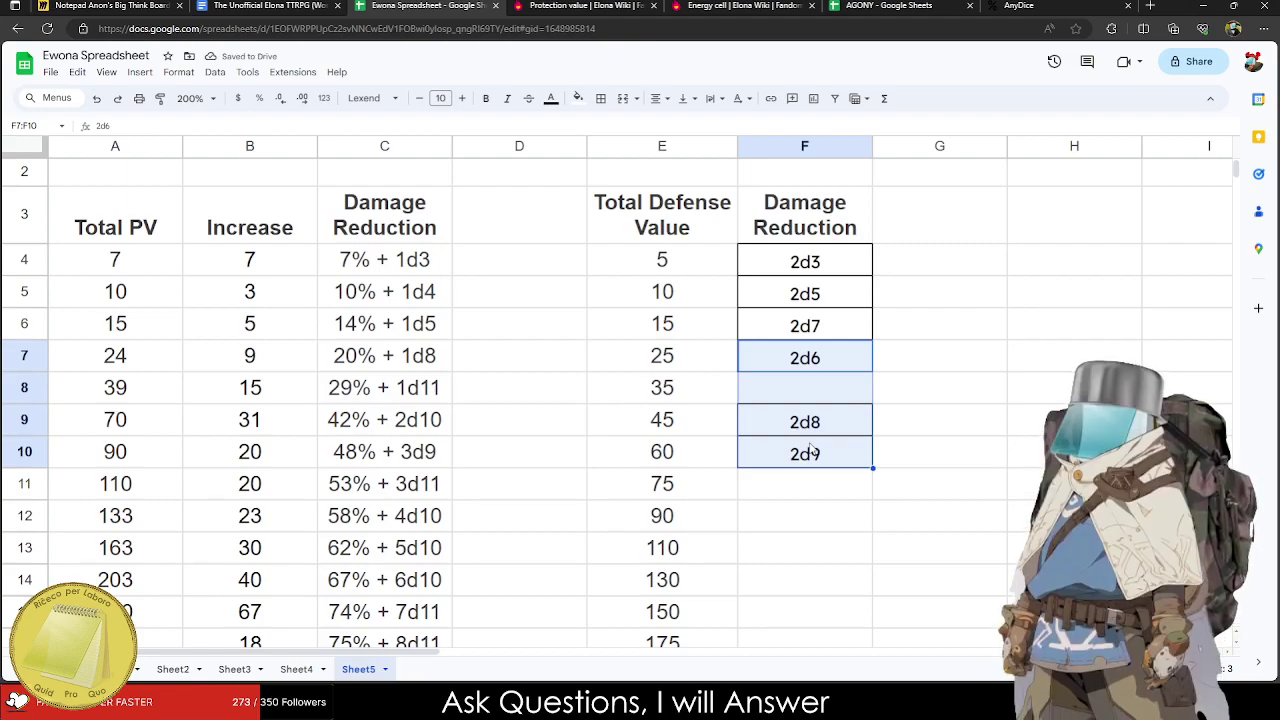
click(812, 452)
key(ctrl+x)
click(806, 357)
key(ctrl+v)
click(820, 420)
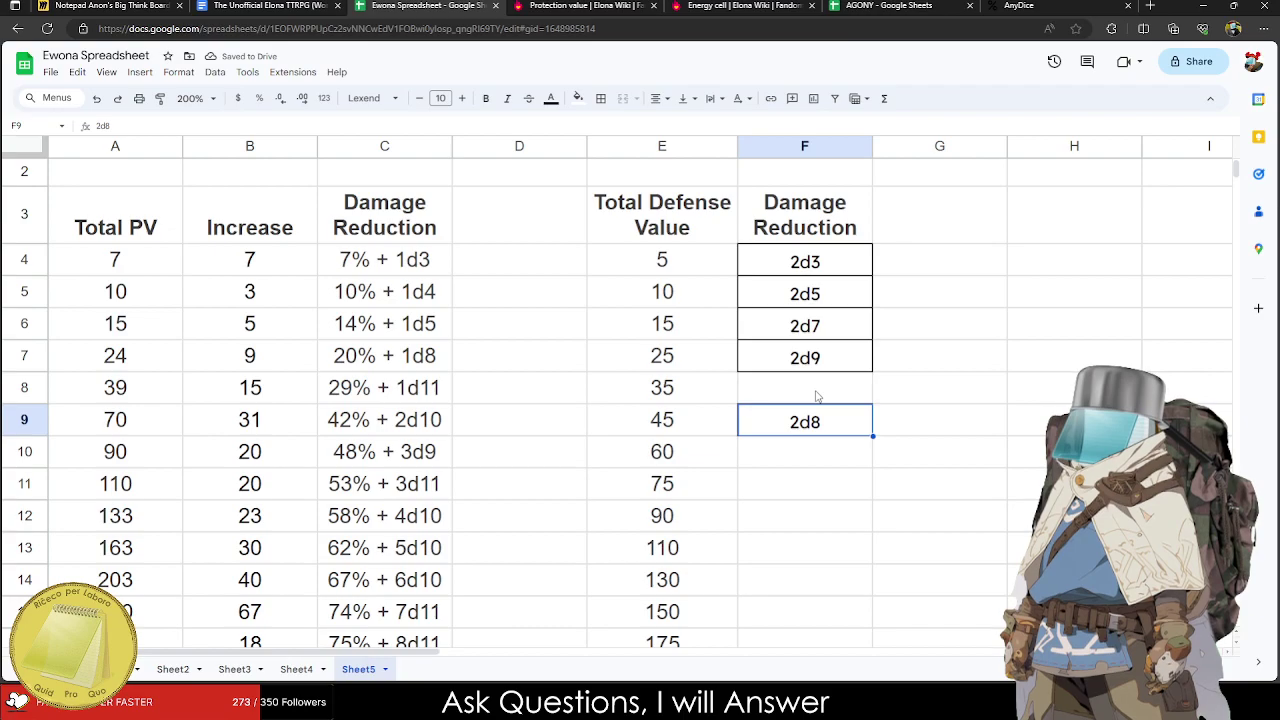
key(ctrl+x)
click(816, 396)
key(ctrl+v)
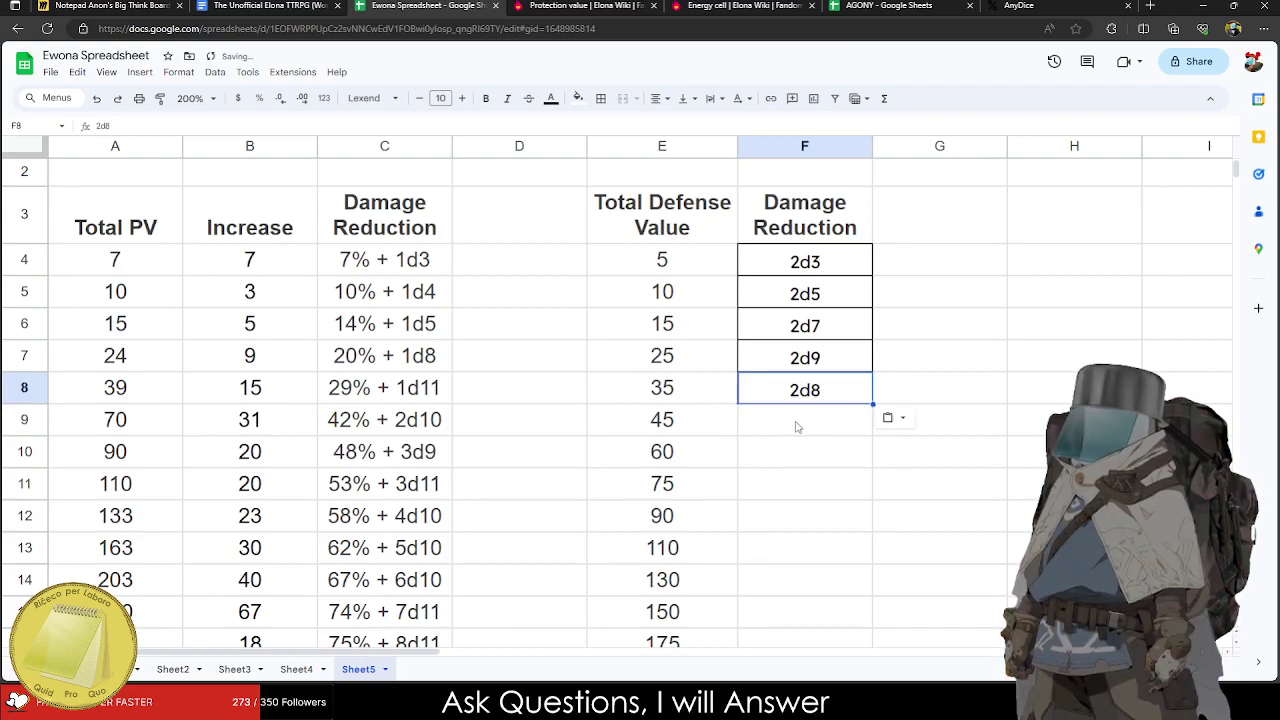
Change the die in F8 to 2d11.
double_click(806, 388)
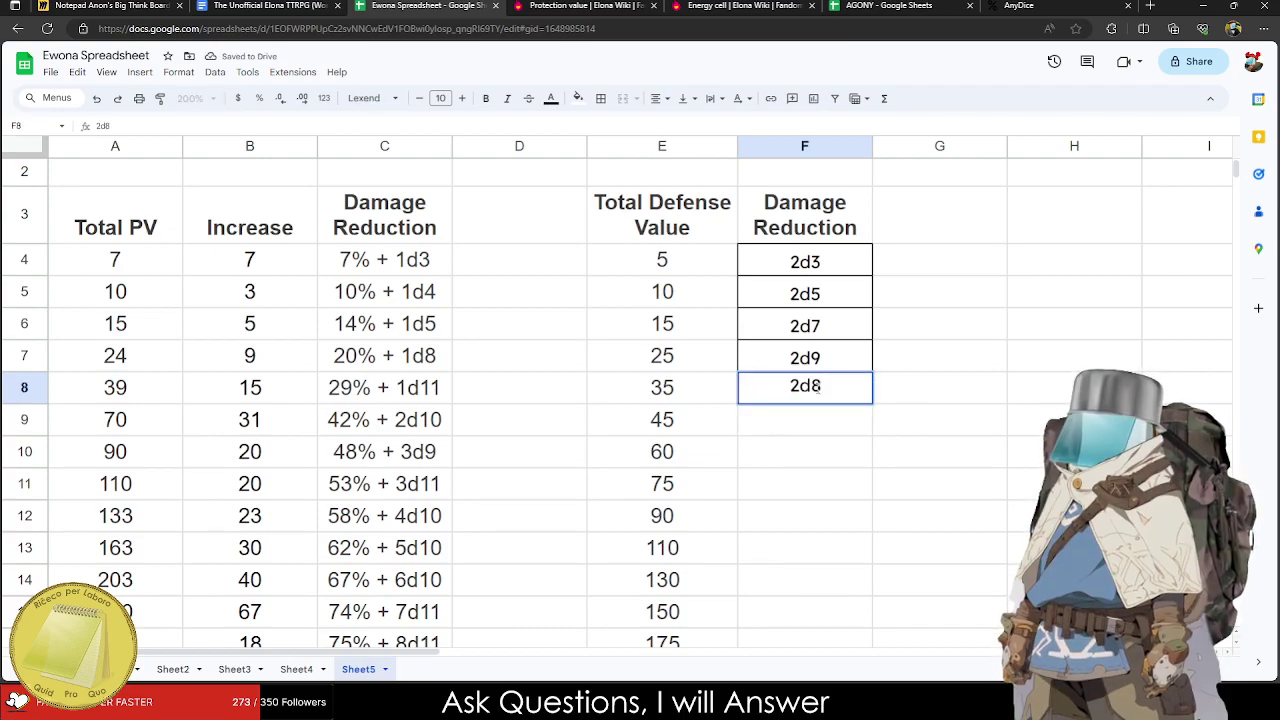
key(BackSpace)
text(11)
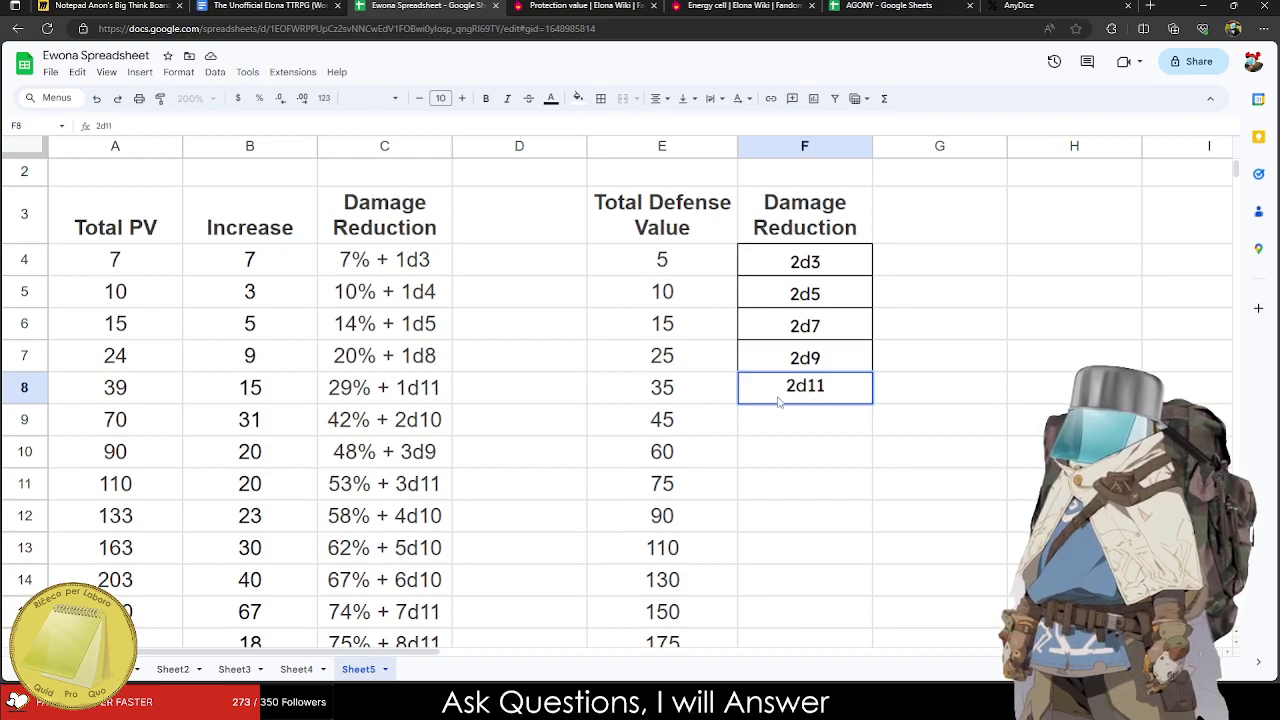
Extend the dice series from F4:F8 down to F17, ending at 2d29.
drag(847, 365, 847, 392)
drag(829, 280, 873, 628)
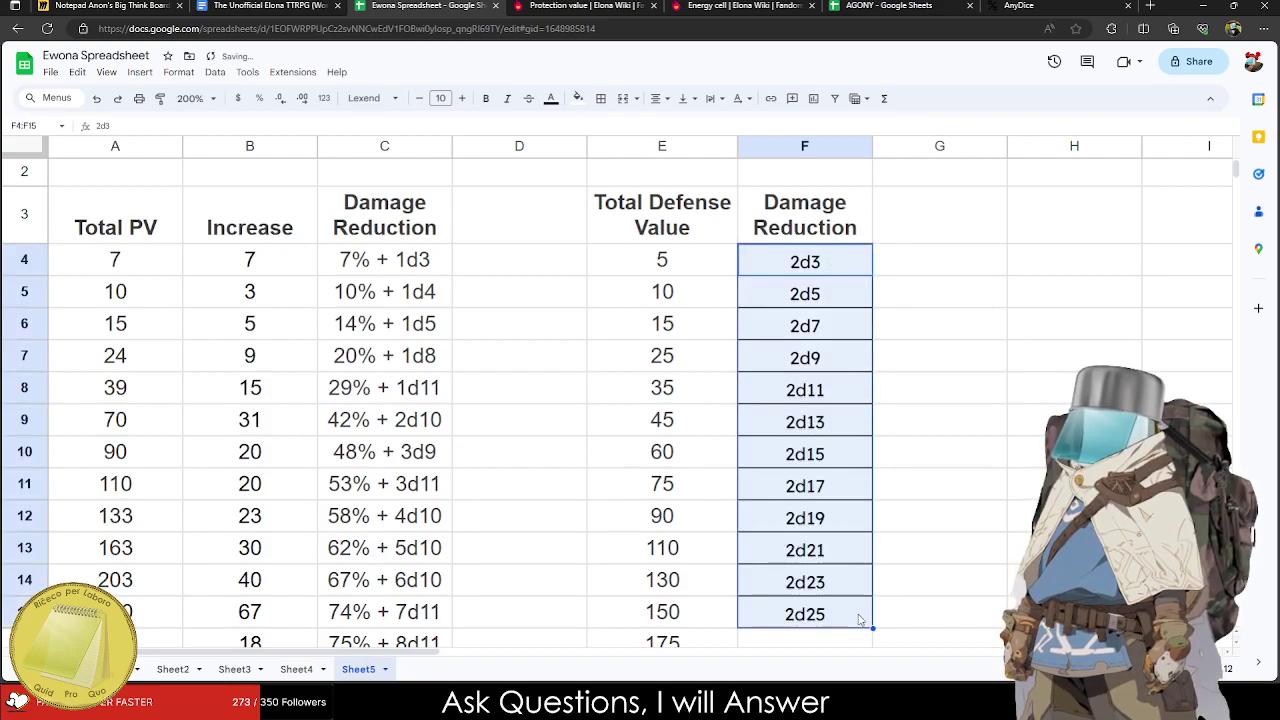
scroll(860, 614, down, 3)
drag(872, 445, 863, 500)
click(929, 524)
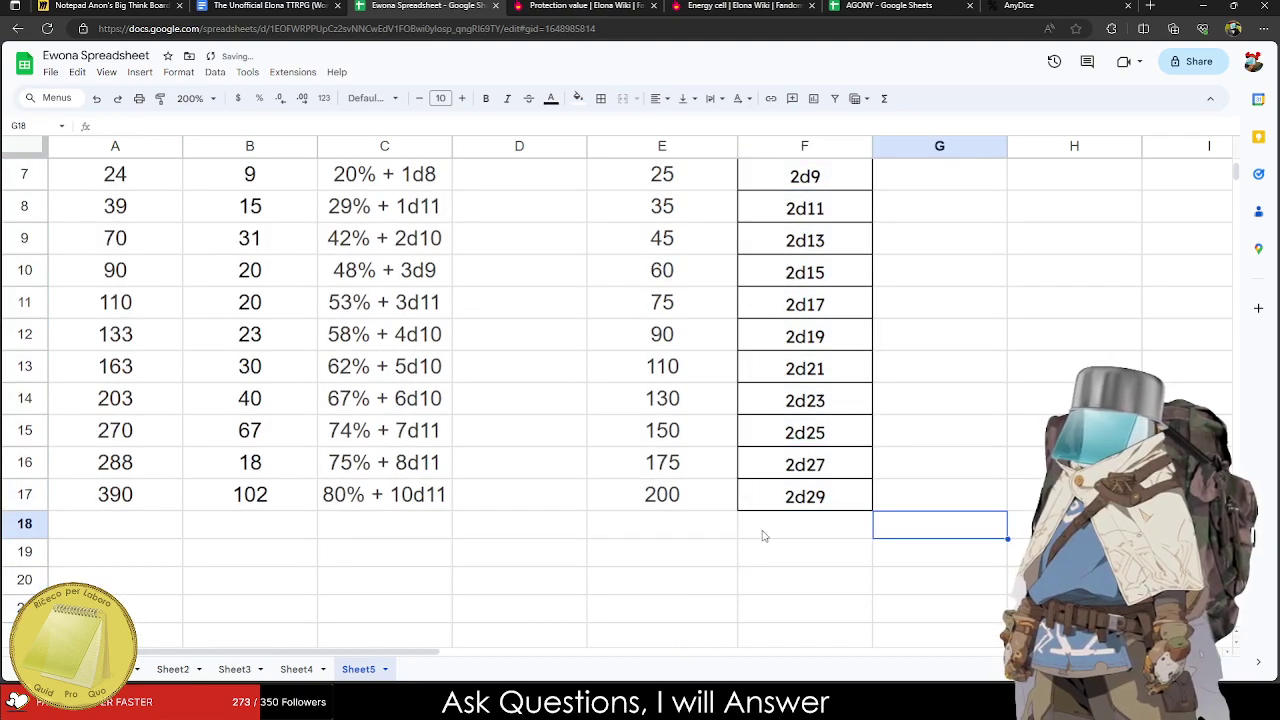
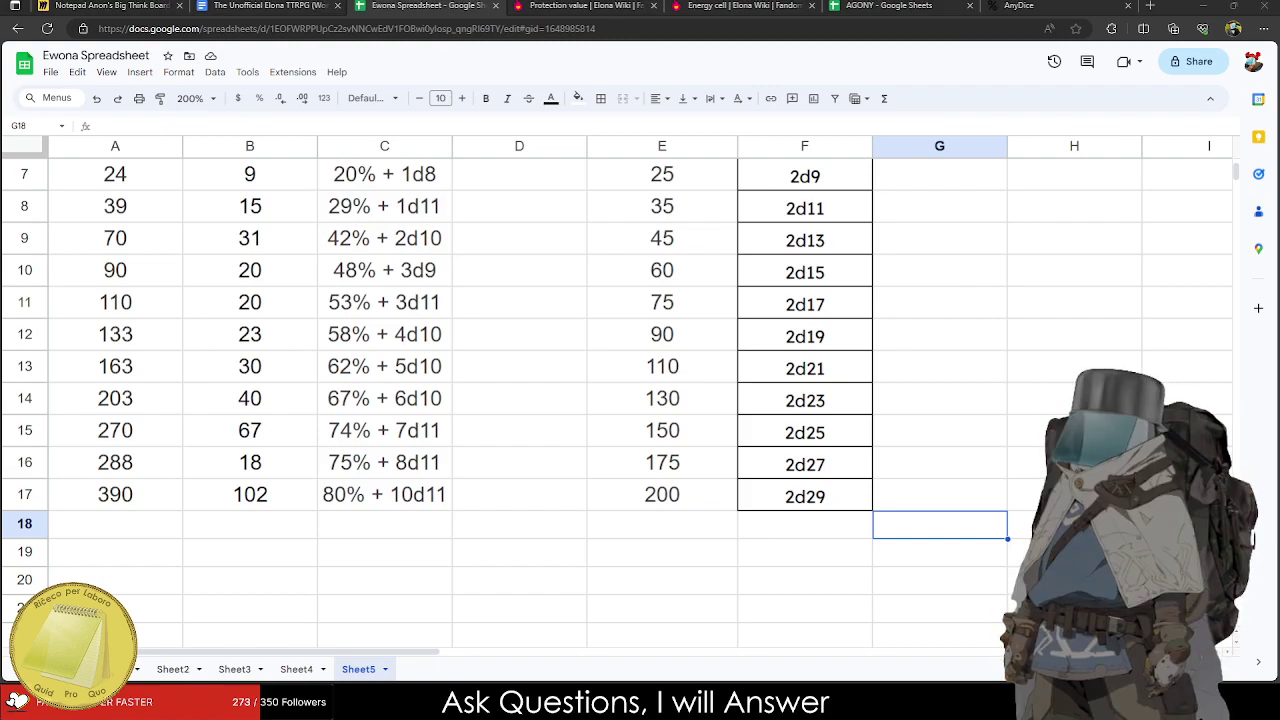
click(390, 206)
scroll(390, 206, up, 3)
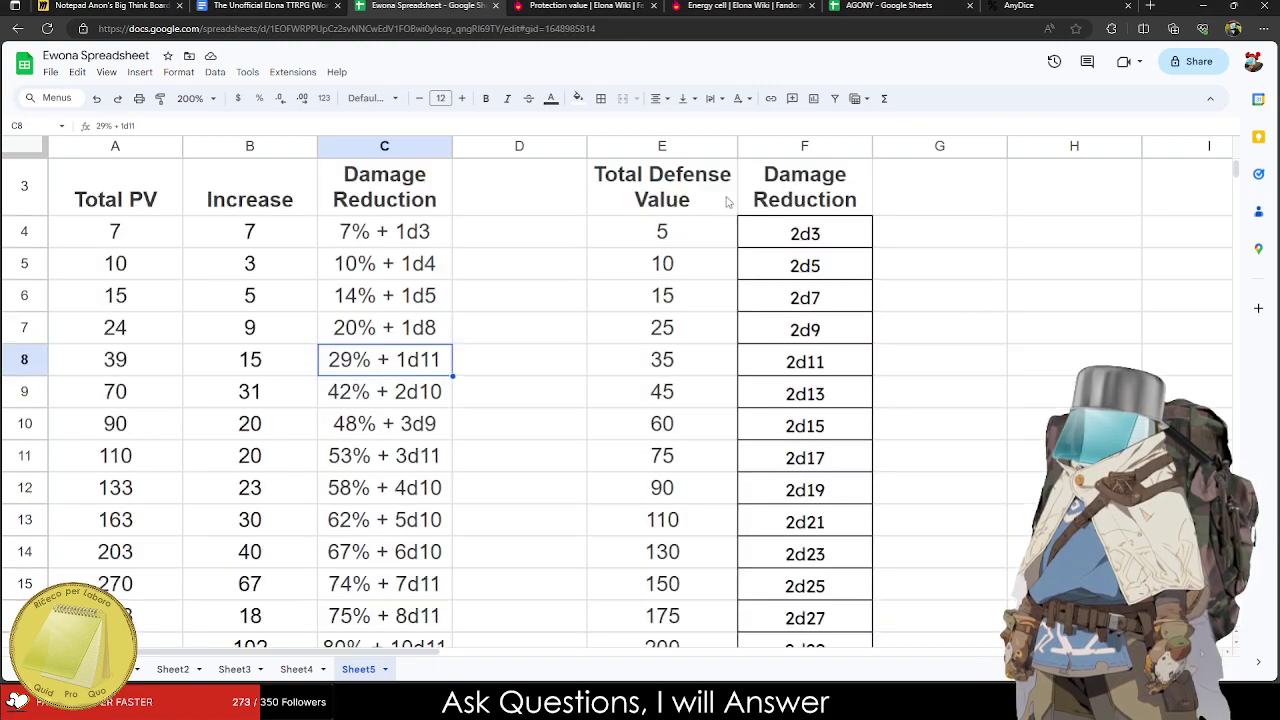
drag(695, 235, 694, 294)
double_click(800, 334)
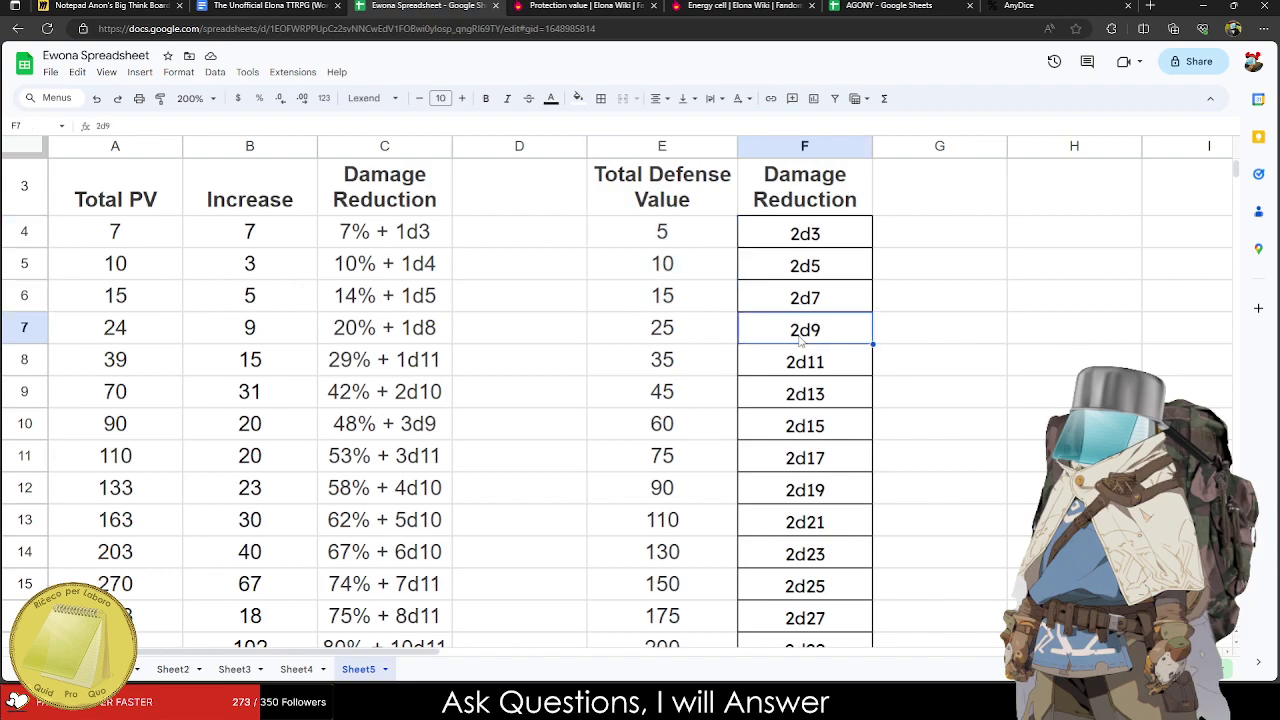
Change the dice in F7 to 3d9, for a Total Defense Value of 25.
drag(790, 326, 796, 358)
text(3)
click(790, 364)
double_click(790, 364)
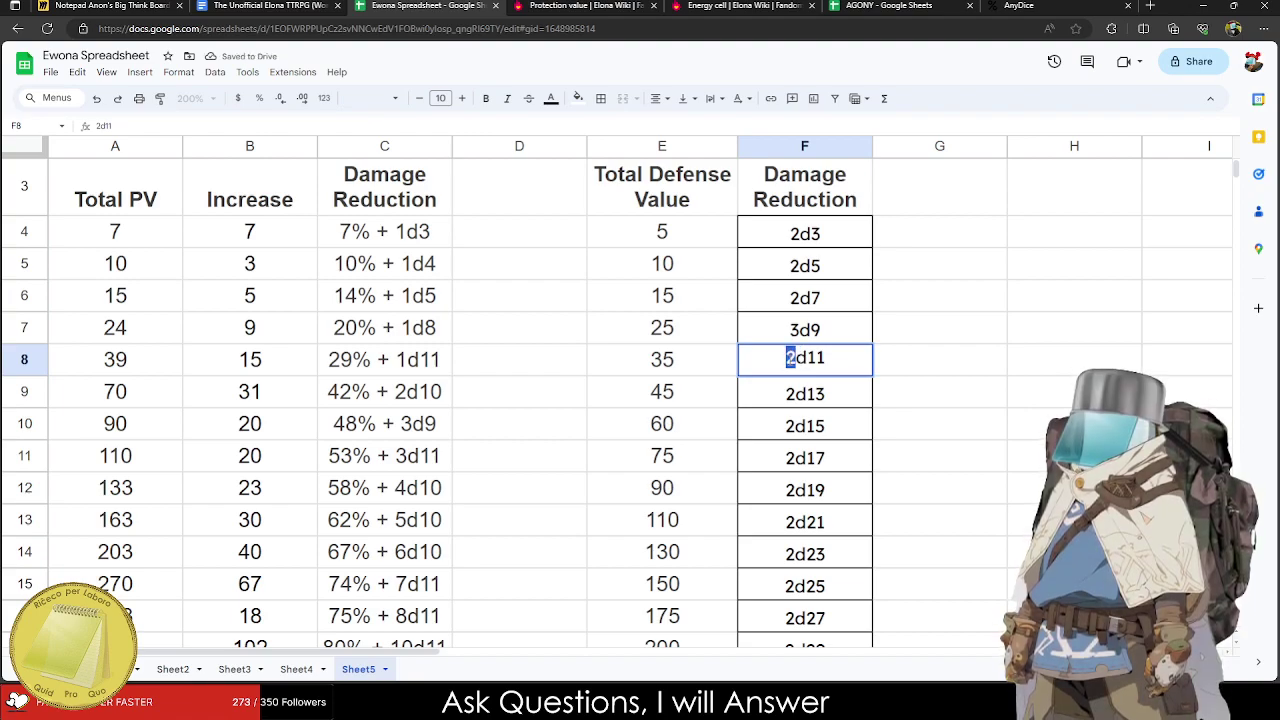
click(788, 334)
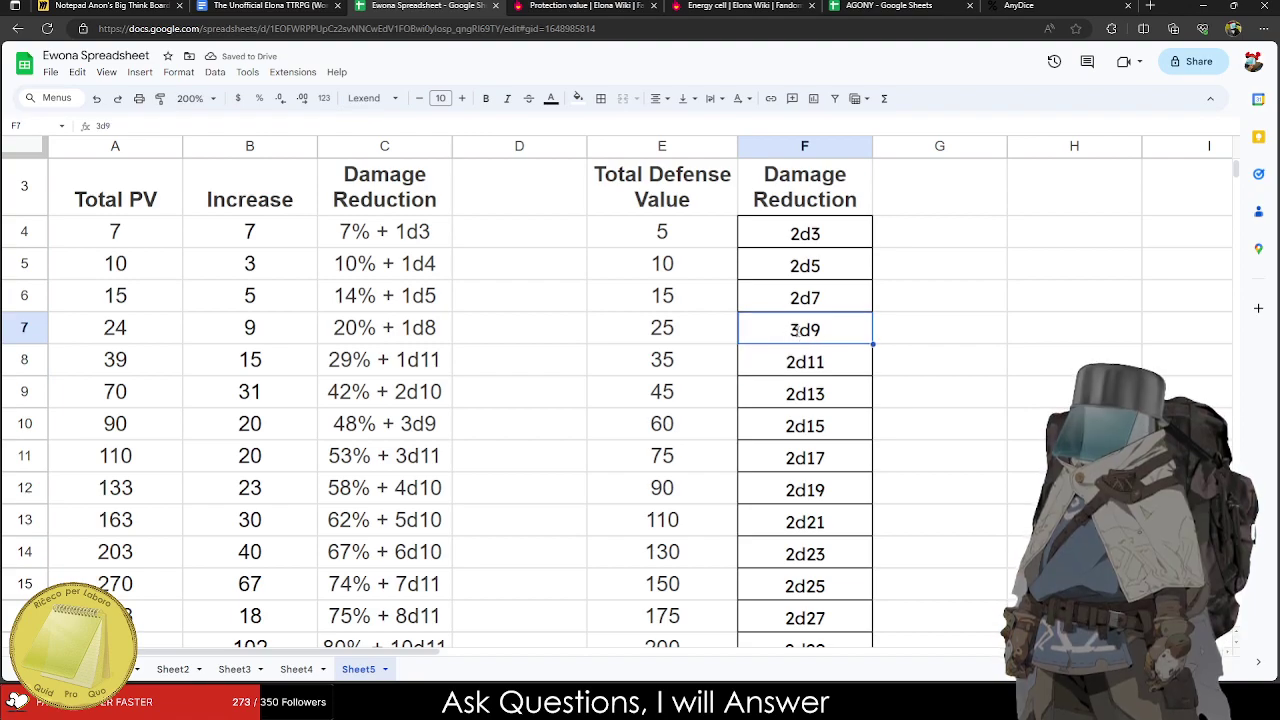
double_click(824, 333)
key(ctrl+a)
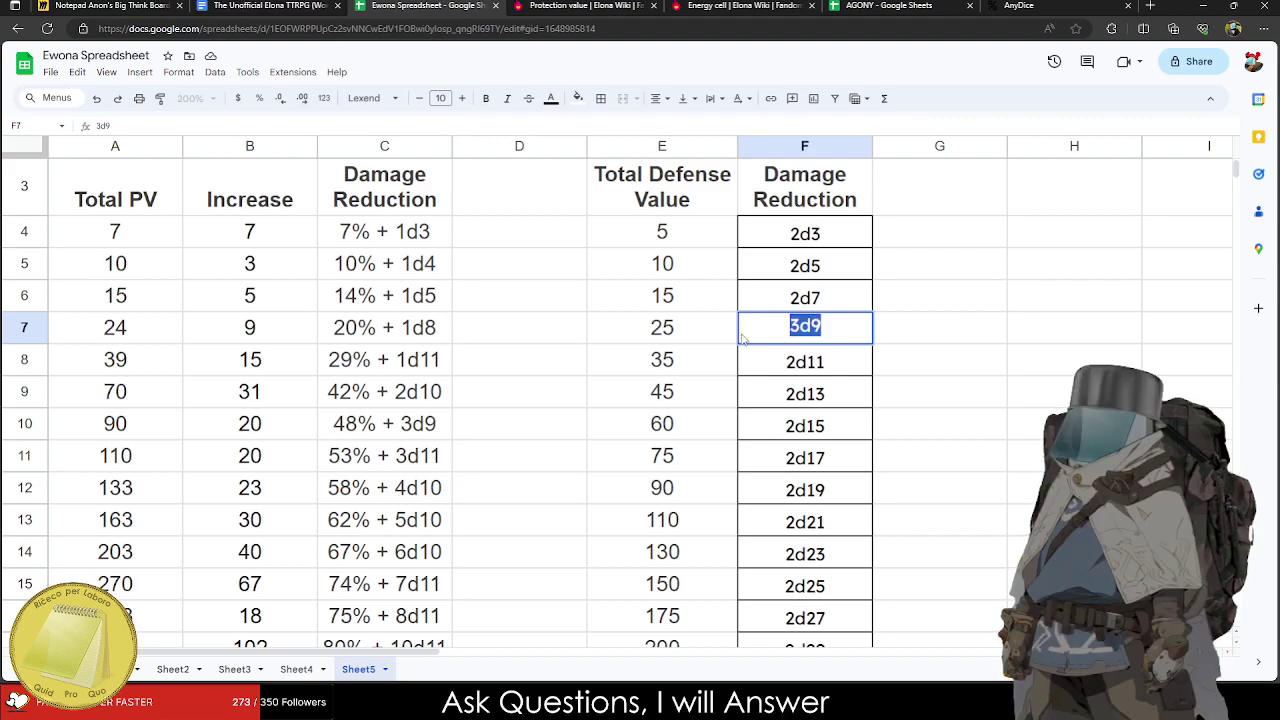
click(820, 294)
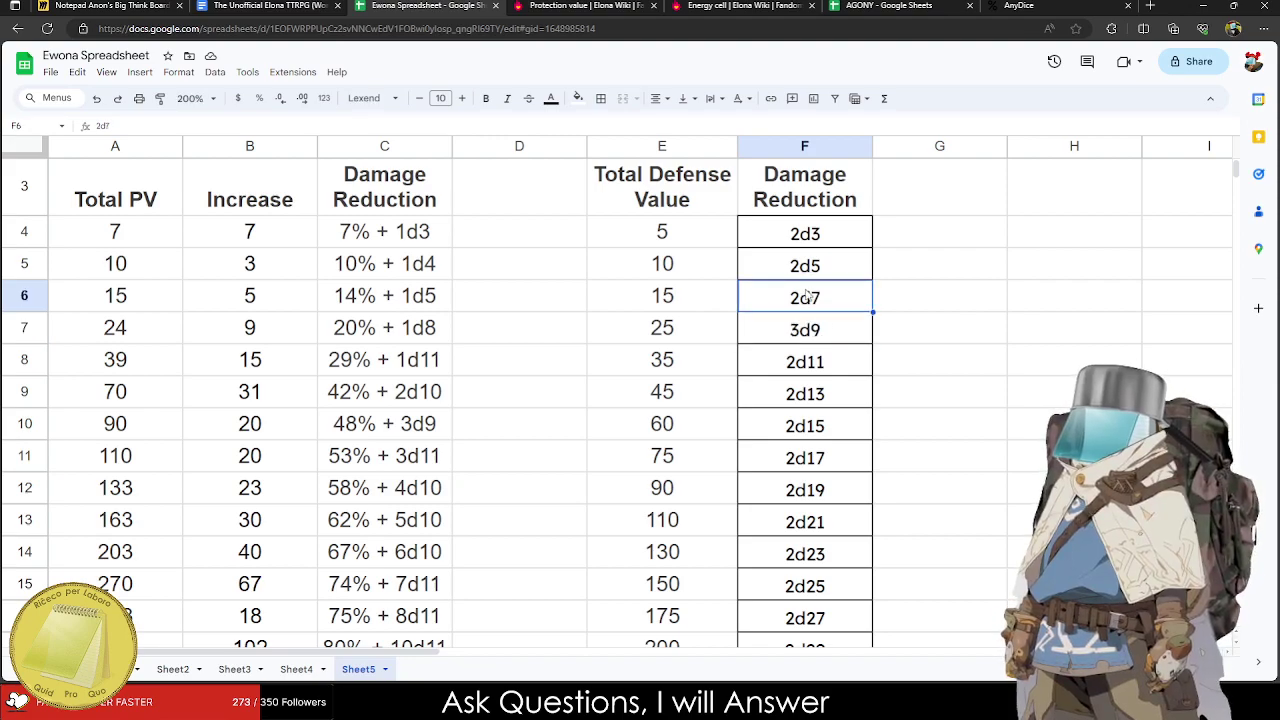
Rename the header in F3 to "Damage Reduction (A)".
drag(805, 232, 822, 335)
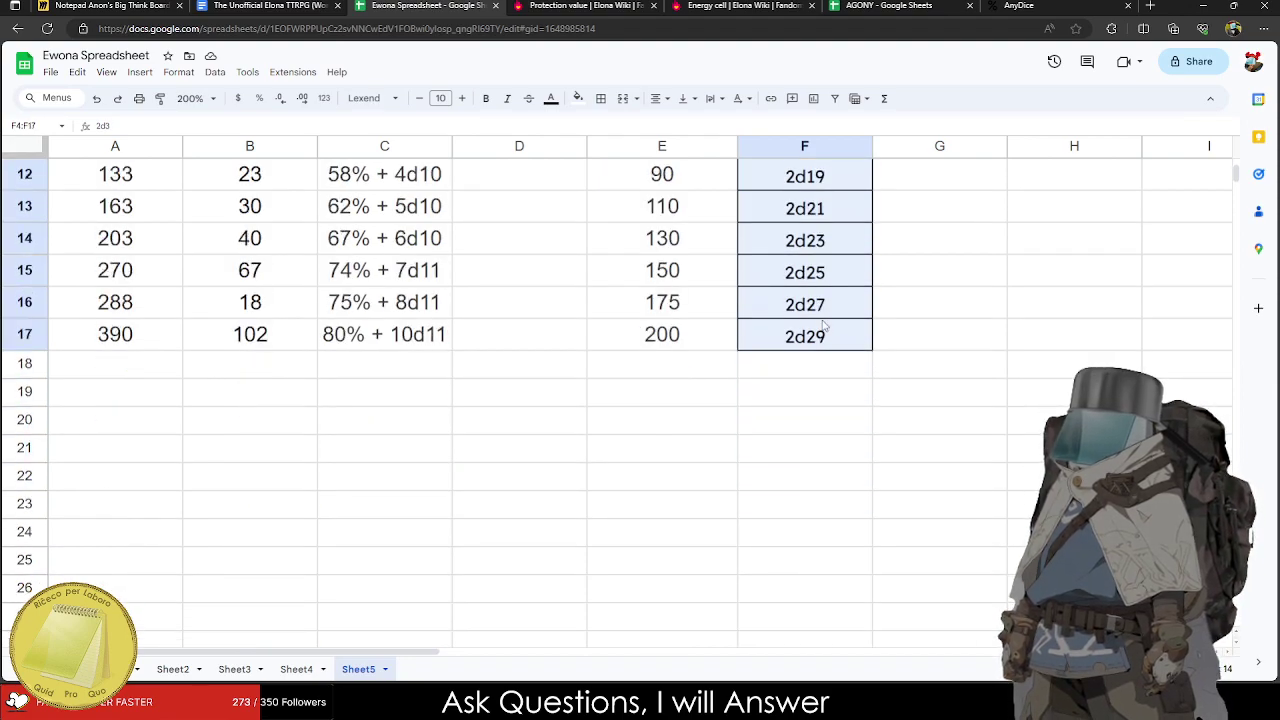
scroll(822, 335, up, 5)
double_click(860, 214)
text(AS)
key(BackSpace)
key(BackSpace)
text((A))
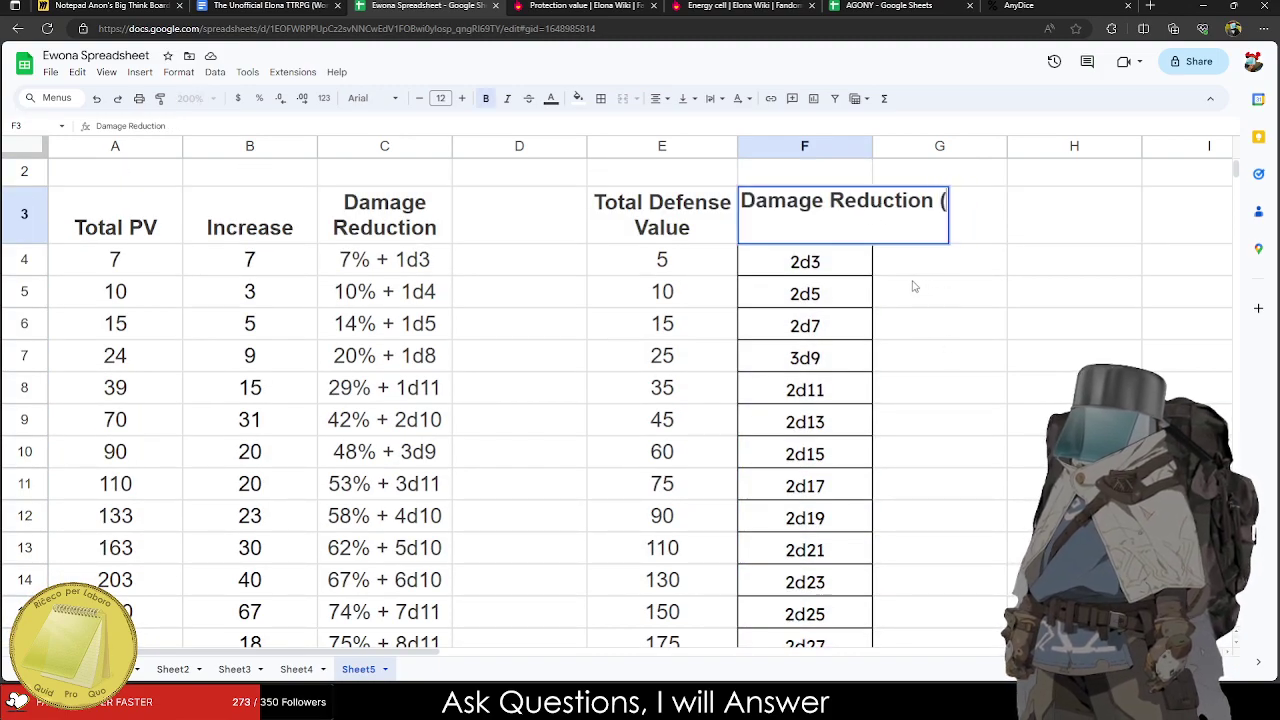
click(889, 449)
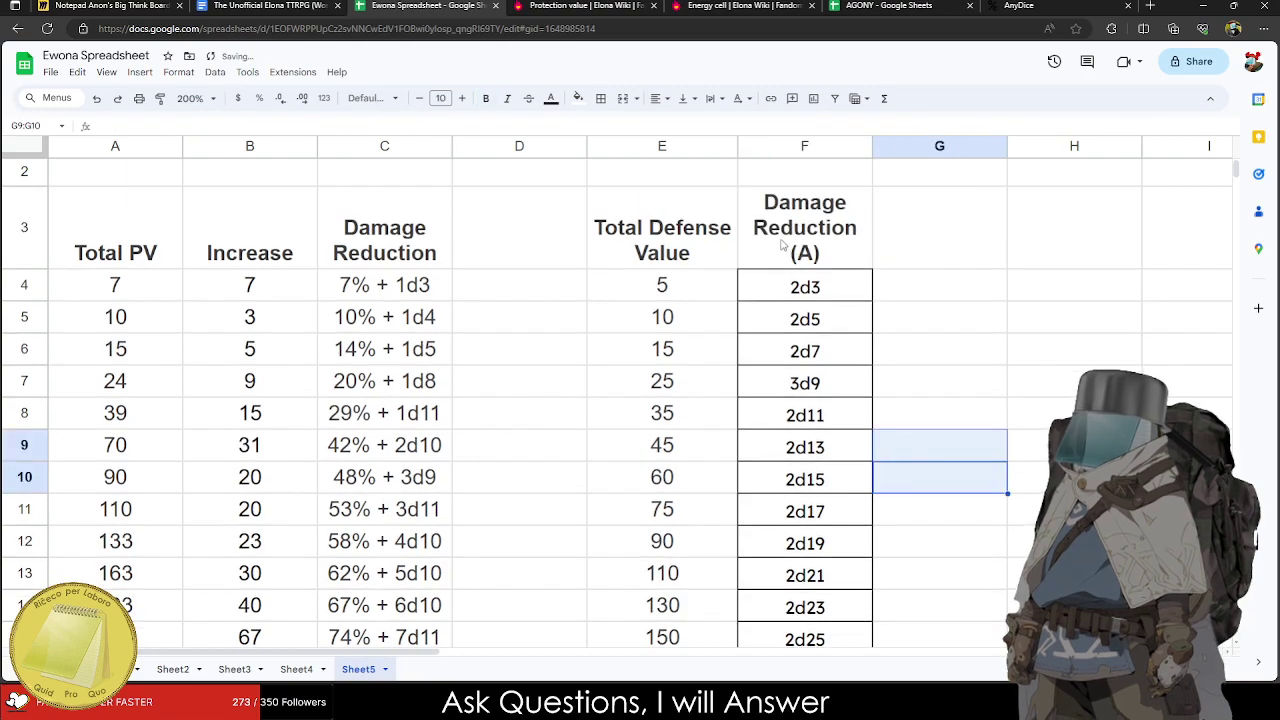
Copy F3:F17 into column G starting at G3 and rename the copied header "Damage Reduction (B)".
drag(783, 247, 828, 450)
scroll(828, 450, down, 2)
shift+click(845, 560)
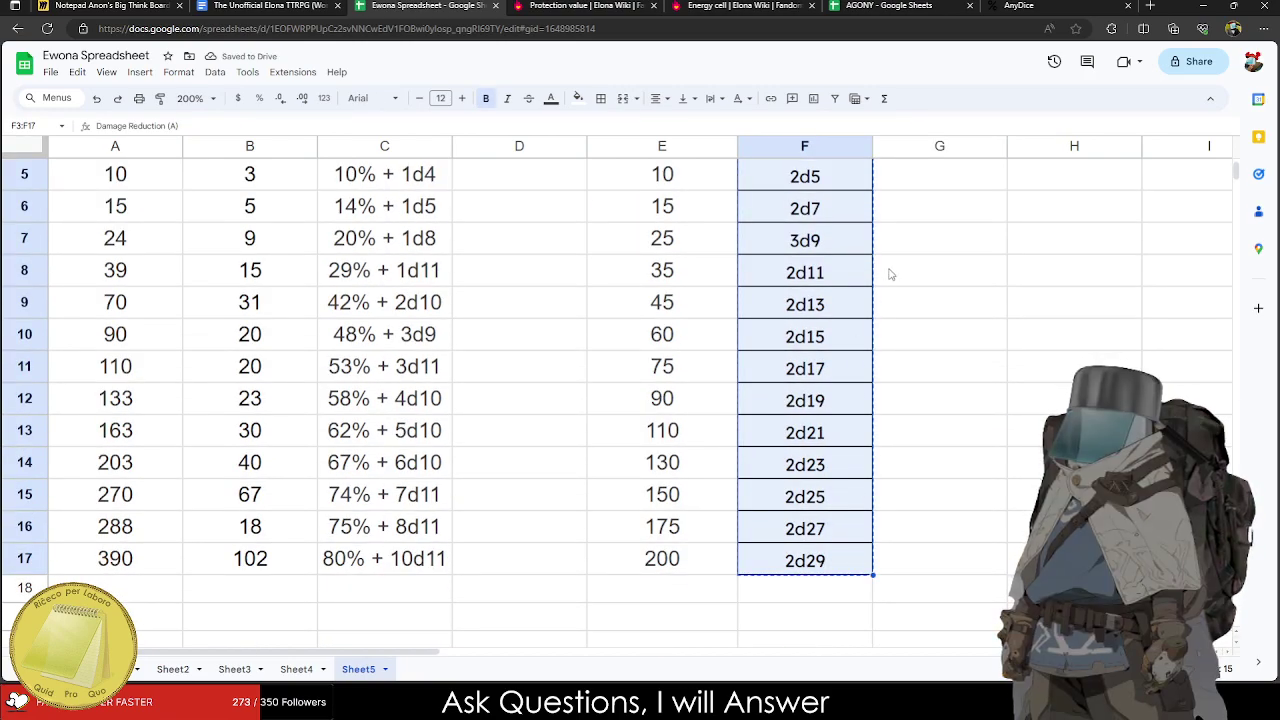
key(ctrl+c)
scroll(895, 260, up, 2)
click(908, 247)
key(ctrl+v)
double_click(908, 247)
double_click(1088, 228)
text(B)
key(Tab)
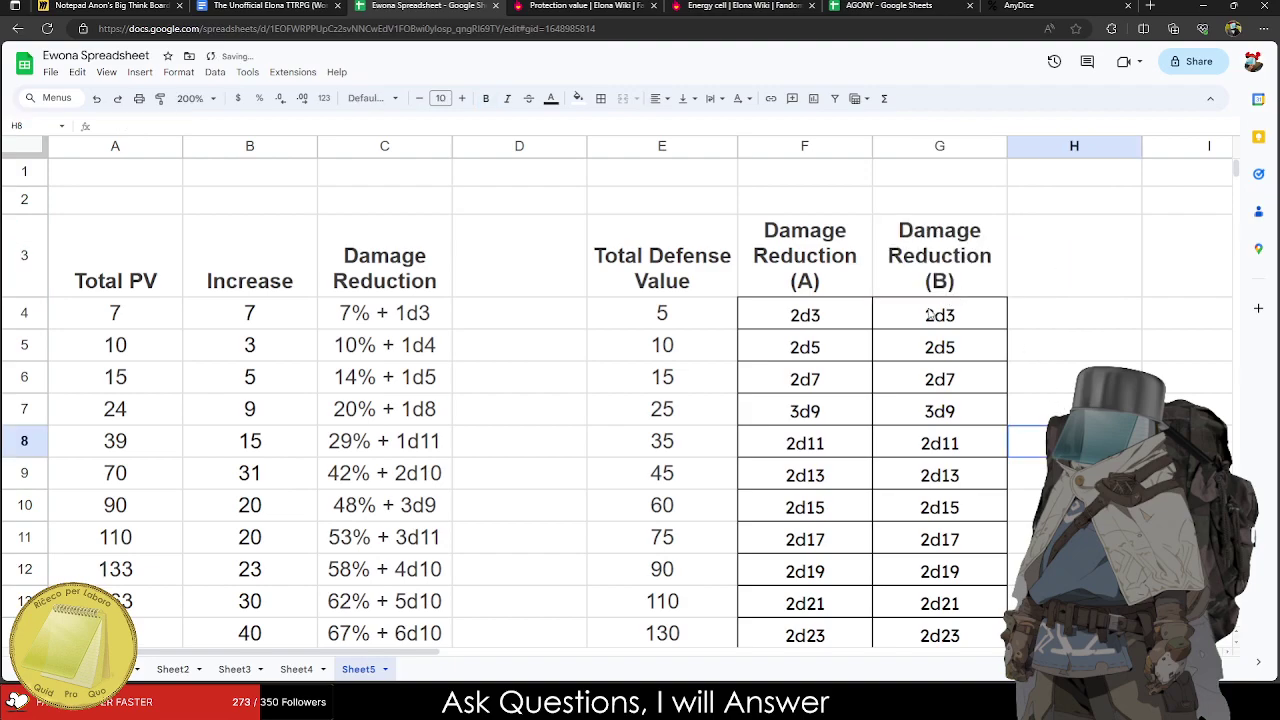
Clear the copied dice from G4:G17, keeping the Damage Reduction (B) header.
drag(937, 312, 945, 515)
scroll(945, 515, down, 2)
shift+click(940, 446)
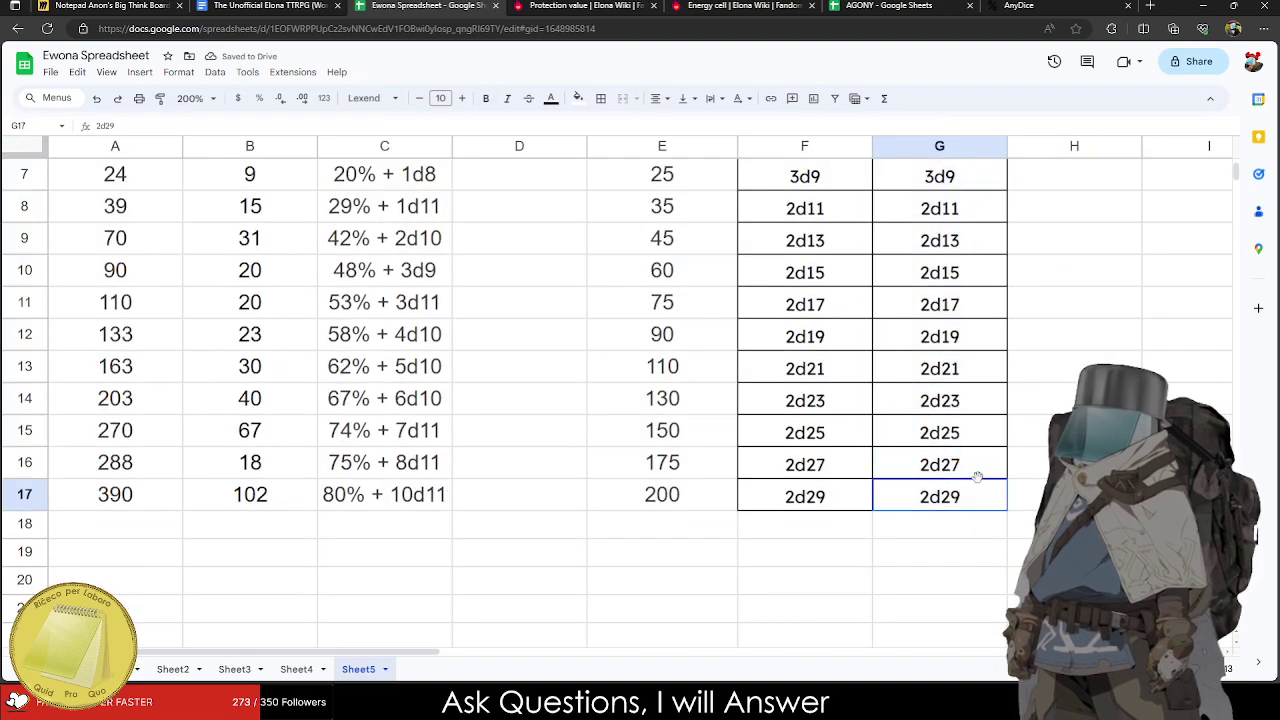
click(943, 484)
scroll(943, 484, up, 5)
click(963, 323)
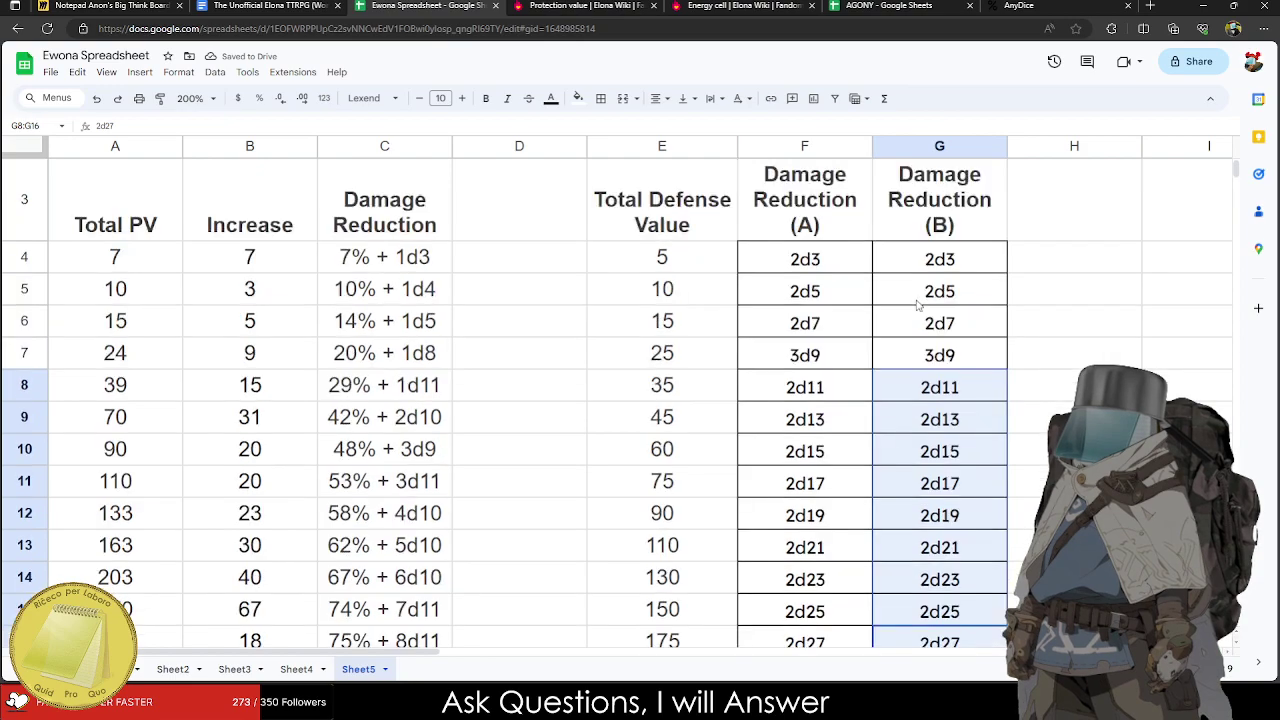
scroll(963, 323, down, 3)
shift+click(982, 408)
shift+click(955, 372)
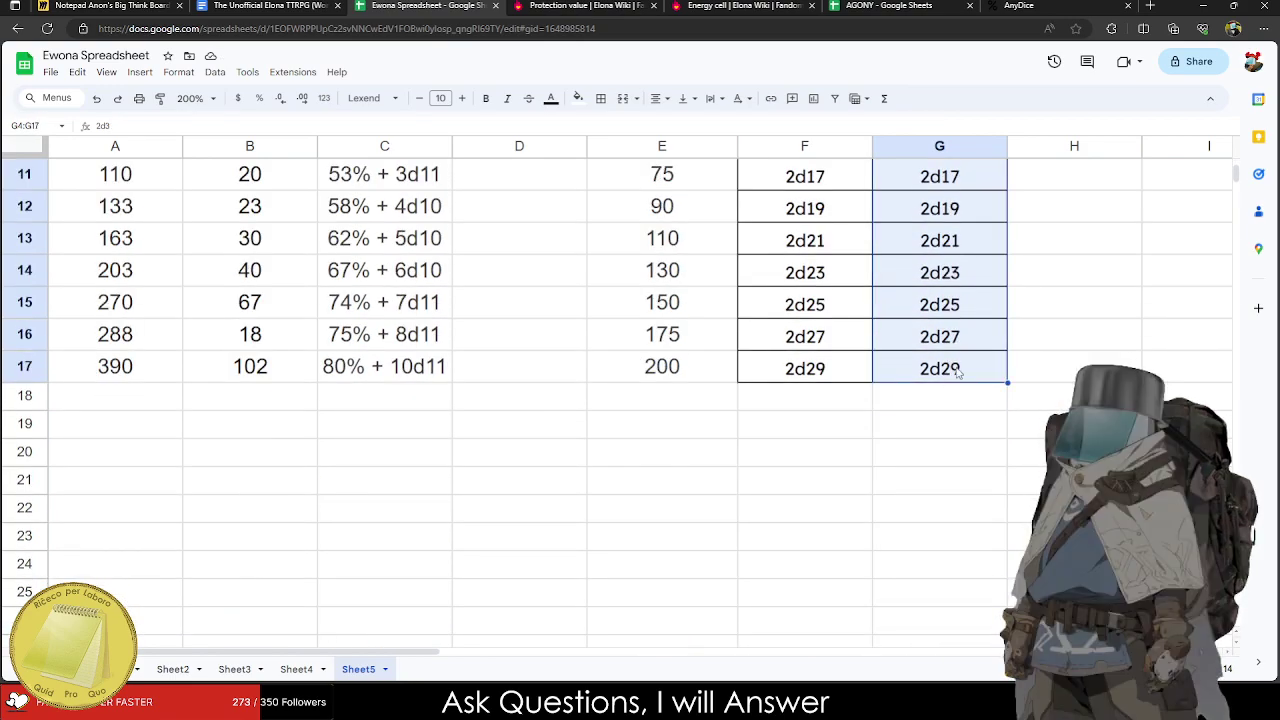
key(Delete)
scroll(957, 371, up, 4)
click(940, 362)
Enter 1d6, 2d6, 3d6 and 4d6 in G4:G7 under Damage Reduction (B).
click(926, 265)
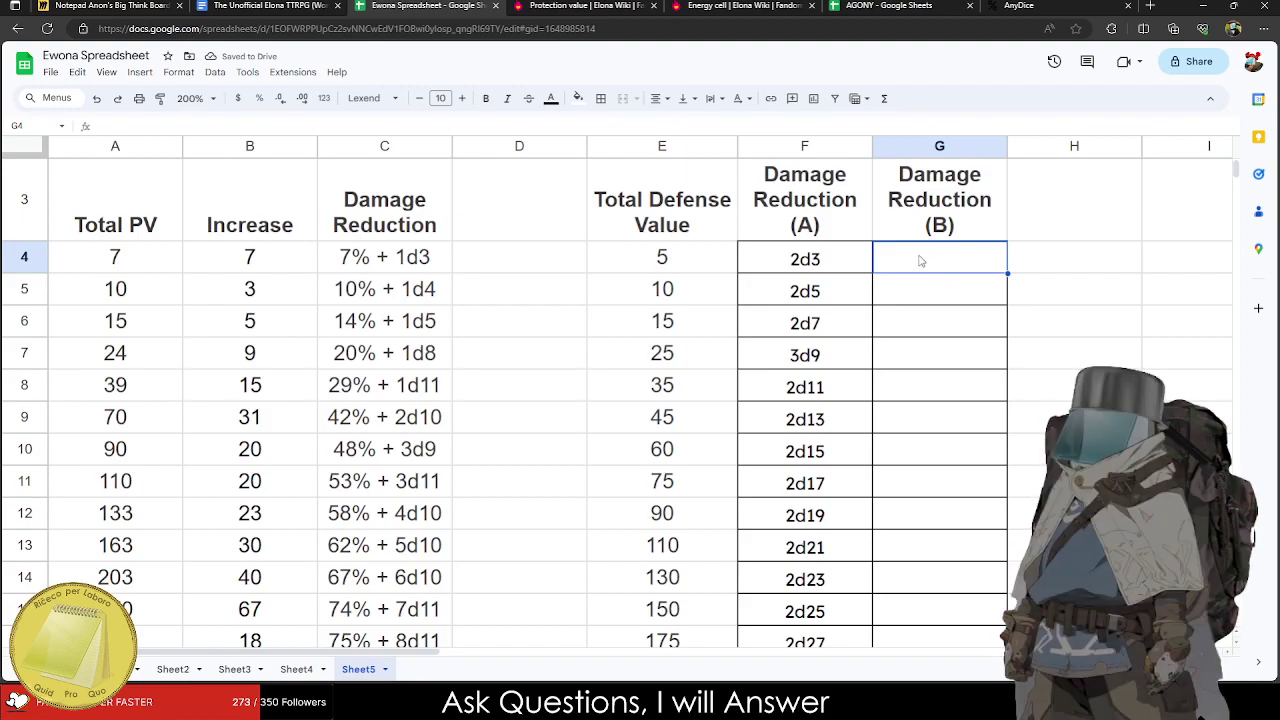
text(1d6)
key(Return)
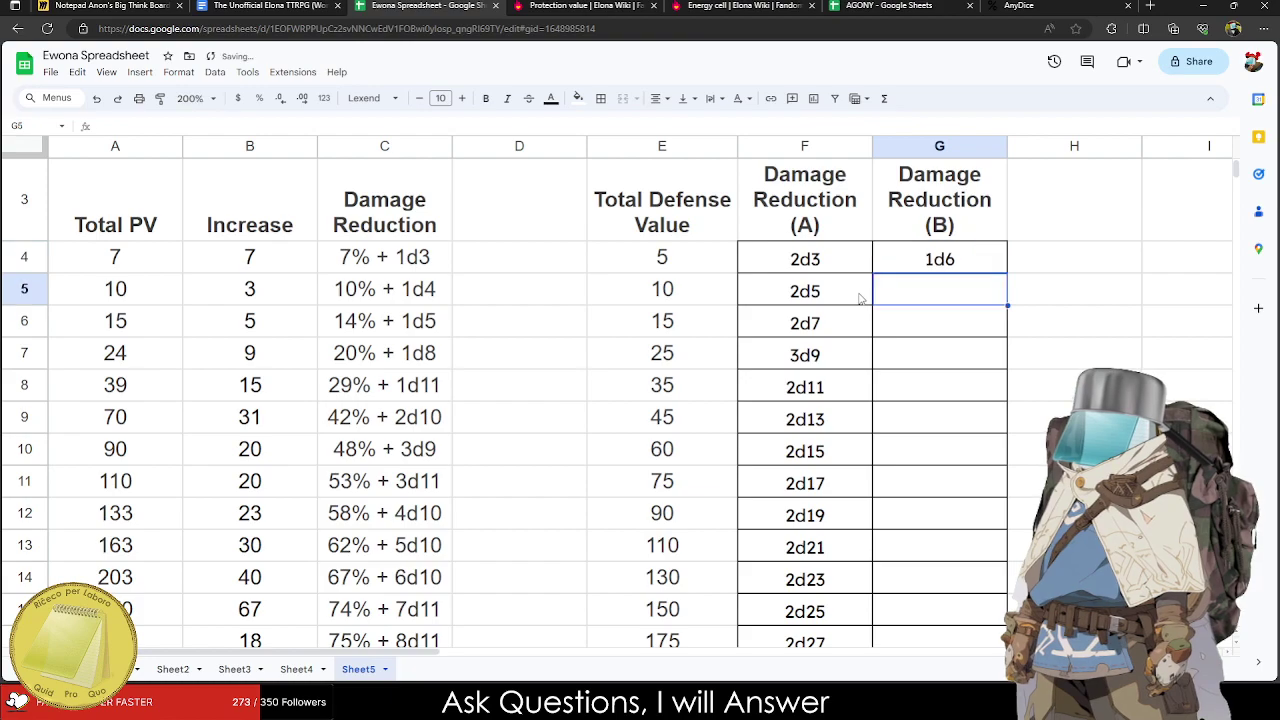
text(2d6)
key(Return)
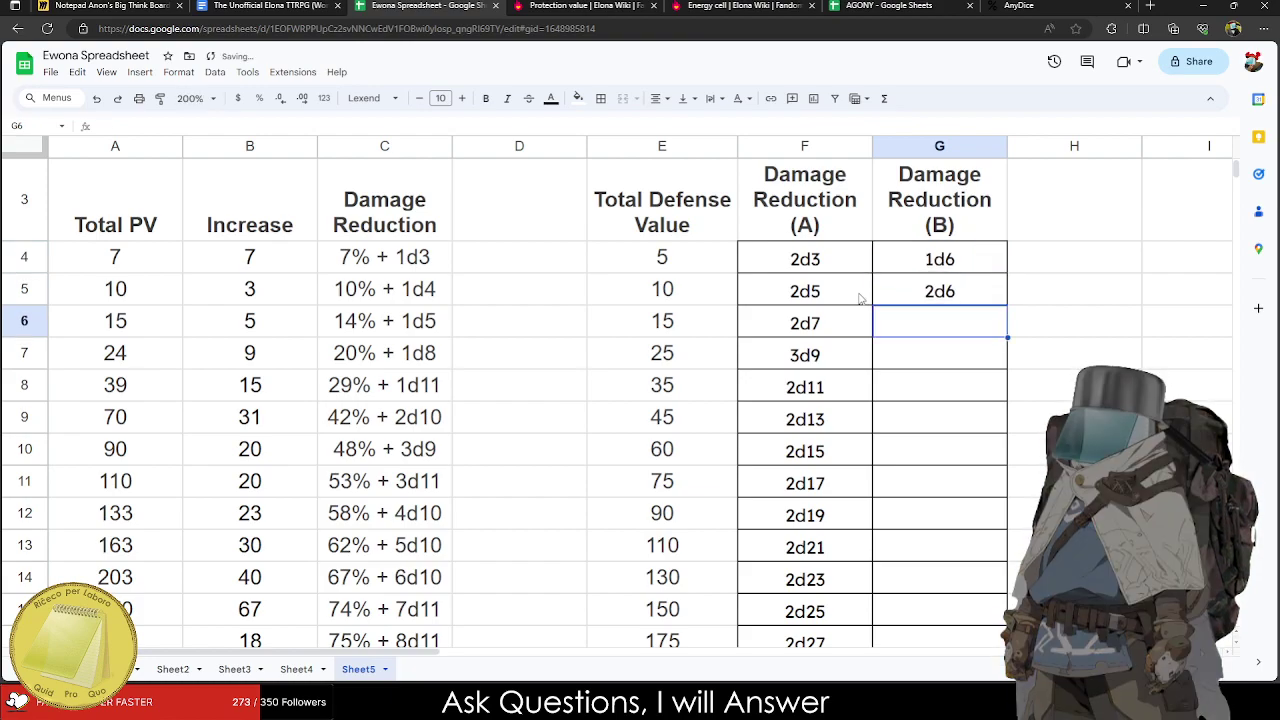
text(3d6)
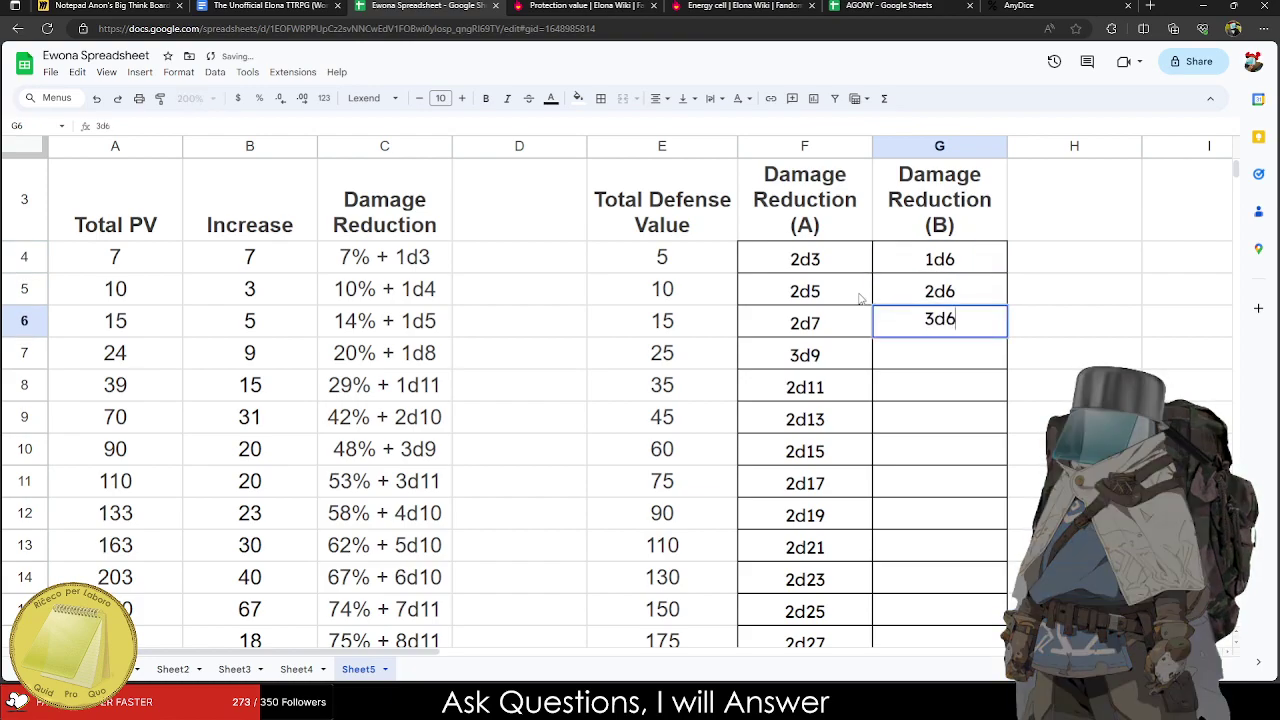
key(Return)
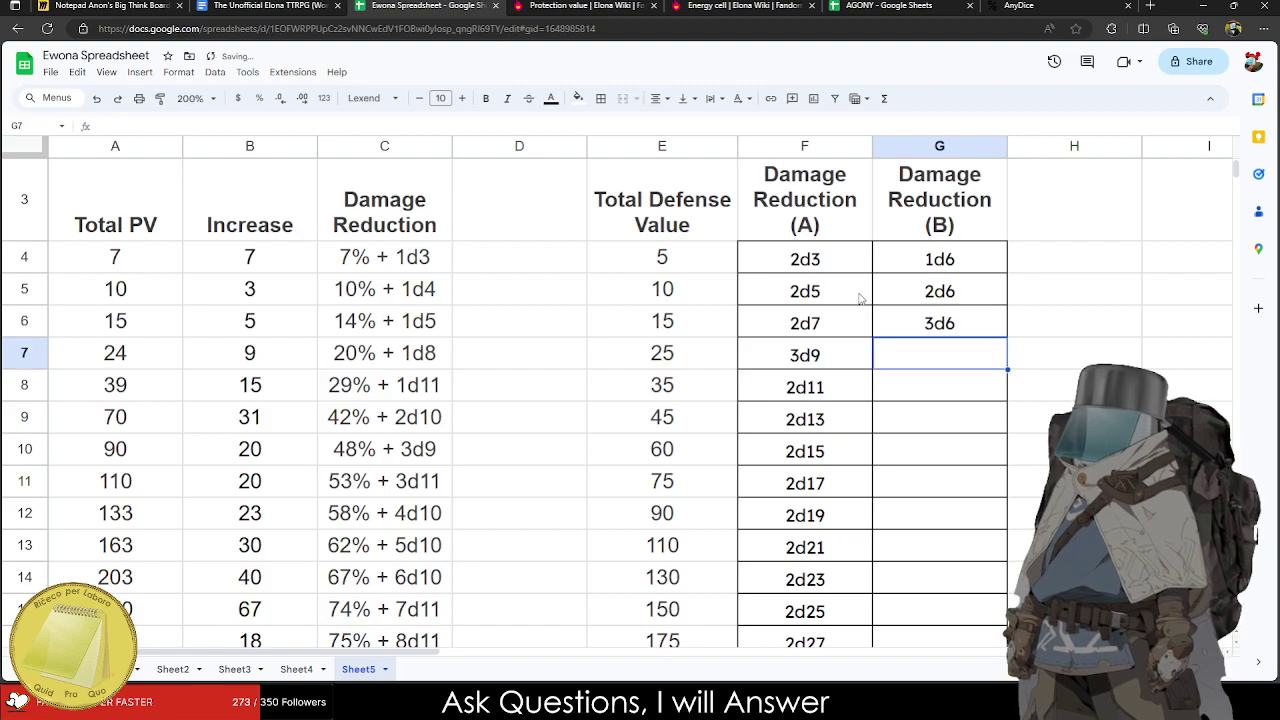
text(4d6)
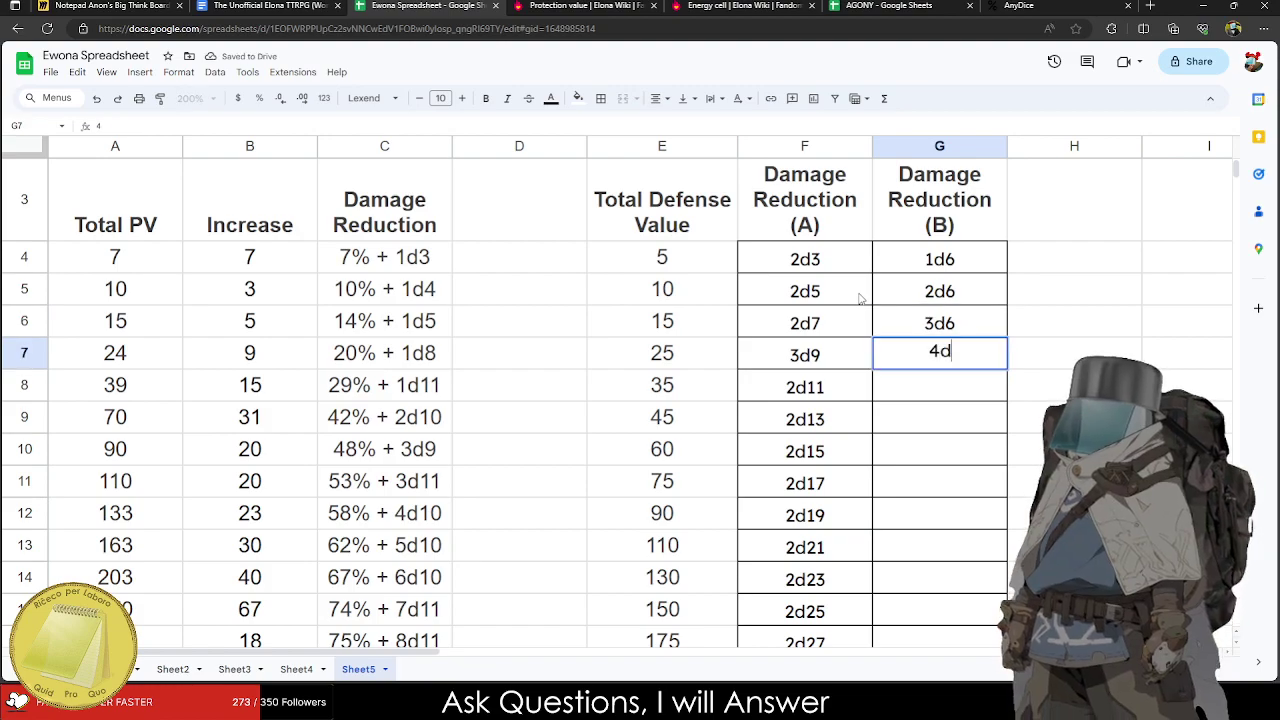
Extend the dice series from G4:G7 down to G17.
drag(994, 263, 1006, 414)
click(1009, 431)
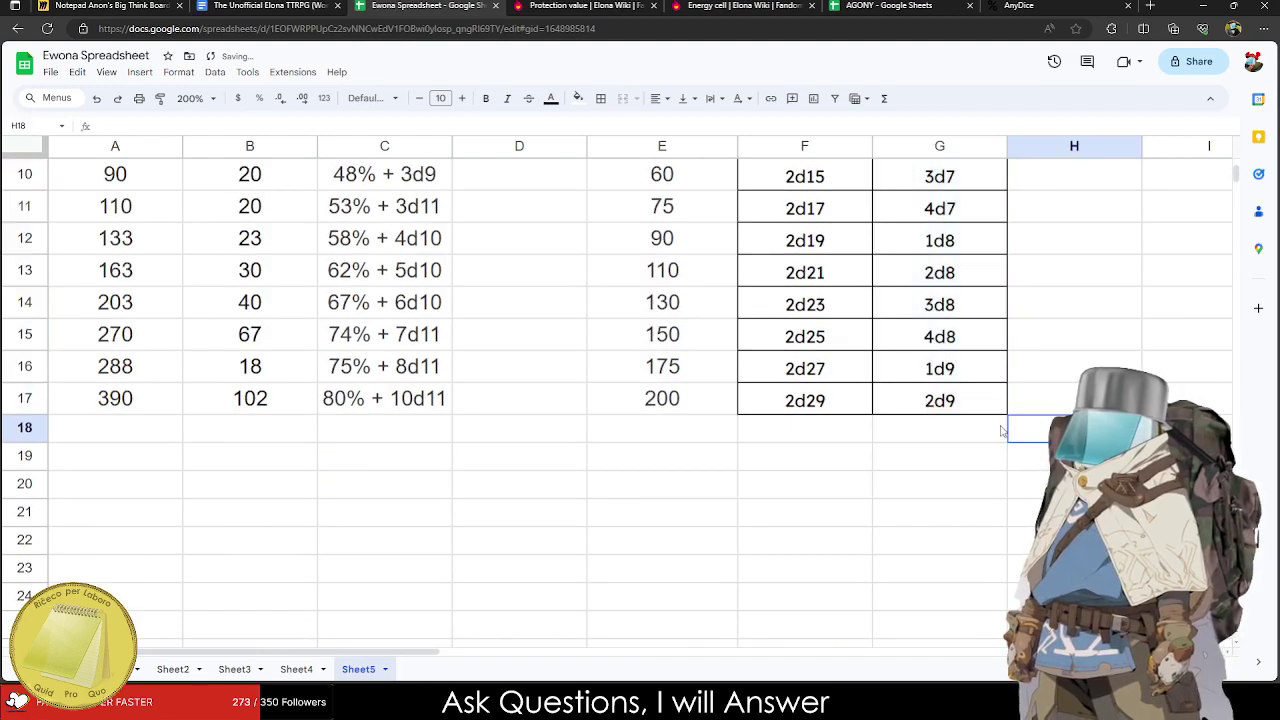
scroll(980, 415, up, 5)
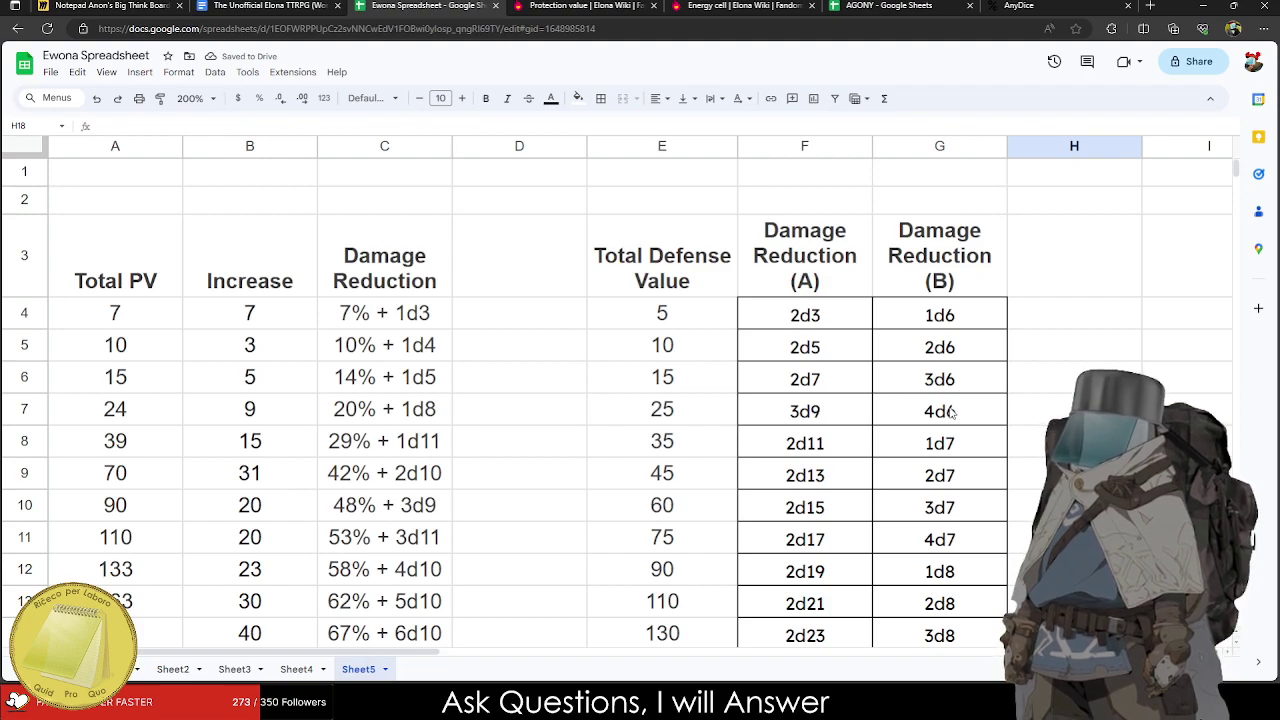
Set G8 to 5d6 and extend the dice series from G4:G8 down to G17.
click(925, 445)
text(5d6)
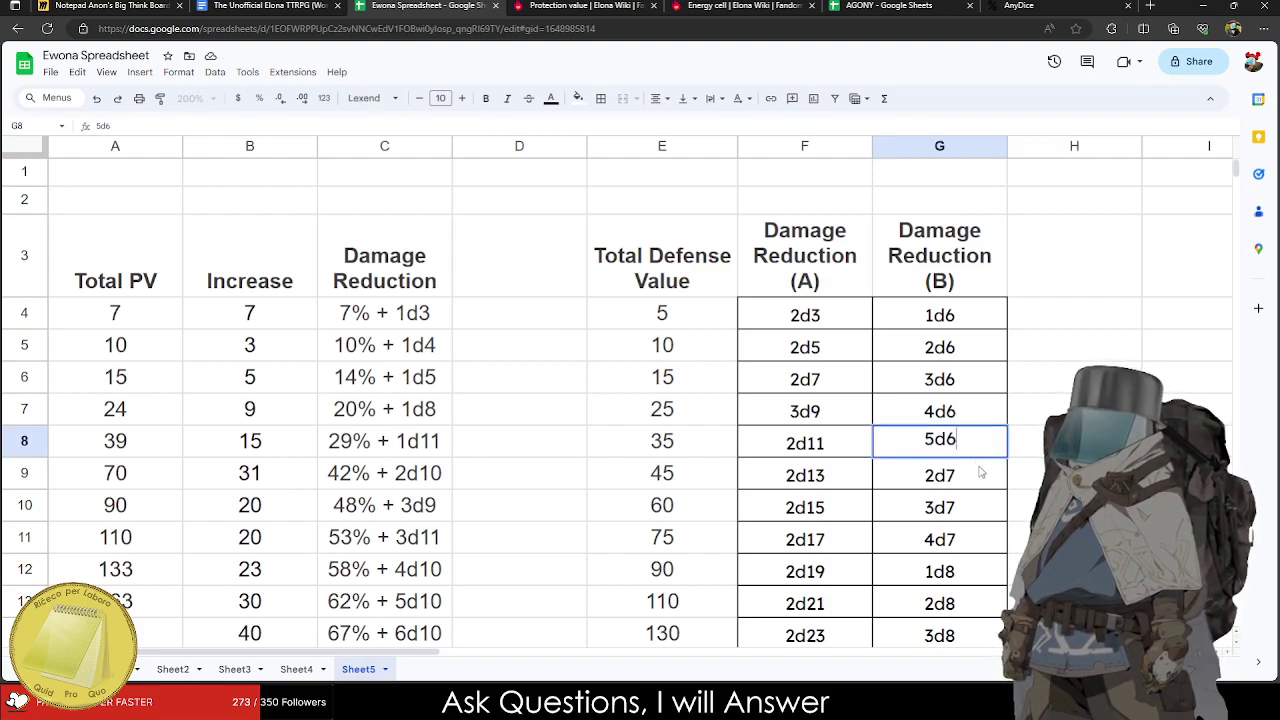
drag(975, 325, 997, 520)
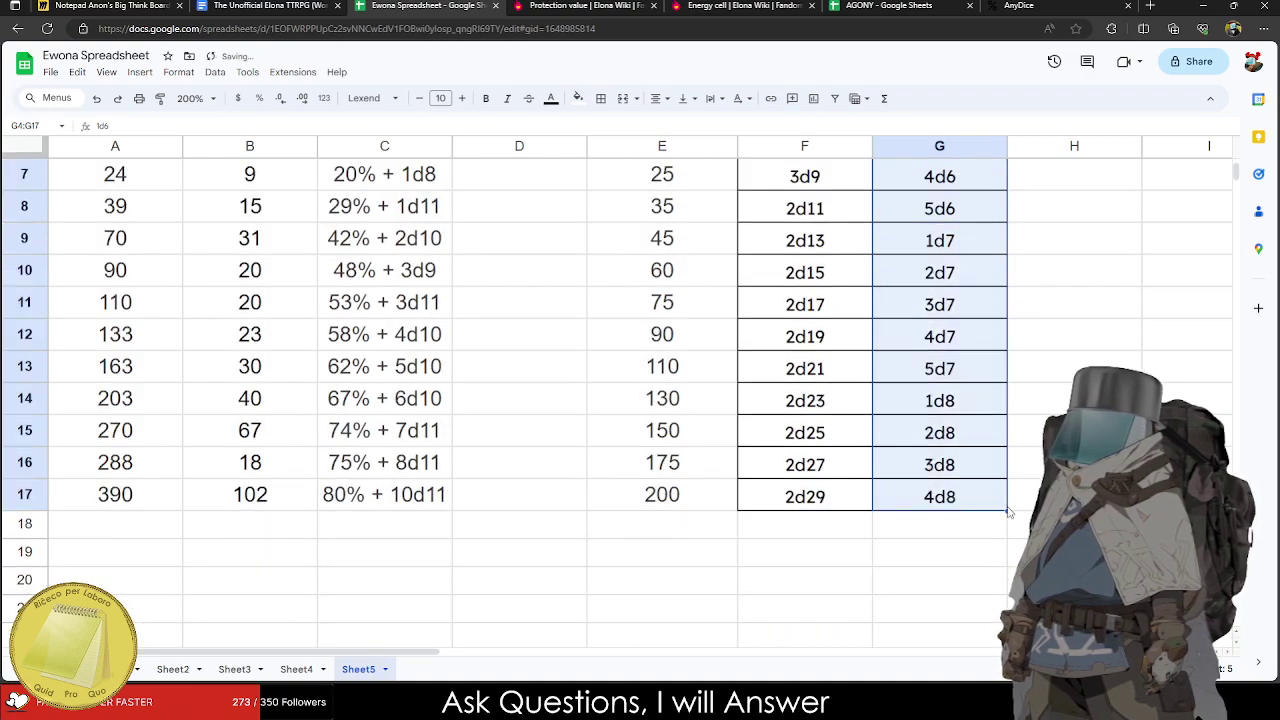
click(1019, 536)
scroll(958, 325, up, 2)
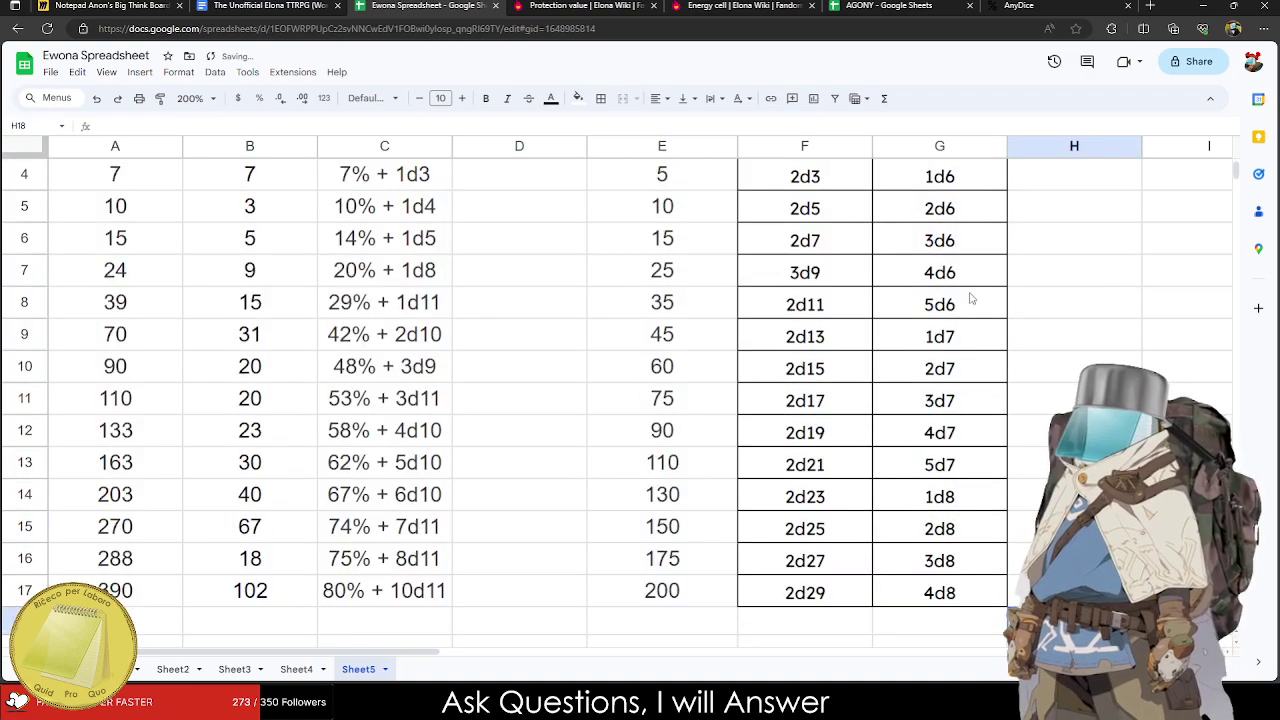
Replace the dice in G9:G12 with 6d6, 7d7, 8d6 and 9d6.
click(958, 308)
click(962, 330)
text(6d6)
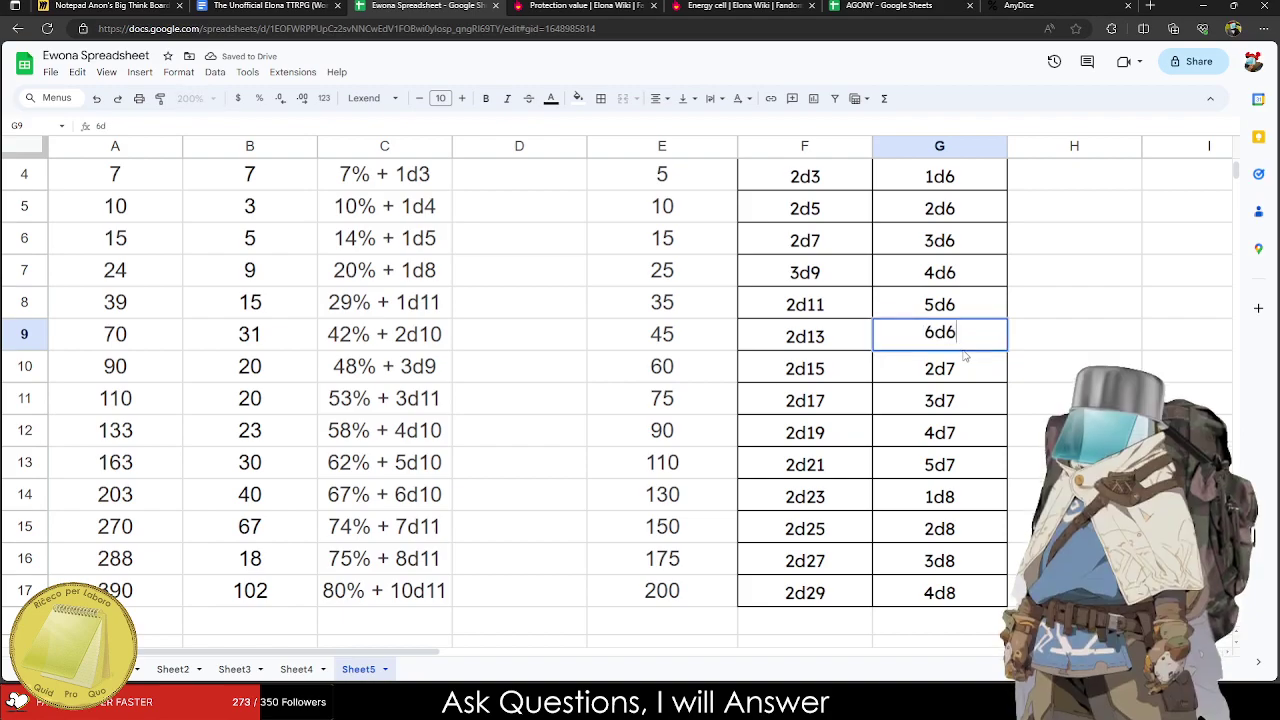
key(Return)
text(7d7)
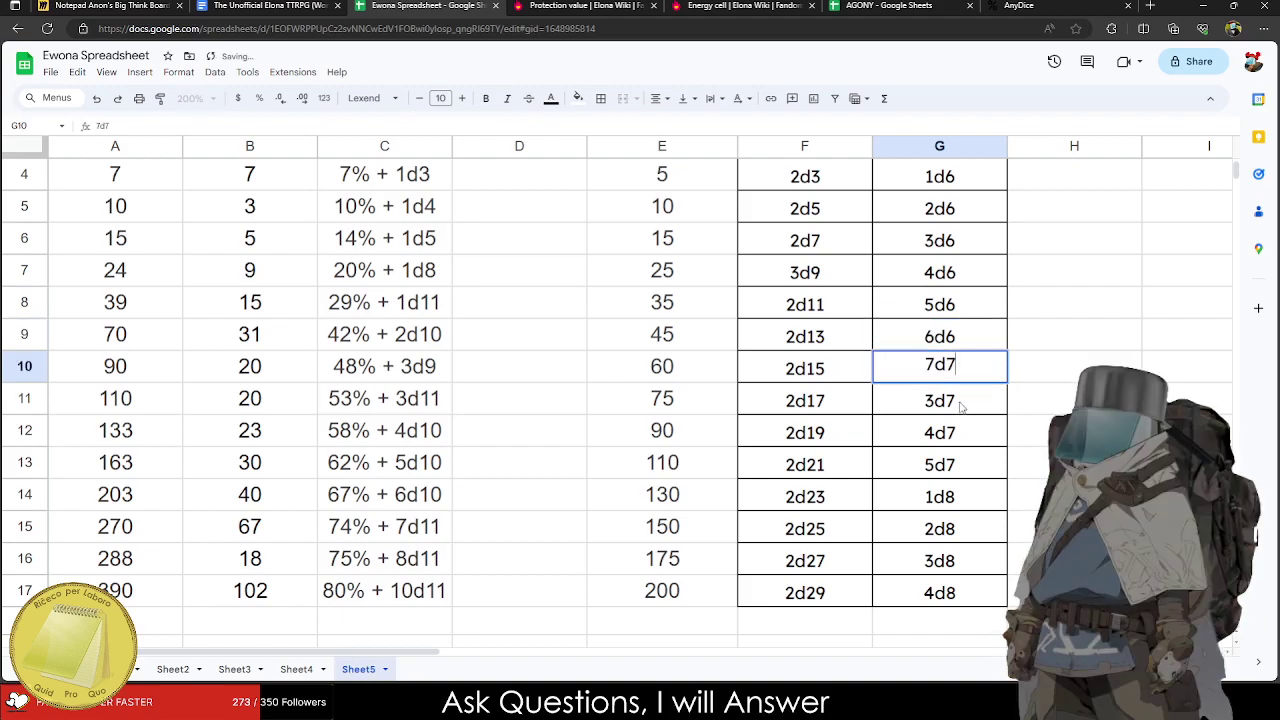
key(Return)
text(8d6)
key(Return)
text(9d6)
key(Return)
Replace the dice in G13:G17 with 10d6, 11d6, 12d6, 13d6 and 14d6.
text(10d6)
key(Return)
text(11d6)
key(Return)
text(12d6)
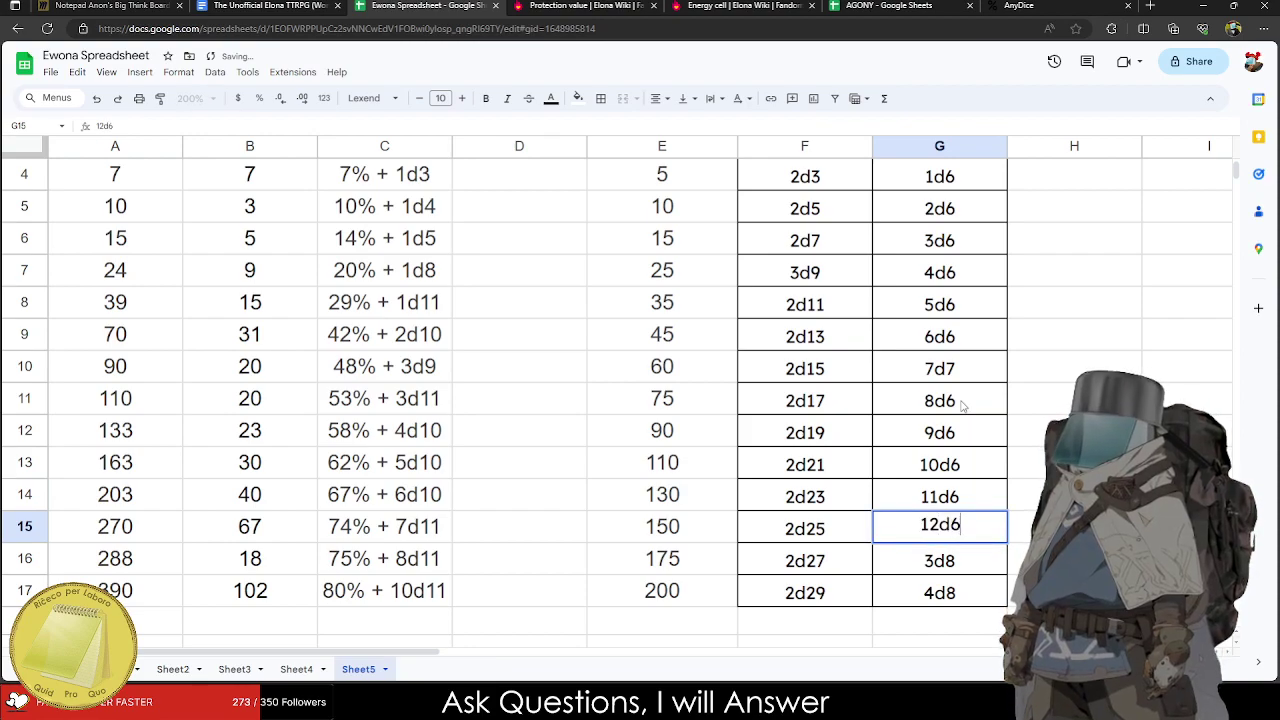
key(Return)
text(13d6)
key(Return)
text(14)
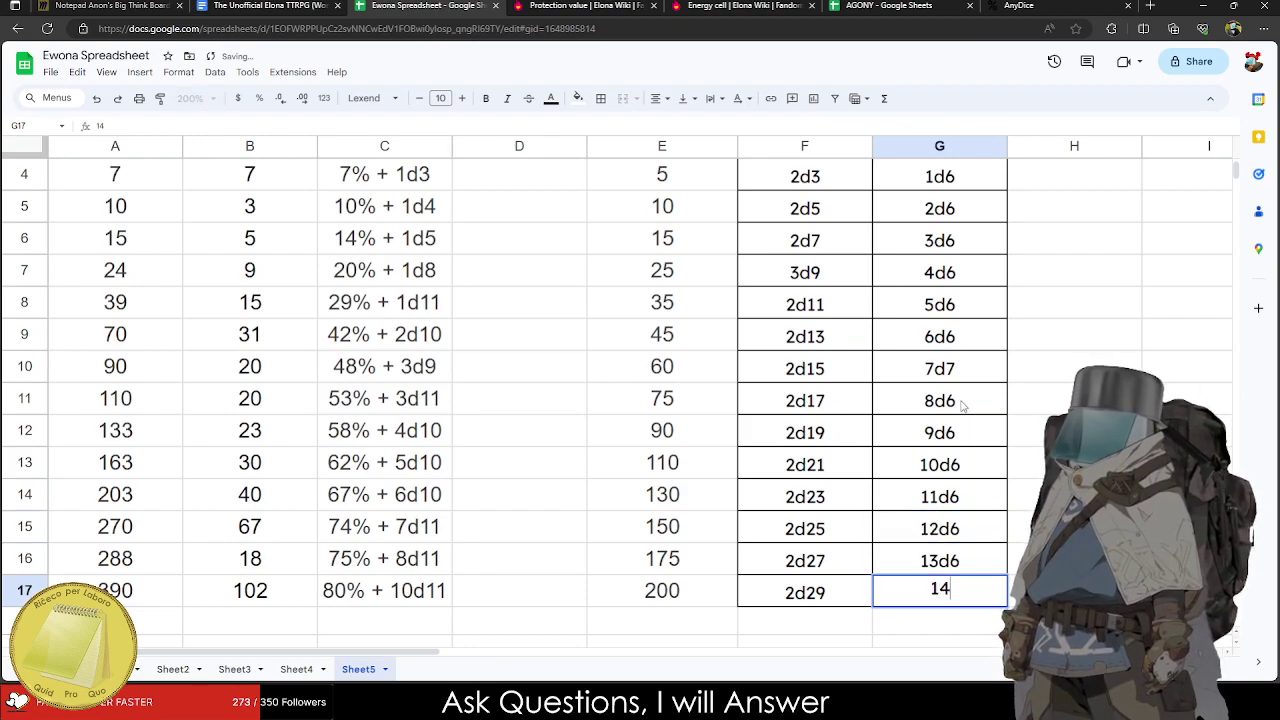
text(d6)
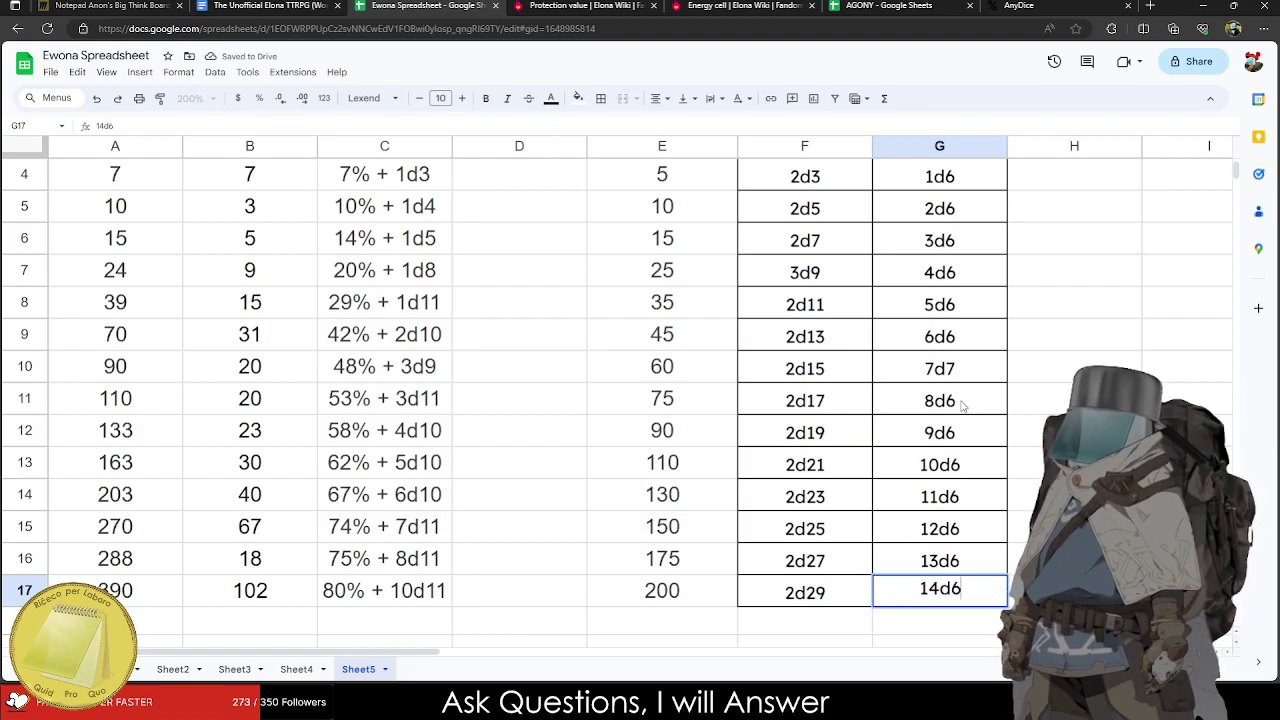
Compare the Damage Reduction (A) and (B) dice row by row, starting from Total Defense Value 5.
scroll(940, 410, up, 3)
click(805, 313)
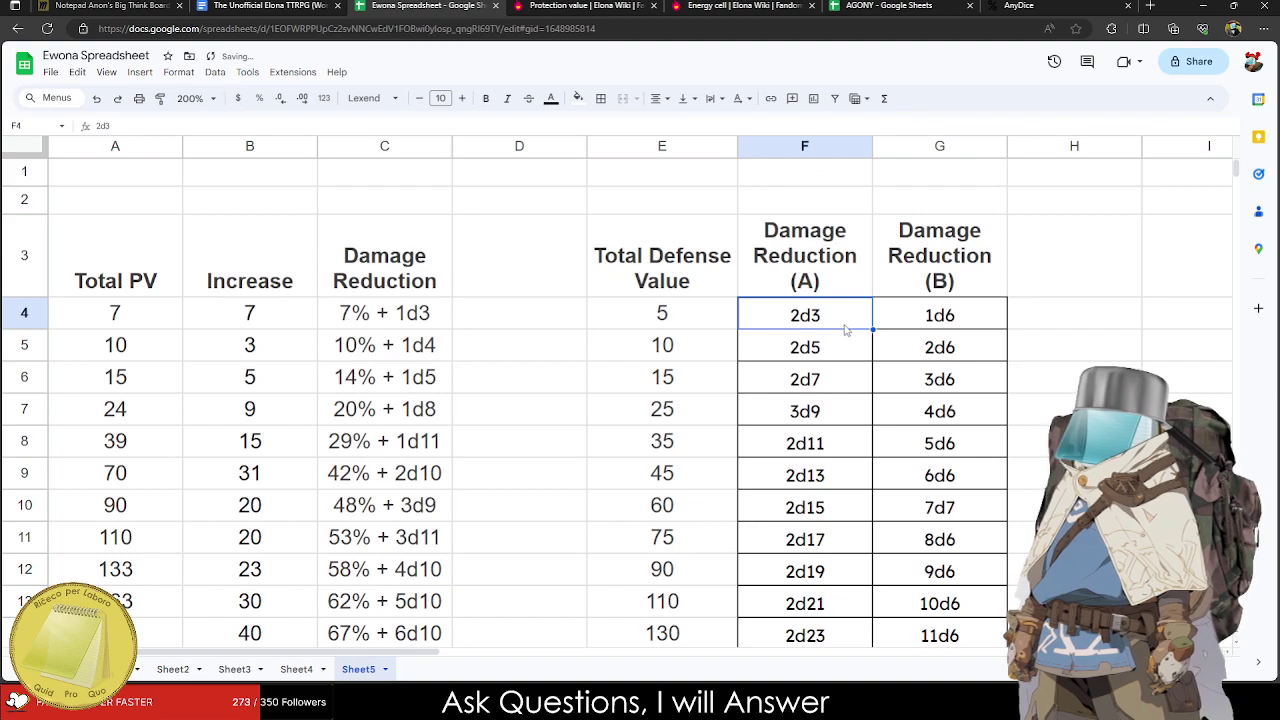
click(902, 320)
click(803, 345)
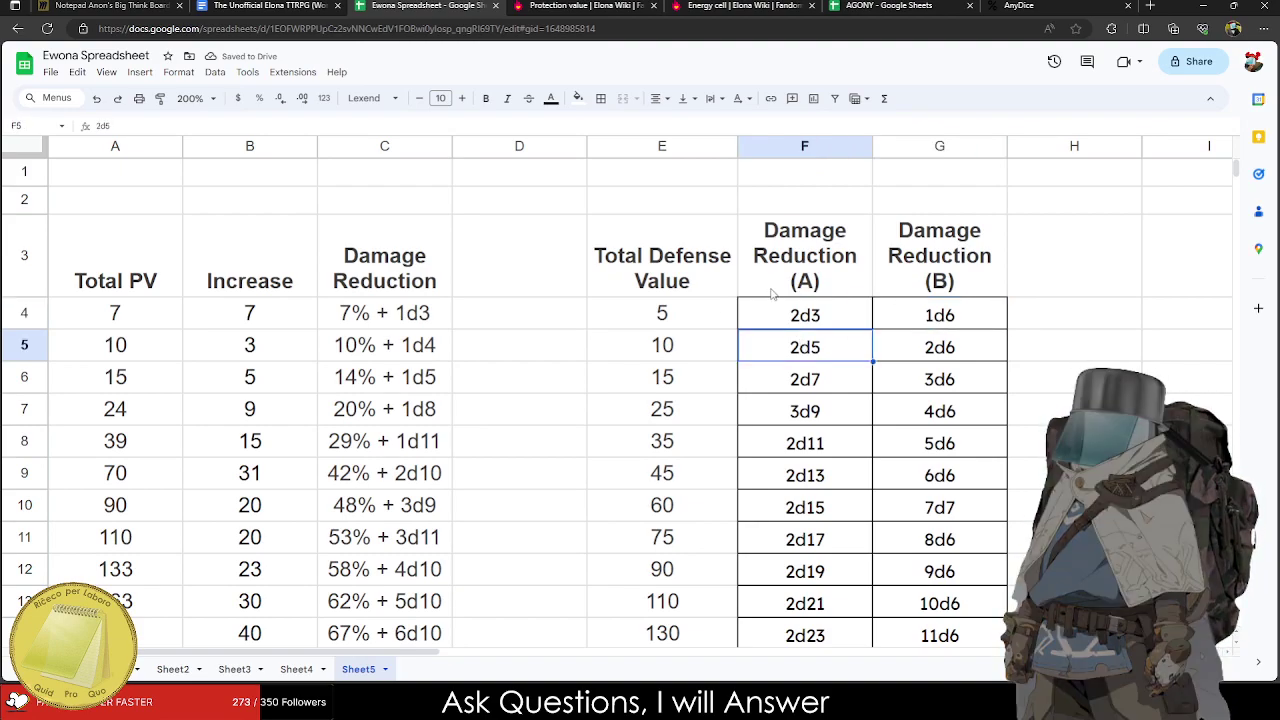
click(930, 350)
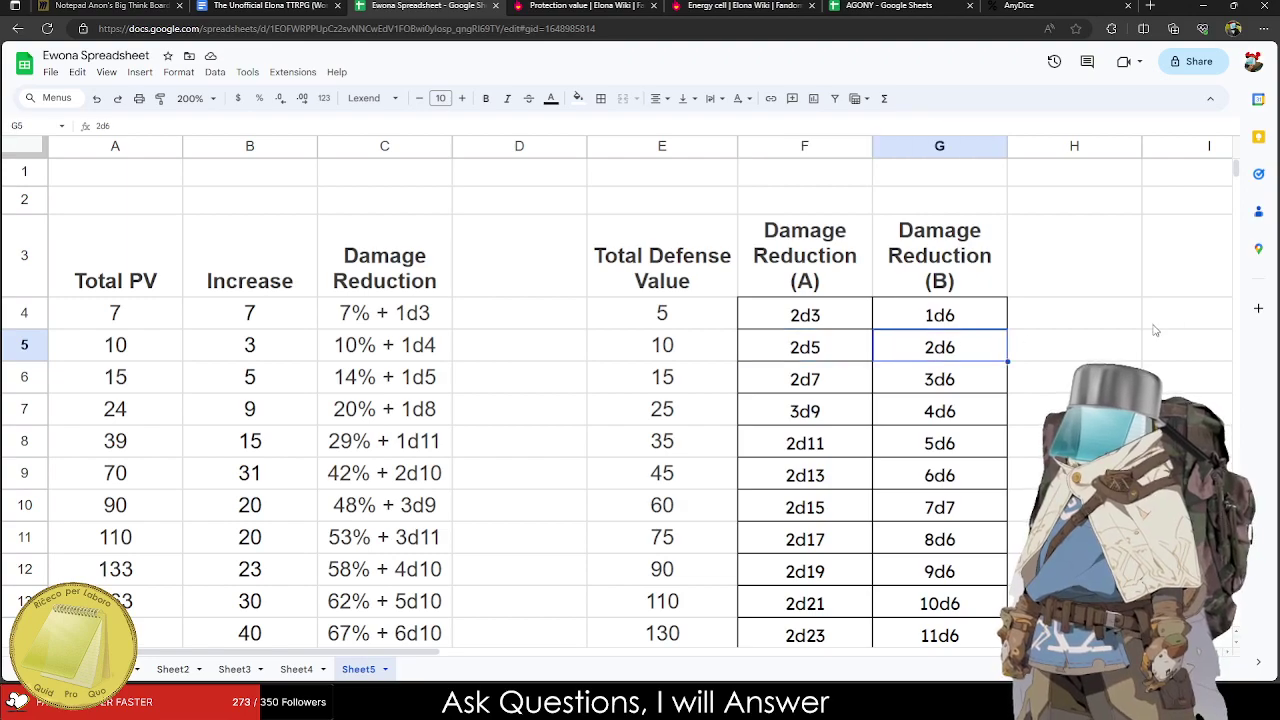
click(822, 380)
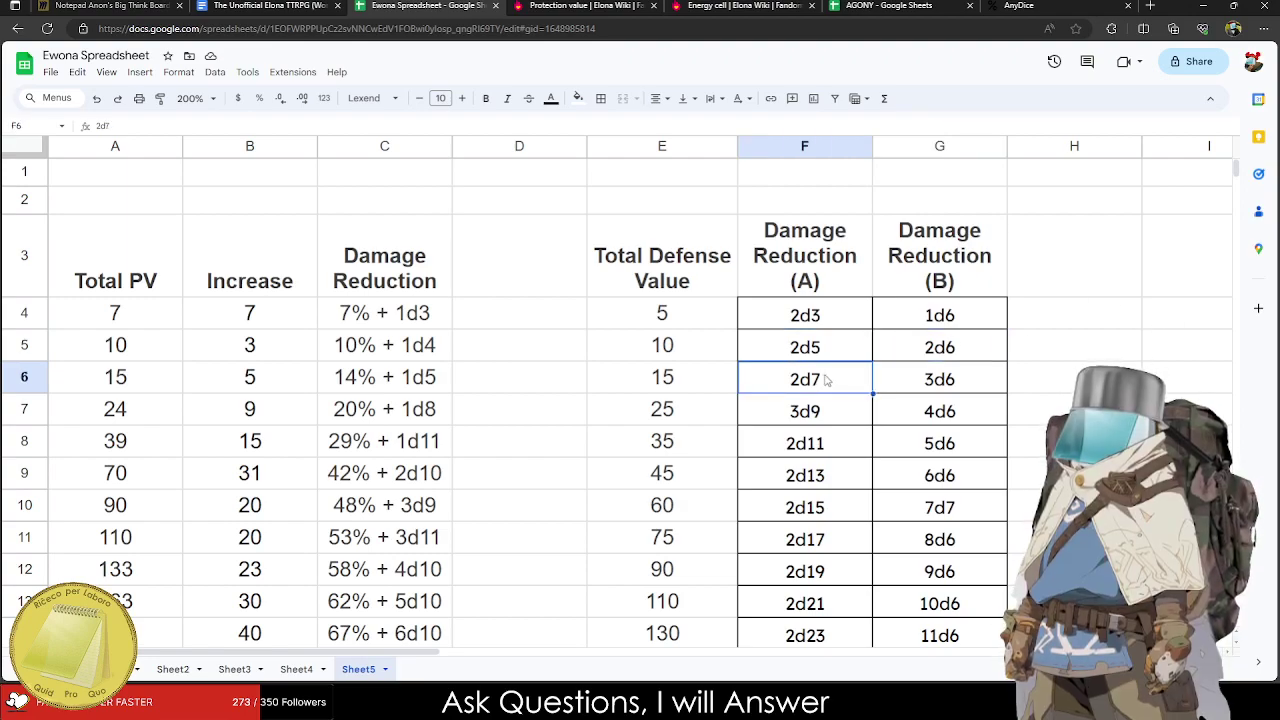
click(969, 382)
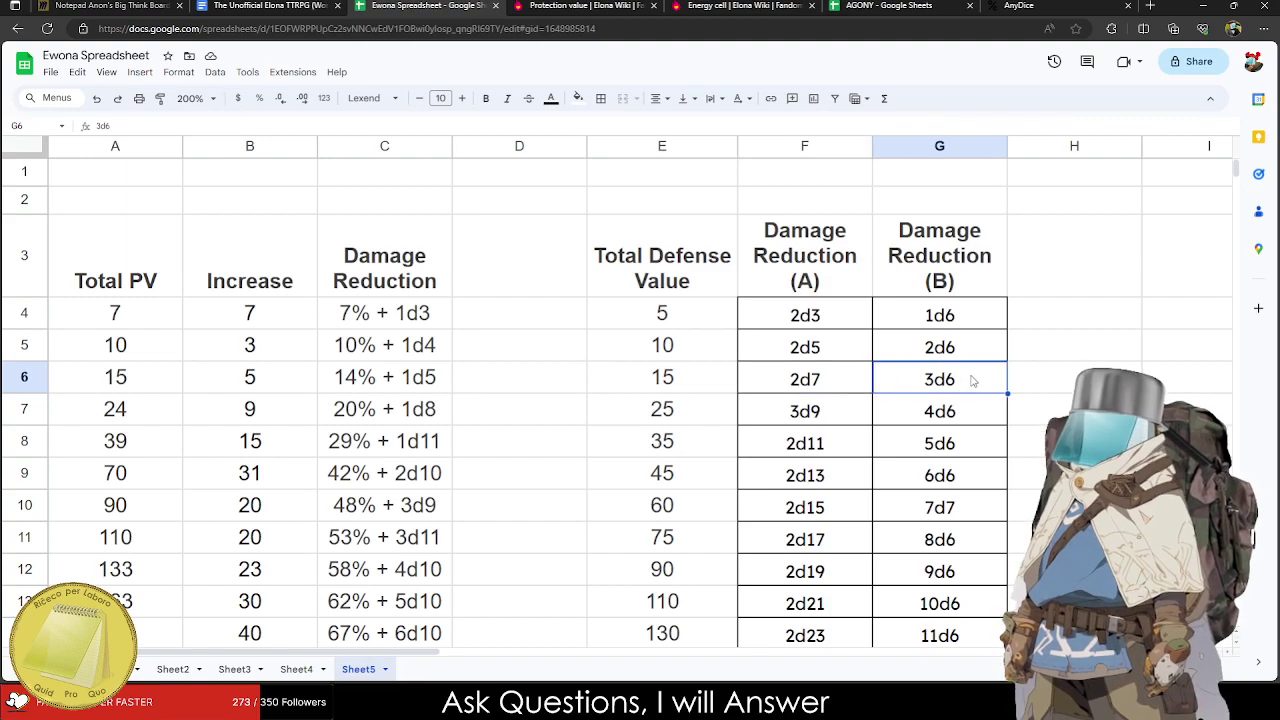
scroll(969, 382, down, 1)
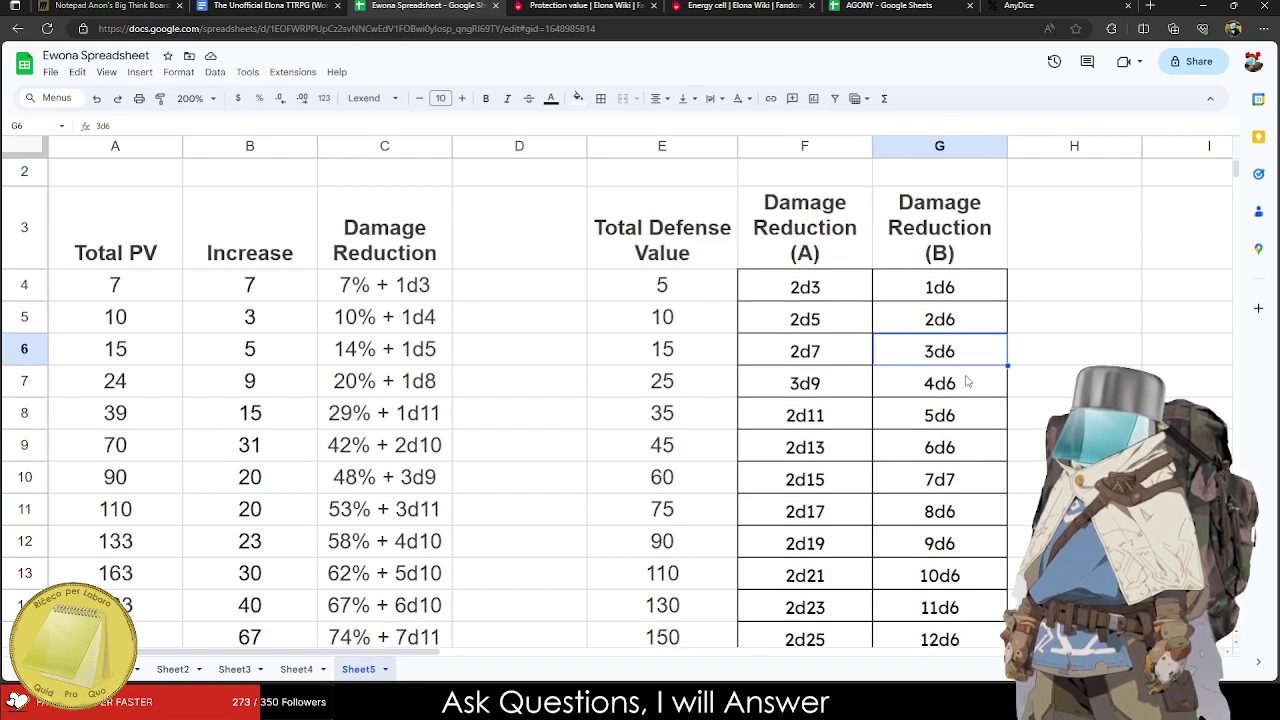
click(823, 390)
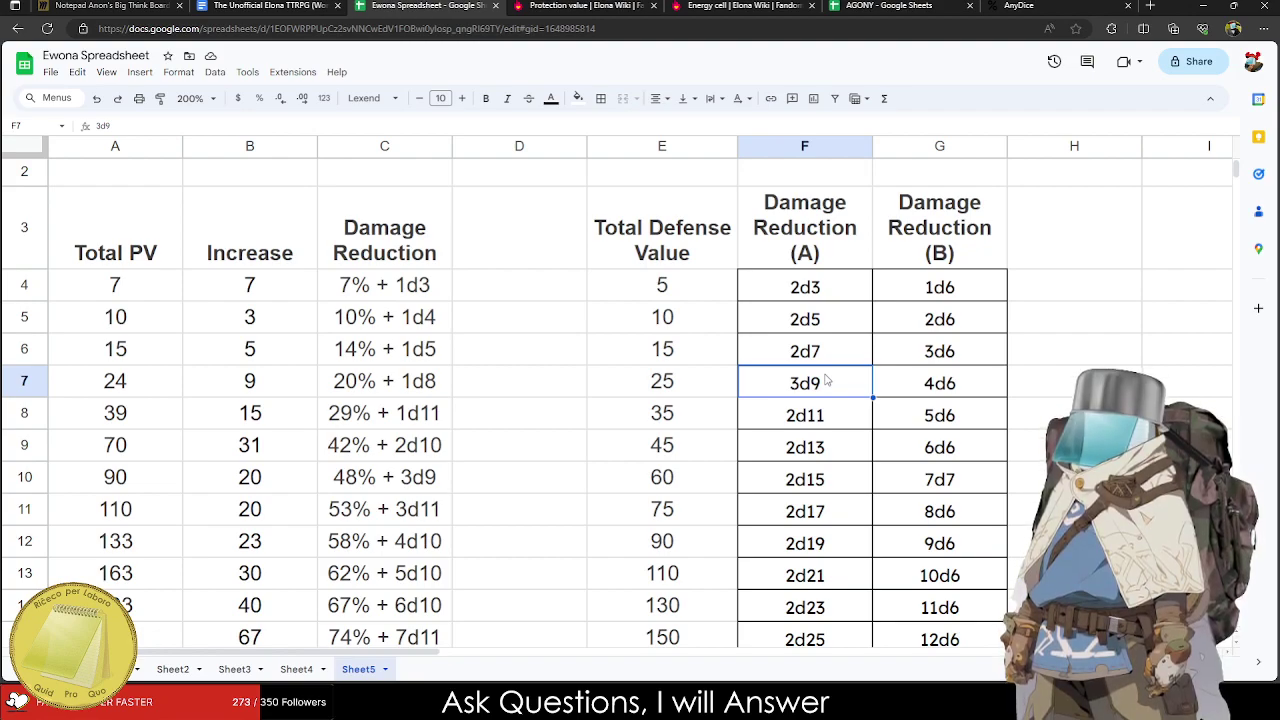
Examine the dice progressions in columns F and G from Total Defense Value 25 down to 200, then each full column.
click(924, 381)
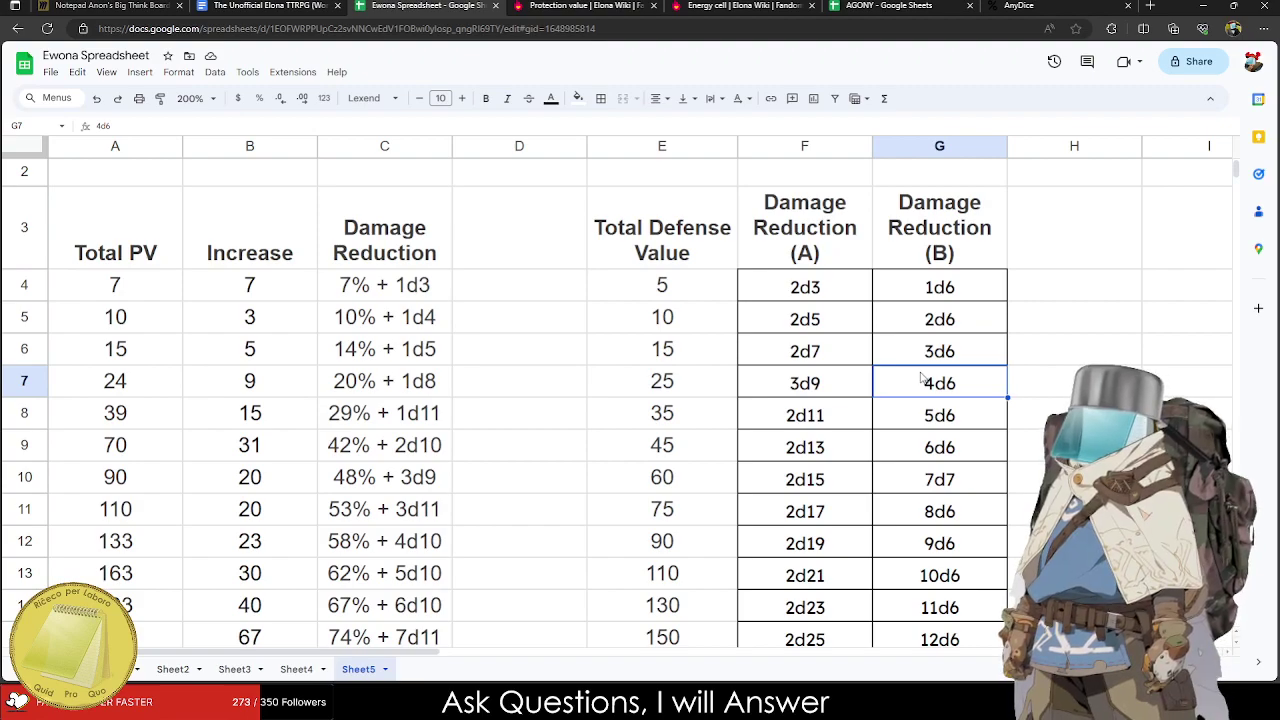
drag(786, 390, 940, 590)
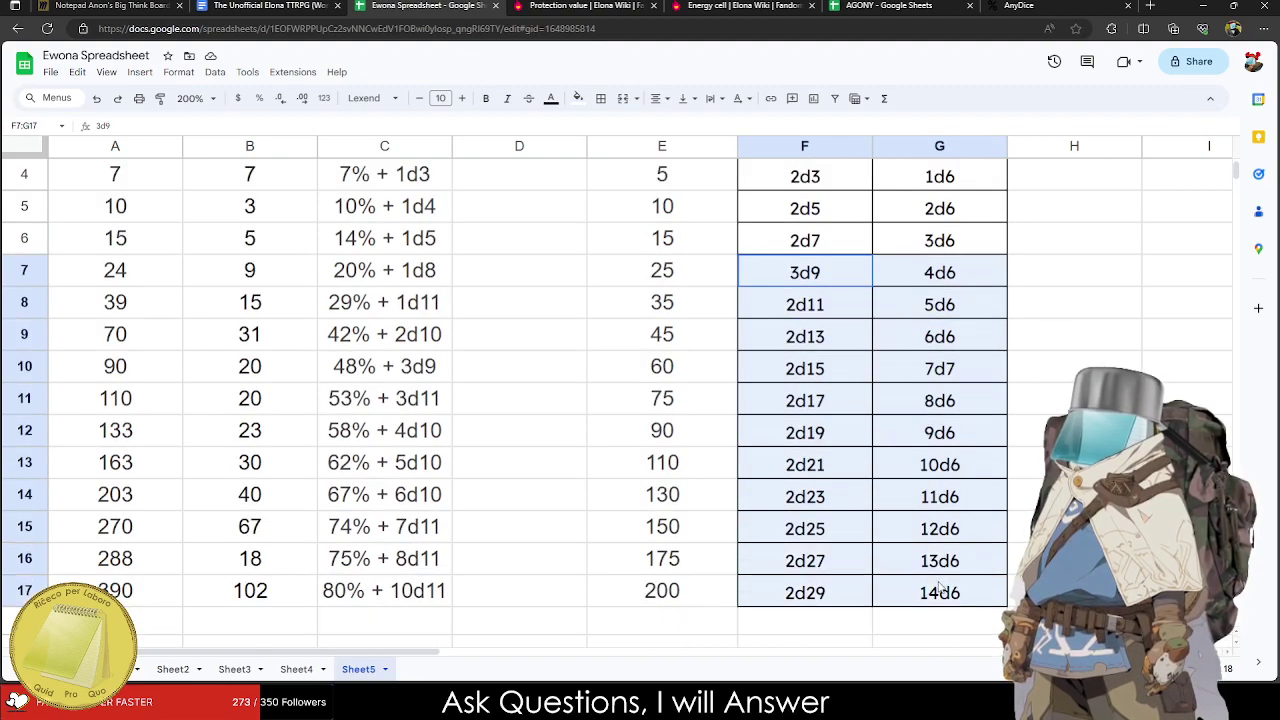
click(783, 306)
drag(805, 335, 790, 528)
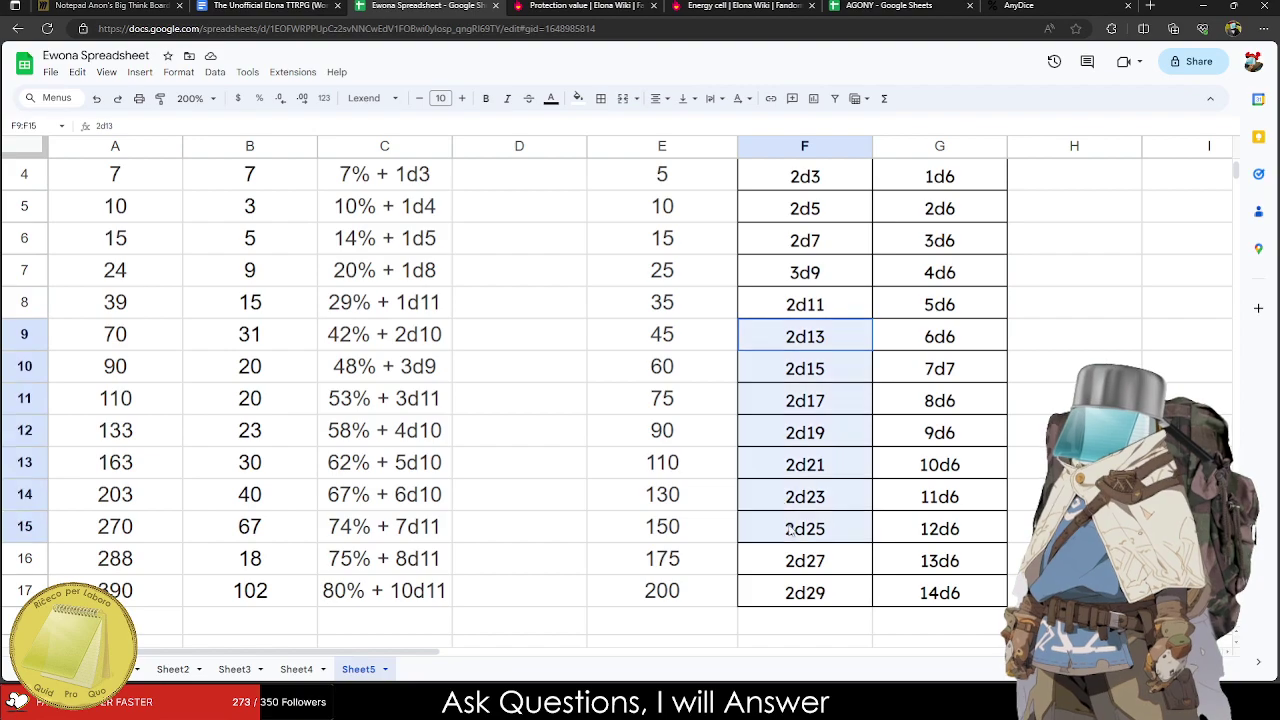
click(860, 402)
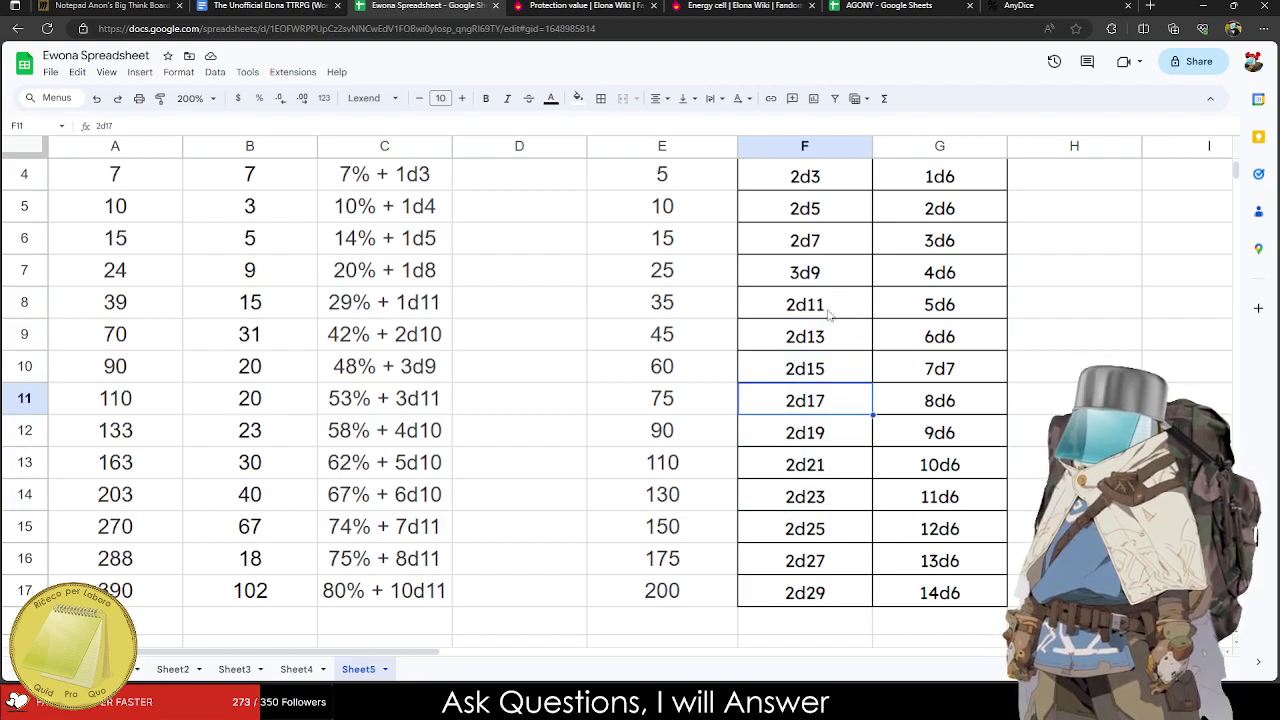
drag(805, 595, 800, 190)
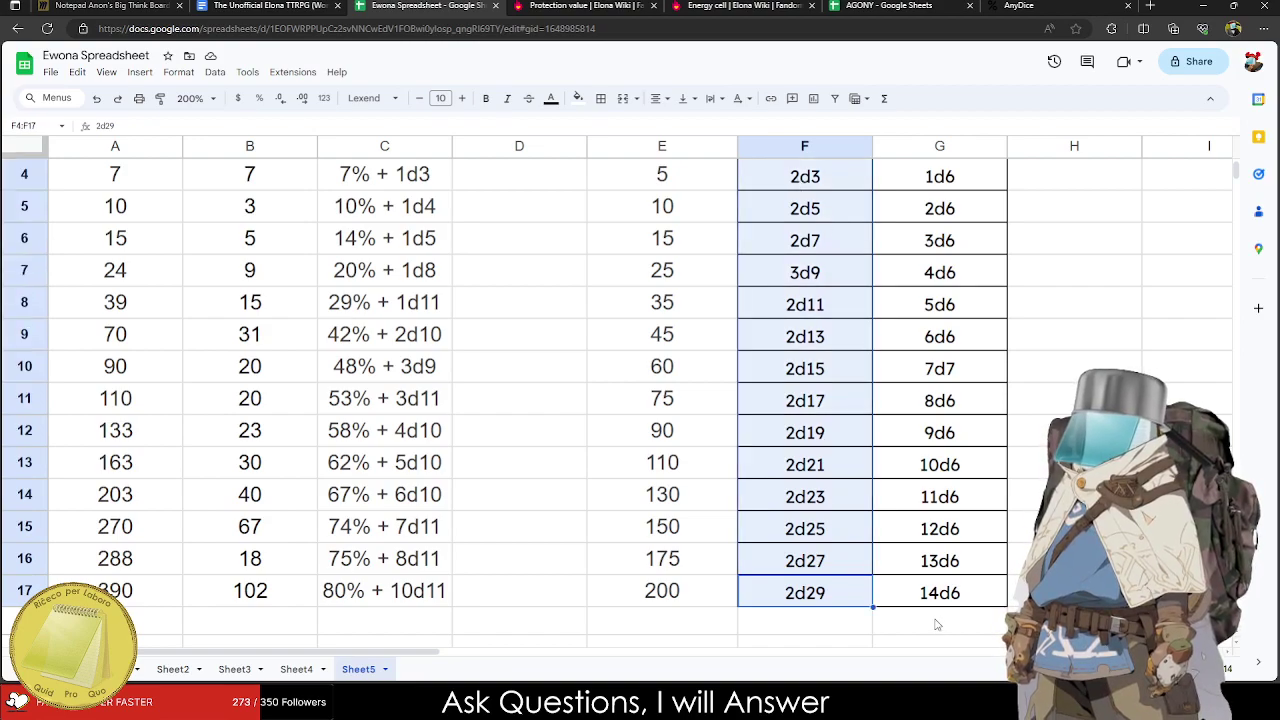
drag(939, 593, 939, 178)
scroll(960, 300, up, 3)
scroll(937, 318, down, 1)
scroll(937, 318, down, 2)
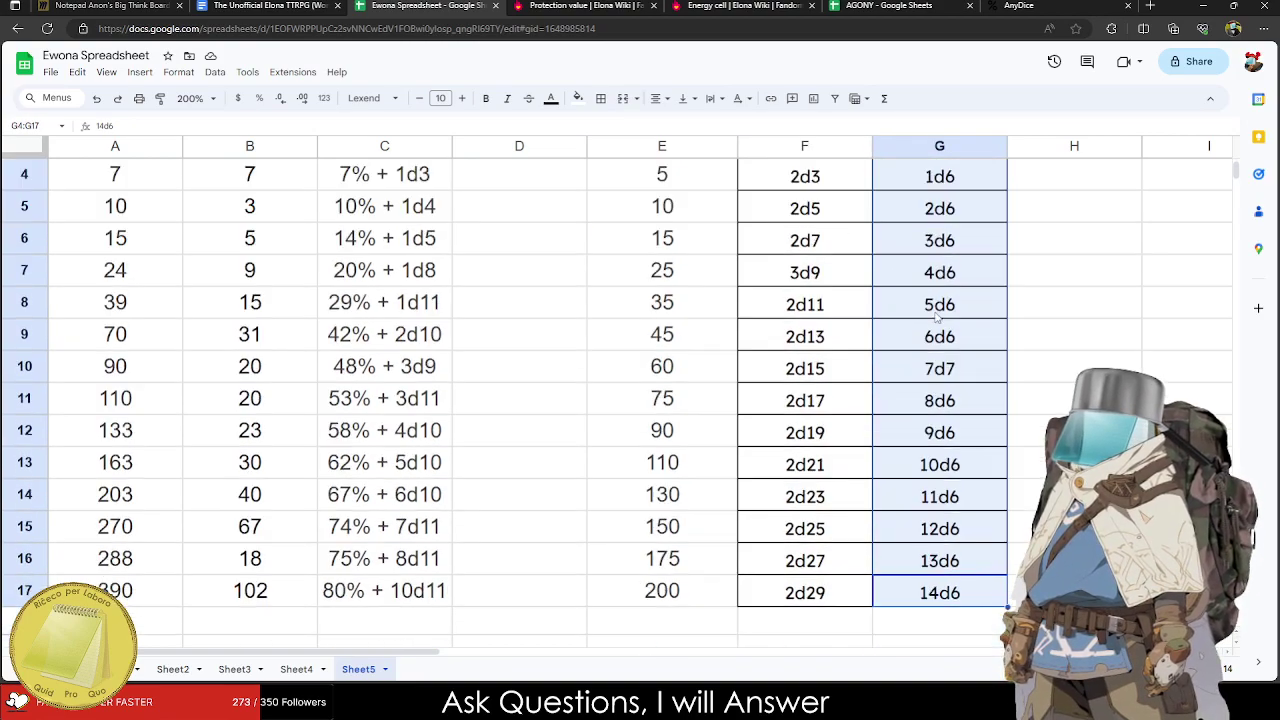
scroll(937, 318, up, 1)
scroll(935, 318, up, 1)
scroll(925, 318, down, 1)
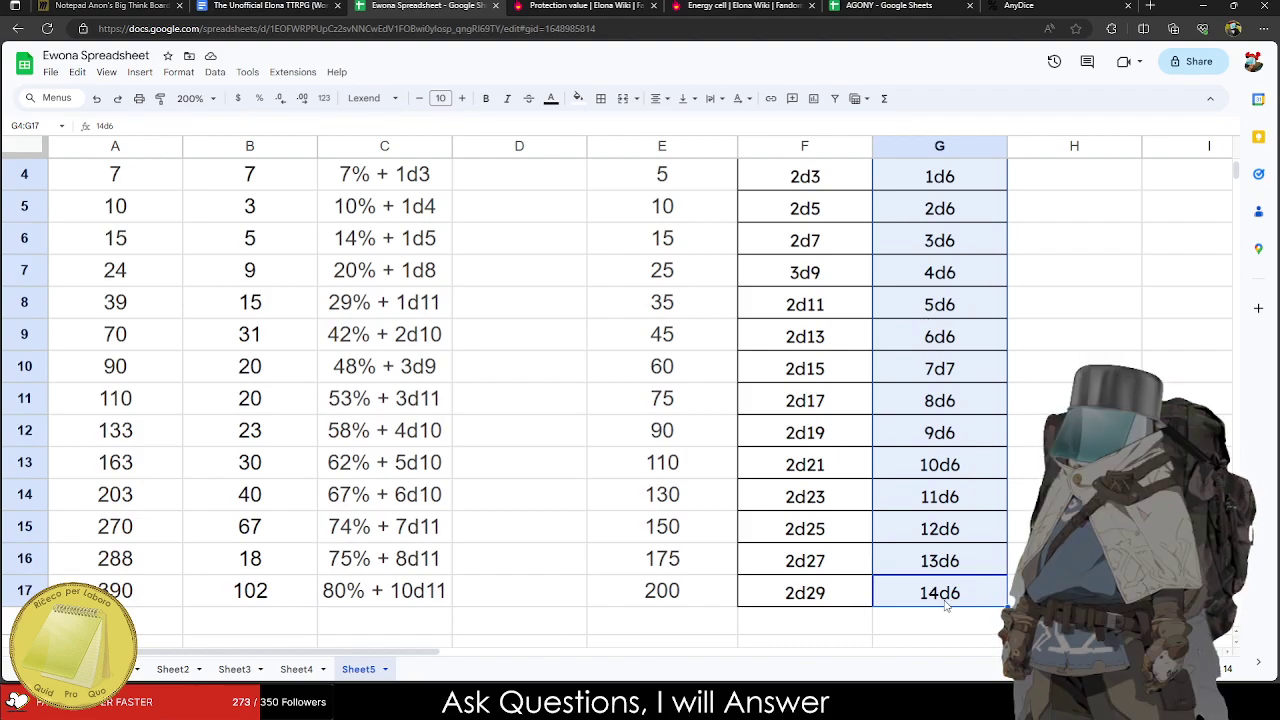
Search Google for 14d6, then for 14x6, to work out the maximum roll of the highest (B) dice.
click(1038, 7)
click(927, 30)
text(14d6)
key(Return)
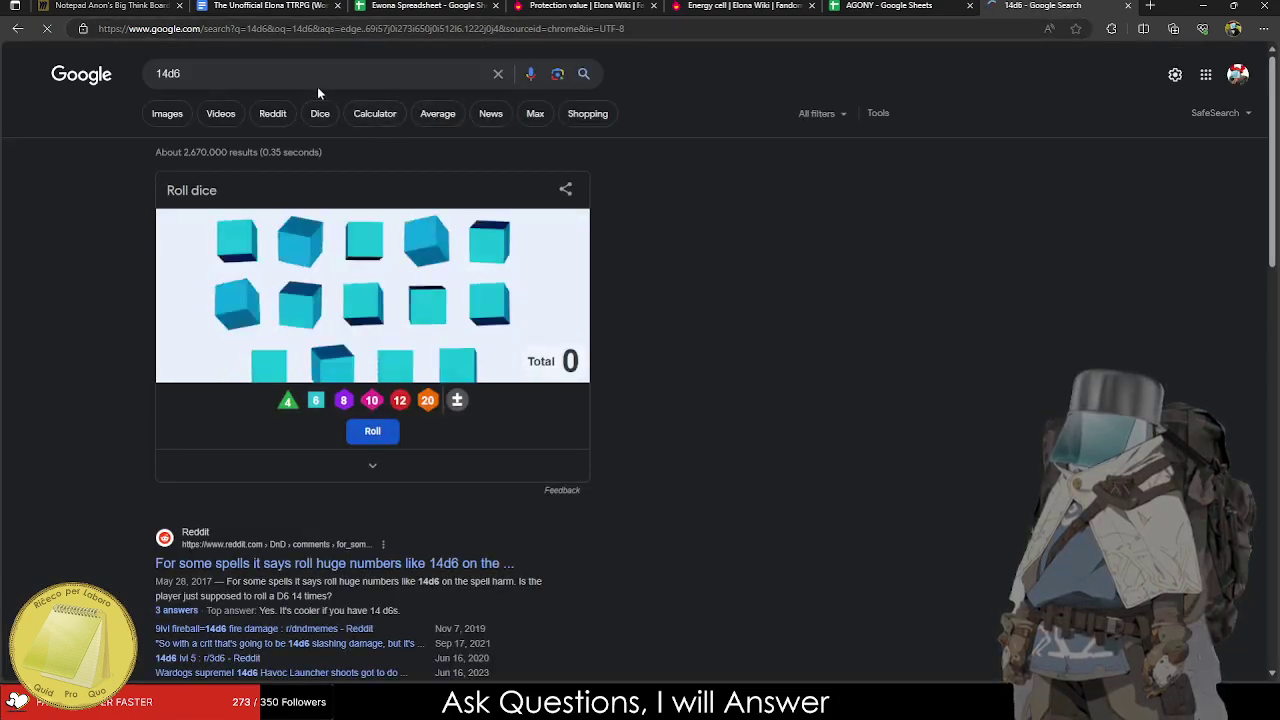
double_click(260, 75)
text(14x6)
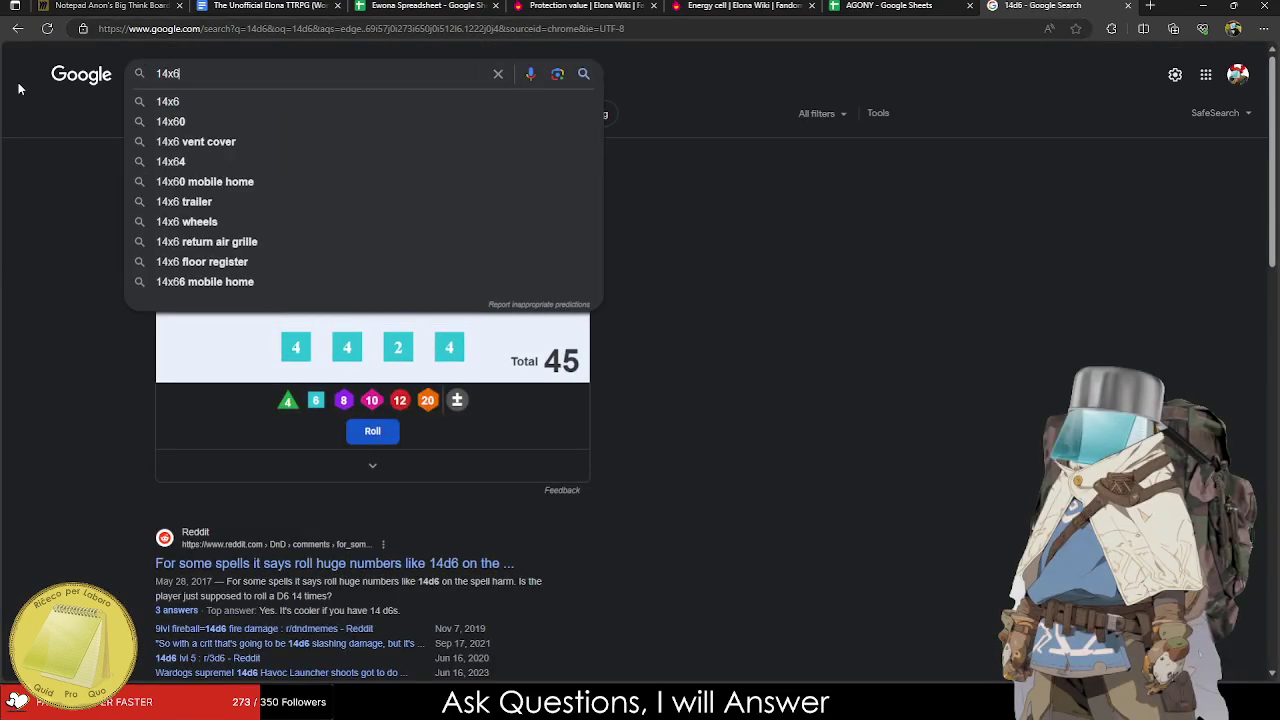
key(Return)
Return to the Ewona Spreadsheet and review the original percentage-based damage reductions in C12:C14.
click(893, 5)
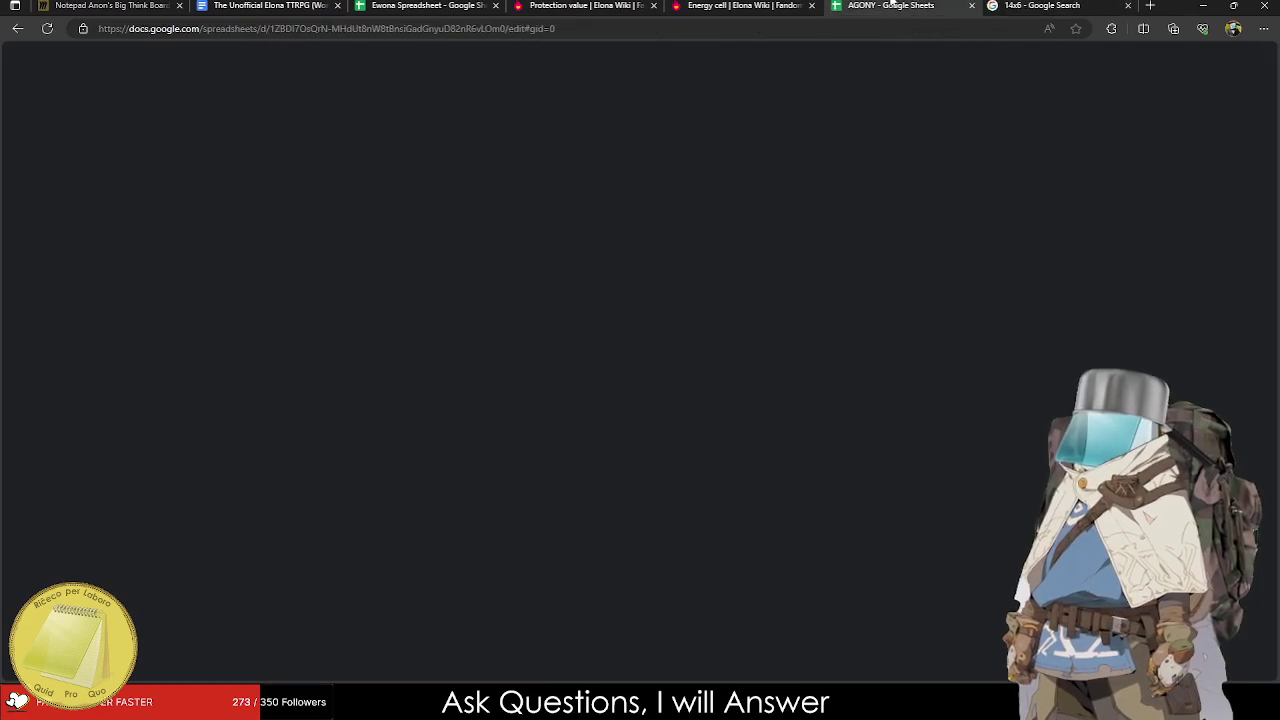
click(740, 5)
click(411, 6)
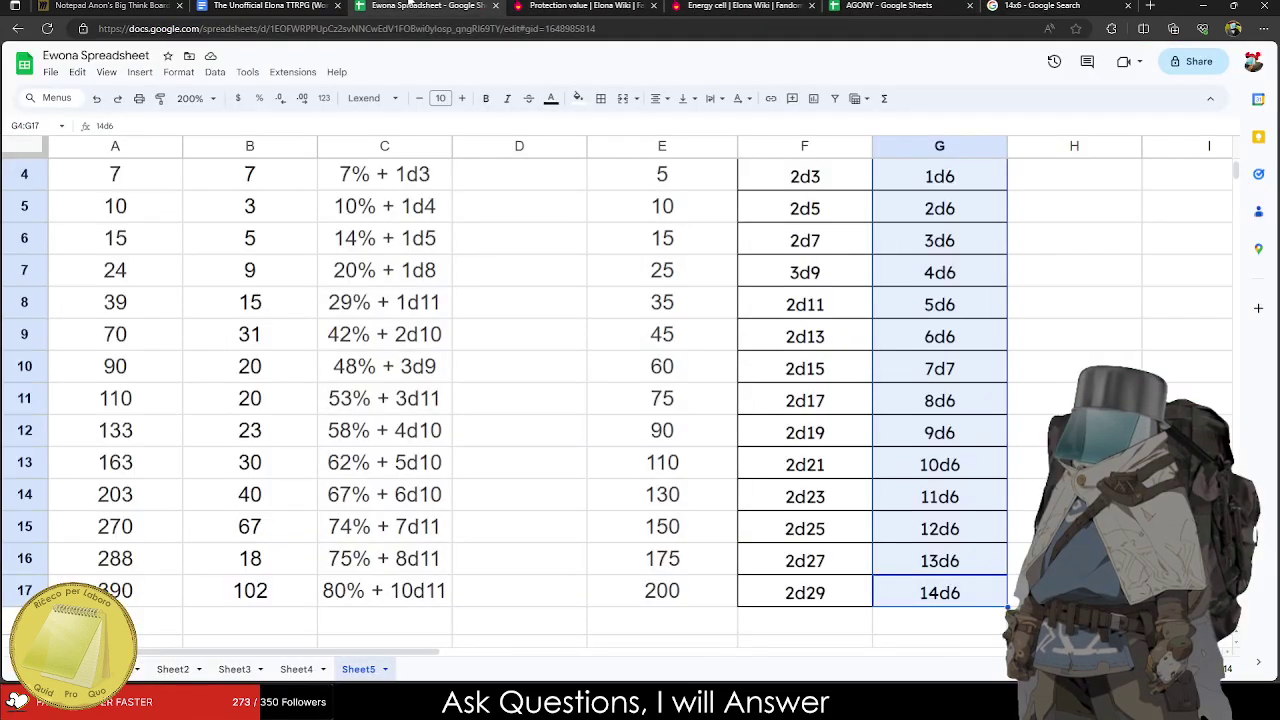
click(280, 5)
click(411, 5)
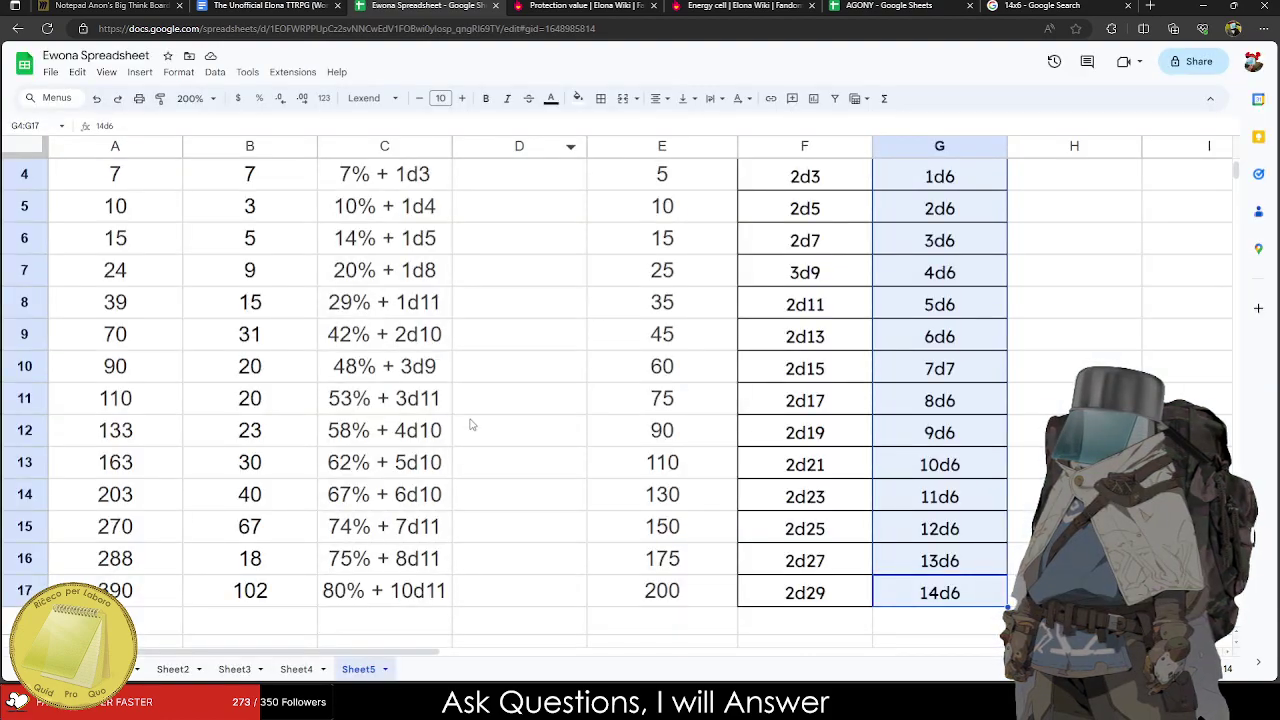
drag(432, 440, 430, 483)
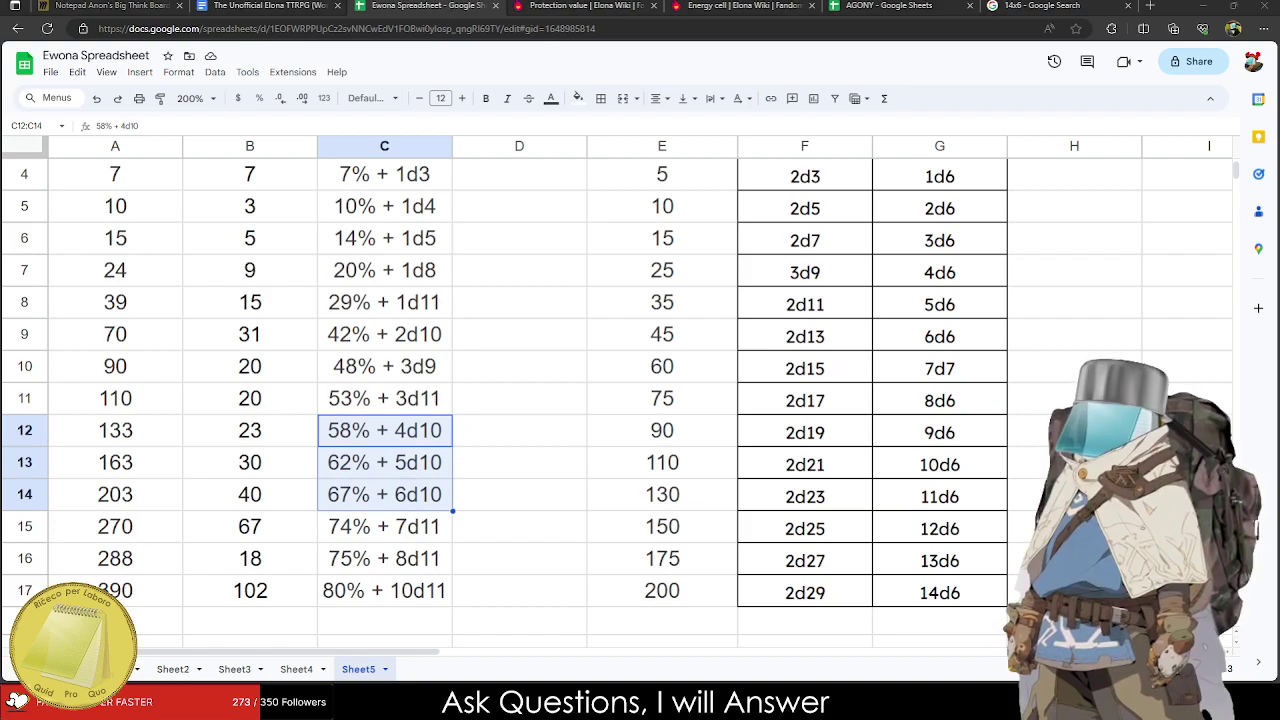
click(177, 411)
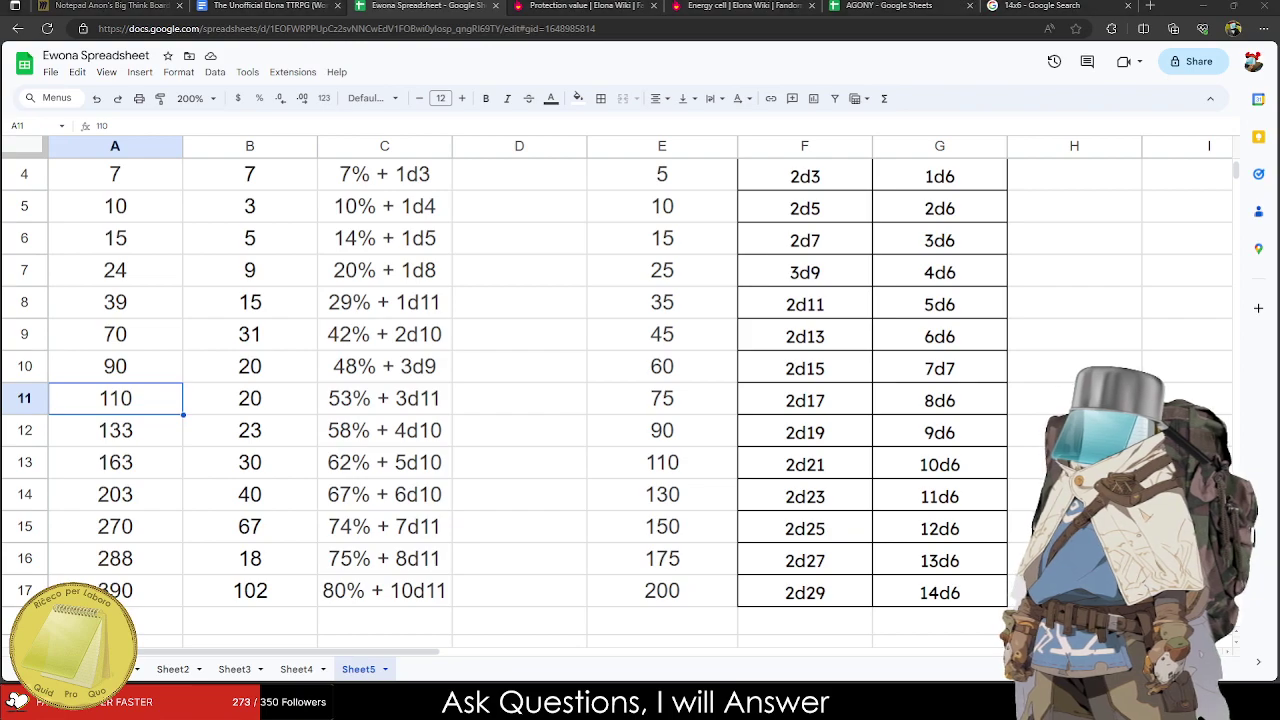
Copy the Damage Reduction (B) column G3:G17, header included, into column H starting at H3.
scroll(620, 400, up, 3)
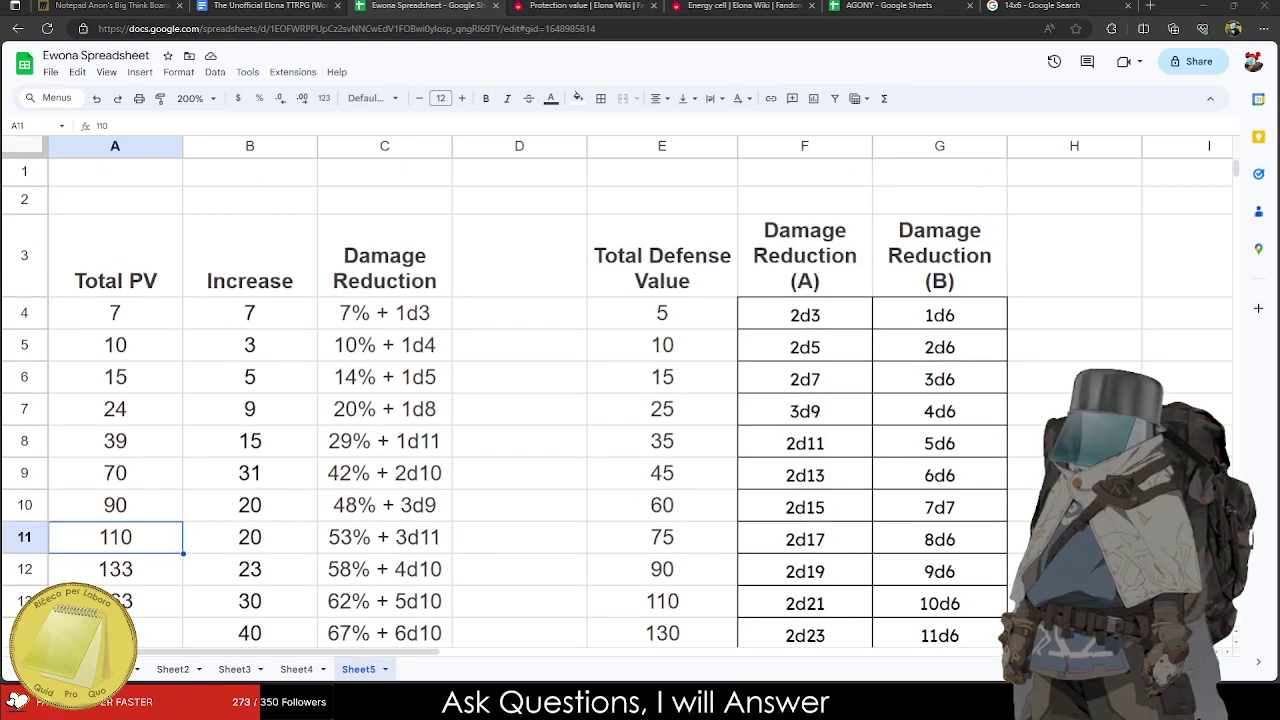
drag(939, 255, 941, 557)
key(ctrl+c)
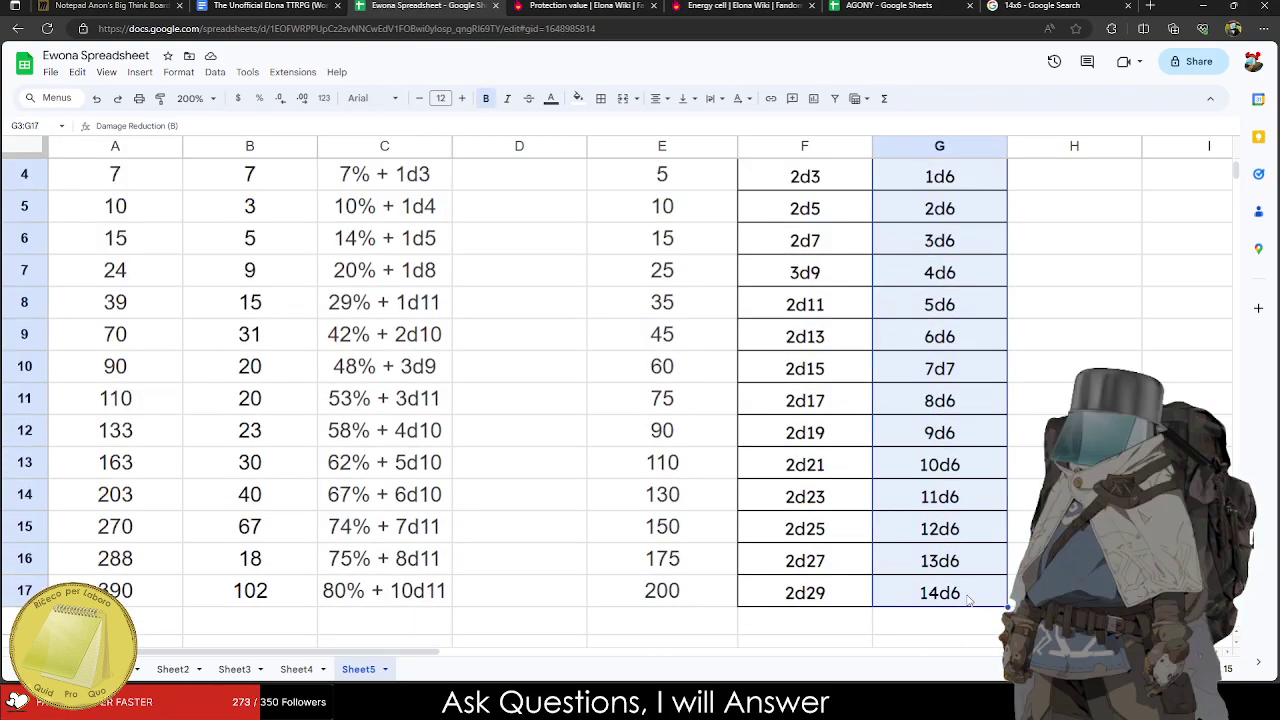
scroll(960, 450, up, 2)
click(1052, 286)
key(ctrl+v)
Rename the header in G3 as "Damage Reduction (Consistent / Heavy)".
double_click(950, 282)
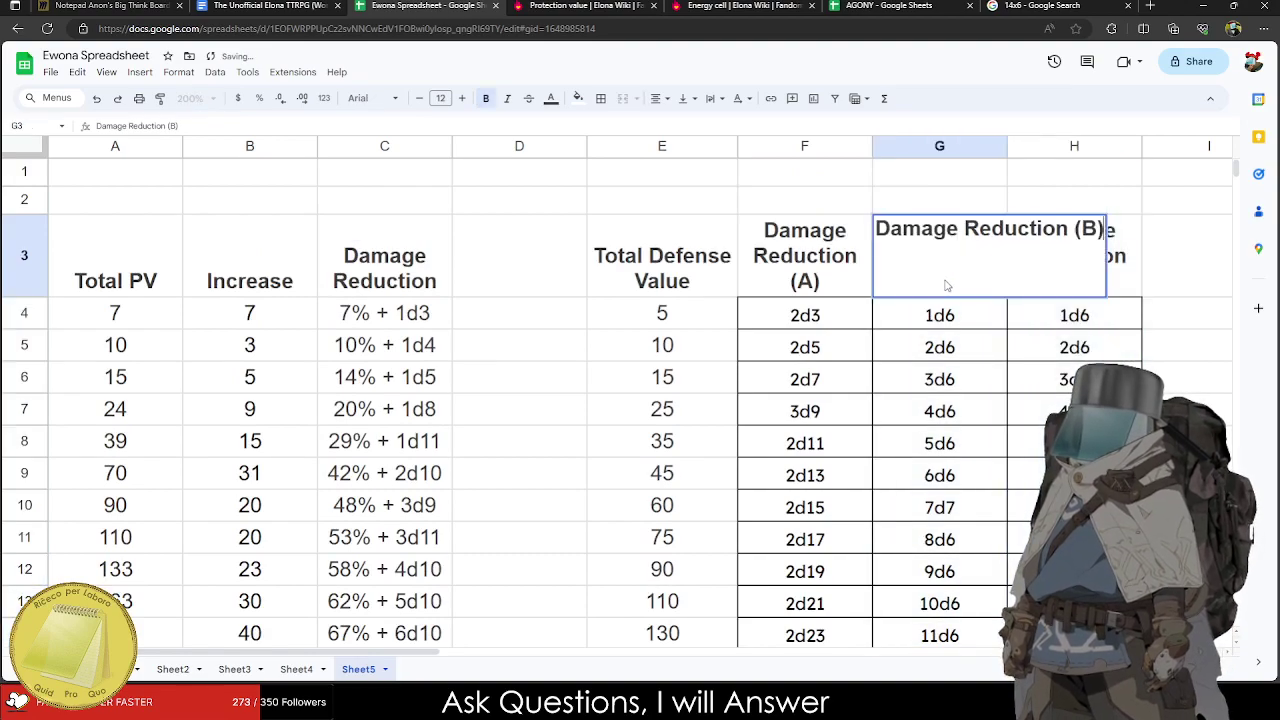
key(Escape)
click(940, 256)
double_click(1086, 228)
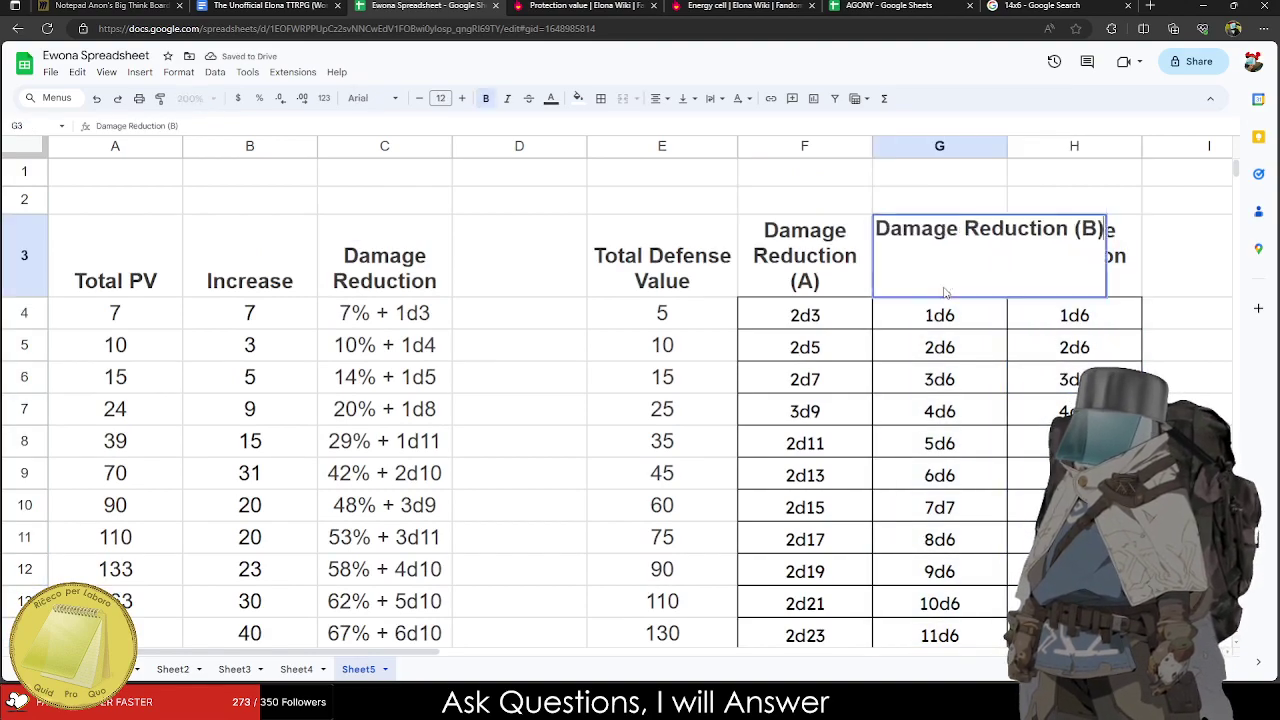
double_click(1086, 228)
text(Consistent / He)
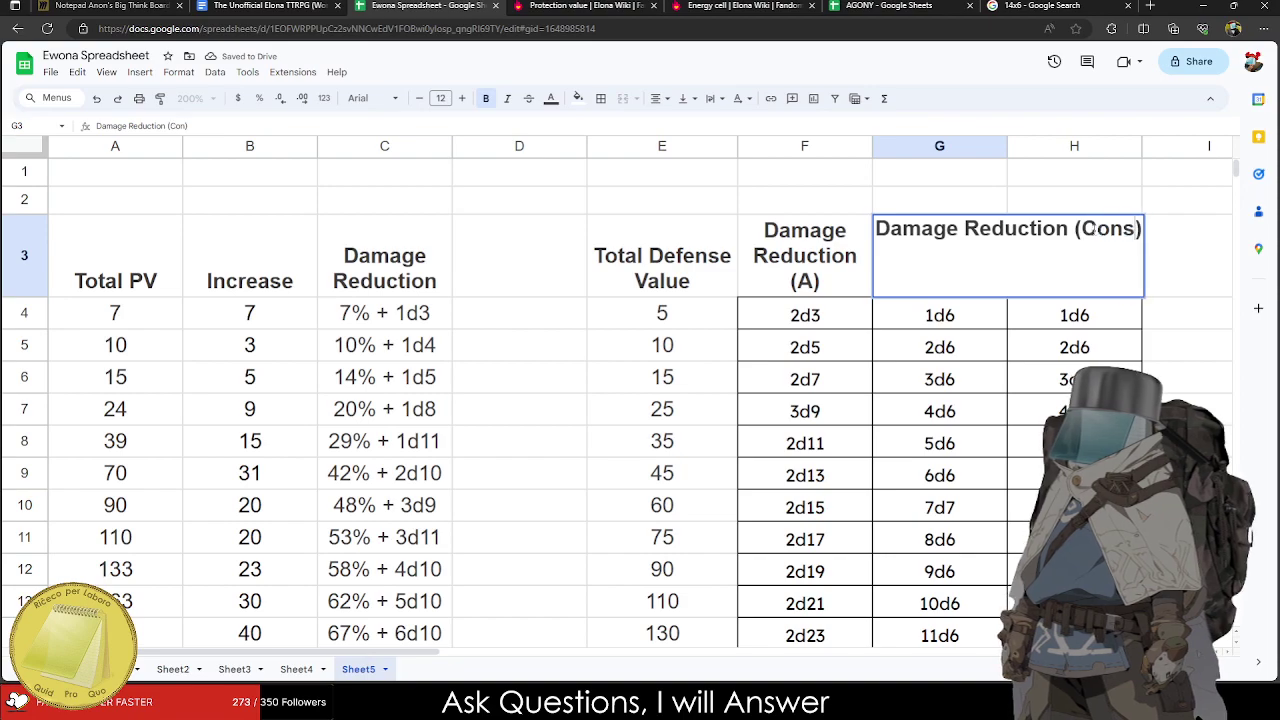
text(AVY)
key(BackSpace)
key(BackSpace)
key(BackSpace)
text(avy)
key(Return)
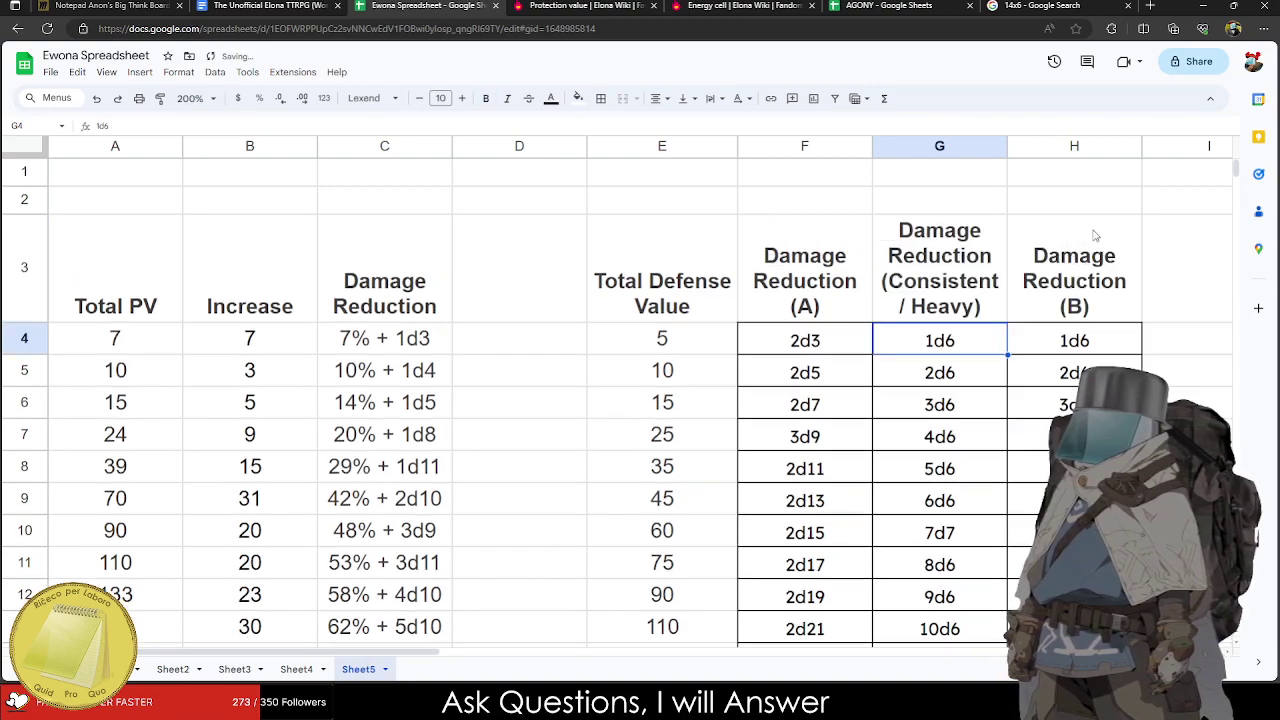
Rename the header in F3 as "Damage Reduction (Lower but Explosive)".
double_click(825, 293)
double_click(953, 229)
text(Lower )
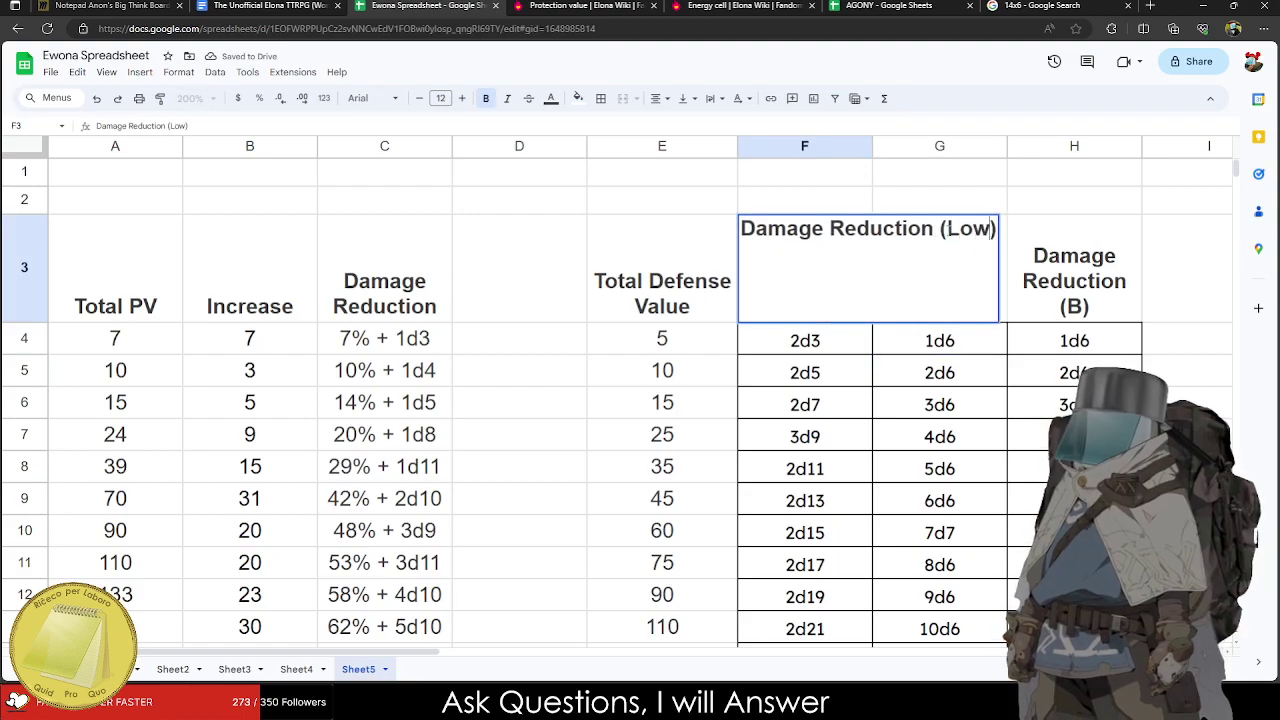
text(but Explosiv)
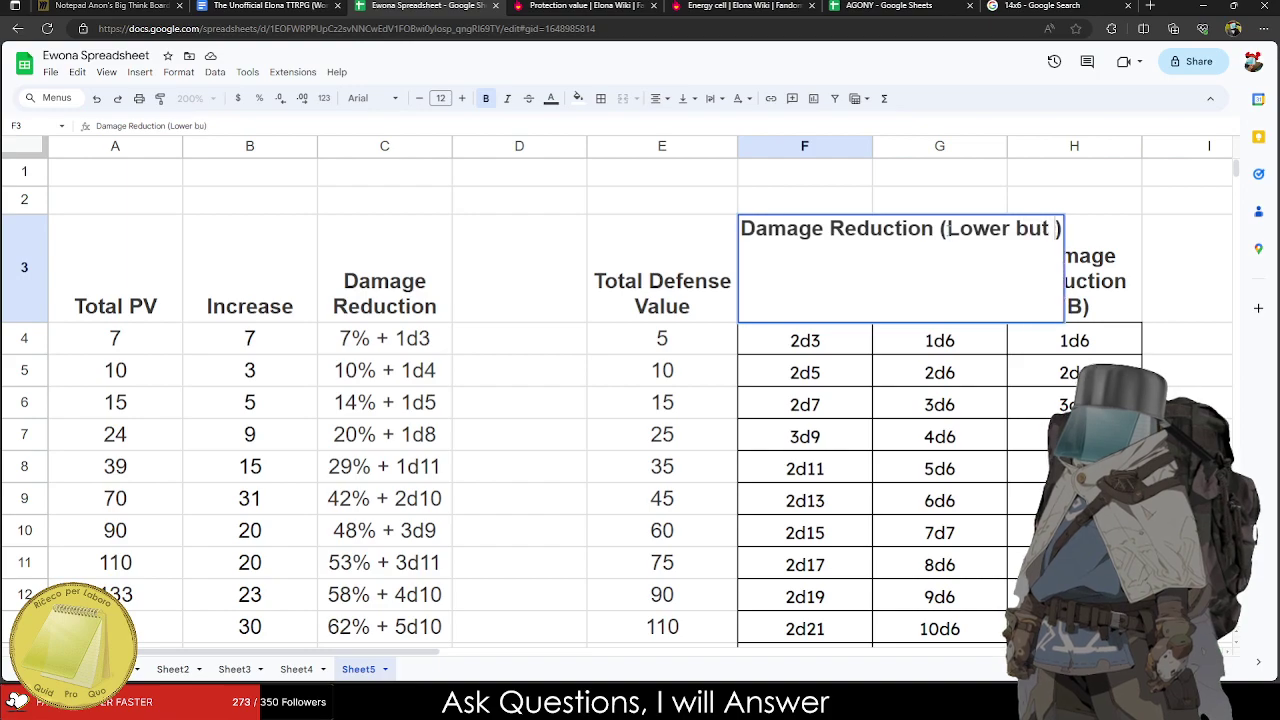
text(e)
click(950, 233)
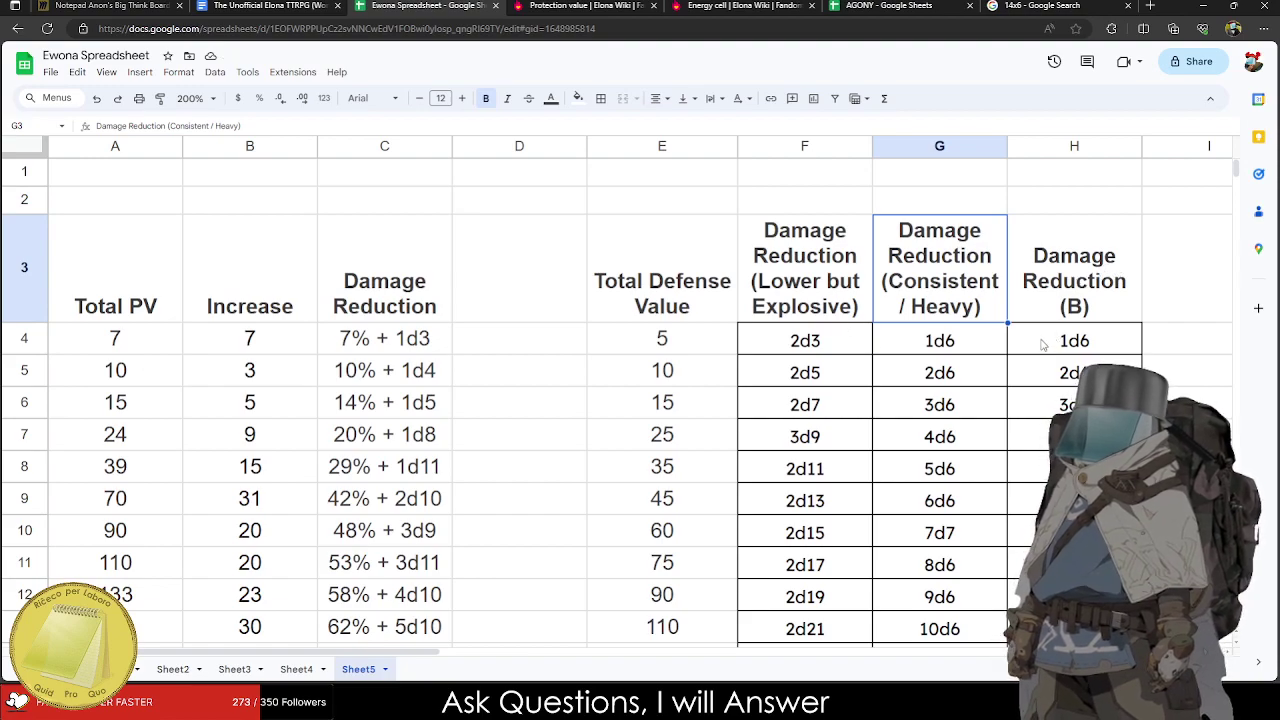
Compare the Lower but Explosive and Consistent / Heavy dice at Total Defense Value 130.
scroll(1040, 344, down, 3)
click(815, 505)
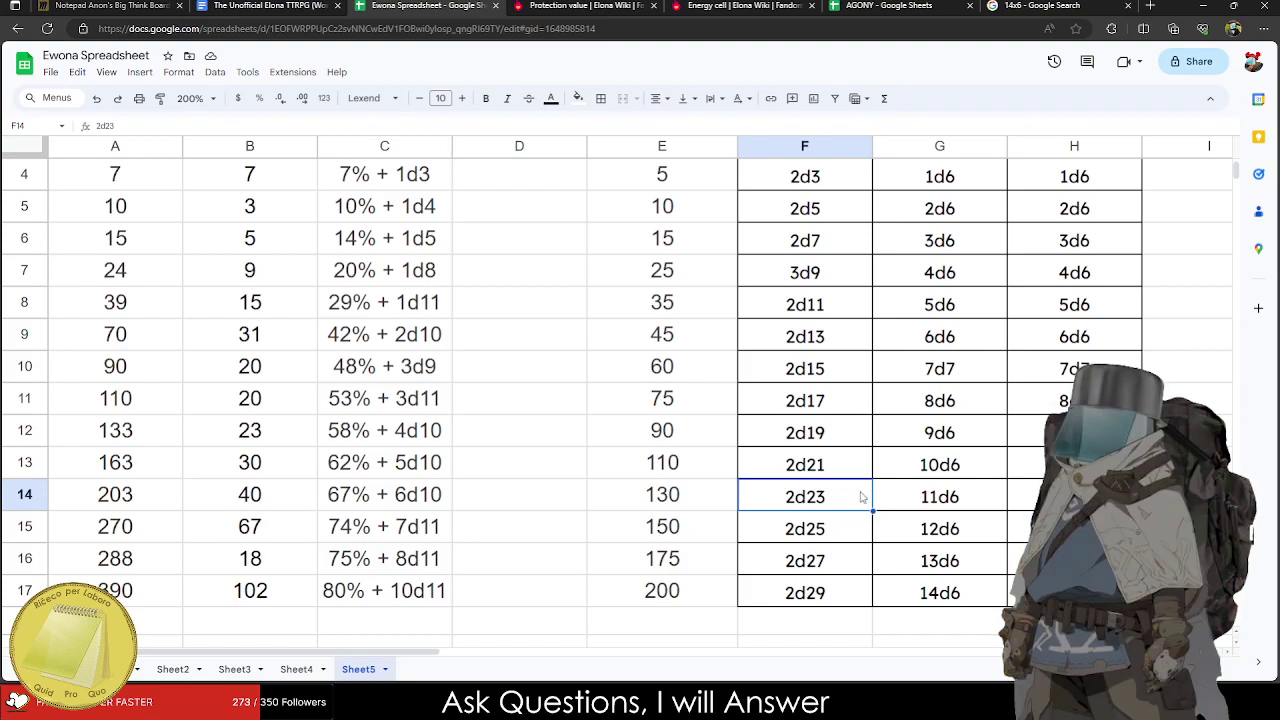
click(925, 503)
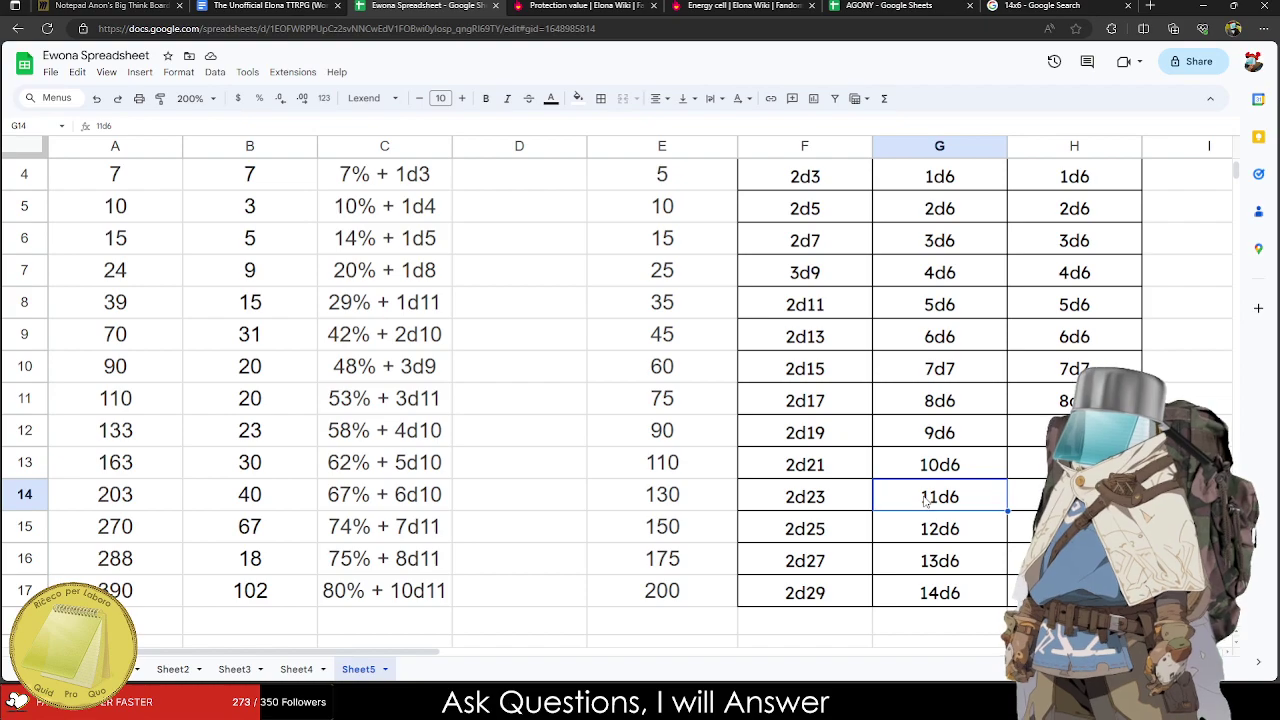
Replace the Damage Reduction (B) value in H6 with 1d8.
scroll(960, 505, up, 2)
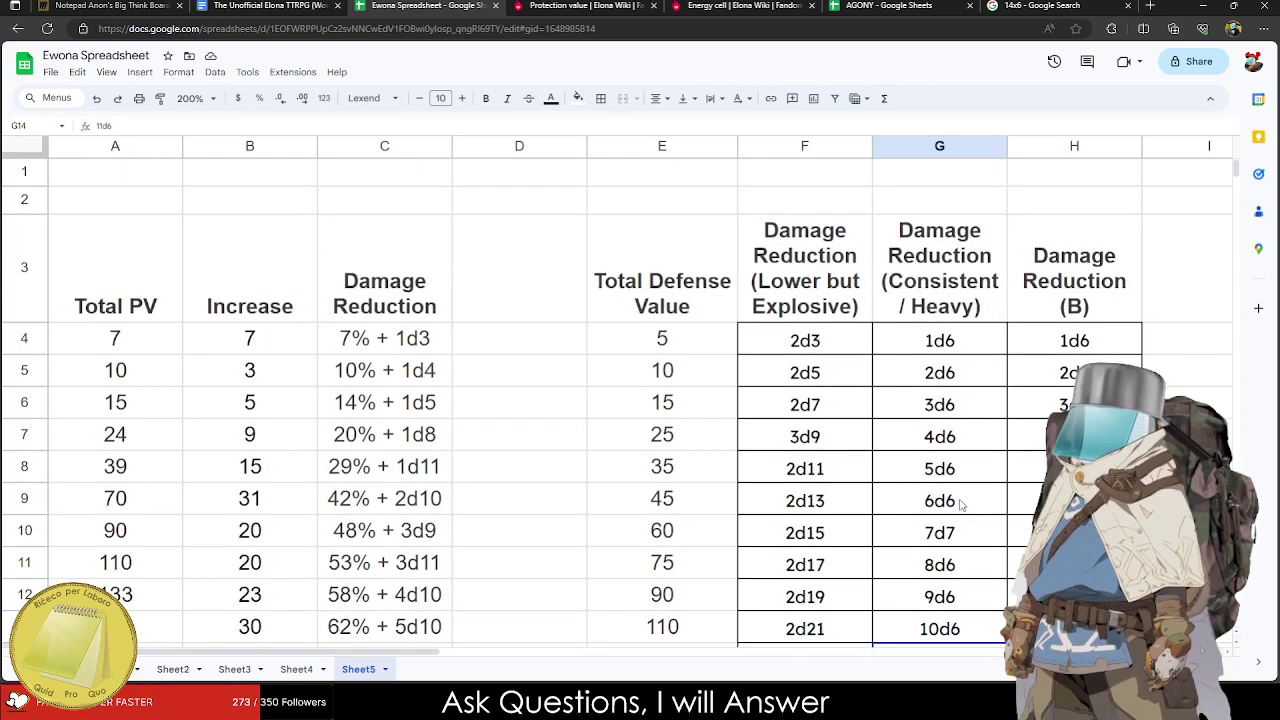
click(1077, 347)
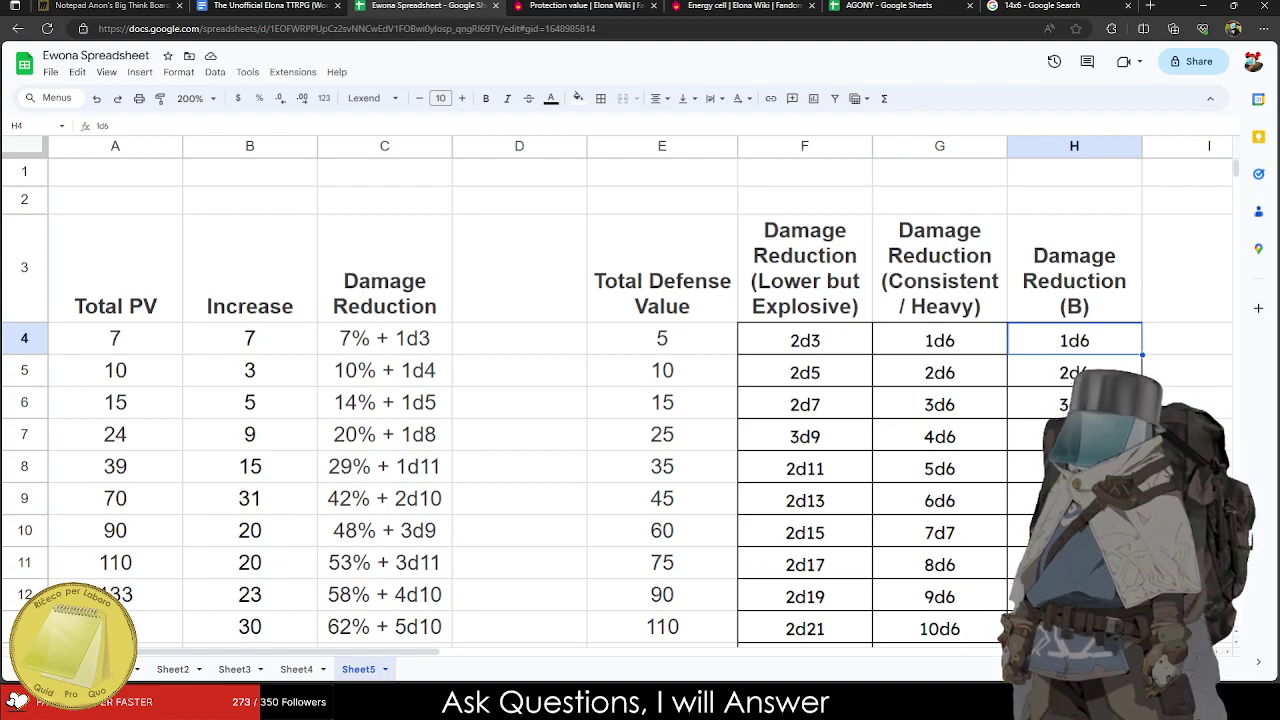
key(Return)
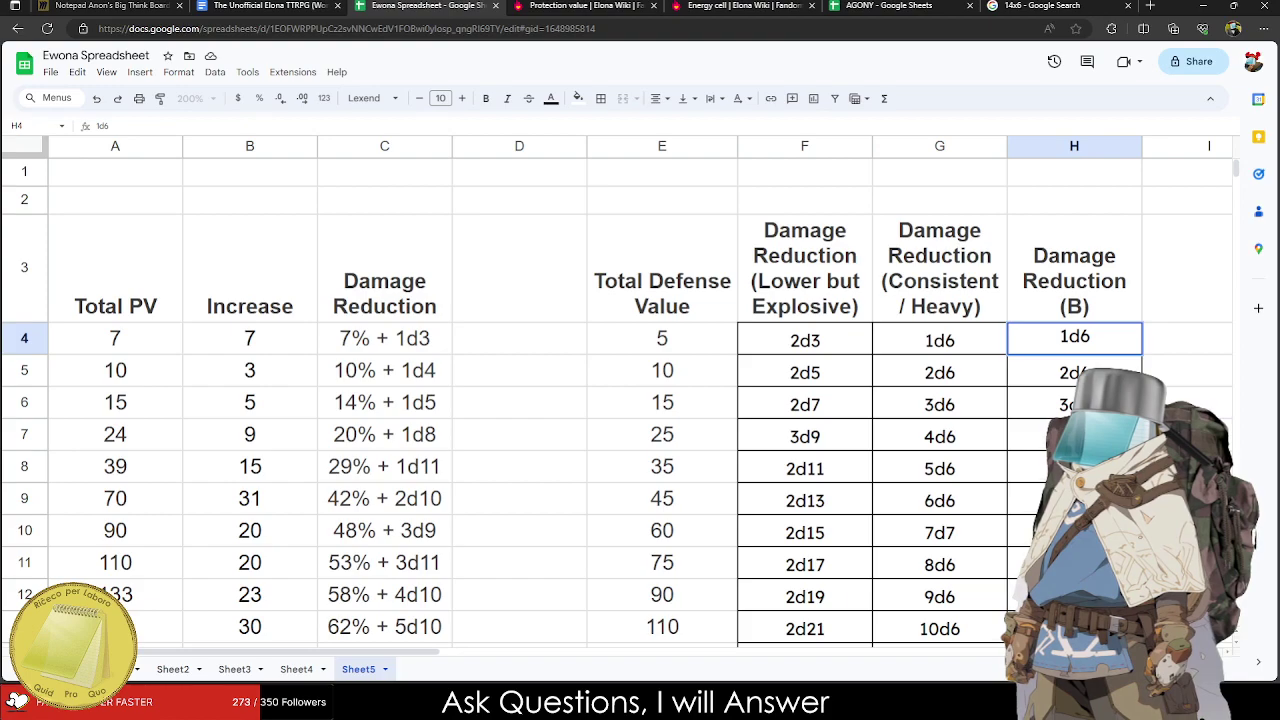
key(Return)
key(Down)
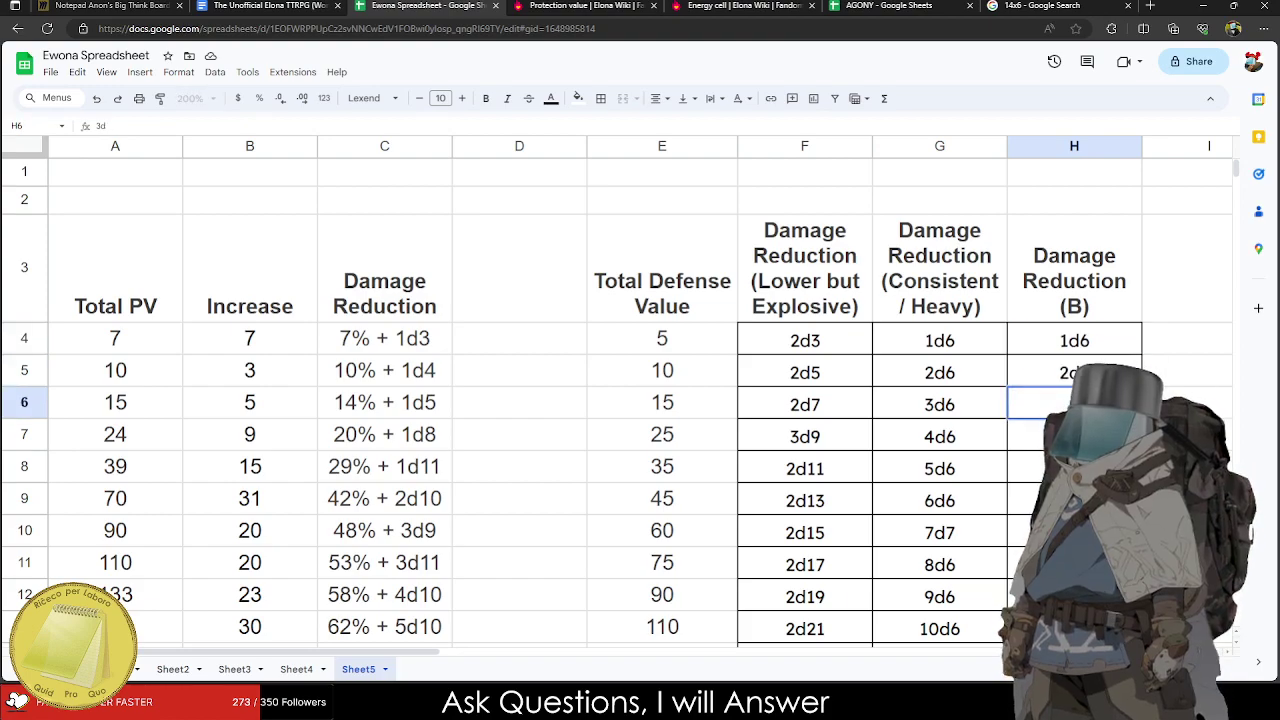
text(1d8)
key(Return)
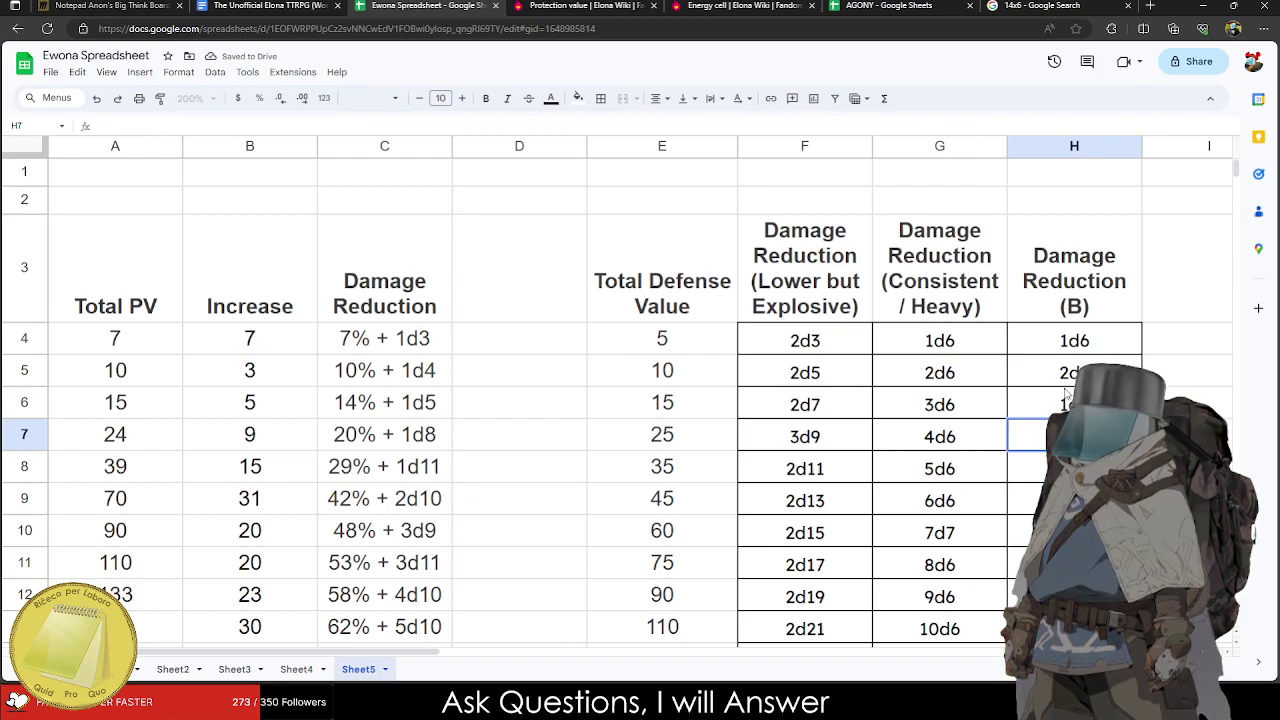
Clear all Damage Reduction (B) values in H4:H17.
drag(1075, 345, 1075, 560)
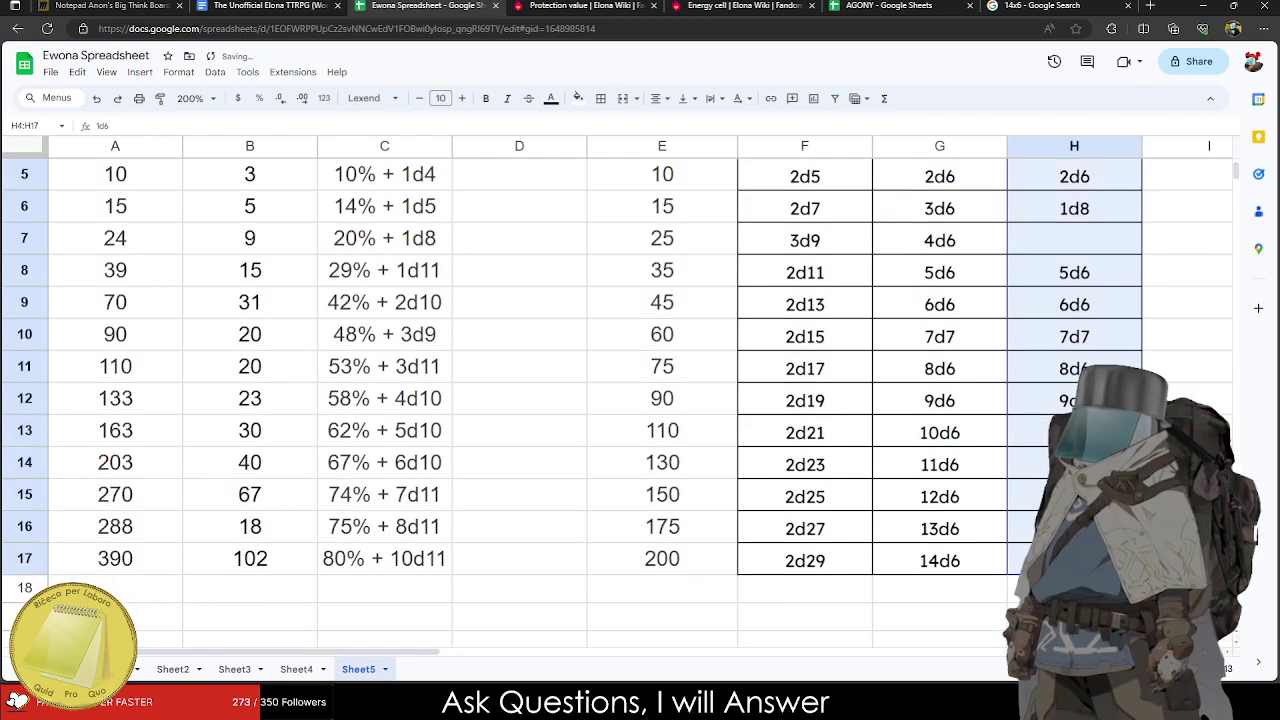
key(Delete)
scroll(358, 326, up, 3)
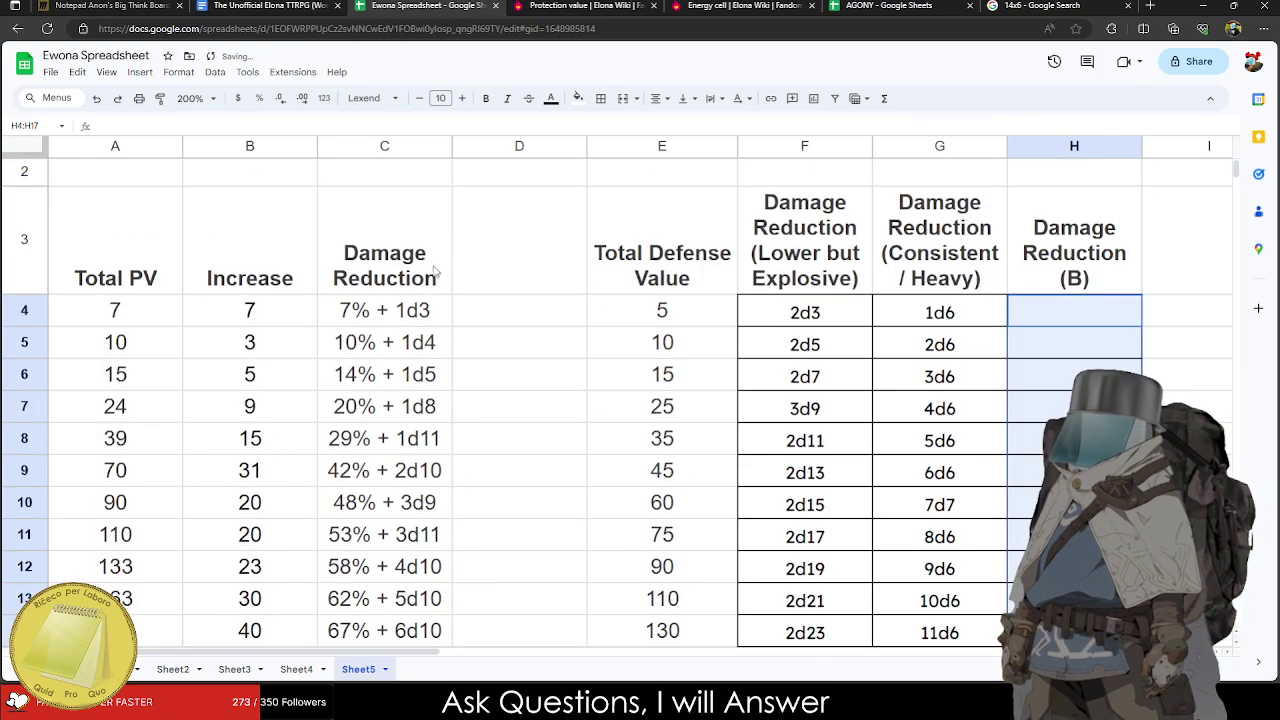
click(360, 322)
click(1056, 314)
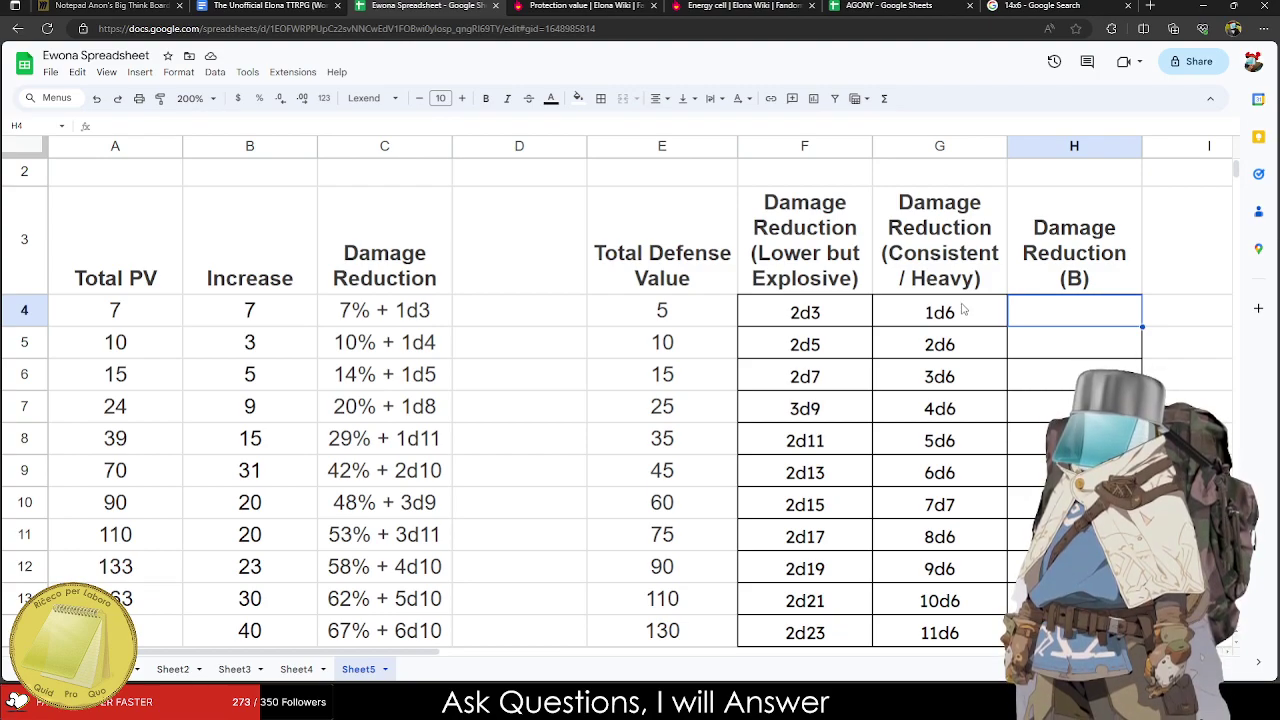
scroll(745, 355, down, 1)
scroll(745, 355, down, 1)
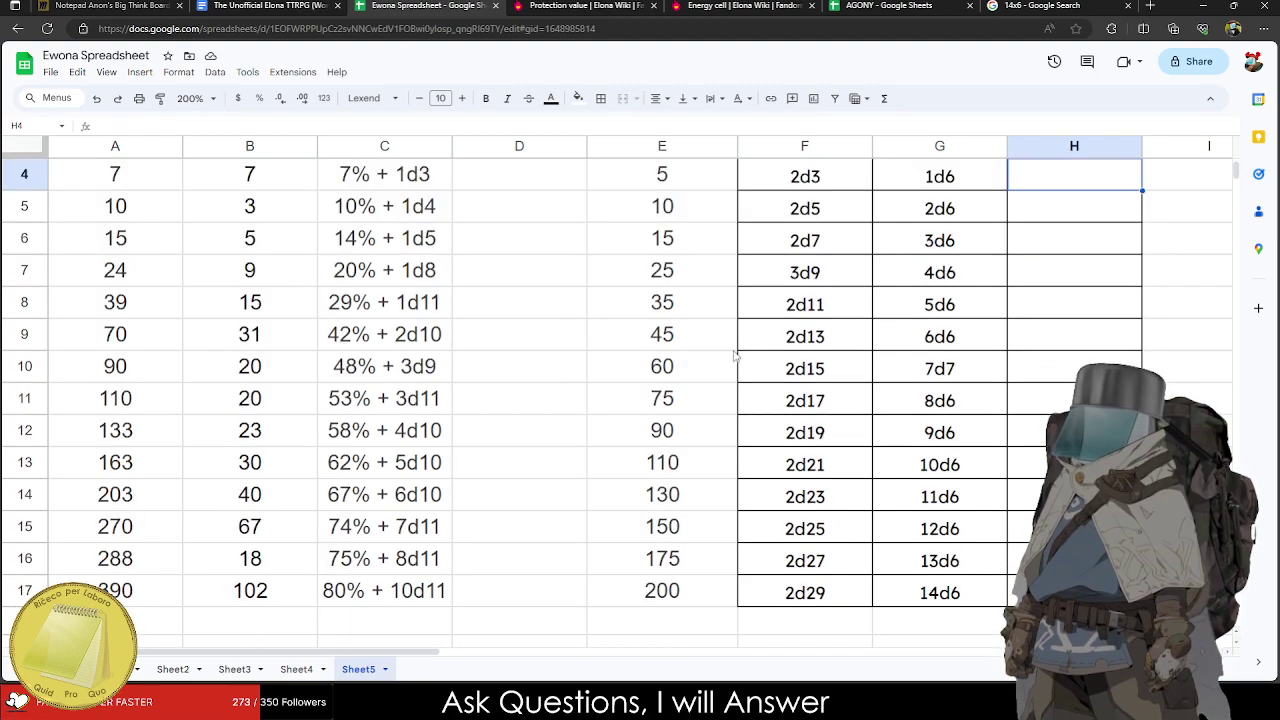
click(424, 346)
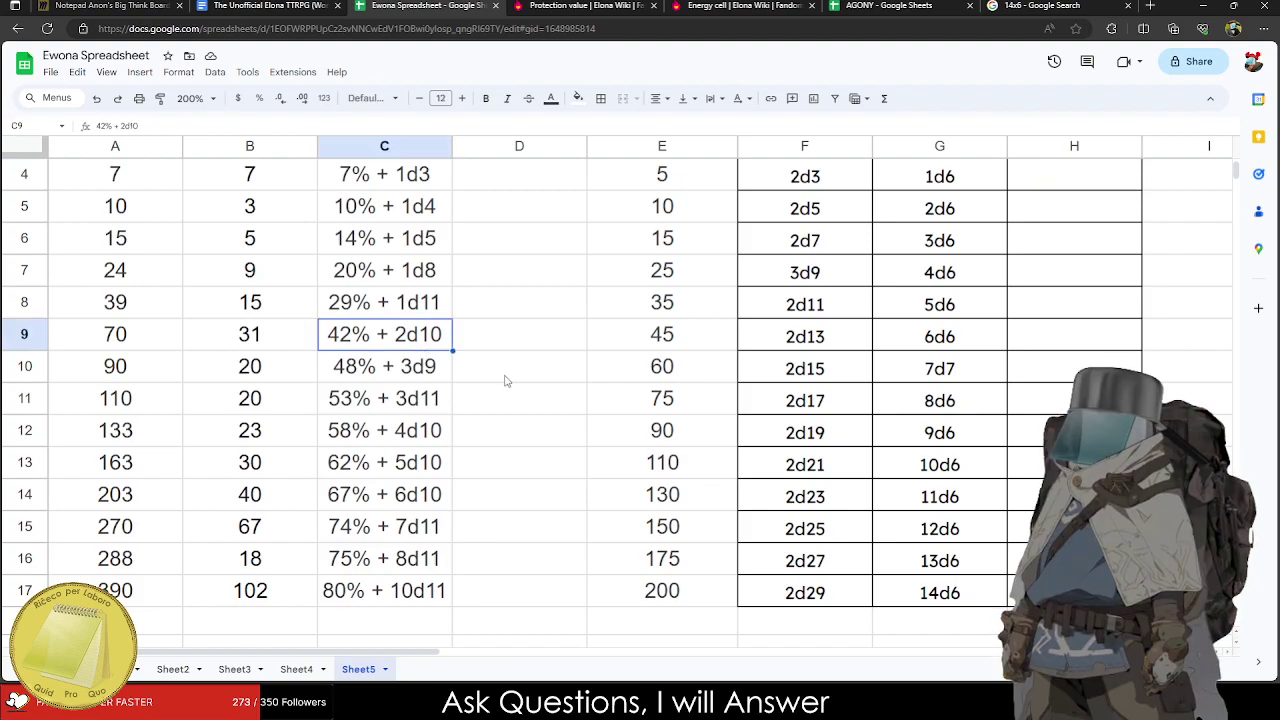
click(505, 378)
scroll(1029, 323, up, 2)
Enter trial Damage Reduction (B) values down from H4, with 1d5 in H4, 1d7 in H5 and 2d7 in H7.
click(1071, 328)
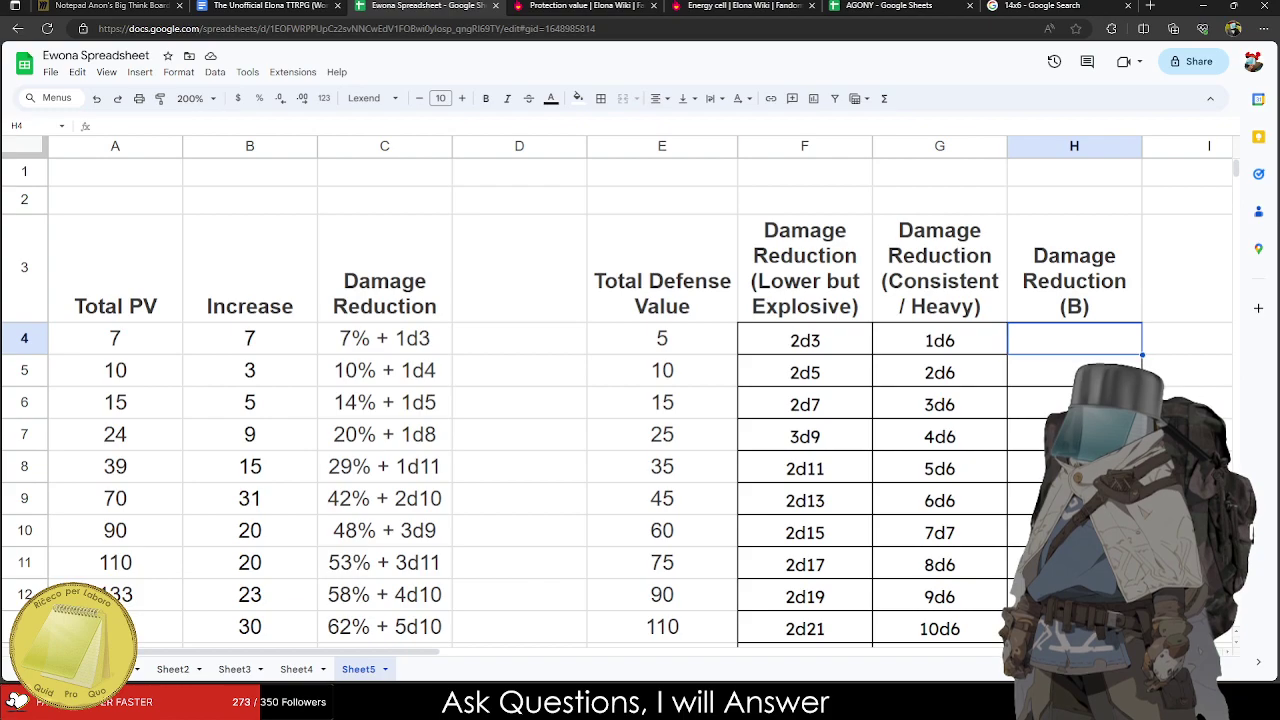
text(1d5)
key(Return)
text(1d)
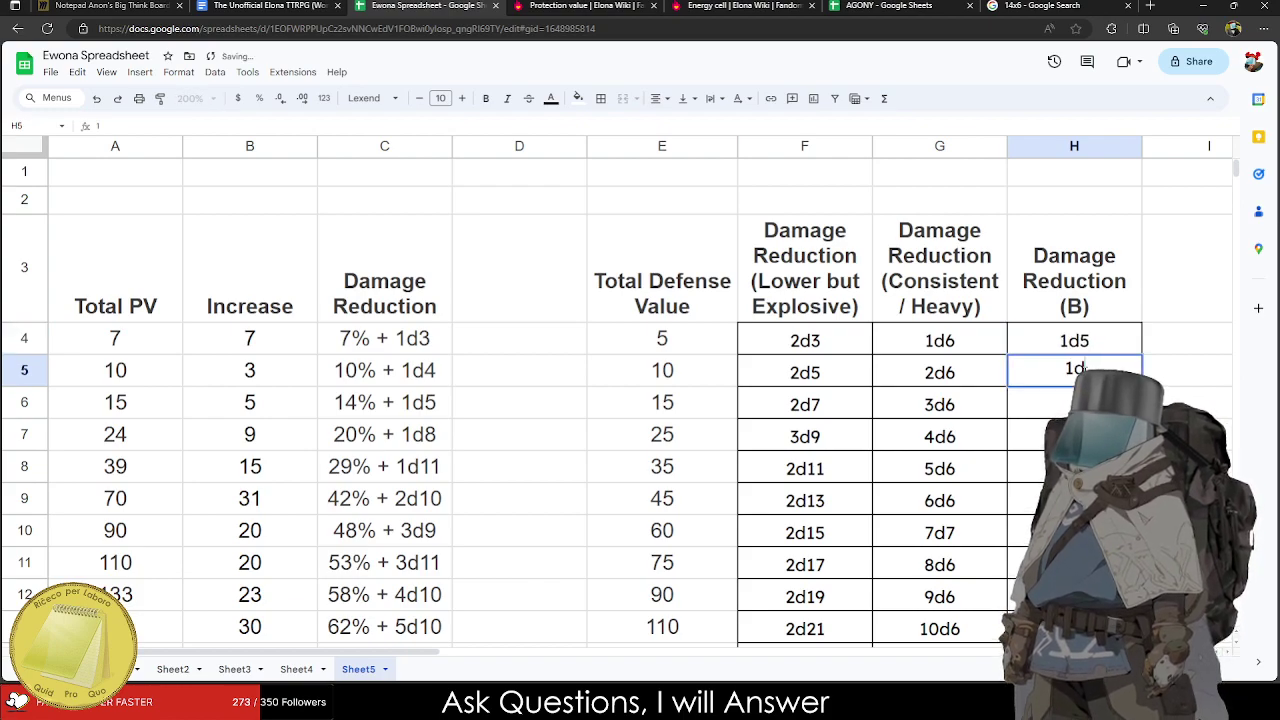
text(7)
key(Return)
text(2)
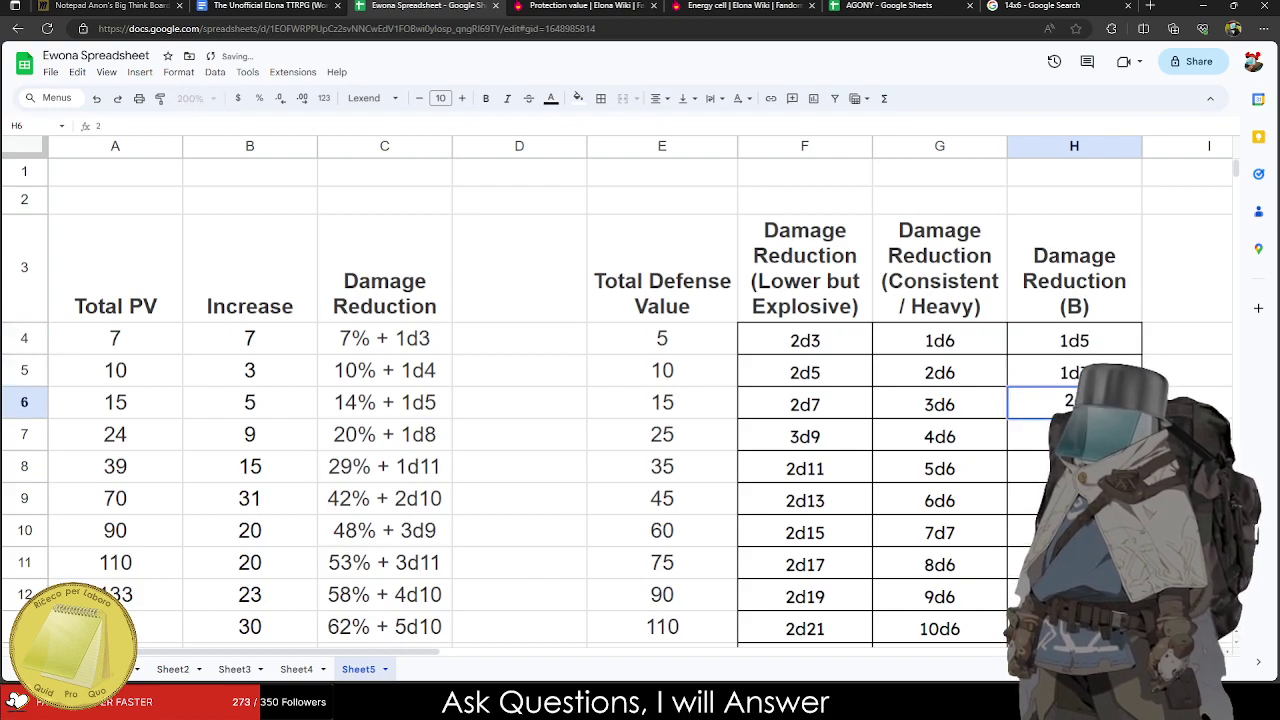
key(Return)
text(2d7)
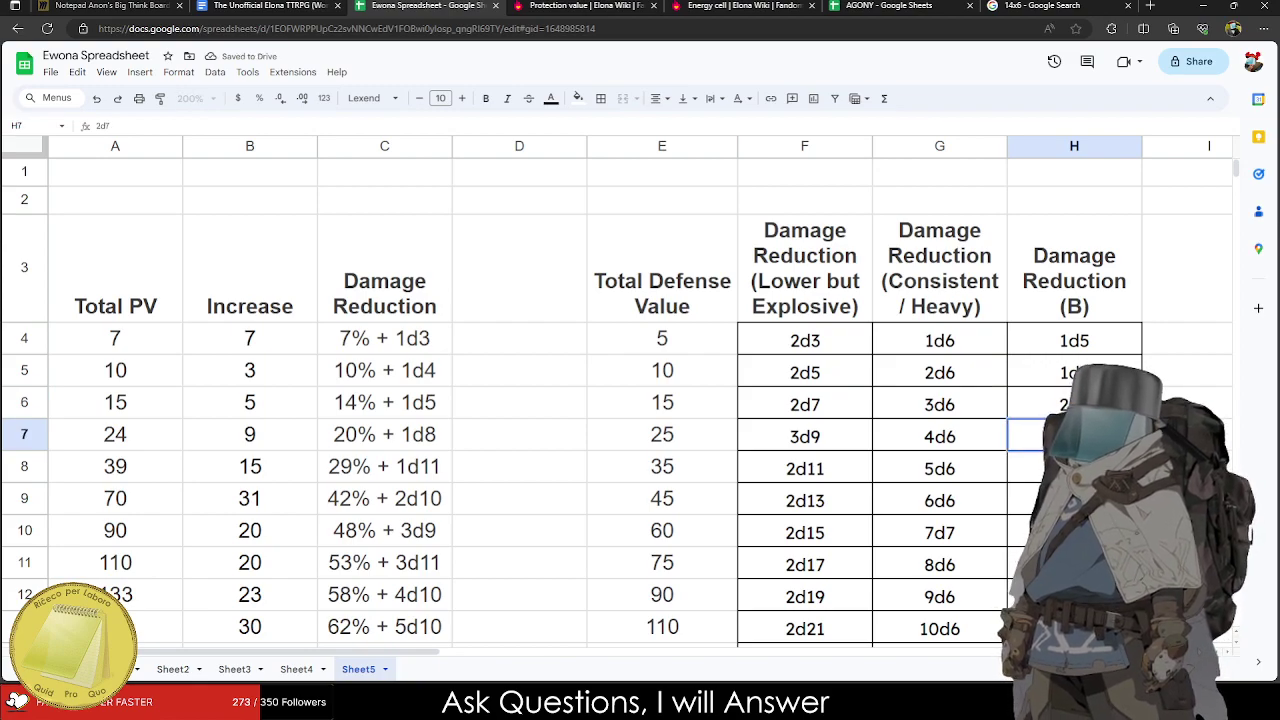
Clear the trial Damage Reduction (B) values in H4:H7.
key(shift+Up)
key(shift+Up)
key(shift+Up)
key(shift+Up)
key(shift+Down)
key(Delete)
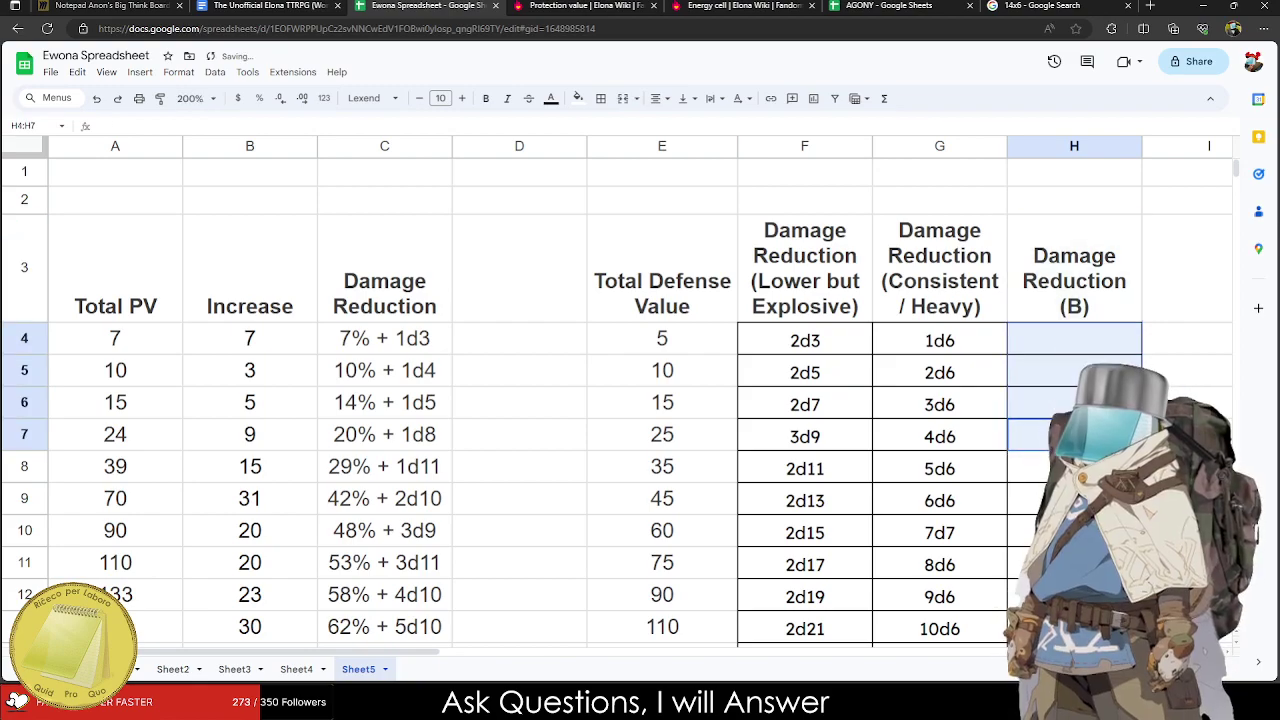
Set the Lower but Explosive damage reduction for total defense value 25, in F7, to 2d9.
click(791, 445)
text(2d9)
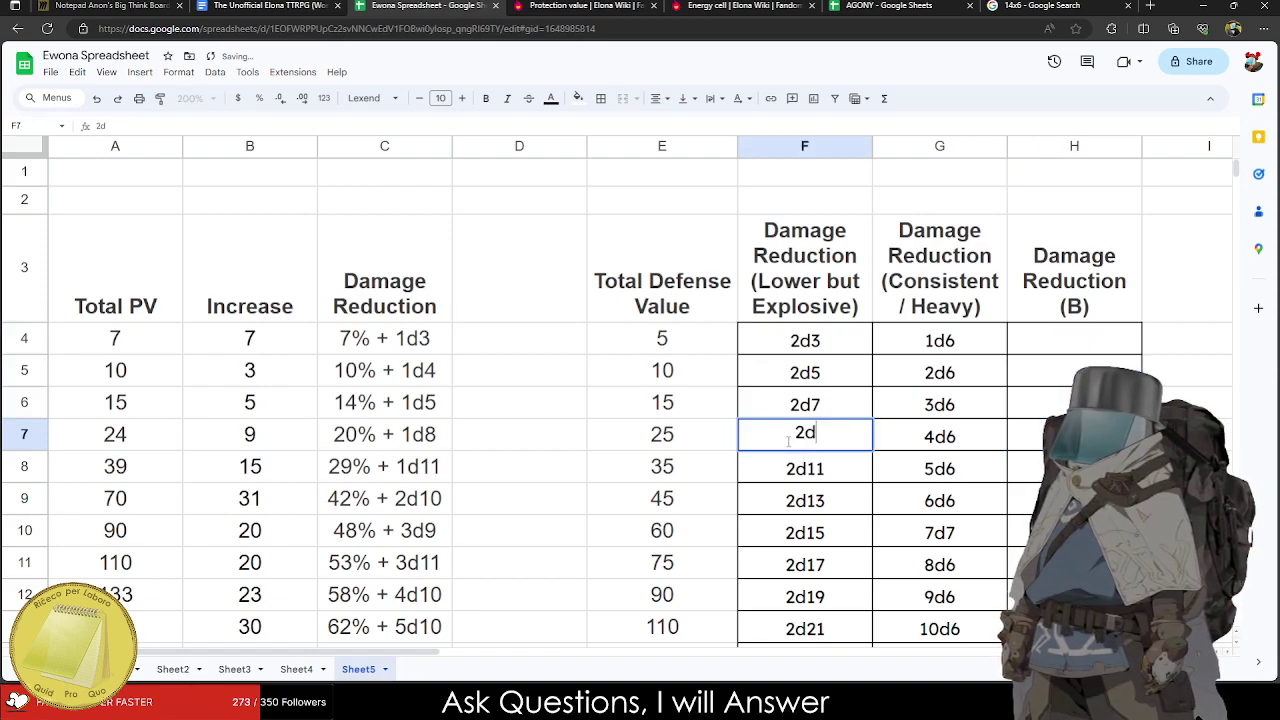
click(863, 581)
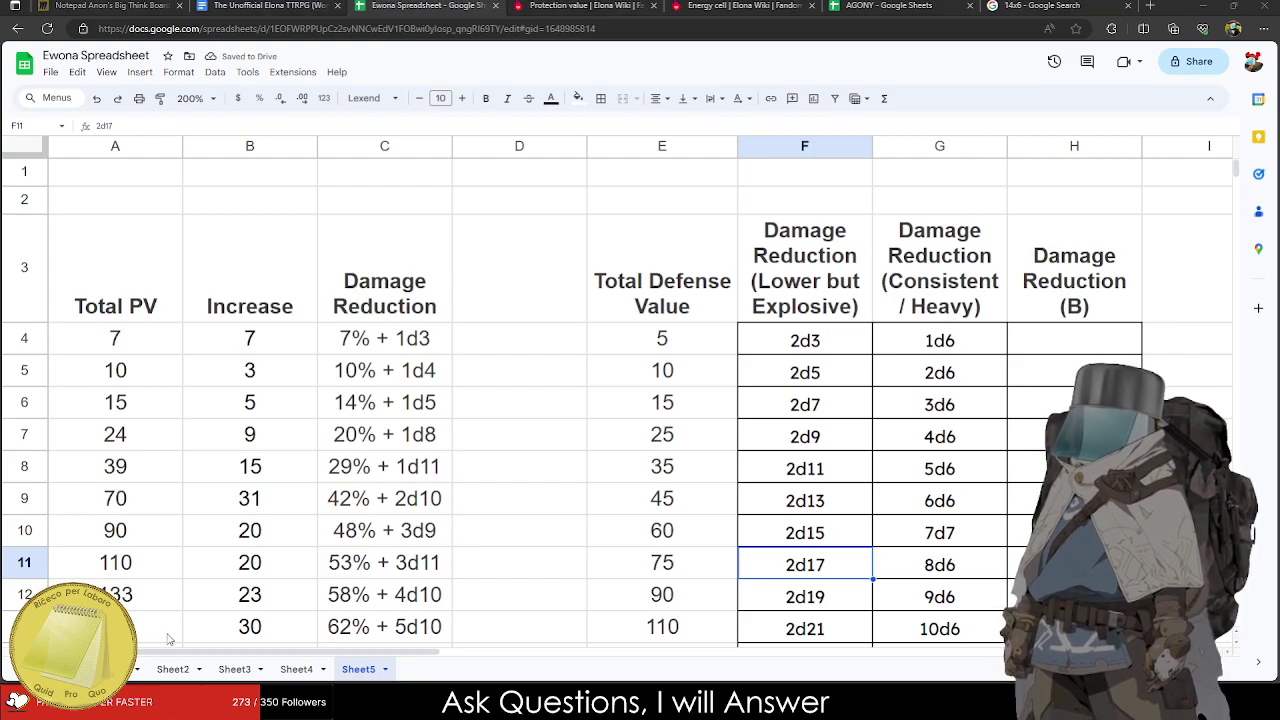
click(306, 541)
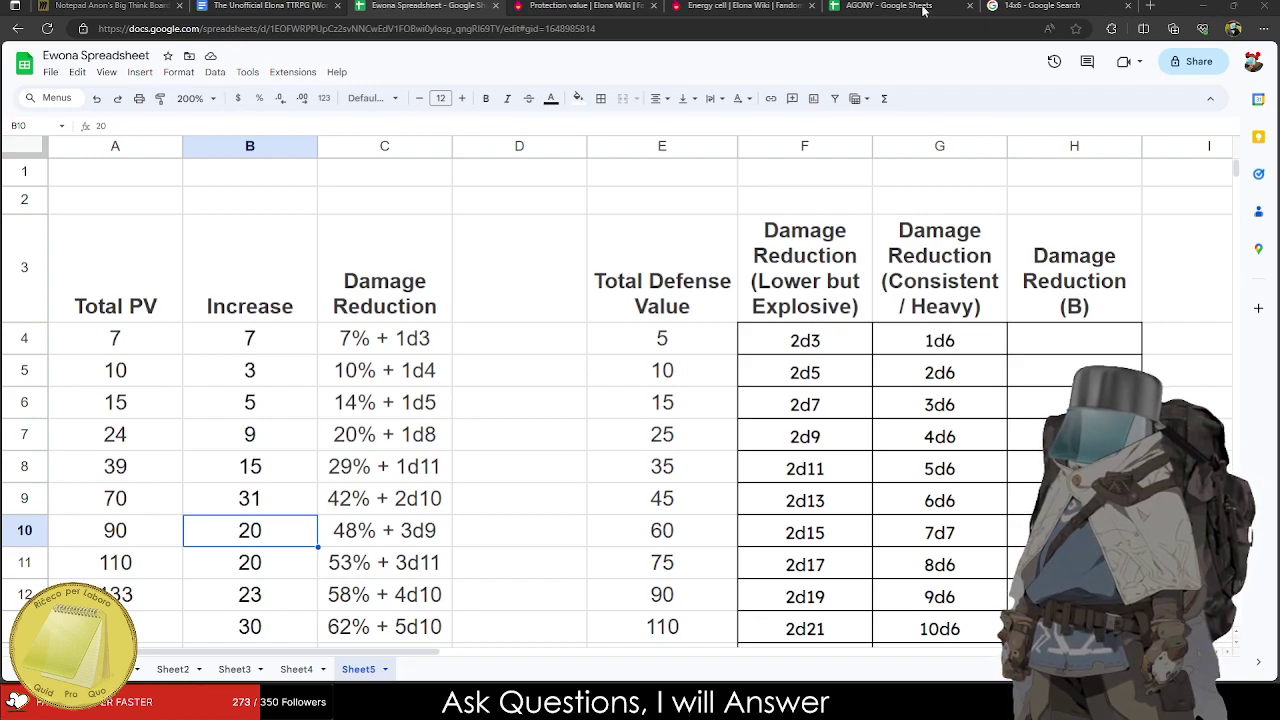
drag(805, 468, 900, 596)
scroll(340, 623, right, 5)
drag(340, 623, 400, 171)
scroll(540, 370, down, 2)
click(635, 340)
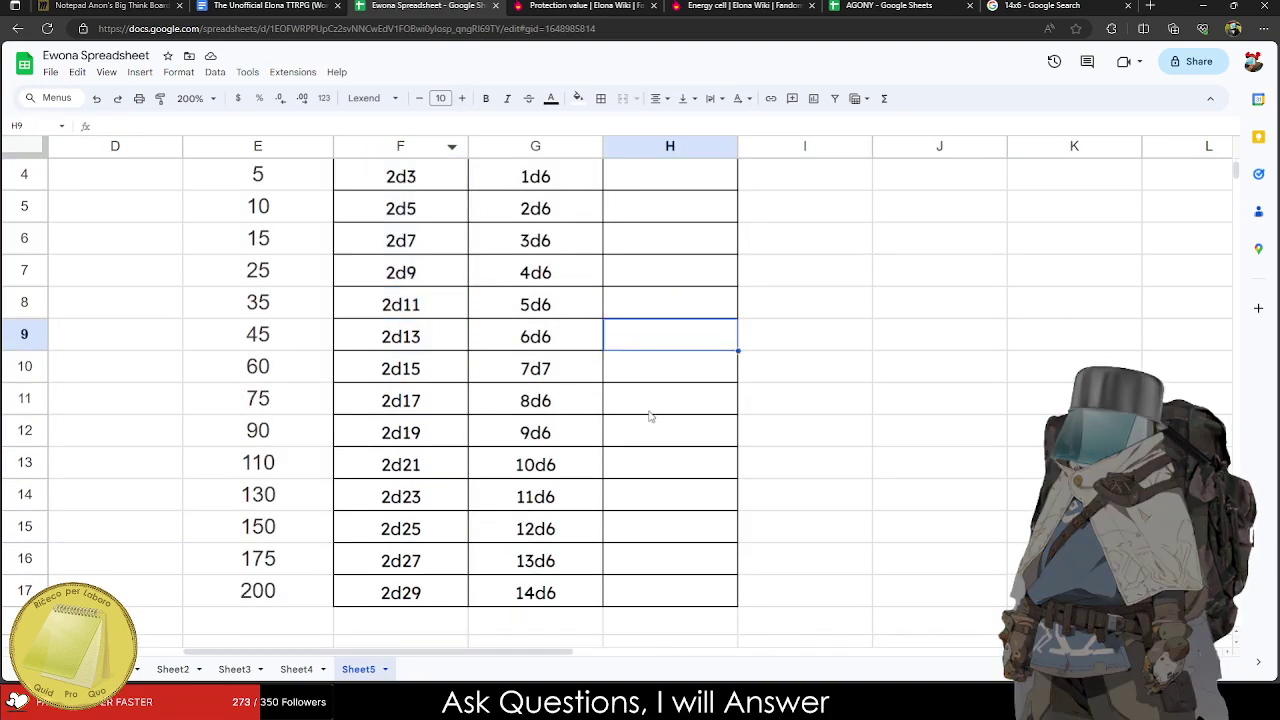
Fill the Damage Reduction (B) cells H4 to H8 with 1d6, 2d6, 2d8, 3d8 and 4d.
scroll(655, 430, up, 3)
click(662, 366)
click(687, 353)
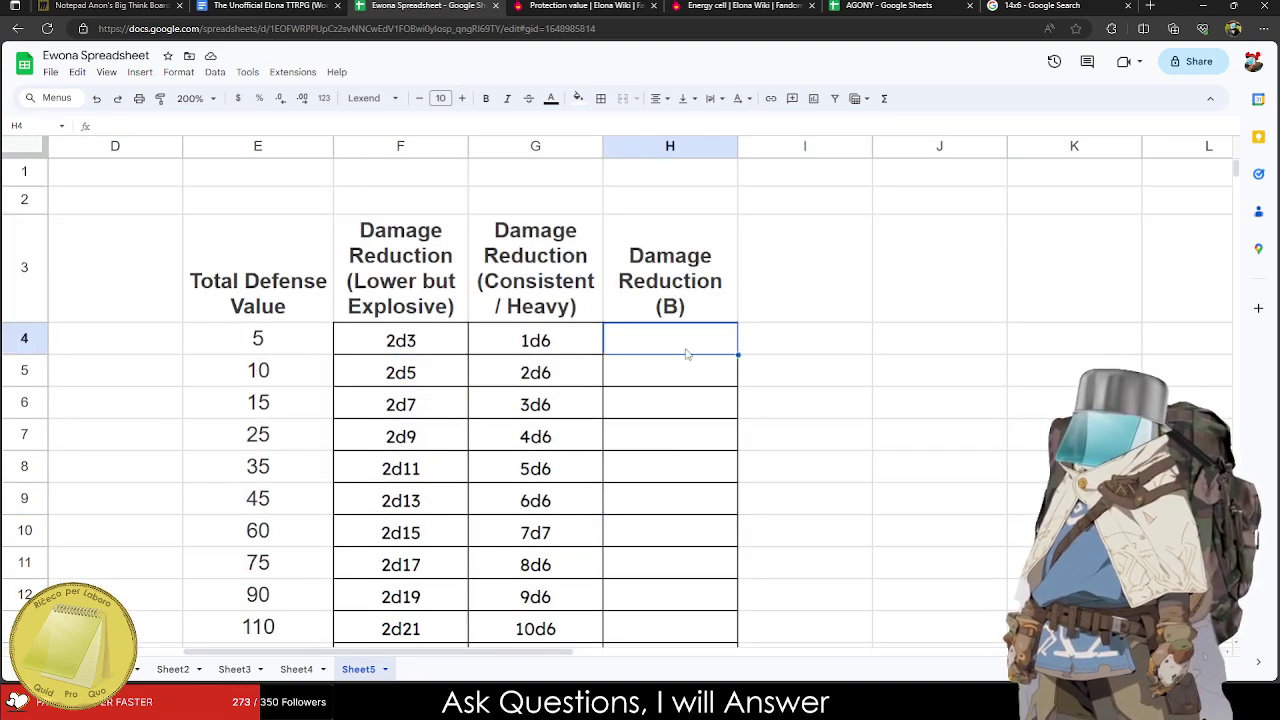
text(1d6)
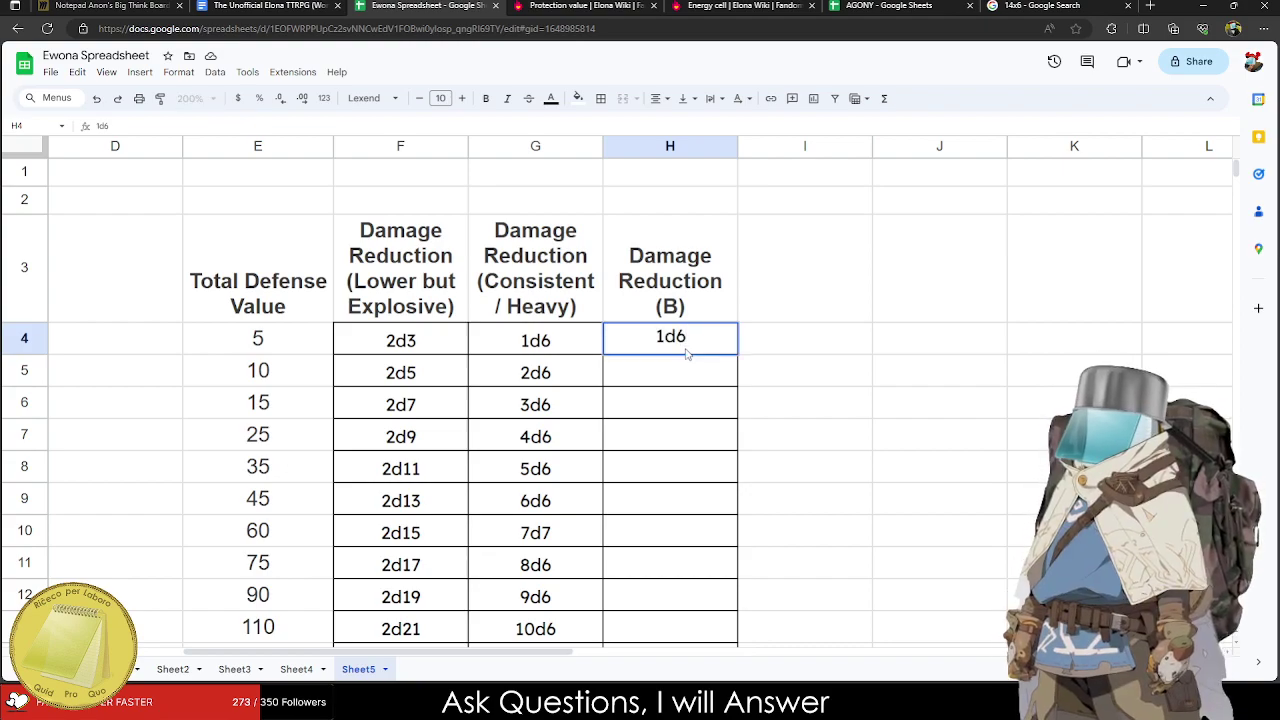
key(Return)
text(2d6)
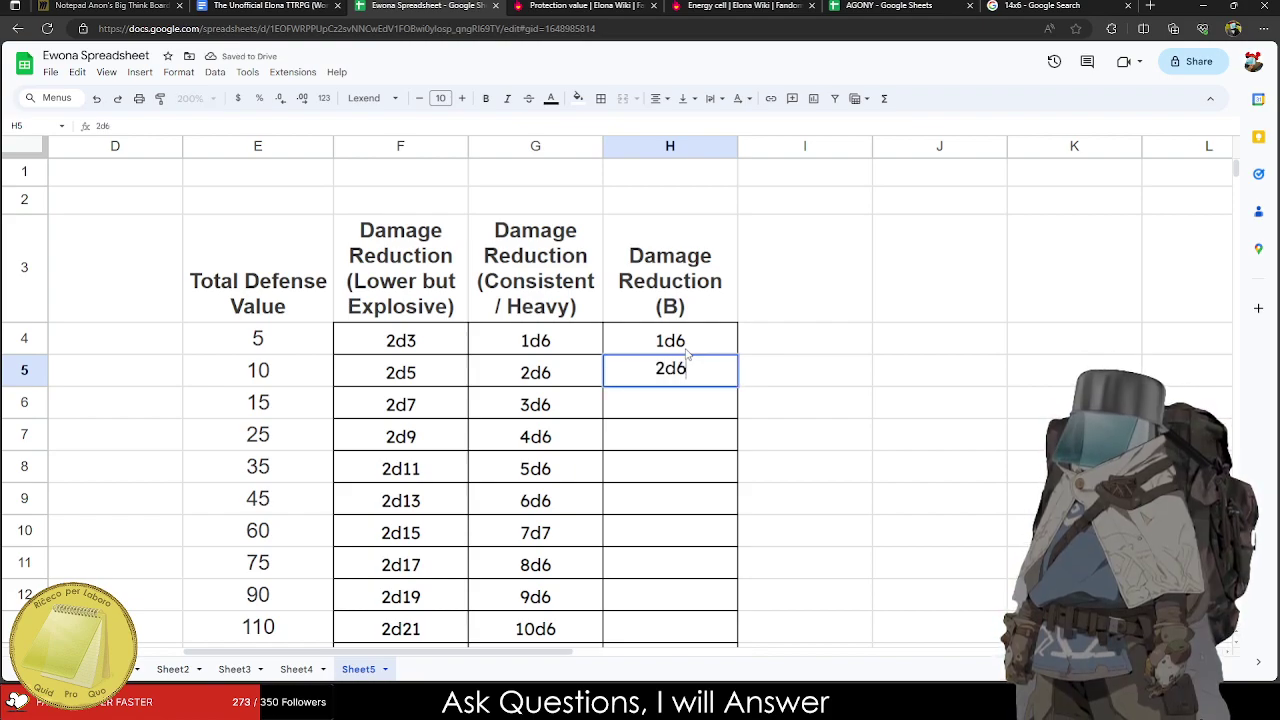
key(Return)
text(2d8)
key(Return)
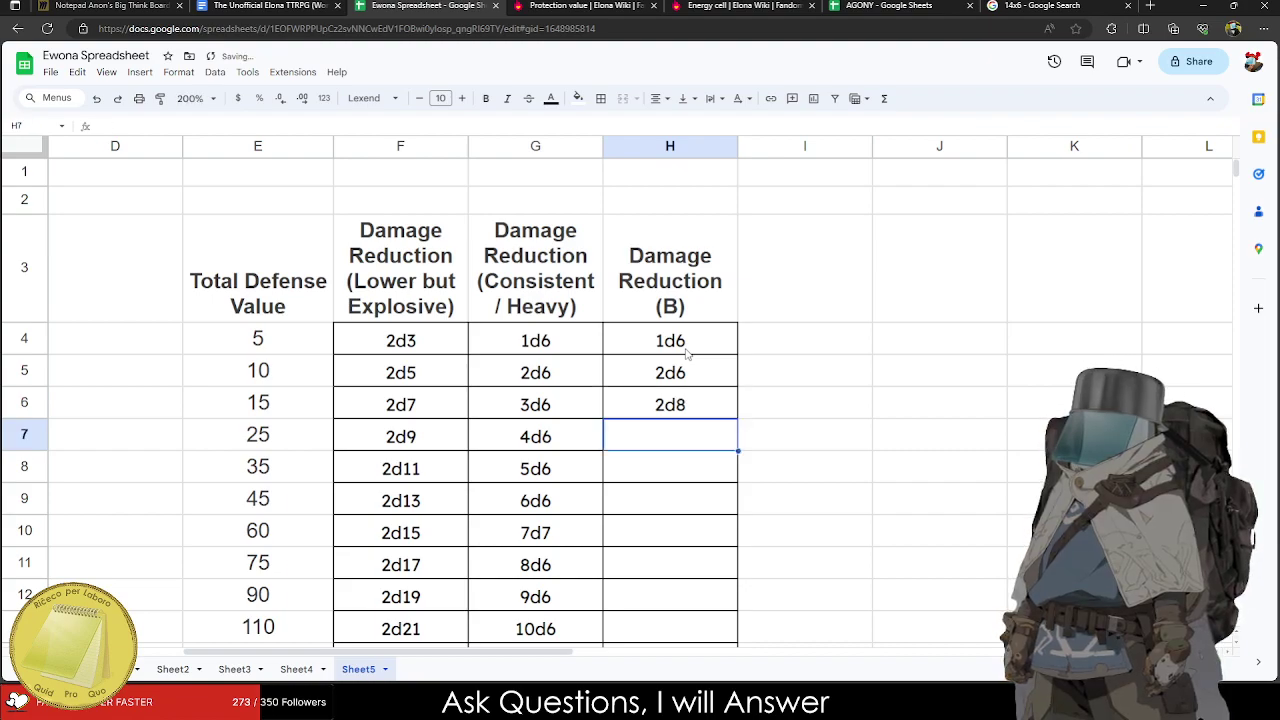
text(3d8)
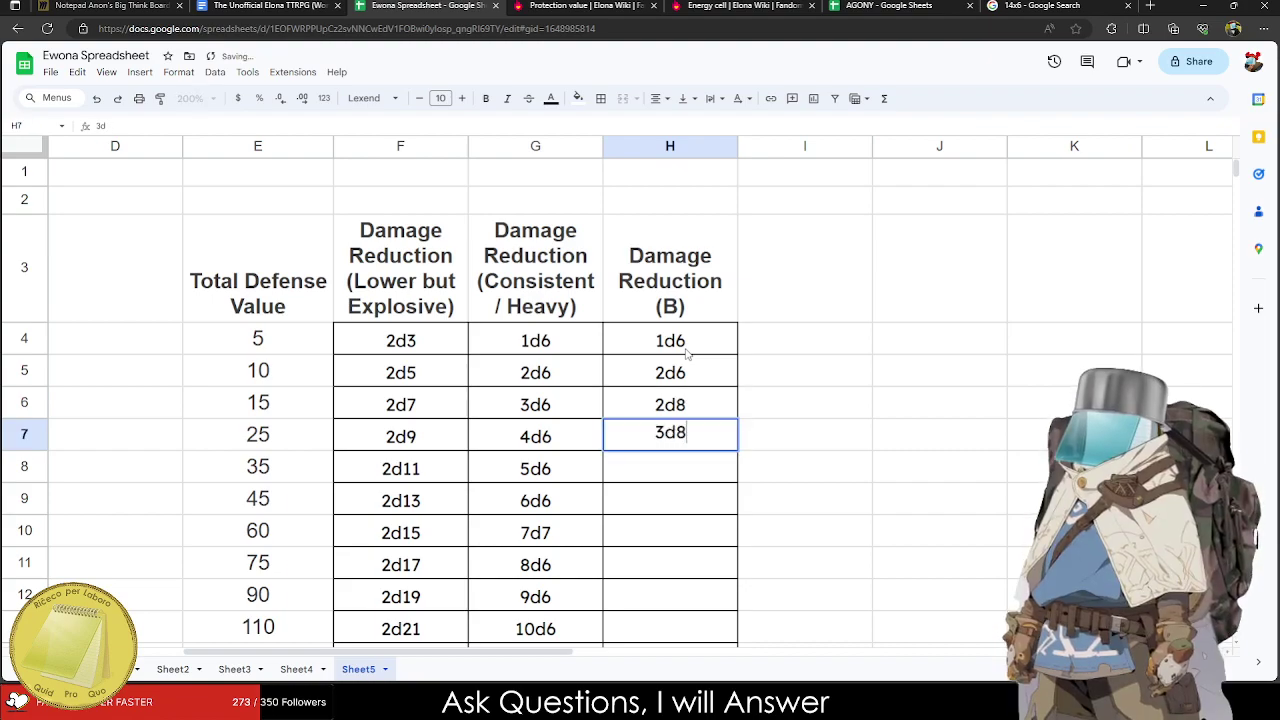
key(Return)
text(4d)
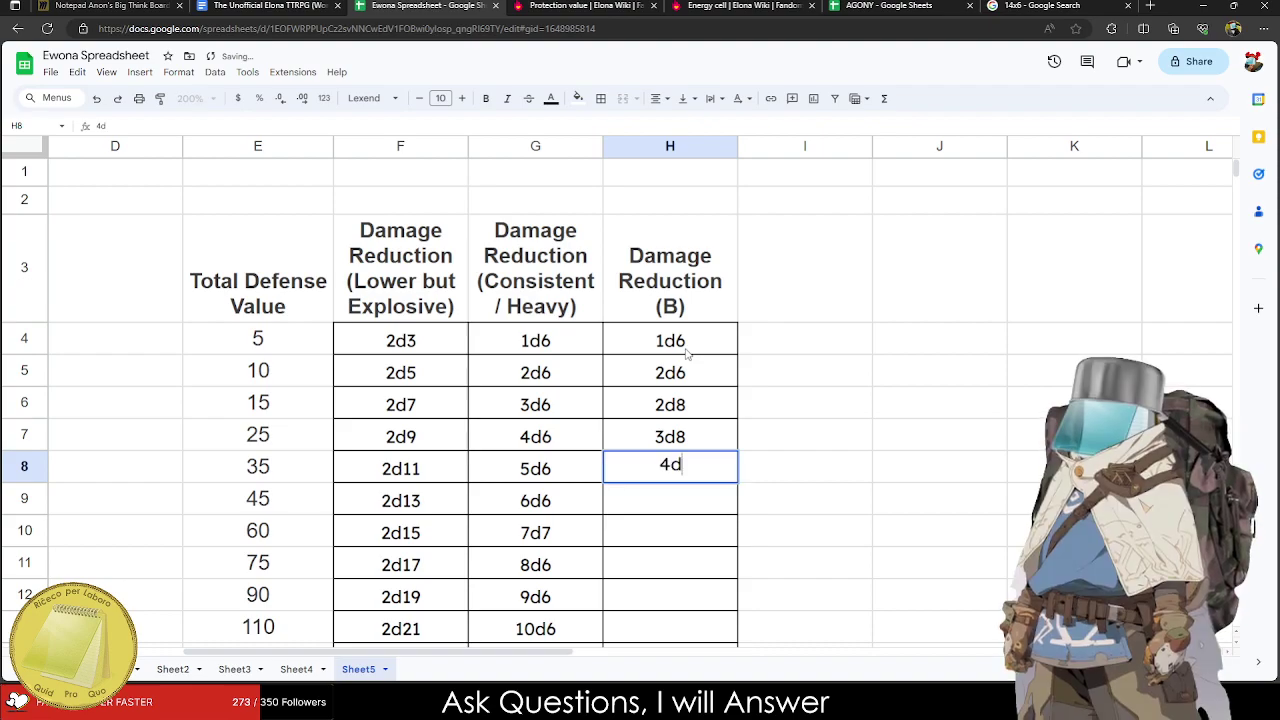
Change the Damage Reduction (B) value in H4 to 1d5.
double_click(686, 350)
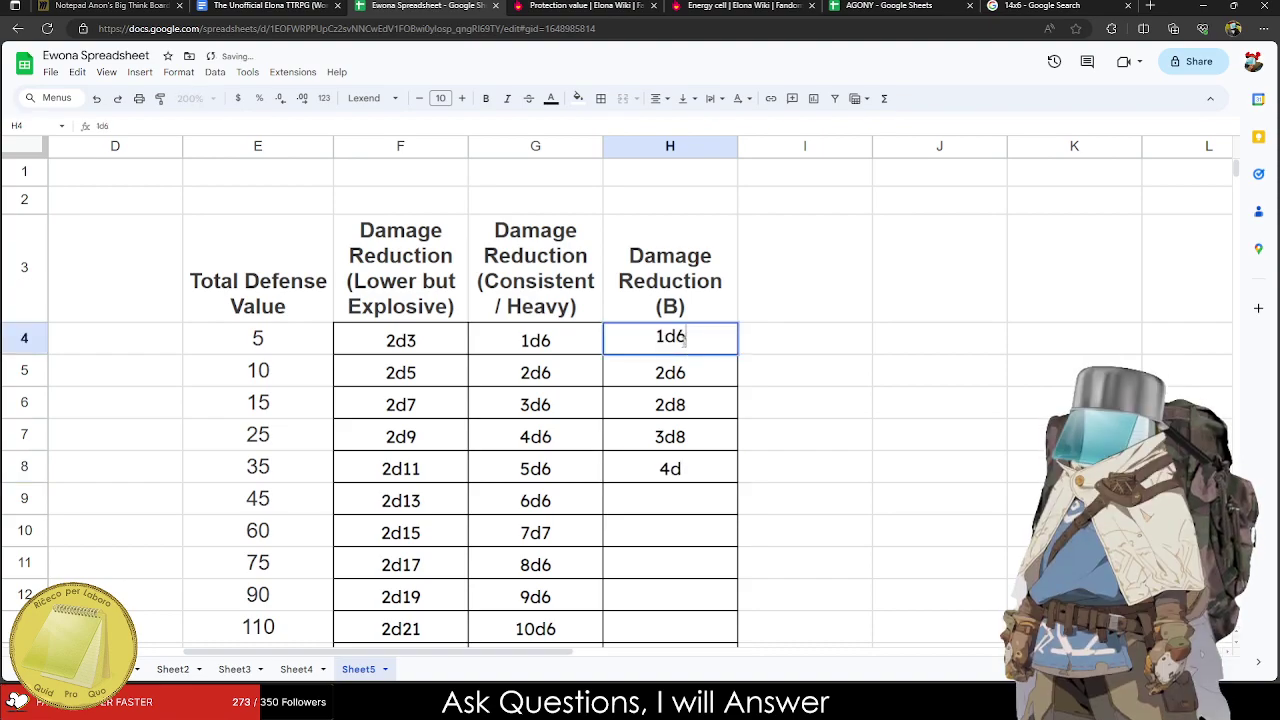
key(BackSpace)
text(5)
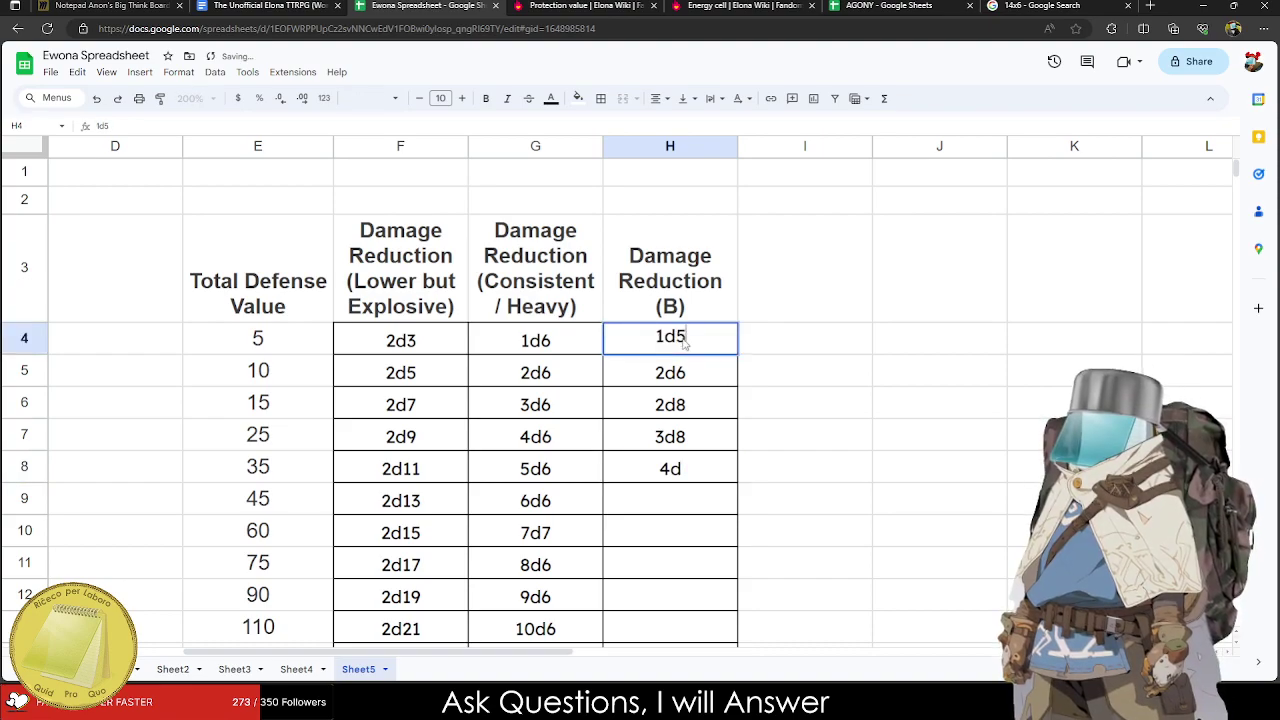
key(Tab)
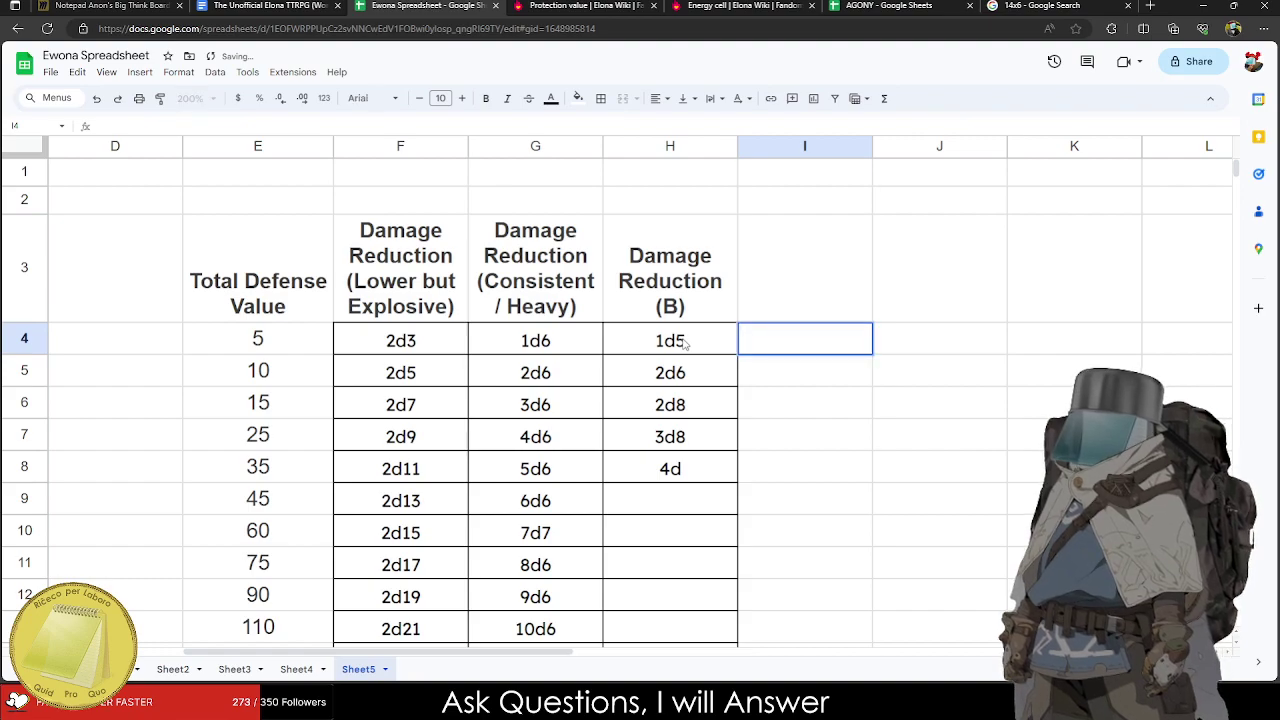
click(686, 343)
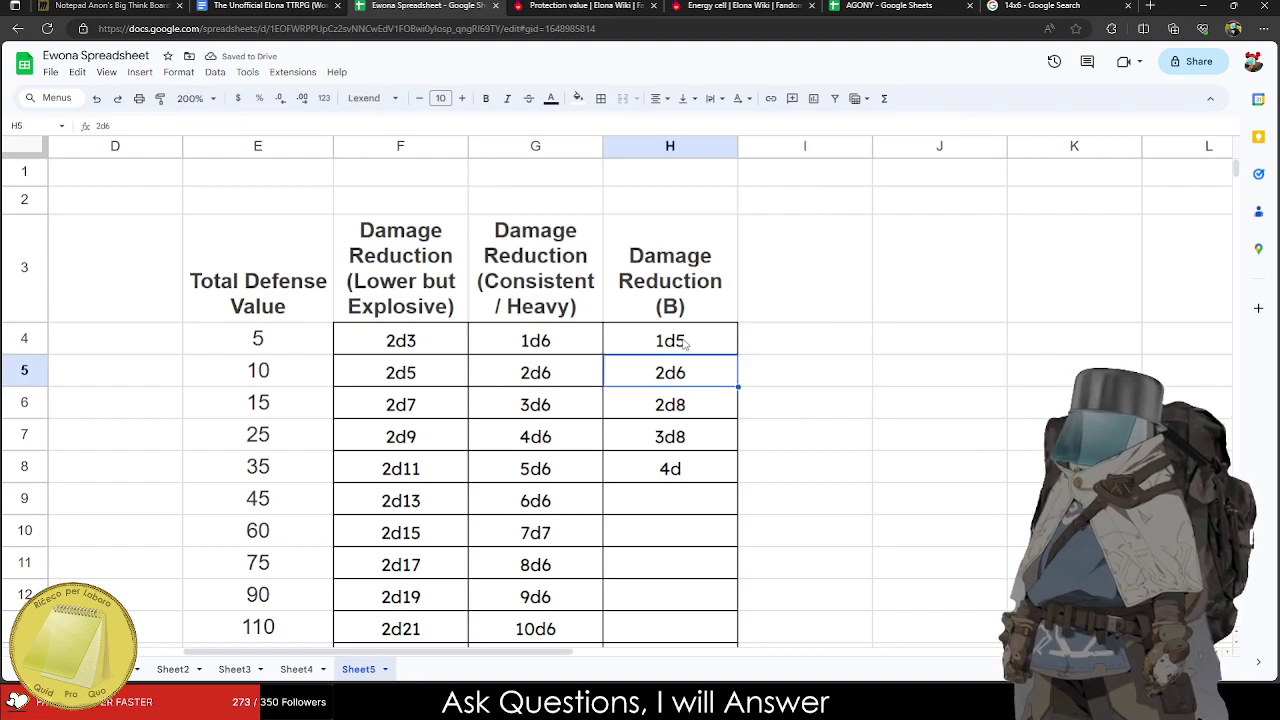
key(Down)
text(2d6)
Set the Damage Reduction (B) values to 1d4 in H4 and 2d4 in H5.
click(686, 343)
text(1d4)
key(Return)
text(1)
key(BackSpace)
text(2d4)
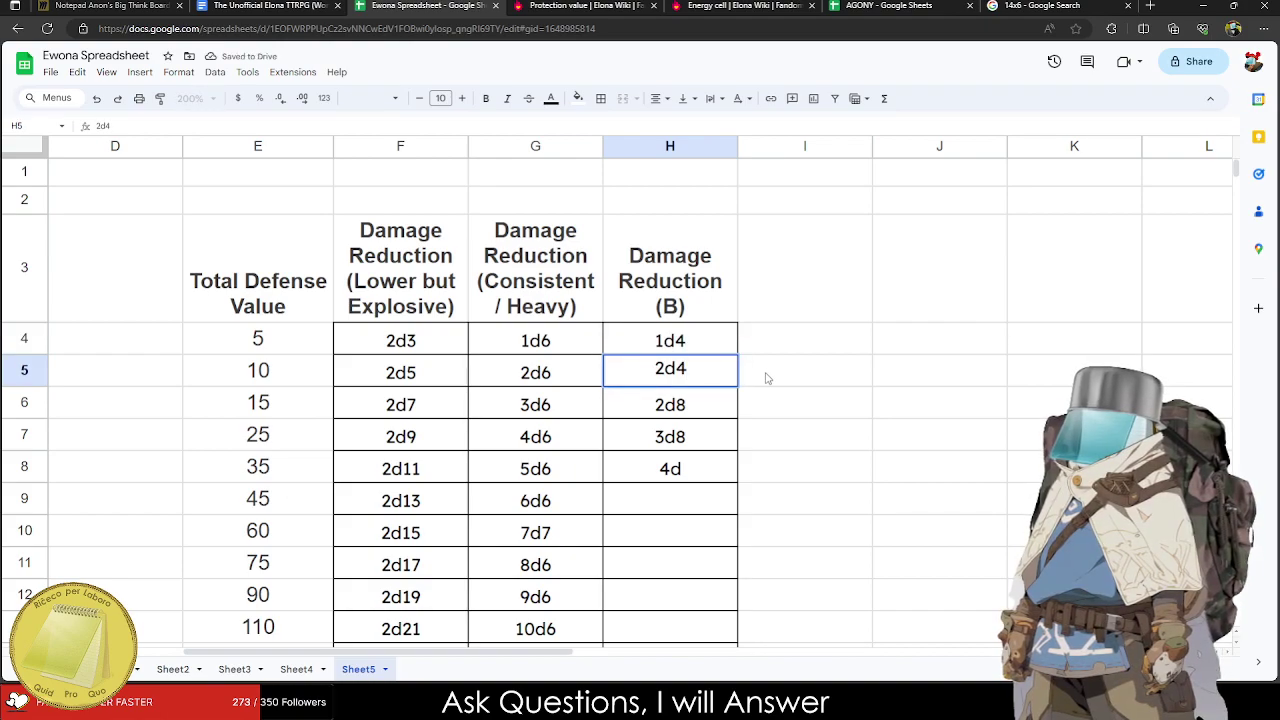
click(767, 378)
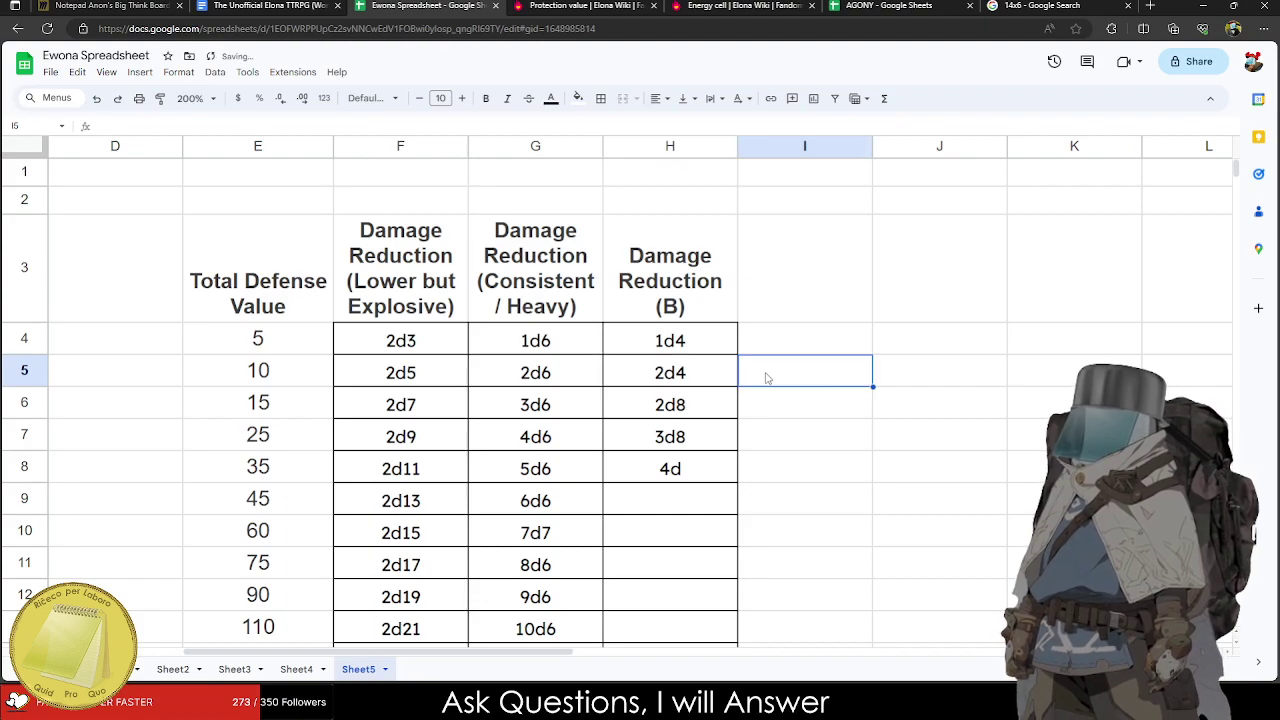
Set the Damage Reduction (B) values to 3d4 in H6 and 2d6 in H7.
click(688, 398)
text(3d4)
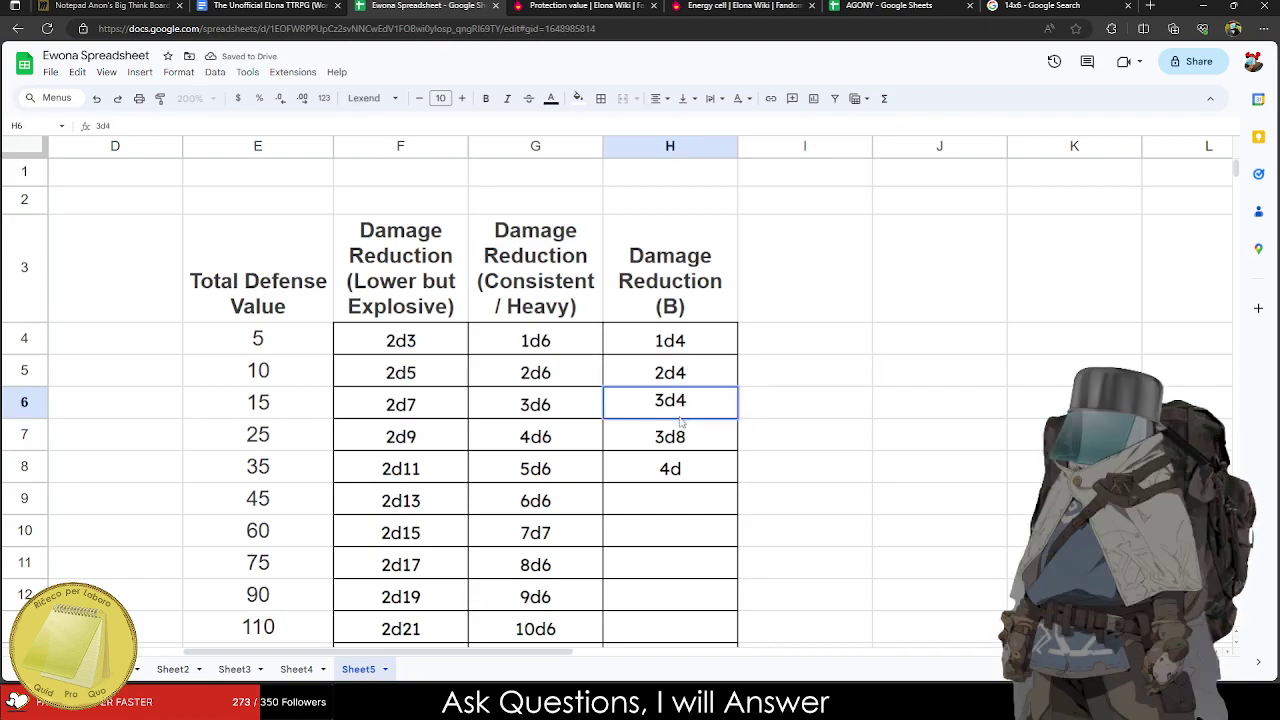
click(674, 440)
text(2d5)
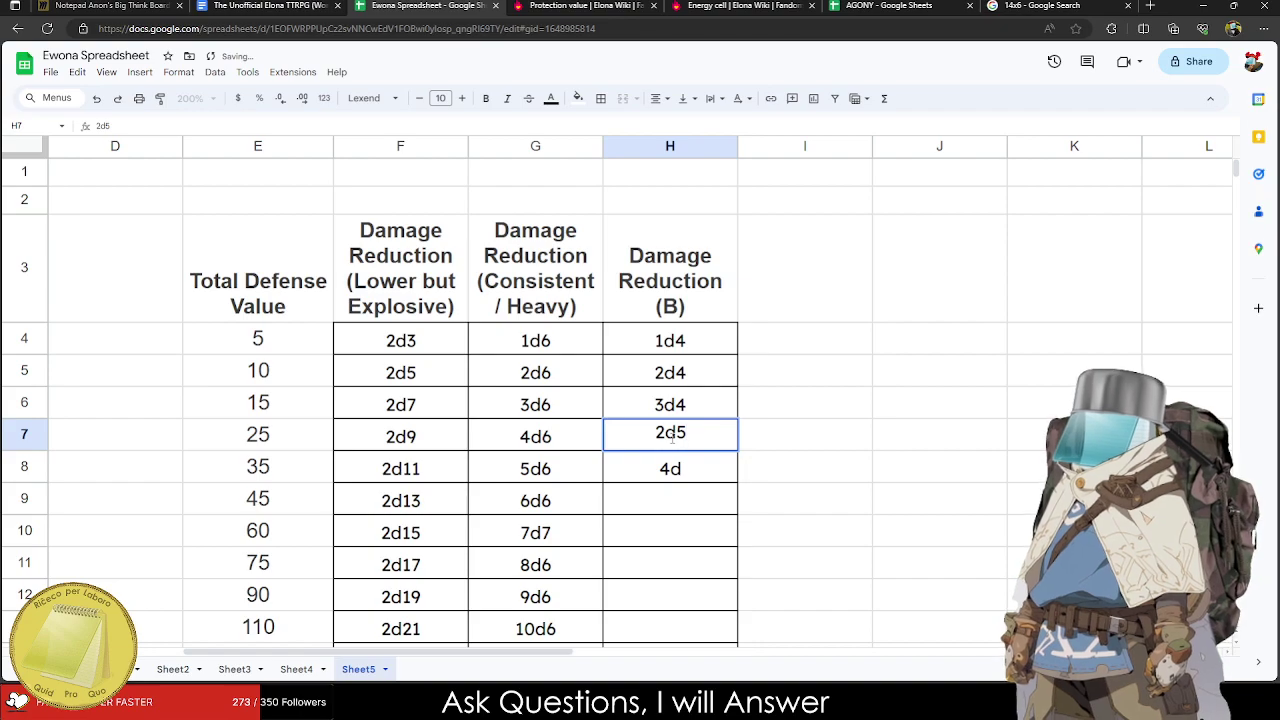
key(BackSpace)
text(60)
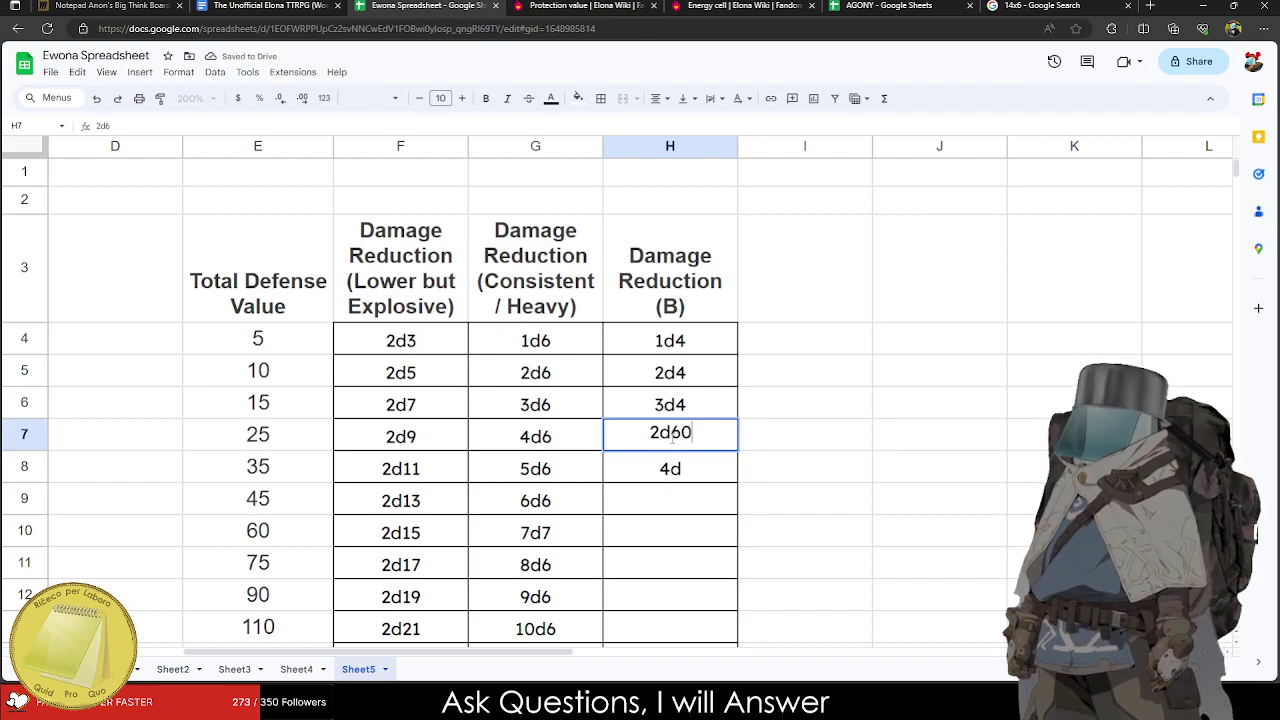
key(BackSpace)
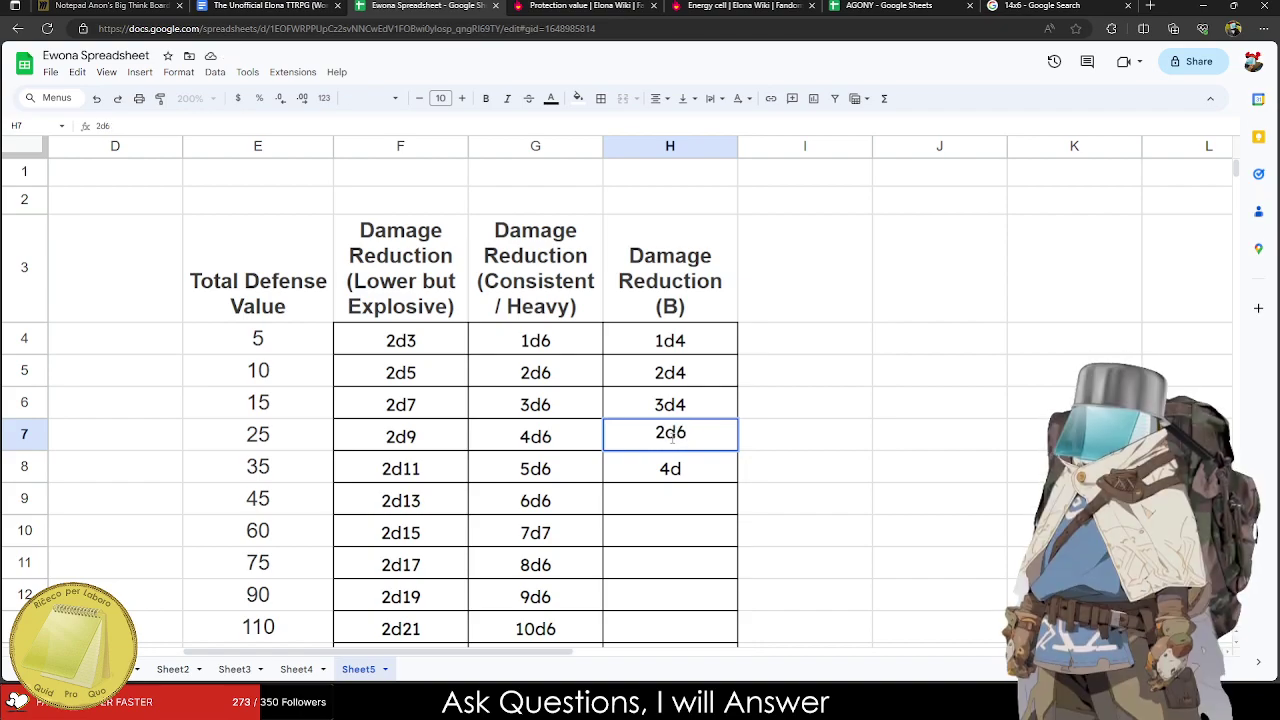
Clear the Damage Reduction (B) cells H4 to H10.
drag(717, 367, 696, 429)
click(682, 436)
drag(677, 344, 681, 532)
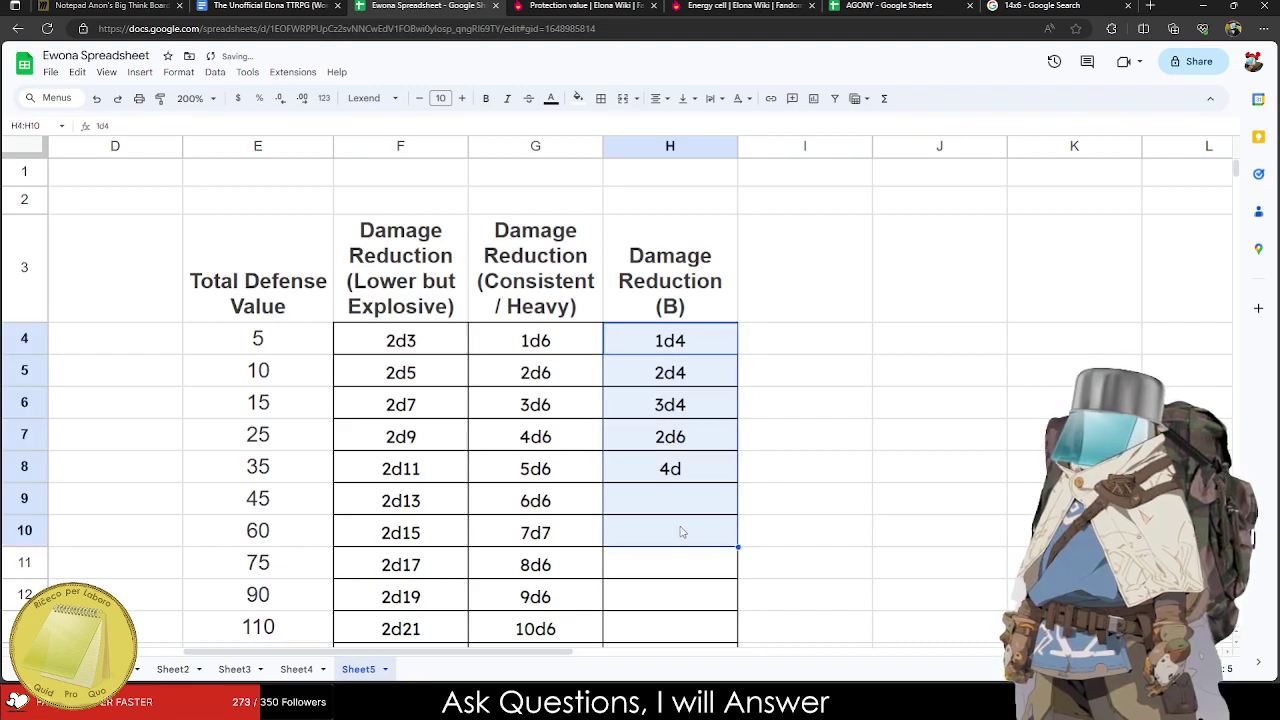
key(Delete)
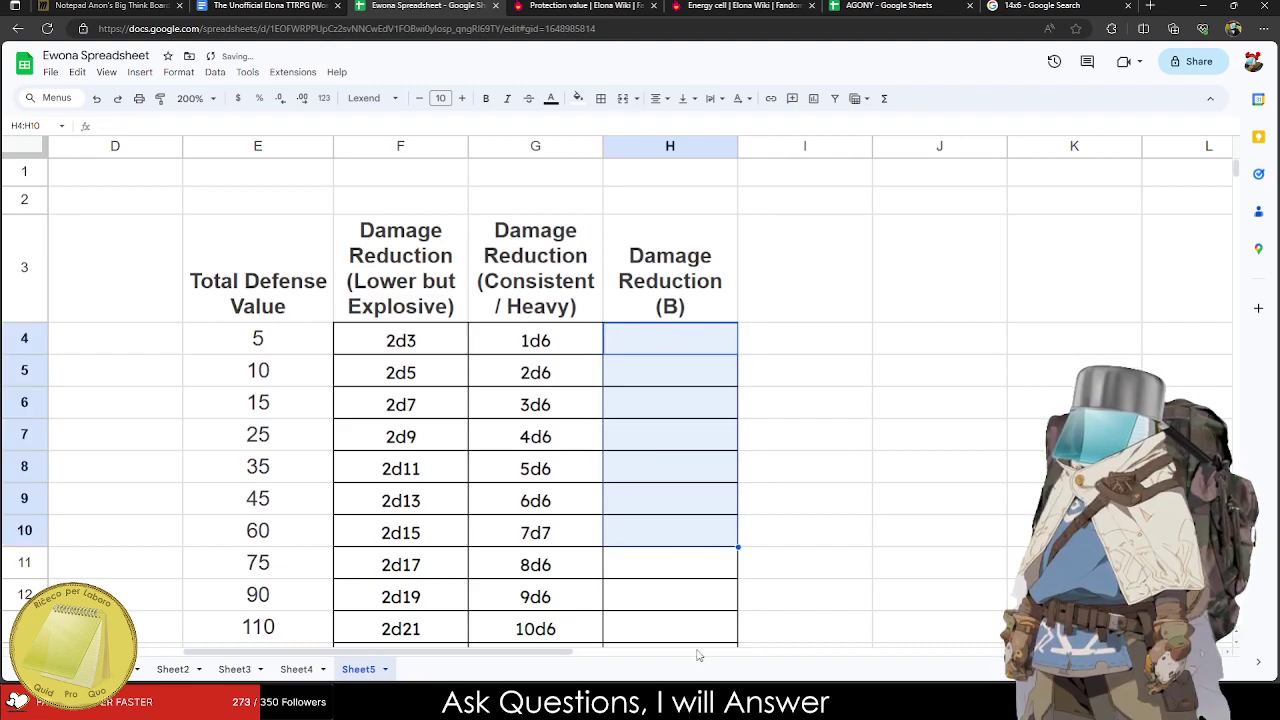
Examine the Total PV, Increase and Damage Reduction columns in rows 4 to 17 against the Total Defense Value table.
click(651, 466)
drag(803, 528, 408, 627)
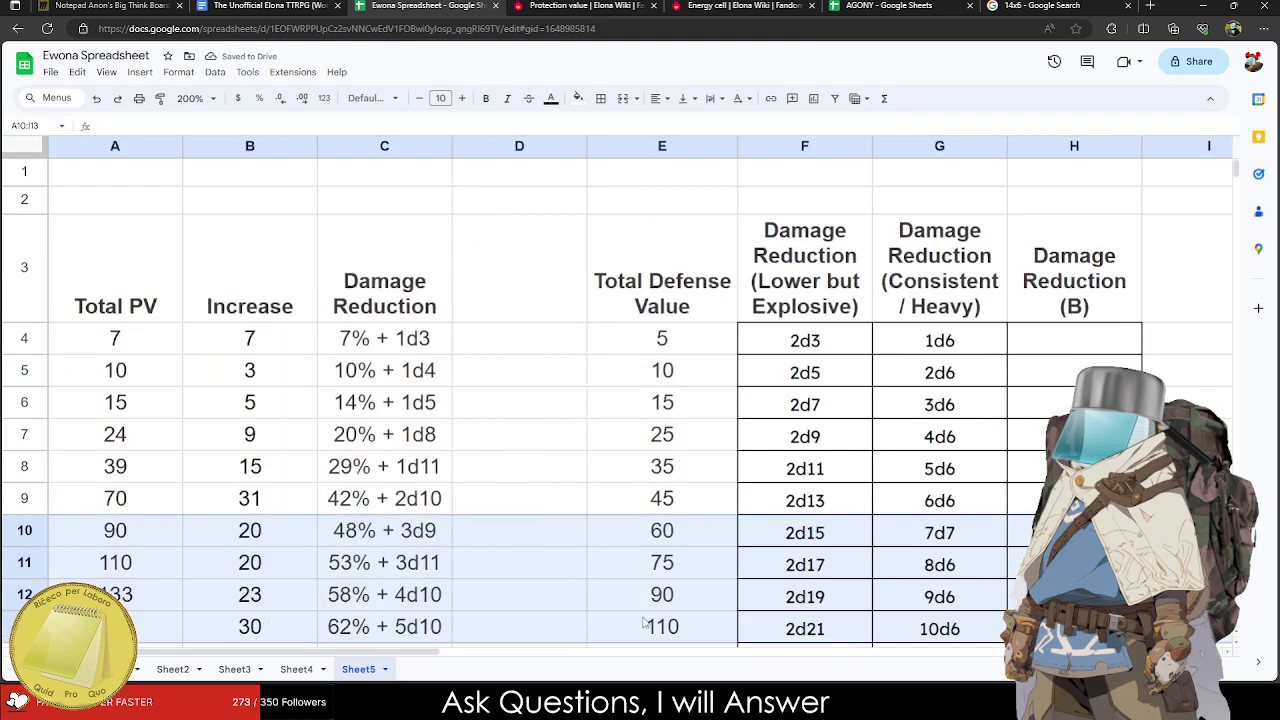
click(812, 565)
scroll(750, 530, down, 3)
drag(725, 500, 966, 528)
click(155, 398)
drag(155, 398, 454, 402)
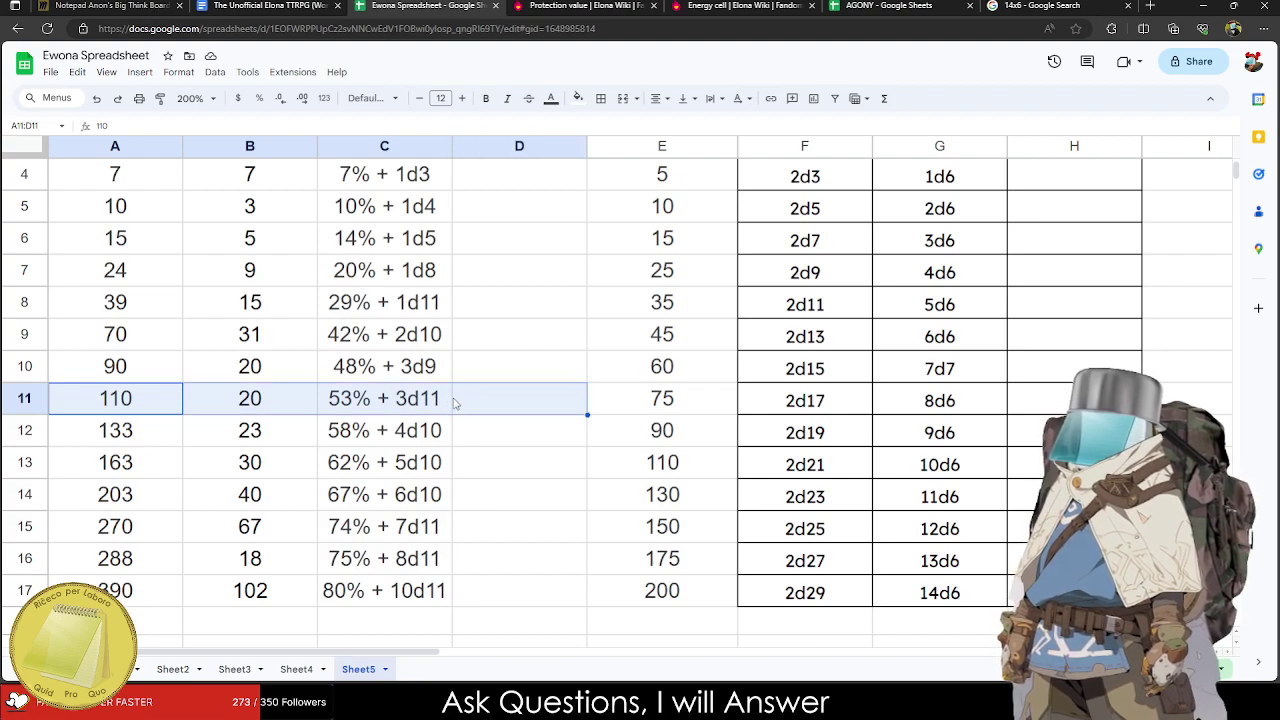
scroll(600, 420, up, 1)
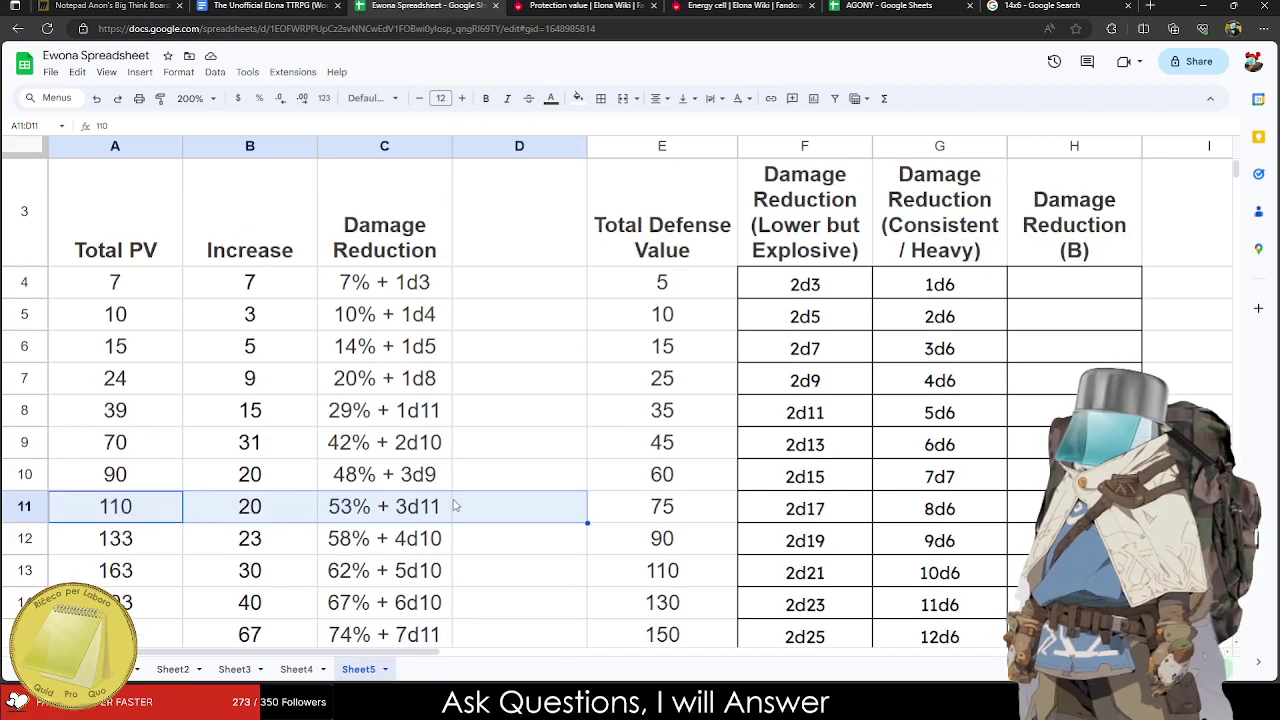
click(523, 511)
drag(425, 515, 100, 354)
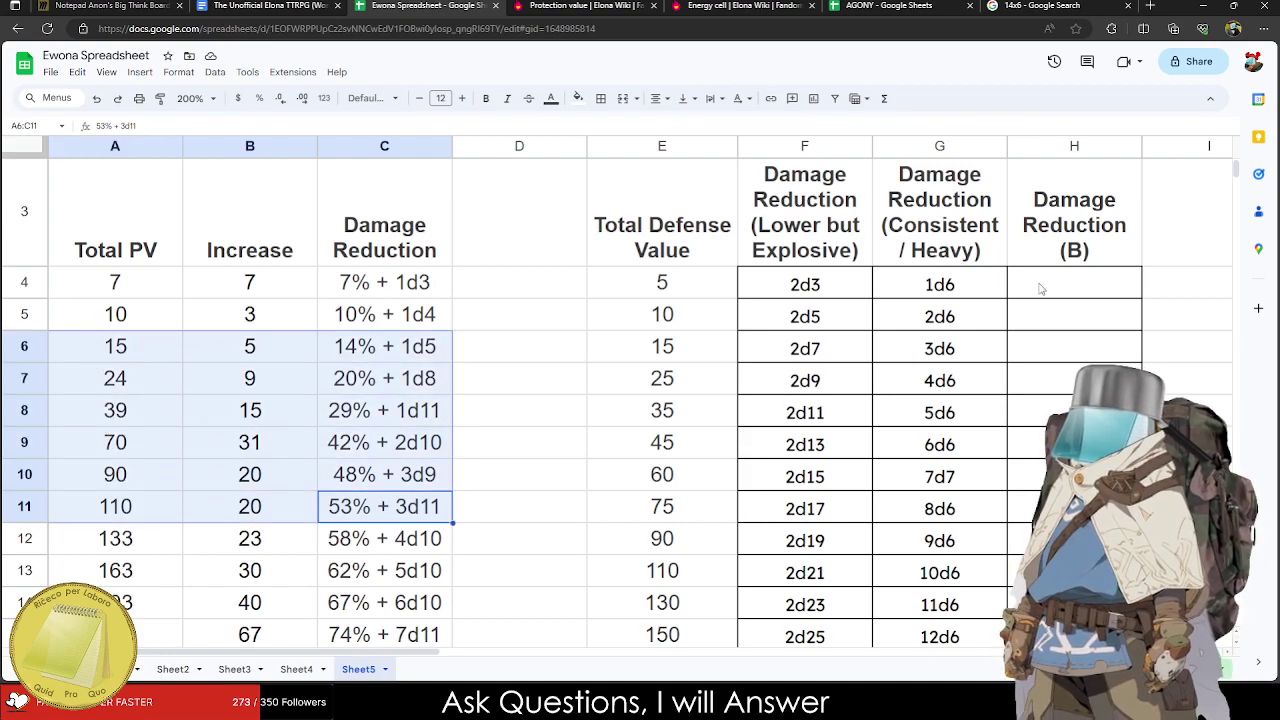
Try 1d5 and 1d6 as the Damage Reduction (B) value for total defense value 5, in H4.
click(1040, 289)
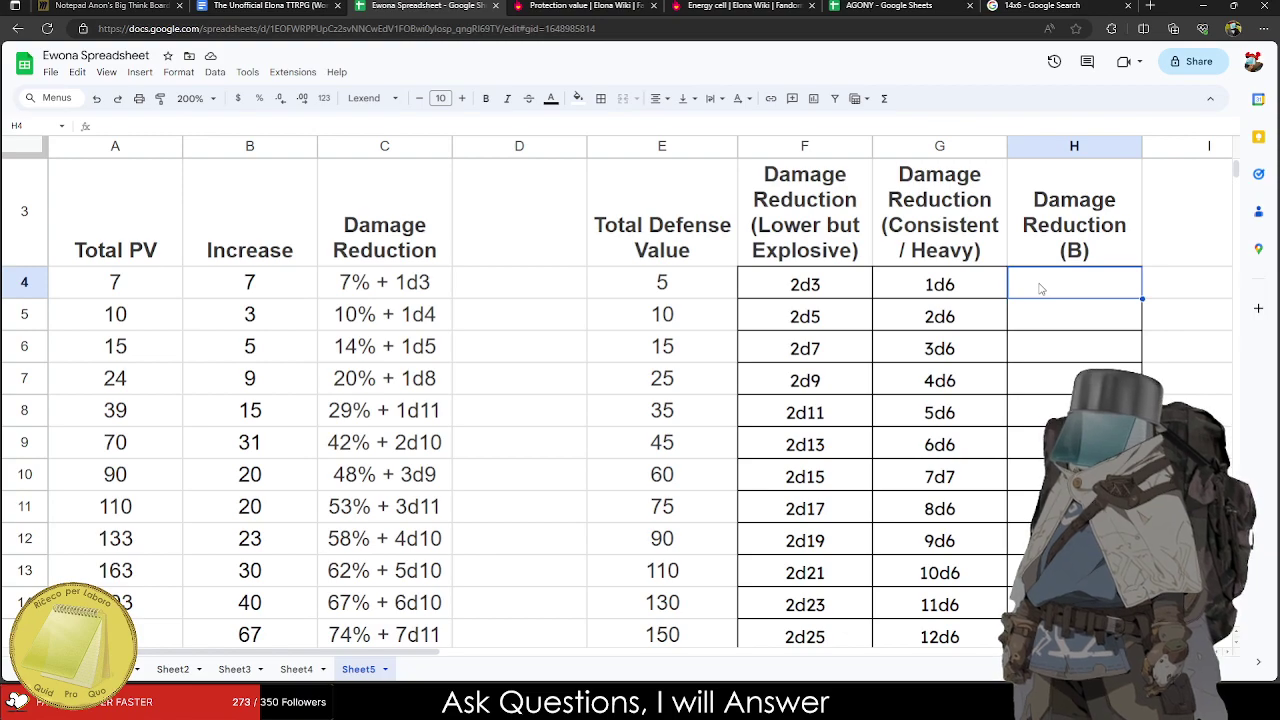
text(1d5)
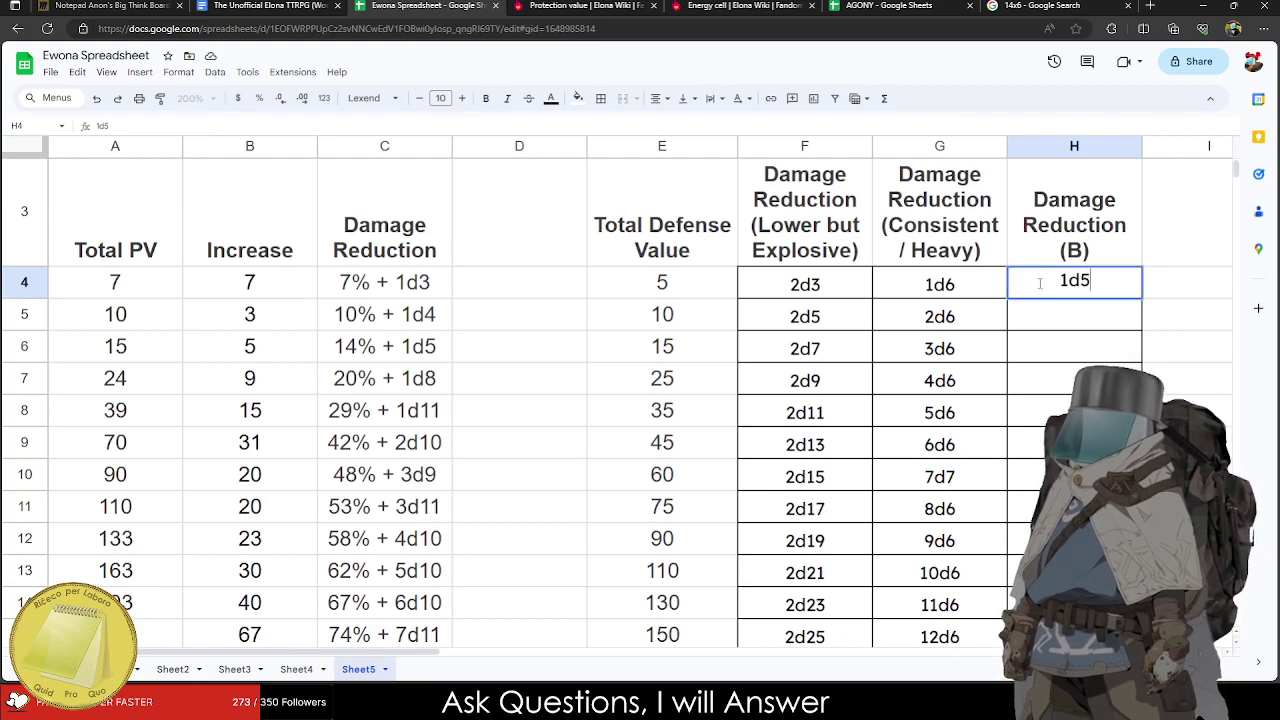
key(Return)
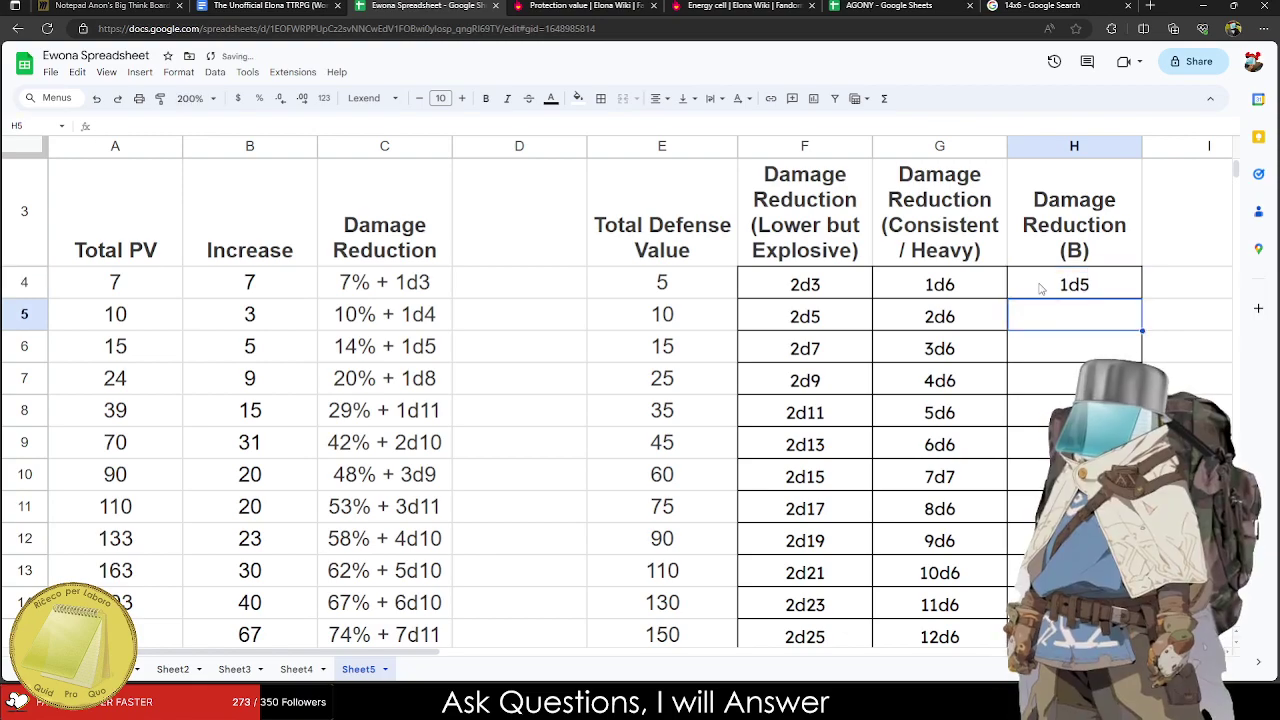
text(2d5)
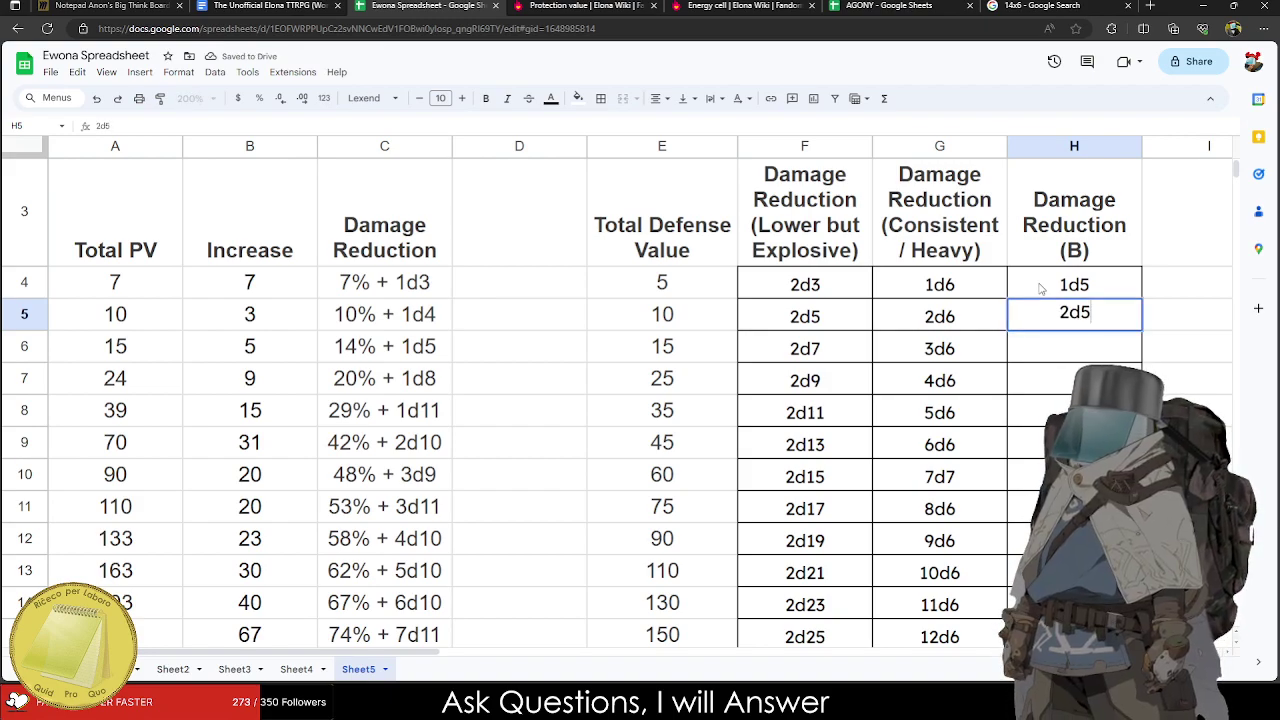
key(BackSpace)
key(BackSpace)
key(BackSpace)
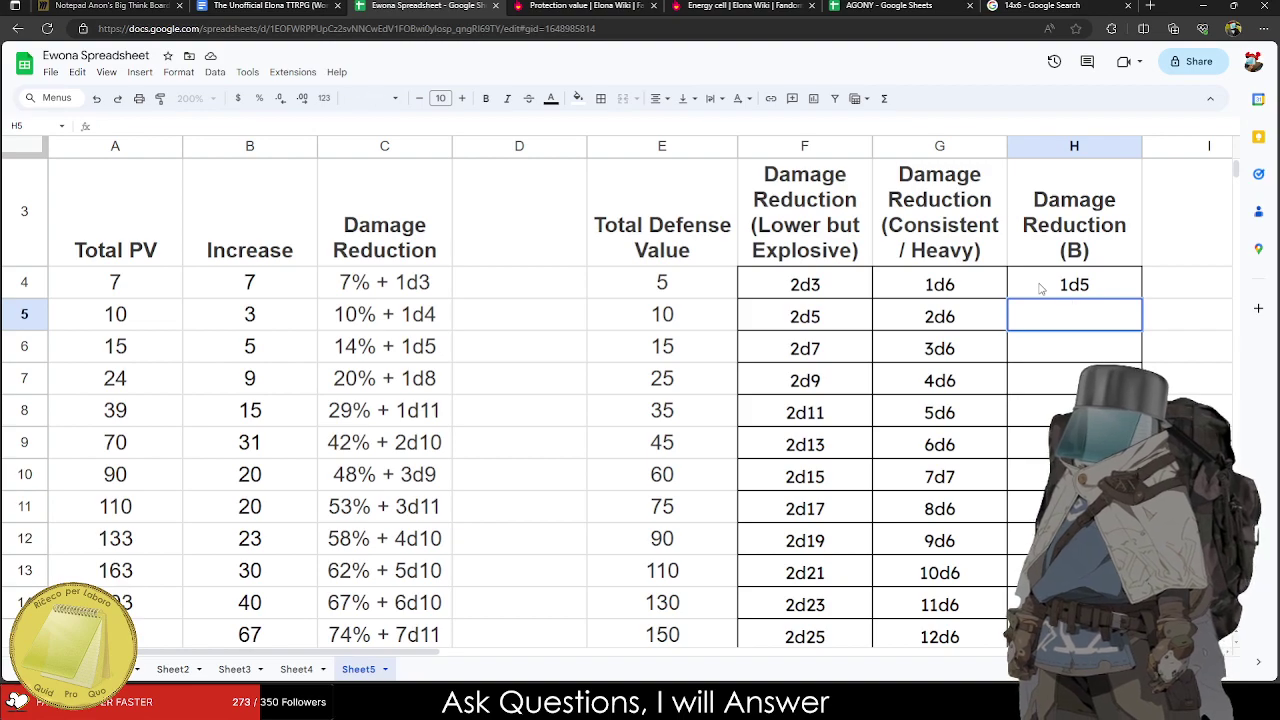
click(1040, 288)
text(1d6)
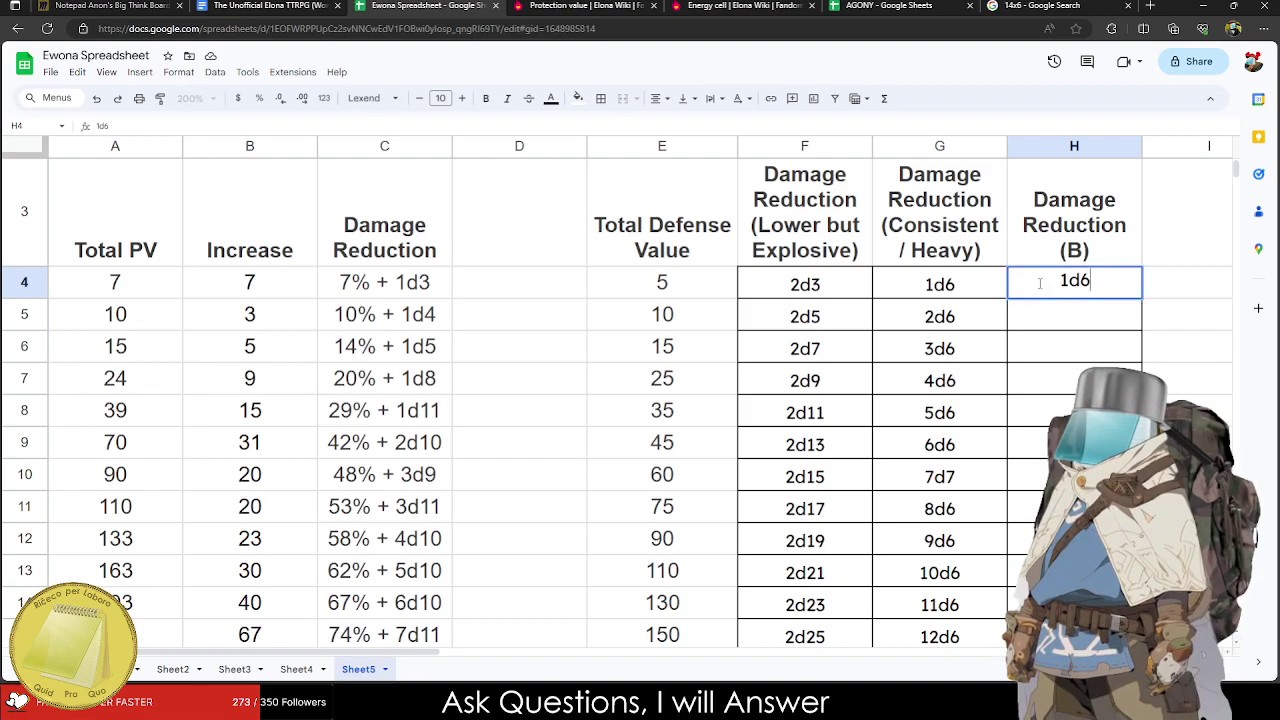
key(Return)
text(1)
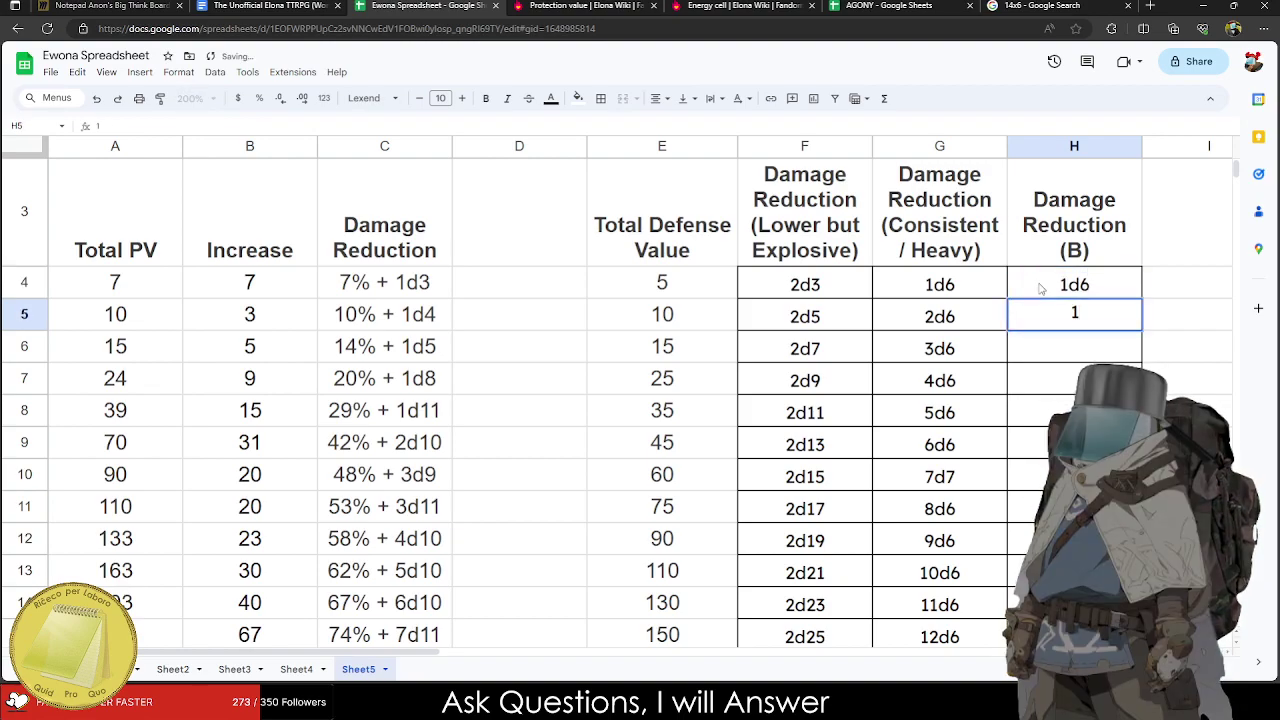
Fill the Damage Reduction (B) cells H4 to H6 with 1d4, 1d5 and 1d6.
click(1040, 288)
text(1d4)
key(Return)
text(1d4)
key(BackSpace)
text(5)
key(Return)
text(1d)
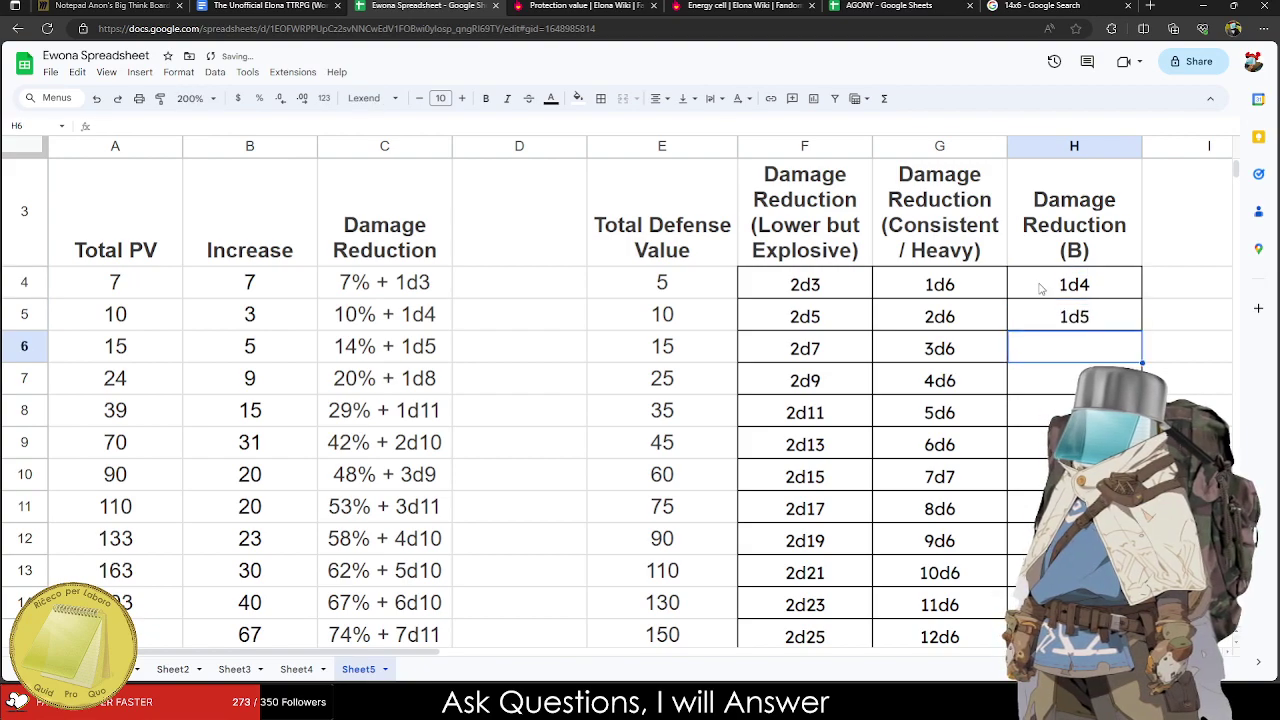
Clear the Damage Reduction (B) cells H4 to H6.
double_click(1095, 320)
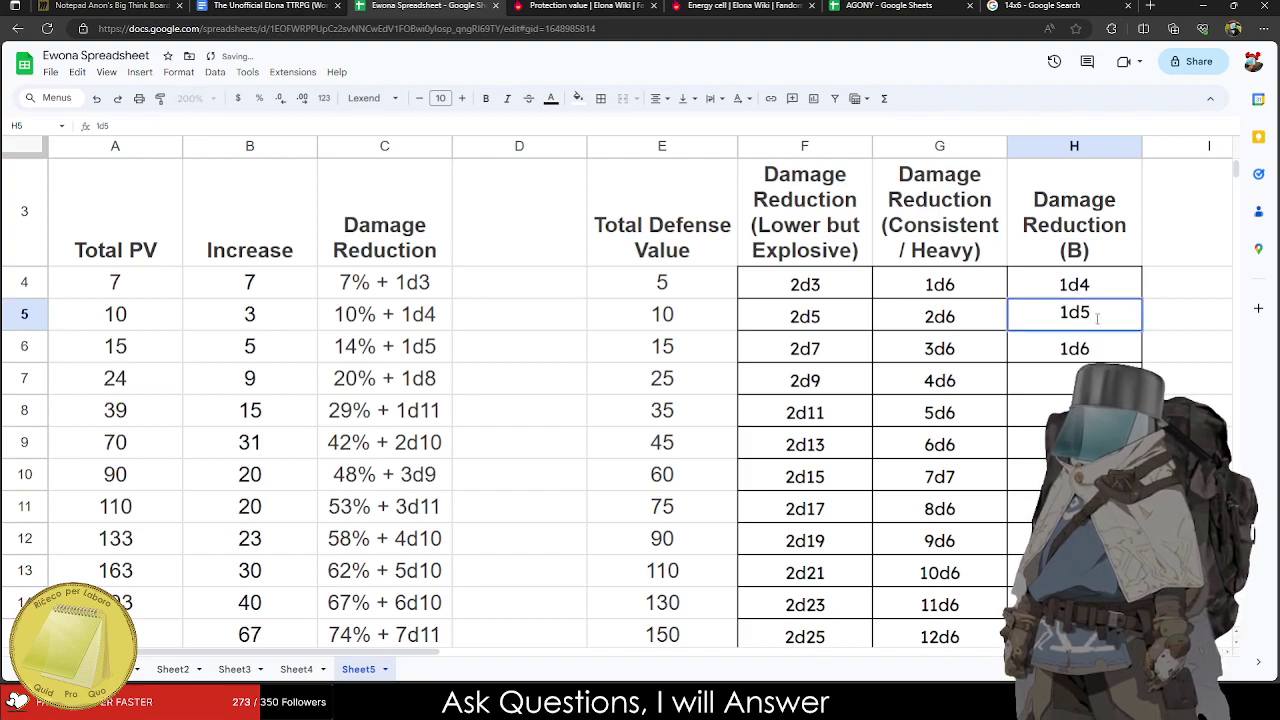
drag(1100, 290, 1100, 360)
key(Delete)
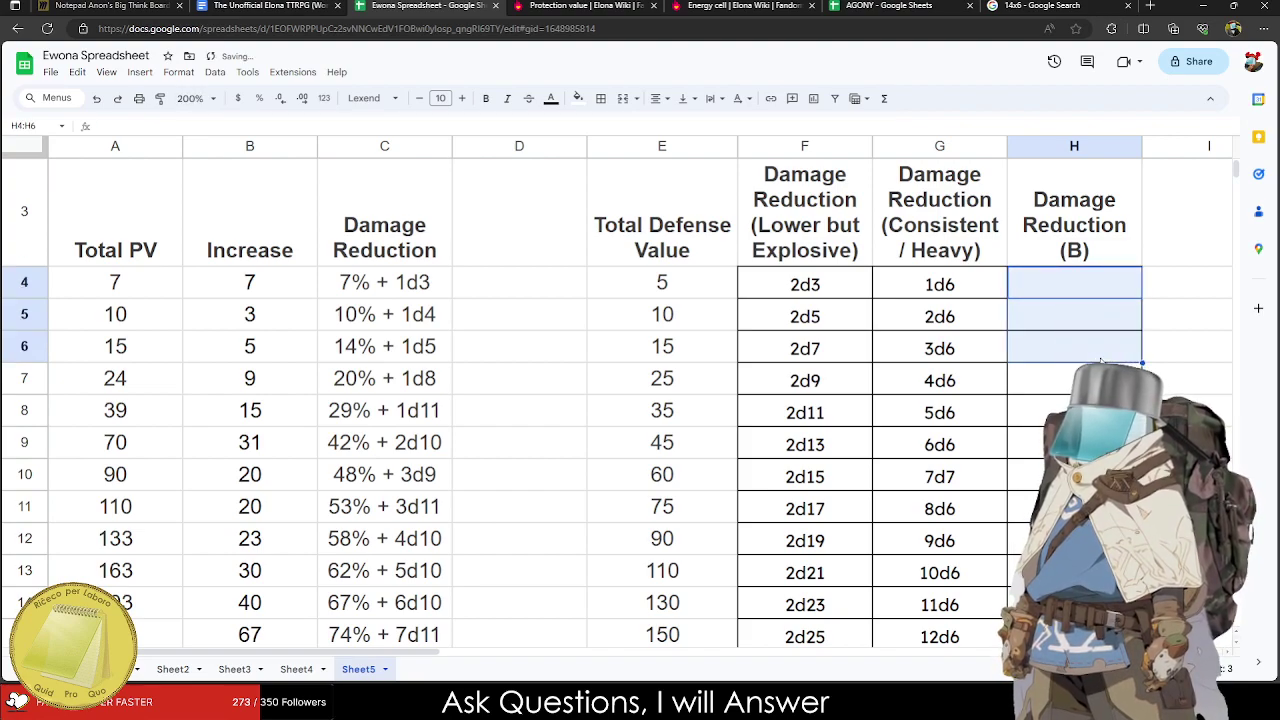
Compare the Lower but Explosive value in F7 with the Damage Reduction in C7 and the Total PV values in A4 to A7.
click(1051, 295)
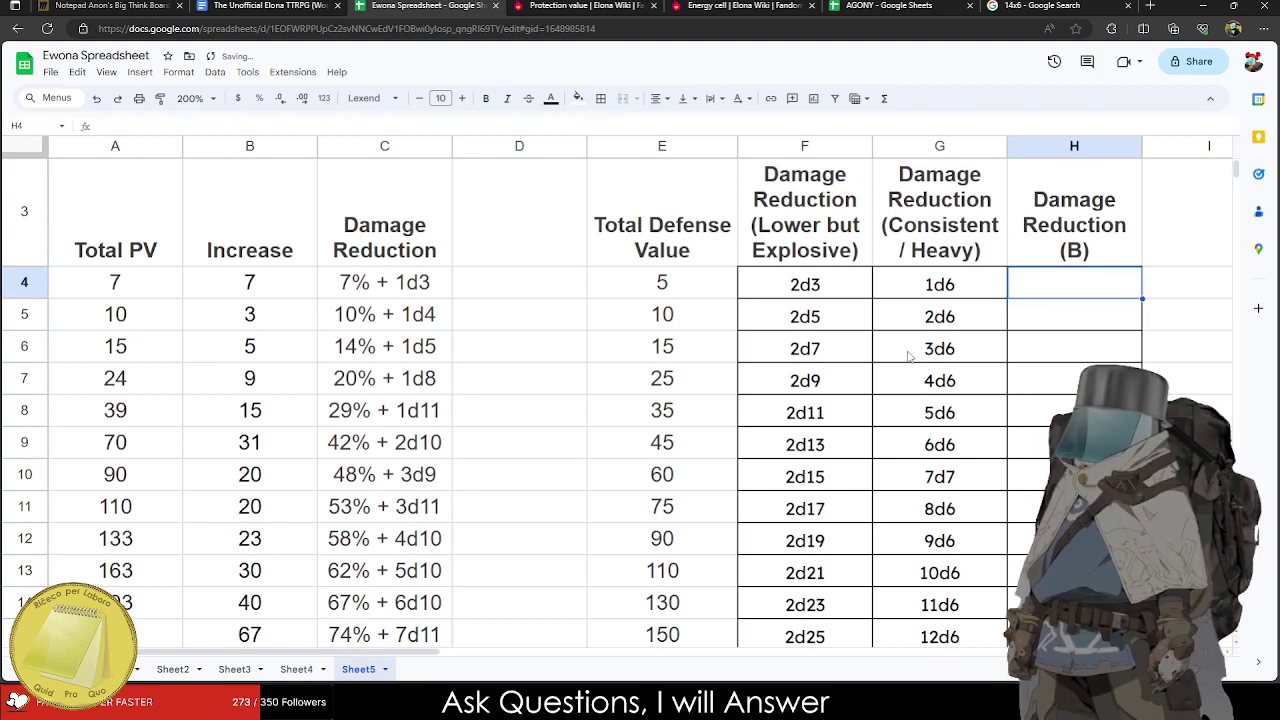
click(830, 382)
double_click(786, 380)
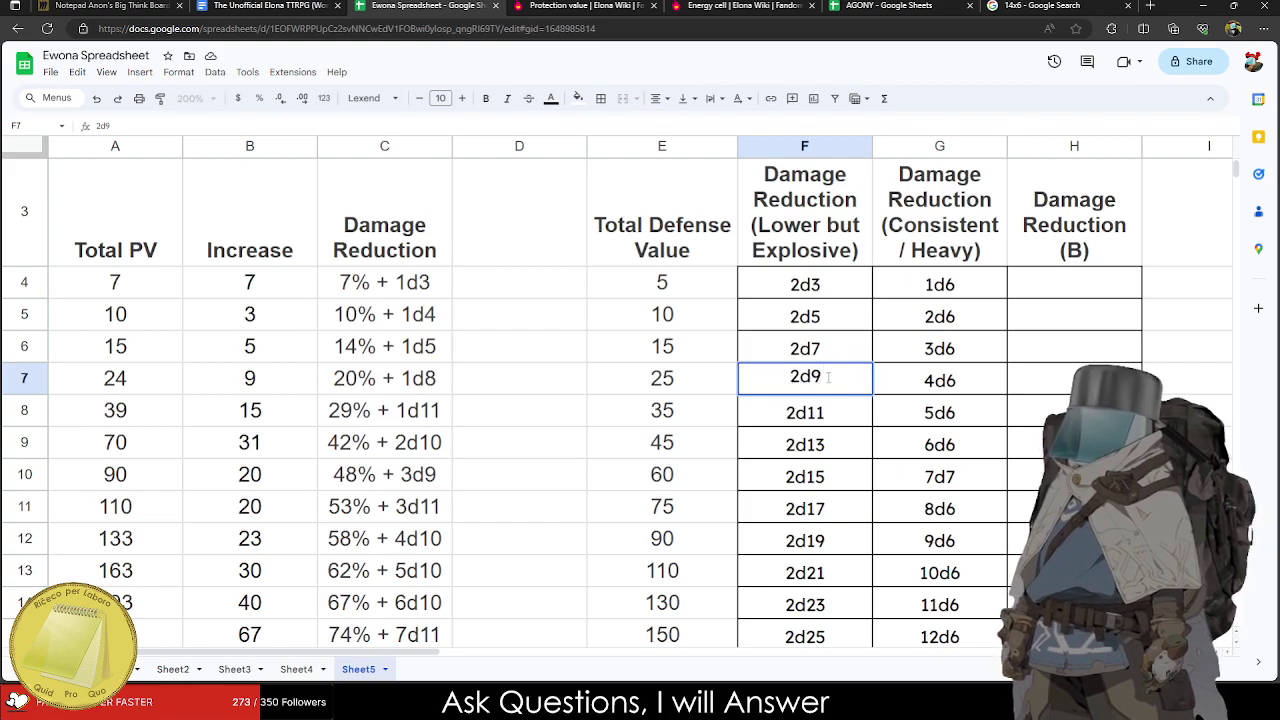
click(369, 381)
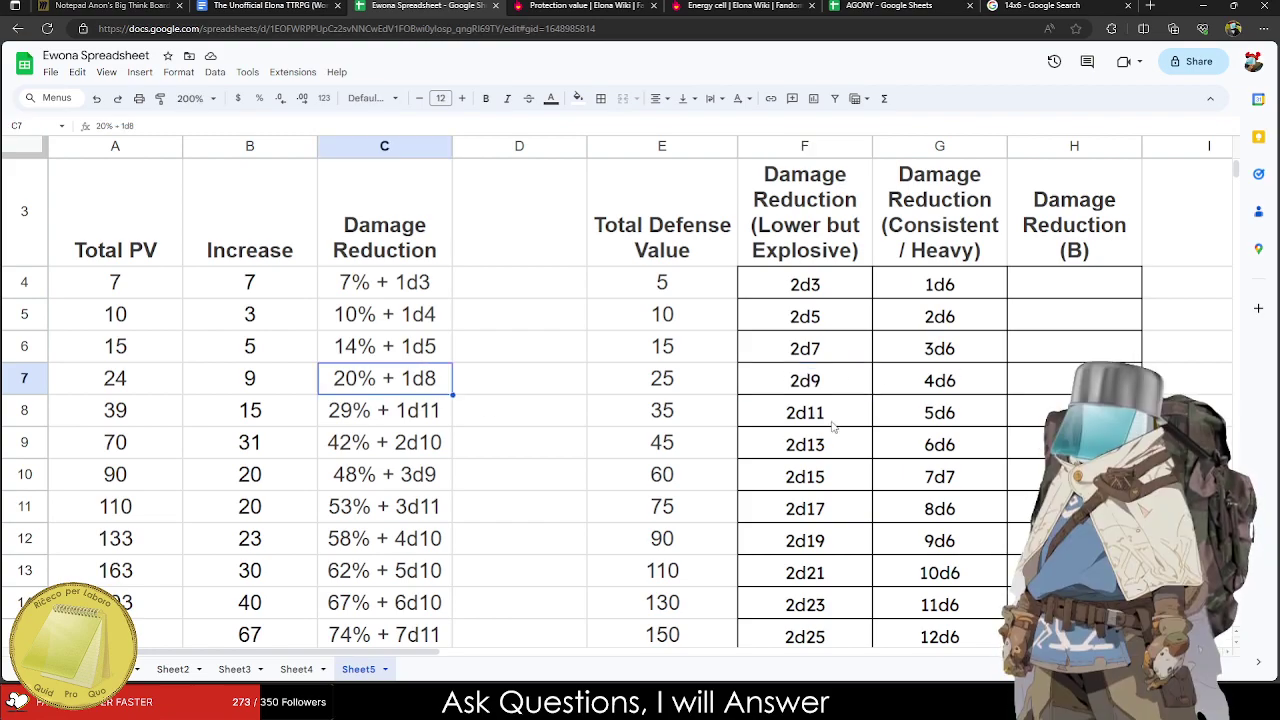
drag(160, 284, 172, 393)
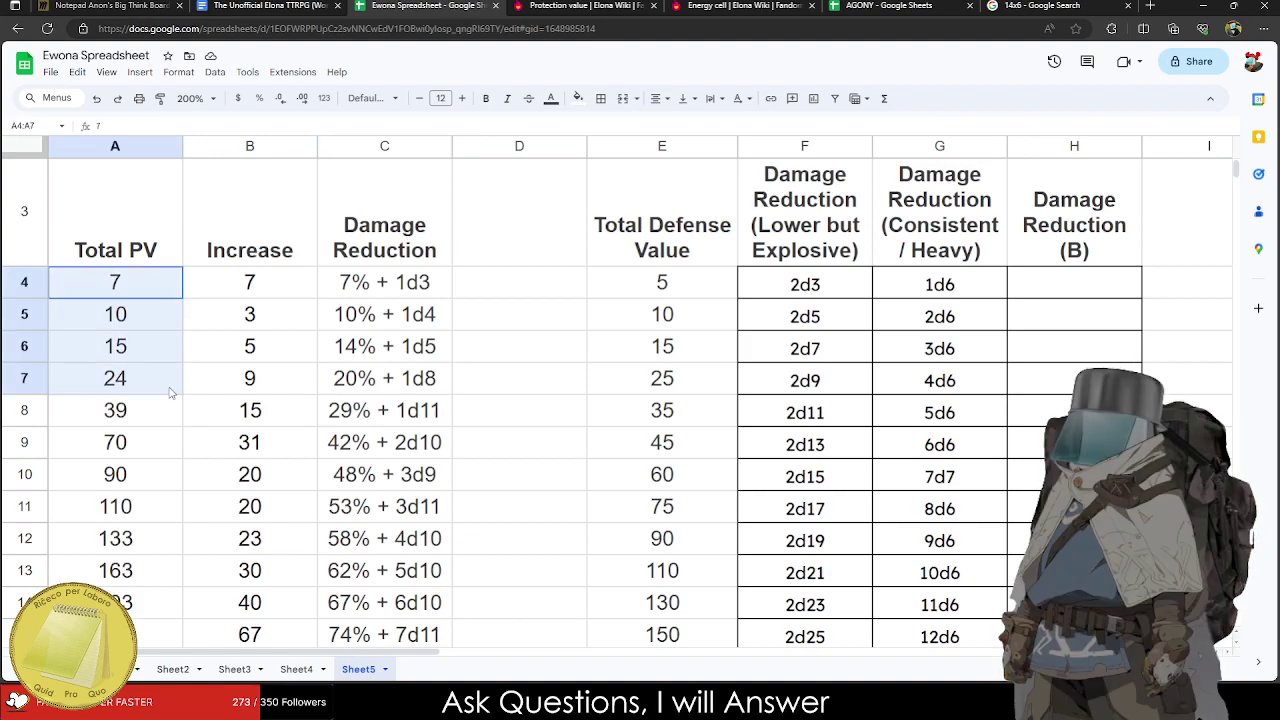
click(996, 312)
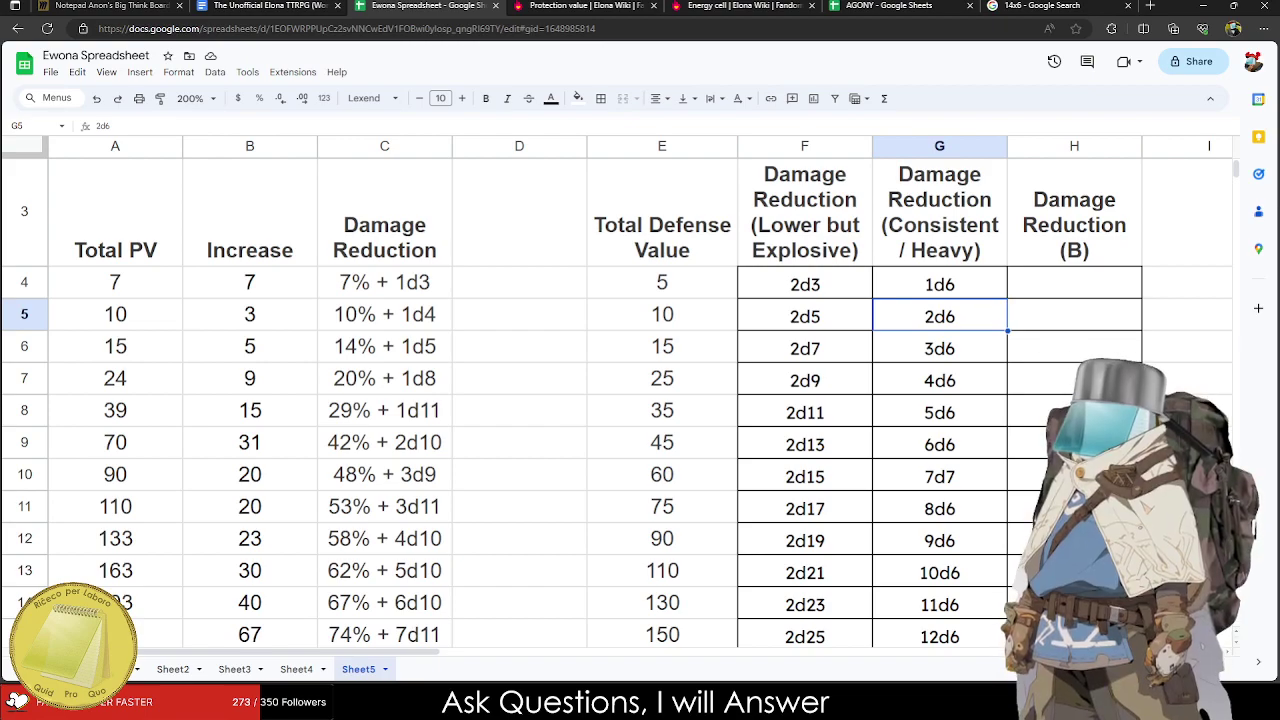
Set the Damage Reduction (B) values to 2d3 in H4 and 2d5 in H5.
click(1080, 288)
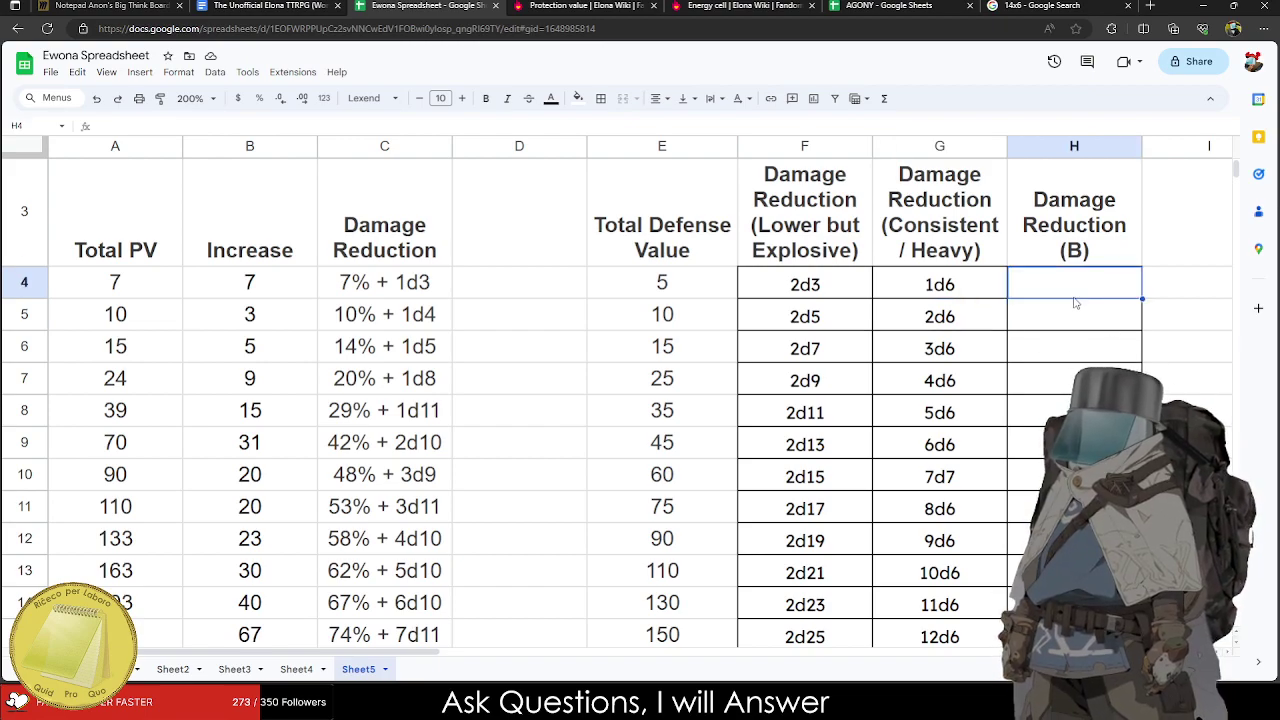
text(2d3)
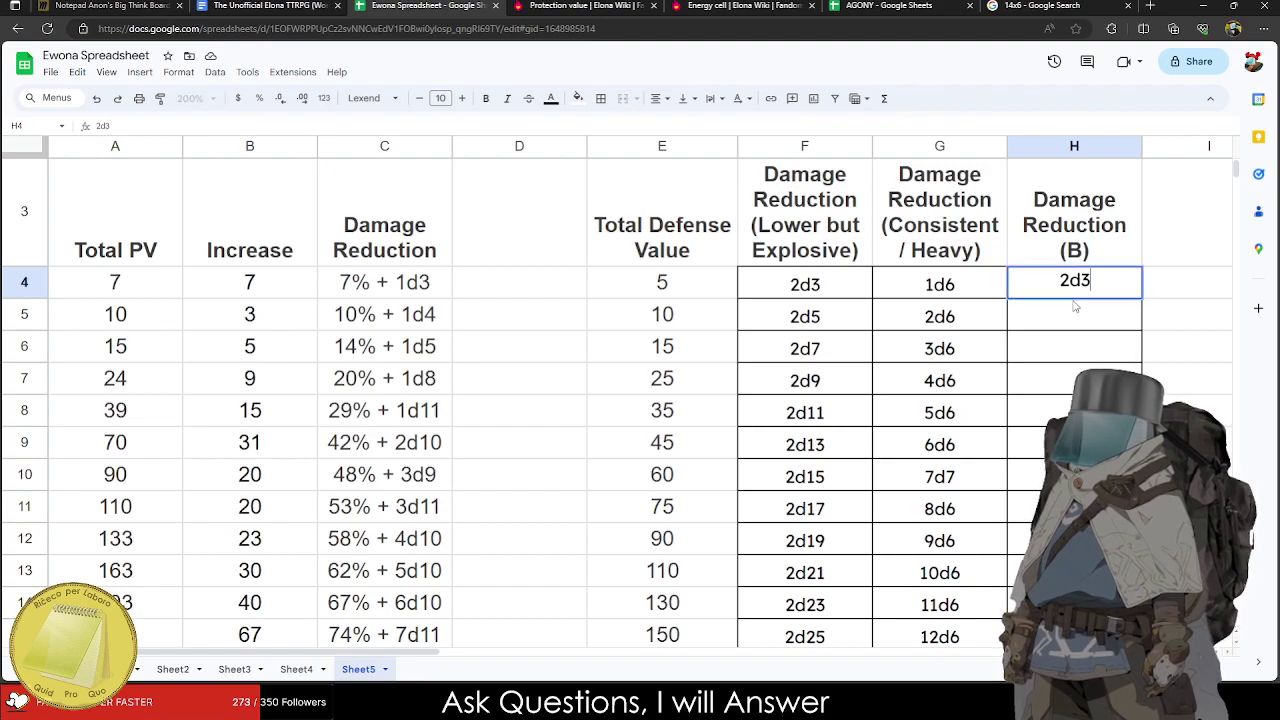
key(Return)
text(2d6)
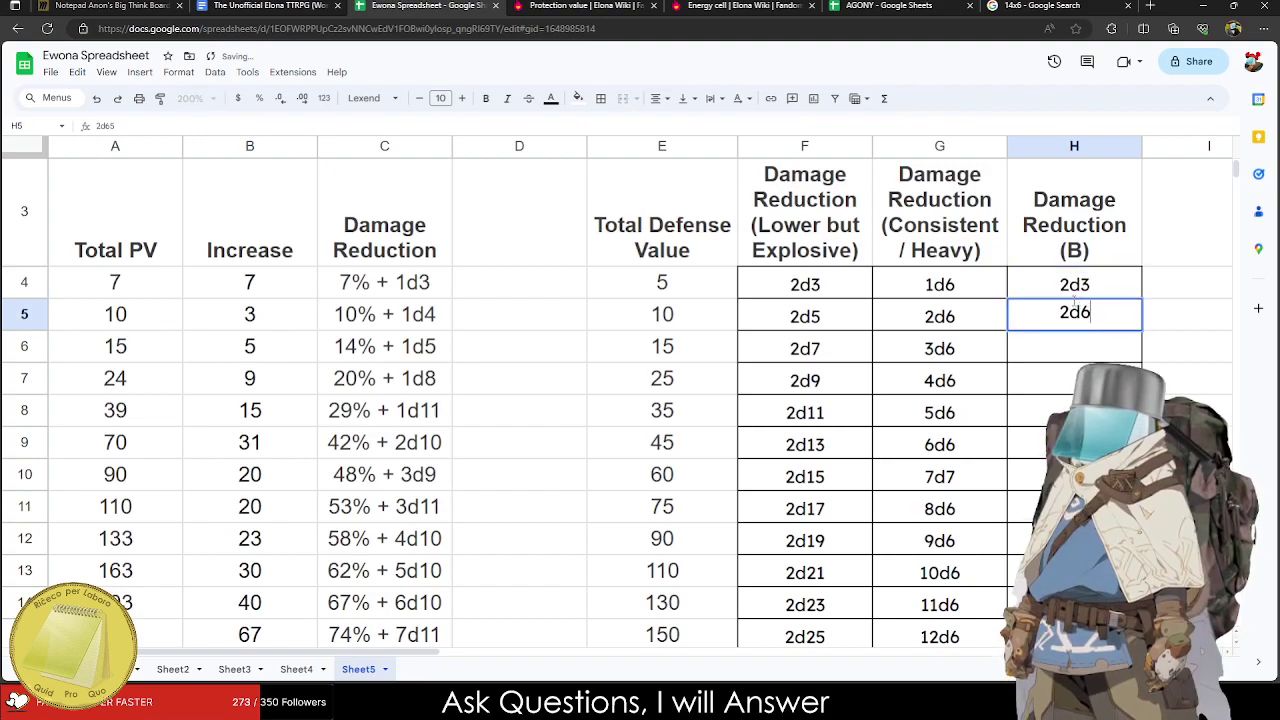
key(BackSpace)
text(5)
key(Return)
Set the Damage Reduction (B) values to 2d7 in H6 and 3d7 in H7.
text(2d)
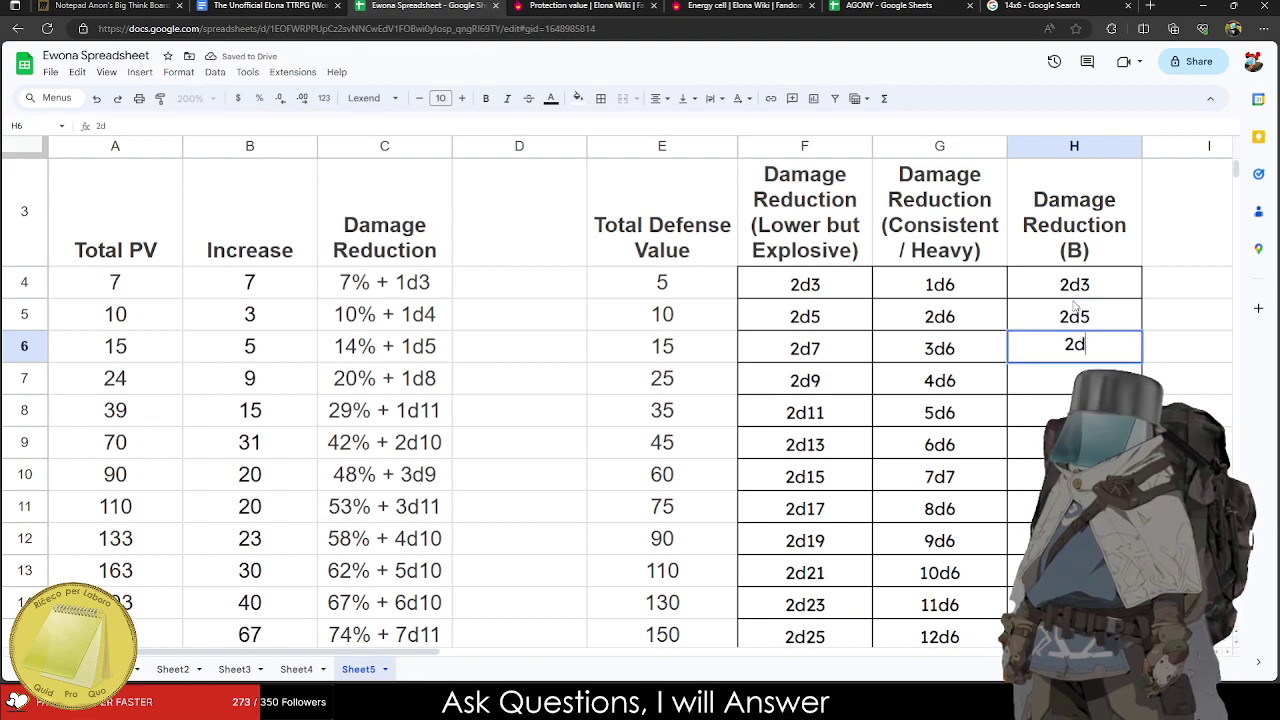
text(9)
key(BackSpace)
text(7)
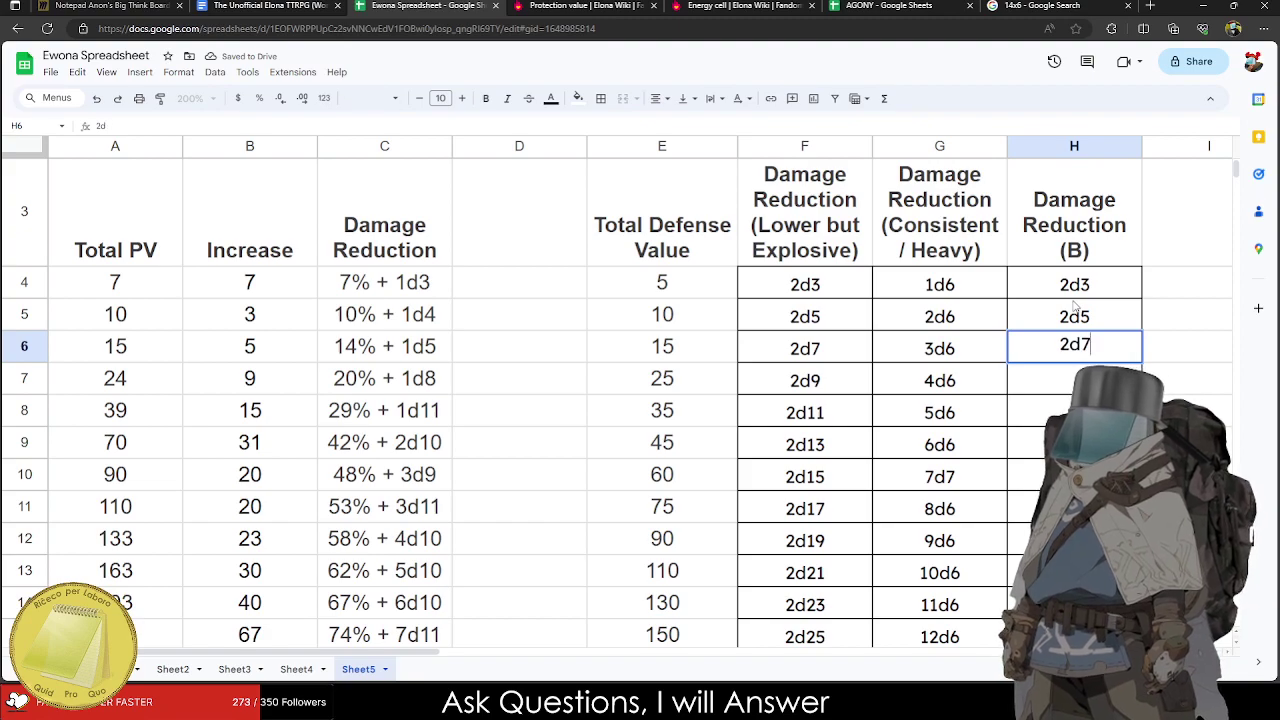
key(Return)
text(3d)
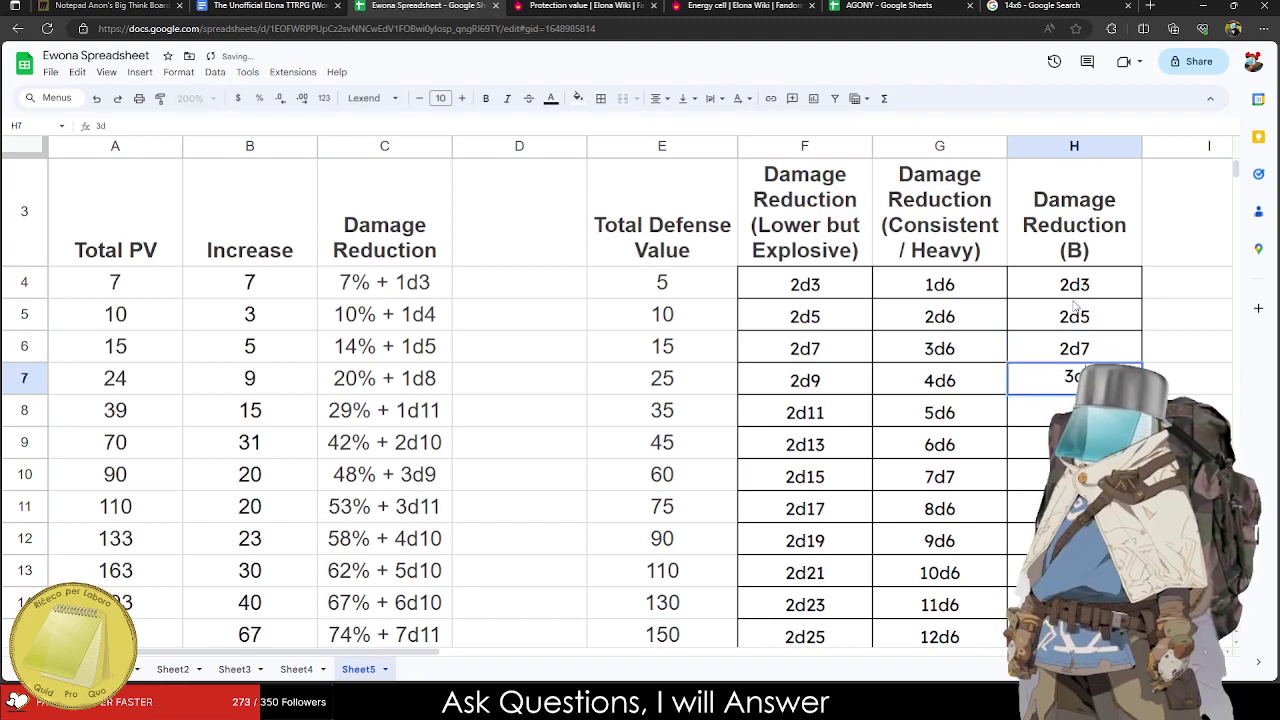
text(7)
key(Return)
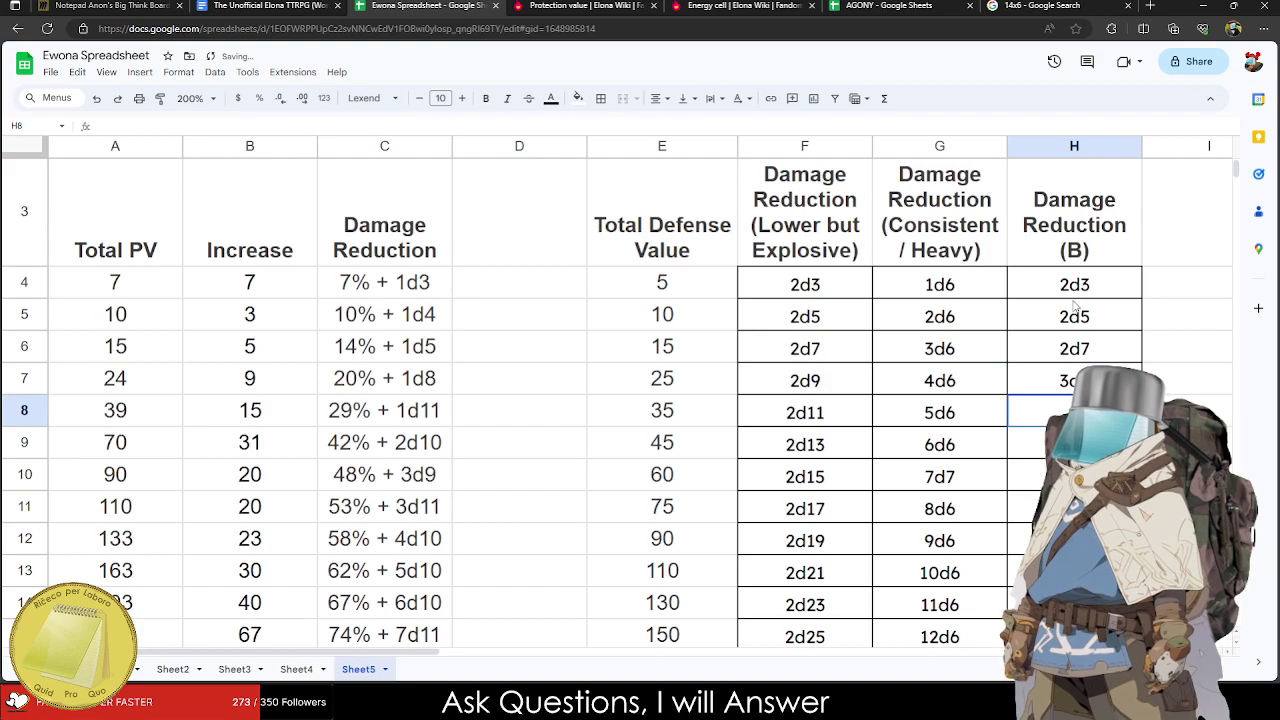
Set the Damage Reduction (B) values to 3d9 in H8 and 3d11 in H9.
text(4d)
key(BackSpace)
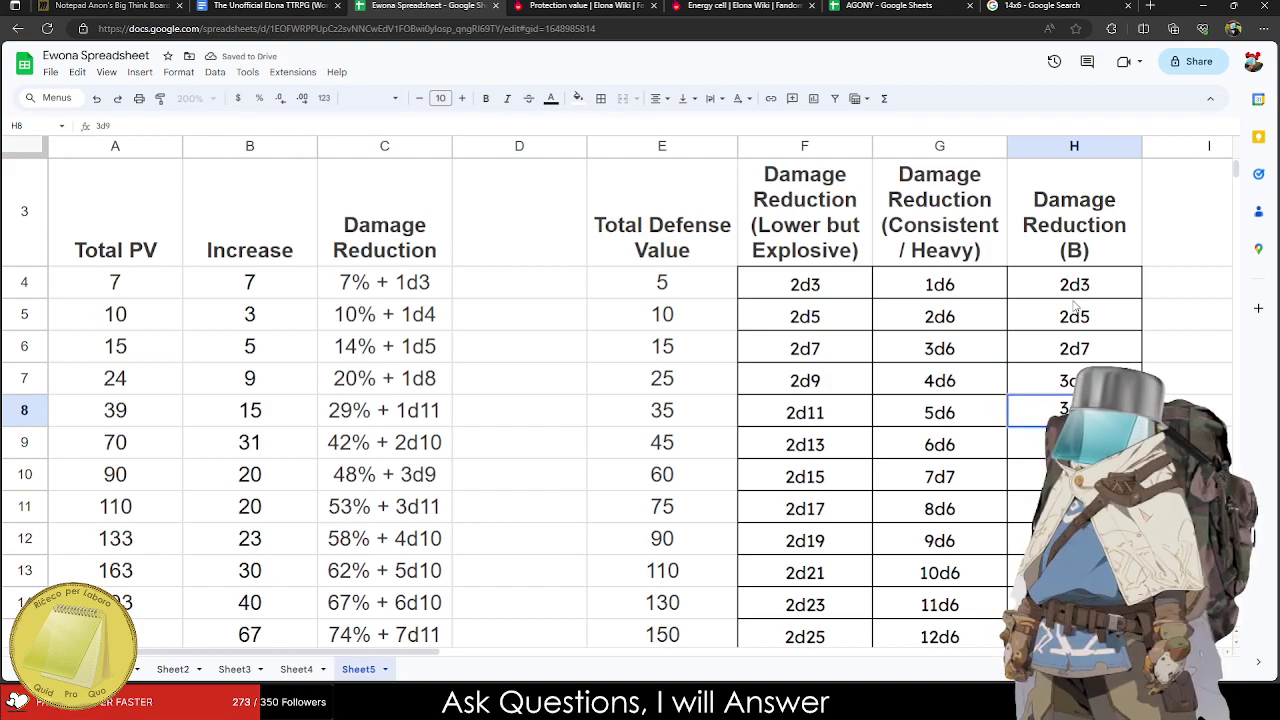
key(Return)
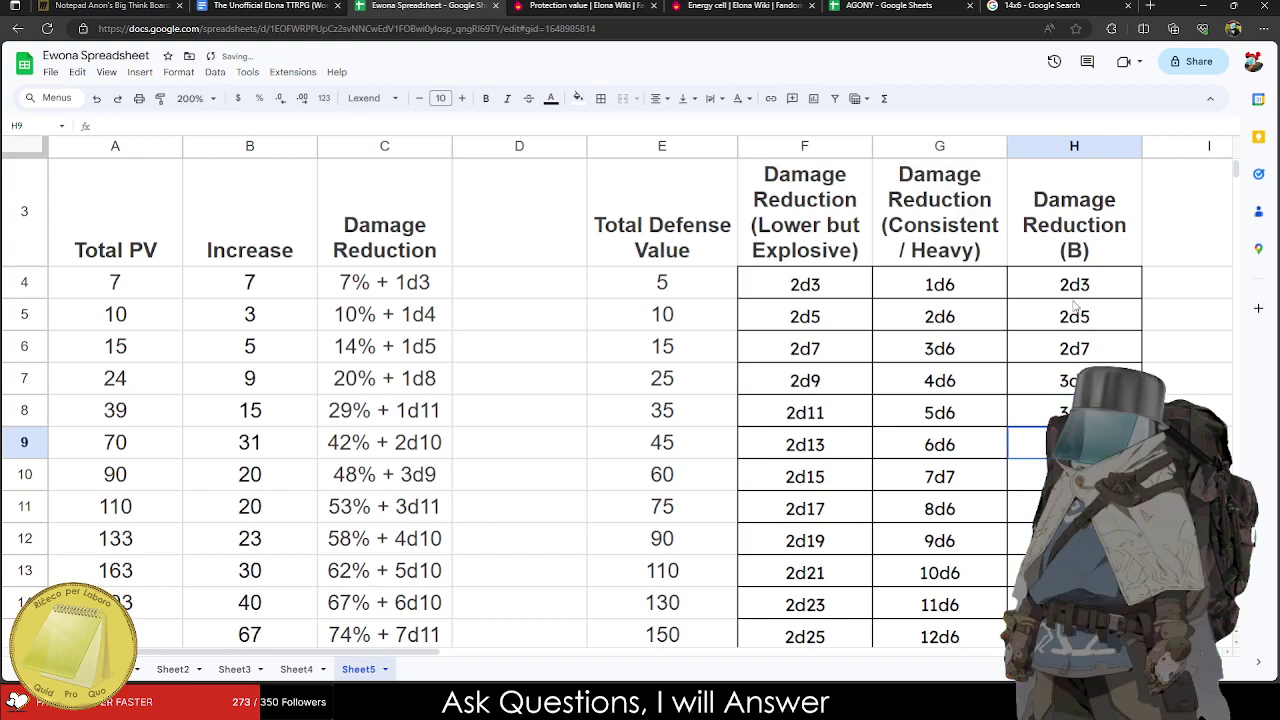
text(d)
key(BackSpace)
key(BackSpace)
text(3d11)
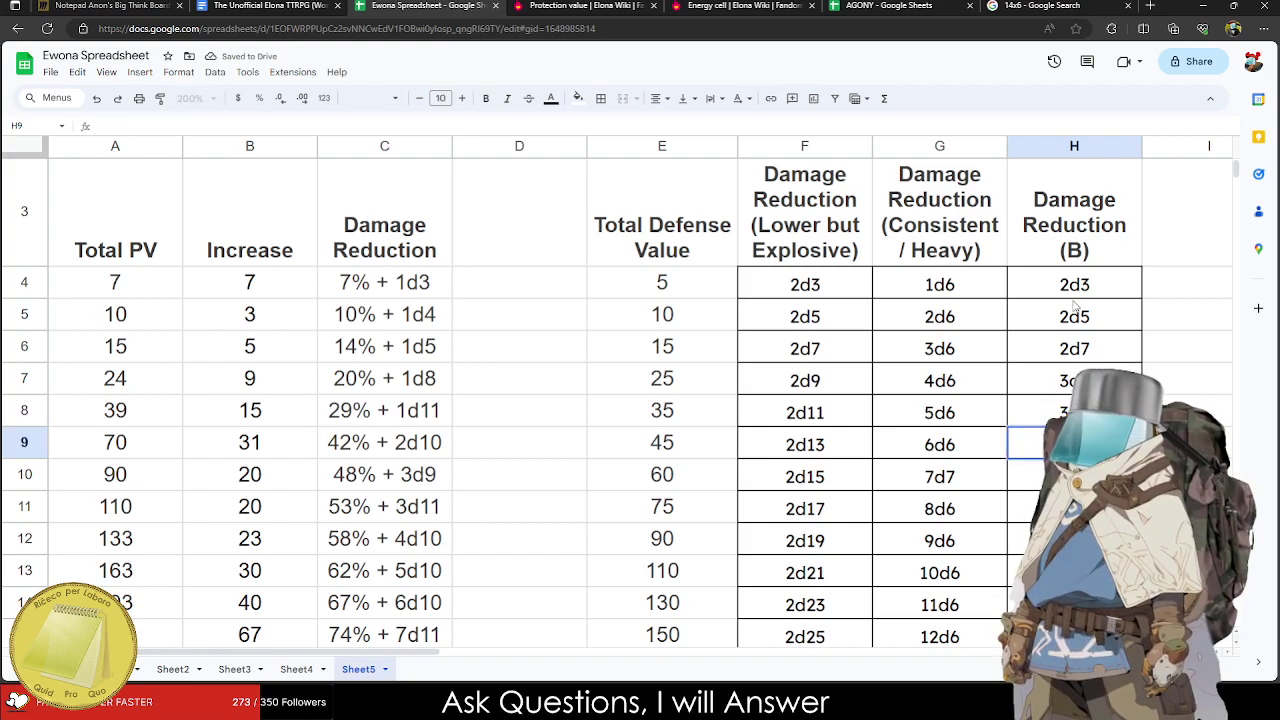
key(Return)
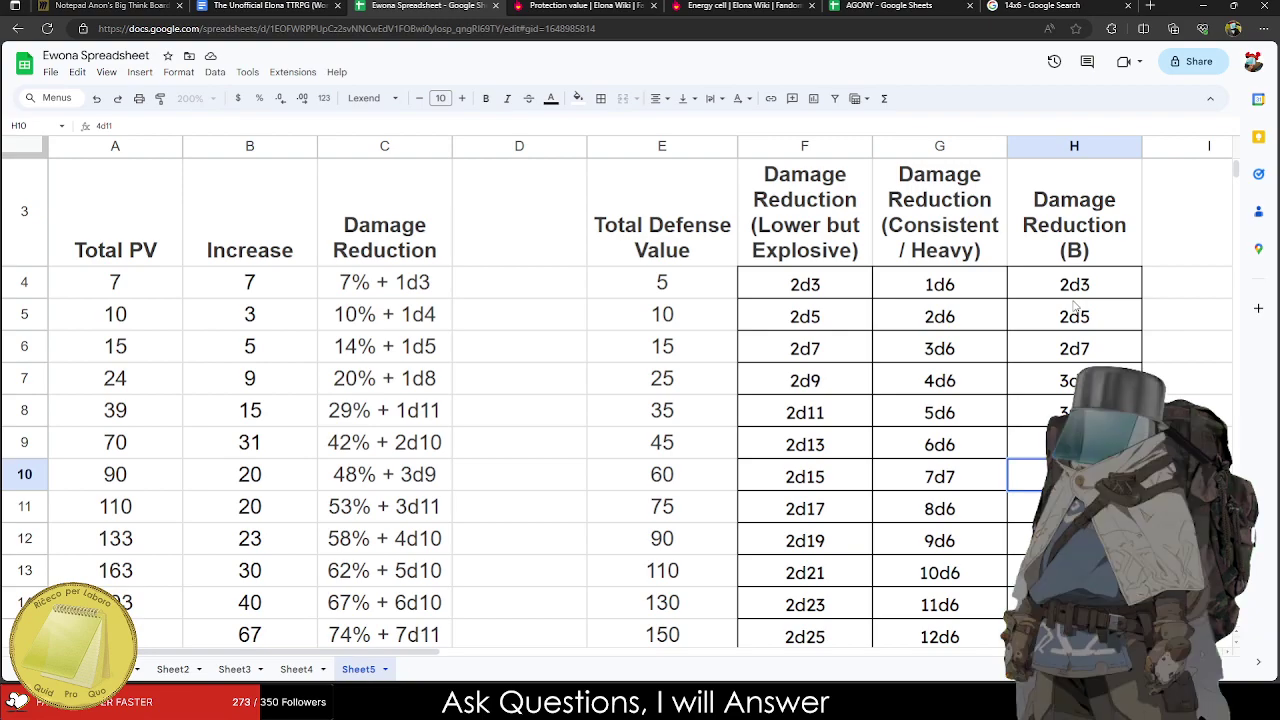
Calculate 7x7 from the Google Search page, look through the AGONY sheet and the Elona TTRPG document, and return to the Ewona Spreadsheet.
click(1077, 6)
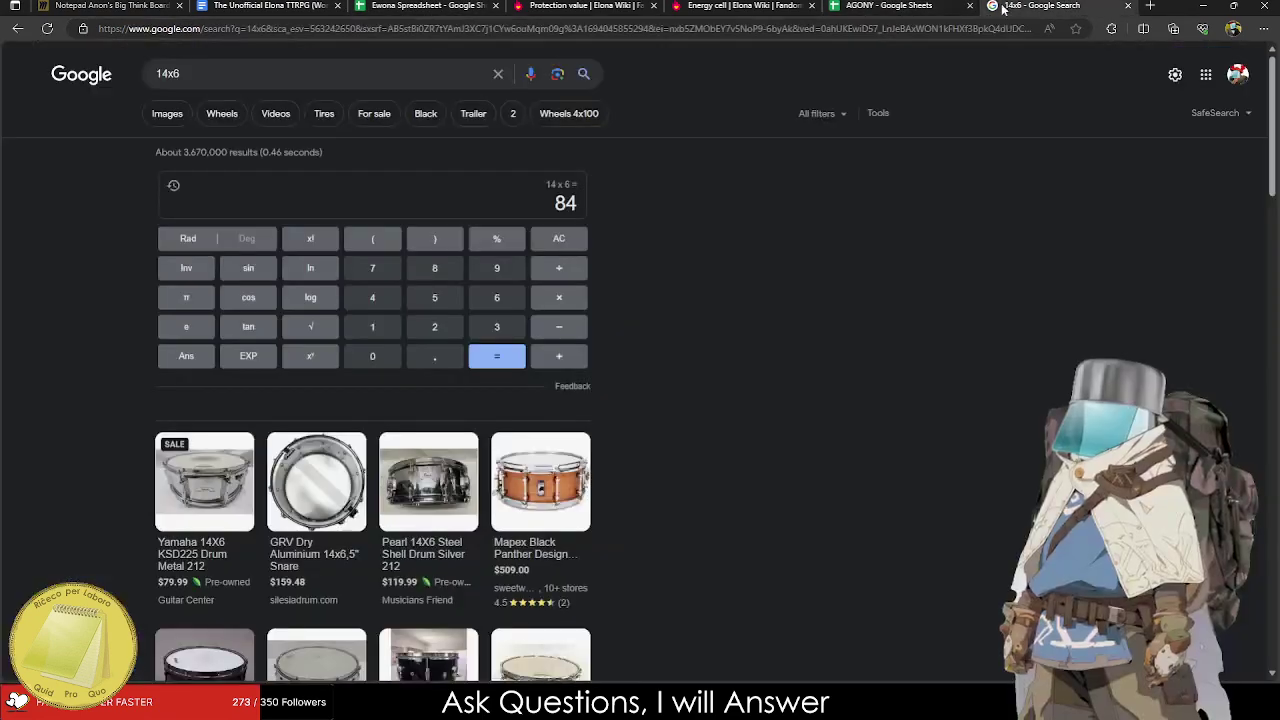
click(984, 30)
text(7x7)
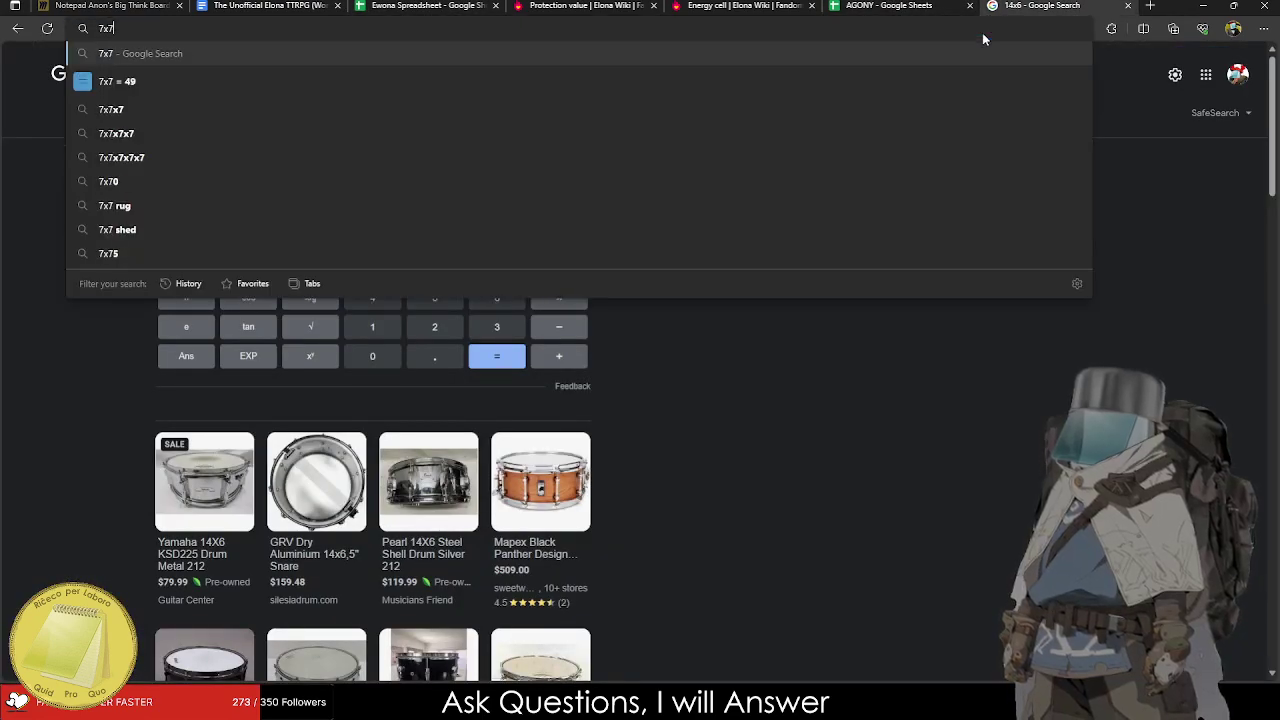
click(890, 6)
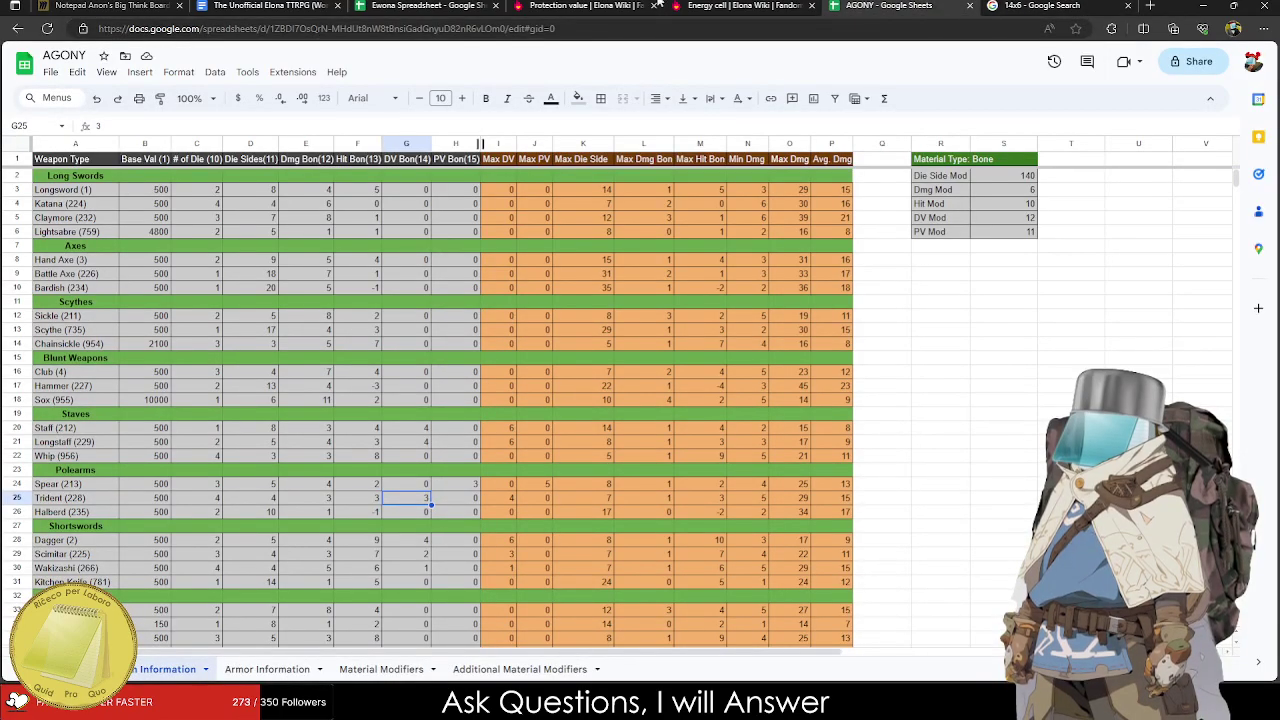
click(110, 6)
click(305, 5)
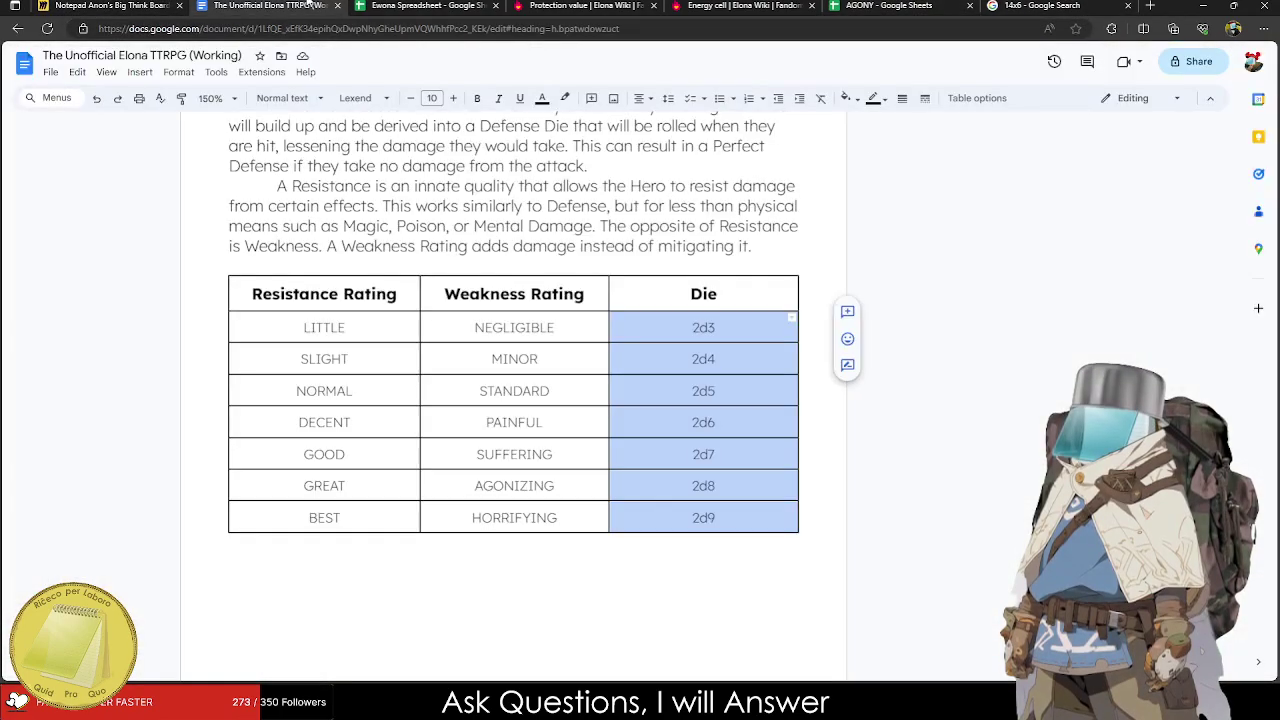
click(428, 6)
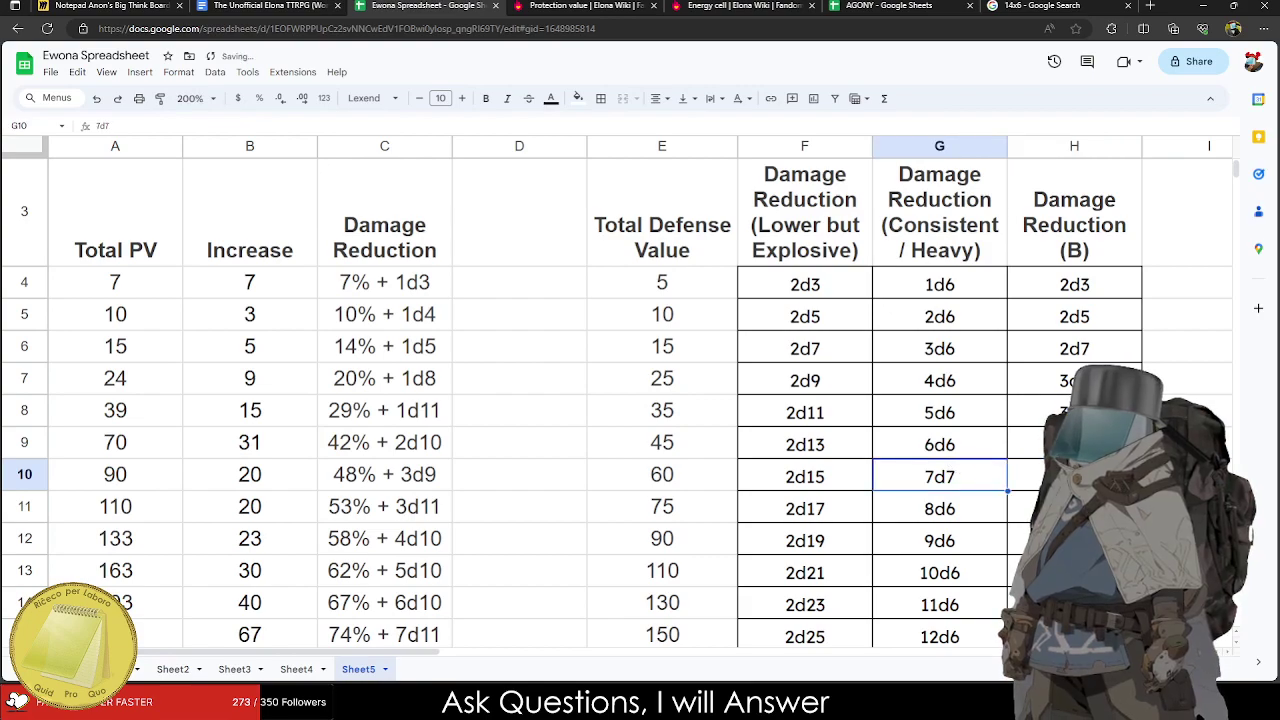
Confirm 4d11 as the Damage Reduction (B) value in H10 and enter 5d11 in H11.
key(Return)
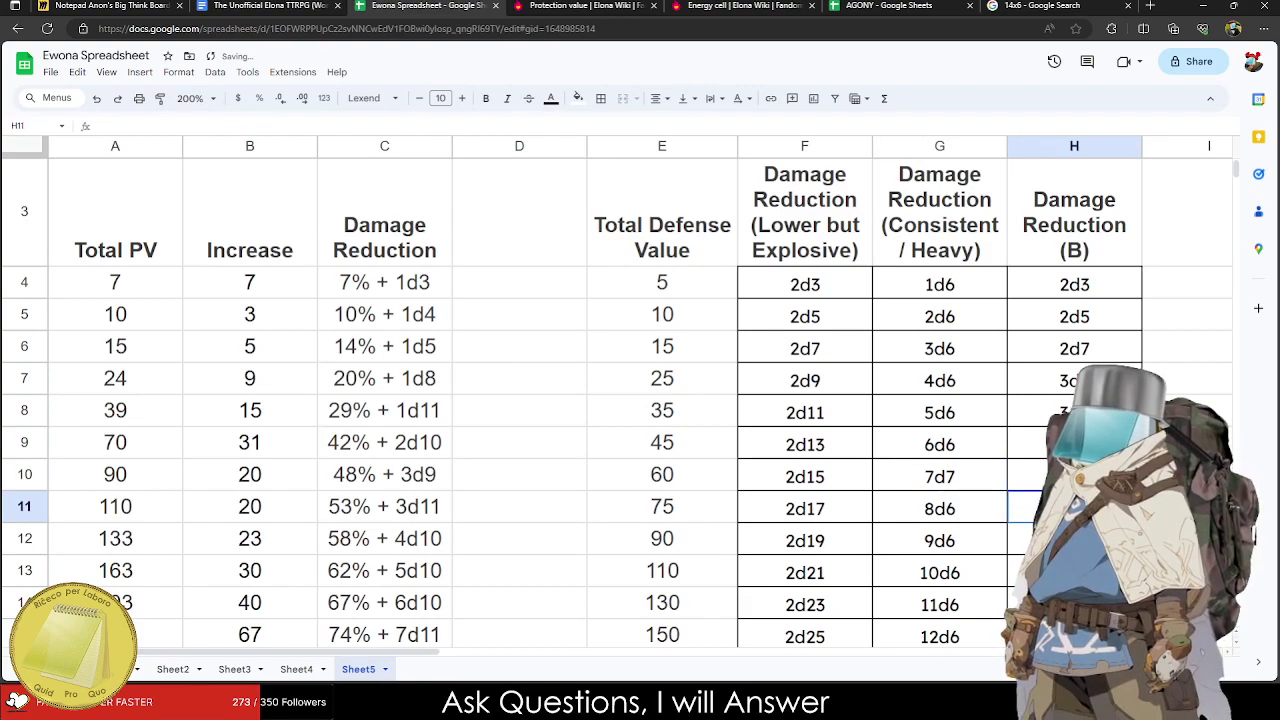
scroll(640, 400, down, 1)
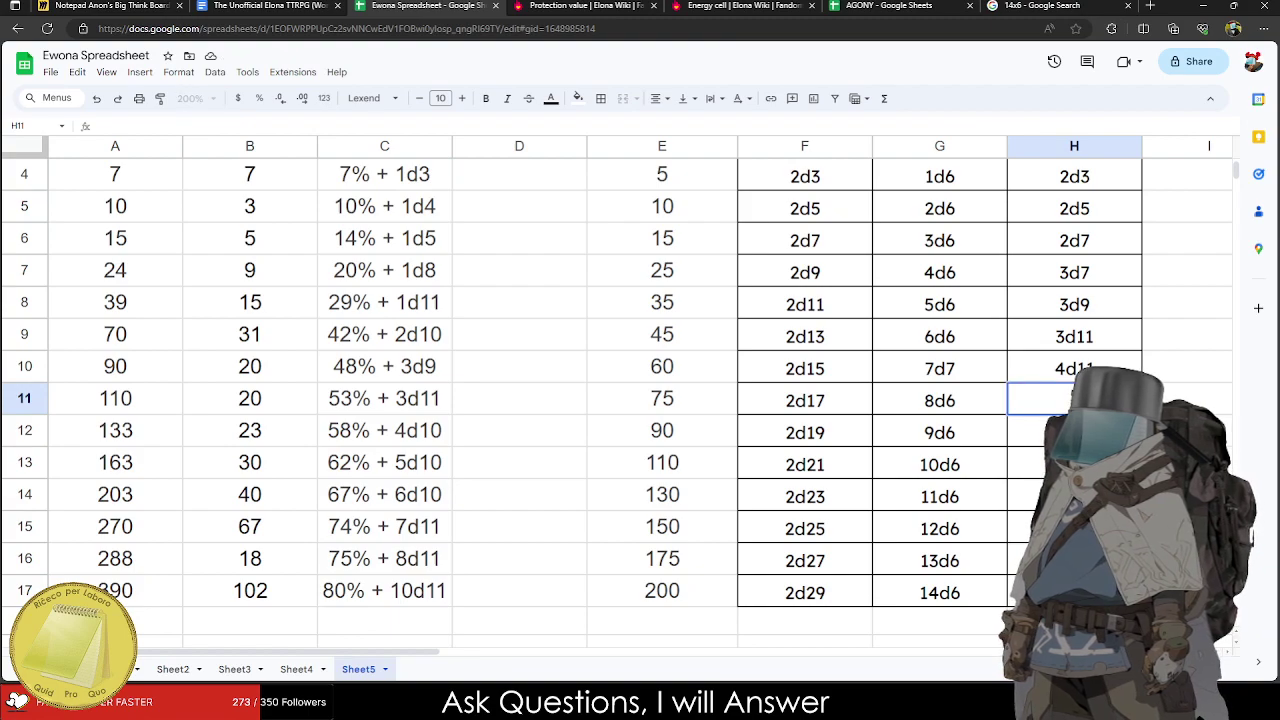
text(5d11)
key(Escape)
text(5d11)
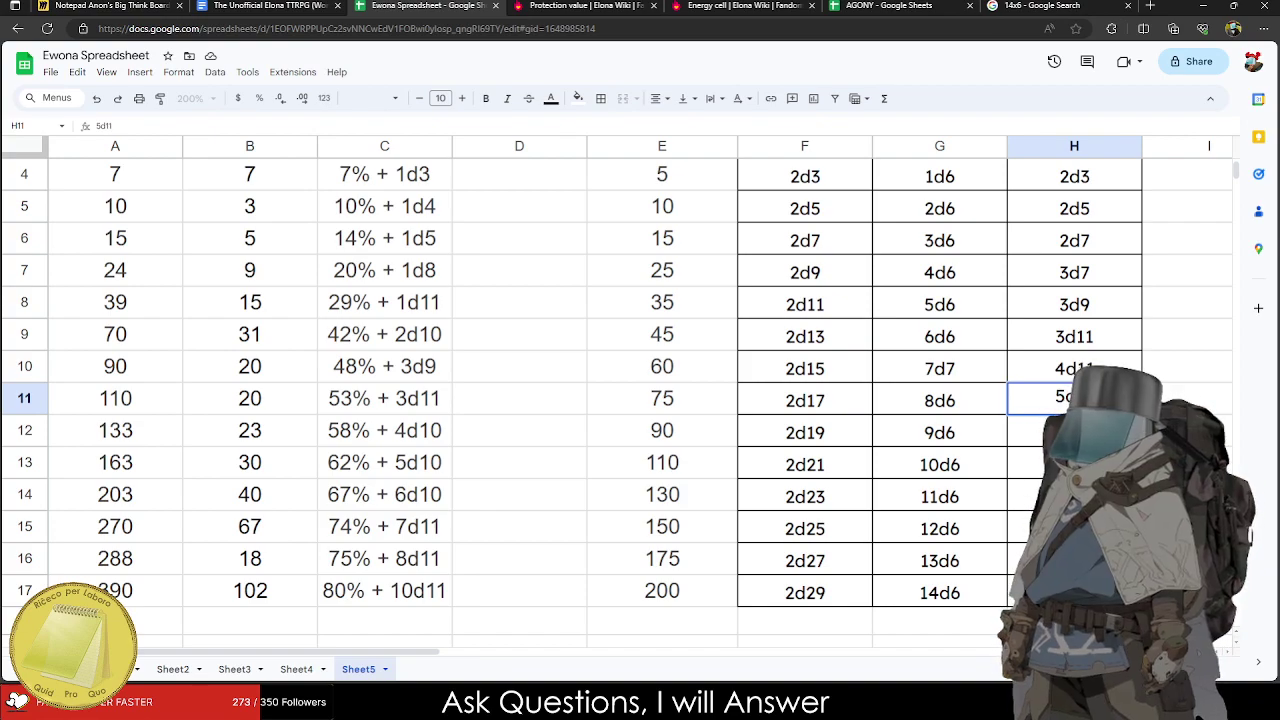
Set the Damage Reduction (B) values to 4d9 in H9, 5d9 in H10 and 5d11 in H11.
click(1078, 342)
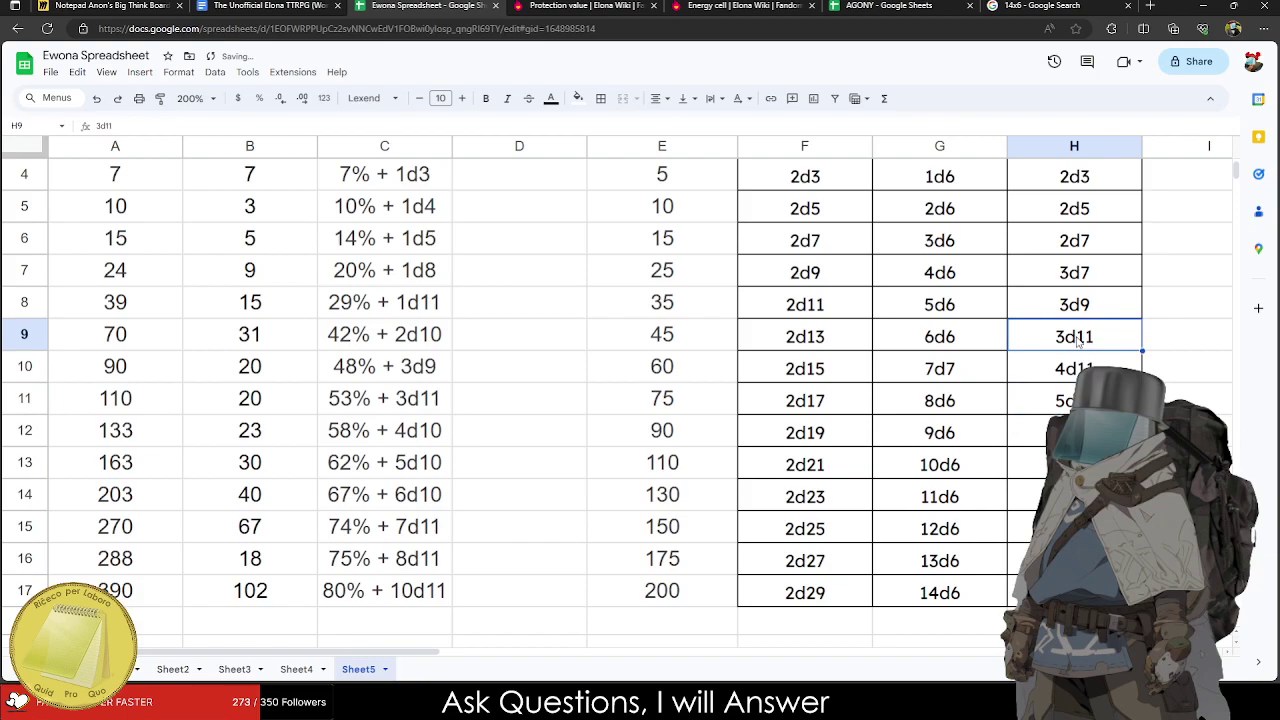
text(4d9)
key(Return)
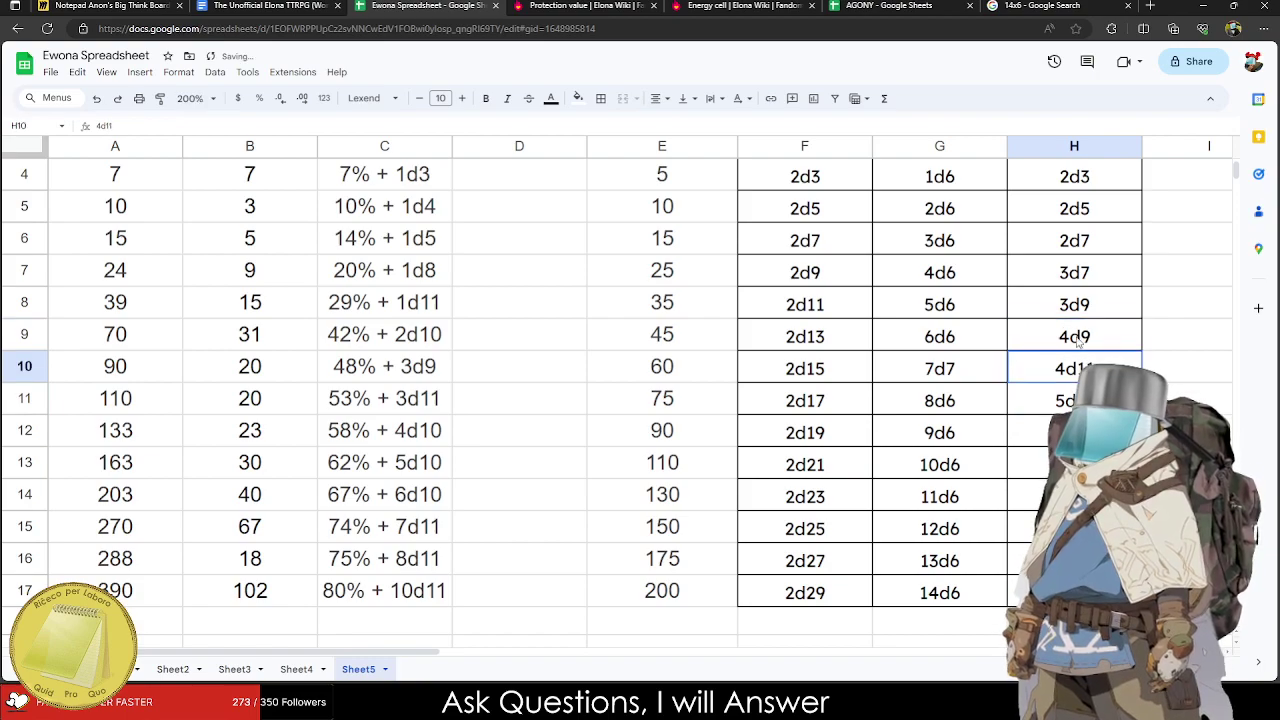
text(5d9)
key(Return)
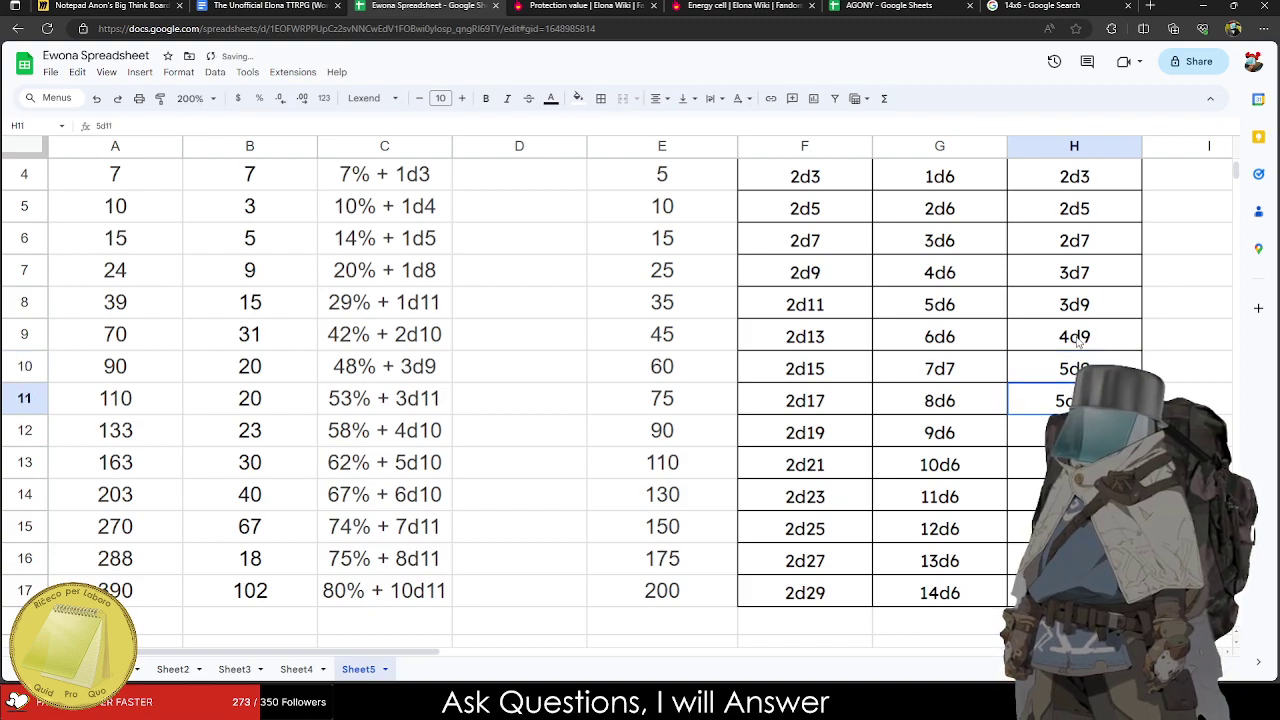
text(5d11)
scroll(1078, 343, right, 1)
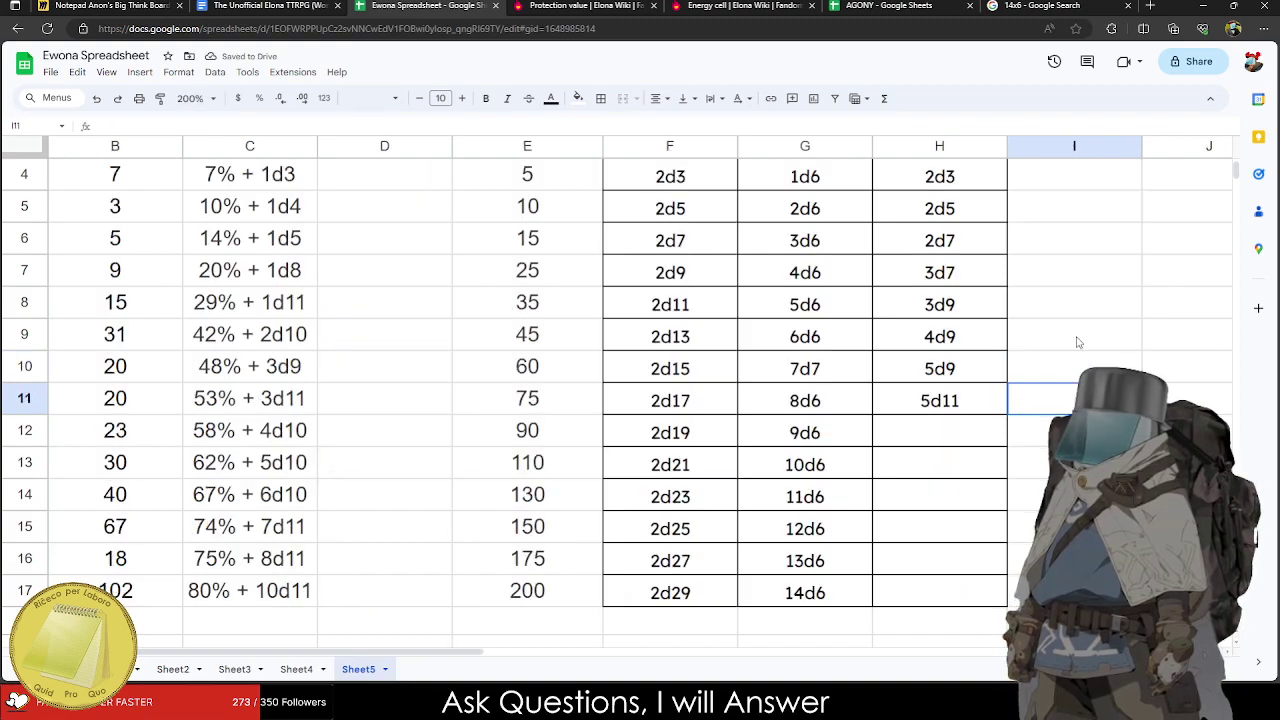
key(Return)
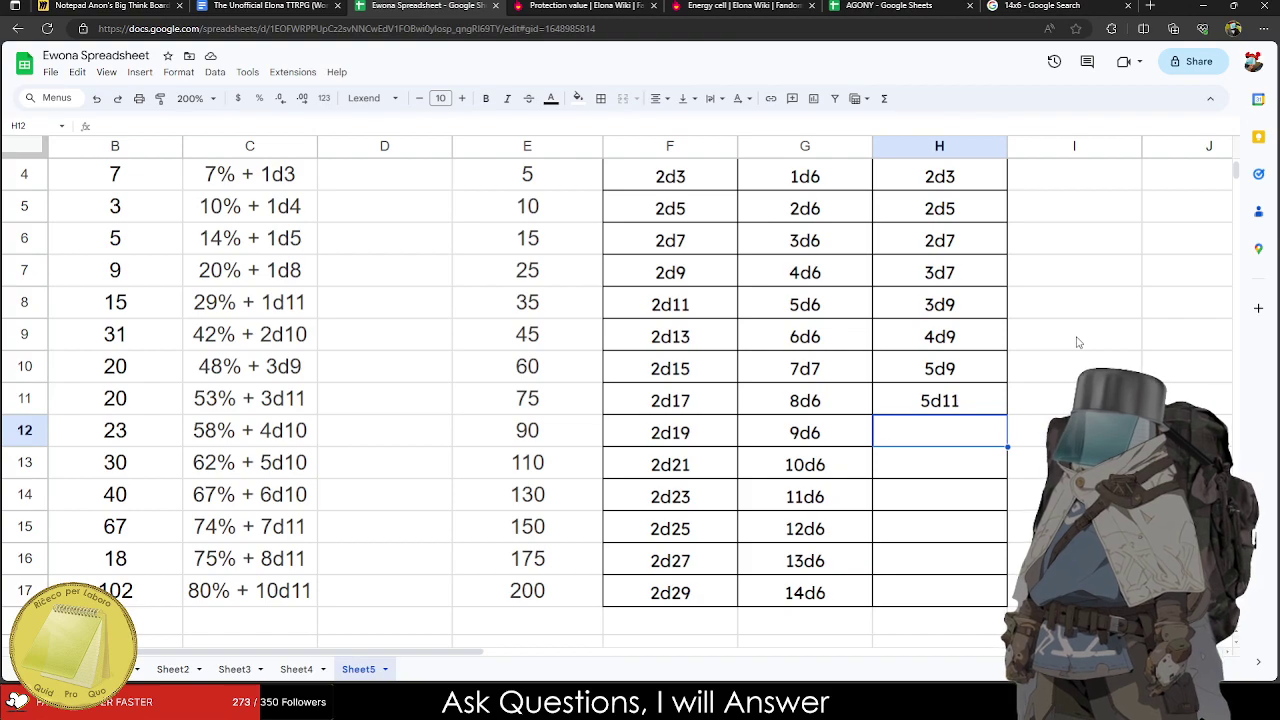
Set the Damage Reduction (B) values to 6d11 in H12 and 7d11 in H13.
text(6d11)
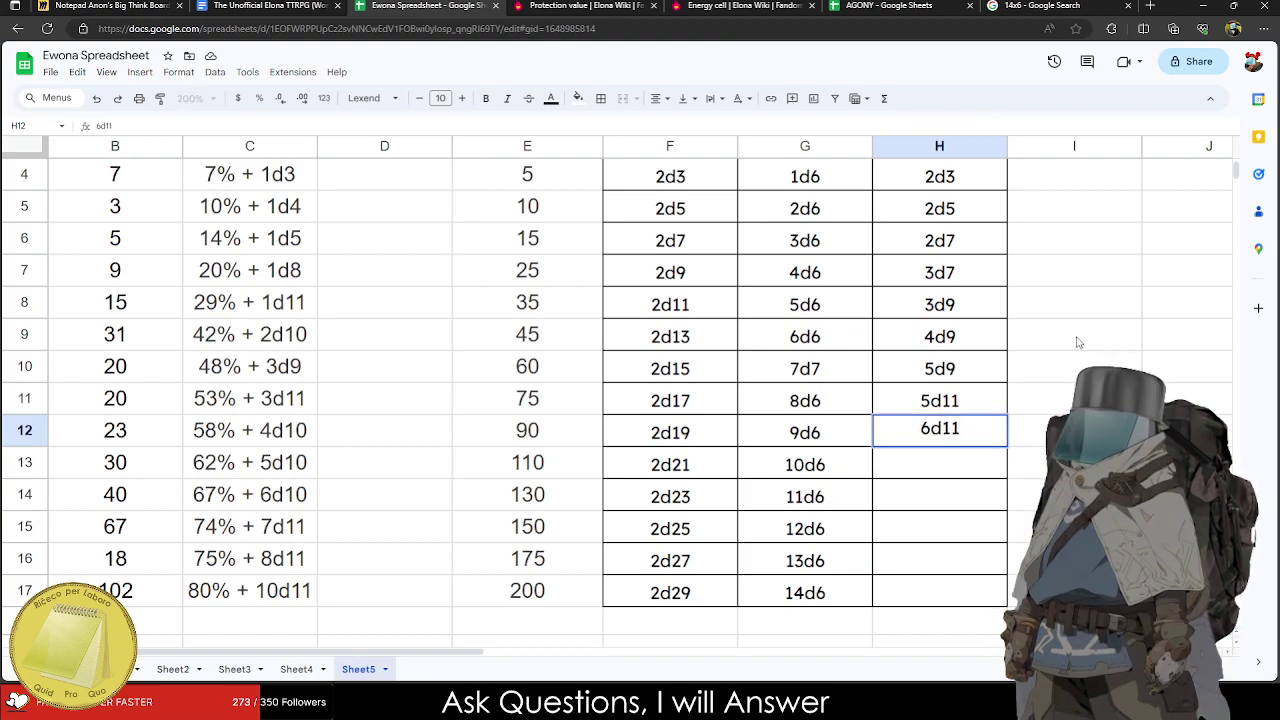
key(Left)
key(Down)
key(Right)
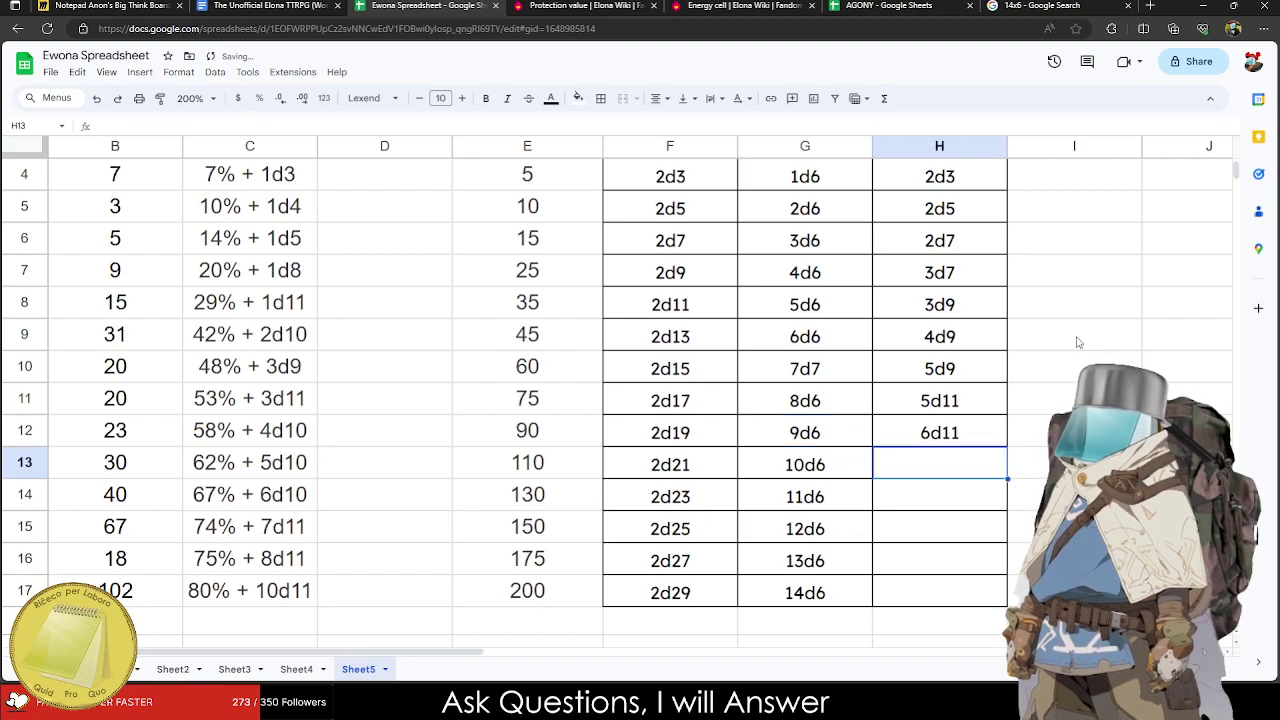
text(7d11)
key(Return)
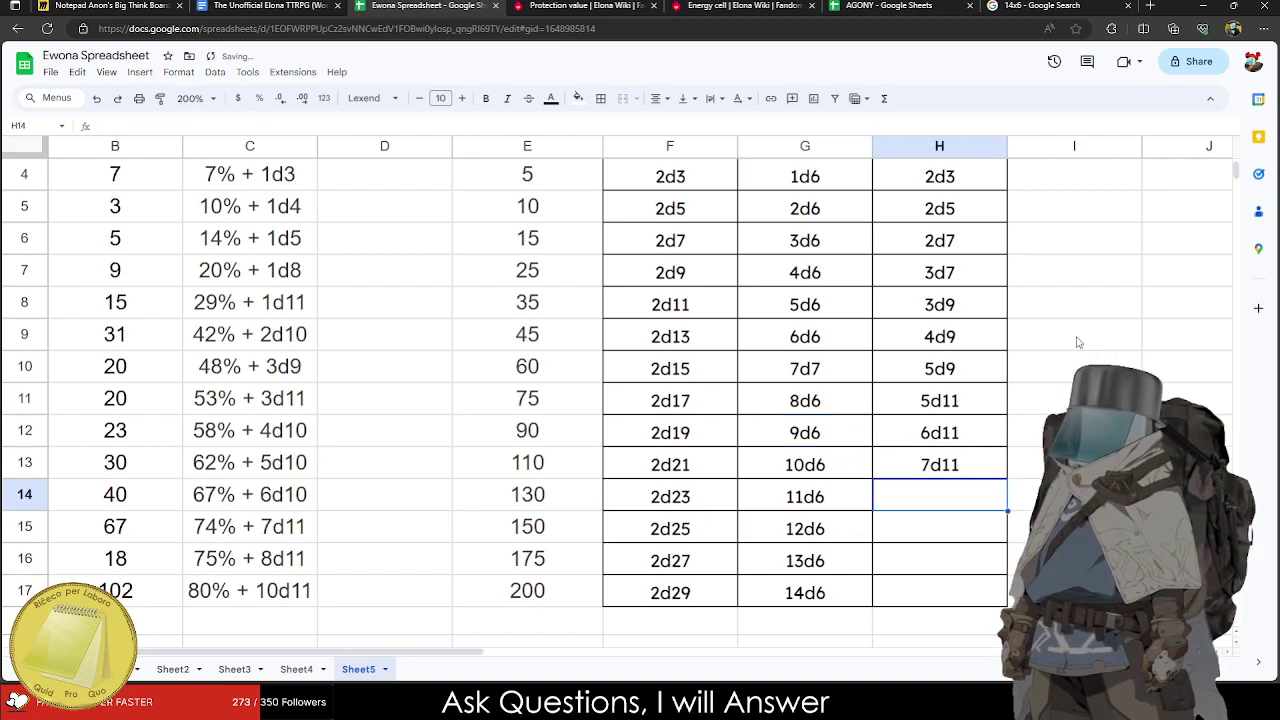
Set the Damage Reduction (B) values to 7d13 in H14 and 8d13 in H15.
text(7d13)
key(Return)
text(8)
key(BackSpace)
text(8d13)
key(Return)
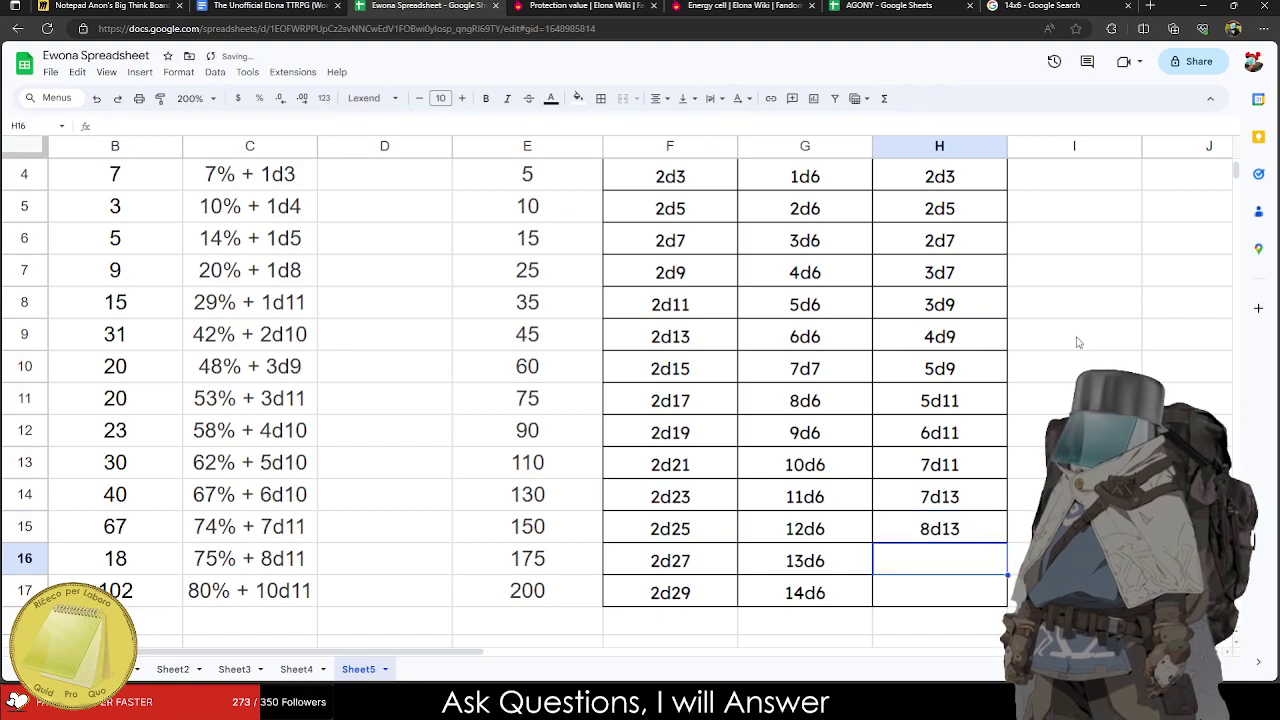
Set the Damage Reduction (B) value in H16 to 9d13.
text(9d1343)
key(BackSpace)
key(BackSpace)
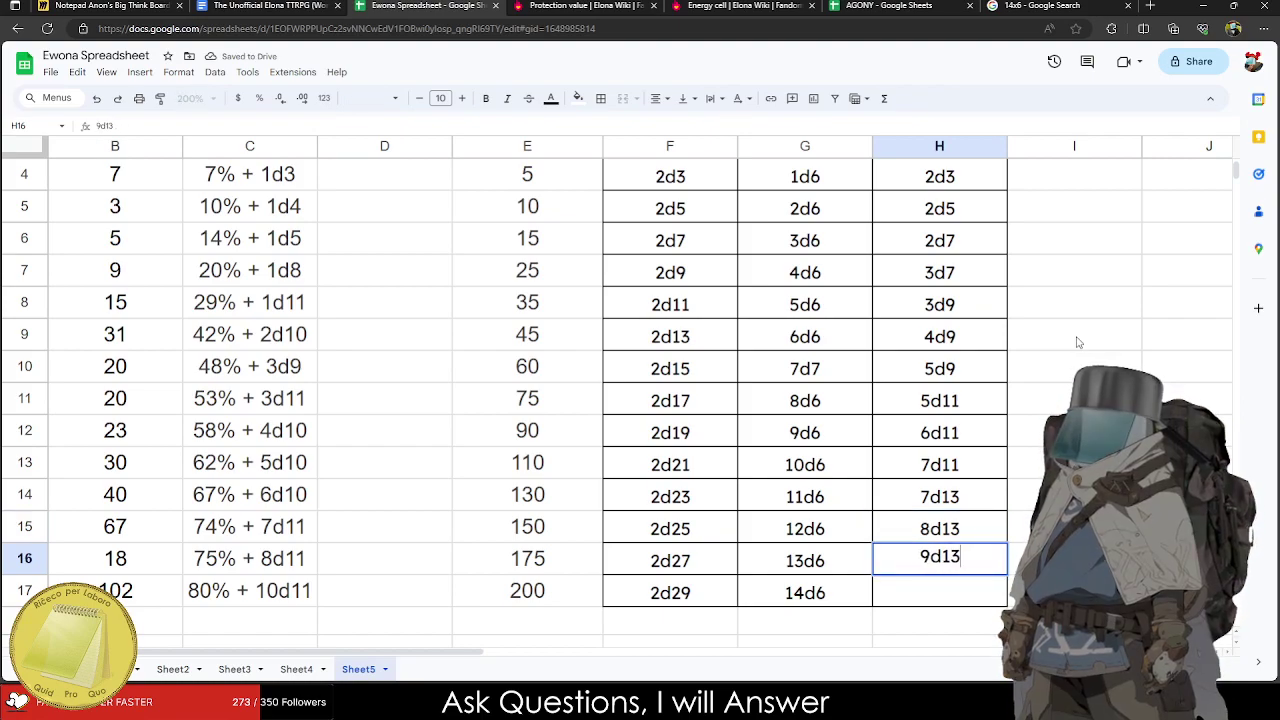
key(Return)
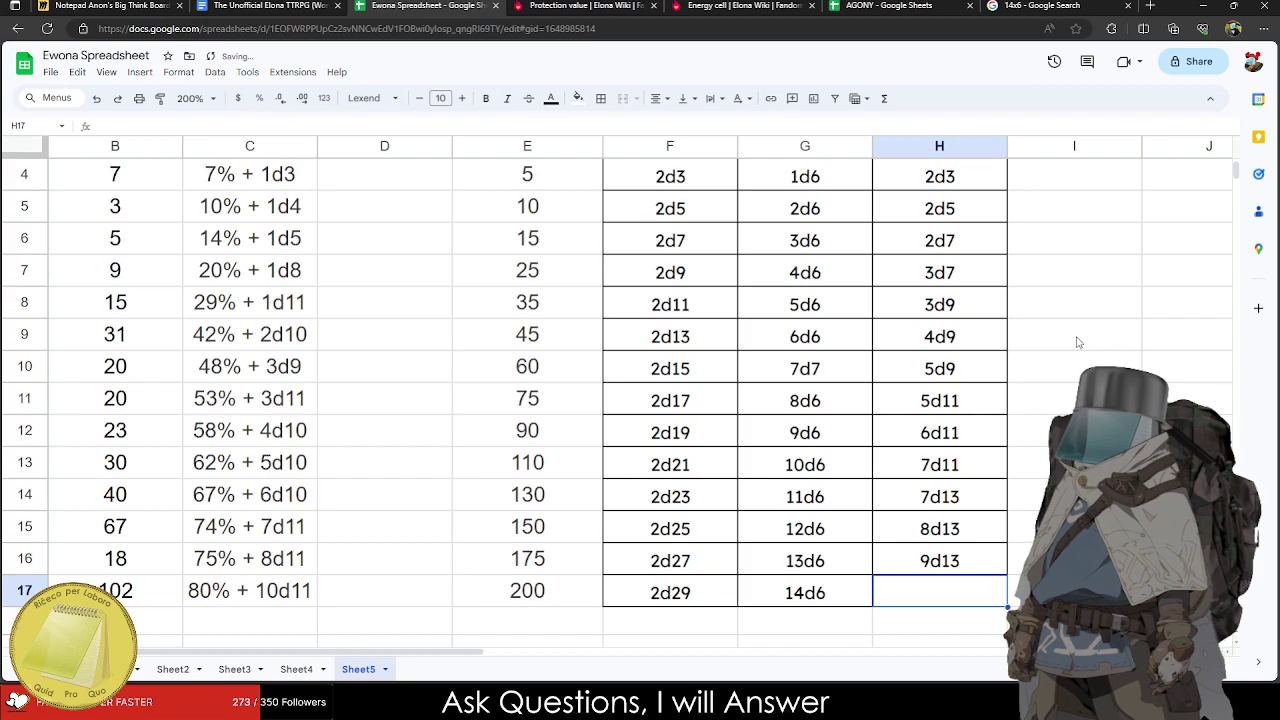
Review the progression of the Damage Reduction (B) values in H14 to H16.
click(945, 560)
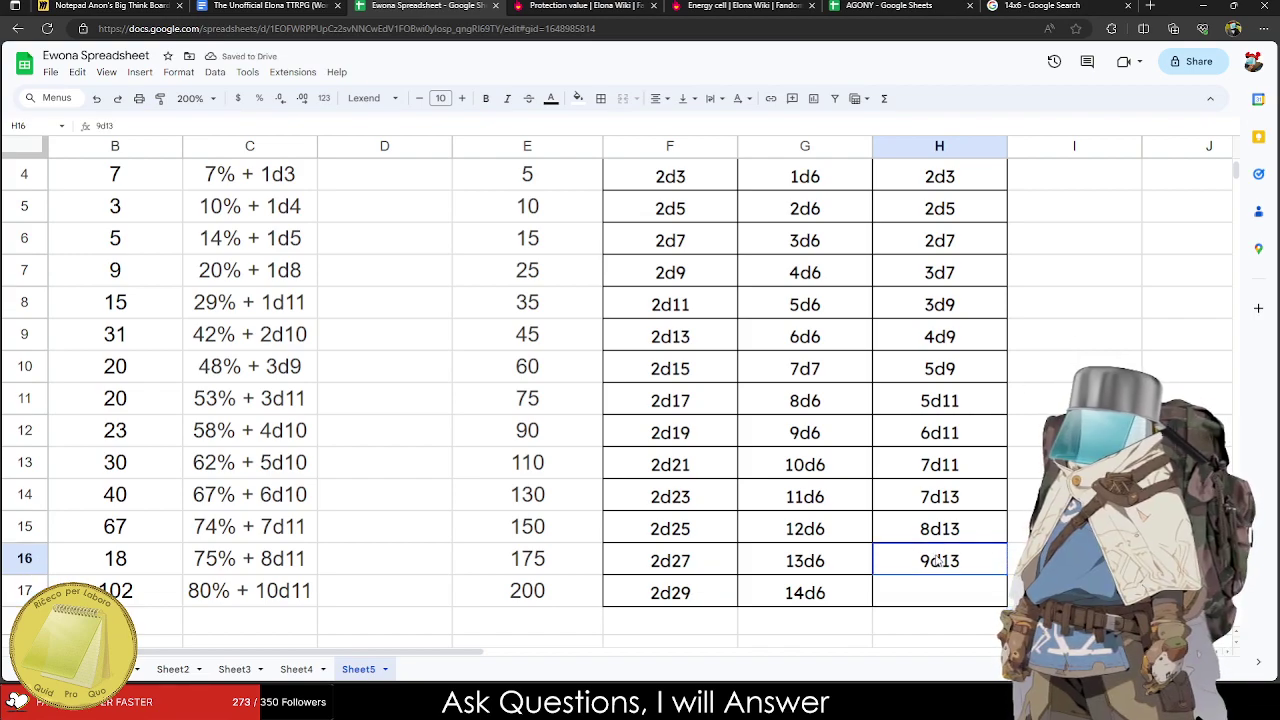
click(943, 585)
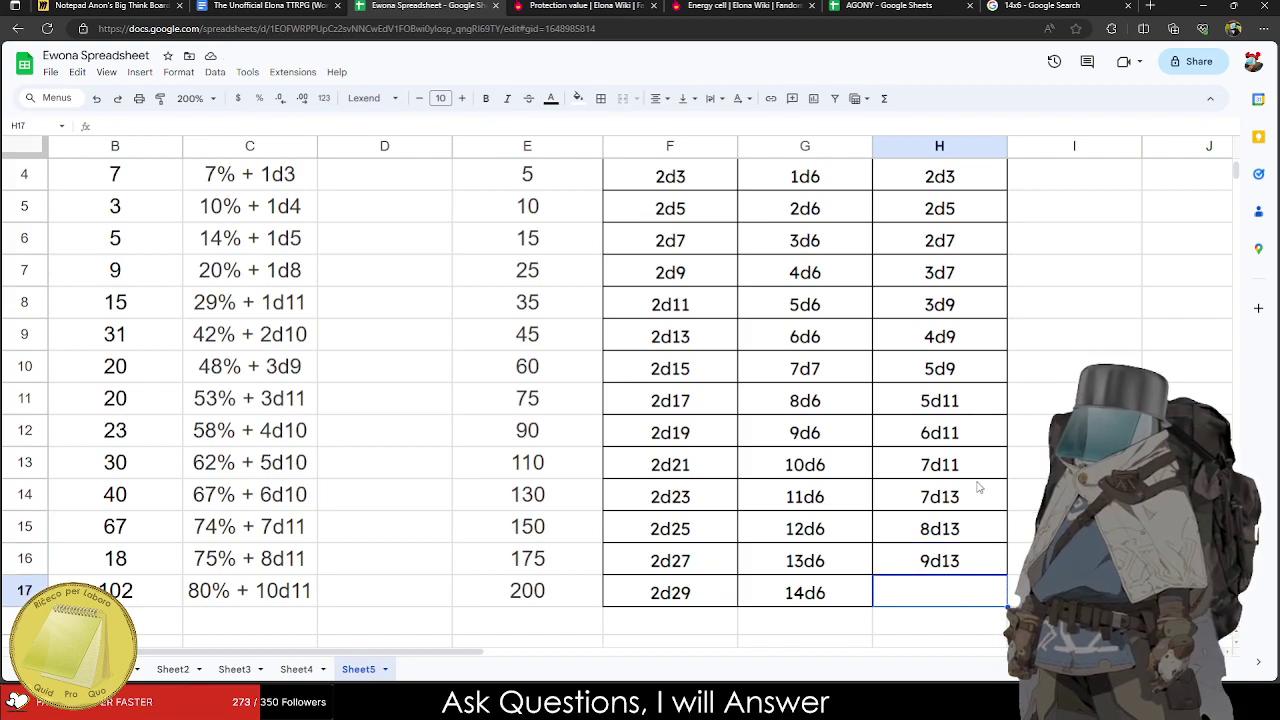
click(972, 492)
click(968, 530)
click(966, 556)
double_click(966, 559)
double_click(966, 560)
key(End)
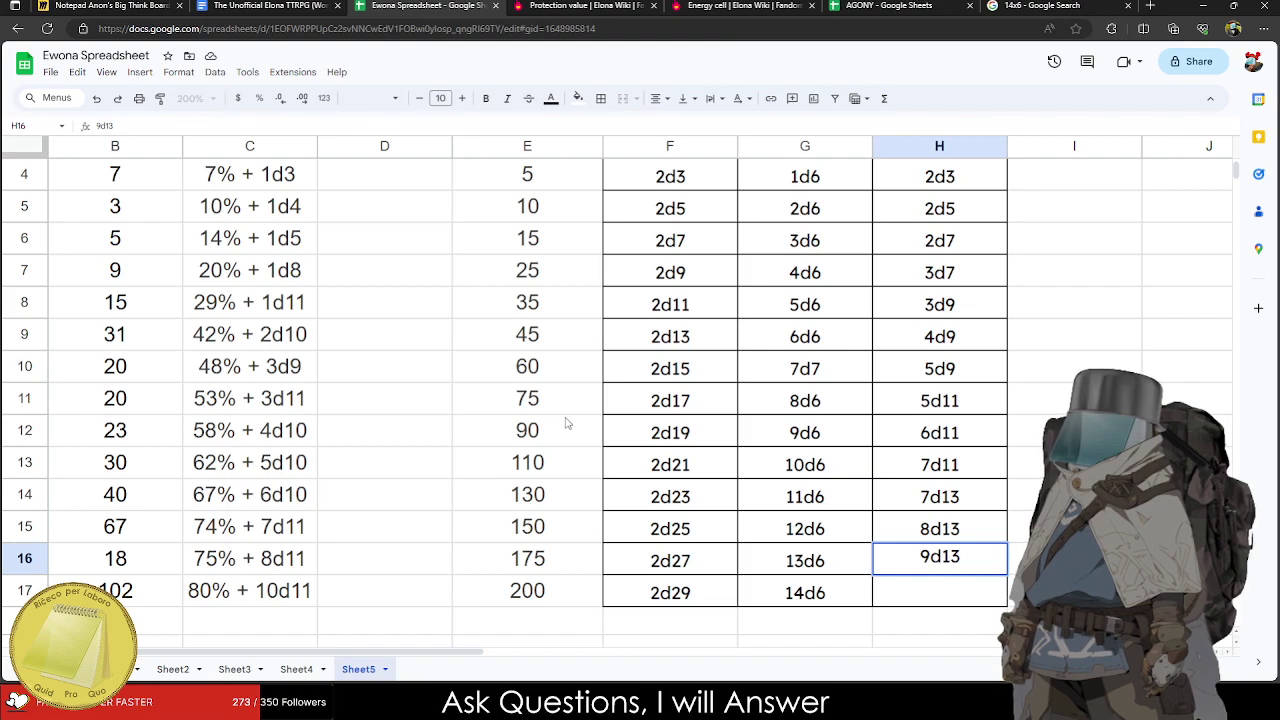
Check the Total Defense Values in E12 to E14, and compare rows 4 to 6 with the Damage Reduction (B) values in H7 to H9.
click(560, 428)
click(558, 468)
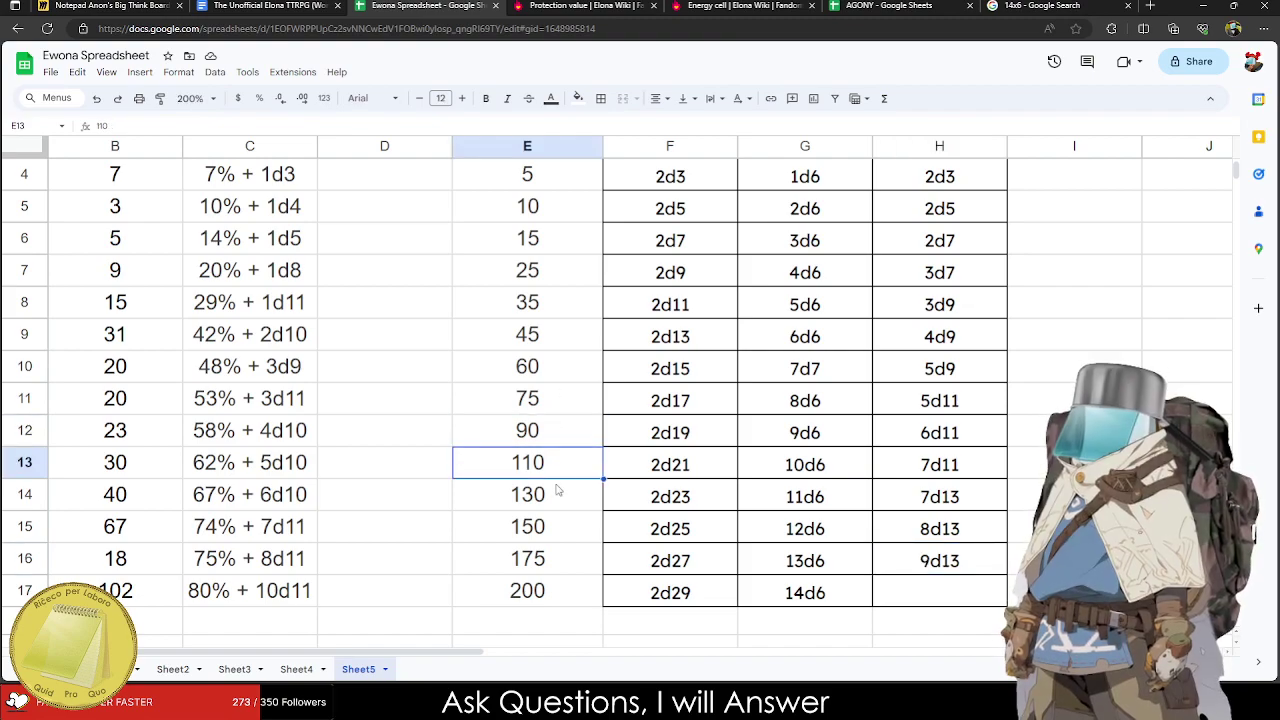
click(558, 496)
scroll(950, 443, up, 3)
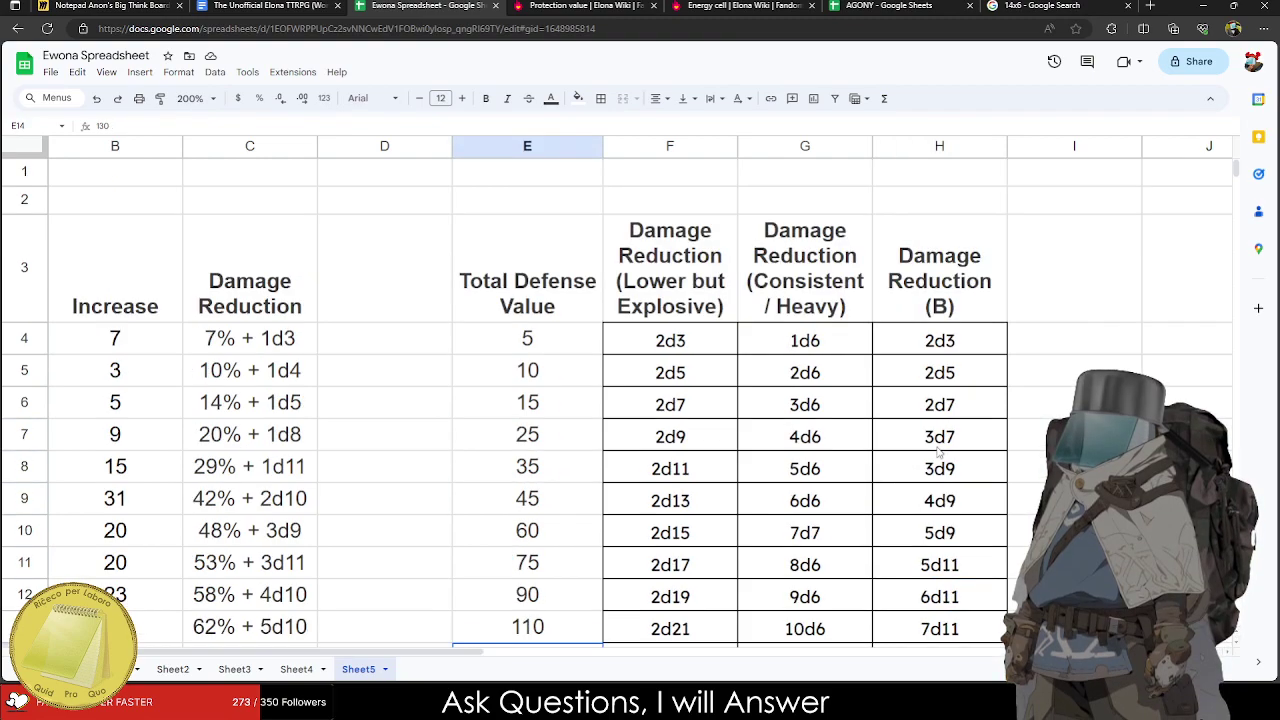
drag(557, 350, 935, 422)
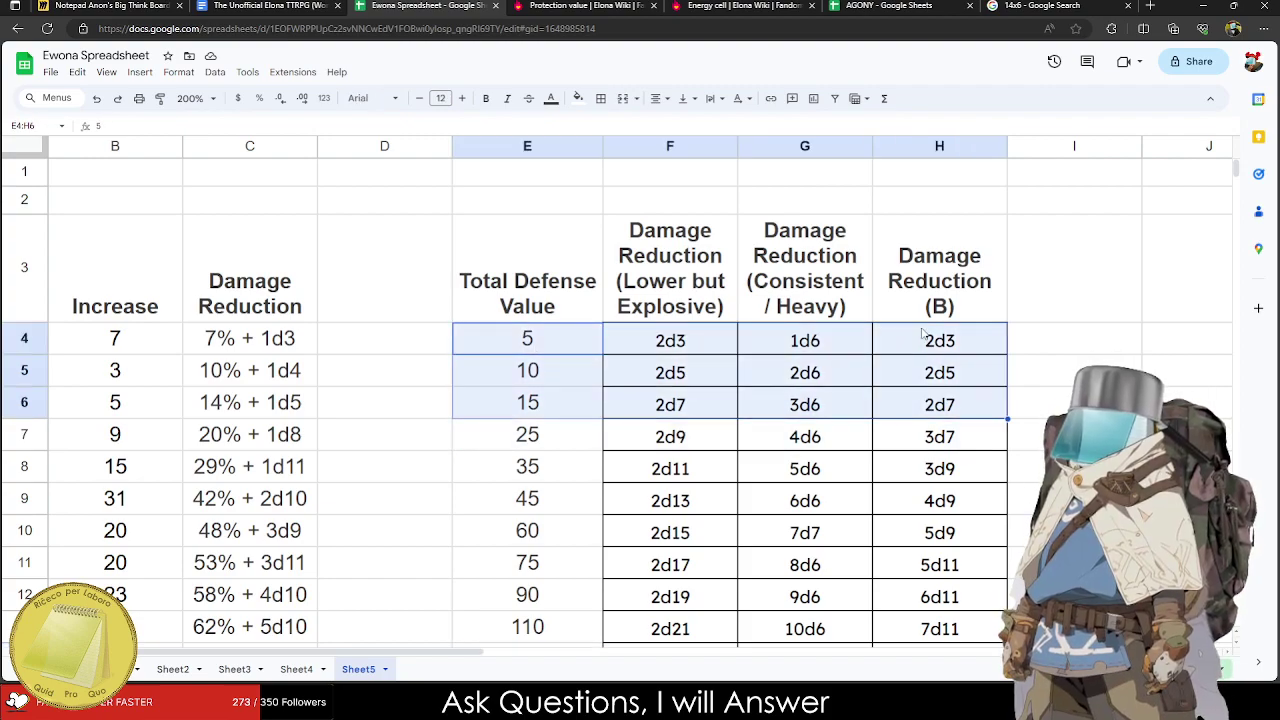
click(930, 442)
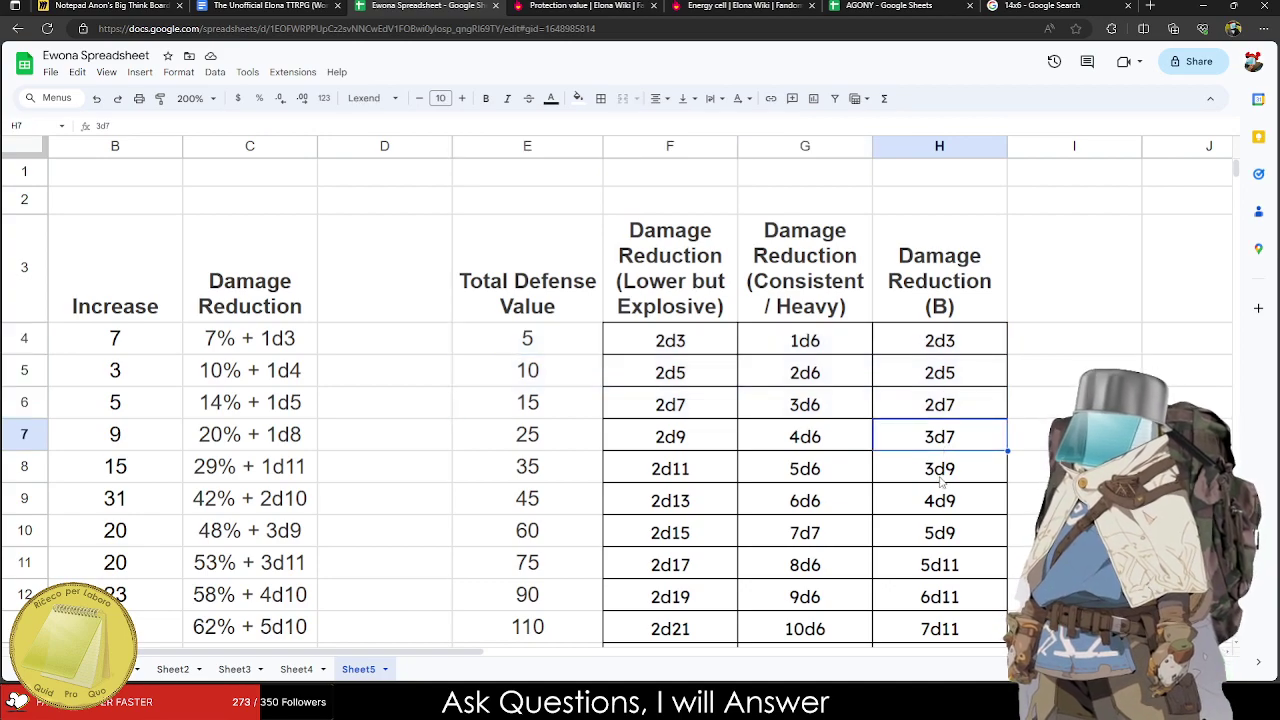
click(928, 498)
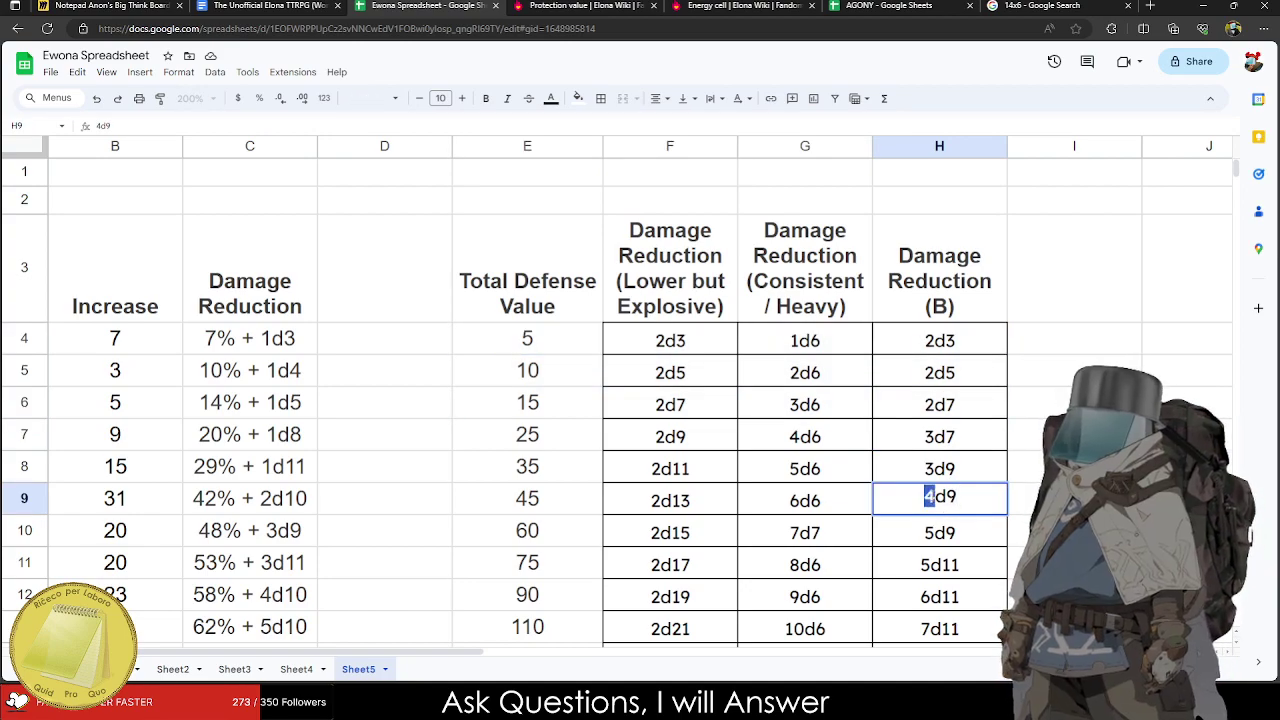
Fill the Total Defense Value cells E4 to E6 with cyan.
click(569, 345)
drag(564, 380, 563, 411)
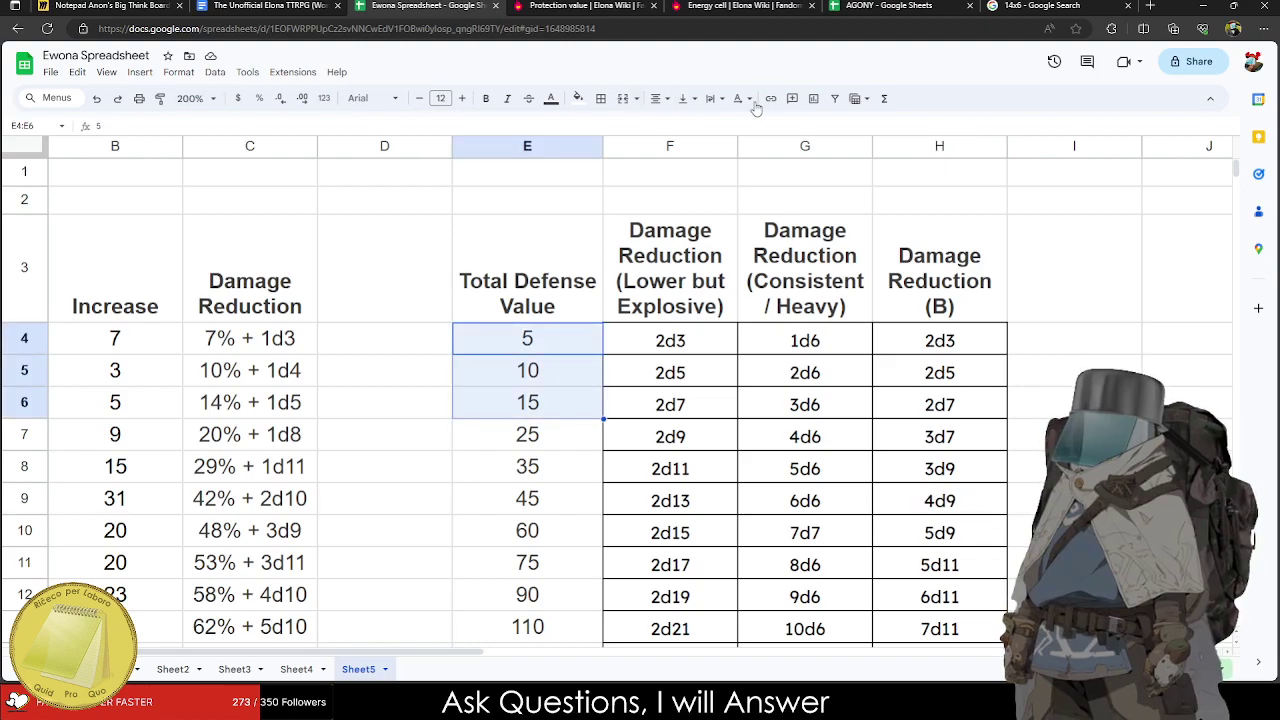
click(578, 98)
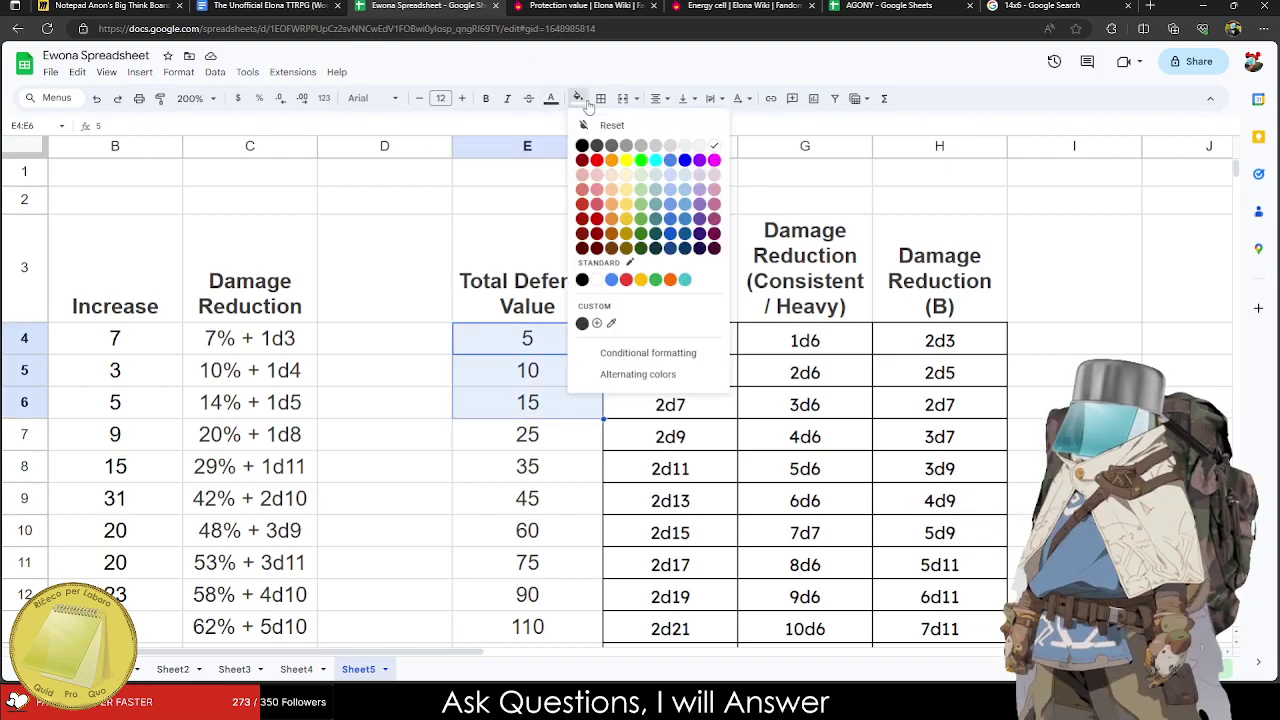
click(655, 160)
Fill the Total Defense Value cells E7 to E9 with cornflower blue.
scroll(597, 417, down, 2)
click(560, 290)
drag(555, 250, 559, 317)
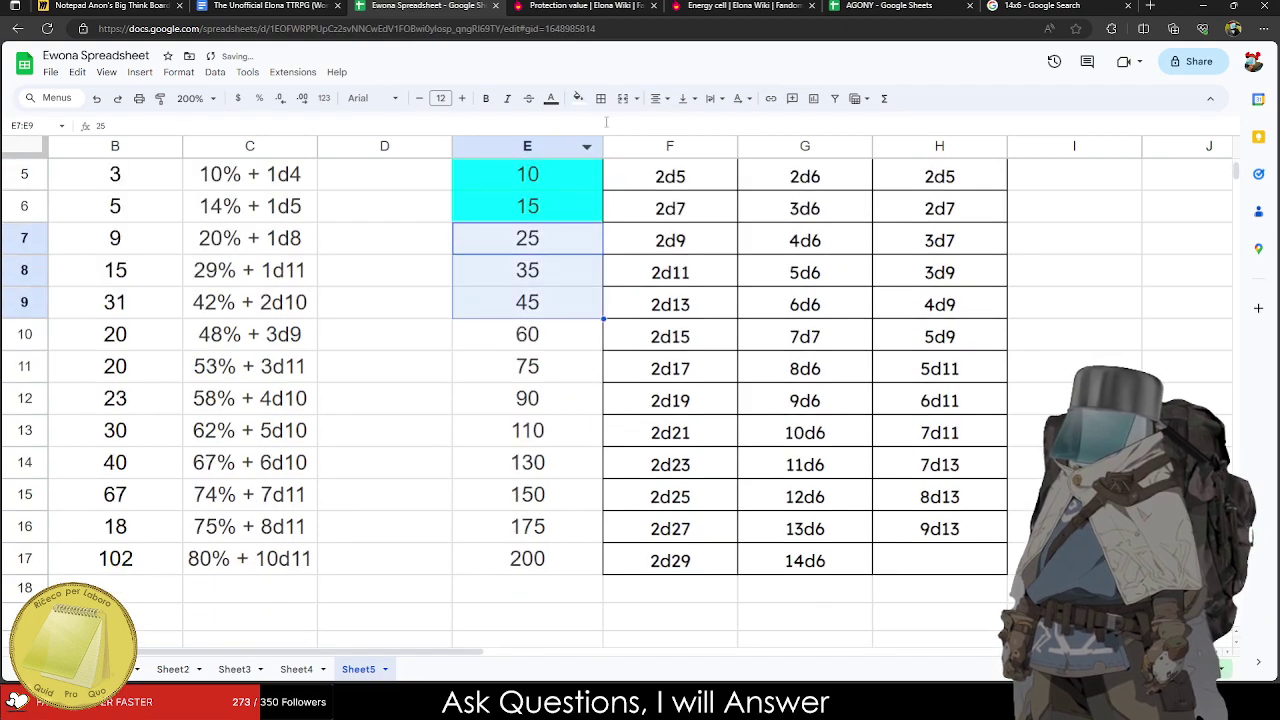
click(578, 98)
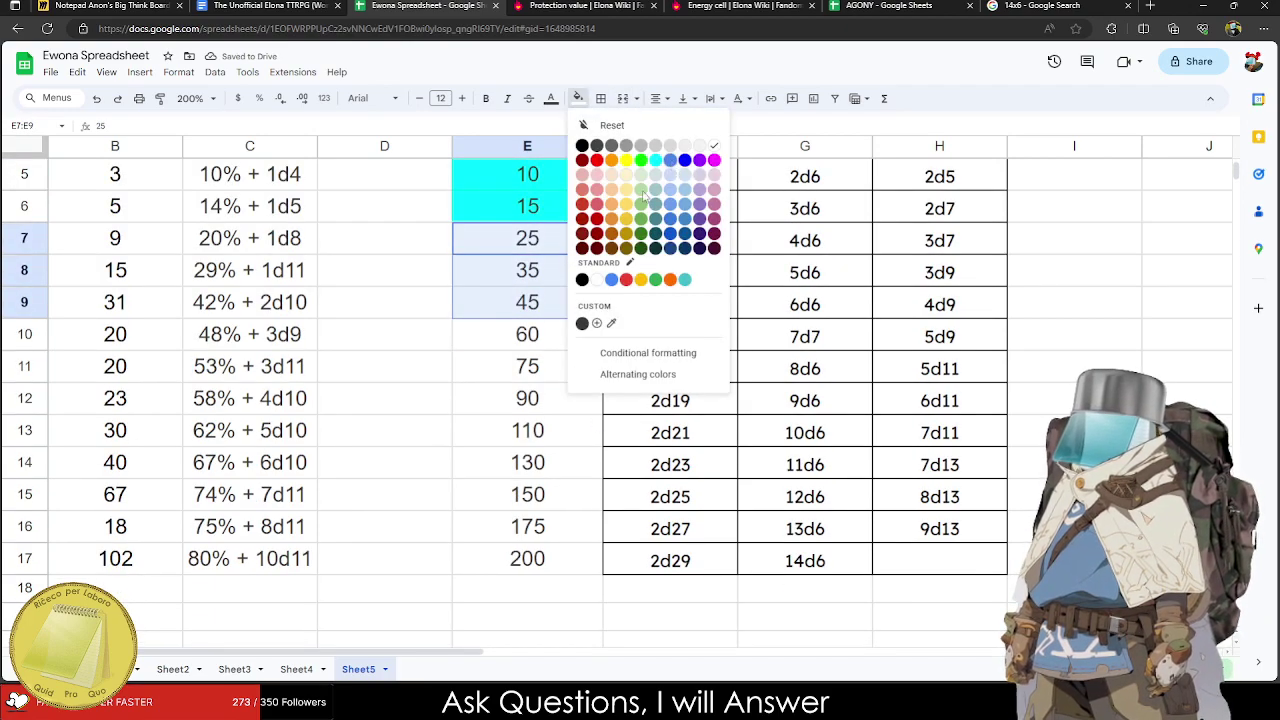
click(670, 160)
Fill the Total Defense Value cells E10 to E12 with purple.
click(540, 398)
drag(540, 334, 543, 400)
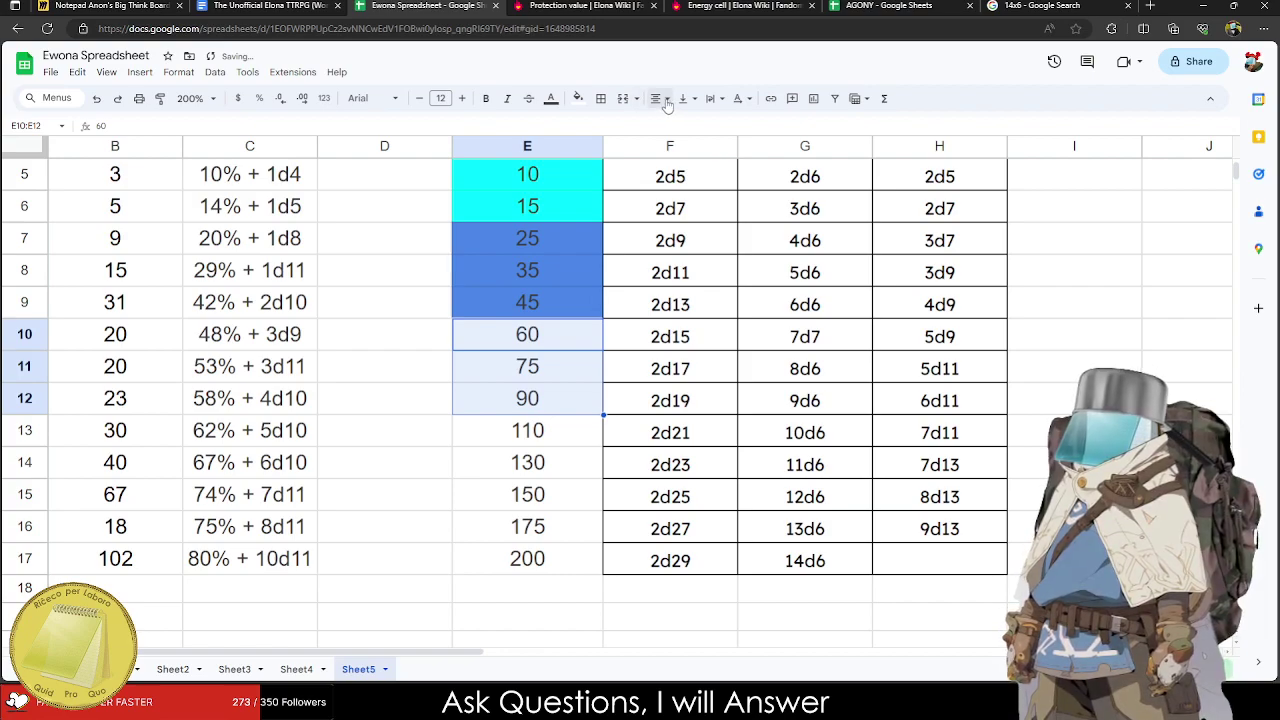
click(578, 98)
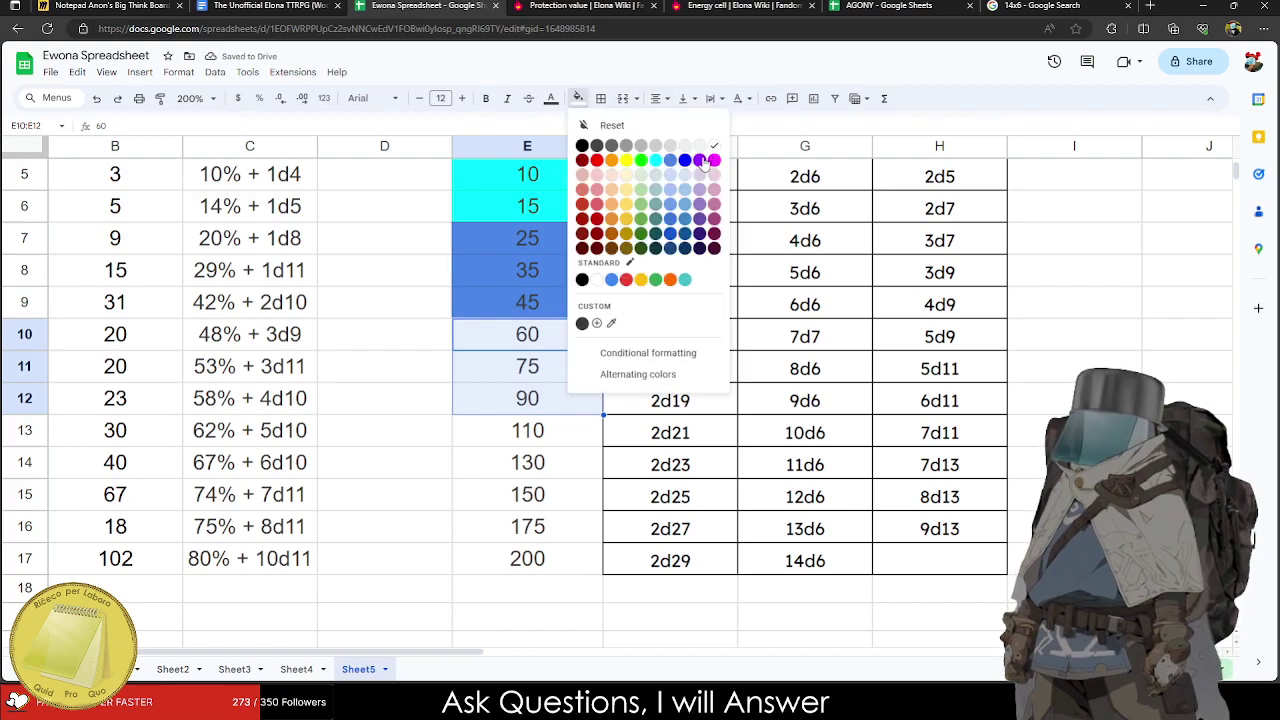
click(699, 160)
Make all the Total Defense Values in E4 to E17 bold.
click(442, 442)
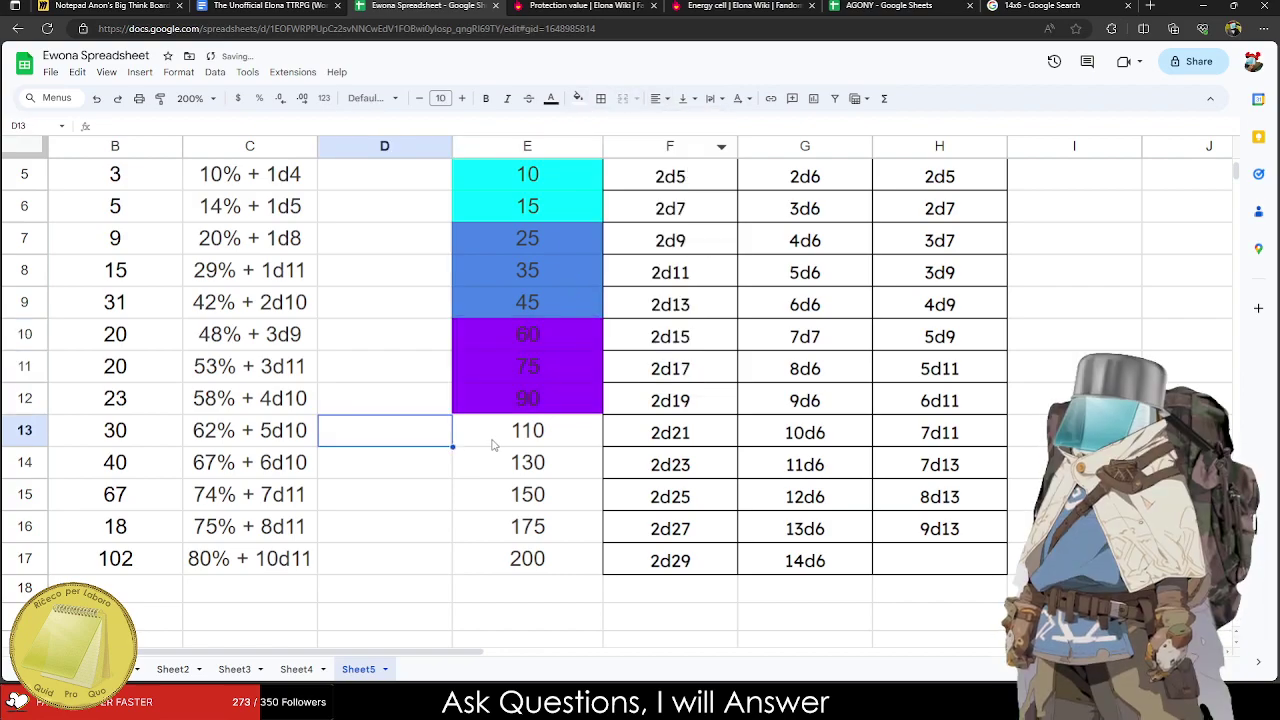
click(545, 428)
scroll(575, 417, up, 3)
drag(538, 313, 533, 648)
key(ctrl+b)
Review the three-row tier grouping of the Total Defense Values in E4 to E12.
click(575, 579)
scroll(575, 579, up, 2)
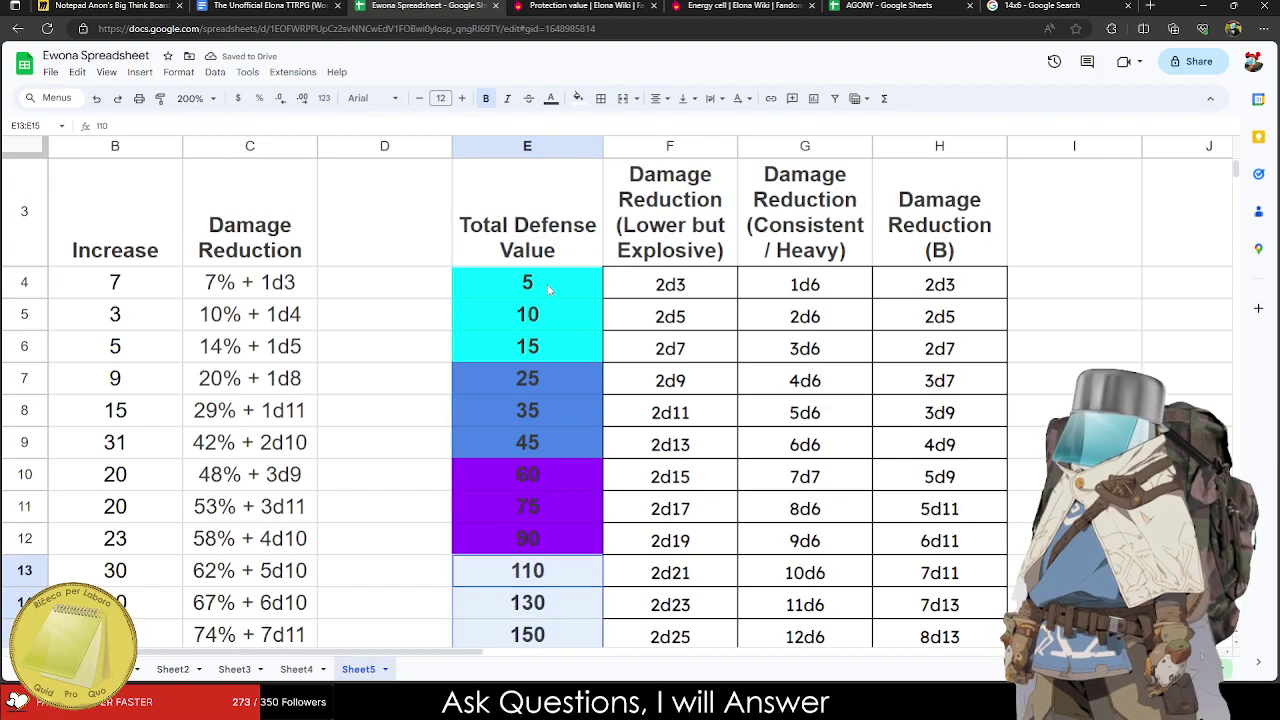
drag(548, 289, 542, 345)
key(Up)
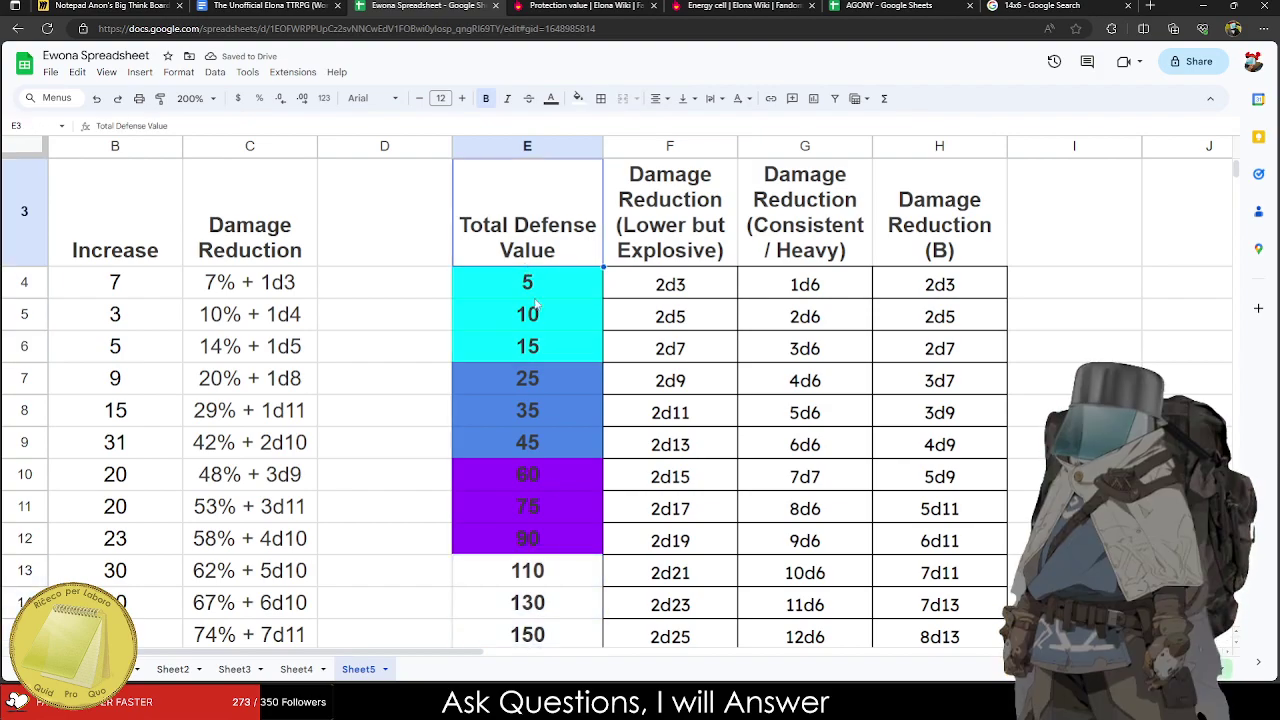
click(537, 375)
click(529, 409)
click(535, 445)
scroll(534, 454, down, 1)
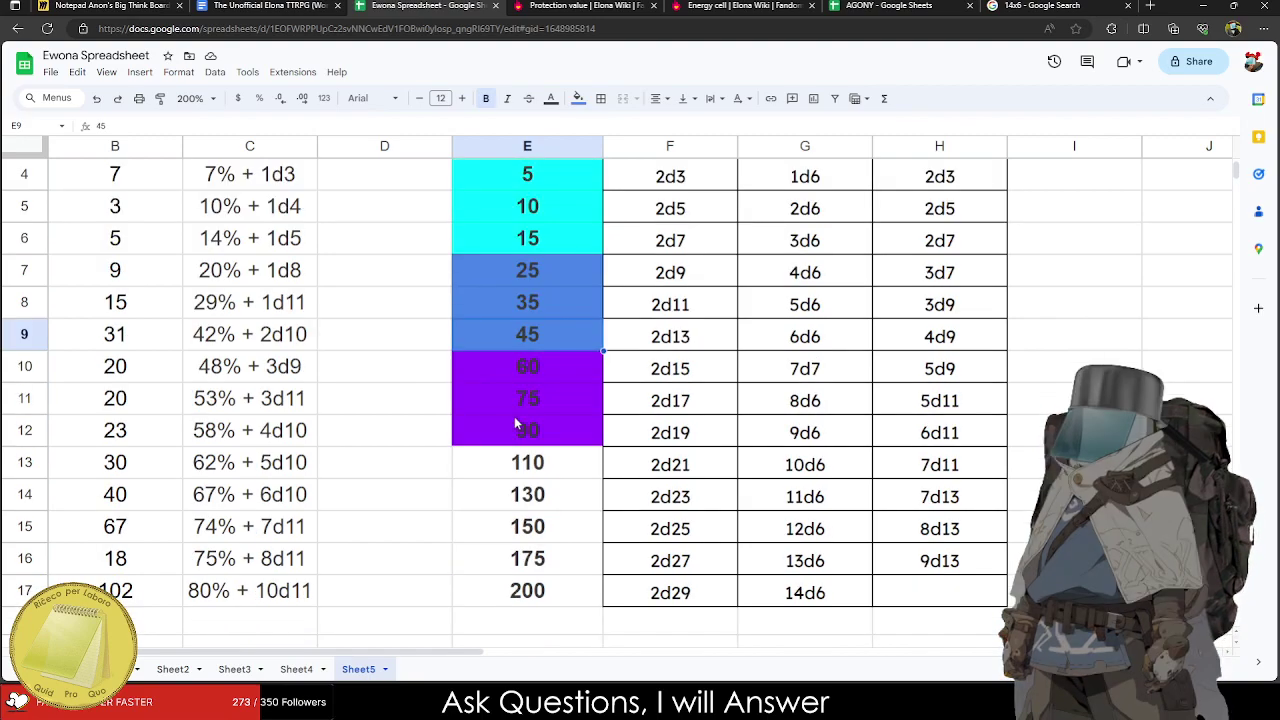
click(533, 367)
click(530, 402)
click(533, 433)
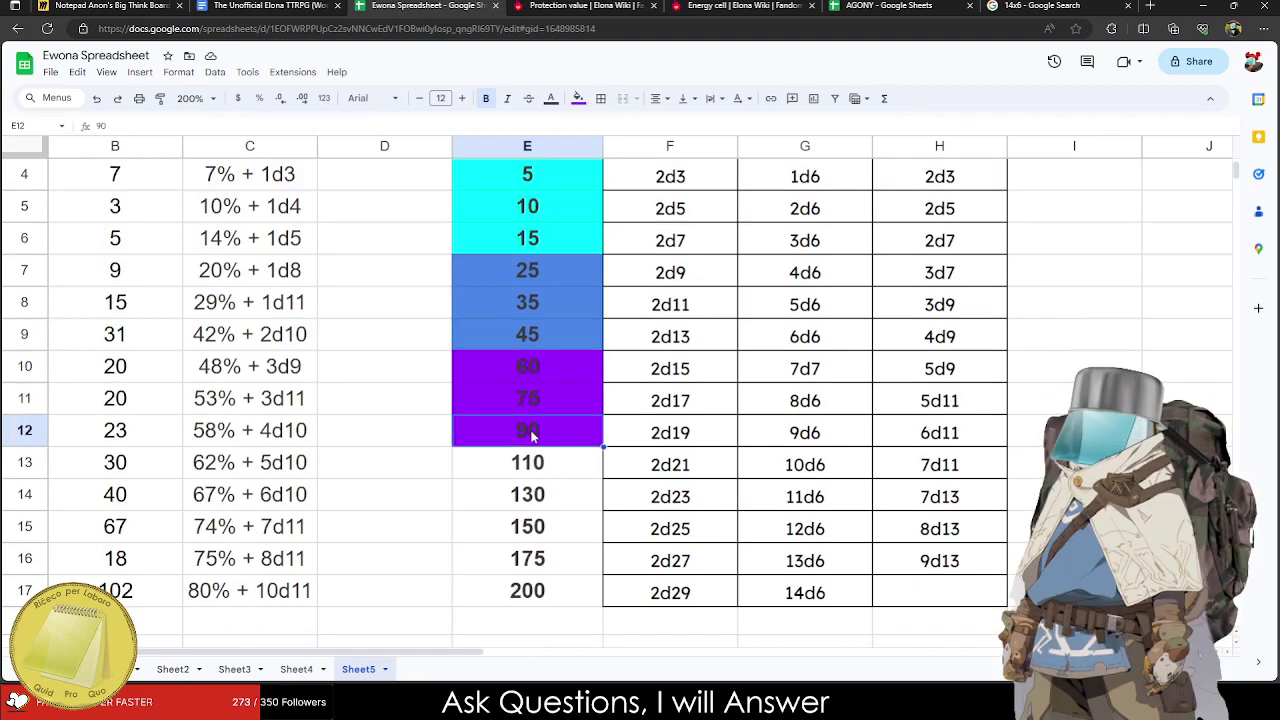
Fill the Total Defense Value cells E13 to E15 with light yellow.
click(540, 462)
click(543, 507)
click(547, 533)
click(546, 478)
drag(546, 478, 545, 540)
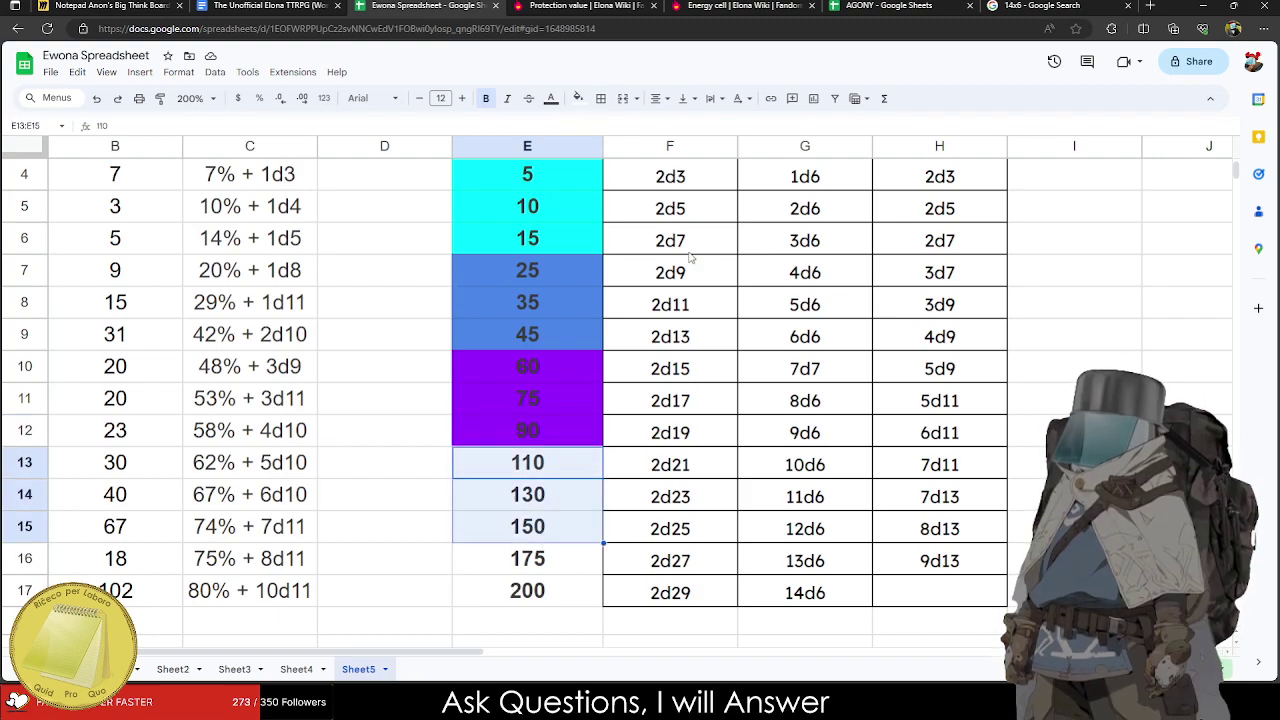
click(578, 98)
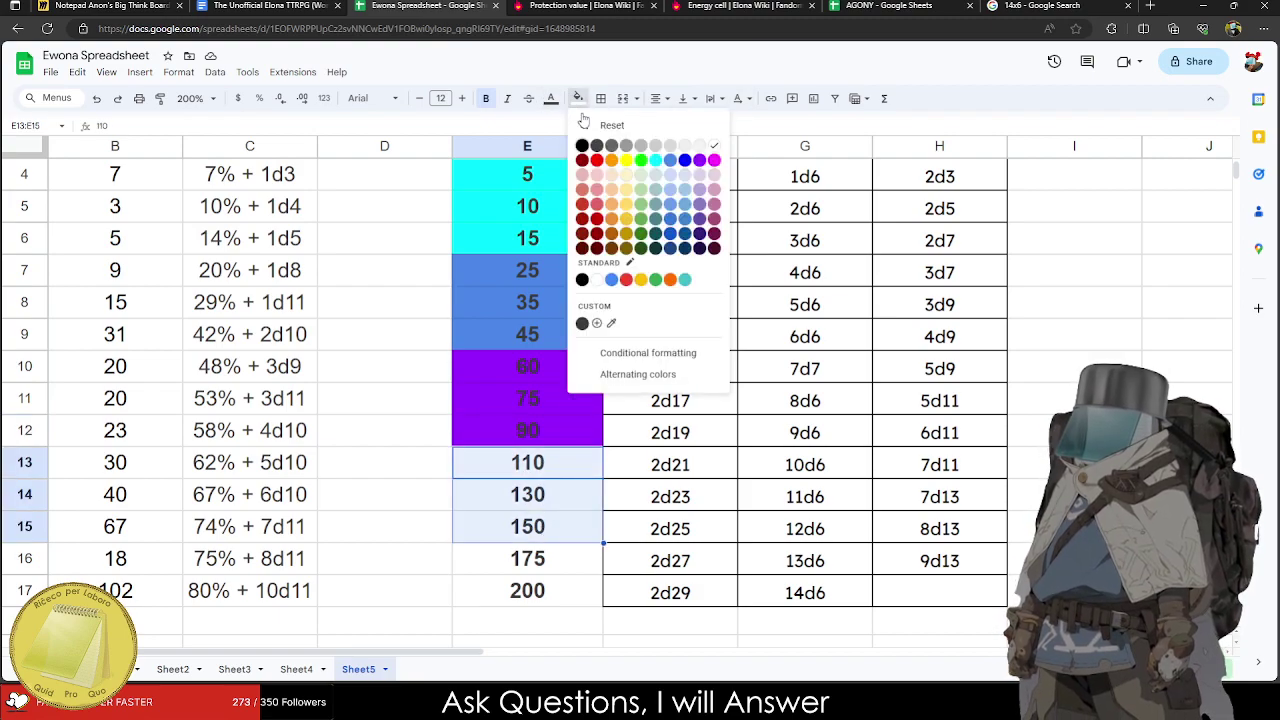
click(625, 205)
Fill the Total Defense Value cells E16 and E17 with light red.
click(635, 562)
drag(516, 571, 559, 595)
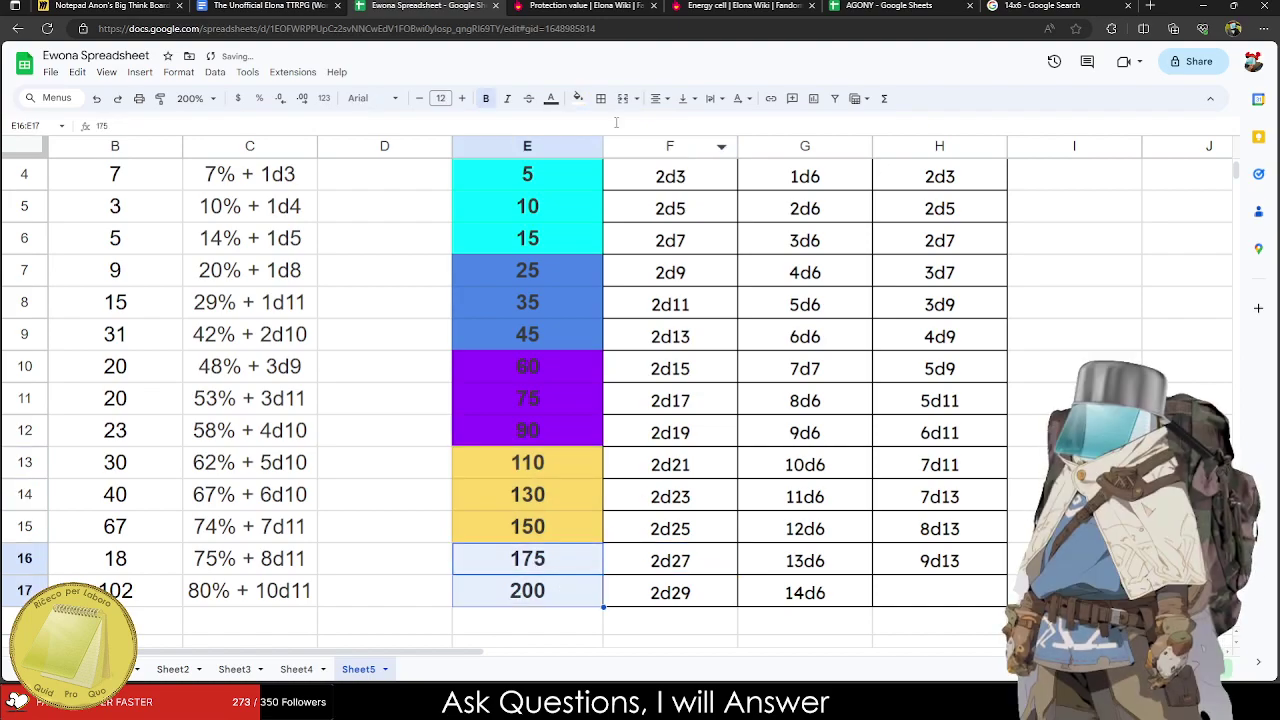
click(578, 98)
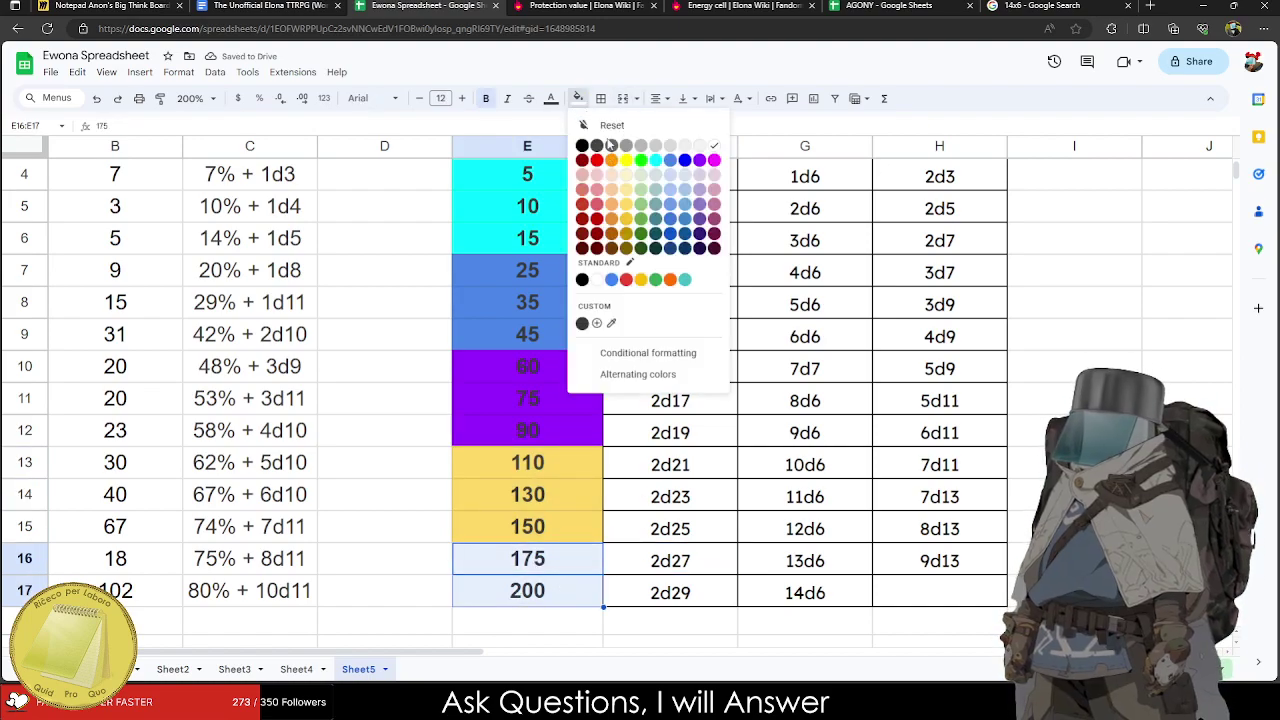
click(583, 203)
Clear all the Damage Reduction (B) values in H4 to H17.
click(990, 398)
scroll(990, 400, up, 2)
drag(977, 297, 958, 491)
key(Delete)
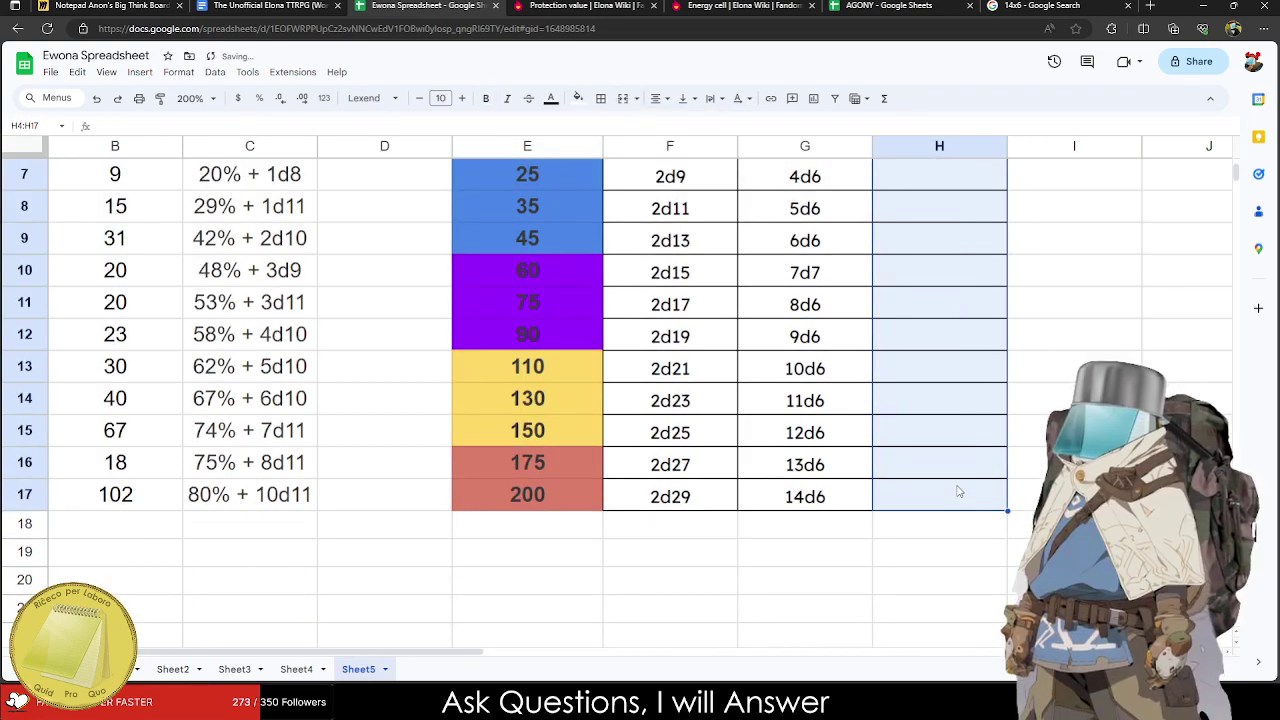
Enter the Damage Reduction (B) values 2d3, 2d5 and 2d7 in H4 to H6 for the cyan tier.
scroll(965, 330, up, 3)
text(2d3)
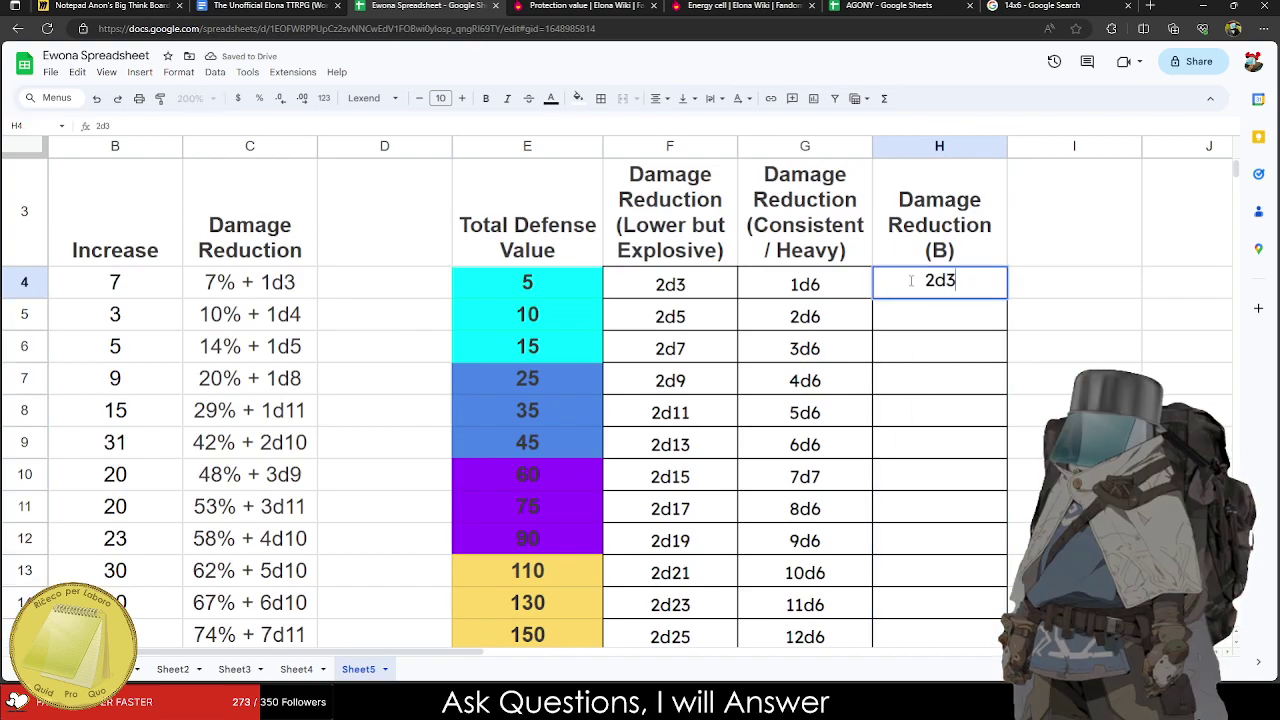
key(Return)
text(2d5)
key(Return)
text(2d8)
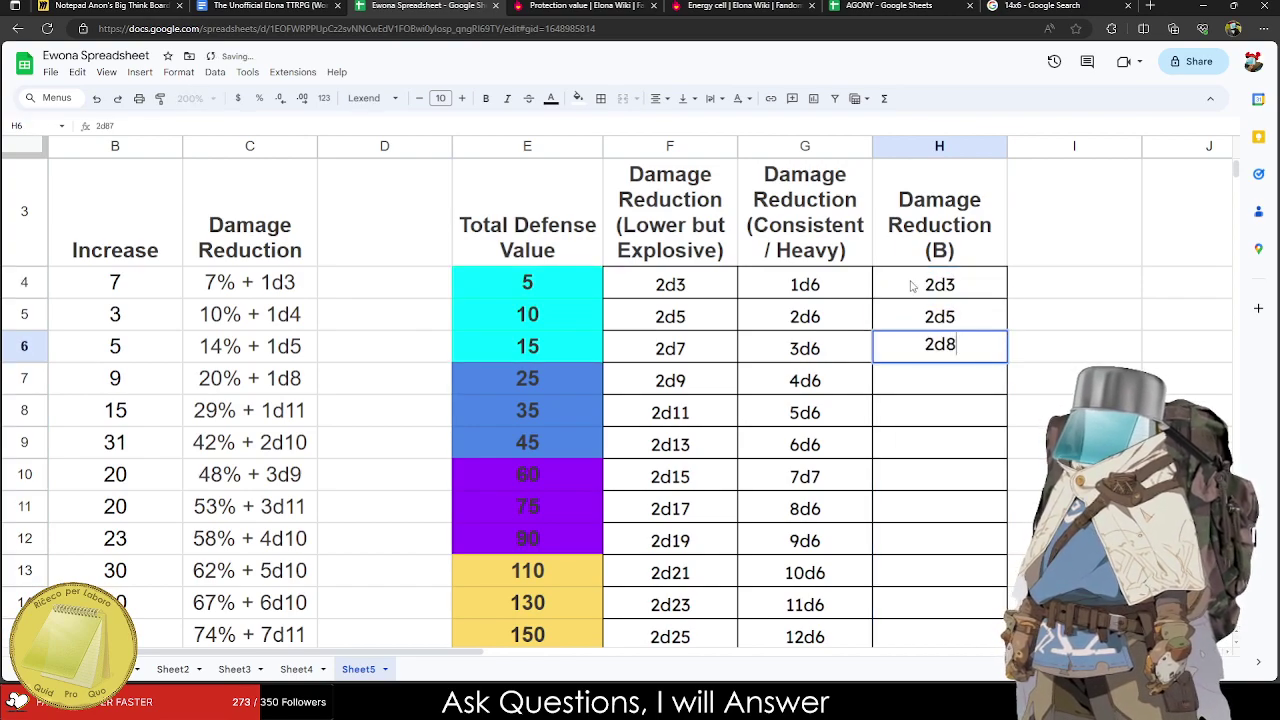
key(BackSpace)
text(7)
key(Return)
Enter the Damage Reduction (B) values 3d7, 3d9 and 3d11 in H7 to H9 for the blue tier.
text(3d7)
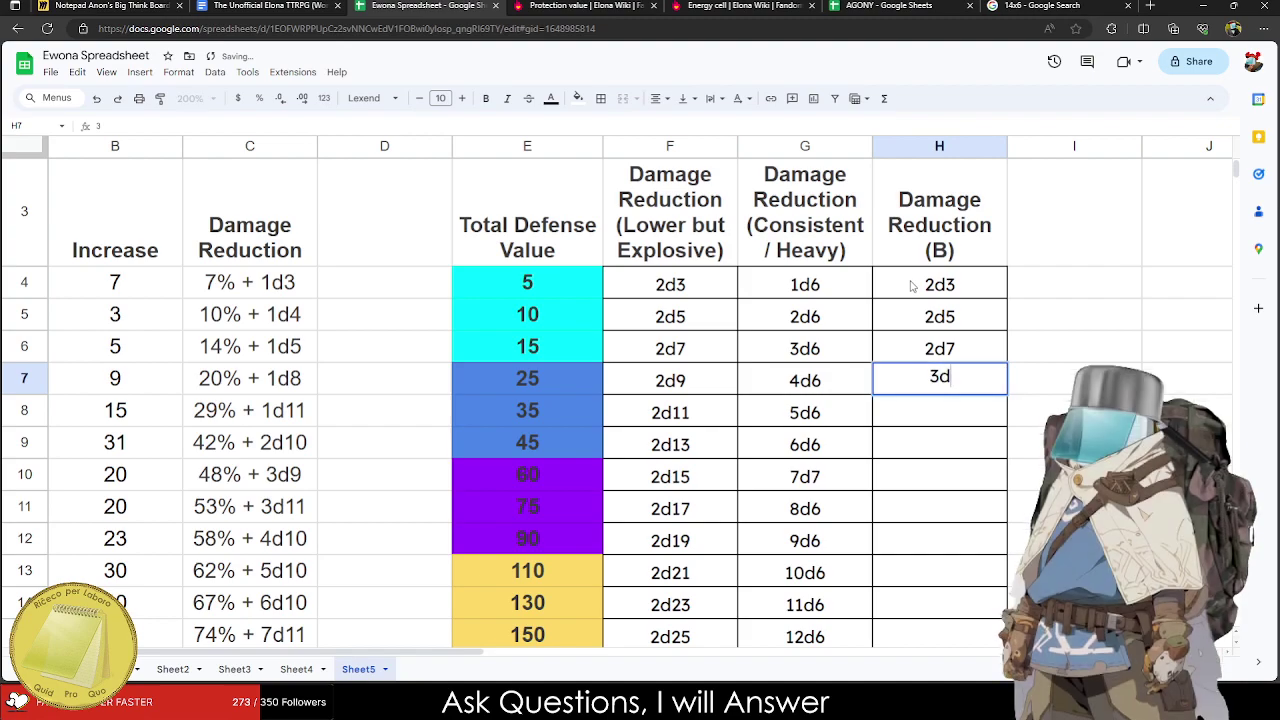
key(Return)
text(3d9)
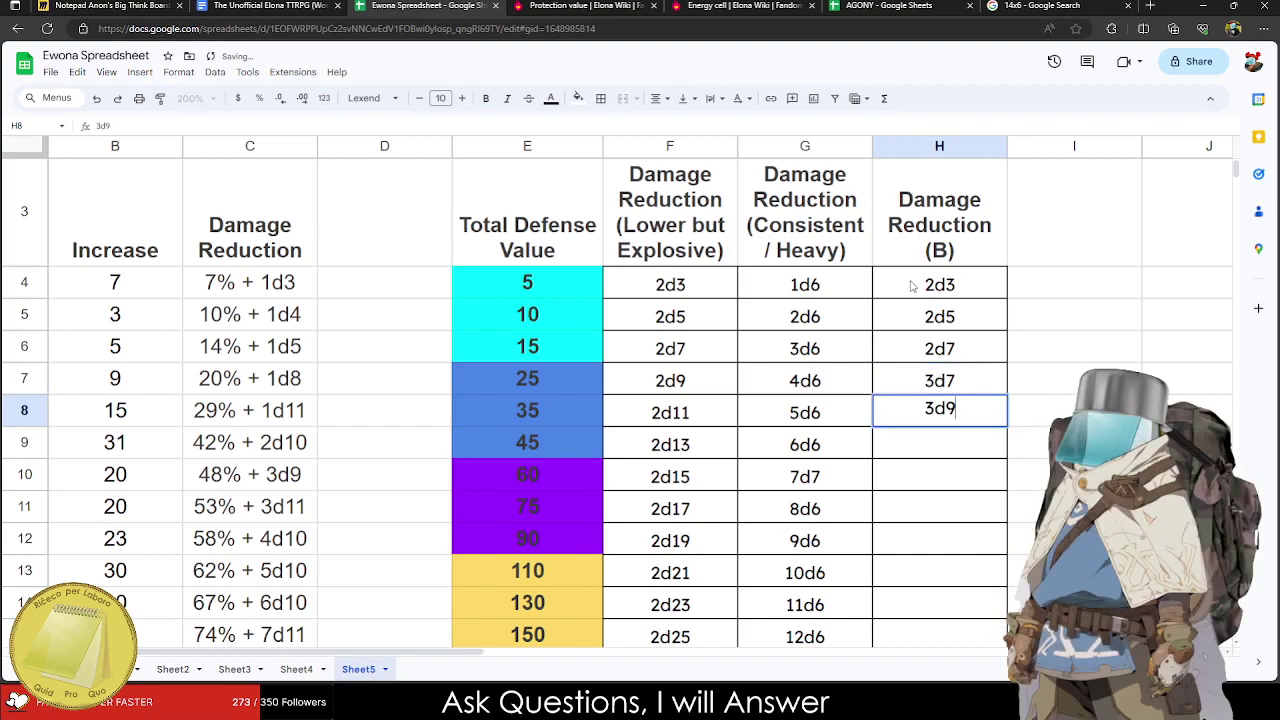
key(Return)
text(3d11)
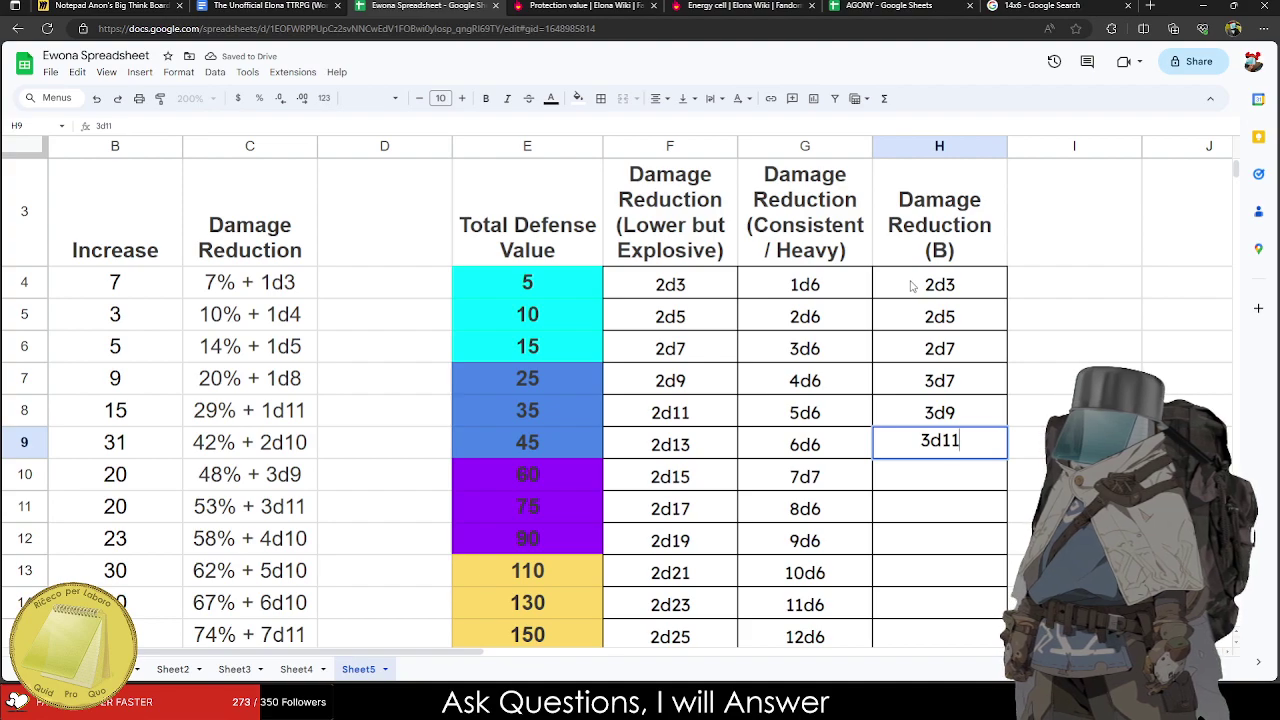
key(Return)
Enter the Damage Reduction (B) values 4d11, 4d13 and 4d15 in H10 to H12 for the purple tier.
text(4d11)
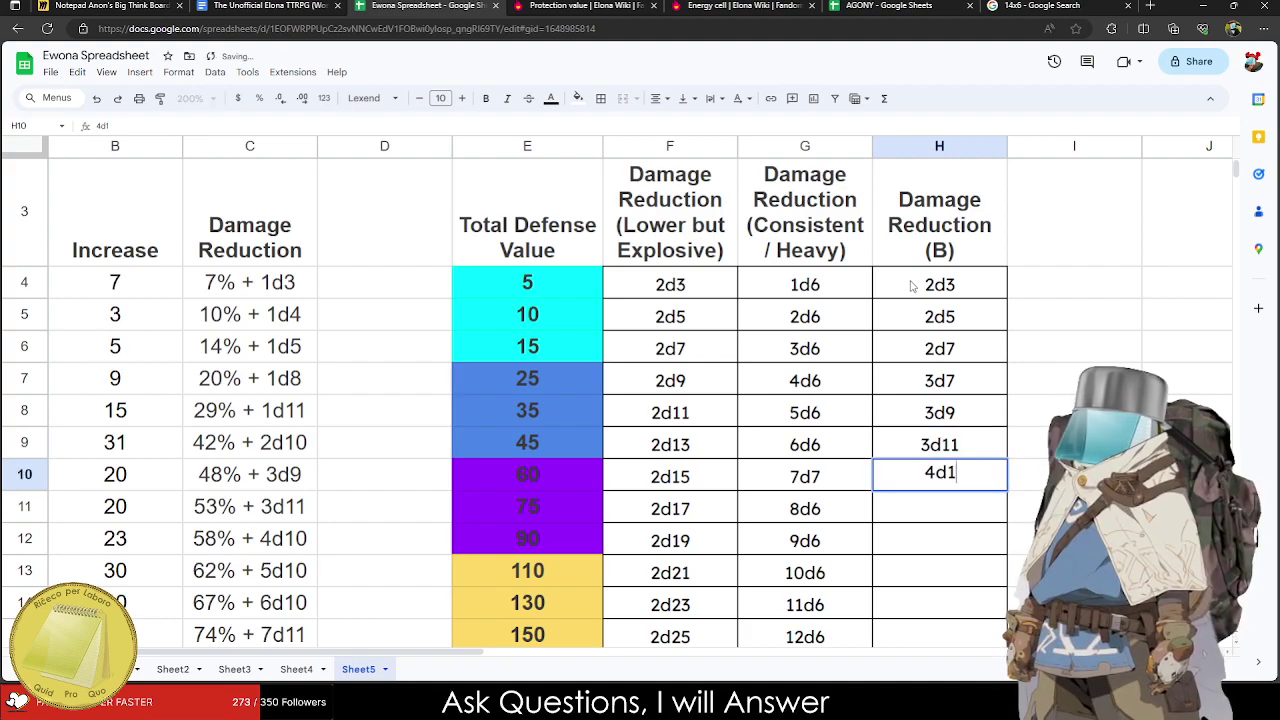
key(Return)
text(4d13)
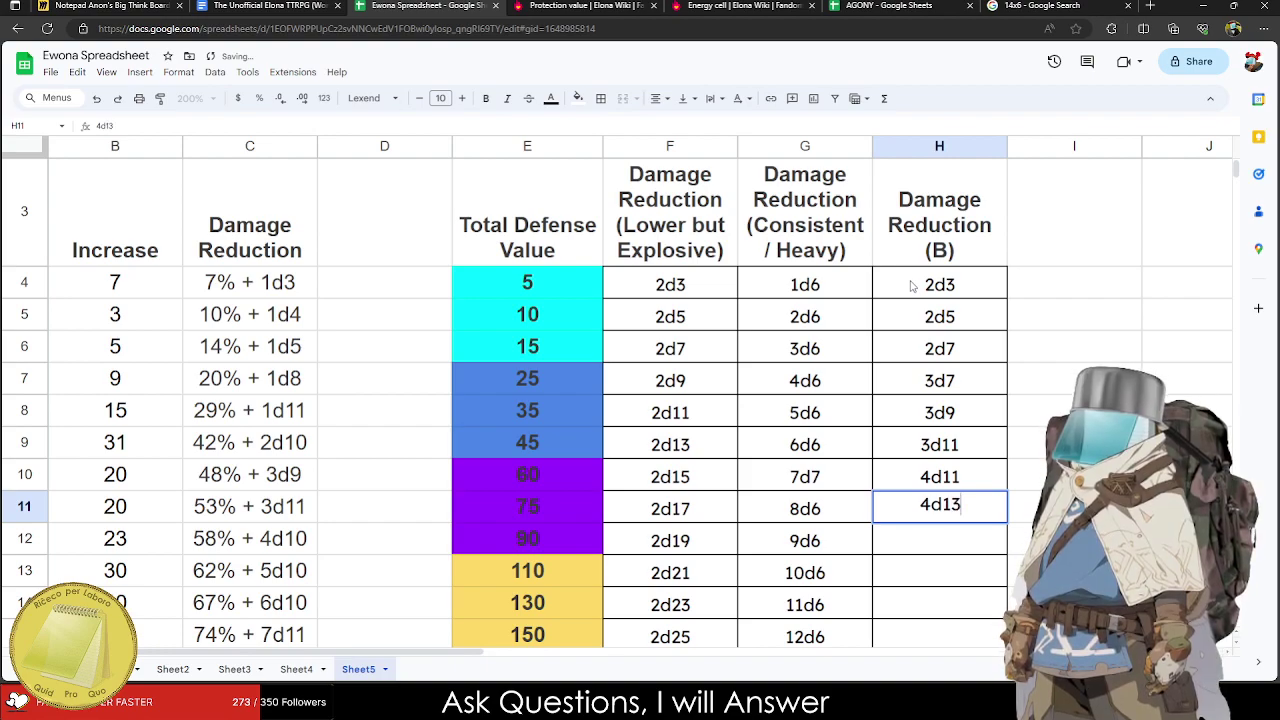
key(Return)
text(4d15)
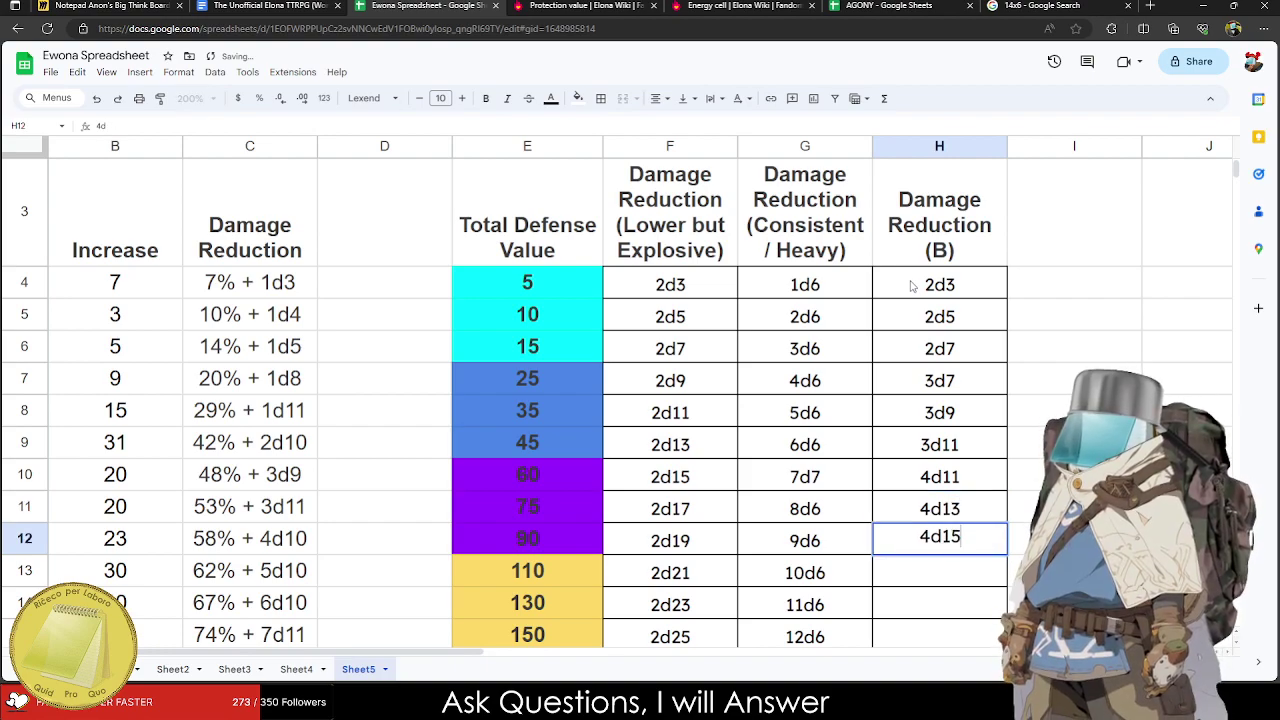
key(Return)
Enter the Damage Reduction (B) values 5d15, 5d17 and 5d19 in H13 to H15 for the yellow tier.
text(5d15)
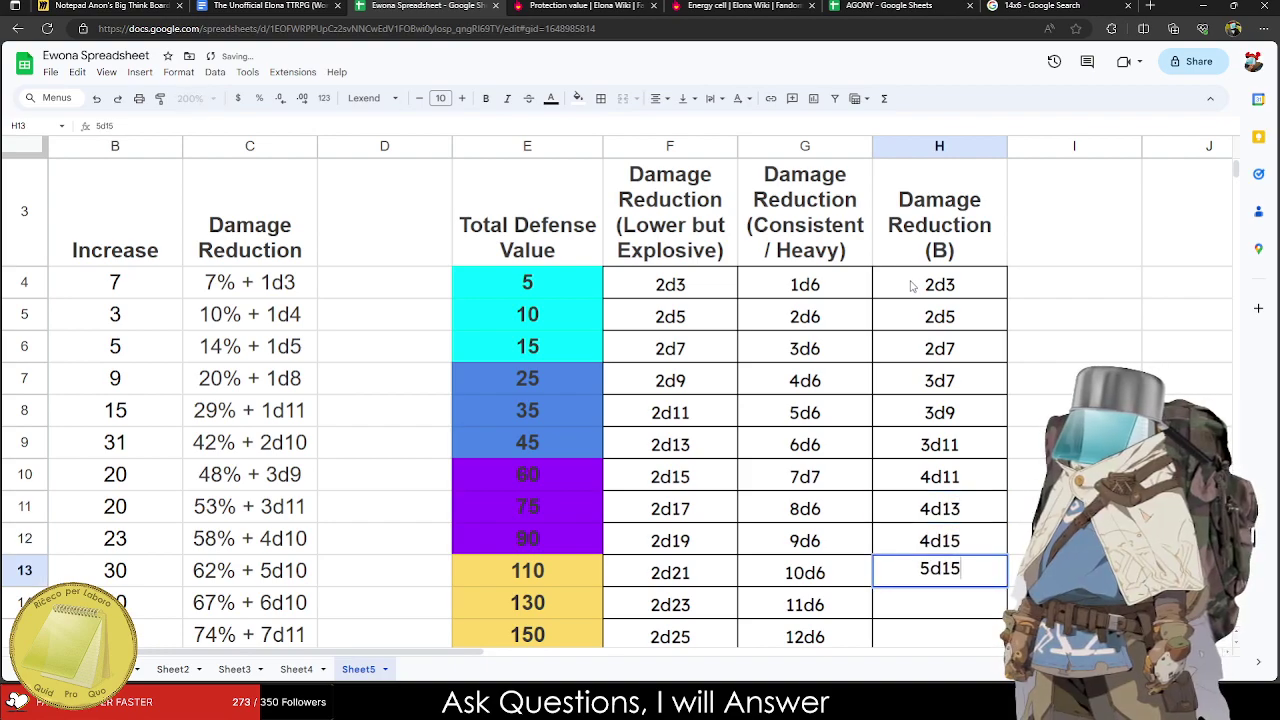
key(Return)
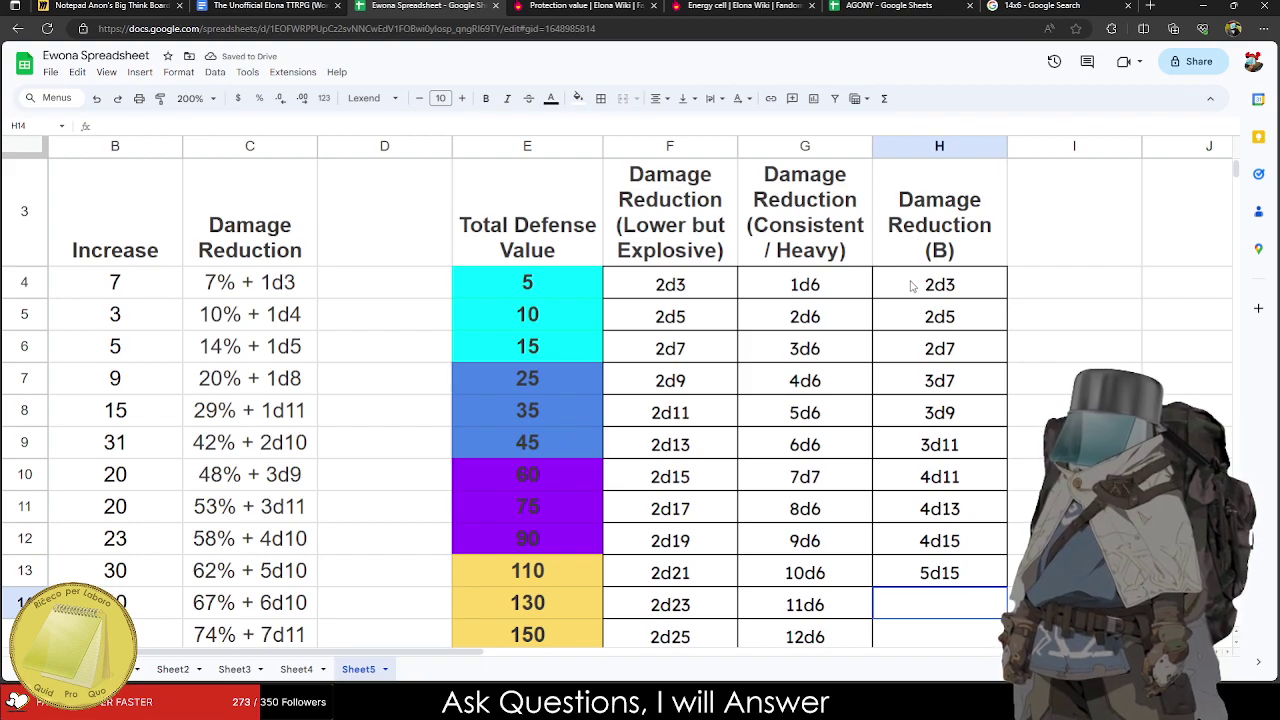
text(6)
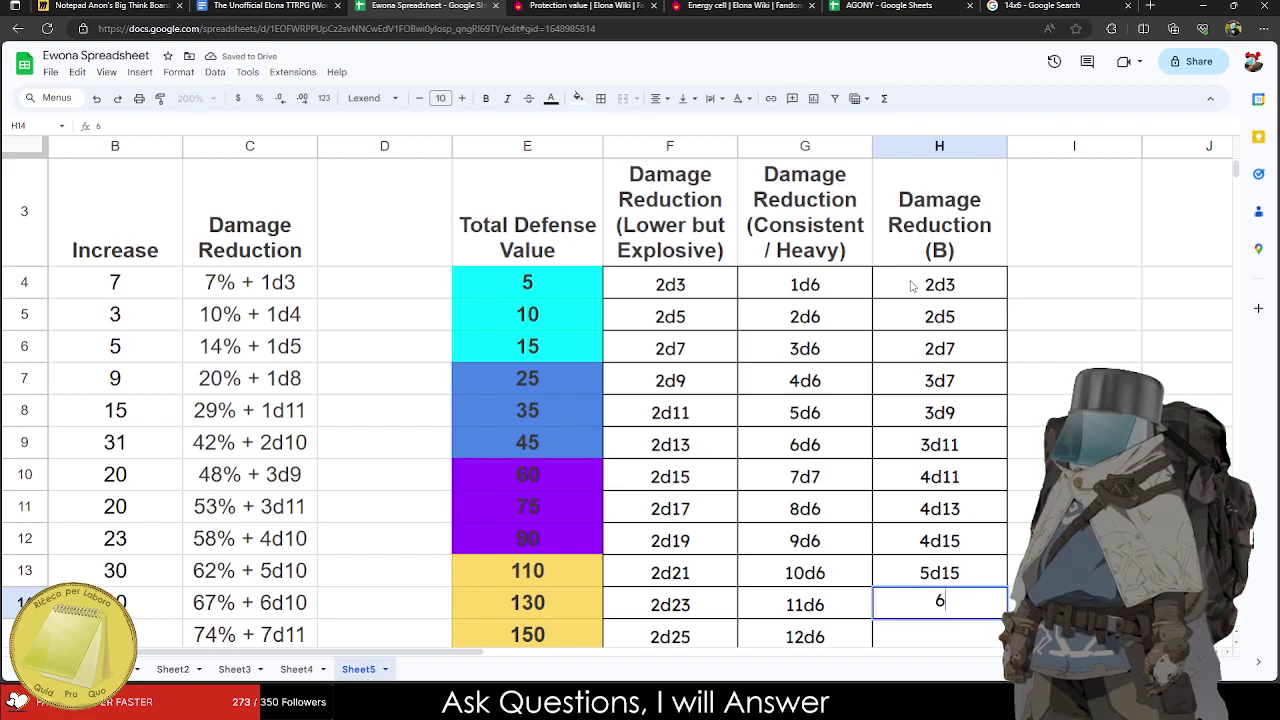
key(BackSpace)
text(5d17)
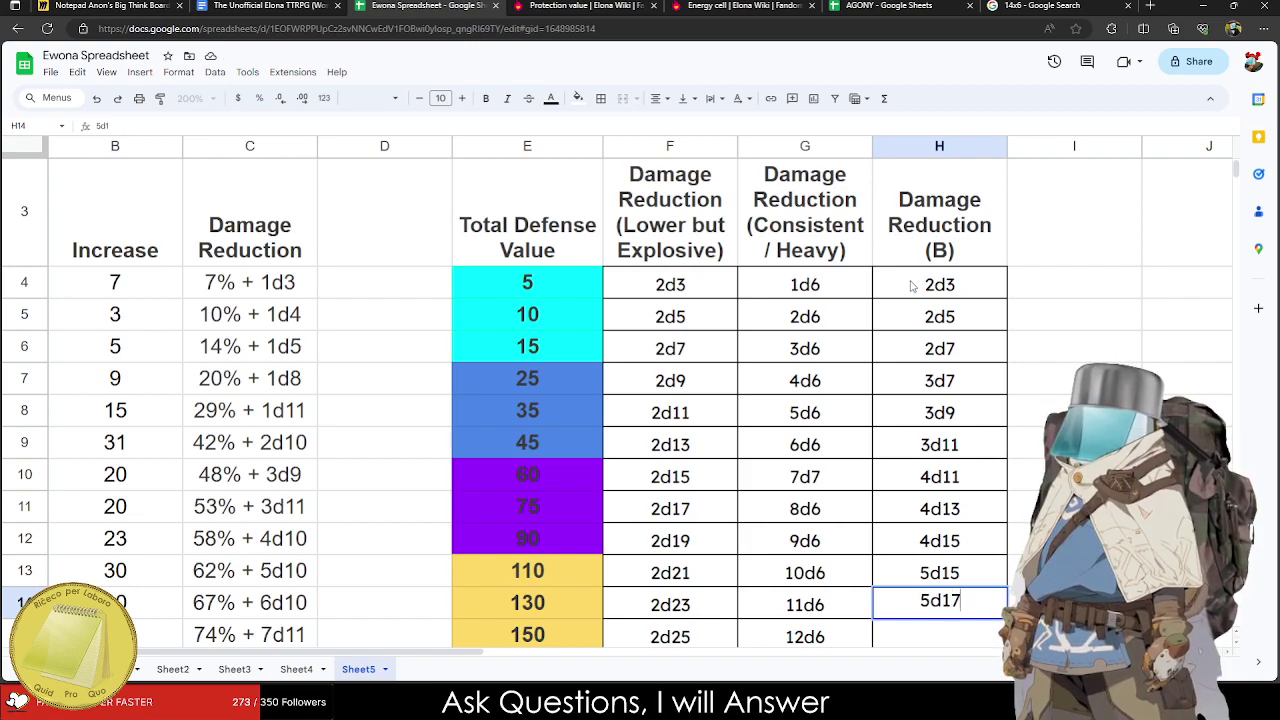
key(Return)
text(5d19)
key(Return)
Enter the Damage Reduction (B) values 6d19 and 6d21 in H16 and H17 for the red tier.
text(6)
key(BackSpace)
text(6d189)
key(BackSpace)
key(BackSpace)
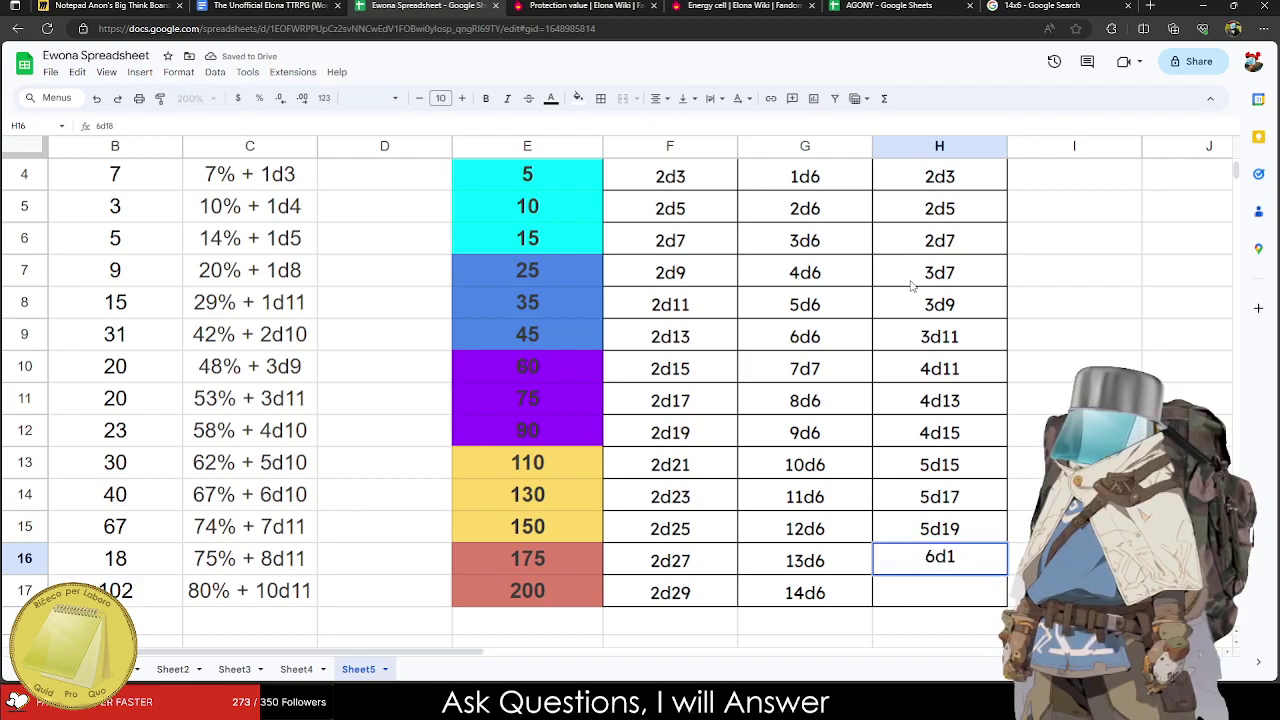
text(9)
key(Return)
text(6)
key(BackSpace)
text(6d21)
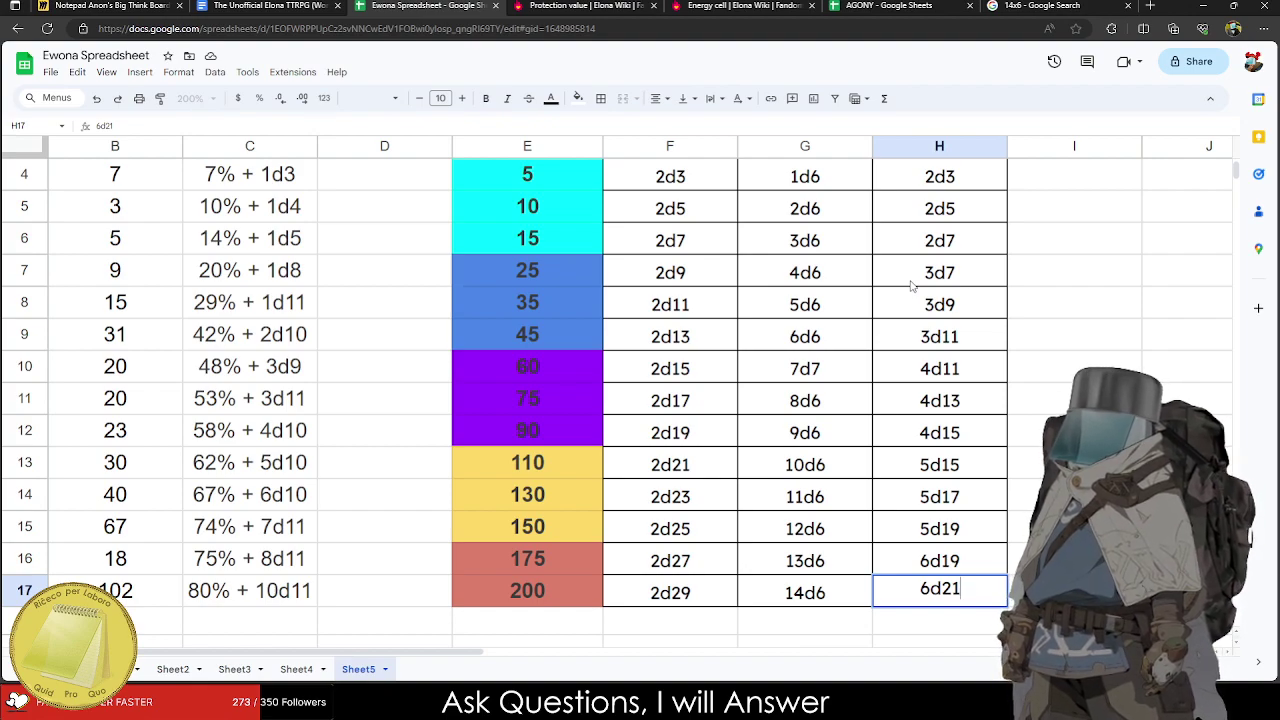
click(955, 380)
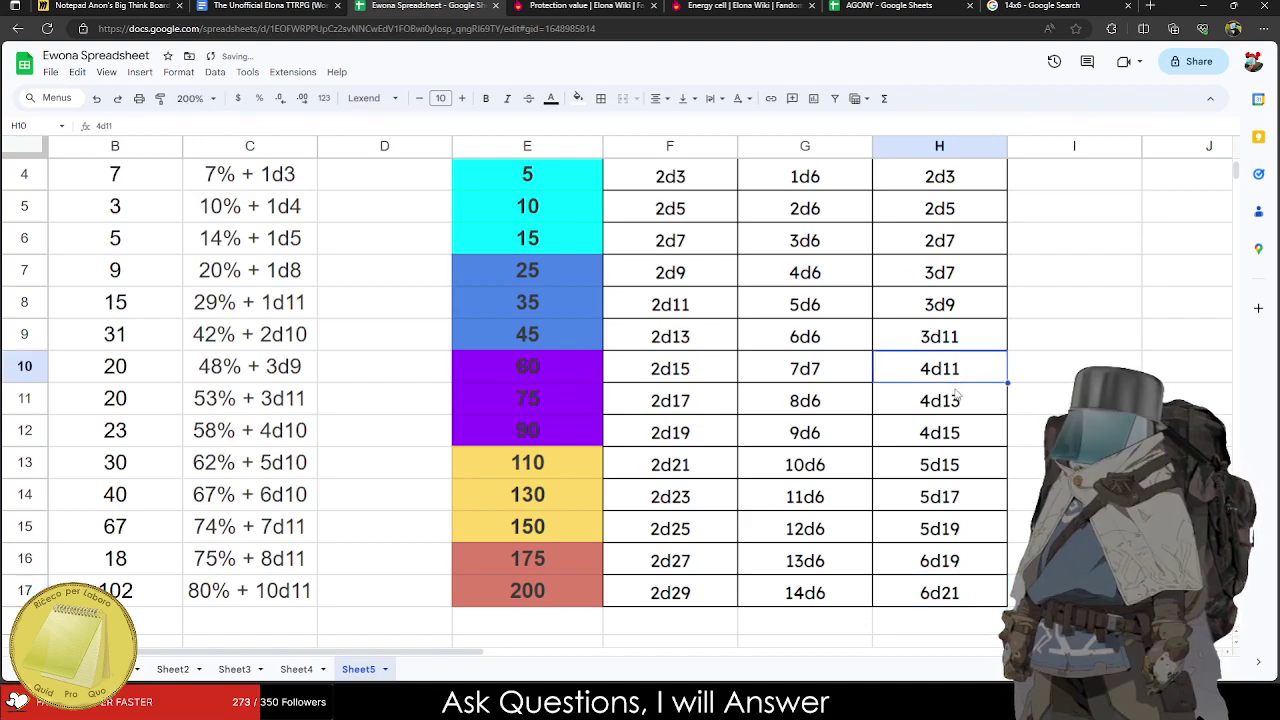
Review the Damage Reduction (B) dice progression in column H tier by tier down to H17.
scroll(958, 493, up, 3)
scroll(960, 492, down, 3)
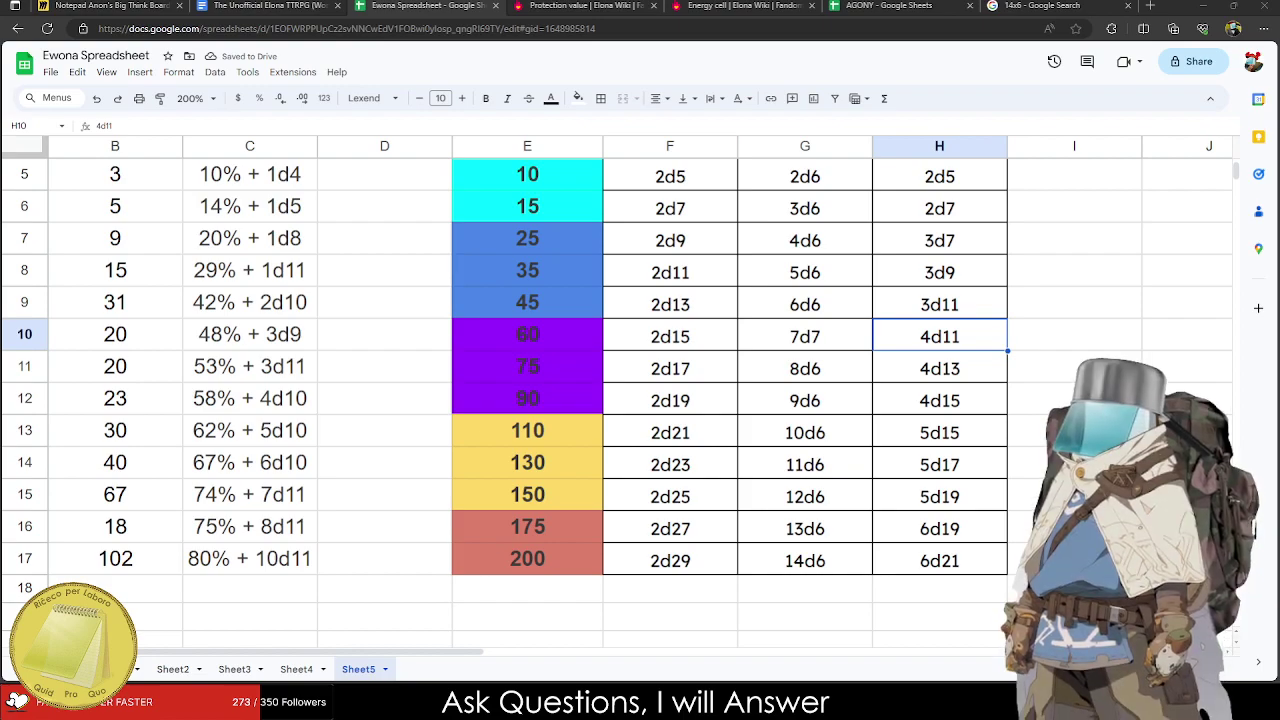
click(1190, 526)
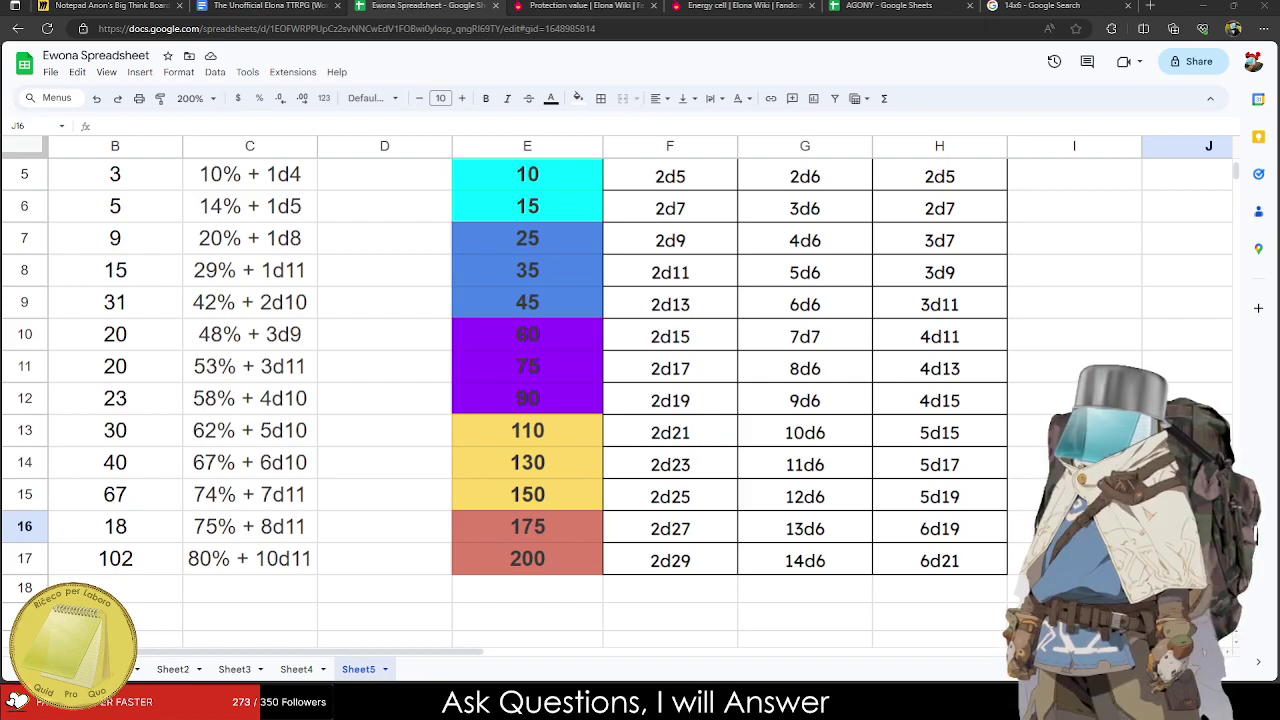
click(958, 410)
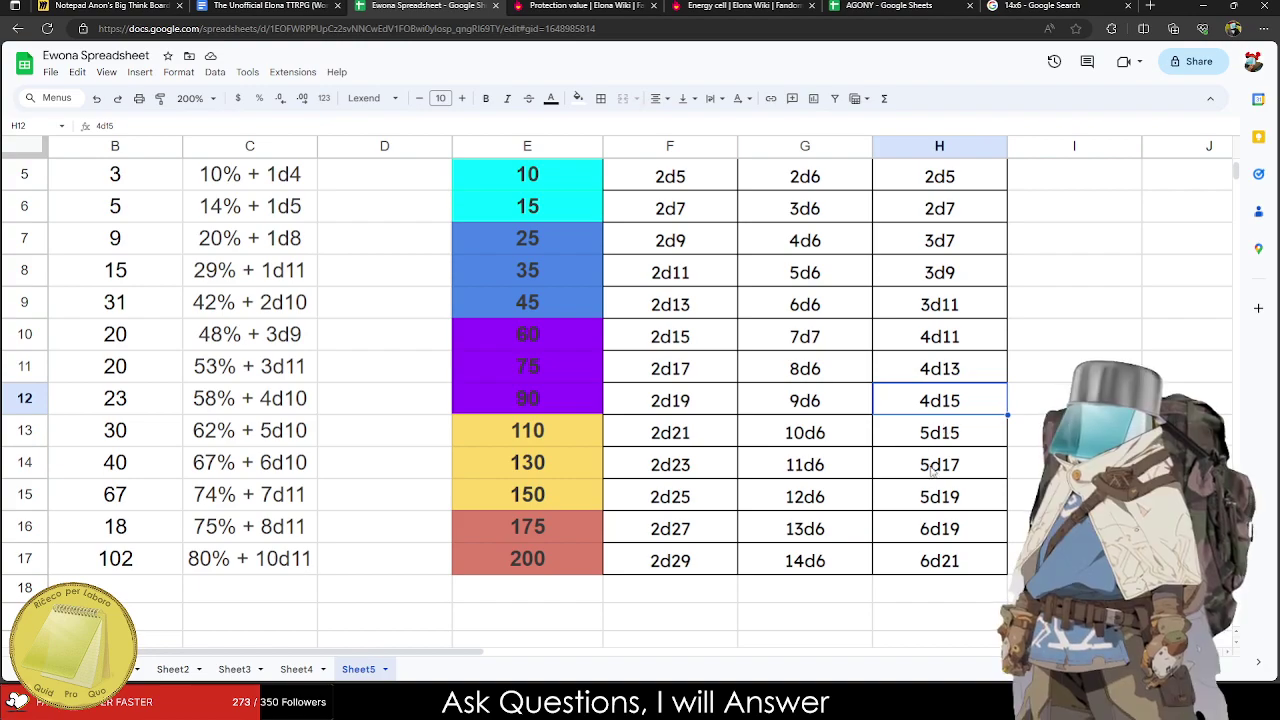
scroll(932, 479, up, 3)
drag(956, 302, 958, 541)
click(957, 450)
scroll(958, 541, down, 3)
drag(950, 432, 965, 506)
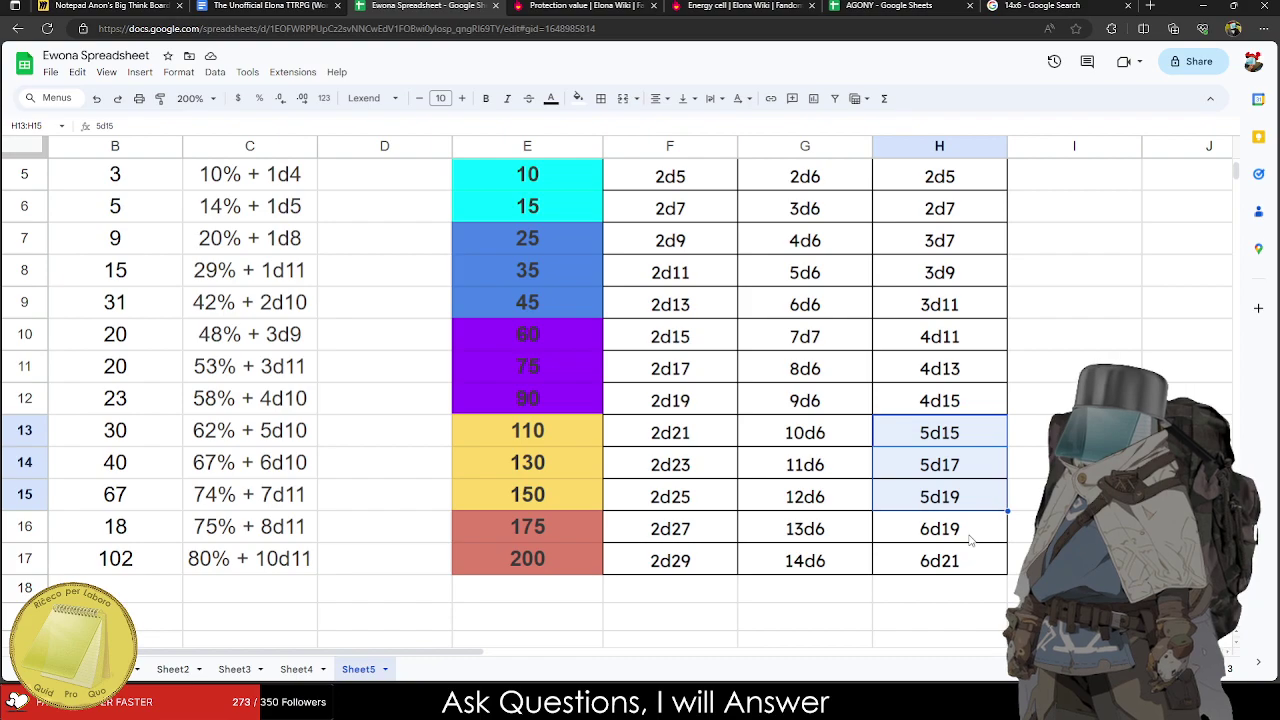
double_click(969, 538)
double_click(970, 568)
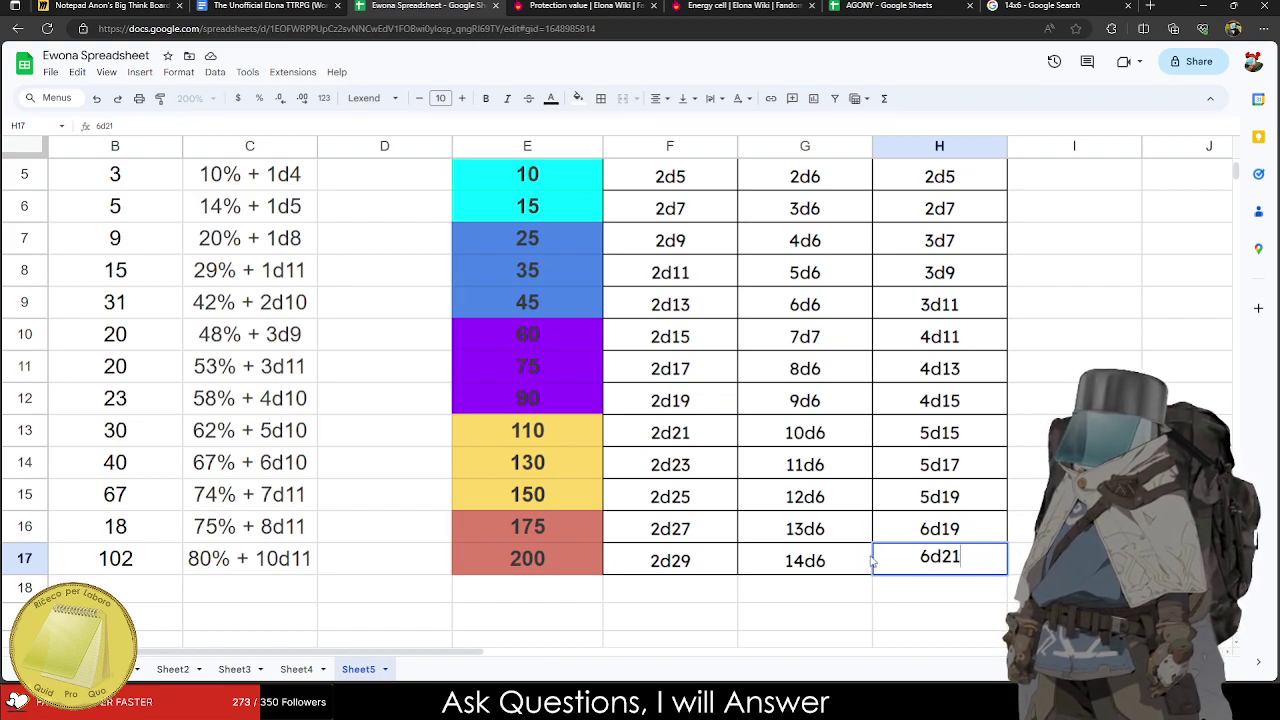
click(781, 630)
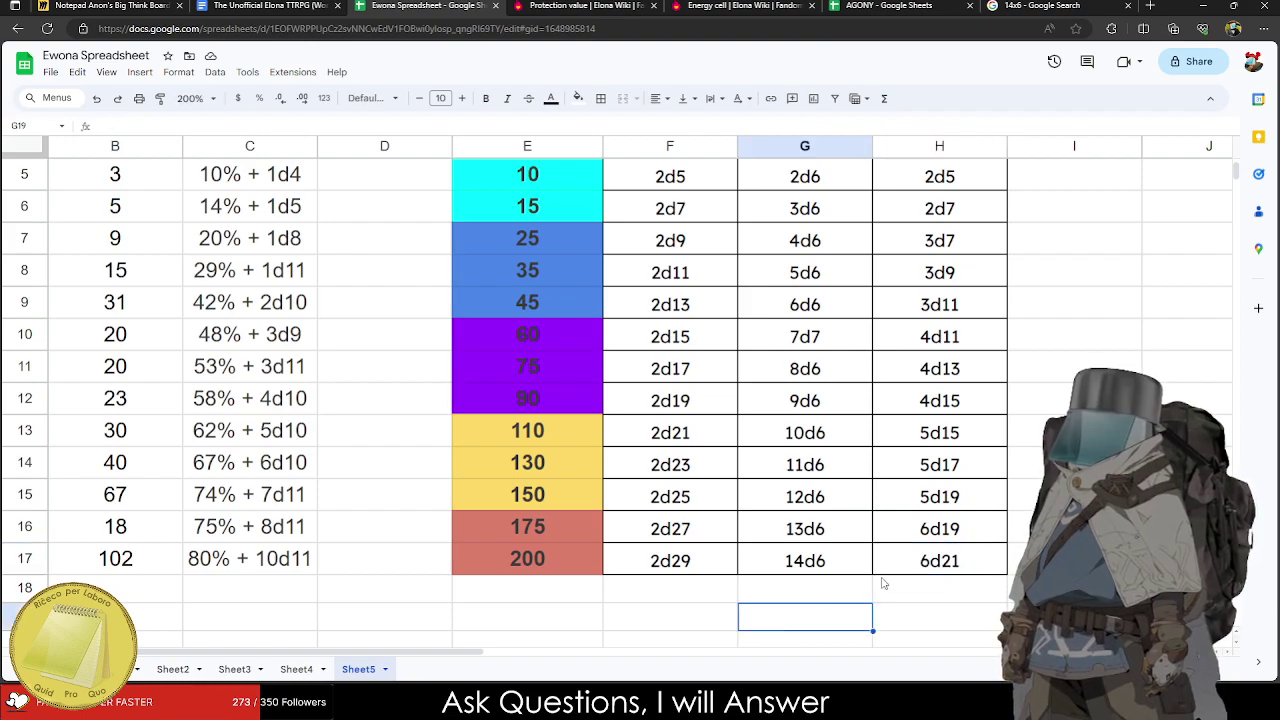
Rename the header in H3 as "Damage Reduction (Consistent / Odd)".
scroll(882, 586, up, 2)
scroll(884, 575, down, 3)
scroll(822, 572, up, 3)
scroll(815, 565, down, 1)
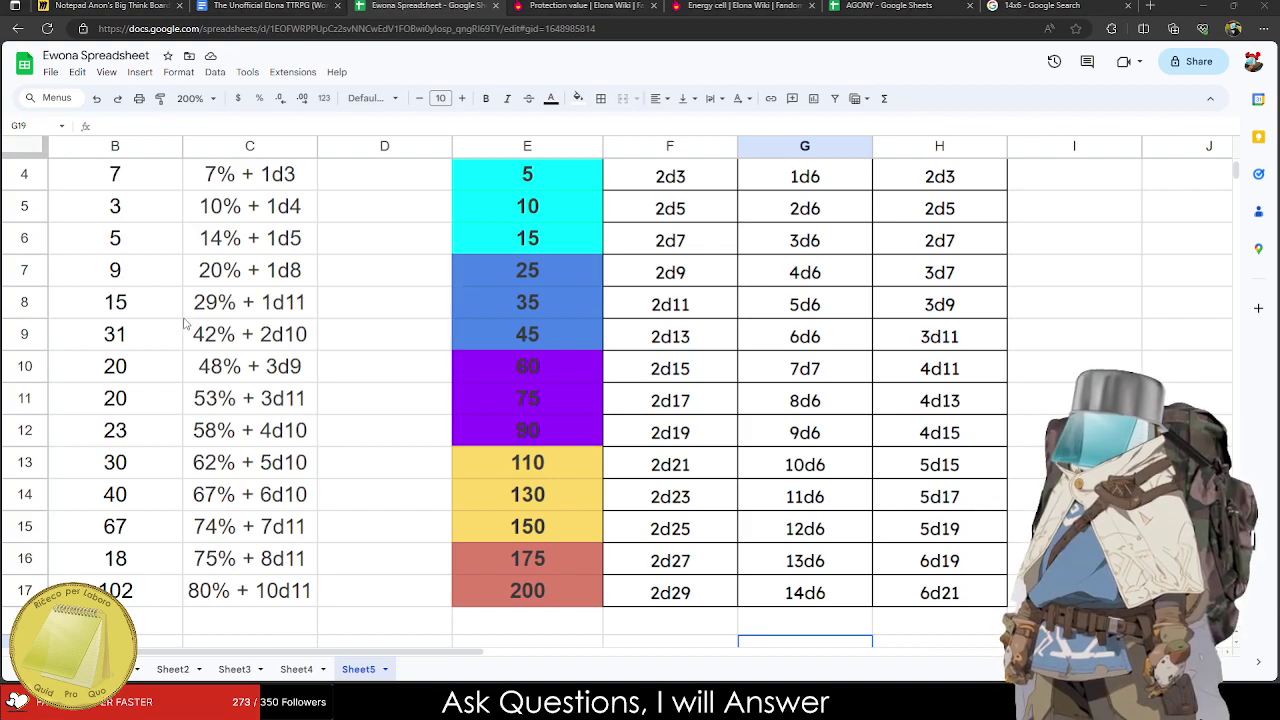
scroll(873, 502, up, 3)
click(940, 318)
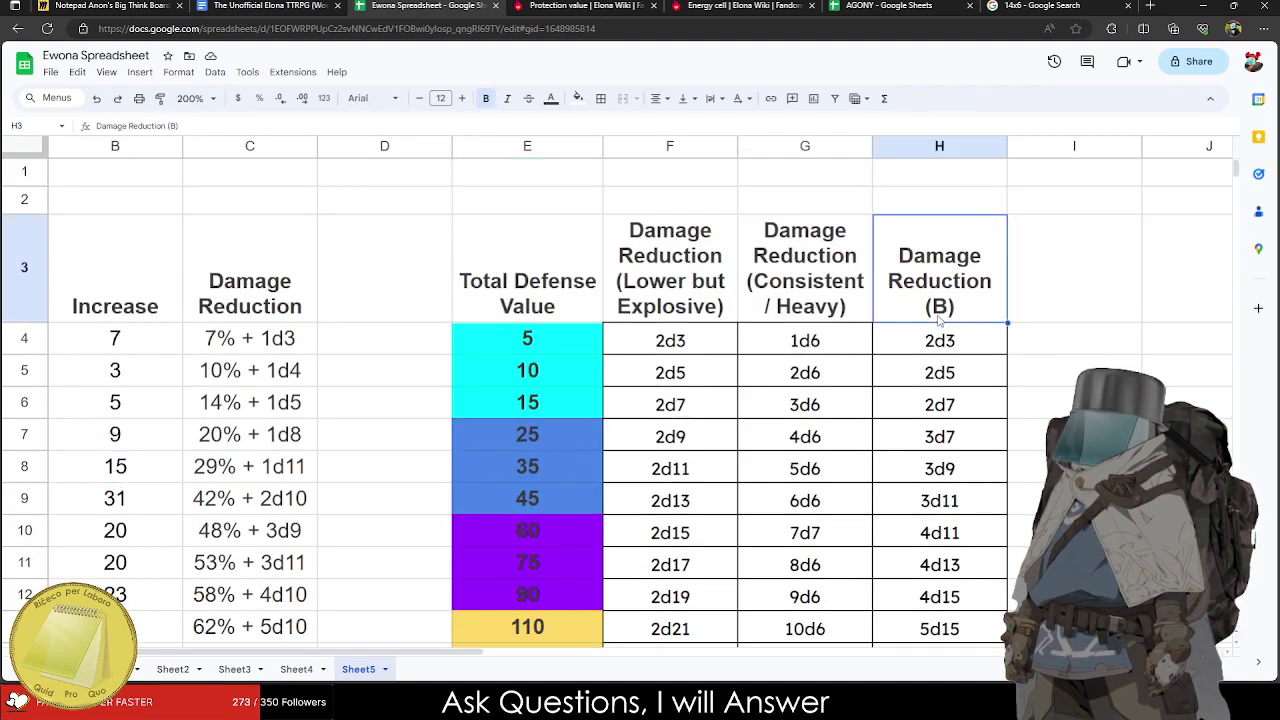
double_click(940, 318)
double_click(1089, 229)
text(C)
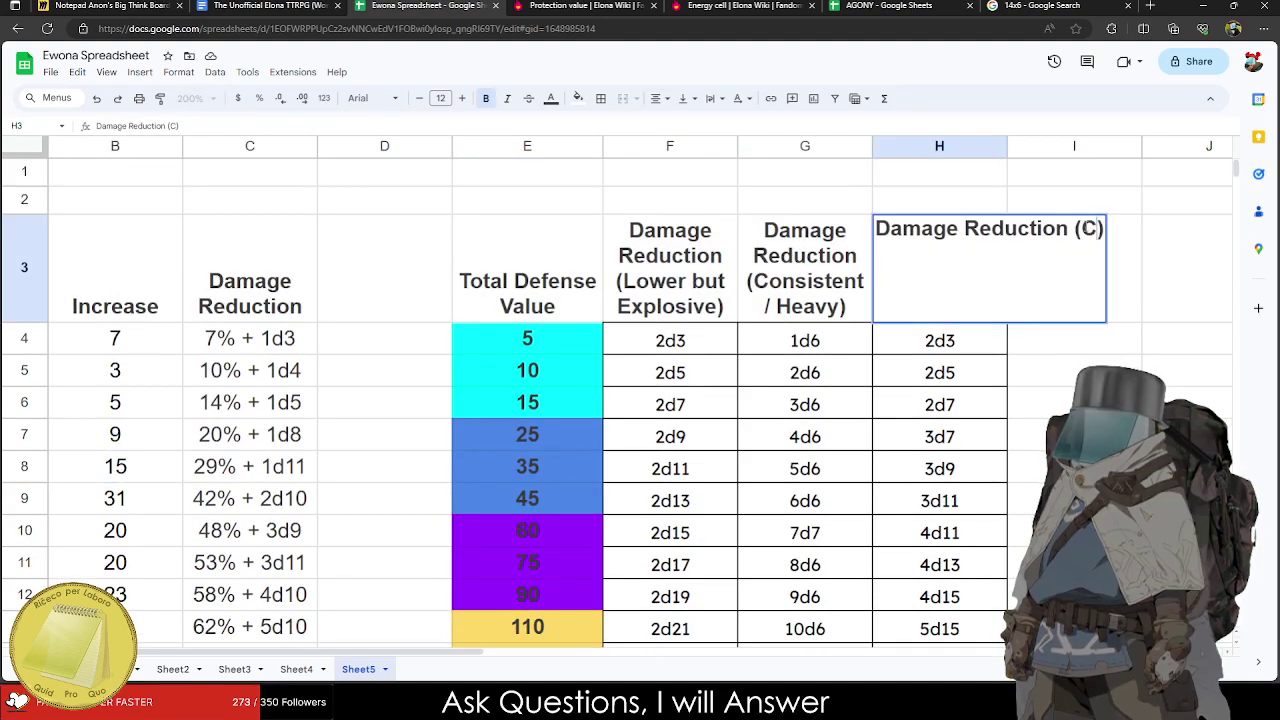
key(BackSpace)
key(BackSpace)
text(Consistent / Odd)
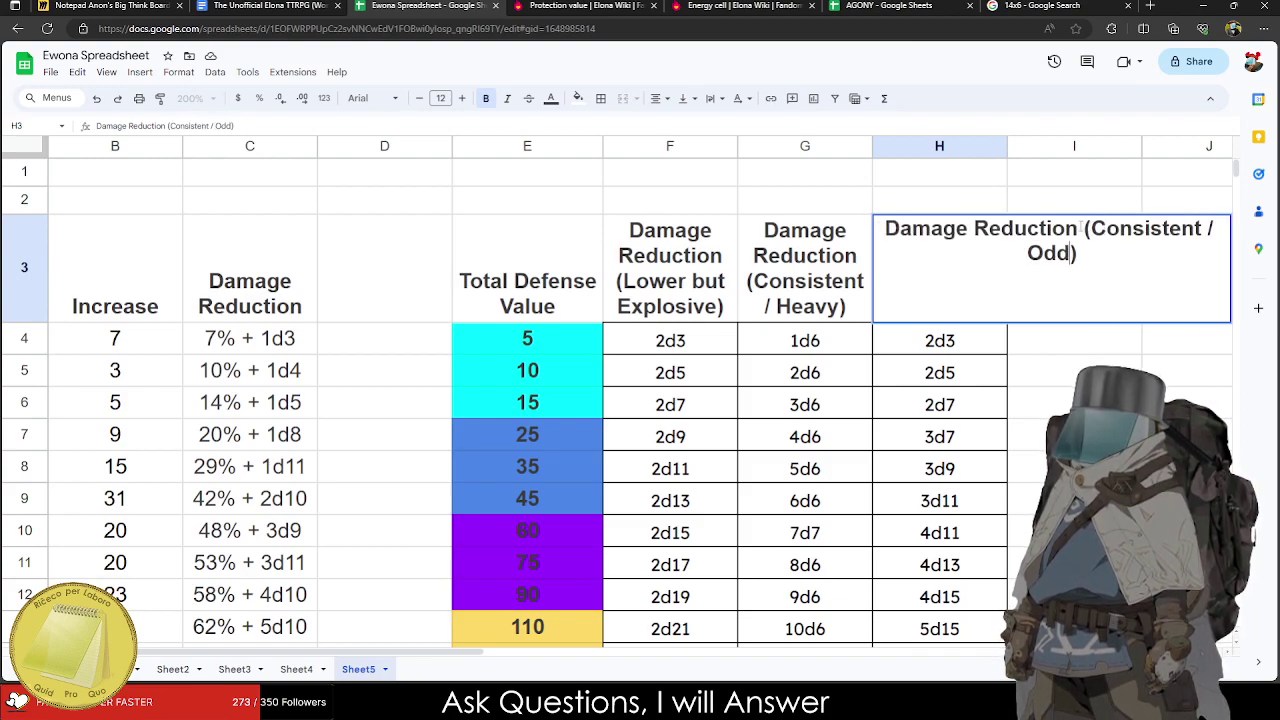
key(Tab)
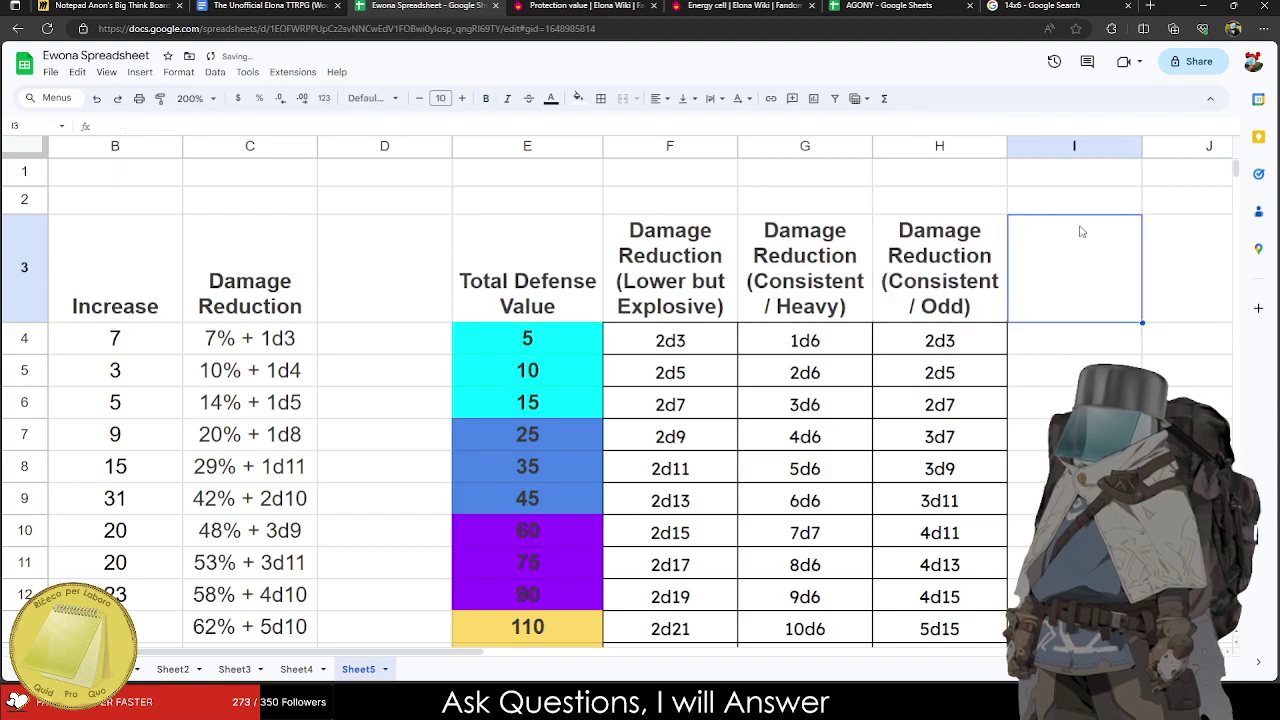
Compare the three damage reduction columns F to H across all Total Defense Value tiers down to row 17.
scroll(1060, 240, down, 3)
scroll(789, 404, up, 1)
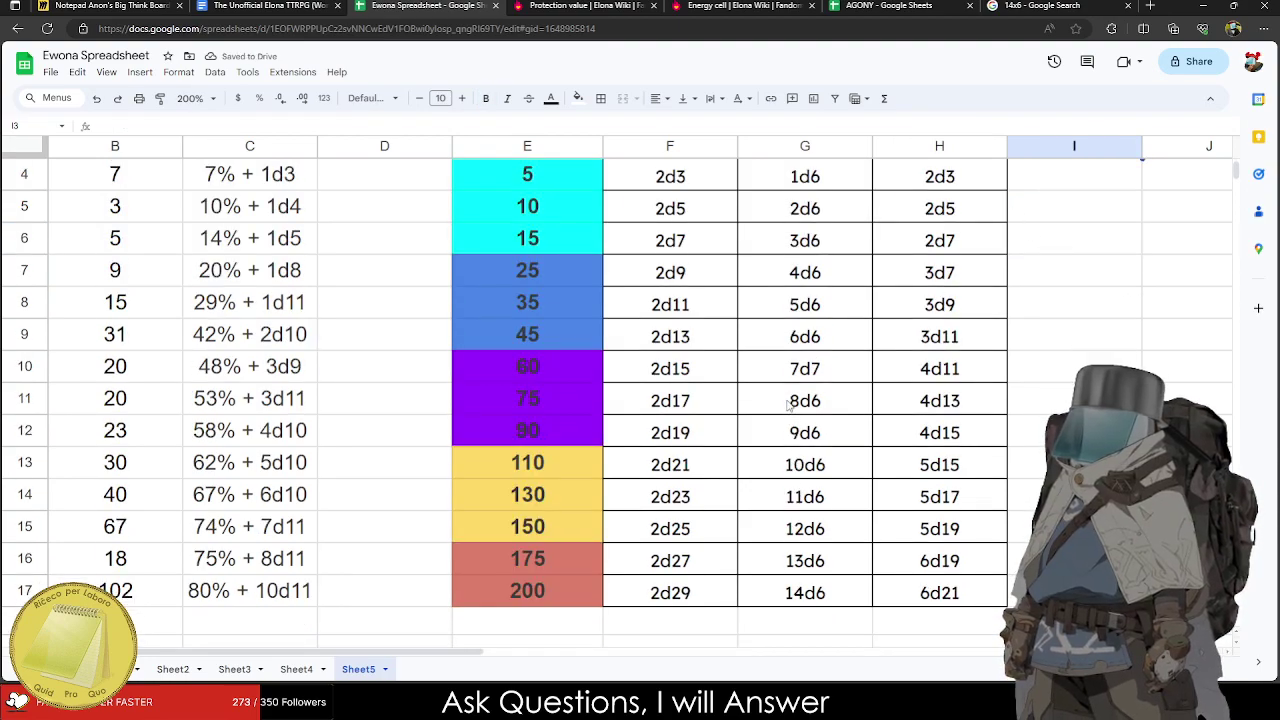
scroll(789, 402, up, 1)
scroll(787, 392, down, 5)
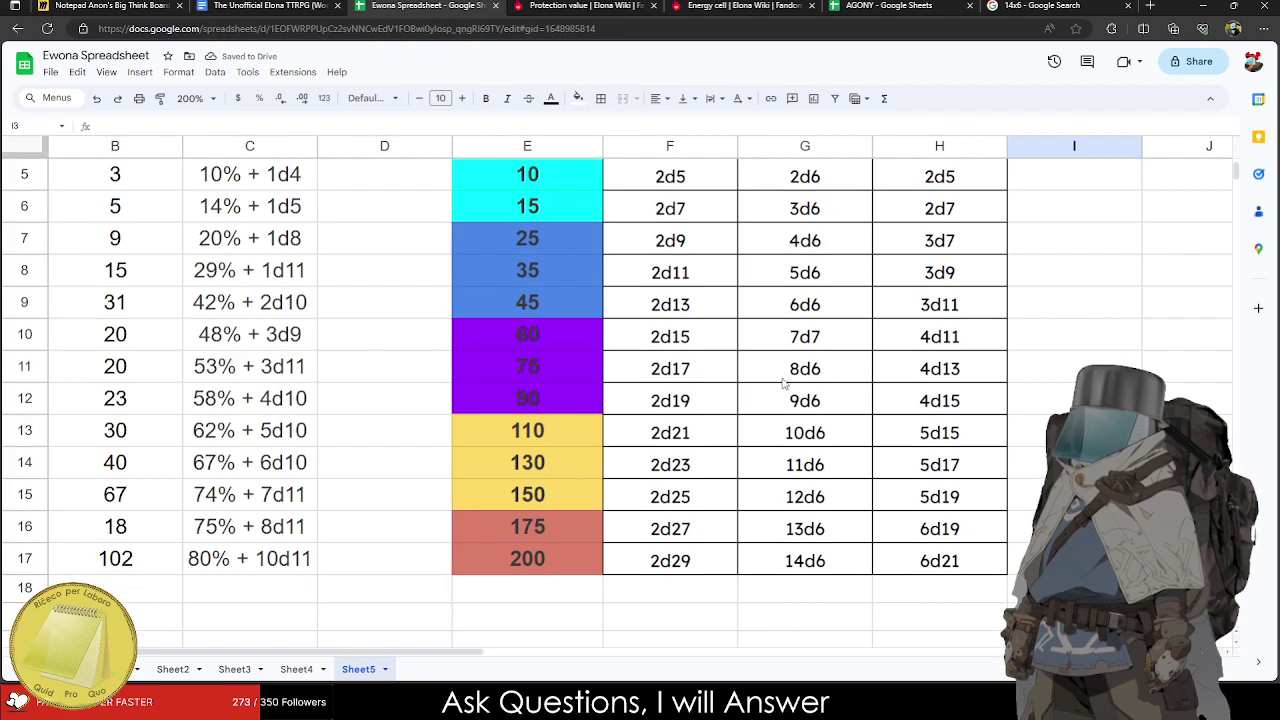
scroll(785, 382, up, 3)
scroll(785, 382, up, 3)
scroll(785, 382, down, 5)
scroll(785, 382, up, 4)
scroll(785, 382, up, 2)
scroll(785, 382, down, 5)
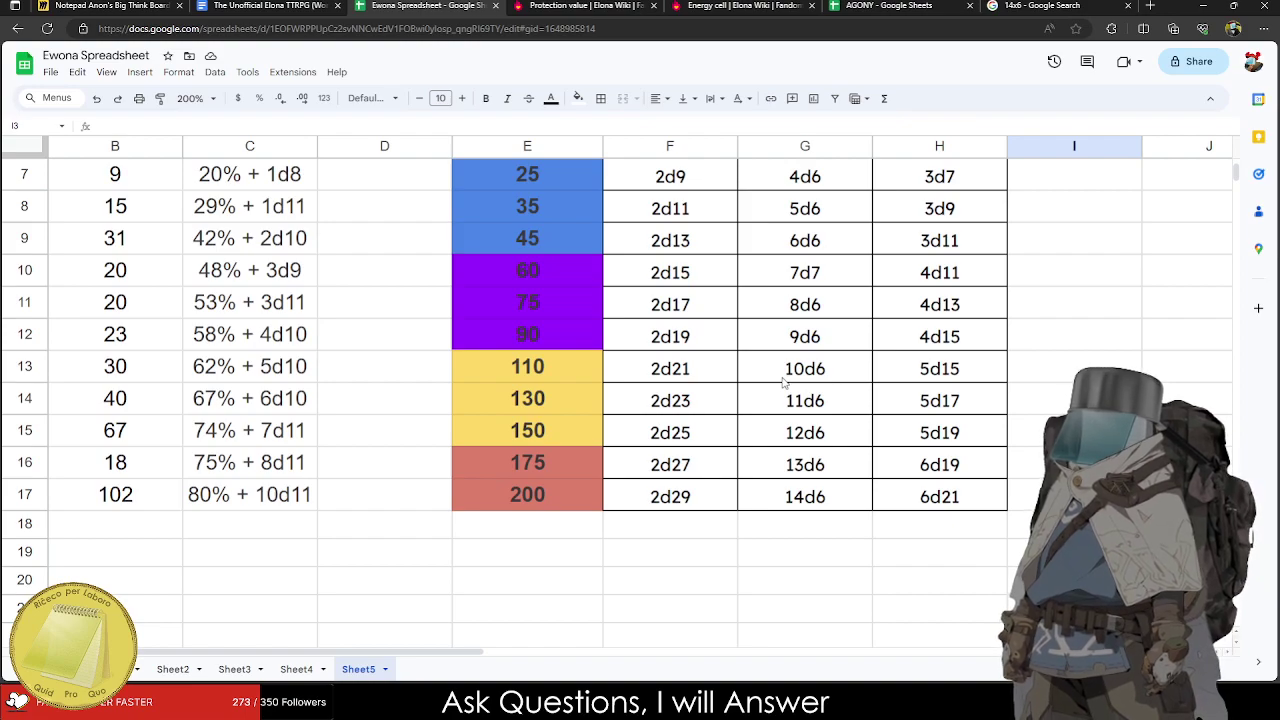
Switch to the Google search page for 14x6 and open the AnyDice dice probability calculator there.
click(1040, 5)
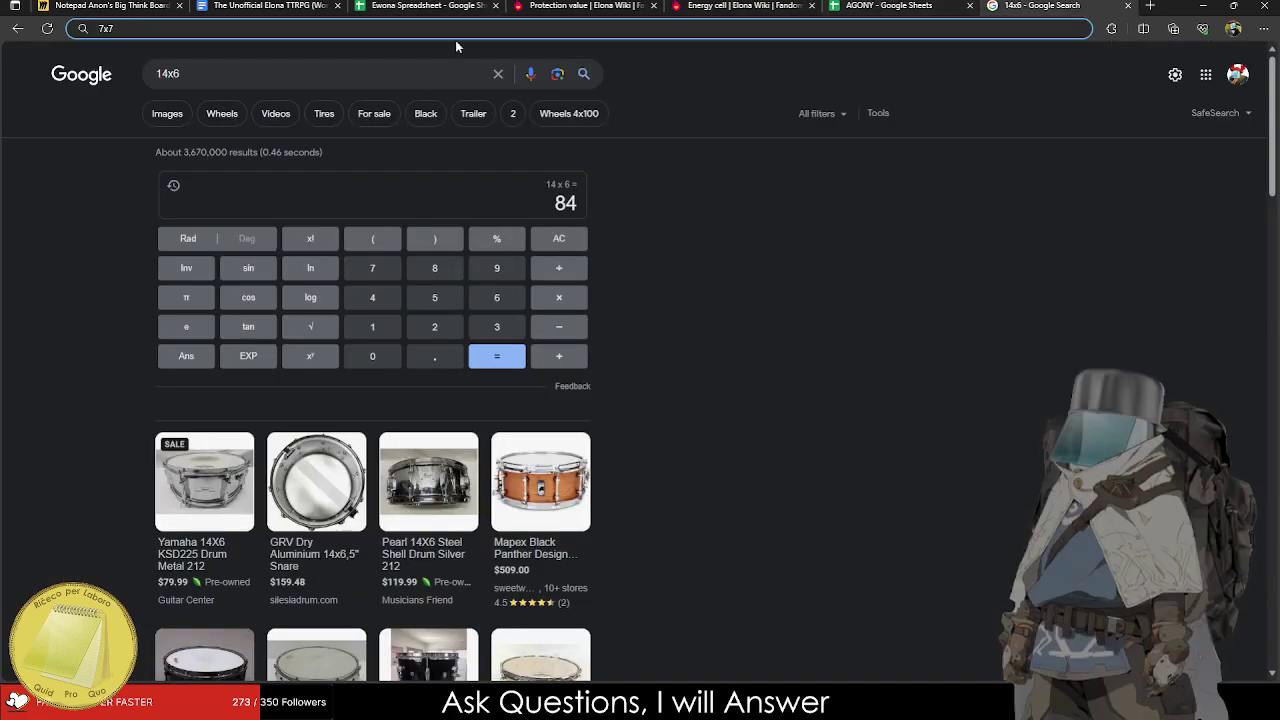
key(ctrl+a)
text(nydi)
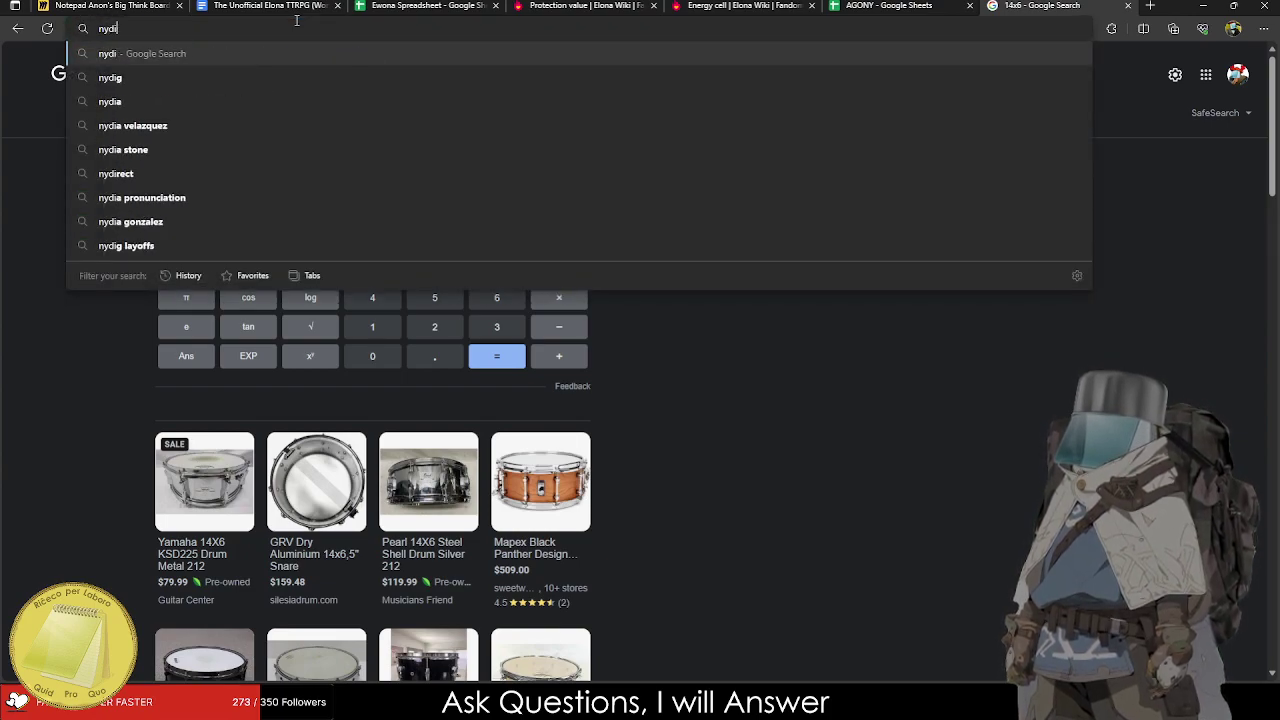
key(ctrl+a)
text(any)
key(Return)
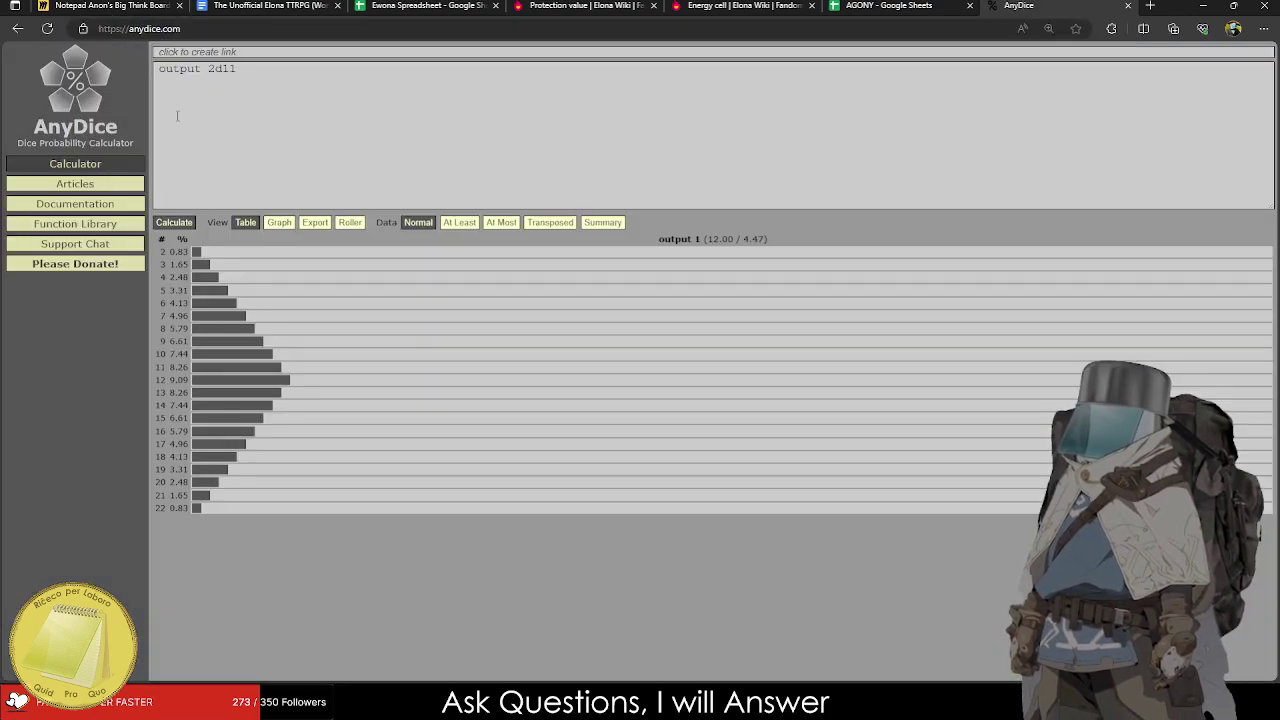
Calculate the probability distribution for output 6d21 and examine it through to the highest totals.
double_click(220, 68)
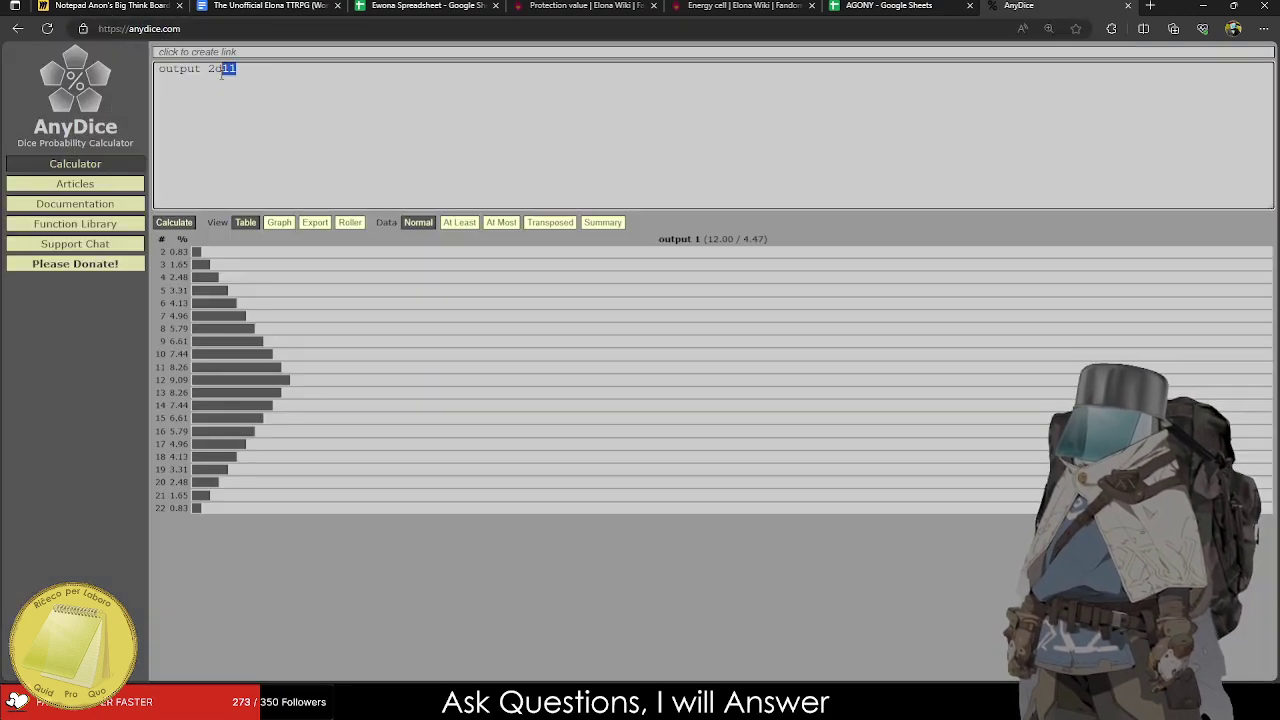
text(6d21)
click(180, 223)
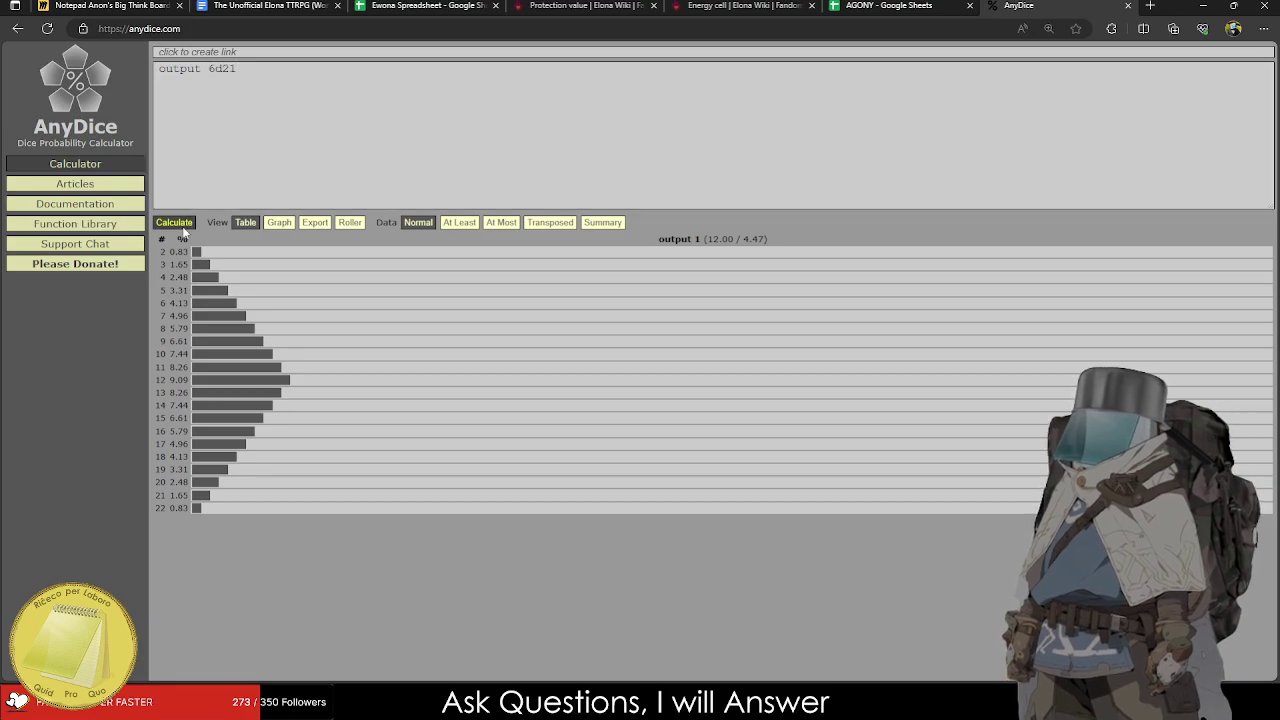
scroll(200, 385, down, 7)
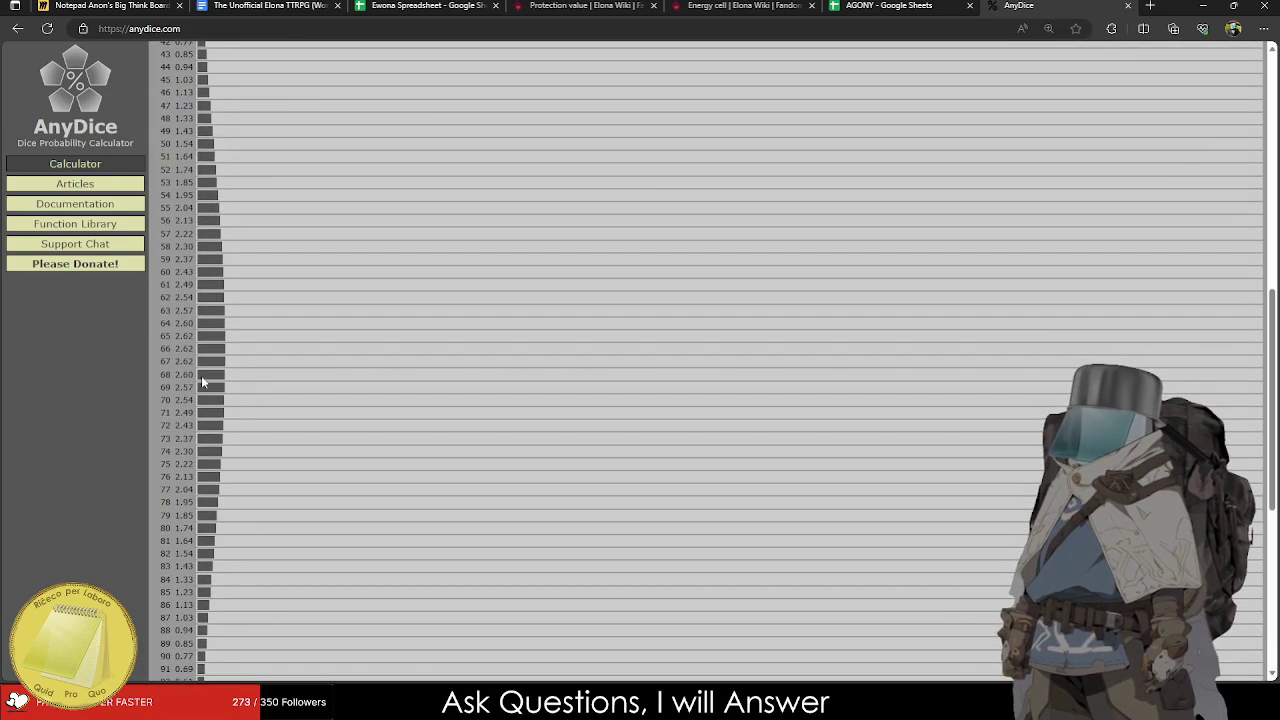
scroll(172, 350, down, 5)
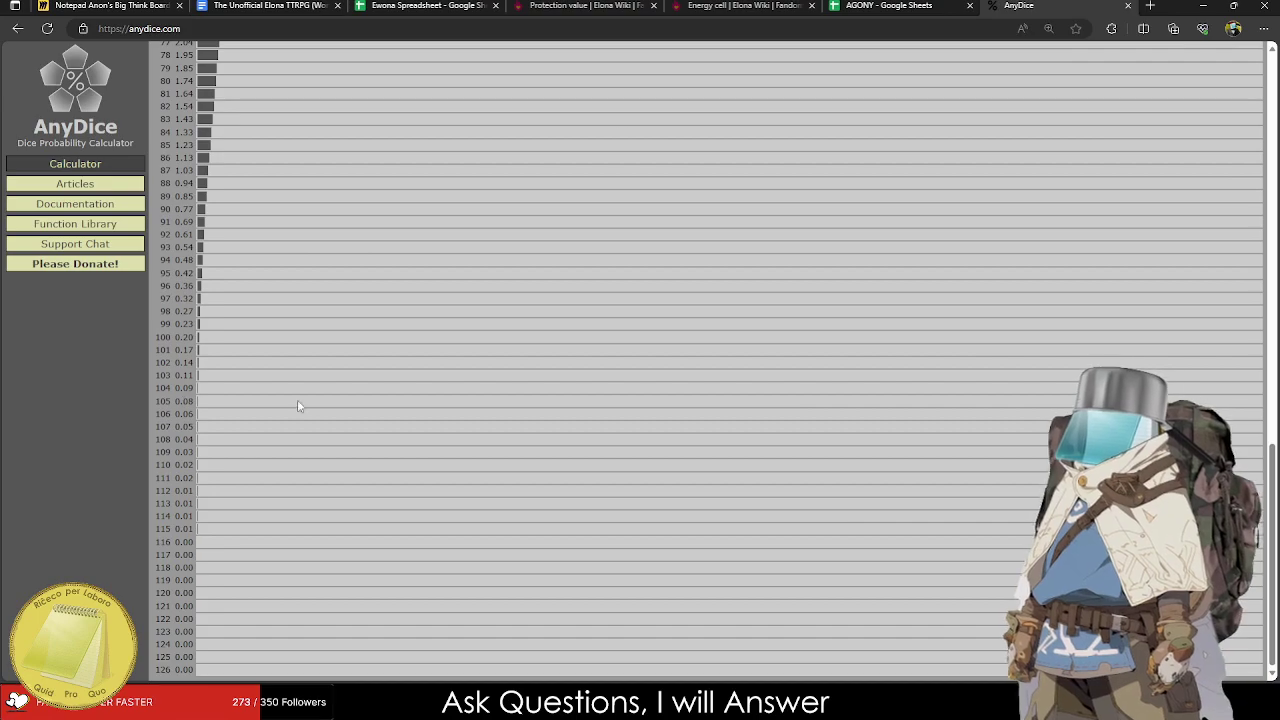
Return to the Ewona Spreadsheet and check the Consistent / Odd dice values in H4 to H8 without changing them.
click(852, 5)
click(740, 5)
click(590, 5)
click(462, 5)
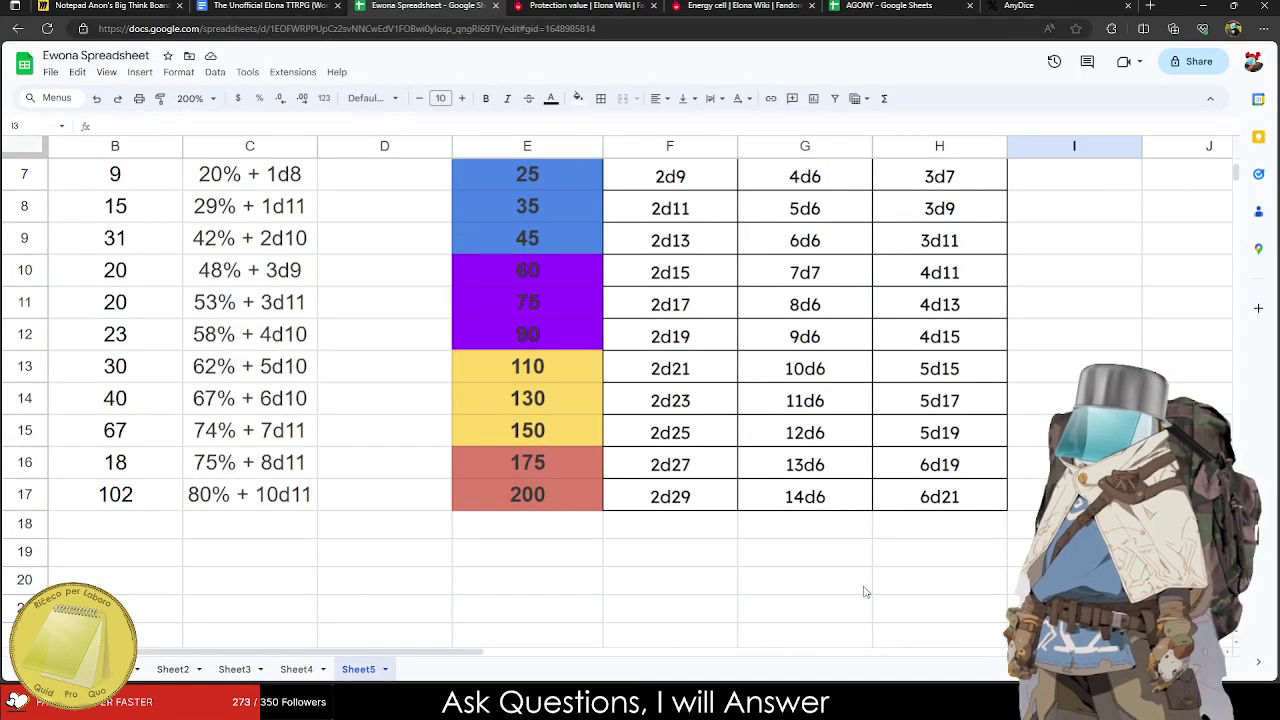
scroll(918, 525, up, 3)
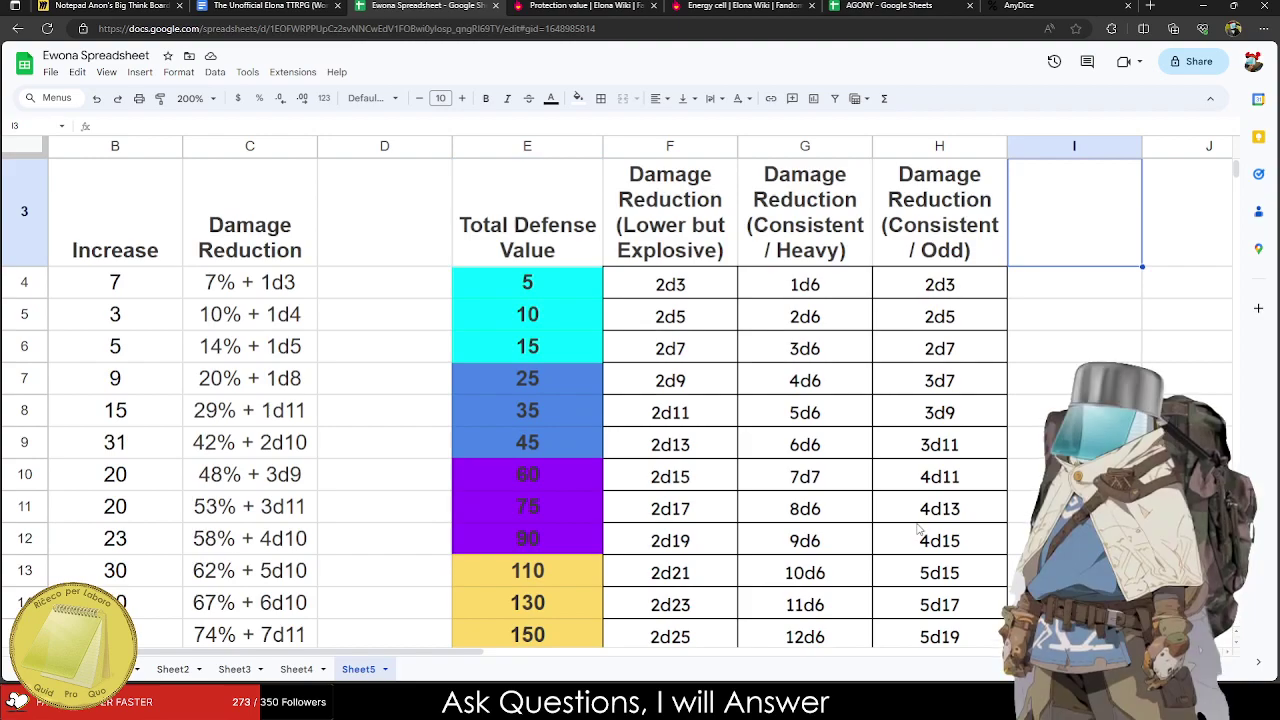
click(933, 290)
double_click(933, 285)
drag(934, 281, 924, 281)
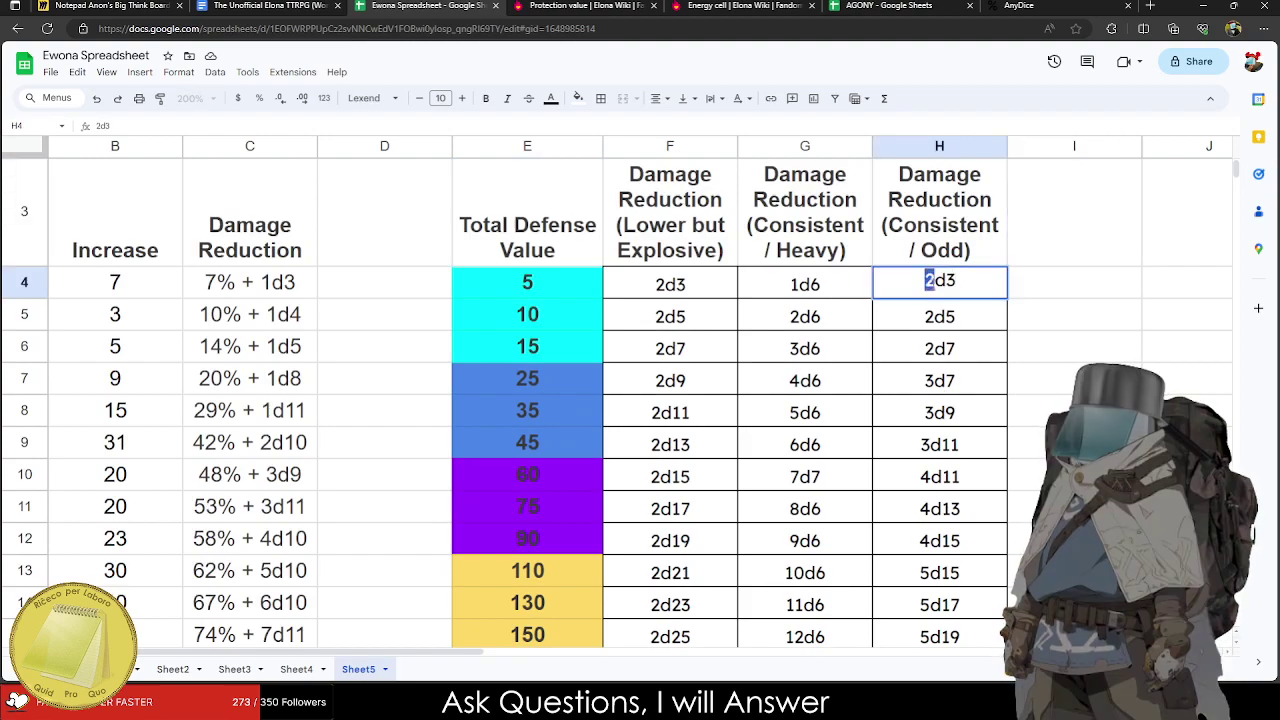
click(928, 320)
double_click(928, 320)
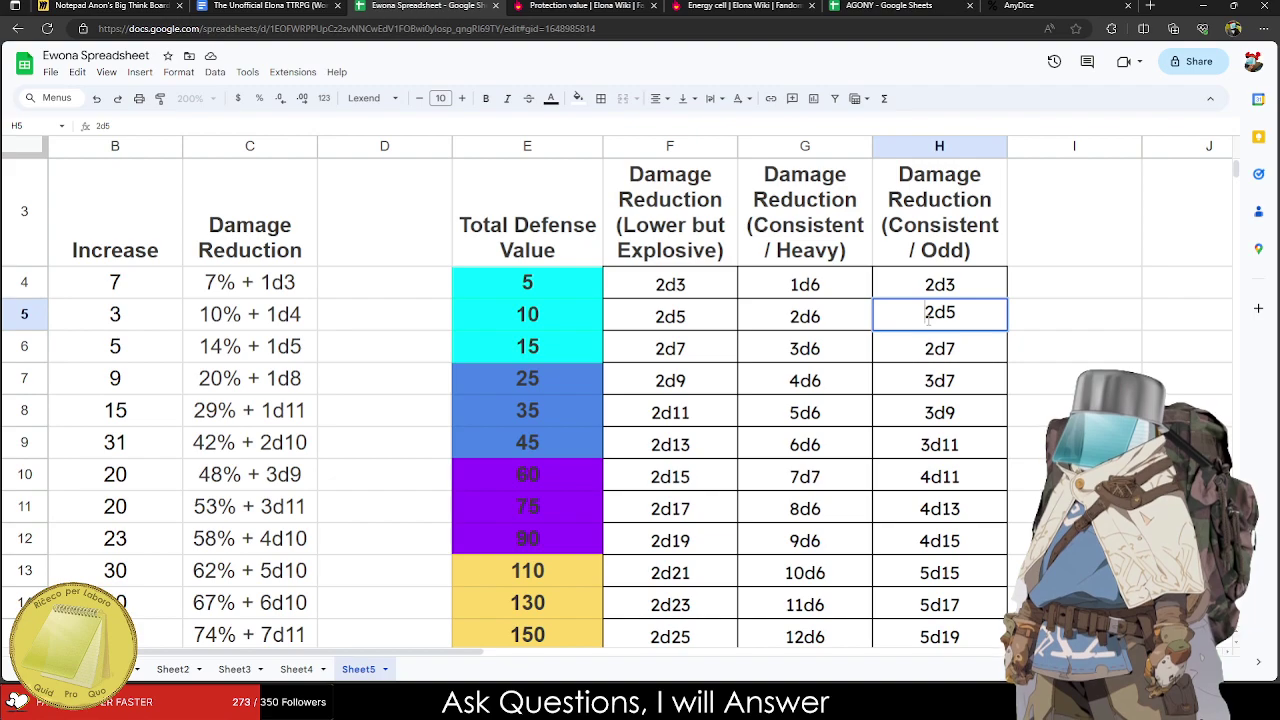
click(931, 345)
double_click(931, 345)
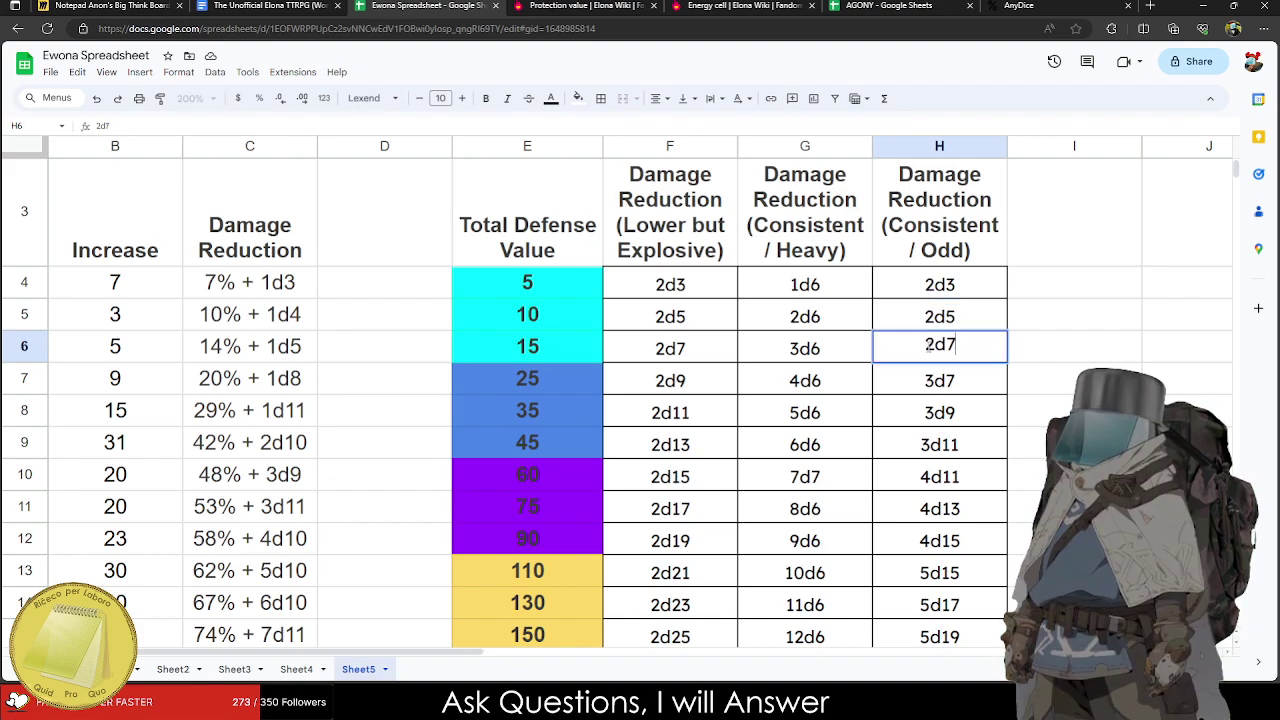
click(931, 378)
click(958, 419)
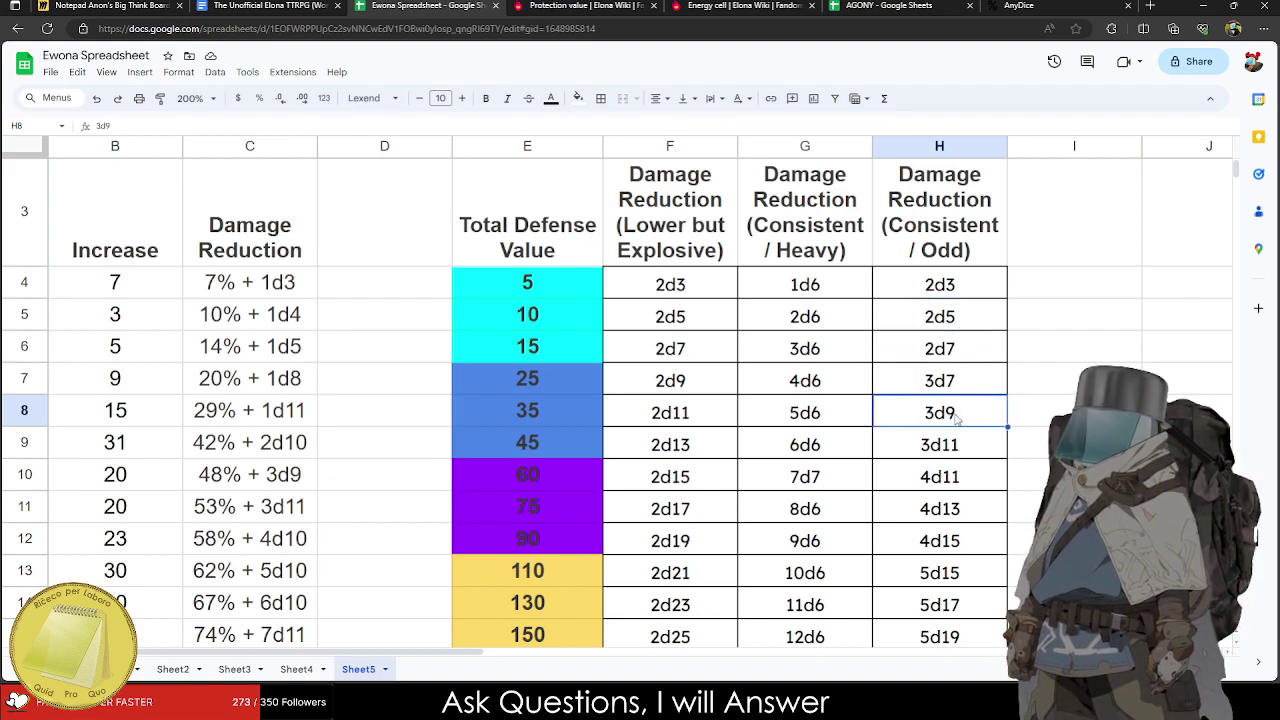
Recheck the dice in H5, then inspect the Consistent / Odd progression from H9 to H12.
click(967, 316)
double_click(967, 316)
scroll(972, 425, down, 1)
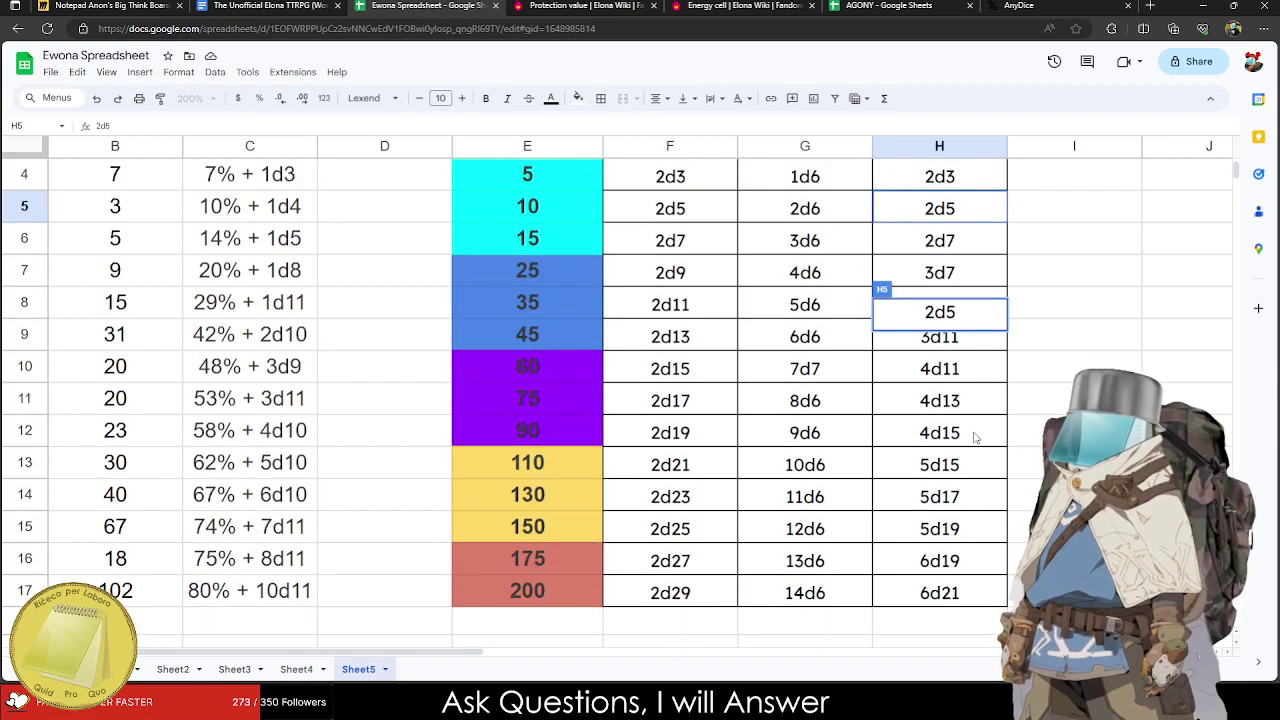
click(948, 382)
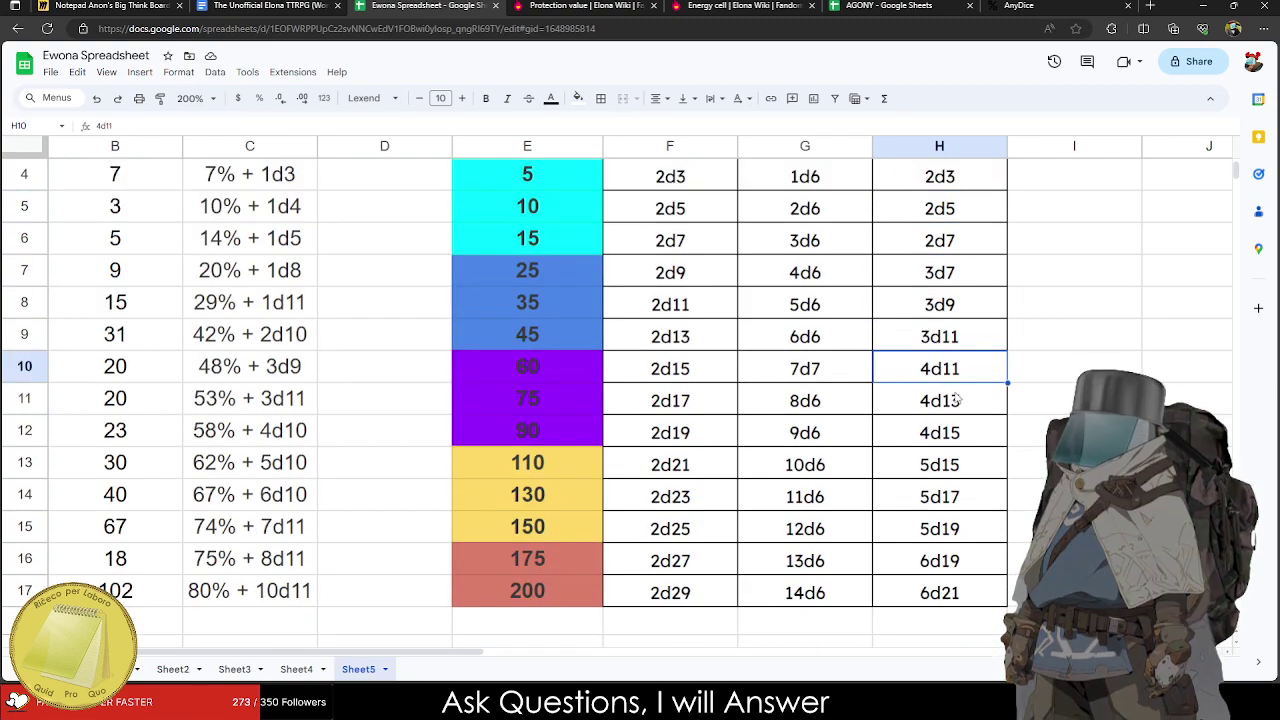
click(951, 348)
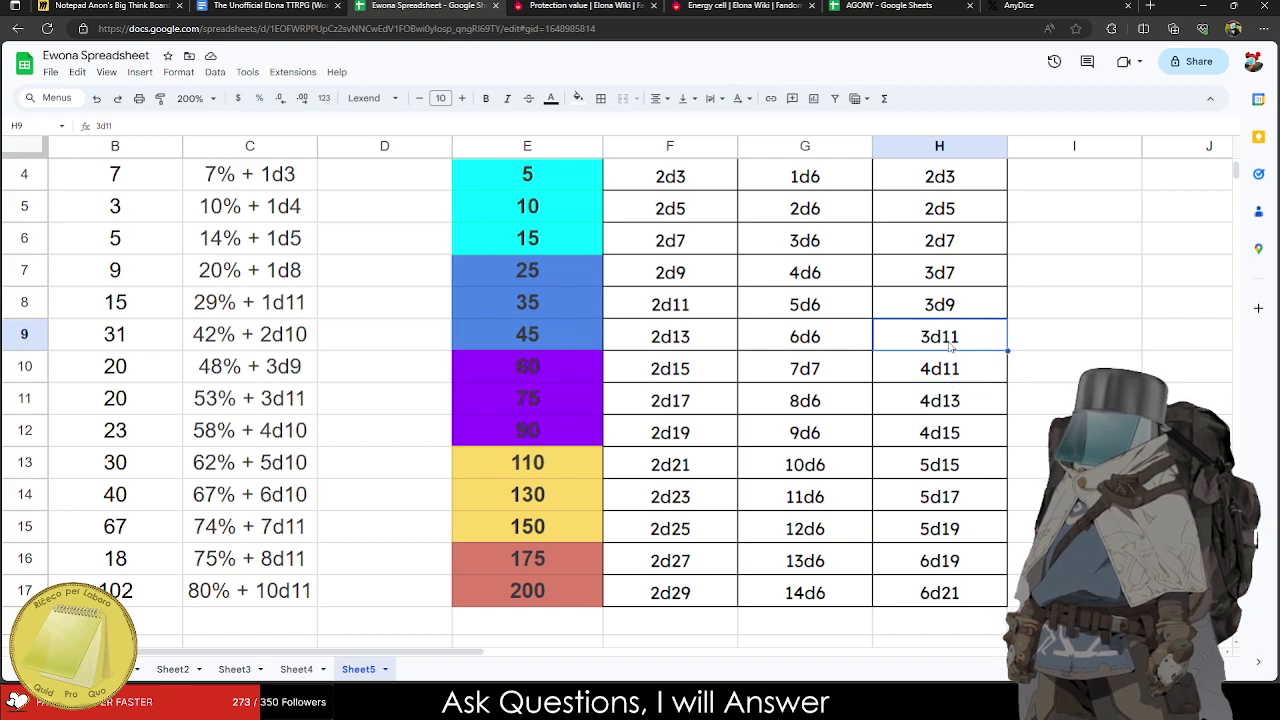
click(954, 370)
click(963, 401)
click(965, 436)
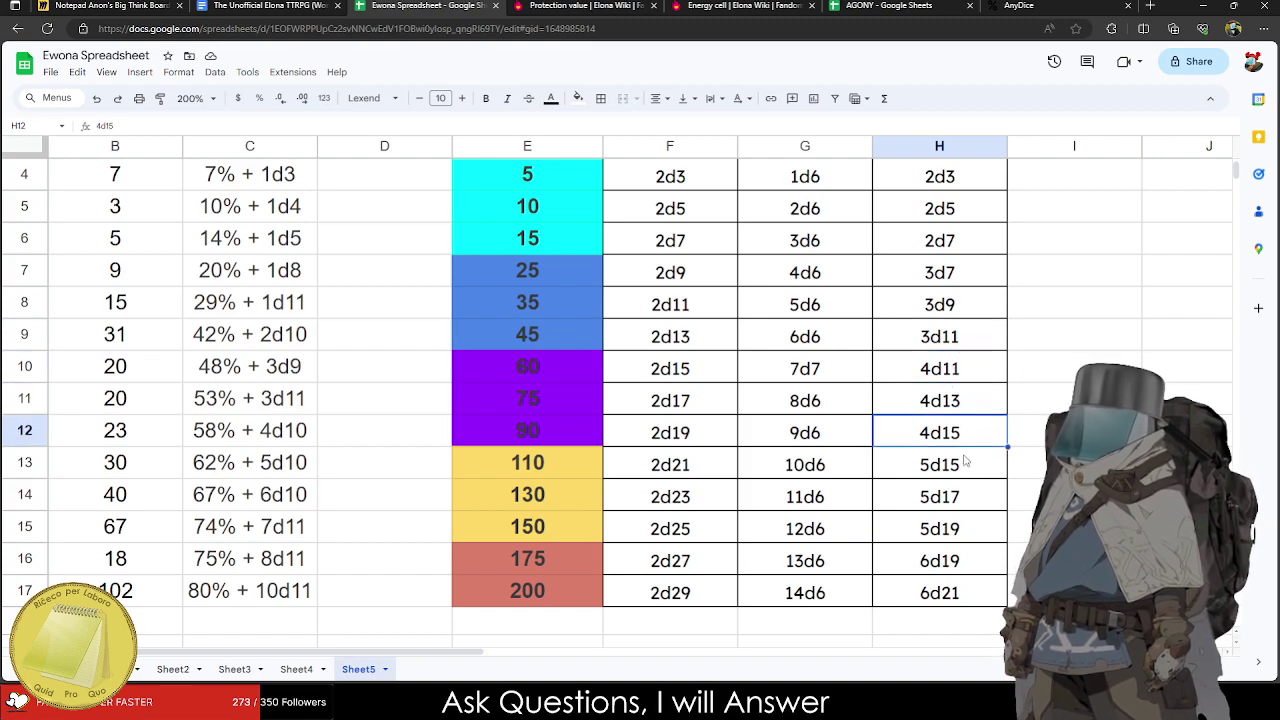
Compare the damage reduction columns again and highlight the range E3:F17 with the Lower but Explosive values.
scroll(966, 480, up, 1)
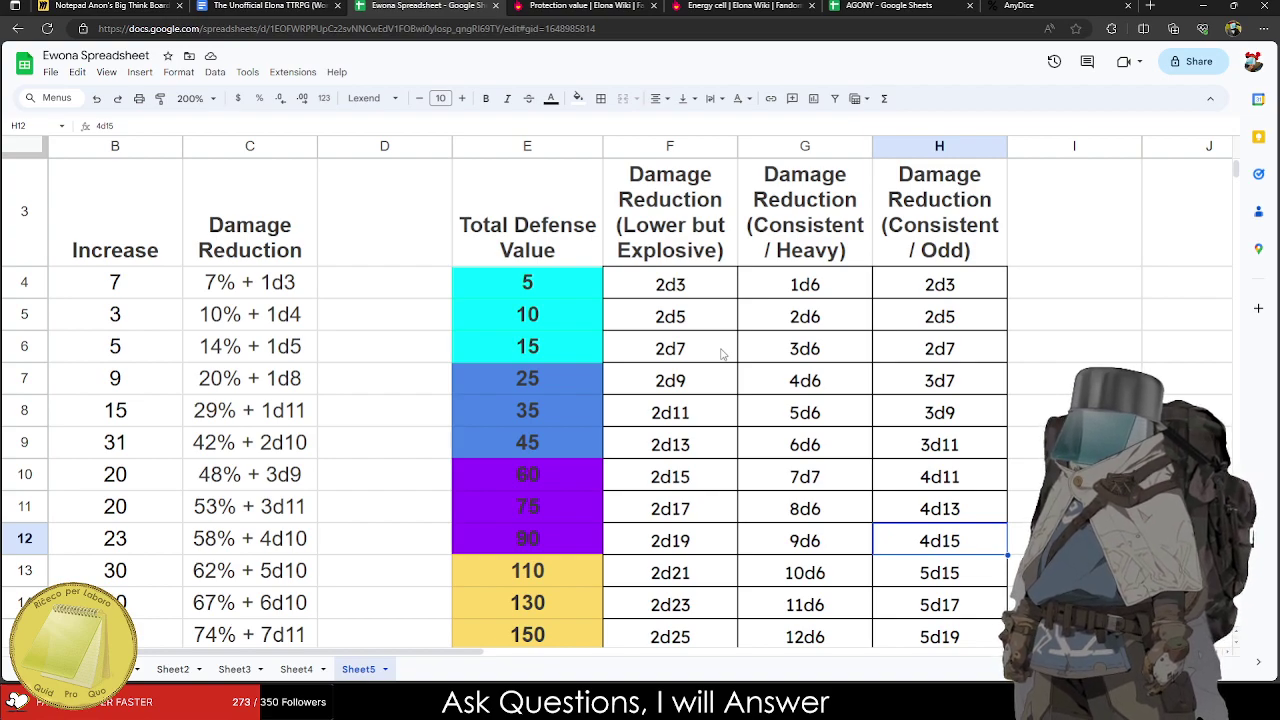
scroll(680, 348, down, 2)
scroll(679, 348, up, 3)
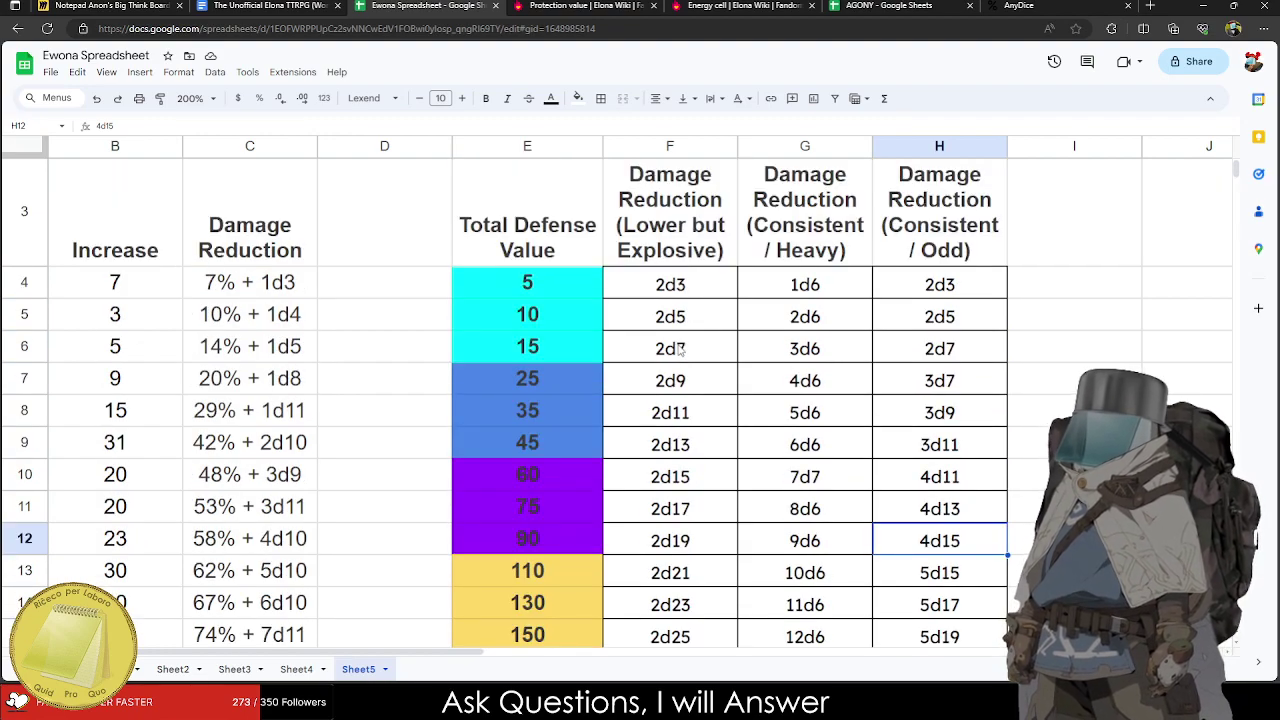
scroll(679, 348, down, 2)
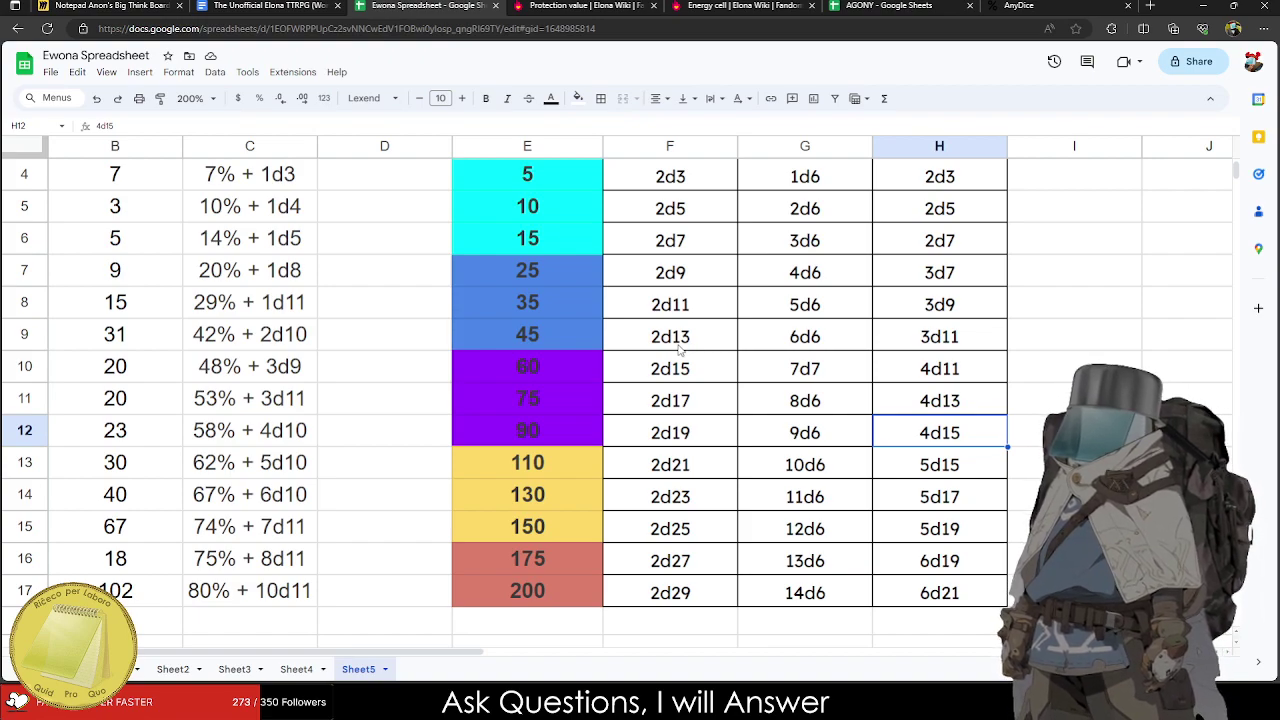
scroll(679, 348, up, 2)
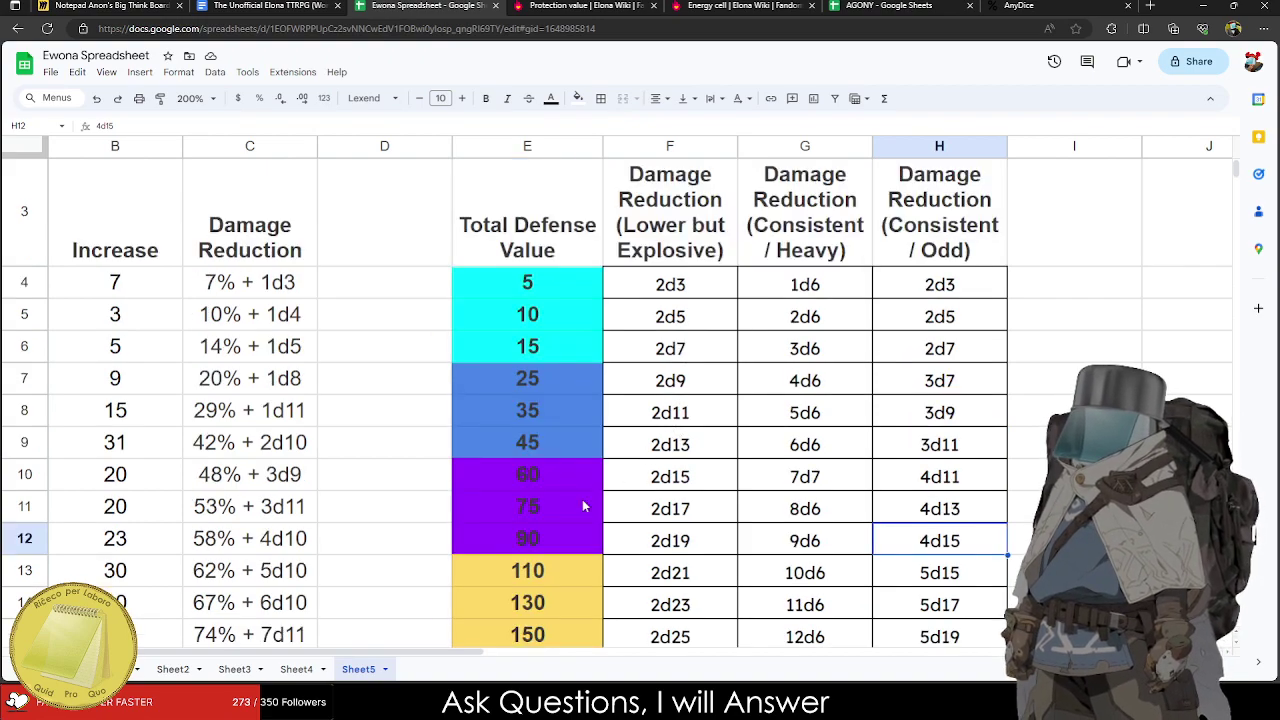
drag(567, 240, 680, 540)
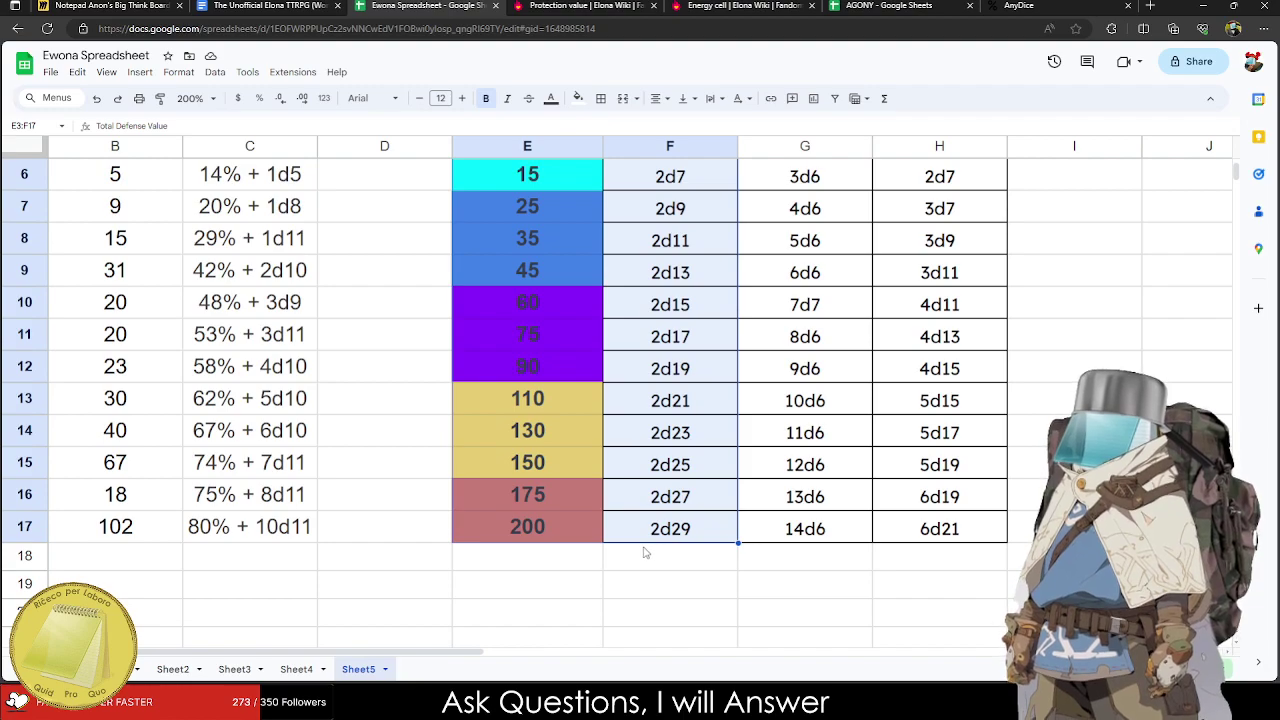
scroll(645, 552, up, 2)
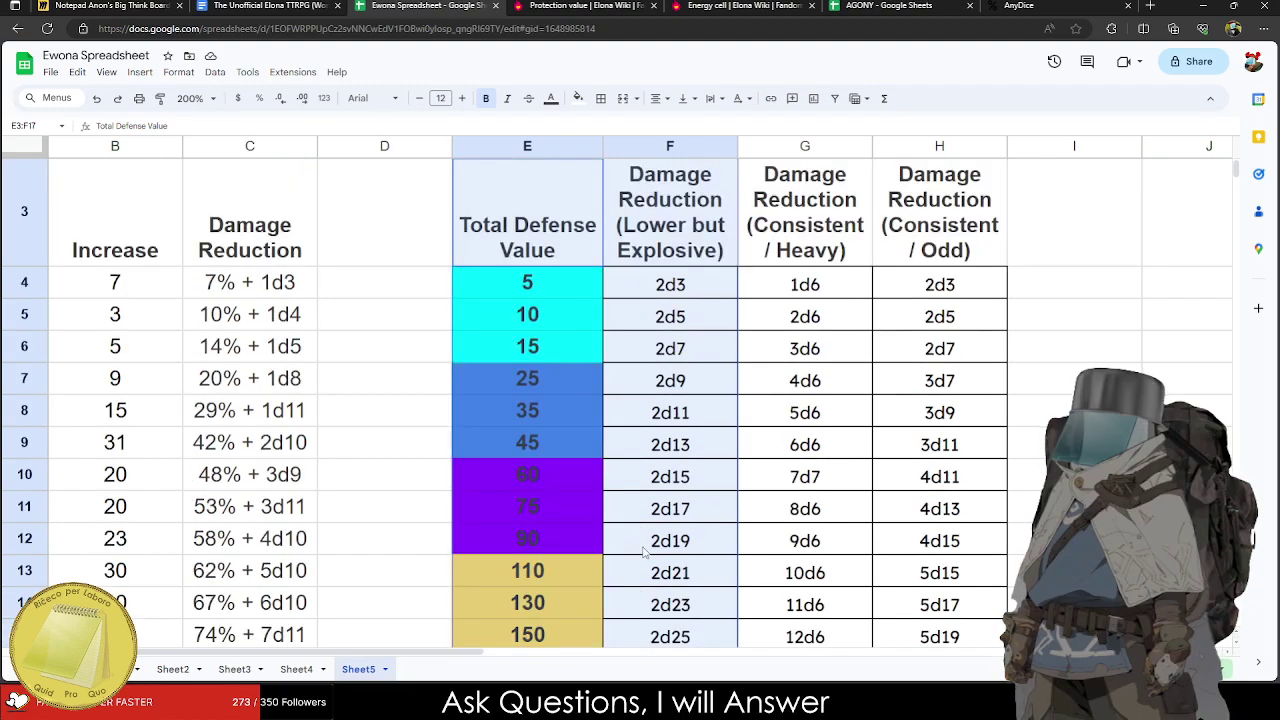
Examine row 12 from the Total PV column across to the Total Defense Value and damage reduction columns.
click(845, 486)
click(813, 537)
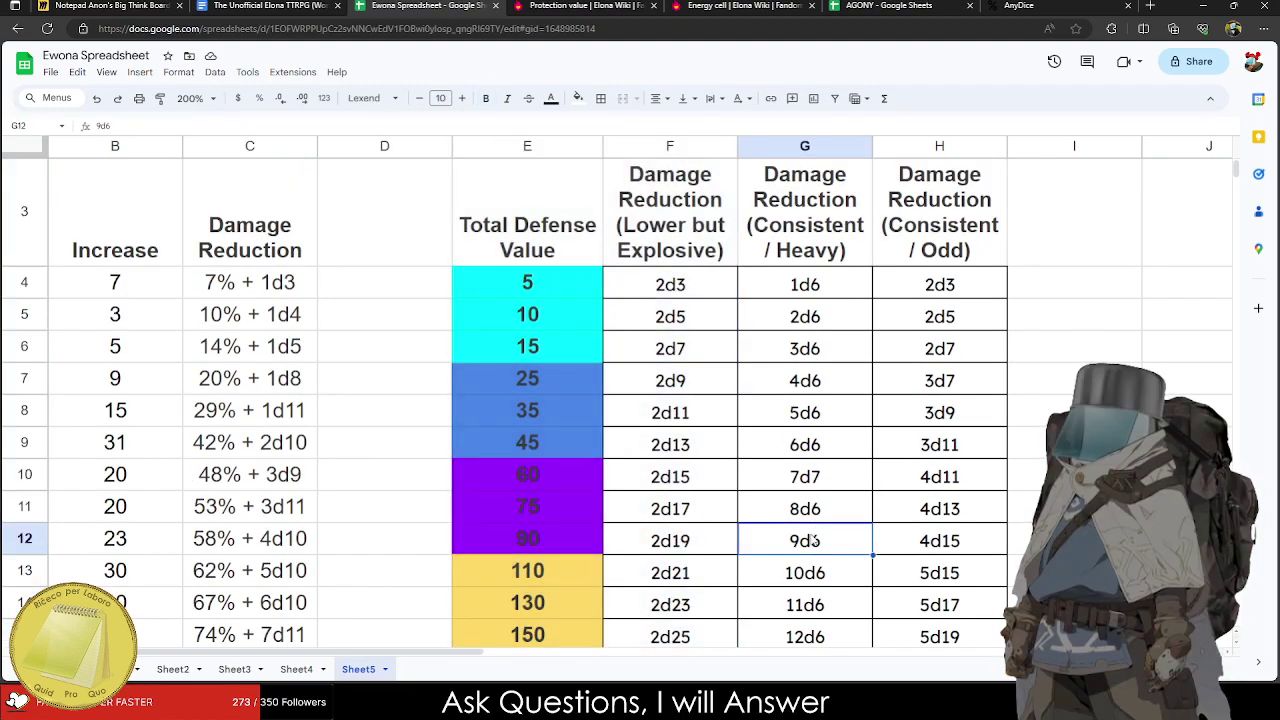
key(Left)
key(Left)
key(Left)
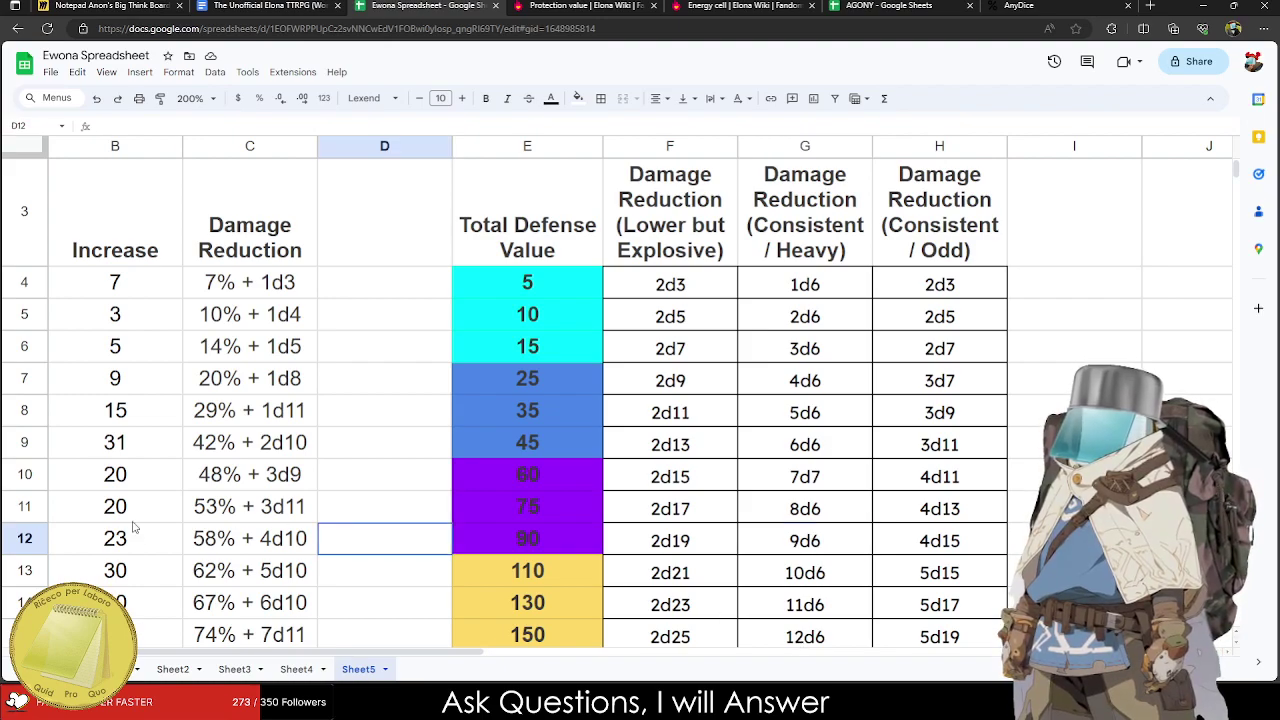
key(Left)
key(Left)
key(Left)
drag(183, 541, 942, 560)
Copy the Consistent / Heavy dice 9d6 from G12 and calculate its probability distribution in AnyDice.
click(941, 557)
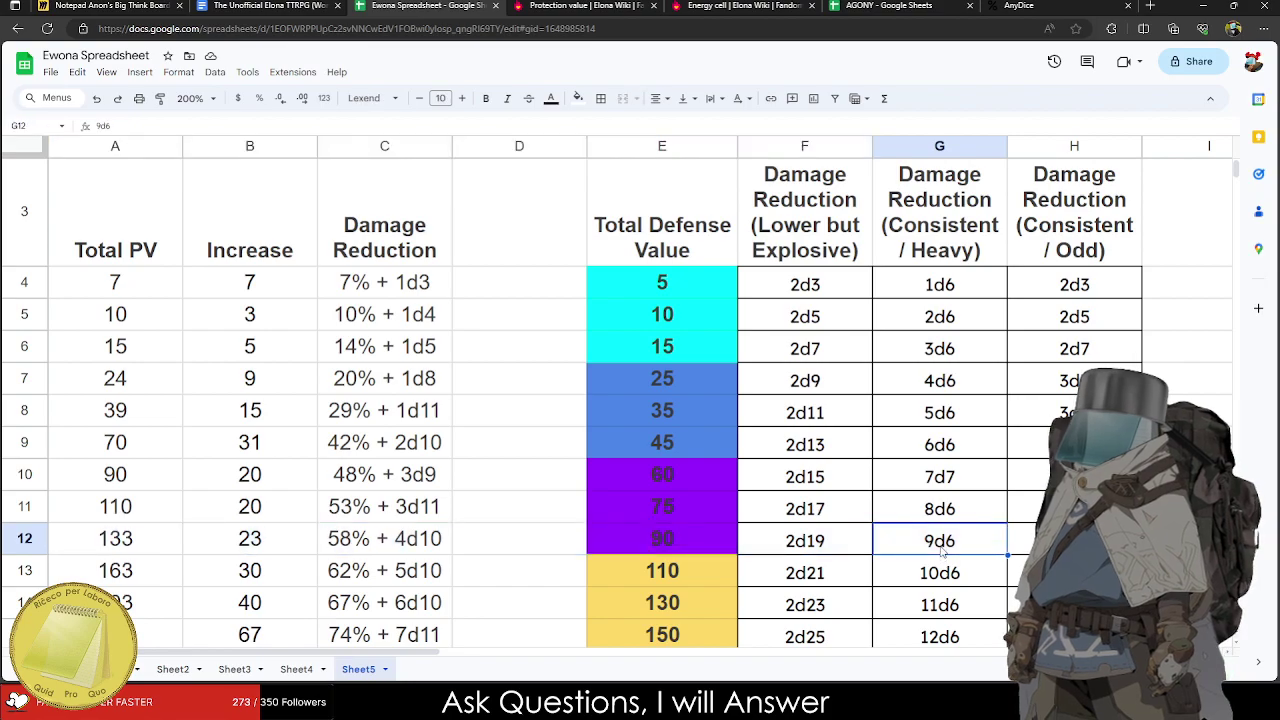
key(ctrl+c)
click(748, 6)
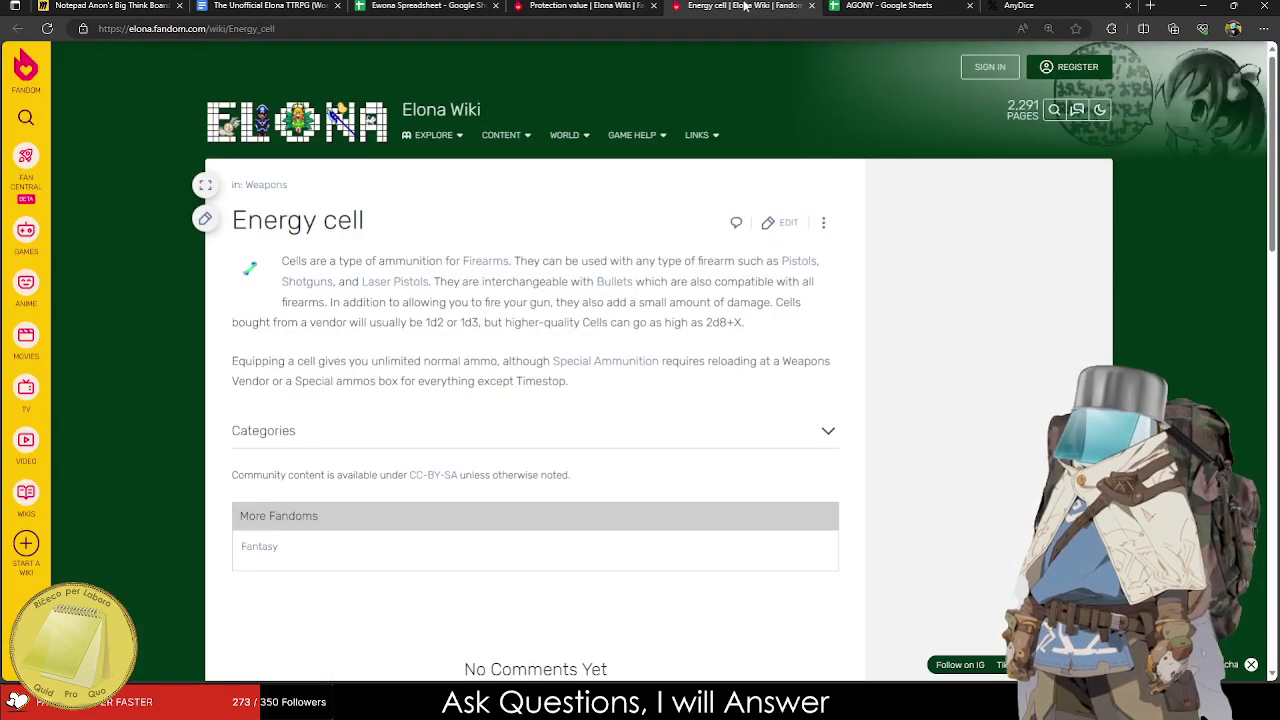
click(590, 6)
click(1018, 6)
scroll(393, 454, up, 15)
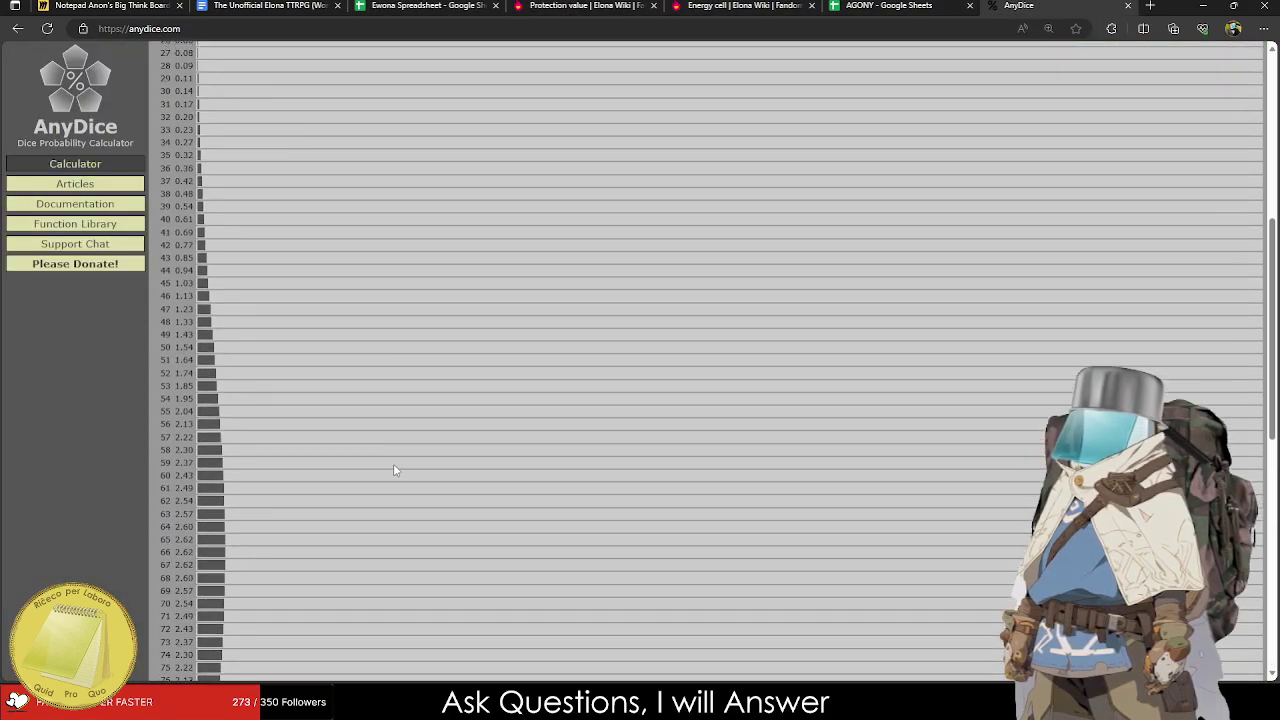
double_click(213, 80)
key(ctrl+v)
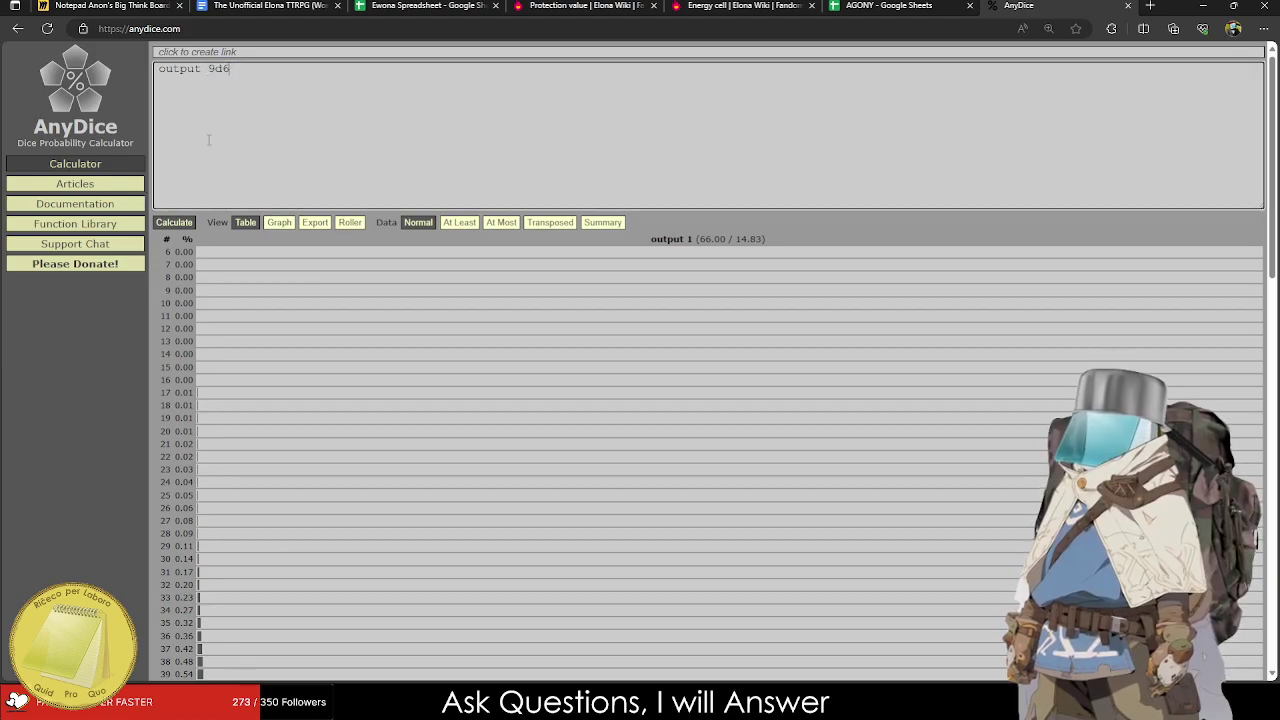
click(174, 222)
scroll(299, 322, down, 1)
scroll(299, 322, down, 1)
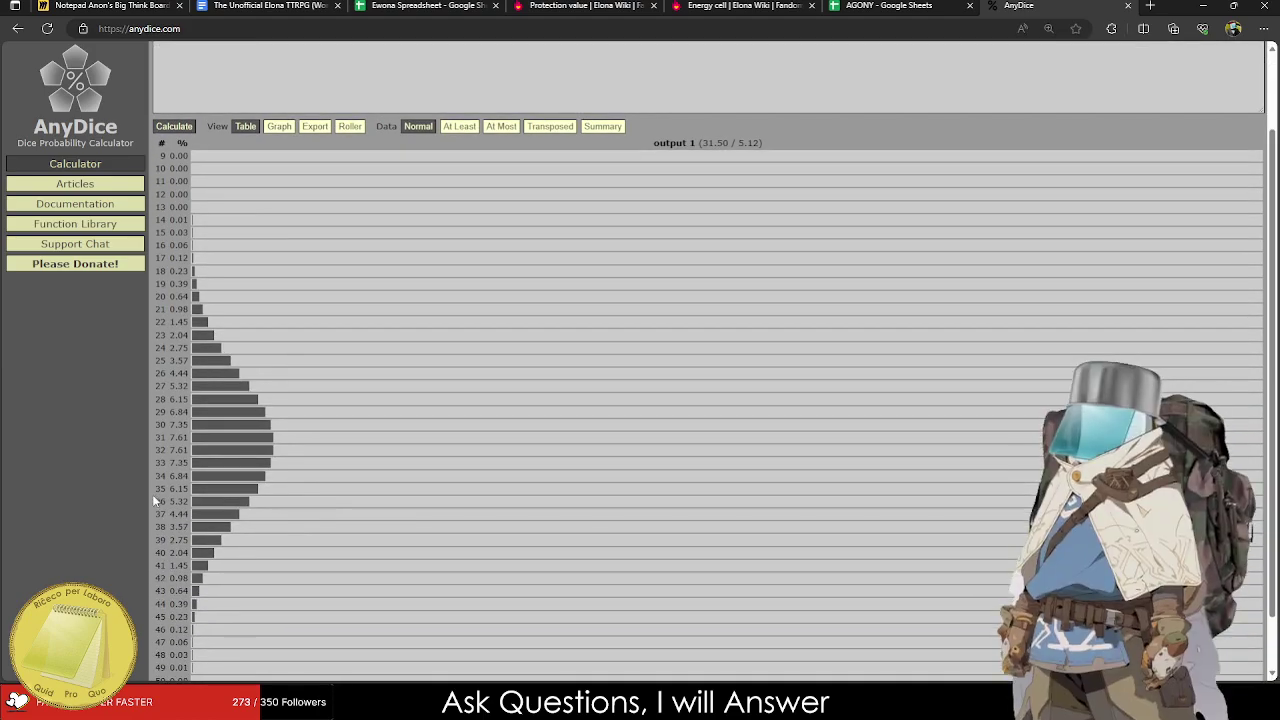
Return to the Ewona Spreadsheet and look through the potion, armor and material tables on Sheet2, Sheet3 and Sheet4.
click(740, 5)
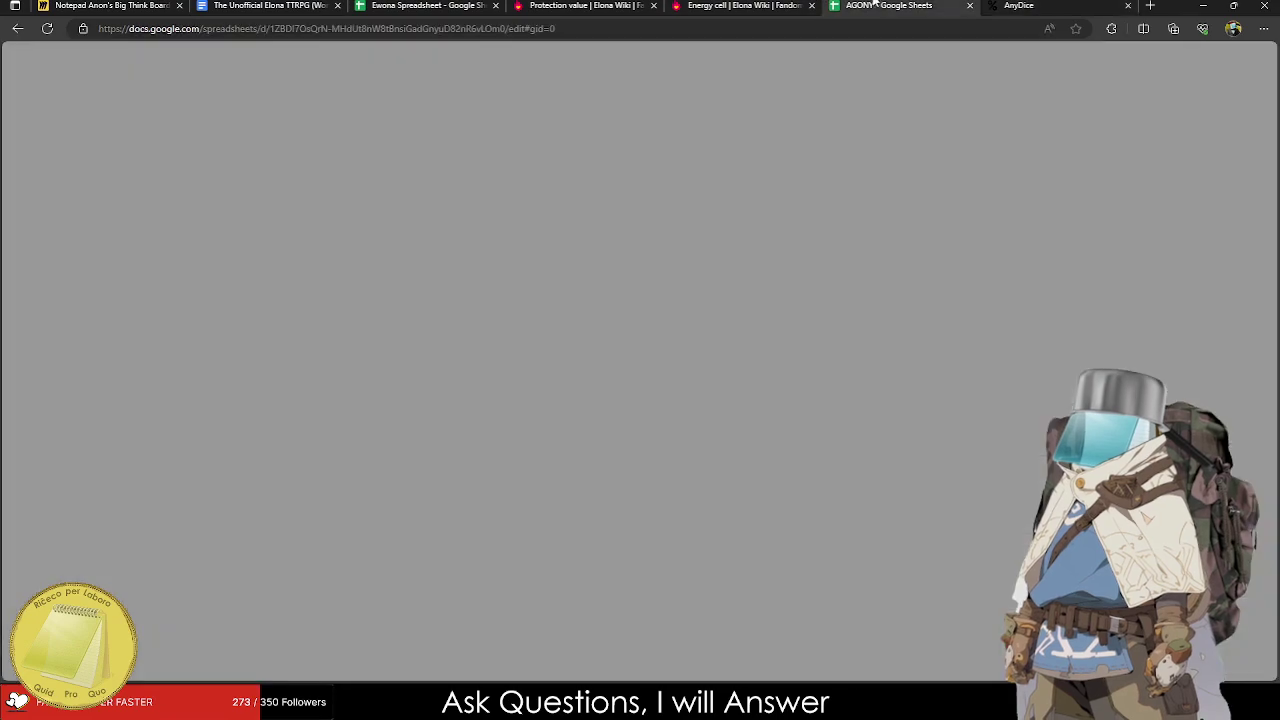
click(585, 5)
click(428, 5)
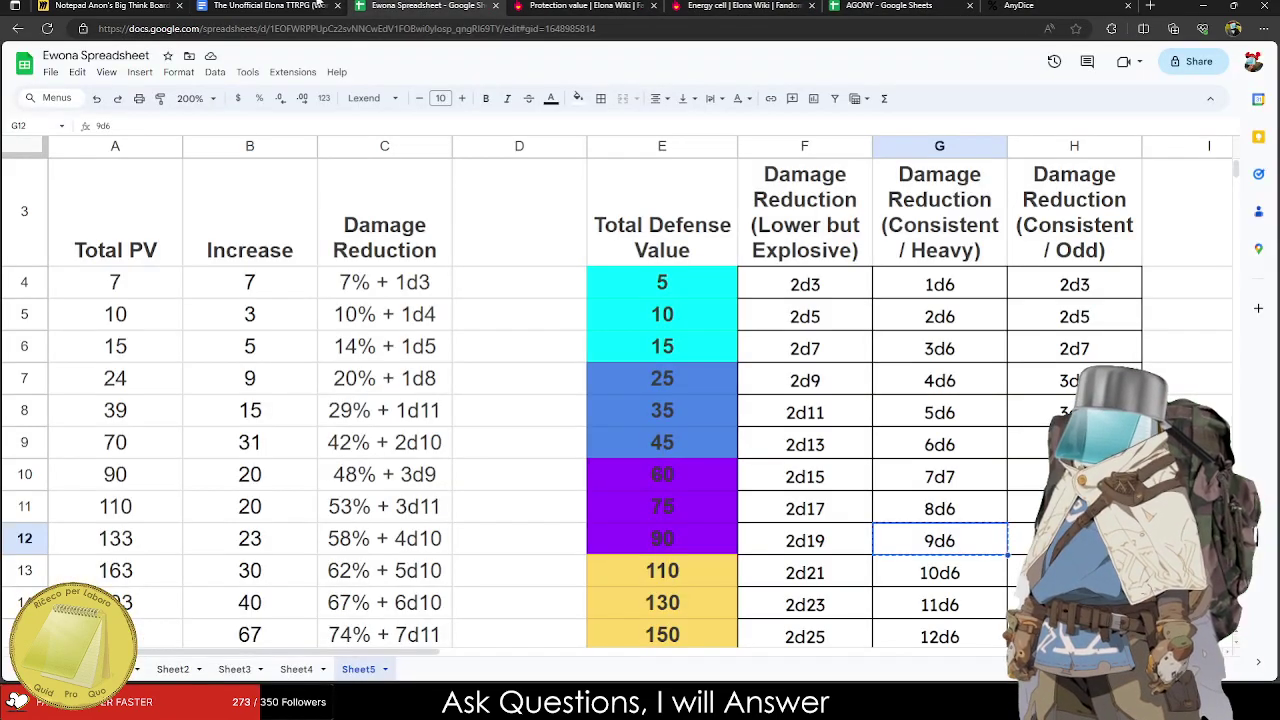
click(172, 669)
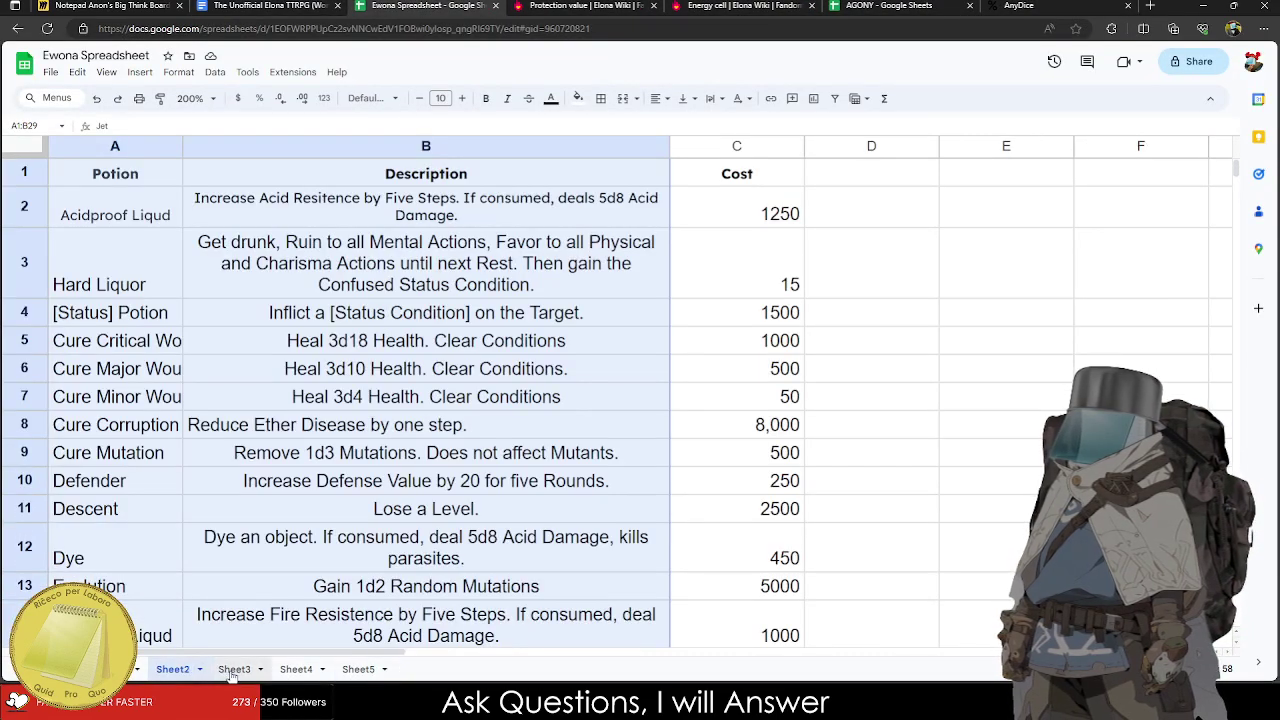
click(234, 669)
scroll(427, 490, up, 5)
scroll(427, 490, up, 5)
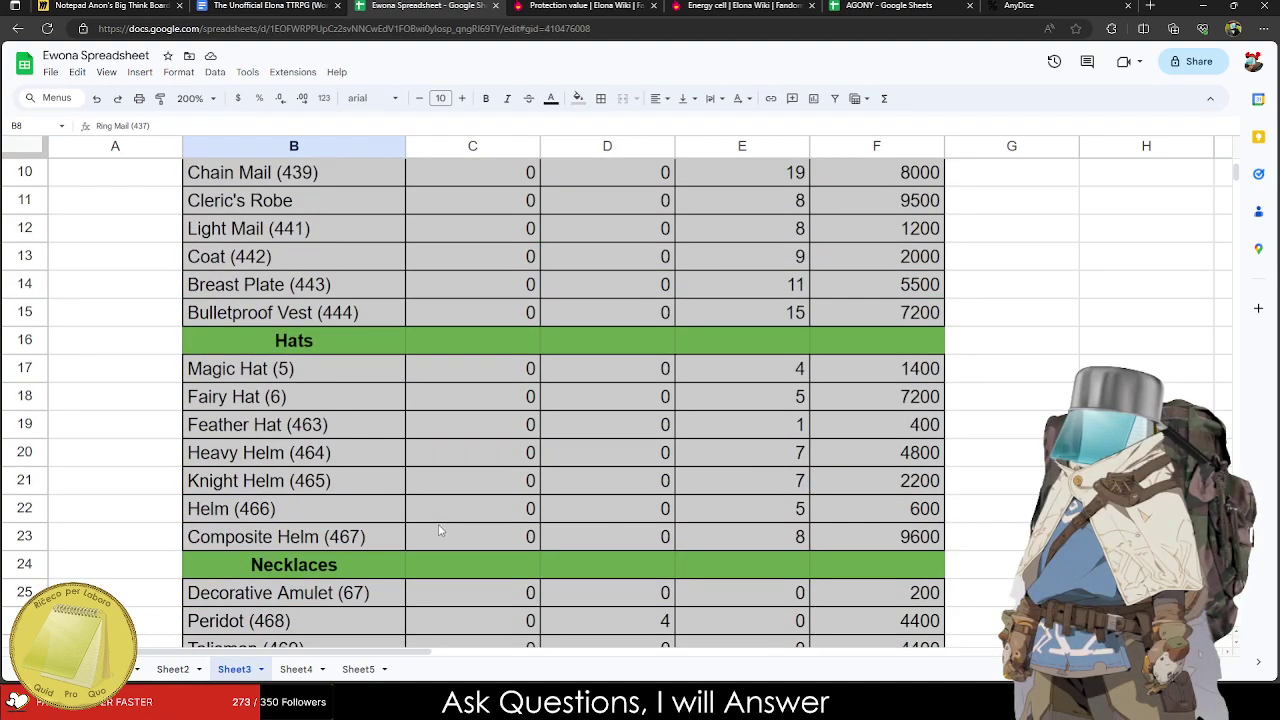
click(296, 669)
scroll(329, 443, up, 5)
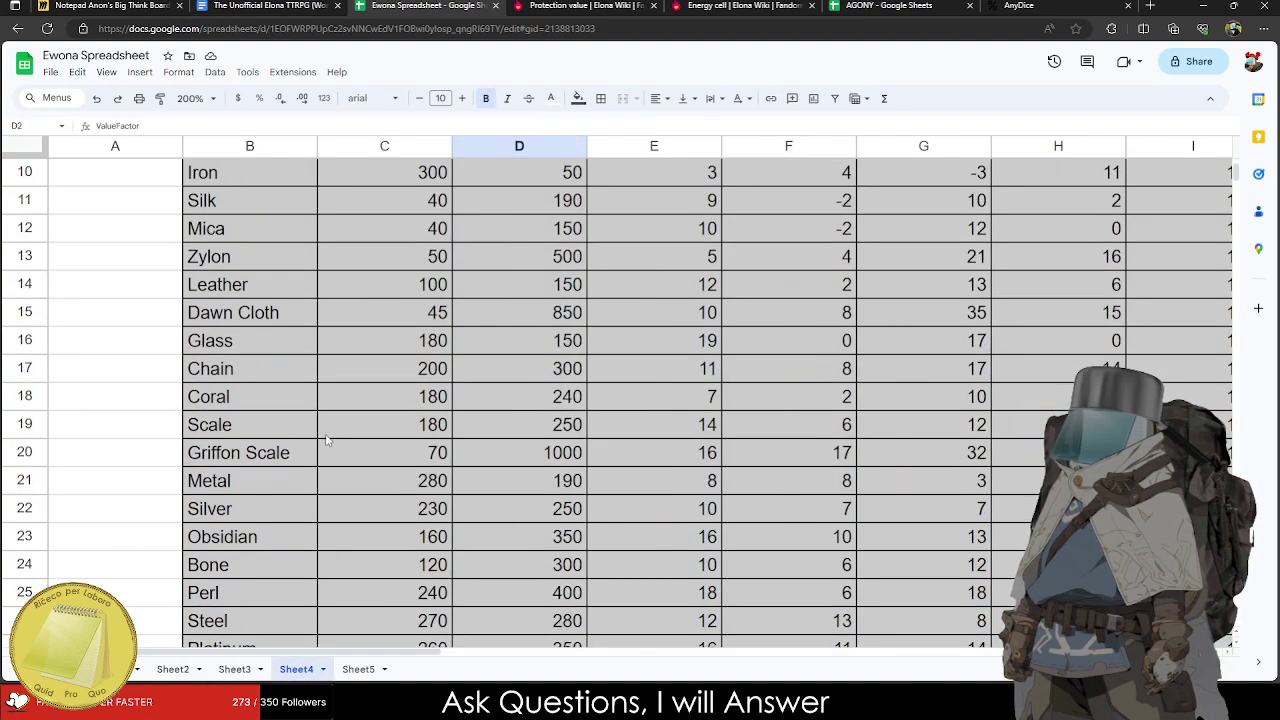
Examine the weapon stats on Sheet3 from Long Swords and Axes down to Blunt Weapons and Polearms.
click(172, 669)
click(234, 669)
scroll(398, 418, down, 10)
scroll(398, 418, down, 9)
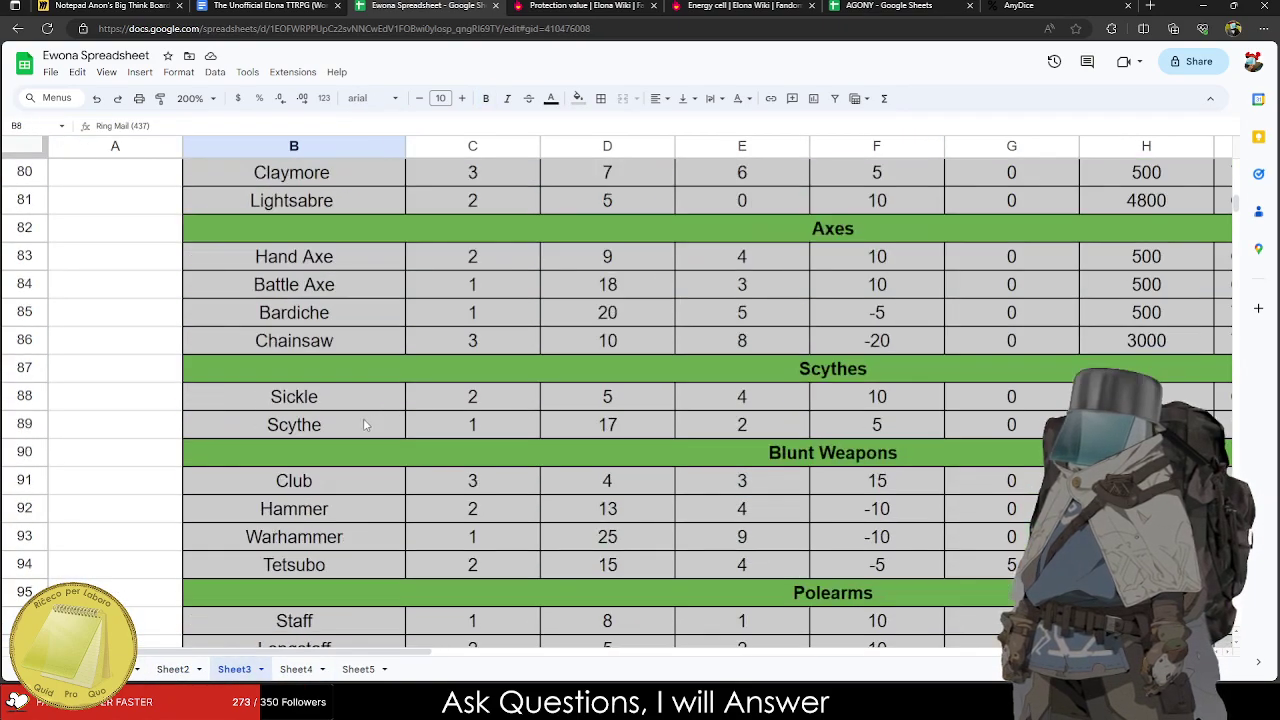
scroll(321, 538, up, 1)
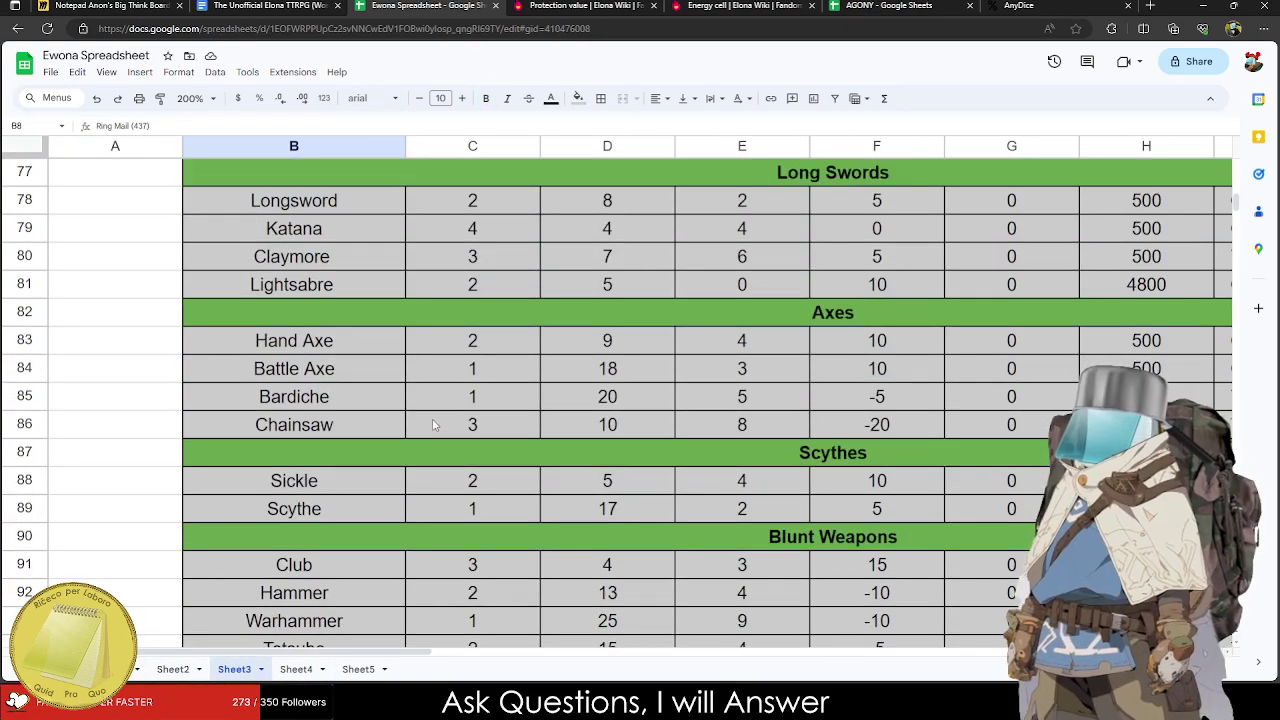
scroll(545, 430, down, 2)
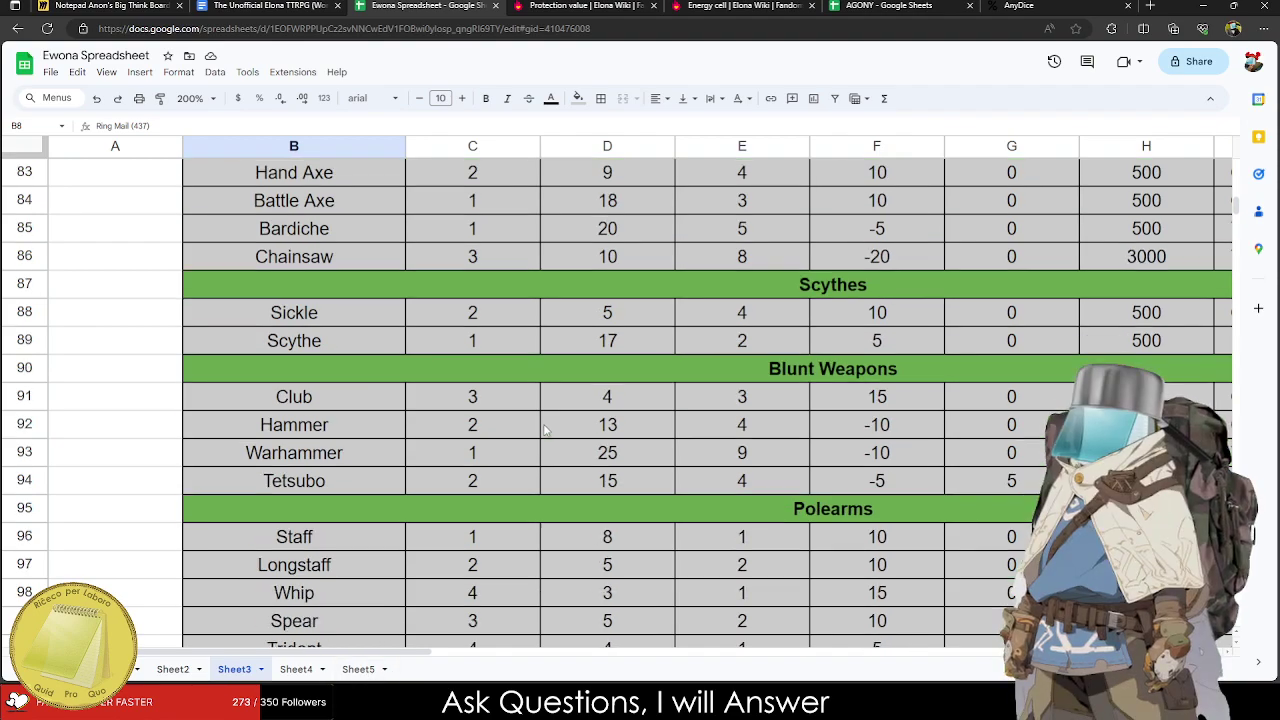
scroll(551, 408, down, 1)
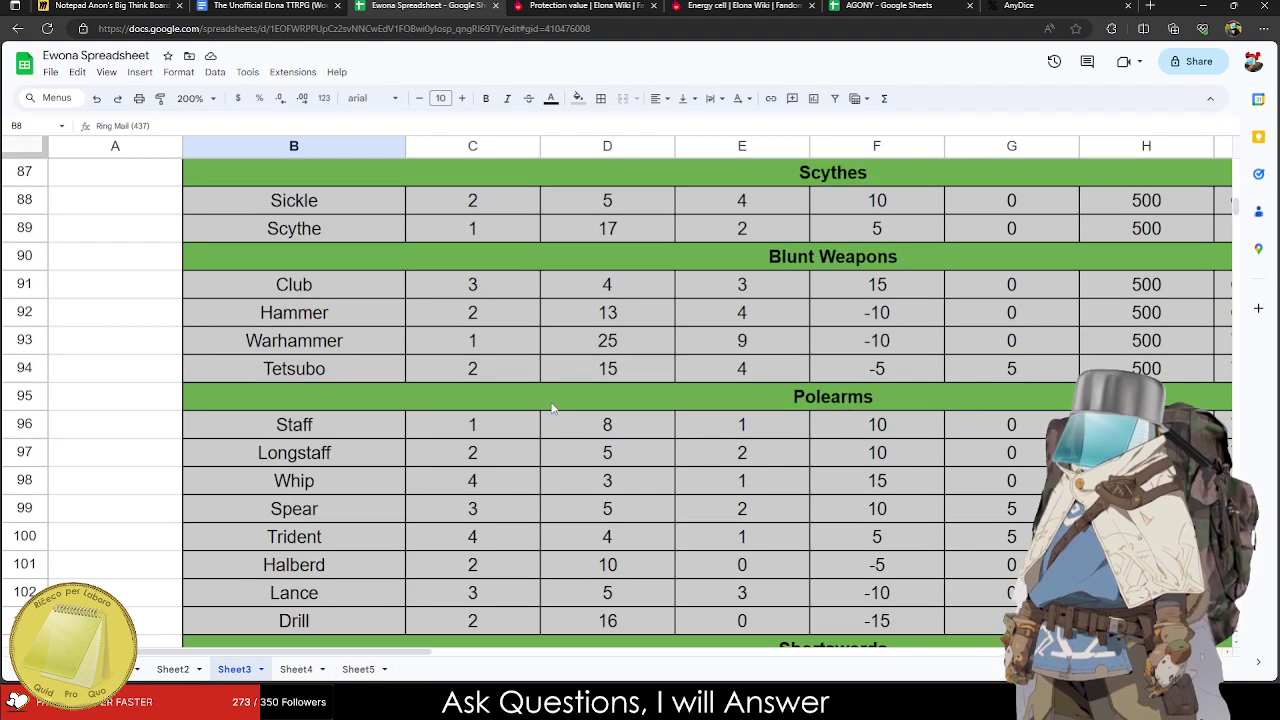
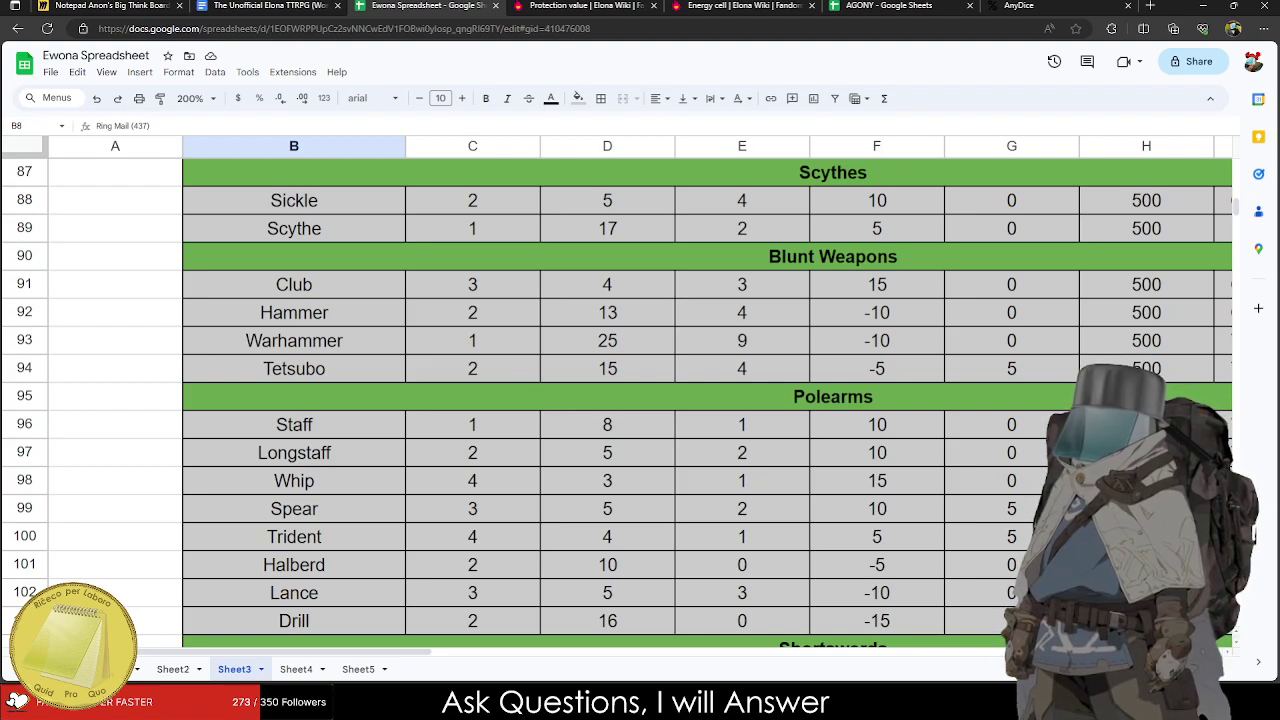
Check the PV bonuses in Sheet3's armor table and select the Plate Mail value in E7.
click(334, 396)
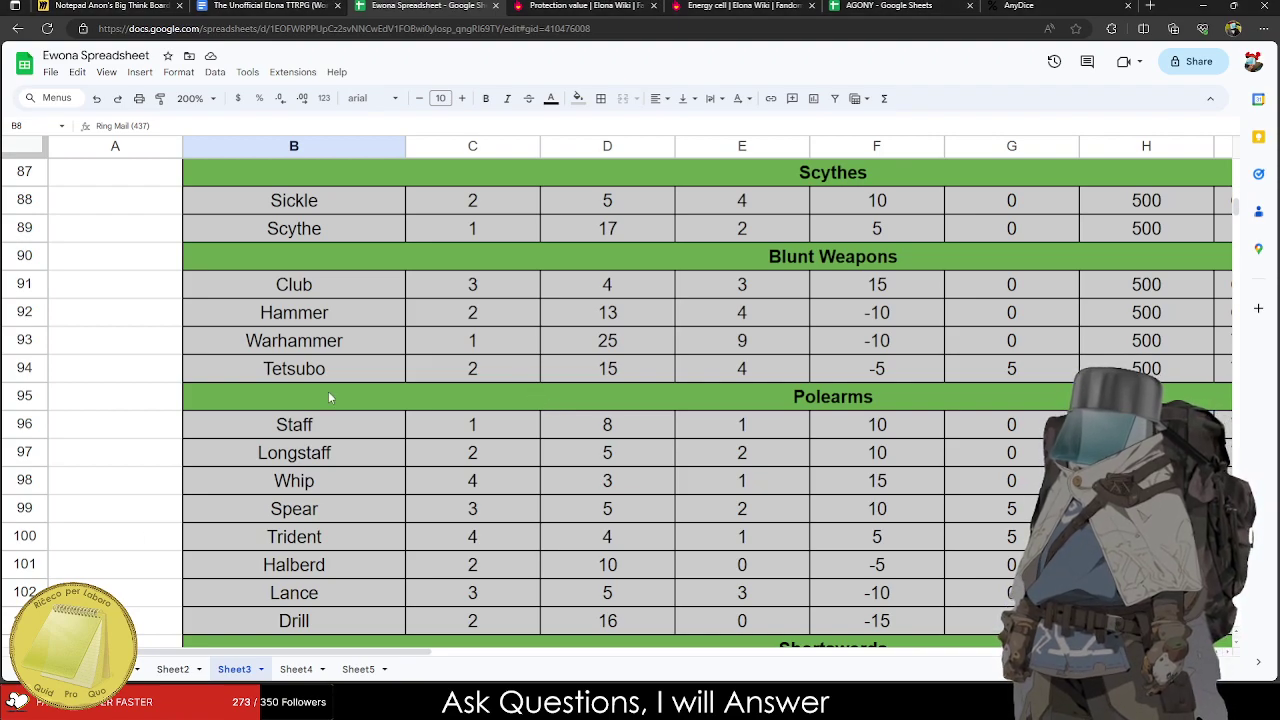
scroll(332, 397, up, 8)
scroll(332, 397, up, 3)
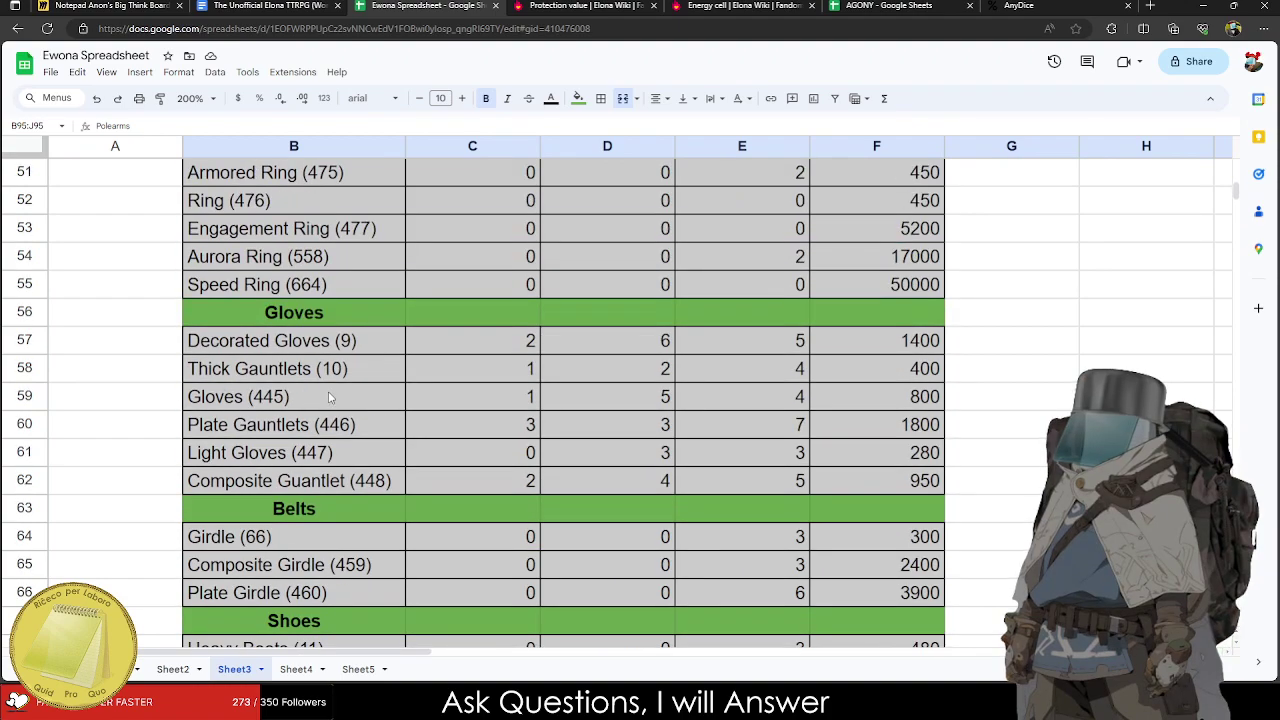
scroll(332, 397, down, 1)
scroll(332, 397, up, 16)
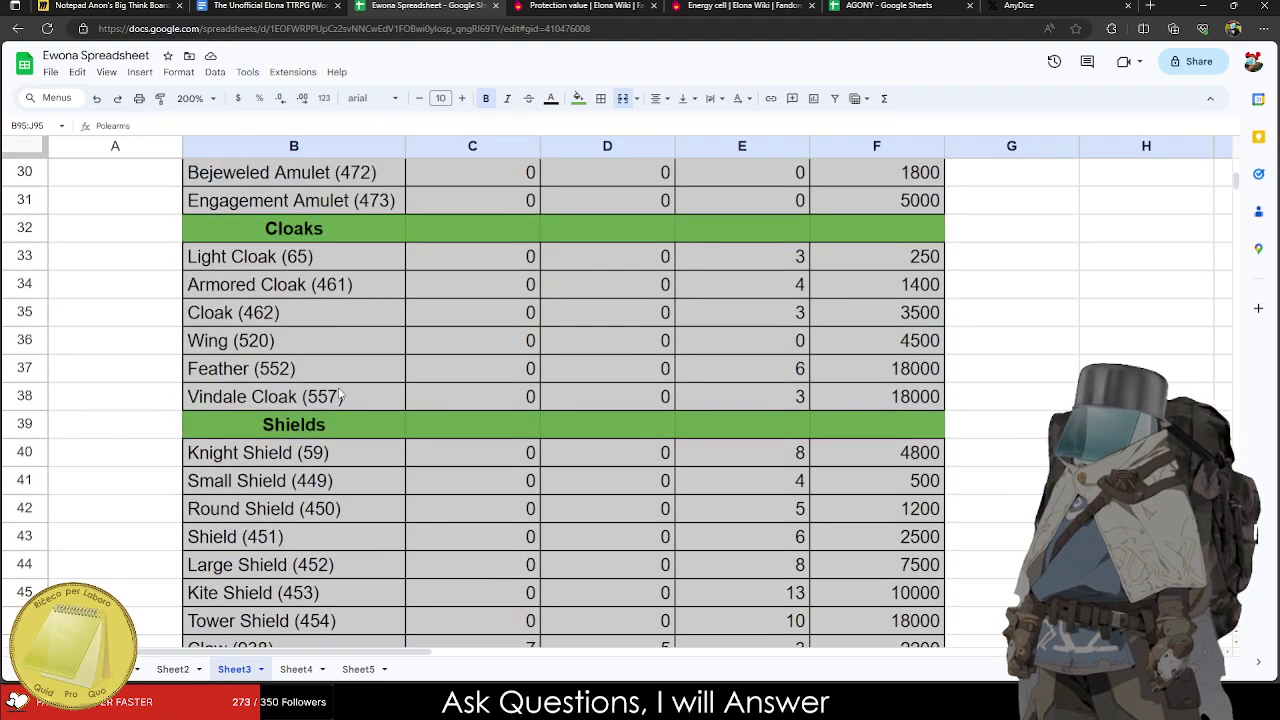
scroll(338, 396, up, 2)
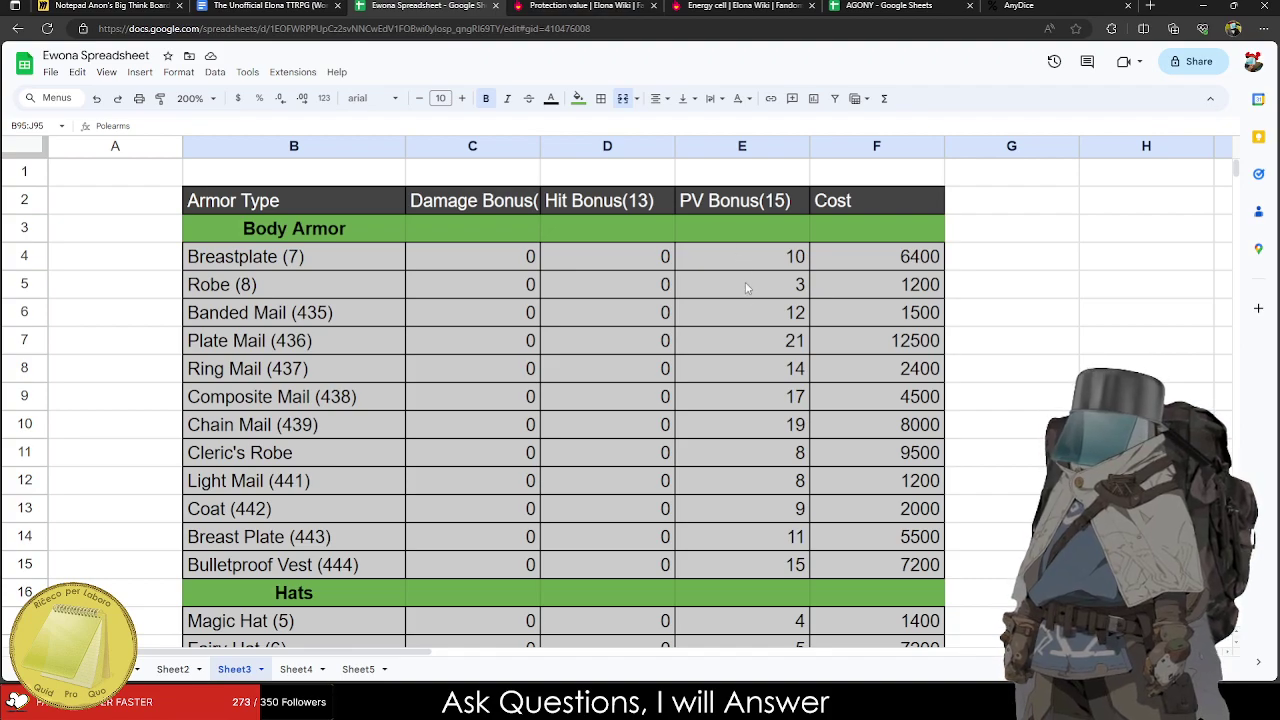
click(757, 349)
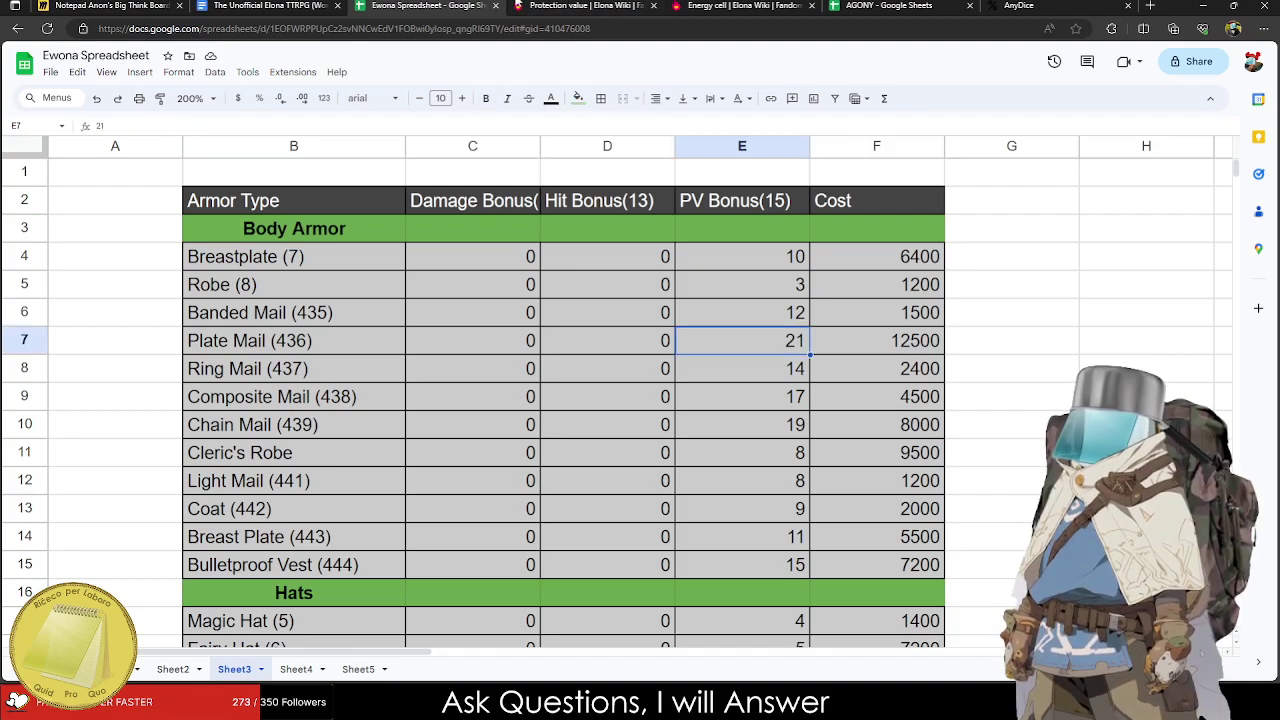
View the AGONY weapon sheet and the Elona Wiki protection value table, then return to the Ewona Spreadsheet.
click(516, 5)
click(745, 6)
click(592, 5)
click(428, 5)
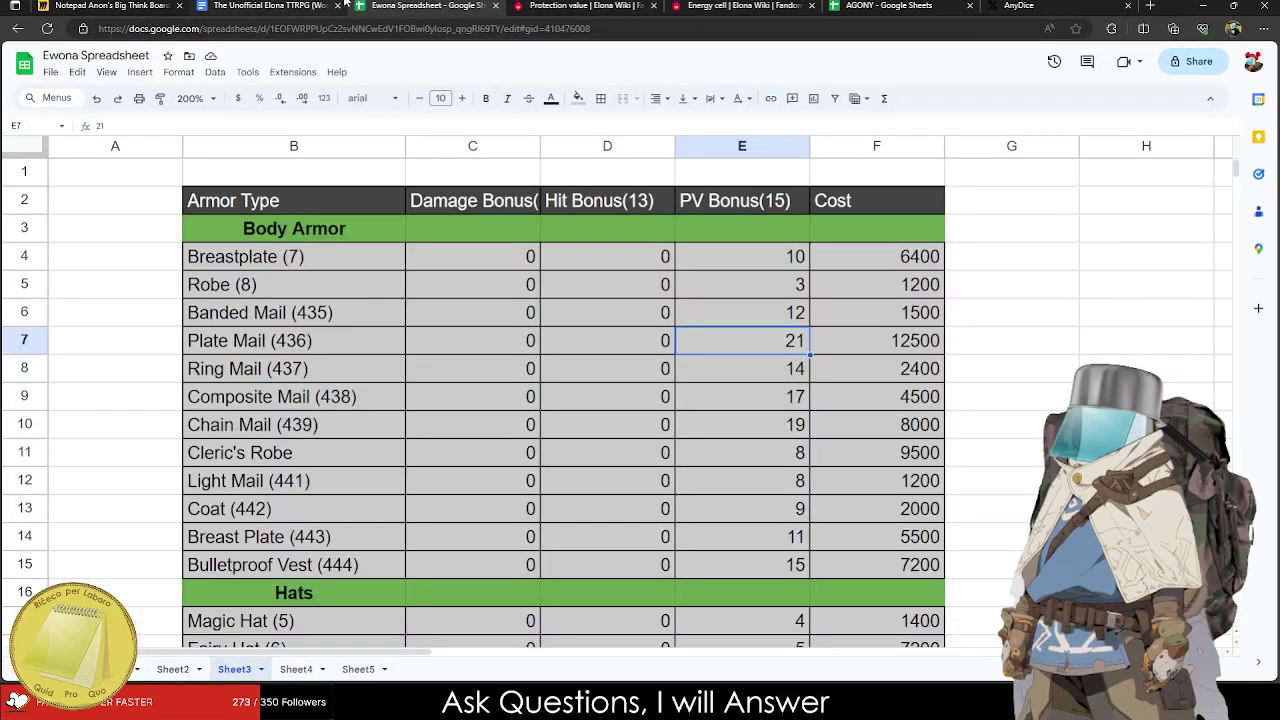
click(270, 5)
click(816, 5)
click(846, 5)
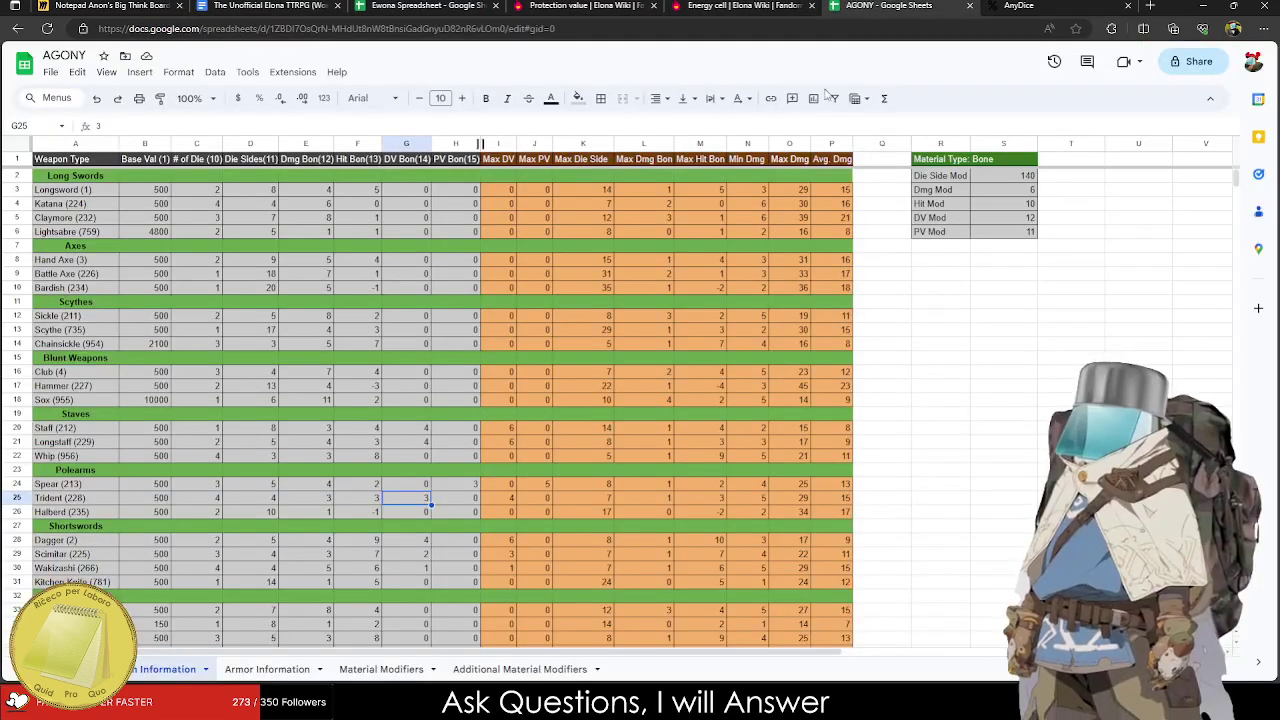
click(995, 5)
click(745, 6)
click(592, 5)
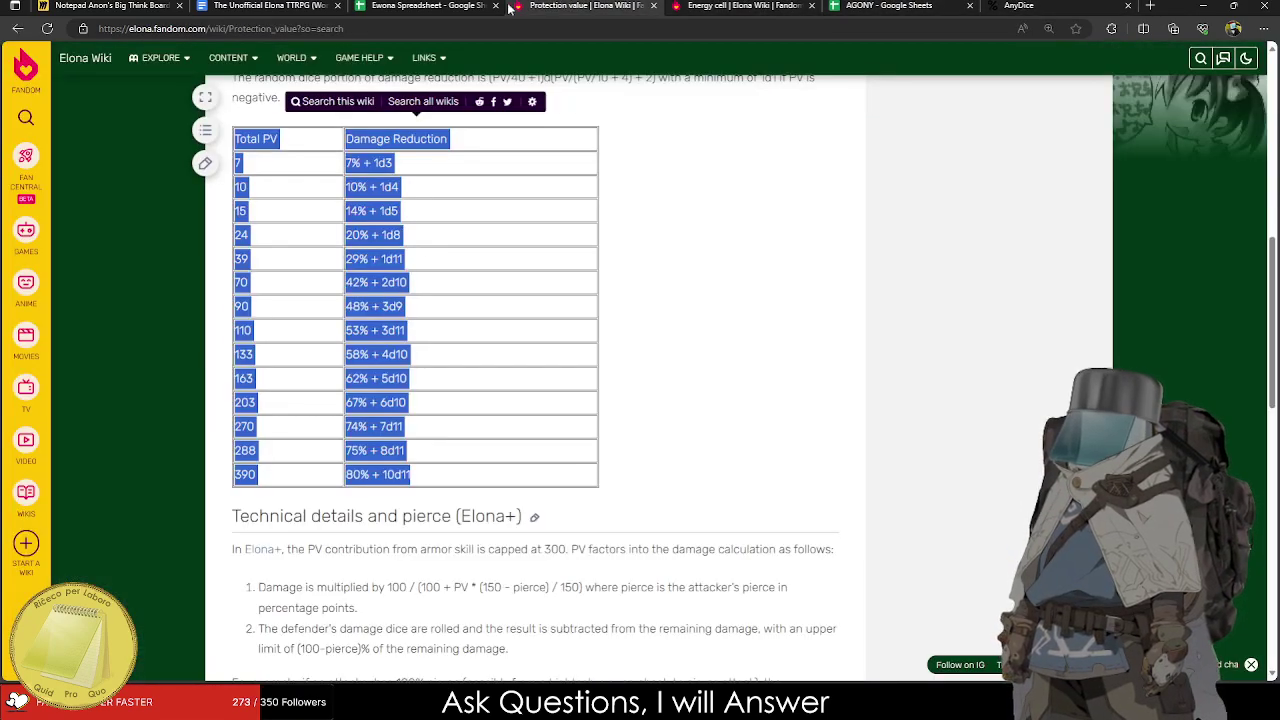
click(428, 5)
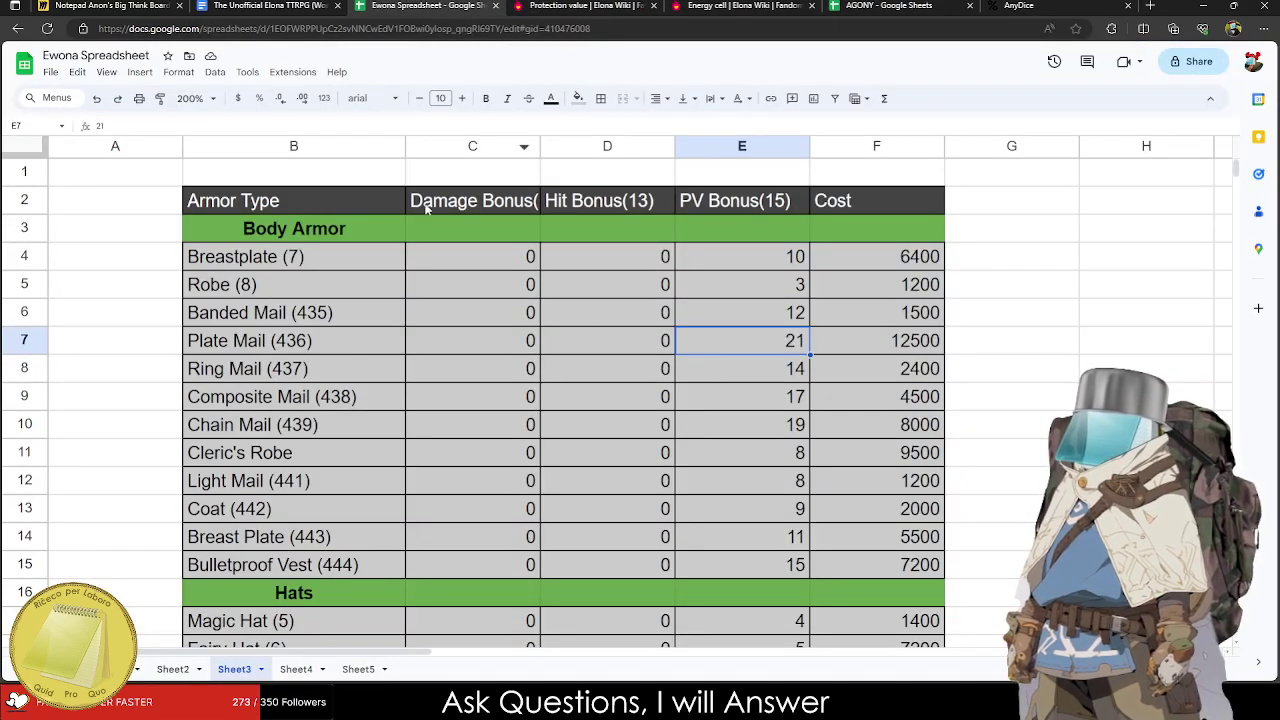
Go back to Sheet5, review the damage reduction table down to row 17 and select the Total Defense Value header.
click(356, 669)
scroll(730, 435, down, 2)
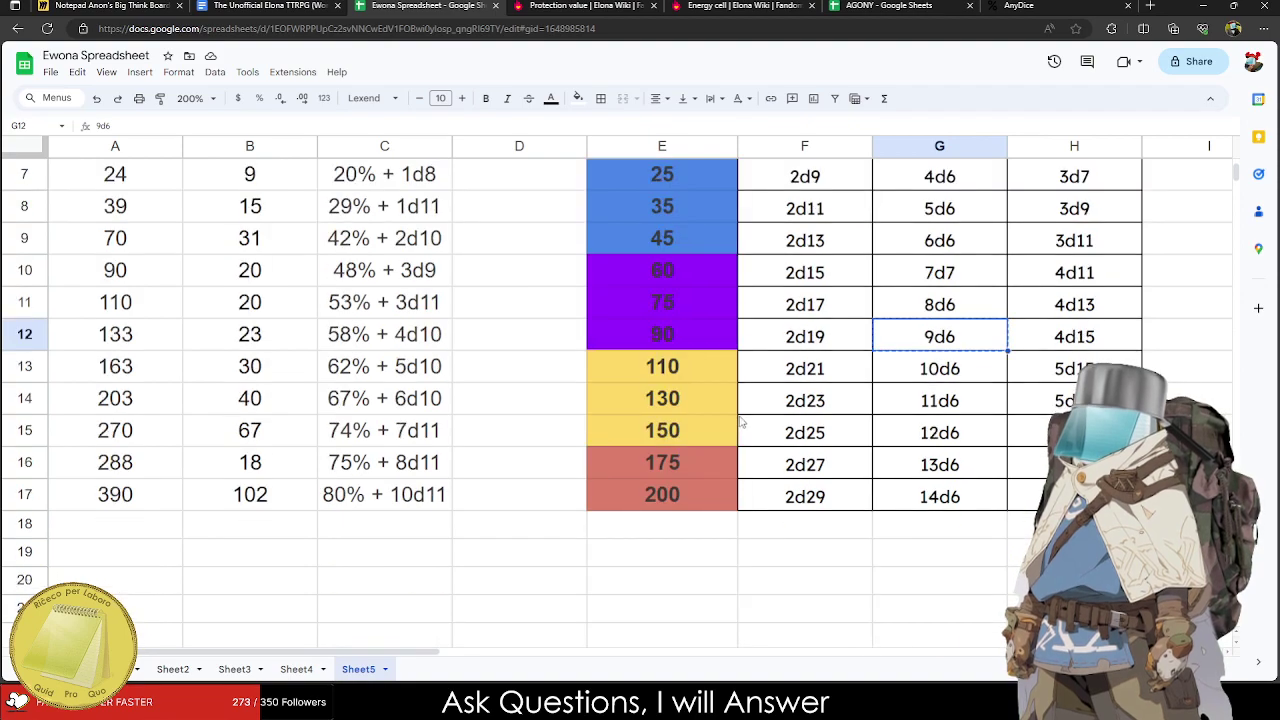
scroll(730, 435, up, 1)
scroll(730, 435, up, 2)
drag(690, 280, 688, 250)
click(688, 250)
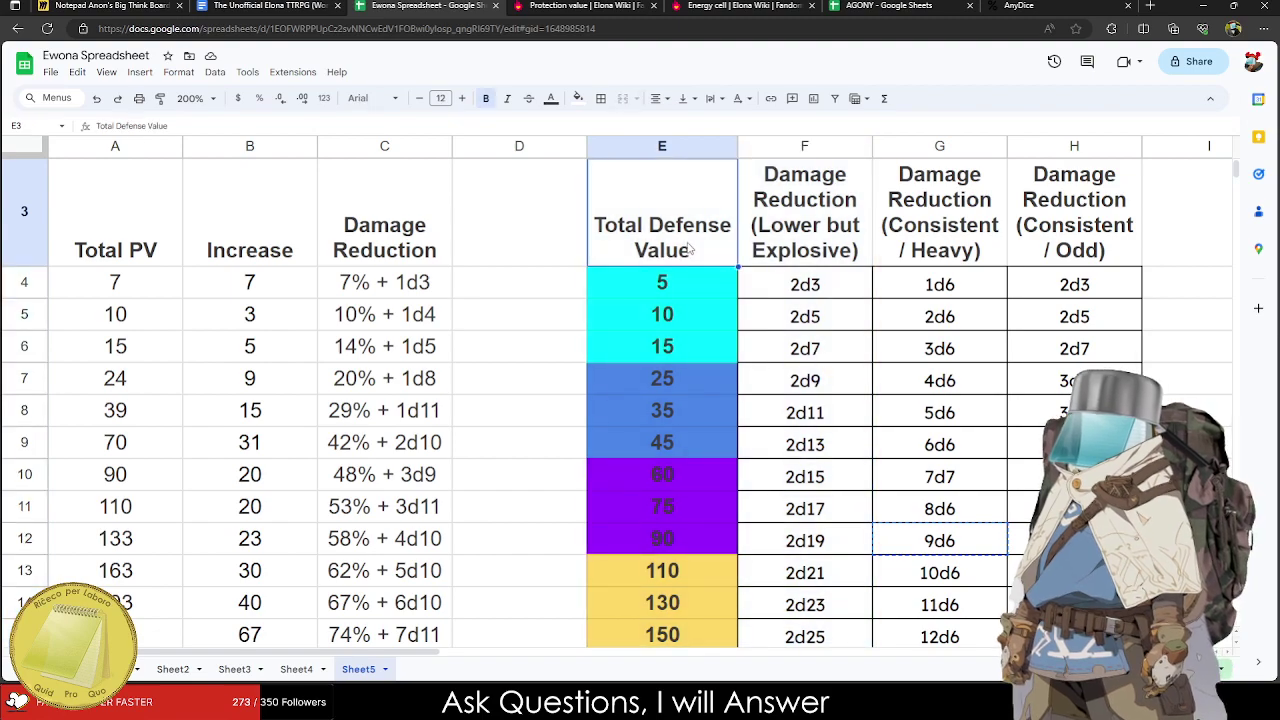
Inspect the Lower but Explosive dice in F7, F10, F11 and F17 without changing them.
click(782, 385)
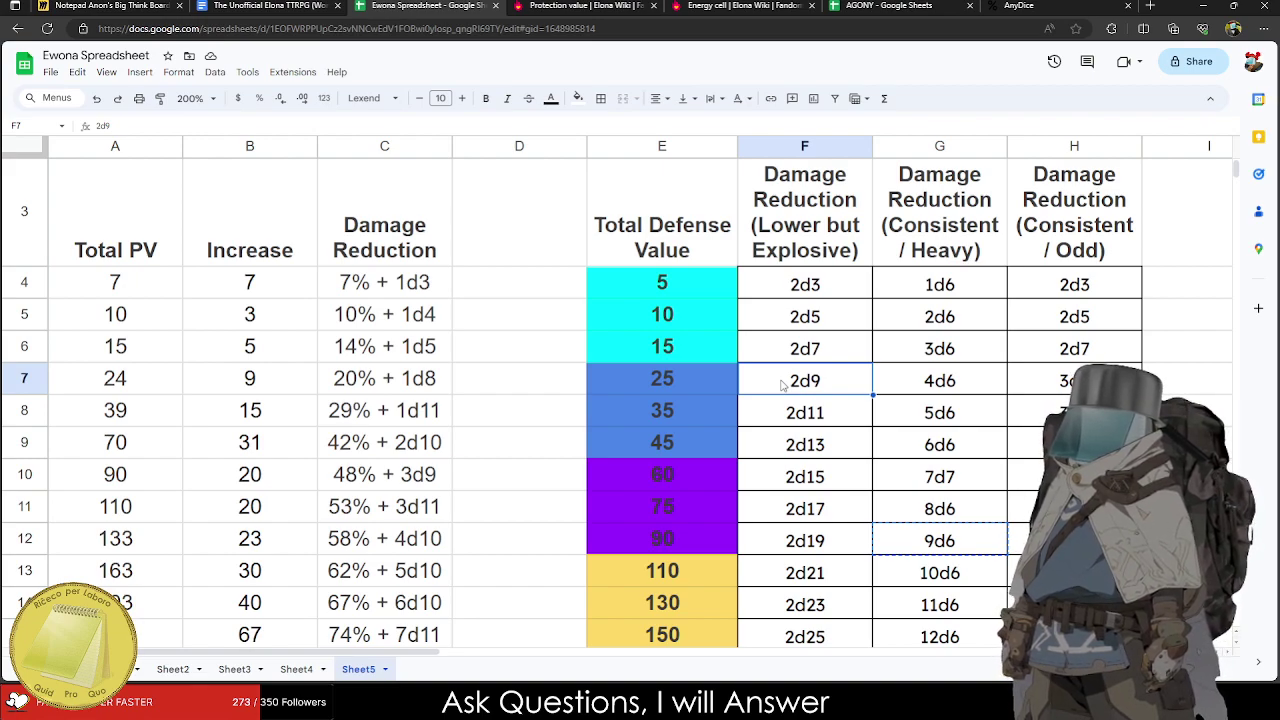
double_click(783, 384)
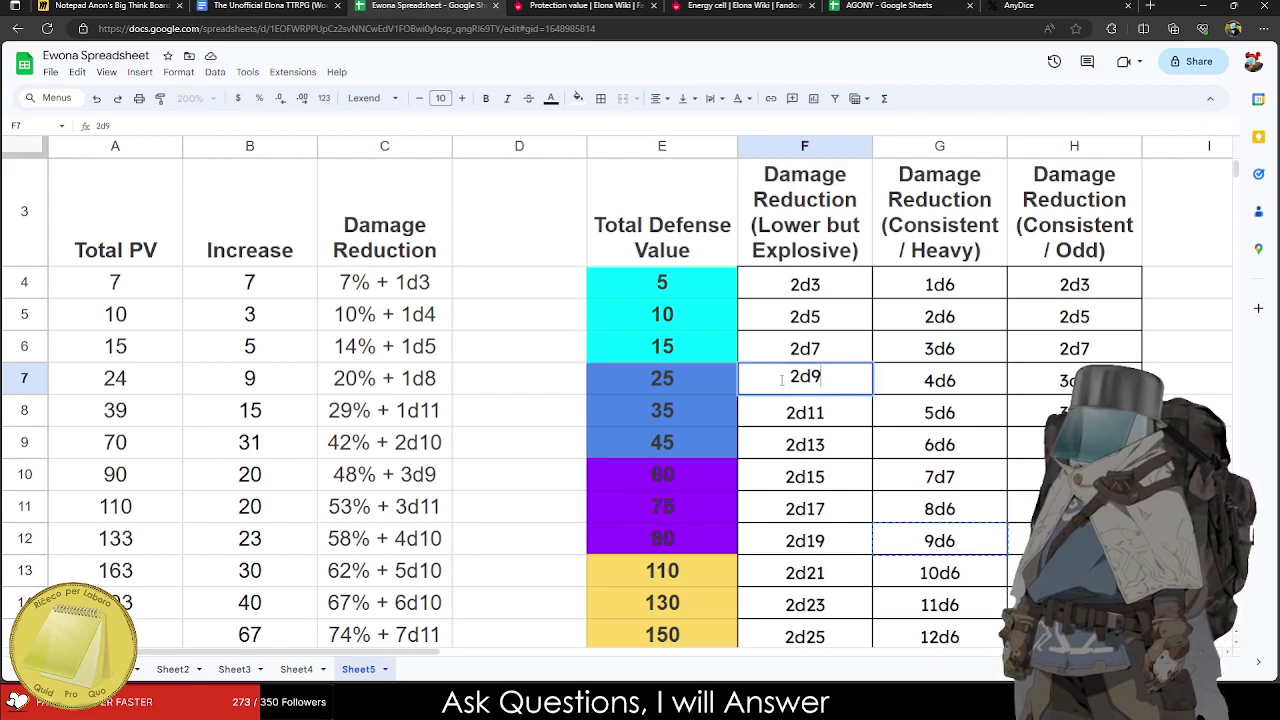
click(791, 481)
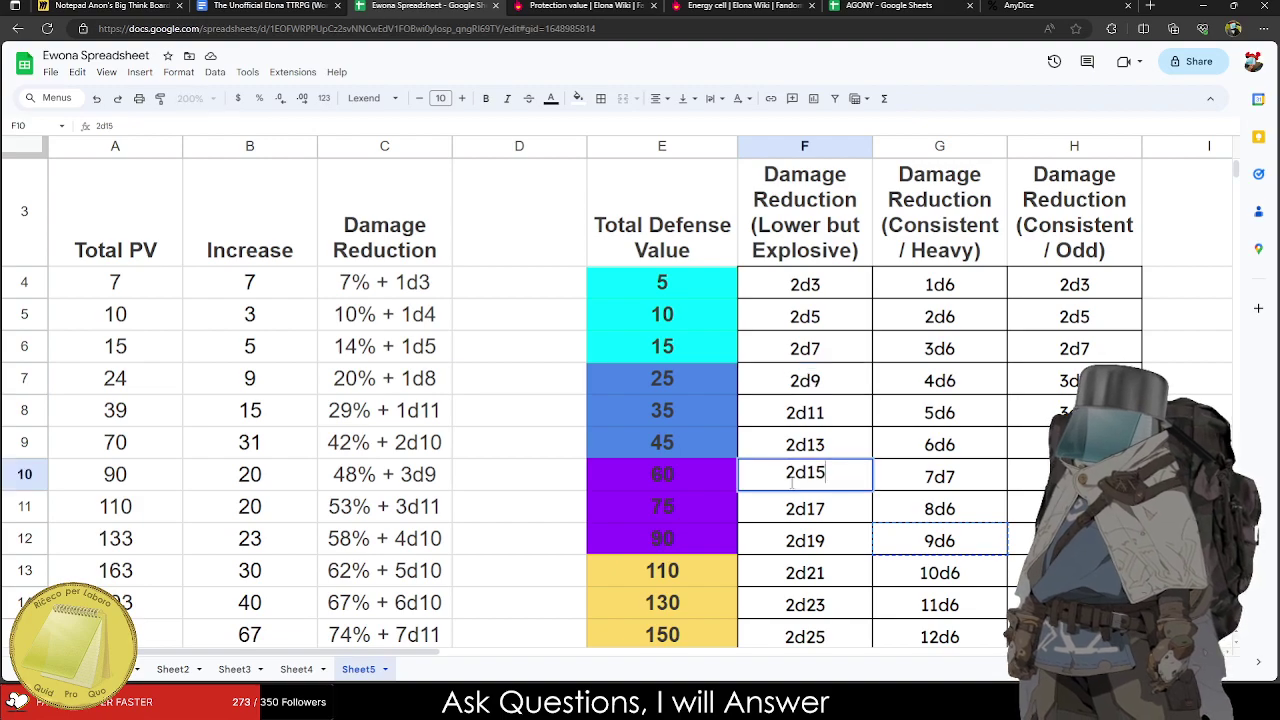
click(798, 510)
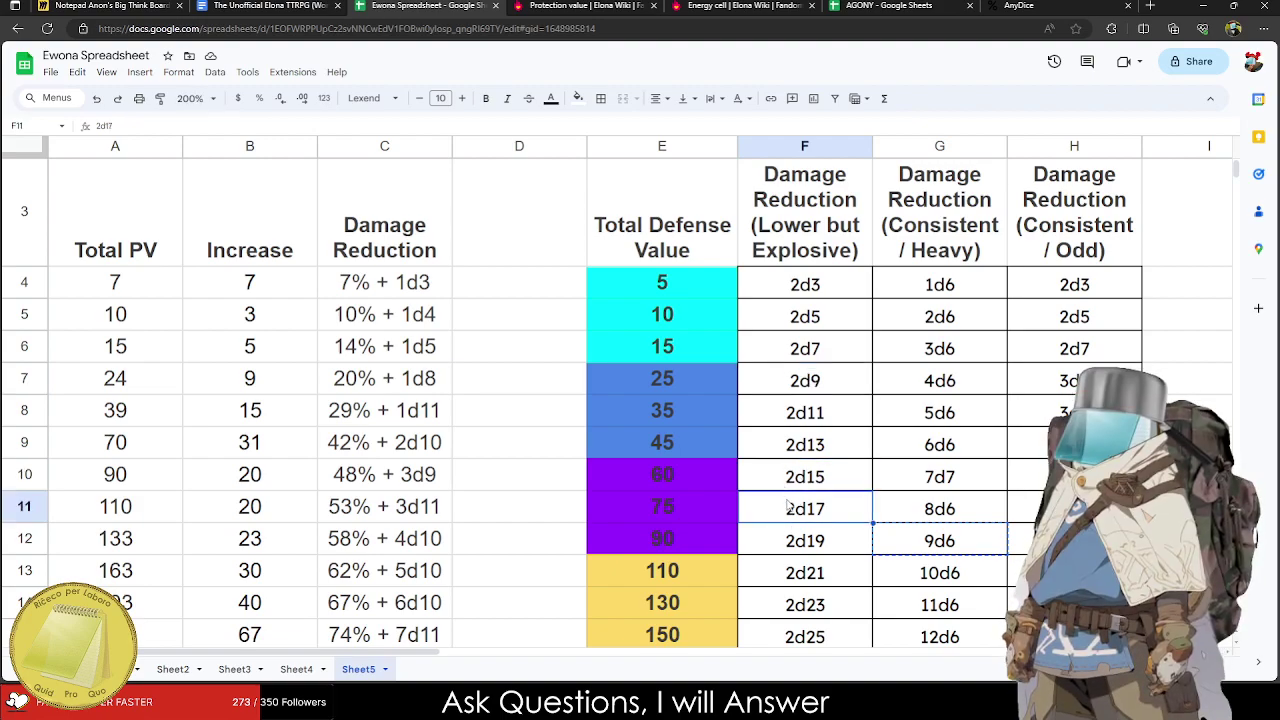
click(787, 393)
scroll(780, 473, down, 3)
click(794, 444)
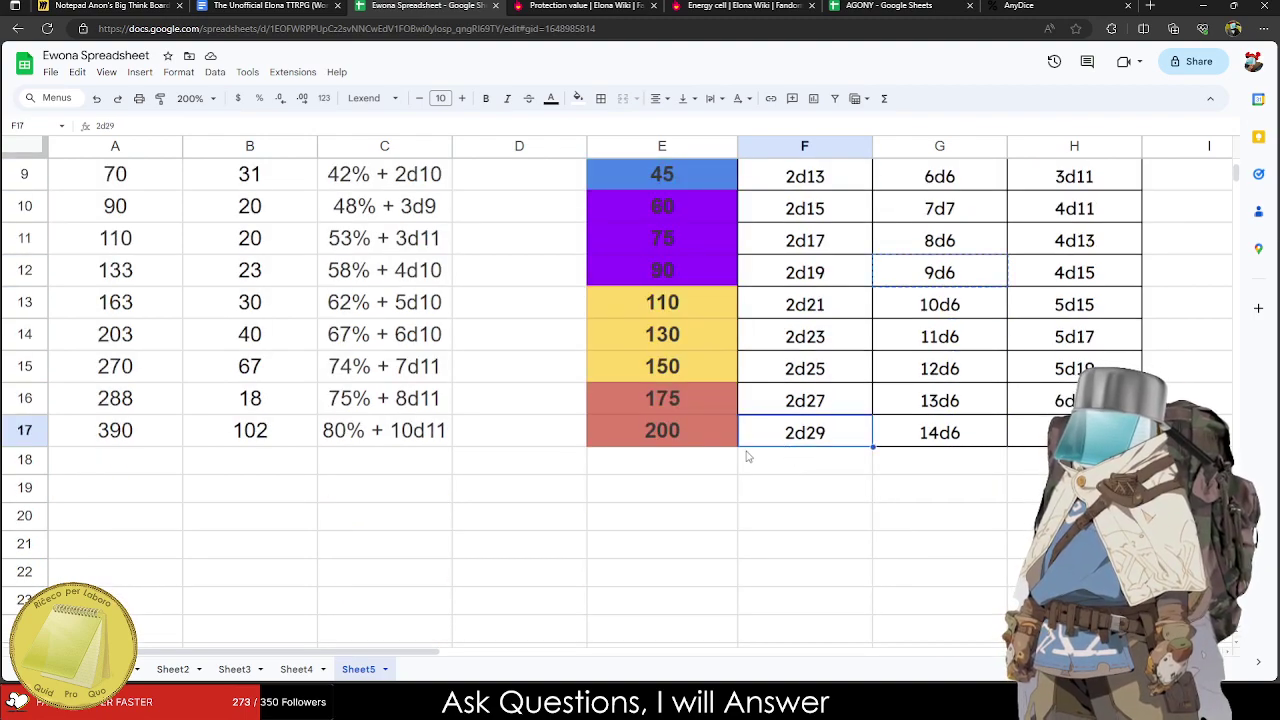
scroll(741, 503, up, 2)
scroll(741, 503, up, 2)
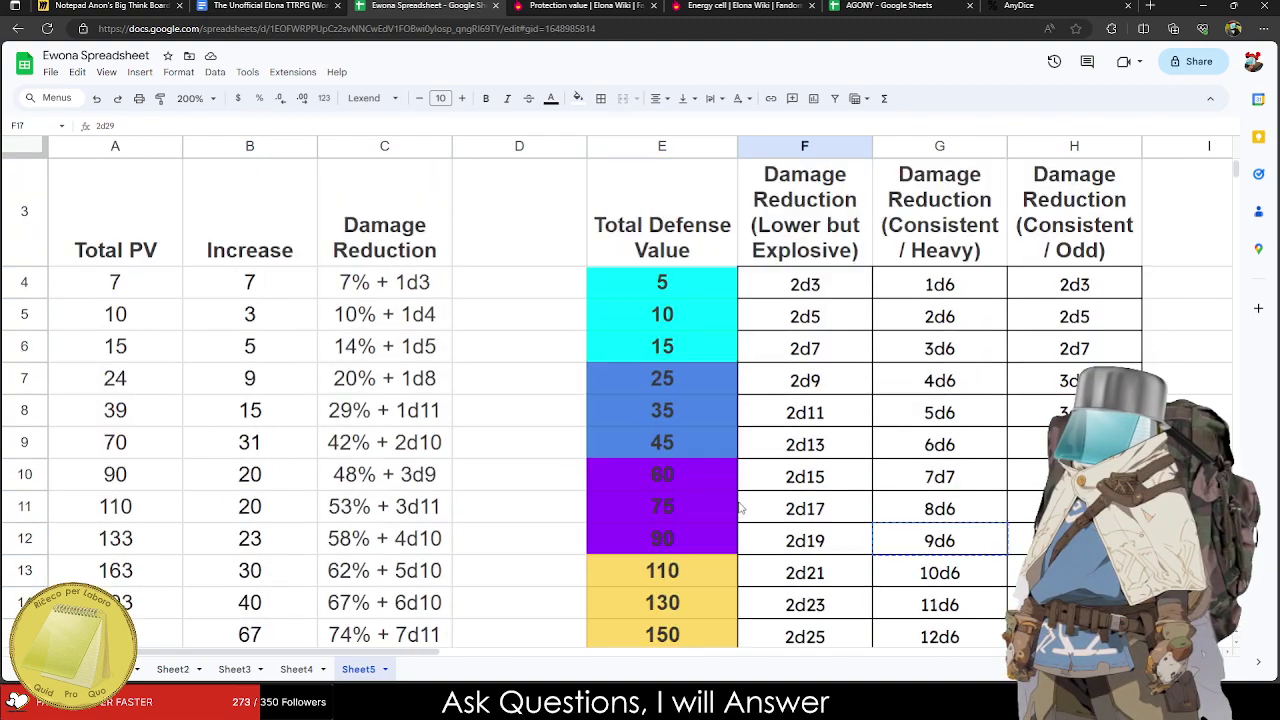
Highlight the range E3:F17, then compare the three damage reduction dice options across F10:H10.
scroll(745, 351, down, 2)
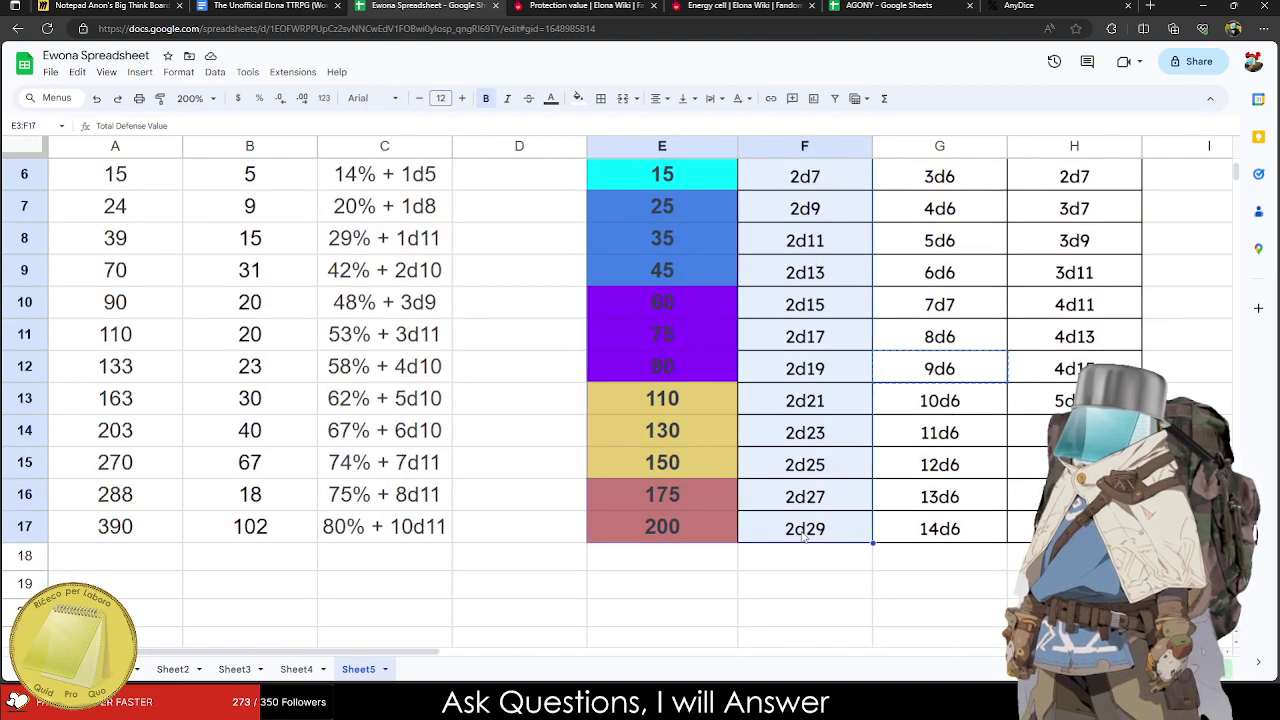
click(890, 530)
drag(890, 530, 1060, 368)
scroll(900, 432, up, 2)
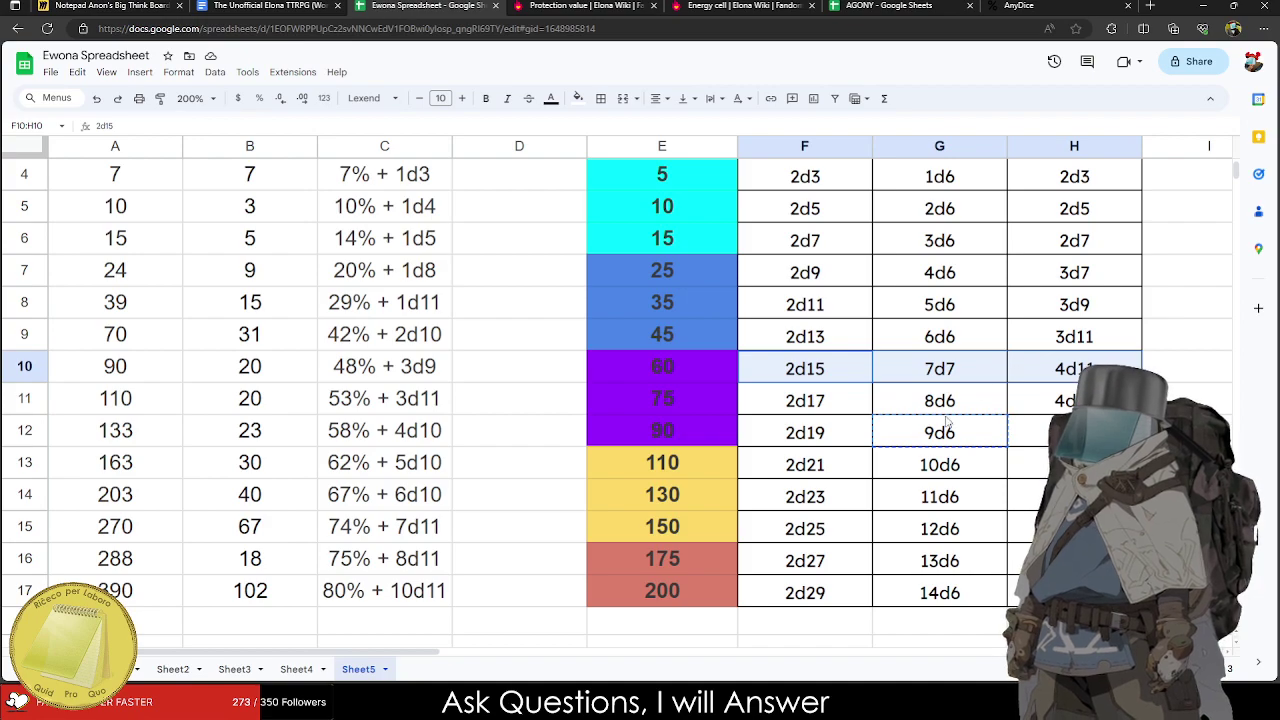
scroll(912, 540, up, 2)
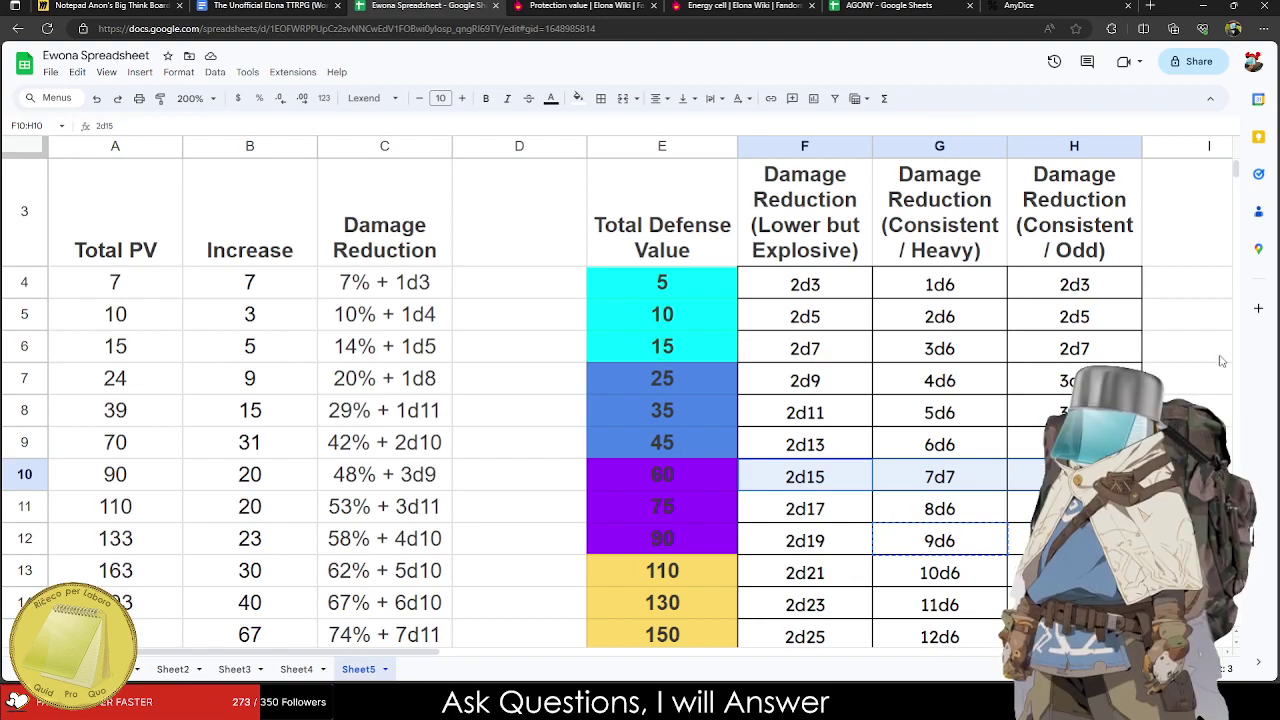
Duplicate the Damage Reduction (Consistent / Odd) column H3:H17 into the adjacent column starting at I3.
click(1070, 212)
key(ctrl+shift+Down)
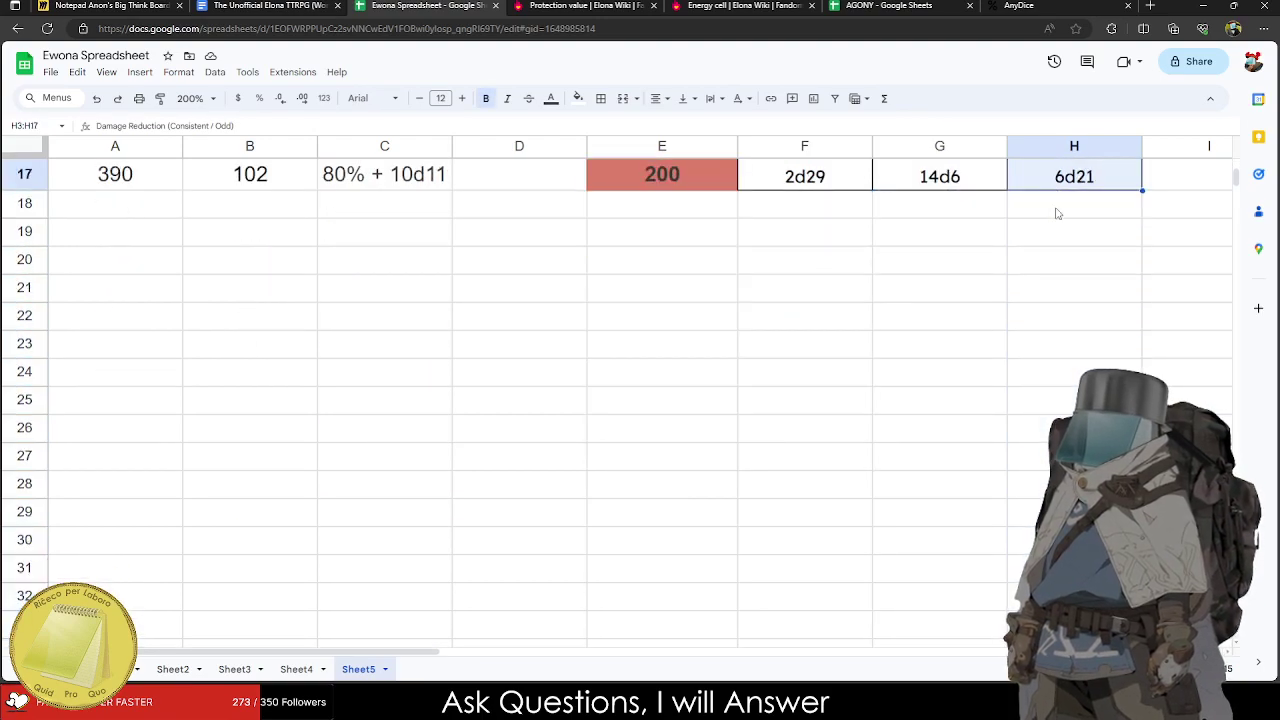
key(ctrl+c)
scroll(1057, 199, up, 5)
click(1200, 216)
key(ctrl+v)
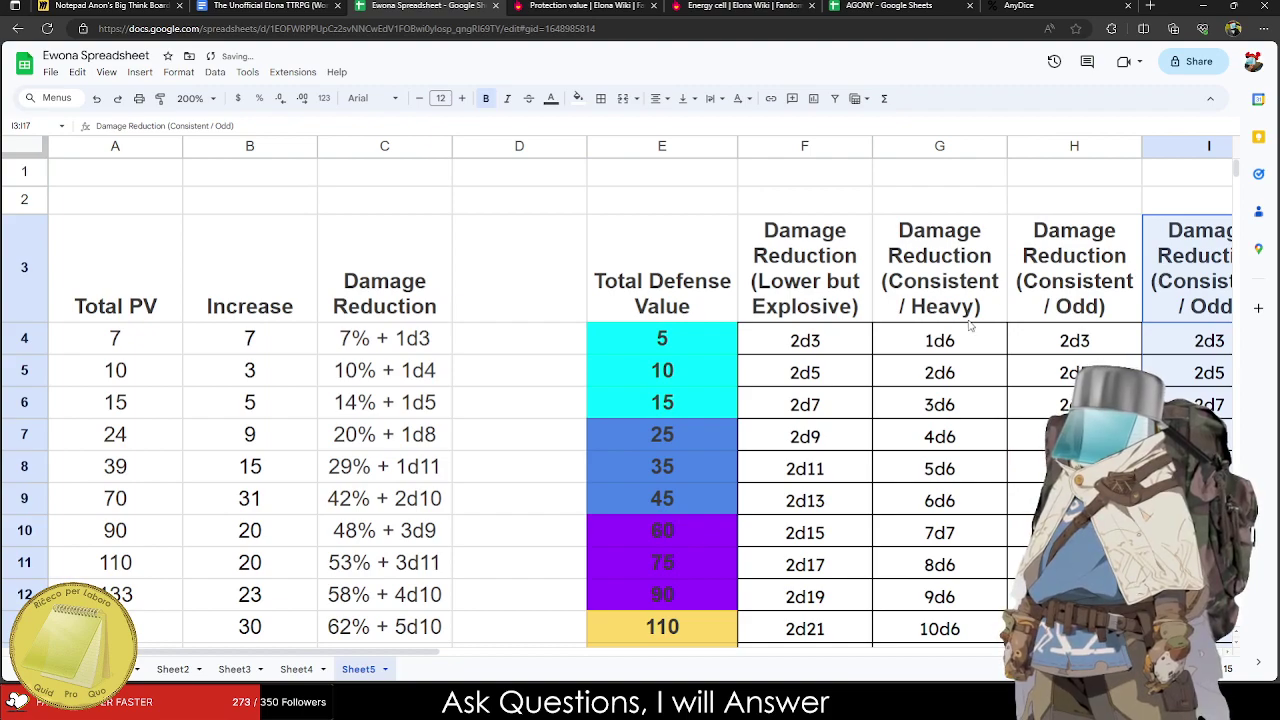
Set the first three dice values of the duplicated column, I4:I6, to 2d2, 2d4 and 2d6.
drag(370, 648, 494, 649)
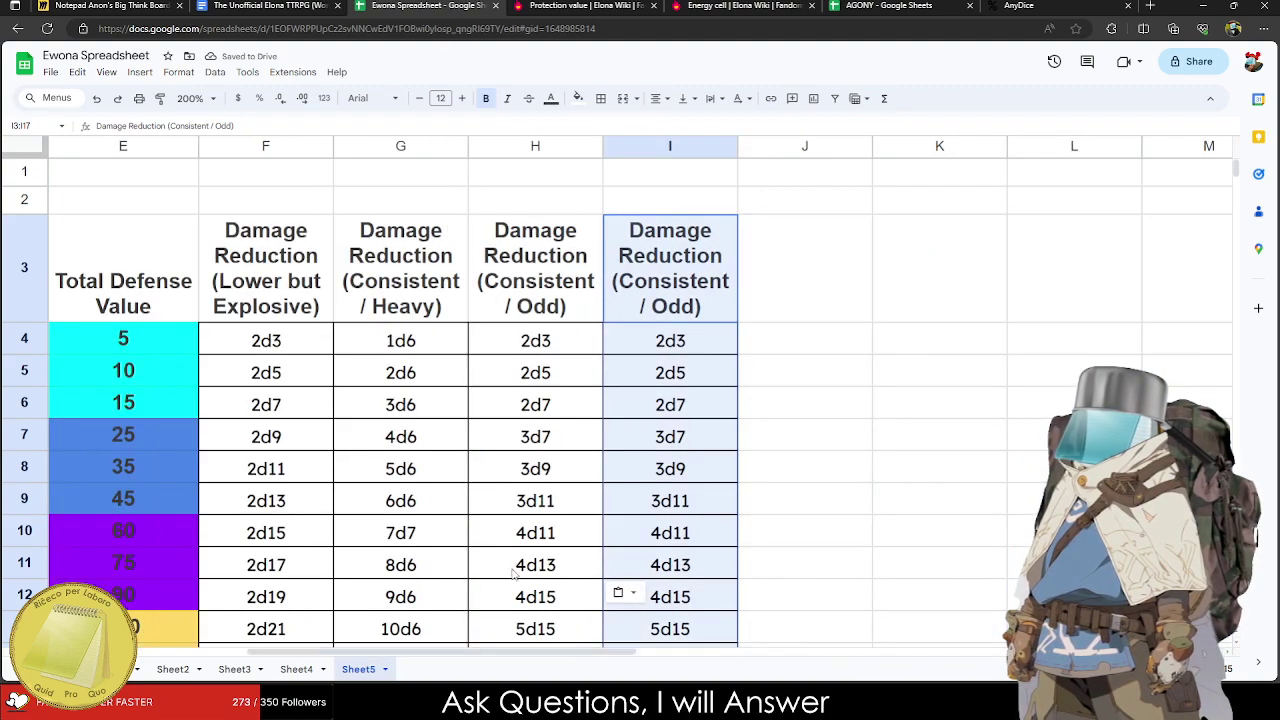
click(651, 366)
click(688, 342)
double_click(688, 341)
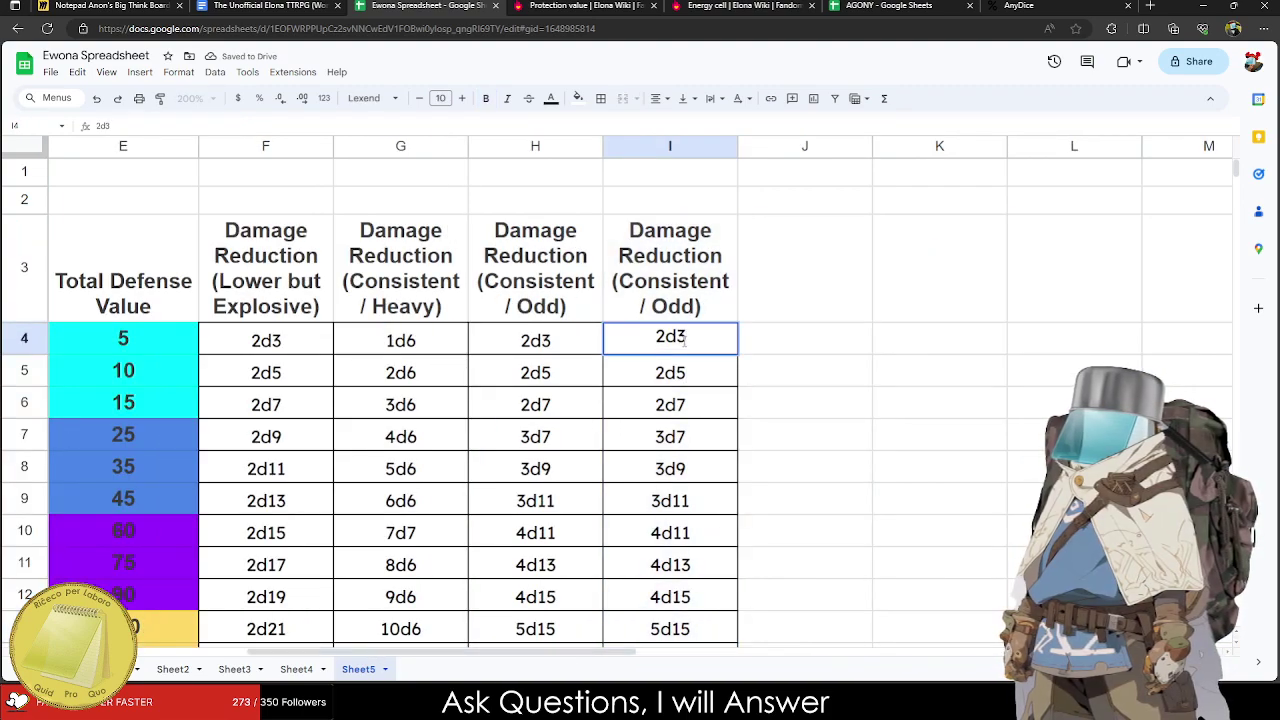
key(BackSpace)
text(2)
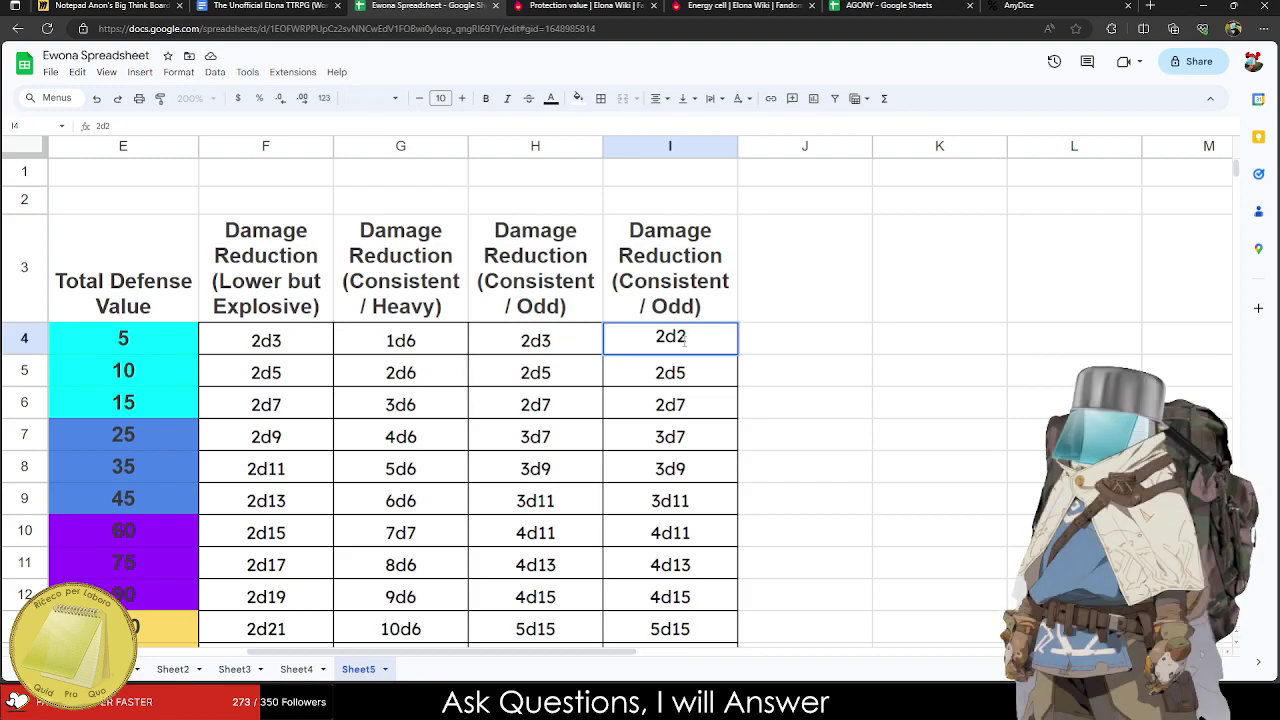
key(Return)
double_click(702, 372)
key(BackSpace)
text(4)
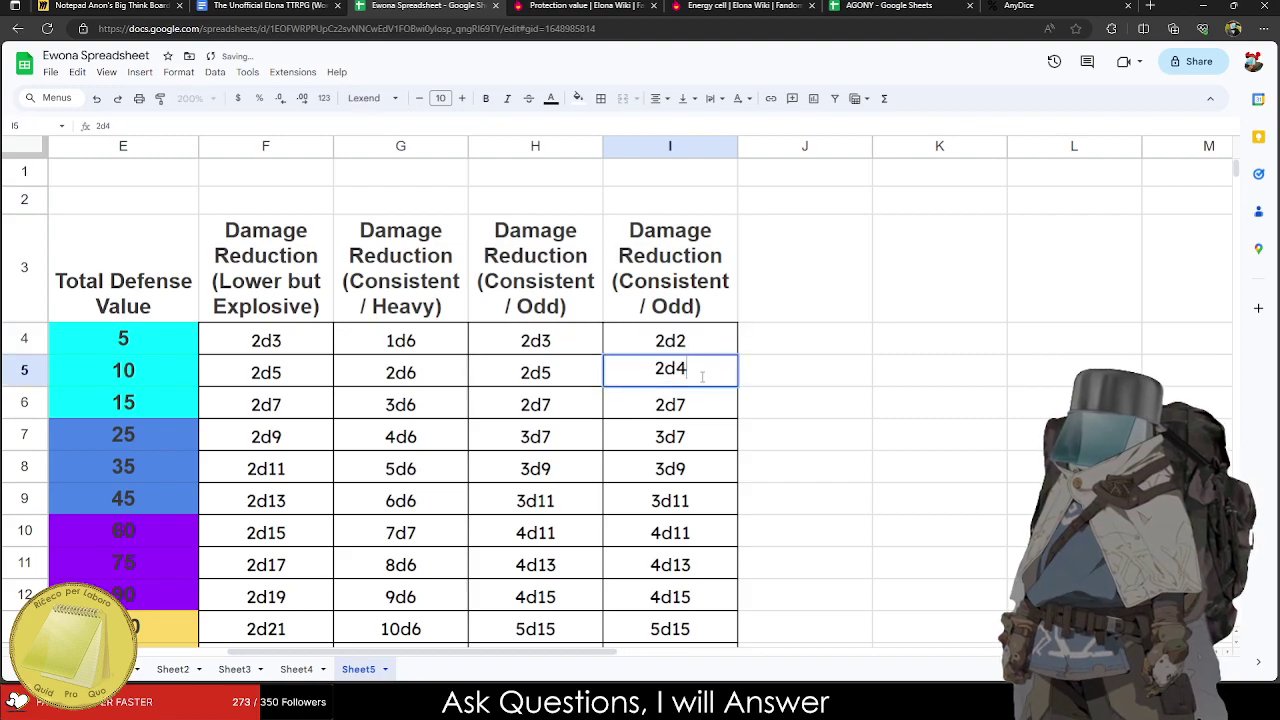
double_click(707, 400)
click(707, 400)
key(BackSpace)
text(6)
Set the dice for the 25, 35 and 45 defense rows, I7:I9, to 3d6, 3d8 and 3d10.
double_click(716, 438)
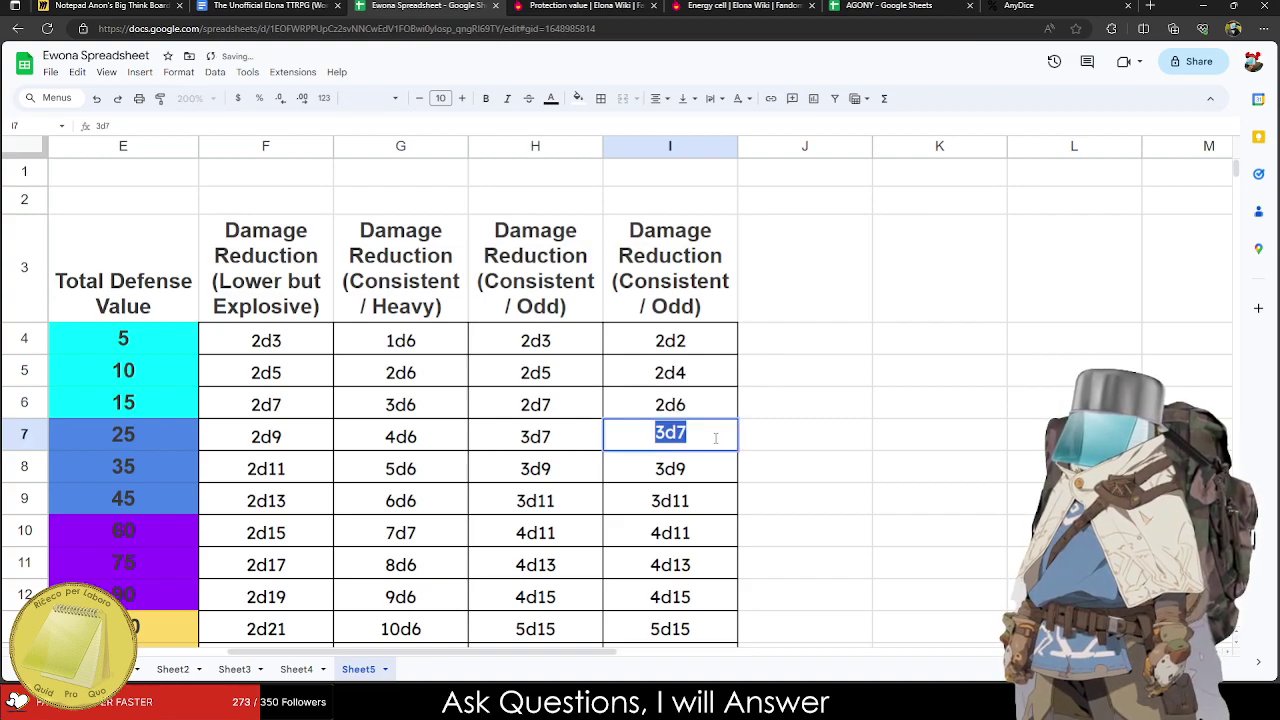
text(3d6)
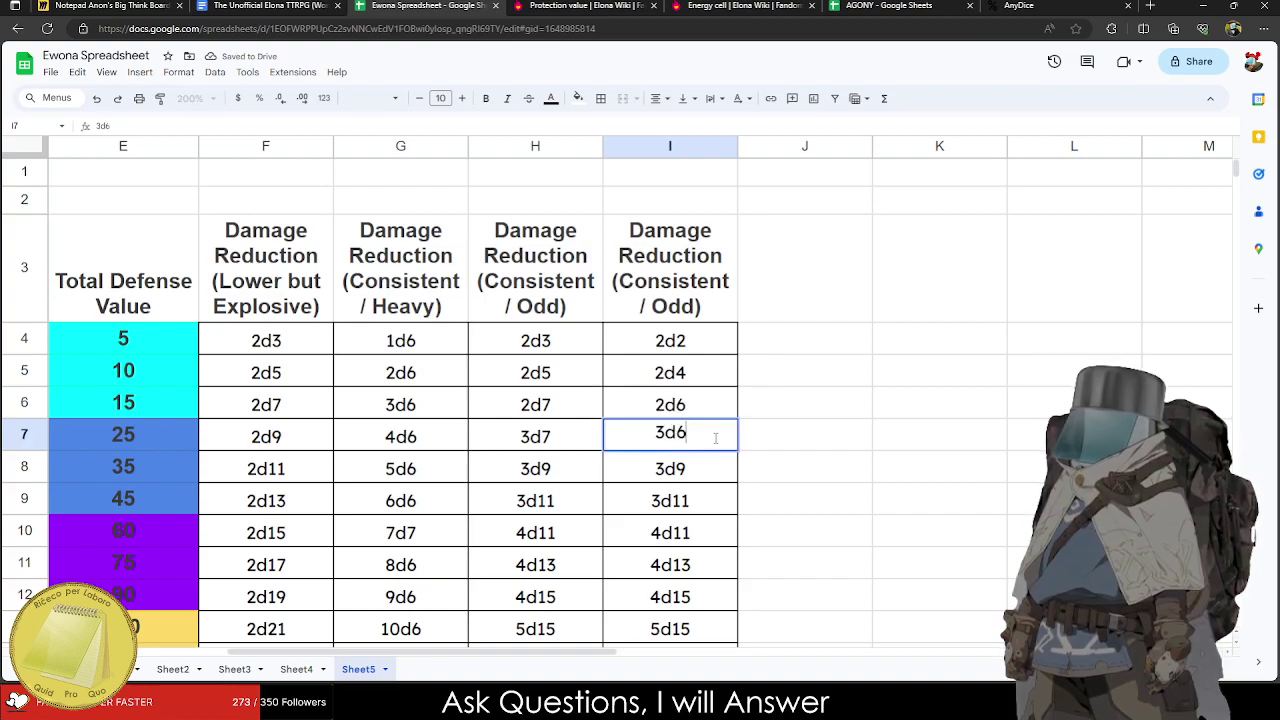
double_click(693, 468)
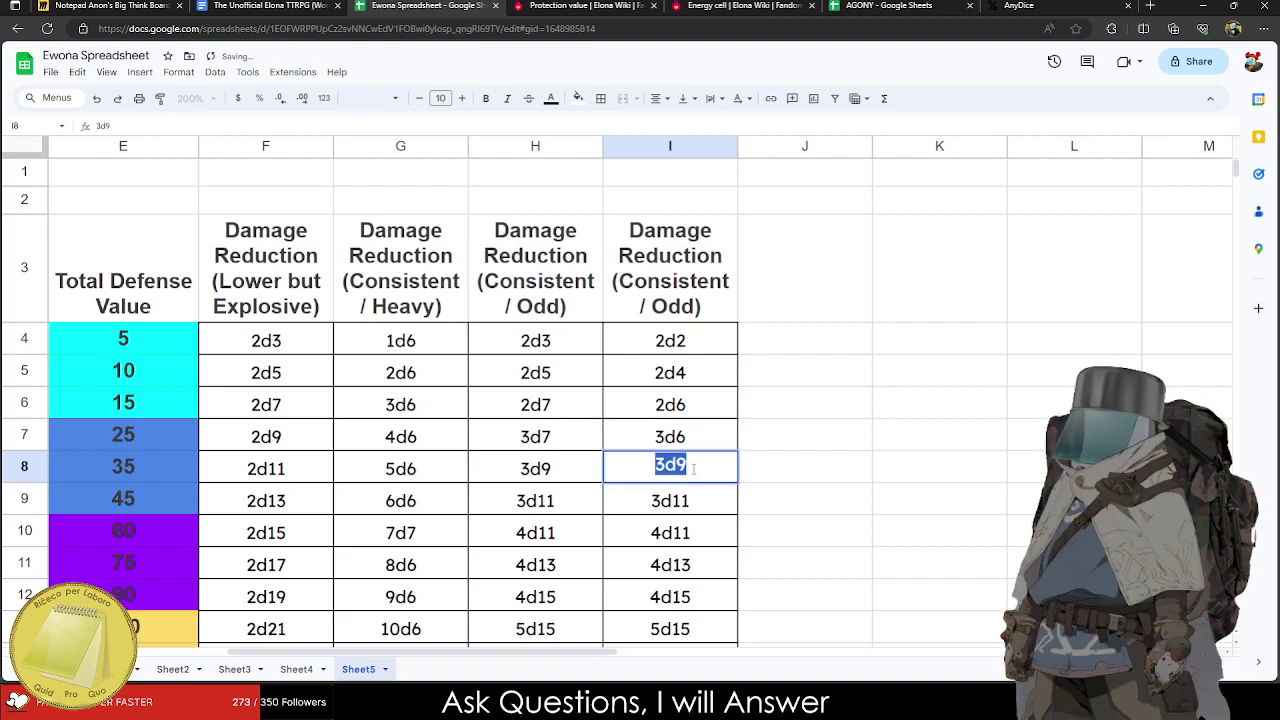
click(693, 468)
key(BackSpace)
text(8)
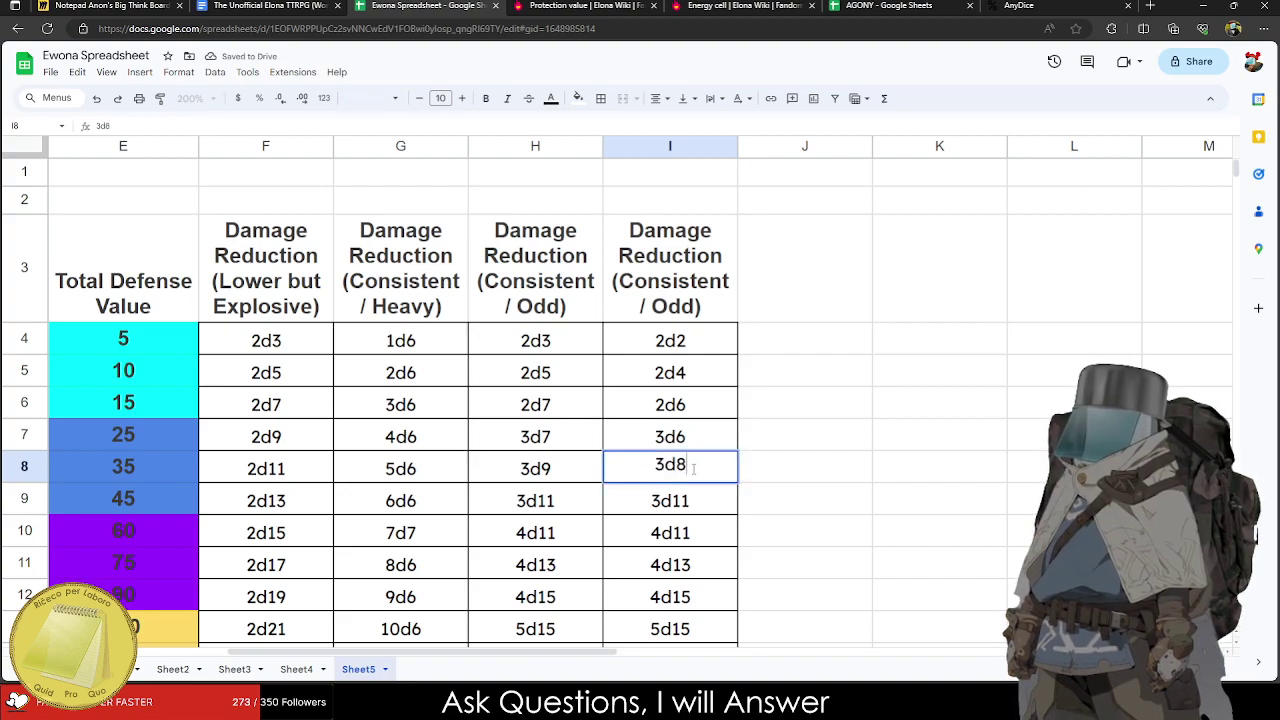
double_click(690, 499)
key(BackSpace)
key(BackSpace)
text(10)
Set the dice for the 60, 75 and 90 defense rows, I10:I12, to 4d10, 4d12 and 4d14.
click(704, 544)
double_click(703, 538)
click(701, 534)
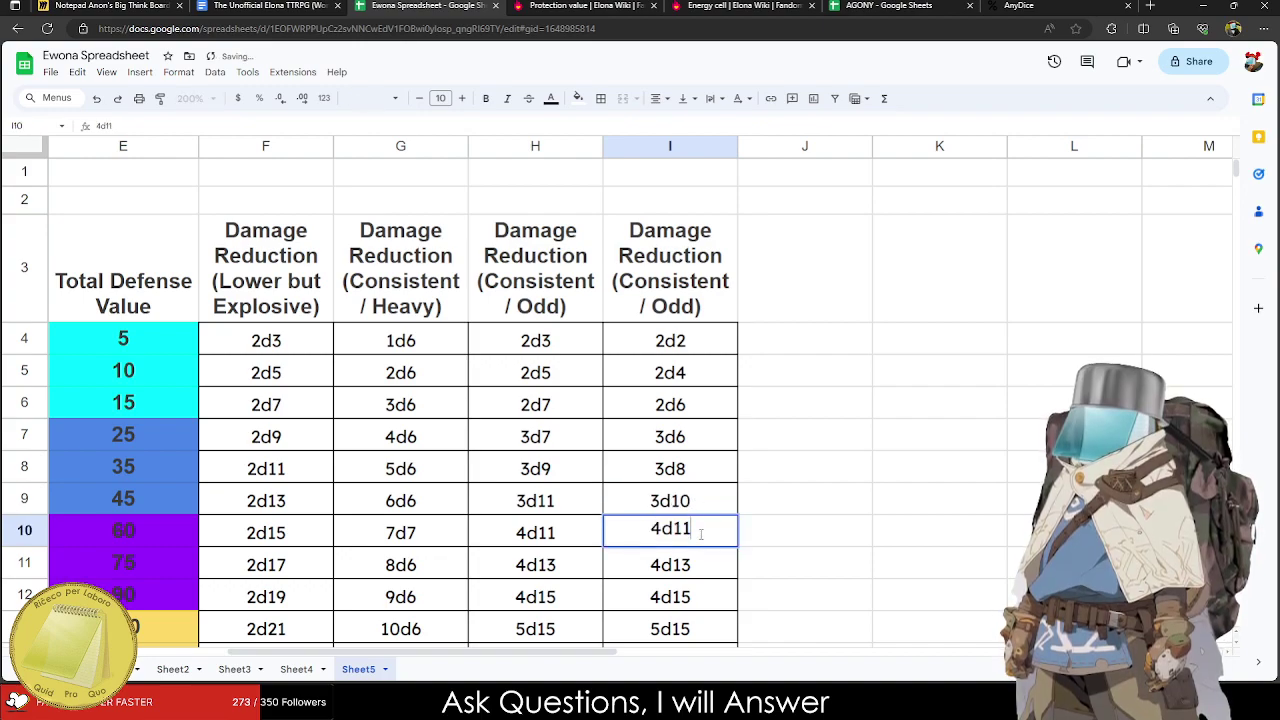
key(BackSpace)
text(0)
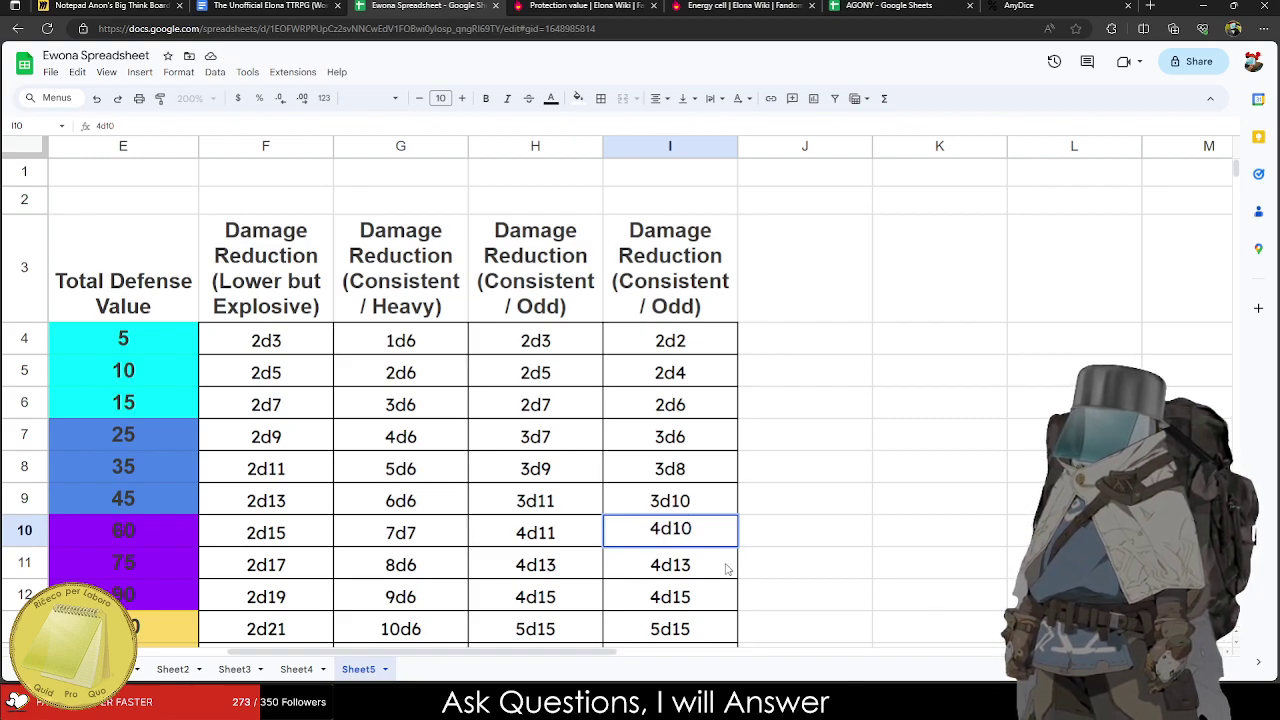
click(716, 564)
double_click(697, 562)
key(BackSpace)
text(2)
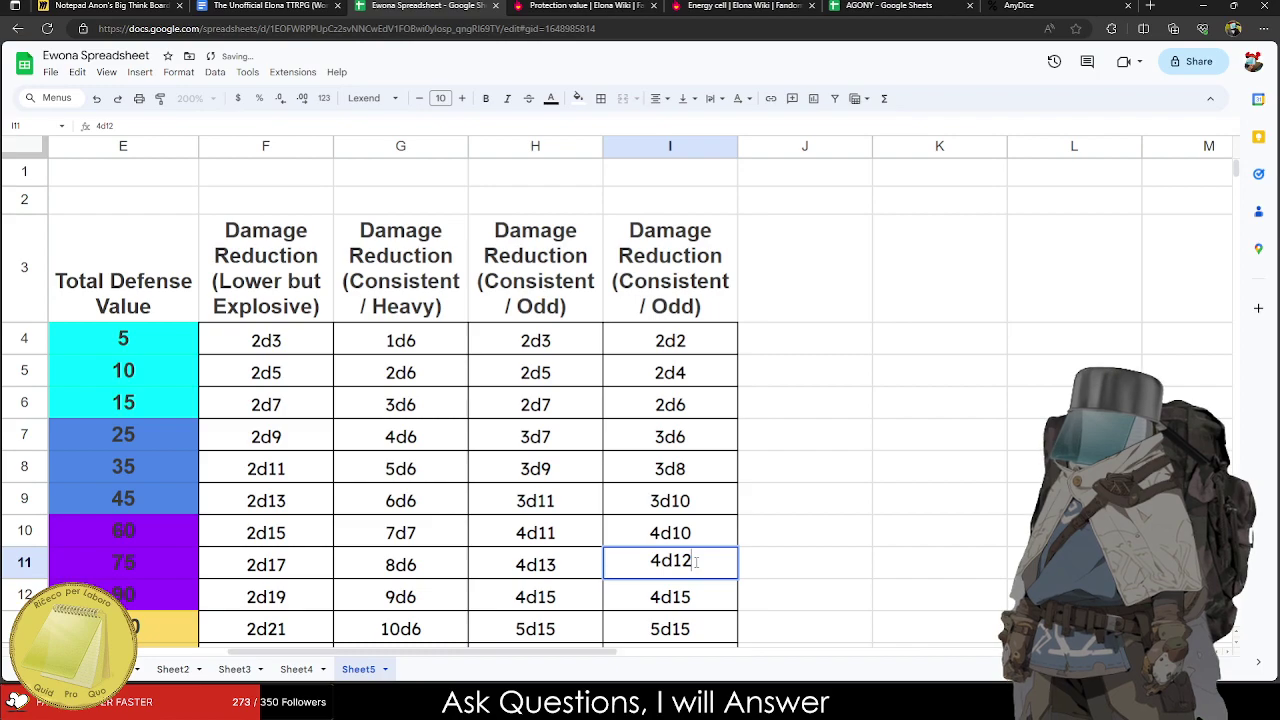
click(693, 594)
double_click(693, 594)
click(693, 594)
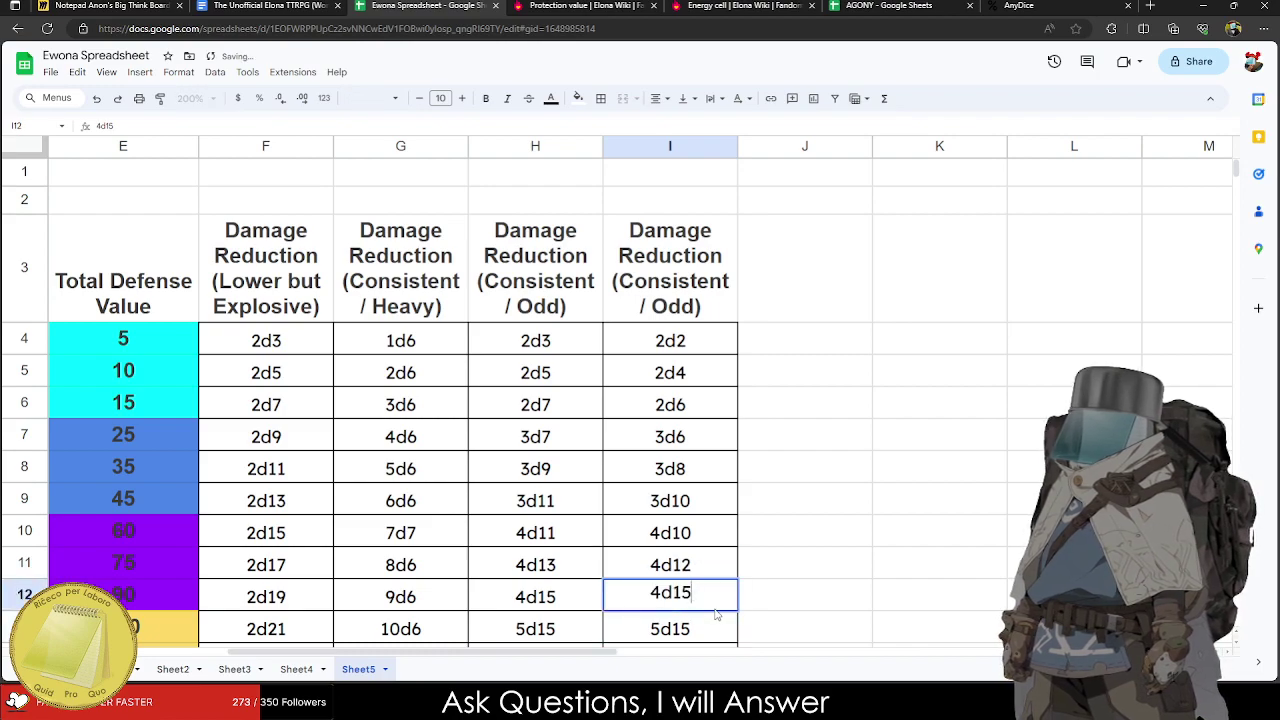
key(BackSpace)
text(4)
click(963, 600)
Set the dice for the 110, 130 and 150 defense rows, I13:I15, to 5d14, 5d16 and 5d18.
scroll(705, 640, down, 2)
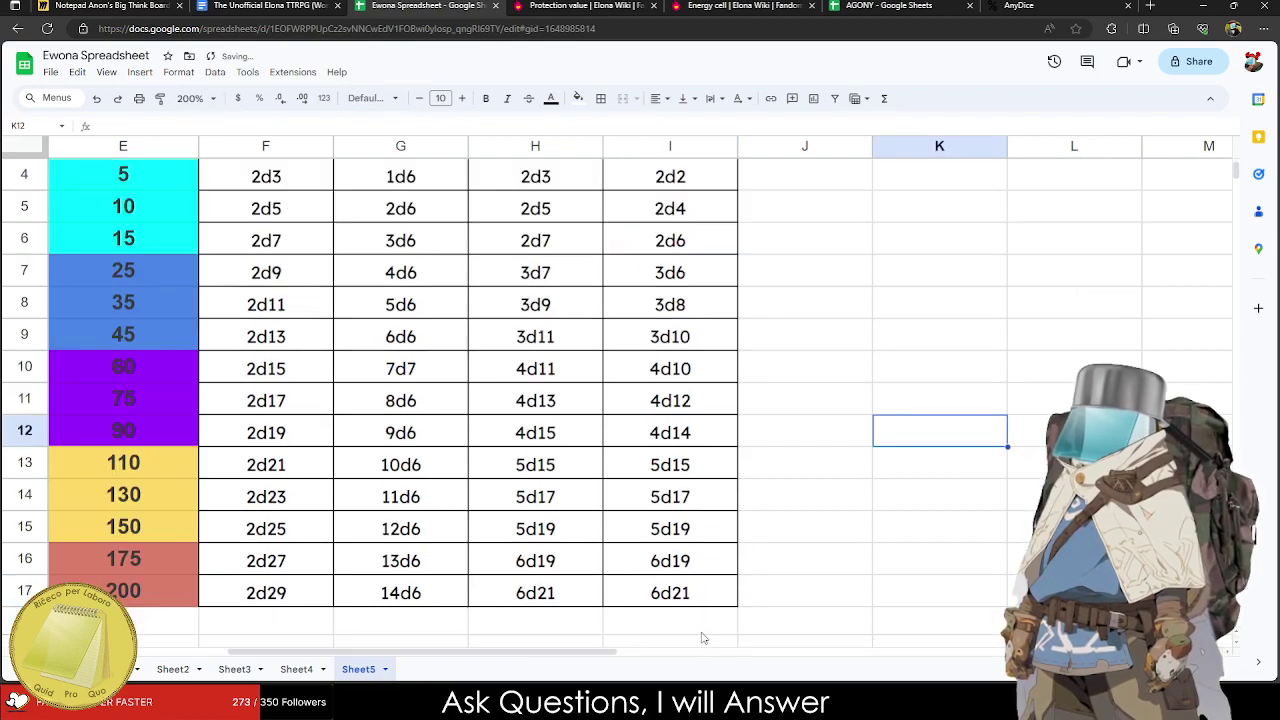
click(705, 460)
double_click(705, 460)
click(707, 455)
key(BackSpace)
text(4)
double_click(697, 496)
click(703, 490)
key(BackSpace)
text(6)
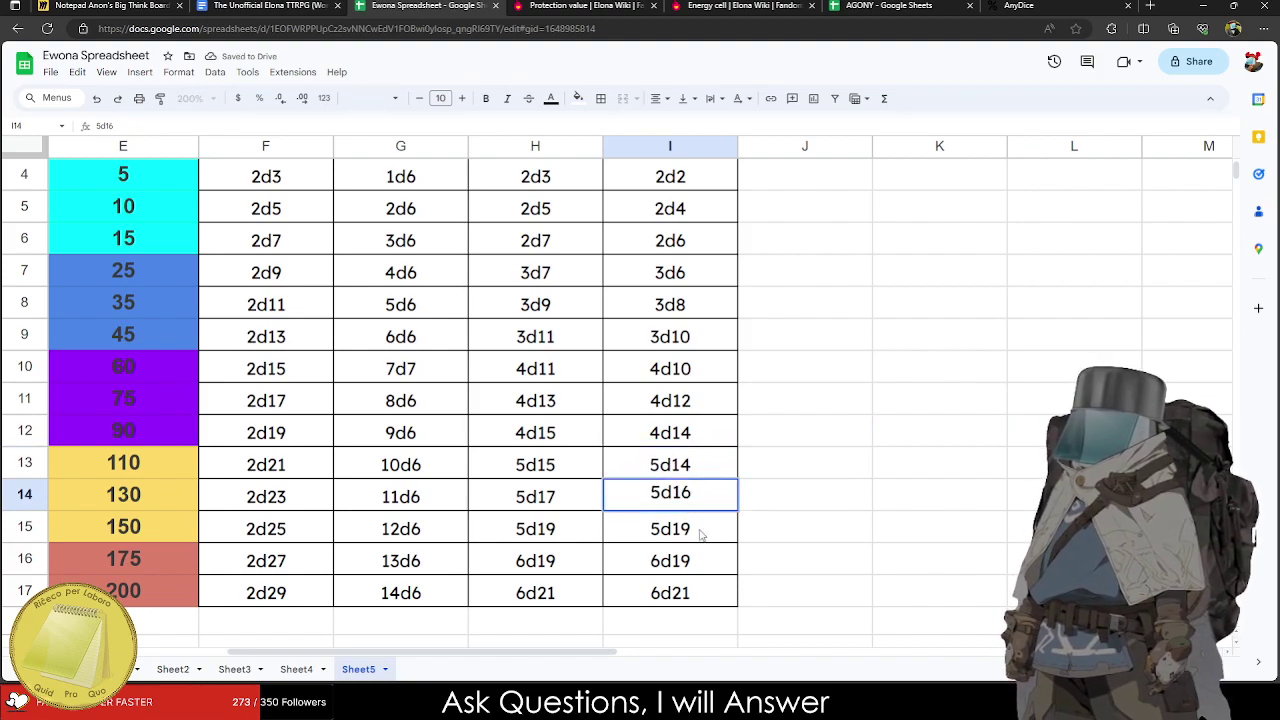
double_click(697, 528)
key(BackSpace)
text(8)
Set the dice for the 175 and 200 defense rows, I16:I17, to 6d18 and 6d20.
double_click(688, 558)
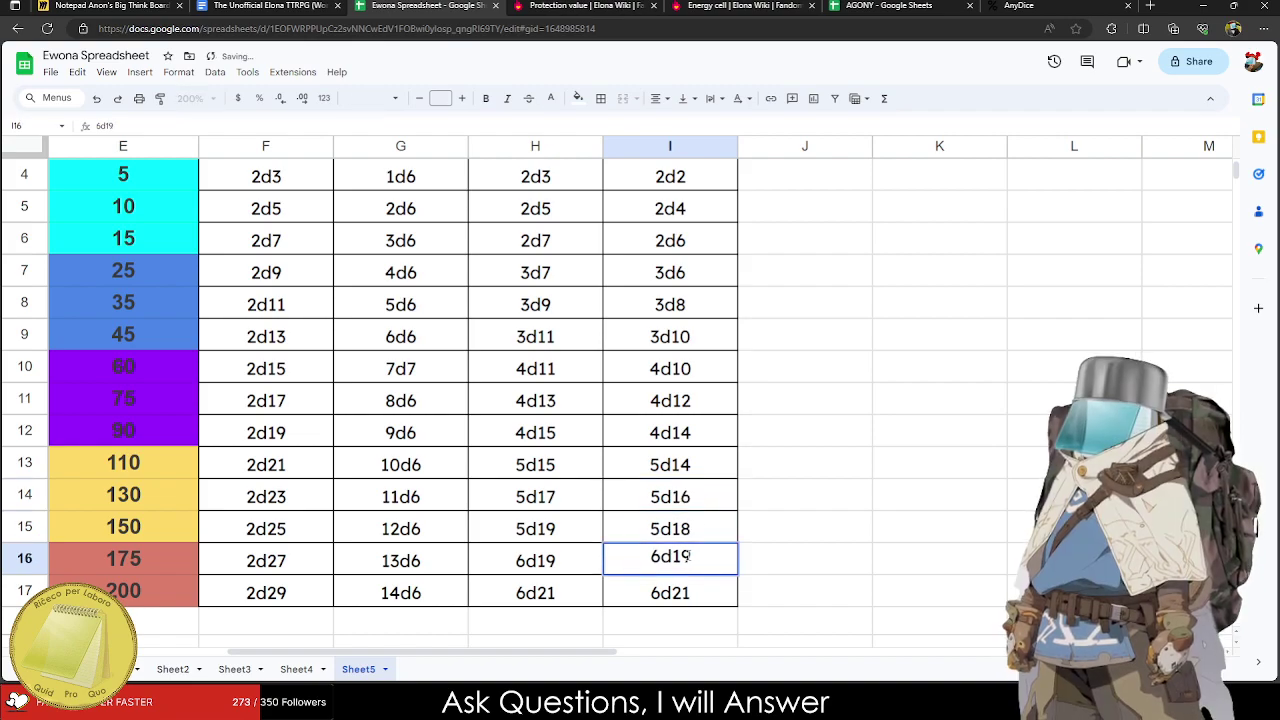
key(BackSpace)
text(8)
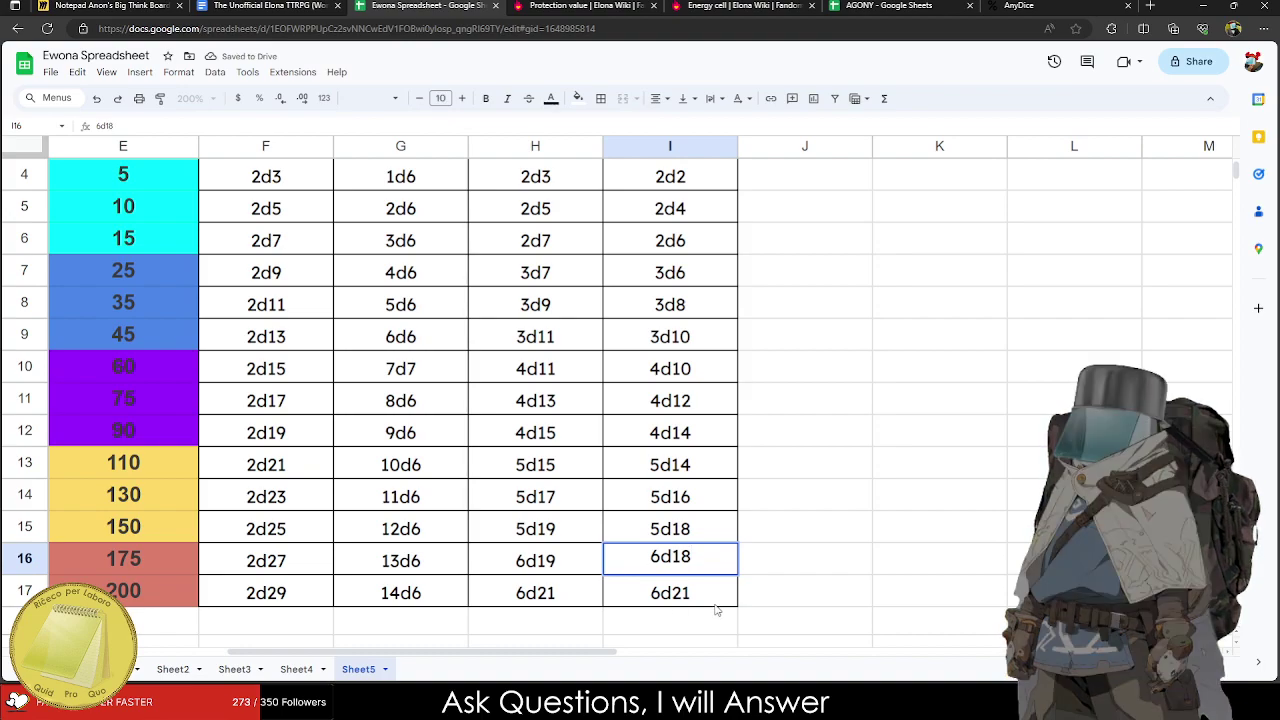
double_click(728, 590)
click(706, 590)
key(BackSpace)
text(0)
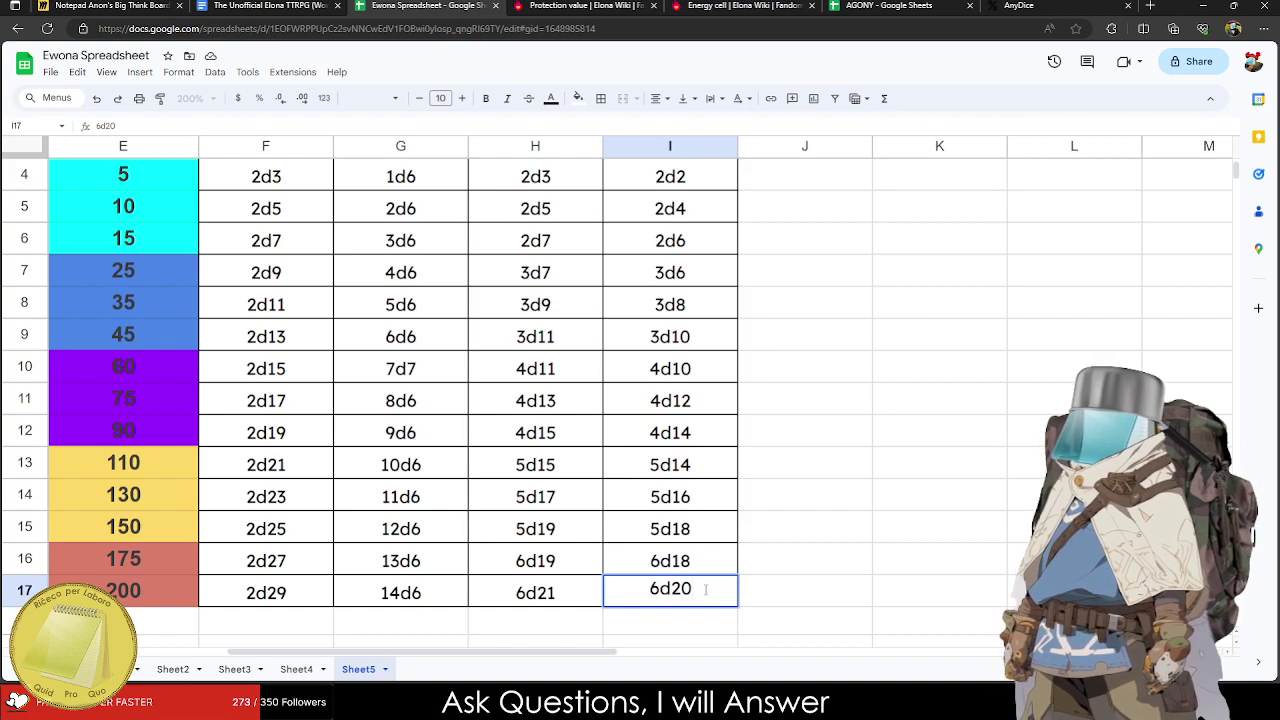
click(120, 590)
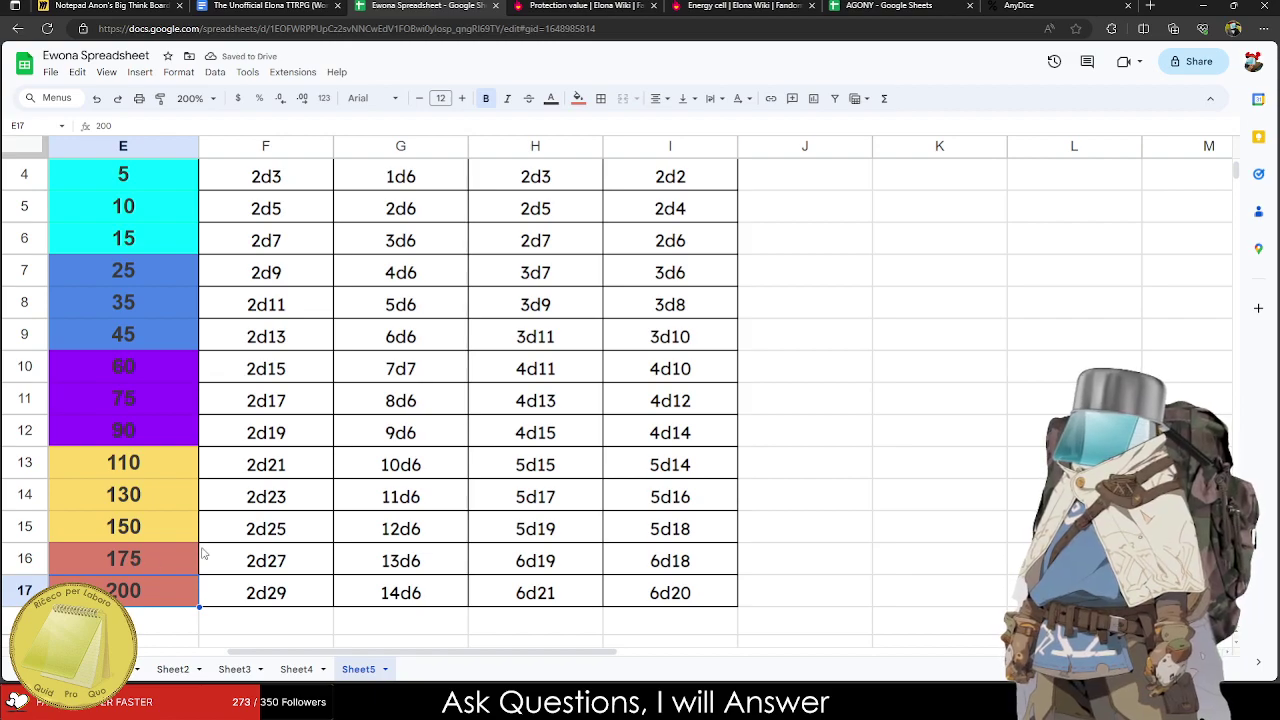
scroll(650, 588, up, 2)
scroll(646, 530, down, 2)
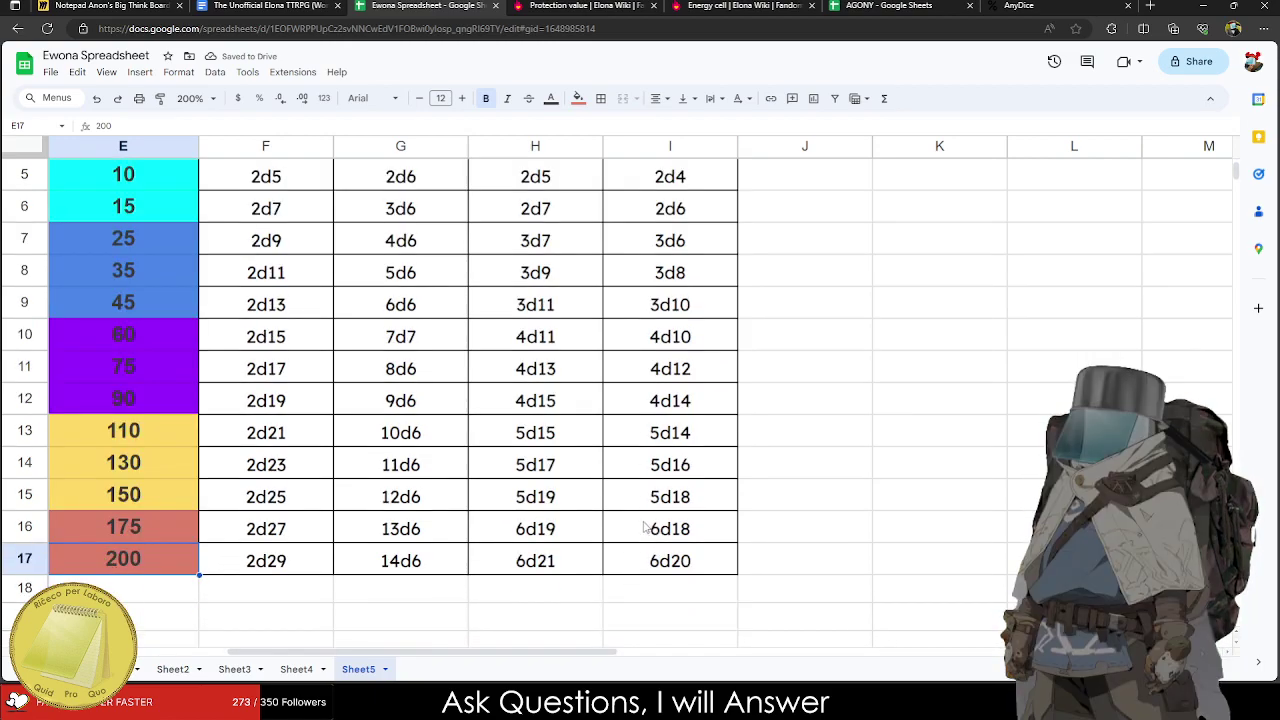
scroll(648, 497, up, 3)
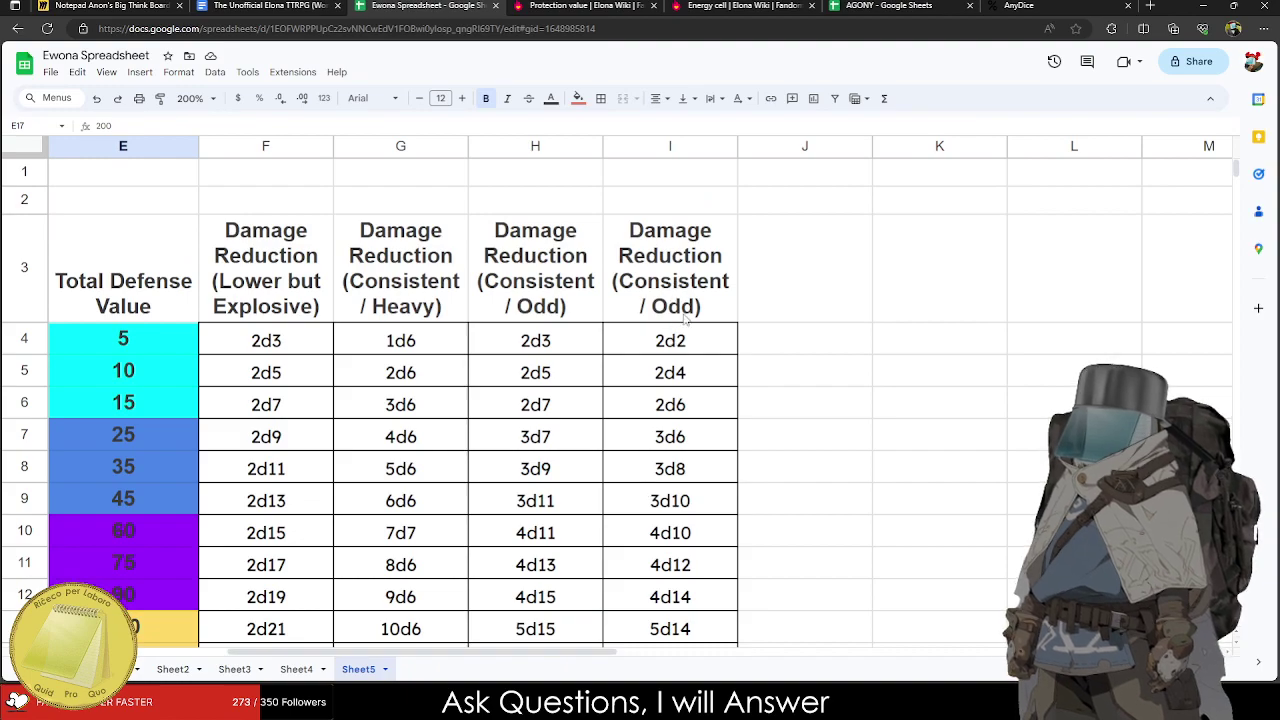
drag(685, 316, 670, 620)
drag(670, 340, 676, 452)
key(ctrl+c)
scroll(471, 428, up, 2)
click(281, 305)
key(ctrl+v)
key(ctrl+z)
Copy the Total Defense Value column E3:E17, header included, to a new table starting at E20.
drag(95, 265, 167, 347)
key(ctrl+c)
click(125, 433)
key(ctrl+v)
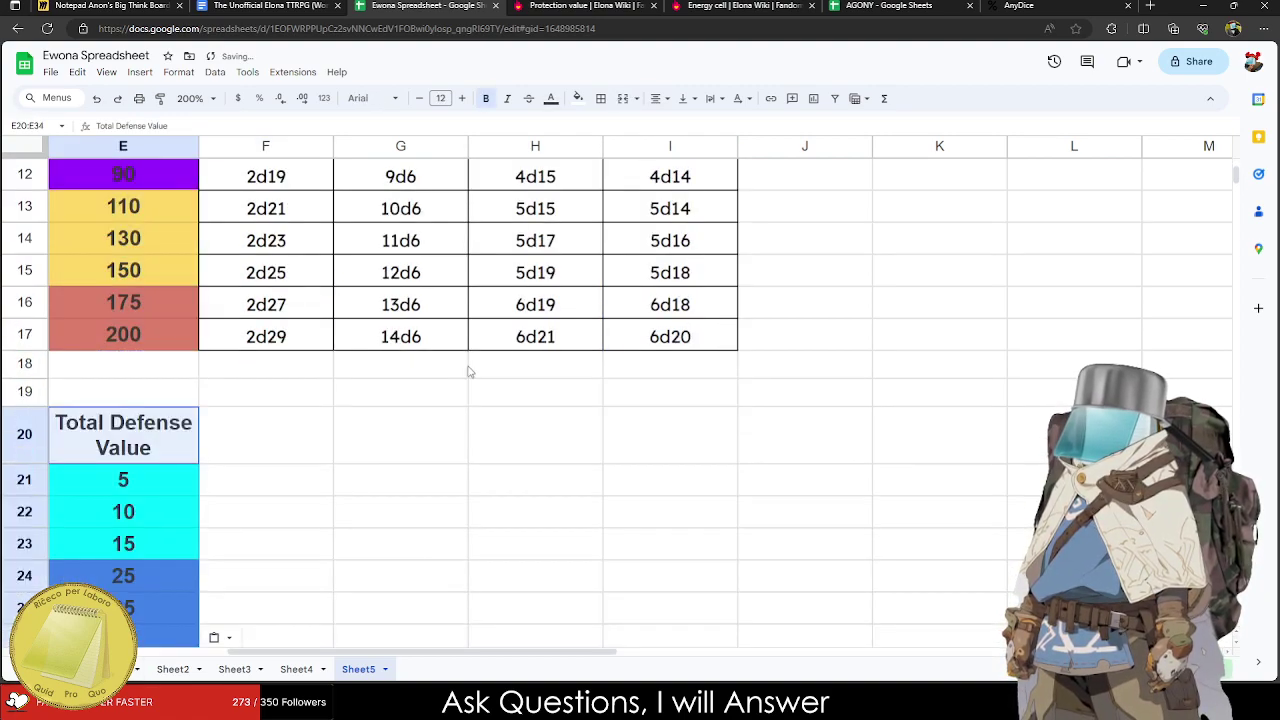
Copy the even dice values I4:I17 beside the new defense values, starting at F21.
scroll(458, 374, up, 5)
drag(670, 338, 670, 595)
key(ctrl+c)
scroll(155, 453, down, 3)
click(243, 452)
key(ctrl+v)
Enter the header "Damage Reduction" in F20 above the copied dice values.
click(243, 403)
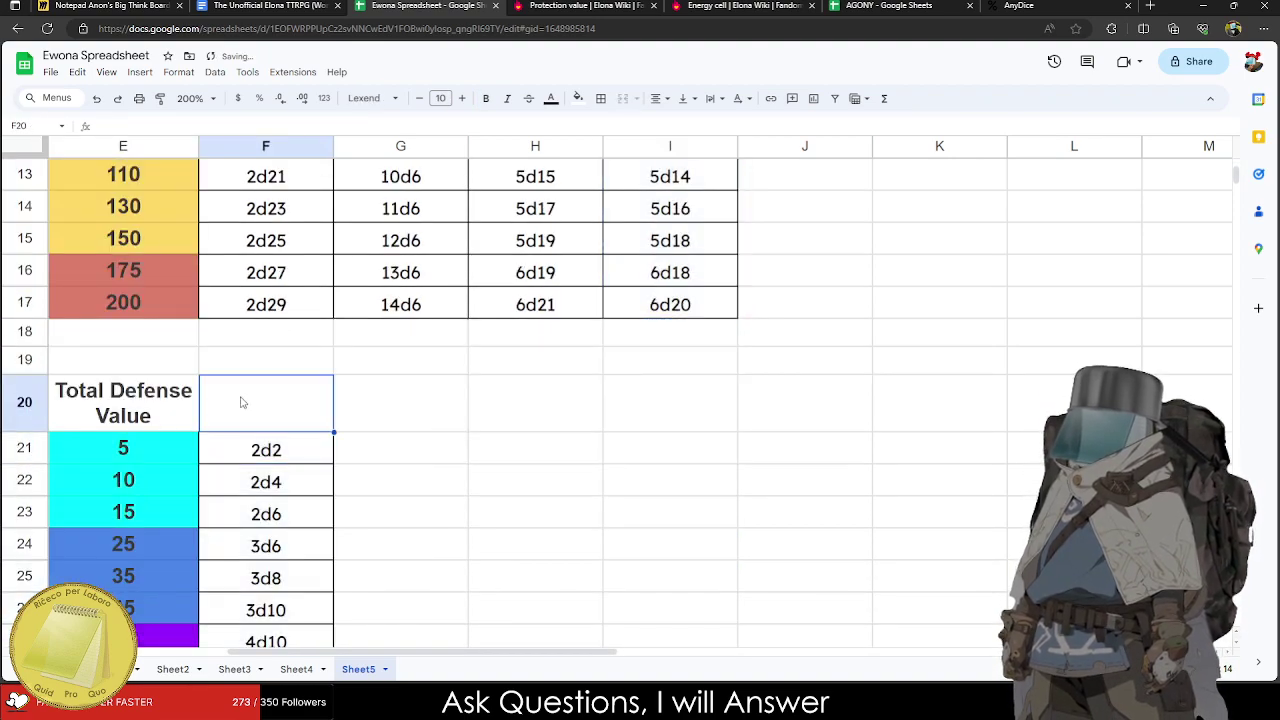
text(Damage Reduction)
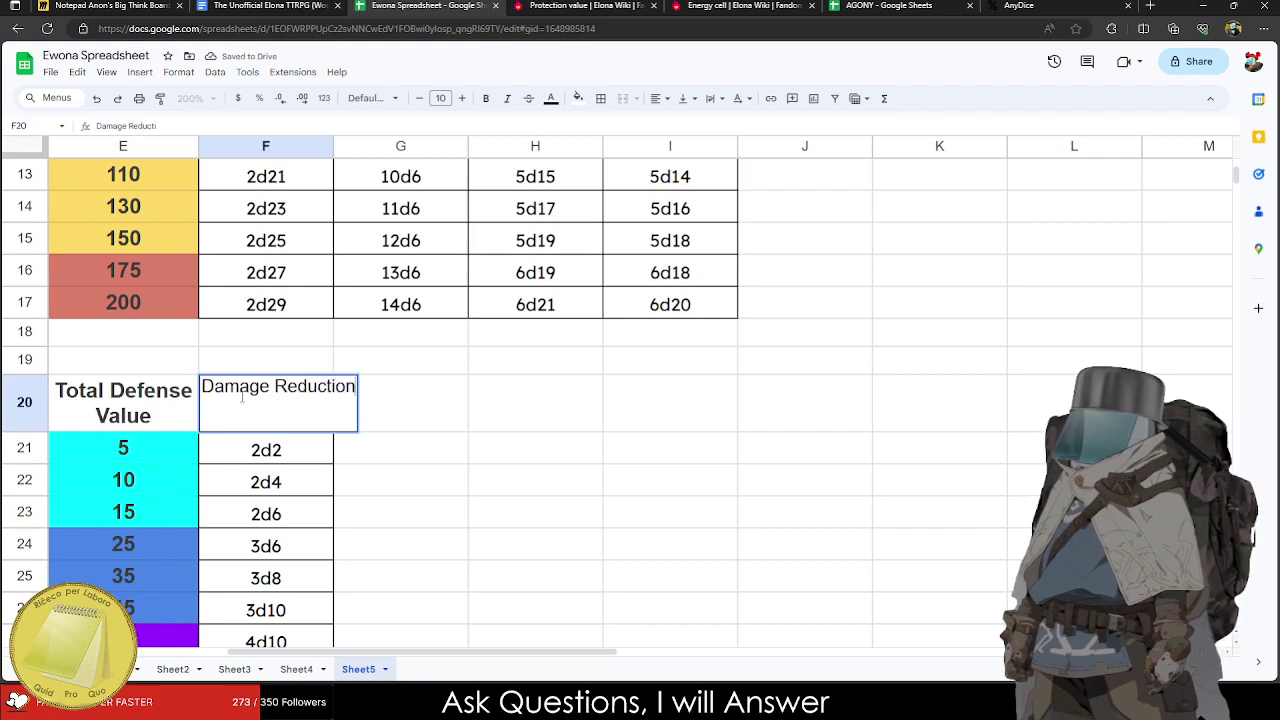
key(Tab)
Select the new table E20:F34 and remove its fill colors.
click(144, 405)
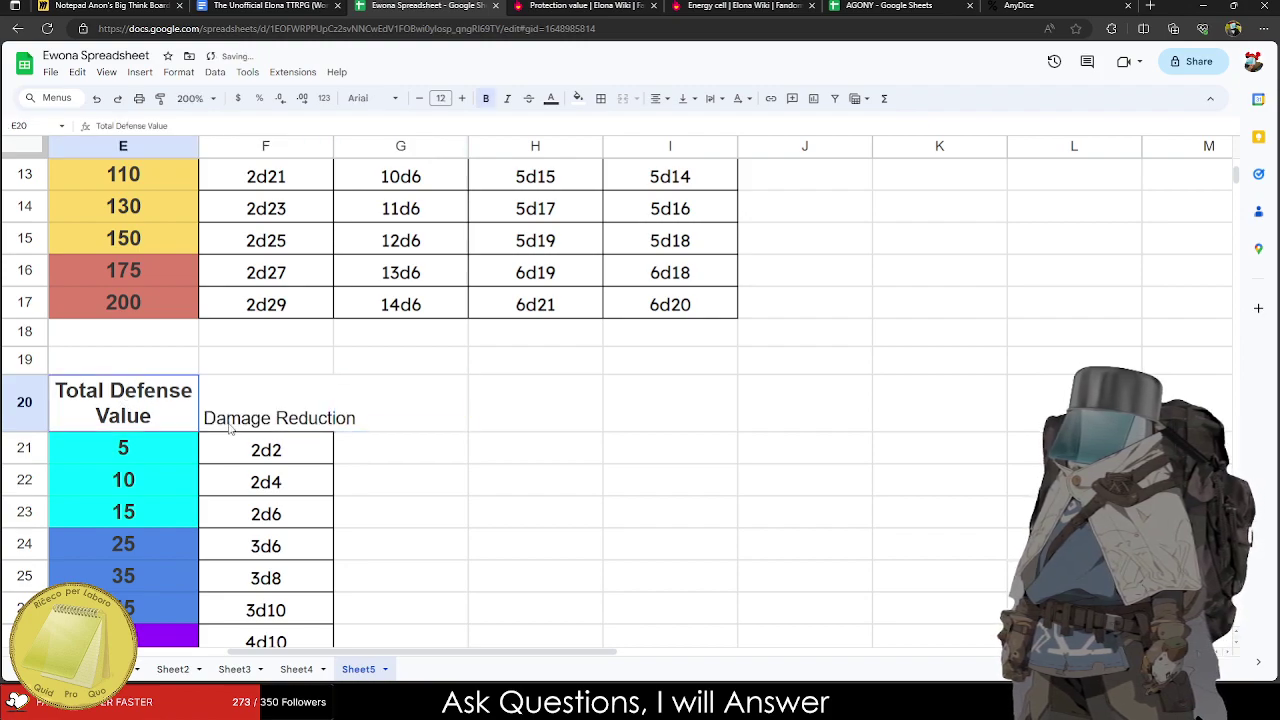
scroll(163, 405, down, 3)
shift+click(222, 488)
scroll(222, 488, down, 3)
shift+click(229, 486)
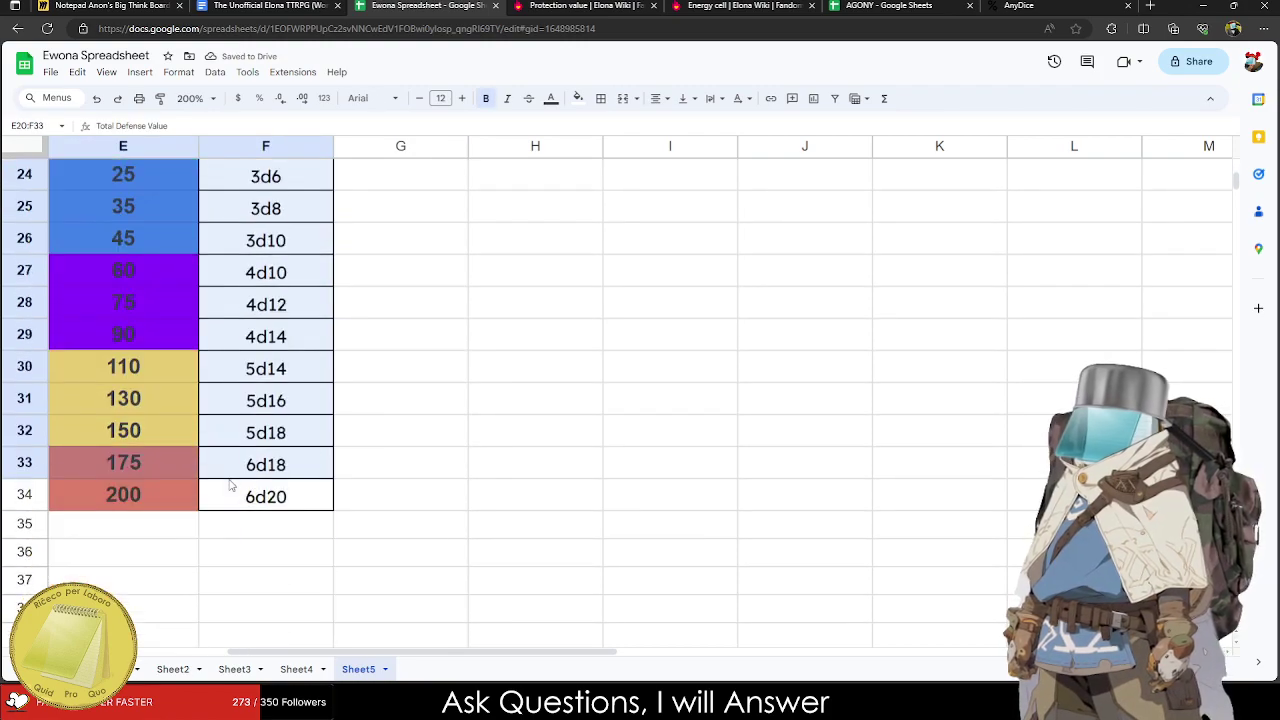
click(578, 98)
click(600, 124)
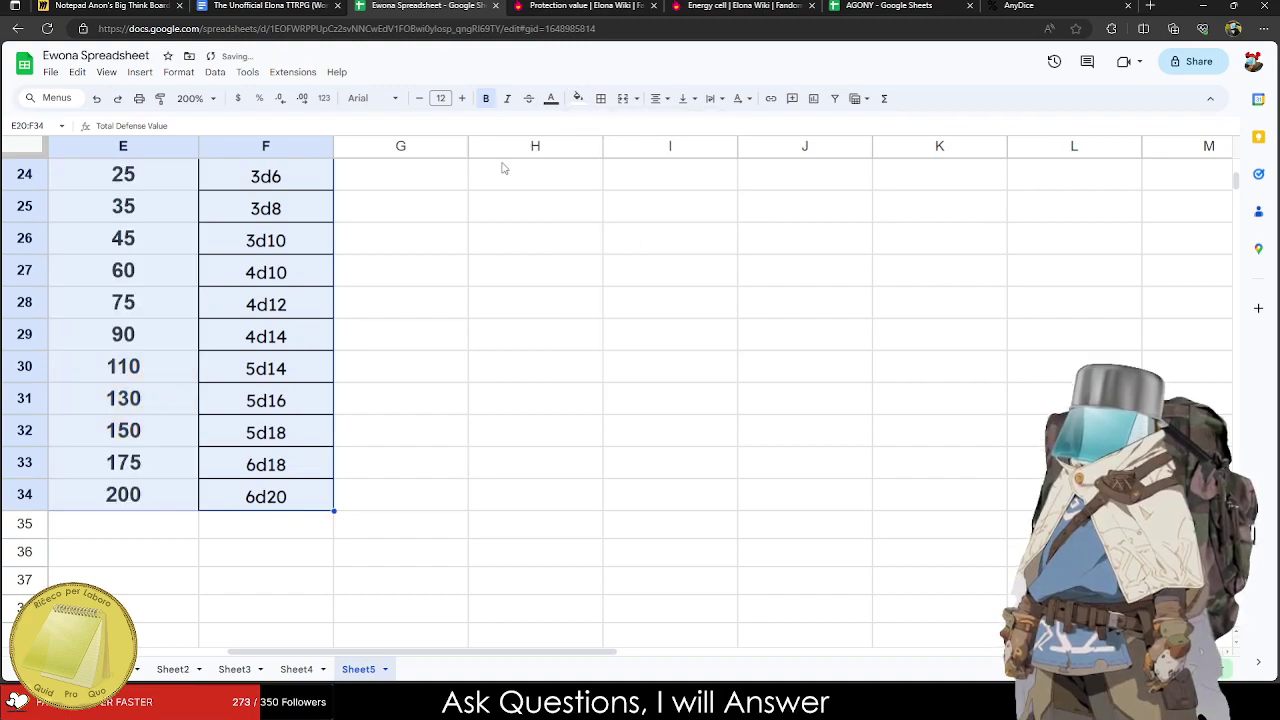
Set the new table's font to Lexend at size 10.
scroll(170, 470, up, 6)
click(366, 98)
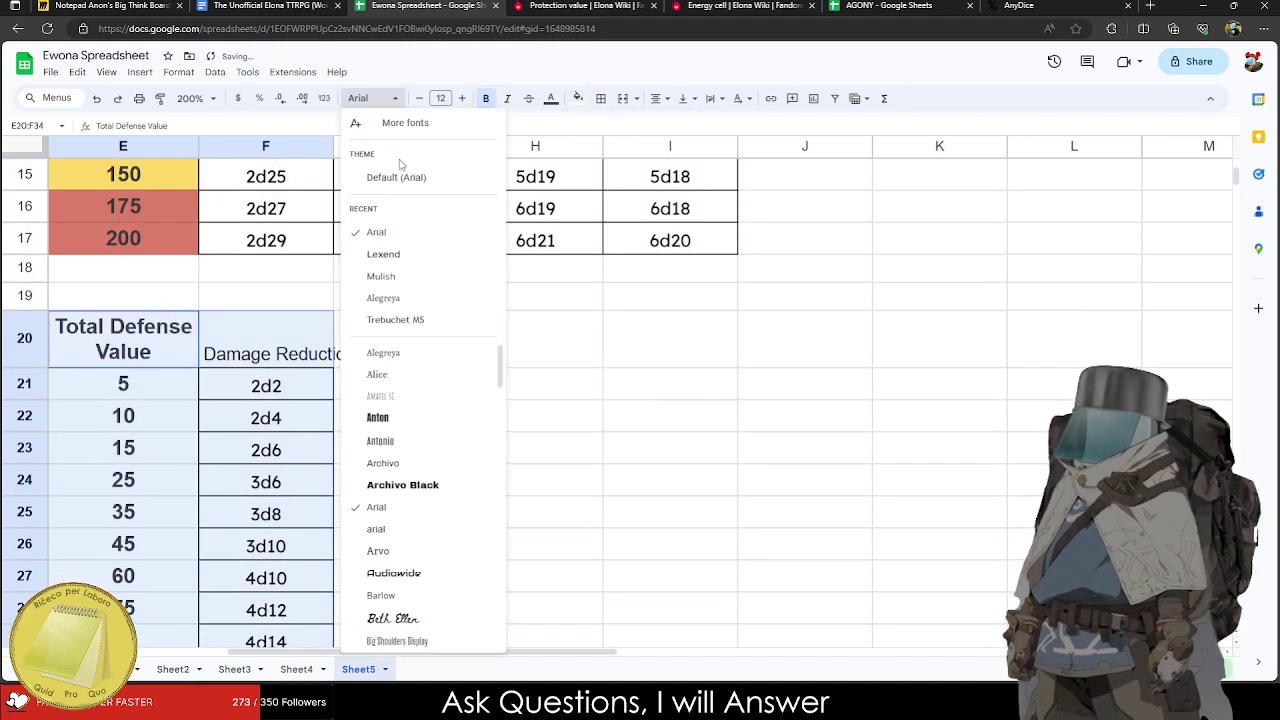
click(410, 255)
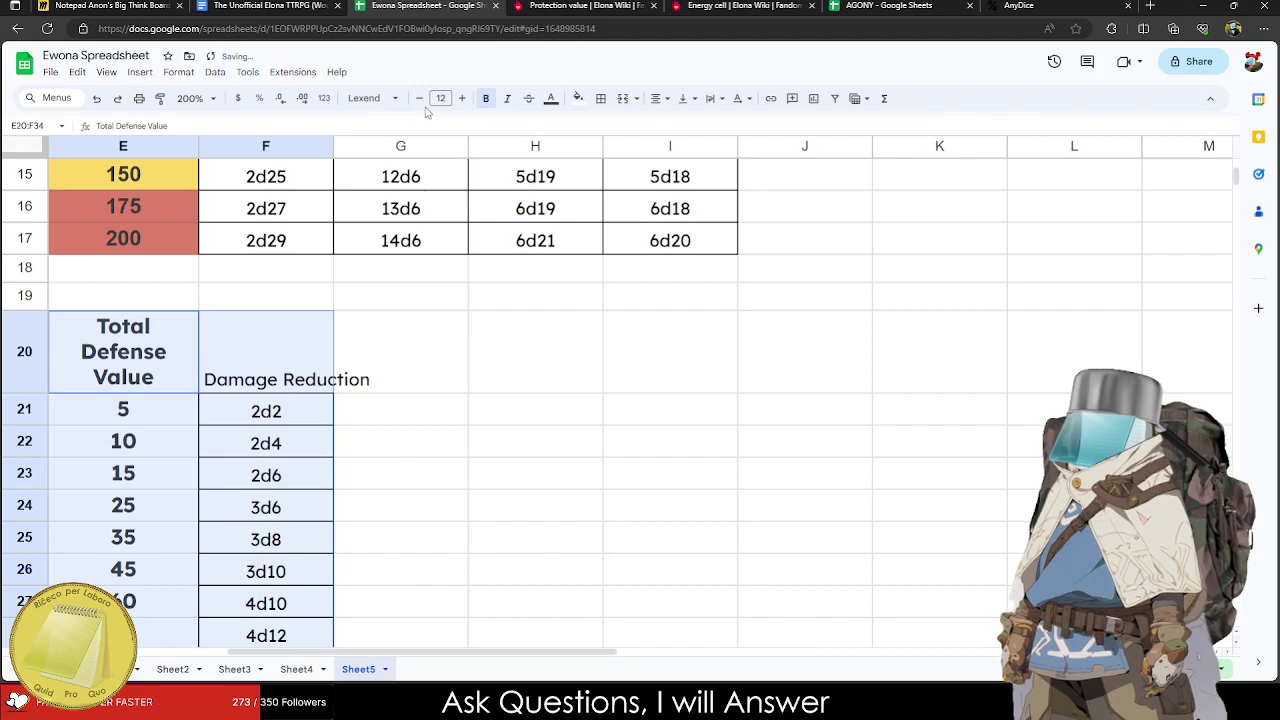
click(461, 98)
click(440, 98)
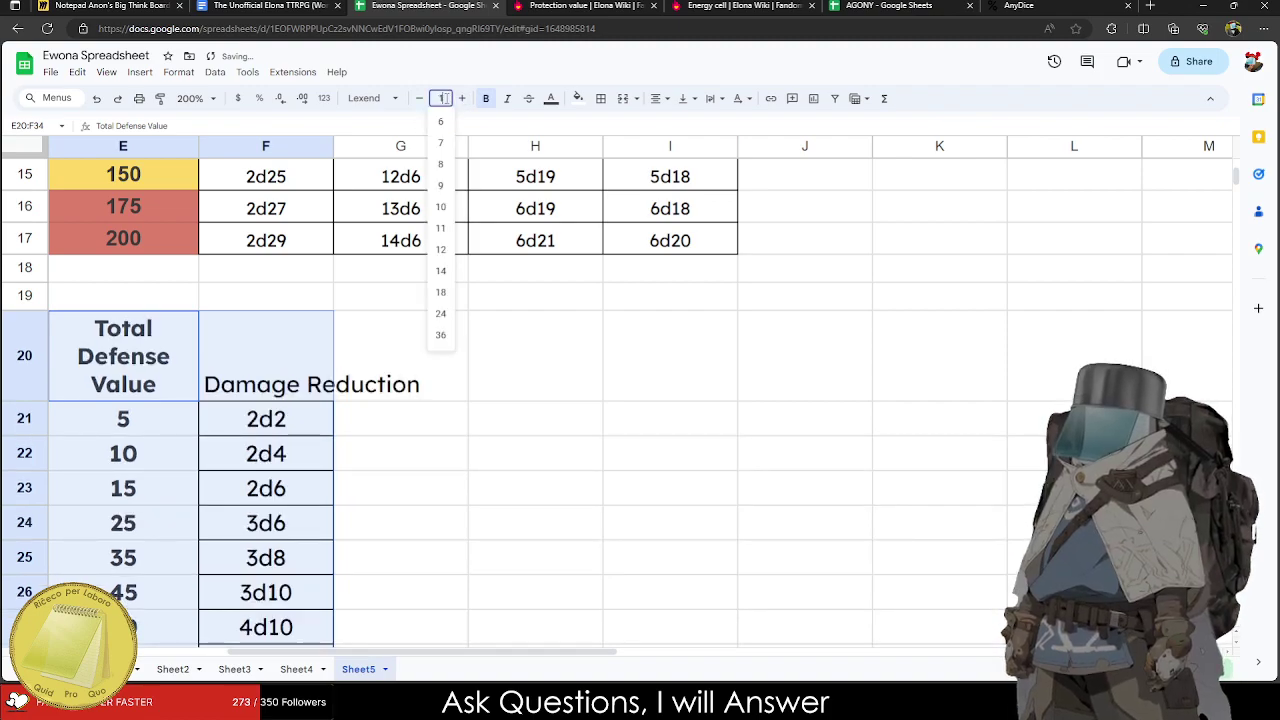
text(10)
key(Return)
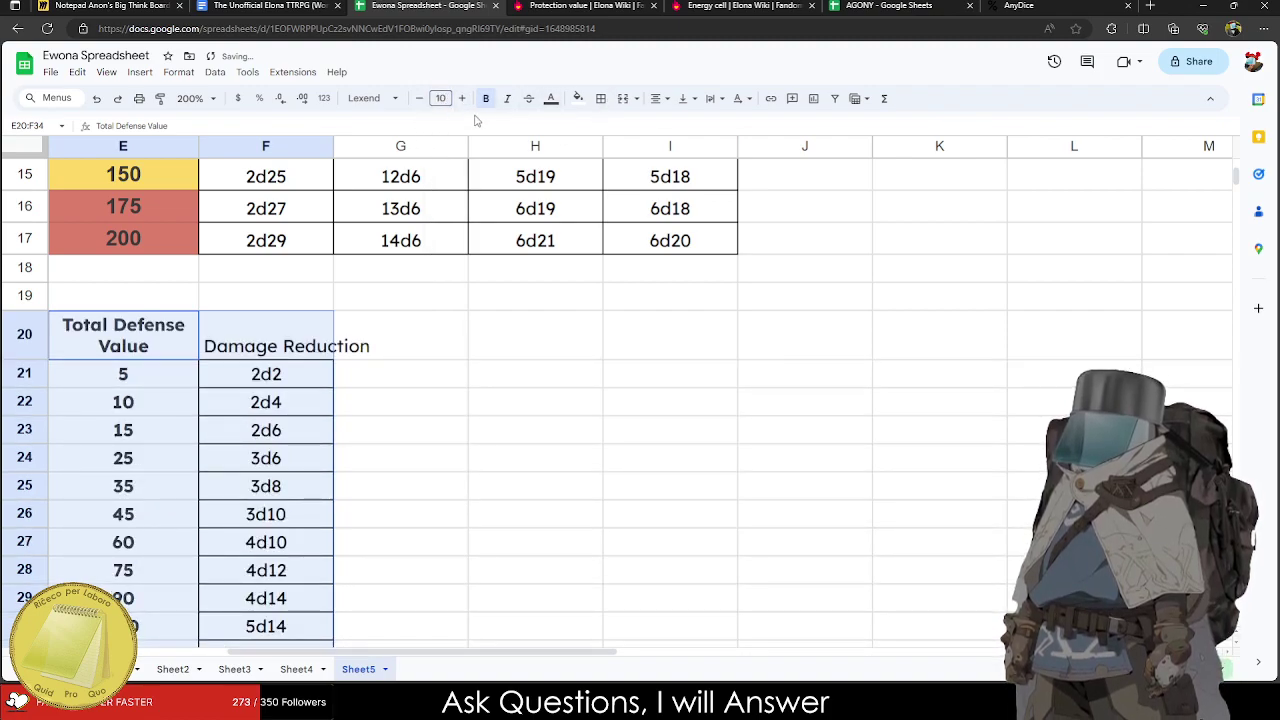
Center the new table's text horizontally and vertically, and turn on text wrapping.
click(655, 98)
click(679, 124)
click(683, 98)
click(712, 124)
click(710, 98)
click(736, 124)
click(491, 431)
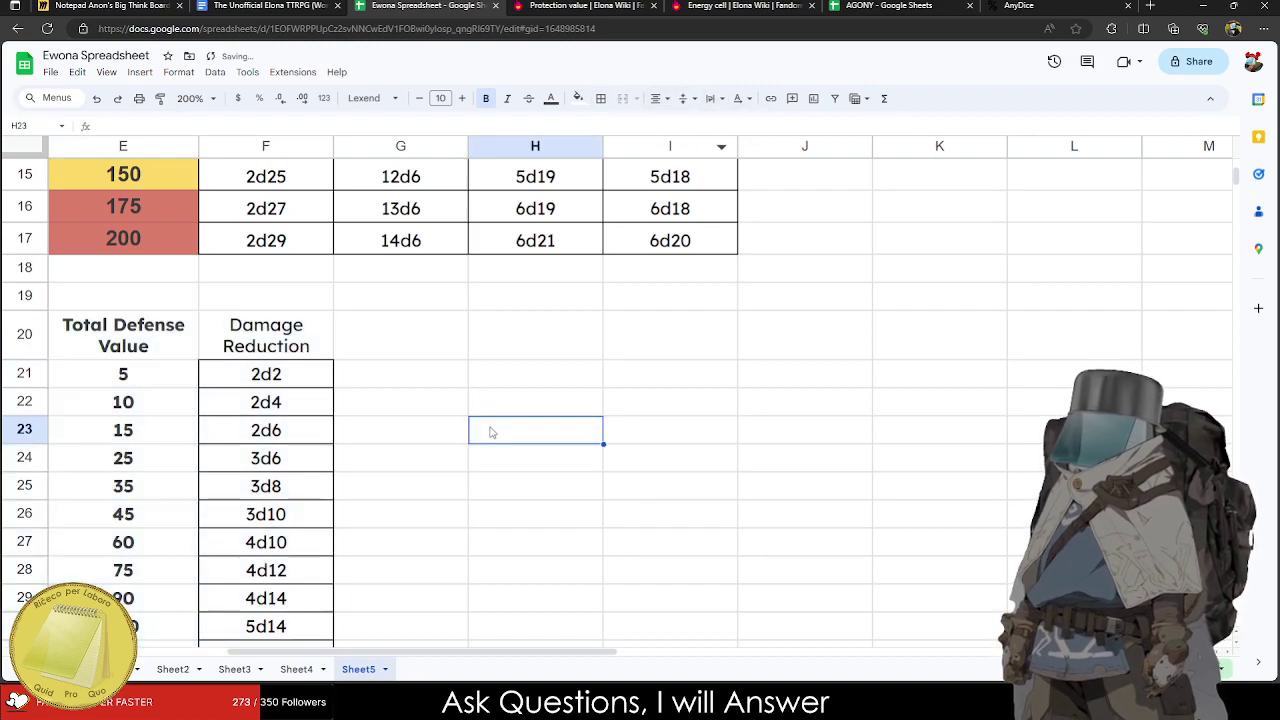
Bold the Damage Reduction header in F20 and remove bold from the defense values below the Total Defense Value header.
drag(180, 345, 123, 615)
key(ctrl+b)
key(ctrl+b)
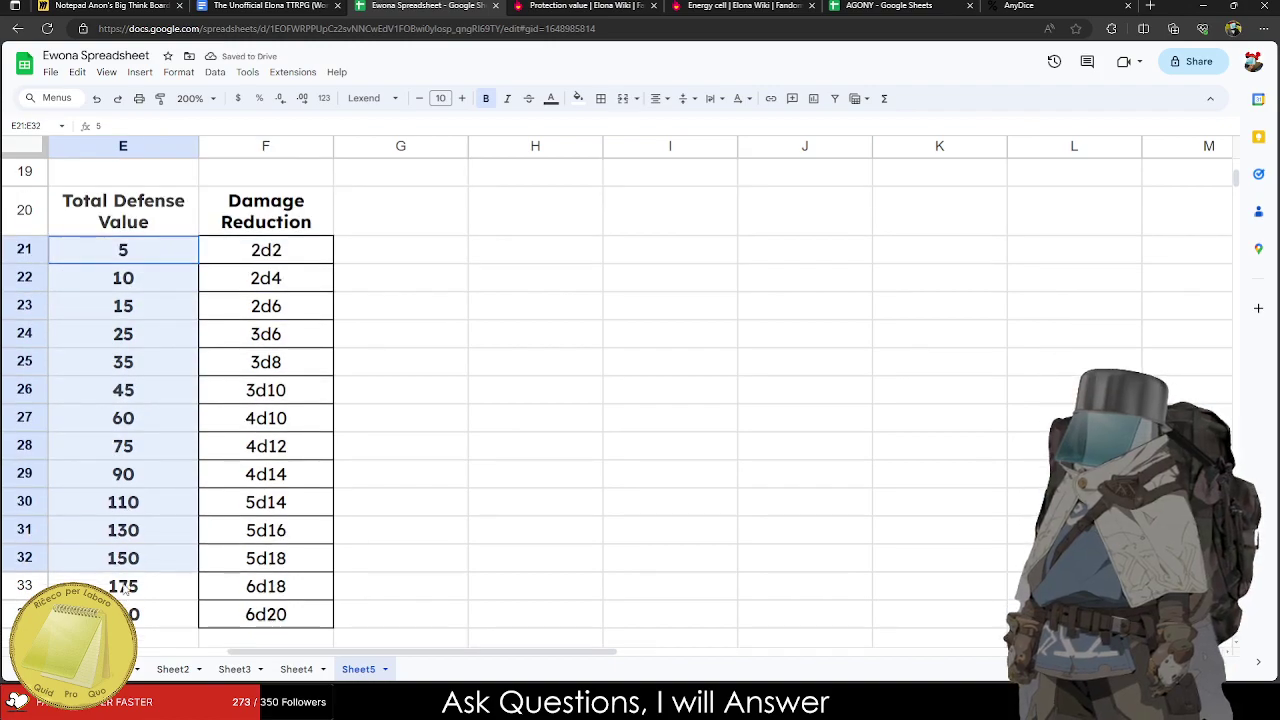
Select the whole Total Defense Value table E20:F34 including its headers and copy it.
click(307, 618)
drag(307, 618, 185, 220)
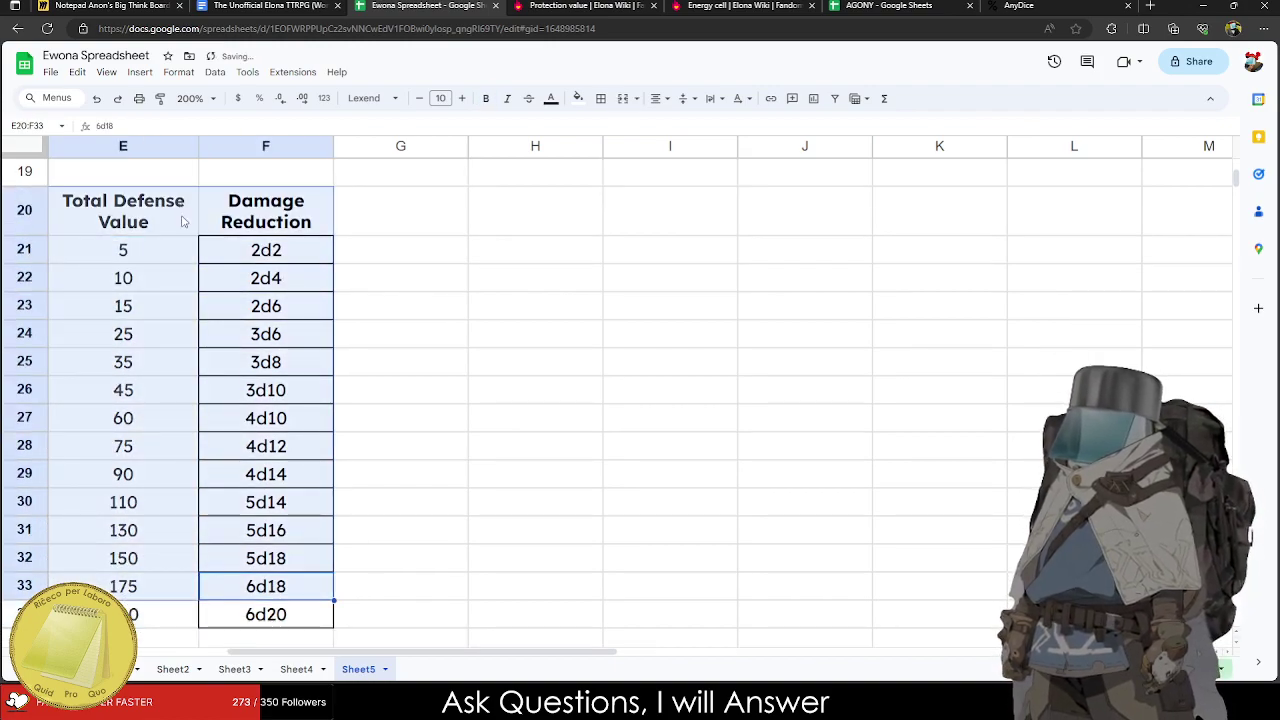
drag(261, 627, 246, 586)
key(ctrl+a)
key(ctrl+v)
key(ctrl+z)
key(ctrl+c)
Switch to the Unofficial Elona TTRPG document and paste the table below the Armor text, unlinked from the spreadsheet.
key(ctrl+shift+Tab)
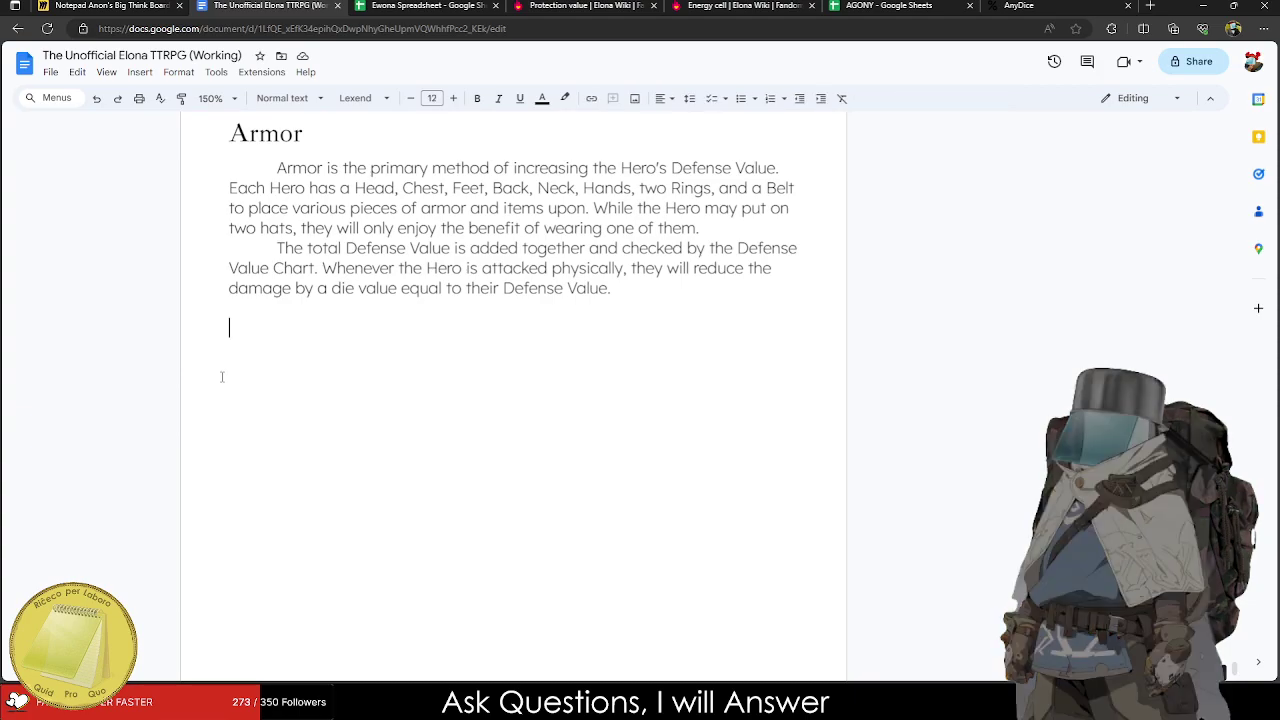
key(ctrl+v)
click(596, 390)
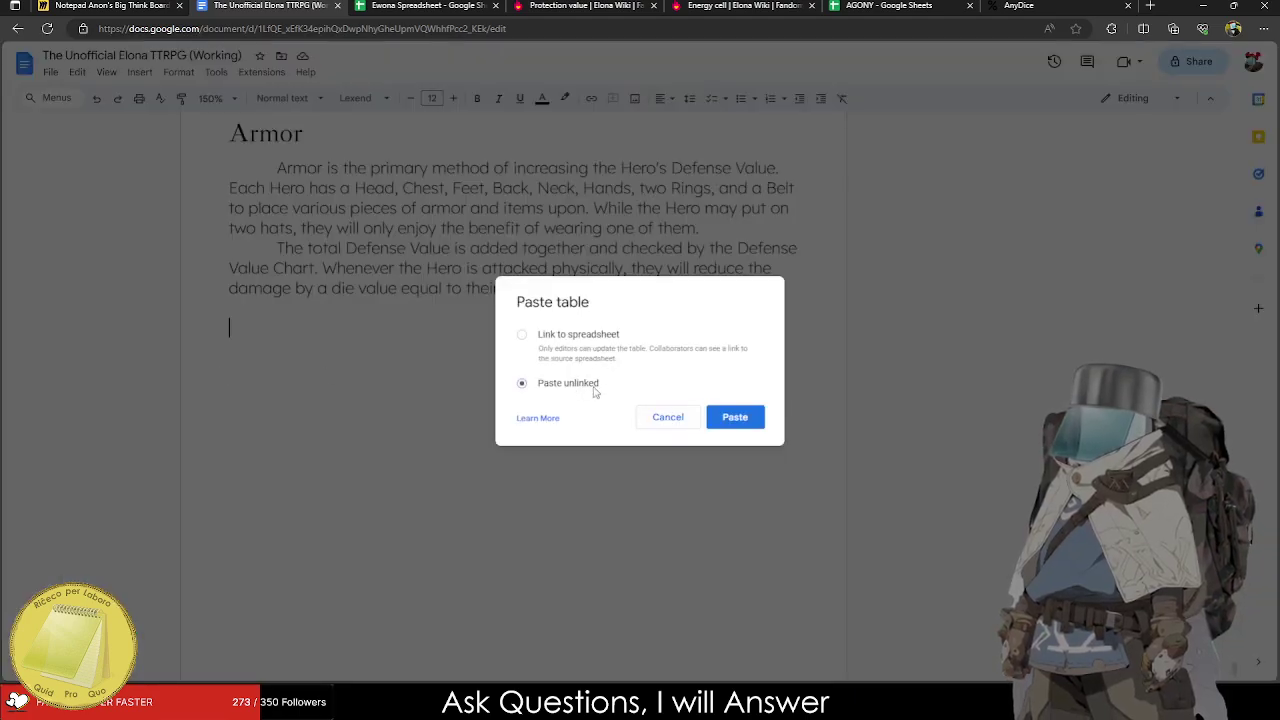
click(733, 418)
Apply a lighter Lexend weight to the entire pasted table and make its header row bold.
drag(413, 610, 314, 250)
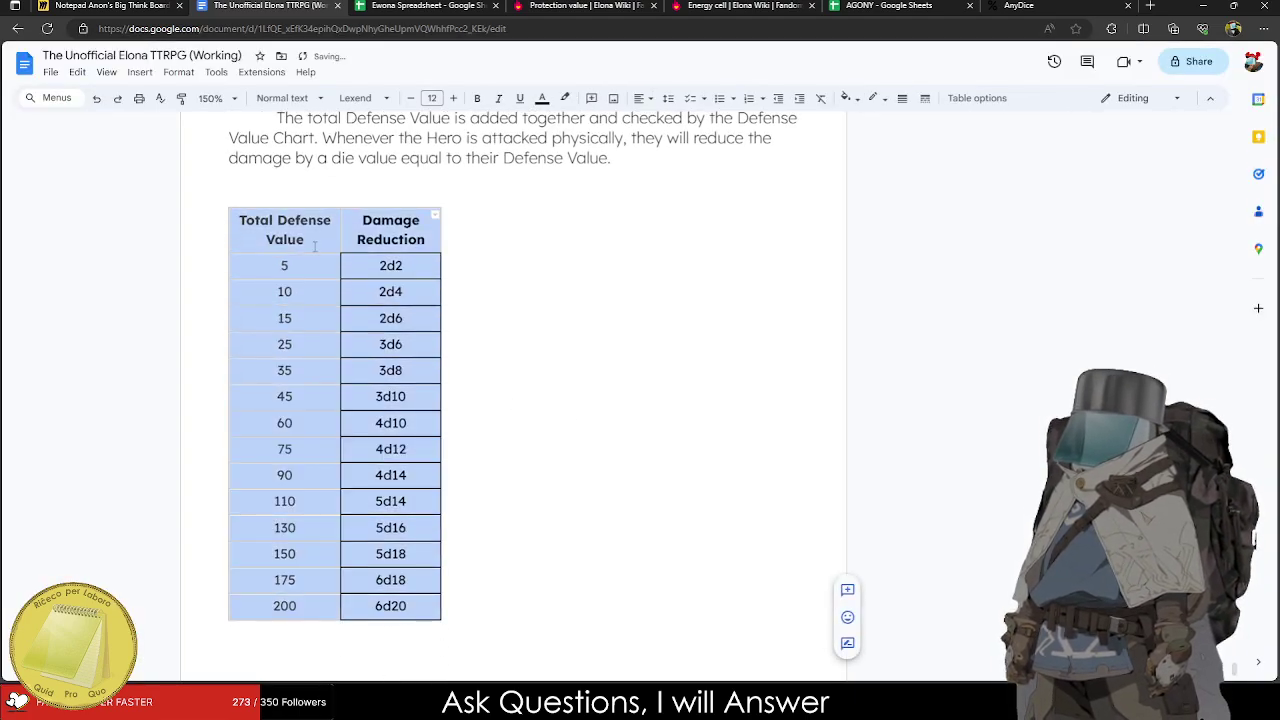
click(355, 97)
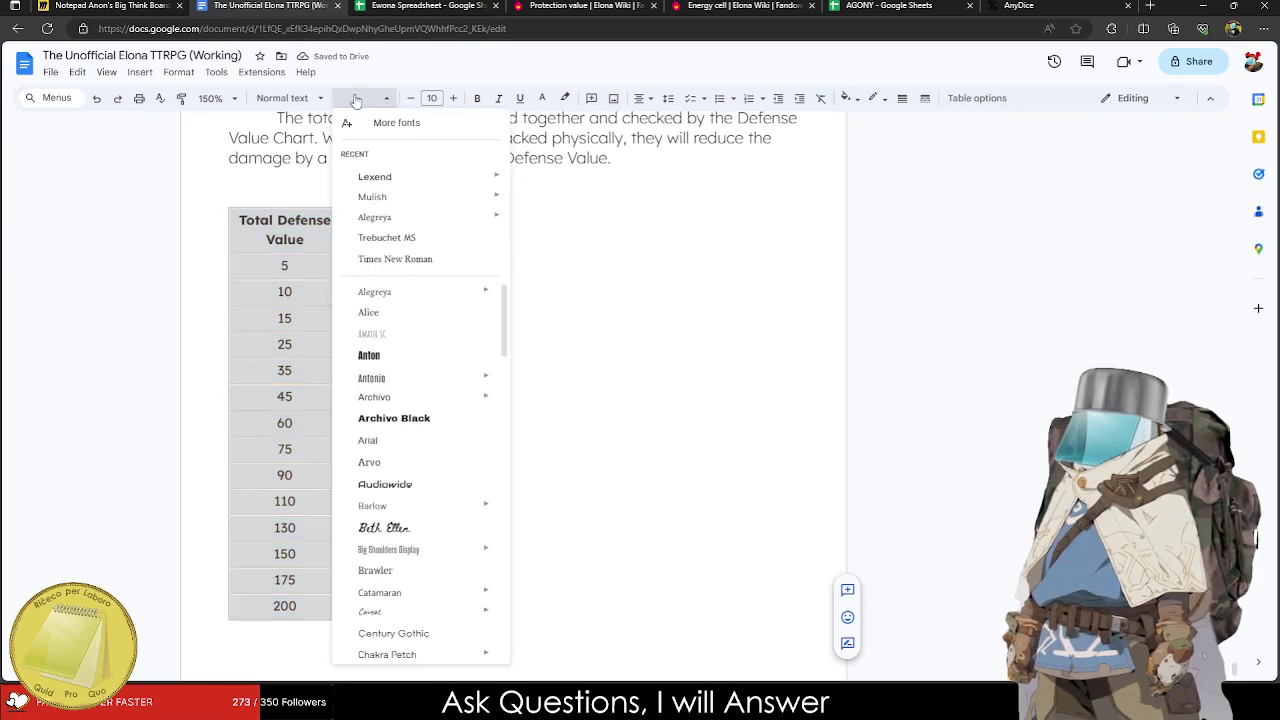
mouse_move(400, 174)
click(560, 204)
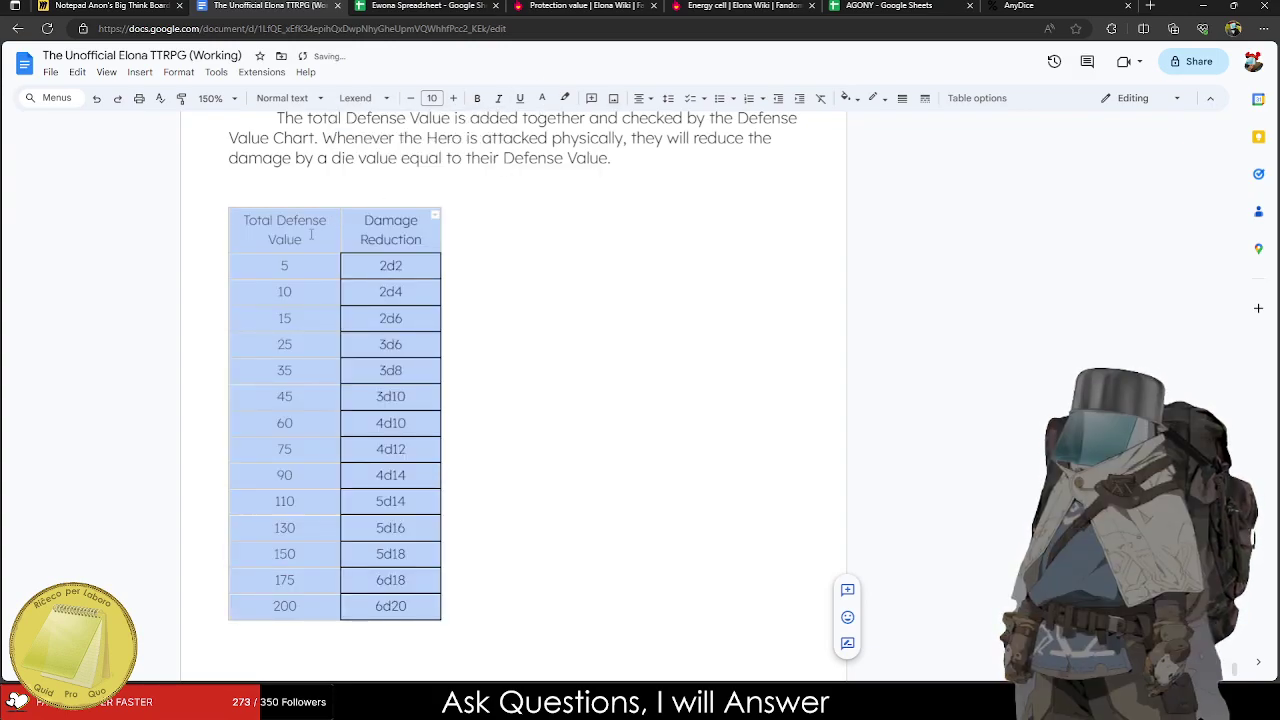
click(251, 222)
drag(251, 222, 430, 232)
key(ctrl+b)
Use the table properties to make all borders of the defense table black.
right_click(288, 230)
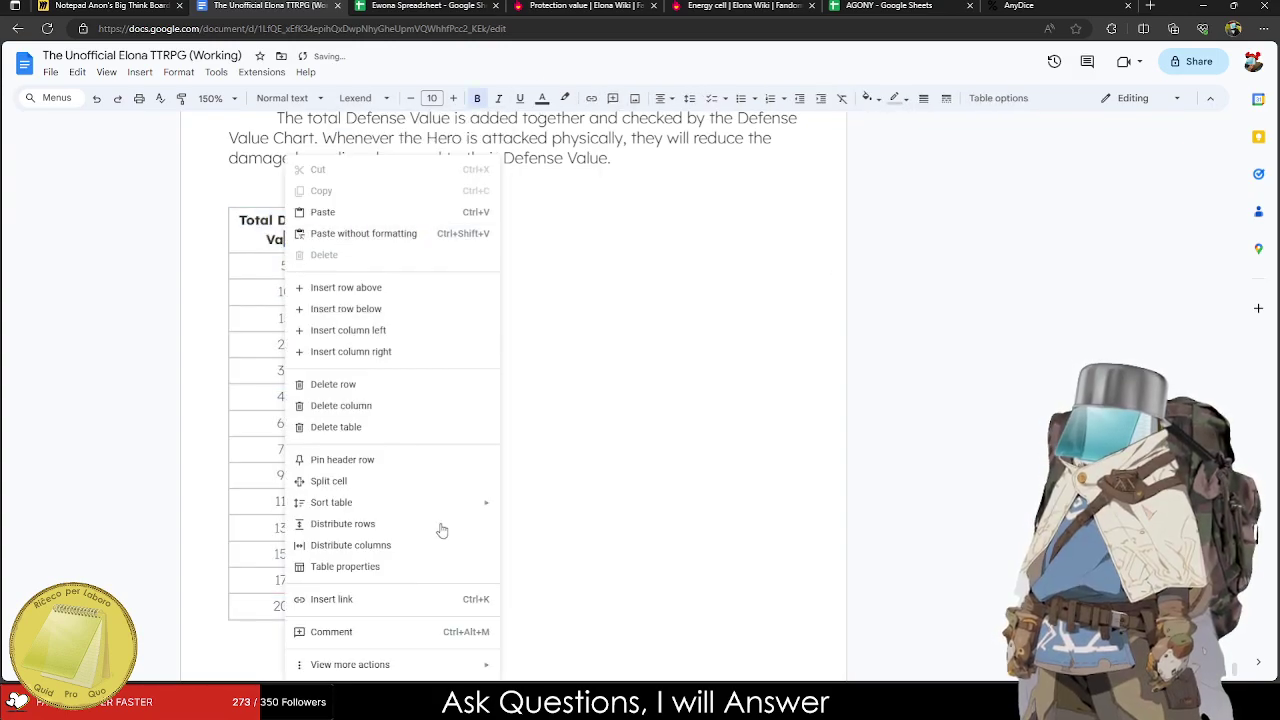
click(400, 566)
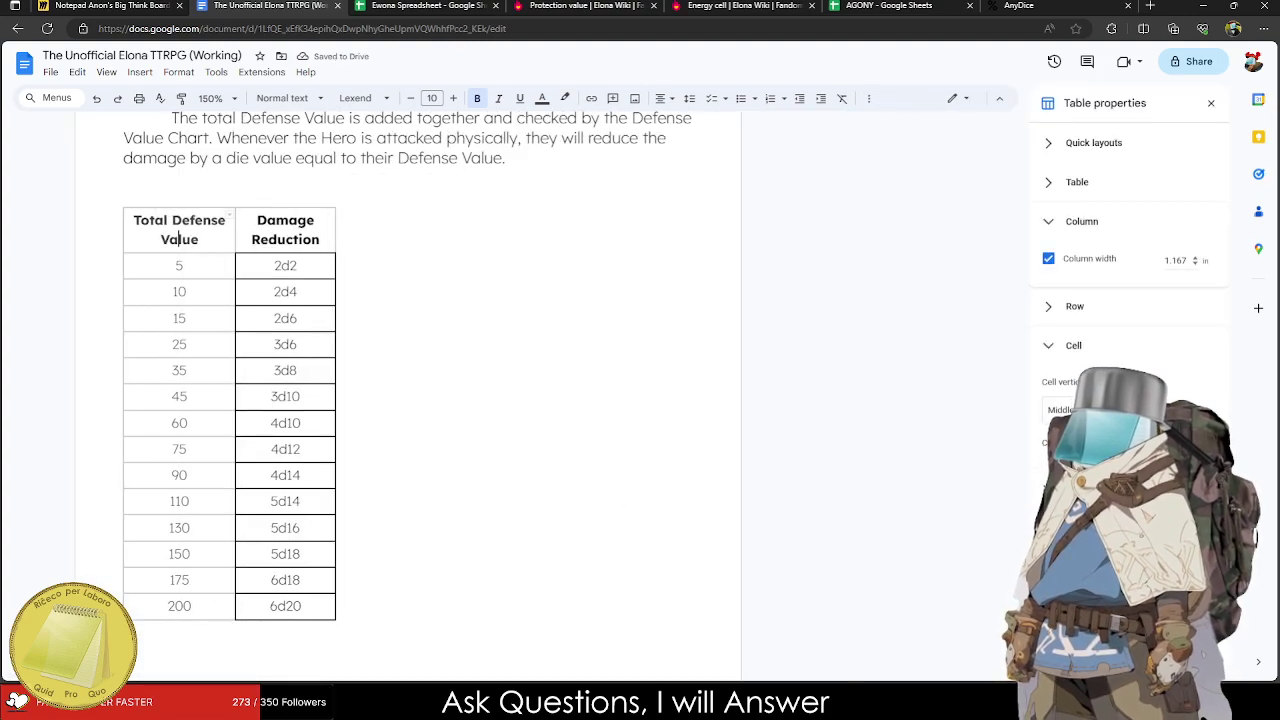
click(1056, 388)
scroll(160, 300, up, 3)
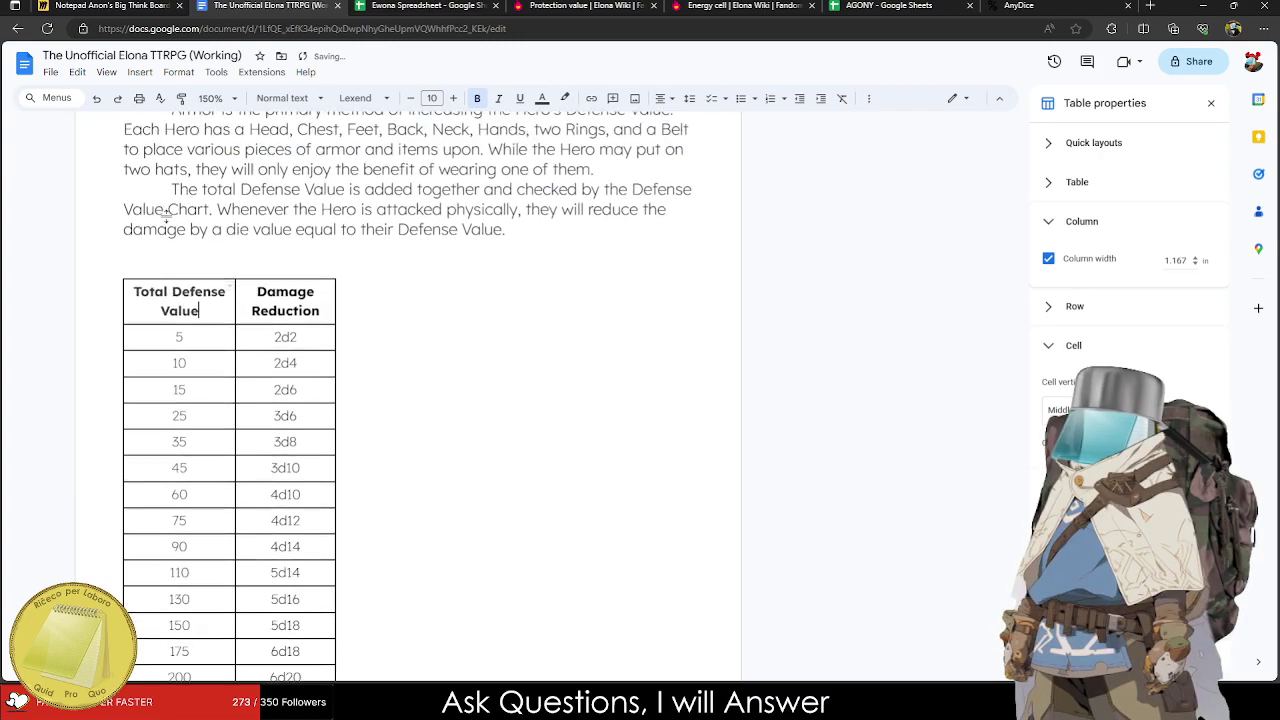
Remove the extra blank line between the Armor paragraph and the table, and close the table properties.
click(180, 360)
key(BackSpace)
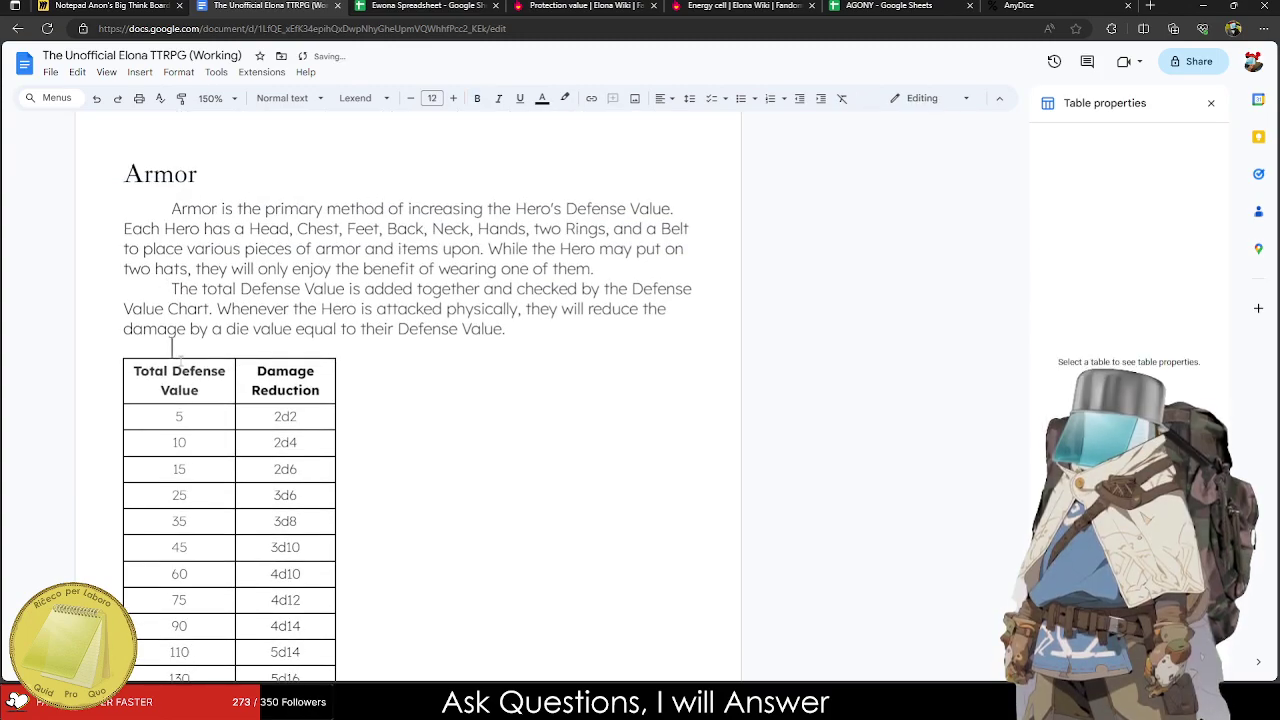
scroll(200, 360, down, 2)
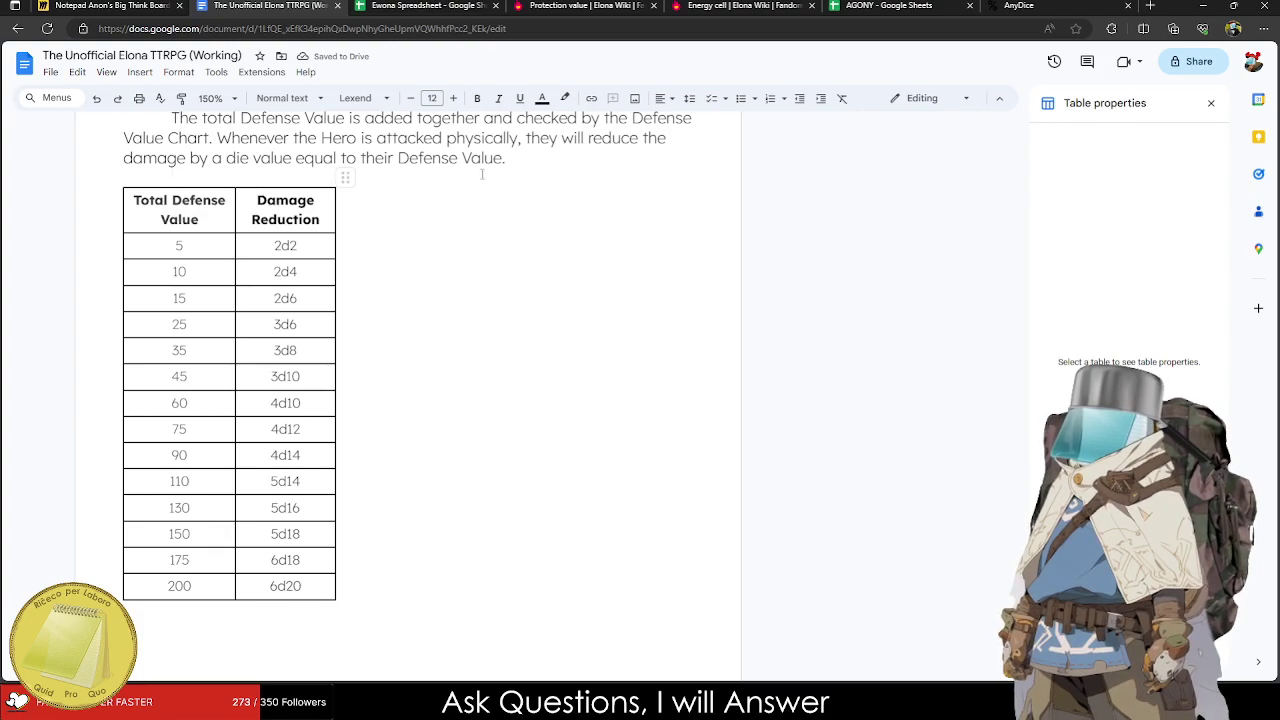
click(1211, 103)
Delete the ending about reducing the damage by a die value from the last sentence of the Armor section.
scroll(568, 222, up, 1)
drag(372, 310, 580, 310)
click(671, 328)
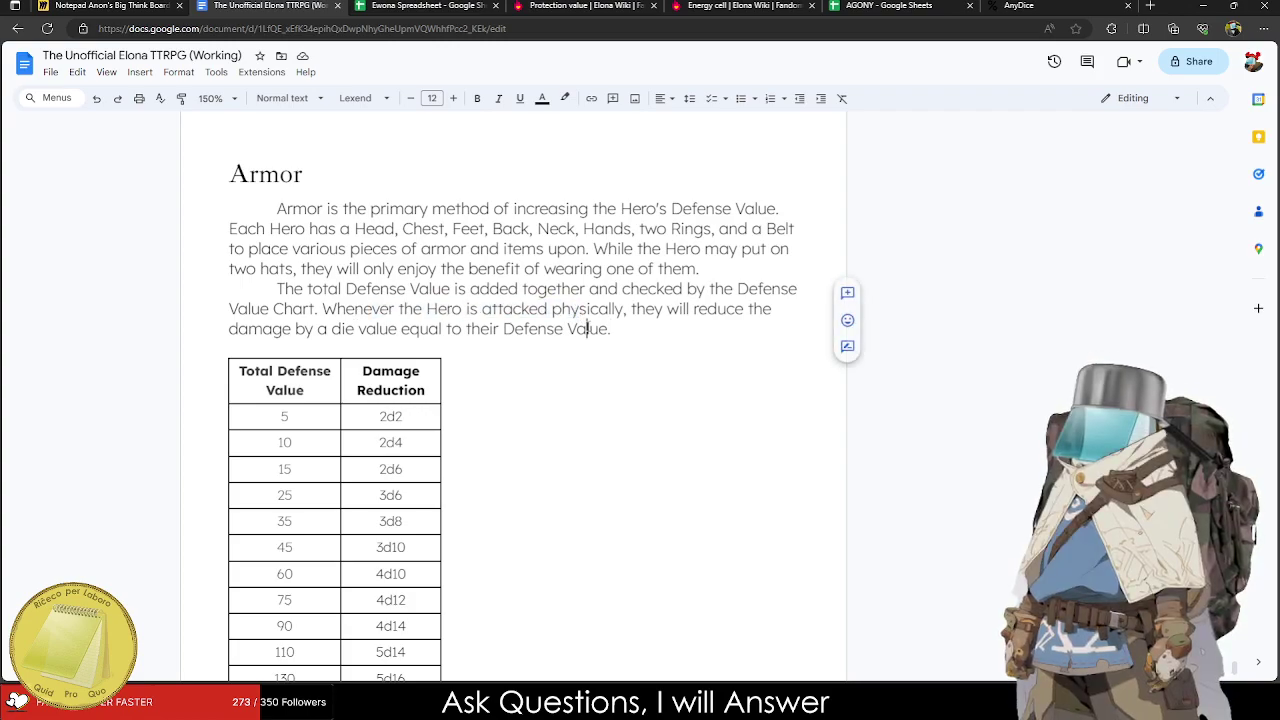
drag(671, 328, 295, 330)
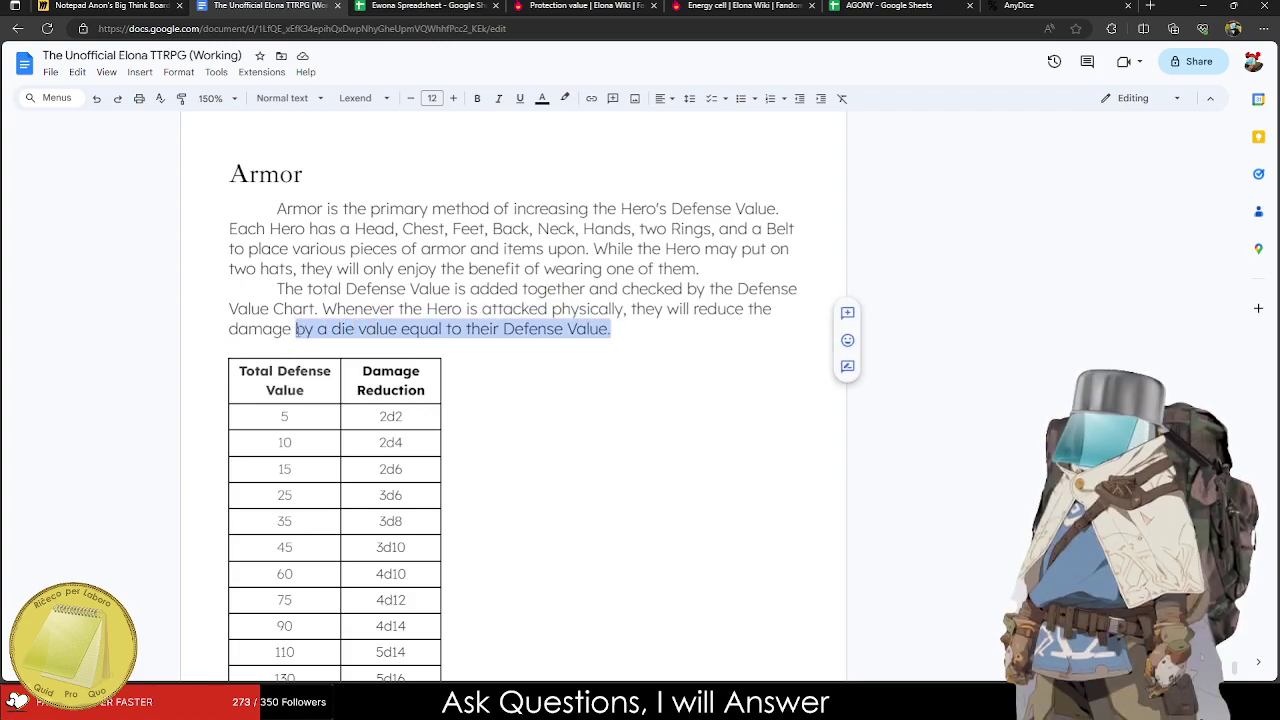
text(by)
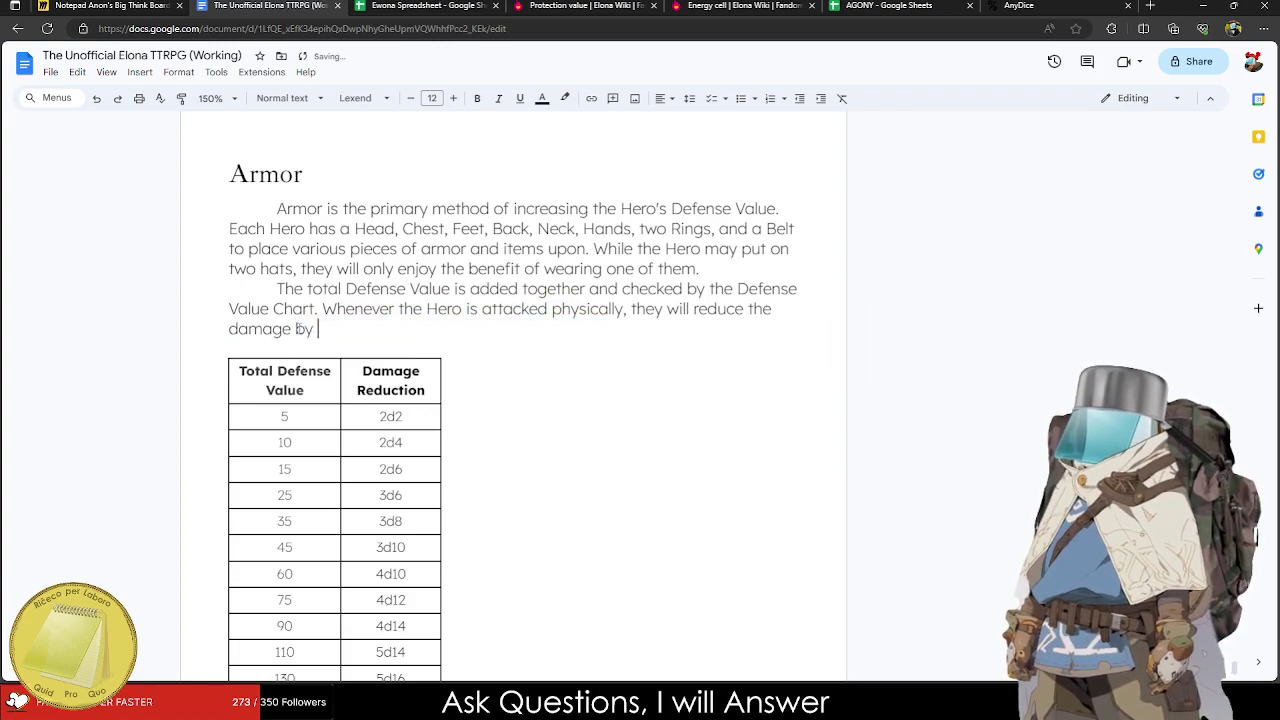
key(BackSpace)
key(BackSpace)
key(BackSpace)
key(BackSpace)
key(BackSpace)
key(BackSpace)
key(BackSpace)
key(BackSpace)
key(BackSpace)
key(BackSpace)
key(BackSpace)
key(BackSpace)
key(BackSpace)
key(BackSpace)
key(BackSpace)
key(BackSpace)
key(BackSpace)
key(BackSpace)
key(BackSpace)
key(BackSpace)
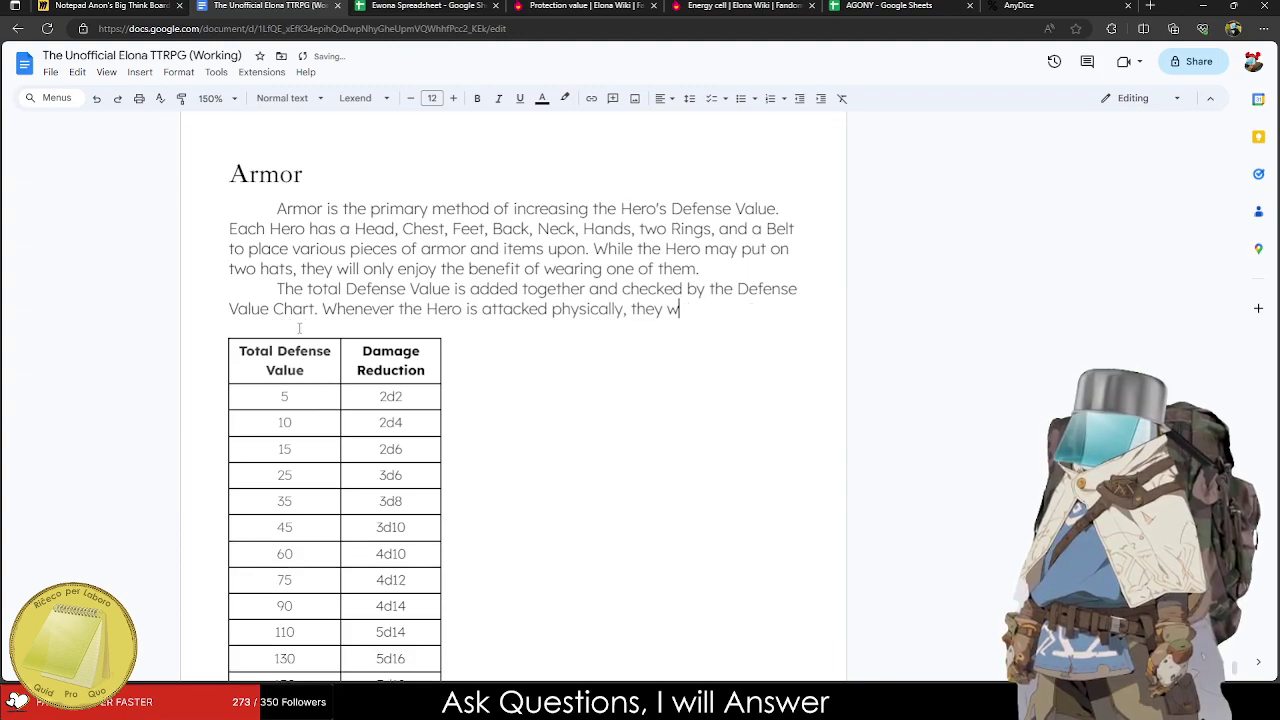
Complete the last Armor sentence as "they will apply the Damage Reduction by rolling their DR Dice.".
text(ll apply the )
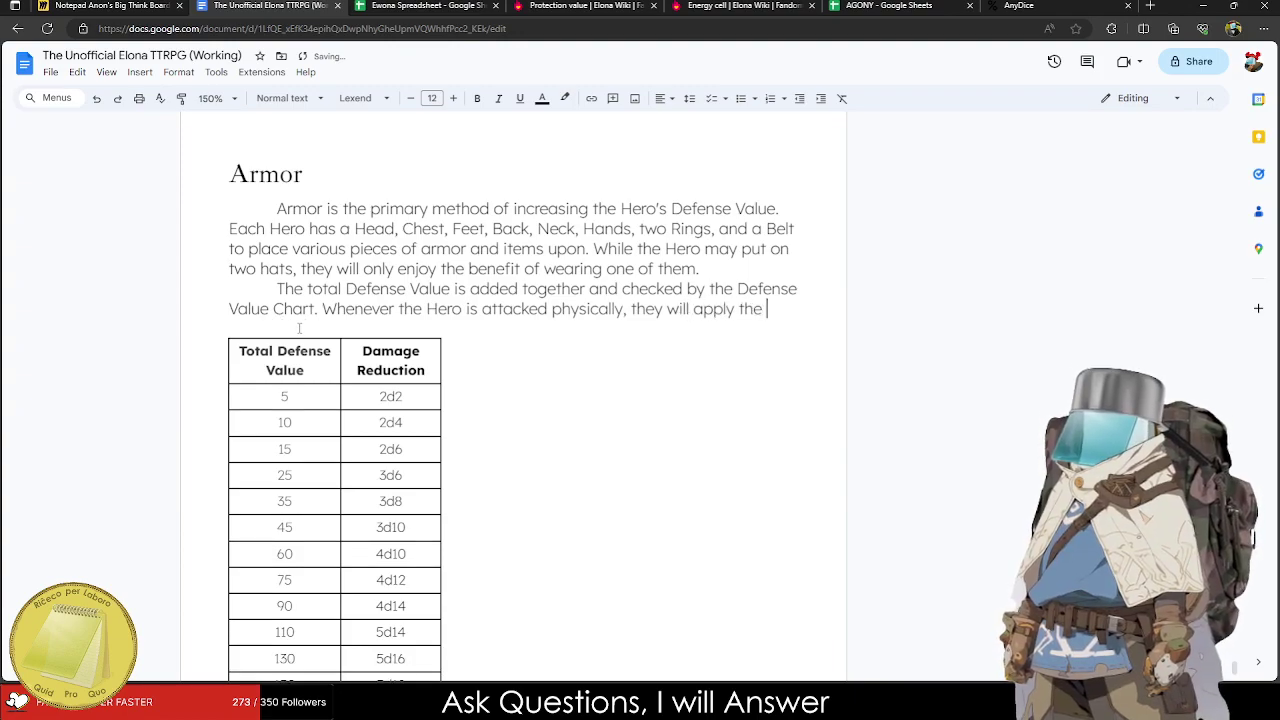
text(Damage Reduce)
key(BackSpace)
text(tion to the damage.)
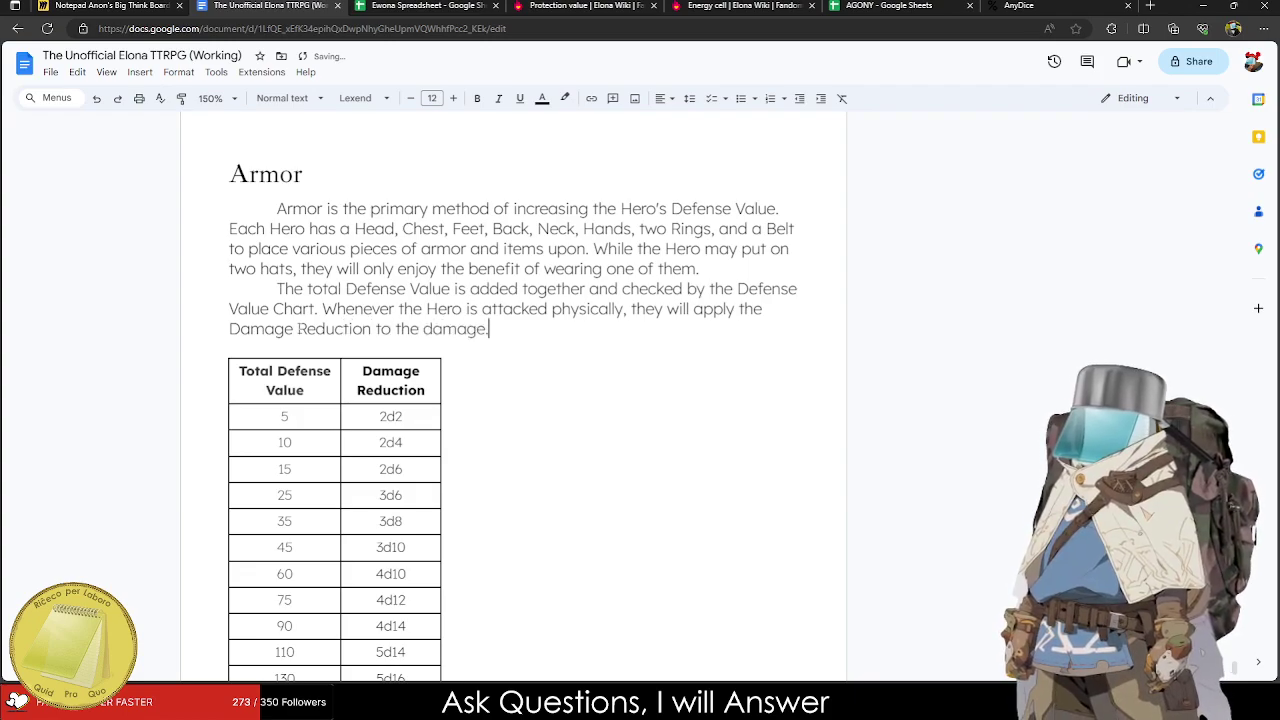
key(BackSpace)
key(BackSpace)
text(b)
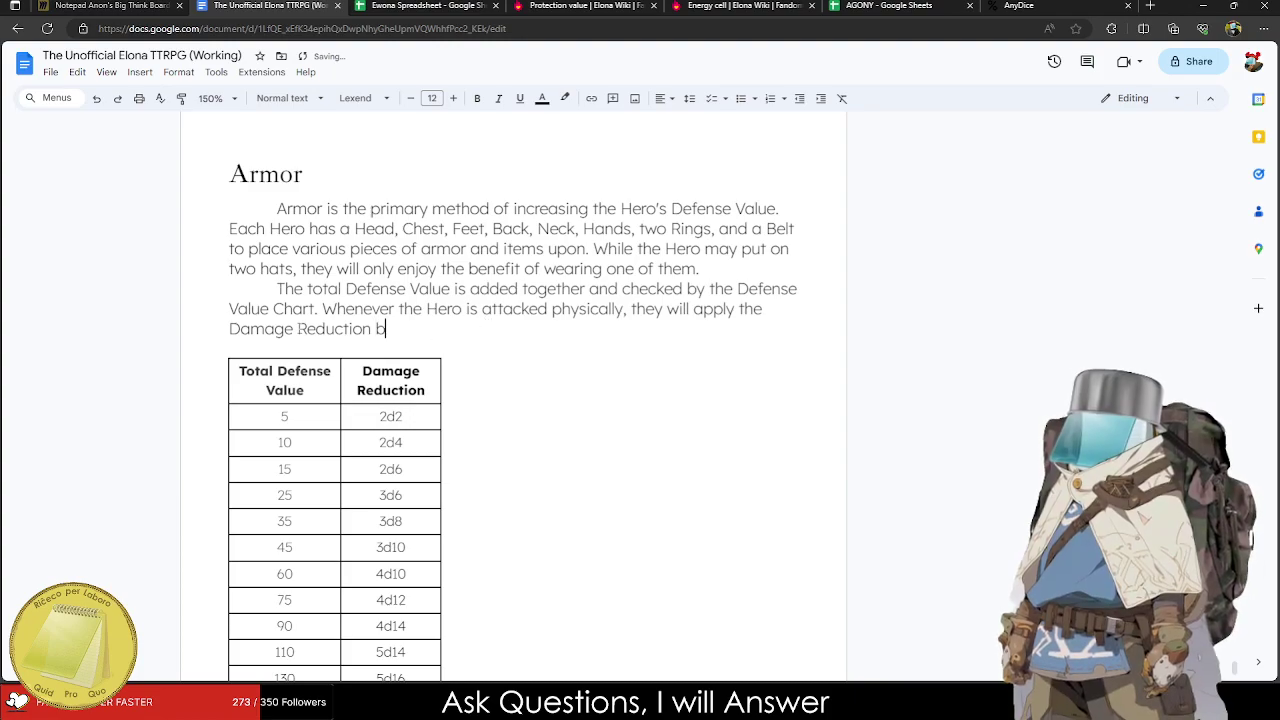
text(y rolling their DR Dice.)
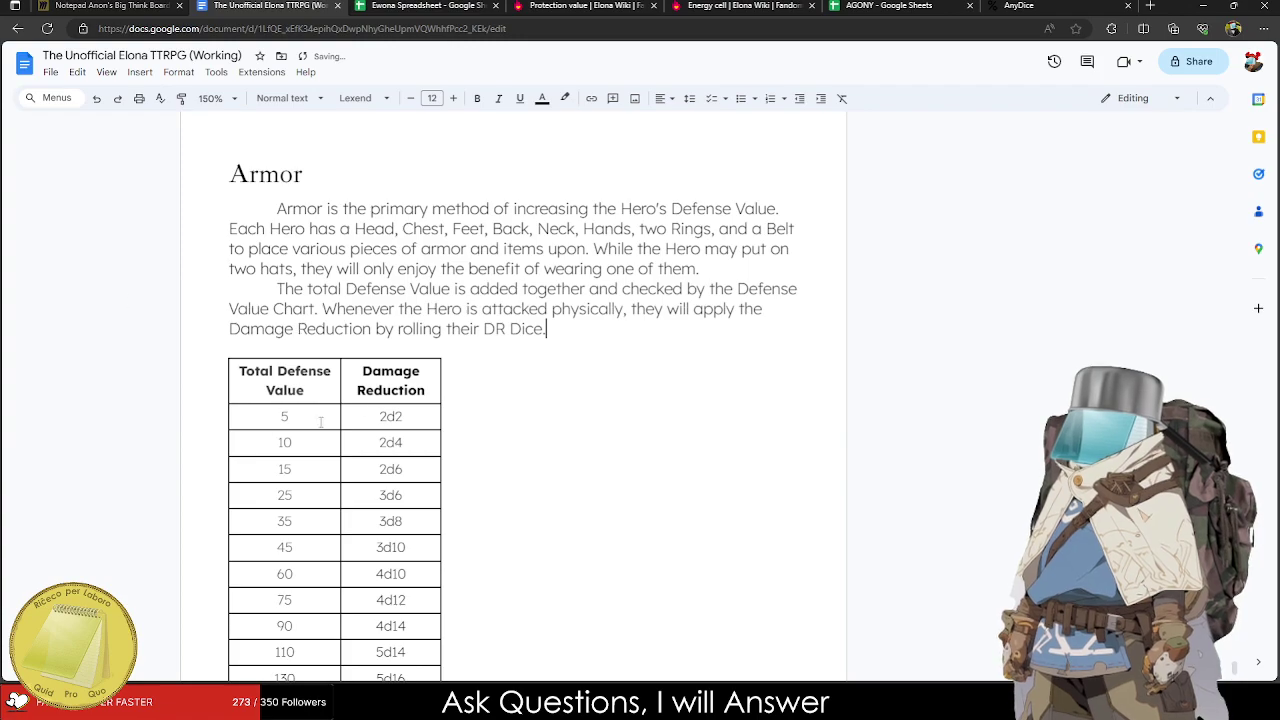
Append the average rolls (2), (4) and (7) to the 2d2, 2d4 and 2d6 Damage Reduction entries.
click(405, 418)
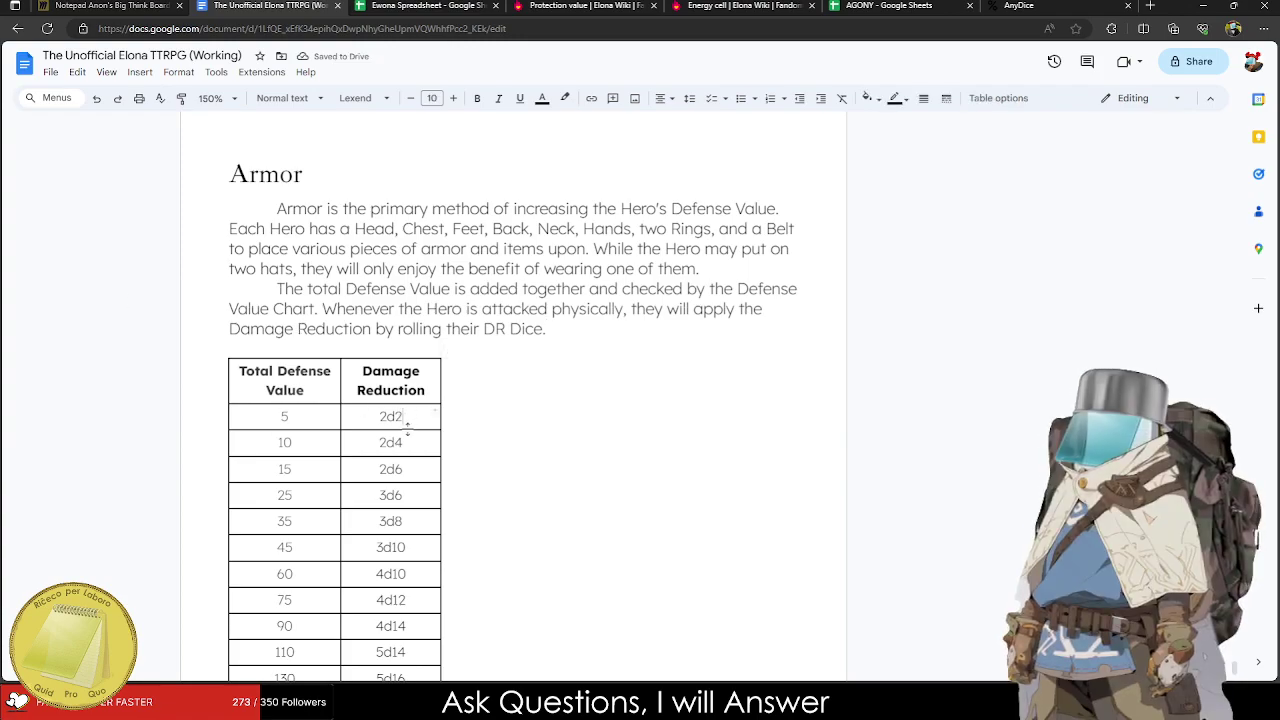
text(()
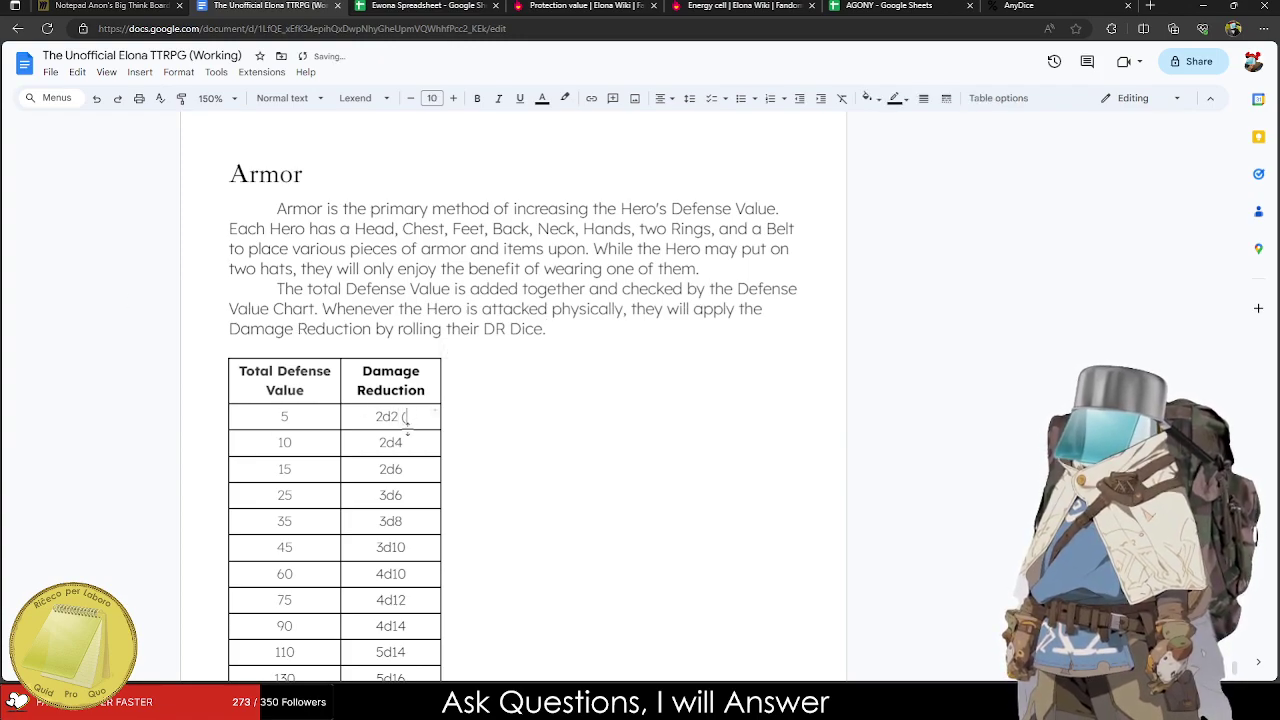
text(2))
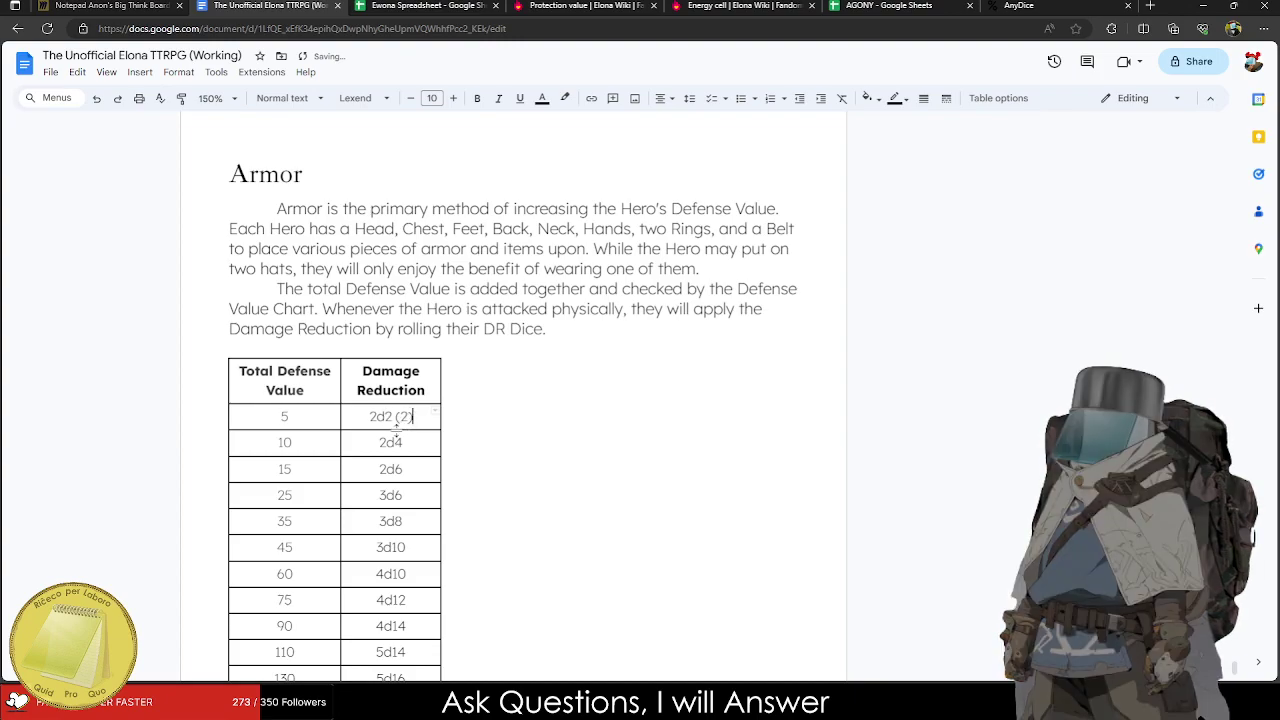
click(428, 441)
text((4))
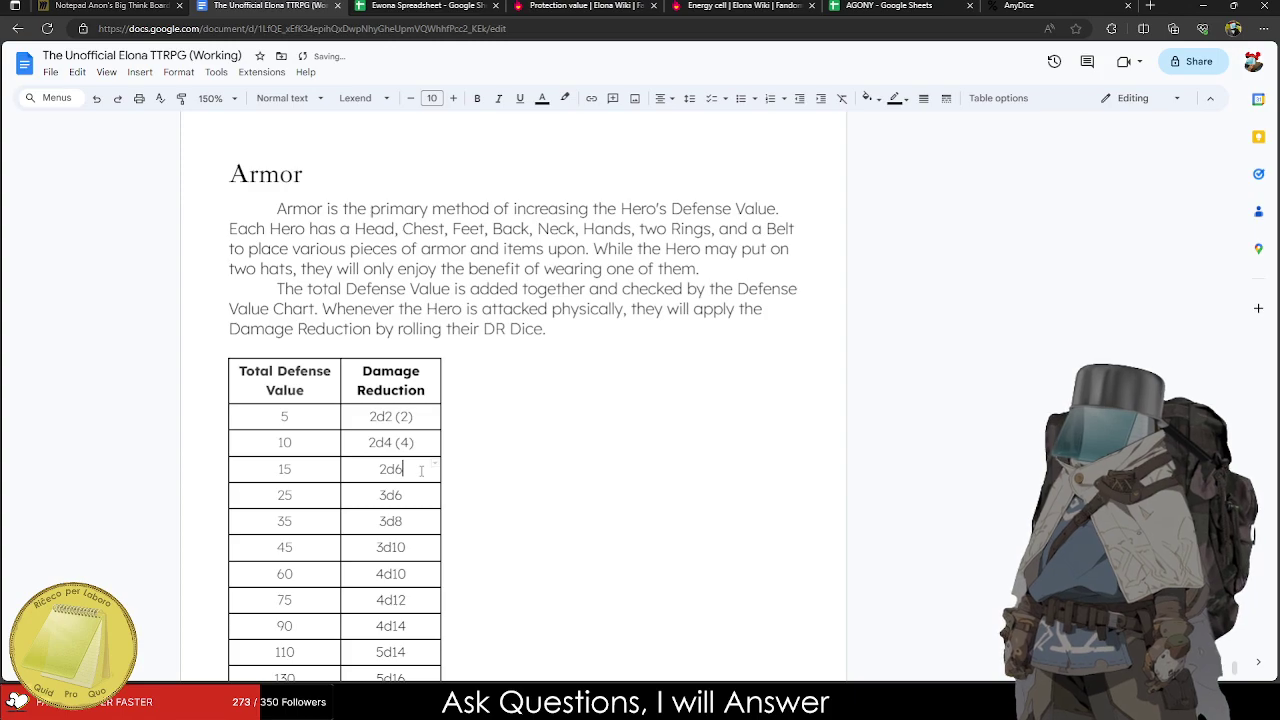
text((7))
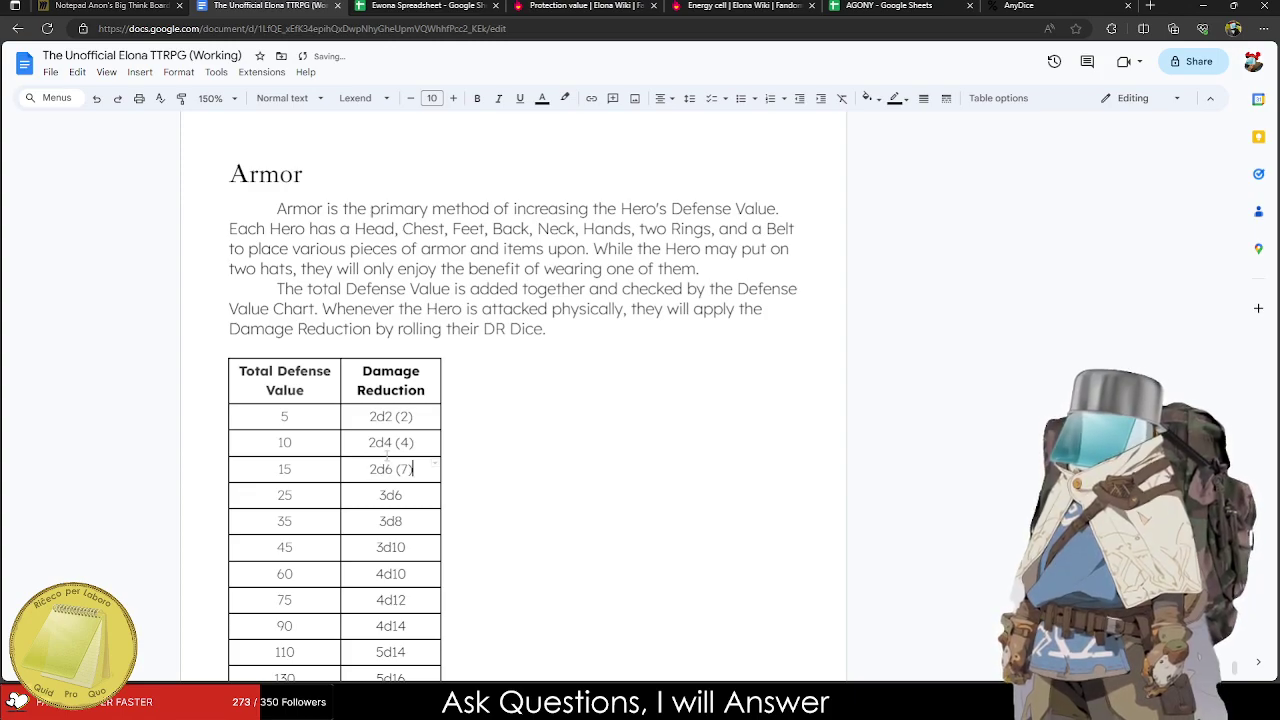
Correct the bracketed averages to 5 for 2d4 and 3 for 2d2.
double_click(404, 442)
text(5)
double_click(404, 416)
text(3)
double_click(404, 469)
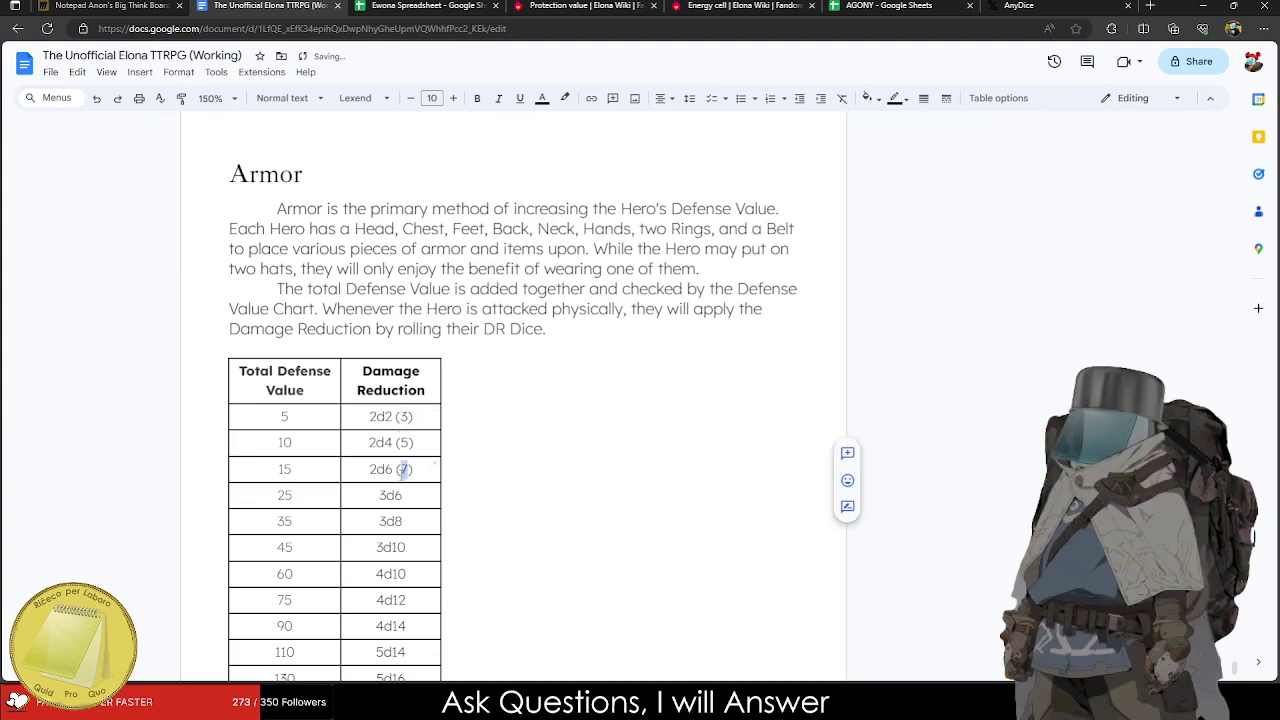
Switch to AnyDice and calculate the roll distribution of 3d6.
click(418, 495)
text(()
key(BackSpace)
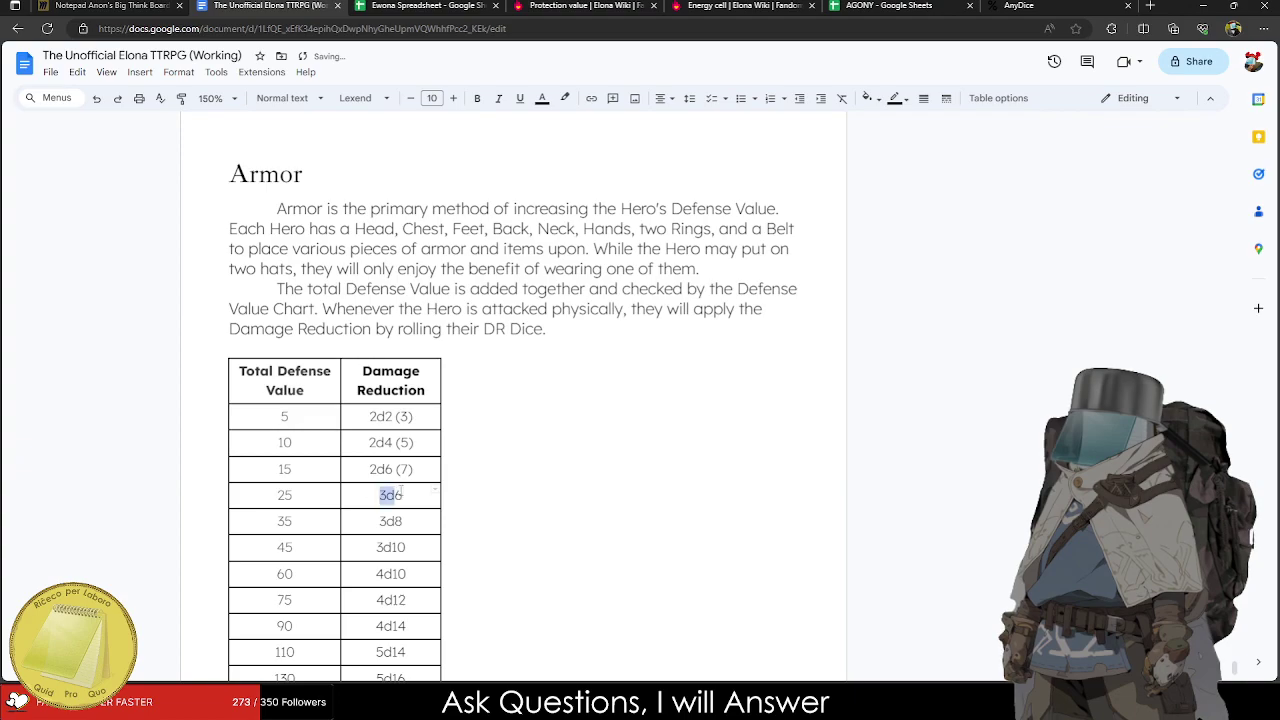
double_click(391, 495)
click(1018, 5)
click(287, 73)
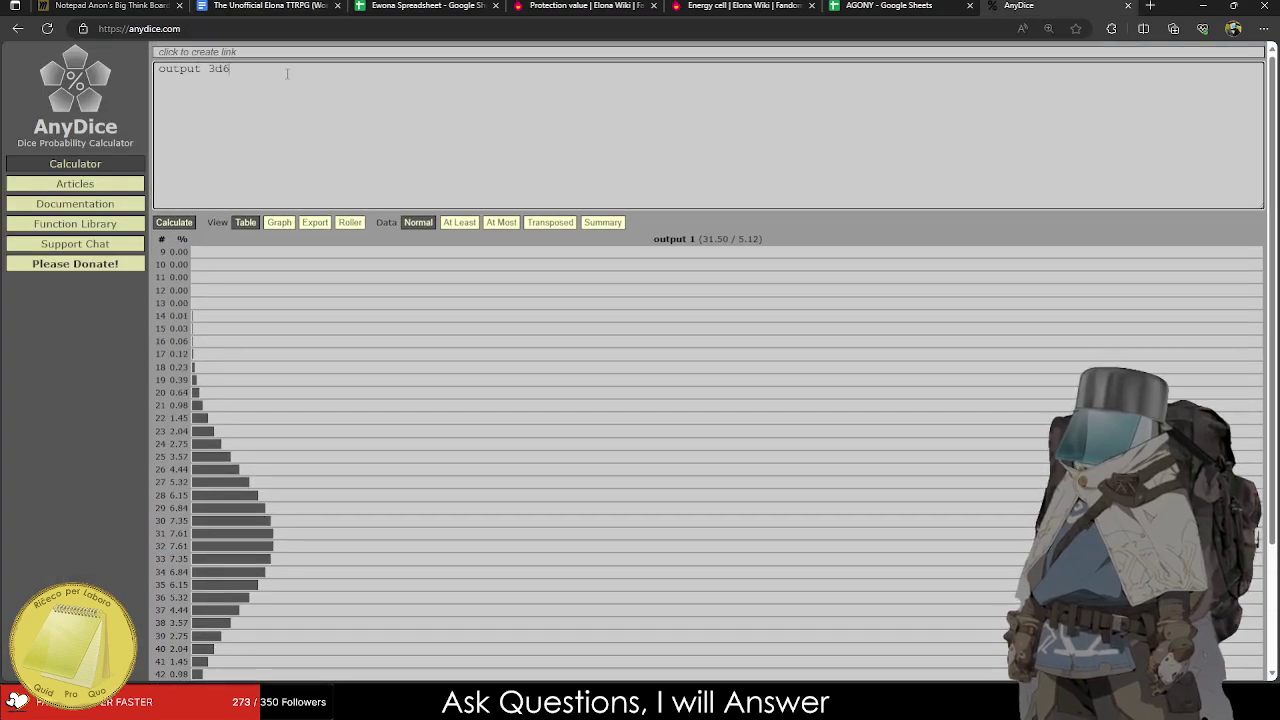
click(174, 222)
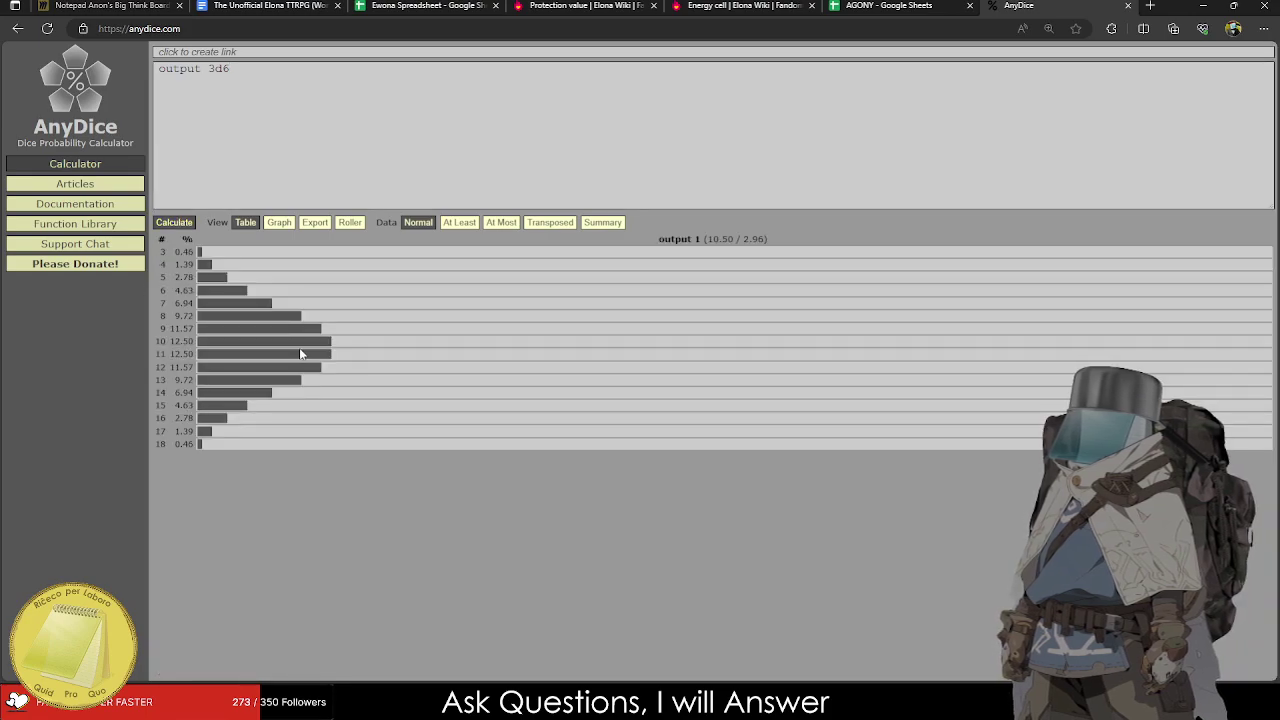
Return to the TTRPG document and append the average (10) to the 3d6 entry.
click(880, 5)
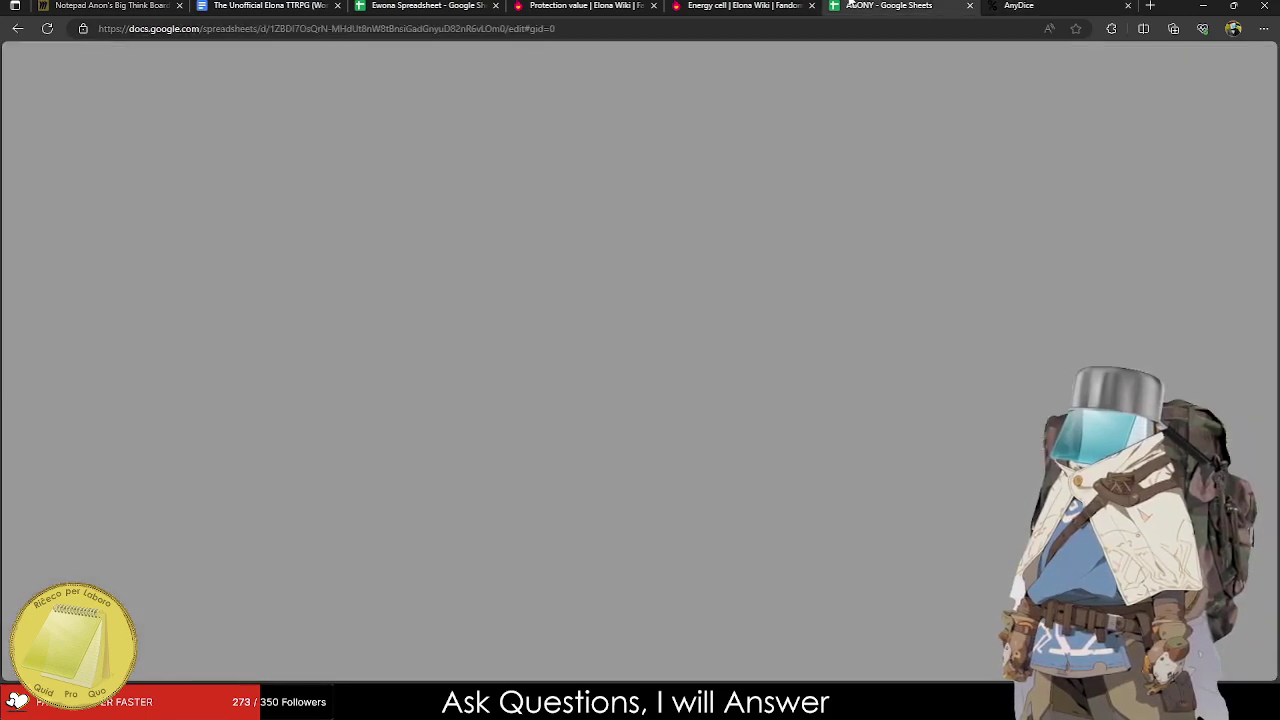
click(740, 5)
click(590, 5)
click(424, 5)
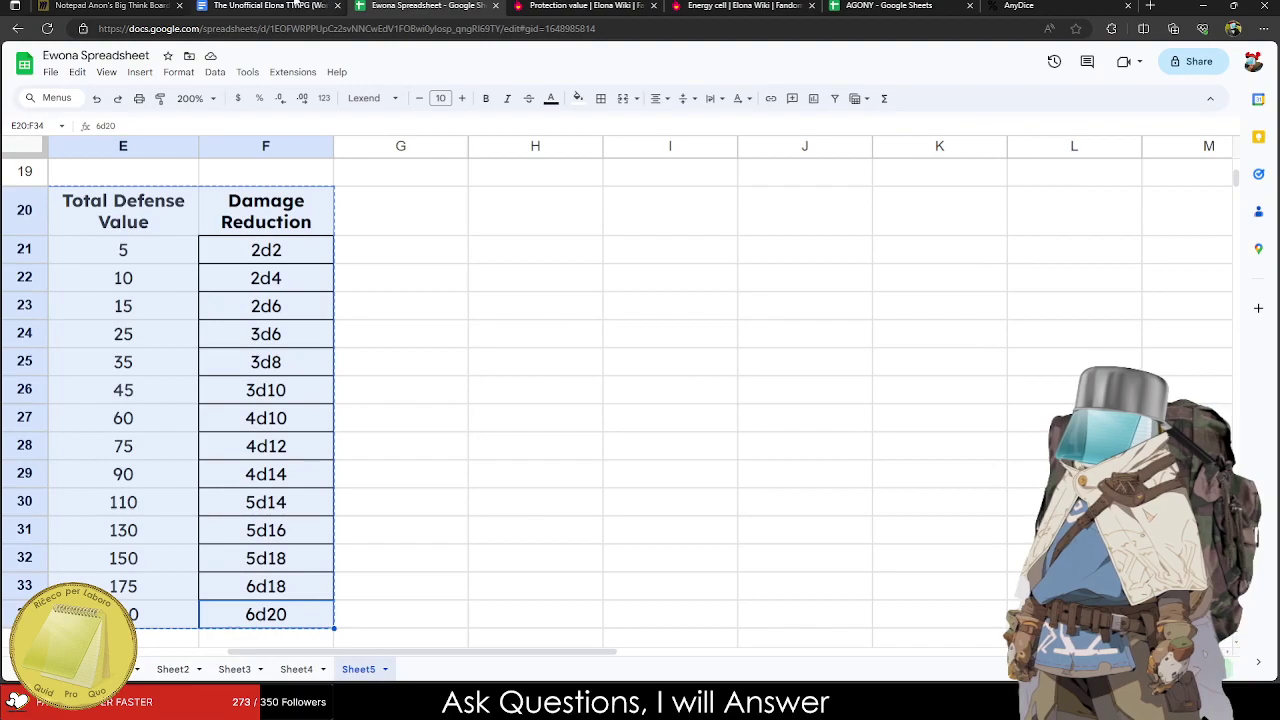
click(268, 5)
click(420, 493)
text((10))
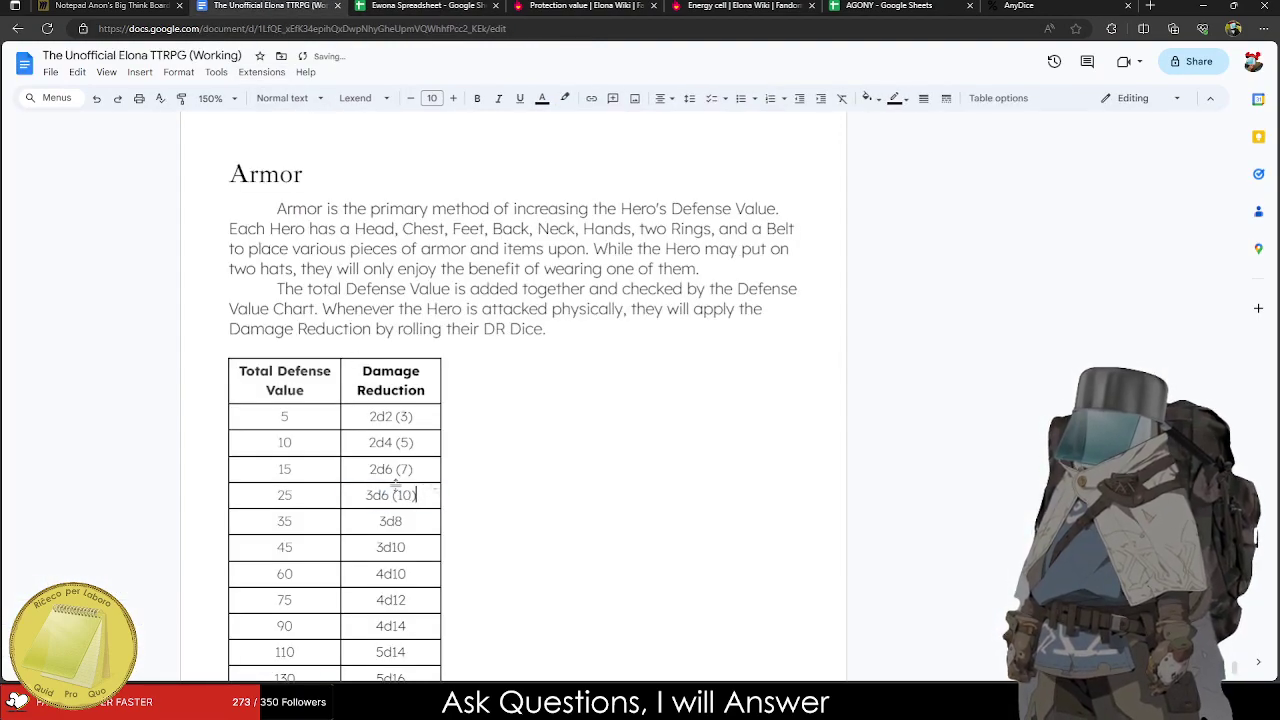
Copy the 3d8 entry from the table and calculate its roll distribution in AnyDice.
double_click(390, 521)
key(ctrl+c)
click(950, 5)
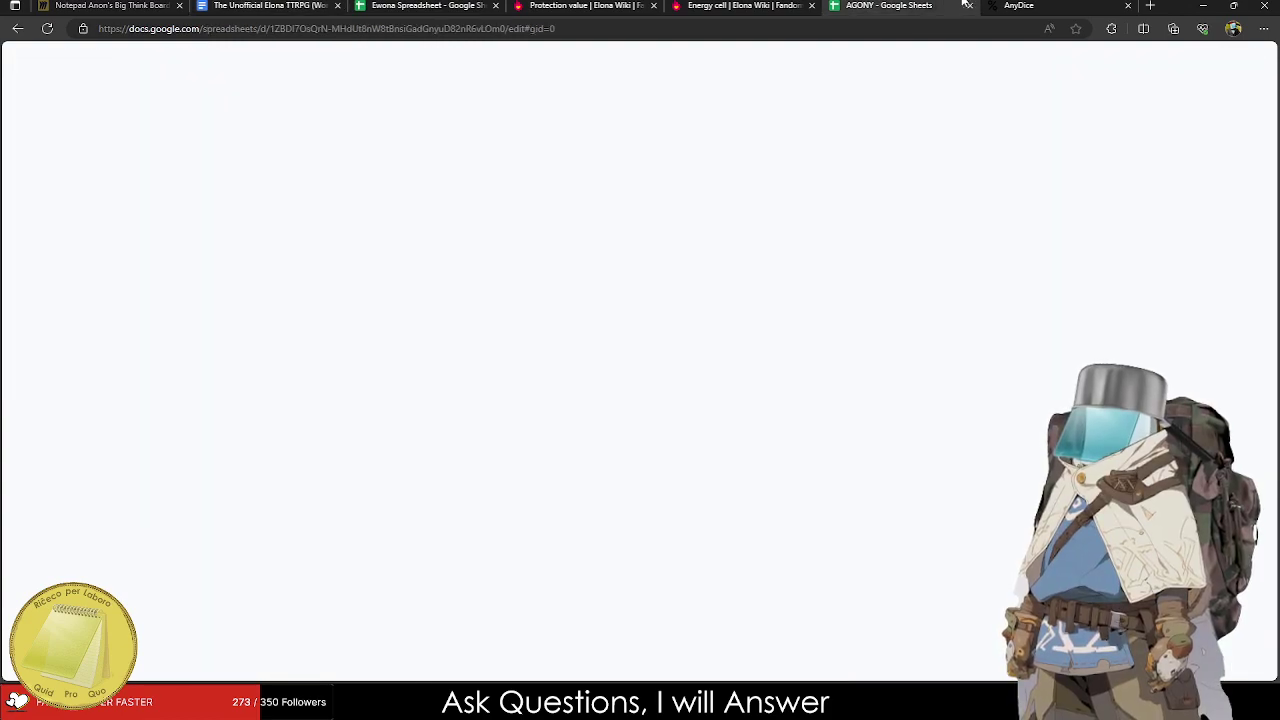
click(1025, 5)
drag(232, 69, 213, 80)
key(ctrl+v)
click(174, 222)
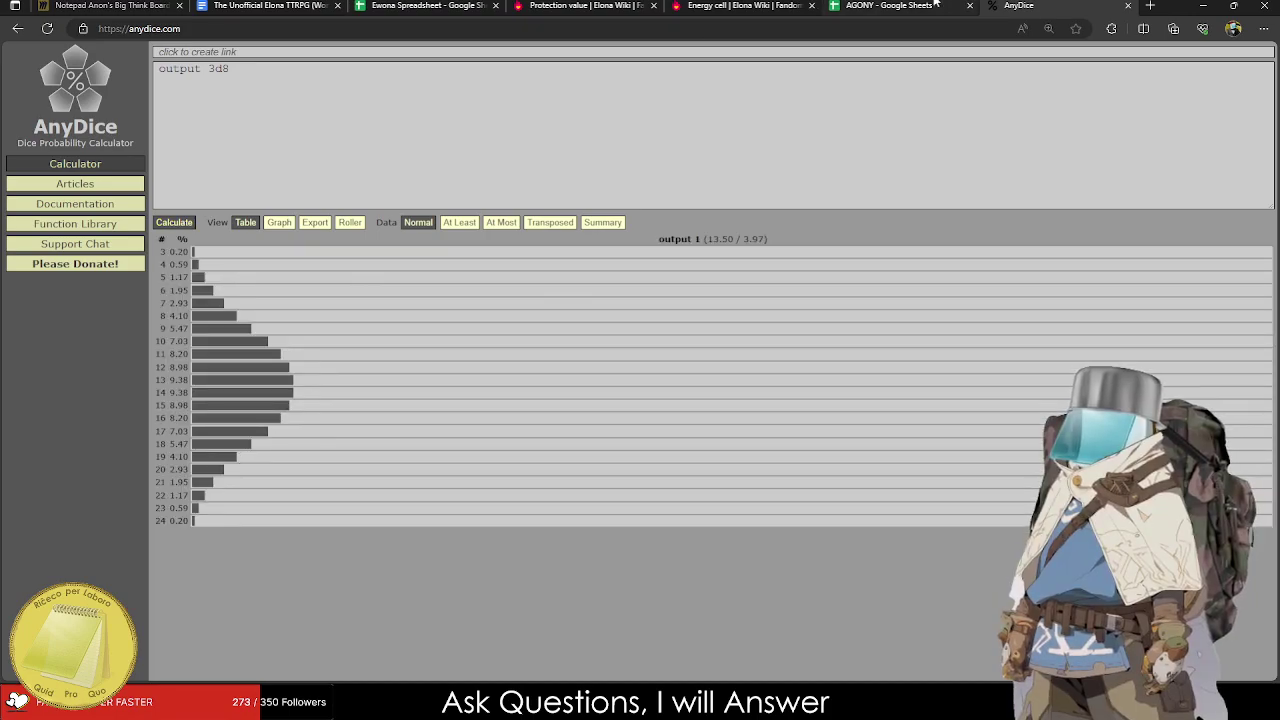
Return to the TTRPG document and append the averages (12) to the 3d8 entry and (14) to the 3d10 entry.
click(900, 5)
click(740, 5)
click(578, 5)
click(468, 5)
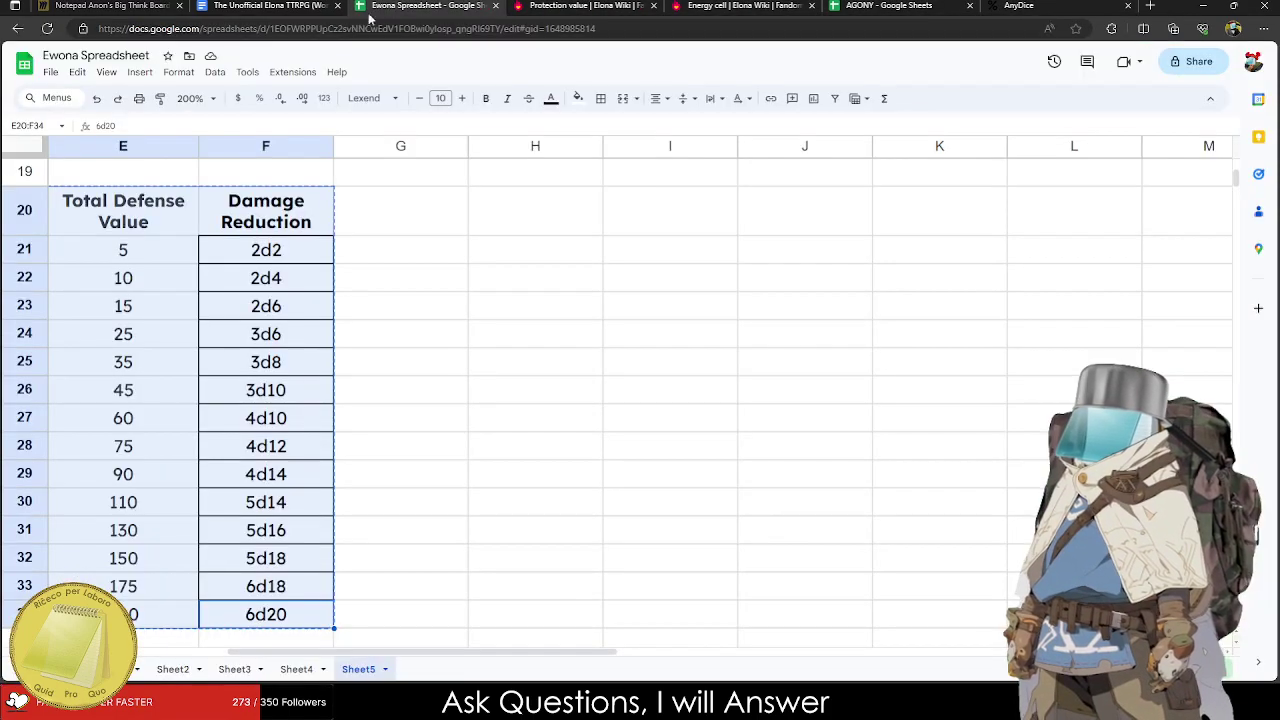
click(270, 5)
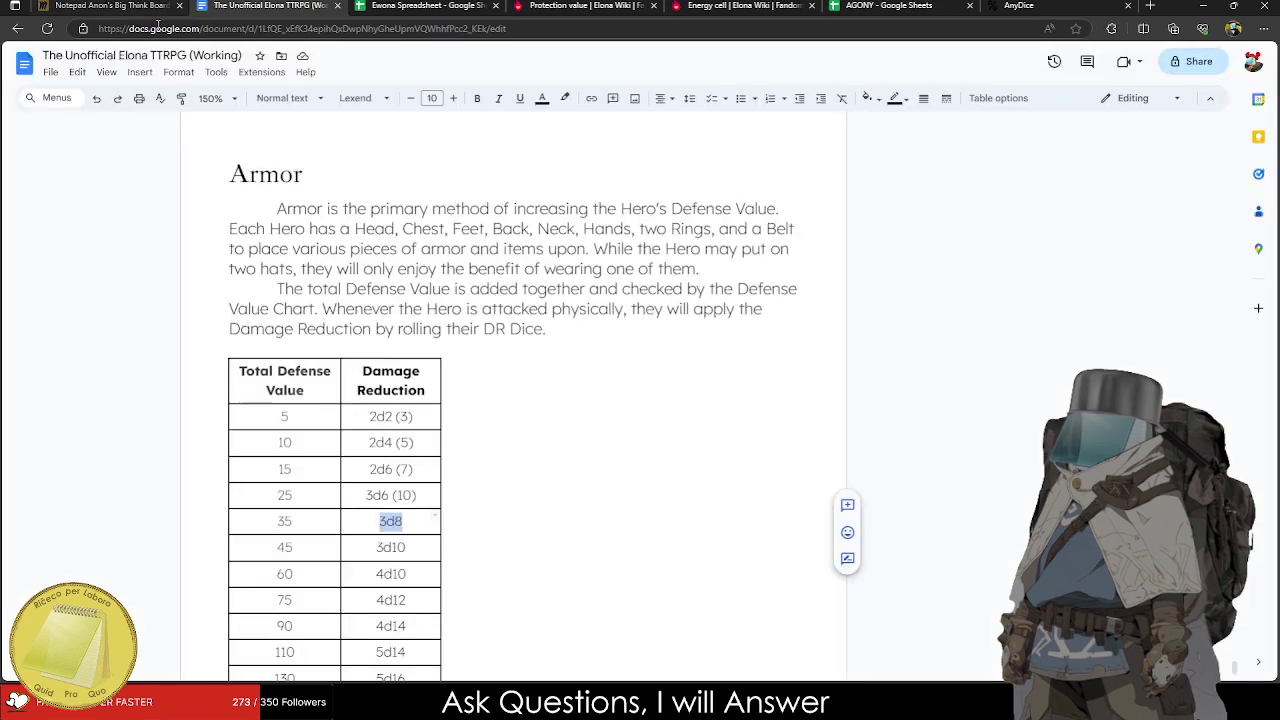
click(418, 521)
text((12))
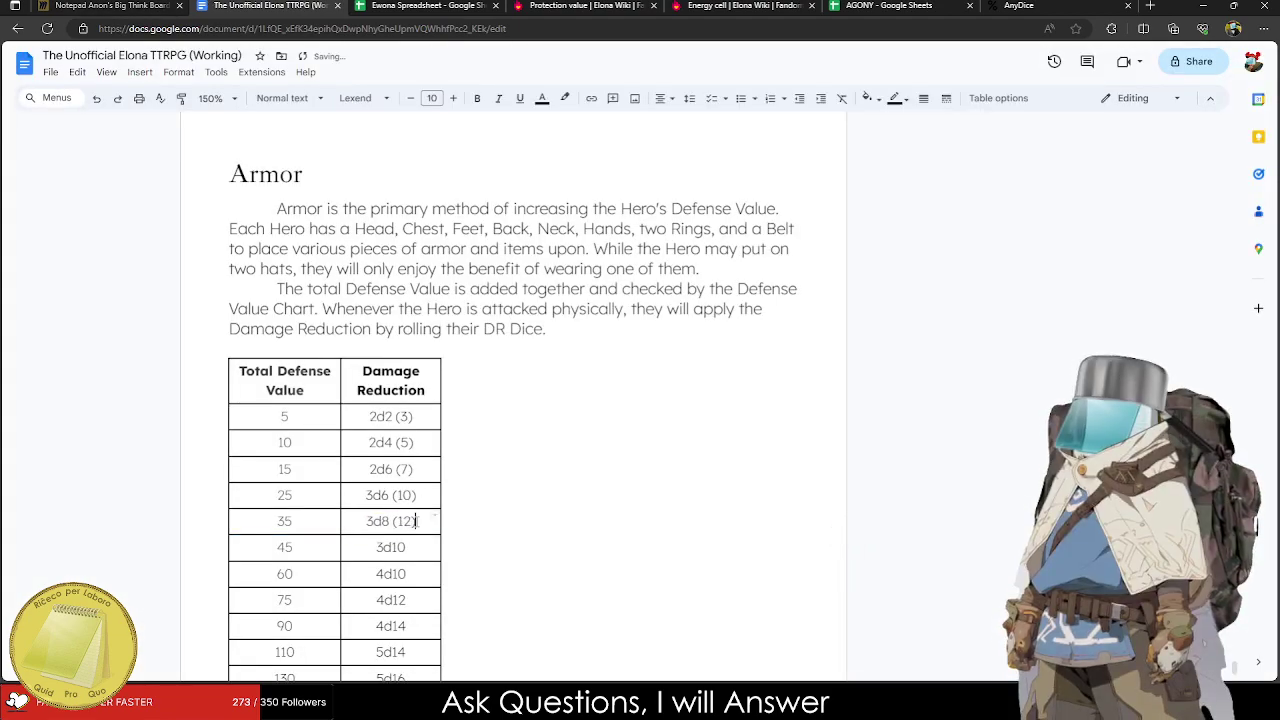
text( (14))
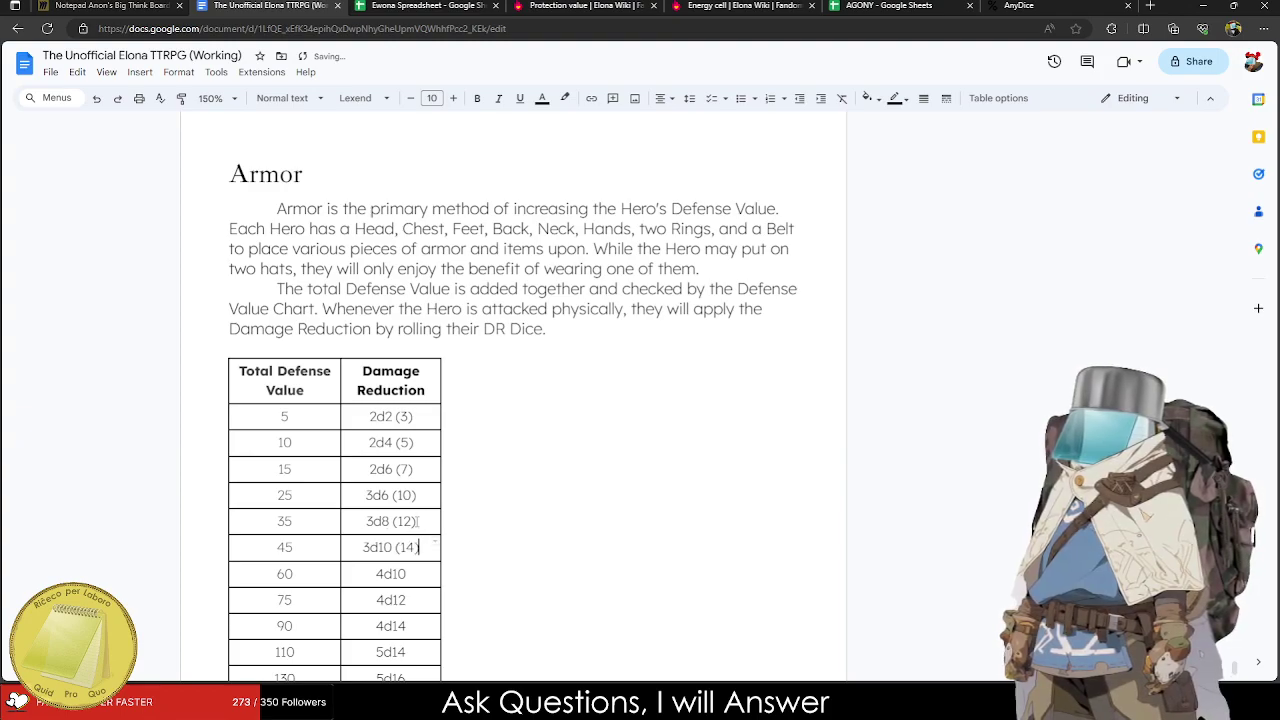
key(Down)
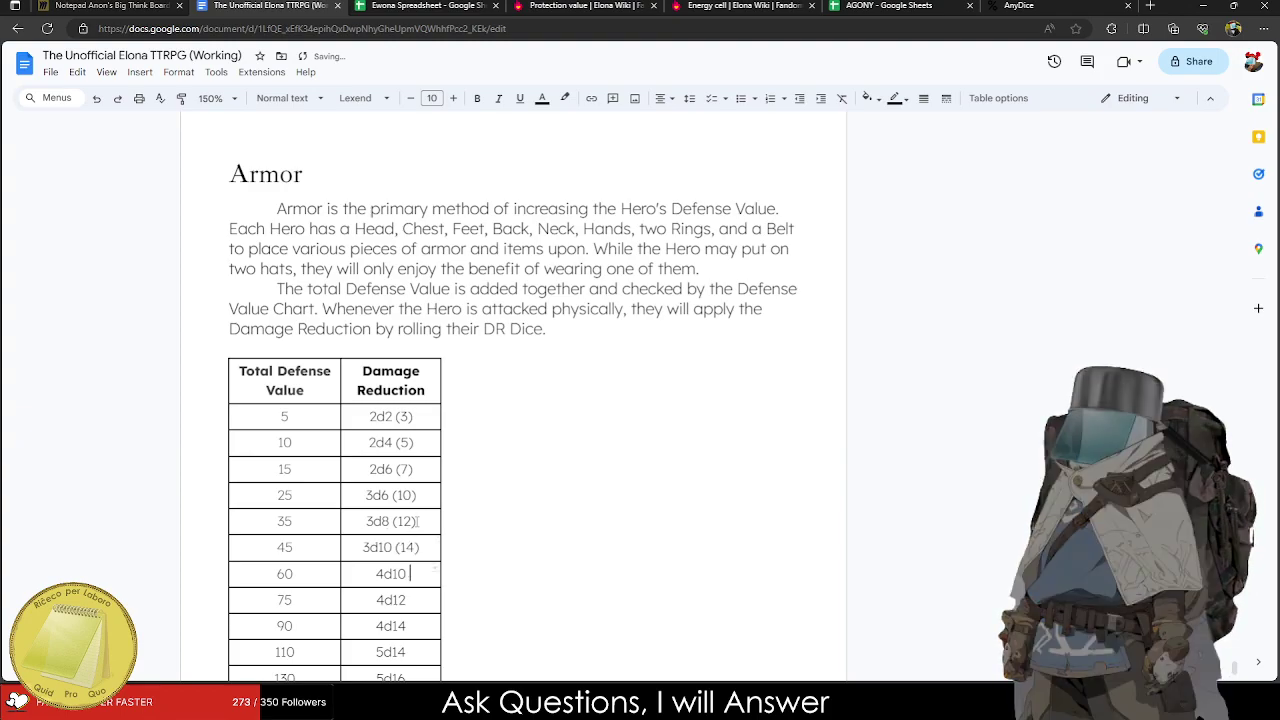
text((16)
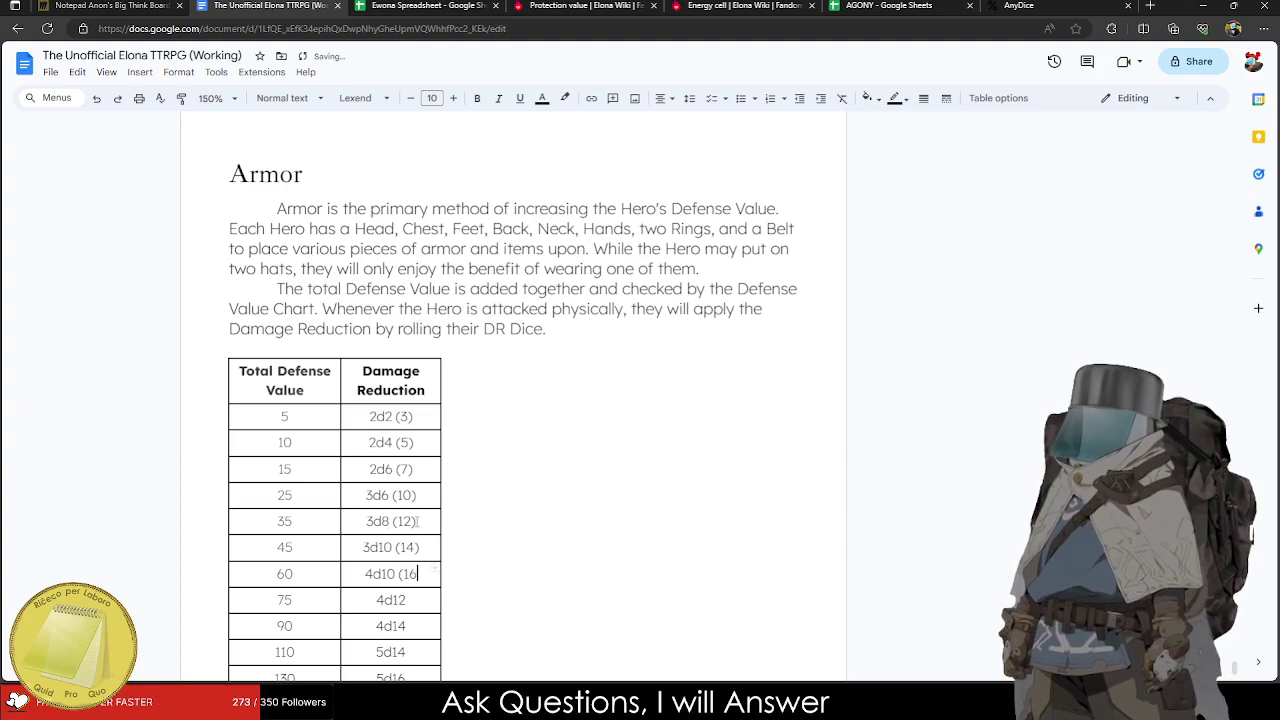
key(BackSpace)
key(BackSpace)
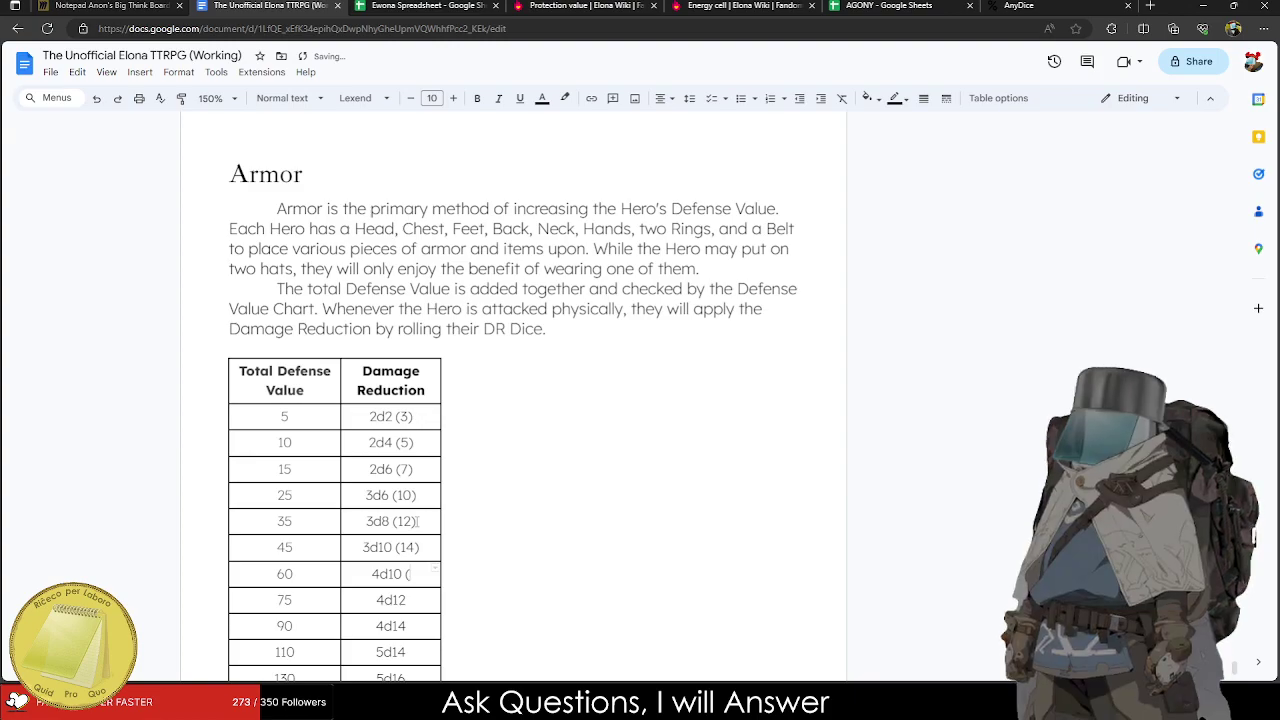
key(BackSpace)
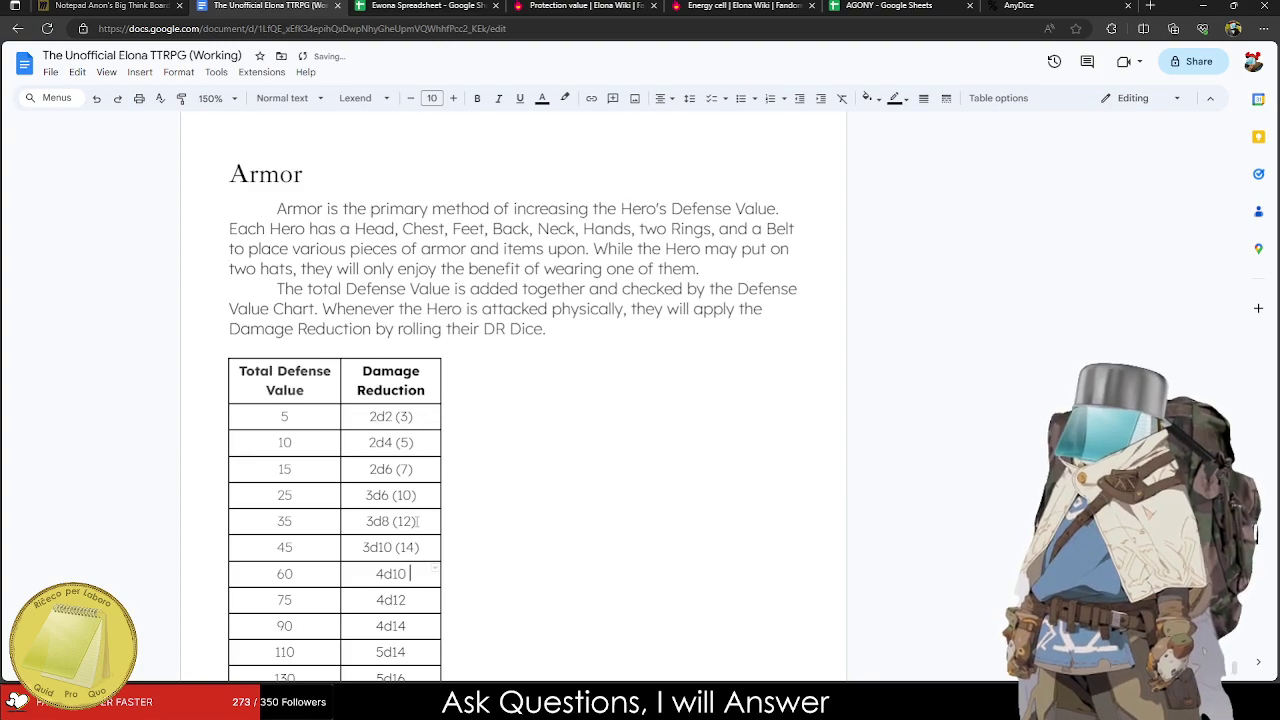
Add an opening bracket after the 4d10 entry, and copy 4d10 to calculate its roll distribution in AnyDice.
text(()
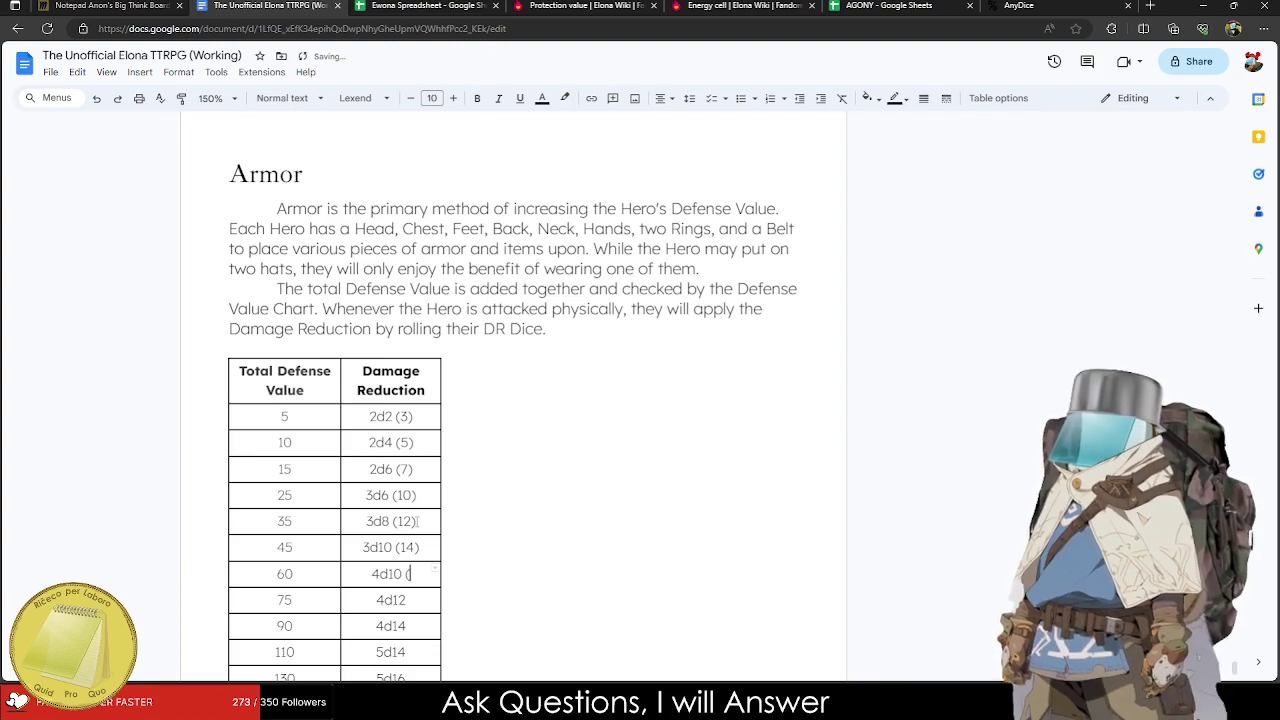
drag(403, 574, 379, 574)
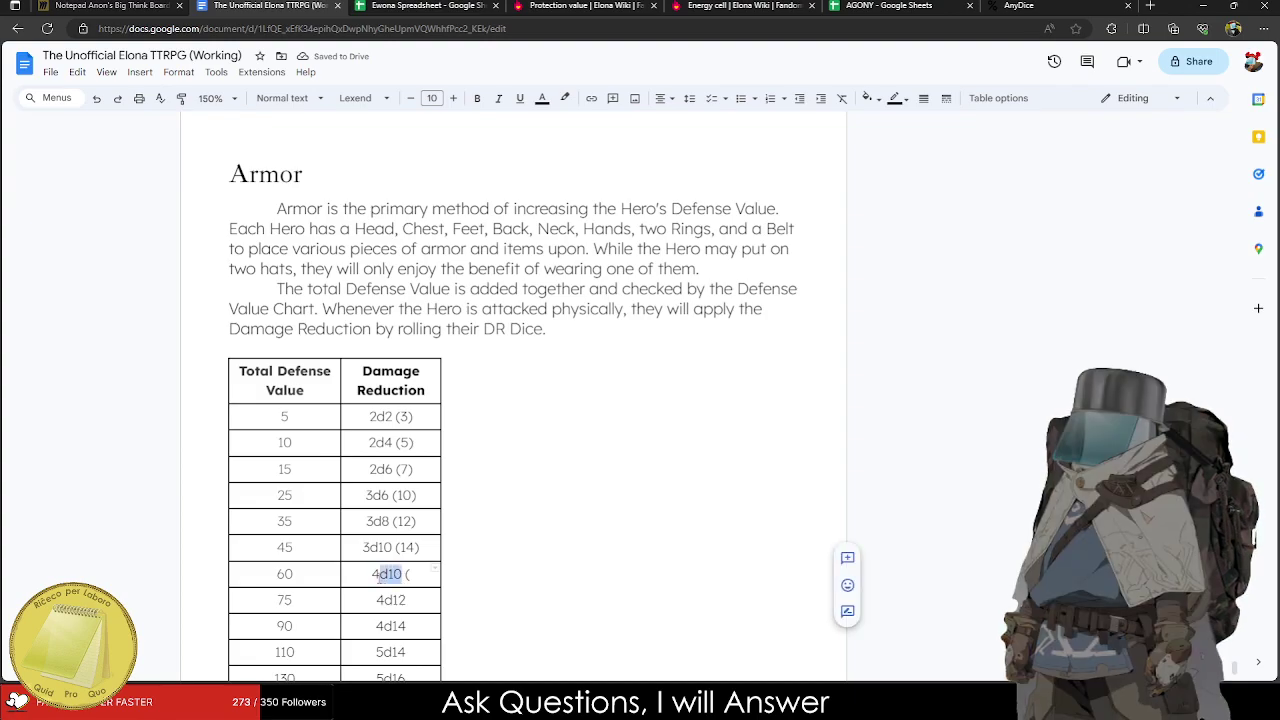
double_click(386, 574)
key(ctrl+c)
click(1019, 5)
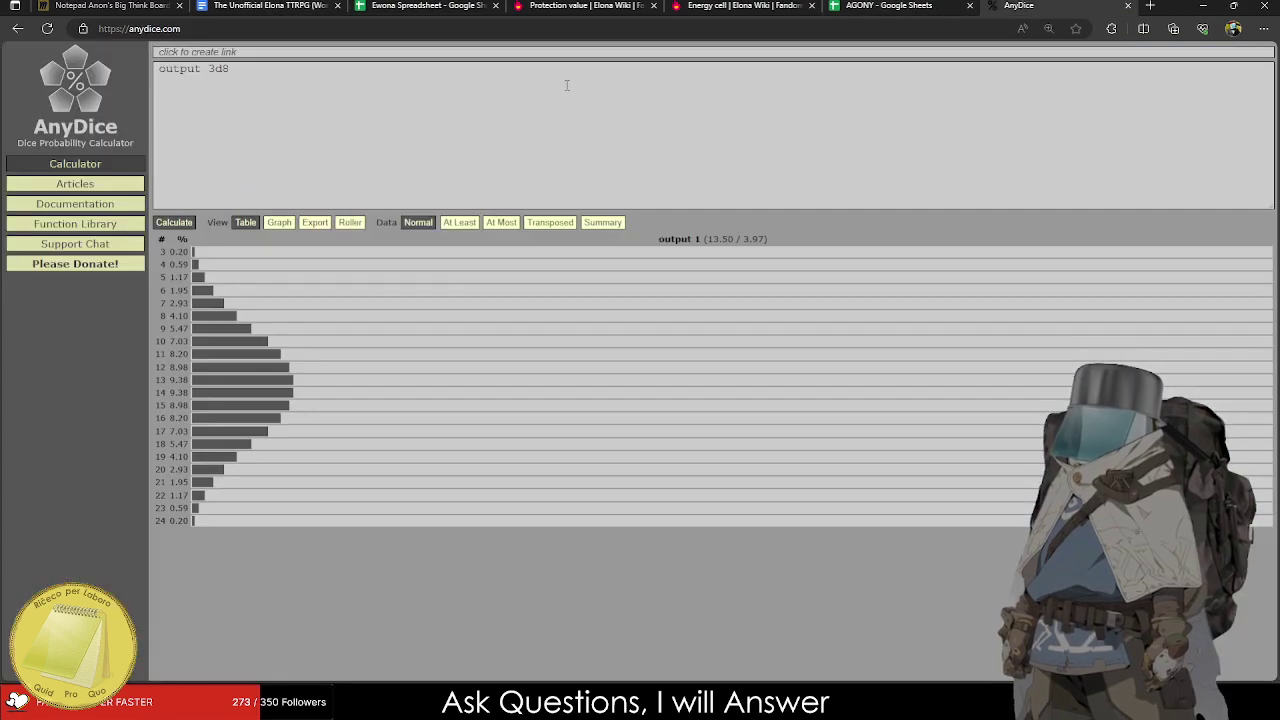
drag(232, 68, 208, 68)
key(ctrl+v)
click(174, 222)
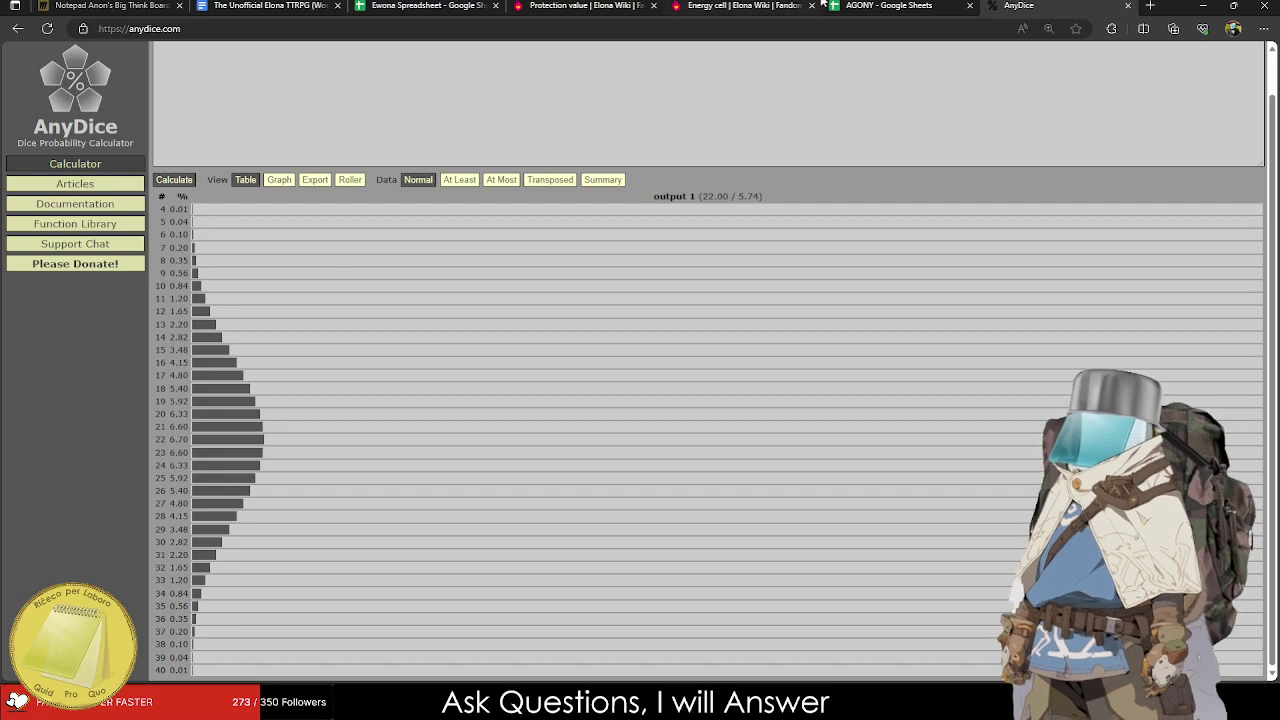
Return to the TTRPG document and complete the 4d10 entry's bracketed average as (22).
click(889, 6)
click(745, 6)
click(586, 6)
click(430, 6)
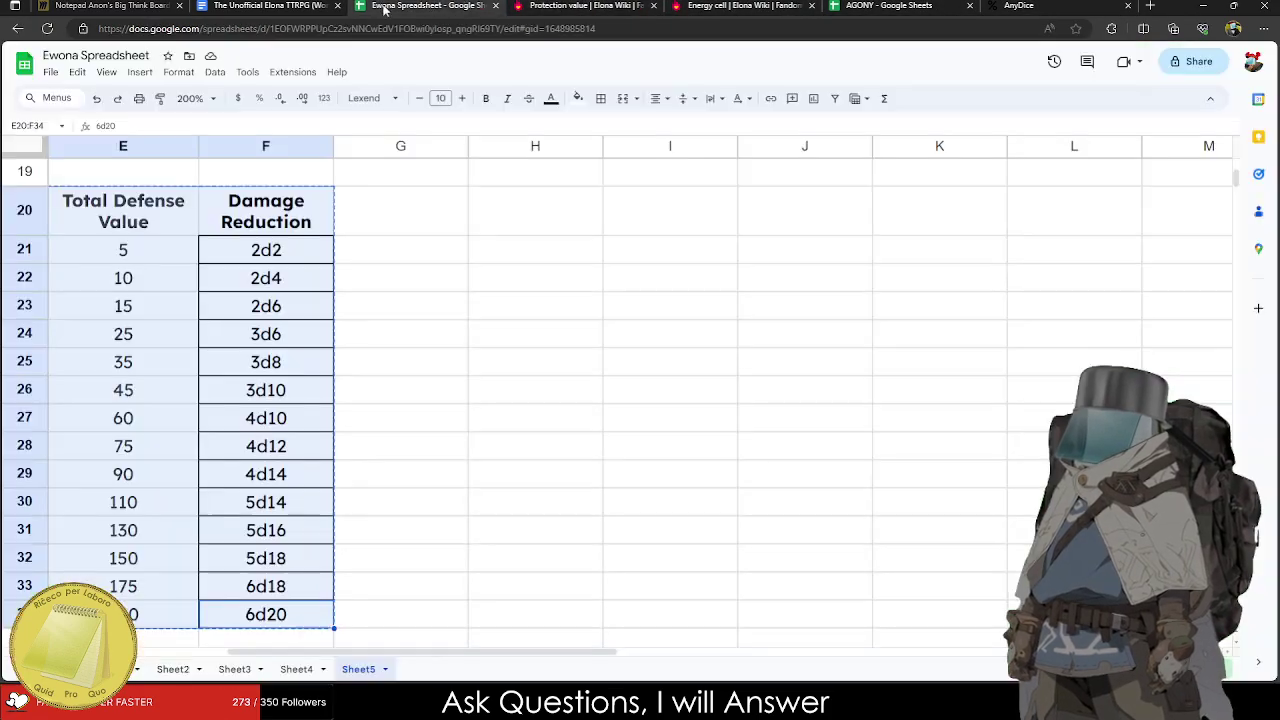
click(288, 6)
click(444, 583)
text(22))
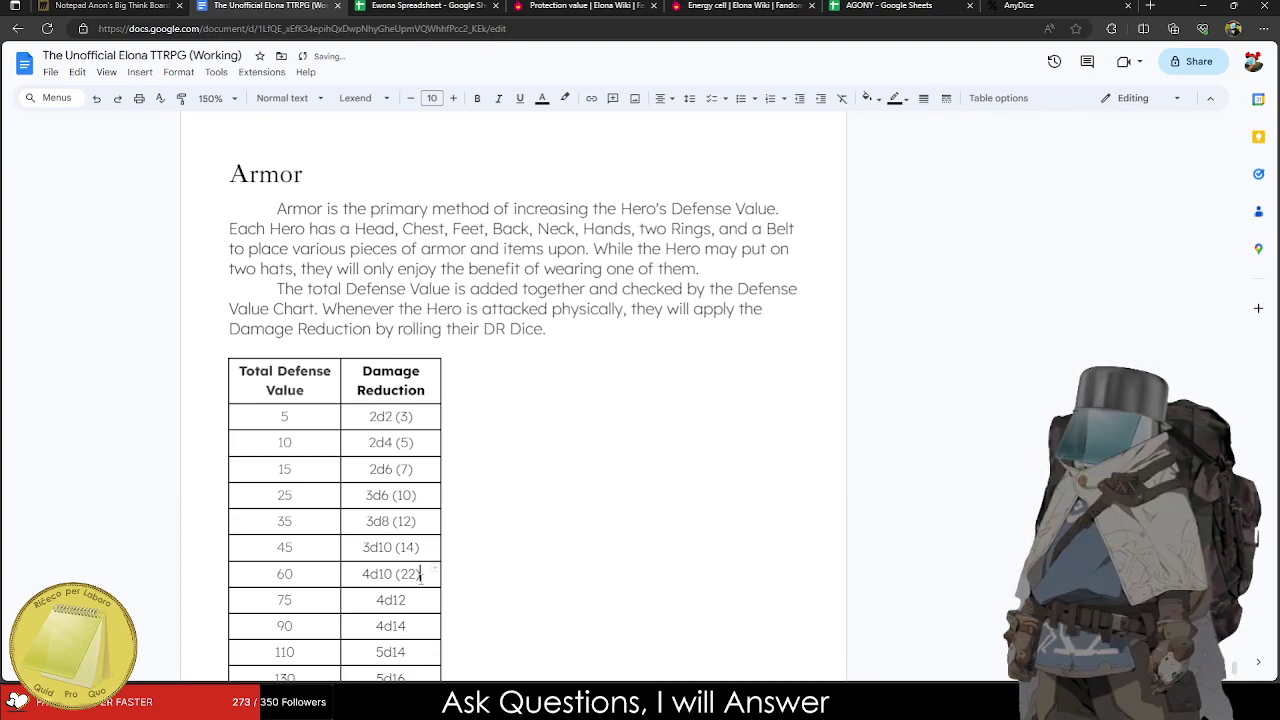
Copy the 3d10 entry from the table and calculate its roll distribution in AnyDice.
double_click(377, 547)
key(ctrl+c)
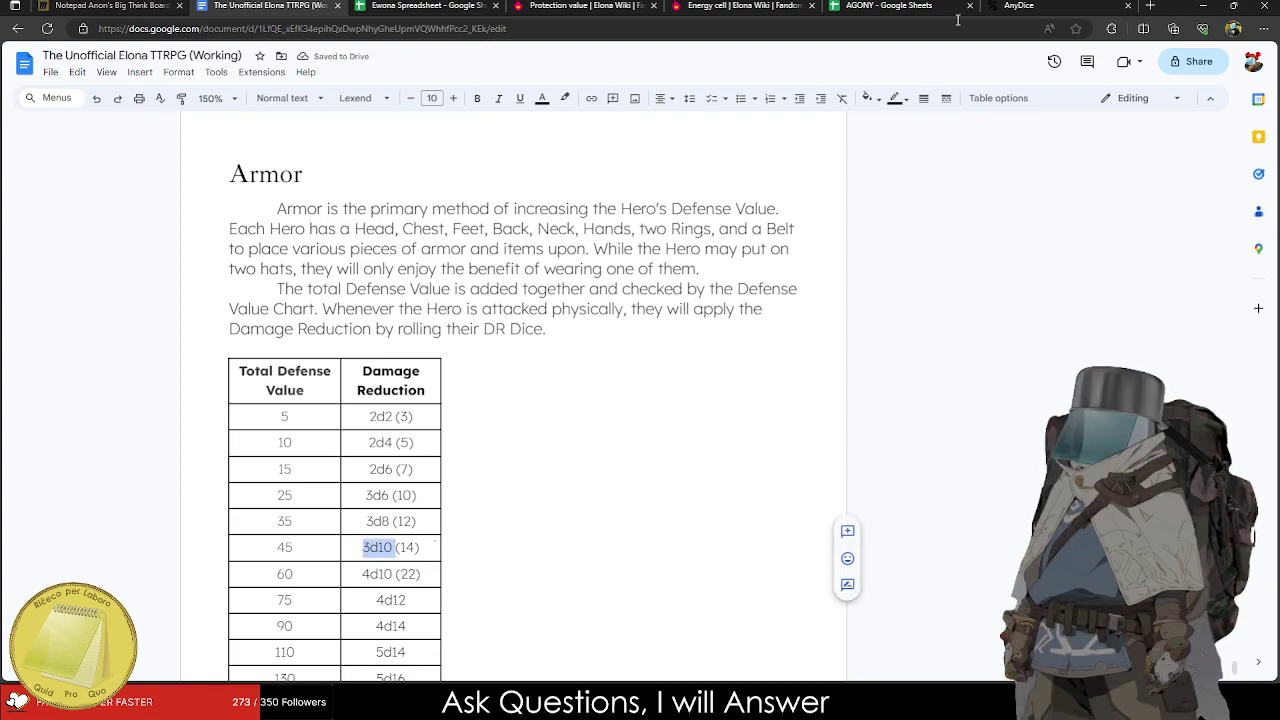
click(1022, 6)
scroll(297, 110, up, 2)
double_click(220, 68)
key(ctrl+v)
click(178, 224)
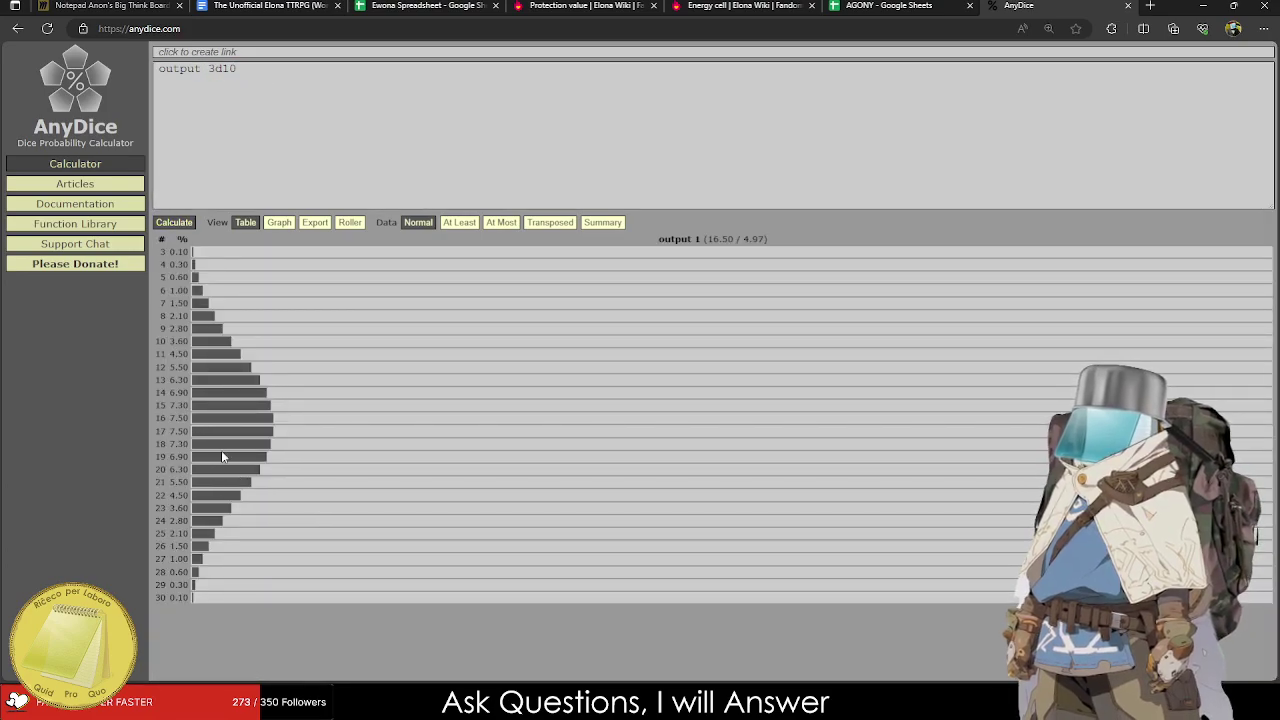
Return to the TTRPG document and correct the 3d10 entry's bracketed average to 16.
click(900, 6)
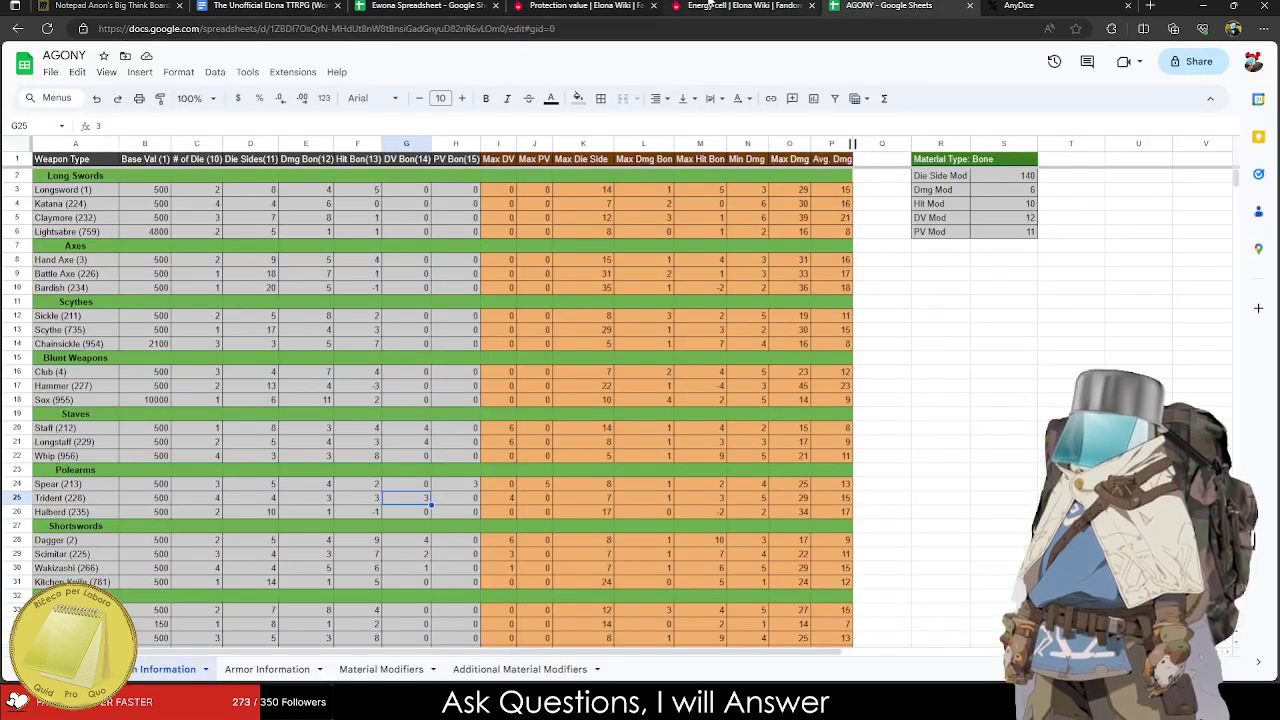
click(745, 6)
key(ctrl+shift+Tab)
key(ctrl+shift+Tab)
key(ctrl+shift+Tab)
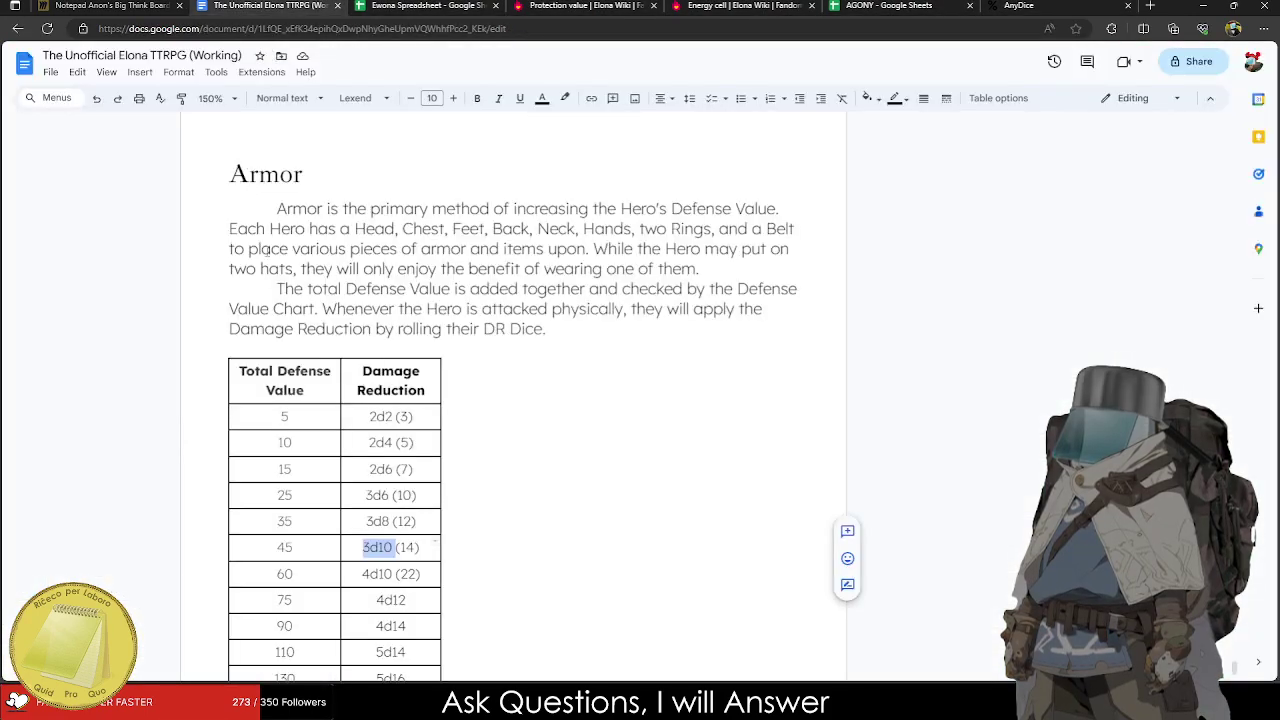
click(413, 547)
key(BackSpace)
text(6)
Switch to AnyDice and recalculate the roll distribution of 3d8.
drag(389, 521, 372, 525)
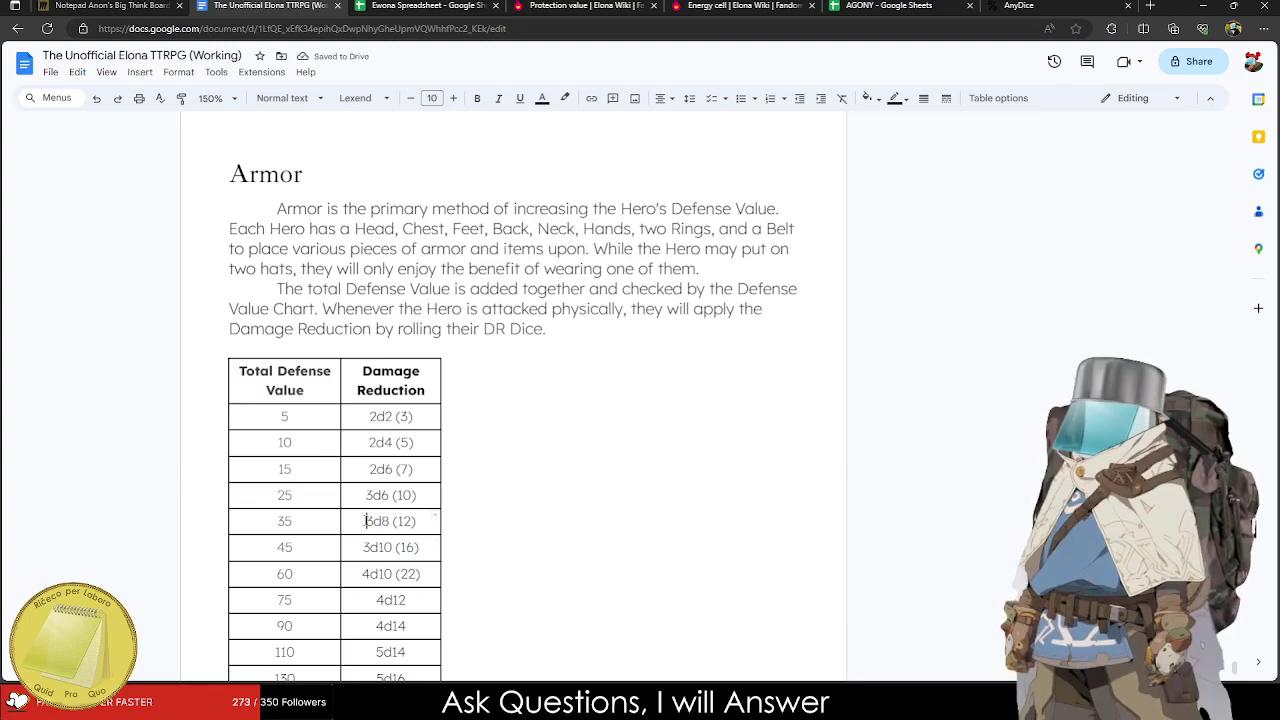
click(930, 5)
click(1018, 5)
double_click(218, 68)
text(3d8)
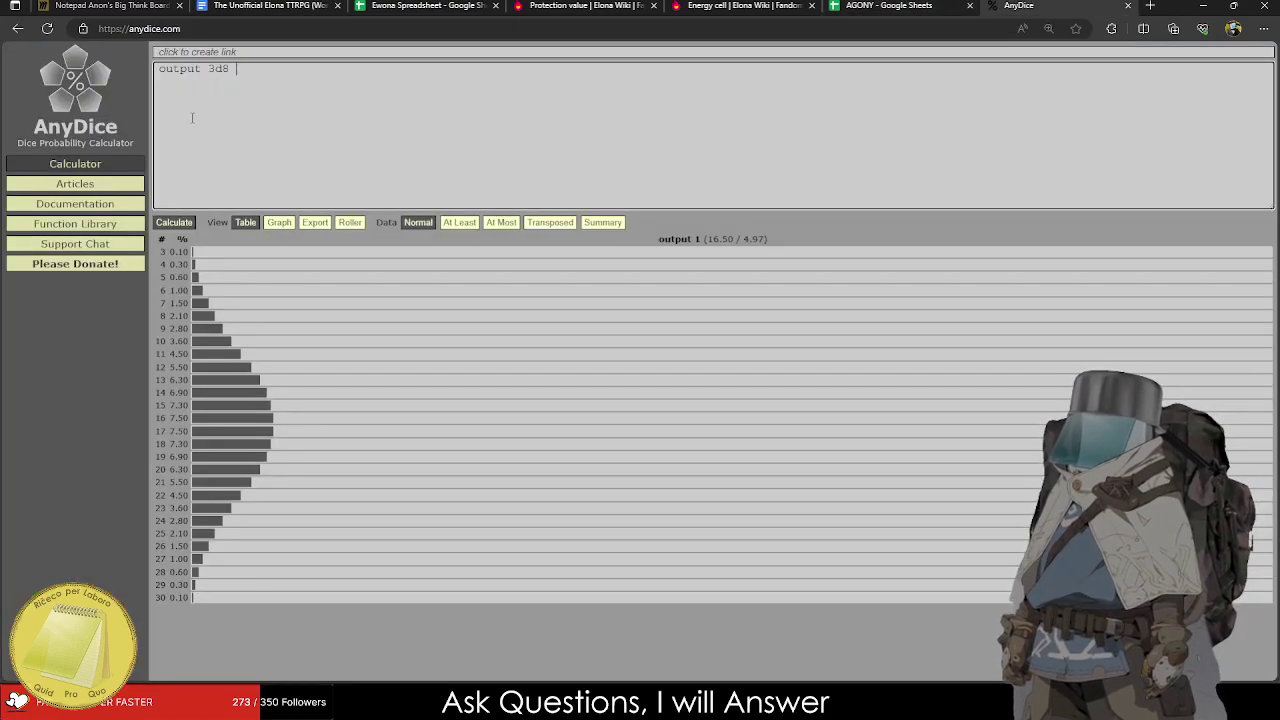
click(180, 222)
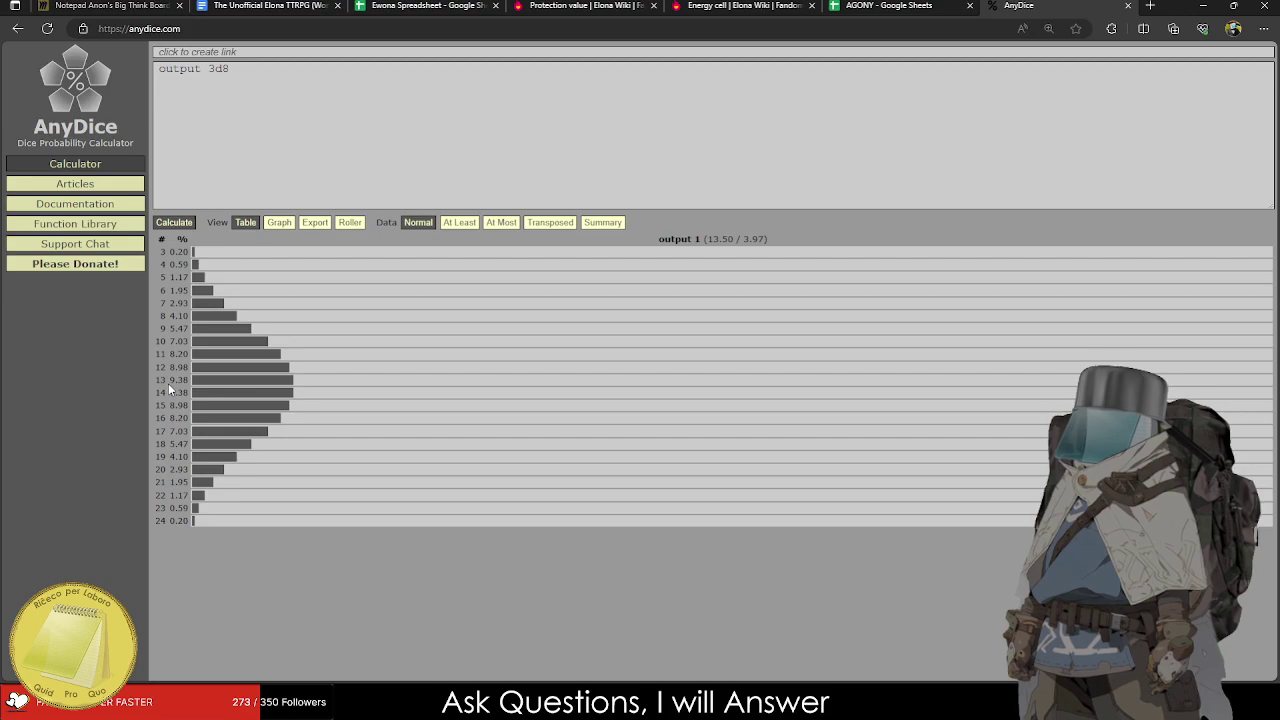
Return to the TTRPG document and correct the 3d8 entry's bracketed average to 13.
click(740, 5)
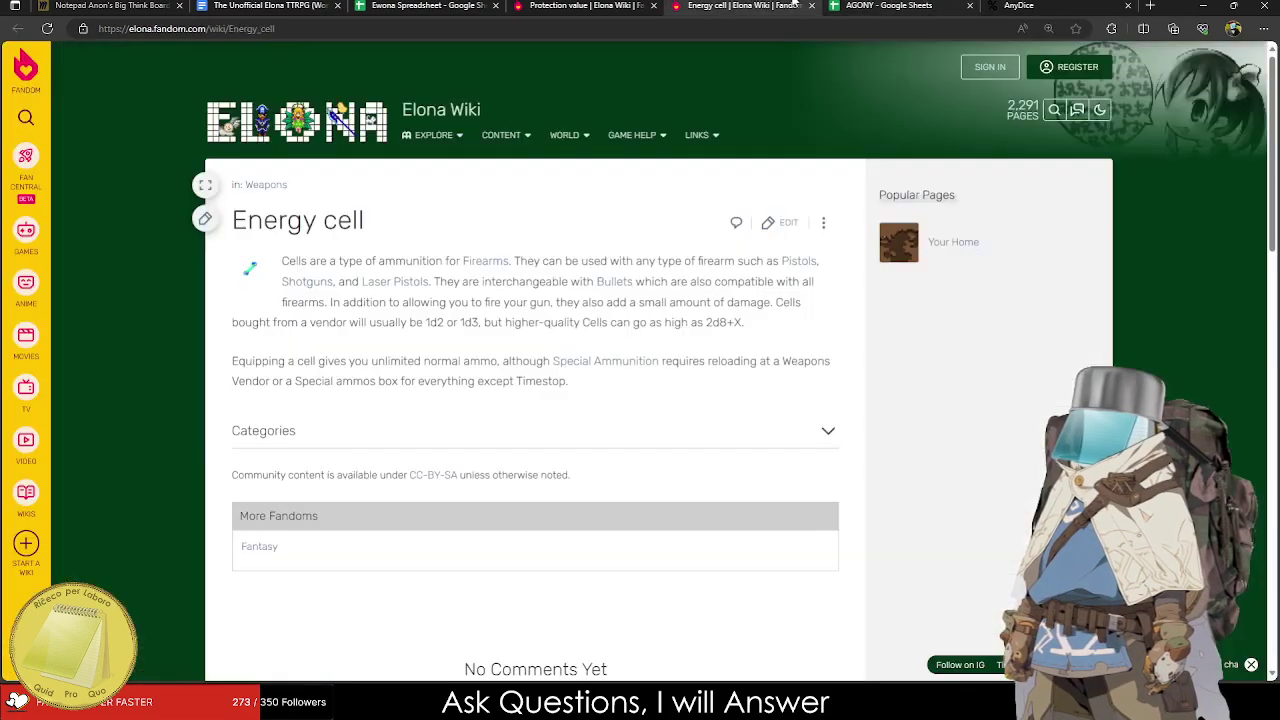
click(443, 5)
click(268, 5)
click(413, 521)
key(BackSpace)
text(2)
key(BackSpace)
text(3)
Take the 4d12 entry from the table and calculate its roll distribution in AnyDice.
scroll(367, 479, down, 2)
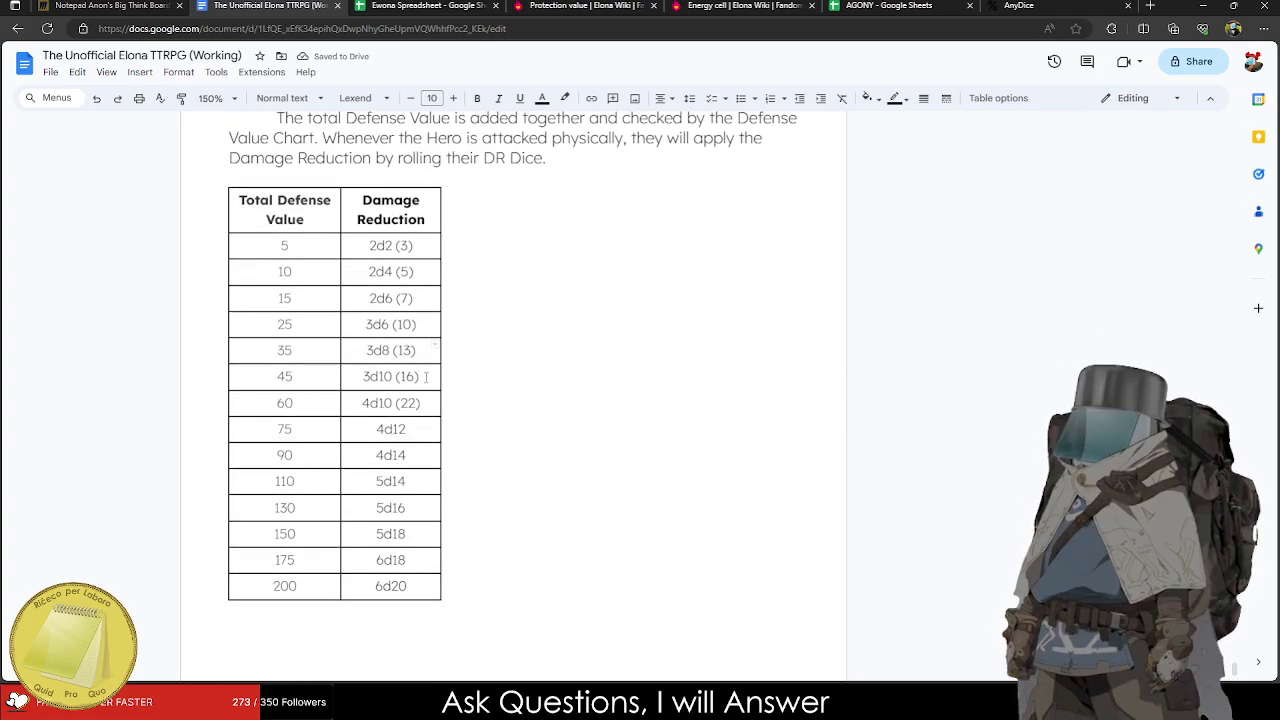
double_click(392, 428)
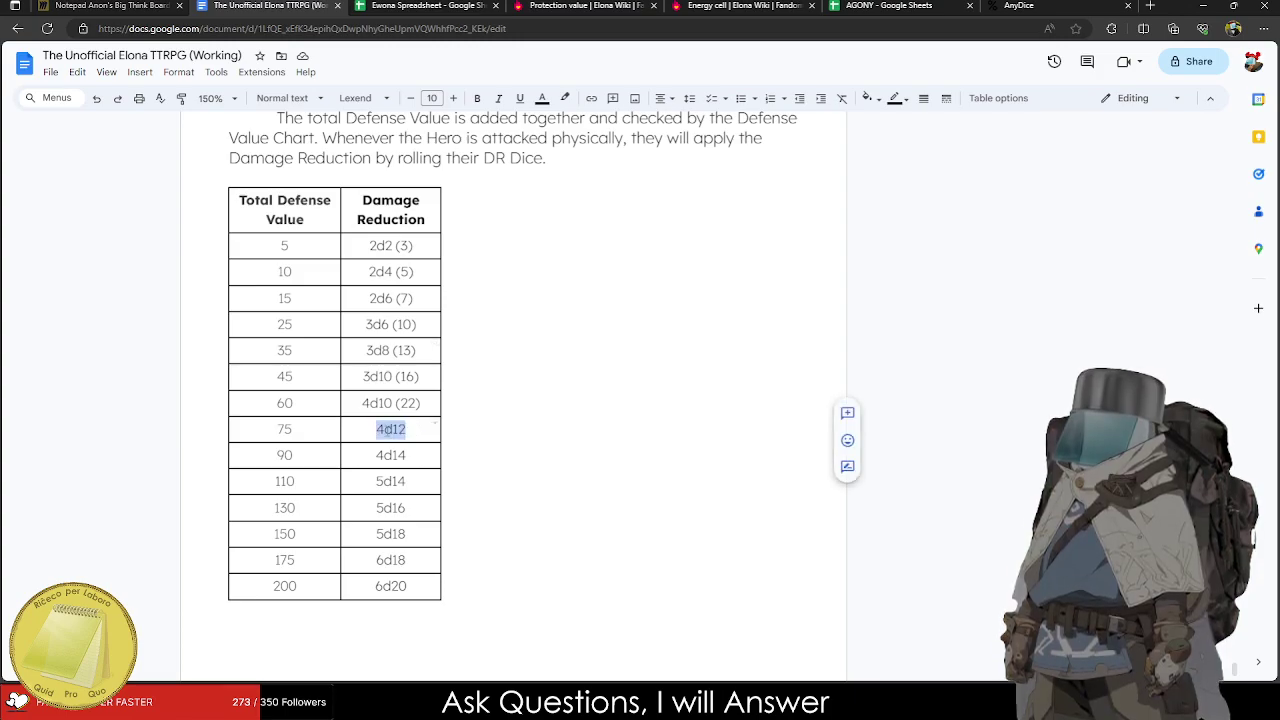
click(1018, 5)
click(888, 5)
click(1018, 5)
double_click(221, 70)
text(4d12)
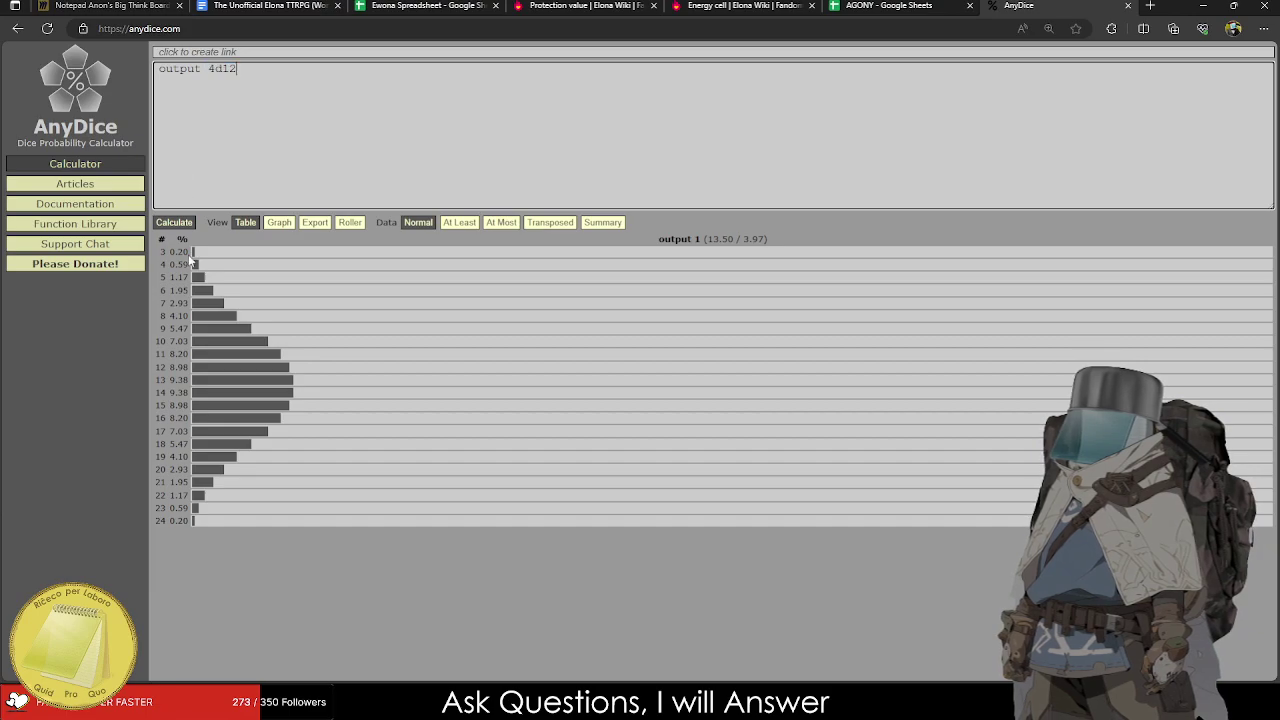
click(174, 222)
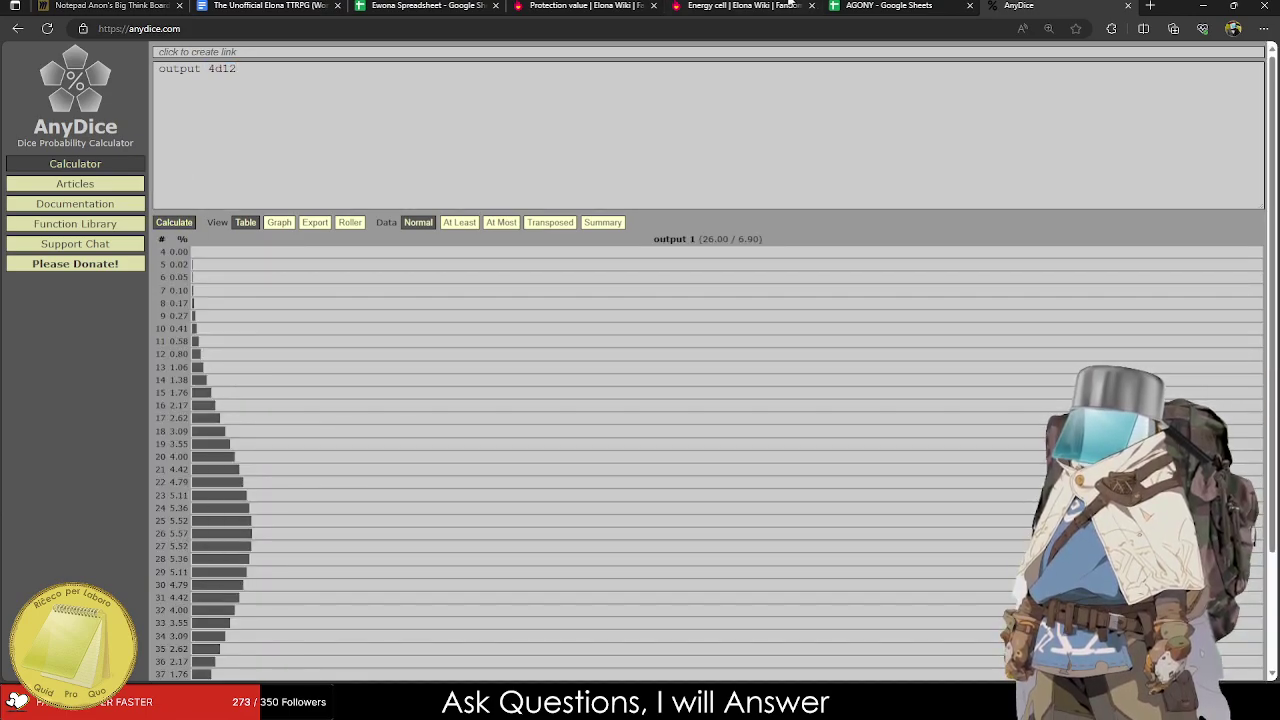
Return to the TTRPG document and append the average (26) to the 4d12 entry.
click(268, 5)
key(Right)
text((26))
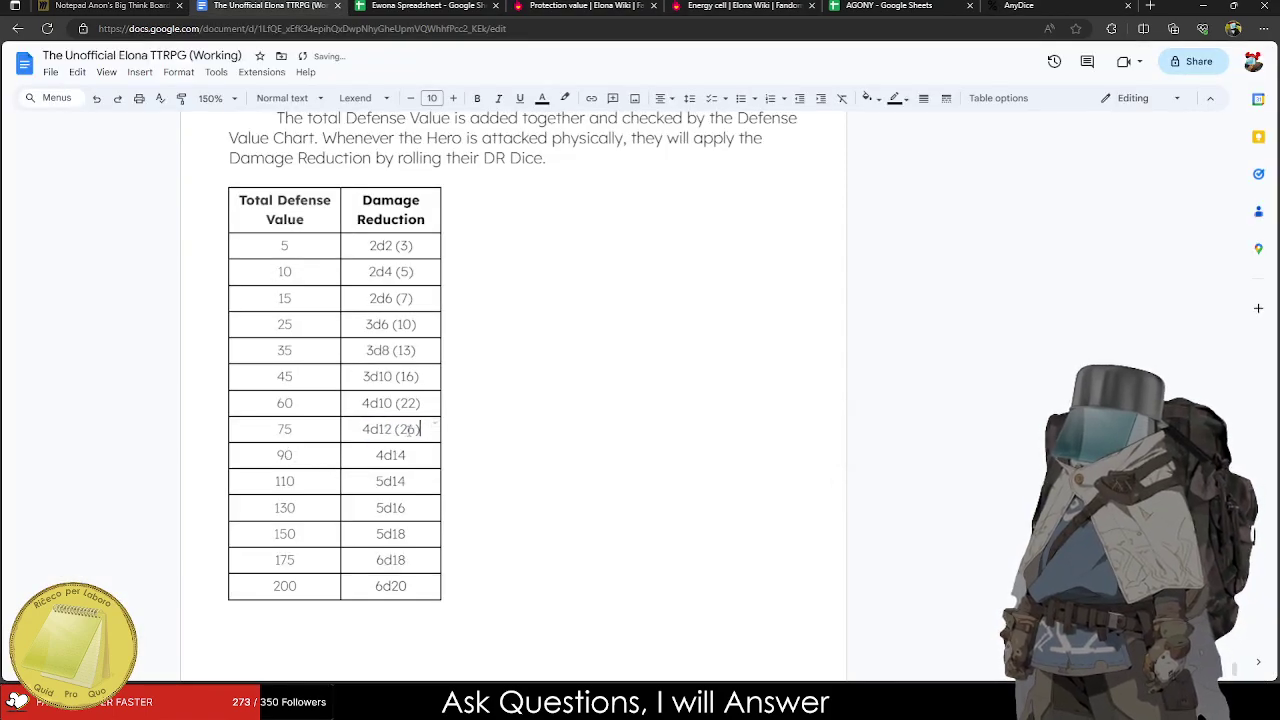
Add "(Average)" to the Damage Reduction header and widen both table columns so that "Damage Reduction" fits on one line.
click(457, 216)
text(()
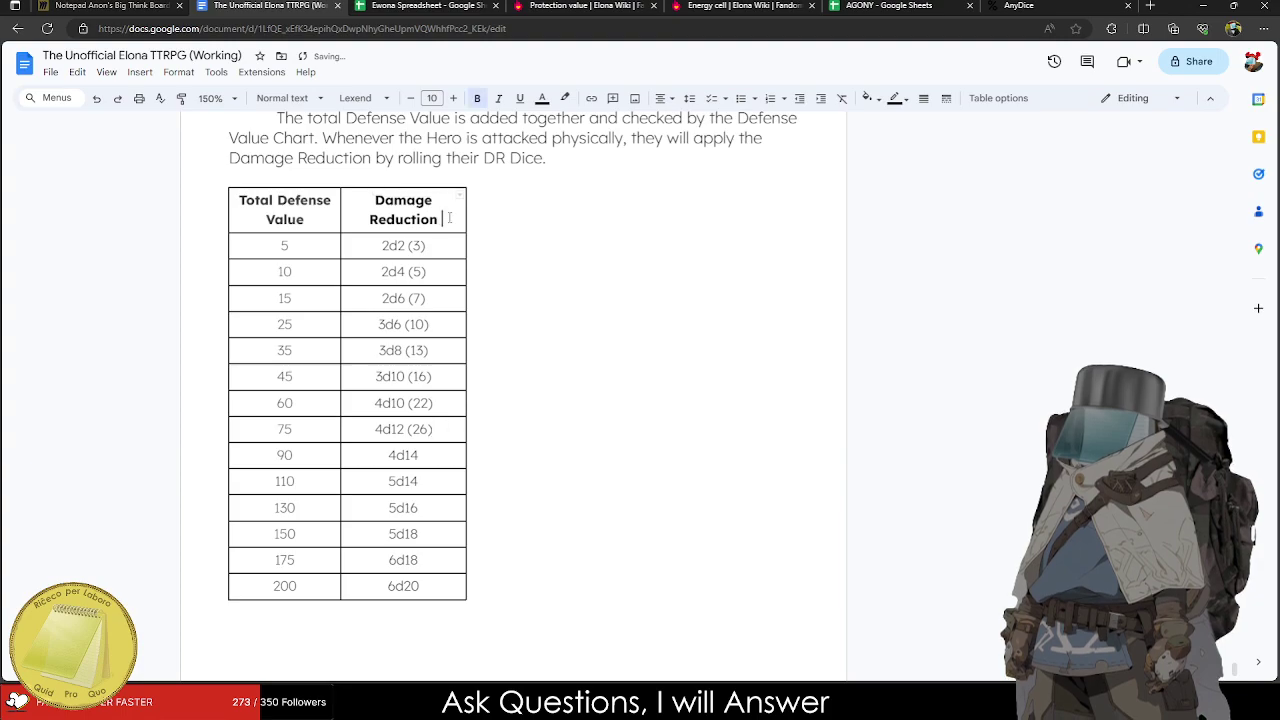
text(Average))
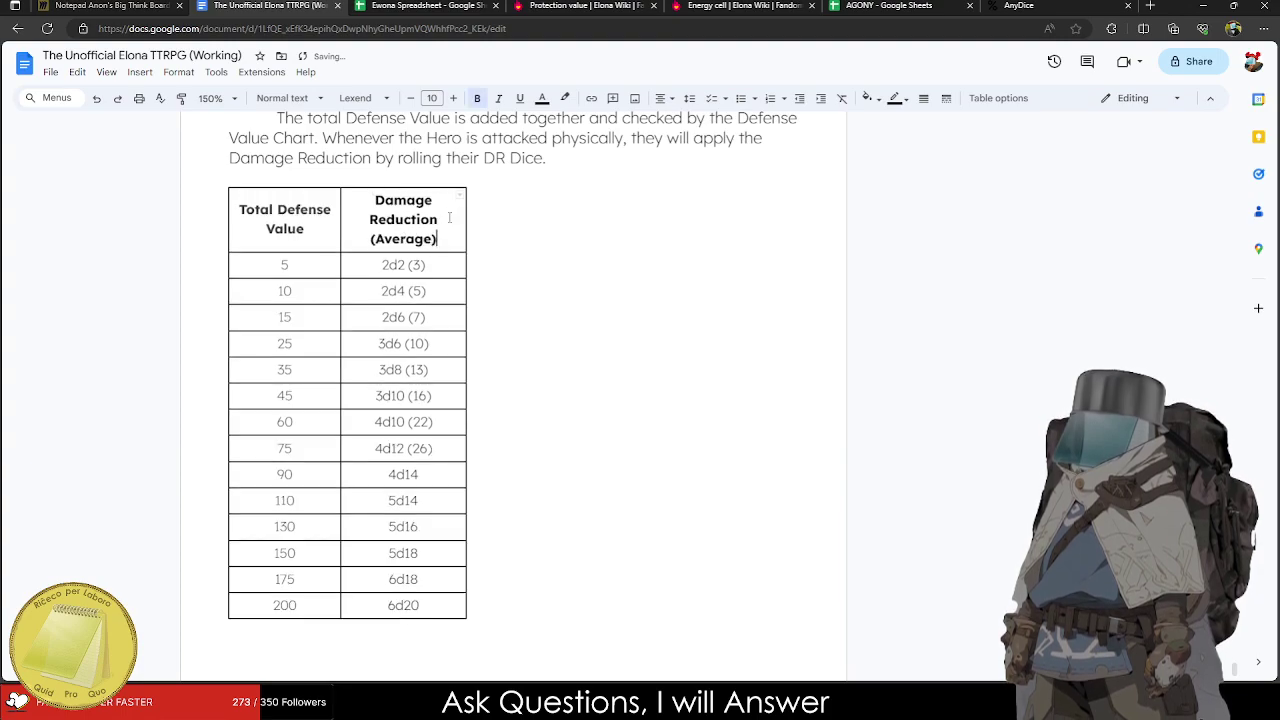
drag(466, 216, 496, 217)
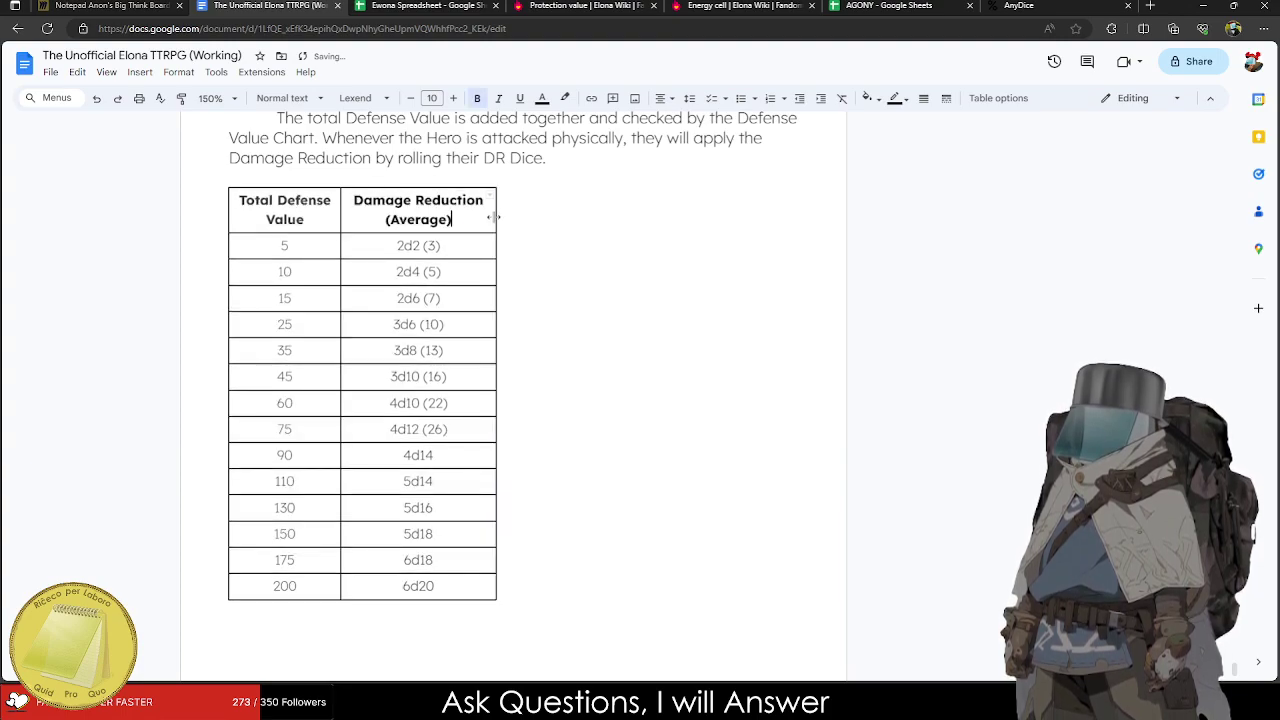
drag(341, 212, 354, 211)
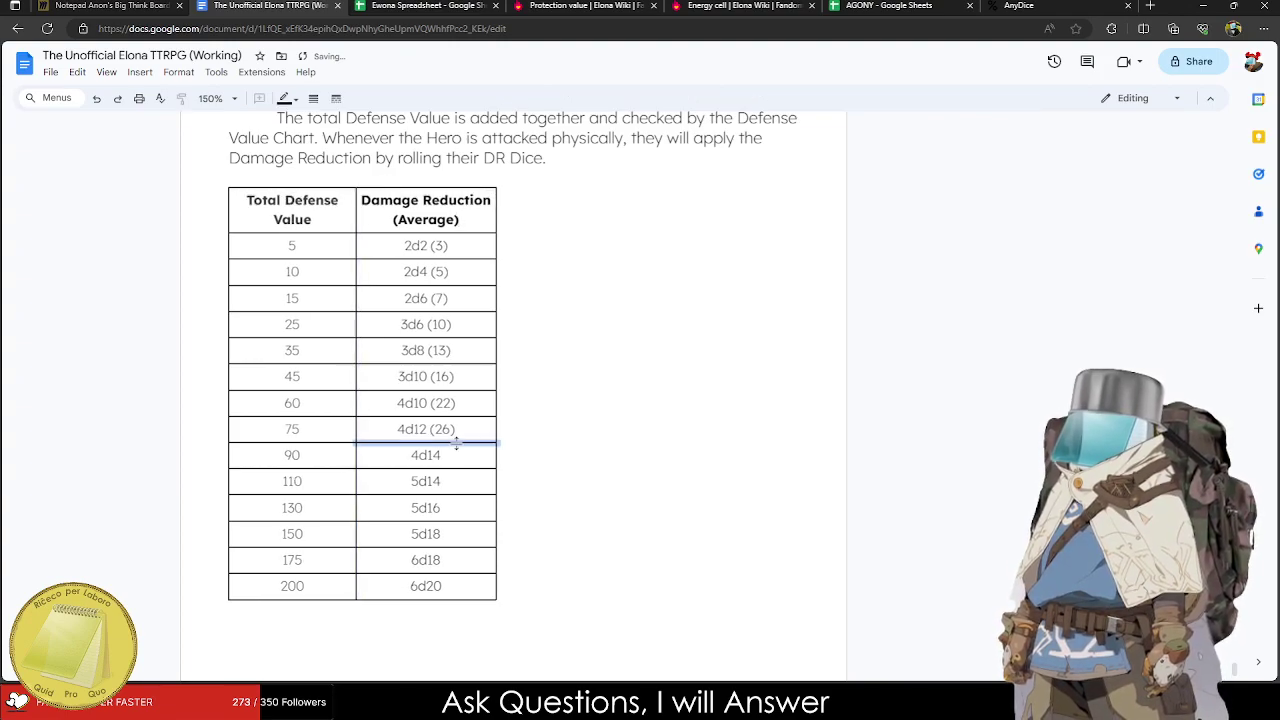
Copy the 4d14 entry from the table and calculate its roll distribution in AnyDice.
drag(457, 451, 405, 453)
key(ctrl+c)
click(740, 5)
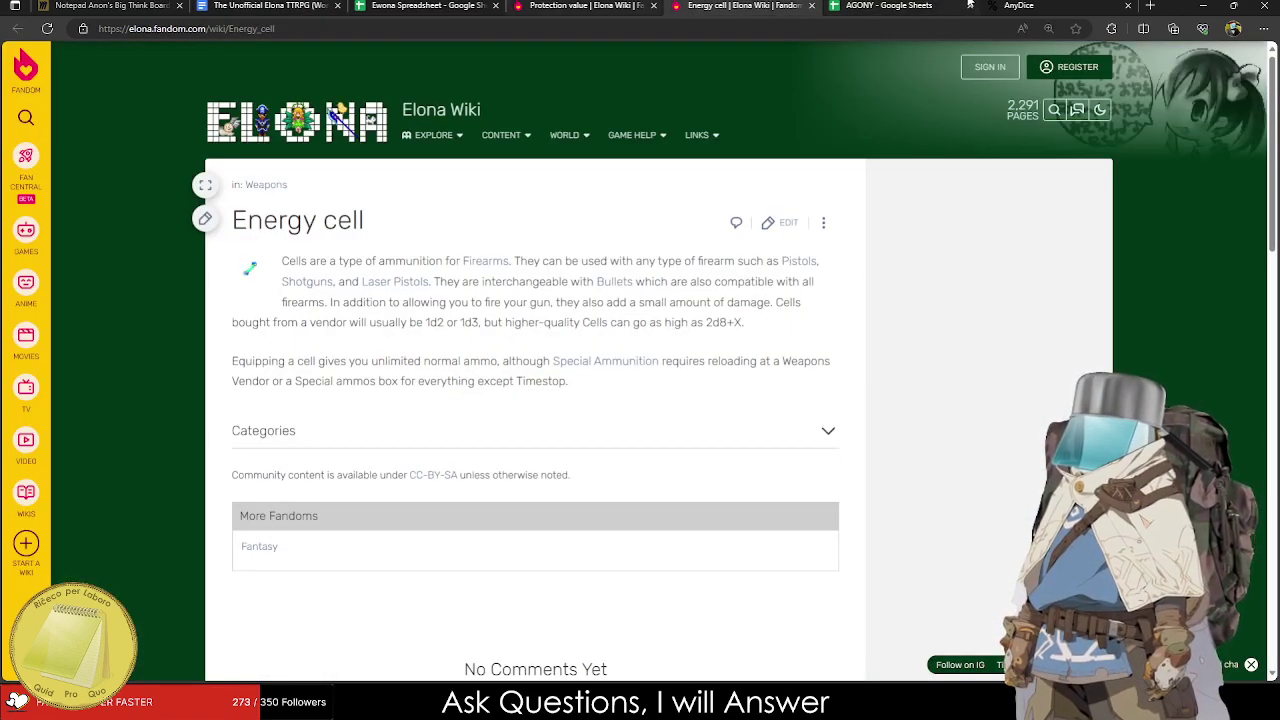
click(1010, 5)
drag(237, 68, 206, 68)
key(ctrl+v)
click(174, 222)
scroll(251, 473, down, 2)
scroll(251, 473, down, 1)
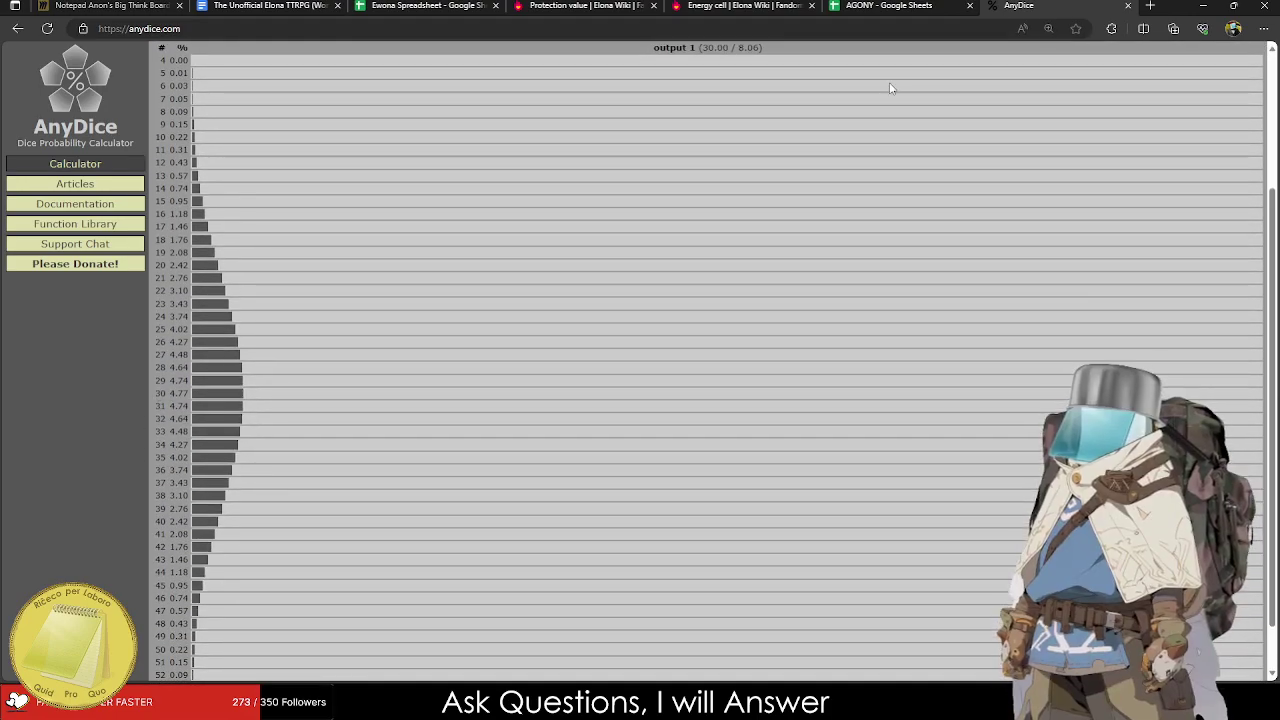
Return to the TTRPG document and append the average (30) to the 4d14 entry.
key(ctrl+shift+Tab)
key(ctrl+shift+Tab)
key(ctrl+shift+Tab)
key(ctrl+shift+Tab)
key(ctrl+shift+Tab)
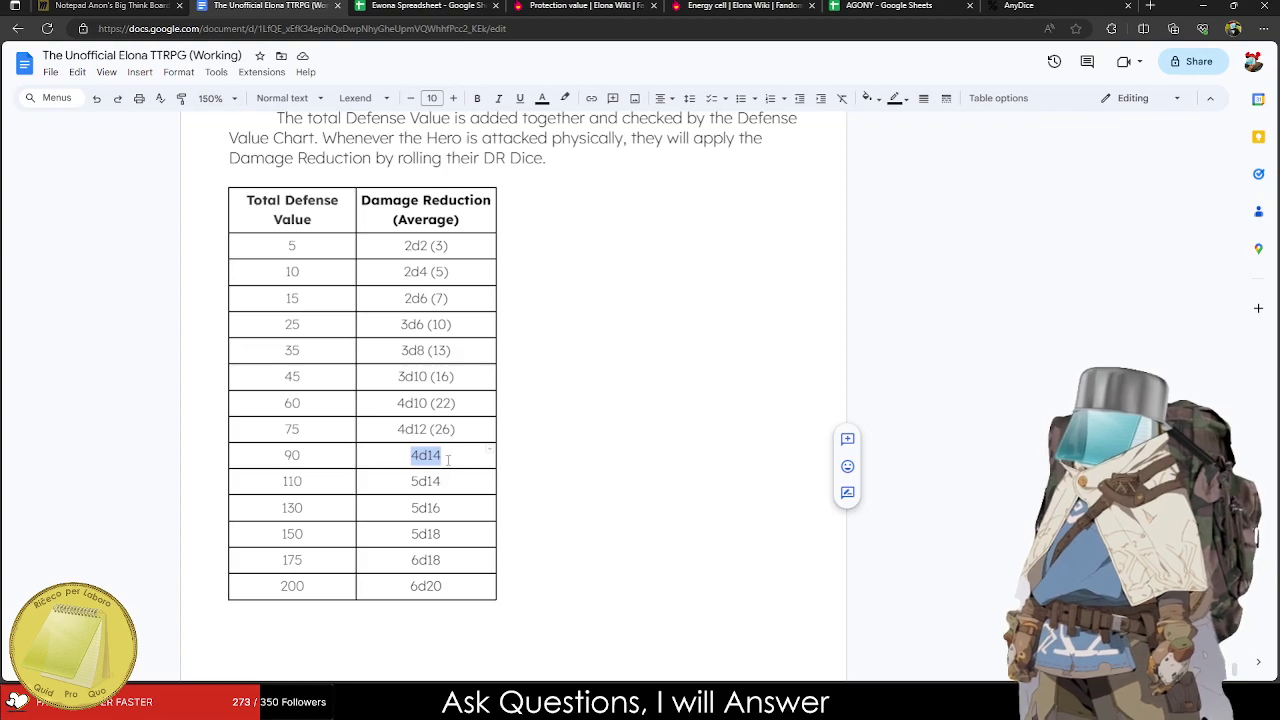
click(447, 459)
text((30))
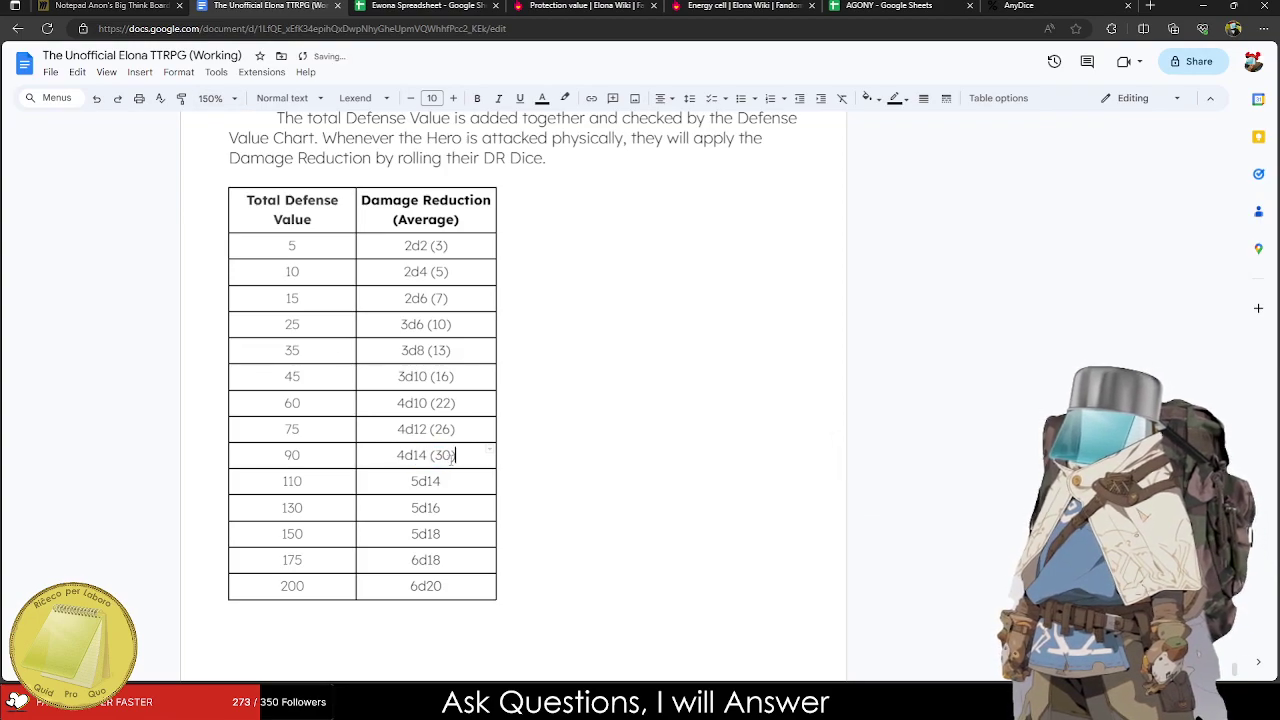
Copy the 5d14 entry from the table and calculate its roll distribution in AnyDice.
double_click(466, 478)
key(ctrl+c)
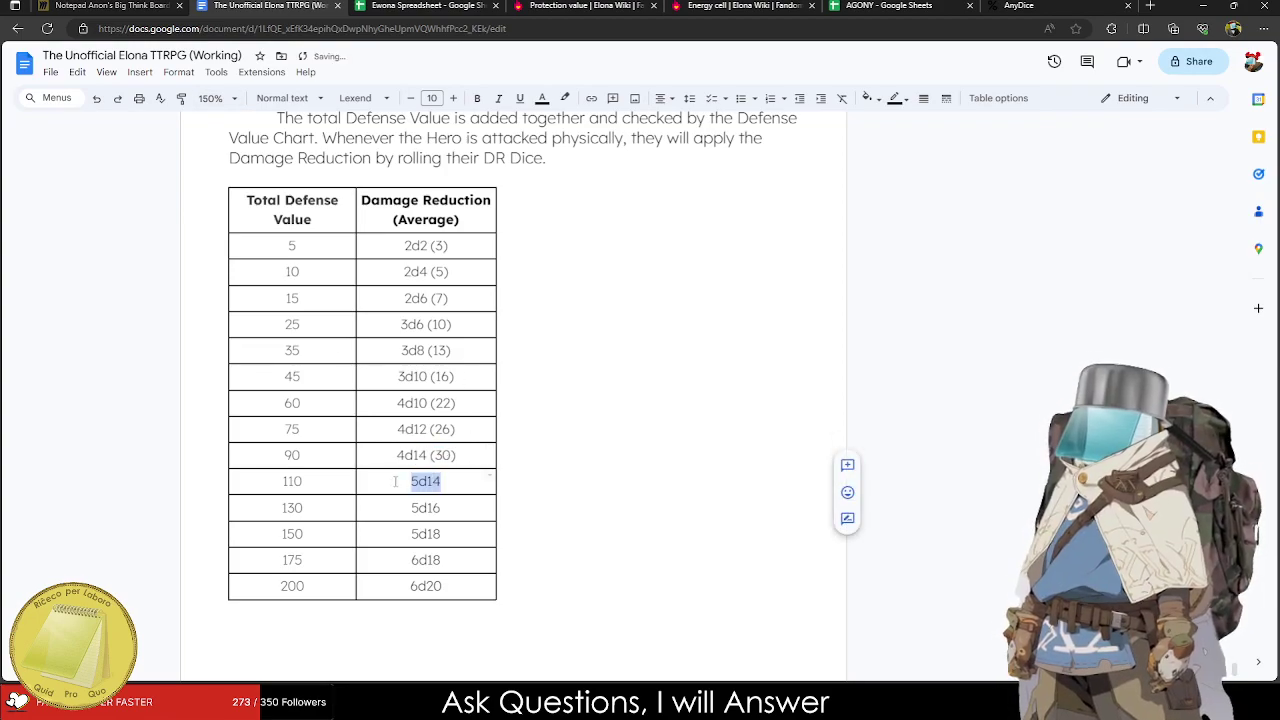
key(ctrl+Tab)
key(ctrl+Tab)
key(ctrl+Tab)
key(ctrl+Tab)
key(ctrl+Tab)
scroll(374, 56, up, 3)
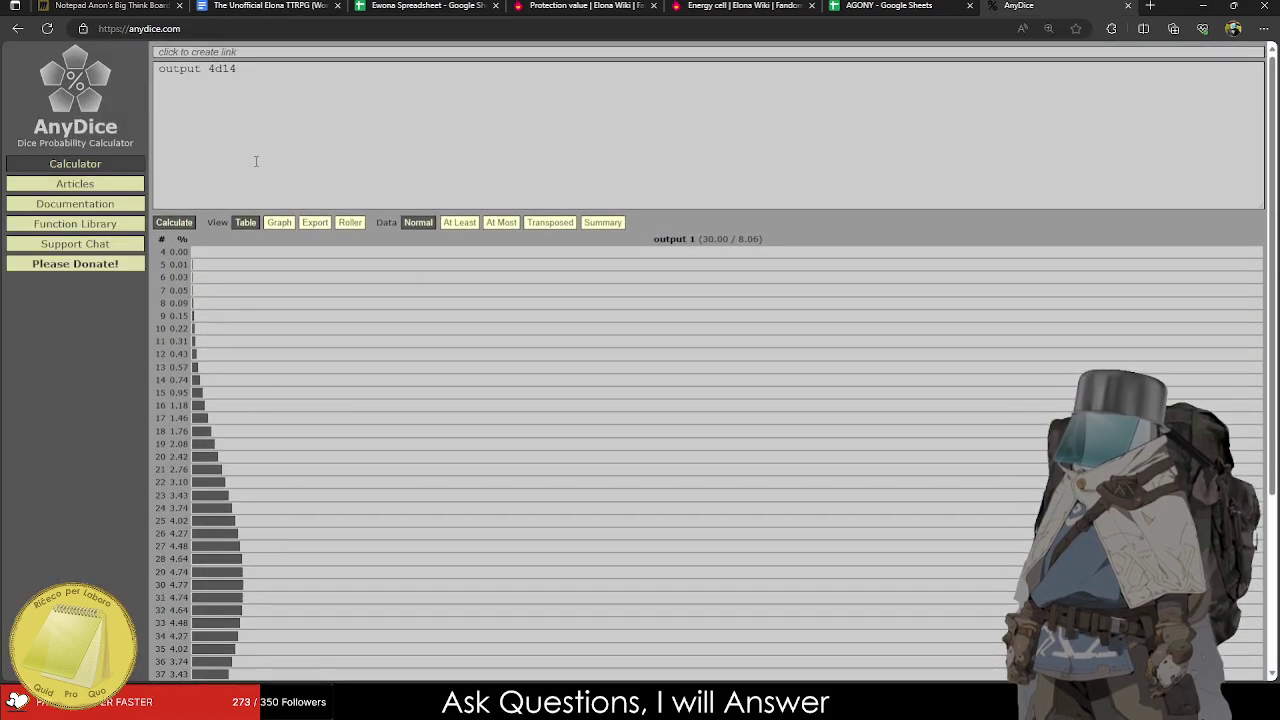
double_click(222, 68)
key(ctrl+v)
click(173, 224)
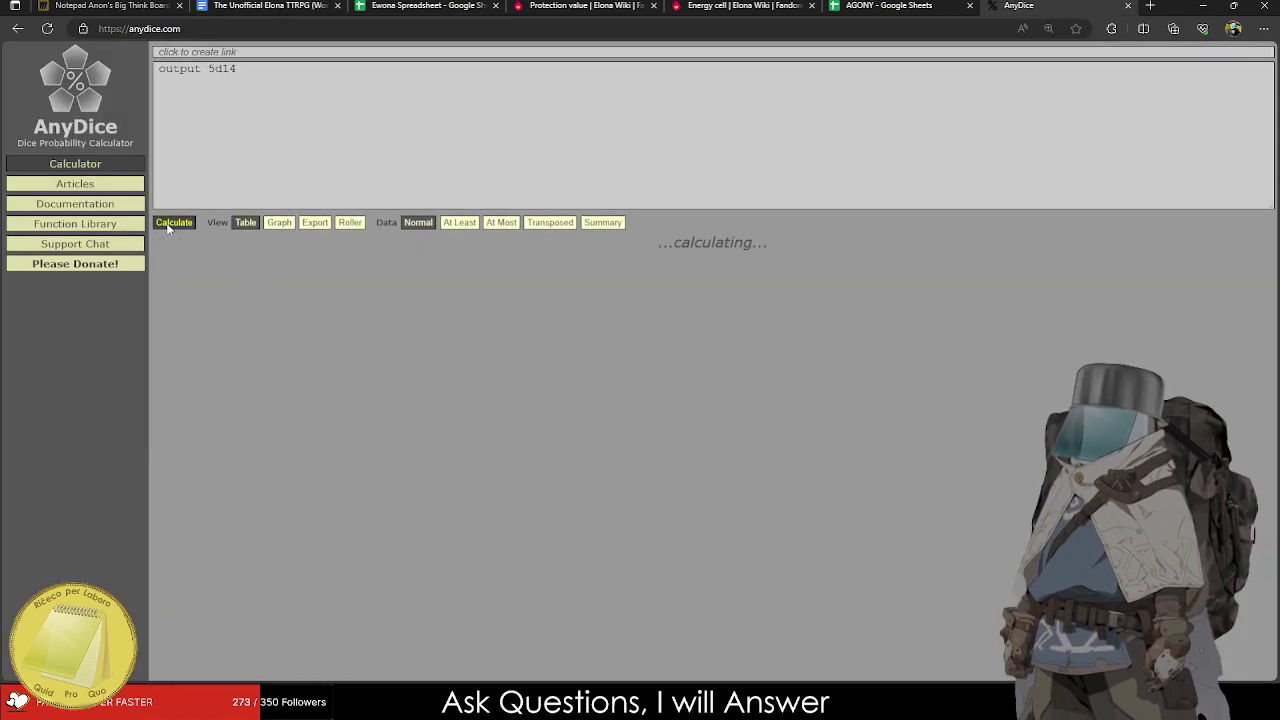
scroll(266, 292, down, 4)
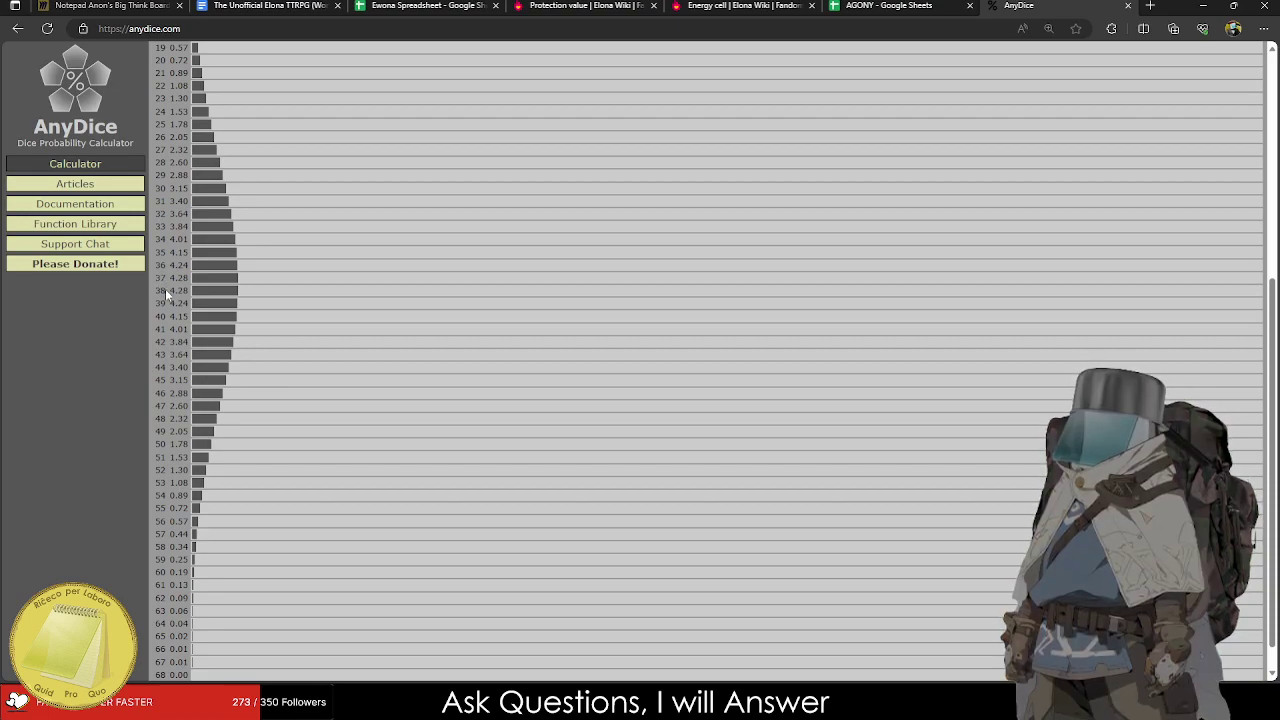
Return to the TTRPG document and append the average (37) to the 5d14 entry.
click(640, 5)
click(330, 5)
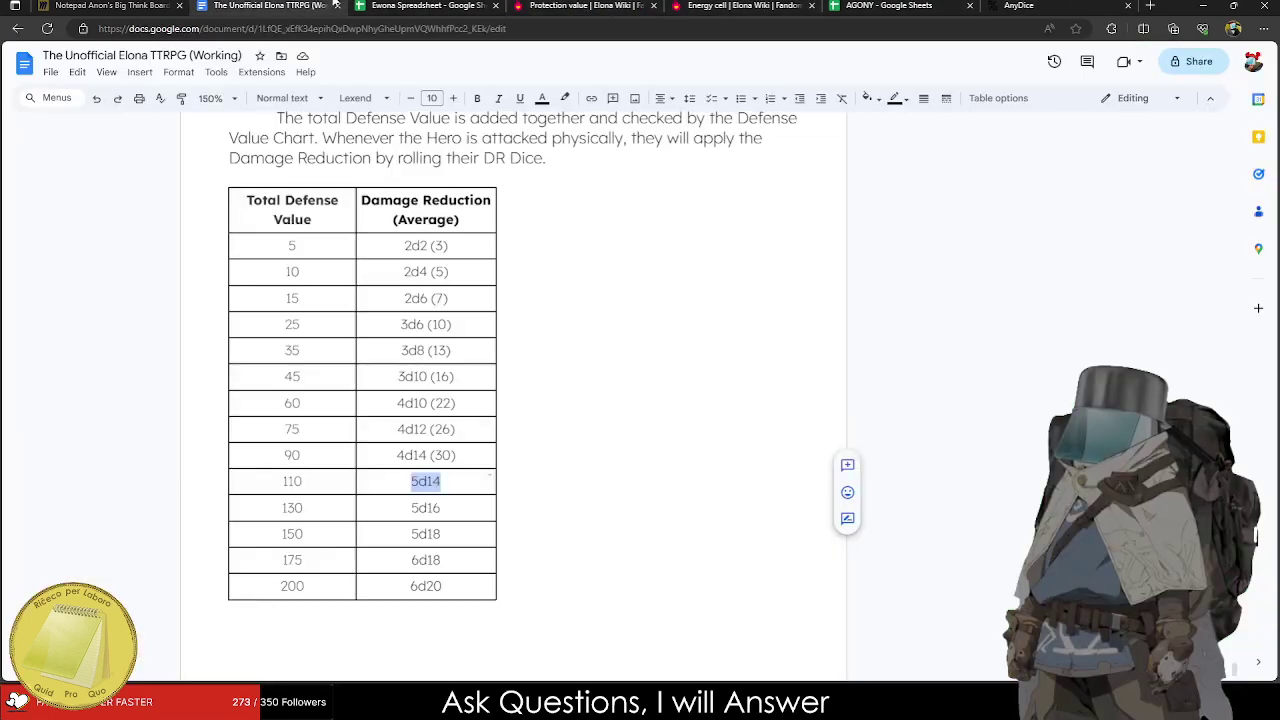
click(469, 477)
text((37))
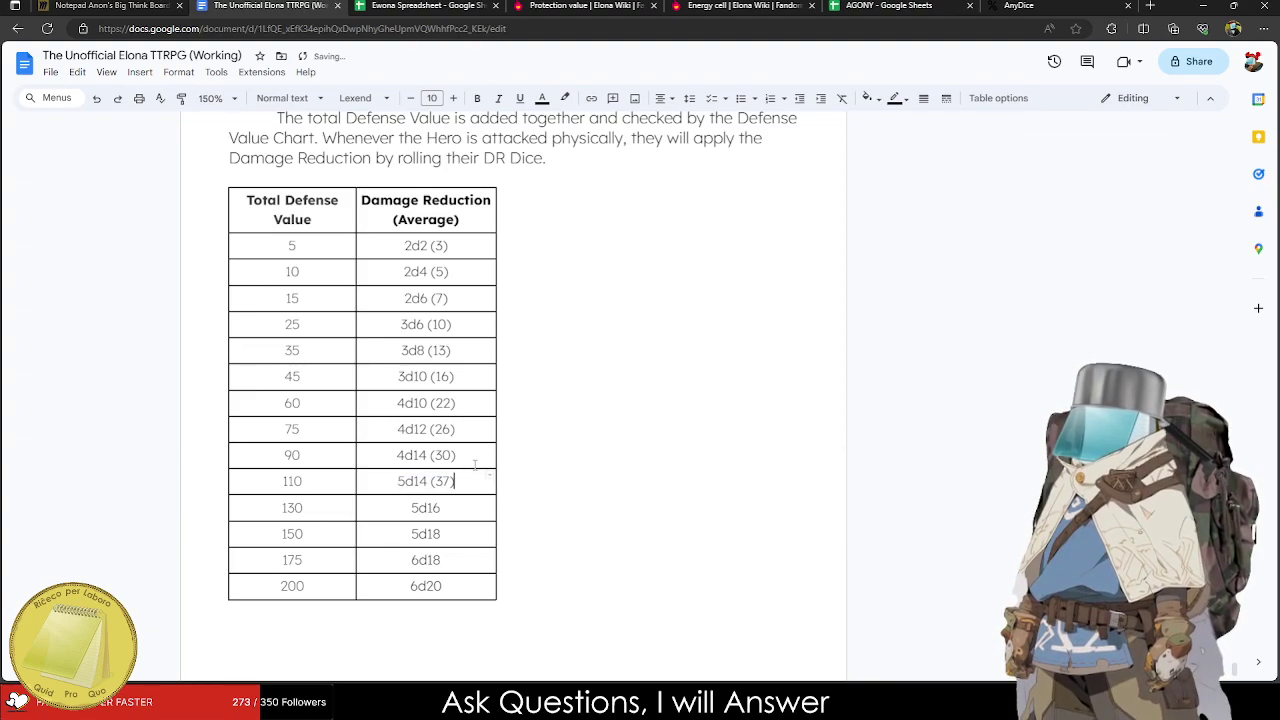
Copy the 5d16 entry from the table and calculate its roll distribution in AnyDice.
key(shift+Left)
key(shift+Left)
key(shift+Left)
key(shift+Left)
key(shift+Left)
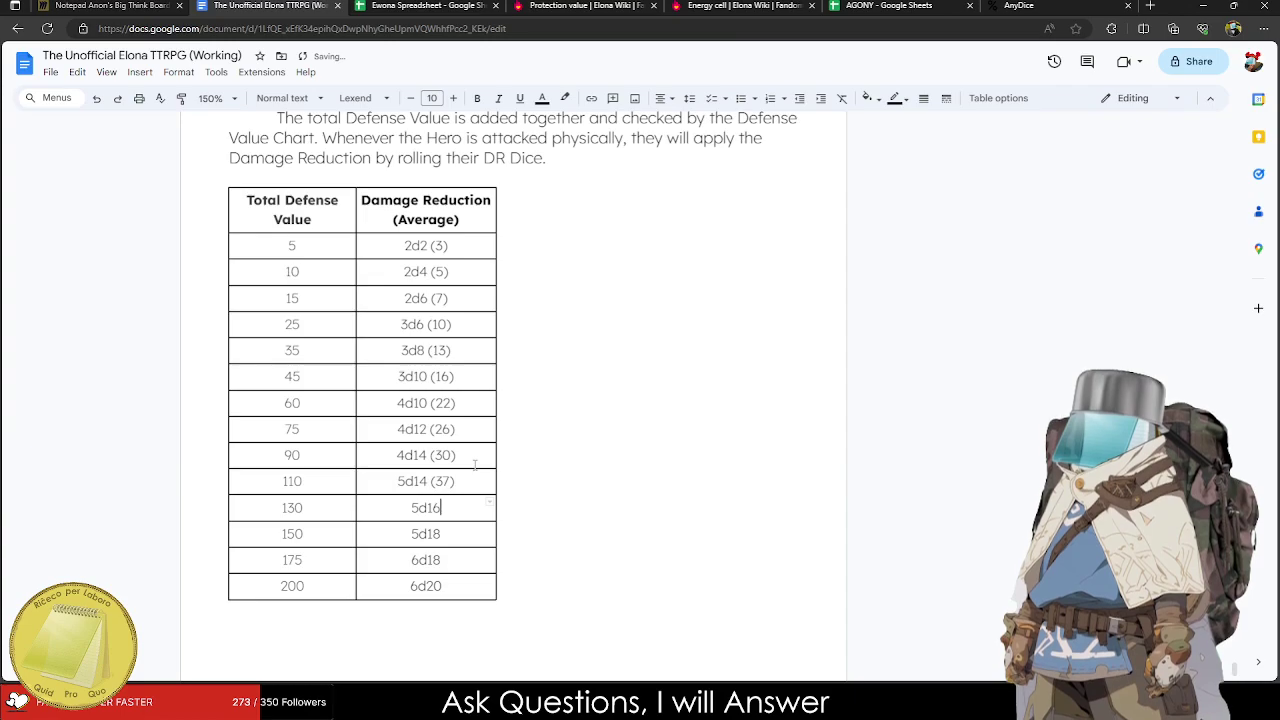
key(ctrl+v)
key(shift+Home)
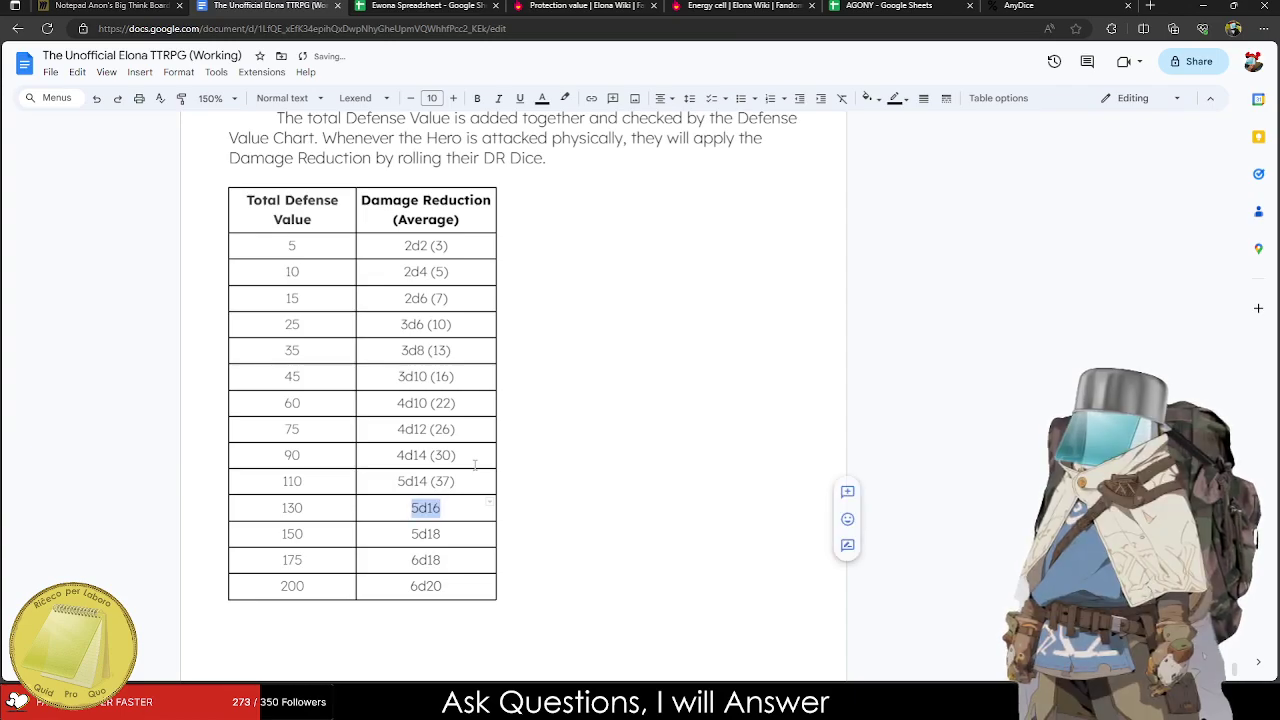
click(889, 5)
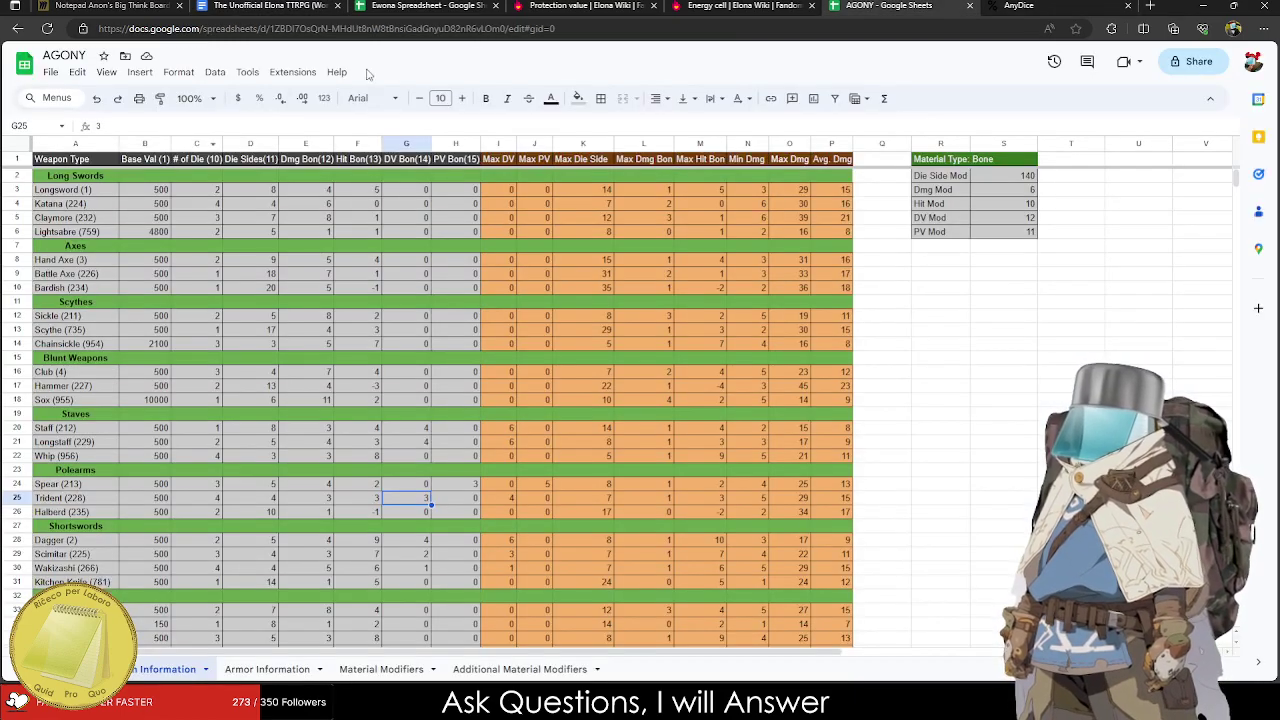
click(1019, 5)
scroll(128, 143, up, 4)
click(303, 94)
key(shift+Left)
key(shift+Left)
key(shift+Left)
key(shift+Left)
text(5d16)
click(172, 221)
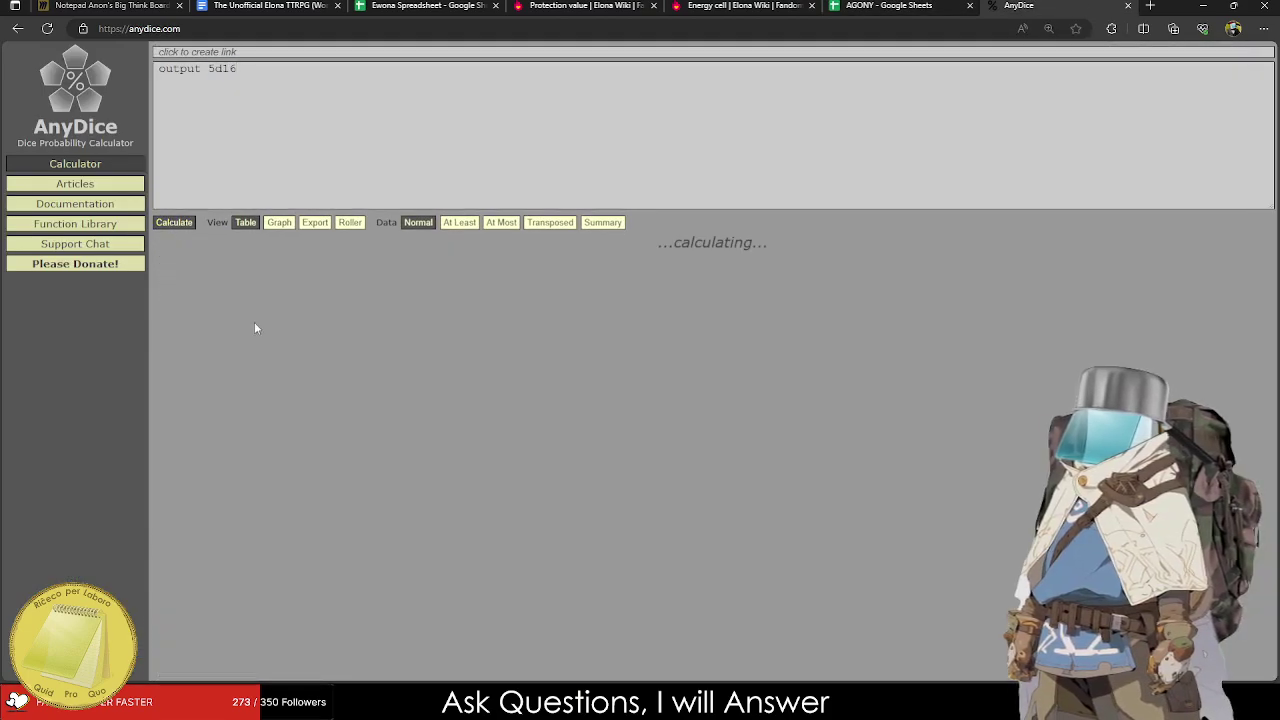
scroll(208, 345, down, 4)
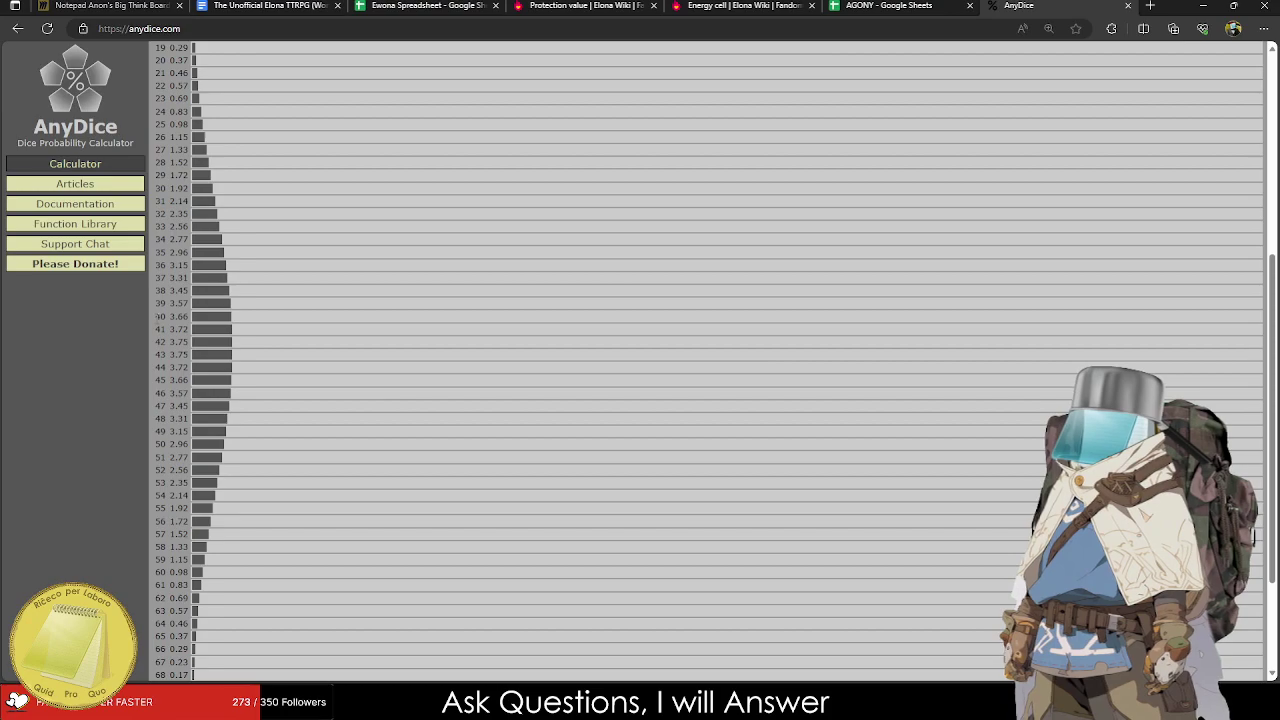
drag(154, 337, 183, 368)
click(184, 358)
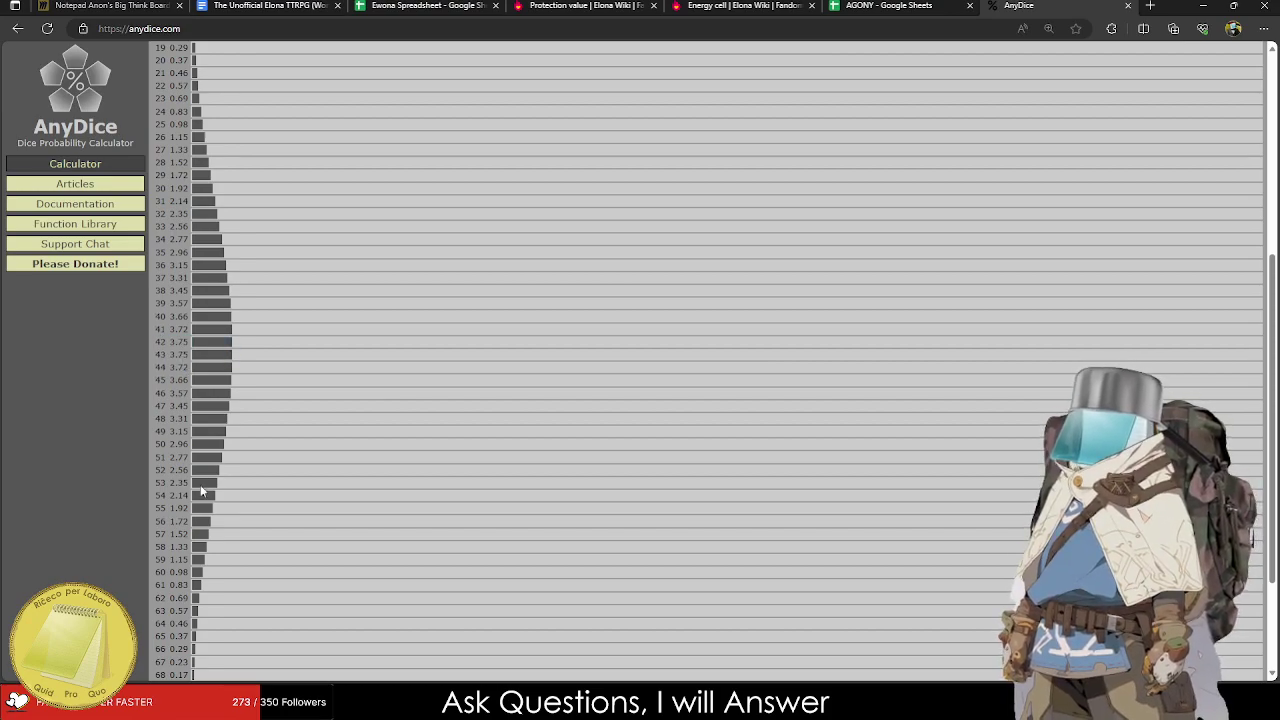
Return to the TTRPG document and append the average (42) to the 5d16 entry.
click(903, 5)
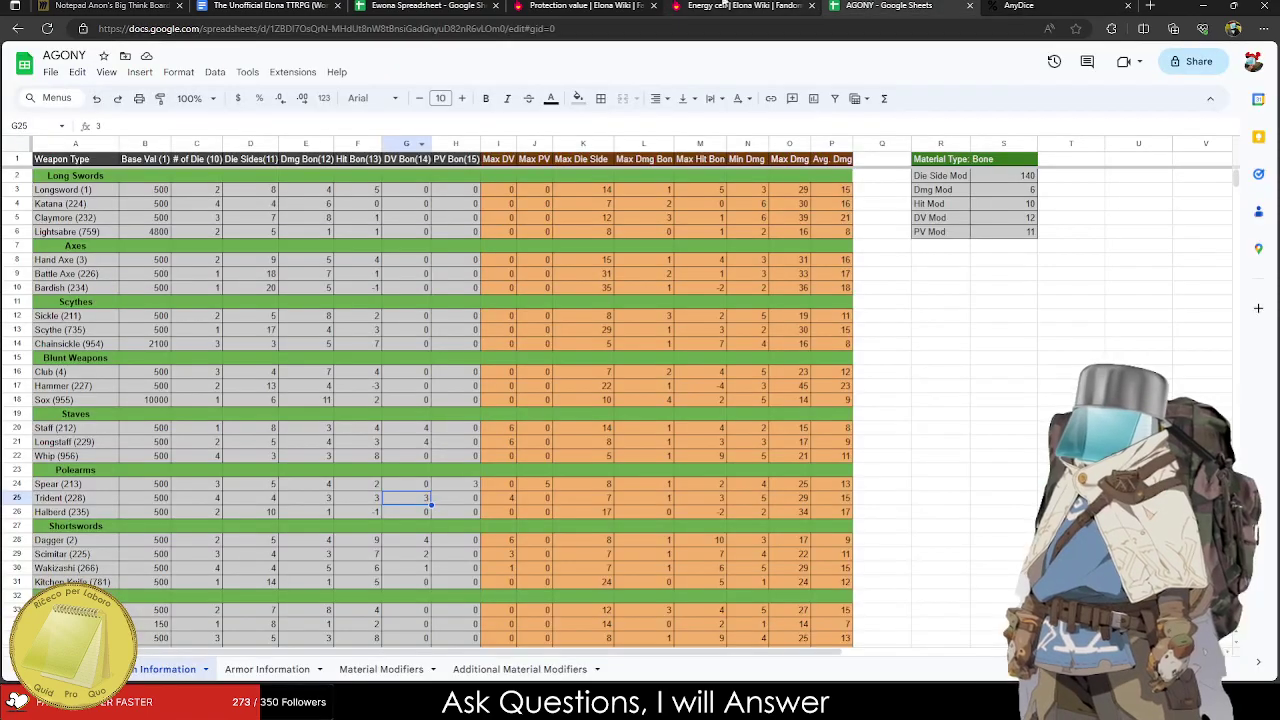
click(410, 5)
click(270, 5)
click(450, 507)
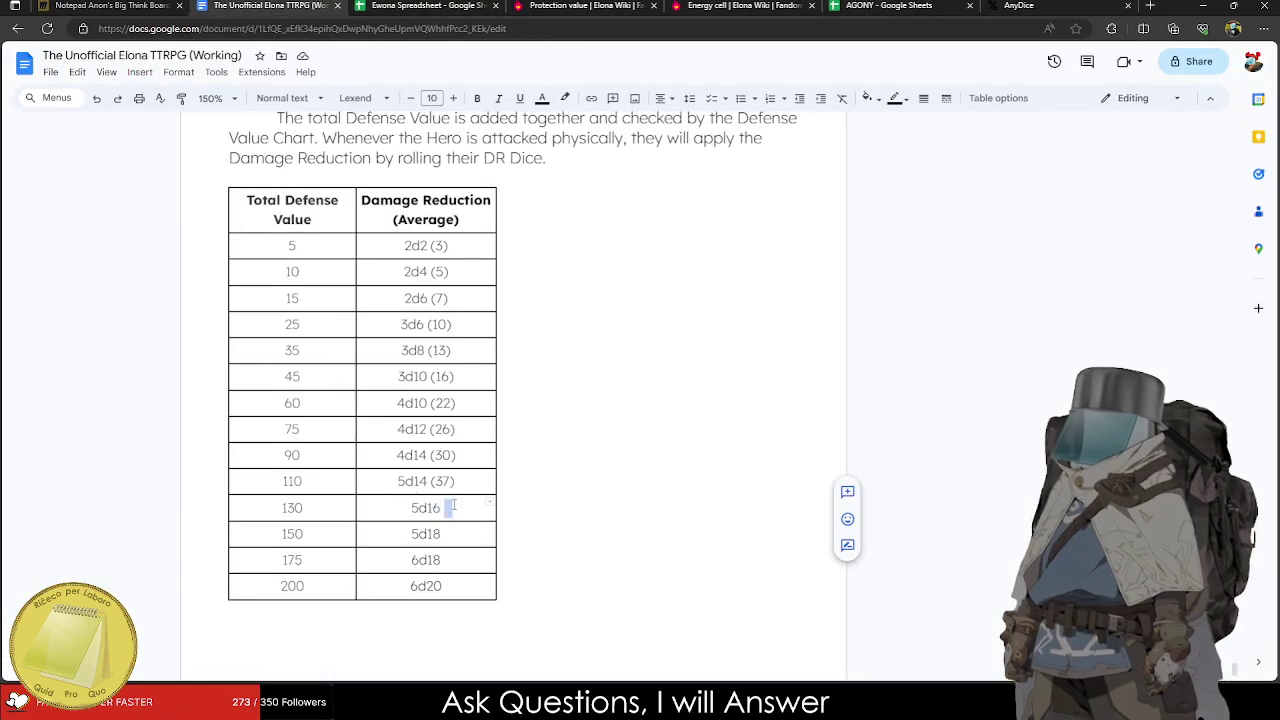
text(()
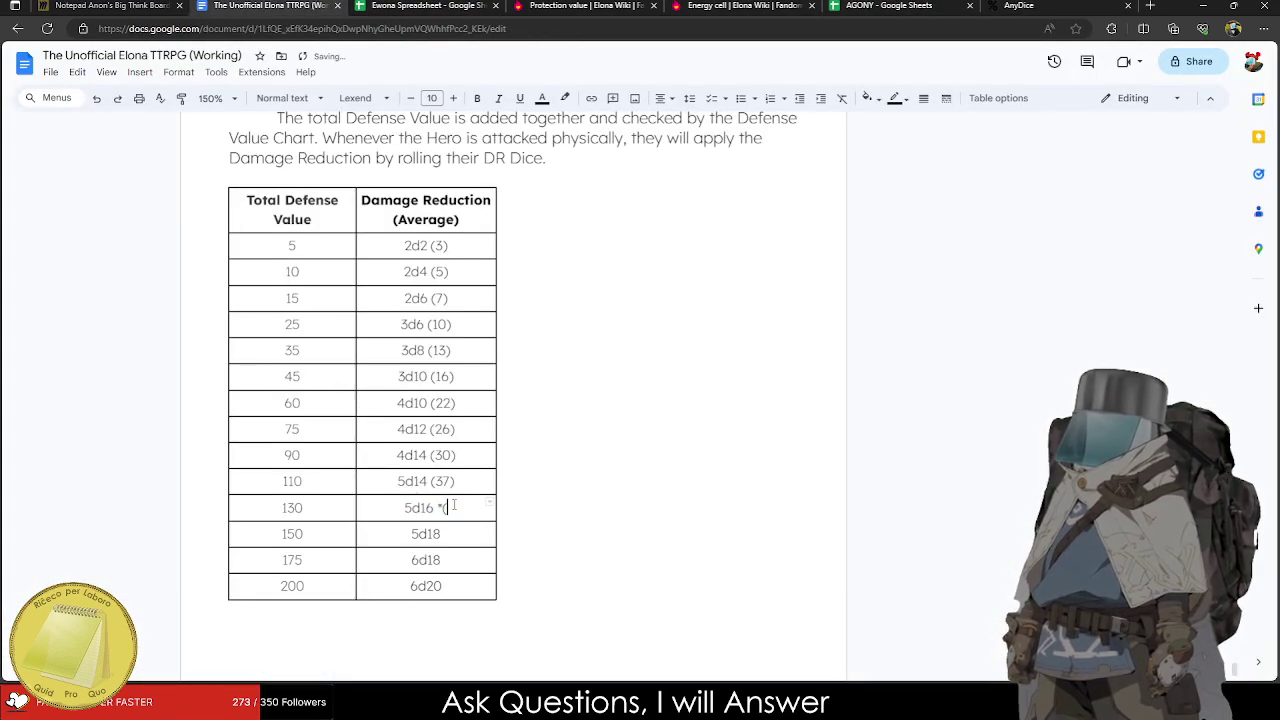
text(42))
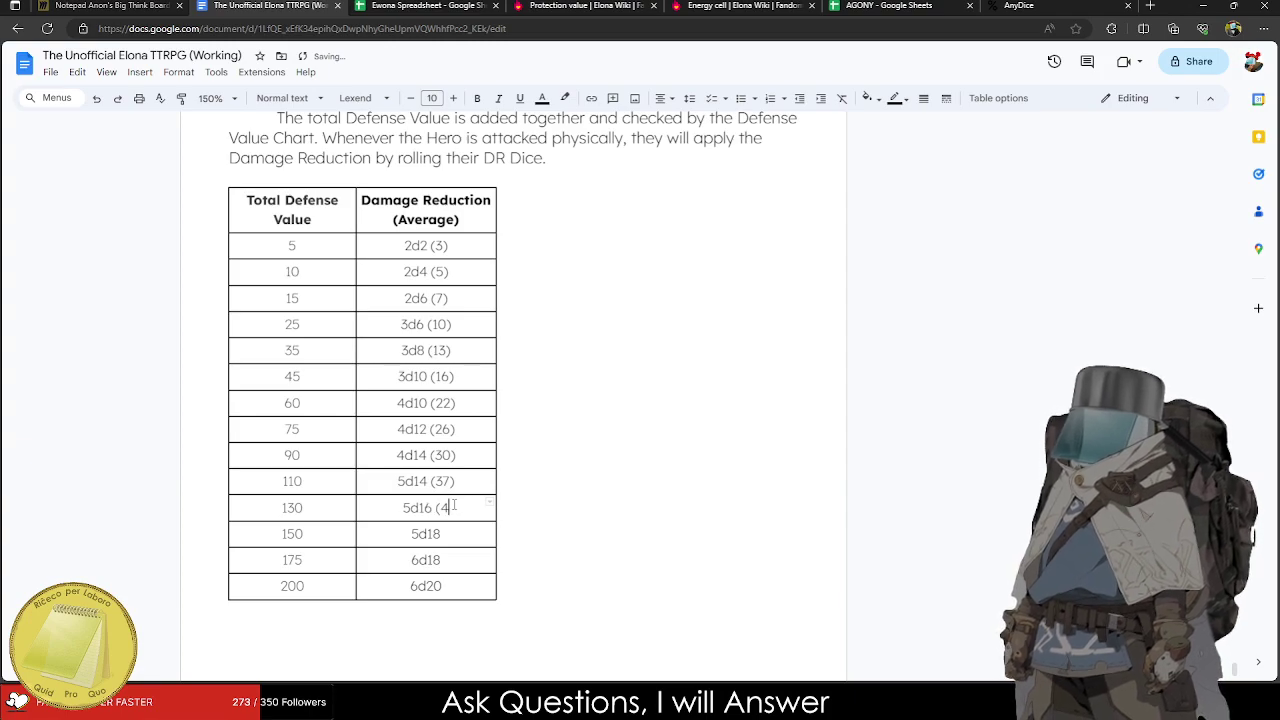
Append an estimated average of (46) to the 5d18 entry in the Damage Reduction column.
text((45)
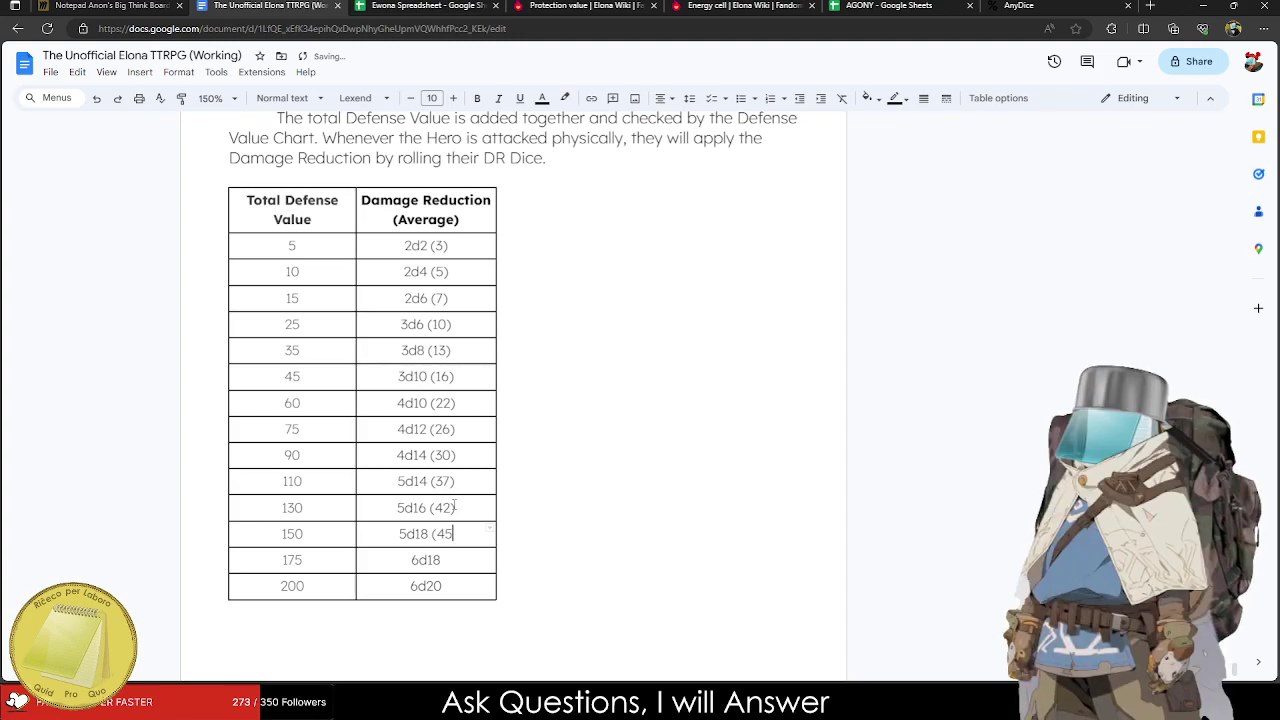
key(BackSpace)
text(6))
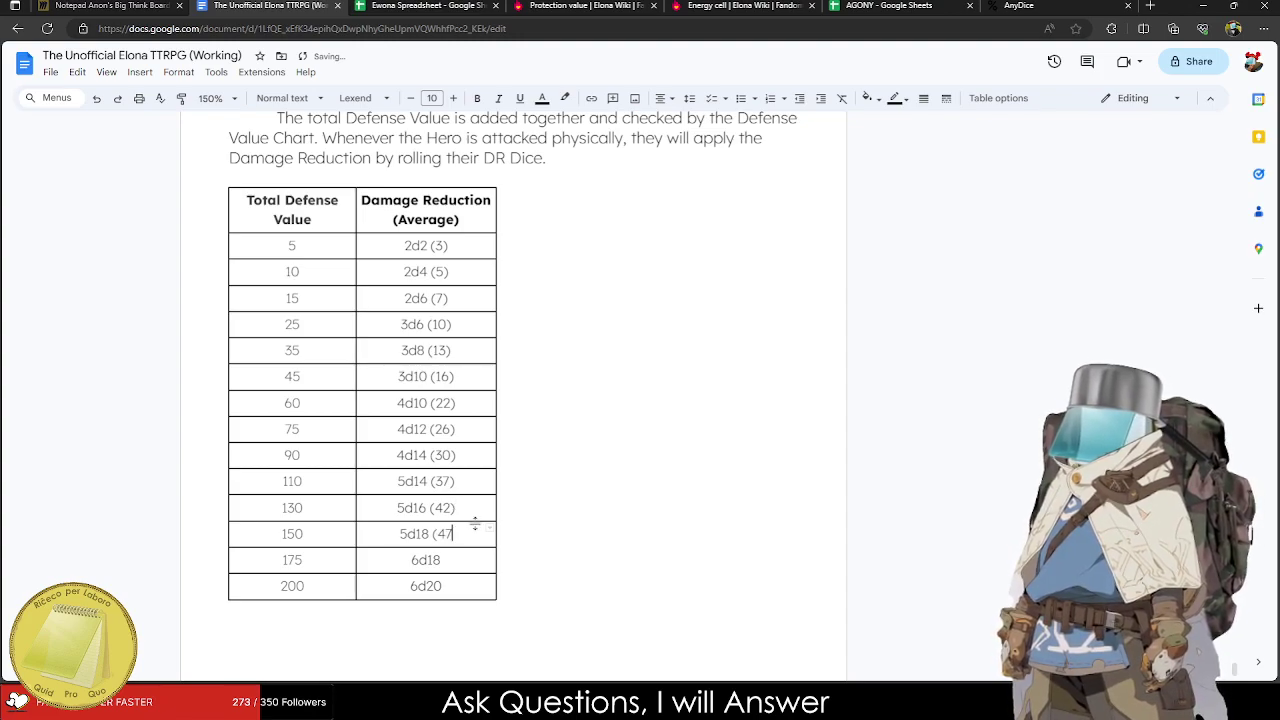
Copy the 5d18 dice expression from the table and calculate its roll distribution in AnyDice.
double_click(426, 534)
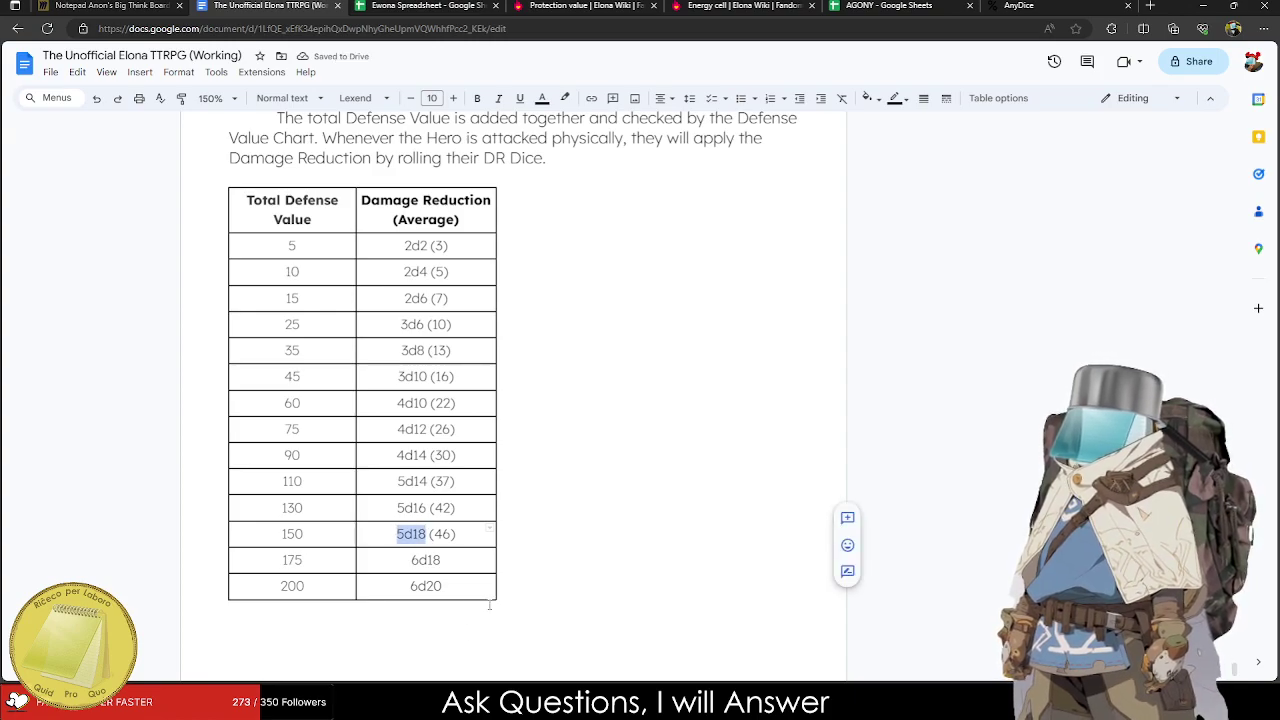
click(770, 5)
click(870, 5)
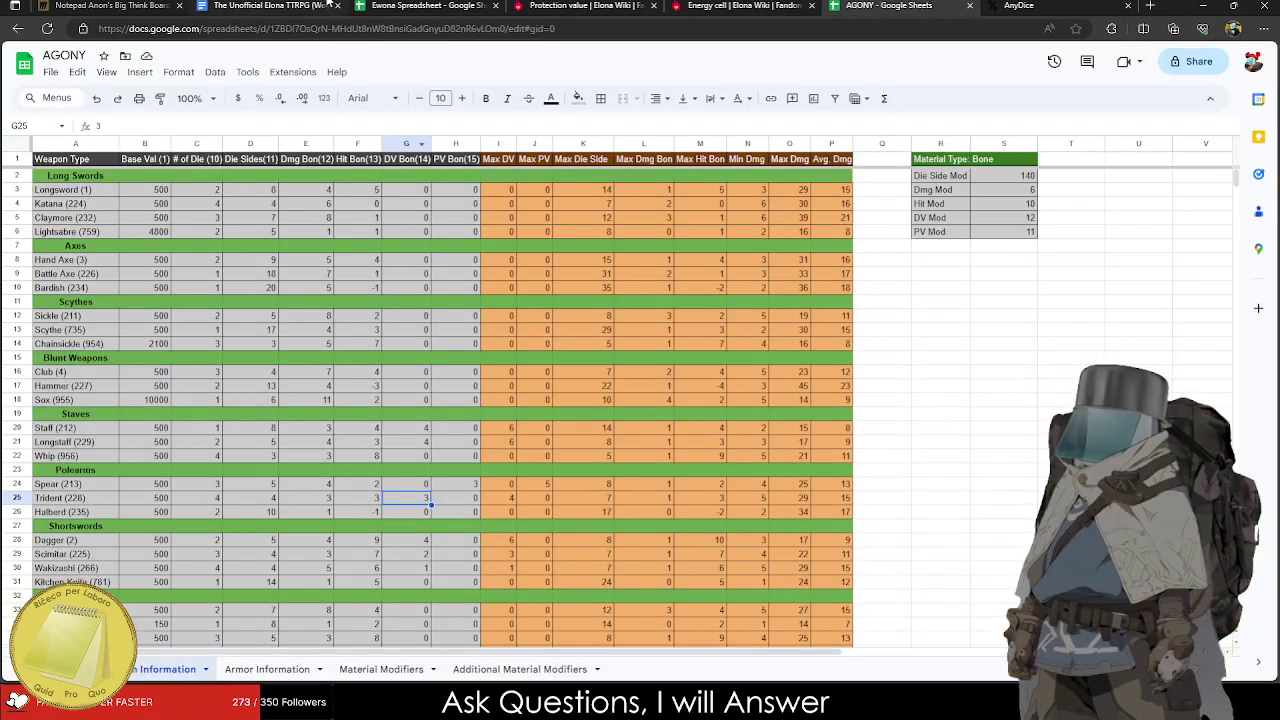
click(617, 5)
click(719, 5)
click(1041, 5)
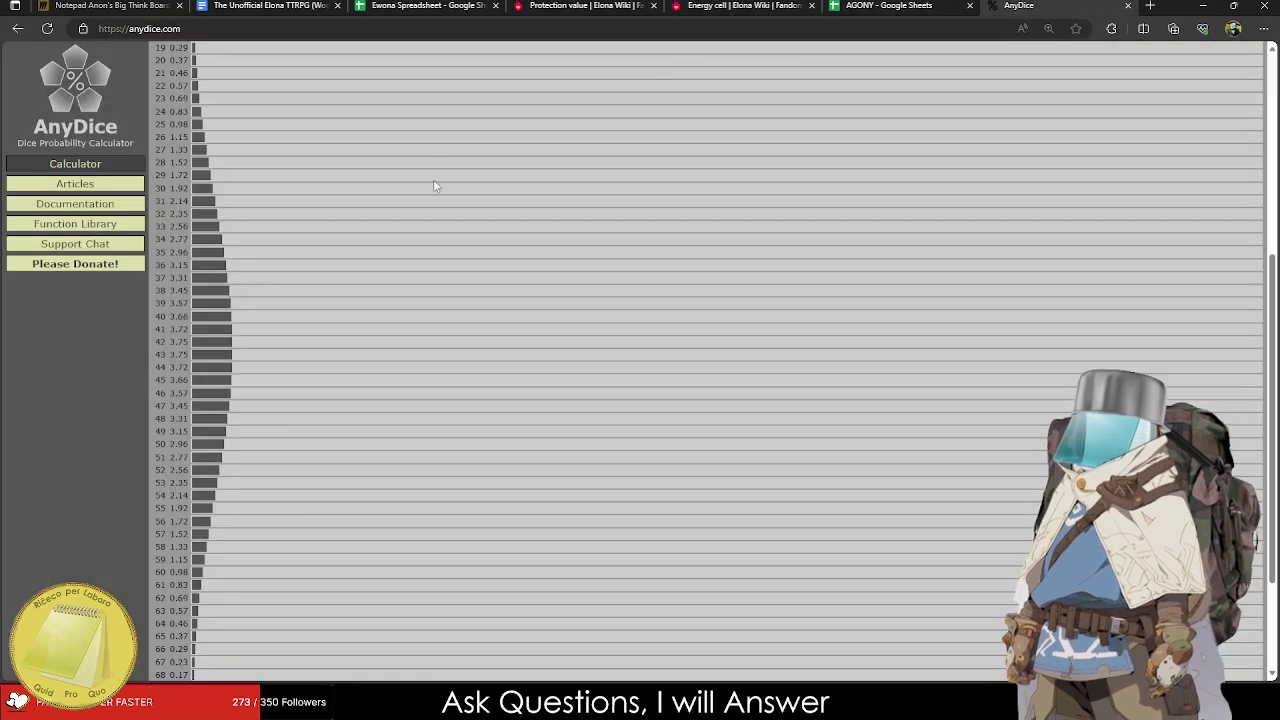
scroll(436, 175, up, 5)
double_click(220, 68)
text(5d18)
click(176, 222)
scroll(190, 266, down, 5)
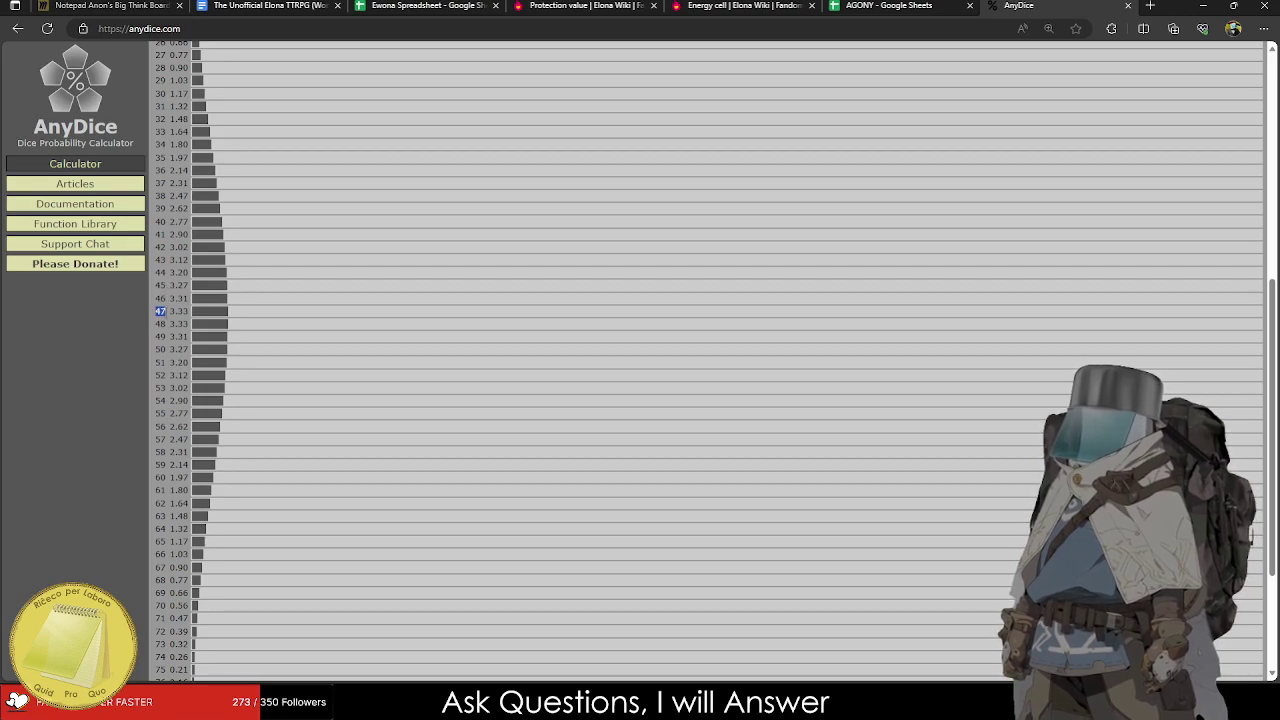
Return to the TTRPG document and correct the average of the 5d18 entry to 47.
click(214, 6)
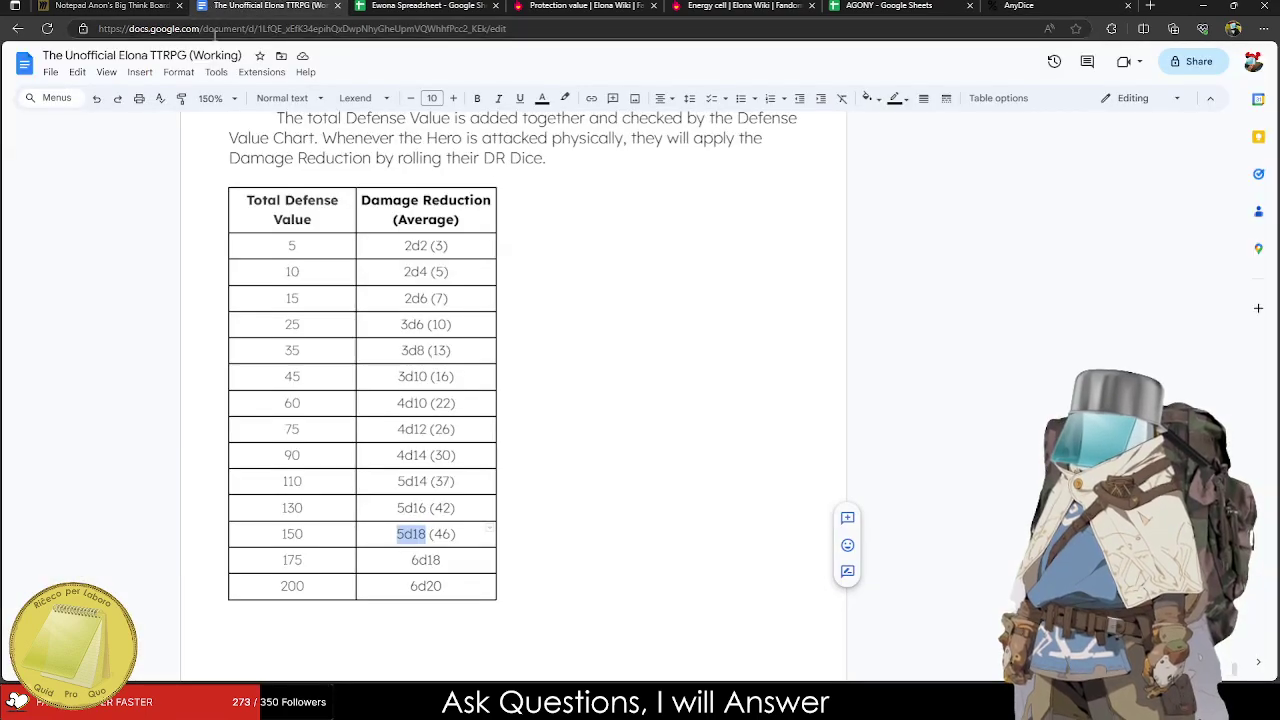
click(464, 531)
key(Left)
key(shift+Left)
key(shift+Left)
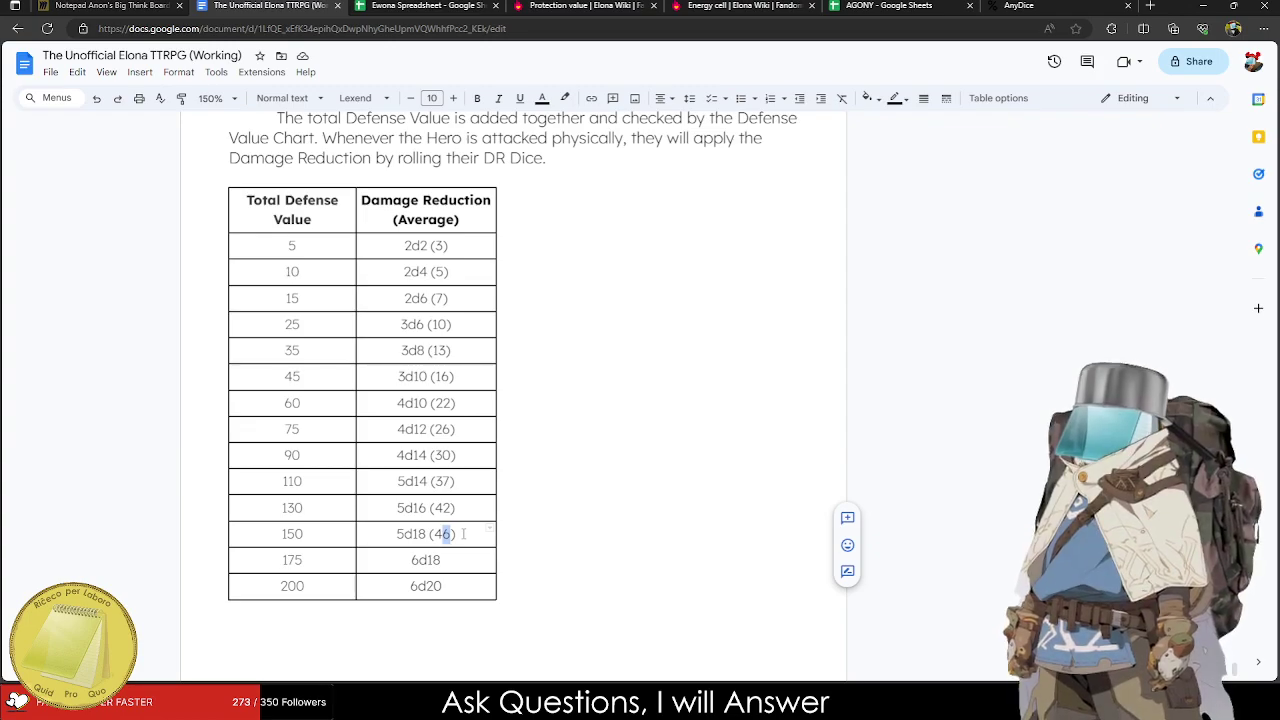
text(47)
Copy the 6d18 entry from the table and calculate its roll distribution in AnyDice.
double_click(440, 560)
key(ctrl+c)
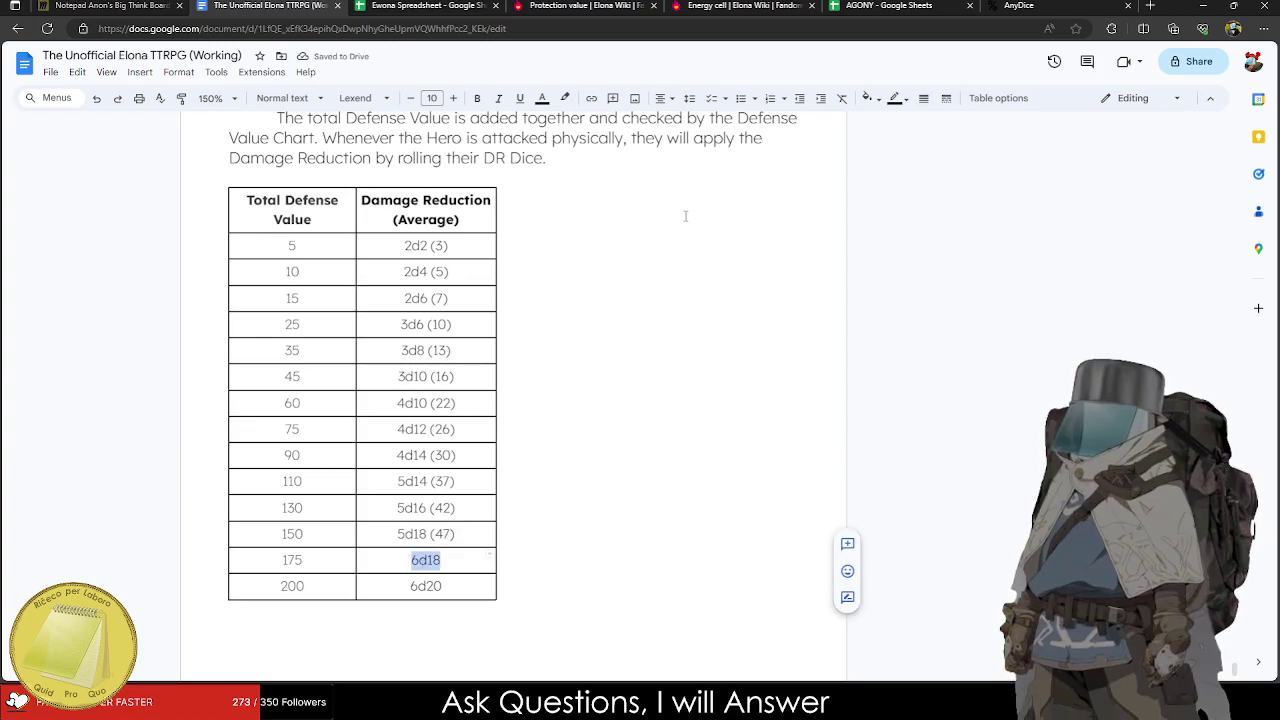
click(1018, 6)
scroll(538, 291, up, 1)
double_click(222, 68)
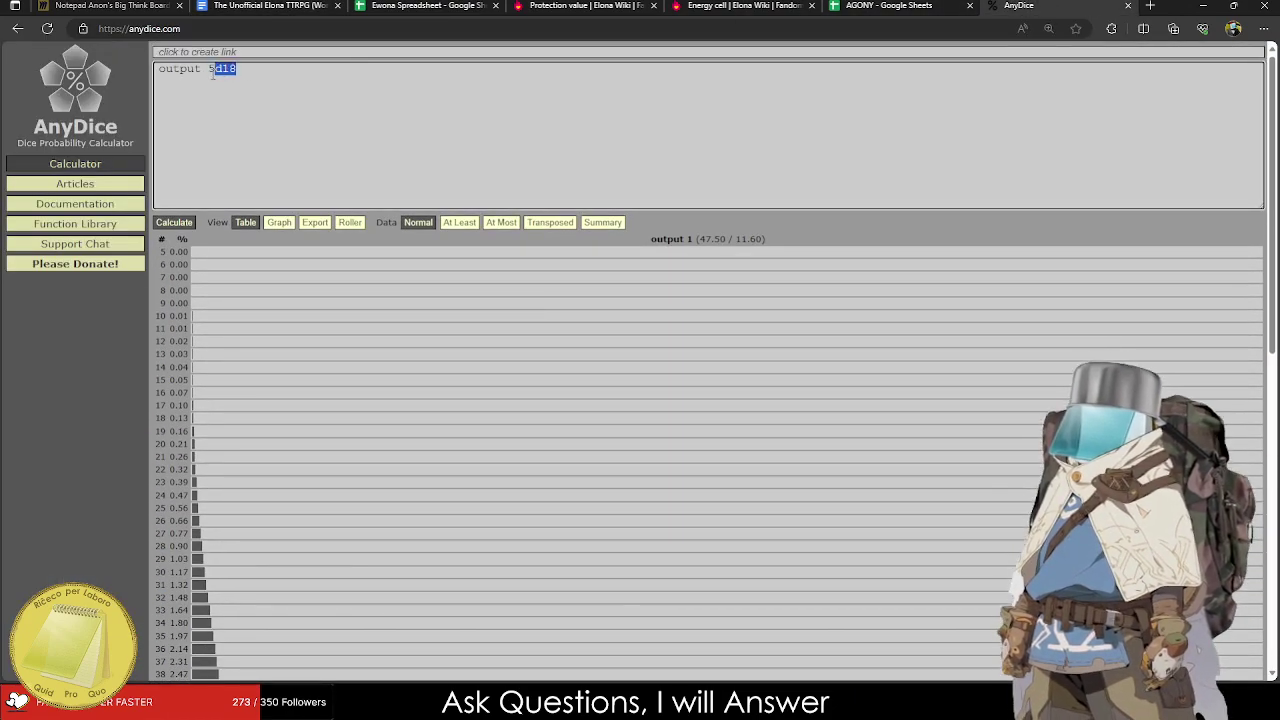
key(ctrl+v)
click(176, 222)
scroll(174, 223, down, 5)
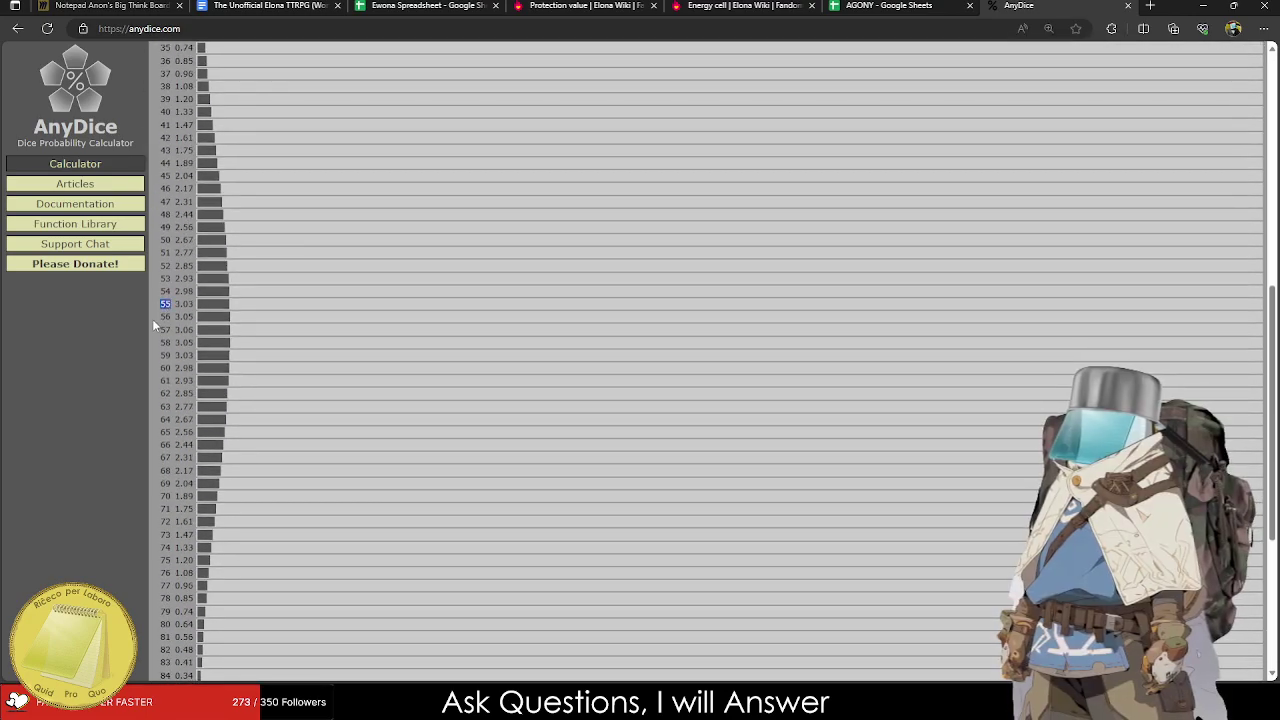
double_click(165, 329)
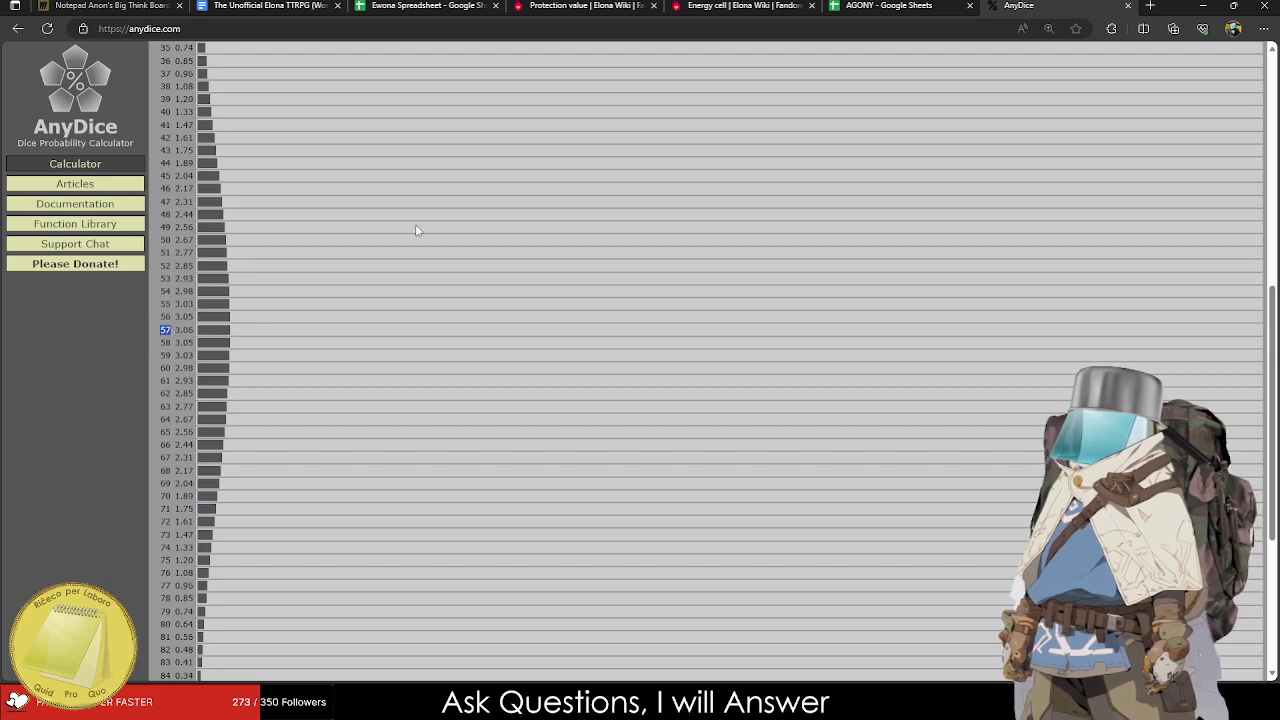
Return to the TTRPG document and append the average (57) to the 6d18 entry.
click(270, 6)
click(462, 567)
text((67)
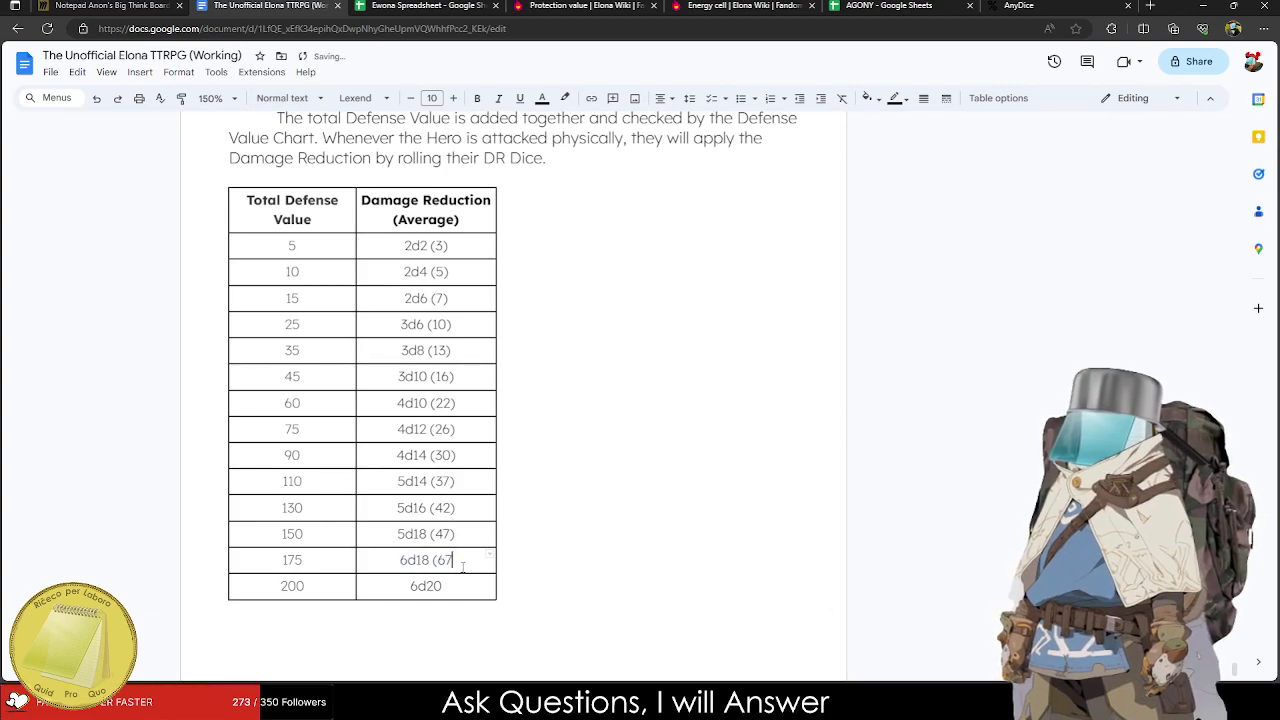
key(BackSpace)
key(BackSpace)
text(57))
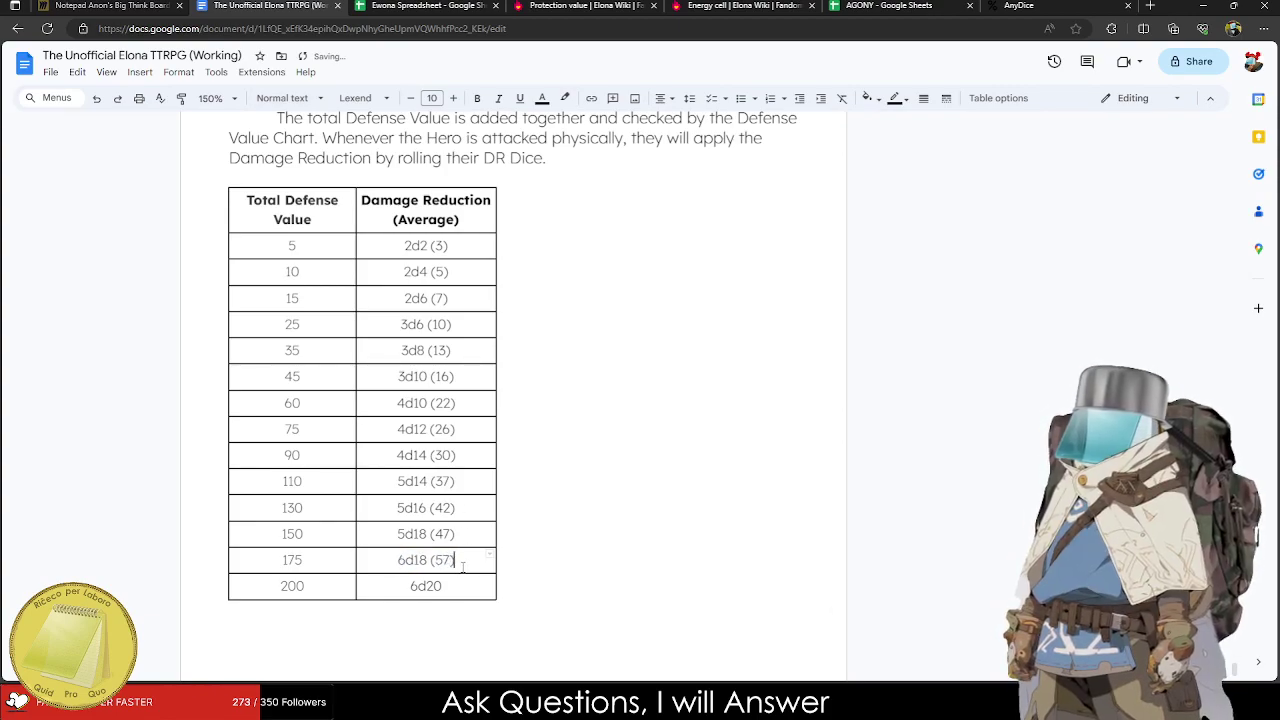
Switch to AnyDice and calculate the roll distribution of 6d20, the table's last dice entry.
double_click(440, 586)
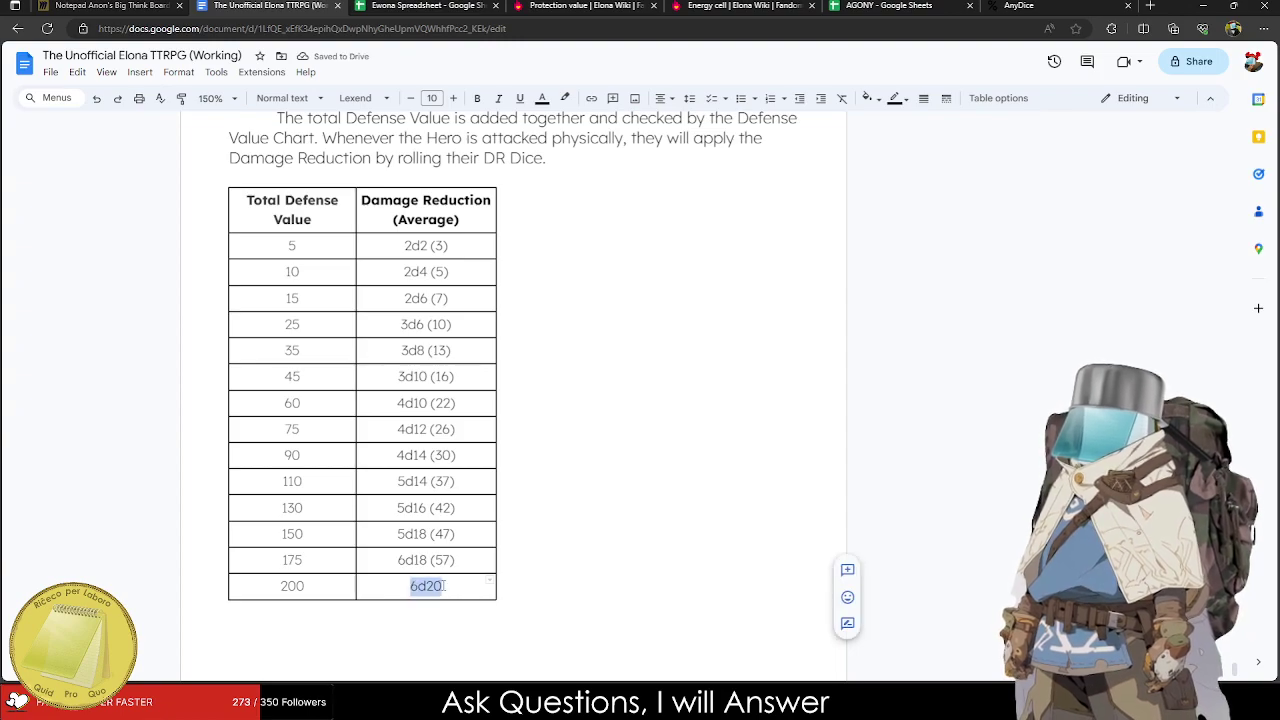
click(1019, 5)
scroll(354, 197, up, 10)
drag(240, 69, 214, 70)
text(20)
click(175, 222)
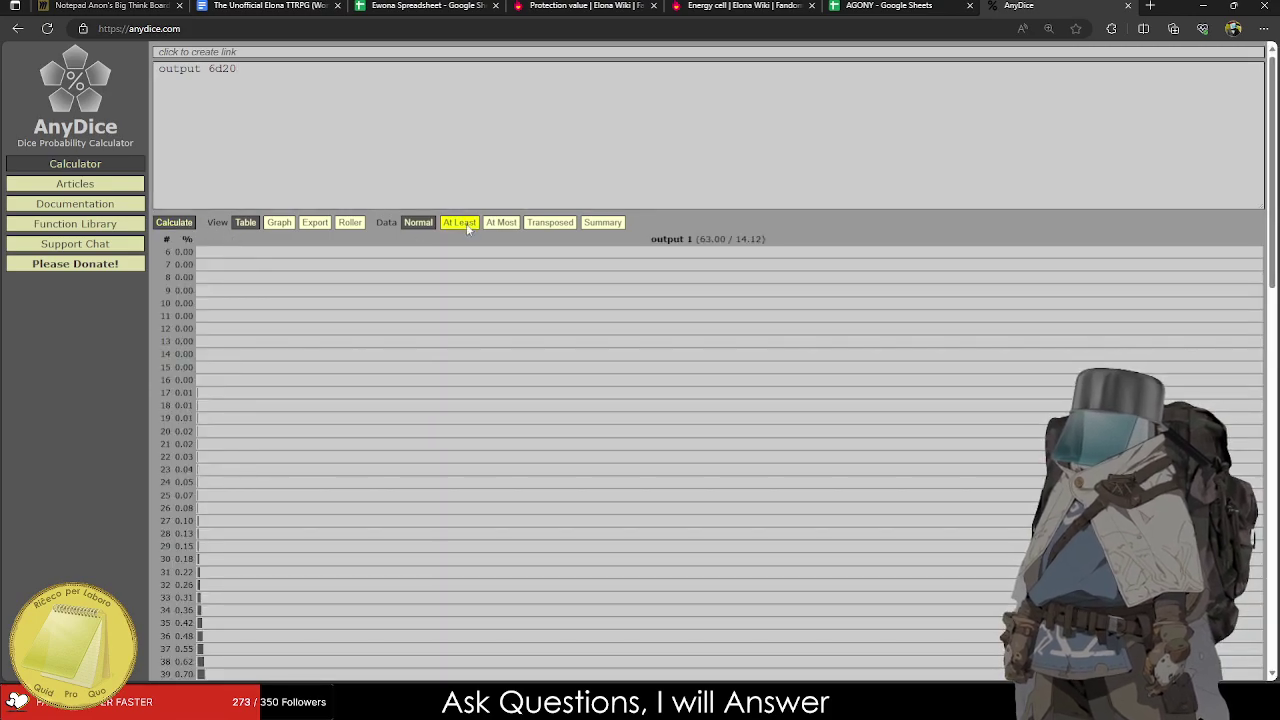
scroll(254, 277, down, 6)
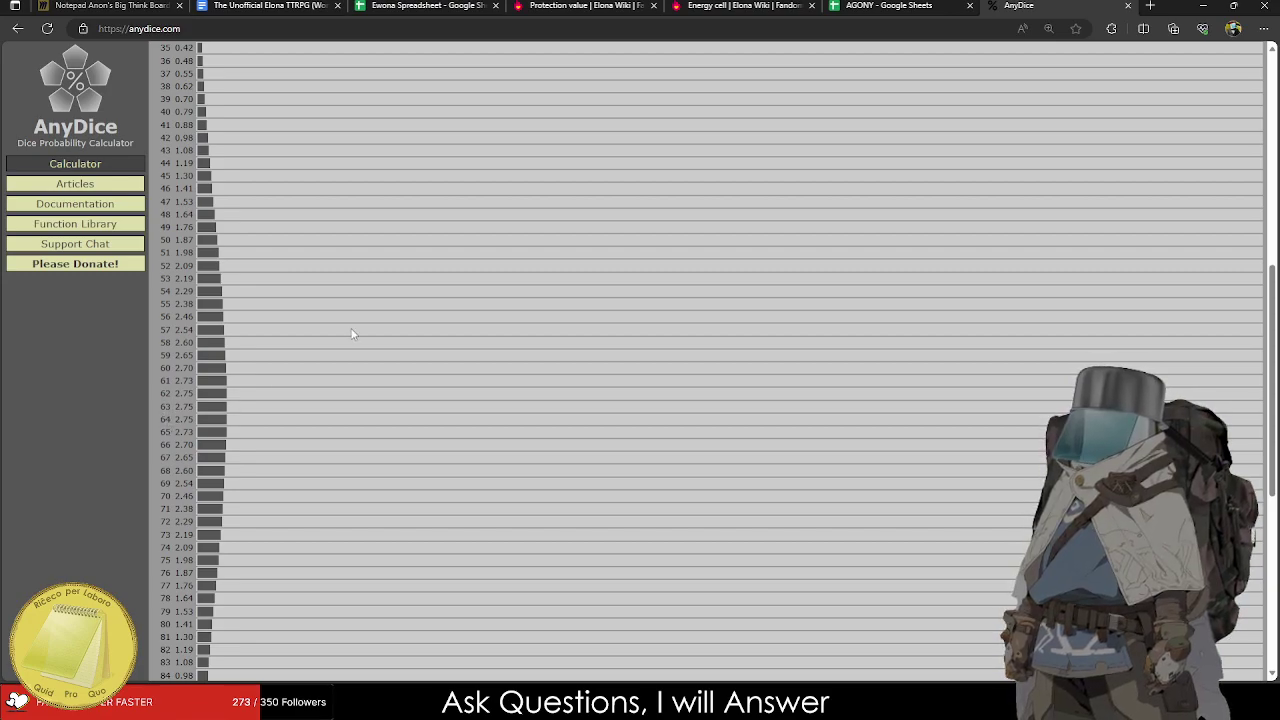
Return to the TTRPG document and append the average (64) to the 6d20 entry.
click(287, 5)
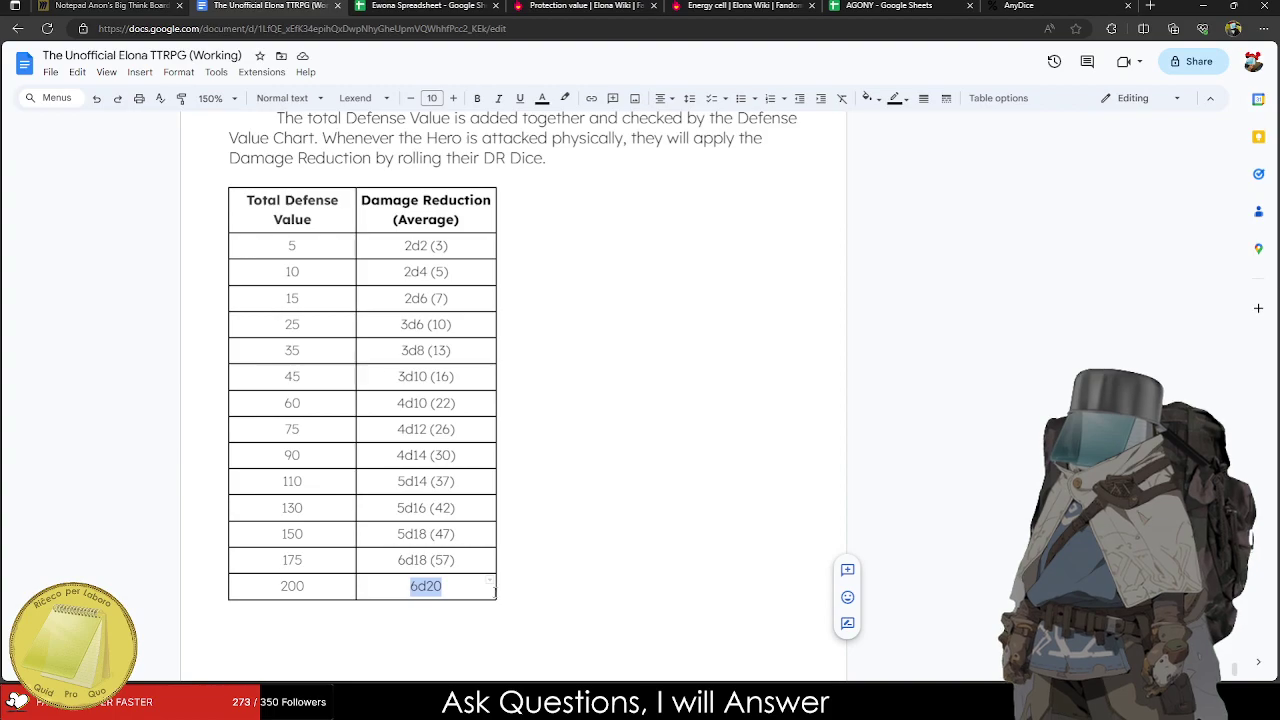
click(453, 590)
text((64))
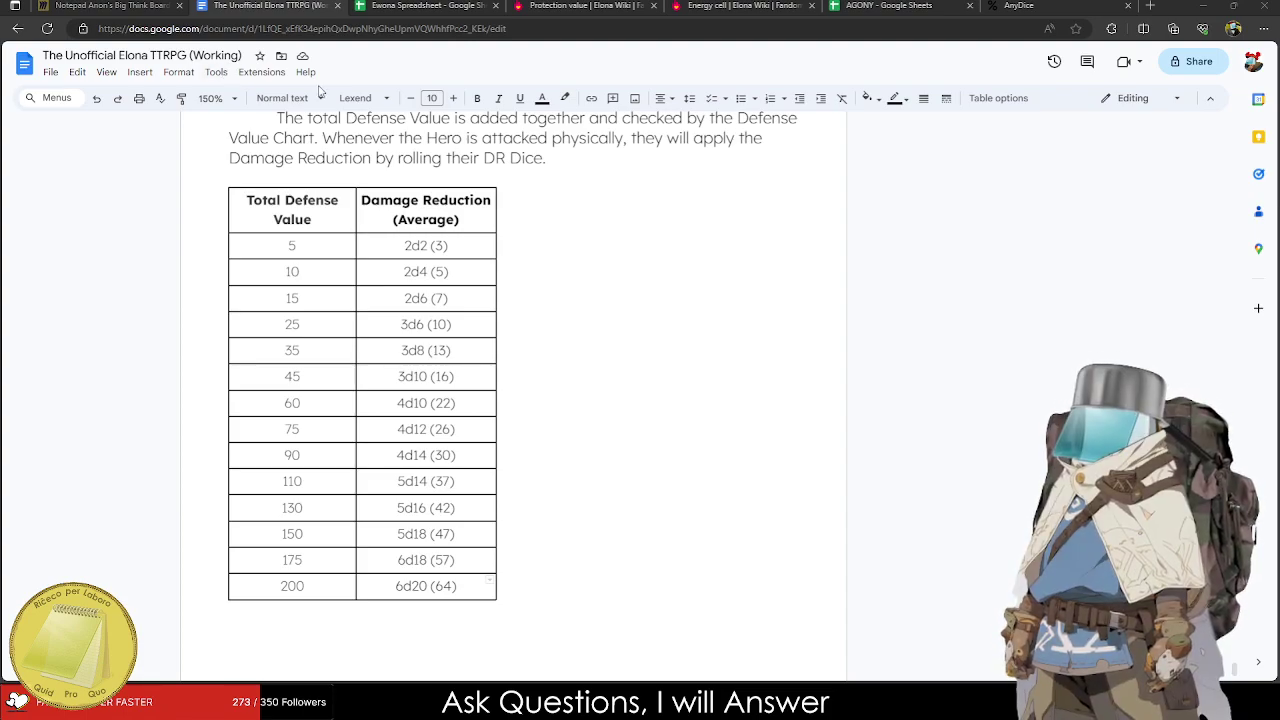
Switch to Sheet3 of the Ewona Spreadsheet and set the font of the whole armor table (B2:F74) to Lexend.
scroll(216, 281, up, 3)
key(ctrl+Tab)
drag(411, 532, 3, 97)
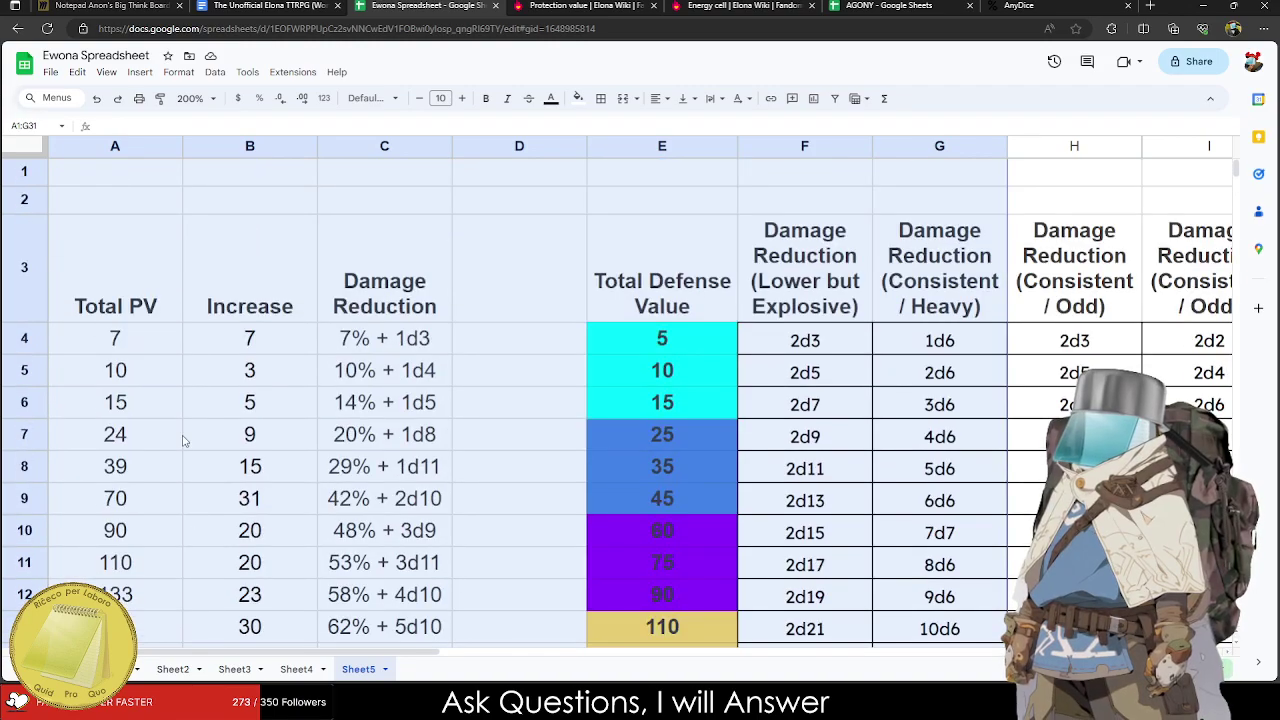
click(234, 669)
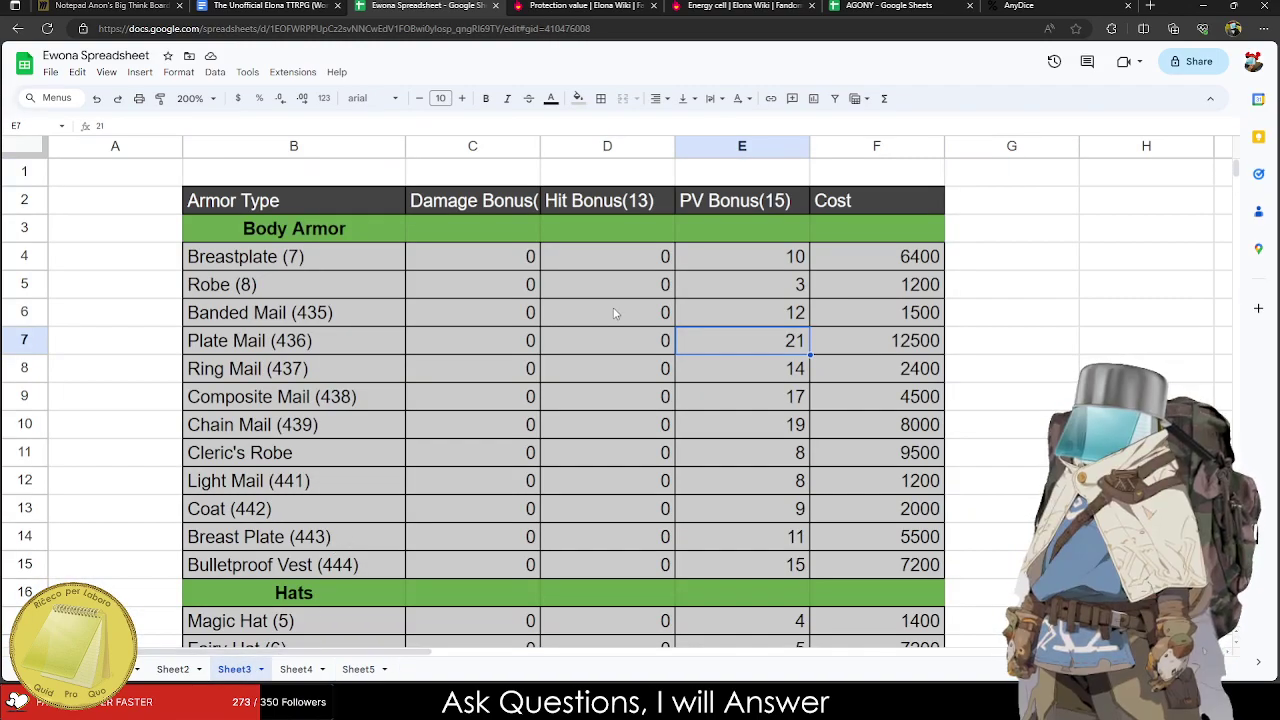
scroll(456, 435, down, 1)
scroll(313, 290, up, 1)
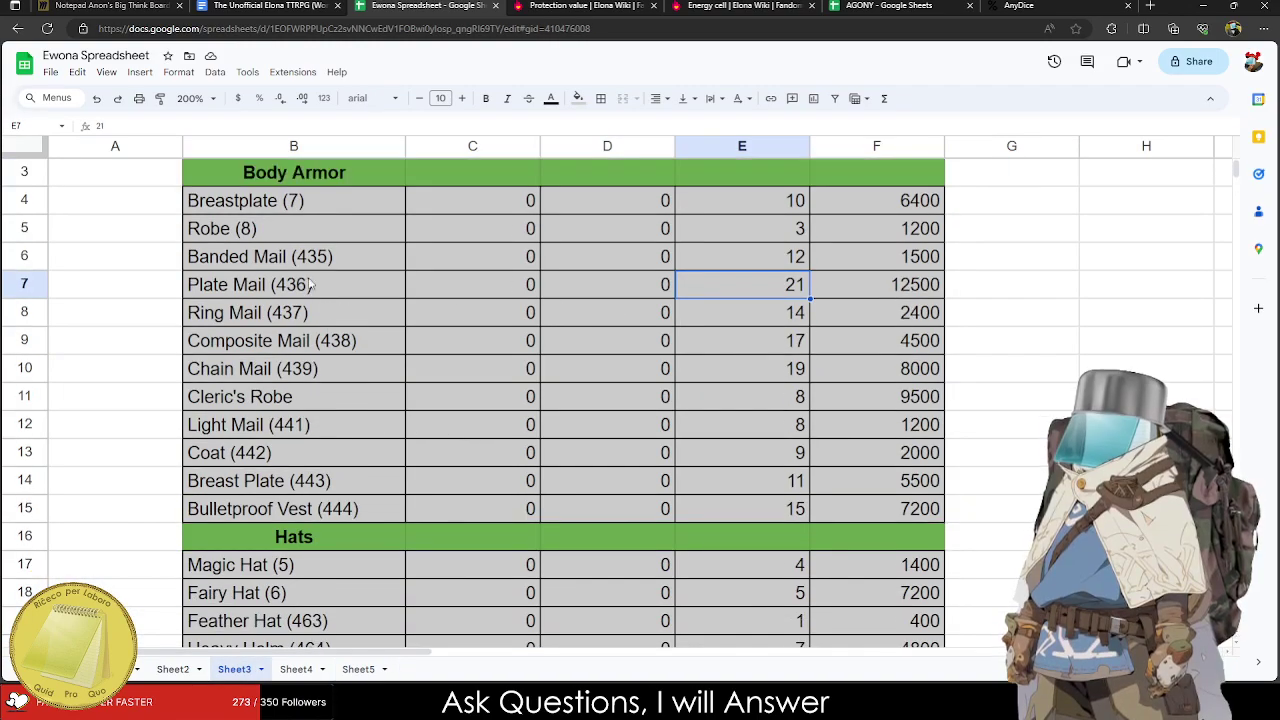
scroll(280, 178, up, 1)
drag(293, 203, 866, 481)
scroll(872, 446, down, 12)
scroll(620, 350, up, 3)
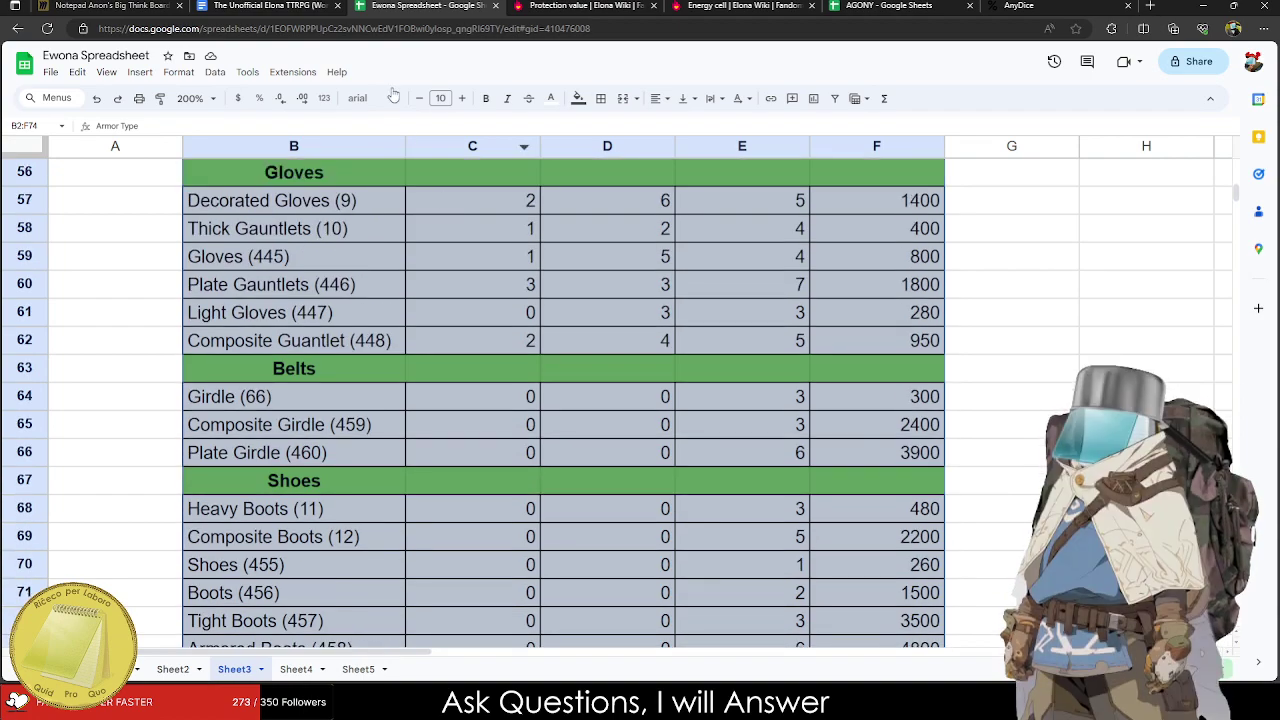
click(377, 97)
click(416, 230)
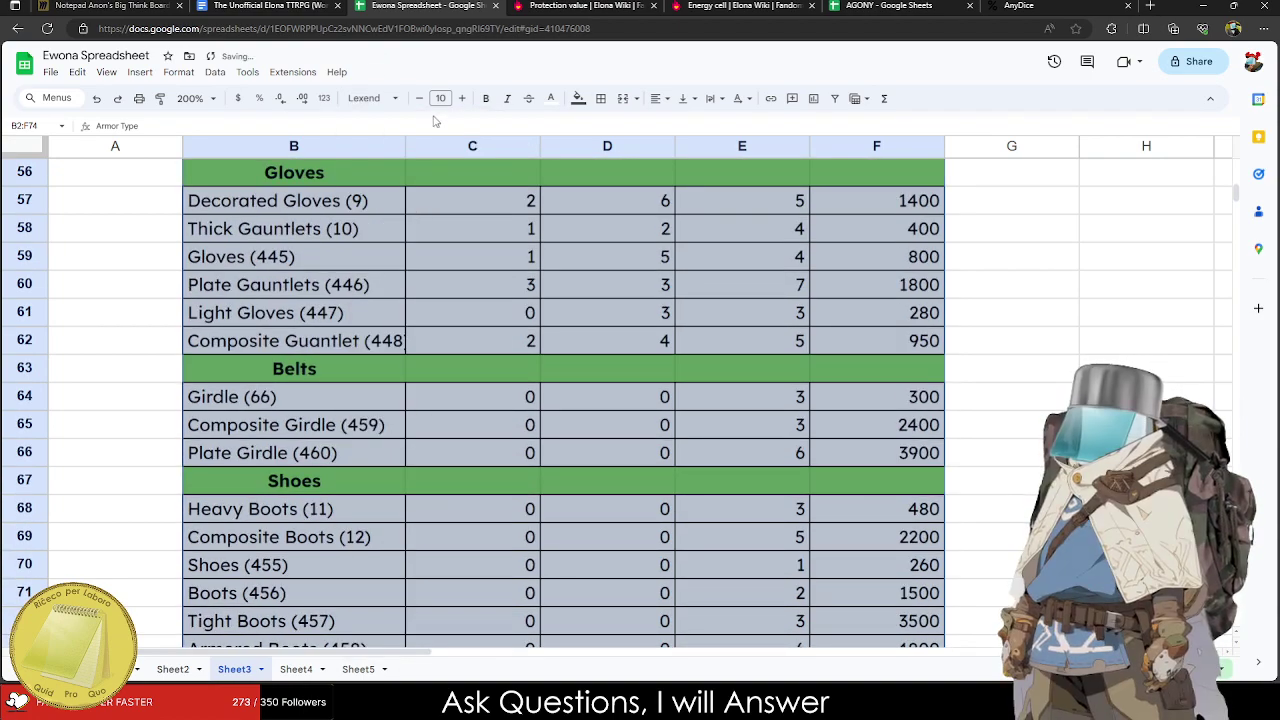
Center the armor table's contents horizontally and turn on text wrapping for its cells.
click(657, 98)
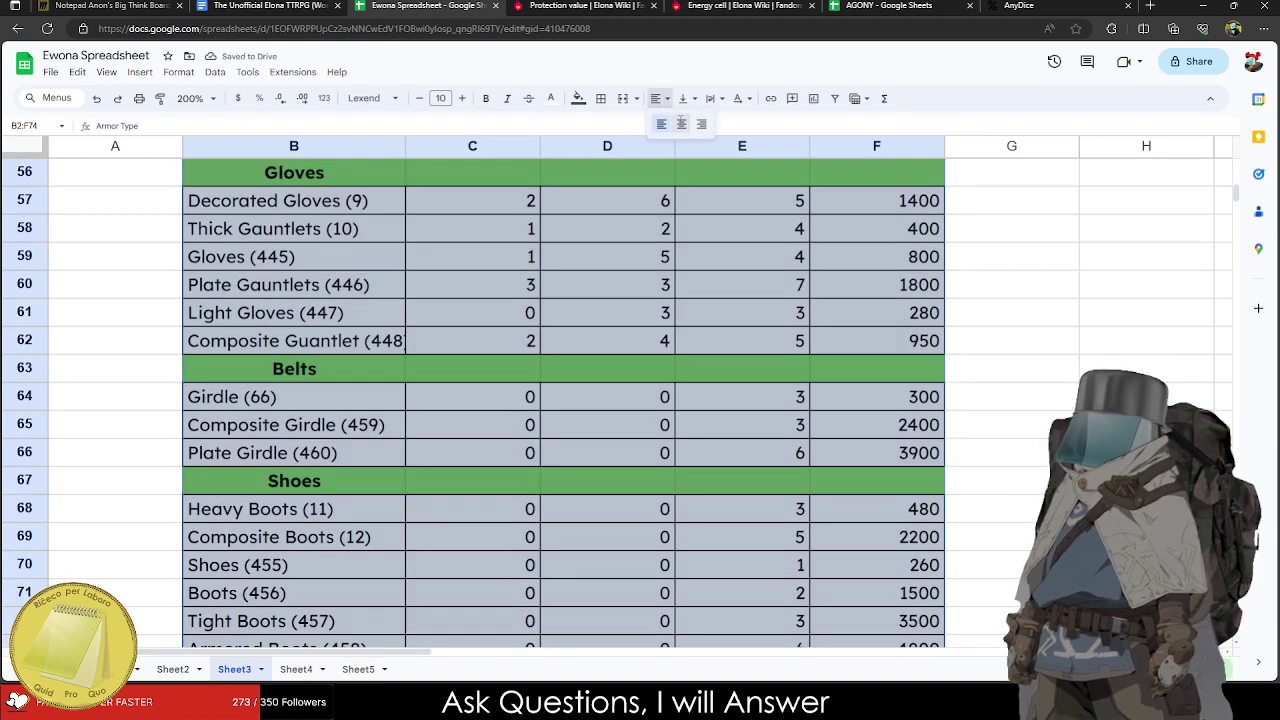
click(680, 123)
click(690, 98)
click(710, 98)
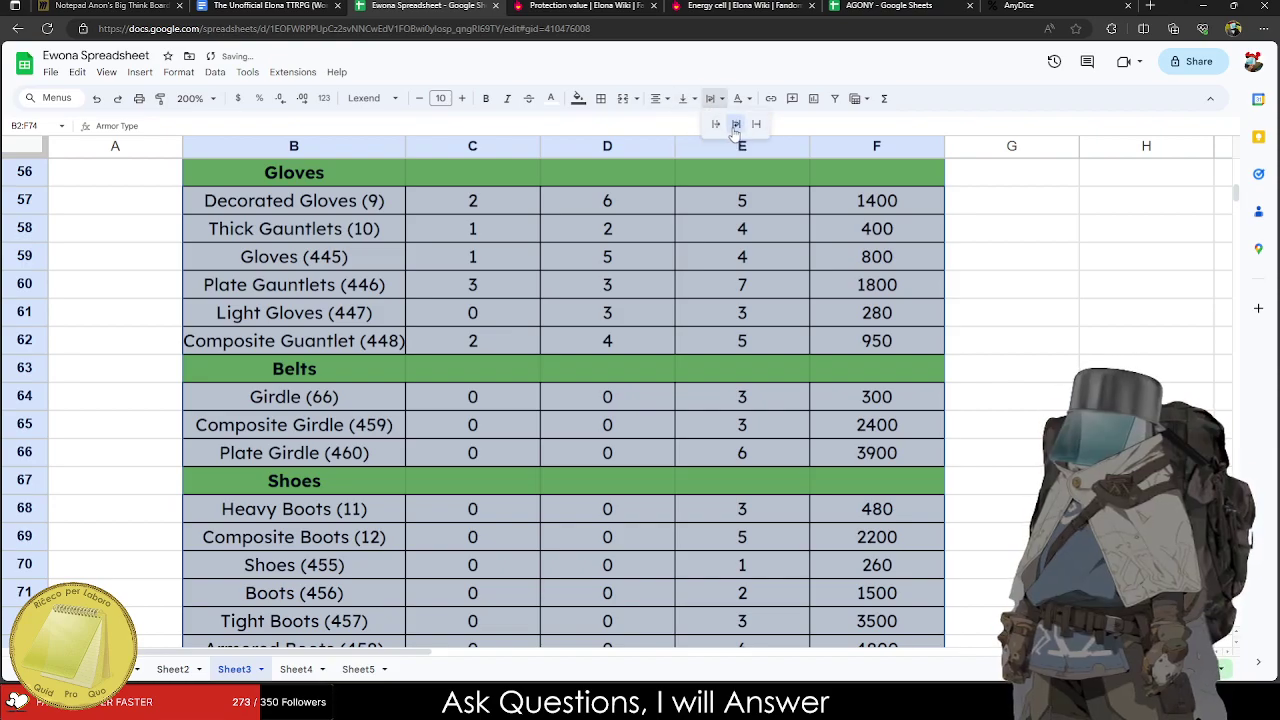
click(735, 123)
Examine the Damage Bonus and Hit Bonus columns across the armor table's categories.
scroll(617, 320, up, 20)
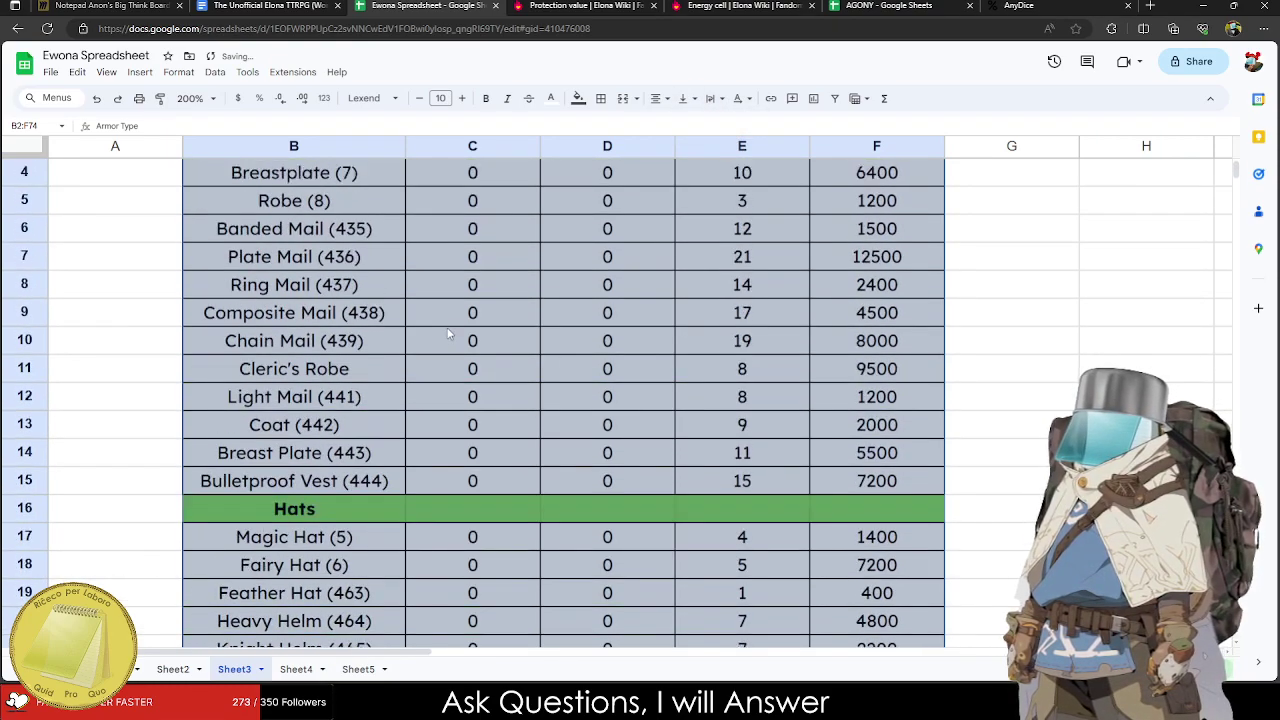
click(283, 278)
click(485, 225)
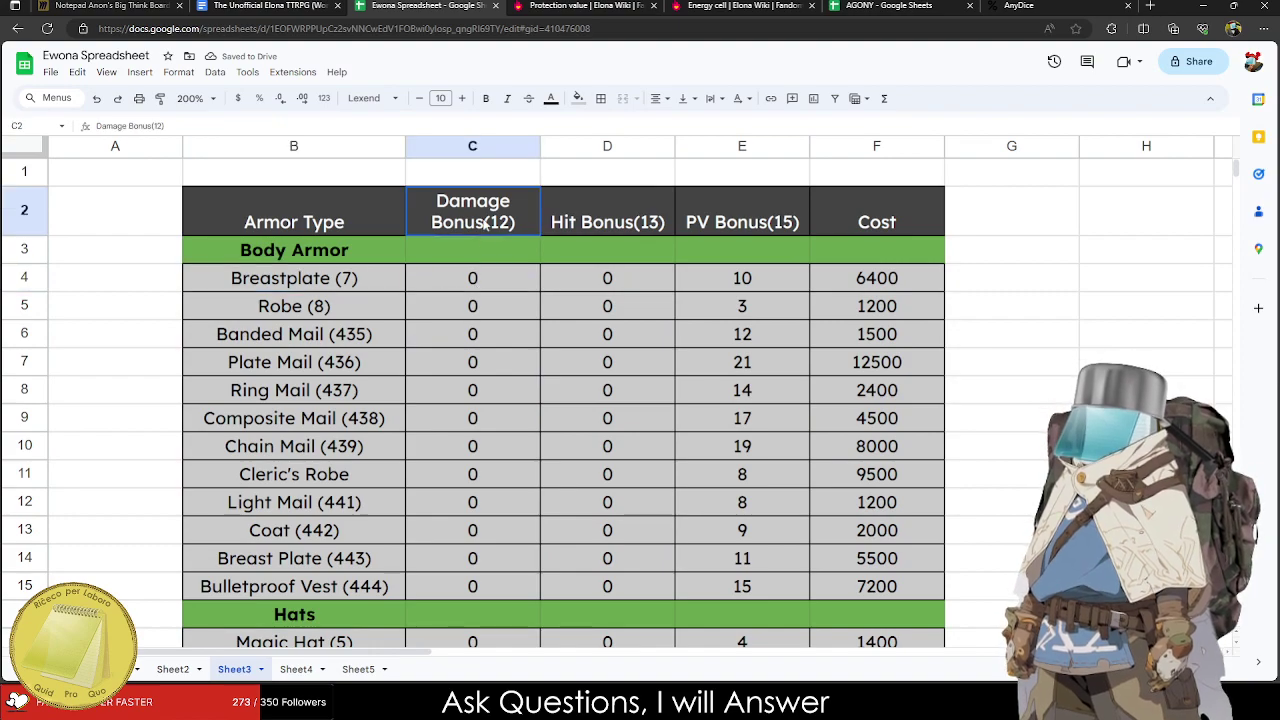
click(603, 225)
click(512, 220)
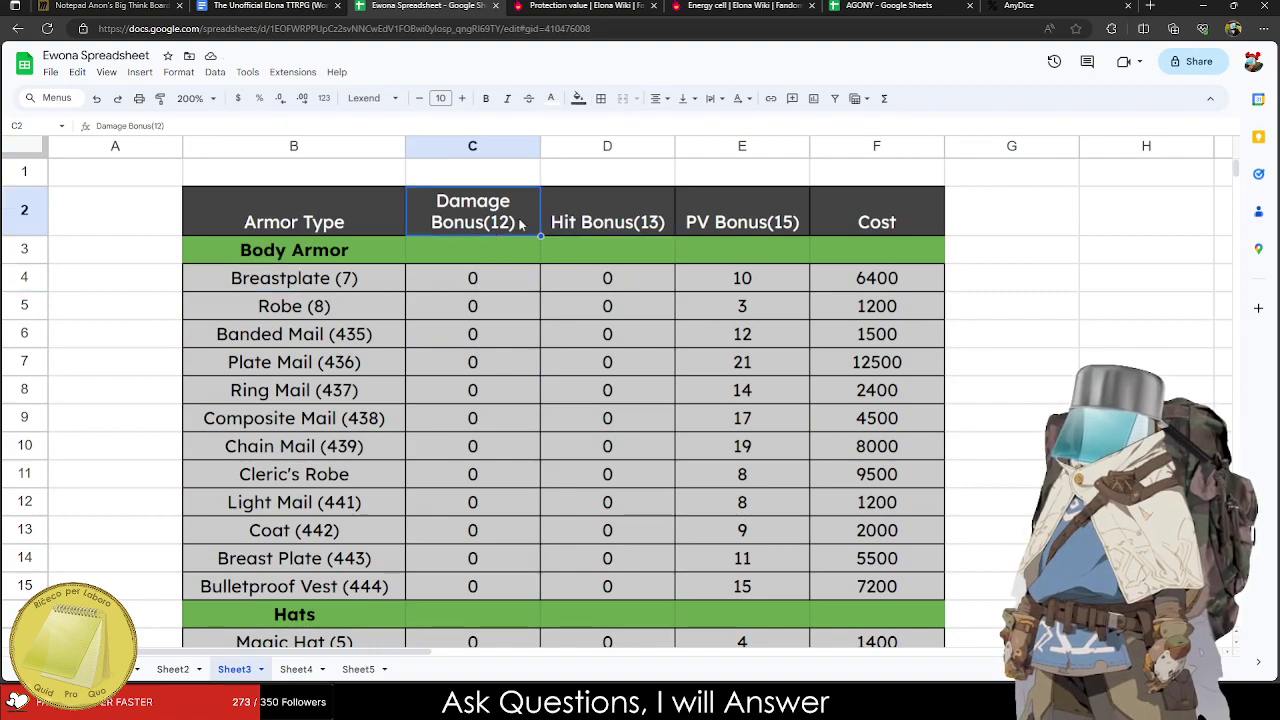
scroll(585, 237, down, 15)
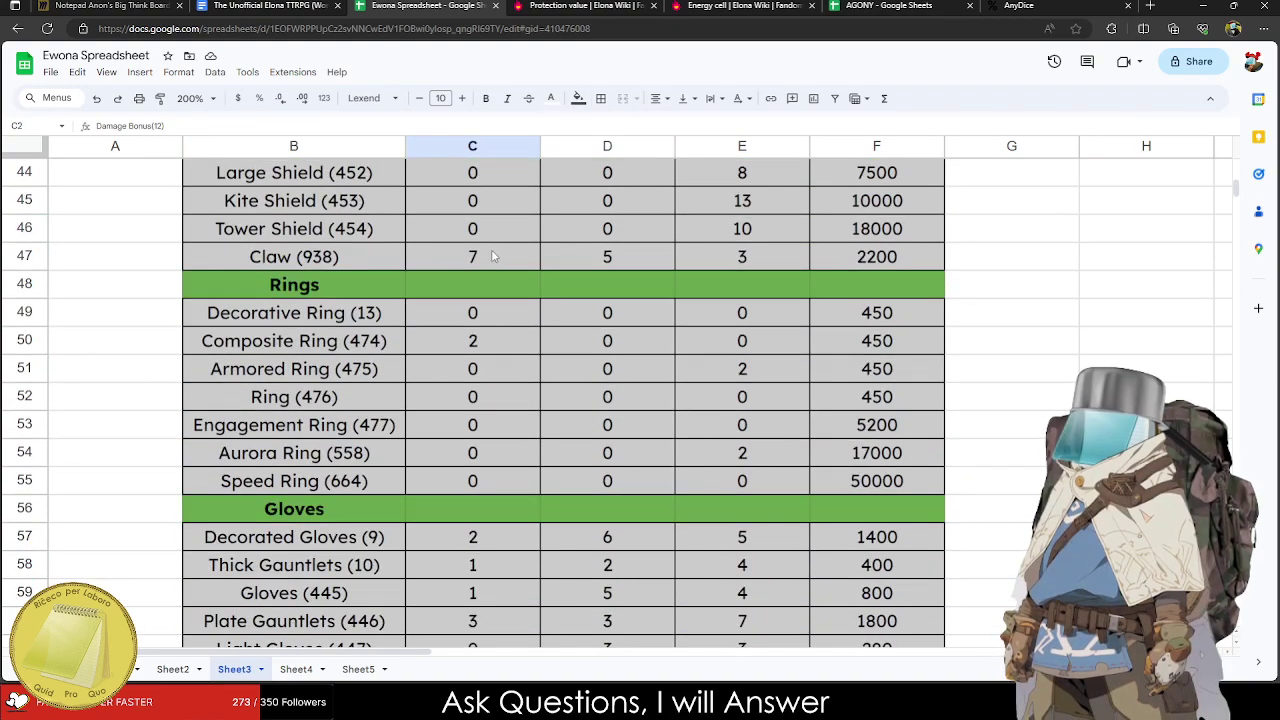
scroll(491, 256, up, 4)
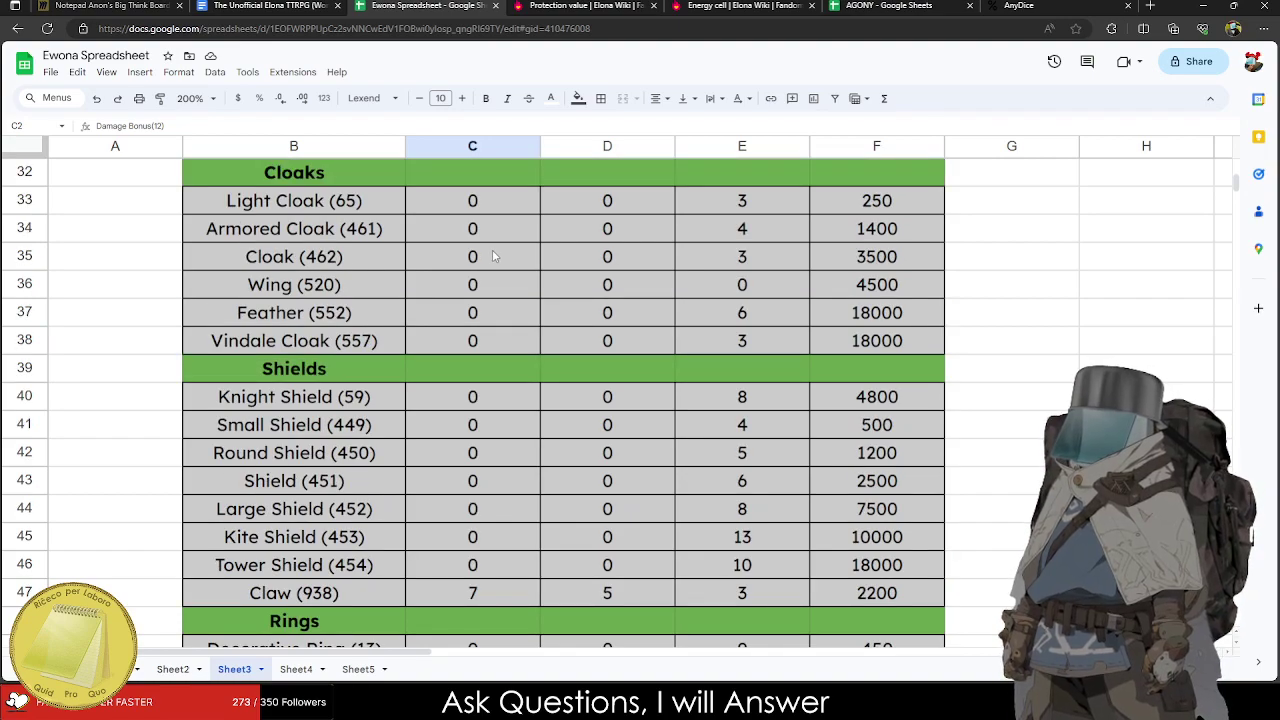
scroll(492, 256, up, 10)
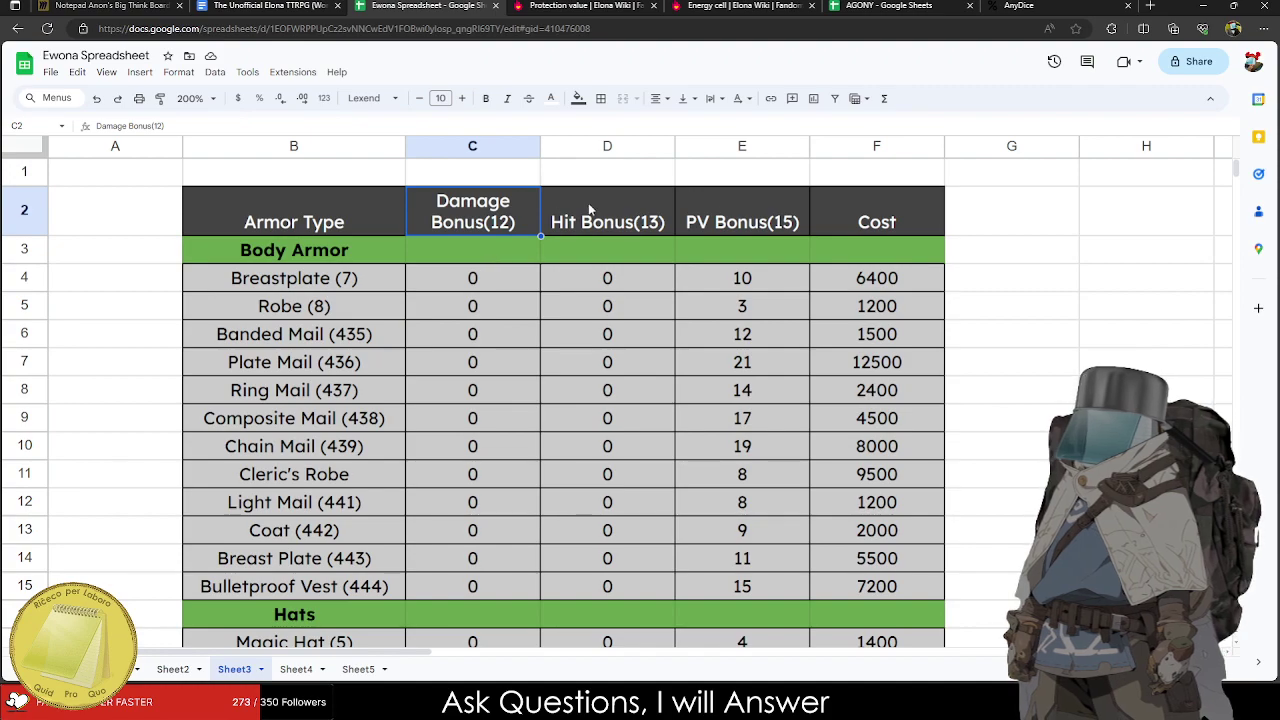
click(600, 216)
click(477, 222)
click(612, 215)
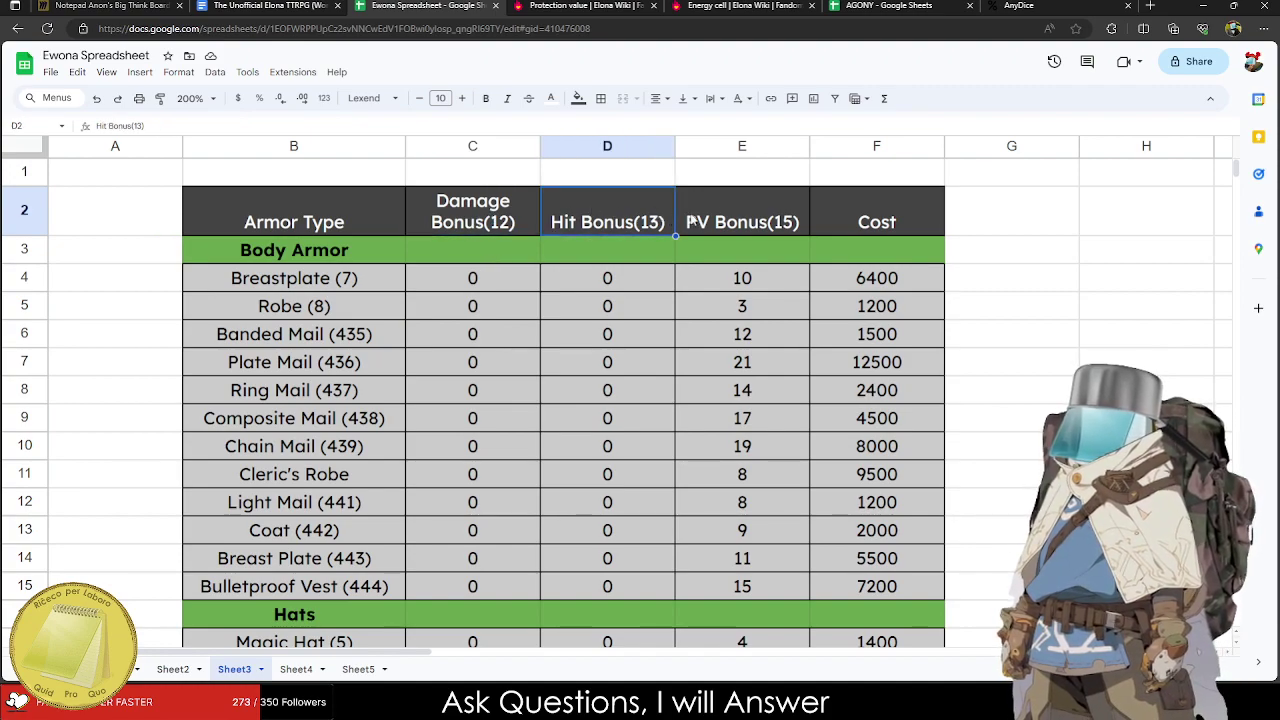
Rename the armor table's PV Bonus(15) column header to "Defense Value".
click(691, 220)
text(d)
key(BackSpace)
text(Defense Value)
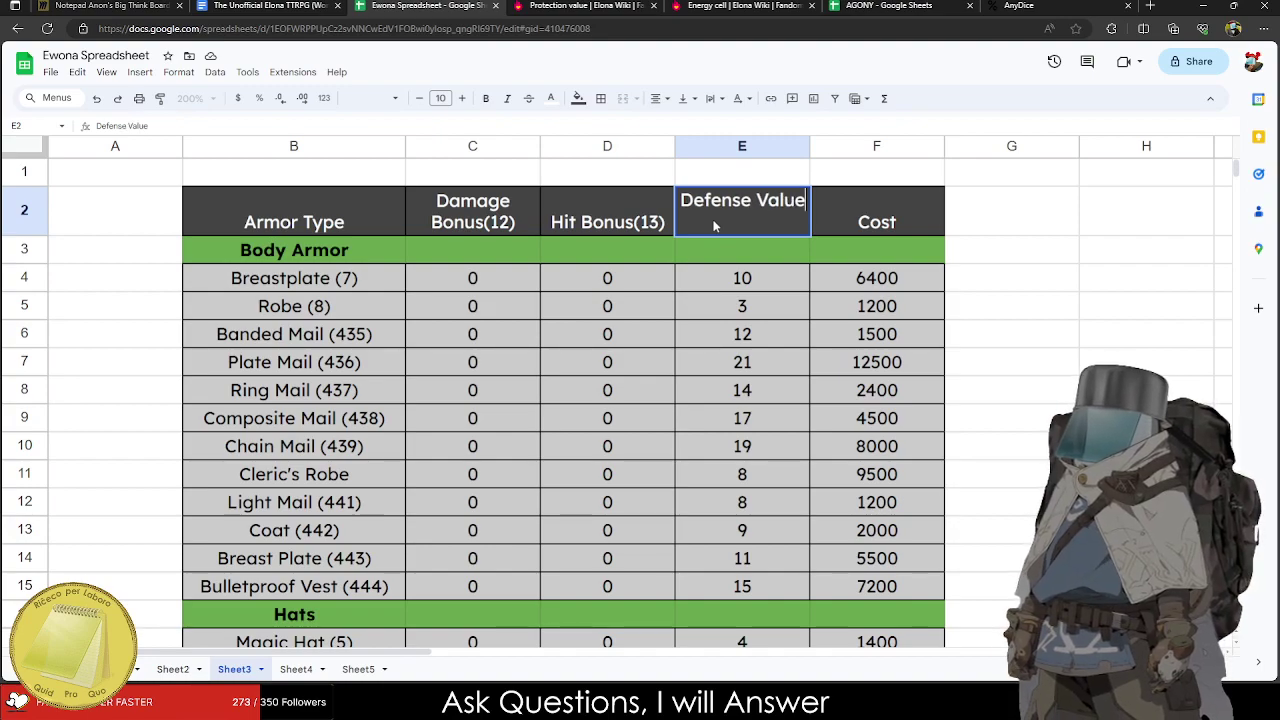
Move the armor table's Damage Bonus through Cost columns (C2:F74) over to columns D through G, freeing column C.
drag(697, 347, 748, 497)
scroll(730, 320, down, 8)
scroll(737, 316, down, 12)
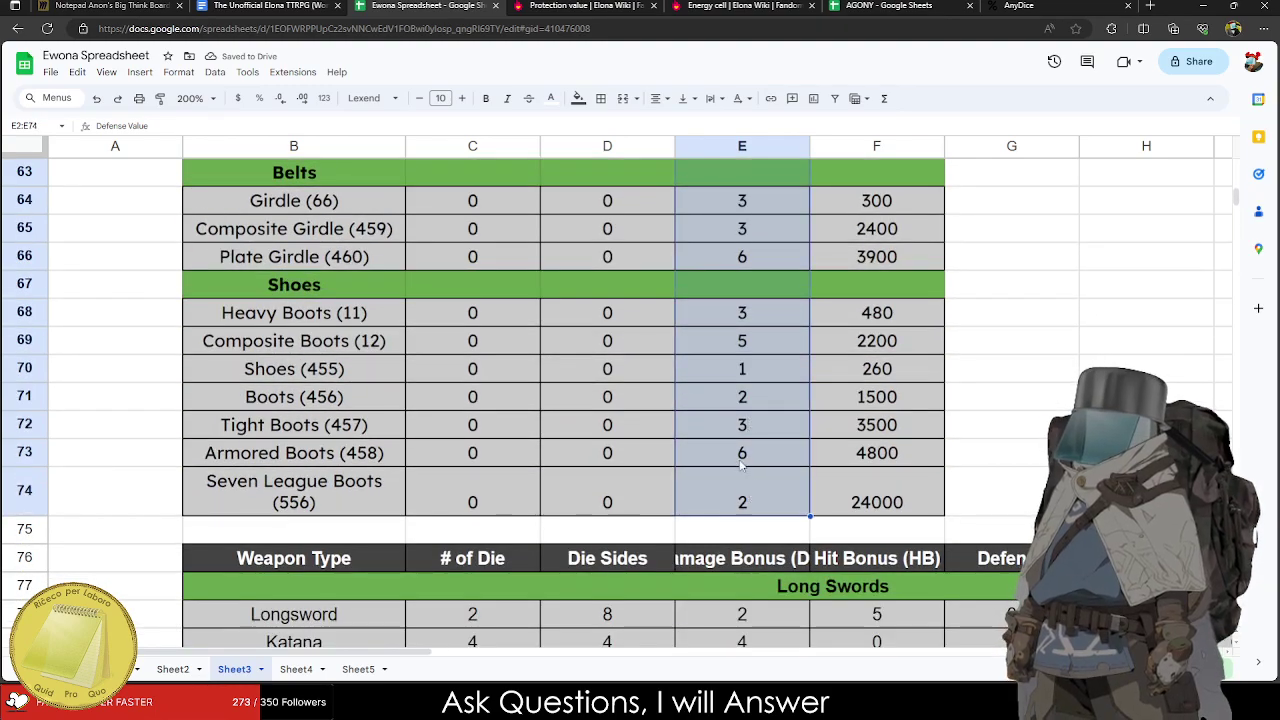
drag(472, 502, 913, 47)
drag(886, 202, 870, 214)
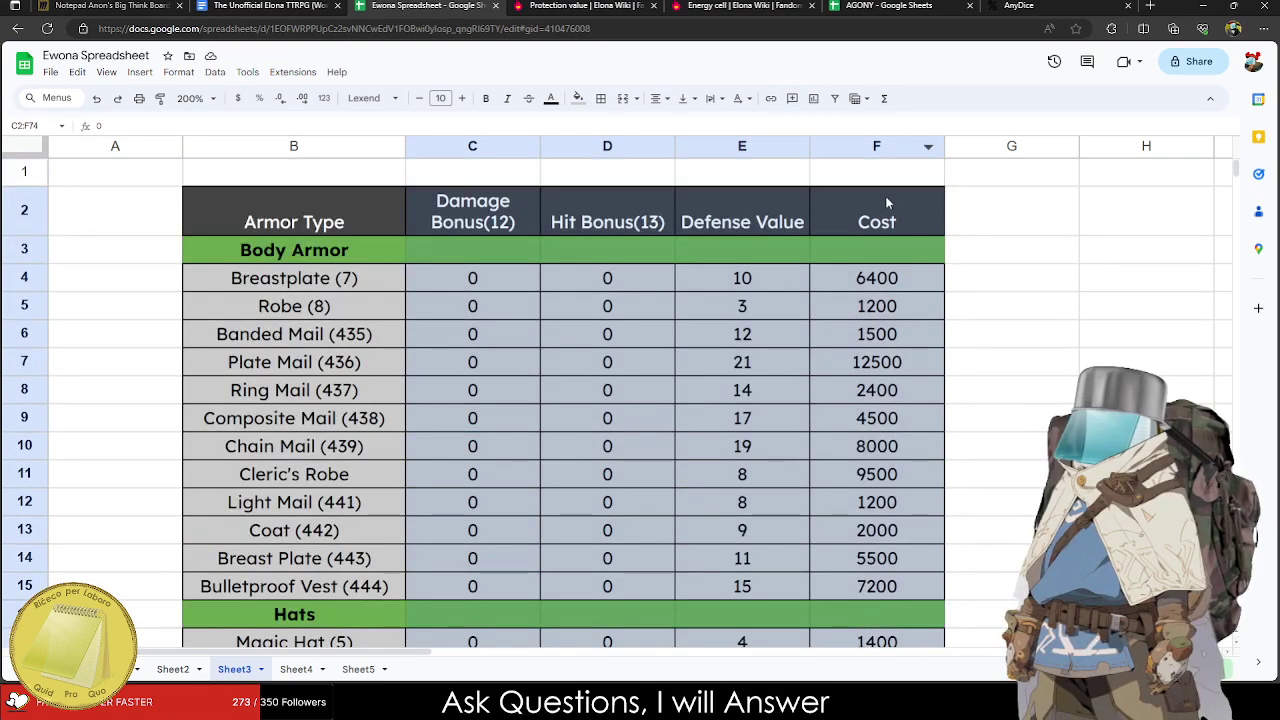
drag(653, 225, 765, 217)
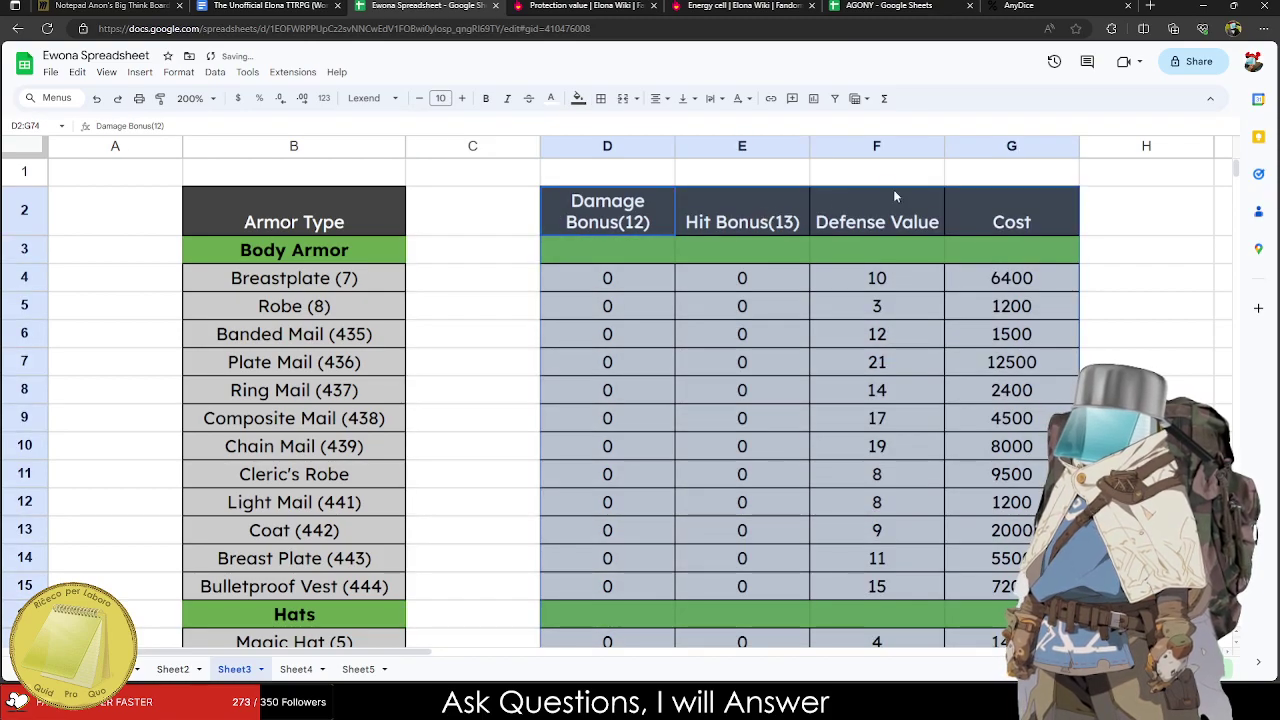
Move the armor table's Defense Value column into column C, directly beside Armor Type.
click(893, 146)
drag(889, 205, 820, 408)
scroll(495, 250, up, 18)
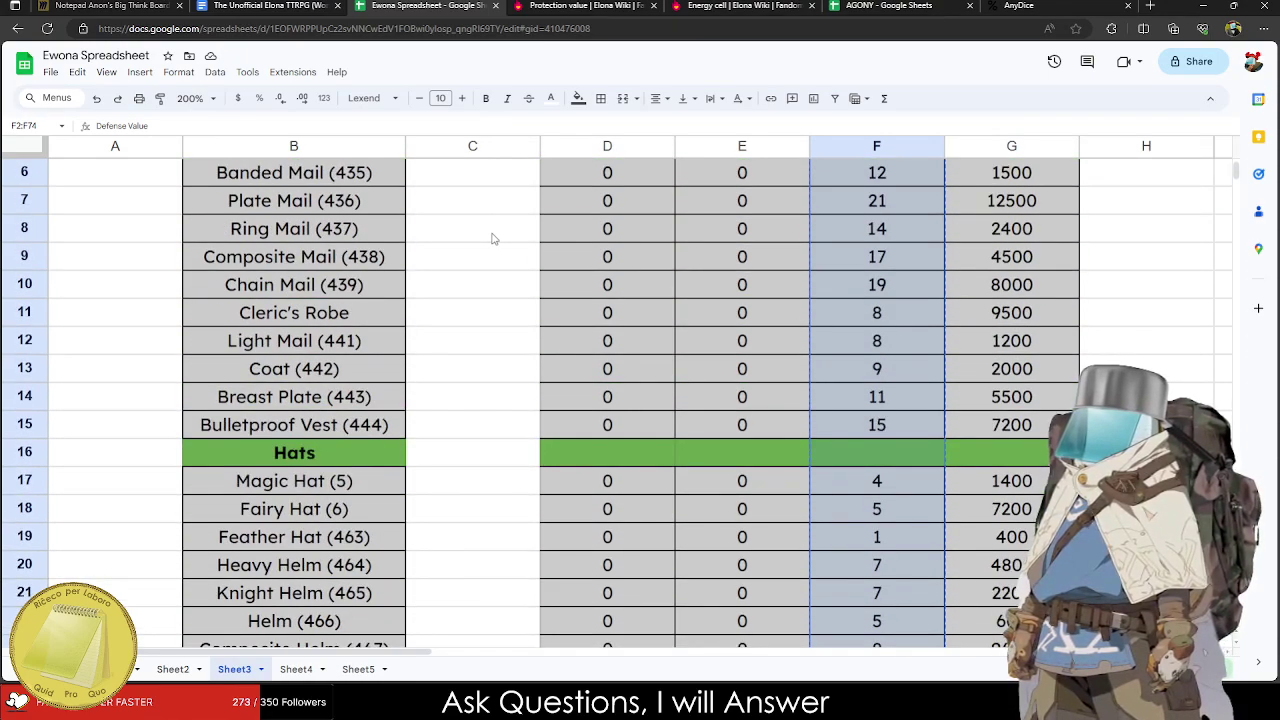
scroll(491, 238, up, 3)
click(486, 205)
key(ctrl+v)
Move the armor table's Cost column from G into the empty column F, next to Hit Bonus(13).
drag(1011, 212, 1005, 462)
key(ctrl+x)
scroll(890, 330, up, 19)
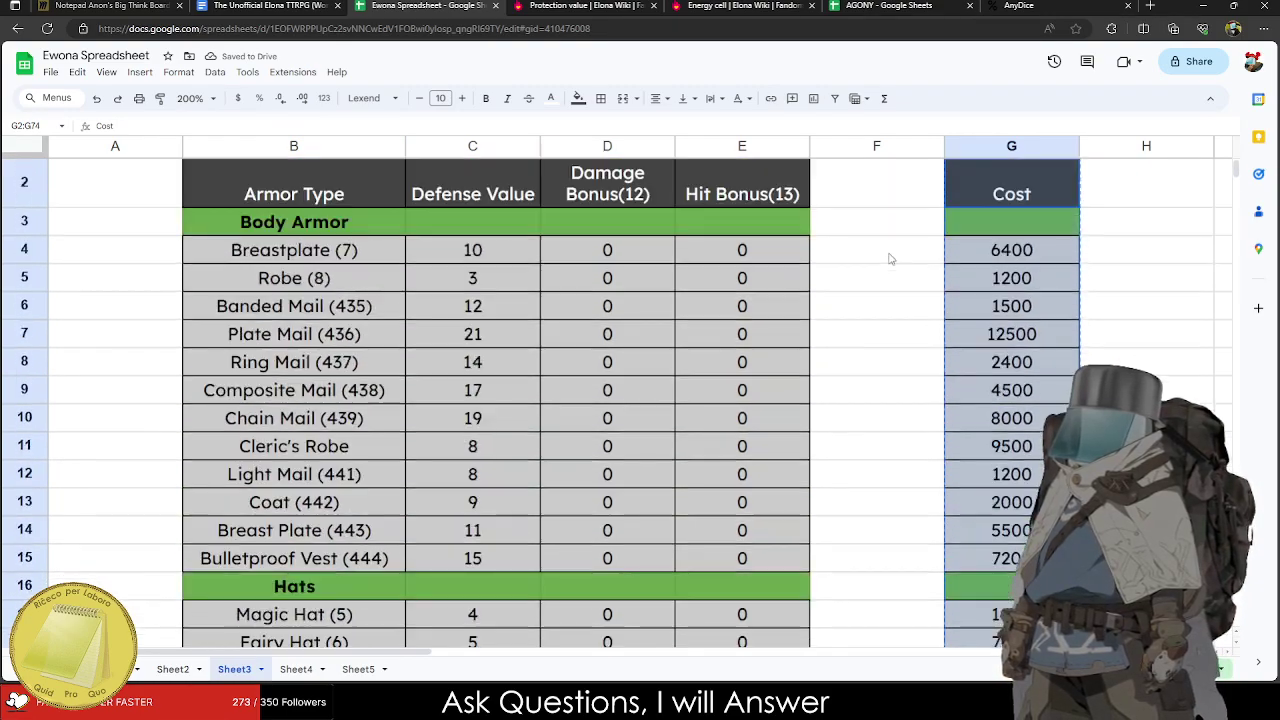
scroll(890, 259, up, 1)
click(877, 214)
key(ctrl+v)
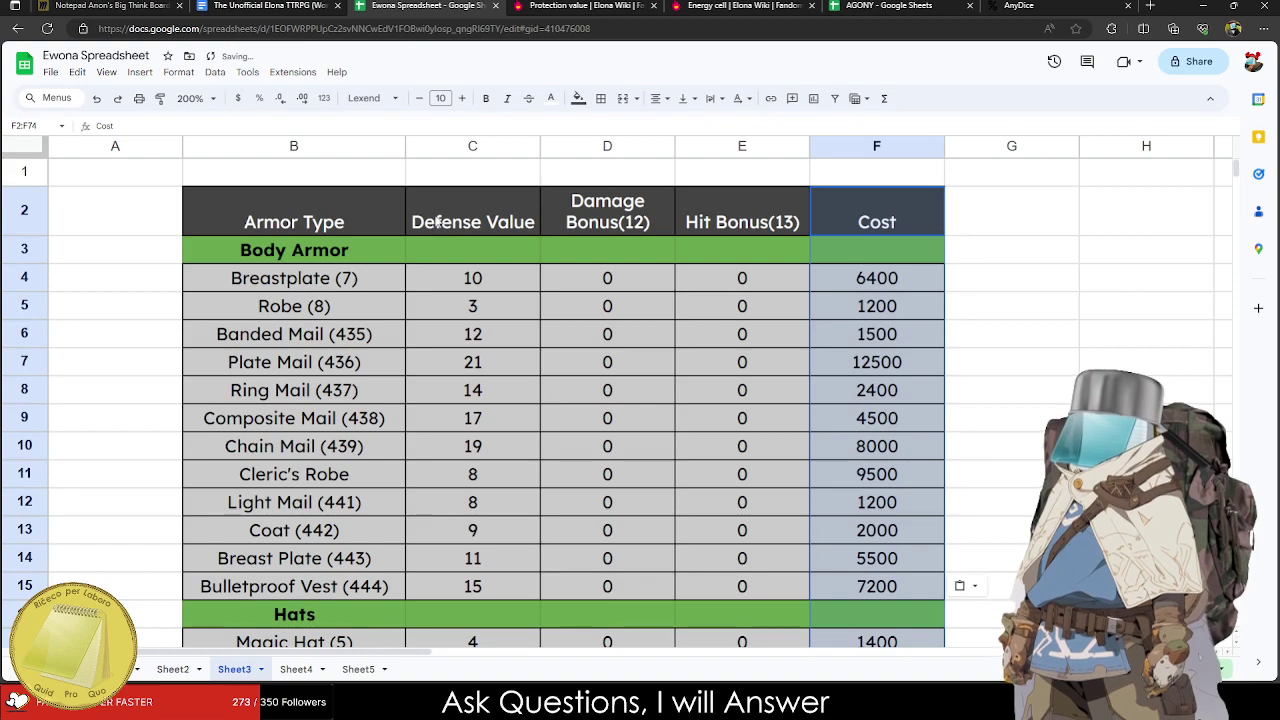
Review the Defense Values of the body armor entries from Breastplate through Composite Mail.
click(497, 281)
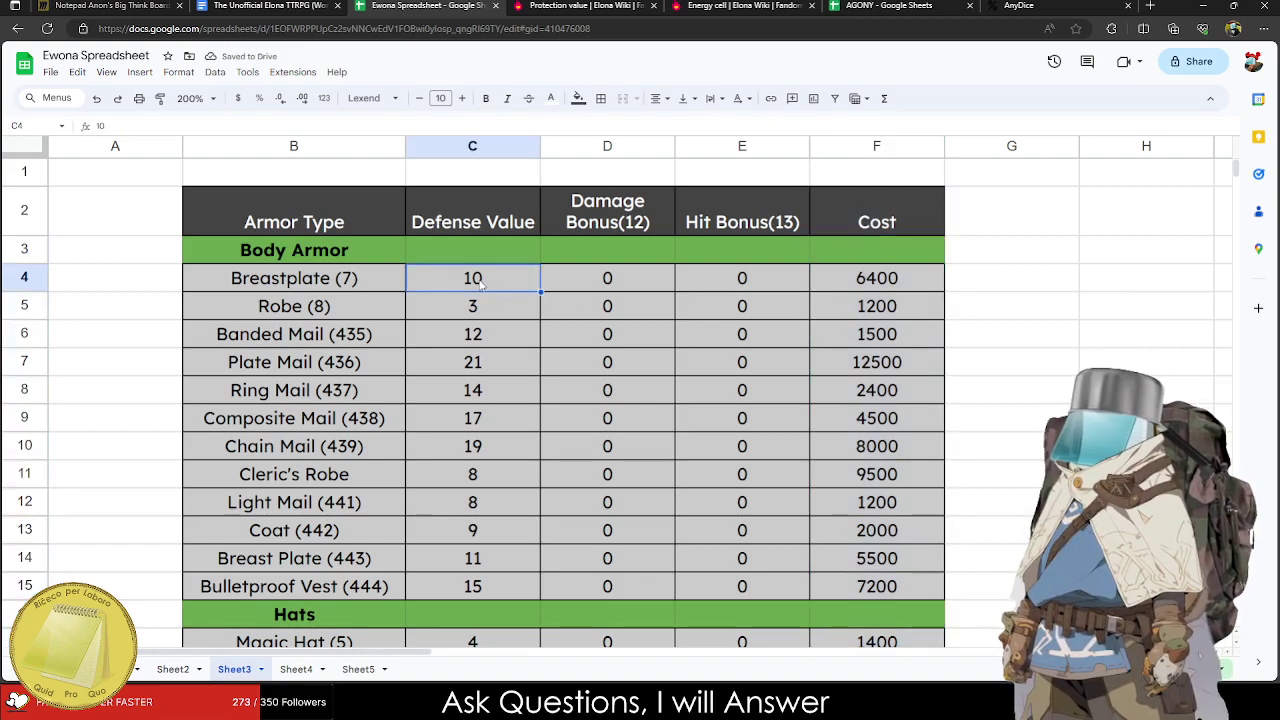
click(481, 312)
click(481, 357)
click(486, 307)
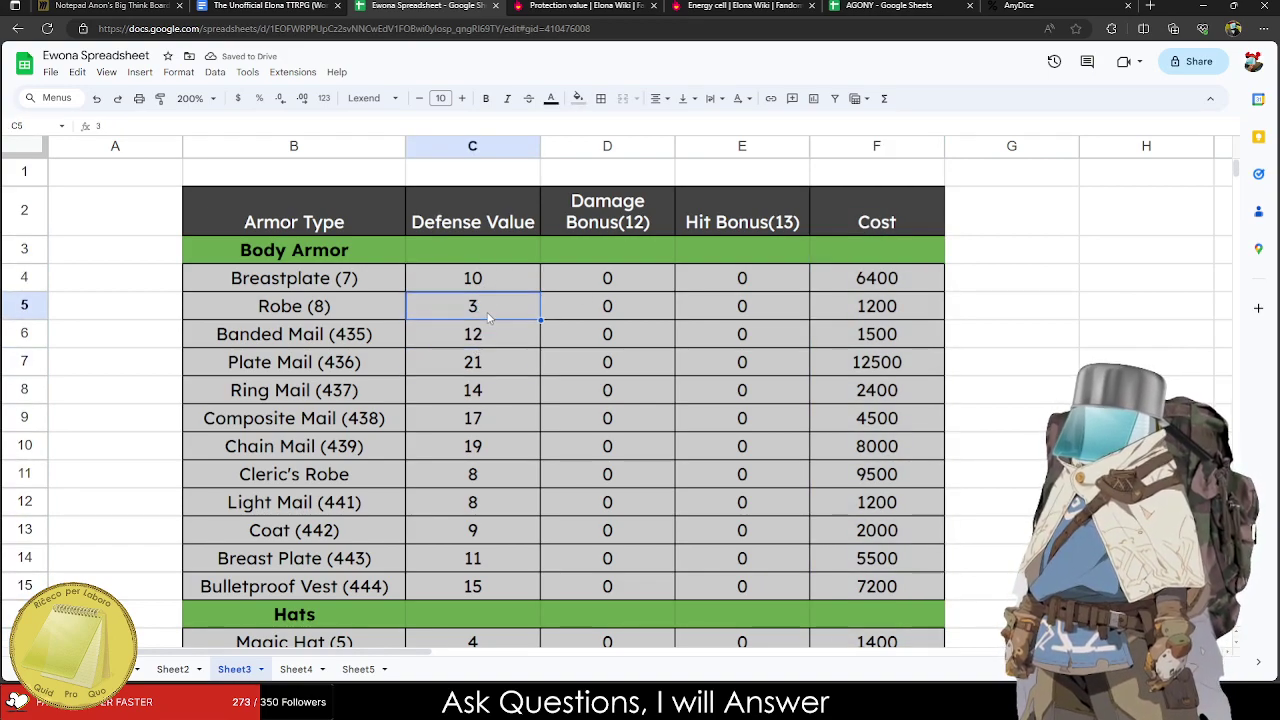
click(483, 282)
click(486, 338)
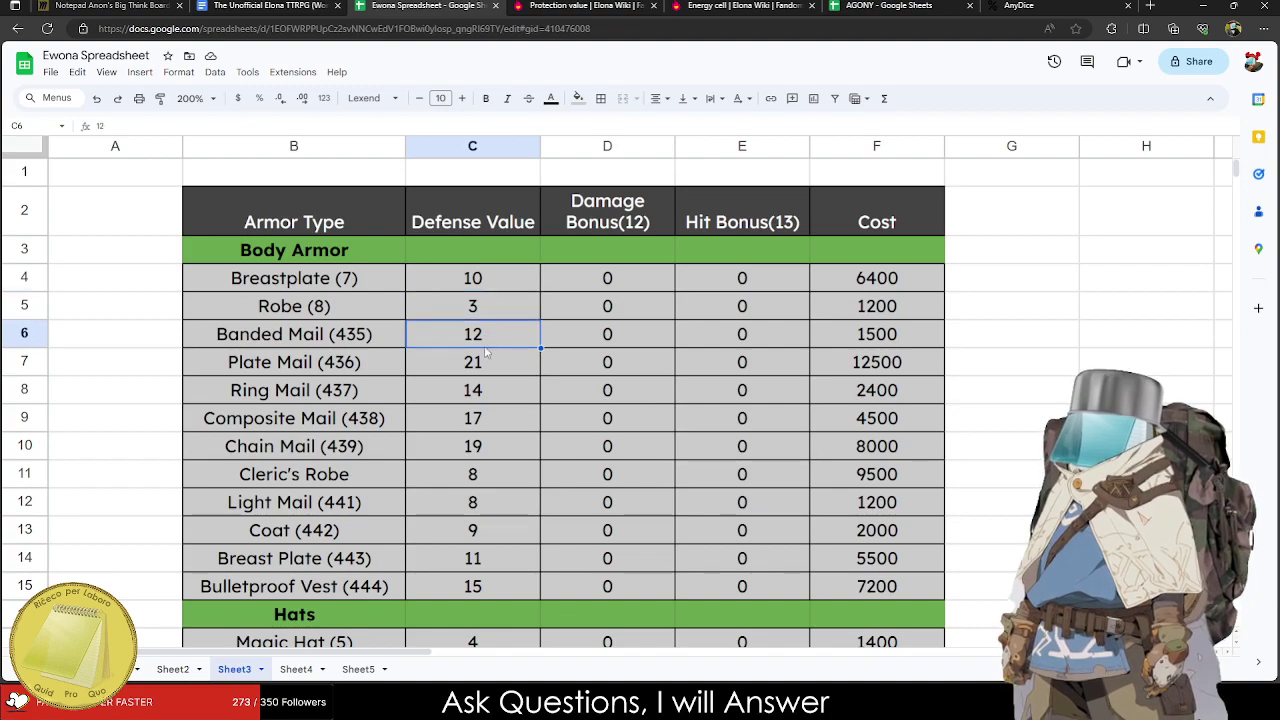
click(486, 369)
click(517, 400)
click(491, 414)
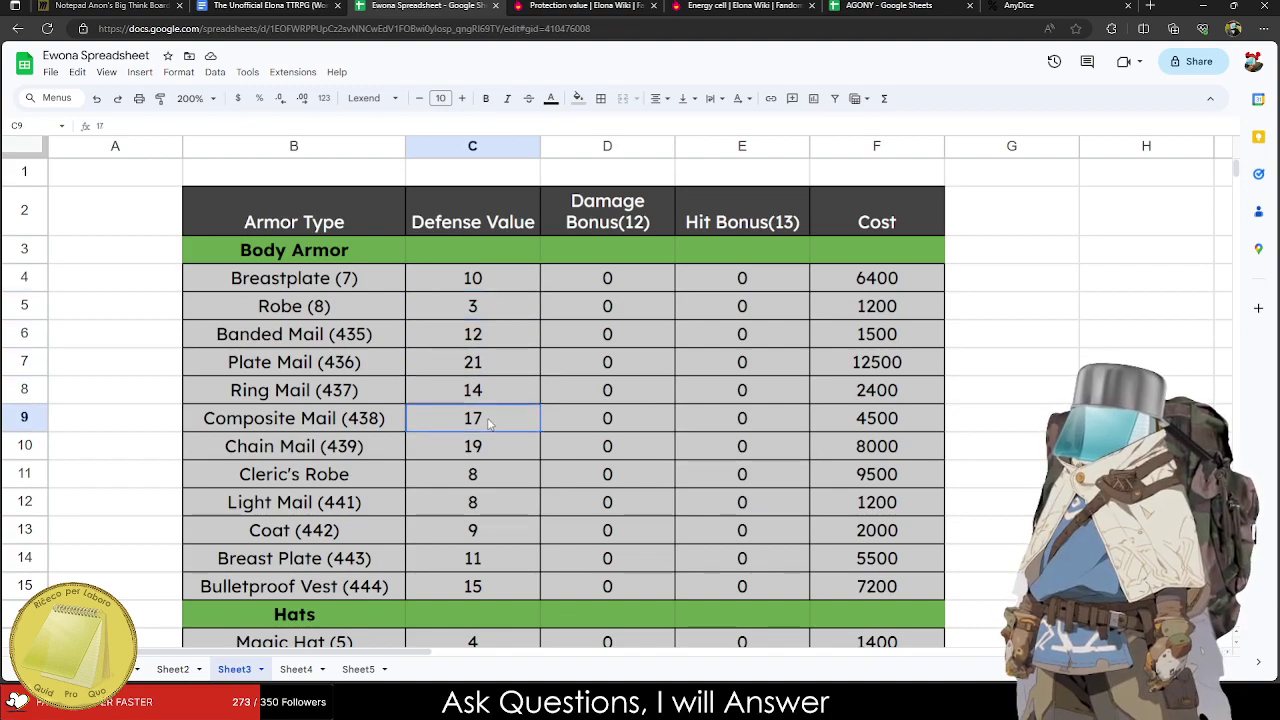
Set the Defense Values of Ring Mail to 15, Composite Mail to 19 and Chain Mail to 20.
click(491, 399)
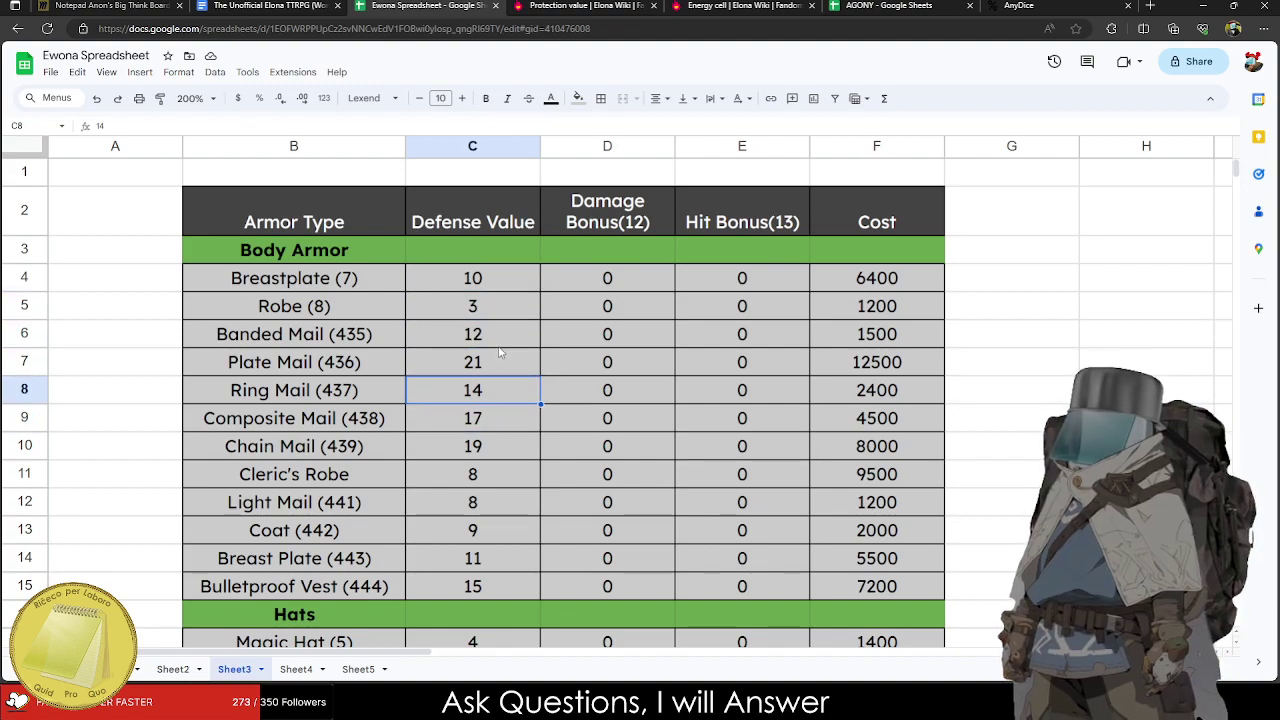
text(16)
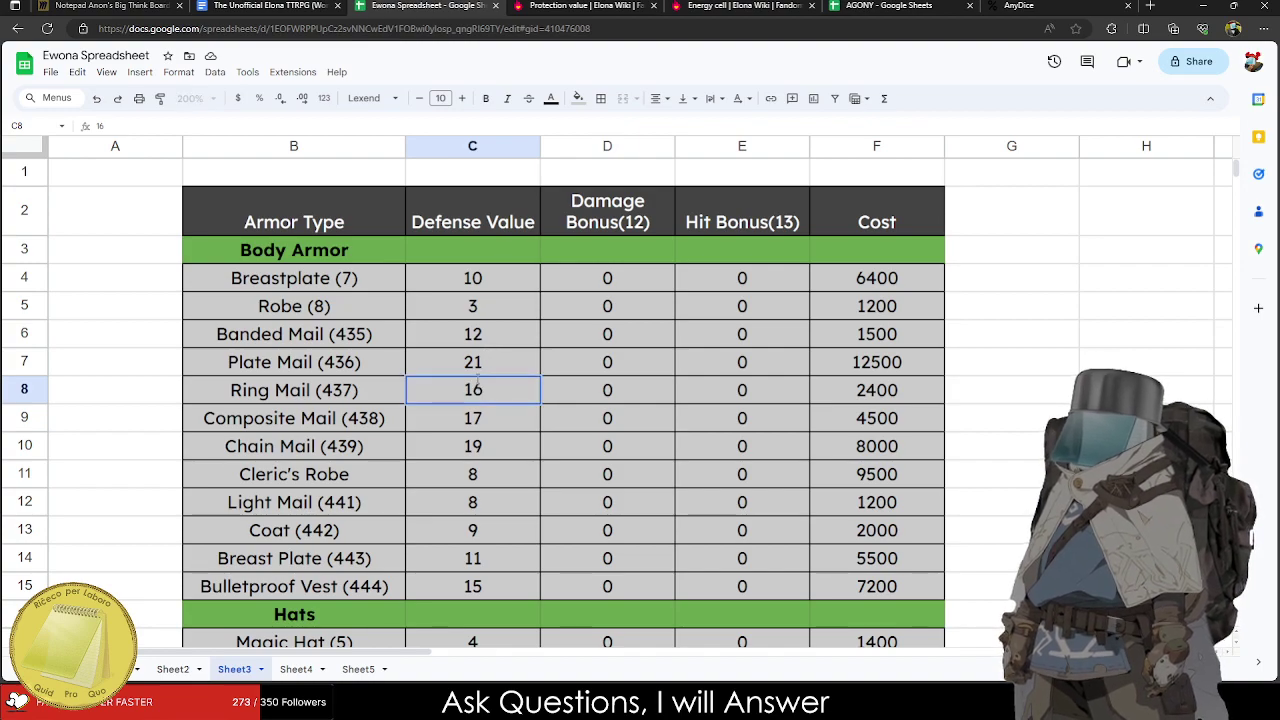
key(BackSpace)
text(5)
click(513, 426)
text(19)
key(Return)
text(30)
key(BackSpace)
text(0)
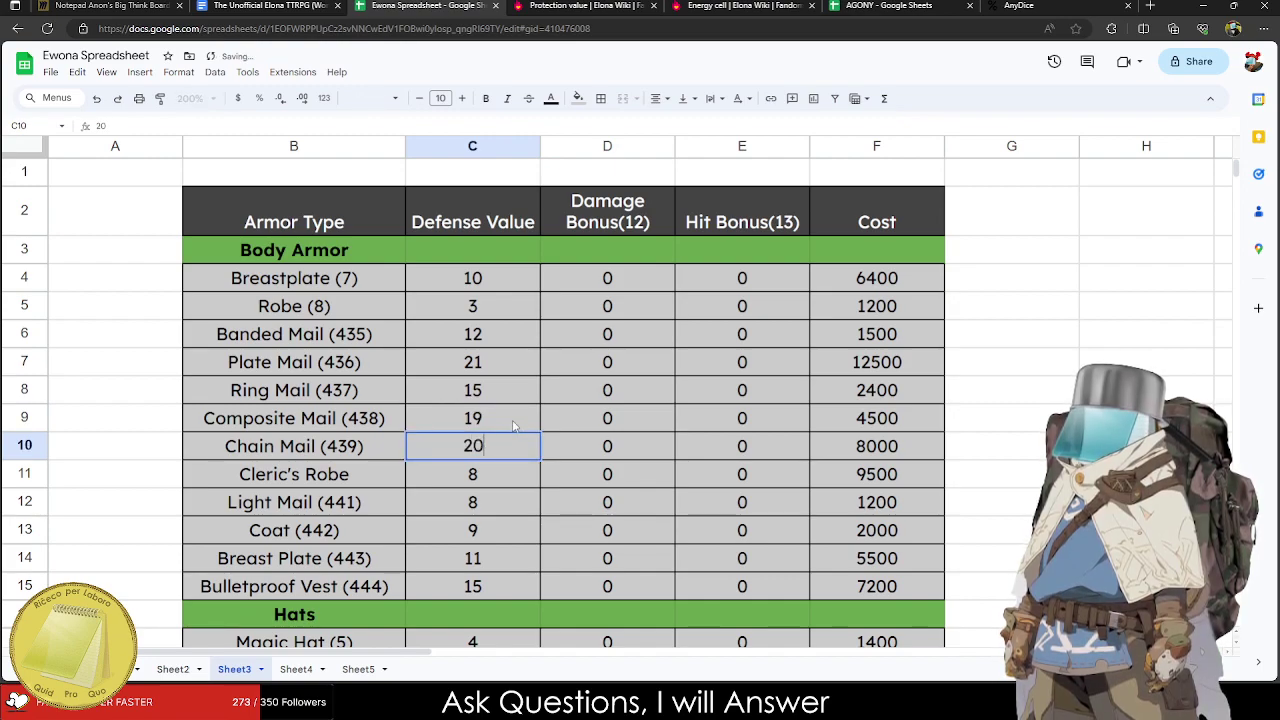
Examine the Total Defense Value tiers and their damage reduction dice on Sheet5.
click(580, 5)
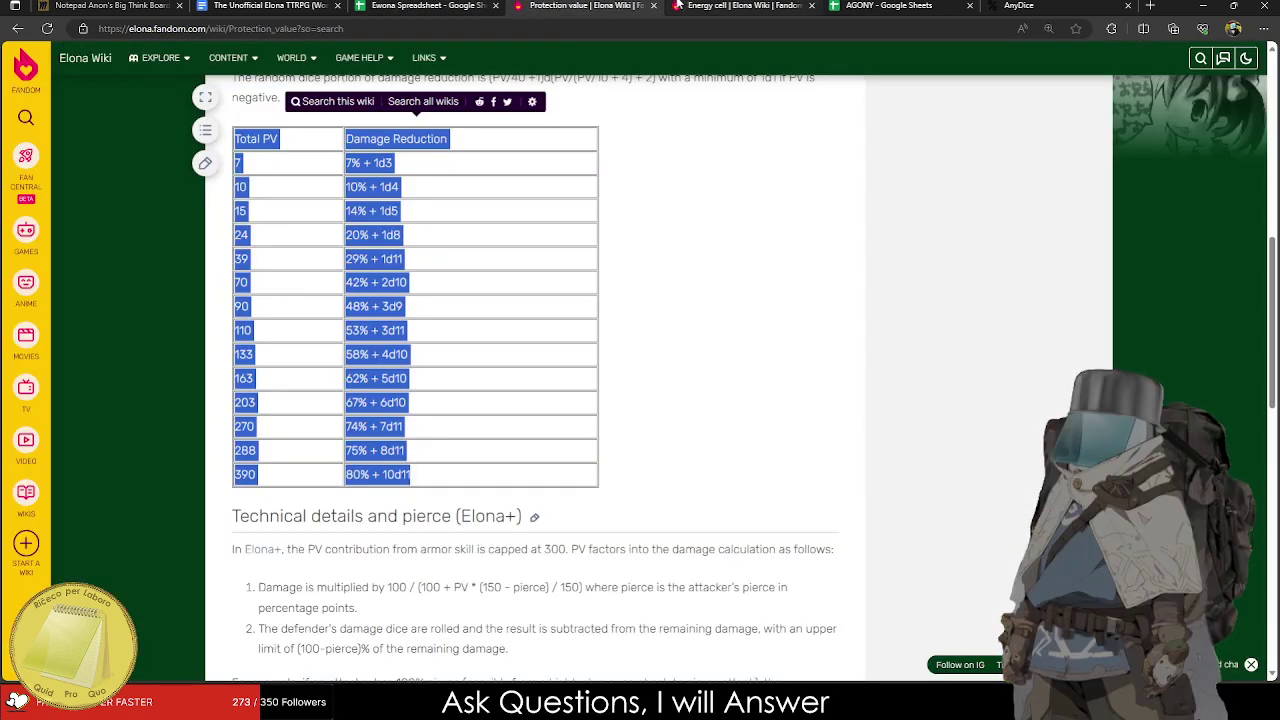
key(ctrl+shift+Tab)
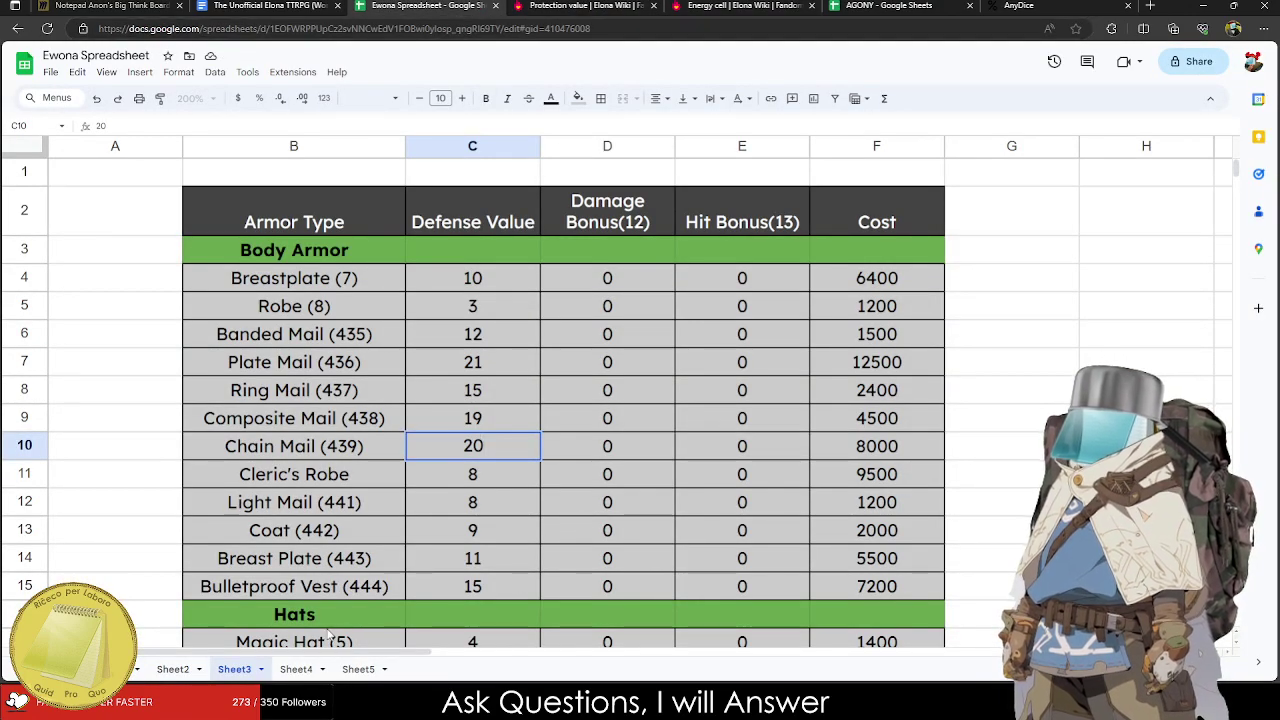
click(305, 668)
click(358, 669)
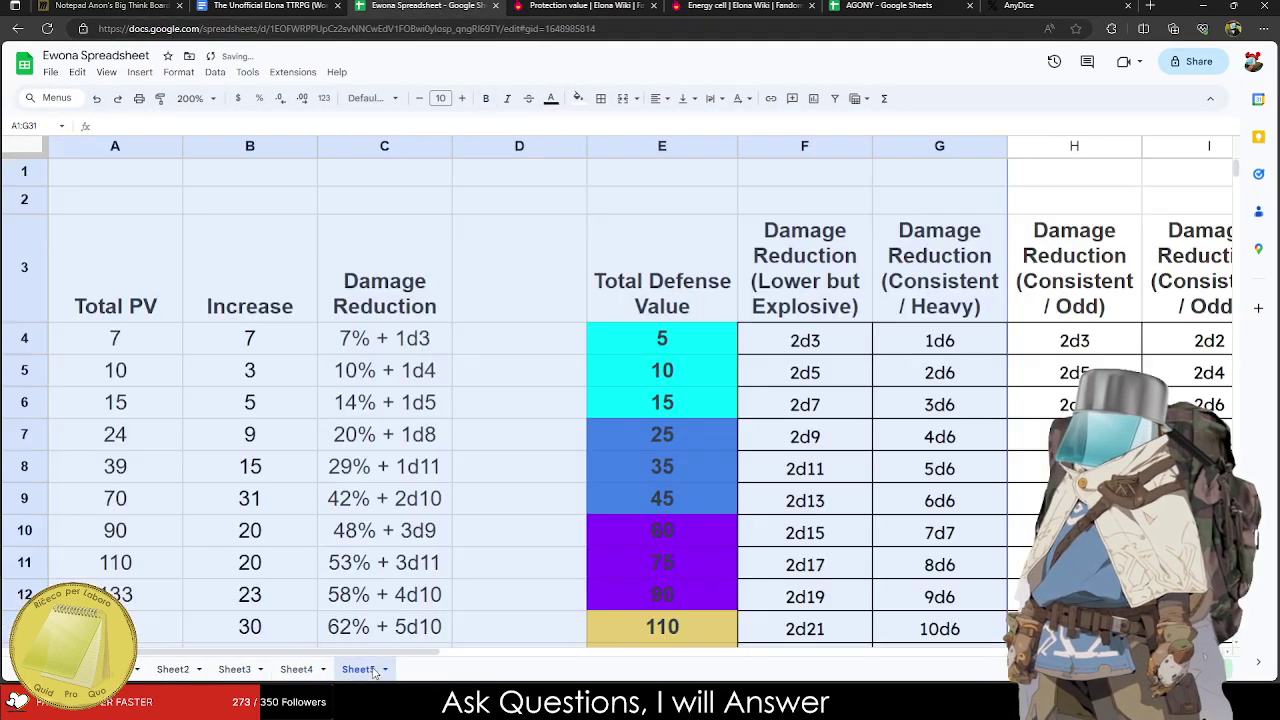
click(760, 430)
scroll(730, 455, down, 5)
scroll(730, 455, down, 1)
scroll(690, 345, up, 3)
scroll(691, 336, up, 2)
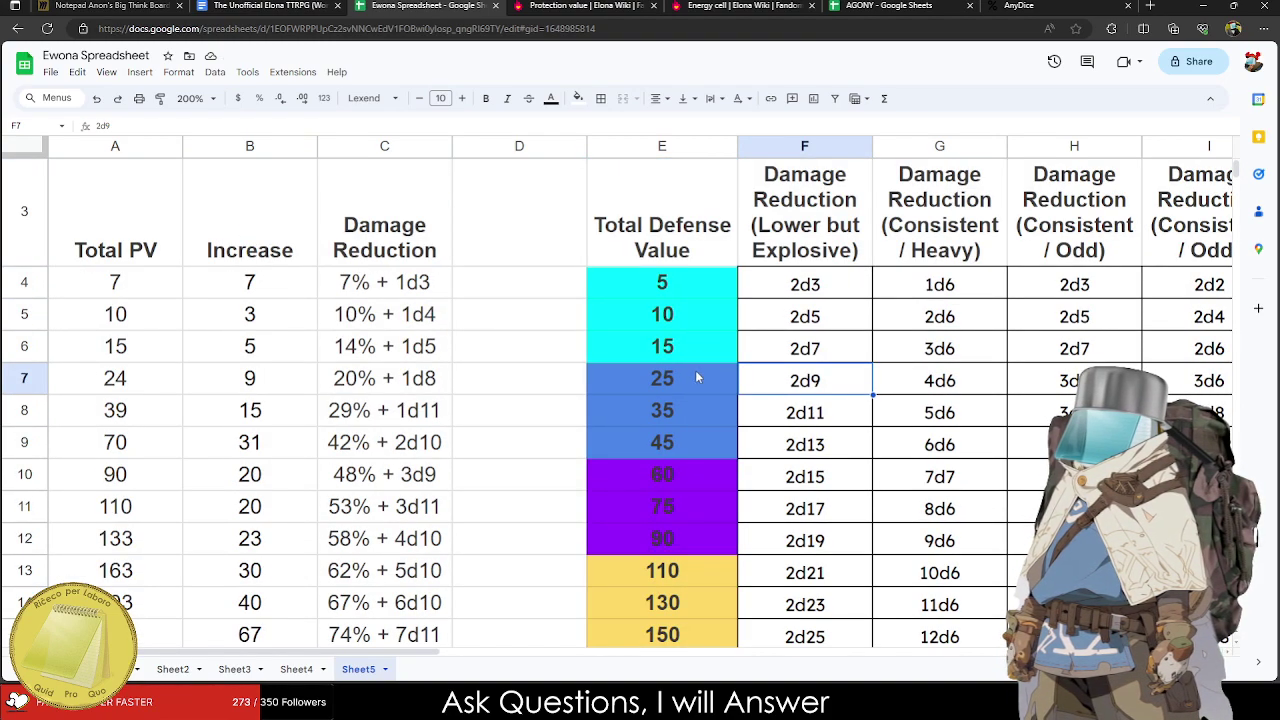
Look through the damage reduction table, the Elona wiki pages and the materials sheet, ending on the armor table in Sheet3.
click(695, 370)
drag(788, 375, 942, 412)
click(580, 5)
click(422, 5)
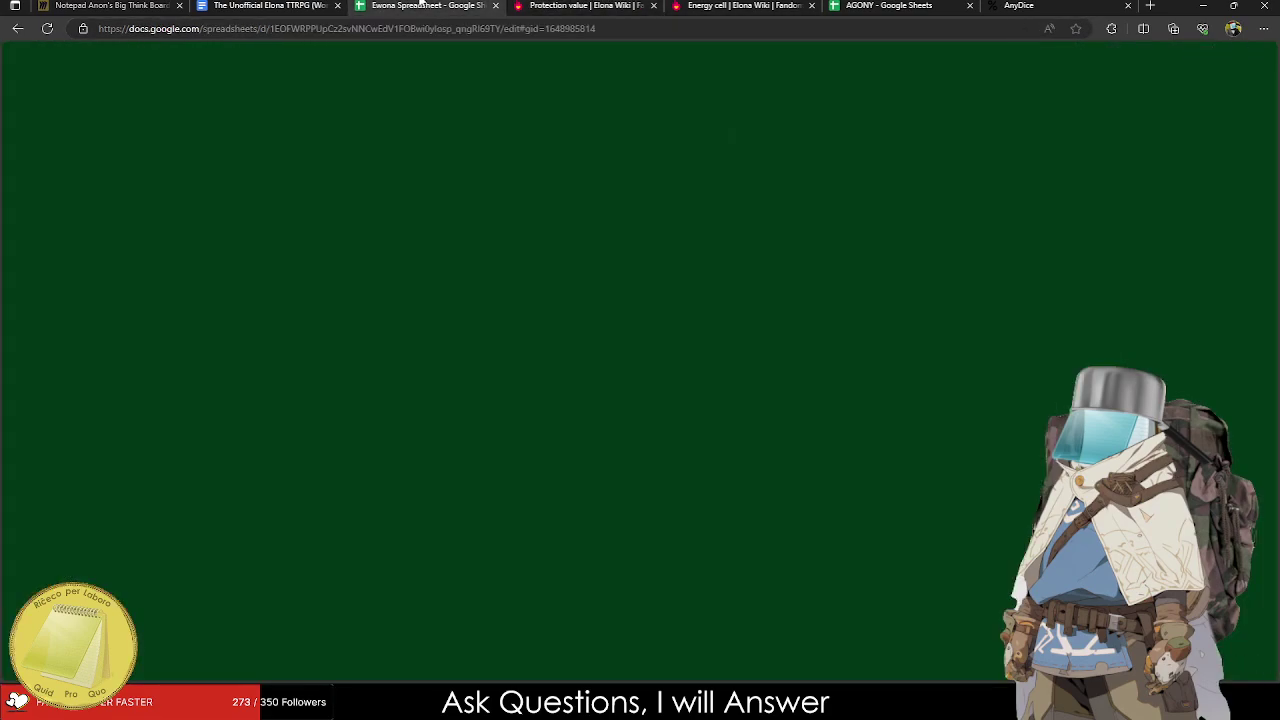
click(290, 5)
click(585, 5)
click(745, 5)
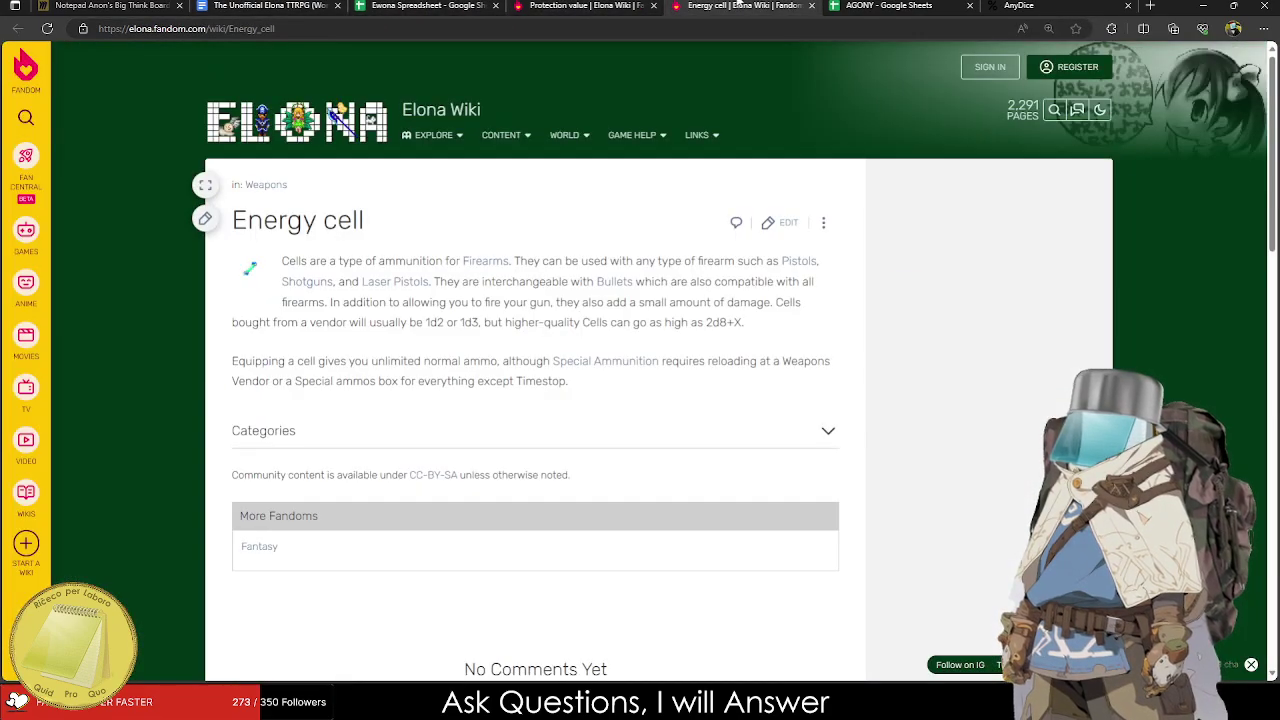
click(895, 5)
click(425, 5)
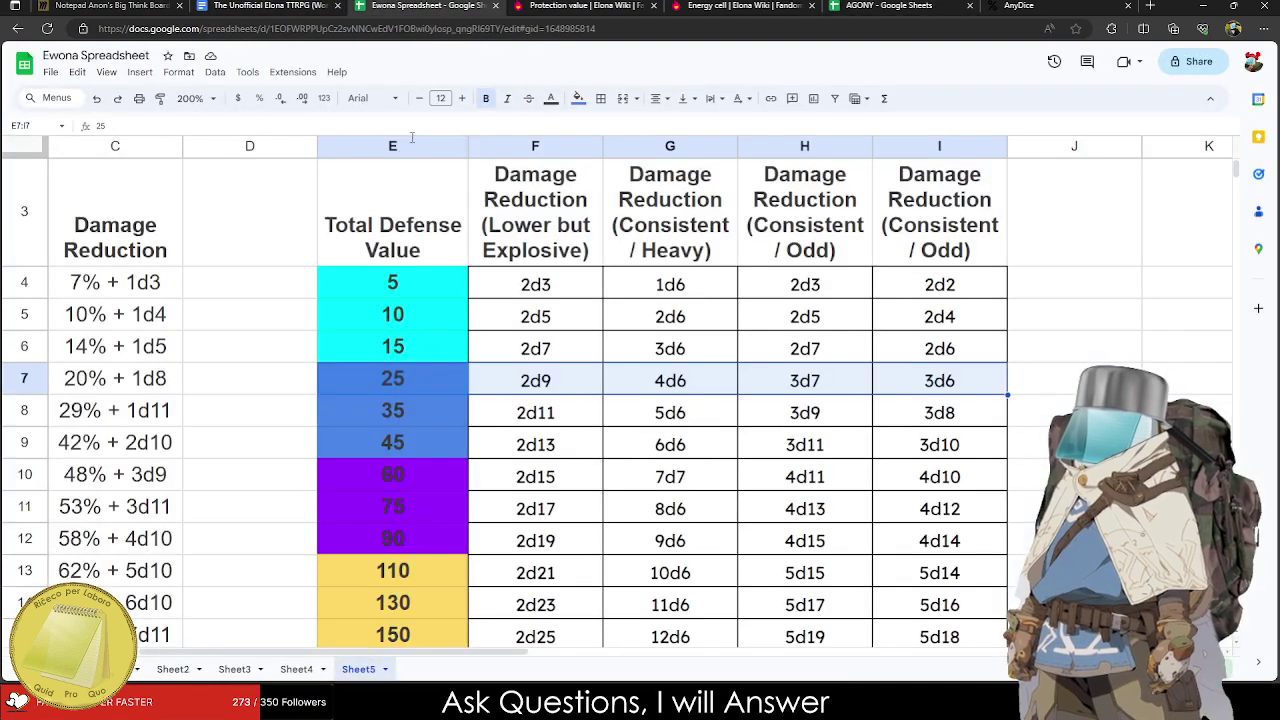
click(290, 669)
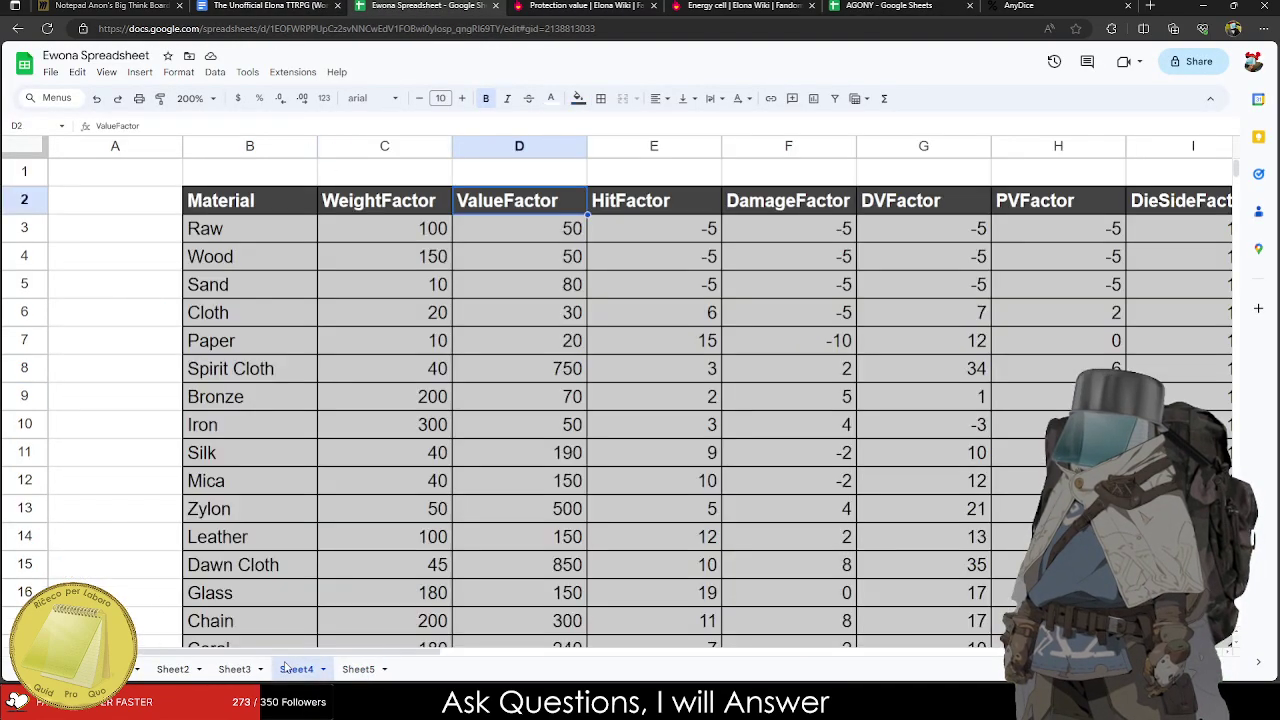
click(234, 669)
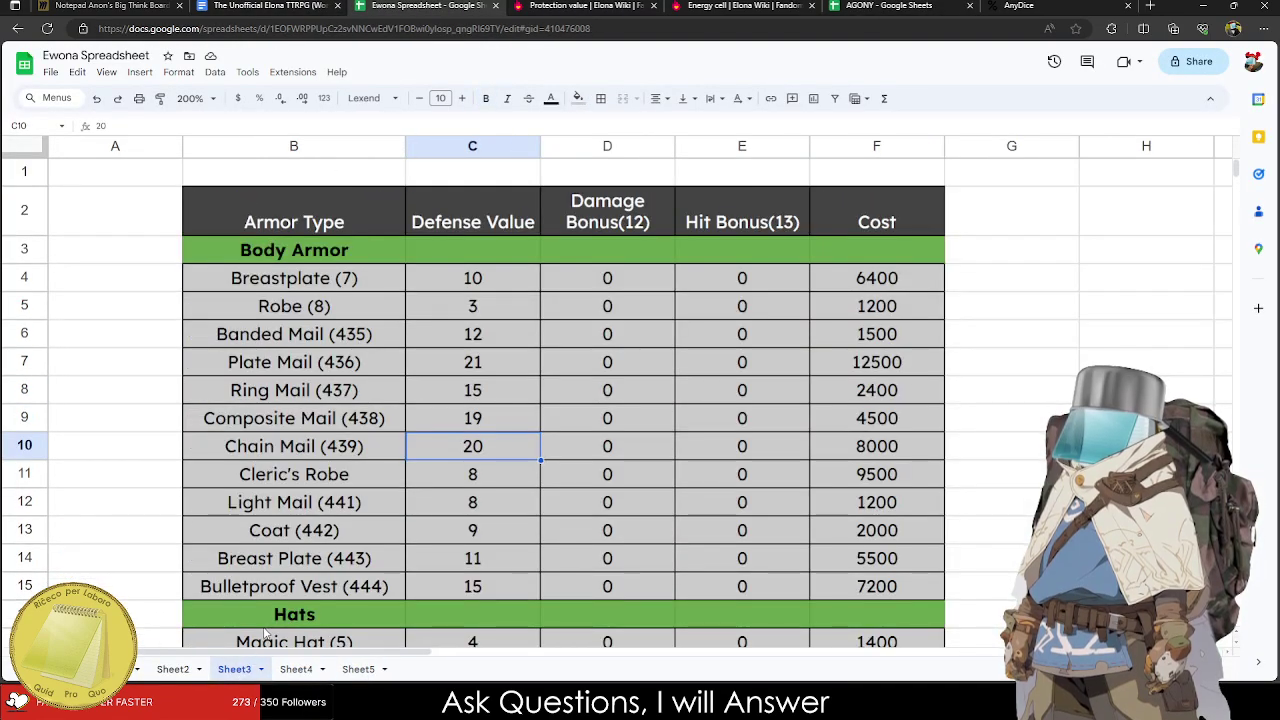
Undo the recent defense value edits for Ring, Composite and Chain Mail, keeping the Cost column directly beside Hit Bonus.
key(ctrl+z)
key(ctrl+z)
key(ctrl+z)
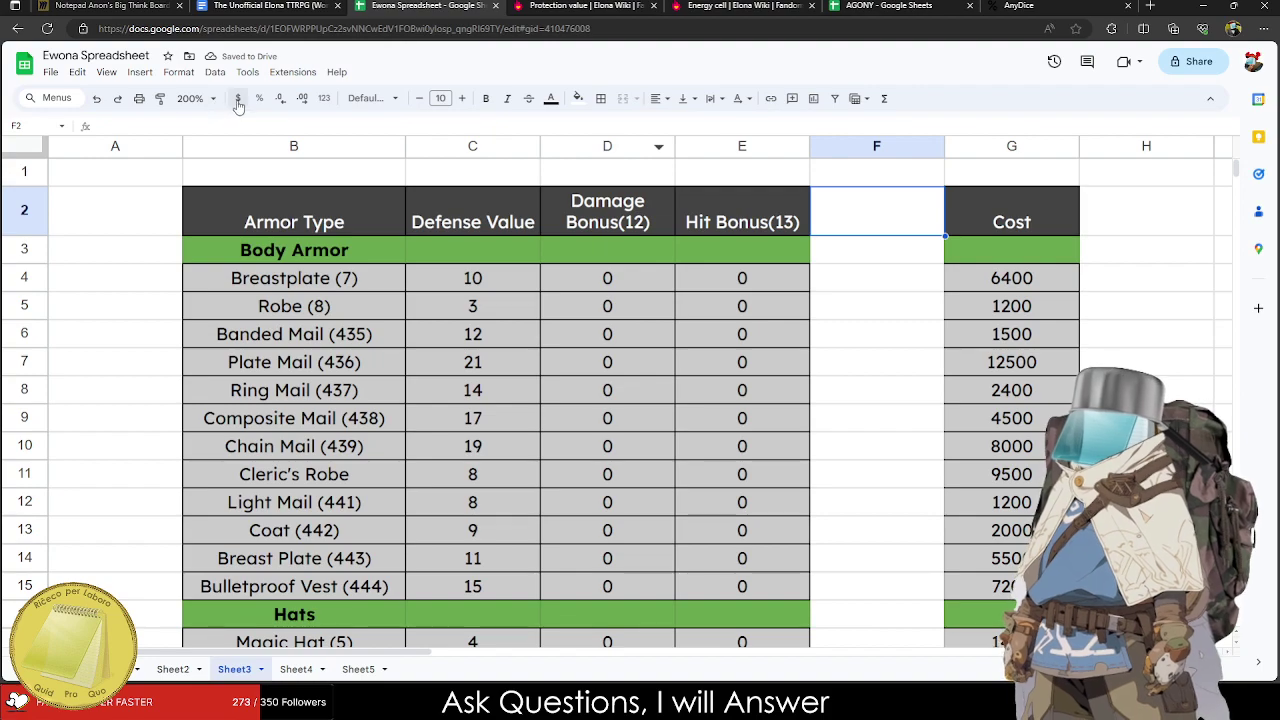
click(117, 98)
Set the Defense Value of Cleric's Robe to 6 and Light Mail to 9.
click(484, 517)
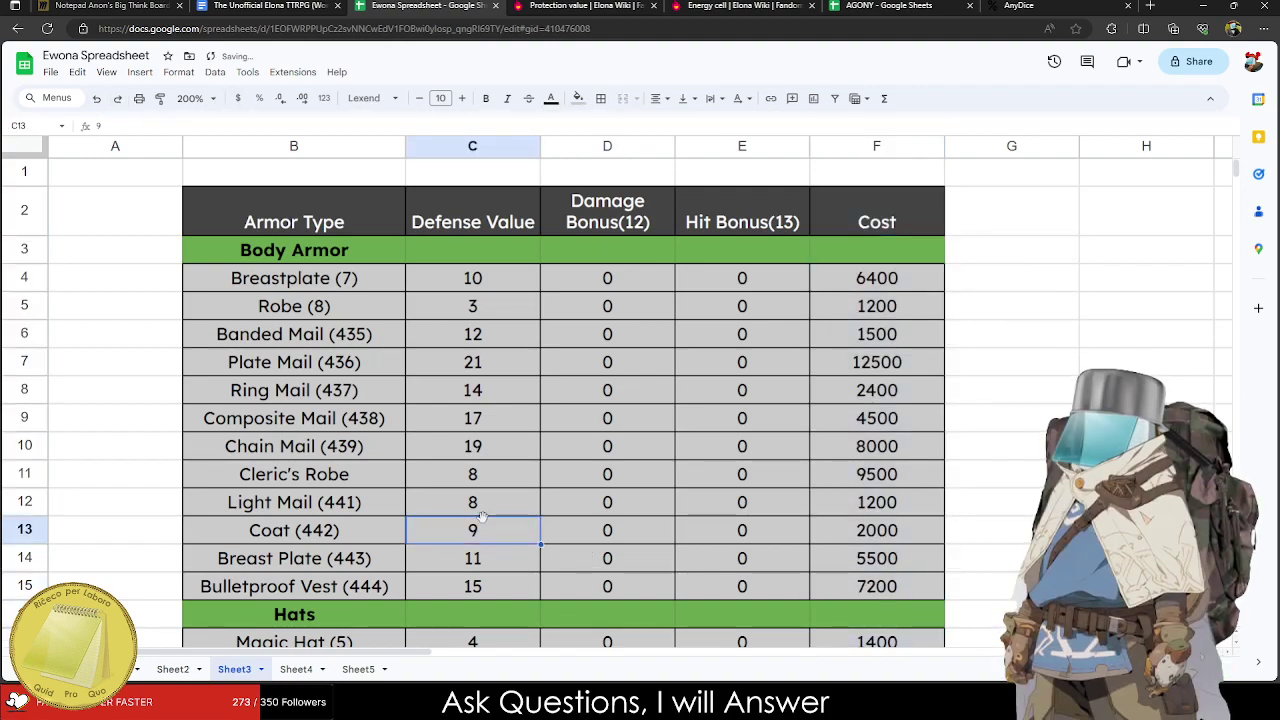
click(484, 486)
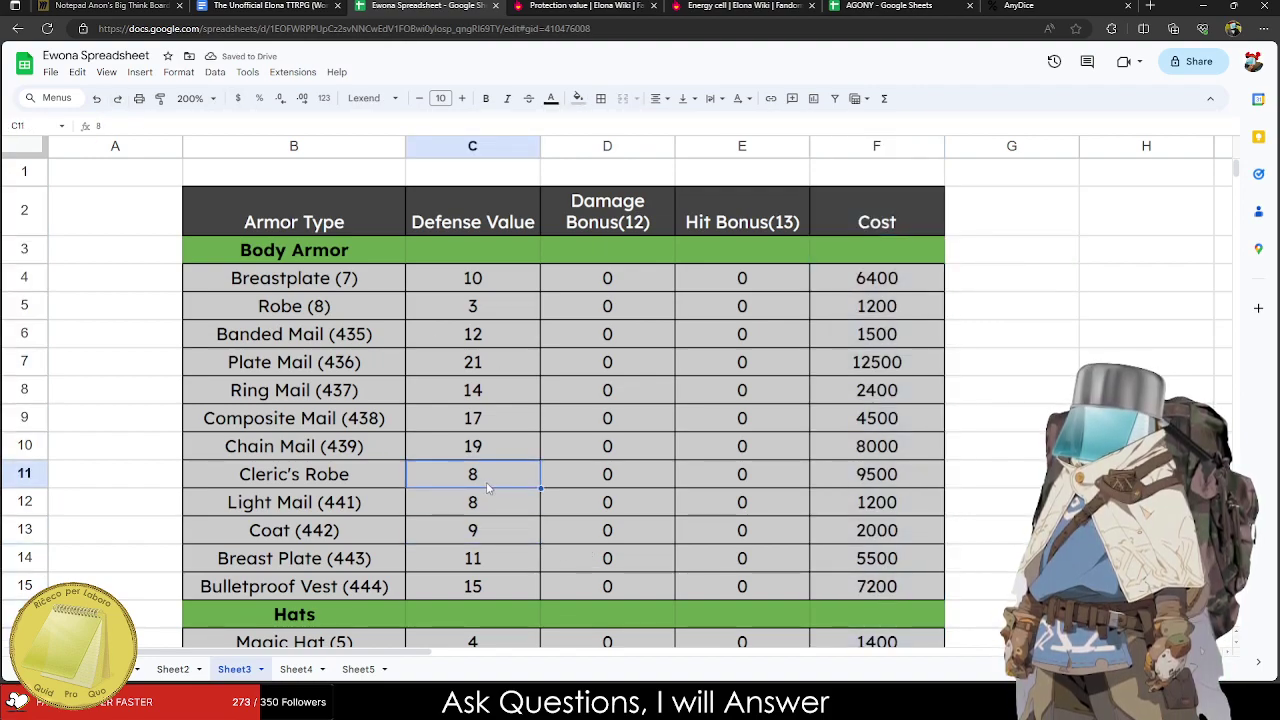
text(6)
key(Return)
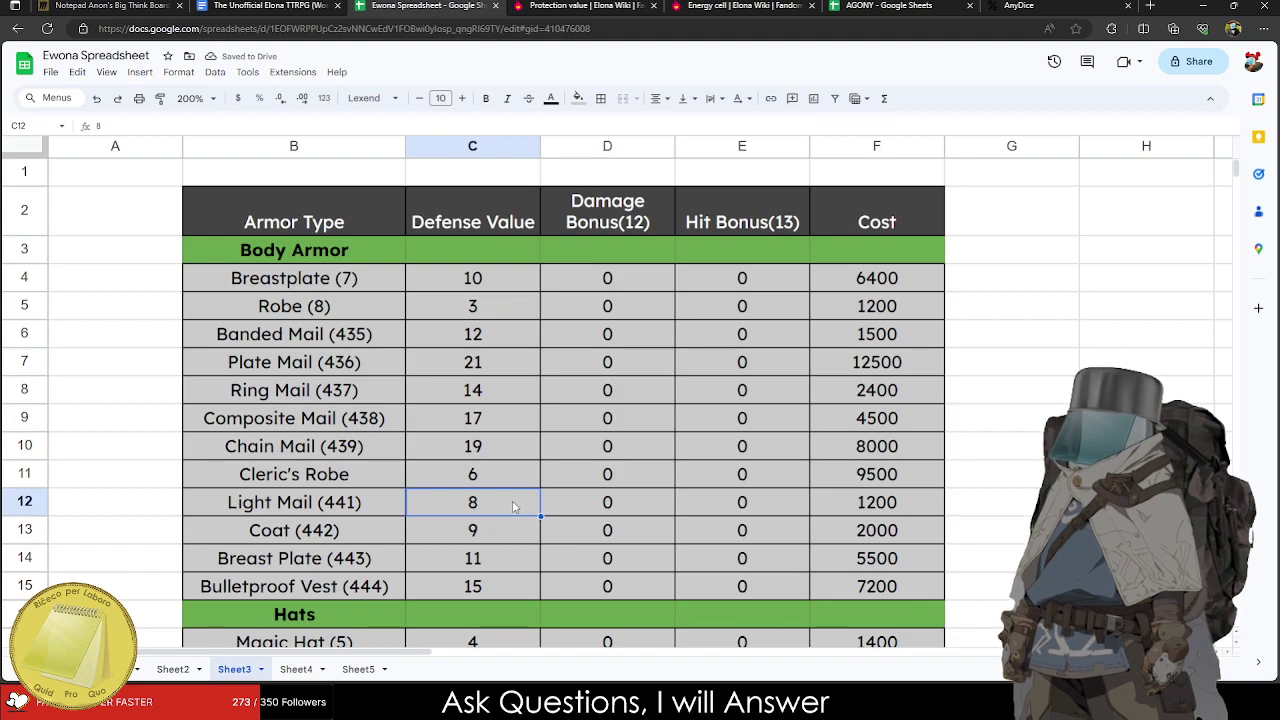
text(9)
key(Return)
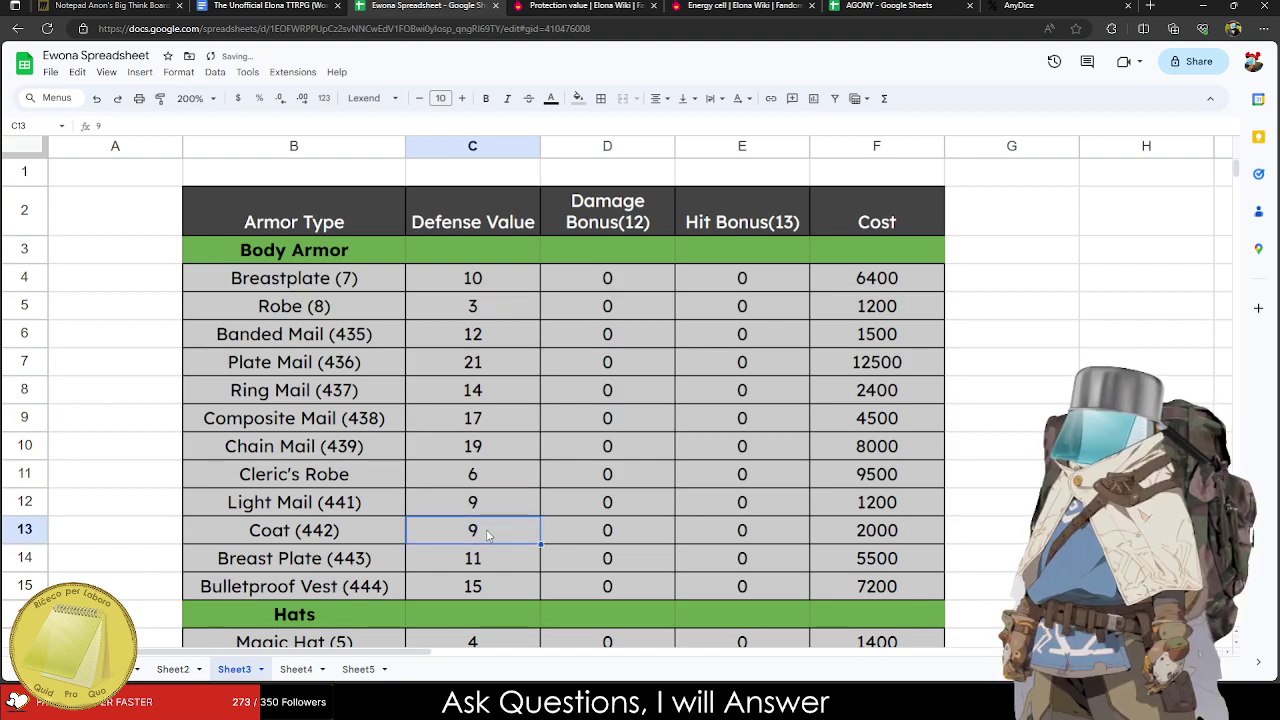
Set the Defense Value of Coat to 10 and Breast Plate (443) to 12.
key(BackSpace)
text(10)
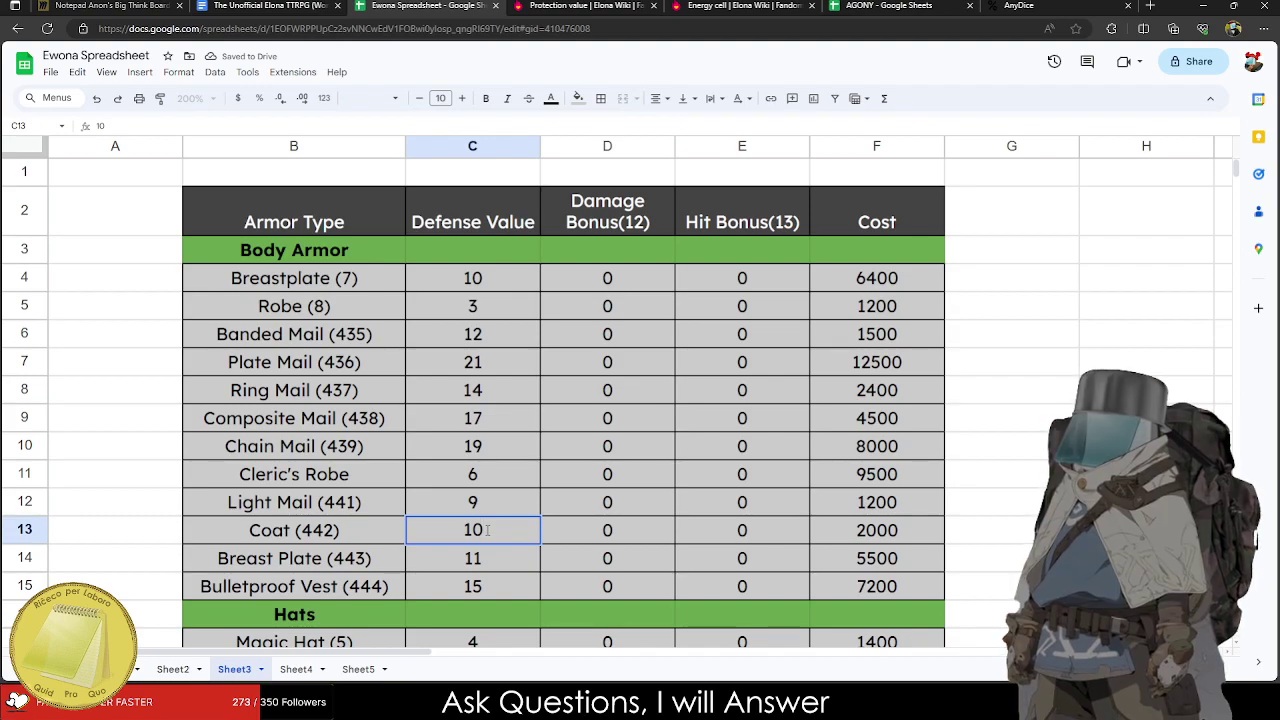
key(Return)
text(12)
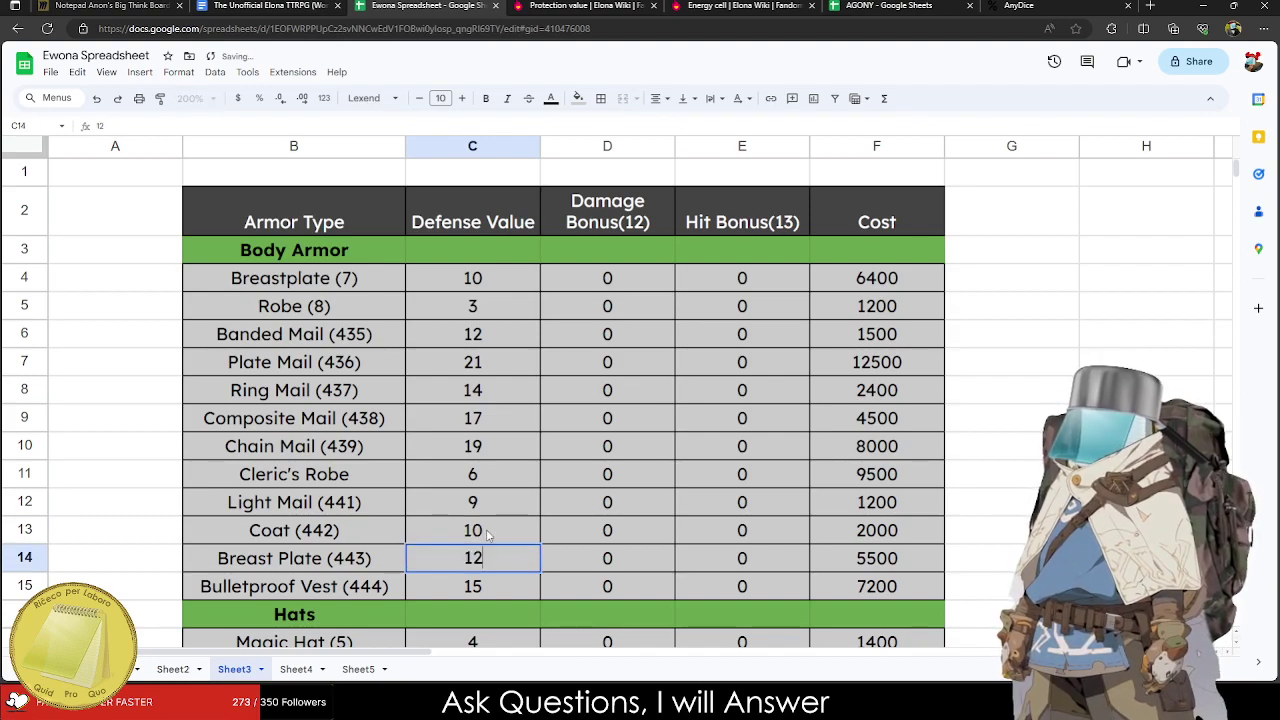
key(Return)
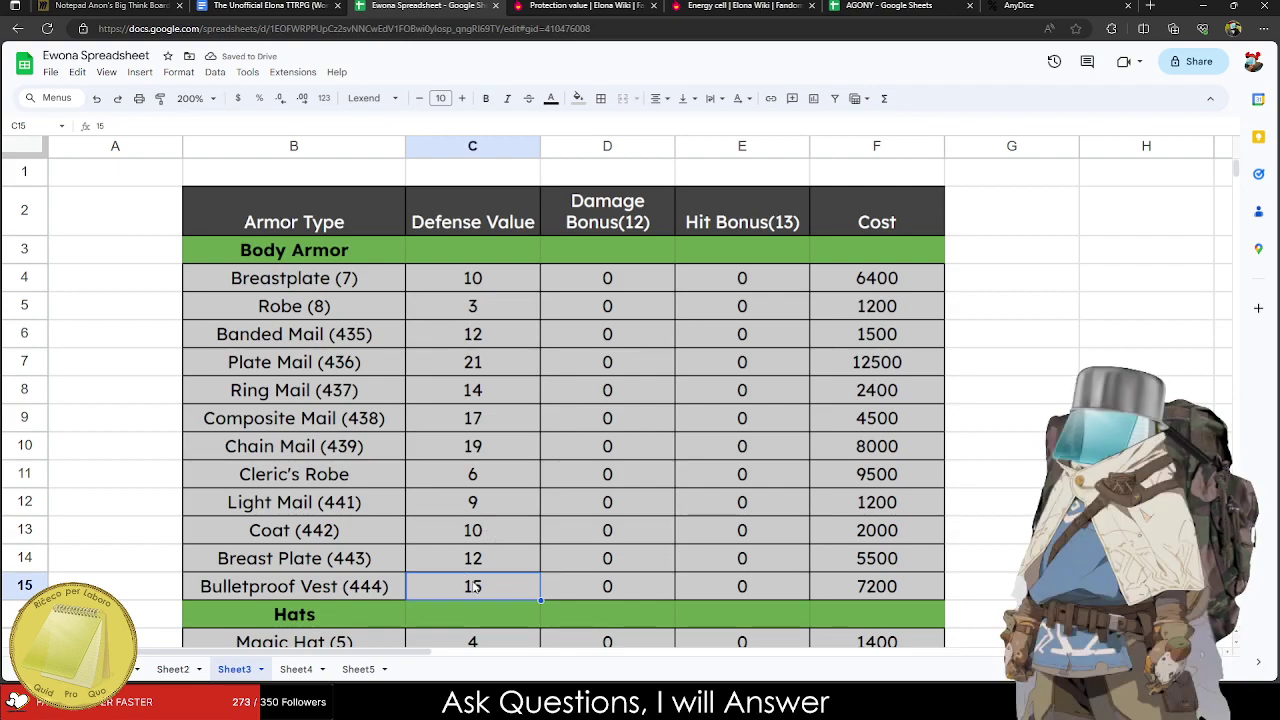
Move the armor table's whole Cost column, F2:F74, one column over to start at G2.
scroll(466, 495, down, 4)
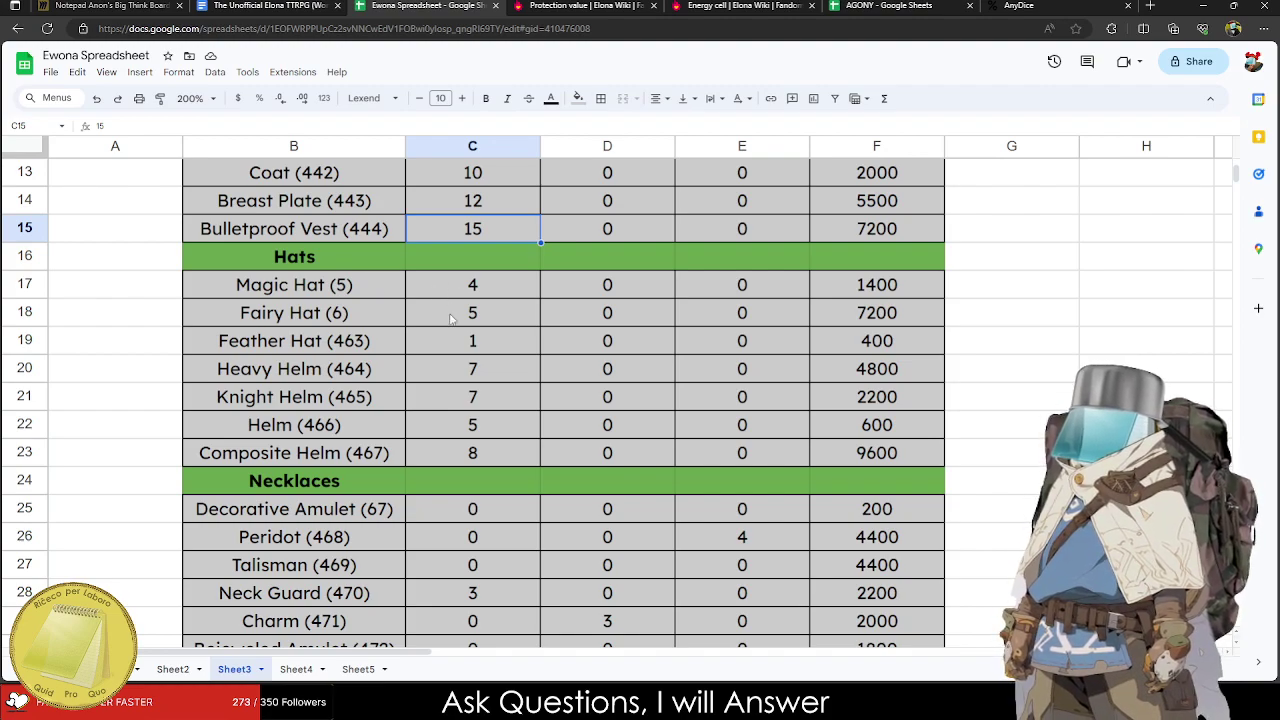
scroll(496, 392, up, 4)
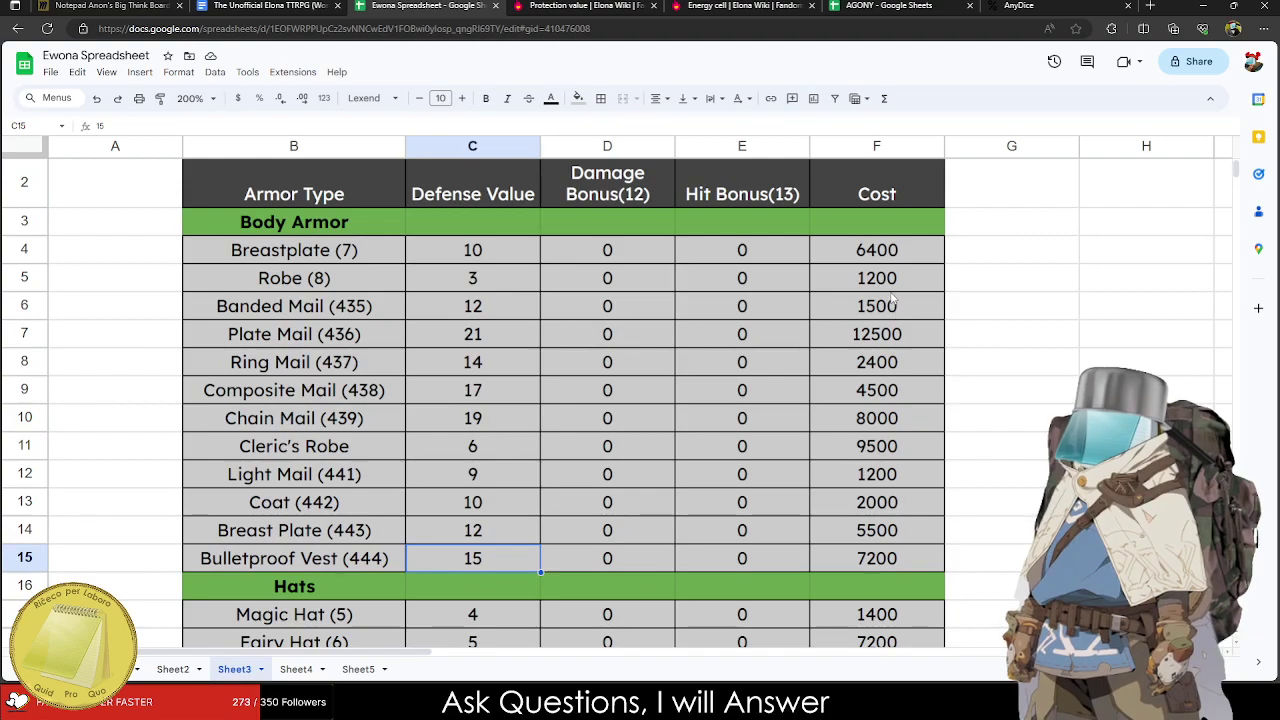
click(895, 185)
key(ctrl+shift+Down)
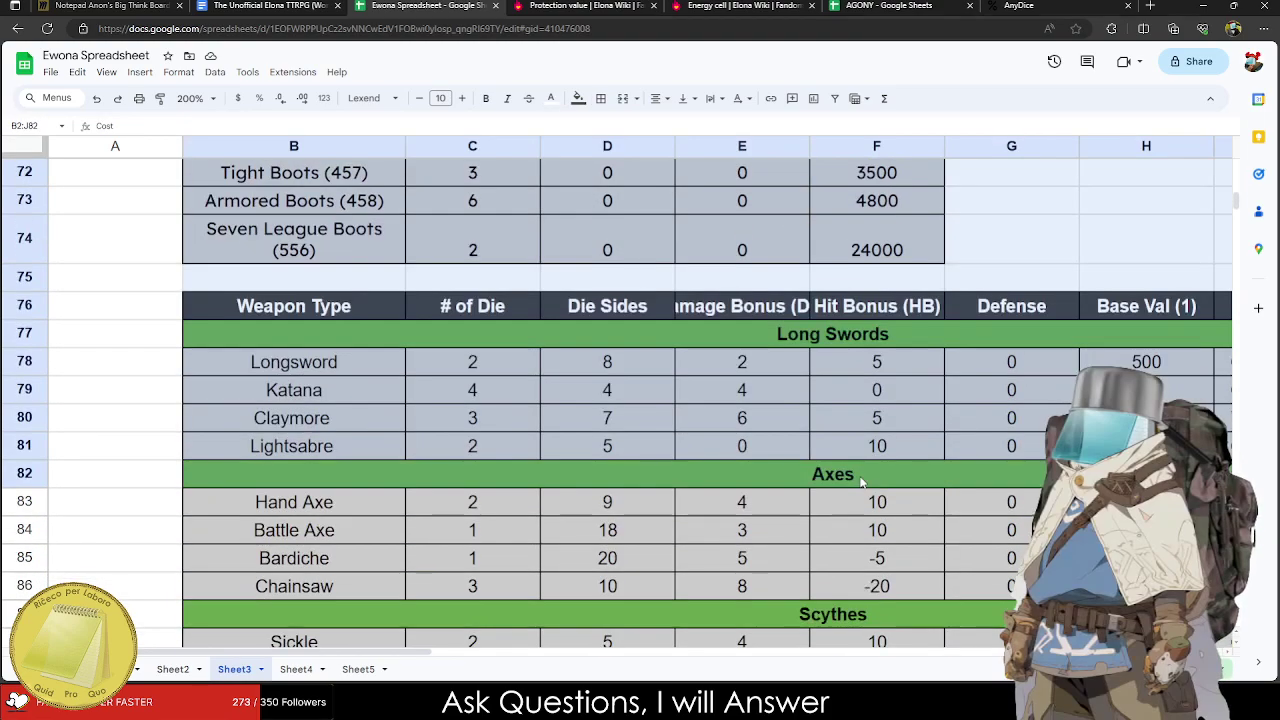
scroll(870, 262, up, 15)
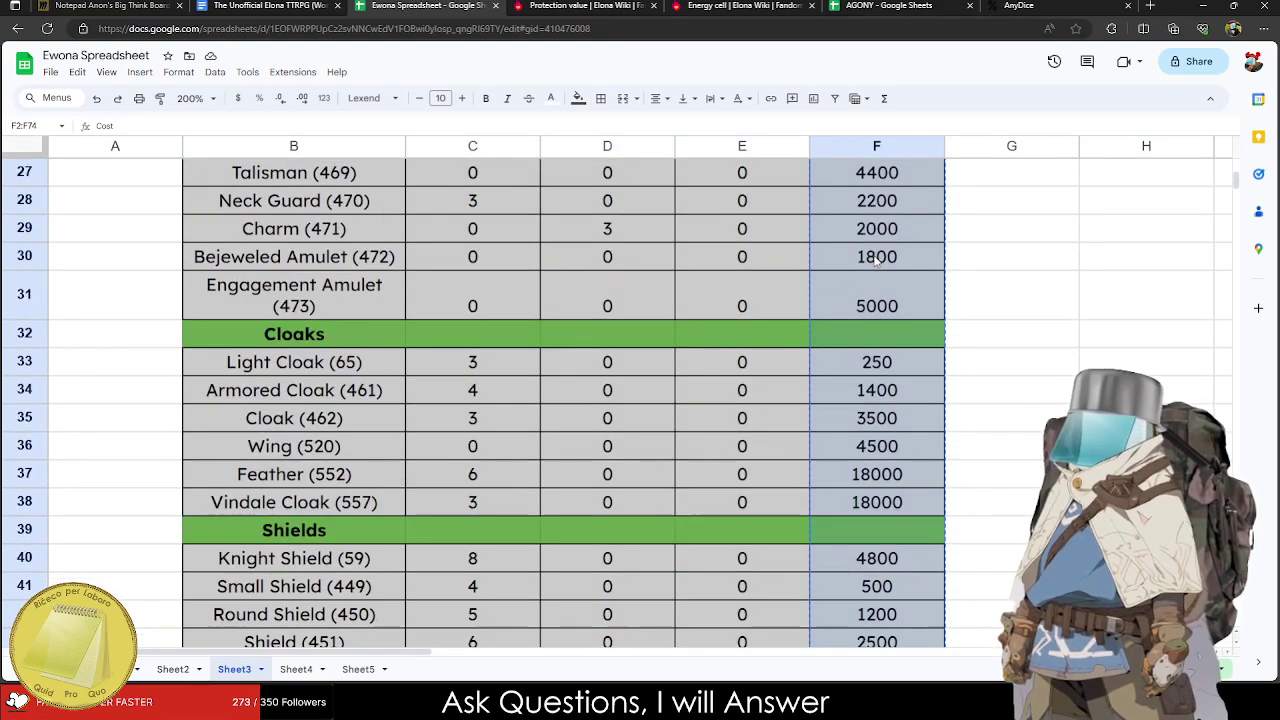
scroll(876, 258, up, 2)
key(ctrl+x)
click(1029, 234)
key(ctrl+v)
Copy the Cost column into the empty column F starting at F2 and retitle its header "Weight (s)".
click(786, 218)
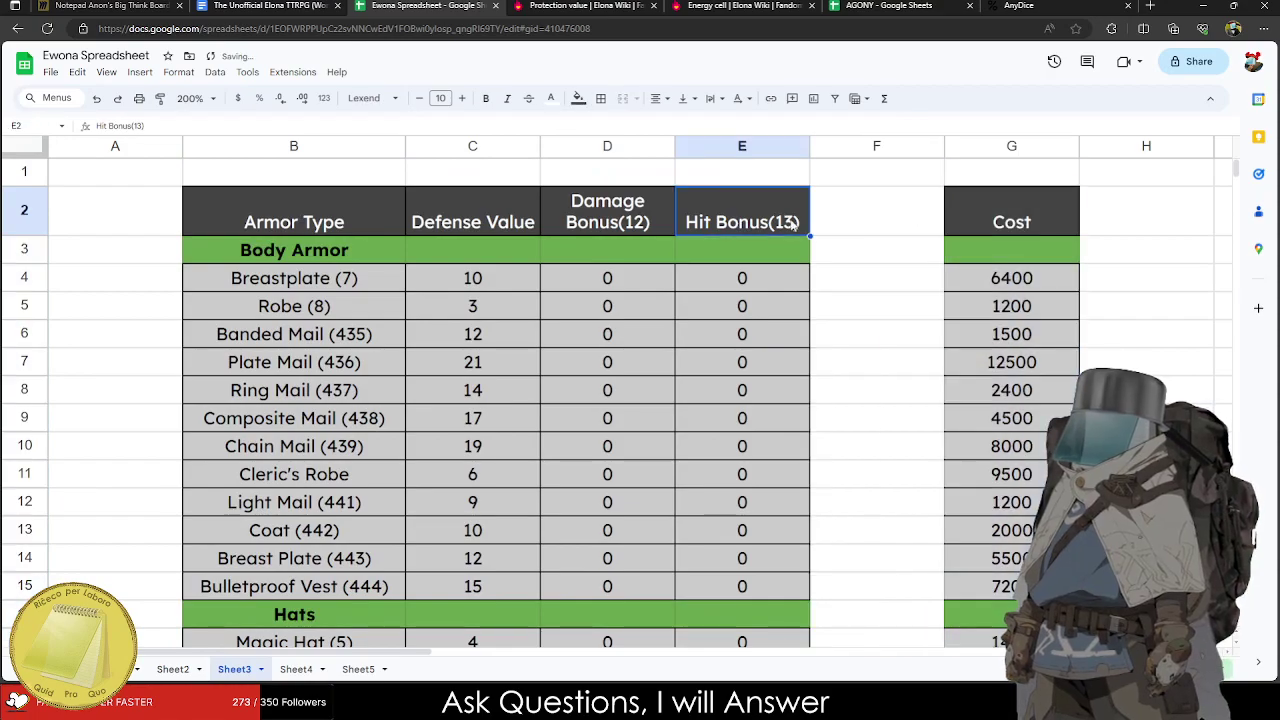
drag(990, 222, 1005, 480)
key(ctrl+c)
scroll(1005, 478, up, 10)
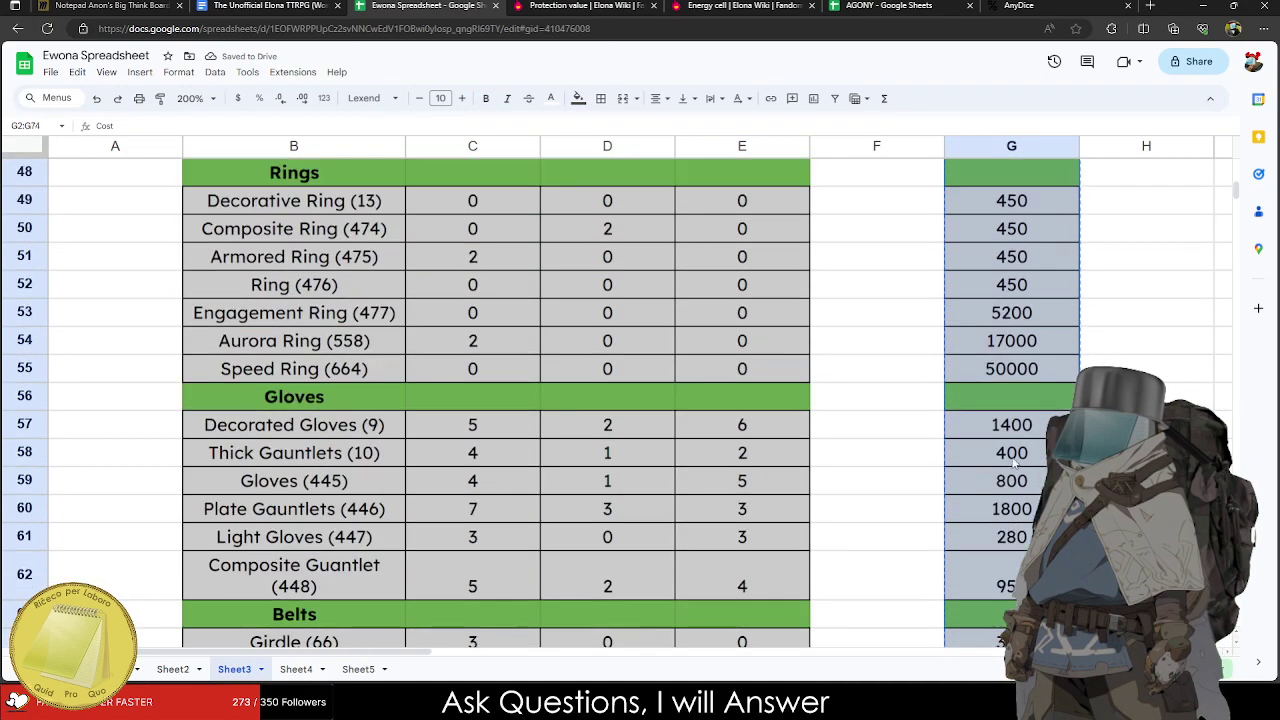
scroll(1005, 448, up, 7)
click(880, 216)
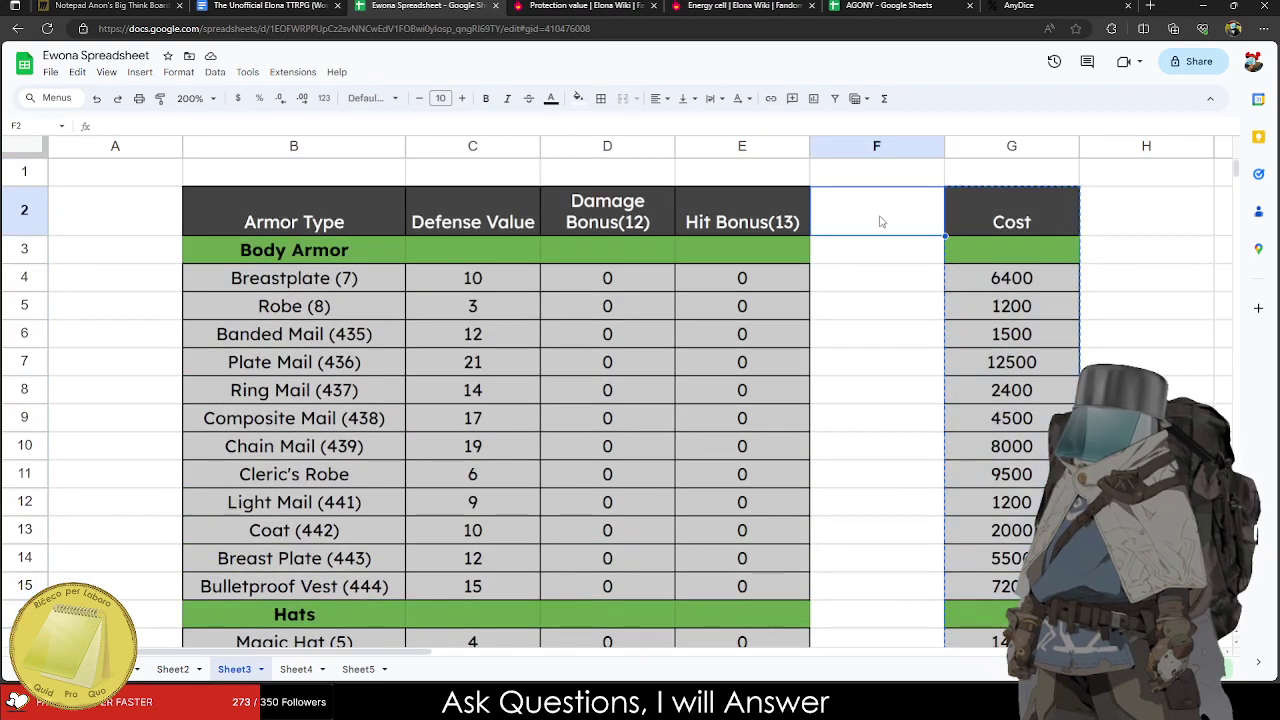
key(ctrl+v)
text(Weight (s))
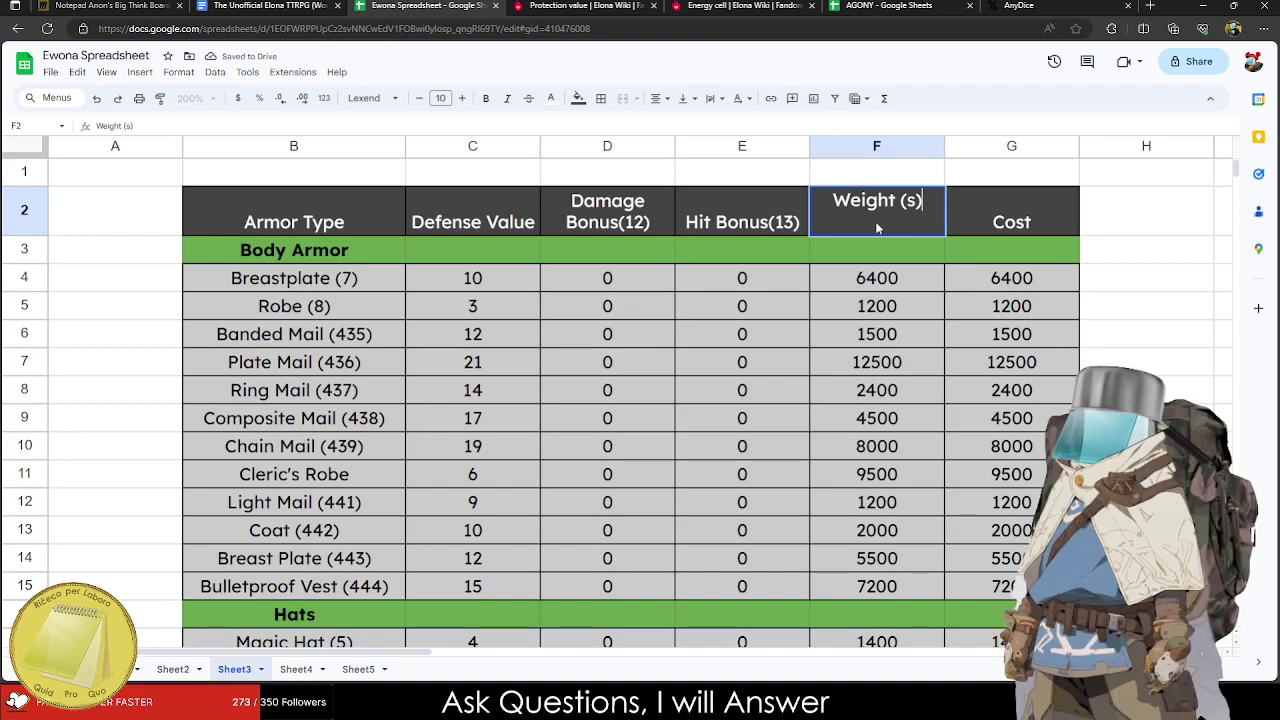
key(Return)
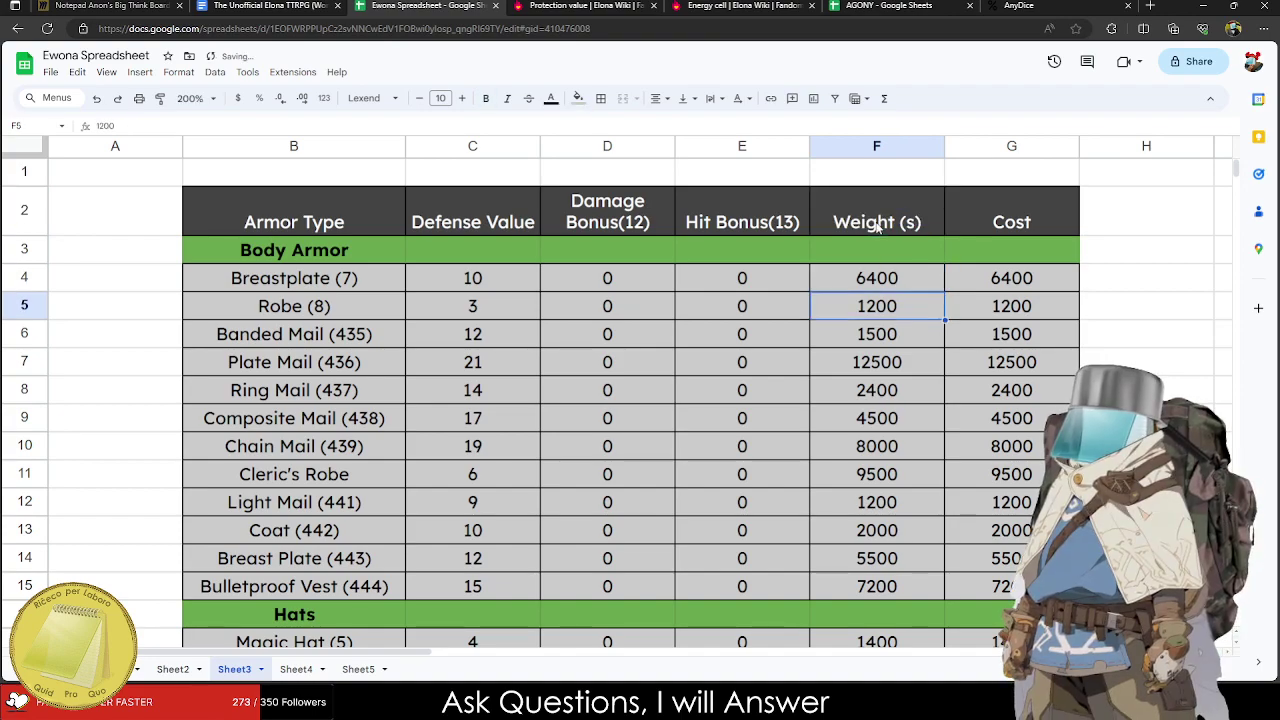
Clear the copied cost values under Weight (s), from Breastplate down to Seven League Boots (F4:F74).
key(shift+Down)
key(shift+Down)
key(shift+Down)
key(shift+Down)
key(shift+Down)
key(shift+Down)
key(shift+Down)
key(shift+Down)
key(shift+Down)
key(shift+Down)
key(shift+Down)
key(shift+Down)
key(shift+Down)
key(shift+Down)
key(shift+Down)
key(shift+Down)
key(shift+Down)
key(shift+Down)
key(shift+Down)
key(shift+Down)
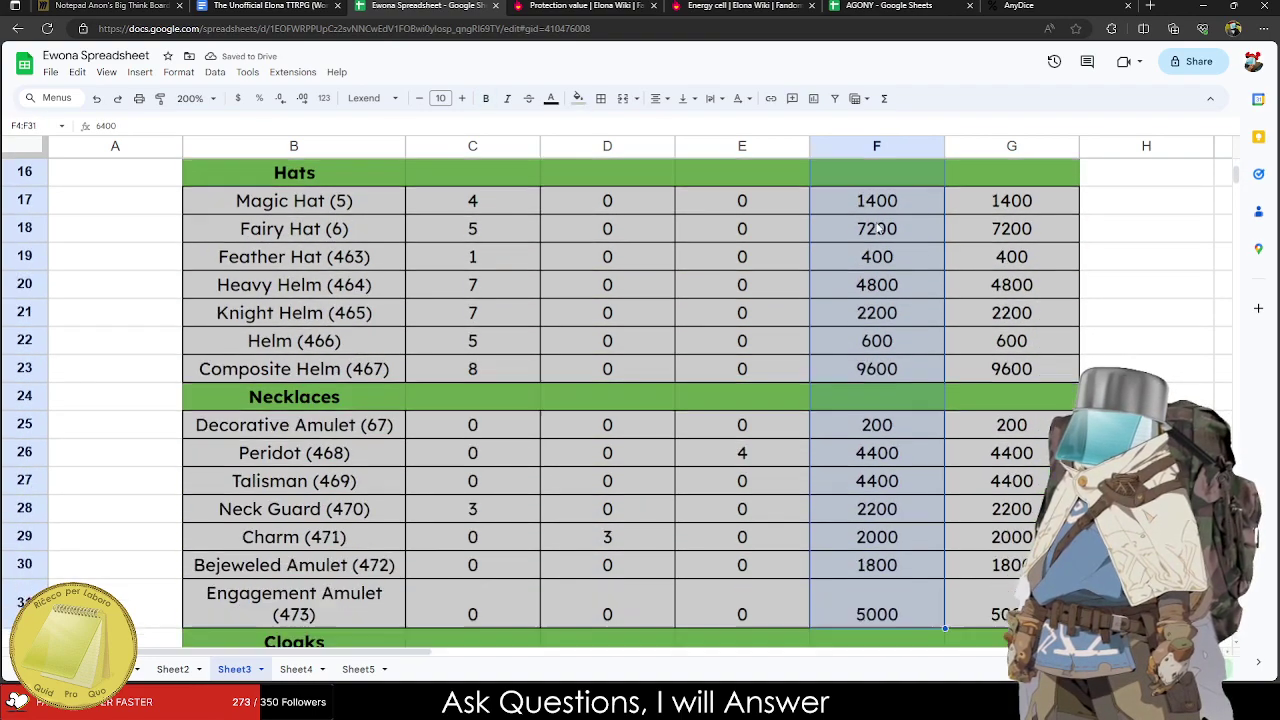
key(shift+Down)
key(shift+Down)
key(shift+Down)
key(shift+Down)
key(shift+Down)
key(shift+Down)
key(shift+Down)
key(shift+Down)
key(shift+Down)
key(shift+Down)
key(shift+Down)
key(shift+Down)
key(shift+Down)
key(shift+Down)
key(shift+Down)
key(shift+Down)
key(shift+Down)
key(shift+Down)
key(shift+Down)
key(shift+Down)
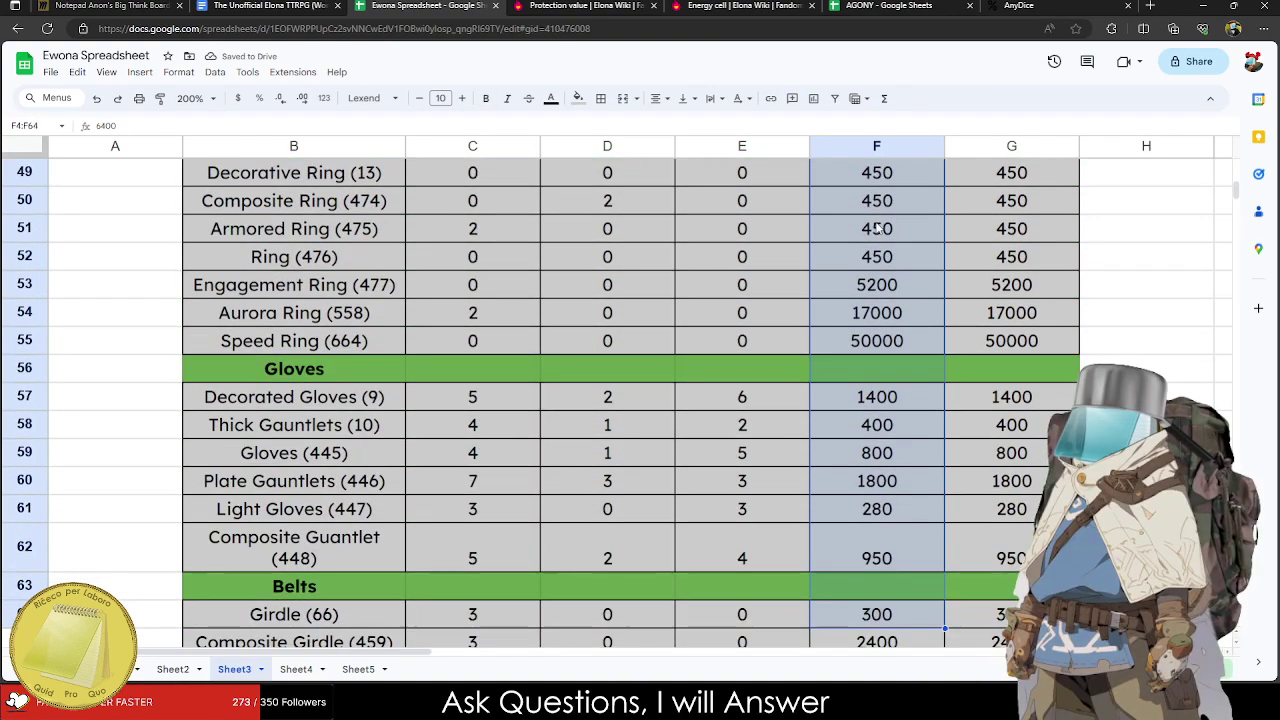
key(shift+Down)
key(shift+Down)
key(shift+Down)
key(shift+Down)
key(shift+Down)
key(shift+Down)
key(shift+Down)
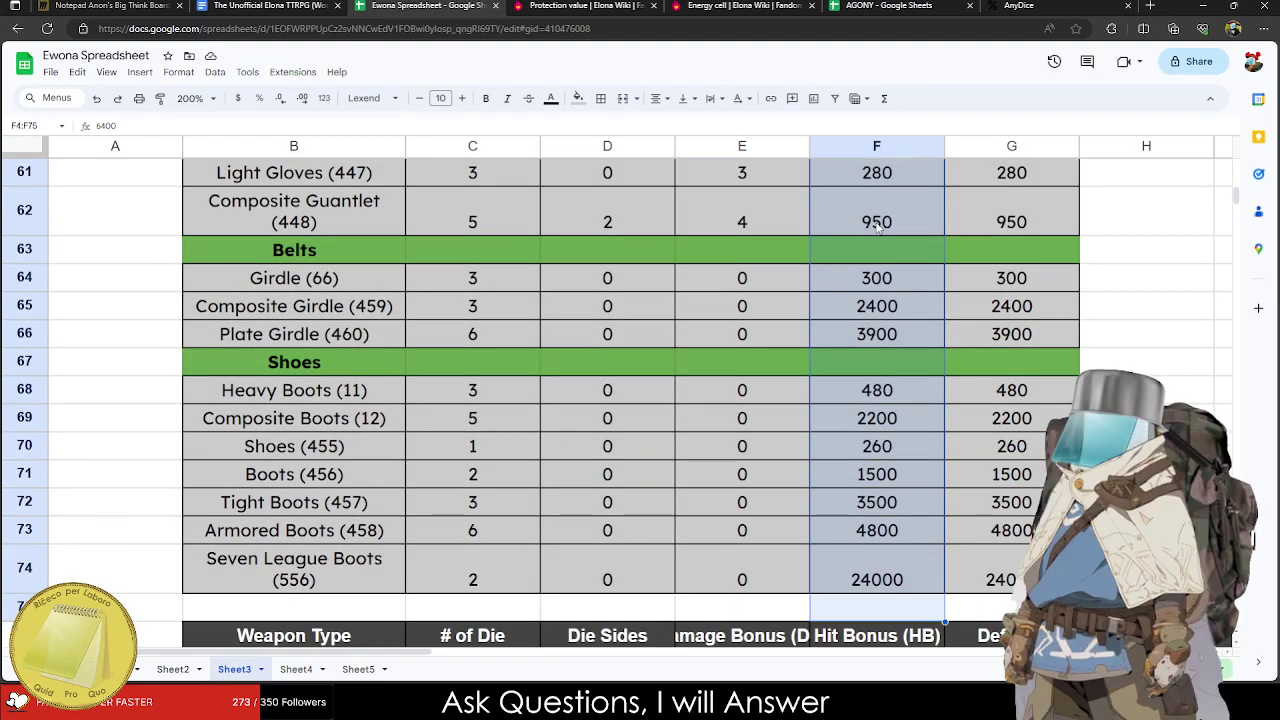
key(Delete)
scroll(877, 228, up, 15)
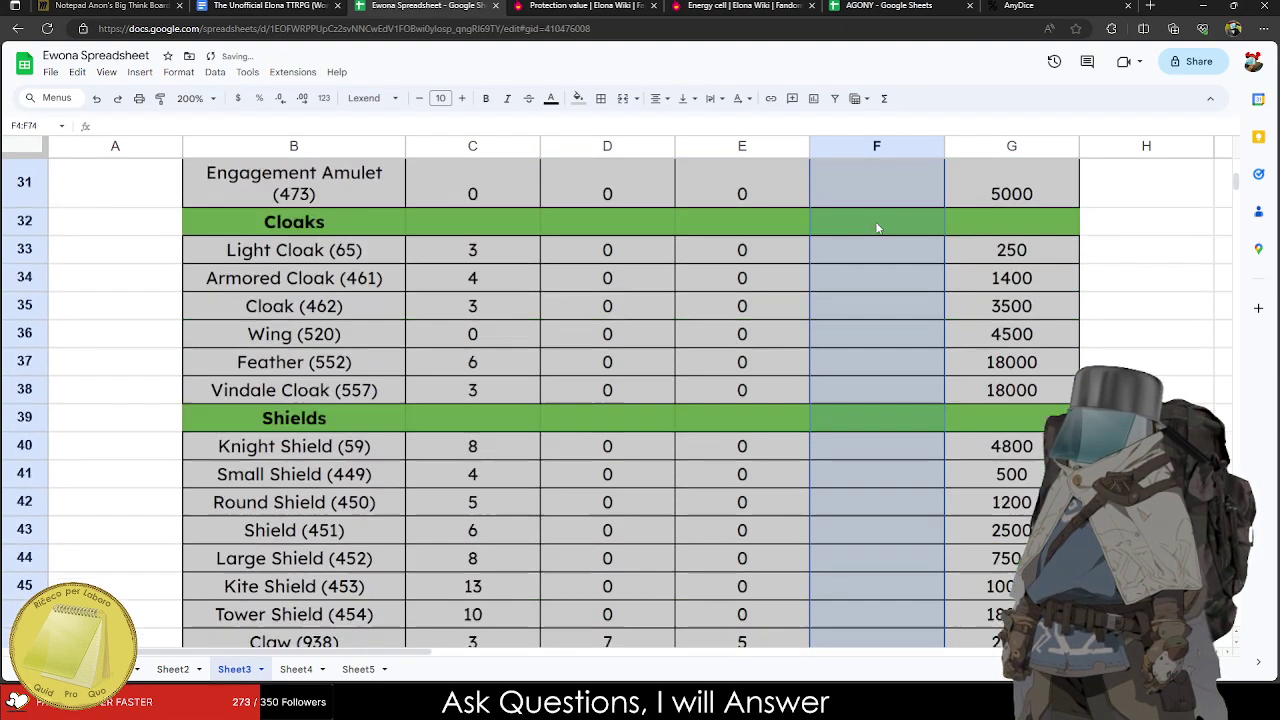
scroll(877, 228, up, 5)
Enter a weight of 1 for Robe, Coat and Cleric's Robe.
click(893, 277)
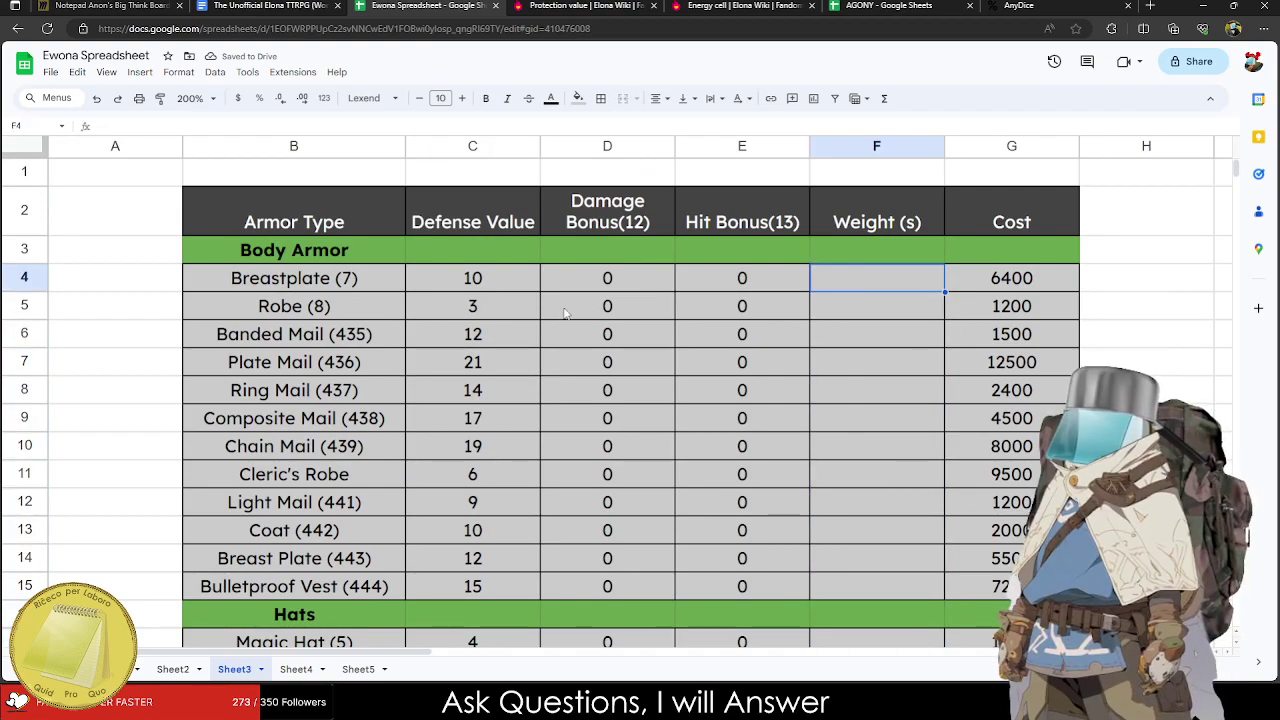
click(893, 313)
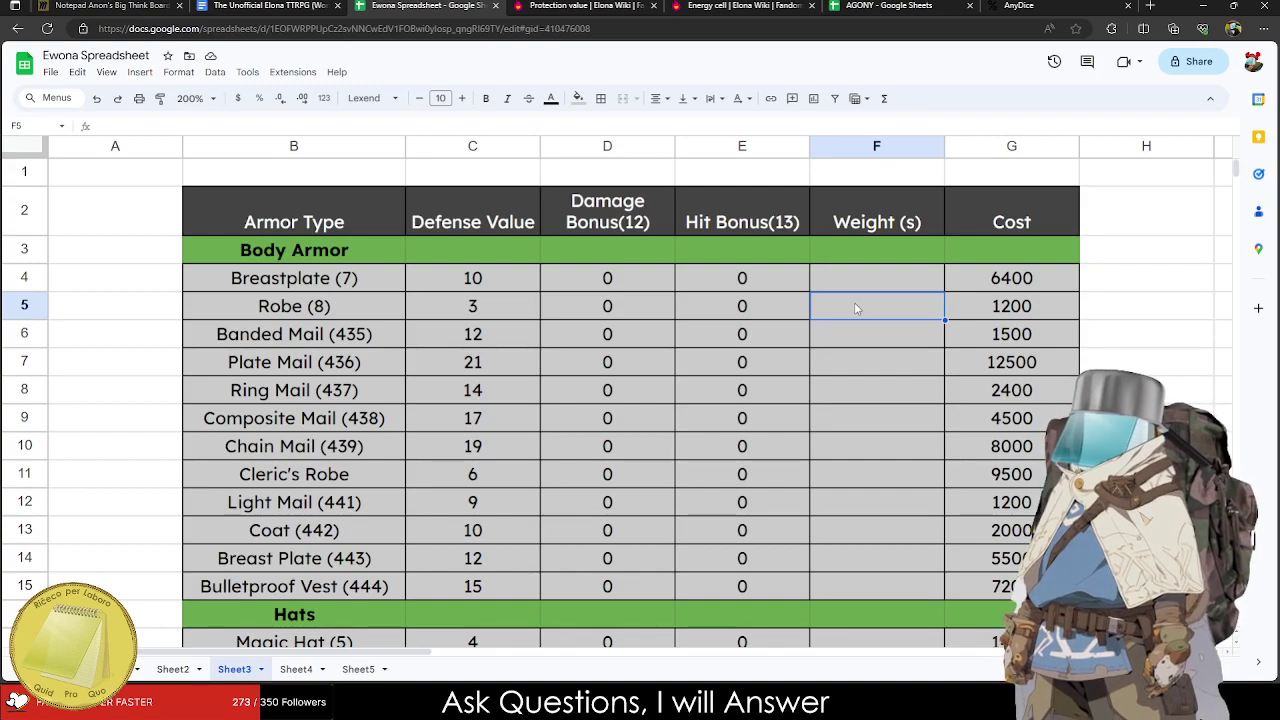
text(1)
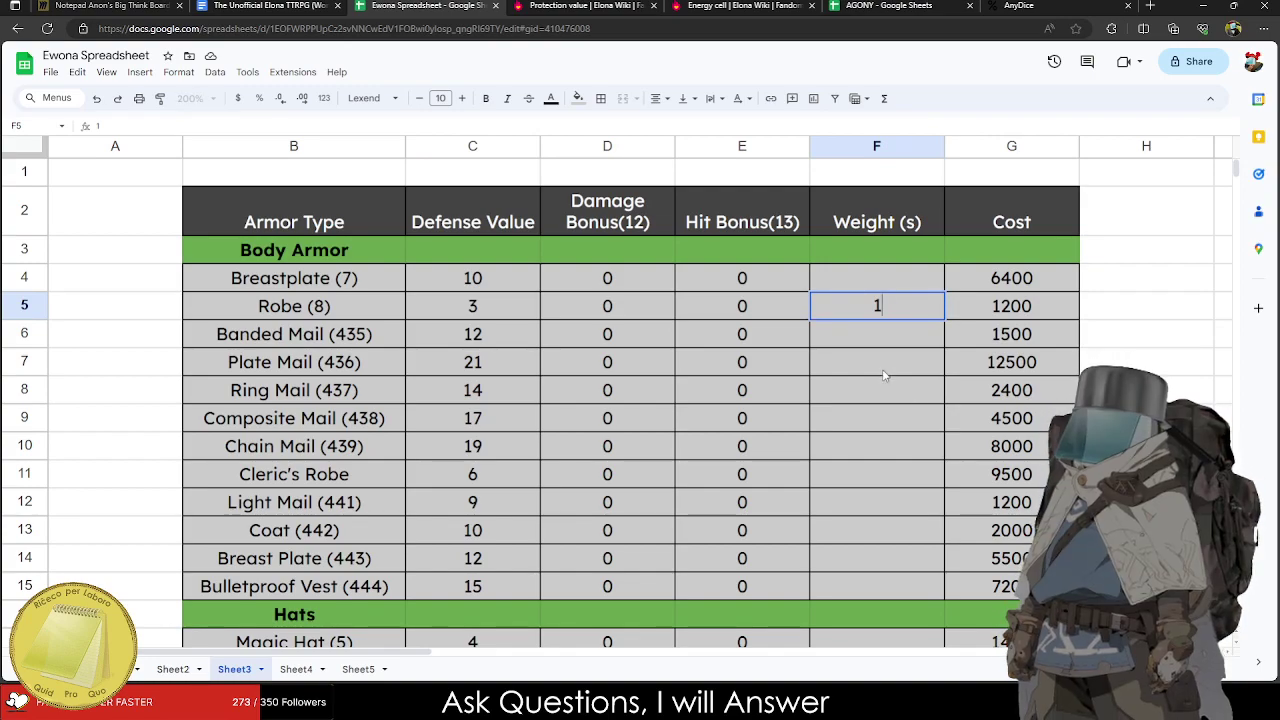
click(880, 374)
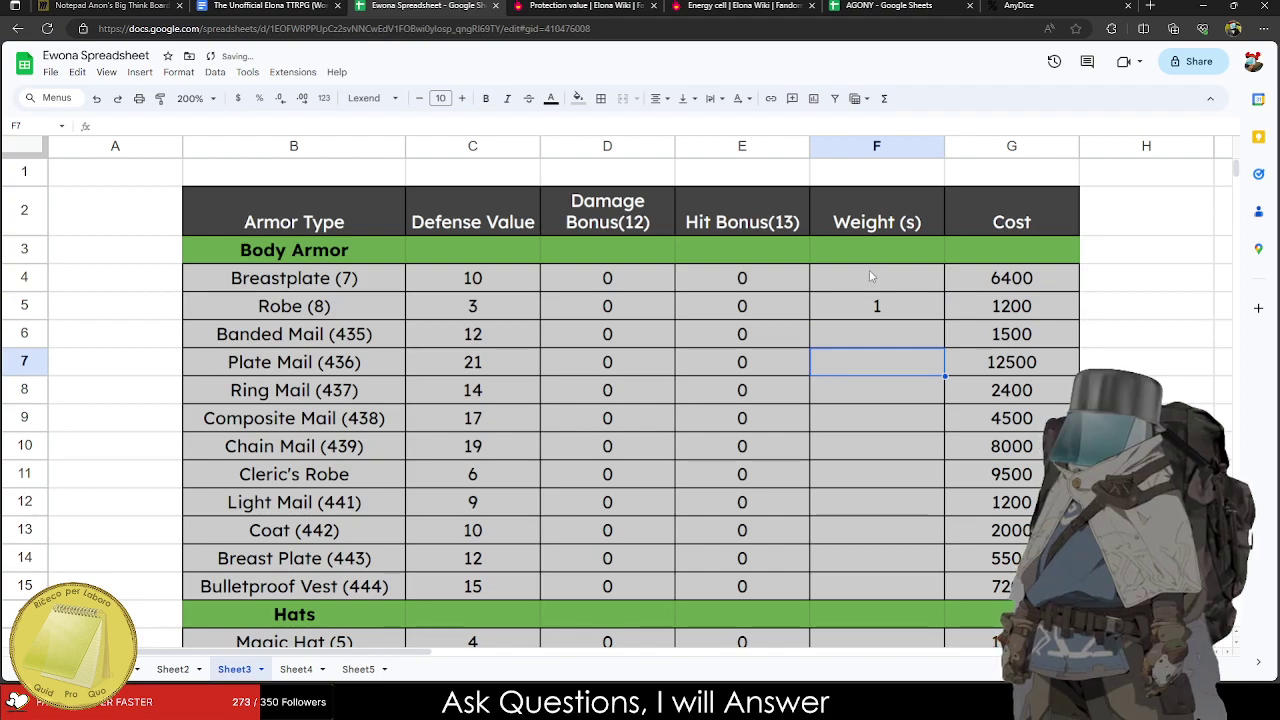
click(866, 281)
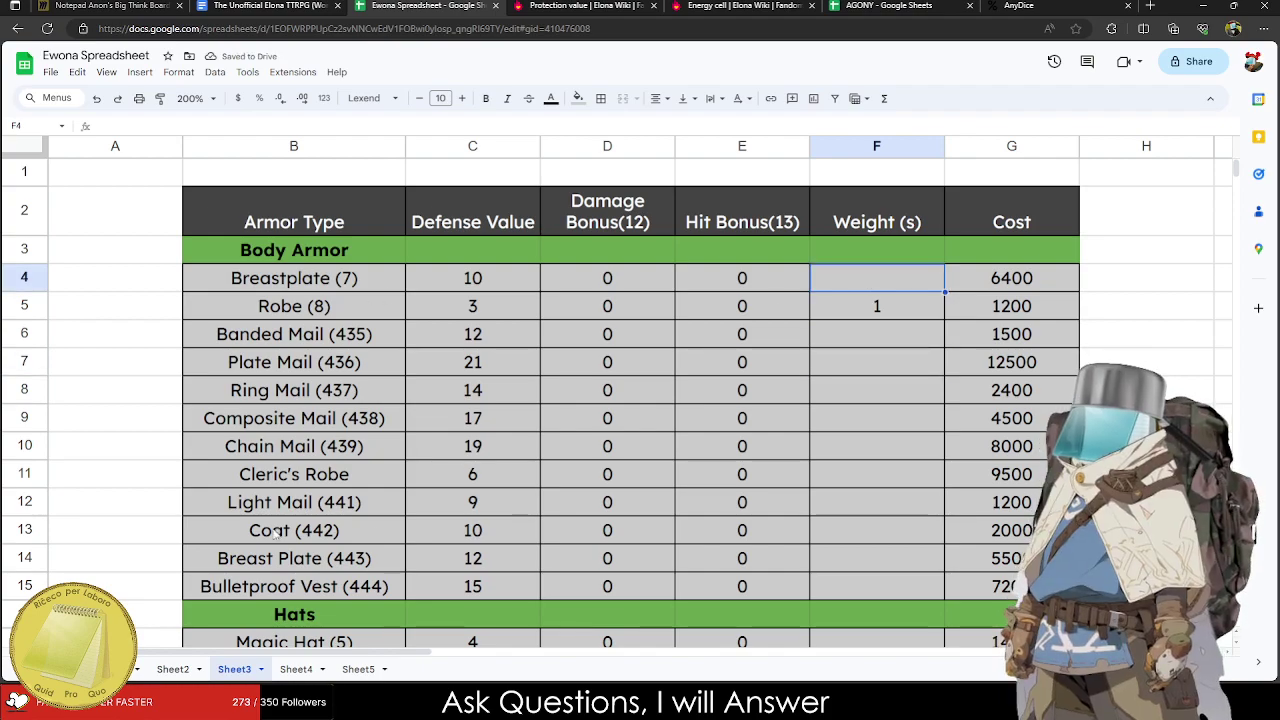
click(322, 535)
click(880, 530)
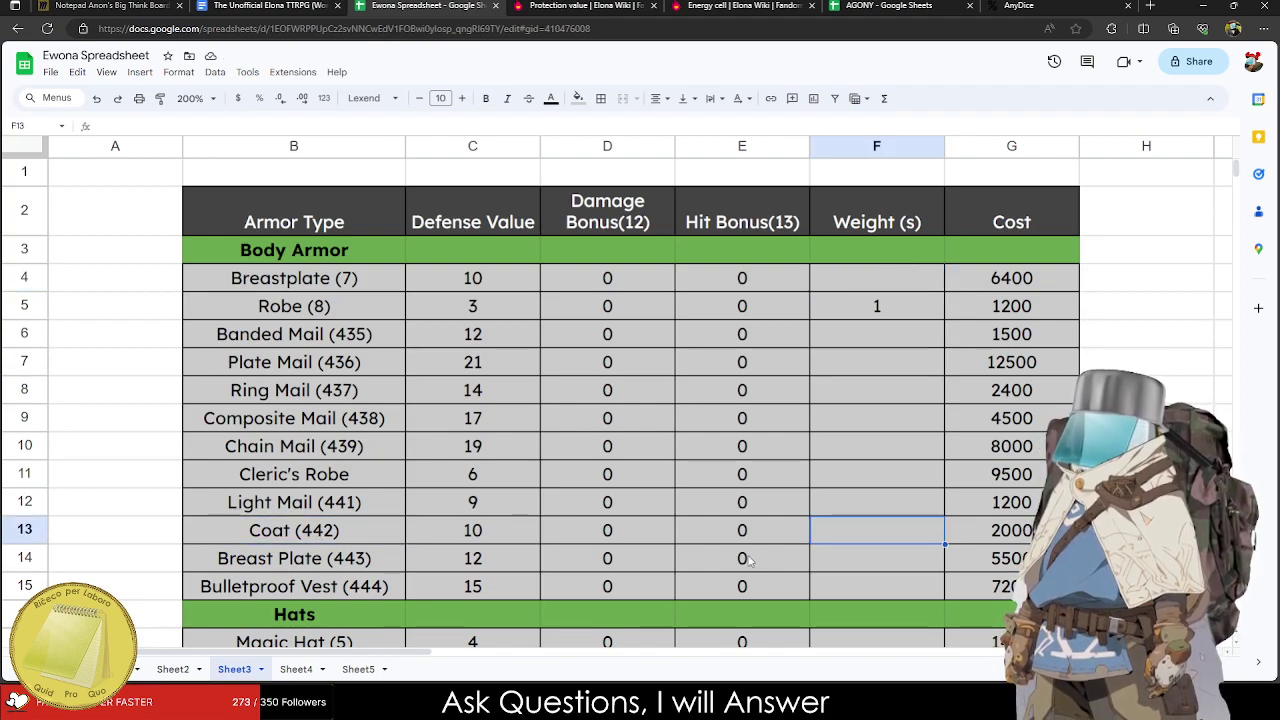
text(1)
click(895, 474)
text(1)
Enter a weight of 3 for Chain Mail.
click(866, 435)
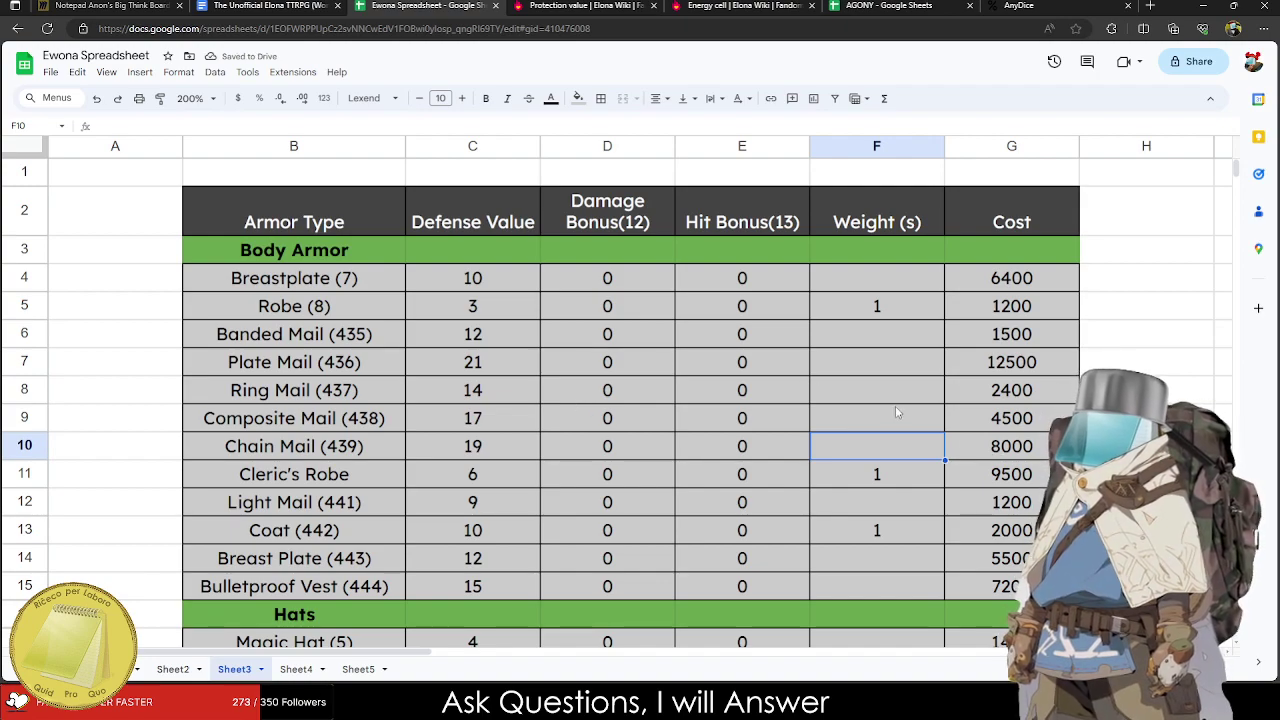
text(3)
click(883, 425)
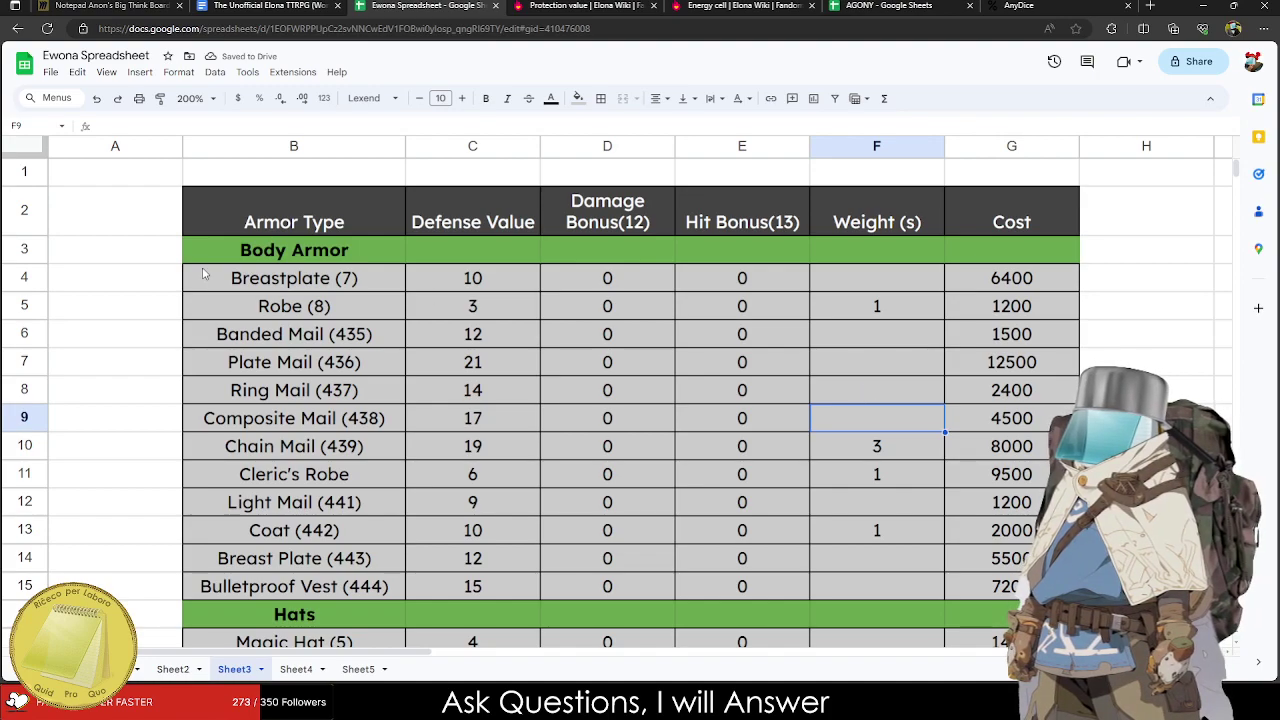
Start a weight legend beside the armor table with "1 Light" in A3 and "3 Medium" in A4.
click(113, 251)
text(1 Light)
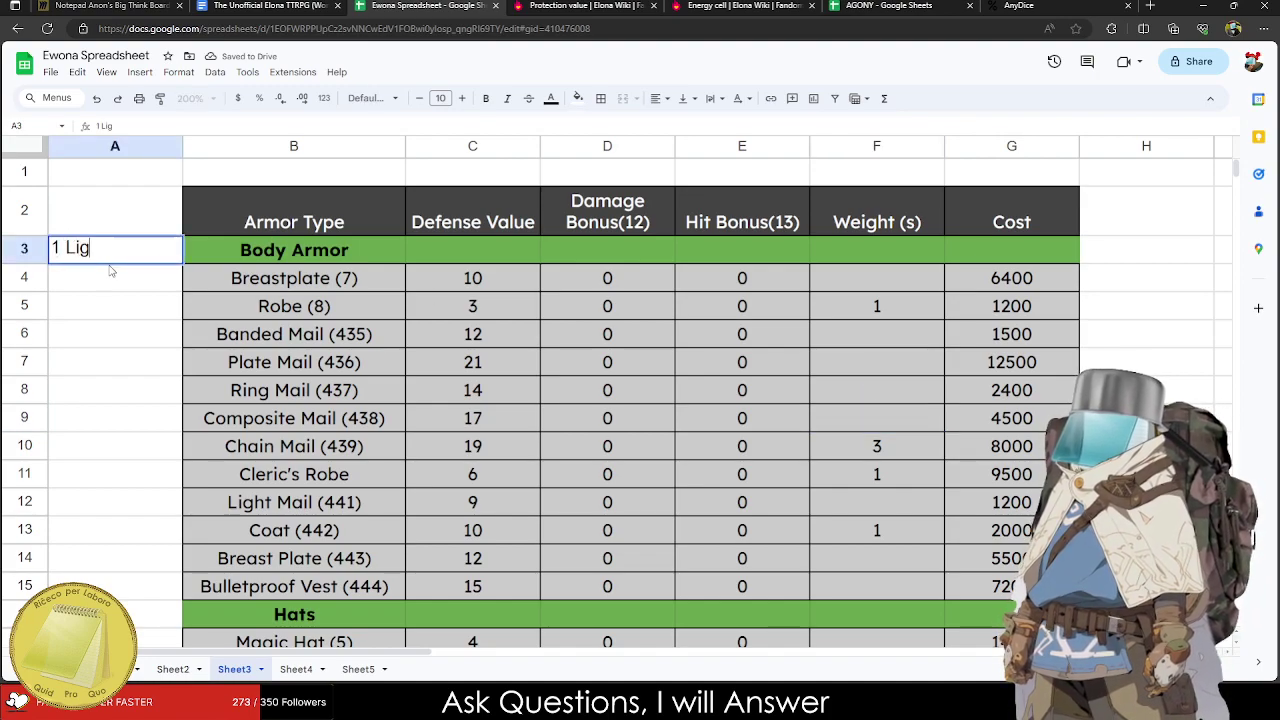
key(Return)
text(3 Mediym)
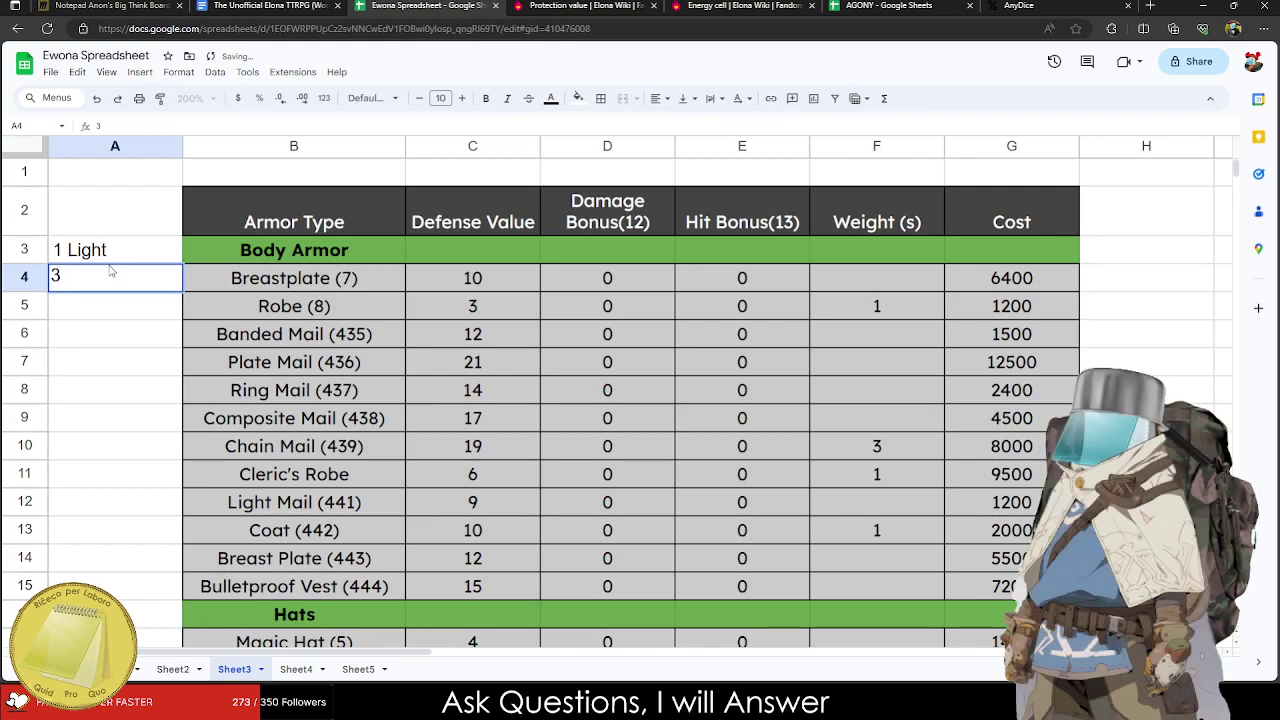
key(BackSpace)
key(BackSpace)
text(um)
key(Return)
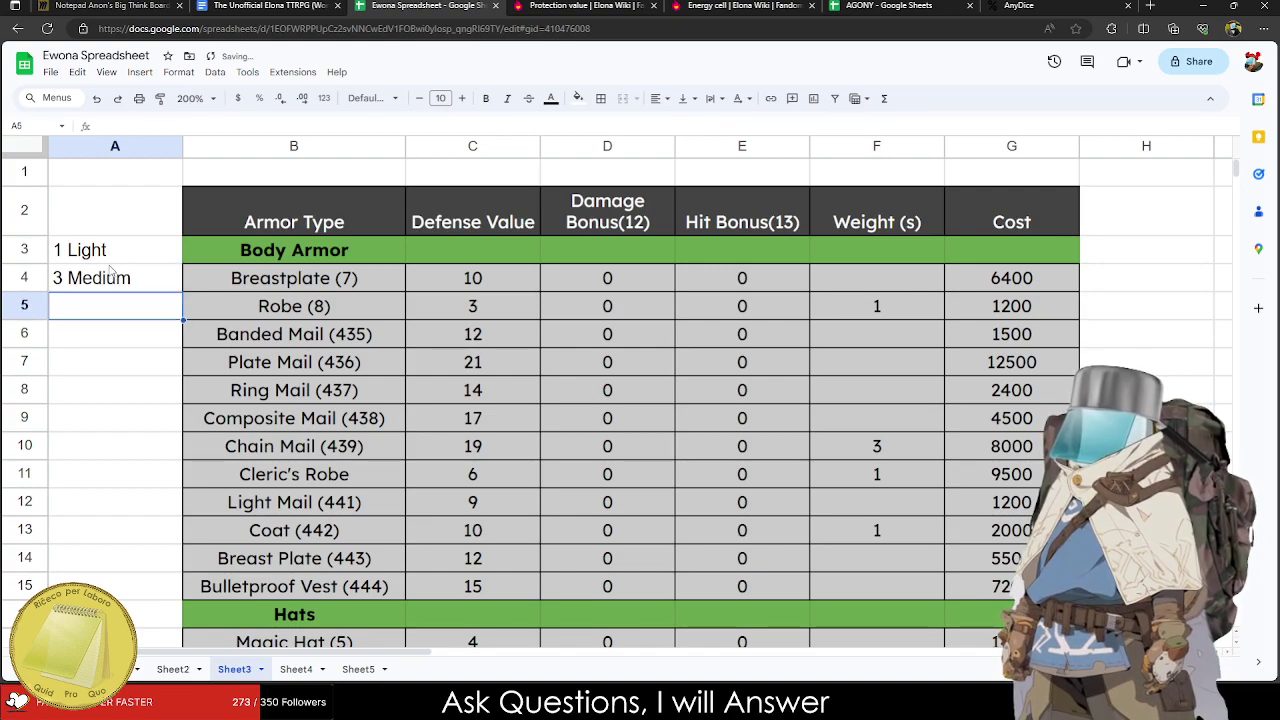
Extend the weight legend with "5 Heavy" in A5 and "8 Superheavy" in A6.
text(5 Heavy)
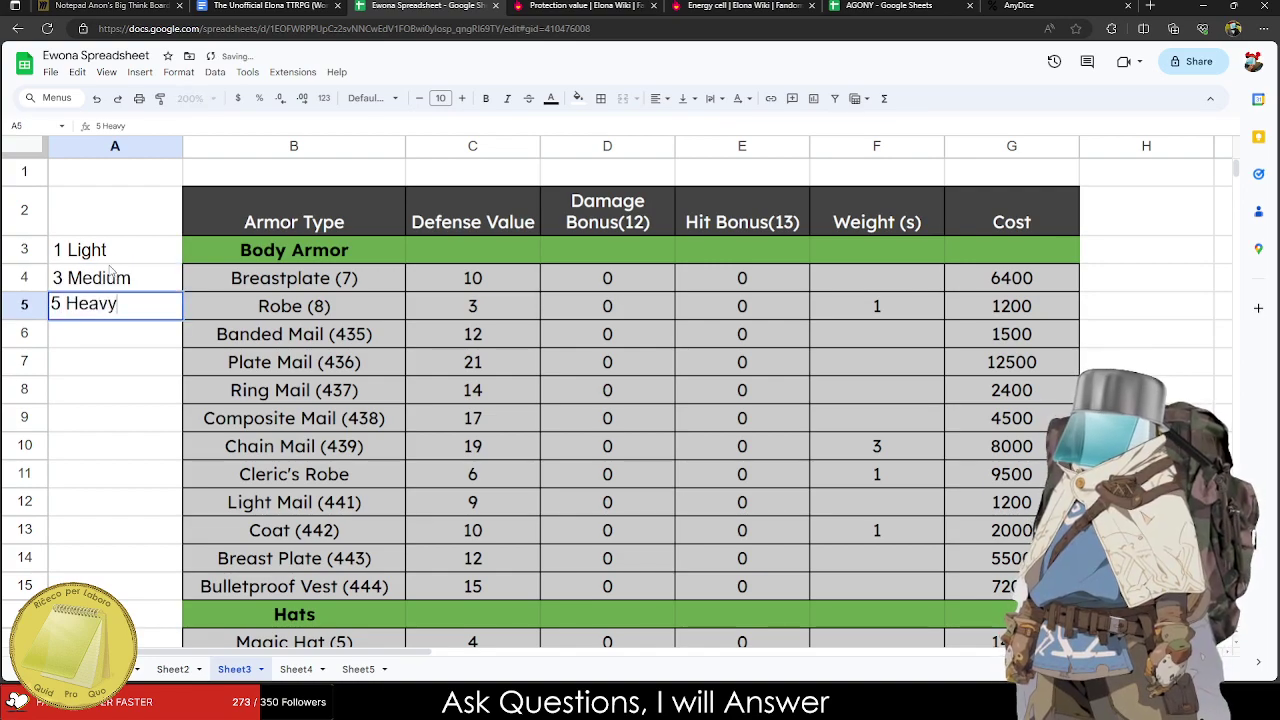
key(Return)
text(8)
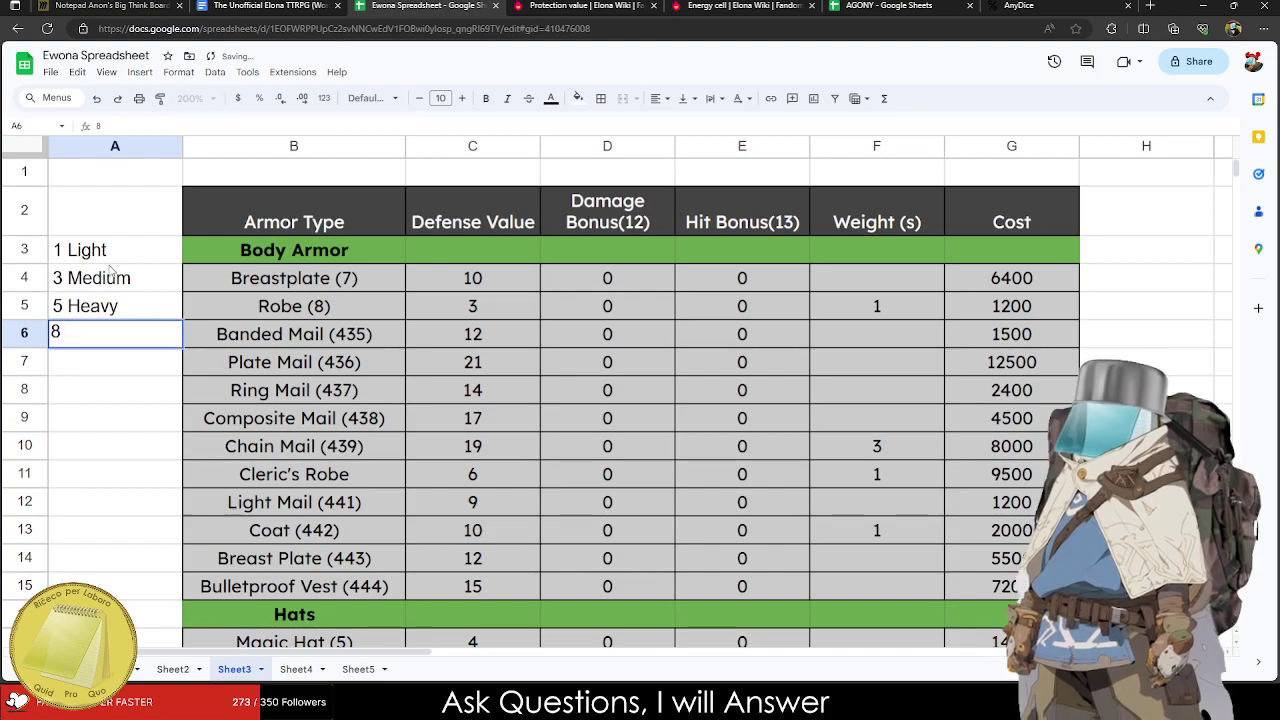
key(BackSpace)
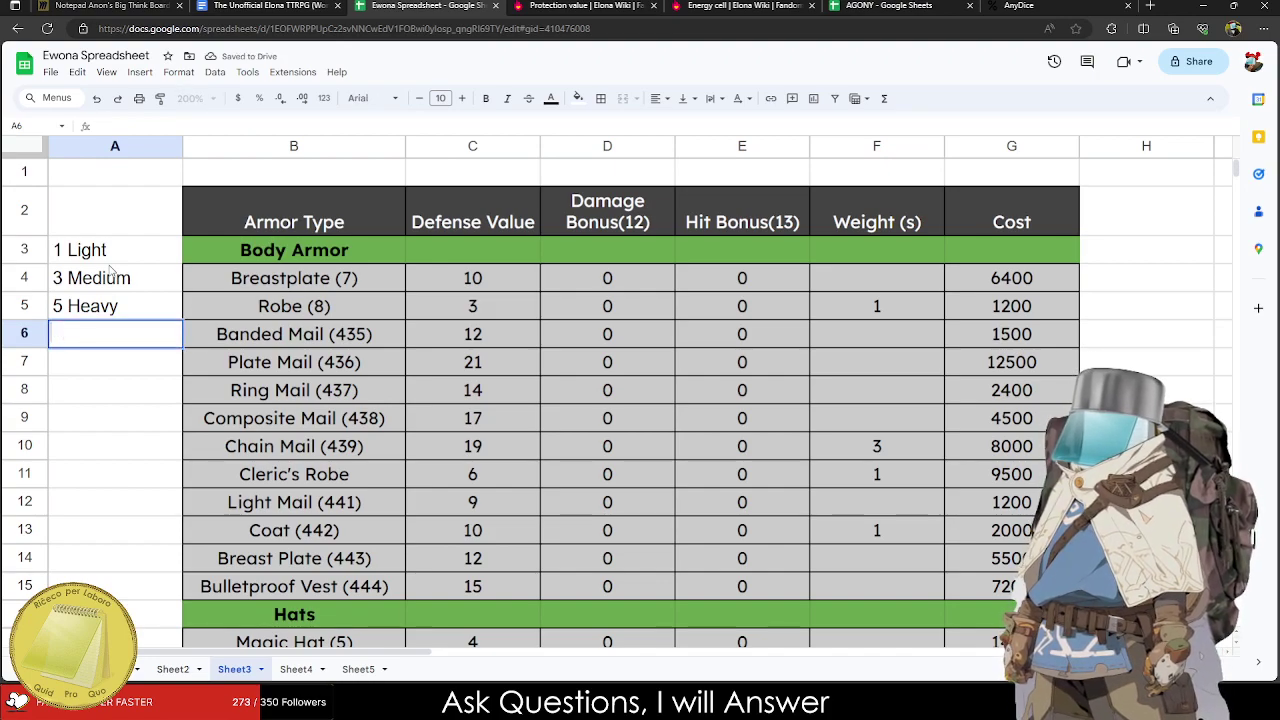
text(8 Superheavy)
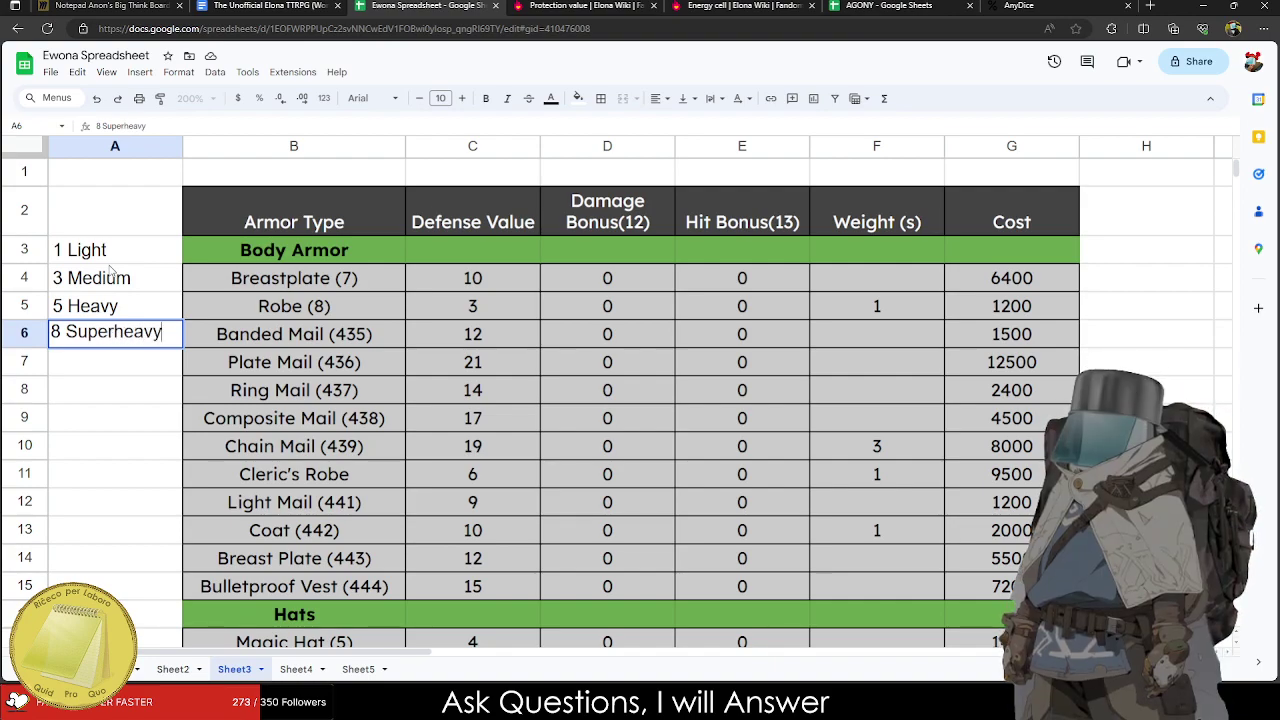
key(Tab)
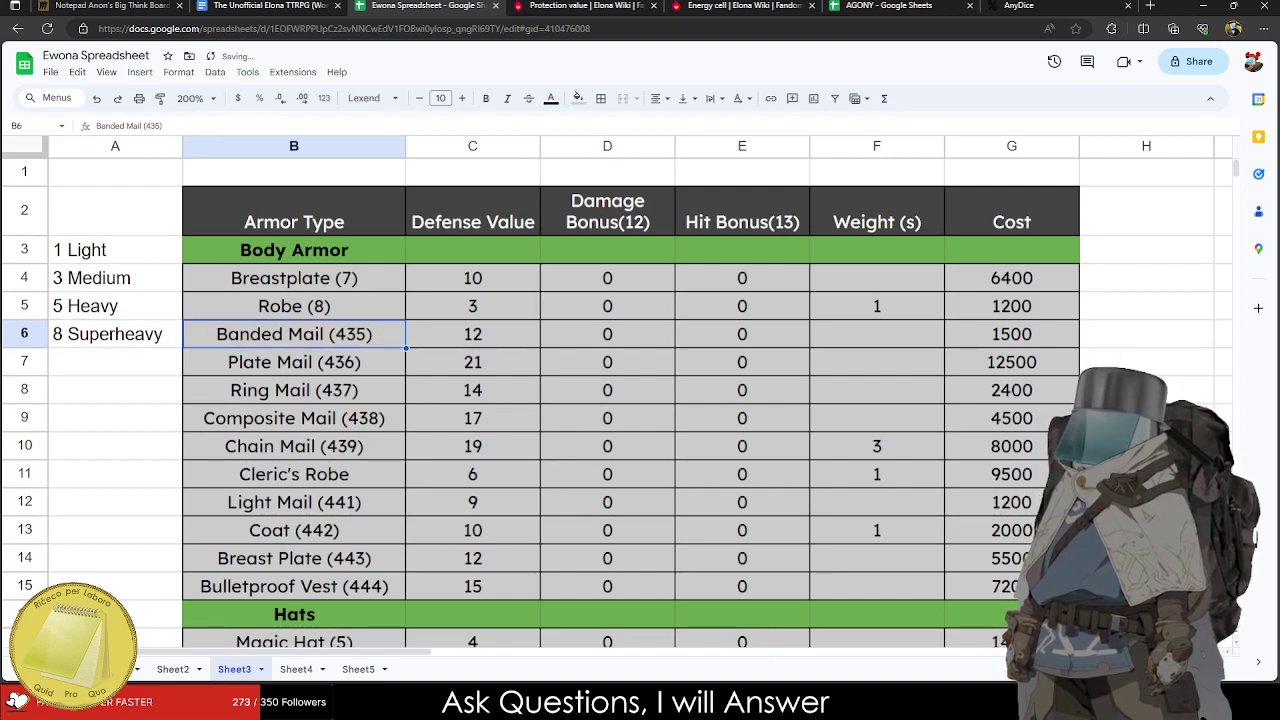
Enter the weights 3 for Breastplate (7), 1 for Robe, 5 for Banded Mail and 8 for Plate Mail.
click(869, 292)
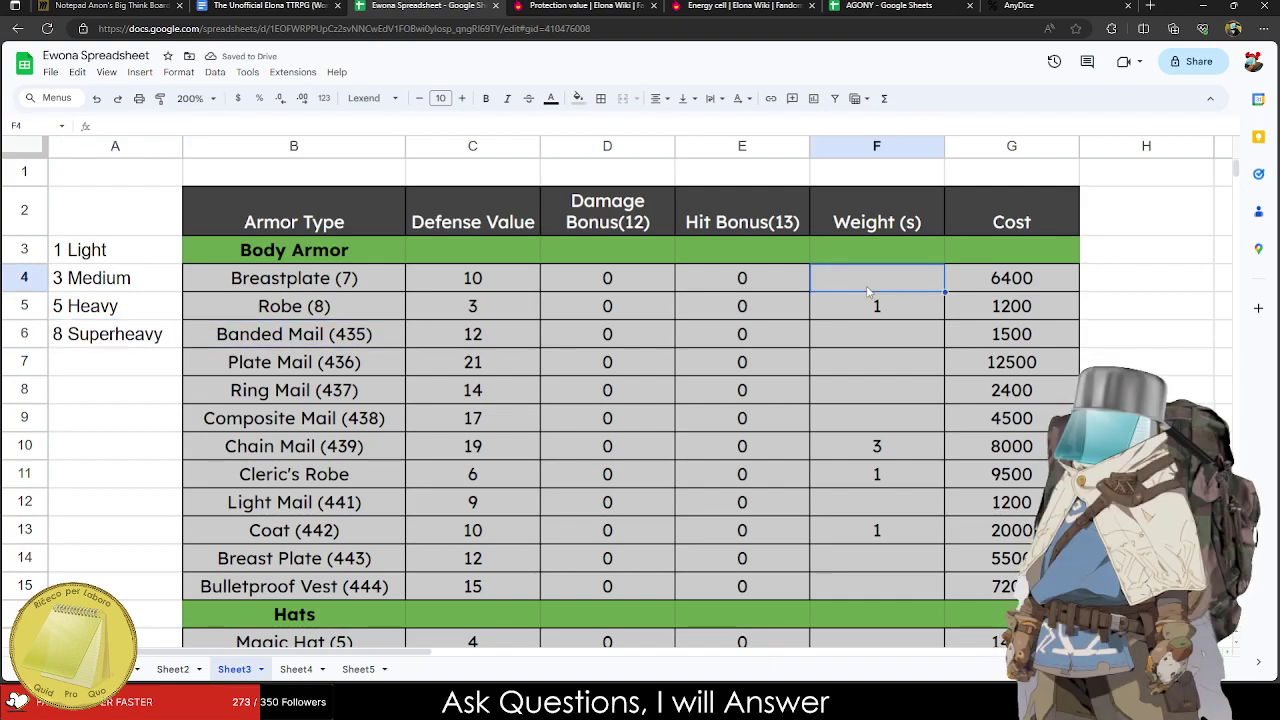
text(3)
key(Return)
text(1)
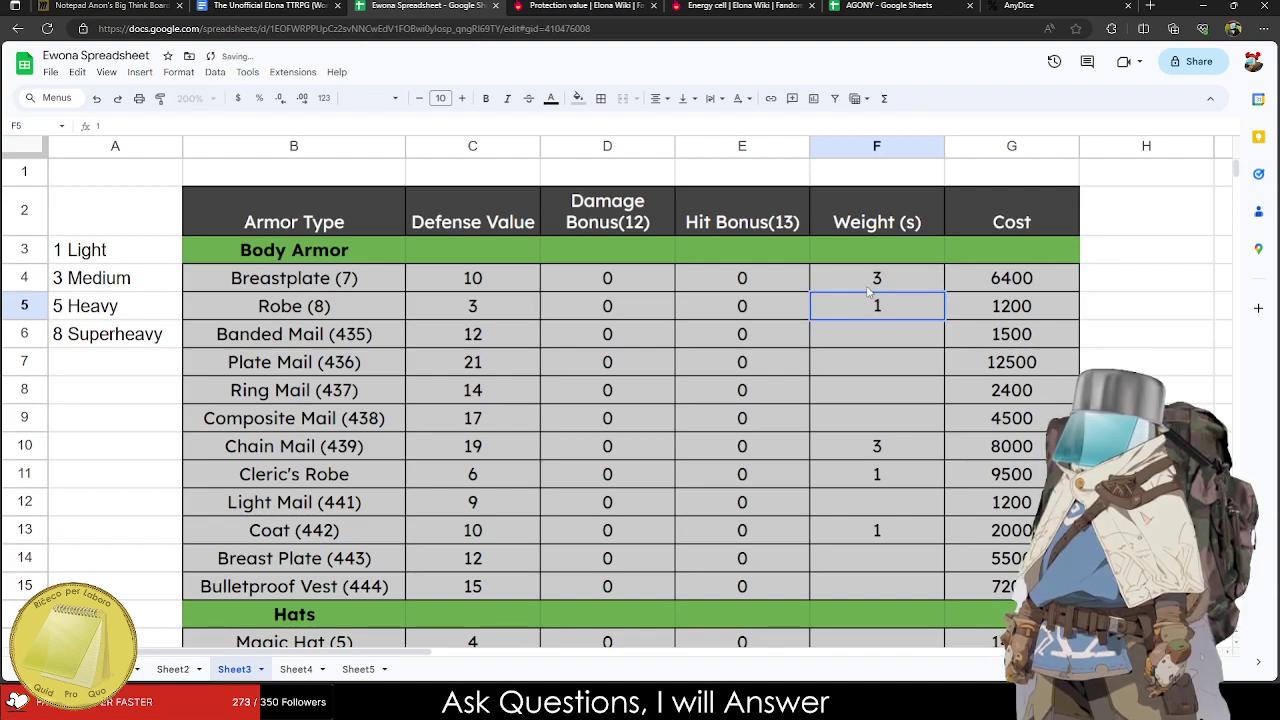
key(Return)
text(5)
key(Return)
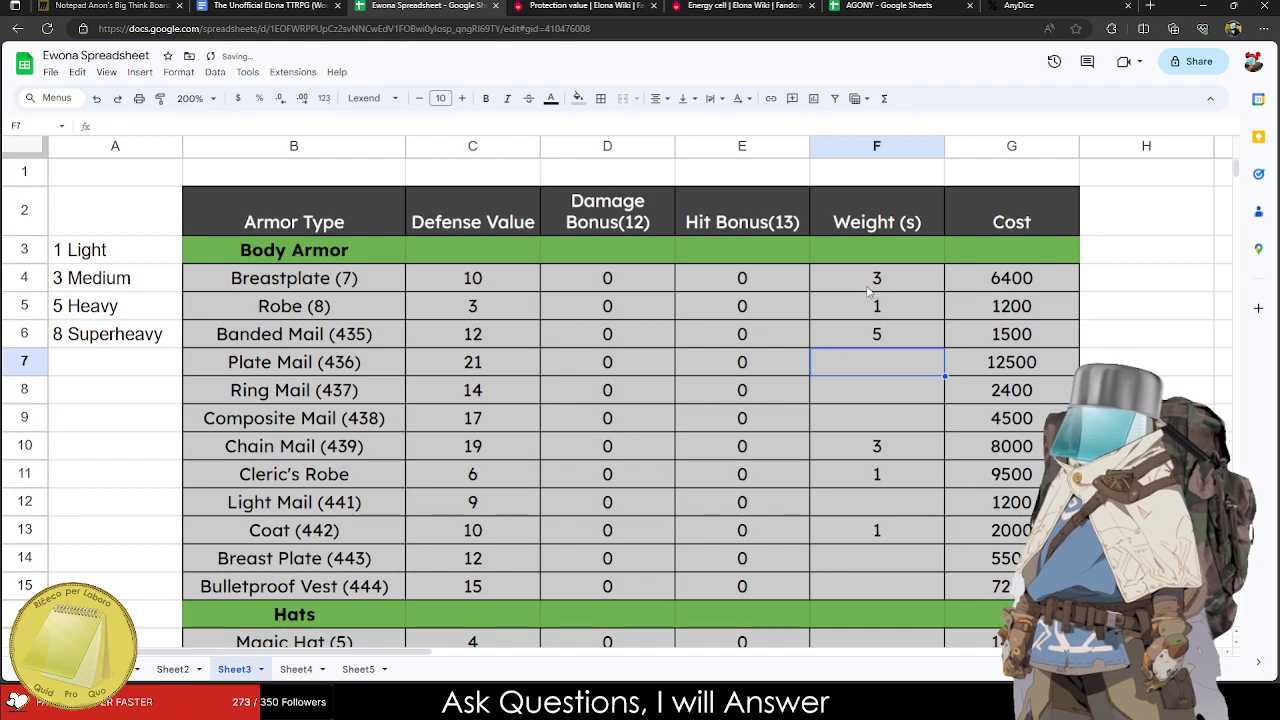
text(8)
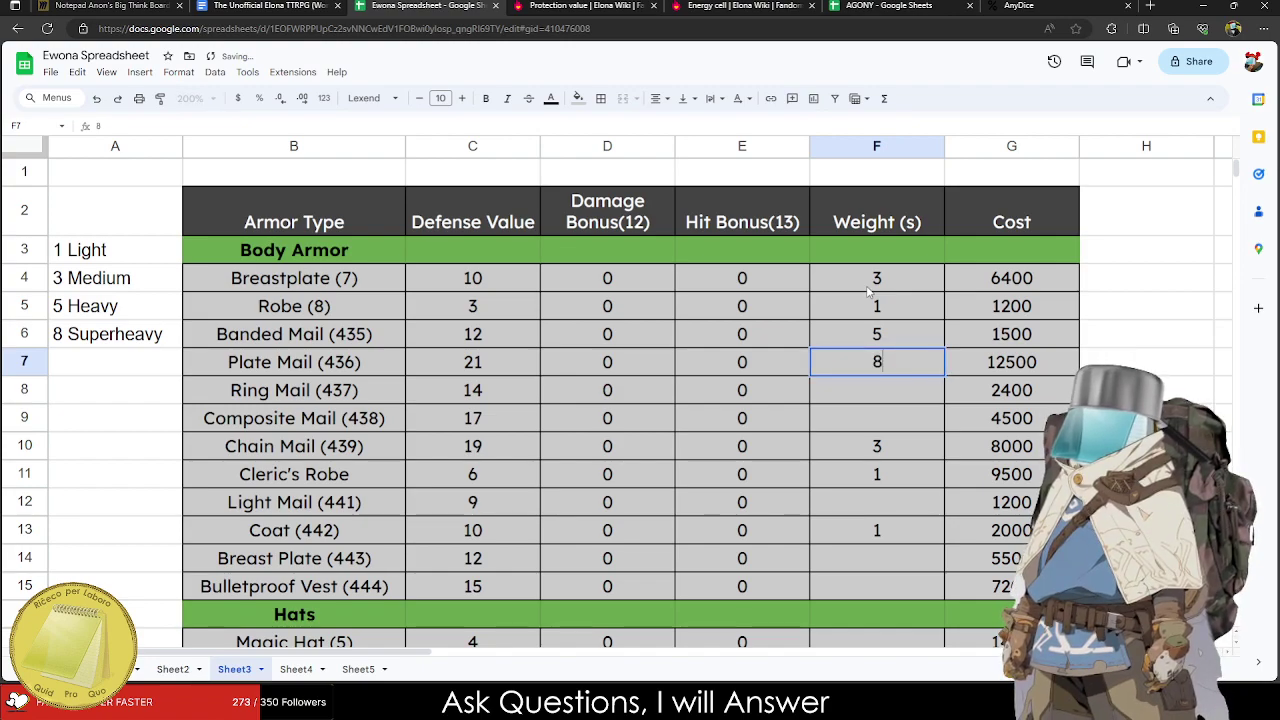
key(Return)
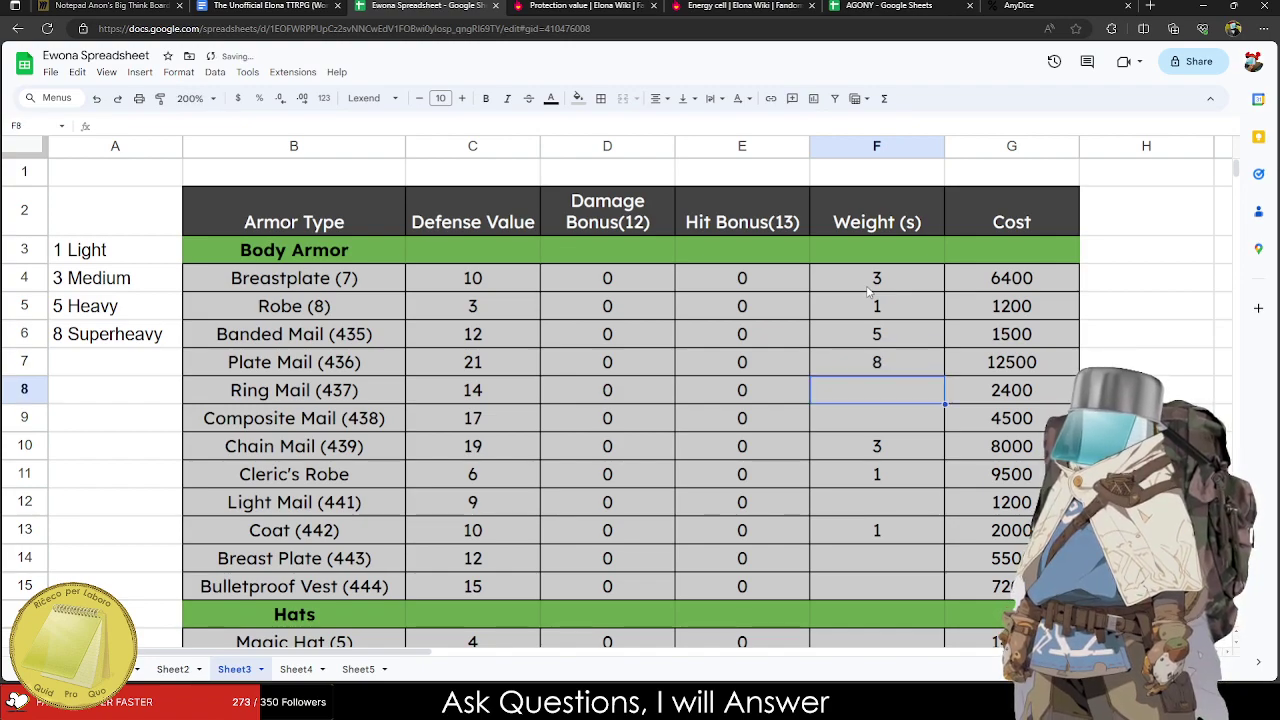
Enter a weight of 3 for Ring Mail and 5 for Composite Mail.
text(3)
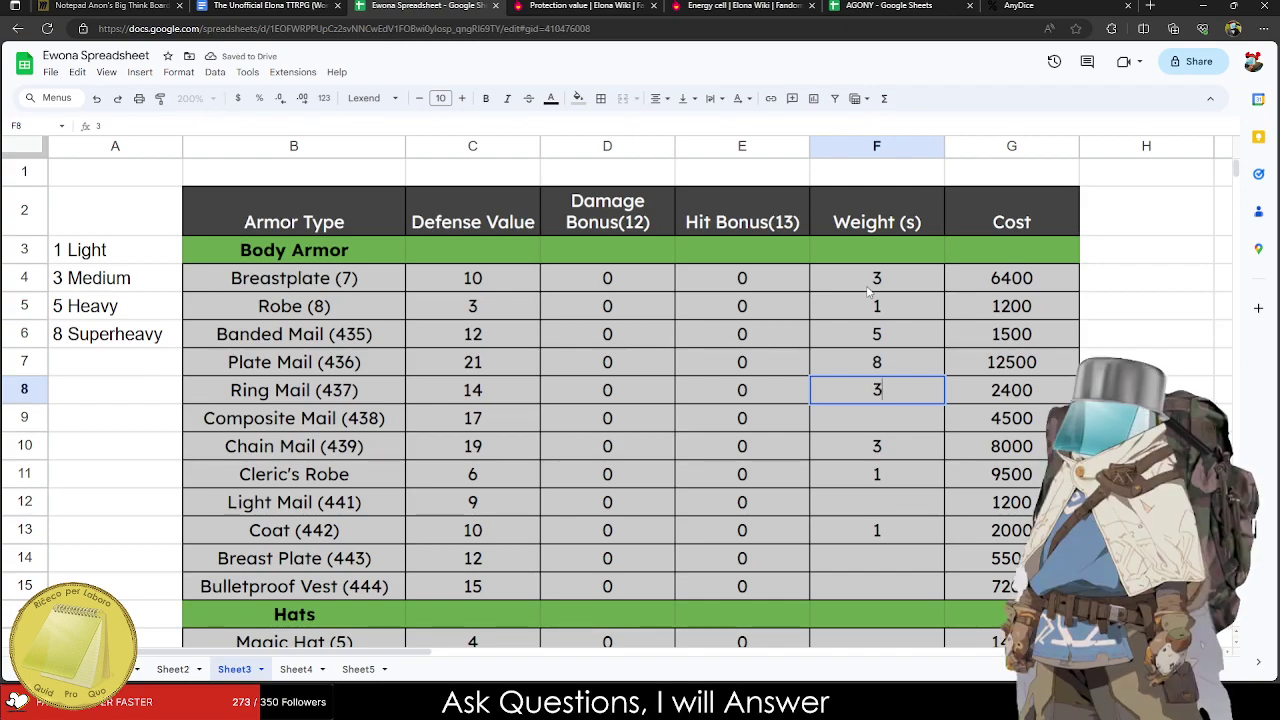
key(Return)
text(5)
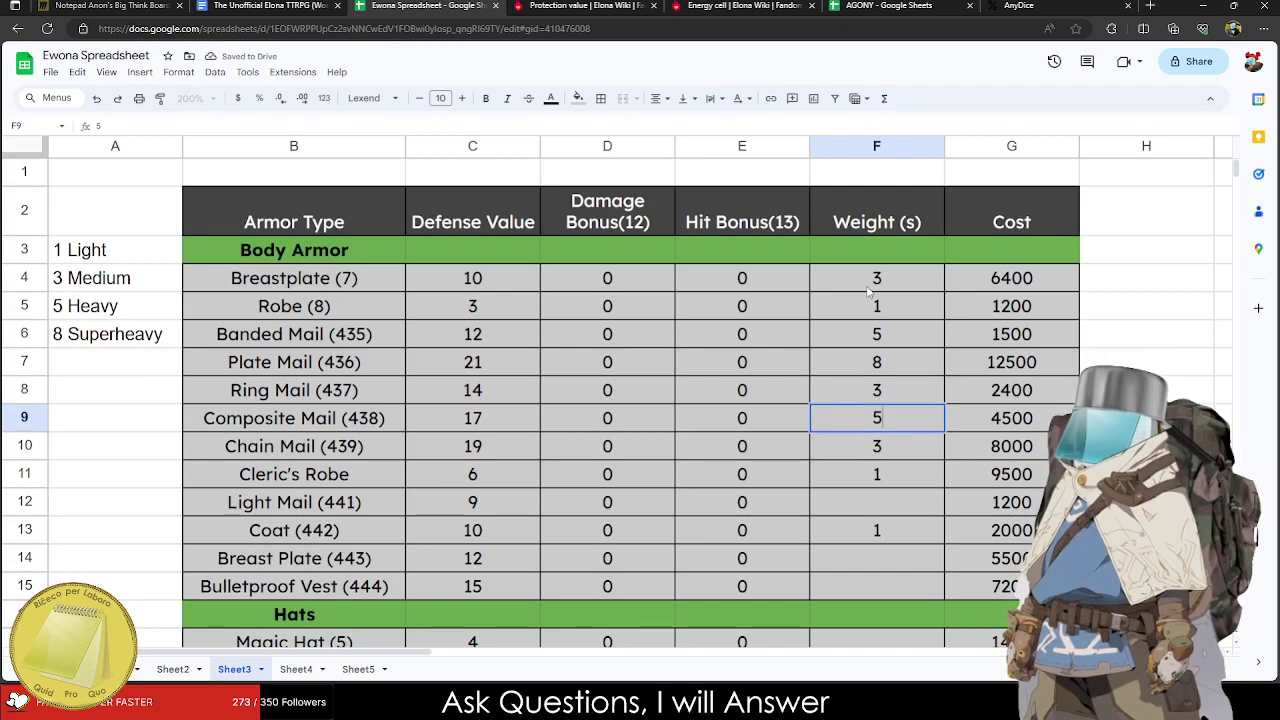
key(shift+Left)
key(shift+Left)
key(shift+Left)
key(shift+Left)
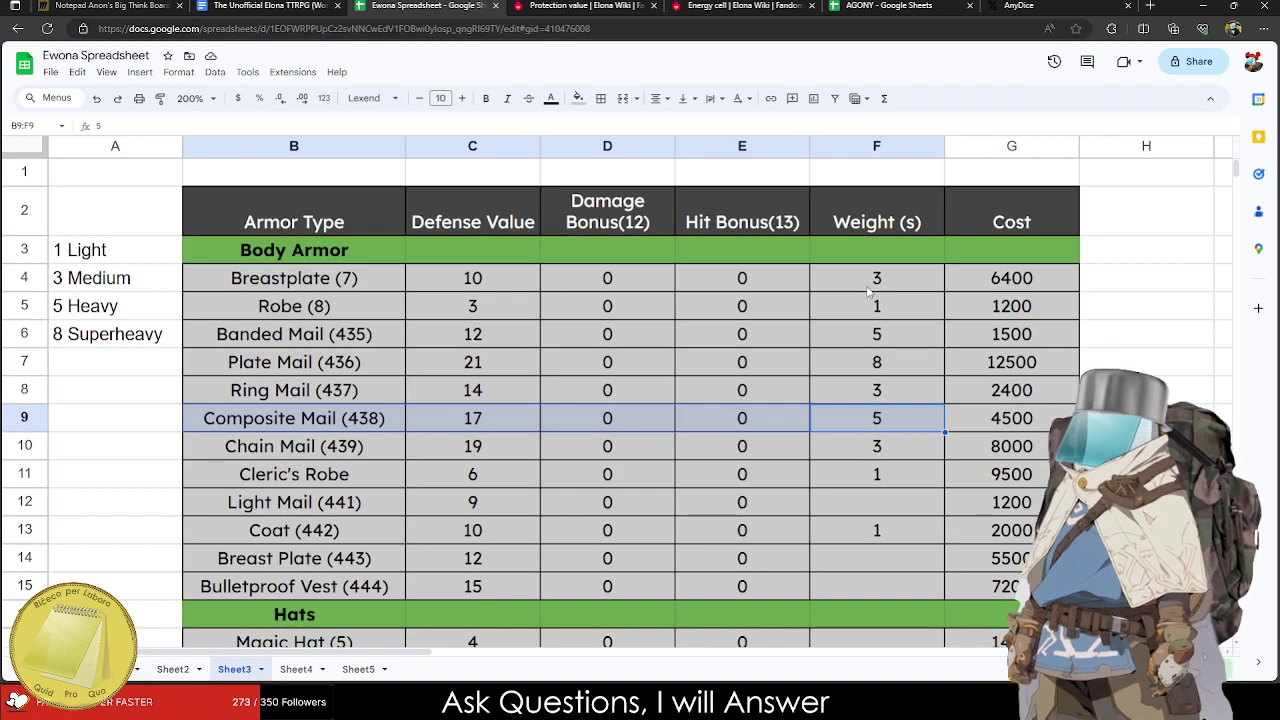
Enter a weight of 3 for Light Mail and 1 for Coat.
click(861, 514)
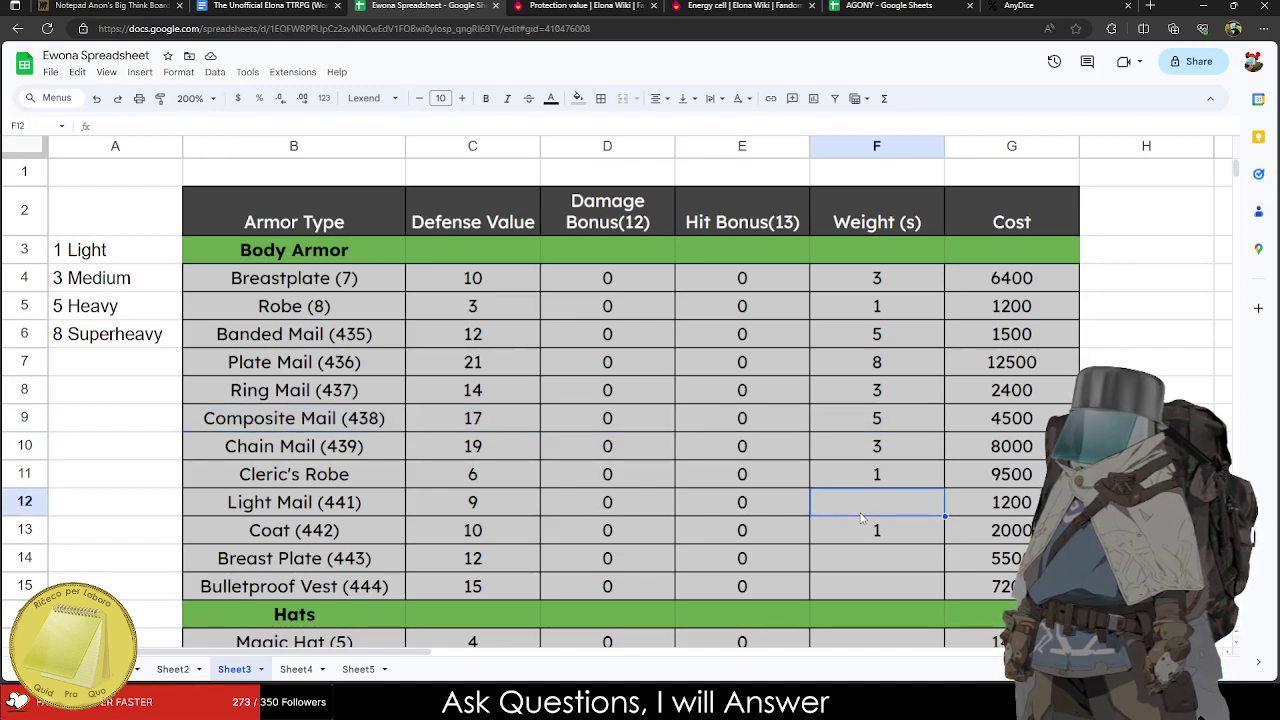
text(1)
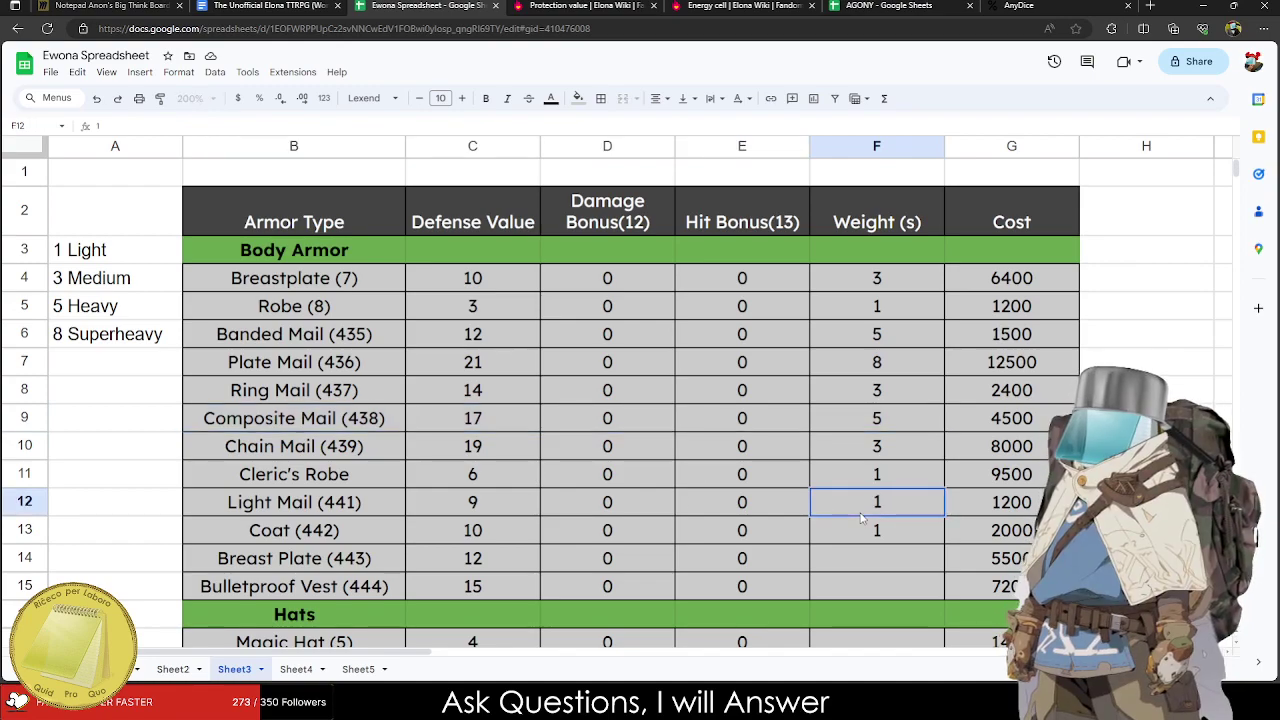
key(BackSpace)
text(3)
key(Return)
text(1)
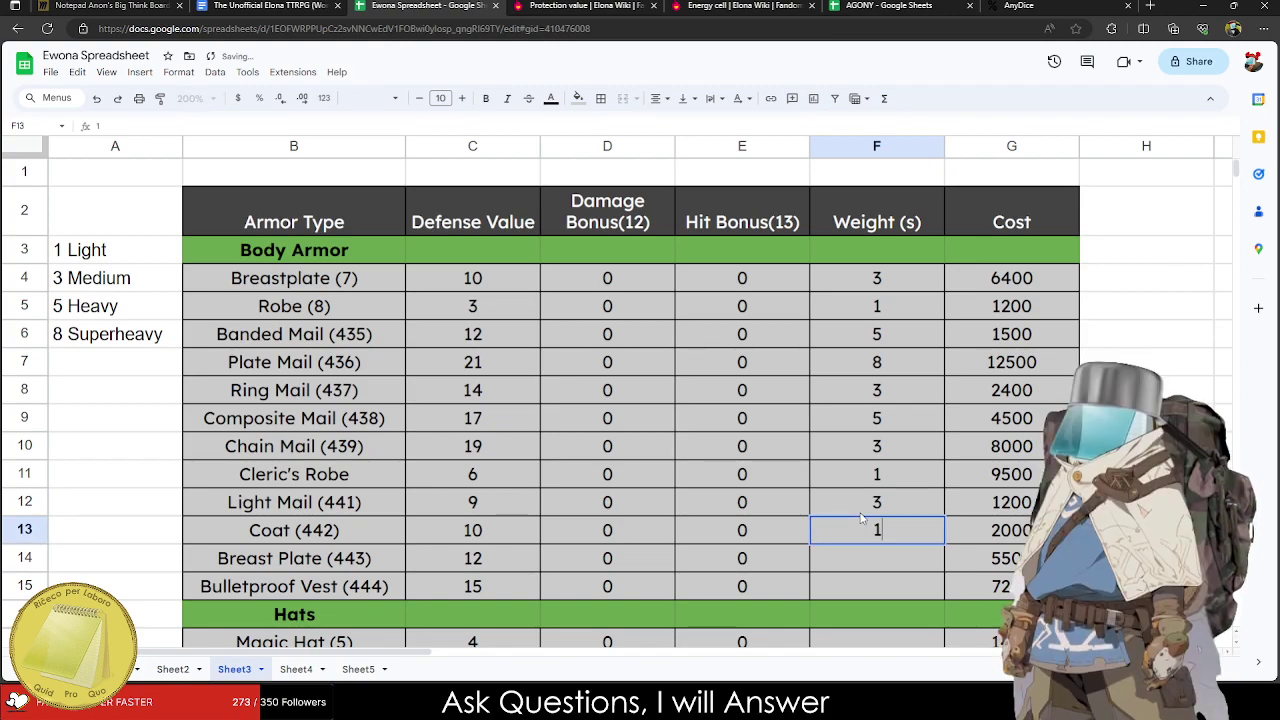
key(Return)
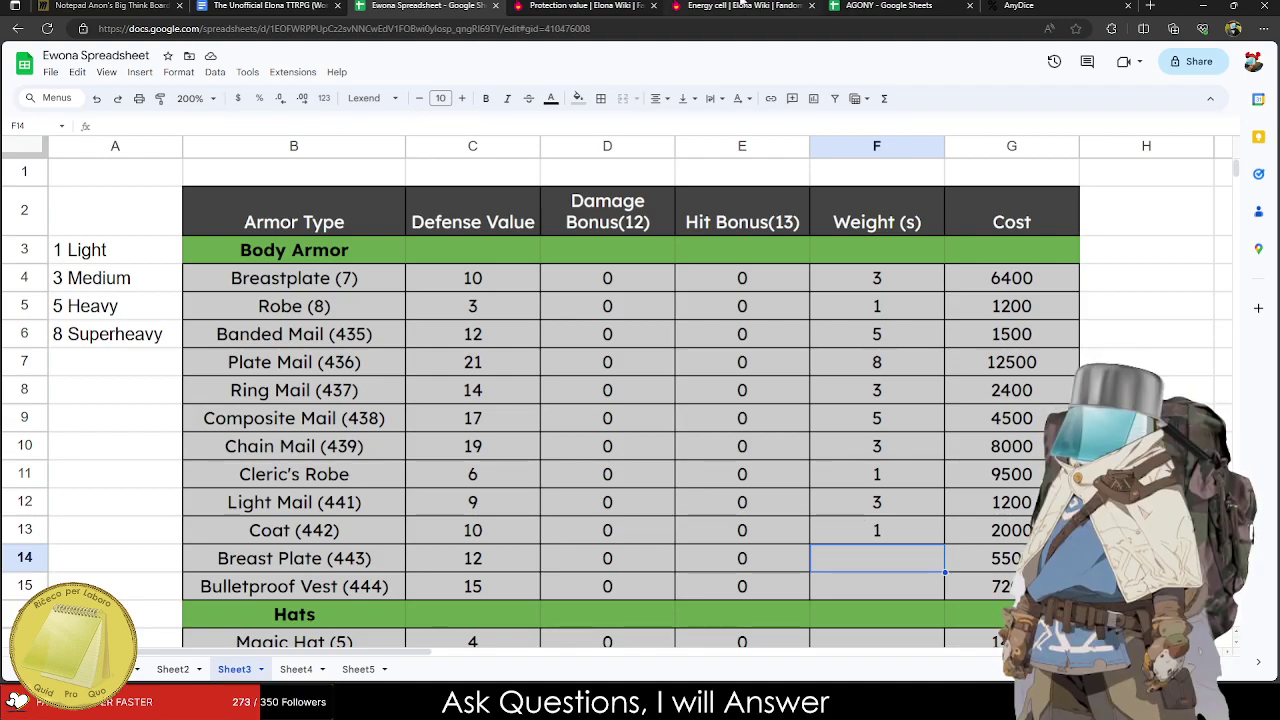
Search the Elona Wiki for "Breast Plate" and open the Armors article.
click(585, 6)
click(1053, 114)
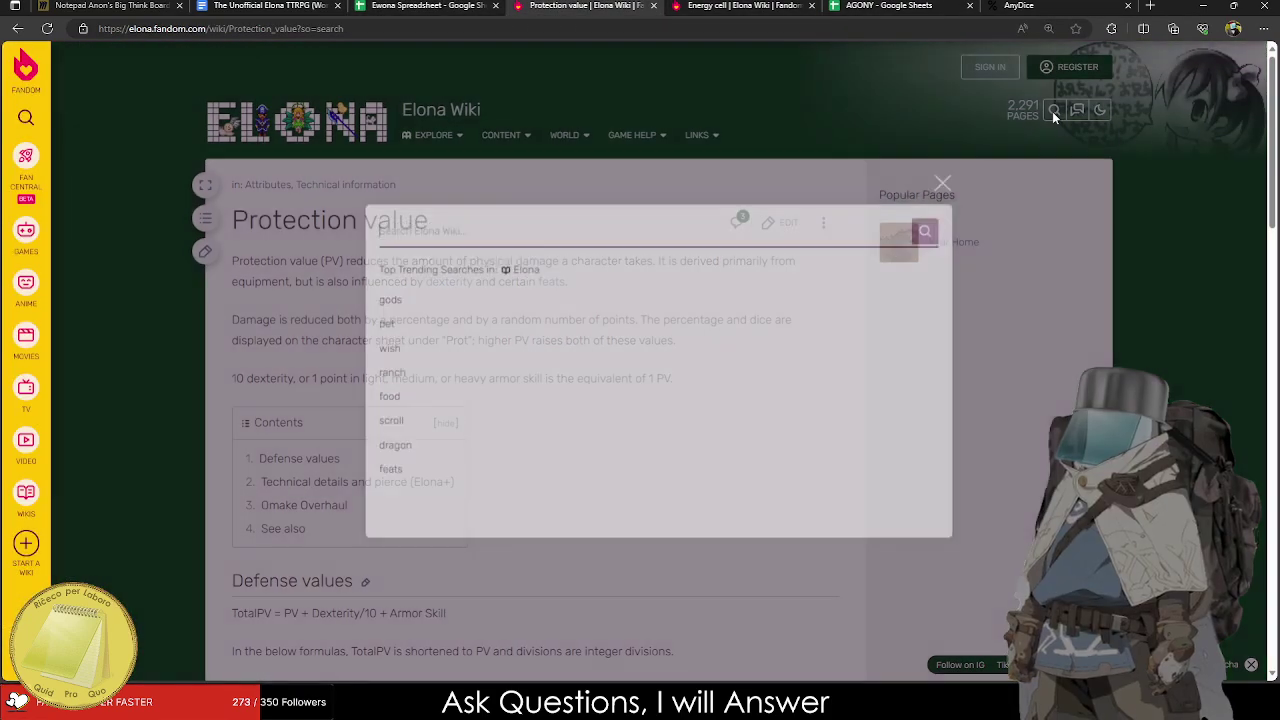
text(Breast Plate)
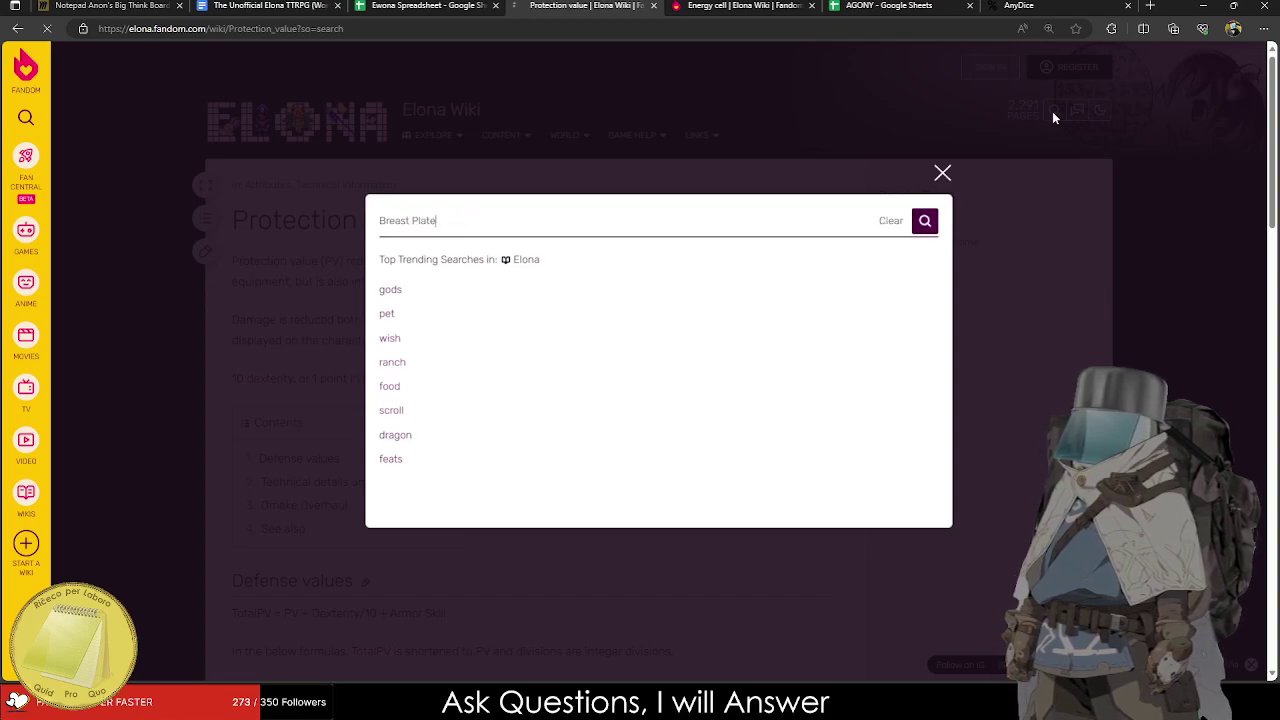
key(Return)
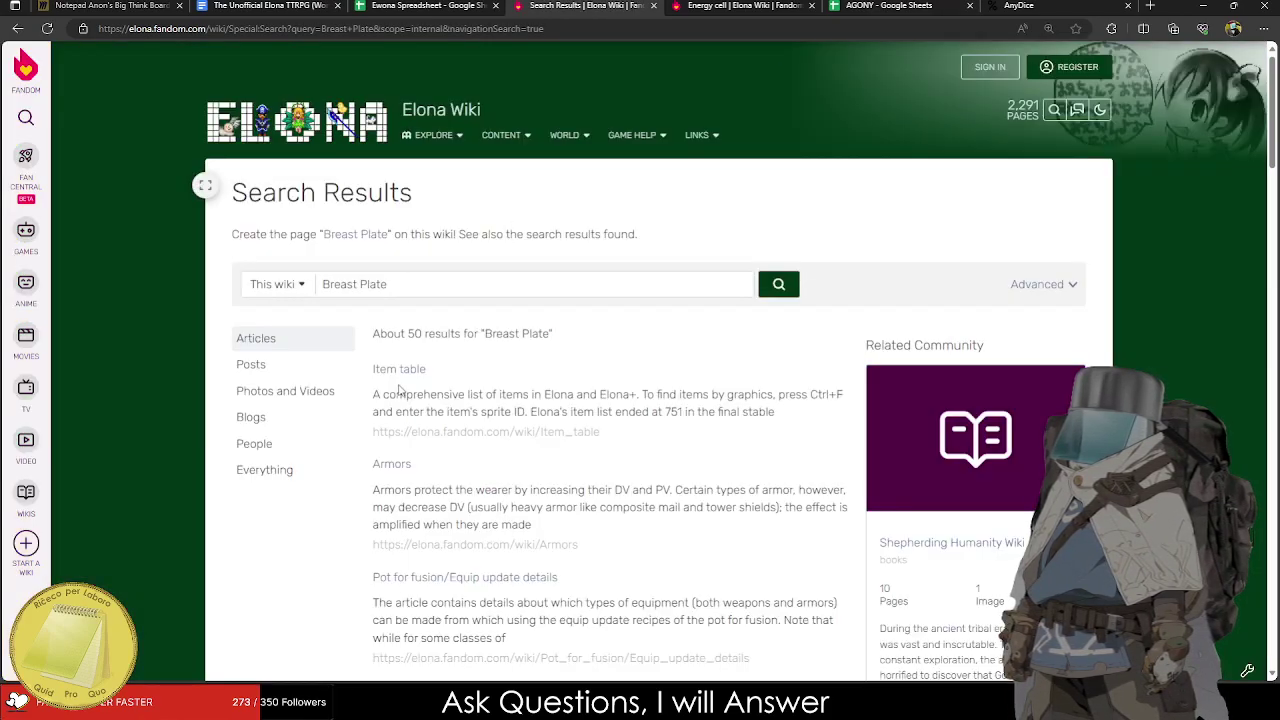
click(399, 370)
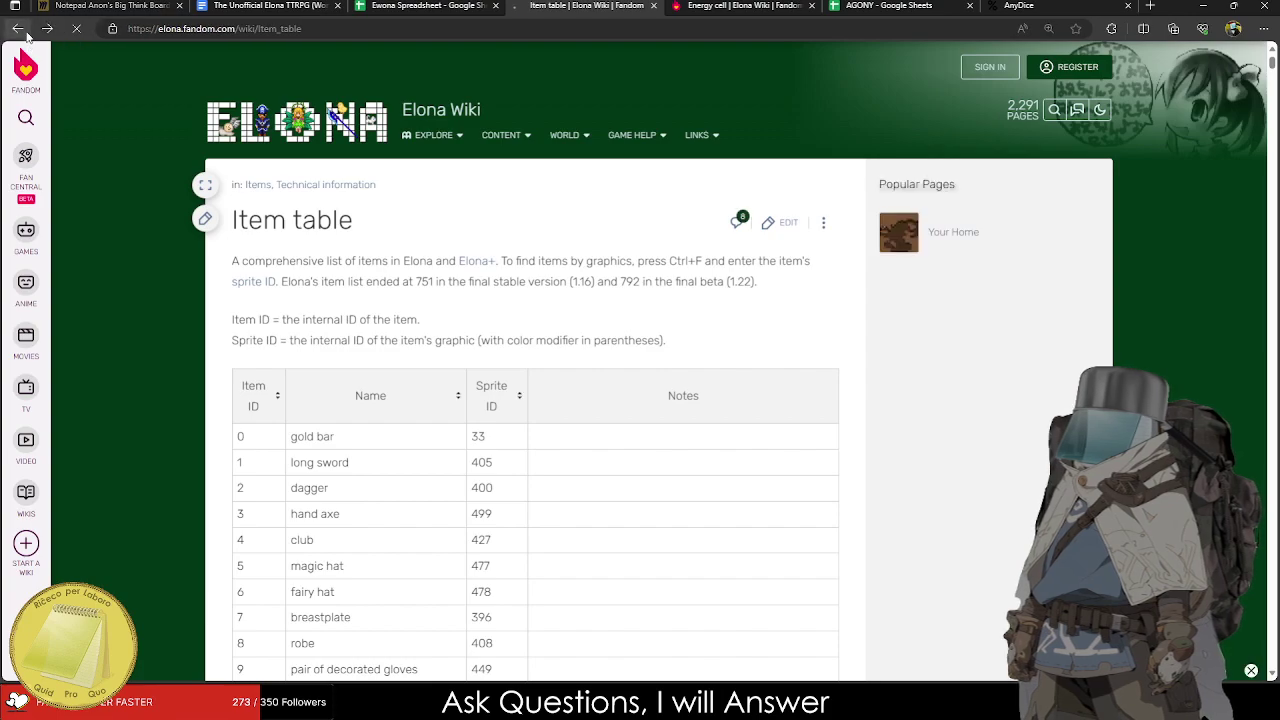
click(386, 478)
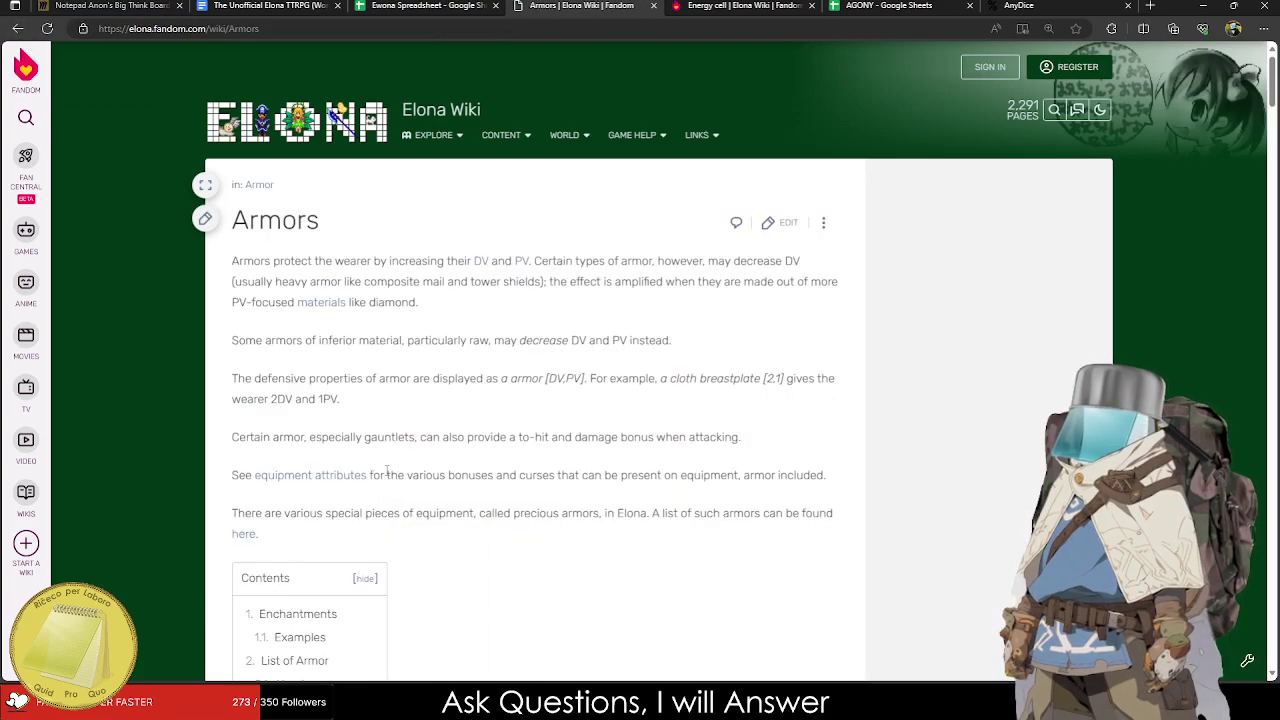
Copy the Body armor entries from Banded Mail to Pope Robe in the article and return to the Ewona Spreadsheet.
scroll(387, 476, down, 5)
scroll(386, 476, down, 7)
scroll(420, 500, up, 2)
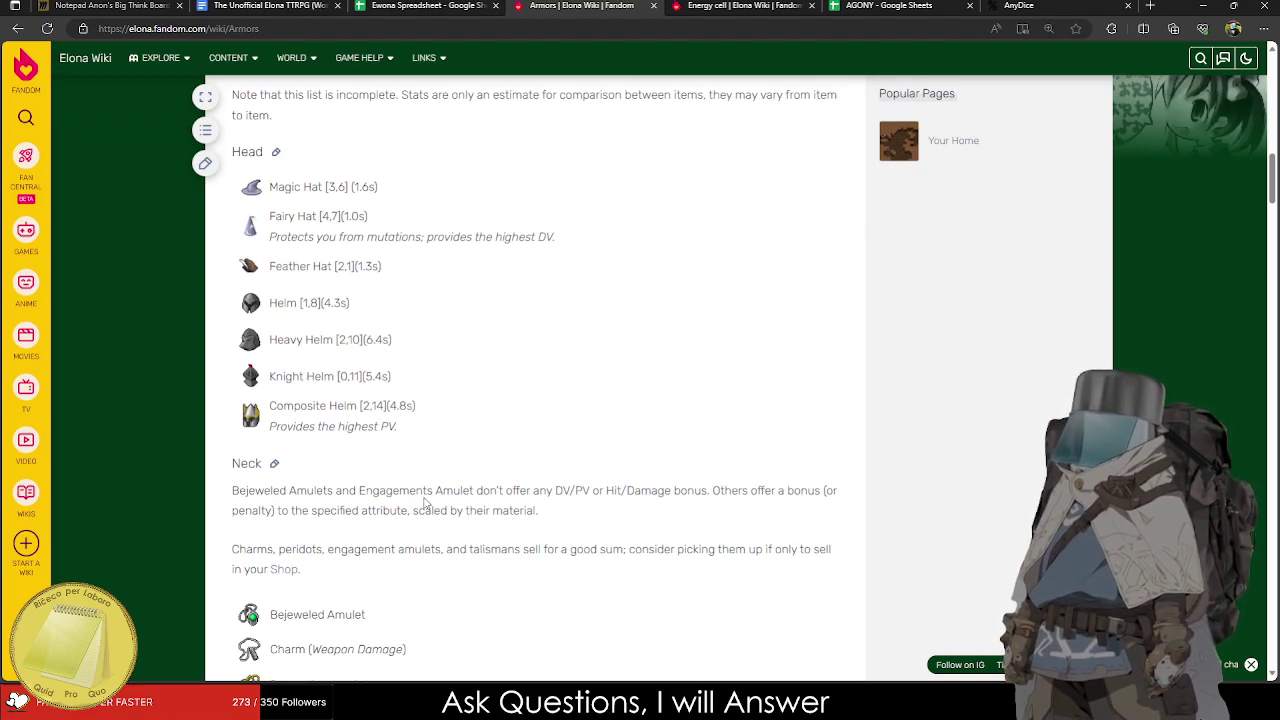
scroll(425, 503, down, 10)
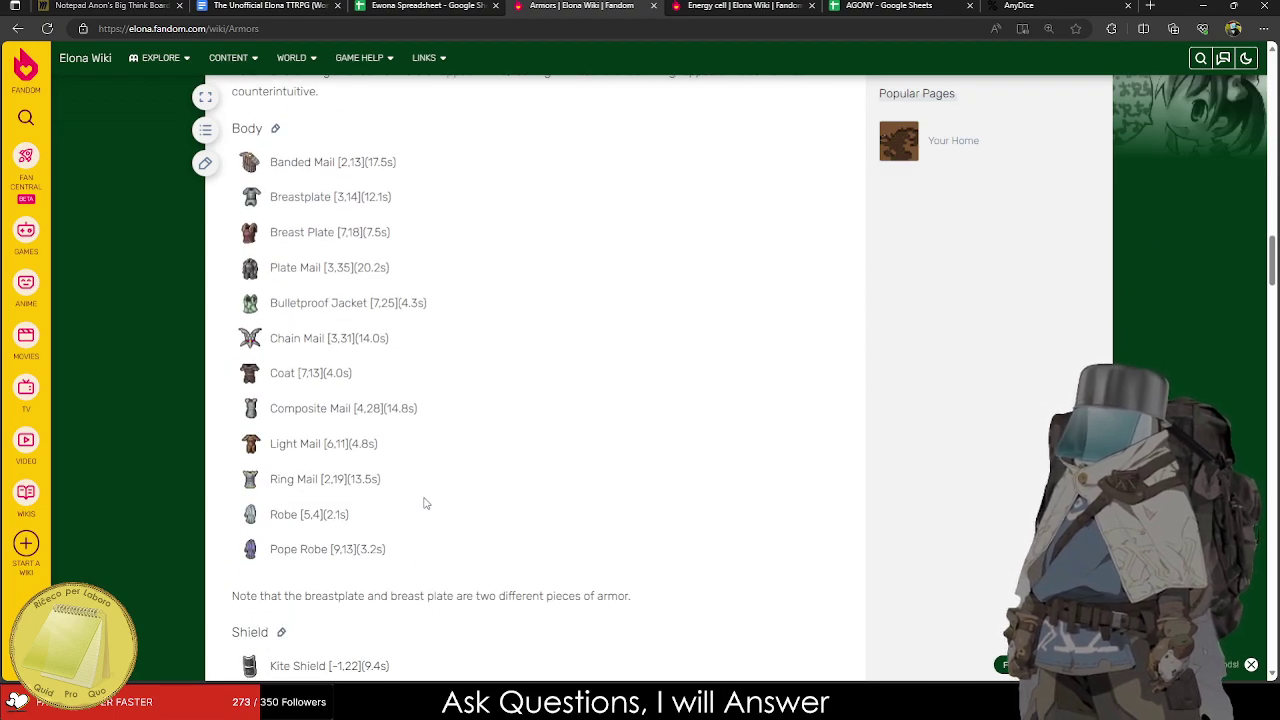
drag(401, 569, 208, 160)
click(534, 311)
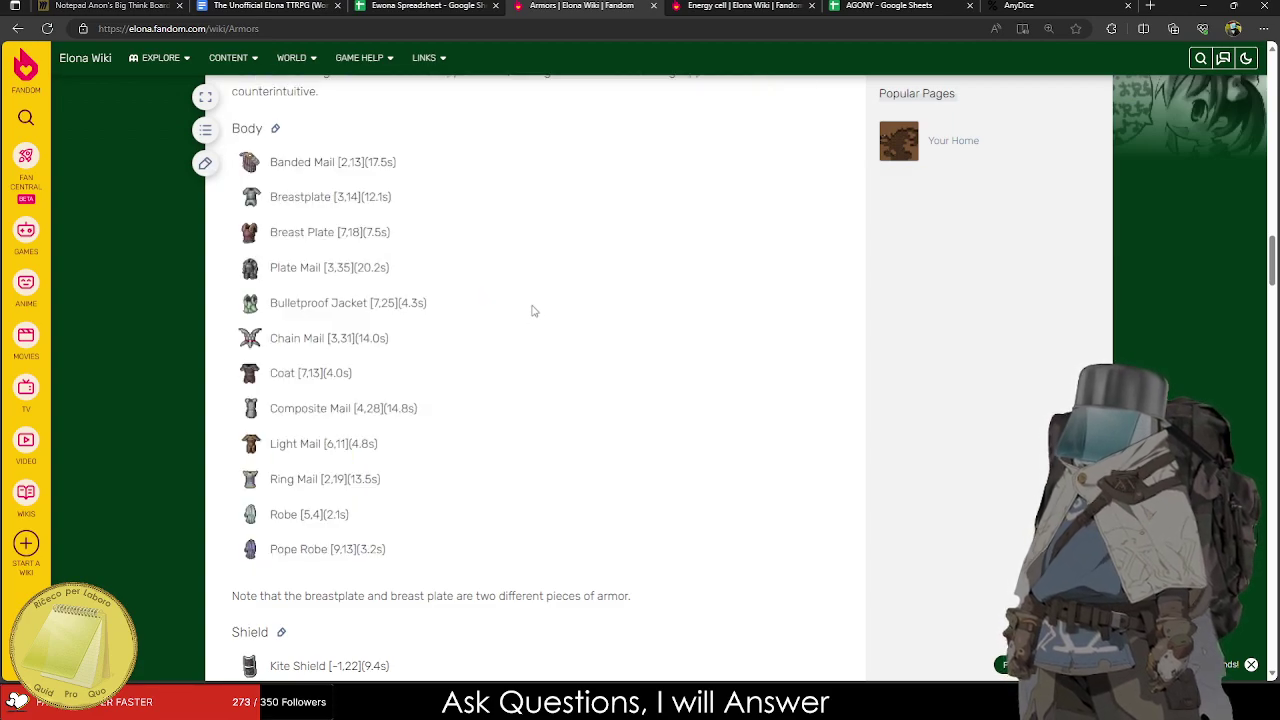
drag(443, 545, 236, 176)
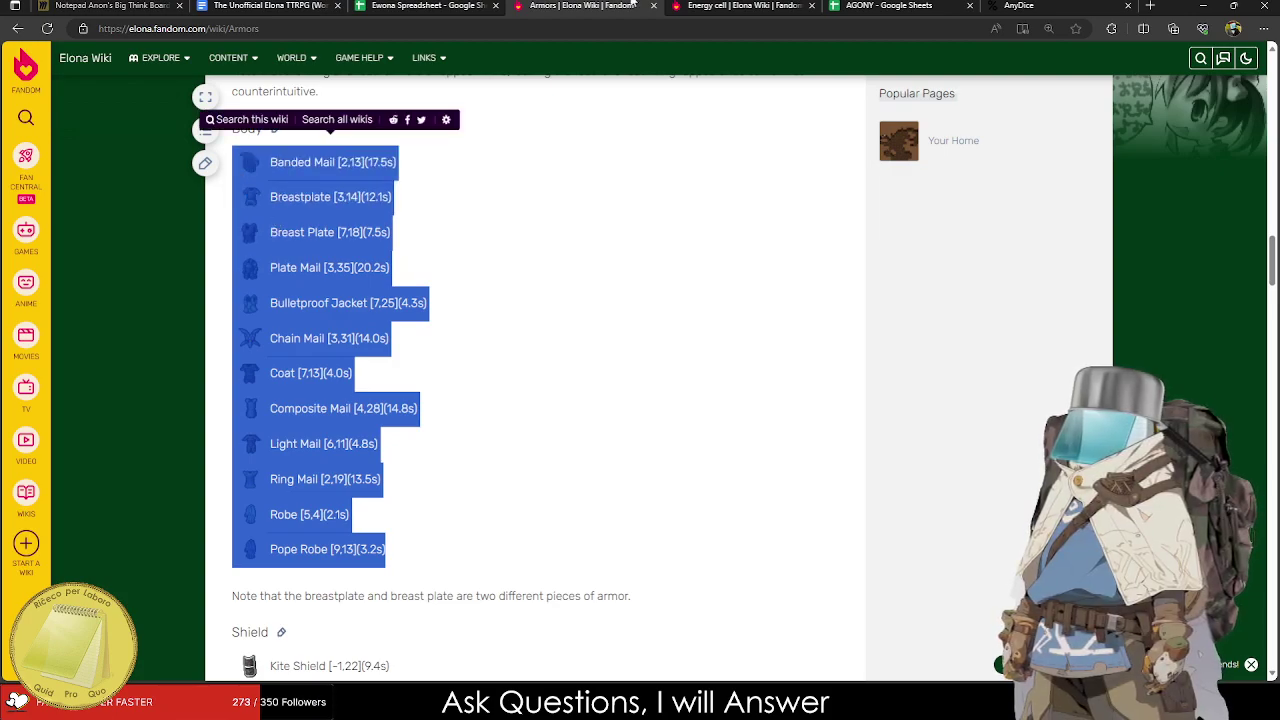
click(411, 5)
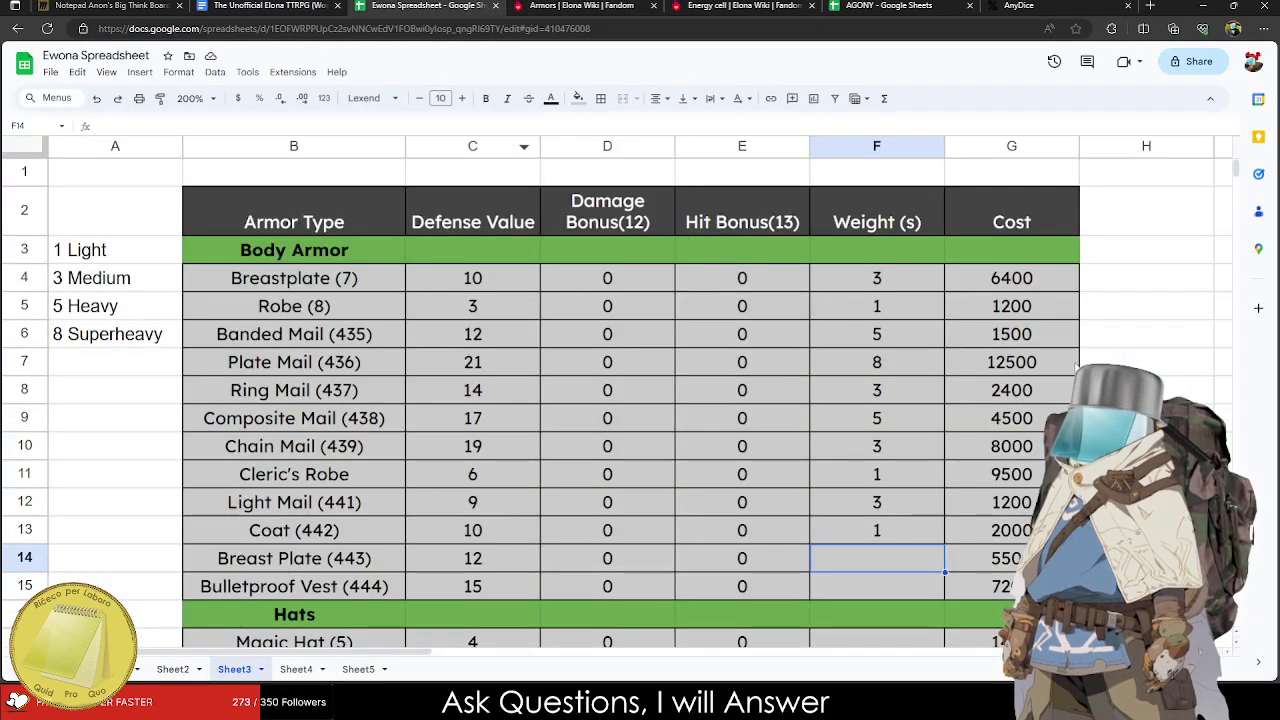
click(88, 401)
key(ctrl+v)
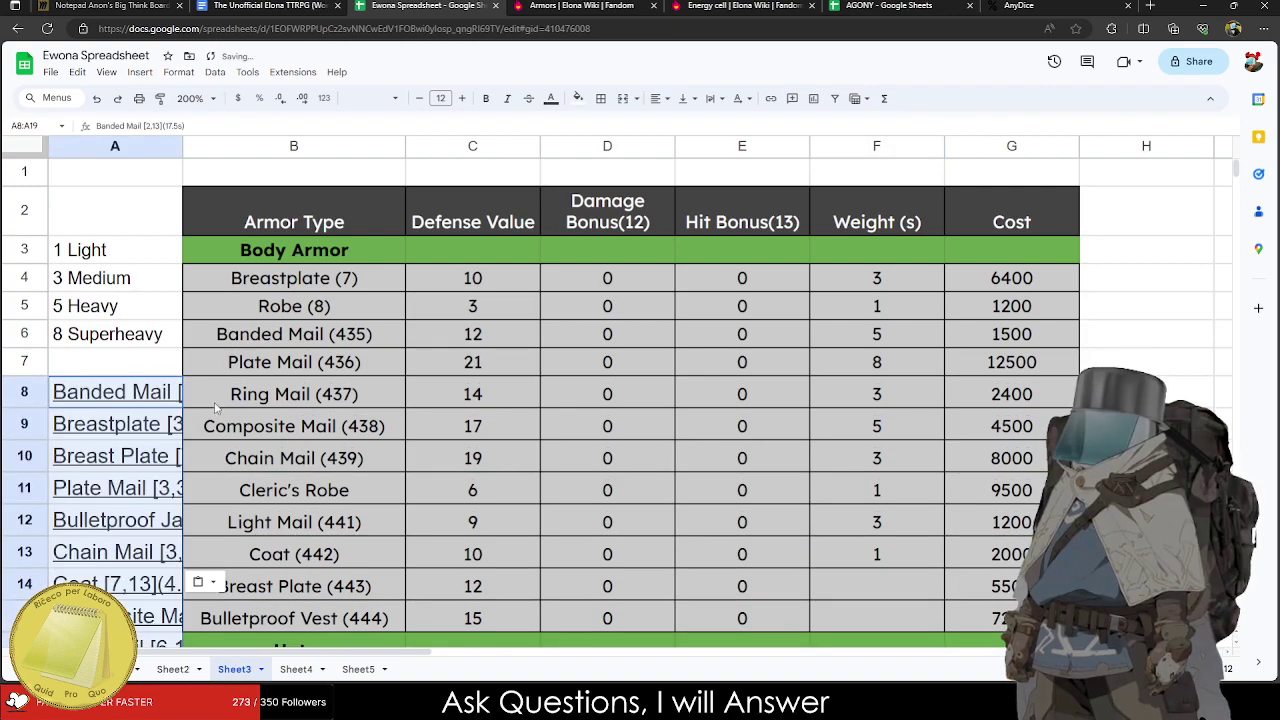
key(ctrl+z)
click(1174, 312)
key(ctrl+v)
key(ctrl+z)
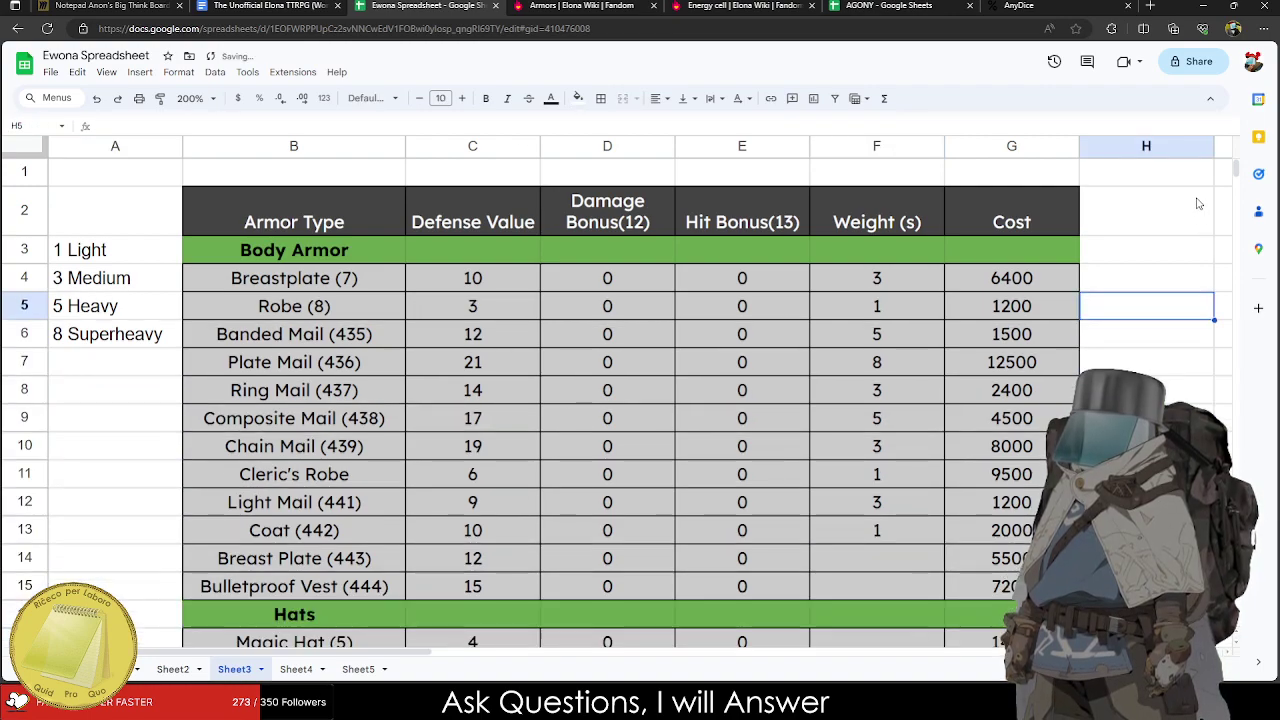
Paste the copied wiki armor list into column I starting at I3.
click(1198, 204)
click(1222, 252)
key(ctrl+v)
click(190, 98)
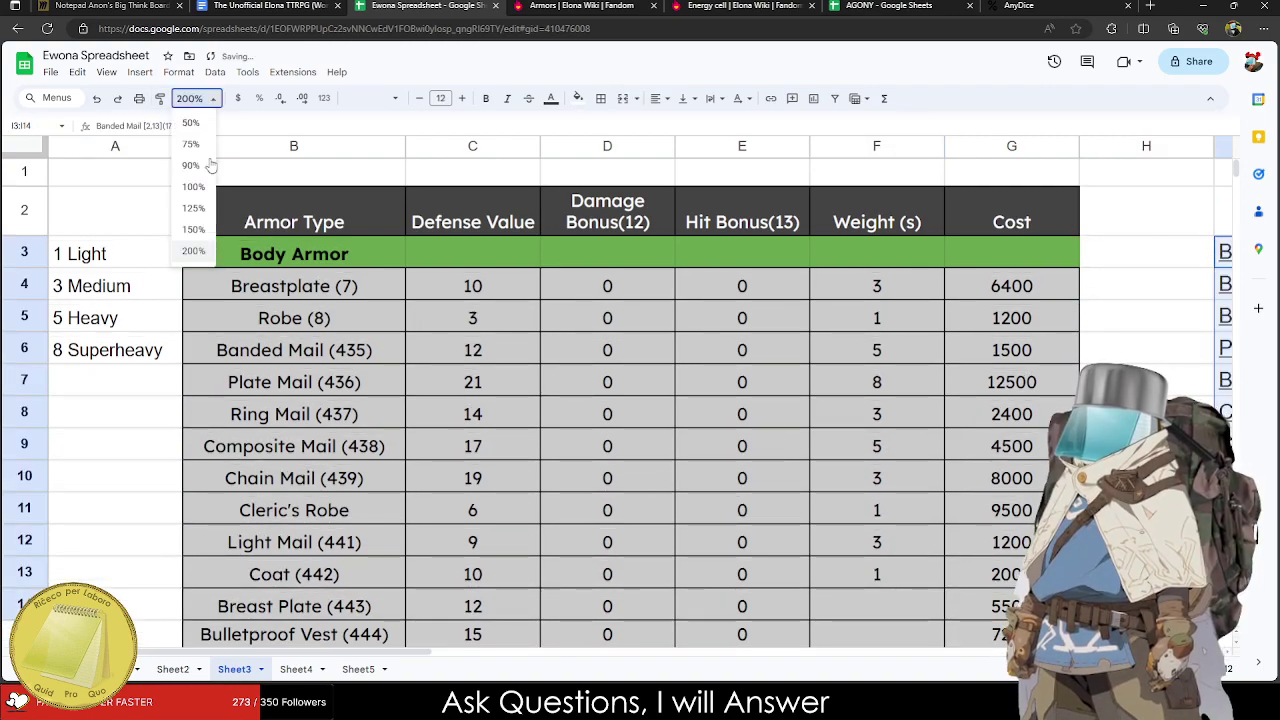
click(193, 186)
click(722, 360)
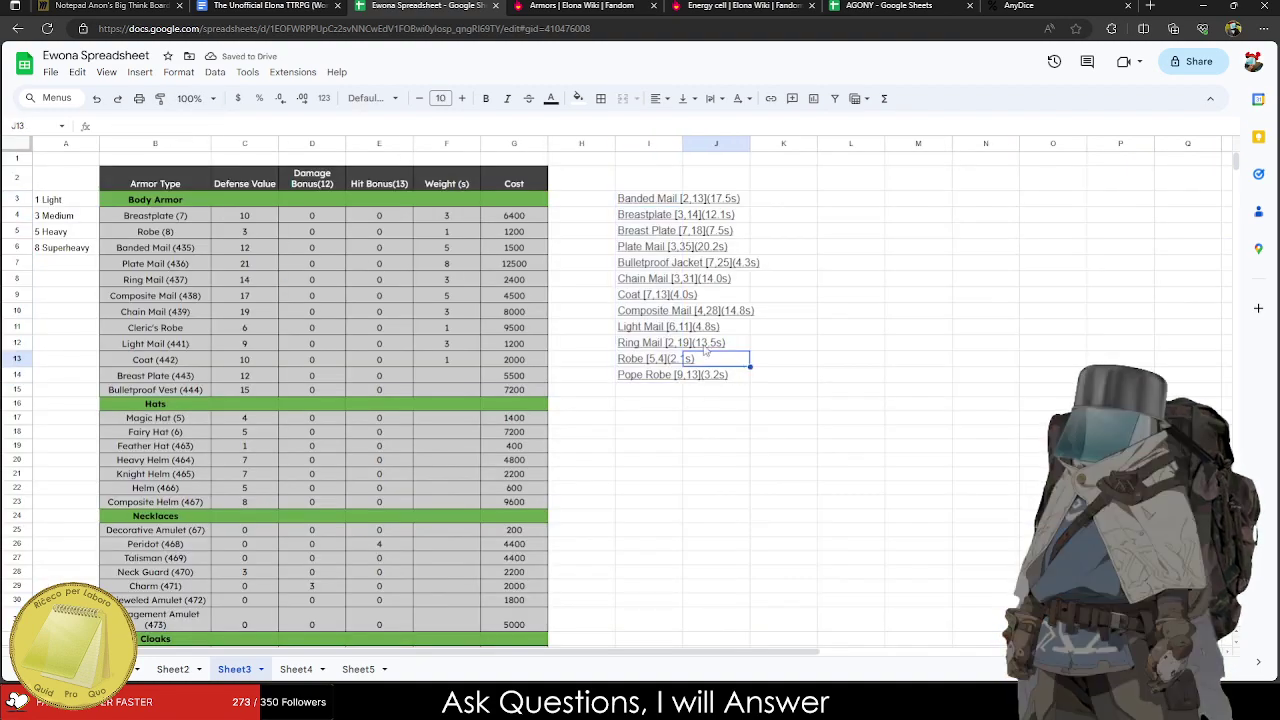
Clear the body armor weights in F4:F14 and the weight legend in A3:A6.
drag(452, 222, 450, 382)
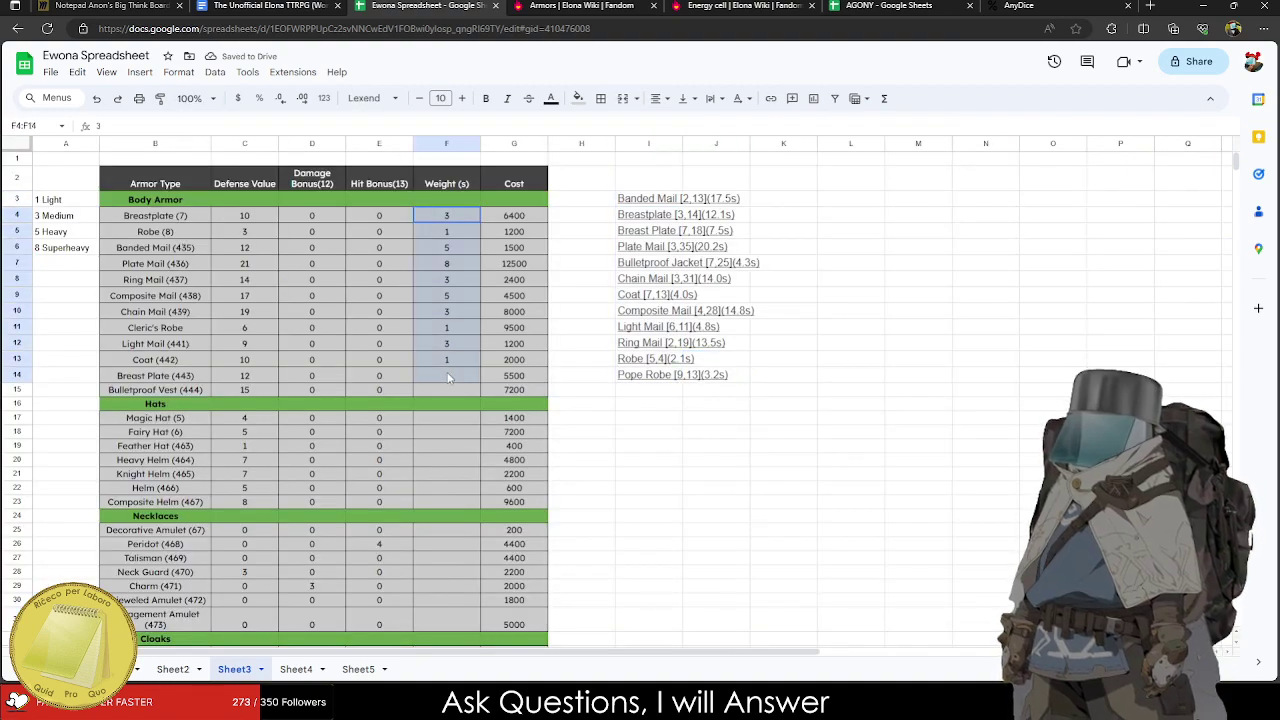
key(Delete)
drag(50, 201, 45, 258)
key(Delete)
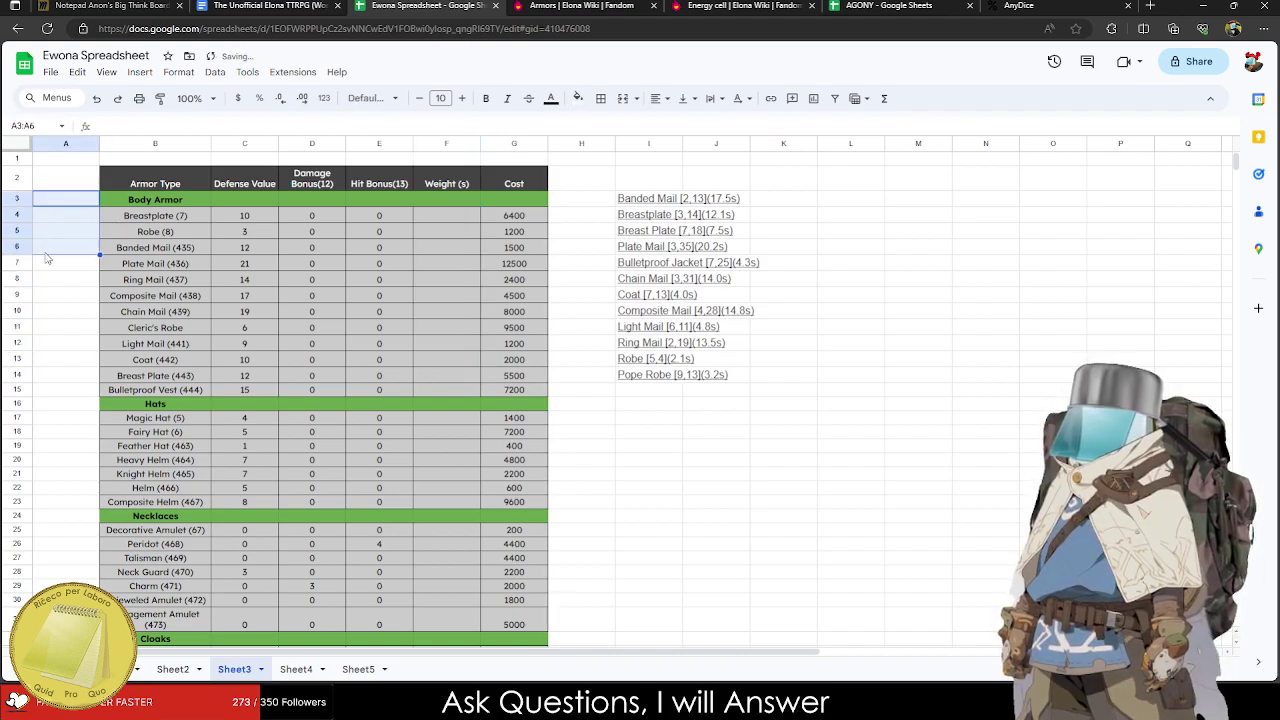
click(665, 438)
click(664, 418)
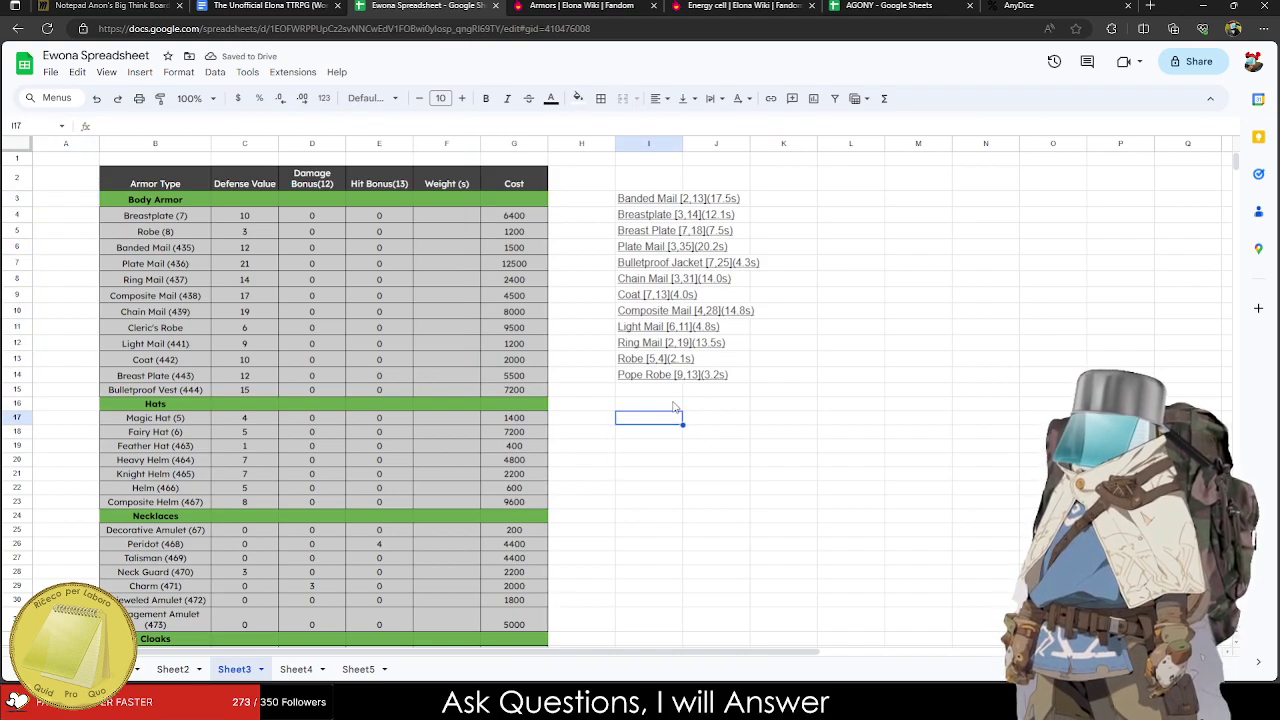
Enter a weight of 8 for Plate Mail.
click(432, 258)
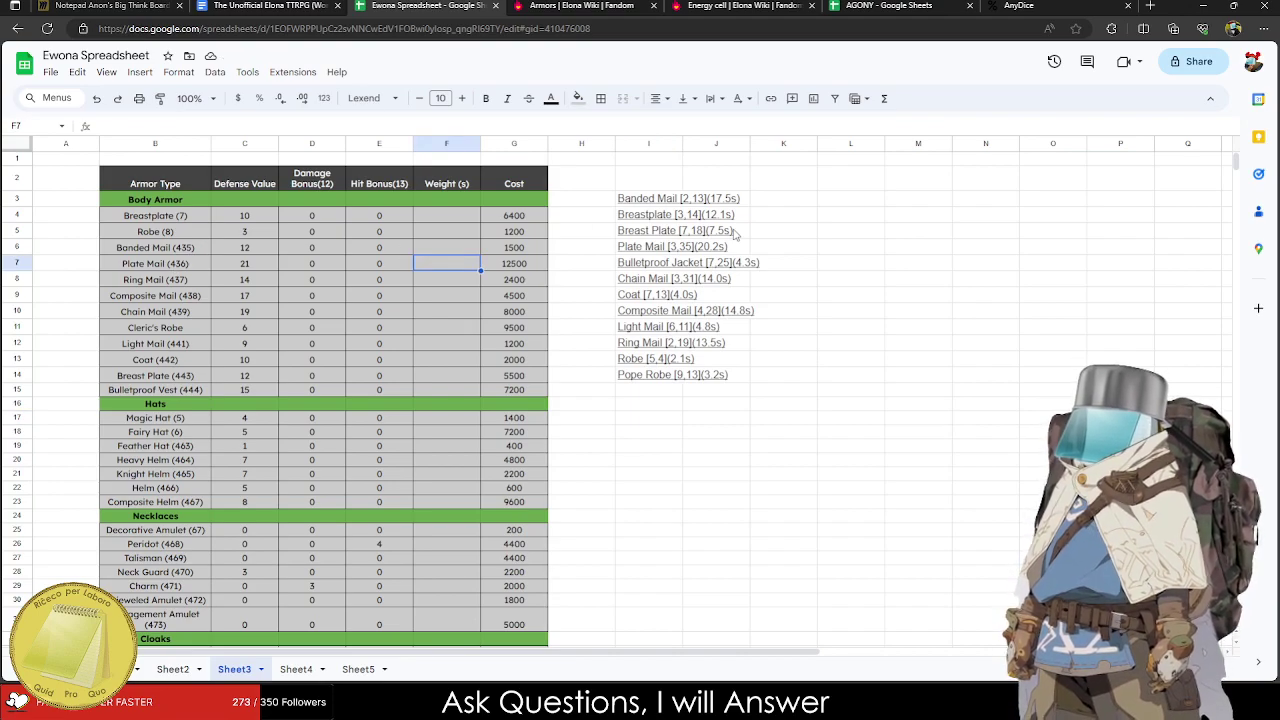
text(8)
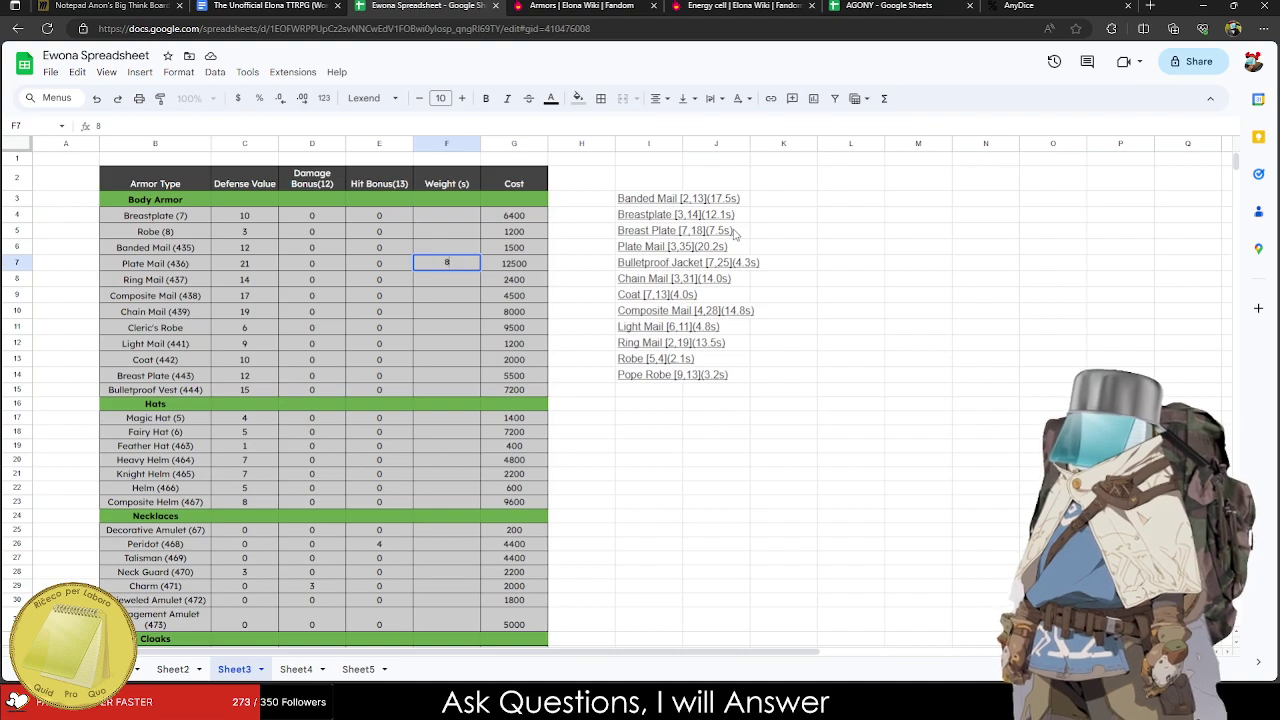
key(Return)
Enter weights of 3 for Breastplate, 1 for Robe, 8 for Banded Mail and 12 for Plate Mail.
key(Up)
key(Up)
key(Up)
key(Up)
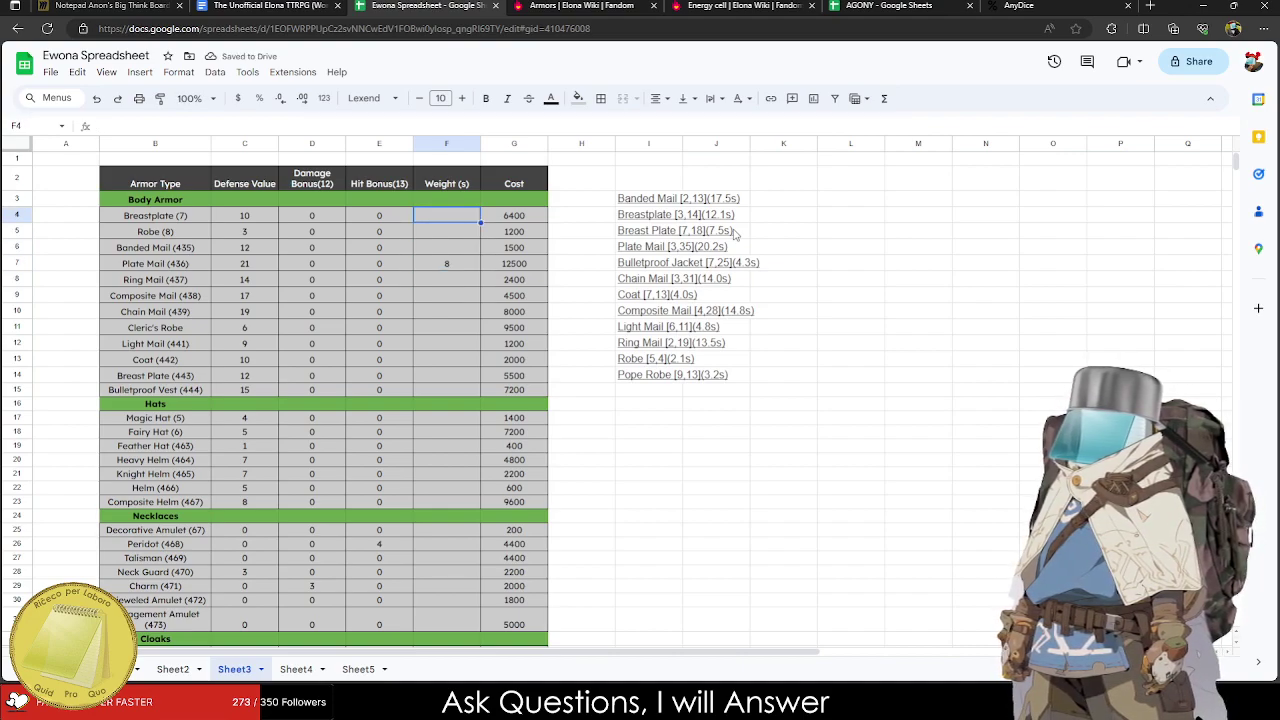
key(Down)
key(Down)
key(Down)
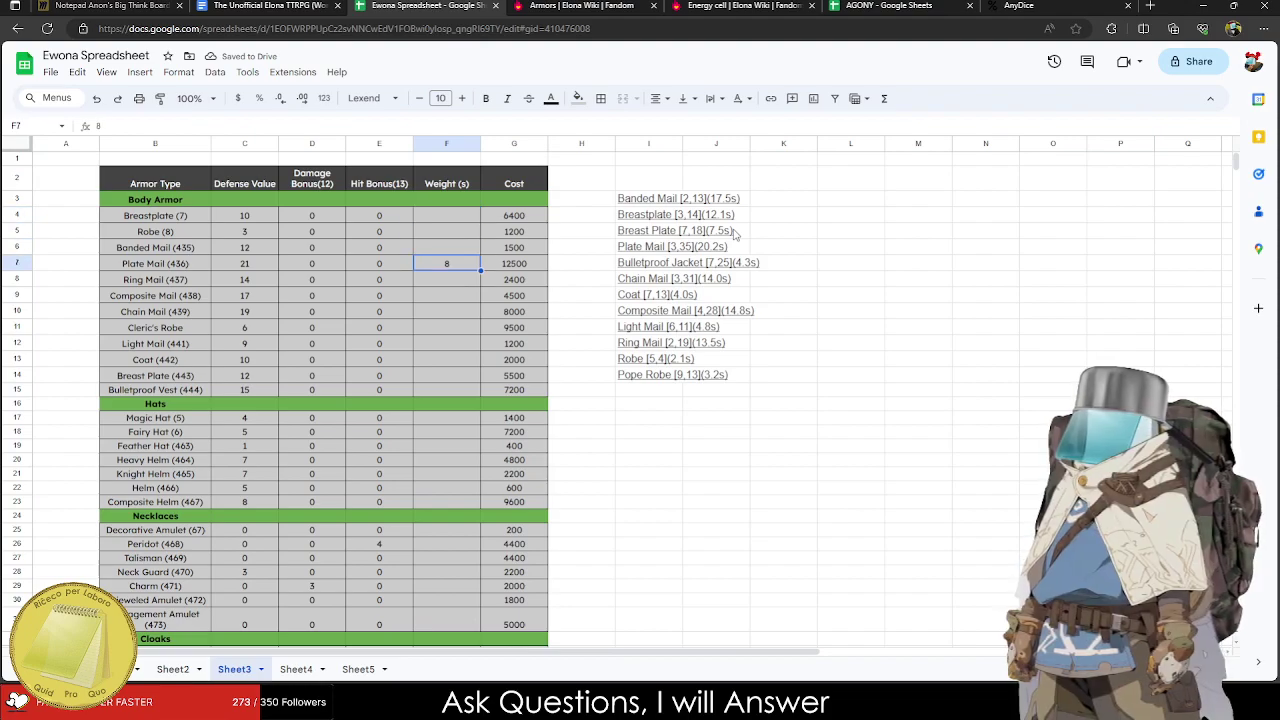
key(Up)
key(Up)
text(3)
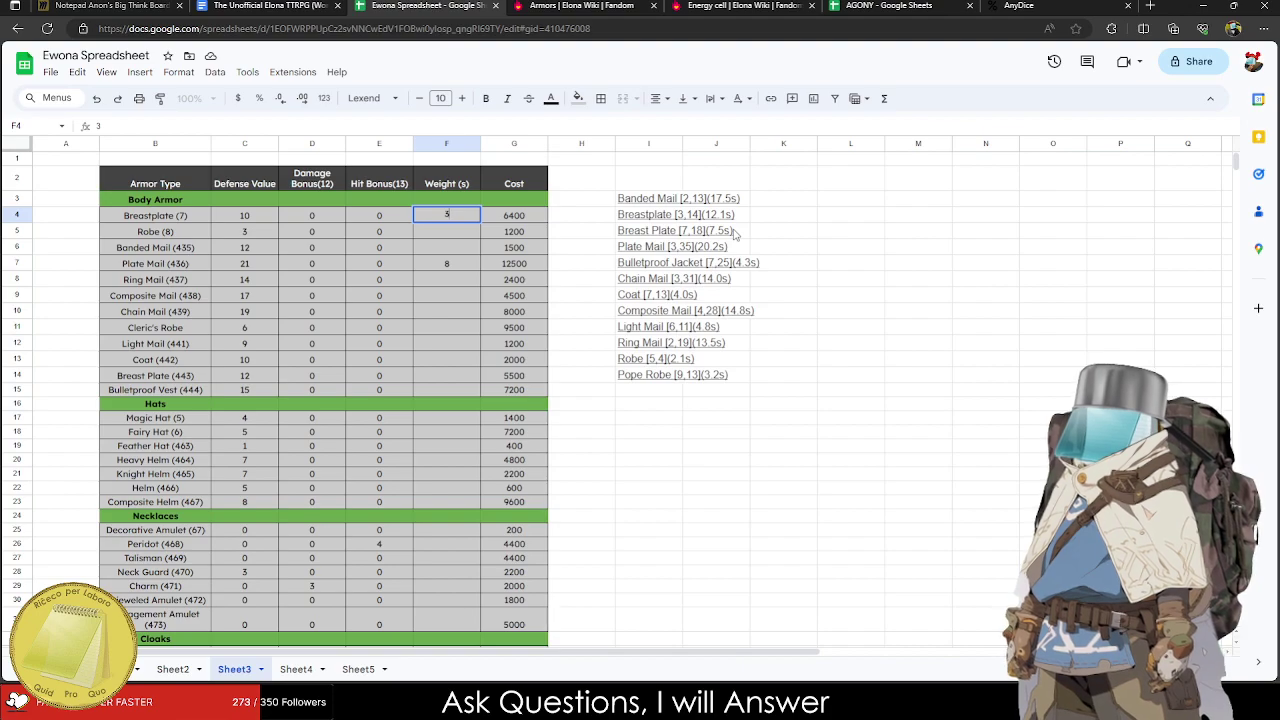
key(Return)
text(1)
key(Return)
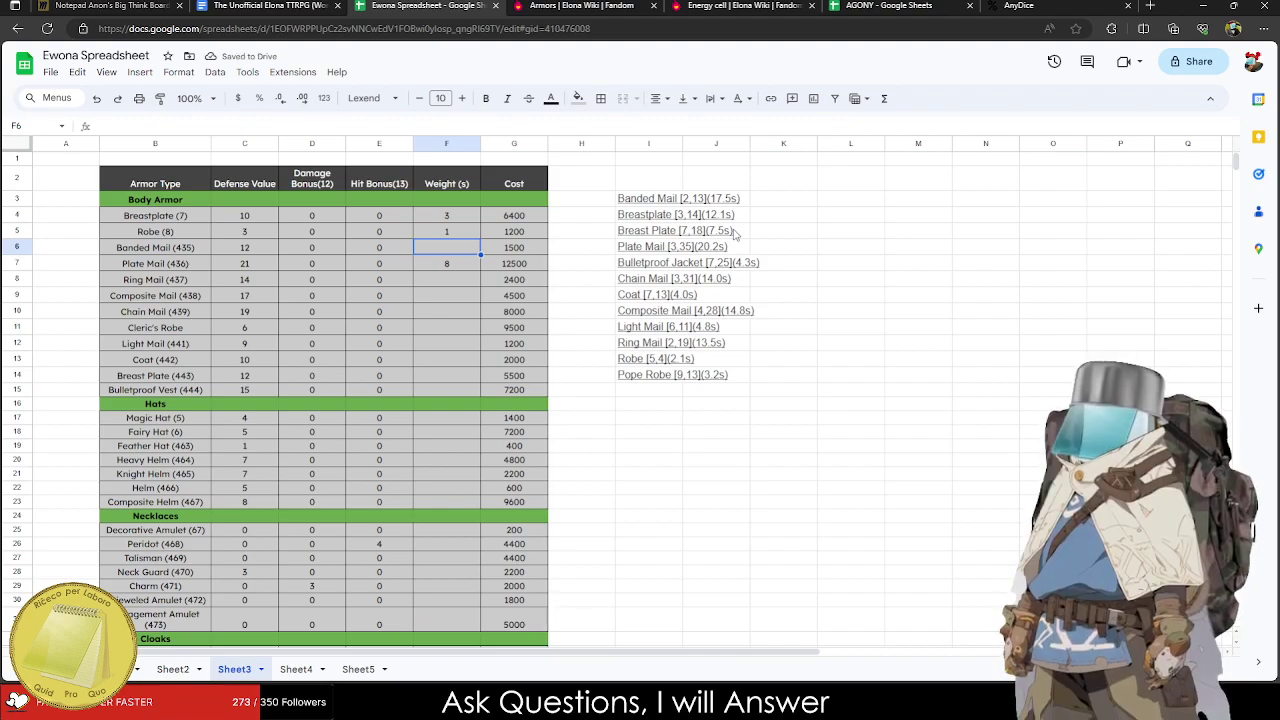
text(8)
key(Return)
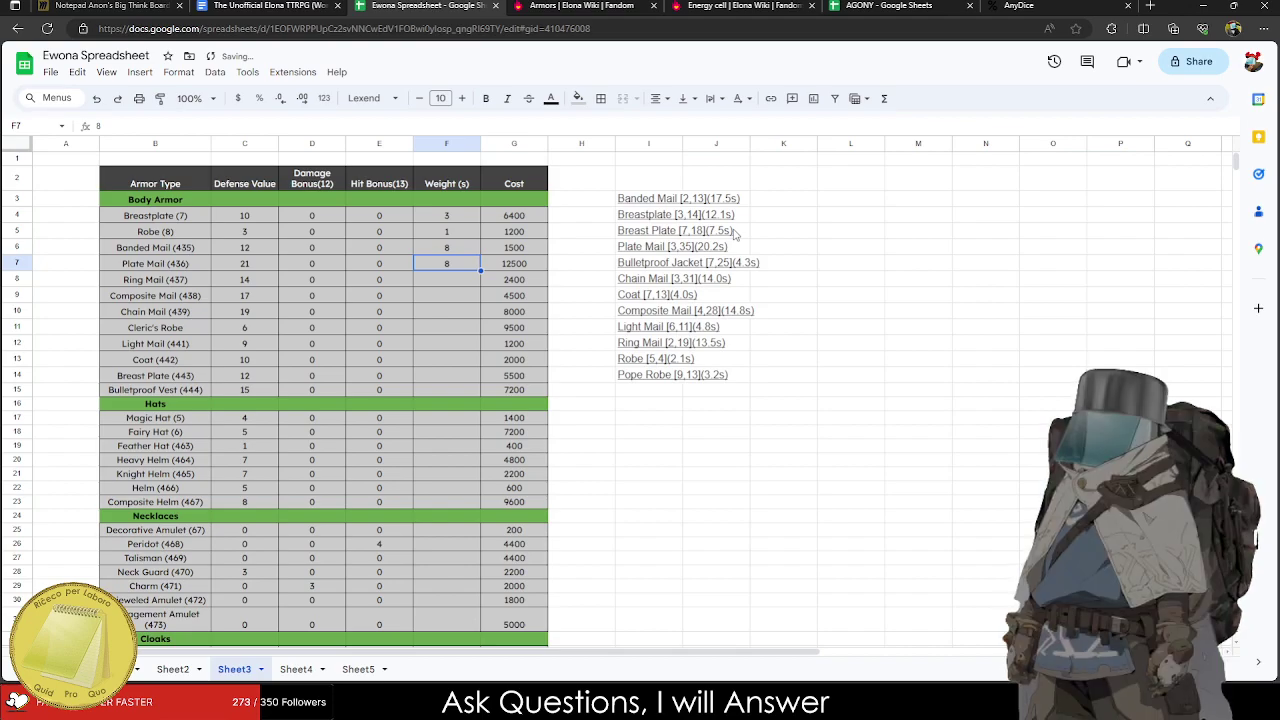
text(12)
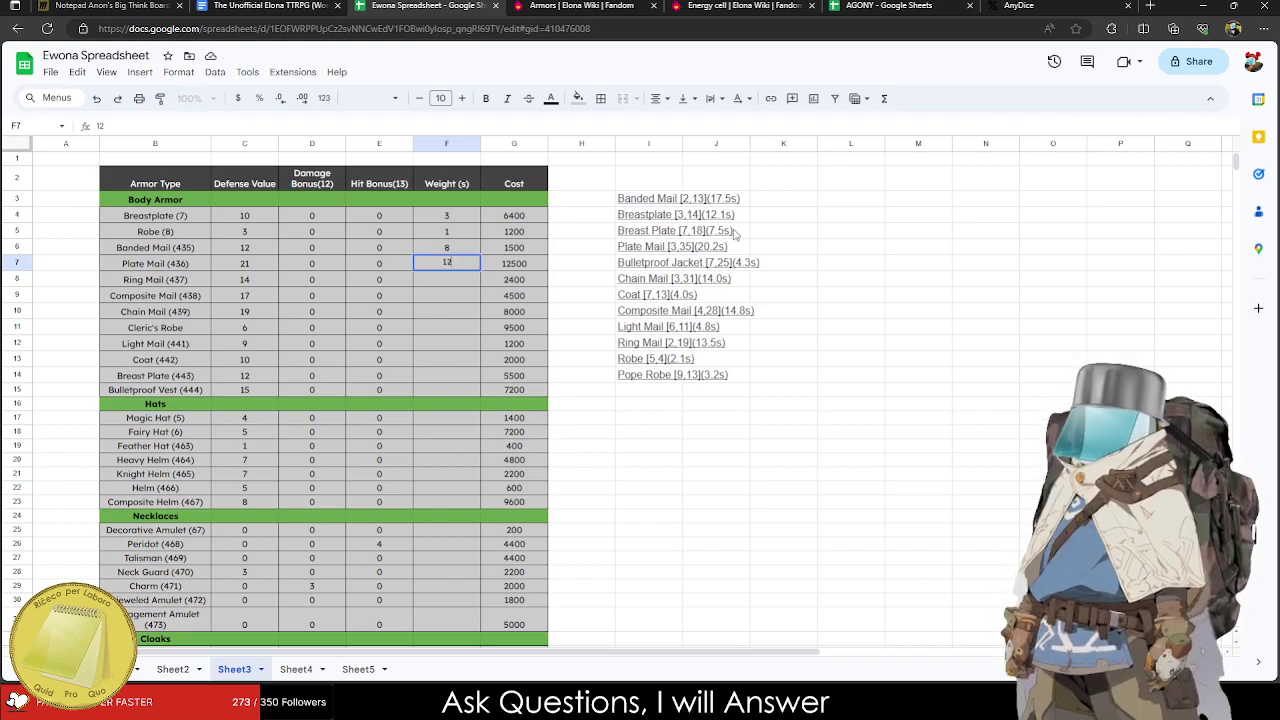
key(Return)
Enter a weight of 1 for Bulletproof Vest.
key(Down)
key(Down)
key(Down)
key(Down)
key(Down)
key(Down)
key(Down)
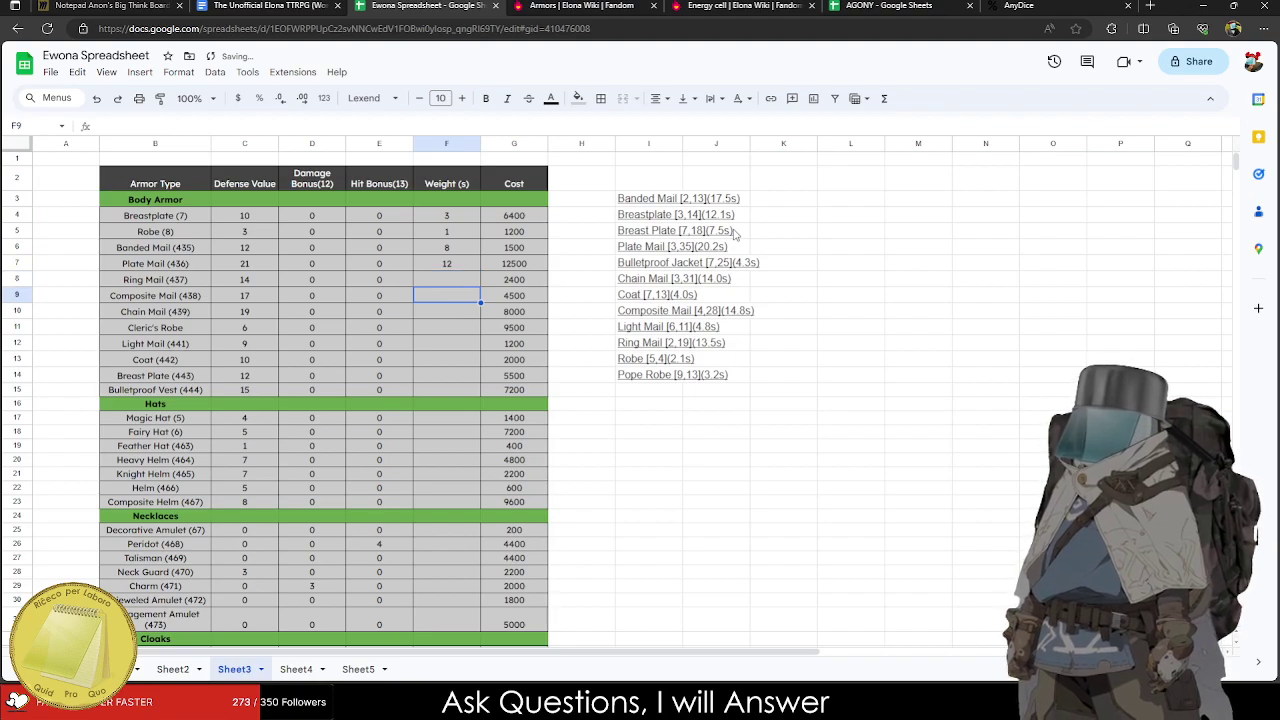
text(1)
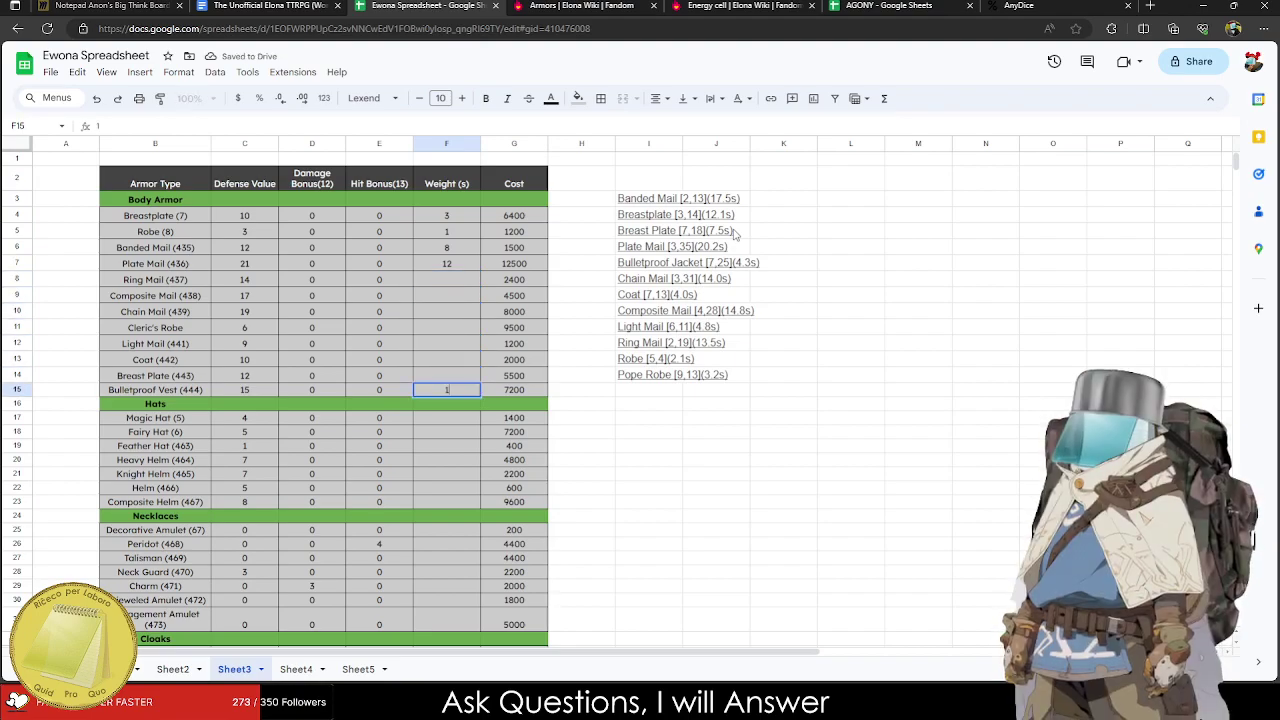
text(3)
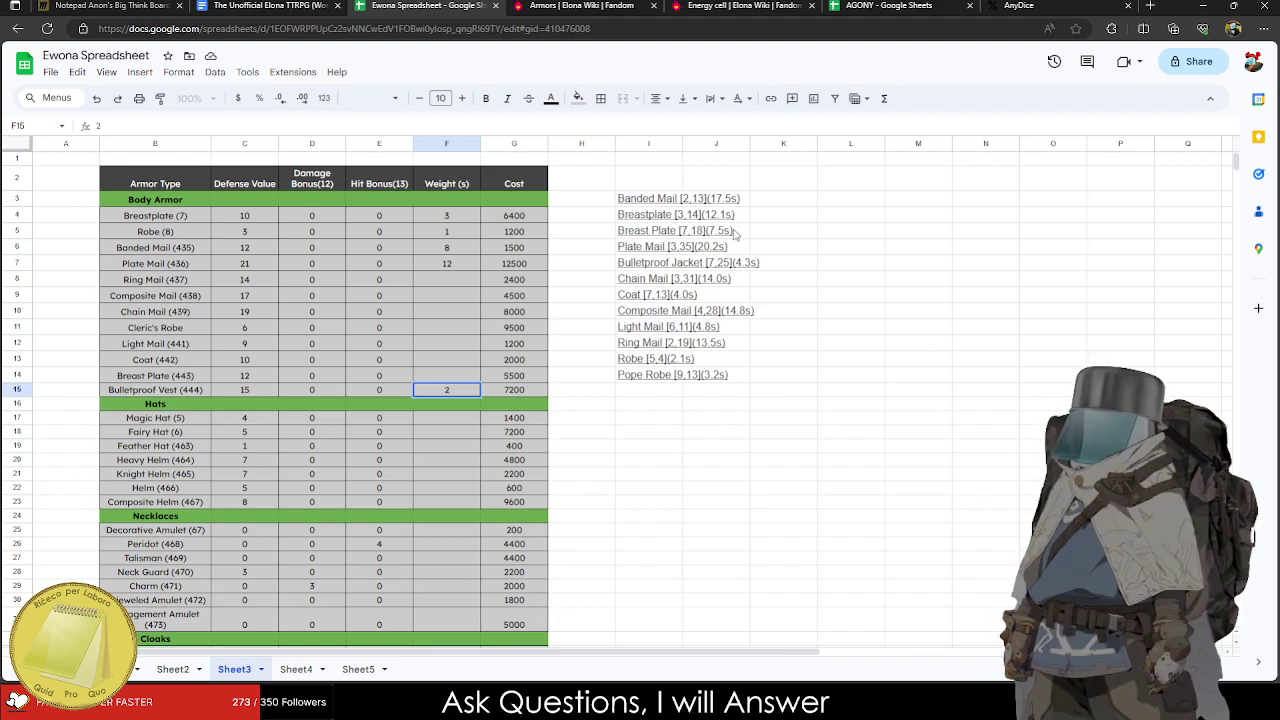
text(2)
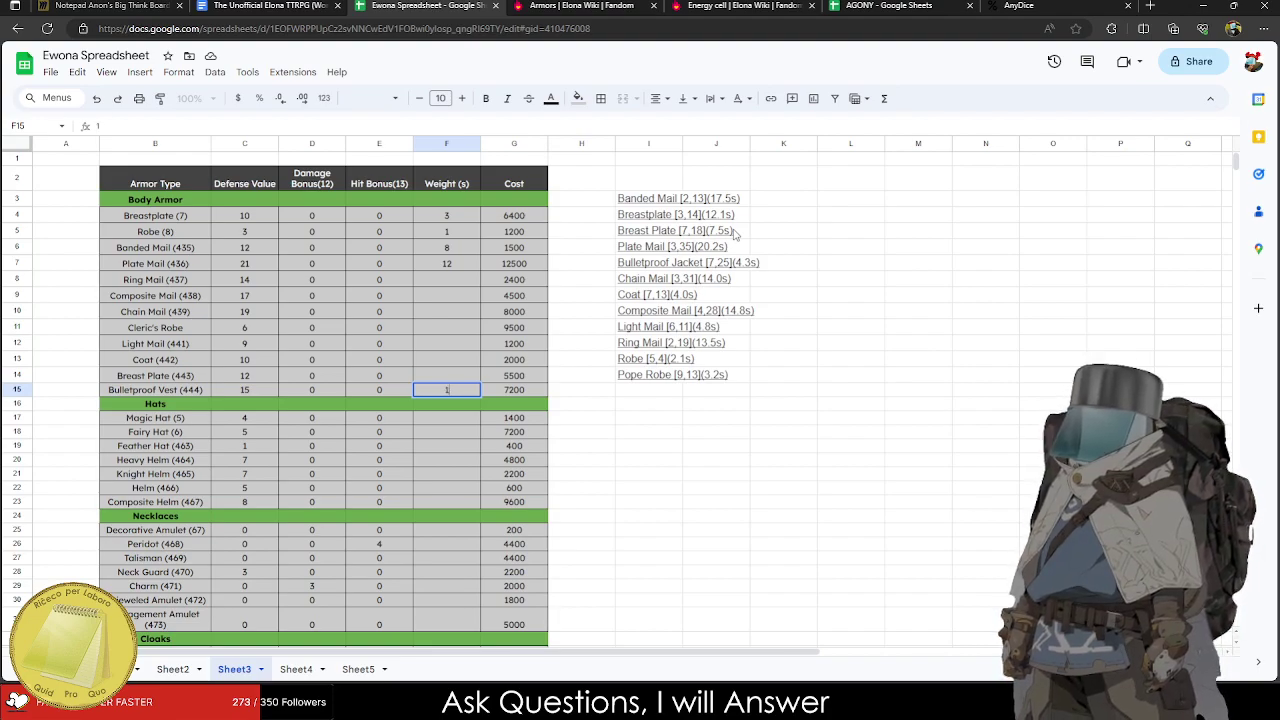
key(Up)
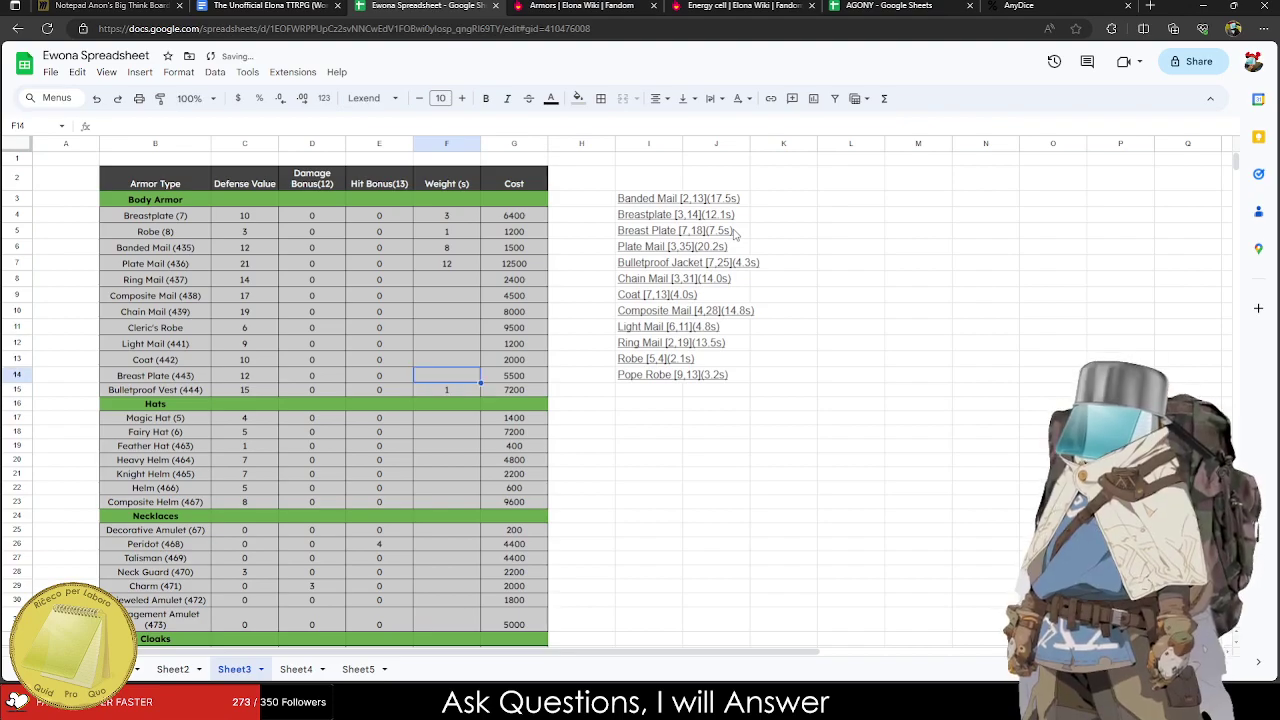
Check the Breast Plate row against the Body armor list in the wiki's Armors article and return to the Ewona Spreadsheet.
key(Left)
key(Left)
key(Left)
key(Left)
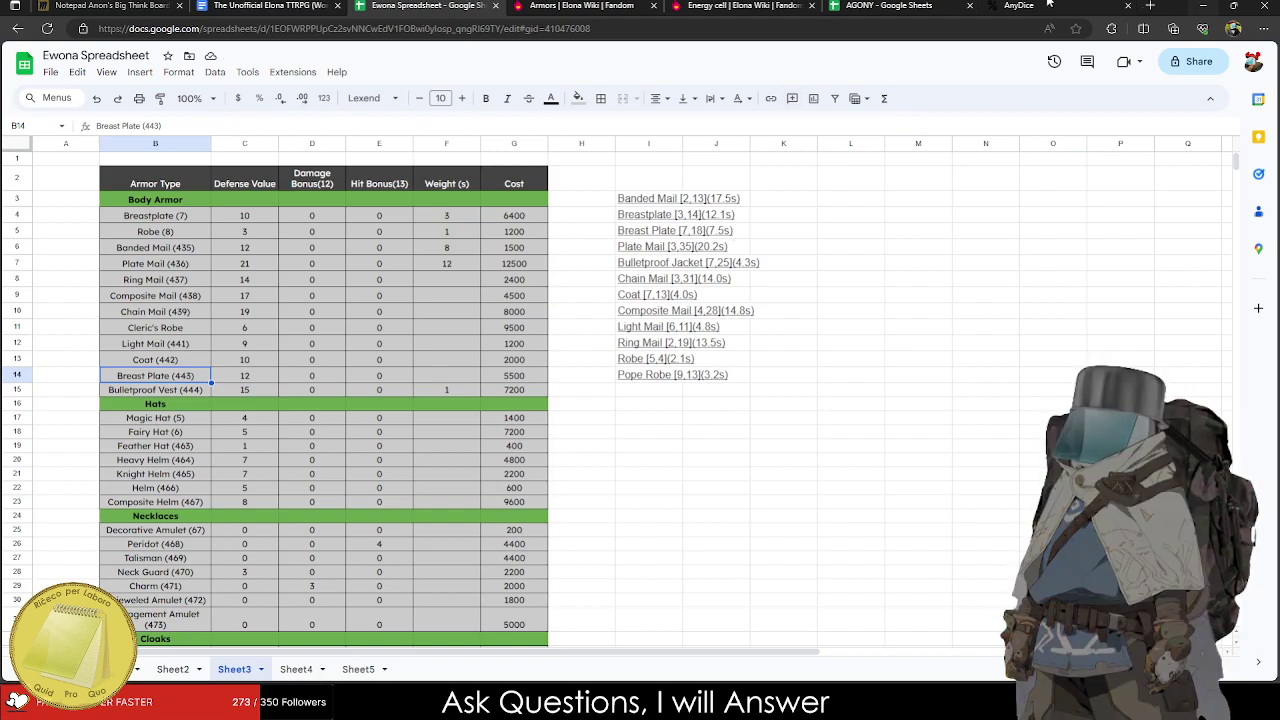
click(600, 6)
click(424, 330)
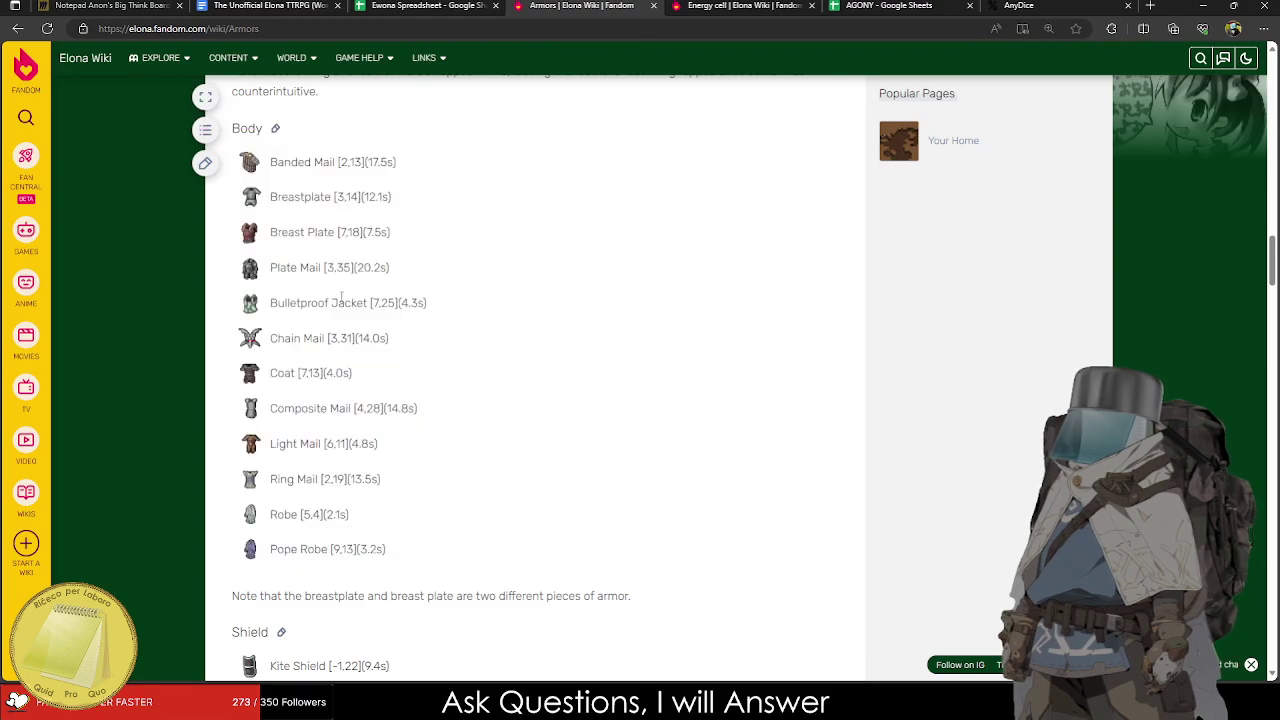
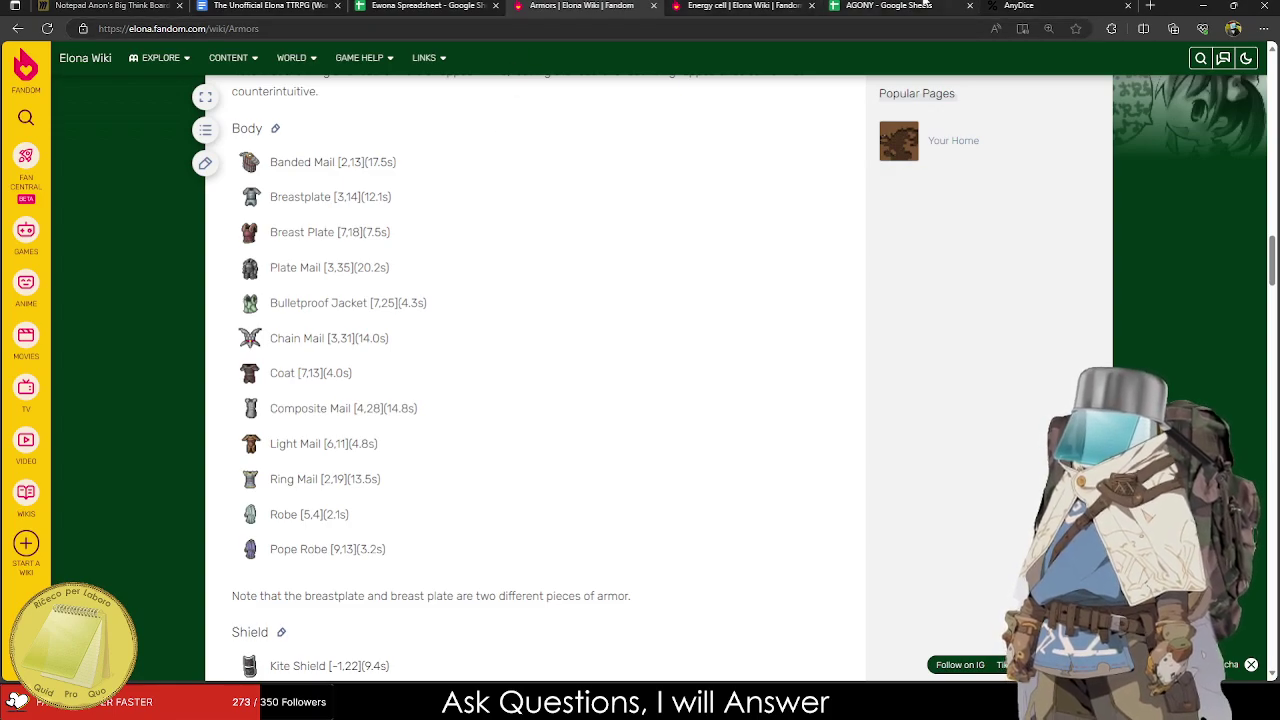
click(890, 6)
click(1030, 6)
click(570, 6)
click(425, 6)
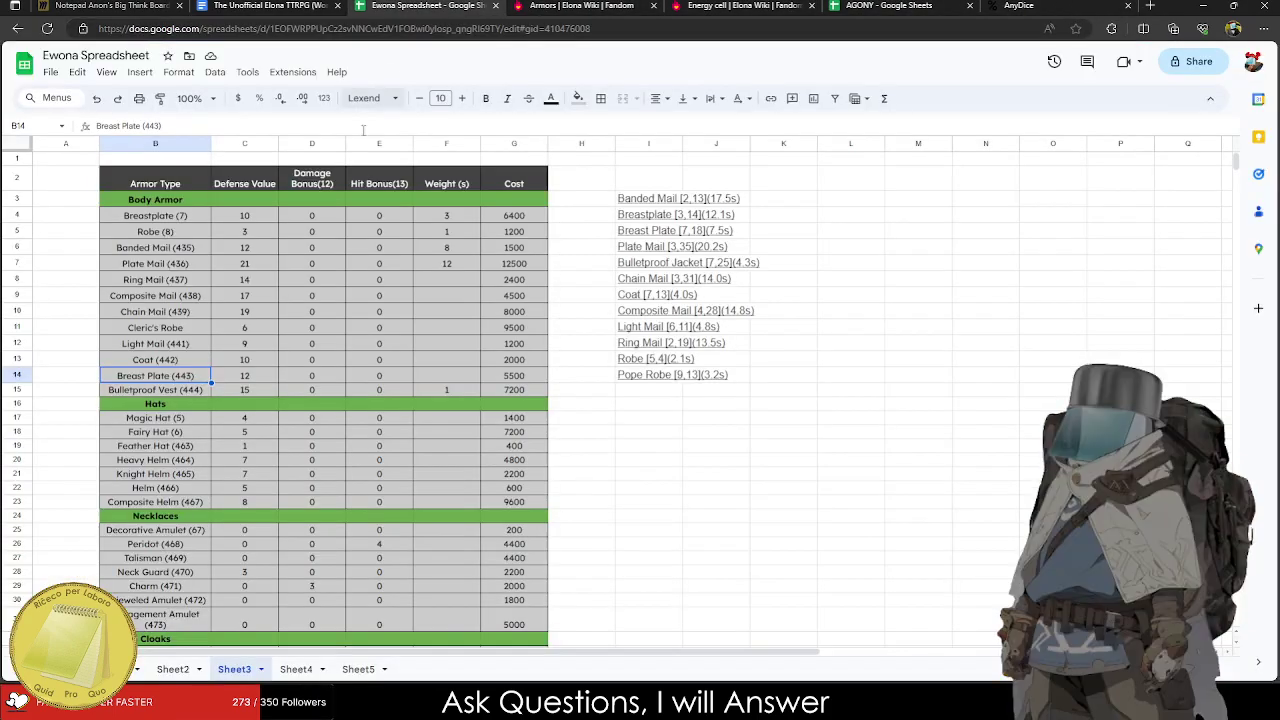
click(145, 245)
click(172, 205)
click(178, 216)
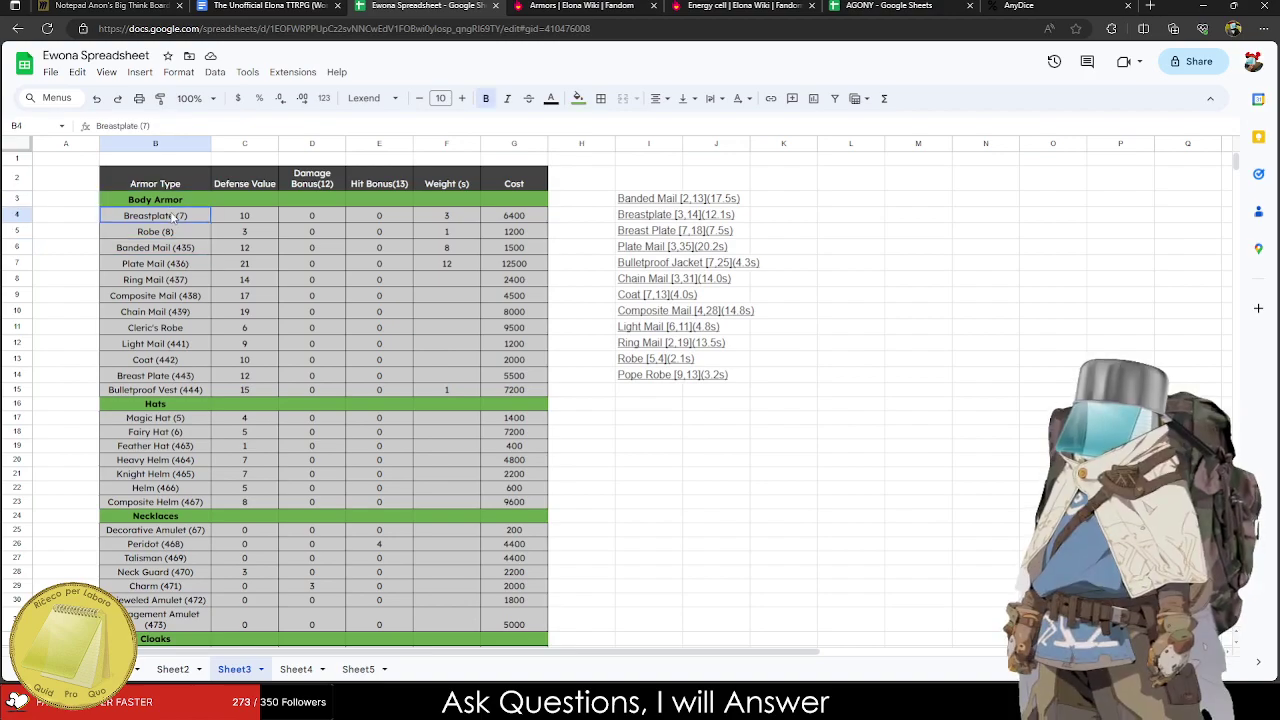
text(Brigadine)
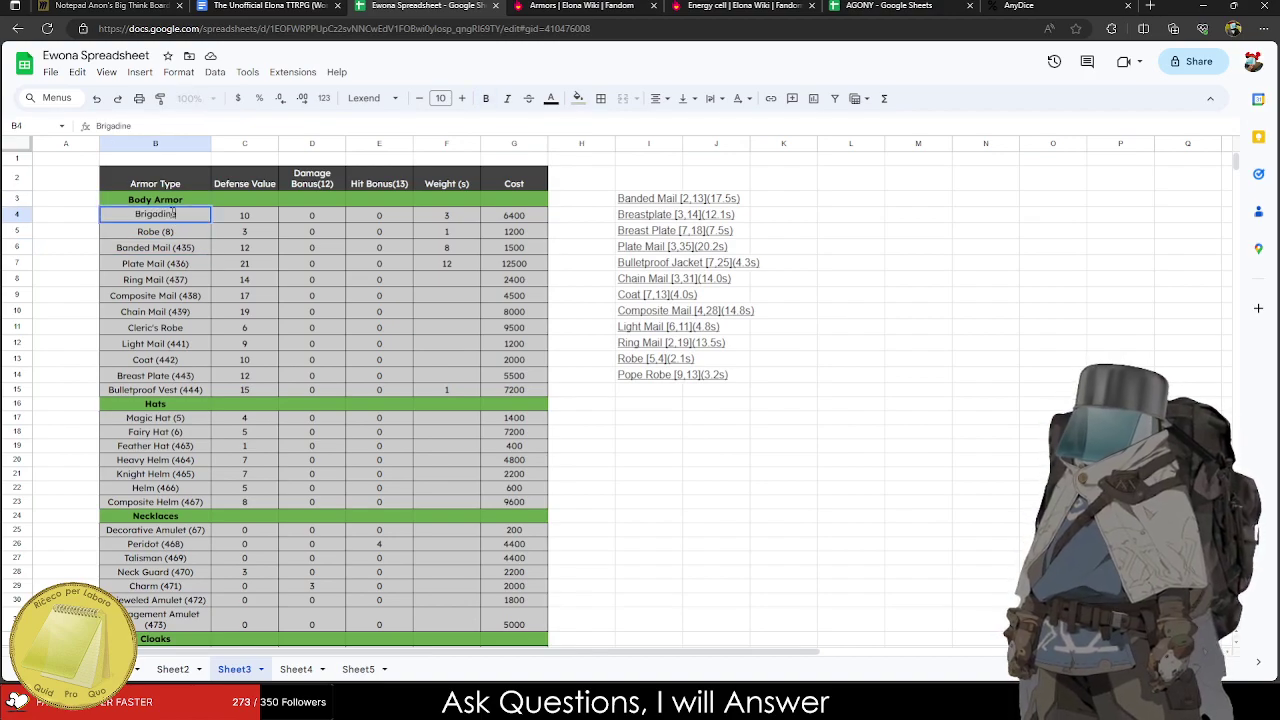
key(BackSpace)
key(BackSpace)
key(BackSpace)
key(BackSpace)
key(BackSpace)
key(BackSpace)
key(BackSpace)
key(BackSpace)
key(Escape)
Rename the Breast Plate (443) entry in B14 as Brigadine.
click(160, 360)
click(163, 376)
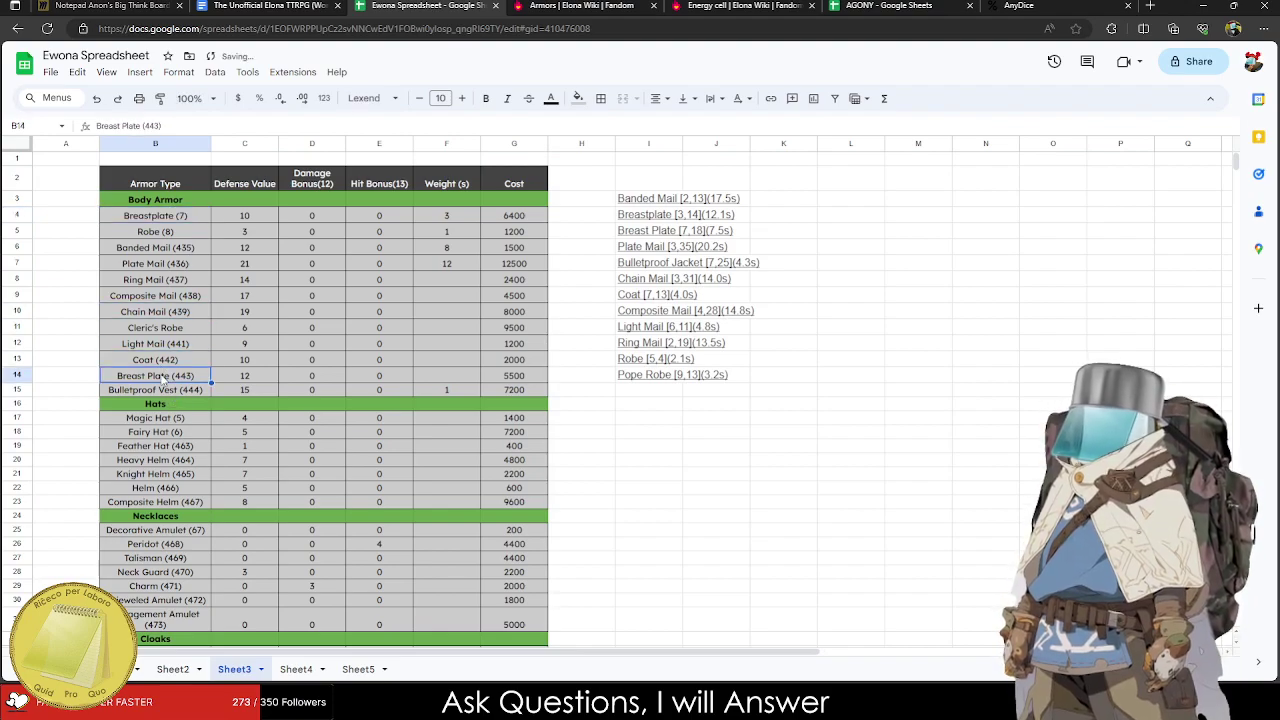
text(Brigadine)
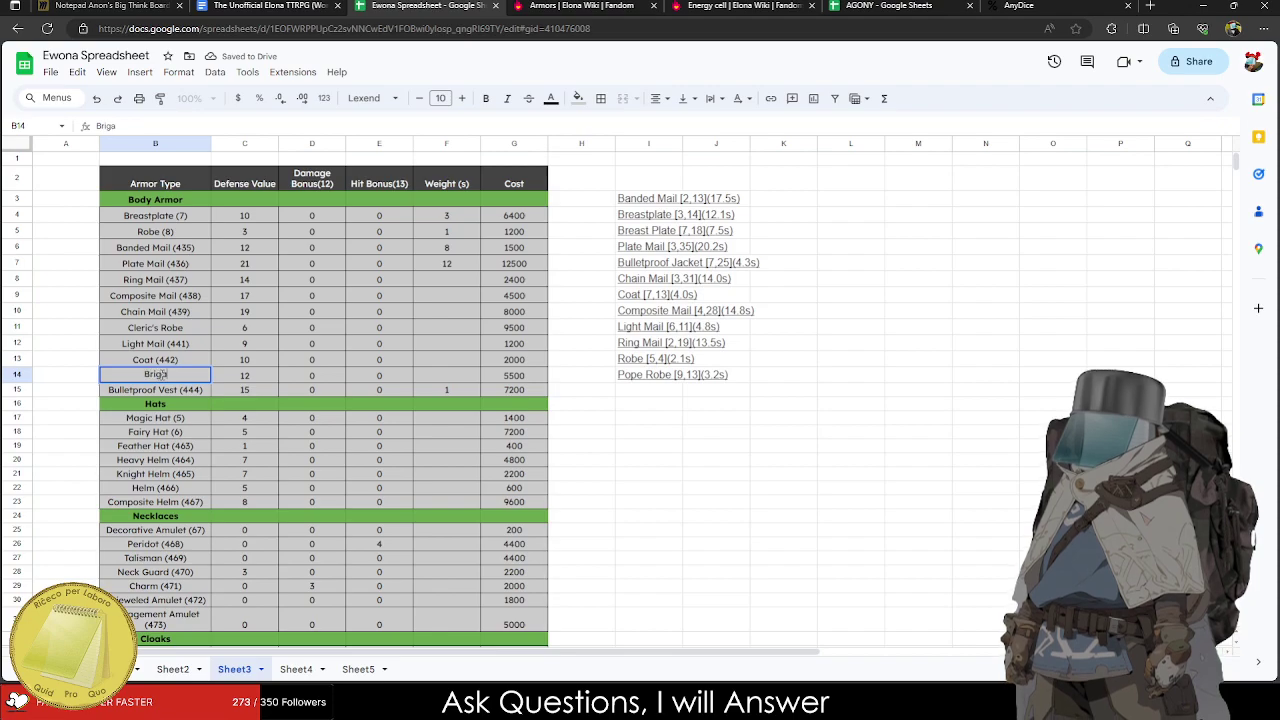
key(Tab)
Enter a weight of 5 for Brigadine and revise it to 6.
key(Tab)
key(Tab)
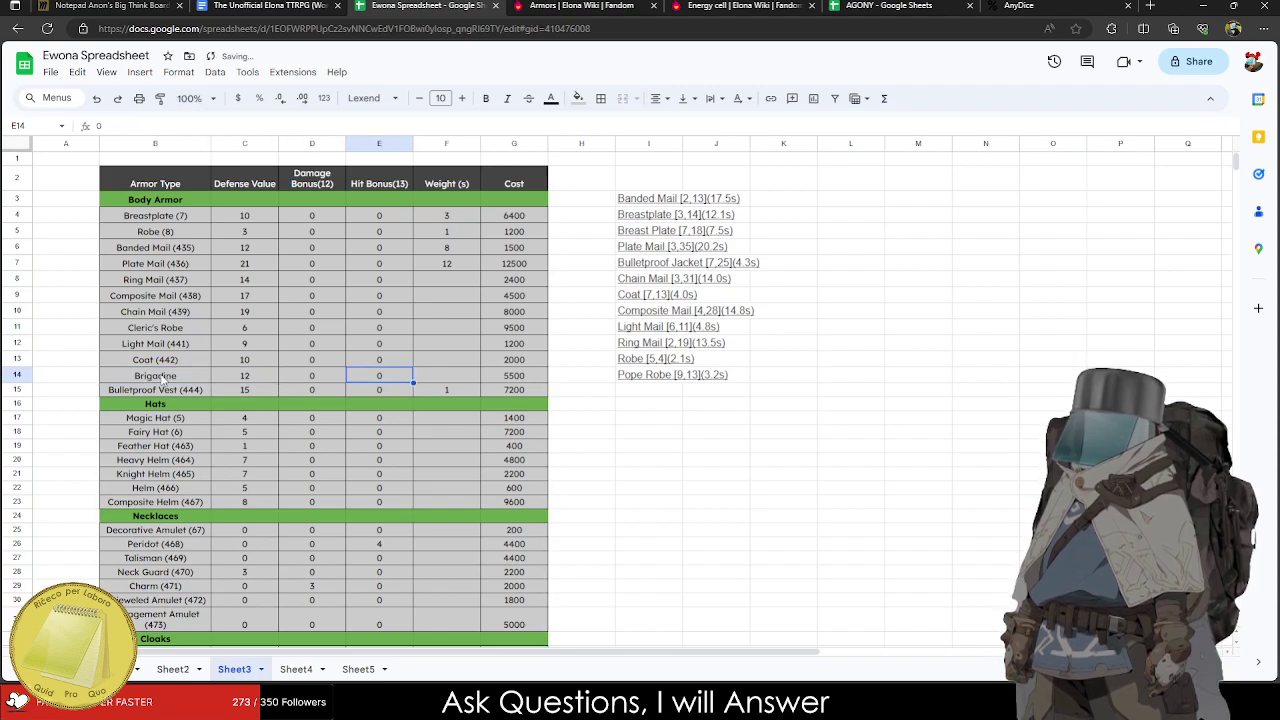
key(Tab)
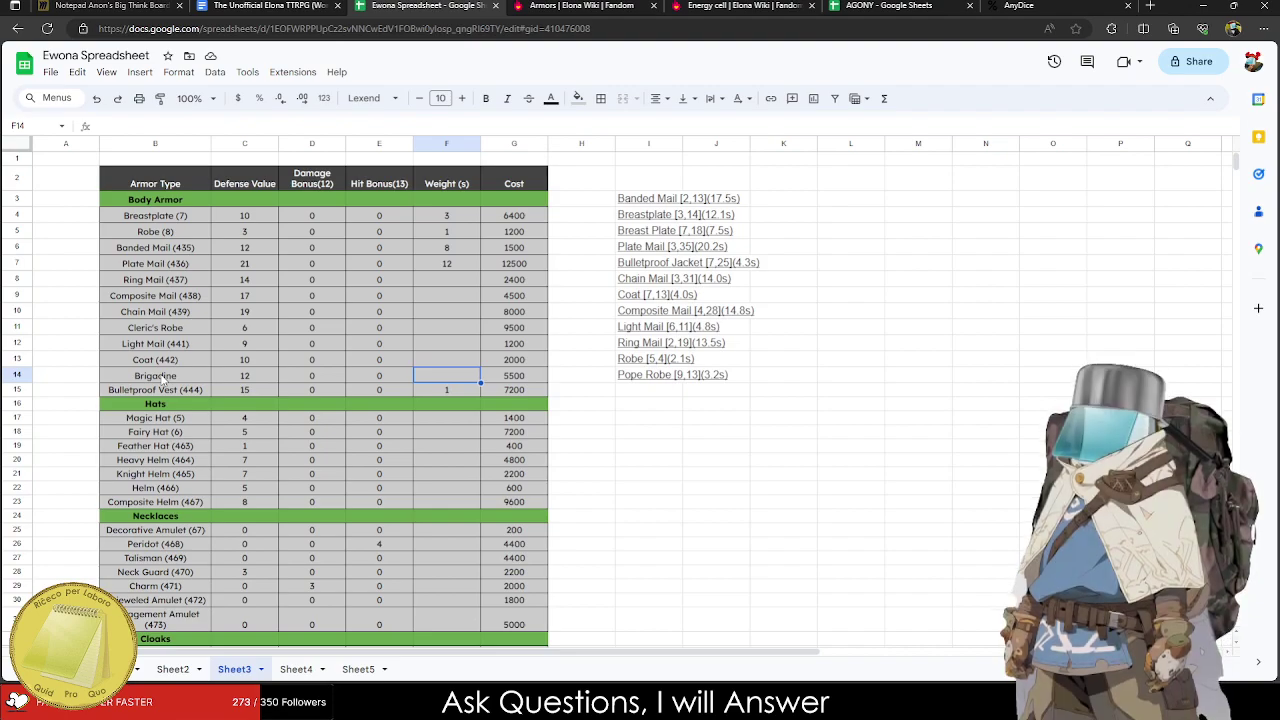
text(5)
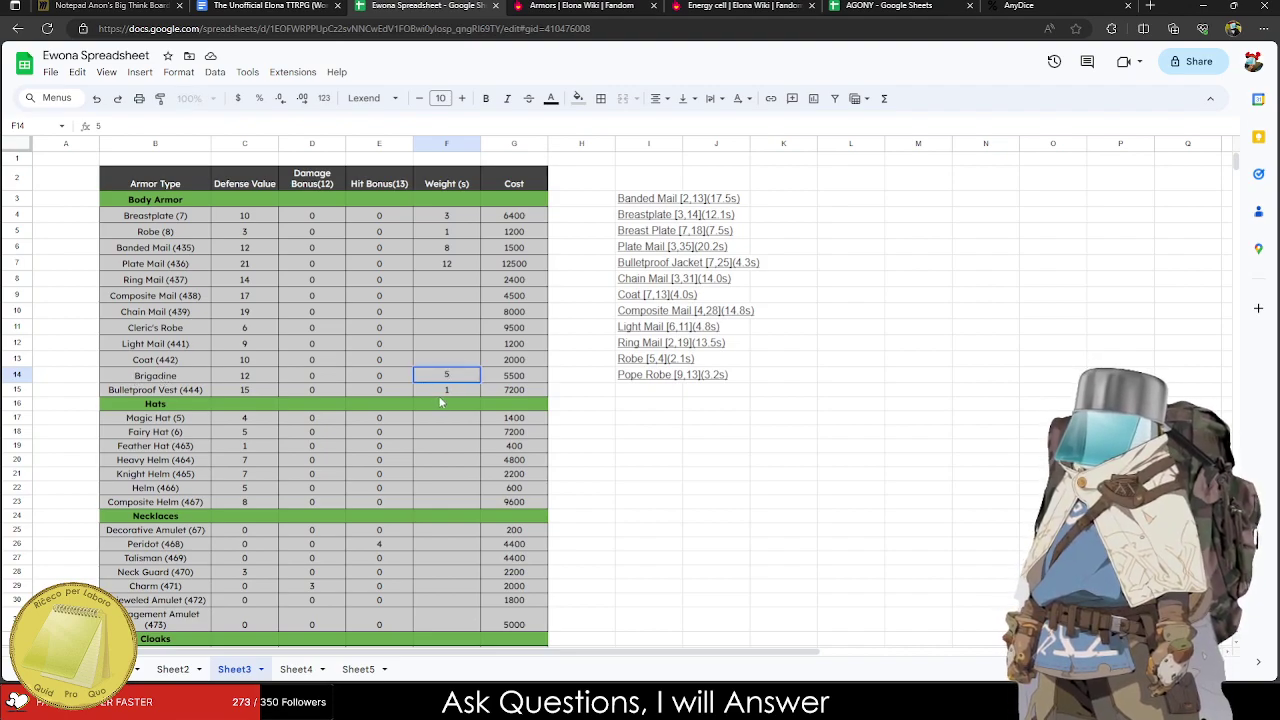
key(Return)
click(468, 380)
text(6)
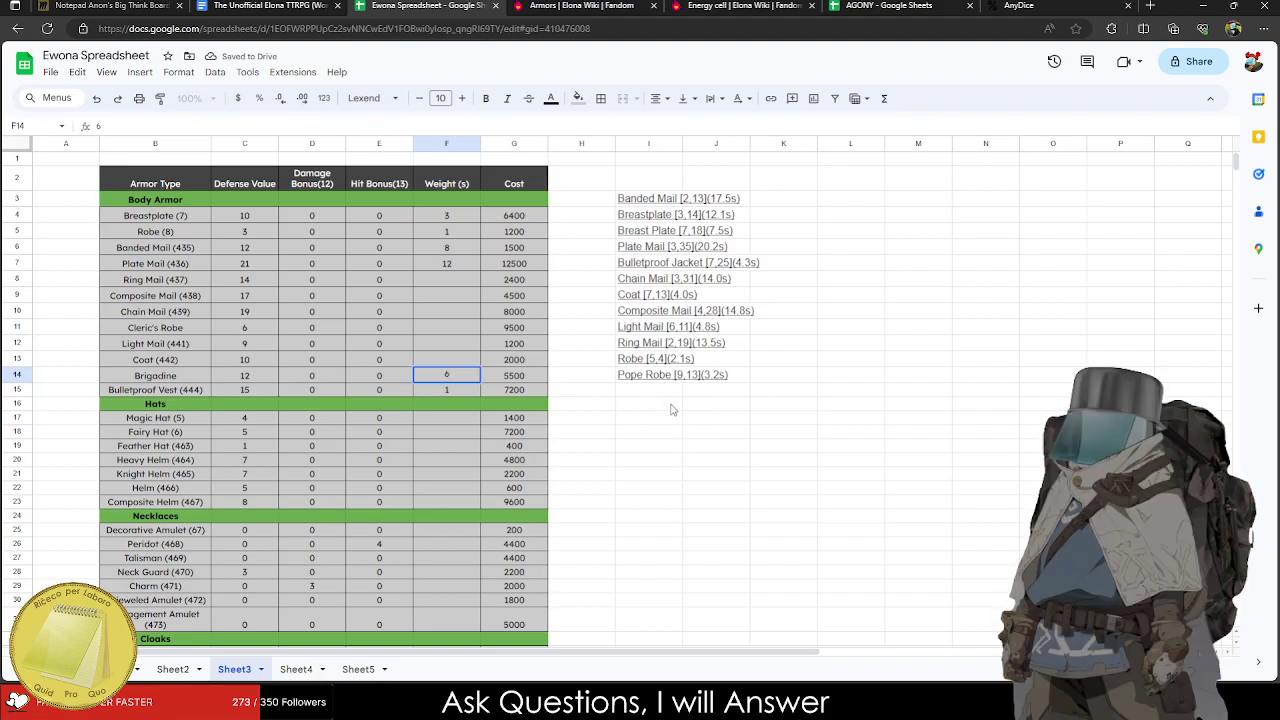
Clear the Weight (s) values of all body armor rows in F4:F15.
drag(420, 390, 454, 392)
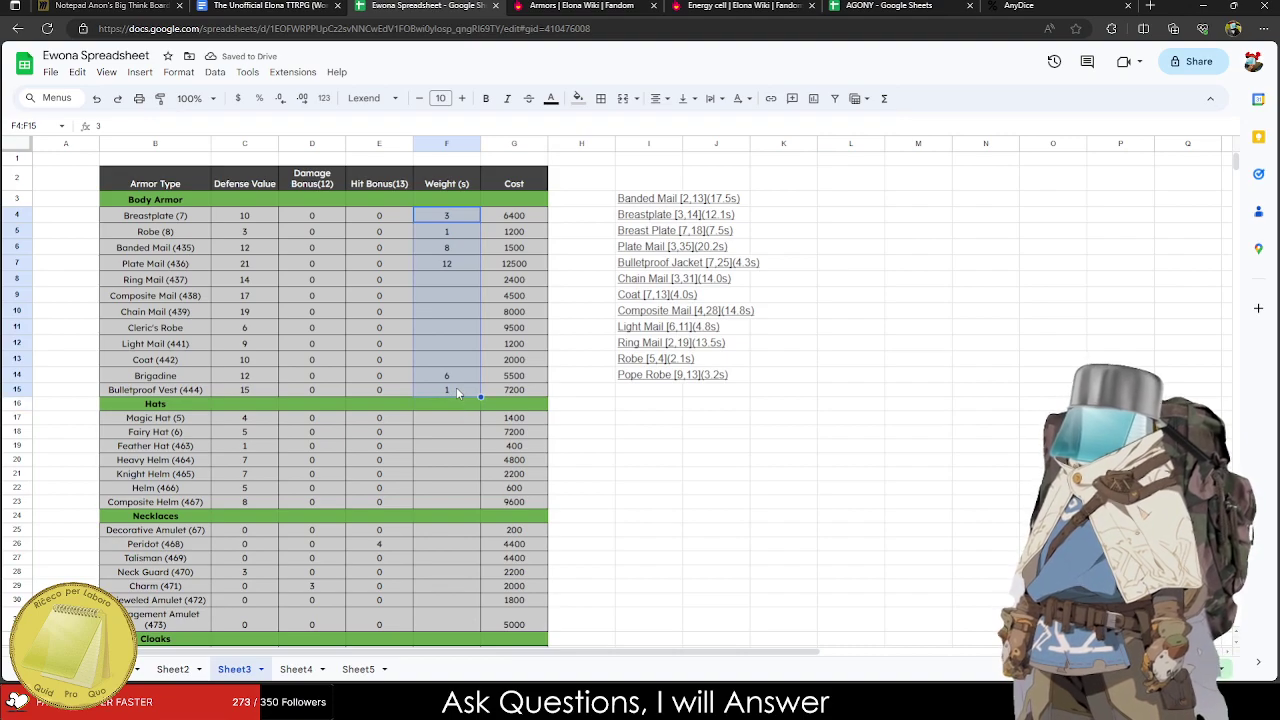
key(Delete)
Start a weight class legend at L4 with Light Armor at 1 and Medium Armor at 4 in the adjacent column.
click(891, 233)
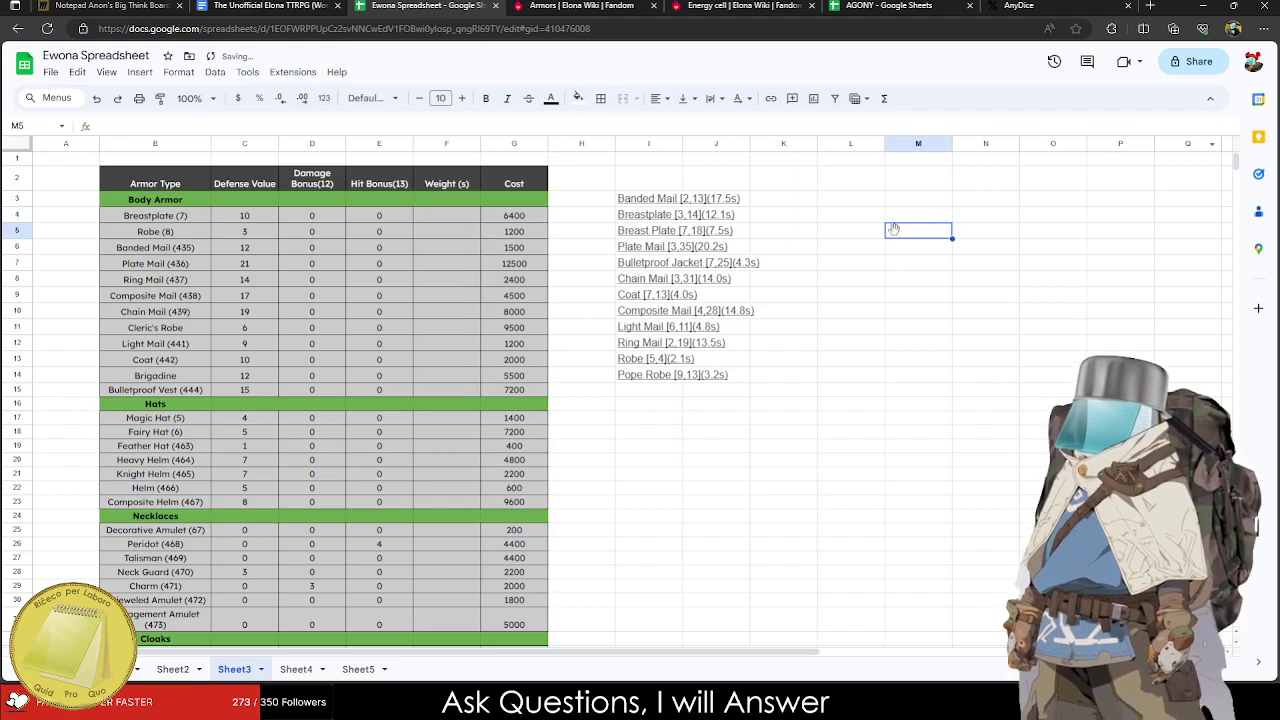
key(Up)
key(Left)
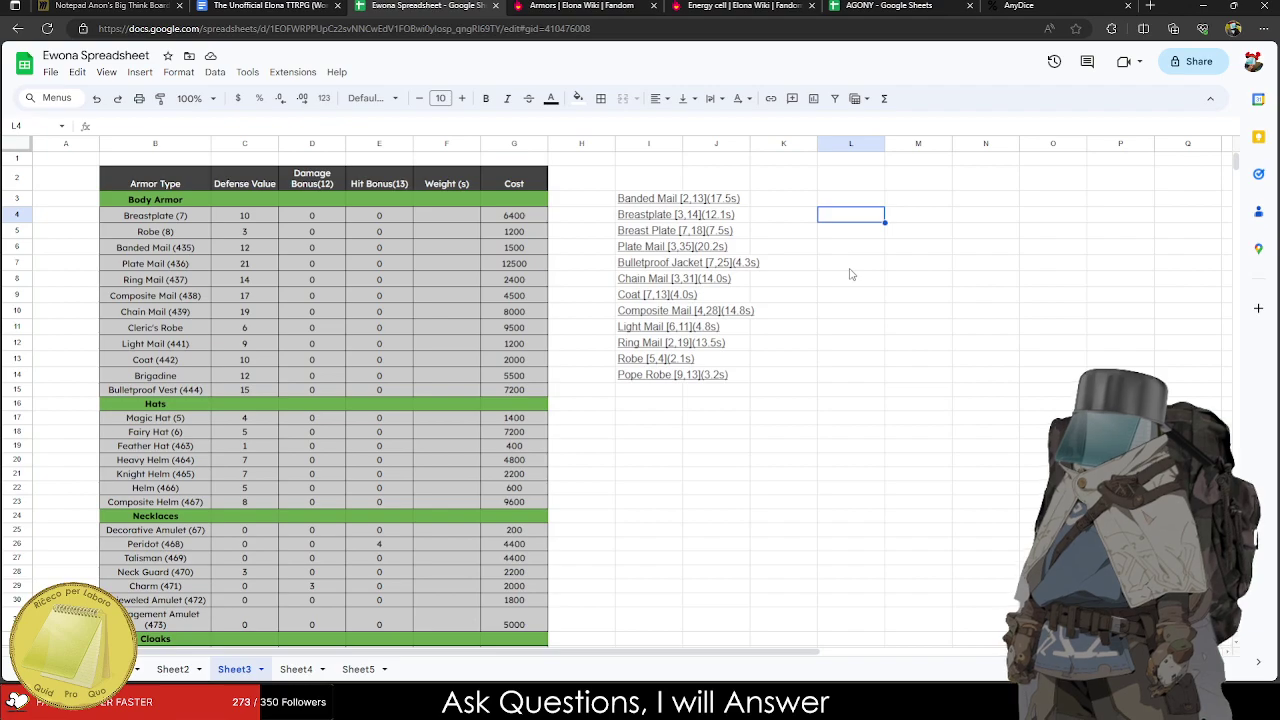
text(Light Armor)
key(Tab)
text(1)
key(Return)
text(Mediu)
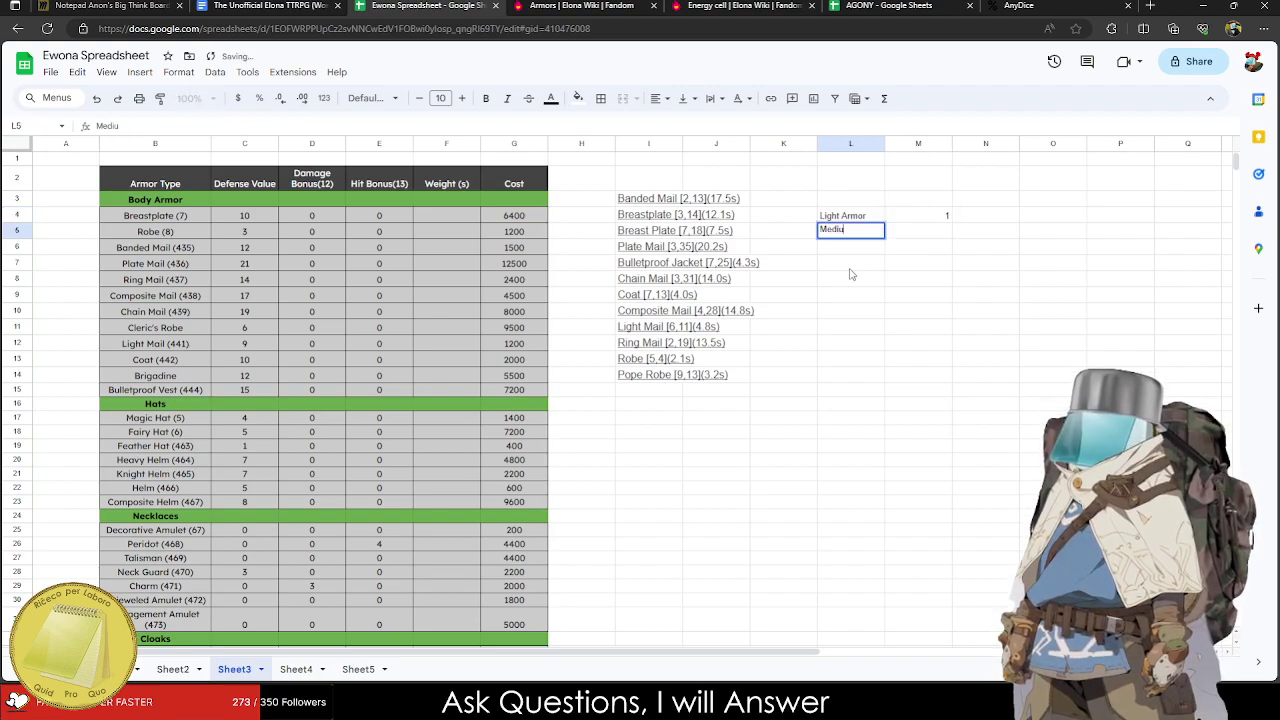
text(m Armor)
key(Tab)
text(4)
key(Return)
Add Heavy Armor with a value of 8 to the weight class legend and set Medium Armor to 5.
text(Heavy Armor)
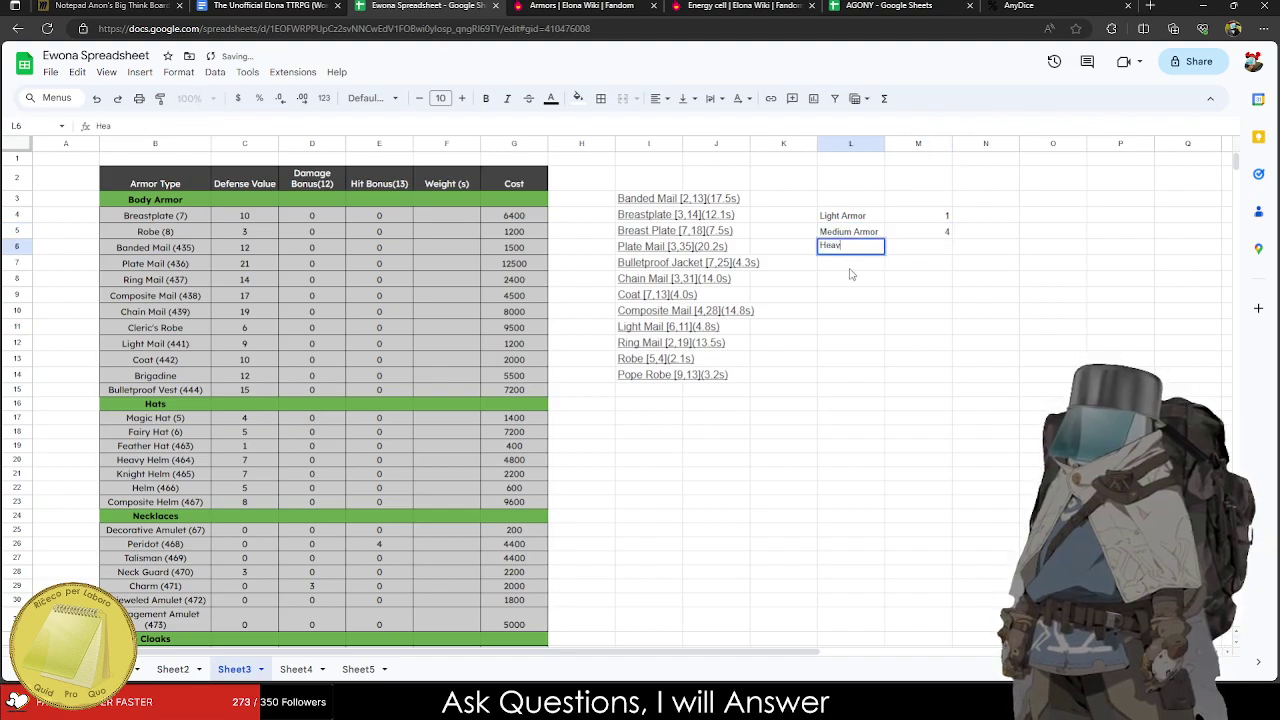
key(Tab)
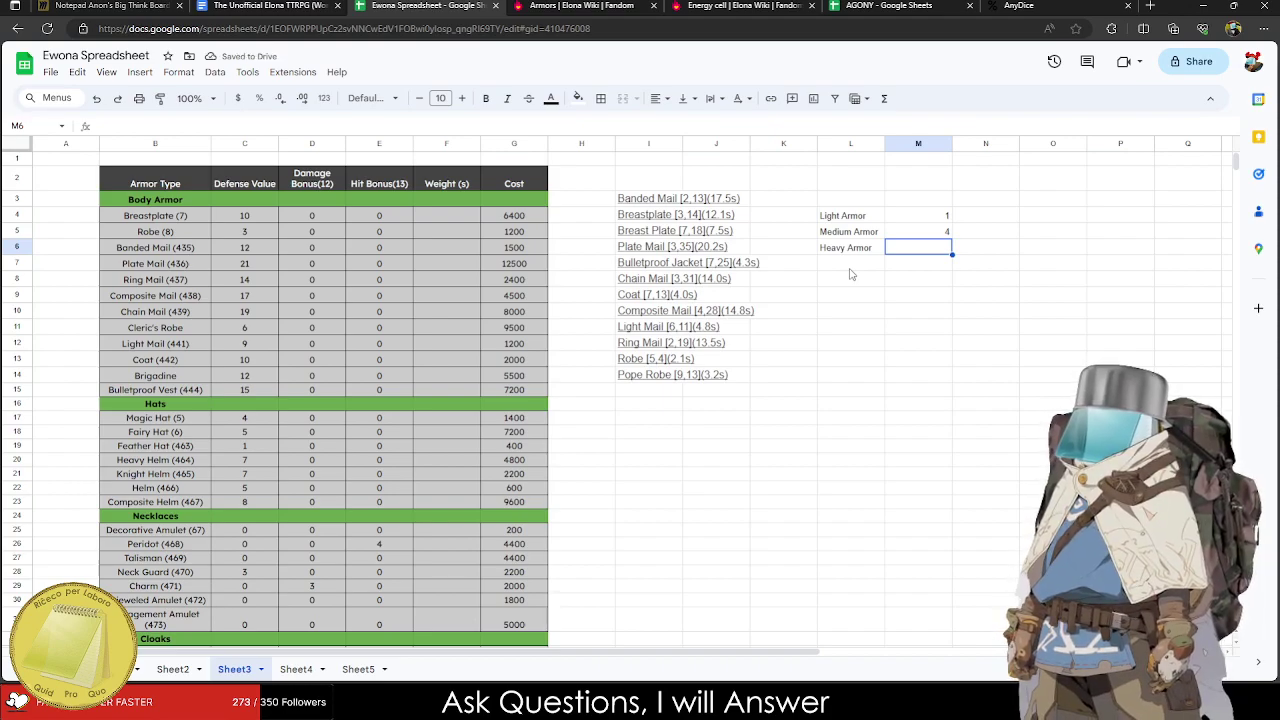
key(Up)
text(5)
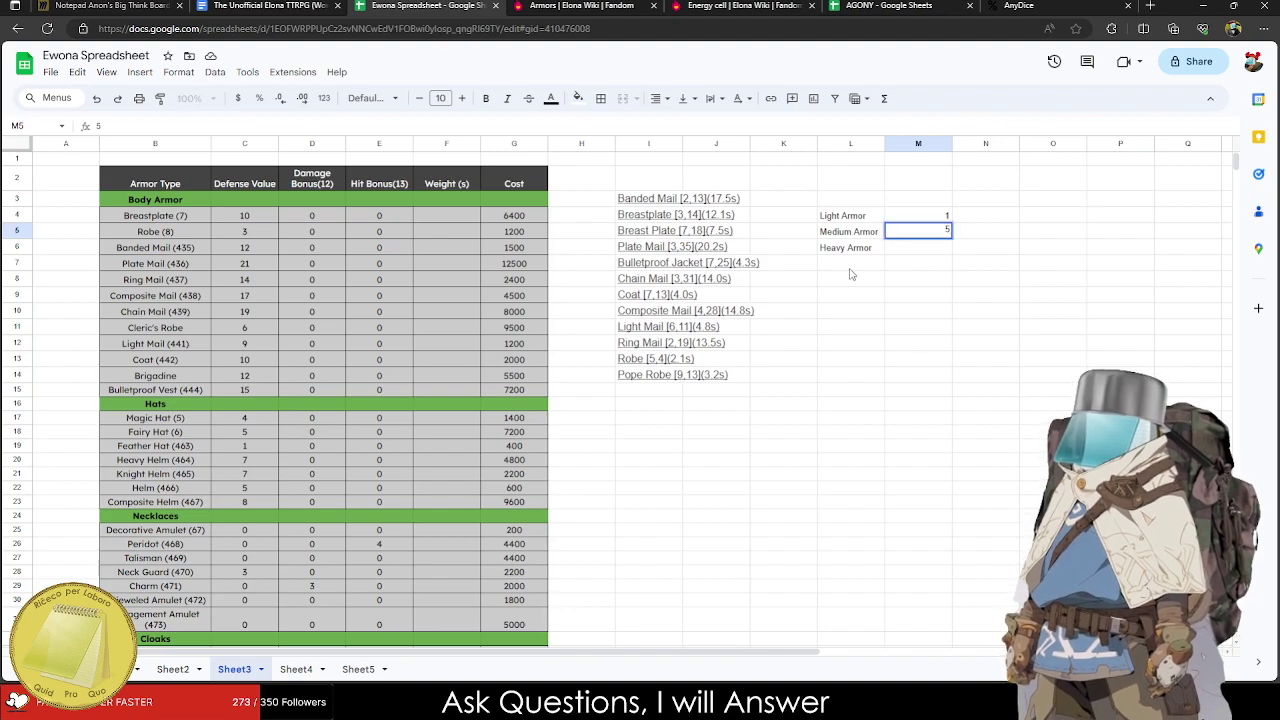
key(Return)
text(10)
key(BackSpace)
key(BackSpace)
text(8)
key(Return)
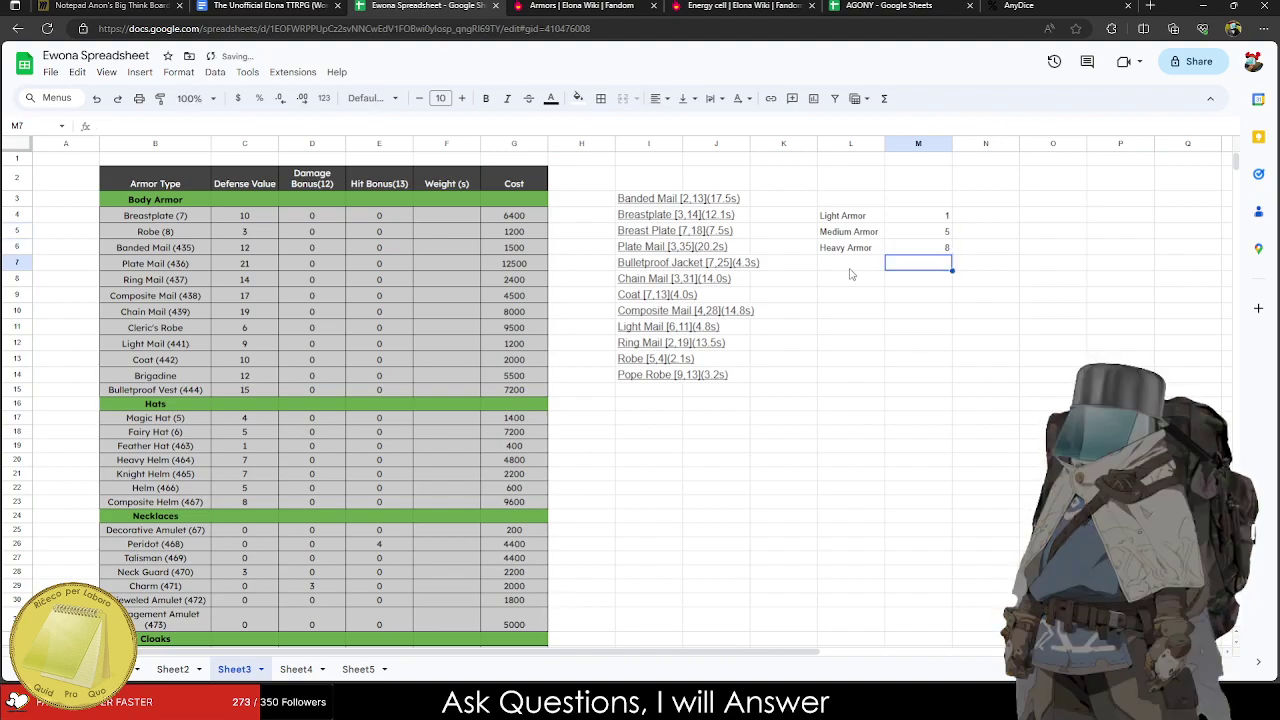
Set the Medium Armor value in the weight class legend to 4.
key(Up)
key(Up)
key(Up)
key(Down)
key(Down)
key(Up)
key(Up)
key(Down)
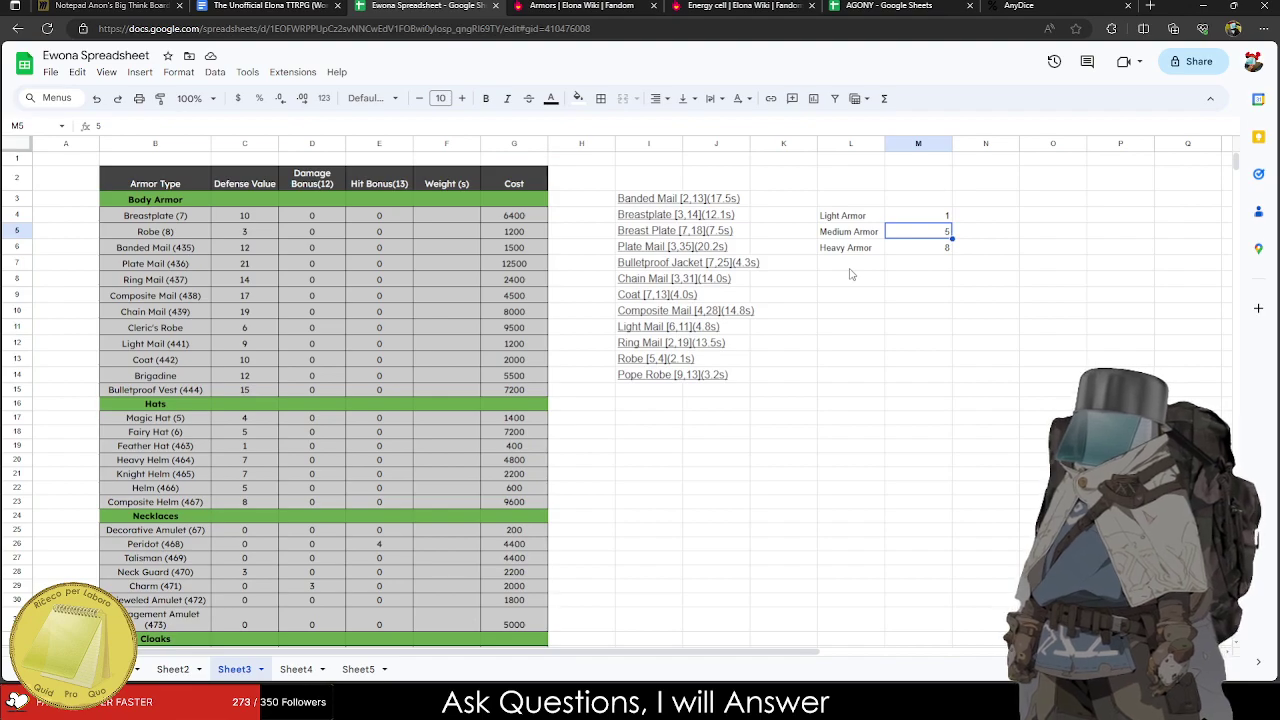
text(4)
key(Return)
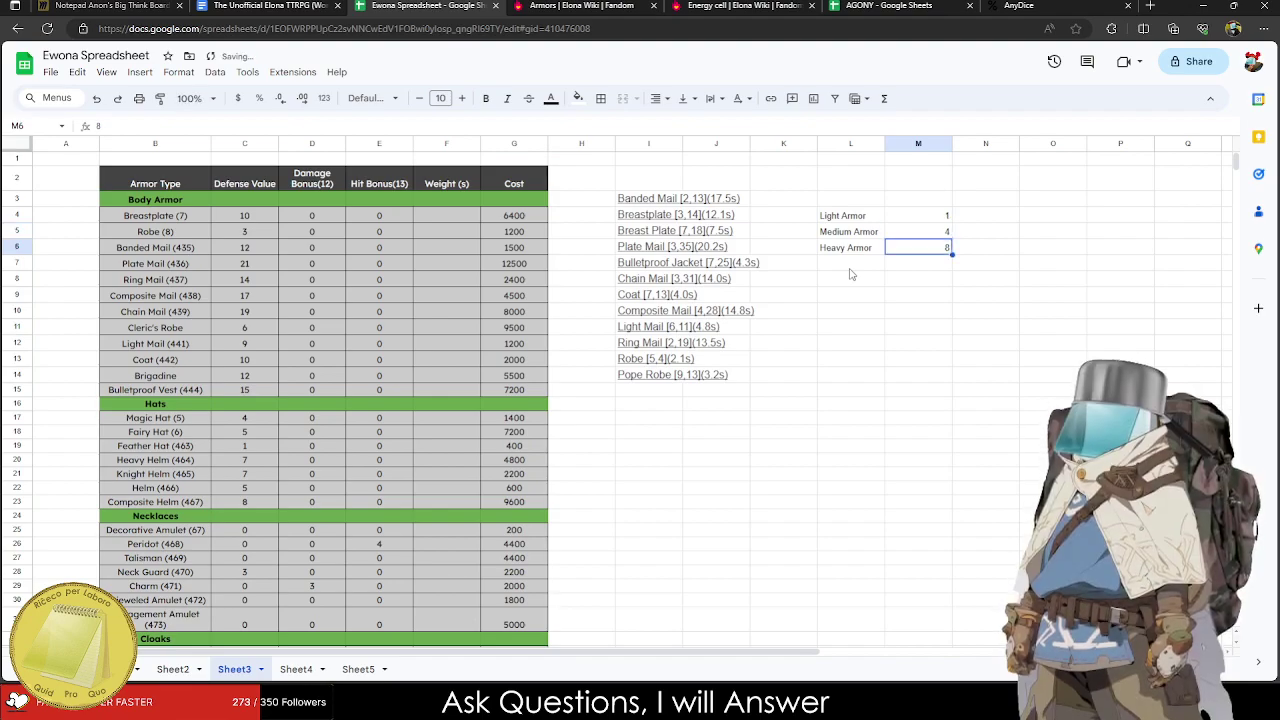
Add a fourth weight class, Military Armor, with a value of 13 below Heavy Armor in the legend.
key(Down)
text(13)
click(850, 268)
text(Super JHe)
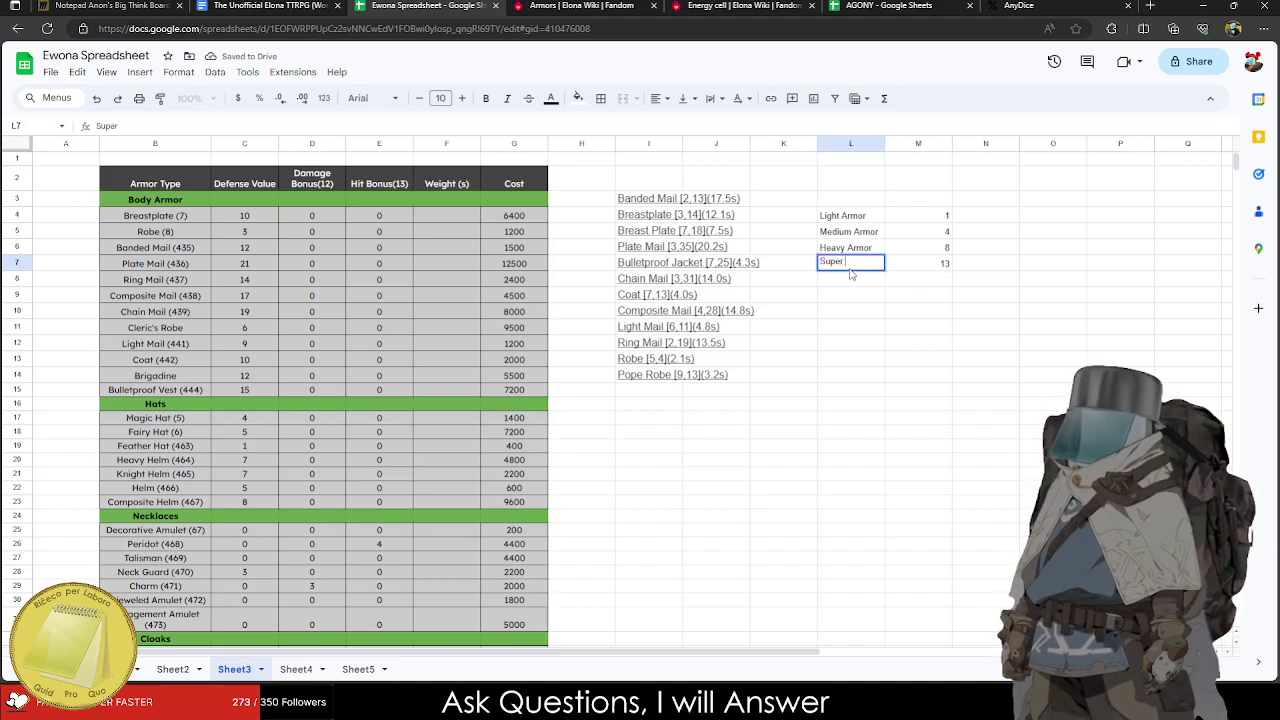
key(BackSpace)
key(BackSpace)
key(BackSpace)
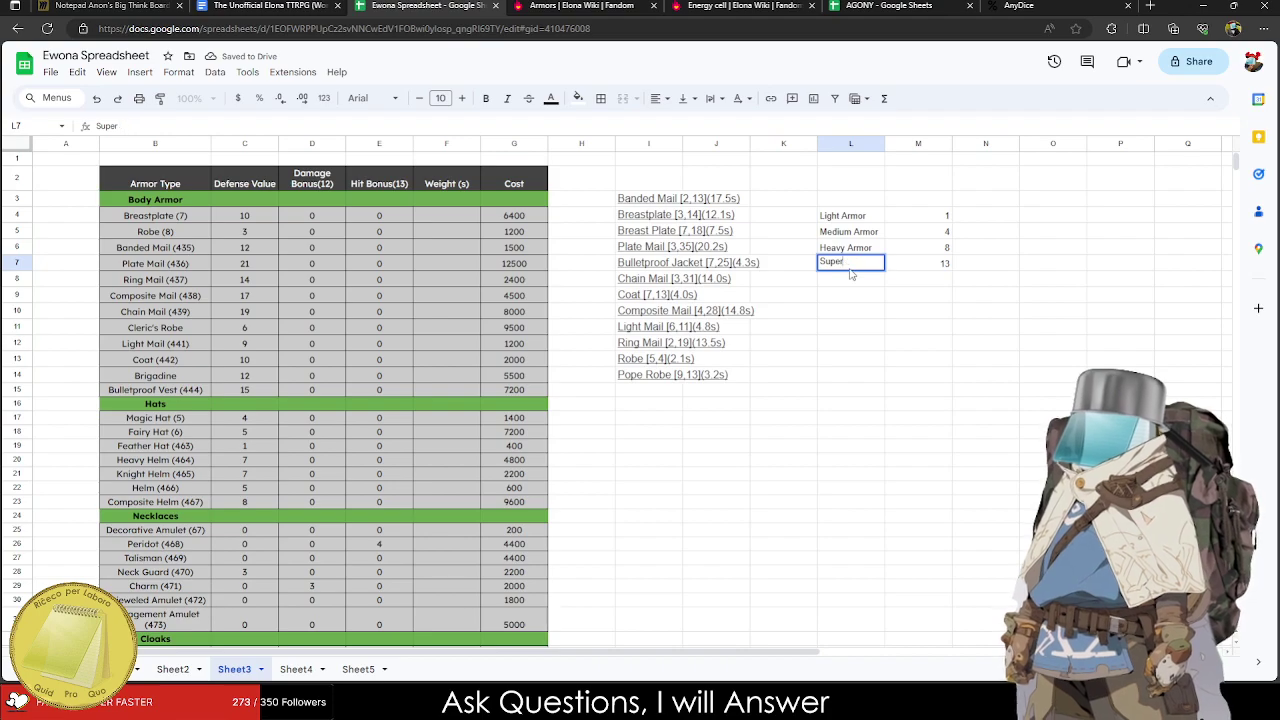
key(Up)
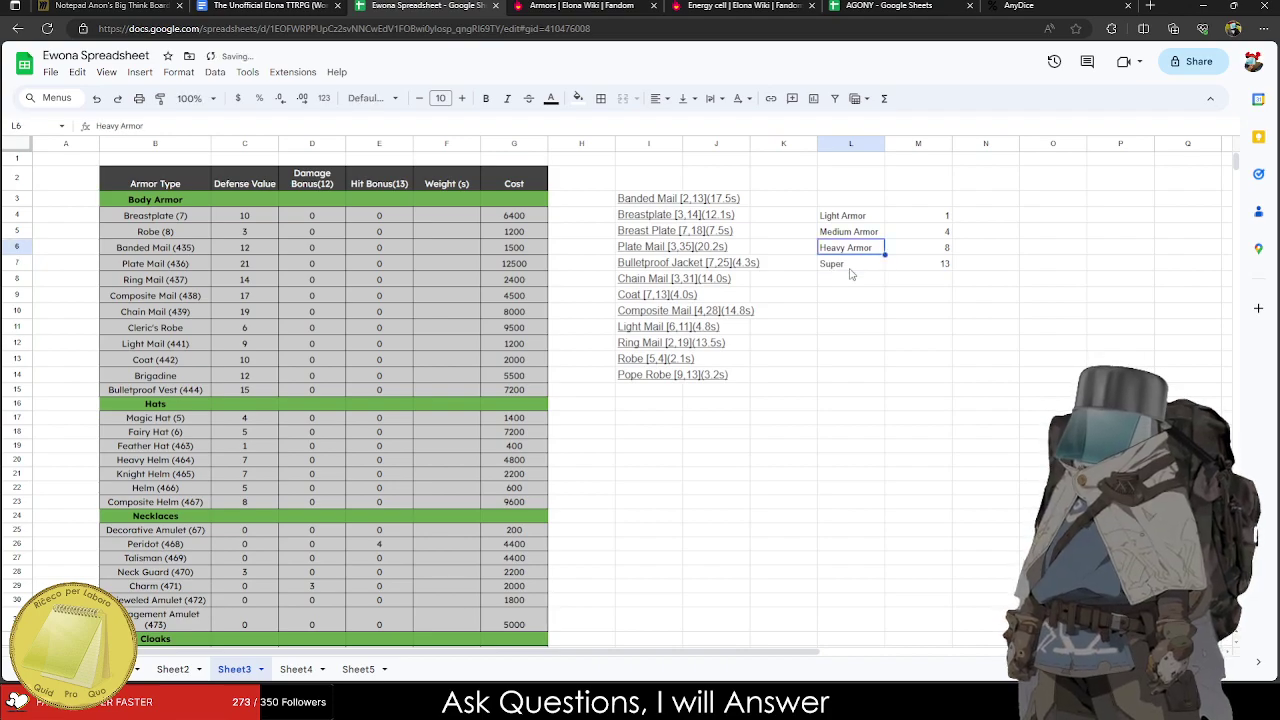
key(Down)
text(Military Armor)
key(Return)
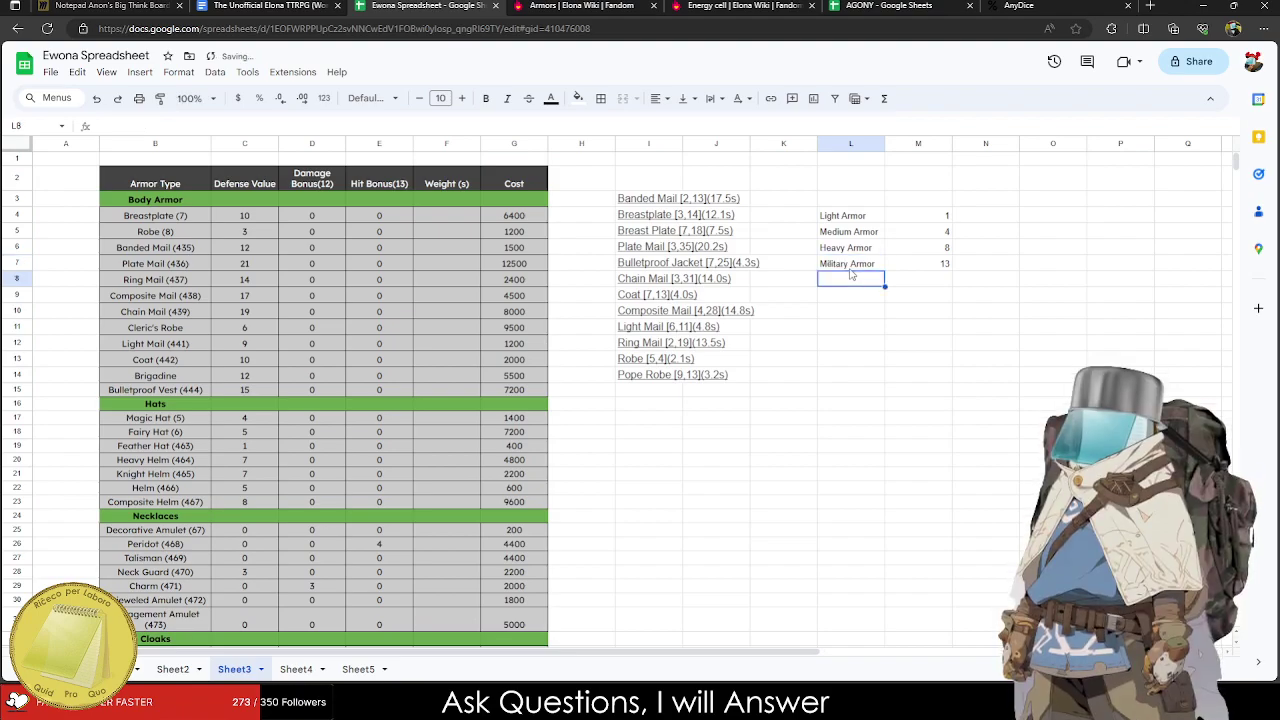
Rename the Breastplate (7) entry in B4 as Brigadine and set its defense value to 12.
click(446, 216)
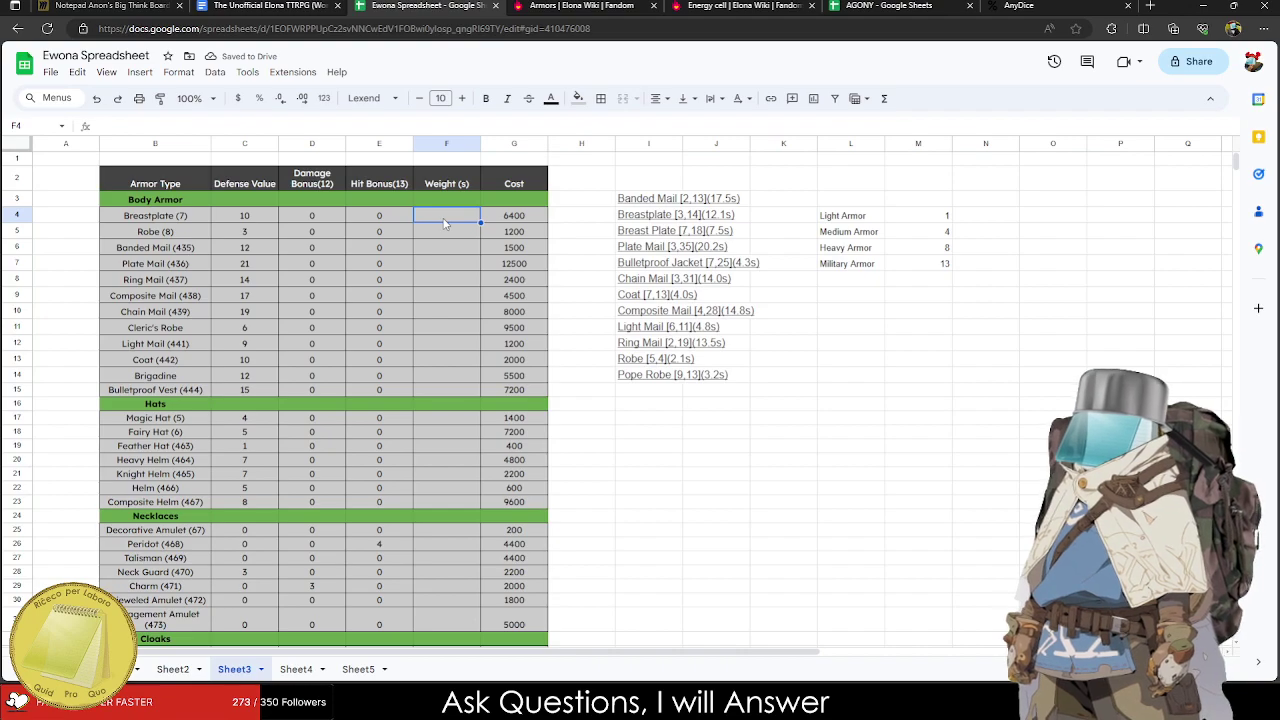
click(170, 219)
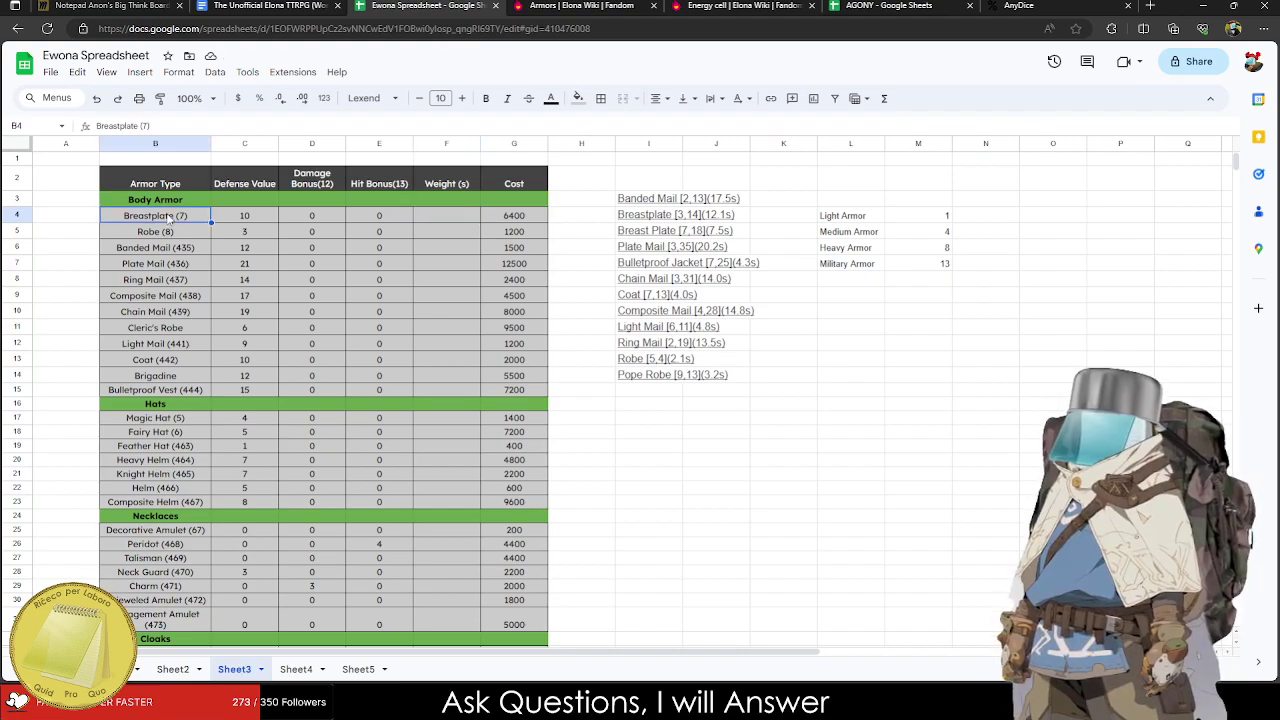
click(185, 377)
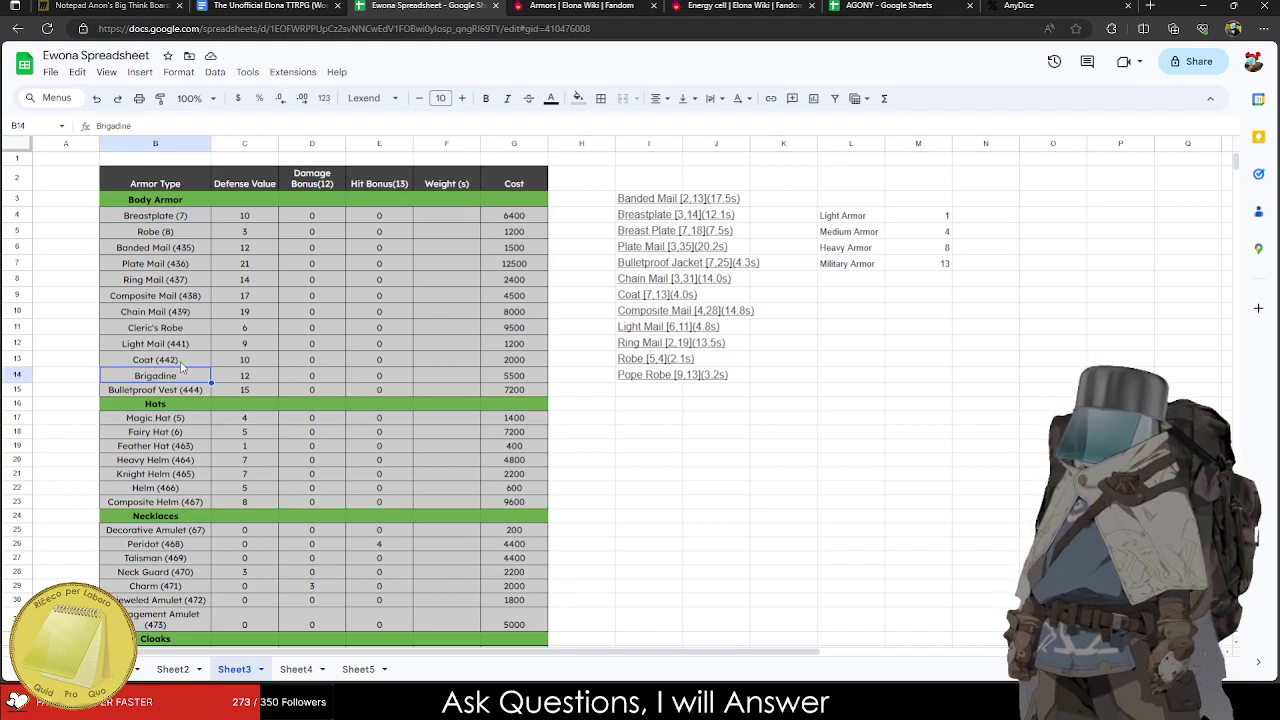
click(176, 218)
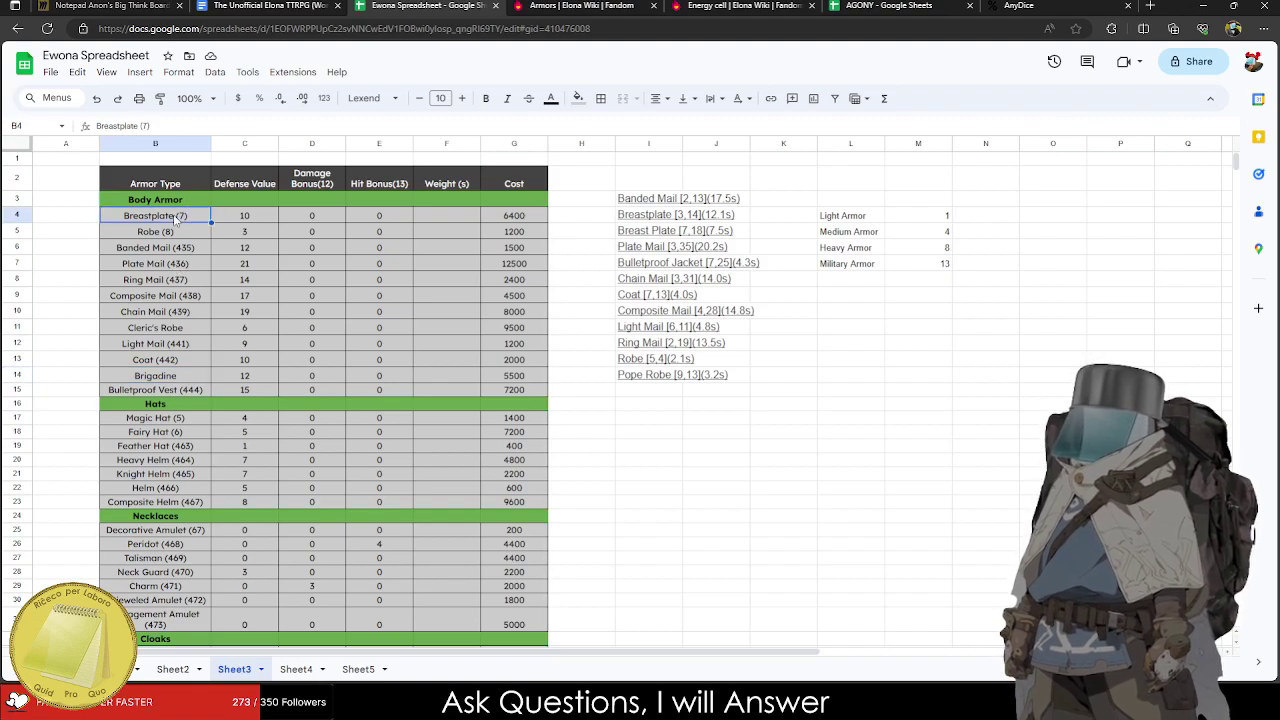
text(Brigadine)
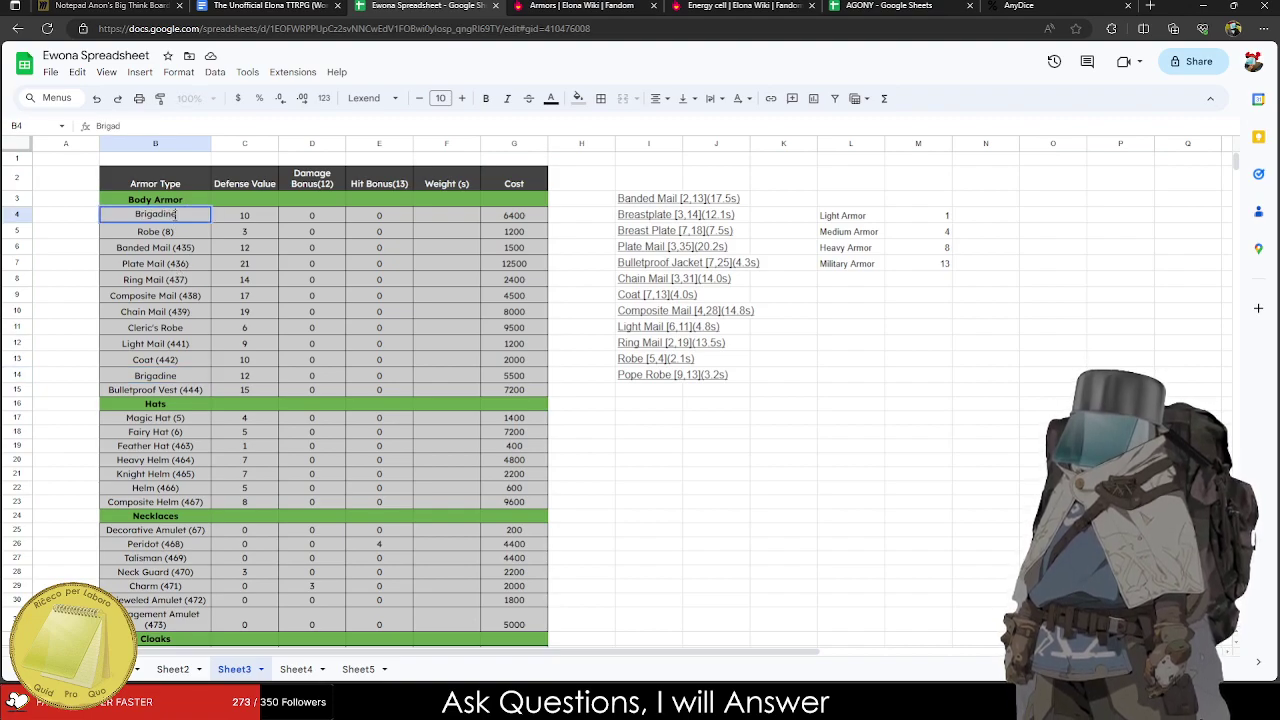
key(Tab)
text(12)
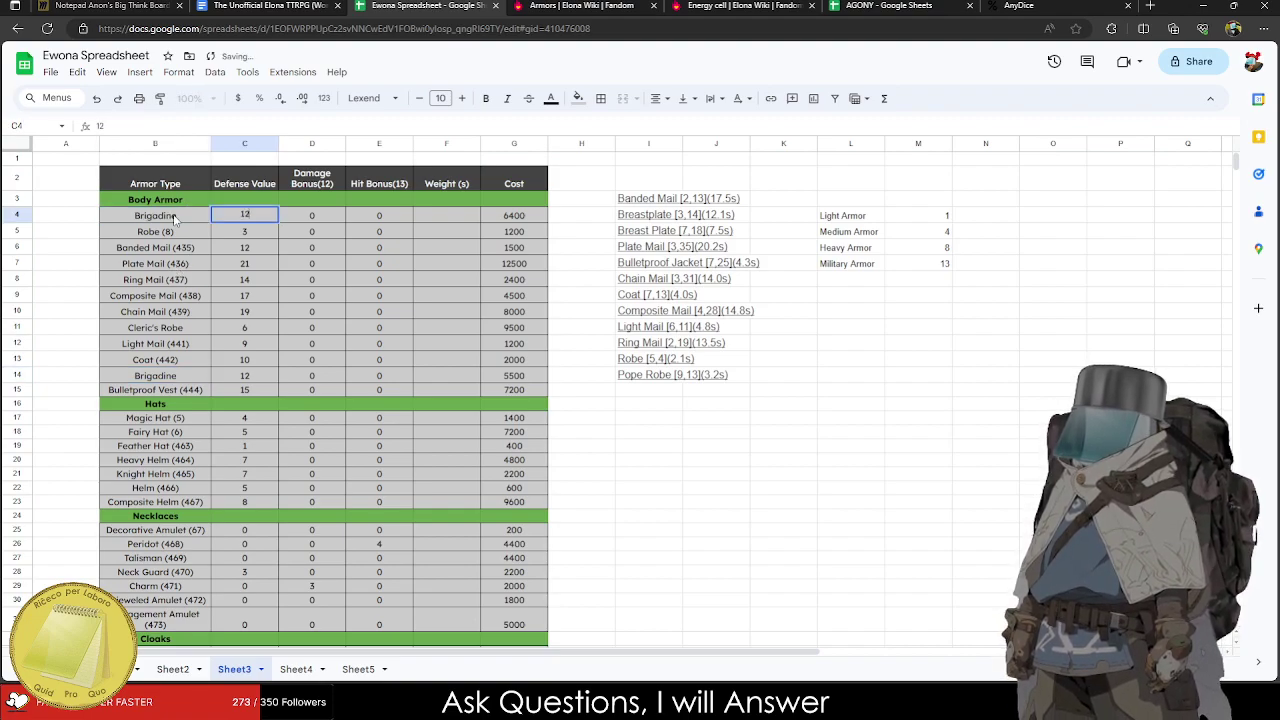
Rename the B14 entry as Breast Plate and set its defense value to 10.
click(173, 380)
text(Brea)
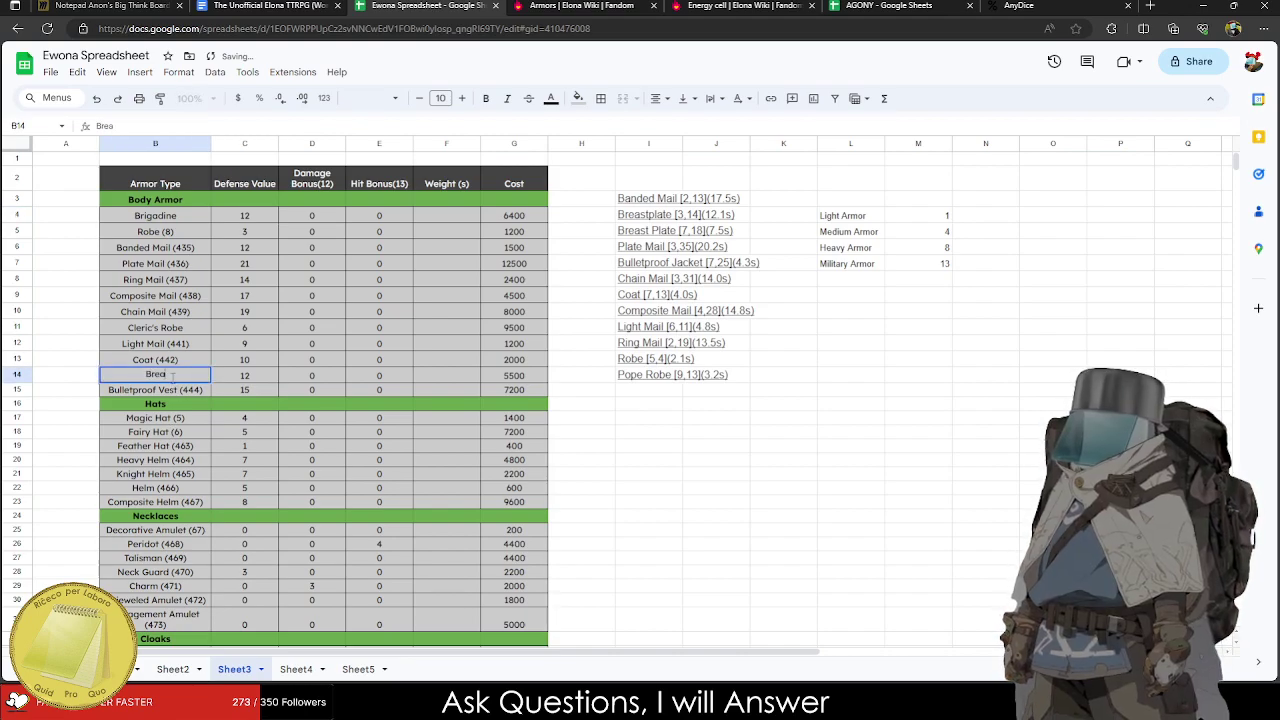
text(st Plate)
key(Tab)
text(10)
key(Tab)
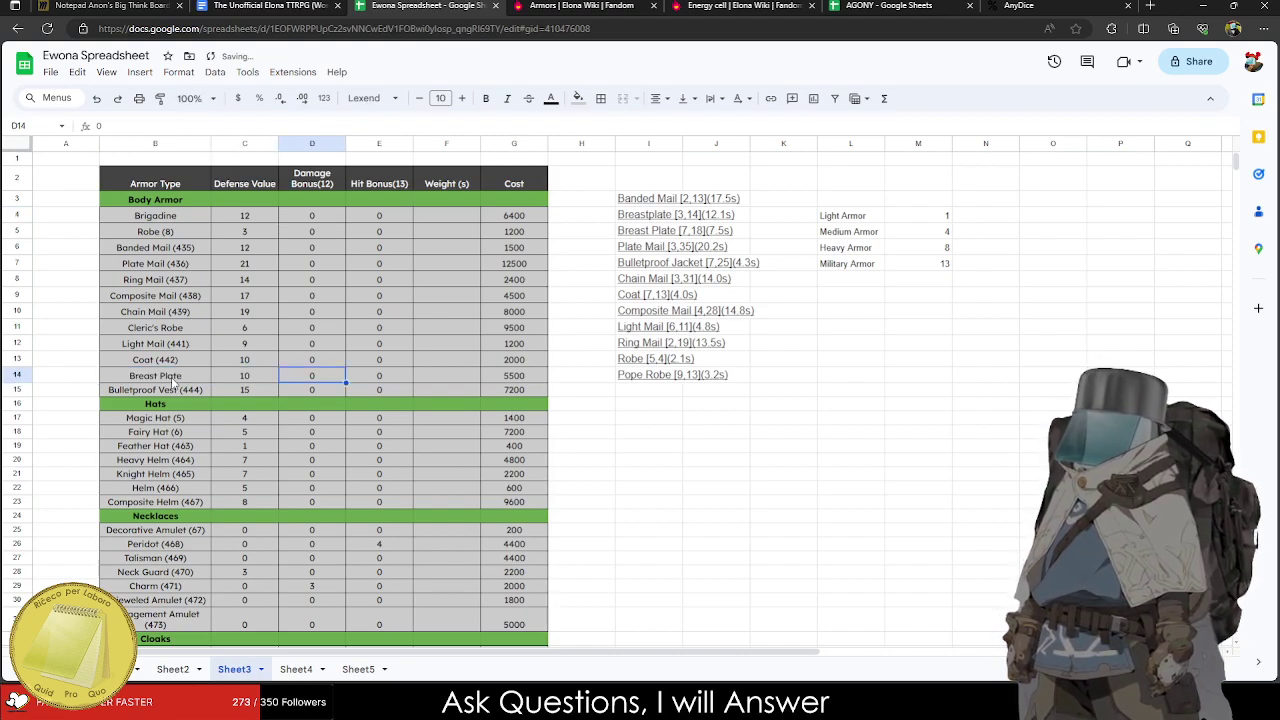
Enter Weight (s) values of 9 for Brigadine and 1 for Robe (8).
click(438, 215)
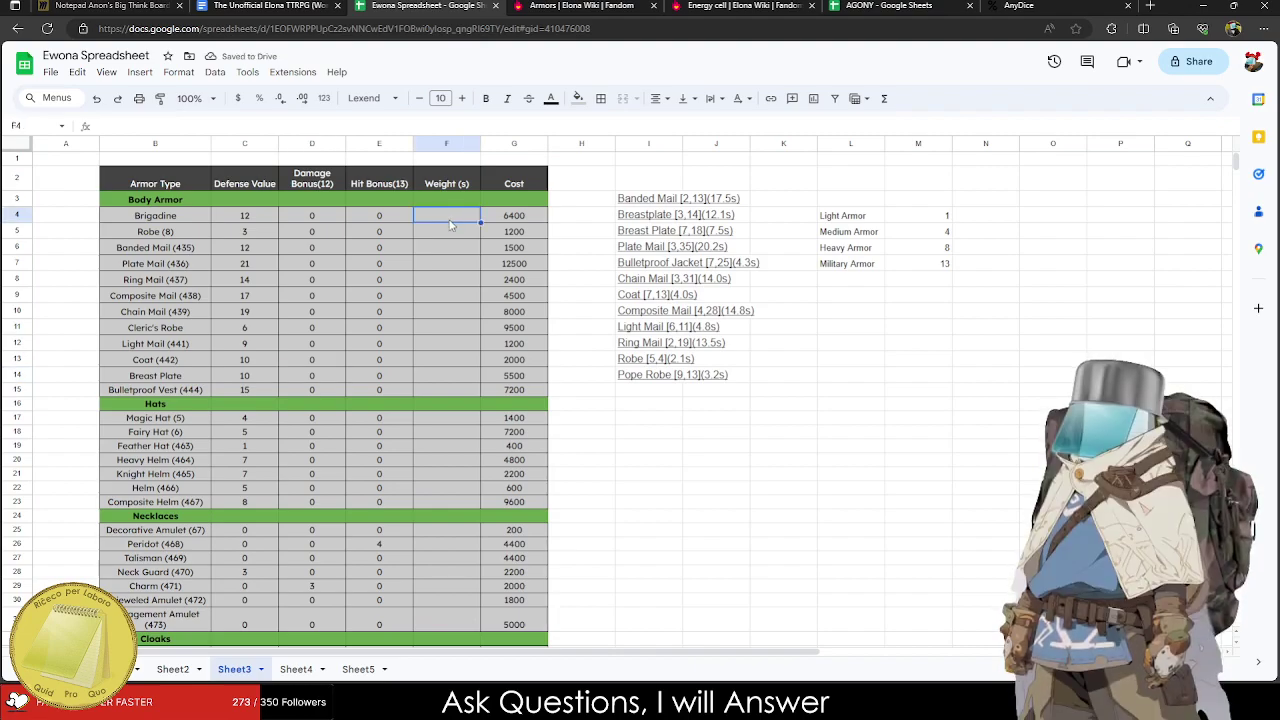
text(9)
key(Return)
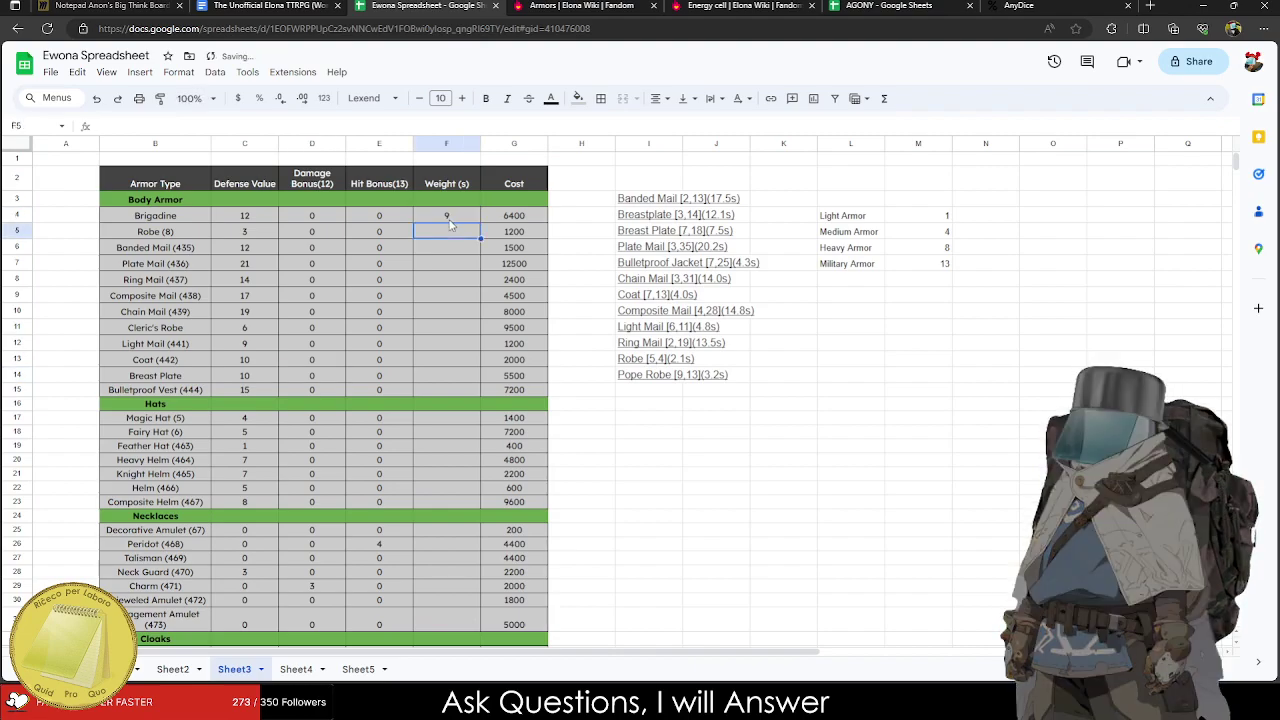
click(449, 219)
double_click(449, 219)
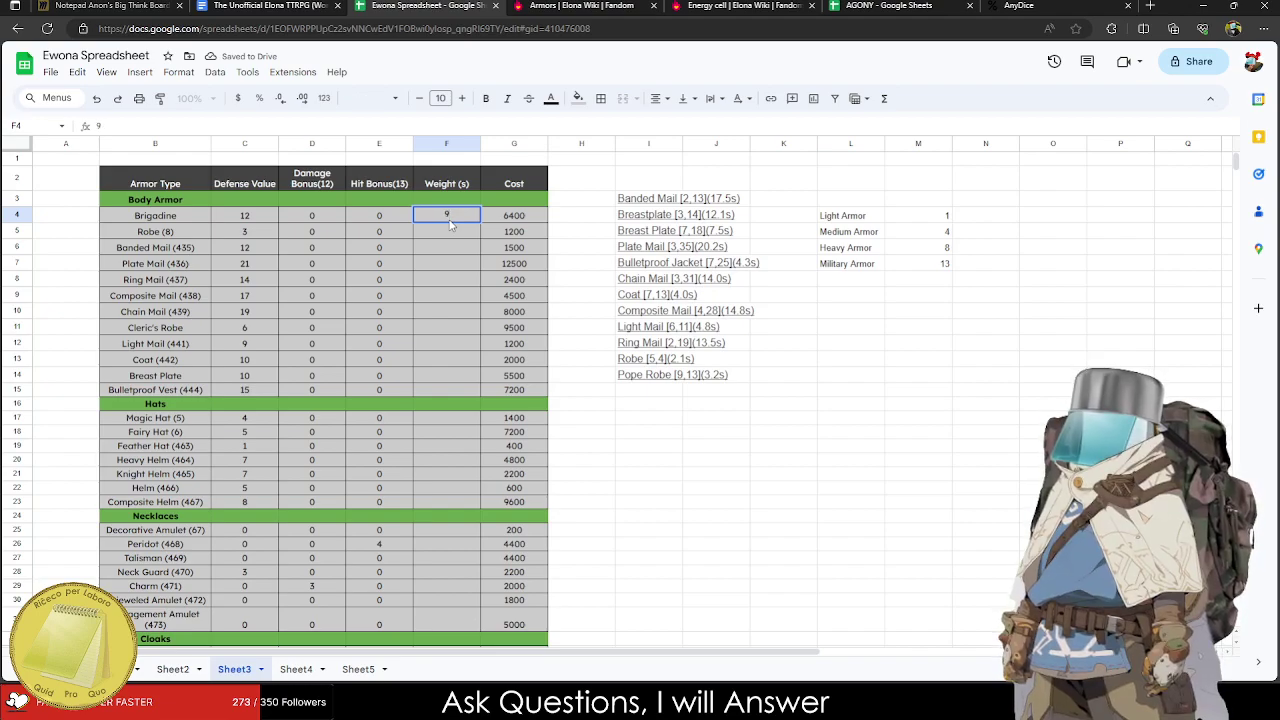
key(Return)
text(1)
key(Return)
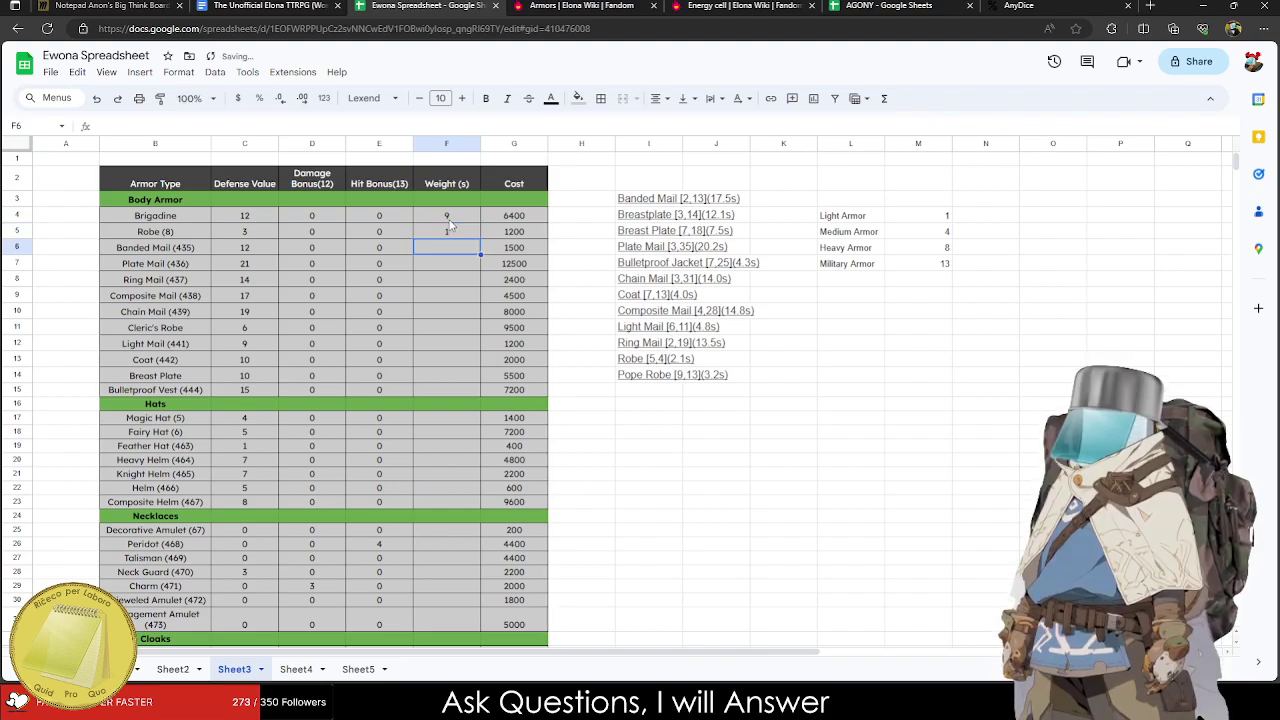
Enter a weight of 9 for Banded Mail (435) and change Brigadine's weight to 8.
text(9)
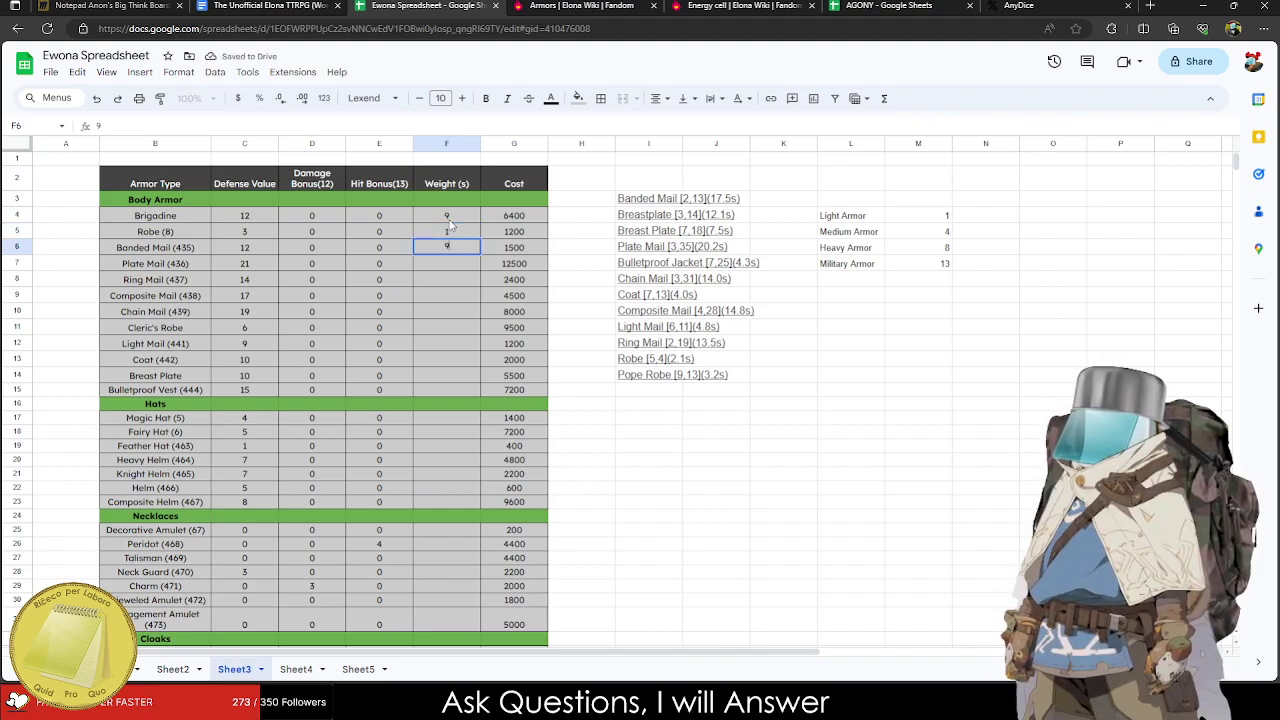
click(450, 221)
text(8)
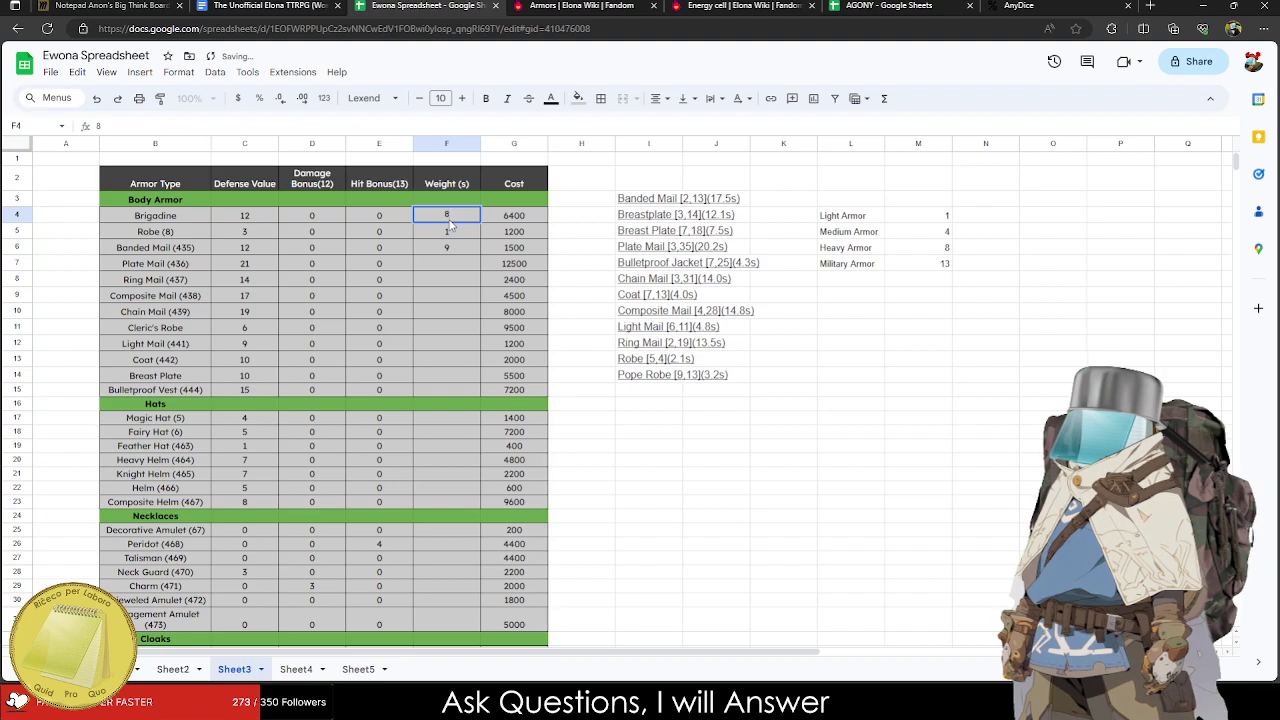
key(Down)
Enter weights of 15 for Plate Mail (436) and 8 for Ring Mail (437).
key(Down)
key(Down)
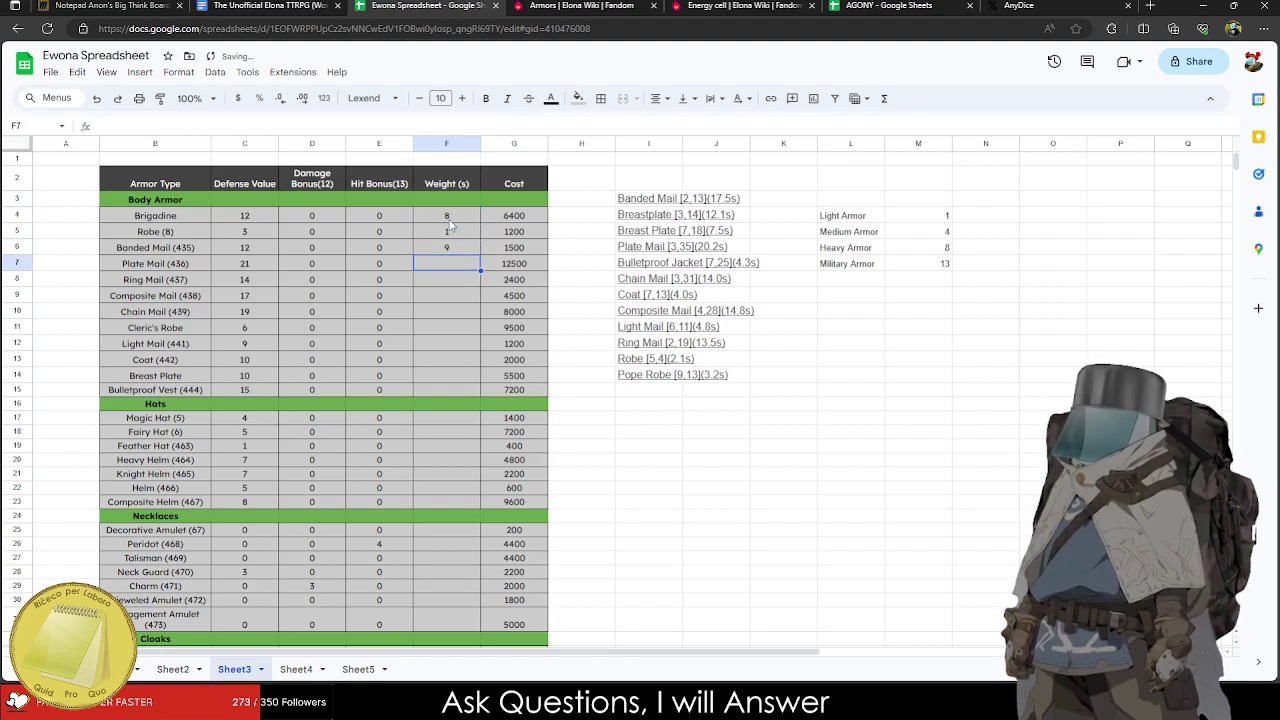
text(15)
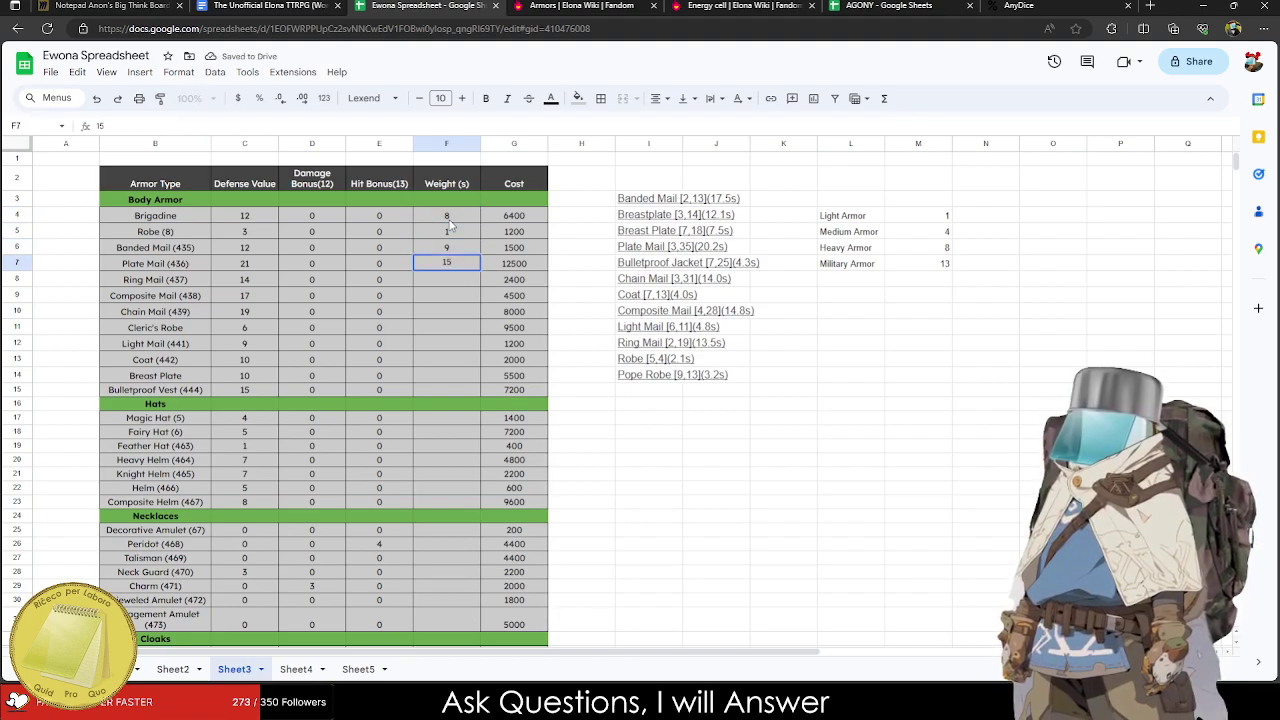
key(Return)
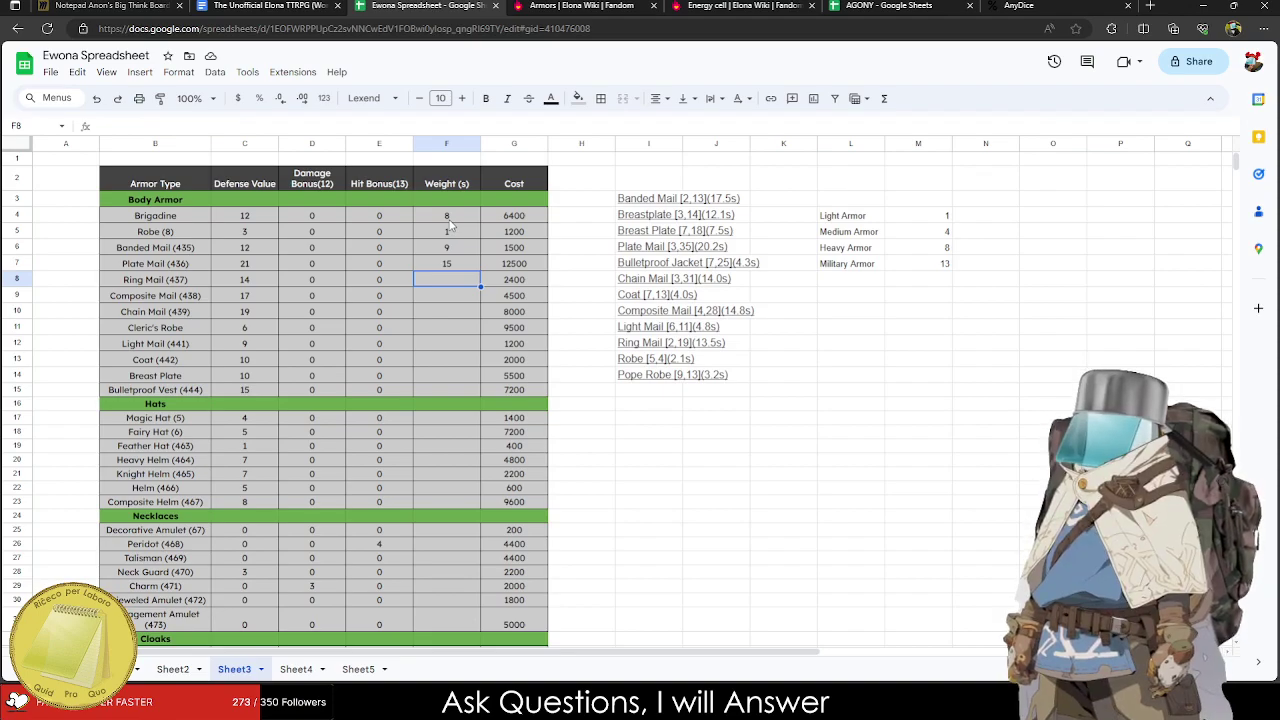
text(9)
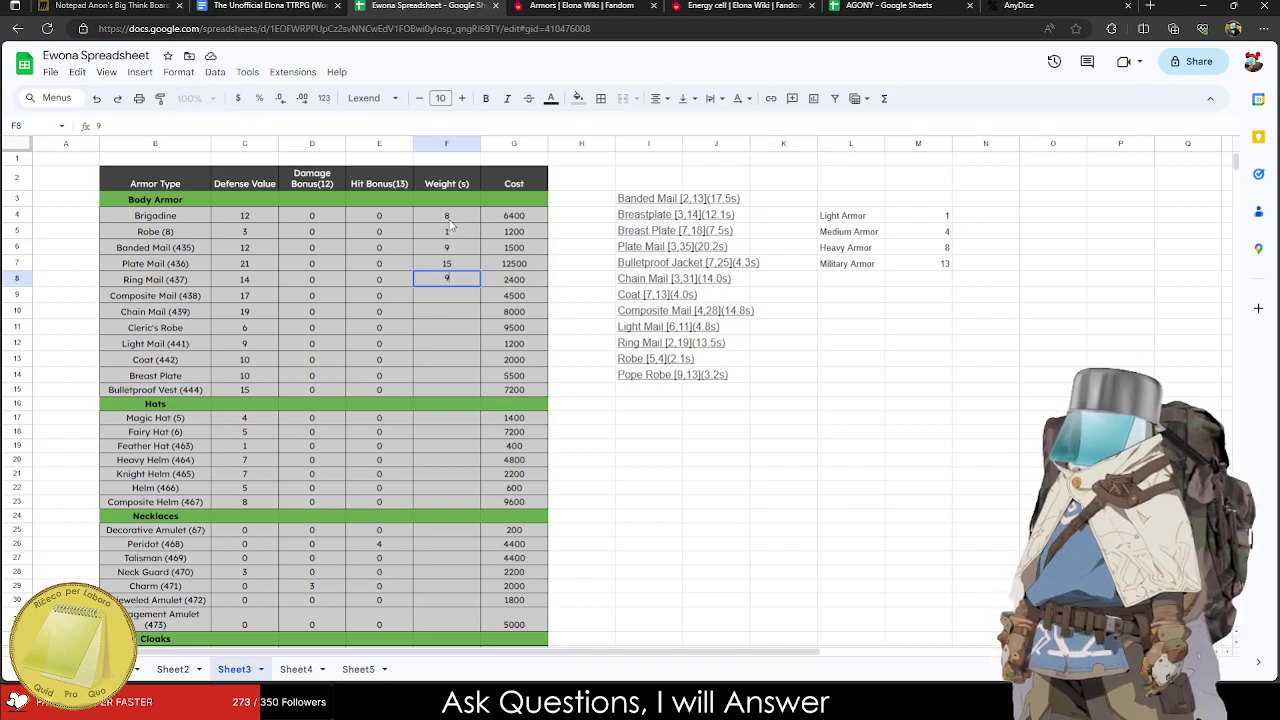
key(BackSpace)
text(8)
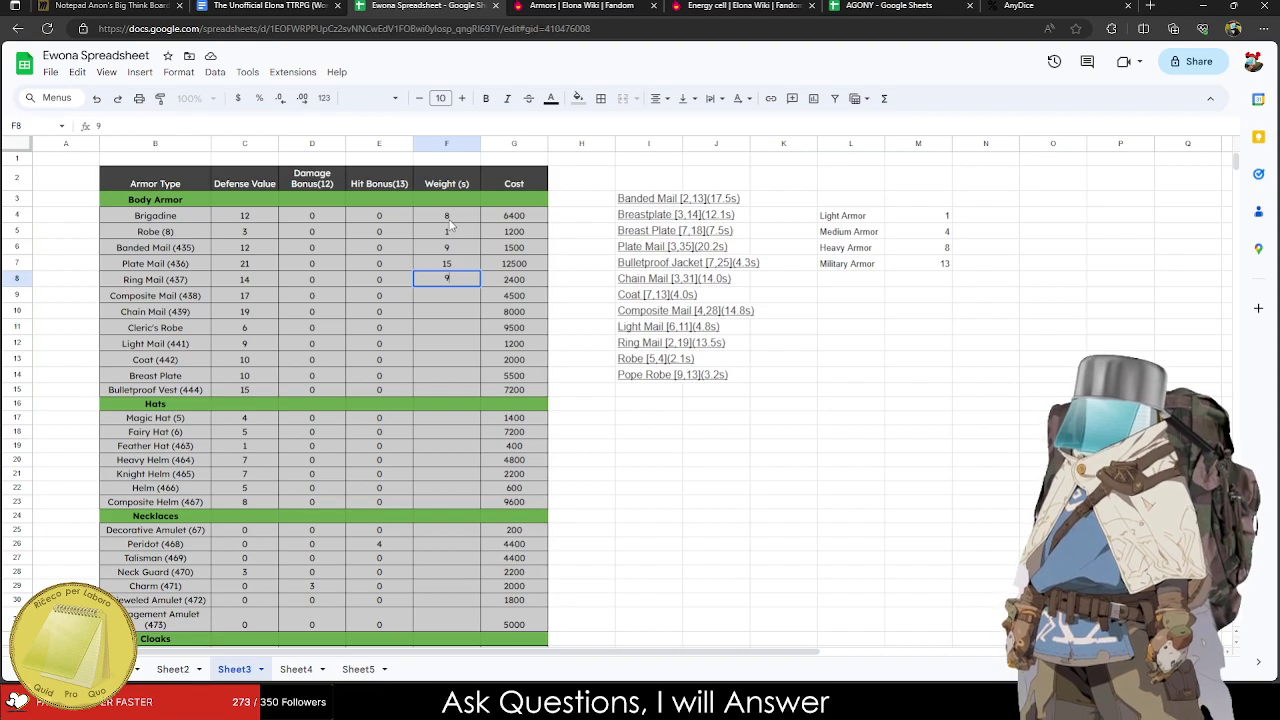
key(BackSpace)
text(8)
key(Return)
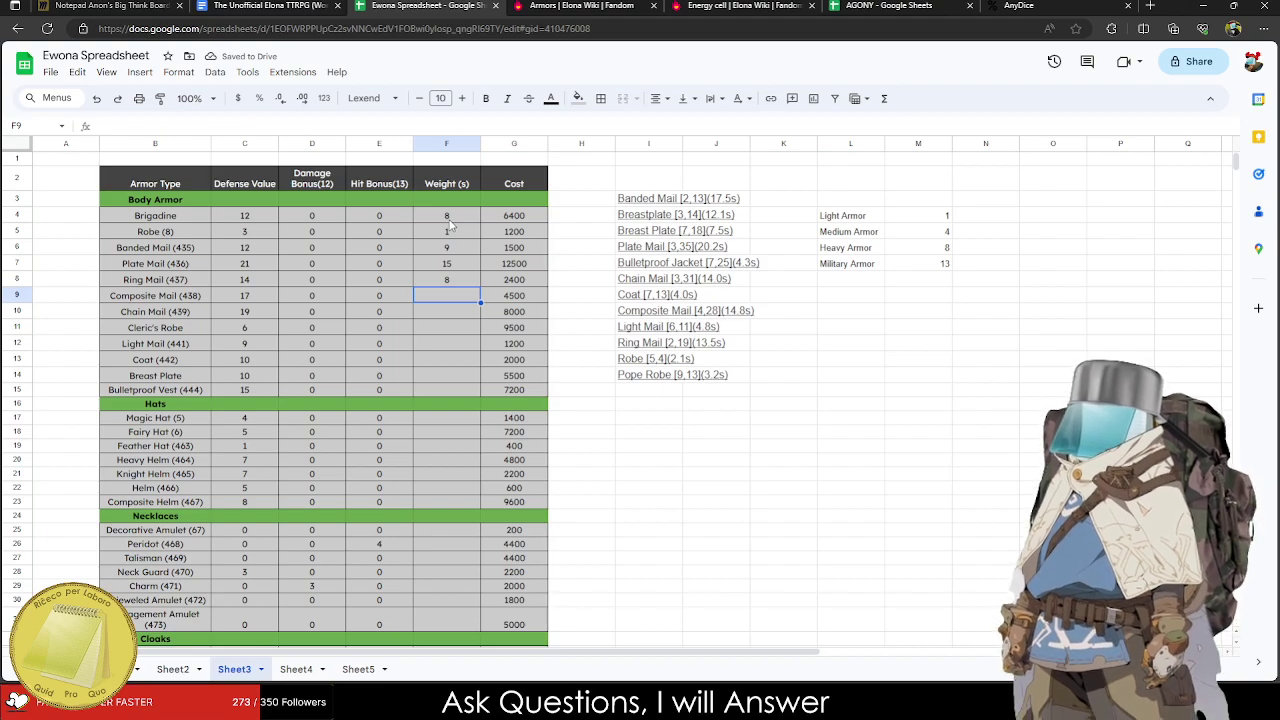
Enter a weight of 10 for Composite Mail (438).
text(9)
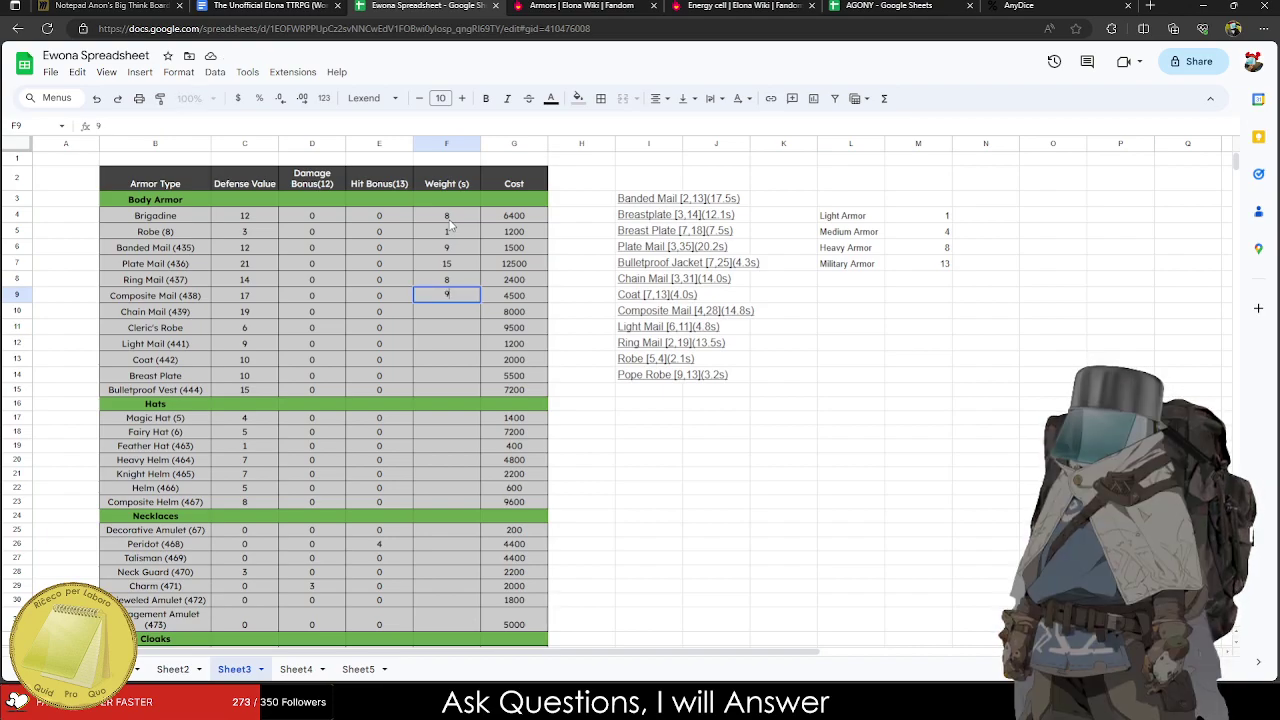
text(9)
key(BackSpace)
text(10)
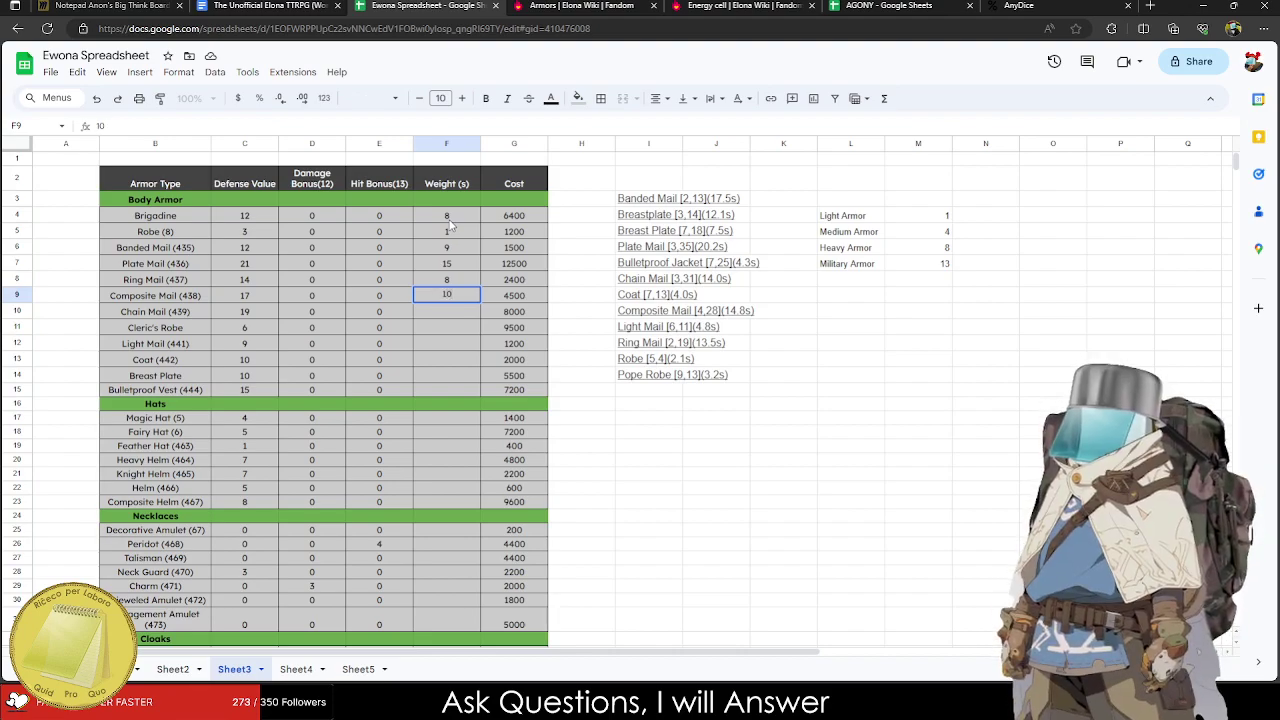
key(Return)
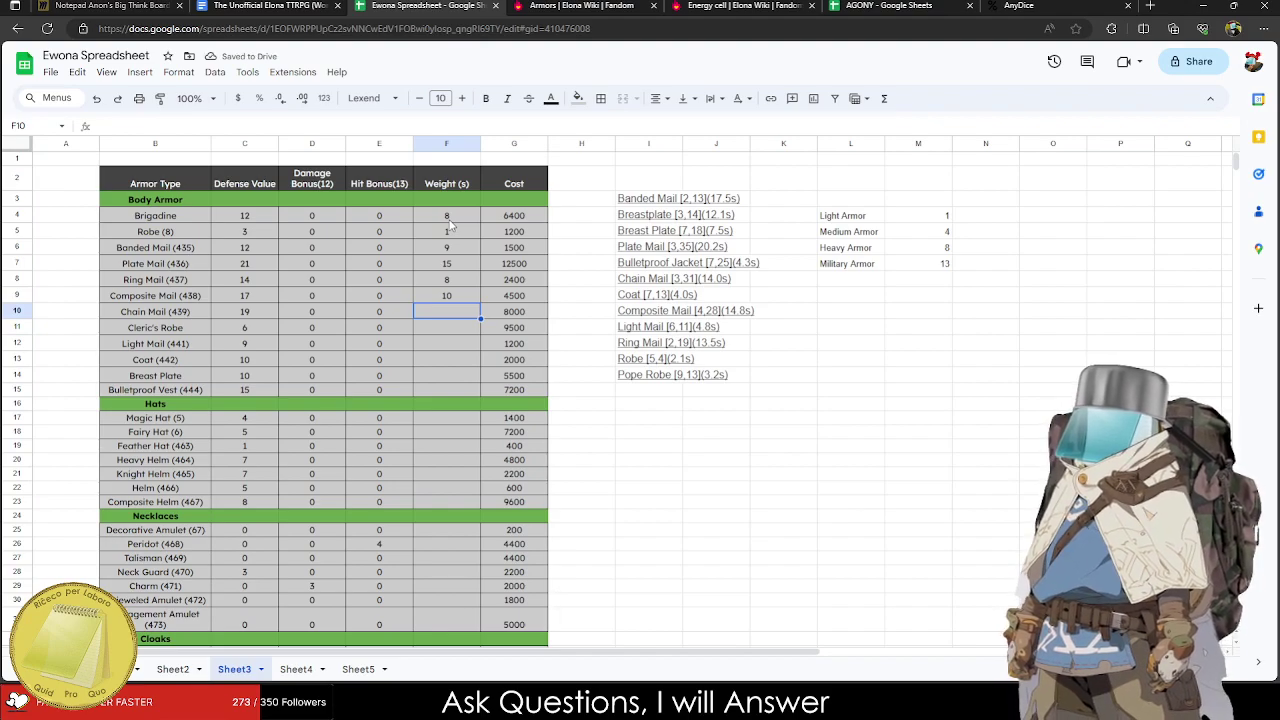
Enter Weight (s) values of 12 for Chain Mail (439) and 1 for Cleric's Robe.
text(12)
key(Return)
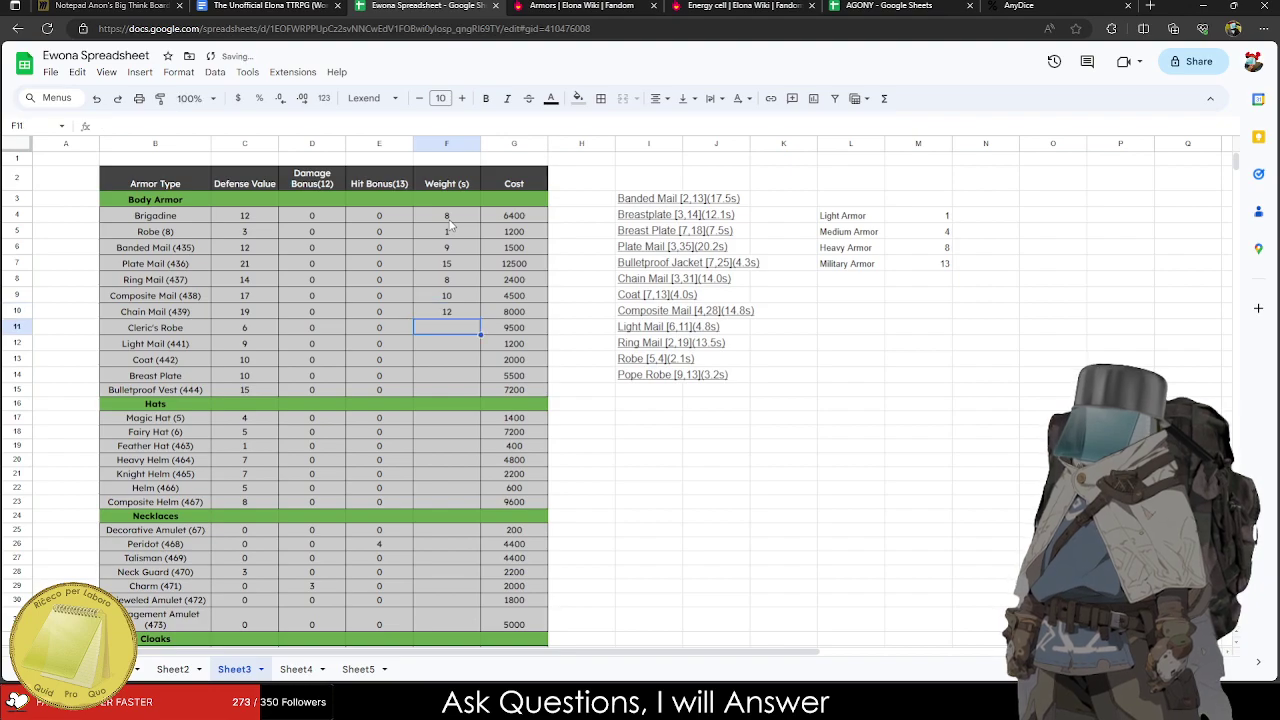
text(1)
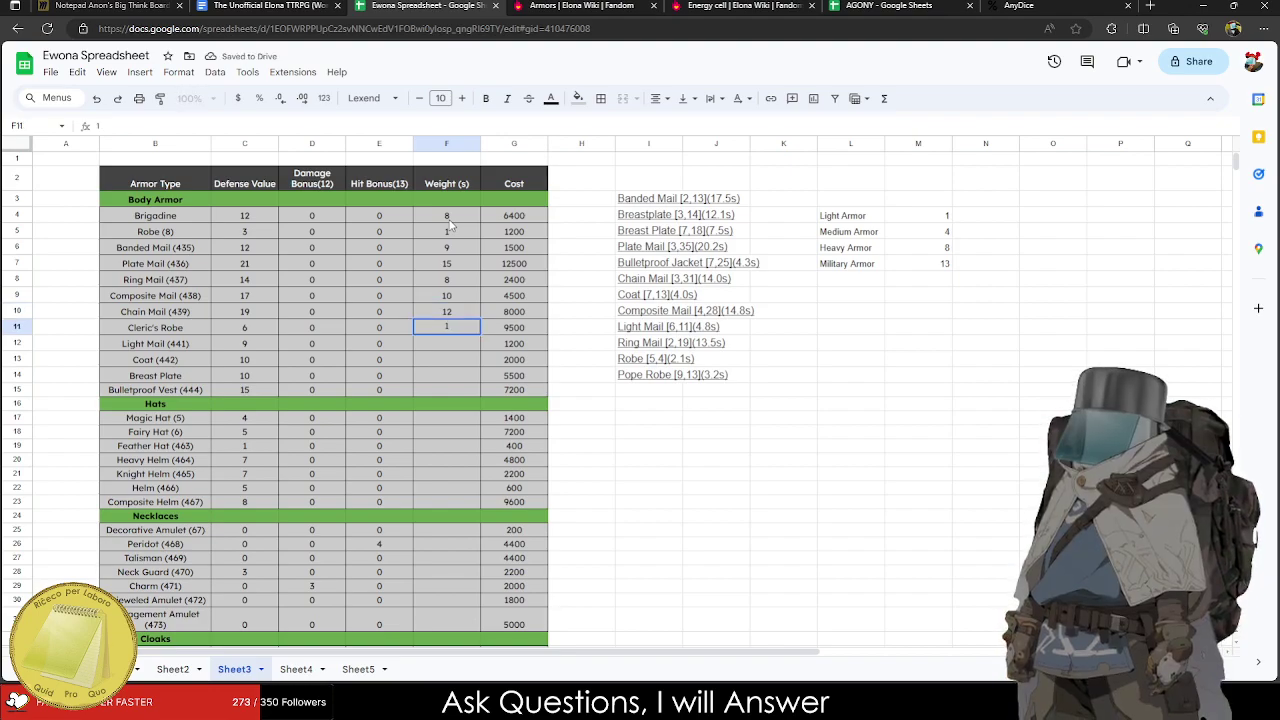
key(Return)
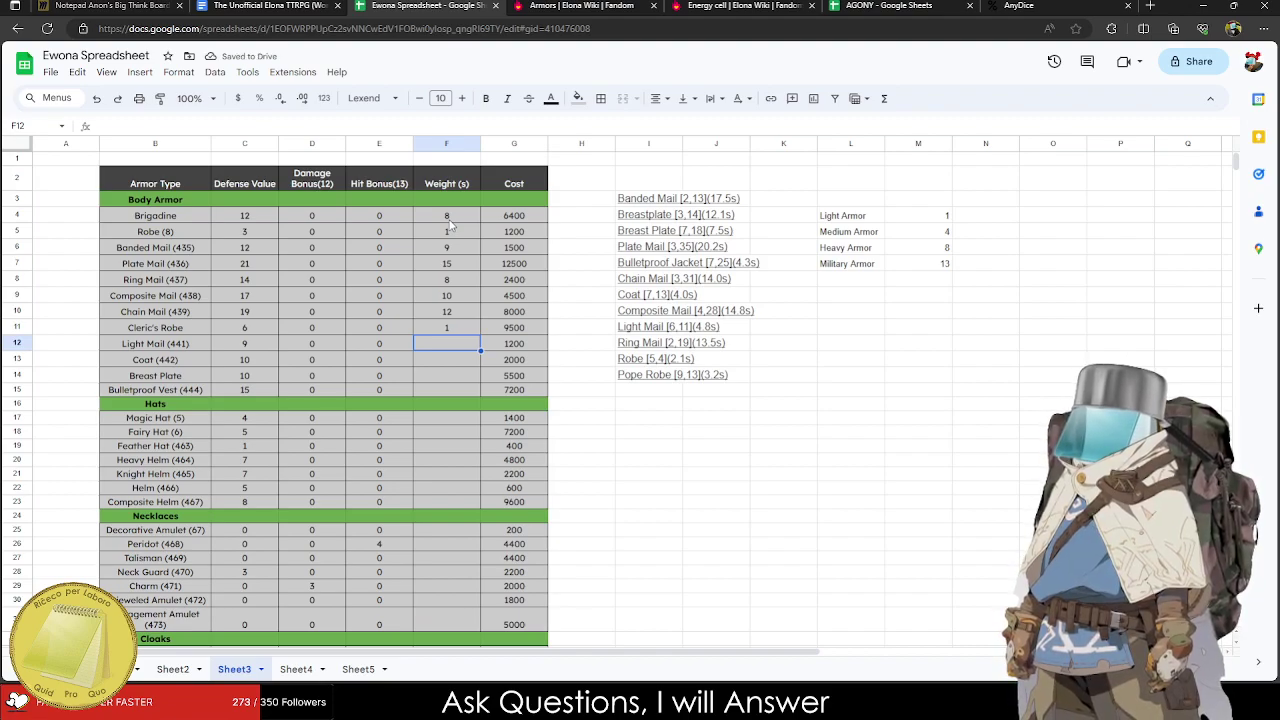
Enter a weight of 3 for both Light Mail (441) and Coat (442).
text(3)
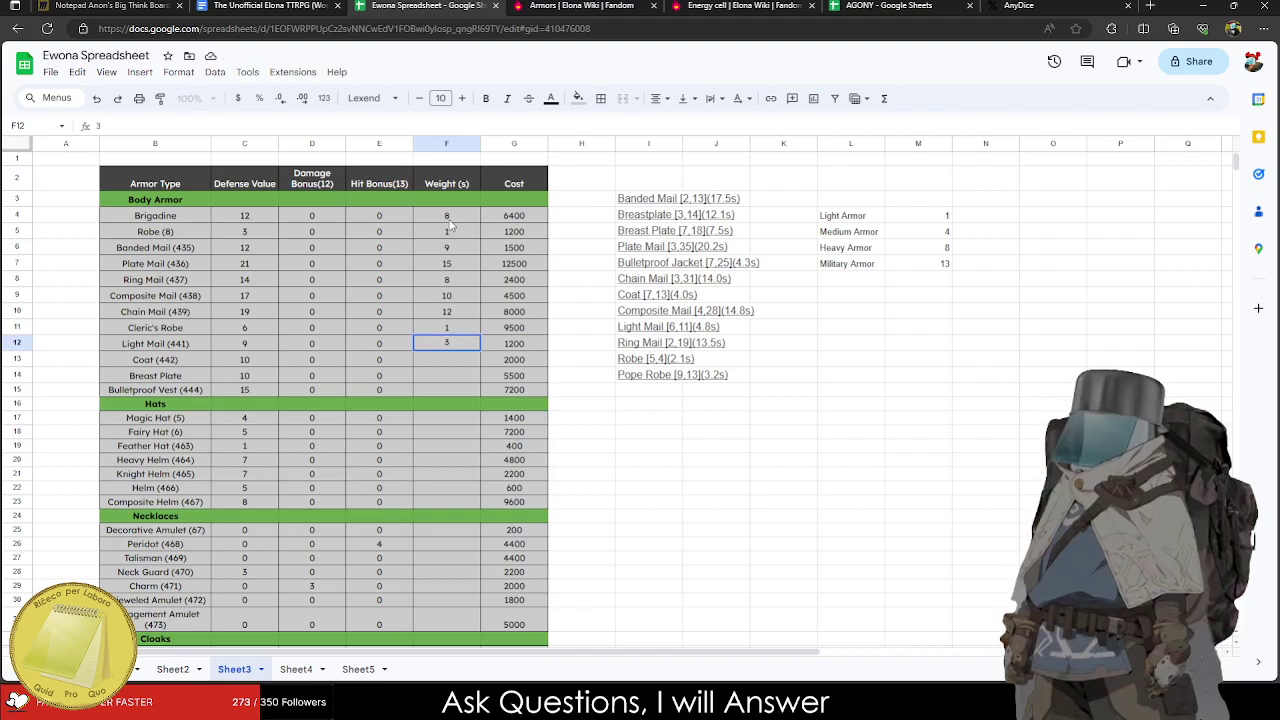
key(Return)
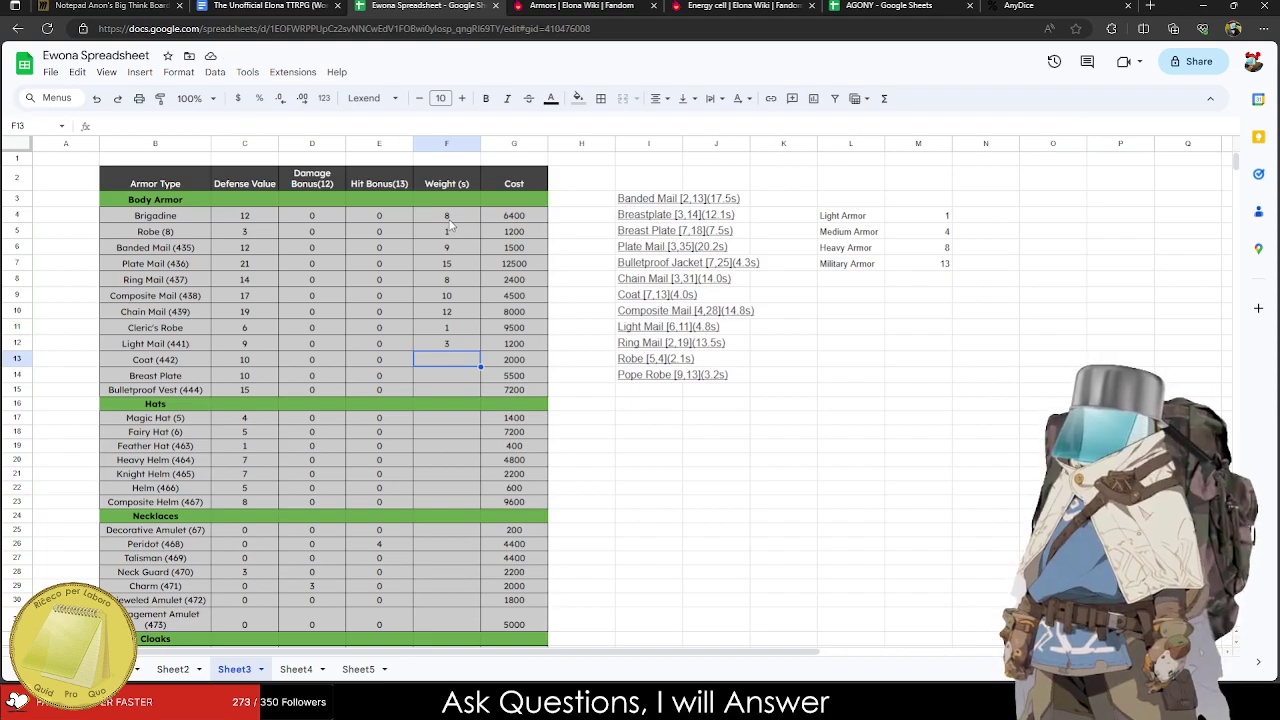
text(2)
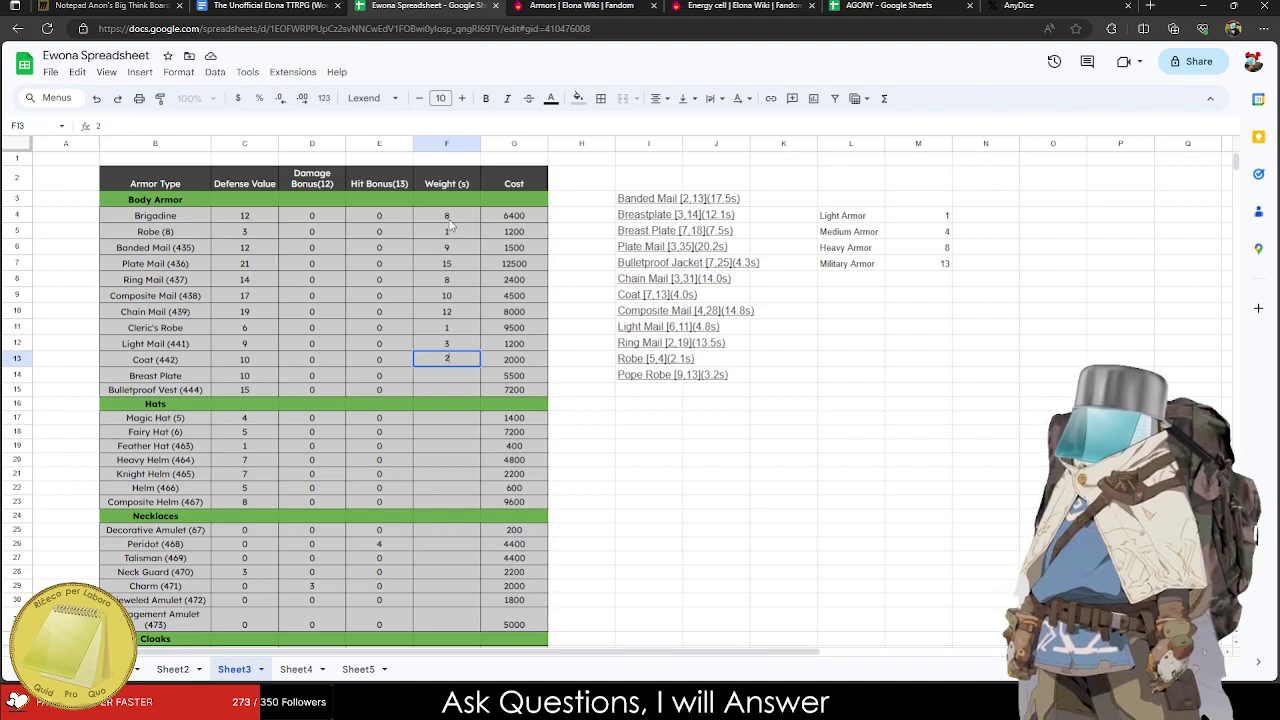
key(Return)
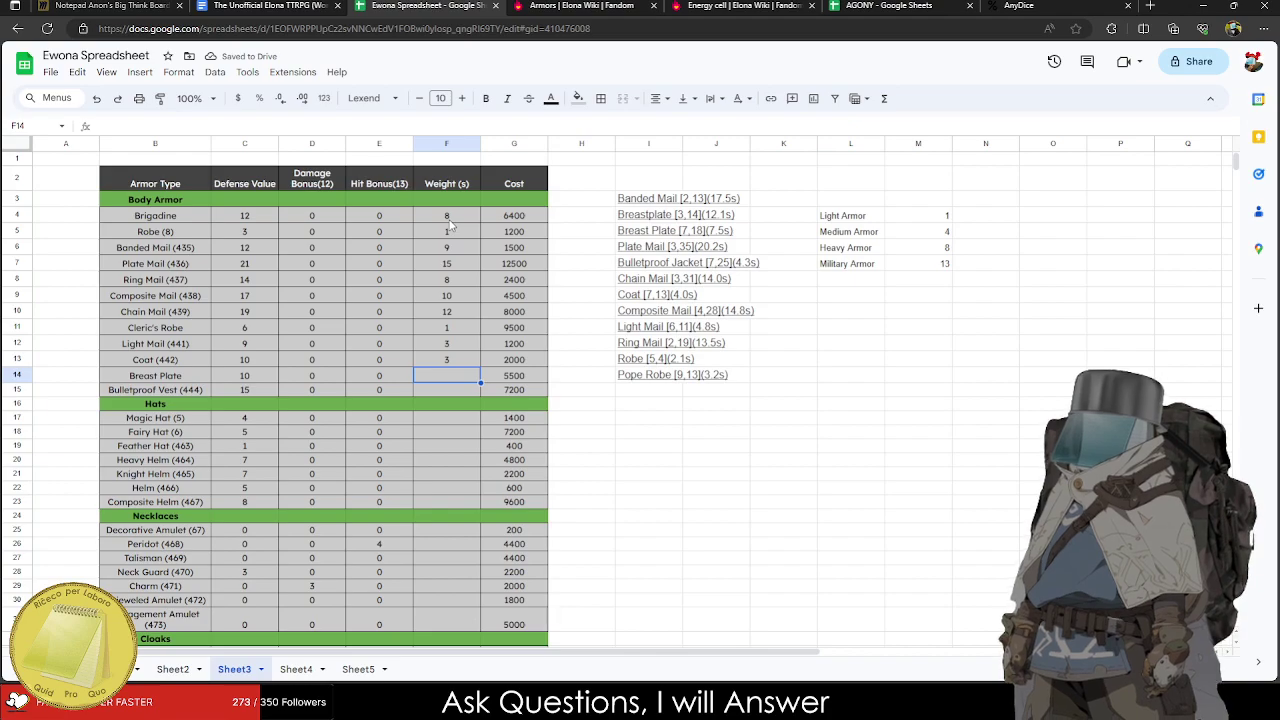
Compare the defense values and weights in the Light Mail (441) and Coat (442) rows.
key(Up)
key(Left)
key(Left)
key(Left)
key(Right)
key(Right)
key(Right)
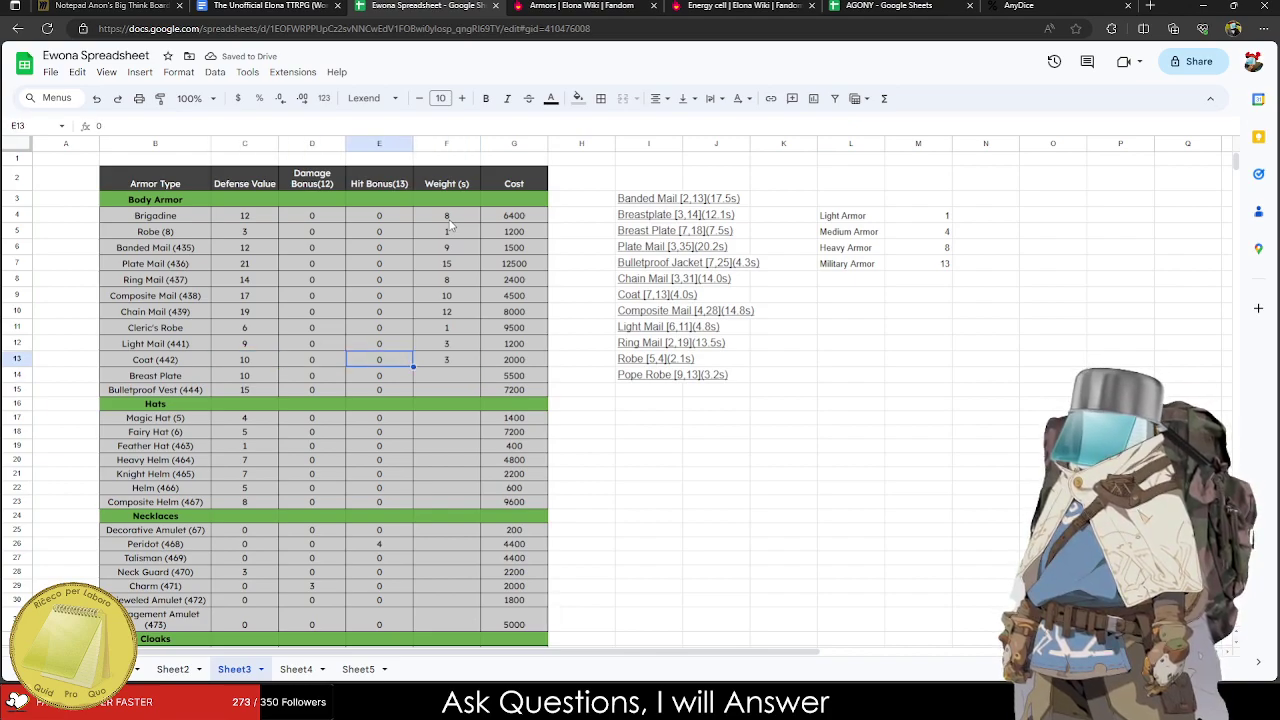
key(Left)
key(Right)
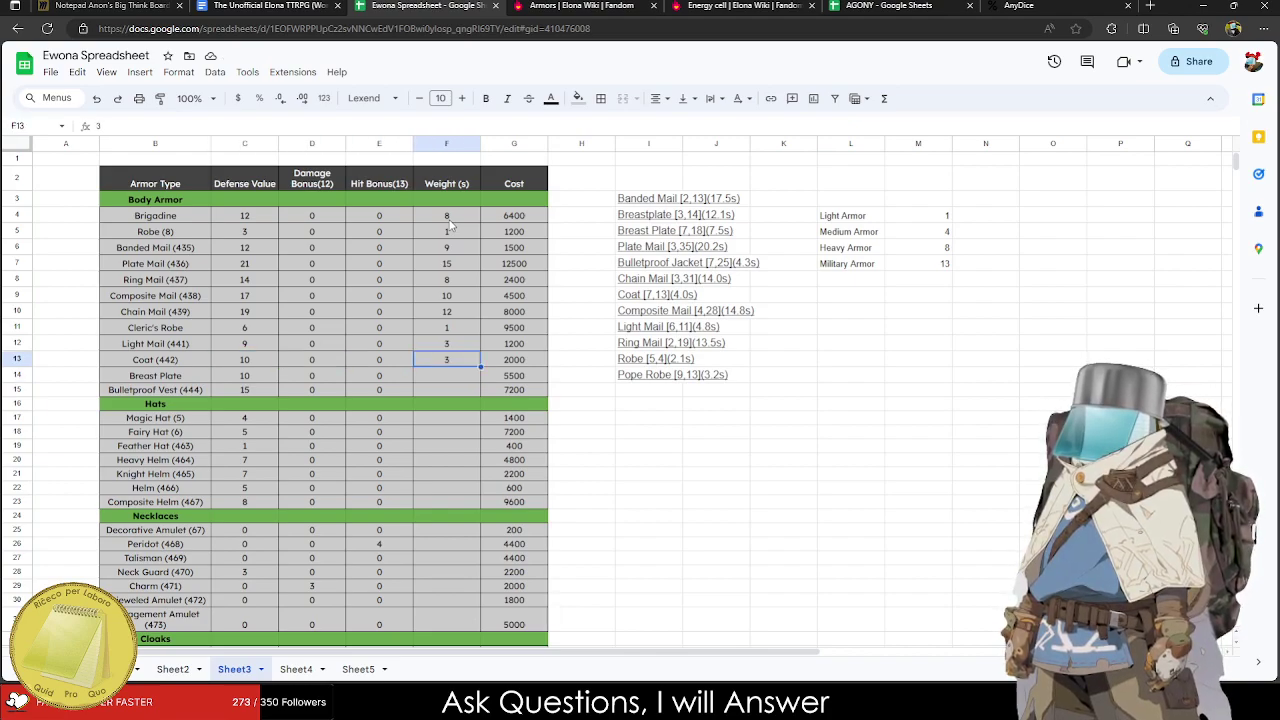
key(Left)
key(Left)
key(Left)
key(Up)
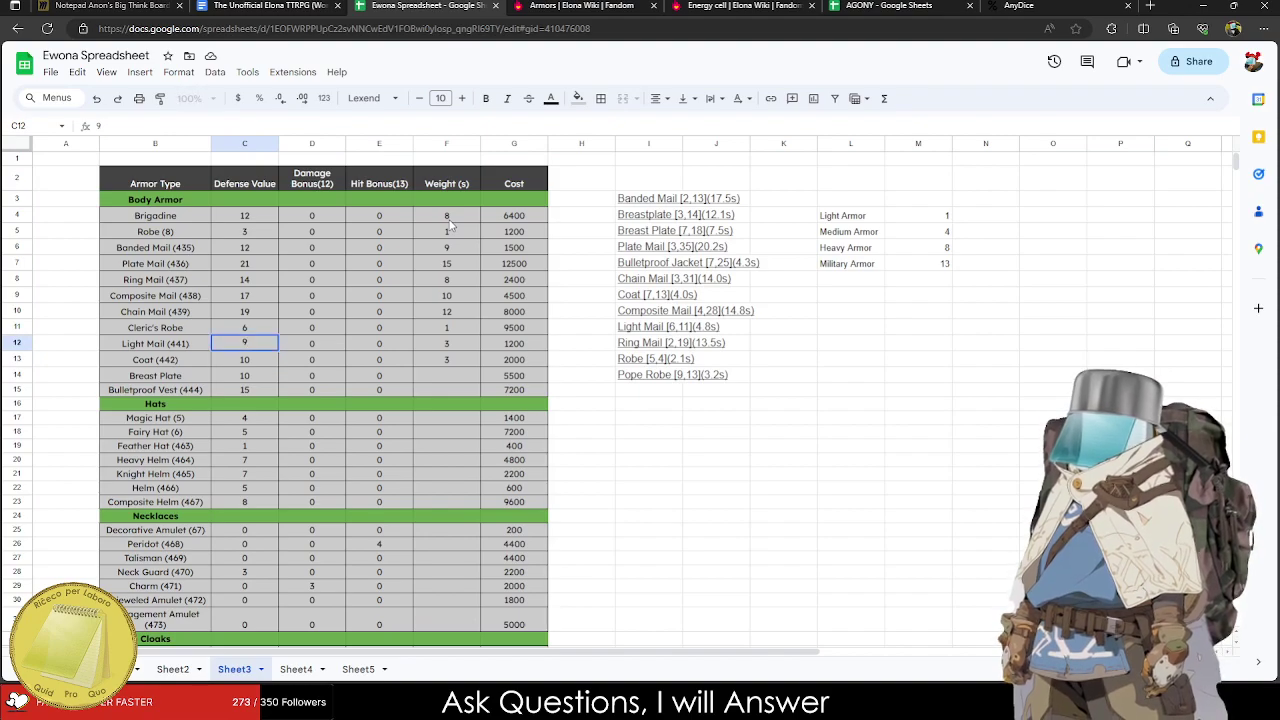
key(Return)
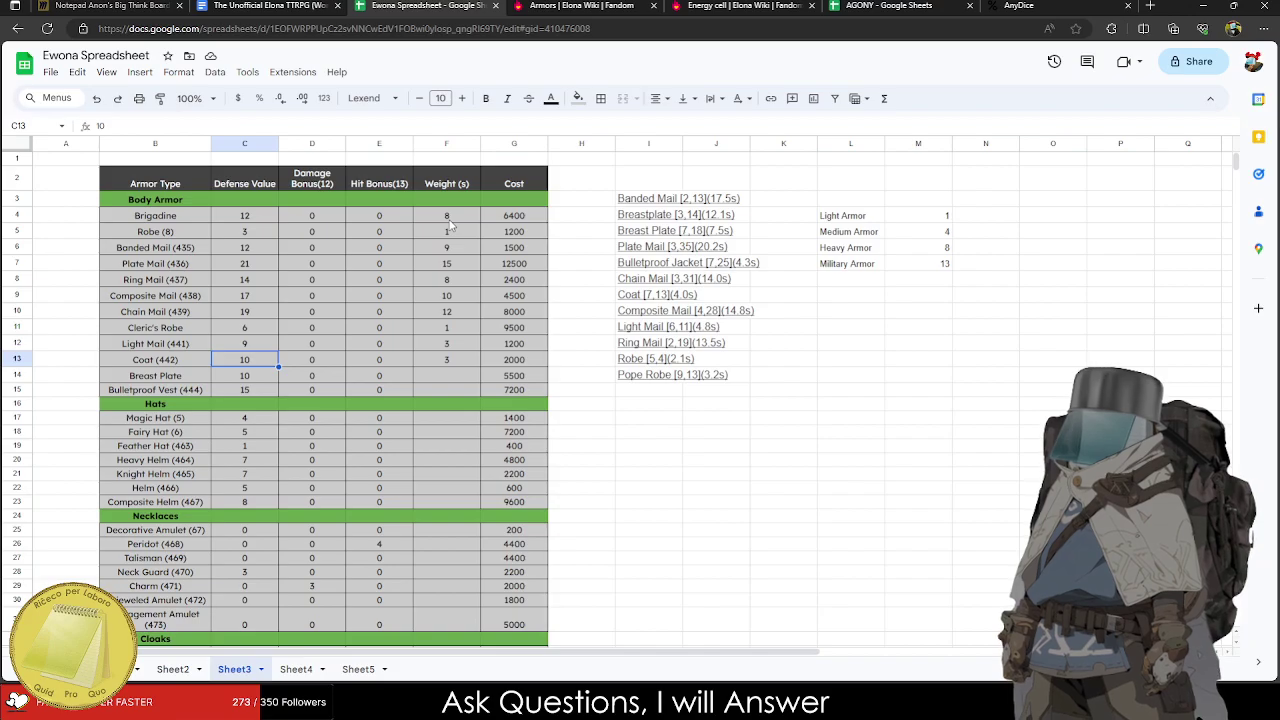
Check the DV and PV bonuses of Coat (442) and Light Mail (441) in the AGONY spreadsheet's Armor Information sheet, then return to Ewona Spreadsheet.
key(ctrl+Tab)
scroll(593, 345, up, 3)
scroll(622, 353, down, 2)
scroll(622, 353, up, 10)
key(ctrl+shift+Tab)
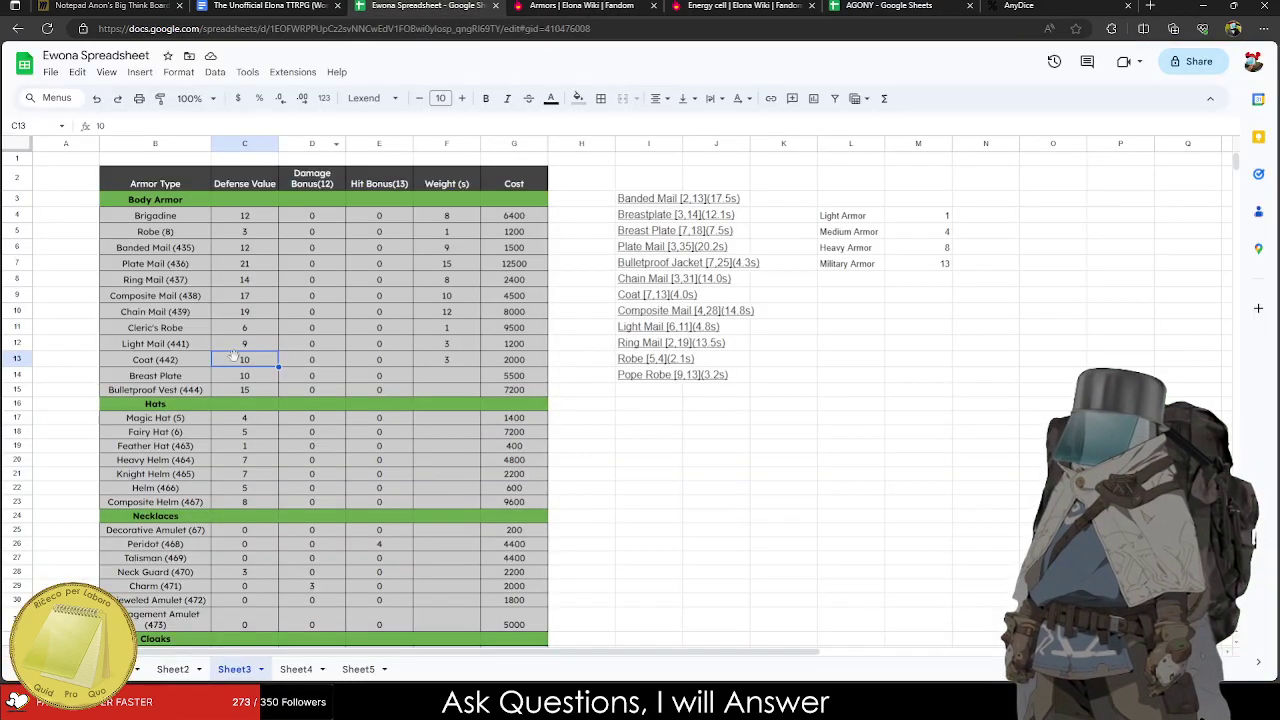
click(882, 6)
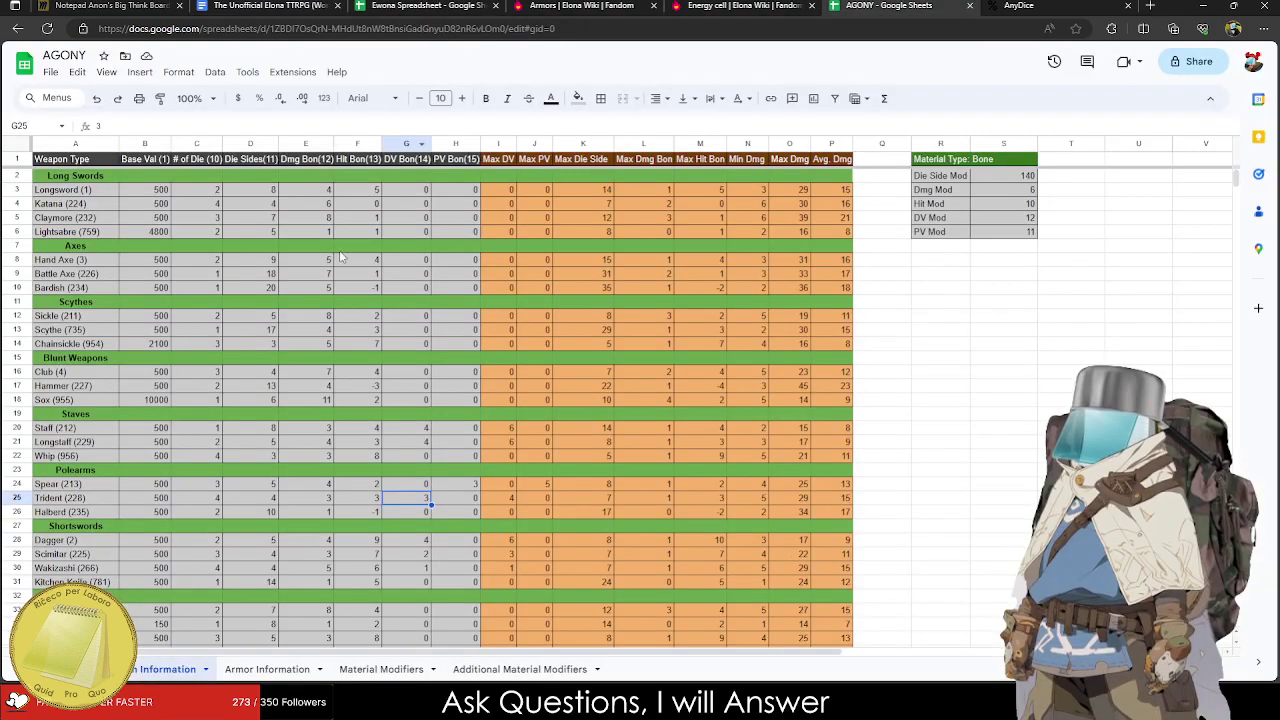
click(267, 669)
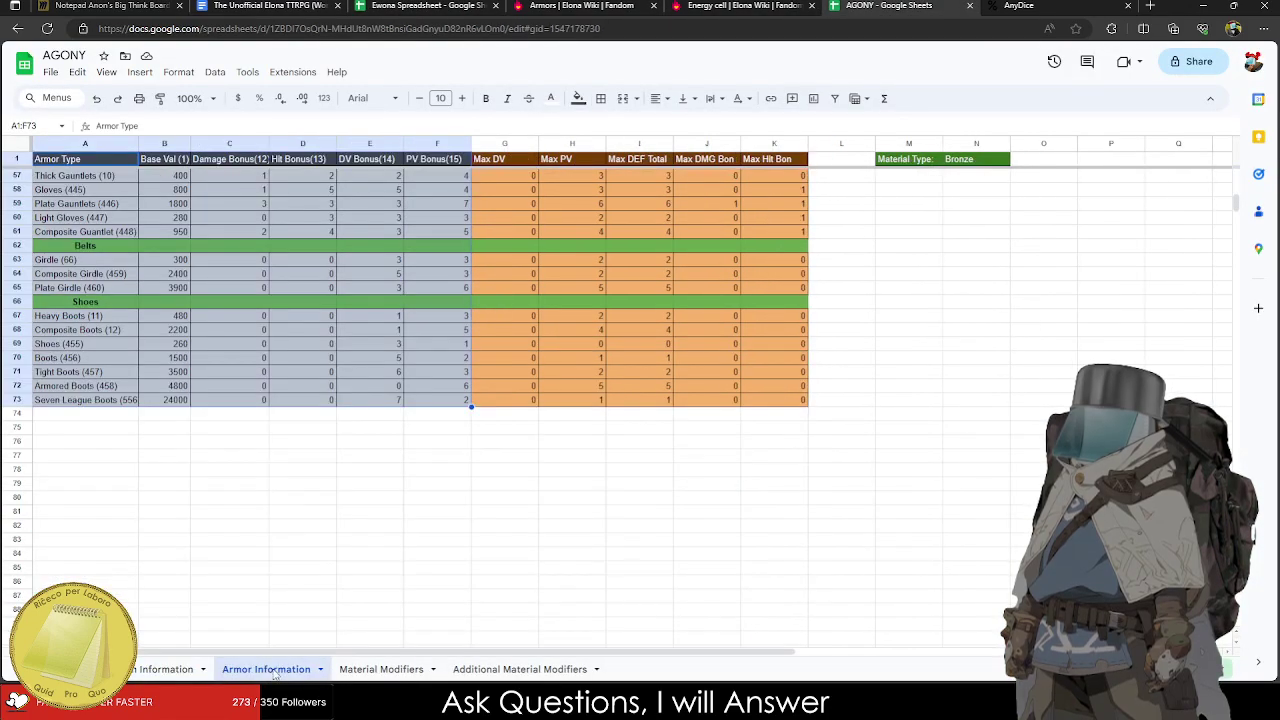
scroll(106, 430, down, 10)
scroll(106, 399, up, 8)
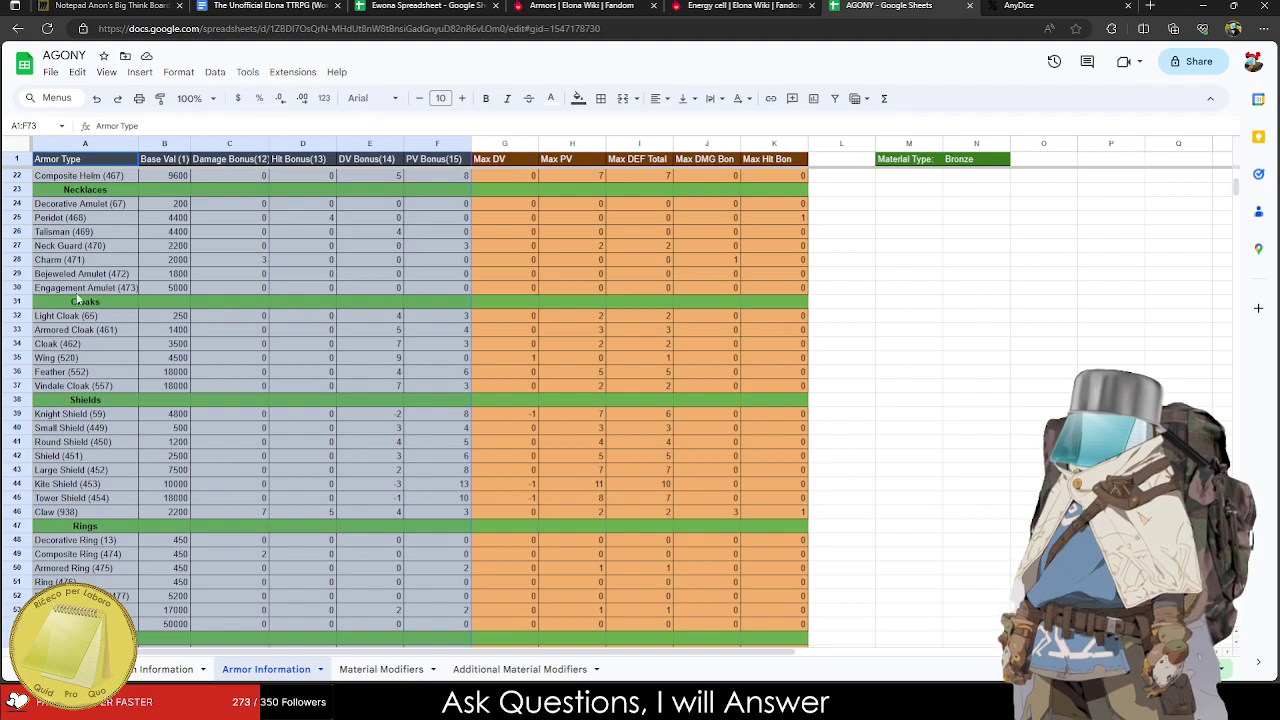
click(72, 276)
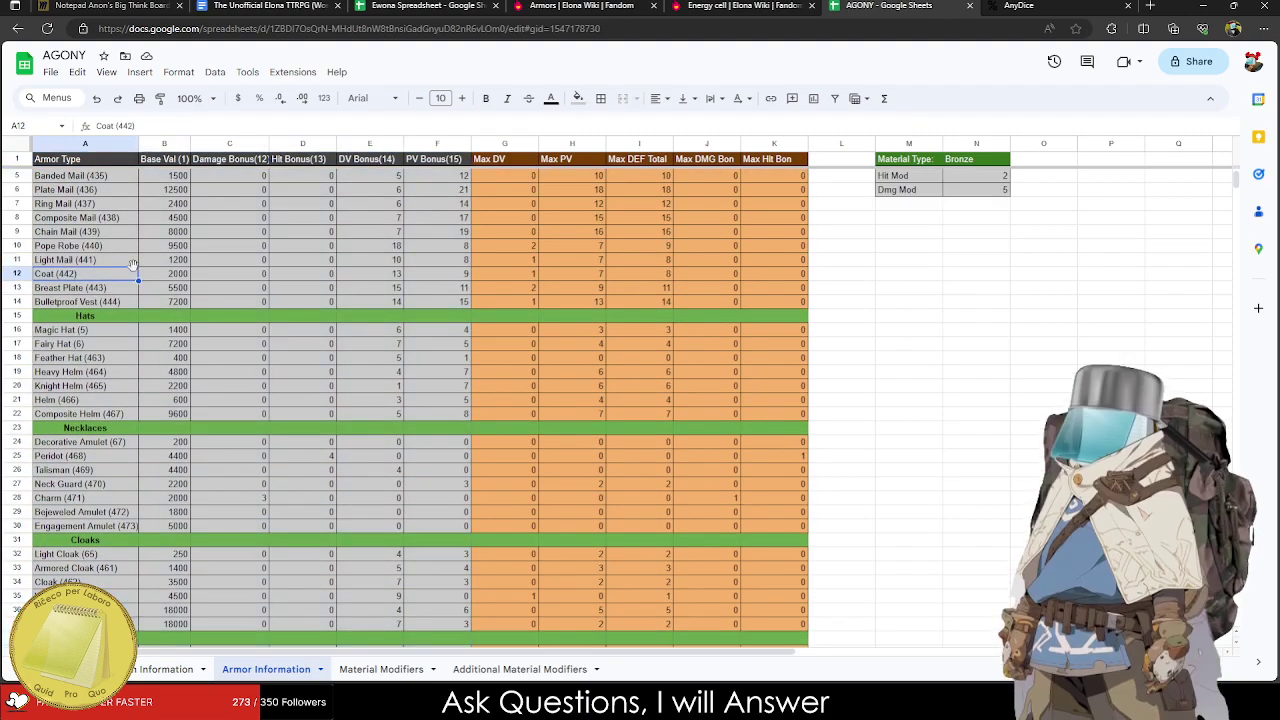
click(371, 274)
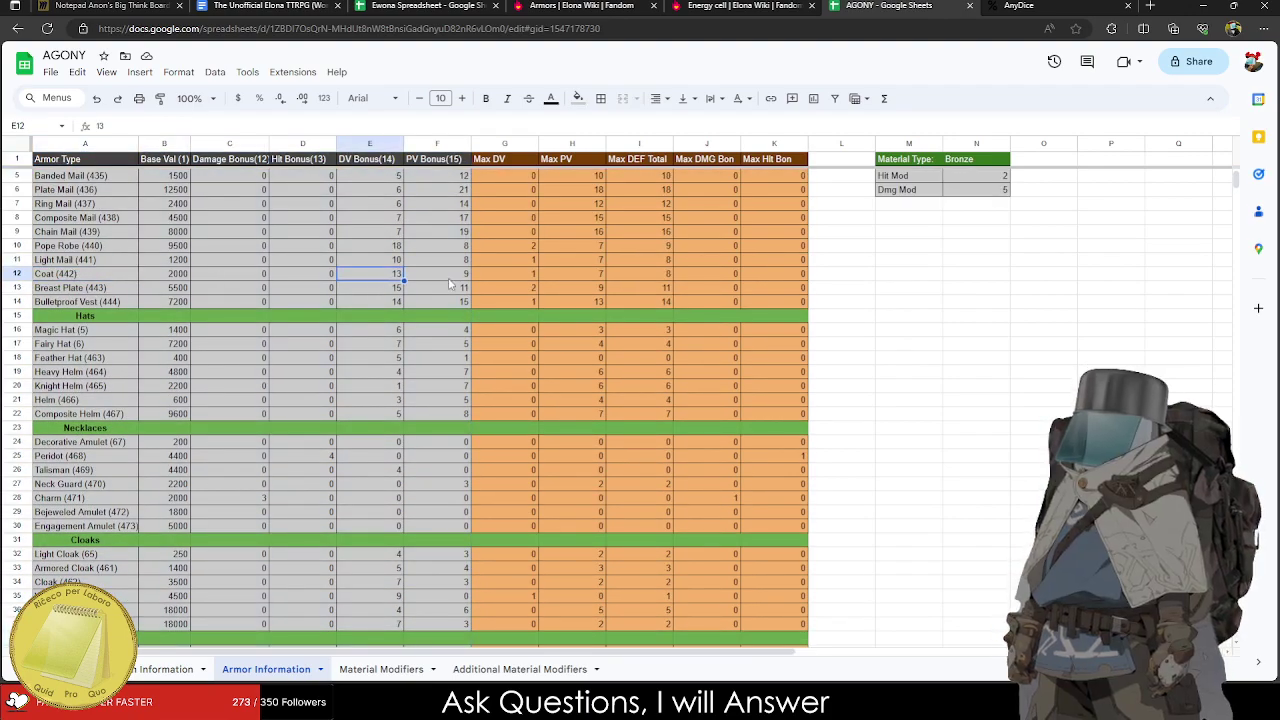
click(424, 5)
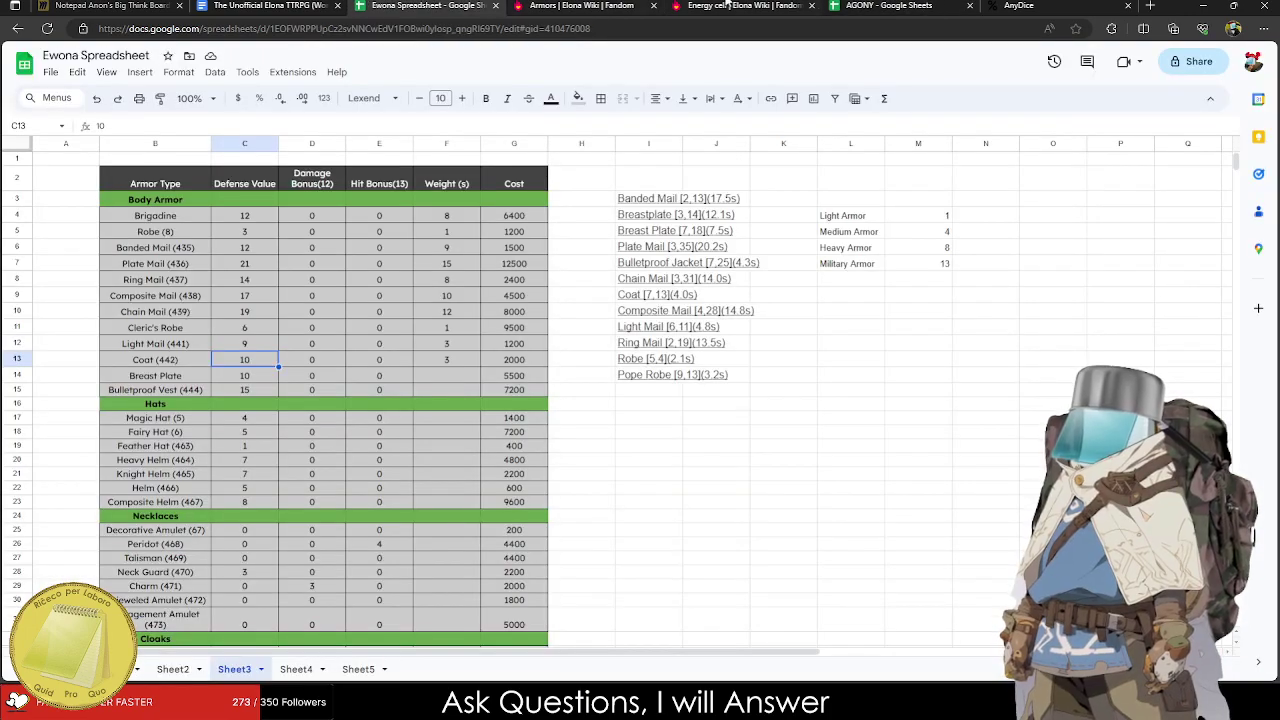
click(882, 5)
key(ctrl+shift+Tab)
key(ctrl+shift+Tab)
key(ctrl+shift+Tab)
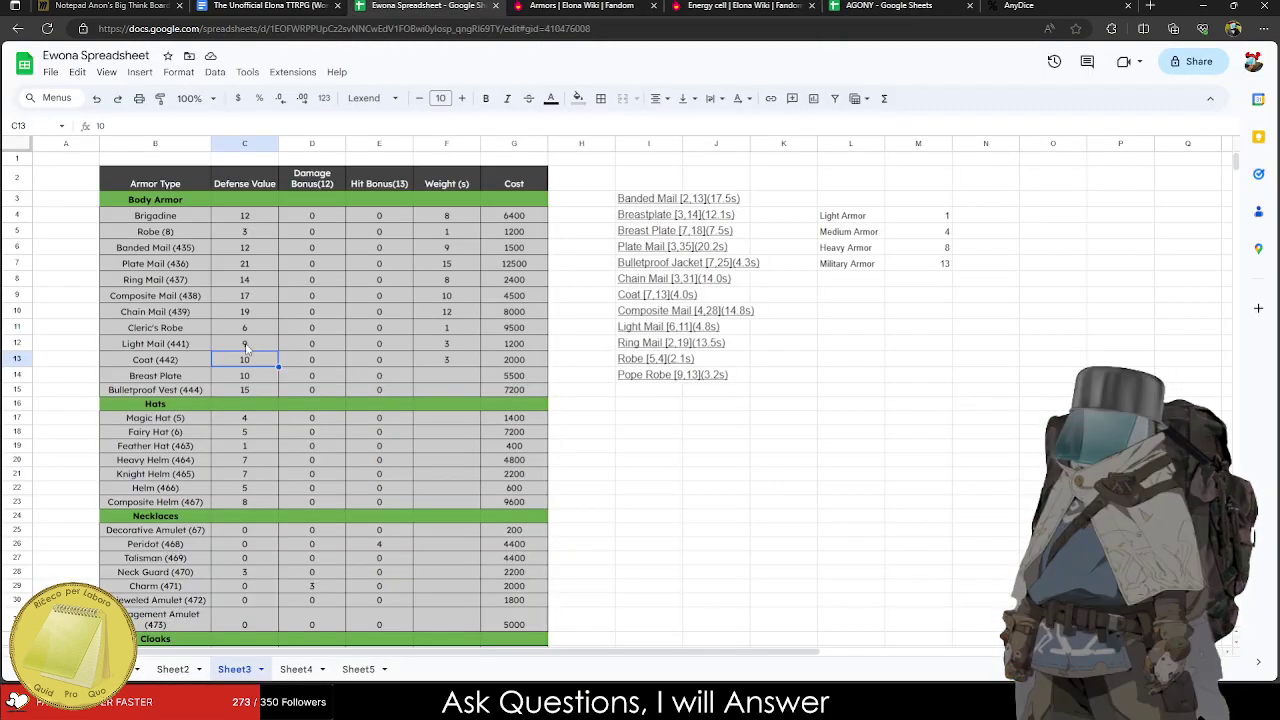
Change the Defense Value to 8 for Light Mail (441) and 9 for Coat (442).
click(245, 346)
text(8)
key(Return)
text(9)
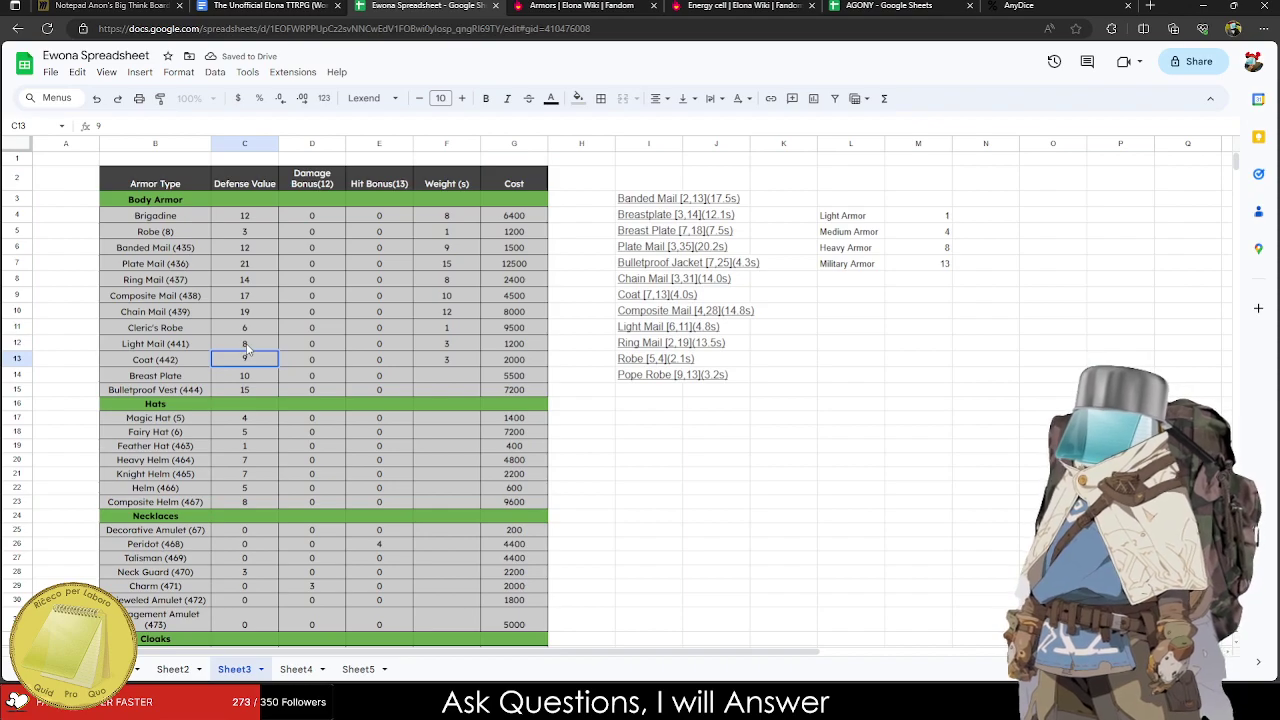
key(Return)
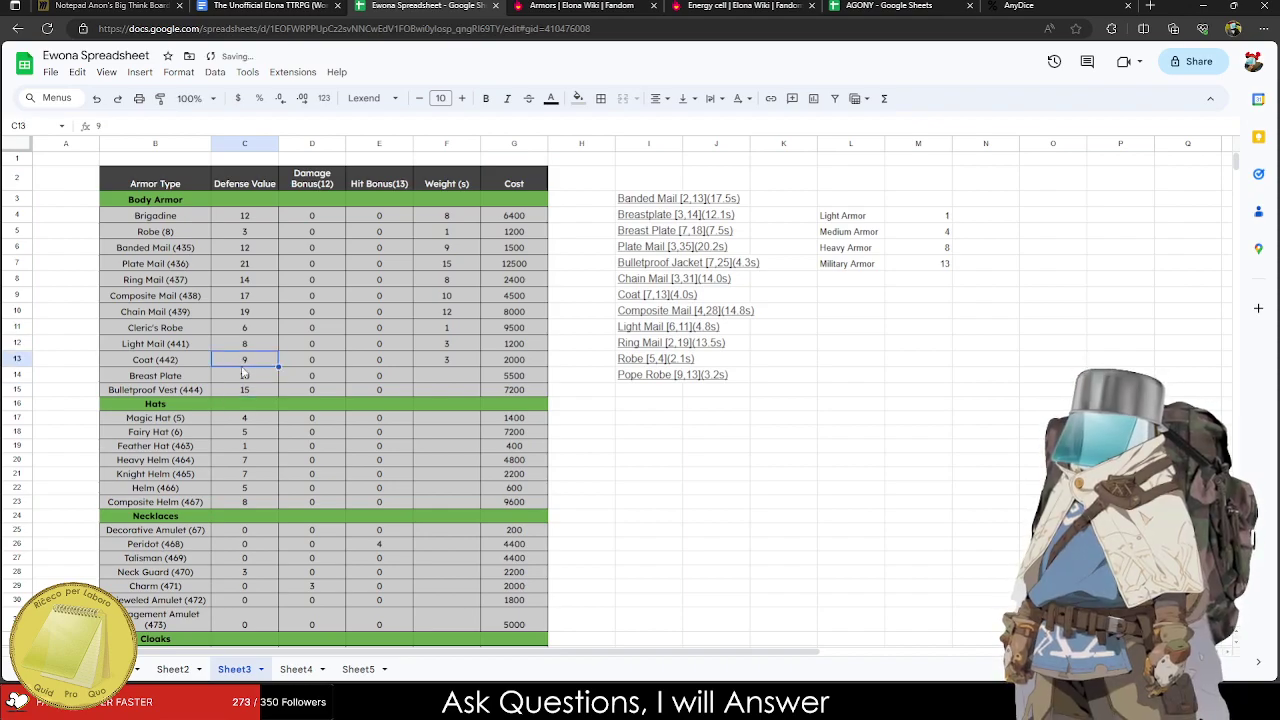
Enter Weight (s) values of 7 for Breast Plate and 3 for Bulletproof Vest (444).
click(455, 381)
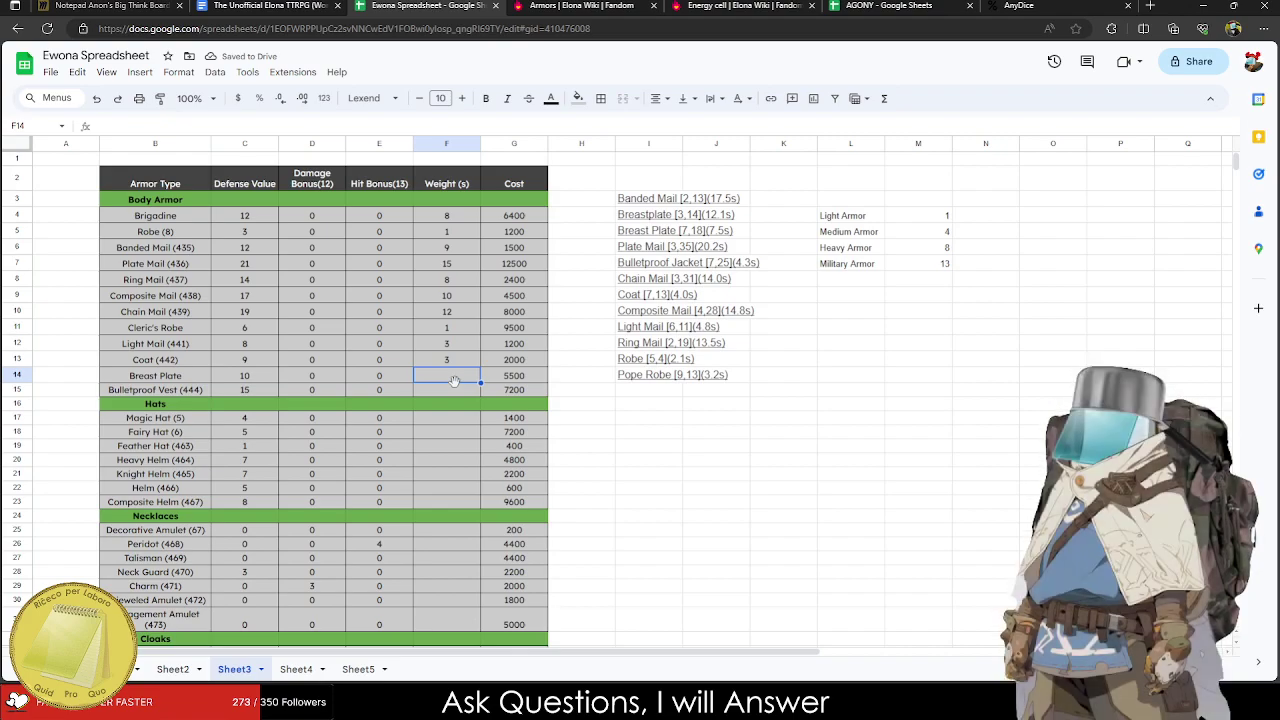
text(6)
text(7)
key(Return)
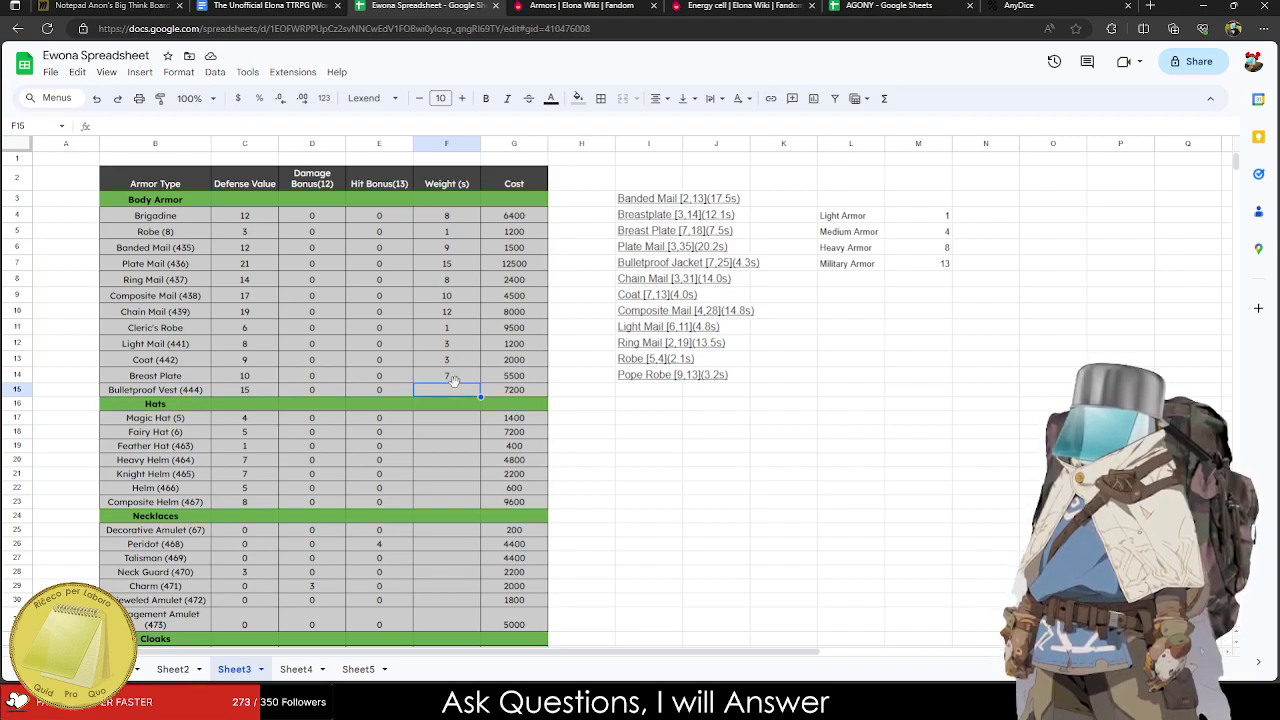
text(2)
text(3)
key(Return)
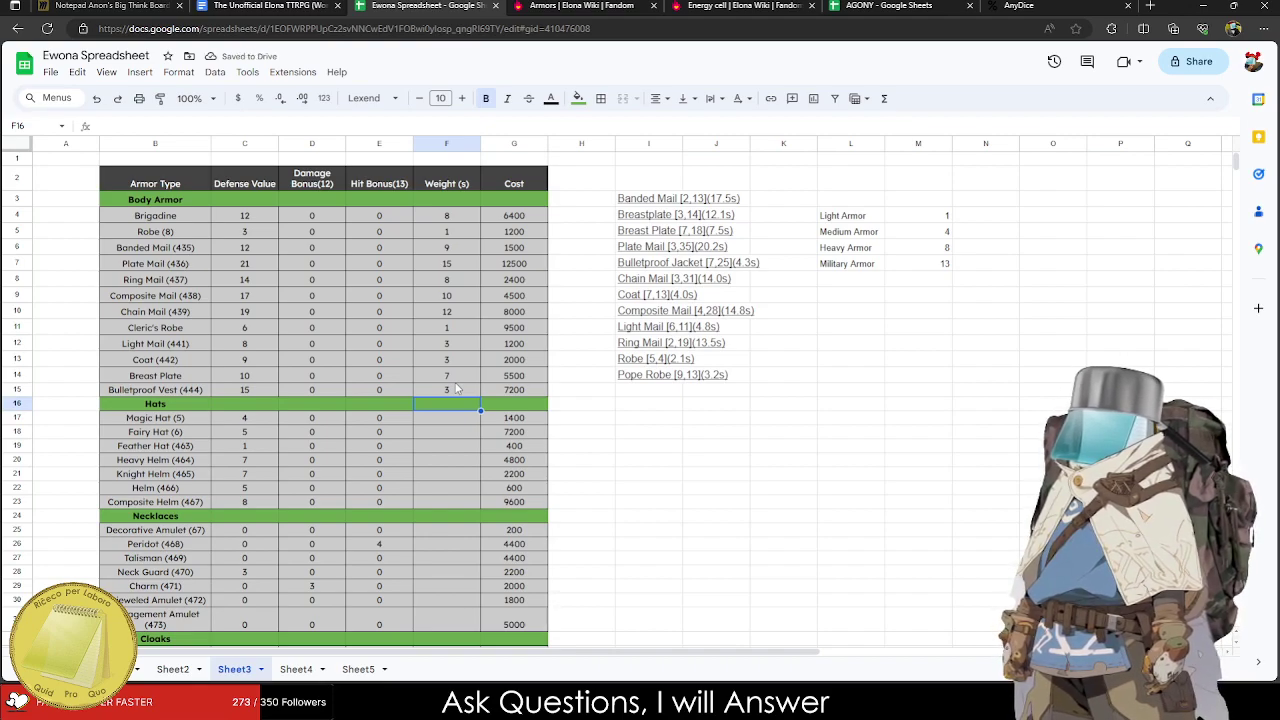
Rename the two bonus column headers to "Damage Bonus" and "Hit Bonus", without the numbers in parentheses.
click(317, 186)
text(Damage Bonus)
key(Tab)
text(Hit Bonus)
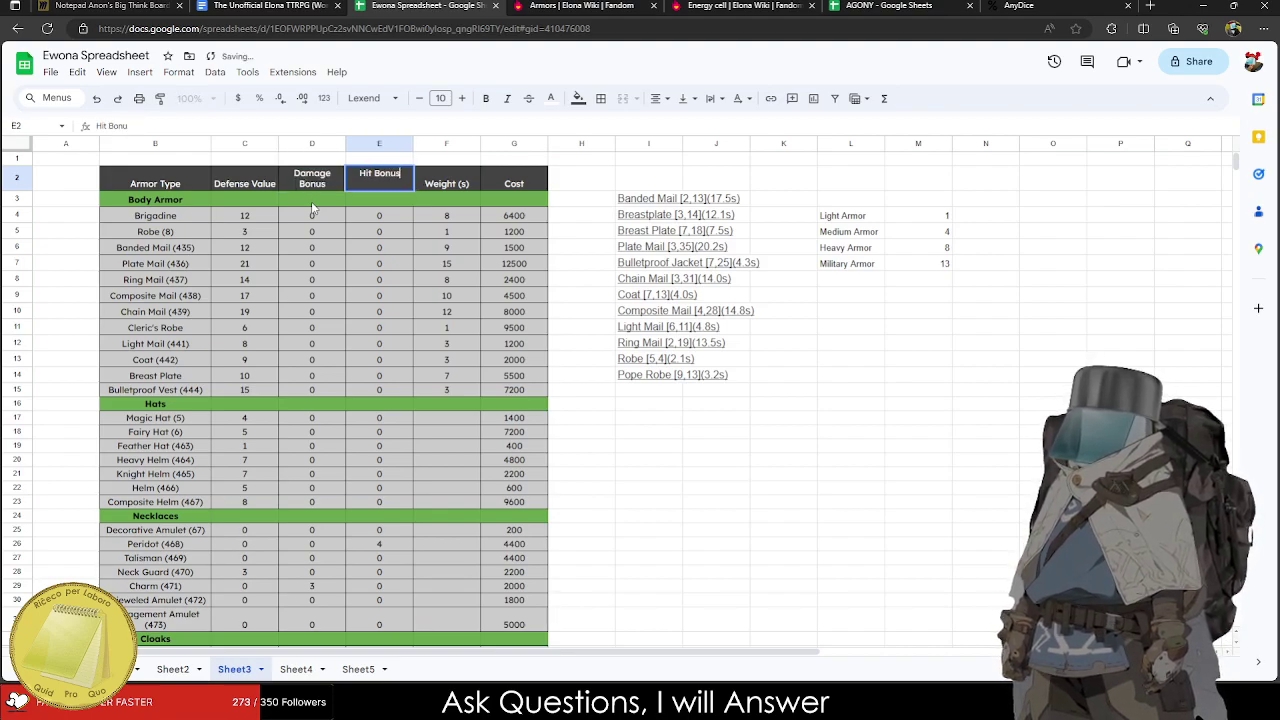
key(Return)
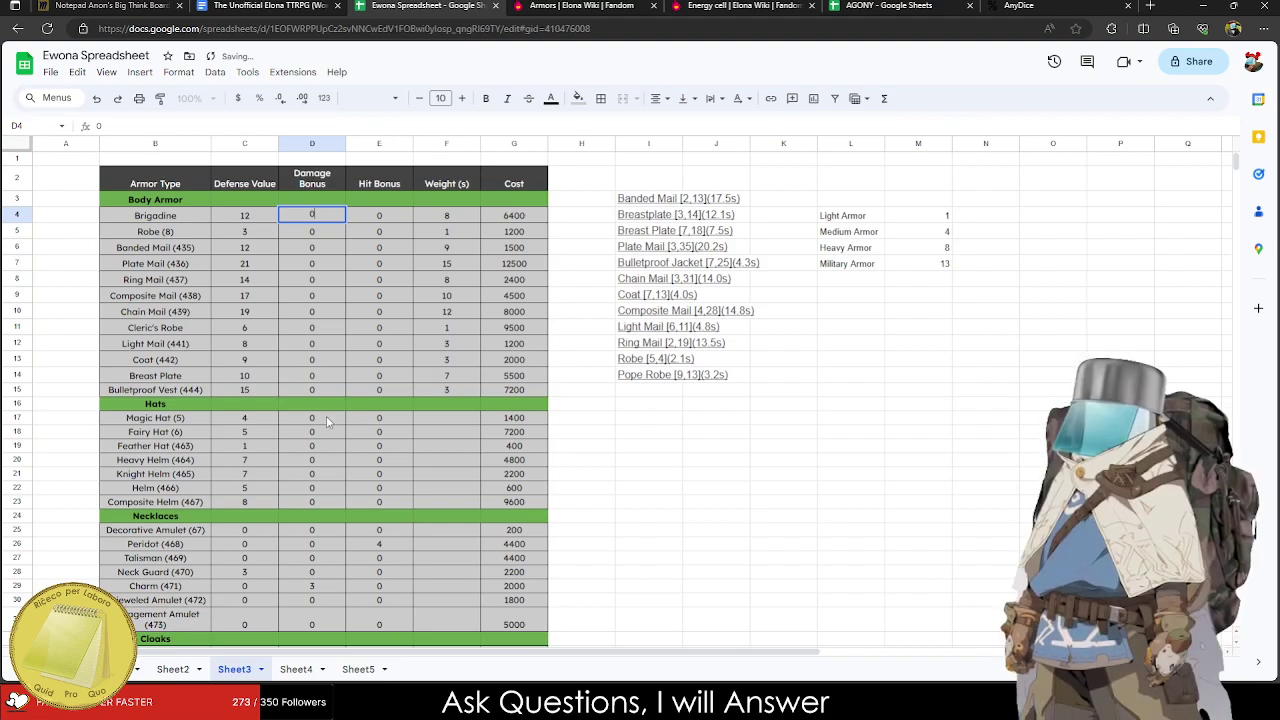
Enter a weight of 1 for Magic Hat (5), Fairy Hat (6) and Feather Hat (463) in the Hats section.
click(248, 426)
click(408, 420)
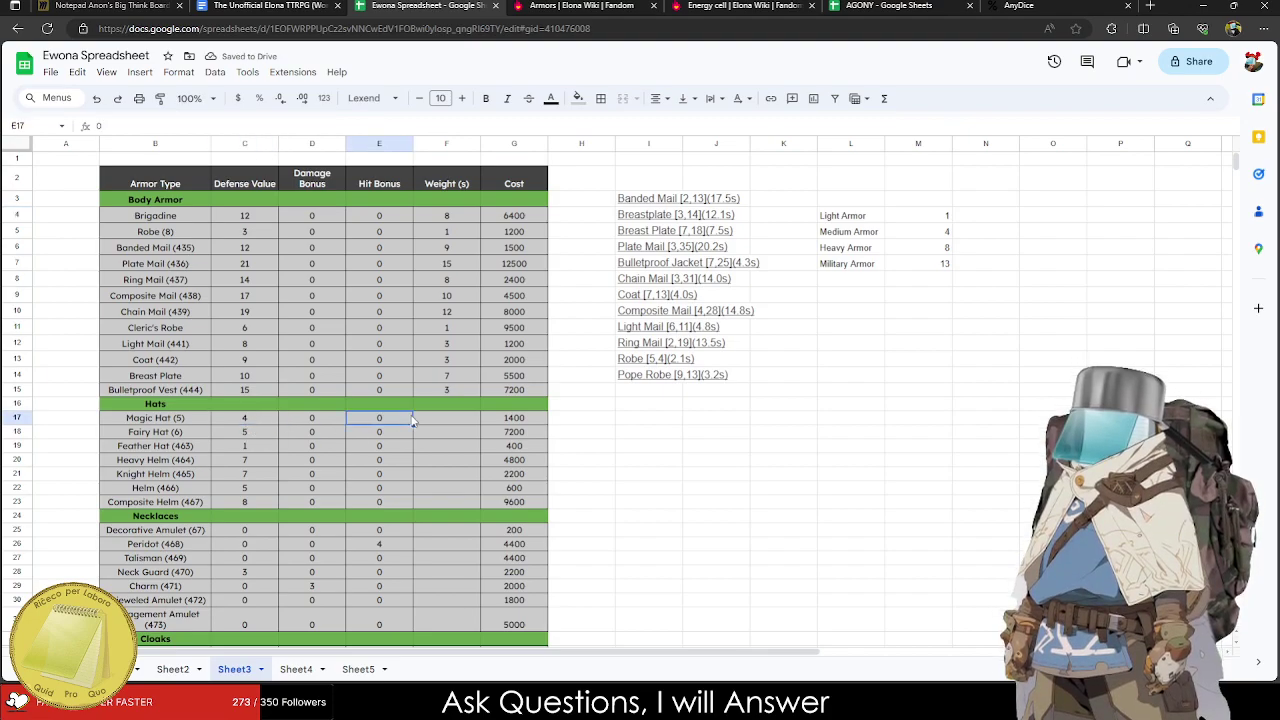
click(486, 418)
click(449, 422)
text(1)
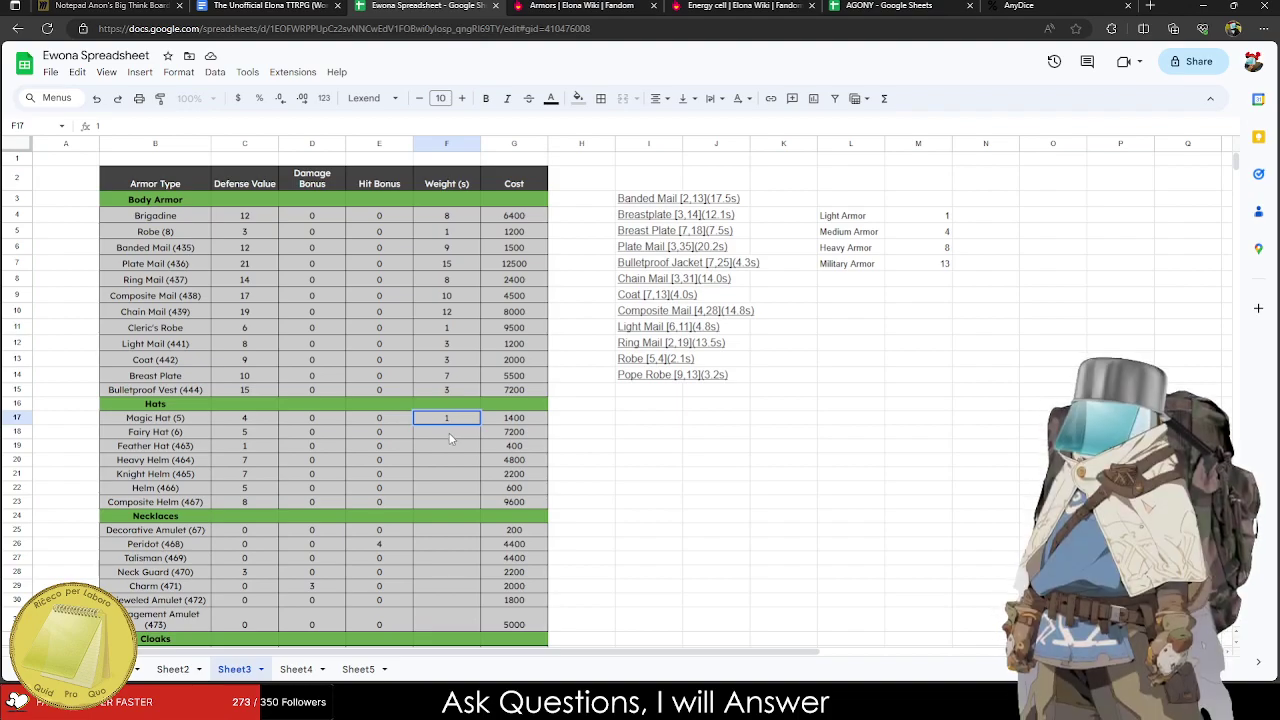
click(449, 436)
text(1)
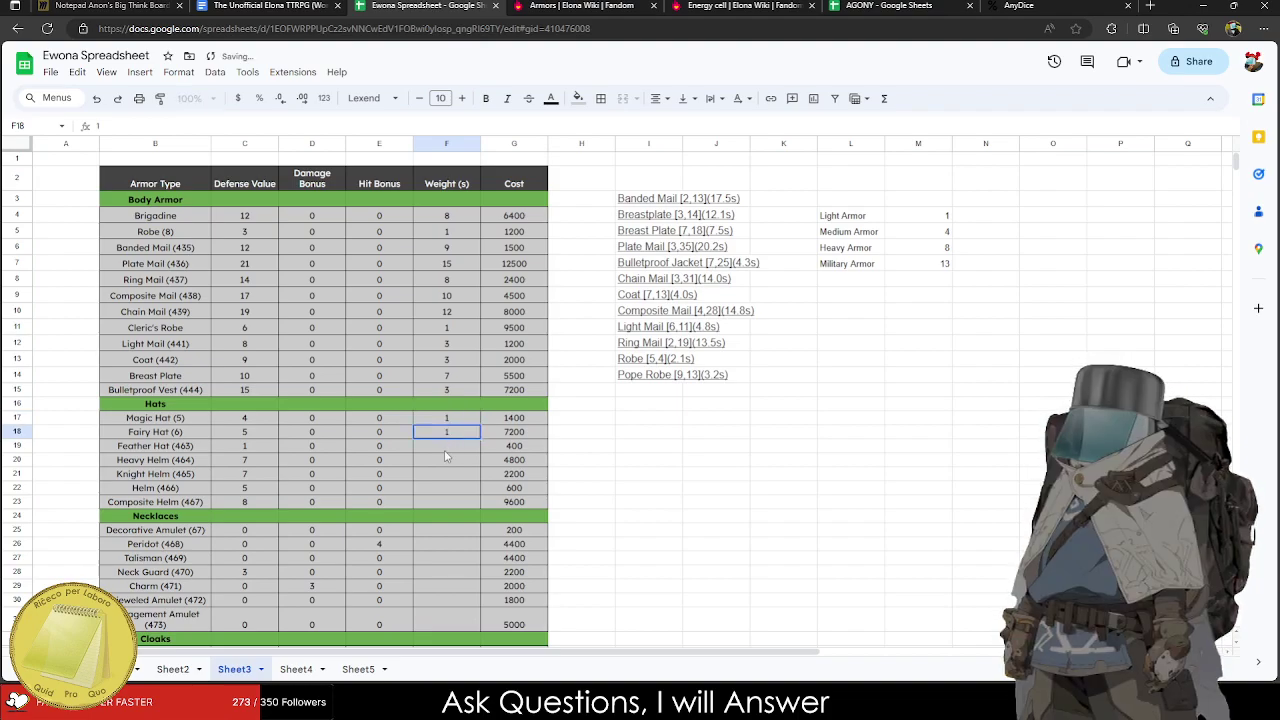
click(446, 450)
text(1)
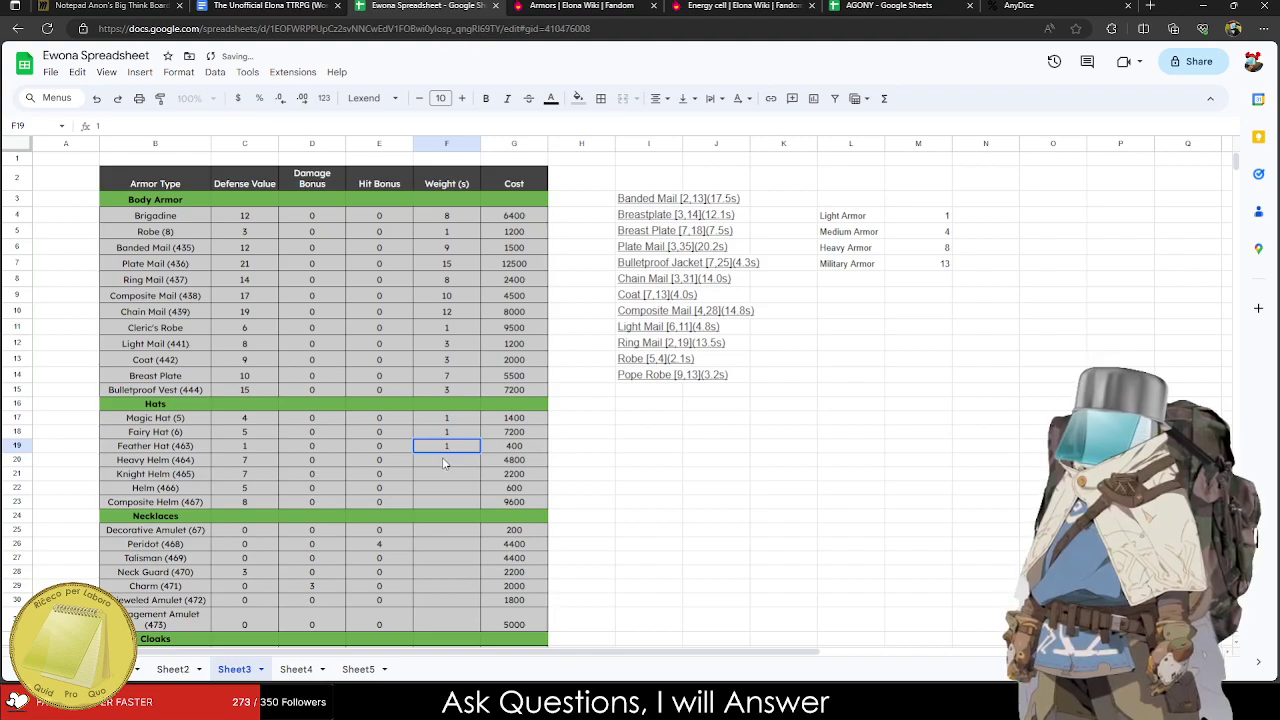
Enter weights of 3 for Heavy Helm (464) and 5 for Knight Helm (465).
click(445, 466)
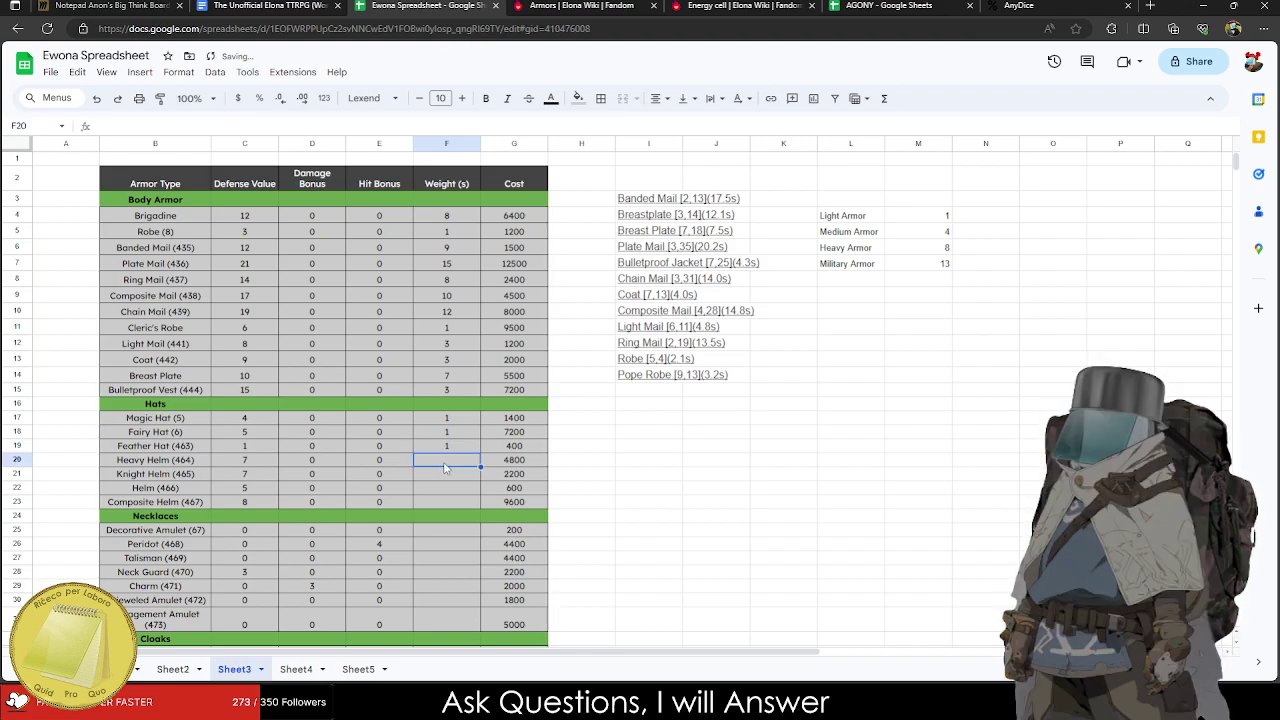
text(3)
click(445, 476)
text(5)
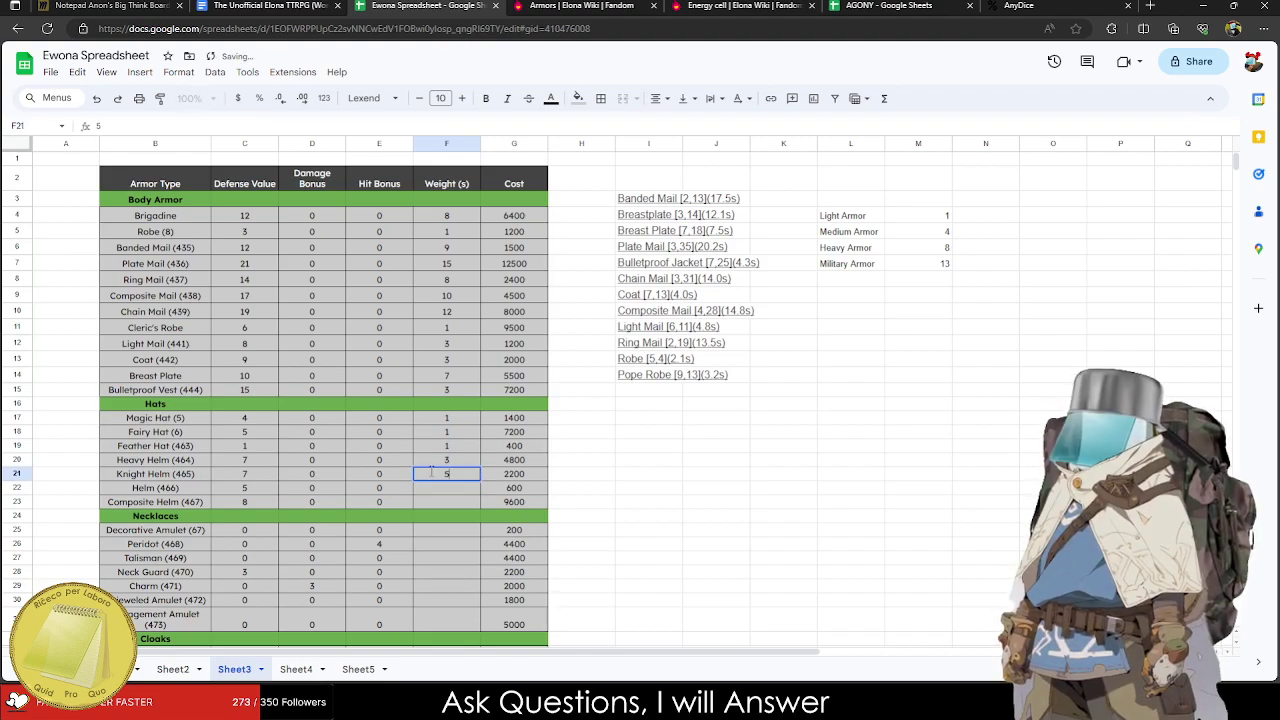
Check the Head section on the Elona Wiki Armors page for helm stats and return to the Ewona Spreadsheet.
click(449, 493)
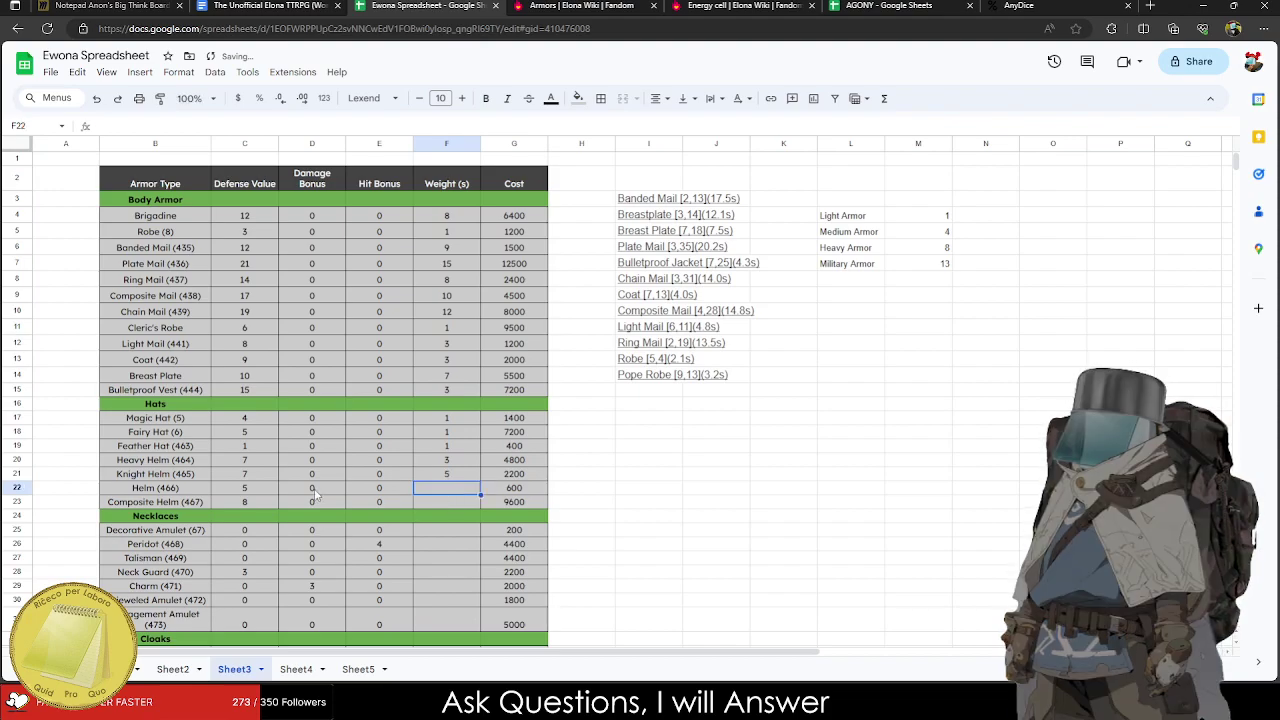
click(609, 6)
scroll(454, 286, down, 10)
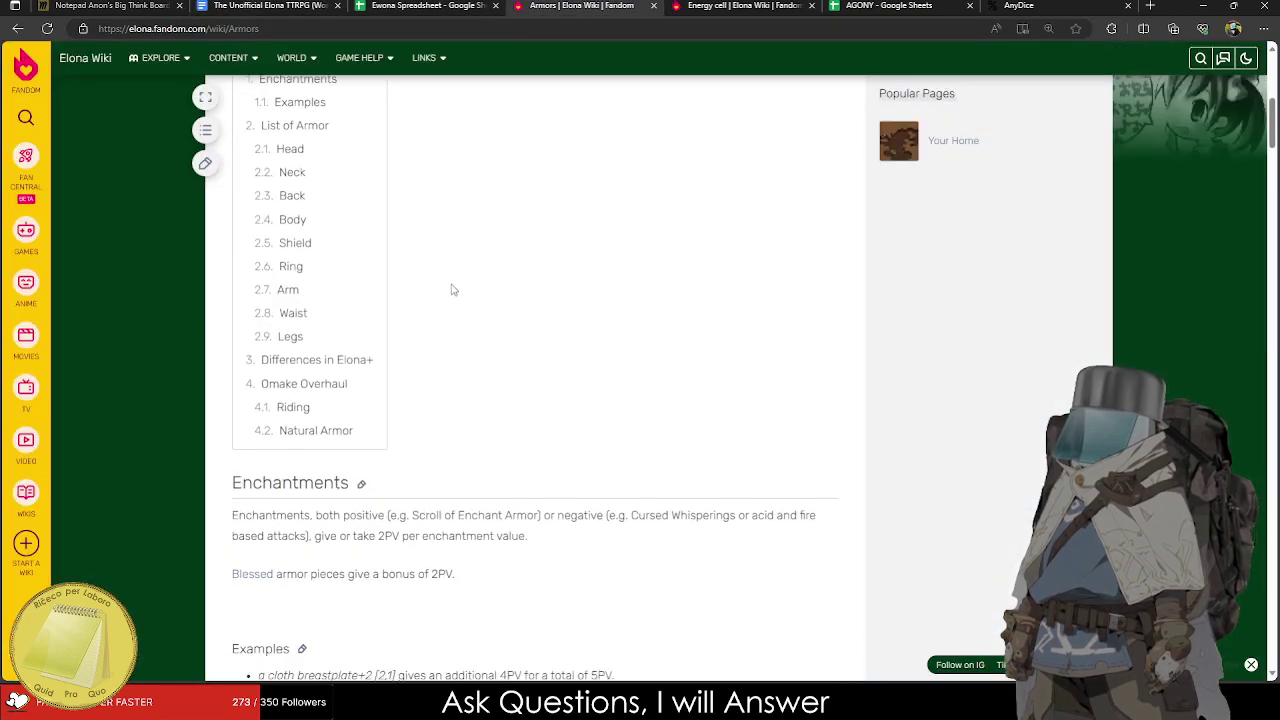
scroll(460, 289, up, 3)
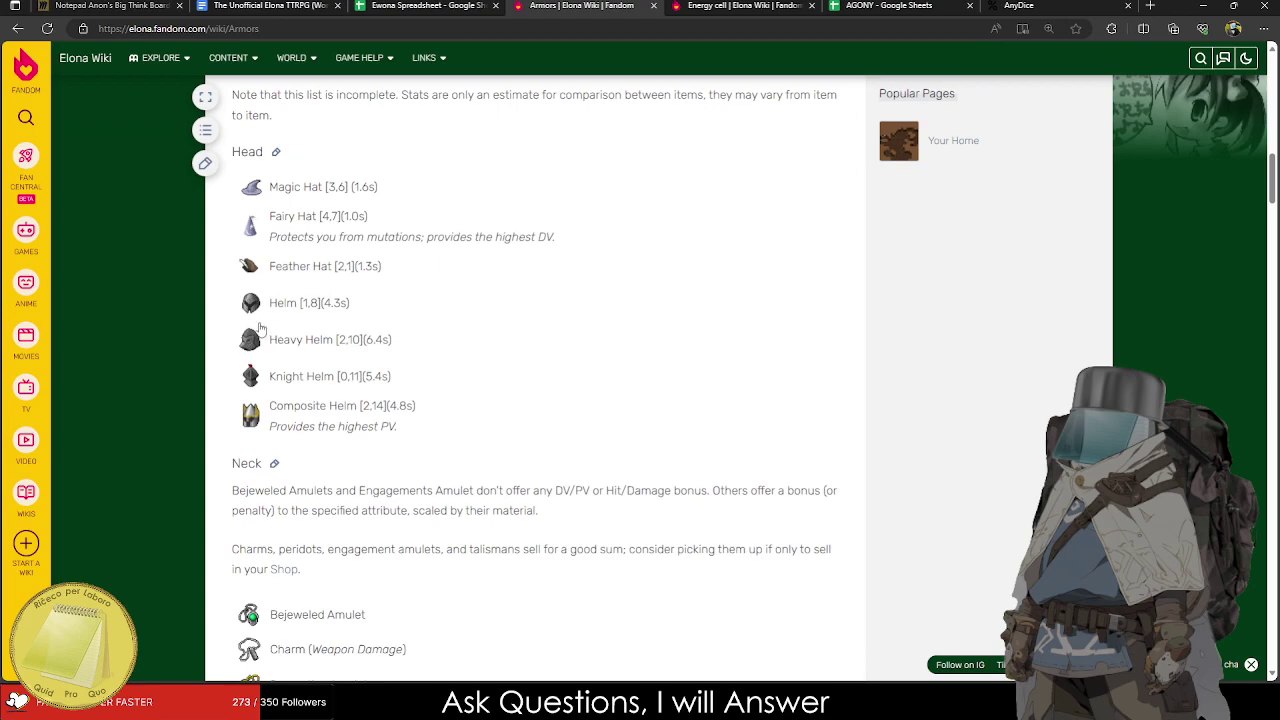
click(465, 5)
click(265, 5)
click(425, 5)
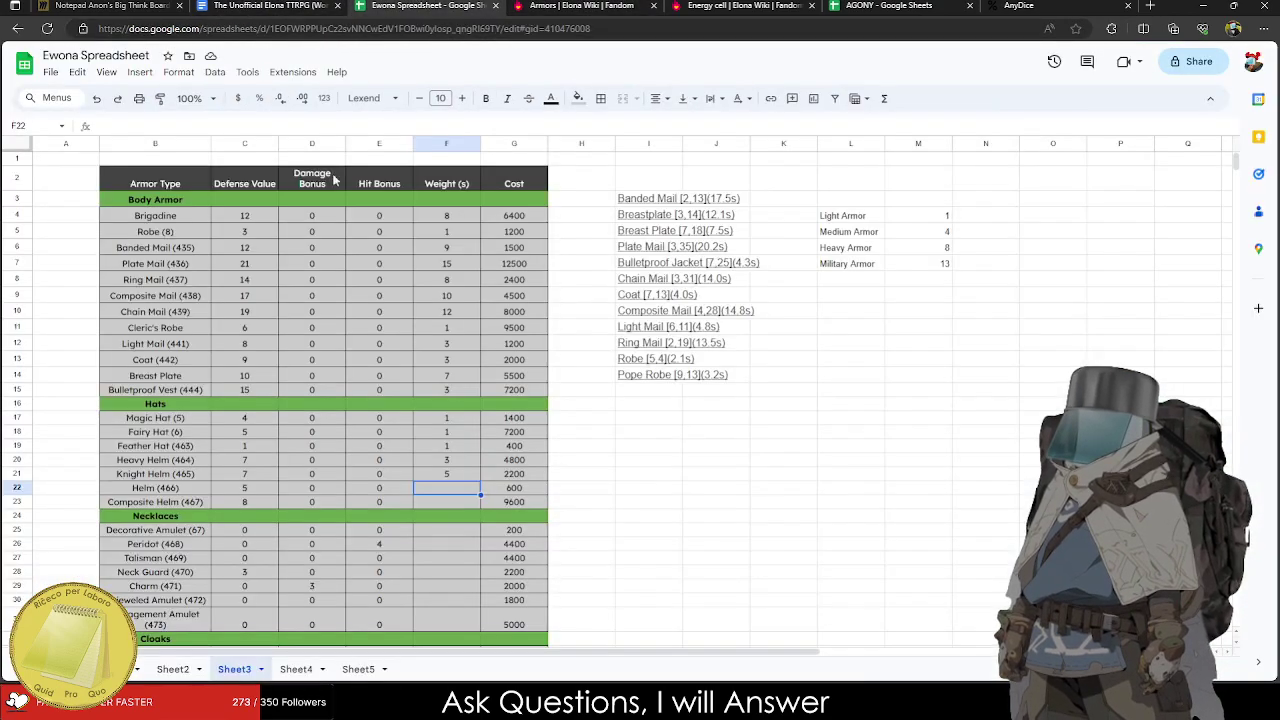
Rename Helm (466) in the Hats section to "Kettle Helmet".
click(154, 487)
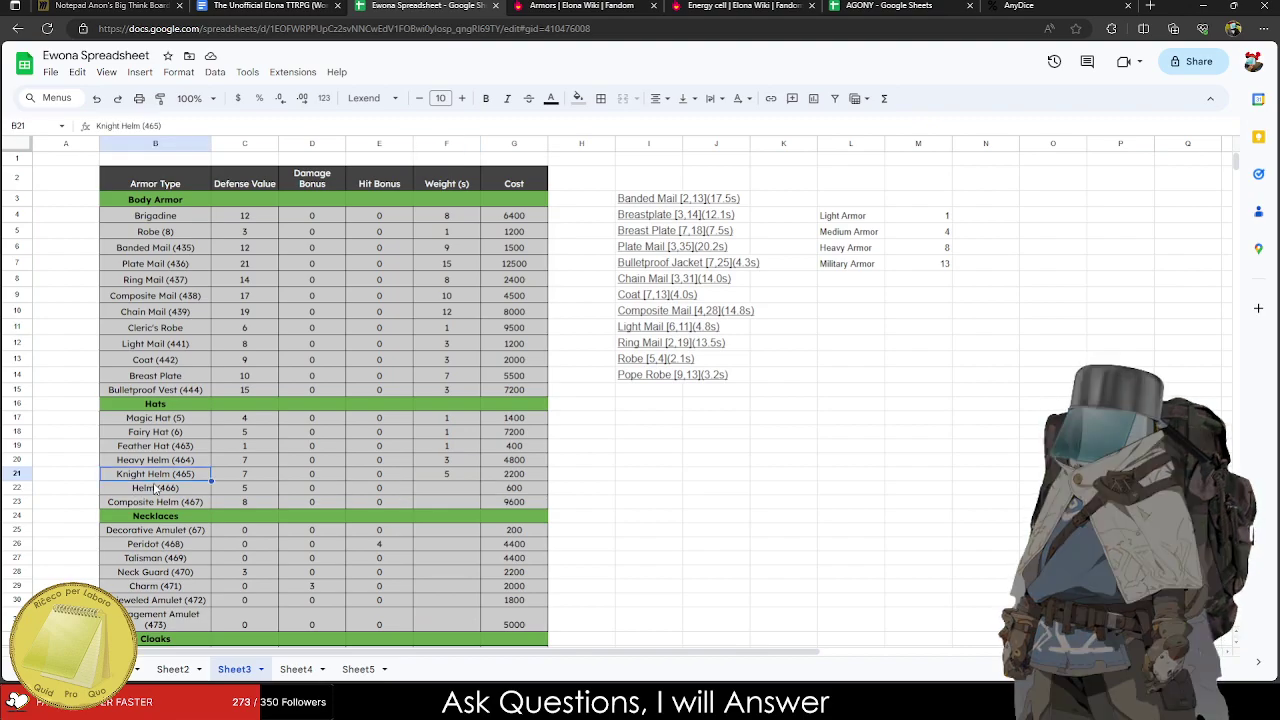
text(Kett)
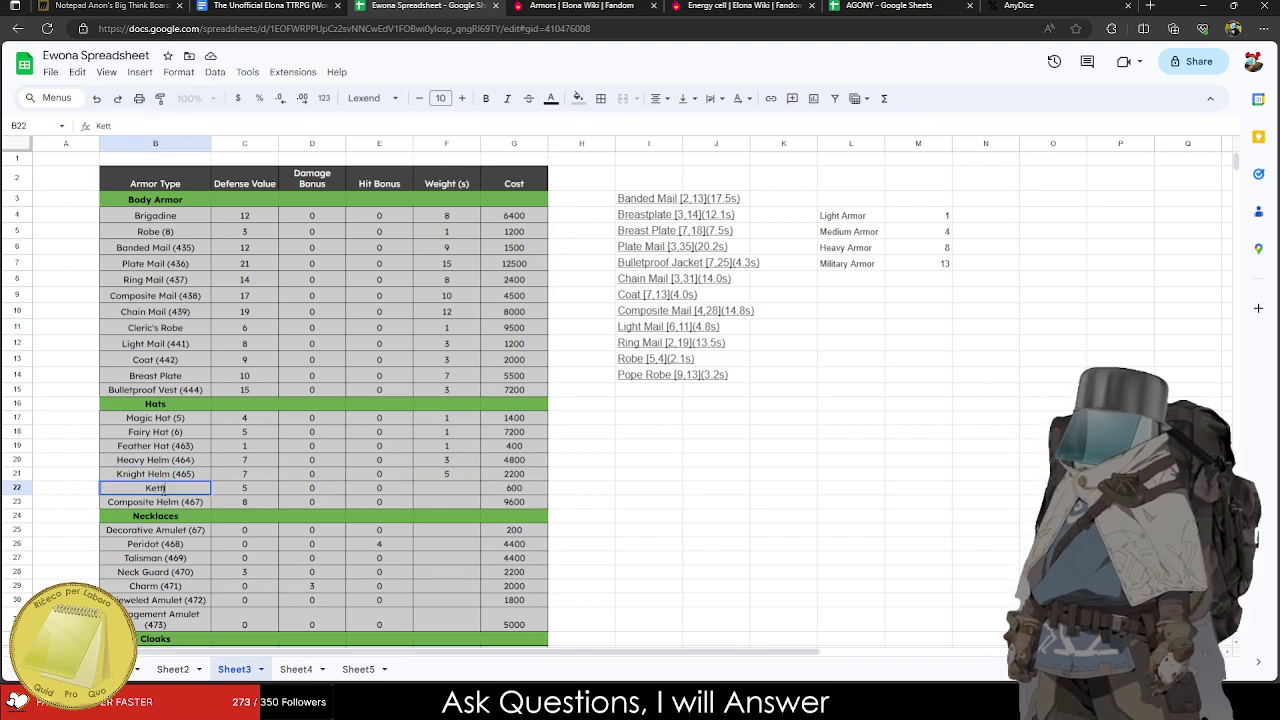
text(le Helmet)
key(Tab)
key(Tab)
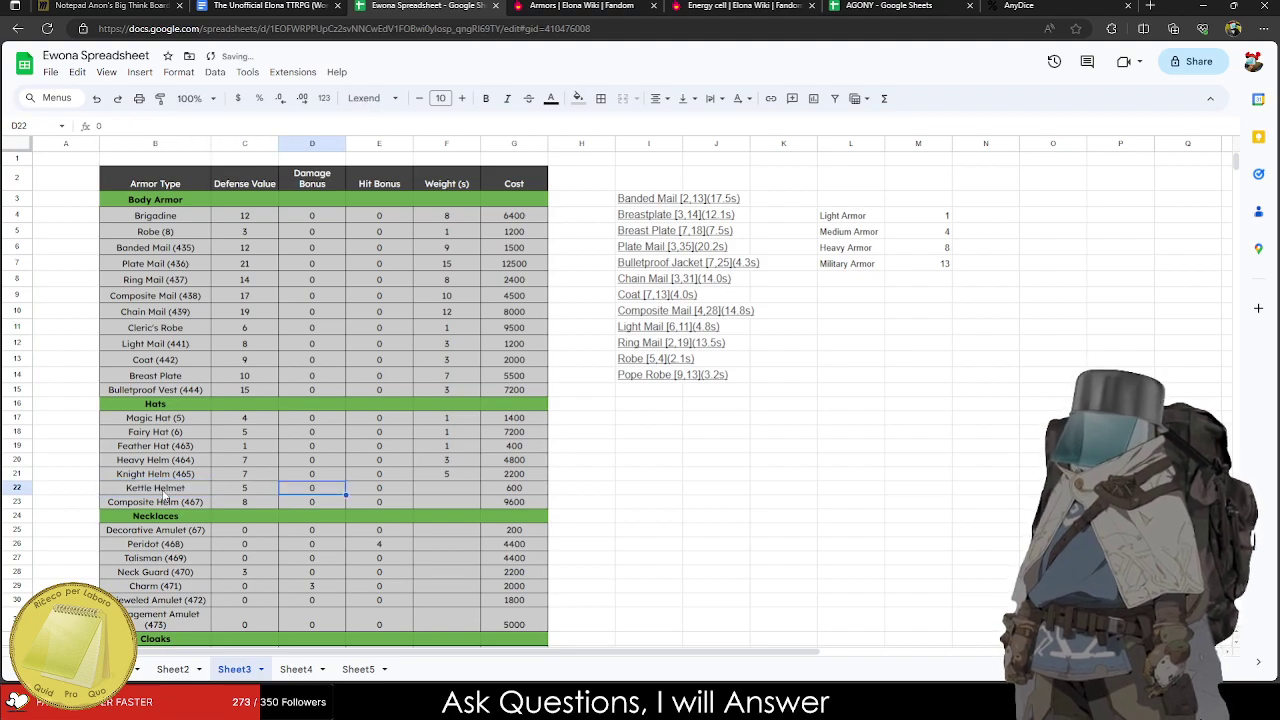
key(Tab)
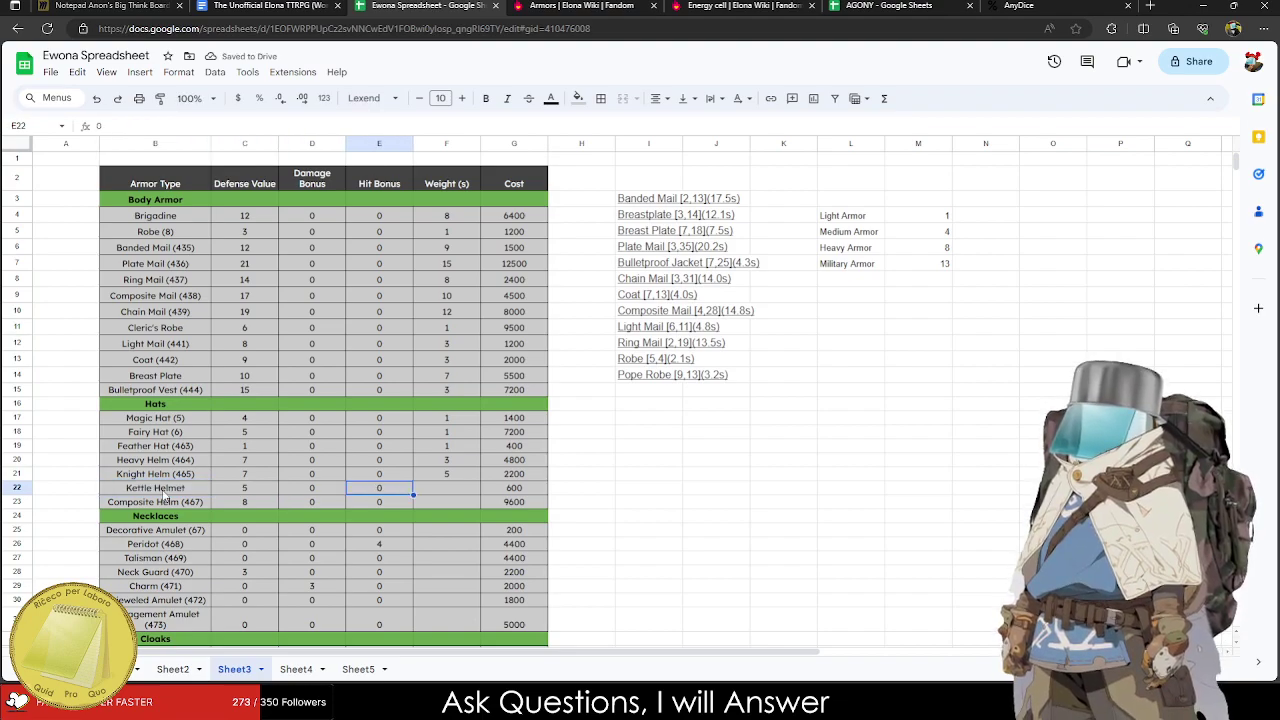
Change the name of the hat between Knight Helm and Composite Helm to "Leather Cap".
click(164, 490)
text(Leather Cap)
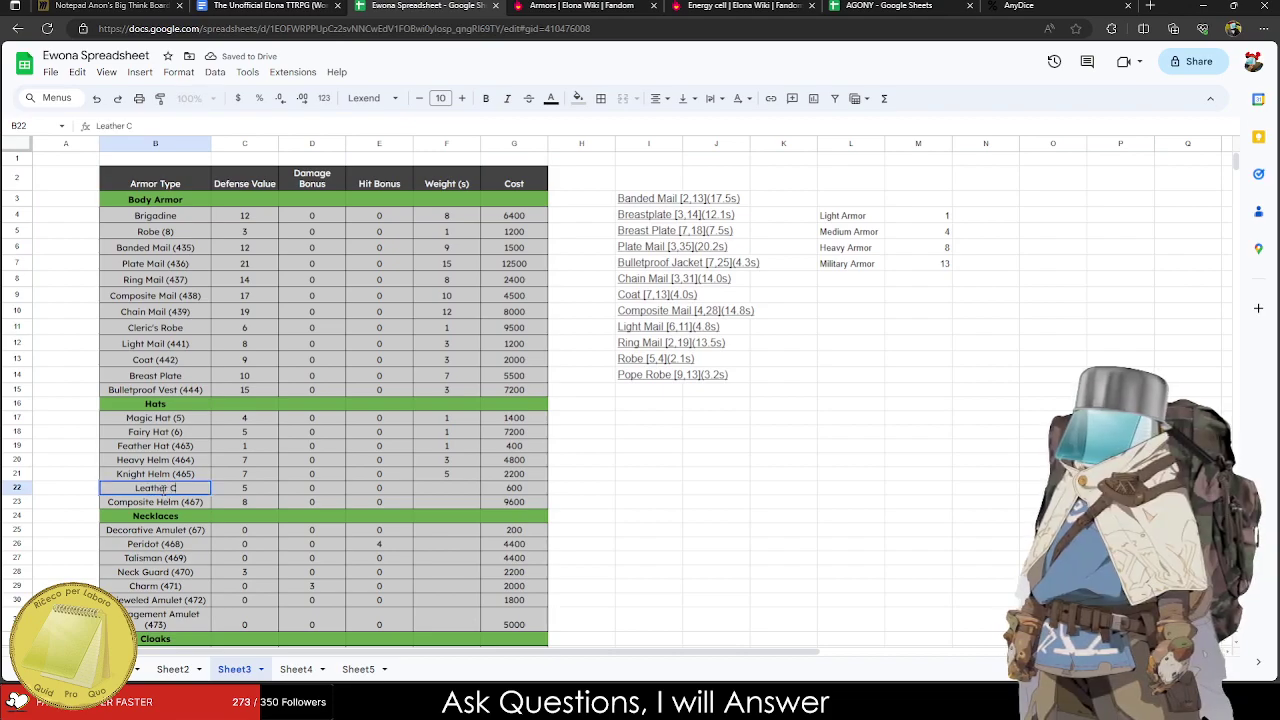
key(Tab)
key(Tab)
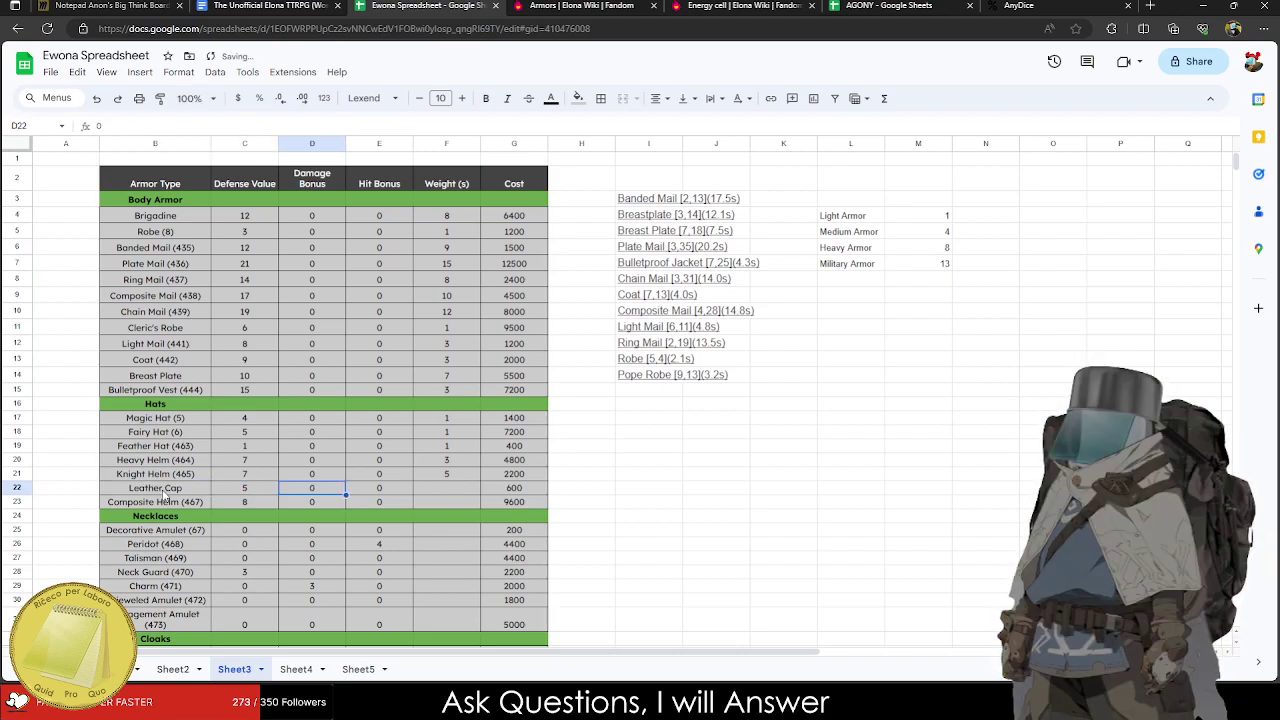
Set the Defense Value of Heavy Helm (464) to 8 and Knight Helm (465) to 9.
key(Left)
key(Up)
key(Up)
key(Right)
key(Down)
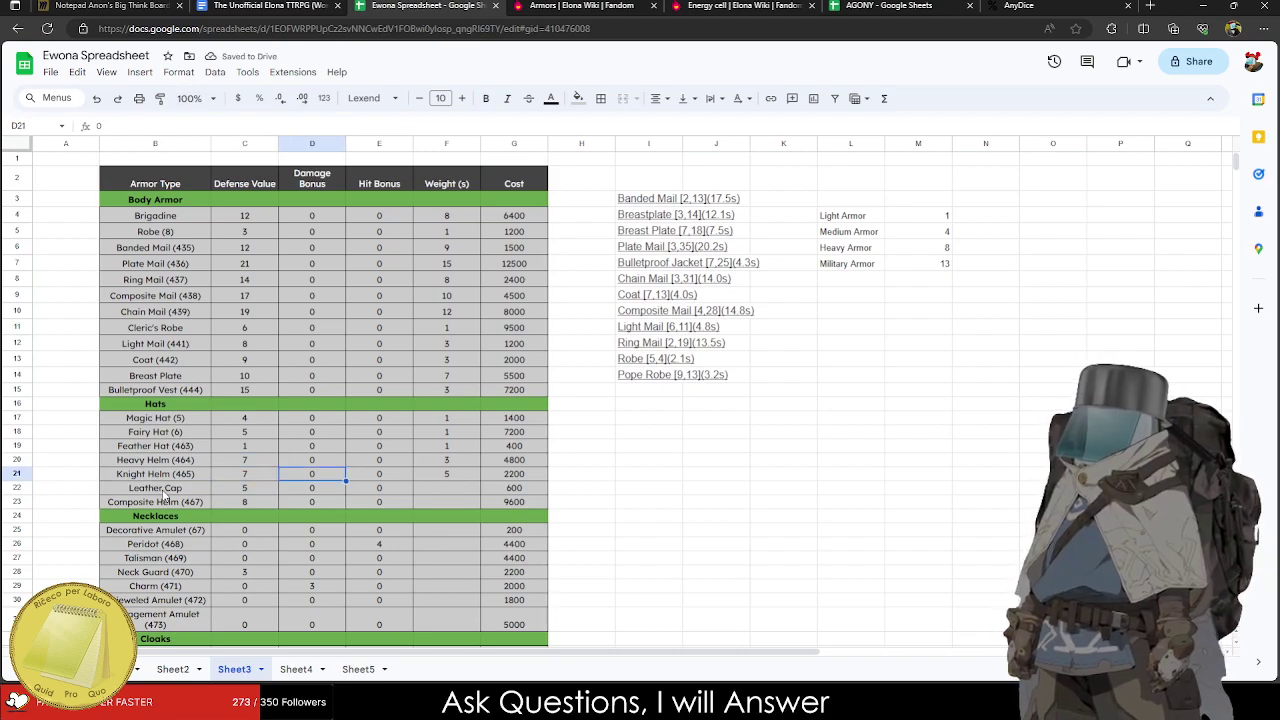
key(Left)
key(Left)
key(Up)
key(Right)
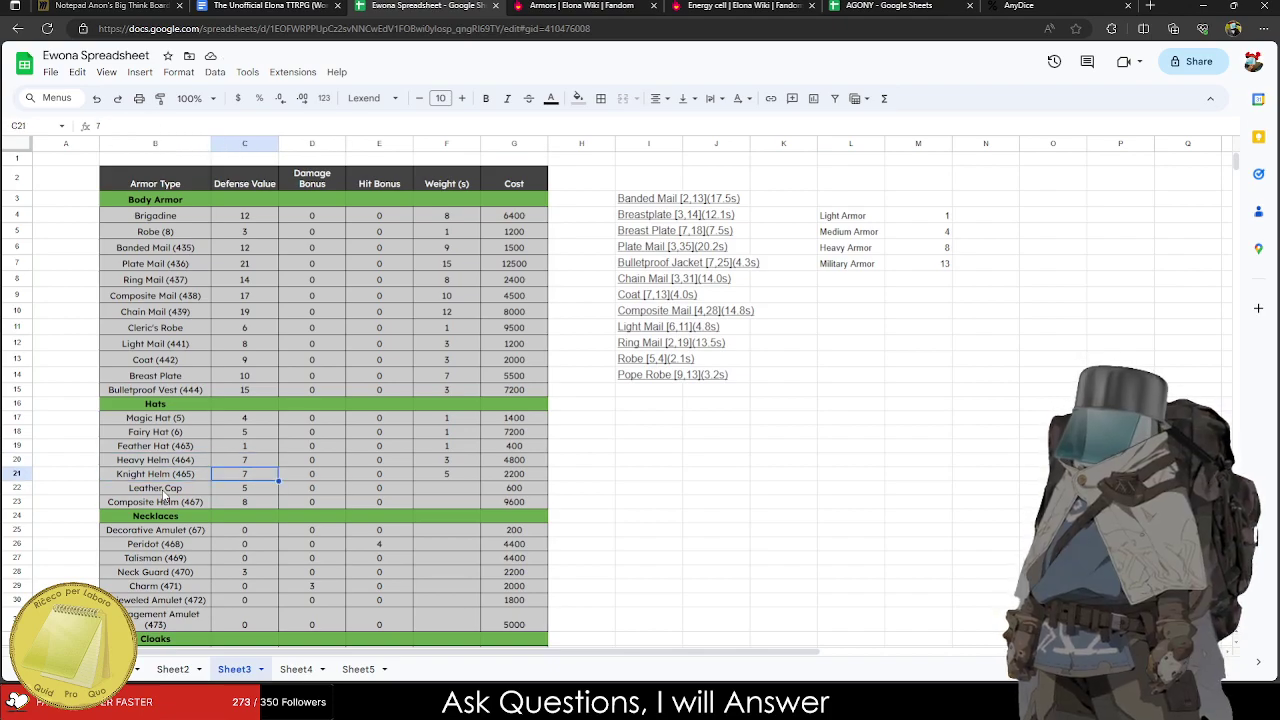
text(9)
text(8)
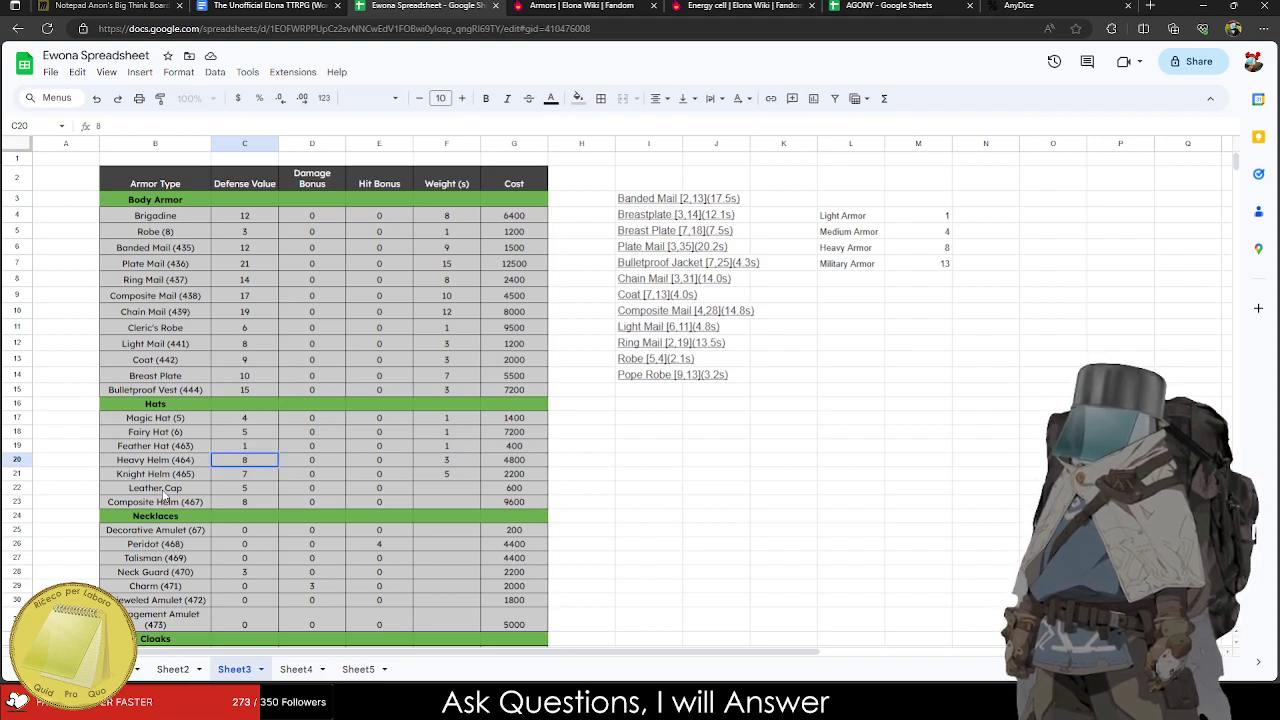
key(BackSpace)
text(8)
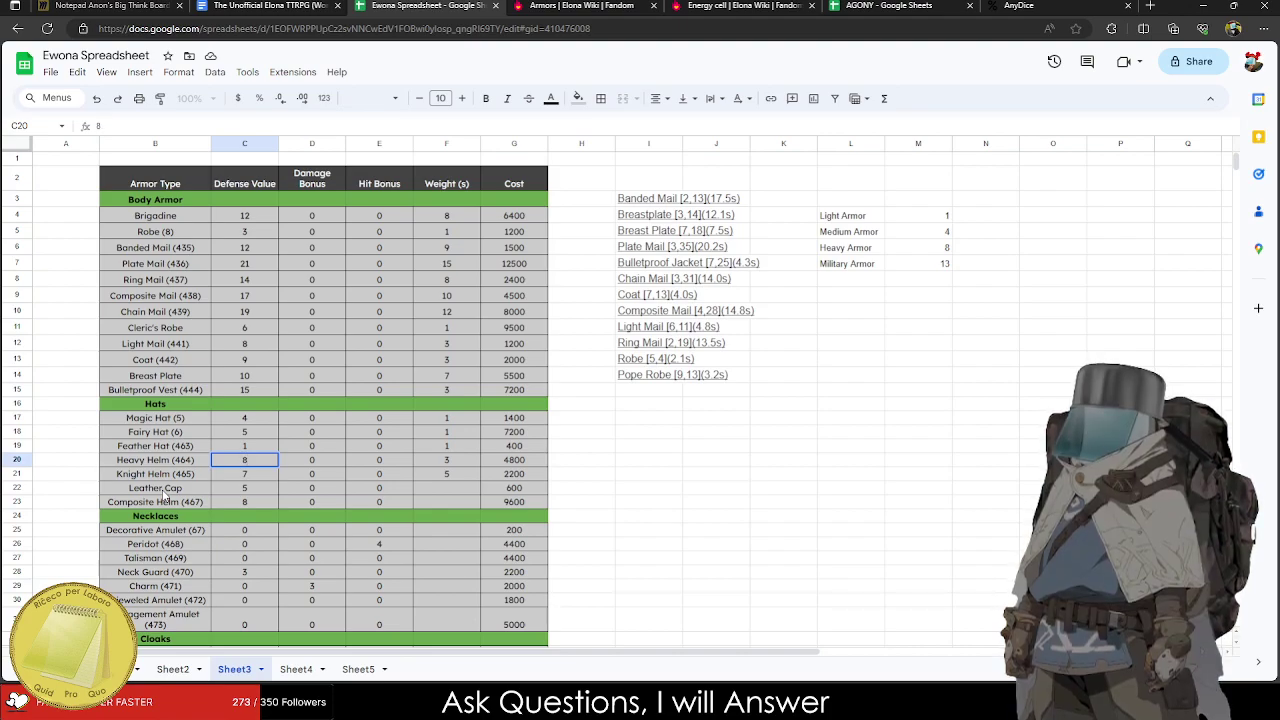
key(Return)
text(9)
key(Up)
text(7)
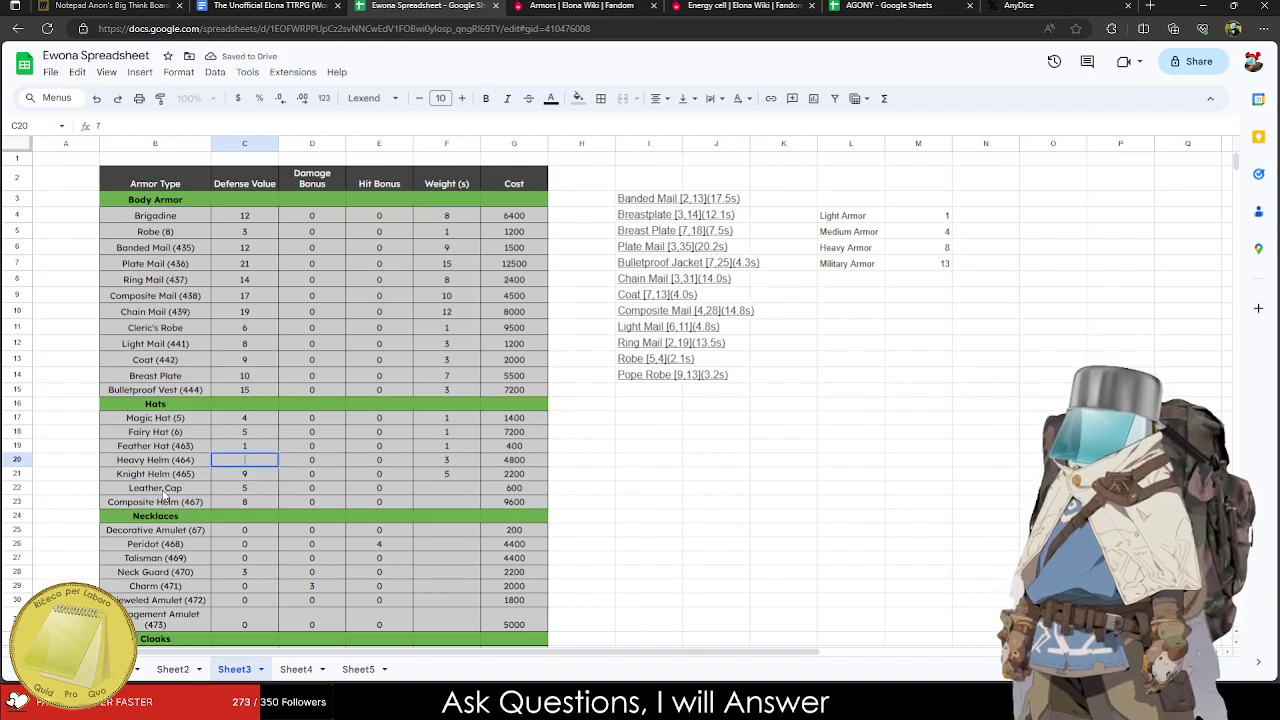
text(.18)
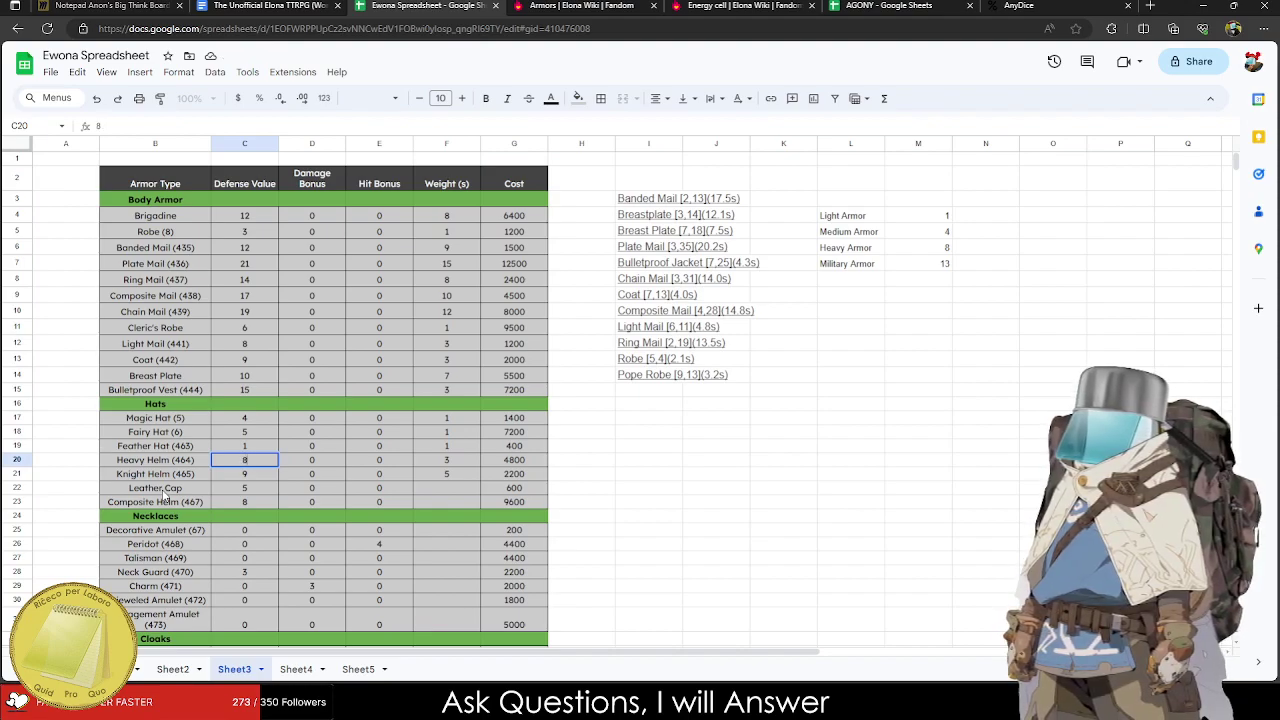
Enter a Weight (s) value of 2 for Leather Cap.
key(Up)
key(Up)
key(Up)
key(Down)
key(Down)
key(Down)
key(Down)
key(Down)
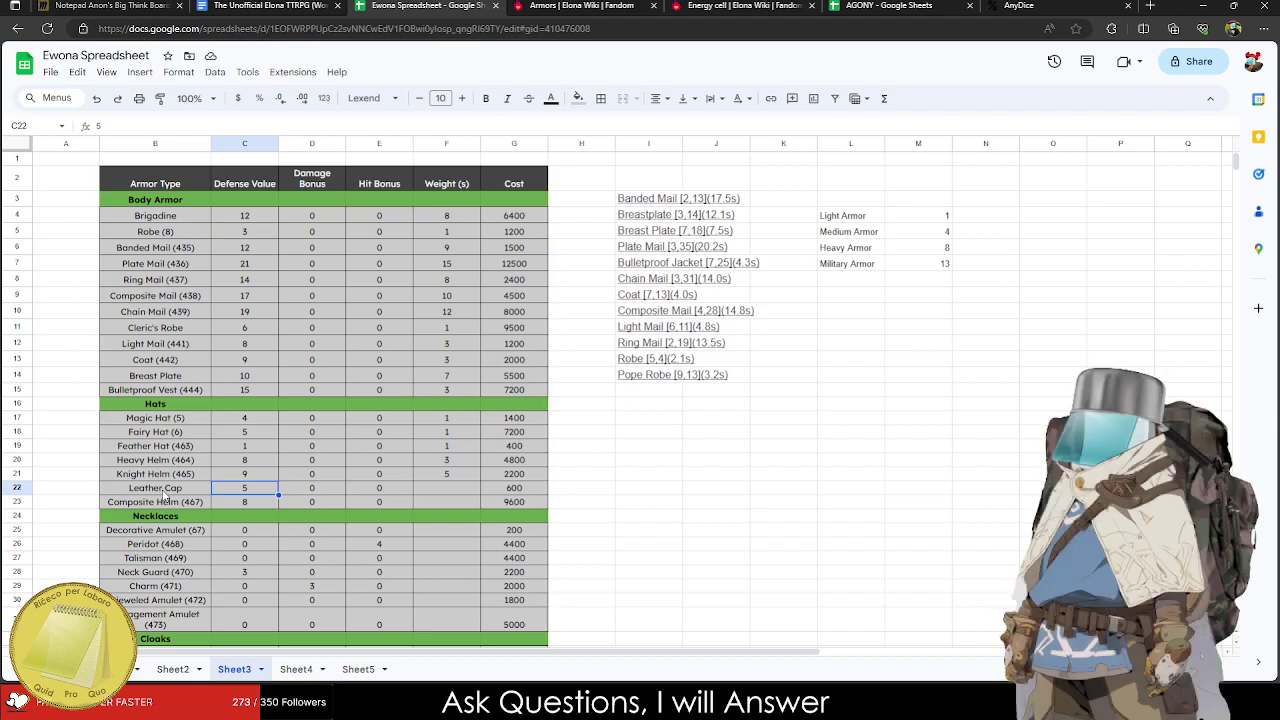
key(Right)
key(Right)
key(Right)
text(2)
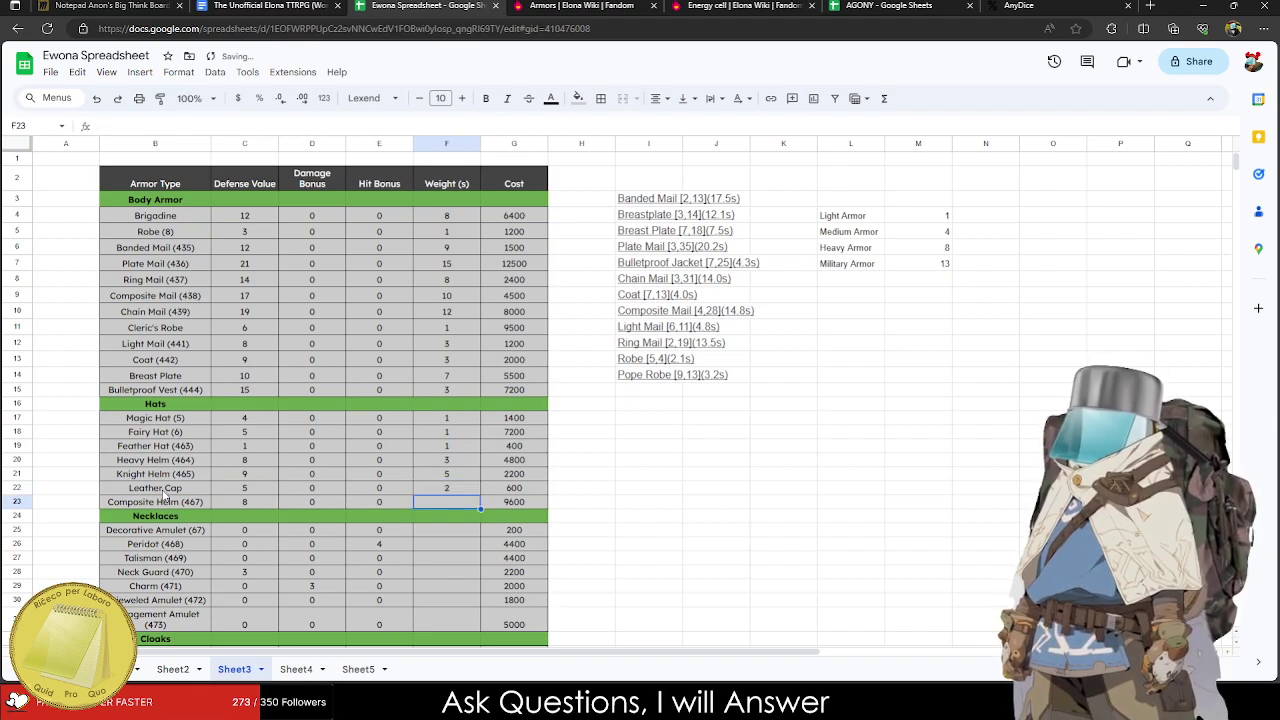
key(Return)
Enter a Weight (s) value of 7 for Composite Helm (467).
key(Left)
key(Left)
key(Left)
key(Left)
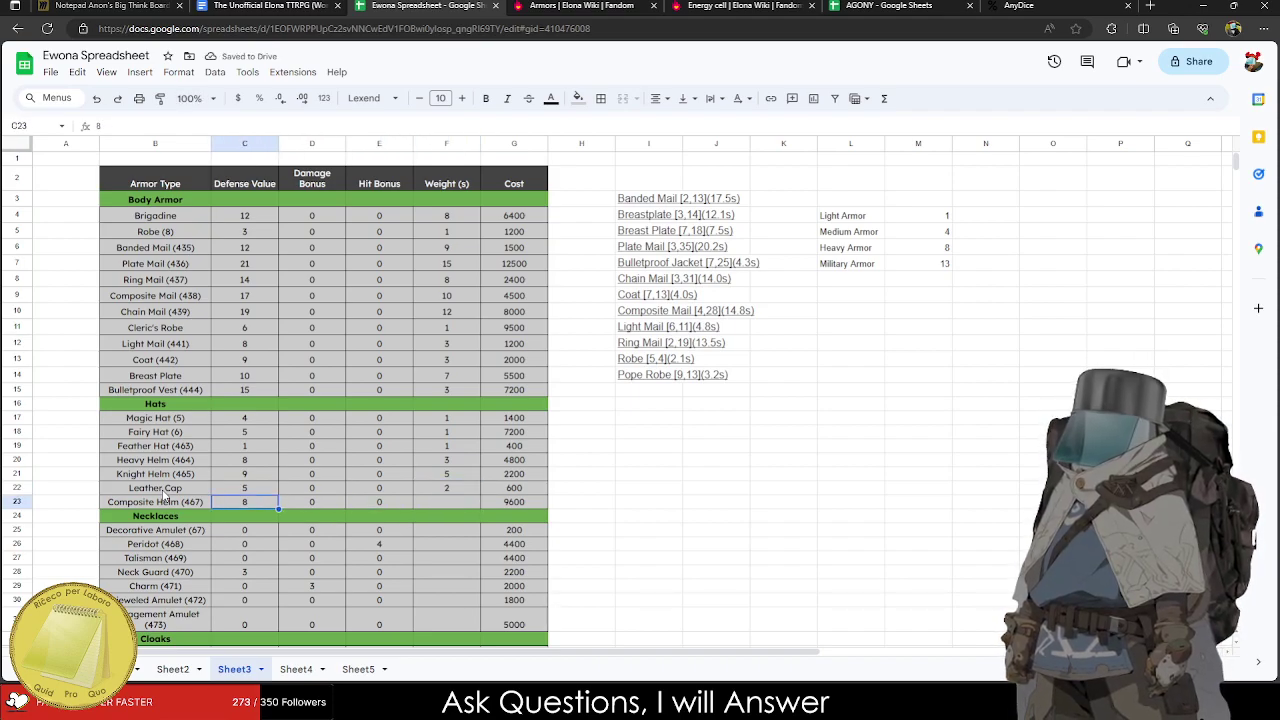
key(Right)
key(Right)
key(Right)
key(Right)
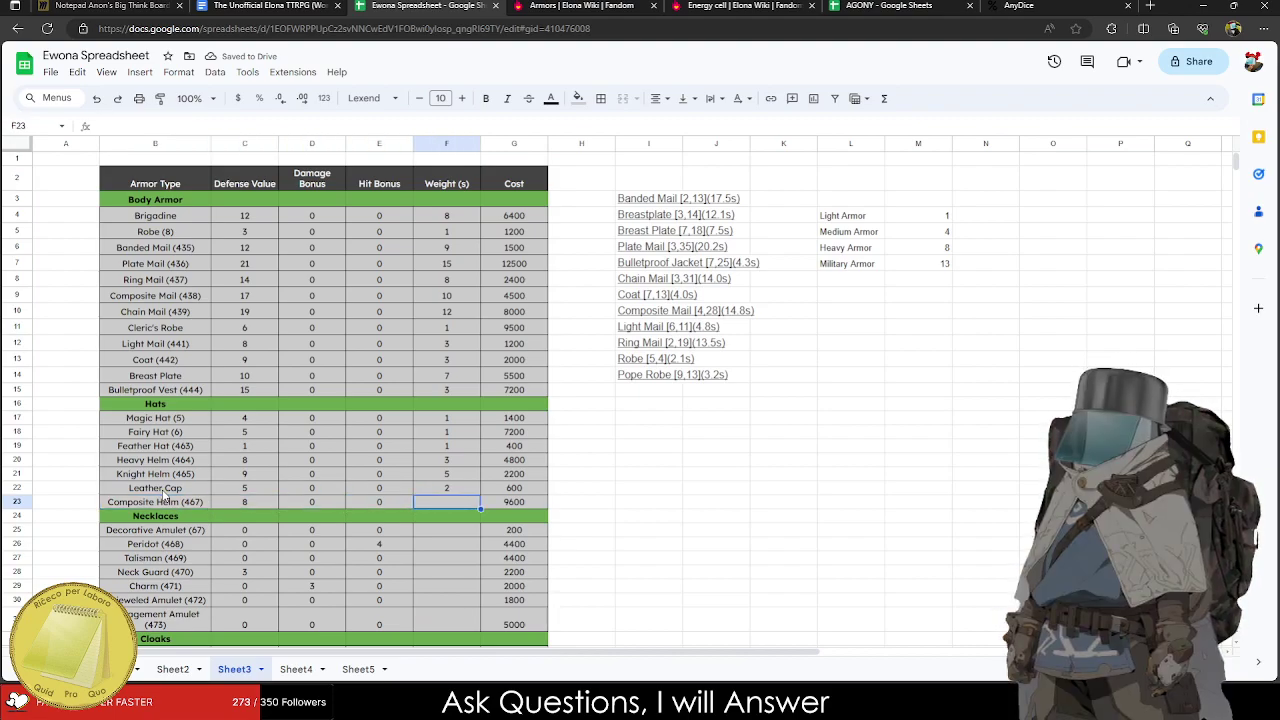
text(7)
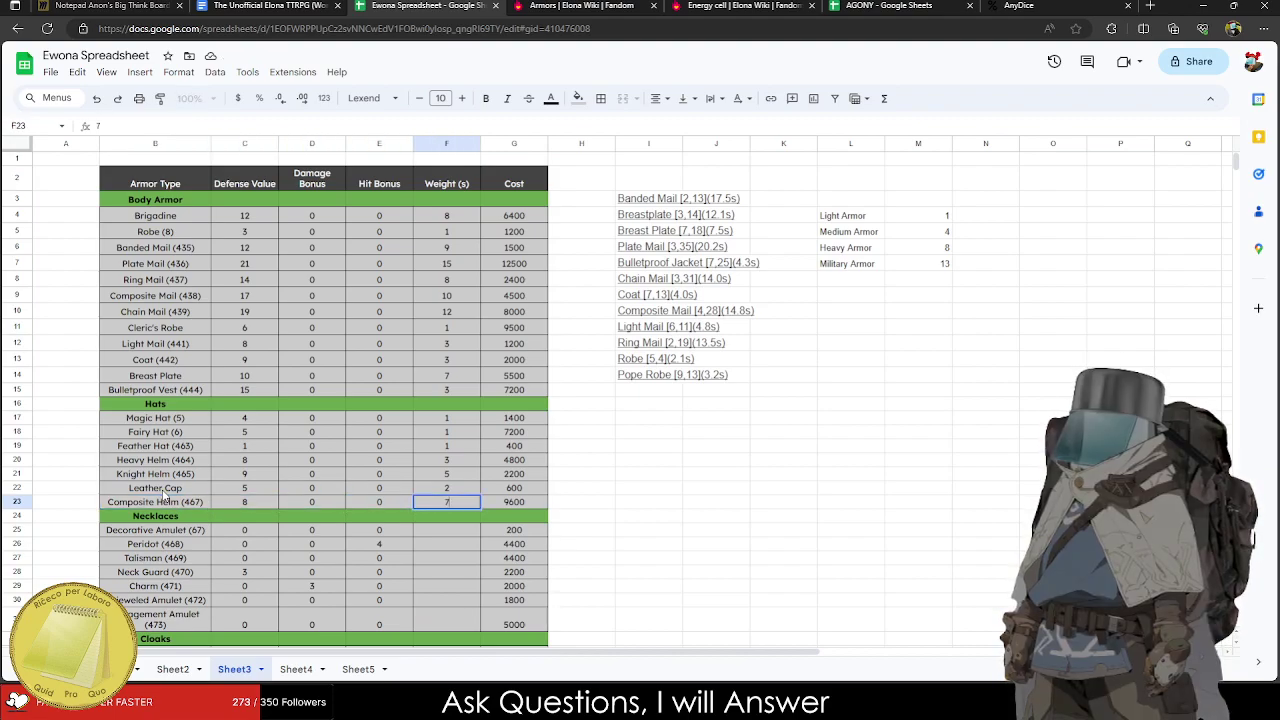
Check Composite Helm on the Elona Wiki Armors page and set its Defense Value in the spreadsheet to 10.
click(270, 5)
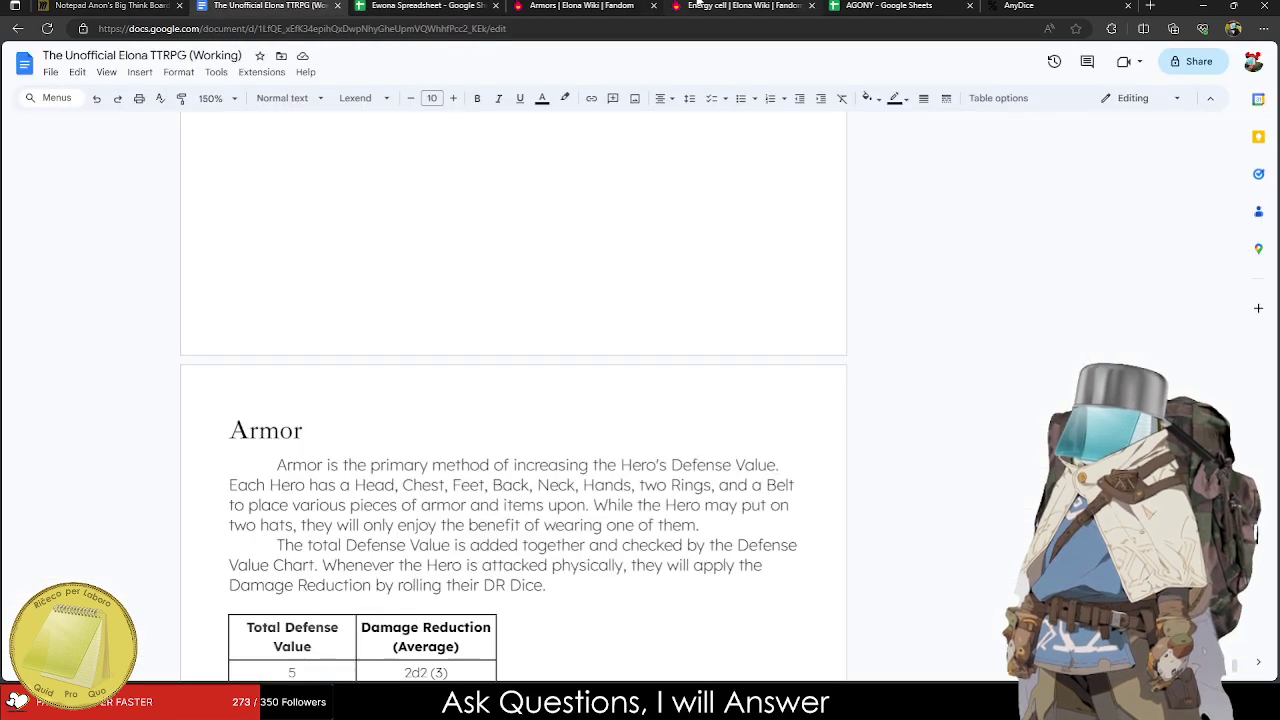
click(620, 5)
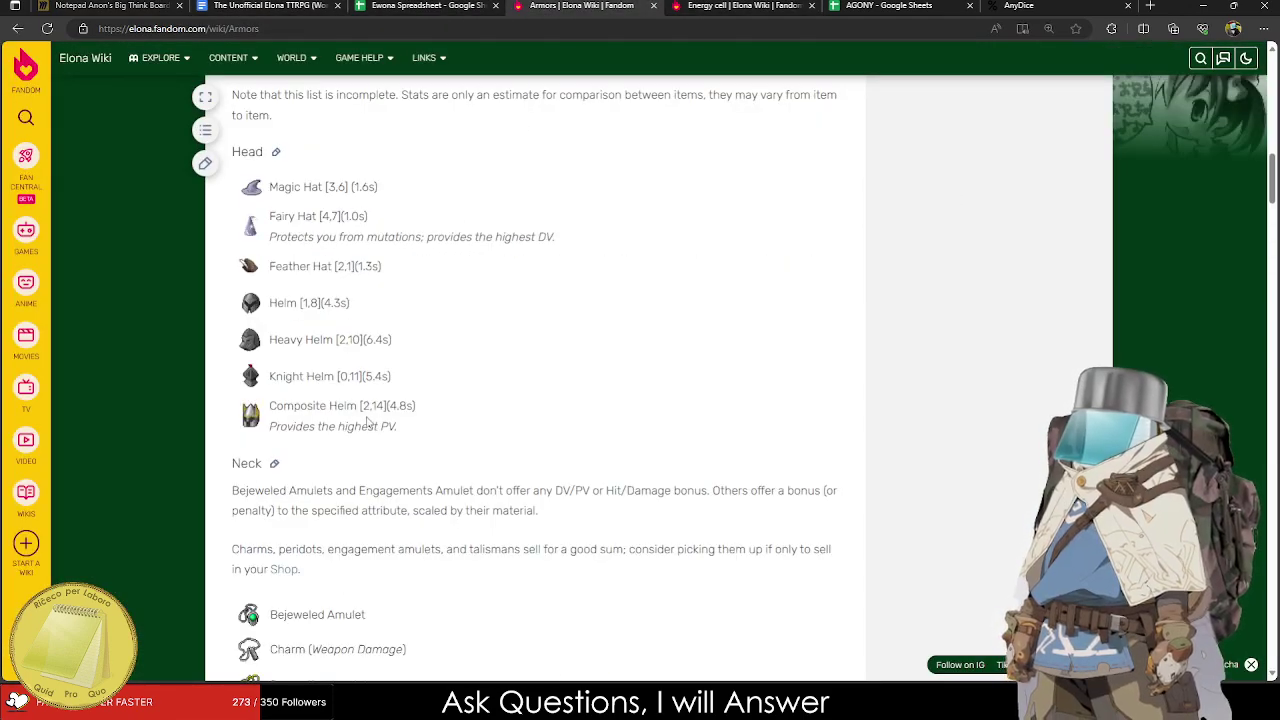
click(425, 5)
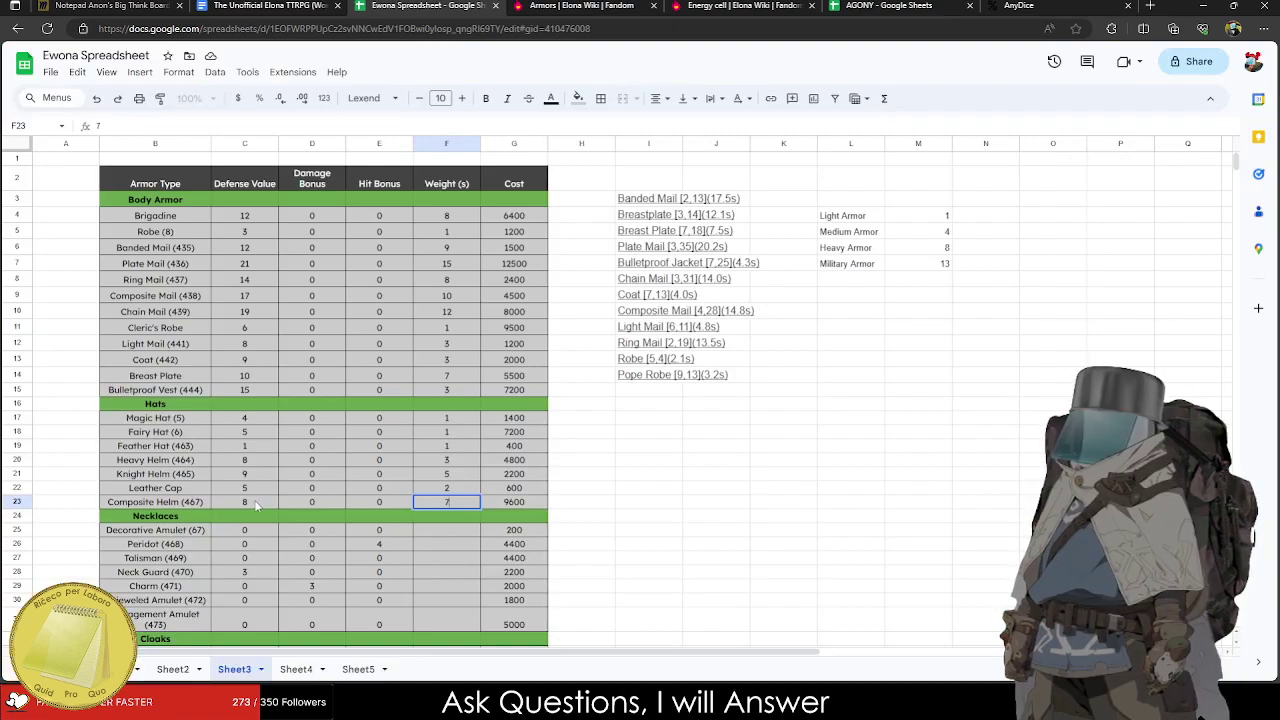
click(255, 505)
text(10)
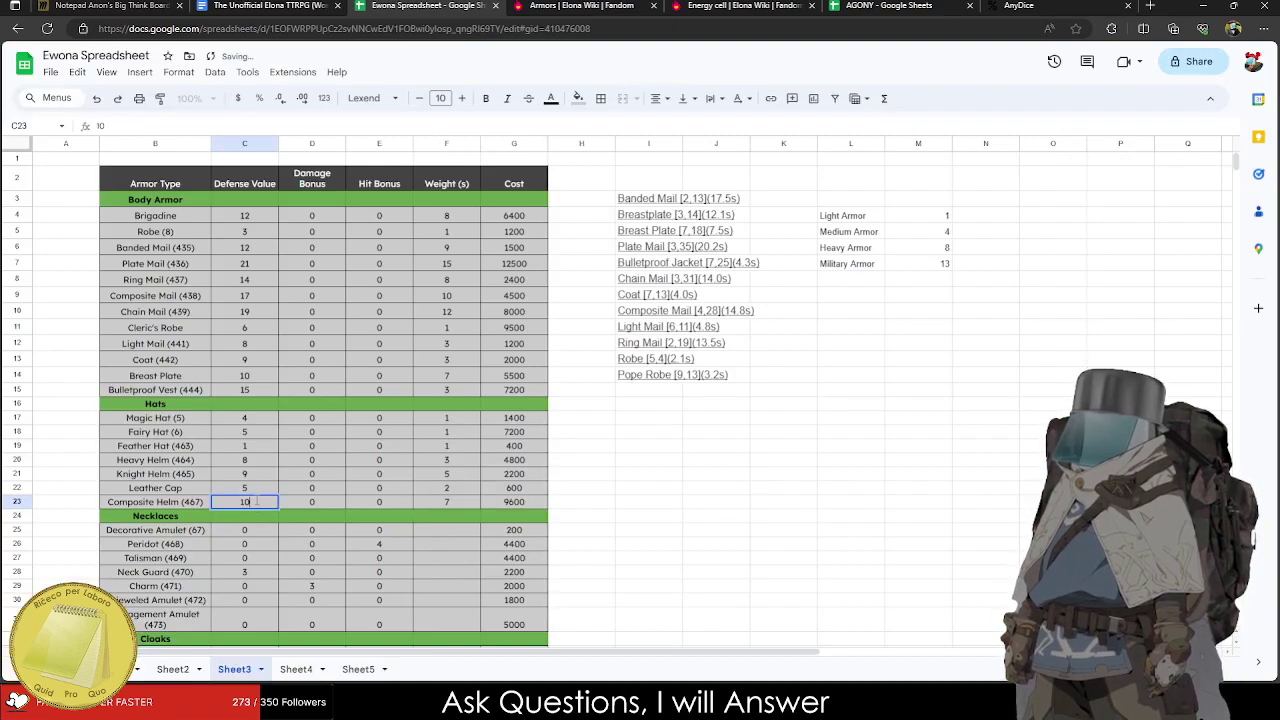
Set the Weight (s) value of Composite Helm (467) to 6.
key(Tab)
key(Tab)
key(Tab)
text(9)
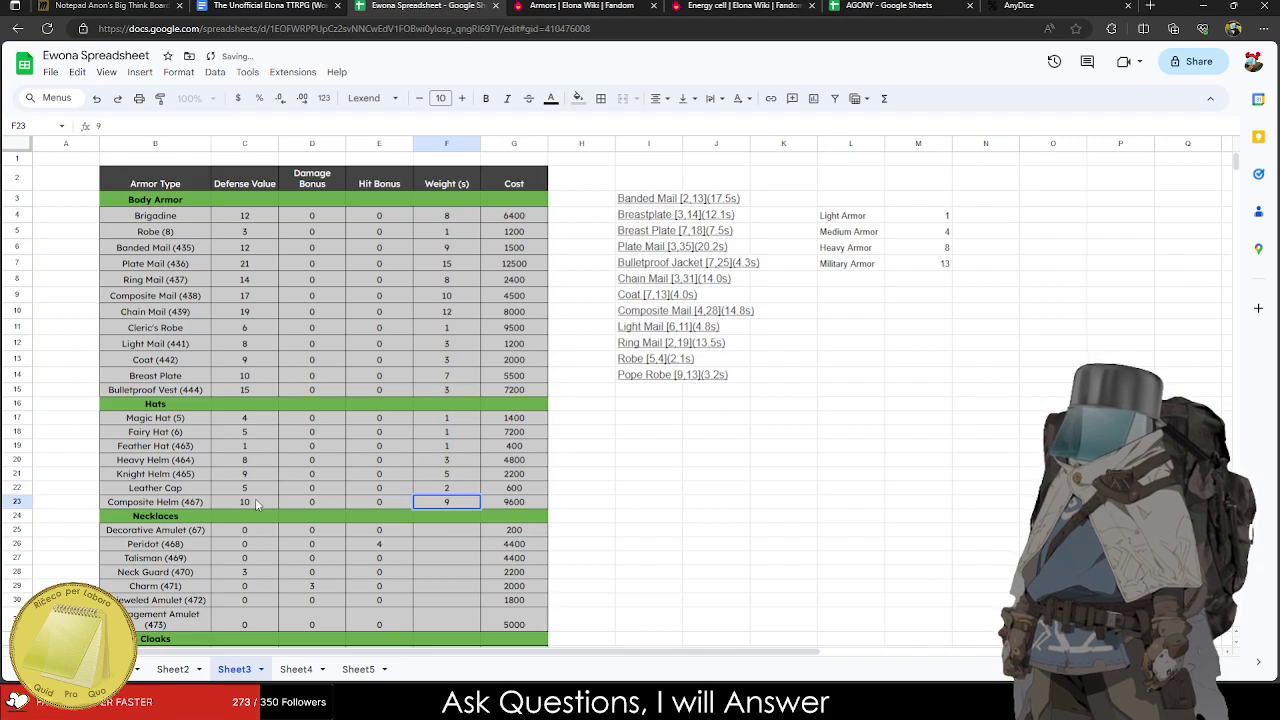
key(BackSpace)
text(8)
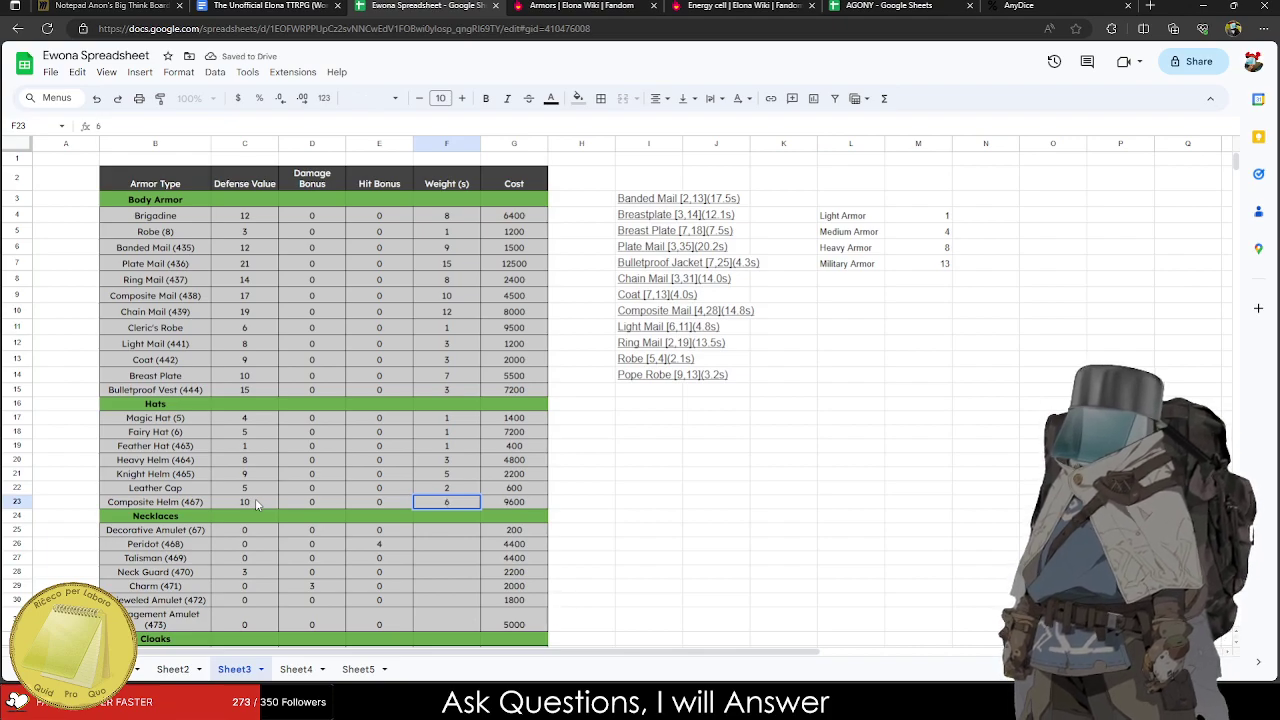
key(Tab)
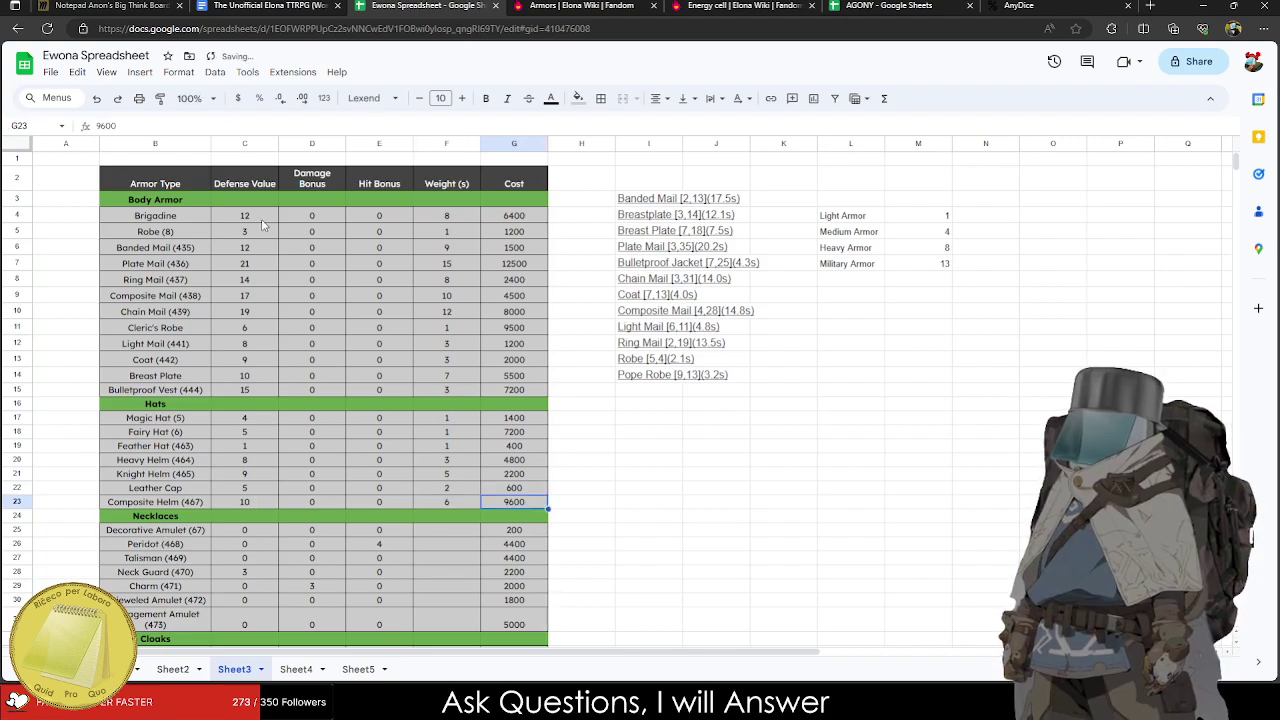
Enter a Weight (s) value of 0 for all seven necklaces, from Decorative Amulet (67) through Engagement Amulet (473).
scroll(264, 226, down, 3)
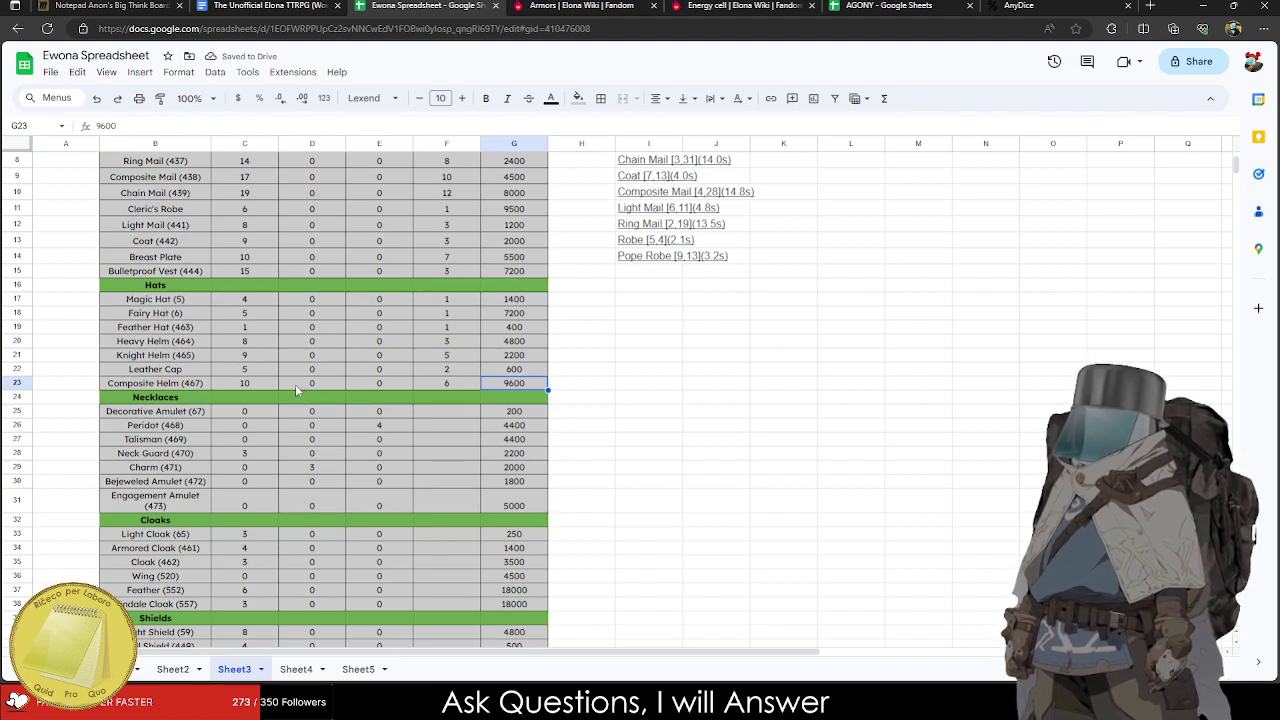
scroll(296, 390, down, 1)
click(191, 382)
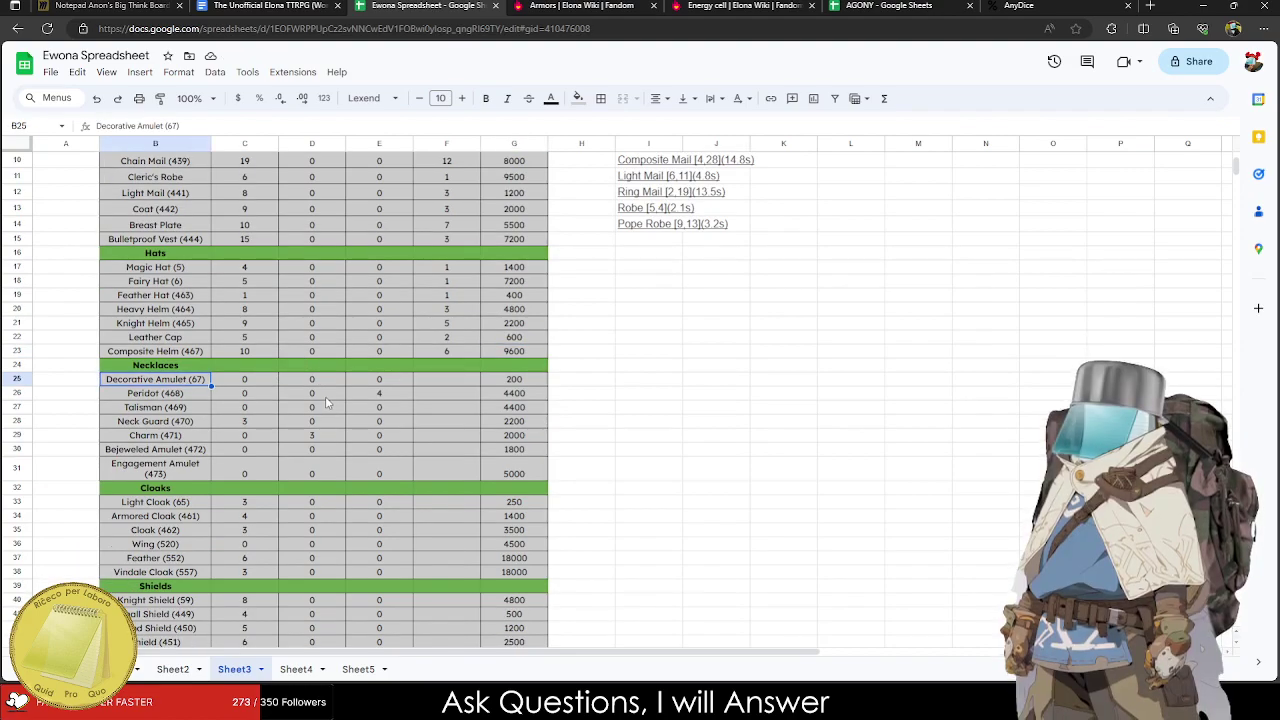
click(407, 378)
click(426, 383)
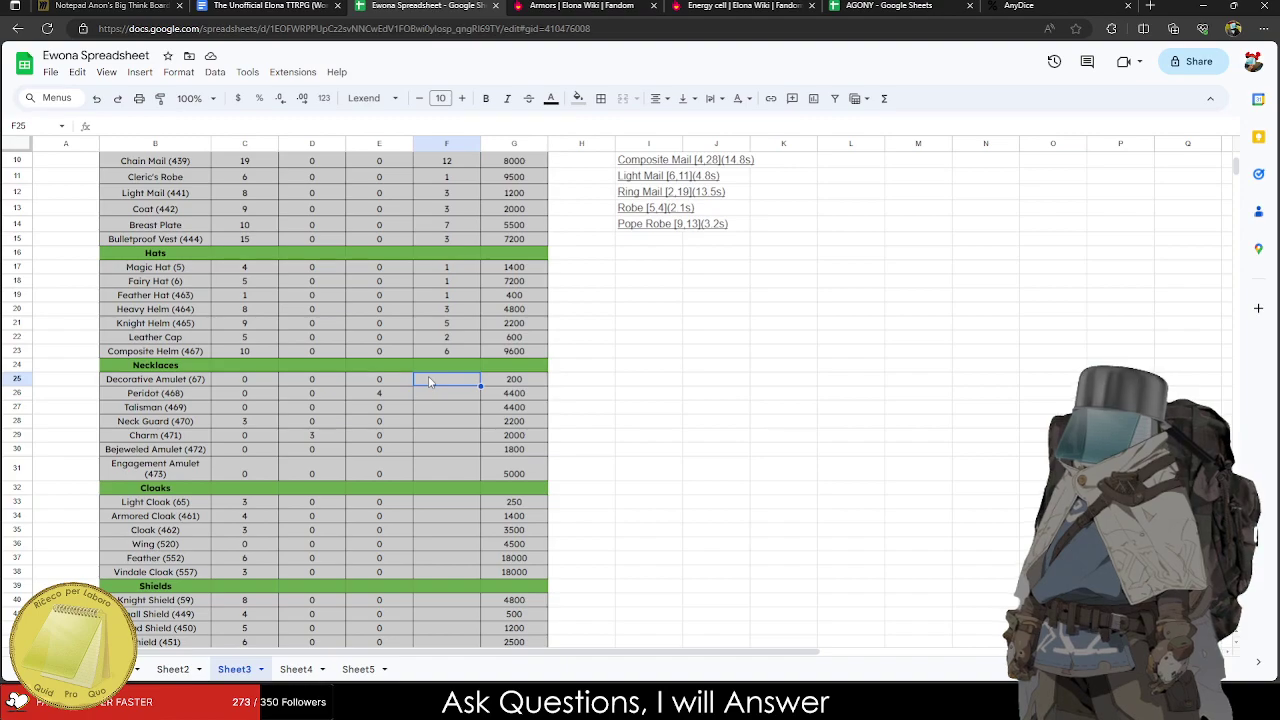
scroll(404, 398, up, 1)
scroll(404, 400, up, 3)
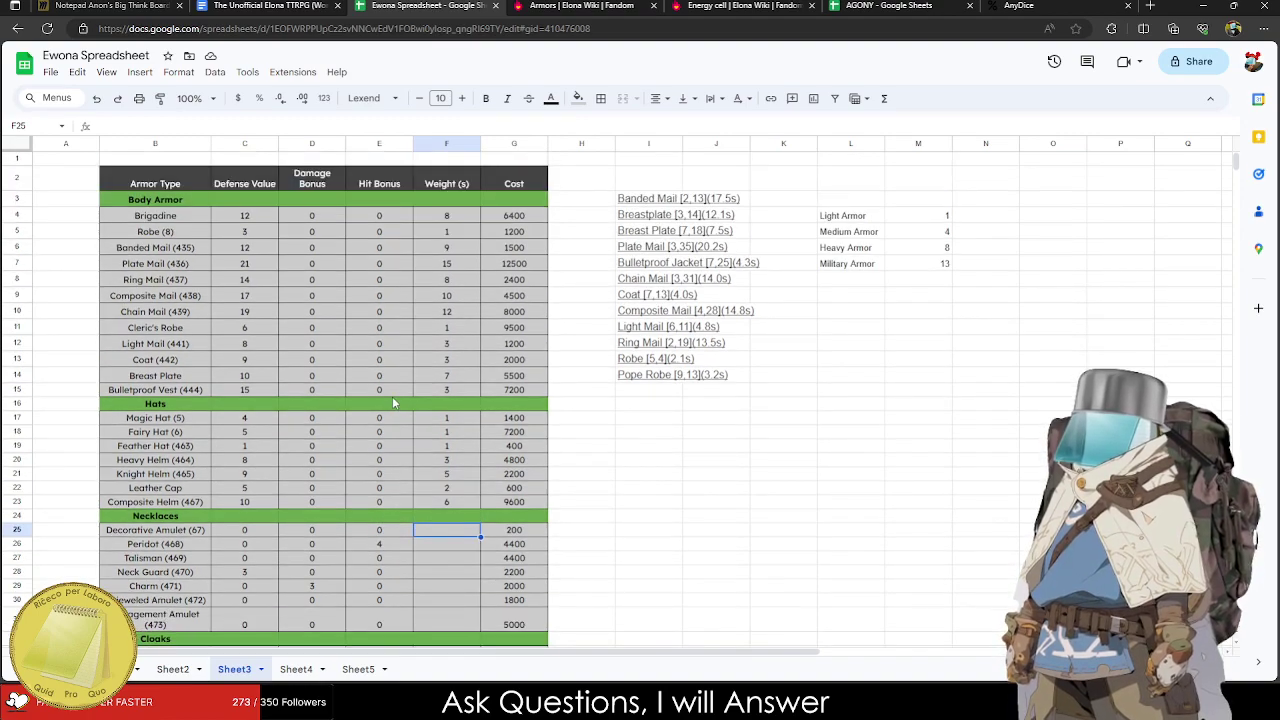
text(0)
key(Return)
text(0)
key(Return)
text(0)
key(Return)
text(0)
key(Return)
text(0)
key(Return)
text(0)
key(Return)
text(0)
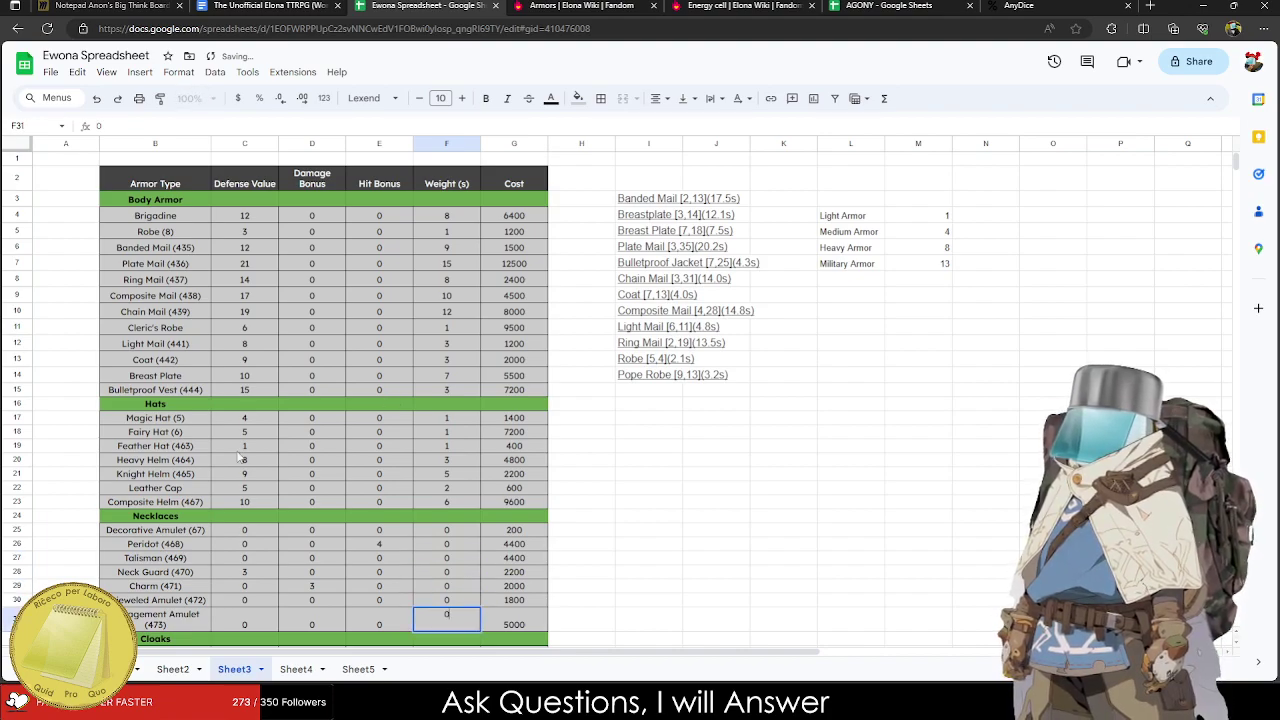
click(240, 572)
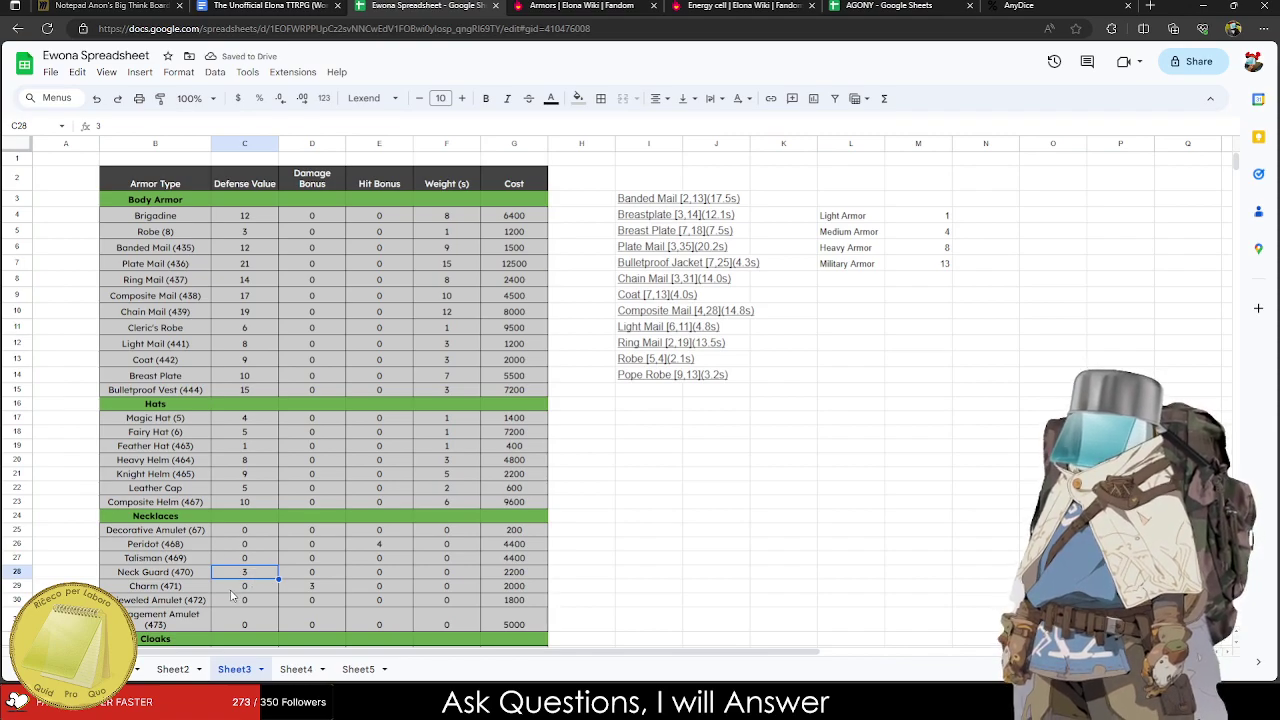
click(307, 590)
click(262, 560)
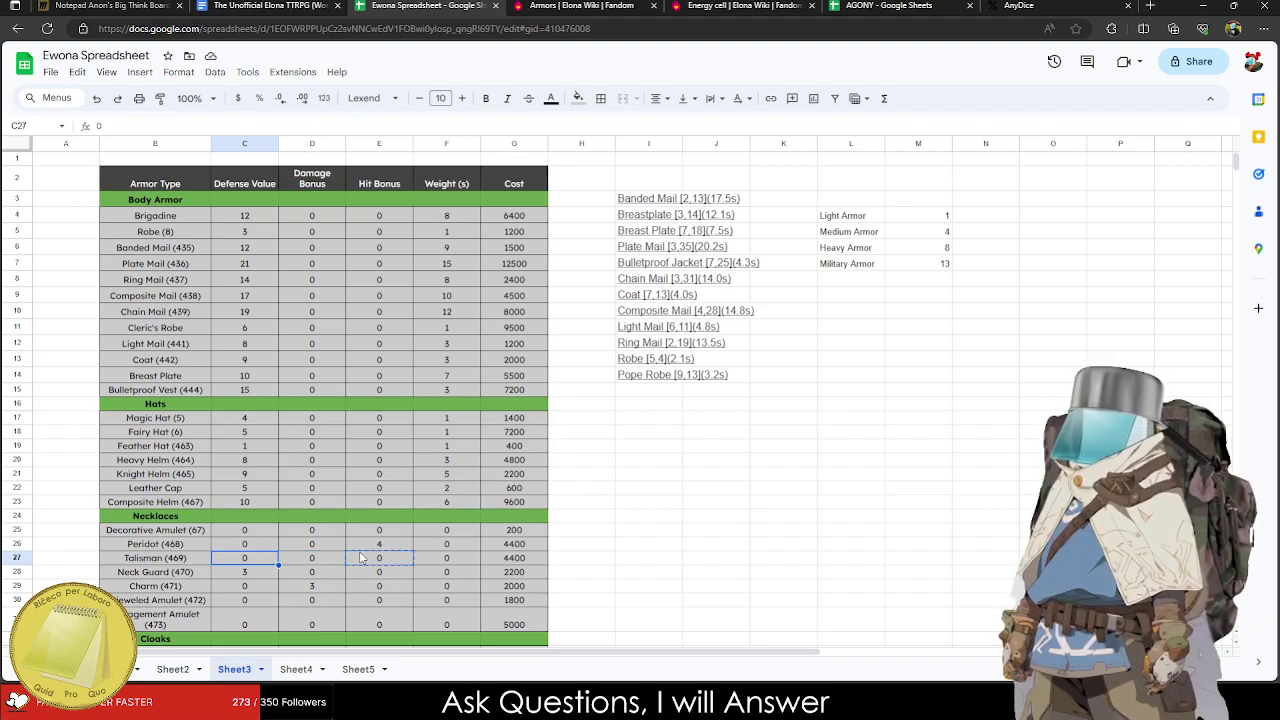
Check the necklace bonuses on the Elona Wiki Armors page and Talisman (469)'s DV Bonus in the AGONY sheet.
key(ctrl+c)
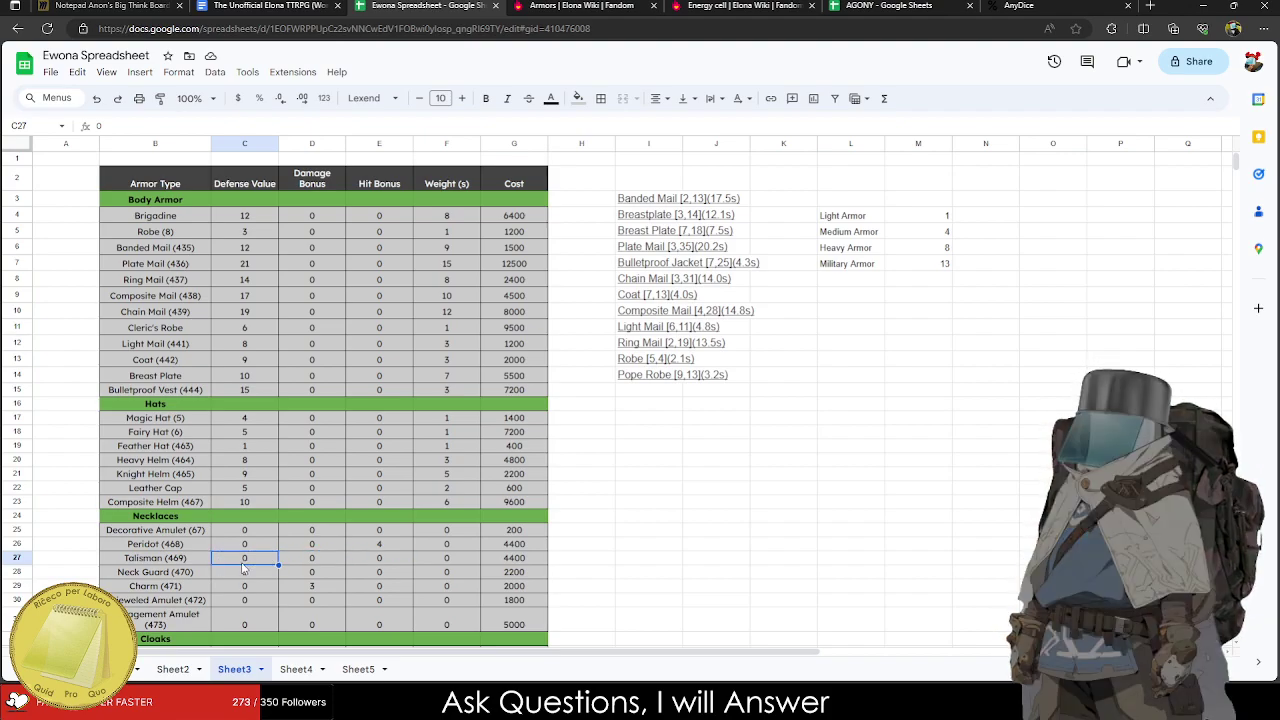
click(316, 548)
key(ctrl+Tab)
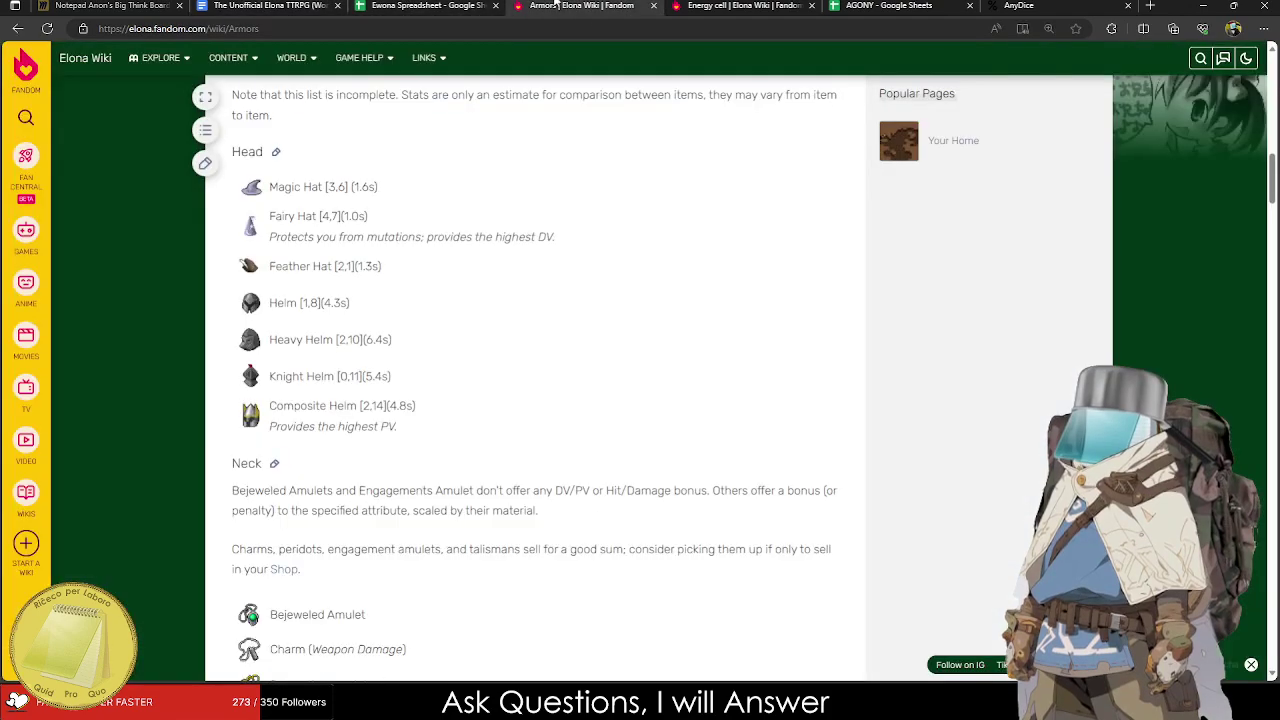
scroll(428, 236, down, 4)
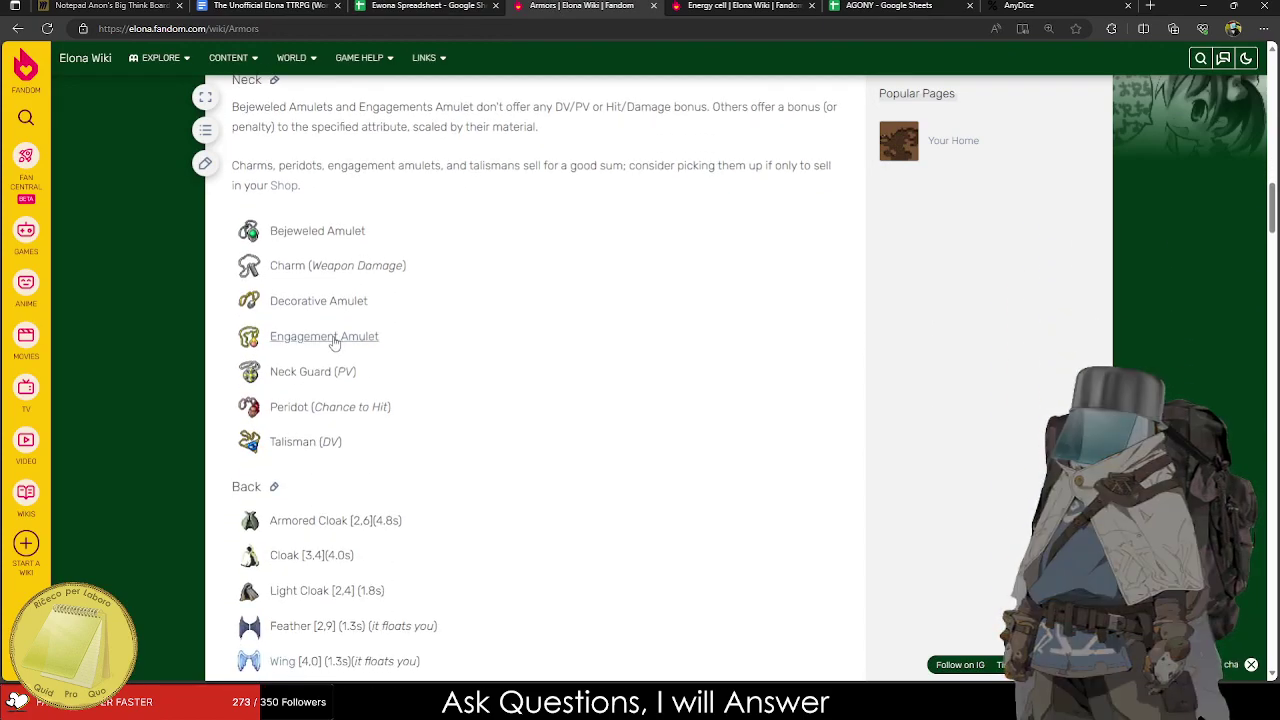
scroll(335, 343, up, 1)
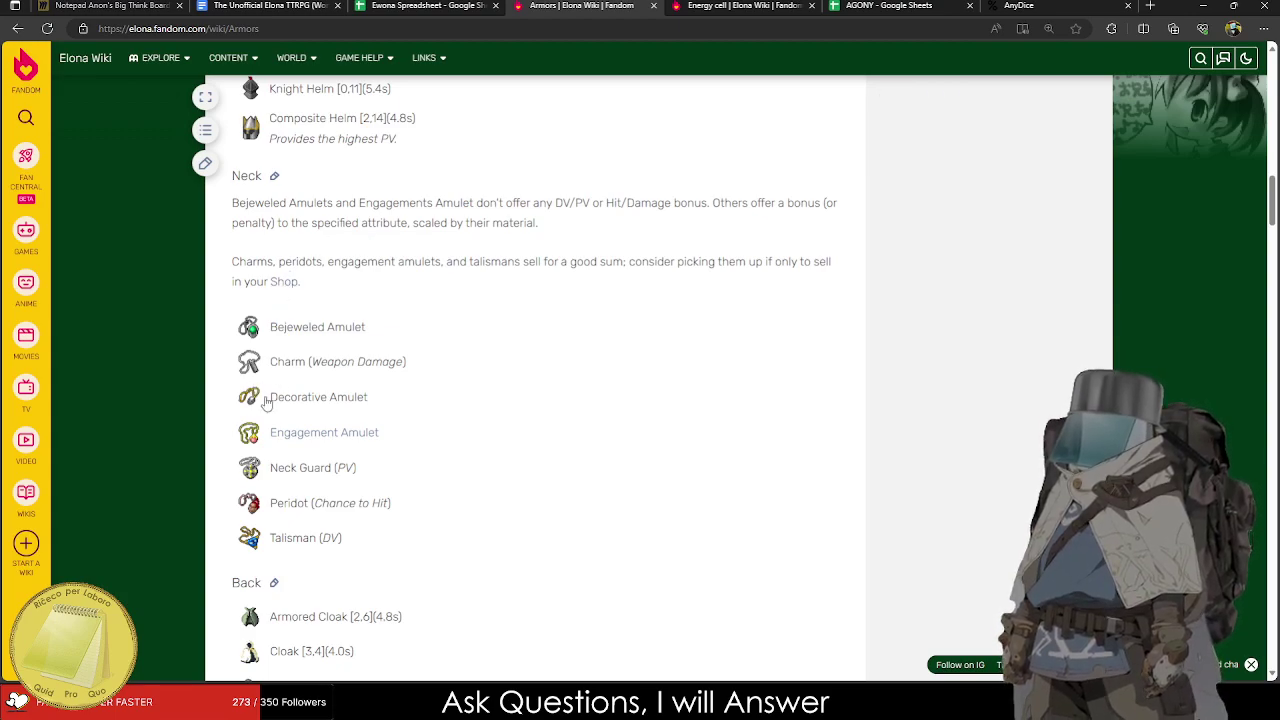
click(885, 6)
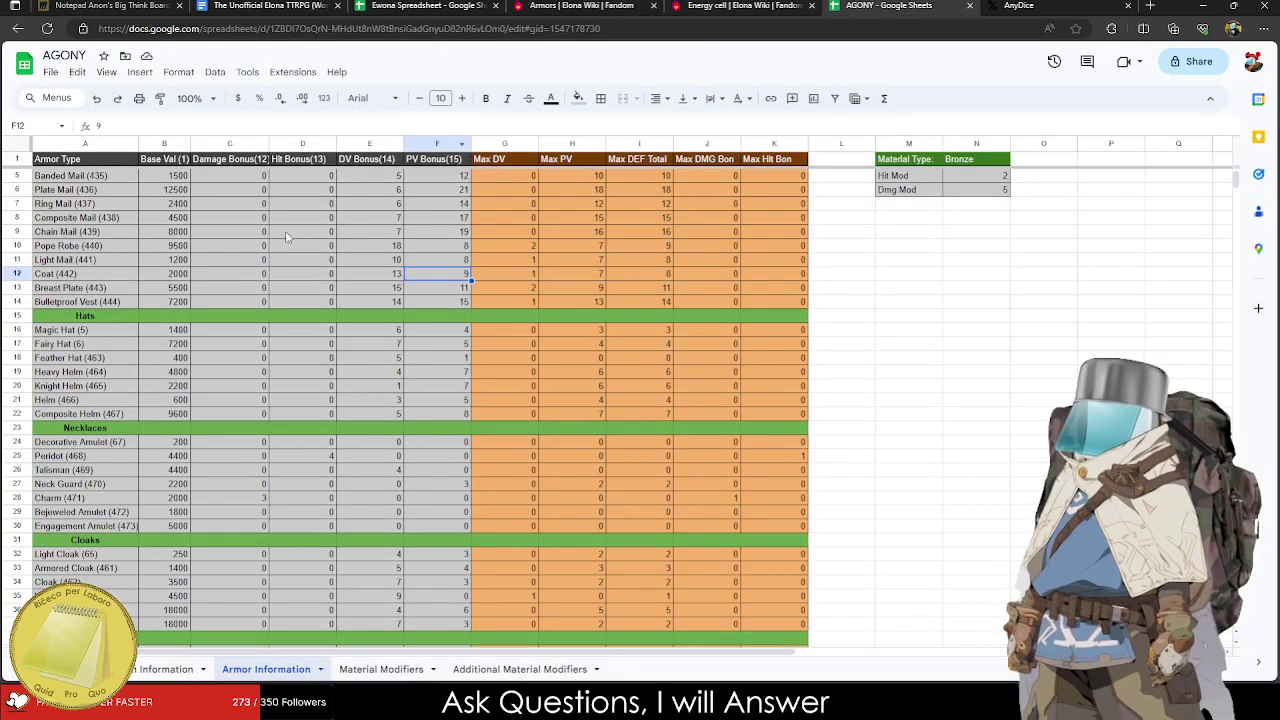
scroll(182, 358, down, 1)
drag(184, 413, 366, 409)
click(395, 402)
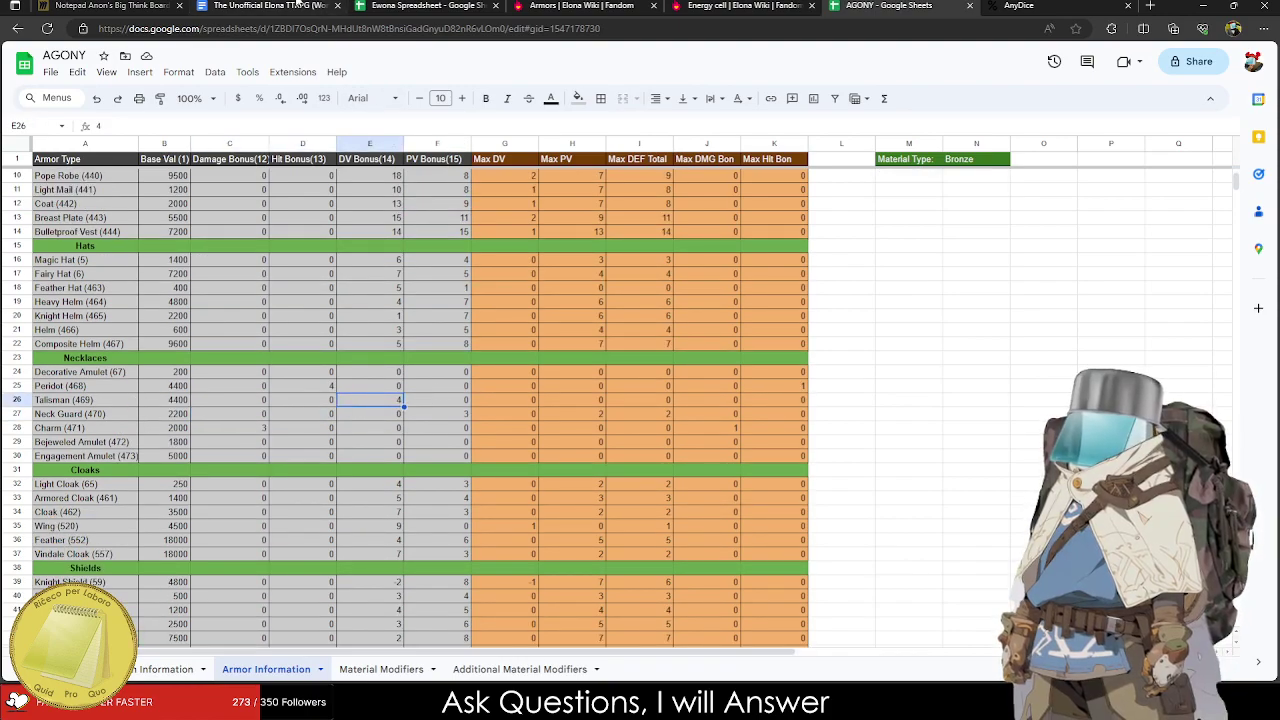
Return to the Ewona Spreadsheet and rename the armor table's Hit Bonus column header to Evasion Bonus.
click(290, 6)
click(430, 6)
drag(160, 557, 484, 558)
click(484, 557)
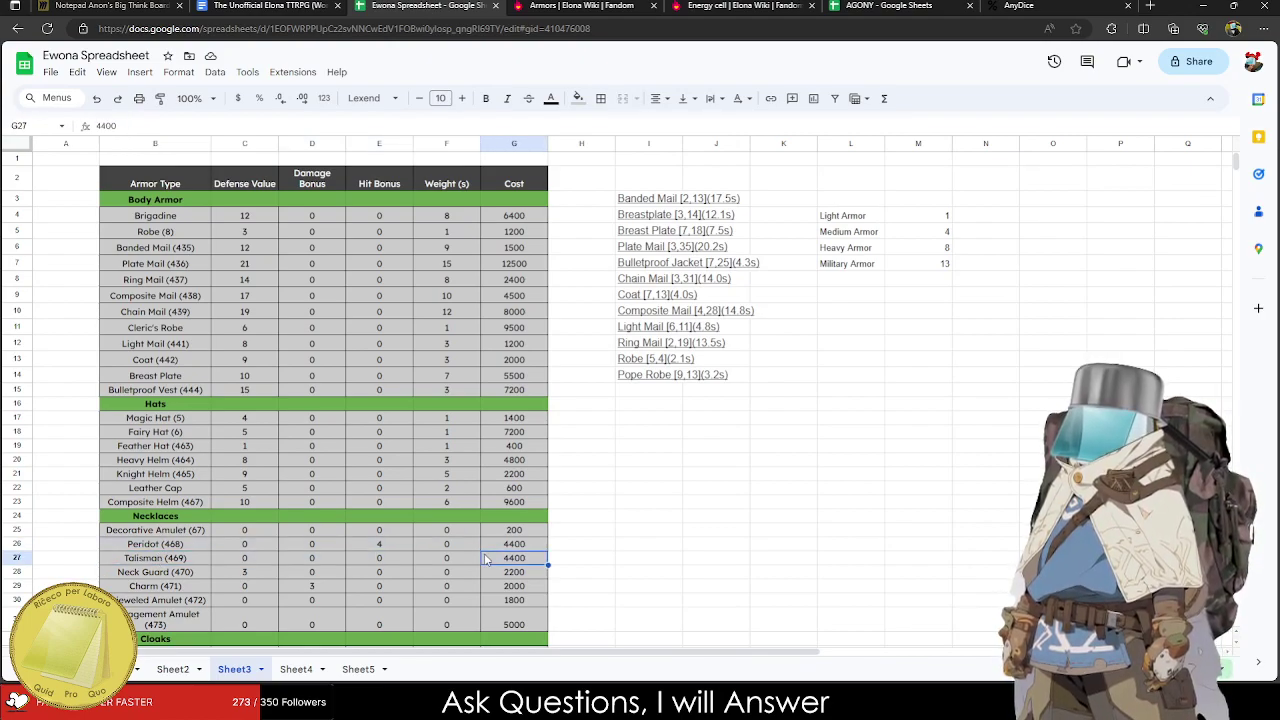
click(185, 561)
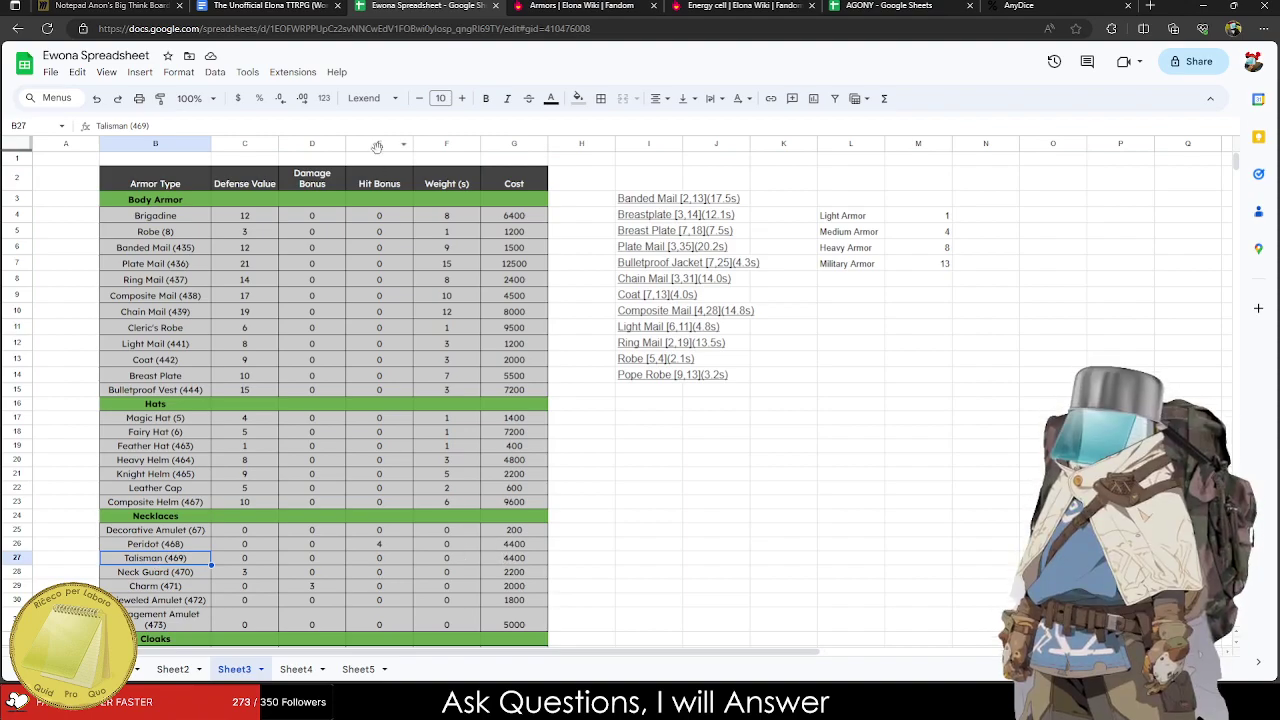
click(386, 183)
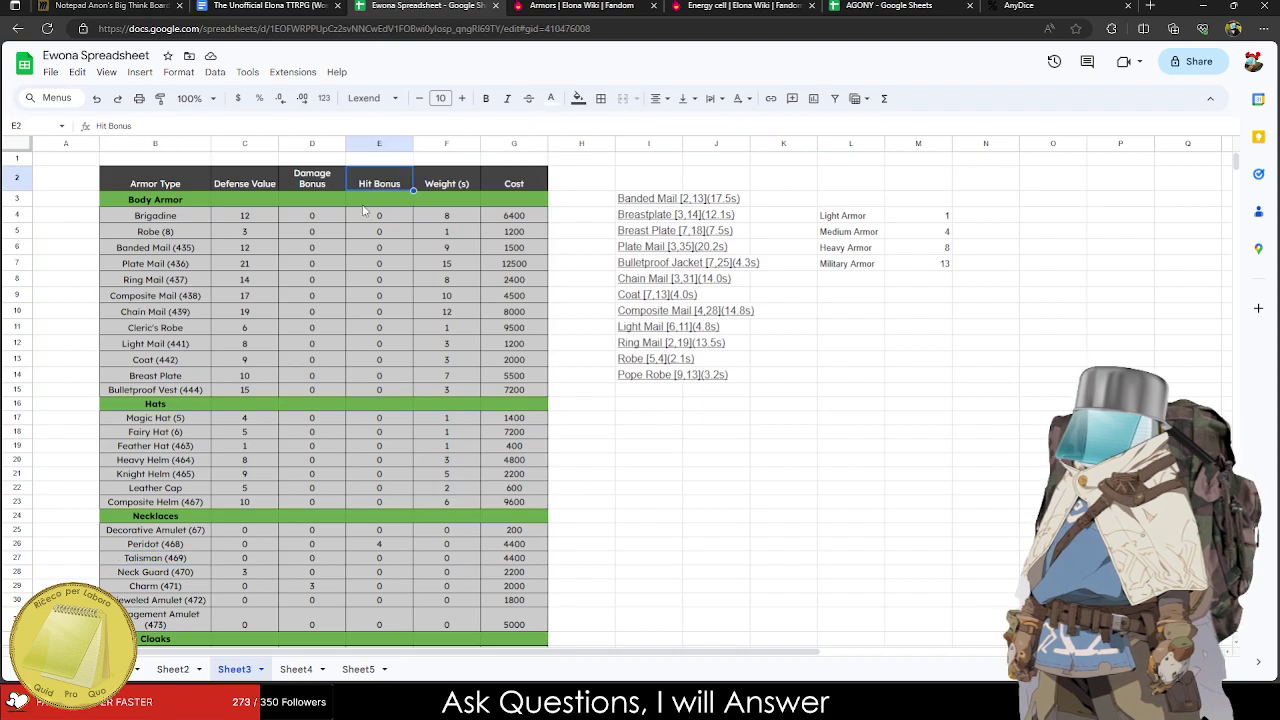
text(Evasion Bonus)
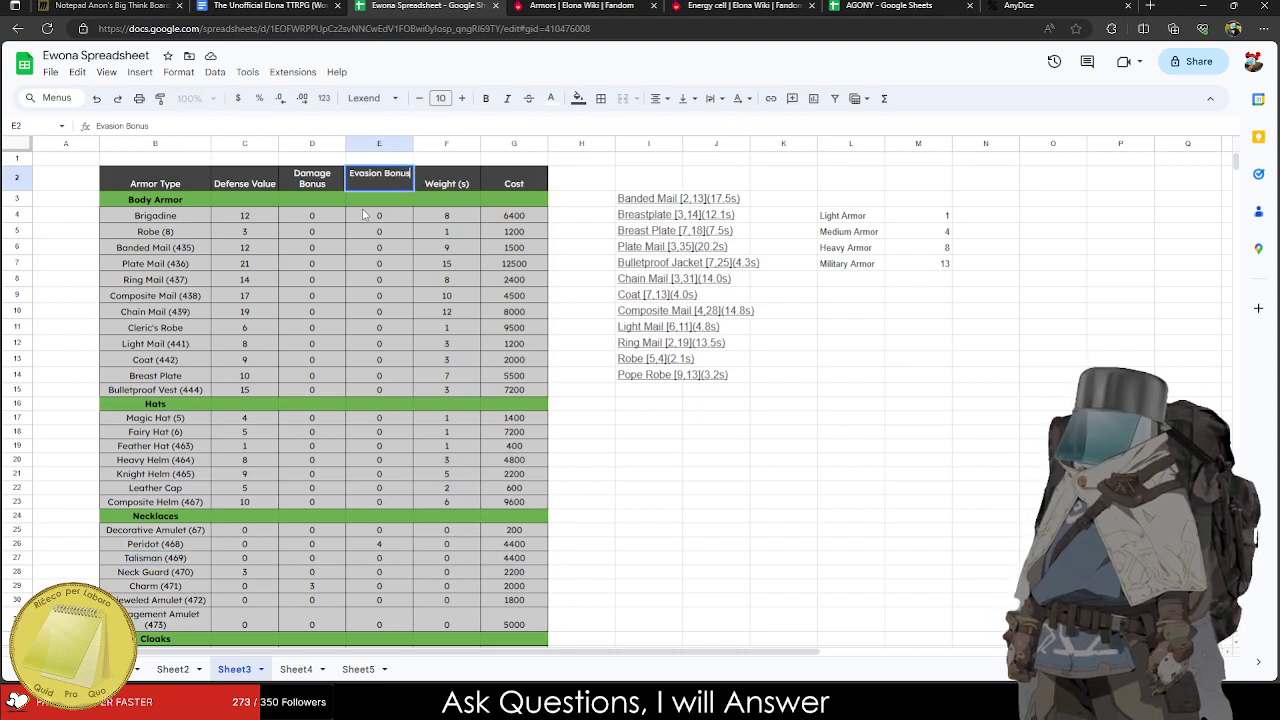
key(Return)
Set Peridot (468)'s Evasion Bonus to 0 and its Damage Bonus to 2.
key(Down)
key(Down)
key(Down)
key(Down)
key(Down)
key(Down)
key(Down)
key(Down)
key(Down)
key(Down)
key(Down)
key(Down)
key(Down)
key(Down)
key(Down)
key(Down)
key(Down)
key(Down)
key(Down)
key(Down)
key(Down)
key(Down)
key(Down)
text(0)
key(Left)
text(2)
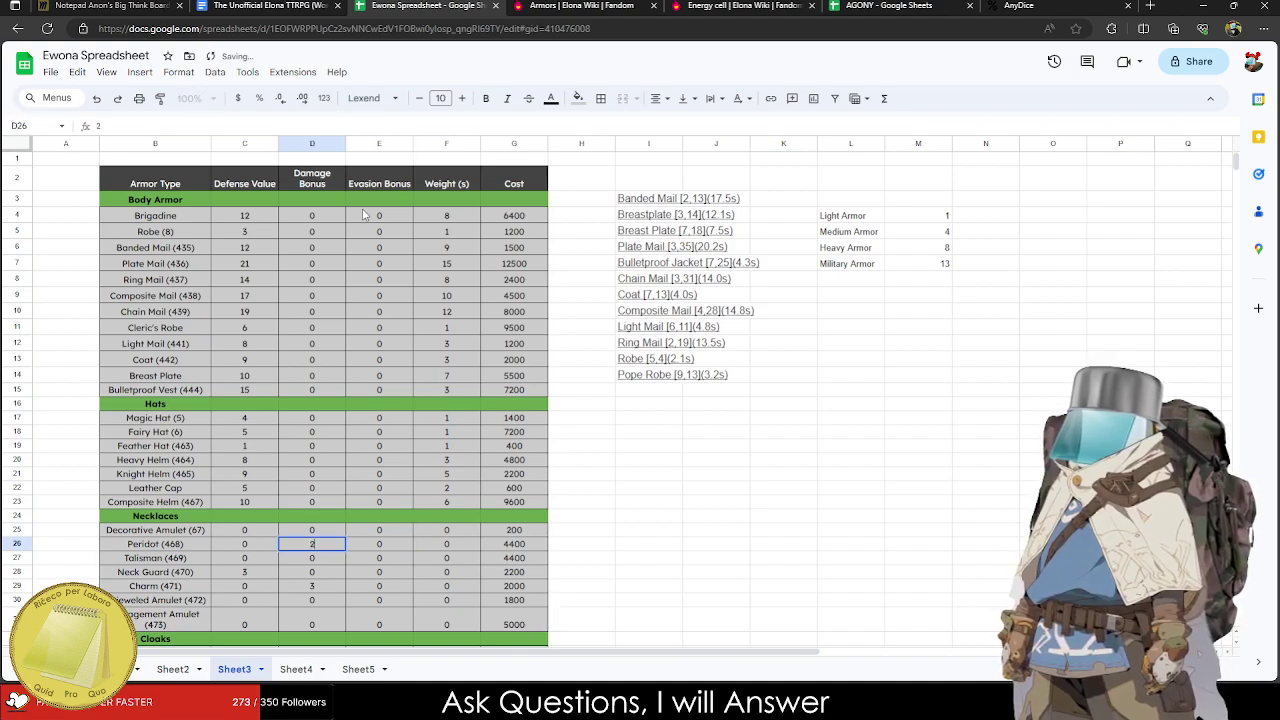
Set the Evasion Bonus of Talisman (469) to 10.
key(Right)
key(Down)
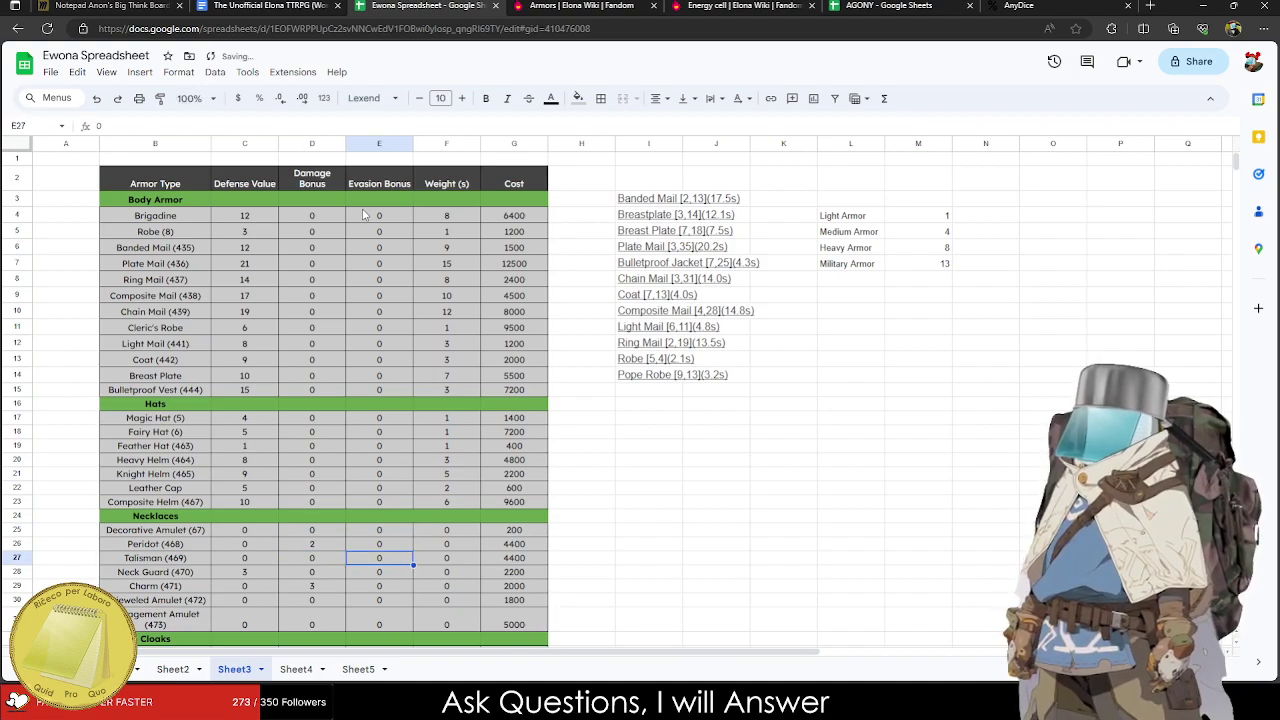
text(10)
key(Return)
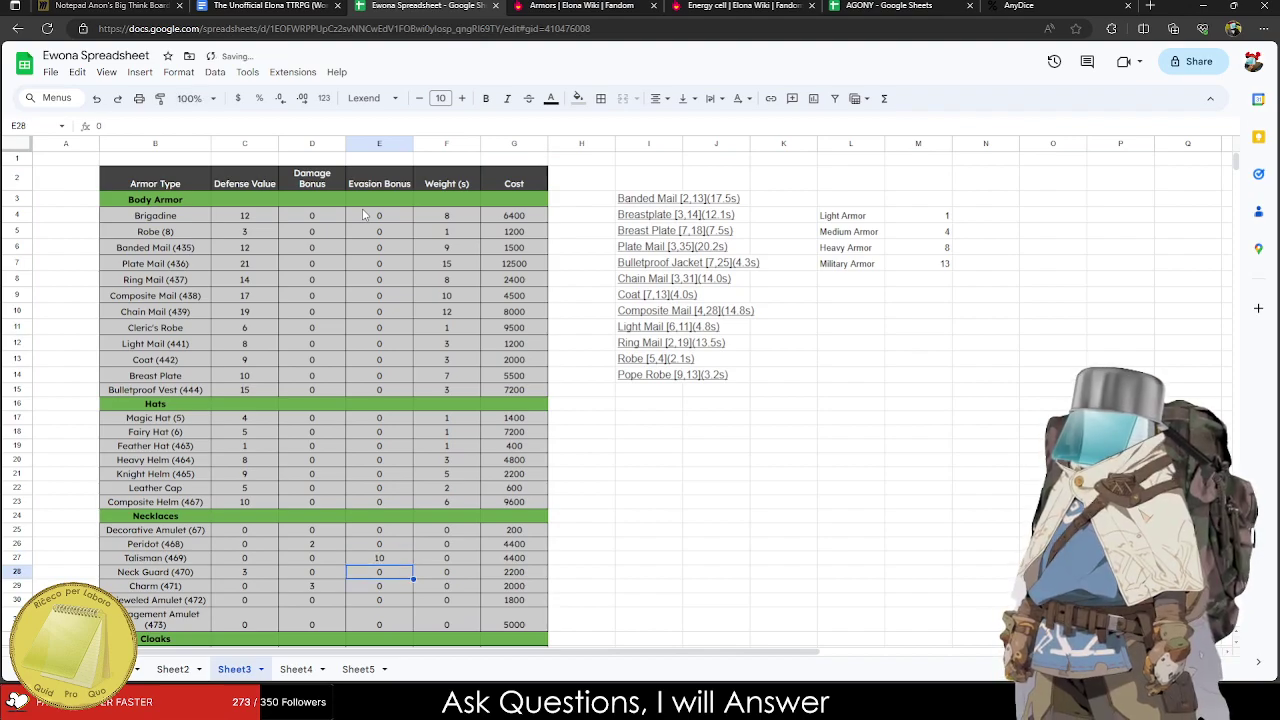
Review the Neck Guard and Charm bonuses, and set the Damage Bonus of Peridot (468) to 5.
key(Left)
key(Left)
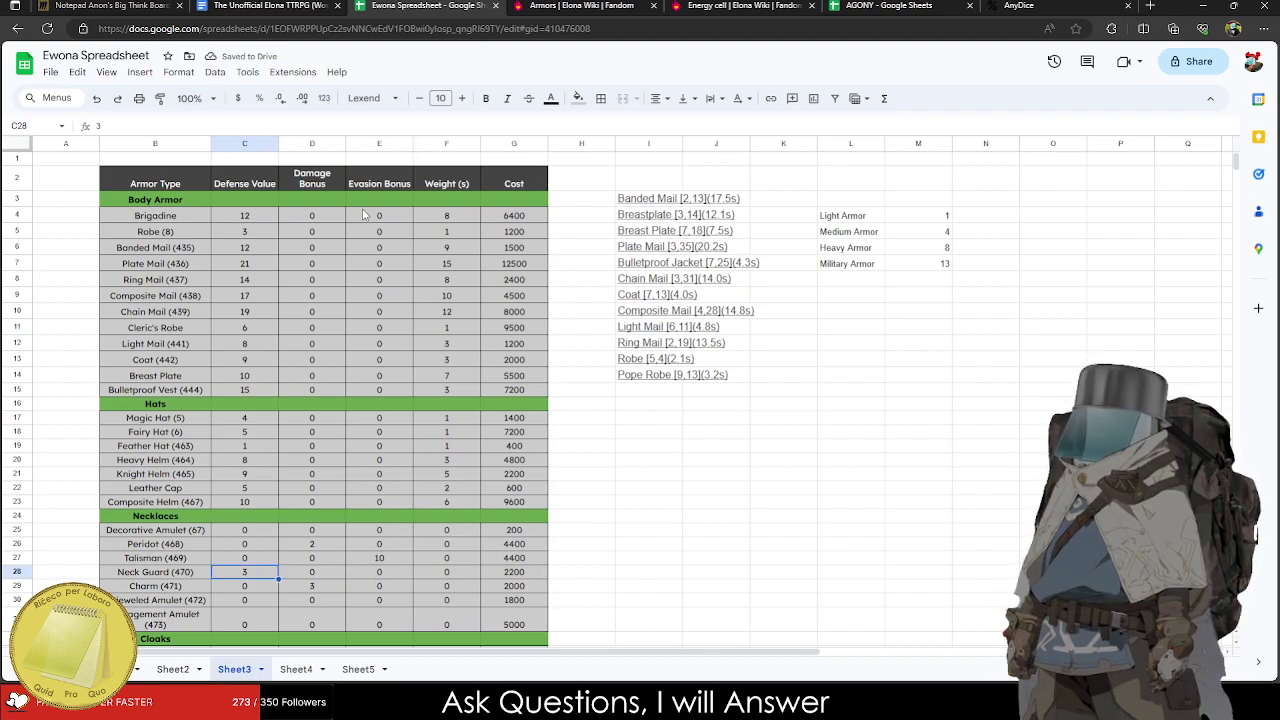
key(Down)
key(Right)
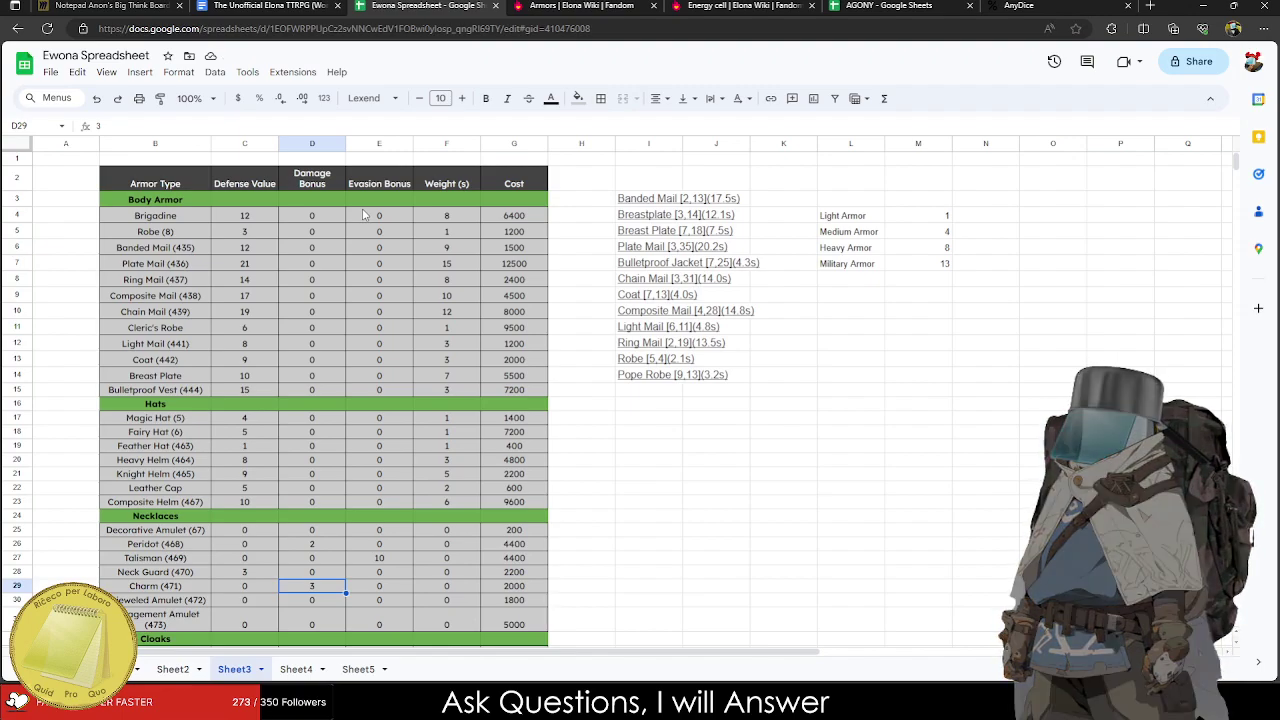
key(Up)
key(Up)
key(Up)
text(5)
key(Return)
key(Down)
key(Down)
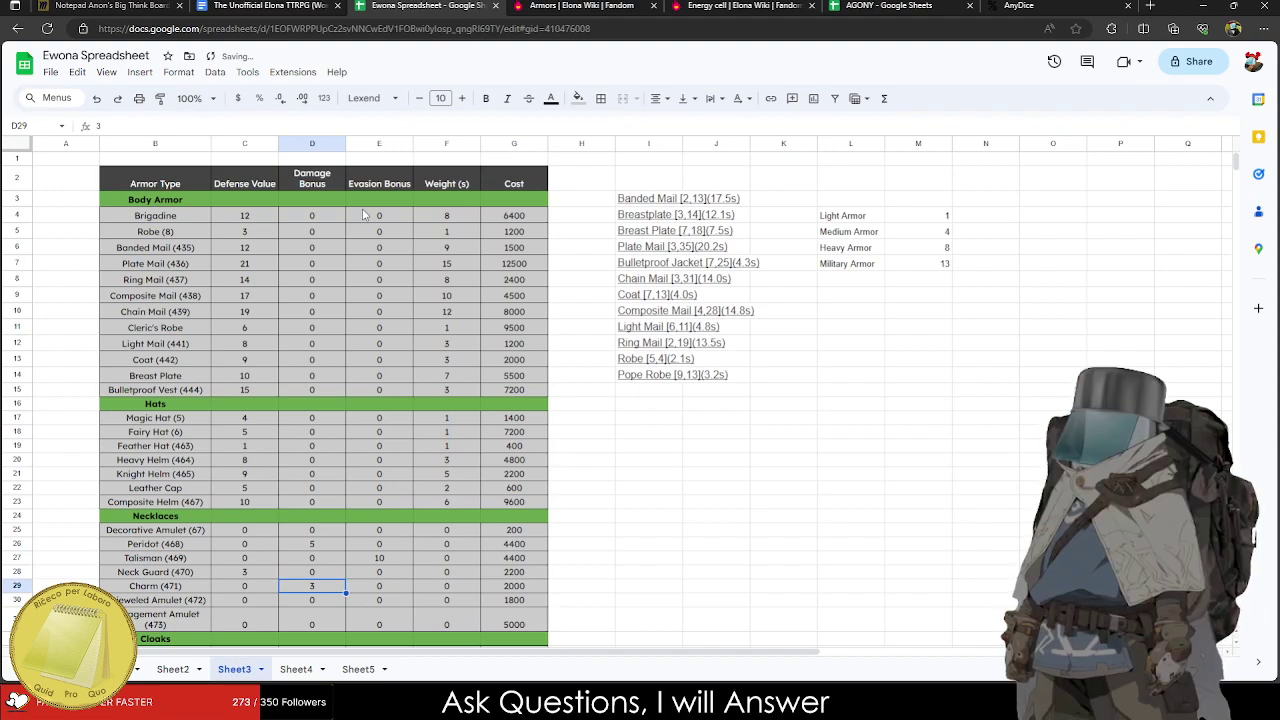
key(Down)
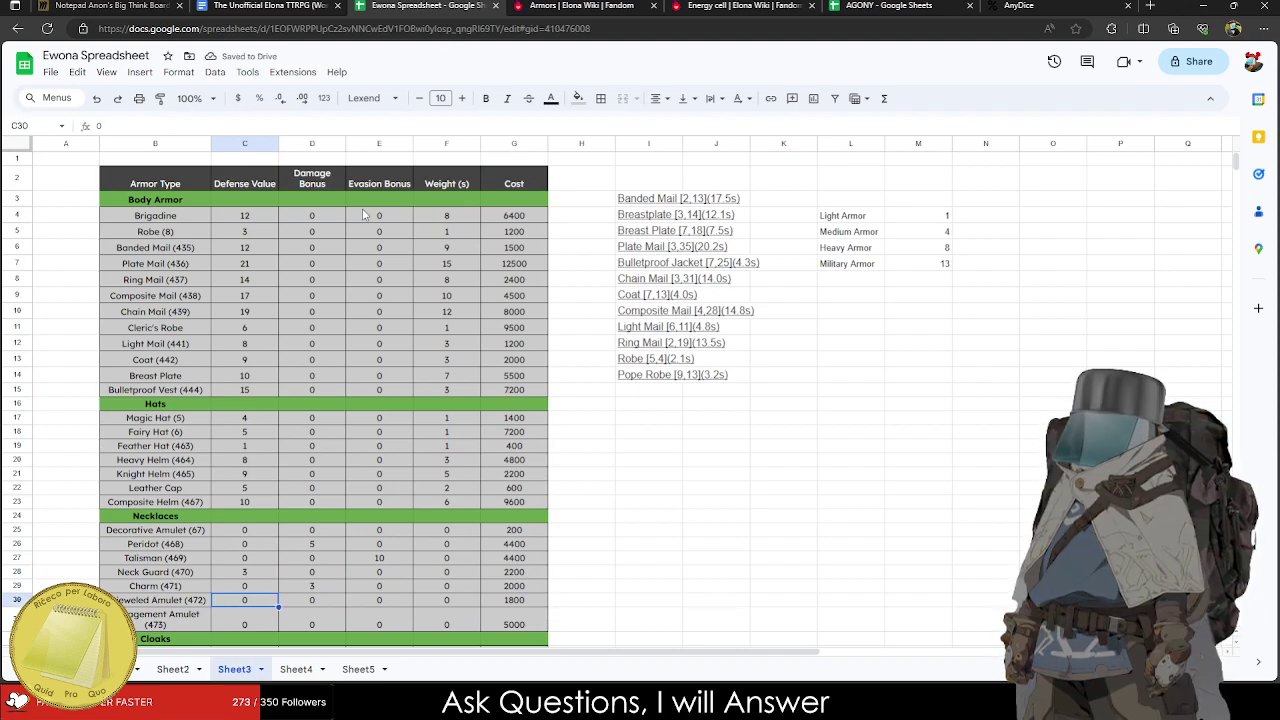
key(Right)
key(Right)
key(Left)
key(Right)
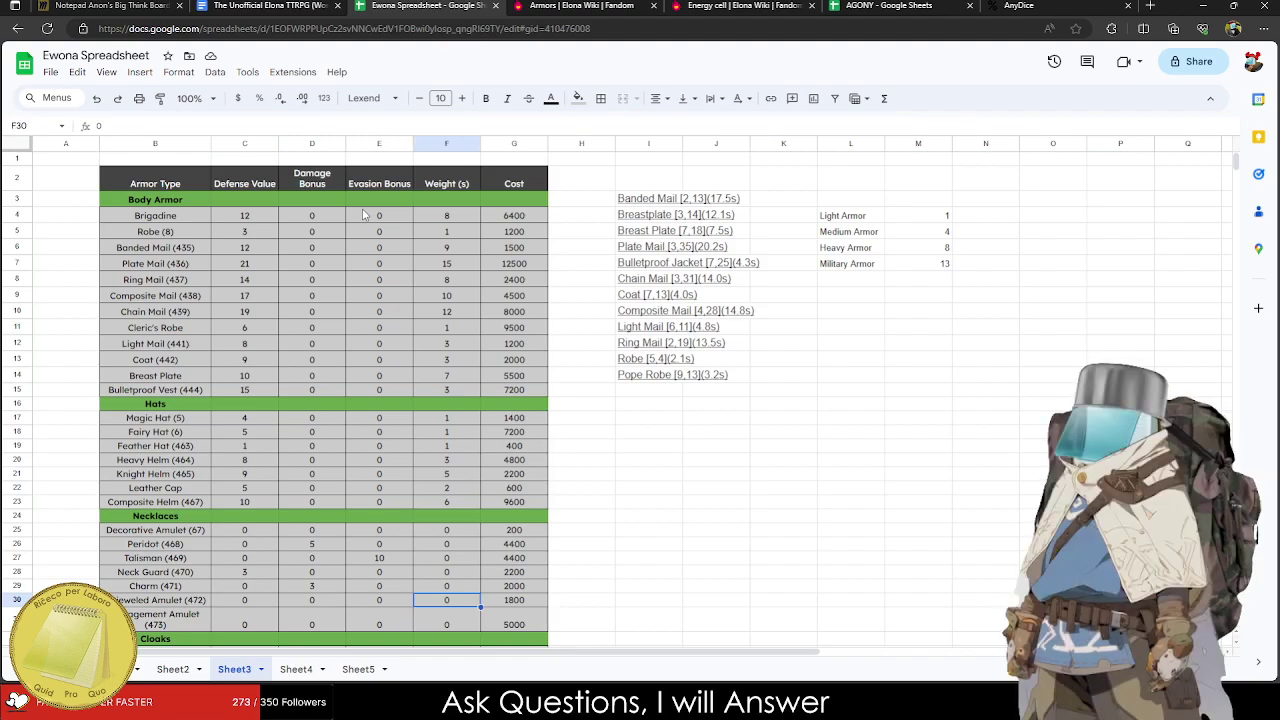
key(Left)
key(Left)
key(Down)
key(Left)
key(Right)
key(Right)
key(Right)
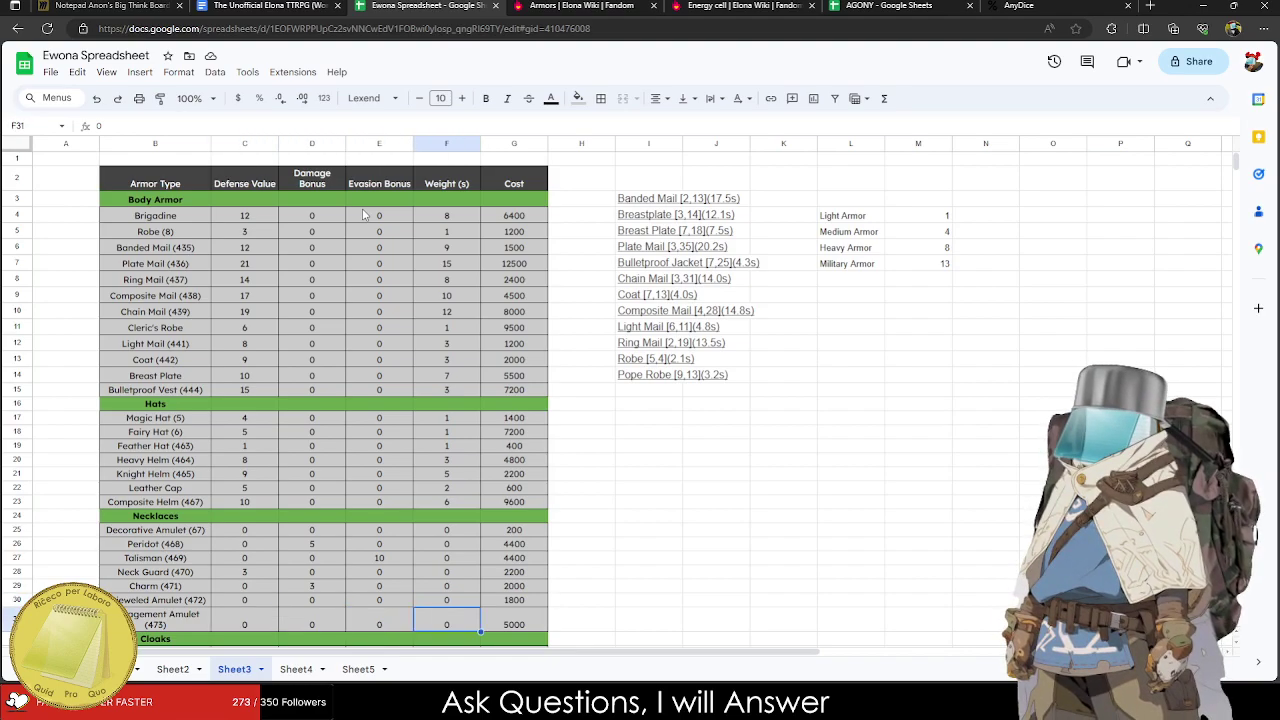
key(Up)
key(Left)
key(Up)
key(Left)
key(Up)
key(Up)
key(Down)
key(Right)
key(Down)
key(Down)
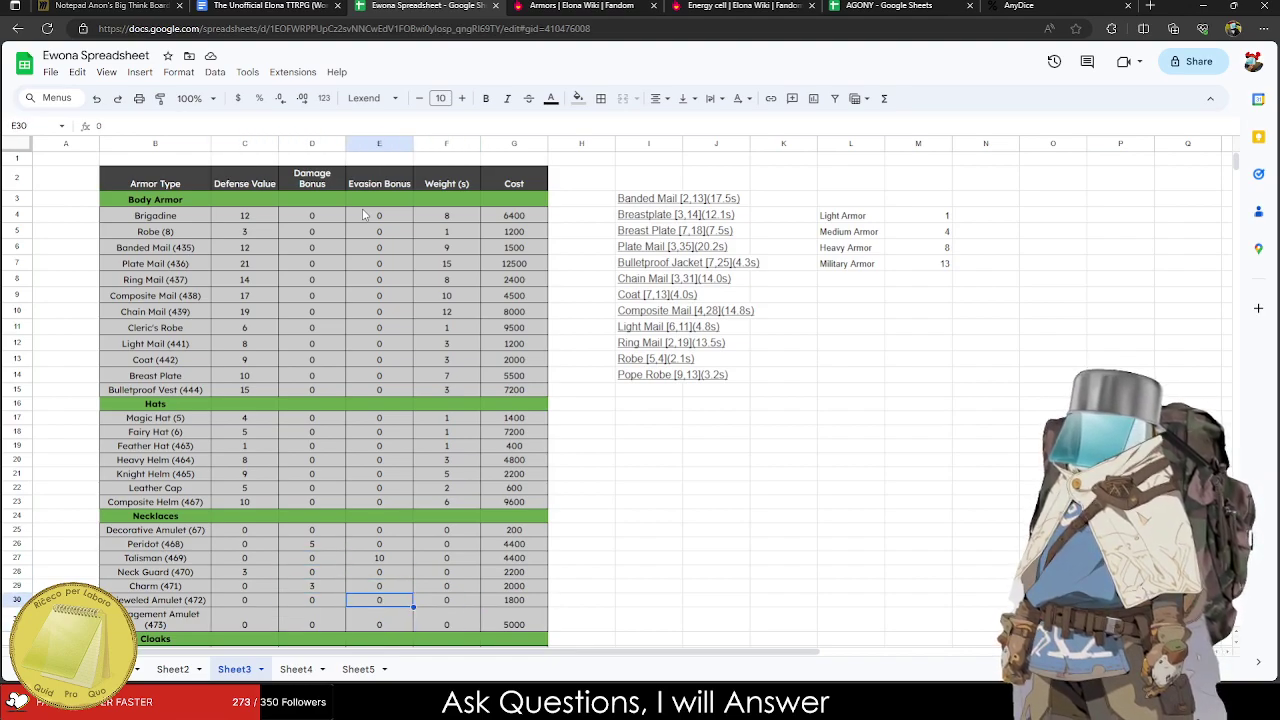
key(Left)
key(Down)
key(Left)
key(Down)
key(Up)
key(Left)
key(Left)
key(Right)
key(Right)
Look over the Cloaks and Shields rows of the armor table, down to the Rings heading.
key(Down)
key(Down)
key(Down)
key(Down)
key(Down)
key(Down)
key(Down)
key(Down)
key(Down)
key(Down)
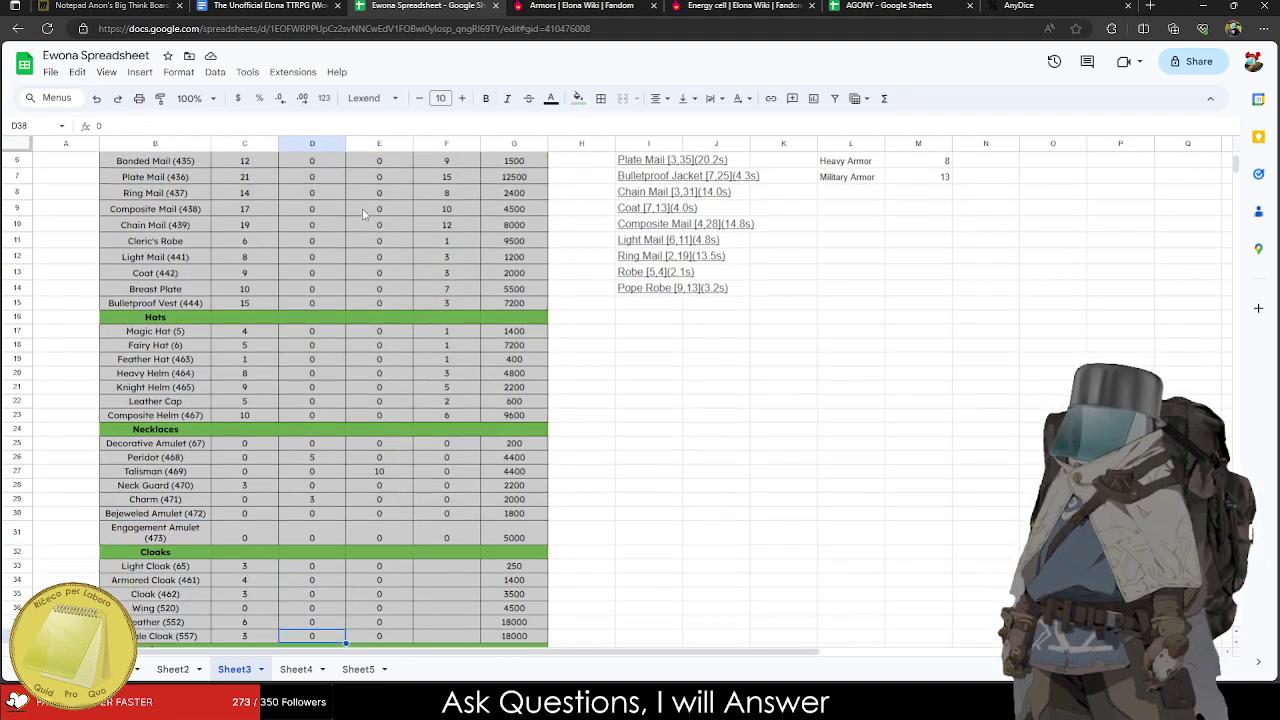
key(Down)
key(Down)
key(Down)
key(Down)
key(Down)
key(Down)
key(Down)
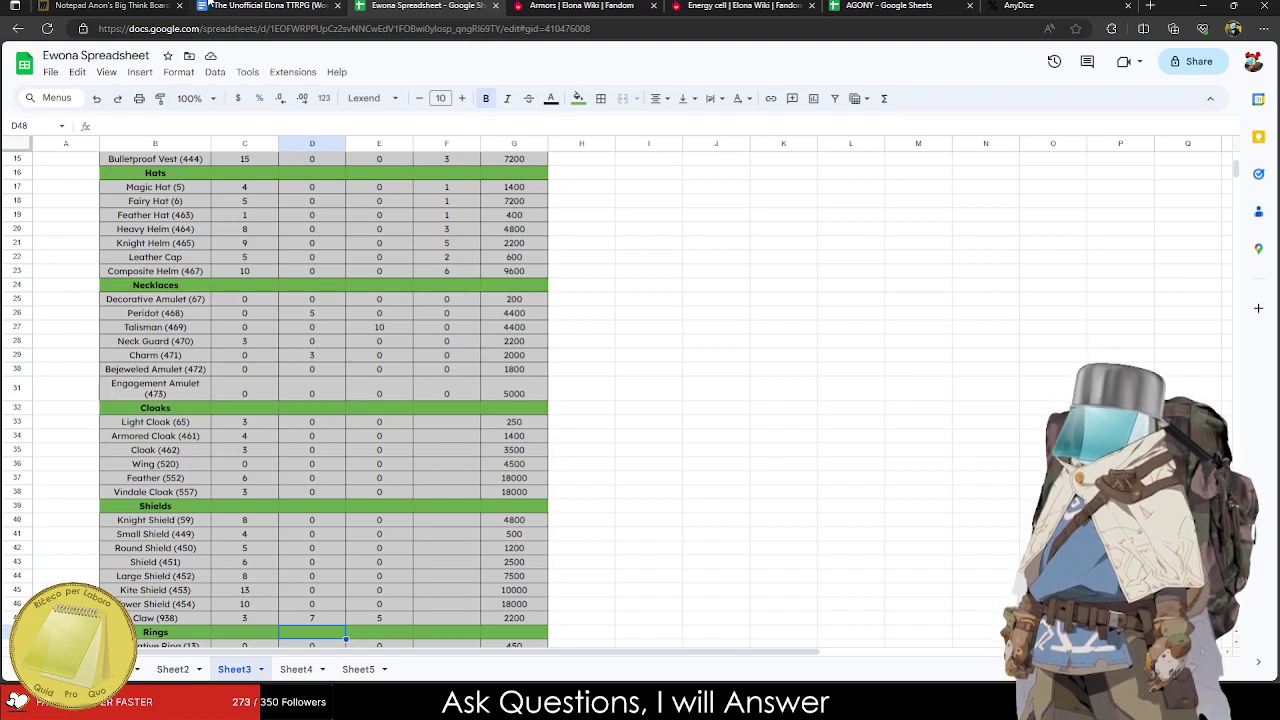
Check the cloak stats in the AGONY sheet and in the Back section of the Elona Wiki Armors page.
click(258, 6)
scroll(258, 122, down, 5)
key(ctrl+Tab)
key(ctrl+Tab)
key(ctrl+Tab)
key(ctrl+Tab)
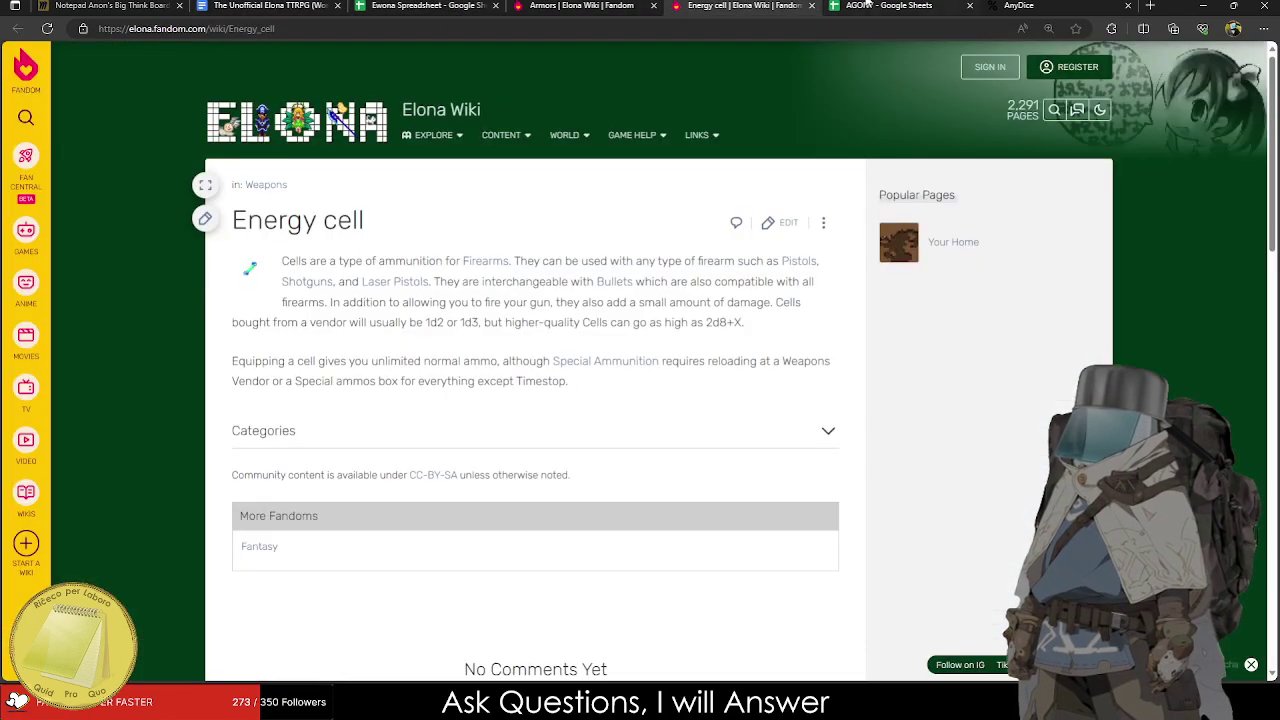
scroll(517, 219, down, 2)
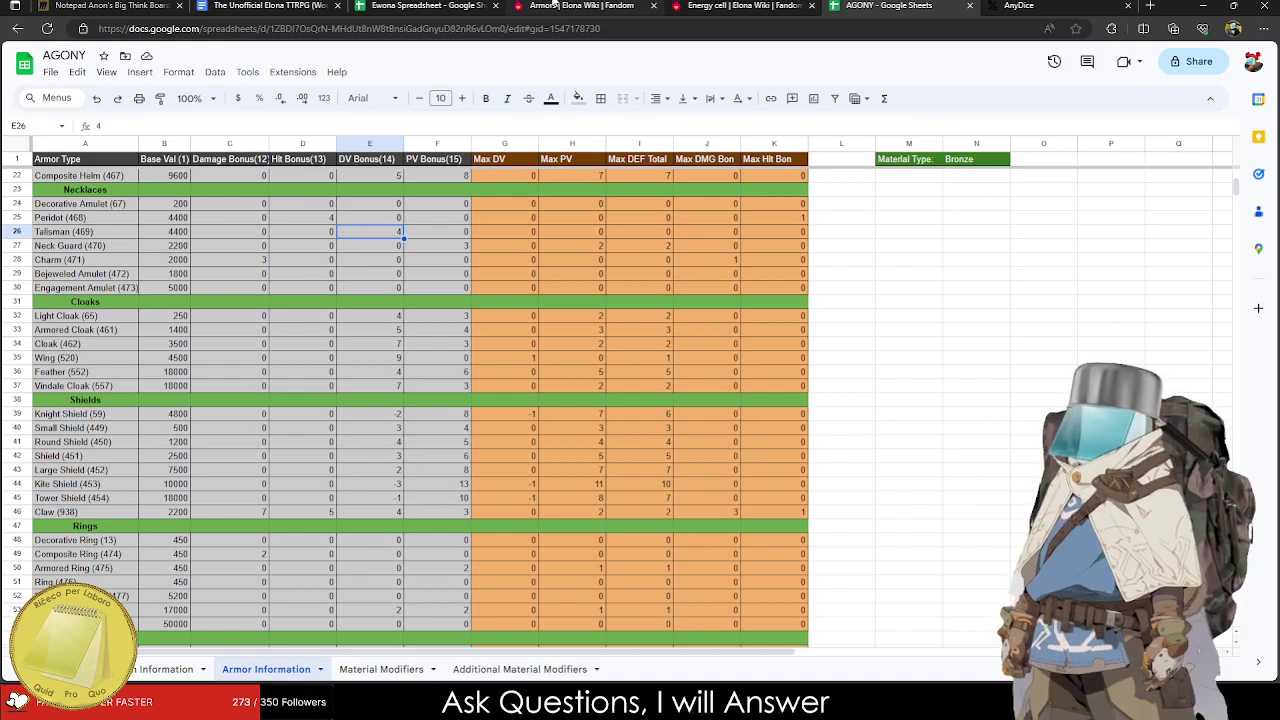
click(553, 5)
scroll(328, 282, down, 5)
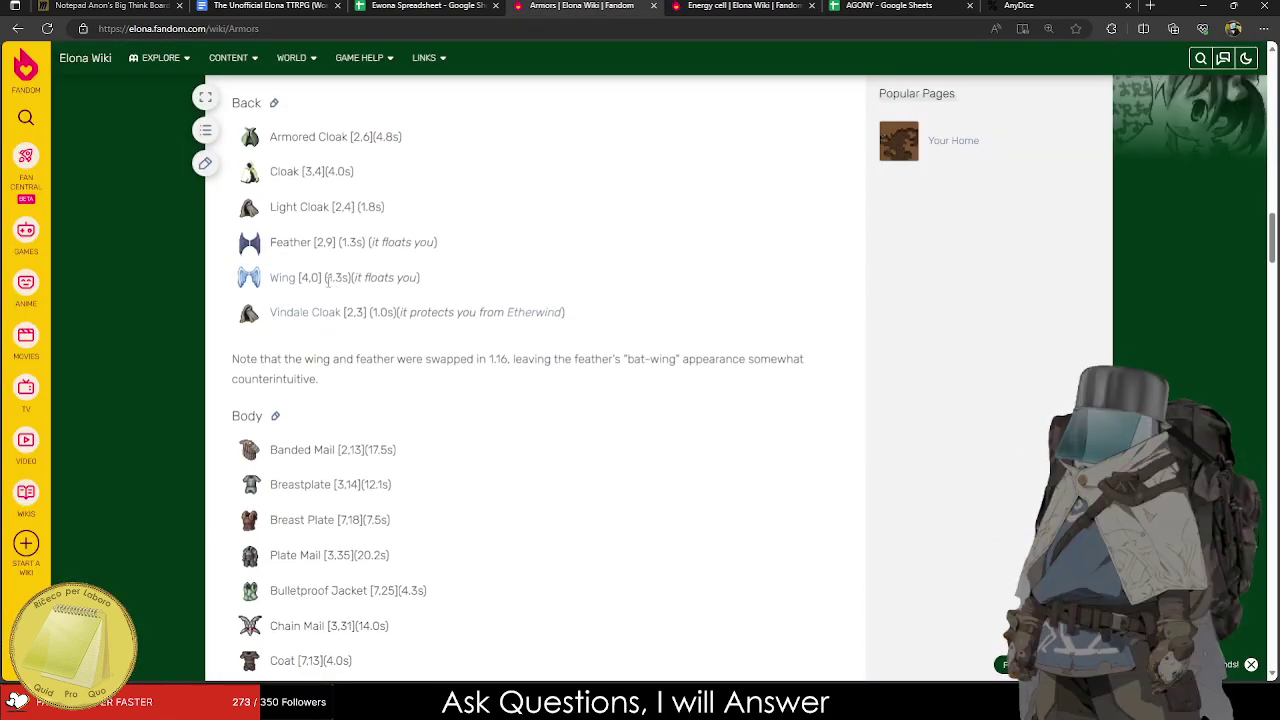
scroll(328, 282, up, 1)
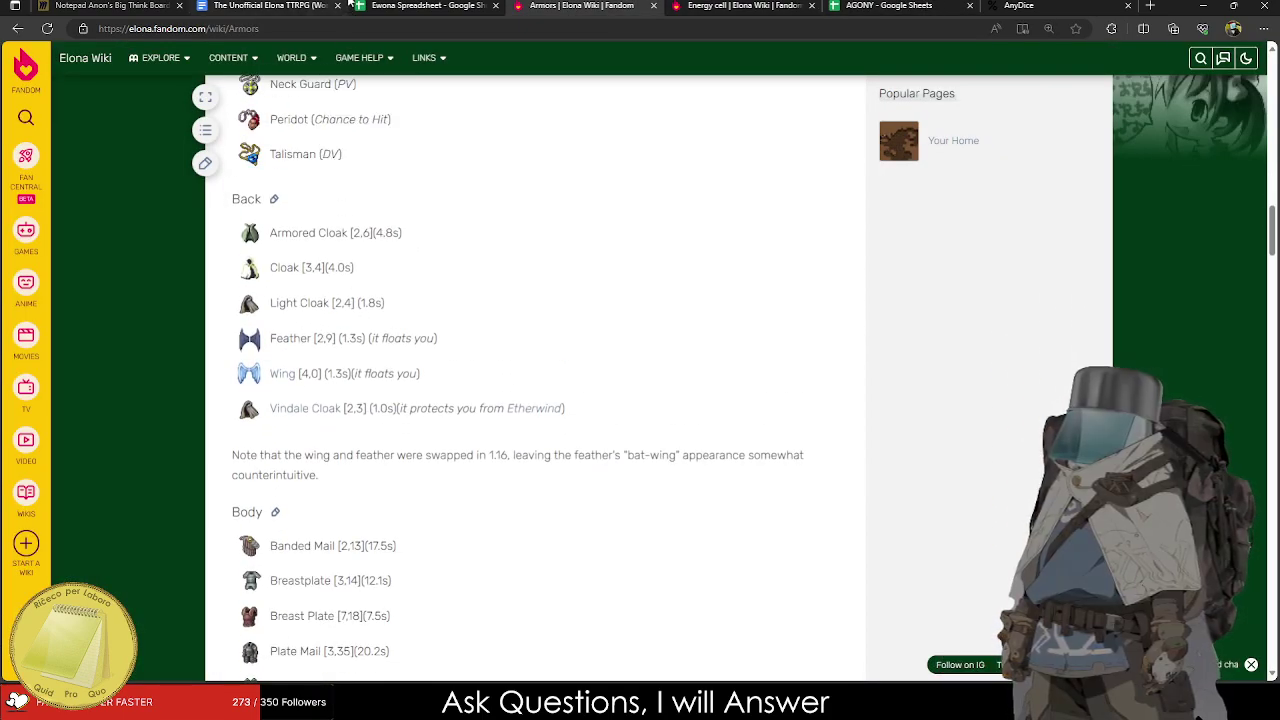
In the Ewona Spreadsheet, replace the number in the Vindale Cloak label so that it reads "Vindale Cloak (*FOOTNOTE)".
click(300, 5)
click(425, 5)
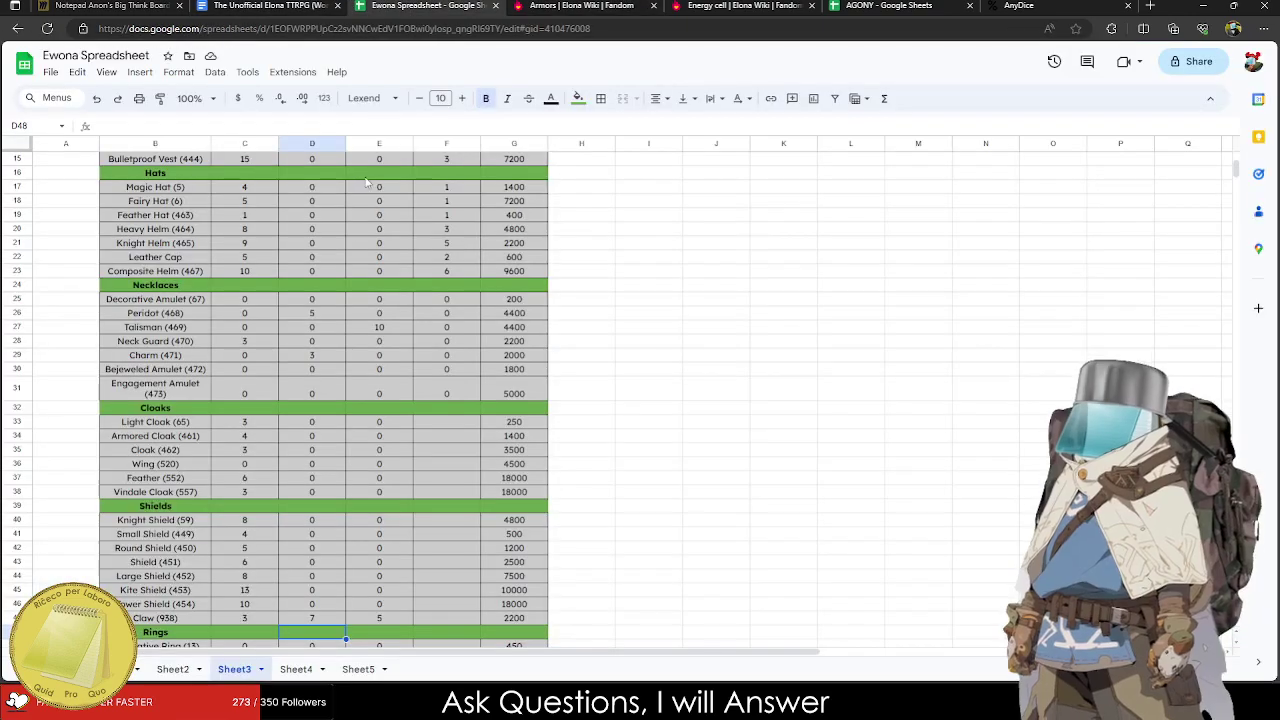
click(160, 498)
double_click(186, 492)
double_click(186, 492)
text(*FOOTNOTE)
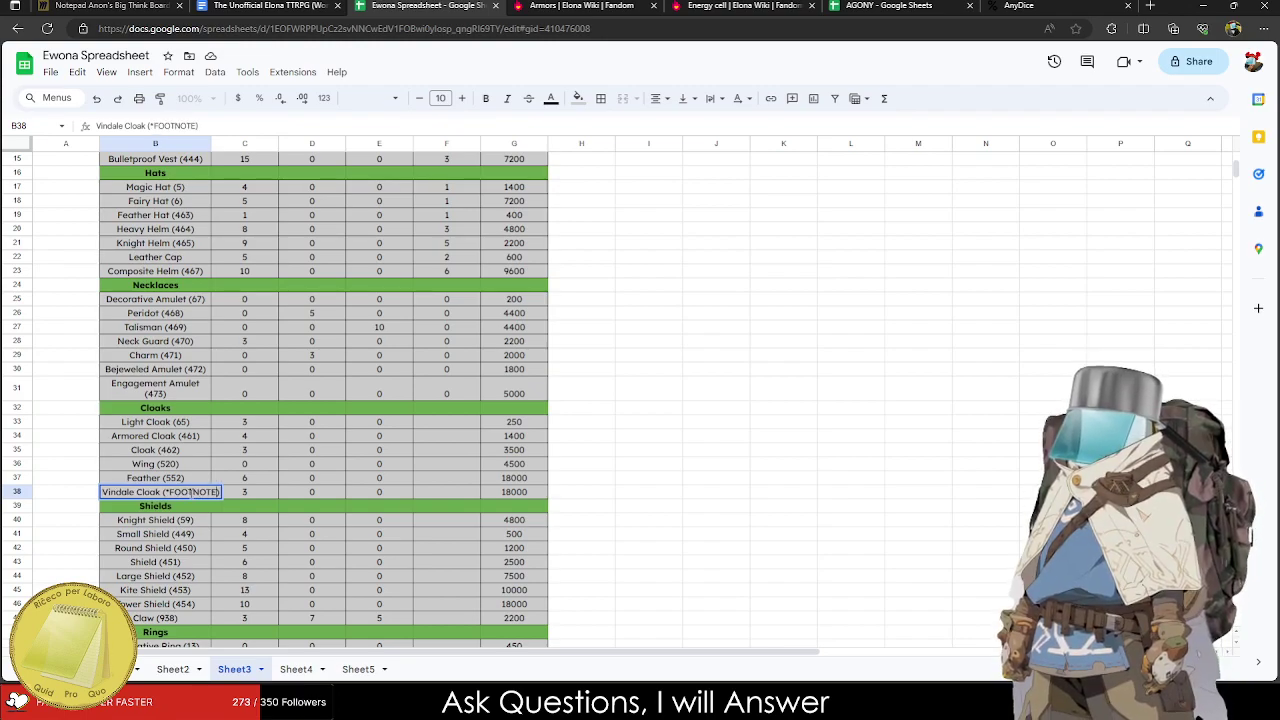
key(Tab)
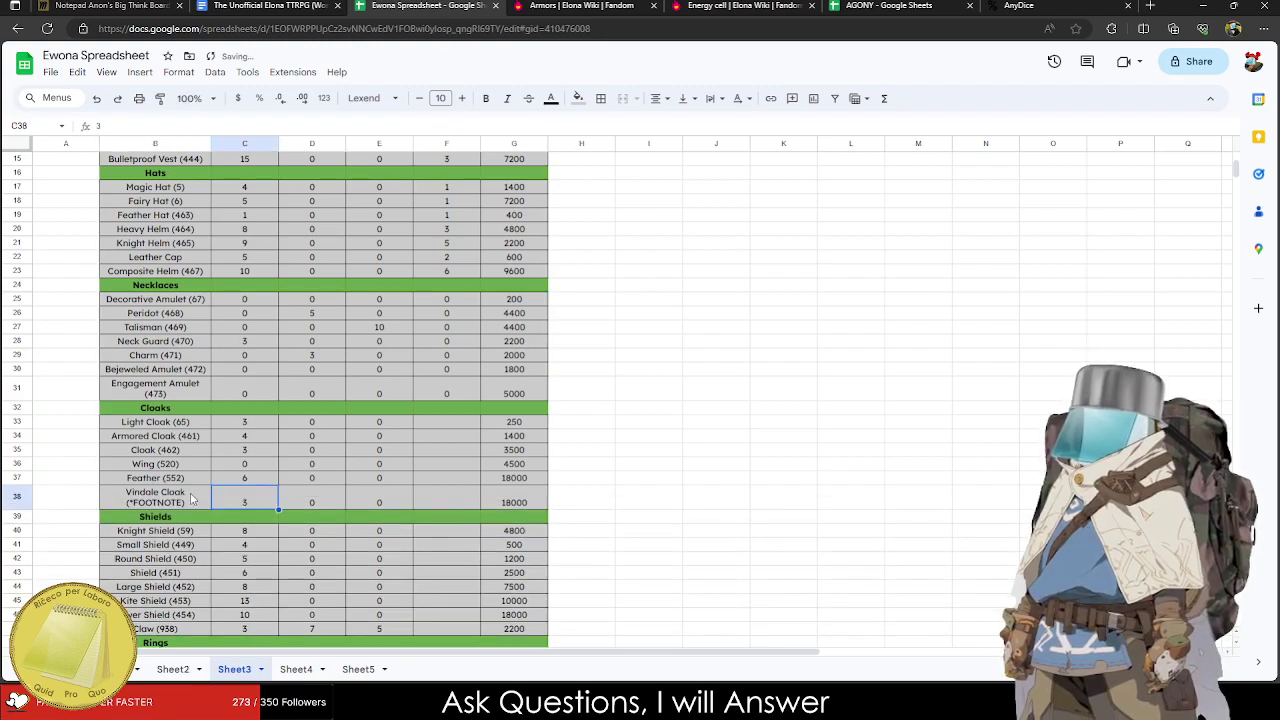
Enter a Defense Value of 3 for Vindale Cloak and 5 for Feather (552).
click(140, 498)
key(Up)
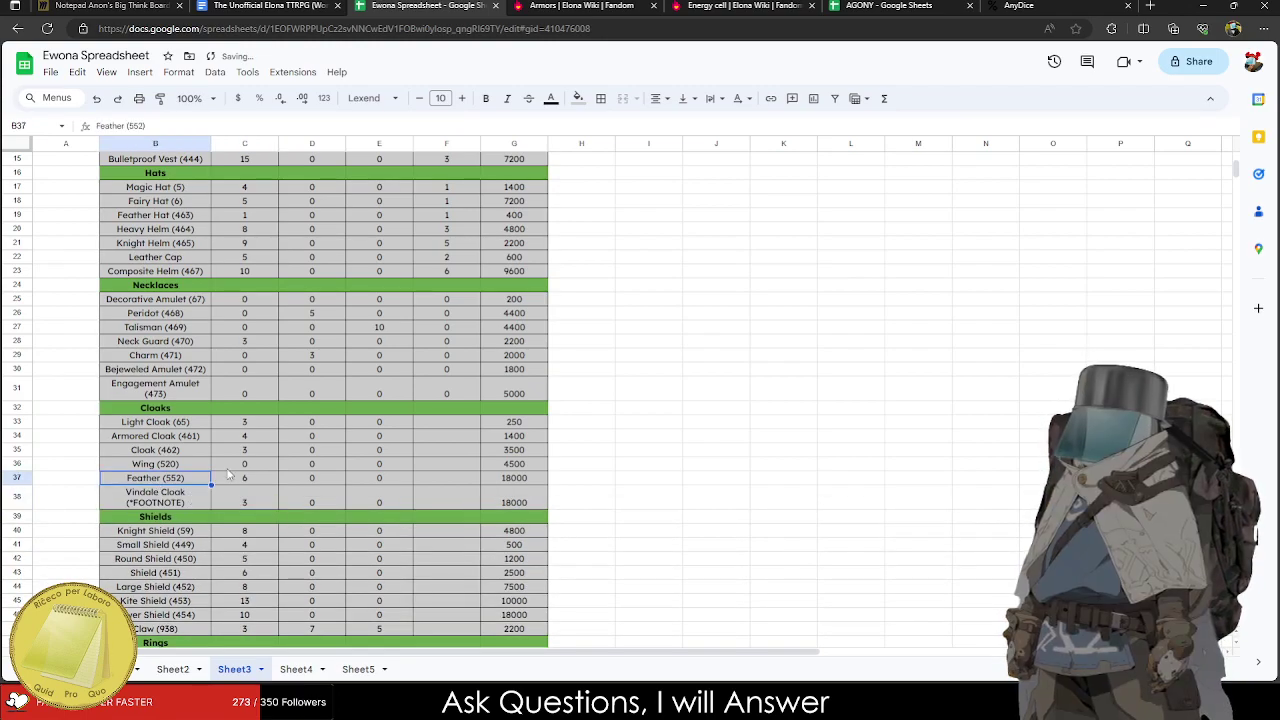
scroll(241, 487, down, 1)
click(257, 487)
text(3)
key(Up)
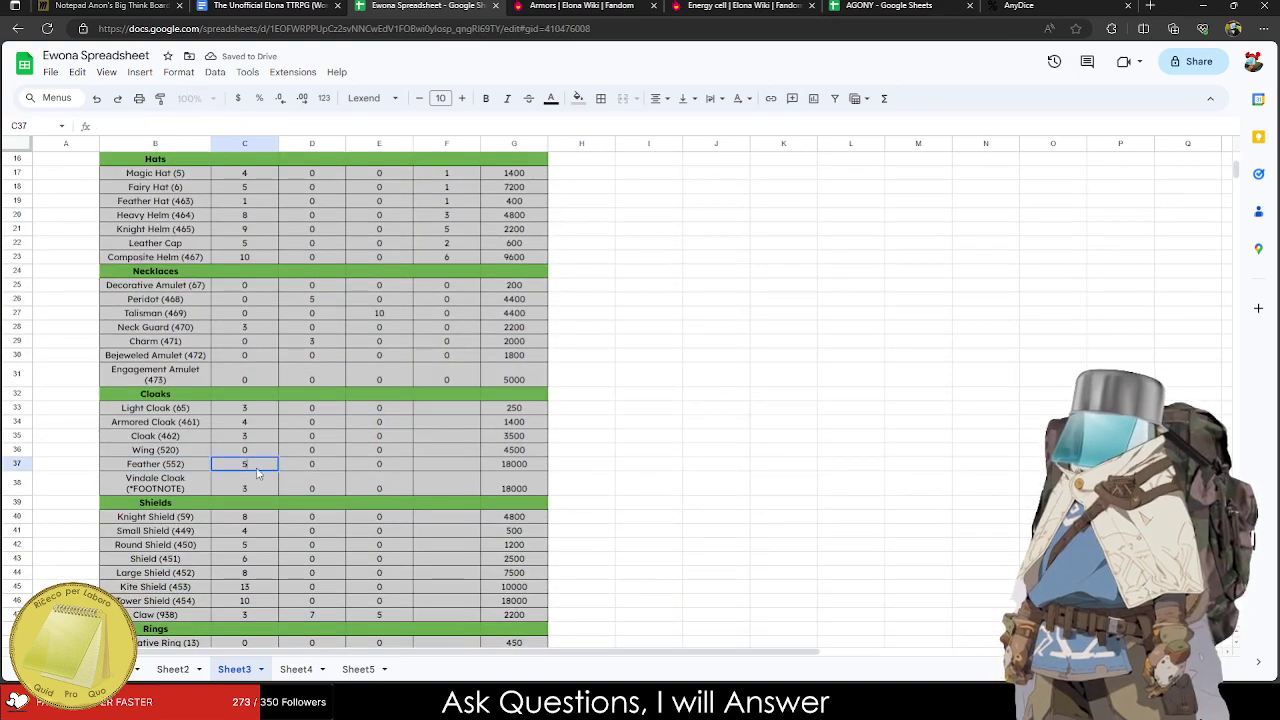
text(5)
key(Up)
Check the cloak weights in the wiki's Back section and enter a Weight of 1 for Wing (520) and Feather (552).
click(180, 451)
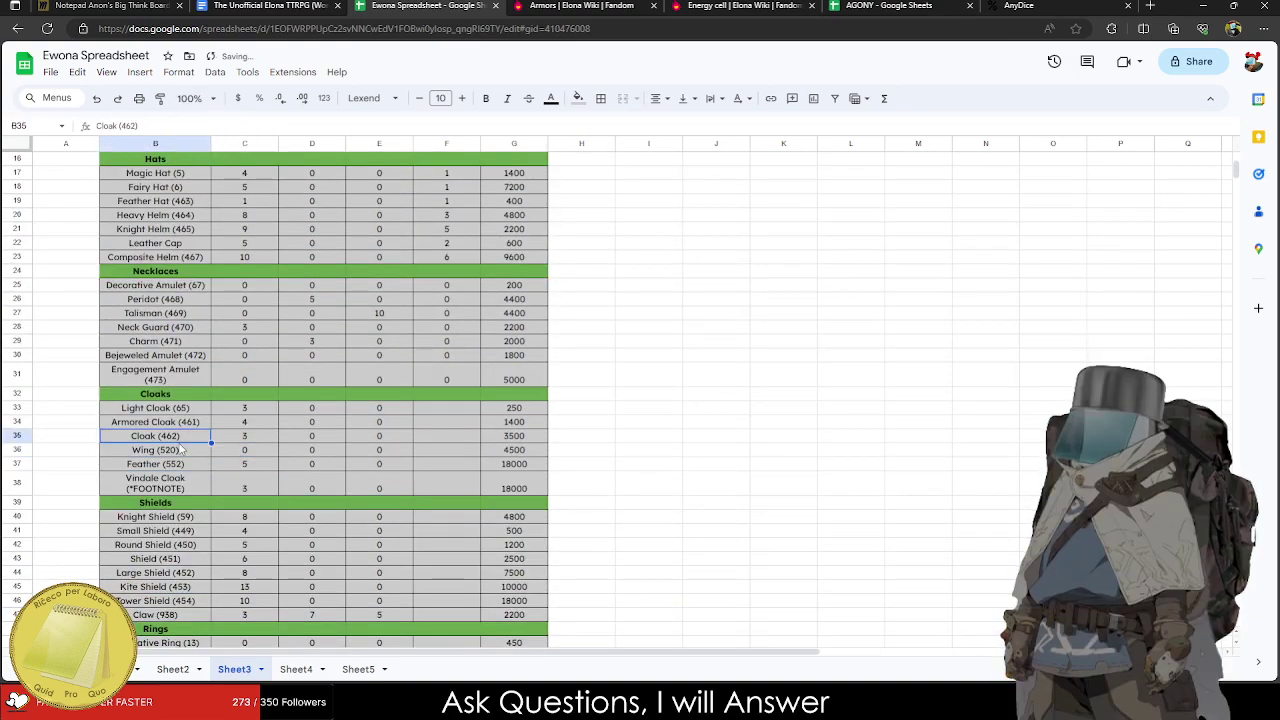
click(446, 450)
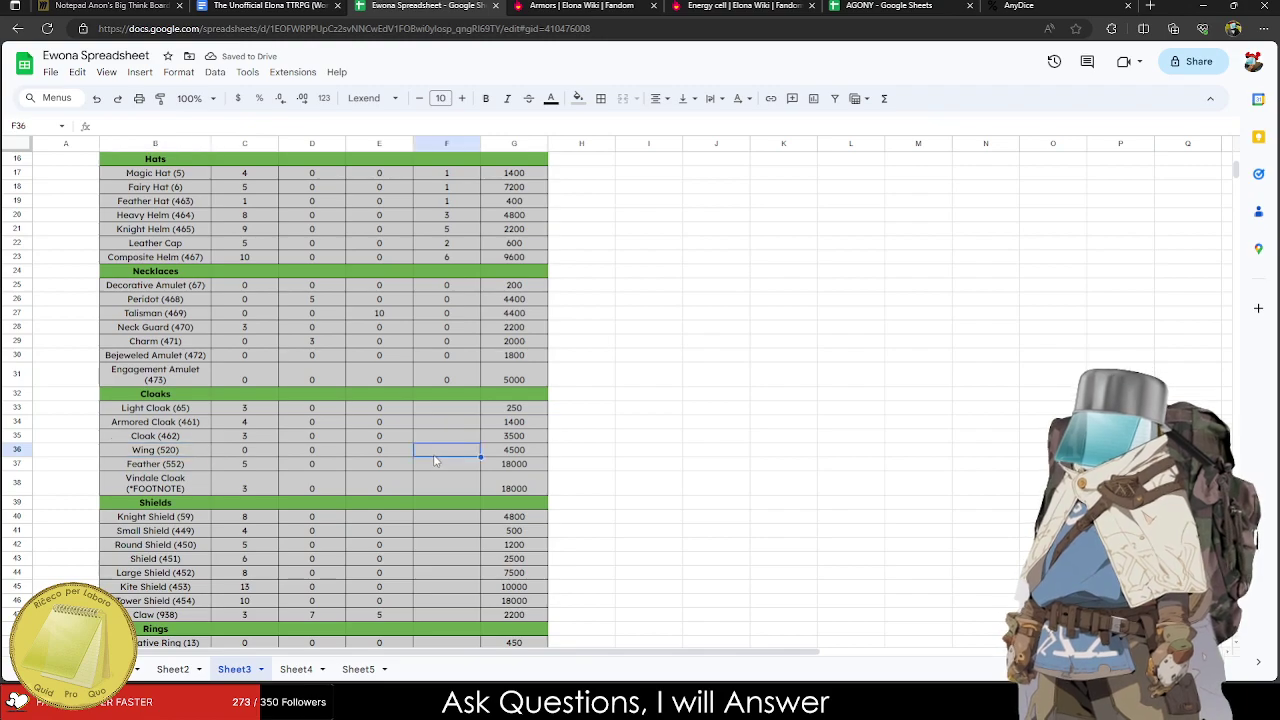
scroll(314, 486, up, 5)
scroll(314, 486, down, 5)
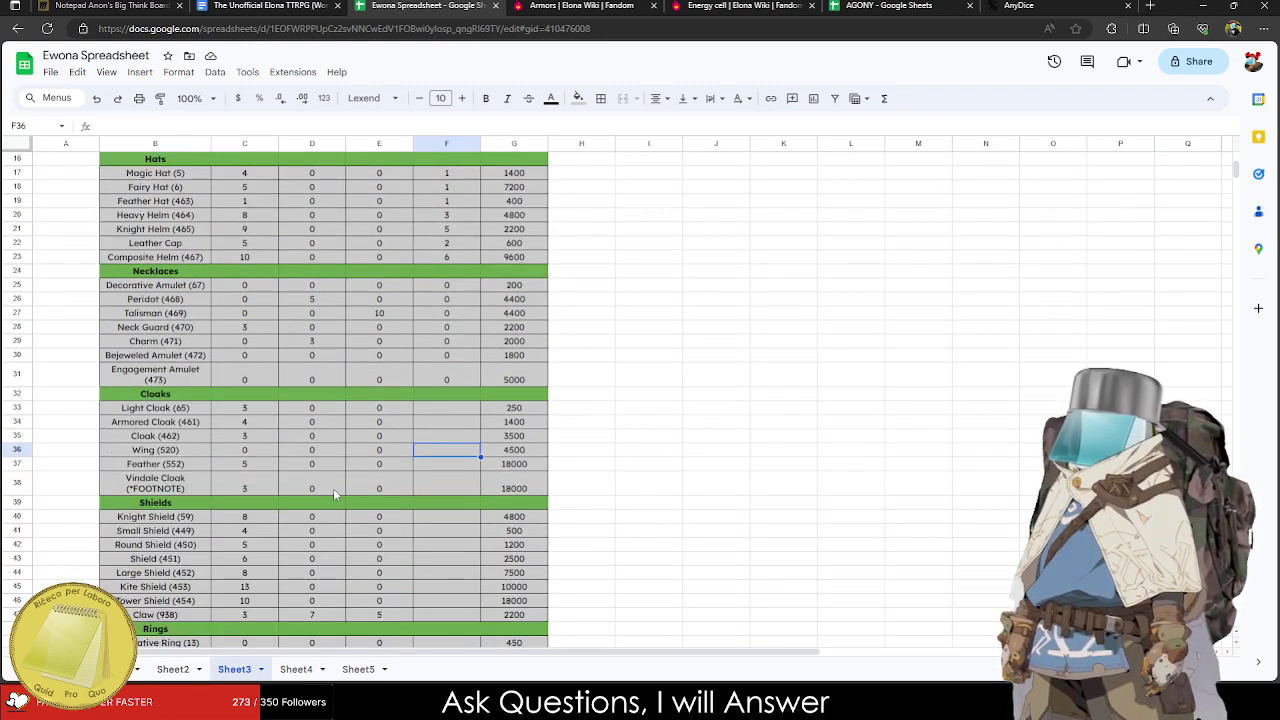
click(587, 5)
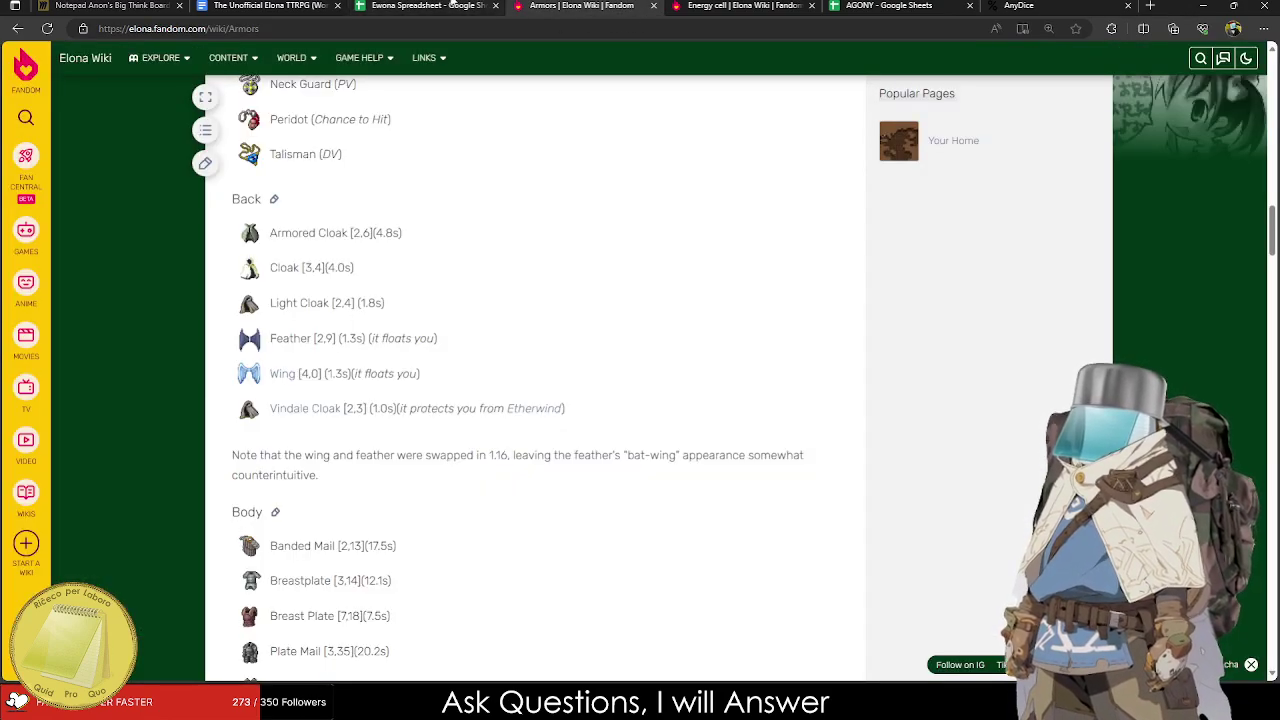
click(450, 5)
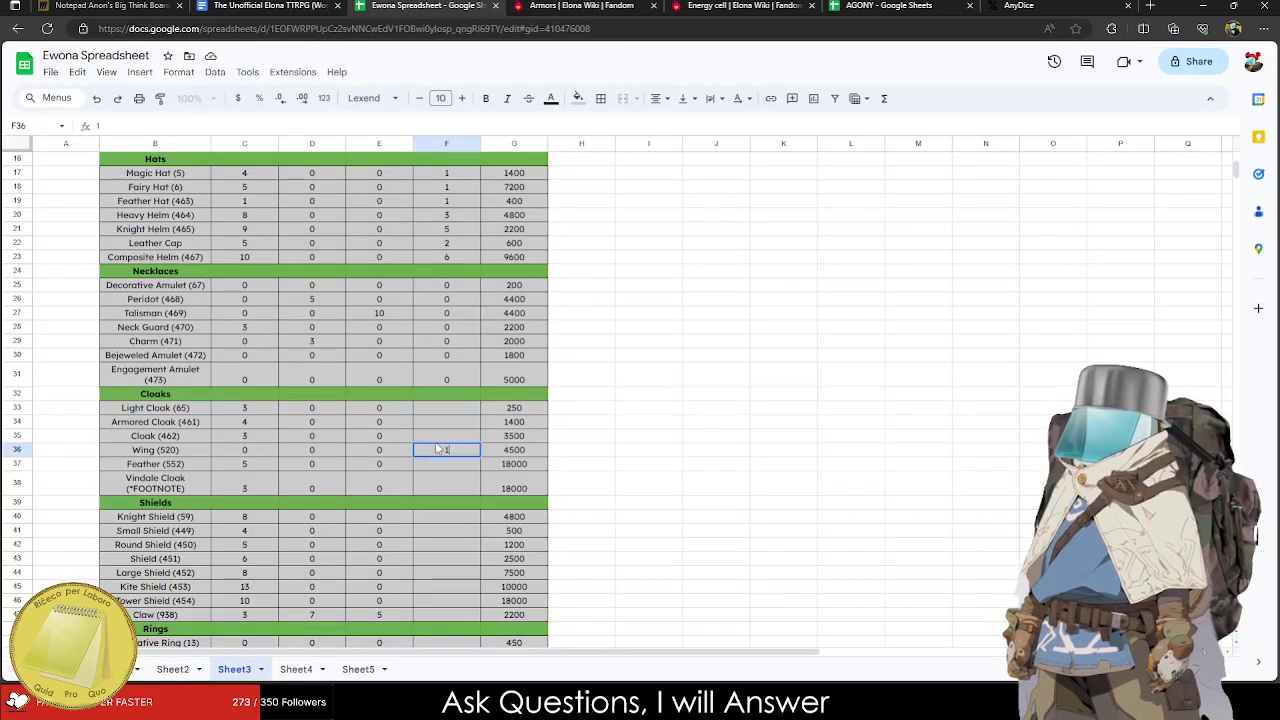
key(Down)
text(1)
key(Return)
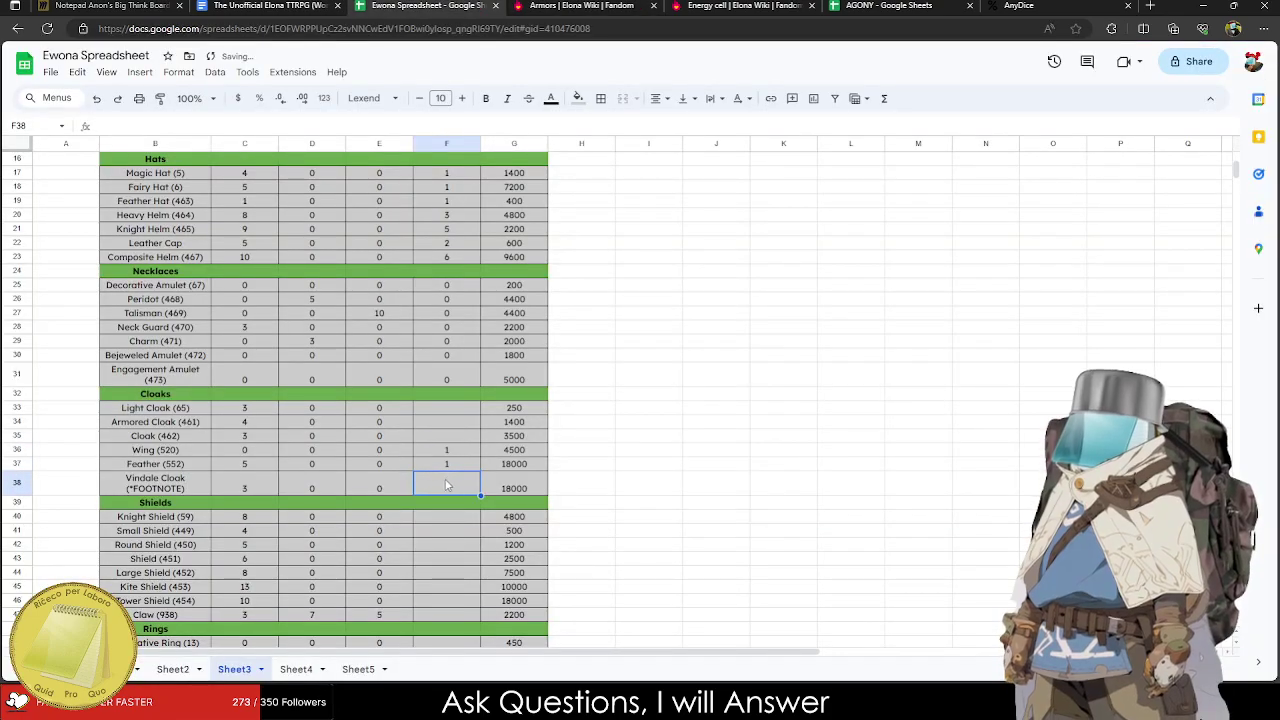
Enter Weight values of 2 for Vindale Cloak, 2 for Cloak (462), 3 for Armored Cloak (461) and 1 for Light Cloak (65).
text(2)
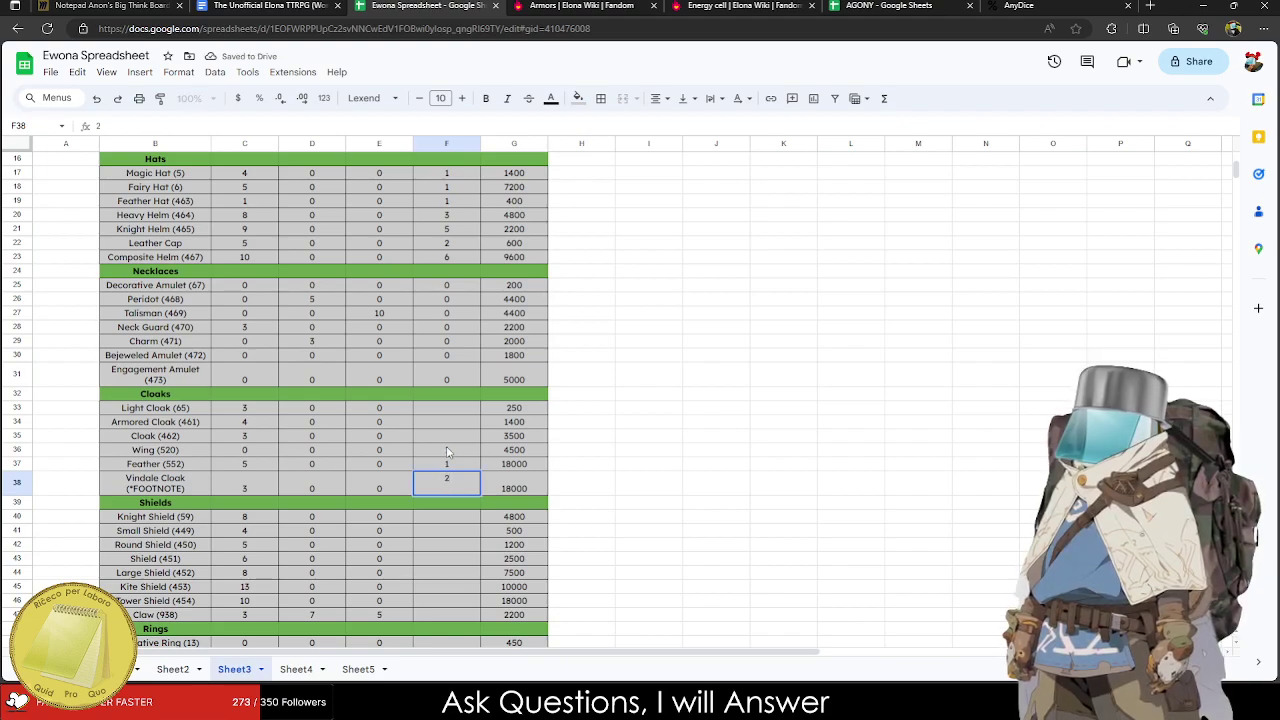
click(447, 438)
text(2)
click(448, 422)
text(3)
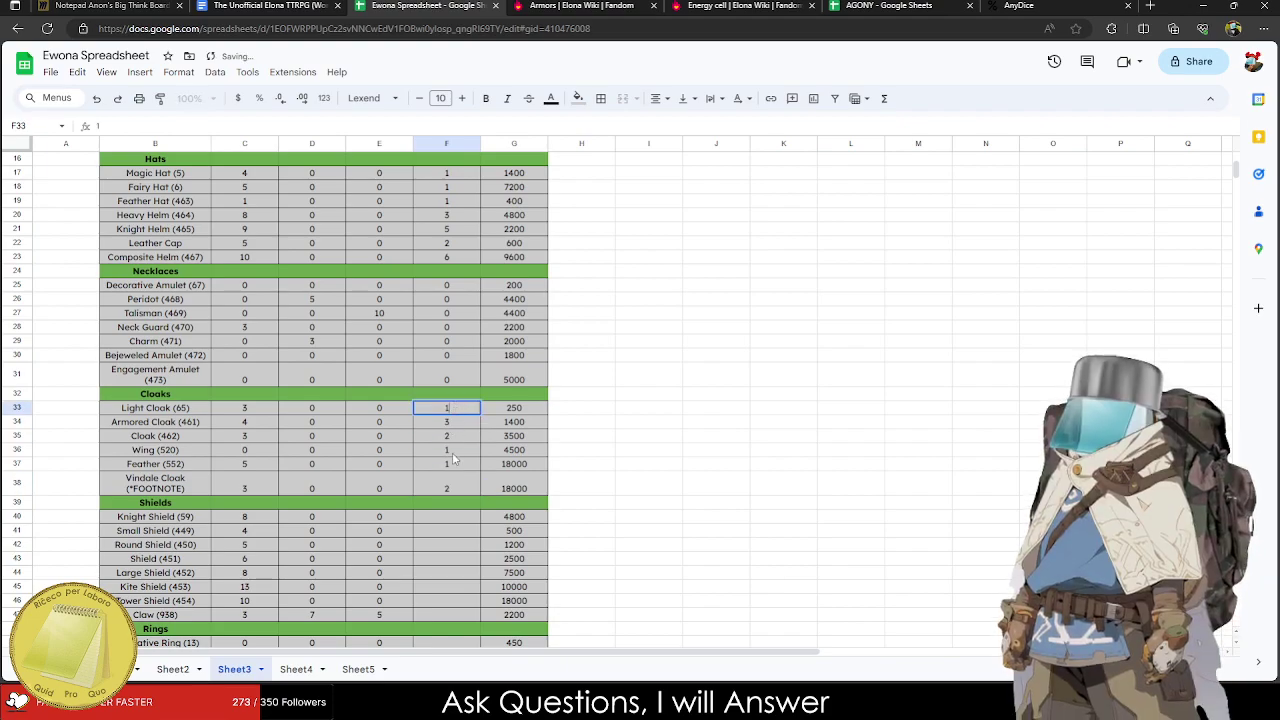
click(448, 465)
Set the Defense Value of Light Cloak (65) to 2.
click(265, 427)
click(255, 445)
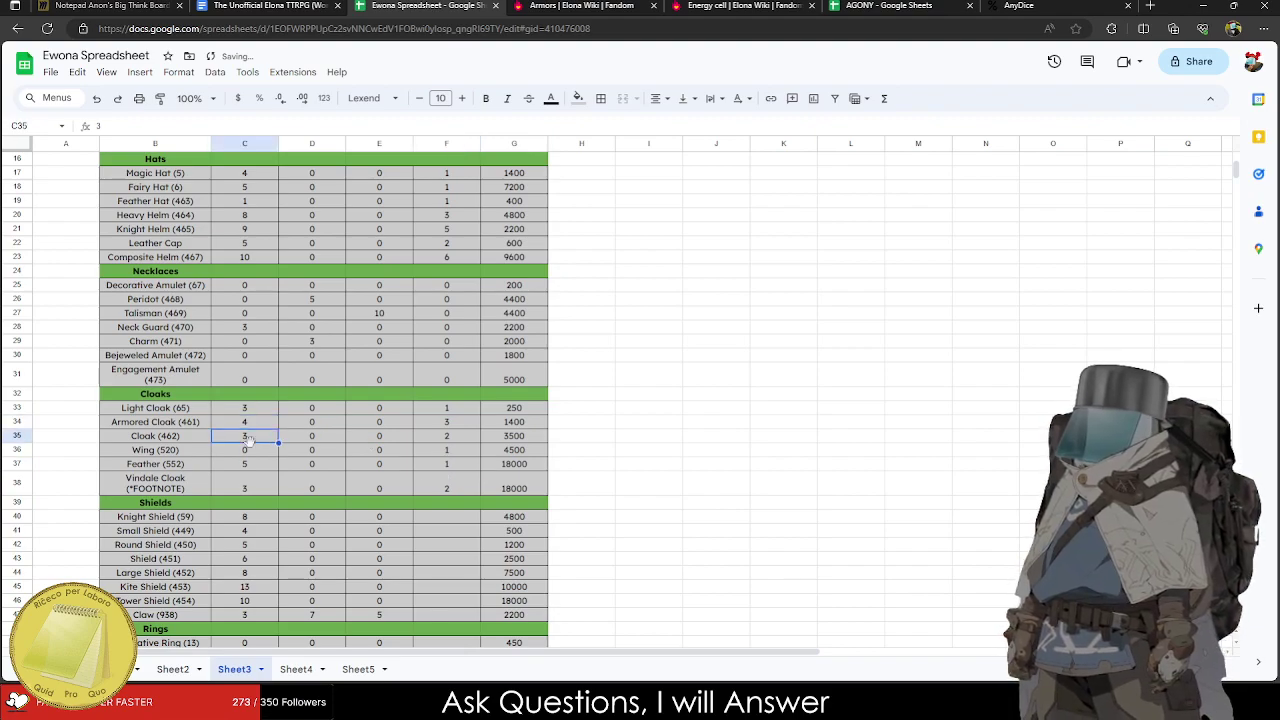
click(259, 428)
click(254, 409)
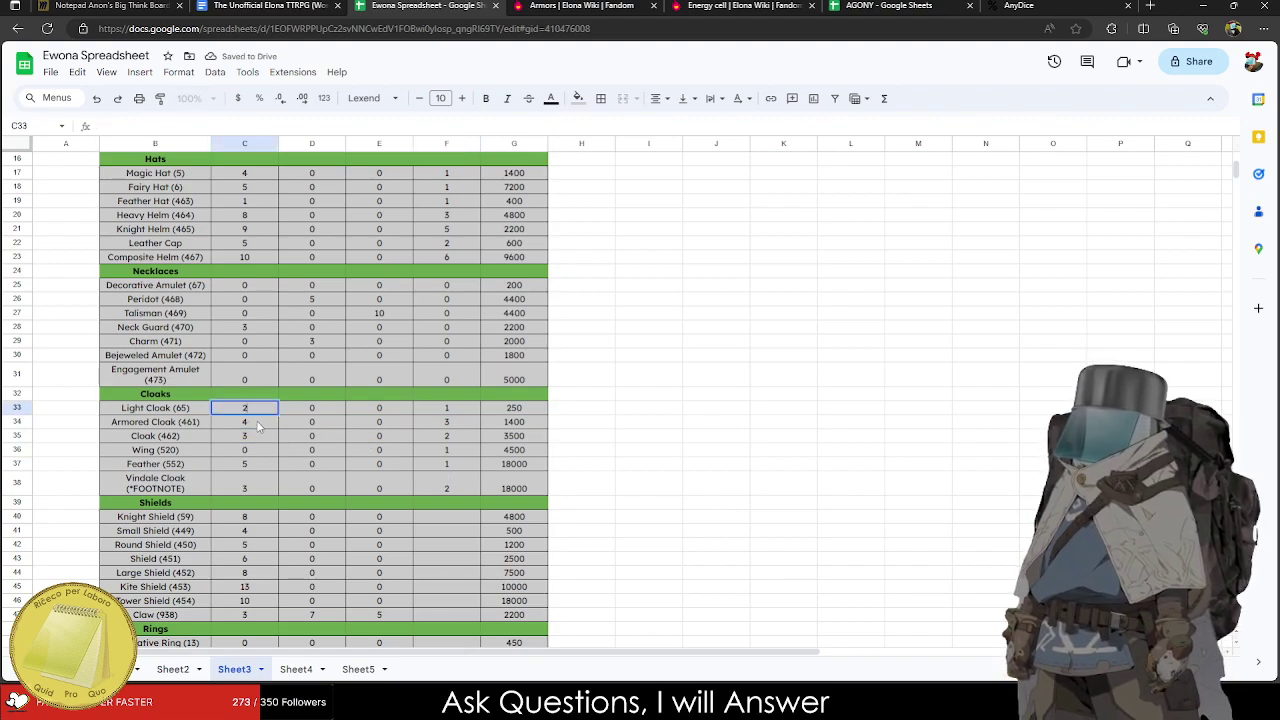
text(2)
click(256, 441)
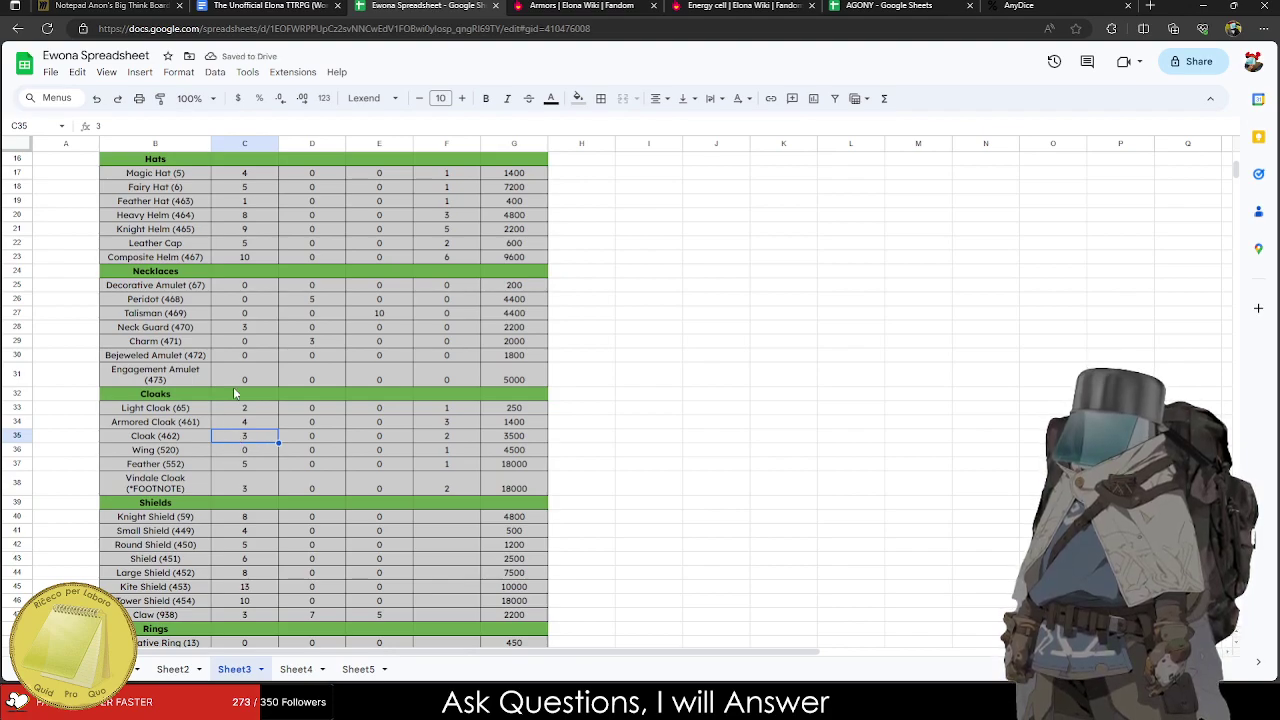
Consult the wiki's cloak stats and try Defense Values of 5 for Armored Cloak (461) and 4 for Cloak (462).
click(590, 7)
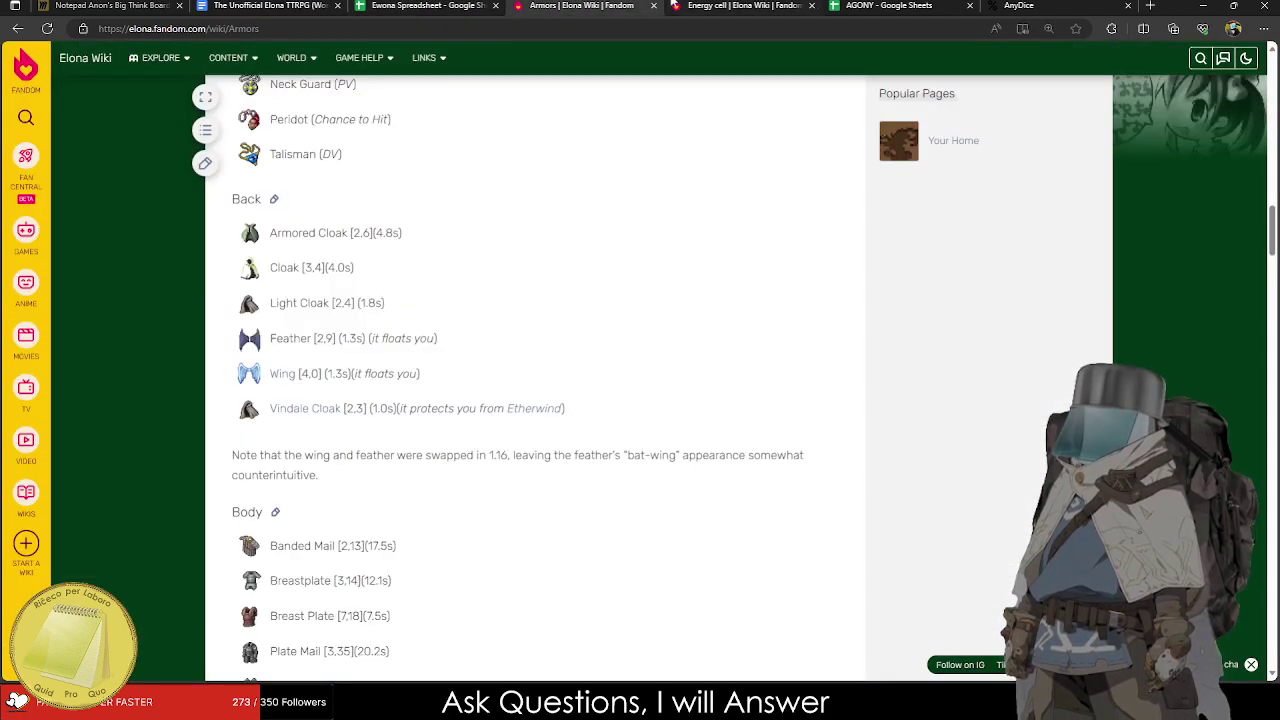
click(508, 6)
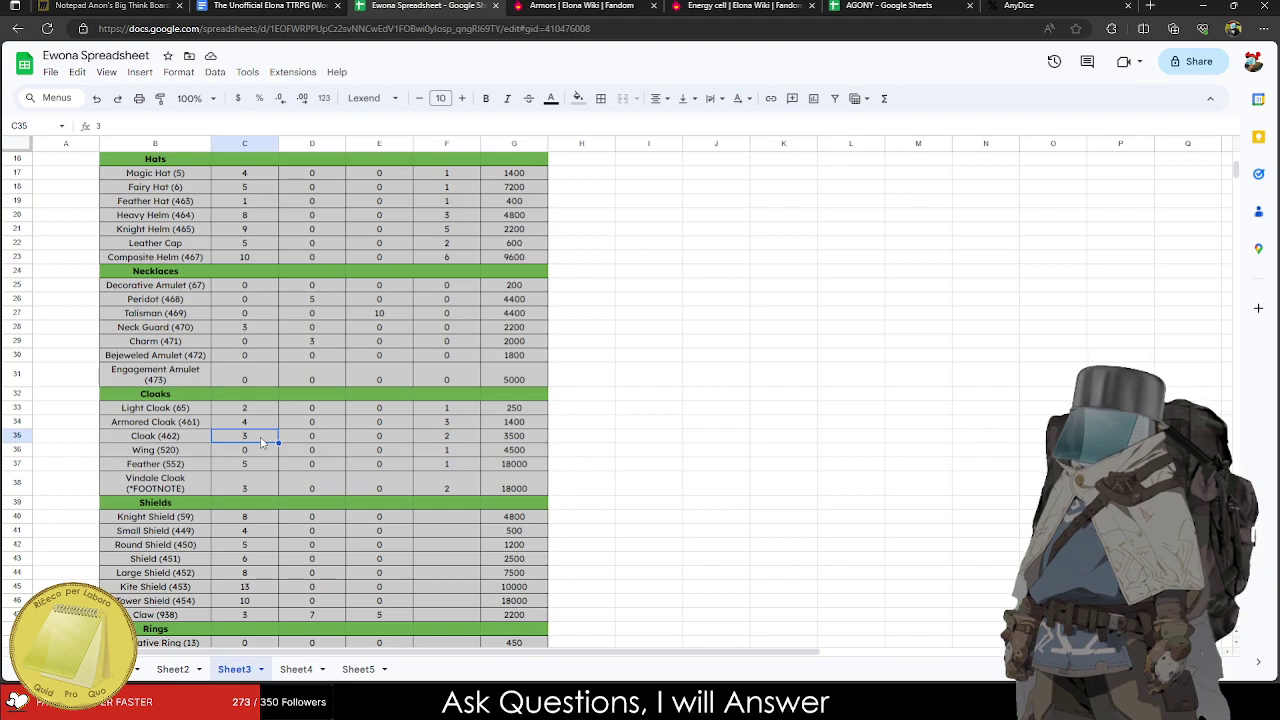
click(262, 423)
text(5)
key(Return)
text(4)
click(304, 487)
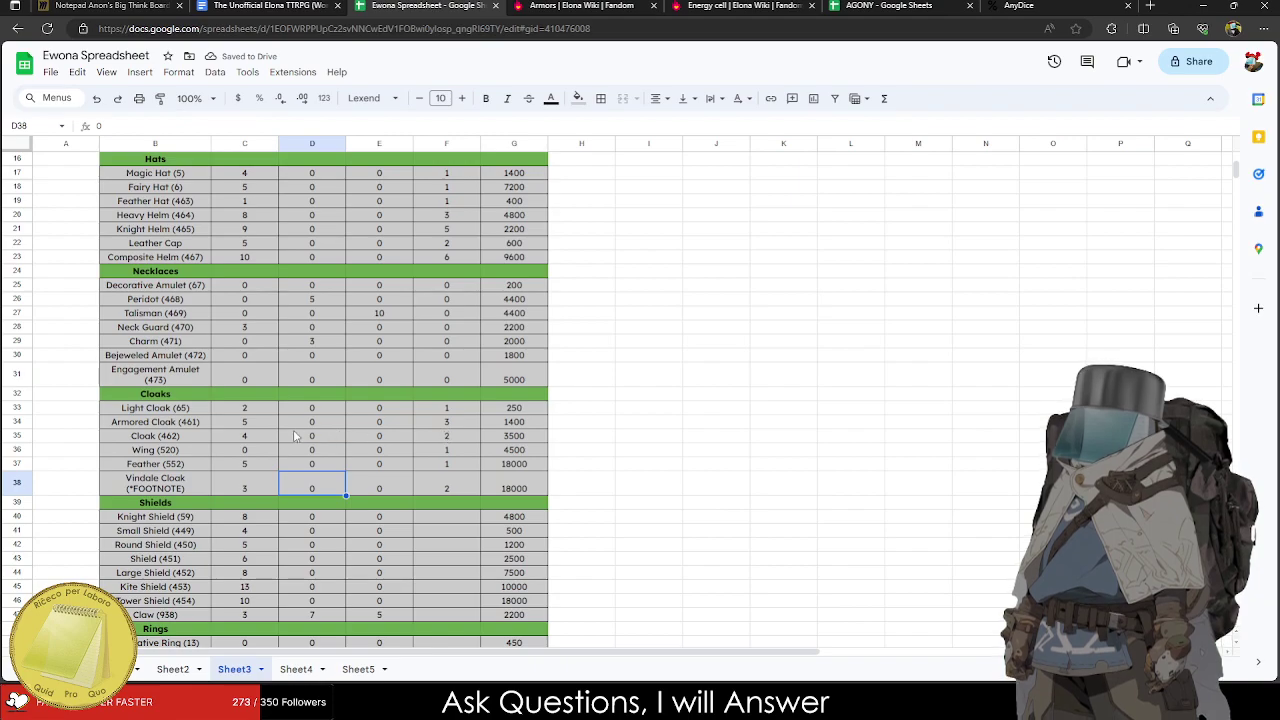
Set the Defense Value of Cloak (462) to 3 and of Armored Cloak (461) to 4.
click(255, 438)
text(3)
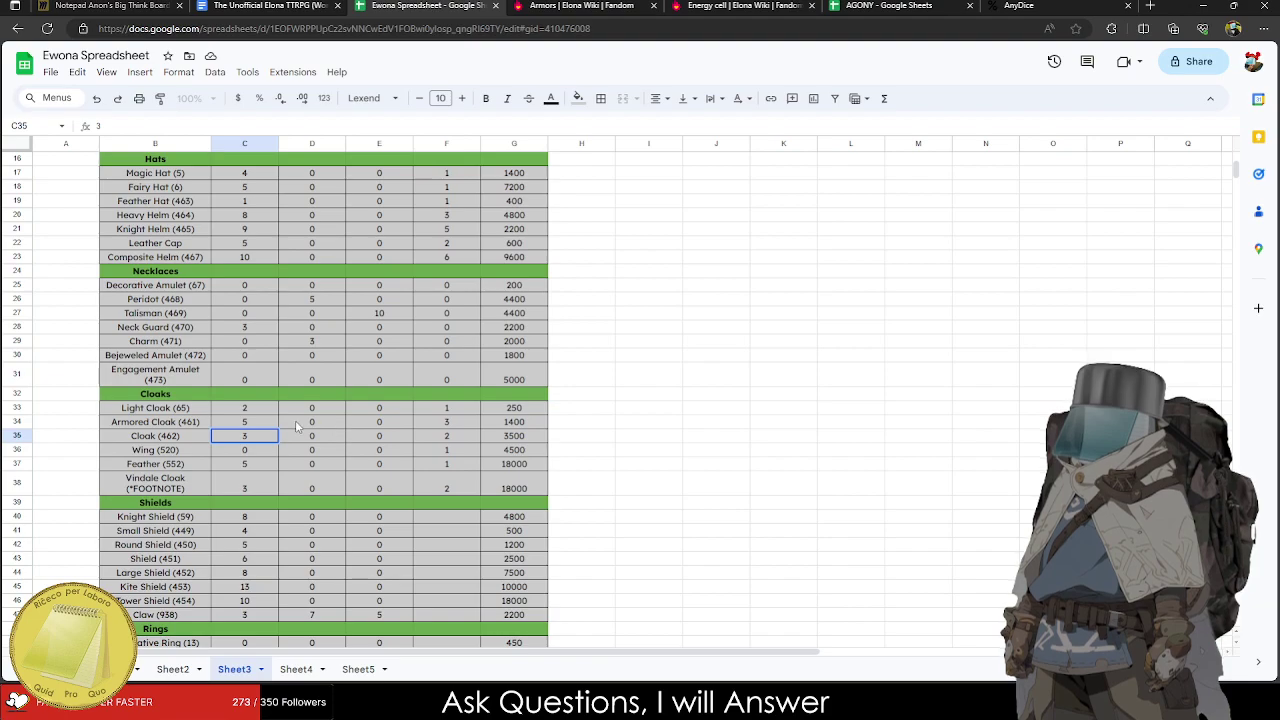
key(Return)
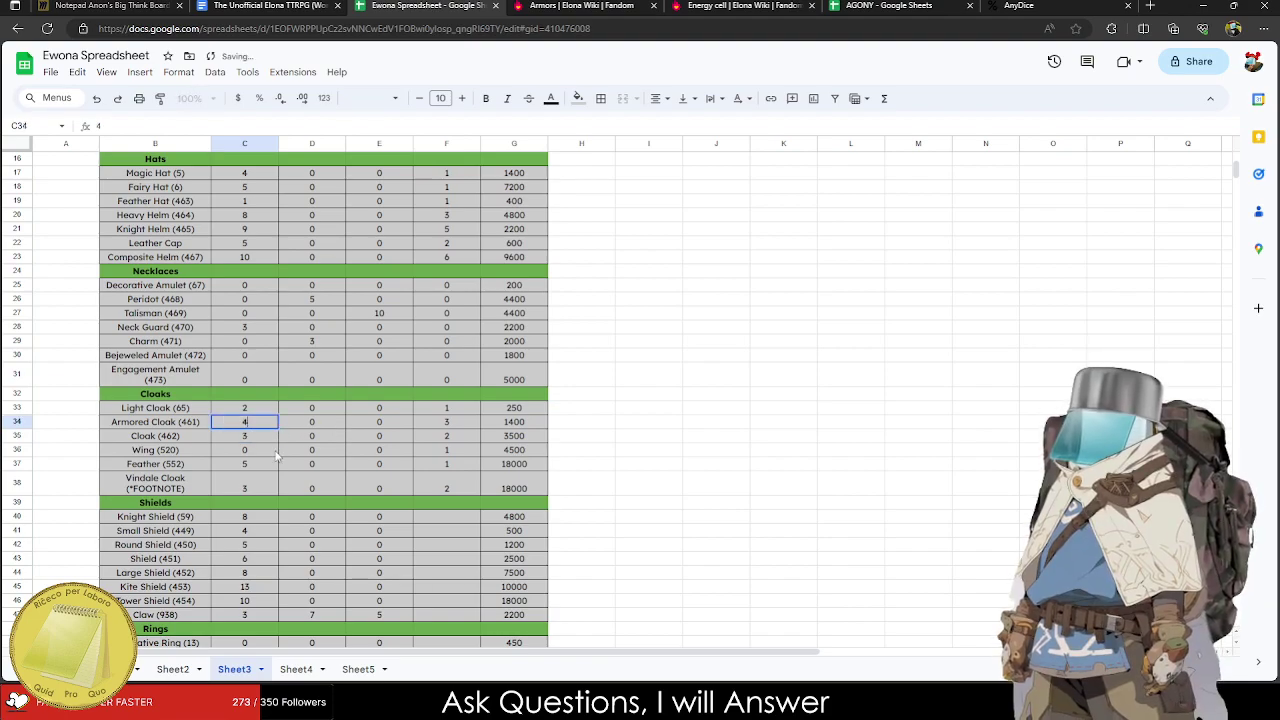
key(Up)
key(Up)
Set the Weight of Armored Cloak (461) to 4 and, after trying 3, the Weight of Cloak (462) to 2.
key(Right)
key(Right)
key(Right)
text(4)
key(Return)
text(3)
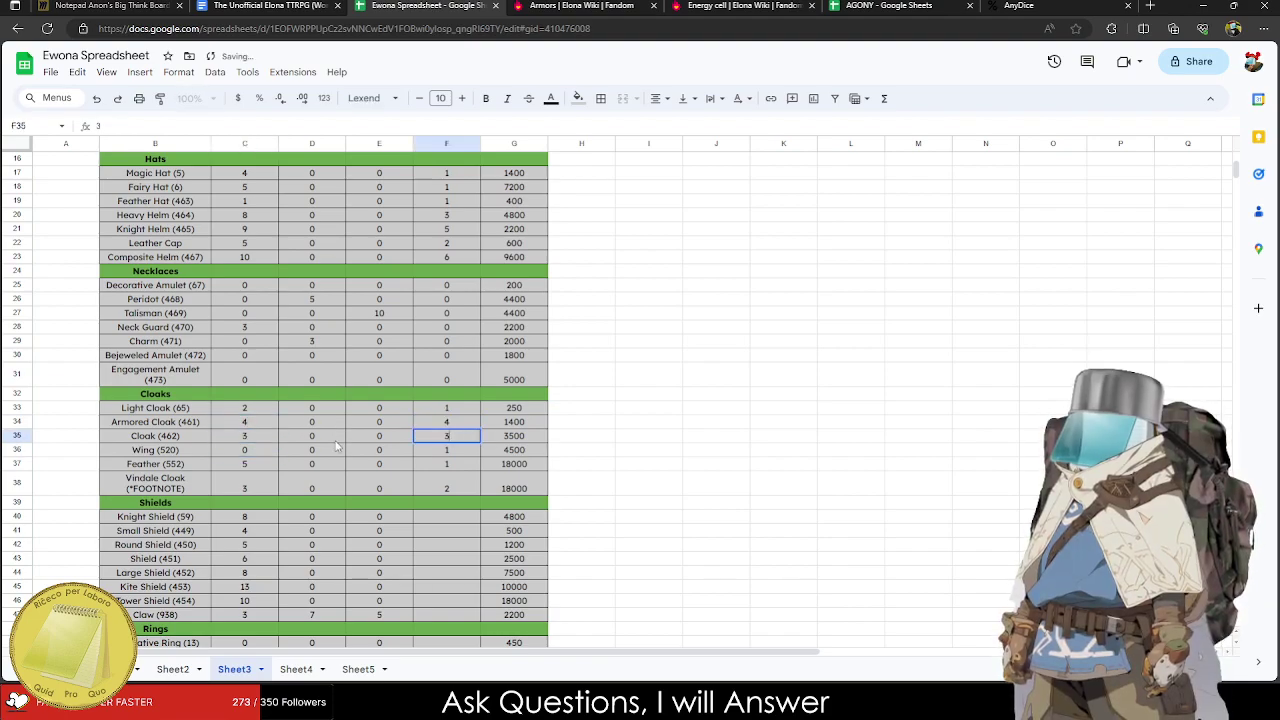
key(Left)
key(Left)
key(Right)
key(Right)
text(2)
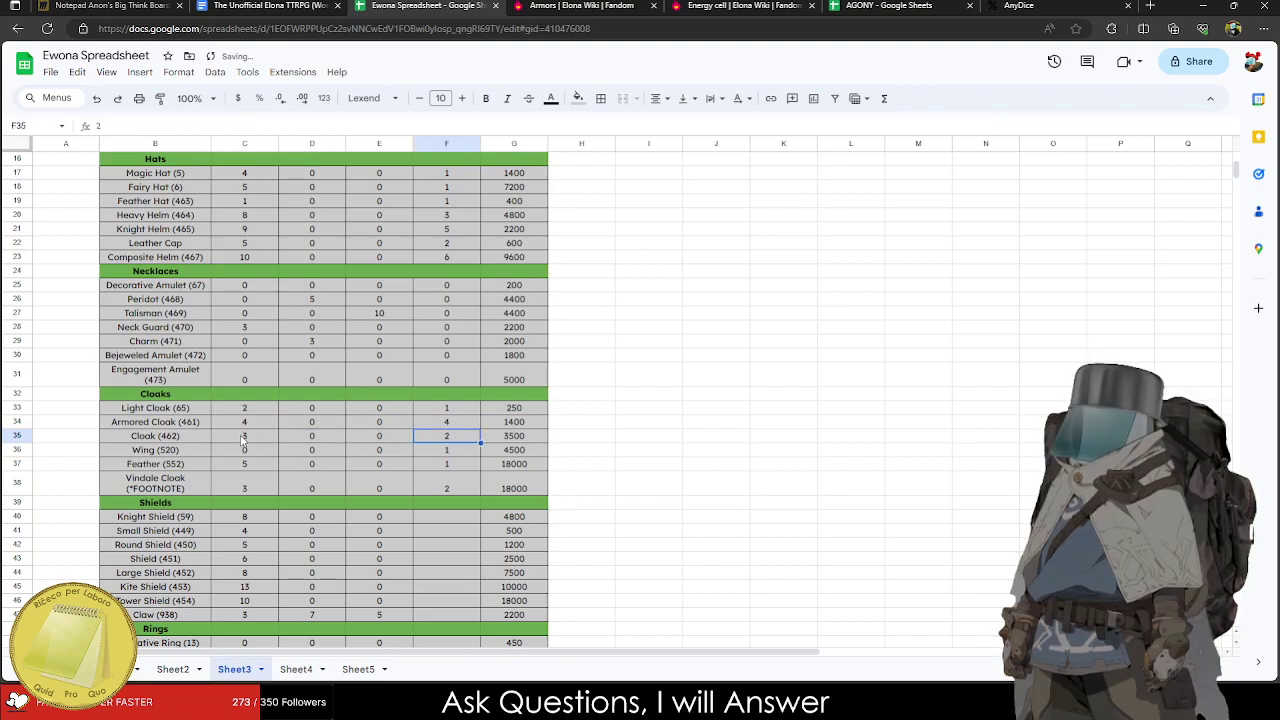
Re-enter 3 as the Defense Value of Cloak (462) and review the Armored Cloak (461) row.
click(243, 436)
text(4)
key(Escape)
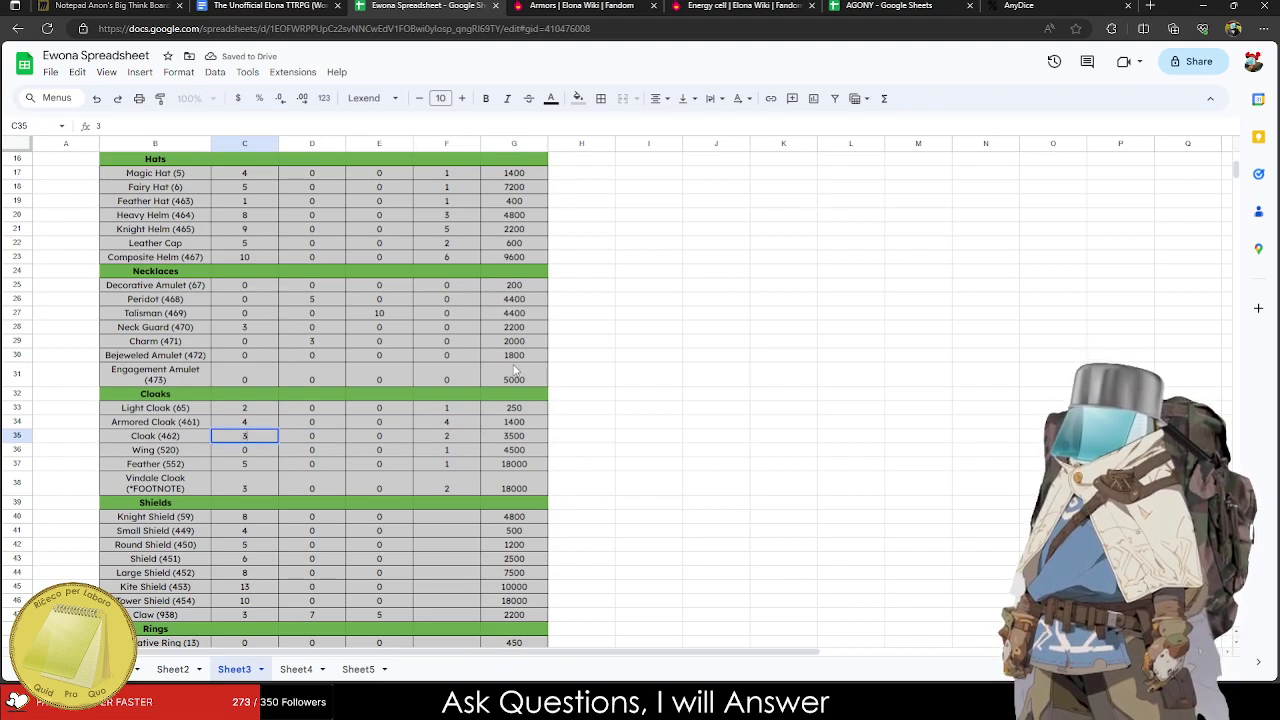
drag(135, 422, 490, 428)
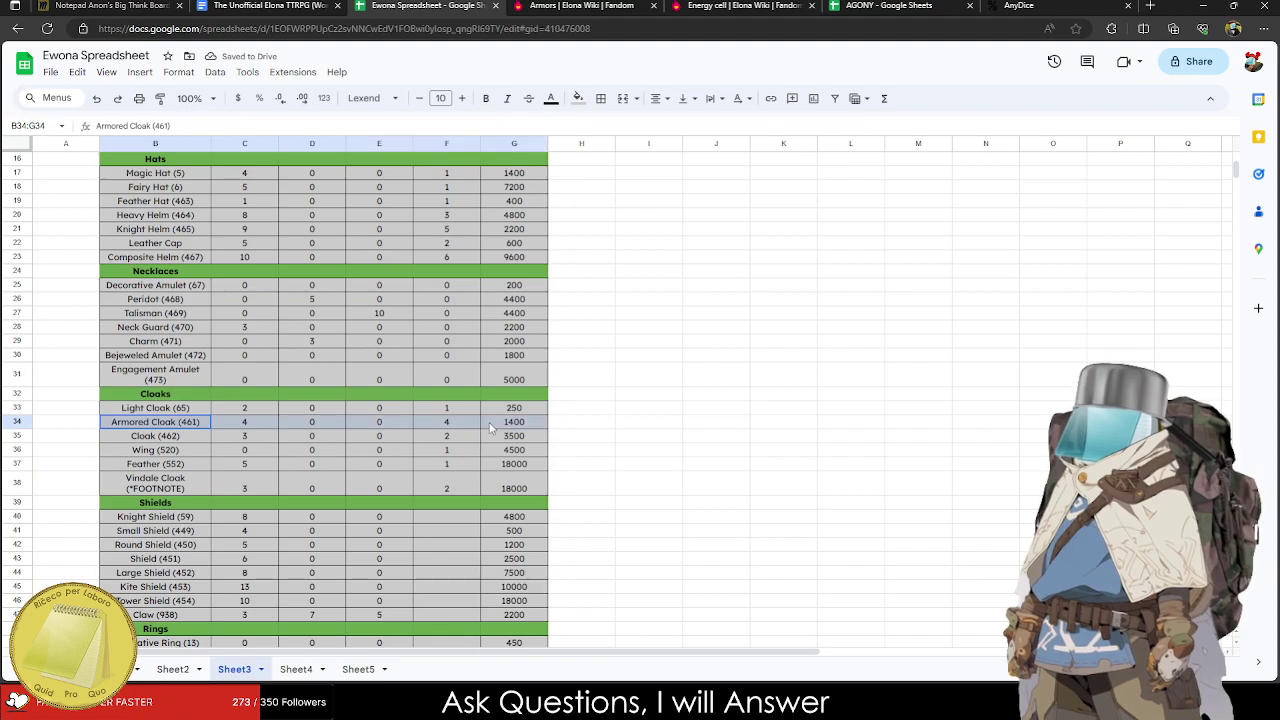
click(450, 437)
click(187, 470)
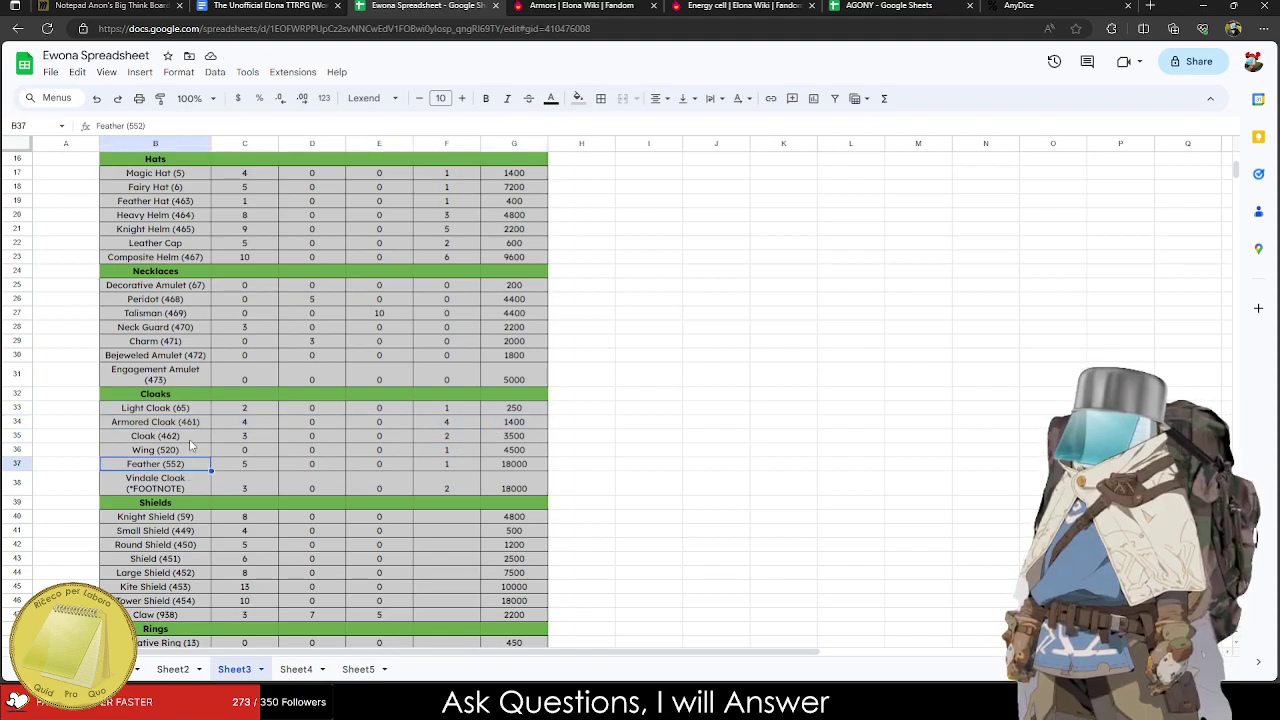
Make the Wing (520) and Feather (552) labels bold.
click(156, 453)
drag(156, 455, 170, 463)
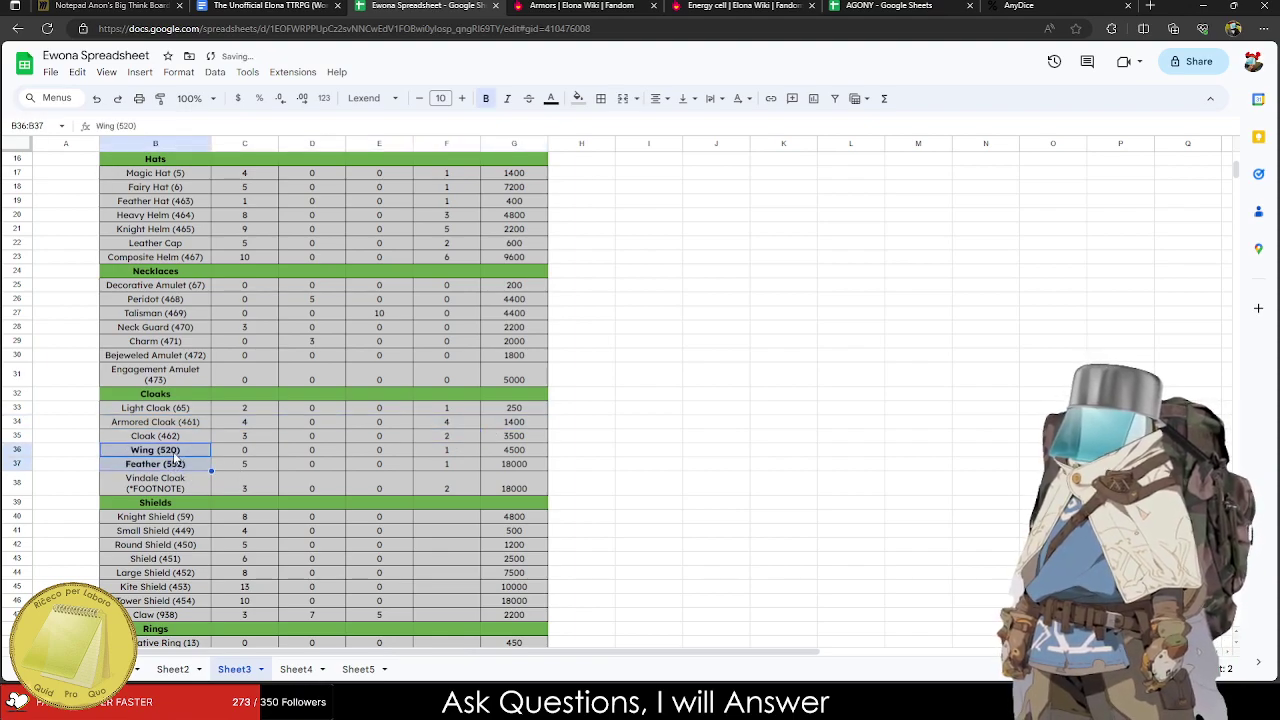
key(ctrl+b)
click(174, 484)
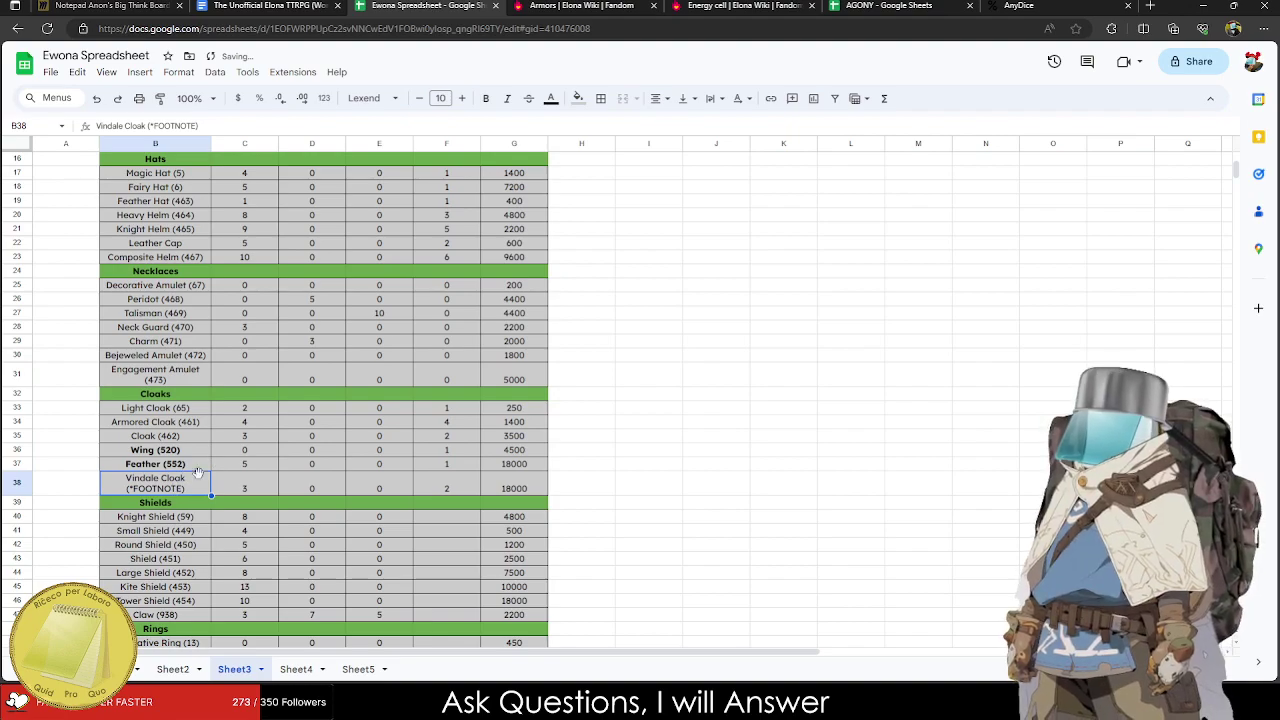
Look over the Shields, Rings, Gloves, Belts and Shoes rows, comparing the bonuses of the Claw and the gloves.
scroll(184, 480, down, 1)
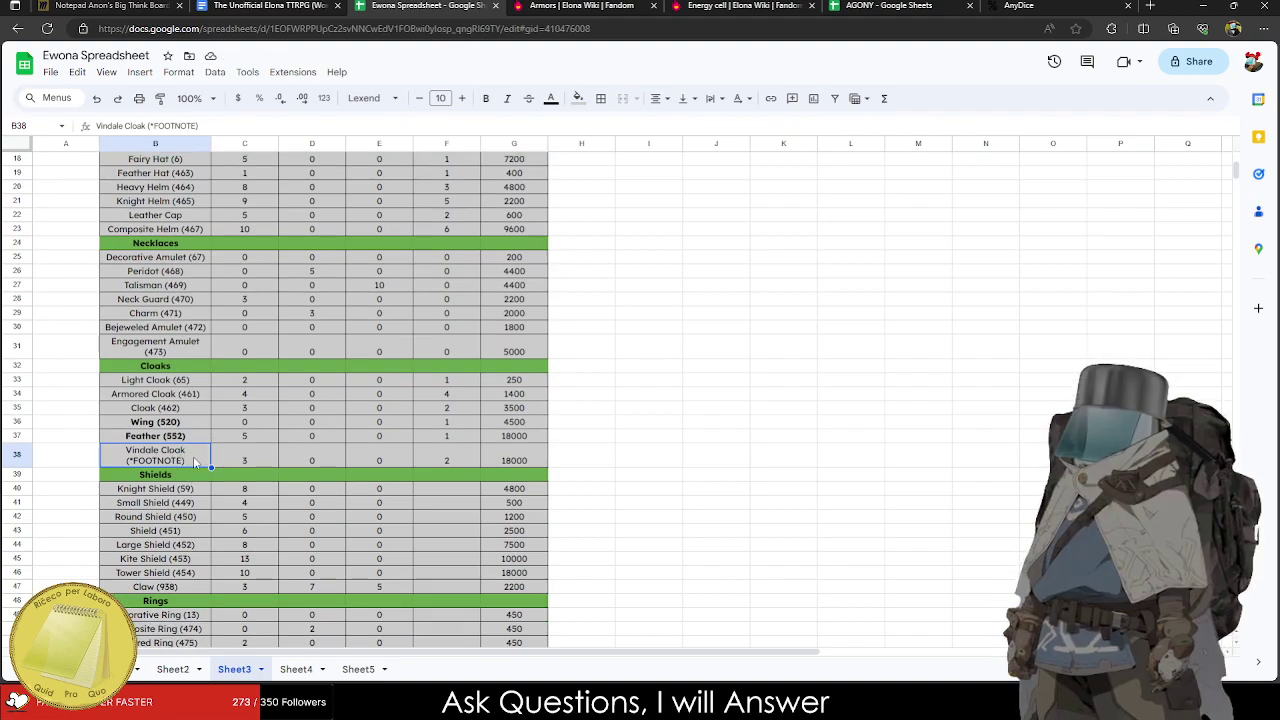
scroll(240, 440, down, 3)
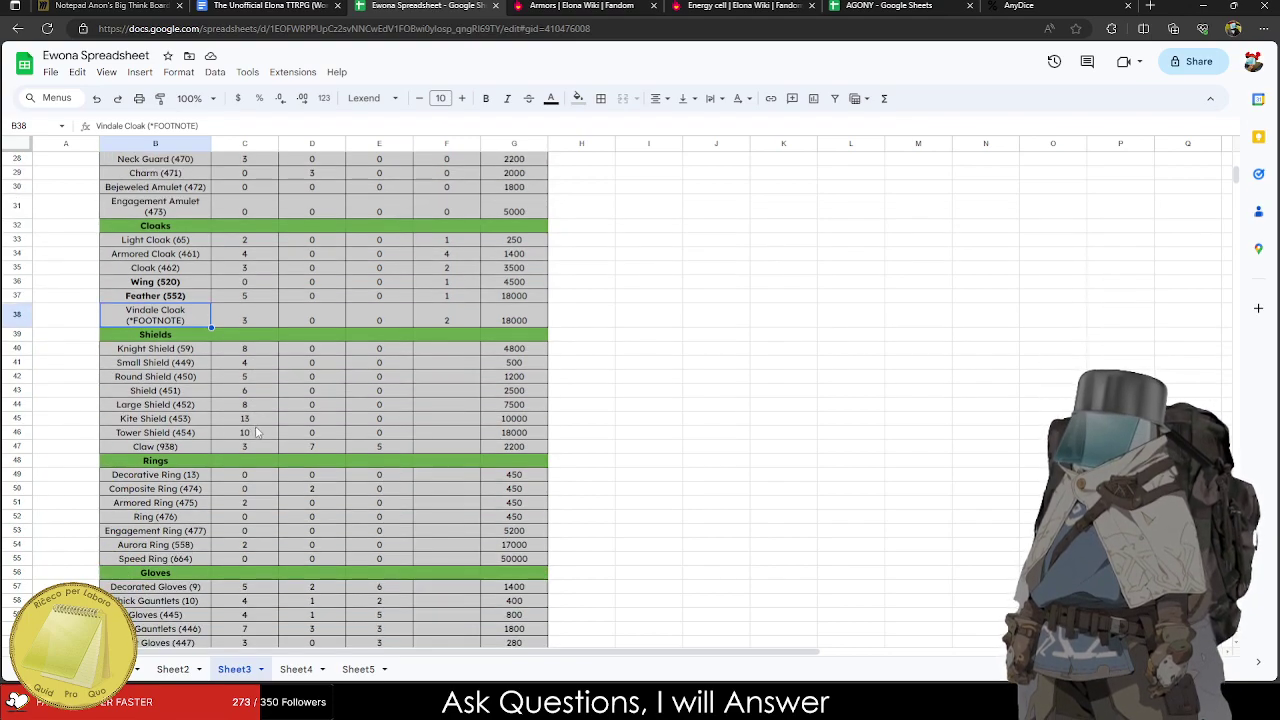
click(146, 352)
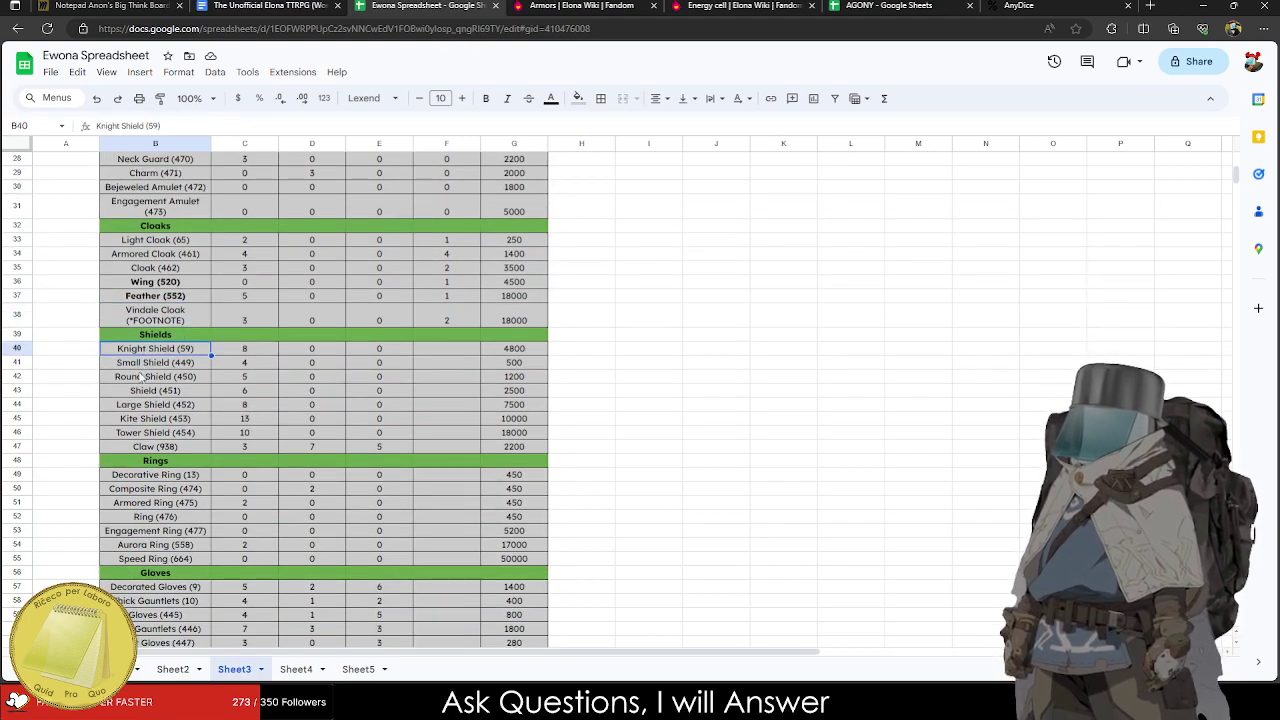
click(193, 449)
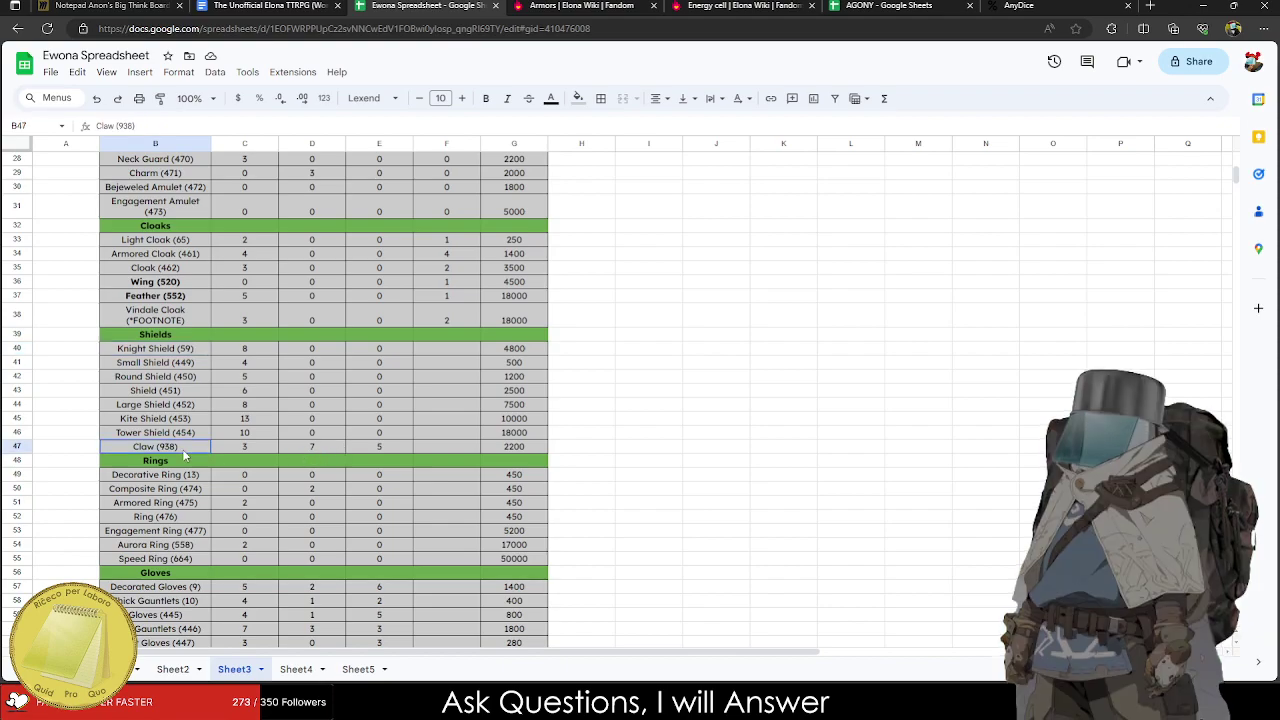
click(256, 449)
click(330, 449)
scroll(330, 452, up, 5)
scroll(330, 452, up, 4)
scroll(290, 410, down, 15)
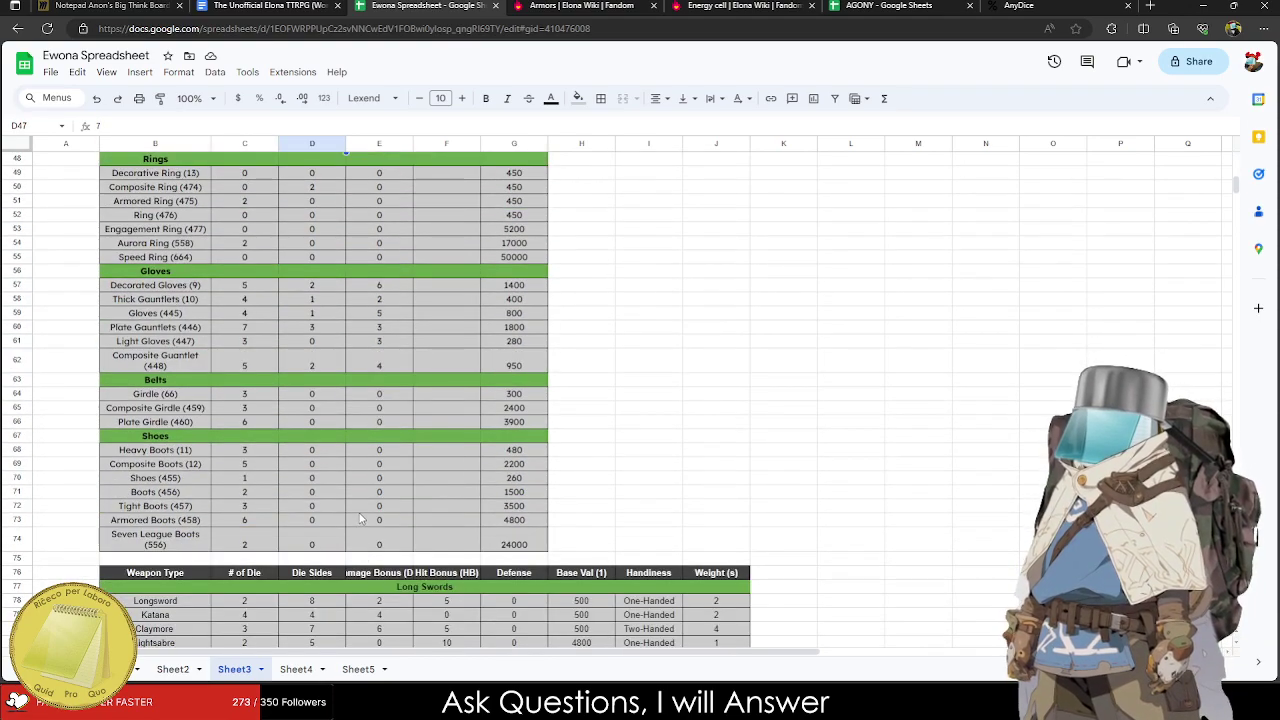
scroll(362, 420, up, 1)
click(386, 440)
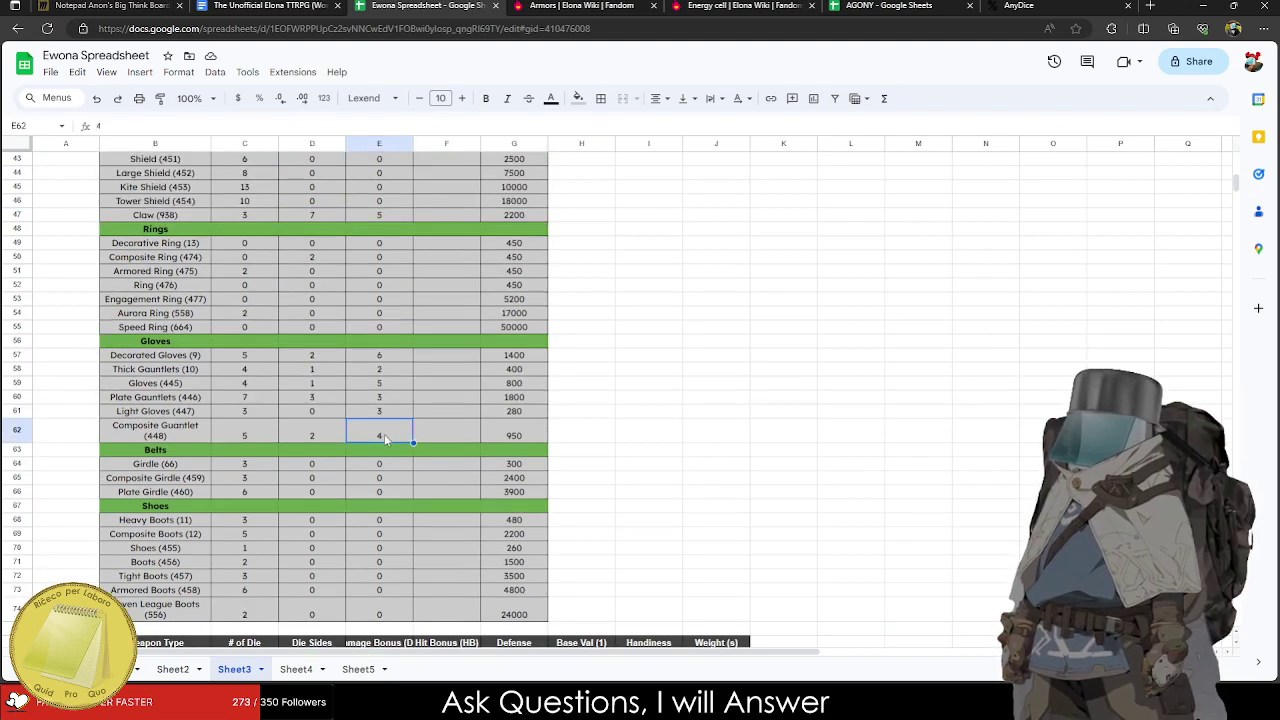
scroll(367, 447, up, 9)
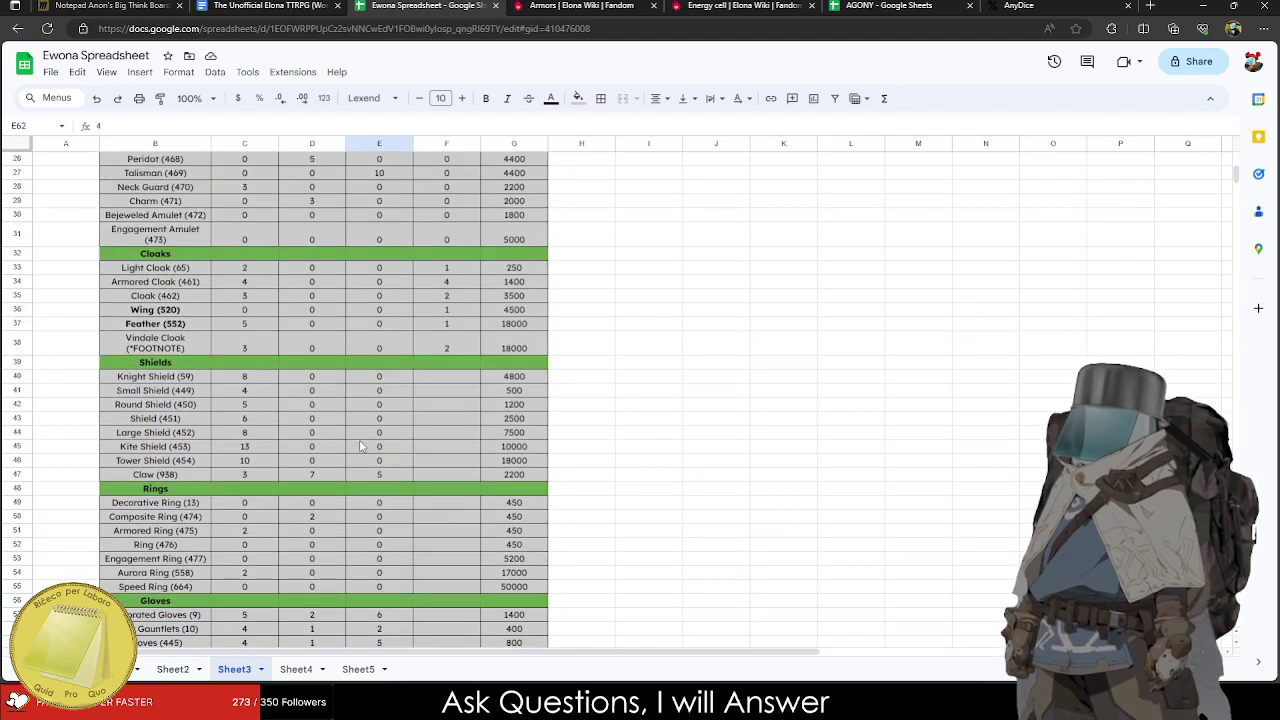
scroll(367, 450, down, 15)
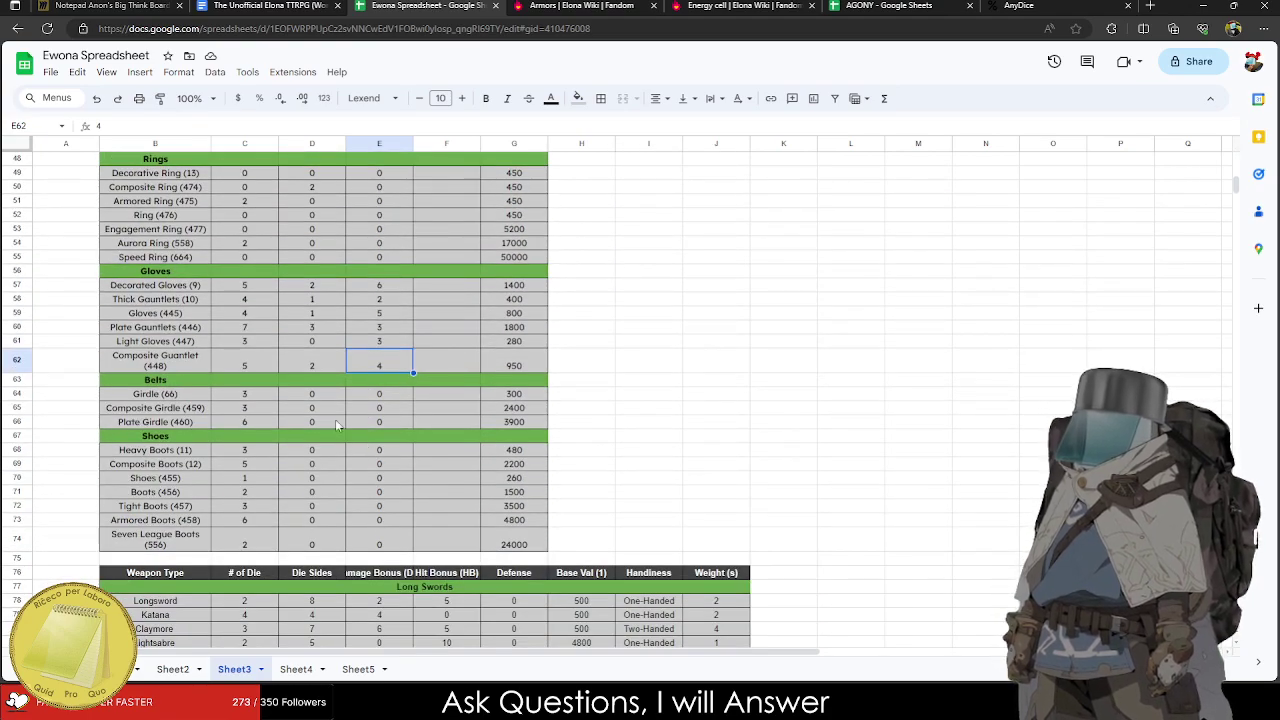
Set the Defense Value of Decorated Gloves (9) to 3, checking the column headings of the armor table.
click(172, 288)
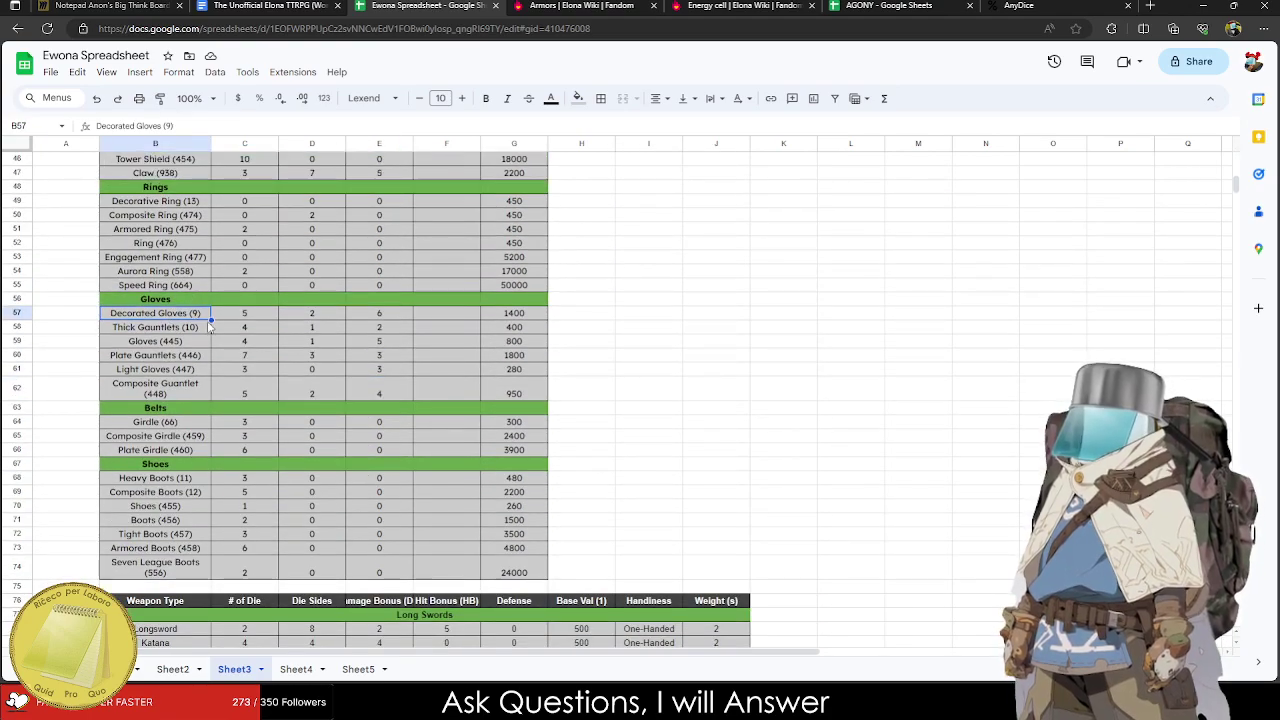
scroll(282, 427, up, 15)
scroll(282, 427, down, 14)
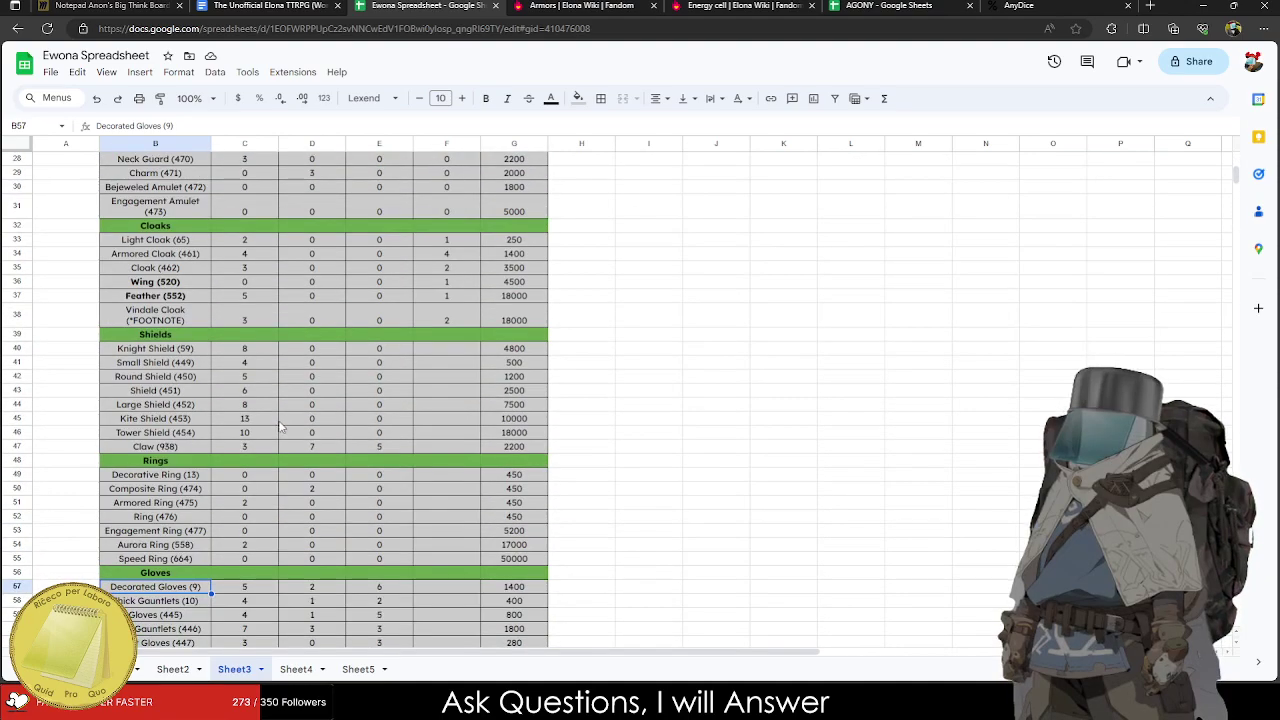
click(246, 357)
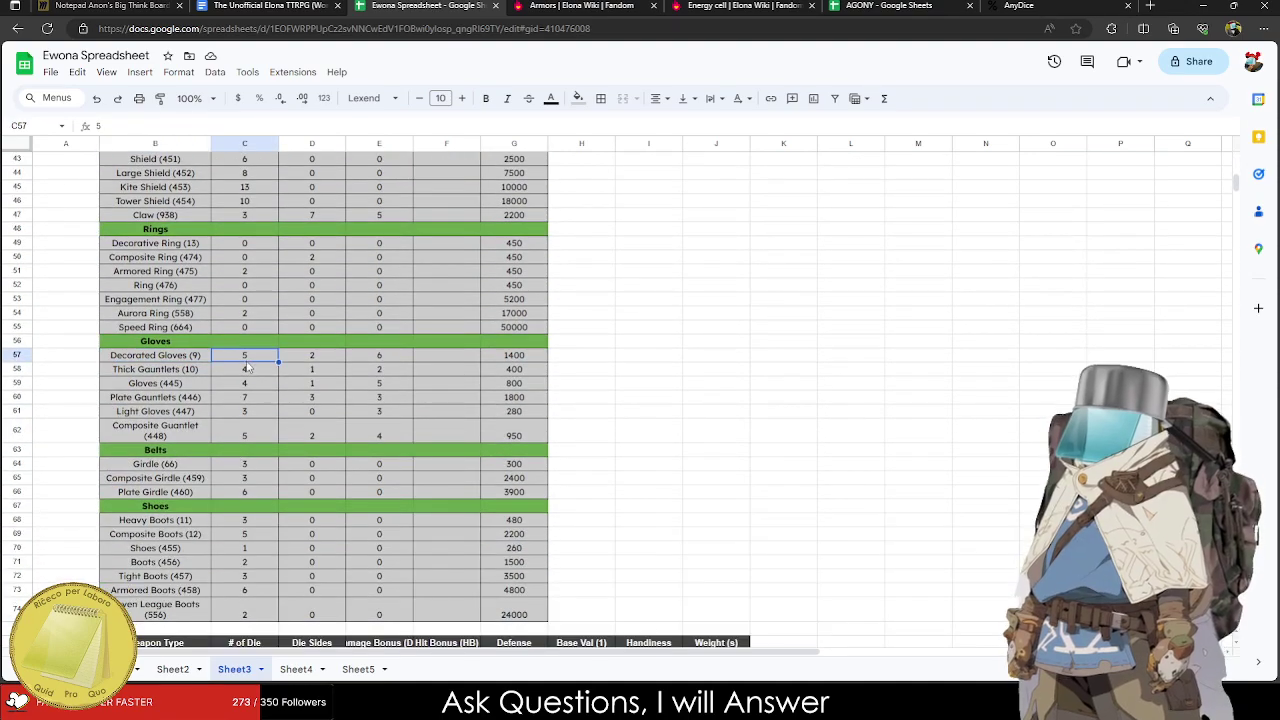
text(3)
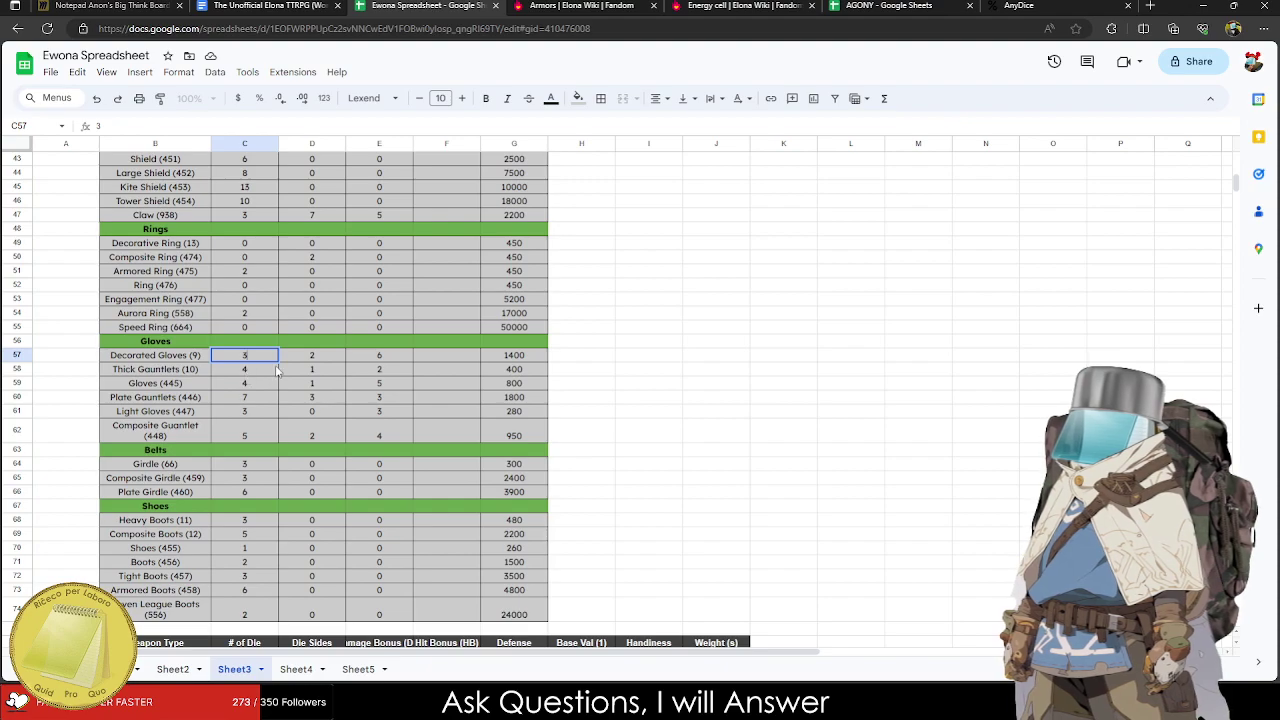
key(Tab)
scroll(333, 417, up, 13)
scroll(313, 415, down, 14)
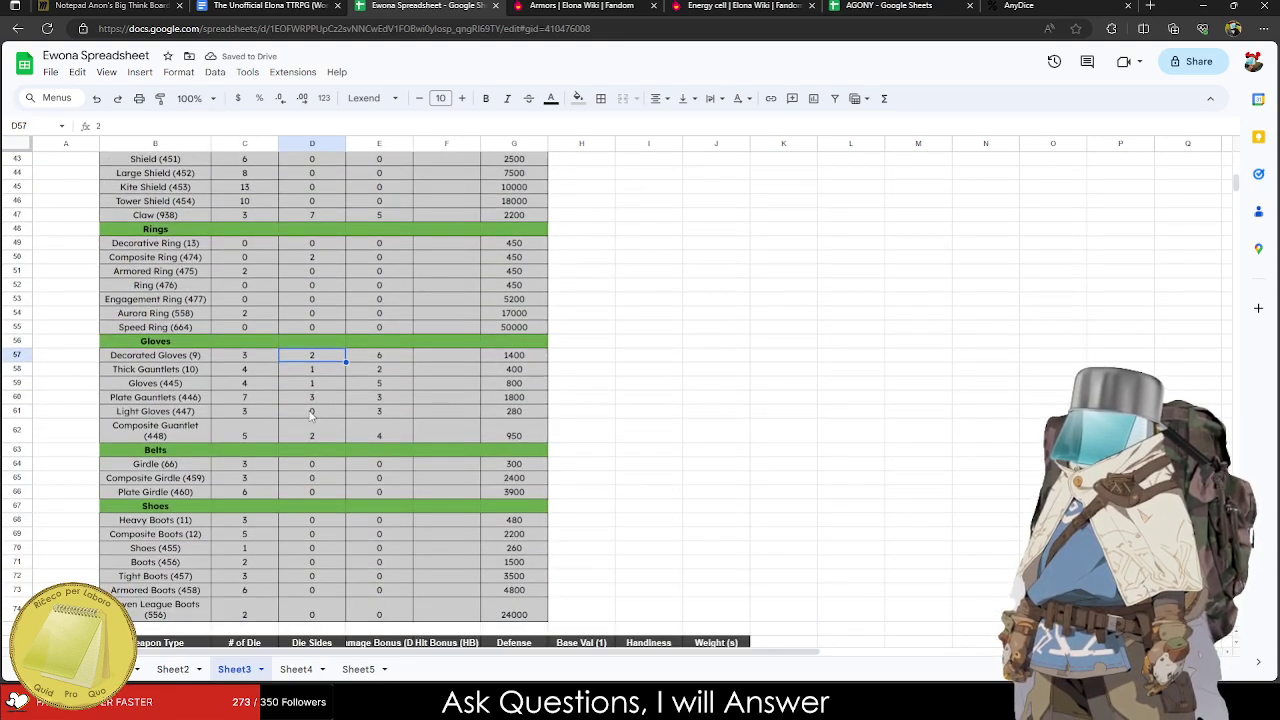
Check the Elona Wiki Armors page and the AGONY Armor Information sheet for reference before judging the Decorated Gloves bonuses.
key(Tab)
scroll(311, 415, up, 13)
scroll(340, 460, down, 14)
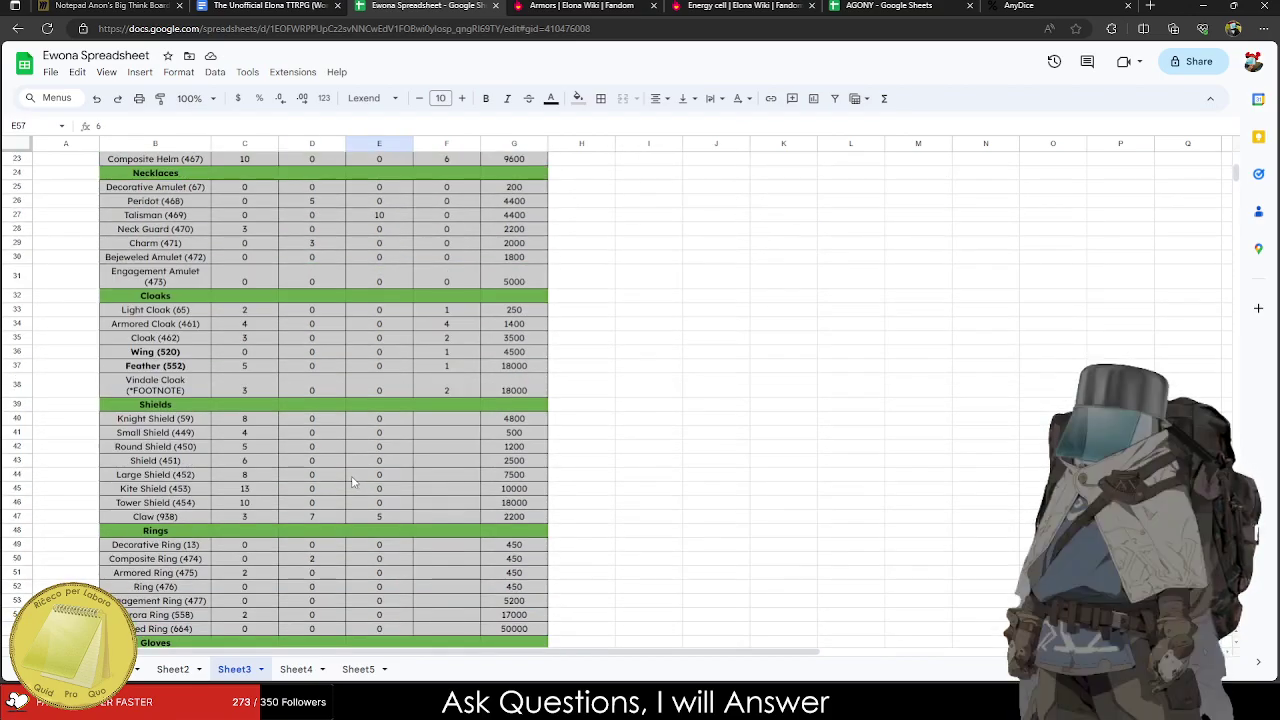
click(530, 5)
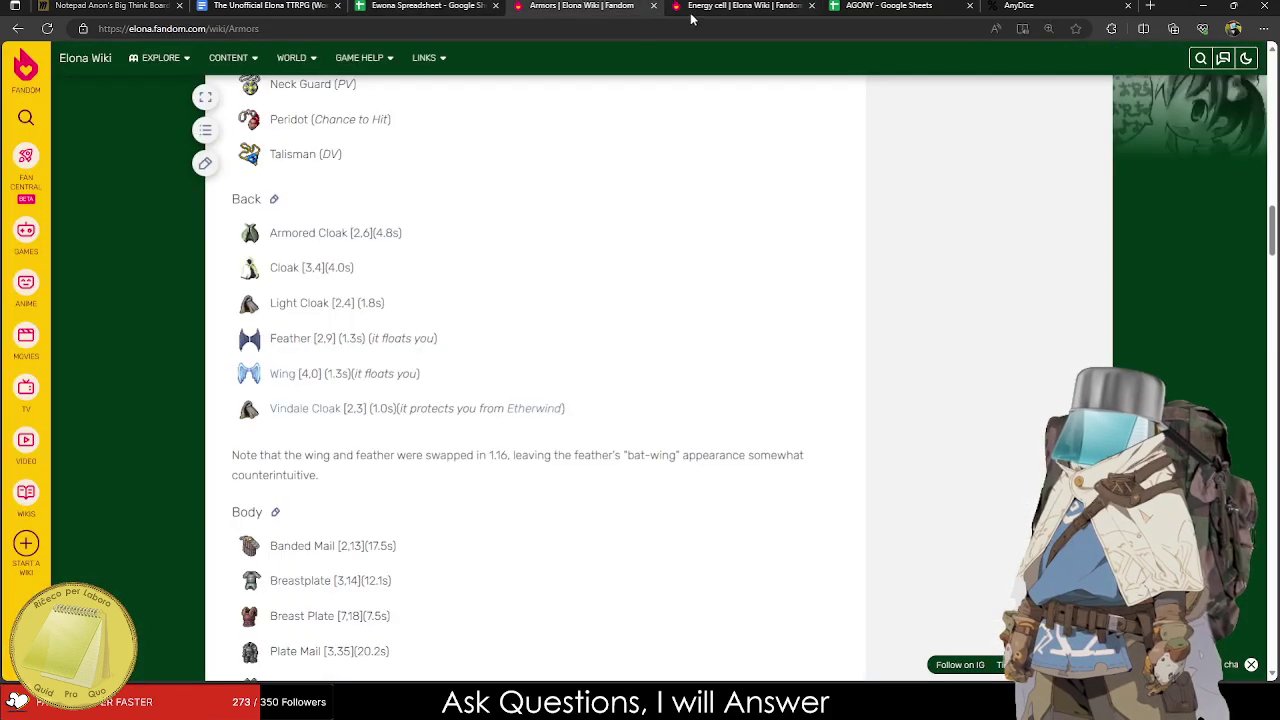
click(692, 8)
click(268, 5)
click(428, 5)
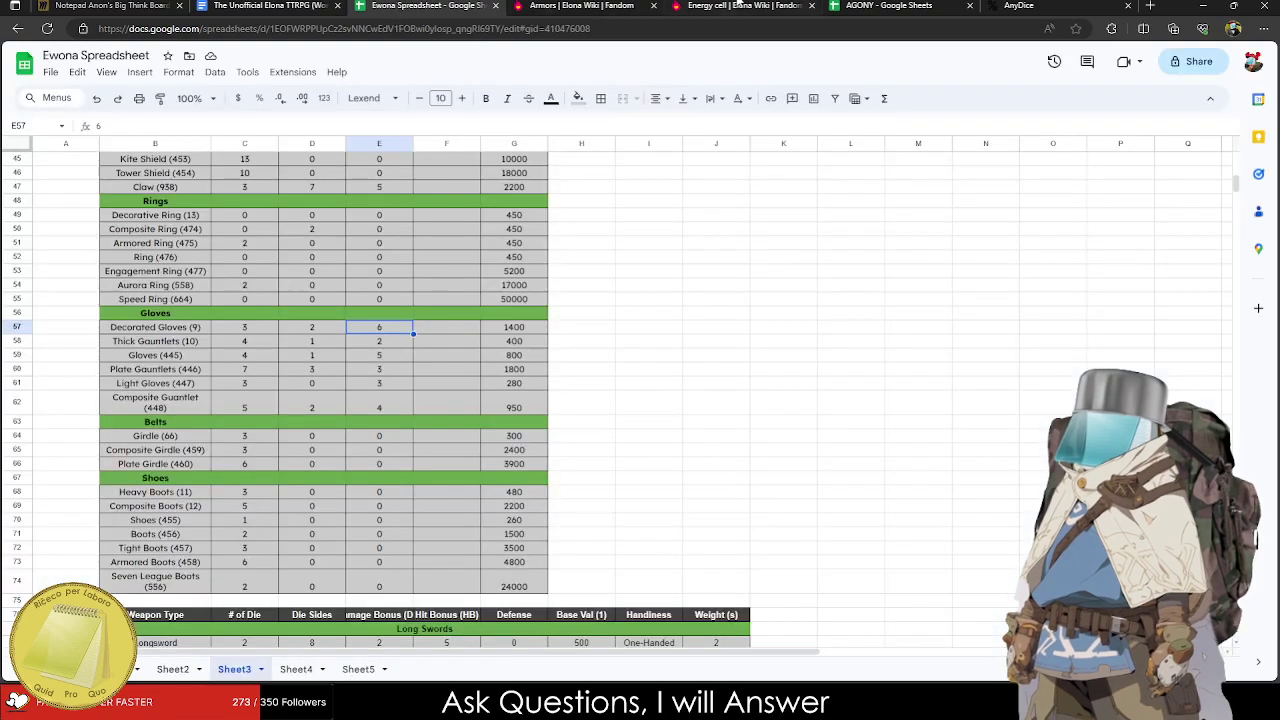
click(888, 5)
scroll(688, 132, up, 6)
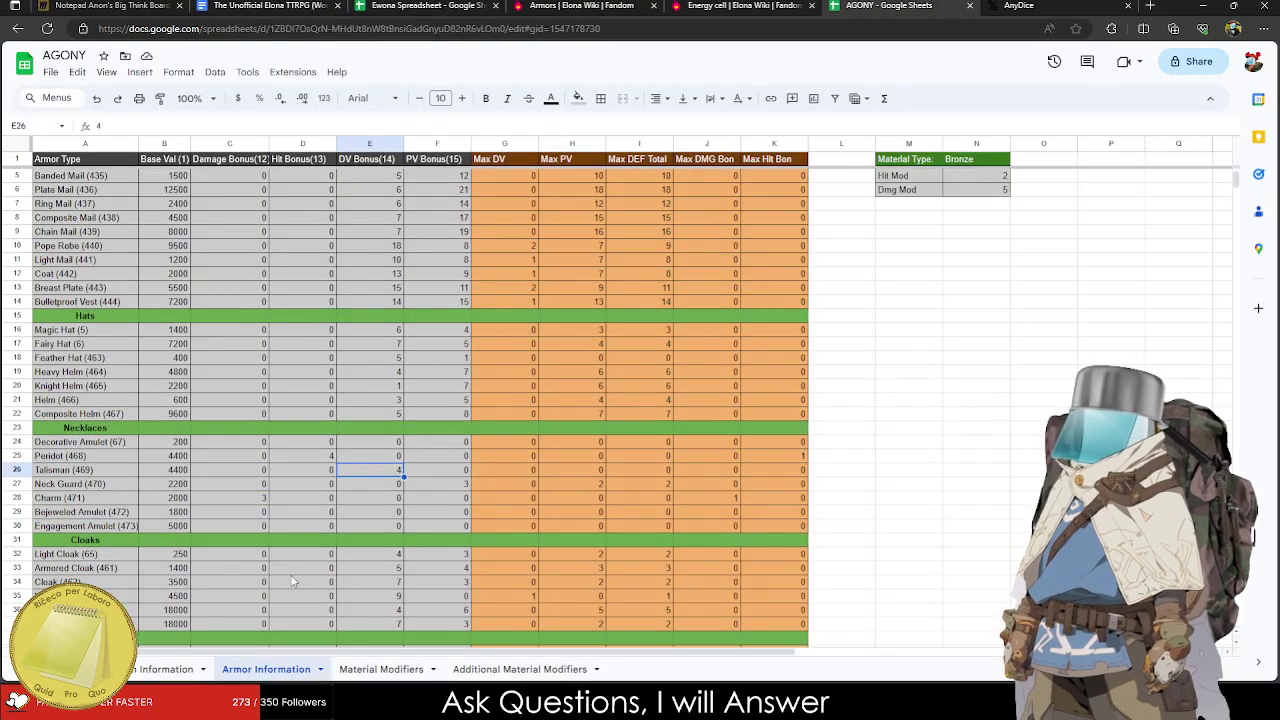
click(586, 5)
click(428, 5)
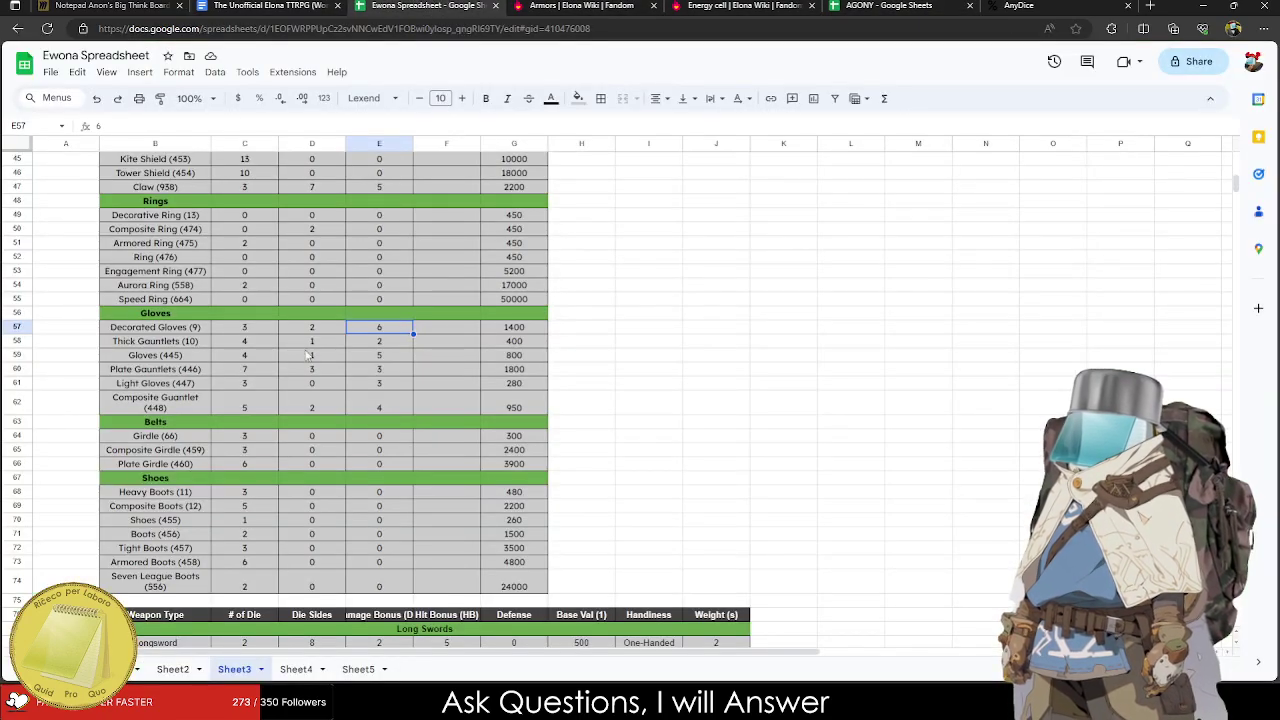
Set the Evasion Bonus of Decorated Gloves (9) to 10 and their Weight to 1.
text(10)
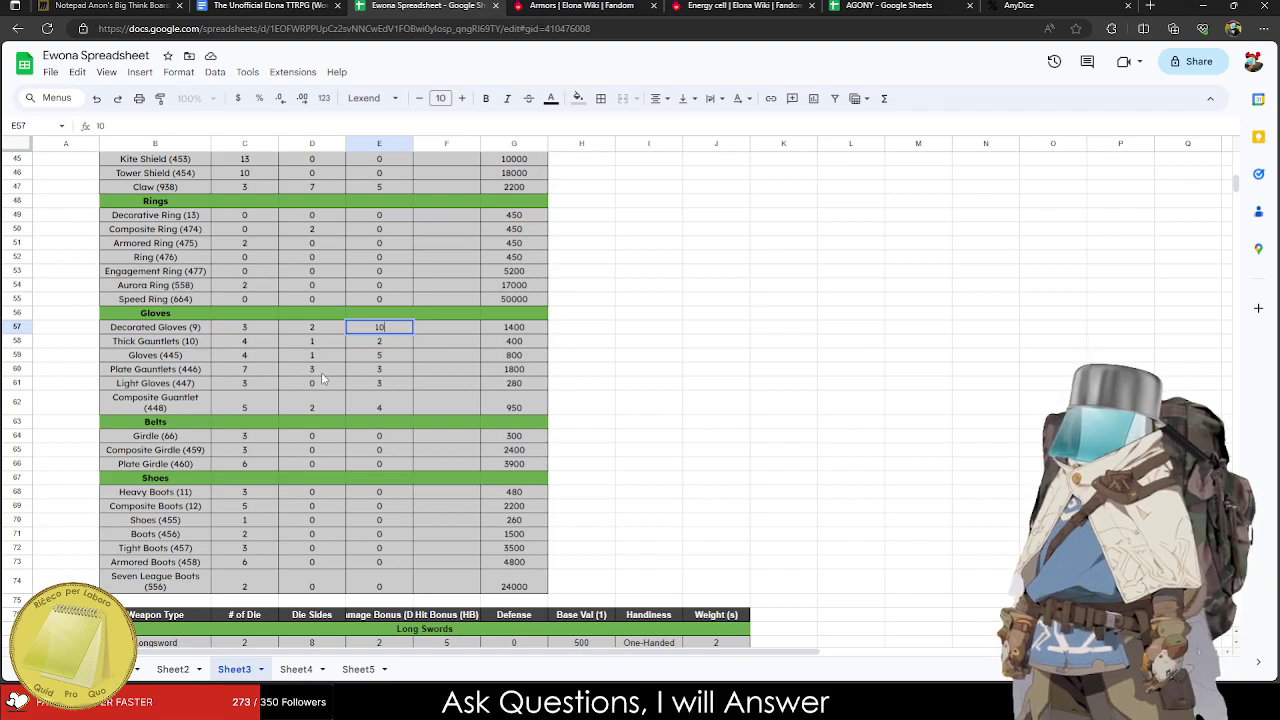
key(Tab)
text(1)
key(Tab)
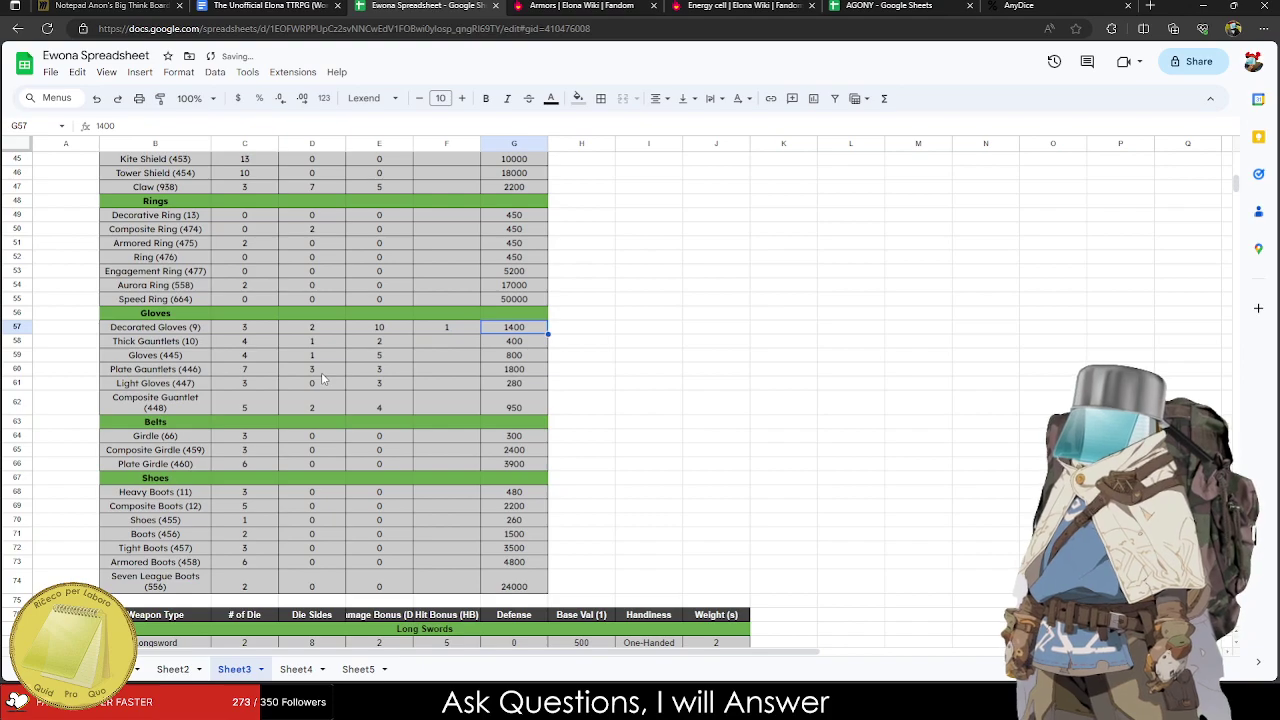
Set the Evasion Bonus of Thick Gauntlets (10) to 0, after trying 5, and their Weight to 2.
click(245, 342)
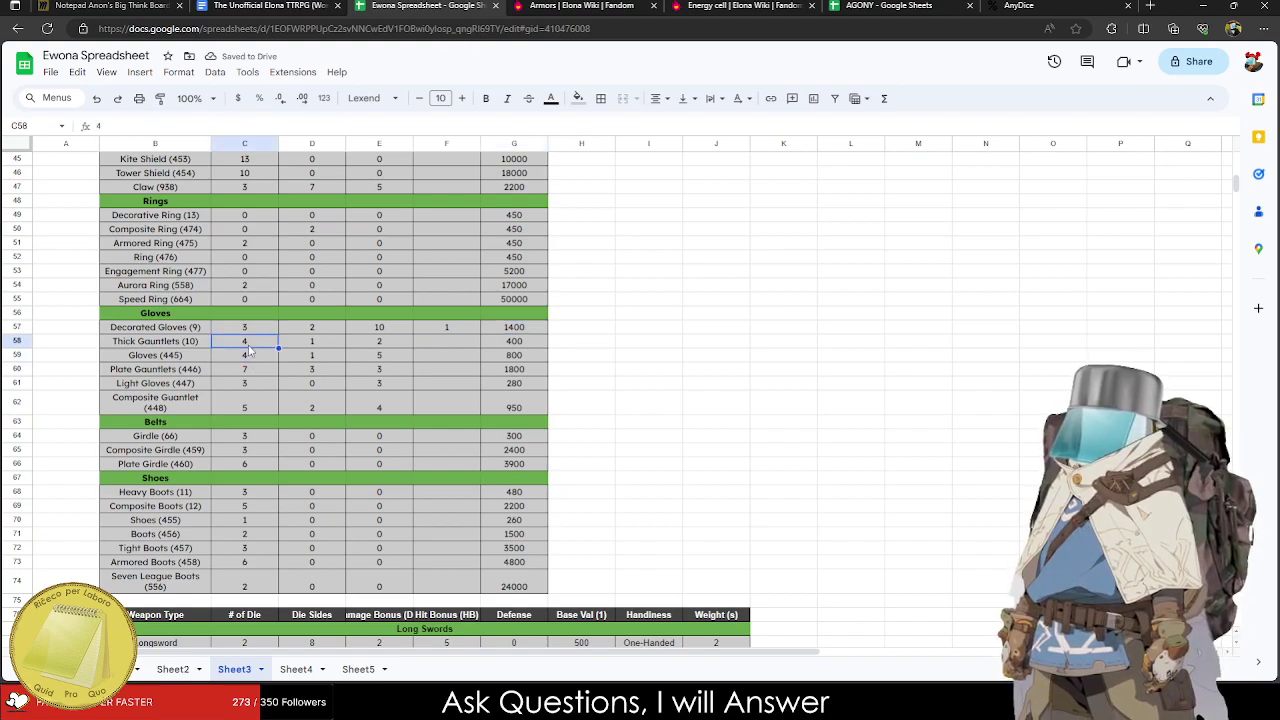
click(305, 348)
scroll(306, 352, up, 4)
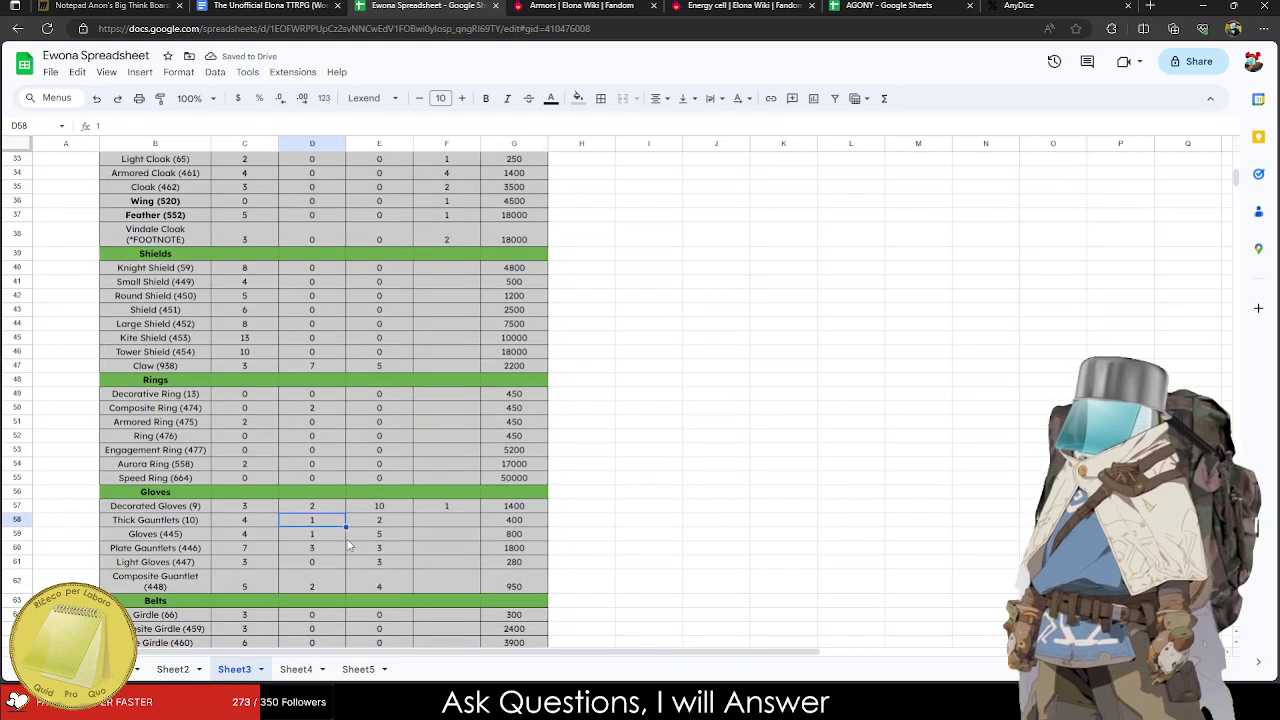
key(Tab)
text(5)
key(Tab)
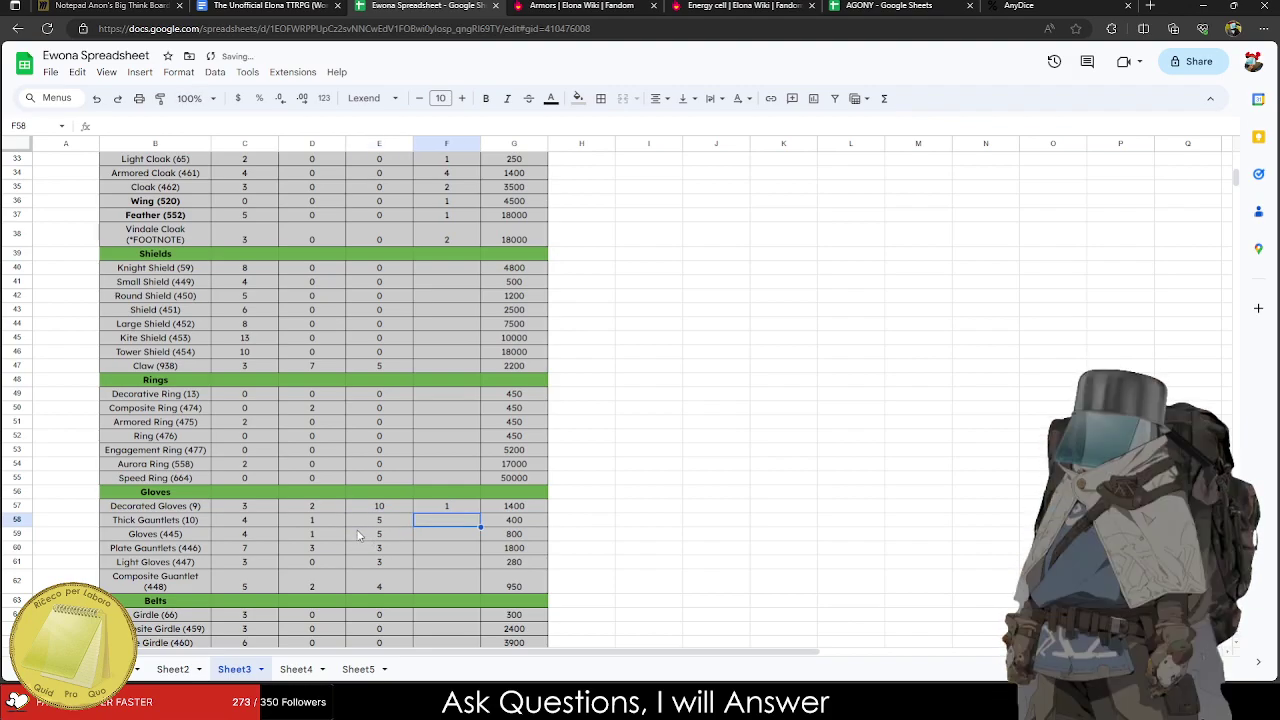
click(386, 522)
text(0)
key(Tab)
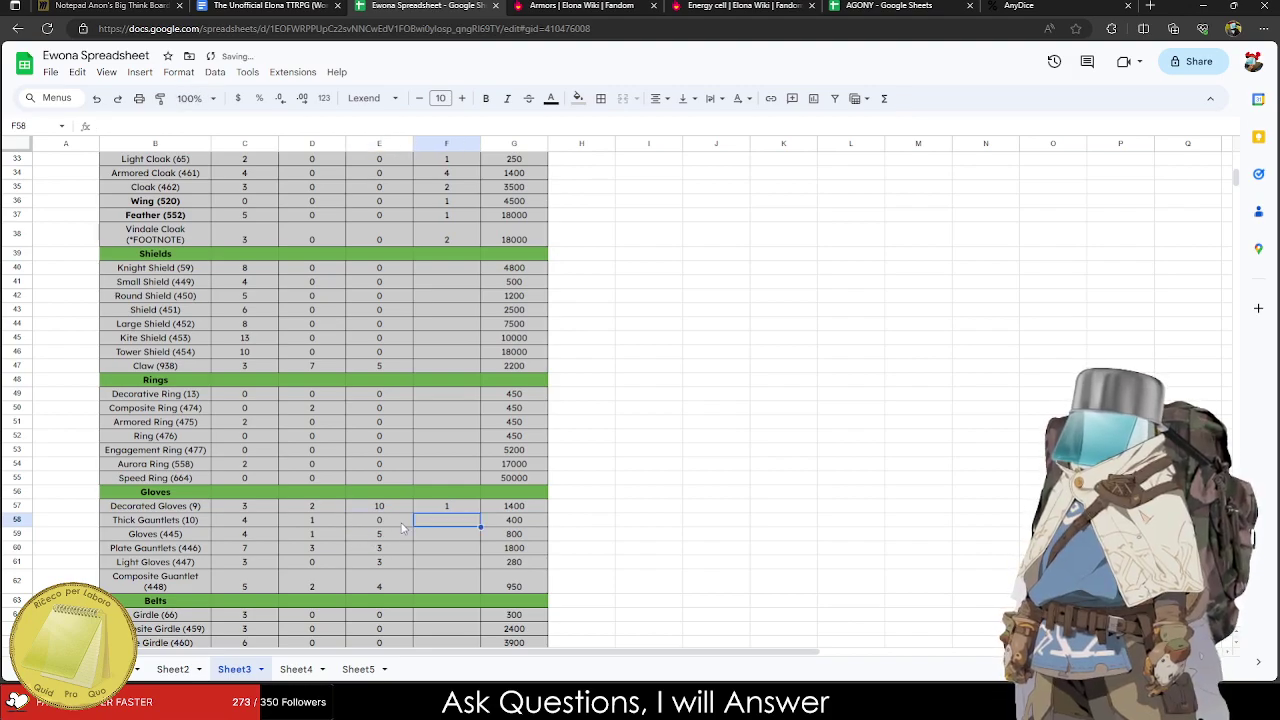
text(2)
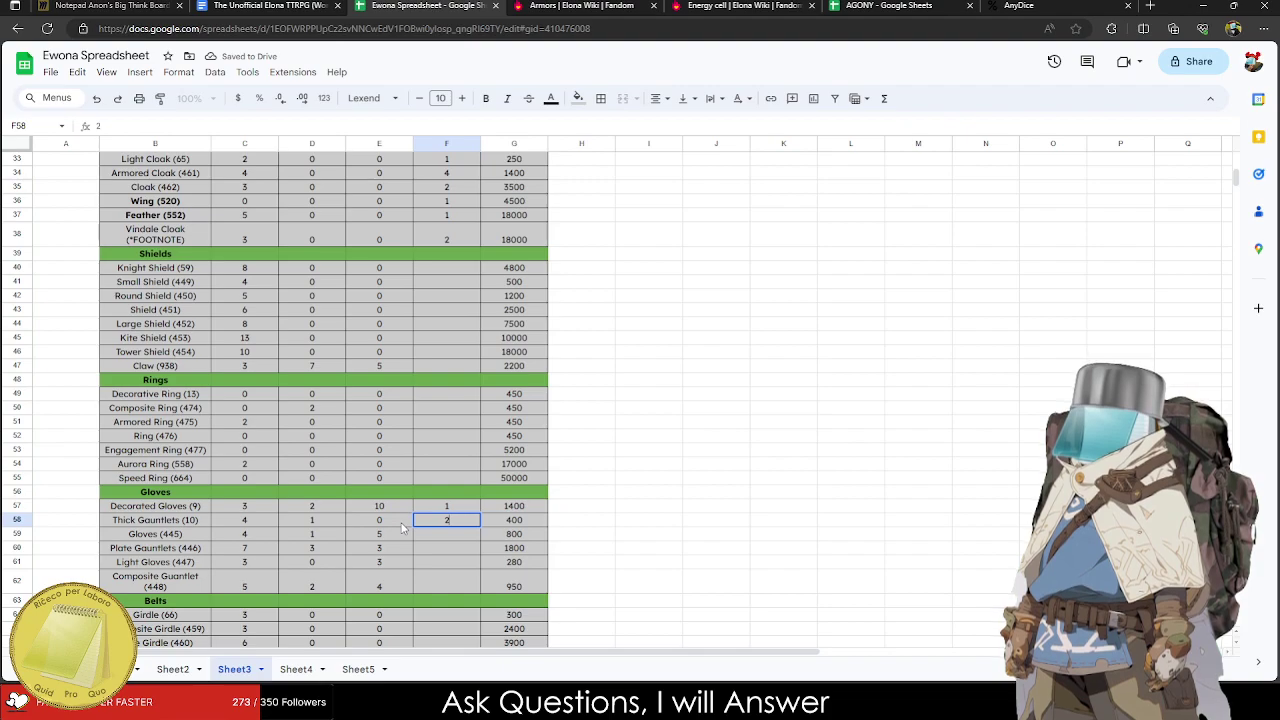
text(2)
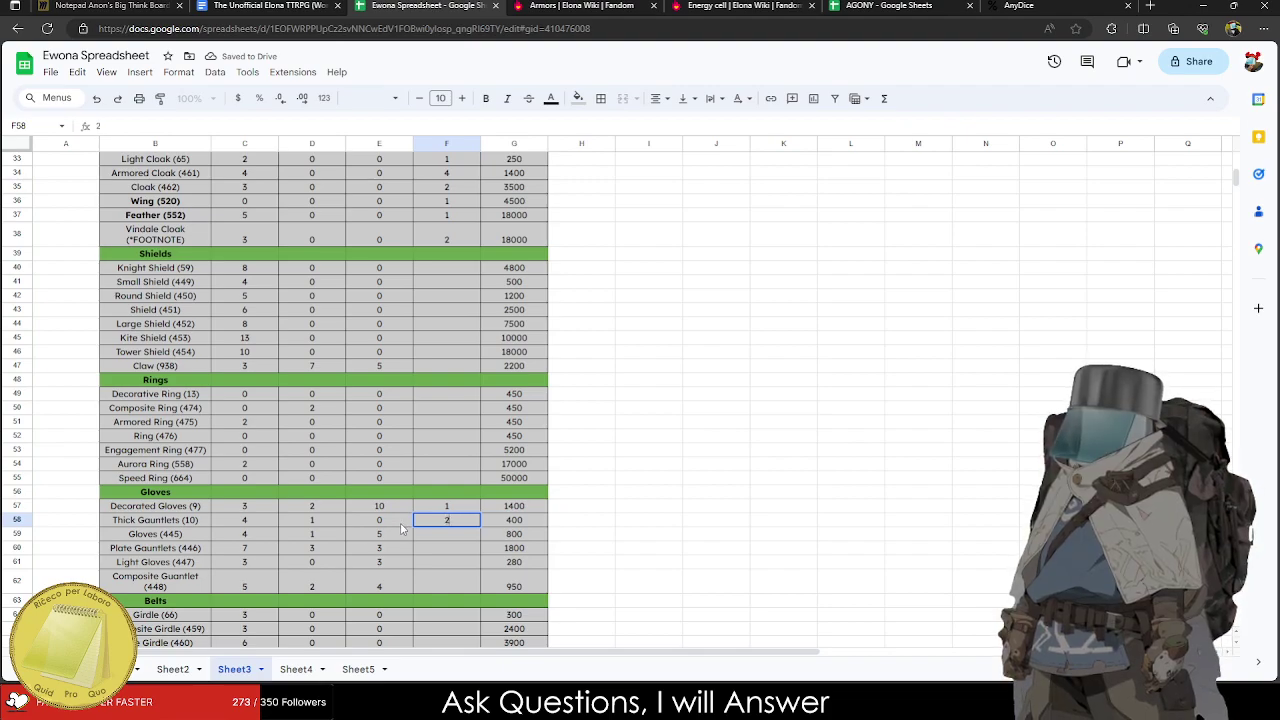
Set Gloves (445) to a Defense Value of 2, a Damage Bonus of 0 and a Weight of 1.
click(236, 541)
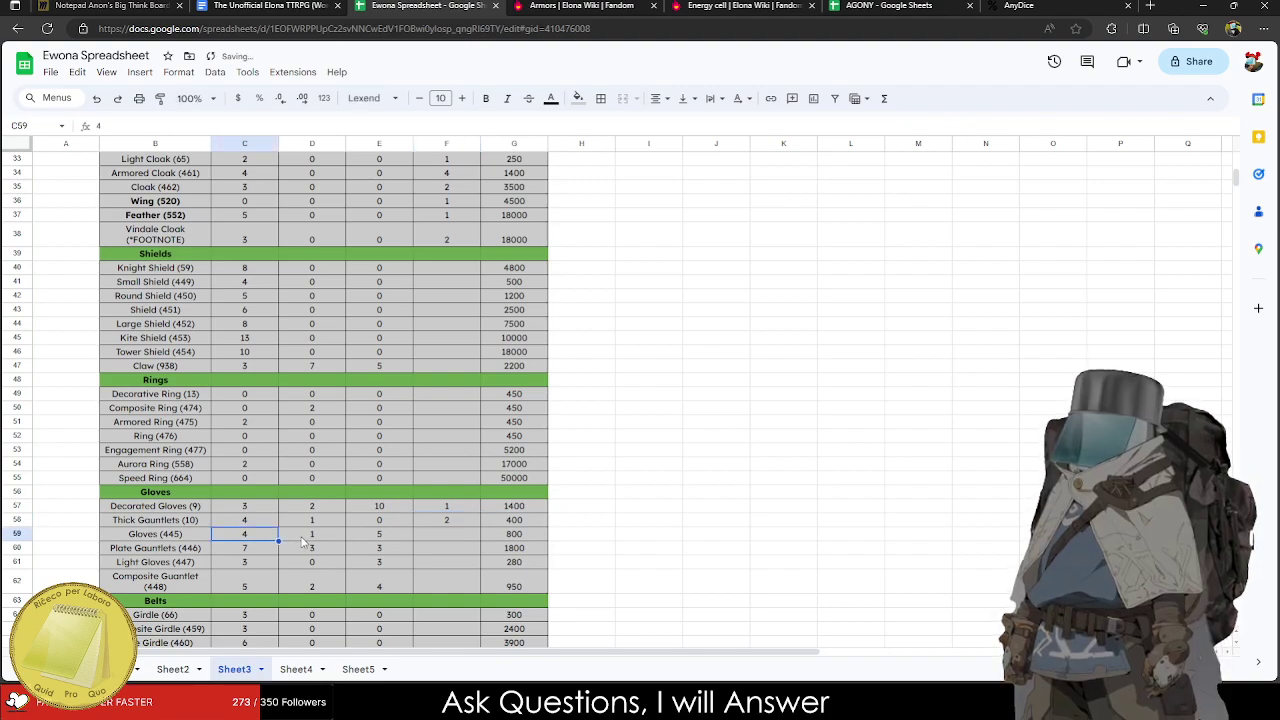
text(2)
click(312, 541)
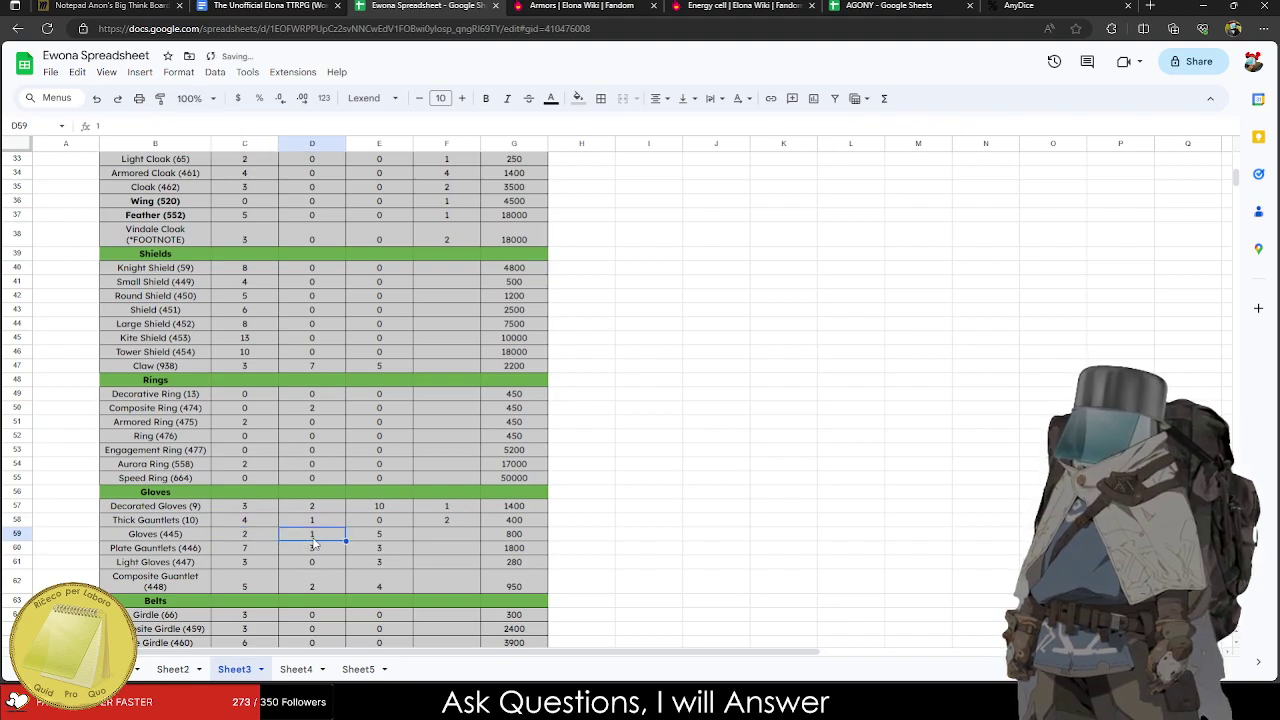
text(0)
key(Tab)
key(Tab)
text(1)
Set Plate Gauntlets (446) to a Defense Value of 6, an Evasion Bonus of 0 and a Weight of 3.
click(262, 549)
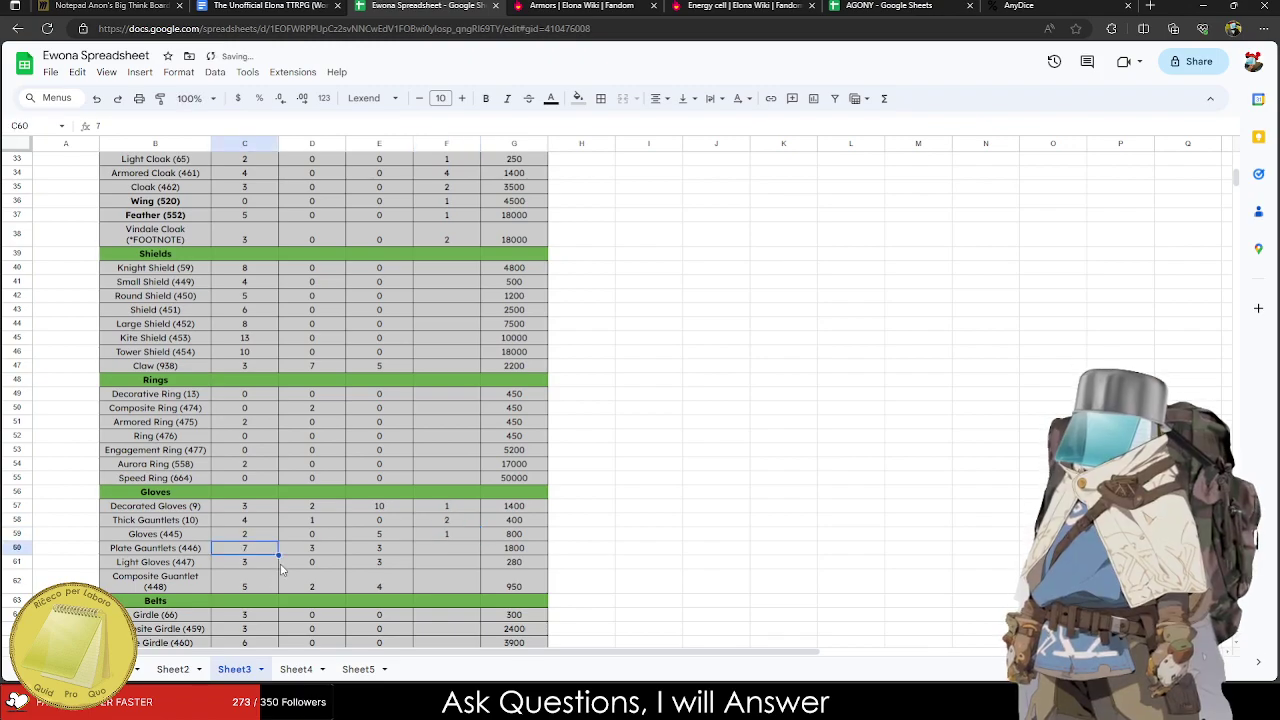
text(6)
key(Tab)
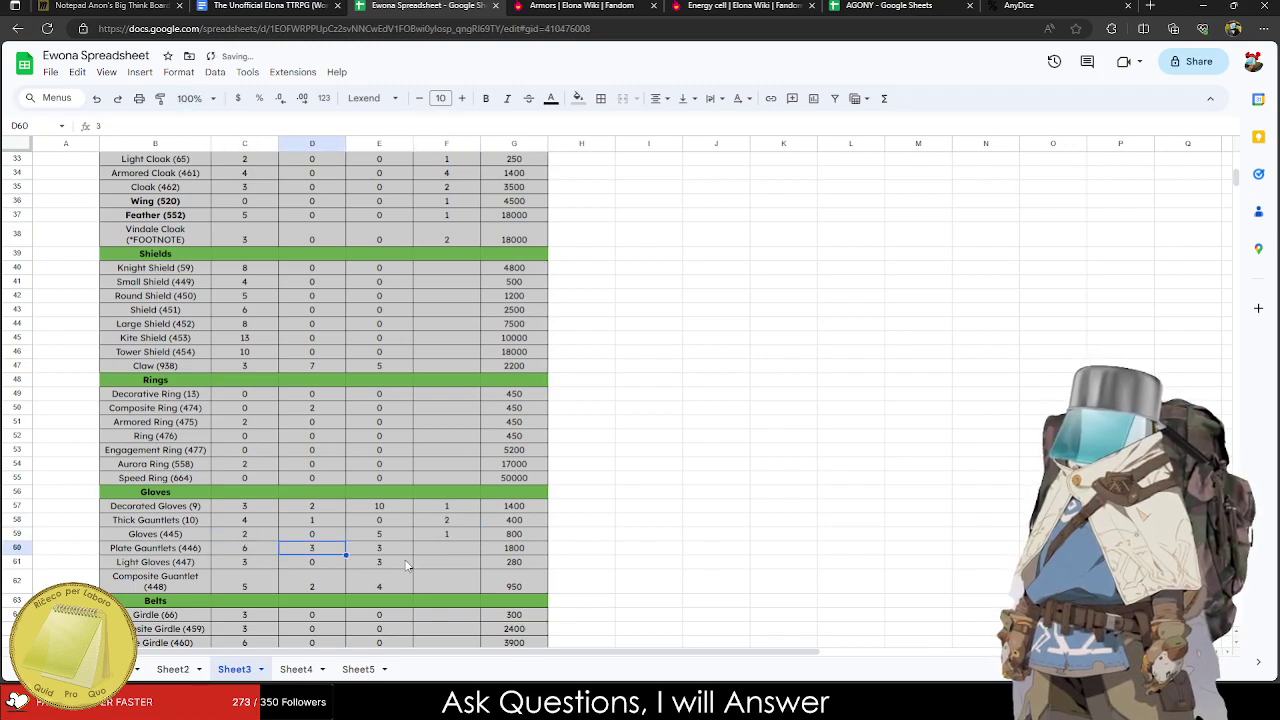
scroll(336, 567, up, 10)
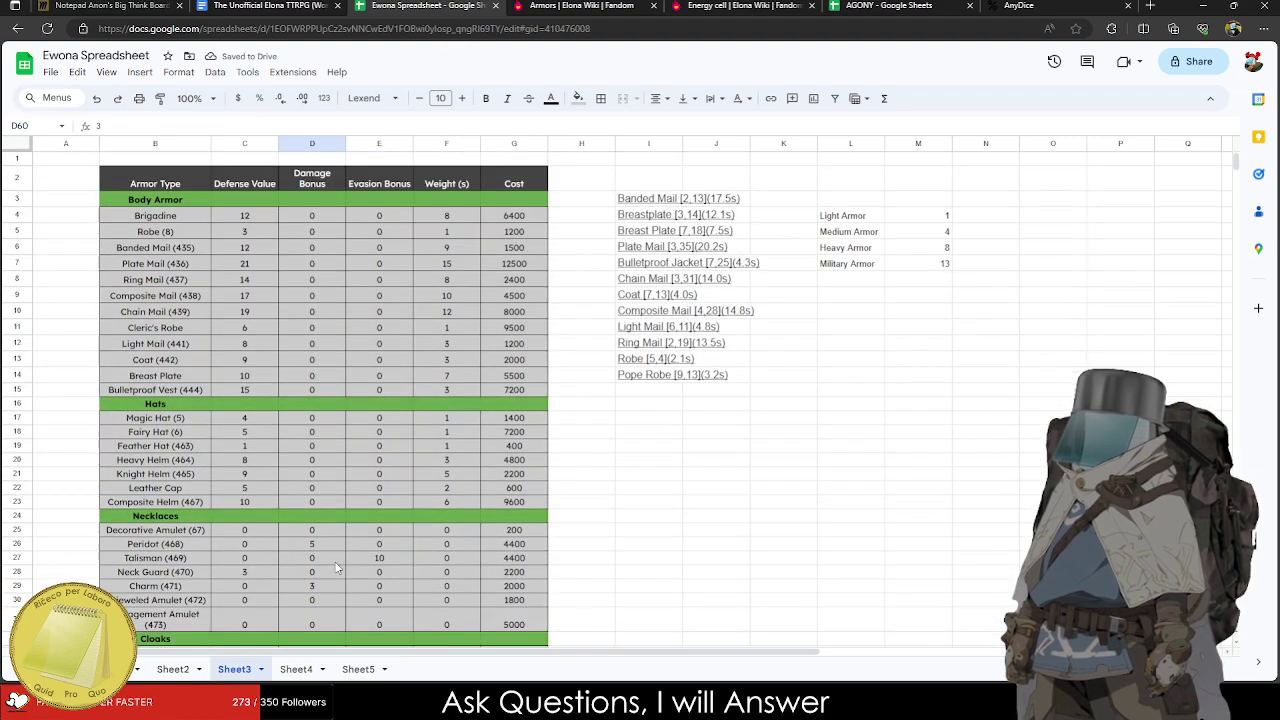
scroll(336, 568, down, 12)
key(Tab)
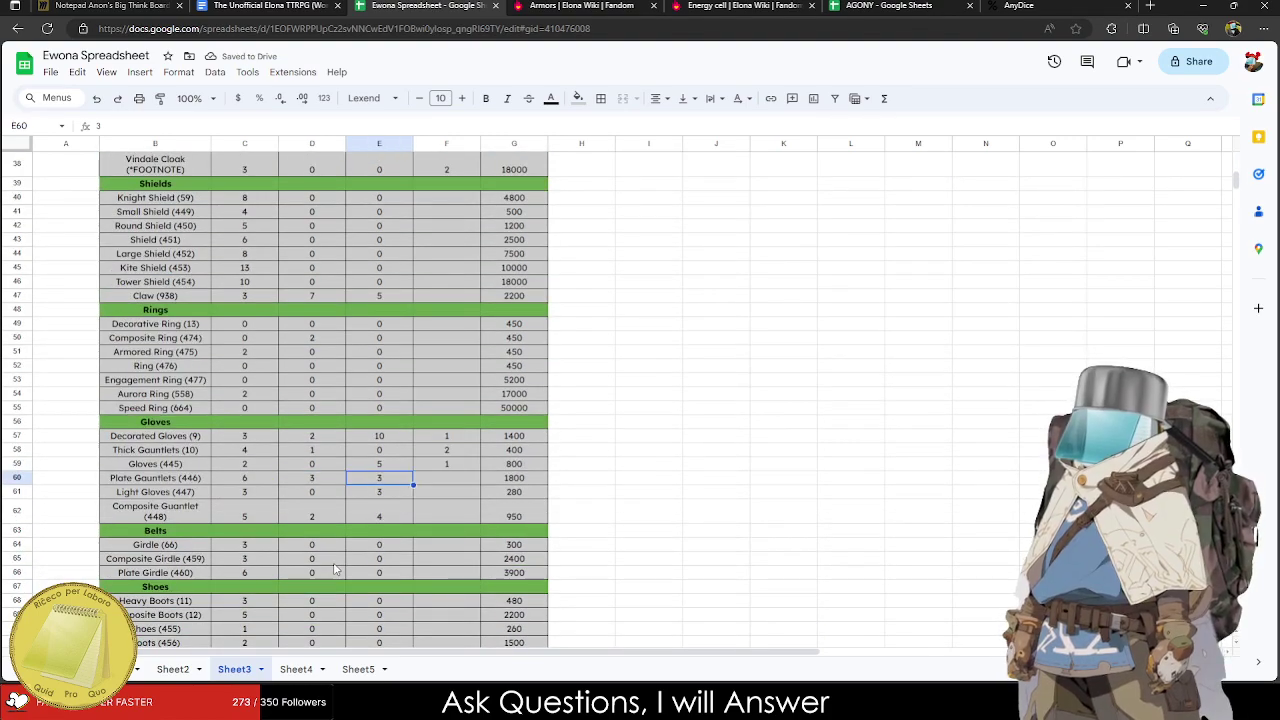
text(0)
key(Tab)
text(3)
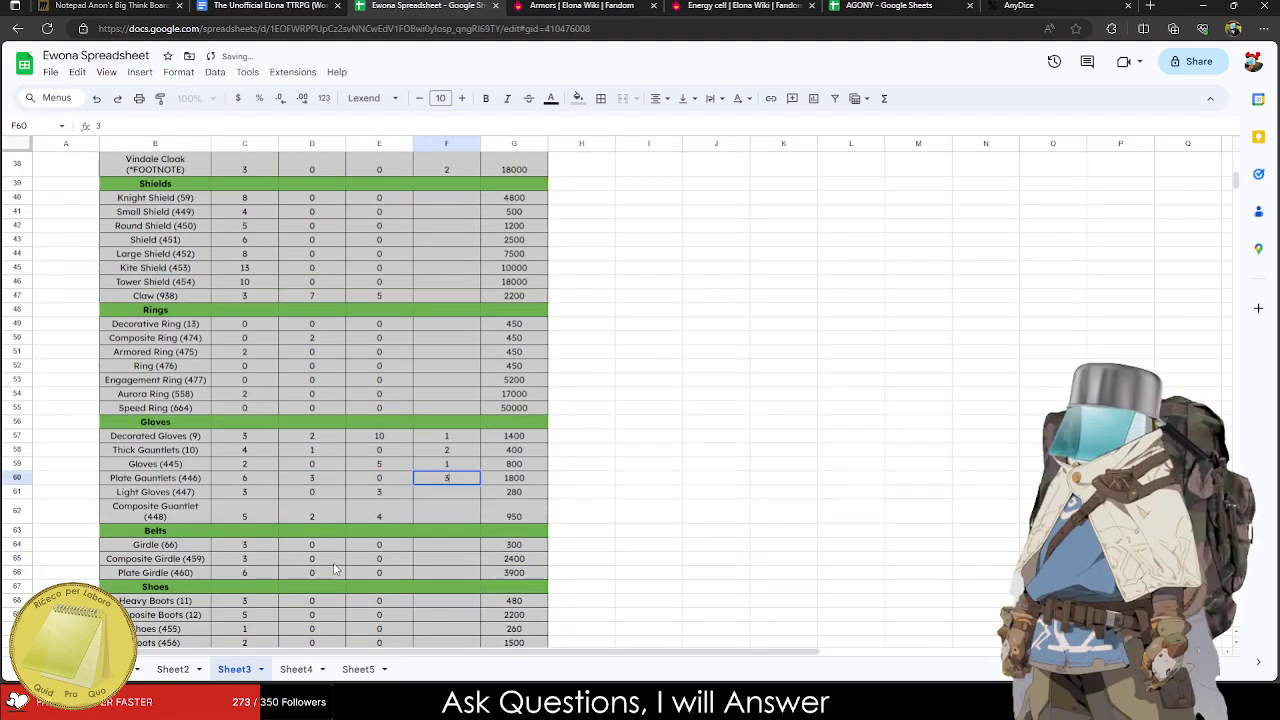
Set Light Gloves (447) to a Defense Value of 2, an Evasion Bonus of 5 and a Weight of 1.
click(199, 498)
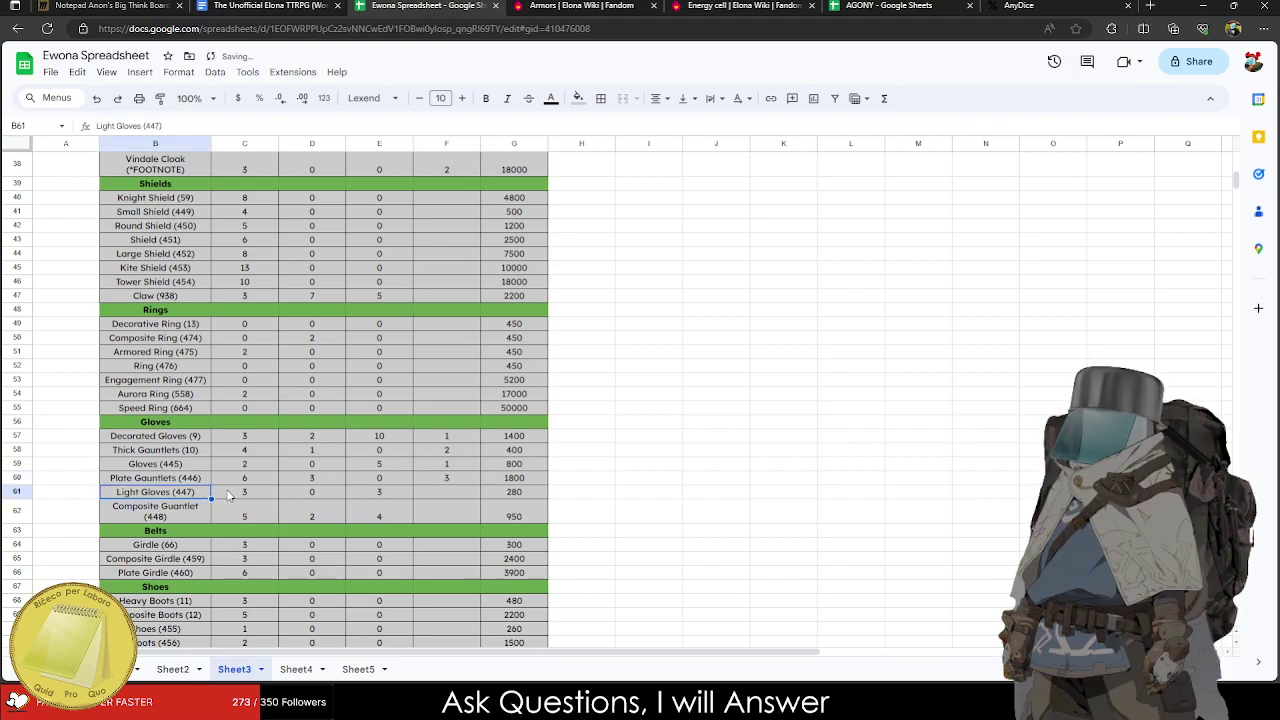
click(234, 498)
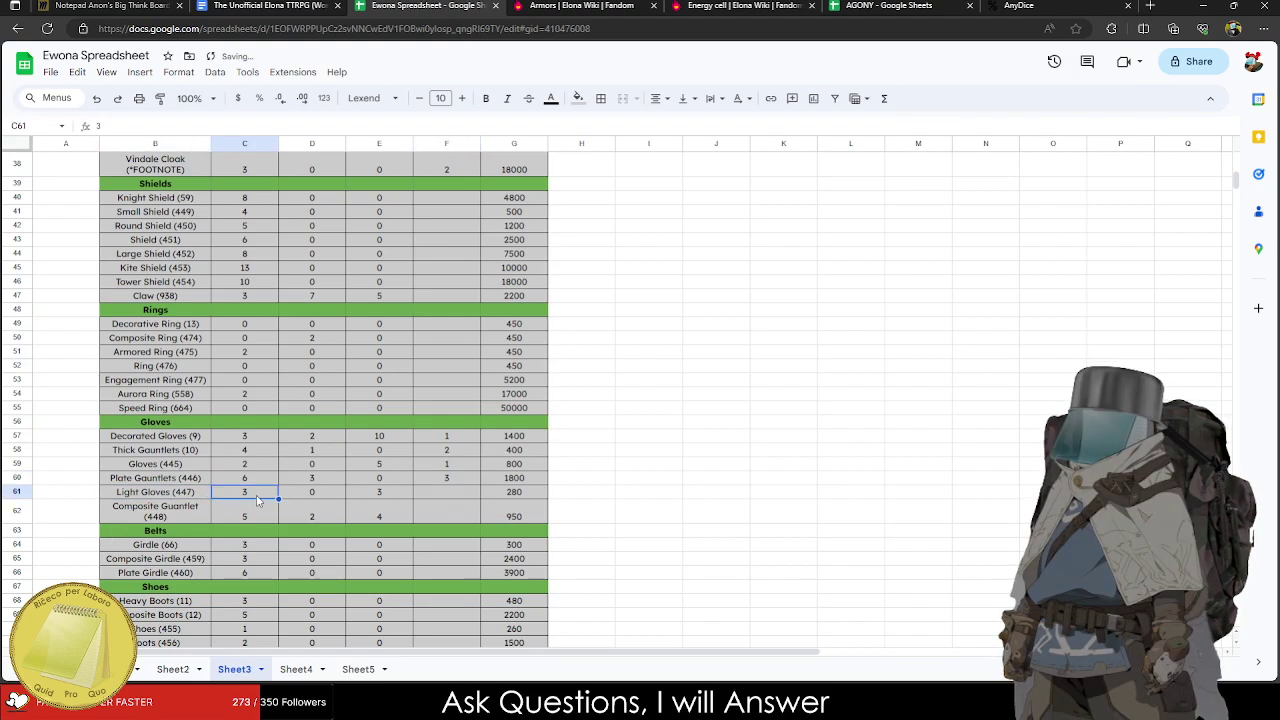
text(2)
key(Tab)
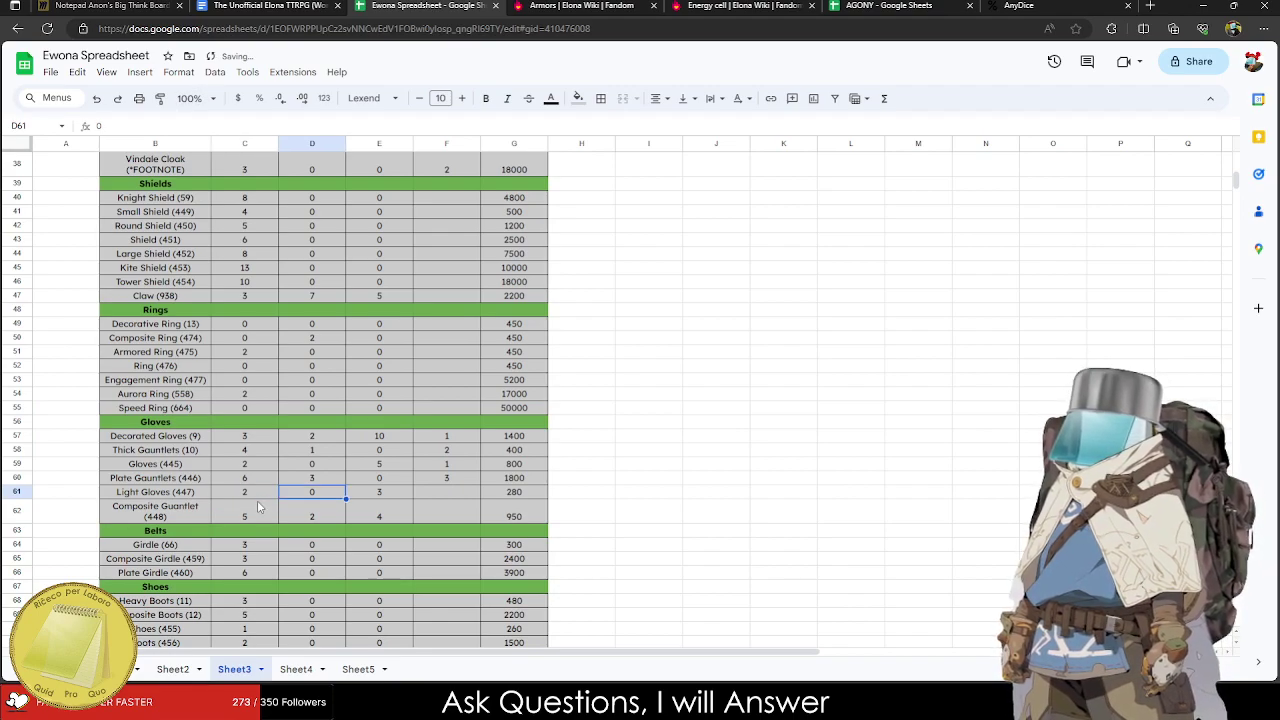
key(Tab)
text(5)
key(Tab)
text(1)
key(BackSpace)
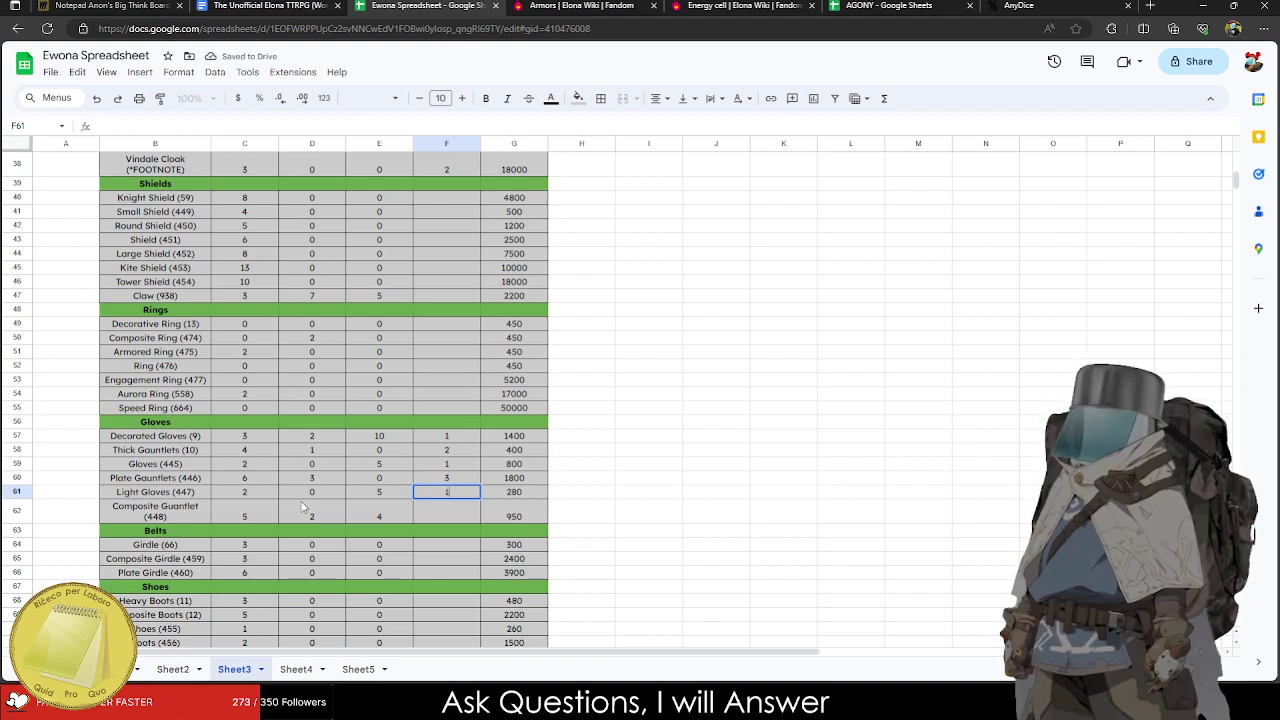
Raise the Defense Value of Gloves (445) to 3.
click(262, 466)
text(3)
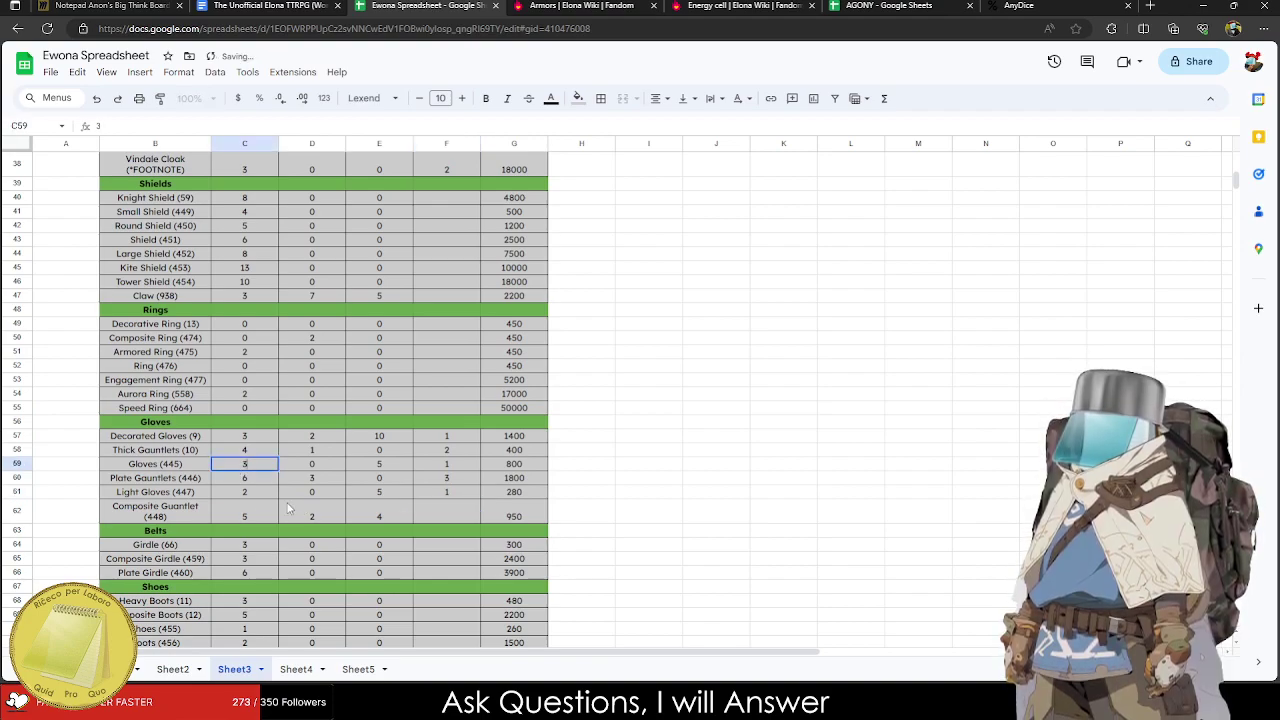
click(290, 510)
Enter 2 as the Weight of Composite Guantlet (448), after trying 3.
click(244, 512)
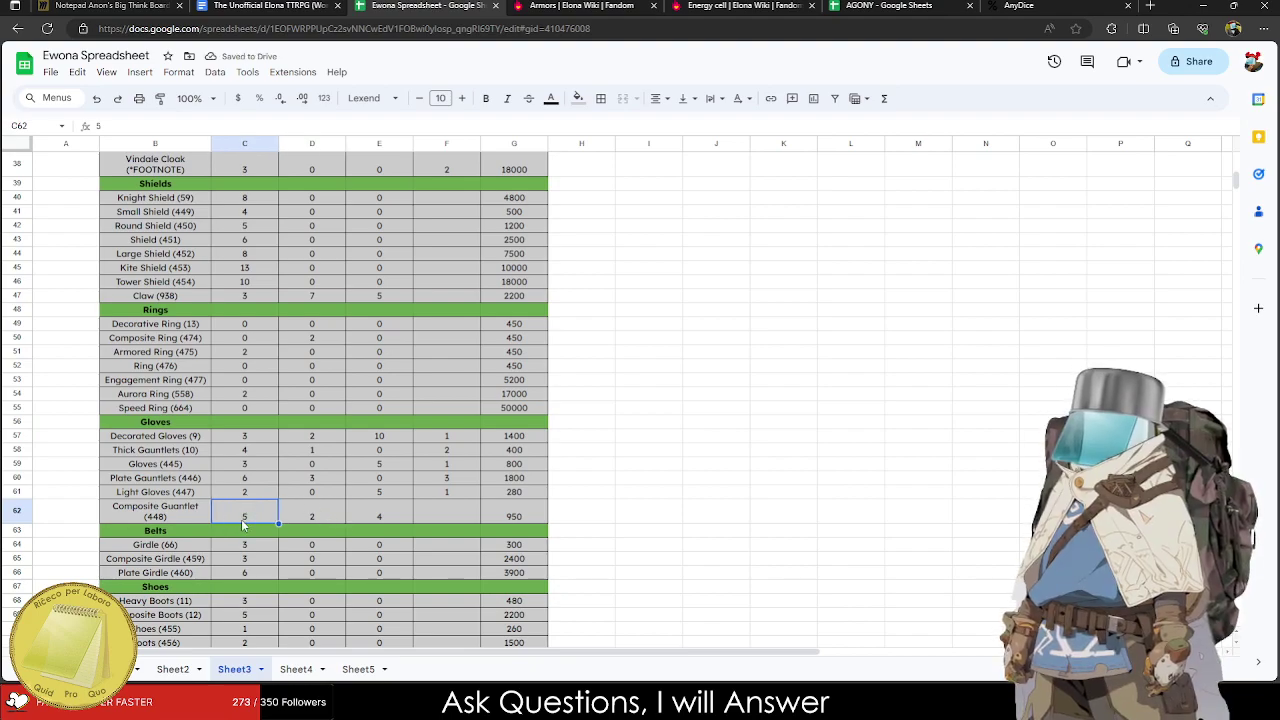
click(430, 519)
text(4)
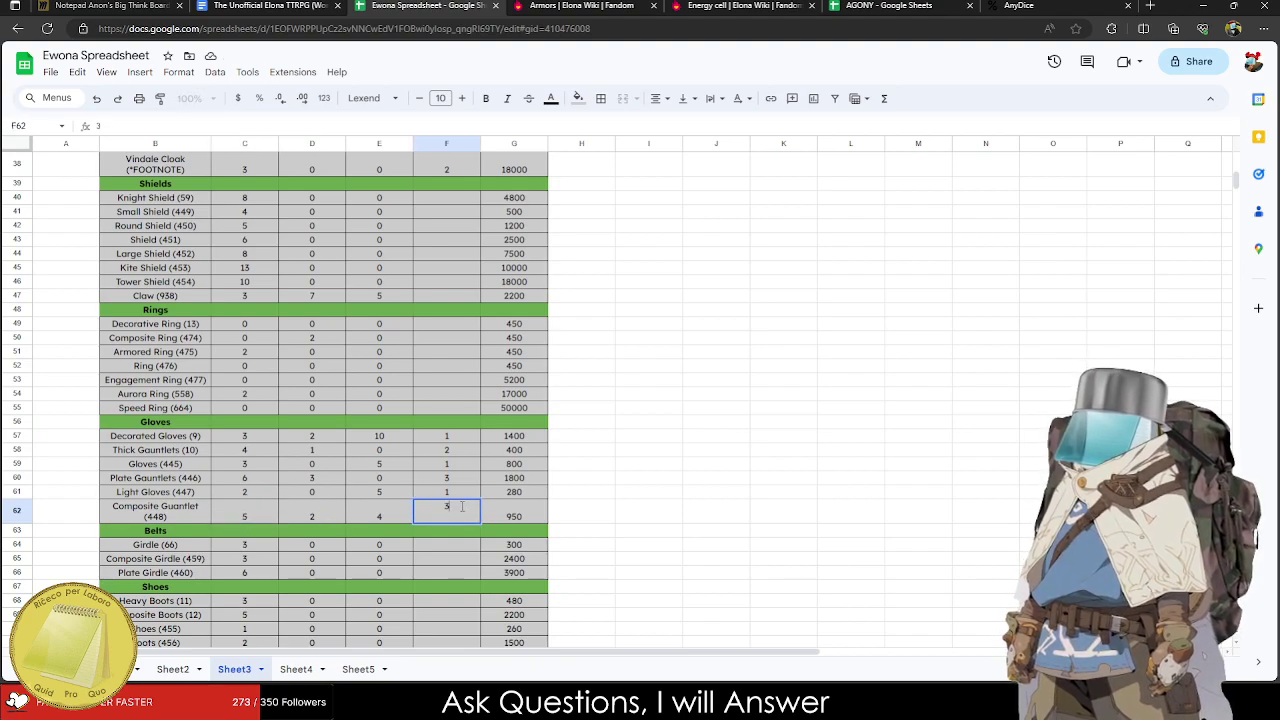
key(BackSpace)
text(3)
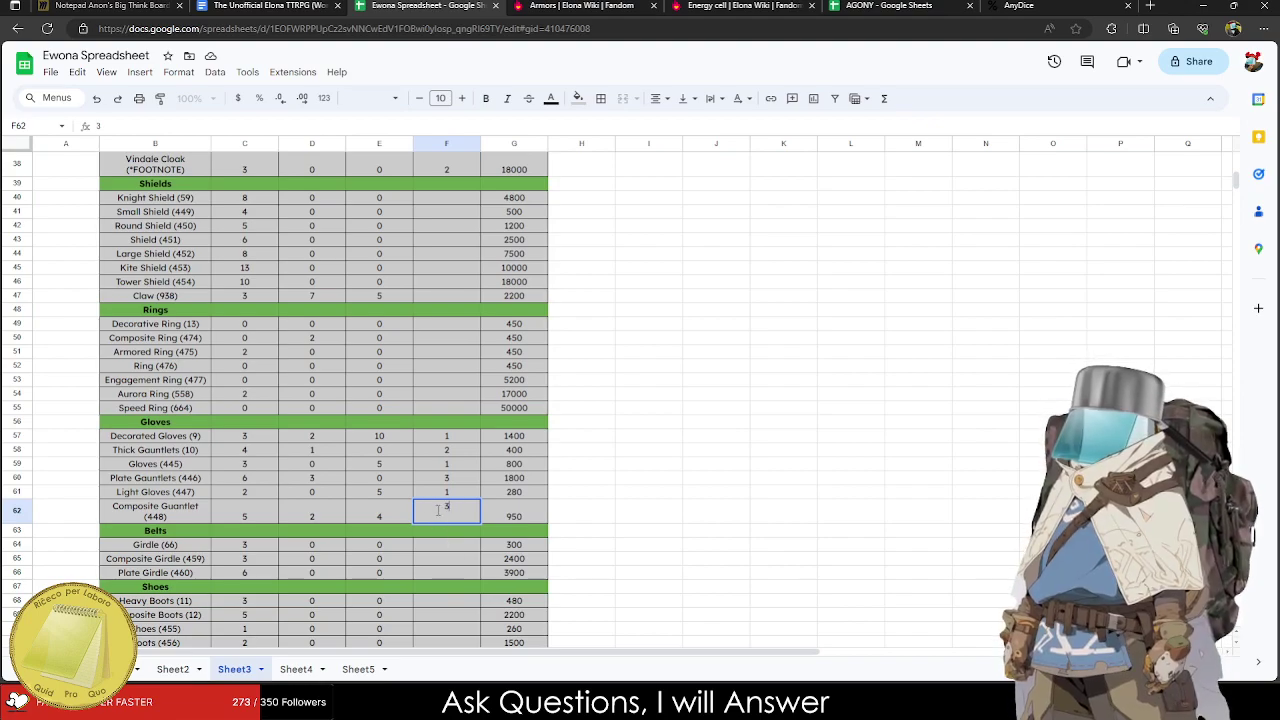
key(alt+Return)
text(2)
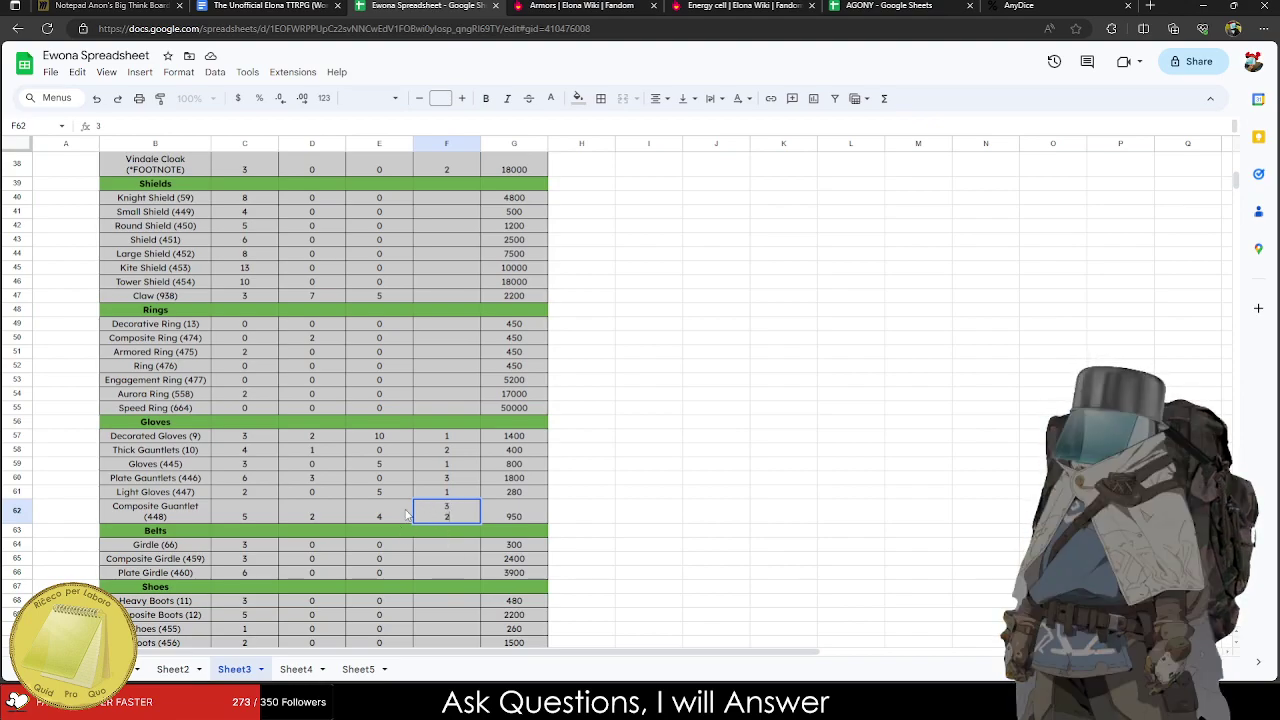
key(Escape)
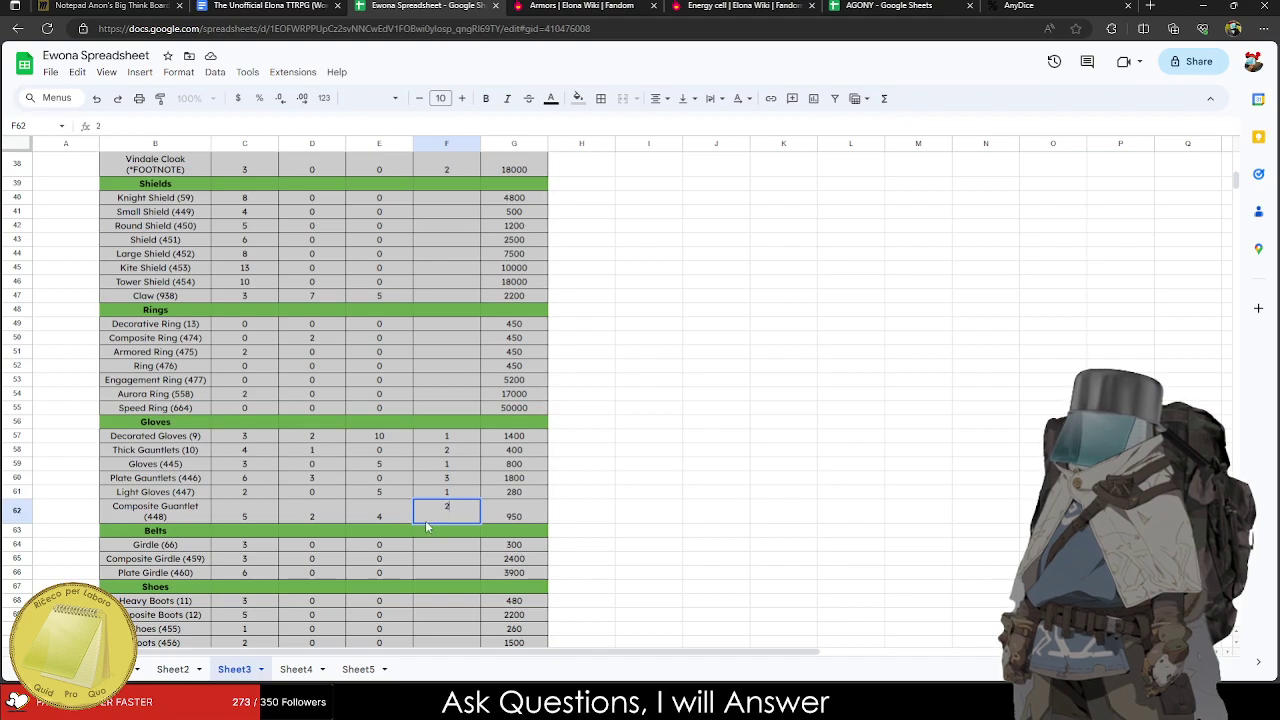
Change the Weight of Composite Guantlet (448) to 4 and its Evasion Bonus to 0.
text(4)
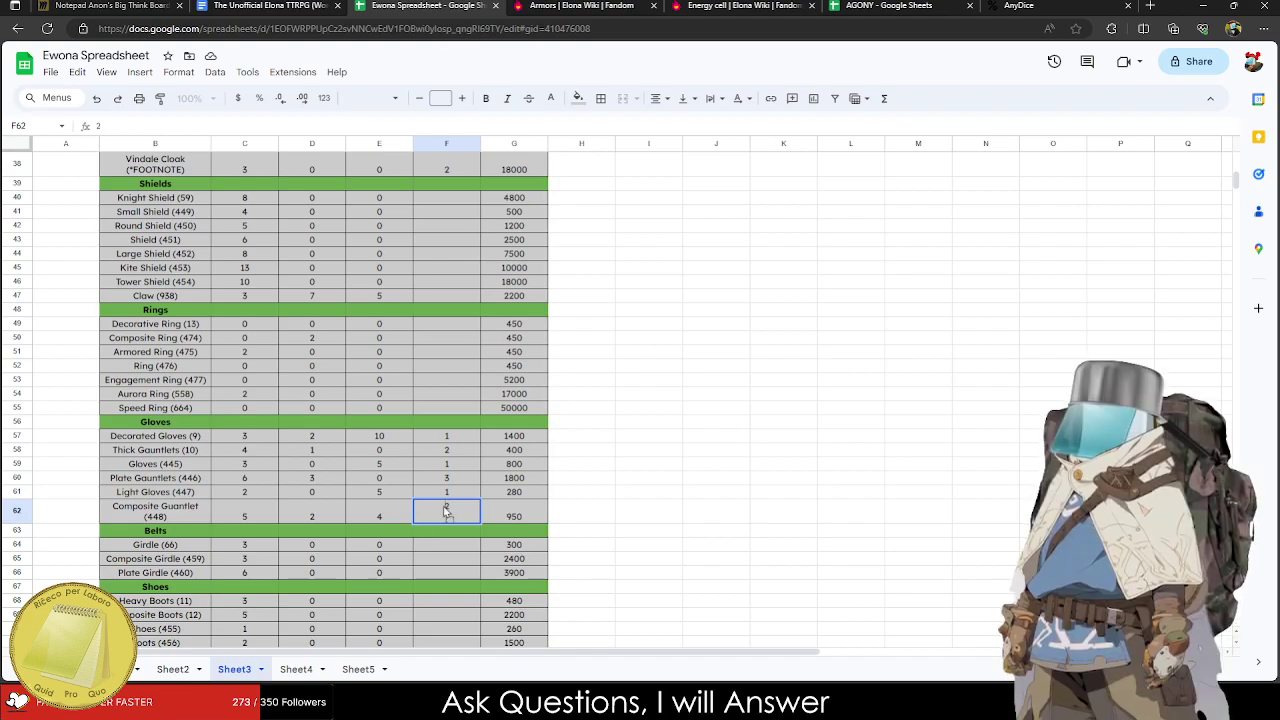
click(392, 518)
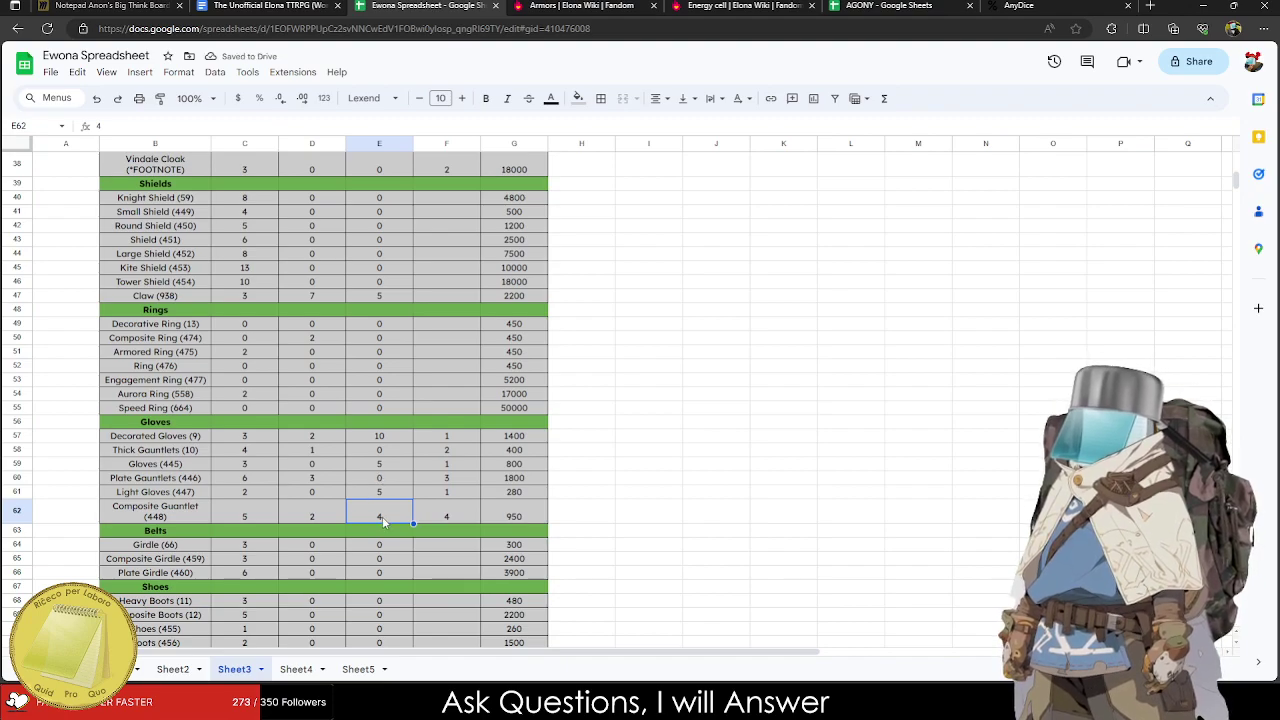
text(0)
click(322, 517)
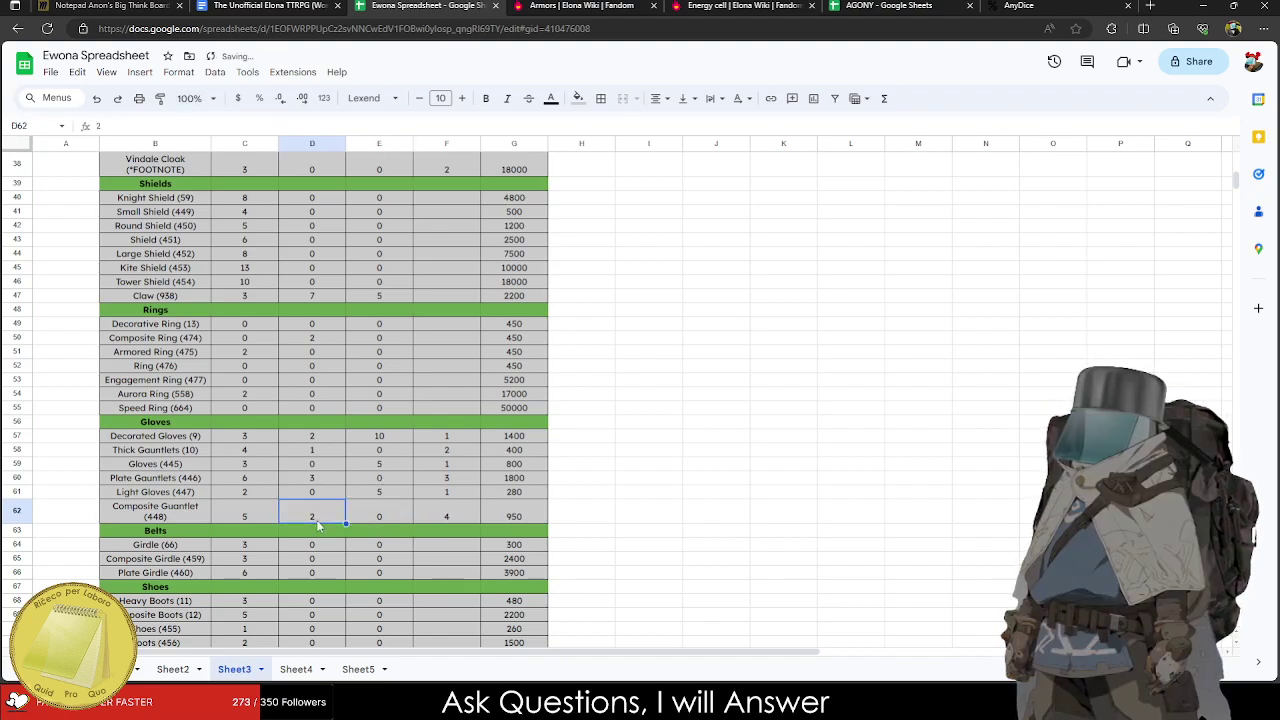
click(245, 520)
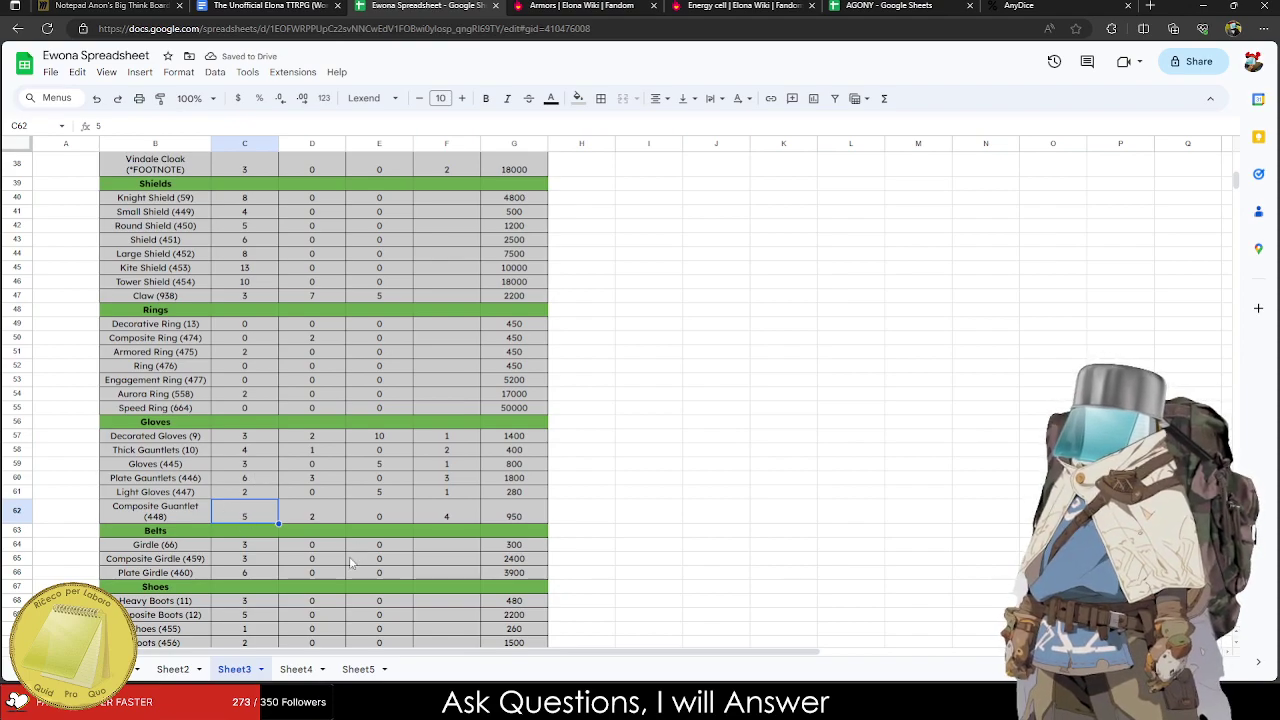
Fill in the belt Weights: 1 for Girdle (66), 2 for Composite Girdle (459) and 3 for Plate Girdle (460).
scroll(318, 541, down, 2)
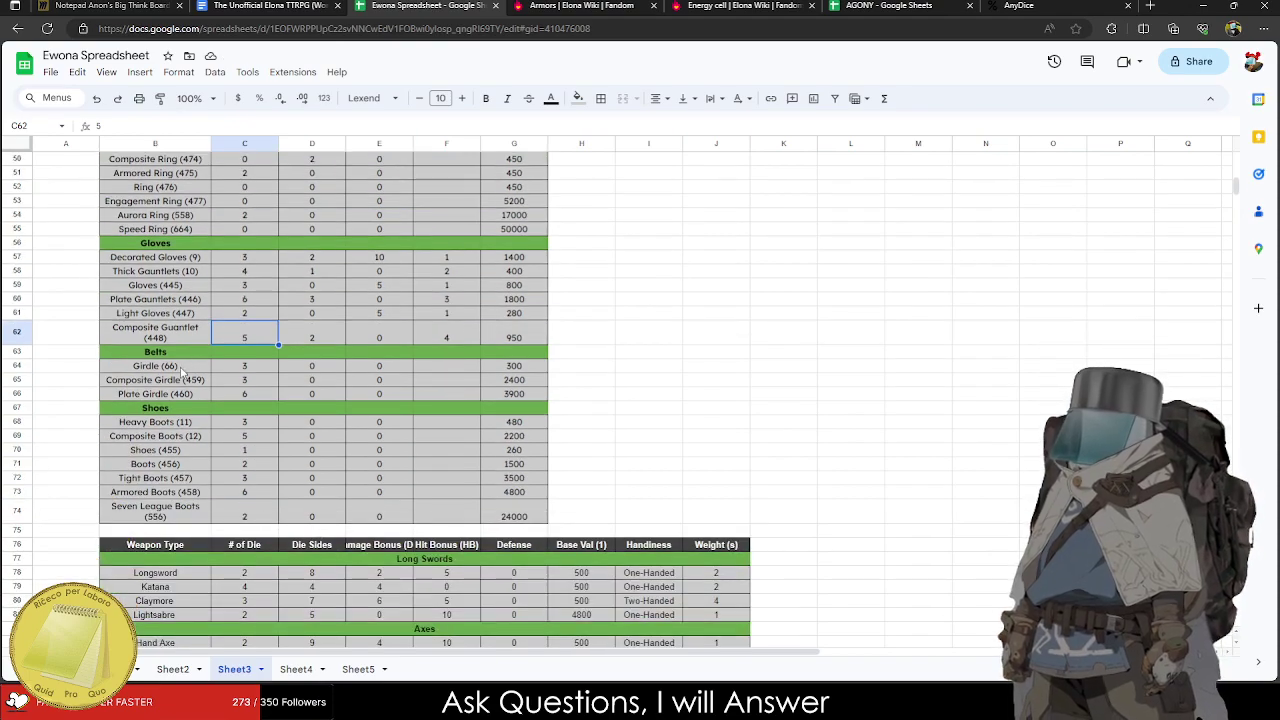
click(464, 366)
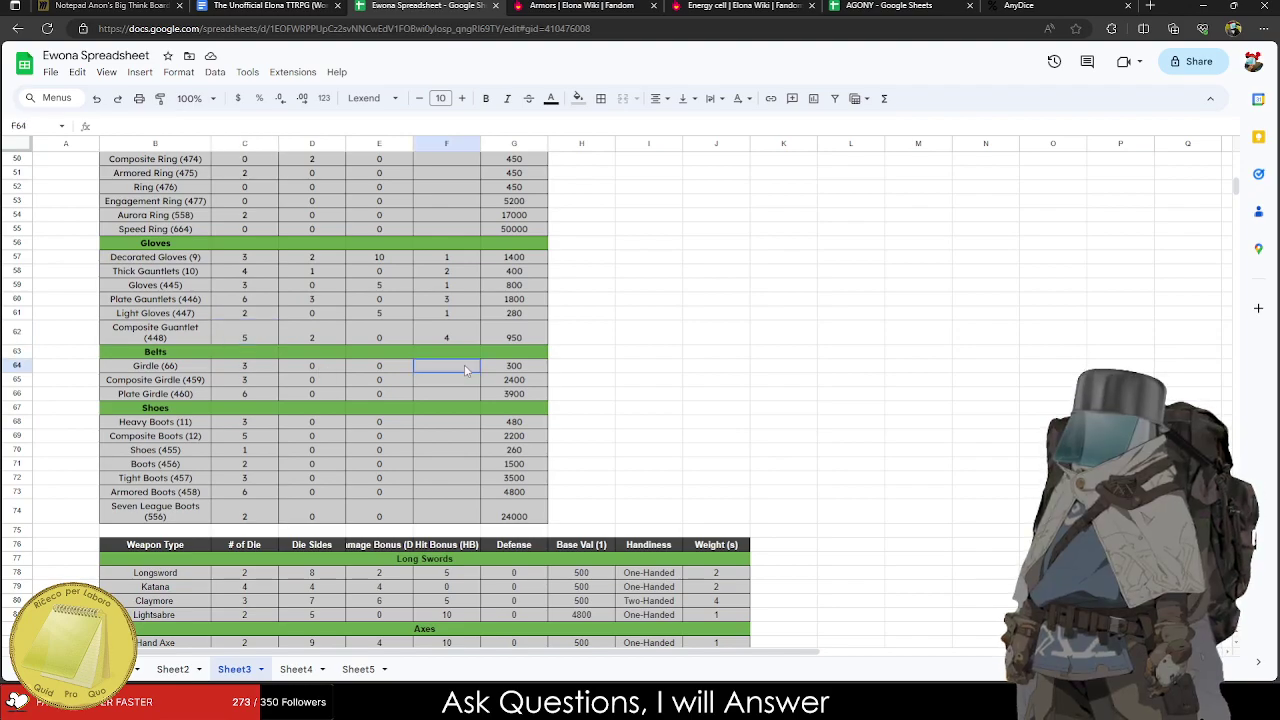
text(1)
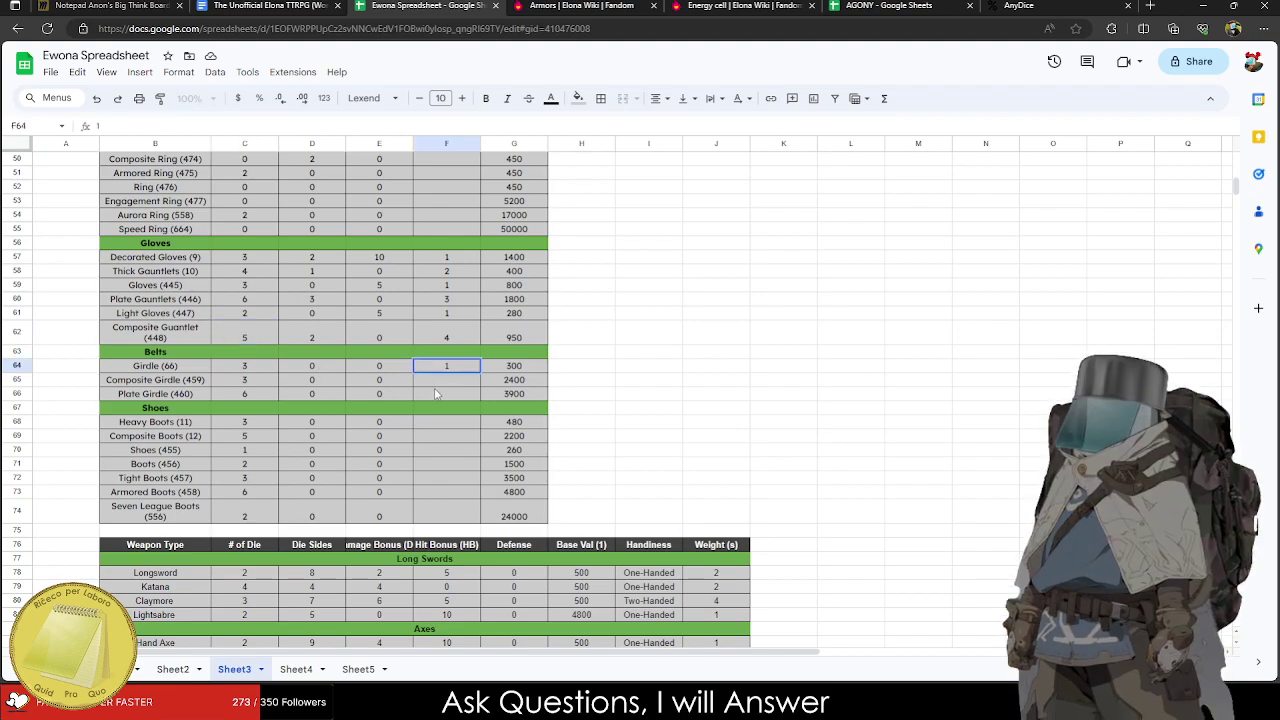
key(Return)
text(2)
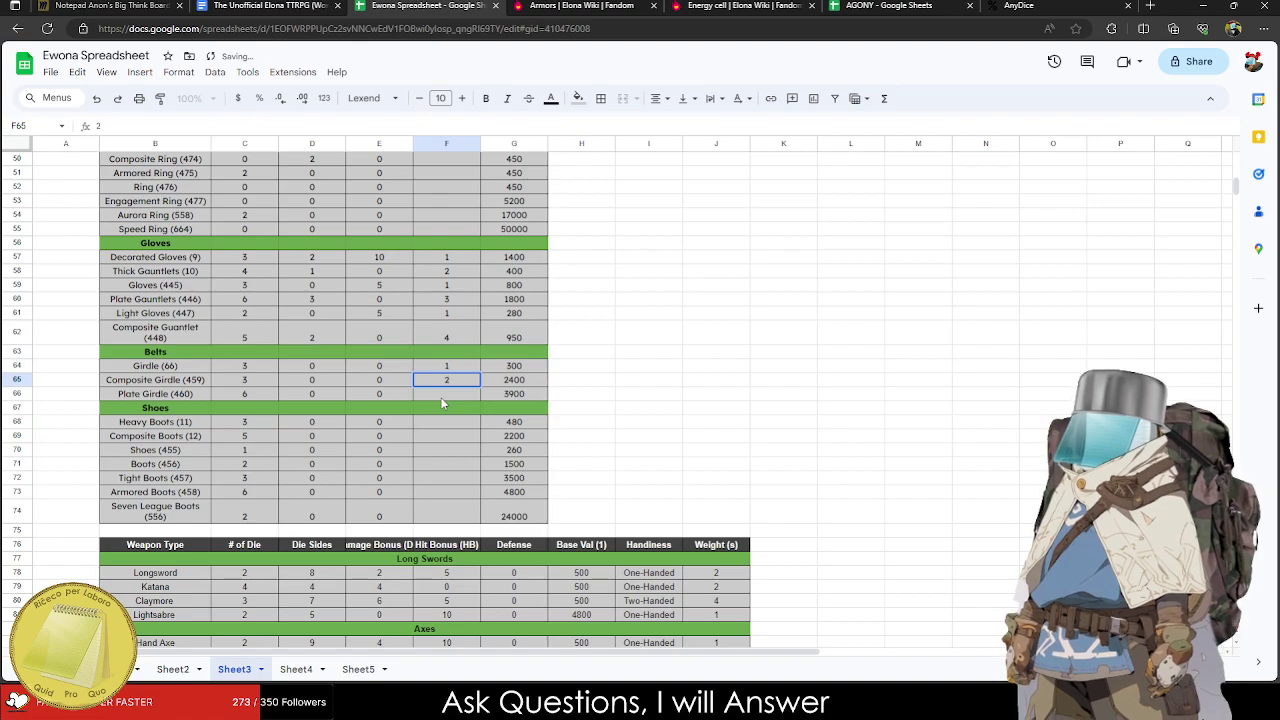
key(Return)
text(3)
click(380, 421)
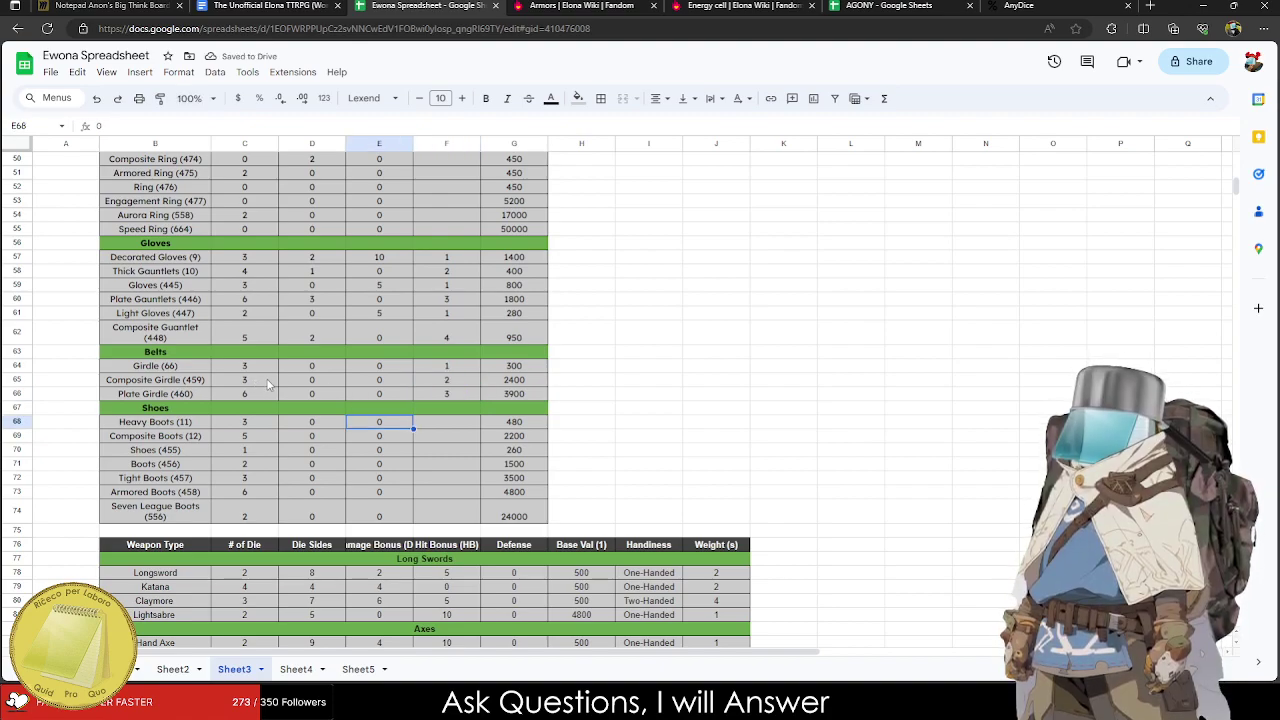
Set the Defense Value of Composite Girdle (459) to 4 and of Girdle (66) to 2.
click(262, 380)
text(4)
click(514, 422)
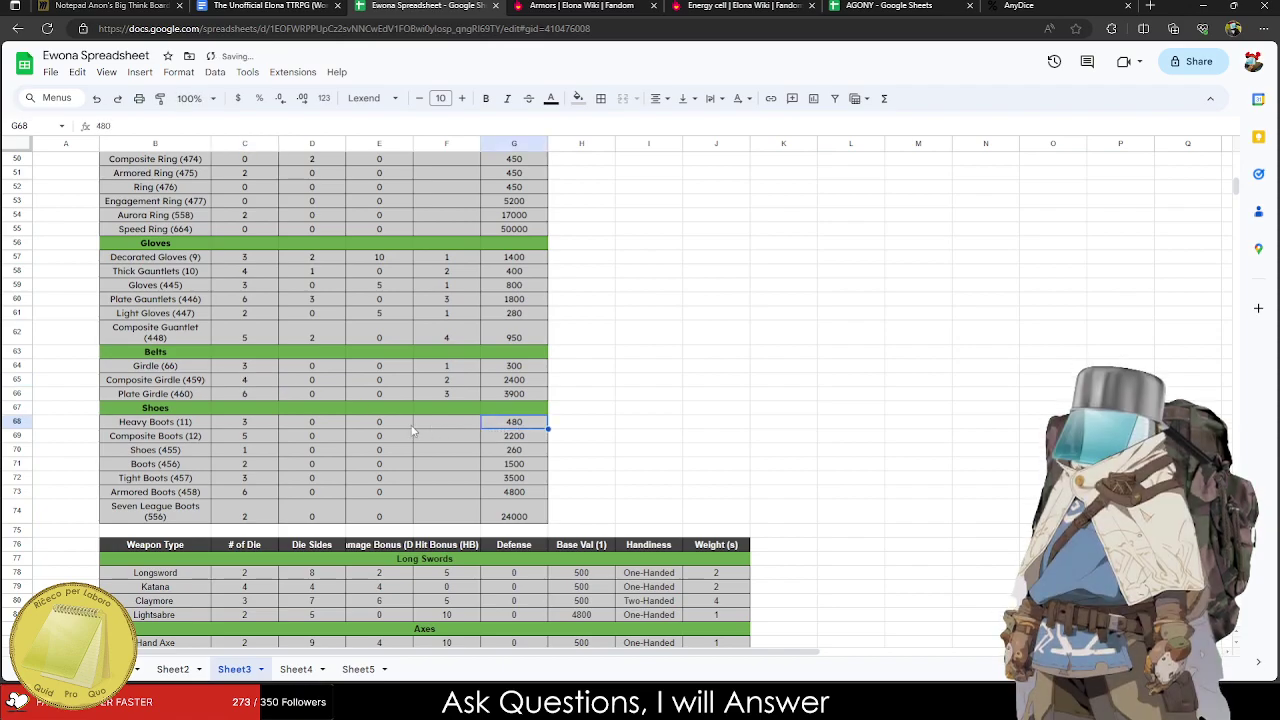
click(255, 369)
text(2)
click(253, 477)
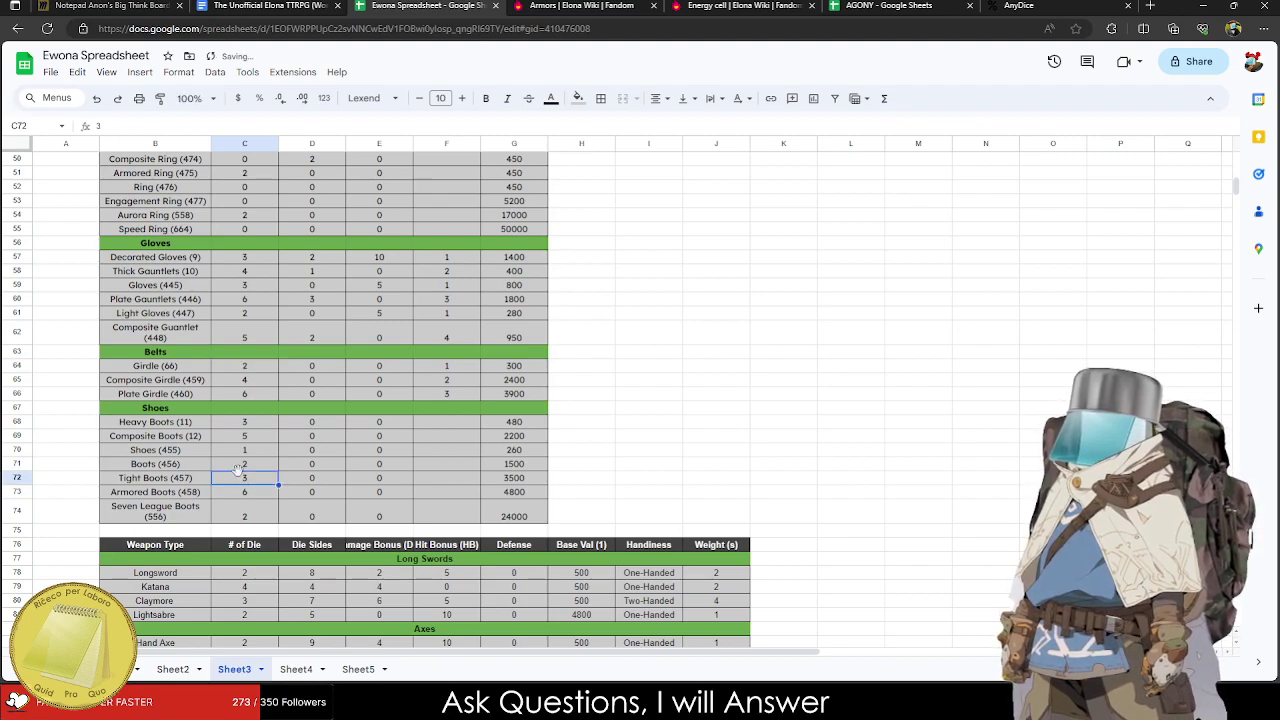
Enter the Weights of the first four shoes: Heavy Boots 3, Composite Boots 4, Shoes 1 and Boots 1.
scroll(205, 435, down, 2)
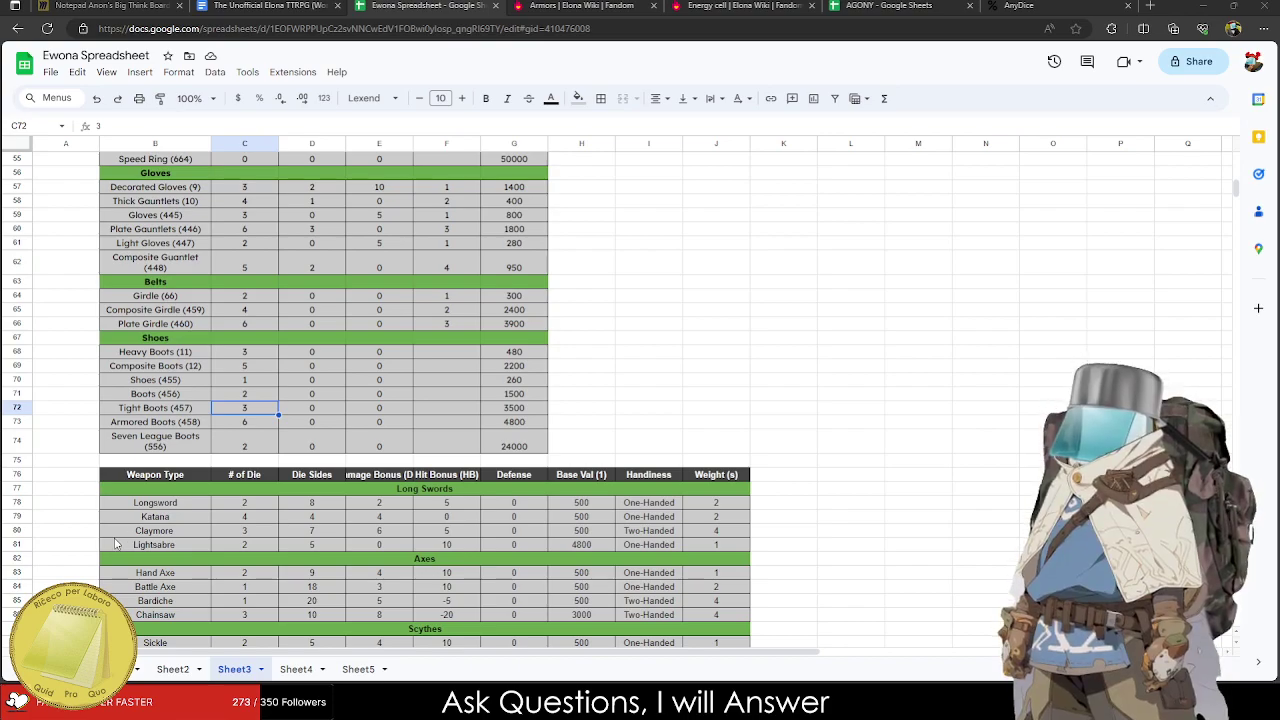
click(311, 407)
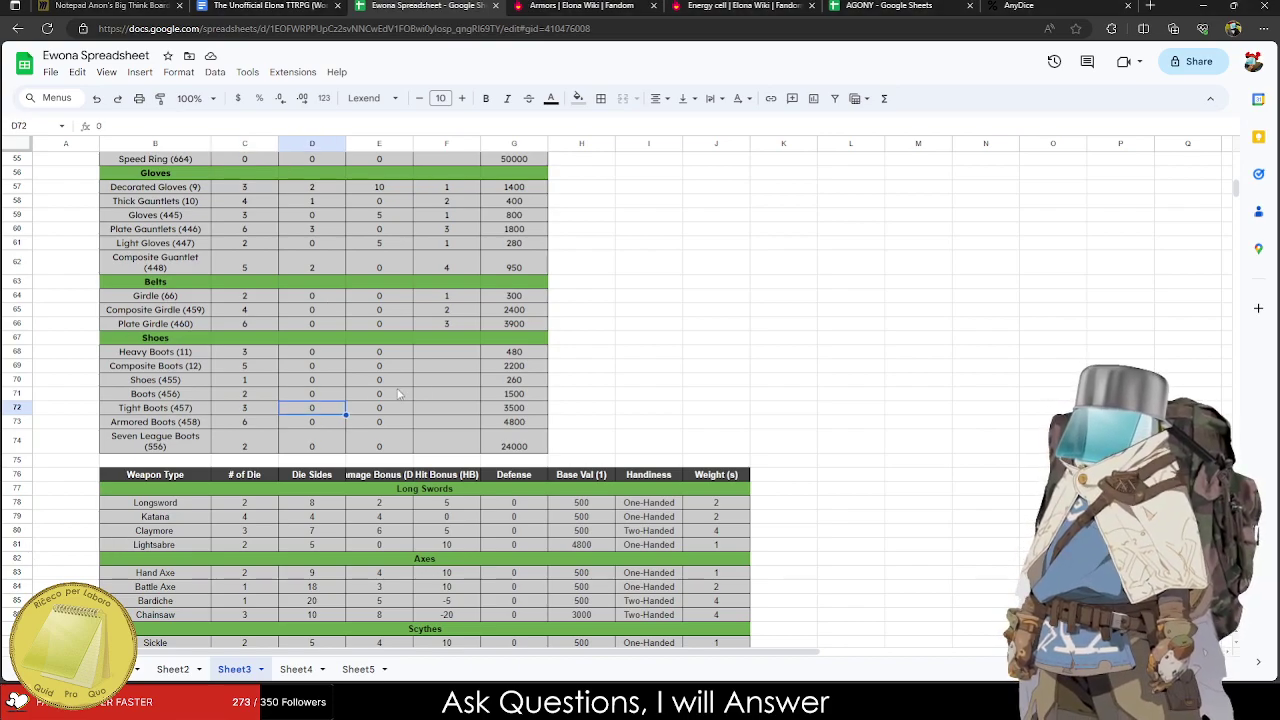
click(428, 367)
key(Up)
text(3)
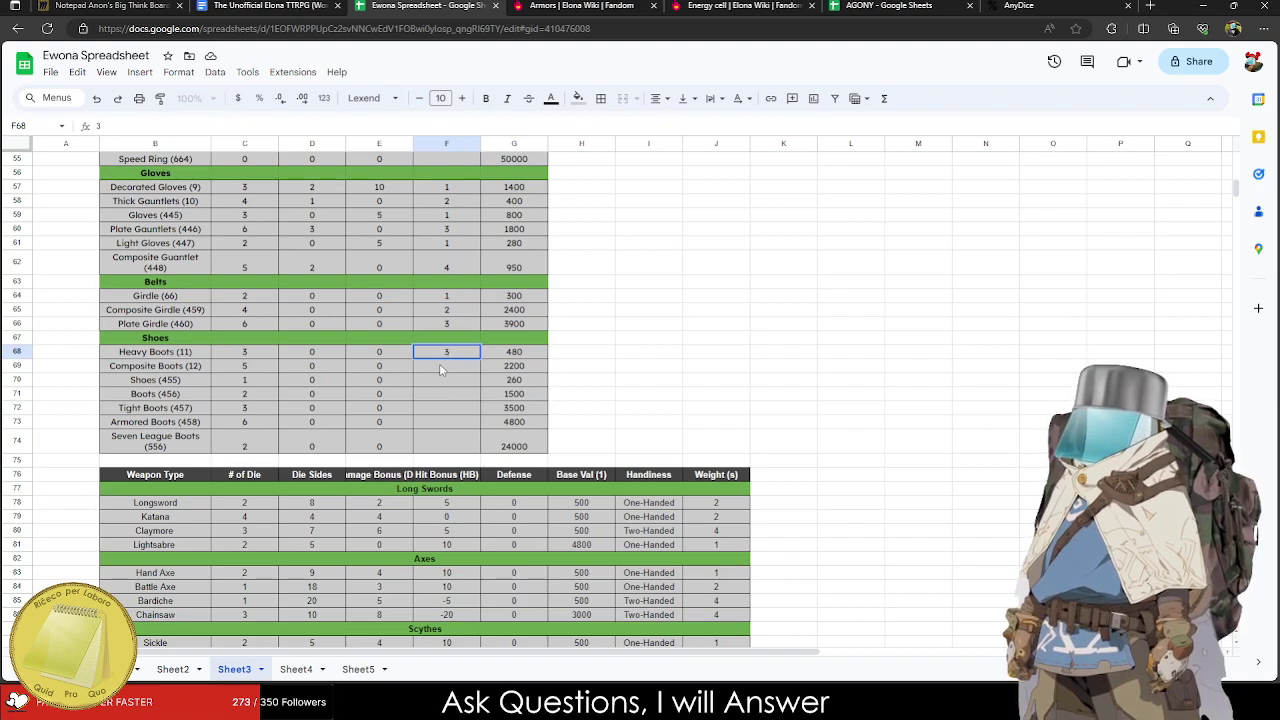
key(Return)
text(4)
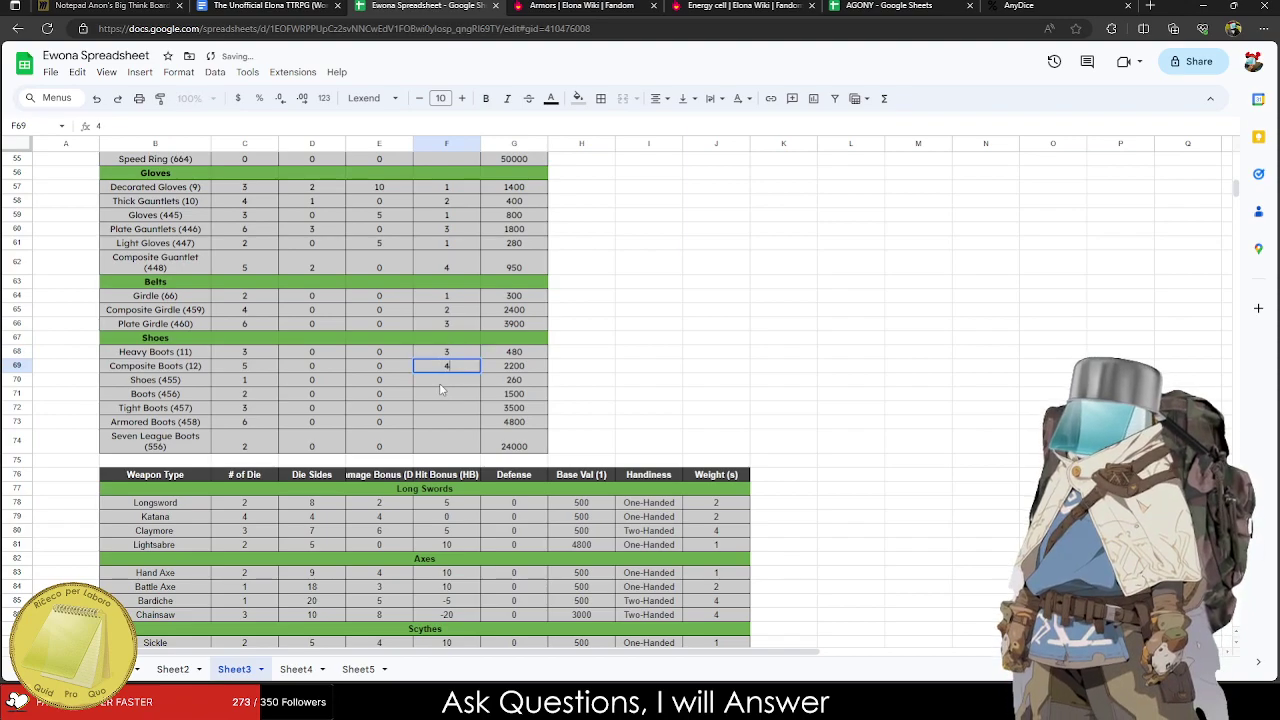
key(Return)
text(1)
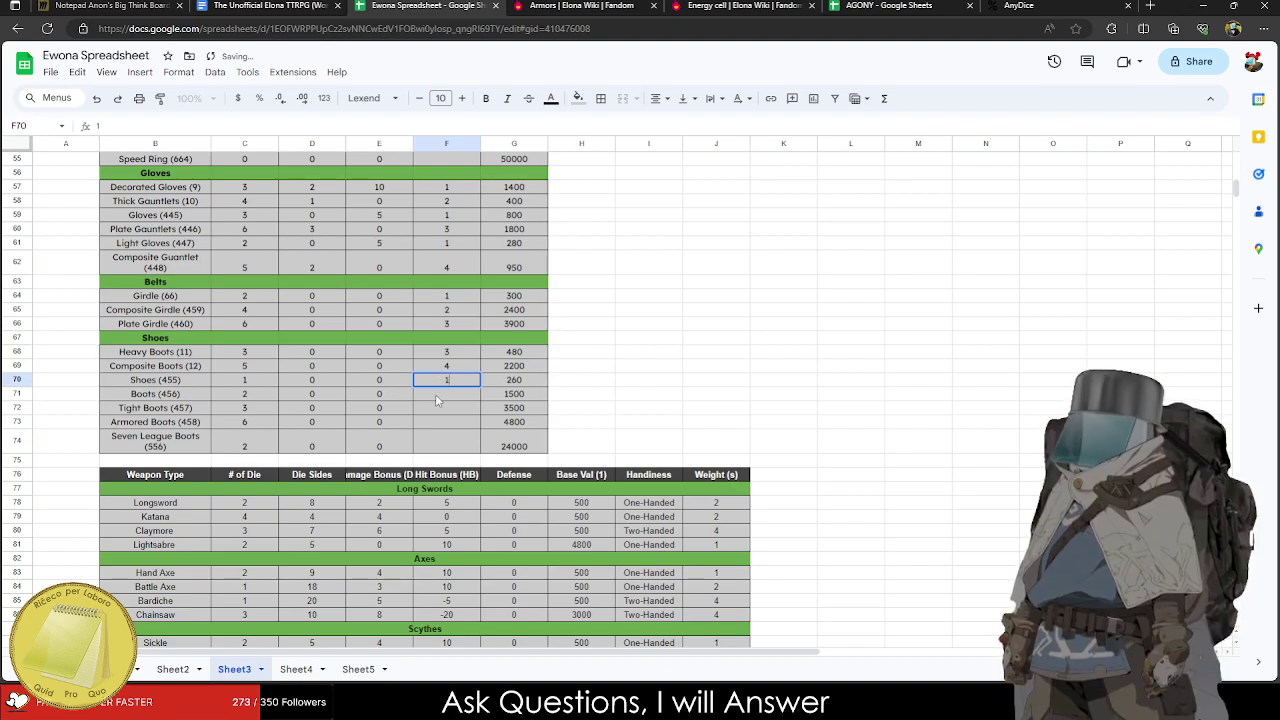
key(Return)
text(1)
key(Return)
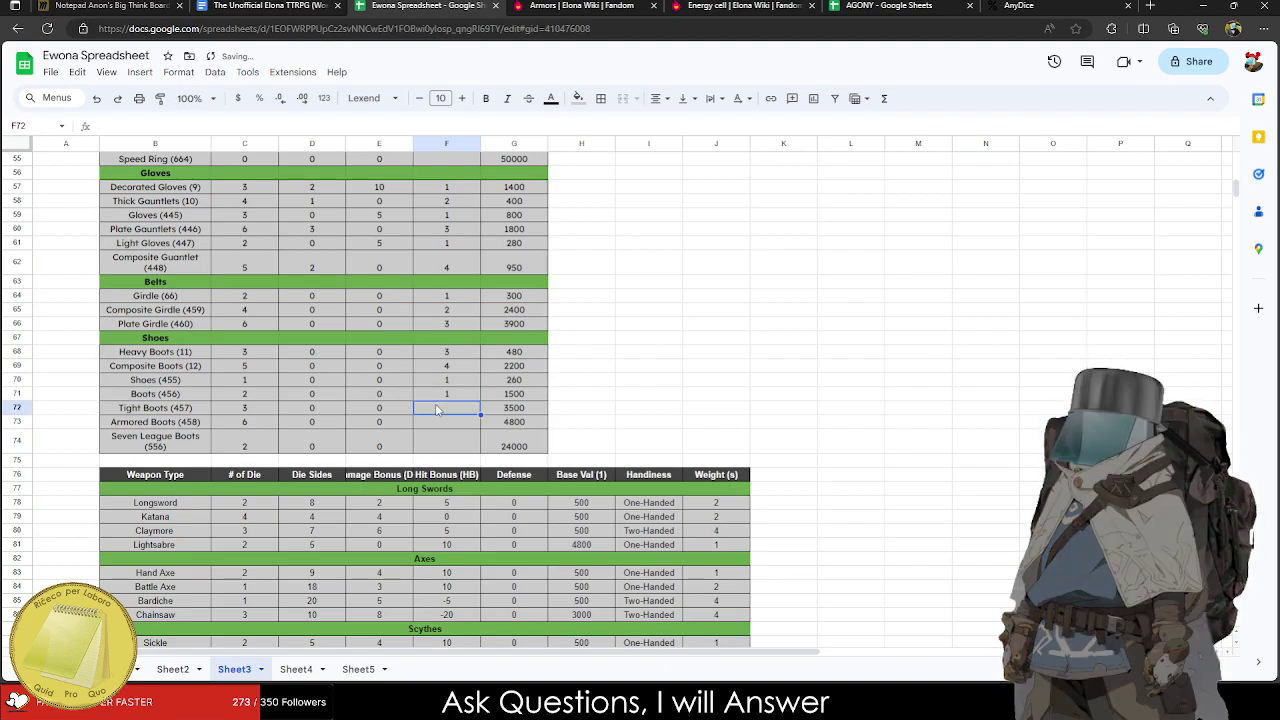
Enter Weights of 1 for Tight Boots (457), 3 for Armored Boots (458) and 1 for Seven League Boots (556).
text(1)
key(Return)
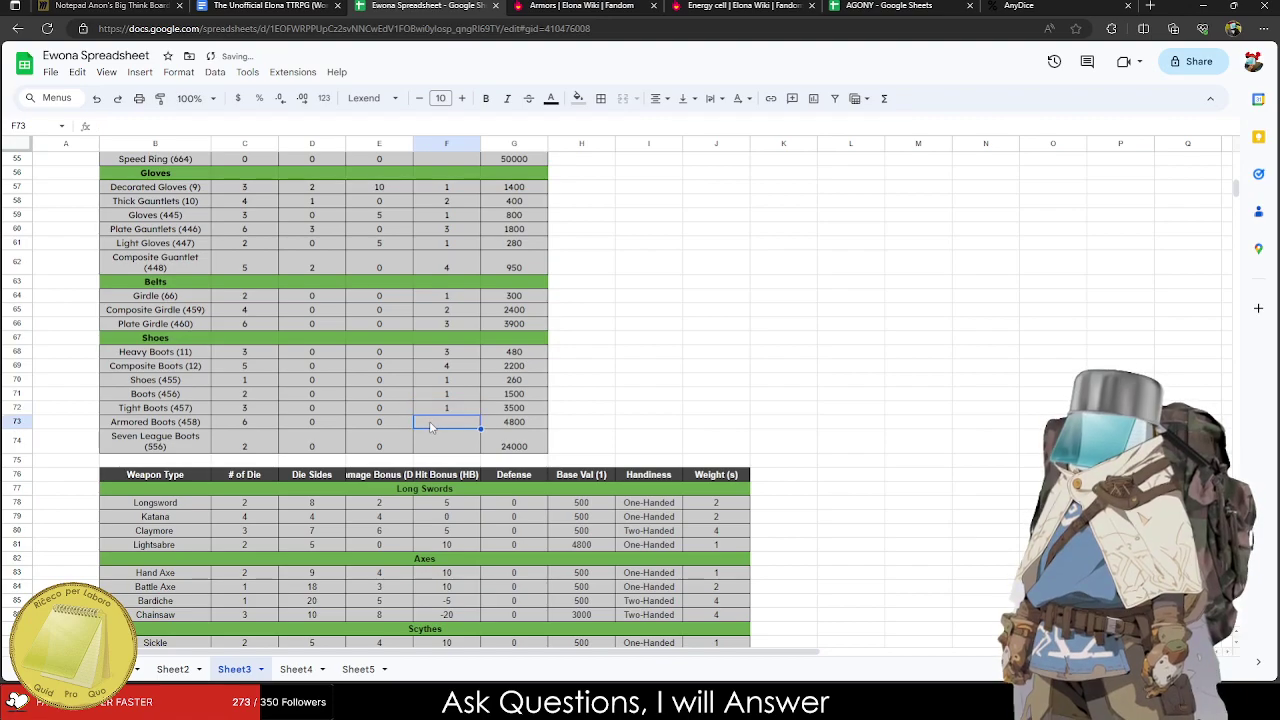
text(3)
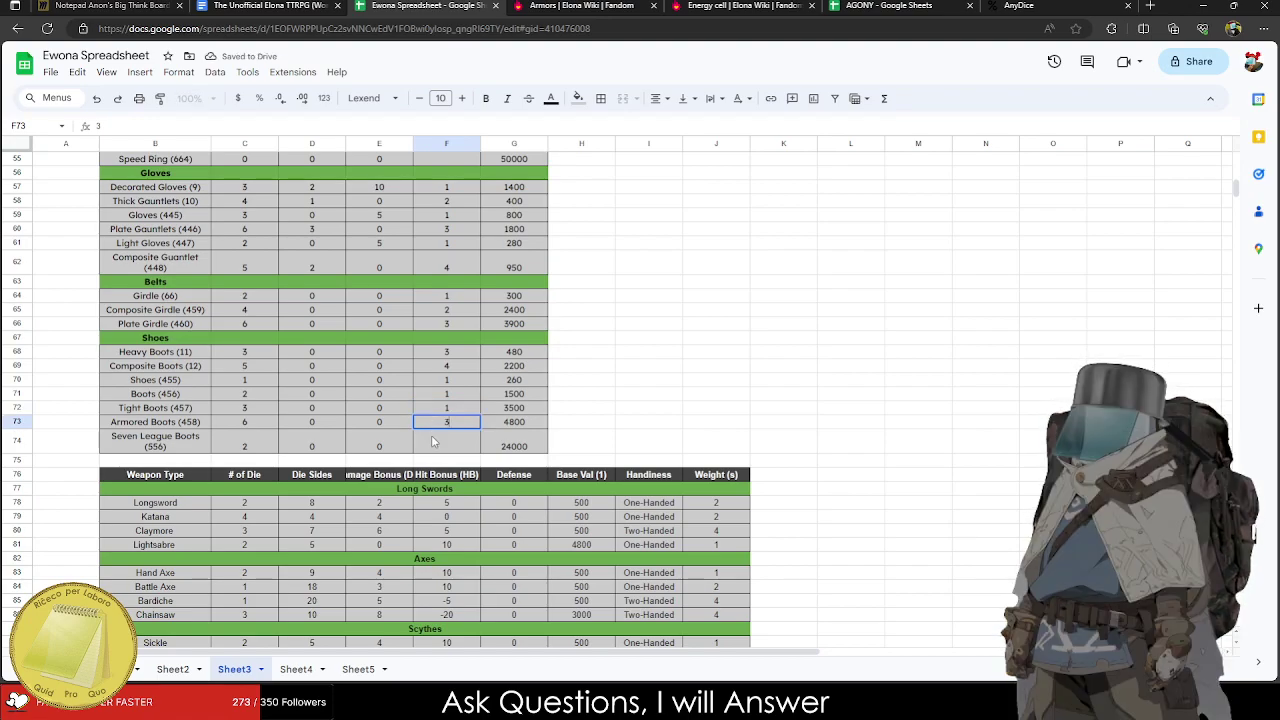
key(Return)
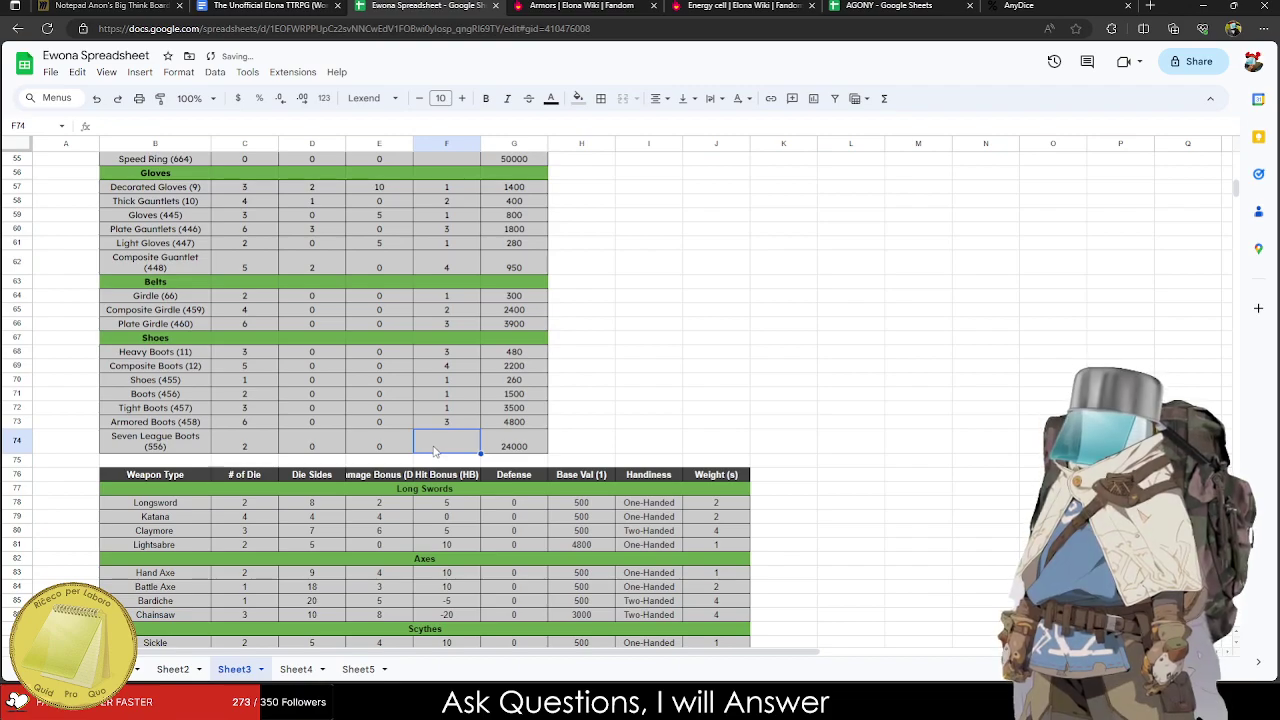
text(2)
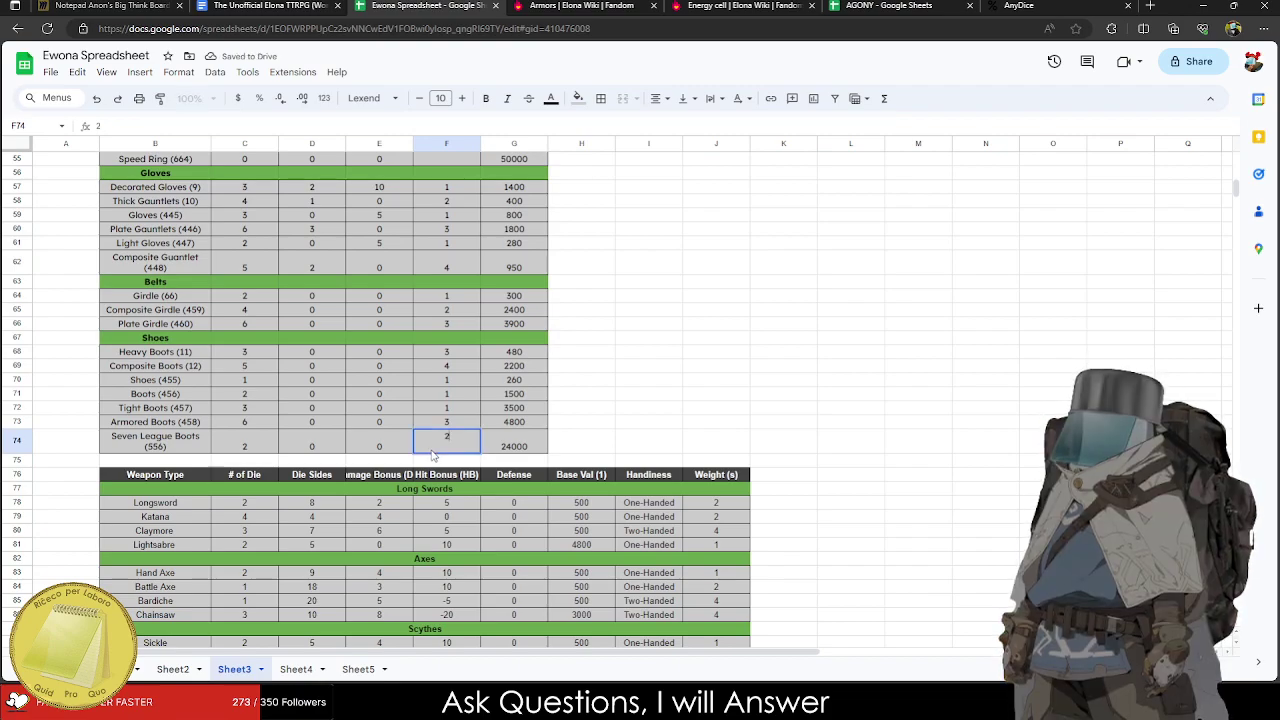
key(BackSpace)
text(1)
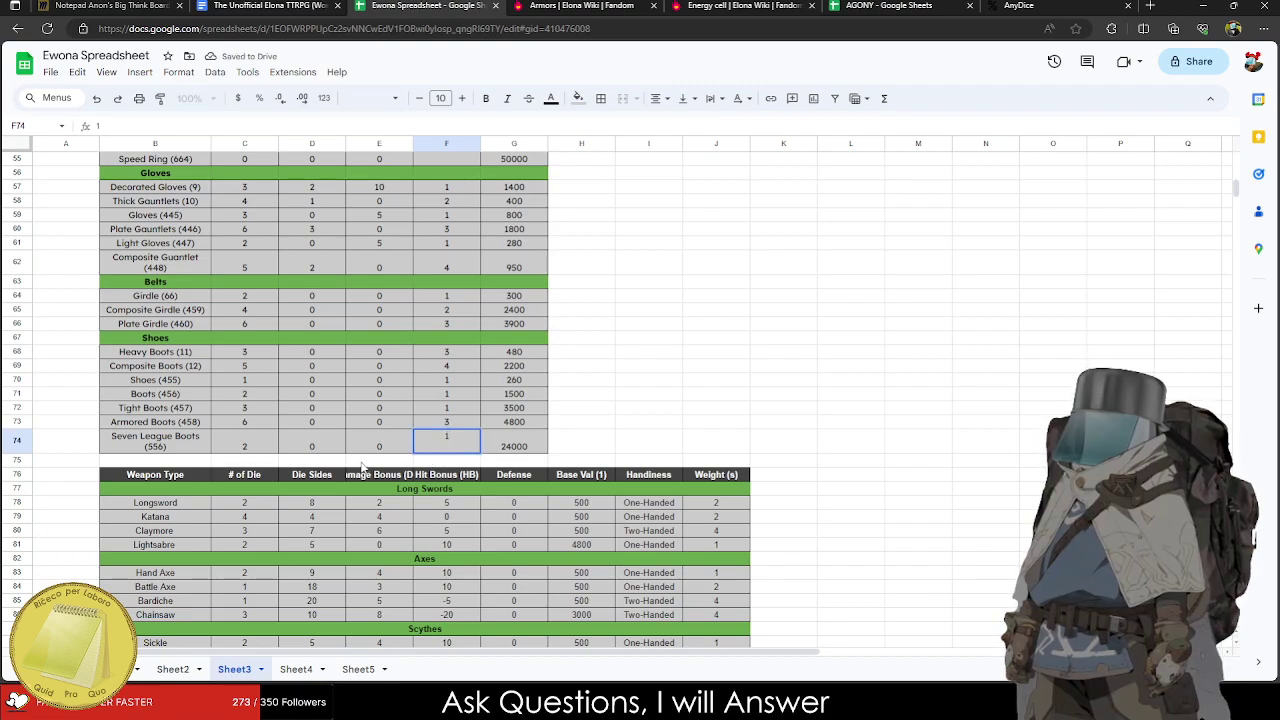
click(366, 463)
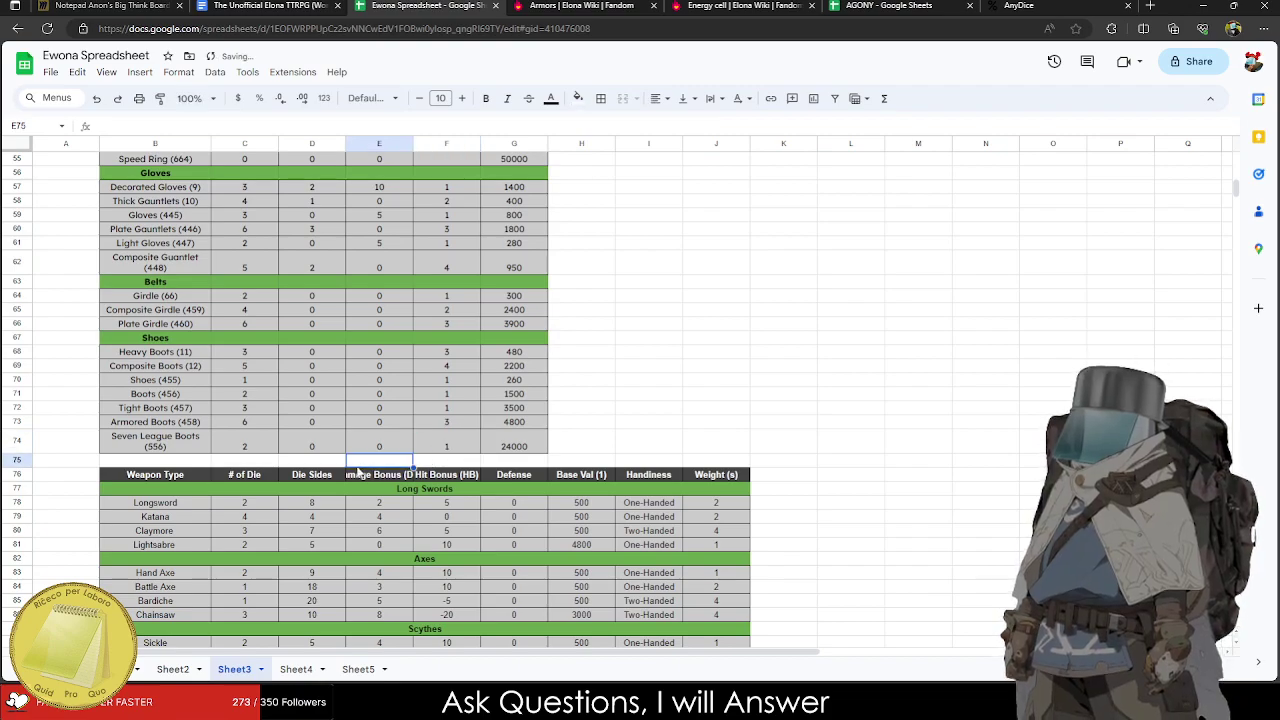
Make the Seven League Boots (556) name bold.
click(194, 450)
key(ctrl+b)
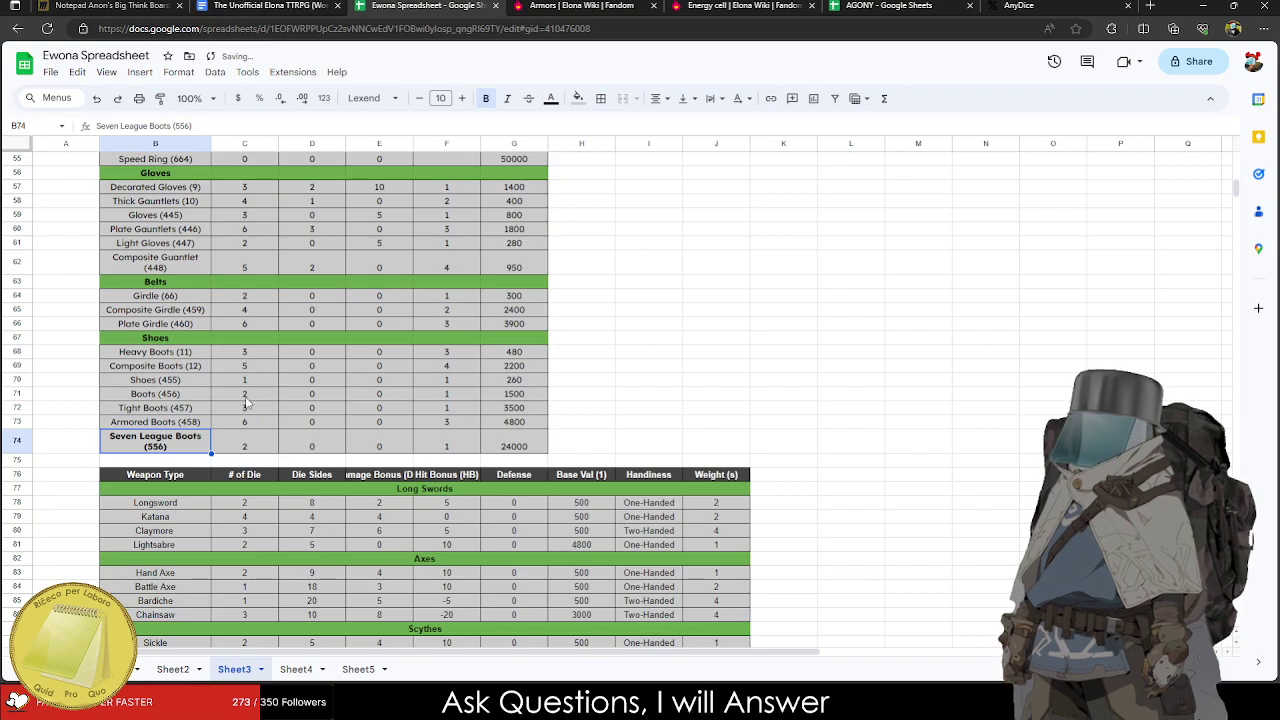
Make the Speed Ring (664) name bold in the Rings section.
drag(527, 455, 484, 378)
scroll(535, 401, up, 5)
scroll(484, 378, up, 5)
scroll(428, 366, down, 10)
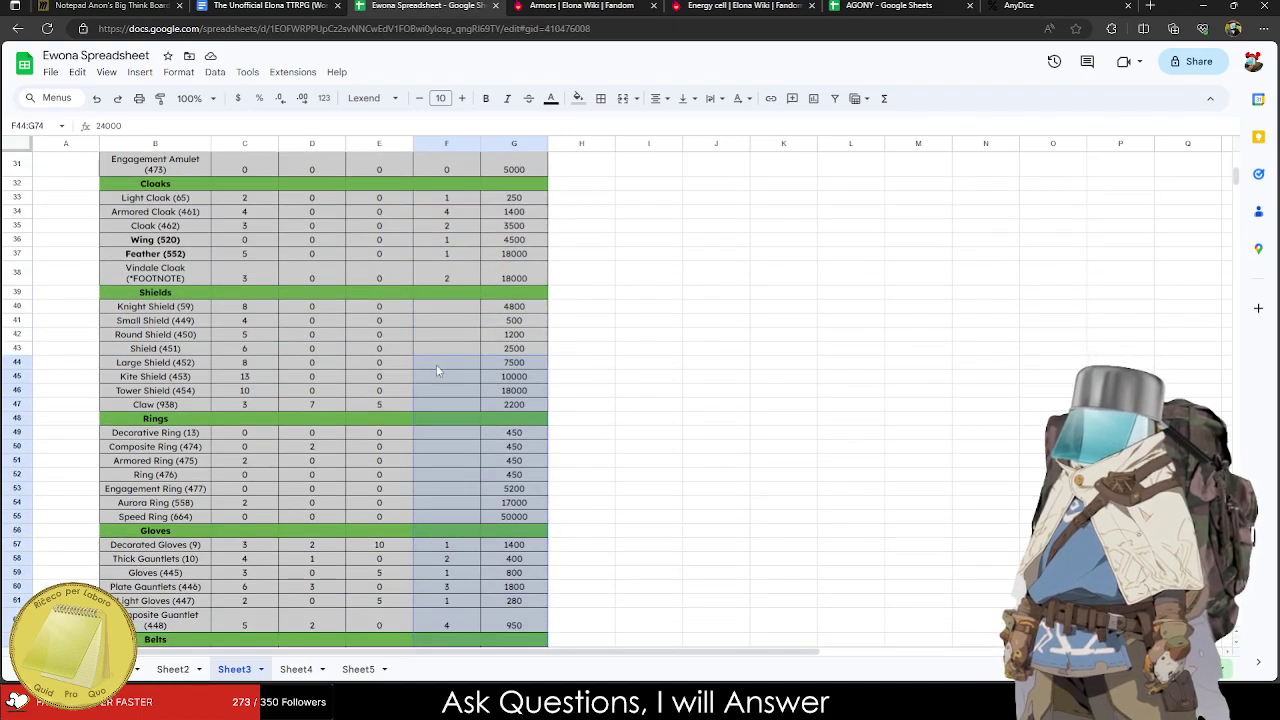
click(458, 323)
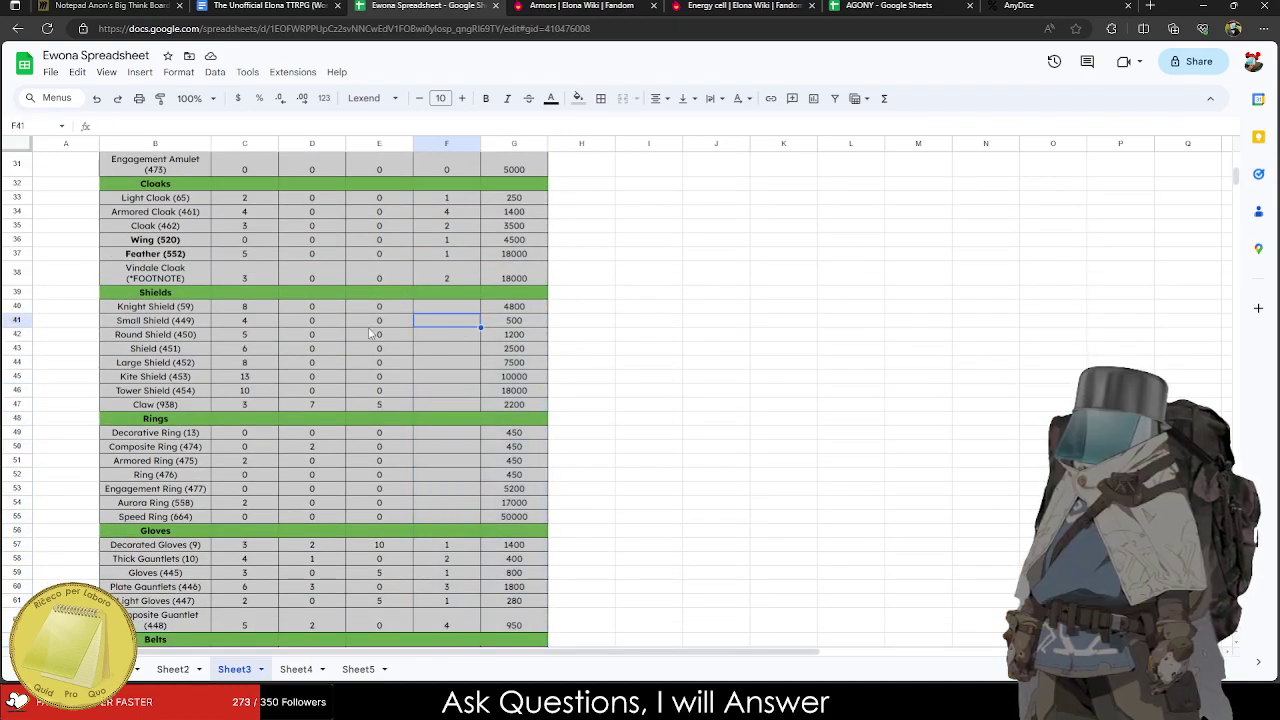
click(424, 440)
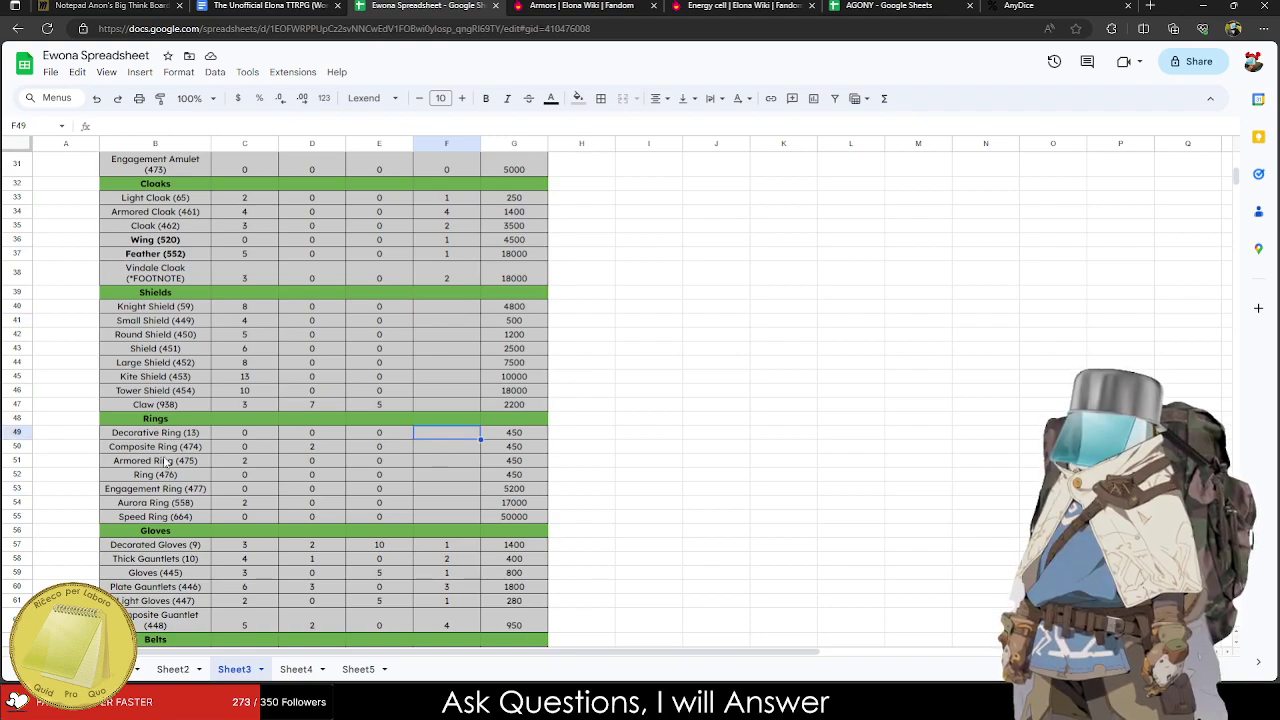
click(314, 450)
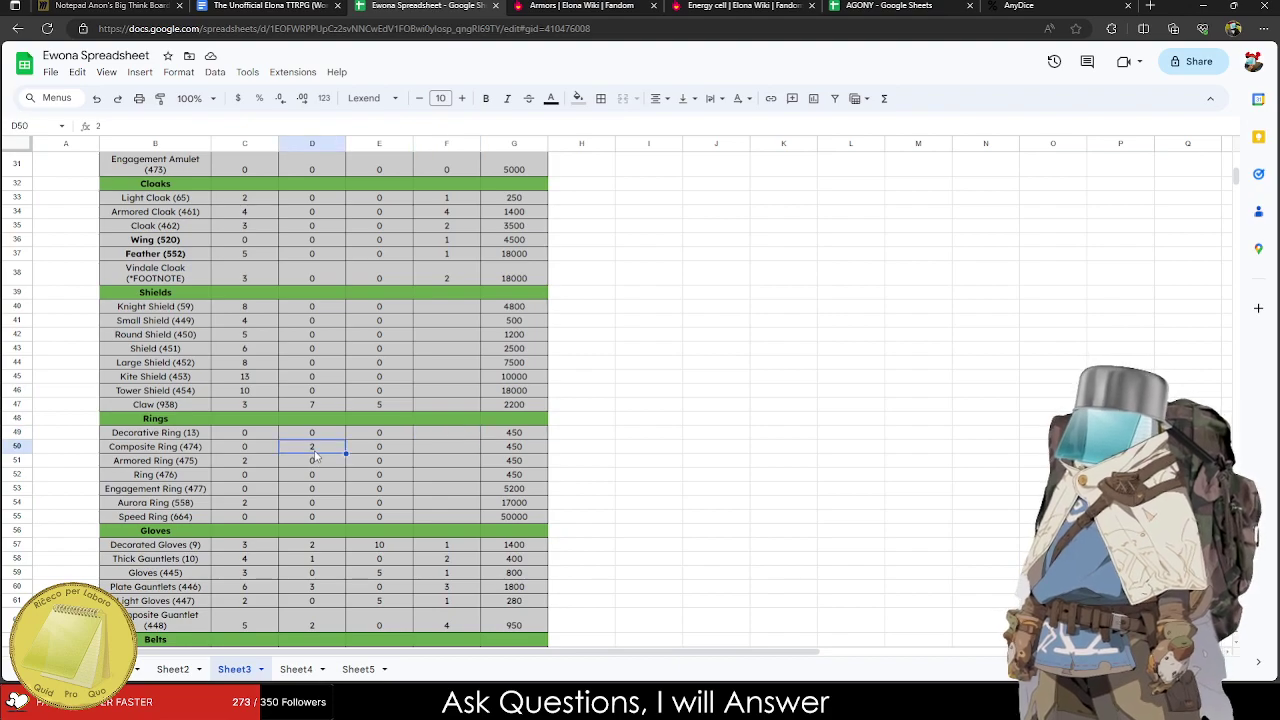
click(240, 463)
click(207, 479)
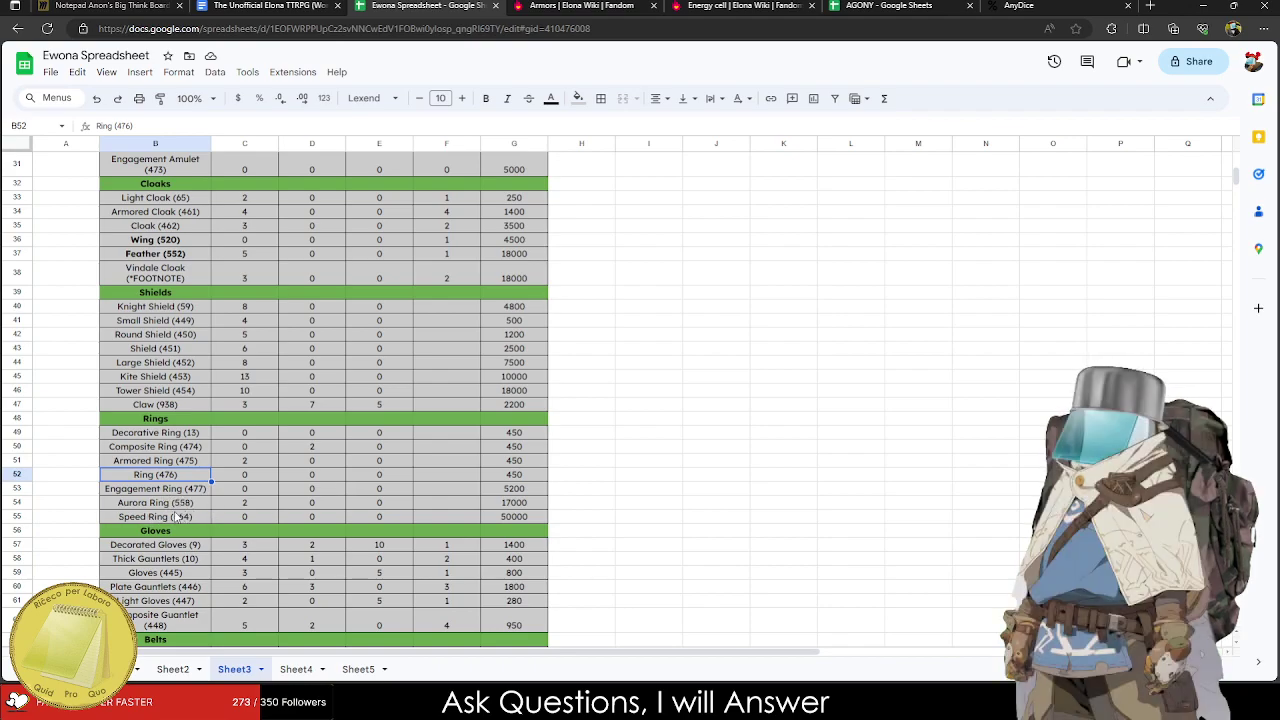
click(209, 506)
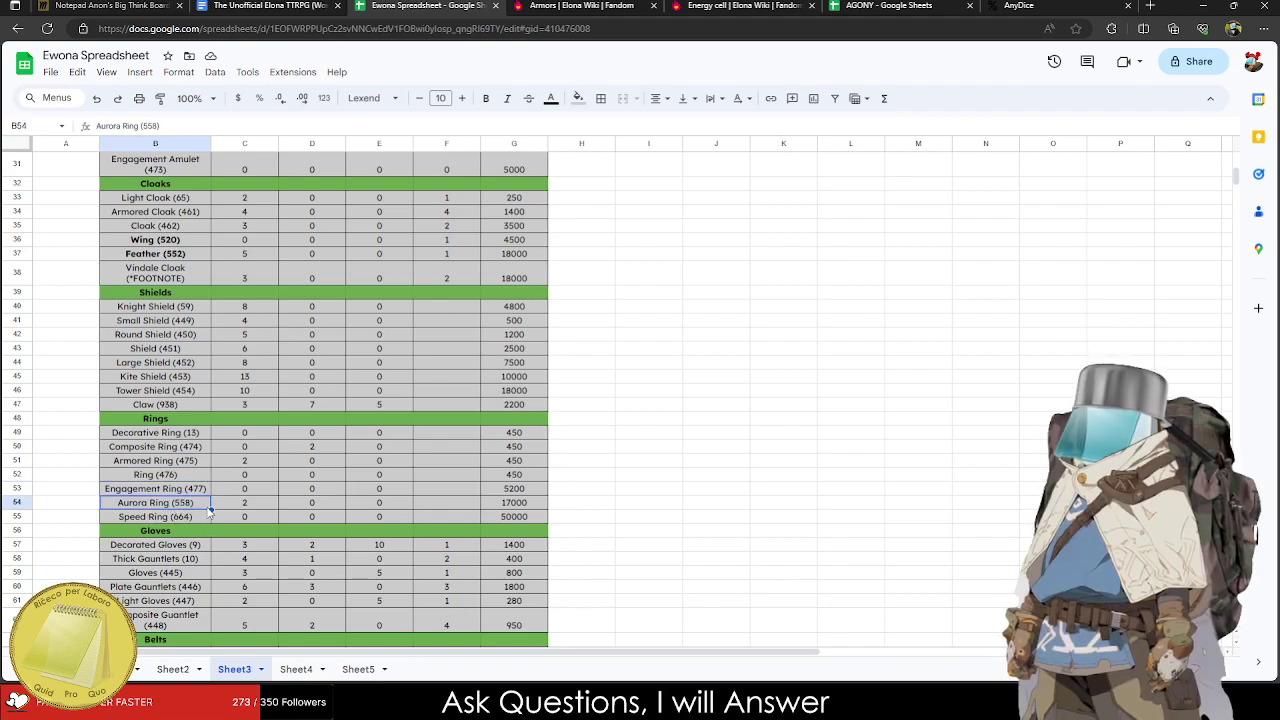
click(203, 520)
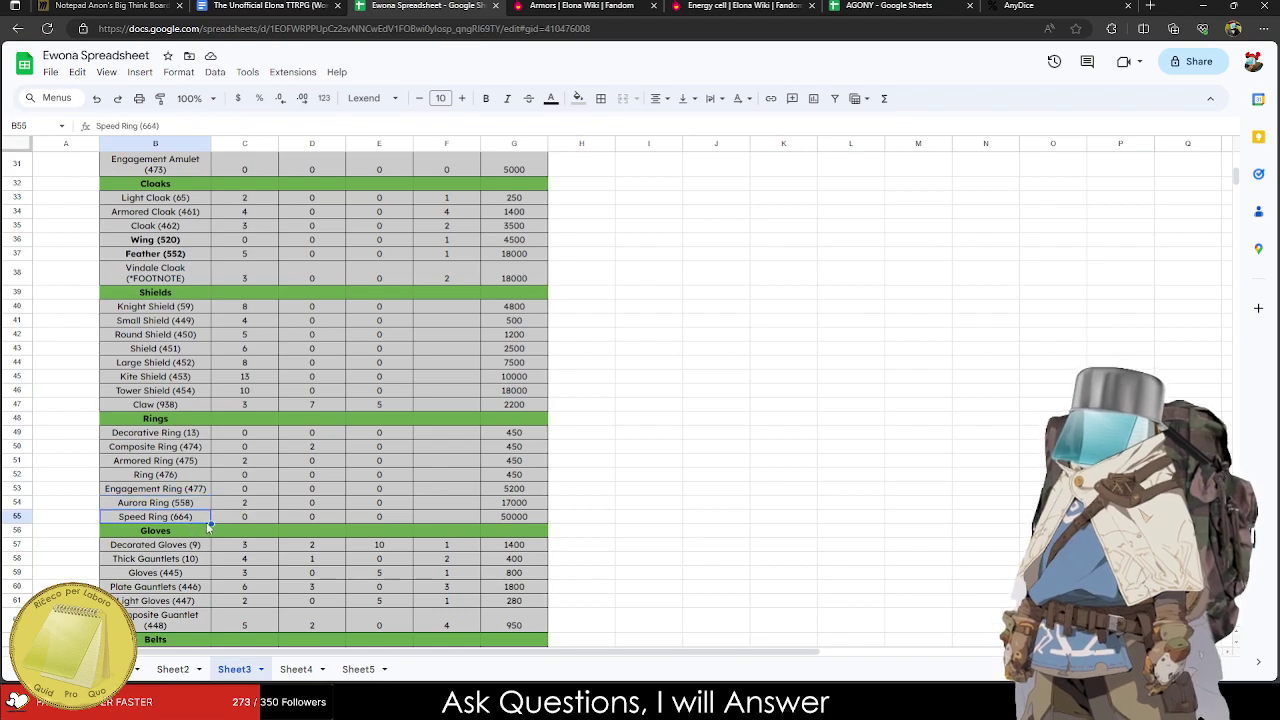
key(ctrl+b)
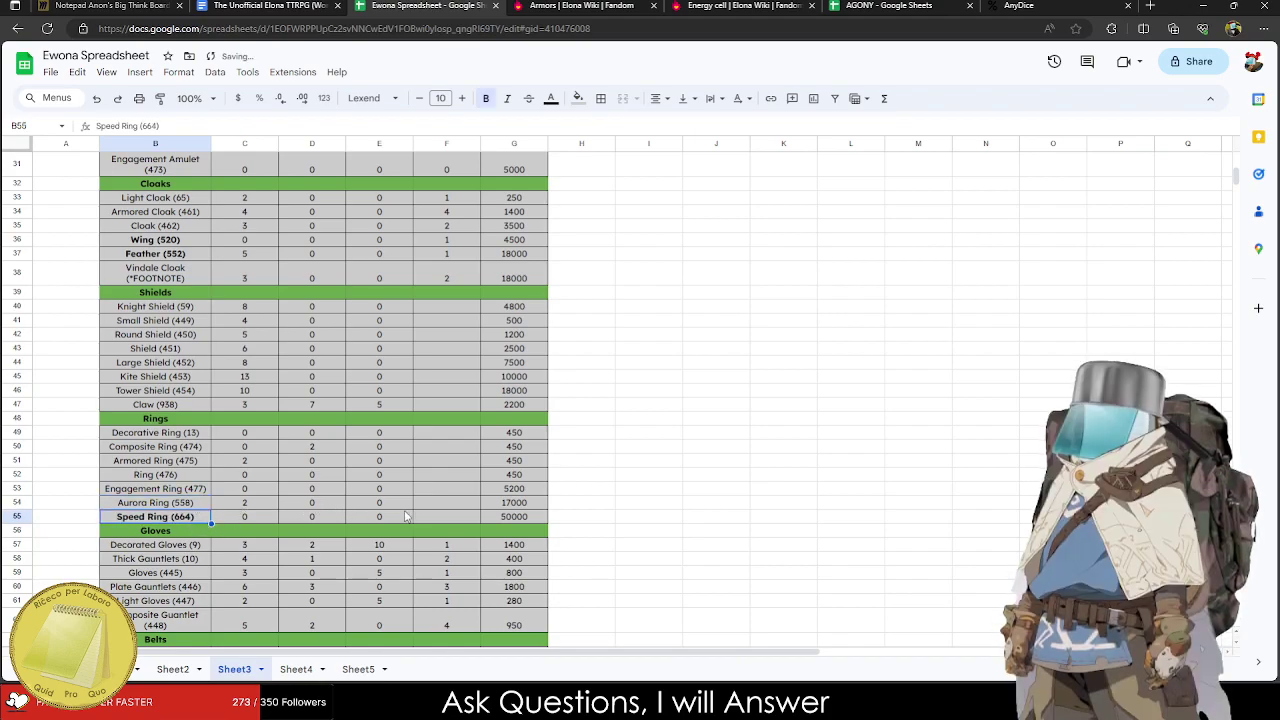
Enter a Weight of 0 for all seven rings, from Decorative Ring (13) to Speed Ring (664).
click(447, 433)
text(0)
key(Return)
text(0)
key(Return)
text(0)
key(Return)
text(0)
key(Return)
text(0)
key(Return)
text(0)
key(Return)
text(0)
key(Up)
Enter Weights of 4 for the Knight Shield (59) and 2 for the Small Shield (449).
key(Up)
key(Up)
key(Up)
key(Up)
key(Up)
key(Up)
key(Up)
key(Up)
key(Up)
key(Up)
key(Up)
key(Up)
key(Up)
key(Down)
key(Down)
key(Down)
key(Down)
key(Down)
key(Up)
key(Up)
key(Up)
key(Up)
key(Up)
key(Down)
key(Down)
key(Down)
key(Down)
key(Down)
key(Down)
key(Up)
key(Up)
key(Up)
key(Up)
key(Up)
key(Up)
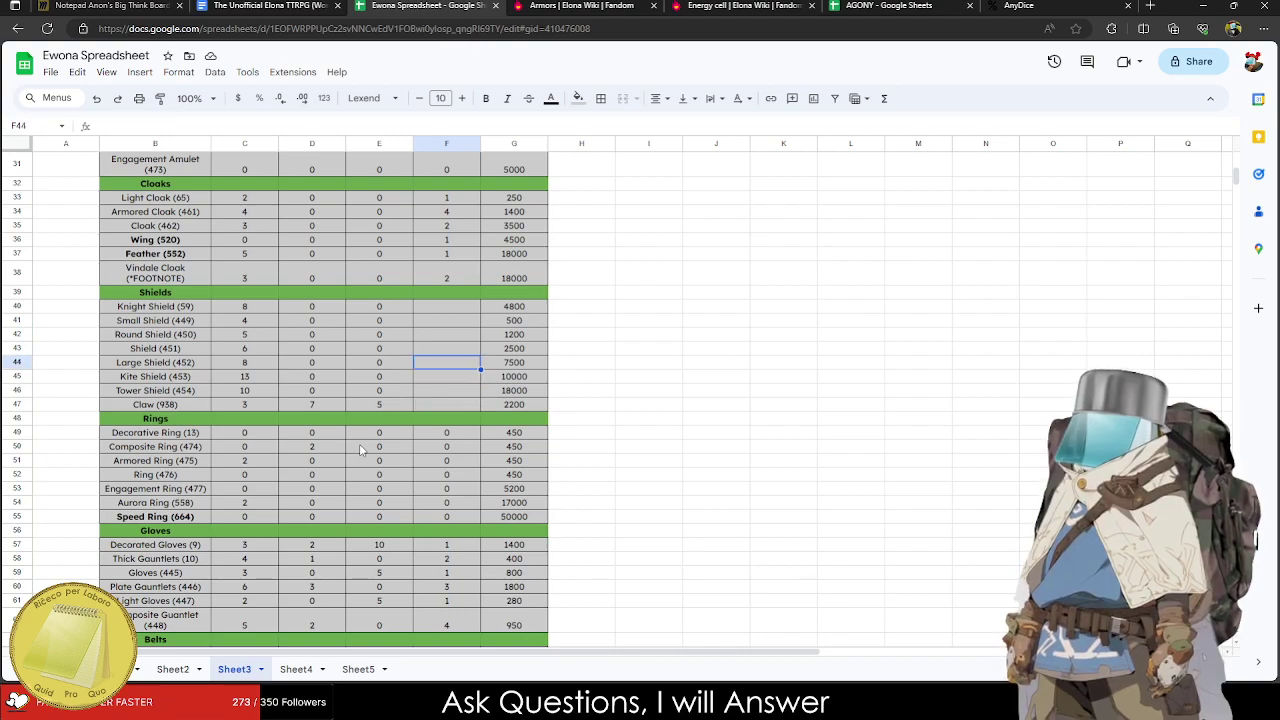
text(2)
key(Up)
text(4)
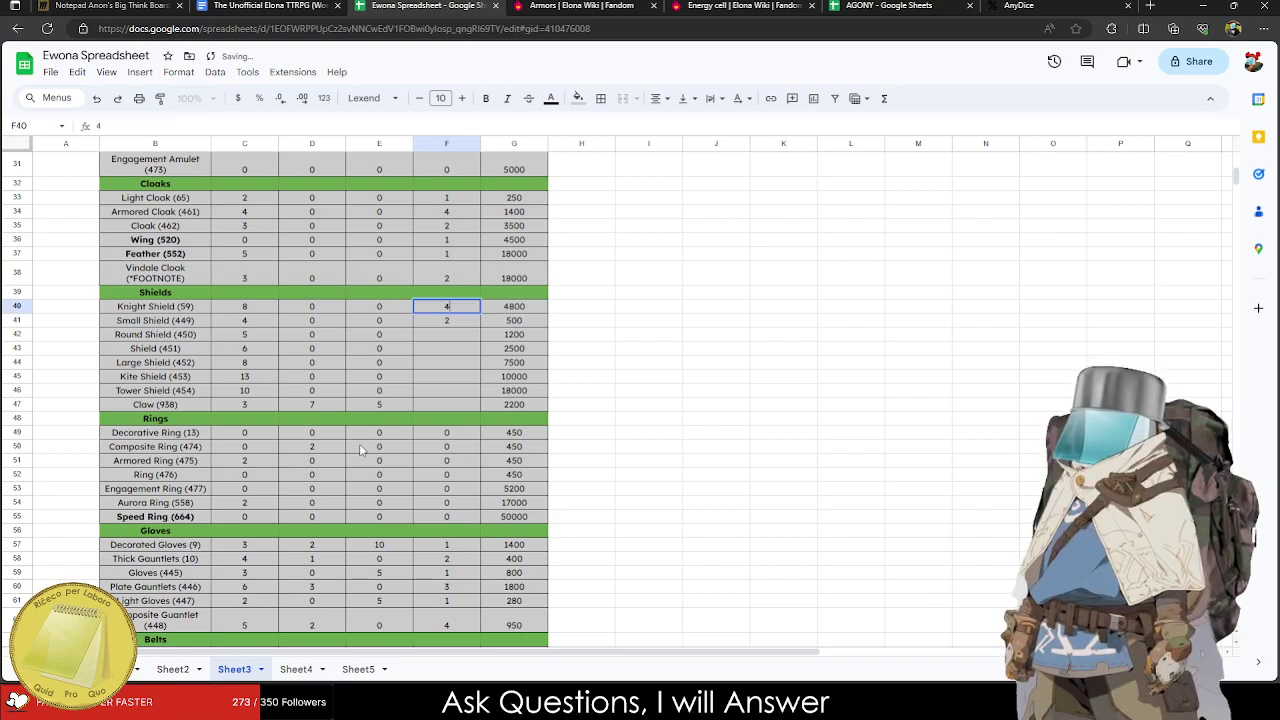
Enter Weights of 3 for the Round Shield (450), 3 for the Shield (451) and 4 for the Large Shield (452).
key(Down)
key(Down)
text(3)
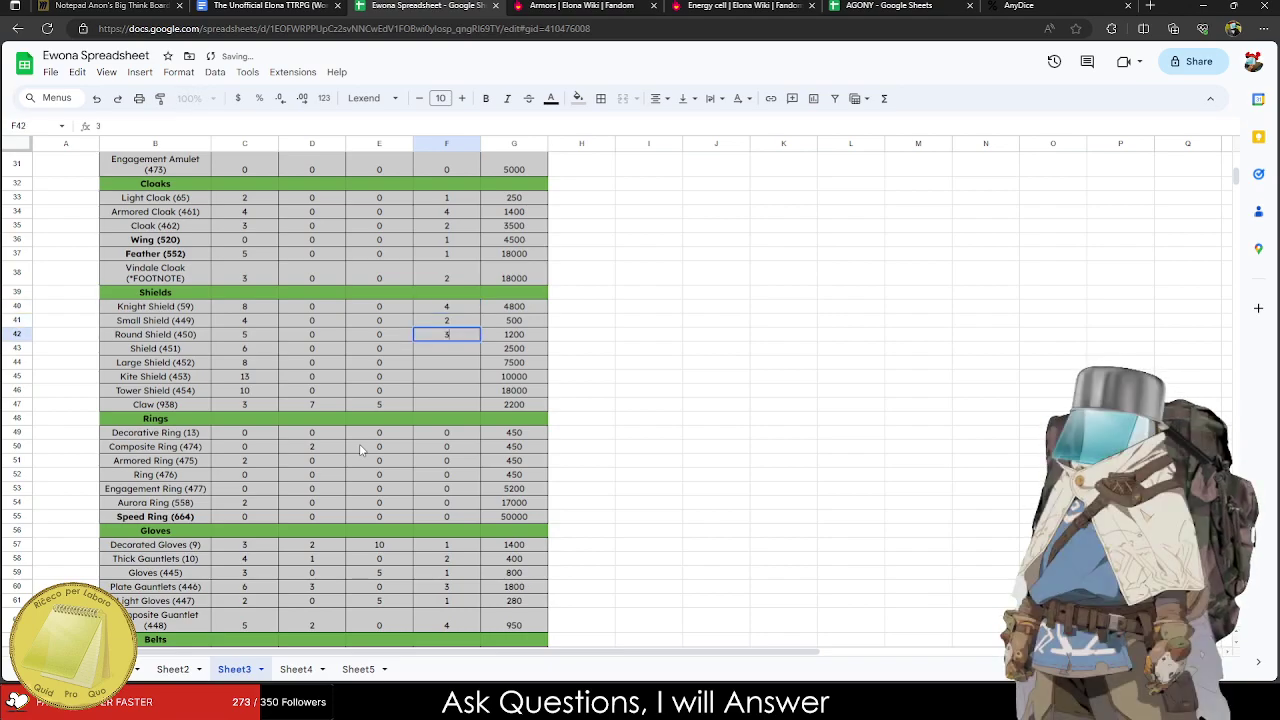
key(Return)
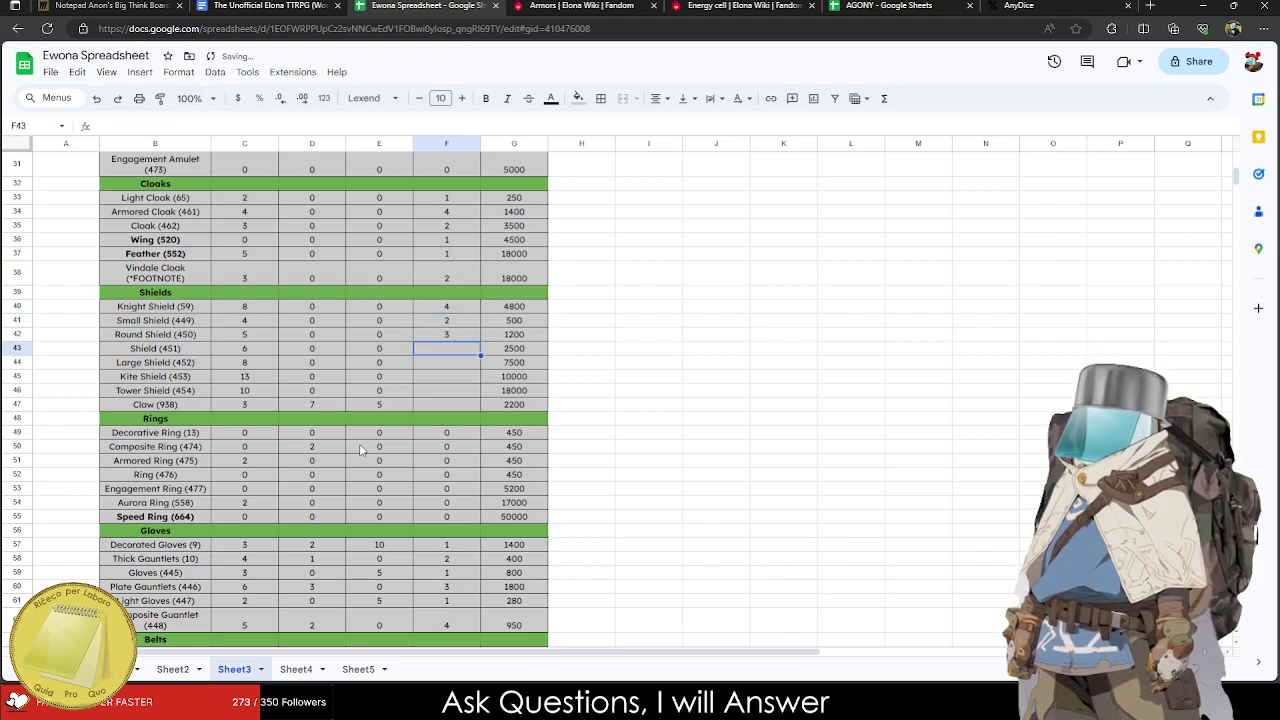
text(3)
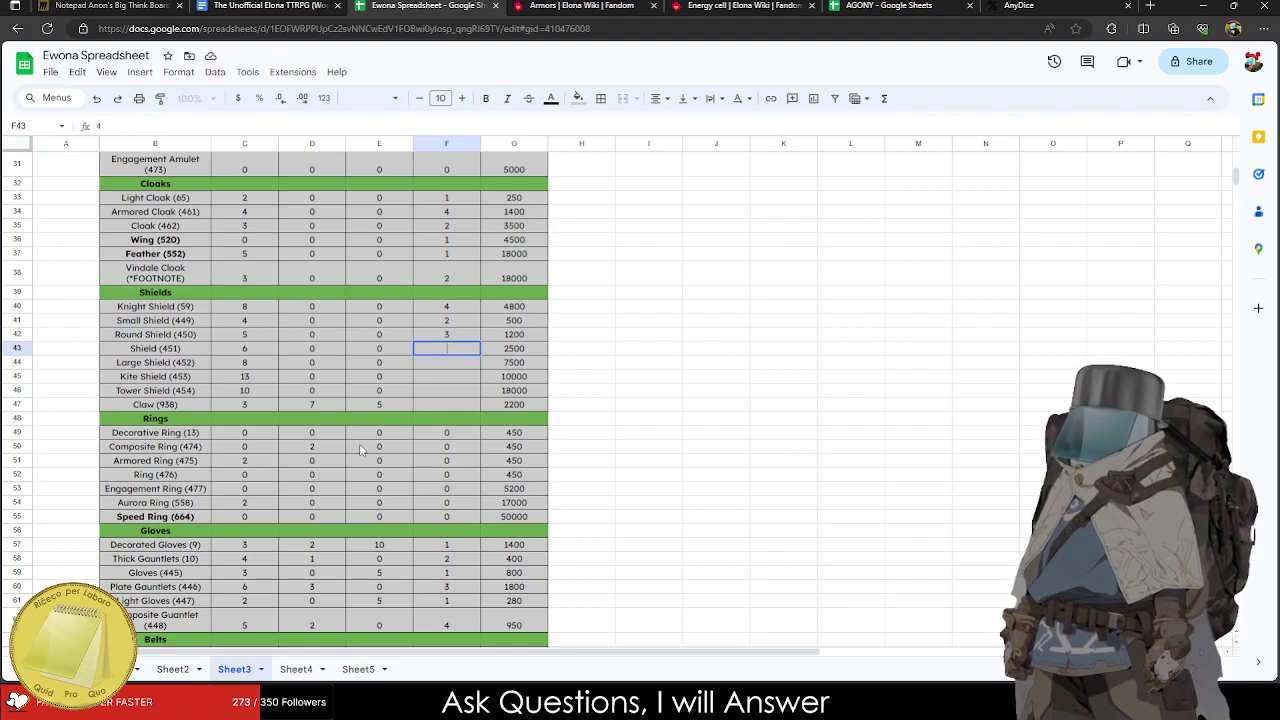
key(Return)
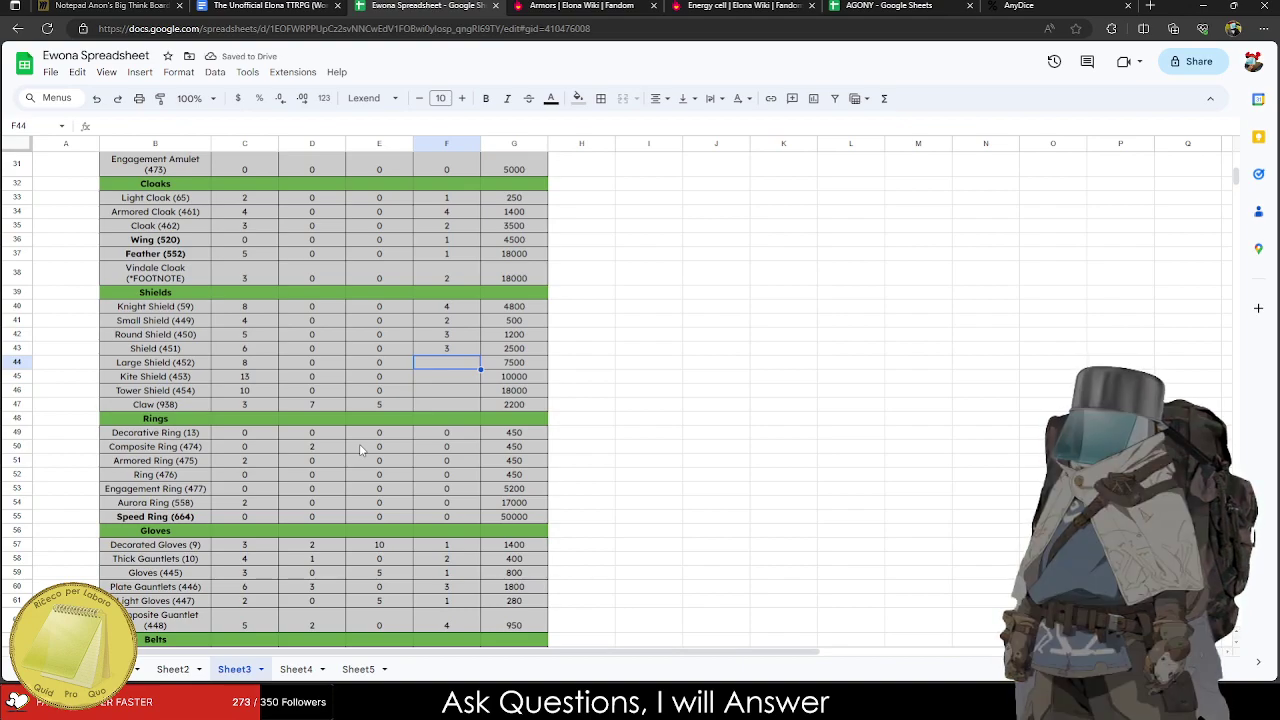
text(4)
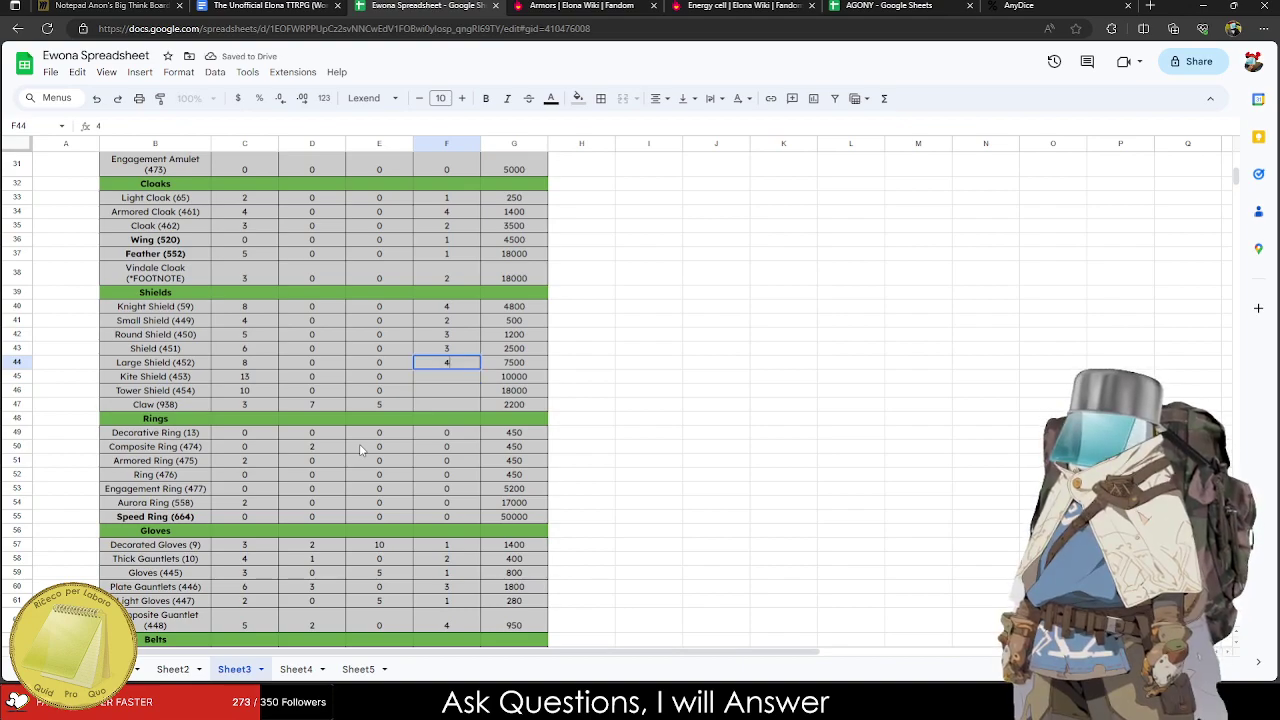
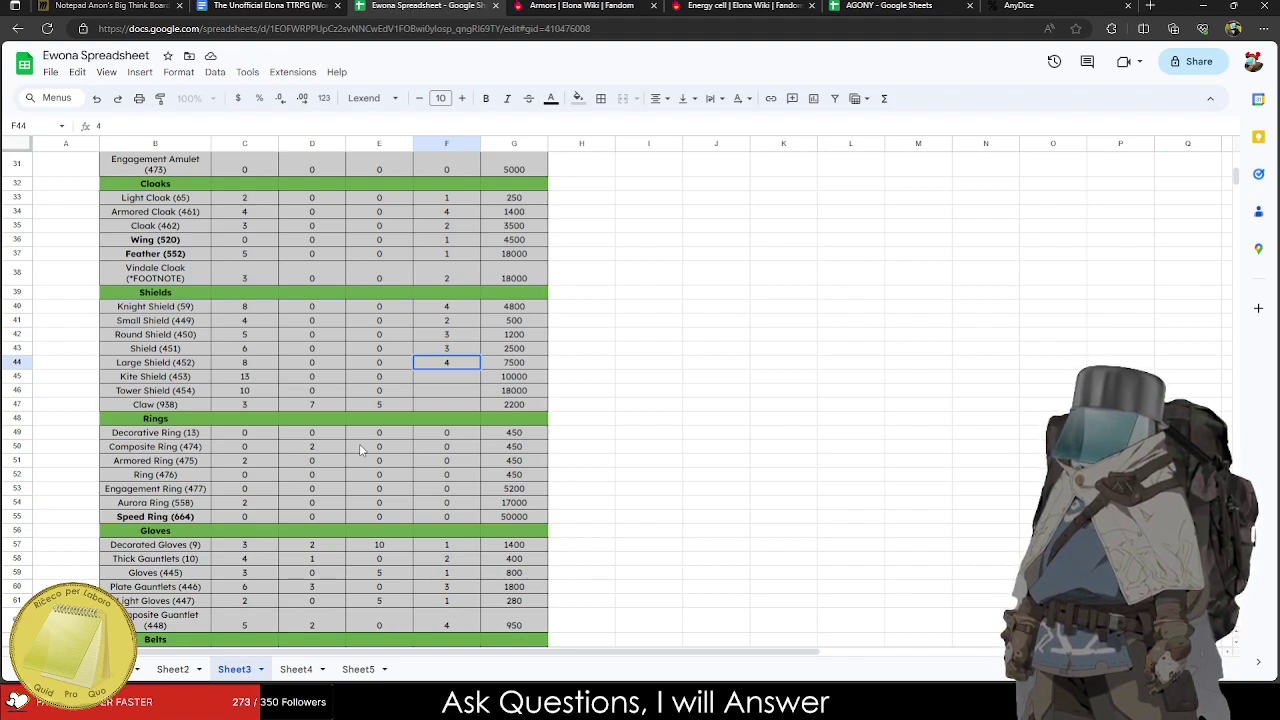
key(Return)
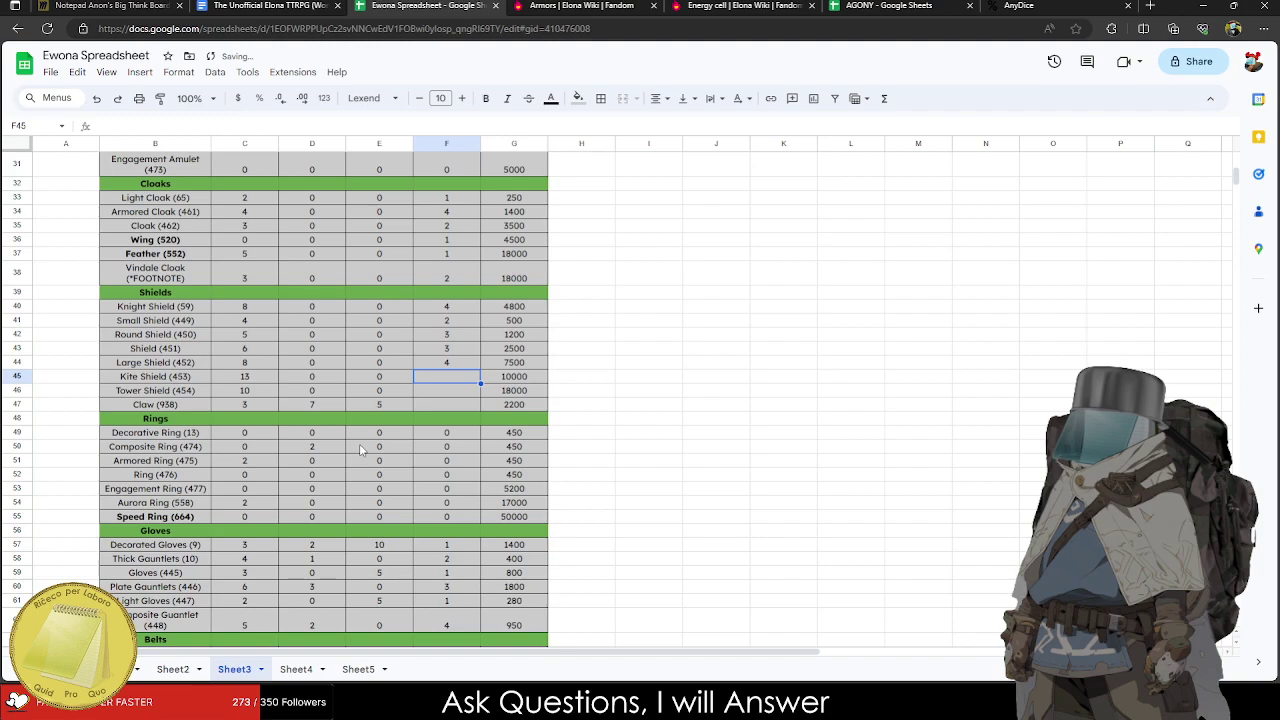
Change the Weight of the Knight Shield (59) to 3.
key(Up)
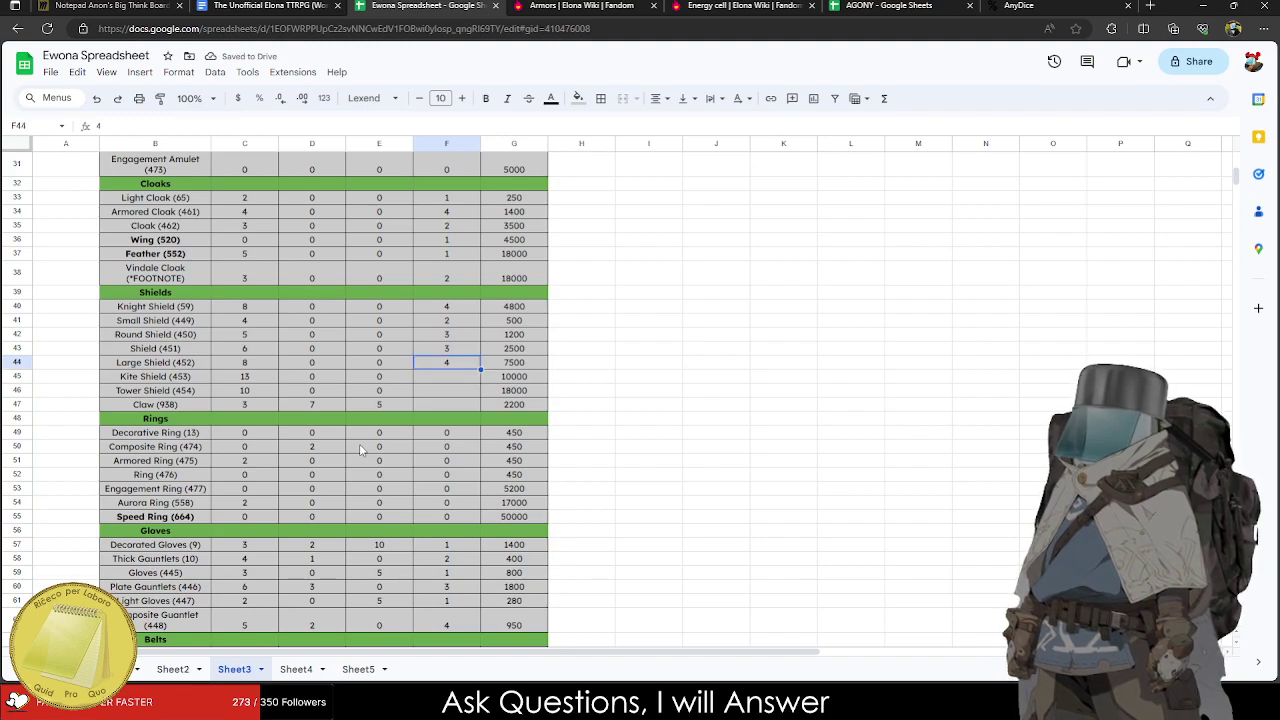
key(Up)
key(Up)
key(Up)
key(Up)
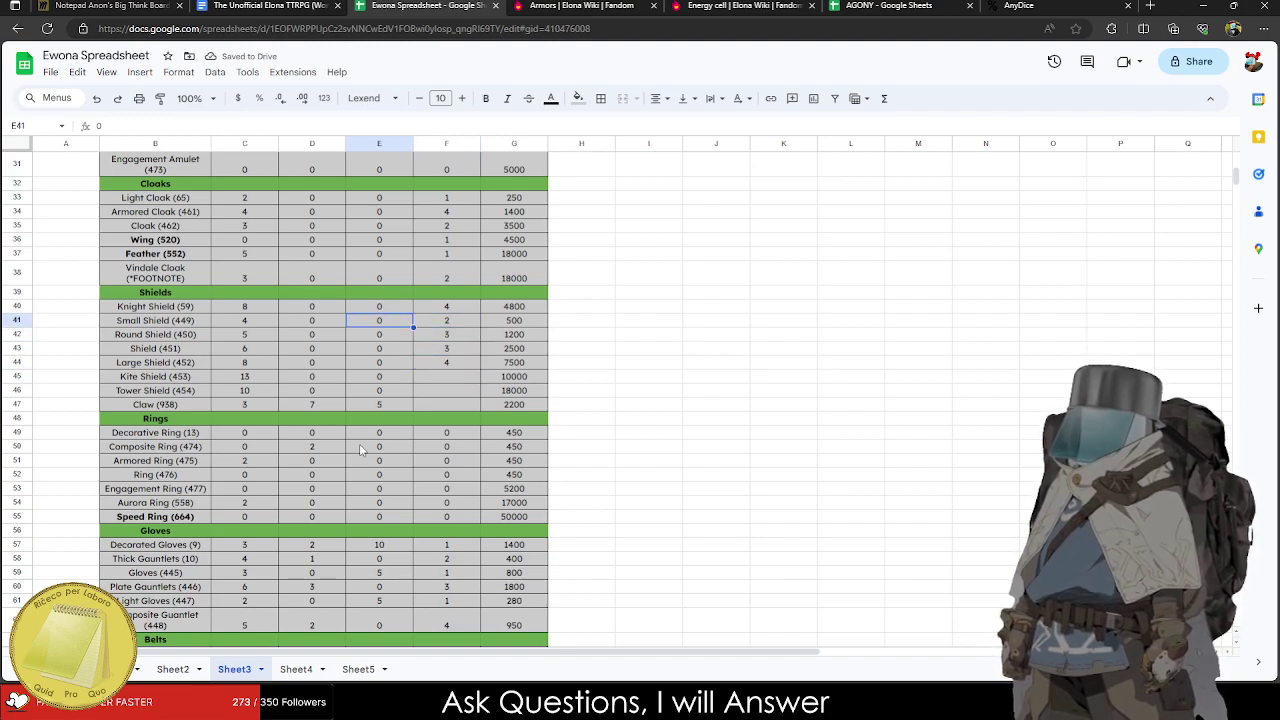
text(3)
key(Return)
Set the Defense Value of the Large Shield (452) to 9.
key(Left)
key(Left)
key(Left)
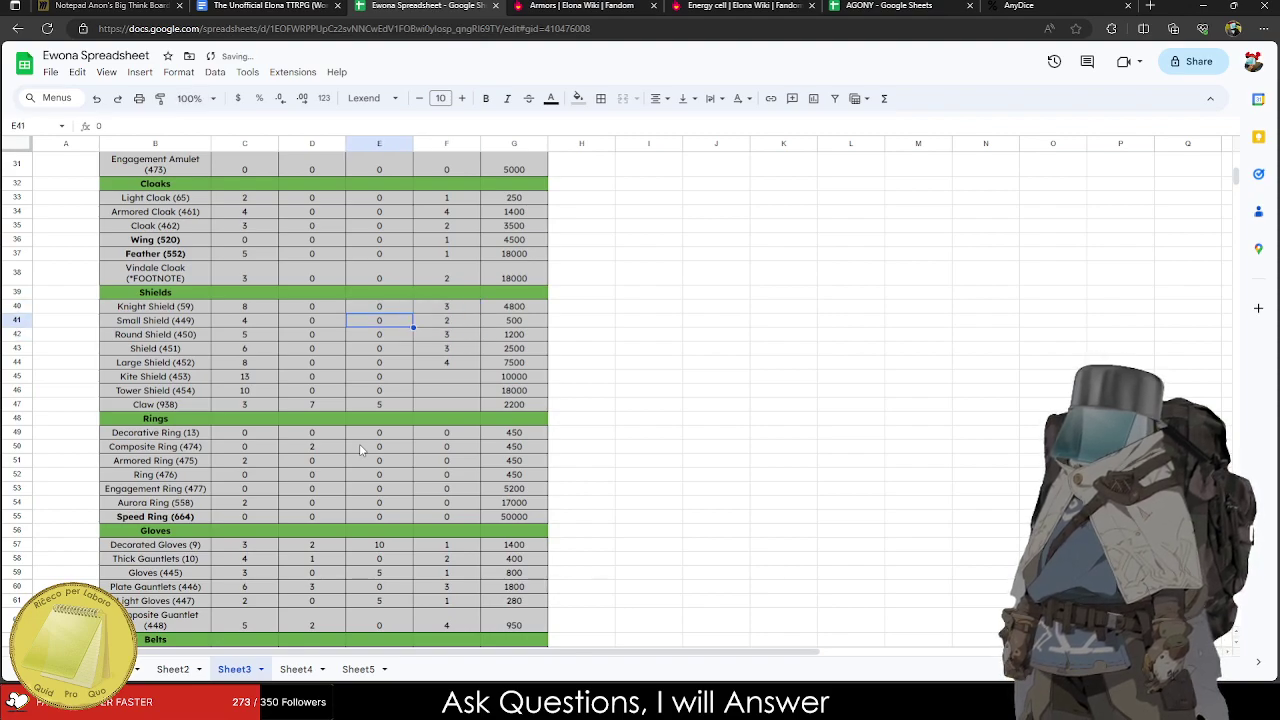
key(Down)
key(Down)
key(Down)
text(9)
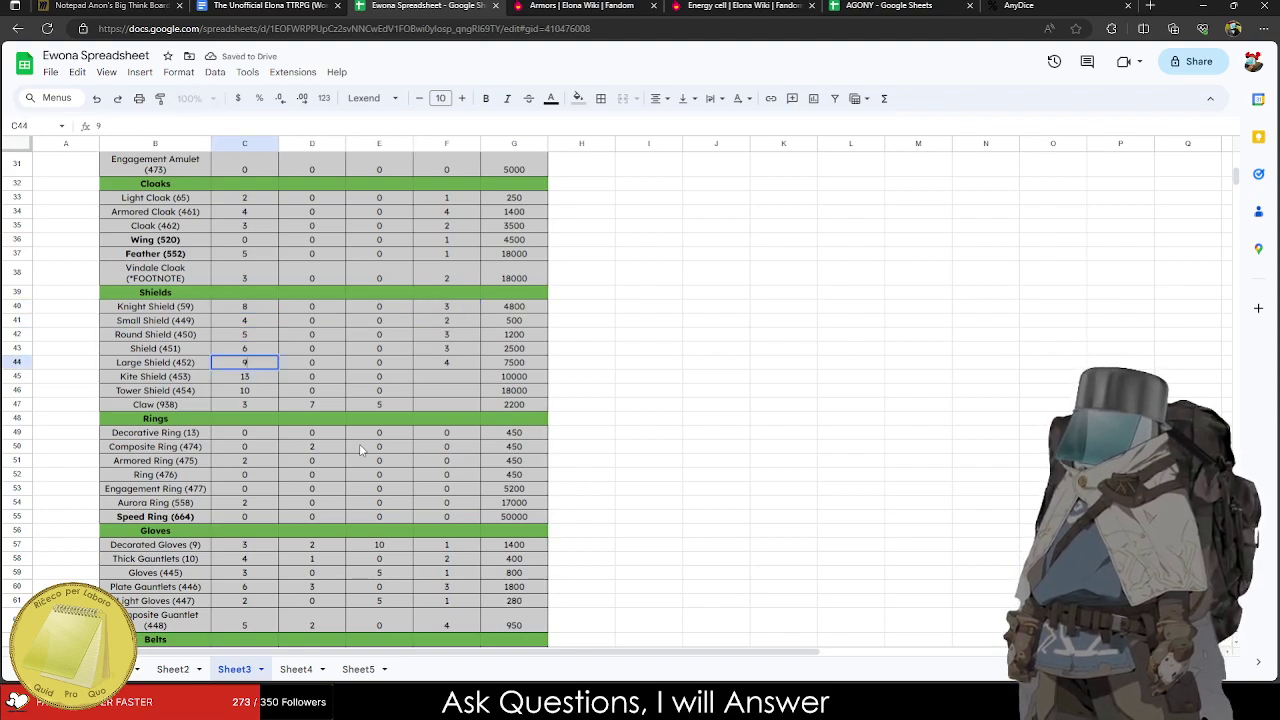
key(Right)
Set the Weight of the Knight Shield (59) back to 4.
key(Right)
key(Up)
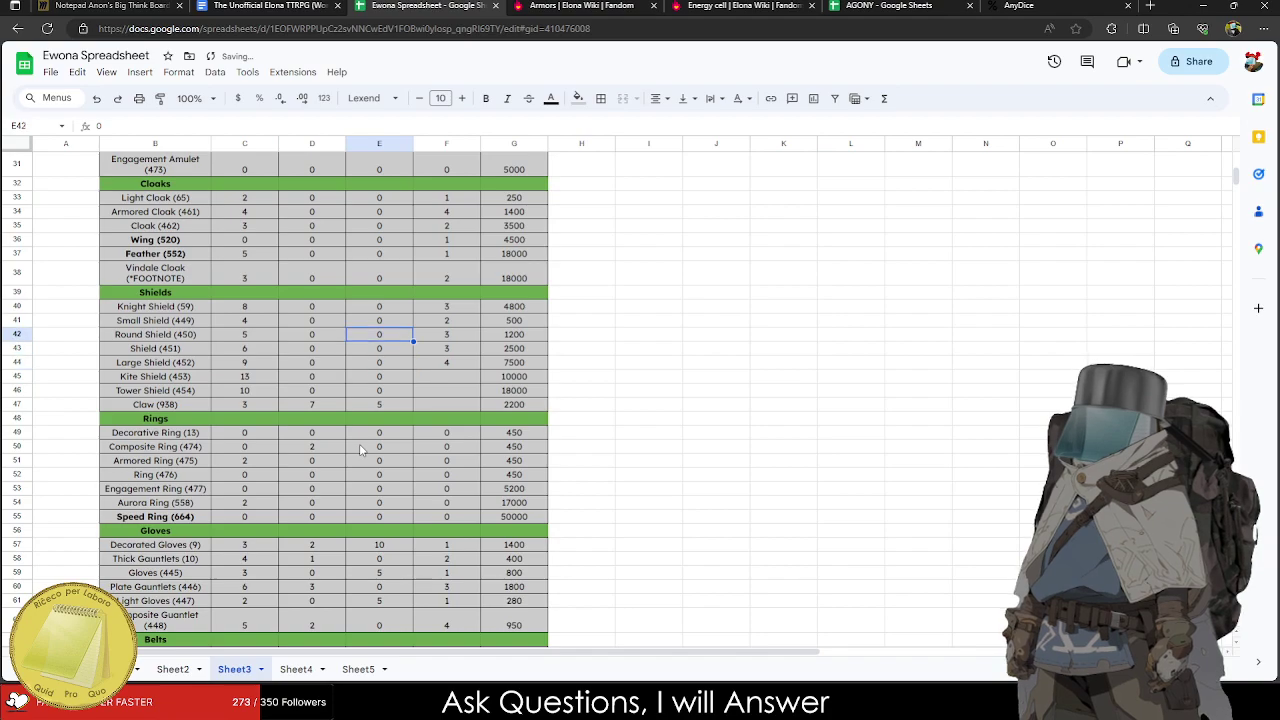
key(Right)
key(Up)
key(Up)
key(Up)
text(4)
key(Return)
Enter Weights of 6 for the Kite Shield (453), 8 for the Tower Shield (454) and 2 for the Claw (938).
key(Down)
key(Down)
key(Down)
key(Down)
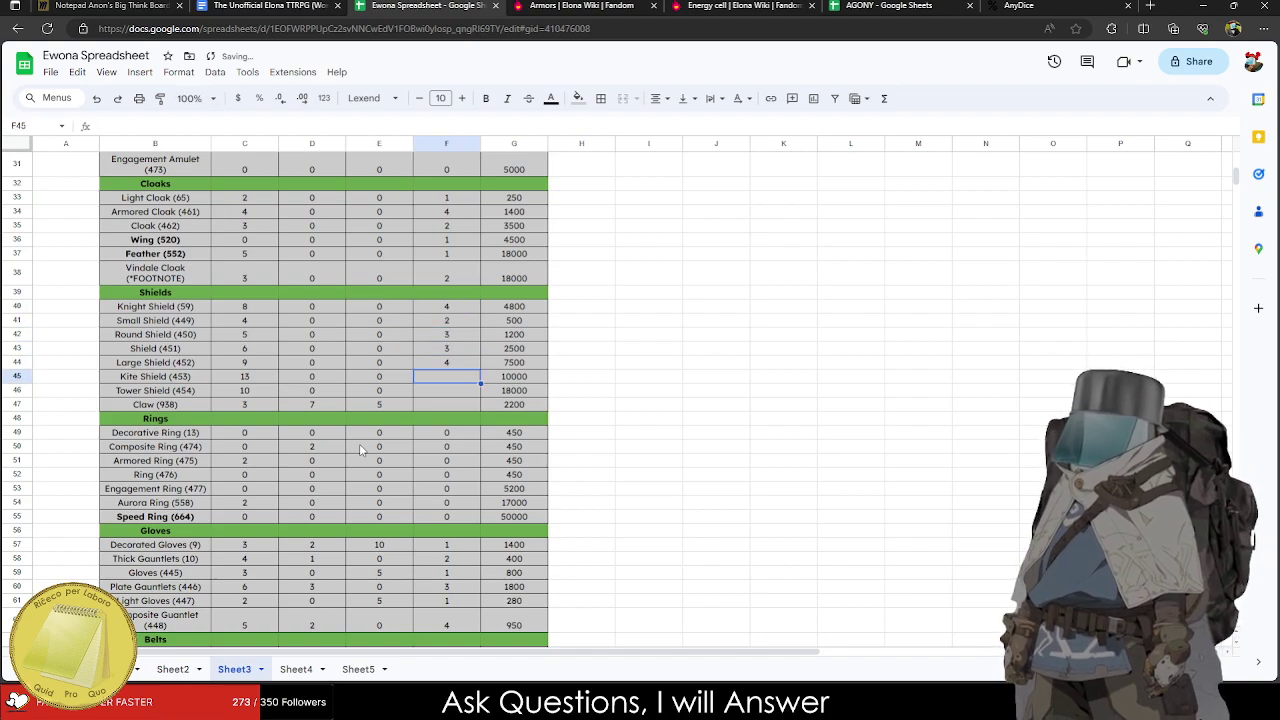
text(6)
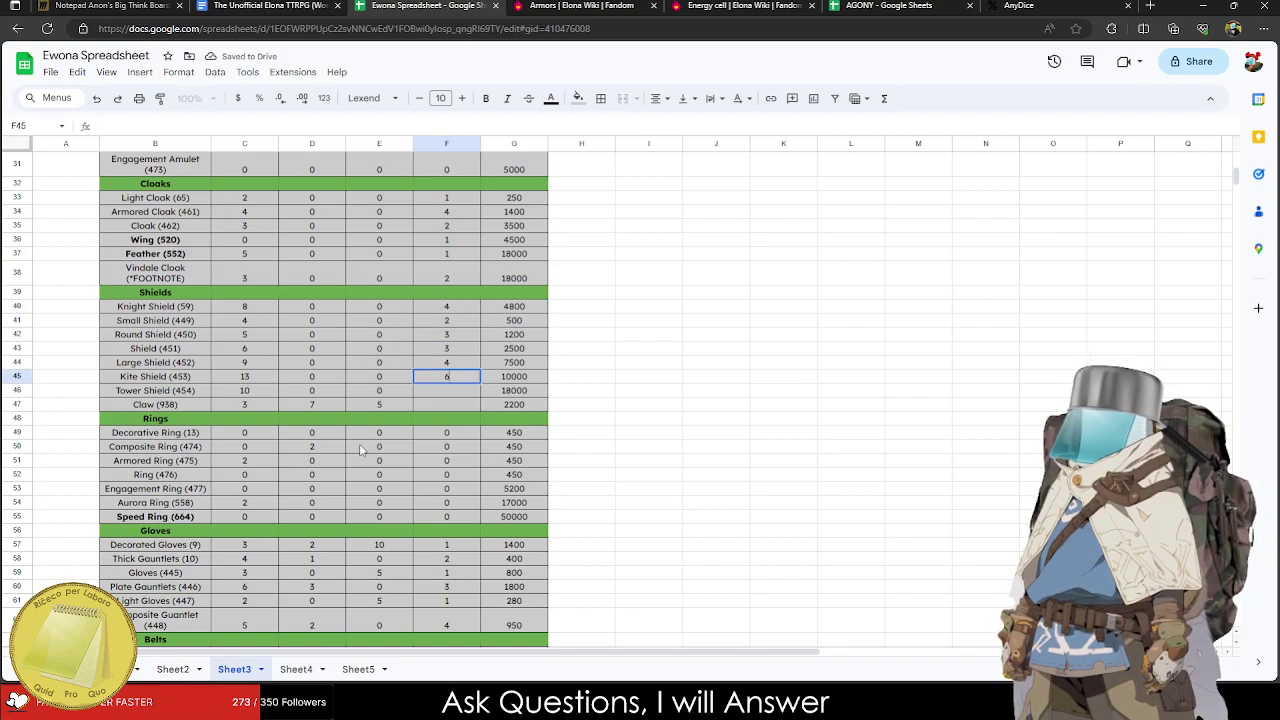
key(Return)
text(8)
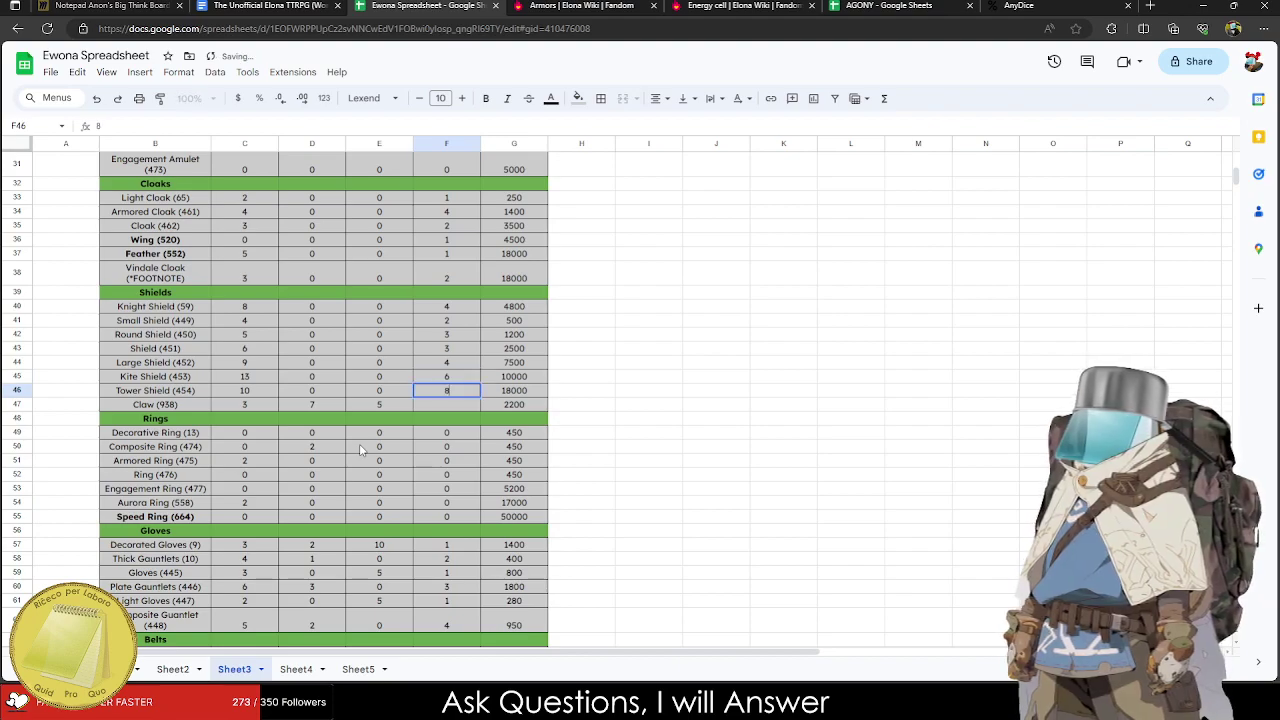
key(Return)
text(3)
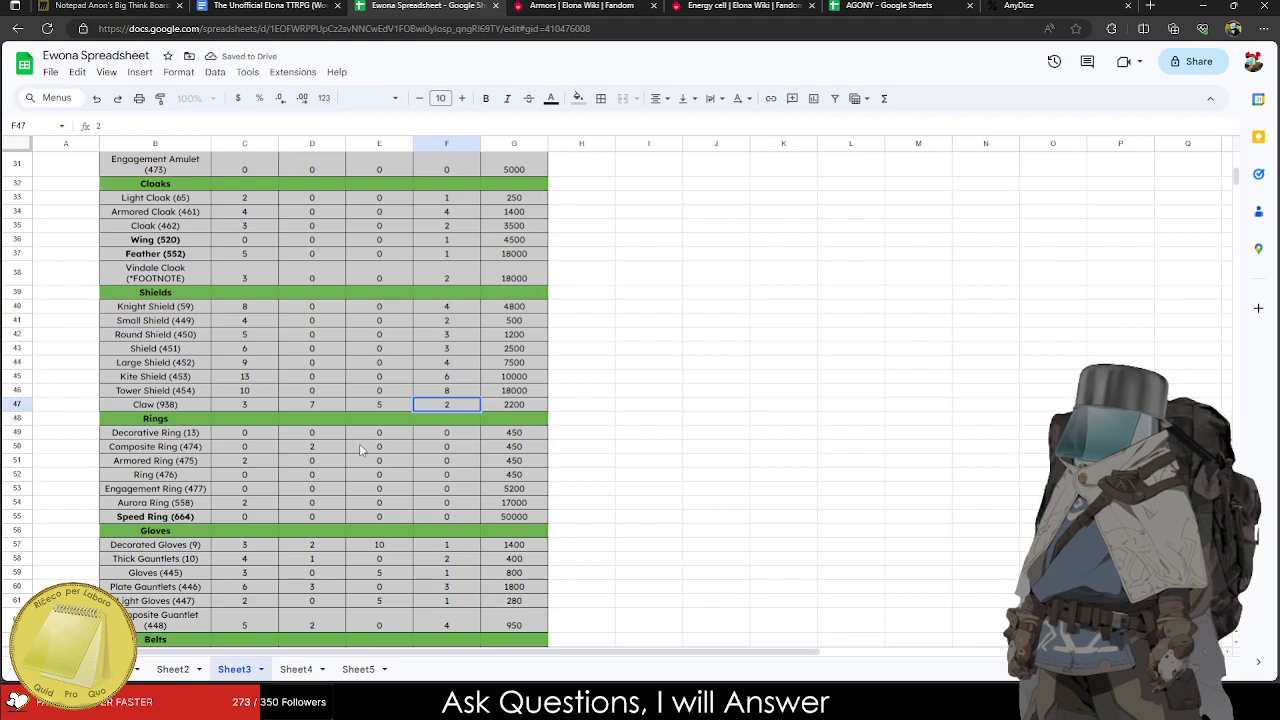
click(648, 488)
Select and copy the whole armor table, B2:G74, including its header row.
scroll(532, 512, up, 2)
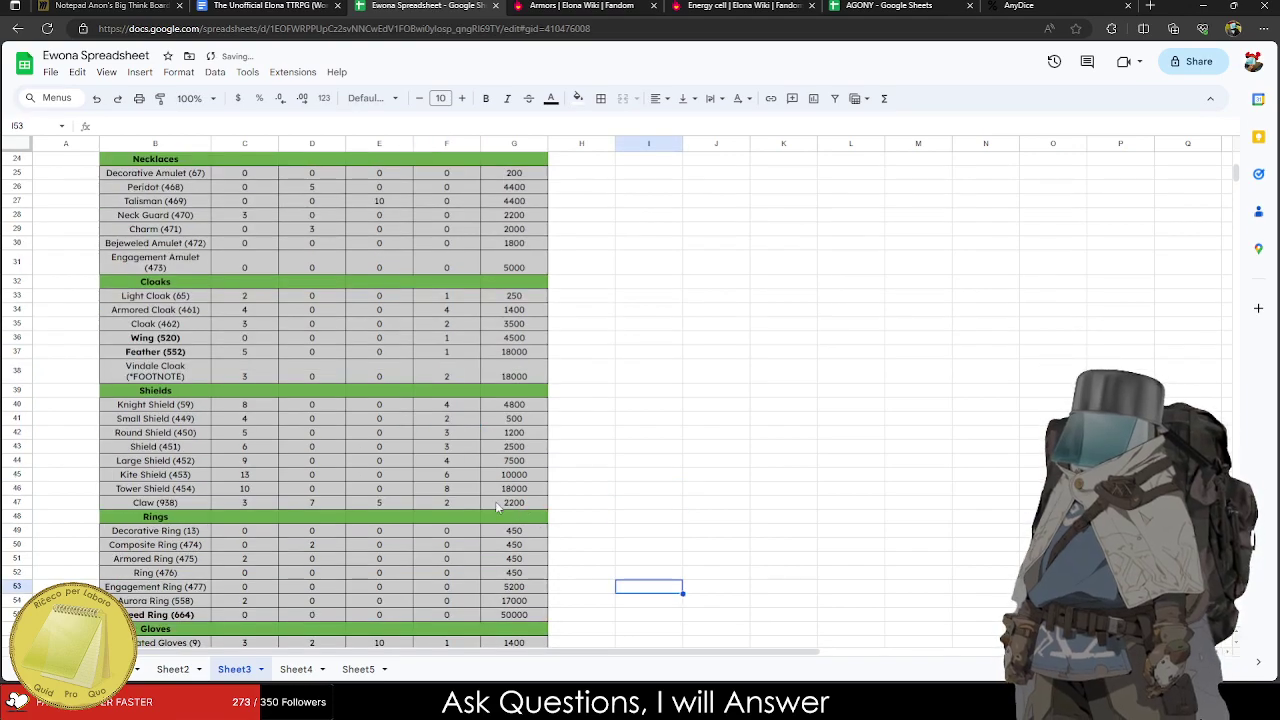
scroll(496, 507, down, 10)
drag(514, 432, 150, 178)
scroll(237, 364, up, 15)
scroll(272, 371, up, 3)
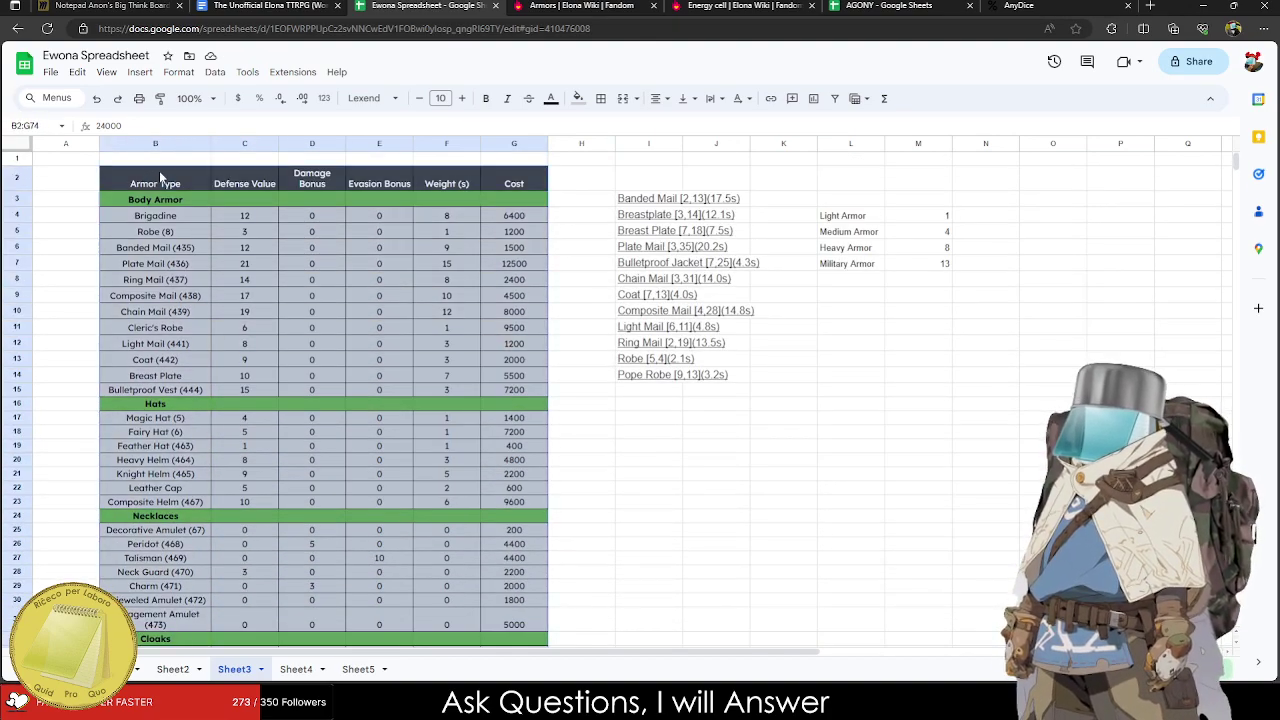
Switch to The Unofficial Elona TTRPG document and paste the armor table after the dice table at its end.
click(268, 5)
scroll(271, 334, down, 2)
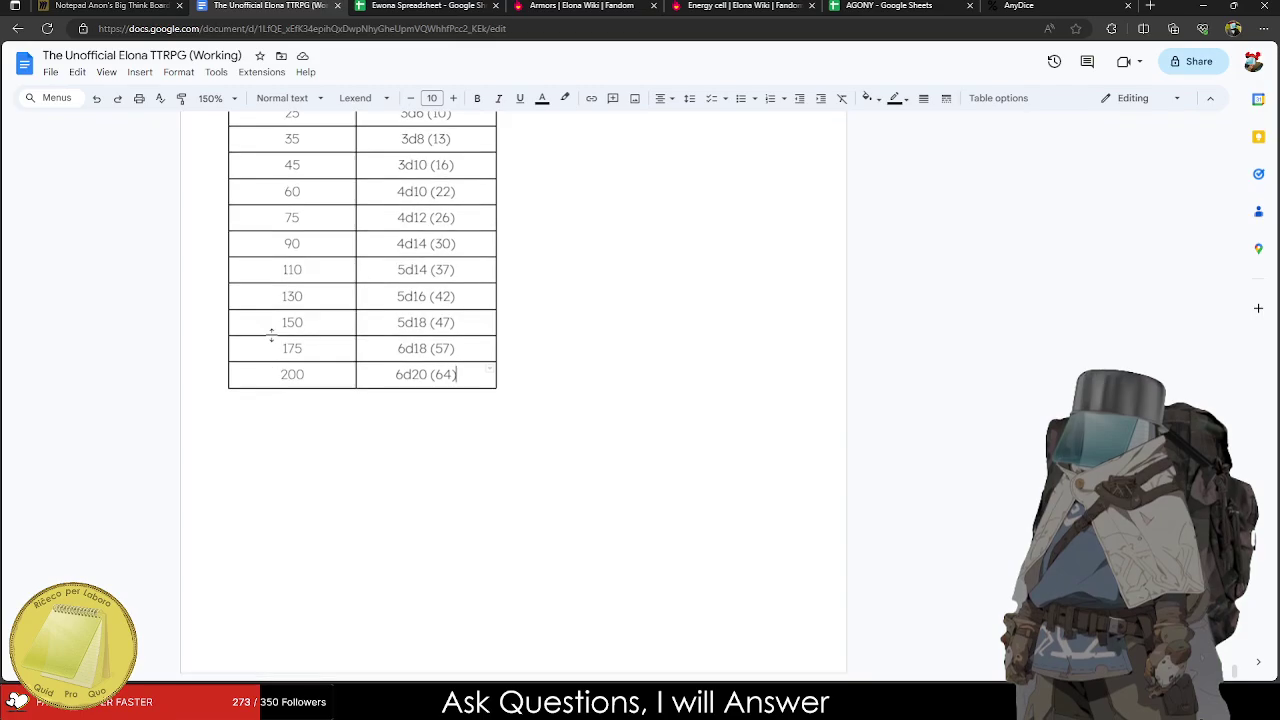
click(244, 478)
key(ctrl+v)
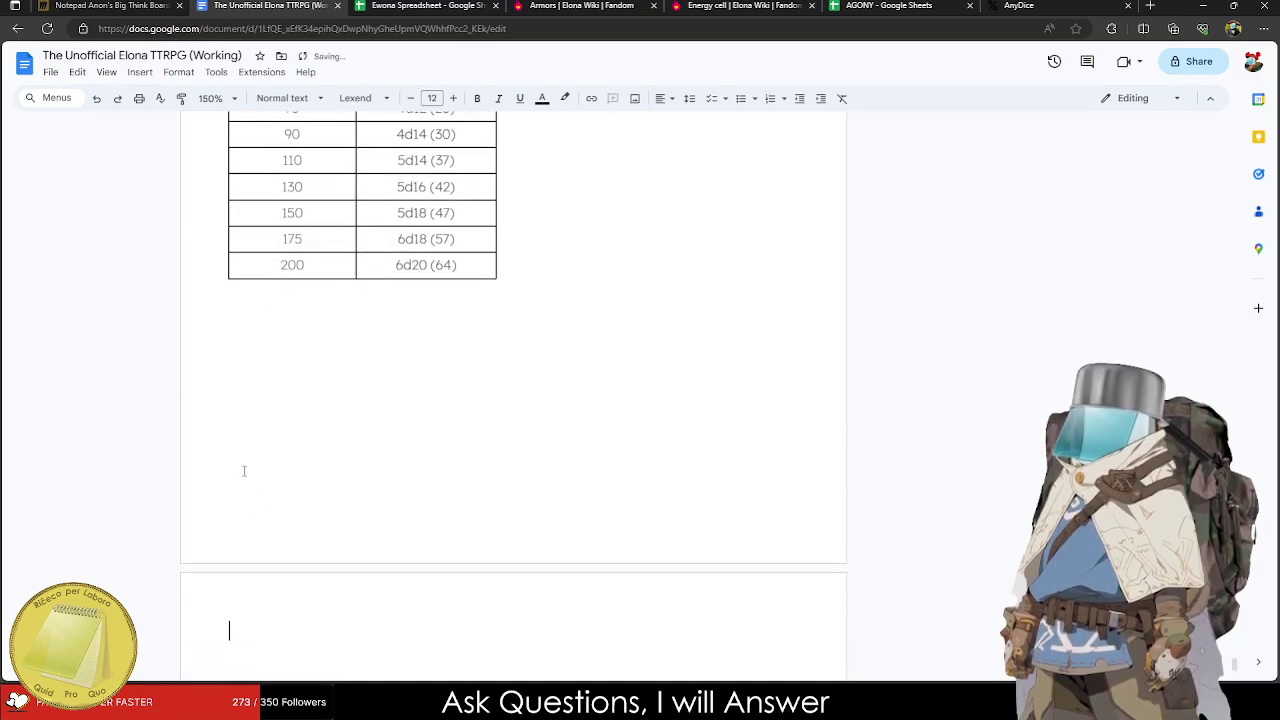
Select the entire pasted armor table and change its font to Lexend Extra Light.
key(shift+Up)
key(shift+Up)
key(shift+Up)
key(shift+Up)
key(shift+Up)
key(shift+Up)
key(shift+Up)
key(shift+Up)
key(shift+Up)
key(shift+Up)
key(shift+Up)
key(shift+Up)
key(shift+Up)
key(shift+Up)
key(shift+Up)
key(shift+Up)
key(shift+Up)
key(shift+Up)
key(shift+Up)
key(shift+Up)
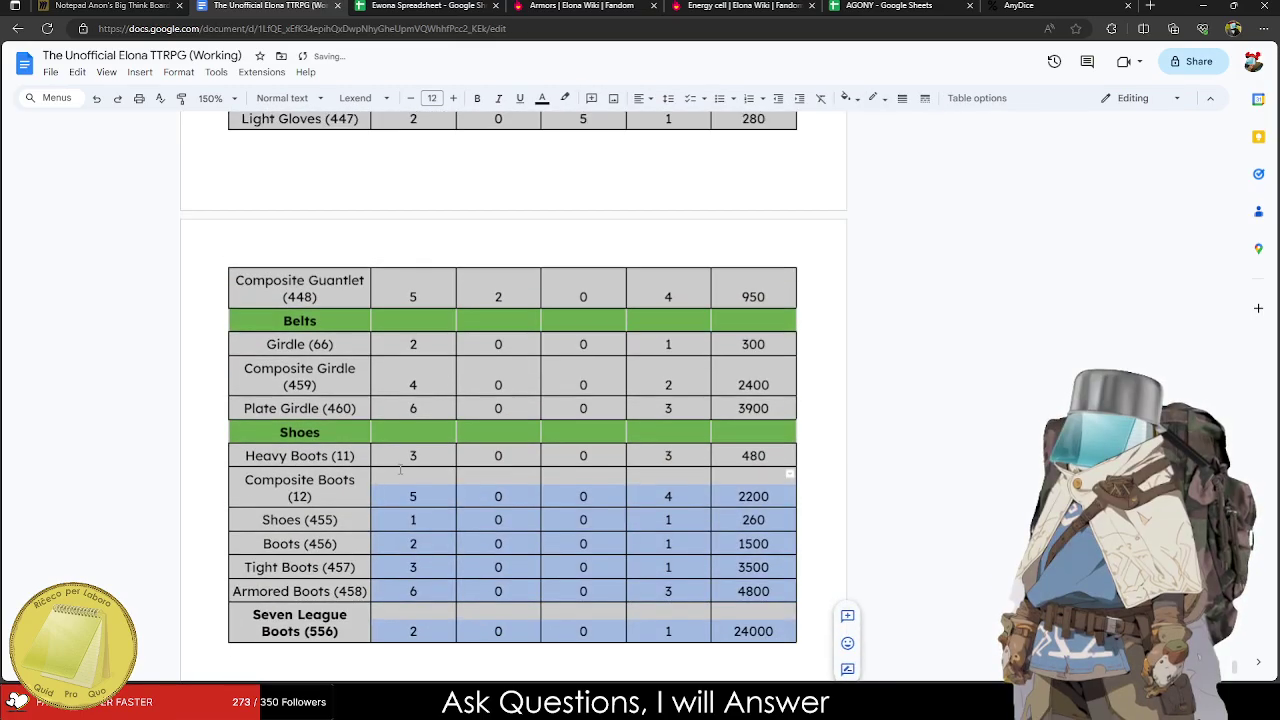
key(Down)
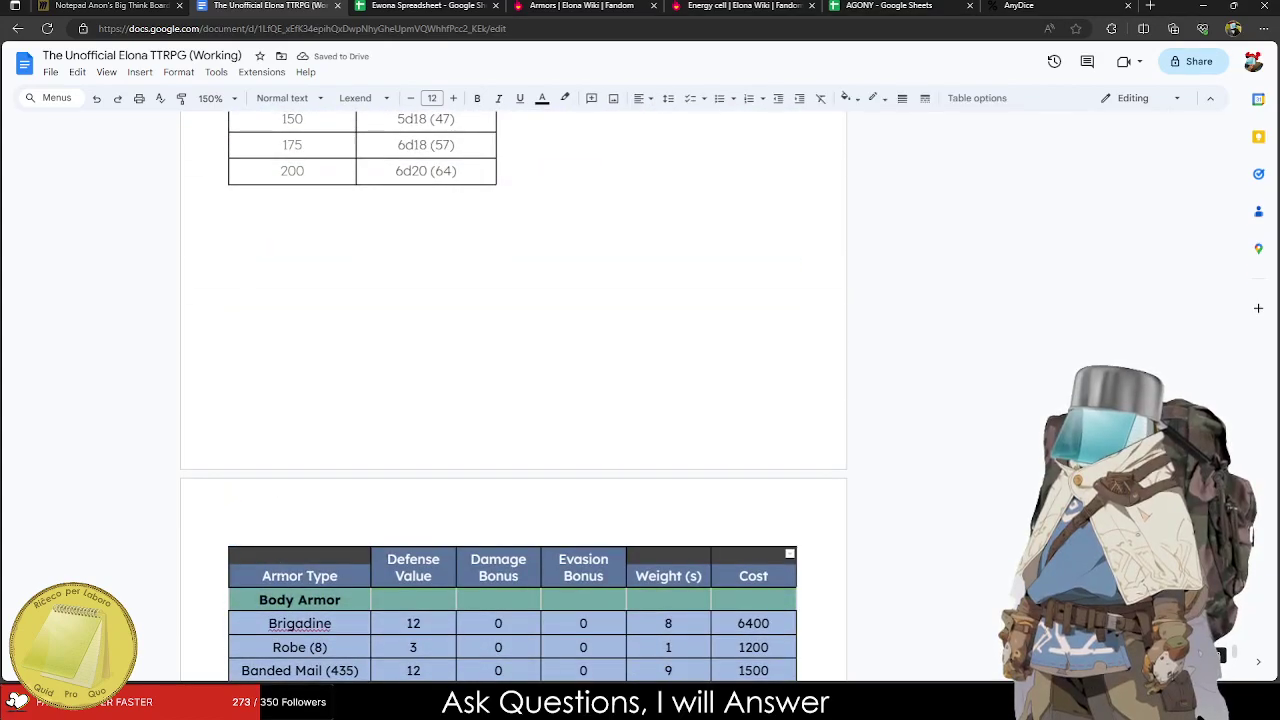
click(354, 98)
mouse_move(420, 196)
click(569, 208)
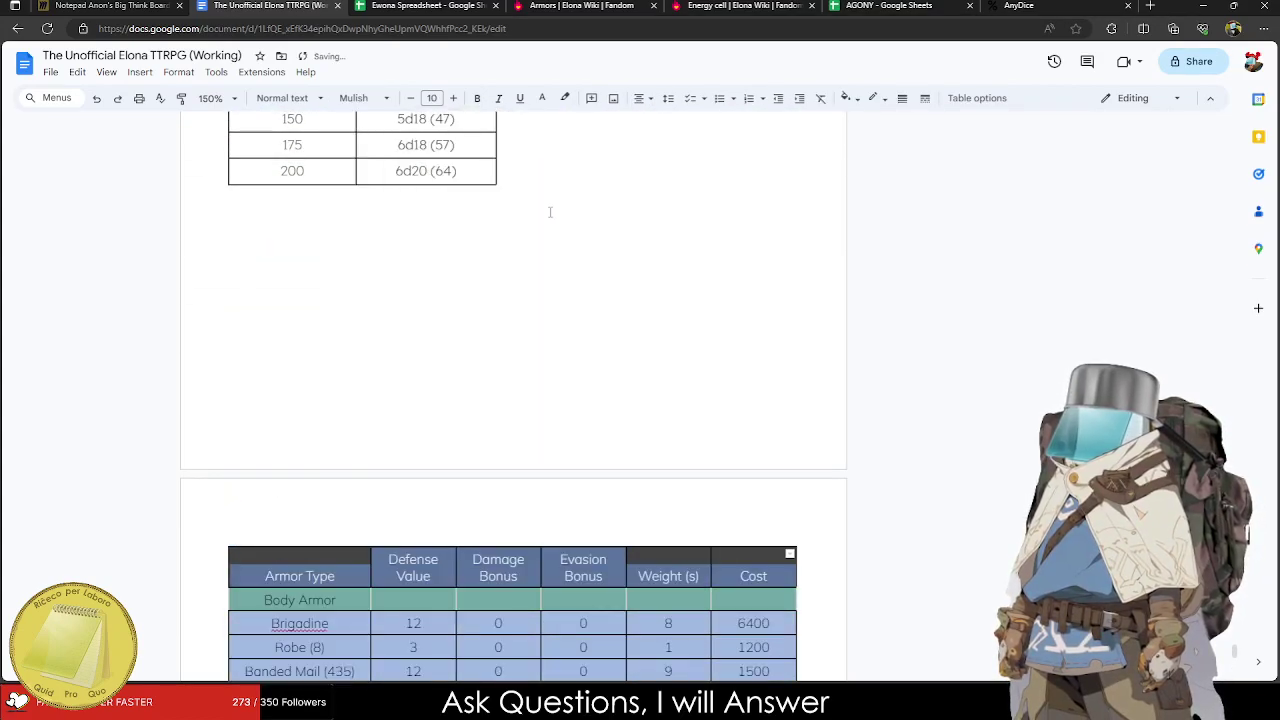
click(354, 98)
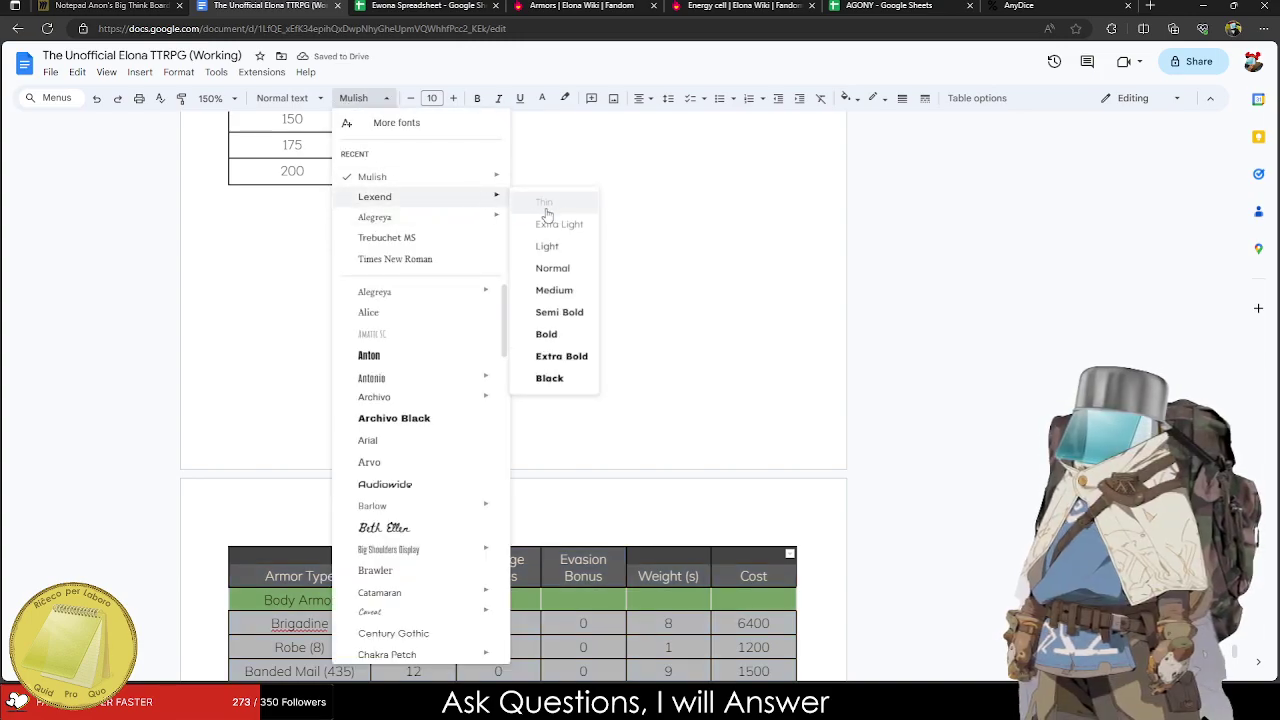
click(561, 224)
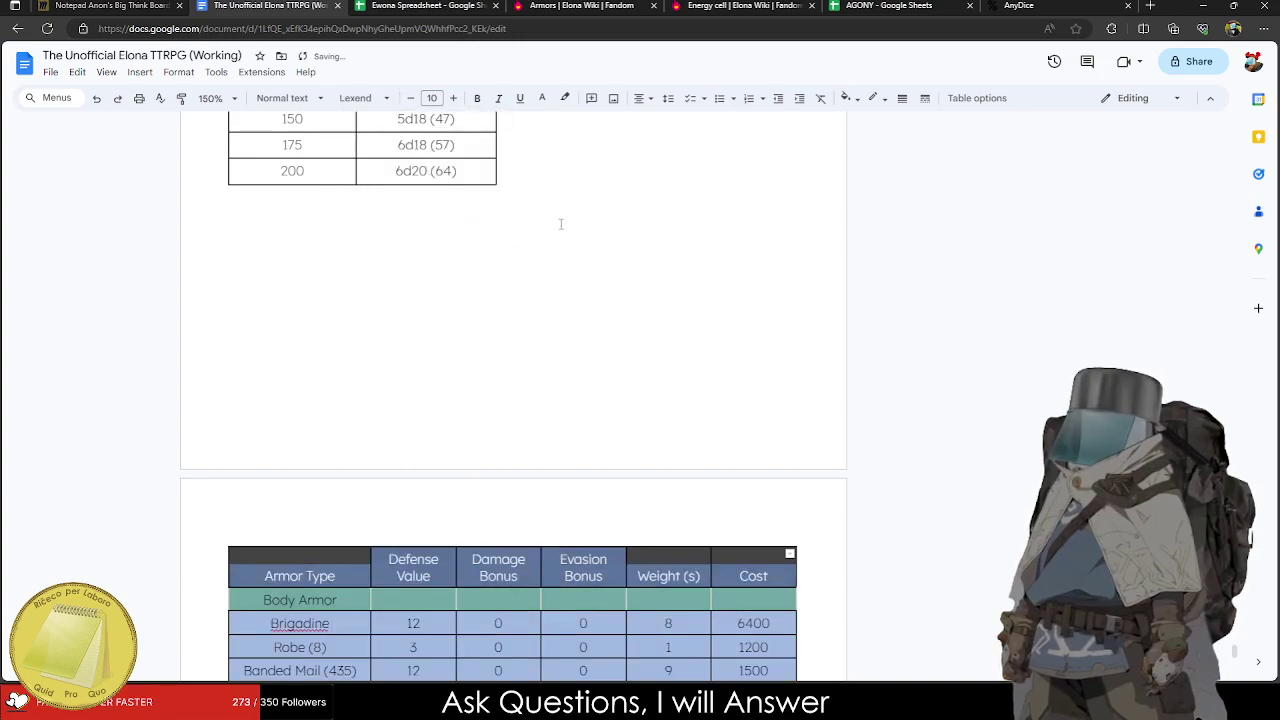
click(432, 98)
Correct the misspelled armor name "Brigadine" to "Brigandine" in the Body Armor section.
scroll(400, 400, down, 2)
click(305, 463)
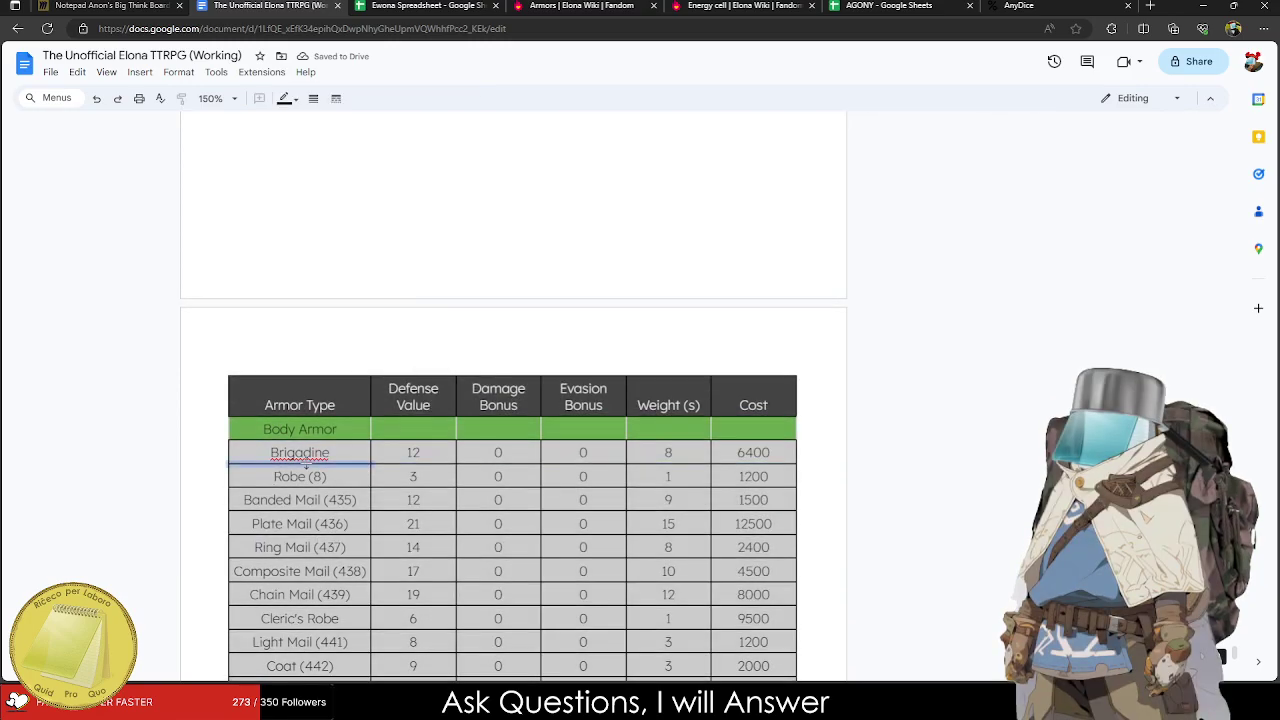
click(307, 453)
click(287, 429)
drag(290, 430, 510, 463)
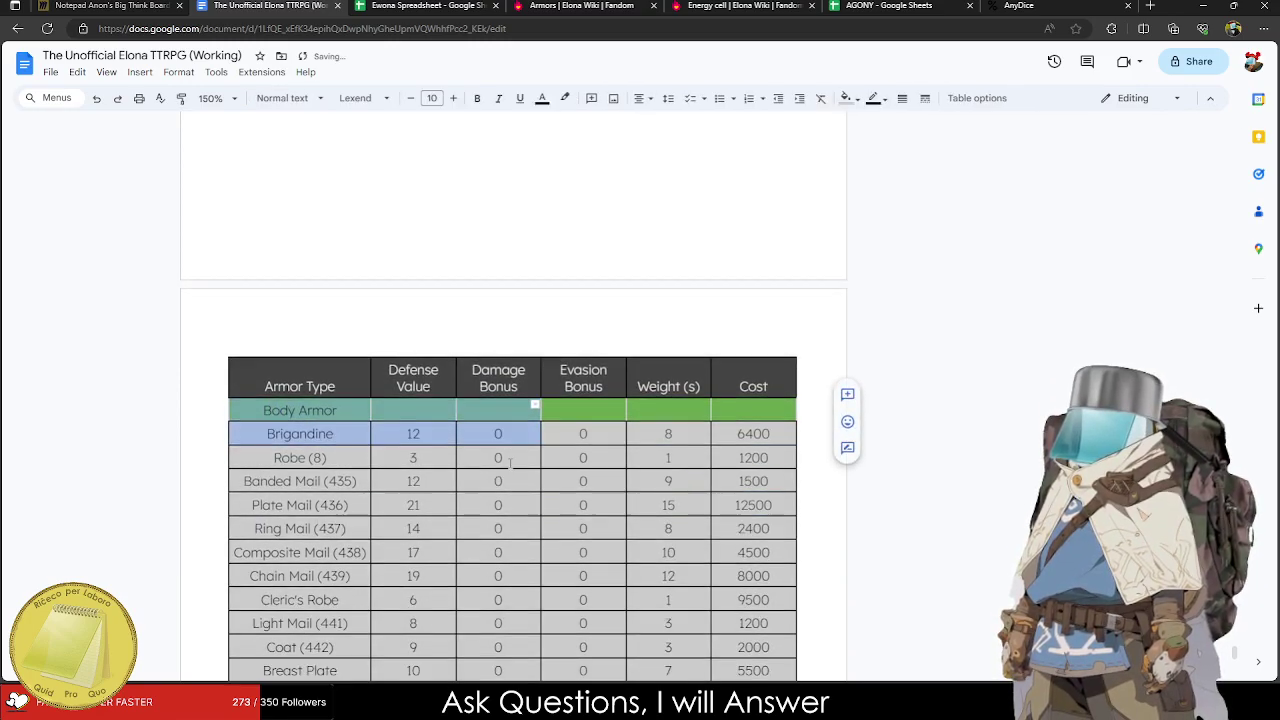
scroll(510, 463, down, 20)
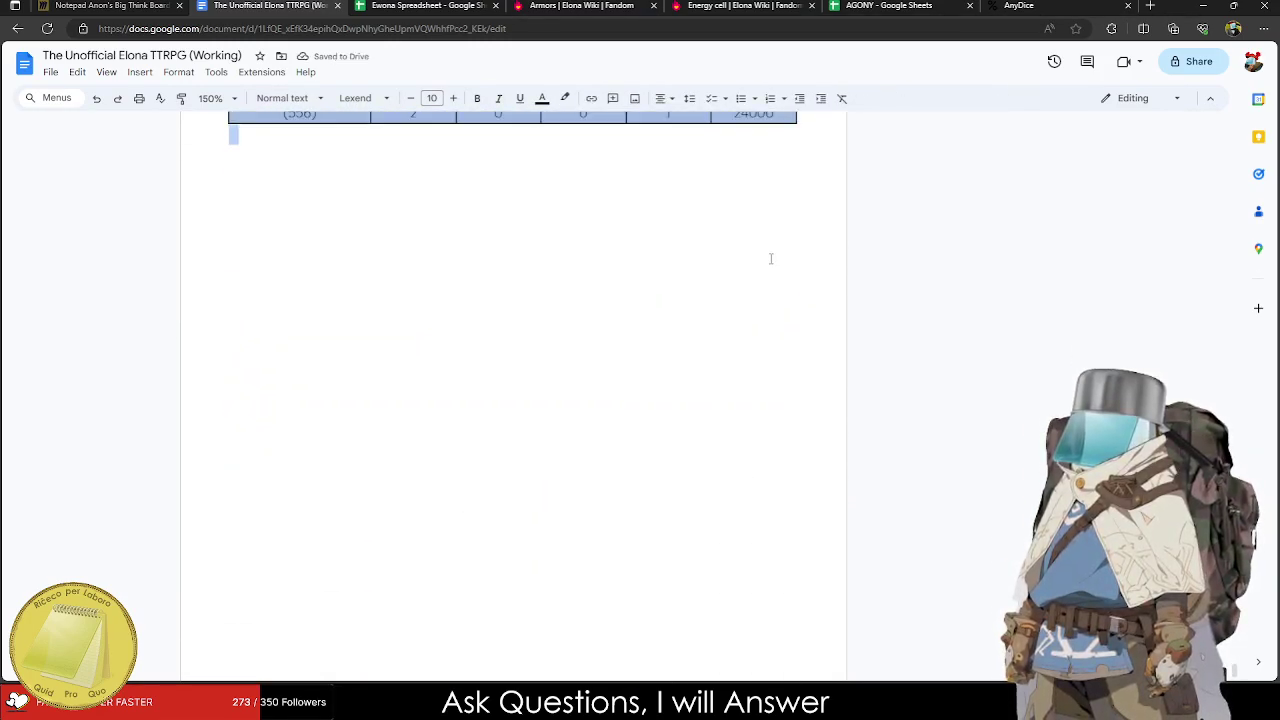
scroll(760, 290, up, 2)
right_click(564, 291)
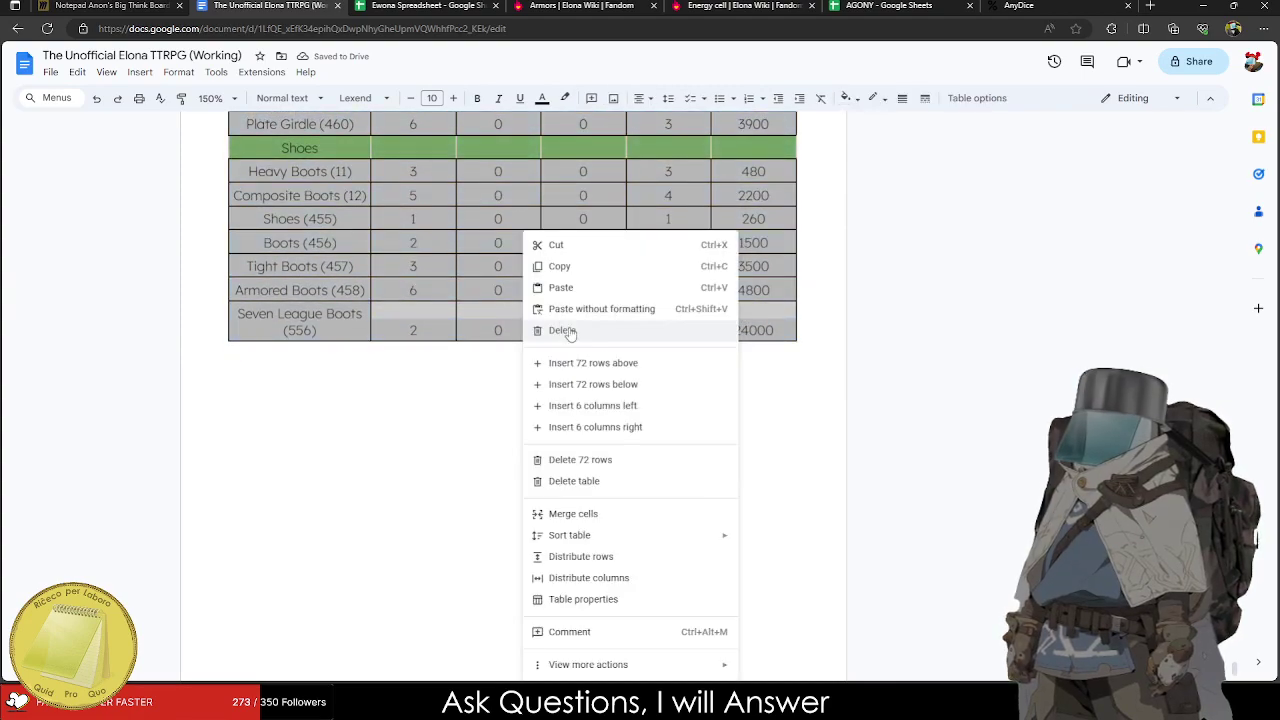
click(542, 99)
click(565, 98)
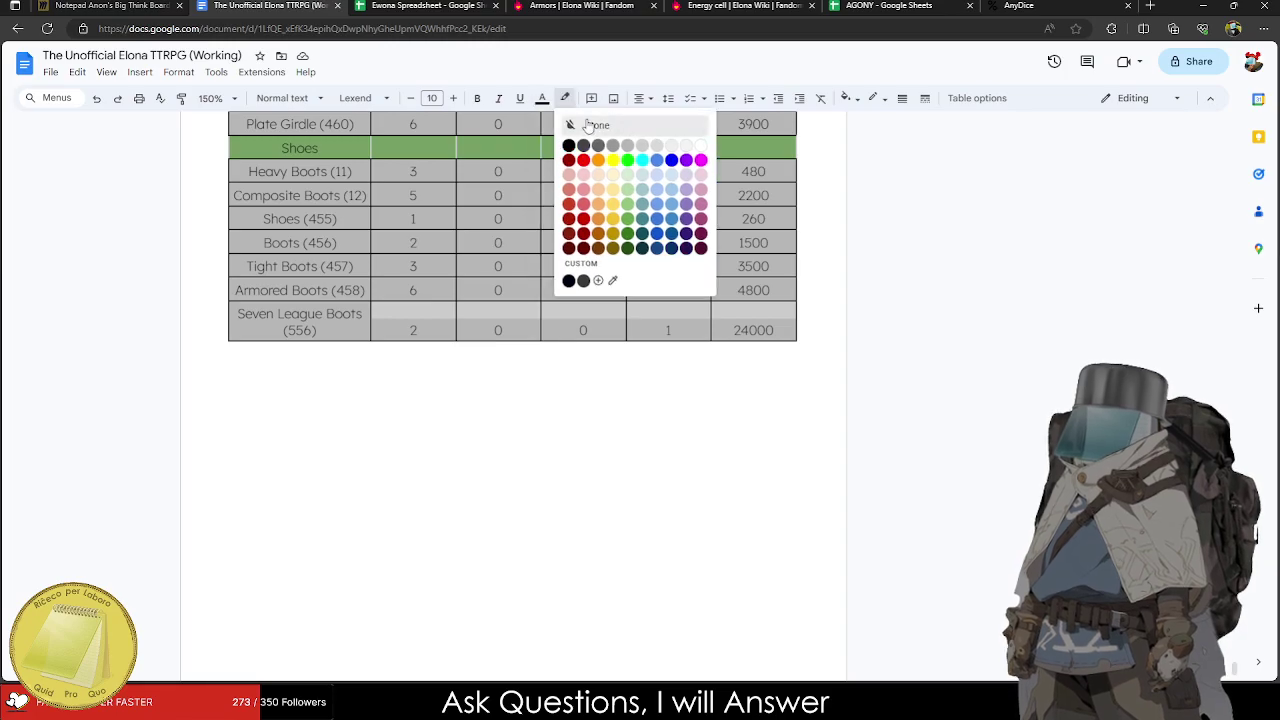
key(Escape)
Remove the cell background colors from all armor table rows below the header, from Body Armor to Seven League Boots (556).
scroll(553, 322, up, 2)
drag(553, 322, 791, 343)
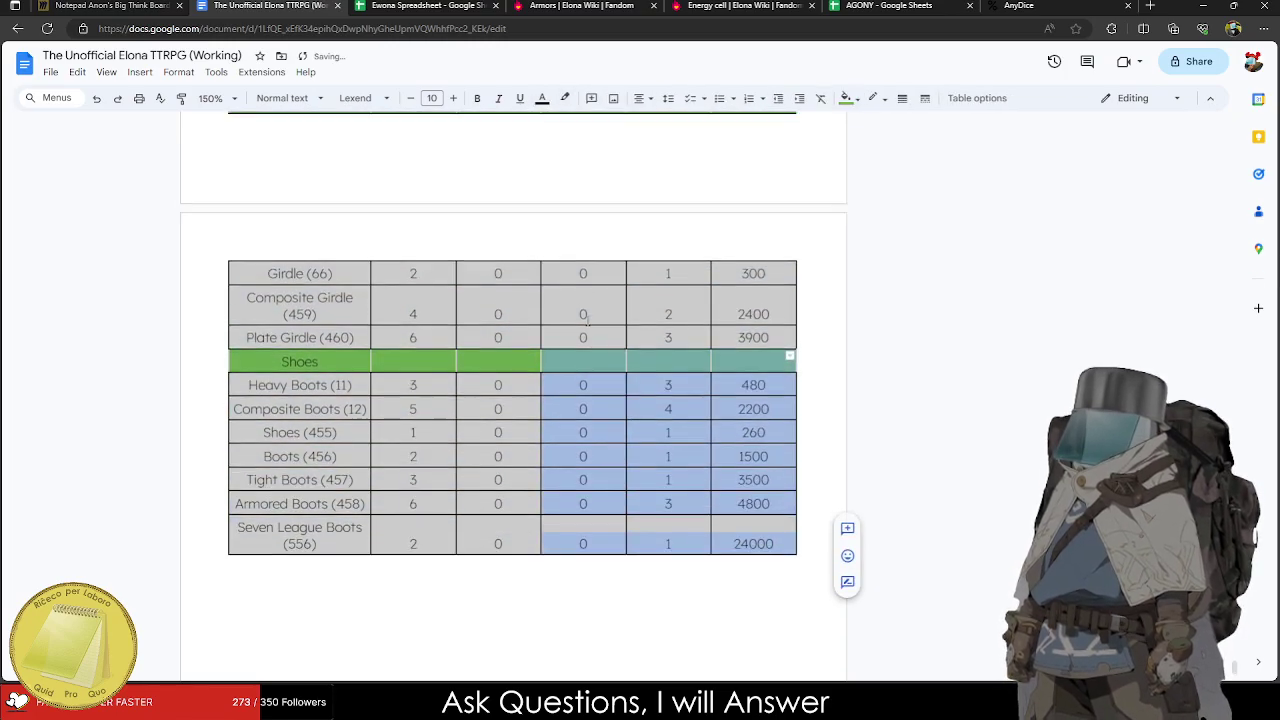
scroll(325, 364, up, 15)
scroll(324, 363, up, 10)
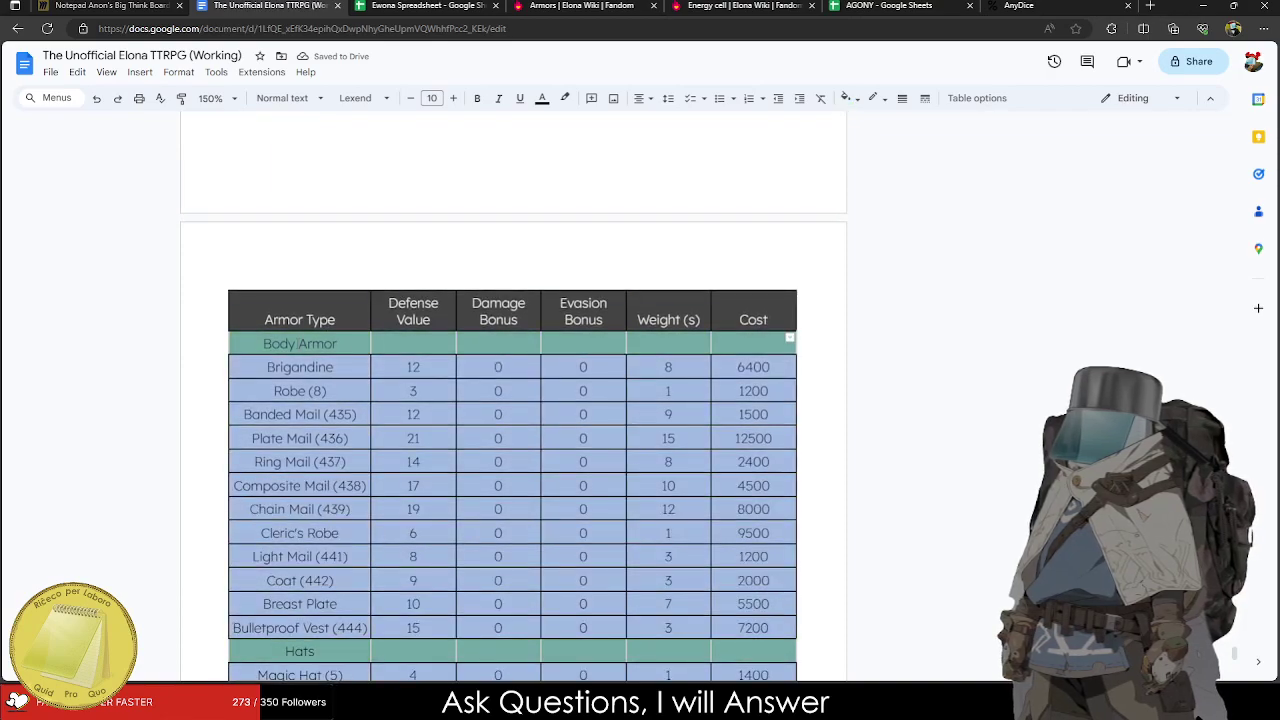
right_click(297, 343)
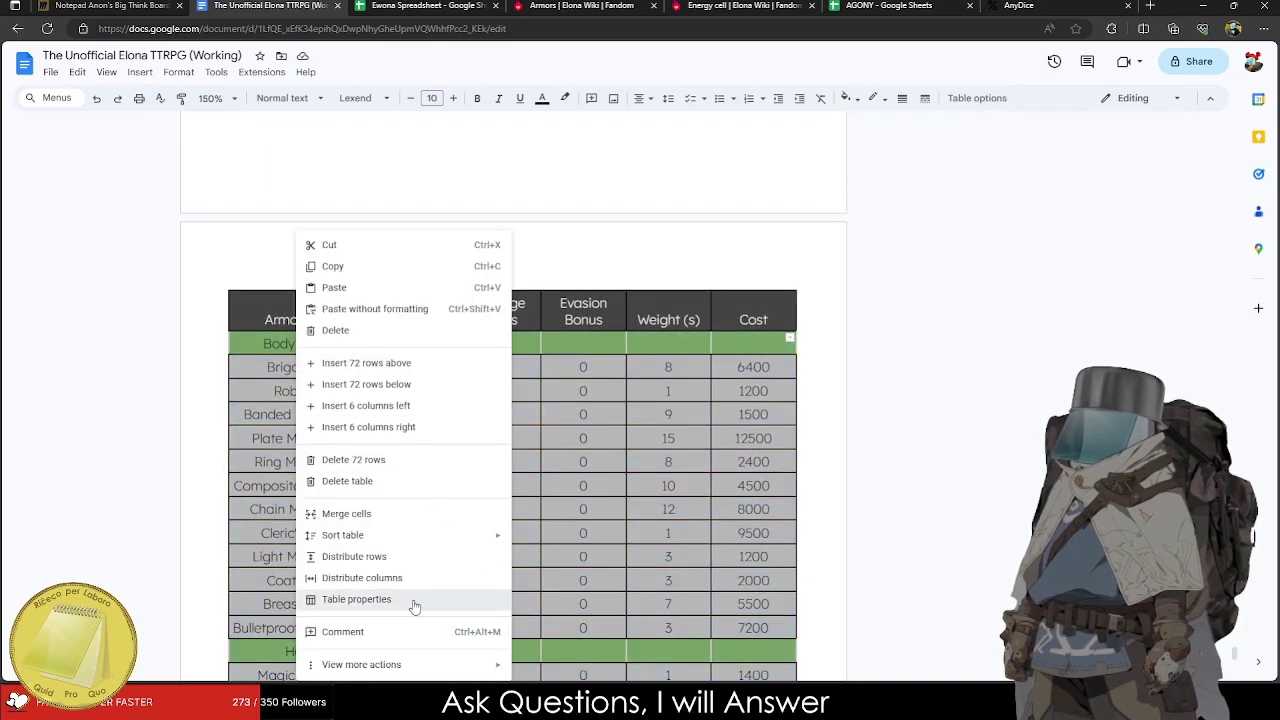
click(414, 603)
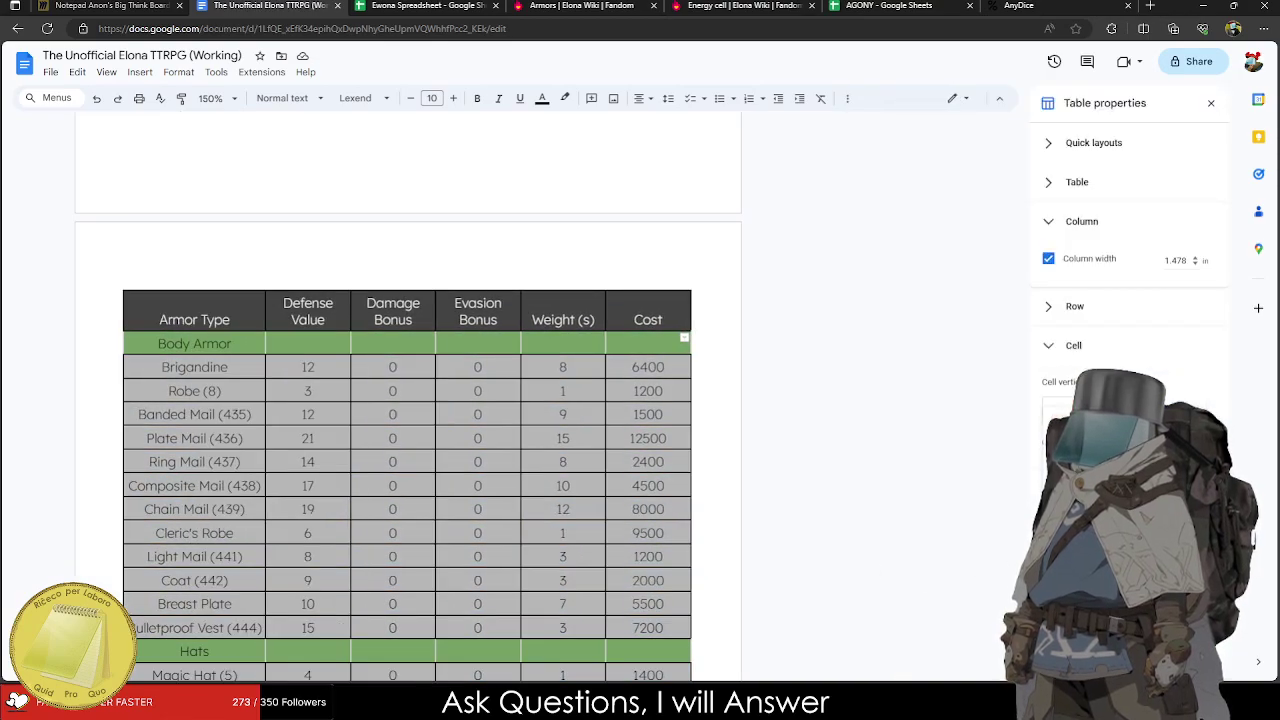
click(401, 437)
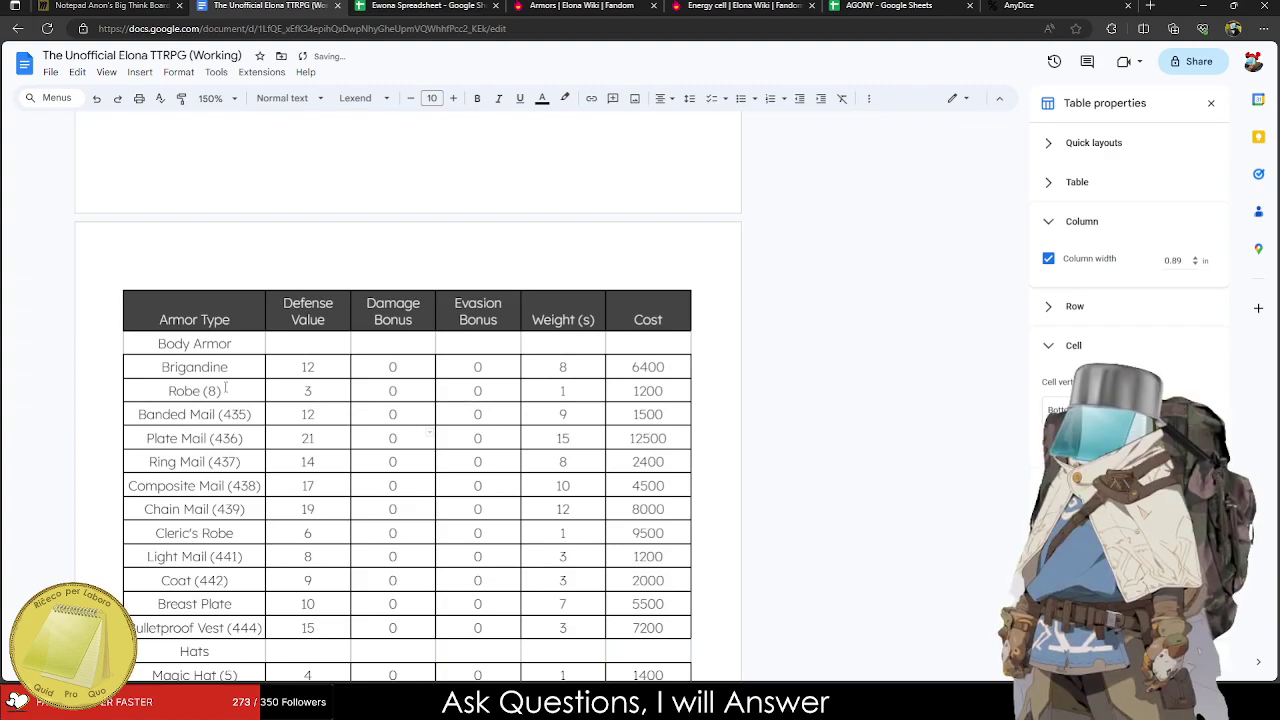
Make the Body Armor section row bold and merge its cells across the full table width.
drag(186, 340, 508, 350)
key(ctrl+b)
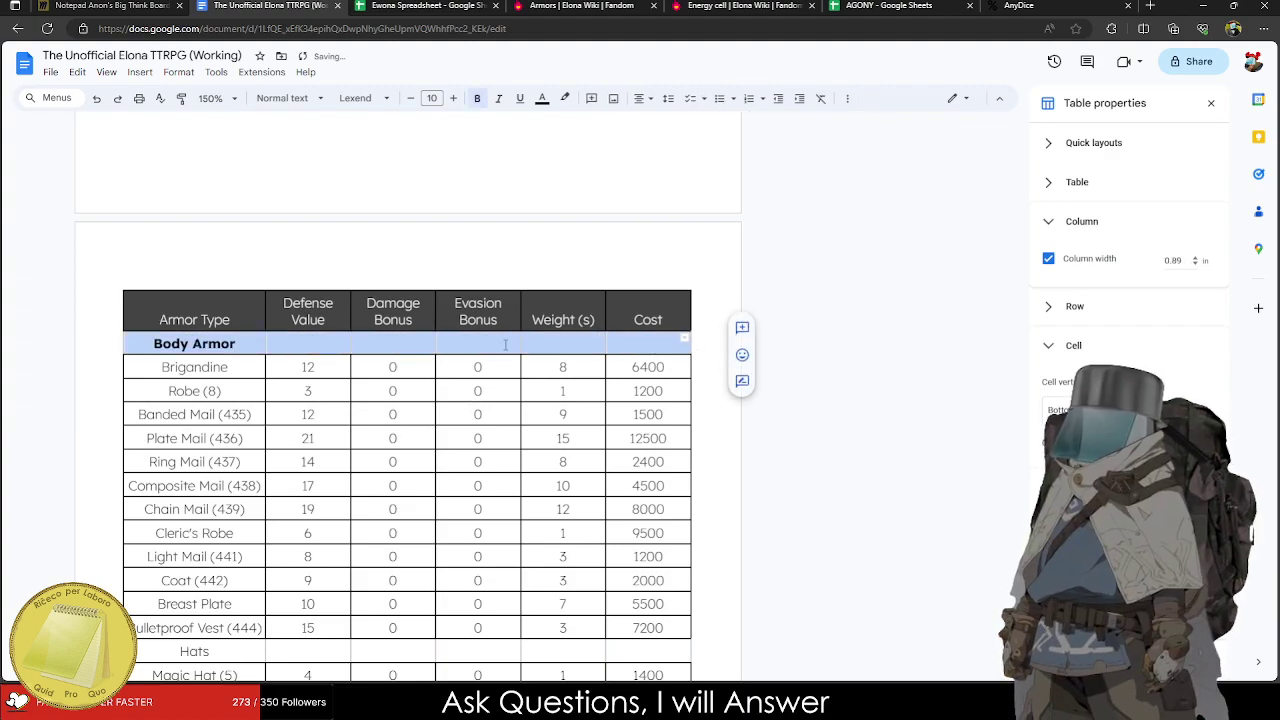
right_click(508, 350)
click(545, 513)
scroll(400, 450, down, 2)
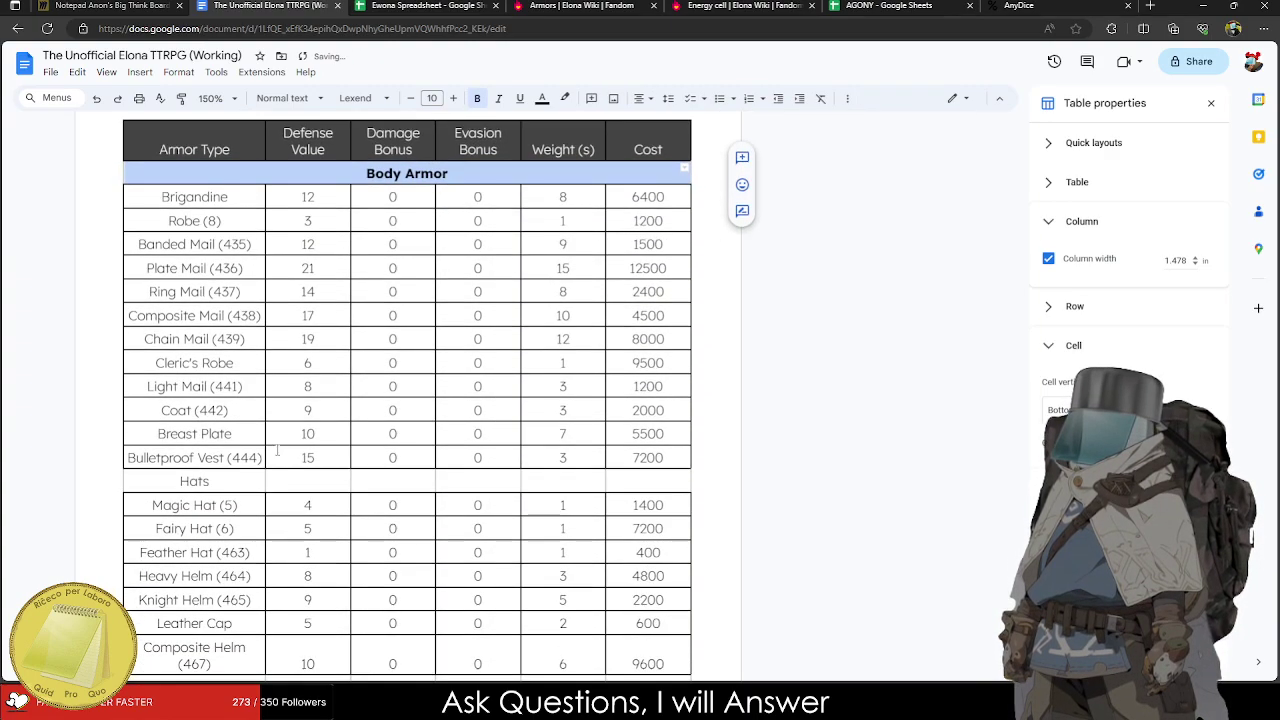
Make the Hats category row of the armor table bold and merge its six cells into one.
drag(194, 480, 643, 485)
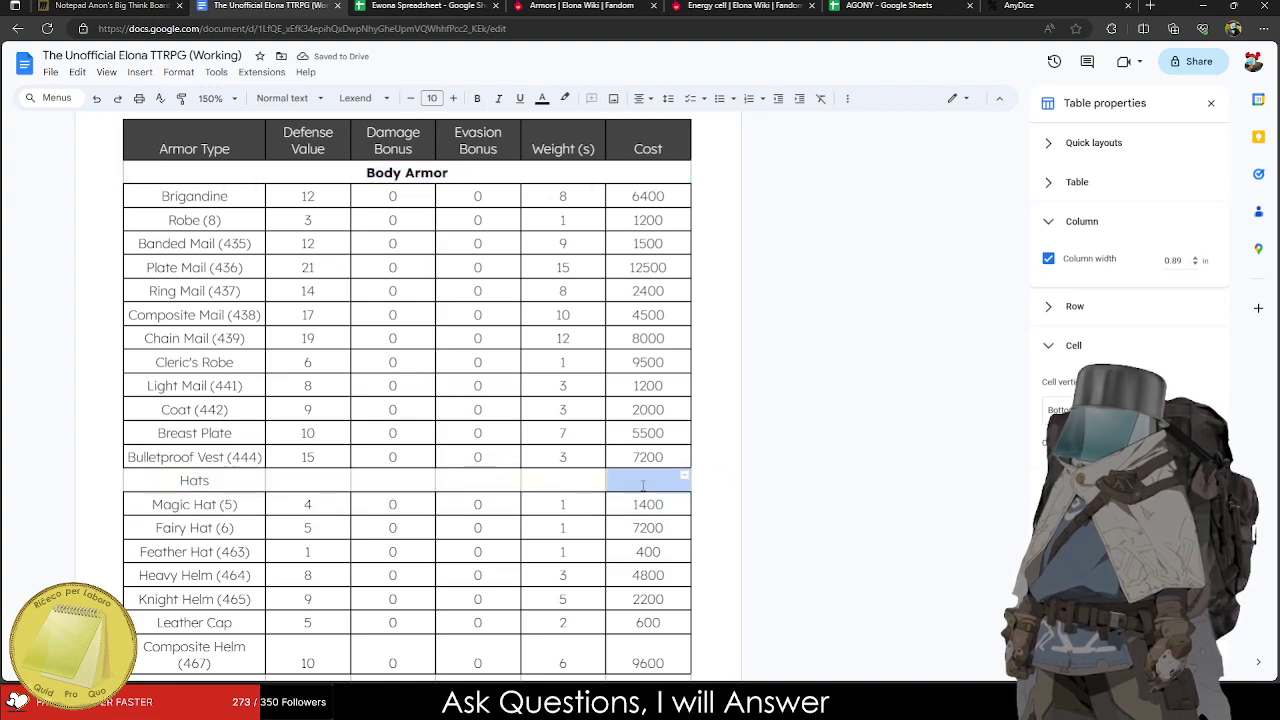
drag(164, 481, 510, 482)
key(ctrl+b)
right_click(510, 482)
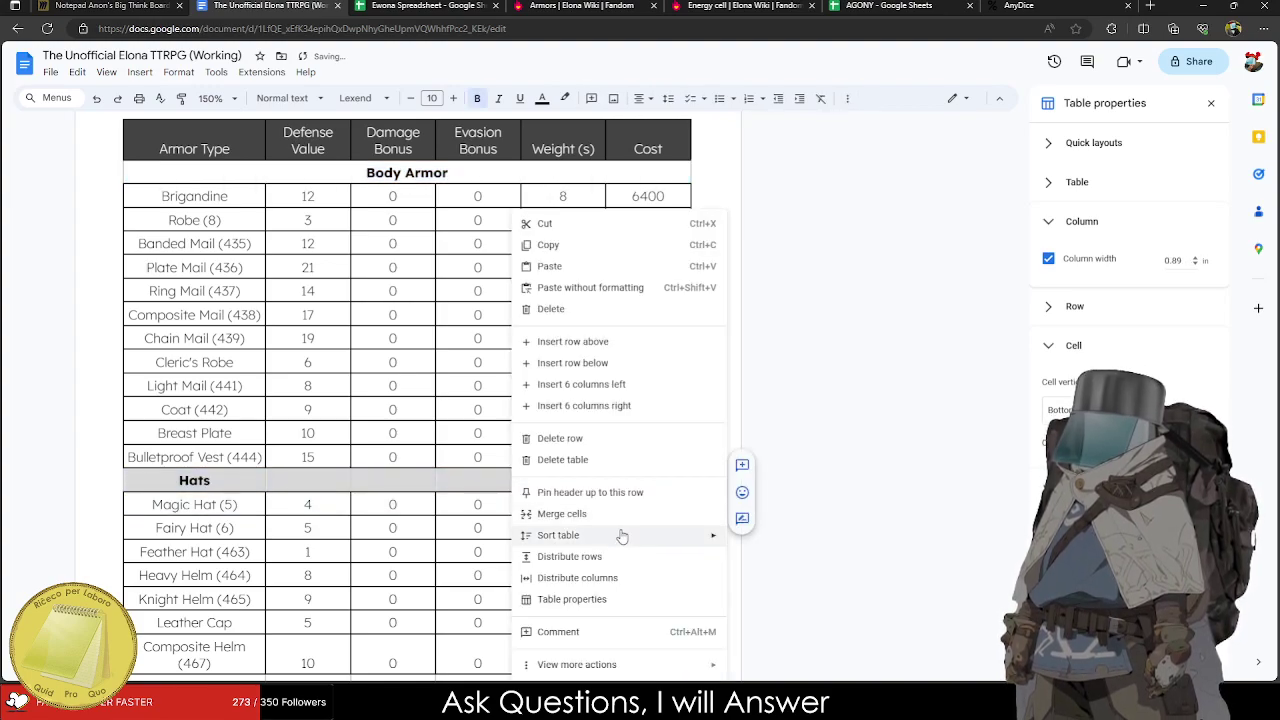
click(585, 514)
Make the Necklaces category row bold and merge its cells across the full table width.
scroll(585, 520, down, 5)
drag(164, 345, 625, 355)
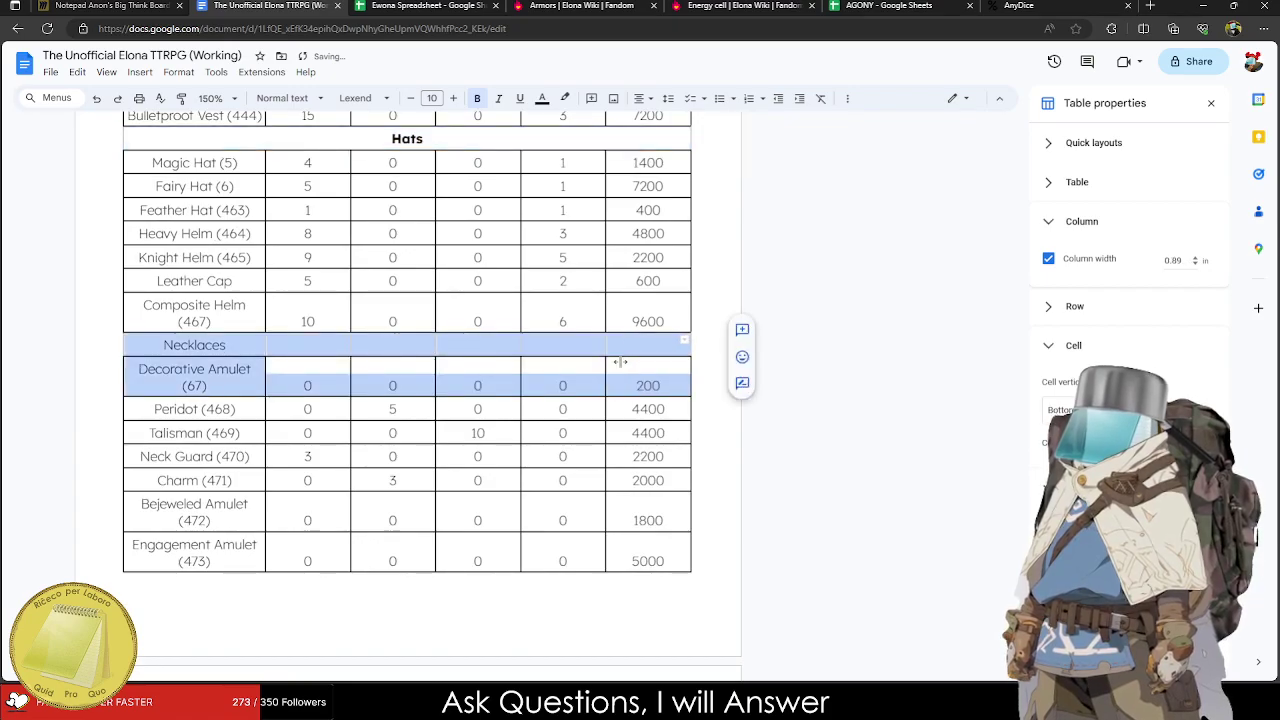
key(ctrl+b)
right_click(630, 355)
click(650, 514)
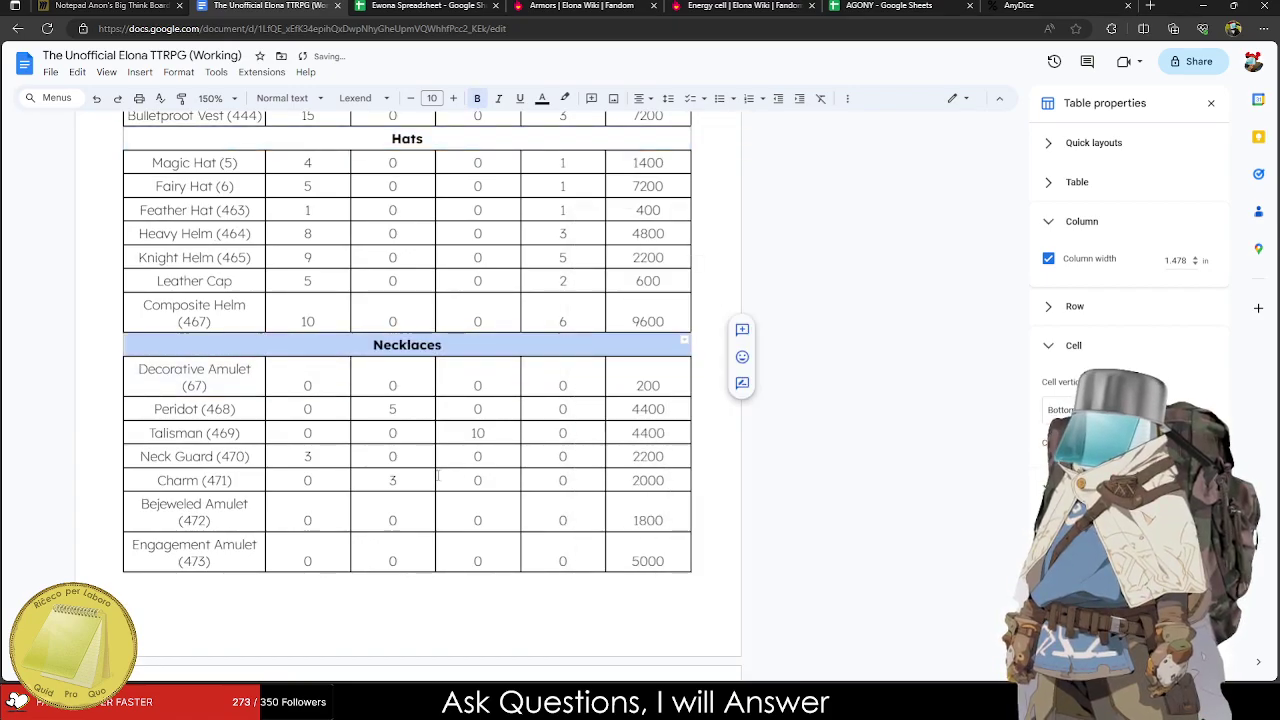
Merge the cells of the Cloaks category row into one and make the heading bold.
scroll(286, 497, down, 3)
scroll(286, 497, down, 4)
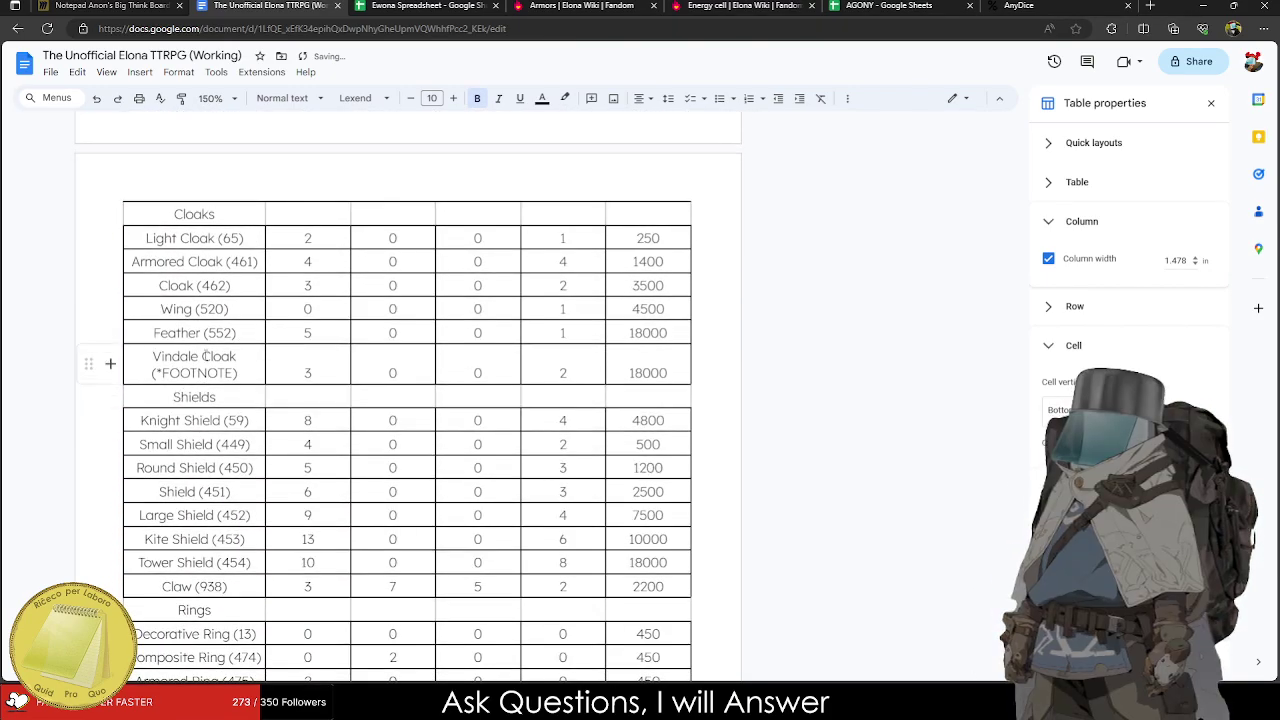
drag(194, 214, 628, 215)
right_click(640, 212)
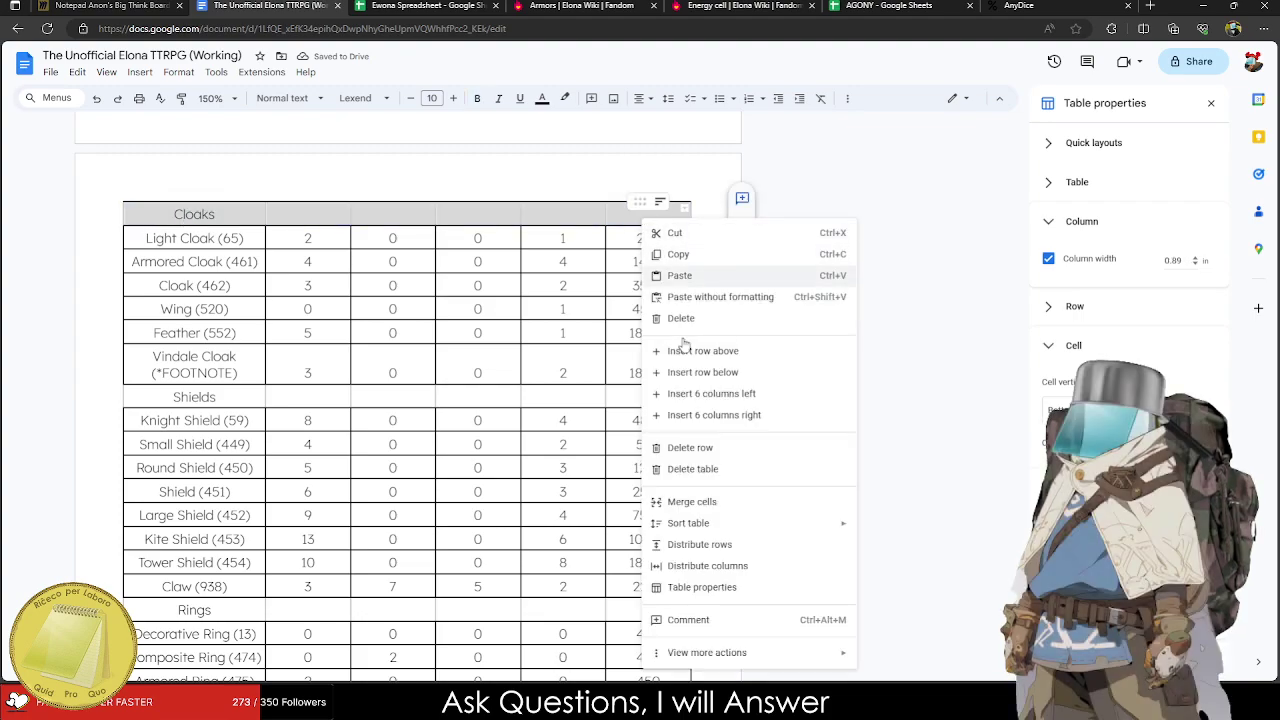
click(690, 500)
key(ctrl+b)
Merge the cells of the Shields category row into one and make the heading bold.
drag(252, 397, 640, 398)
right_click(640, 398)
click(690, 513)
key(ctrl+b)
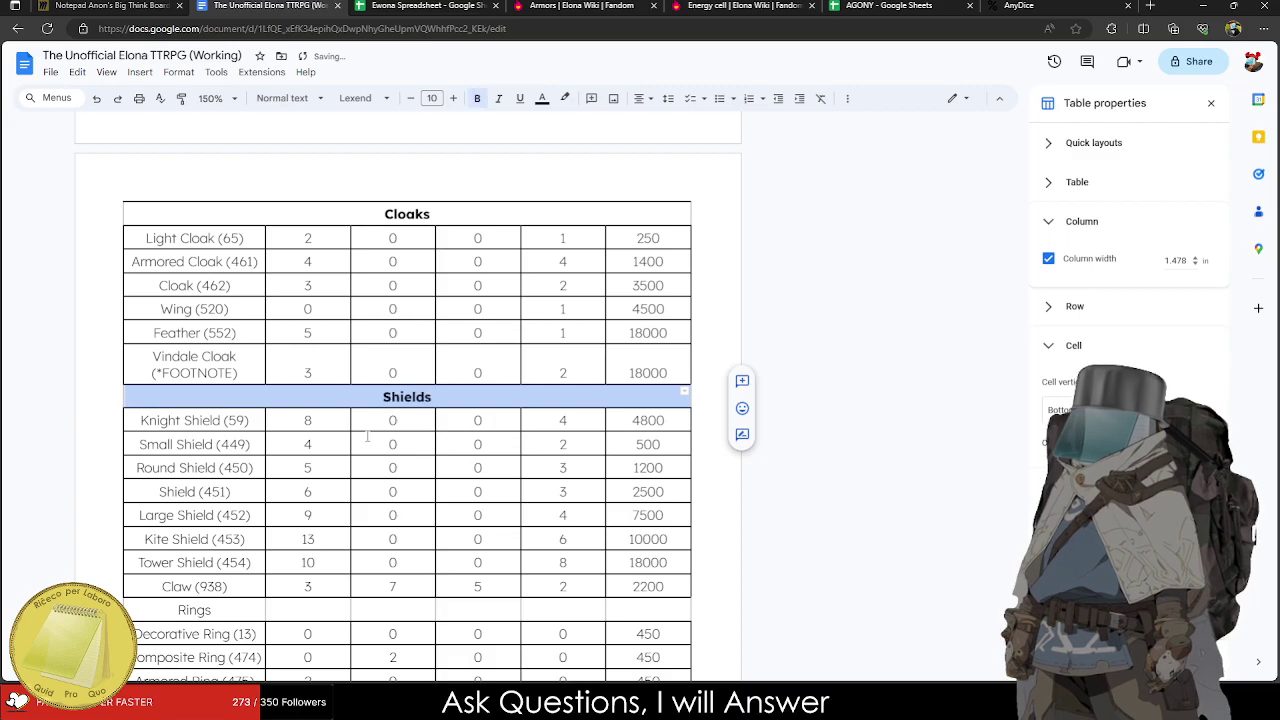
Make the Rings category row bold and merge its cells across the full table width.
scroll(400, 440, down, 2)
drag(230, 440, 645, 440)
key(ctrl+b)
right_click(213, 440)
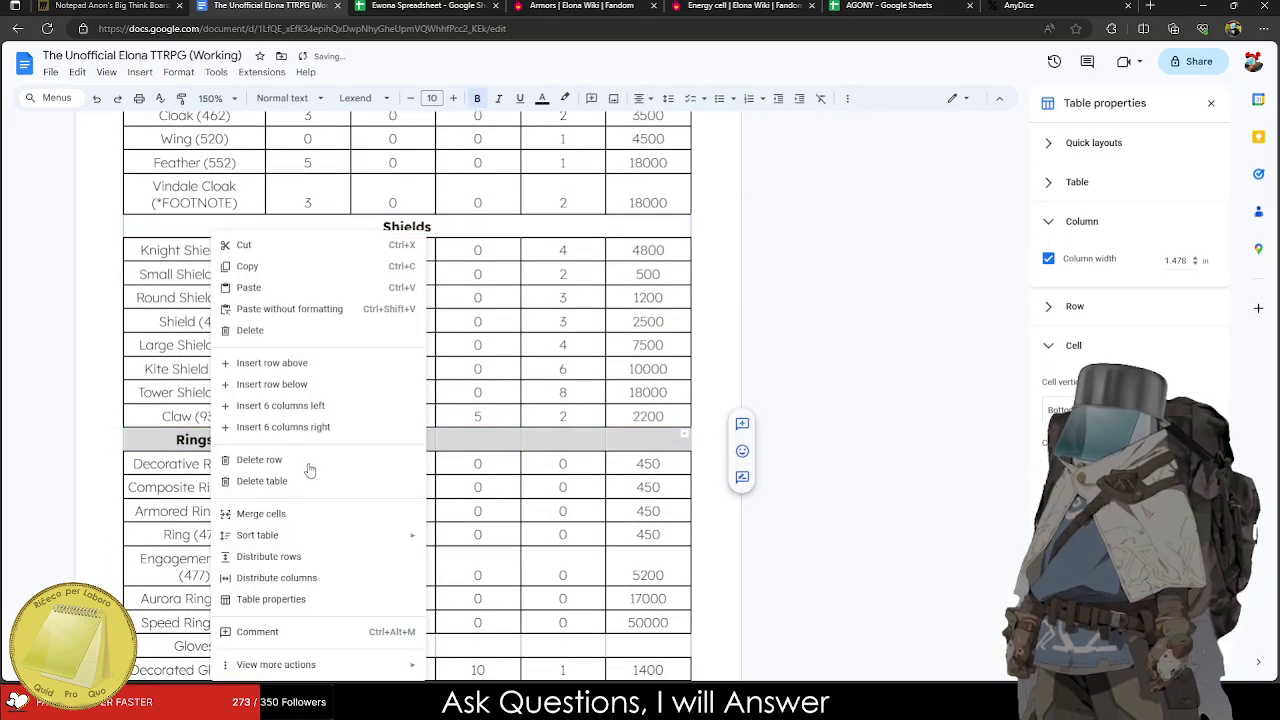
click(288, 514)
Make the Gloves category row bold and merge its cells across the full table width.
scroll(349, 480, down, 3)
drag(110, 304, 643, 299)
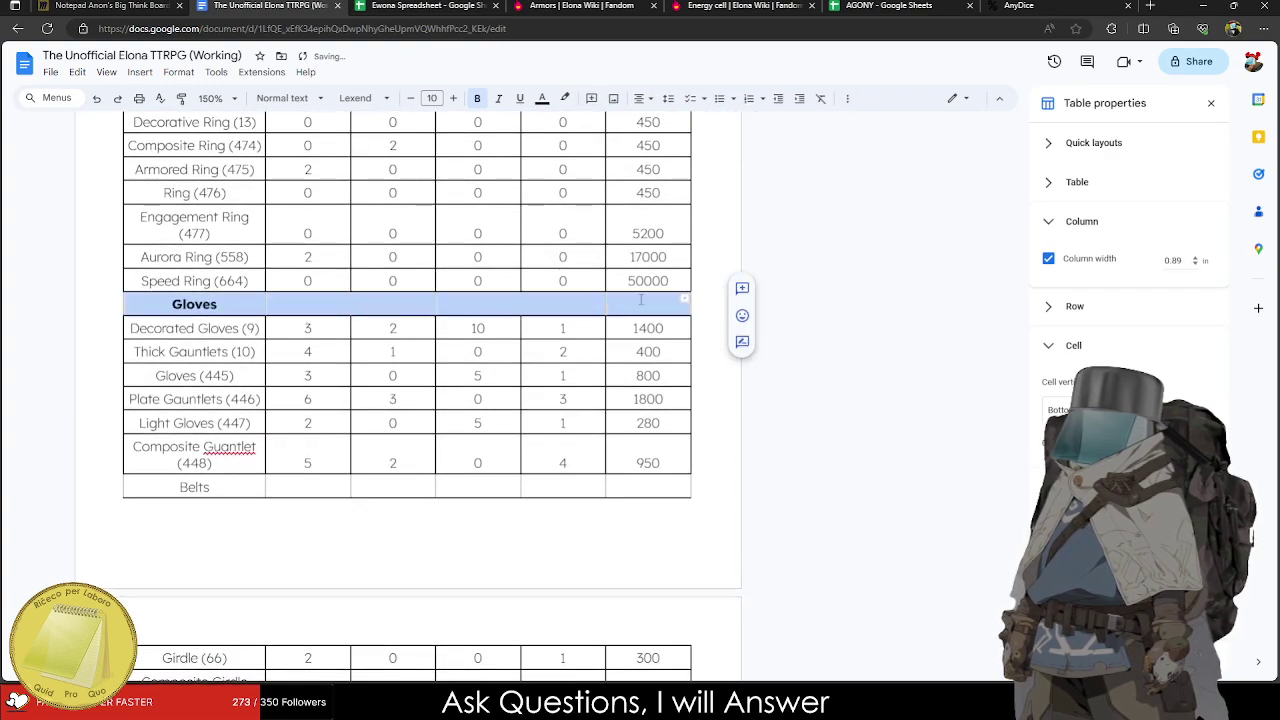
right_click(643, 299)
click(680, 517)
Make the Belts category row bold and merge its cells across the full table width.
drag(200, 490, 620, 484)
key(ctrl+b)
right_click(620, 484)
click(660, 515)
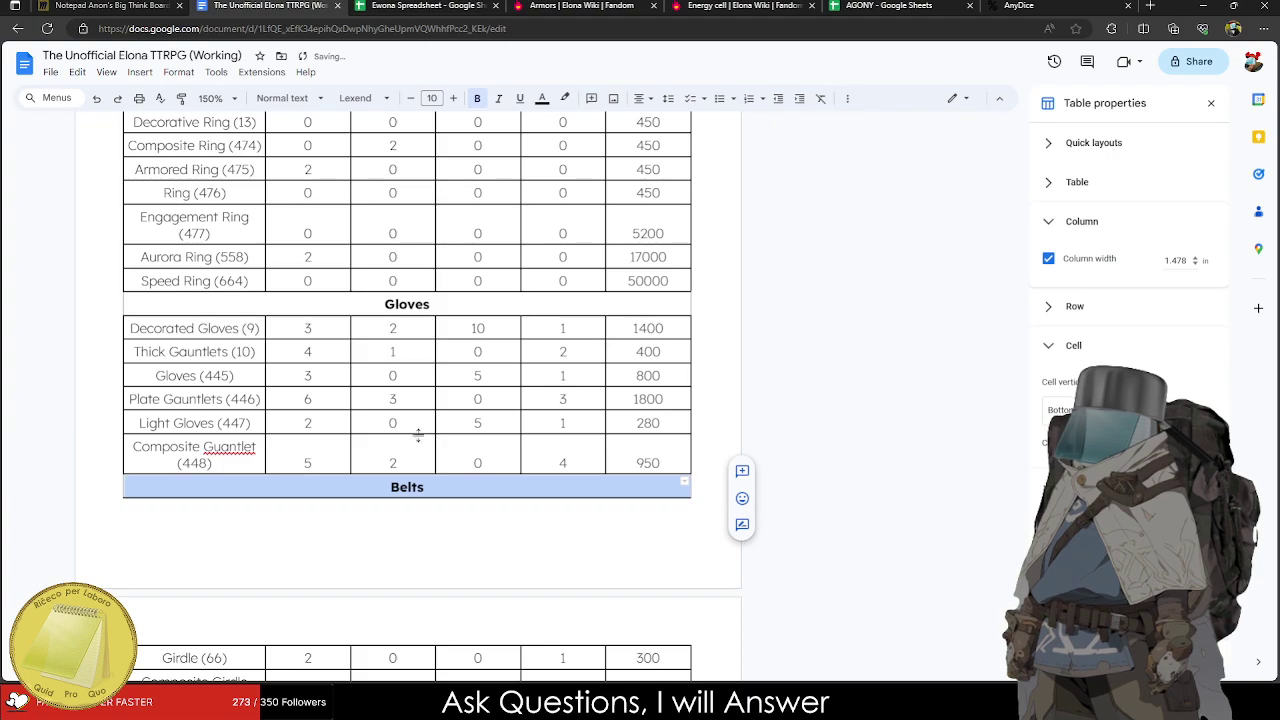
Merge the cells of the Shoes category row into one and make the heading bold.
scroll(421, 437, down, 3)
scroll(271, 242, down, 3)
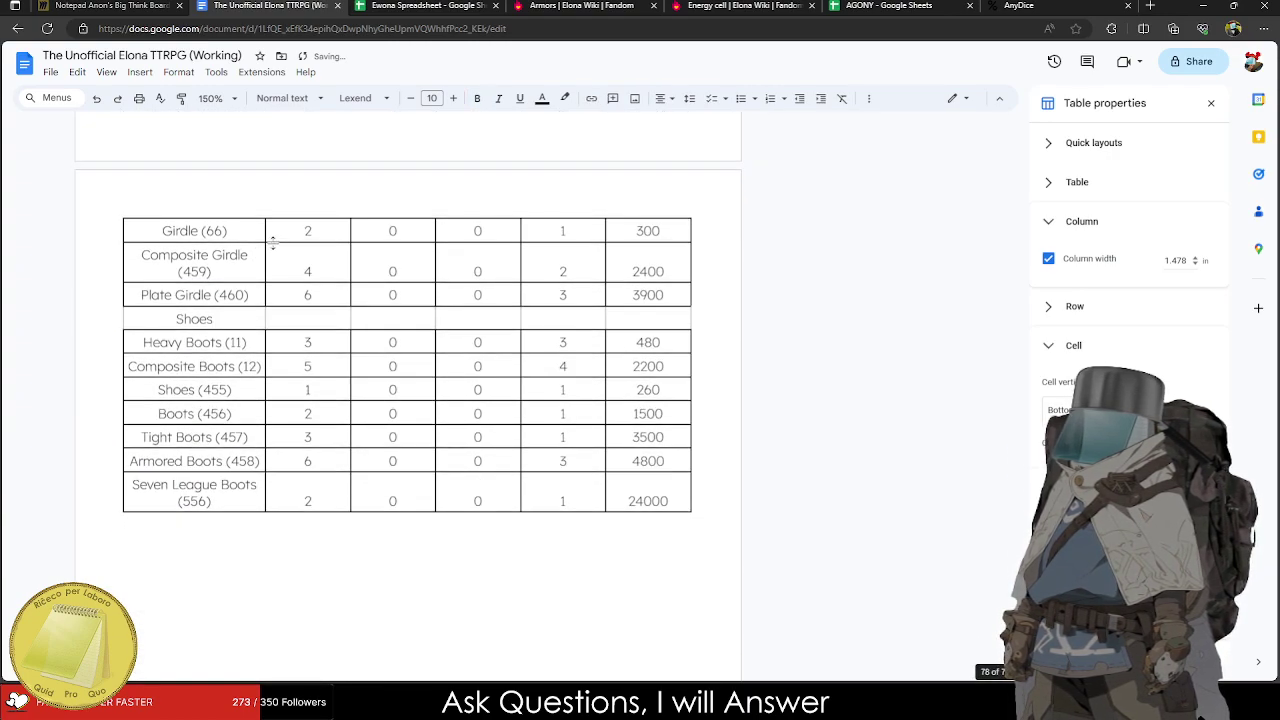
scroll(271, 242, down, 3)
drag(222, 234, 680, 234)
right_click(682, 234)
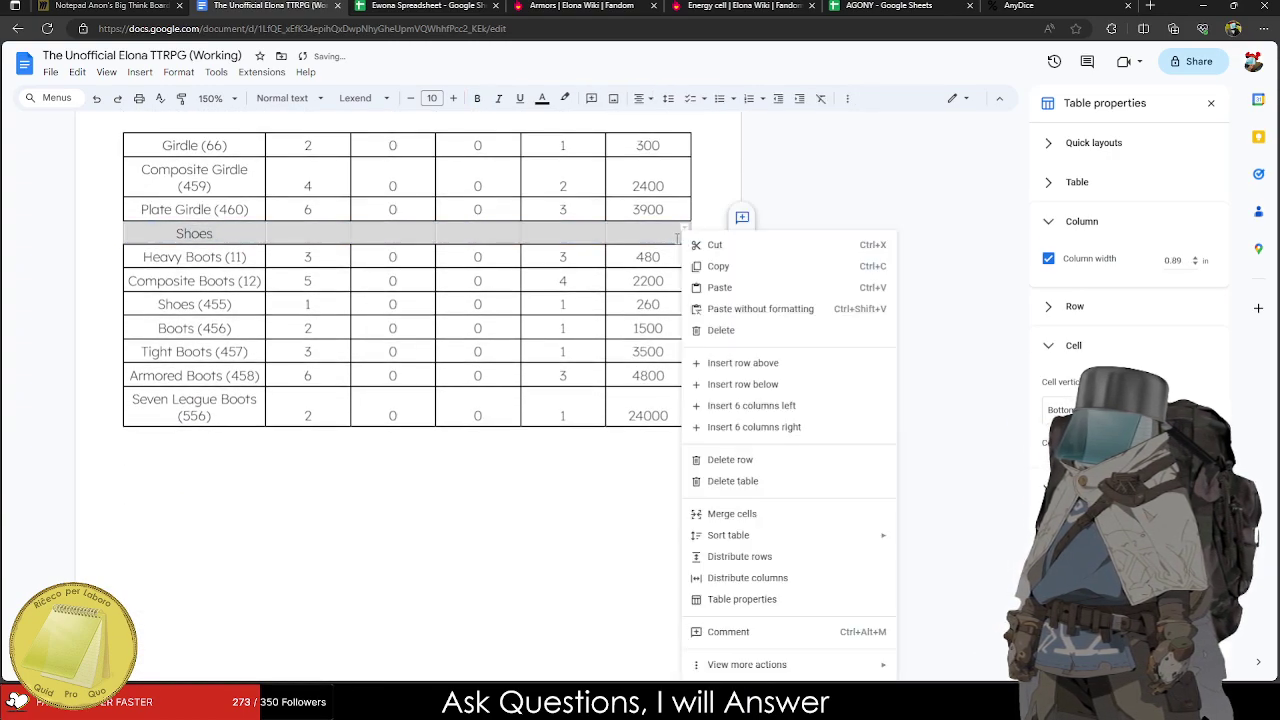
click(757, 512)
key(ctrl+b)
Remove the item number in parentheses after Robe in the Body Armor section.
scroll(501, 314, up, 10)
scroll(501, 314, up, 10)
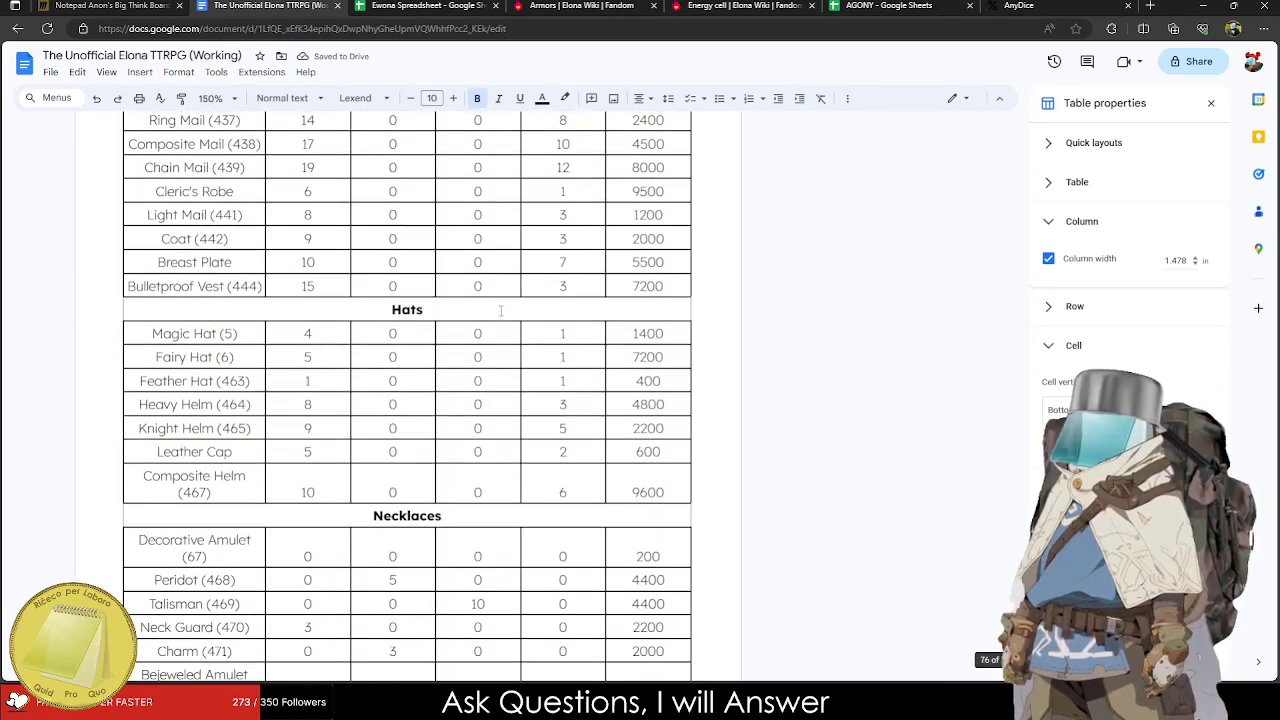
scroll(501, 311, up, 3)
scroll(477, 291, up, 2)
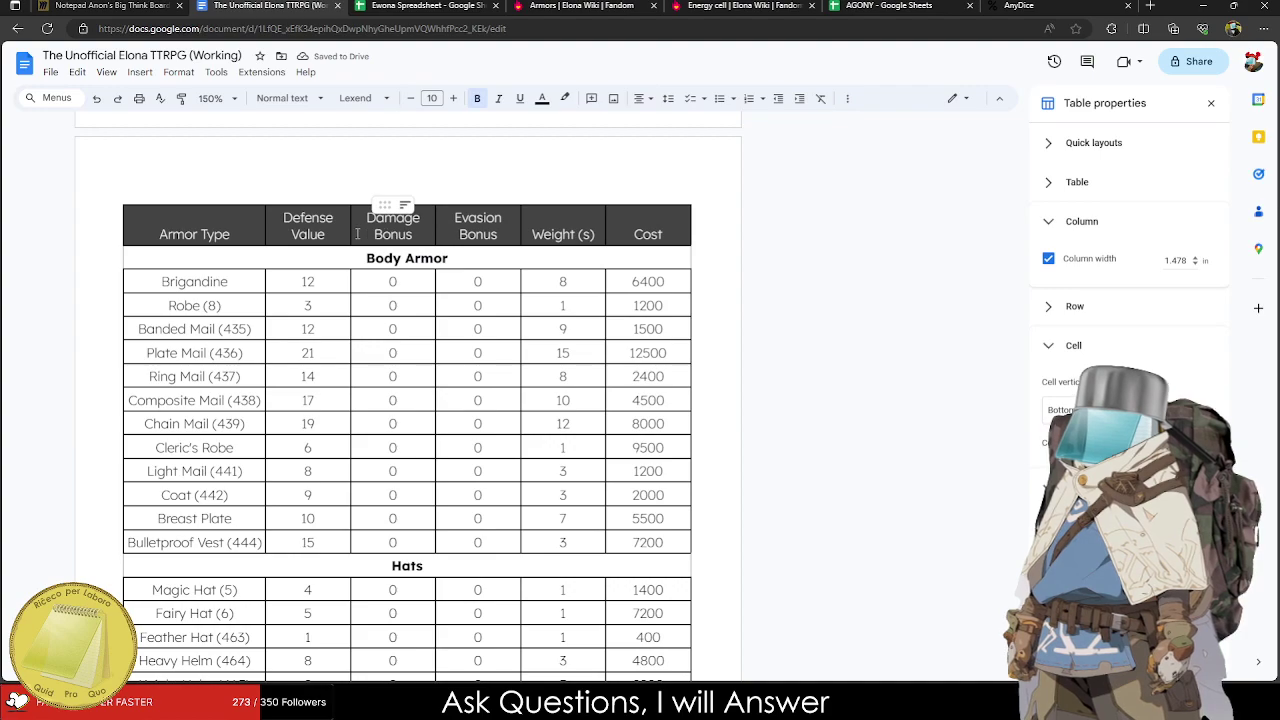
scroll(222, 304, down, 2)
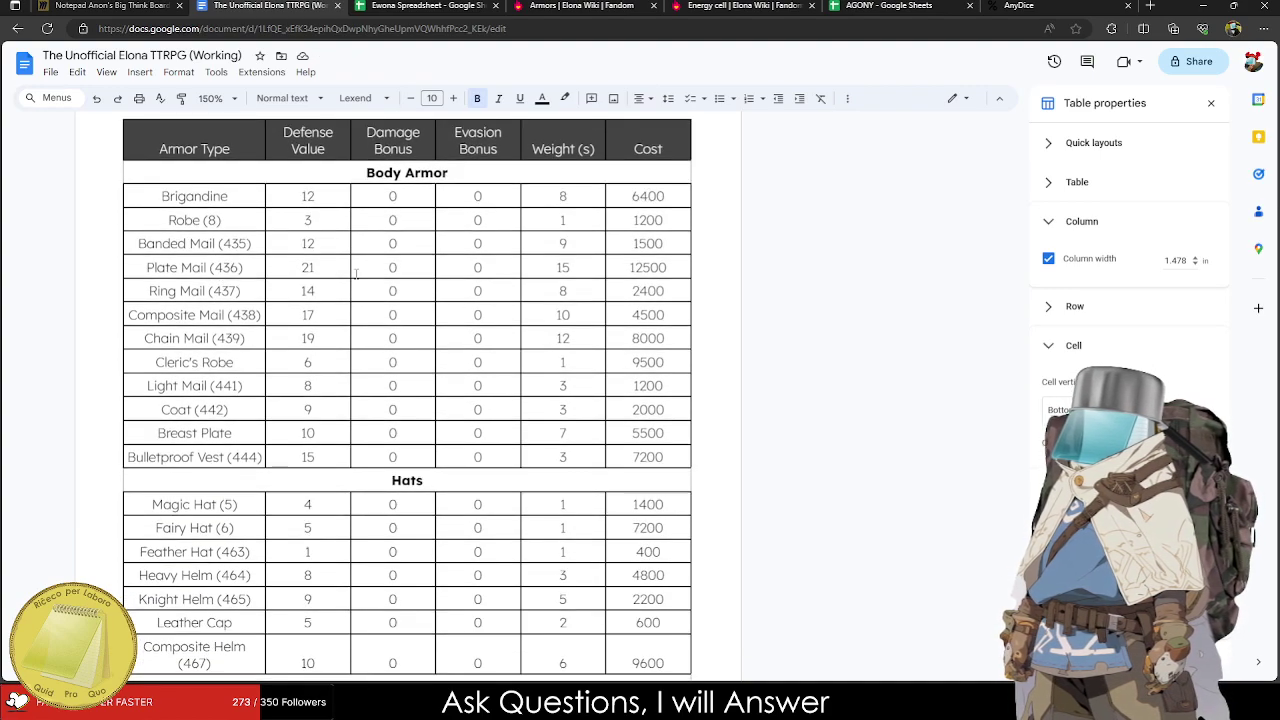
click(302, 243)
click(227, 219)
key(BackSpace)
key(BackSpace)
key(BackSpace)
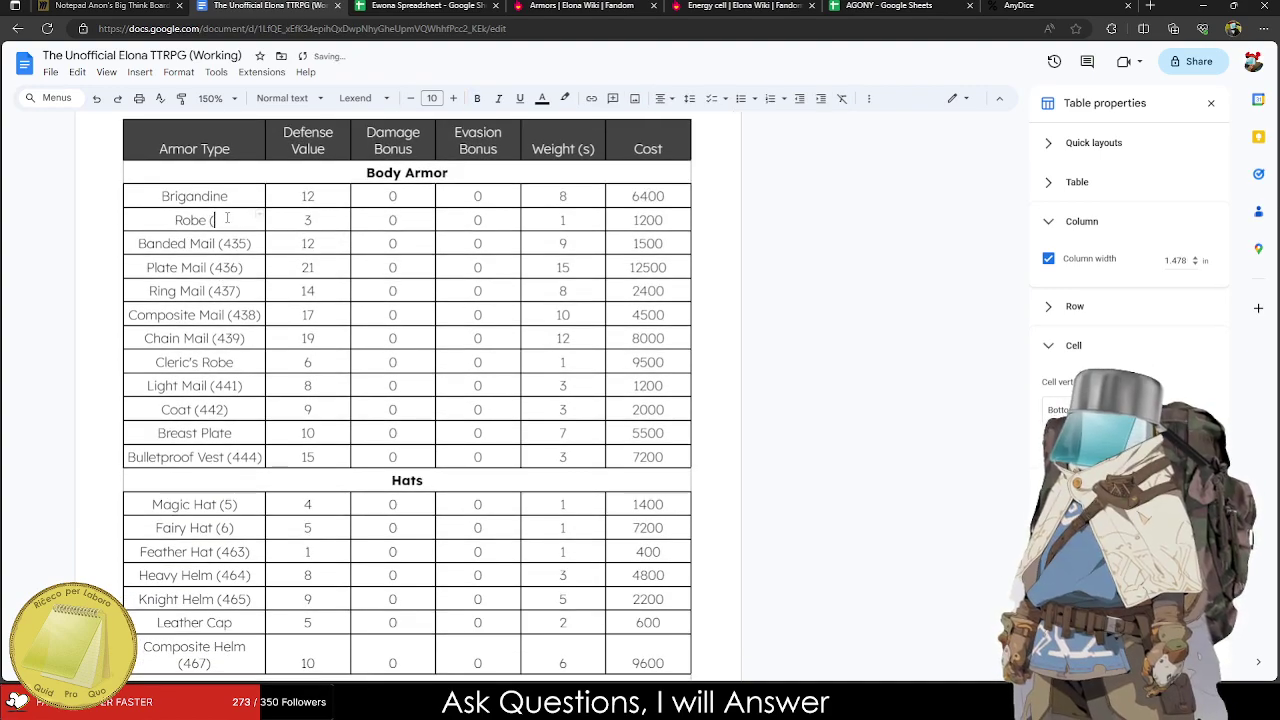
Remove the item numbers in parentheses after Banded Mail and Plate Mail.
click(252, 243)
key(BackSpace)
key(BackSpace)
key(BackSpace)
key(BackSpace)
key(BackSpace)
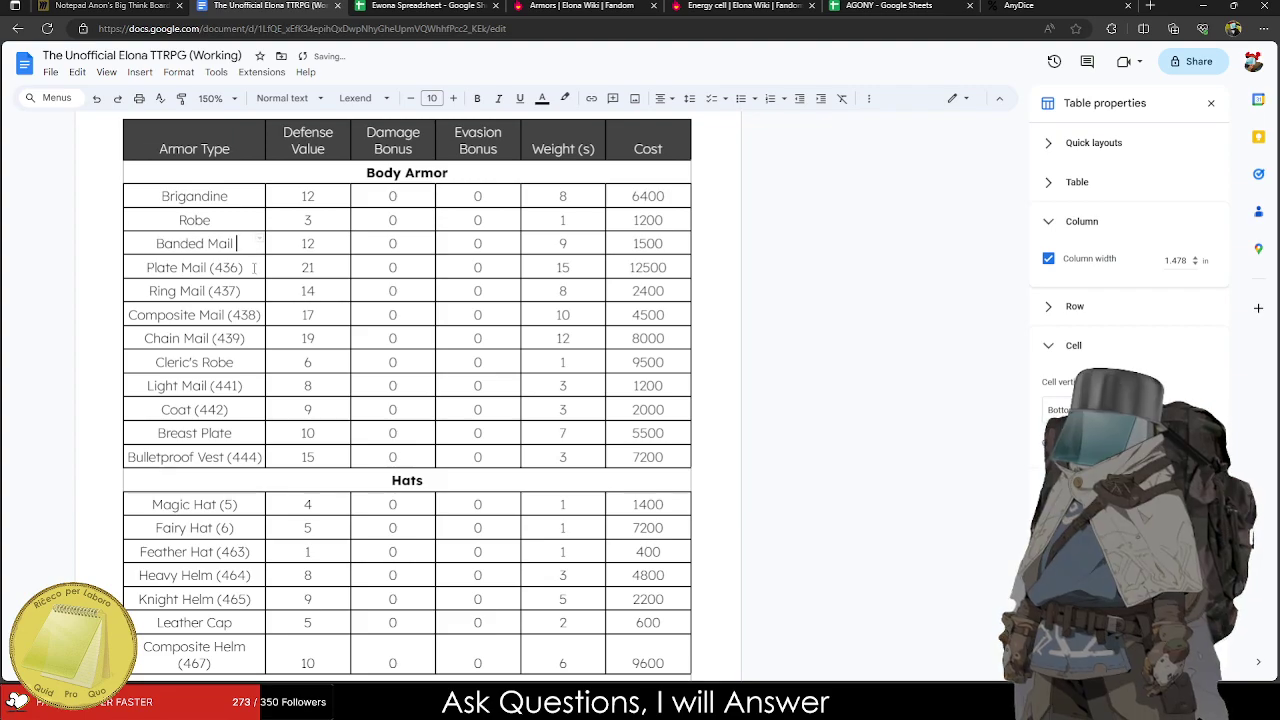
key(BackSpace)
key(BackSpace)
key(BackSpace)
key(BackSpace)
key(BackSpace)
Remove the item numbers in parentheses after Ring Mail and Composite Mail.
click(244, 290)
key(BackSpace)
key(BackSpace)
key(BackSpace)
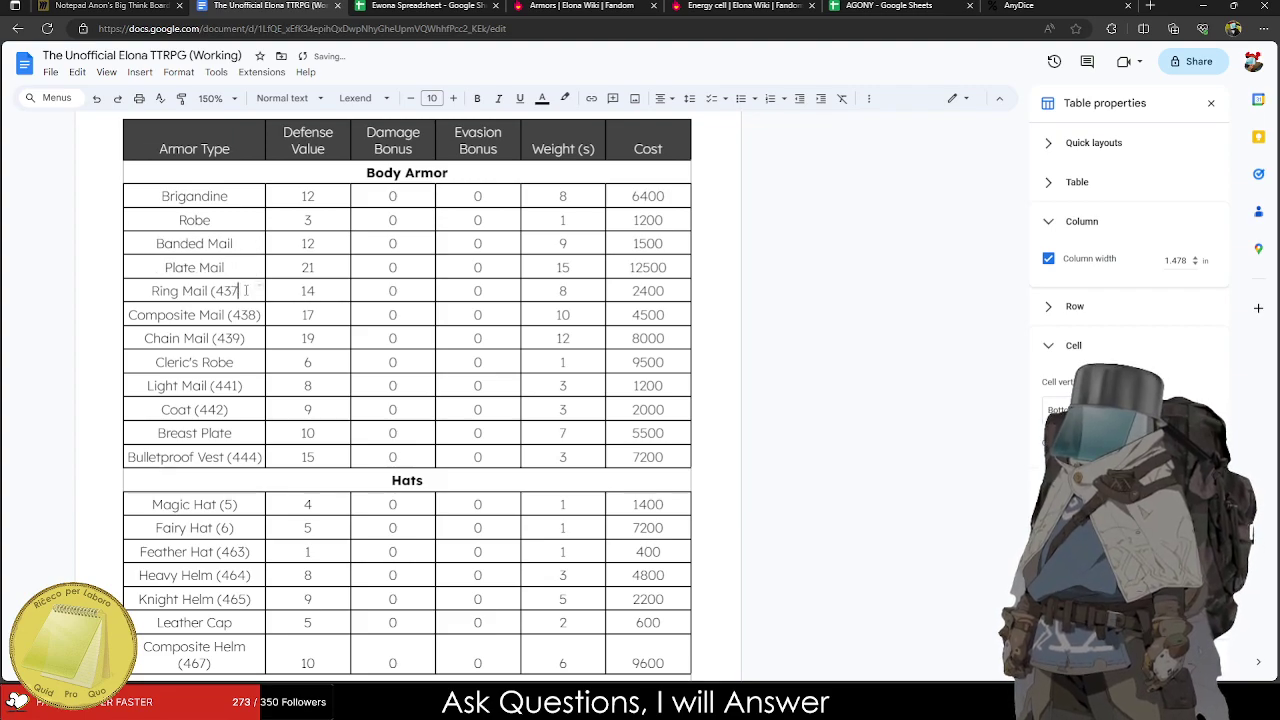
key(BackSpace)
key(BackSpace)
click(259, 315)
key(BackSpace)
key(BackSpace)
key(BackSpace)
key(BackSpace)
key(BackSpace)
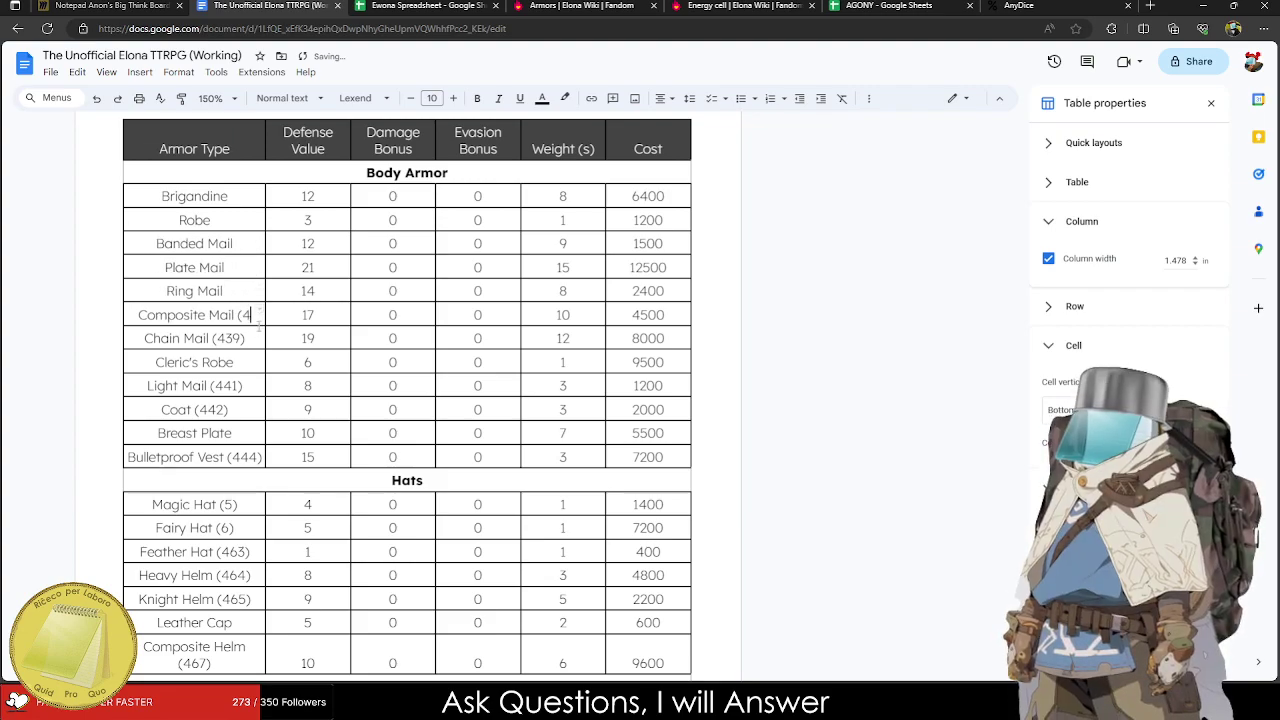
Remove the item number in parentheses after Chain Mail.
click(253, 340)
key(BackSpace)
key(BackSpace)
key(BackSpace)
key(BackSpace)
key(BackSpace)
key(BackSpace)
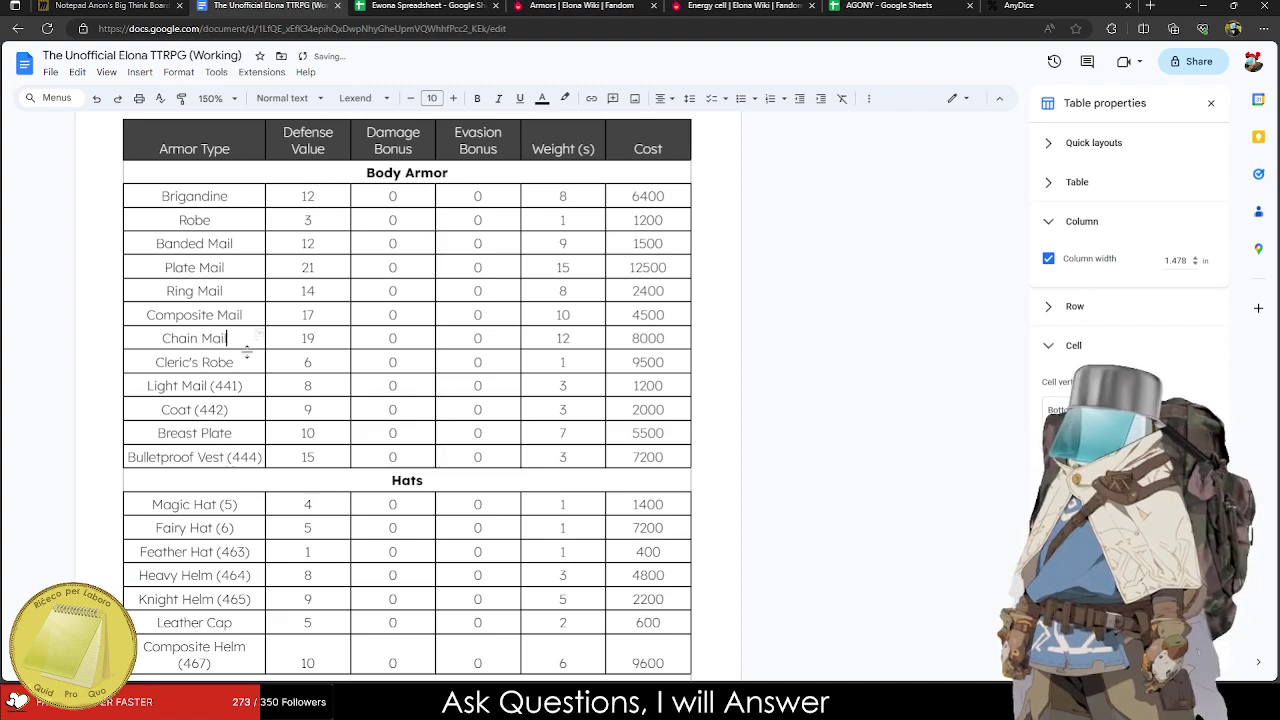
key(BackSpace)
Remove the item number in parentheses after Light Mail and restore the missing final "l" in Chain Mail.
click(253, 385)
key(BackSpace)
key(BackSpace)
key(BackSpace)
key(BackSpace)
key(BackSpace)
key(BackSpace)
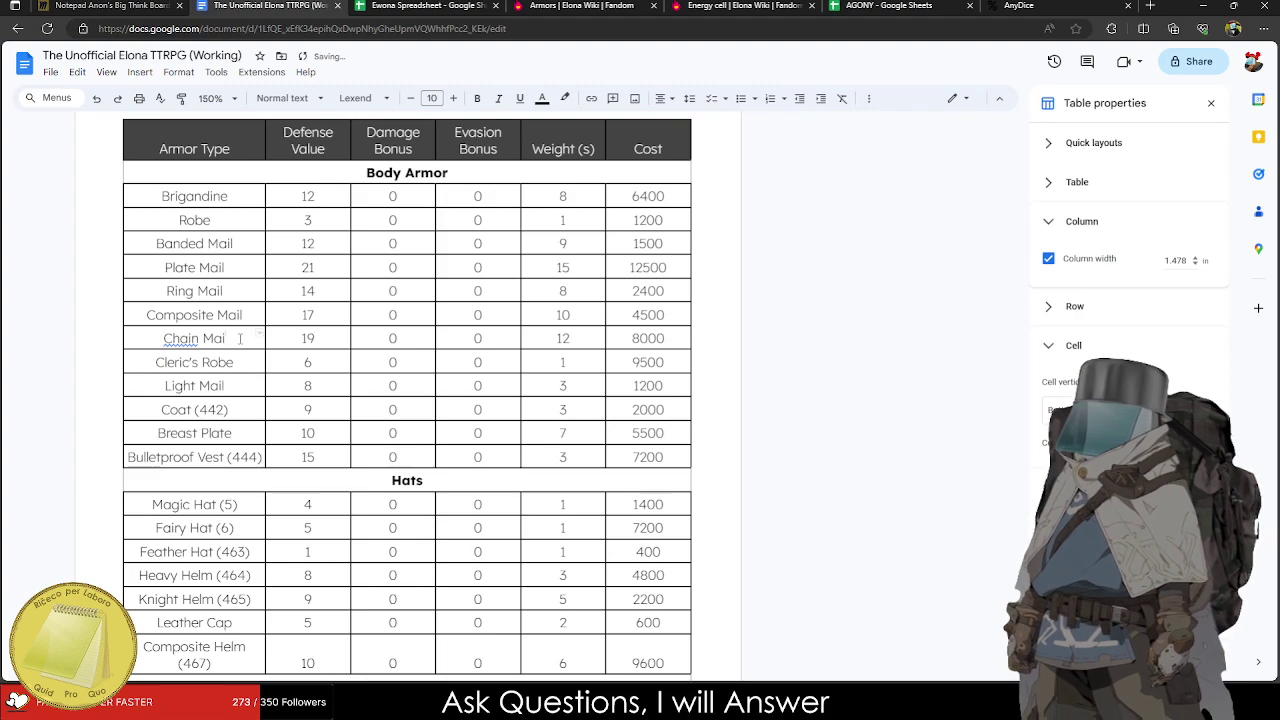
click(240, 339)
text(l)
Remove the item numbers in parentheses after Coat and Bulletproof Vest.
click(253, 409)
key(BackSpace)
key(BackSpace)
key(BackSpace)
key(BackSpace)
key(BackSpace)
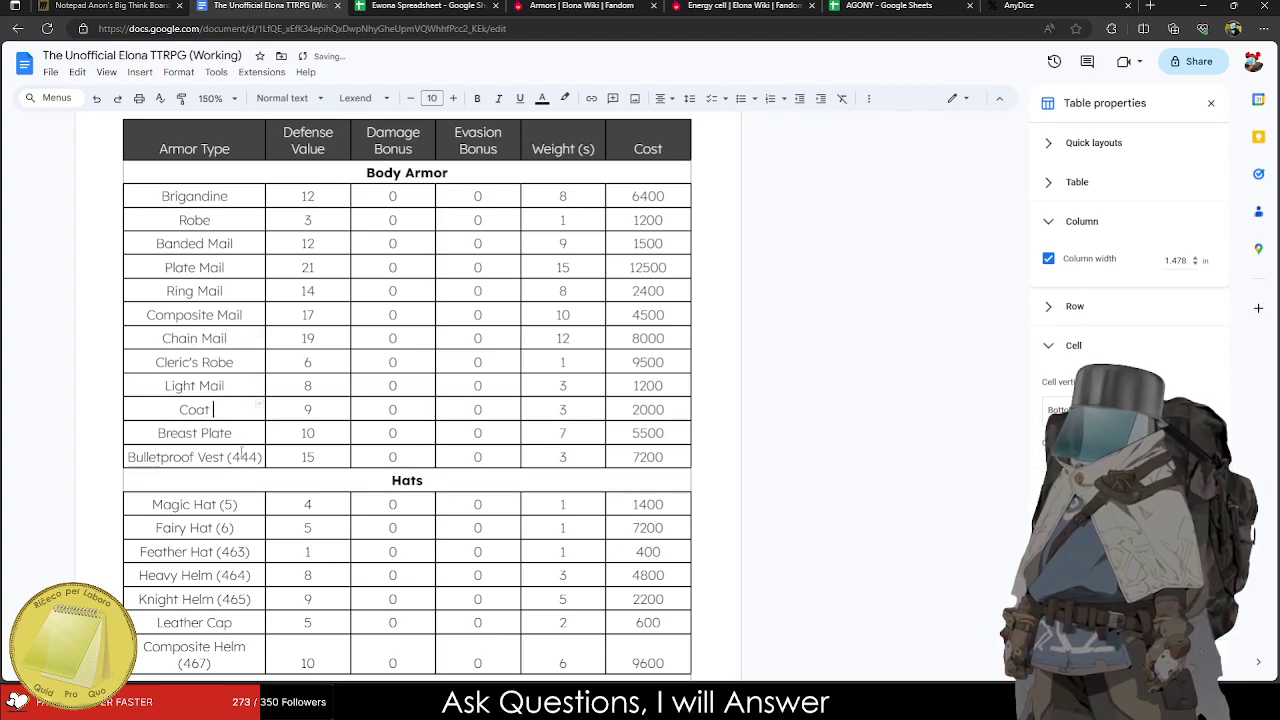
click(262, 457)
key(BackSpace)
key(BackSpace)
key(BackSpace)
key(BackSpace)
key(BackSpace)
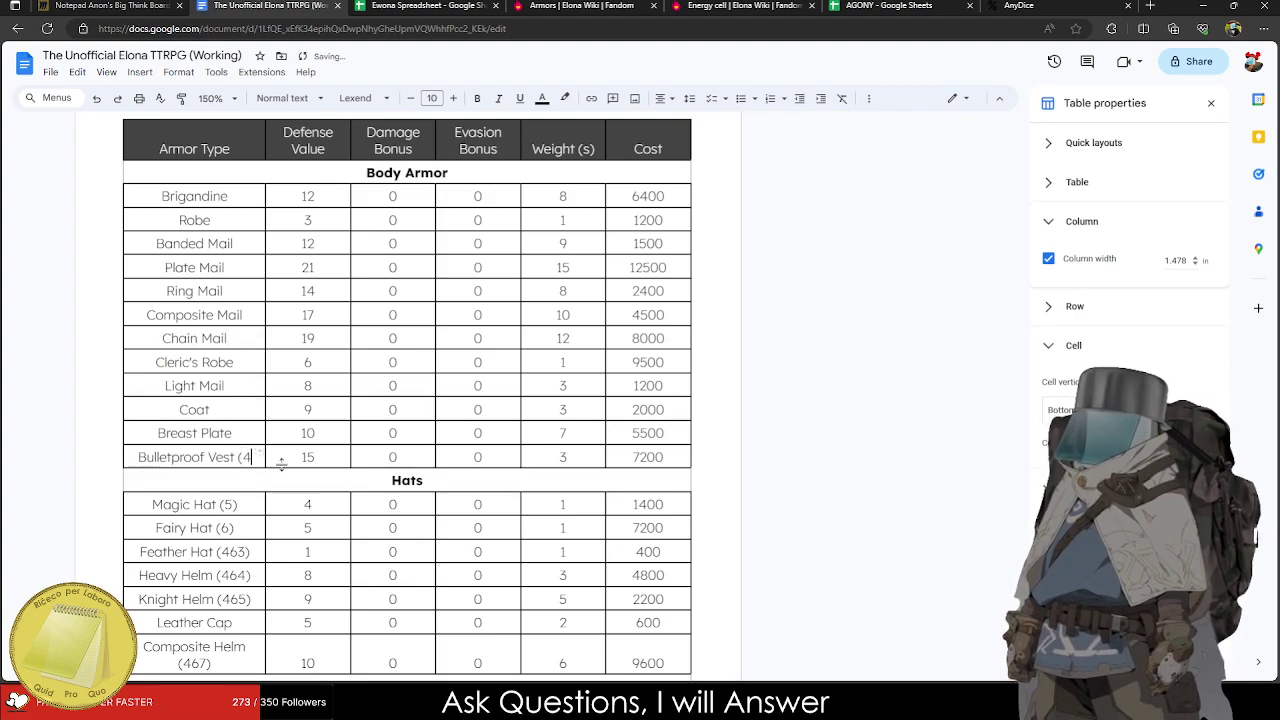
Remove the item numbers in parentheses after Magic Hat and Fairy Hat in the Hats section.
click(250, 510)
key(BackSpace)
key(BackSpace)
key(BackSpace)
key(BackSpace)
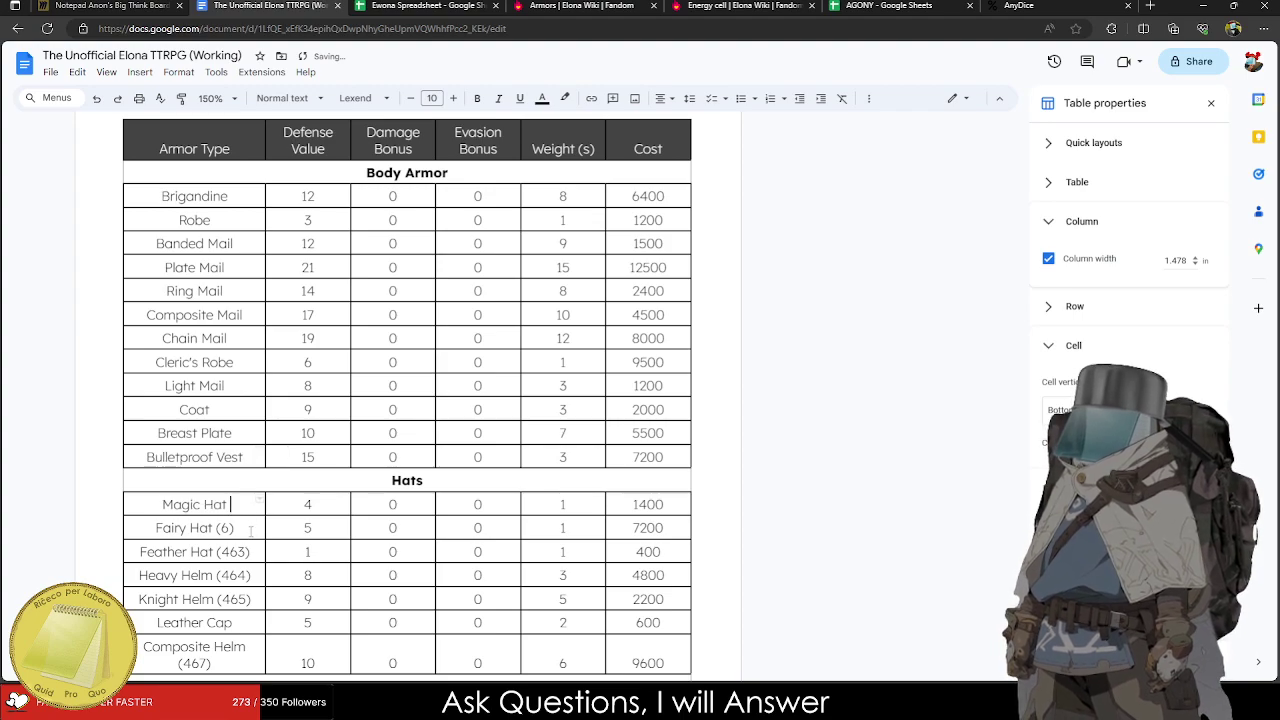
click(256, 528)
key(BackSpace)
key(BackSpace)
key(BackSpace)
key(BackSpace)
Remove the item number in parentheses after Feather Hat.
click(250, 552)
key(BackSpace)
key(BackSpace)
key(BackSpace)
key(BackSpace)
key(BackSpace)
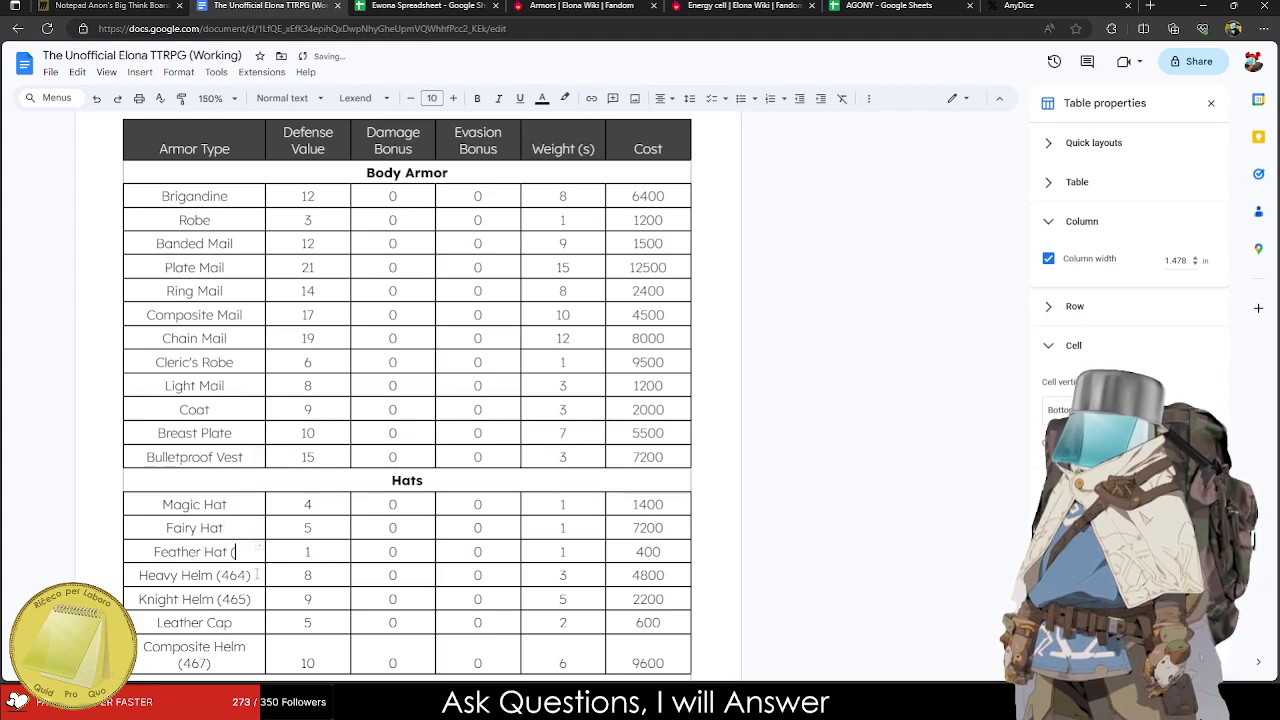
Remove the item numbers in parentheses after Heavy Helm and Knight Helm.
click(255, 575)
key(BackSpace)
key(BackSpace)
key(BackSpace)
key(BackSpace)
key(BackSpace)
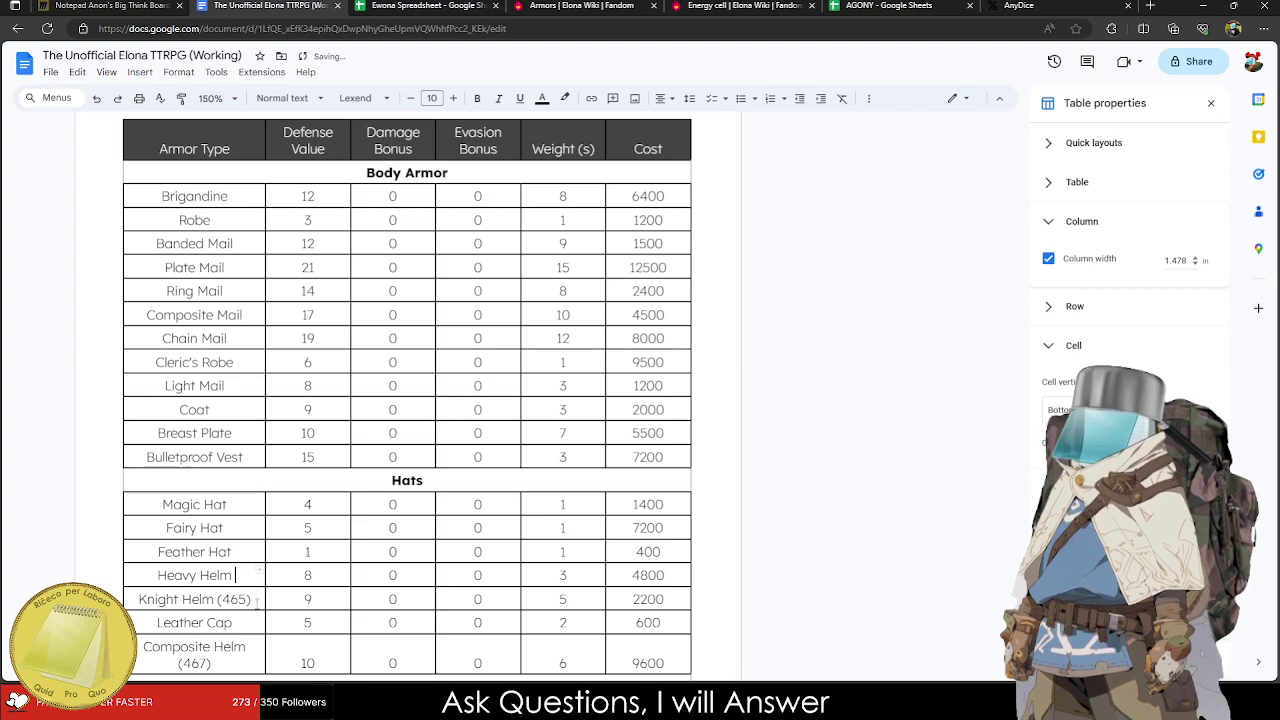
key(BackSpace)
key(BackSpace)
key(BackSpace)
key(BackSpace)
key(BackSpace)
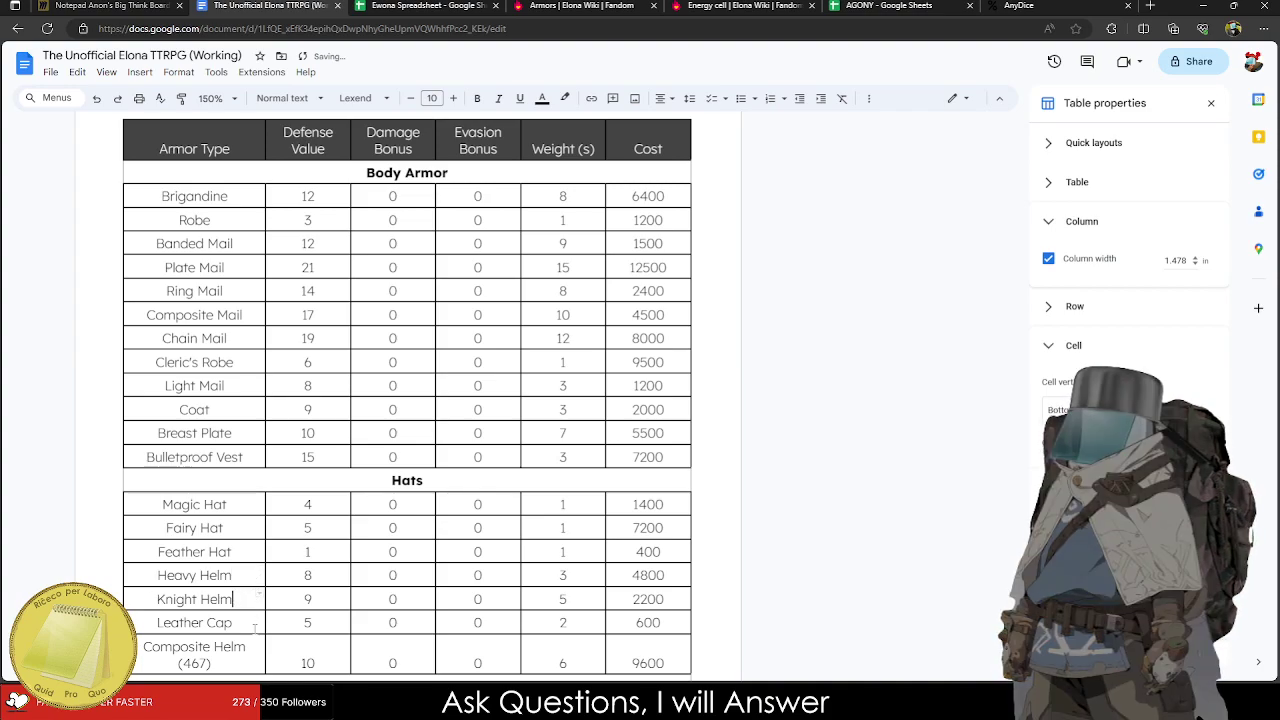
Remove the item number in parentheses after Composite Helm.
click(210, 663)
key(BackSpace)
key(BackSpace)
key(BackSpace)
key(BackSpace)
key(BackSpace)
Remove the item numbers in parentheses after Decorative Amulet and Peridot in the Necklaces section.
scroll(222, 401, down, 3)
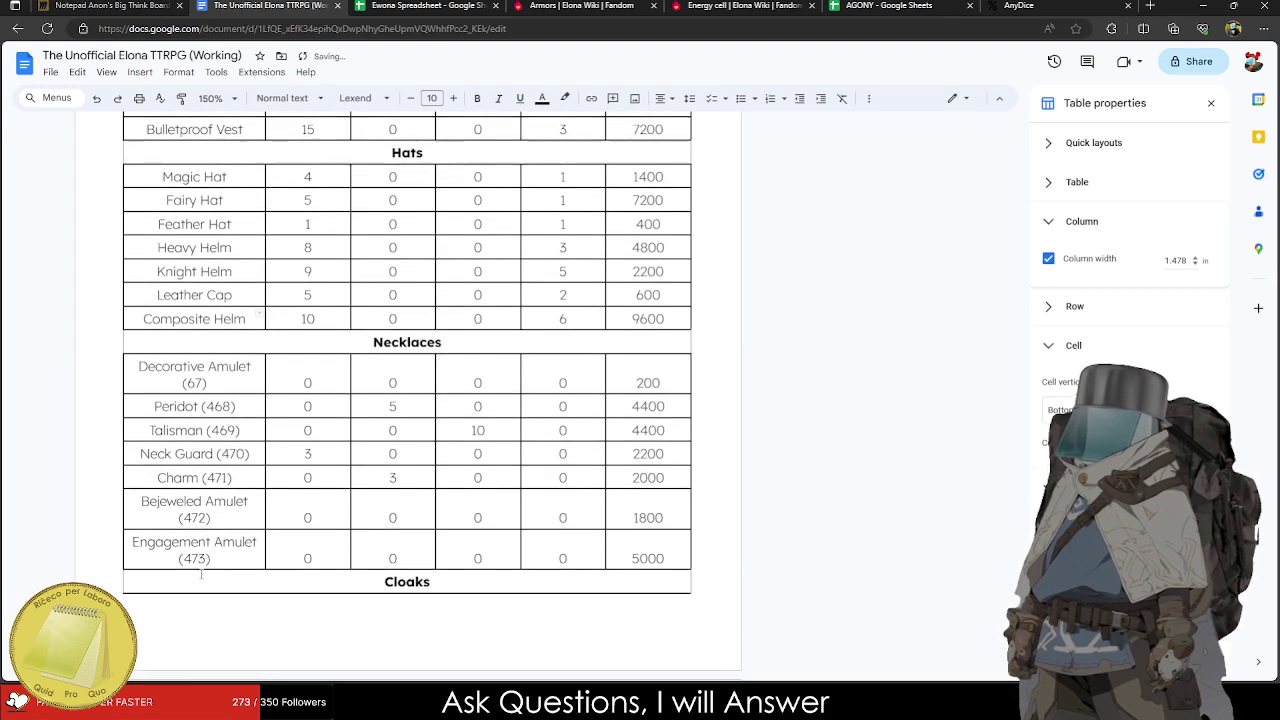
key(BackSpace)
key(BackSpace)
key(BackSpace)
key(BackSpace)
key(BackSpace)
click(243, 380)
key(BackSpace)
key(BackSpace)
key(BackSpace)
key(BackSpace)
key(BackSpace)
Remove the item numbers in parentheses after Talisman and Neck Guard in the Necklaces section.
click(244, 399)
key(BackSpace)
key(BackSpace)
key(BackSpace)
key(BackSpace)
key(BackSpace)
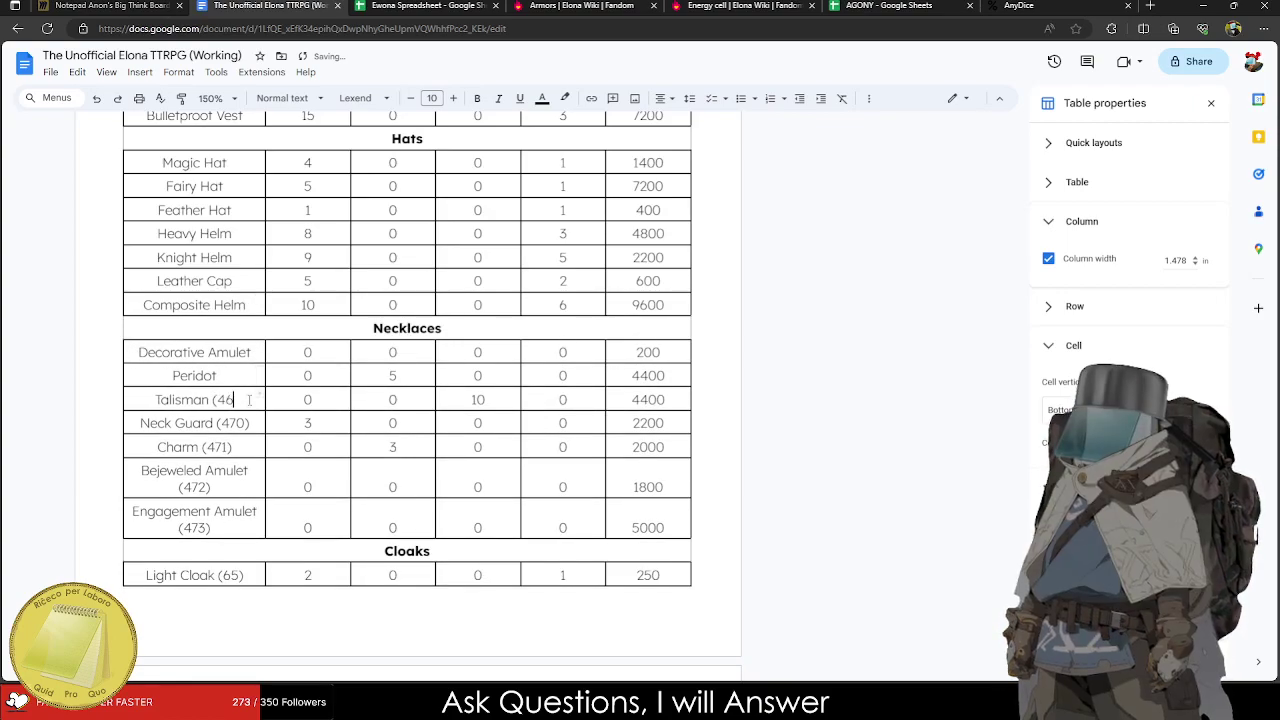
key(BackSpace)
key(BackSpace)
key(BackSpace)
key(BackSpace)
key(BackSpace)
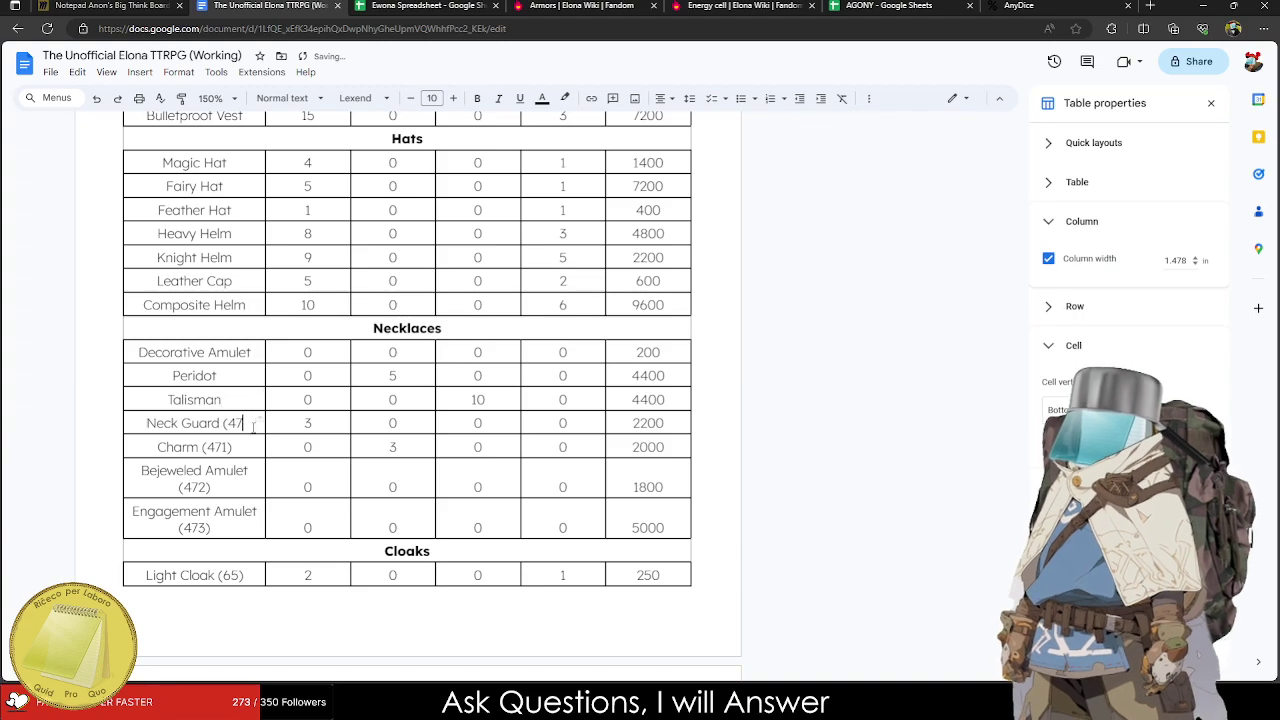
Remove the item numbers in parentheses after Charm, Bejeweled Amulet and Engagement Amulet.
click(244, 450)
key(BackSpace)
key(BackSpace)
key(BackSpace)
key(BackSpace)
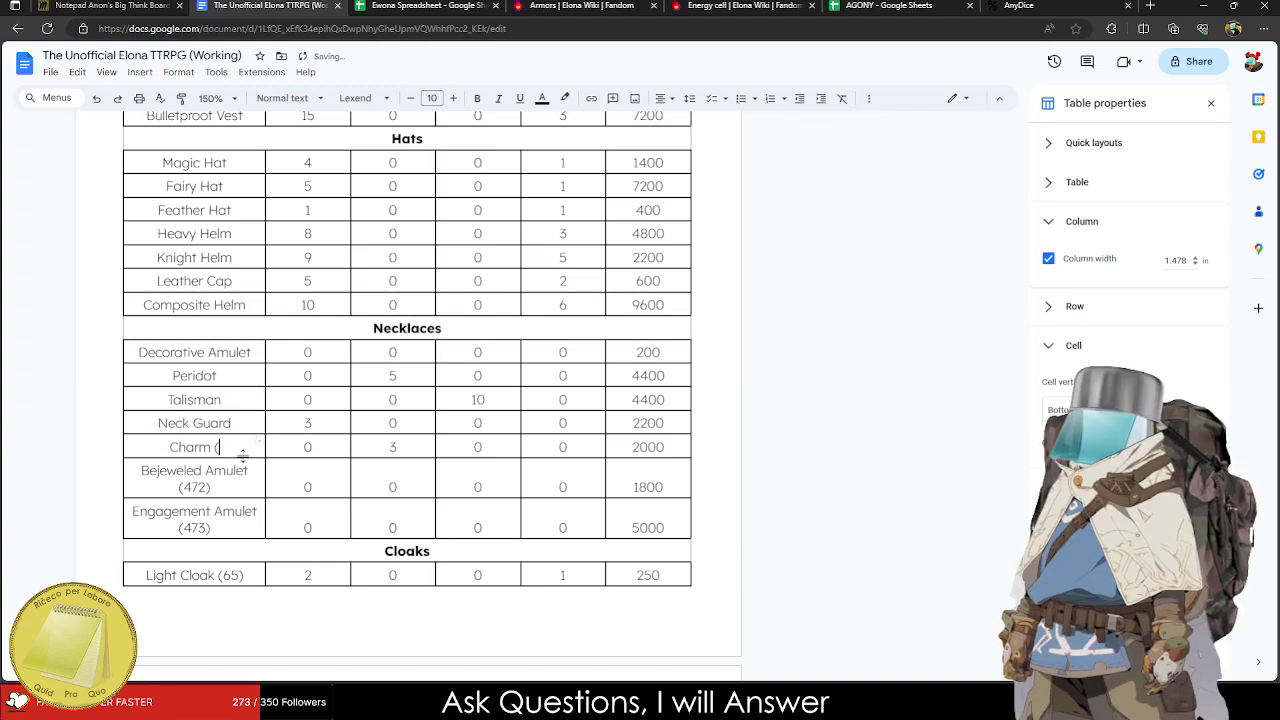
key(BackSpace)
key(BackSpace)
key(BackSpace)
key(BackSpace)
key(BackSpace)
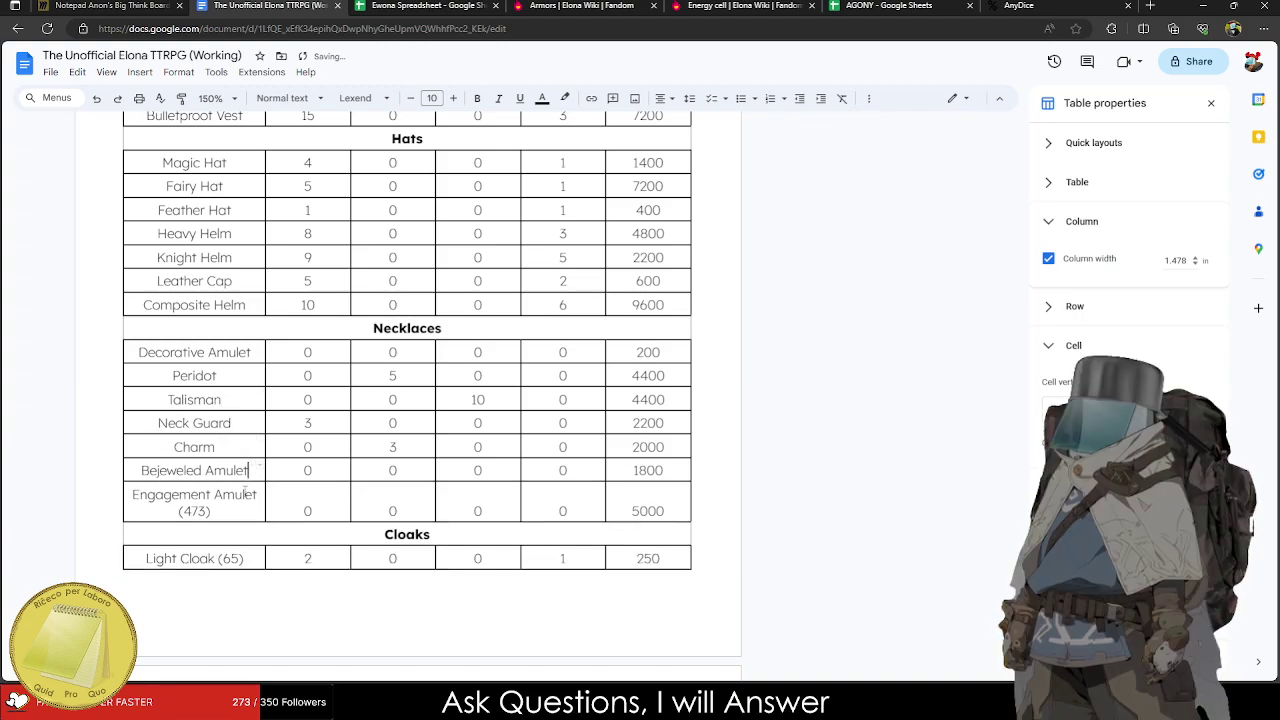
key(BackSpace)
key(BackSpace)
key(BackSpace)
Remove the item numbers in parentheses after Light Cloak and Armored Cloak in the Cloaks section.
click(244, 541)
key(BackSpace)
key(BackSpace)
key(BackSpace)
key(BackSpace)
key(BackSpace)
click(258, 565)
key(BackSpace)
key(BackSpace)
key(BackSpace)
key(BackSpace)
key(BackSpace)
Remove the item numbers in parentheses after Cloak and Wing in the Cloaks section.
click(251, 555)
key(BackSpace)
key(BackSpace)
key(BackSpace)
key(BackSpace)
key(BackSpace)
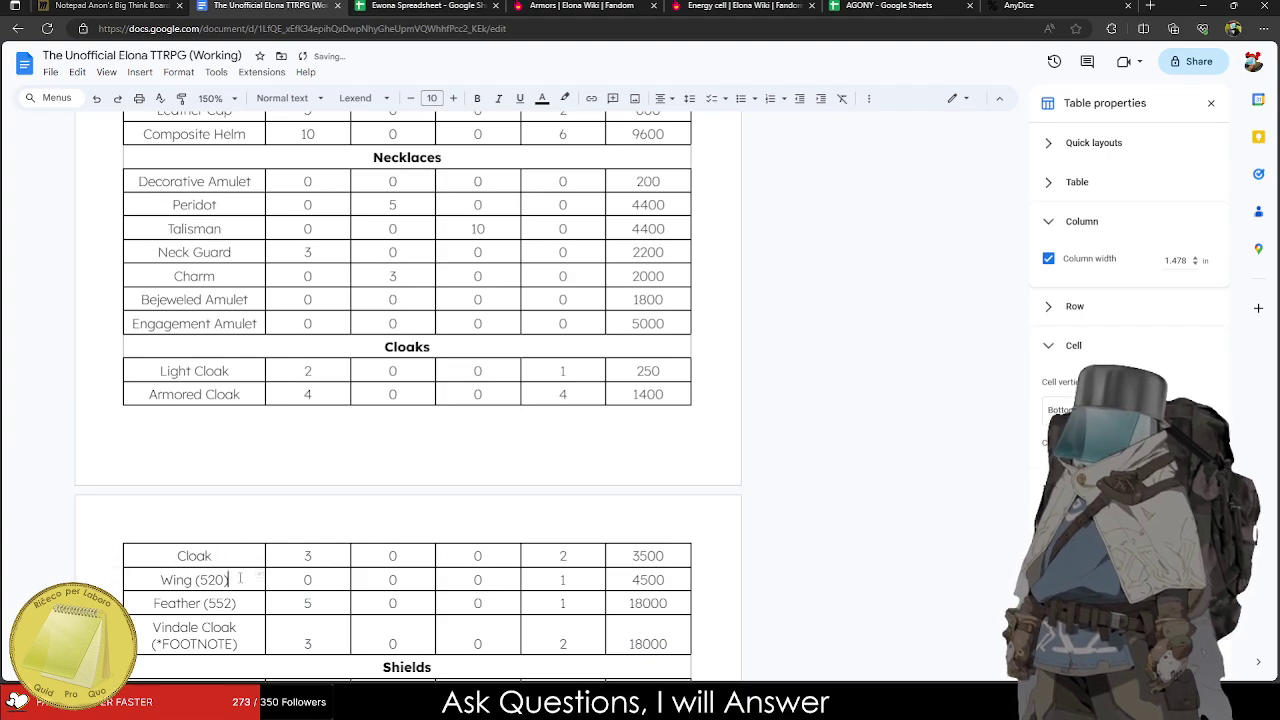
drag(240, 578, 193, 580)
key(BackSpace)
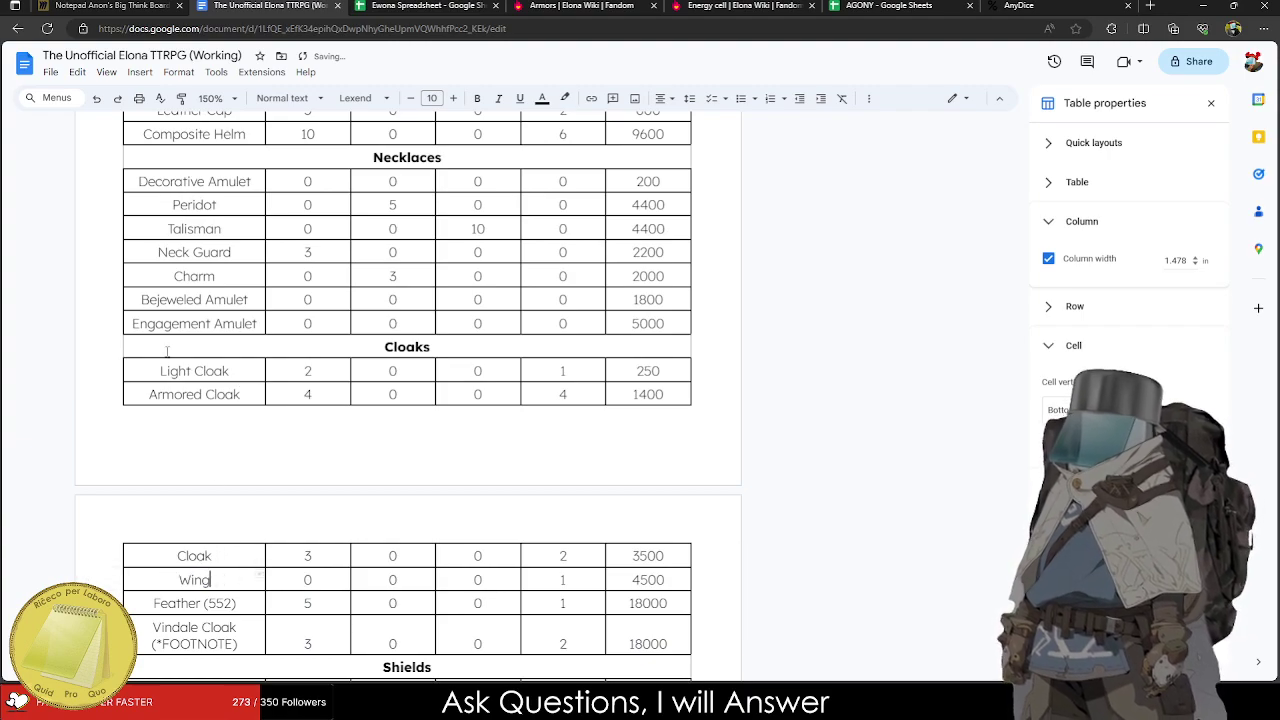
Insert a footnote after Wing reading "Wings & Feather Wings provide the Hero the ability to Float in combat, ignoring Terrain.".
click(148, 75)
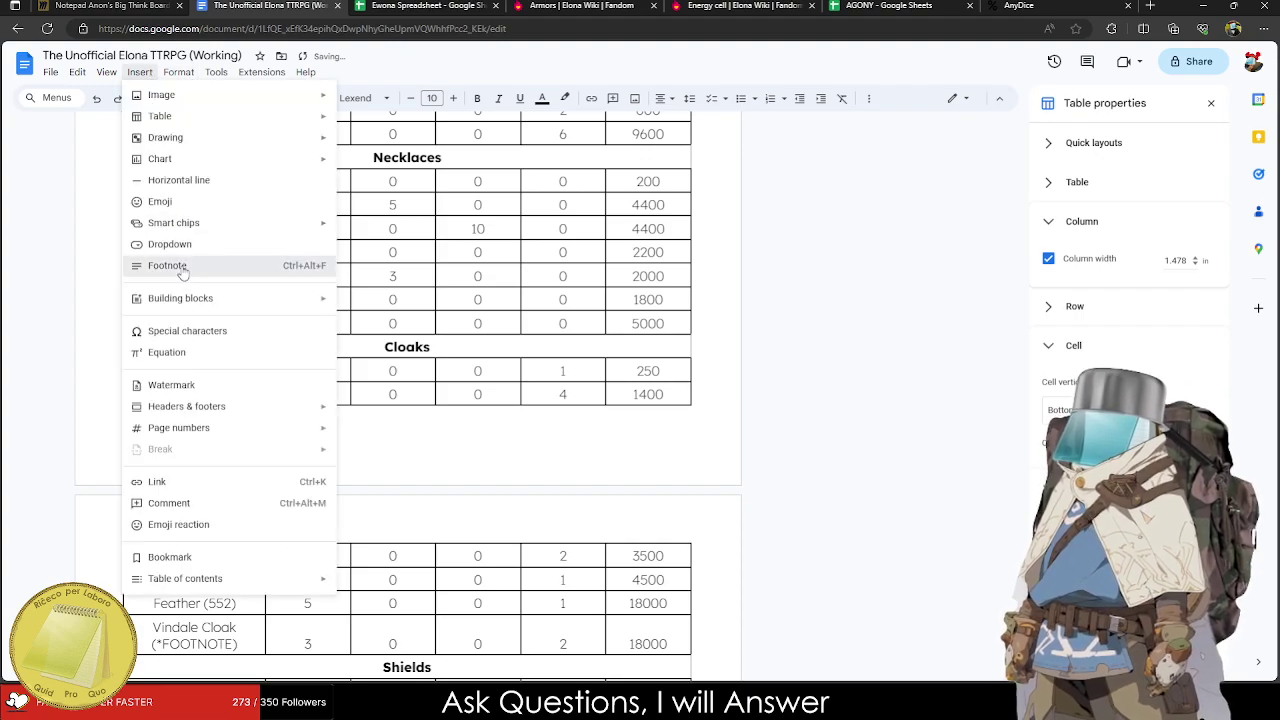
click(188, 263)
text(Wing)
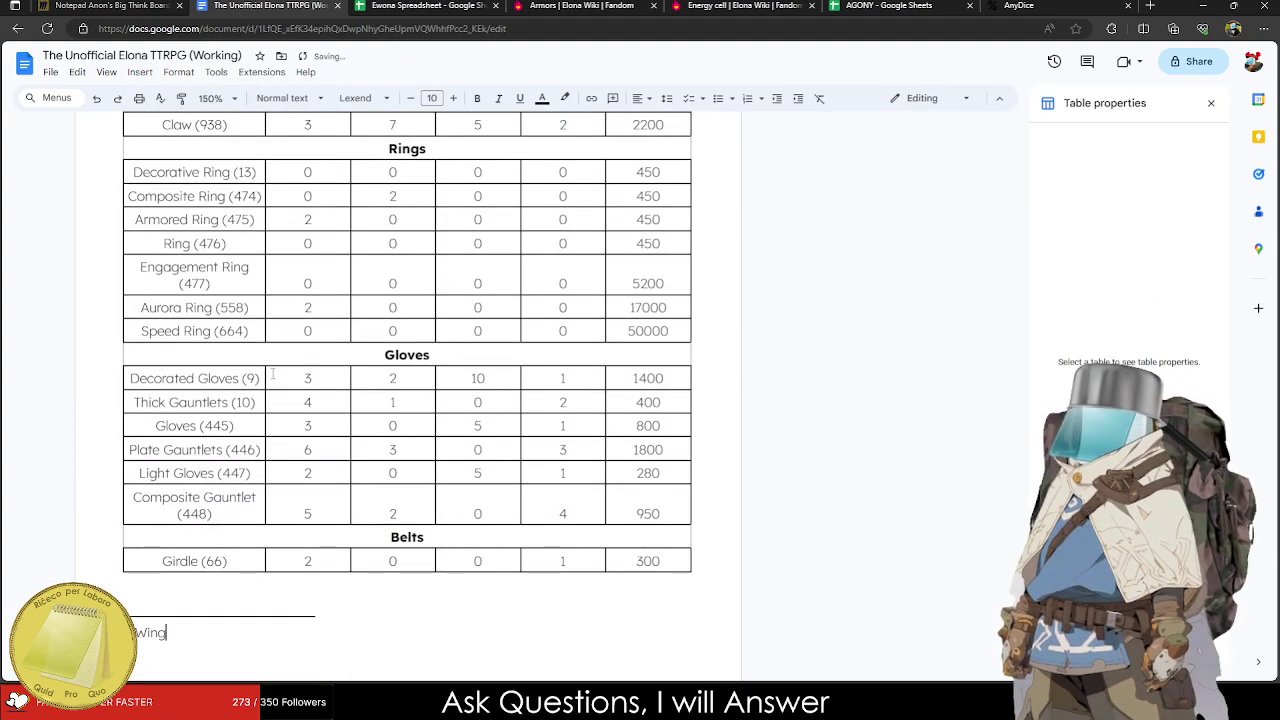
text(s )
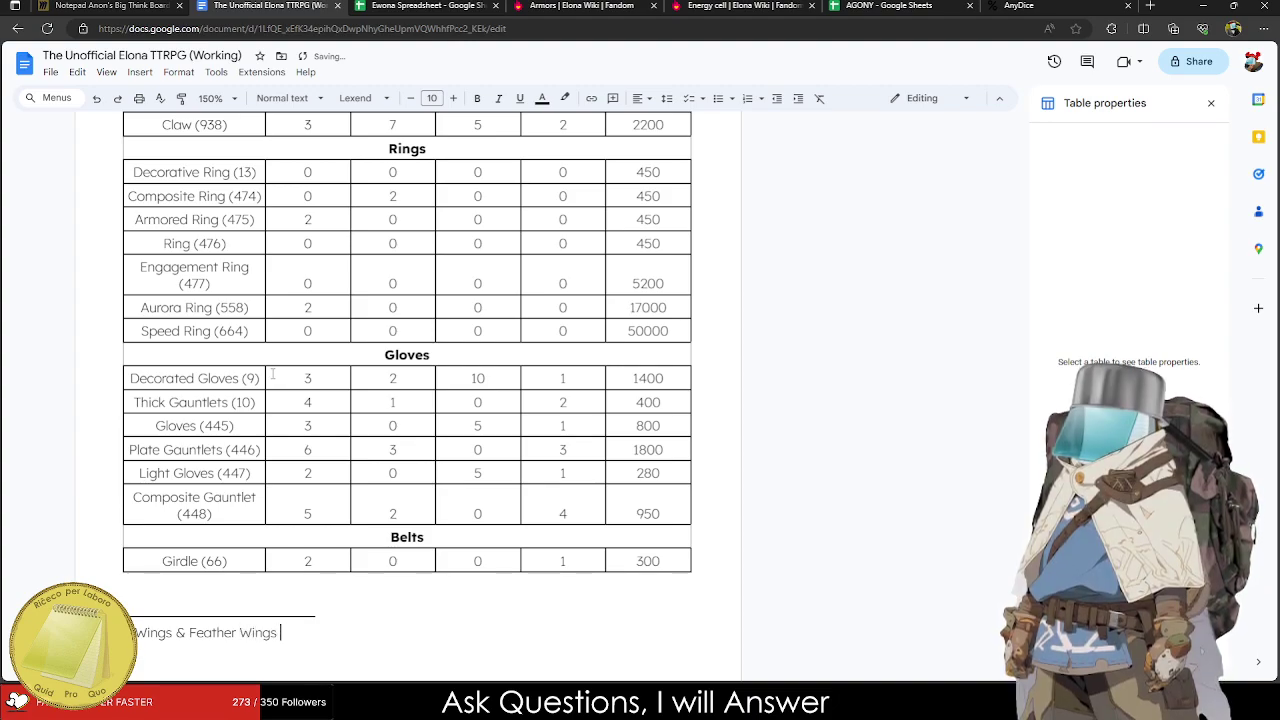
text(& Feather Wigns provide the He)
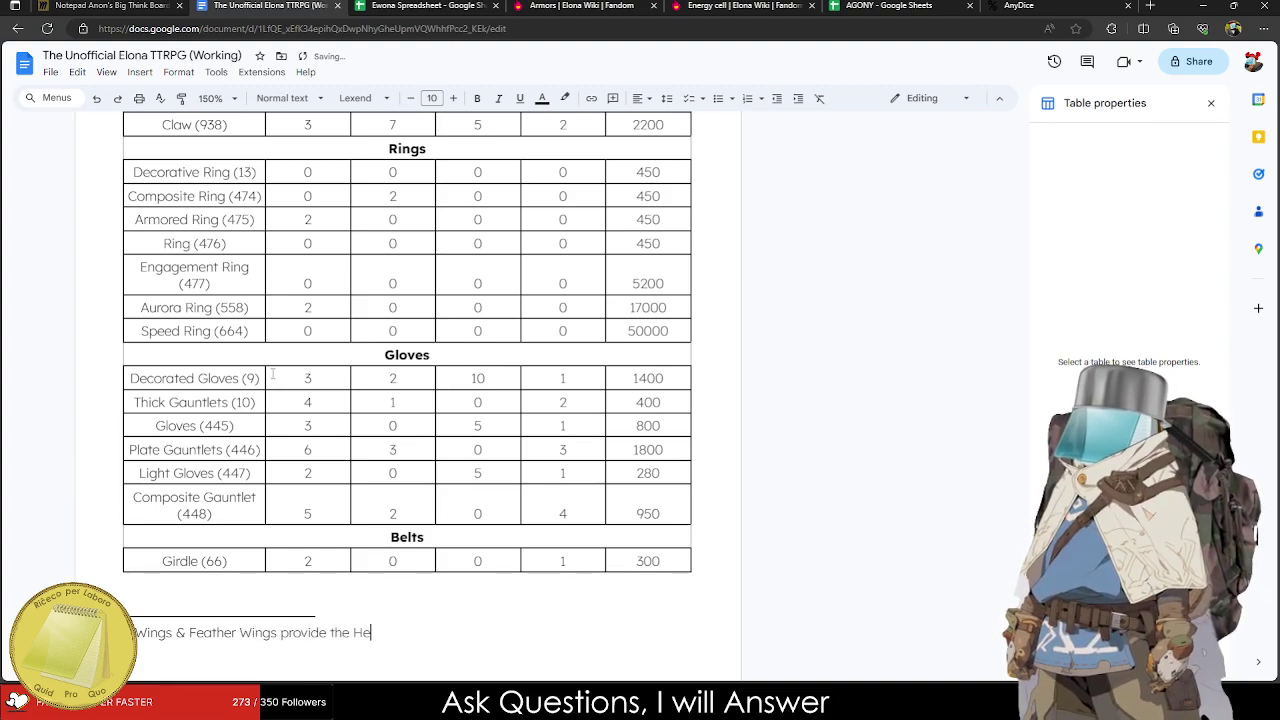
text(ro the ability to Float)
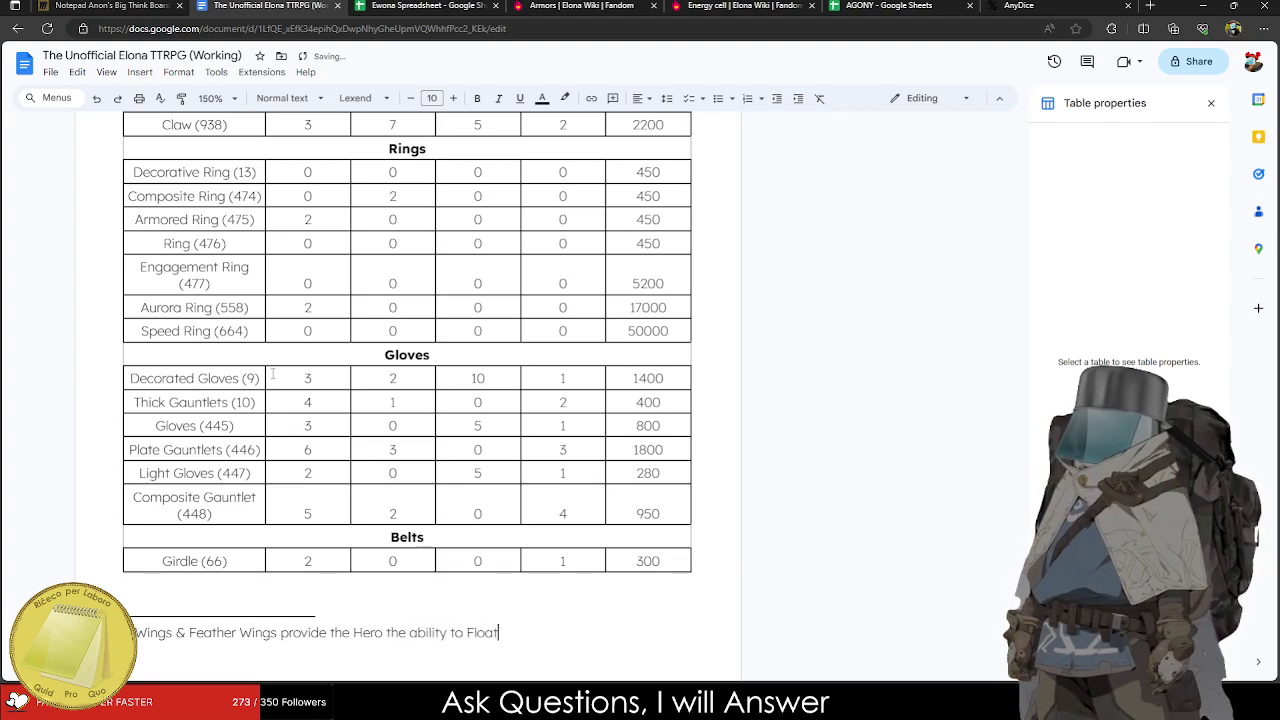
text( in combat)
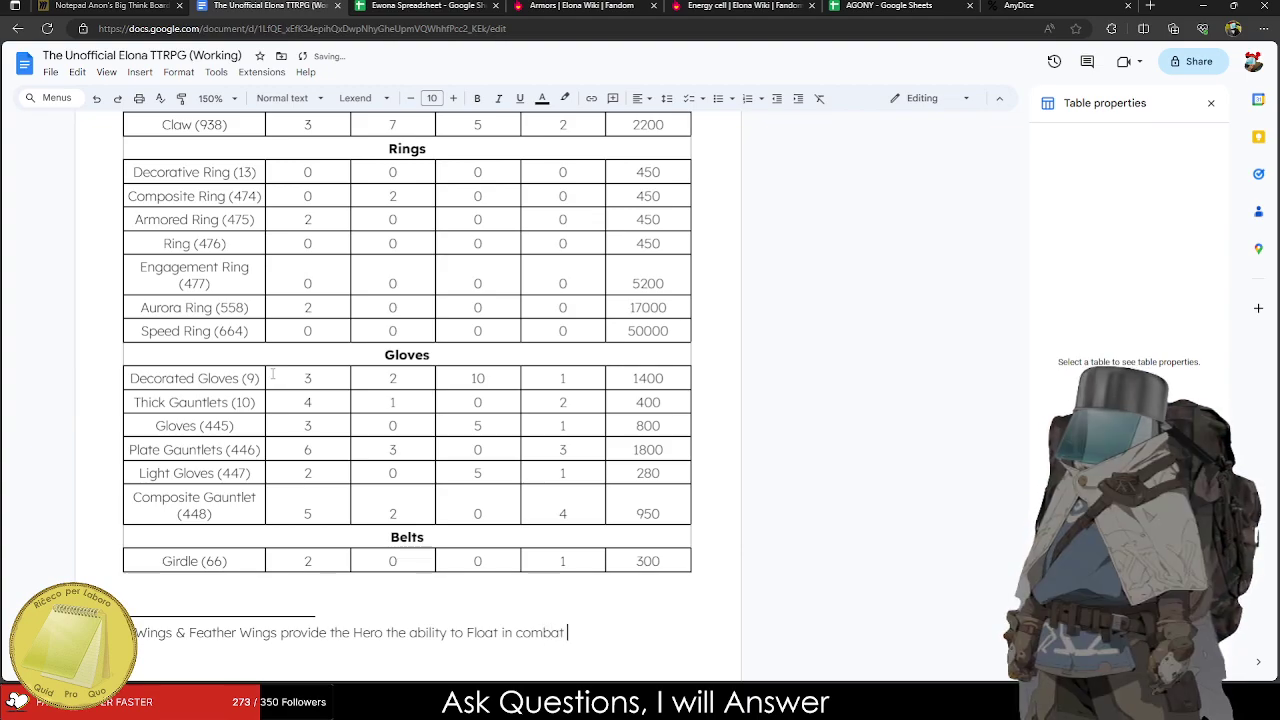
text(, ignoring Terrain.)
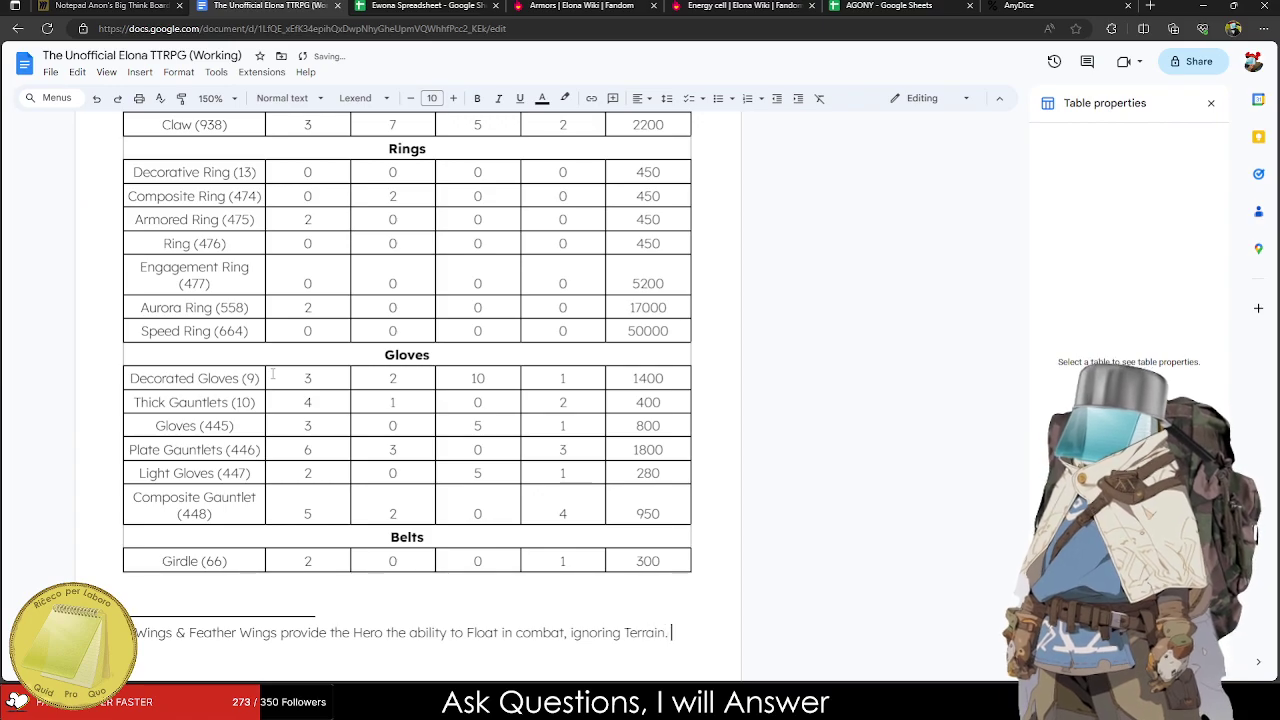
Rename the Feather (552) entry to "Feather Wings" and the Wing entry to "Leather Wing", keeping its footnote mark.
scroll(272, 374, up, 3)
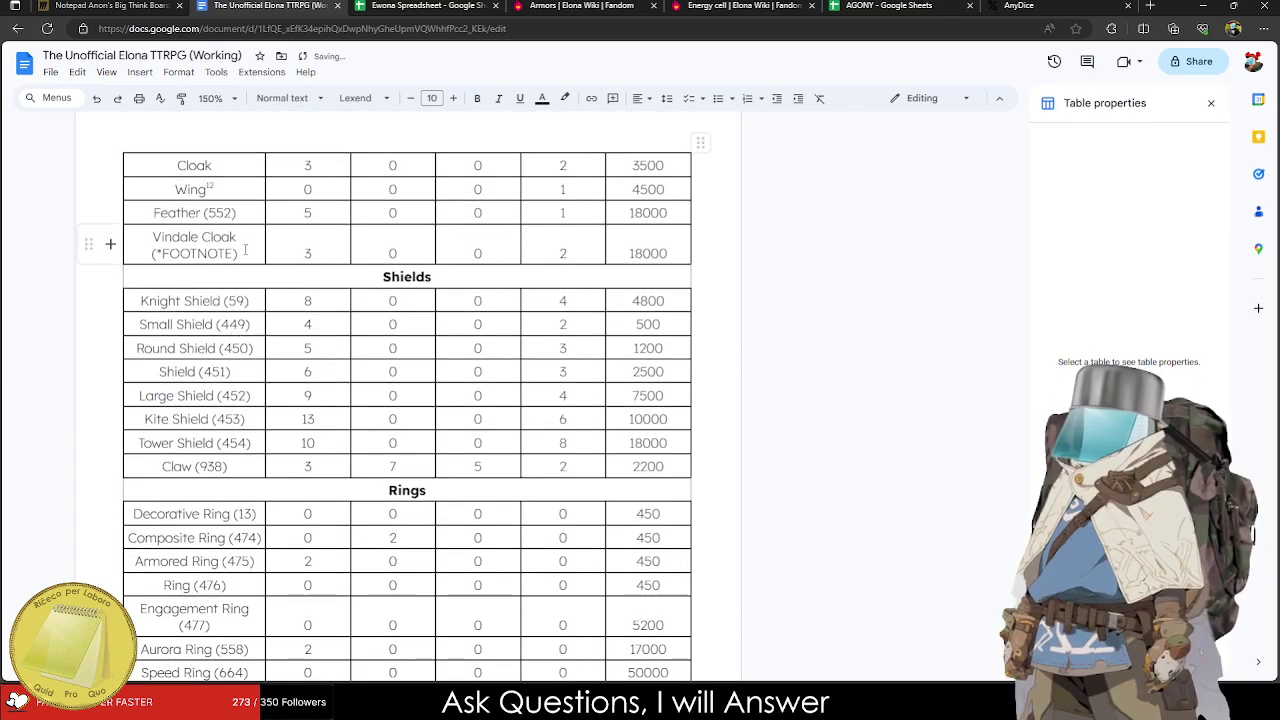
drag(241, 216, 203, 213)
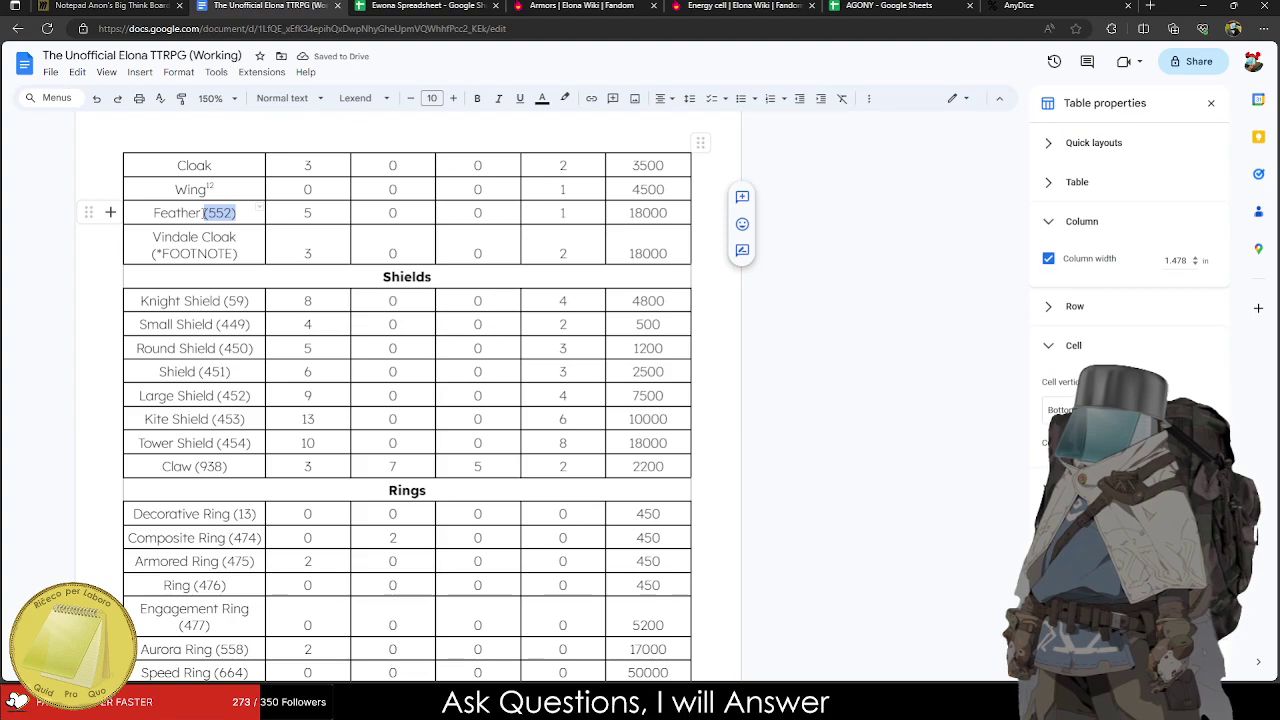
key(BackSpace)
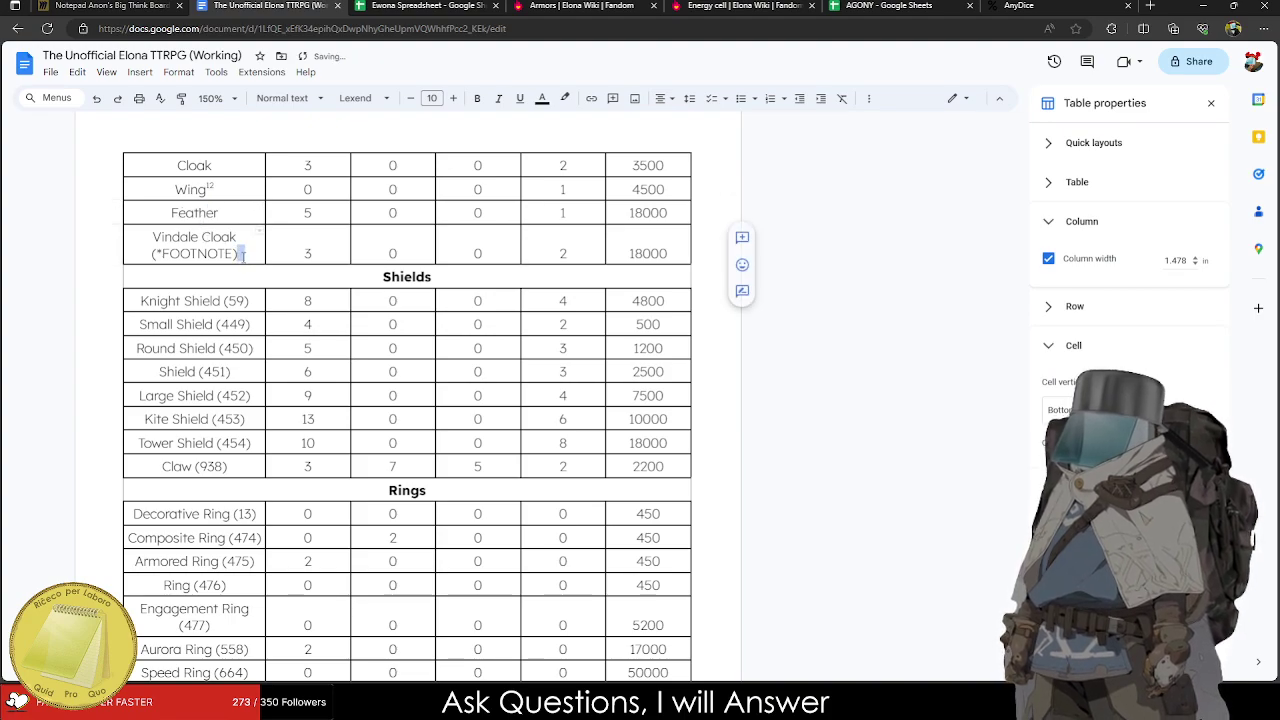
text(Wings)
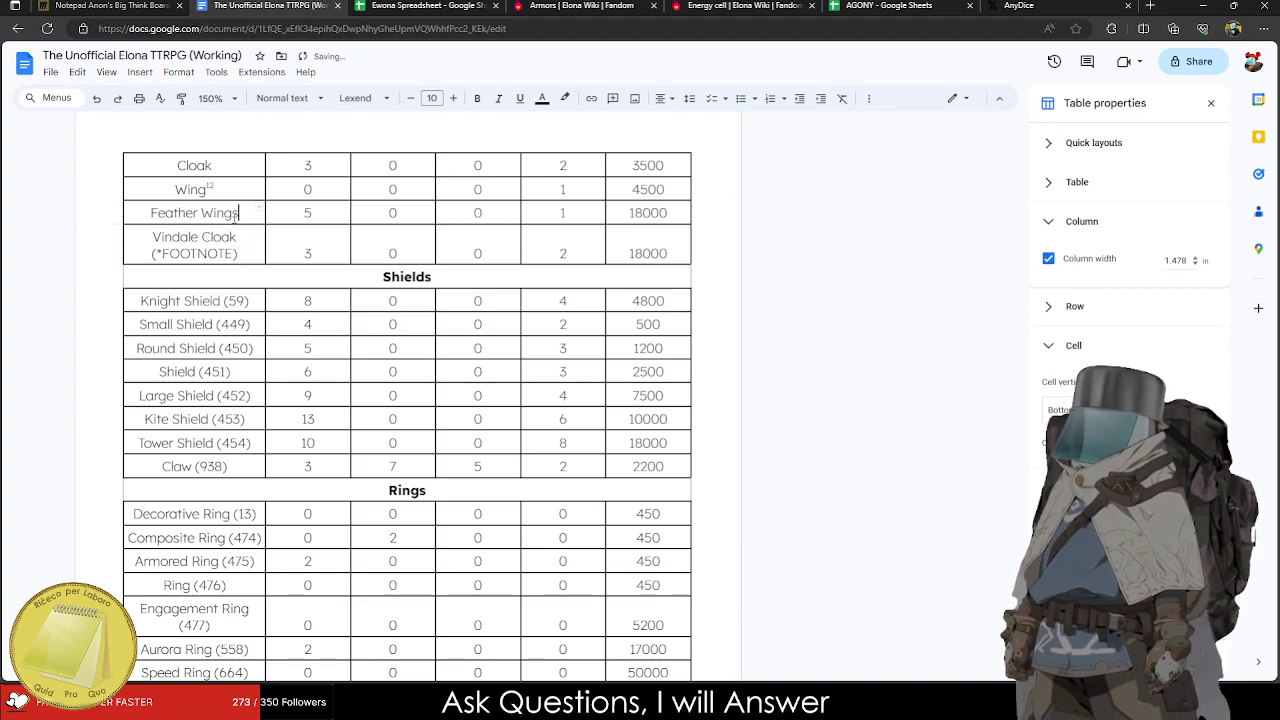
click(175, 189)
text(Leather)
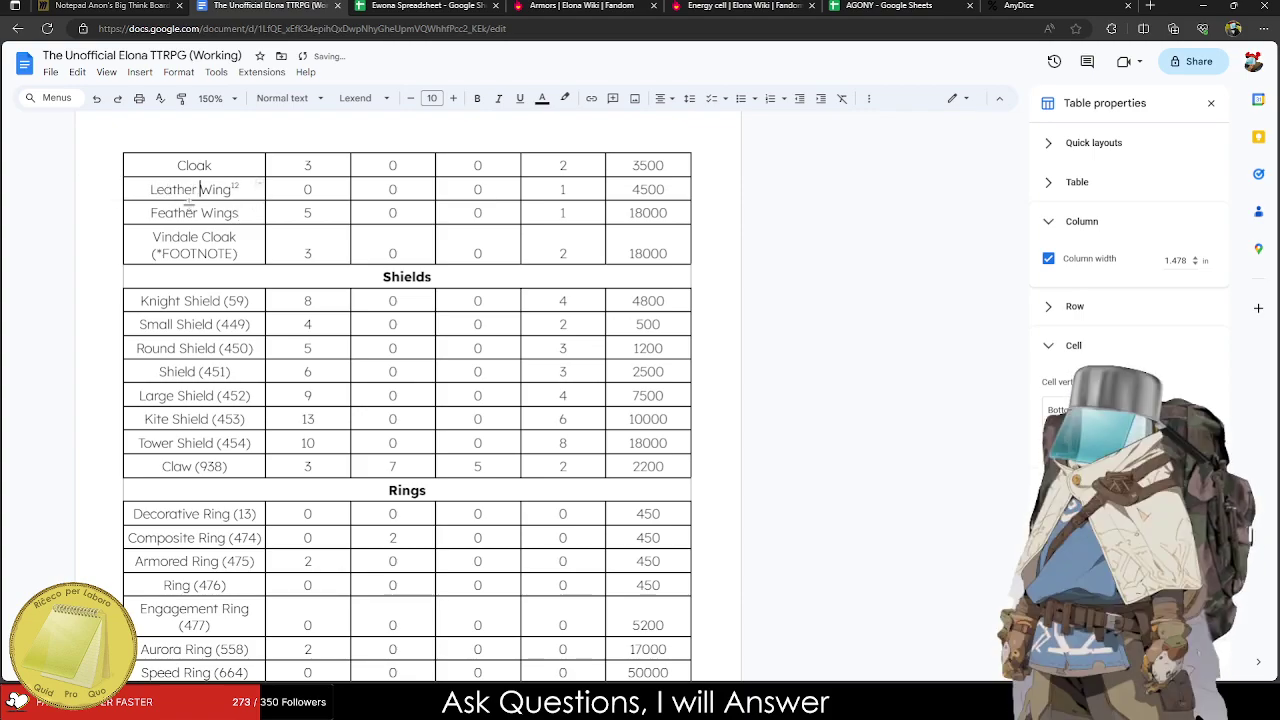
Replace the "(*FOOTNOTE)" placeholder after Vindale Cloak with an actual footnote.
drag(238, 254, 138, 246)
key(BackSpace)
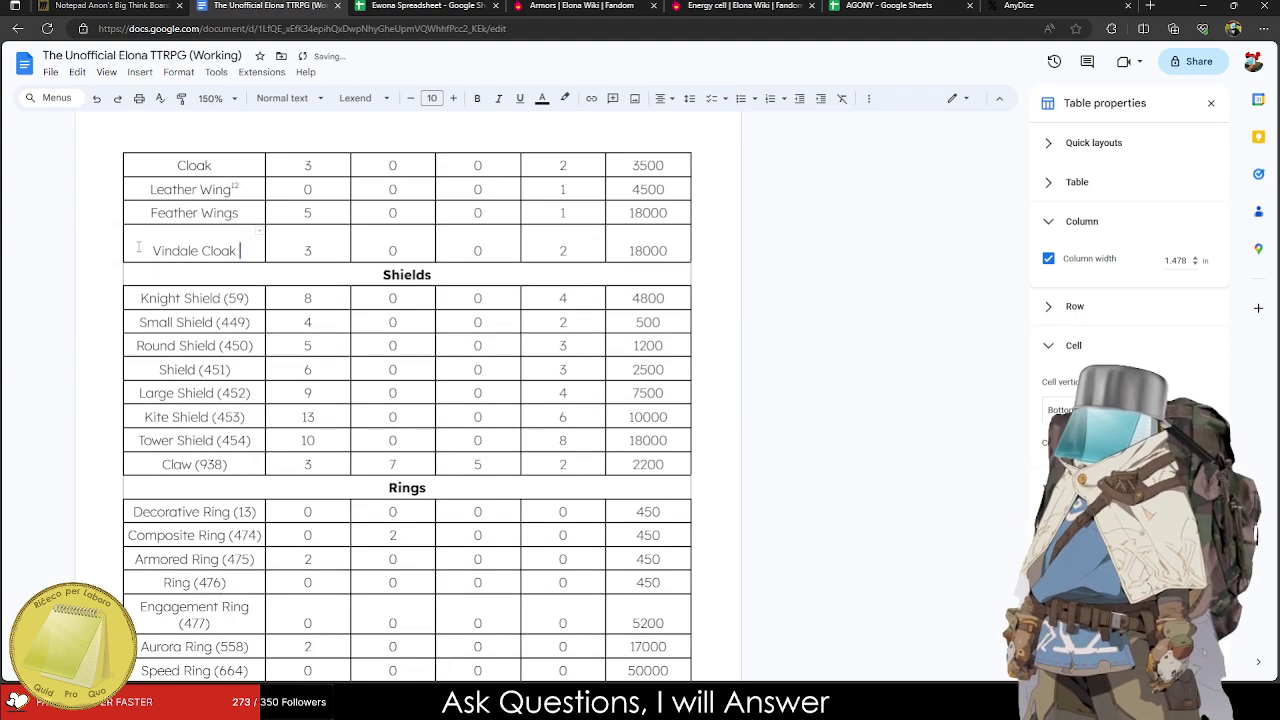
click(140, 72)
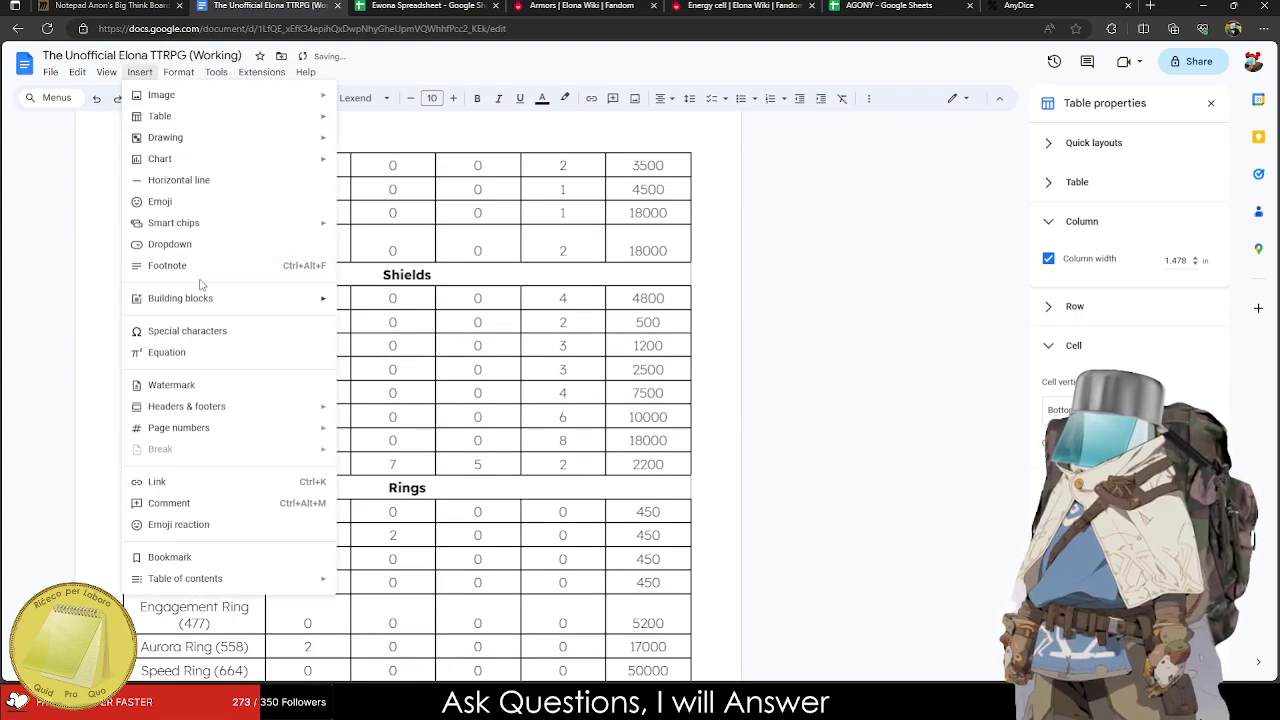
click(190, 263)
Search the document for "Ether disease" and read how the Etherwind section describes its rules.
key(ctrl+f)
text(Eh)
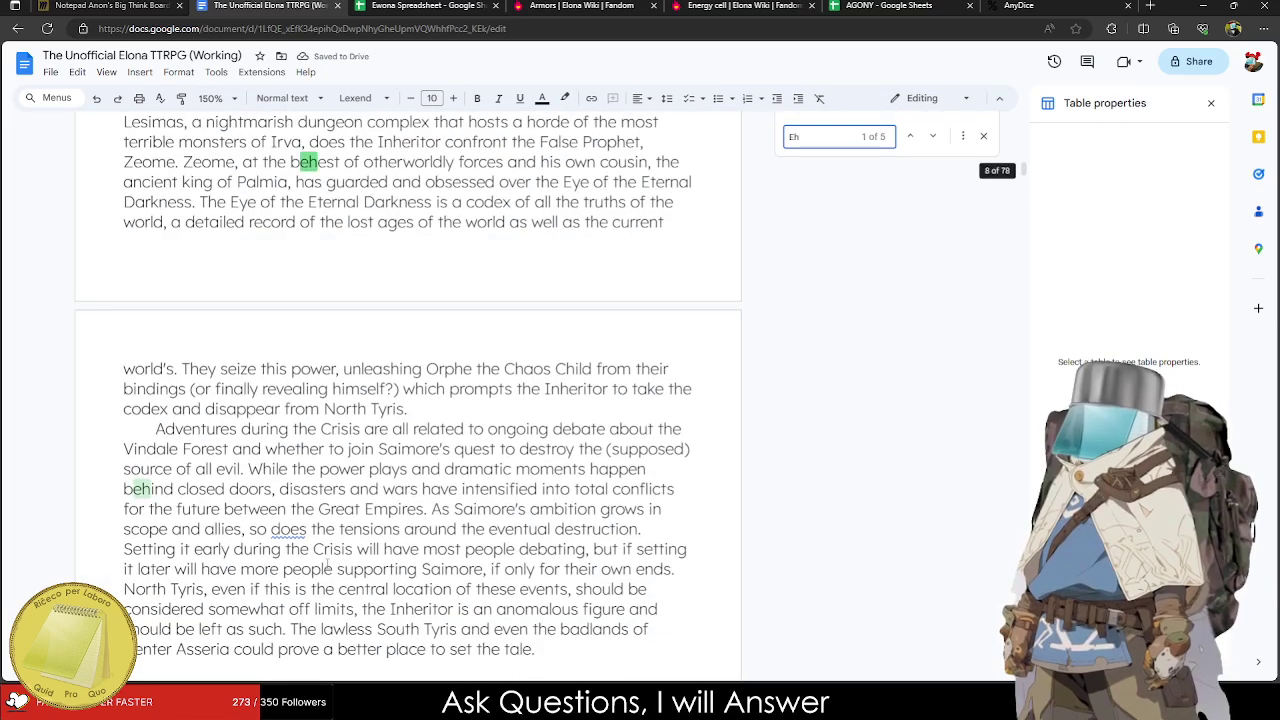
text(ther disease)
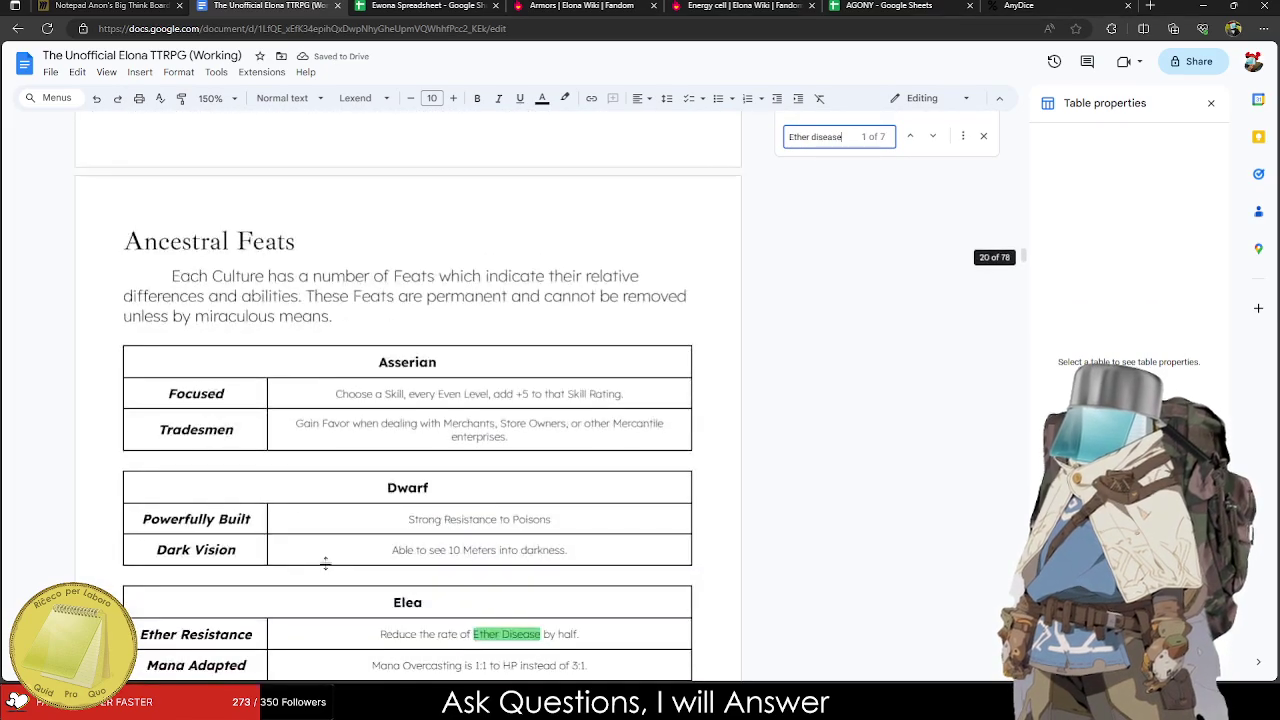
key(Return)
key(Return)
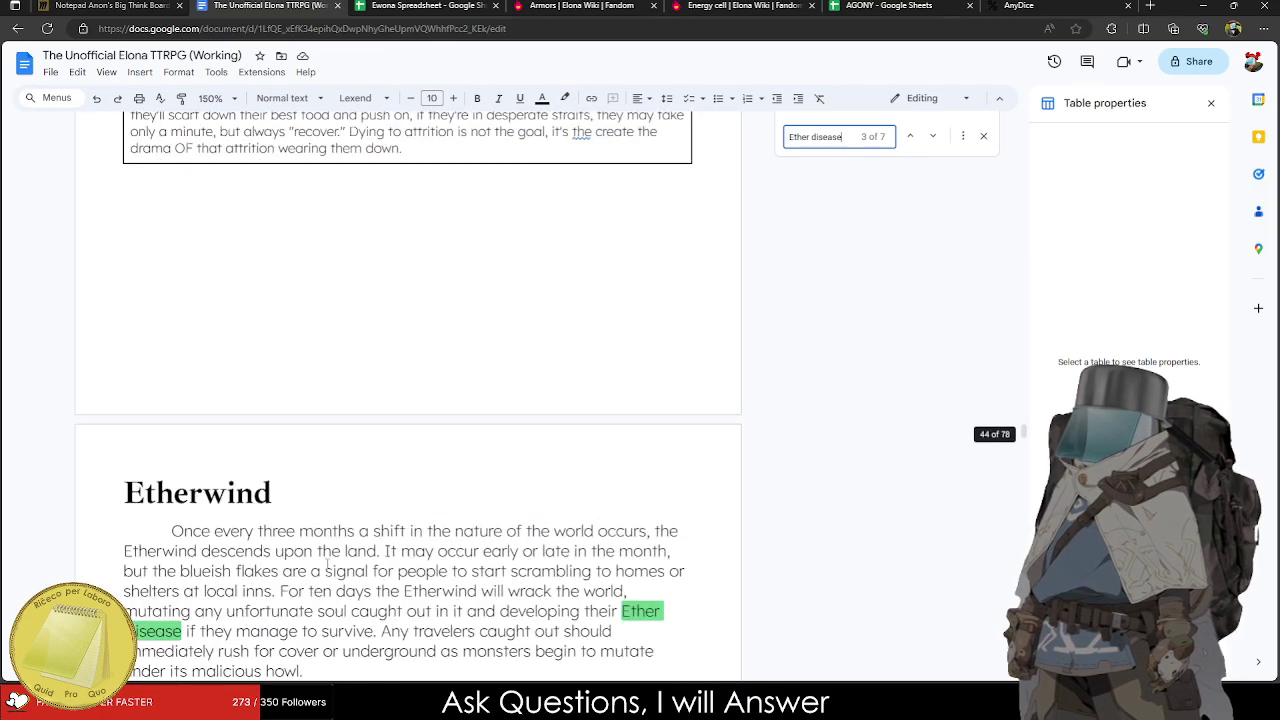
scroll(326, 565, down, 3)
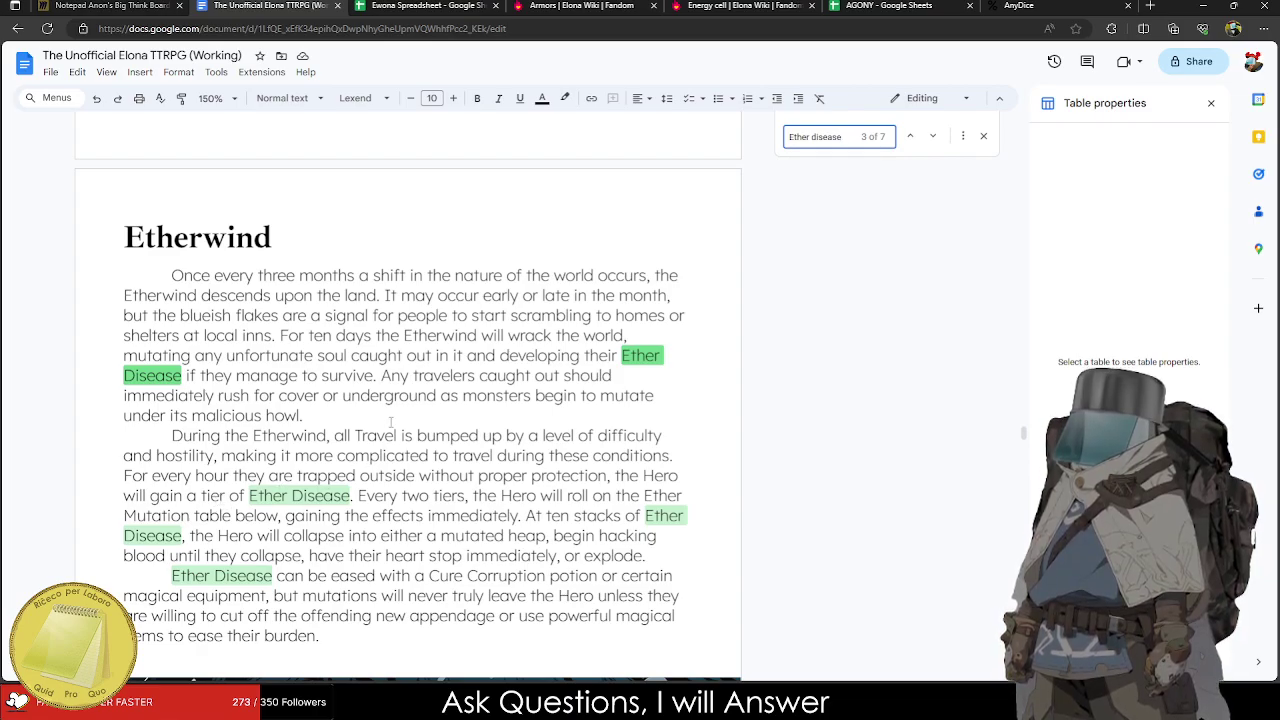
click(467, 273)
key(ctrl+End)
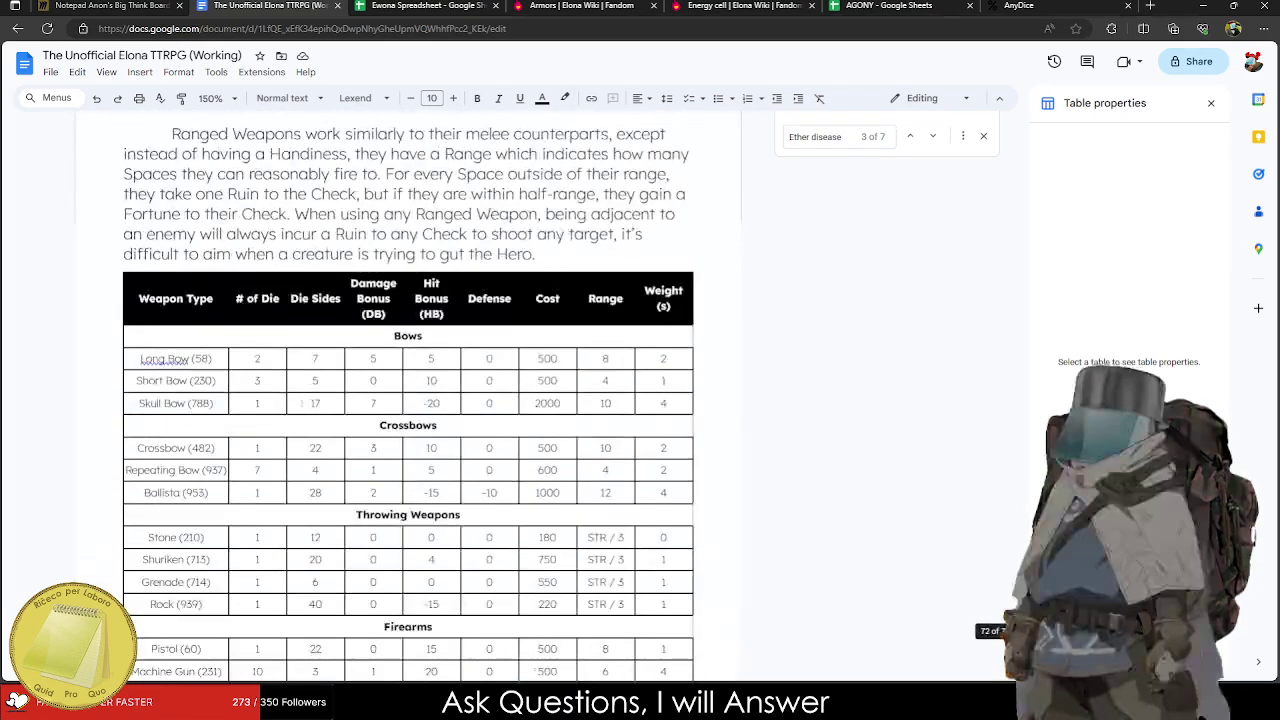
Step through the remaining "Ether disease" matches to check how other feats and potions word their effects.
click(931, 136)
click(930, 137)
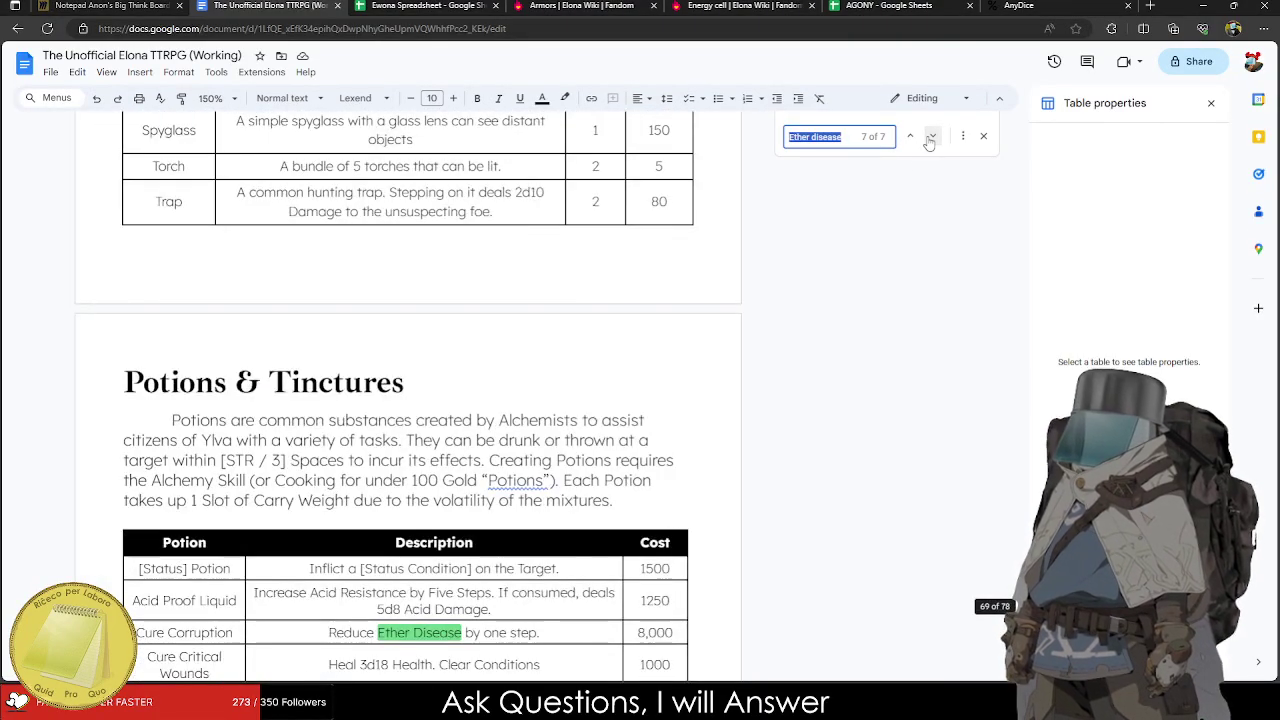
click(930, 137)
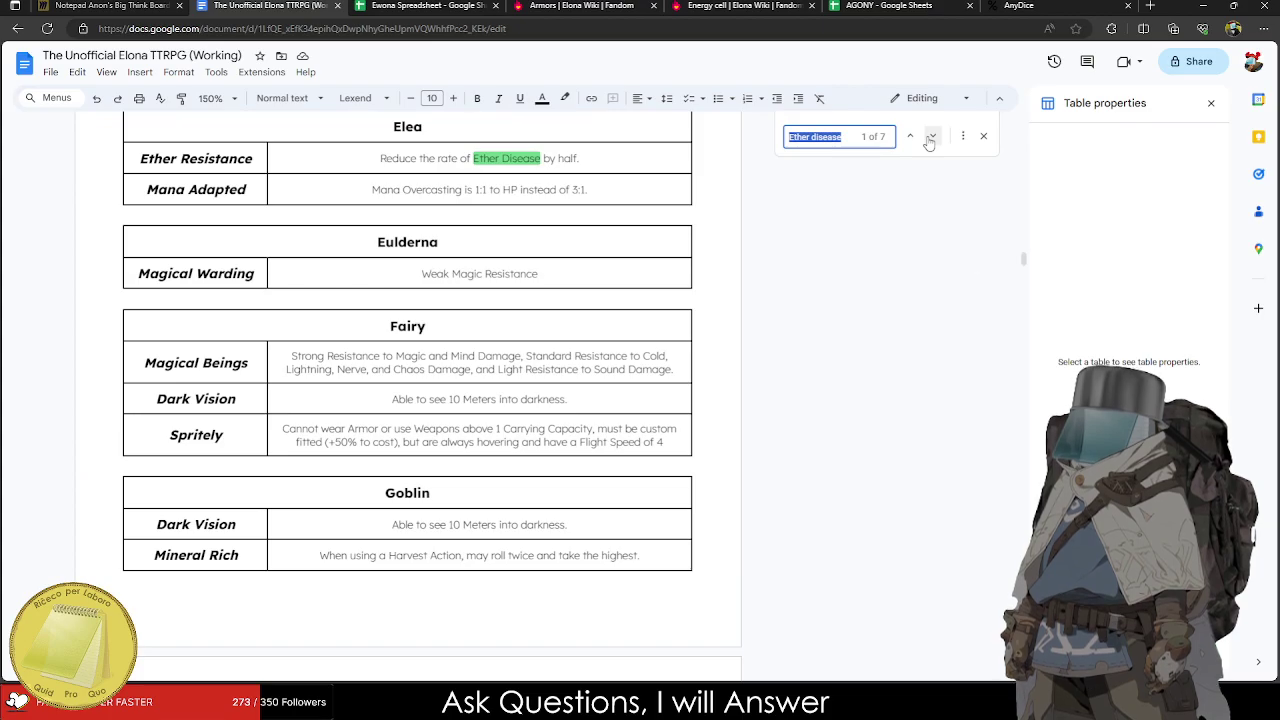
click(930, 137)
click(930, 137)
click(930, 137)
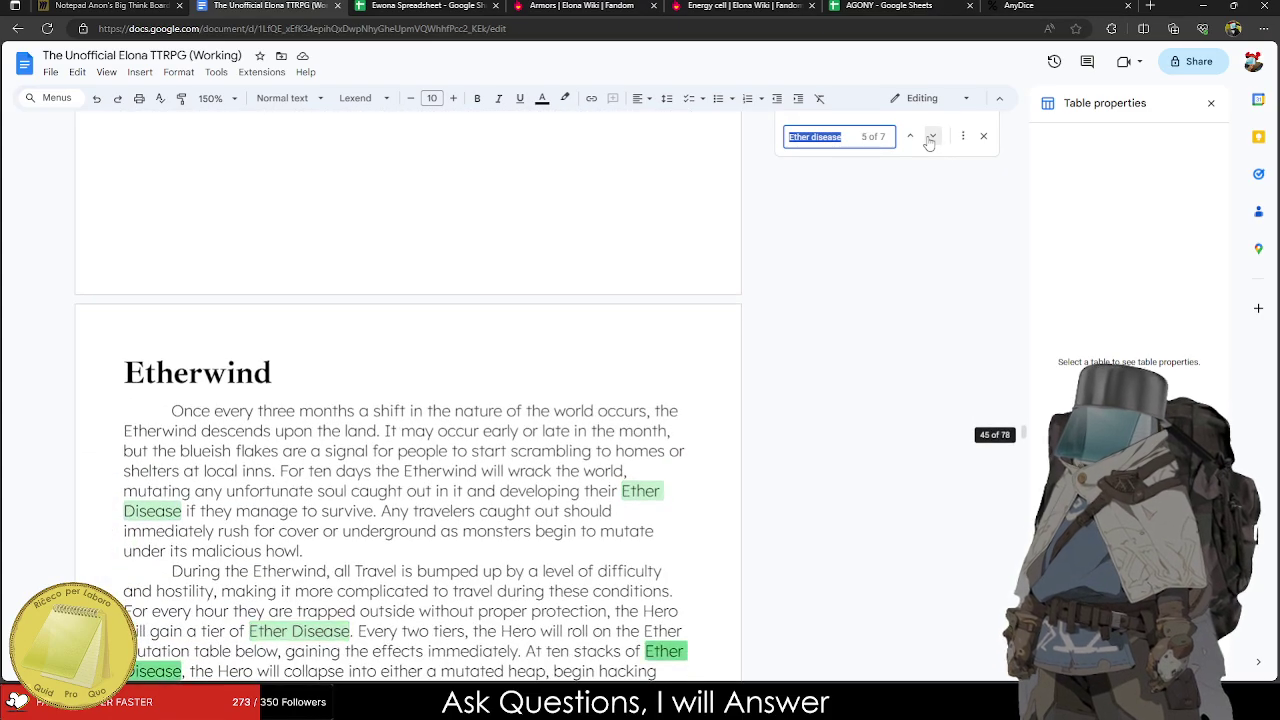
click(930, 137)
scroll(901, 166, down, 10)
click(933, 136)
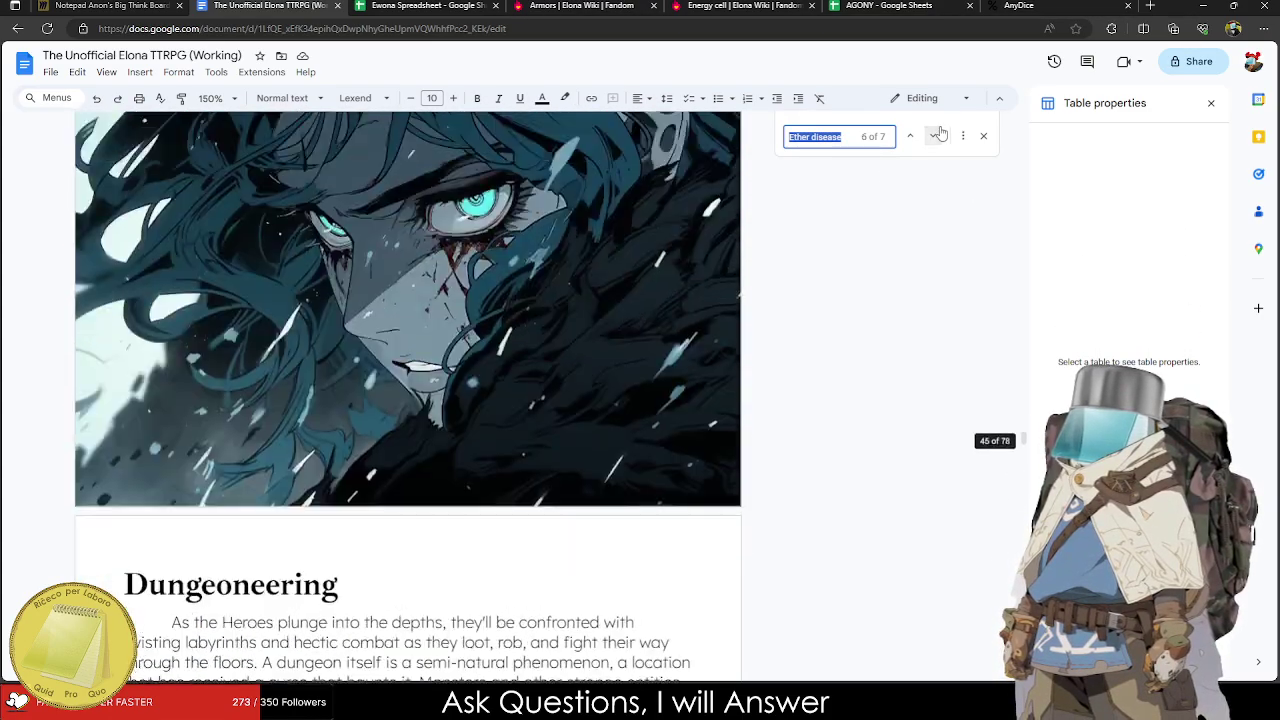
click(930, 137)
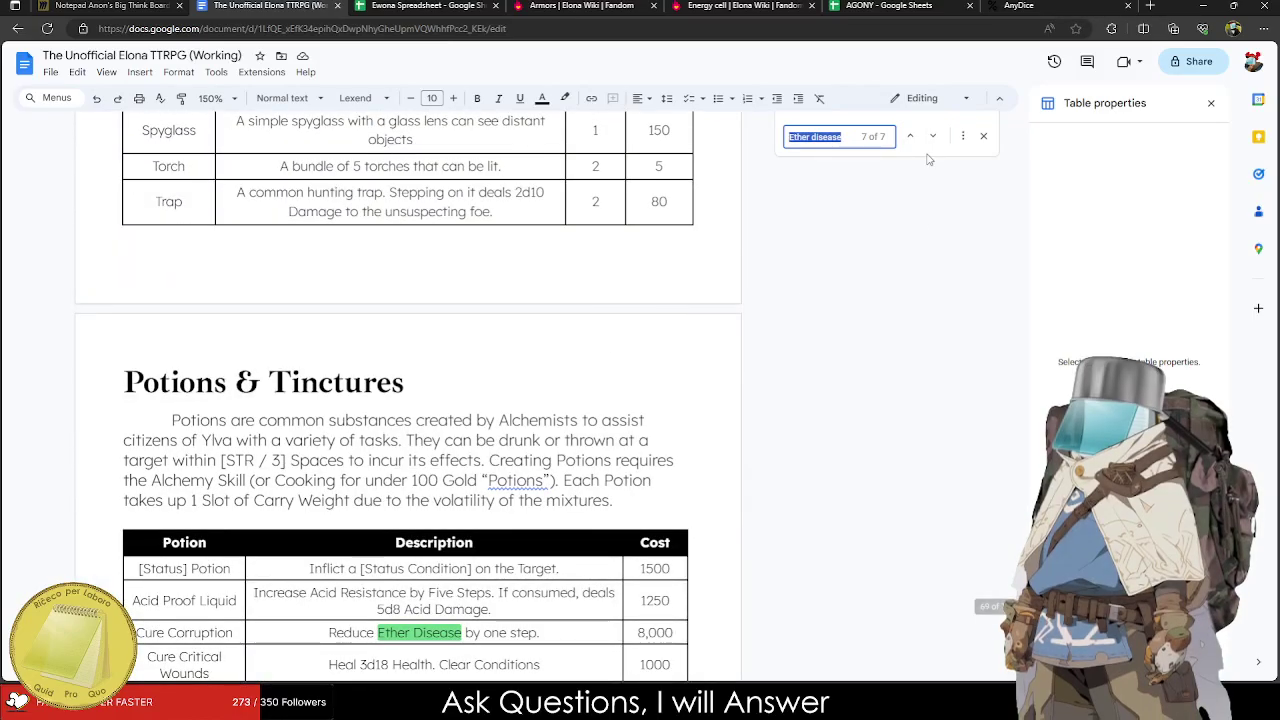
Write "Reduce Ether Disease by" in the empty Vindale Cloak footnote.
scroll(783, 363, down, 20)
scroll(314, 457, up, 1)
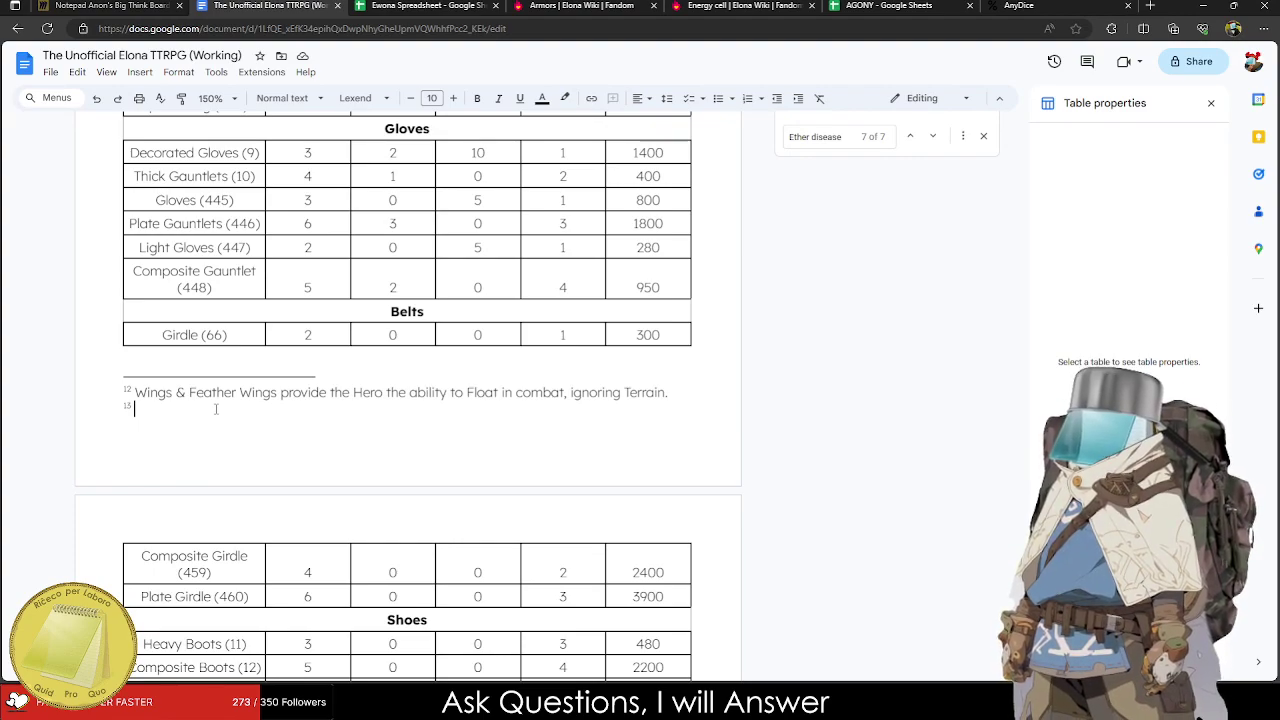
text(Re)
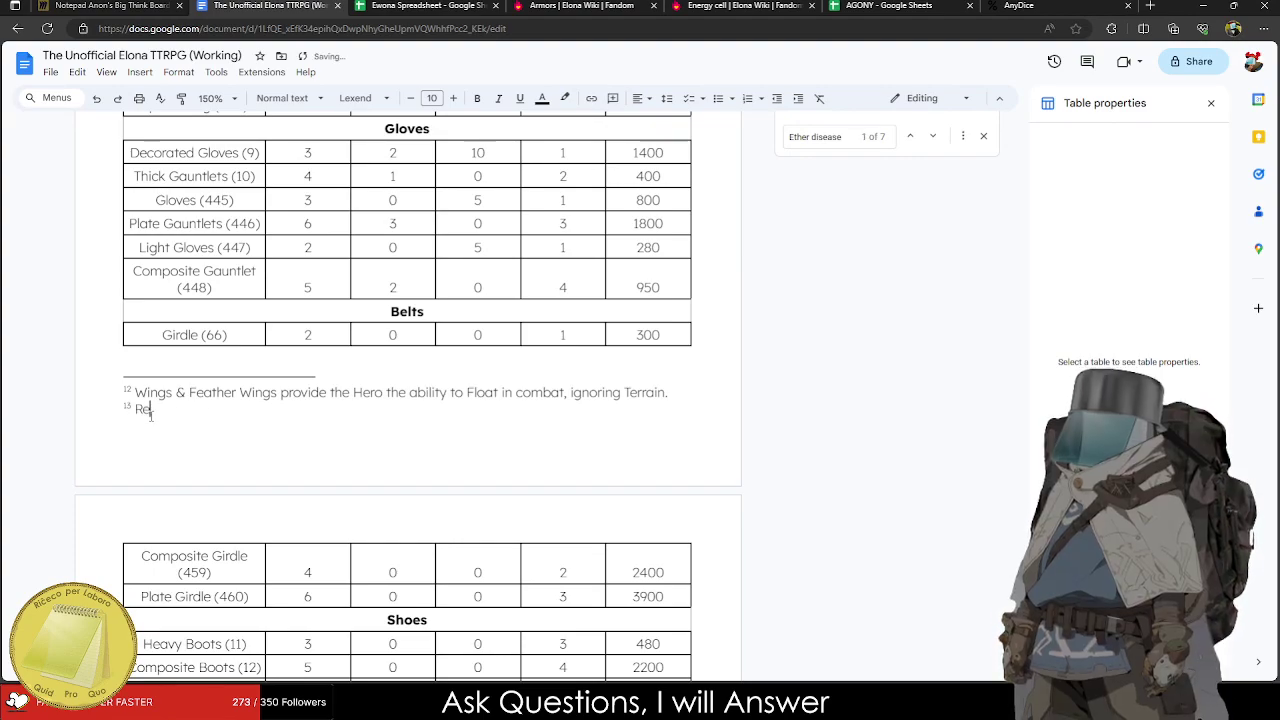
text(duce Ether Dise)
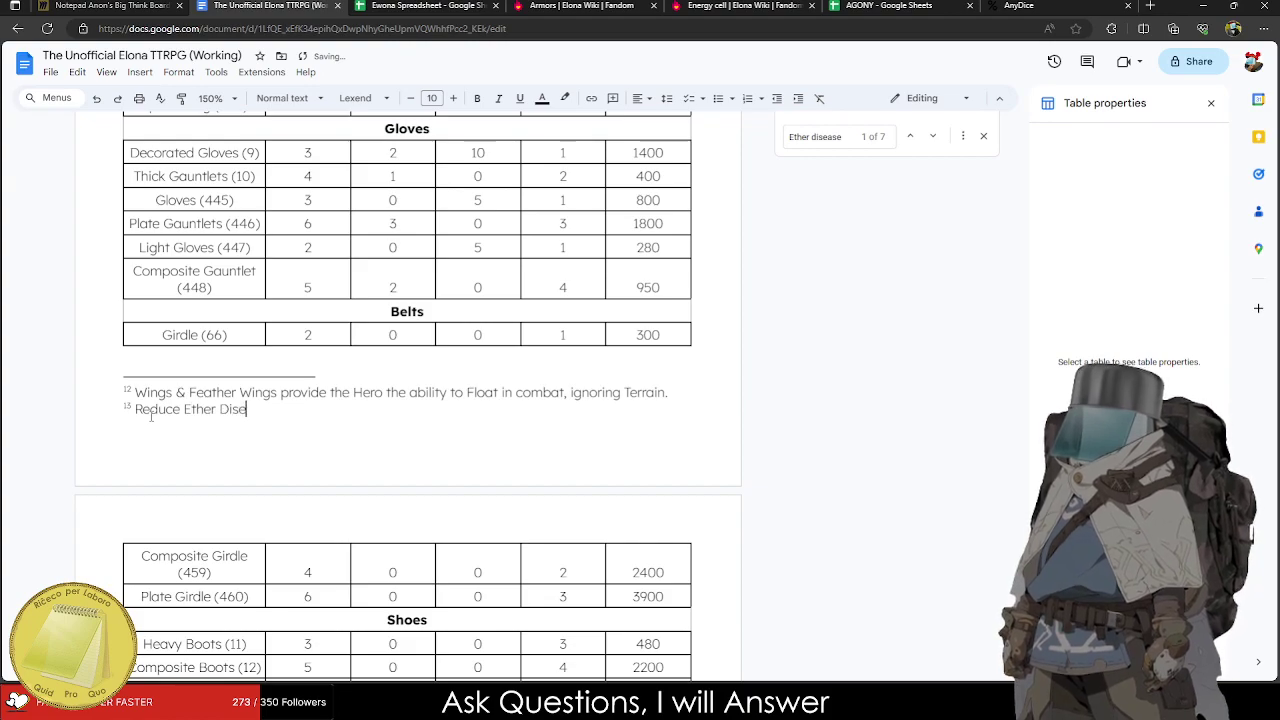
text(ase by)
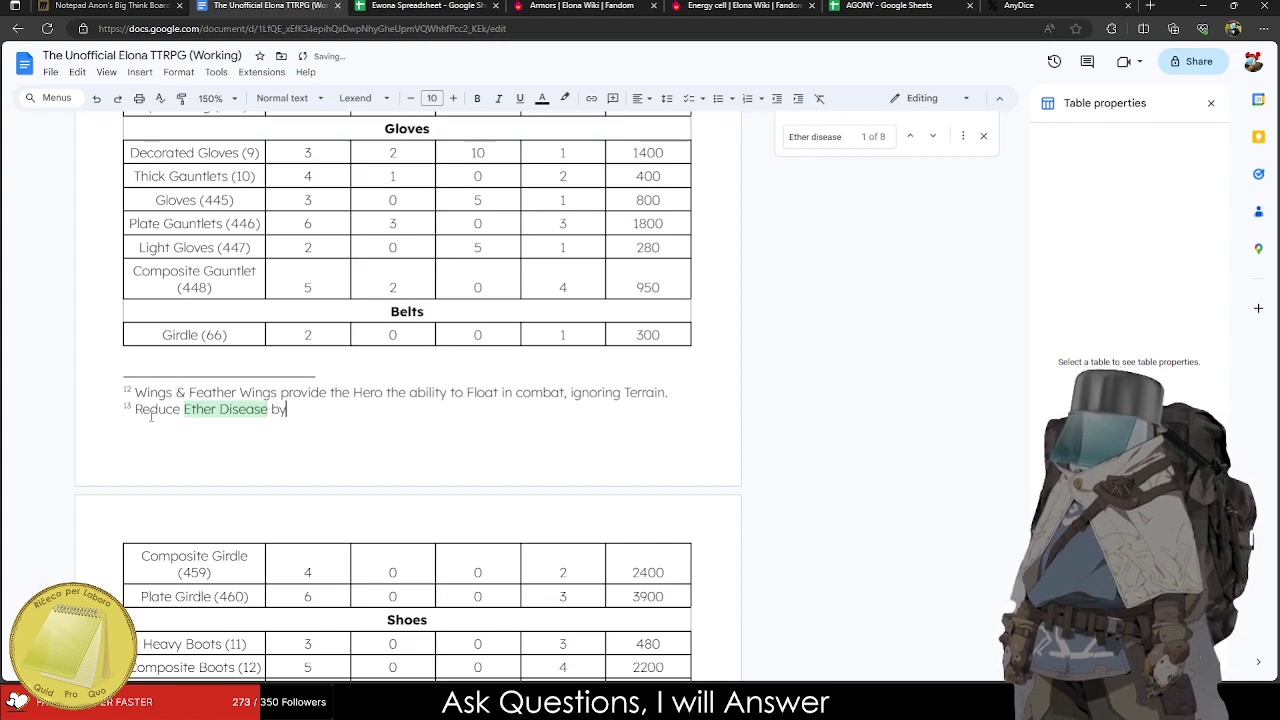
Rewrite the Vindale Cloak footnote as "Double the time it takes to gain a tier of Ether Disease.".
key(BackSpace)
key(BackSpace)
key(BackSpace)
key(BackSpace)
key(BackSpace)
key(BackSpace)
key(BackSpace)
key(BackSpace)
key(BackSpace)
key(BackSpace)
key(BackSpace)
key(BackSpace)
key(BackSpace)
key(BackSpace)
key(BackSpace)
key(BackSpace)
key(BackSpace)
key(BackSpace)
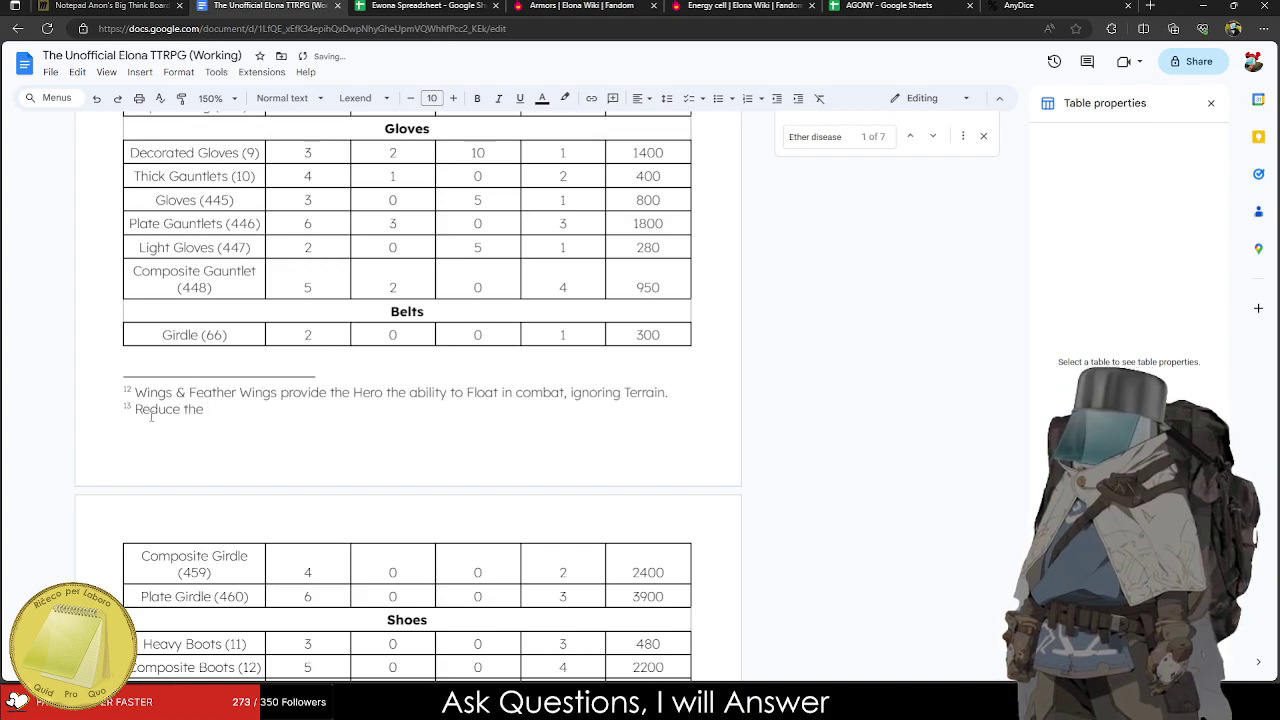
key(BackSpace)
key(BackSpace)
key(BackSpace)
key(BackSpace)
key(BackSpace)
key(BackSpace)
key(BackSpace)
key(BackSpace)
key(BackSpace)
key(BackSpace)
text(Reduc)
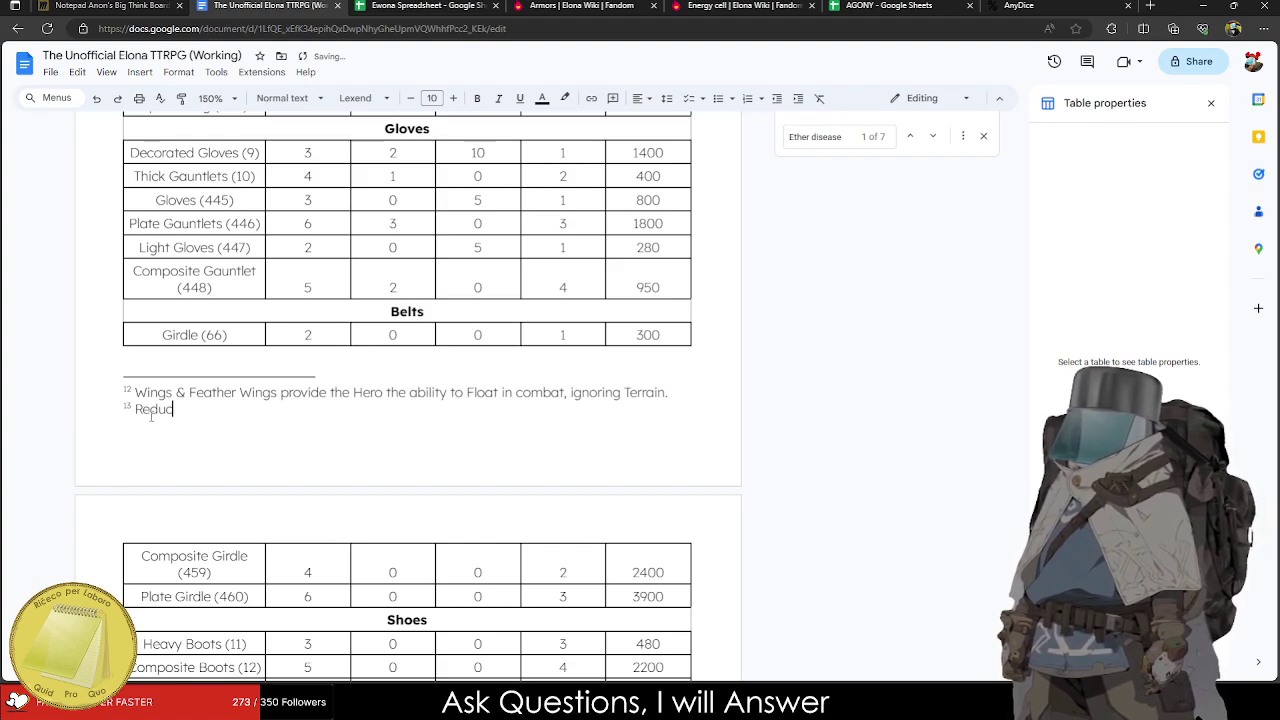
text(e tehDouble the time it takes to gain a tier of Ether)
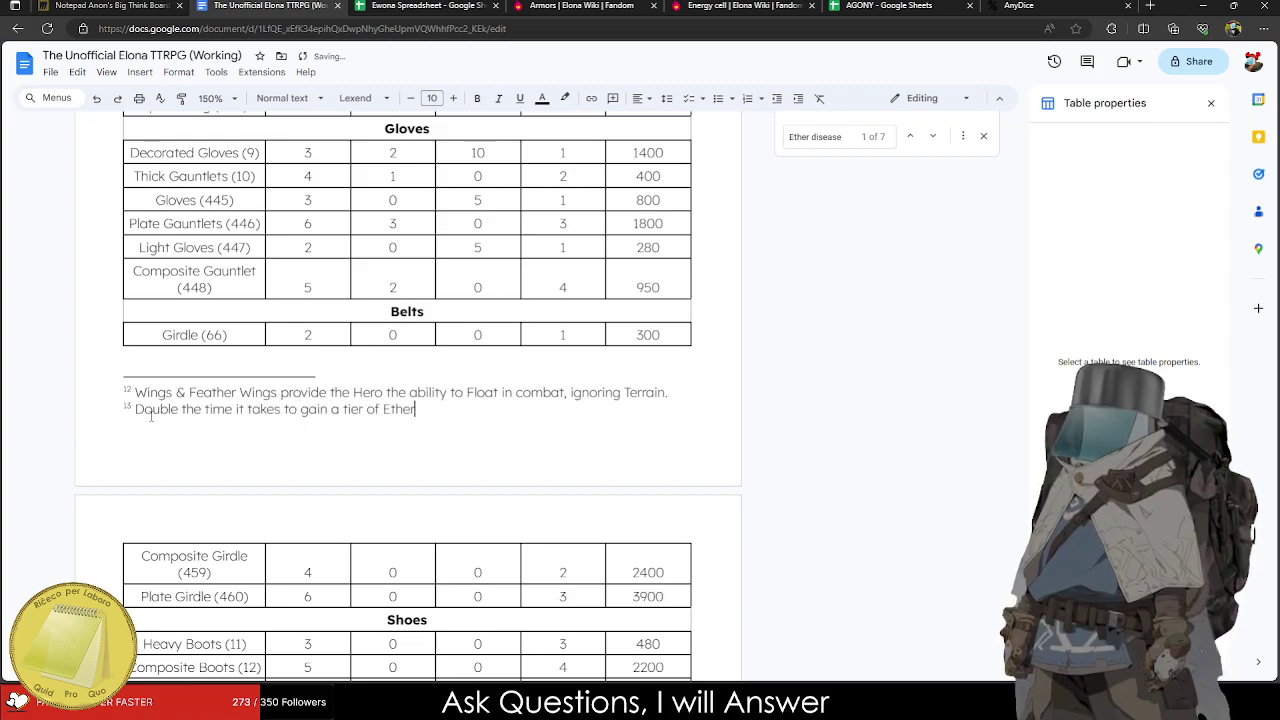
text(sease.)
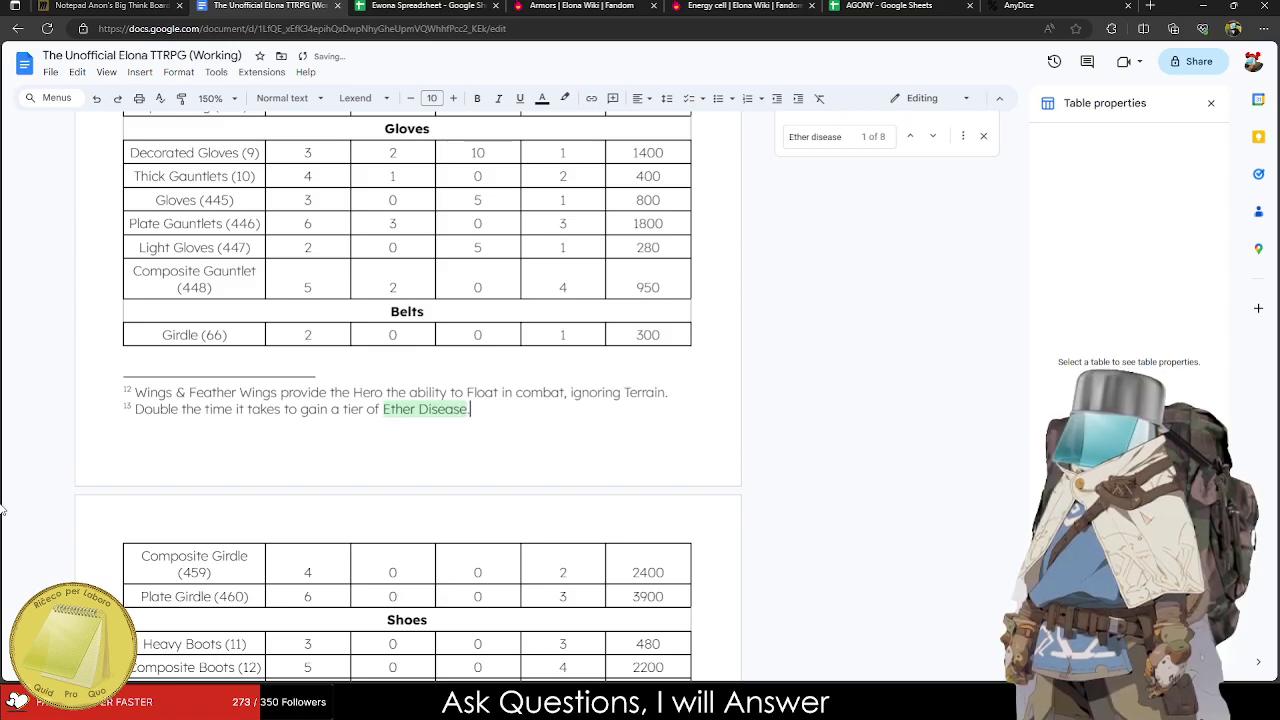
Close the document search and remove the item numbers from all names in the Shields section, Knight Shield through Claw.
scroll(814, 337, up, 3)
key(Escape)
scroll(417, 347, up, 10)
scroll(417, 347, up, 6)
scroll(233, 333, down, 9)
drag(250, 334, 198, 496)
key(BackSpace)
key(BackSpace)
key(BackSpace)
key(BackSpace)
key(BackSpace)
key(BackSpace)
key(BackSpace)
key(BackSpace)
Remove the item numbers from all names in the Rings section, Decorative Ring through Speed Ring.
scroll(231, 508, down, 5)
drag(232, 288, 256, 290)
key(BackSpace)
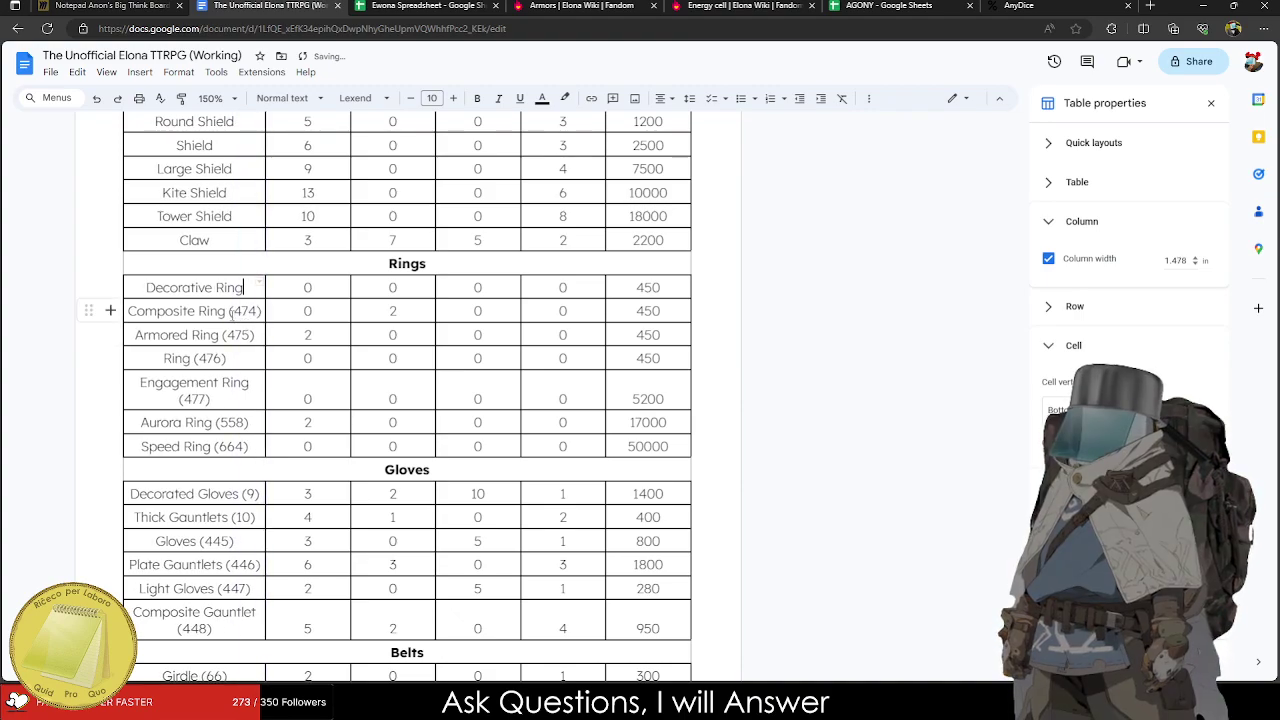
drag(228, 311, 213, 430)
key(BackSpace)
key(BackSpace)
key(BackSpace)
key(BackSpace)
key(BackSpace)
key(BackSpace)
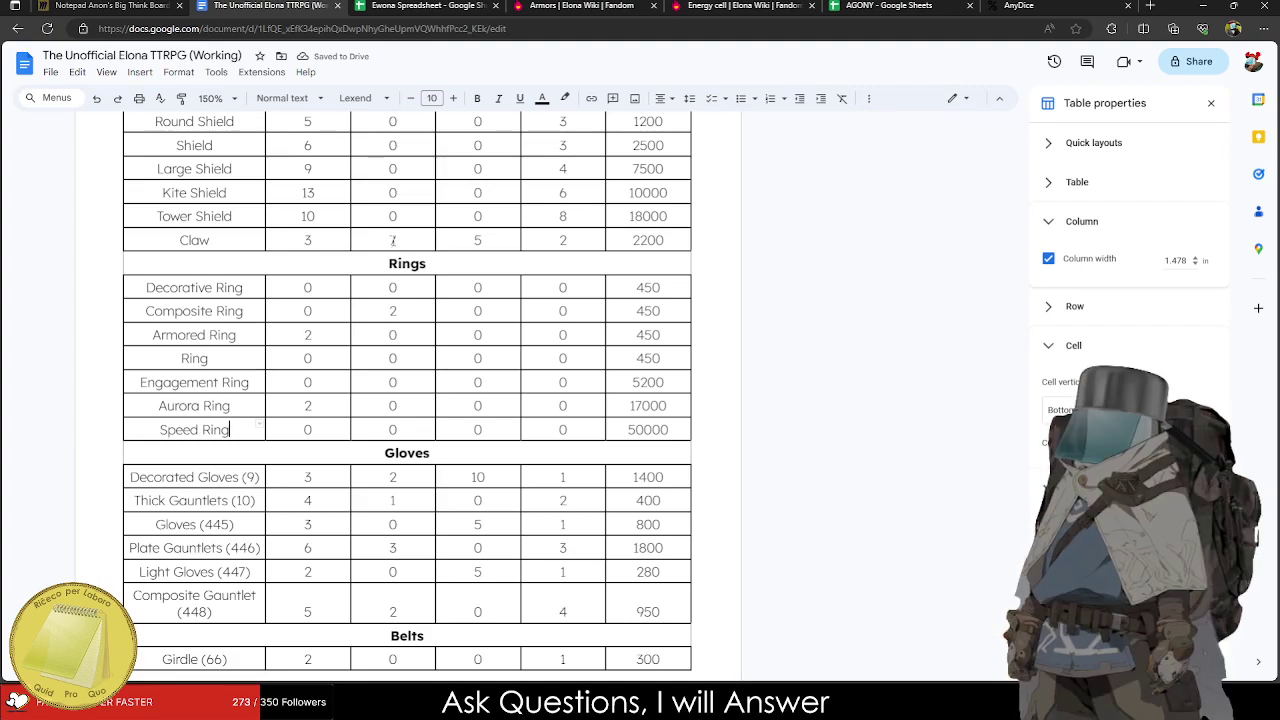
Look up the ring list on the wiki's Armors page to check the special effects of each ring.
click(416, 5)
click(580, 5)
scroll(530, 190, down, 8)
scroll(505, 200, down, 13)
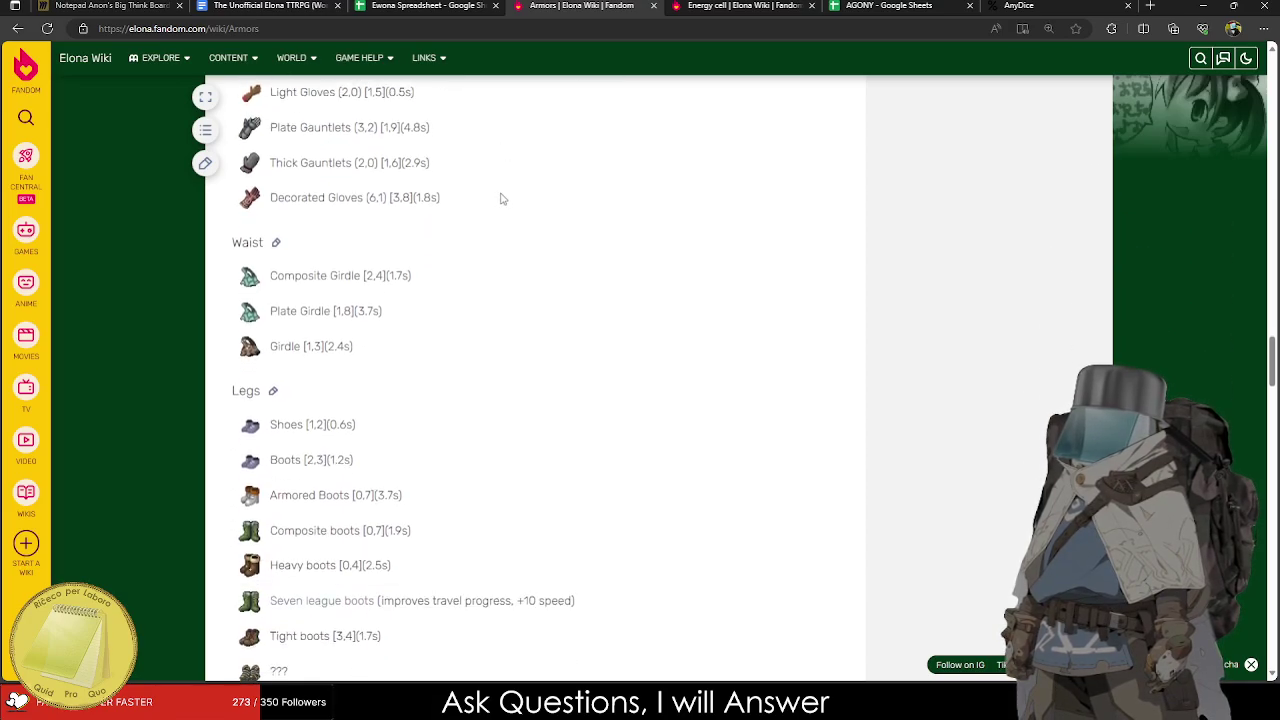
scroll(475, 185, down, 3)
scroll(569, 606, up, 12)
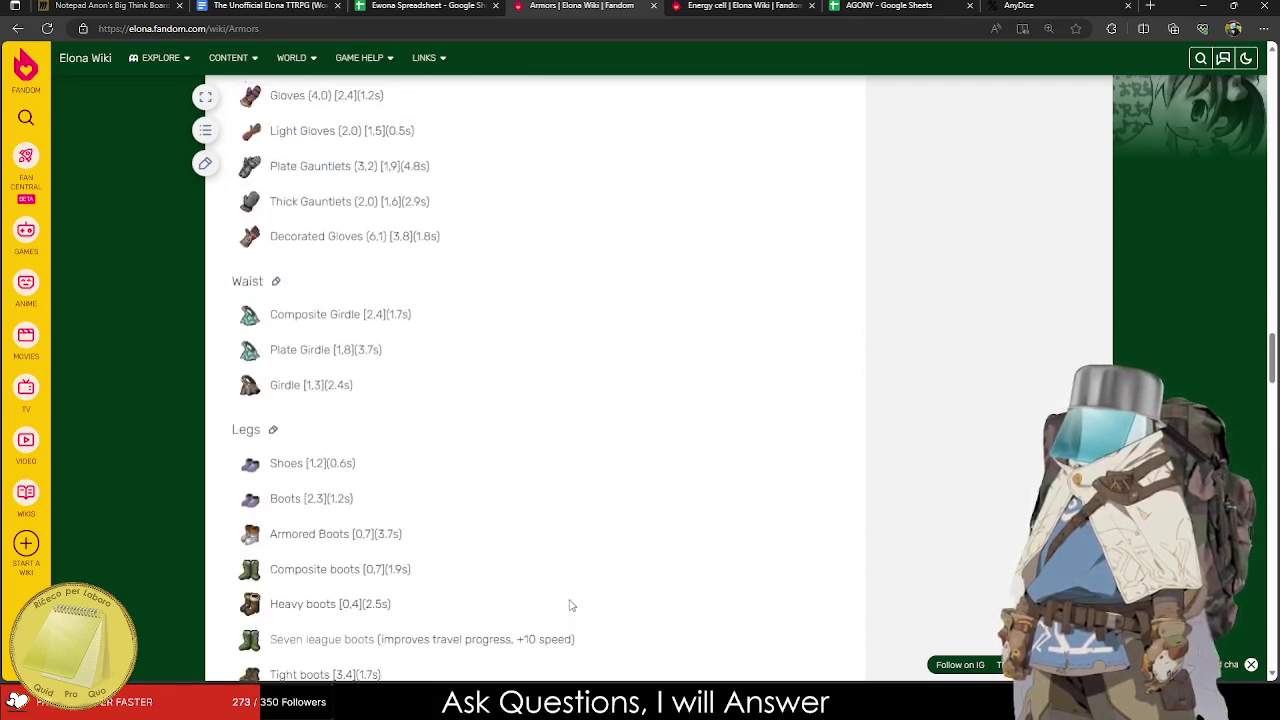
scroll(546, 579, down, 1)
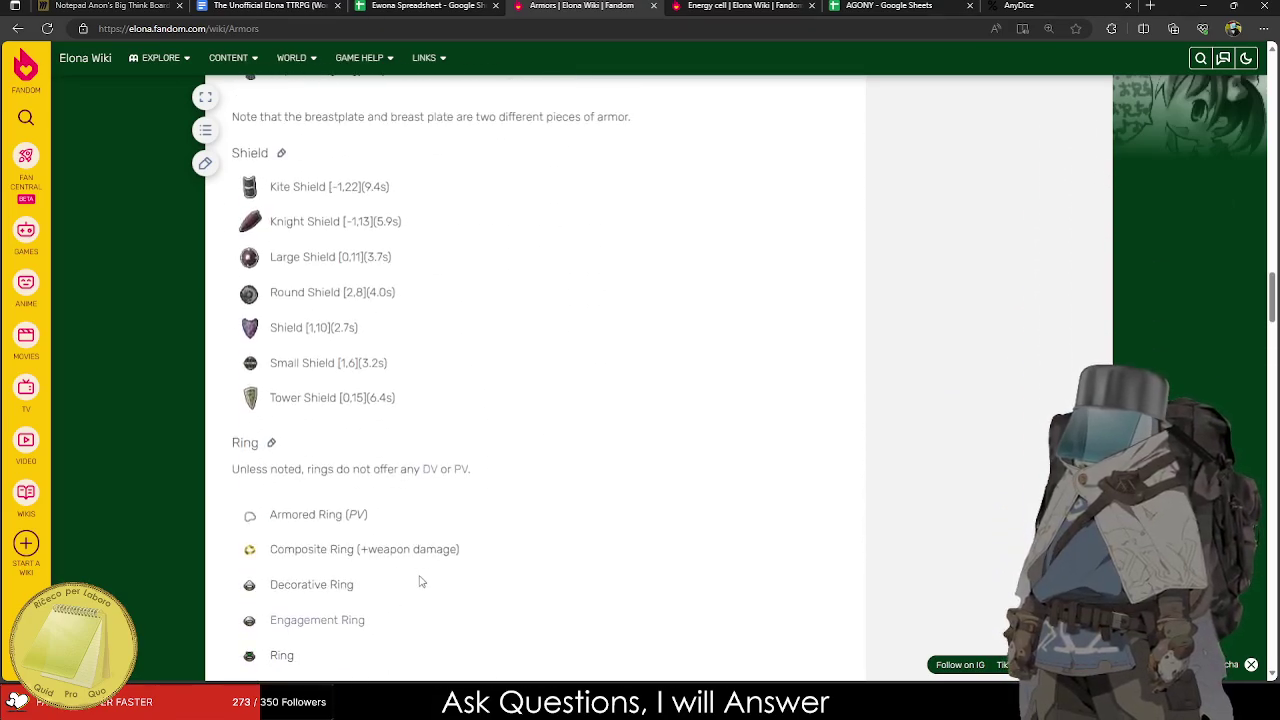
scroll(305, 493, down, 2)
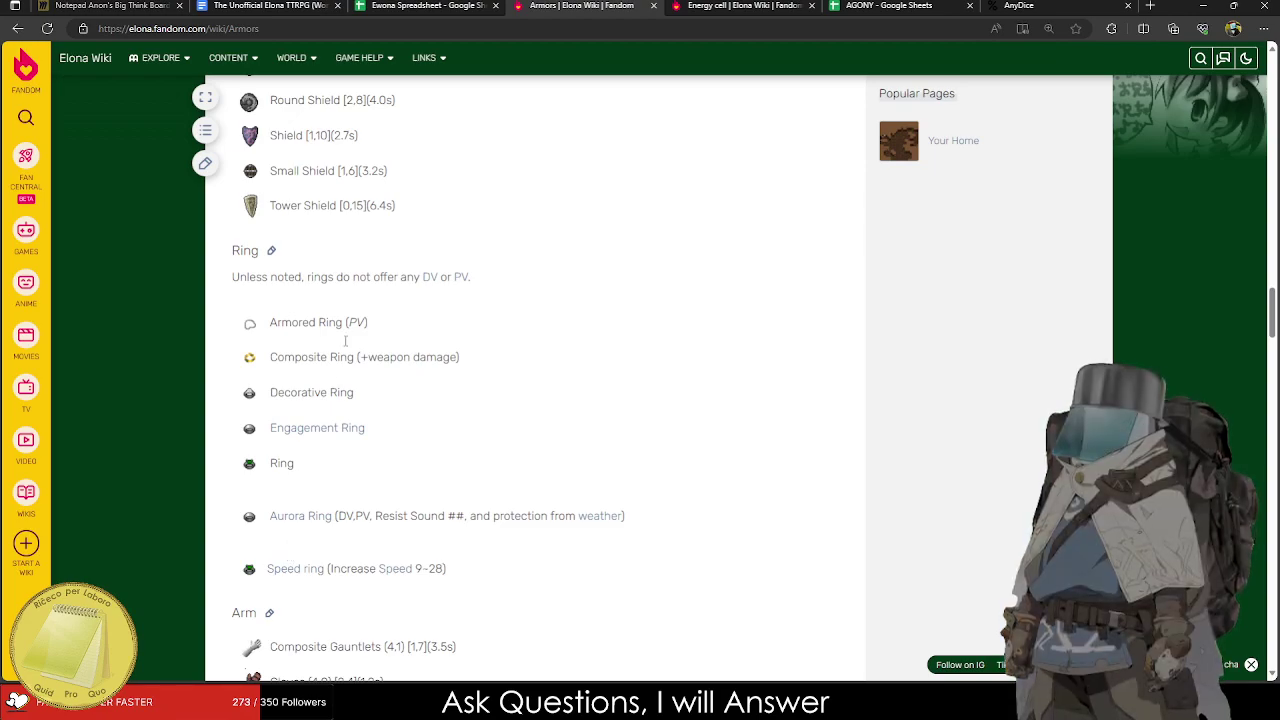
Back in the TTRPG document, insert a row below Speed Ring and merge its cells into one.
click(330, 5)
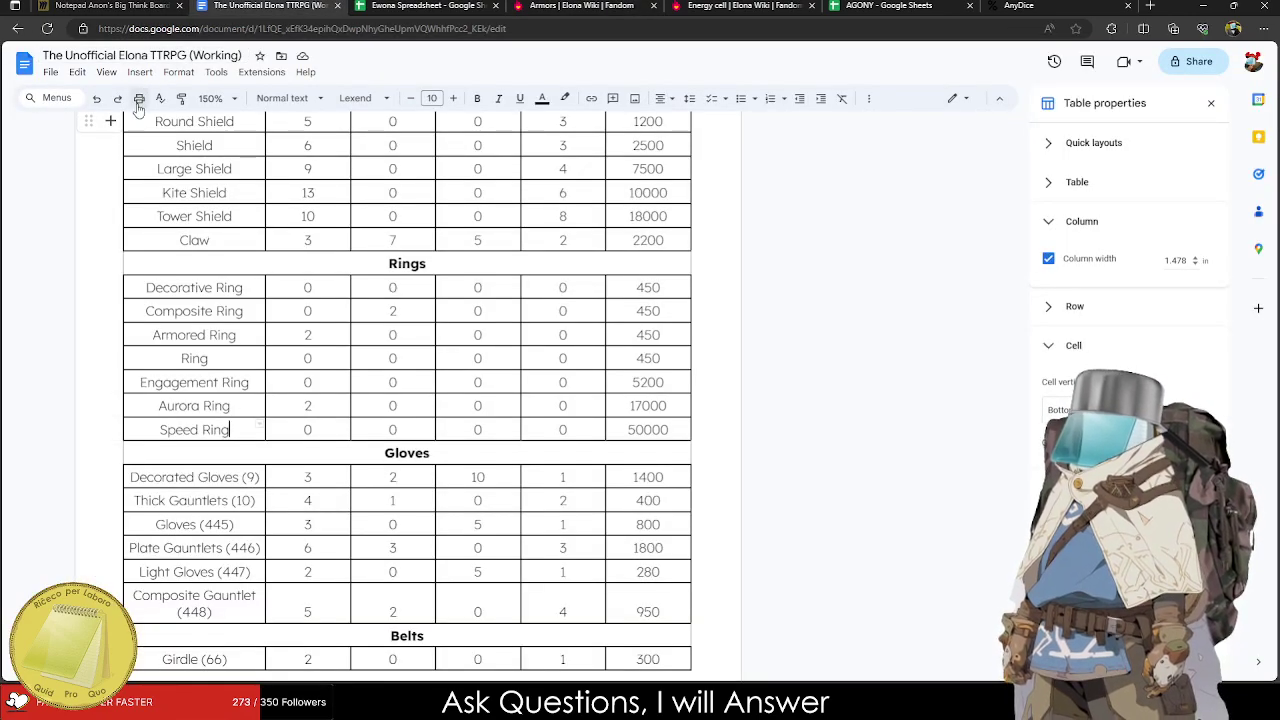
click(672, 431)
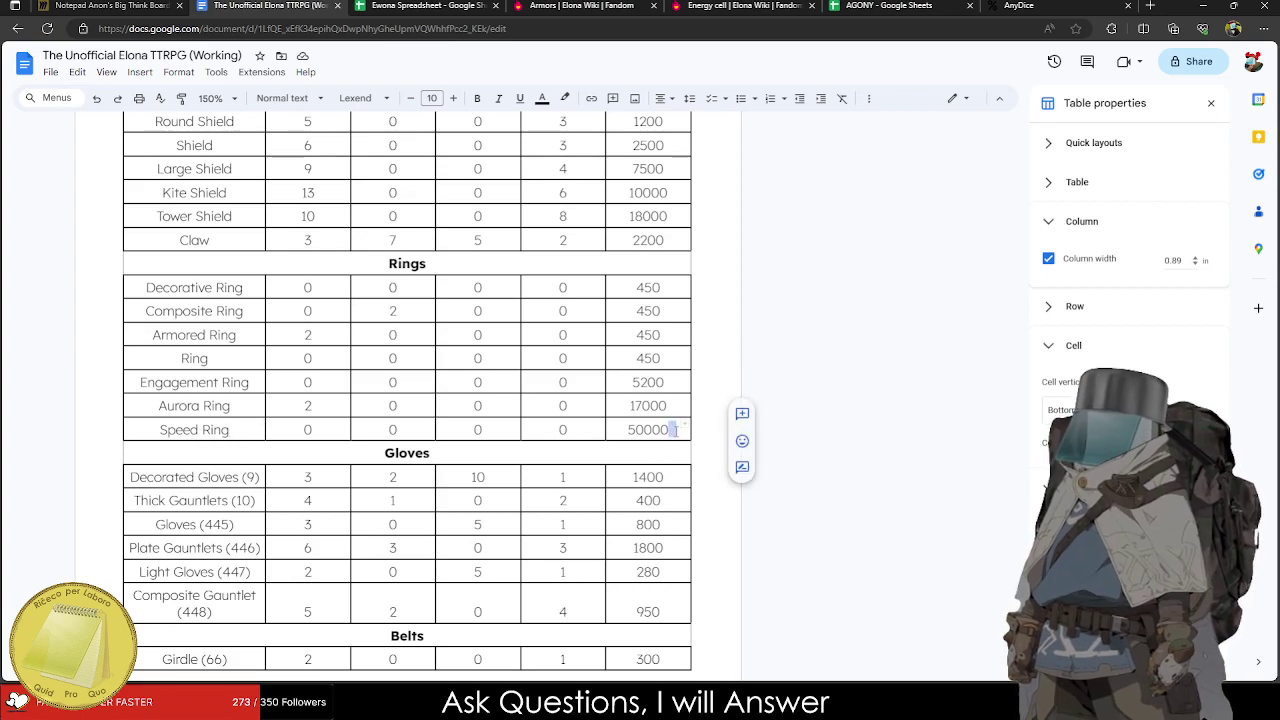
right_click(676, 431)
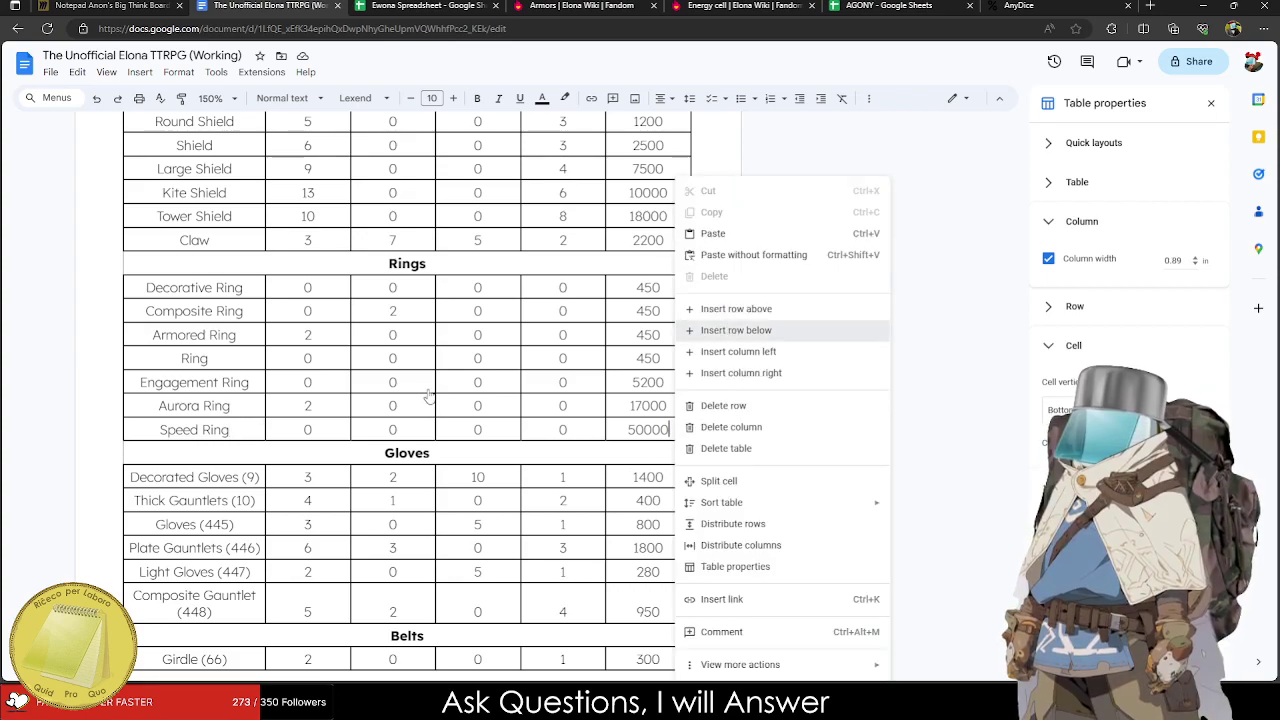
click(735, 330)
drag(194, 452, 623, 460)
right_click(623, 460)
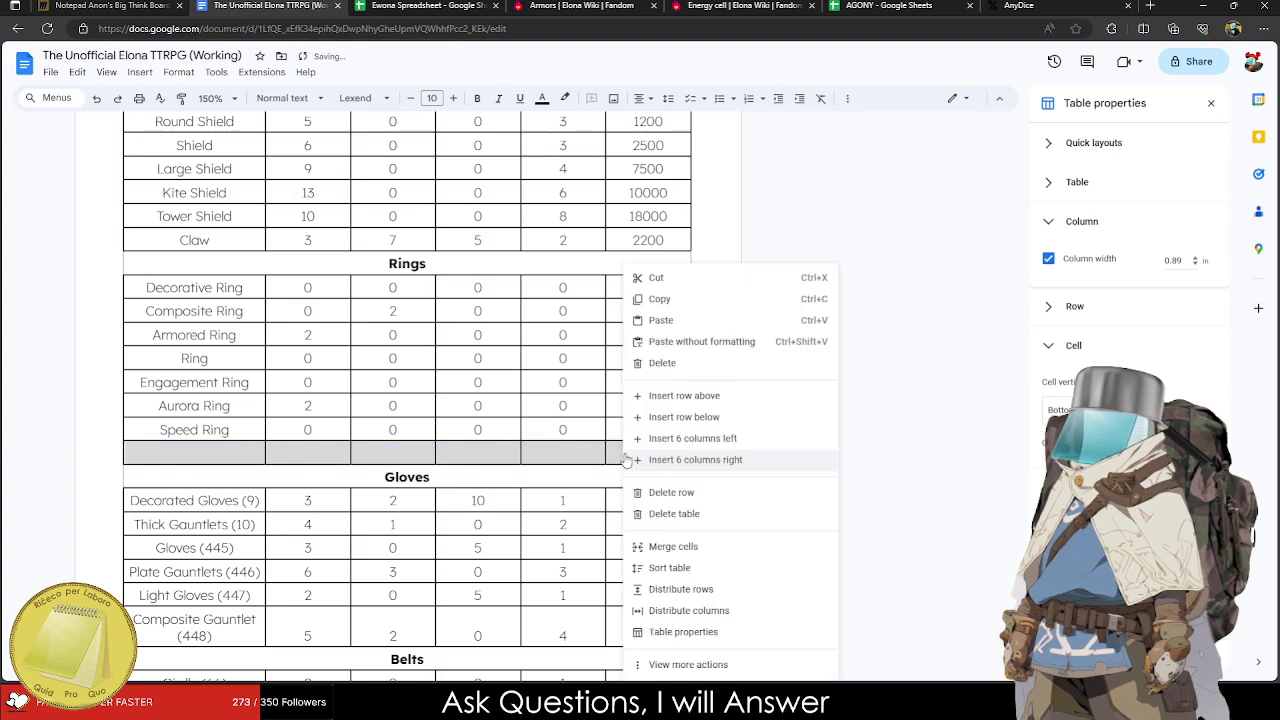
click(675, 546)
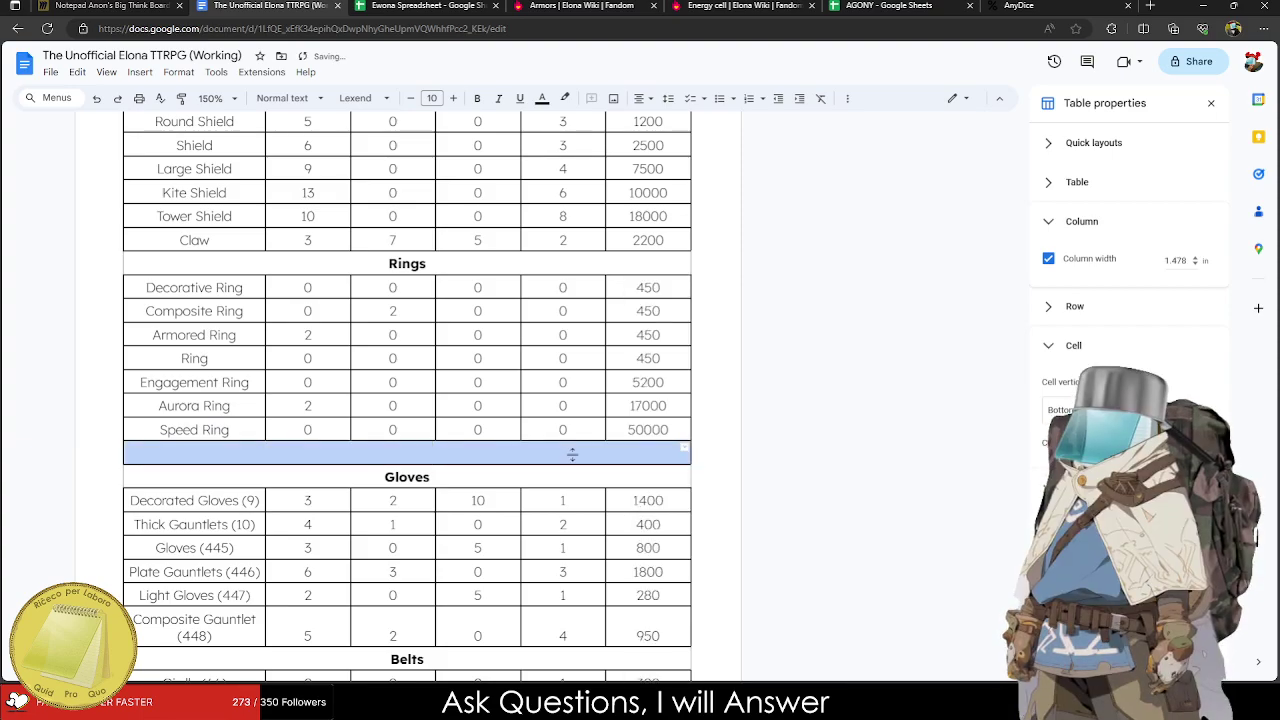
Set the font size of the armor table's rows from Body Armor down to 8.
click(453, 98)
scroll(400, 508, down, 5)
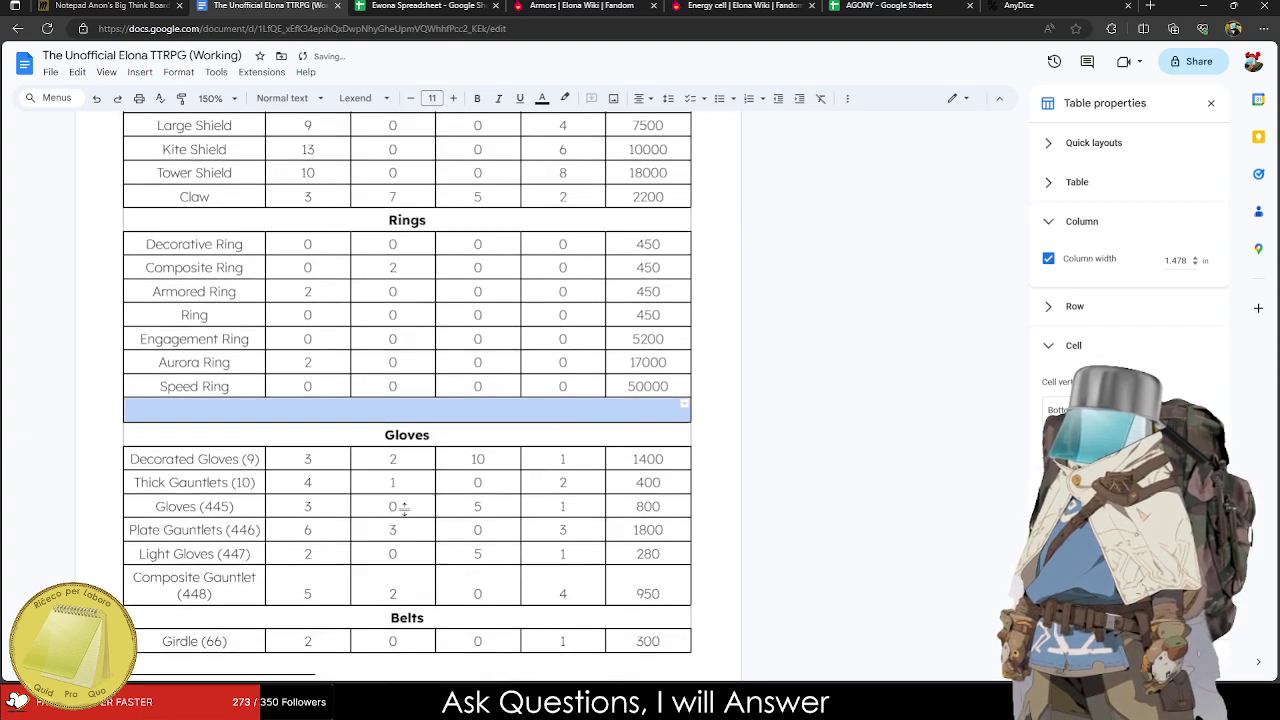
scroll(517, 380, down, 3)
double_click(648, 286)
scroll(400, 400, up, 15)
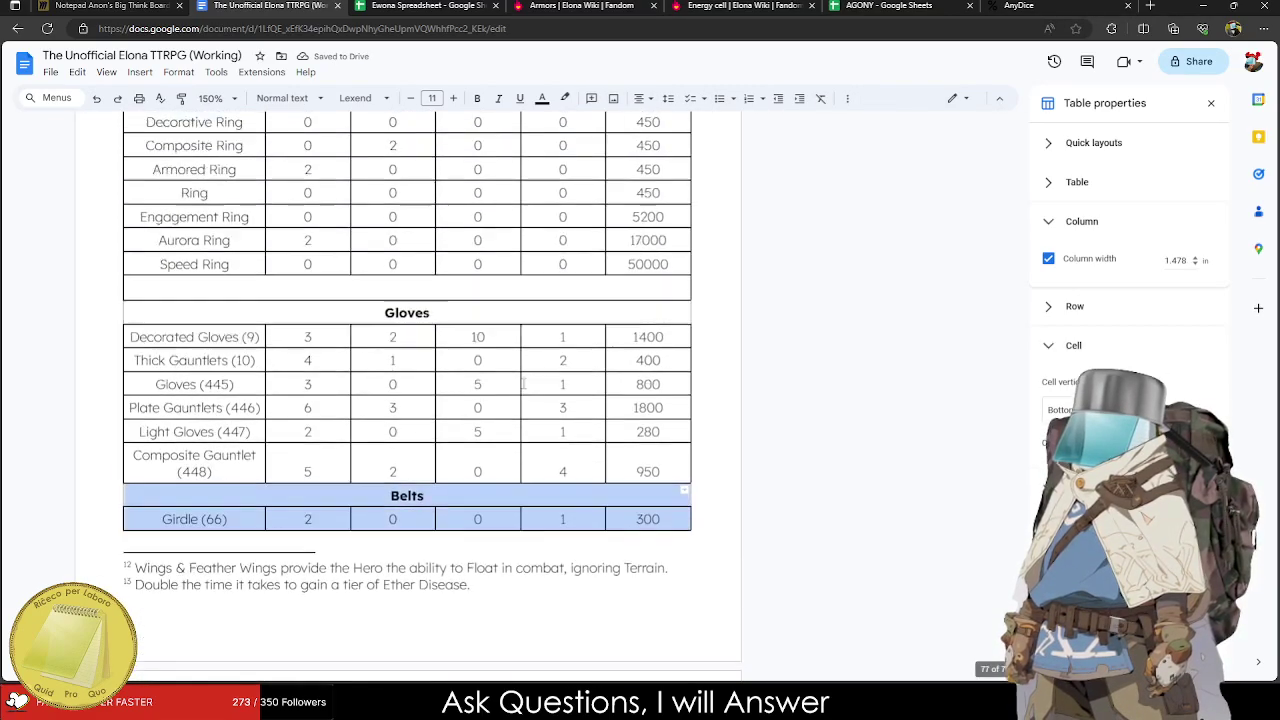
scroll(265, 413, up, 5)
drag(194, 437, 210, 327)
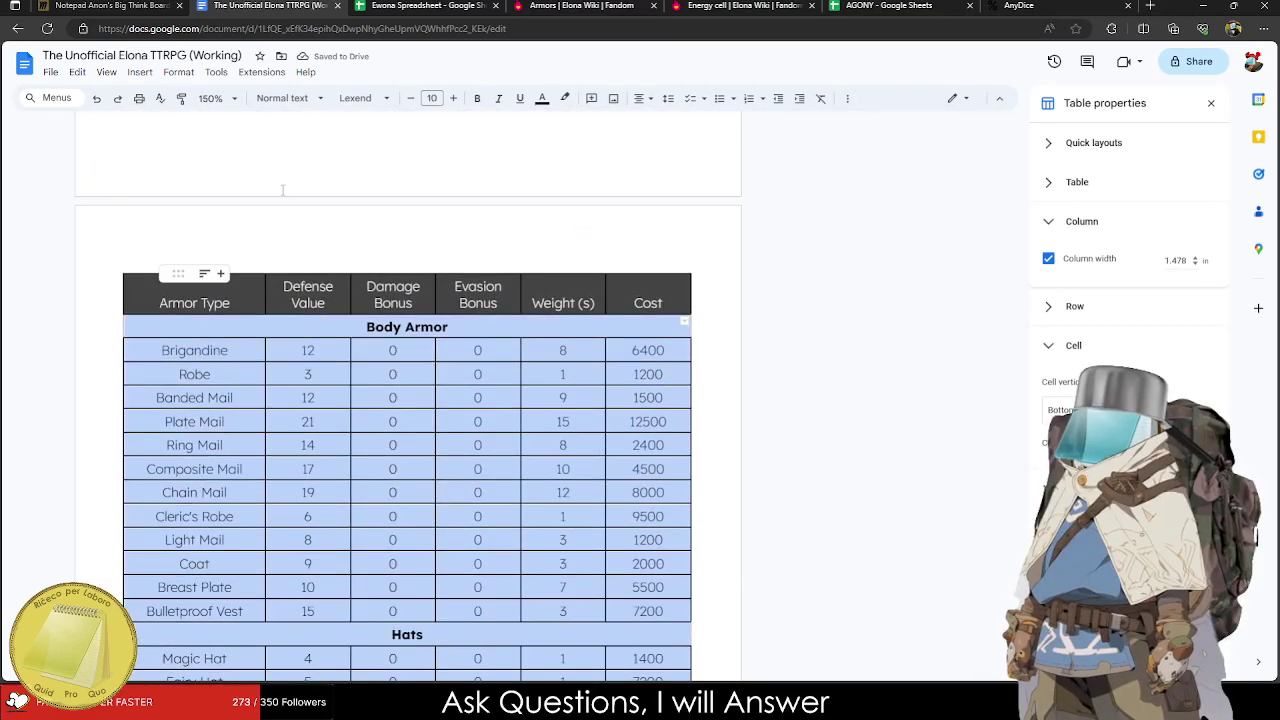
click(431, 98)
click(432, 121)
scroll(351, 449, down, 10)
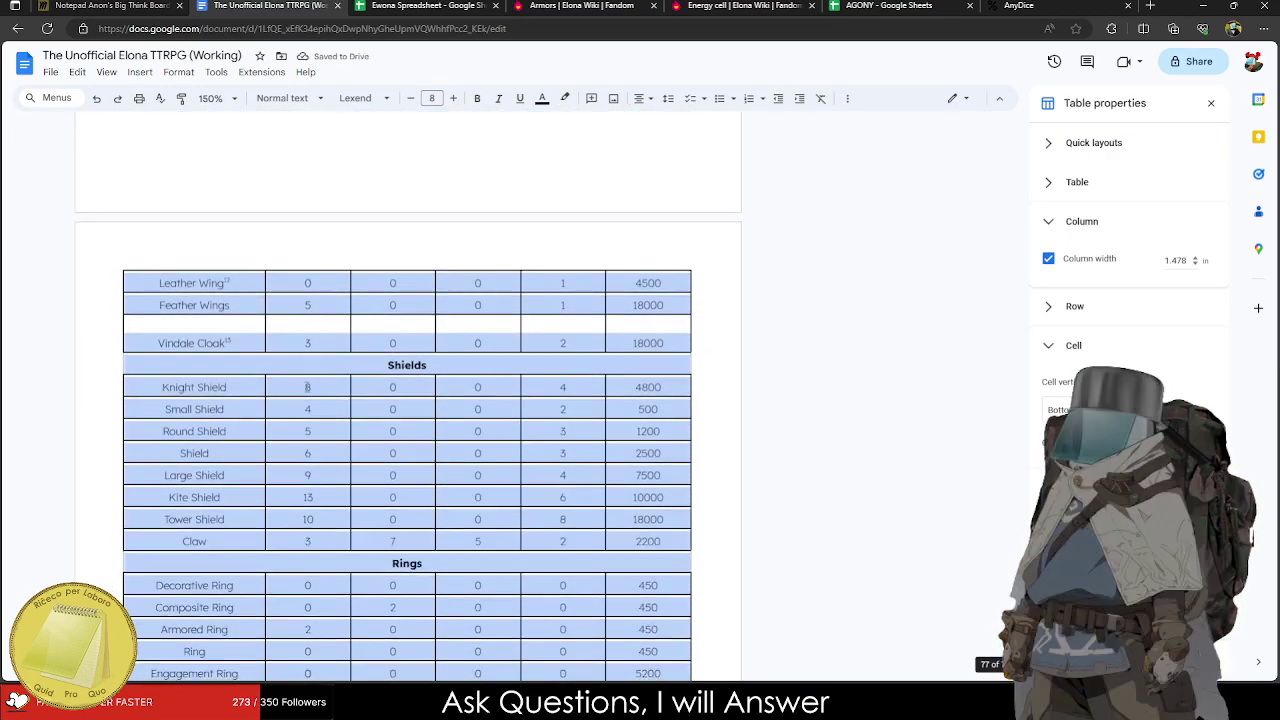
scroll(307, 387, down, 5)
Write the italic note "Increase Speed by +2" in the merged row below Speed Ring.
click(300, 399)
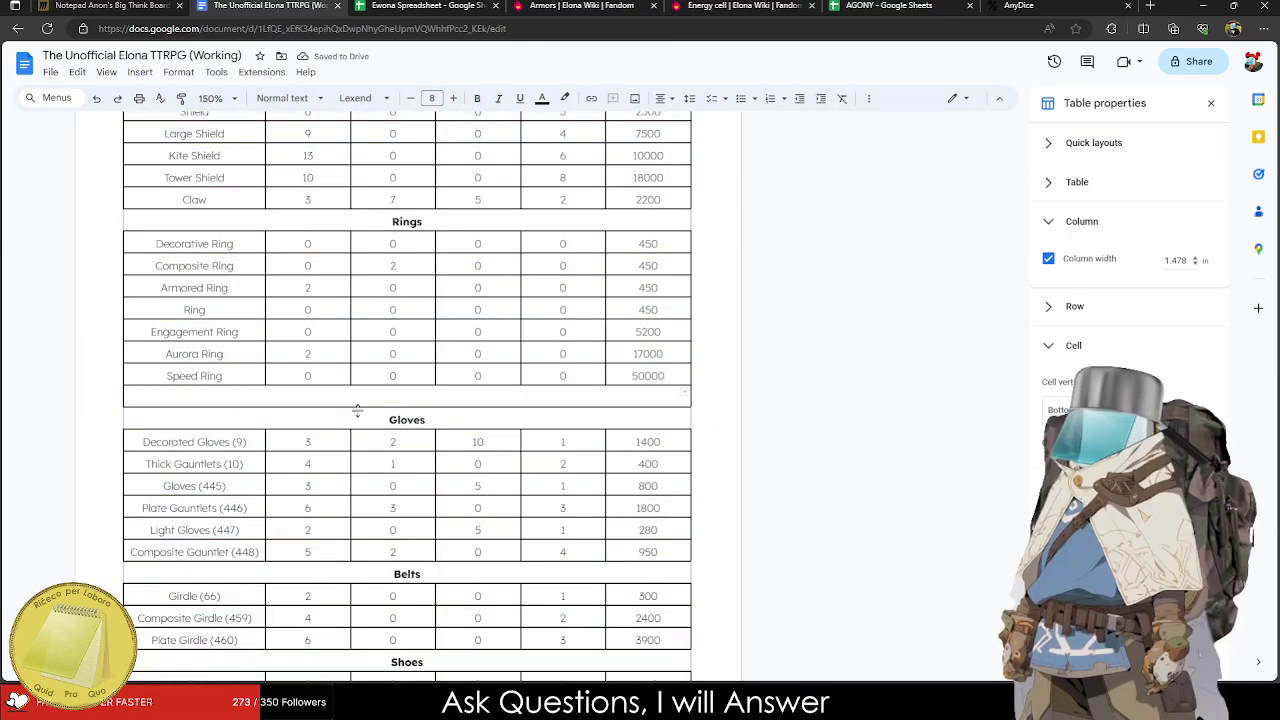
key(ctrl+i)
text(Increase)
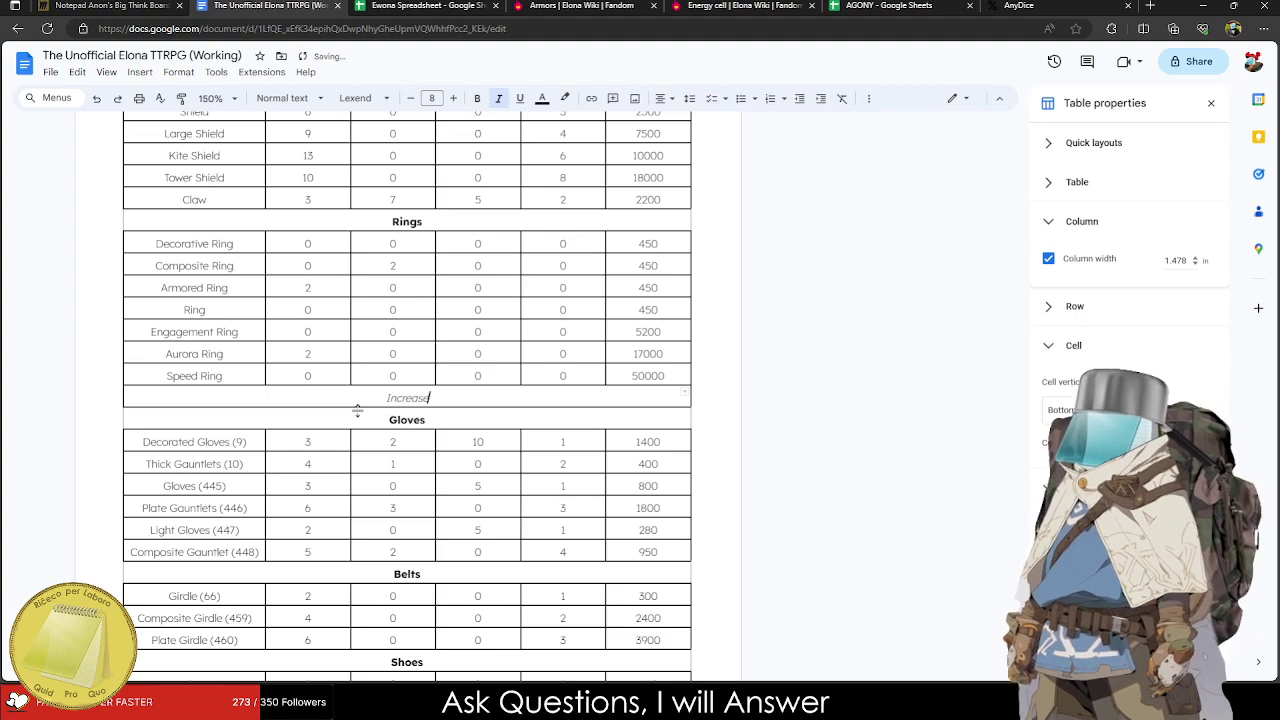
text( Speed by +4)
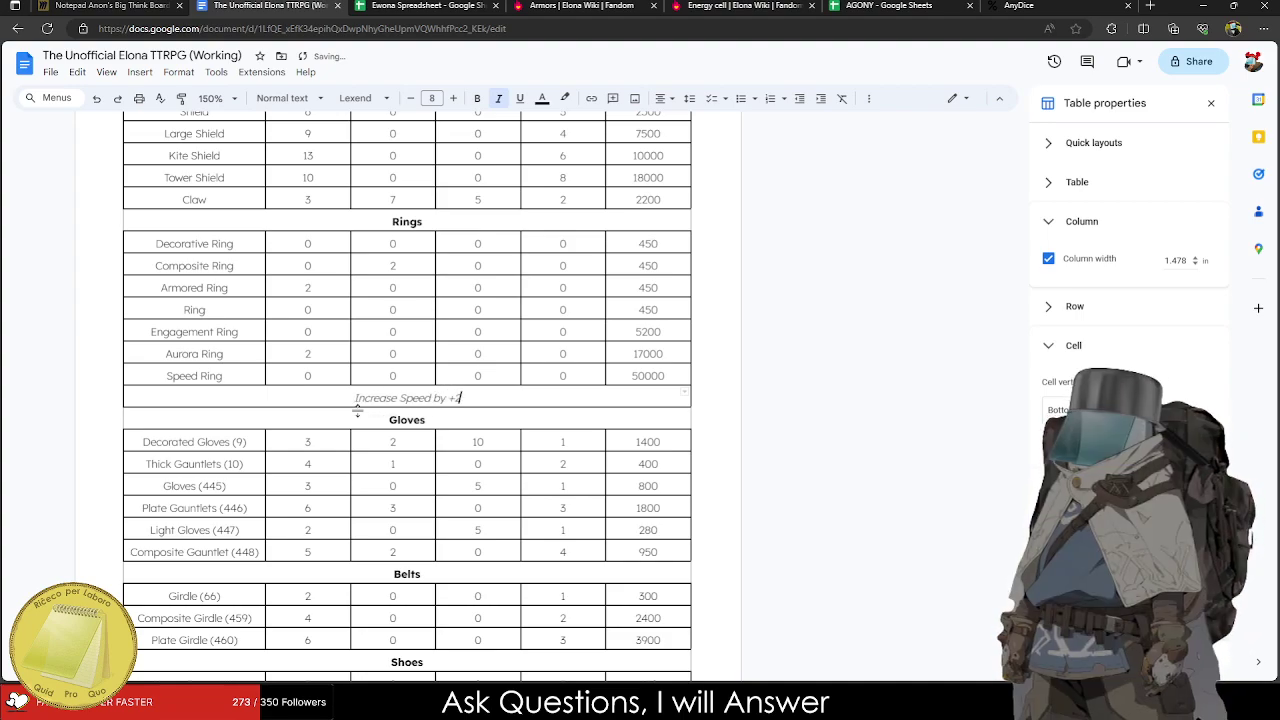
Insert a row below Aurora Ring, merge its cells and begin it with the italic word "Increase".
right_click(645, 354)
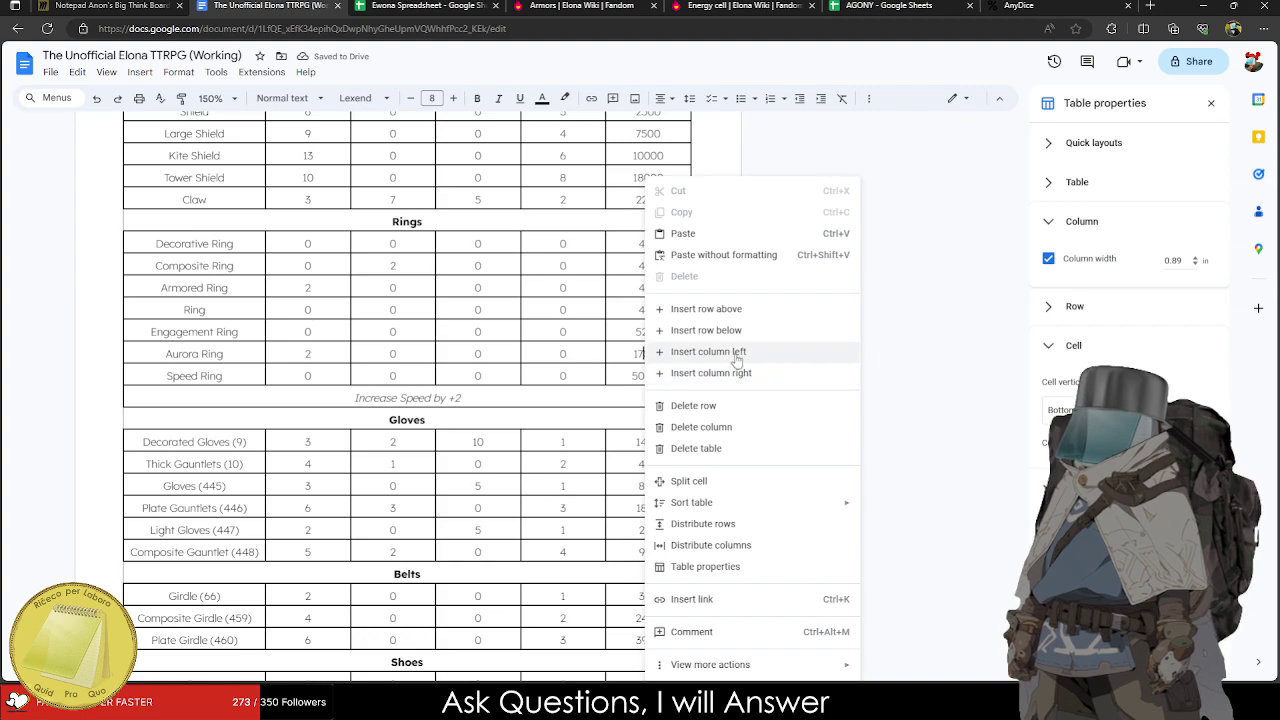
click(725, 330)
drag(242, 374, 634, 376)
right_click(634, 376)
click(712, 548)
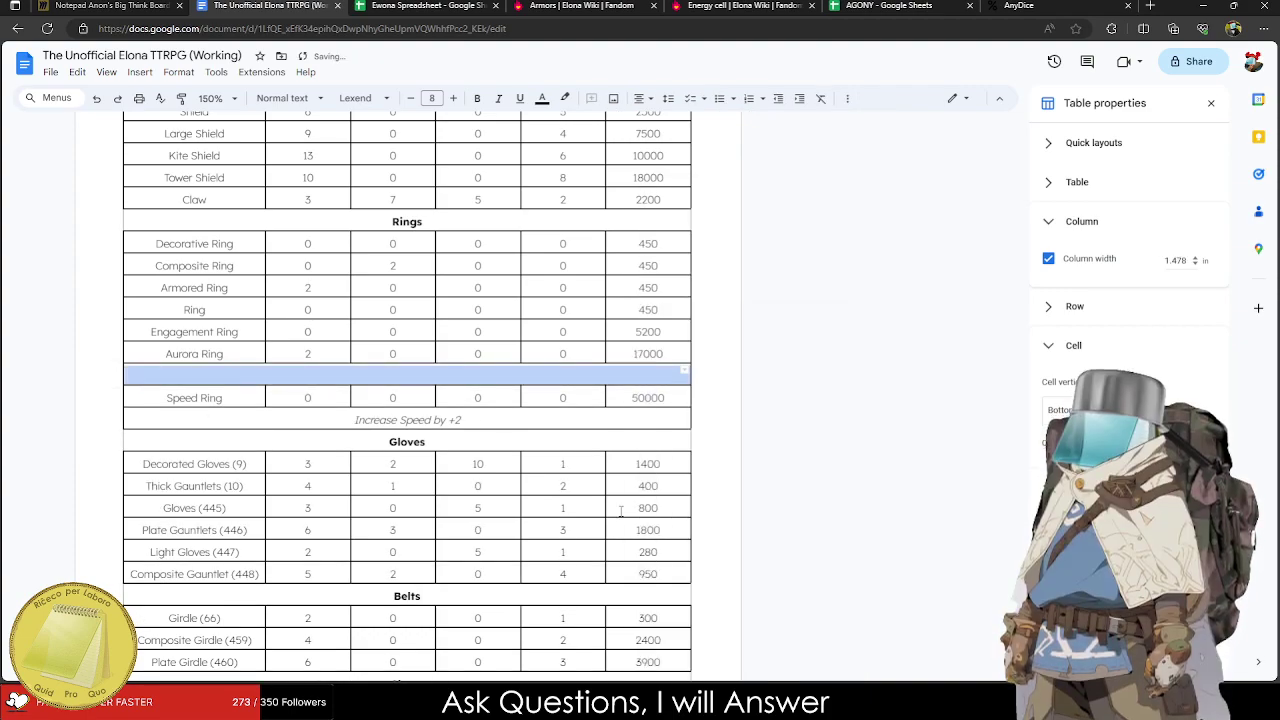
text(Increase)
key(BackSpace)
key(BackSpace)
key(BackSpace)
key(BackSpace)
key(ctrl+i)
text(ease)
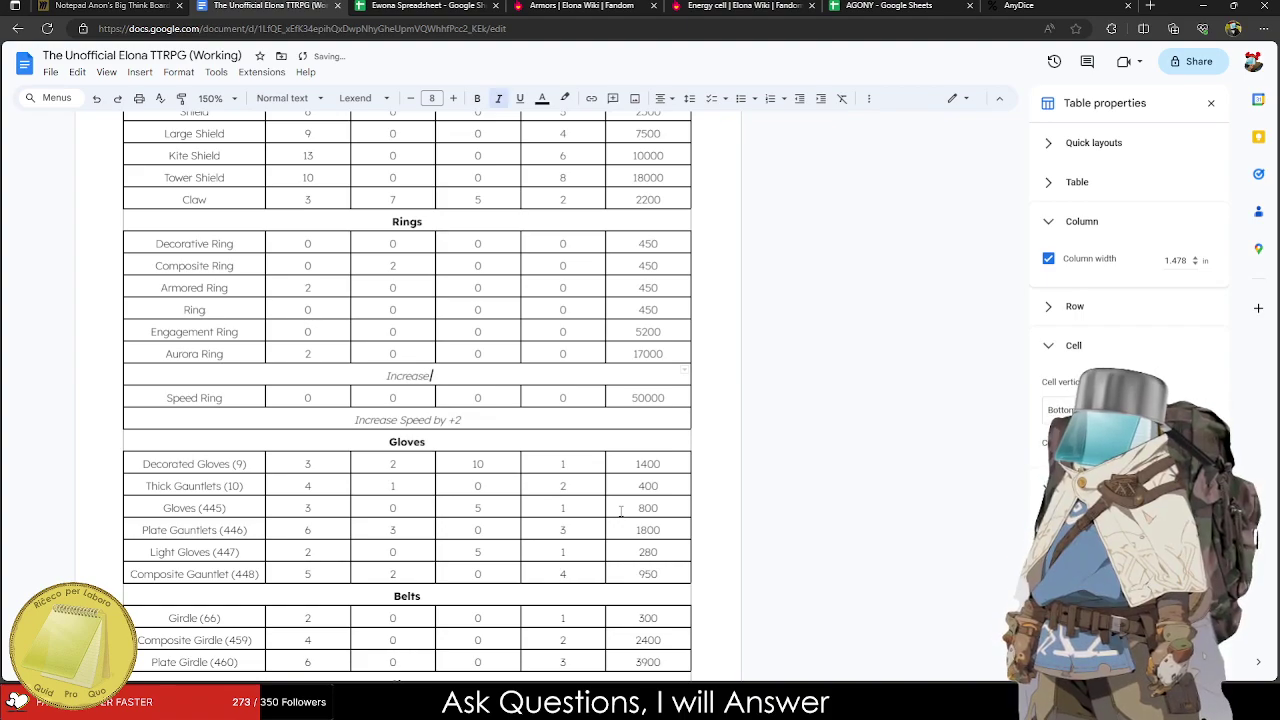
Continue the Aurora Ring note with "Sonic Resistance by 2 Steps and Ignore Weather Conditions" and correct its spelling.
text( Sonic Res)
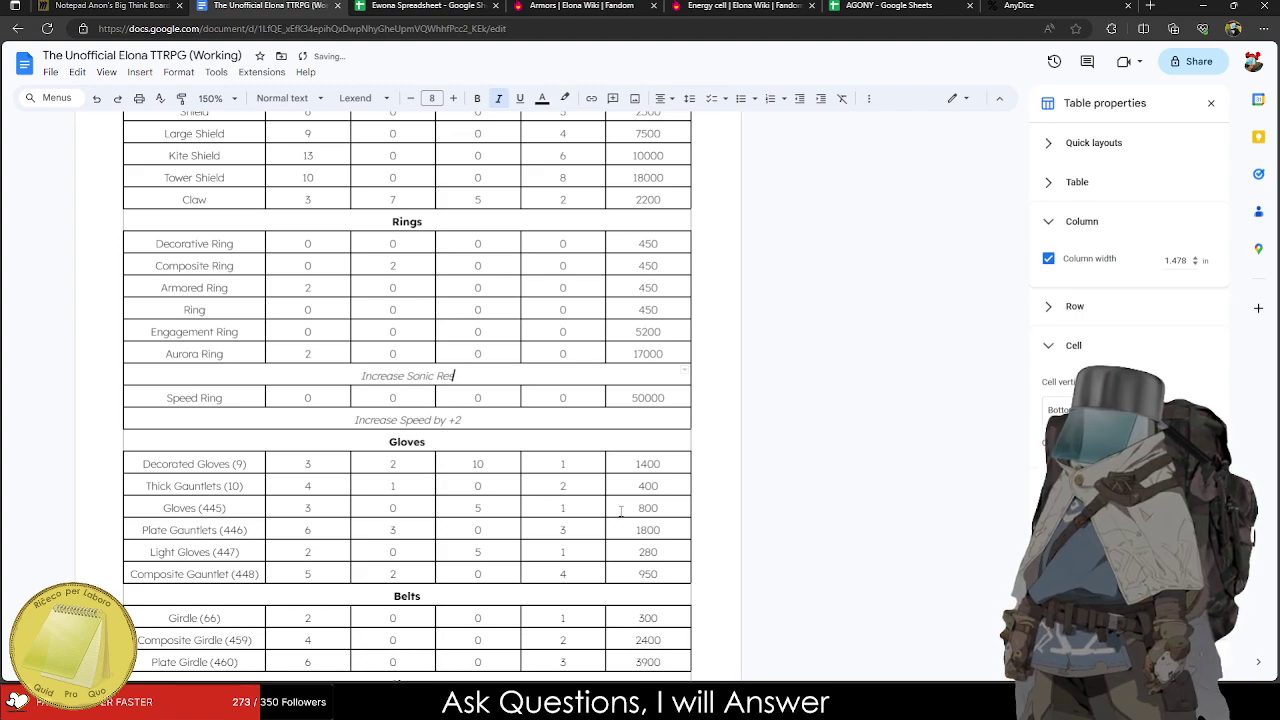
text(istencce)
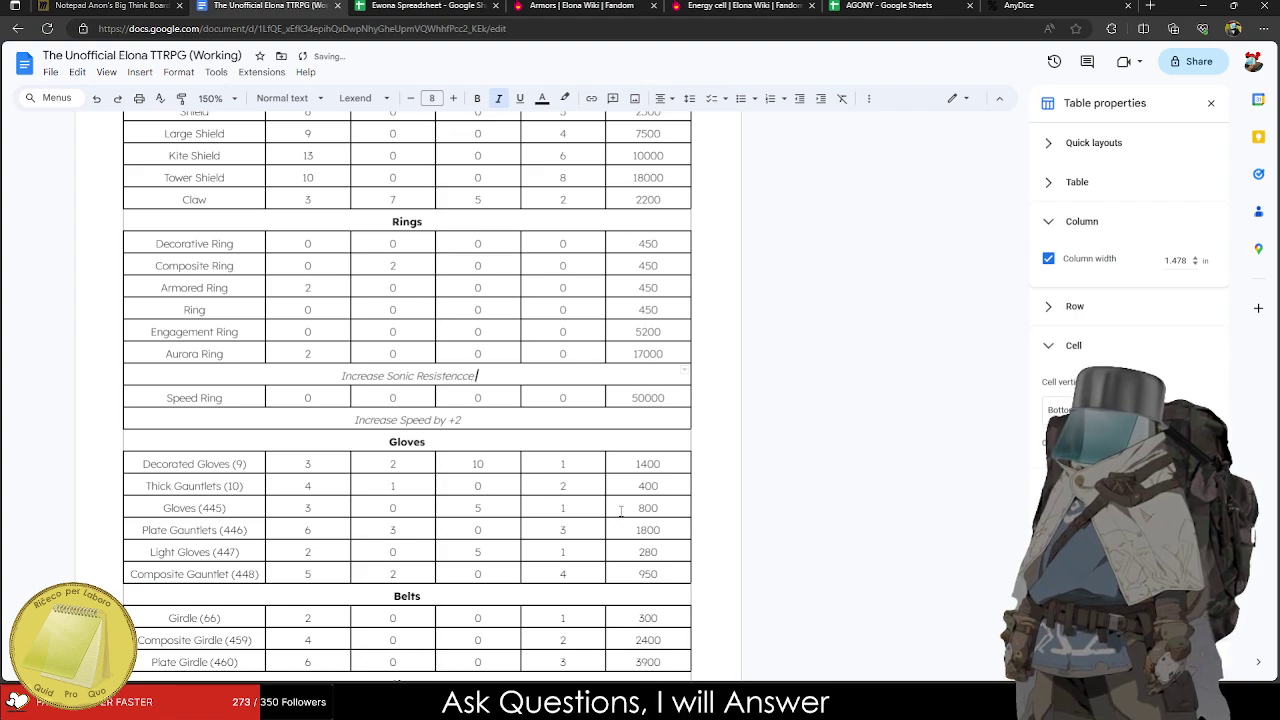
text( by 2 St)
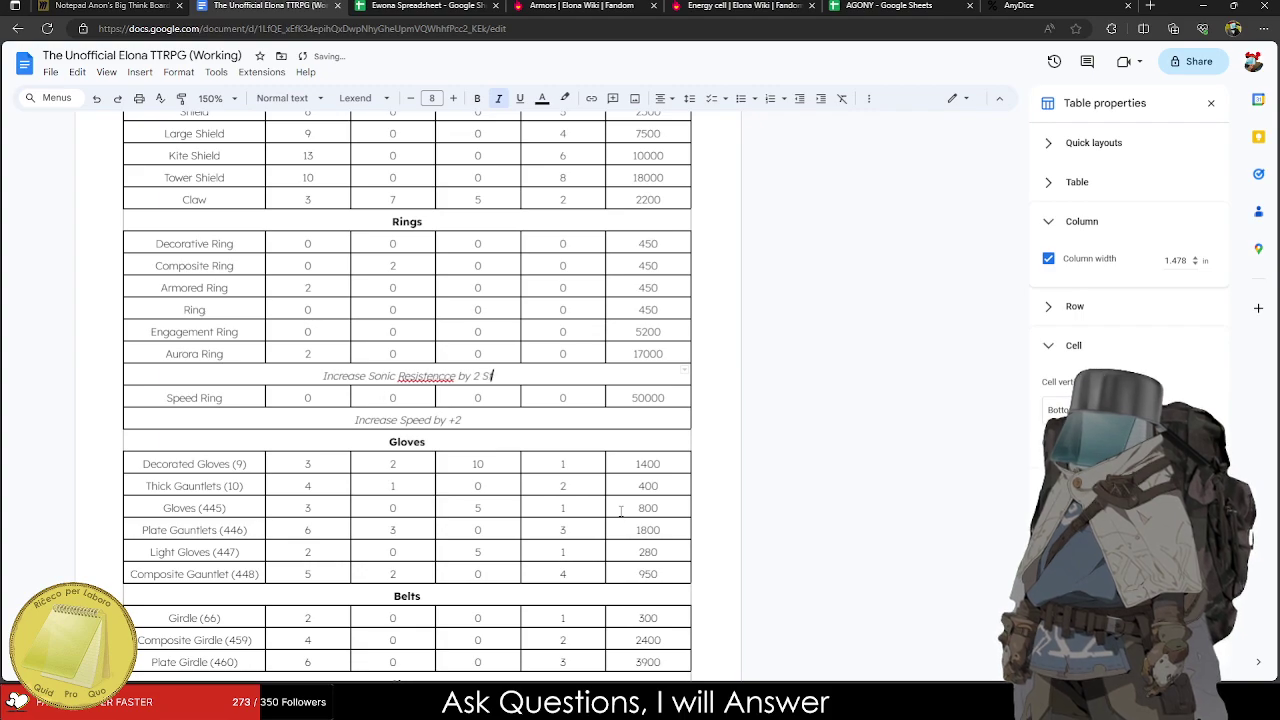
text(eps ond I)
text(gno)
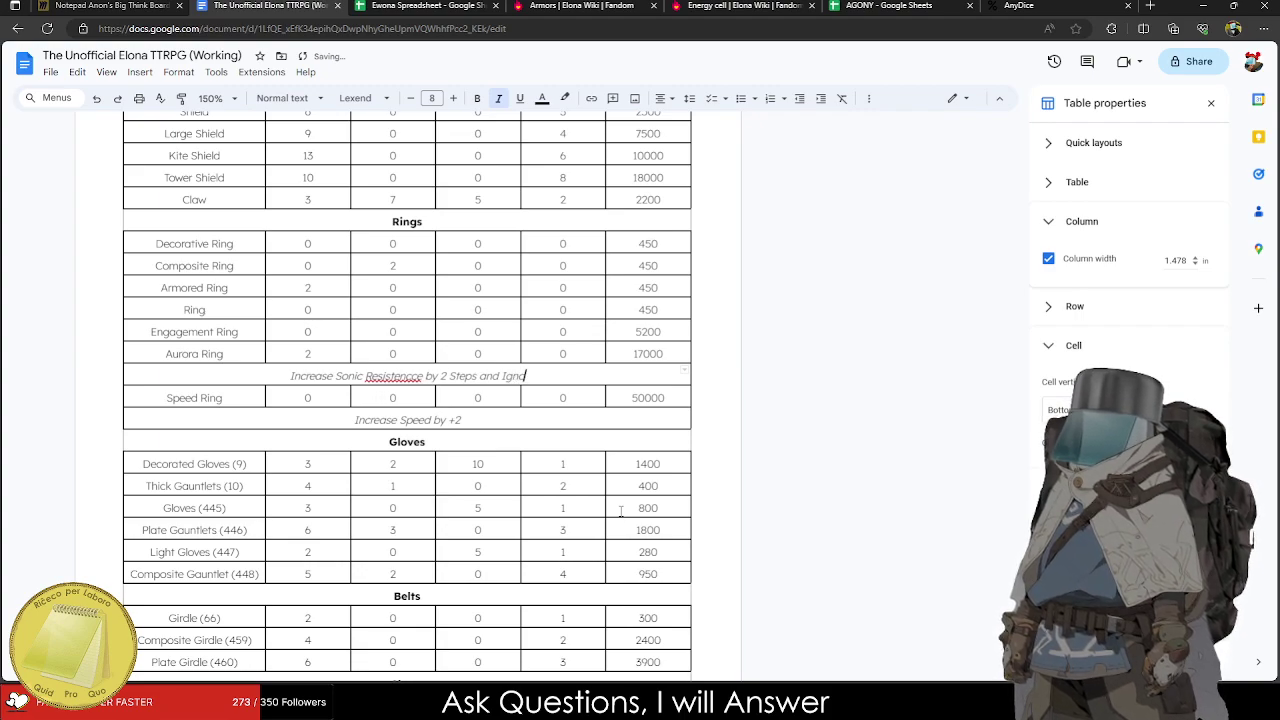
text(re Weather Conditions)
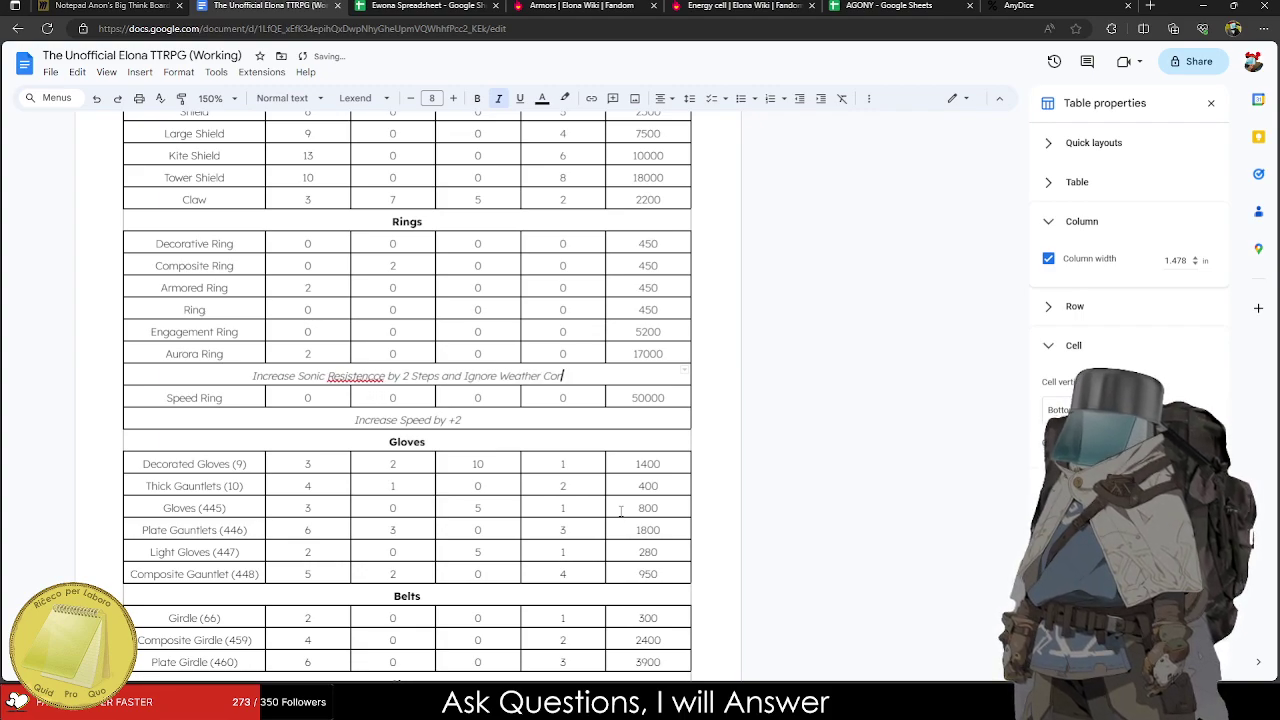
click(328, 376)
click(335, 354)
Reword the Aurora Ring note as "Increase Elemental Resistances by one Step." and accept the spelling correction for "Resistances".
drag(587, 376, 289, 386)
text(Elemental Res)
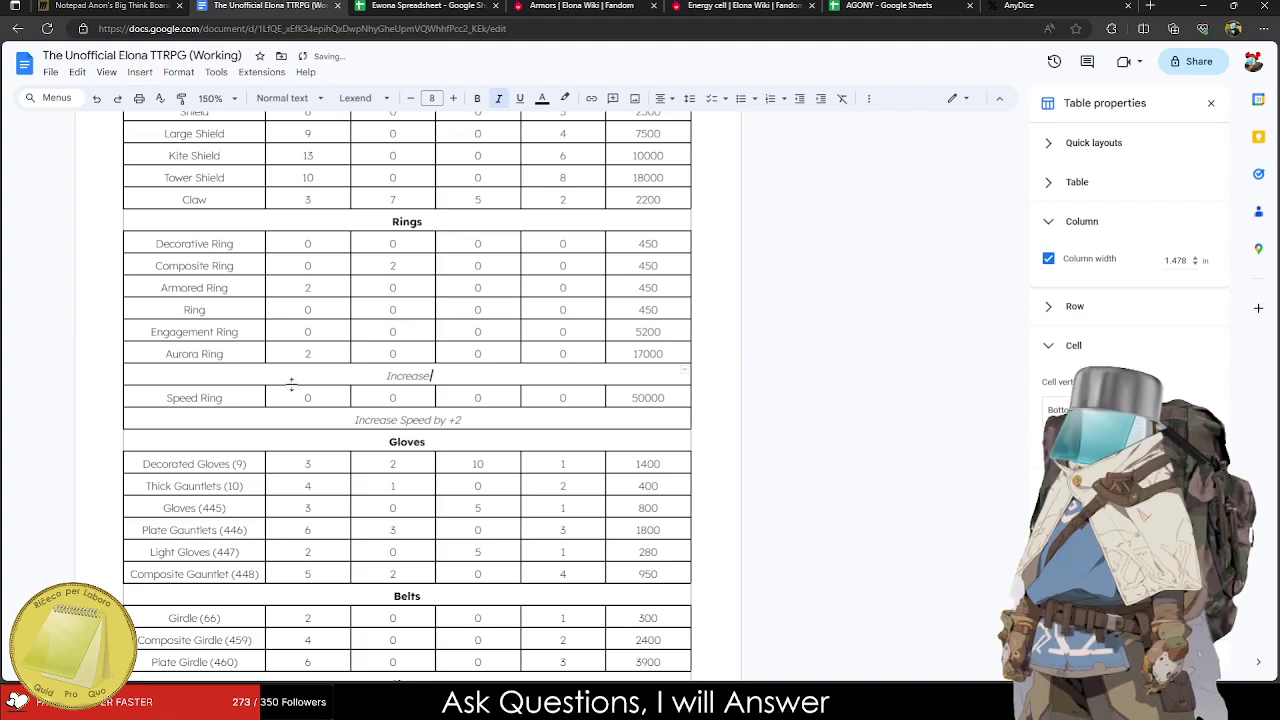
text(isten)
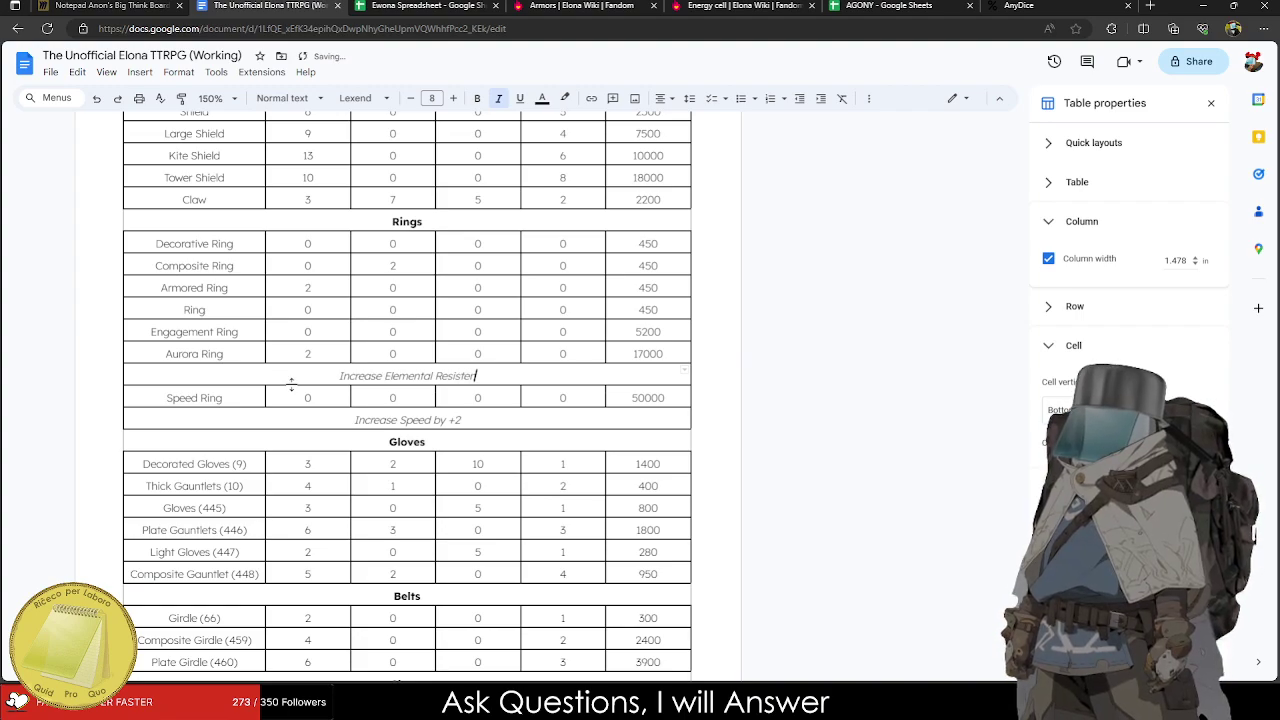
text(ces by one Step)
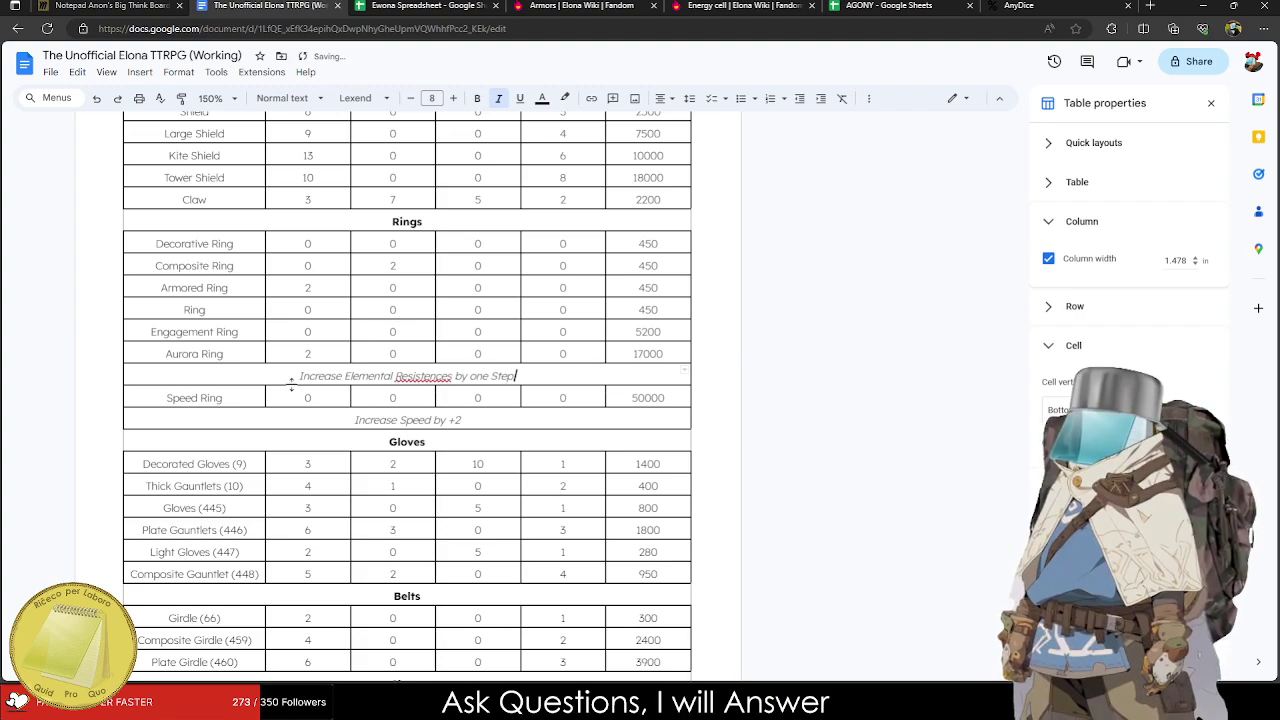
text(.)
click(423, 376)
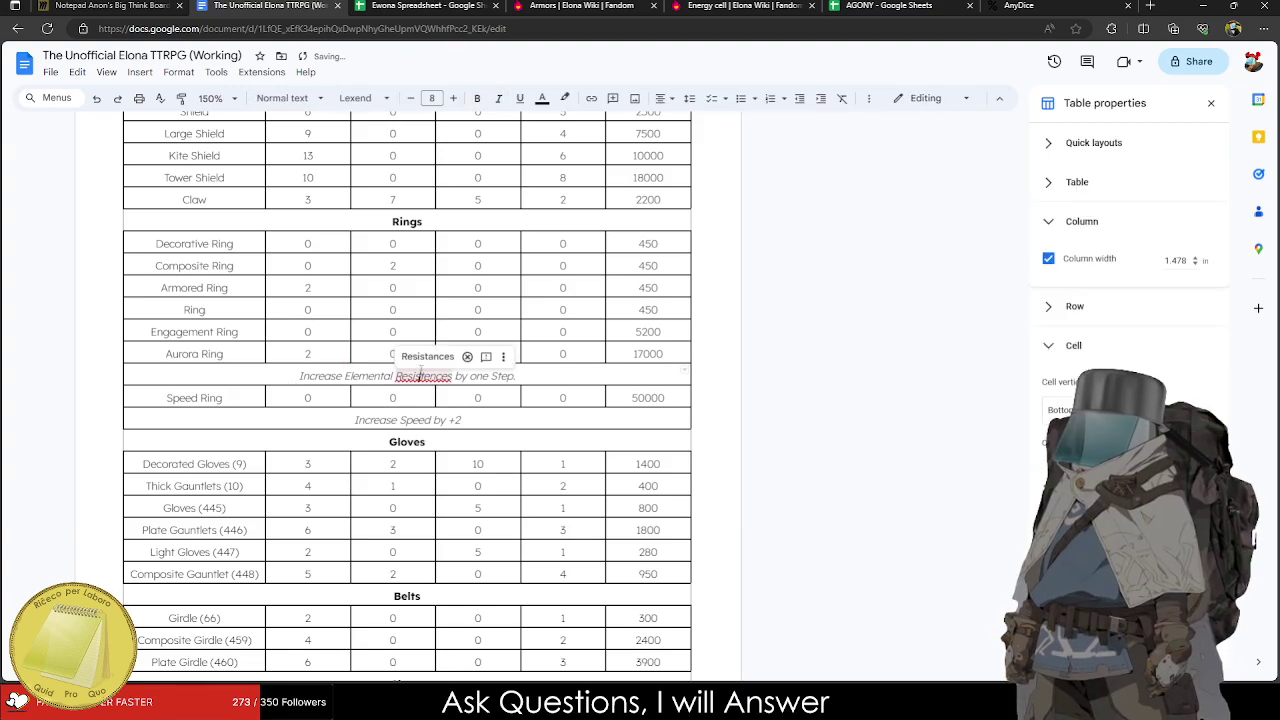
click(425, 356)
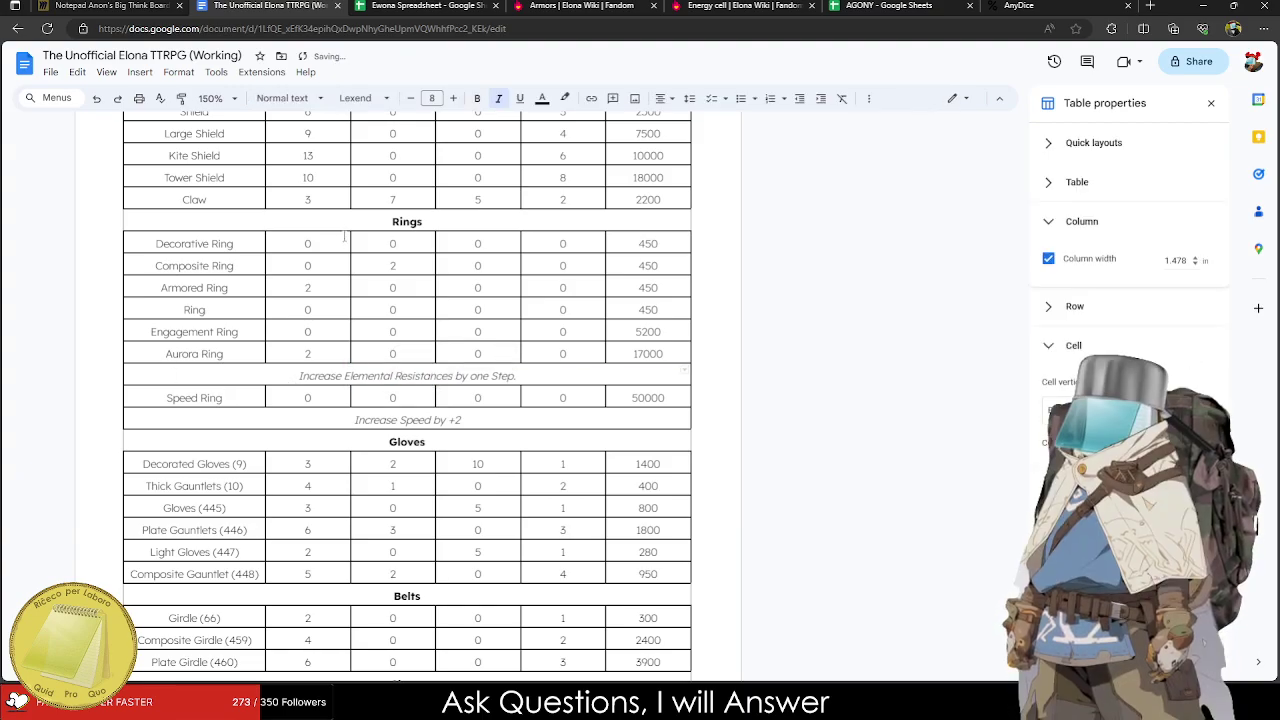
Remove the parenthesised item numbers from all six names in the Gloves section, from Decorated Gloves to Composite Gauntlet.
scroll(344, 236, up, 3)
scroll(288, 273, down, 5)
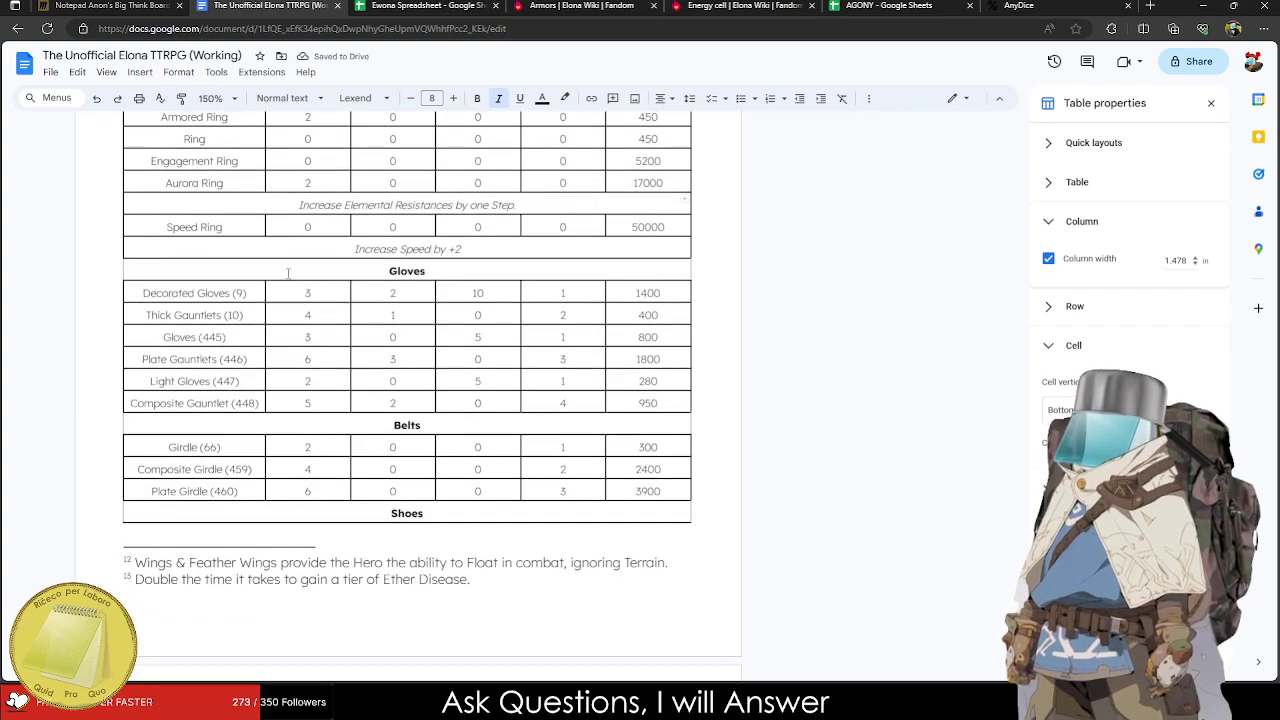
double_click(240, 292)
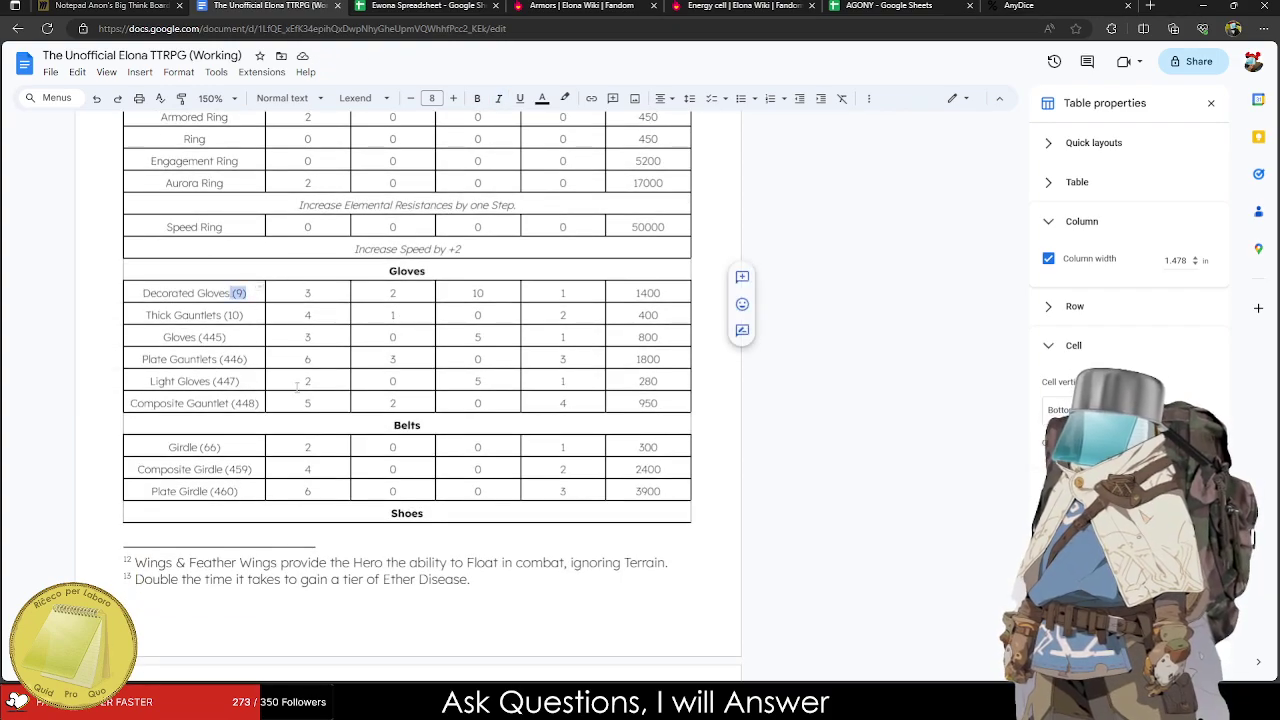
key(BackSpace)
double_click(240, 315)
key(BackSpace)
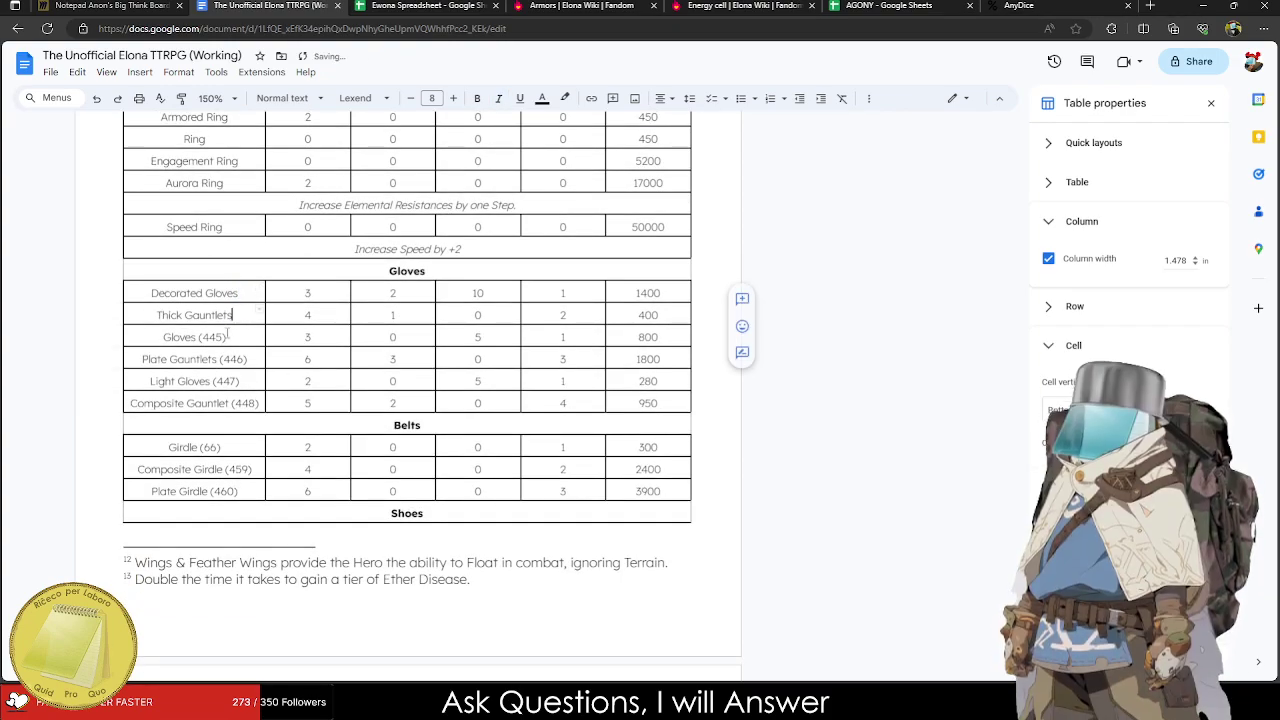
double_click(220, 337)
key(BackSpace)
double_click(238, 359)
key(BackSpace)
double_click(238, 381)
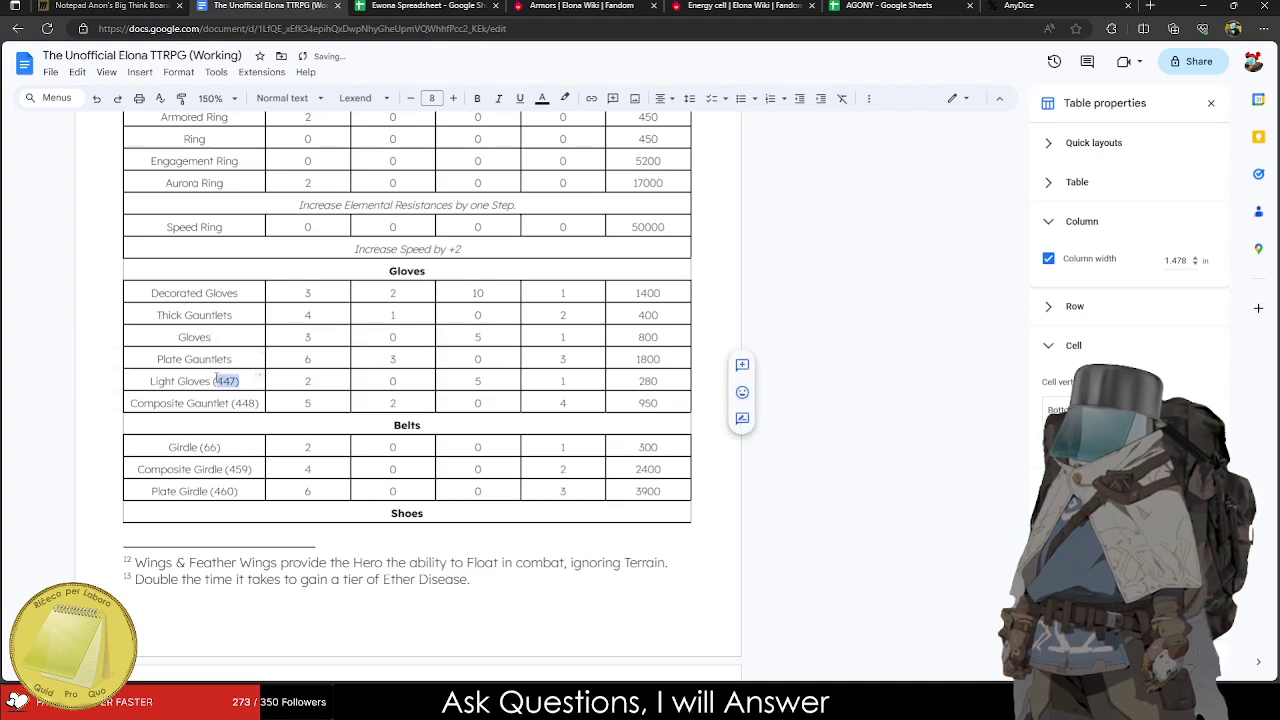
key(BackSpace)
double_click(248, 403)
key(BackSpace)
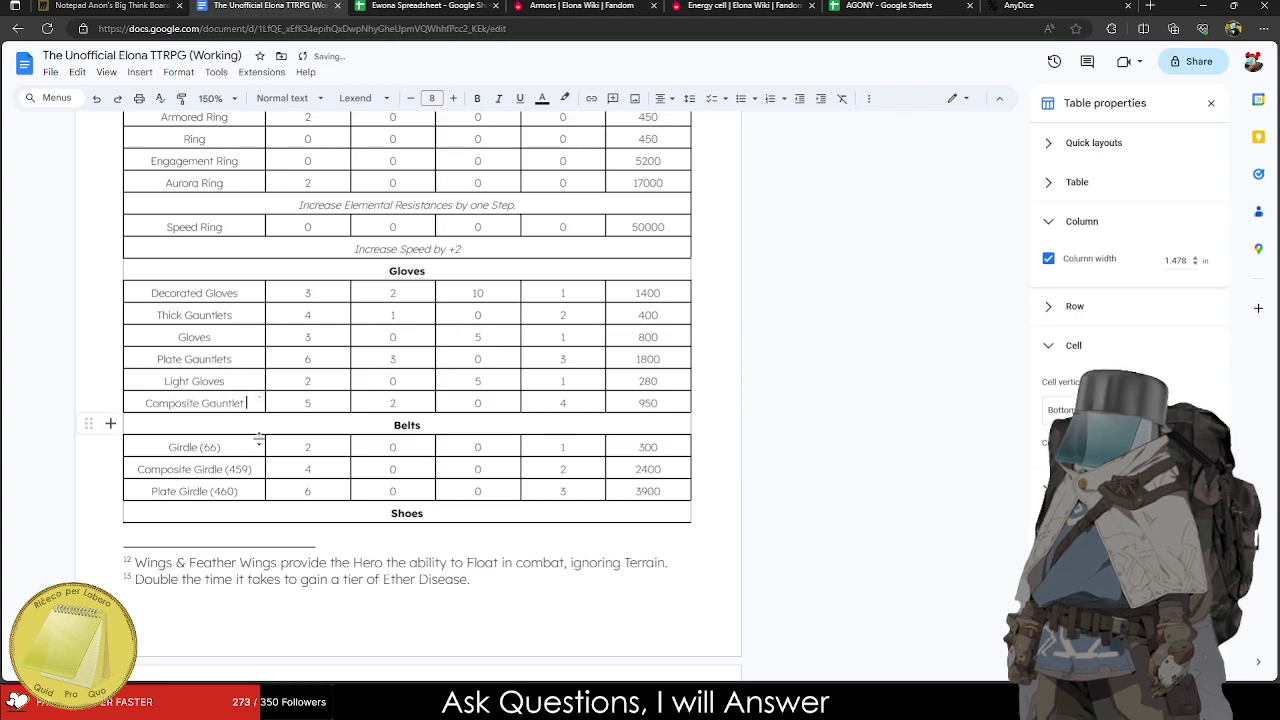
Remove the parenthesised item numbers from Girdle, Composite Girdle and Plate Girdle in the Belts section.
double_click(211, 447)
key(BackSpace)
double_click(226, 469)
key(BackSpace)
double_click(214, 491)
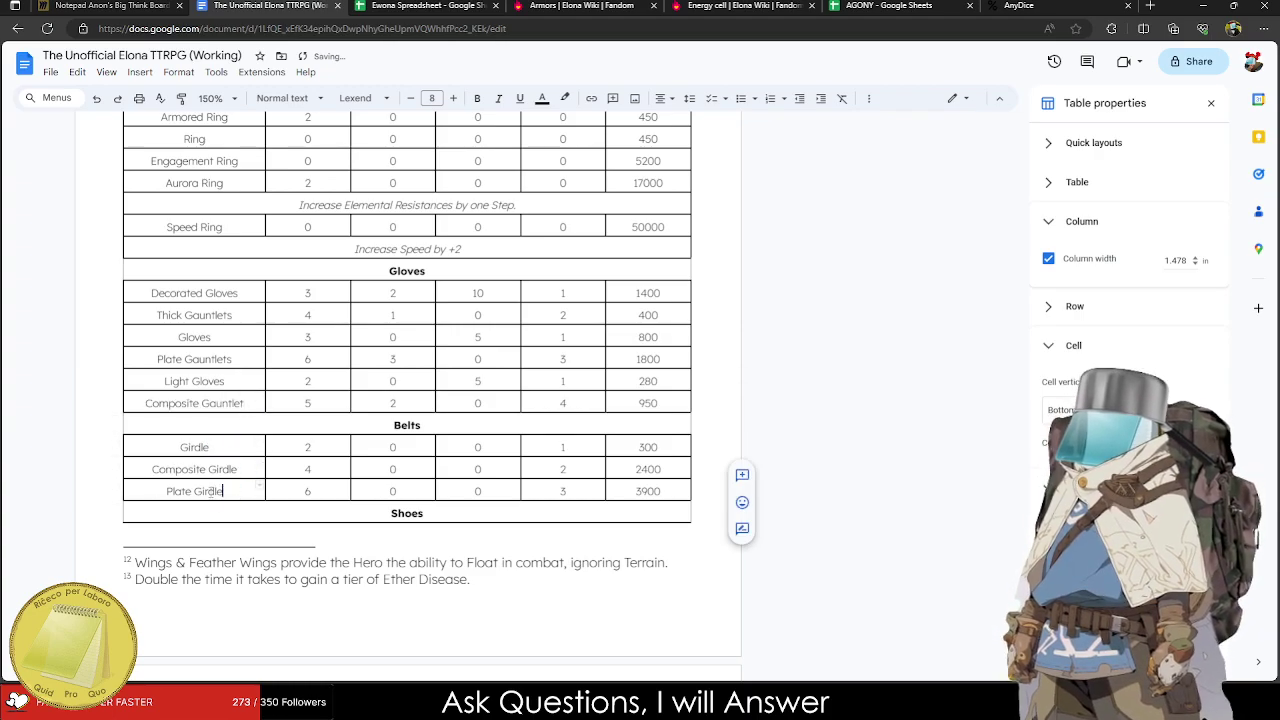
key(BackSpace)
Remove the item numbers from all names in the Shoes section, from Heavy Boots to Seven League Boots, keeping the names intact.
scroll(233, 212, down, 5)
double_click(229, 214)
key(BackSpace)
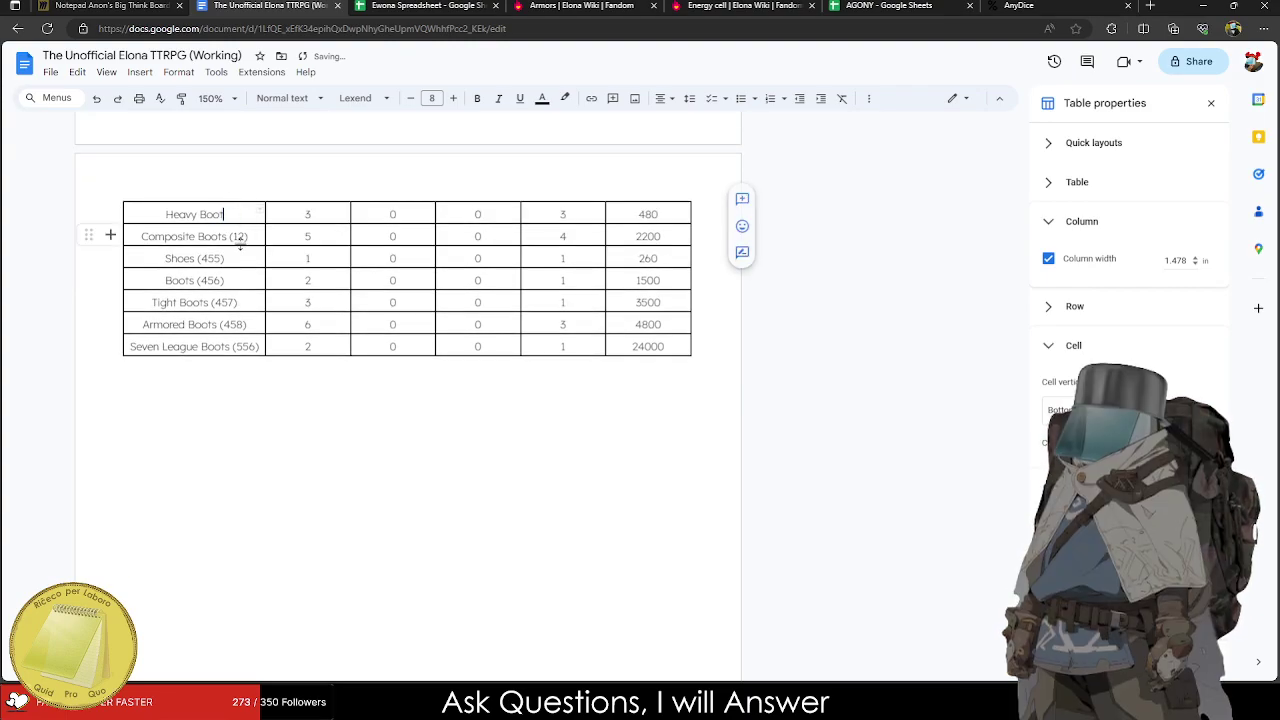
double_click(240, 236)
key(BackSpace)
text(s)
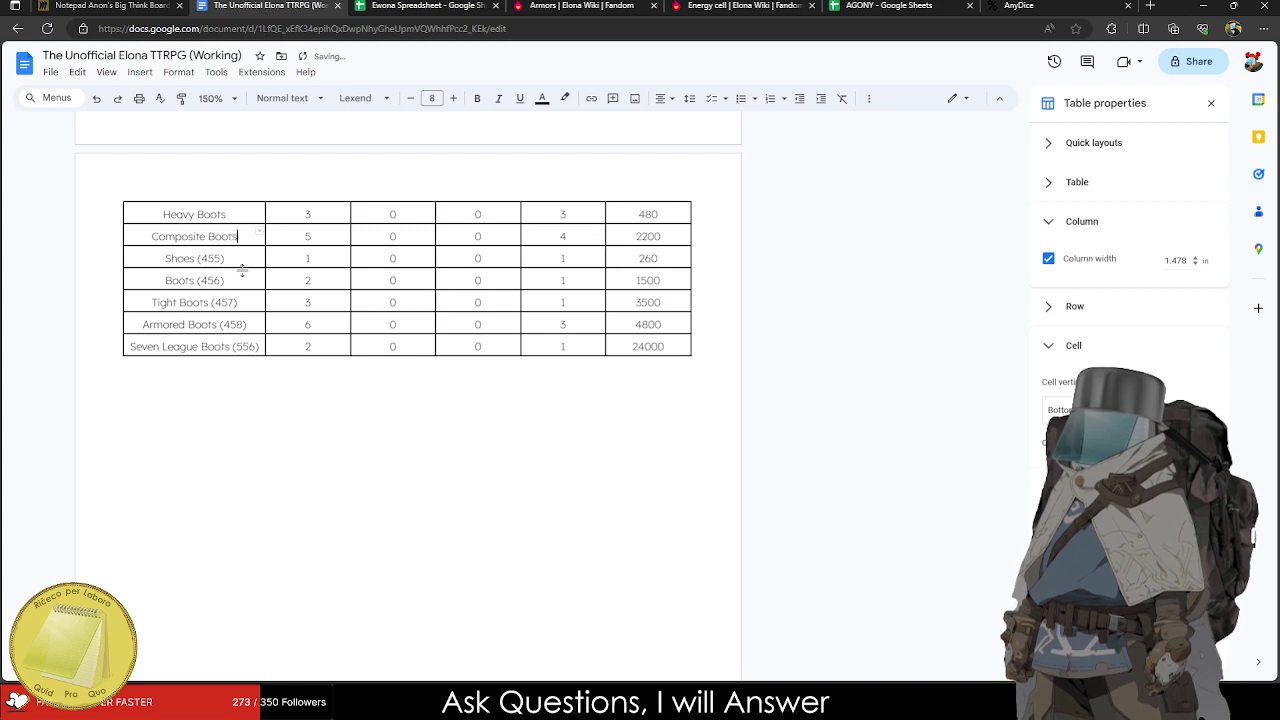
drag(234, 261, 228, 346)
key(BackSpace)
key(BackSpace)
key(BackSpace)
key(BackSpace)
Check the boots list on the Elona Wiki, and add a row with merged cells below Seven League Boots in the document.
key(ctrl+4)
scroll(541, 213, down, 5)
scroll(541, 213, down, 5)
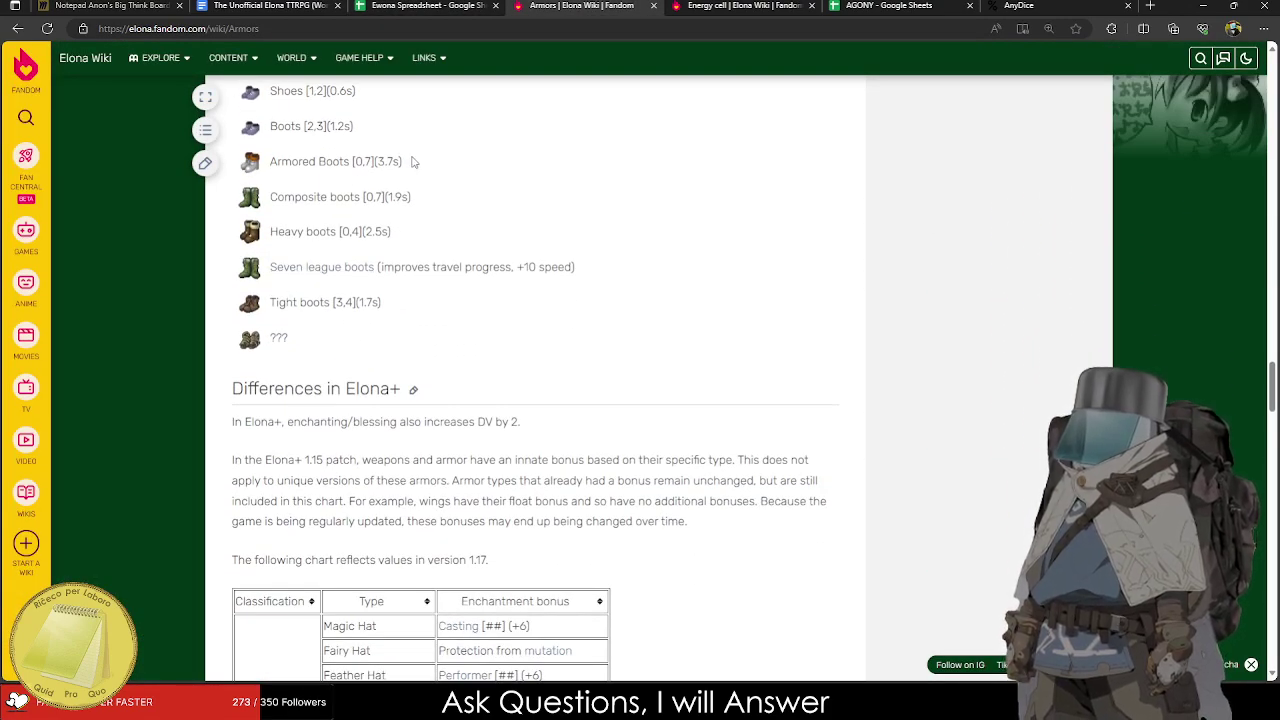
key(ctrl+3)
key(ctrl+2)
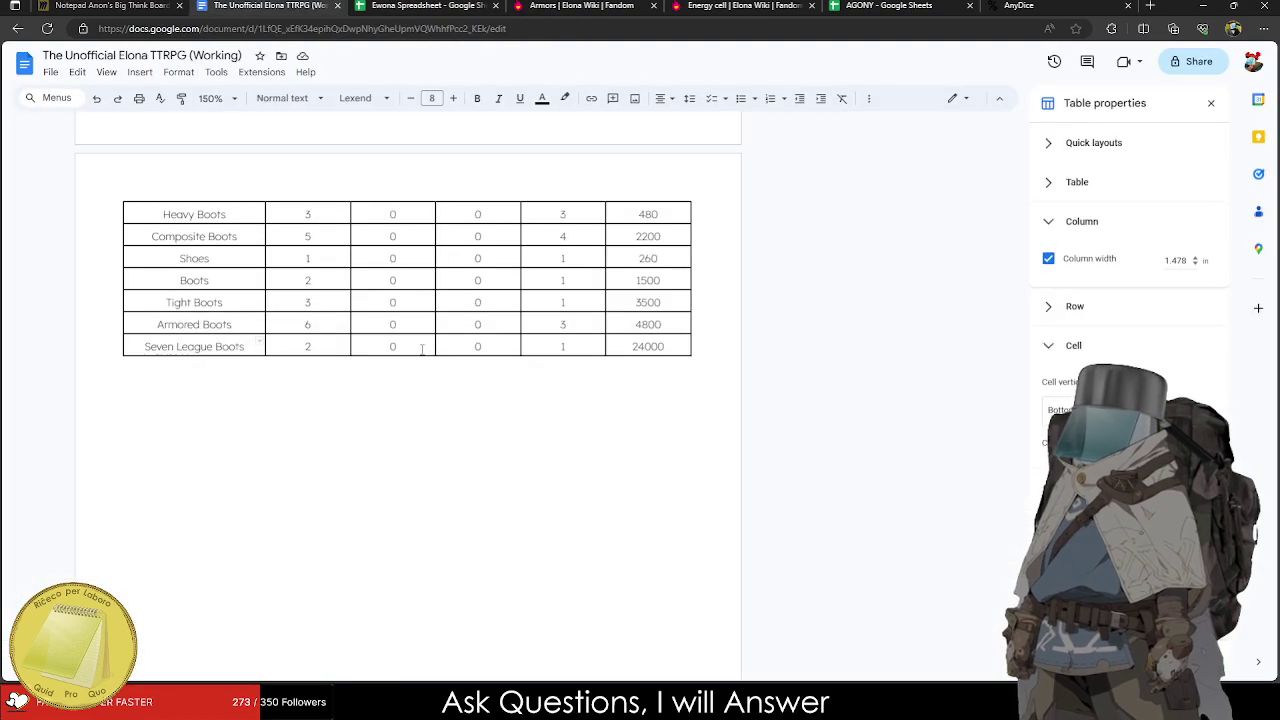
key(Tab)
drag(100, 367, 632, 367)
right_click(632, 367)
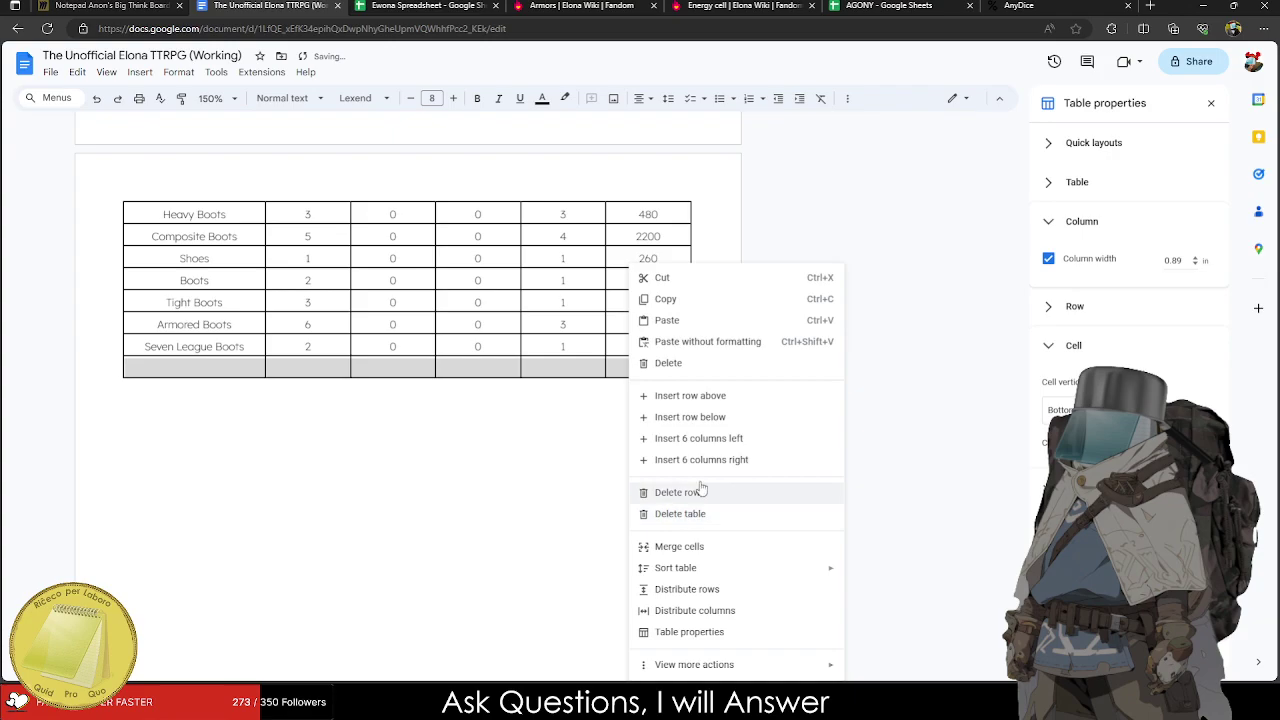
click(679, 546)
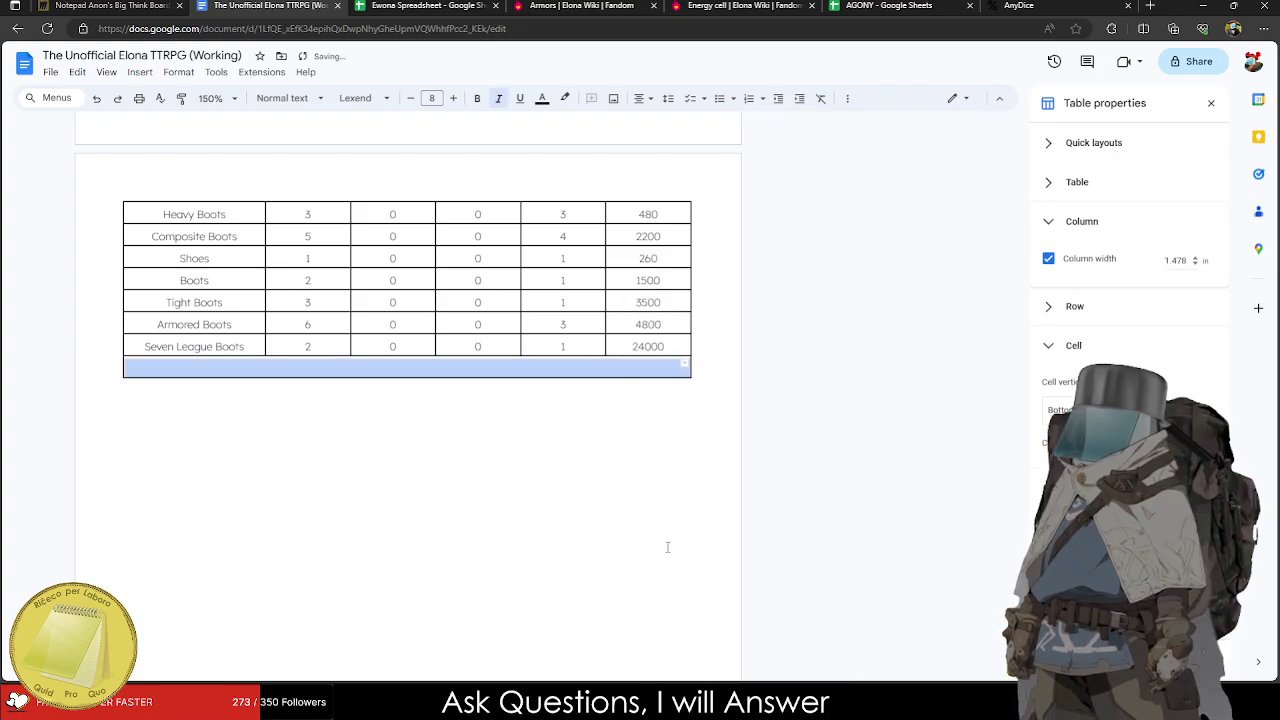
Write the italic note "Increase Overland Speed by +4" in the merged row below Seven League Boots.
key(Right)
text(Increase Overland Sped)
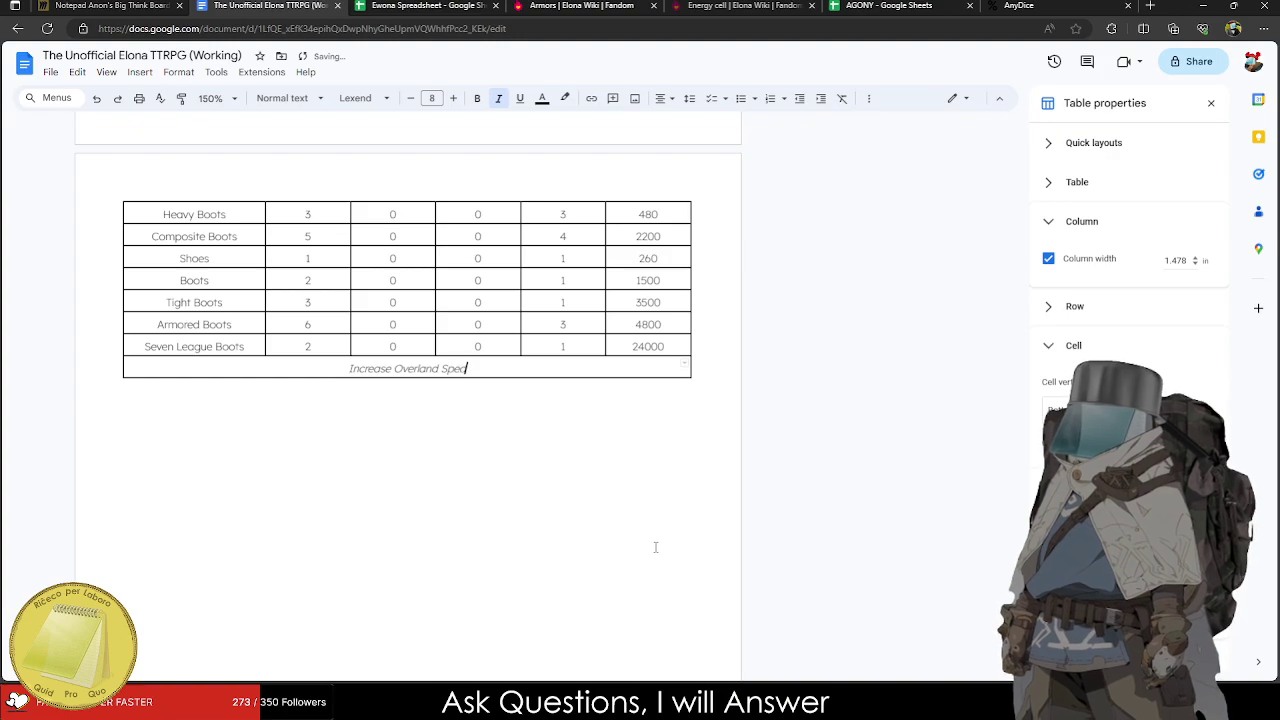
key(BackSpace)
text(ed by +4)
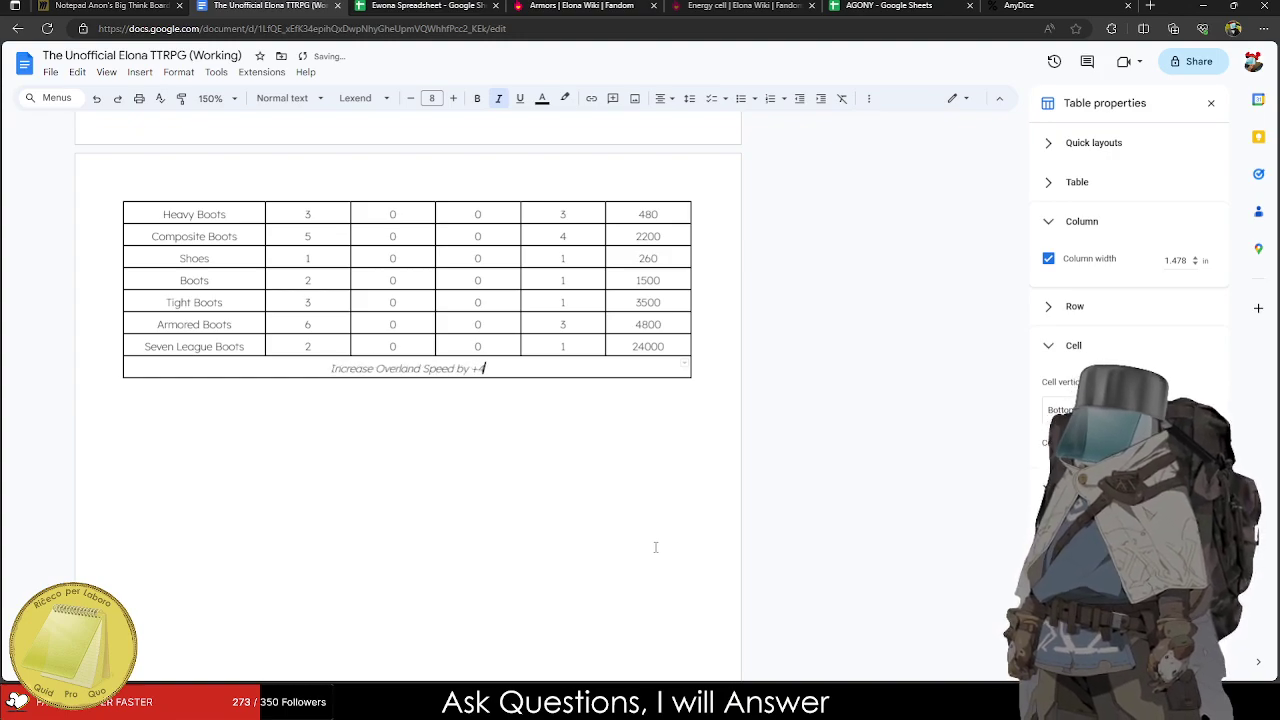
Insert a row below Vindale Cloak and merge its cells.
scroll(185, 464, up, 10)
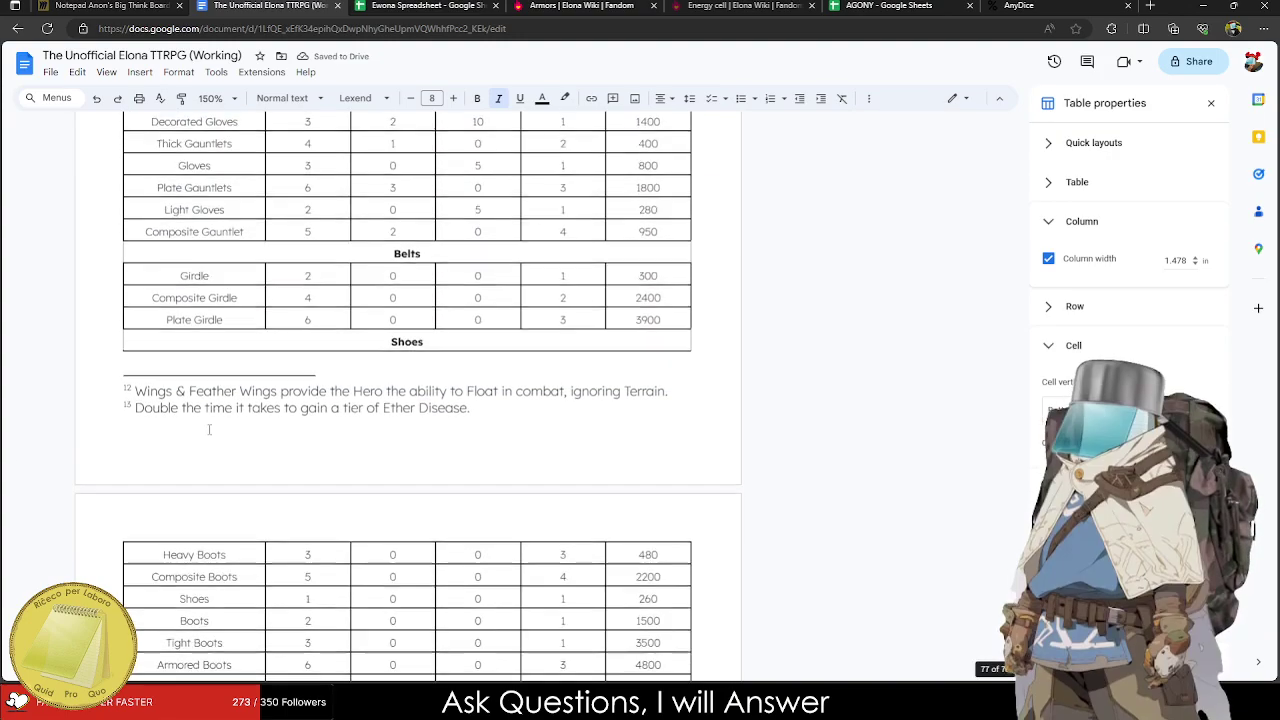
scroll(164, 587, up, 8)
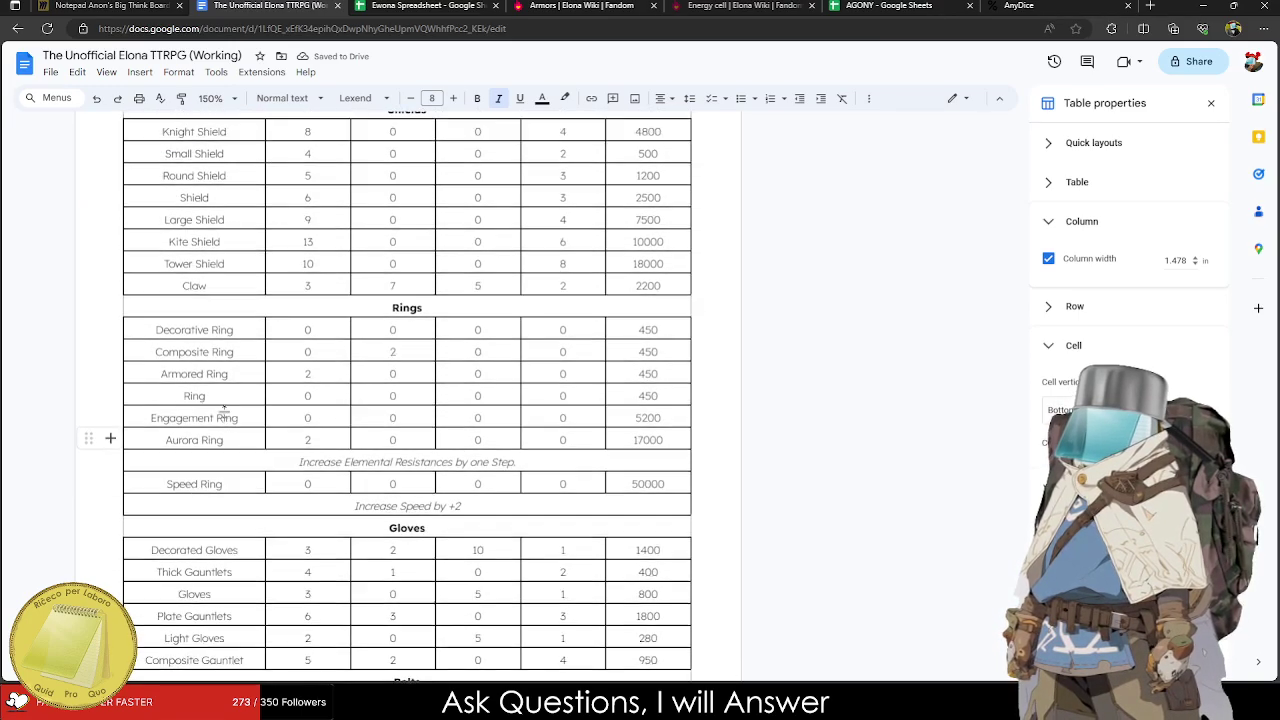
click(673, 249)
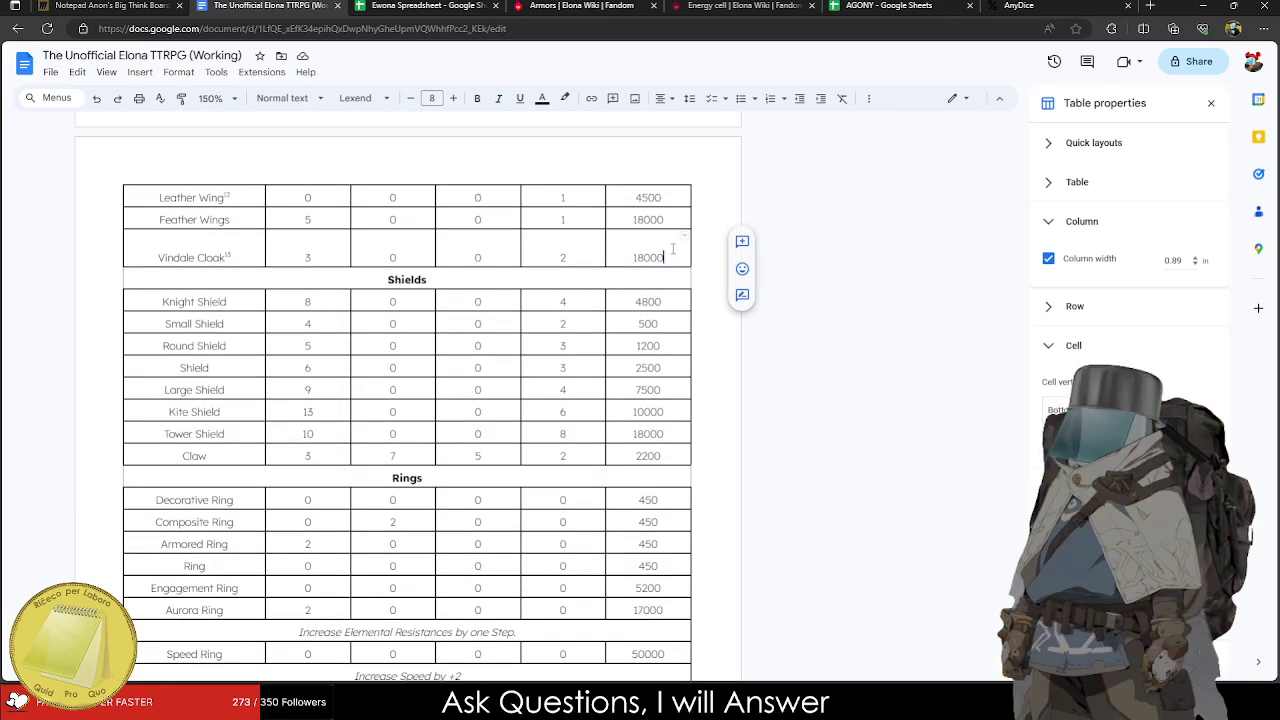
right_click(673, 249)
click(765, 330)
drag(225, 275, 620, 294)
right_click(620, 294)
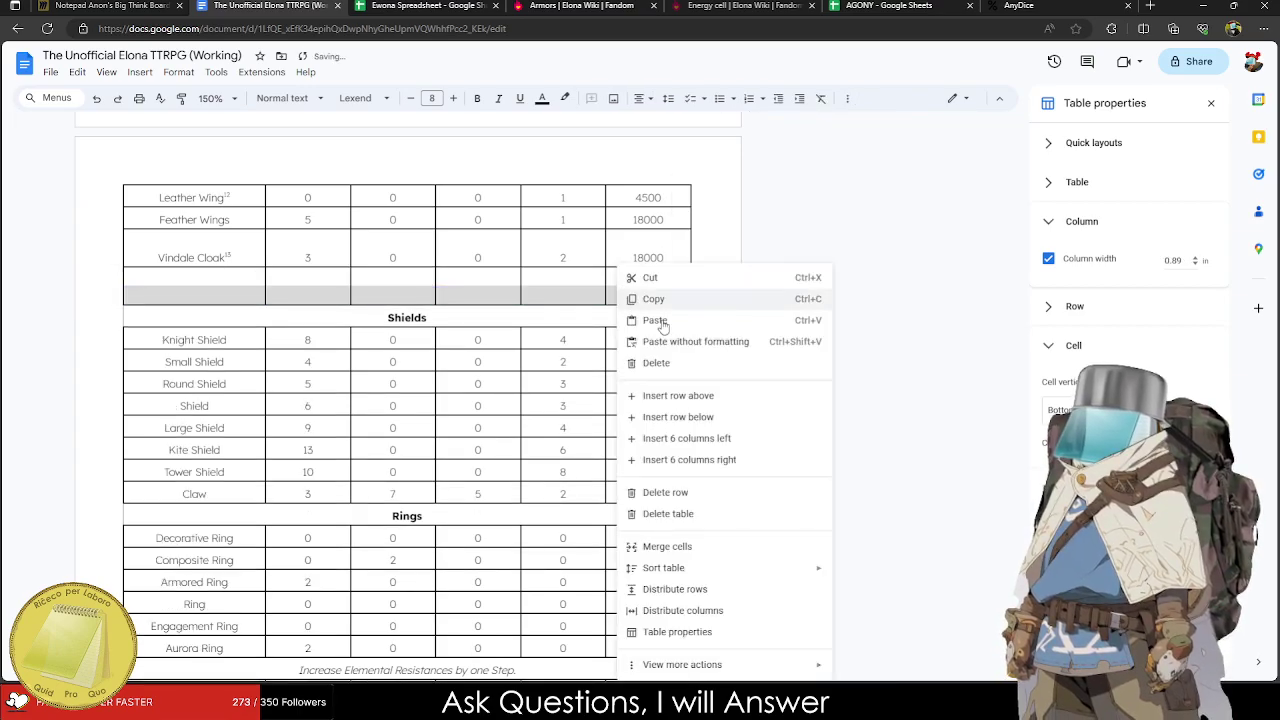
click(686, 546)
Move the footnote text "Double the time it takes to gain a tier of Ether Disease." into the merged row below Vindale Cloak.
scroll(212, 381, down, 6)
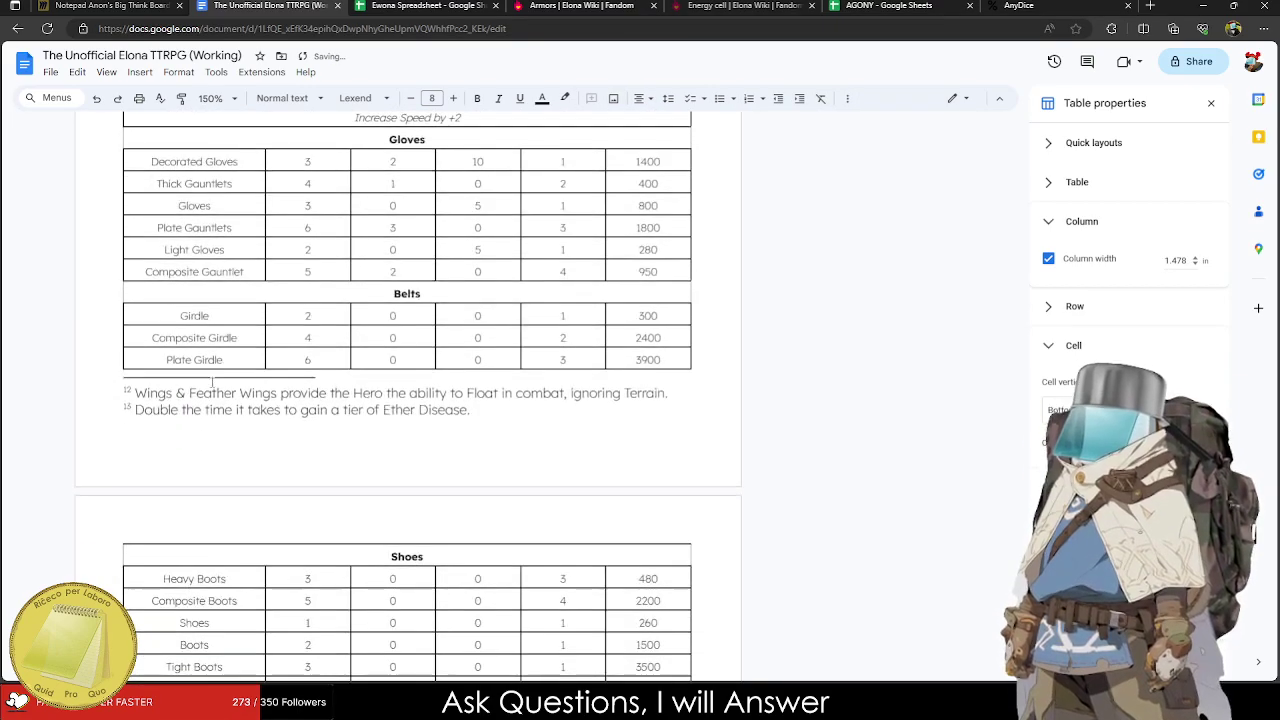
click(214, 409)
triple_click(214, 409)
scroll(360, 381, up, 5)
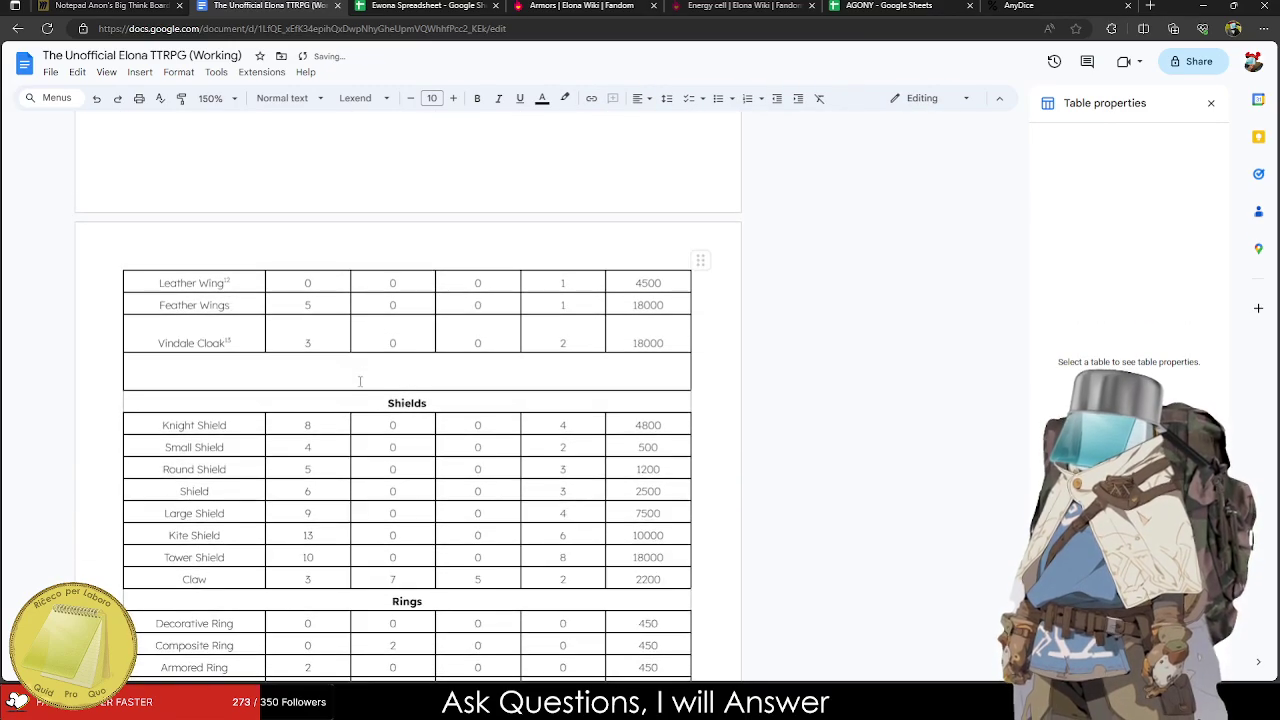
click(360, 381)
key(ctrl+v)
Format the Ether Disease note below Vindale Cloak in italic at font size 8.
triple_click(414, 365)
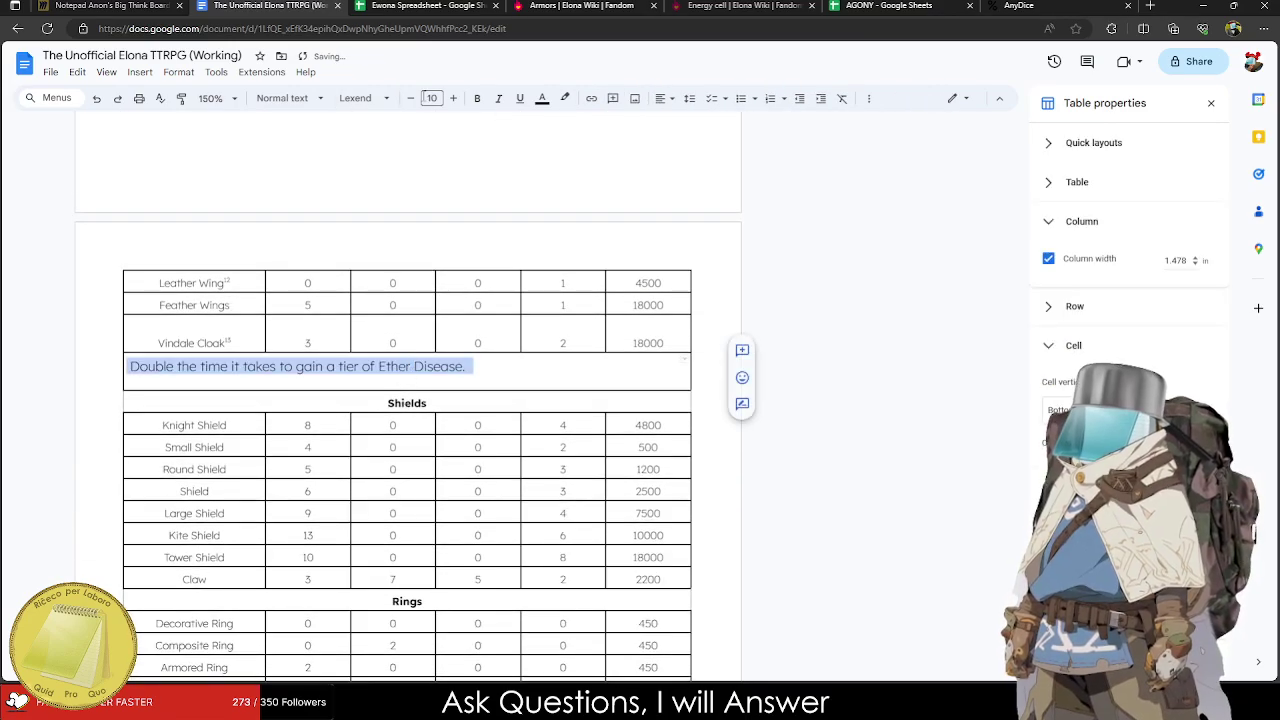
click(431, 98)
text(8)
key(Return)
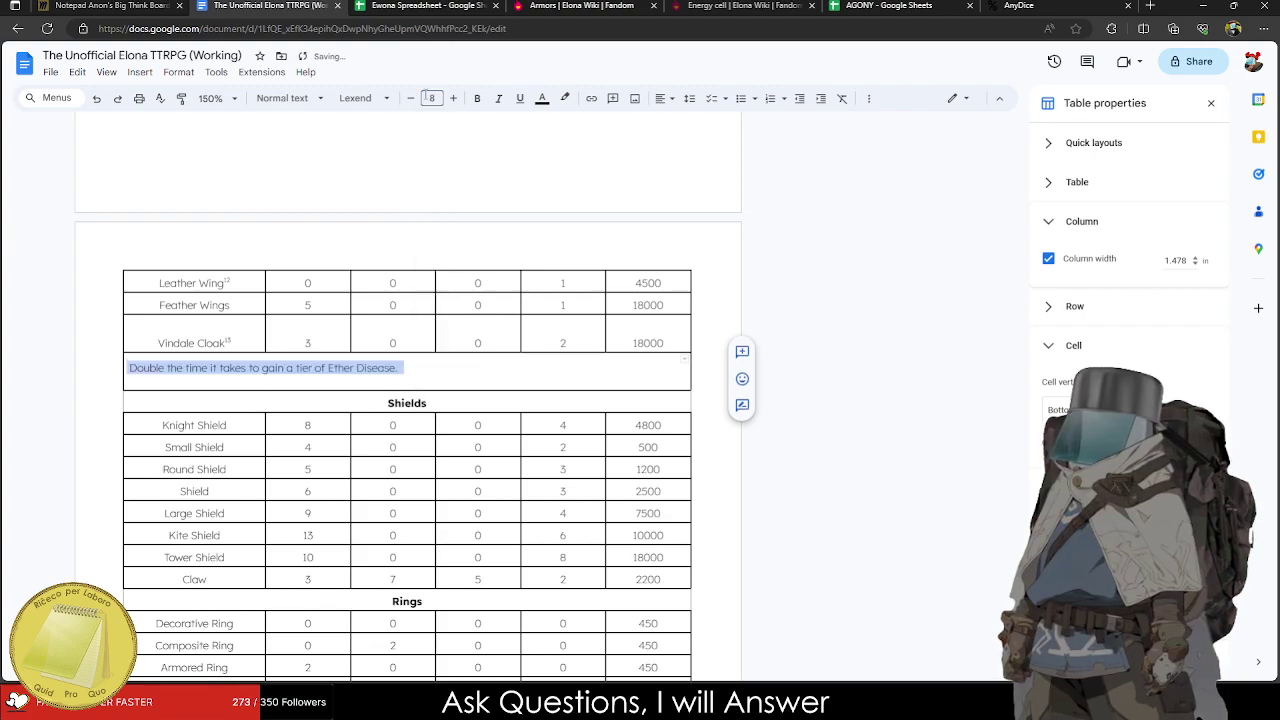
key(ctrl+i)
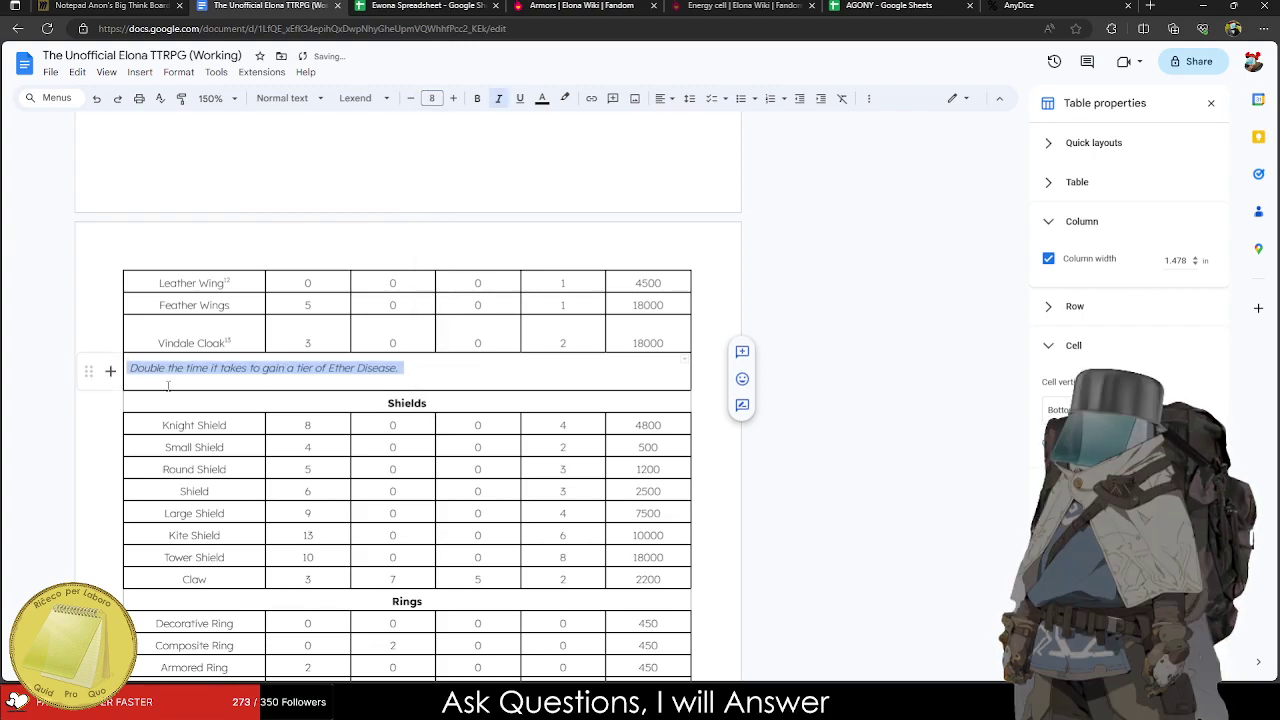
Remove the blank lines from the Vindale Cloak row and its note row, and centre the note.
click(163, 386)
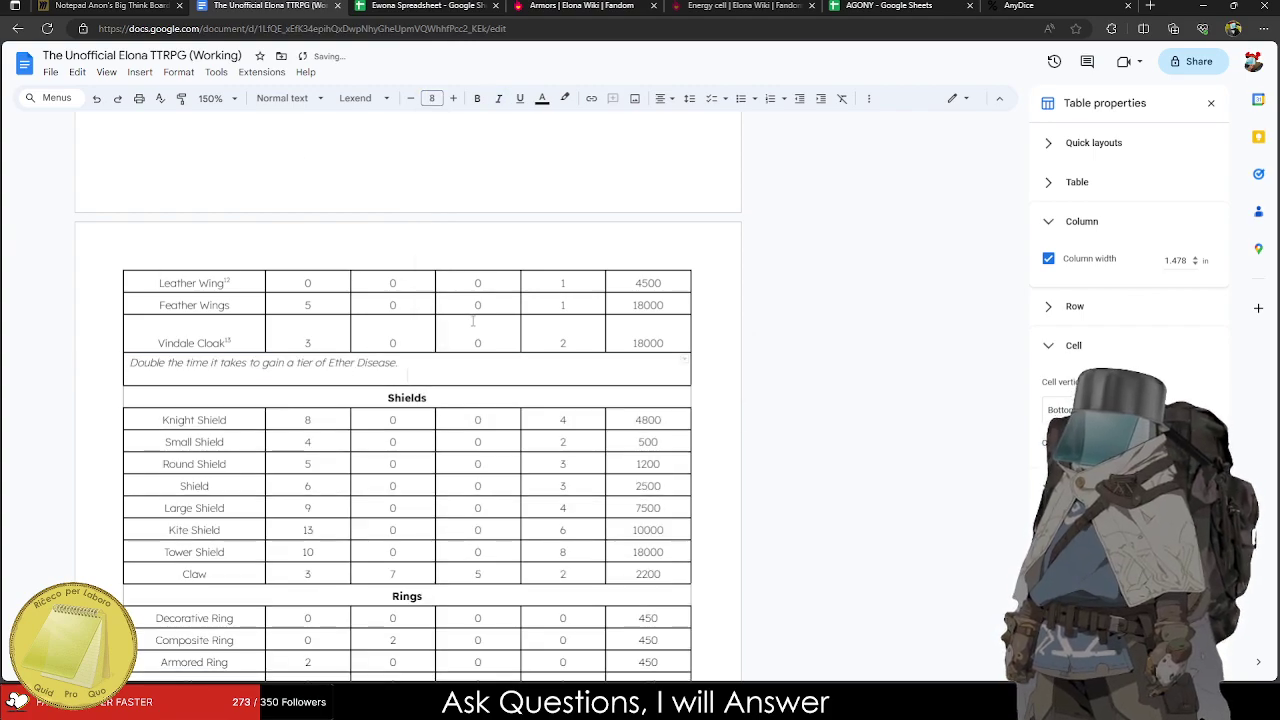
key(BackSpace)
drag(233, 367, 540, 336)
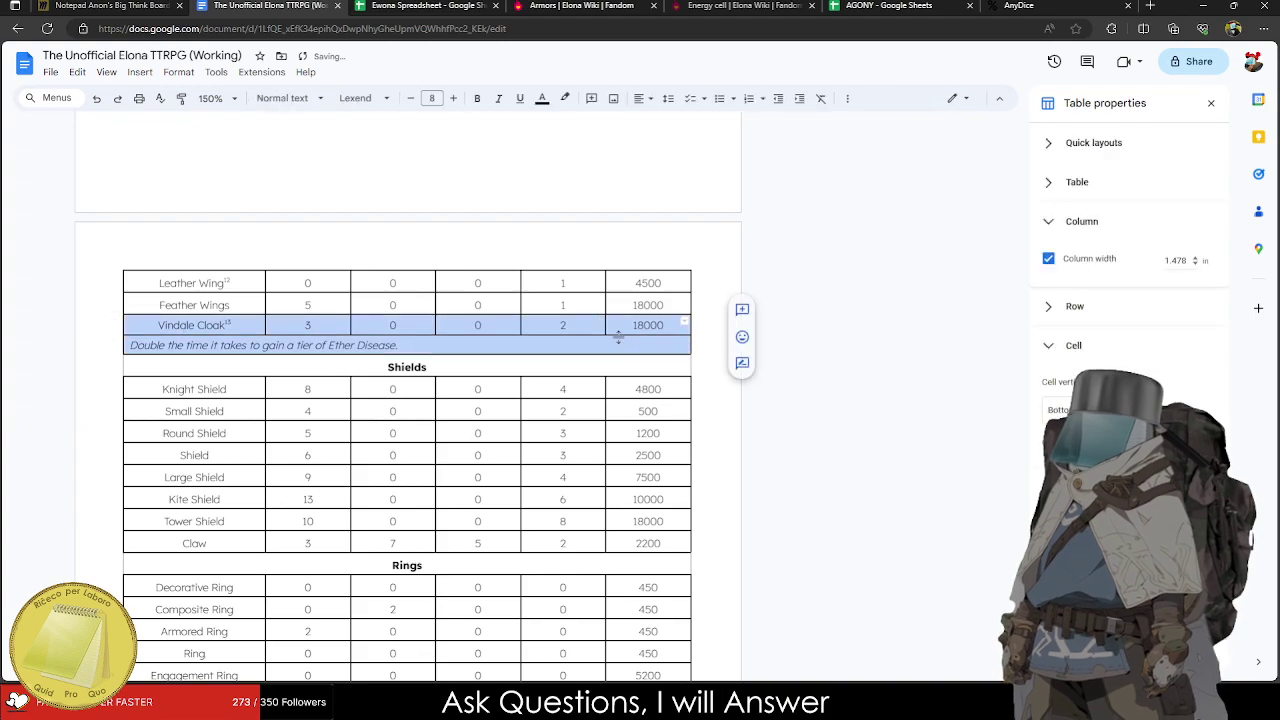
click(640, 98)
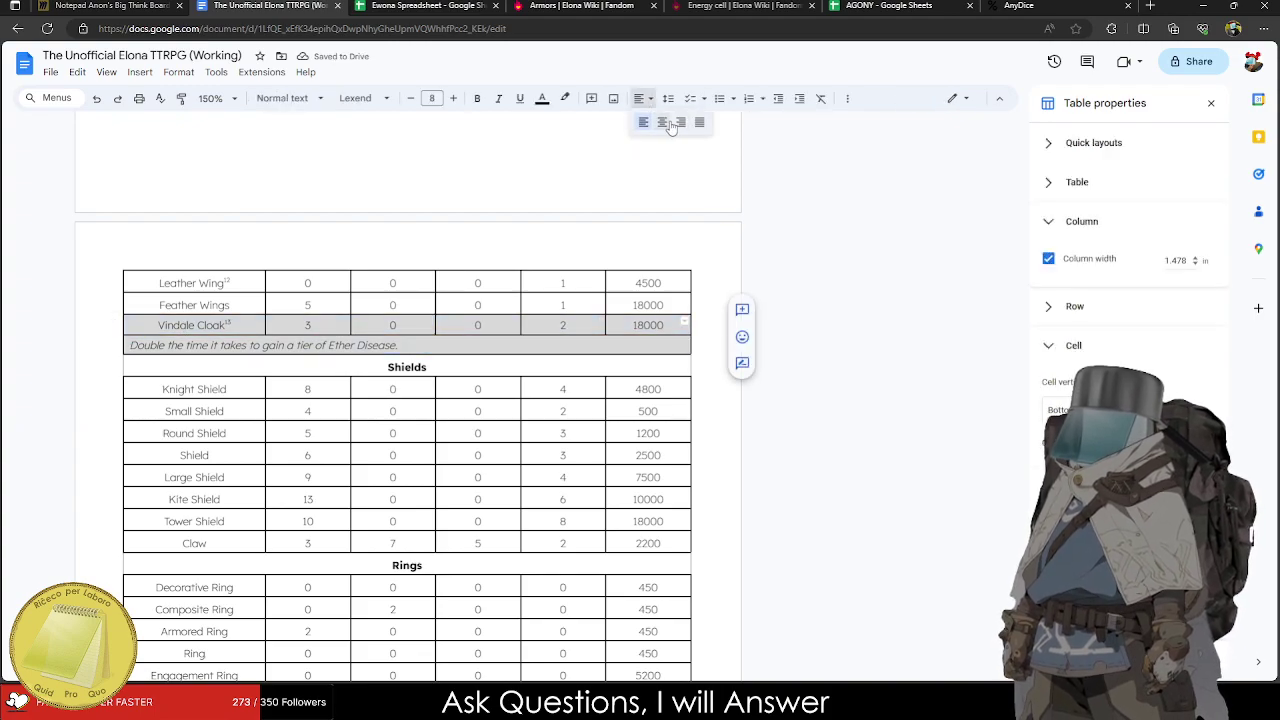
click(654, 126)
Insert an empty row below Feather Wings and another below Leather Wing.
click(212, 305)
right_click(646, 305)
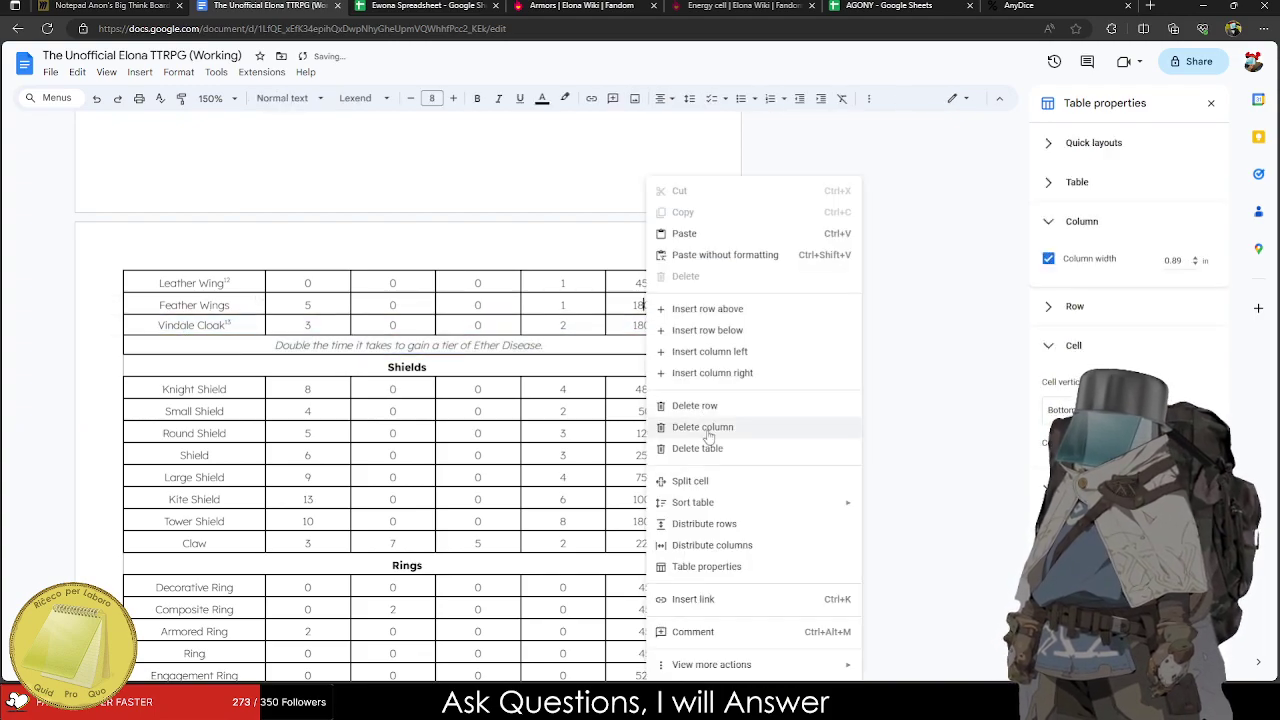
click(688, 330)
right_click(637, 285)
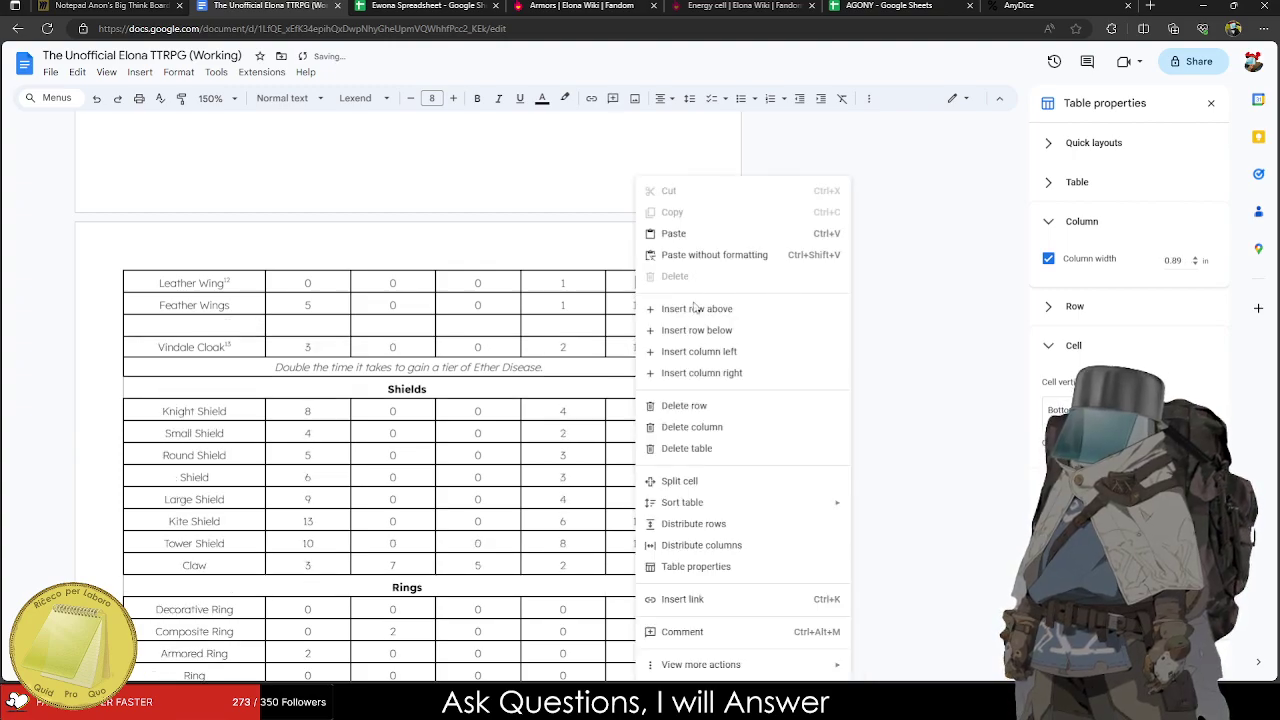
click(692, 329)
Capitalise "Provide" in footnote 12 and cut "Provide the Hero the ability to Float in combat, ignoring Terrain." from it.
scroll(308, 345, down, 3)
scroll(308, 345, down, 3)
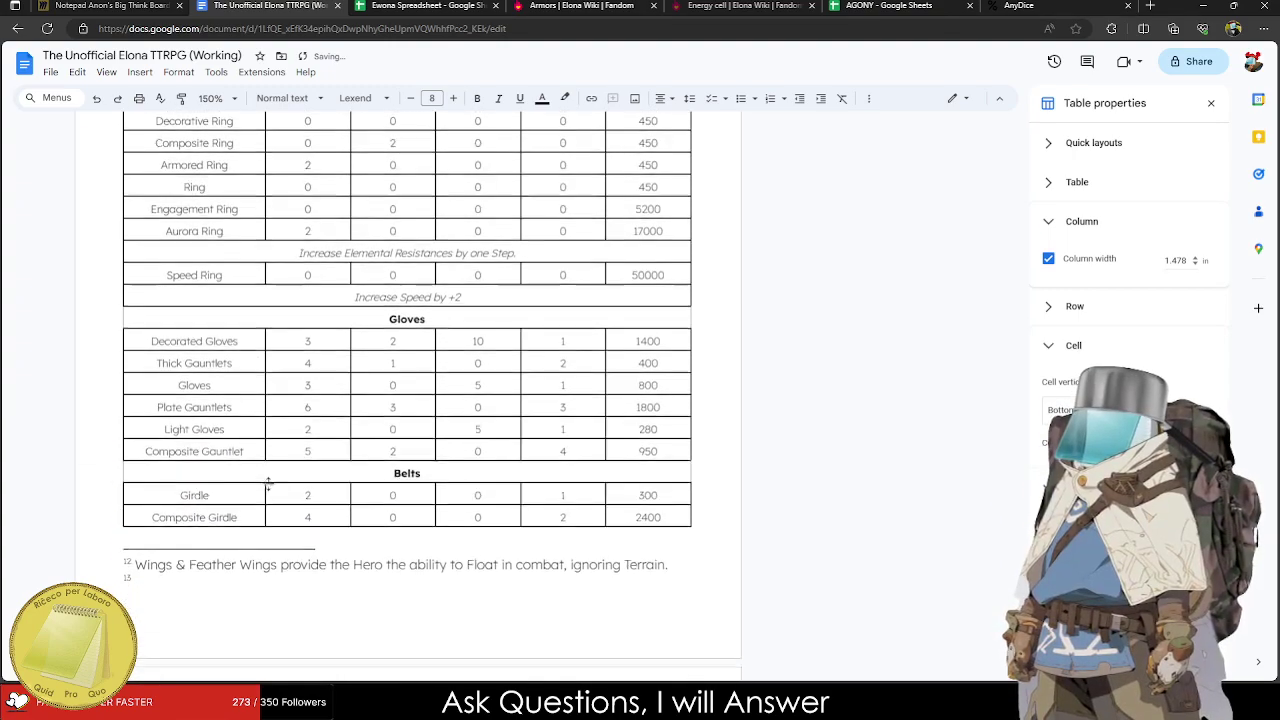
click(129, 479)
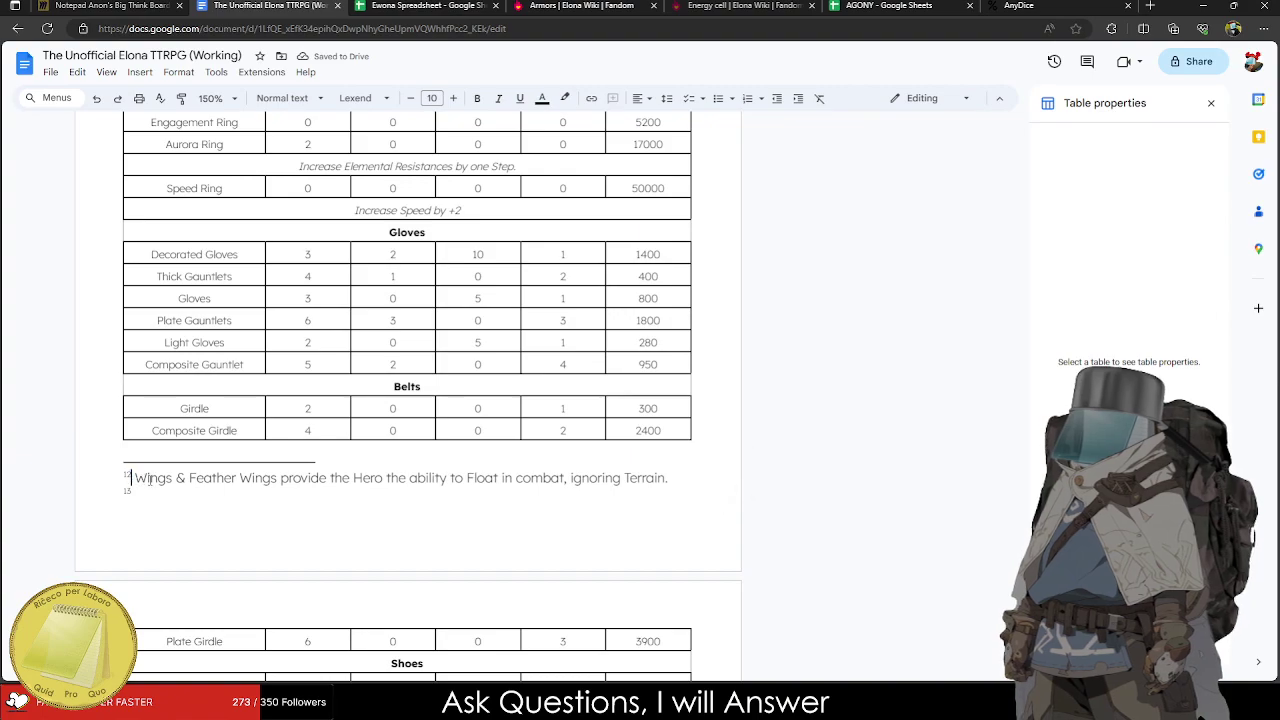
drag(279, 479, 426, 479)
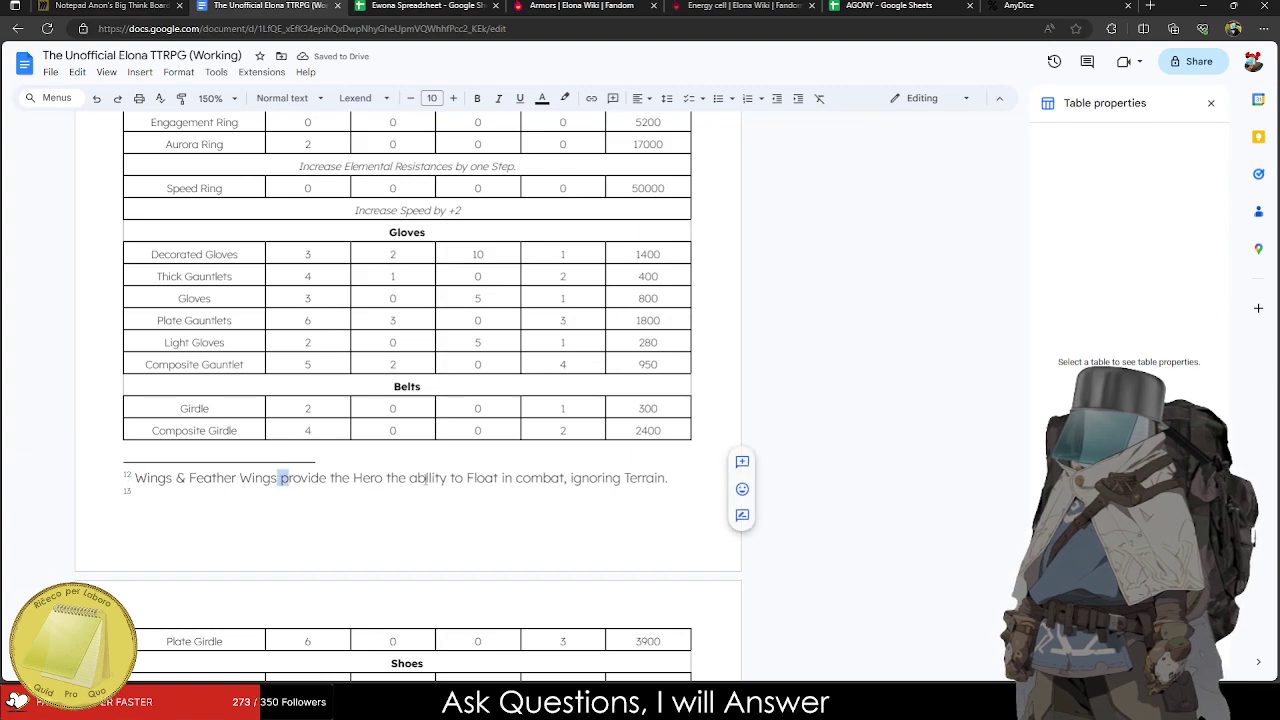
text(P)
key(Left)
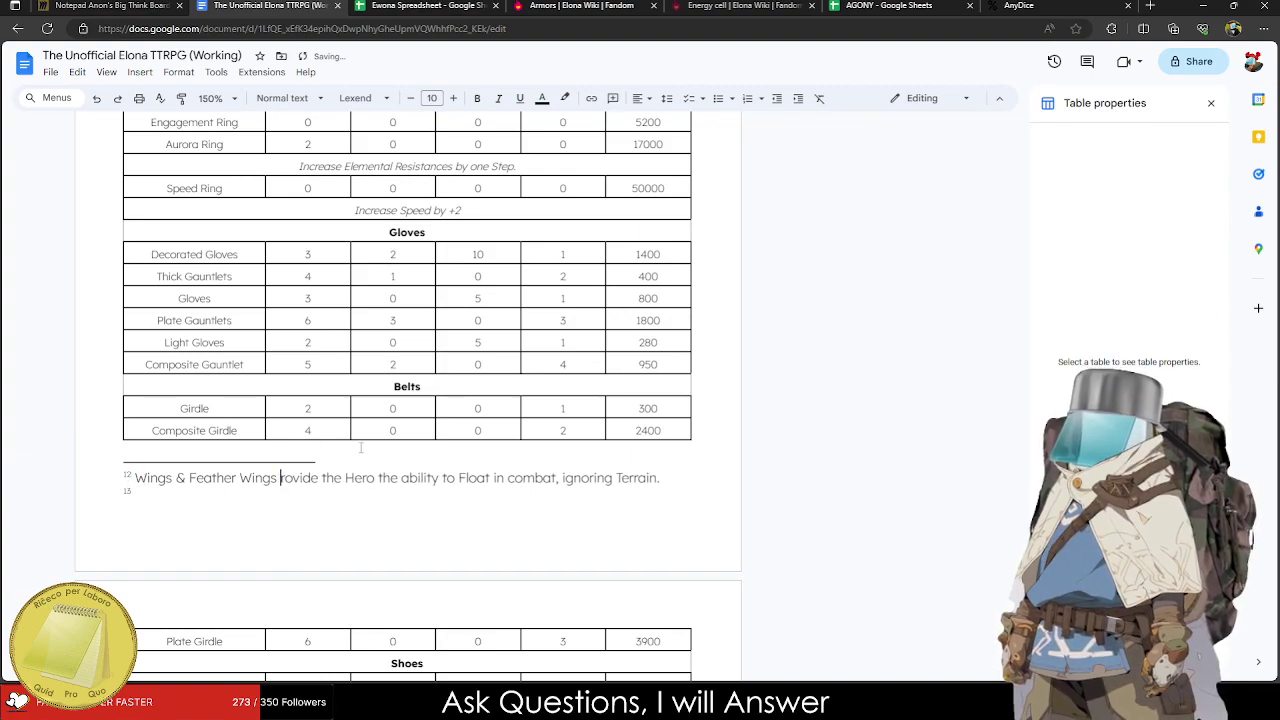
drag(676, 479, 273, 480)
key(ctrl+x)
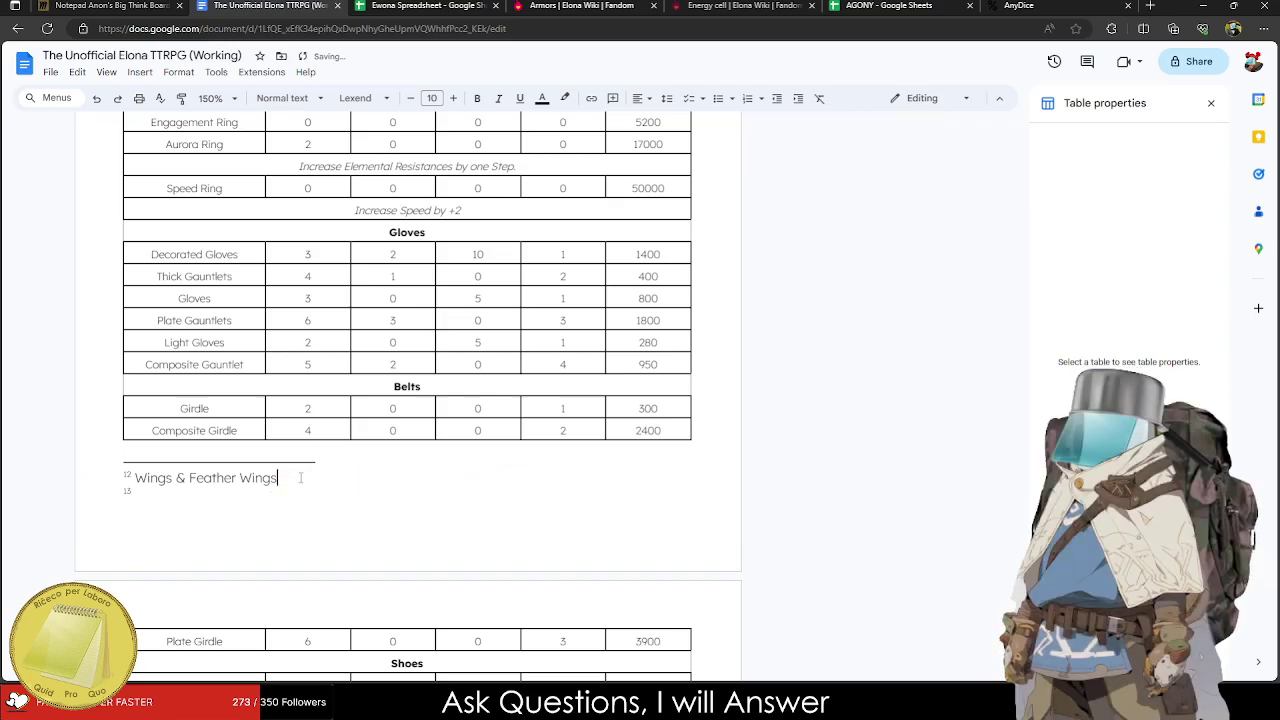
Merge the empty row below Leather Wing and paste the cut Float note into it.
scroll(400, 400, down, 8)
drag(200, 390, 660, 390)
right_click(660, 390)
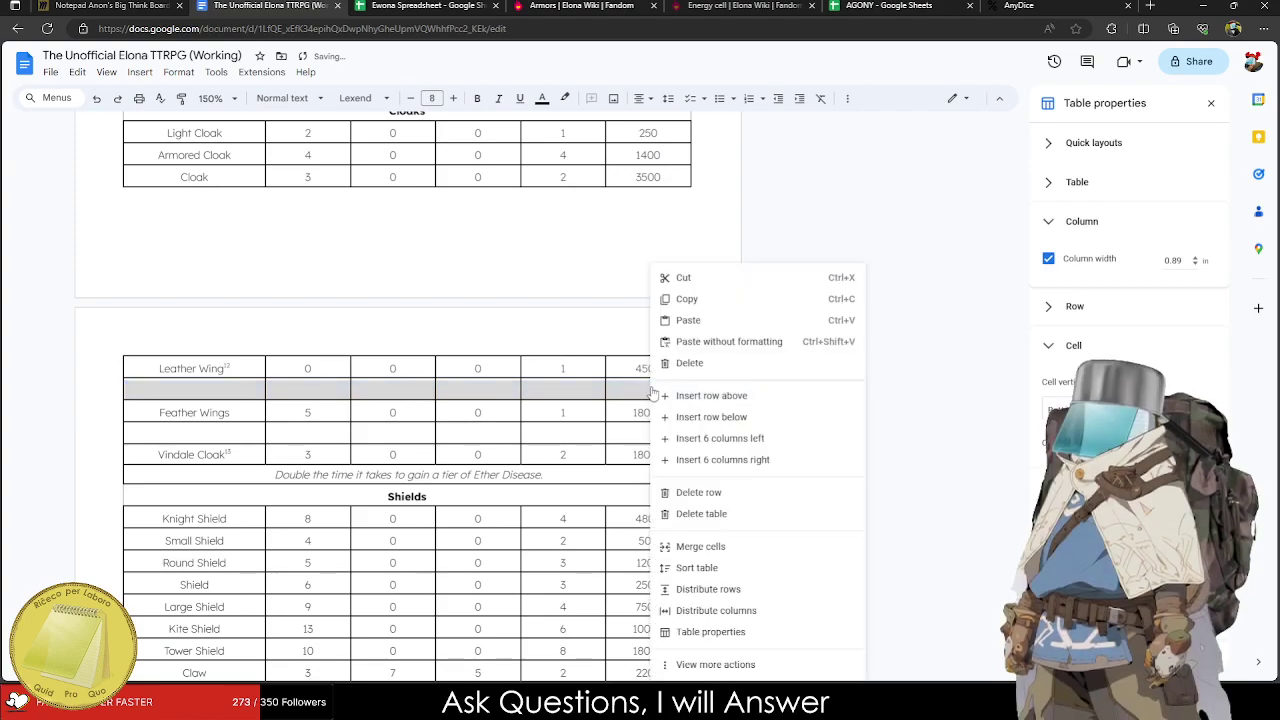
click(714, 543)
key(ctrl+v)
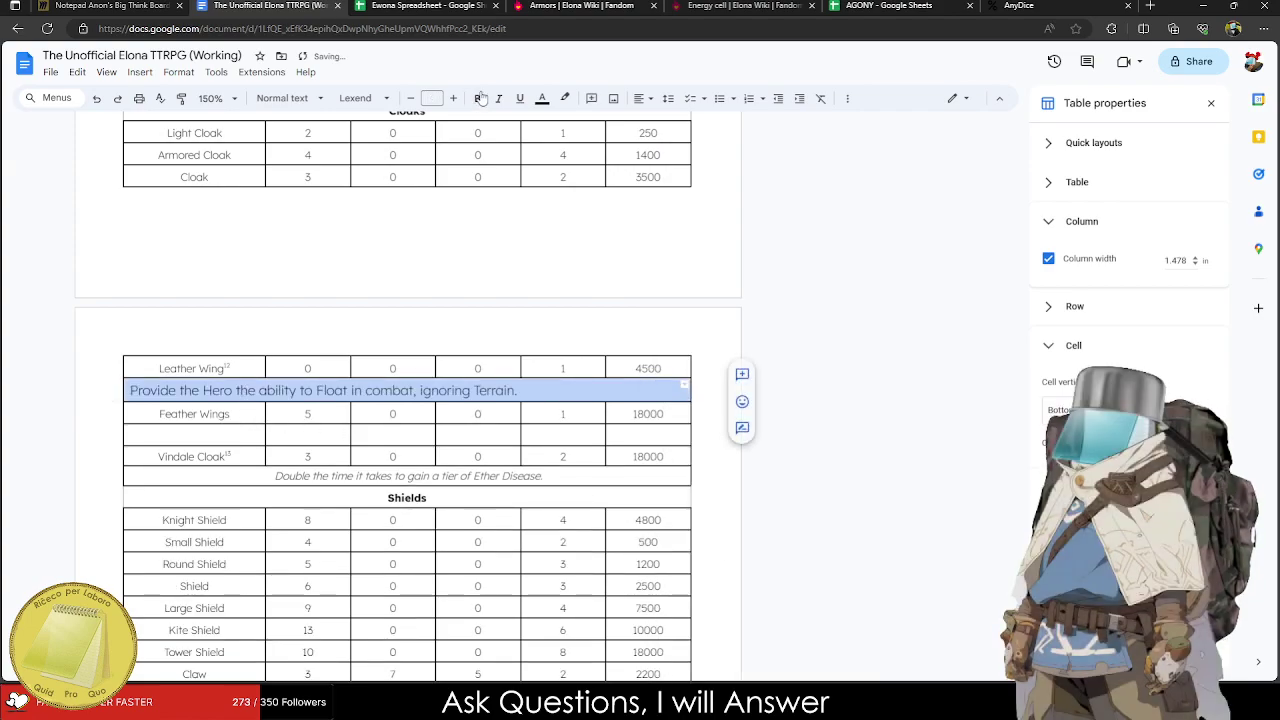
Format the Float note below Leather Wing as centred 8 pt italic text.
click(434, 97)
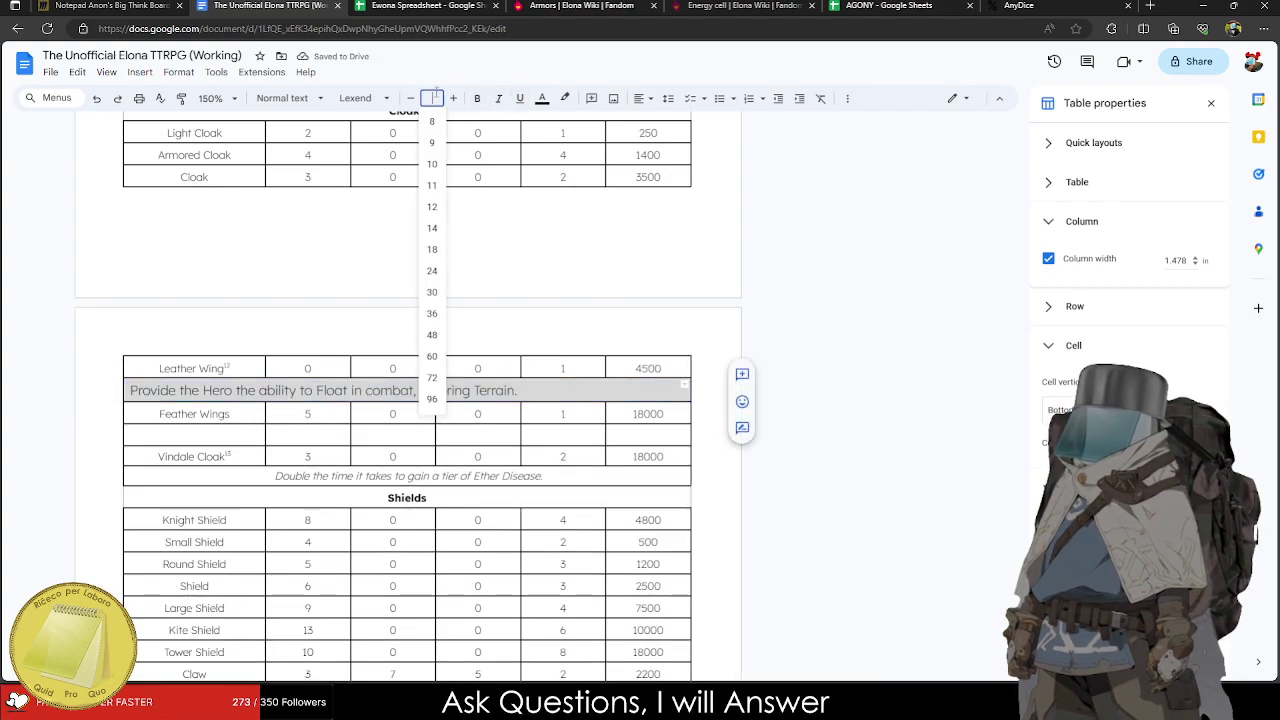
text(8)
key(Return)
key(ctrl+i)
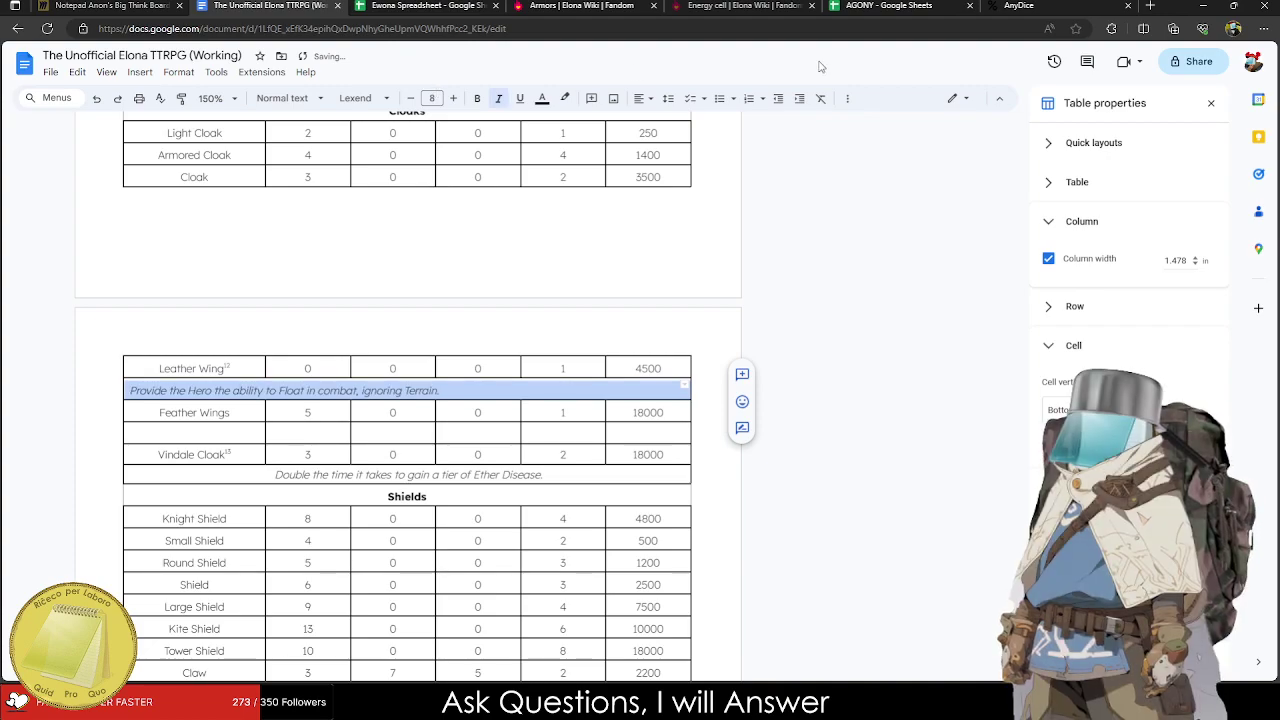
click(643, 98)
click(661, 123)
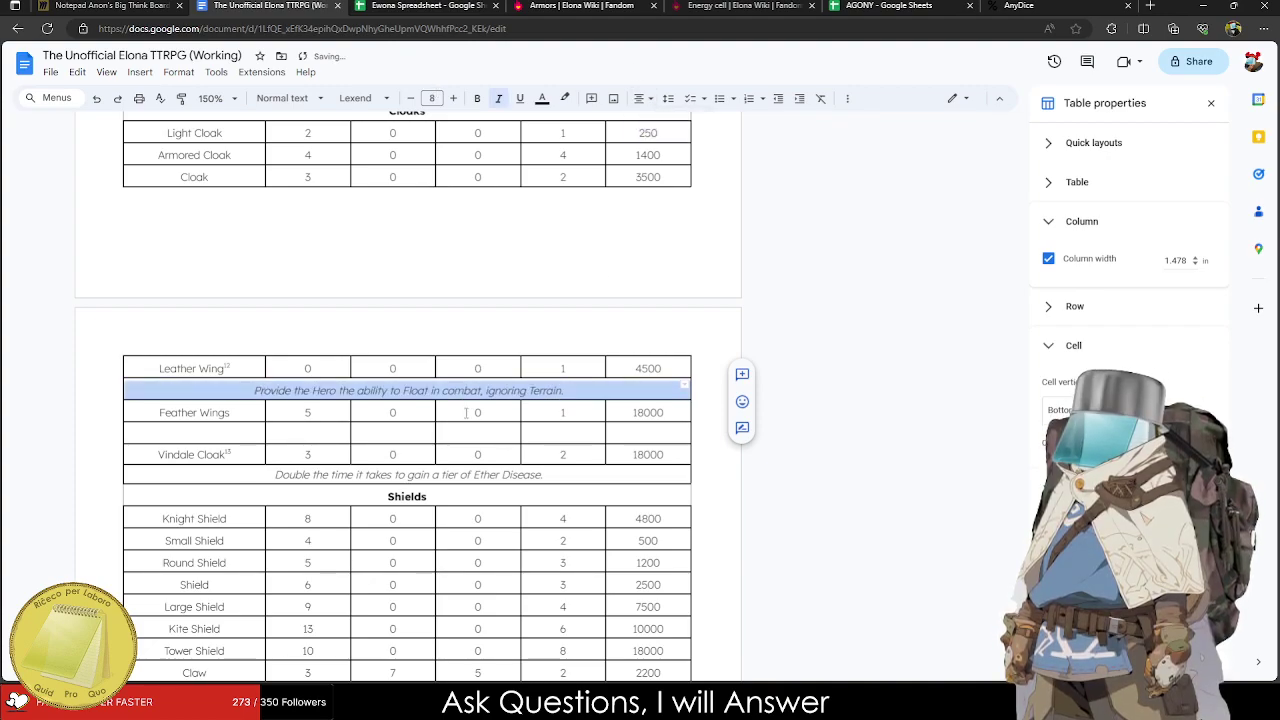
Paste the formatted Float note row into the empty row below Feather Wings.
click(218, 428)
key(ctrl+v)
click(259, 391)
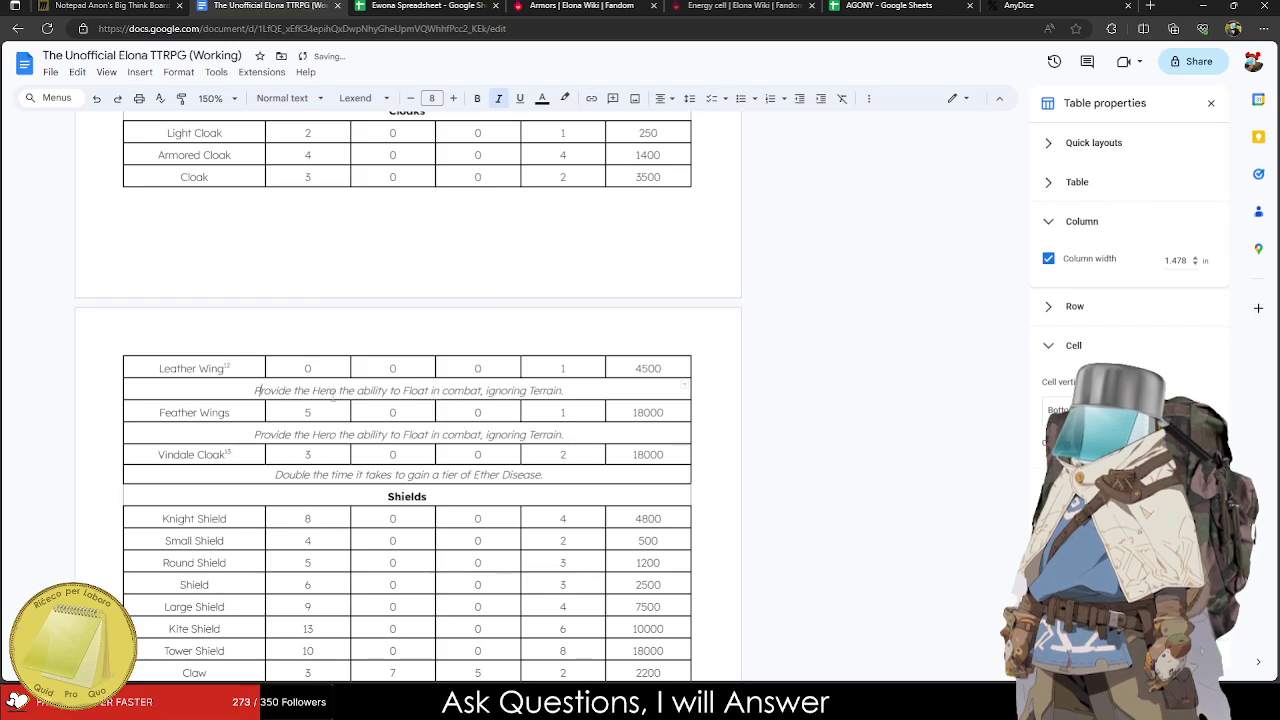
Remove the footnote markers from Vindale Cloak and Leather Wing in the armor table.
scroll(282, 411, down, 10)
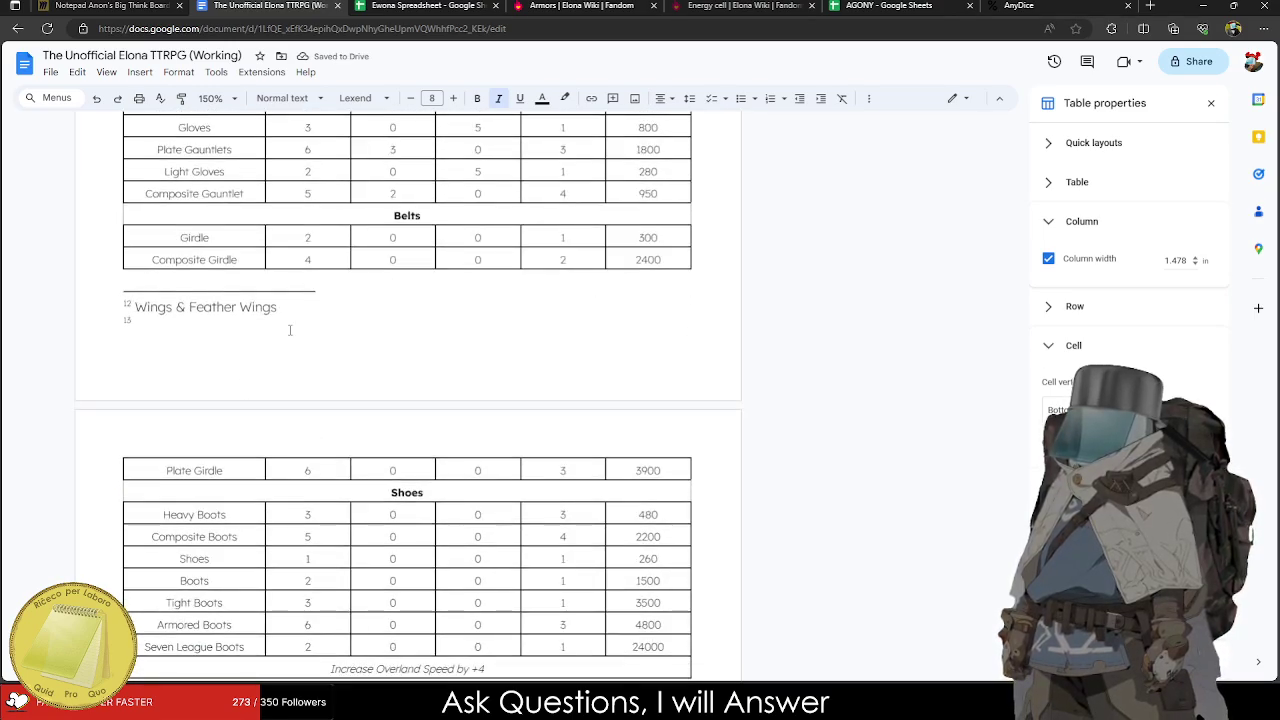
click(286, 323)
scroll(300, 303, up, 10)
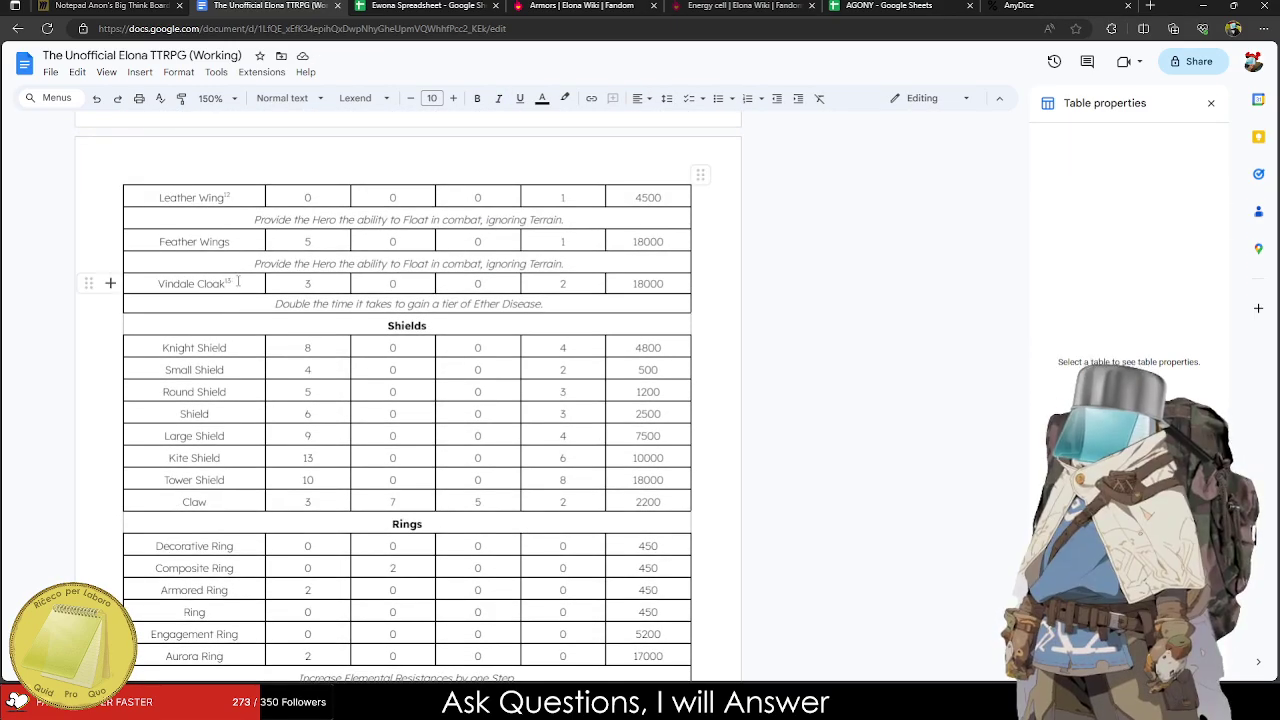
click(235, 283)
key(BackSpace)
click(229, 197)
key(BackSpace)
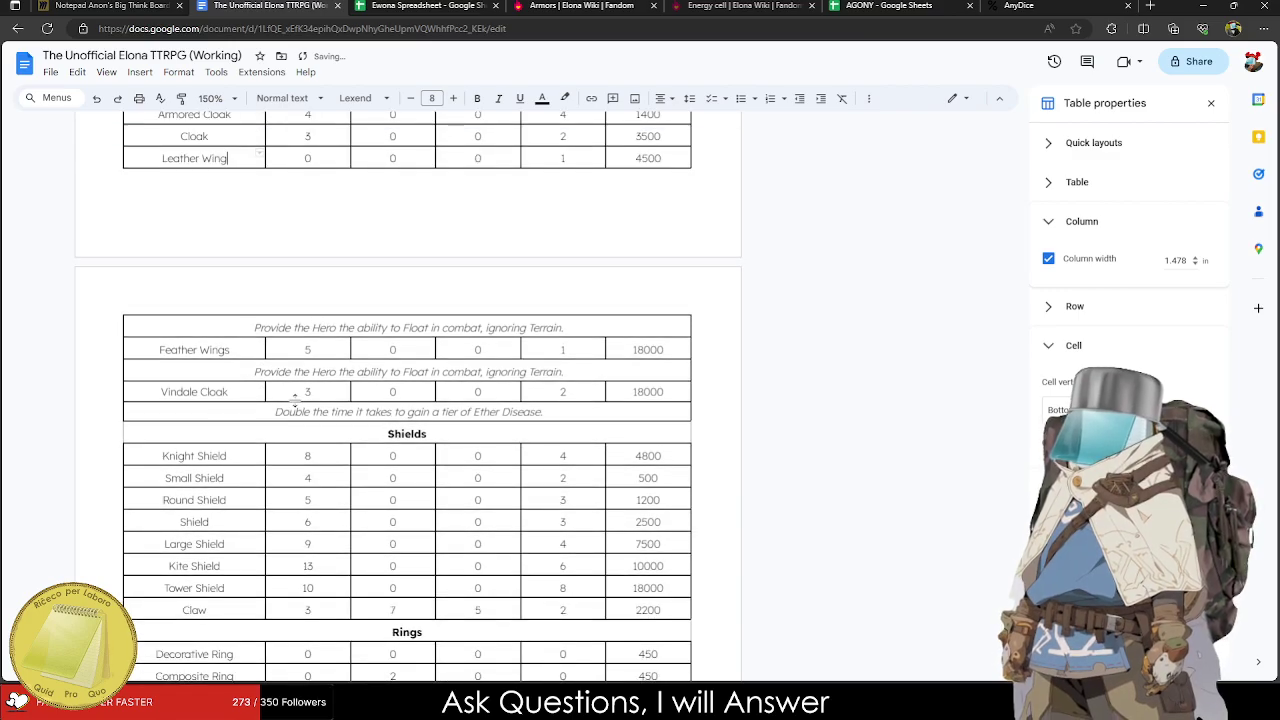
Make the column titles in the armor table's header row bold.
scroll(296, 400, up, 10)
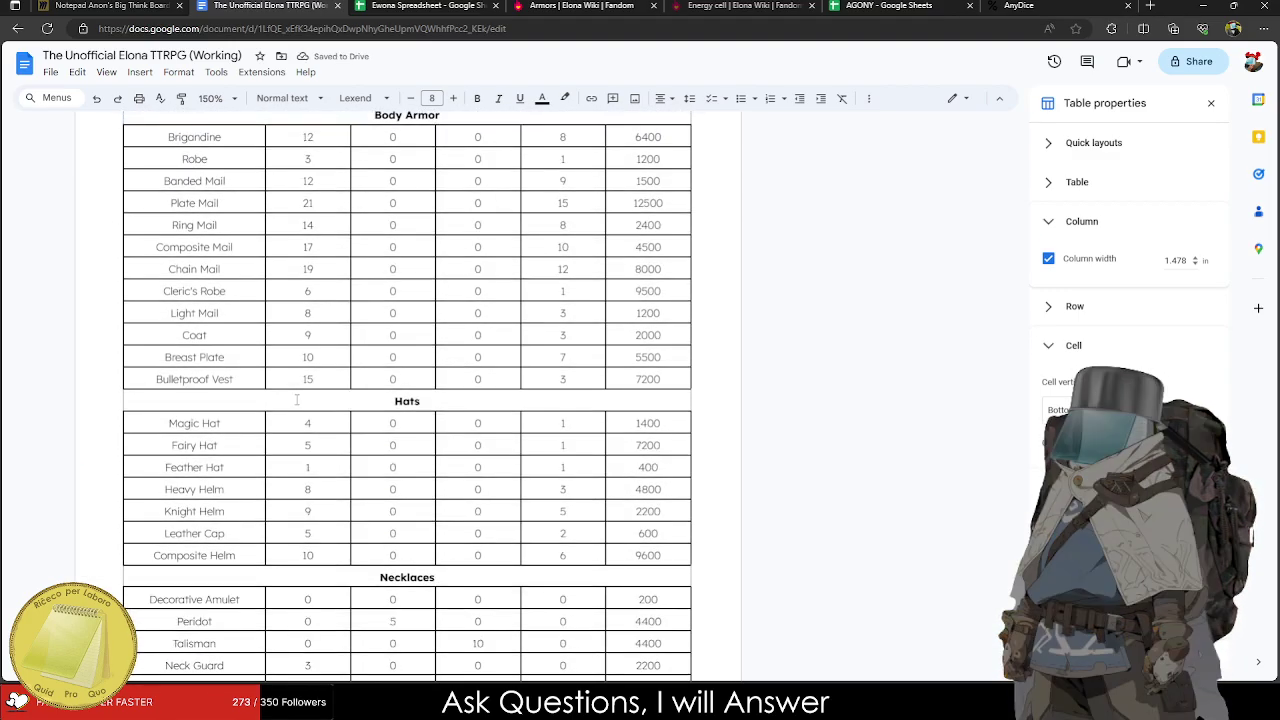
scroll(296, 397, down, 20)
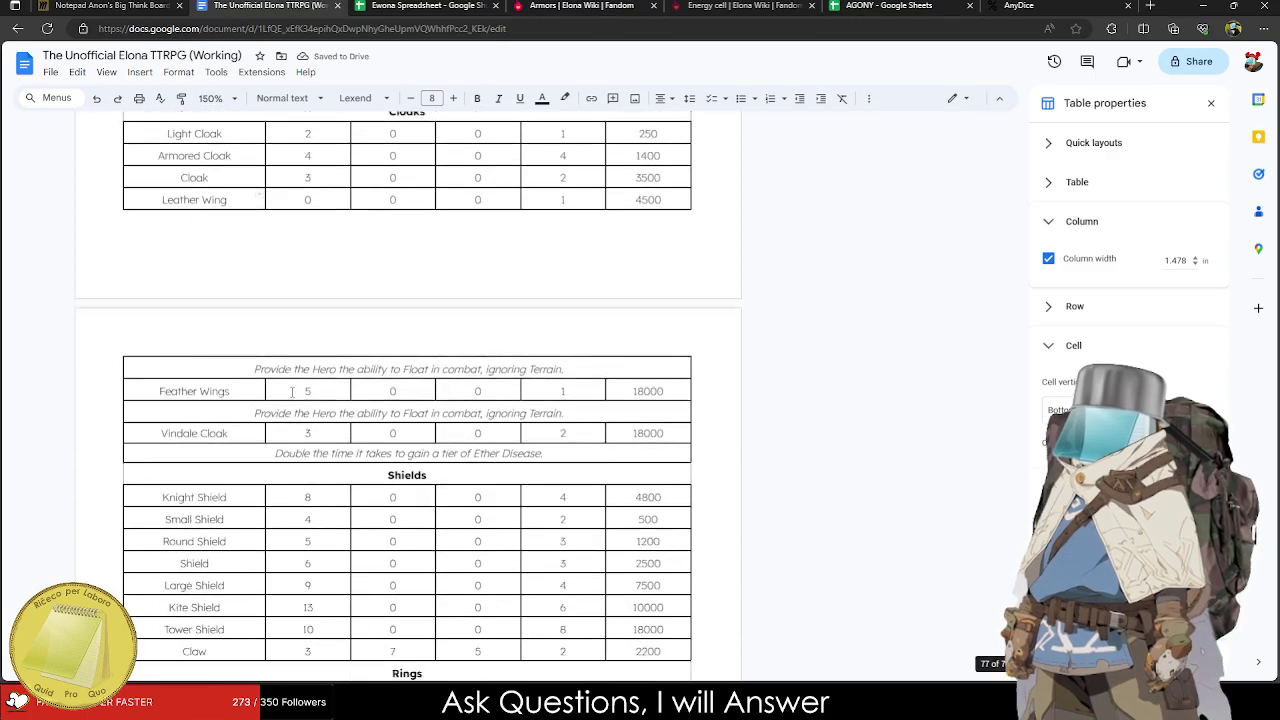
scroll(290, 390, down, 5)
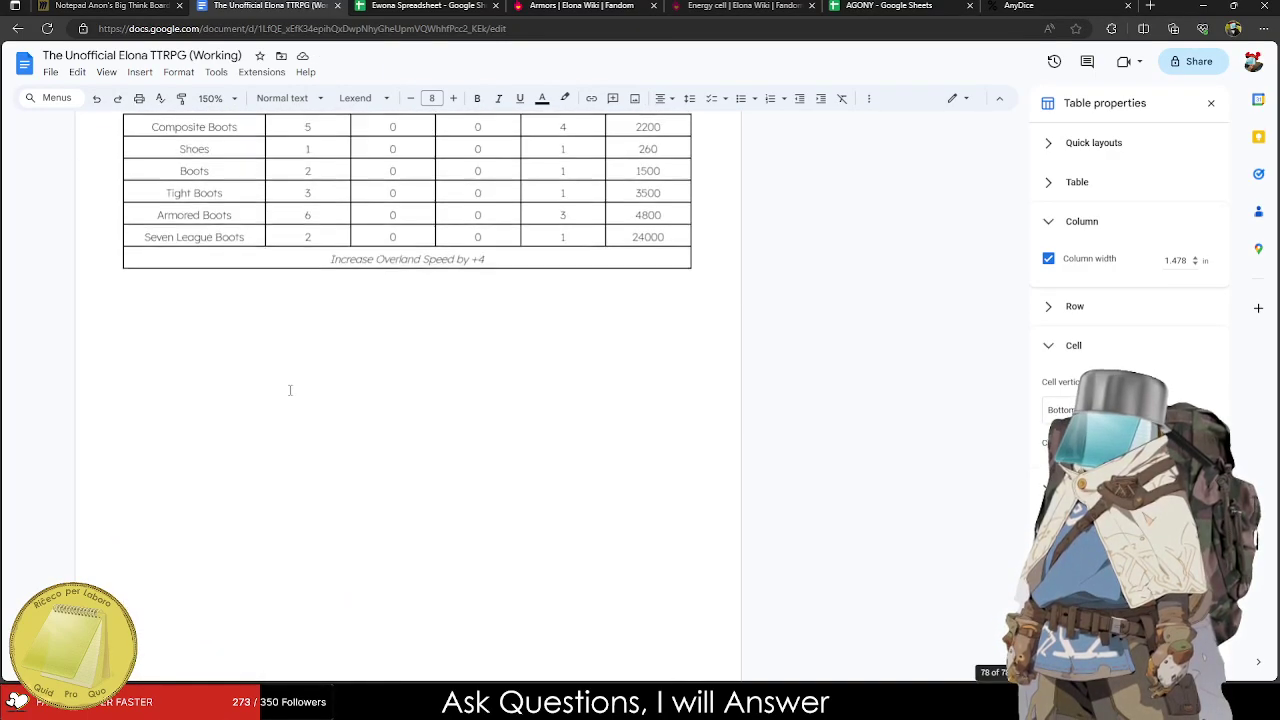
scroll(289, 389, up, 1)
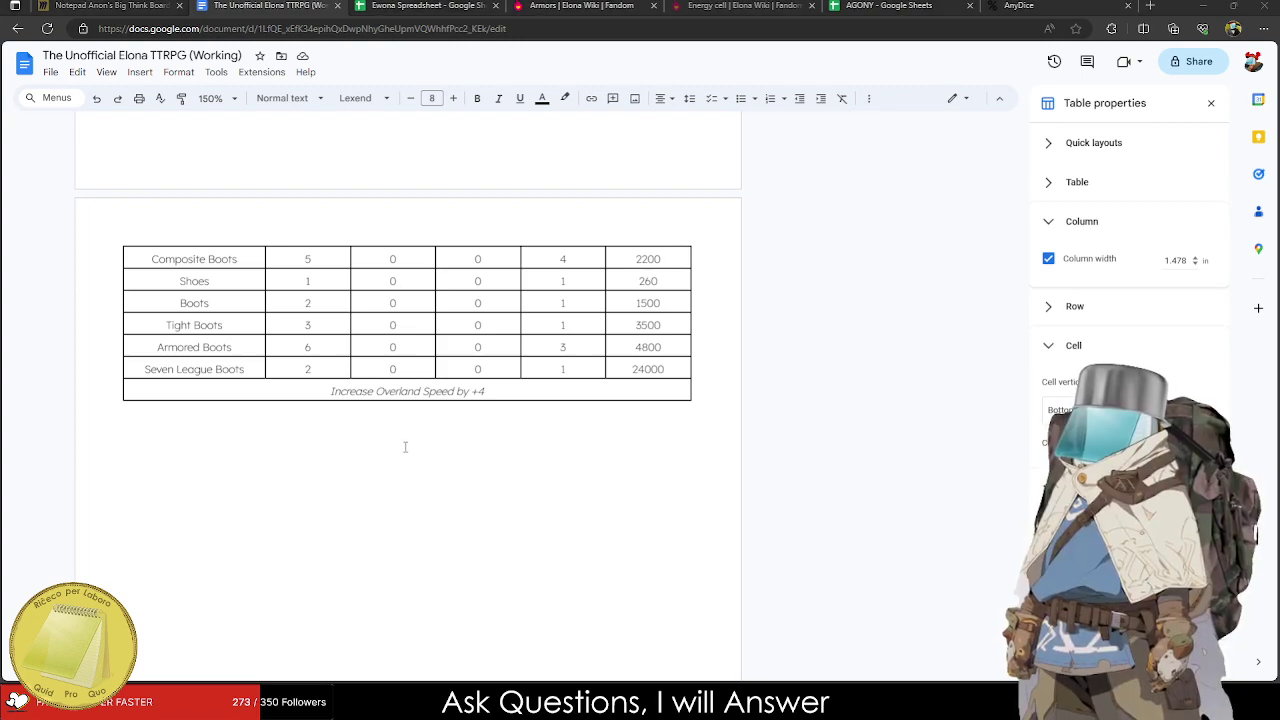
scroll(375, 453, up, 20)
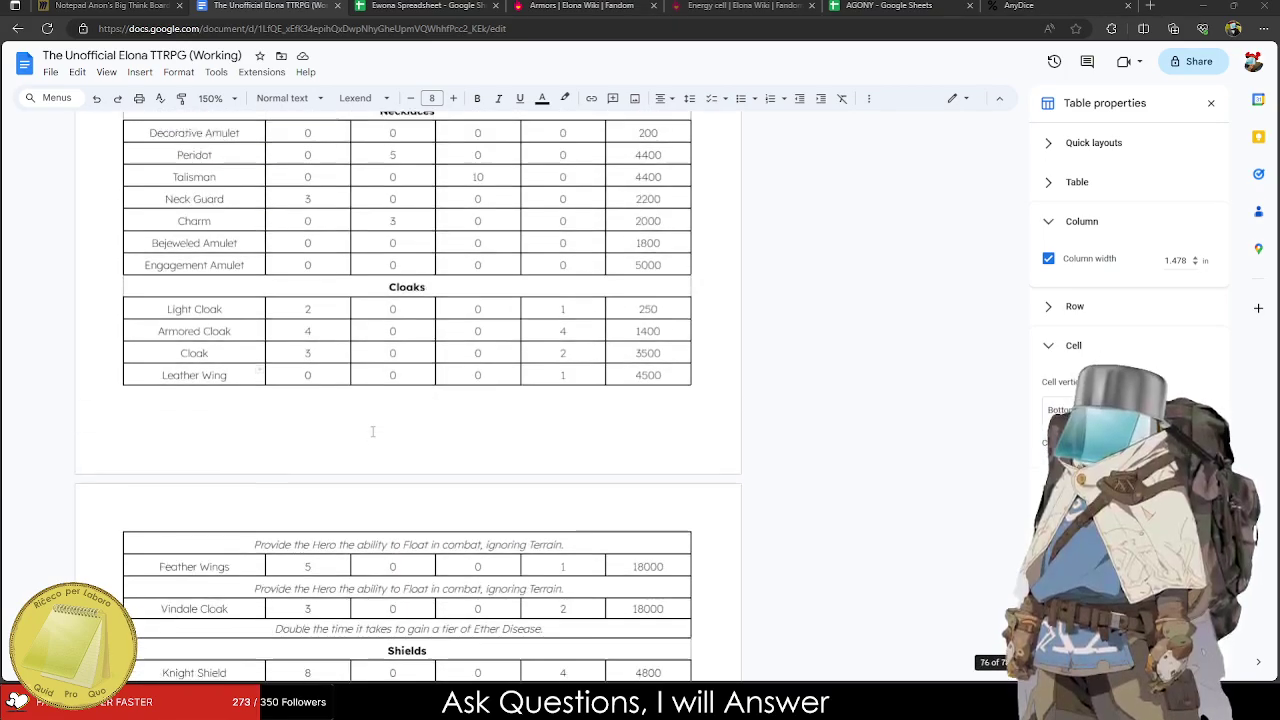
scroll(317, 396, down, 4)
drag(190, 345, 612, 333)
click(787, 395)
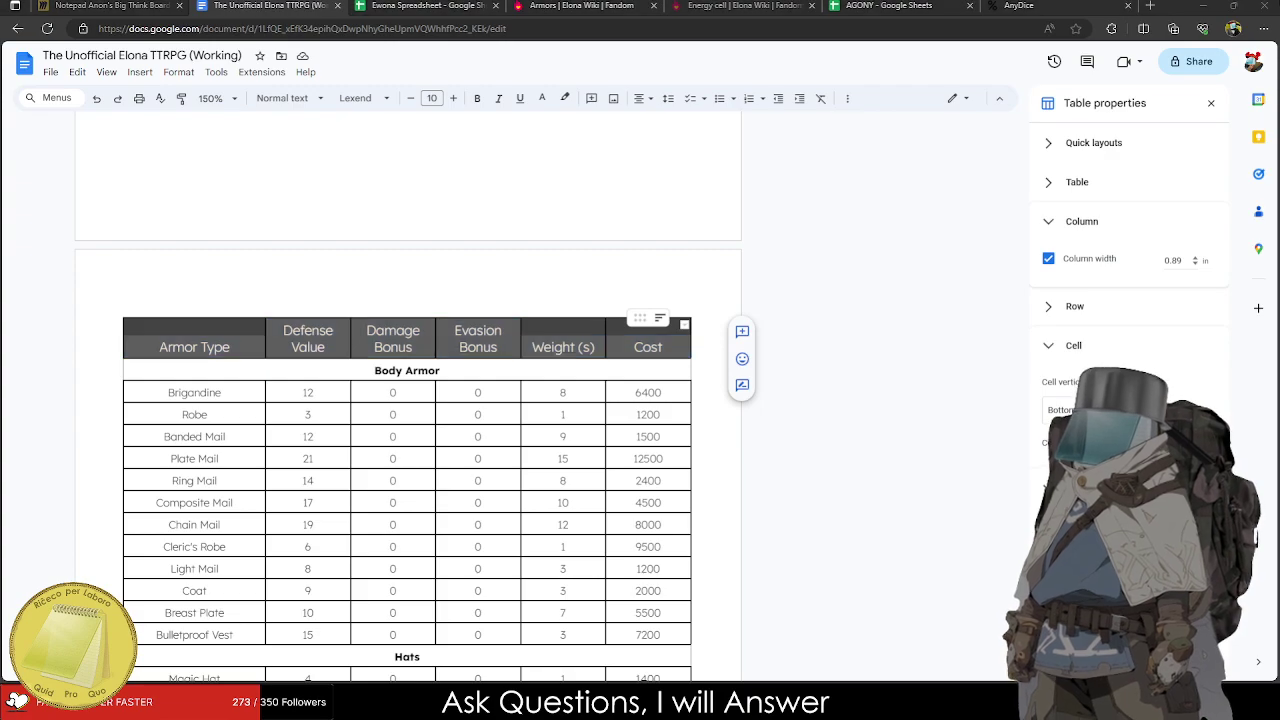
key(ctrl+z)
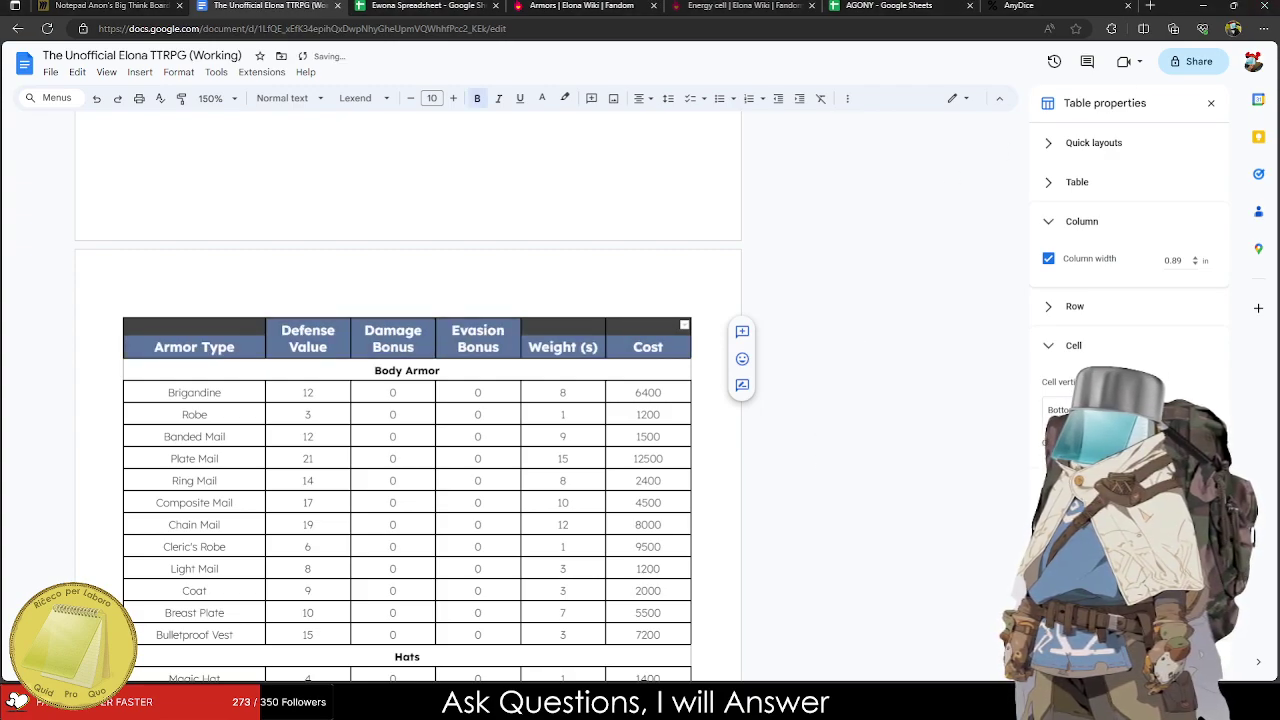
key(ctrl+z)
click(650, 393)
Close the table properties and narrow both columns of the Total Defense Value and Damage Reduction table.
scroll(640, 393, up, 5)
scroll(561, 366, up, 3)
scroll(540, 360, down, 4)
click(1212, 104)
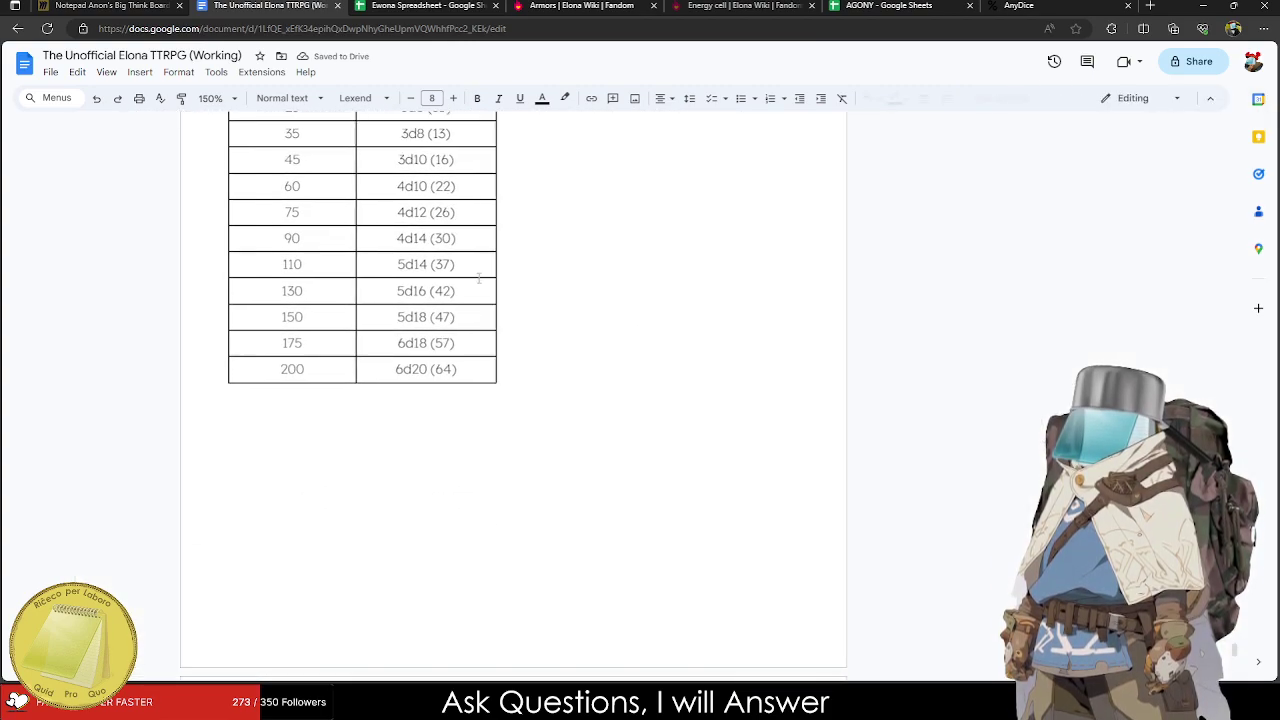
scroll(540, 251, up, 3)
drag(357, 249, 335, 249)
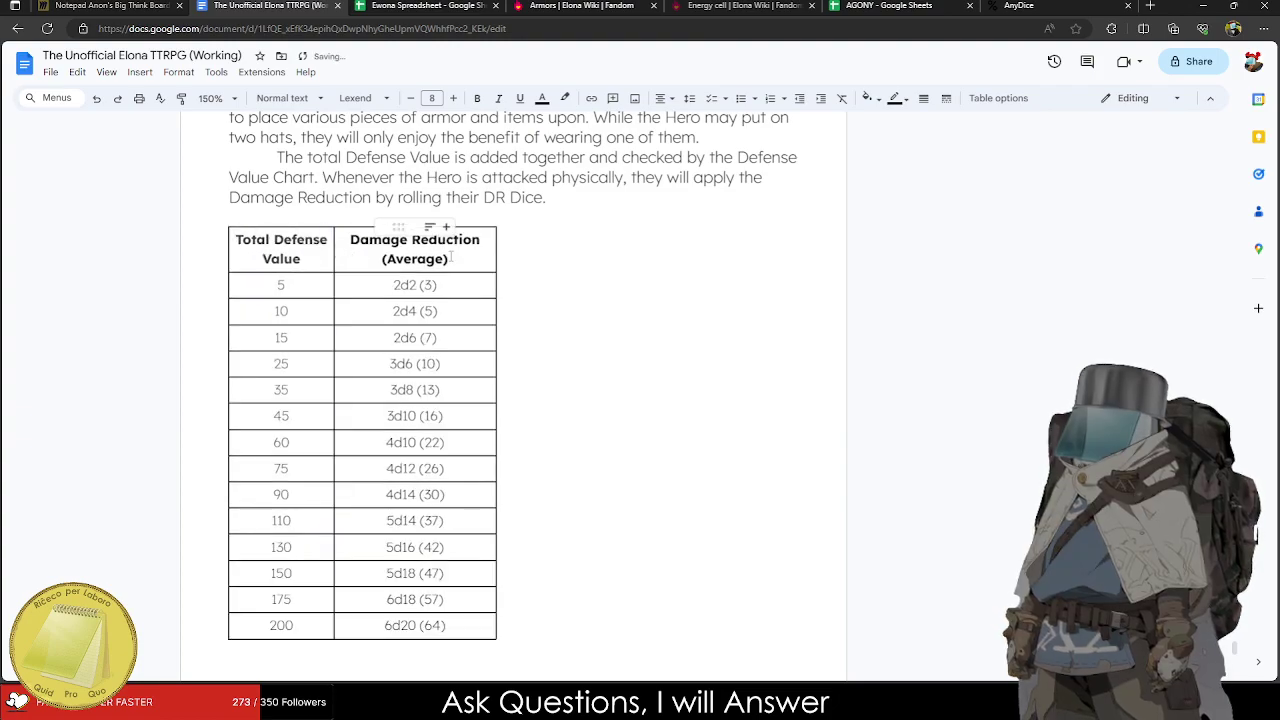
drag(491, 254, 470, 256)
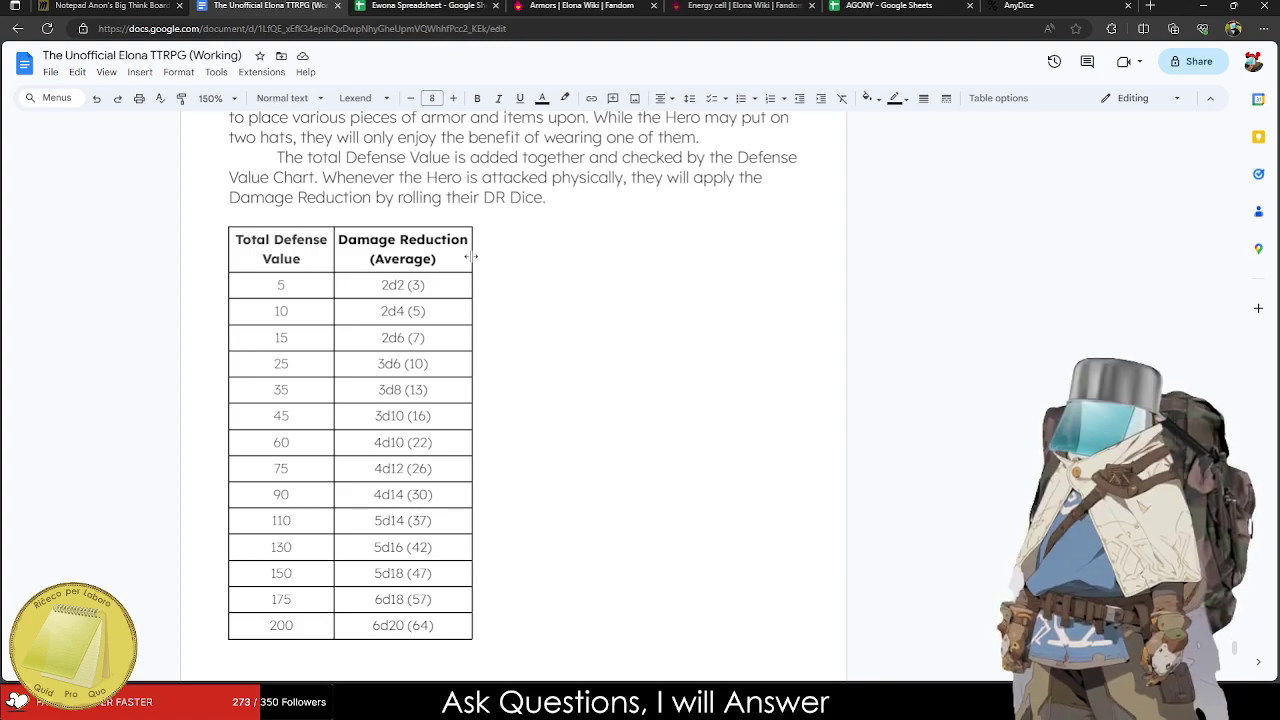
Copy the Armor heading and its first paragraph onto a new page after the armor table, and retitle the copied heading "Materials".
scroll(470, 257, up, 15)
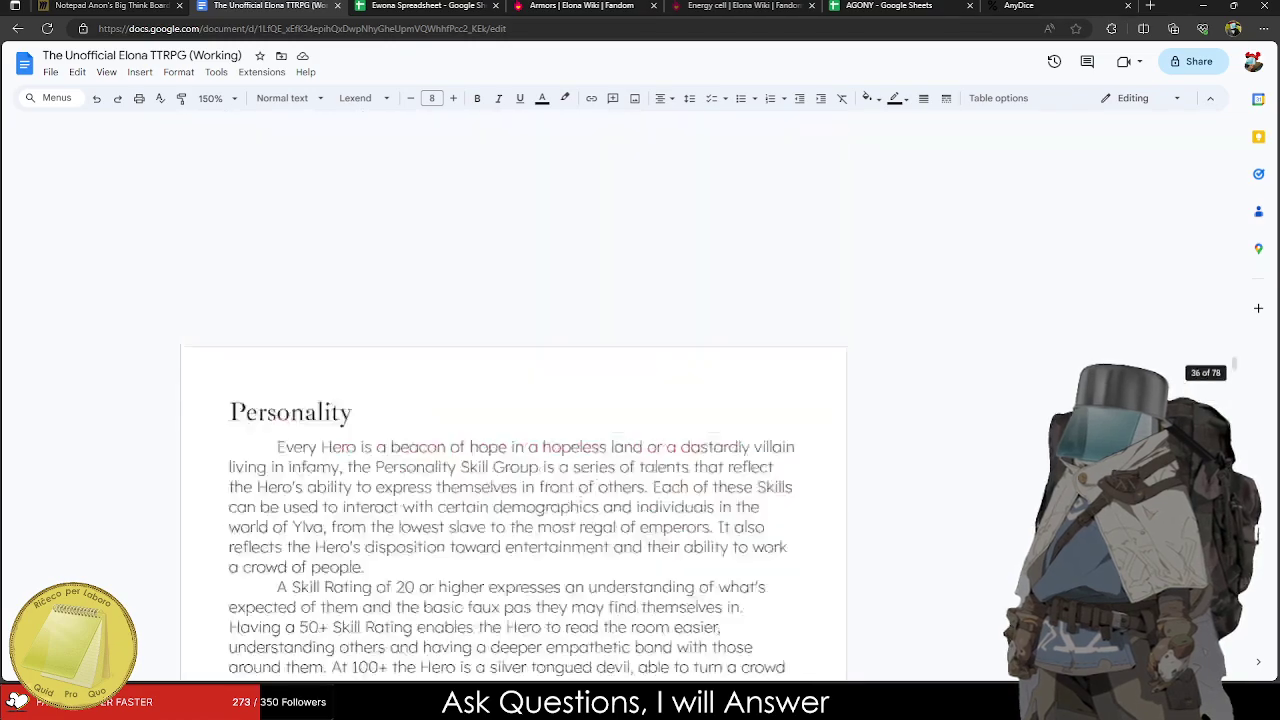
scroll(470, 400, up, 10)
scroll(204, 475, down, 5)
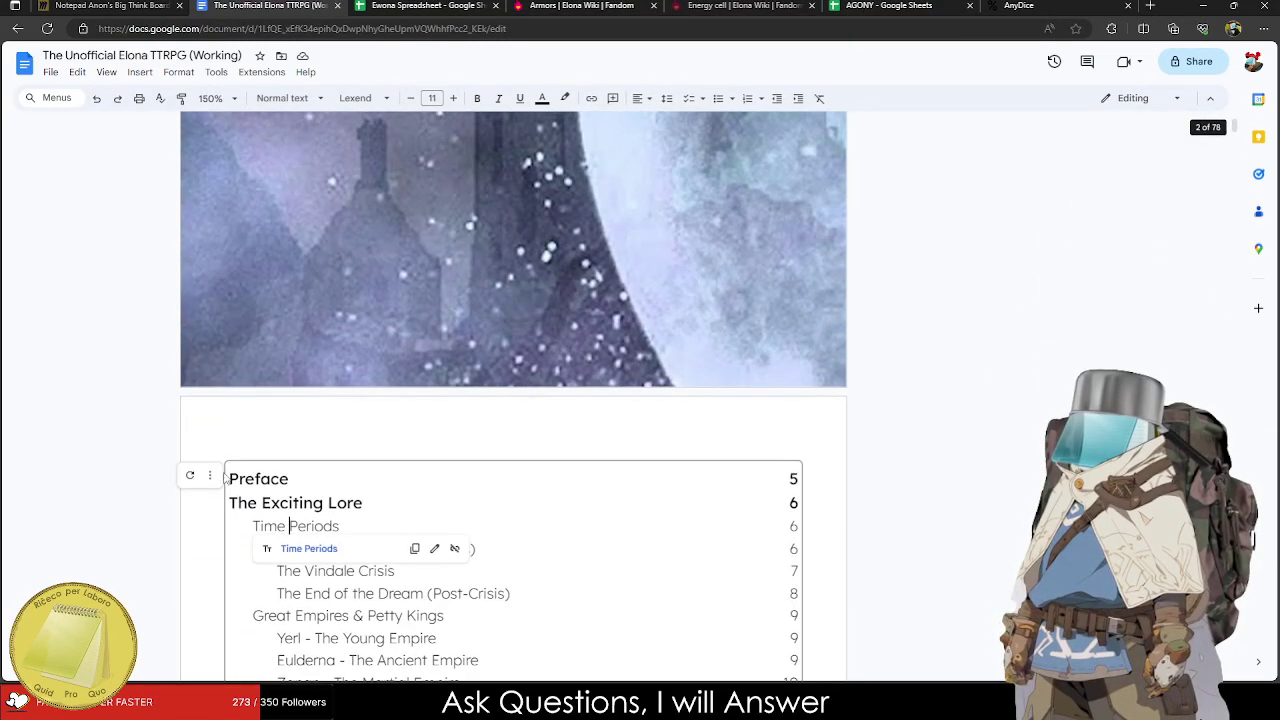
scroll(294, 471, down, 10)
click(299, 460)
click(324, 485)
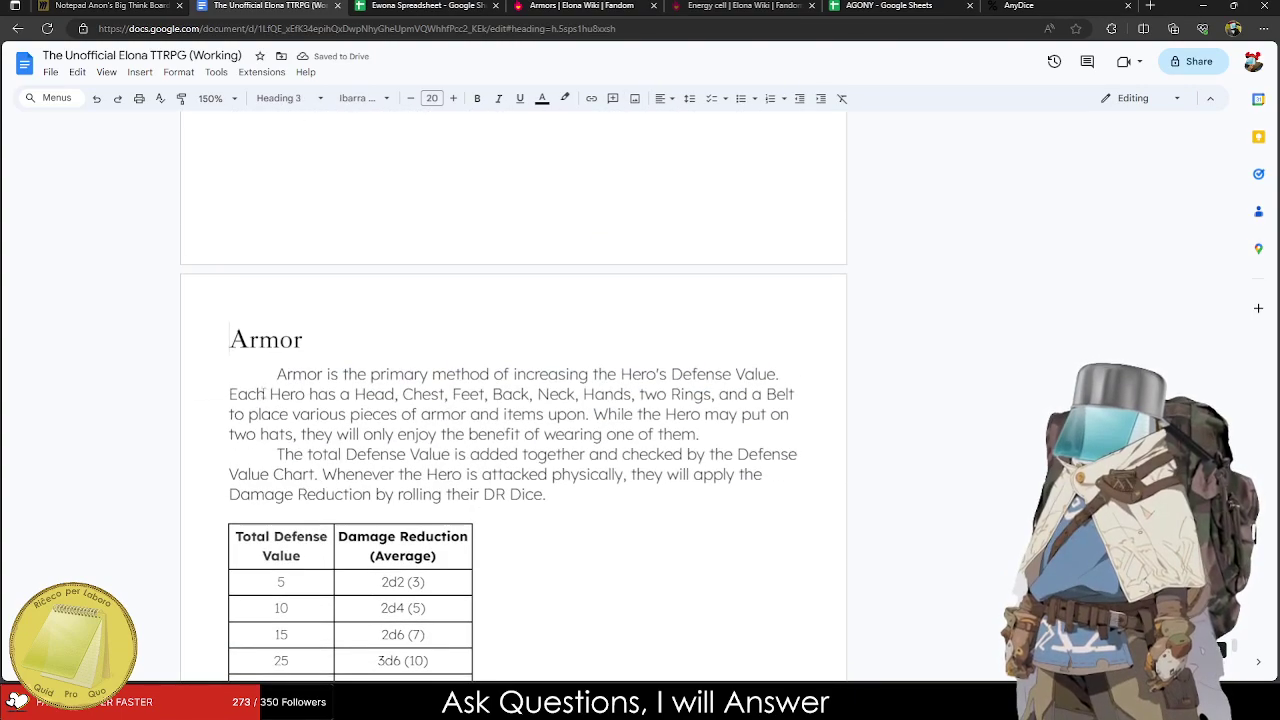
shift+click(719, 441)
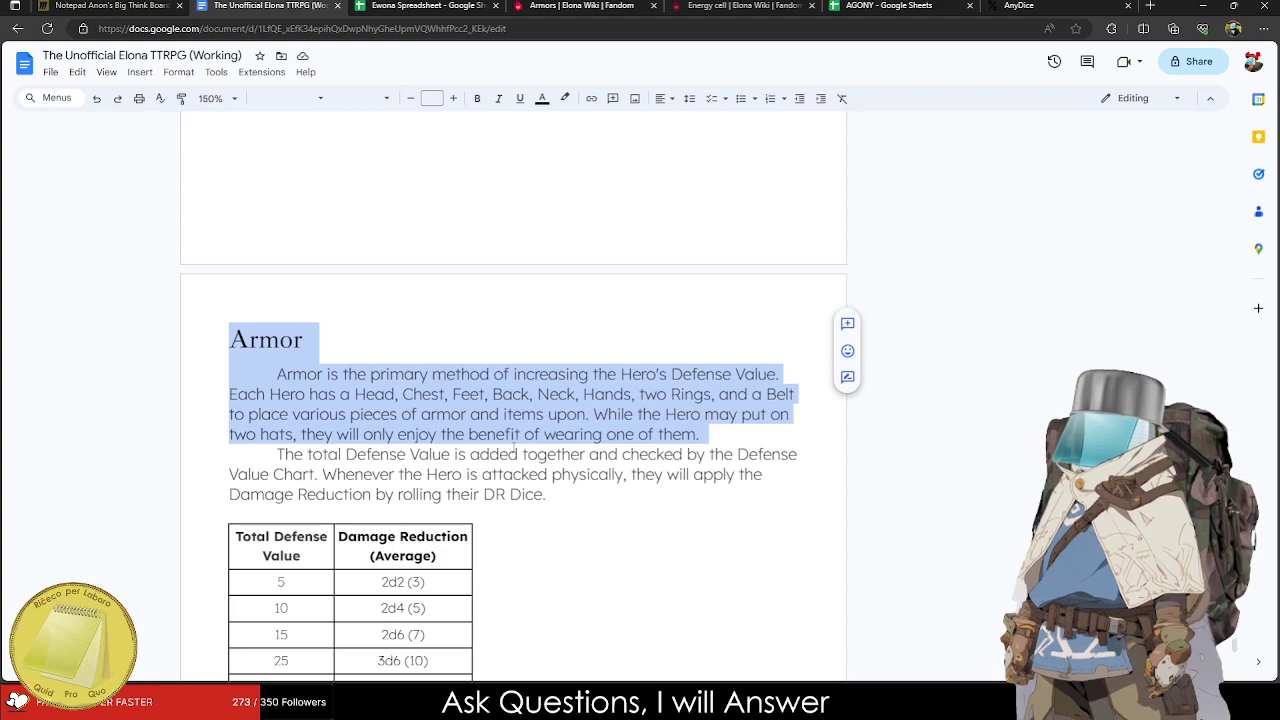
scroll(537, 453, down, 20)
click(268, 487)
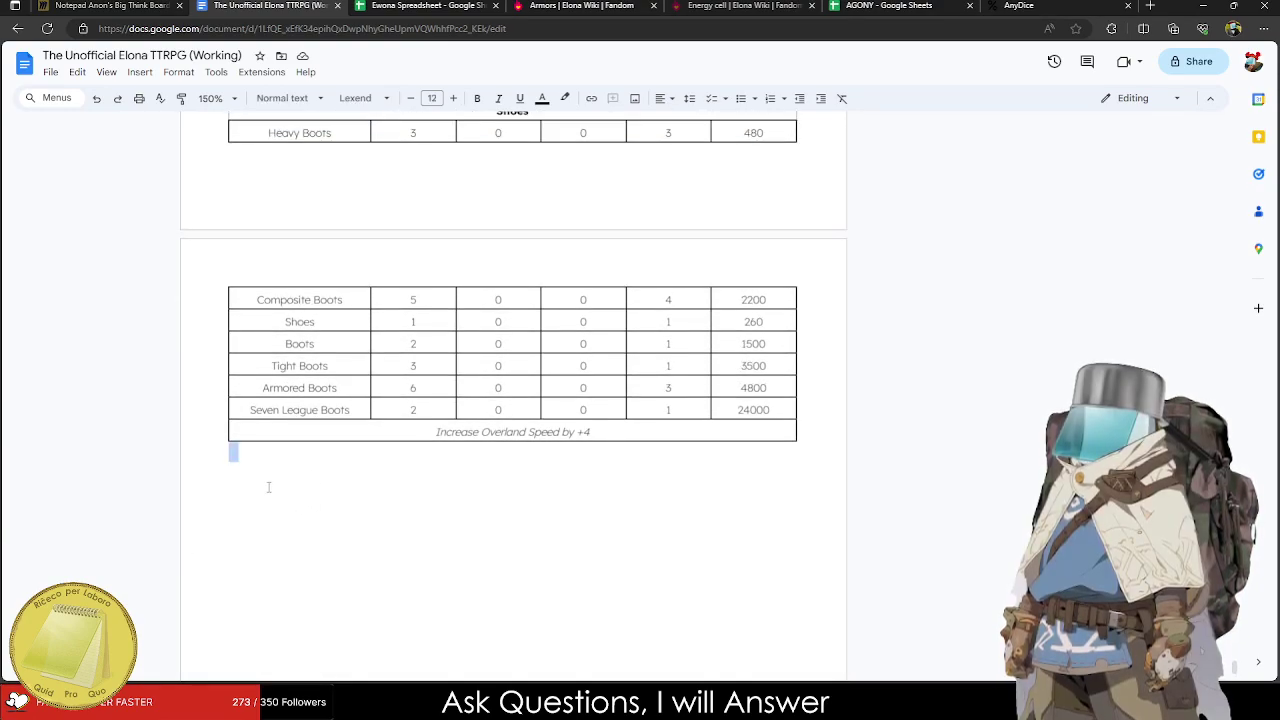
key(alt+Left)
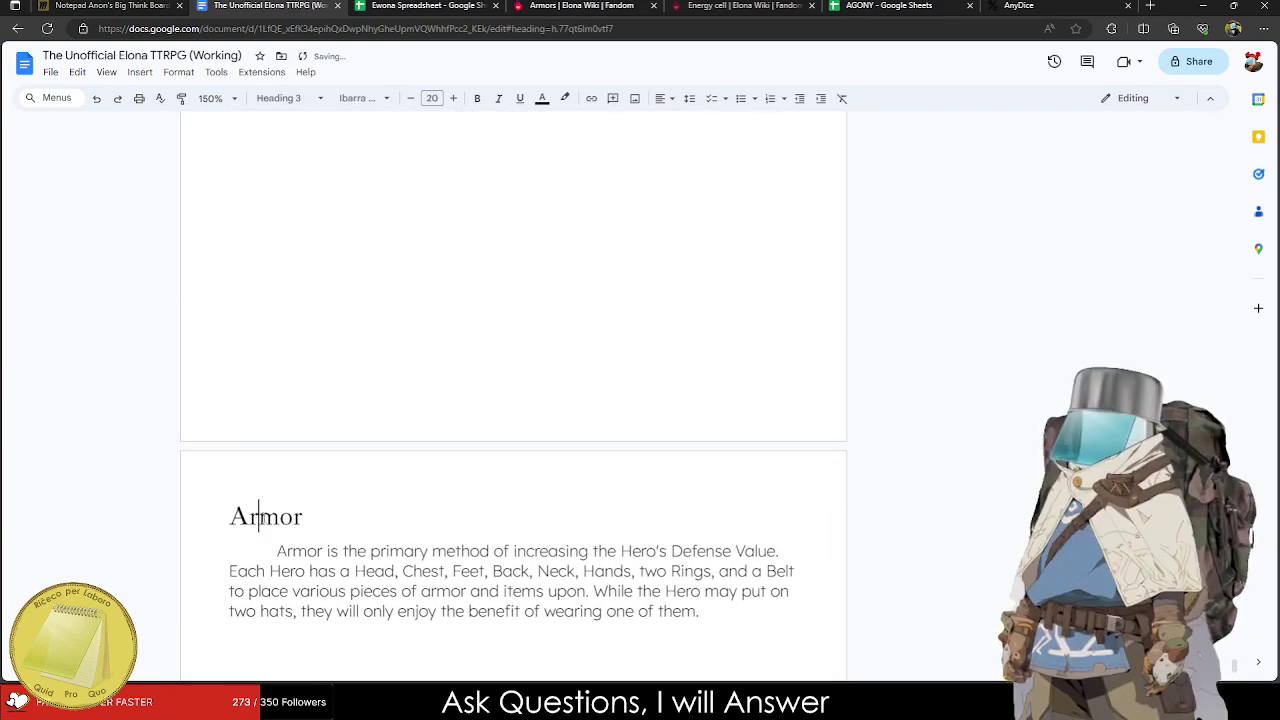
text(Materials)
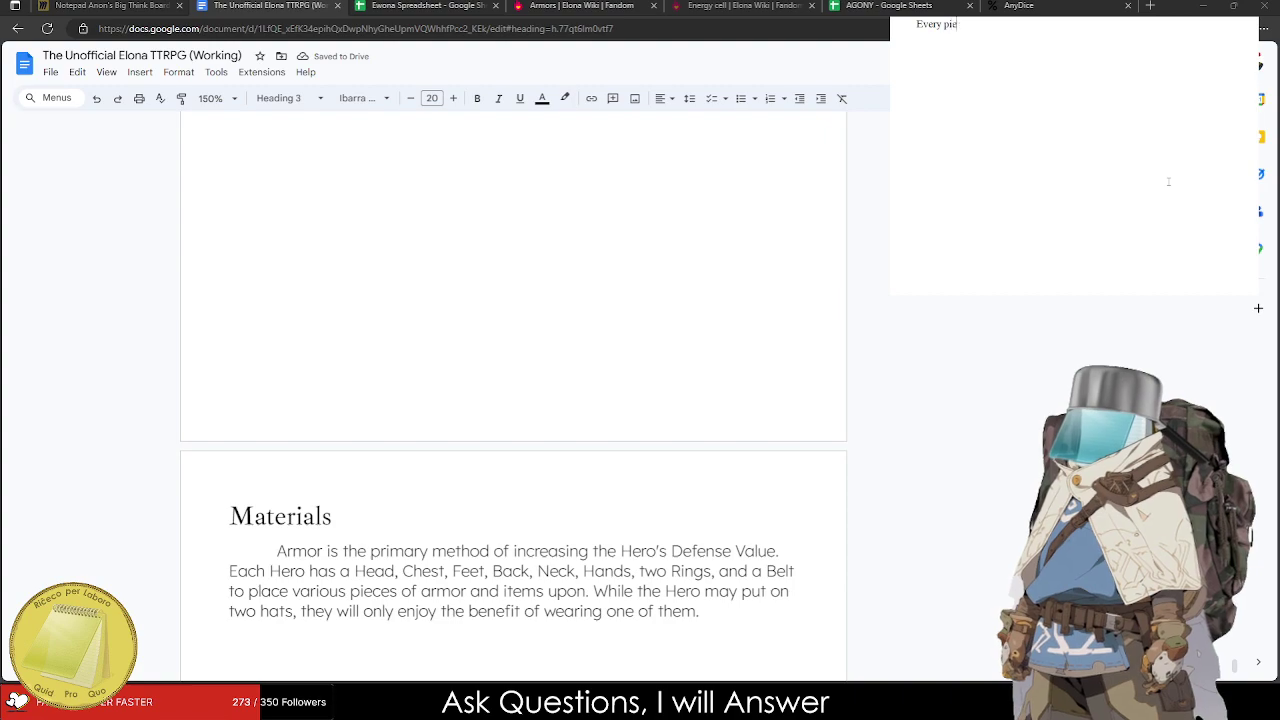
Restart the Materials draft in the floating text window as "As stated before, a Material makes up what the item is actually made of.".
key(BackSpace)
key(BackSpace)
key(BackSpace)
key(BackSpace)
key(BackSpace)
key(BackSpace)
key(BackSpace)
key(BackSpace)
key(BackSpace)
key(BackSpace)
key(BackSpace)
key(BackSpace)
key(BackSpace)
text(As stated before,)
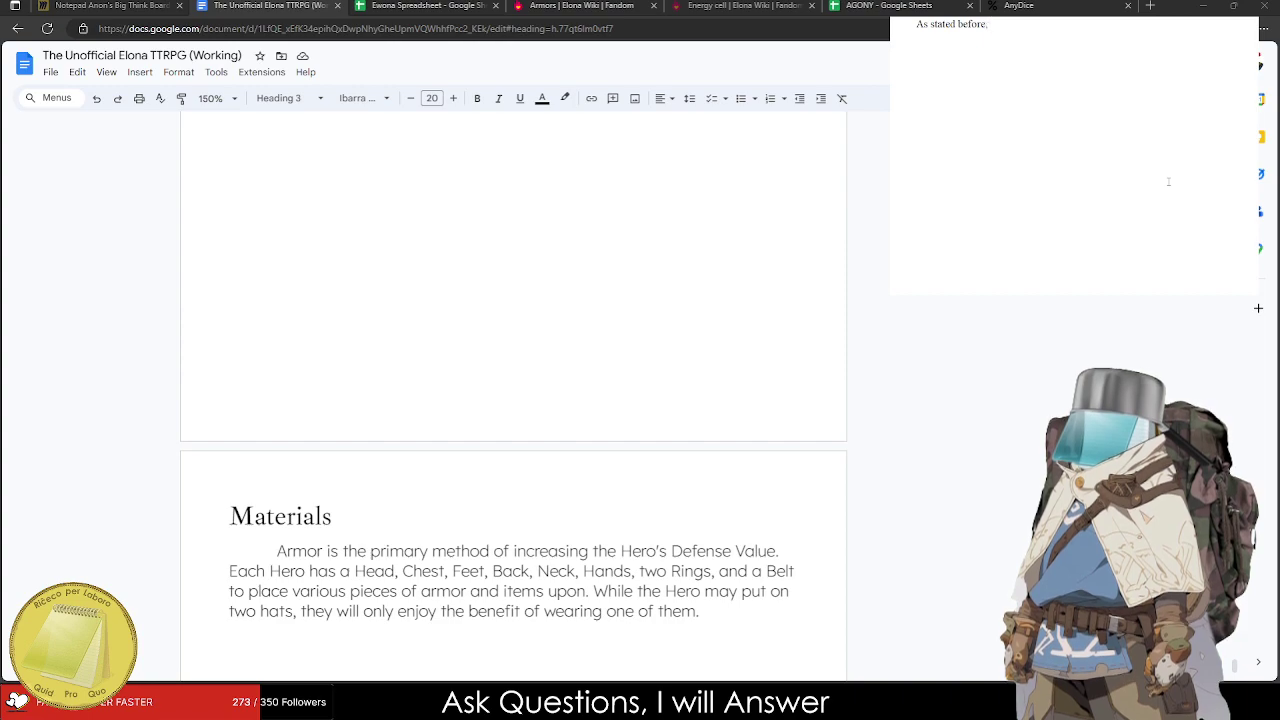
text( a Ma)
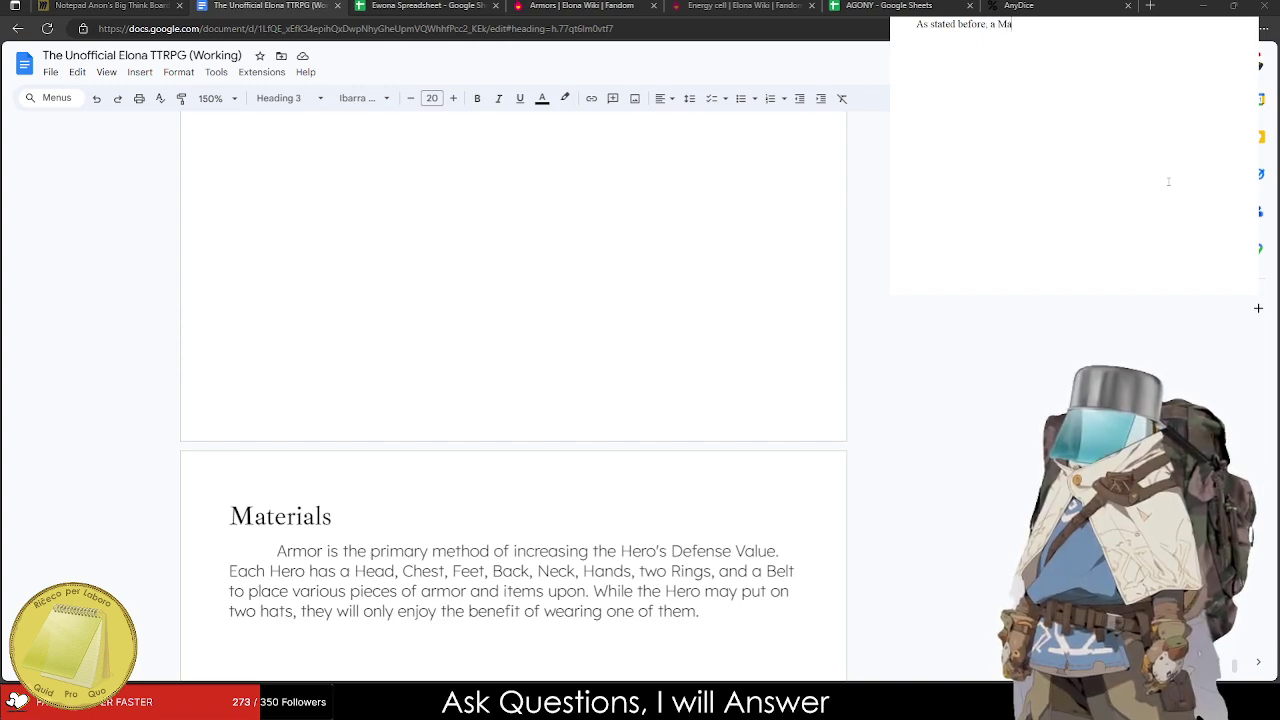
text(terial makes up what the item)
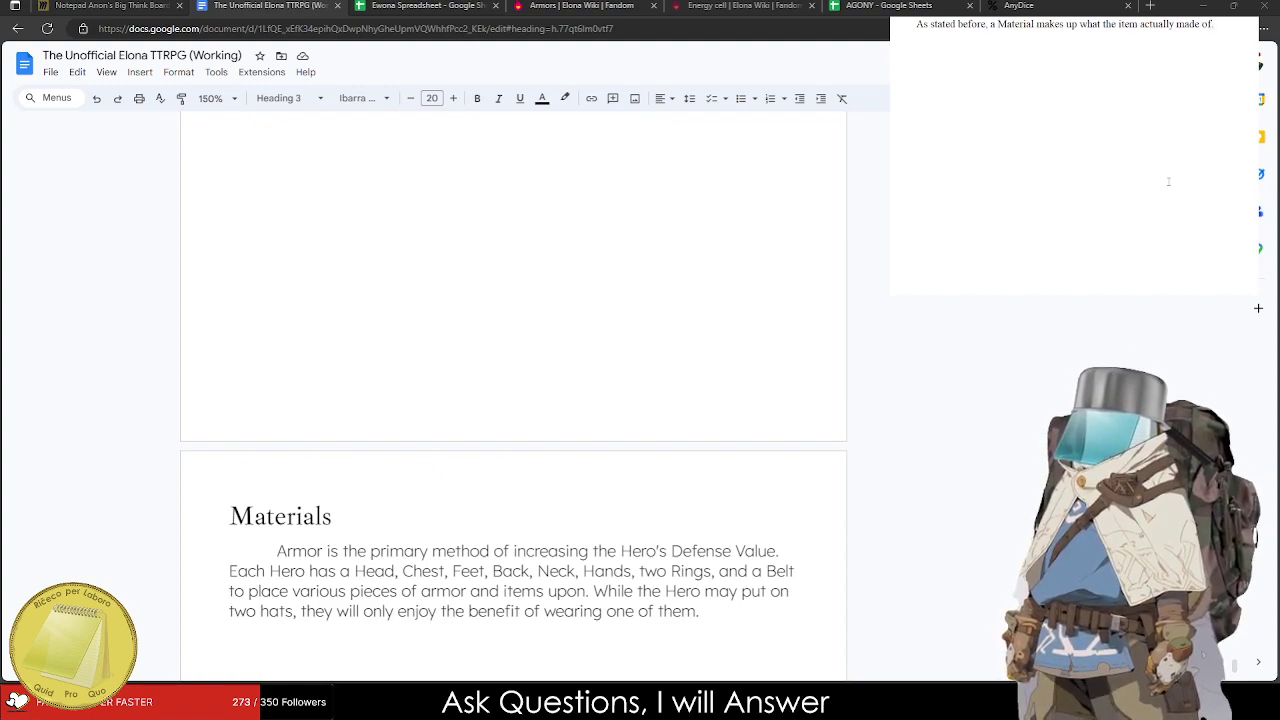
text(is actually made )
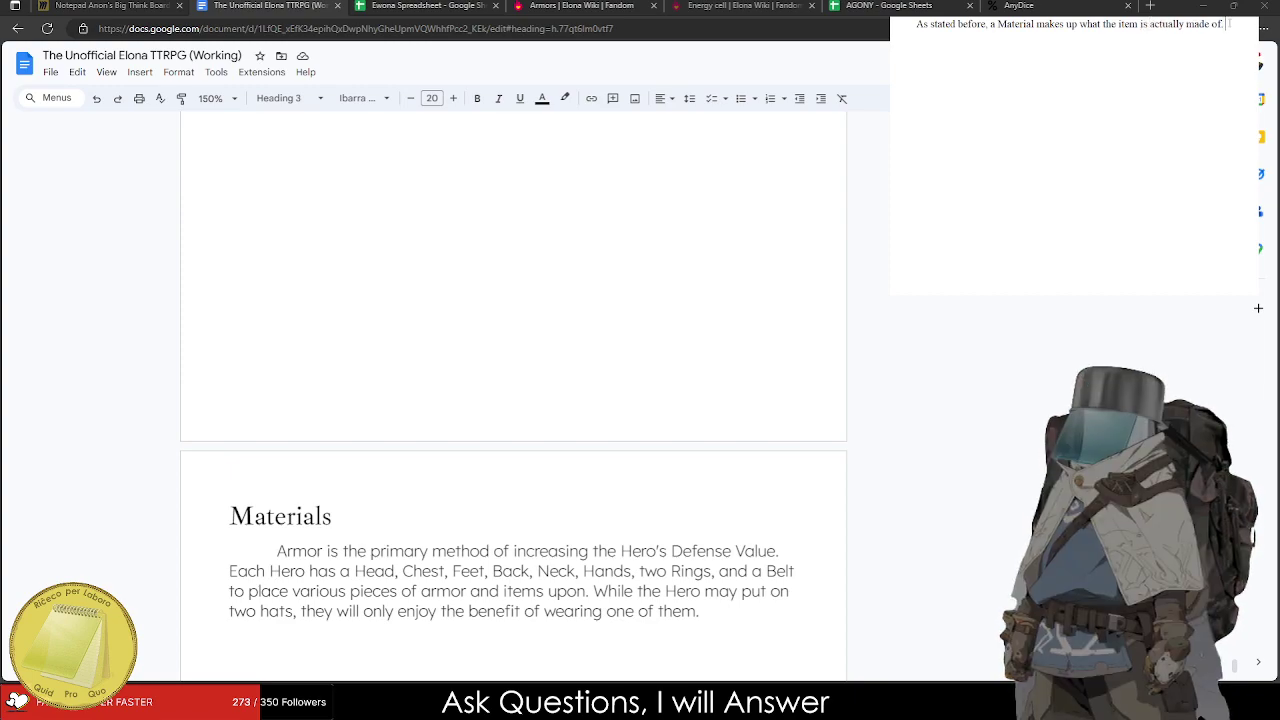
Add "From simple bronze to exotic mithril." to the Materials draft.
text(of. From simple b)
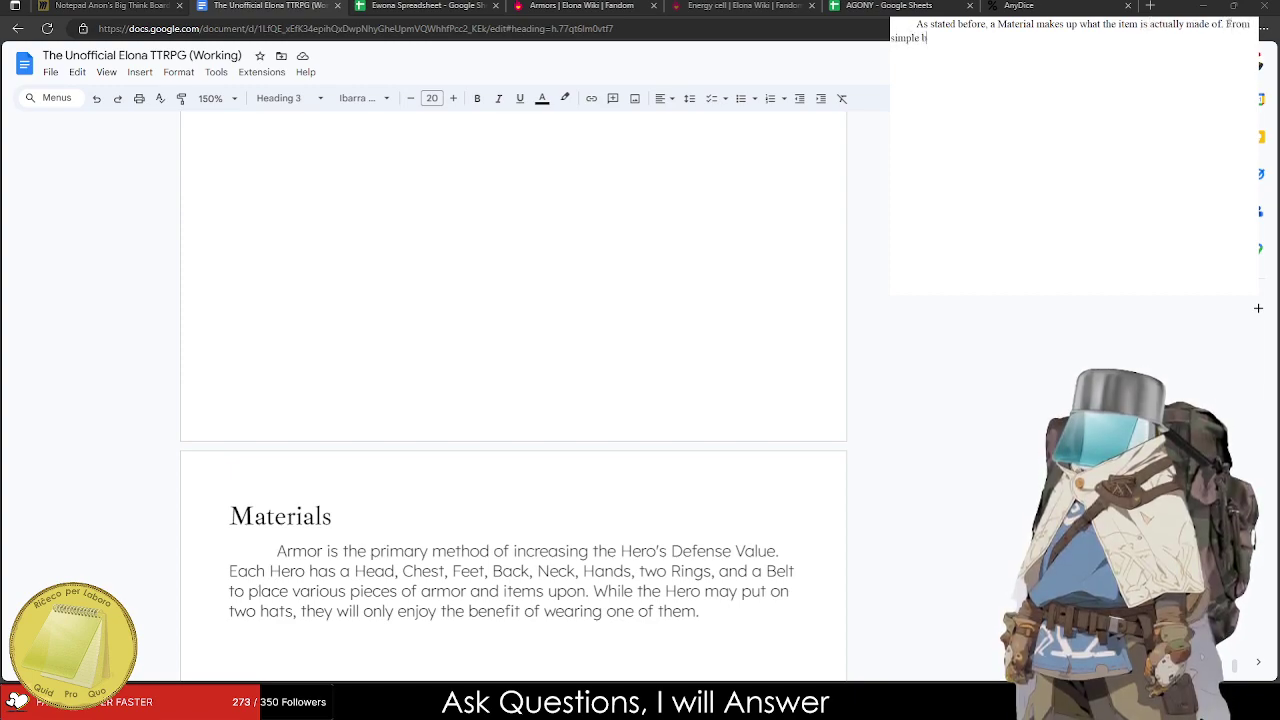
text(ronze weapo)
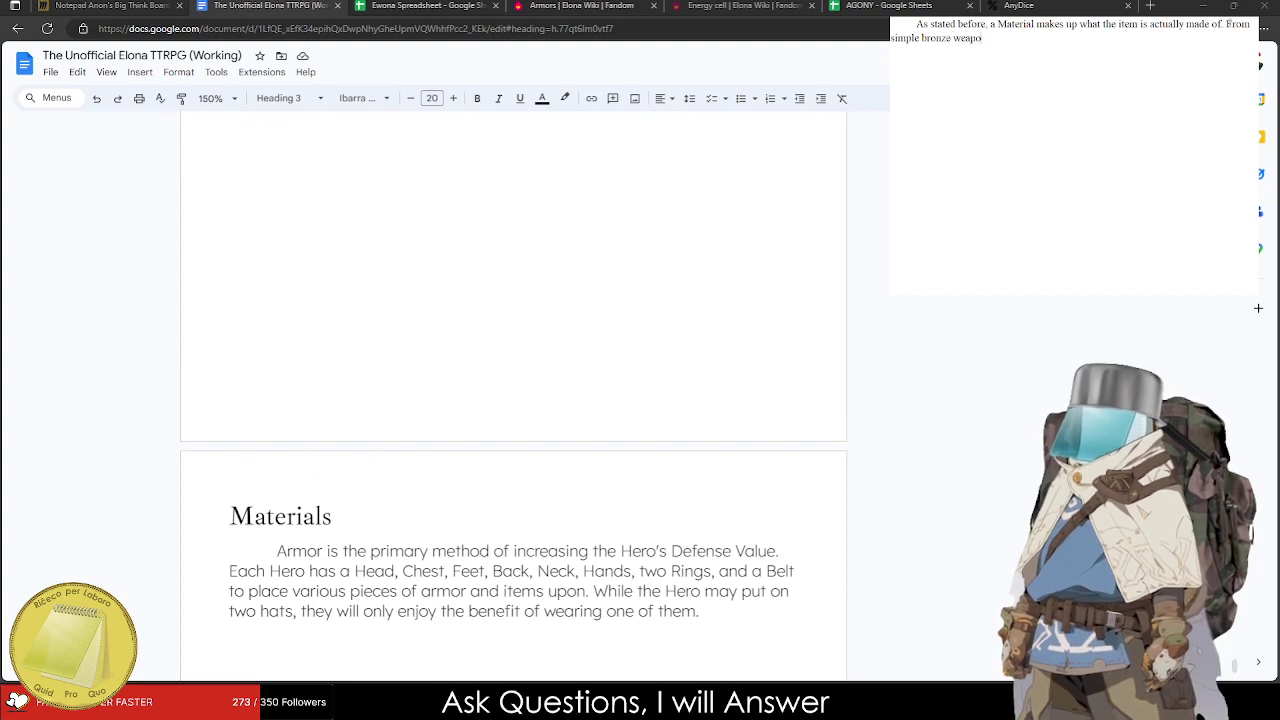
key(BackSpace)
key(BackSpace)
key(BackSpace)
key(BackSpace)
key(BackSpace)
key(BackSpace)
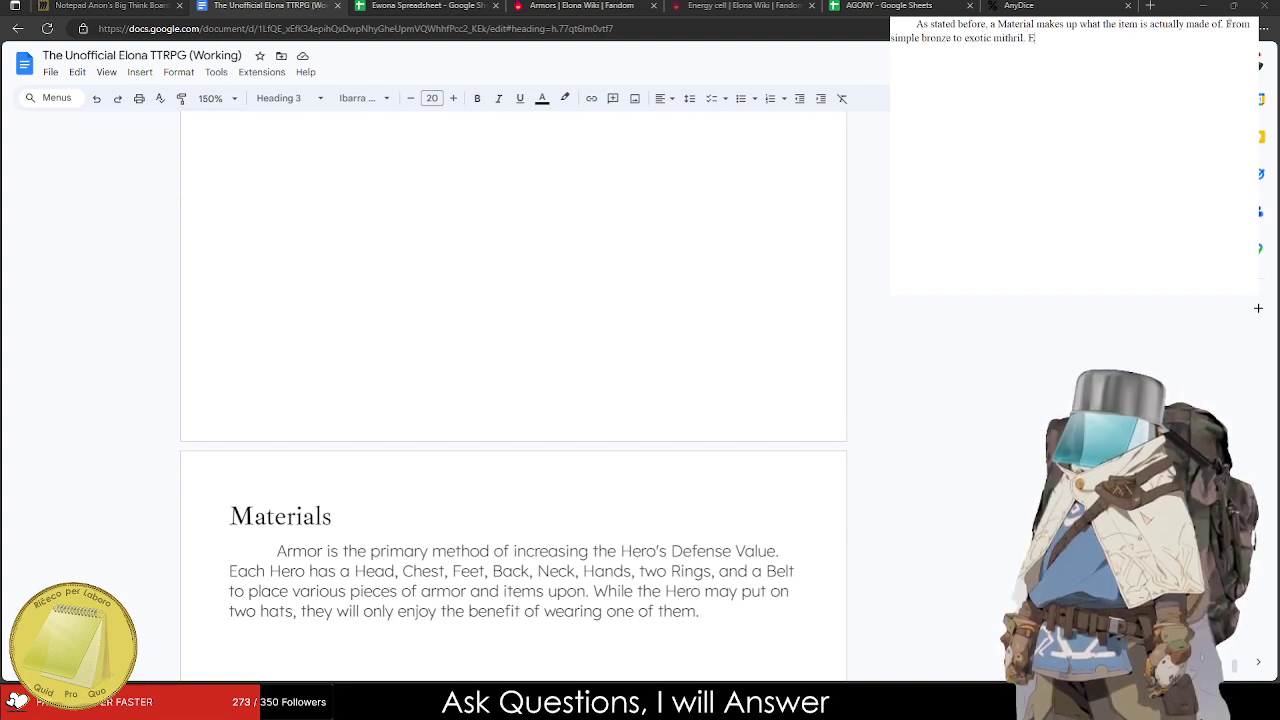
Add to the draft "Every Material has its benefits and drawbacks. For ease of access, these modifiers will be divided between Weapon and Armor Material bonus and penalties.".
key(BackSpace)
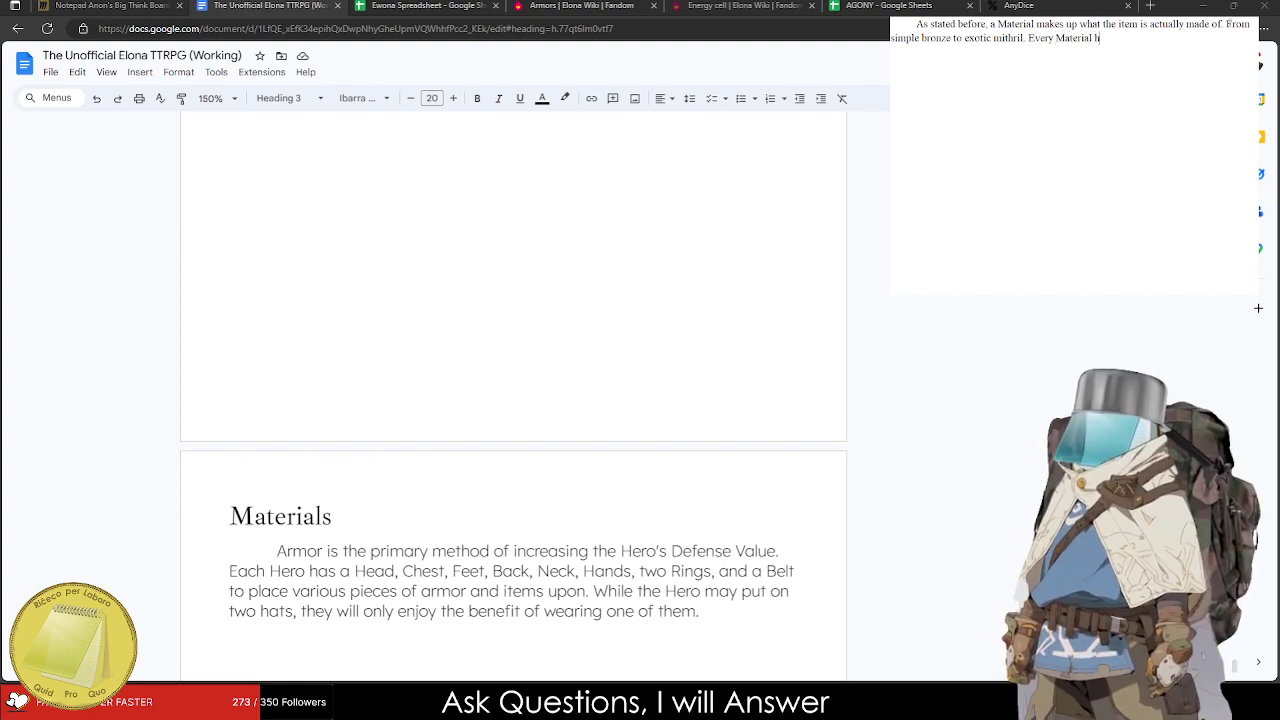
text(nefits and drawbacks.)
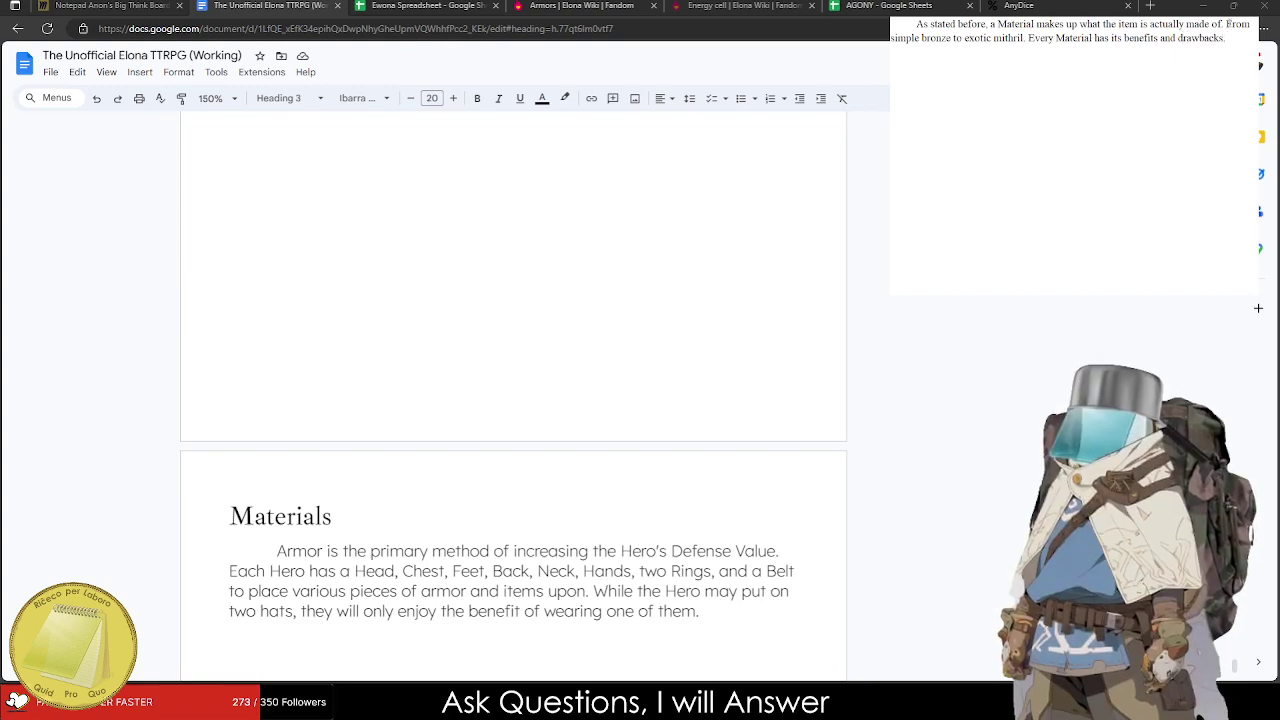
text(ase of access, these wil)
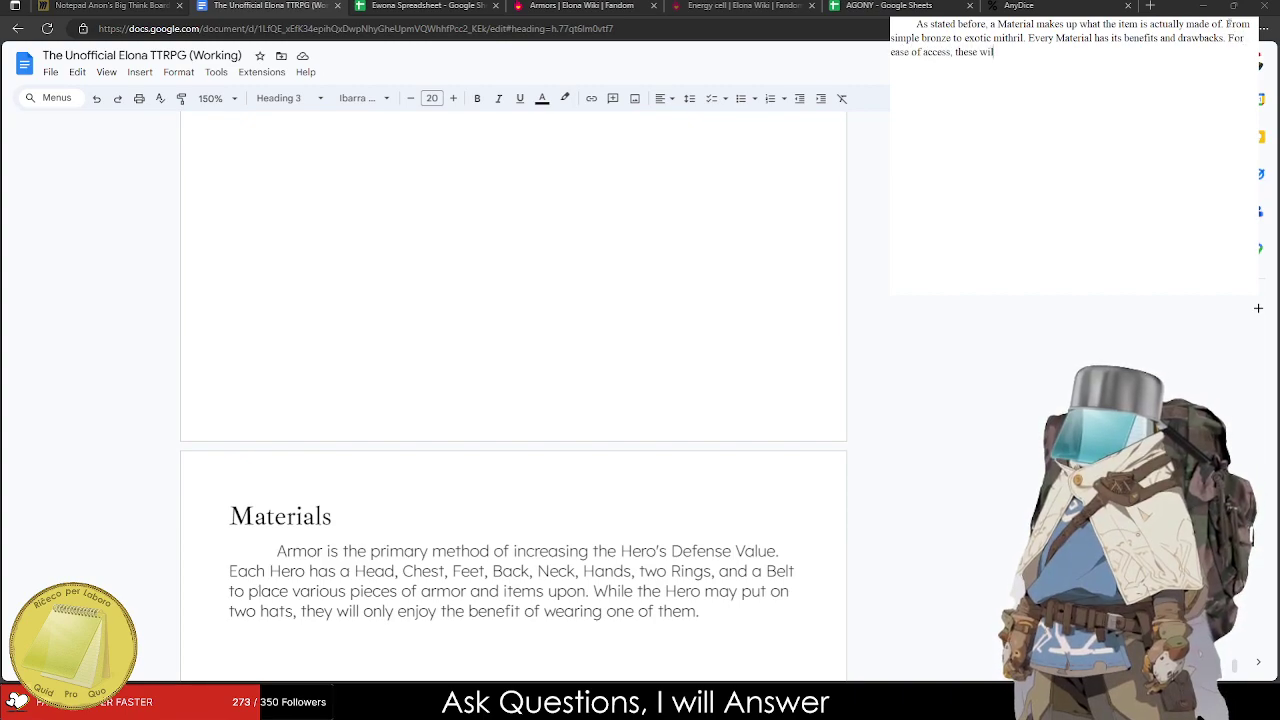
text(ifiers)
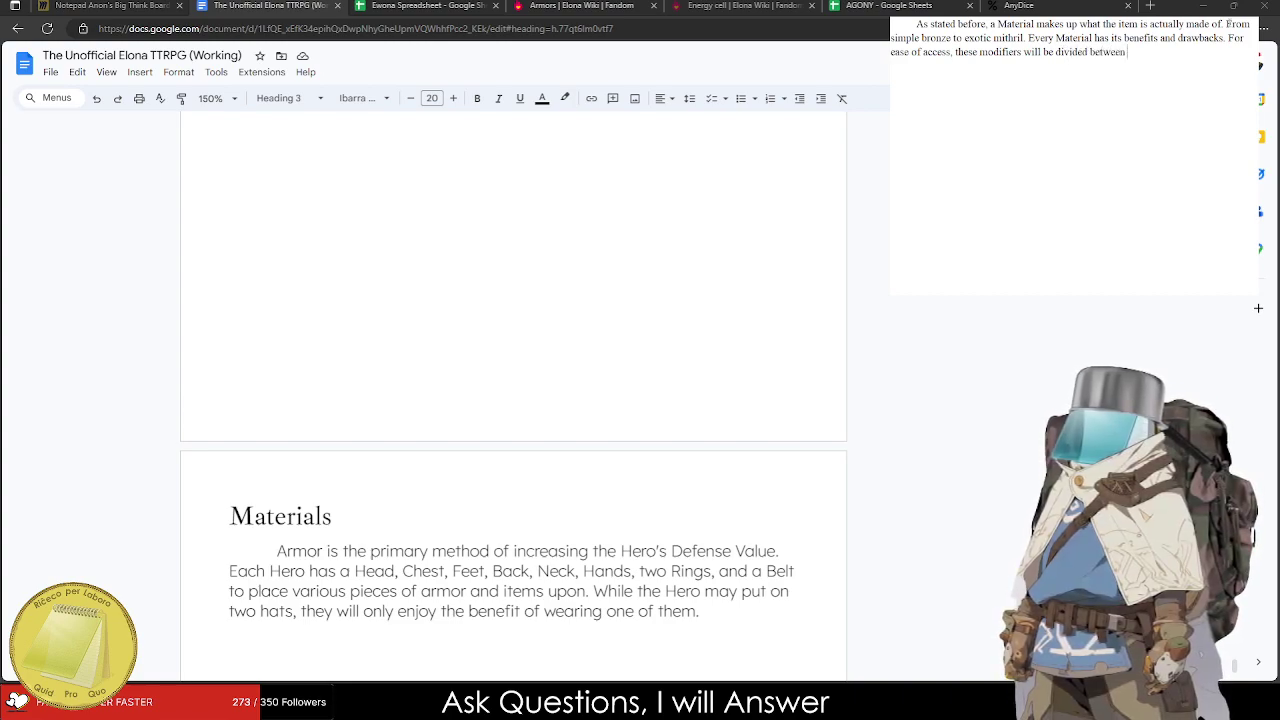
text(and)
text( Armor Material b)
text(onus and pe)
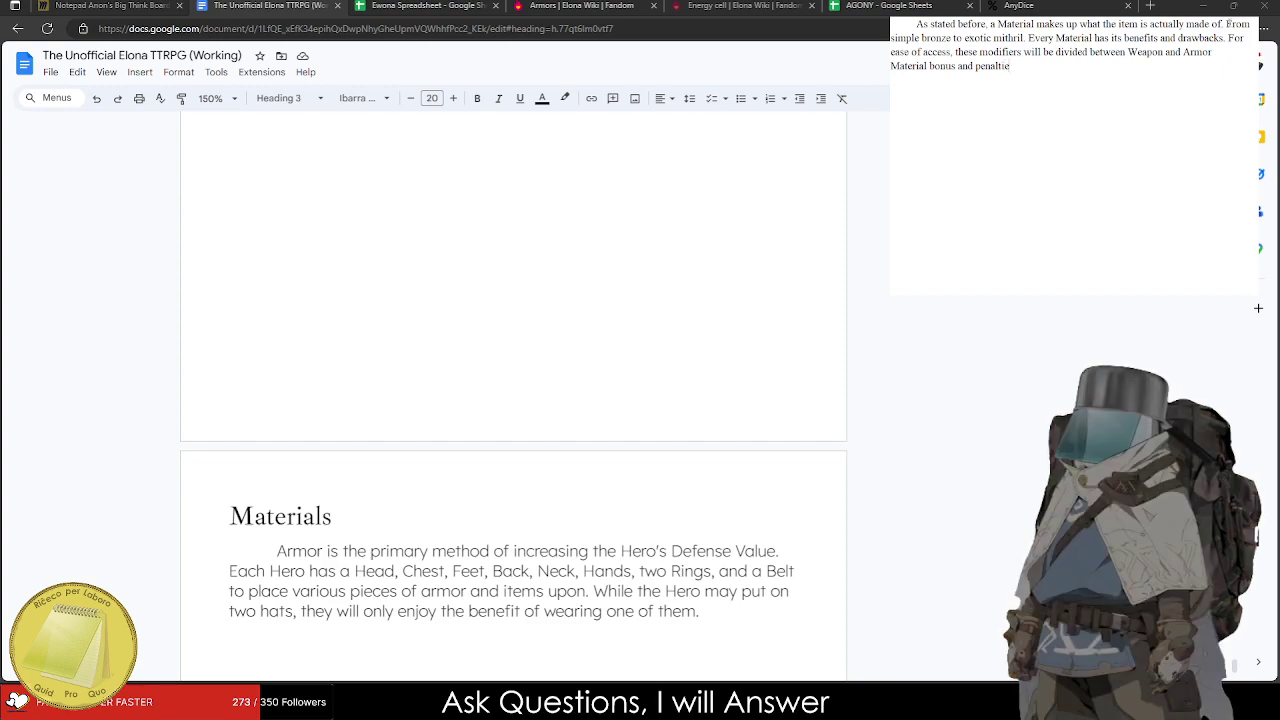
Copy the whole Materials draft and paste it over the old armor paragraph under the Materials heading.
key(ctrl+a)
key(ctrl+c)
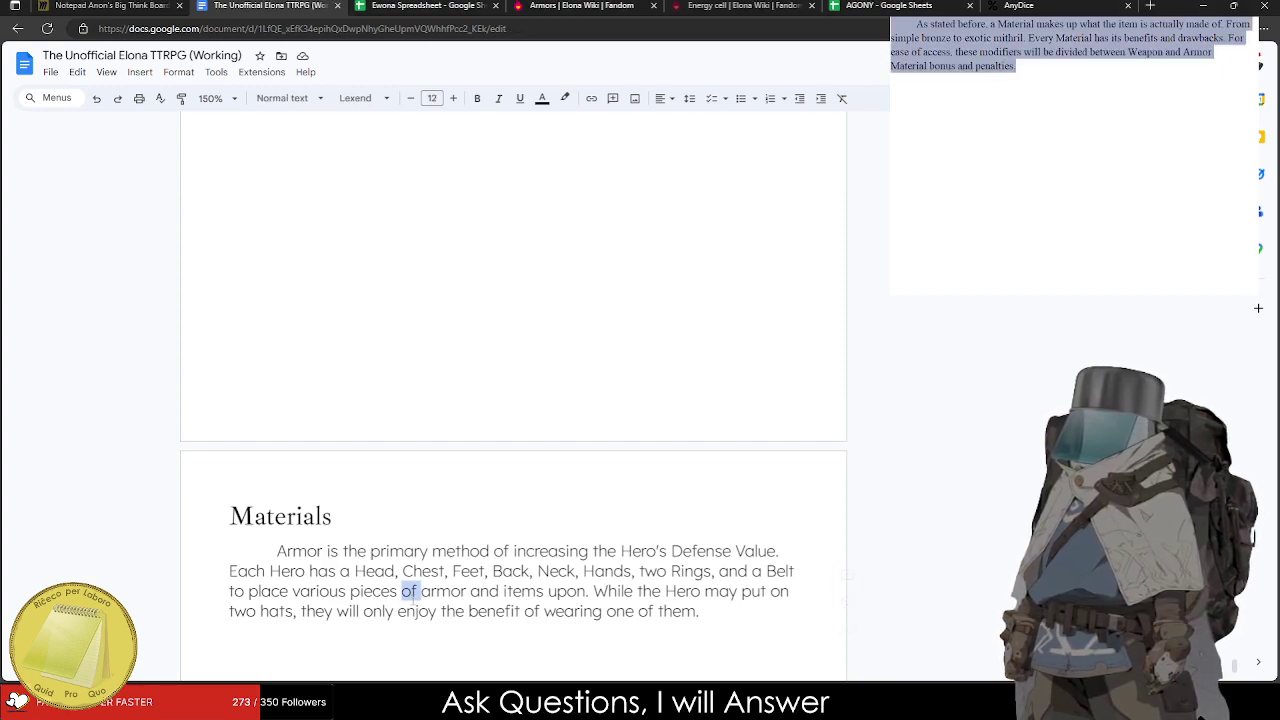
triple_click(407, 591)
key(ctrl+v)
scroll(484, 562, down, 1)
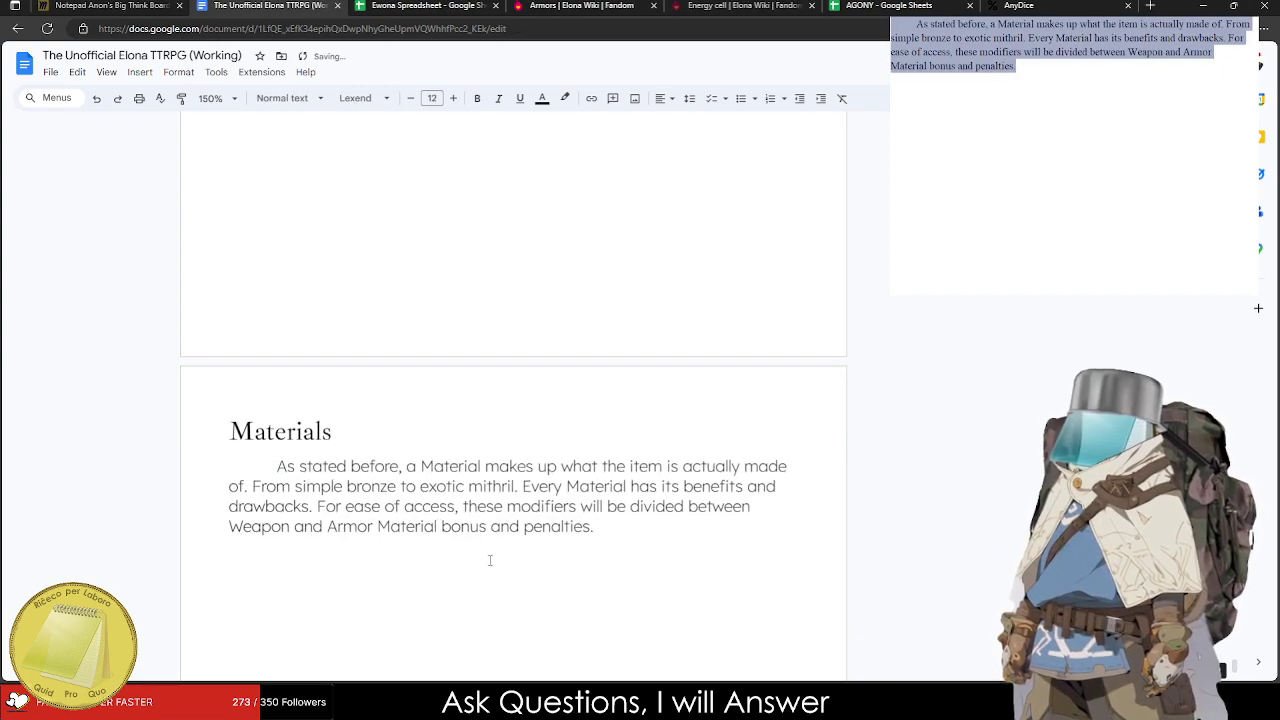
Switch to the Ewona Spreadsheet and open Sheet4, which holds the materials table.
key(ctrl+Tab)
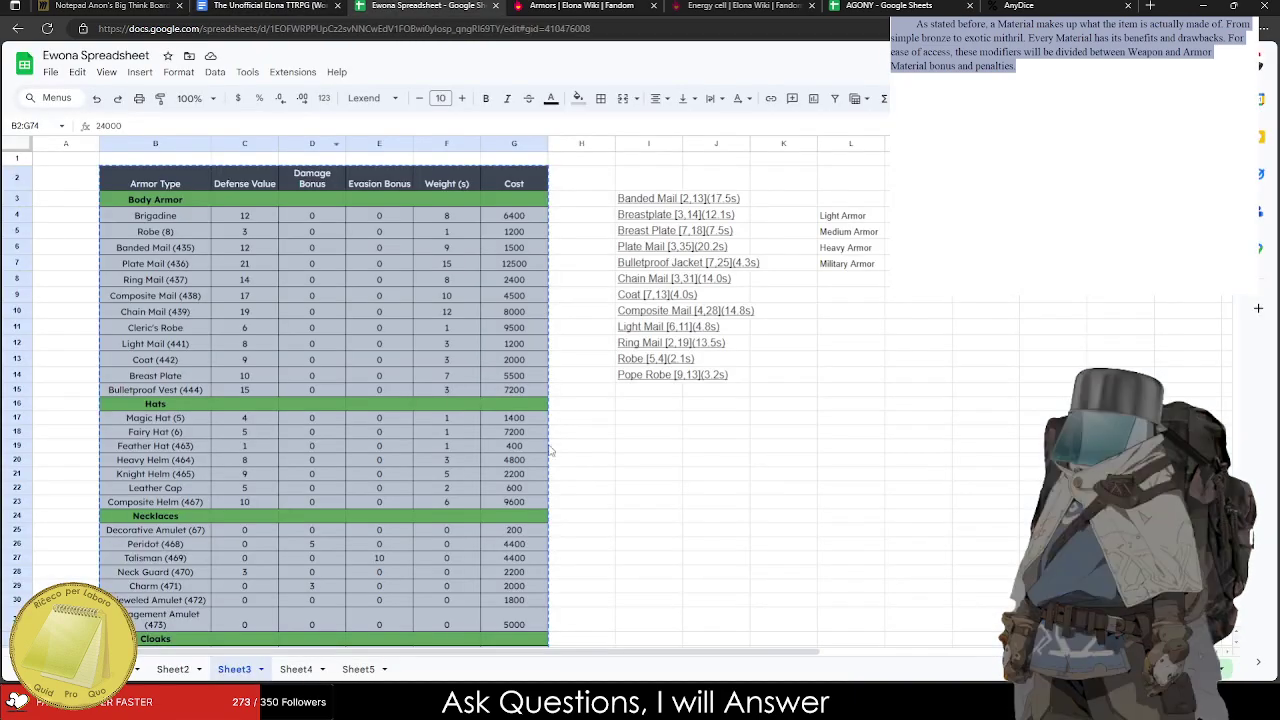
scroll(300, 345, down, 15)
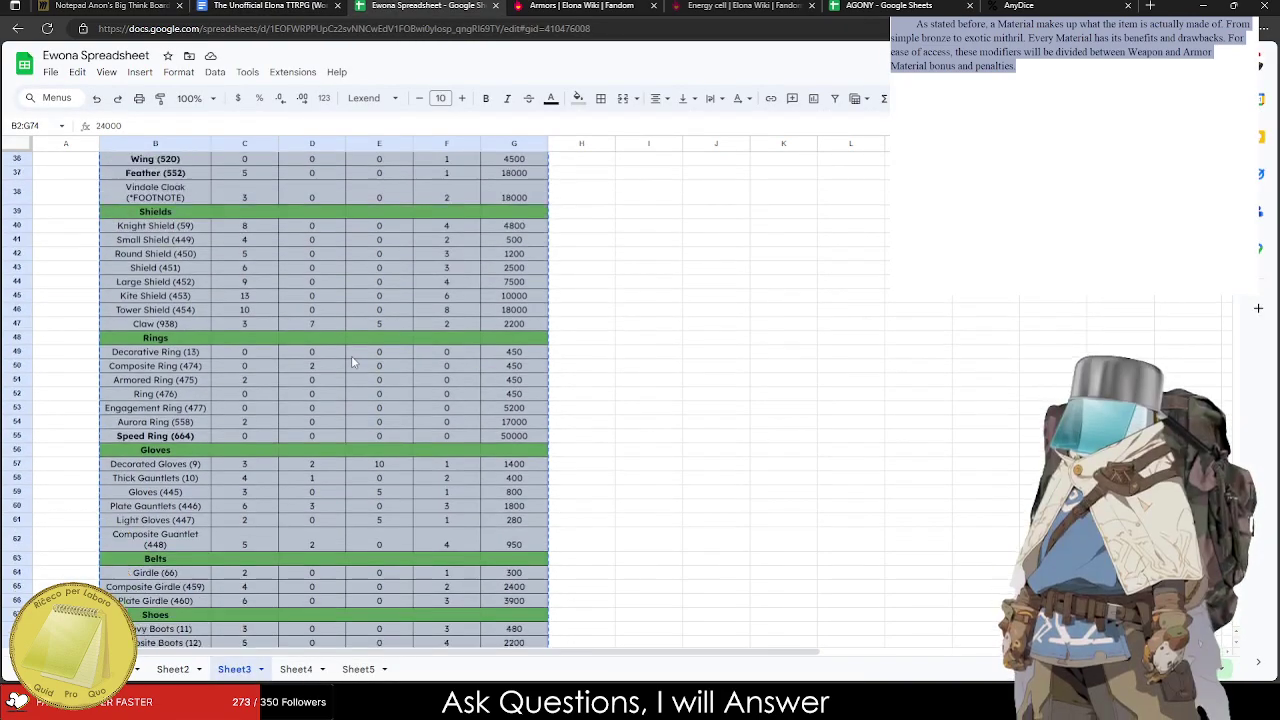
scroll(303, 341, down, 8)
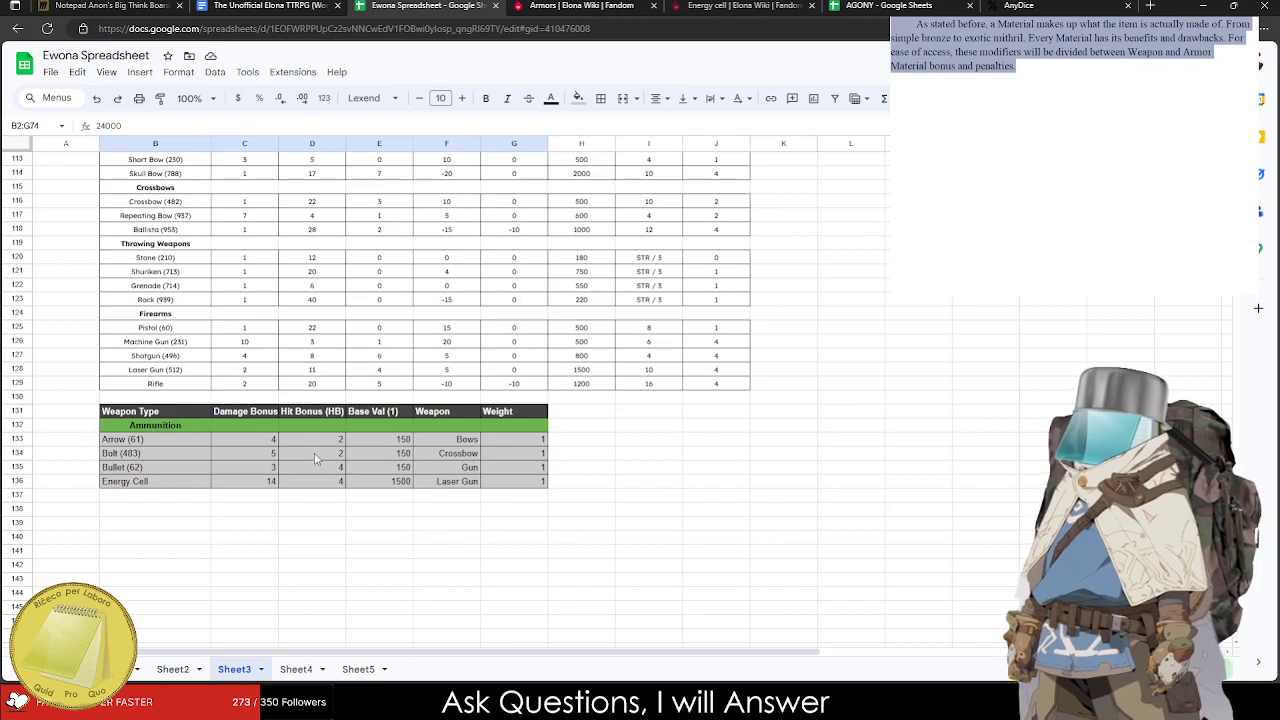
click(296, 669)
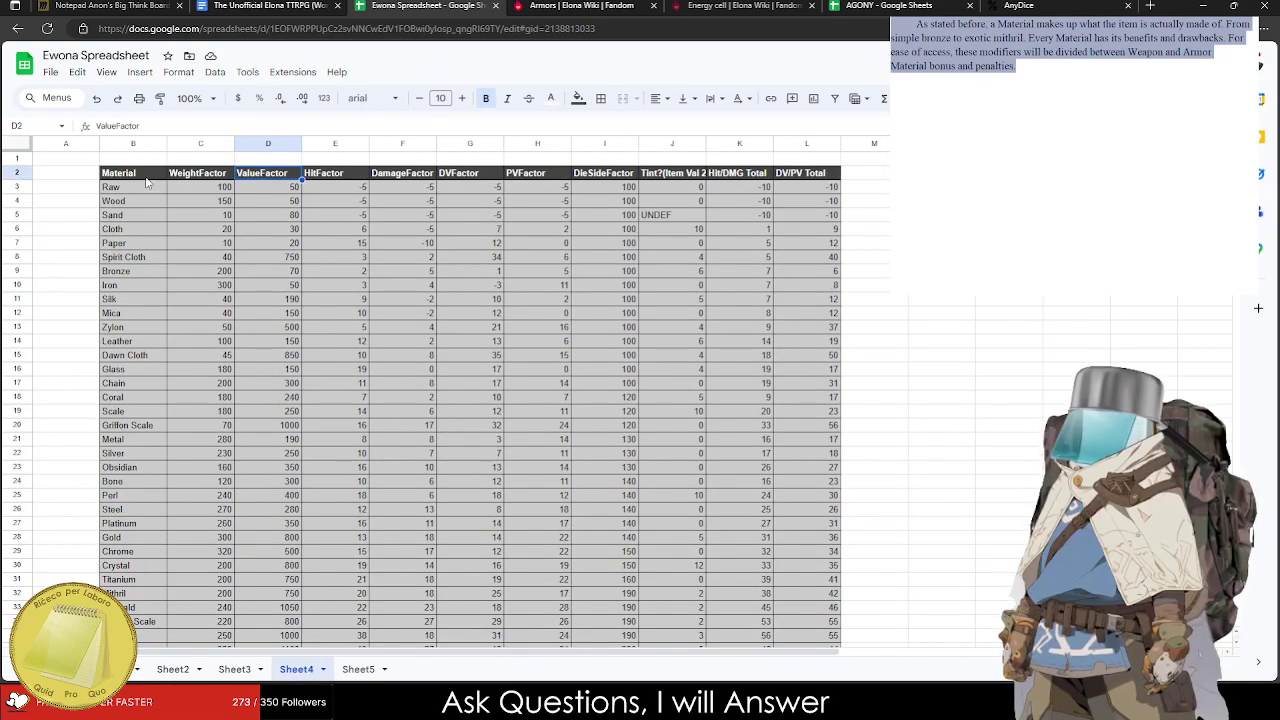
Set the font of the whole materials table, B2:L38, to Lexend.
drag(147, 177, 156, 540)
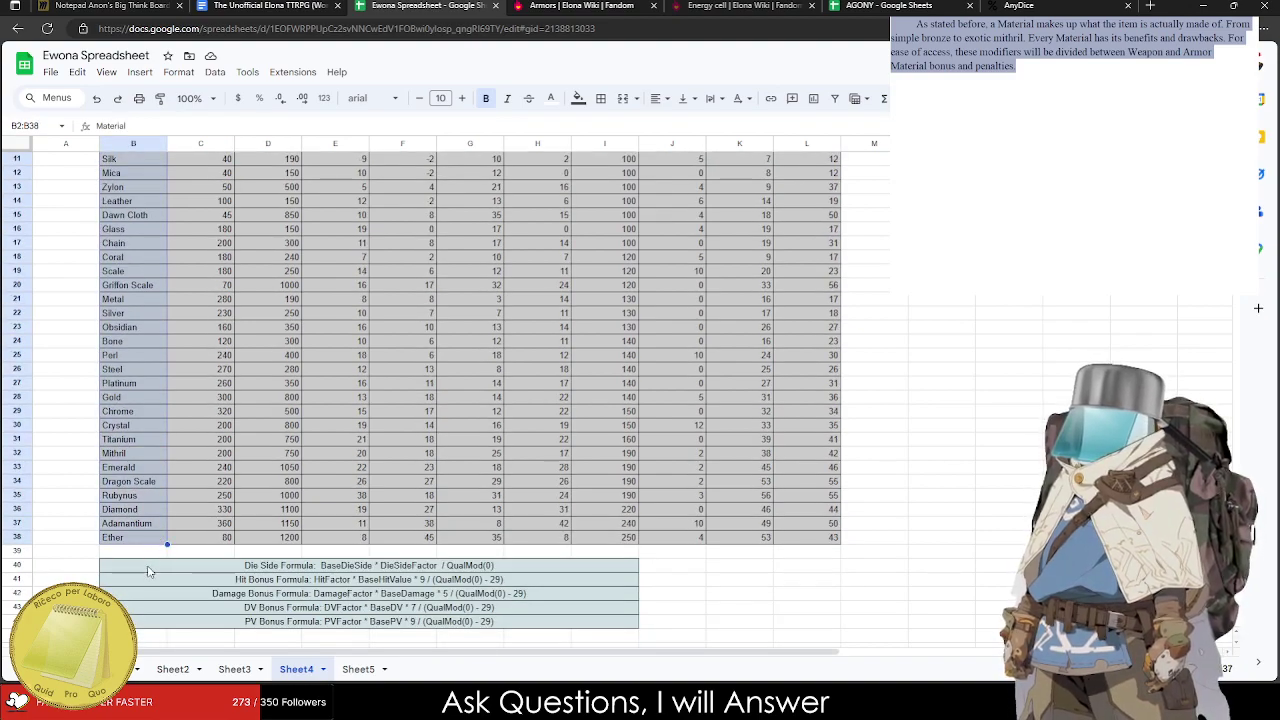
scroll(163, 522, up, 3)
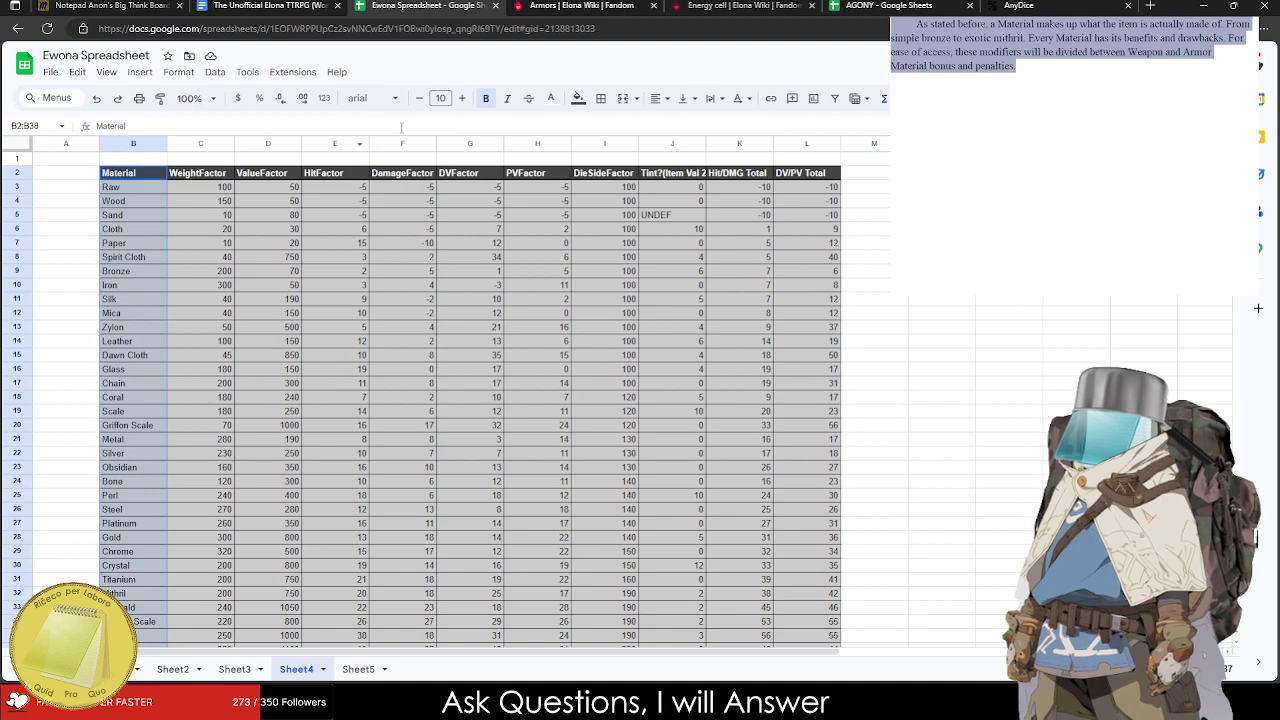
click(370, 99)
click(385, 234)
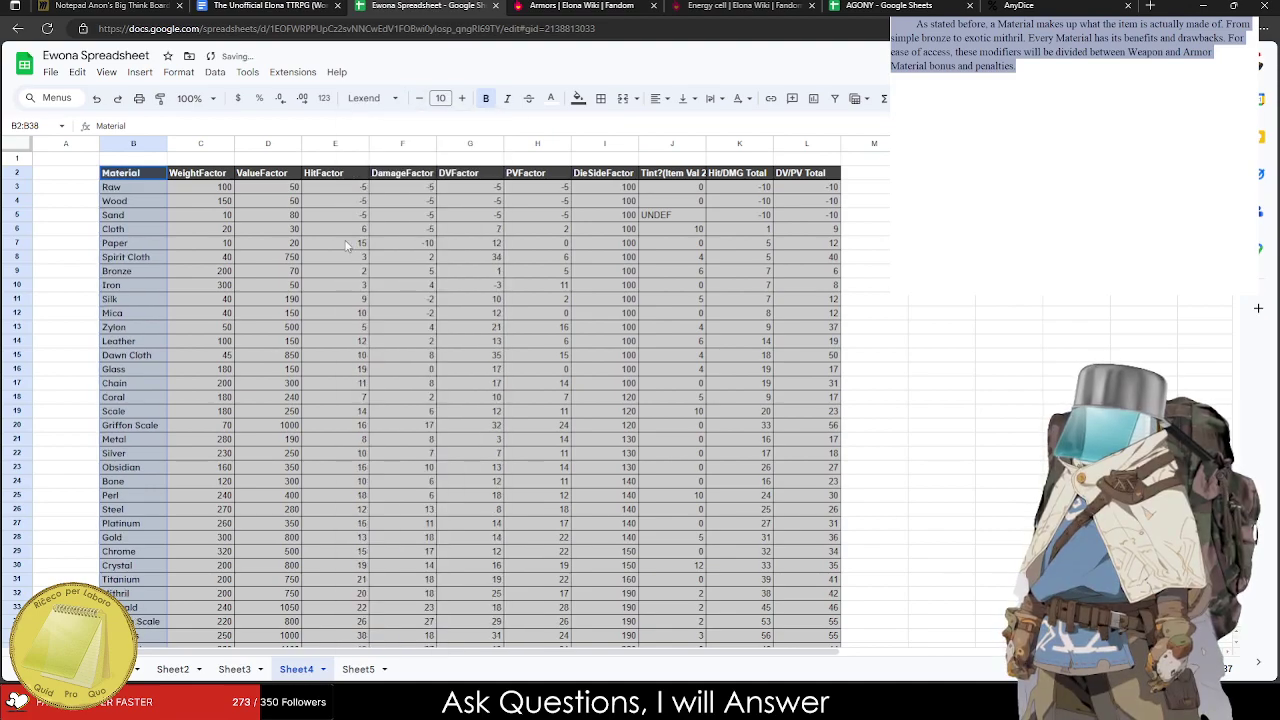
click(137, 174)
drag(137, 174, 838, 542)
click(372, 99)
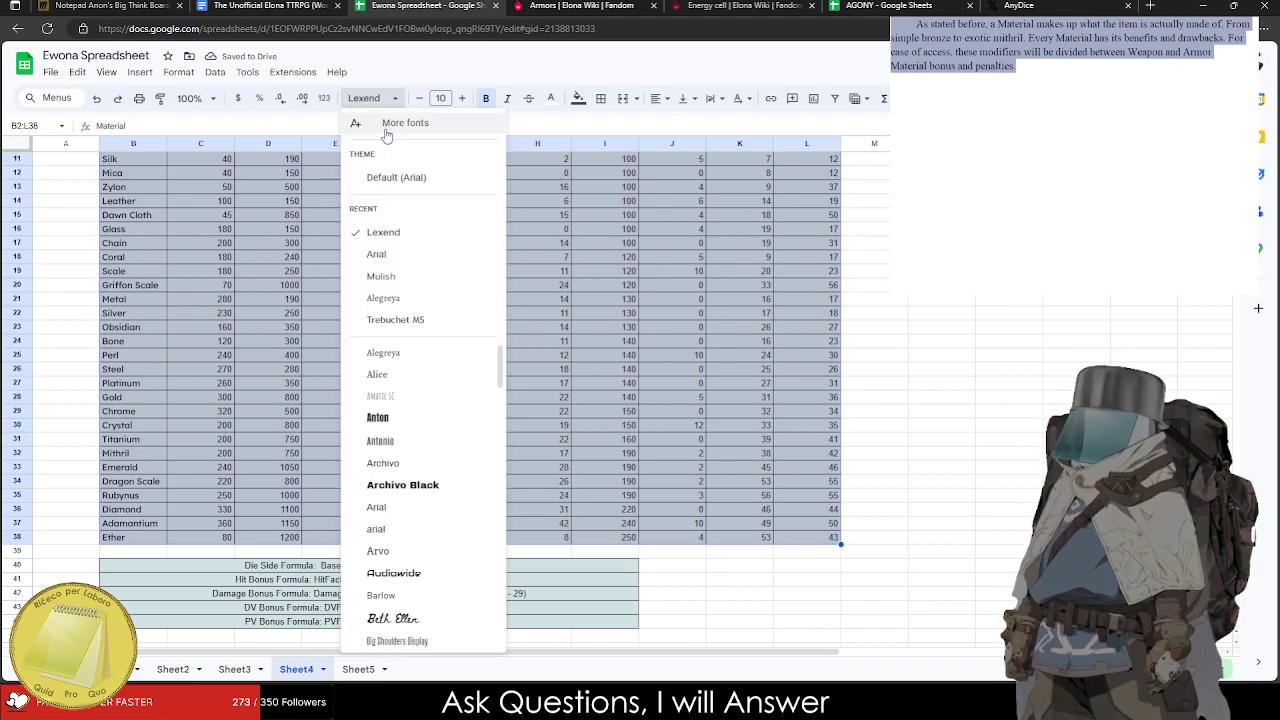
click(385, 232)
scroll(348, 301, up, 5)
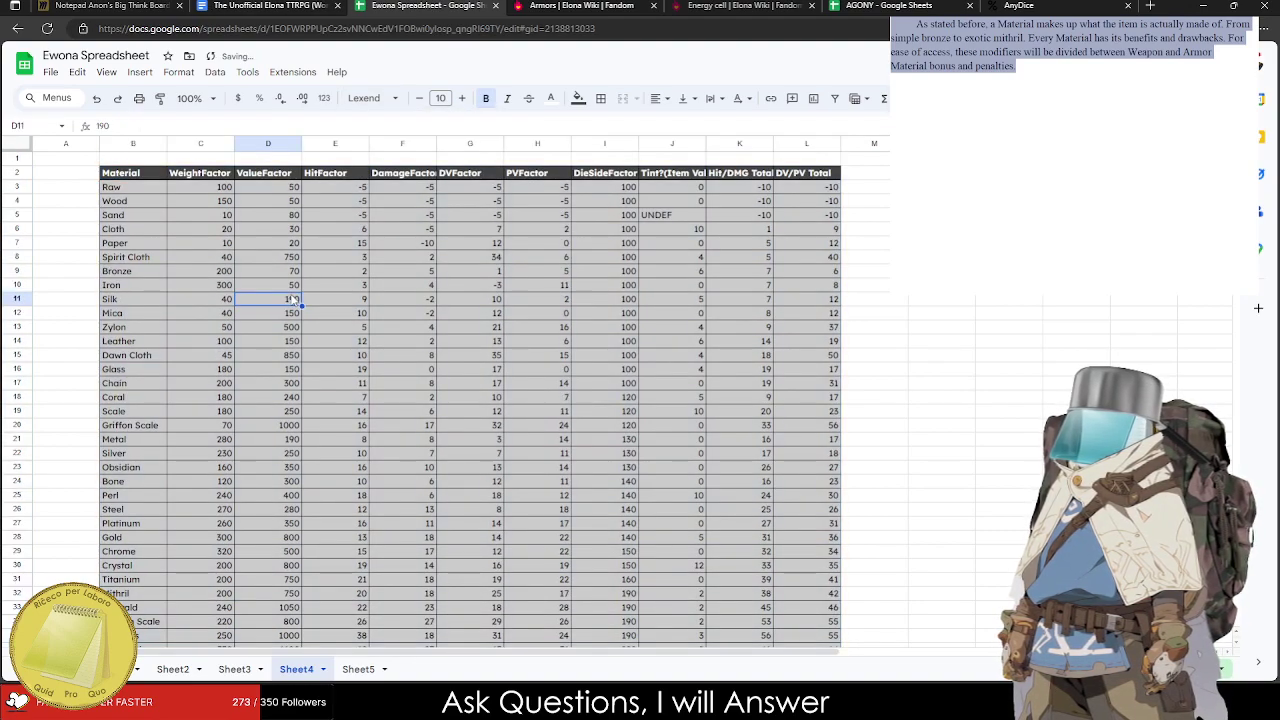
Center the Material and WeightFactor columns, B2:C38, horizontally.
drag(200, 174, 150, 582)
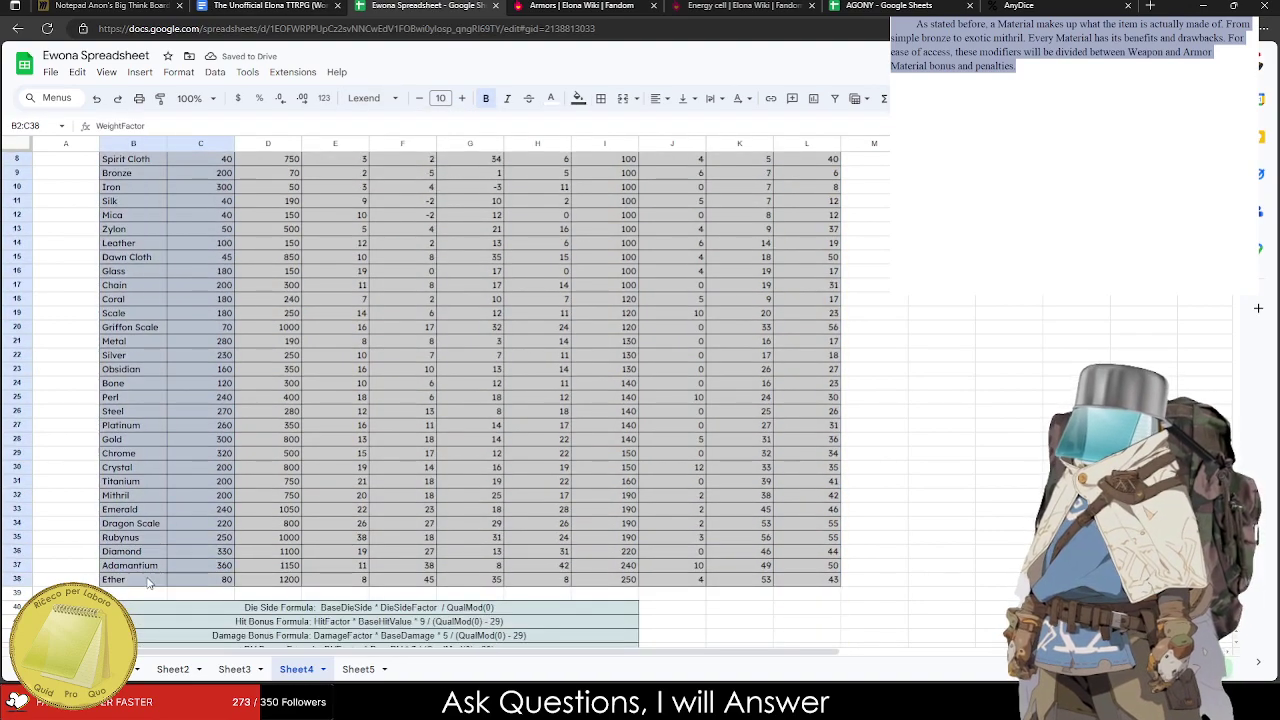
click(656, 98)
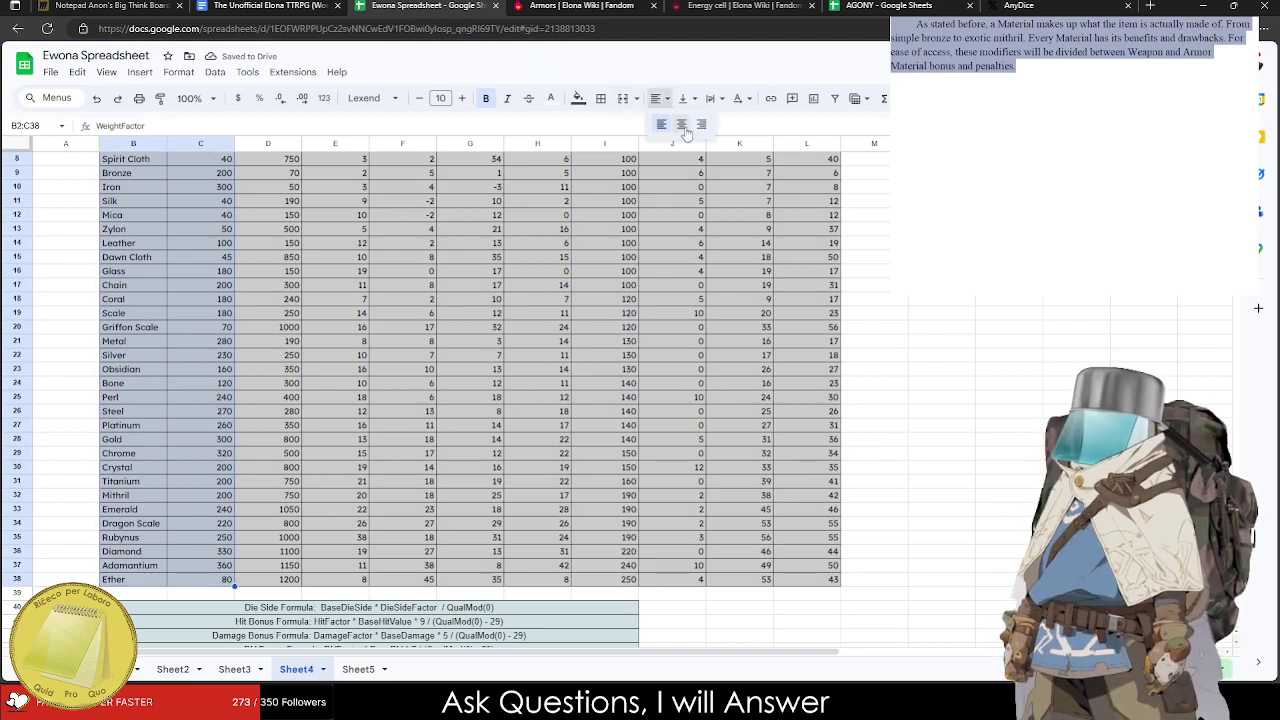
click(687, 135)
Rename the WeightFactor header in C2 as "Weight Modifier".
scroll(176, 281, up, 3)
click(208, 217)
click(205, 173)
text(Weight Modifiers)
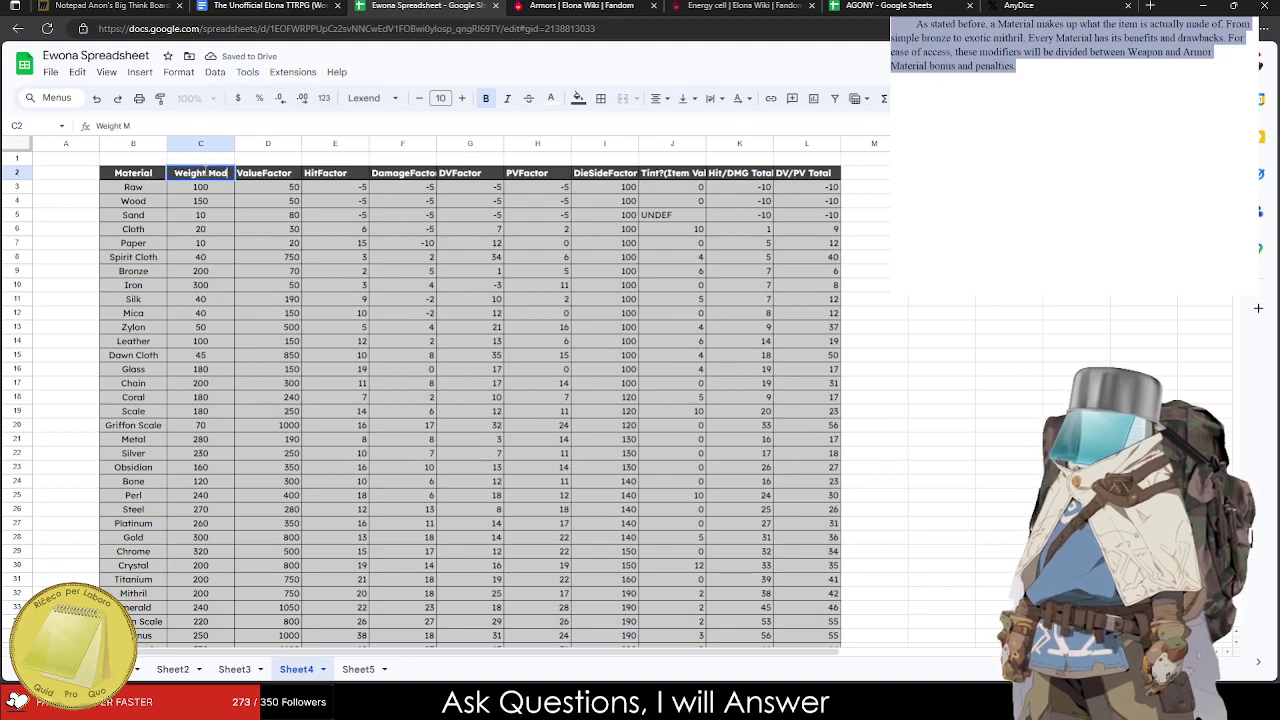
key(Return)
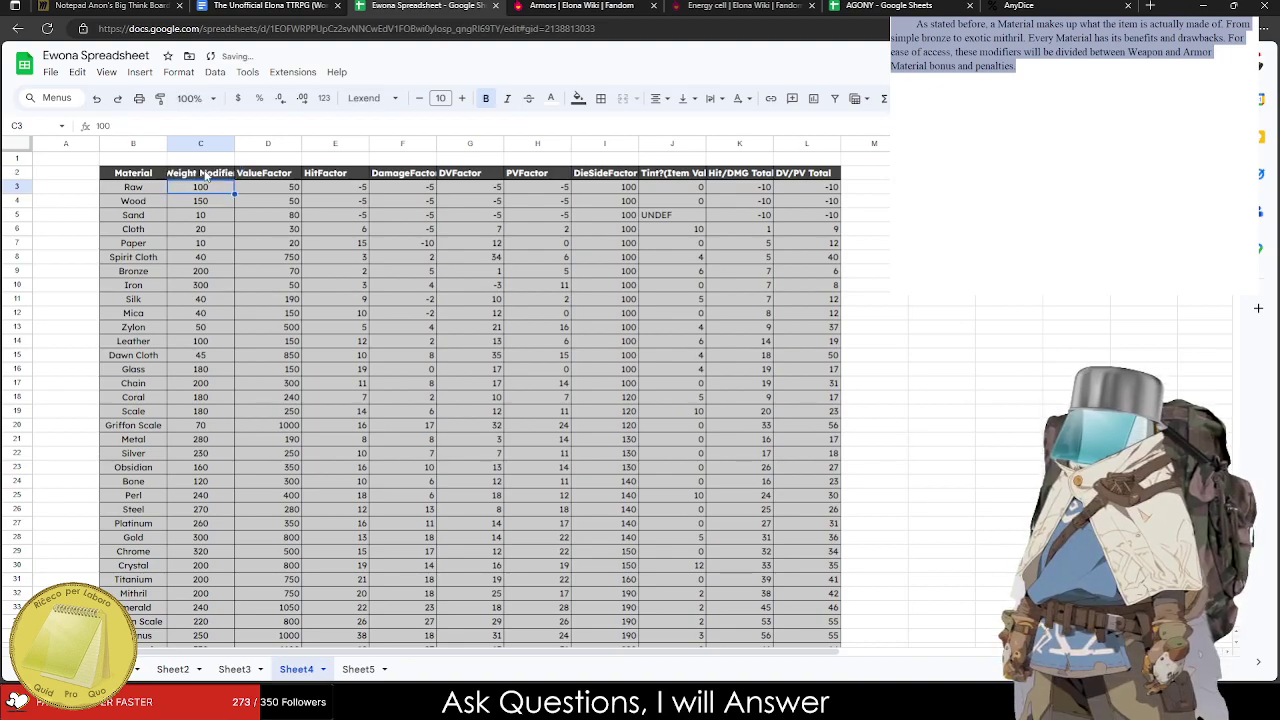
Center the Weight Modifier column, C2:C38, and wrap its text.
drag(203, 175, 215, 578)
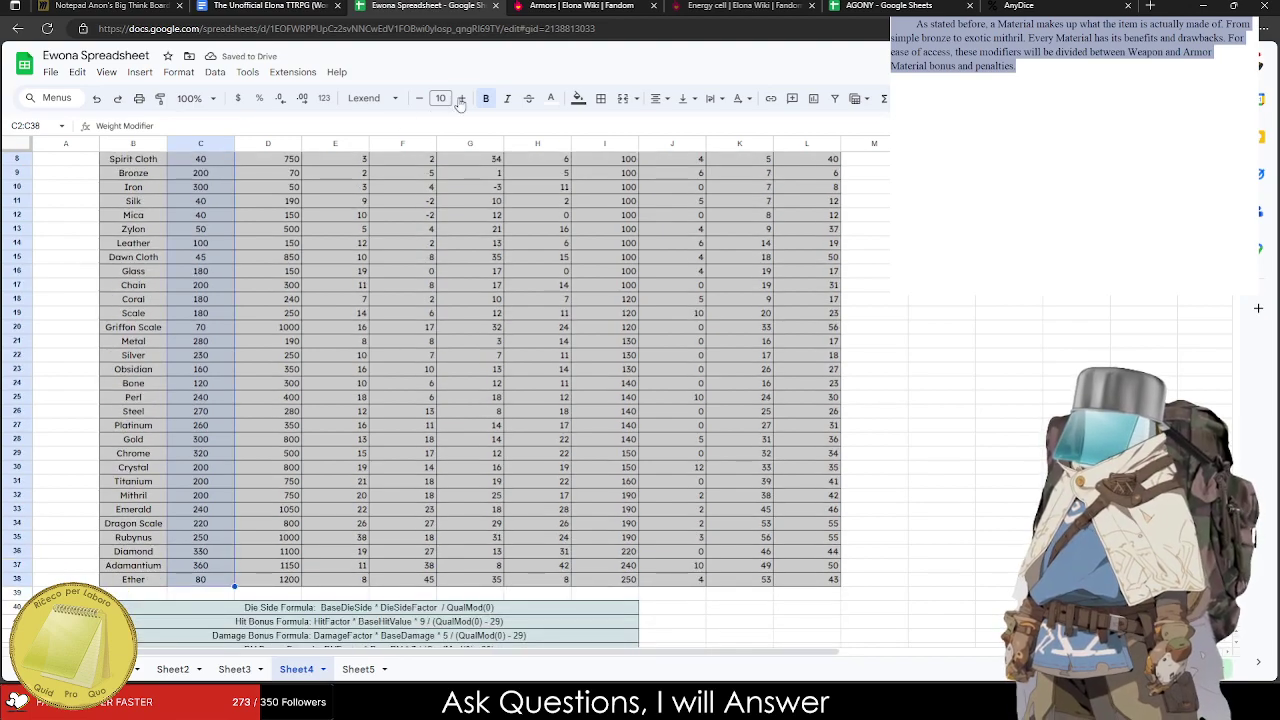
click(658, 99)
click(680, 123)
click(713, 98)
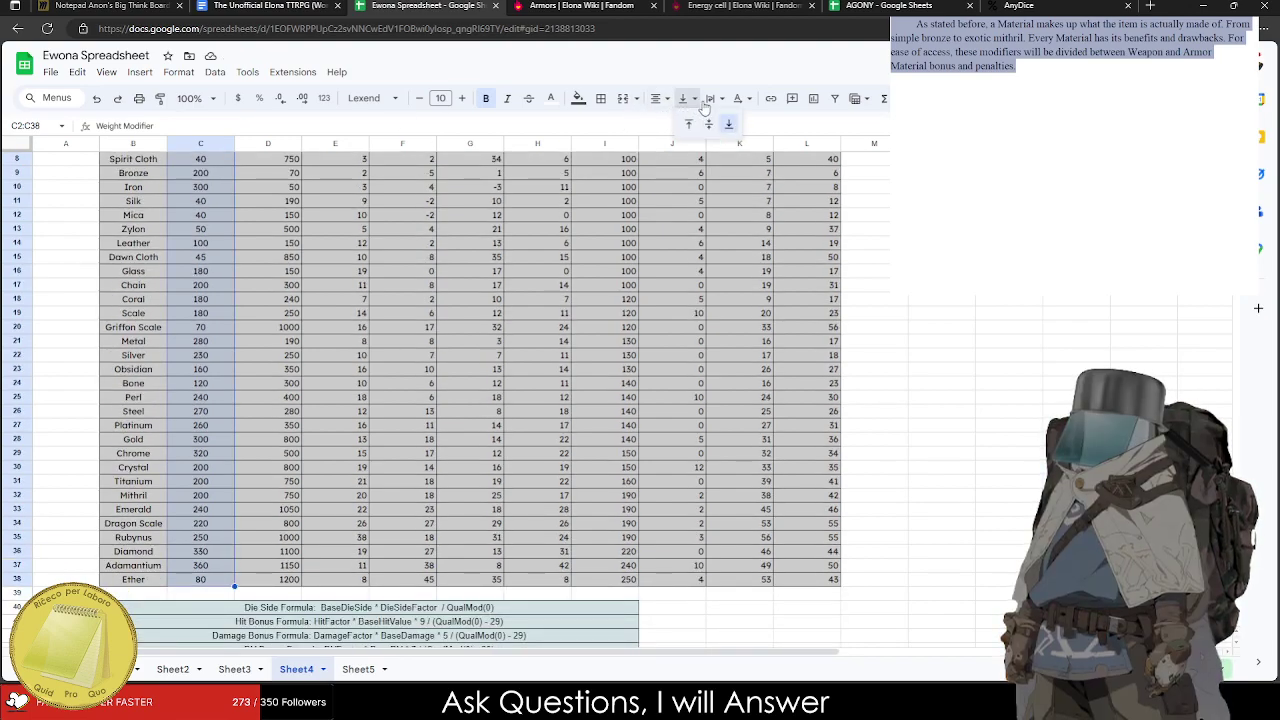
click(735, 124)
scroll(252, 356, up, 3)
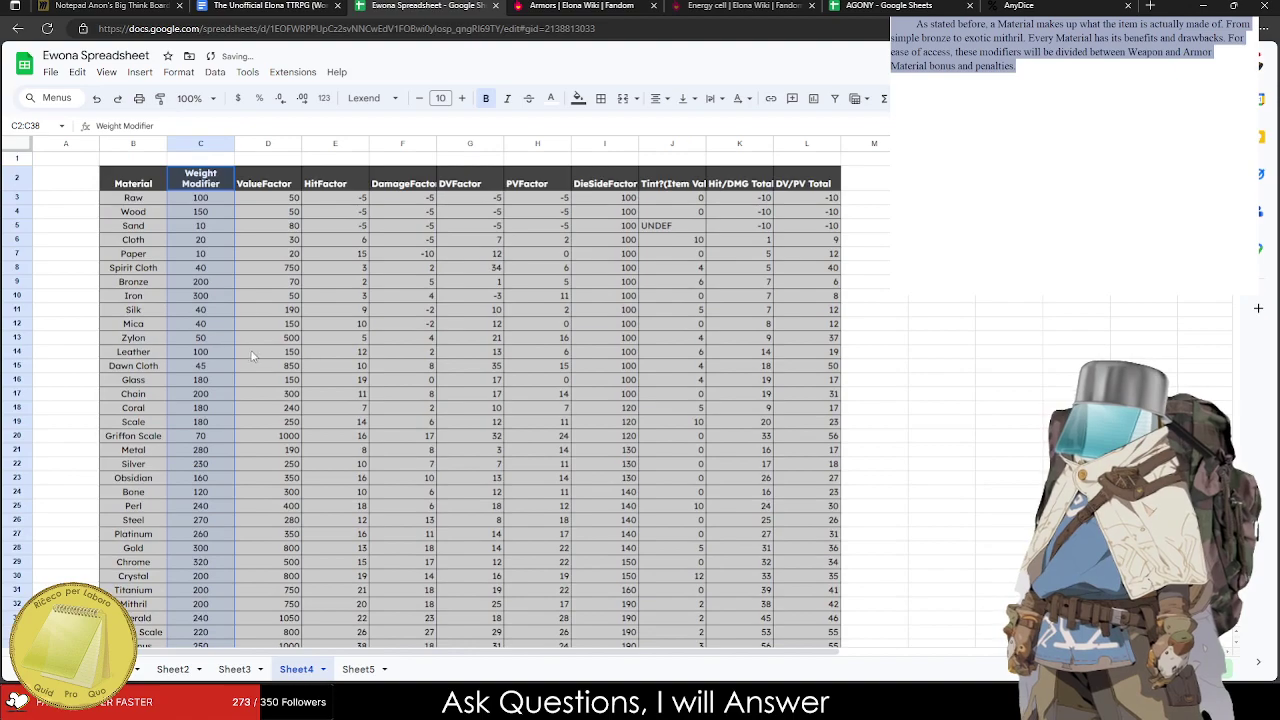
Rename the ValueFactor header in D2 as "Cost Modifier".
click(262, 186)
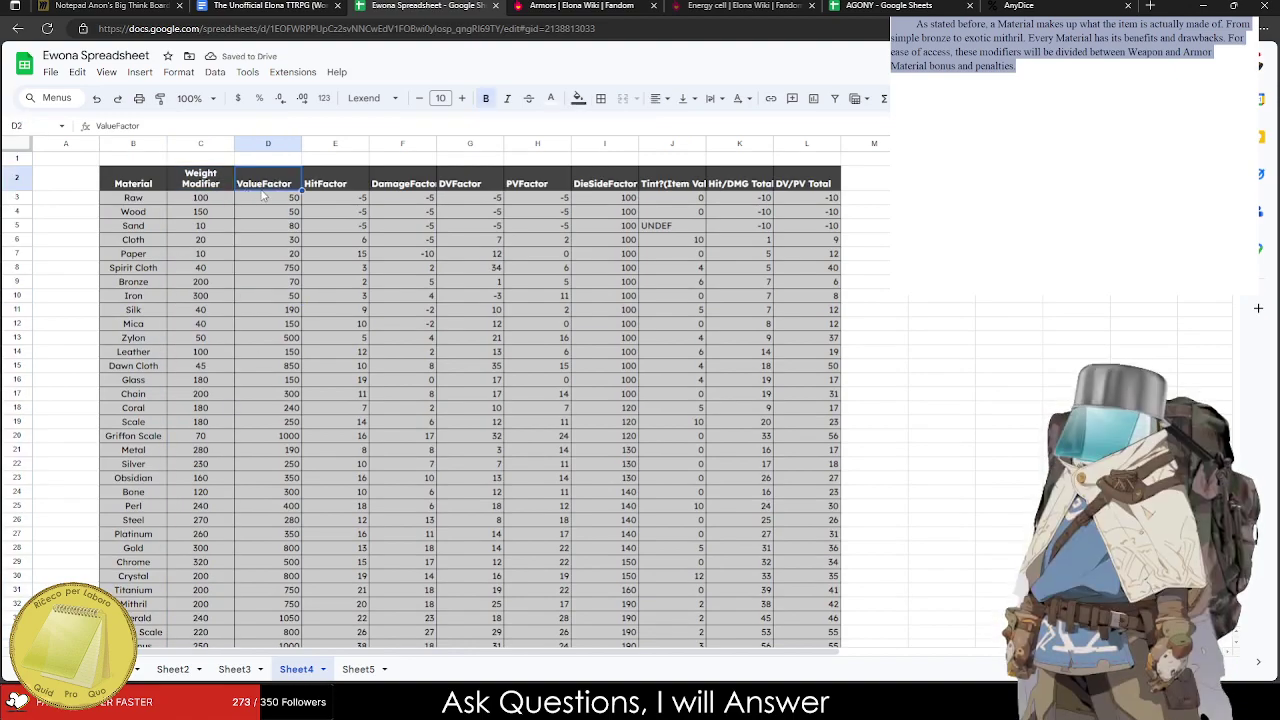
text(Cost Modifier)
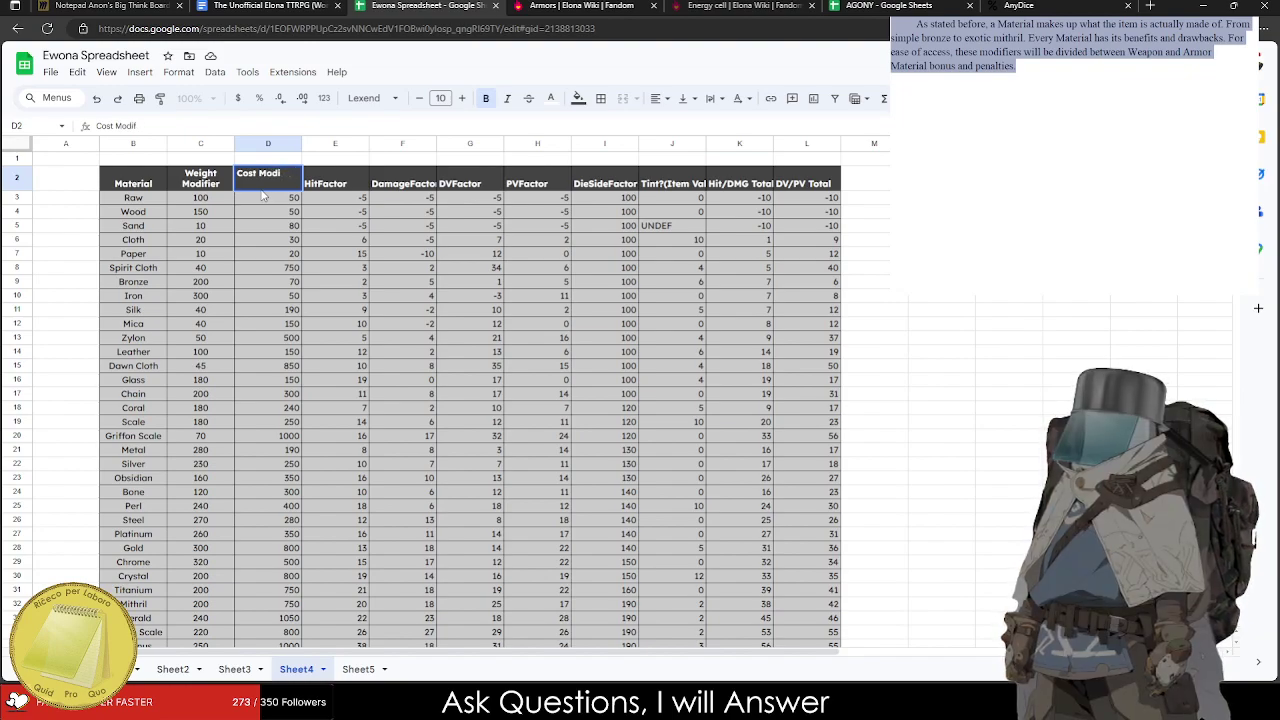
drag(210, 185, 285, 310)
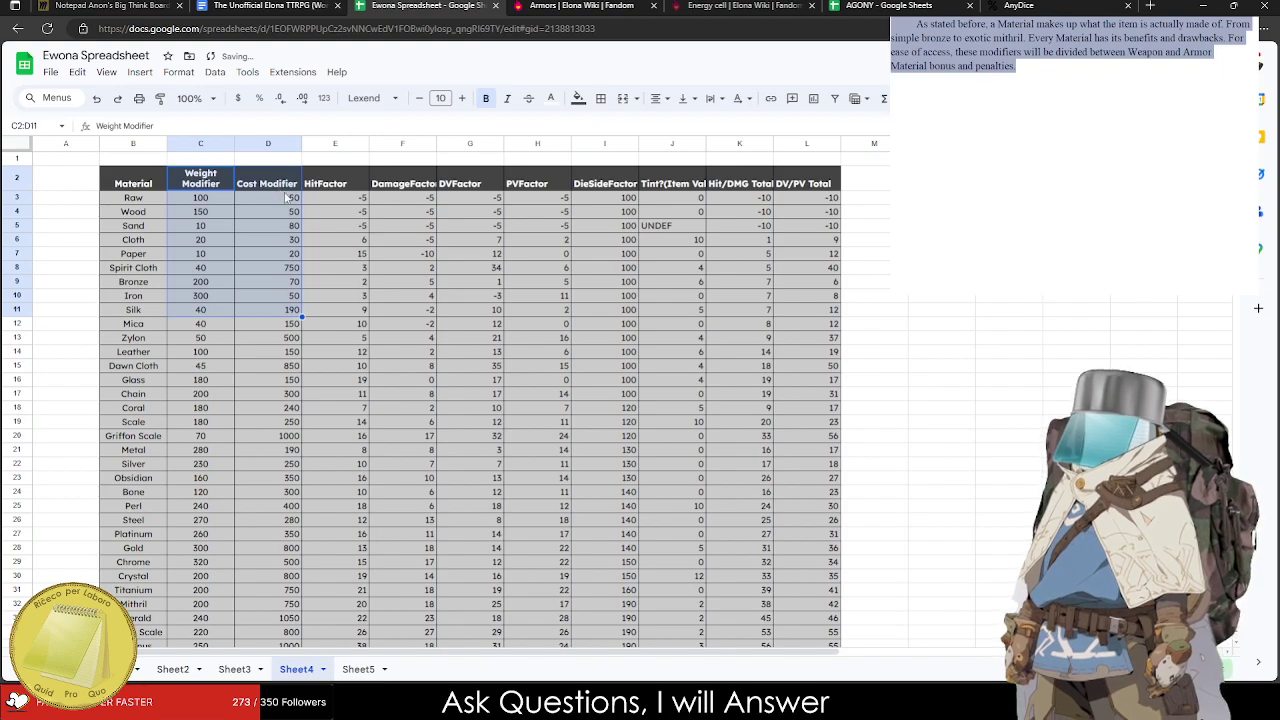
Center the Cost Modifier column, D2:D38, horizontally and vertically and wrap its text.
click(283, 190)
key(ctrl+shift+Down)
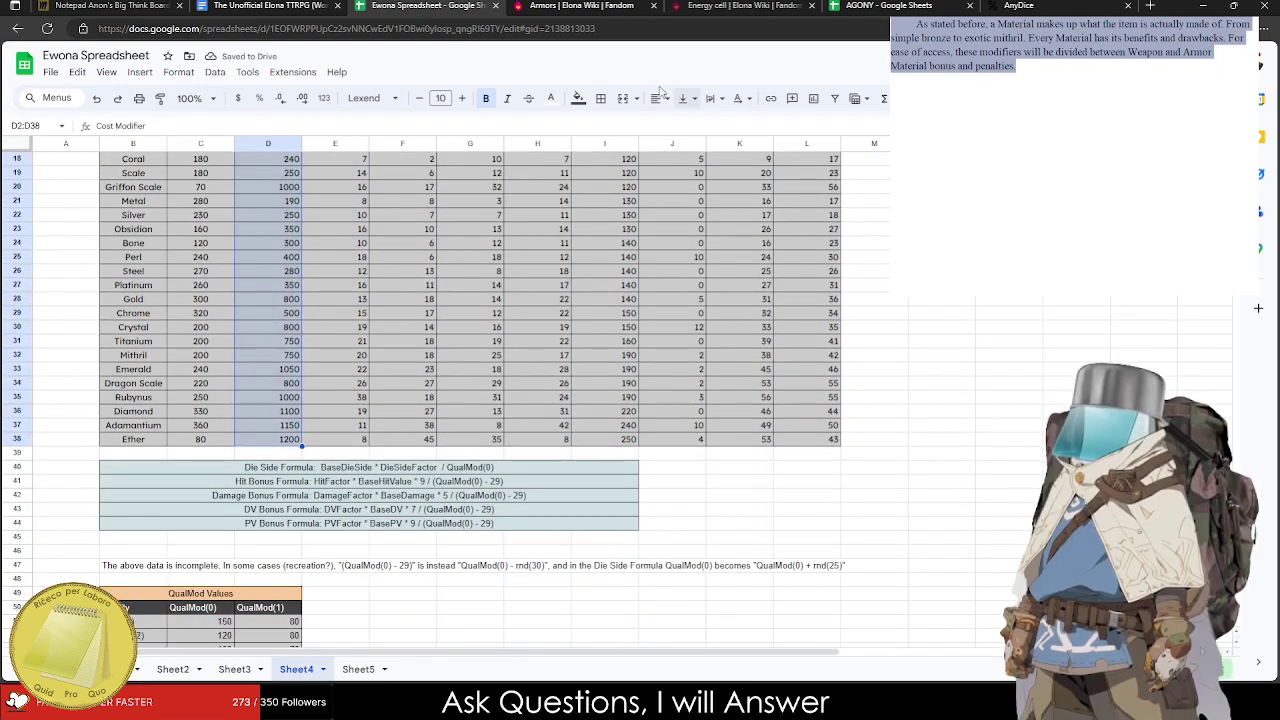
click(657, 98)
click(681, 123)
click(714, 98)
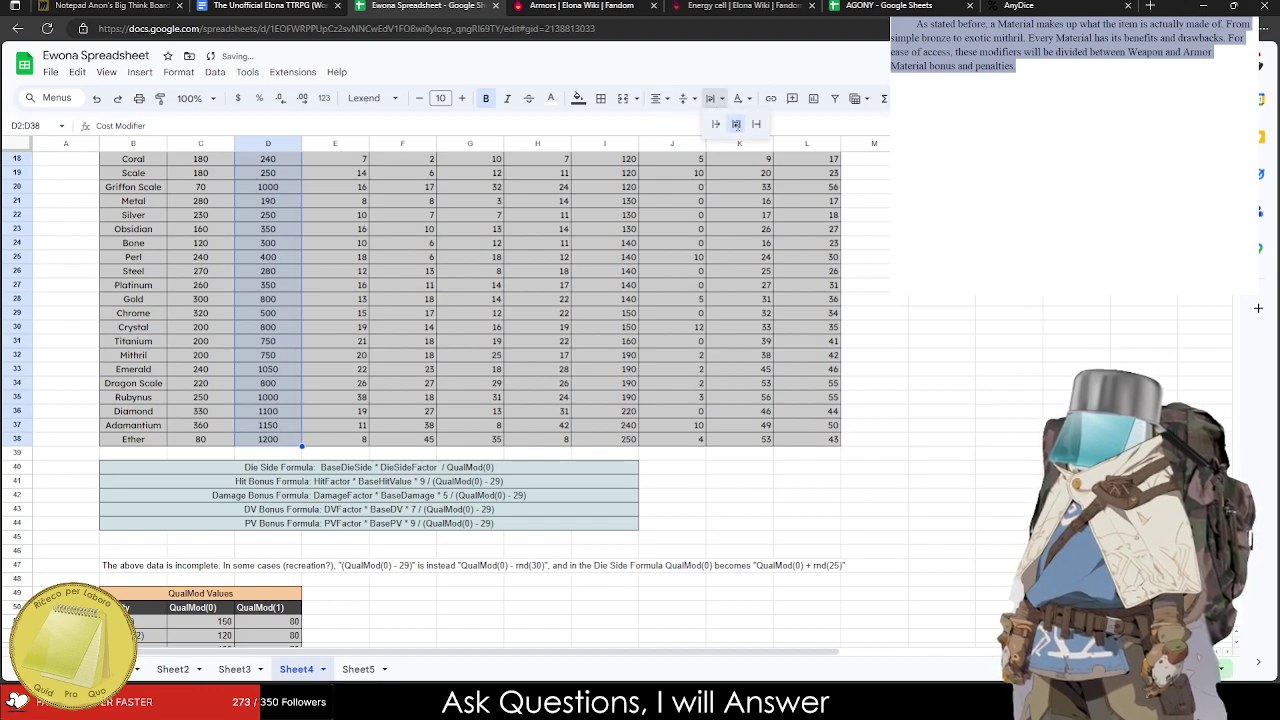
click(736, 124)
Rename the HitFactor header as "Hit Bonus" and the DamageFactor header as "Damage Bonus".
click(338, 198)
click(335, 184)
text(Hit Bonus)
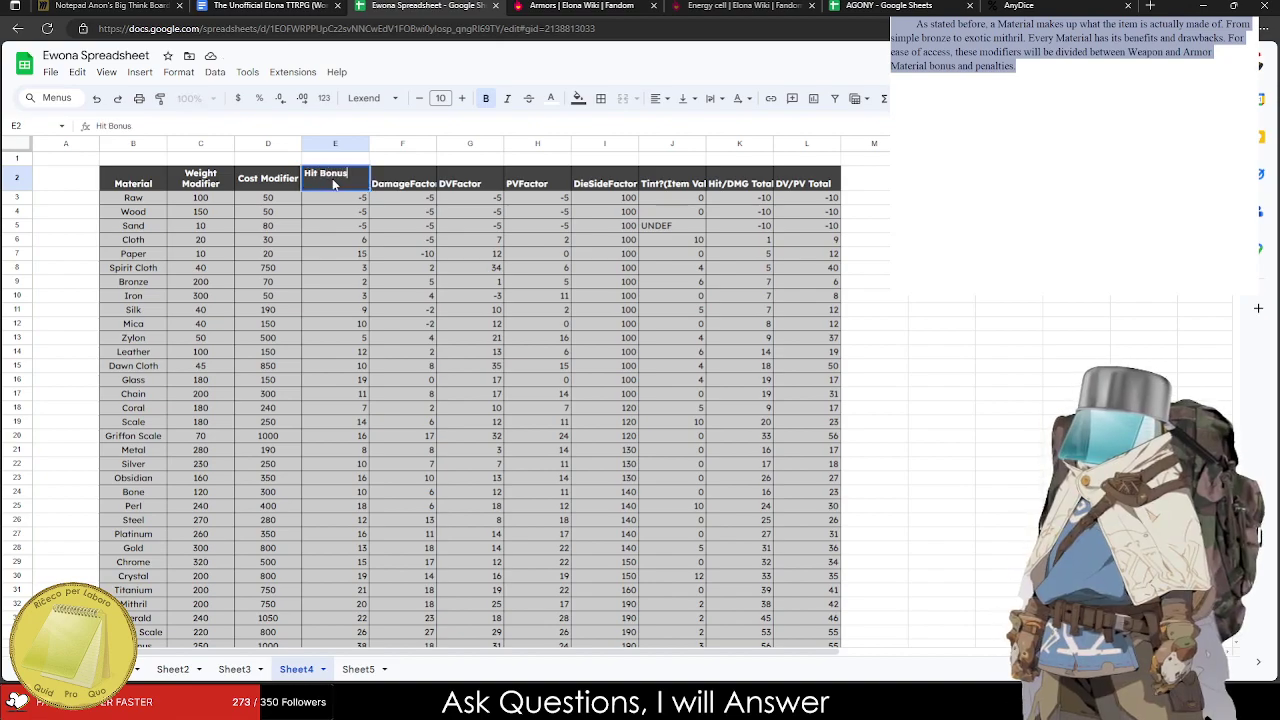
key(Tab)
text(Damage Bonus)
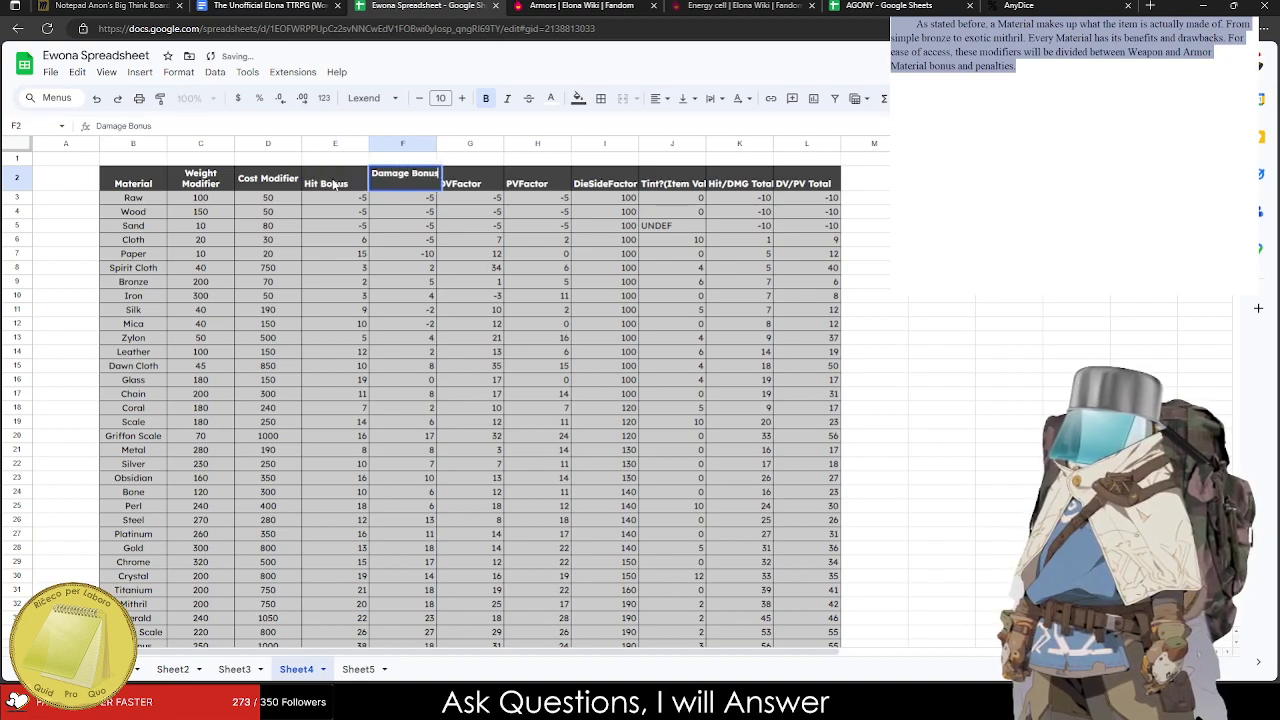
key(Tab)
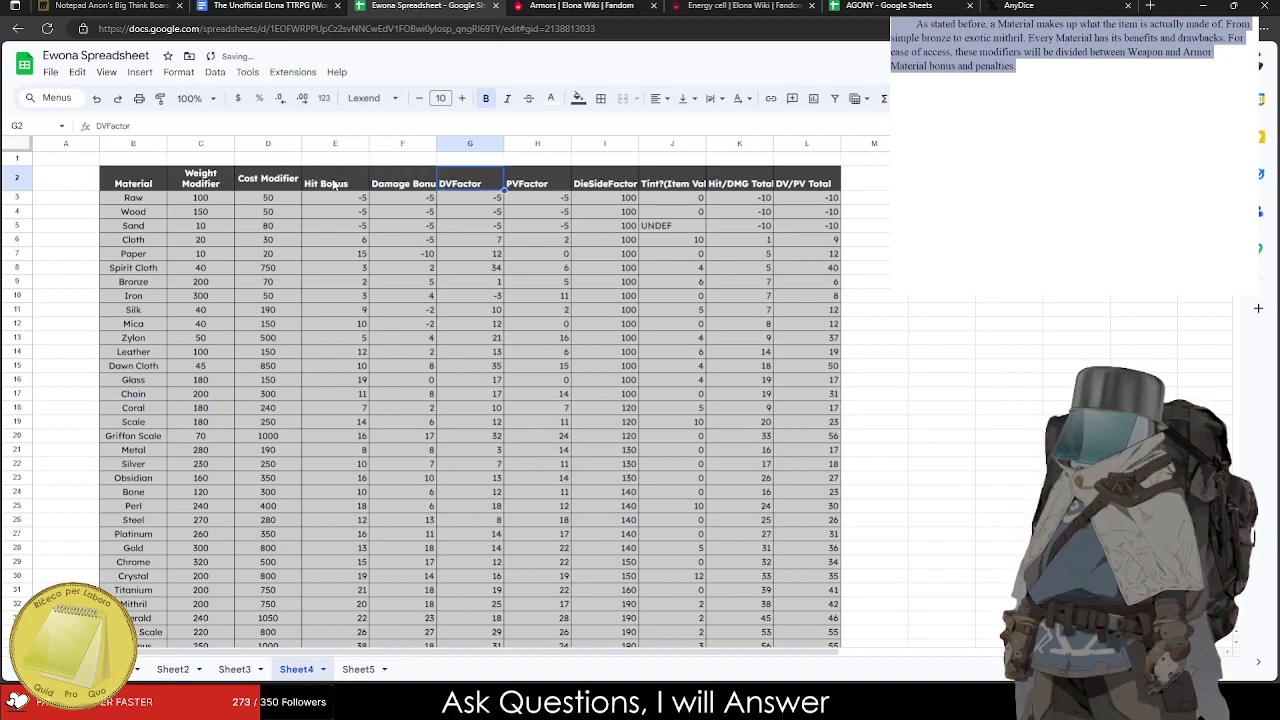
Rename the DVFactor header in G2 as "Defense Value Bonus".
text(Defense)
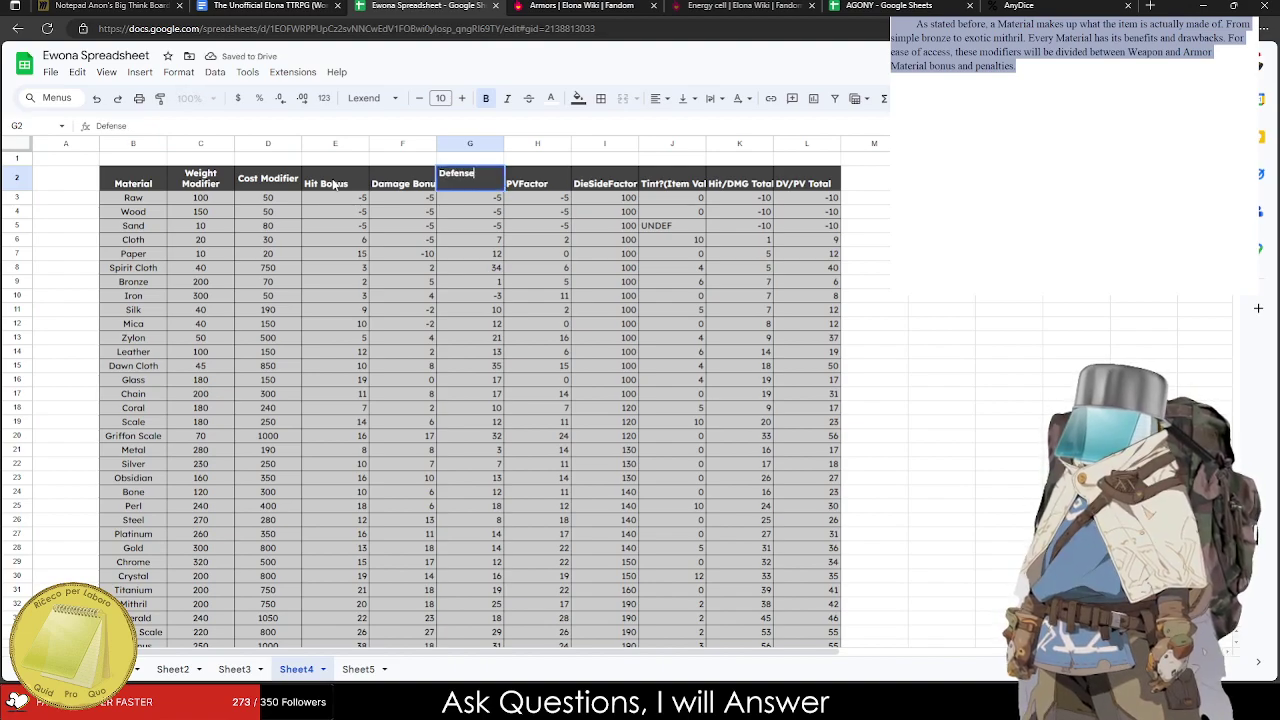
text( Value)
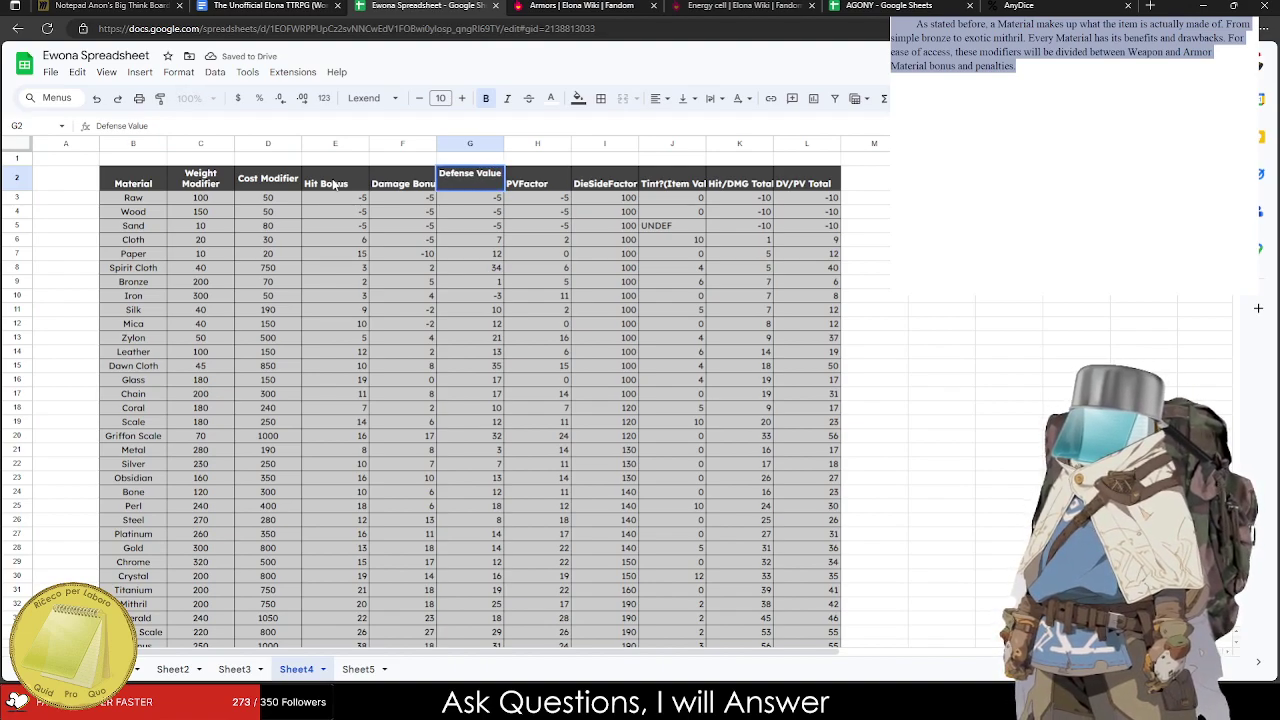
key(Return)
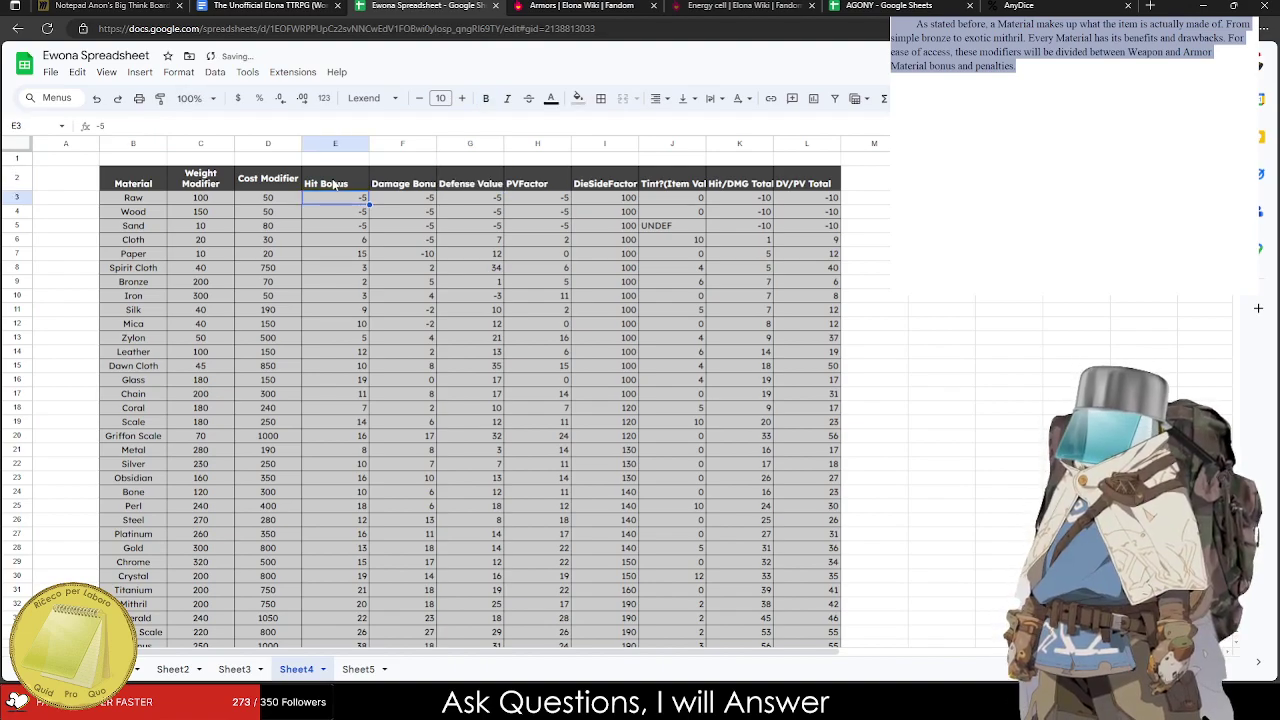
click(453, 184)
text(Defense Value Bonus)
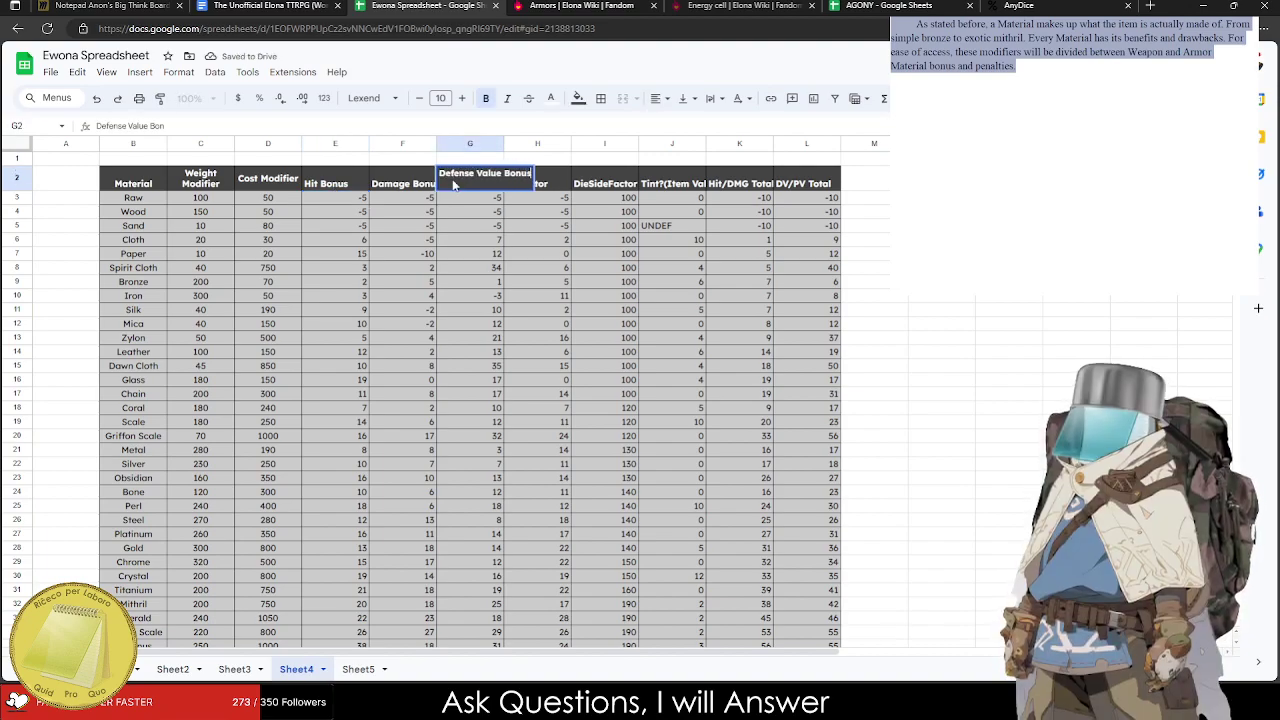
Move the PVFactor values in H3:H38 over the Defense Value Bonus values starting at G3 and clear the PVFactor header.
key(Tab)
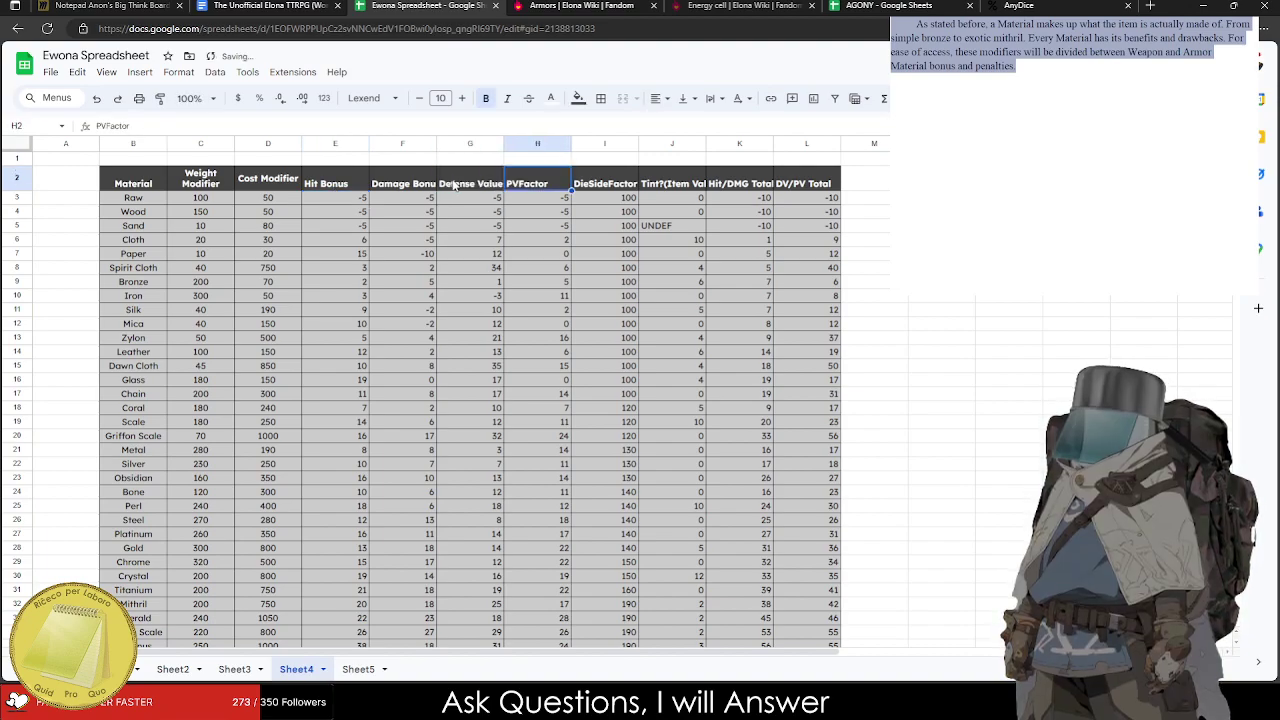
drag(555, 205, 543, 468)
scroll(527, 433, up, 5)
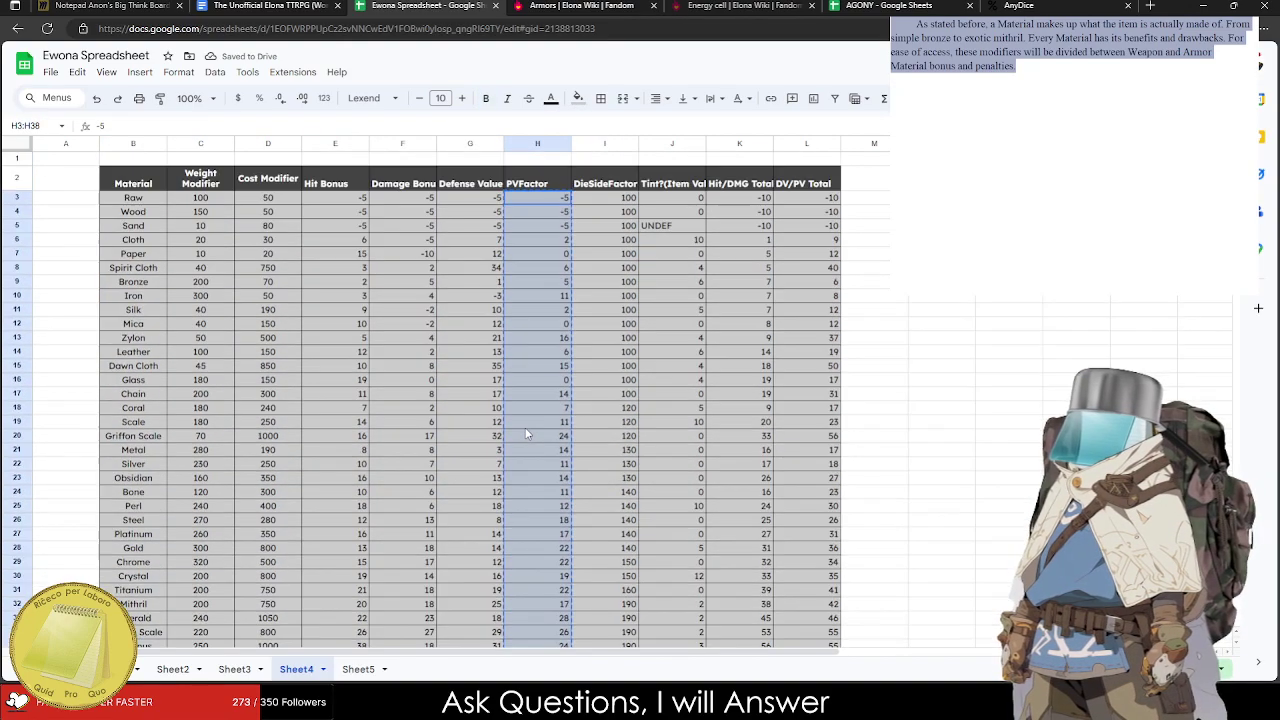
click(467, 198)
key(ctrl+v)
click(533, 187)
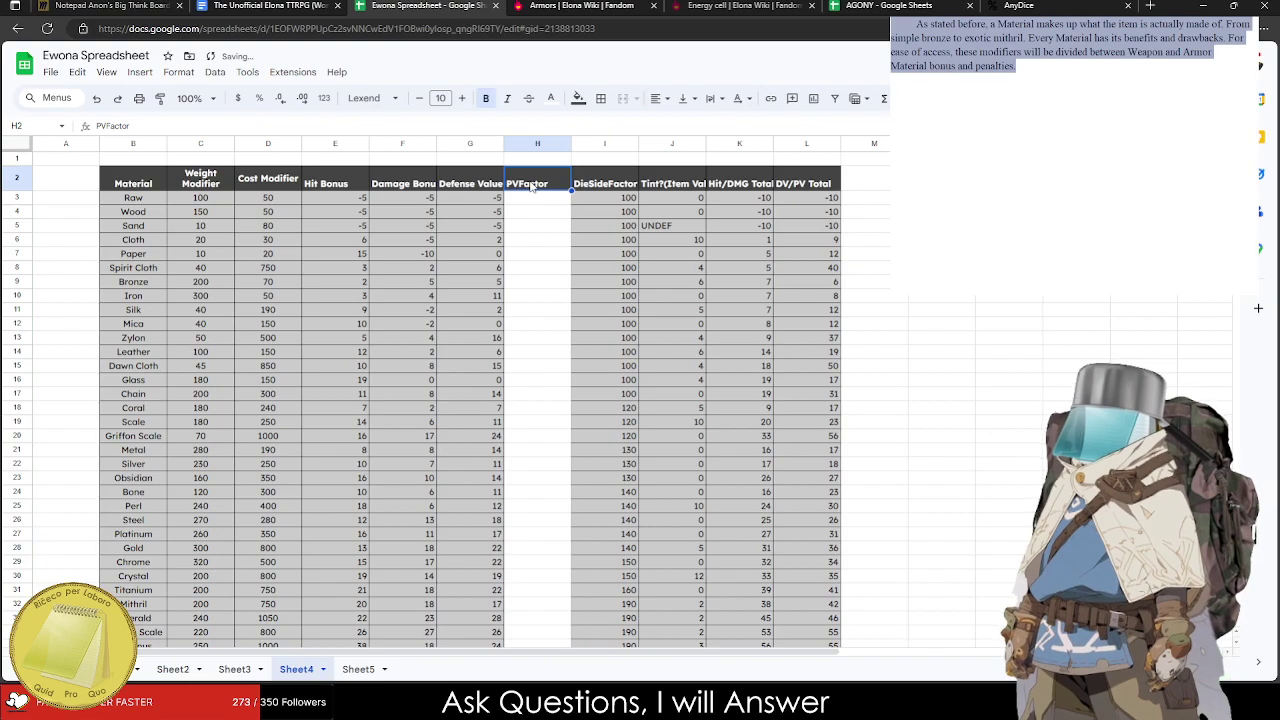
text(Bonus)
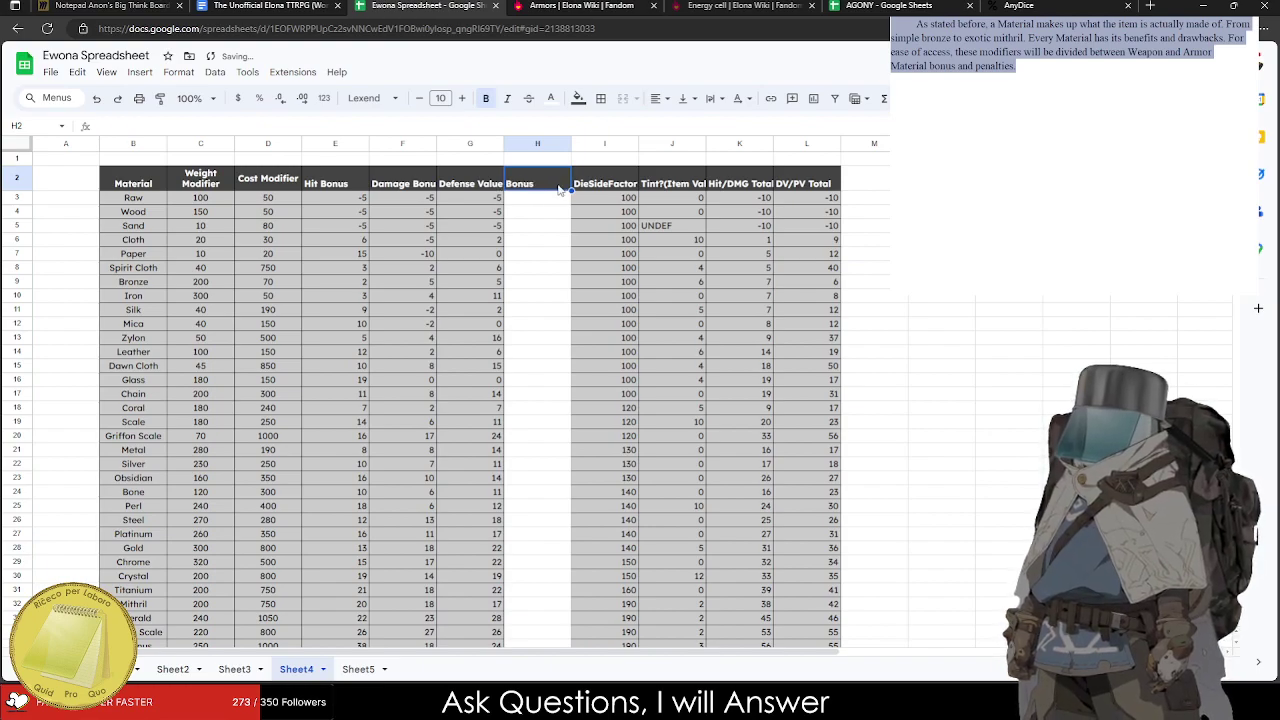
Move the columns from DieSideFactor through DV/PV Total one column over so they start at H2.
drag(585, 186, 532, 188)
scroll(681, 392, down, 4)
scroll(800, 500, up, 4)
Clear the contents of I2:K38 beside the DieSideFactor column and reset the fill color of those cells.
click(618, 182)
drag(630, 186, 744, 543)
scroll(700, 336, down, 3)
key(Delete)
scroll(625, 405, up, 3)
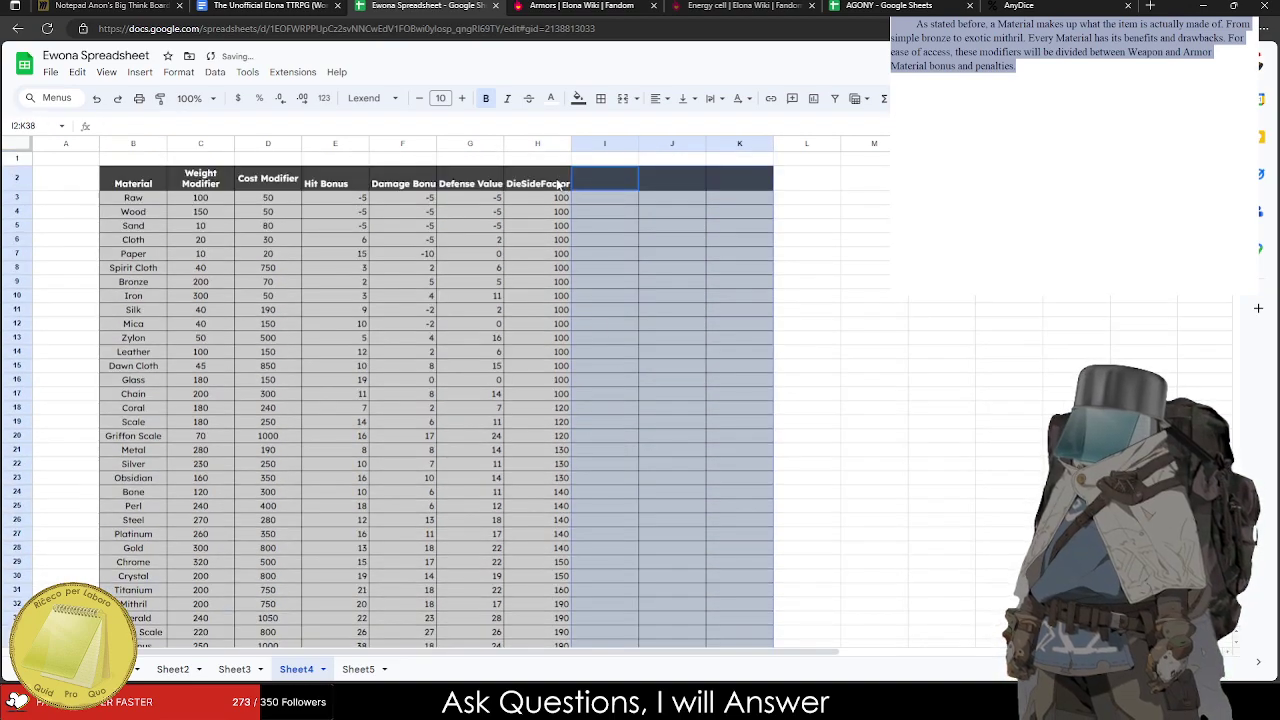
scroll(176, 185, down, 3)
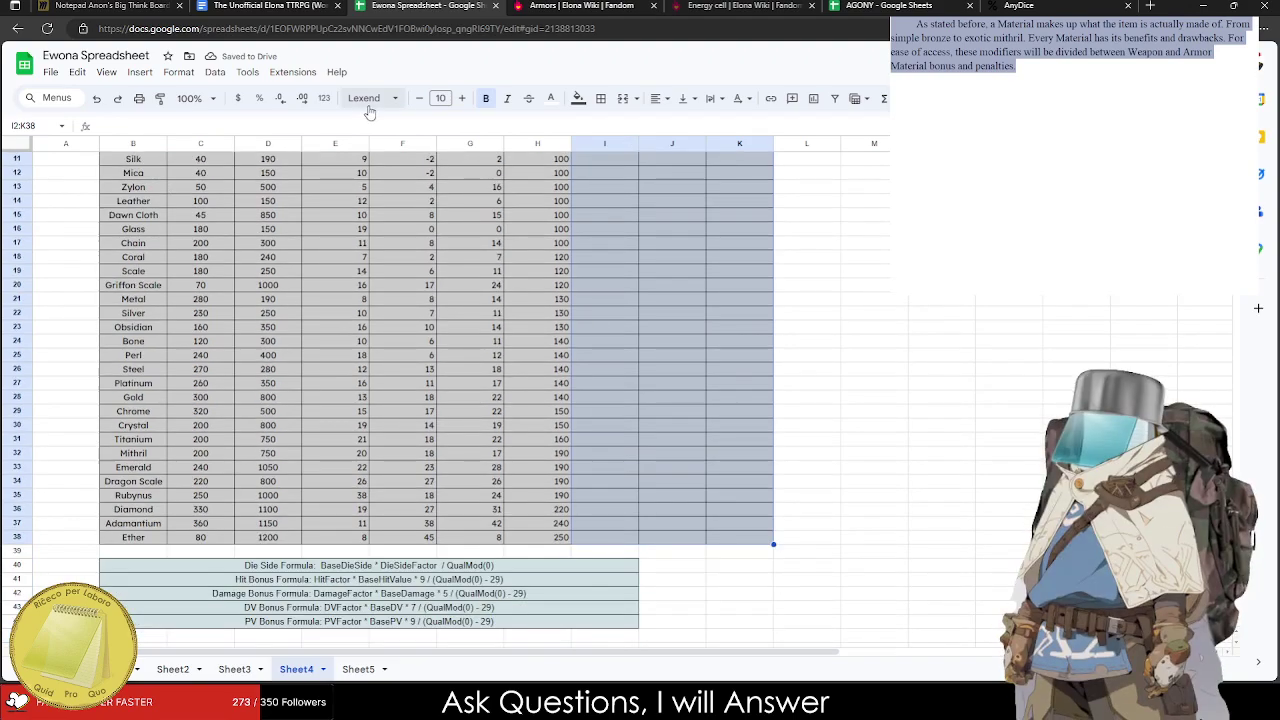
scroll(600, 145, up, 3)
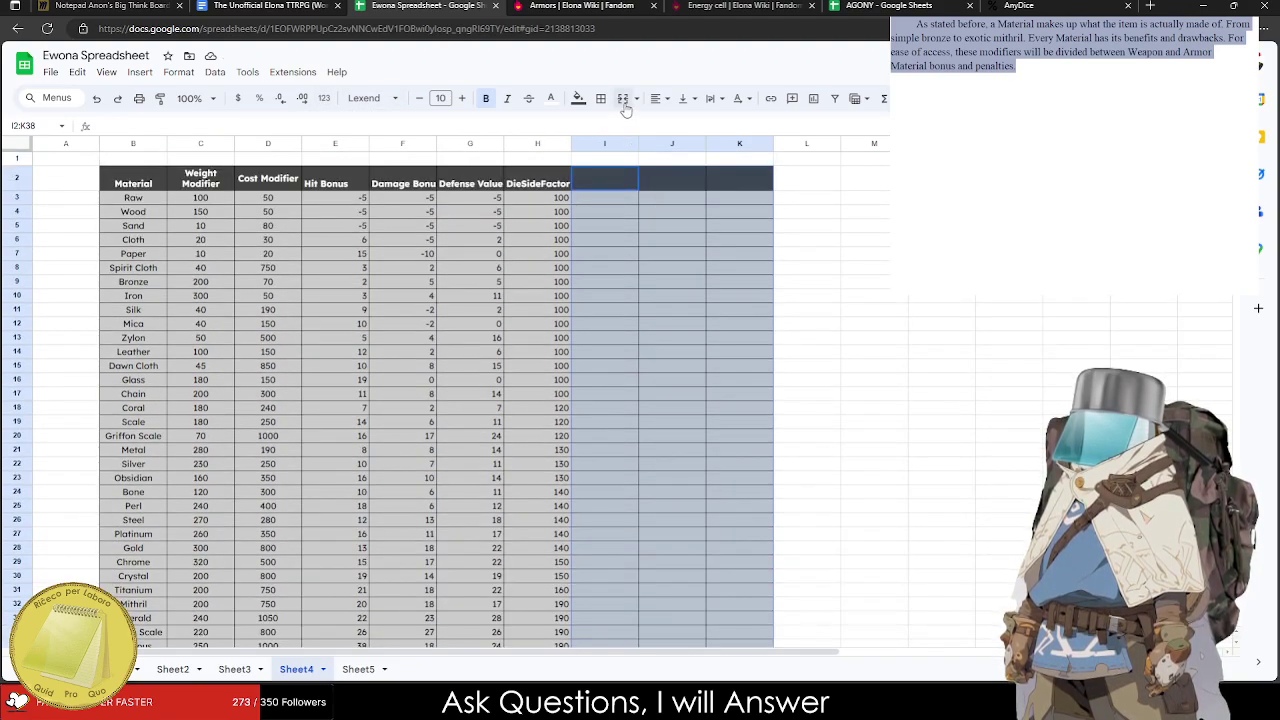
click(578, 98)
click(608, 128)
click(647, 385)
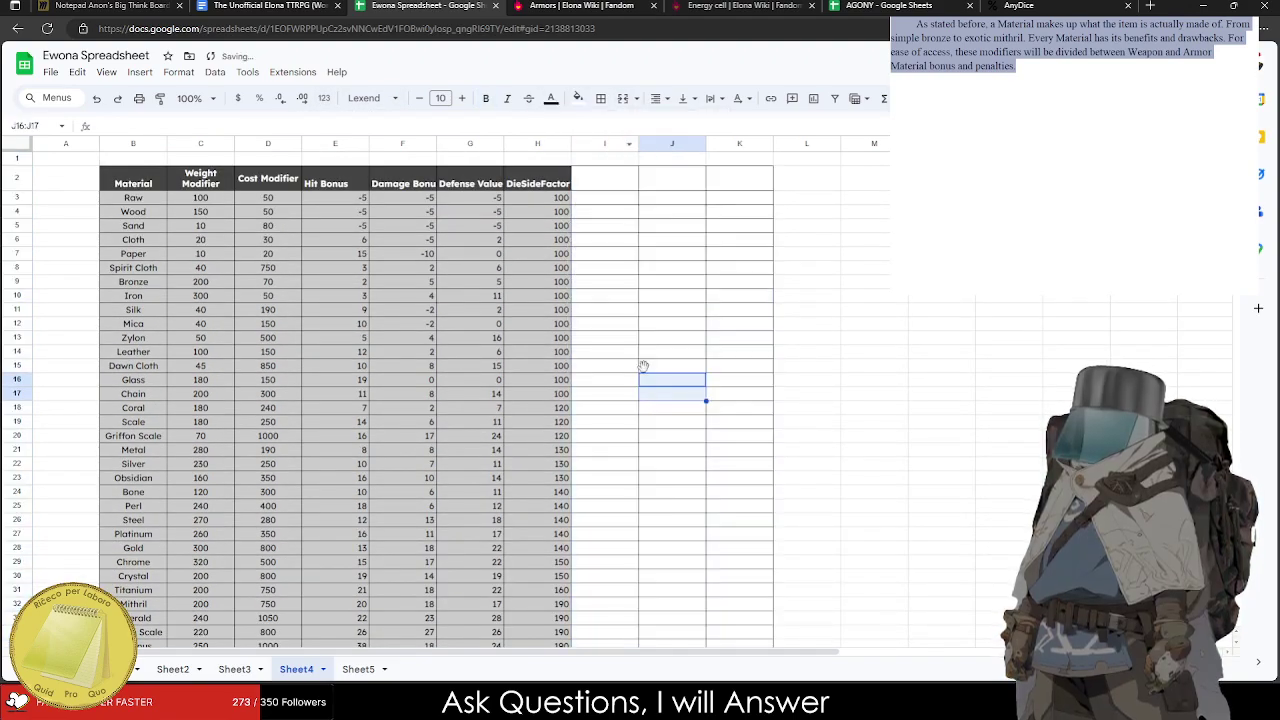
Copy the materials table, B2:H38, and paste it below the QualMod table at B59 and again at J59.
drag(133, 183, 540, 590)
key(ctrl+c)
scroll(513, 527, down, 5)
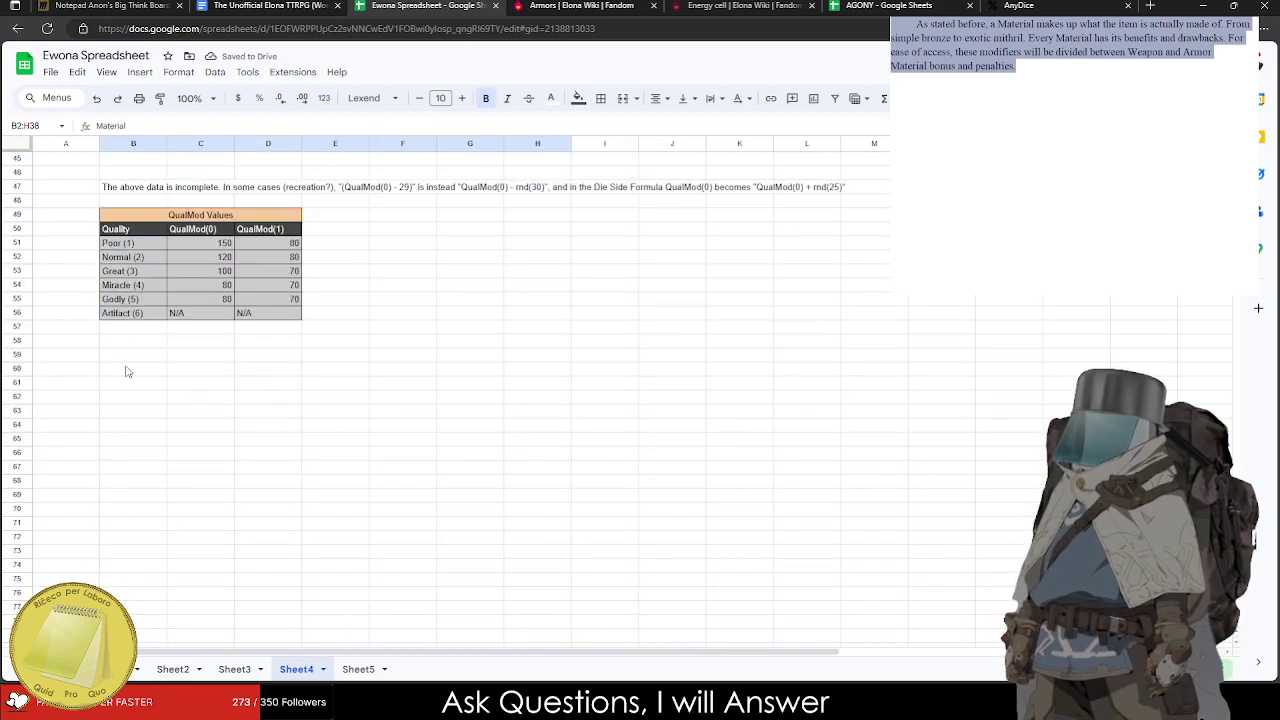
click(145, 357)
key(ctrl+v)
scroll(600, 370, down, 3)
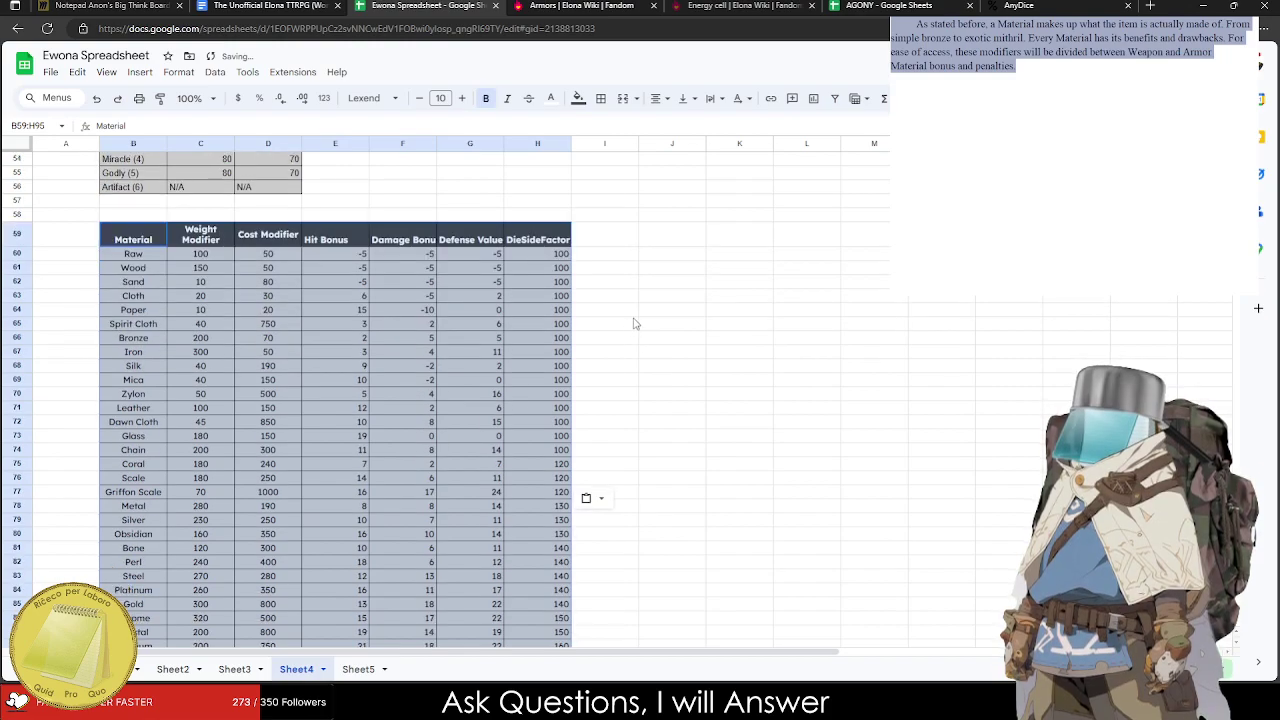
click(672, 281)
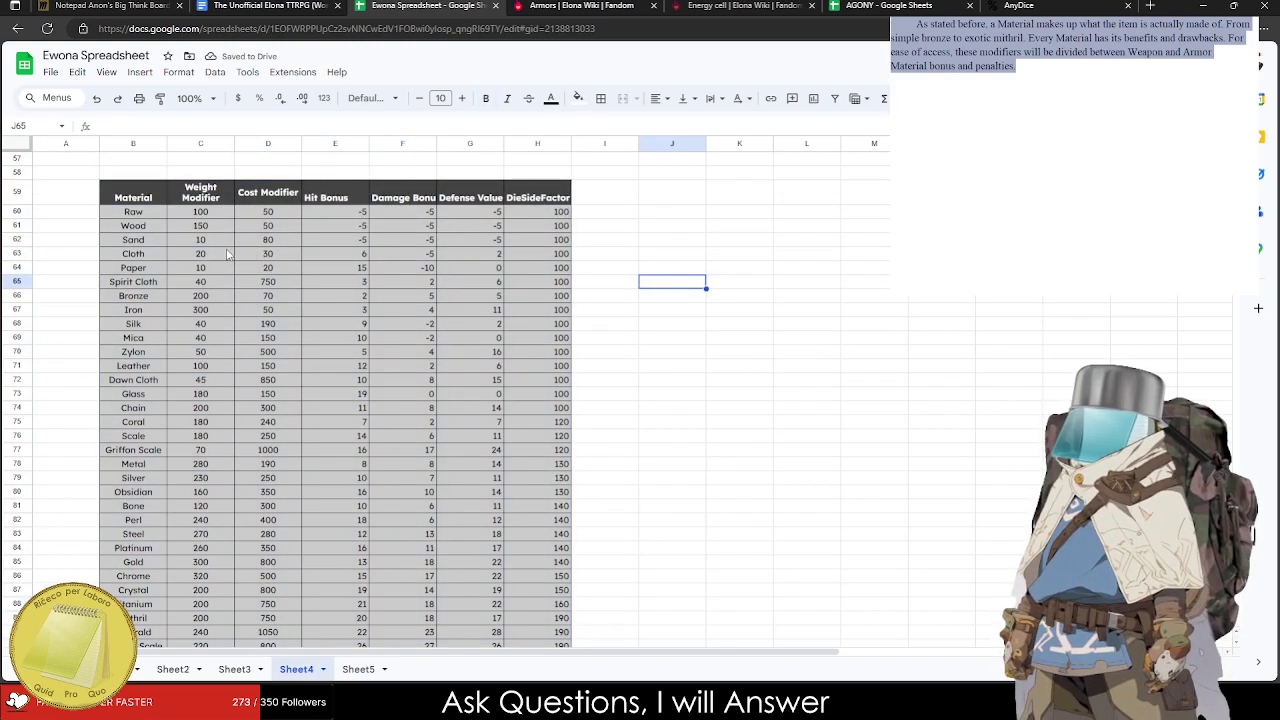
click(674, 200)
key(ctrl+v)
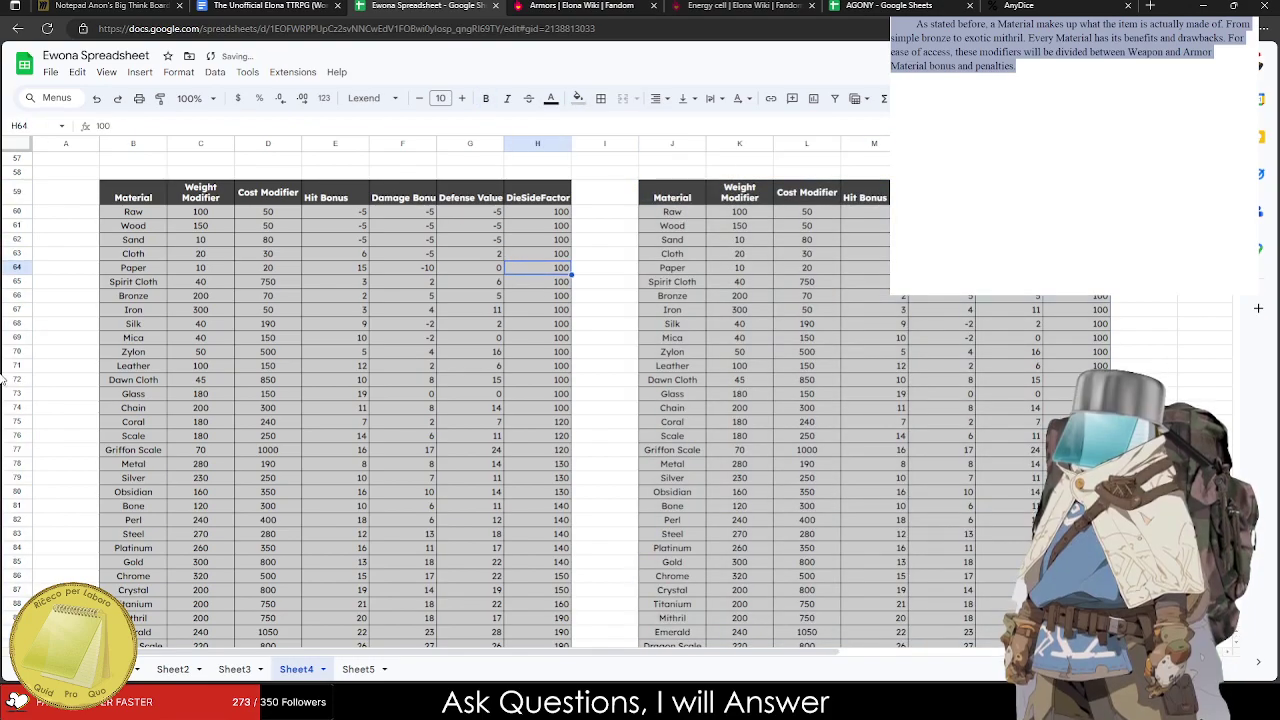
Delete the Sand row from both table copies and move B59:P61 down one row to close the gap.
drag(140, 240, 200, 253)
key(shift+Up)
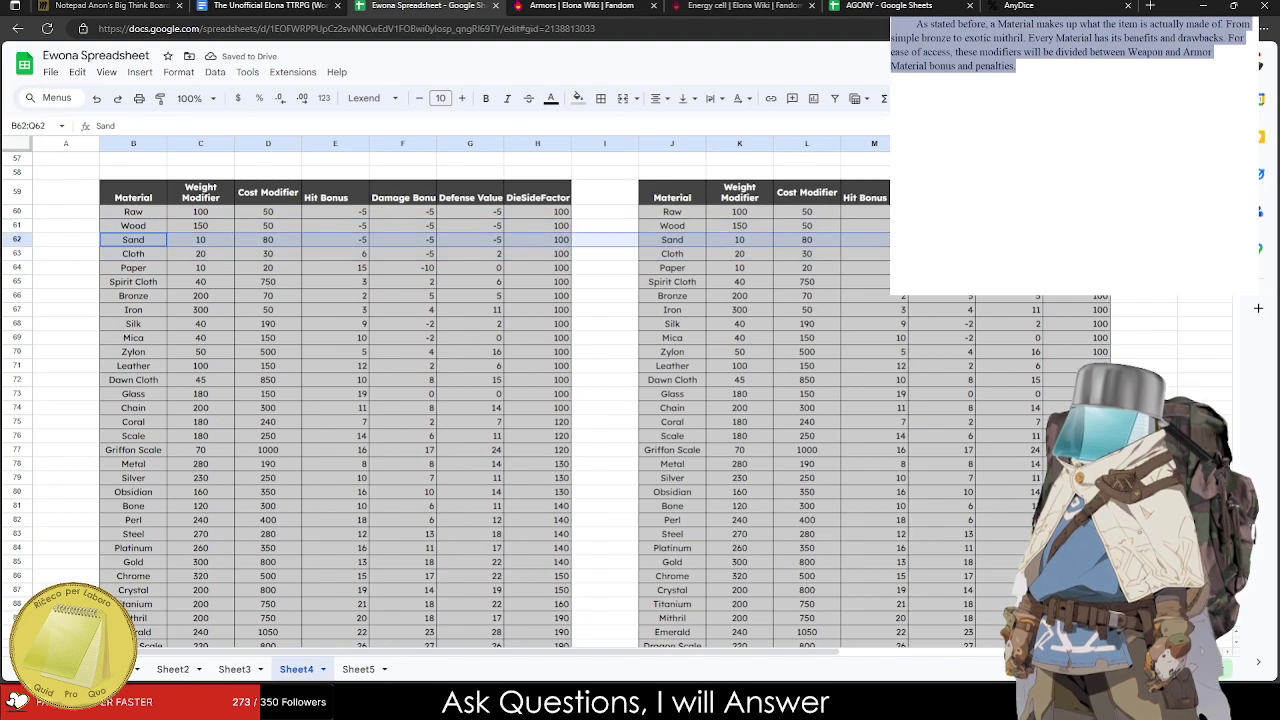
key(Delete)
mouse_move(133, 197)
mouse_down()
mouse_move(1075, 239)
mouse_move(223, 180)
mouse_move(133, 195)
mouse_up()
key(ctrl+c)
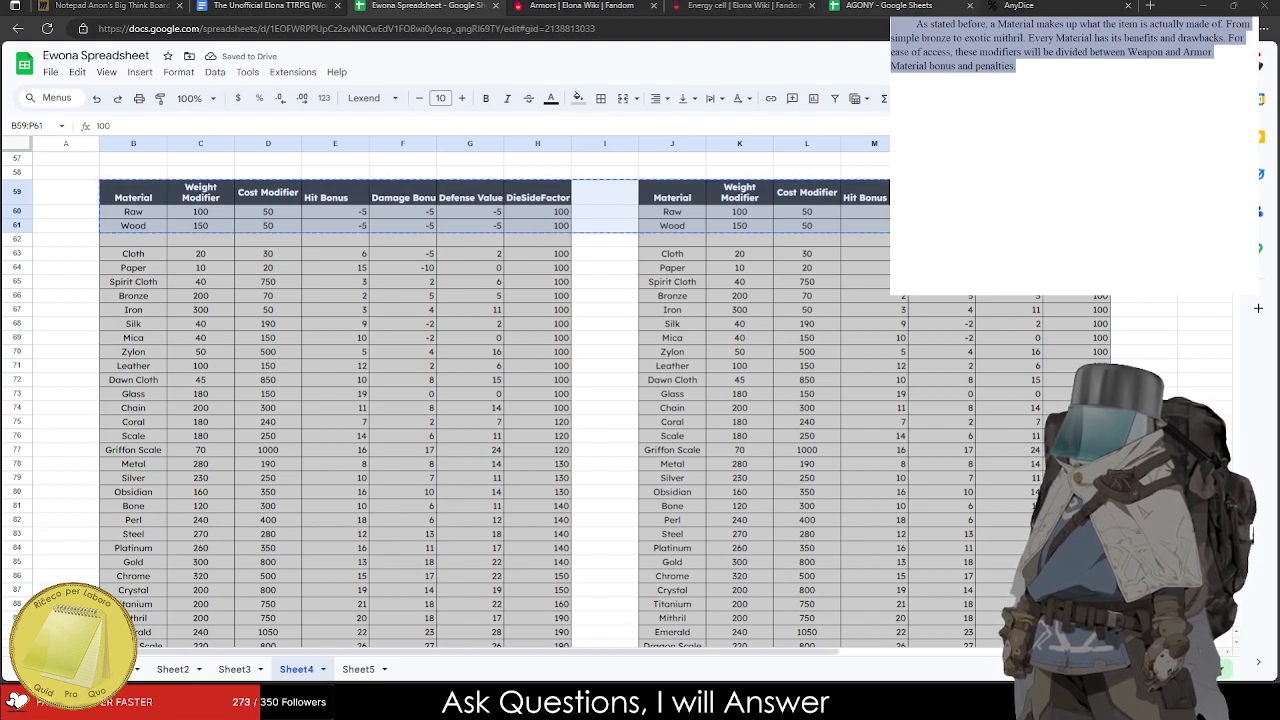
click(901, 290)
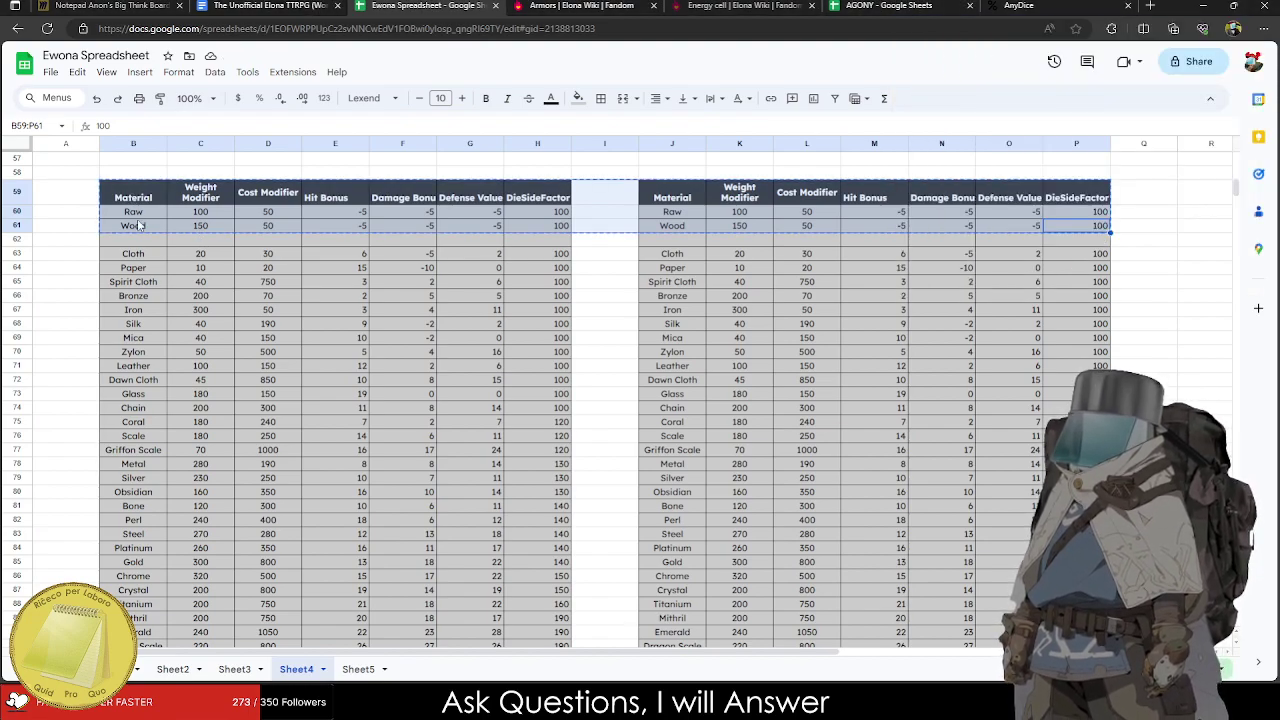
key(ctrl+v)
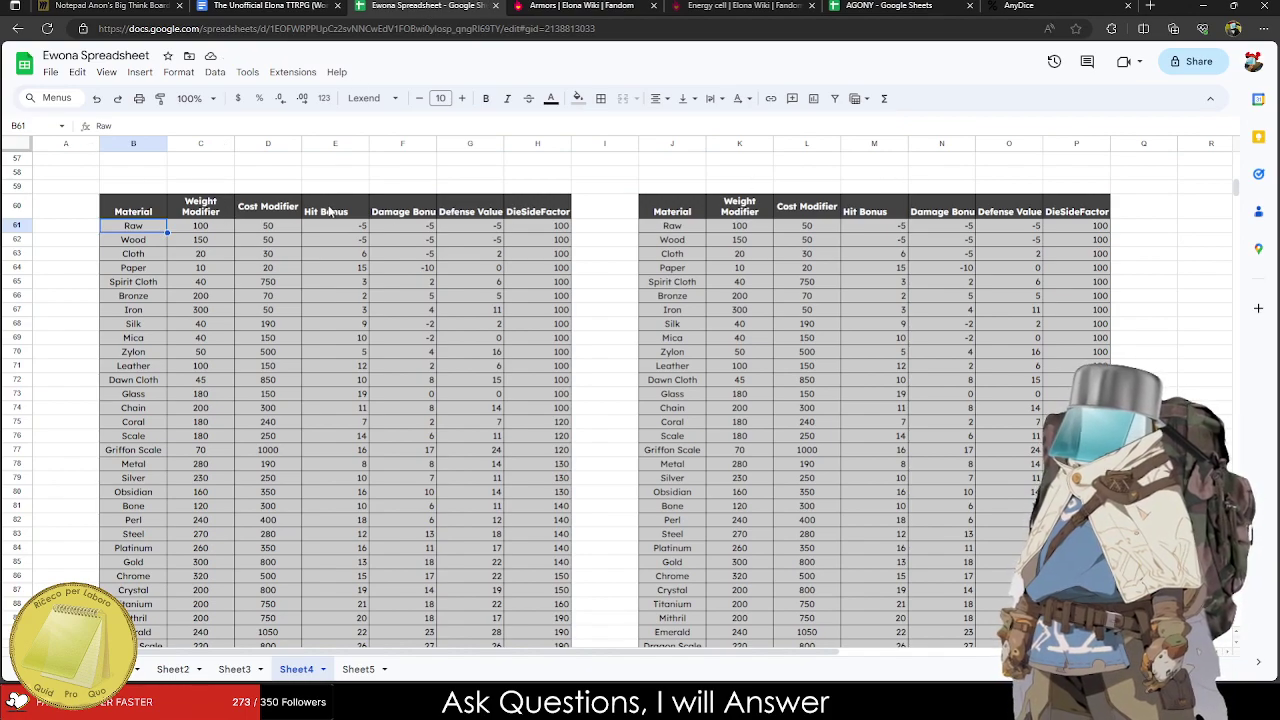
Remove the Defense Value Bonus column from the first table copy and move its DieSideFactor column to G60.
drag(467, 206, 469, 521)
key(Delete)
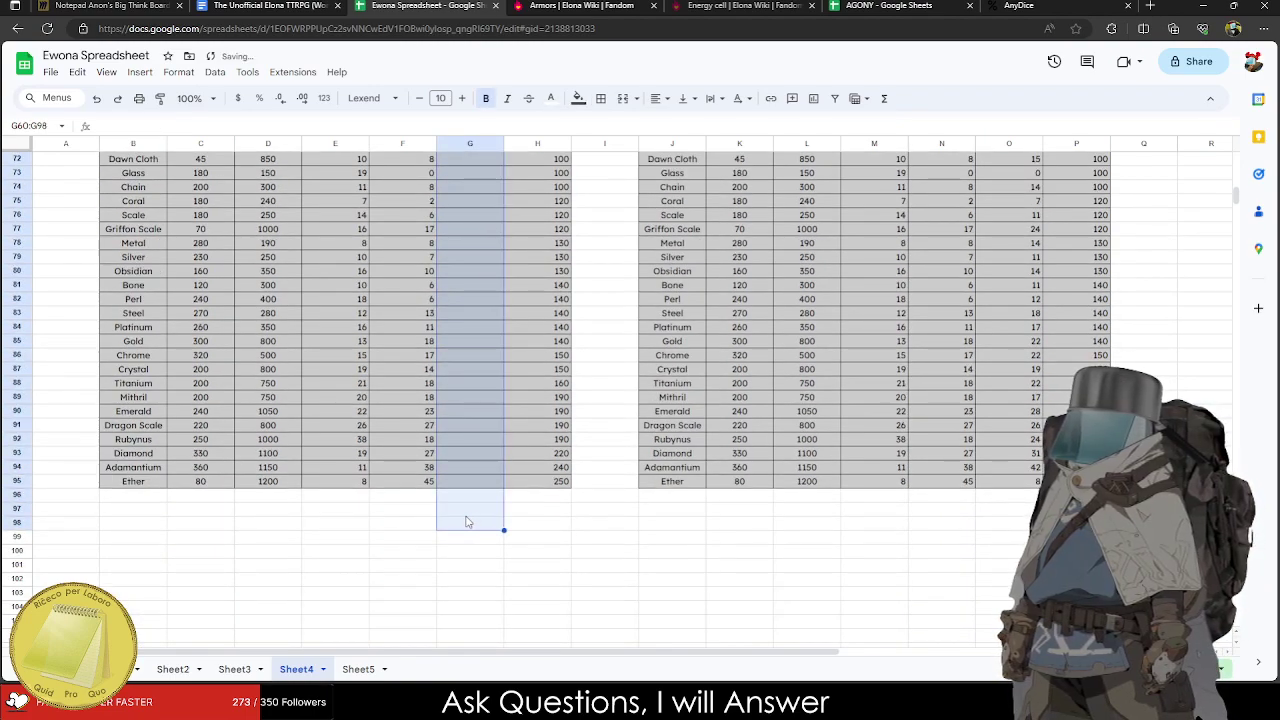
scroll(469, 521, up, 5)
drag(537, 240, 440, 262)
key(ctrl+shift+Down)
scroll(542, 518, up, 4)
key(ctrl+c)
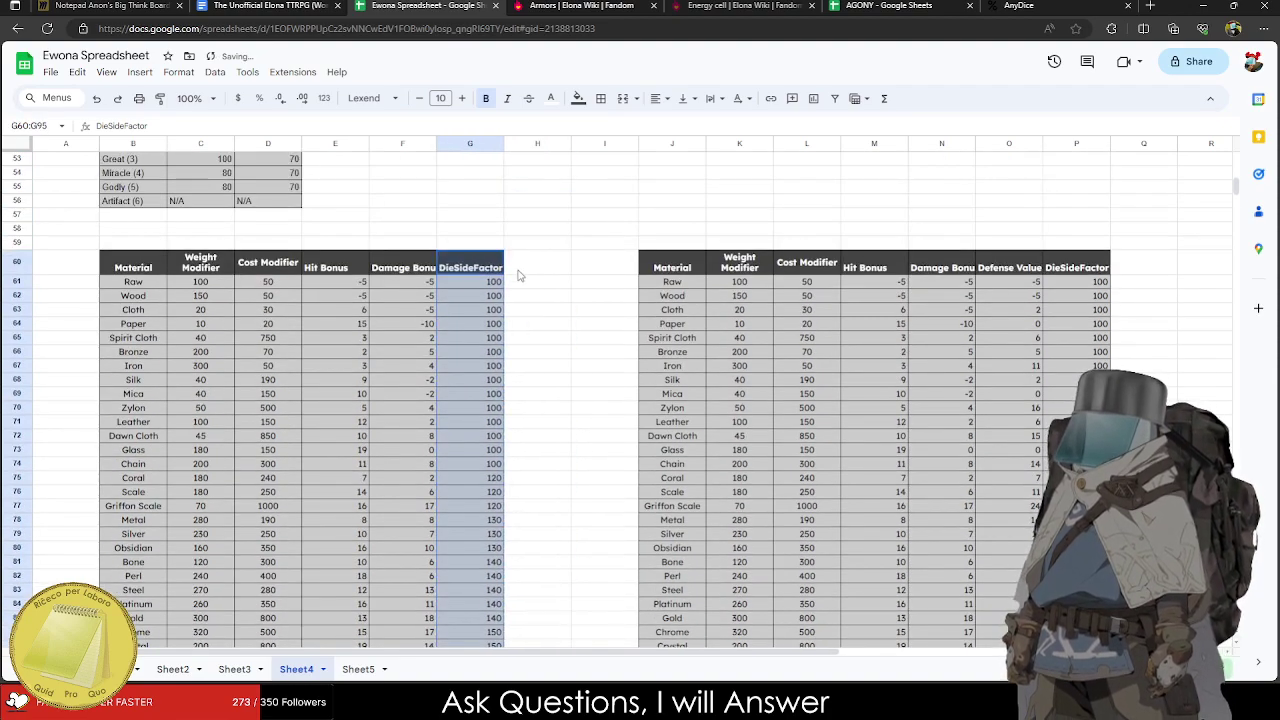
Clear the Hit Bonus, Damage Bonus and DieSideFactor columns from the second table copy.
click(740, 262)
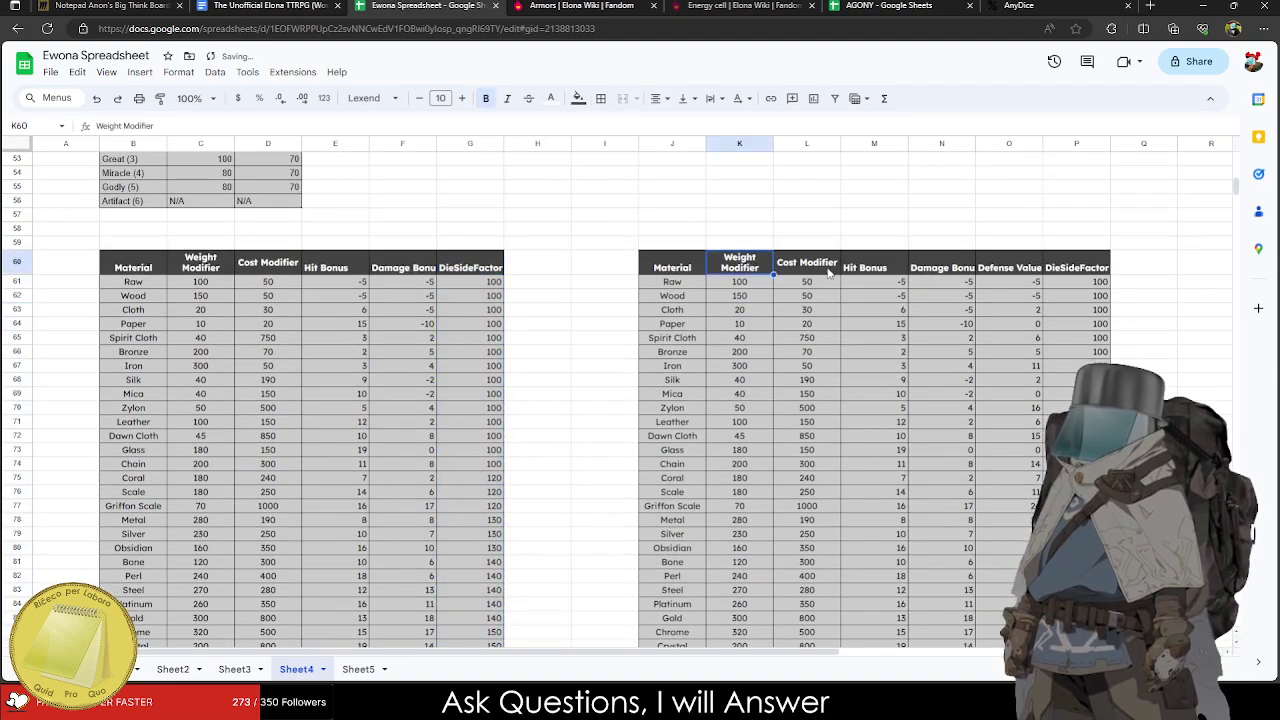
click(866, 265)
drag(878, 305, 953, 560)
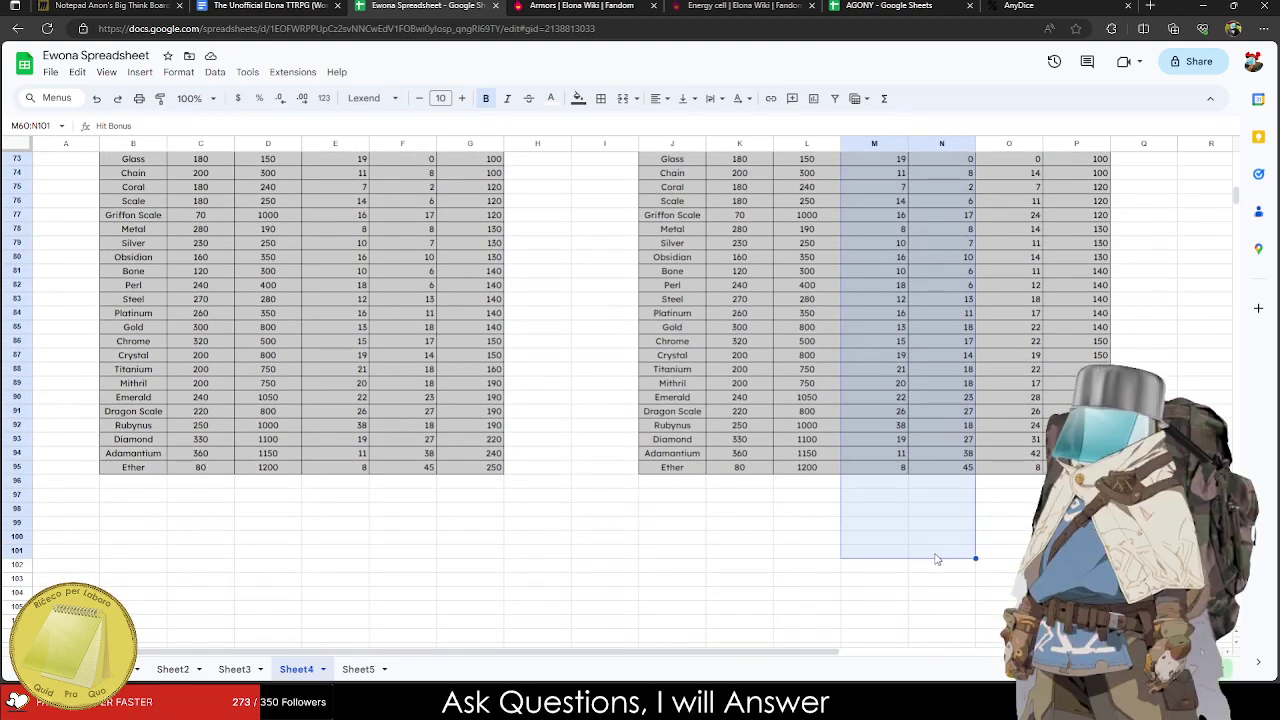
key(Delete)
scroll(1149, 331, up, 6)
drag(1076, 290, 1076, 648)
key(Delete)
scroll(932, 543, up, 5)
Move the second copy's Defense Value Bonus column, O60:O95, next to Cost Modifier at M60.
drag(1009, 274, 1009, 537)
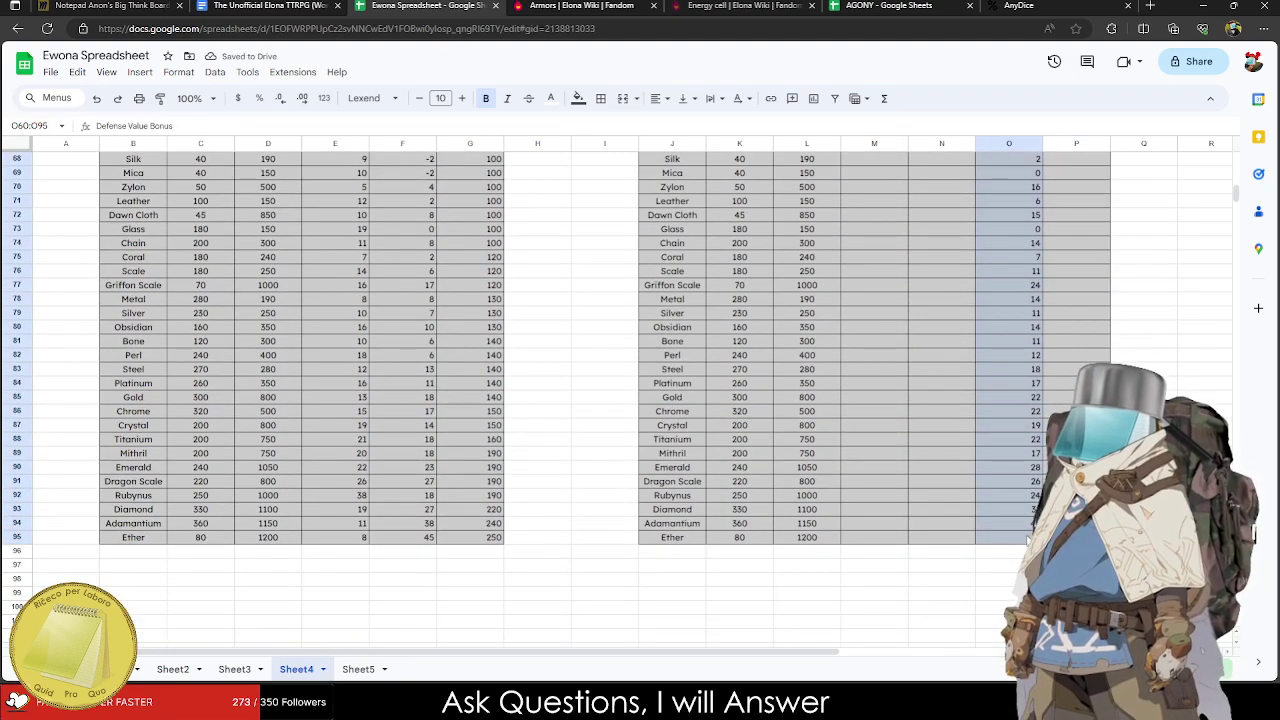
scroll(864, 268, up, 5)
click(864, 268)
key(ctrl+v)
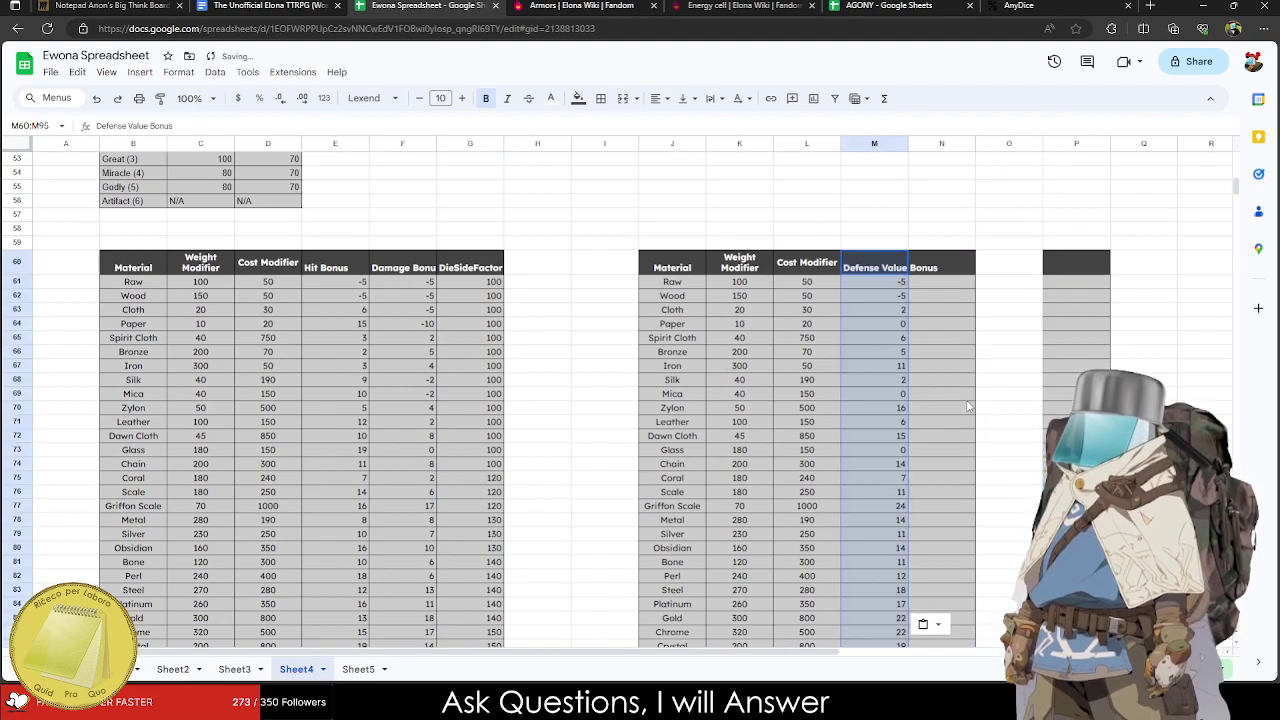
Reset the fill color of the emptied cells N60:P104 beside the second table copy.
drag(941, 265, 1076, 566)
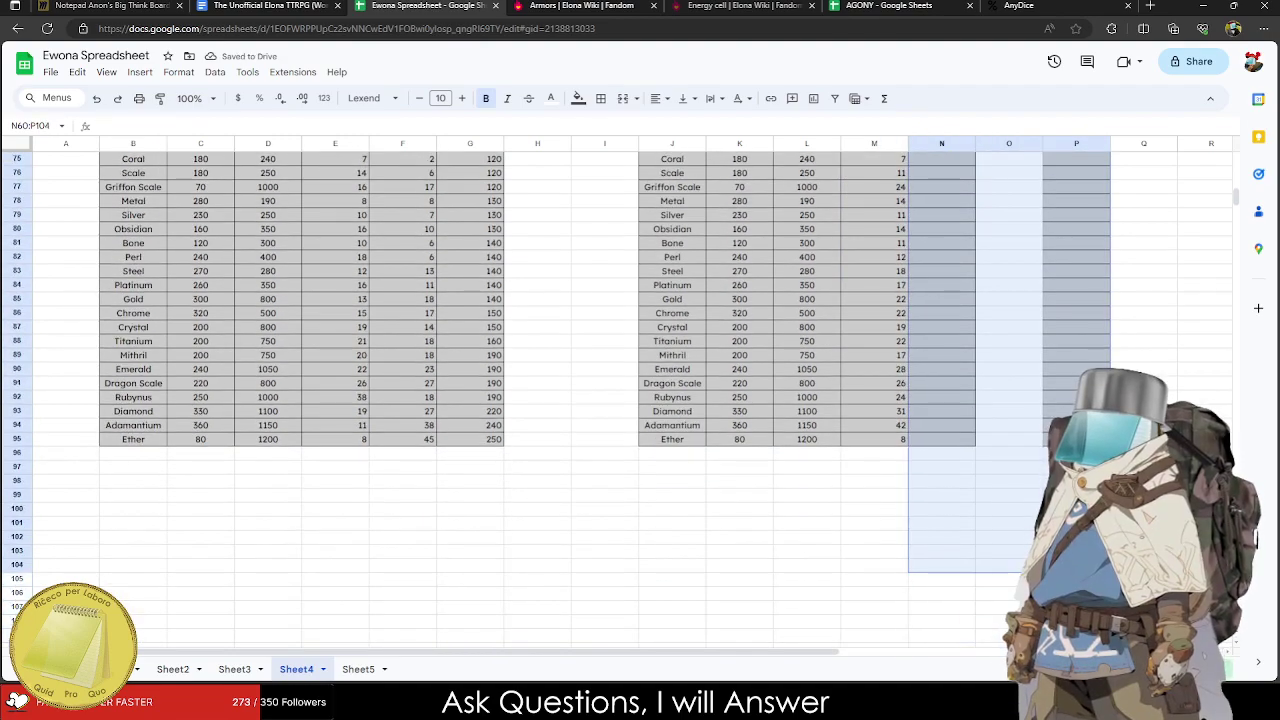
click(622, 98)
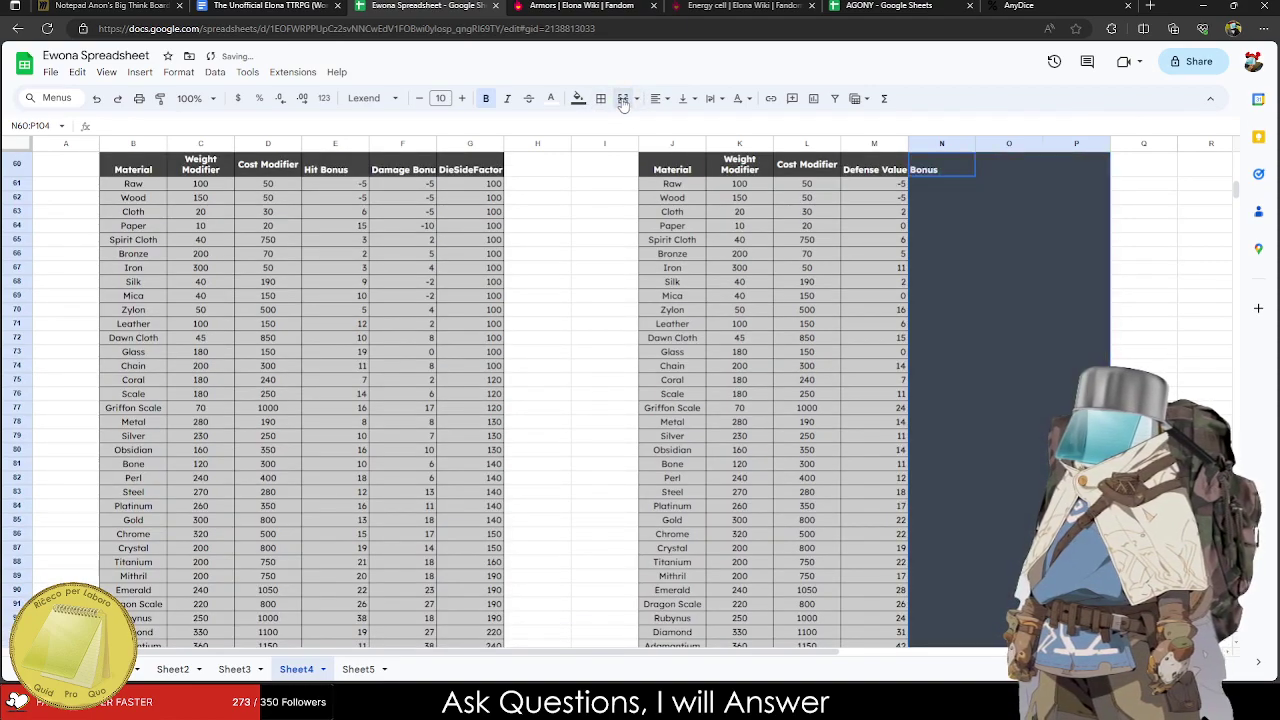
click(578, 98)
click(625, 122)
click(1053, 343)
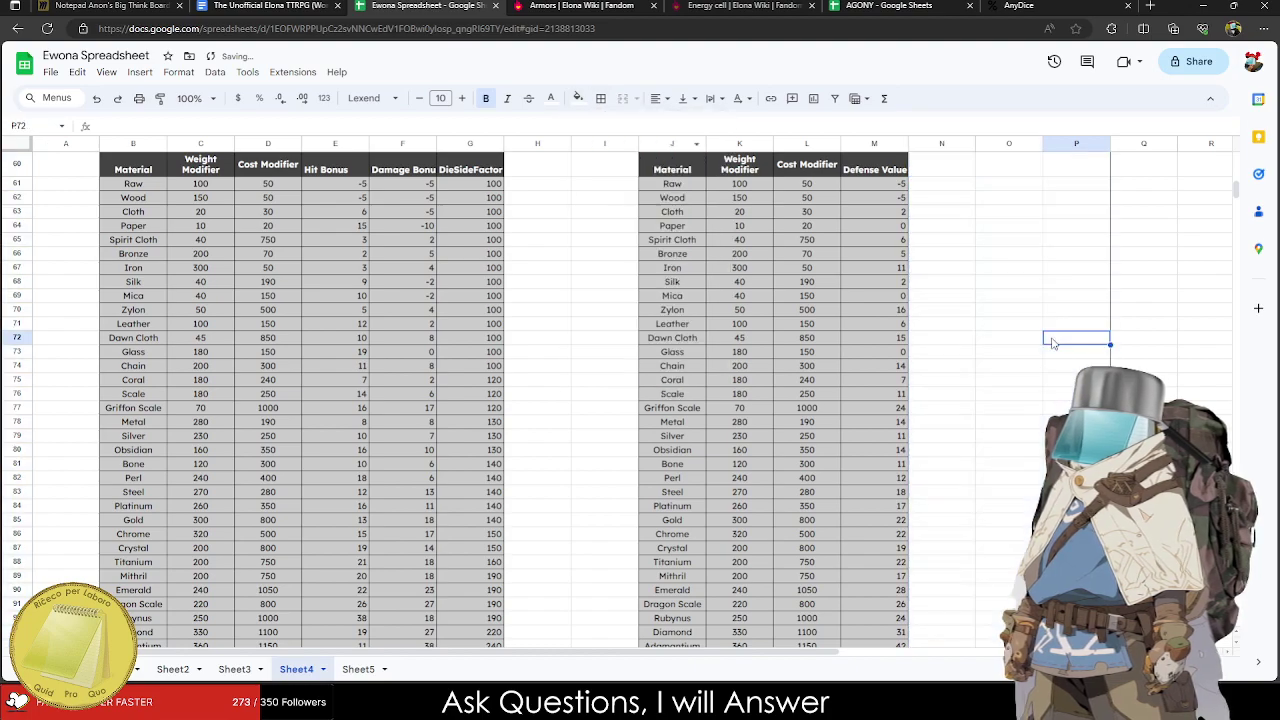
Copy the Material header into B59 above the first table copy and fill B59:G59 with black.
scroll(930, 299, up, 2)
scroll(680, 315, down, 3)
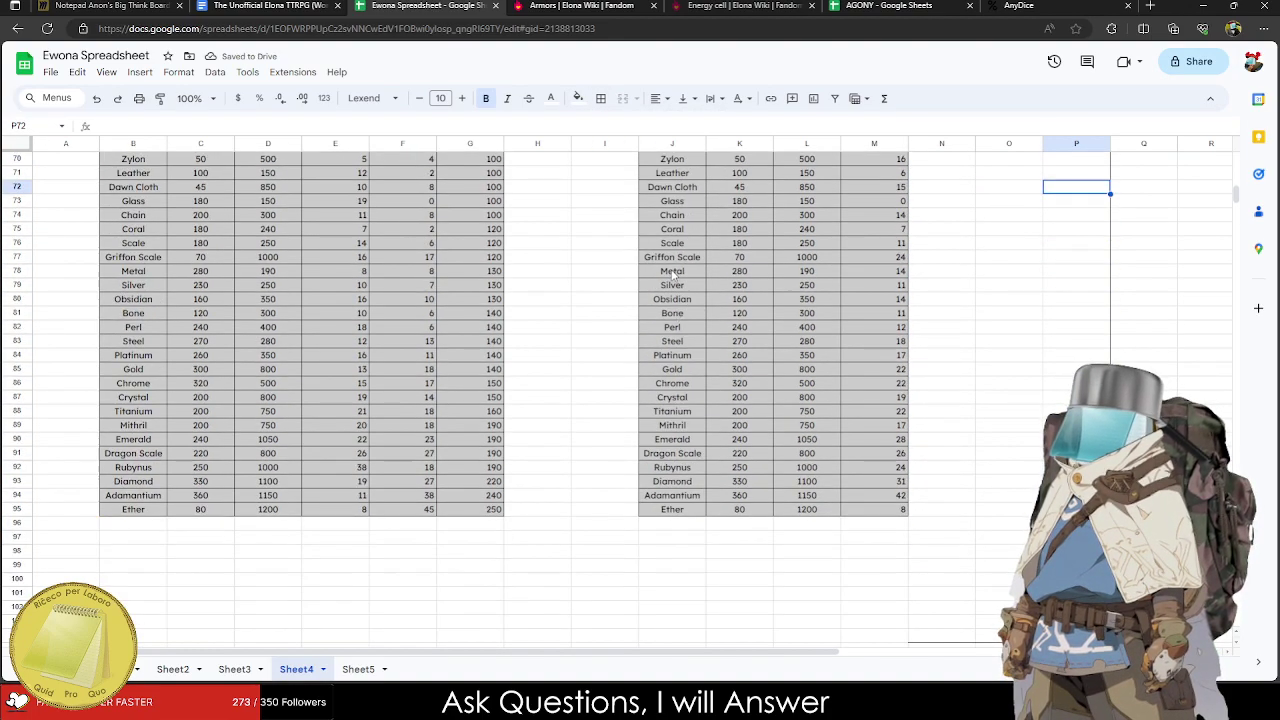
scroll(663, 274, up, 3)
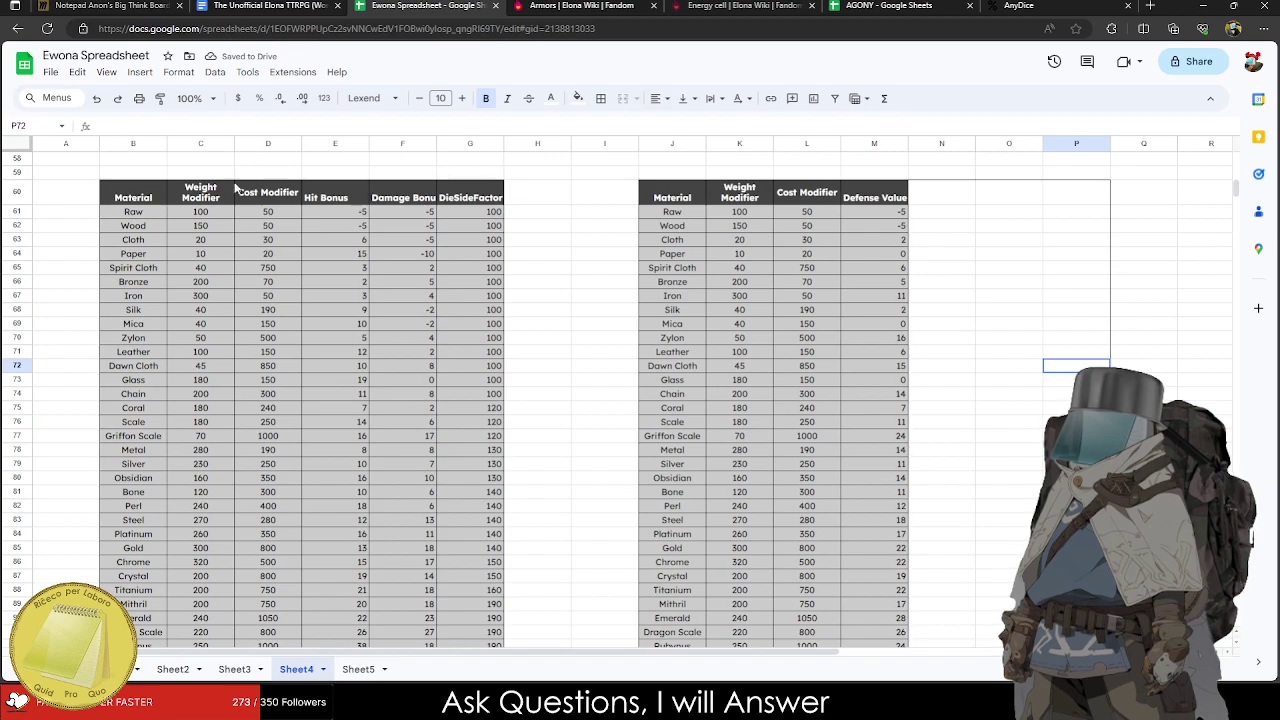
click(143, 202)
key(ctrl+c)
click(140, 172)
key(ctrl+v)
drag(140, 172, 470, 172)
click(578, 98)
click(605, 125)
click(578, 98)
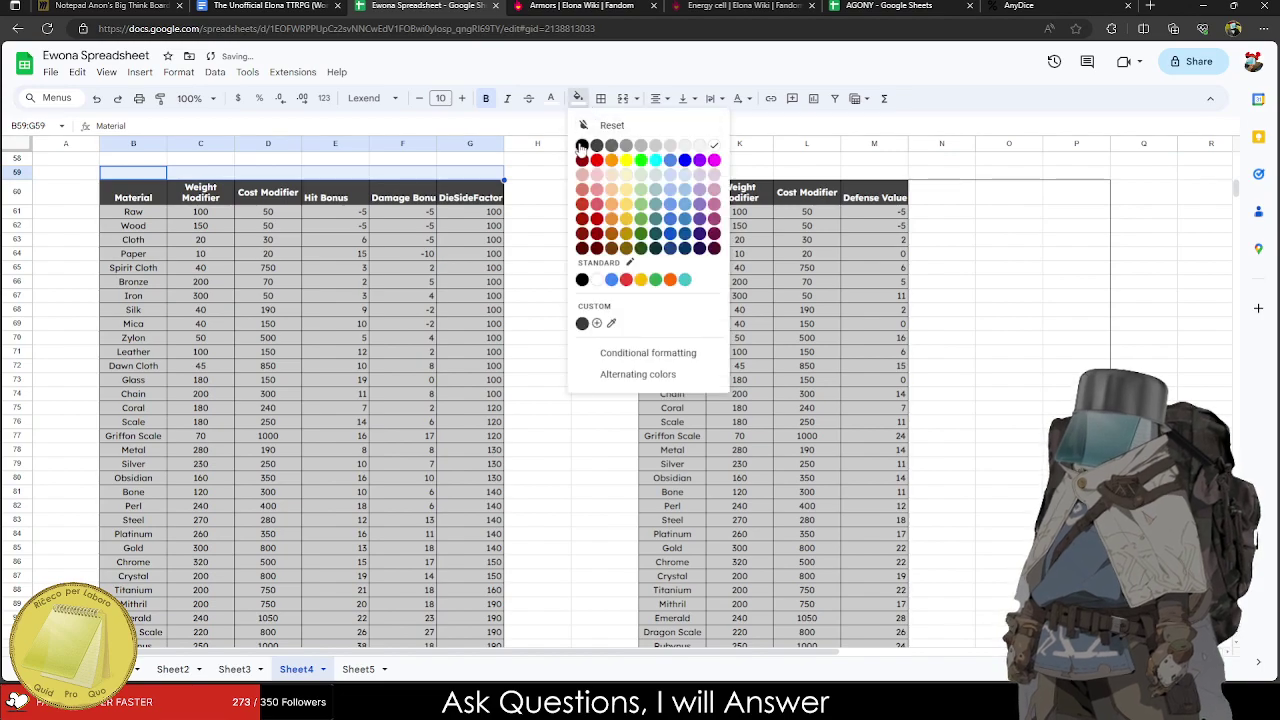
click(582, 146)
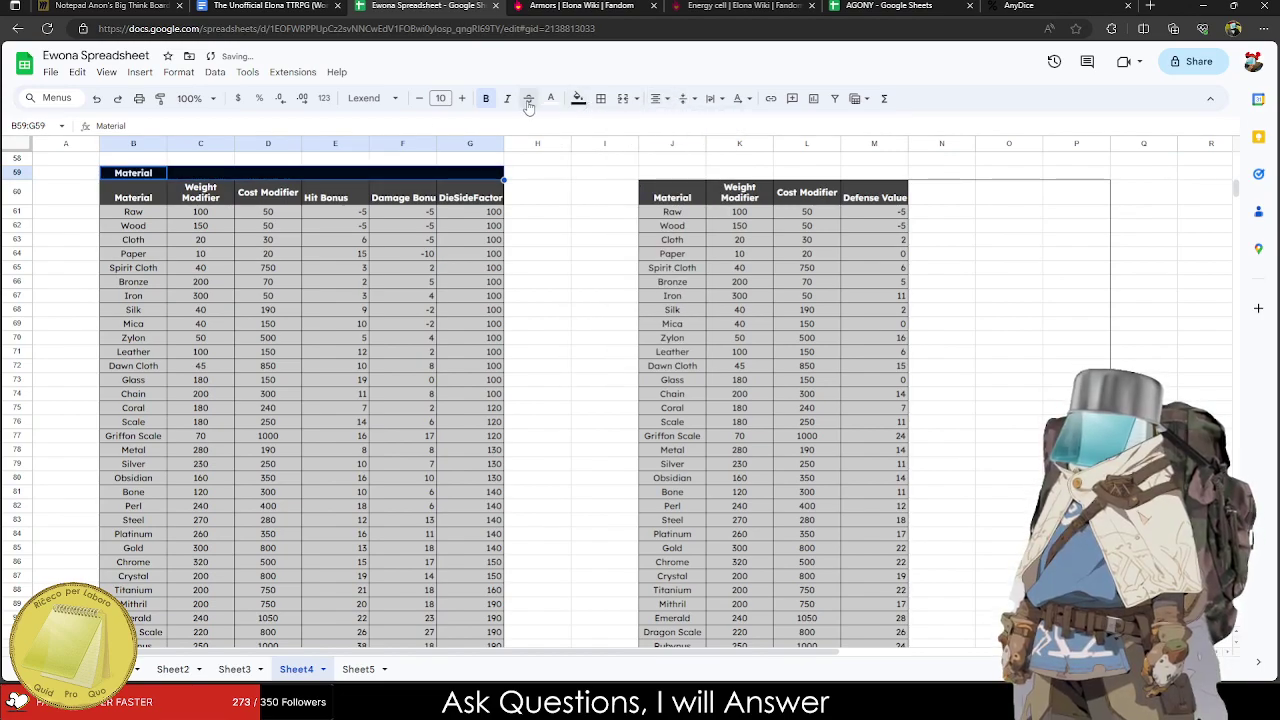
Merge B59:G59 into a single title cell across the first table copy.
right_click(394, 169)
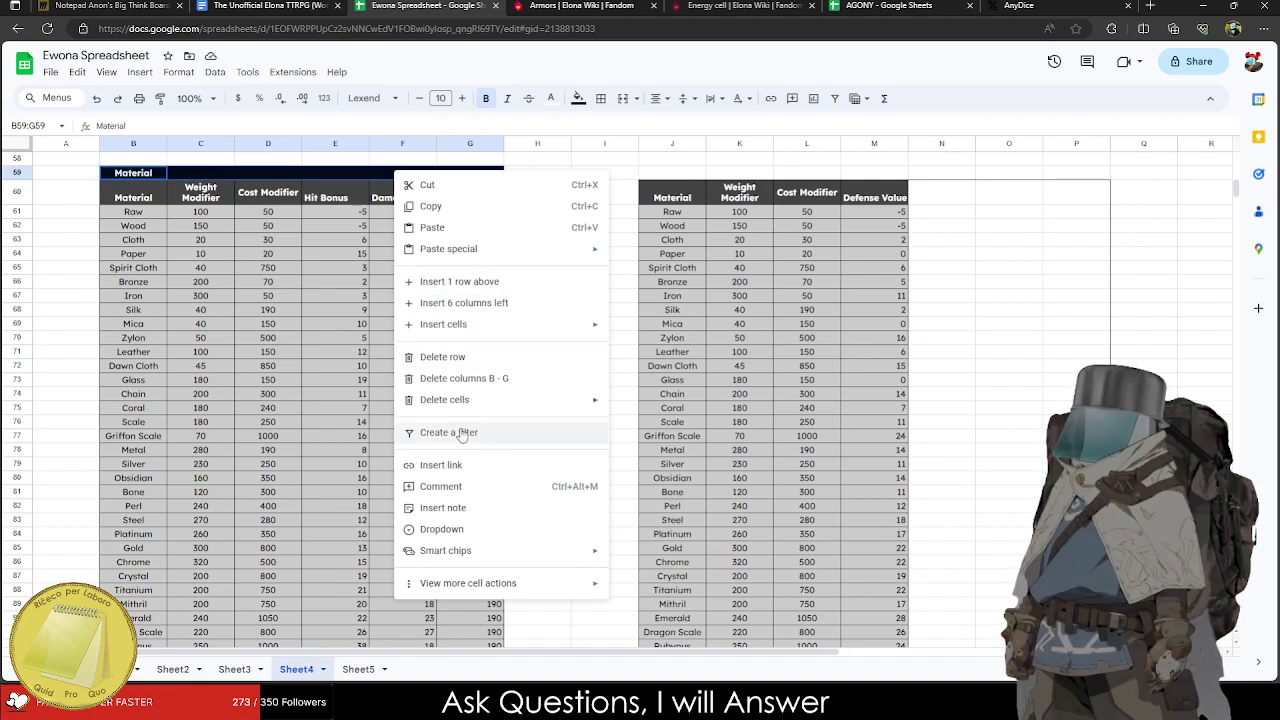
click(156, 186)
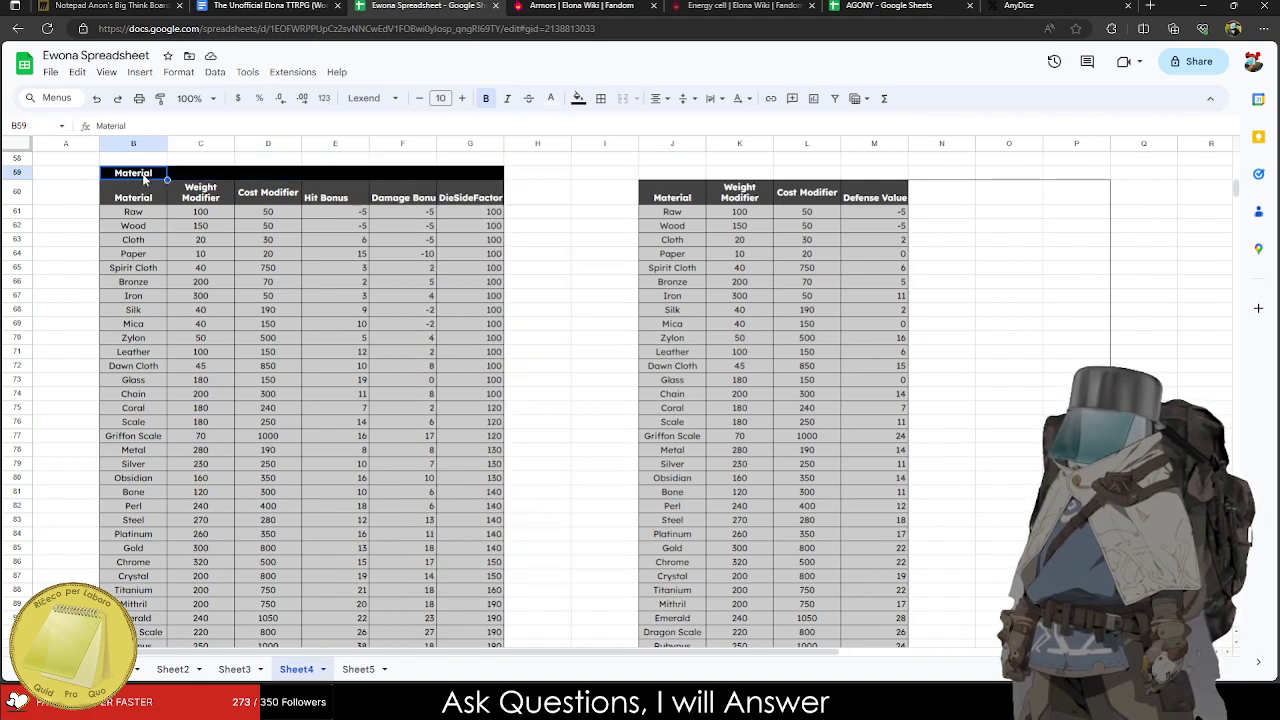
right_click(480, 178)
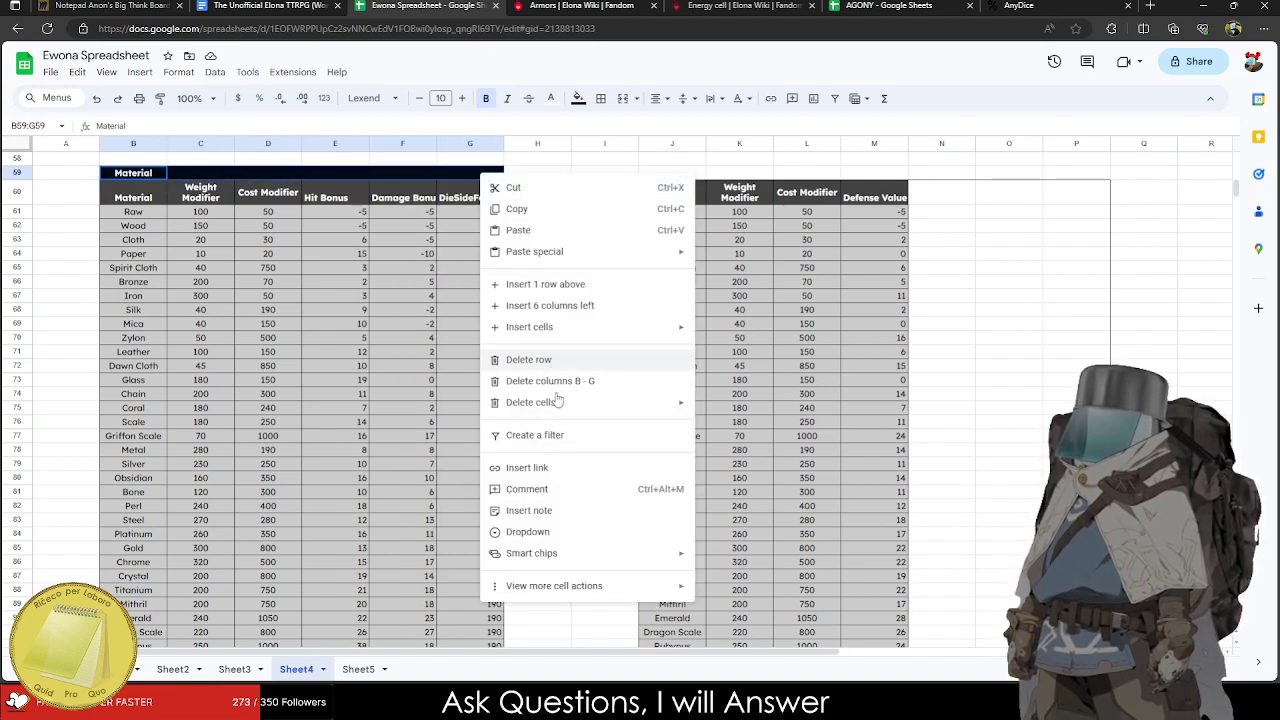
click(622, 100)
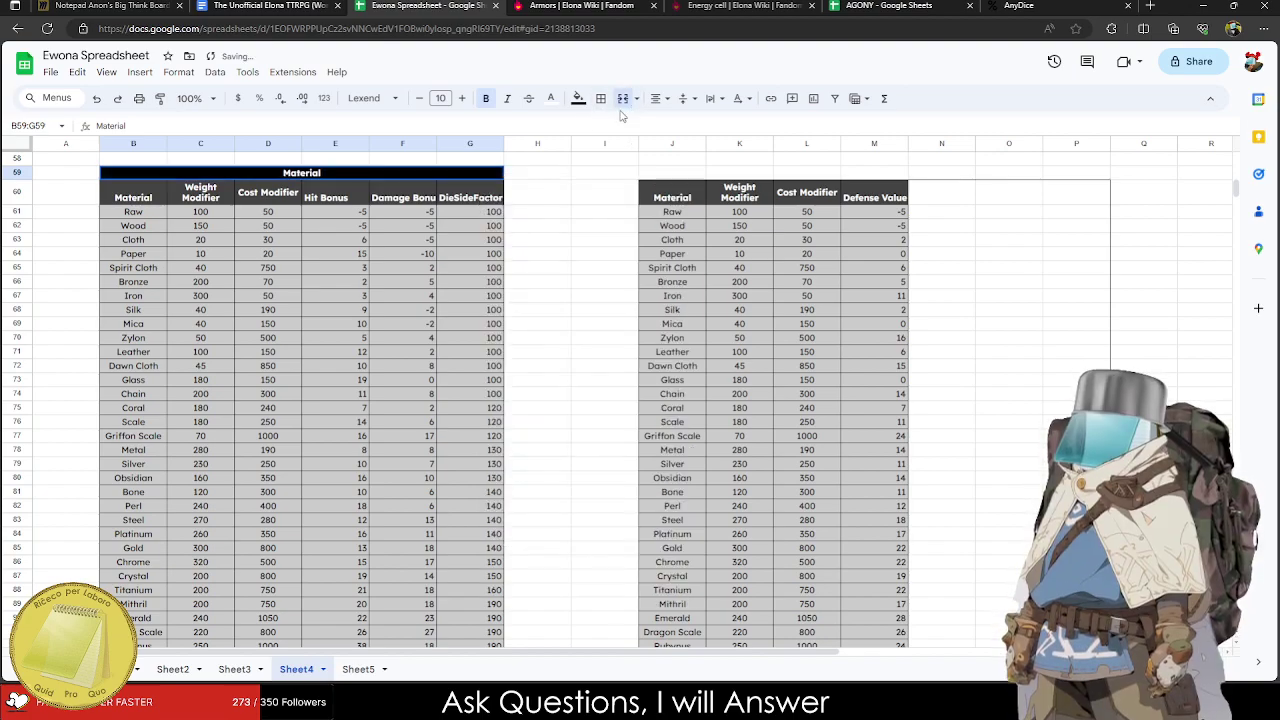
Paste the Material title above the second table copy and re-merge it across J59:M59 only.
click(676, 167)
key(ctrl+v)
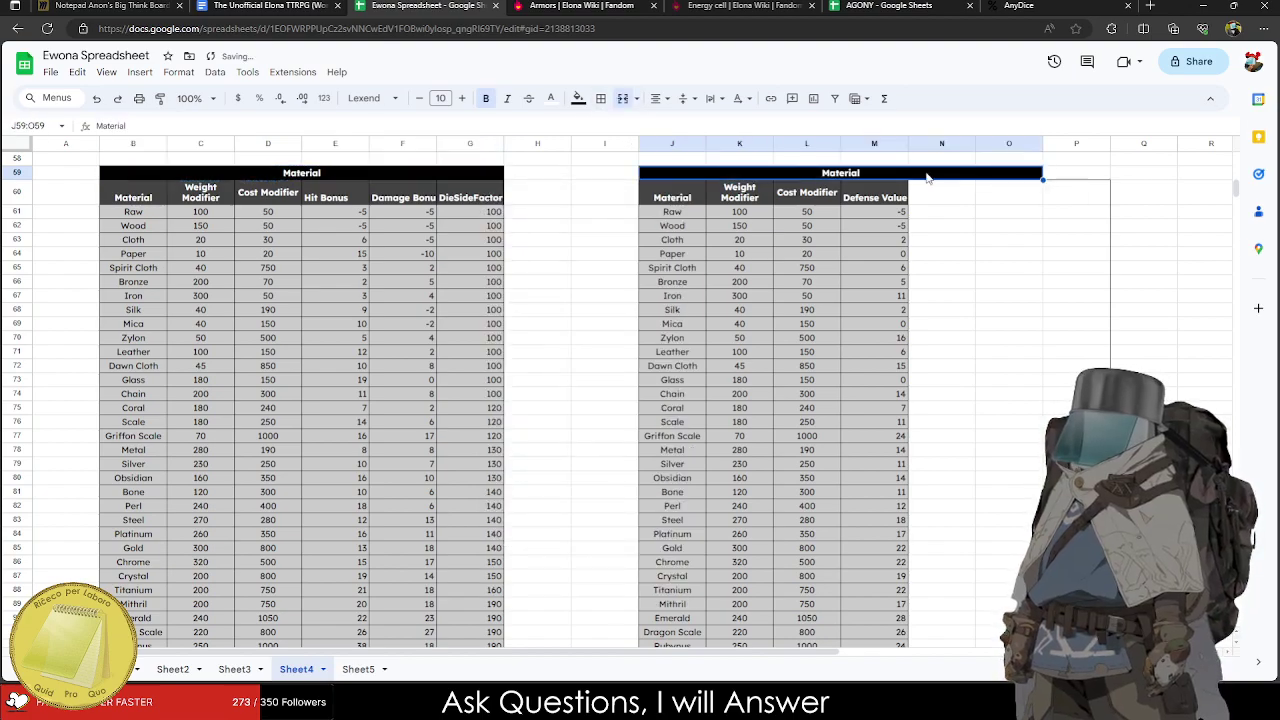
click(622, 100)
drag(860, 179, 673, 176)
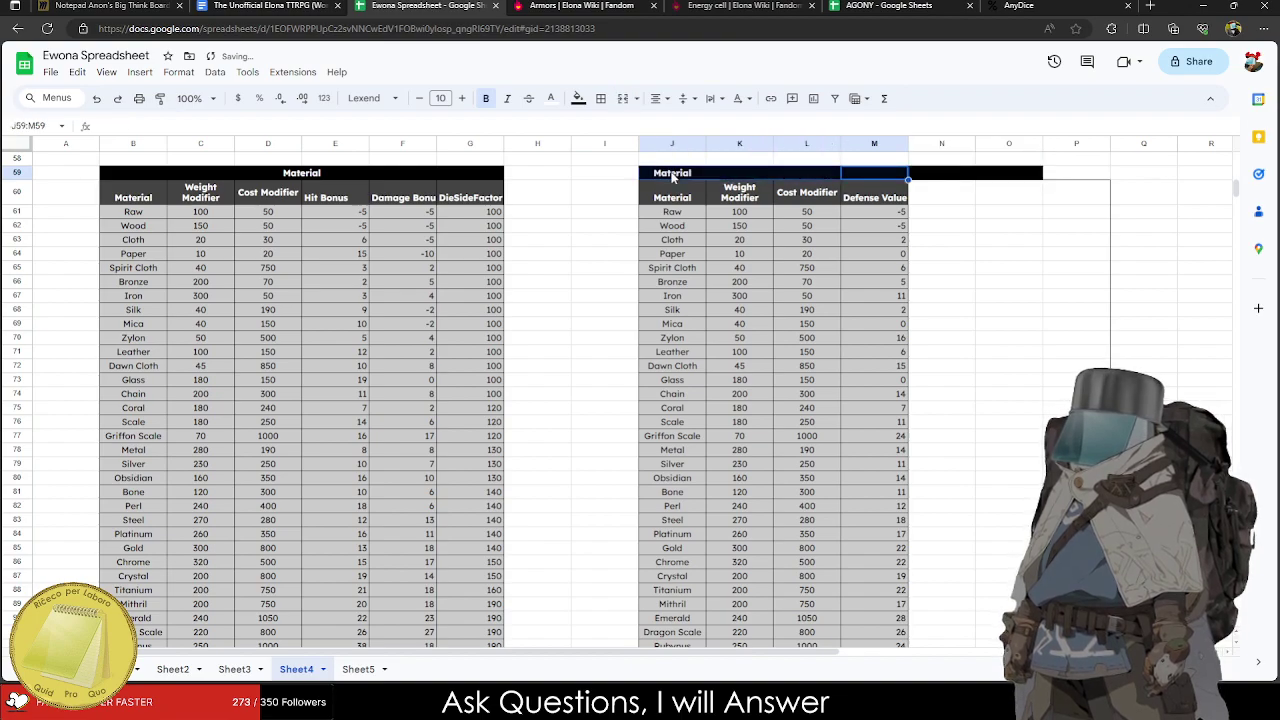
click(623, 98)
Reset the fill color of the leftover title cells N59:P59 beside the second table.
drag(941, 175, 1070, 185)
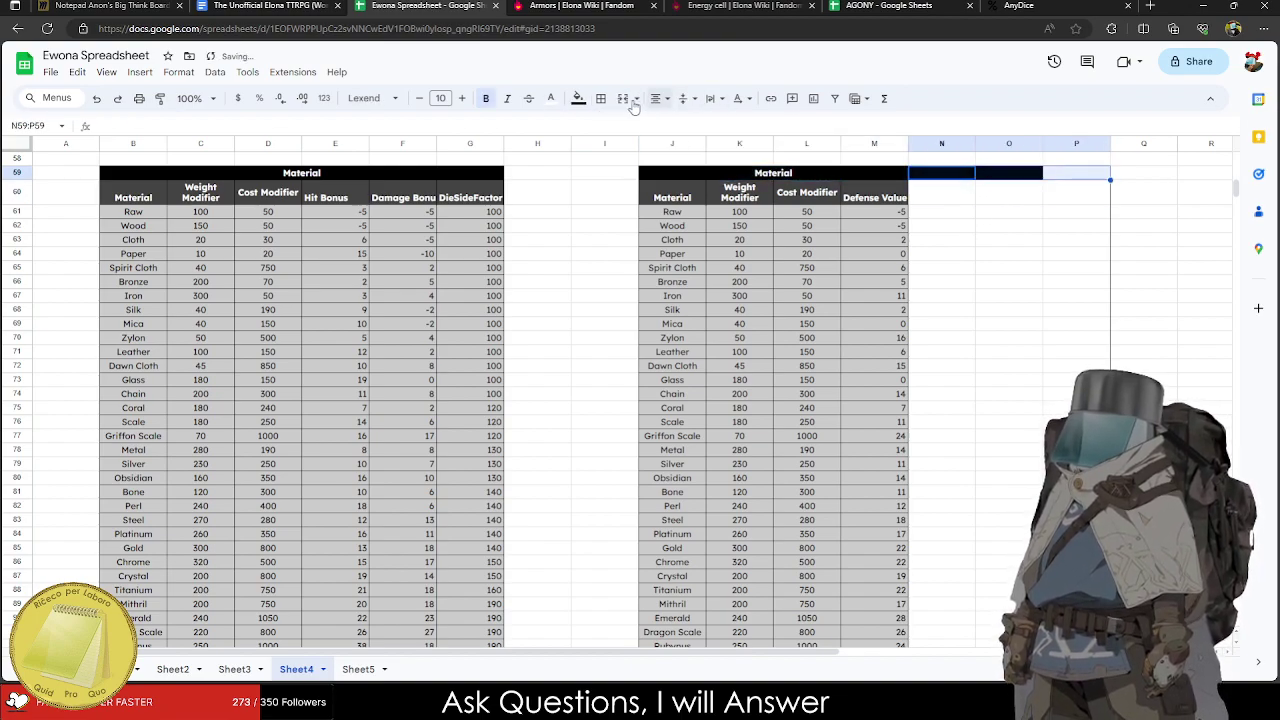
click(578, 98)
click(719, 134)
click(1009, 338)
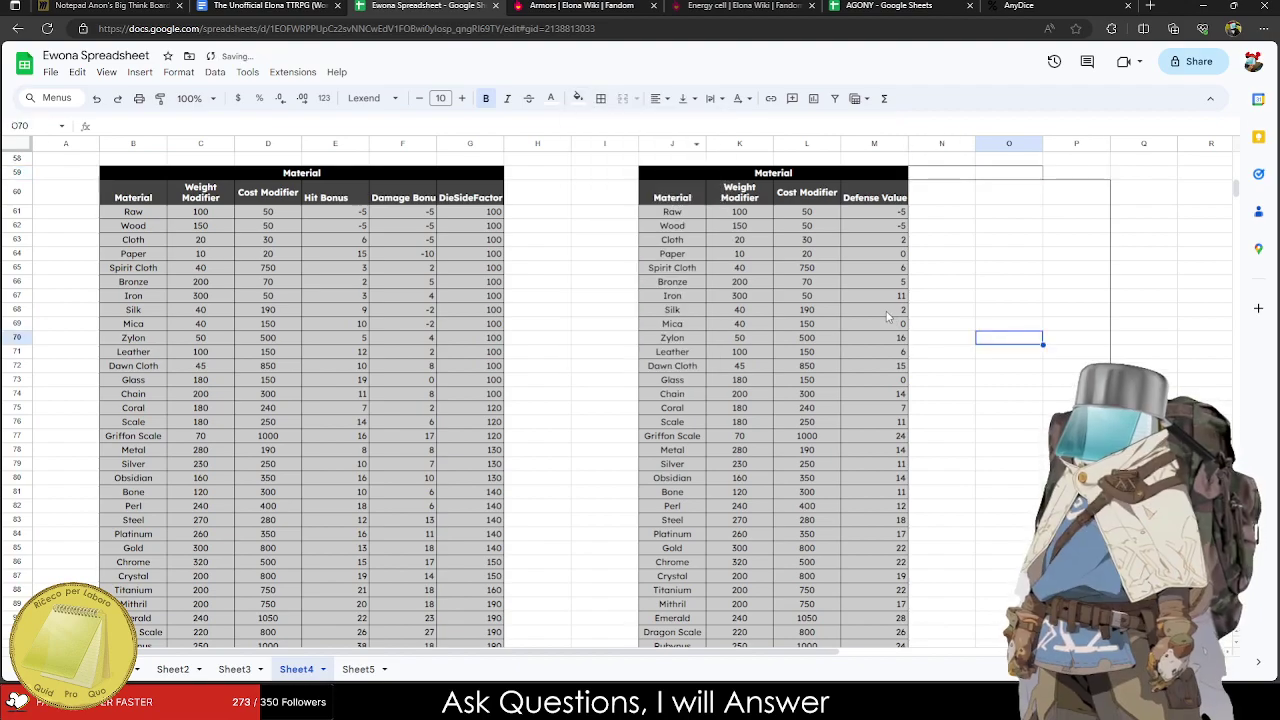
Rename the first table's title as Weapon Material and the second table's title as Armor Material.
click(296, 159)
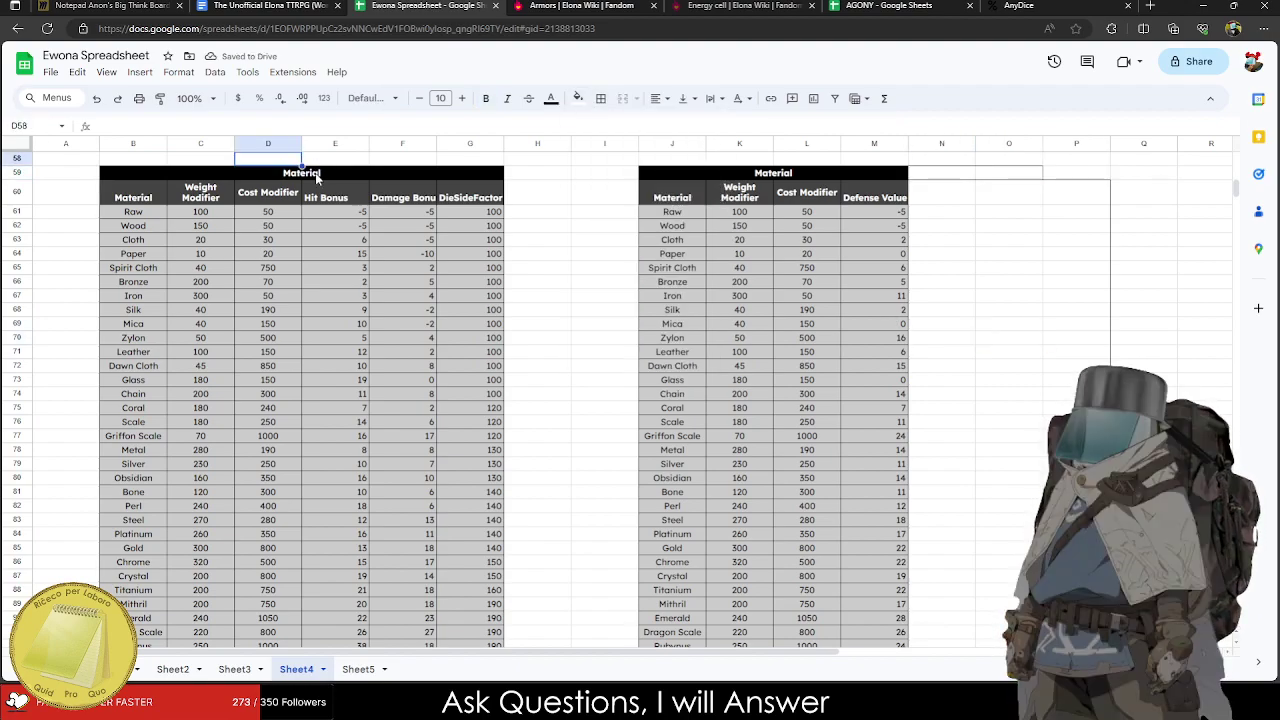
click(316, 175)
text(Weapon Material)
key(Tab)
key(Tab)
key(Tab)
text(Armor)
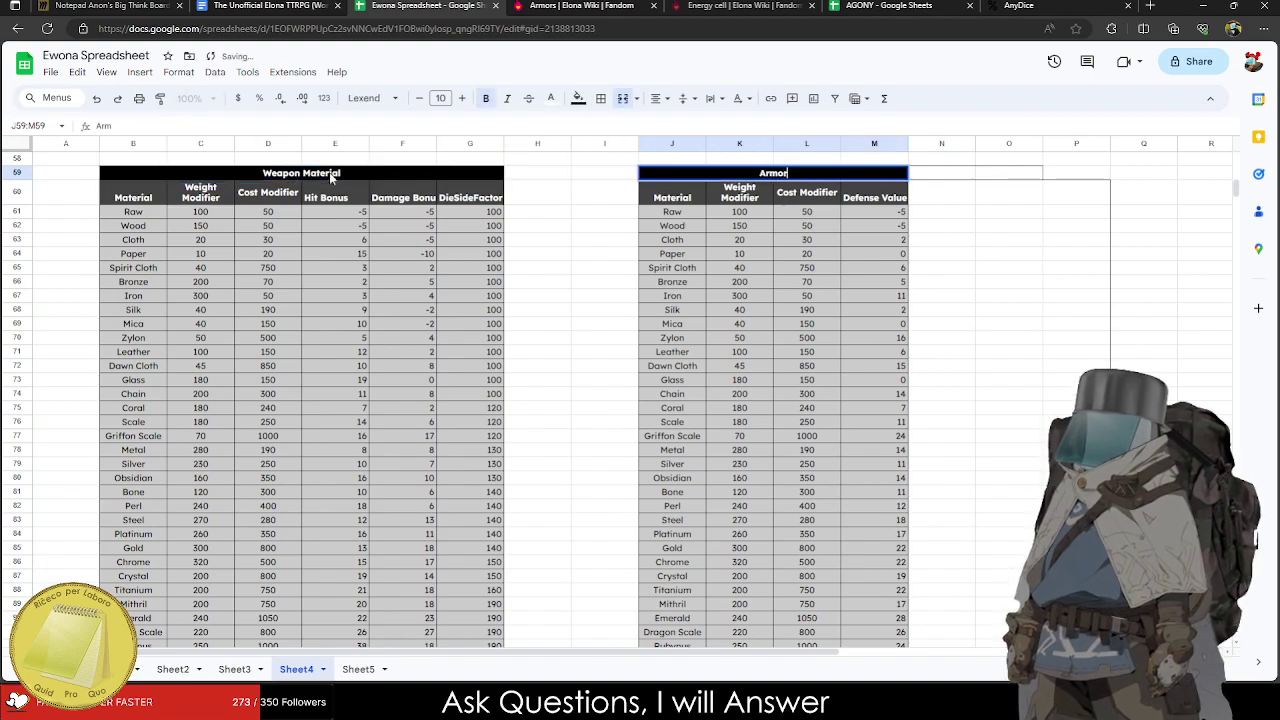
text( Material)
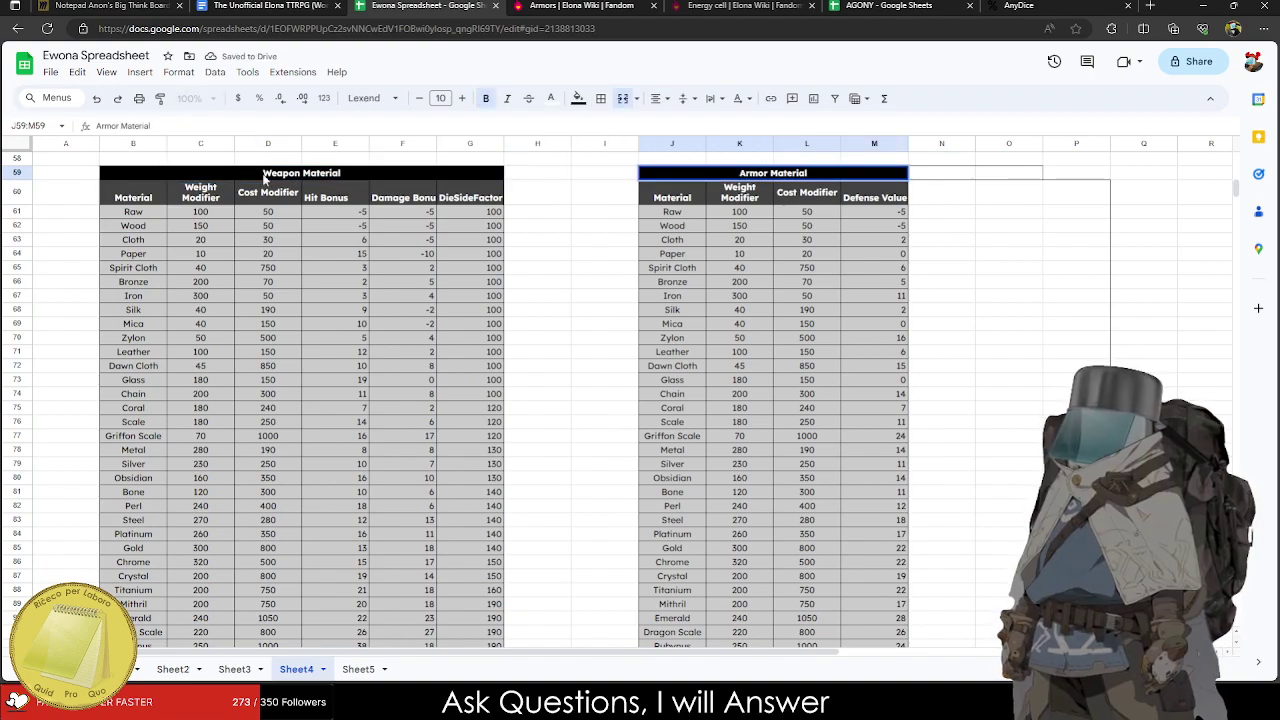
Copy the DieSideFactor column G60:G95 into H60 and change the new column's header to Note.
drag(460, 198, 490, 545)
key(ctrl+c)
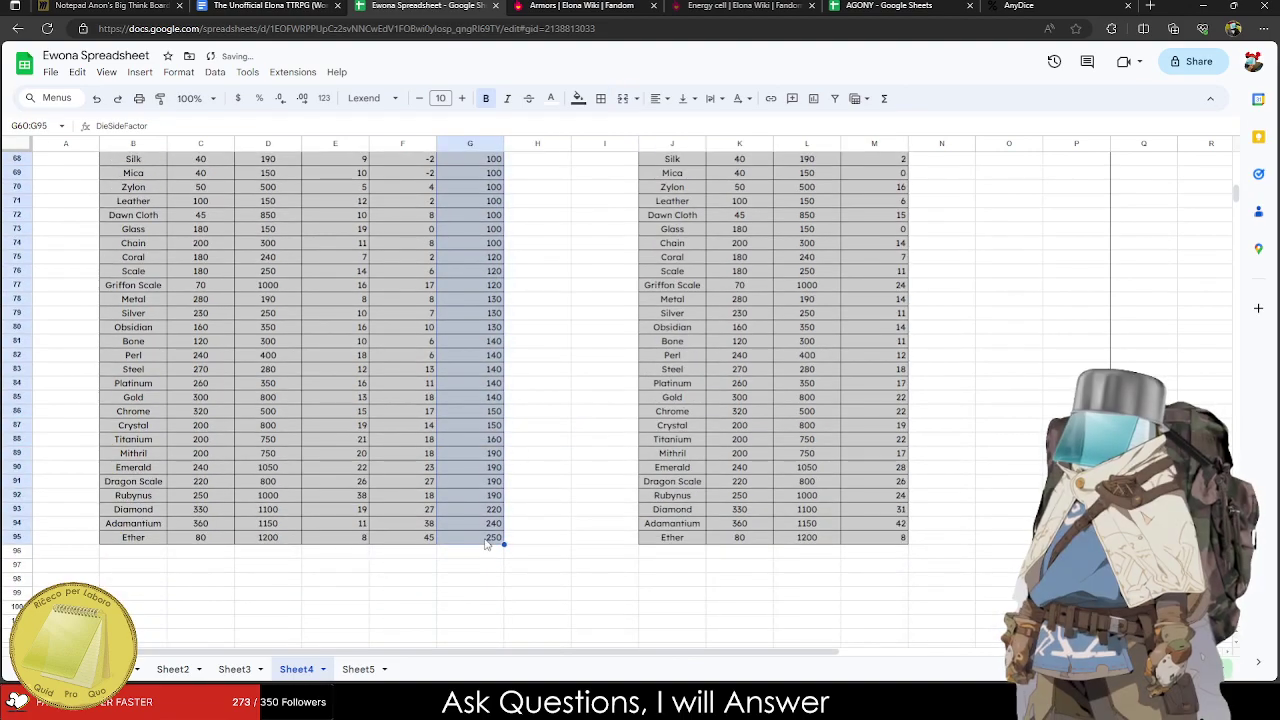
scroll(520, 257, up, 5)
click(537, 225)
key(ctrl+v)
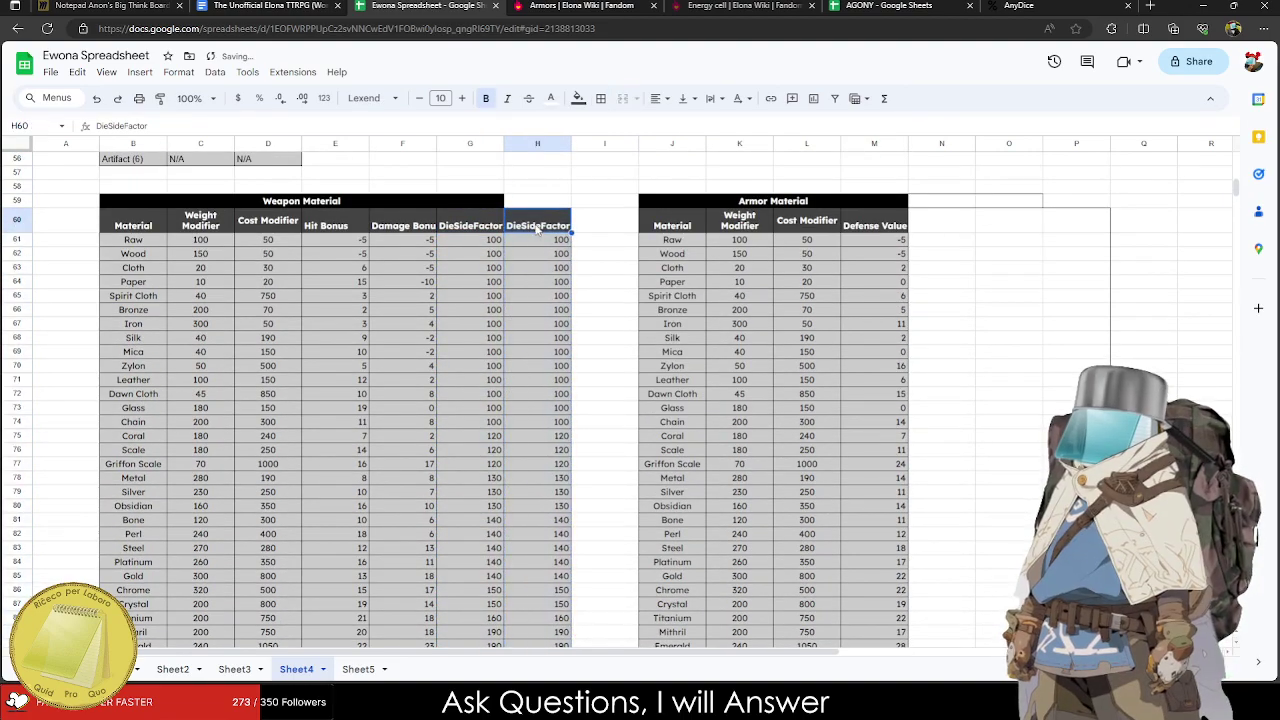
text(Note)
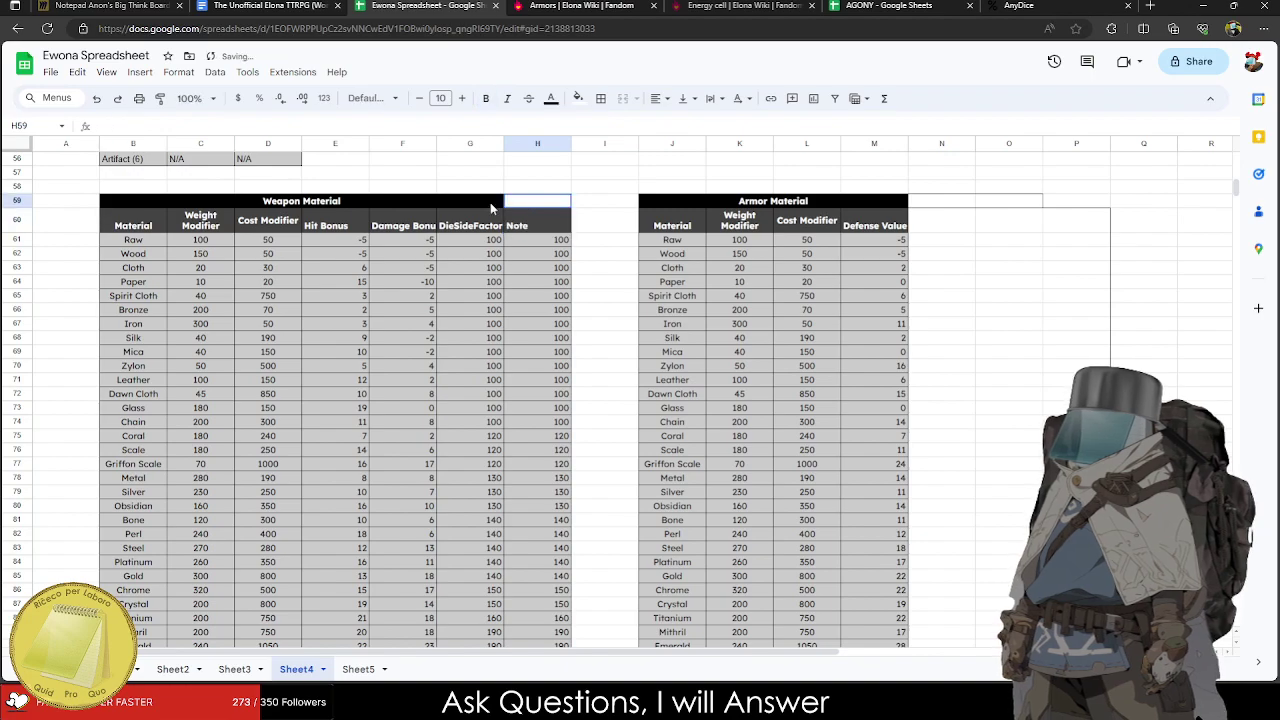
Extend the merged Weapon Material title across B59:H59 and the Armor Material title across J59:N59.
drag(493, 202, 545, 202)
click(623, 99)
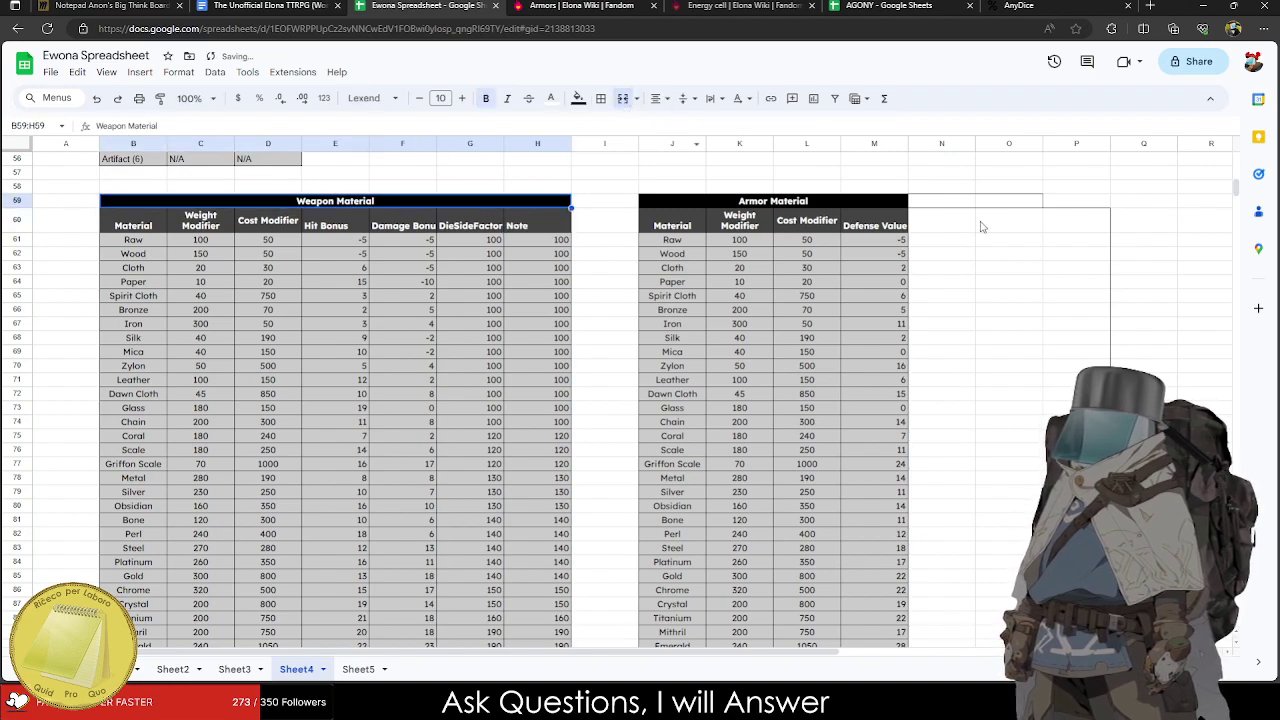
drag(953, 204, 680, 202)
click(623, 99)
Copy the Note column from H60:H95 to N60, beside the armor table's Defense Value Bonus column.
drag(537, 239, 537, 467)
key(ctrl+c)
scroll(826, 352, up, 6)
click(940, 222)
key(ctrl+v)
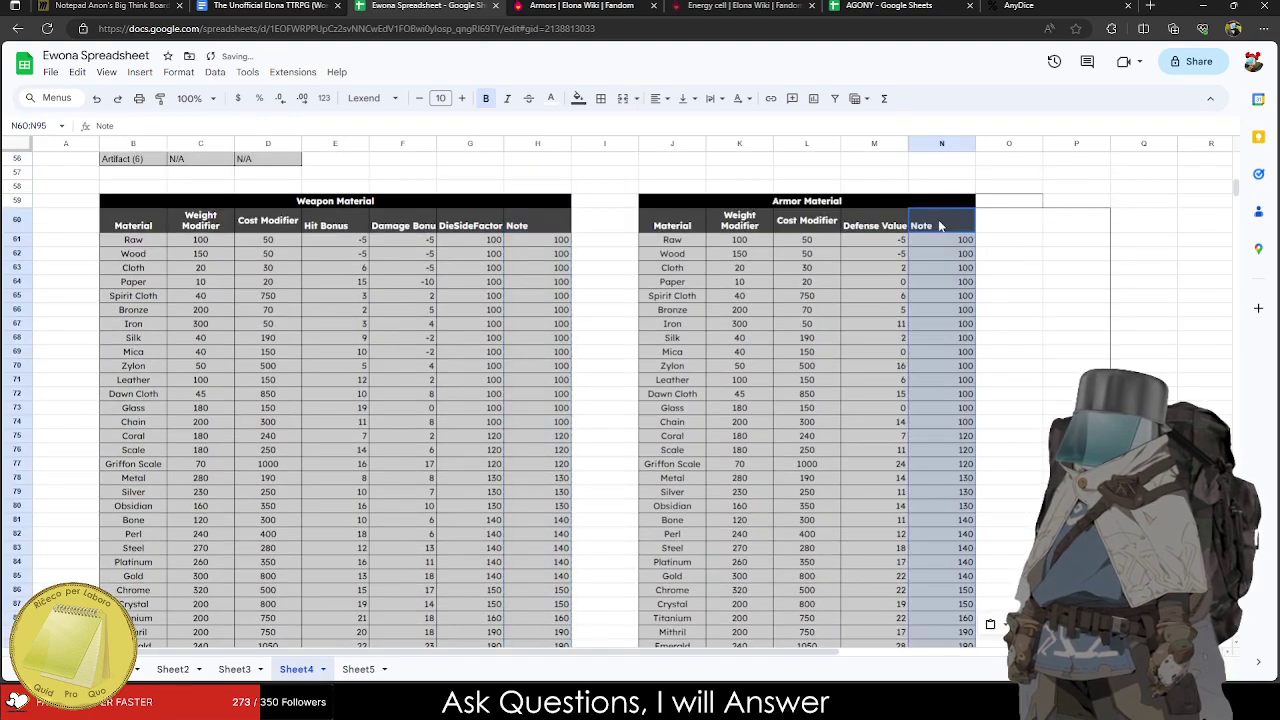
click(942, 230)
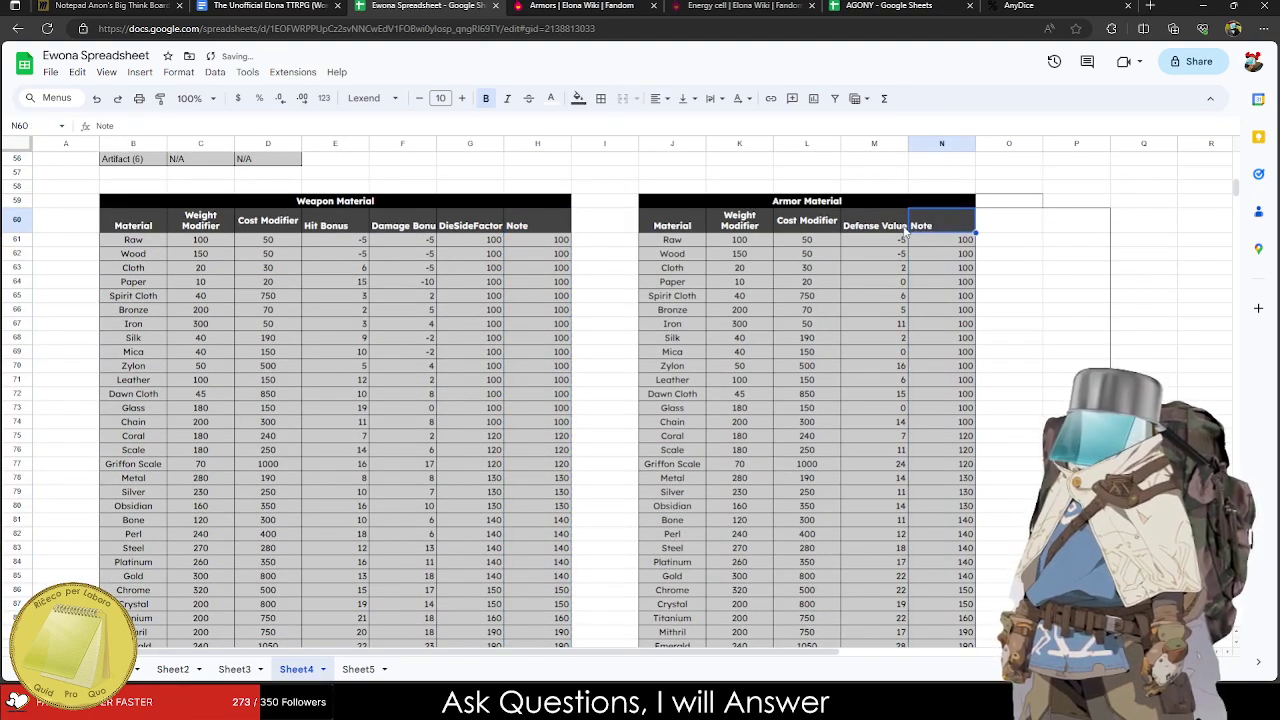
Clear the copied numbers beneath the Note headers of both the armor and weapon tables.
drag(941, 240, 941, 495)
key(Delete)
drag(537, 509, 537, 264)
key(Delete)
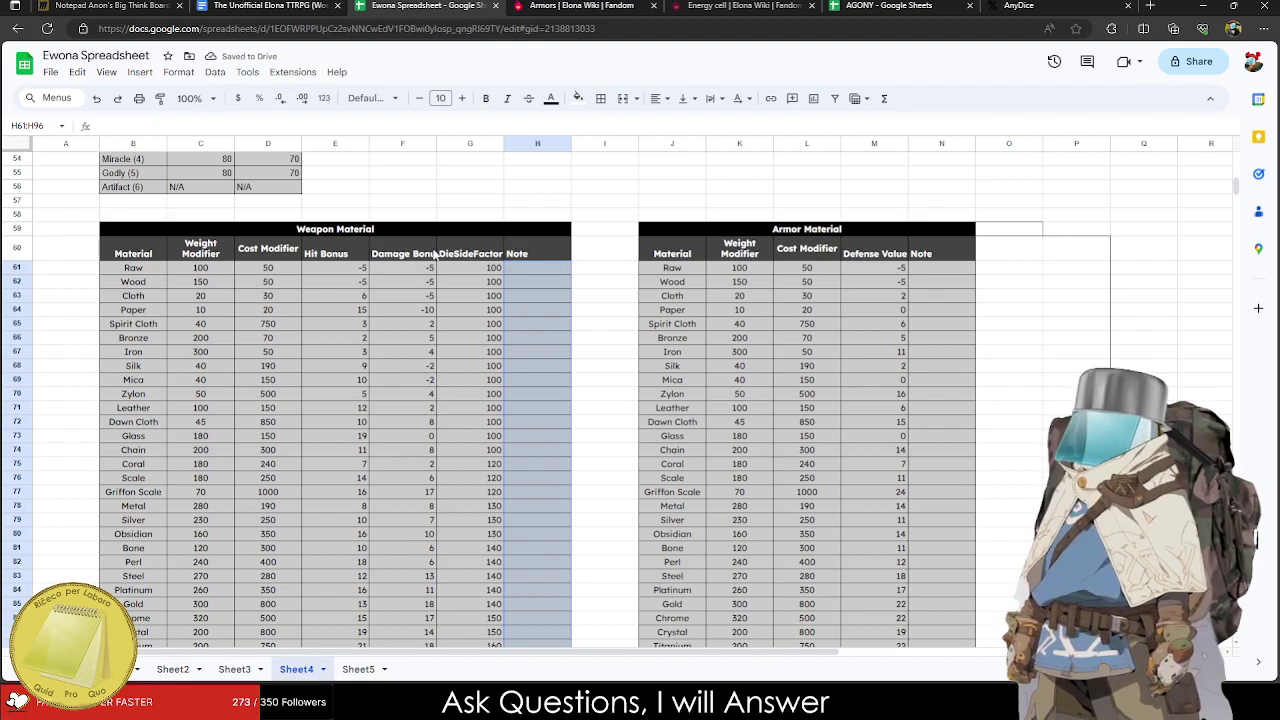
Center the weapon table cells B60:H95 horizontally and vertically, and wrap their text.
drag(165, 253, 560, 525)
scroll(588, 411, up, 3)
click(683, 98)
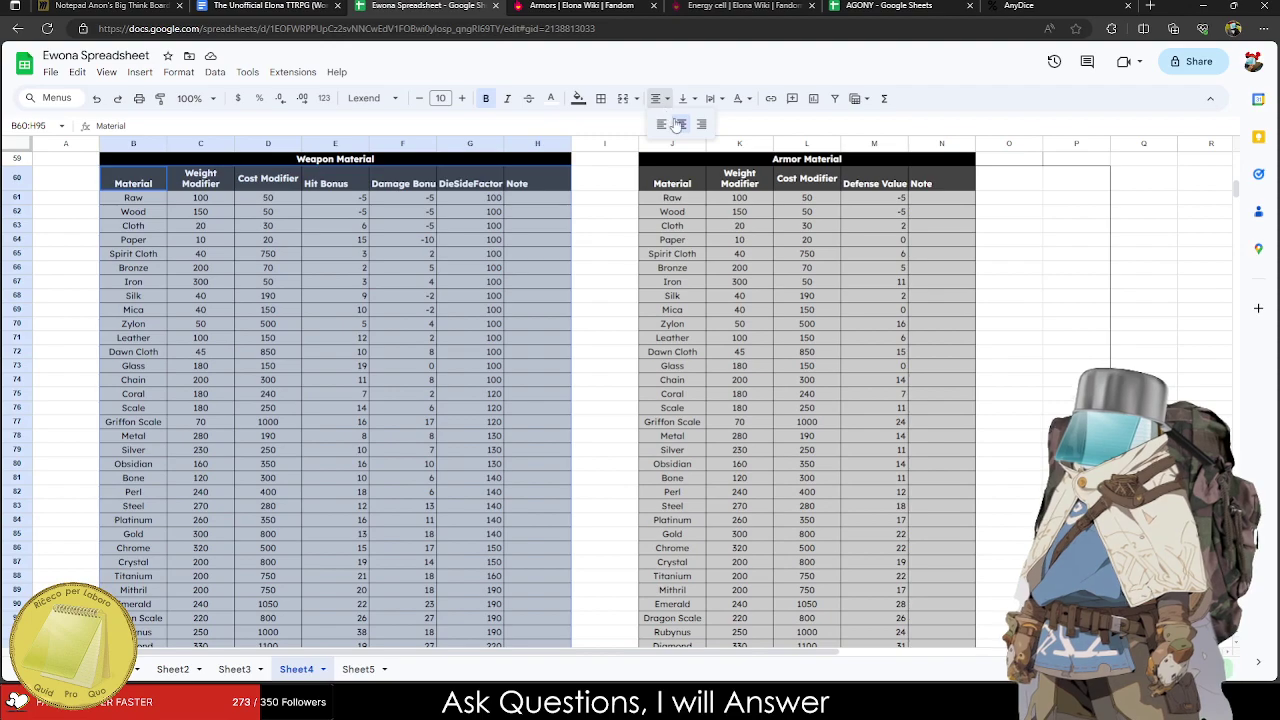
click(707, 126)
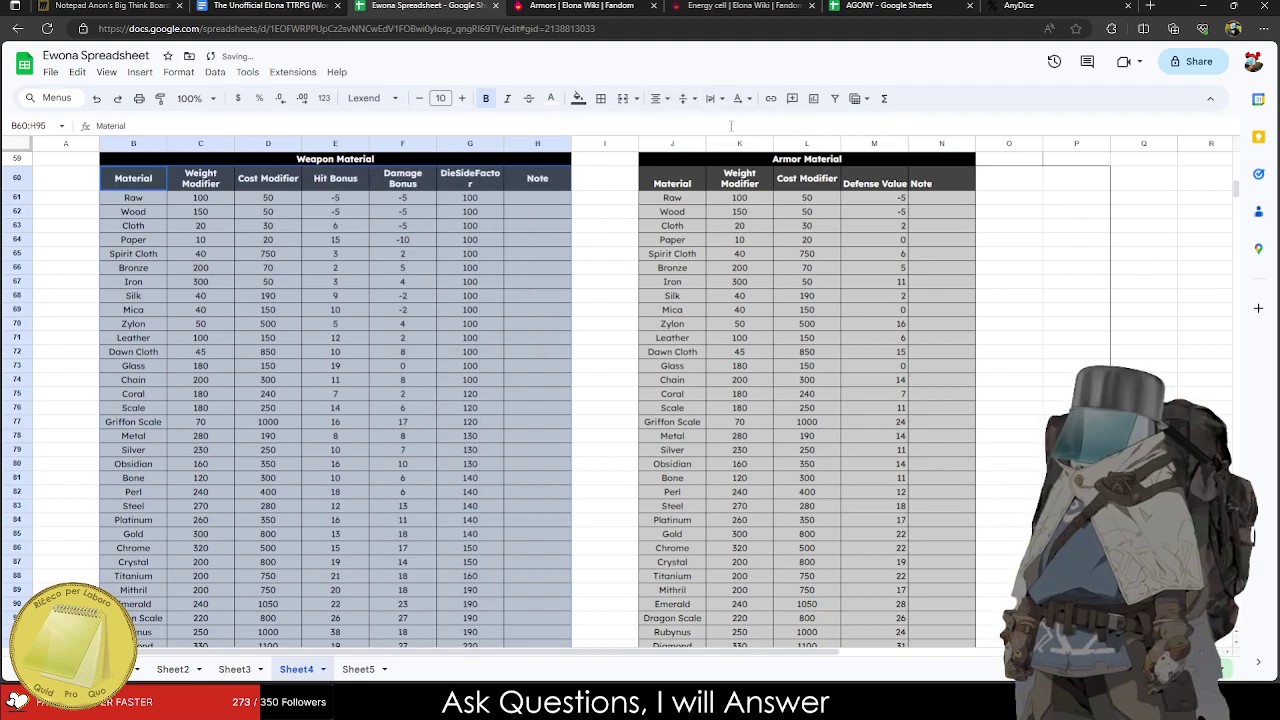
Align the armor table cells J60:N95 to the vertical middle and wrap their text.
drag(690, 185, 971, 457)
scroll(752, 142, up, 4)
click(683, 98)
click(712, 128)
click(711, 98)
click(730, 127)
scroll(753, 376, up, 2)
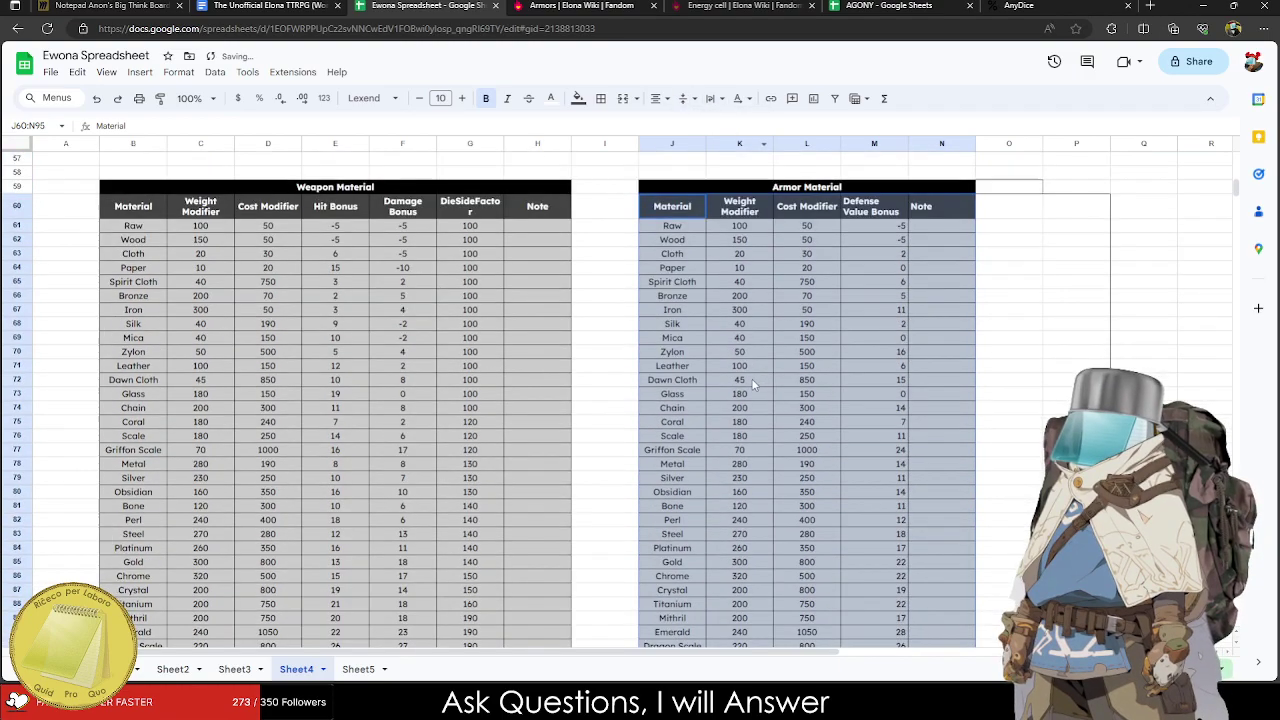
scroll(753, 376, up, 1)
click(733, 368)
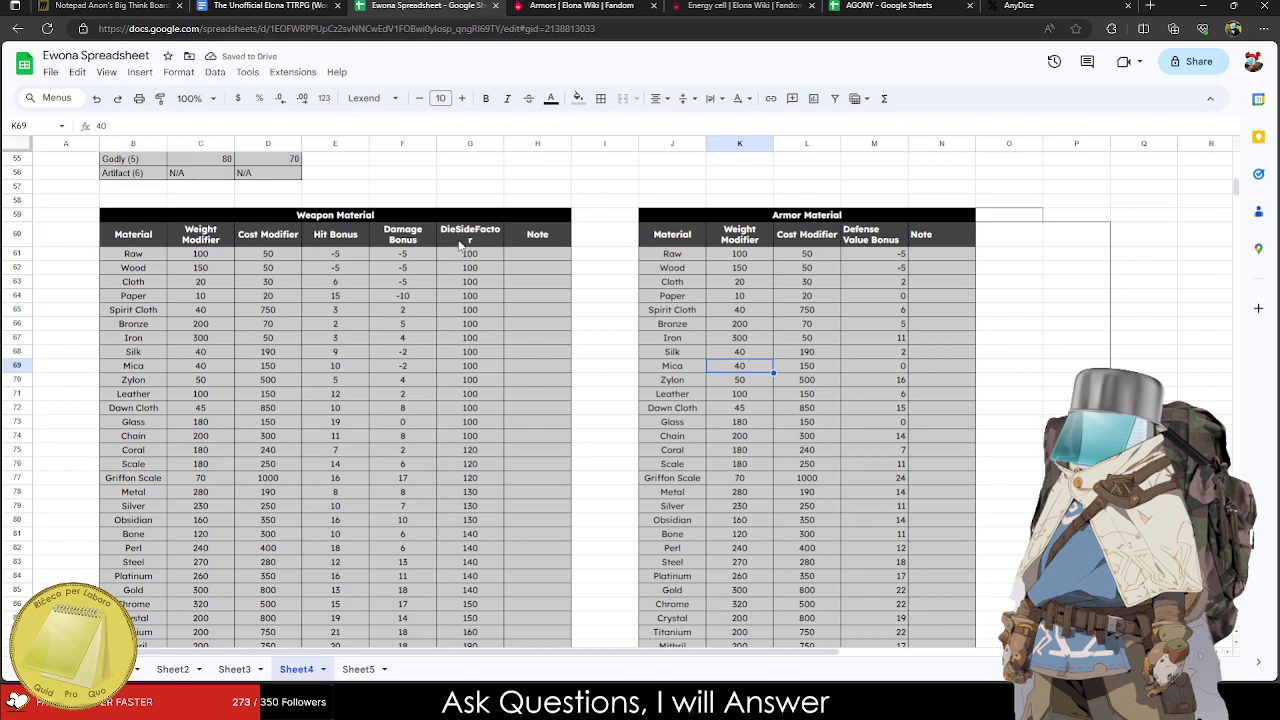
Rename the weapon table's DieSideFactor header as Dice Value Modifier.
click(488, 222)
click(487, 240)
text(Dice)
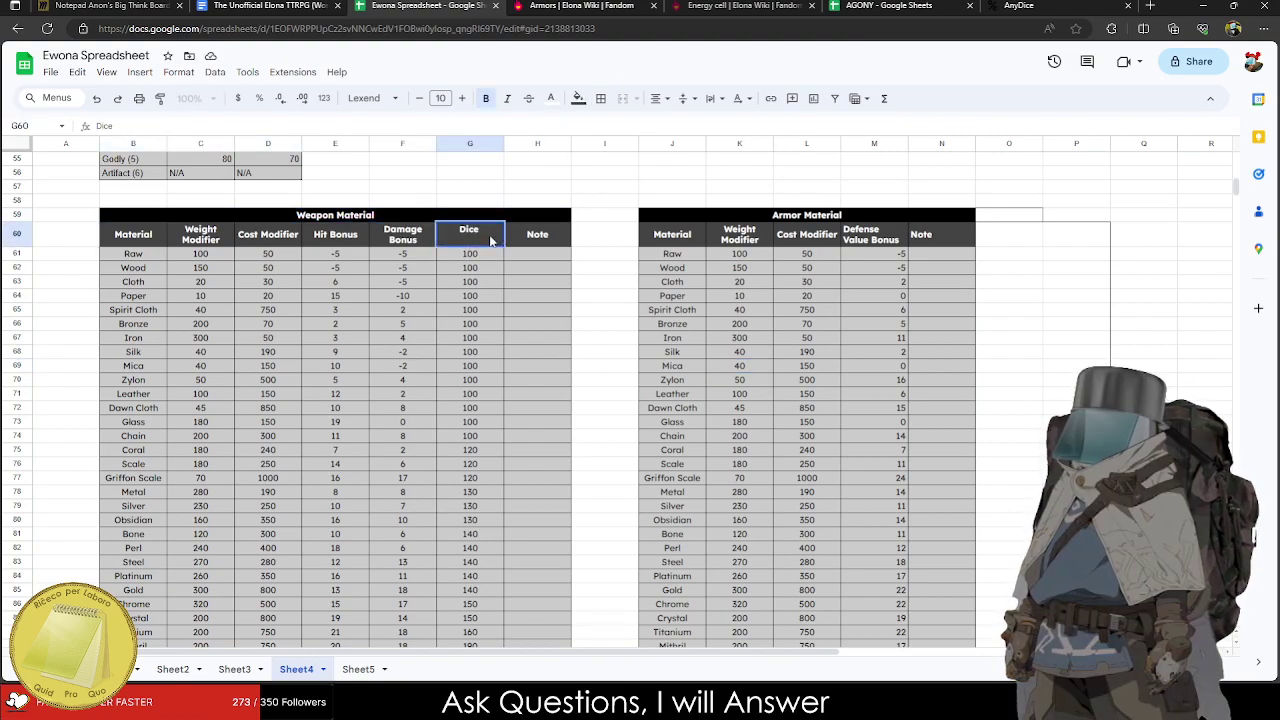
text( Value Modifier)
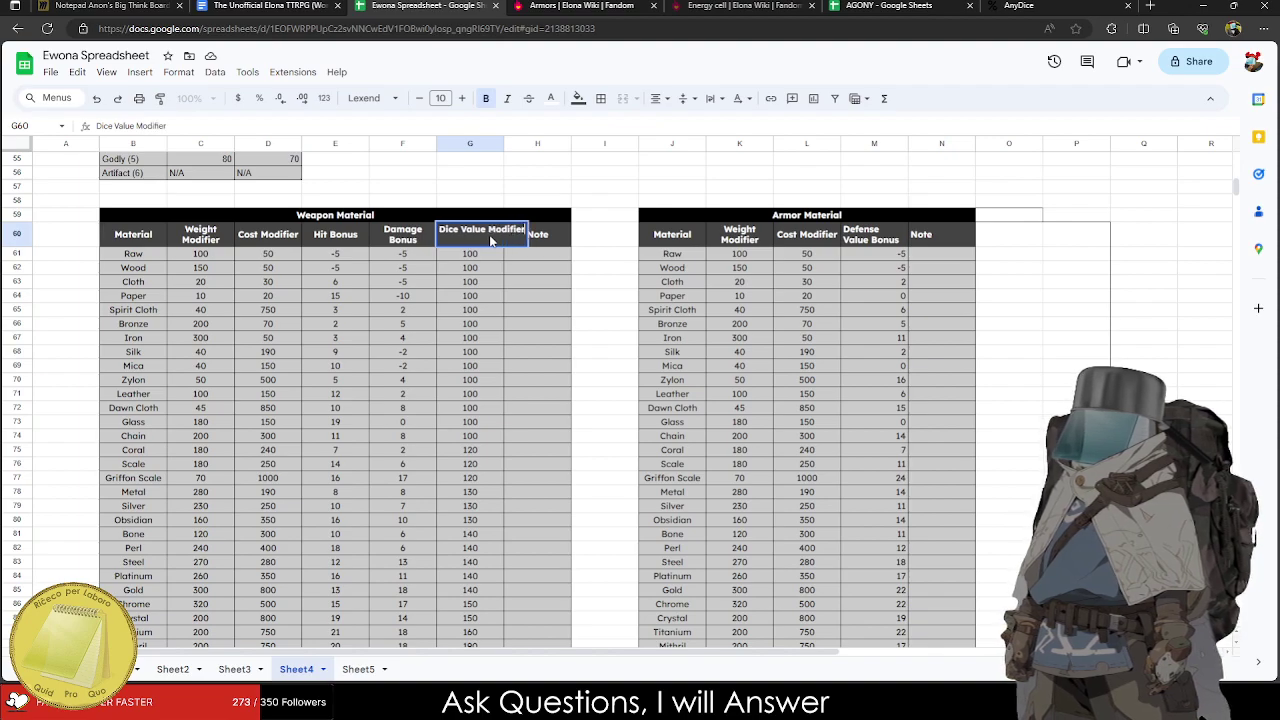
key(Return)
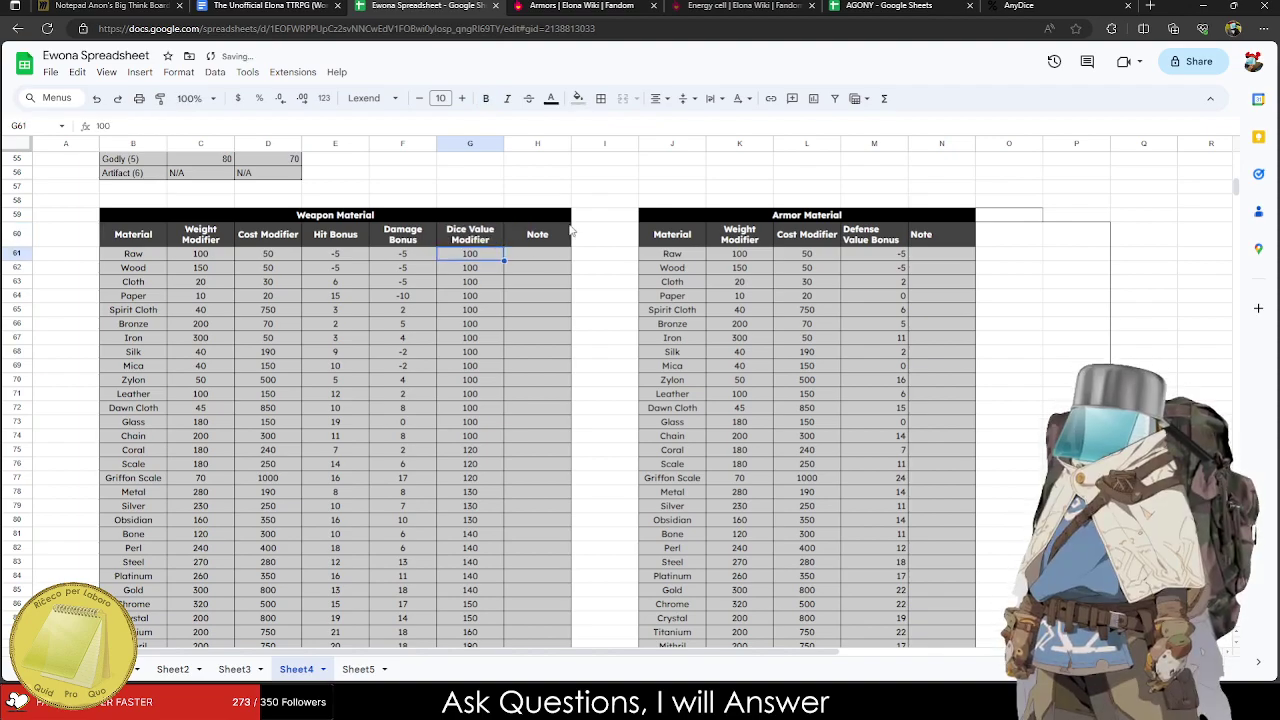
Move the whole Armor Material table from column J to start at O59, freeing space beside the weapon table.
click(212, 238)
drag(217, 234, 265, 509)
click(674, 509)
drag(674, 509, 953, 175)
key(ctrl+c)
click(1003, 174)
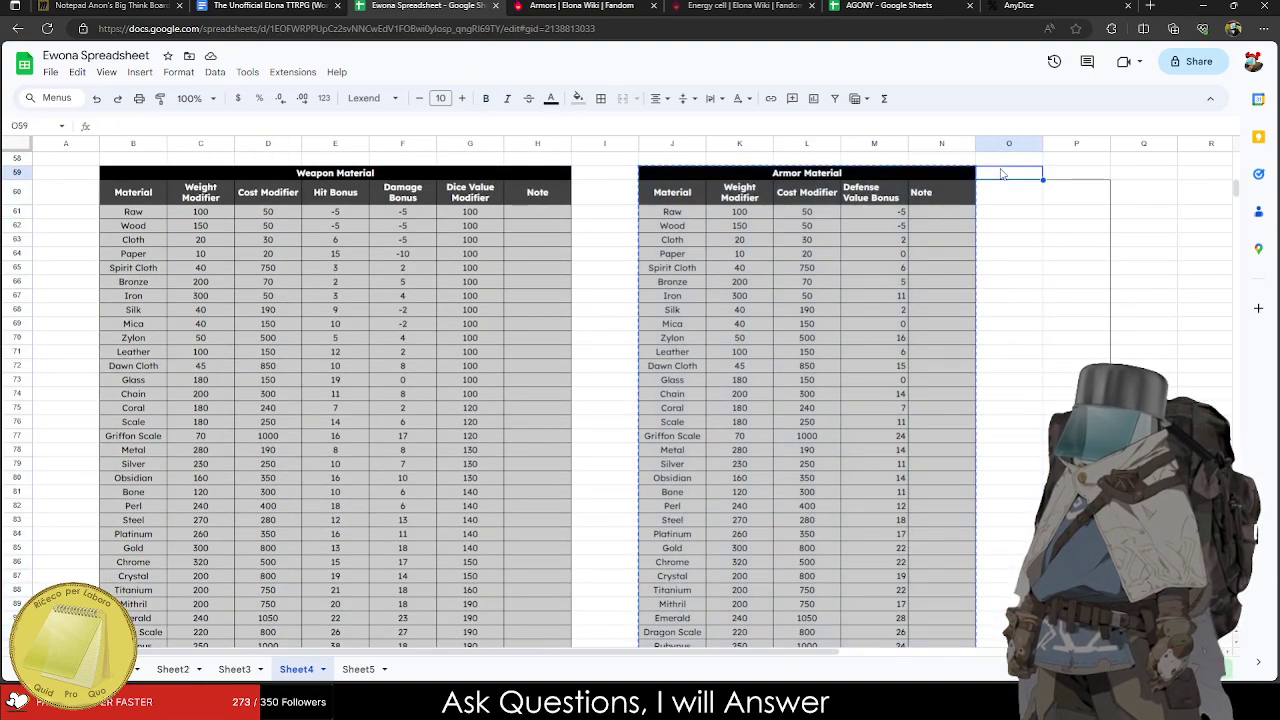
key(ctrl+v)
Move the weapon table's Weight Modifier and Cost Modifier columns to I60, after the Note column.
scroll(210, 458, down, 3)
drag(218, 543, 683, 541)
key(ctrl+c)
click(590, 191)
key(ctrl+v)
Shift the weapon columns E60:J95, from Hit Bonus through Cost Modifier, over to start at C60.
key(ctrl+x)
scroll(300, 300, up, 5)
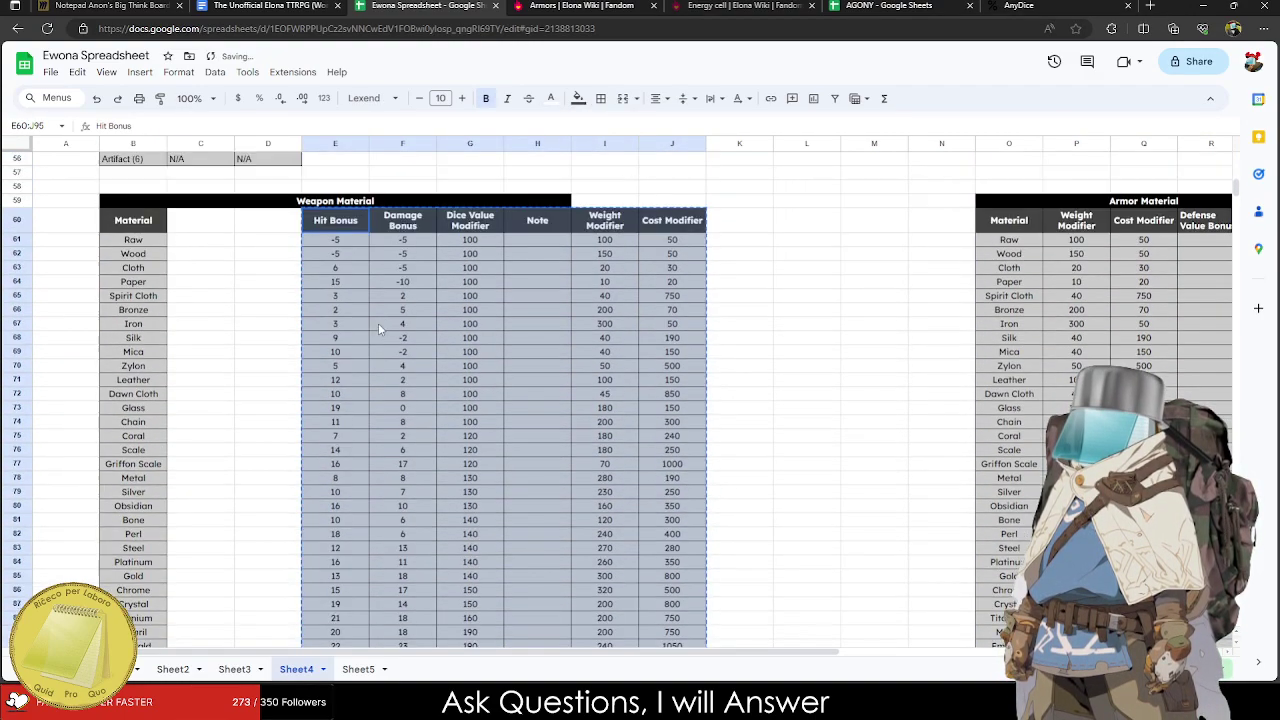
click(203, 268)
key(ctrl+v)
Move the weapon table's Note column from F60 to I60, after Cost Modifier.
drag(405, 270, 410, 590)
key(ctrl+x)
scroll(615, 352, up, 5)
click(611, 309)
key(ctrl+v)
Shift the Weight Modifier, Cost Modifier and Note columns G60:I95 to F60, closing the gap after Dice Value Modifier.
drag(470, 304, 584, 609)
key(ctrl+x)
scroll(584, 616, up, 5)
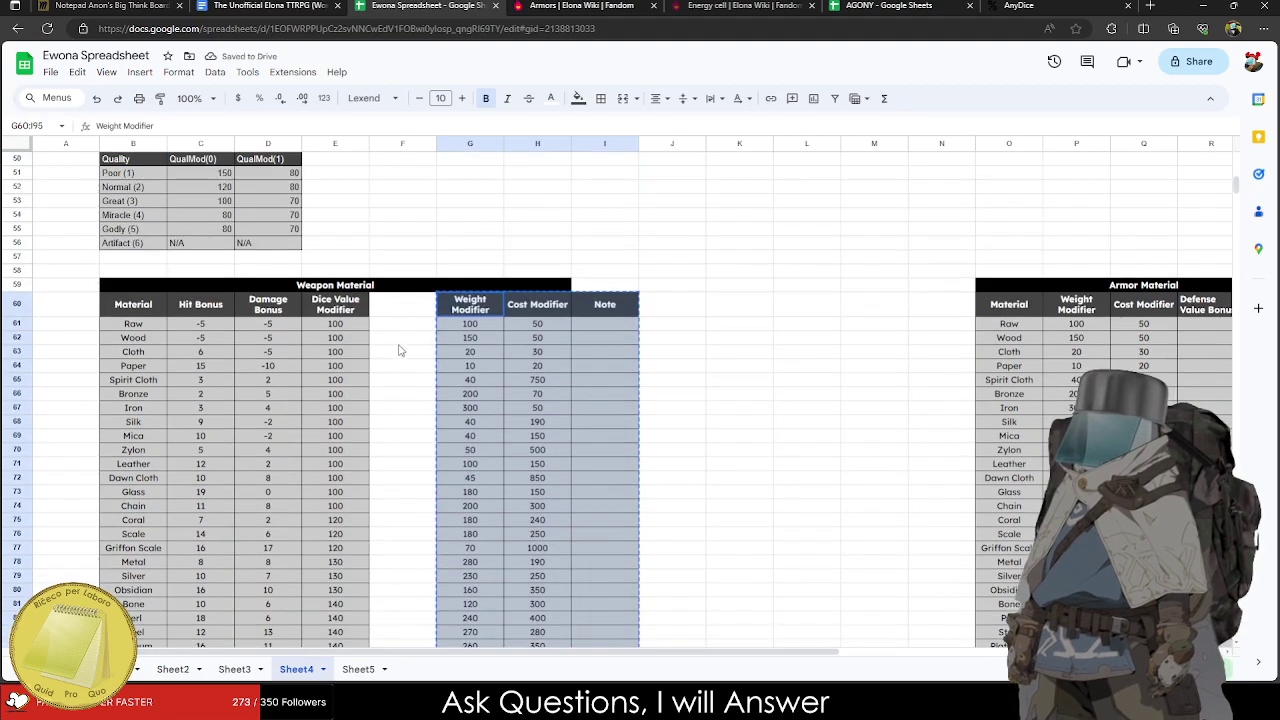
click(402, 304)
key(ctrl+v)
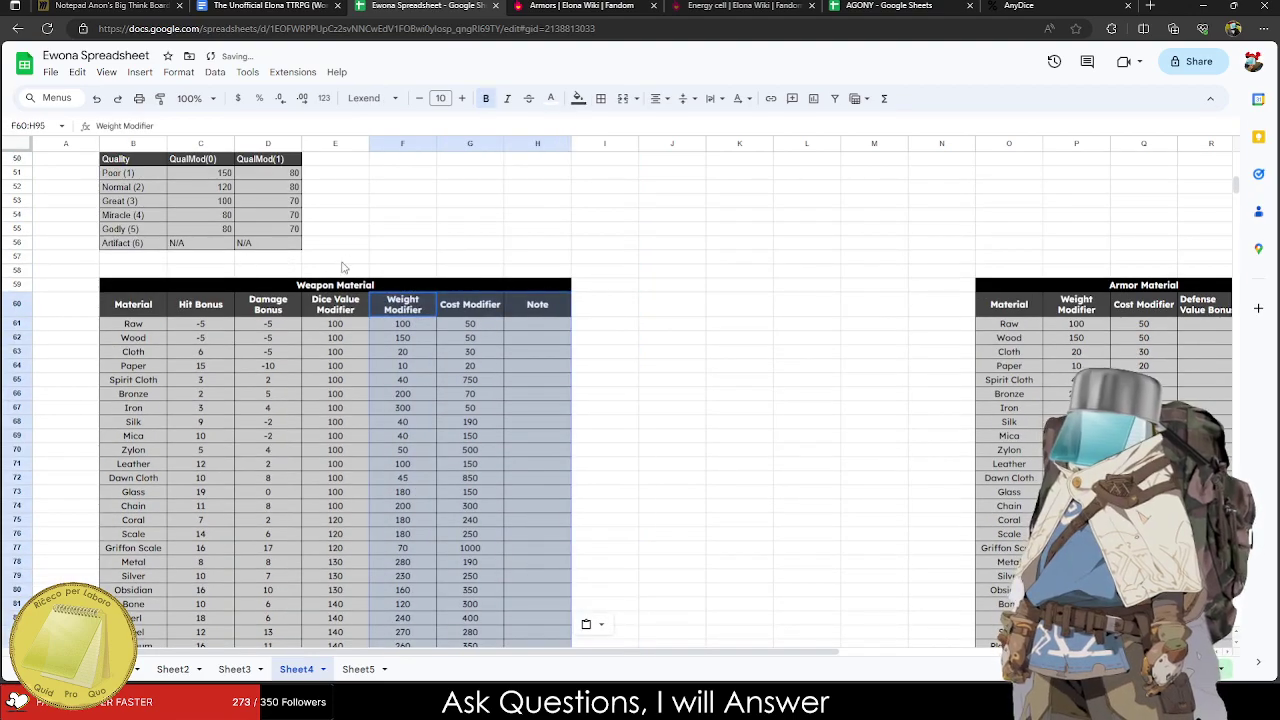
Move the weapon table's Hit Bonus and Damage Bonus columns out to J60.
drag(215, 305, 262, 588)
scroll(672, 176, up, 3)
click(680, 198)
key(ctrl+v)
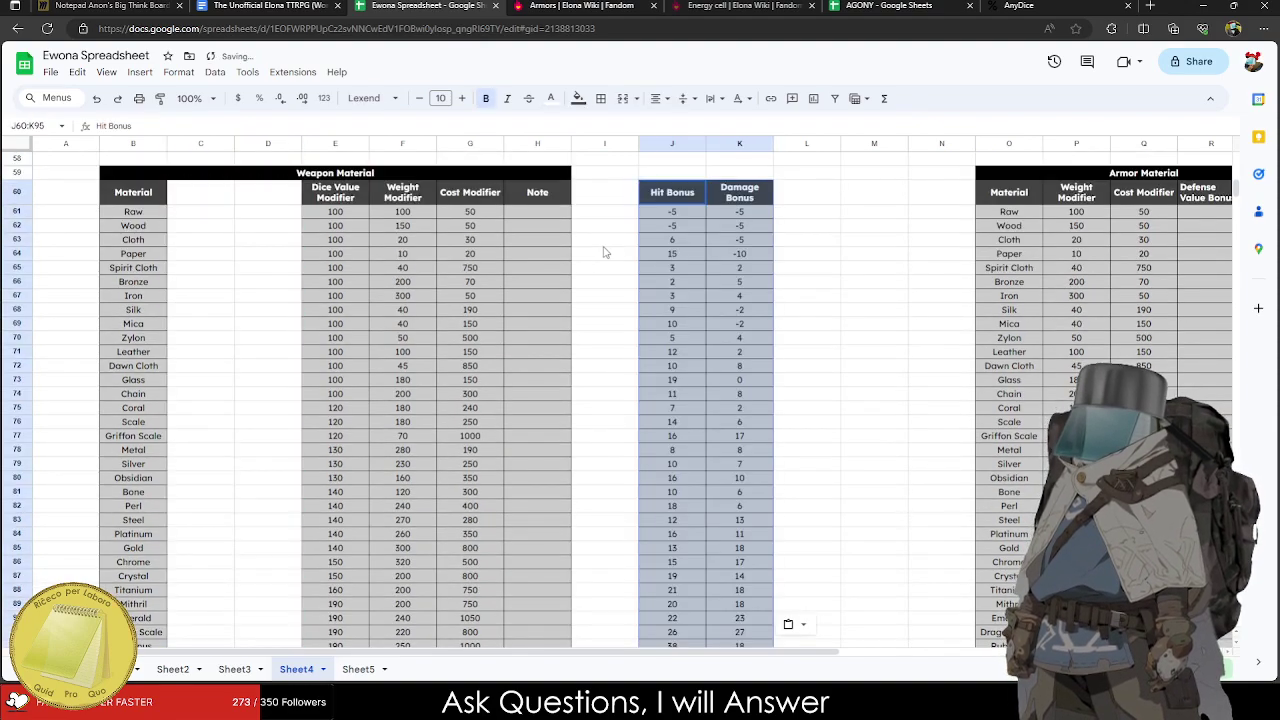
Move the Damage Bonus column from K60 to I60, ahead of Hit Bonus.
scroll(735, 580, down, 3)
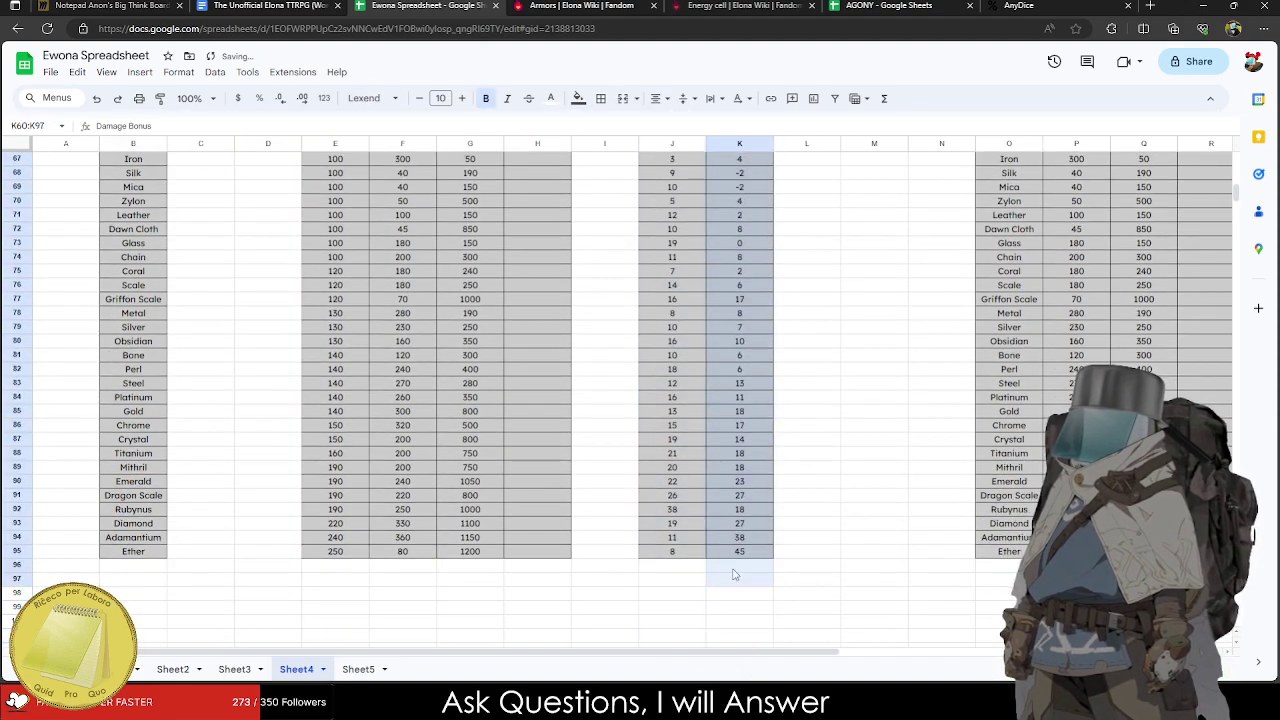
click(738, 540)
drag(738, 552, 740, 285)
key(ctrl+x)
click(604, 276)
key(ctrl+v)
Move the Dice Value Modifier column E60:E95 to C60, directly after Material.
drag(336, 284, 355, 605)
scroll(256, 414, up, 4)
key(ctrl+x)
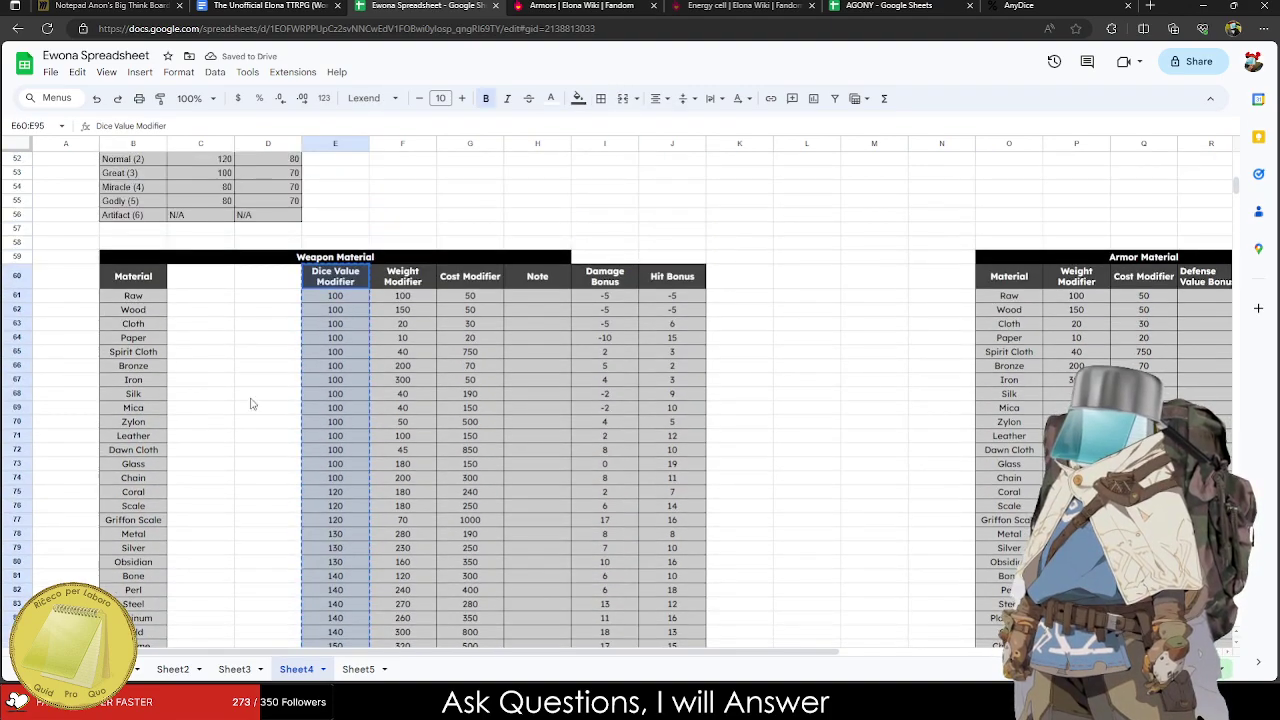
click(214, 281)
key(ctrl+v)
drag(641, 288, 600, 600)
scroll(247, 383, up, 4)
key(ctrl+x)
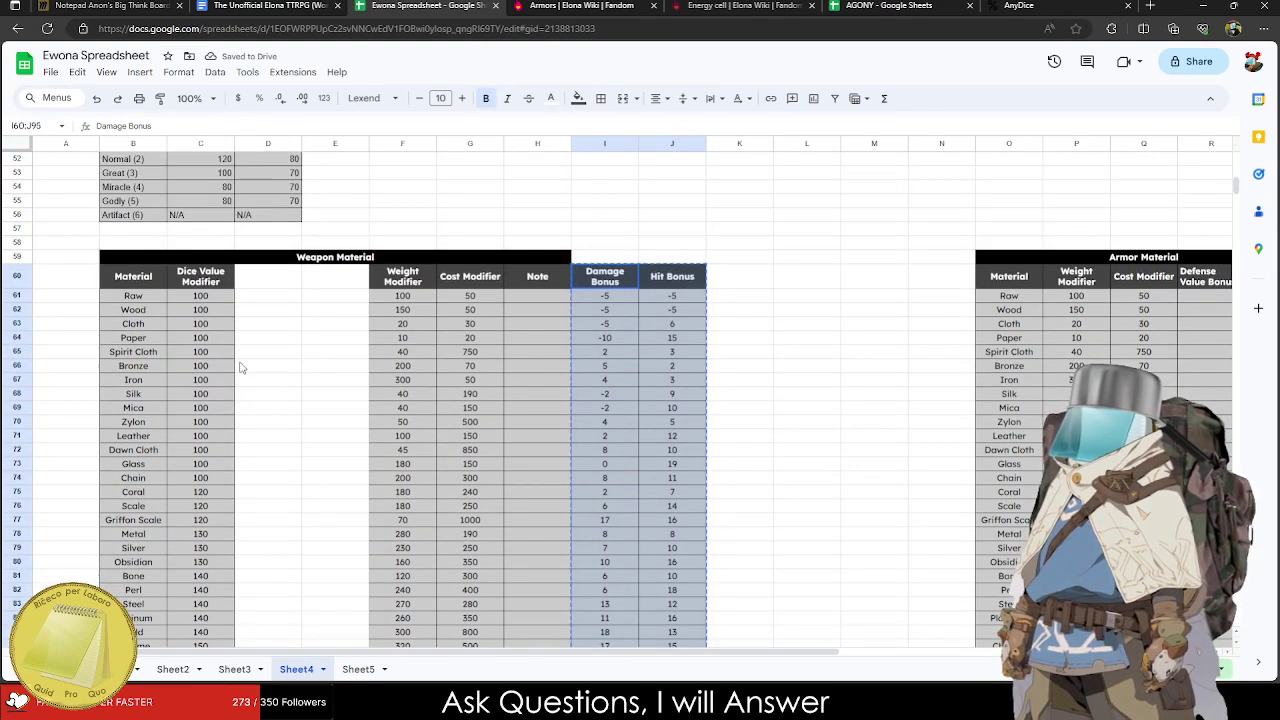
click(264, 286)
key(ctrl+v)
key(ctrl+z)
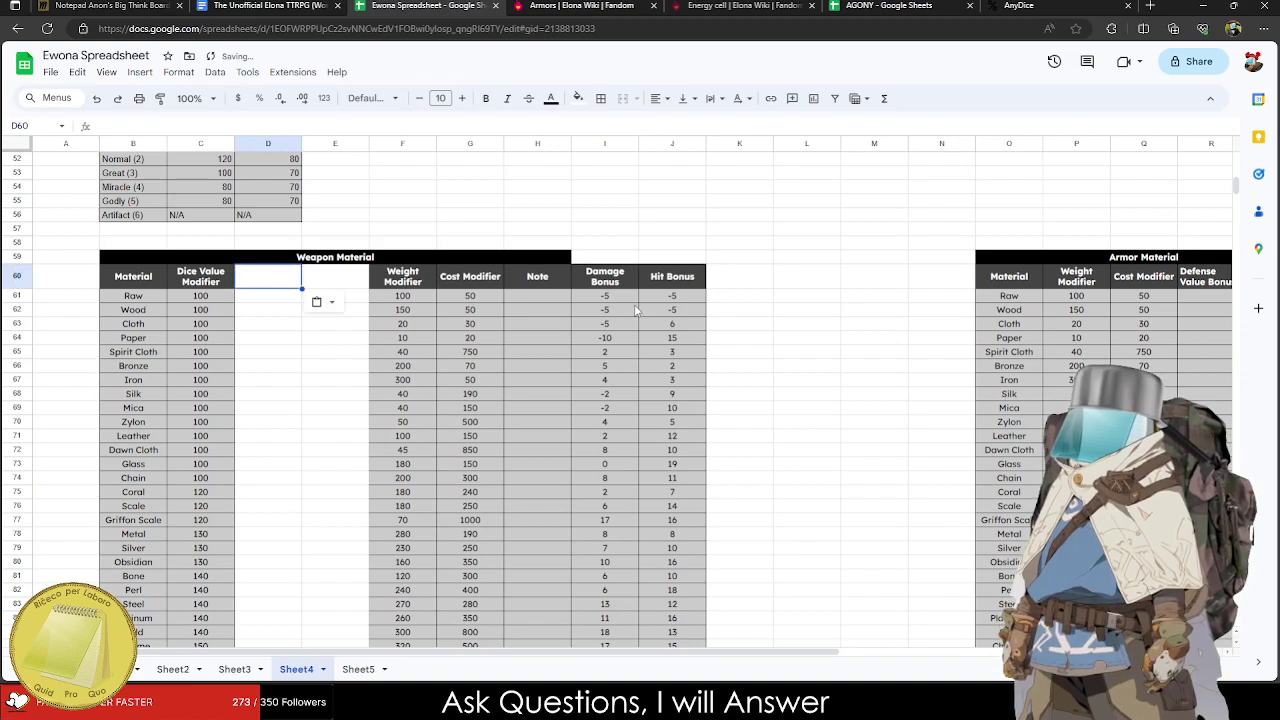
drag(610, 285, 658, 528)
scroll(290, 287, up, 3)
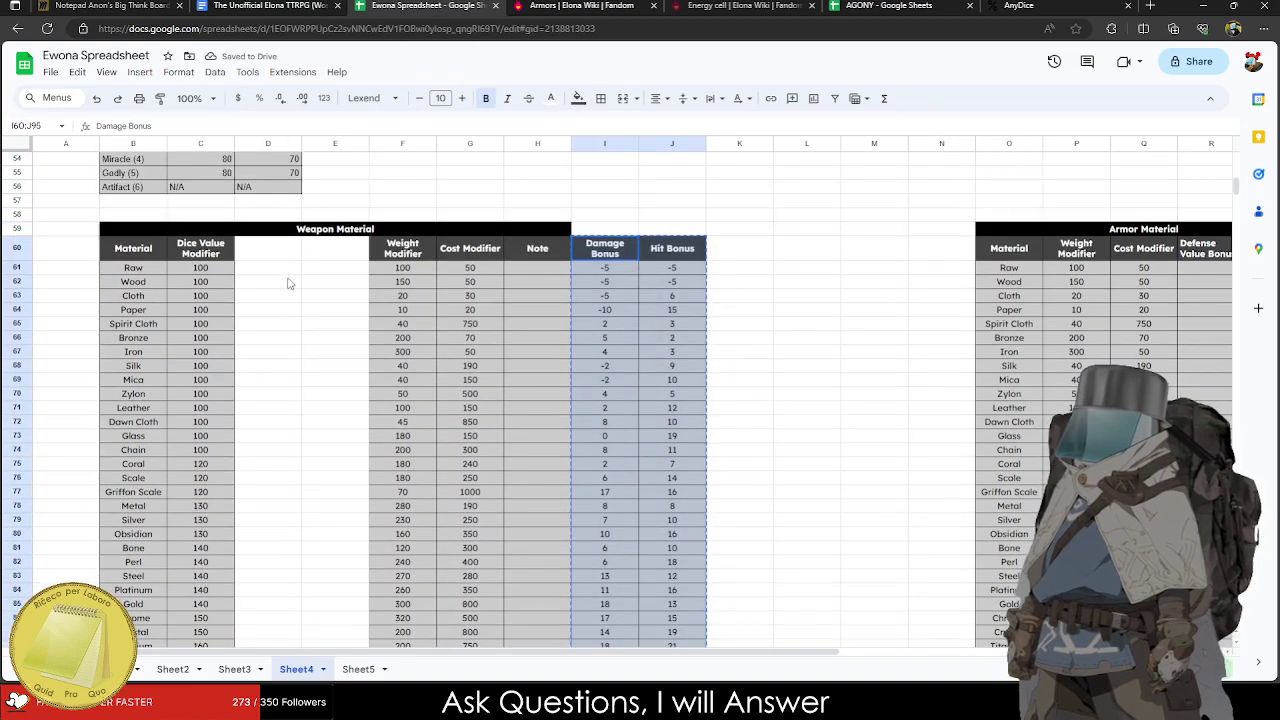
key(ctrl+x)
click(281, 264)
key(Escape)
Move the Damage Bonus and Hit Bonus columns I60:J95 to D60, between Dice Value Modifier and Weight Modifier.
drag(636, 256, 655, 500)
scroll(354, 334, up, 5)
key(ctrl+x)
click(284, 187)
key(ctrl+v)
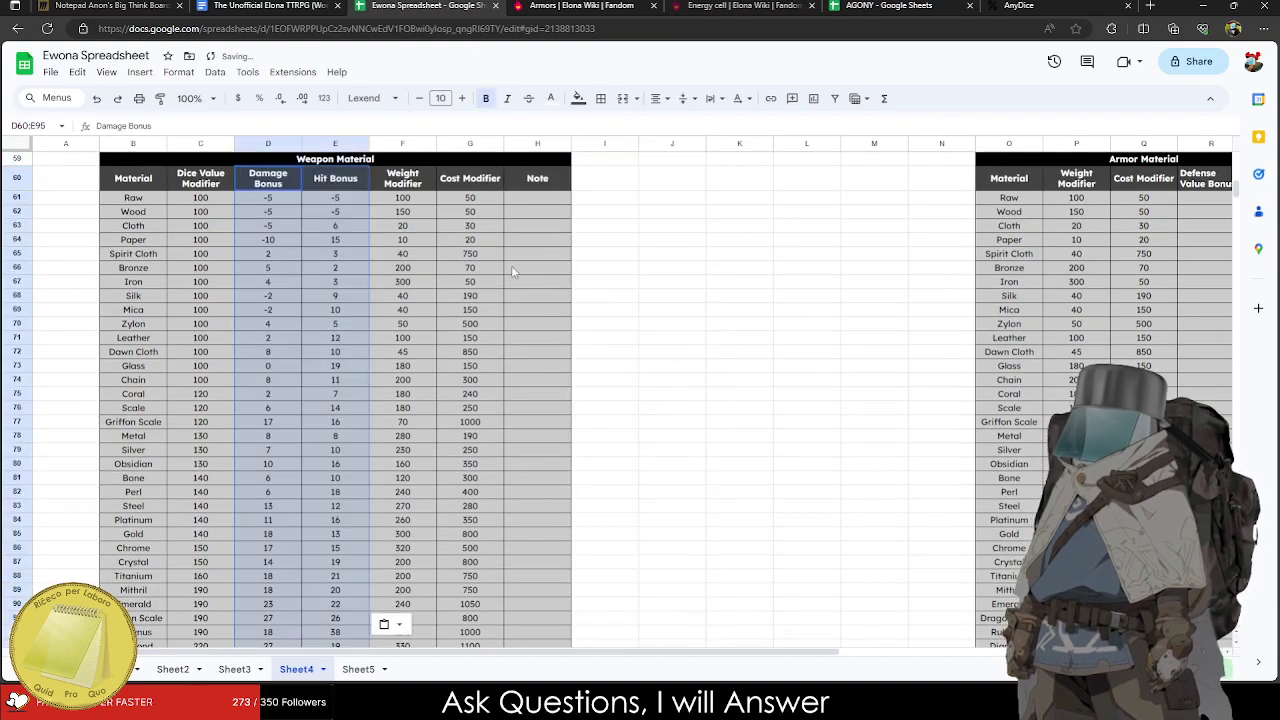
Enter Edible as the Raw material's note in H61 and zoom the sheet to 200%.
scroll(575, 340, down, 2)
scroll(571, 327, up, 1)
click(547, 185)
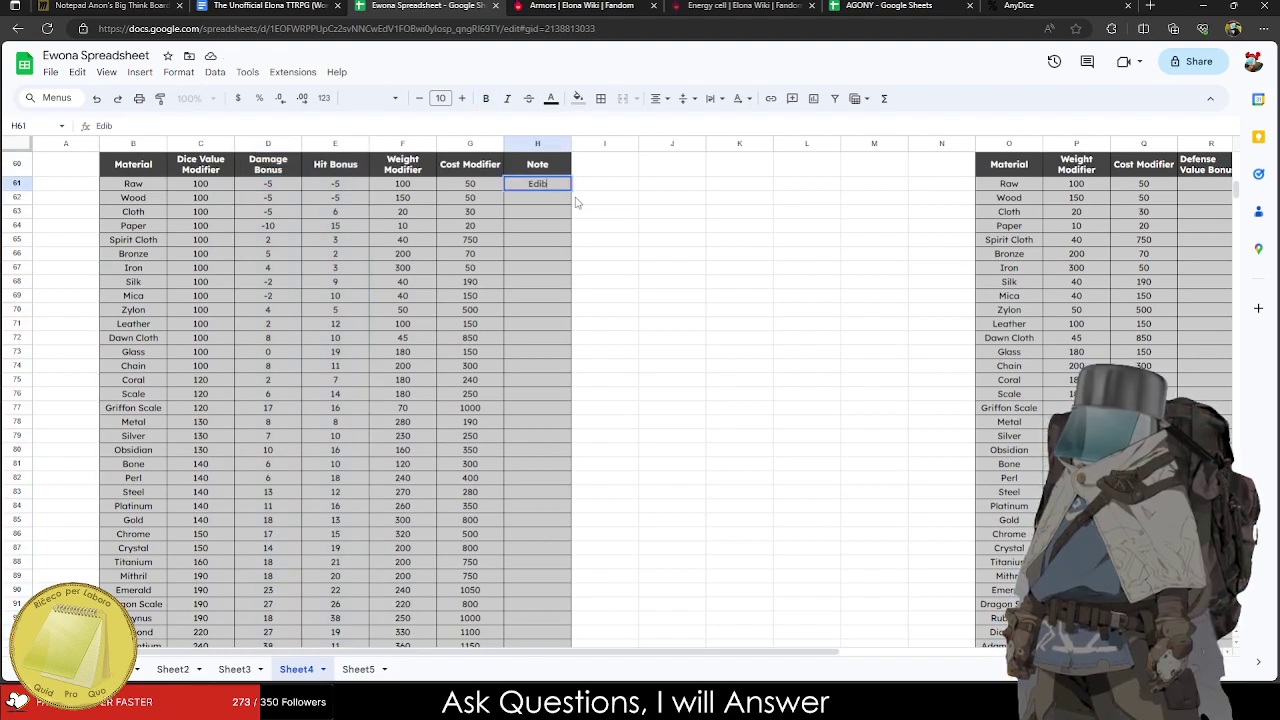
text(Edible)
key(Return)
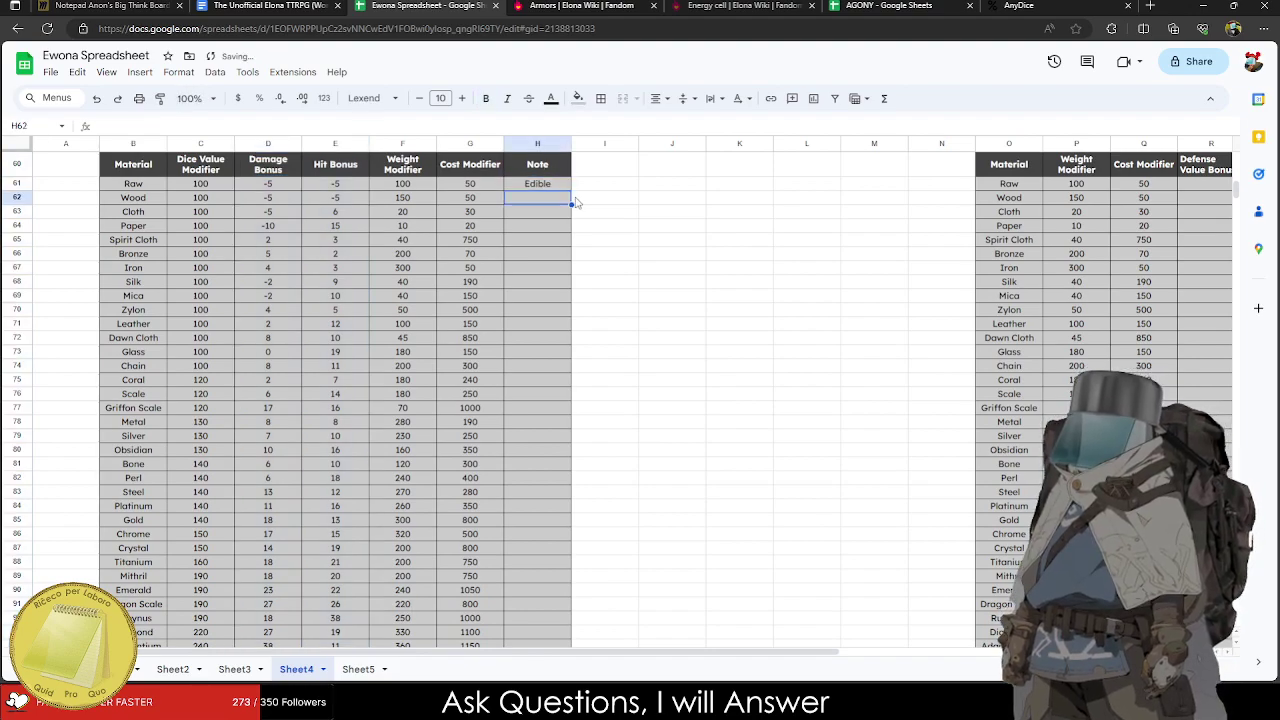
click(195, 98)
click(178, 257)
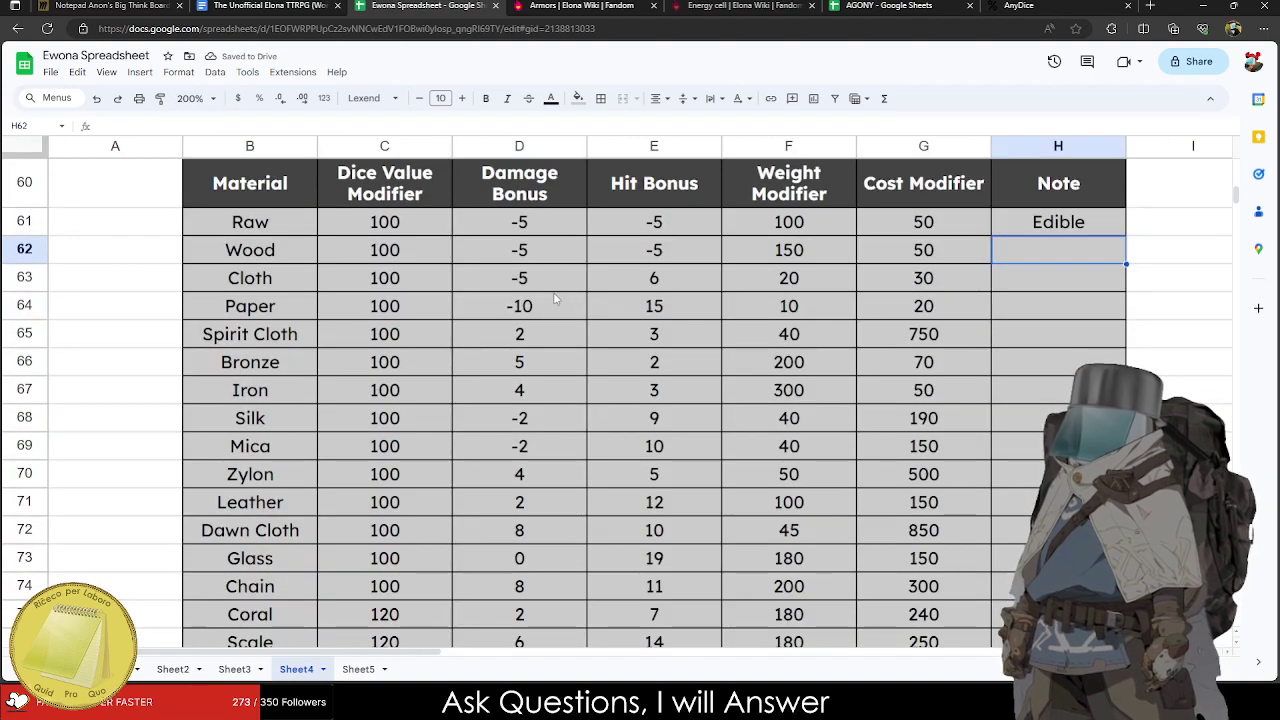
Examine the Dice Value Modifier values in C61:C74 and the Iron and Bronze rows of the Weapon Material table.
scroll(663, 343, down, 3)
scroll(663, 343, up, 4)
drag(384, 251, 422, 507)
scroll(419, 383, down, 2)
scroll(440, 473, up, 2)
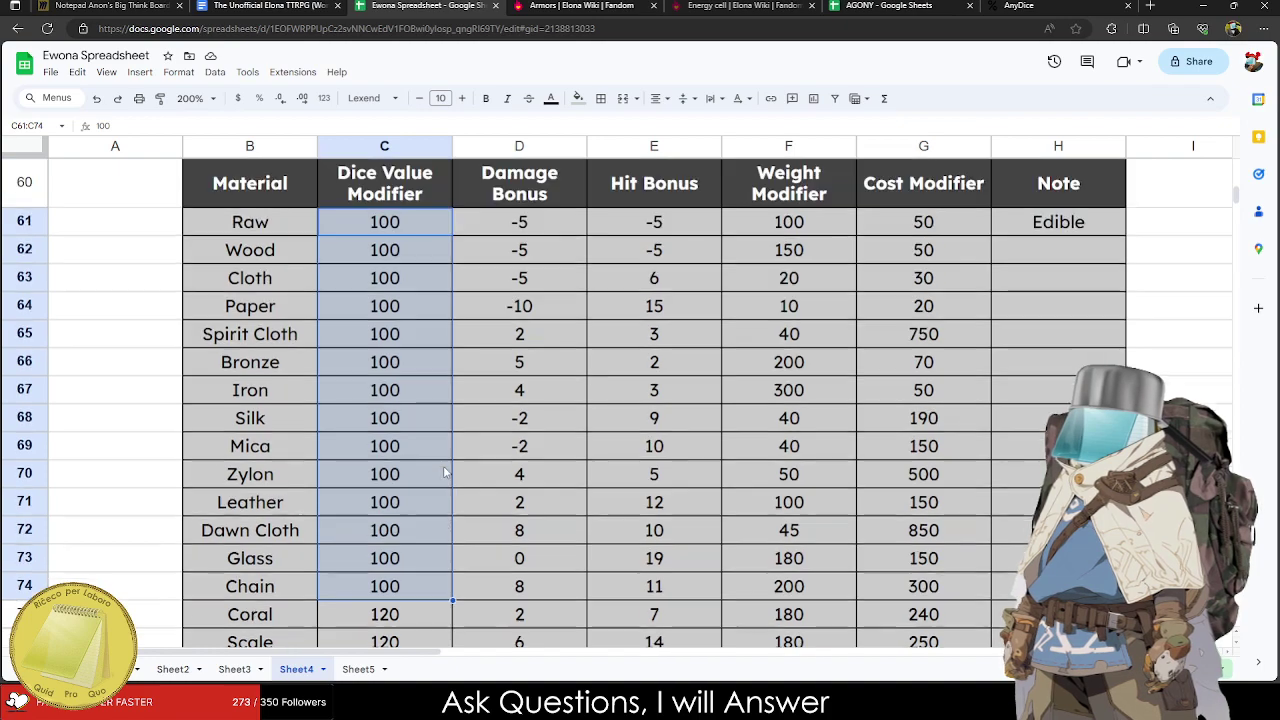
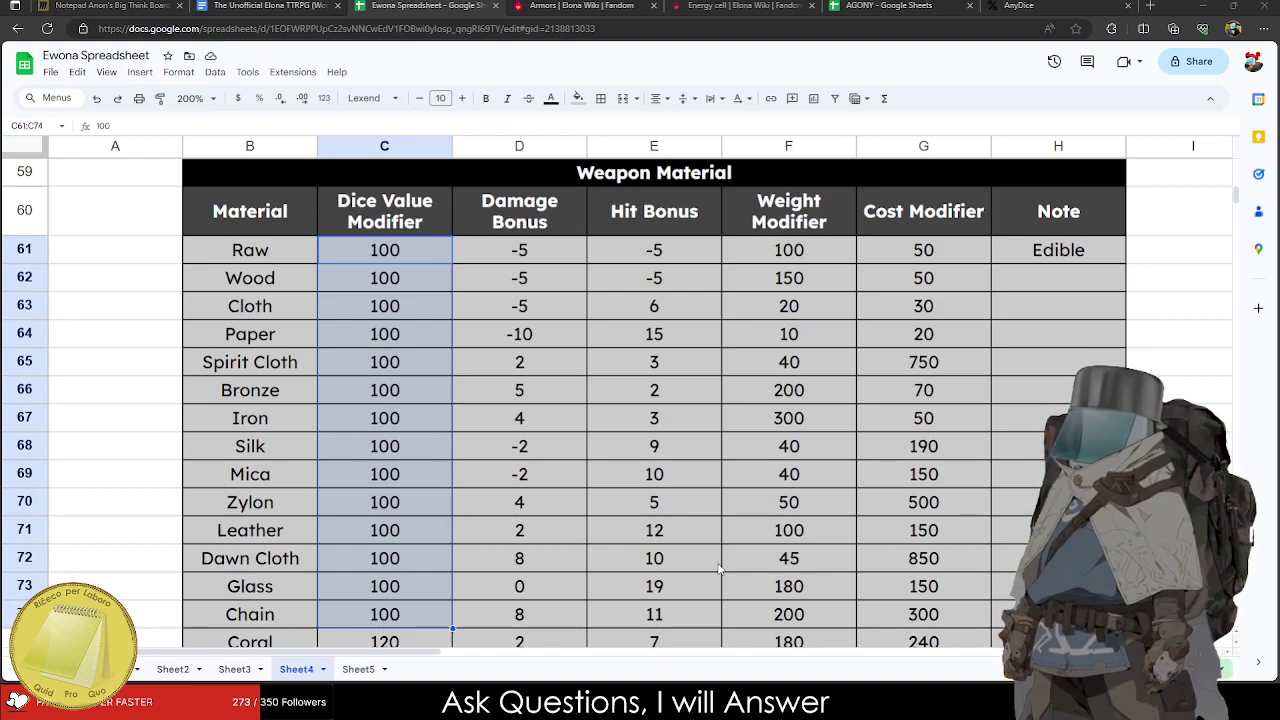
click(256, 428)
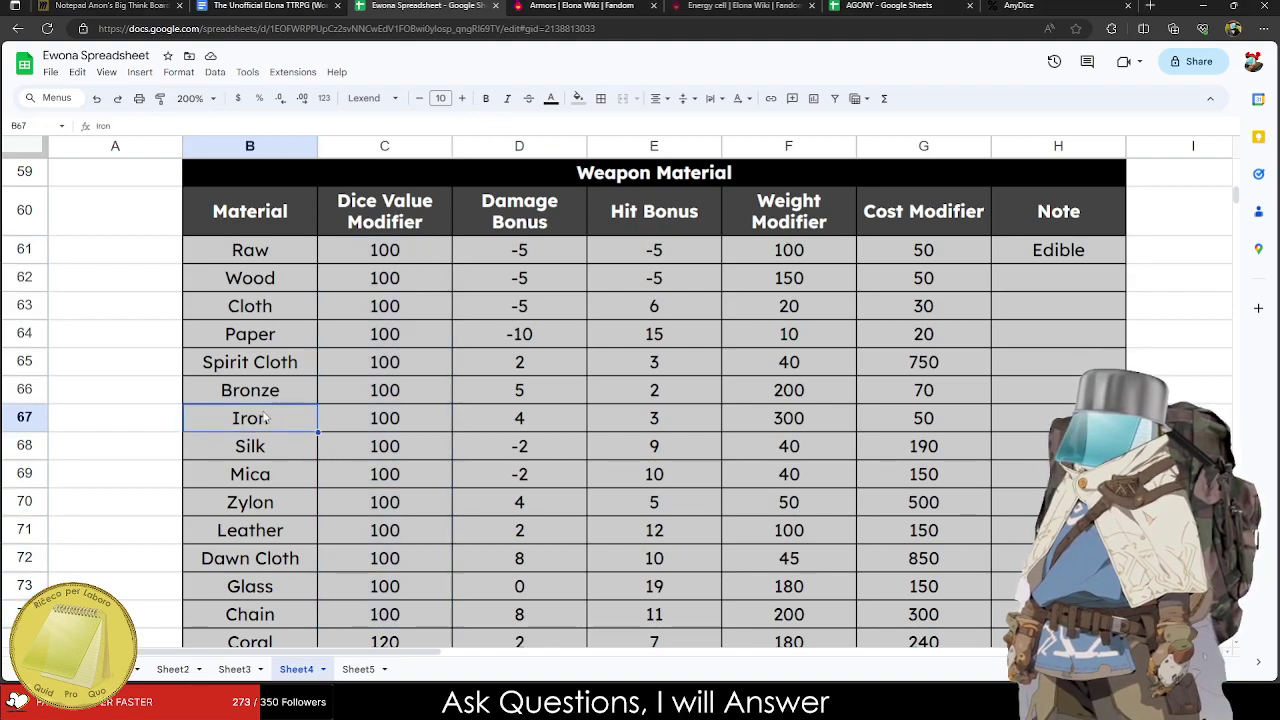
drag(272, 395, 391, 398)
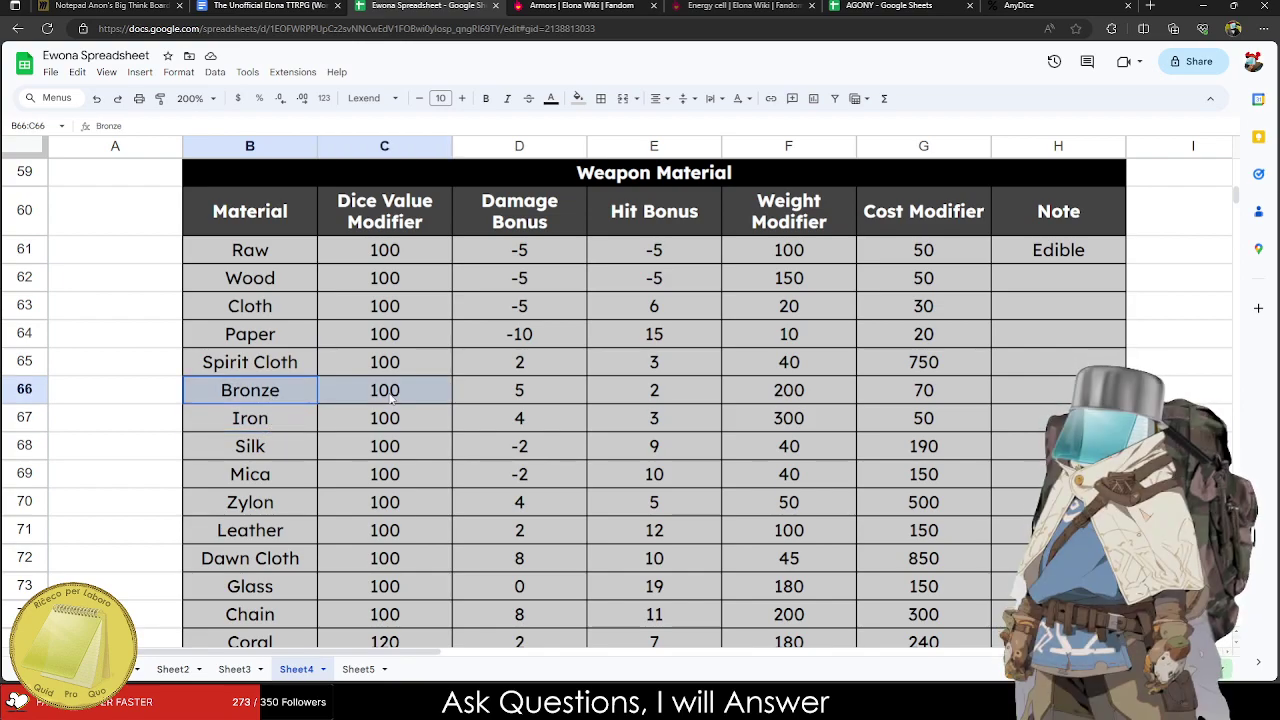
click(205, 398)
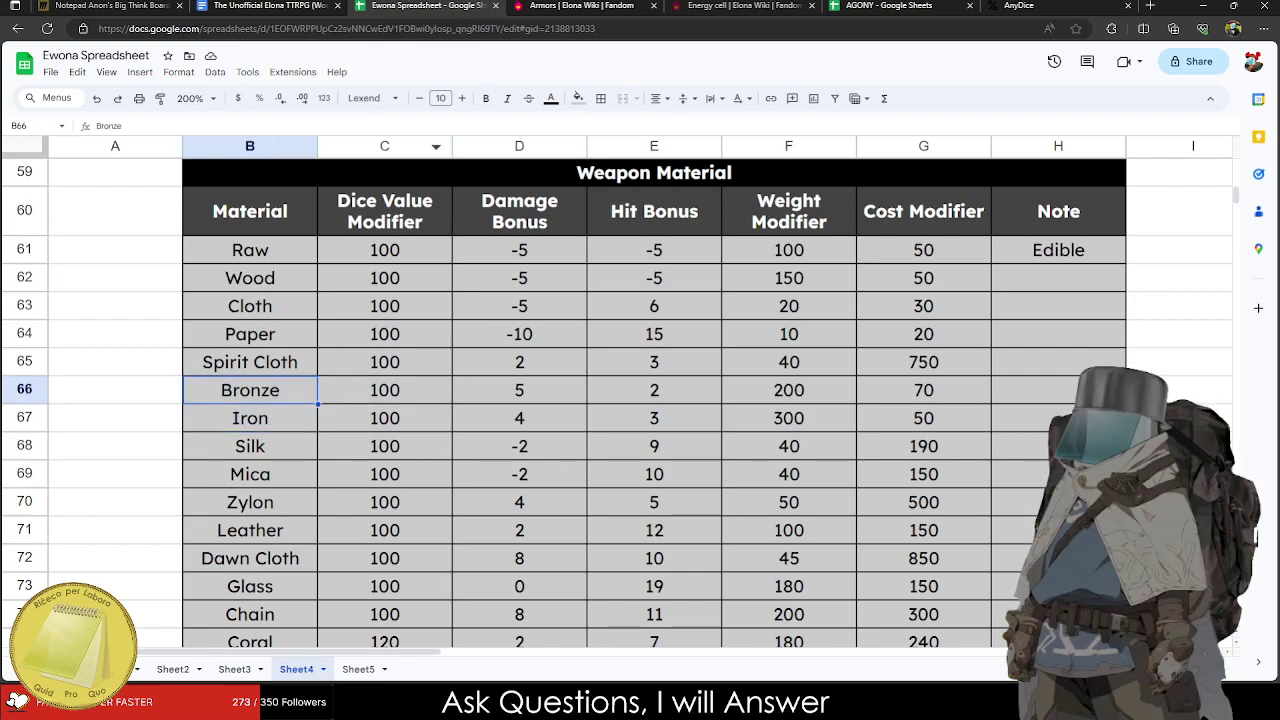
Check the Dagger row B105:H105 under Shortswords on Sheet3 and return to Sheet4.
click(234, 669)
scroll(329, 450, up, 4)
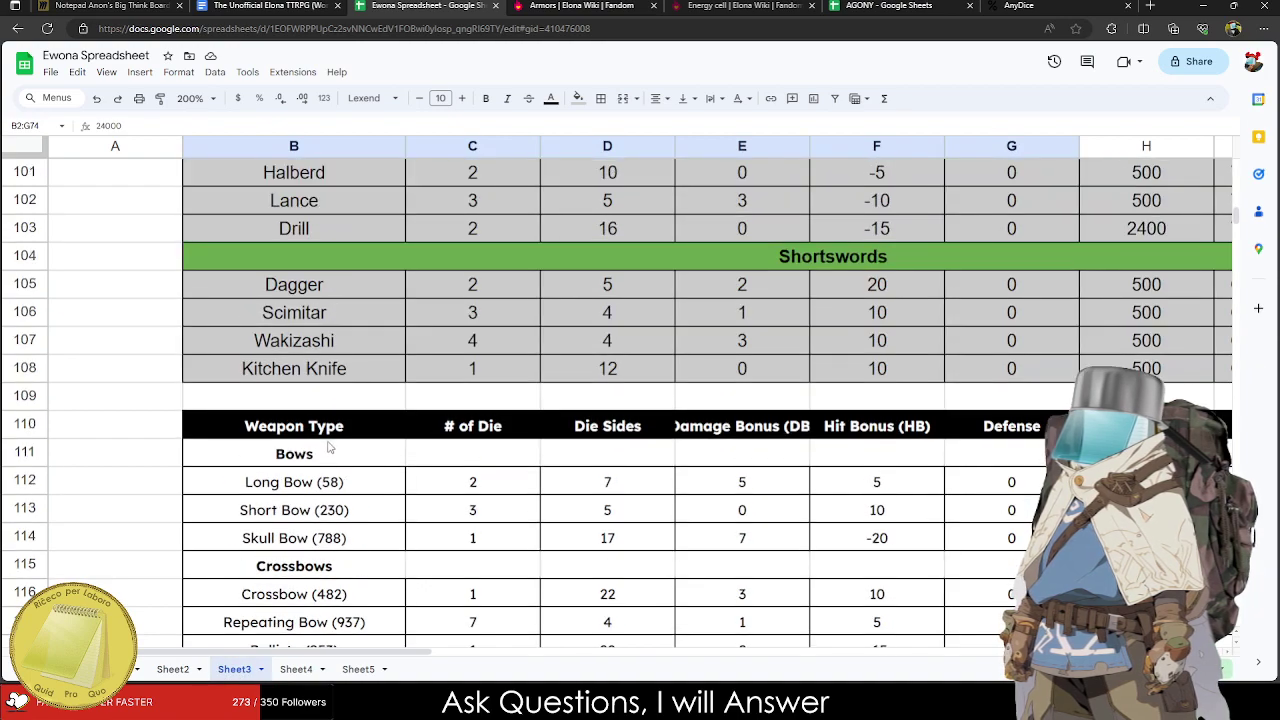
scroll(329, 450, up, 2)
click(316, 396)
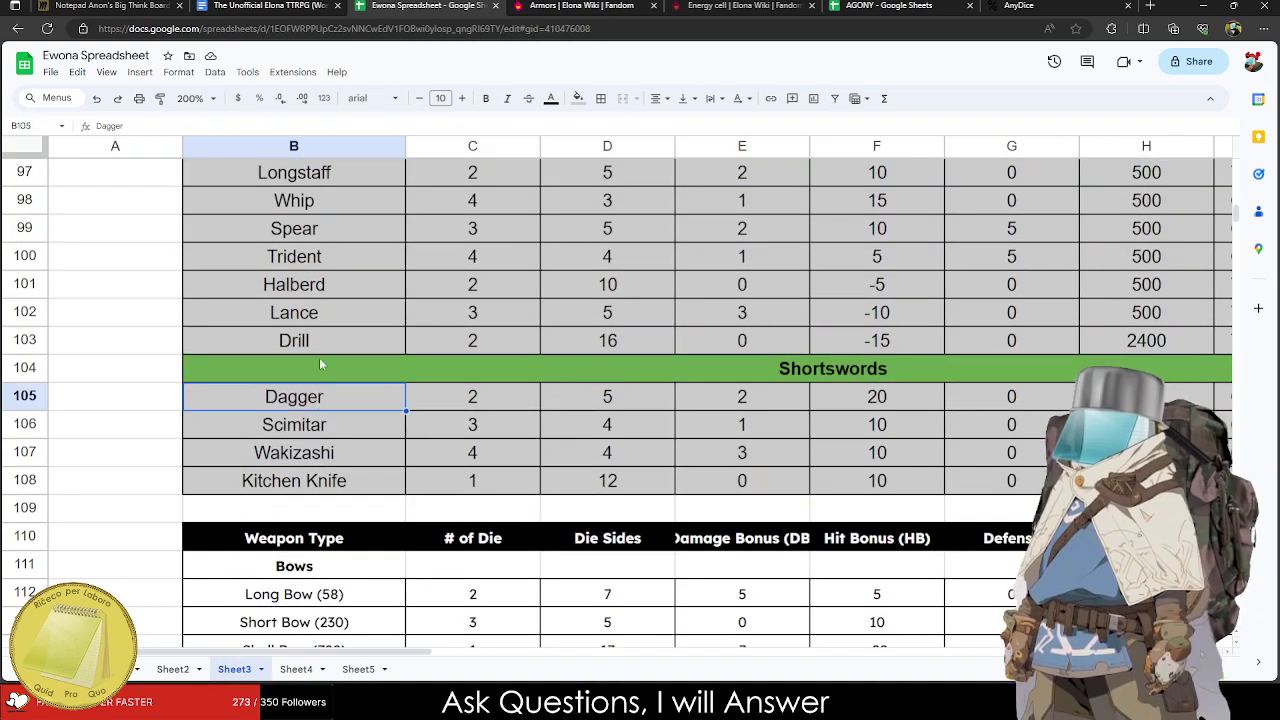
drag(288, 400, 1146, 396)
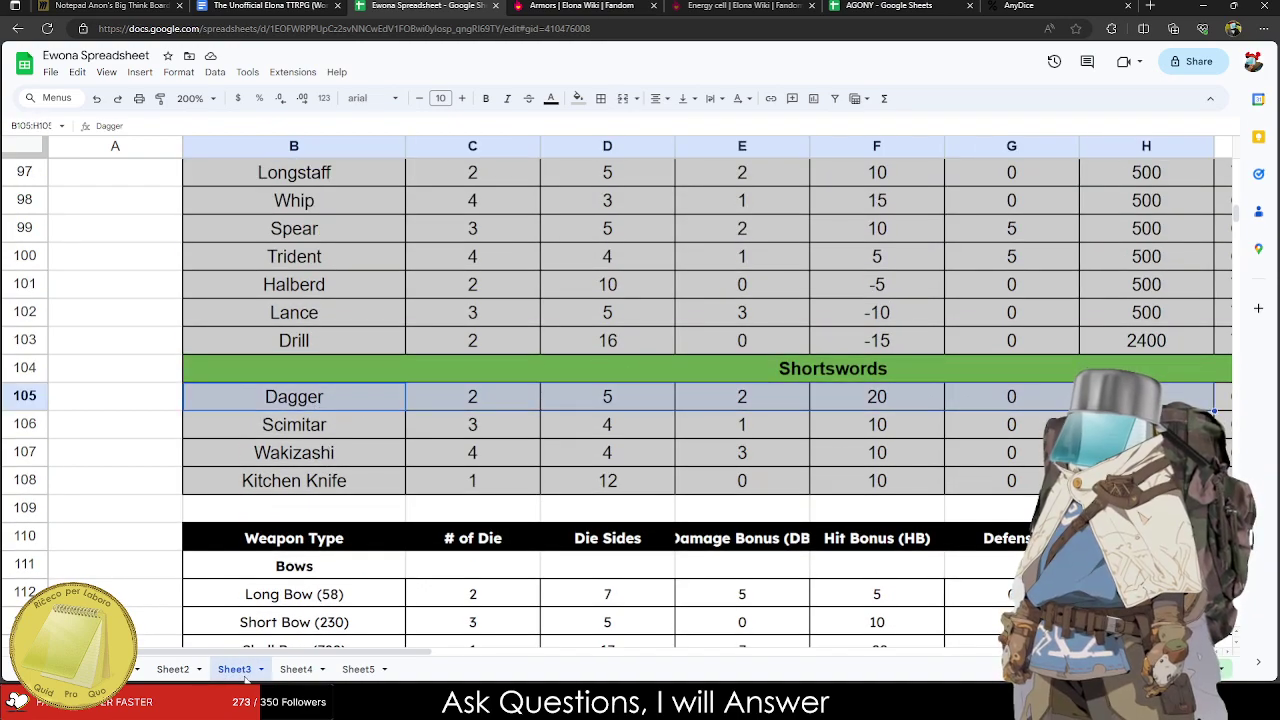
click(300, 670)
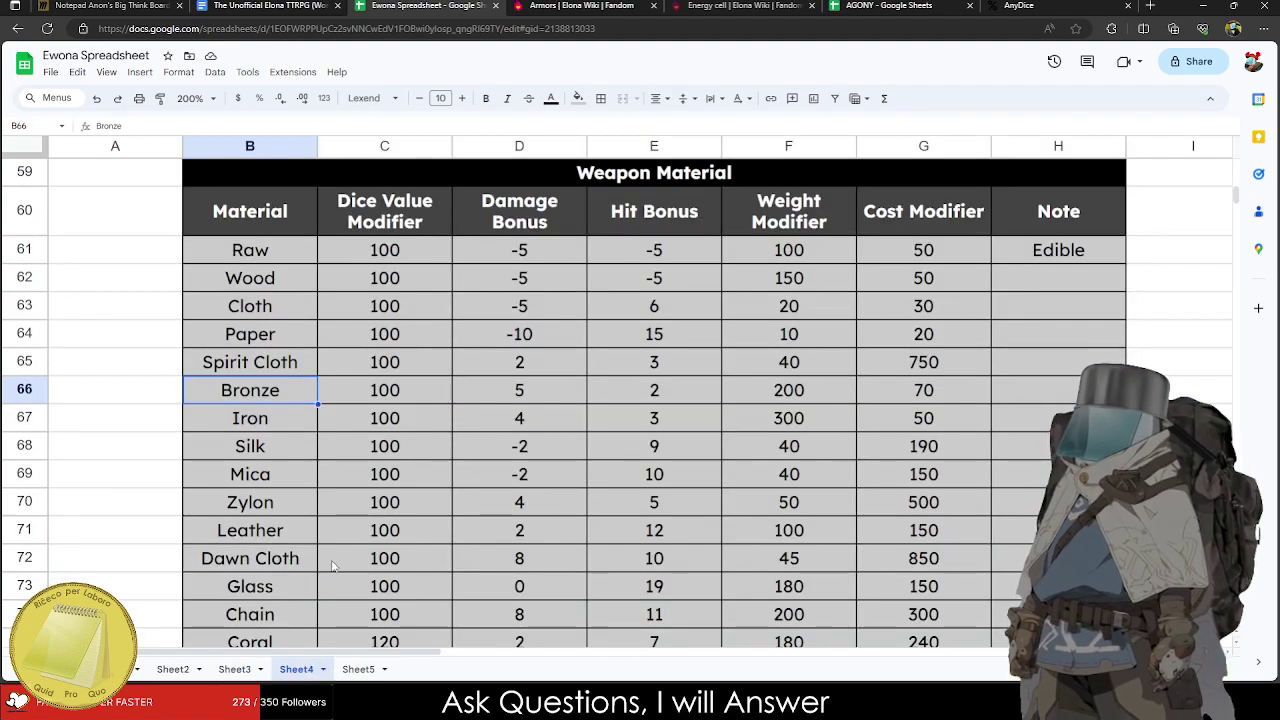
Review the Weapon Material rows through to Ether, including Iron, Platinum and the Glass row B73:G73.
click(252, 418)
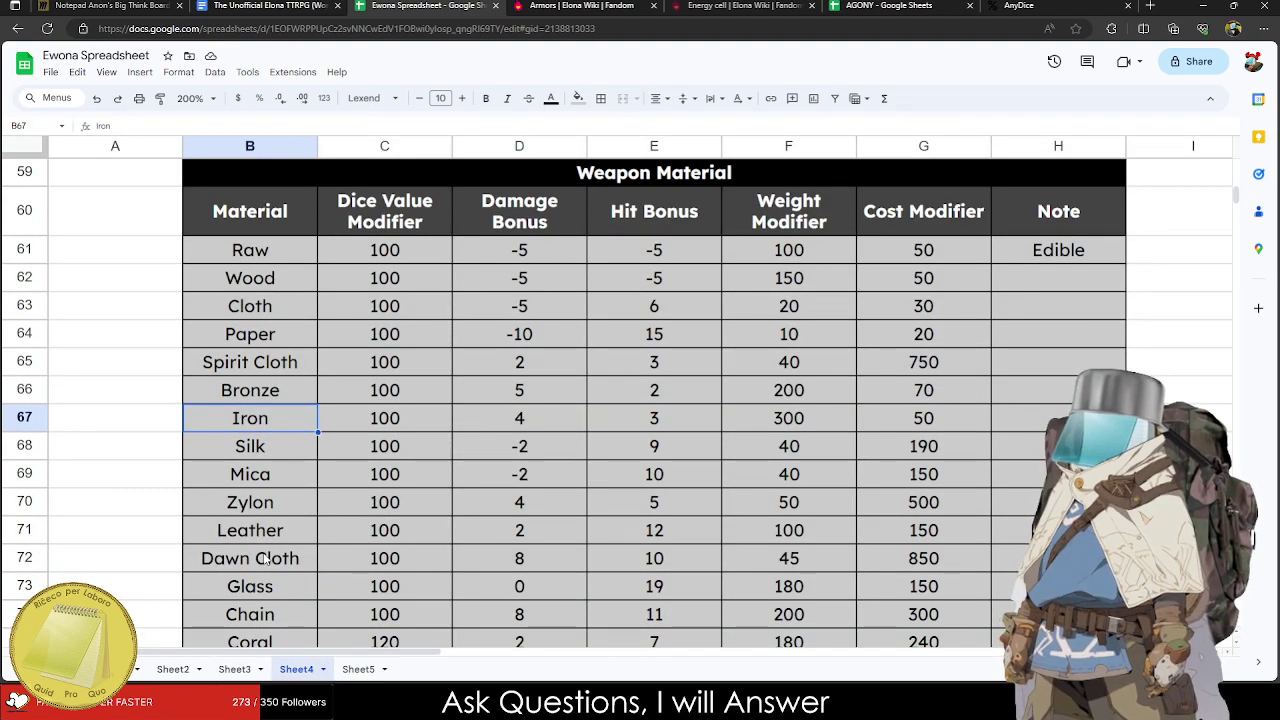
scroll(266, 560, down, 5)
click(260, 483)
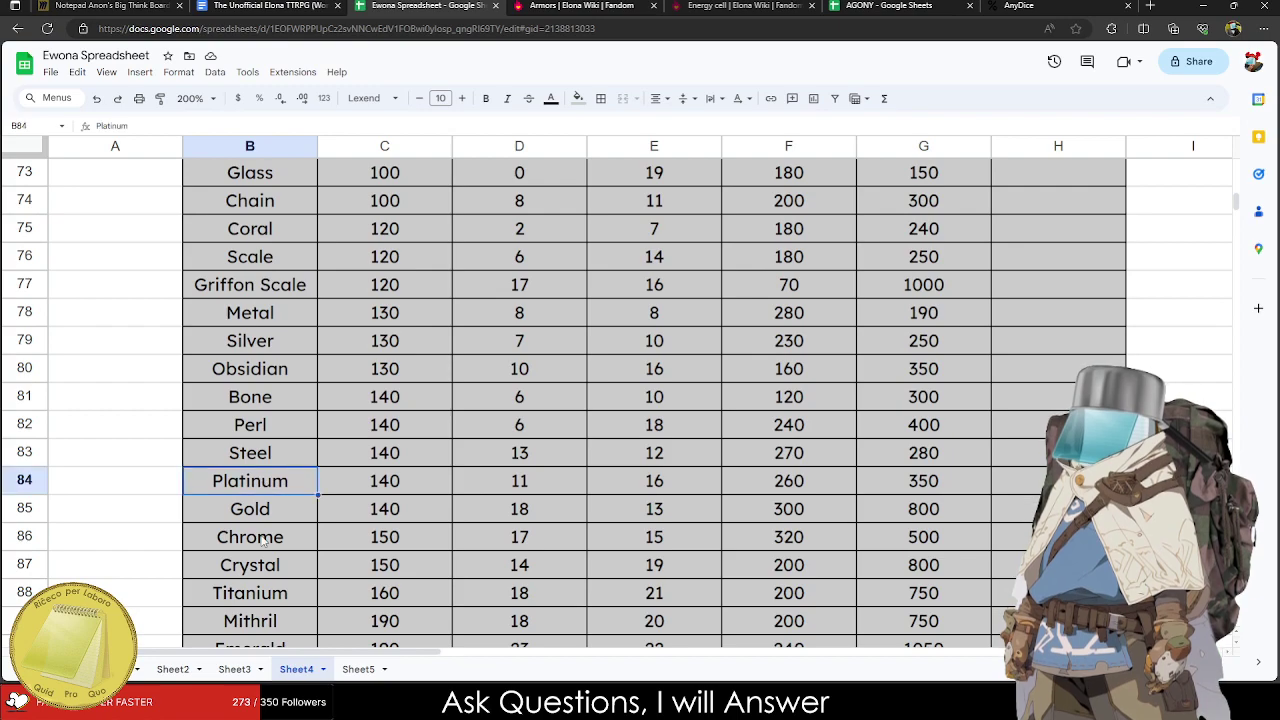
scroll(258, 562, up, 1)
scroll(258, 562, up, 4)
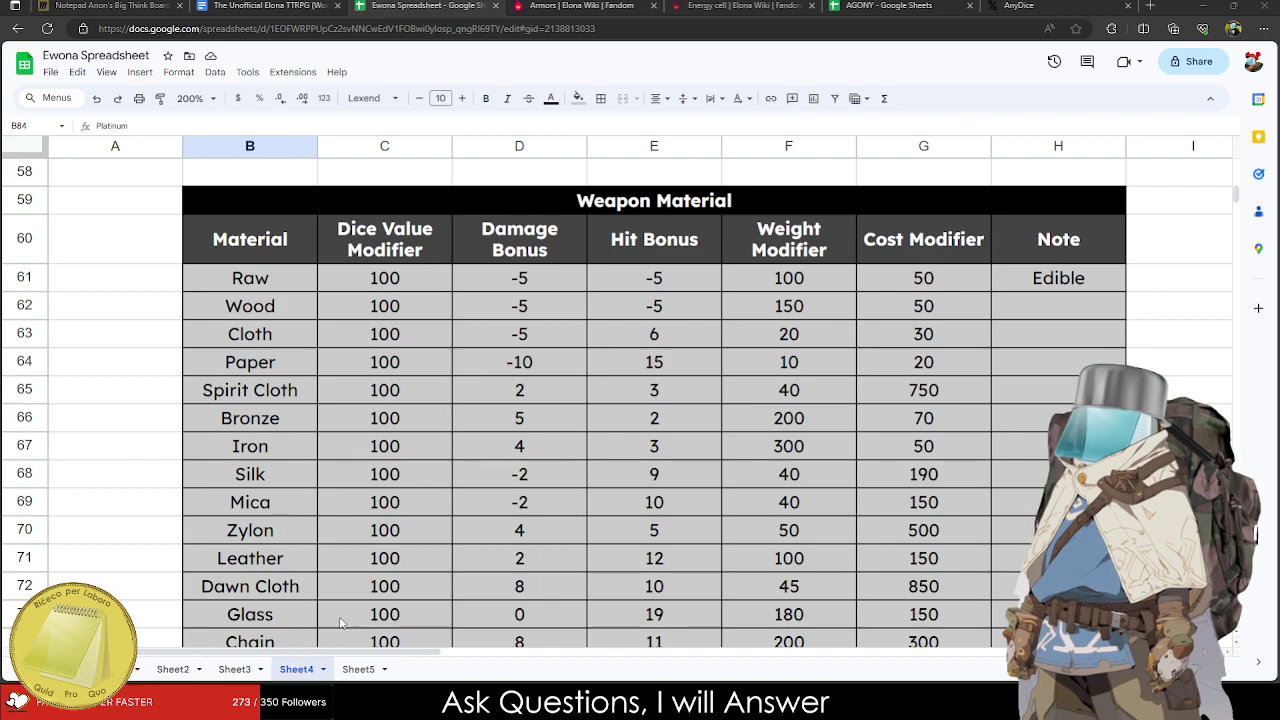
drag(266, 622, 935, 617)
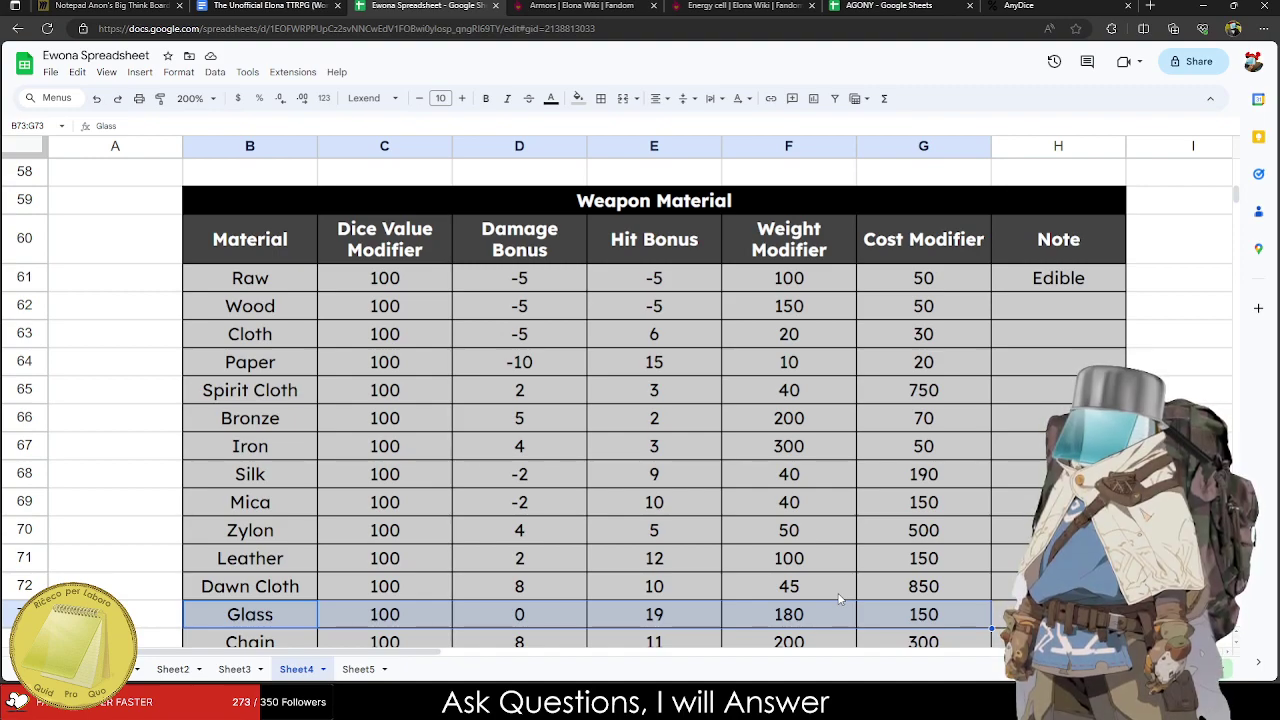
scroll(506, 357, down, 5)
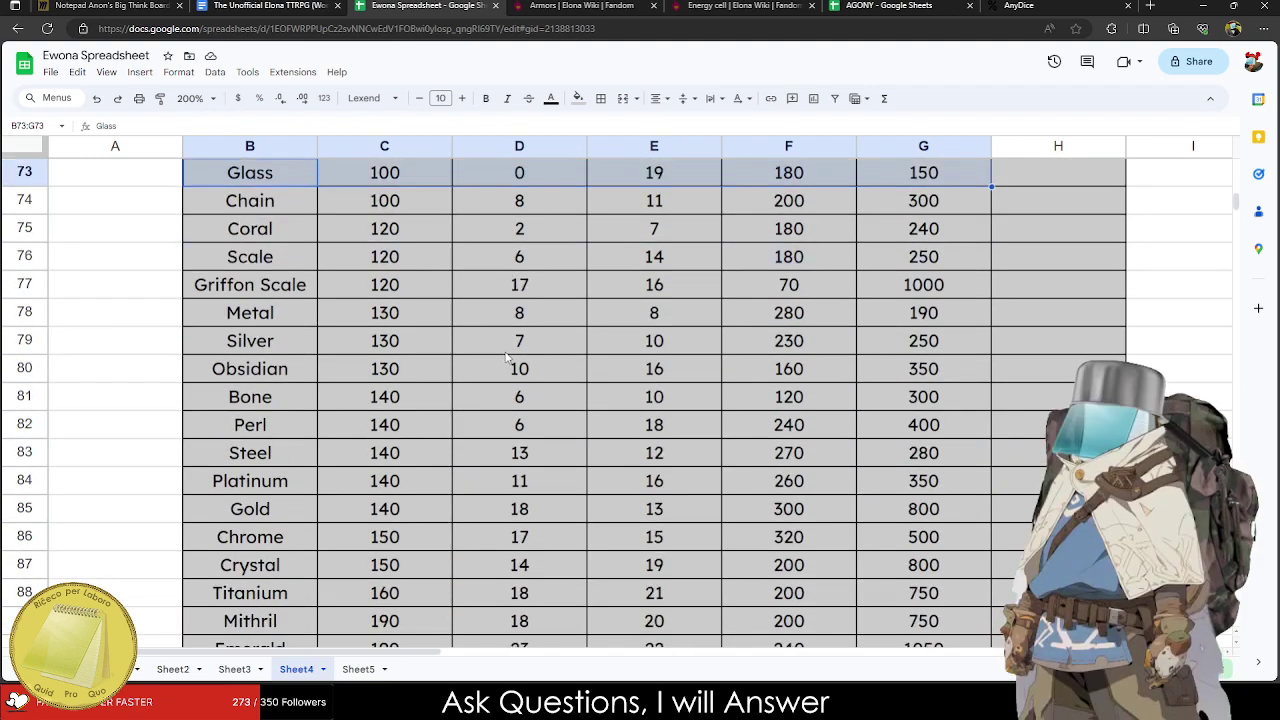
scroll(506, 357, down, 3)
scroll(464, 381, up, 1)
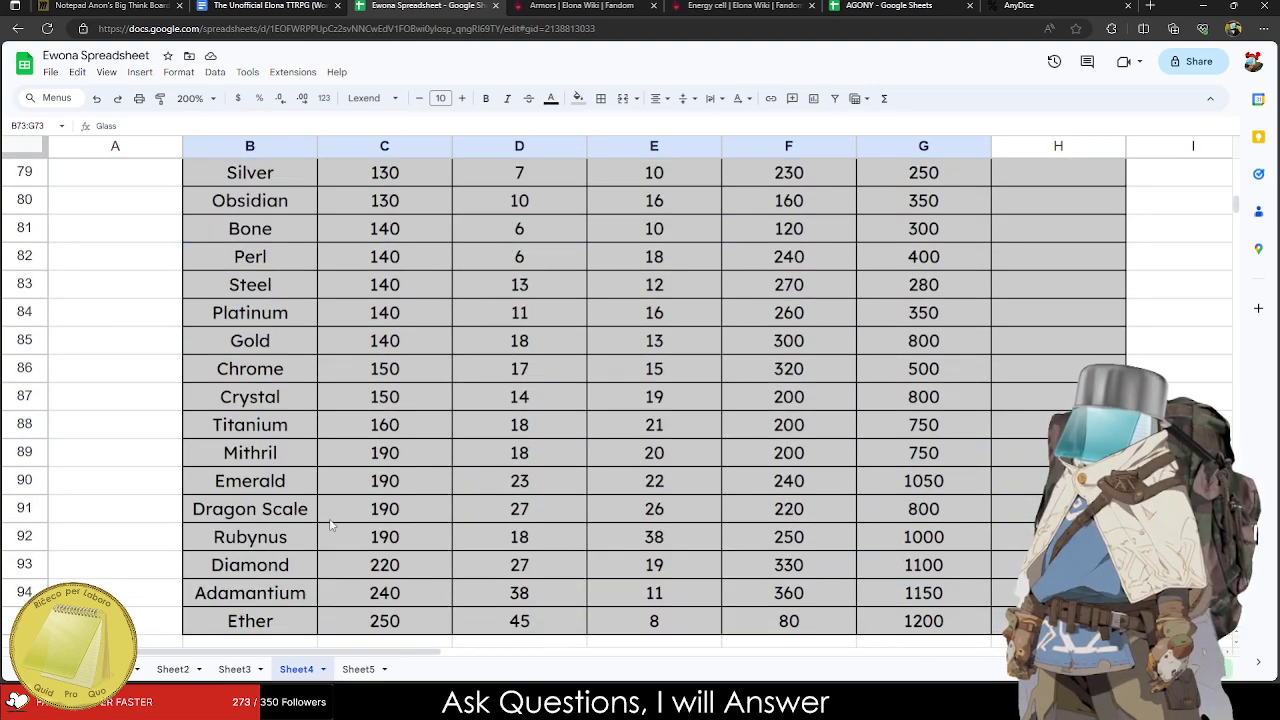
click(280, 624)
scroll(333, 524, up, 8)
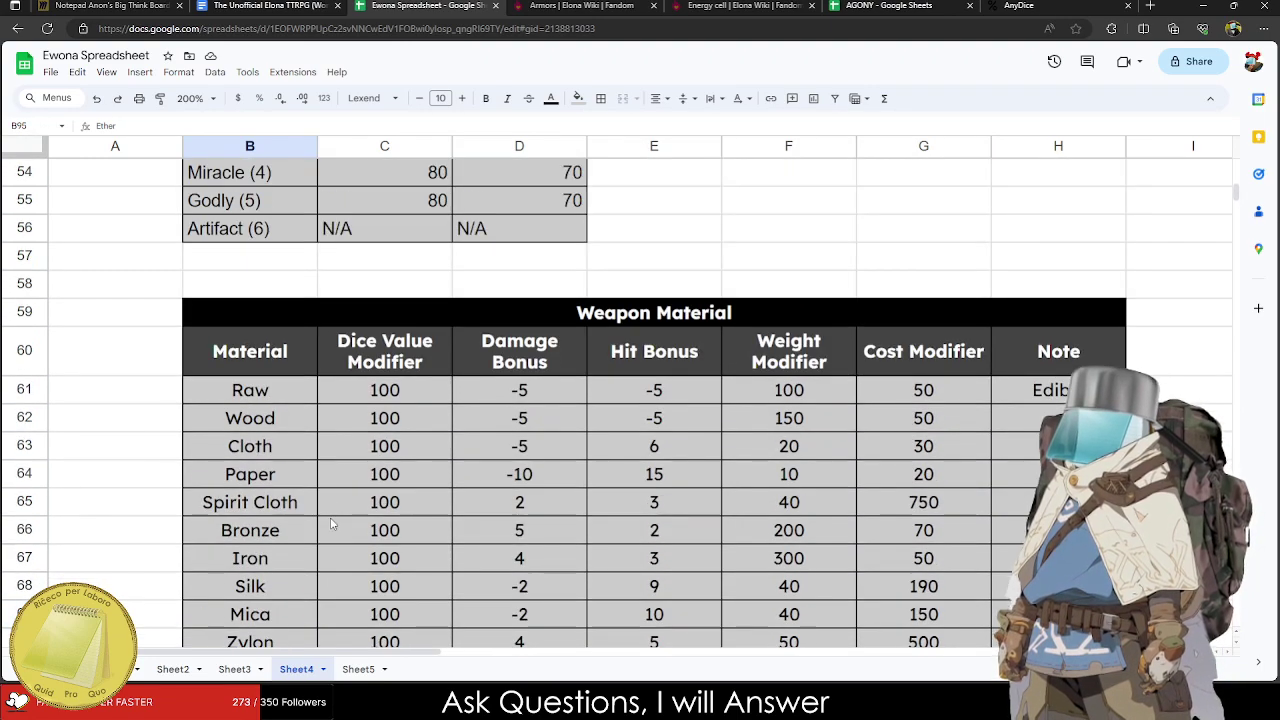
Try to create a filter from the Material header and sort the weapon materials A to Z, undoing the sort.
right_click(280, 364)
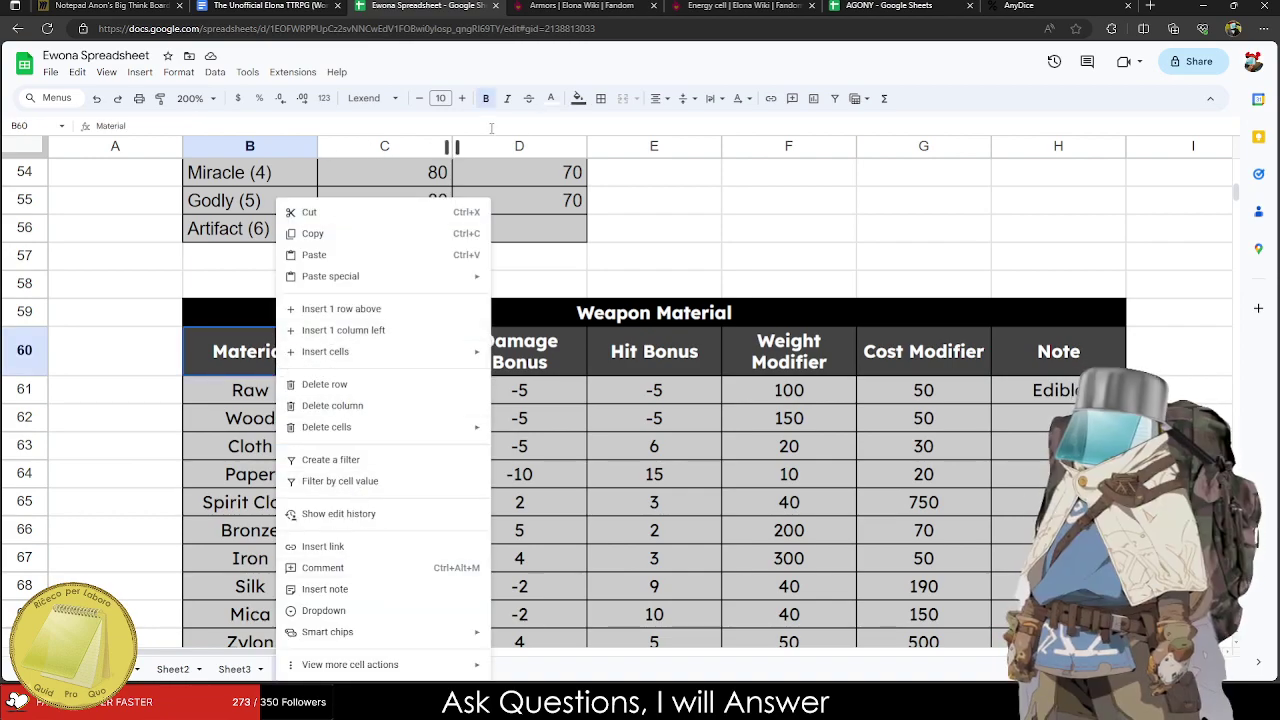
click(215, 72)
mouse_move(250, 76)
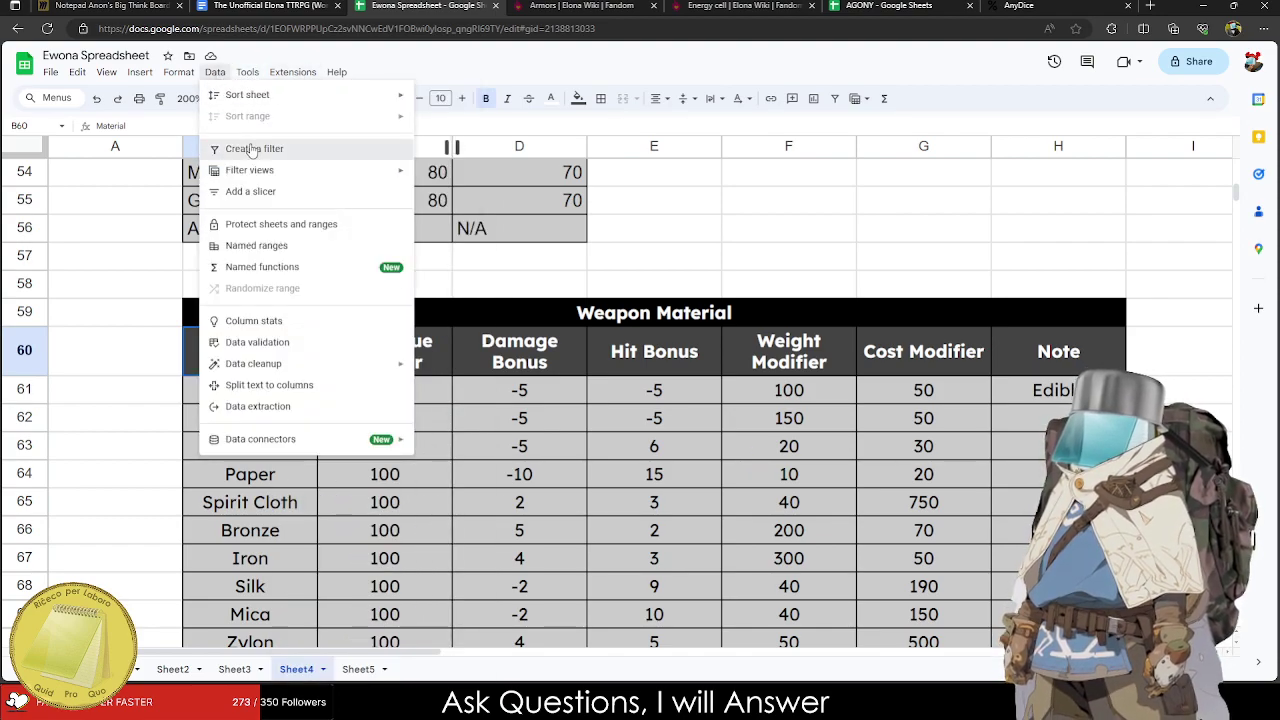
click(252, 150)
click(304, 313)
click(262, 345)
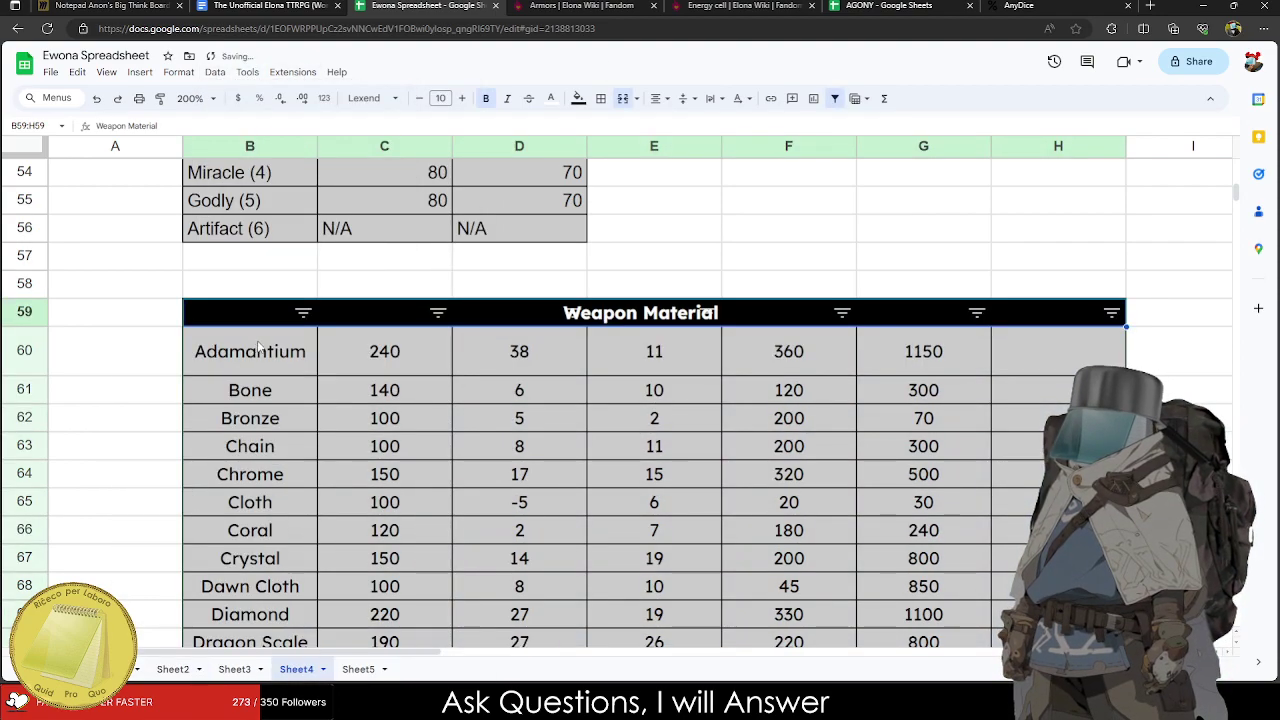
key(ctrl+z)
Remove the filter from the Weapon Material title row.
click(285, 337)
click(257, 321)
click(247, 72)
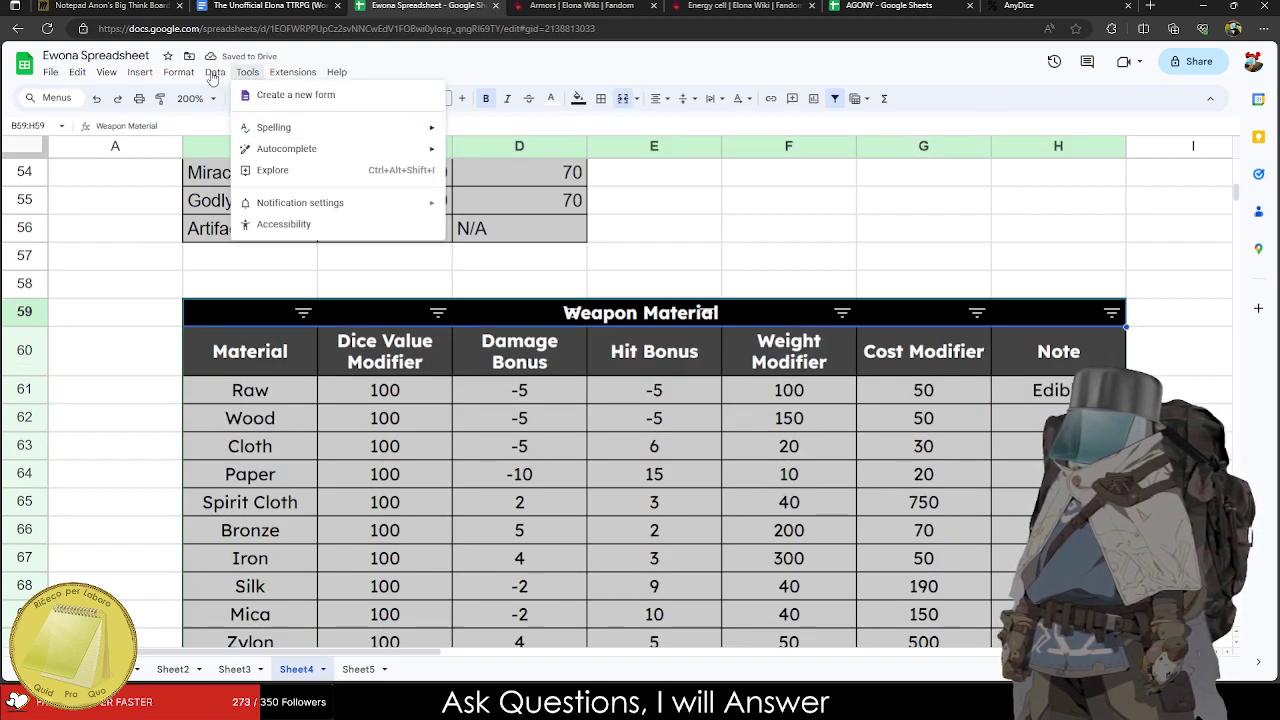
mouse_move(215, 72)
click(286, 143)
Move the Weapon Material title to row 58 and create a filter on the header row 60.
click(255, 283)
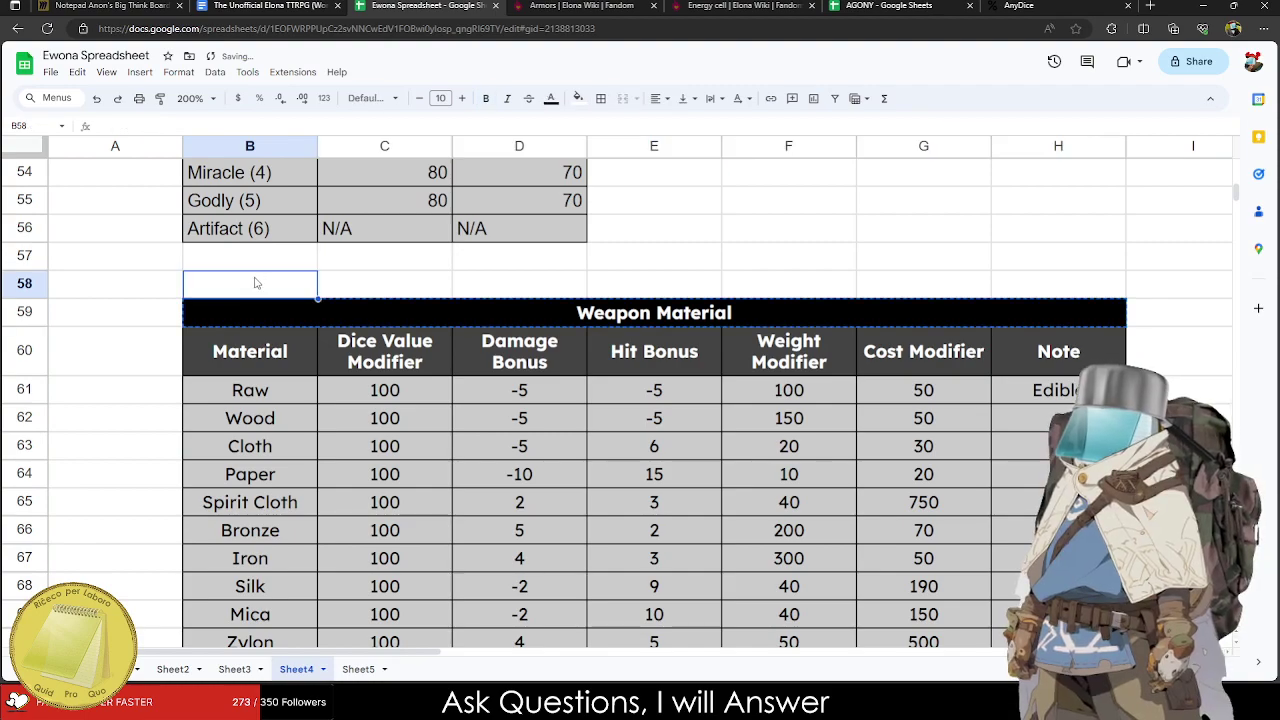
text(Weapon Material)
click(246, 350)
click(215, 72)
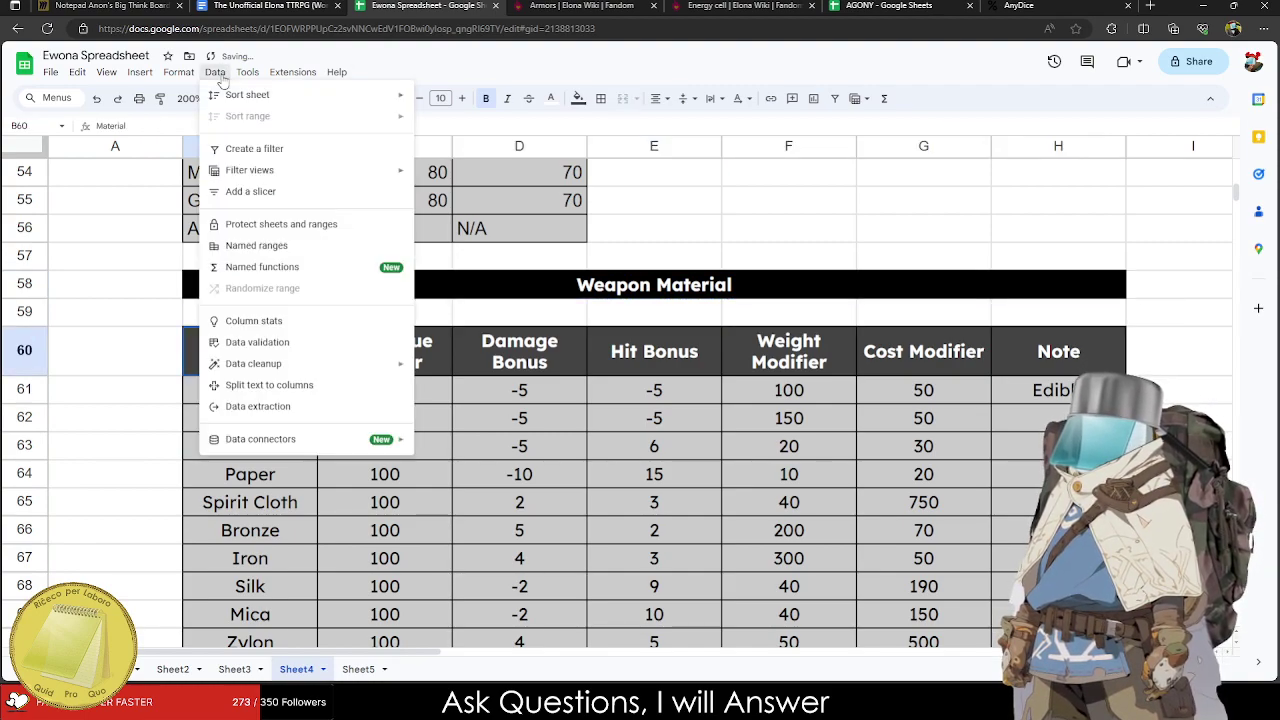
click(254, 148)
Sort the weapon materials A to Z by Material and move the Weapon Material title back to row 59.
click(302, 351)
click(190, 382)
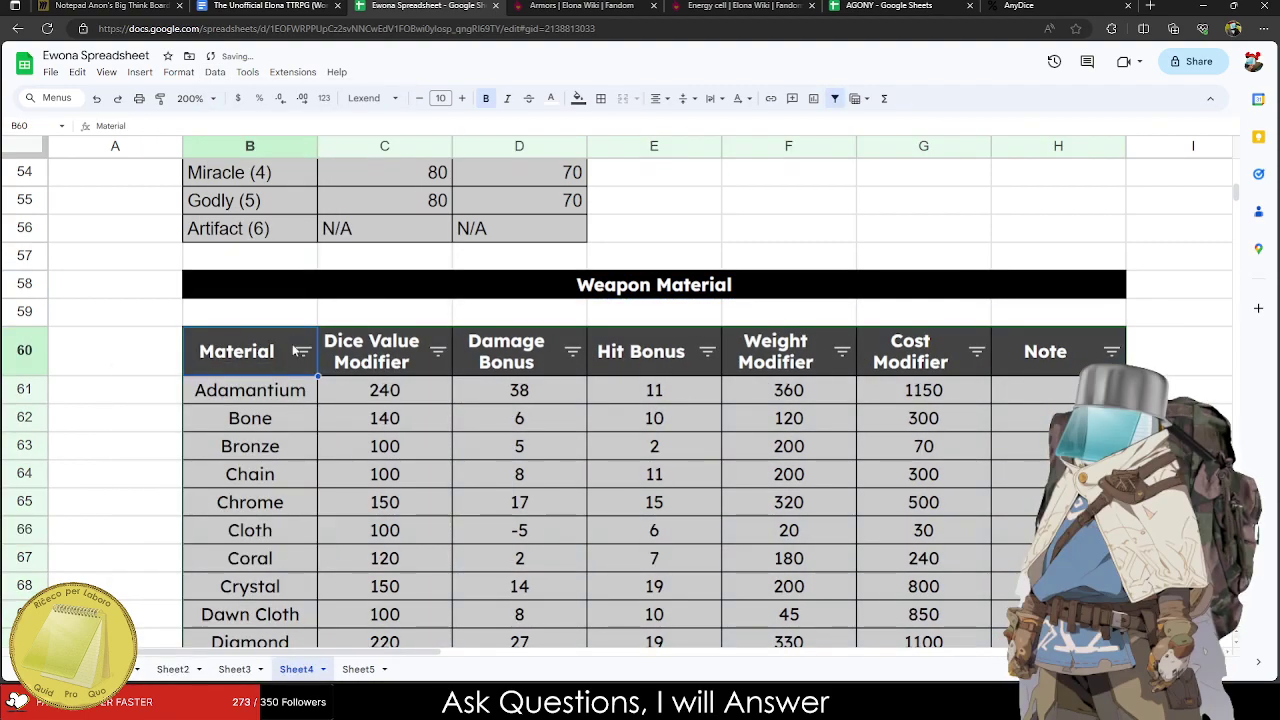
click(308, 293)
drag(285, 271, 281, 308)
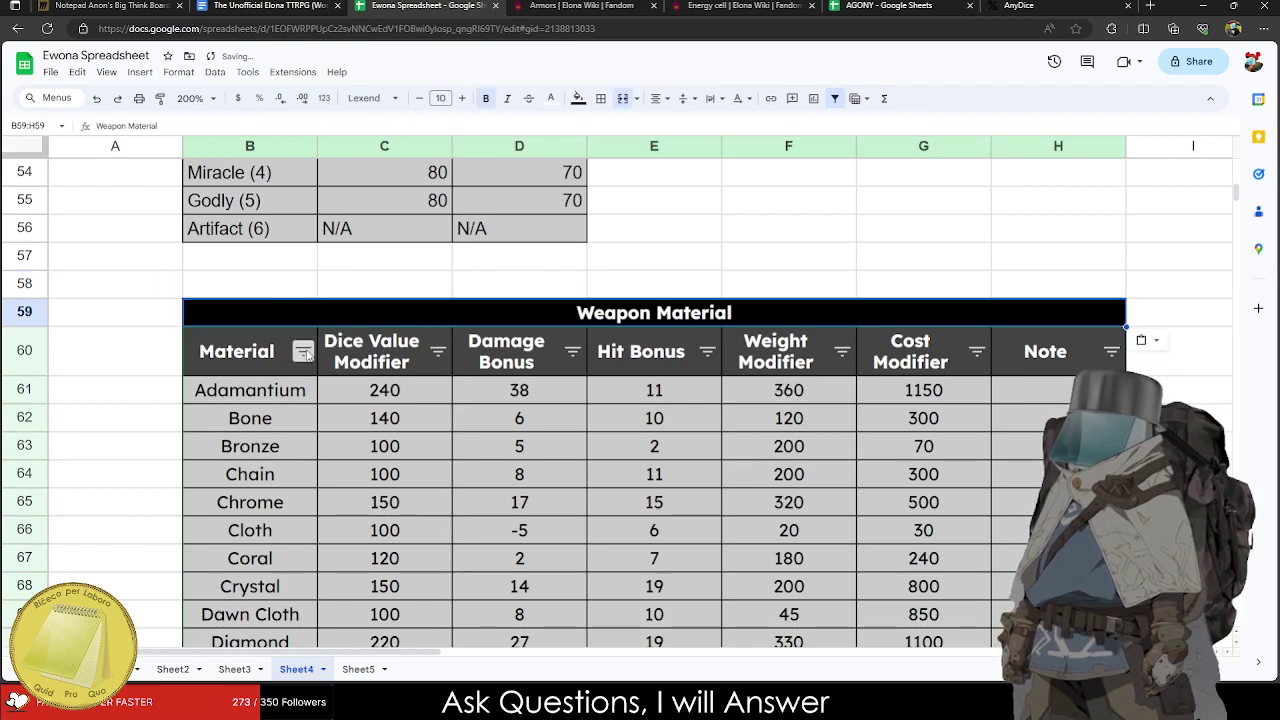
Sort the weapon materials A to Z by Dice Value Modifier.
click(572, 351)
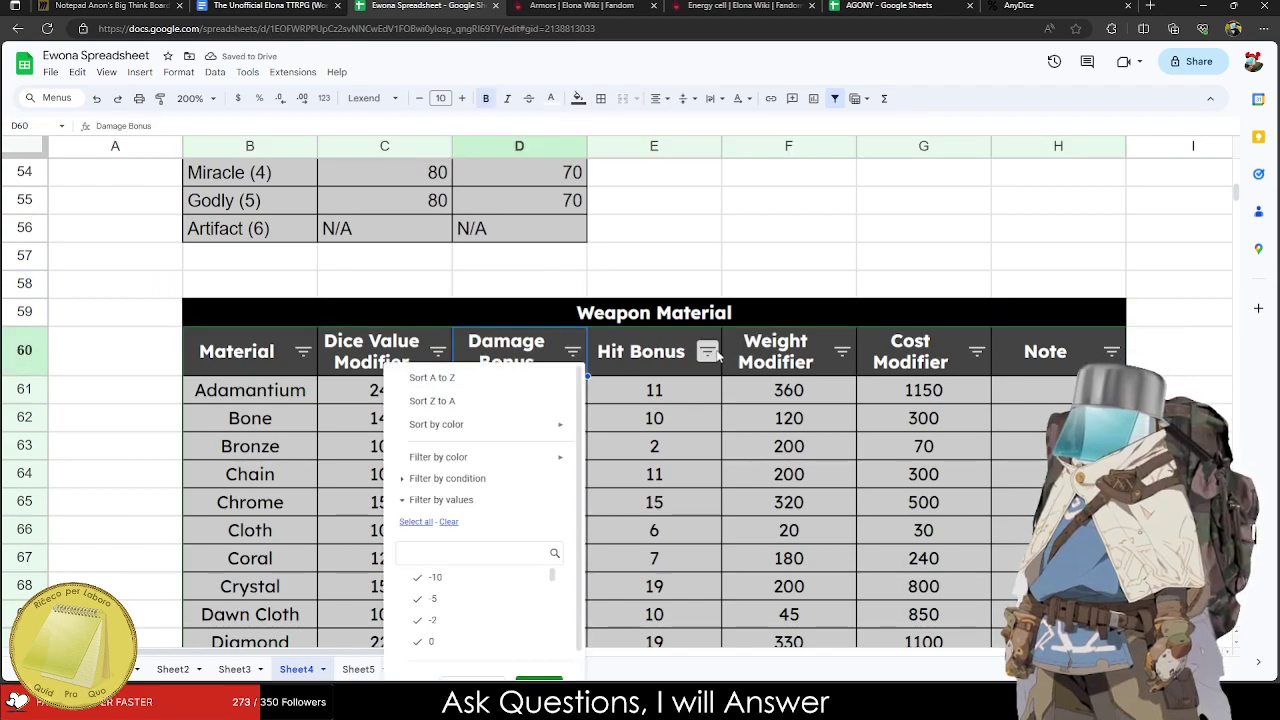
click(437, 351)
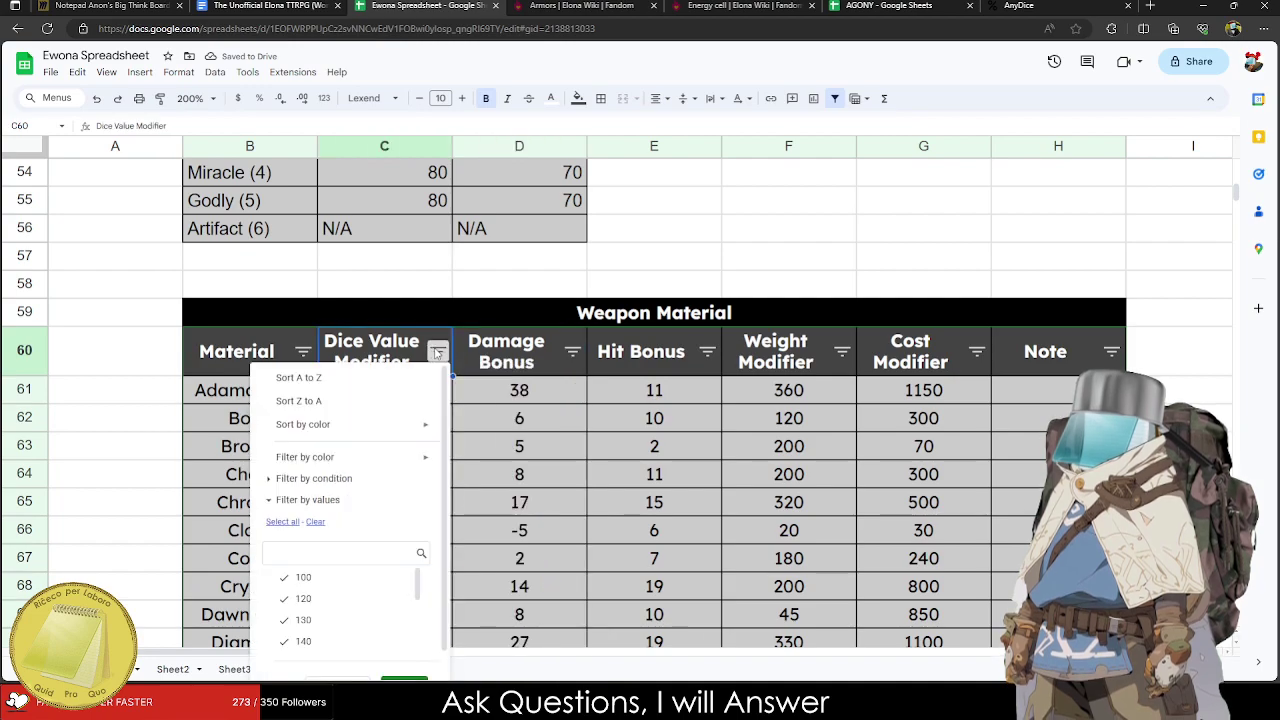
click(325, 377)
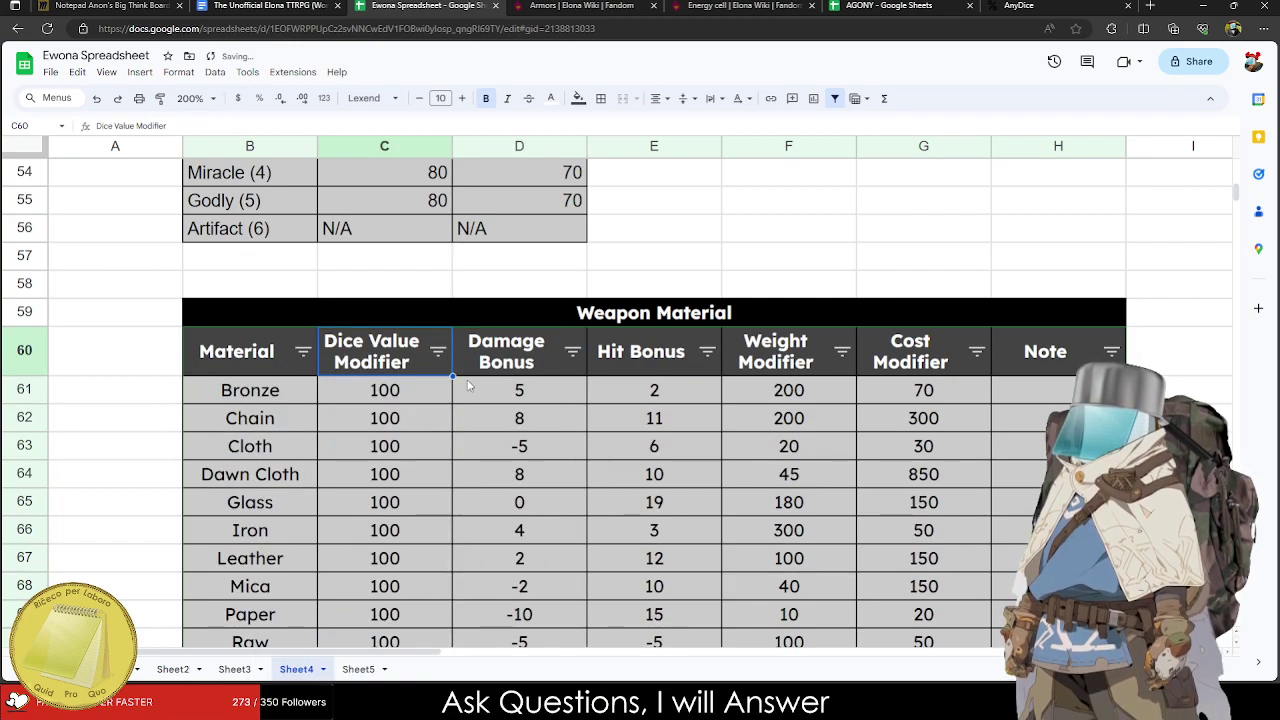
scroll(412, 396, down, 1)
click(400, 365)
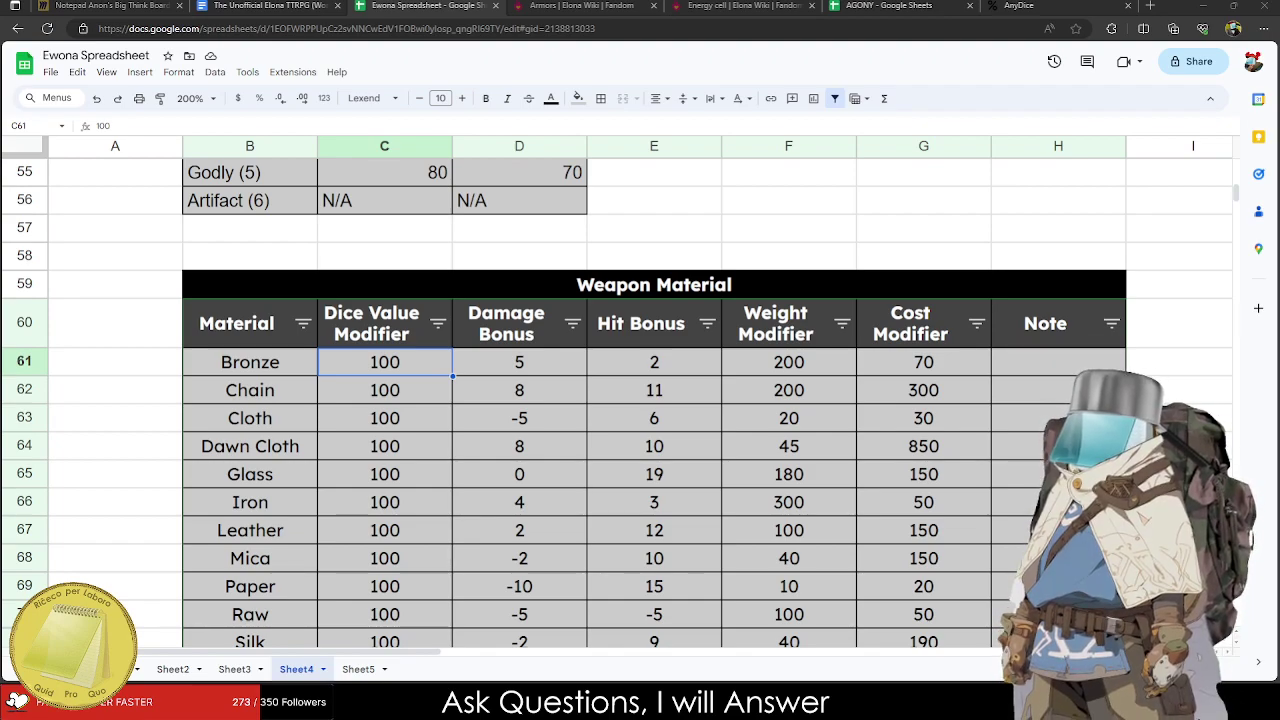
Examine the number of dice and die sides of the long swords and other weapons on Sheet3.
click(234, 669)
click(530, 405)
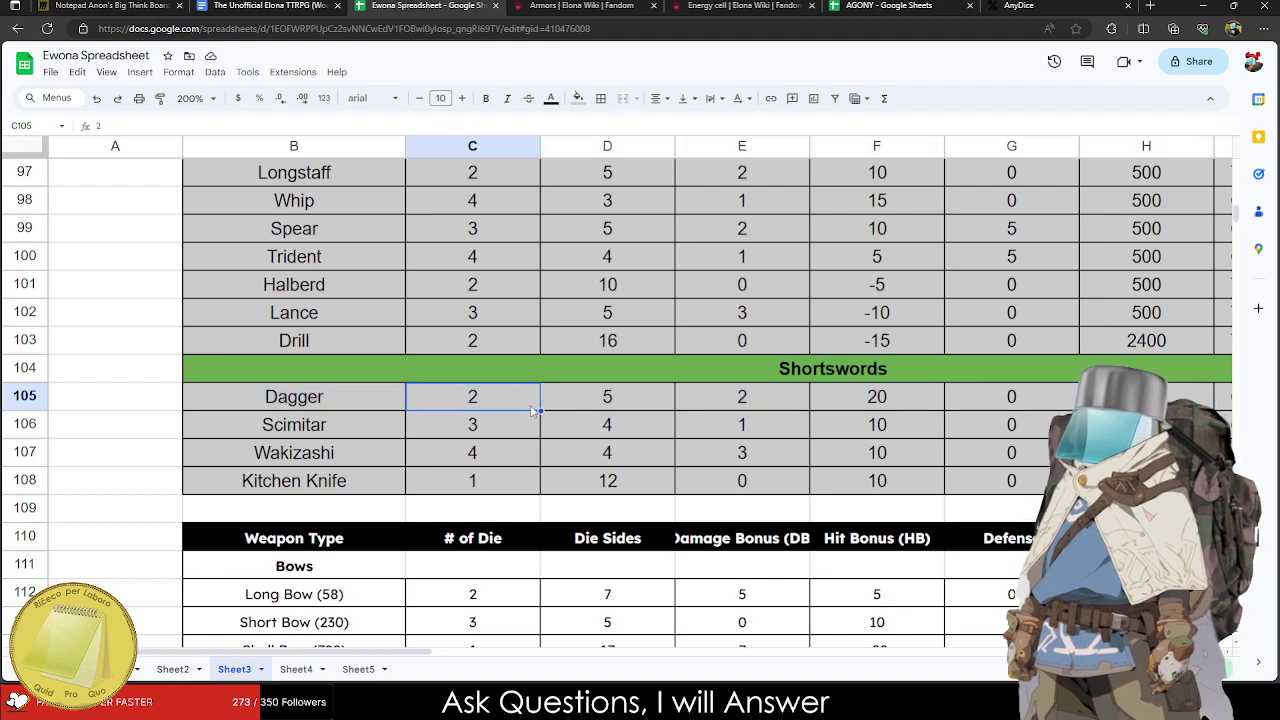
scroll(533, 410, up, 10)
scroll(517, 423, down, 1)
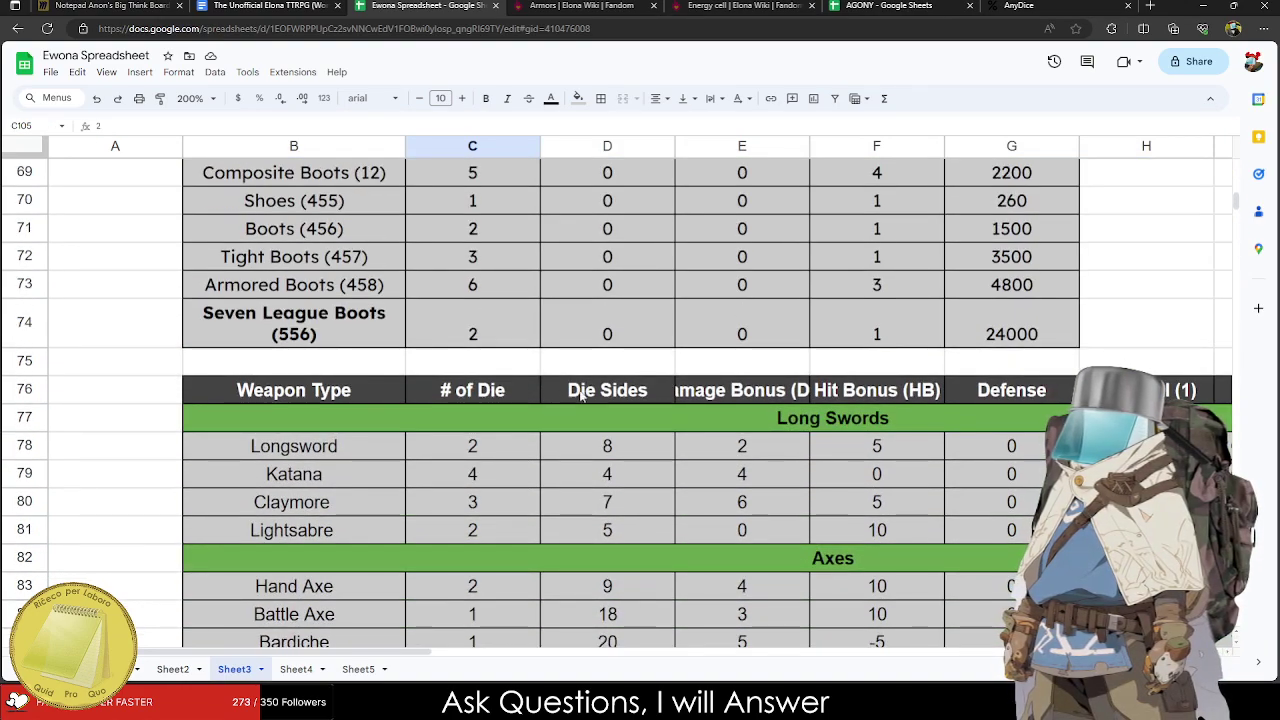
click(616, 392)
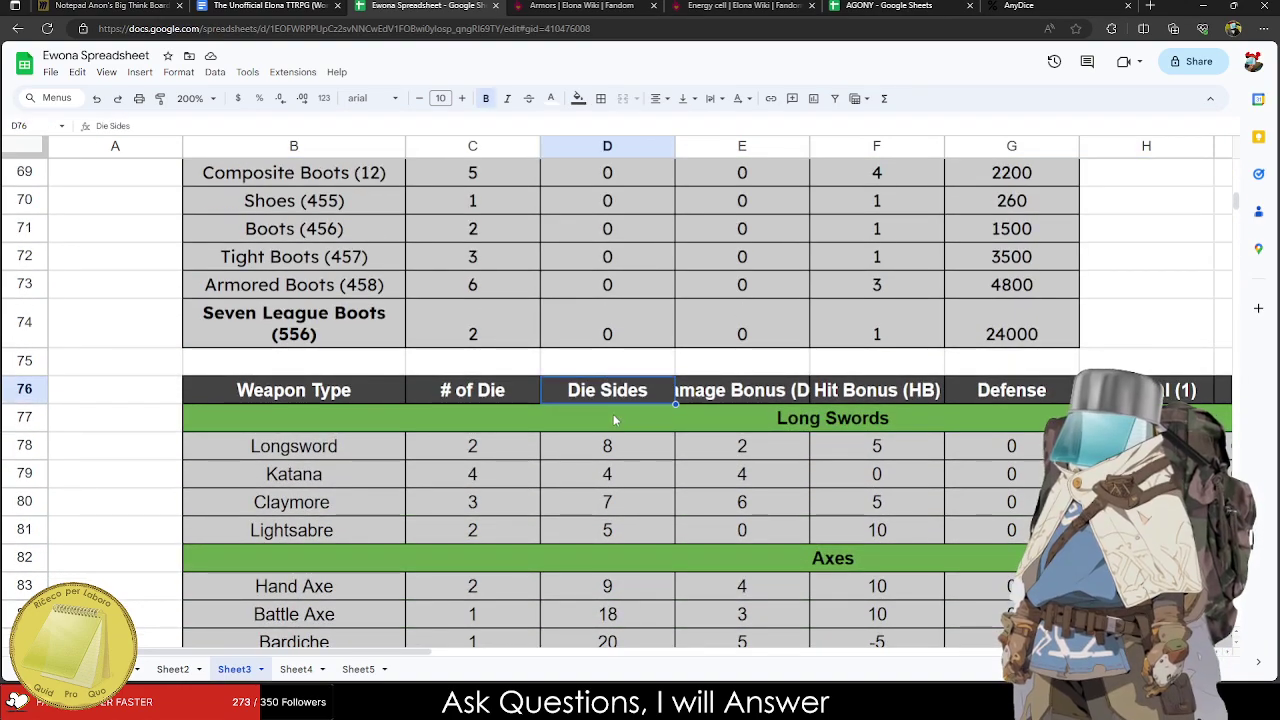
click(618, 452)
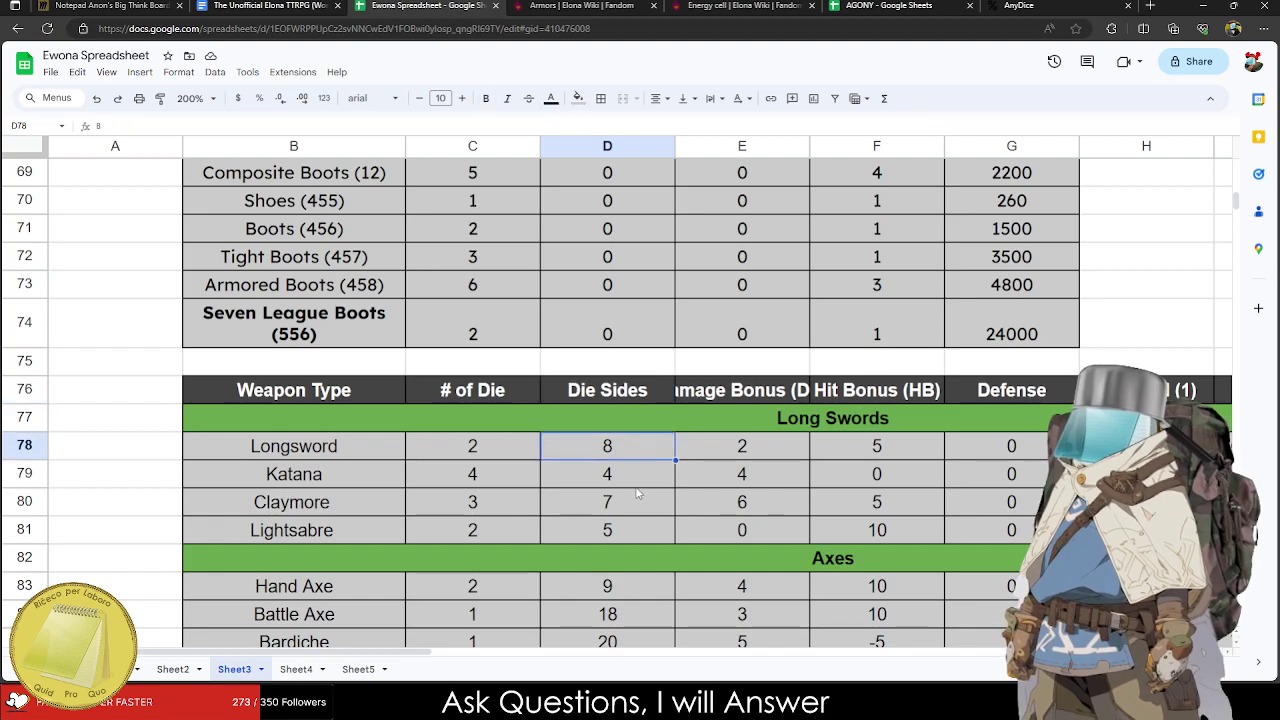
click(497, 482)
click(634, 470)
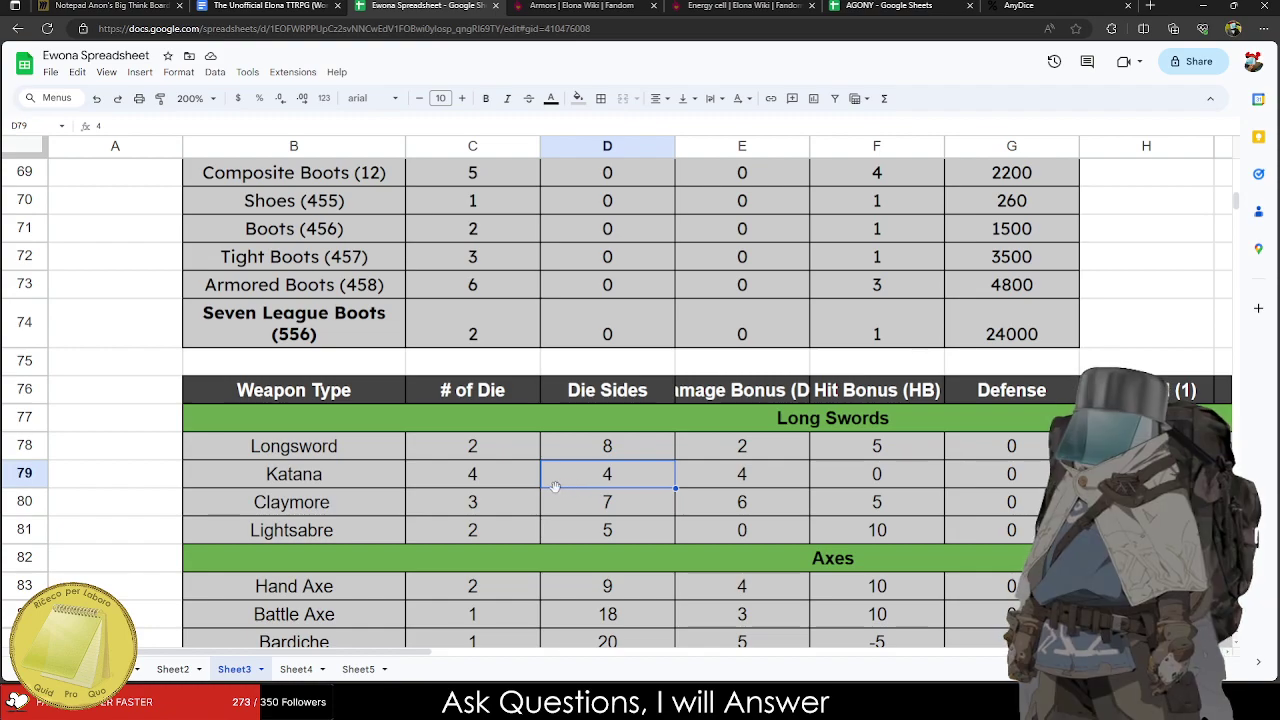
click(498, 507)
click(576, 503)
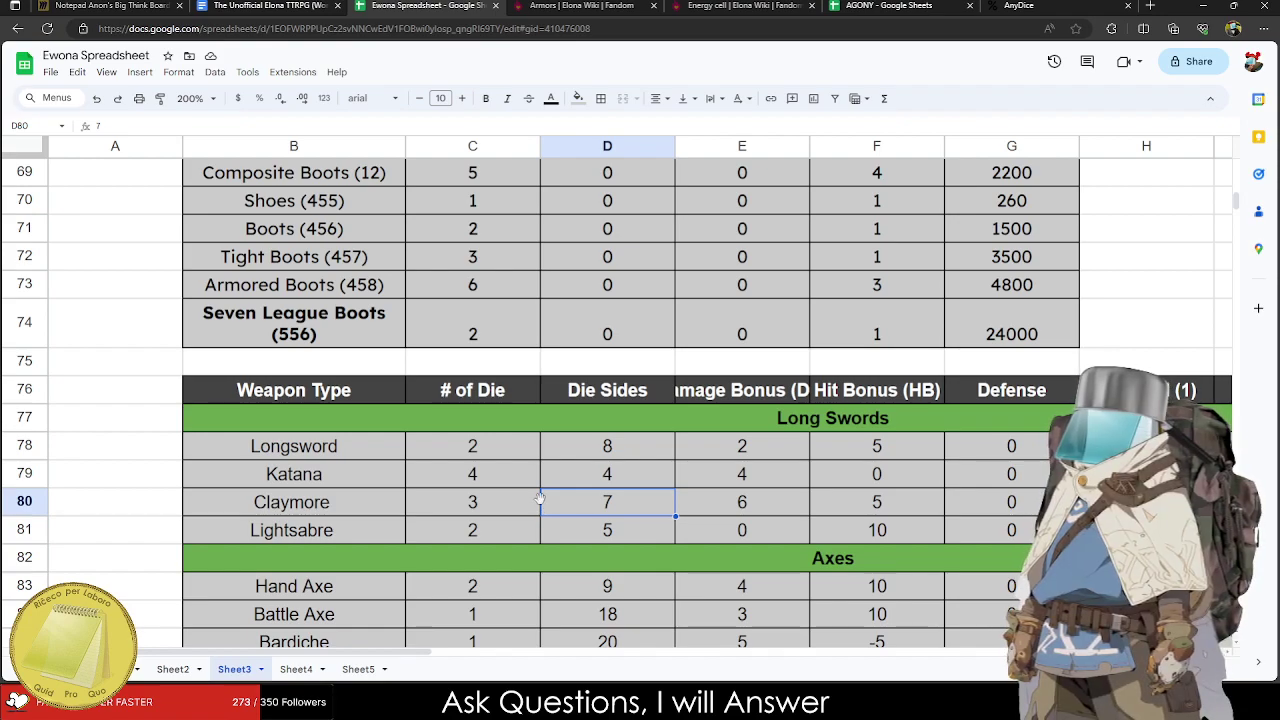
scroll(540, 498, down, 3)
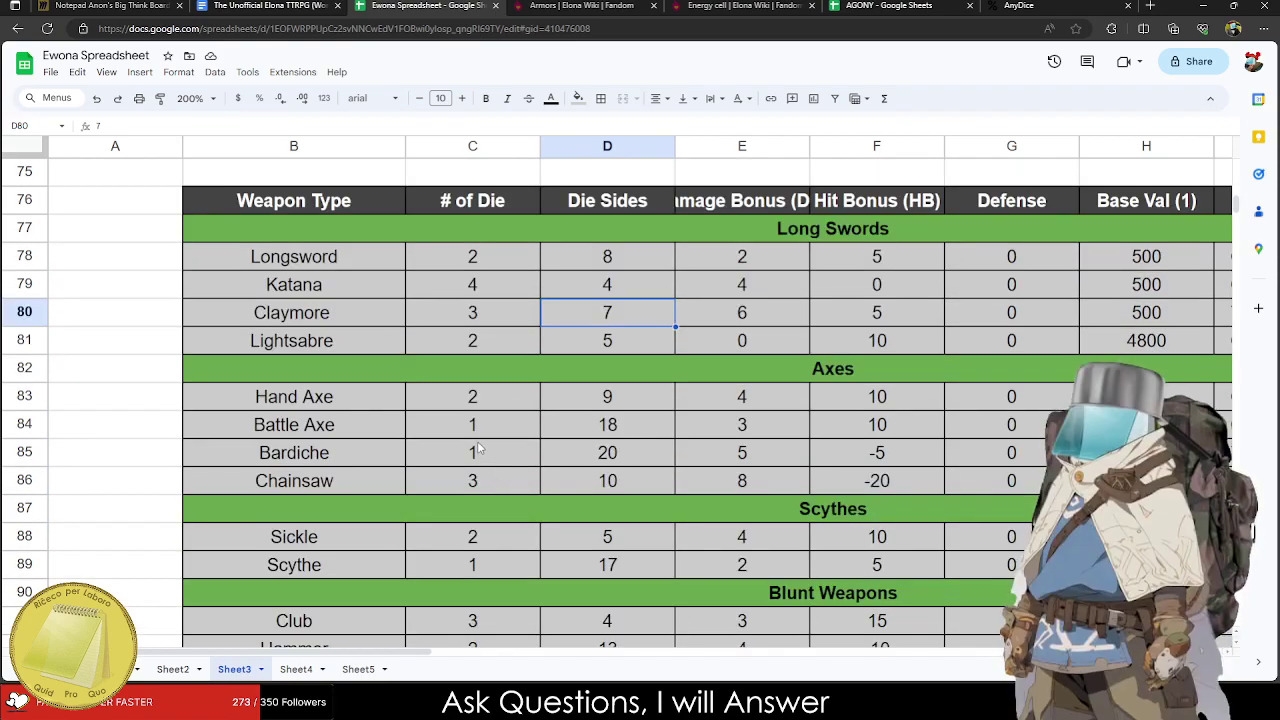
Switch to the AGONY spreadsheet and set the Material Type on its weapon information sheet to Bronze.
click(292, 669)
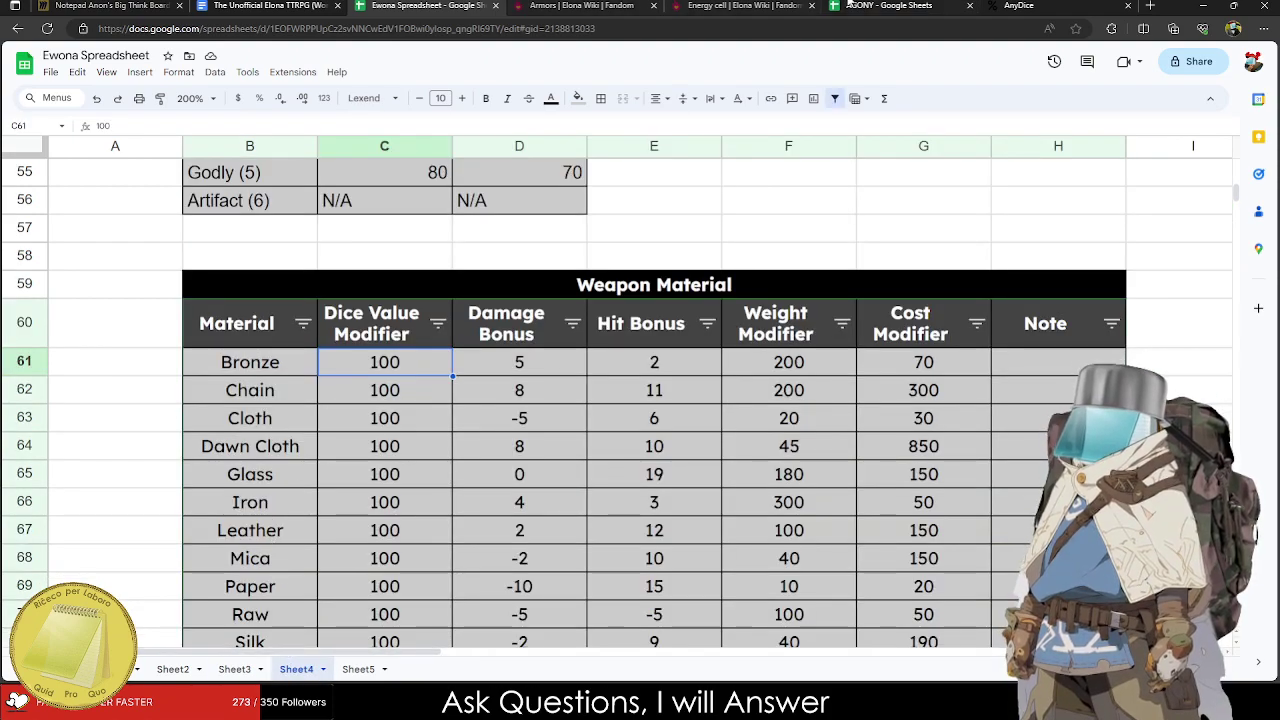
click(880, 6)
click(165, 669)
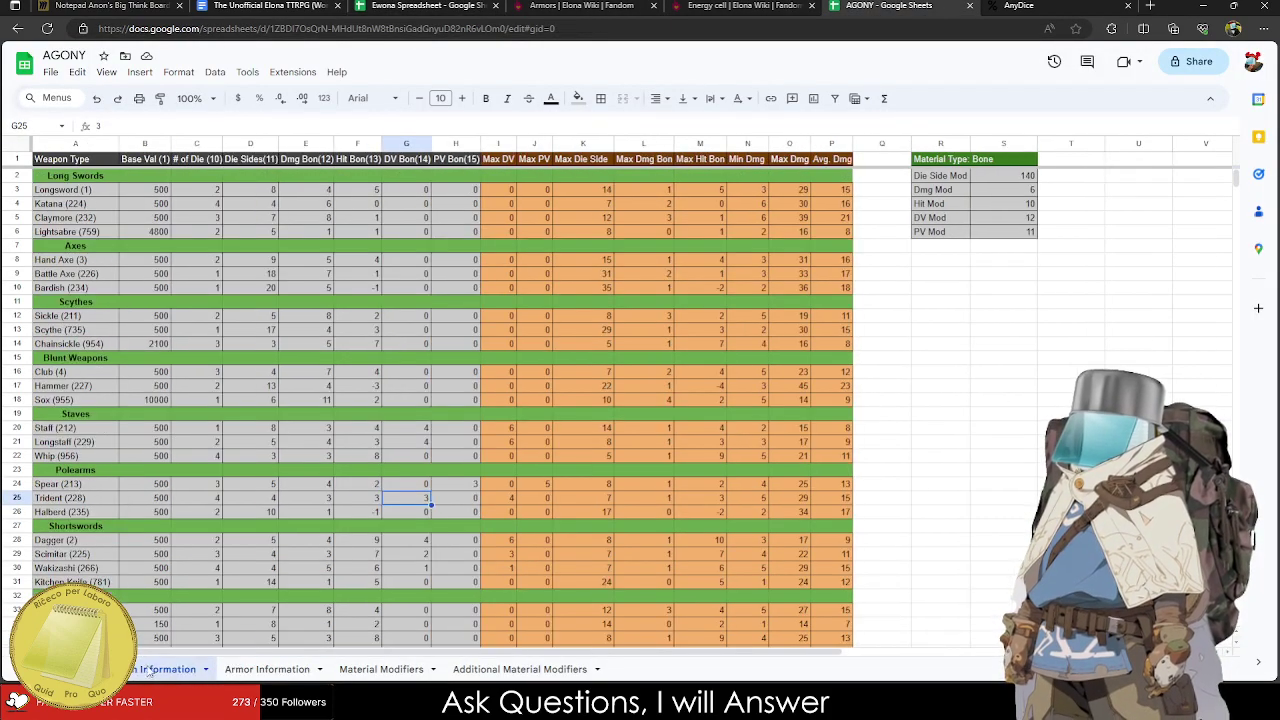
click(984, 161)
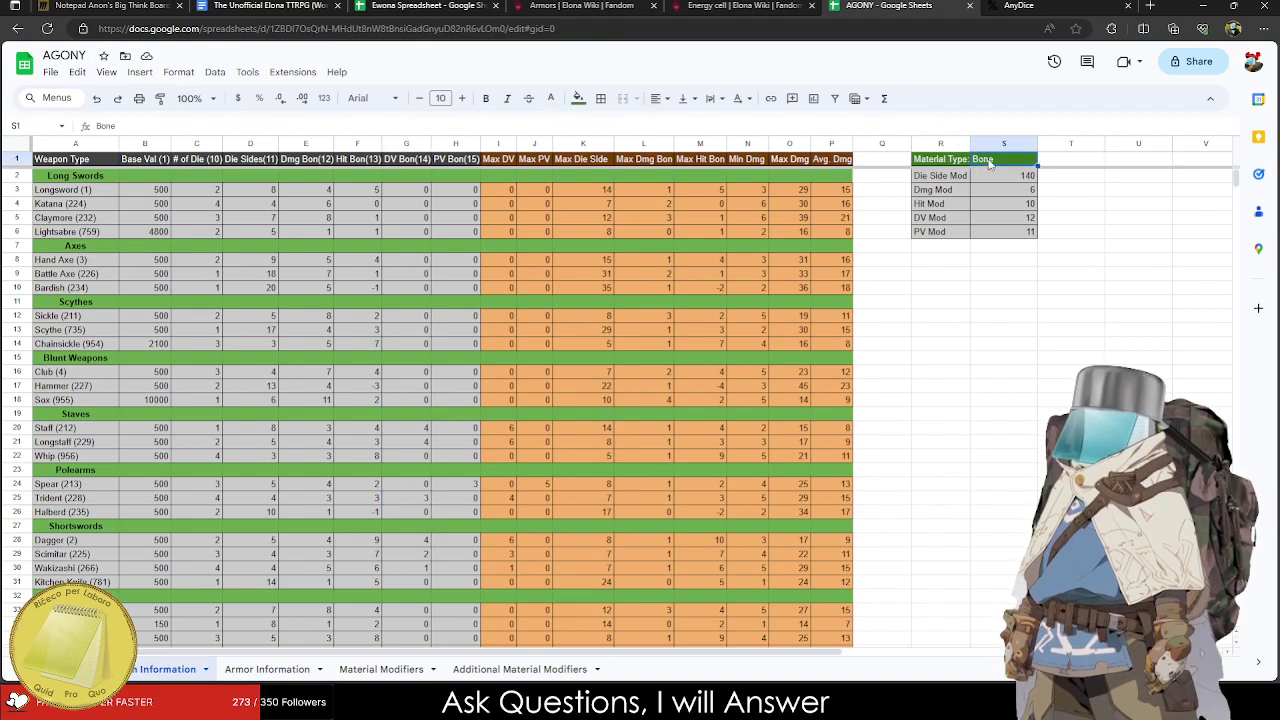
text(Bronz)
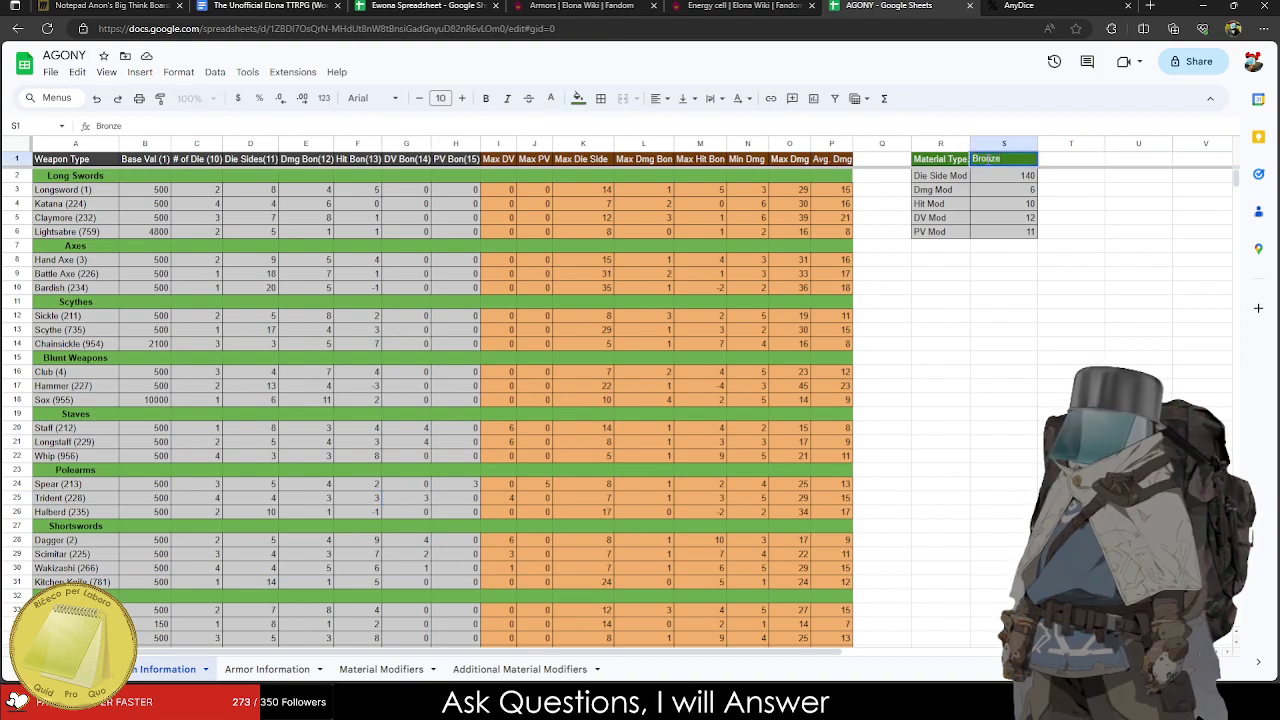
key(Tab)
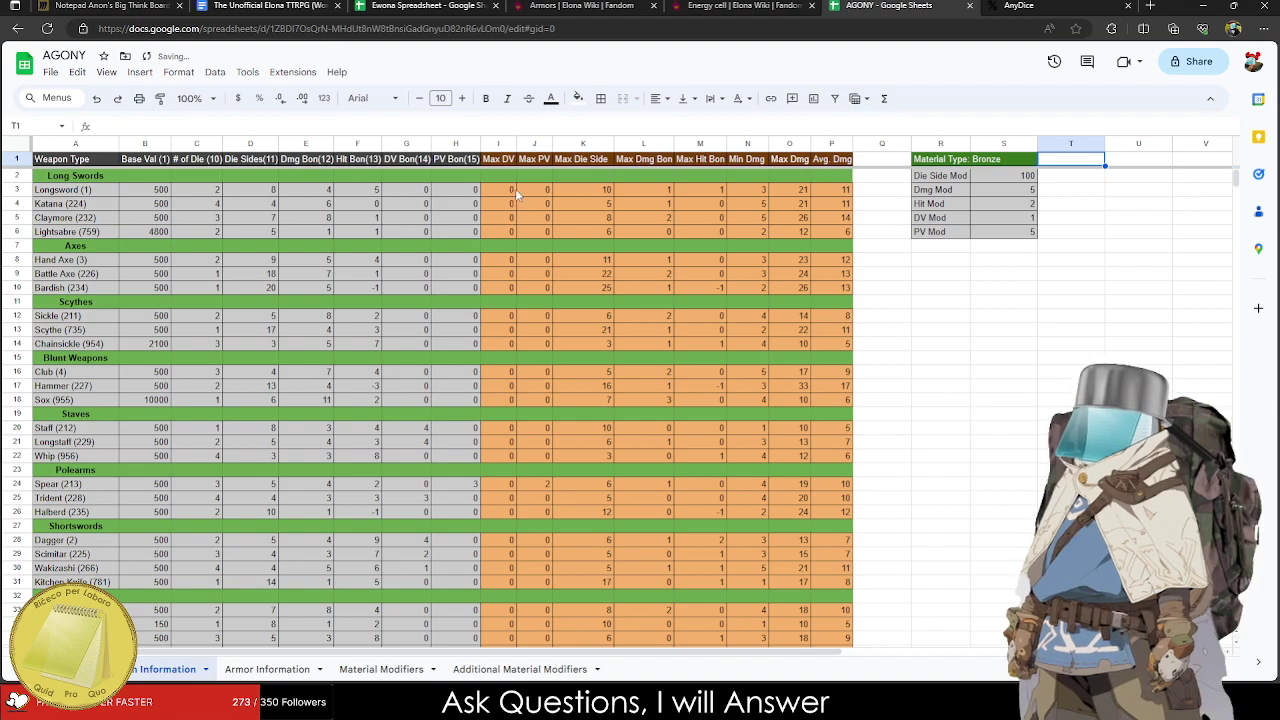
click(576, 191)
Examine the Die Side Formula and the material factors on the AGONY spreadsheet's Material Modifiers sheet.
click(400, 6)
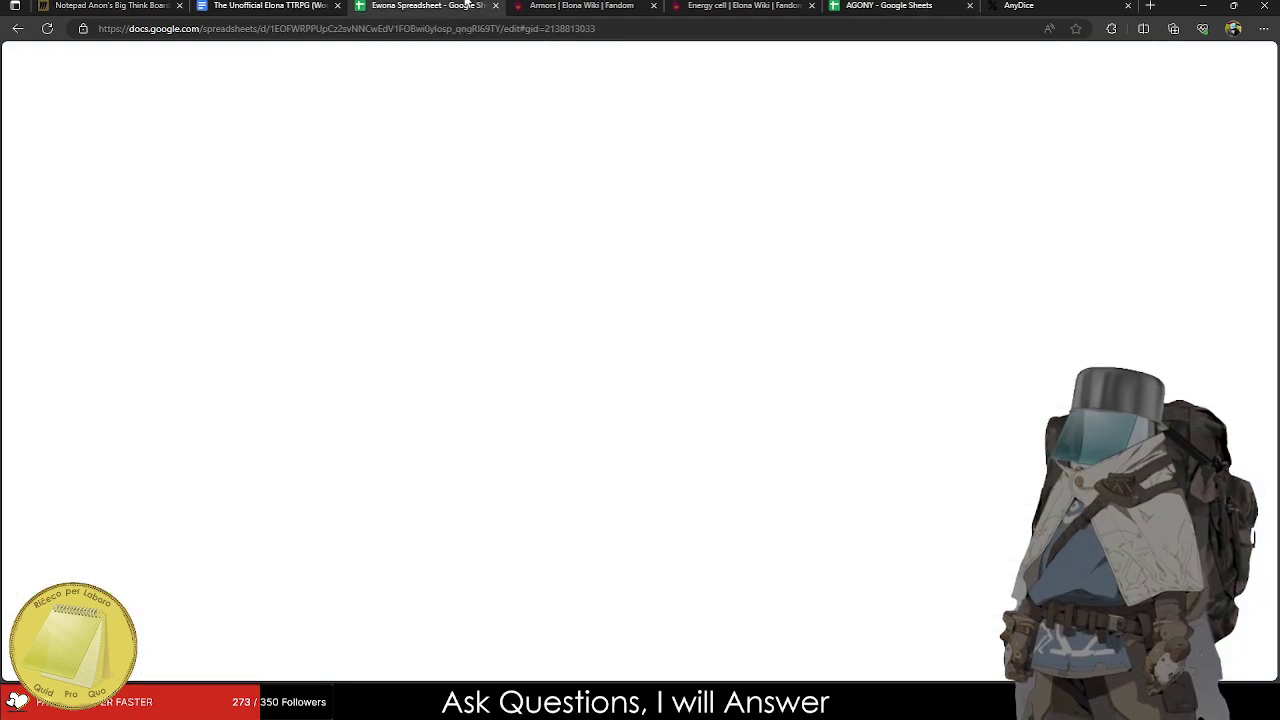
click(582, 6)
click(740, 6)
click(585, 6)
scroll(730, 360, down, 5)
scroll(730, 360, up, 6)
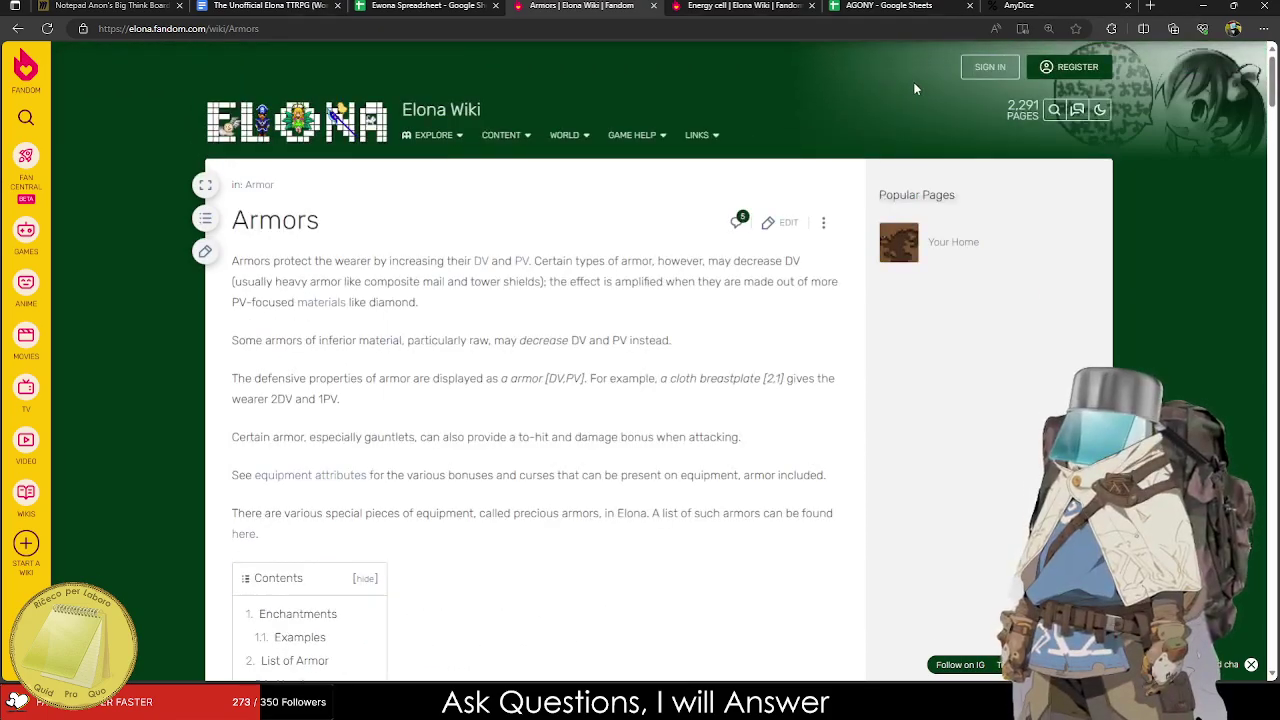
click(1021, 112)
click(888, 5)
scroll(440, 400, down, 10)
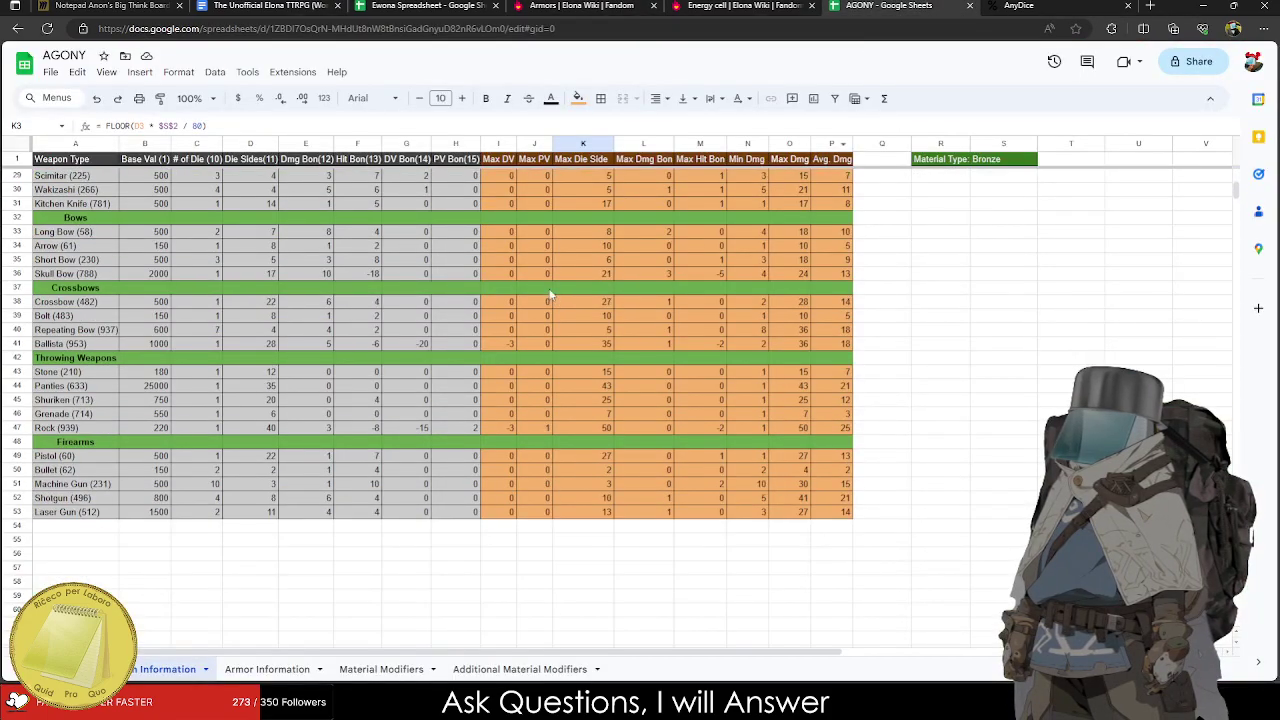
click(381, 669)
scroll(170, 464, down, 5)
drag(200, 386, 247, 444)
click(221, 390)
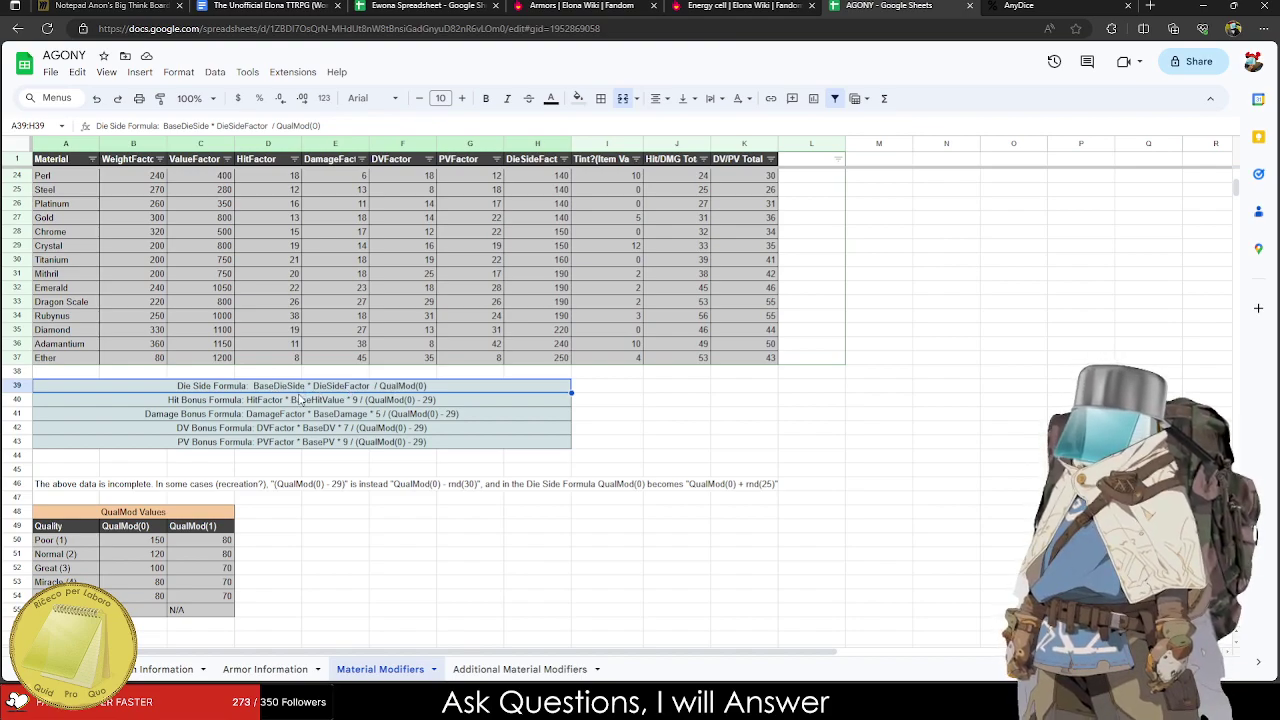
scroll(268, 401, up, 5)
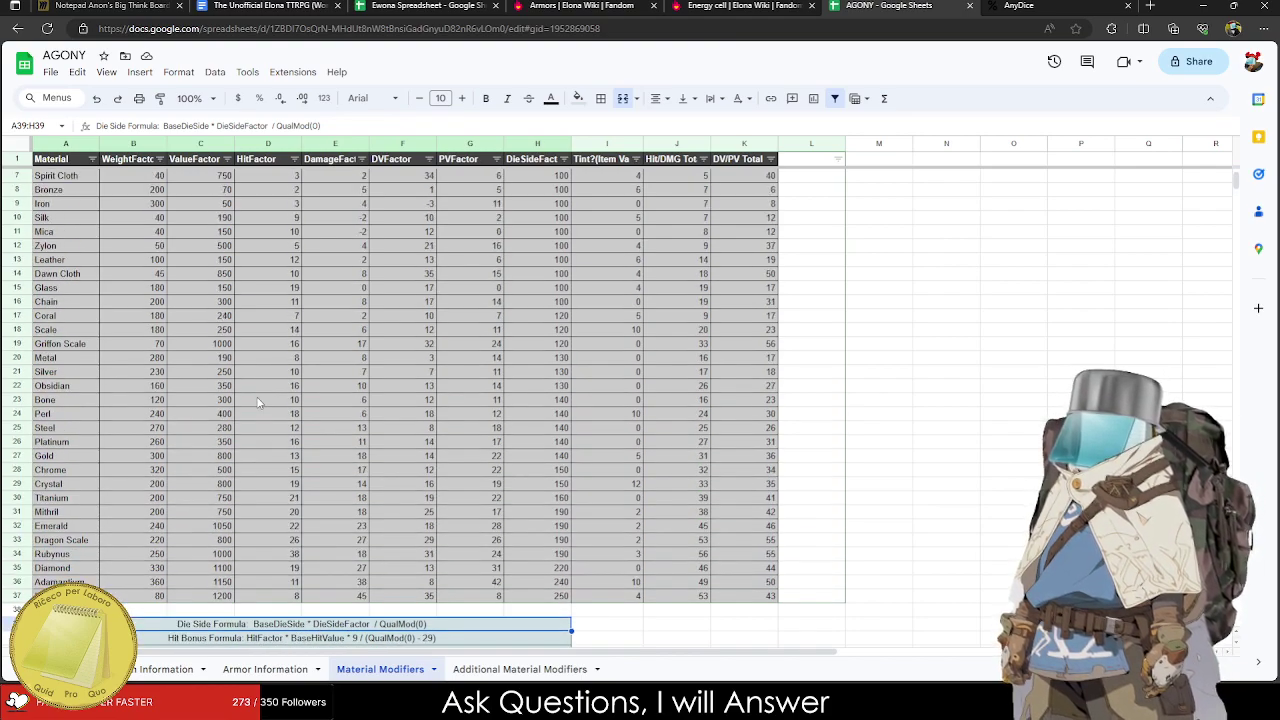
Return to the AGONY weapon information sheet and set its Material Type to Iron.
click(120, 5)
key(ctrl+Tab)
key(ctrl+Tab)
key(ctrl+Tab)
key(ctrl+Tab)
key(ctrl+Tab)
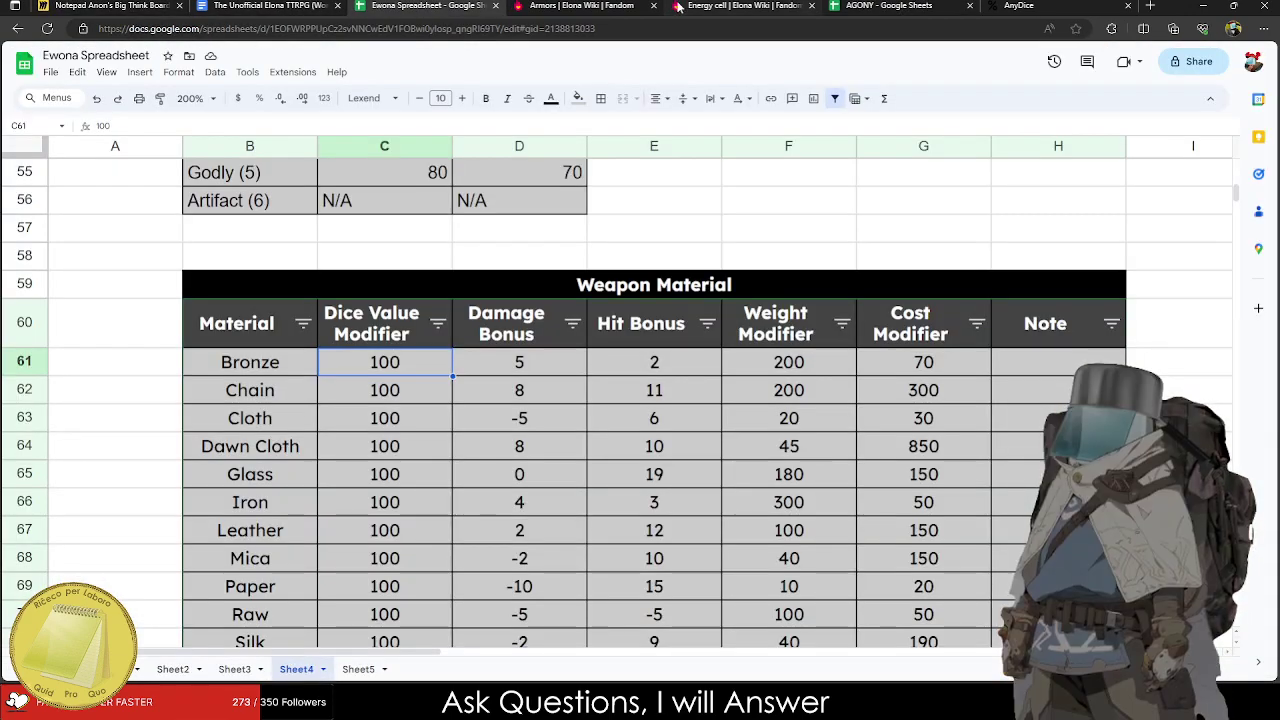
key(ctrl+shift+Page_Up)
key(ctrl+shift+Page_Up)
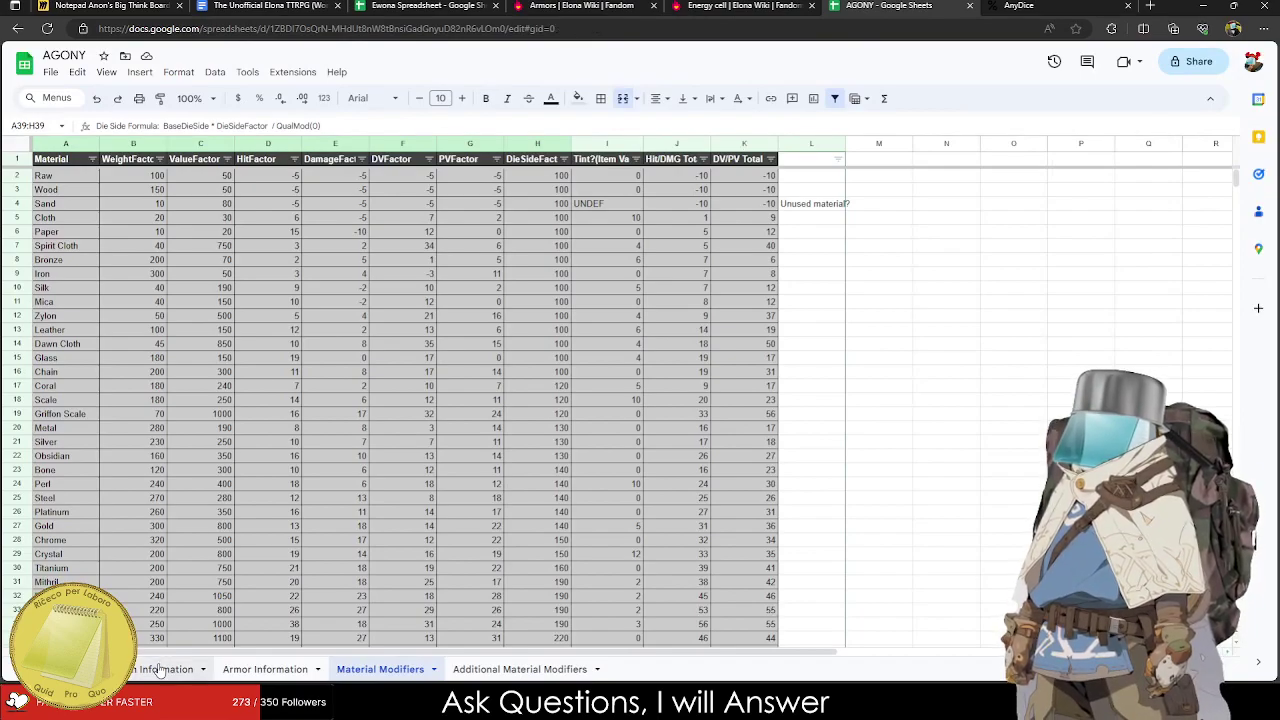
scroll(955, 258, up, 8)
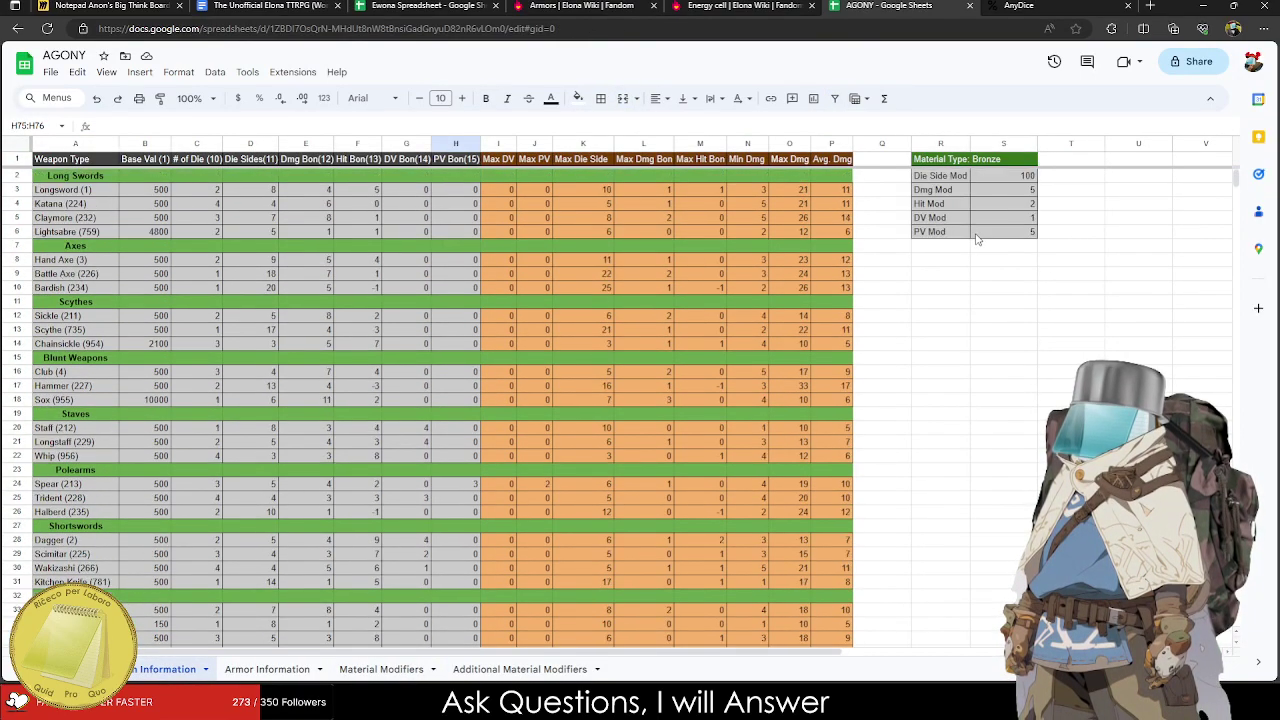
click(1008, 176)
click(1005, 164)
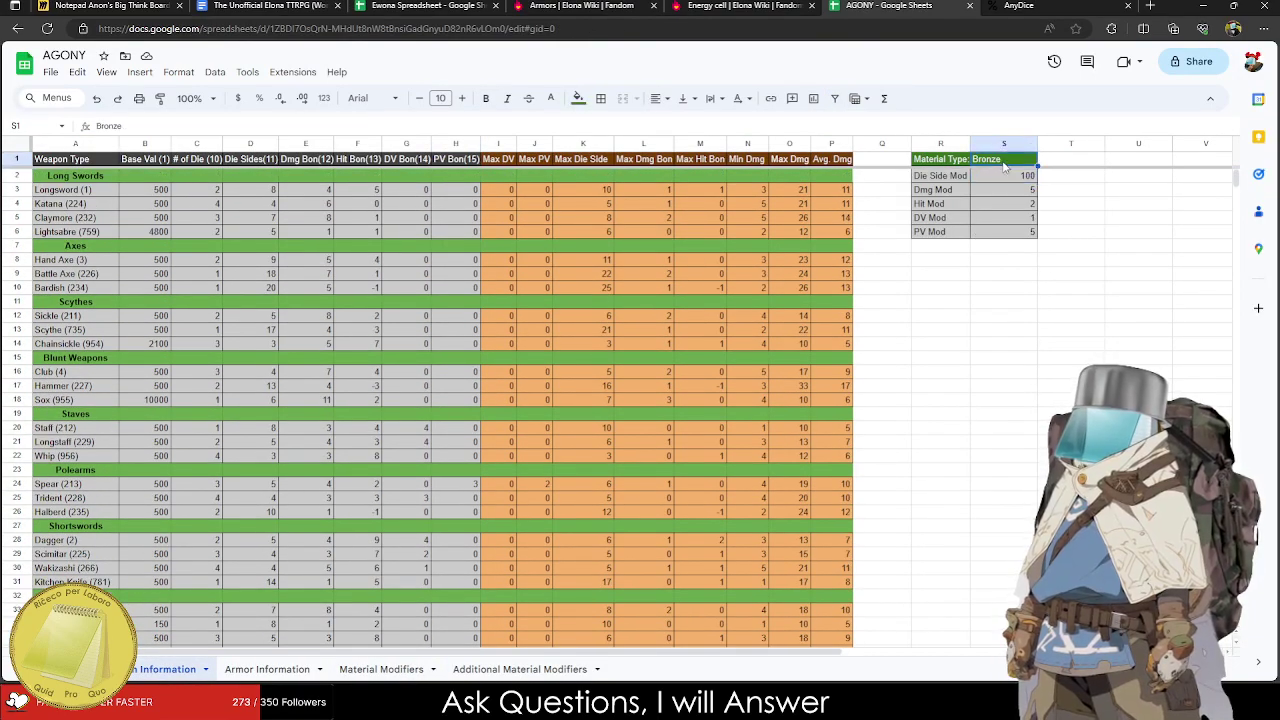
text(Iron)
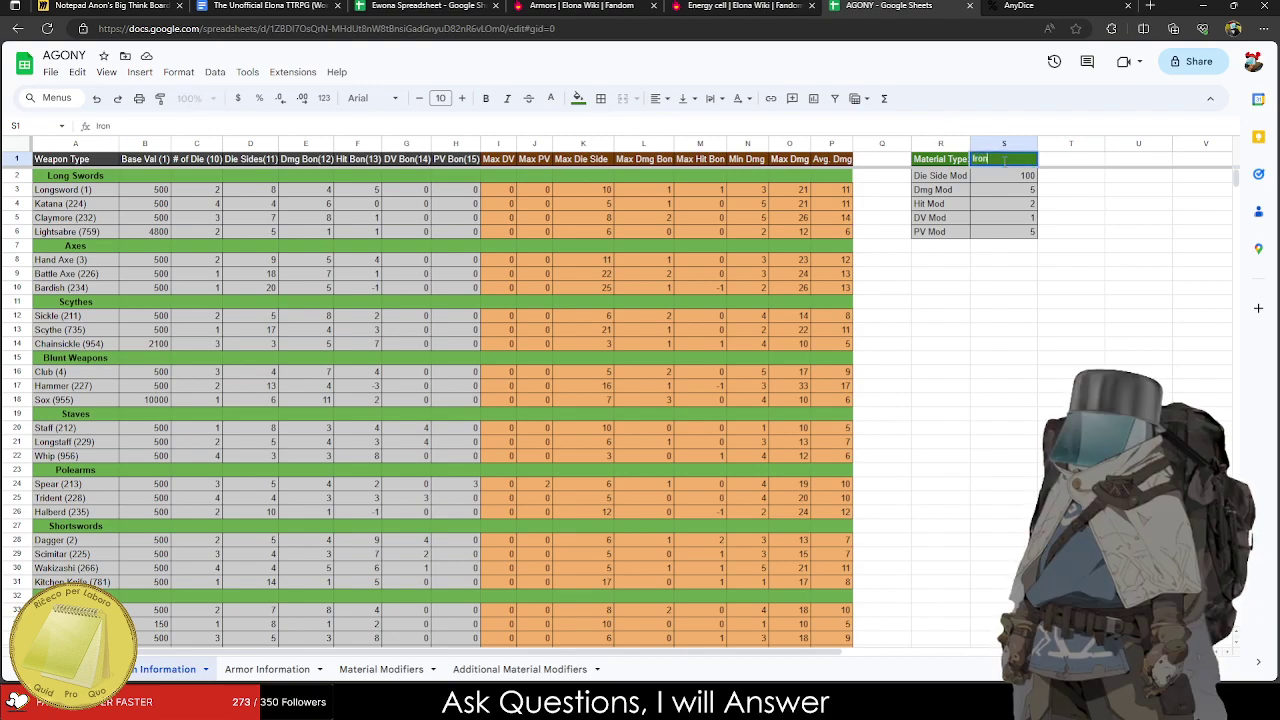
key(Tab)
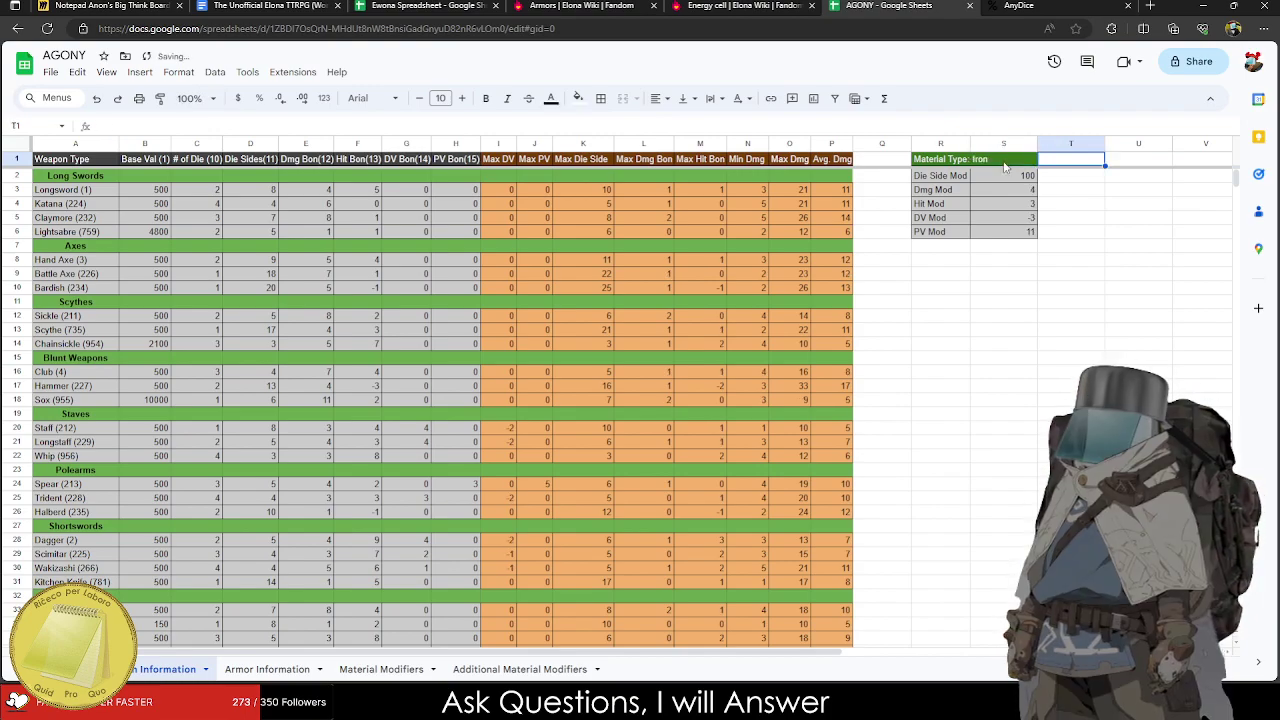
Set the Material Type on the weapon information sheet to Steel.
key(Return)
key(Down)
key(Down)
key(Down)
key(Down)
key(Down)
key(Down)
key(Down)
key(Down)
click(983, 158)
text(Stee)
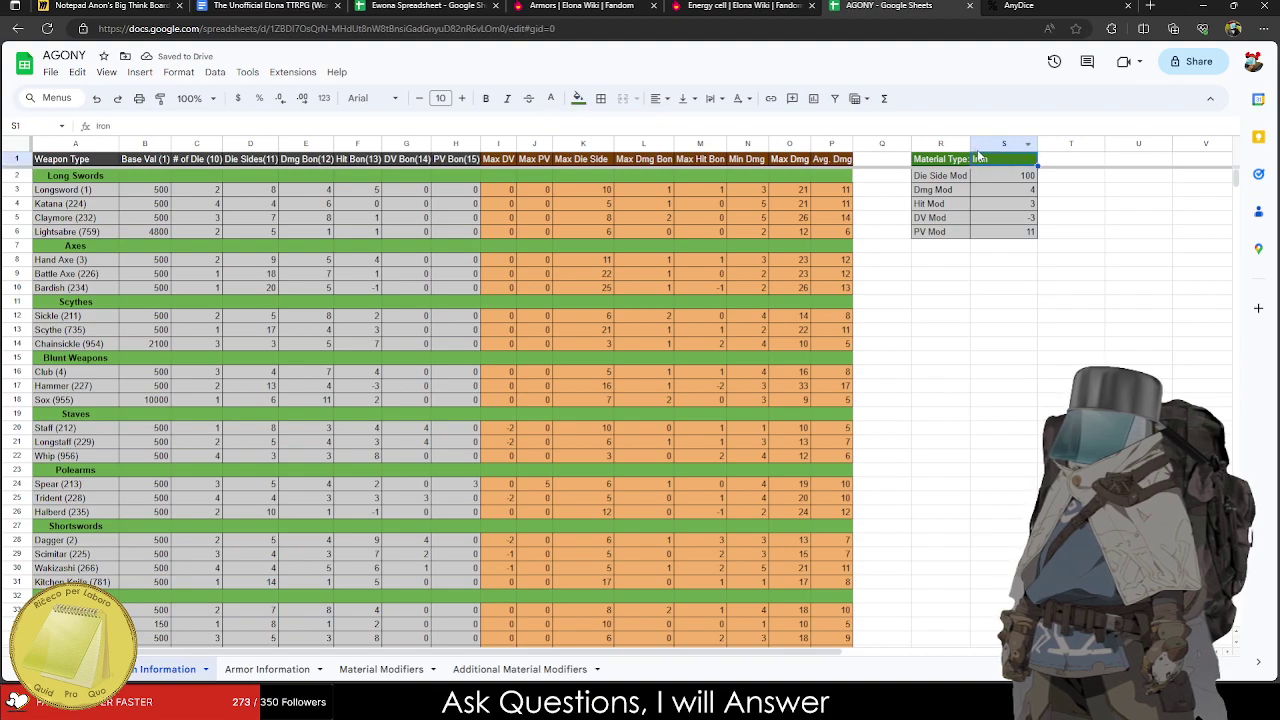
text(l)
key(Tab)
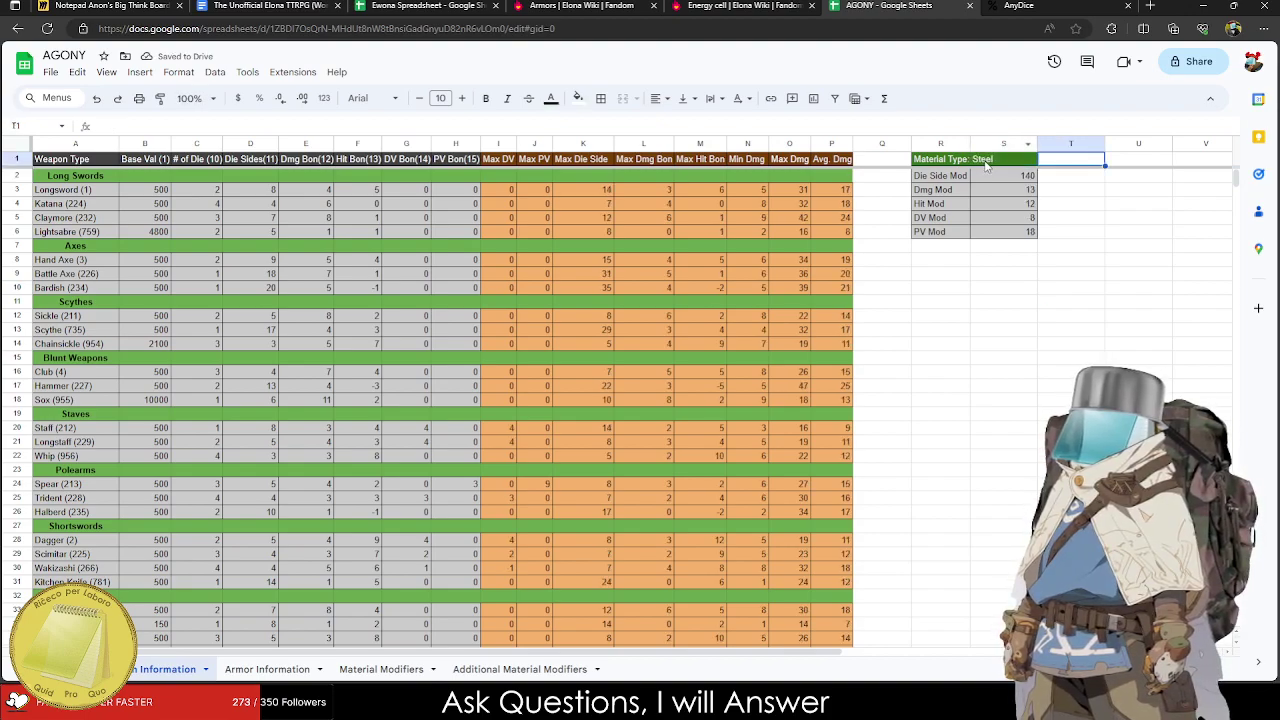
Set the Material Type to Bone and then to Glass to compare the resulting weapon stats.
click(985, 162)
text(Bone)
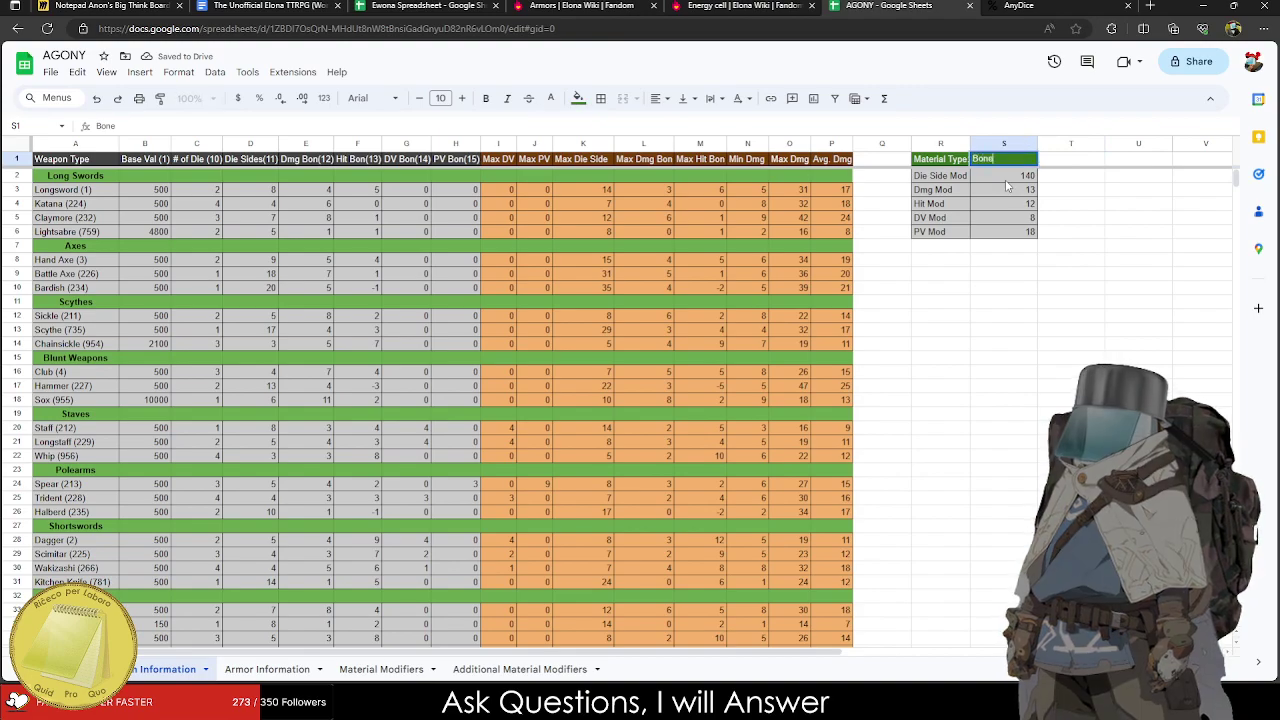
key(Tab)
key(Left)
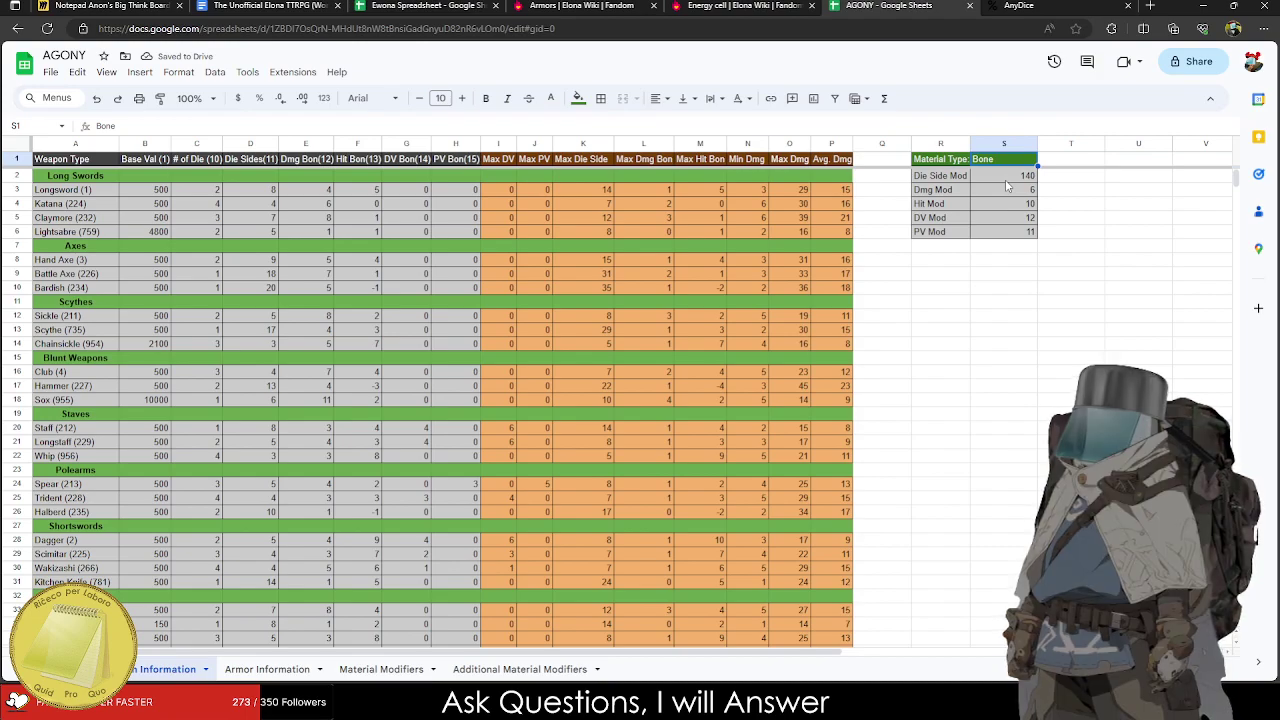
text(Glass)
key(Tab)
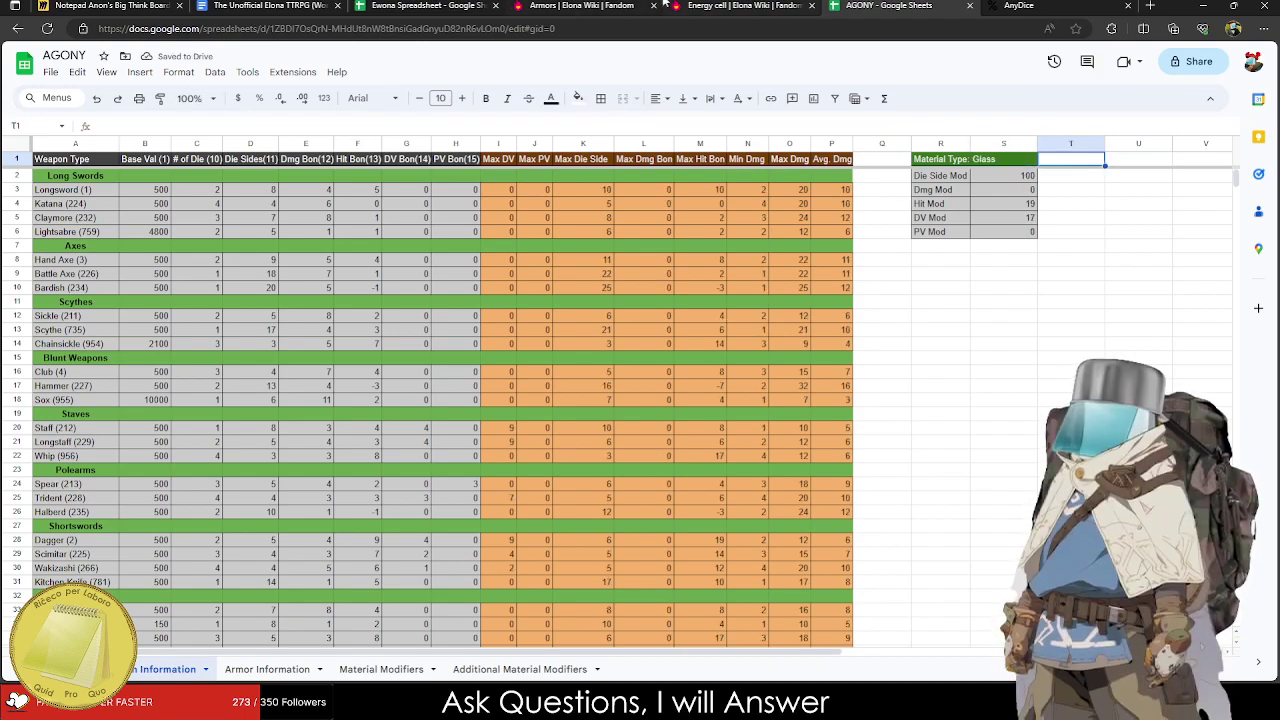
Switch to the Ewona Spreadsheet and review which weapon materials share the 100 Dice Value Modifier.
click(580, 6)
click(425, 6)
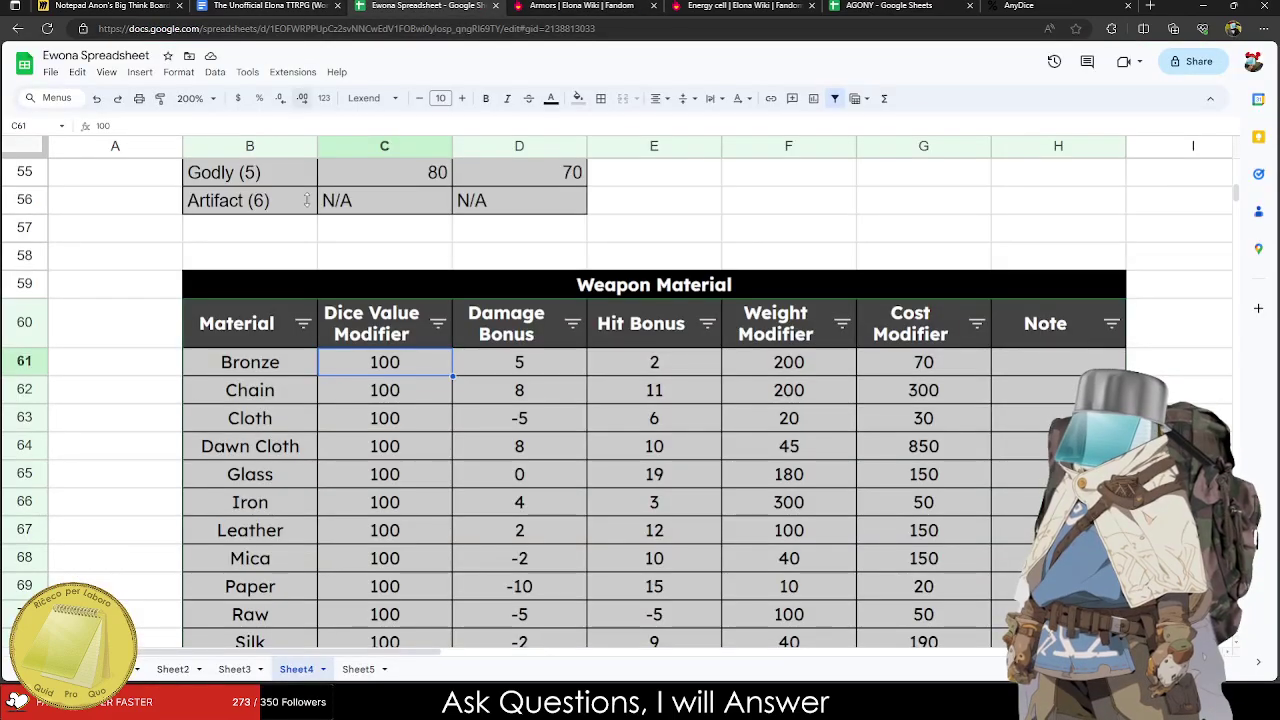
scroll(403, 385, down, 1)
drag(403, 385, 423, 446)
scroll(423, 446, down, 10)
scroll(423, 446, up, 5)
scroll(423, 446, up, 5)
scroll(400, 470, down, 3)
click(387, 490)
drag(408, 480, 385, 255)
scroll(434, 491, up, 2)
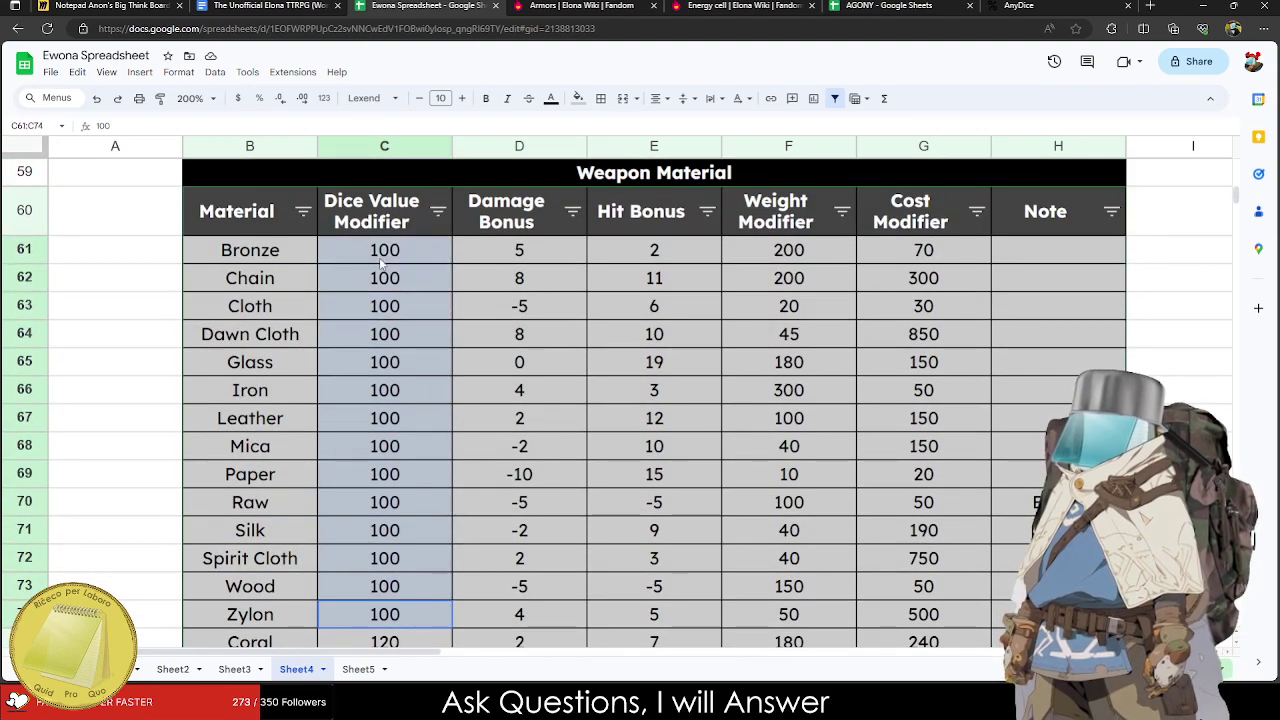
click(381, 258)
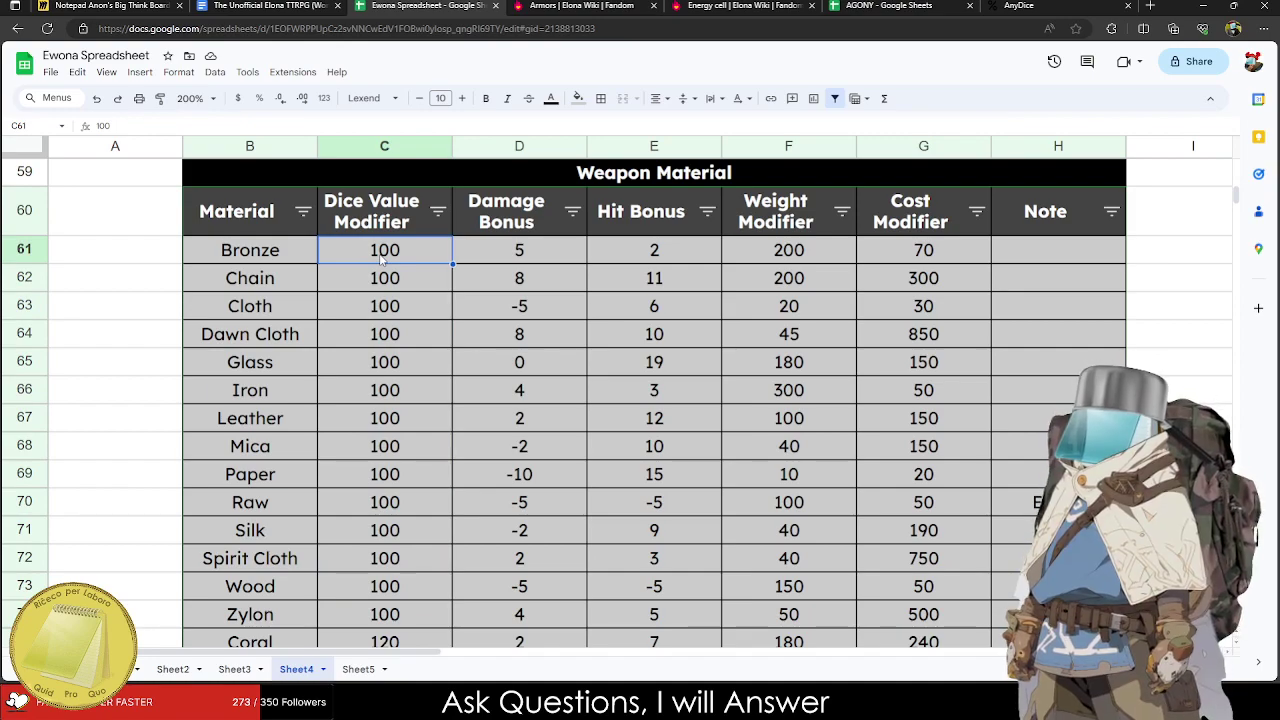
Rename the Dice Value Modifier header of the Weapon Material table to Dice Sides Modifier.
double_click(384, 203)
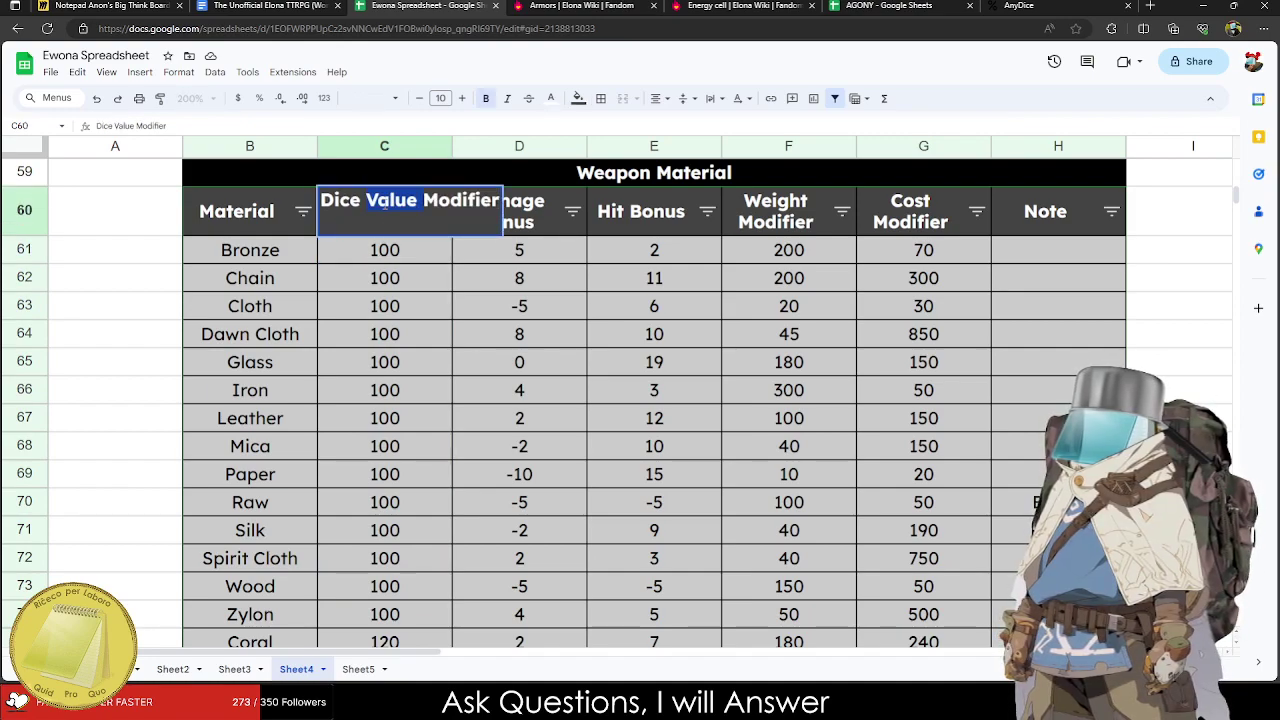
text(Sides)
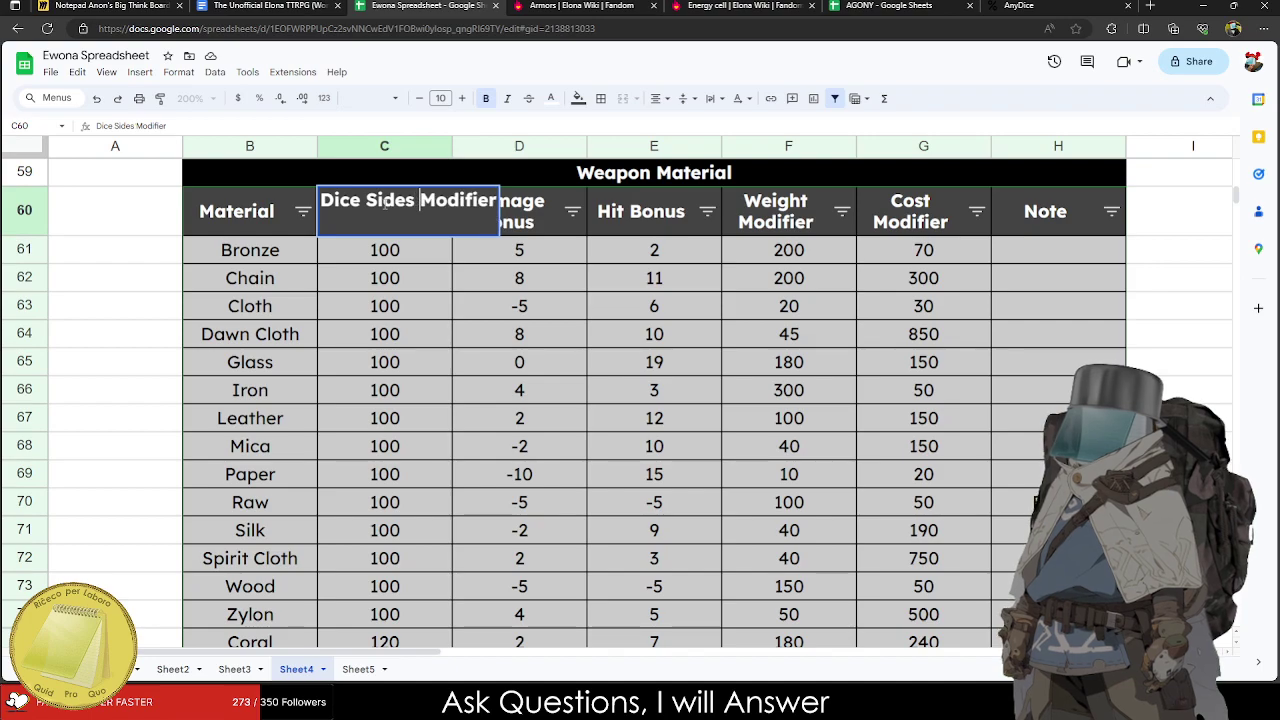
key(Tab)
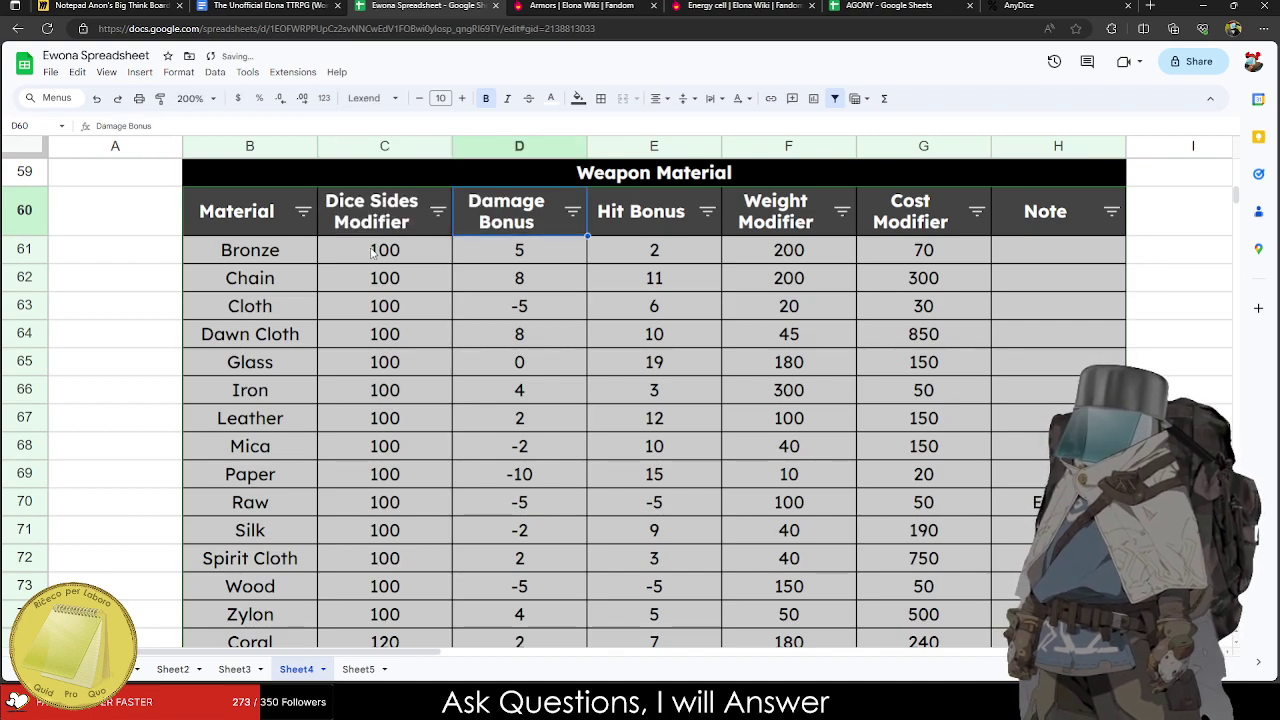
Set the Dice Sides Modifier of Bronze and Chain to 0.
click(372, 252)
text(0)
key(Return)
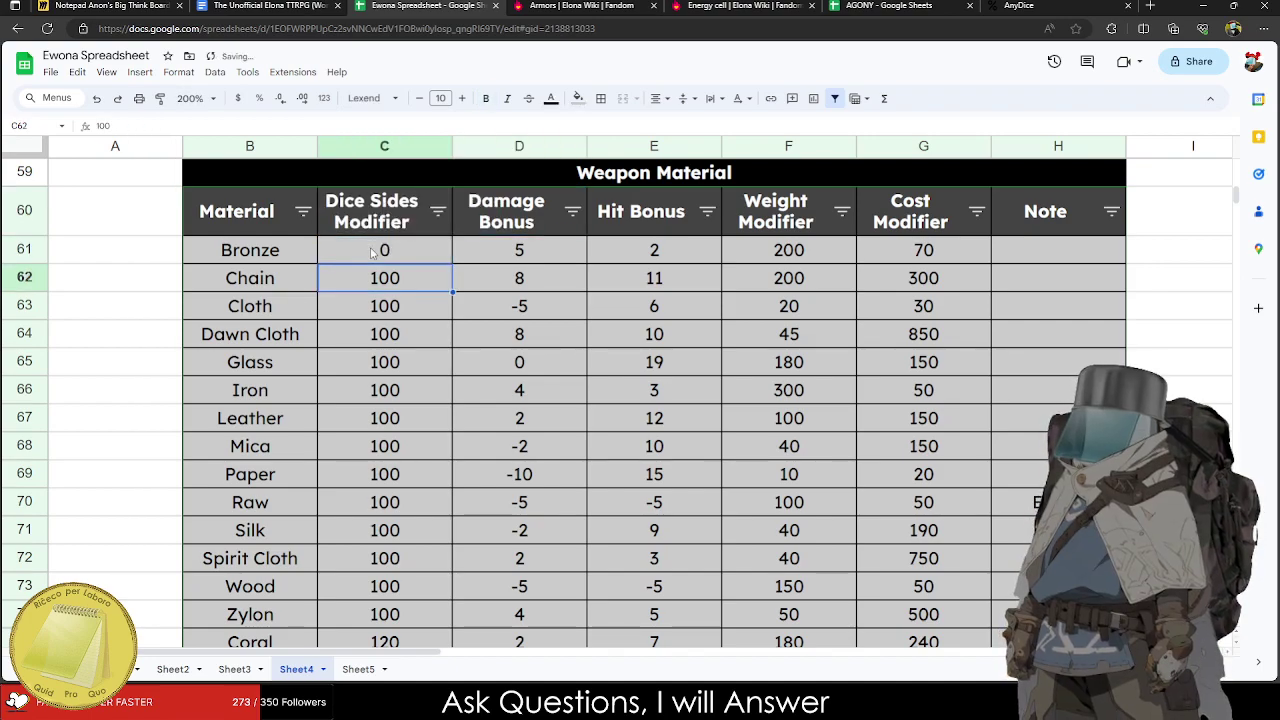
key(BackSpace)
text(90)
key(BackSpace)
key(BackSpace)
text(9)
key(BackSpace)
text(0)
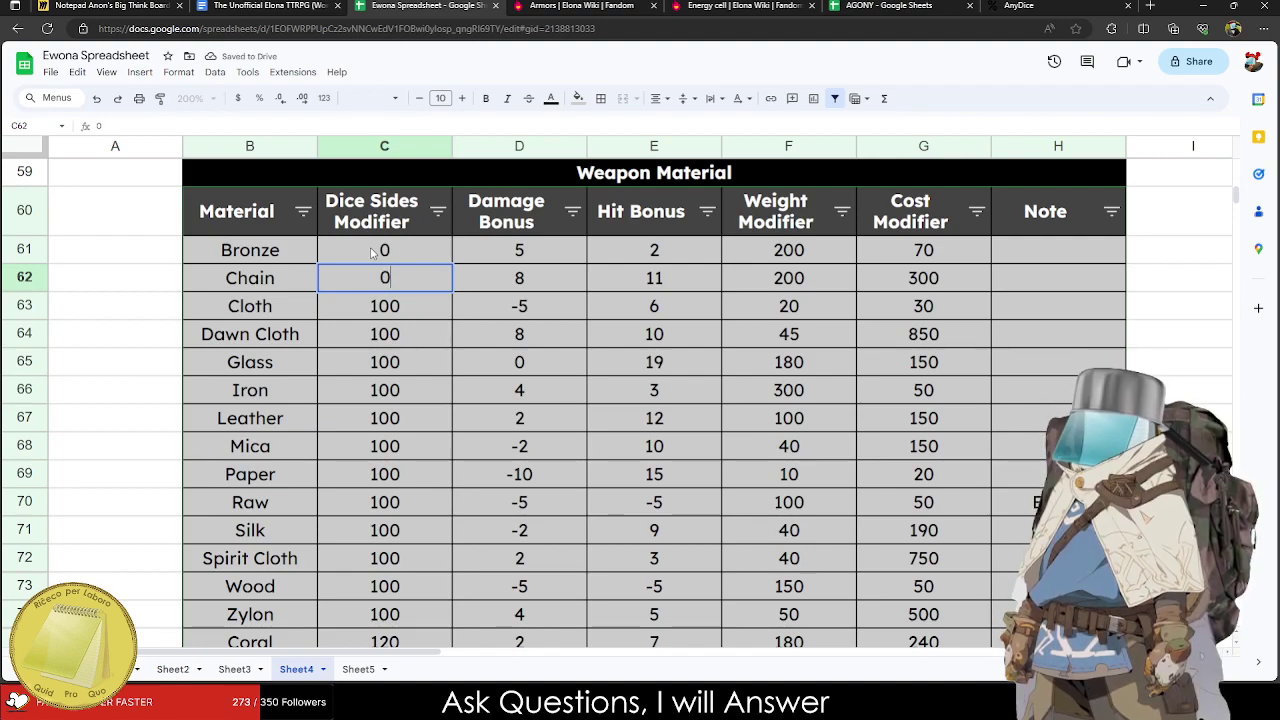
Fill Bronze's 0 Dice Sides Modifier down the column through Zylon in row 74.
click(372, 252)
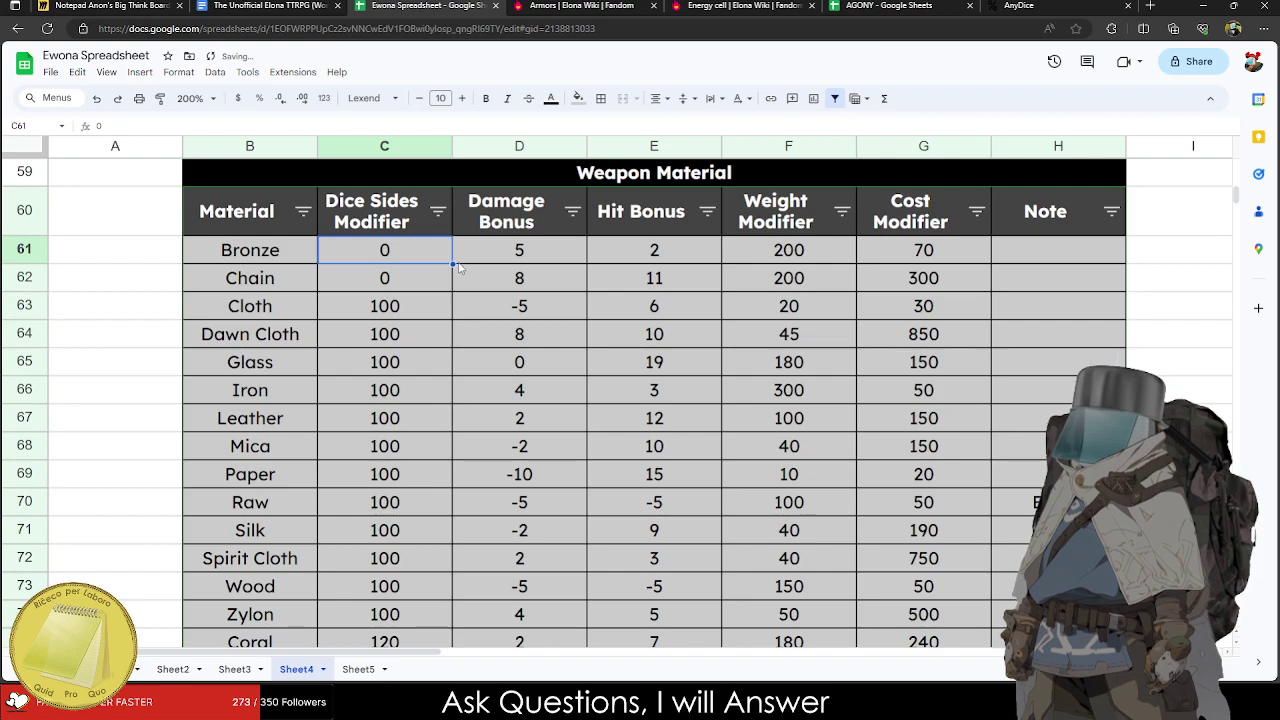
drag(457, 263, 452, 498)
click(390, 252)
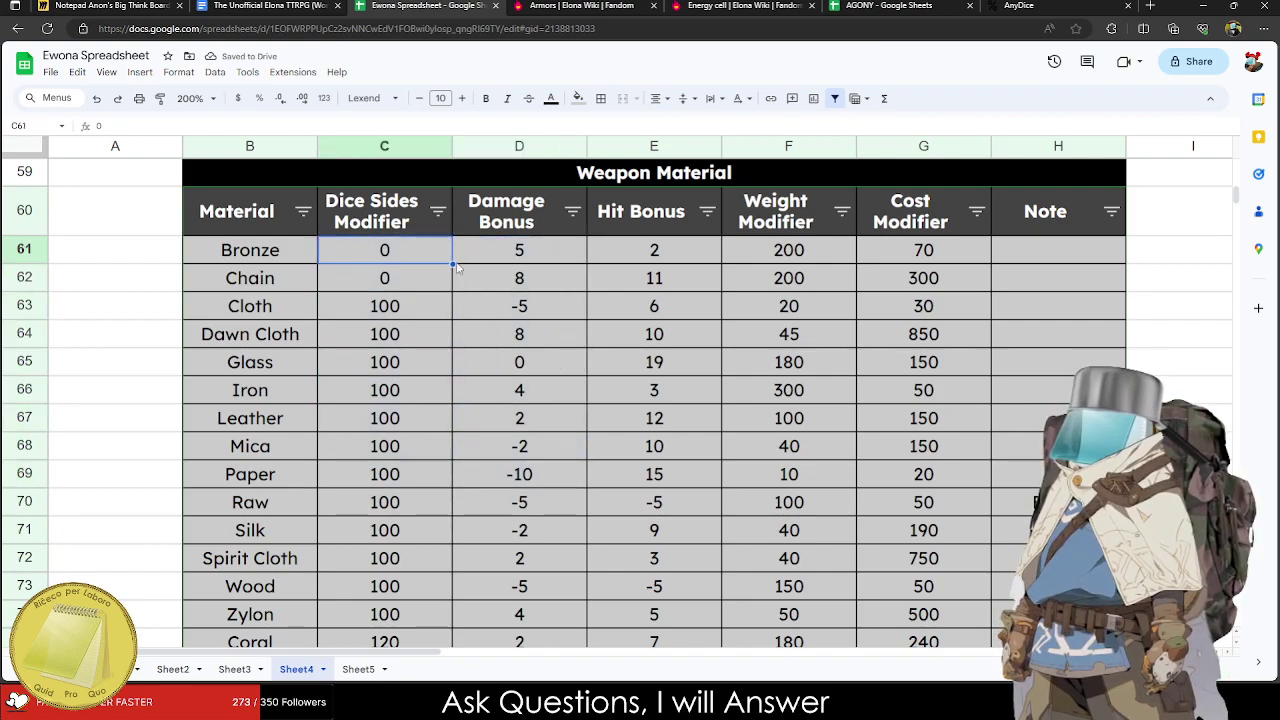
drag(455, 265, 432, 623)
scroll(432, 623, down, 1)
Set Coral's Dice Sides Modifier to 2 and select that cell again.
click(393, 567)
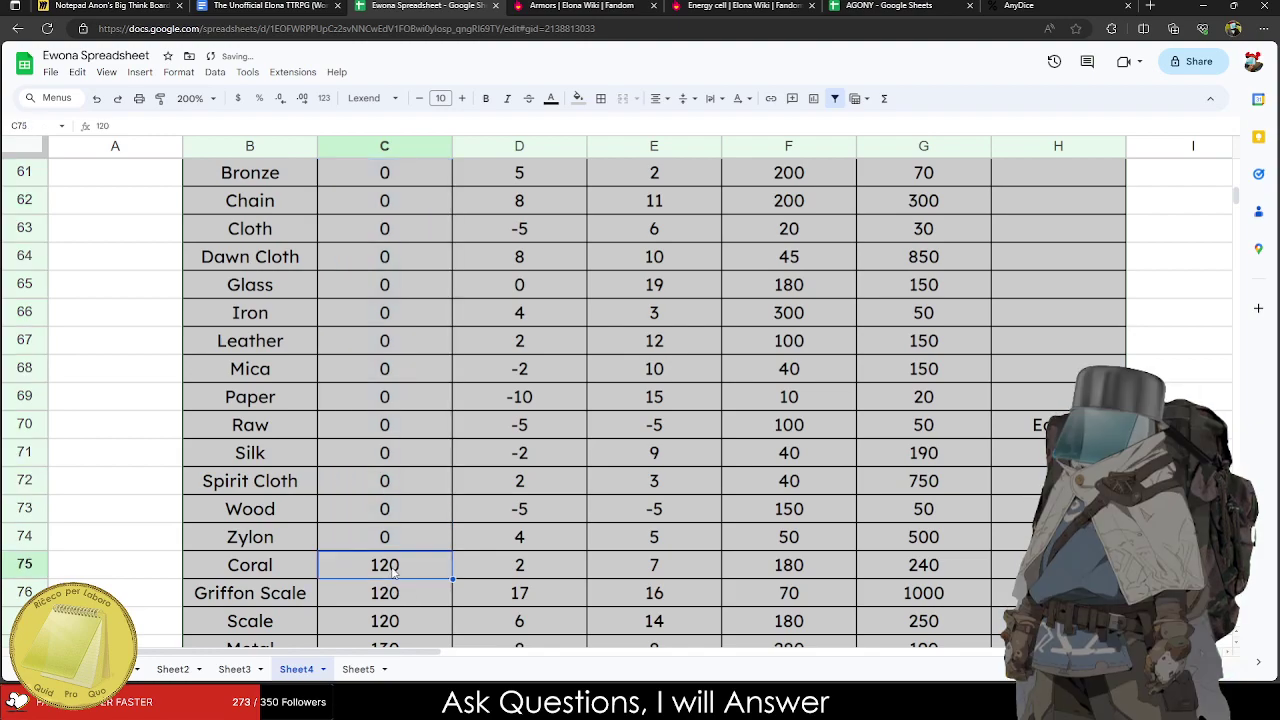
text(+2)
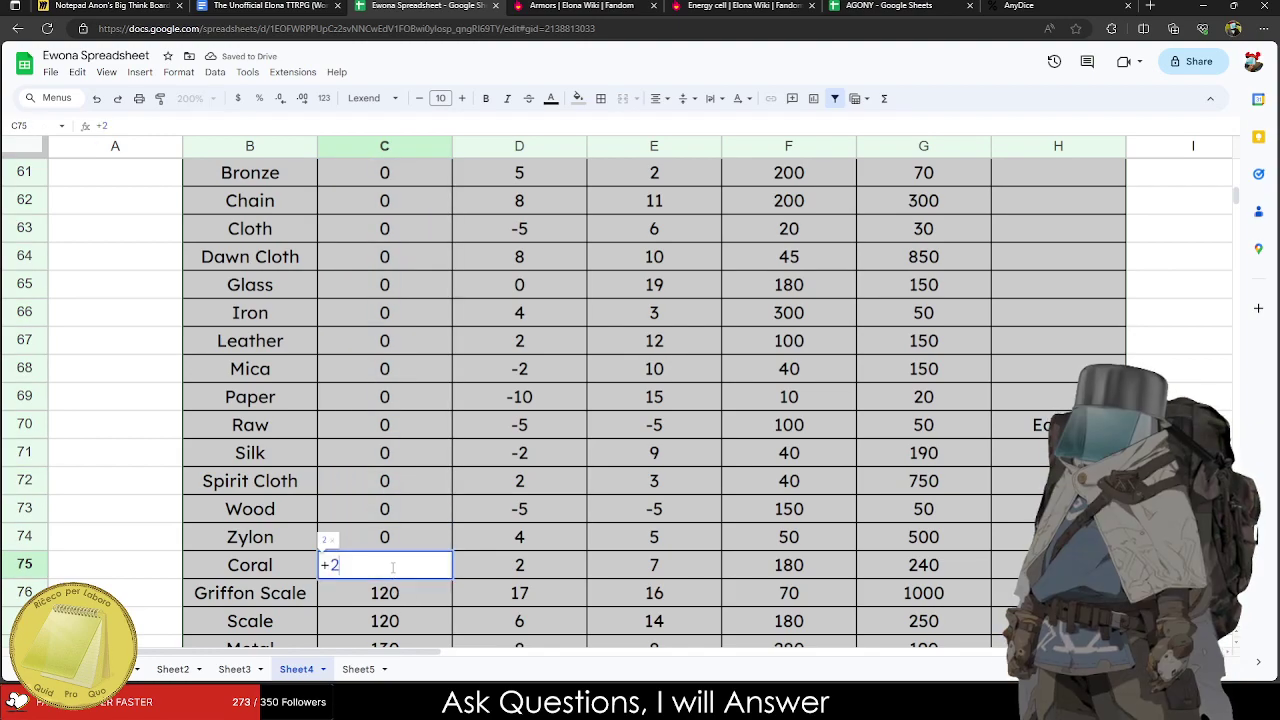
key(BackSpace)
key(BackSpace)
text(2)
click(403, 615)
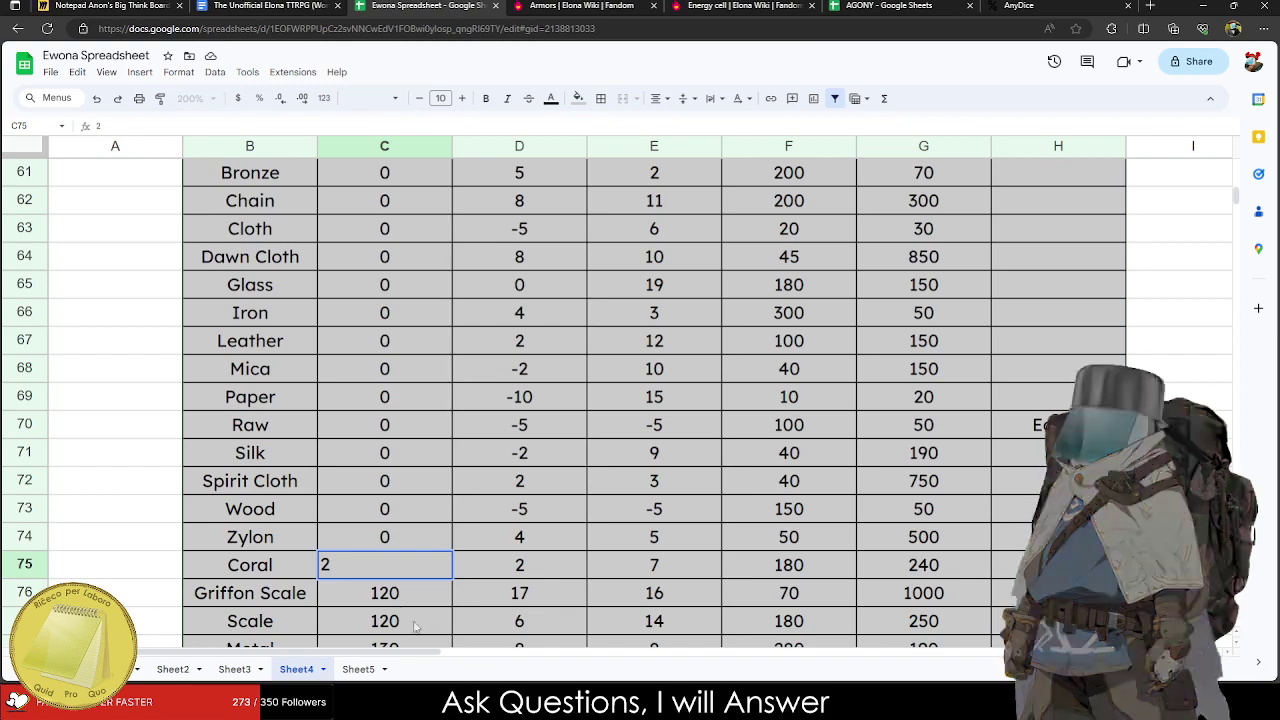
scroll(410, 500, down, 2)
click(405, 455)
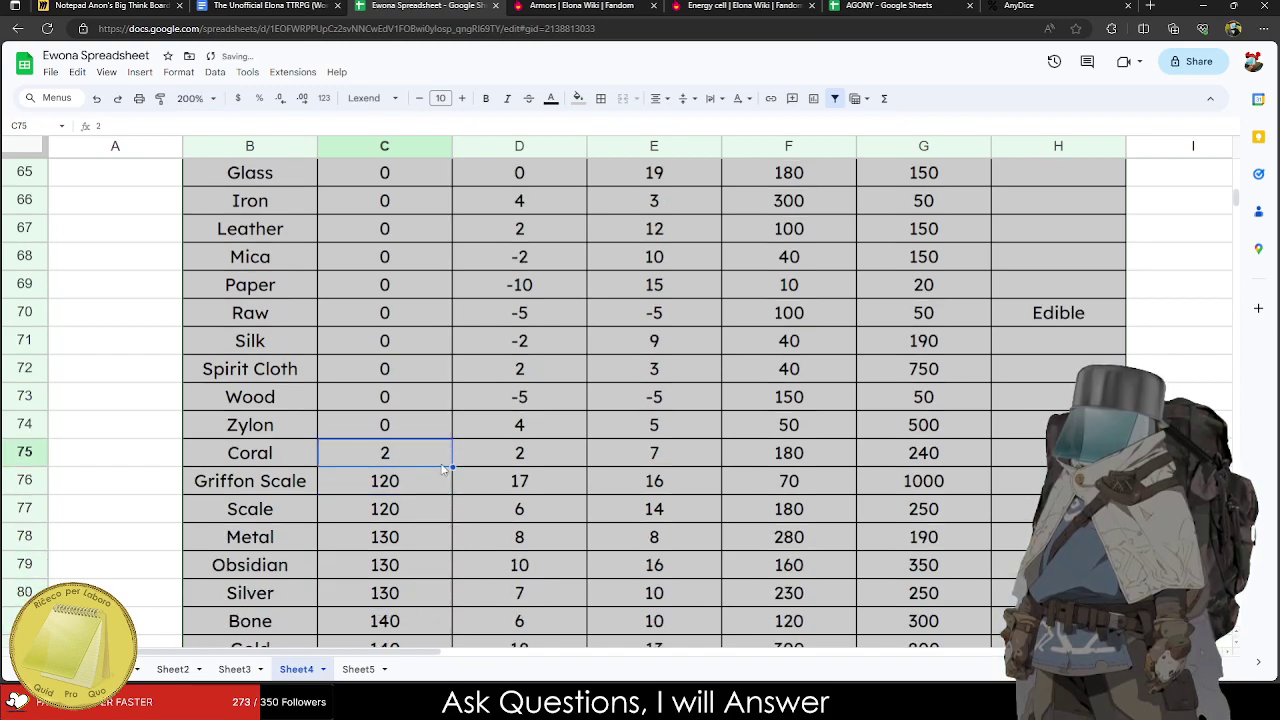
Fill Coral's Dice Sides Modifier of 2 down through Scale in row 77.
drag(449, 467, 437, 515)
click(417, 574)
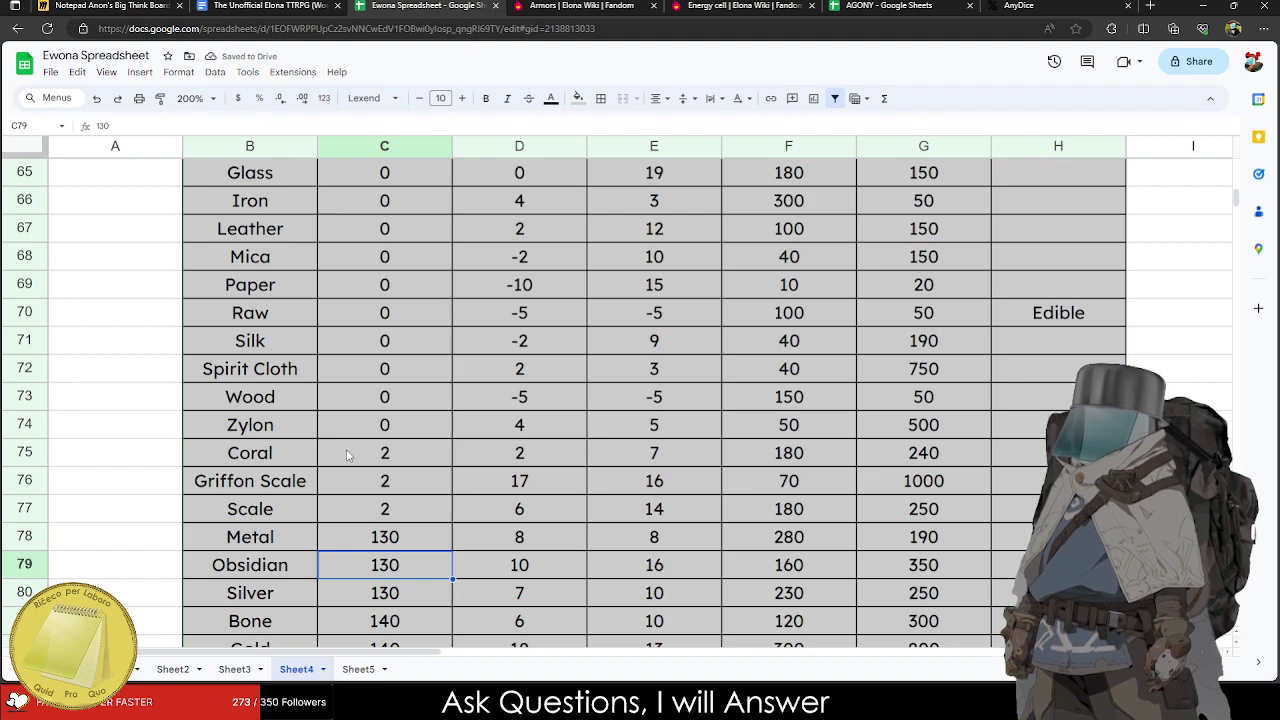
click(403, 458)
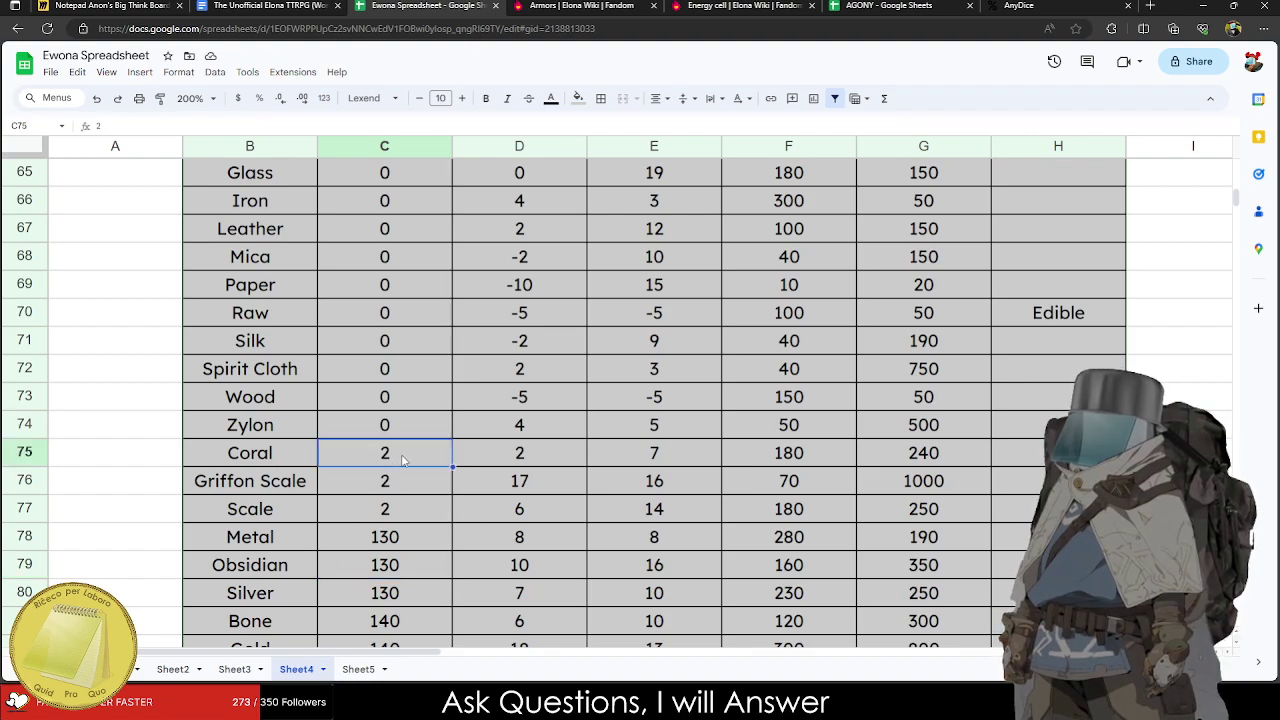
click(398, 512)
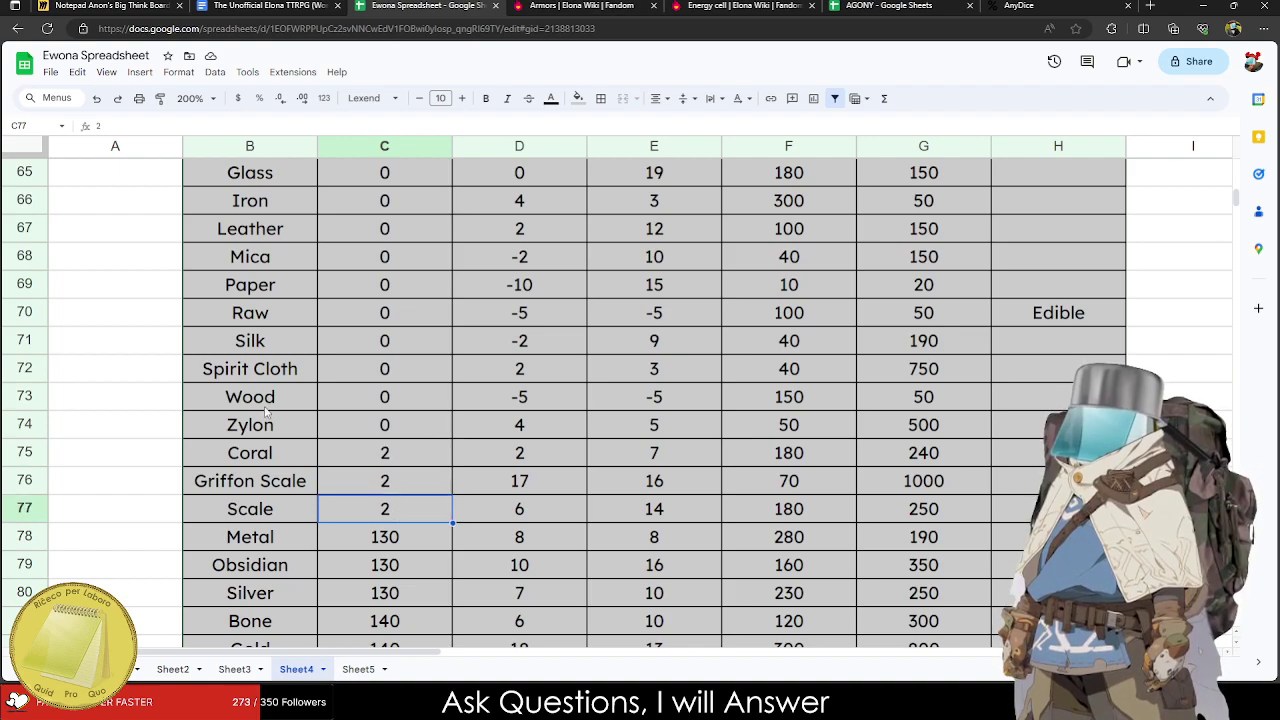
Switch to the AGONY spreadsheet and set its Material Type to Coral to compare the die side values.
click(276, 6)
click(880, 6)
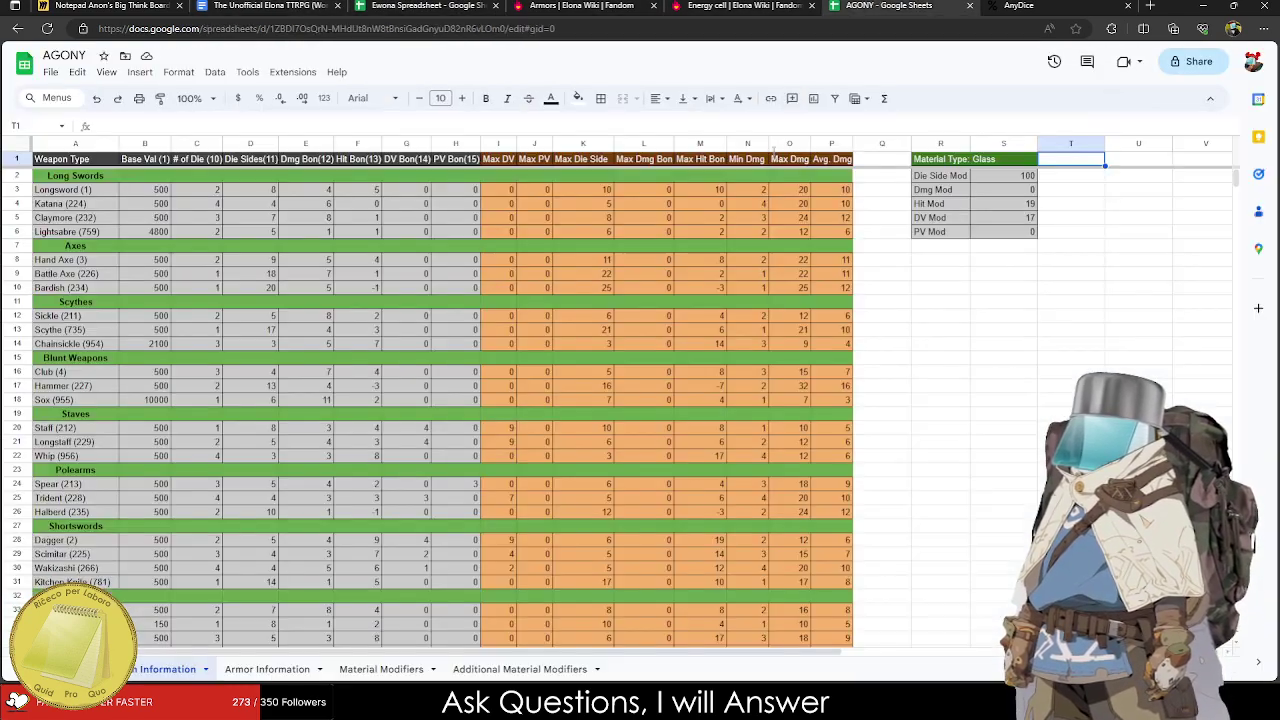
click(1002, 166)
text(Coral)
key(Return)
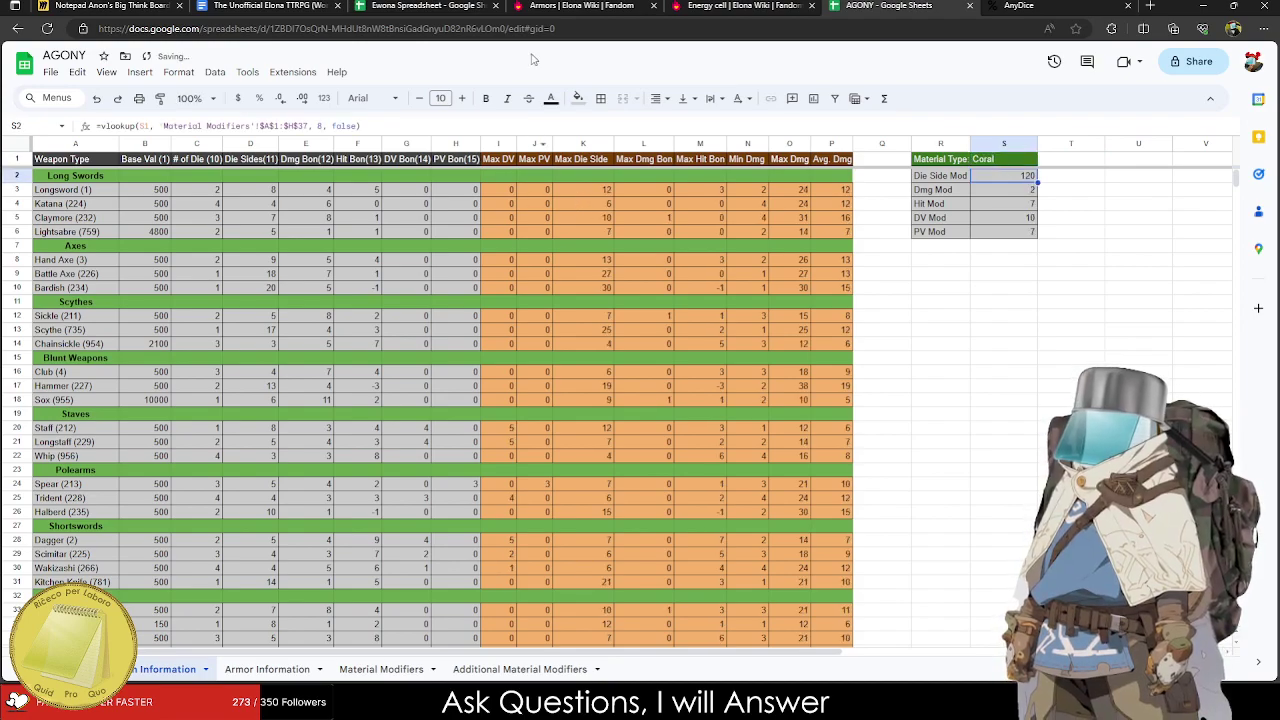
Return to the Ewona Spreadsheet and set the Dice Sides Modifier of Coral, Griffon Scale and Scale to 3.
click(418, 6)
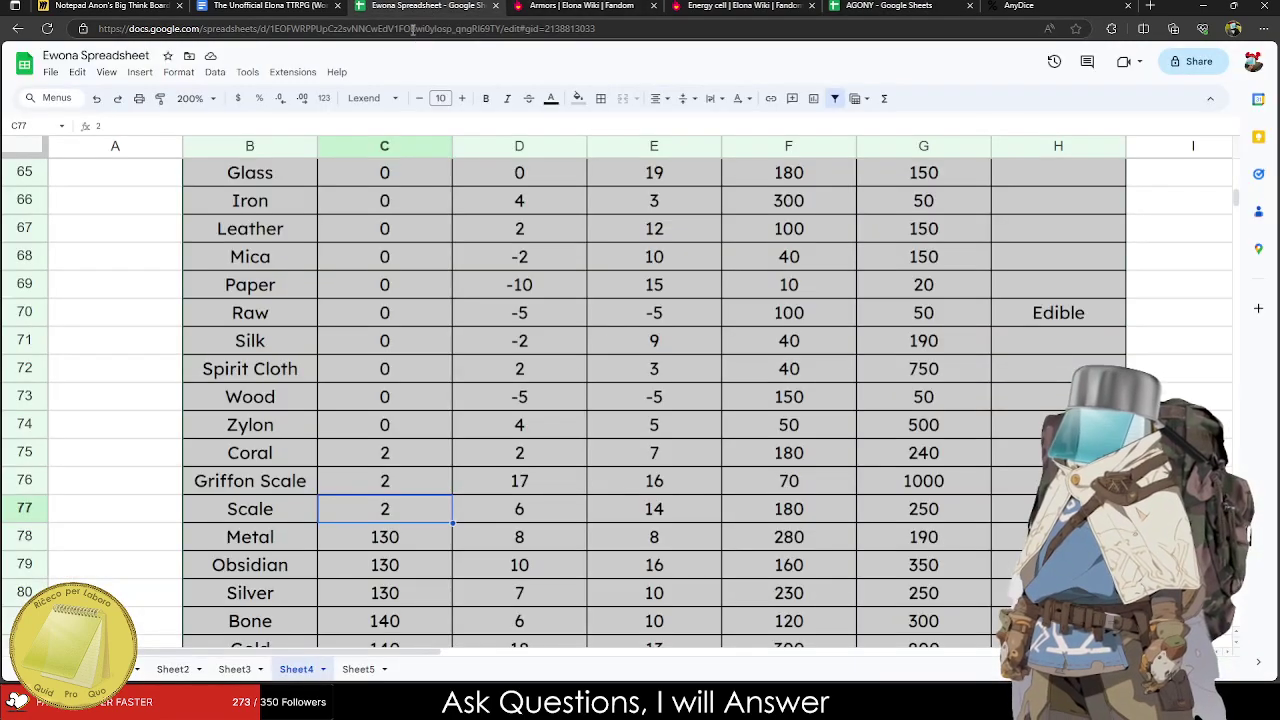
click(388, 458)
text(3)
key(Return)
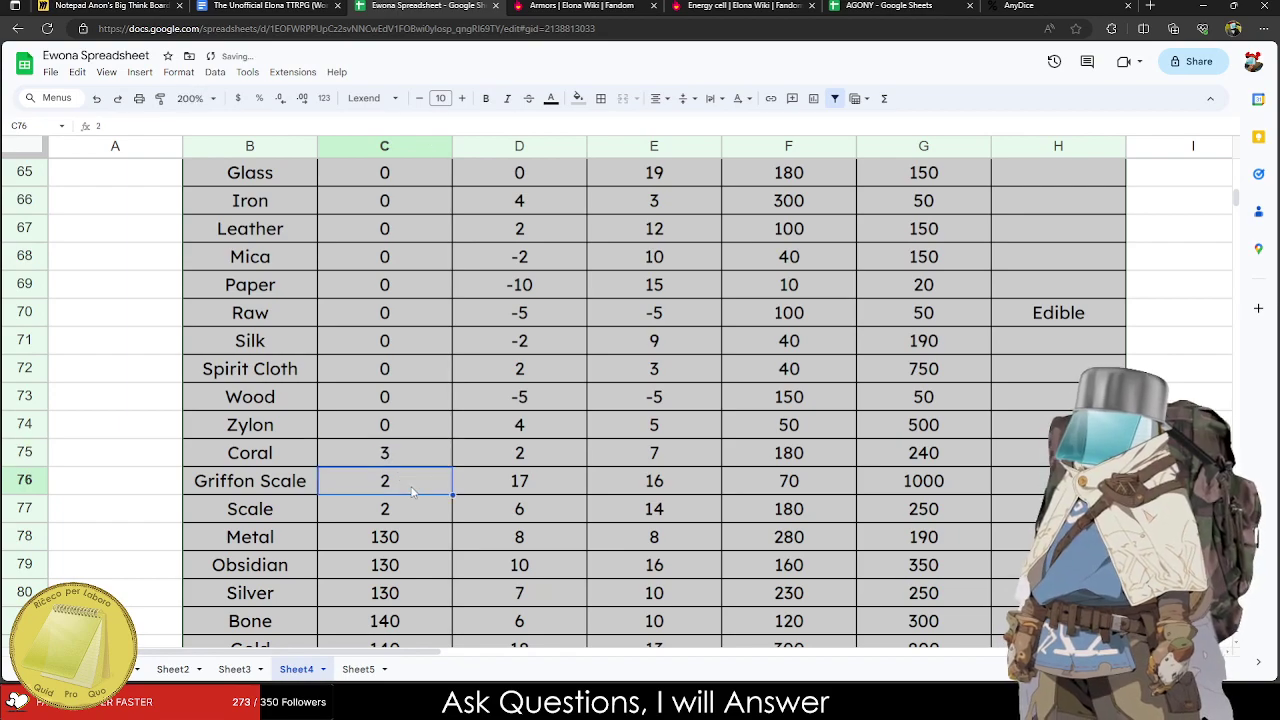
text(3)
key(Return)
text(3)
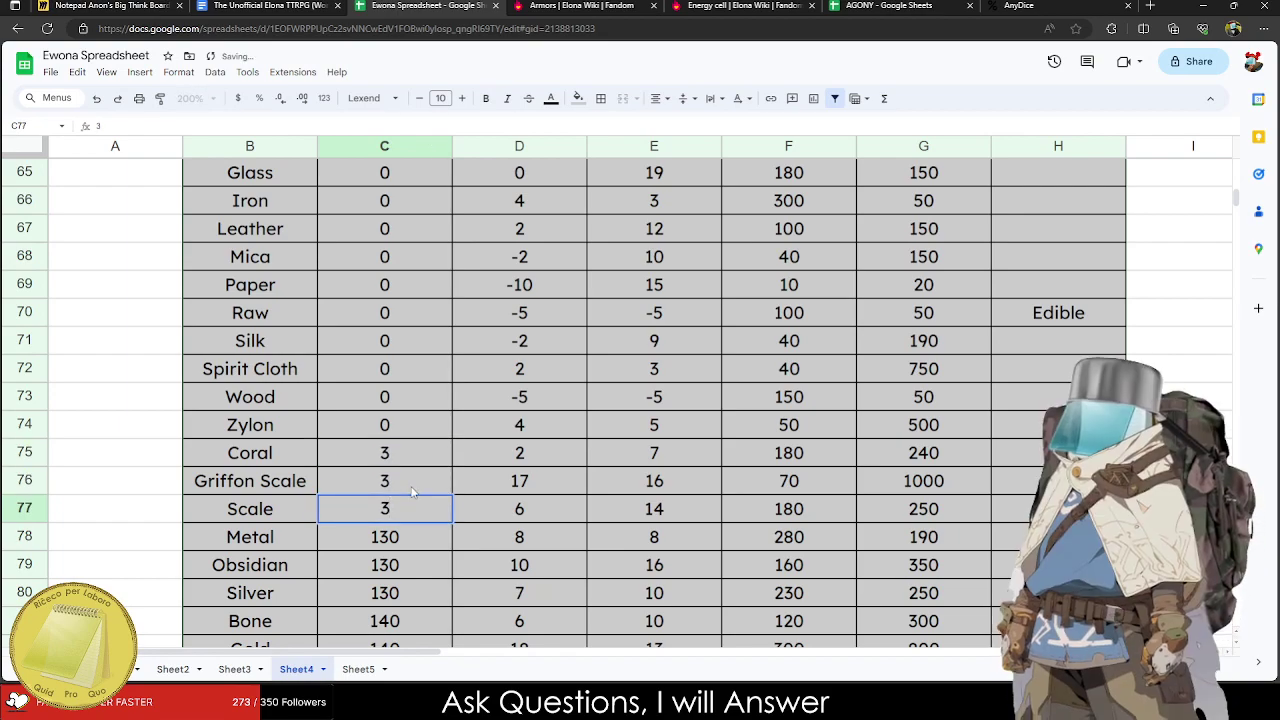
key(Return)
Set the Dice Sides Modifier of Metal, Obsidian and Silver to 4.
text(4)
key(Return)
text(4)
key(Return)
text(4)
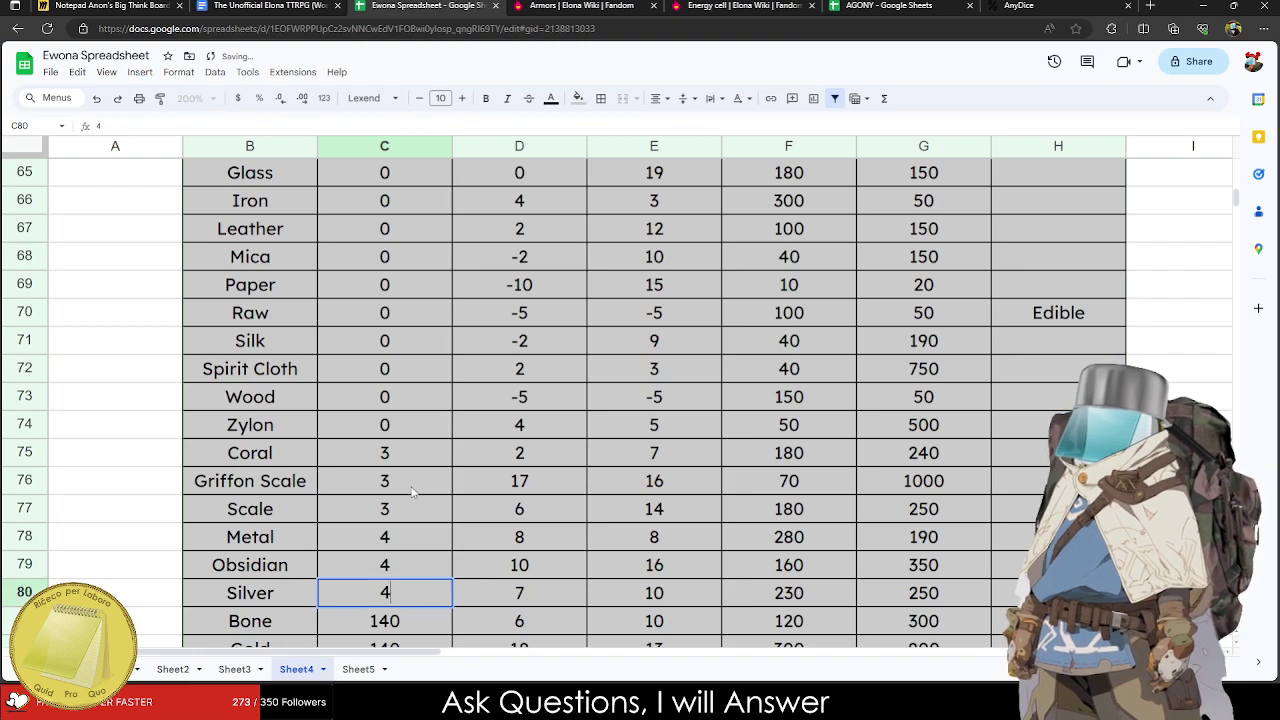
key(Return)
Set the Dice Sides Modifier of Bone, Gold, Perl, Platinum and Steel to 5.
text(5)
key(Return)
text(5)
key(Return)
text(5)
key(Return)
text(5)
key(Return)
text(5)
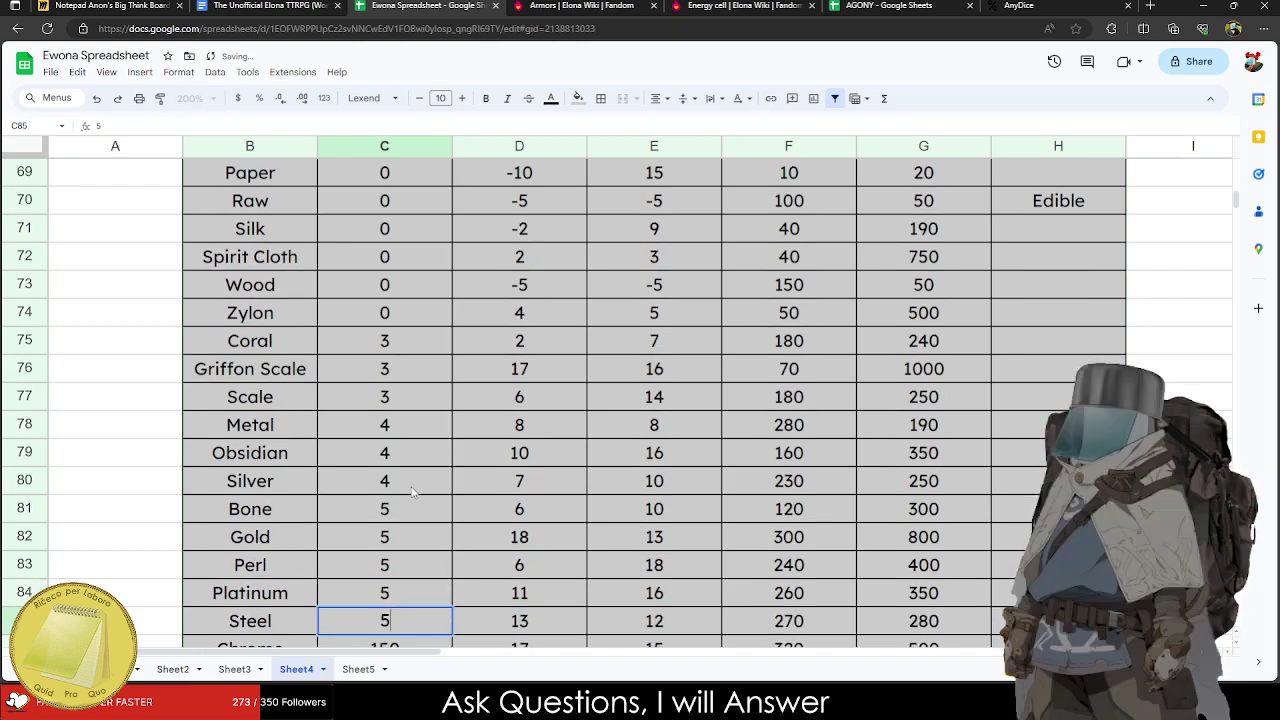
key(Return)
Set Chrome's Dice Sides Modifier to 6.
text(5)
key(BackSpace)
text(6)
key(Return)
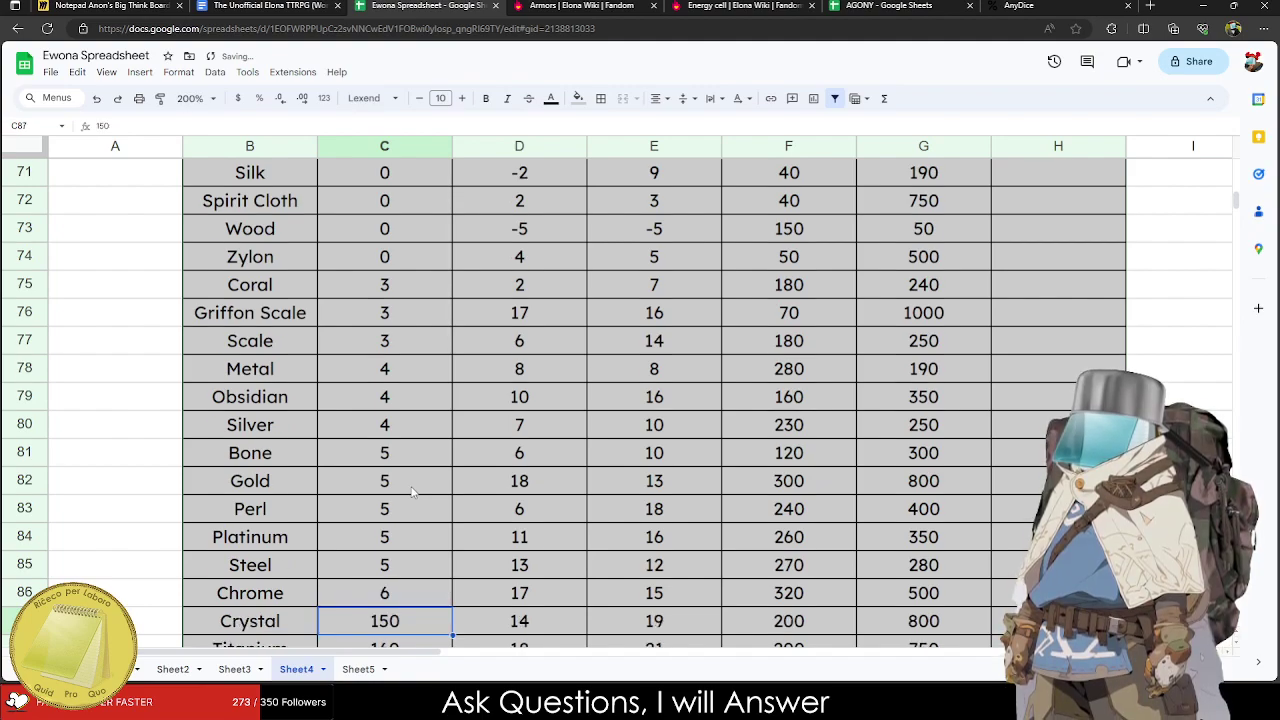
text(6)
key(Return)
text(6)
key(BackSpace)
text(7)
key(Return)
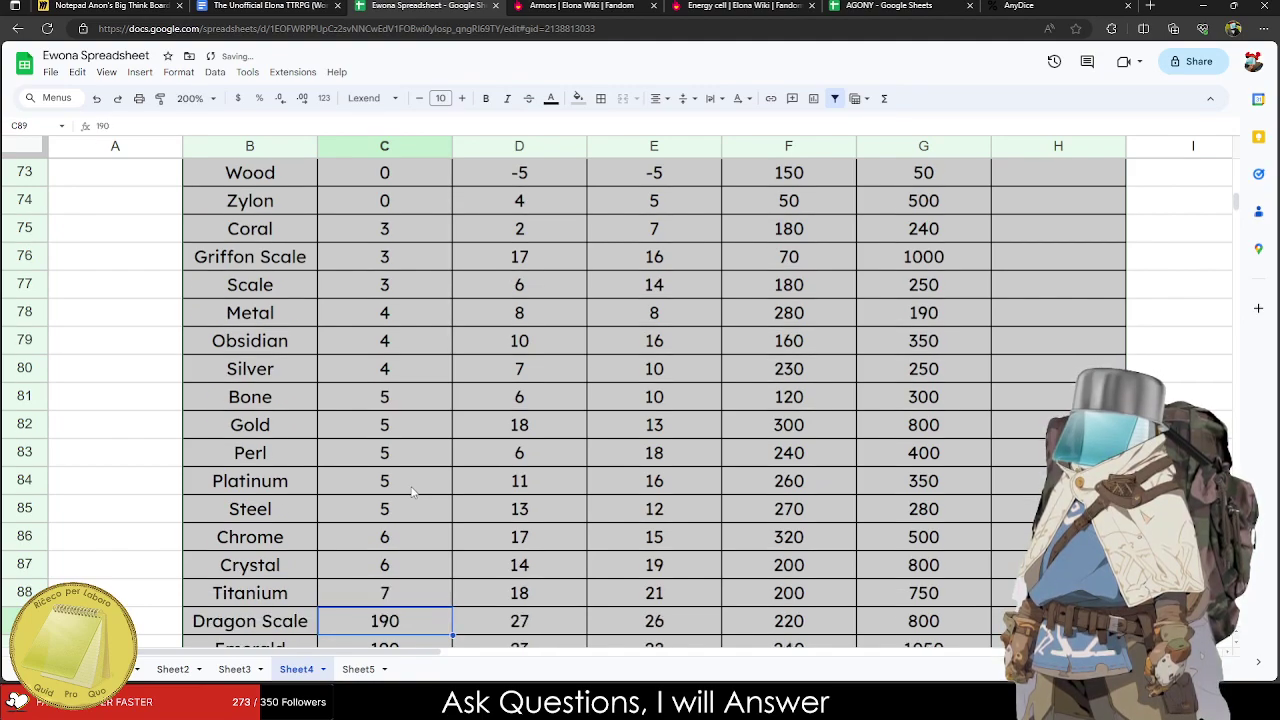
key(ctrl+z)
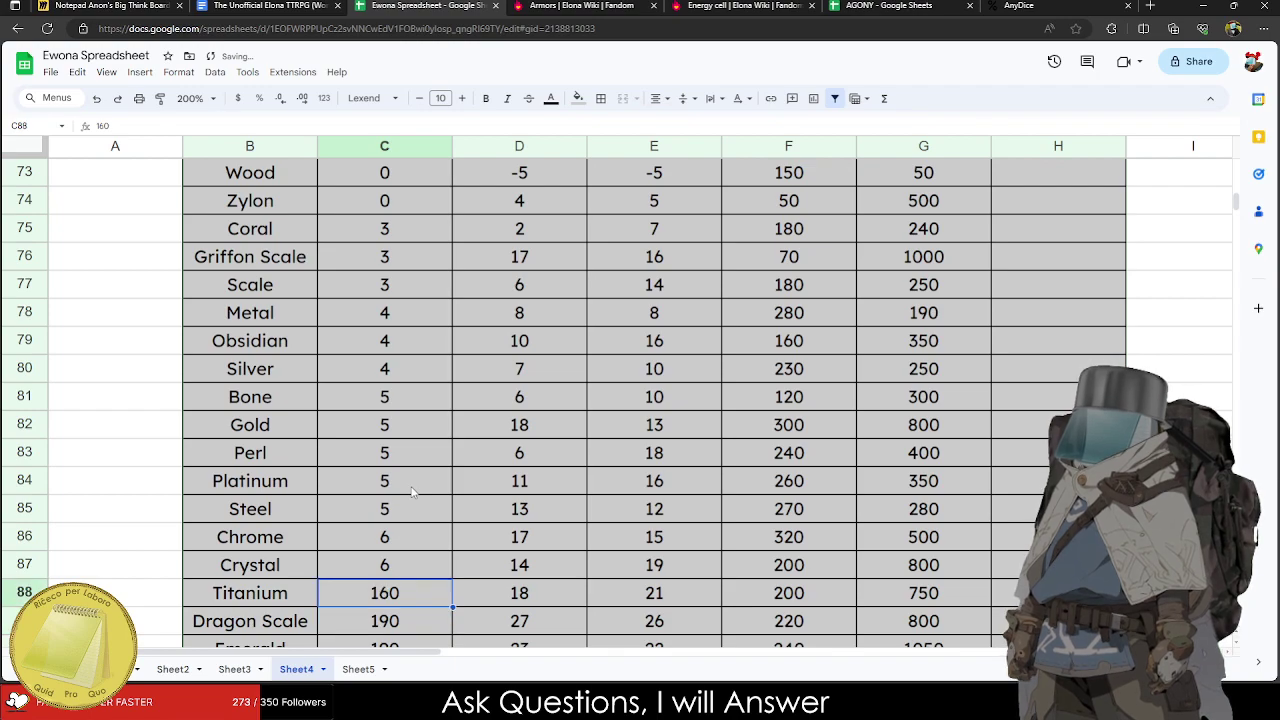
key(Down)
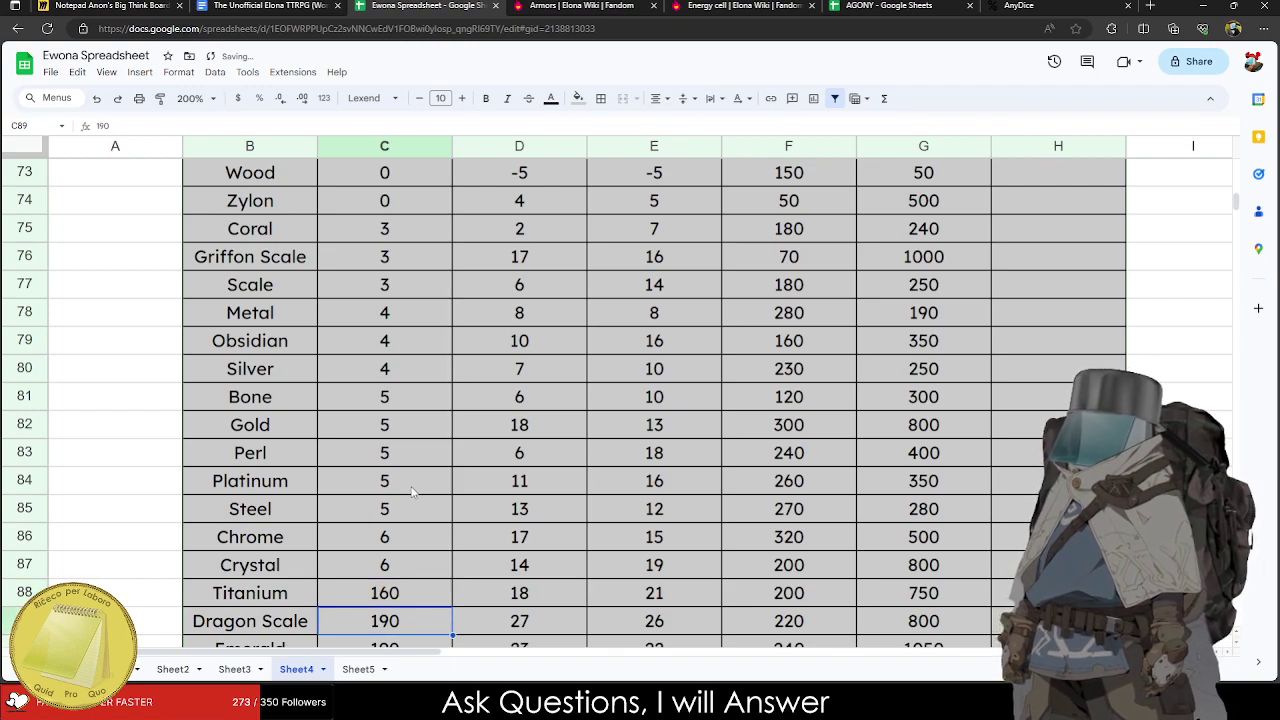
key(Up)
key(Up)
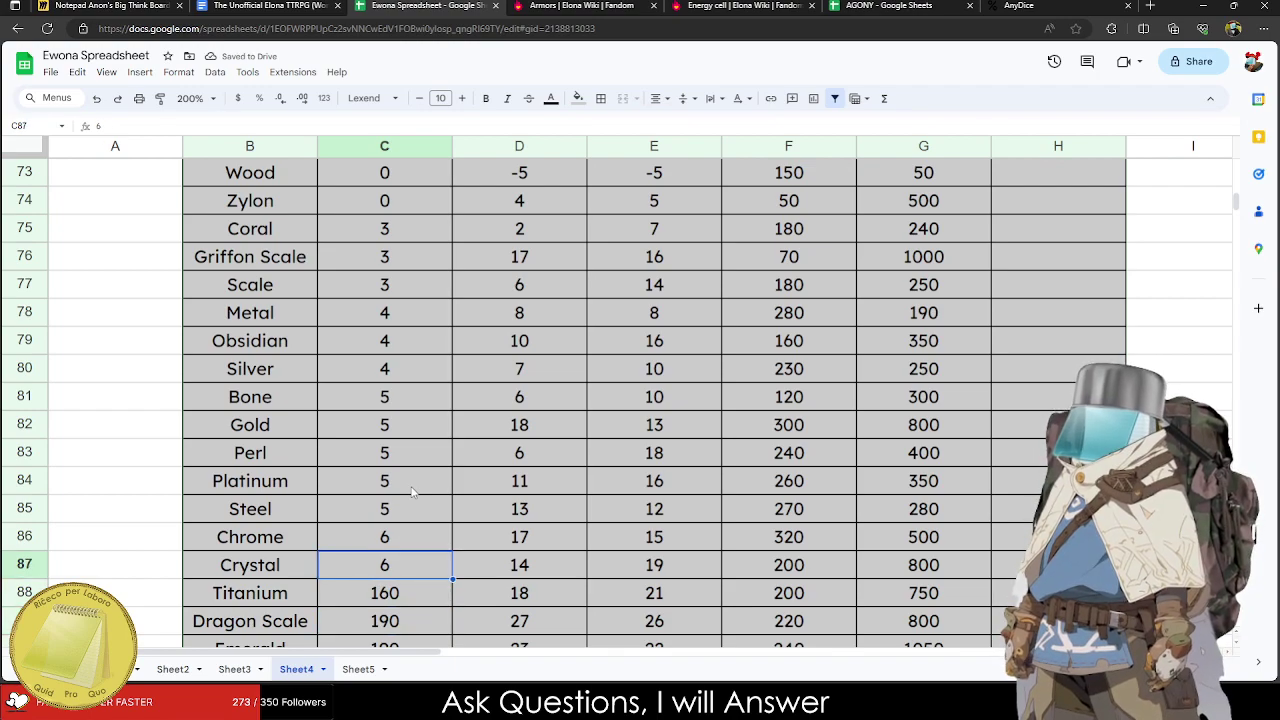
key(ctrl+z)
key(Down)
key(Up)
key(Down)
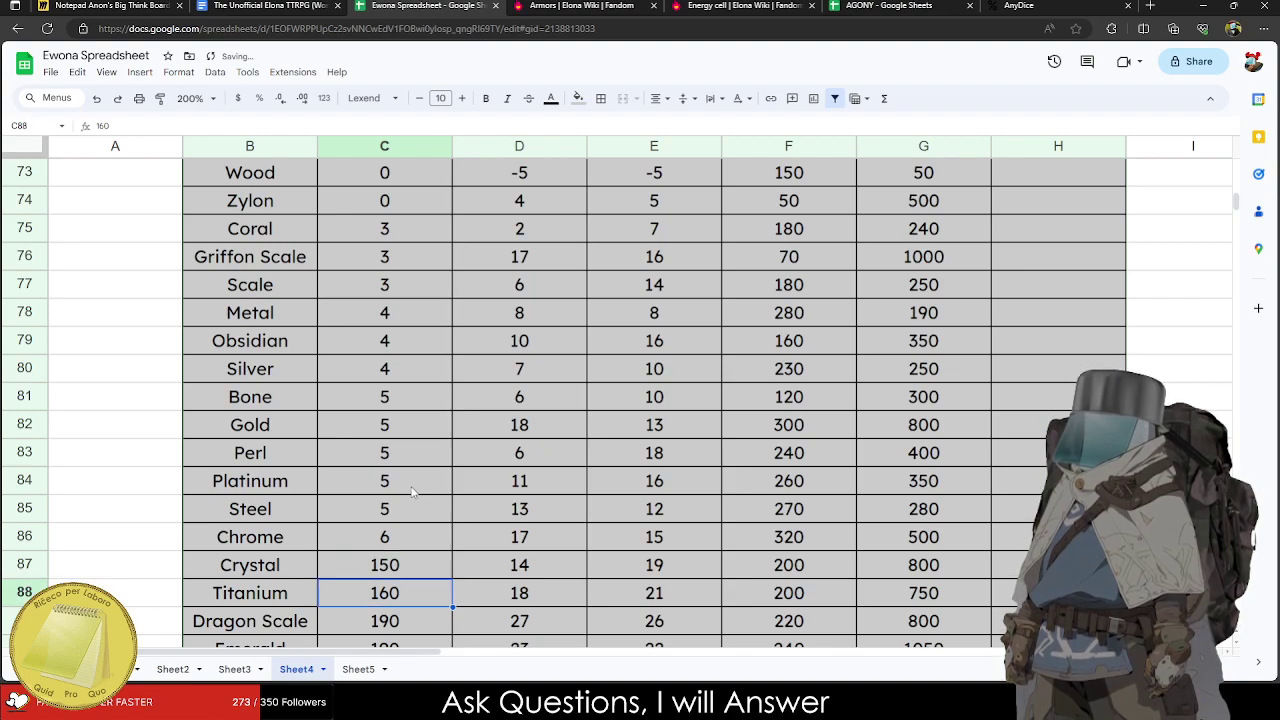
Set the Dice Sides Modifier of Titanium to 7 and of Crystal to 6.
text(7)
key(Up)
text(6)
key(Down)
key(Down)
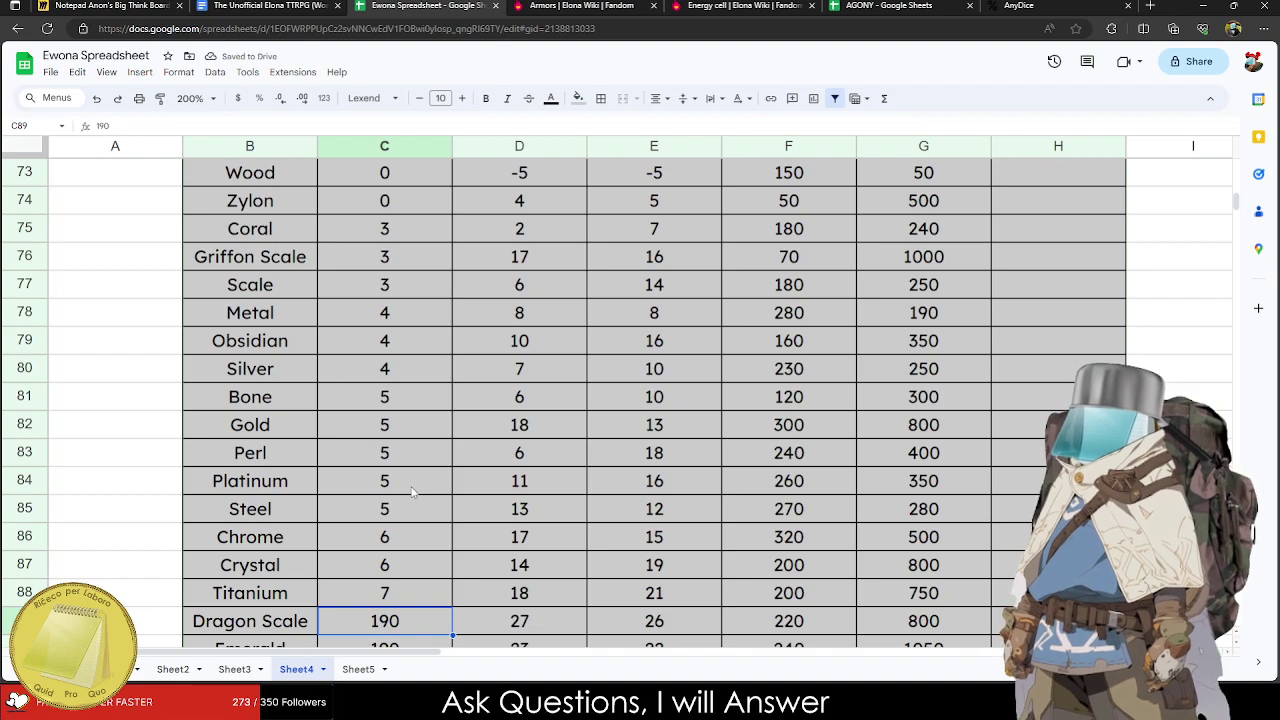
Set the Dice Sides Modifier of Dragon Scale, Emerald, Mithril and Rubynus to 9.
text(9)
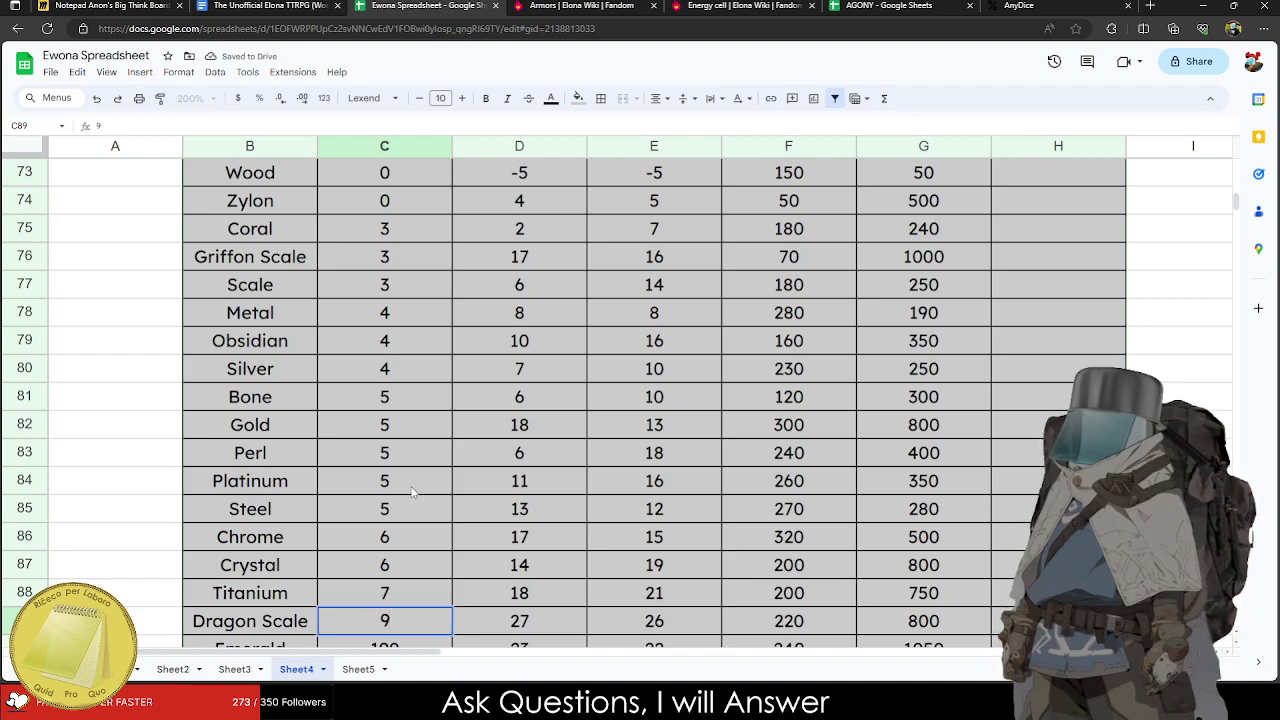
key(Return)
text(9)
key(Return)
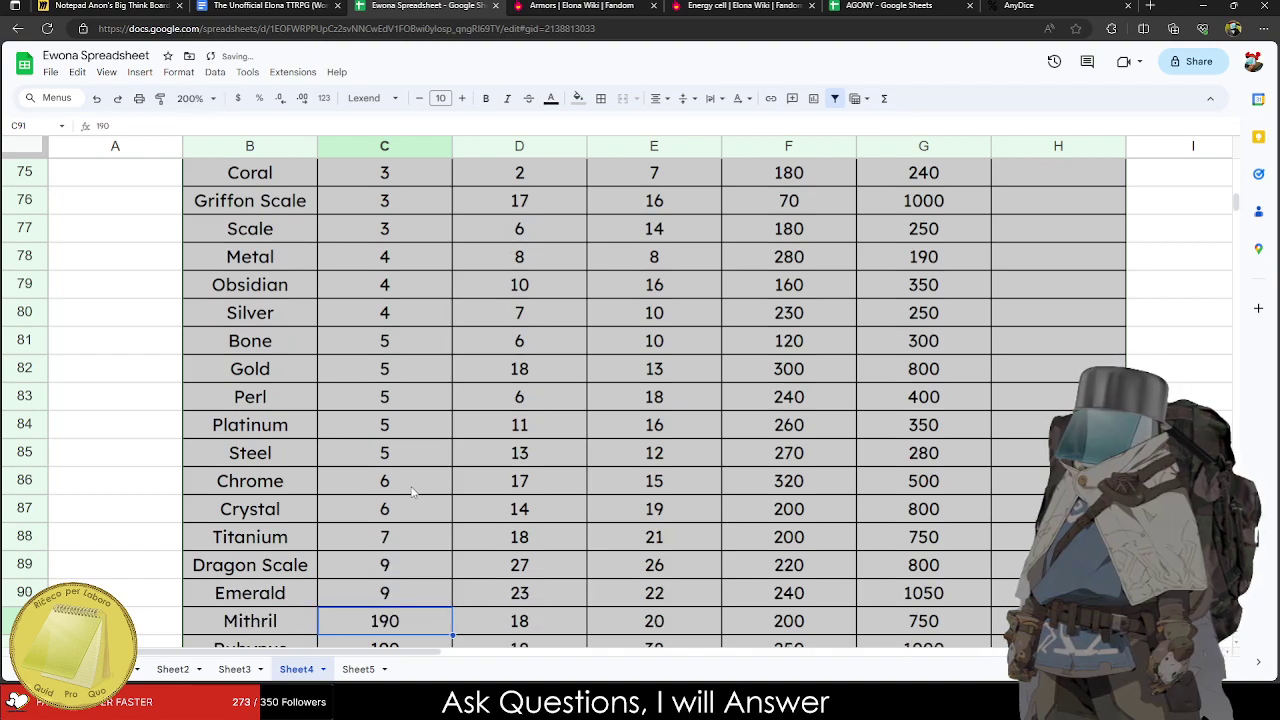
text(9)
key(Return)
text(9)
key(Return)
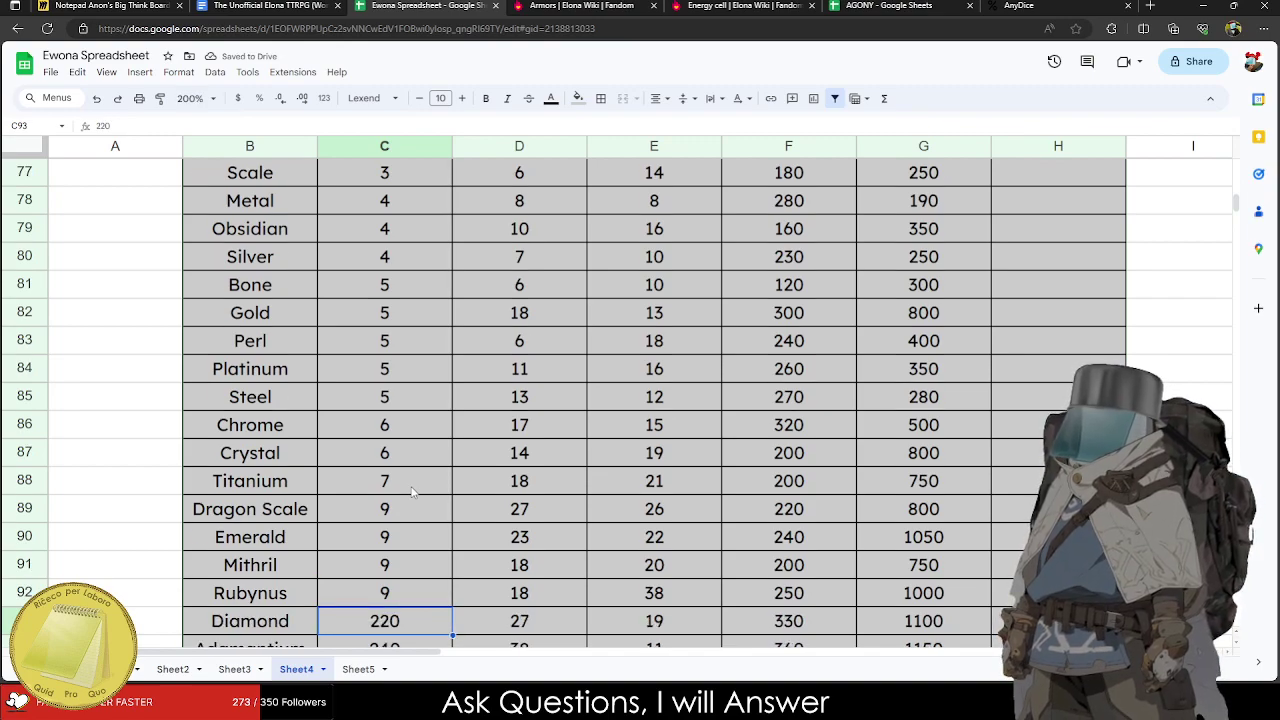
Set the Dice Sides Modifier of Diamond to 11, Adamantium to 12 and Ether to 13.
text(11)
key(Return)
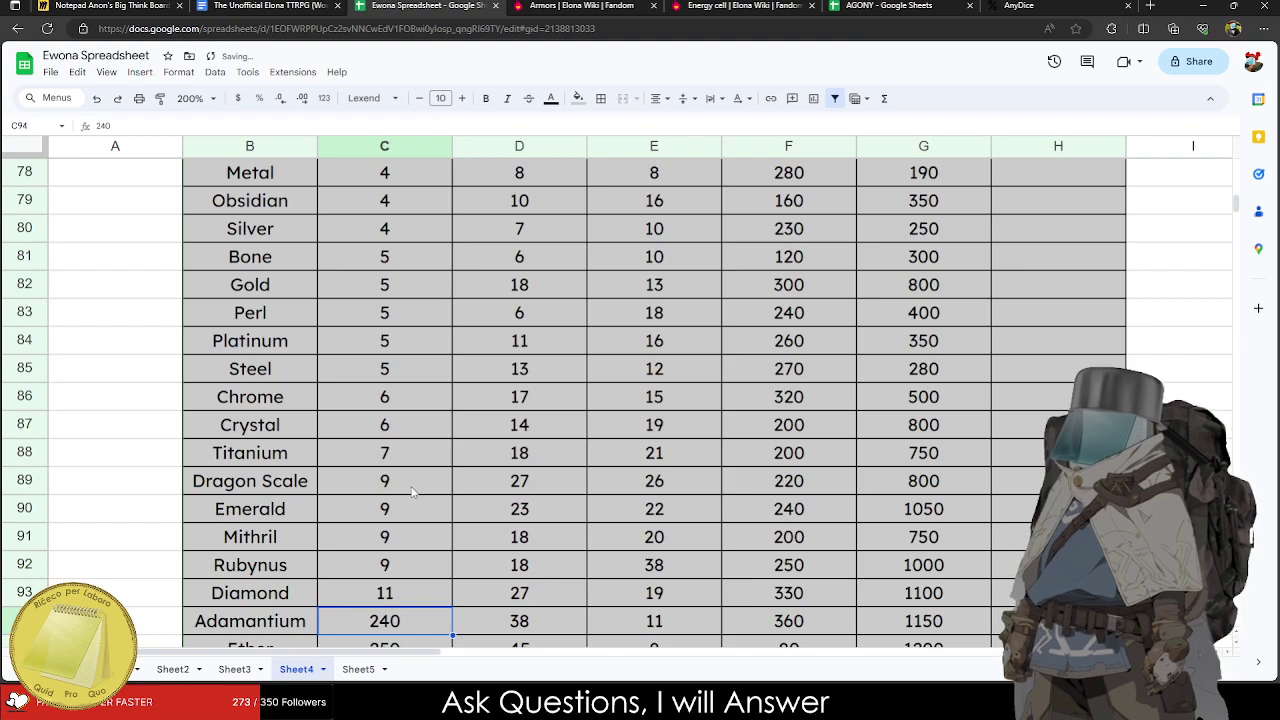
text(12)
key(Return)
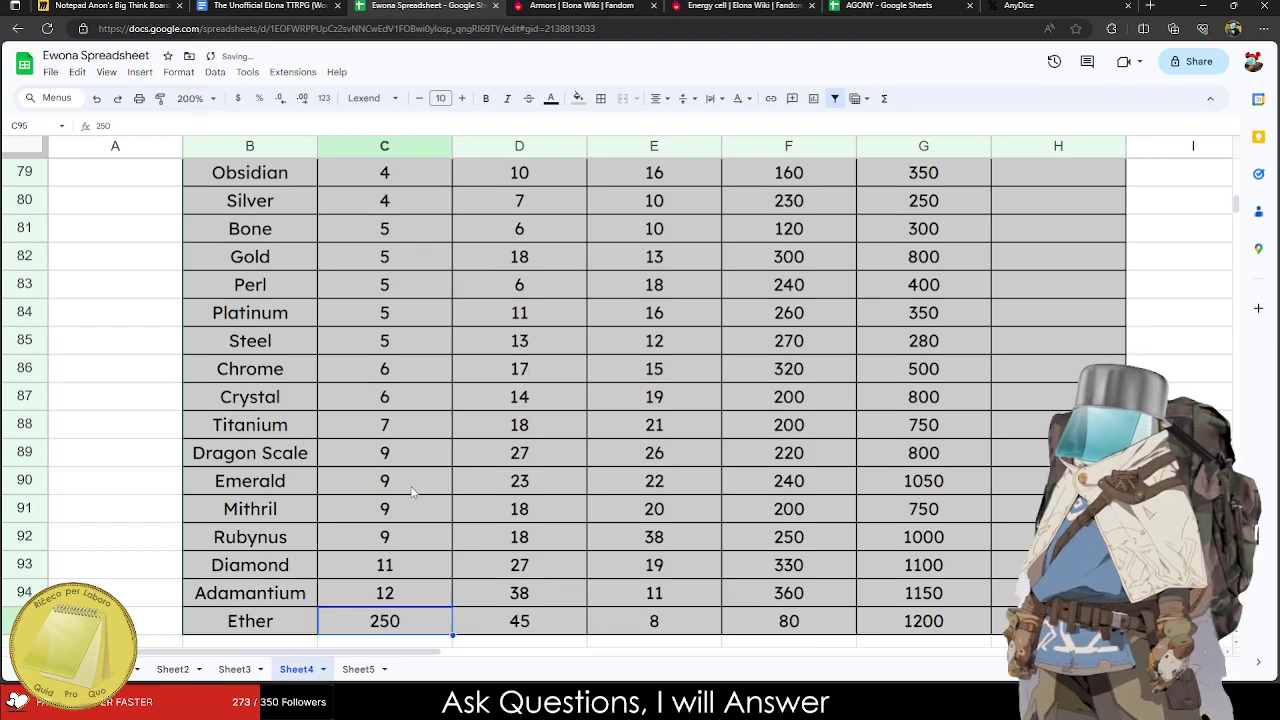
text(13)
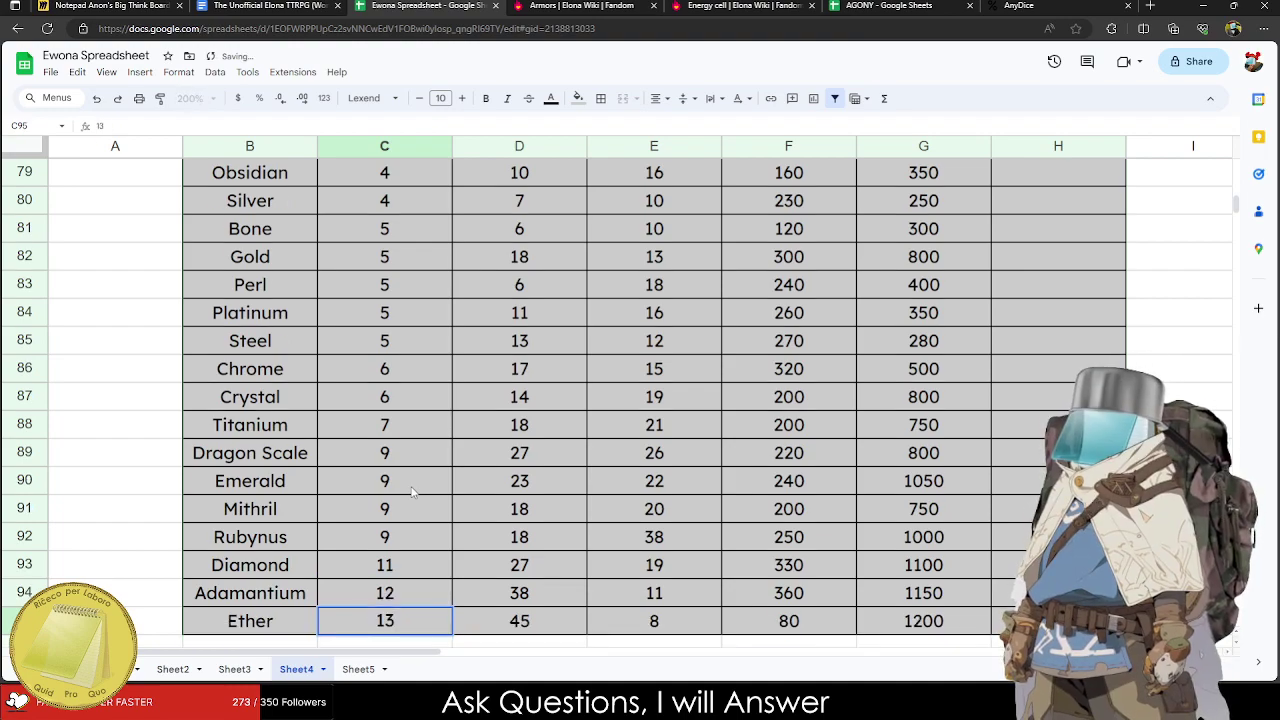
scroll(413, 490, up, 8)
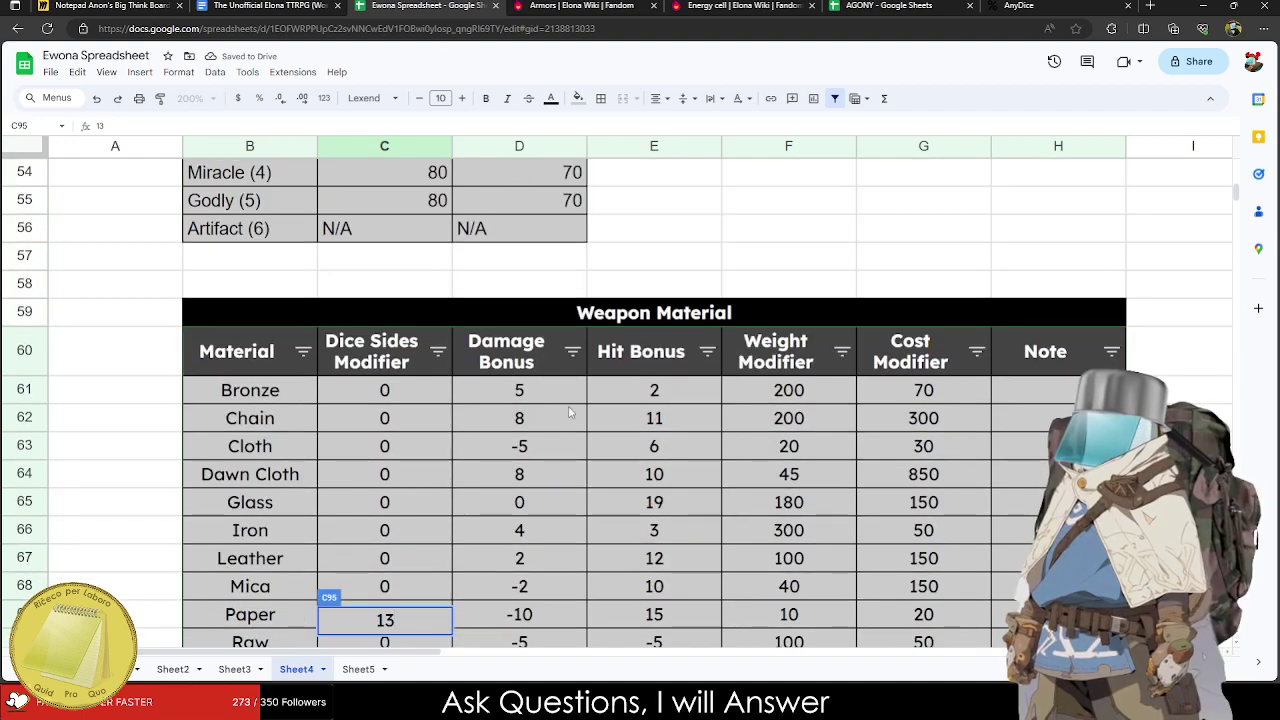
click(575, 397)
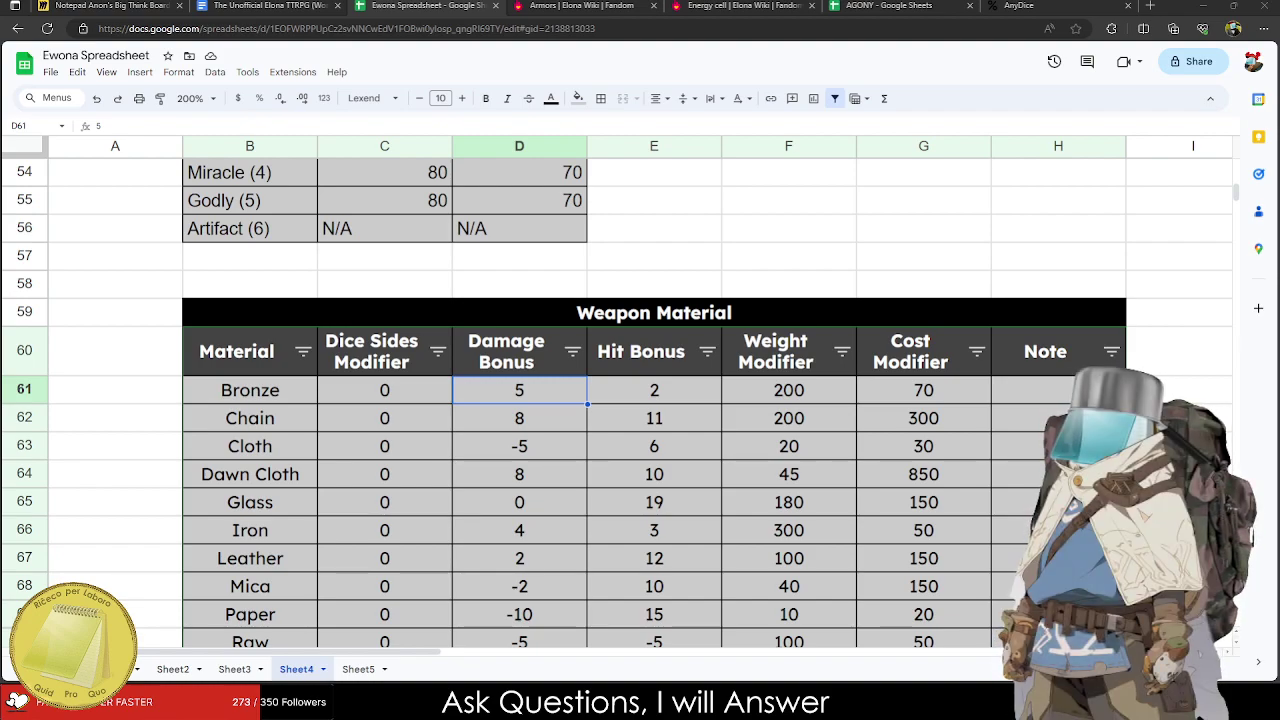
scroll(412, 487, down, 2)
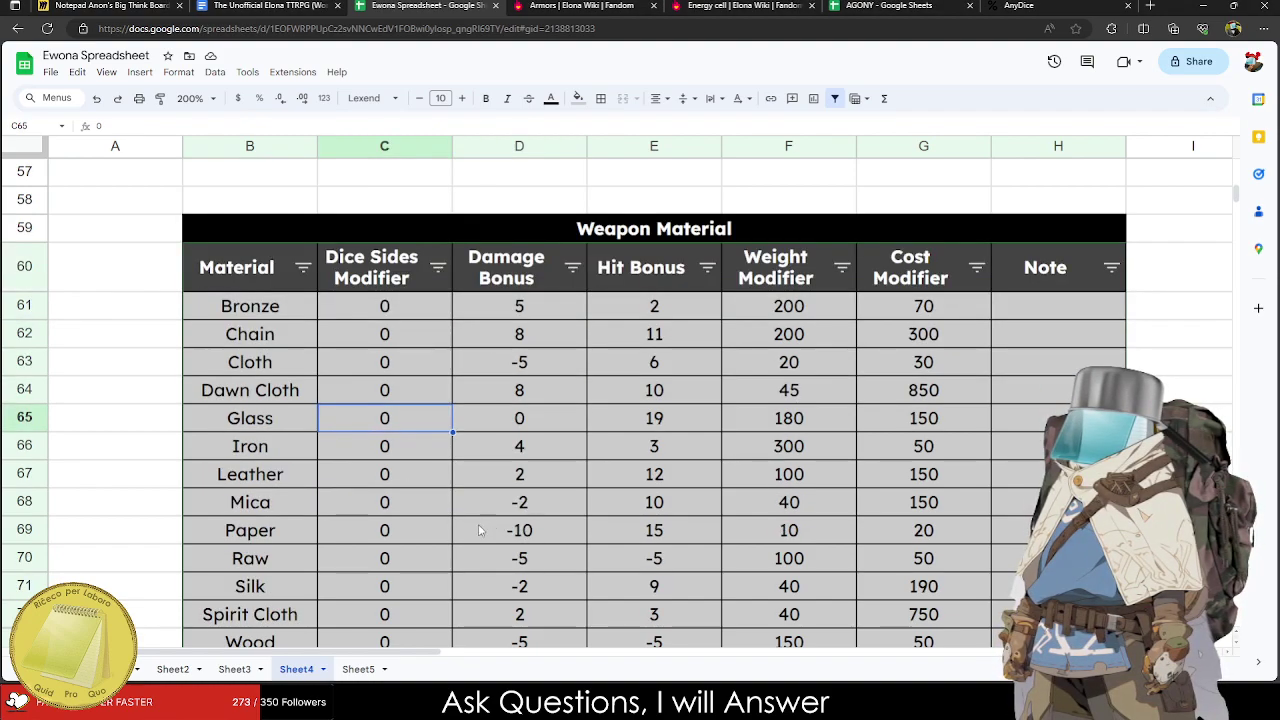
click(488, 528)
click(515, 563)
key(ctrl+c)
key(Escape)
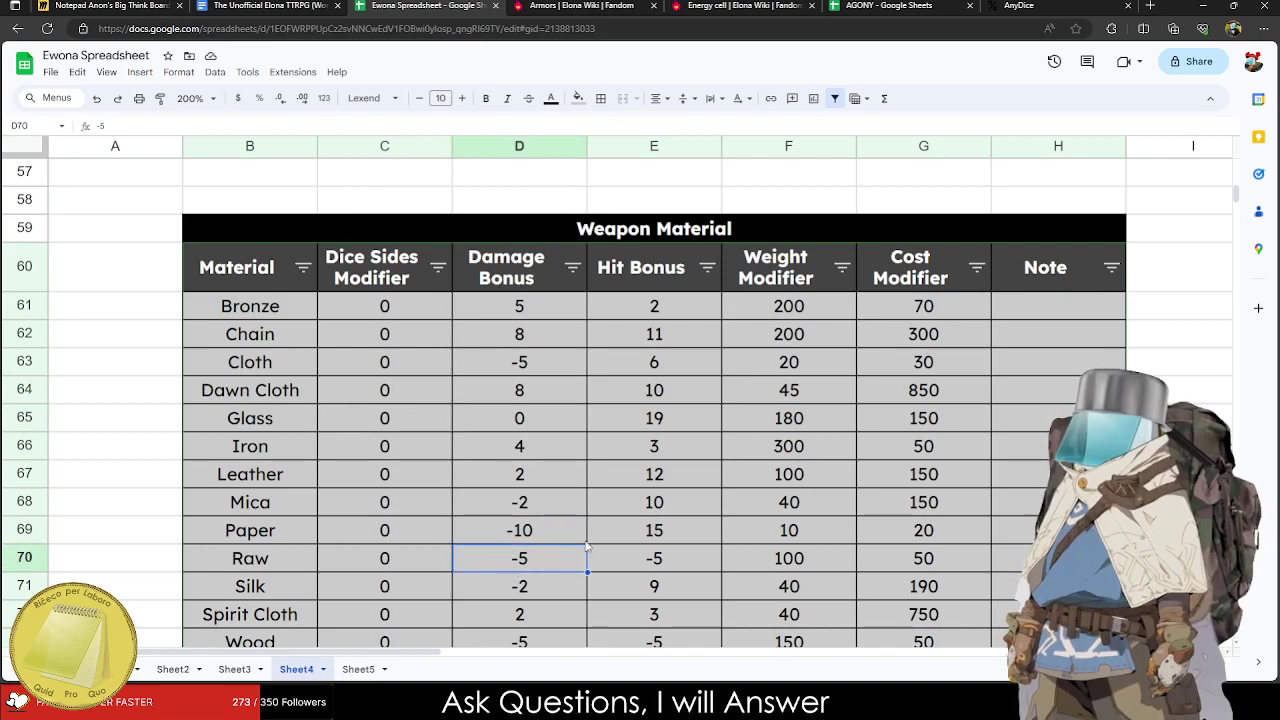
Set Bronze's Hit Bonus in the Weapon Material table to 5.
click(584, 312)
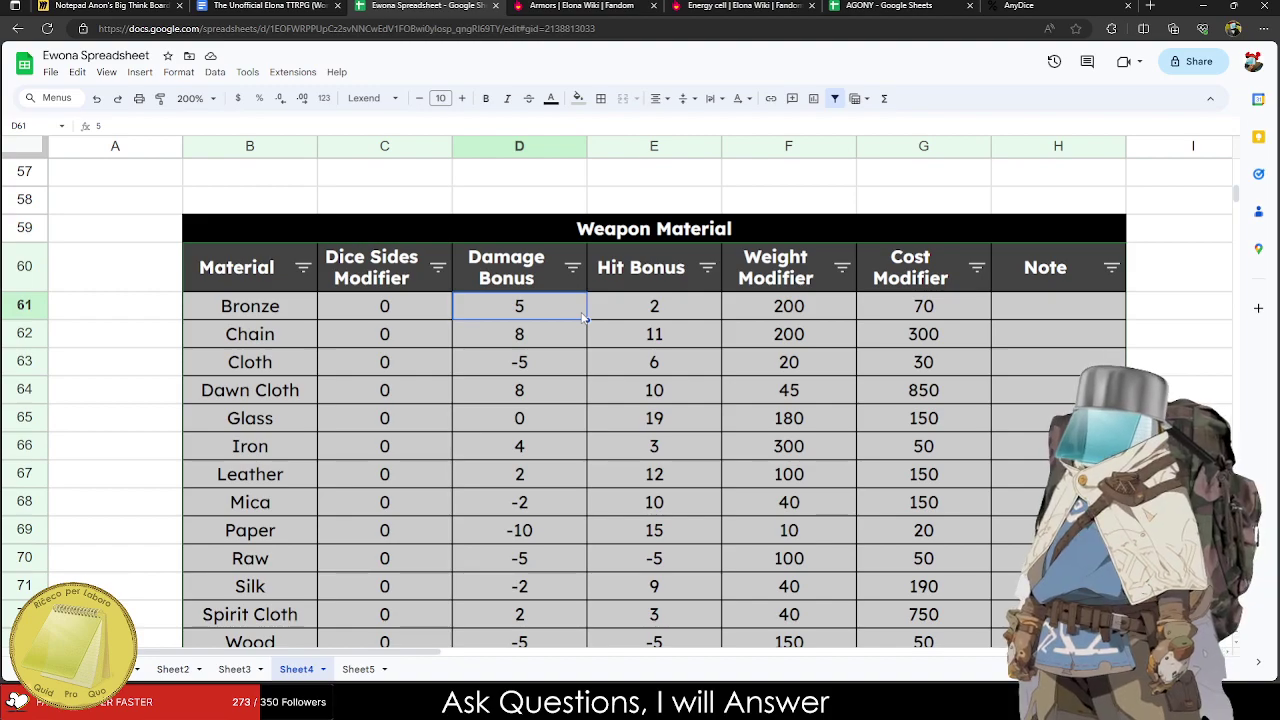
key(Tab)
text(5)
key(Return)
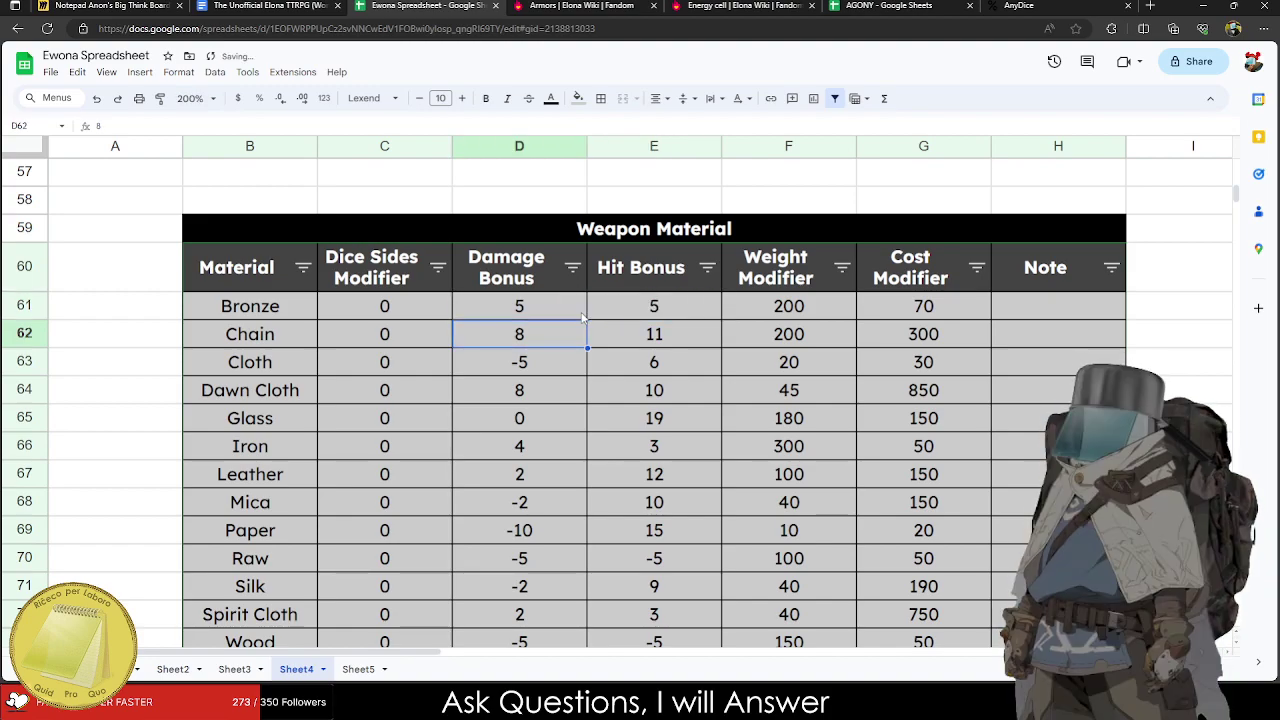
key(Tab)
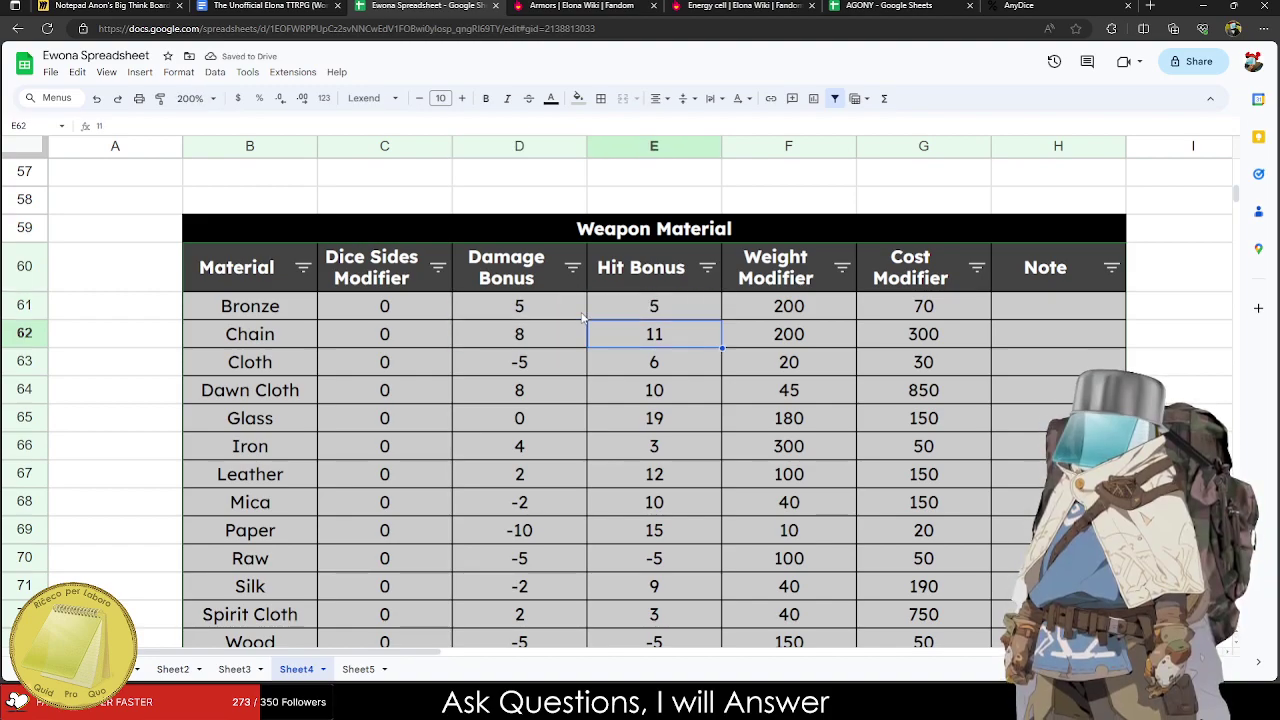
click(781, 317)
text(x)
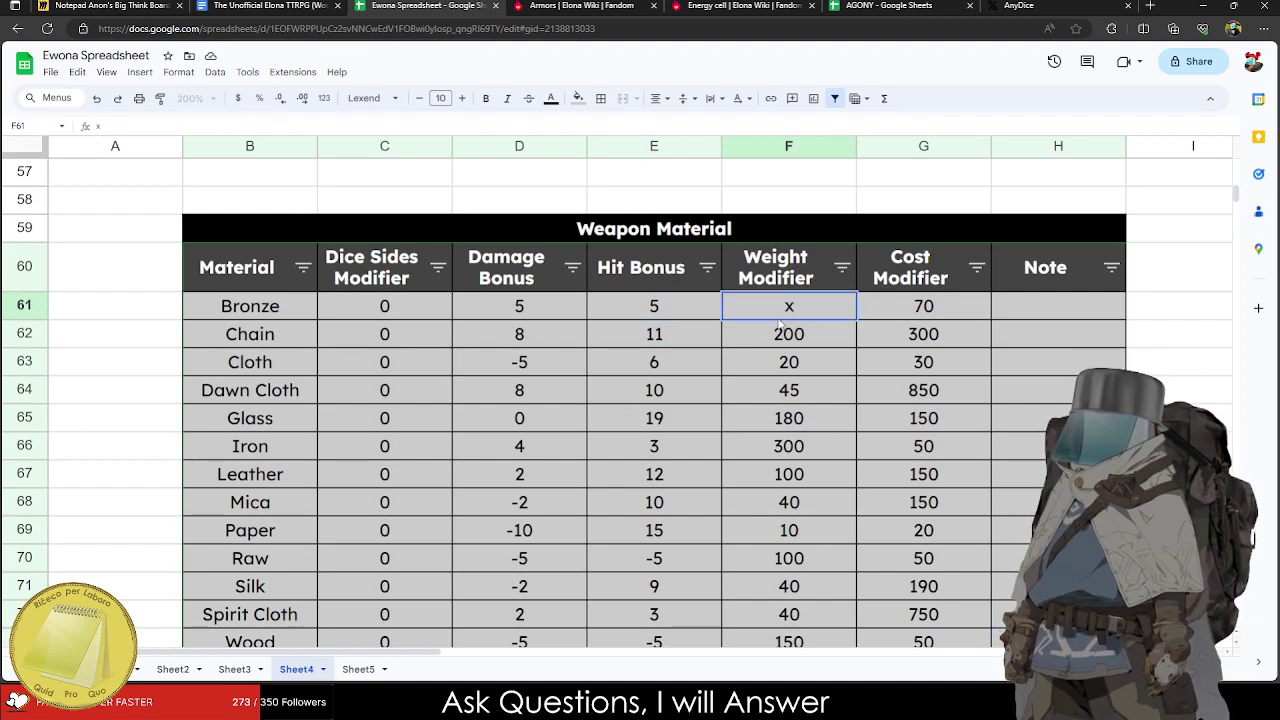
key(BackSpace)
key(Escape)
click(763, 330)
click(1188, 370)
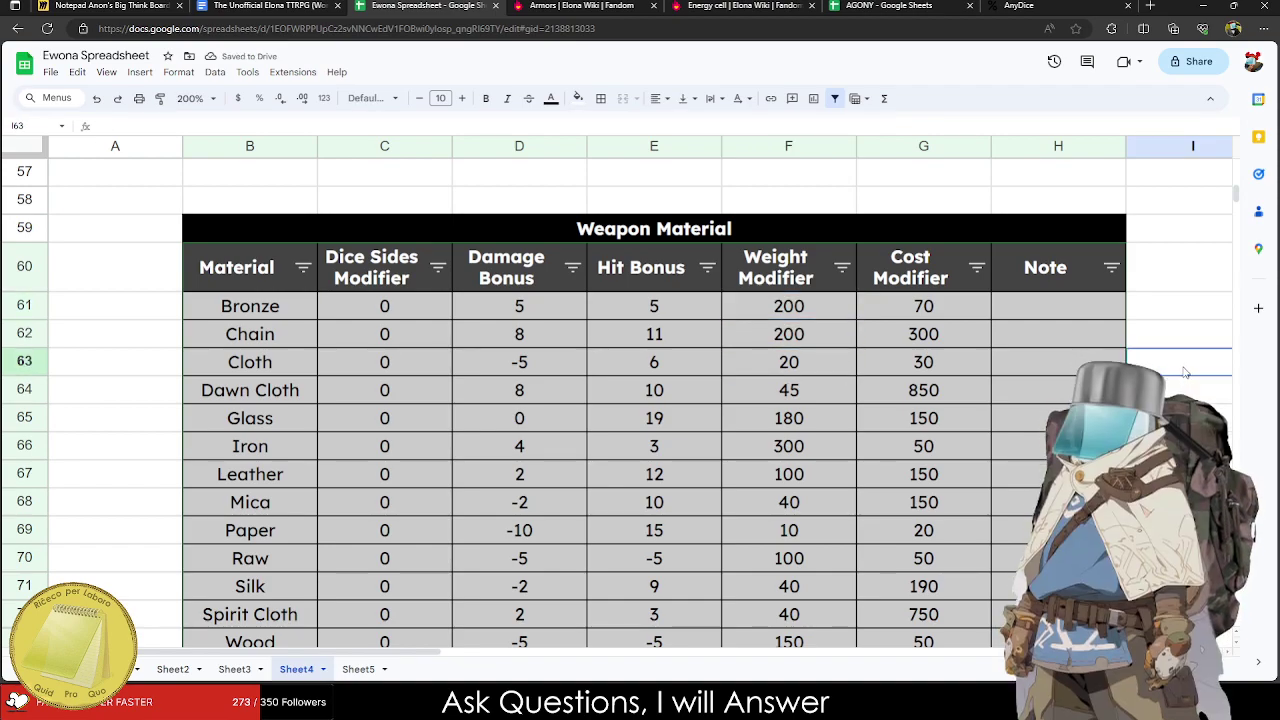
key(Right)
key(Right)
key(Left)
key(Left)
key(Left)
key(Left)
key(Left)
key(Left)
key(Left)
key(Left)
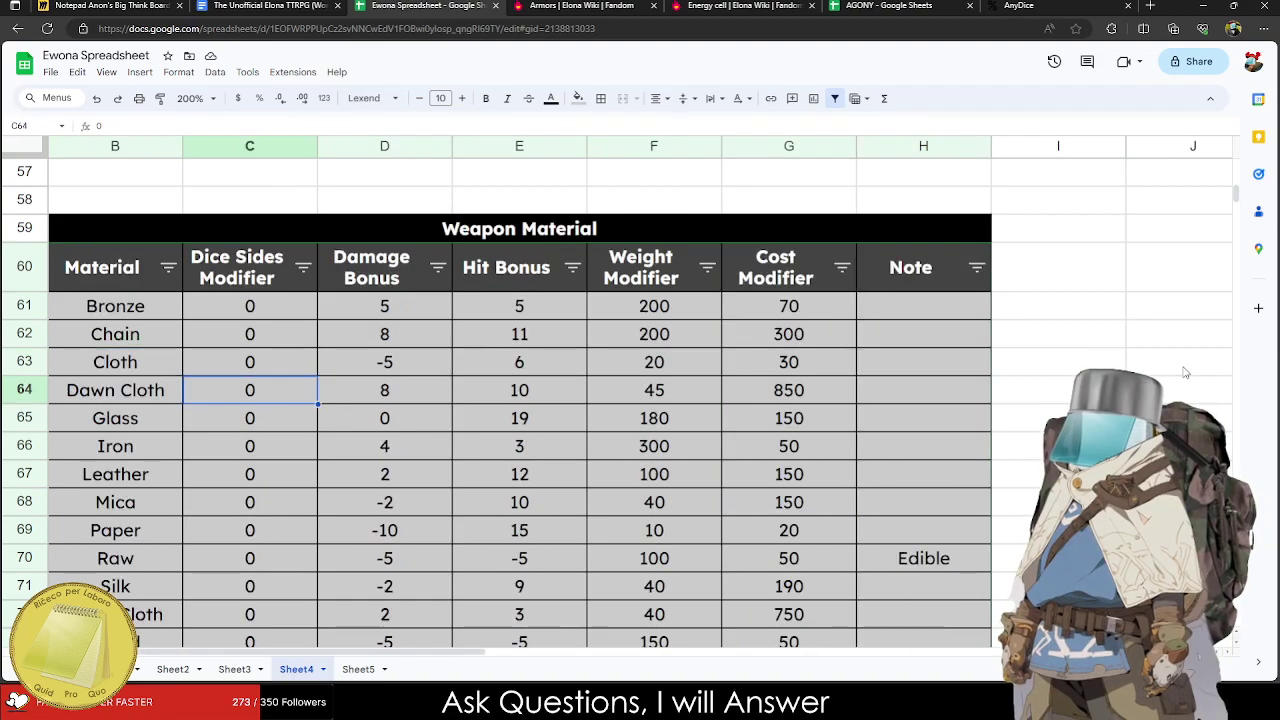
In the Weapon Material table, set the Hit Bonus to 10 for Bronze, 14 for Chain and 10 for Cloth.
key(Left)
key(Left)
key(Right)
key(Right)
key(Right)
key(Down)
key(Right)
key(Up)
key(Up)
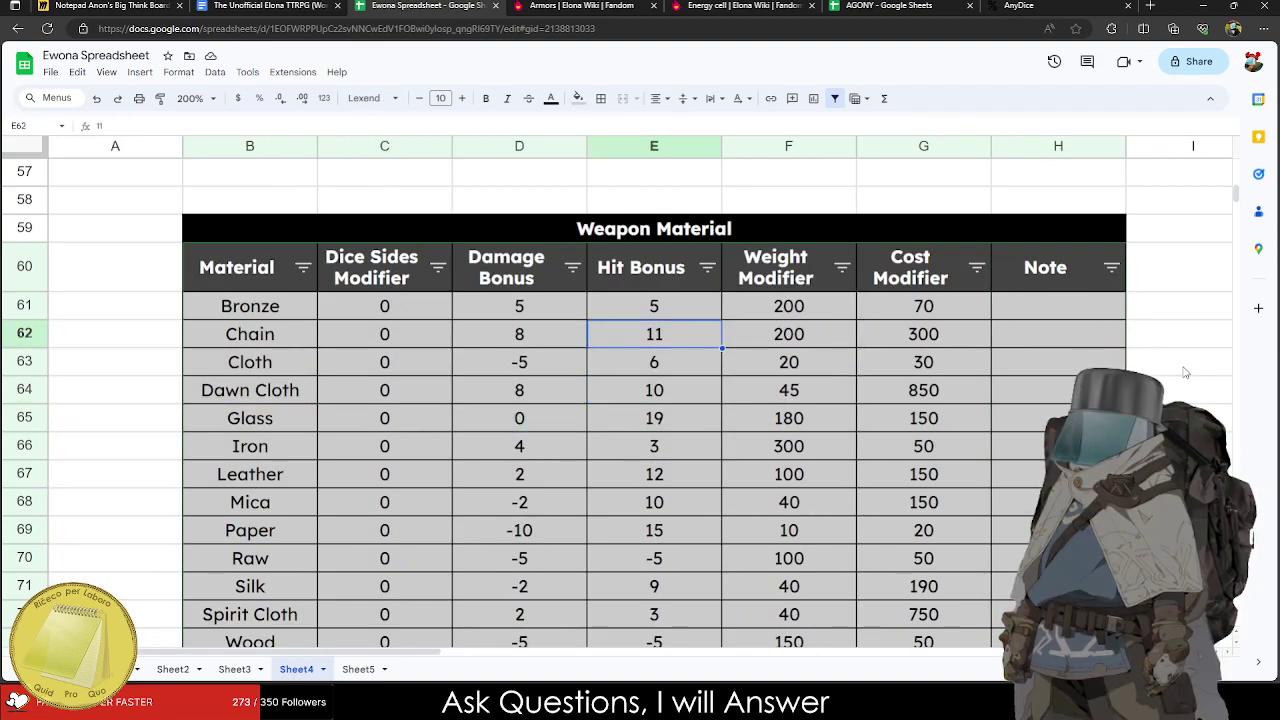
key(Up)
text(10)
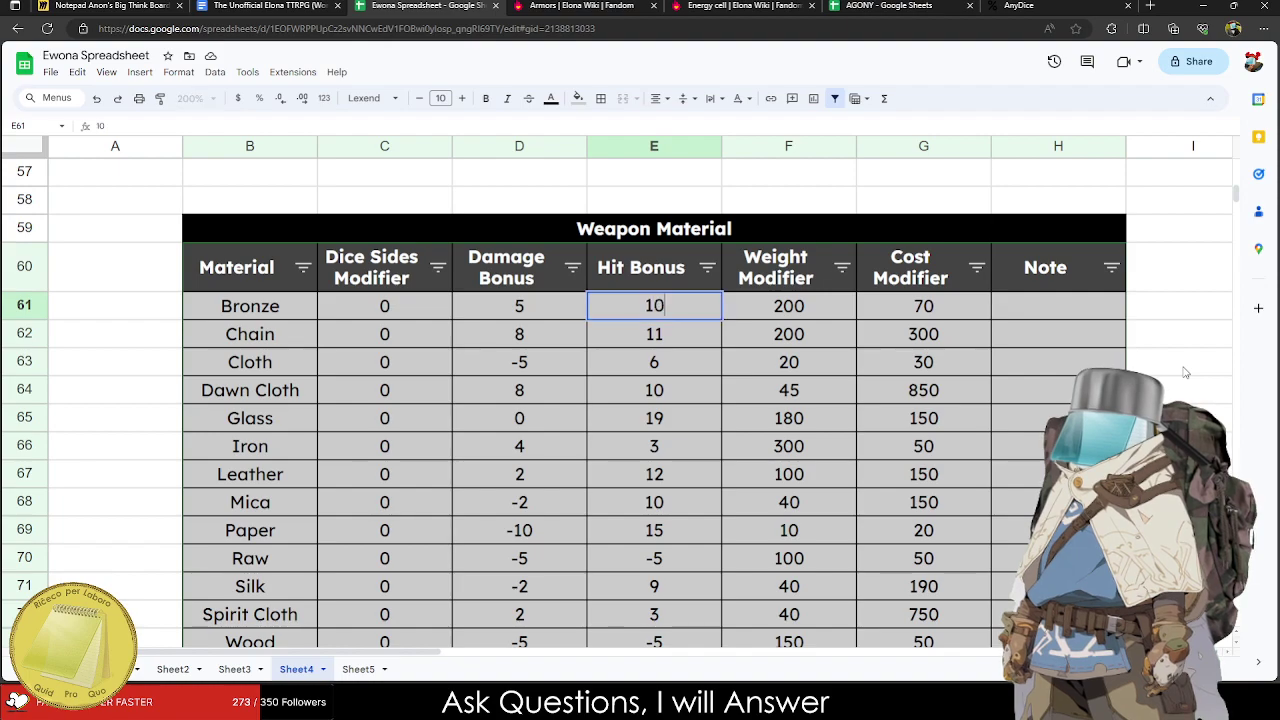
key(Return)
text(14)
key(Return)
text(10)
key(Return)
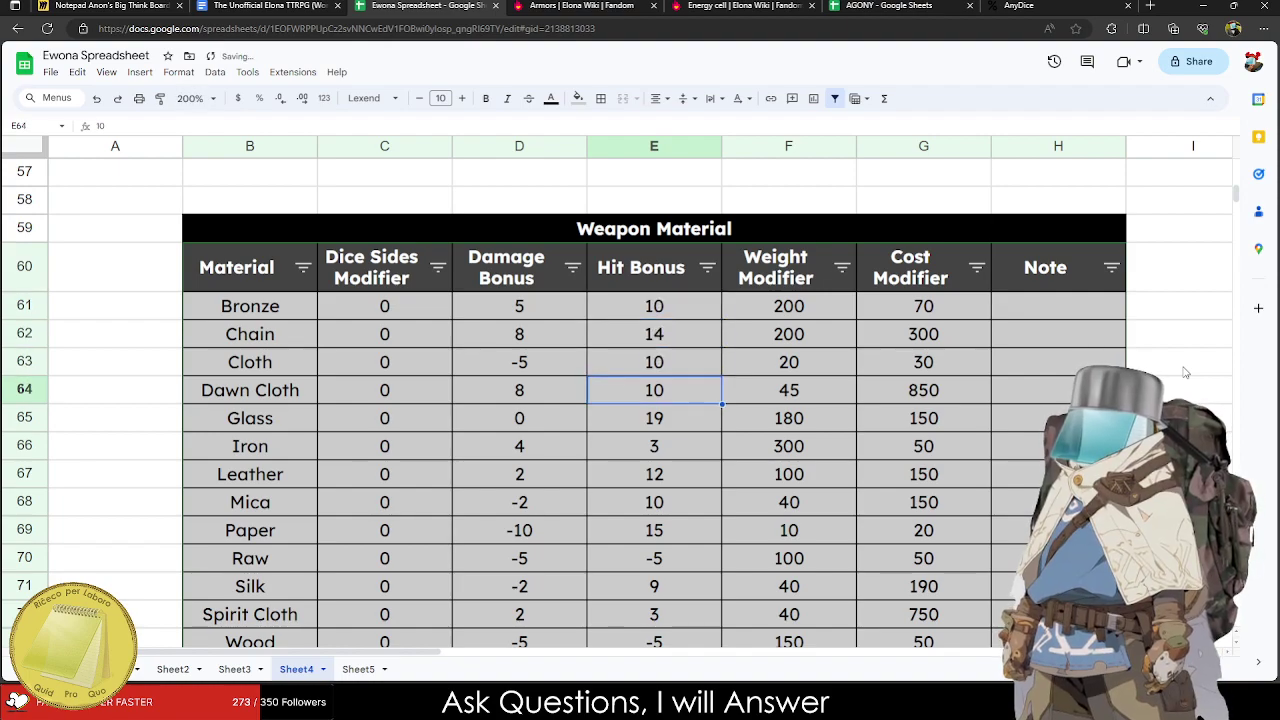
Set the Hit Bonus of Dawn Cloth to 20 and of Glass to 25.
text(20)
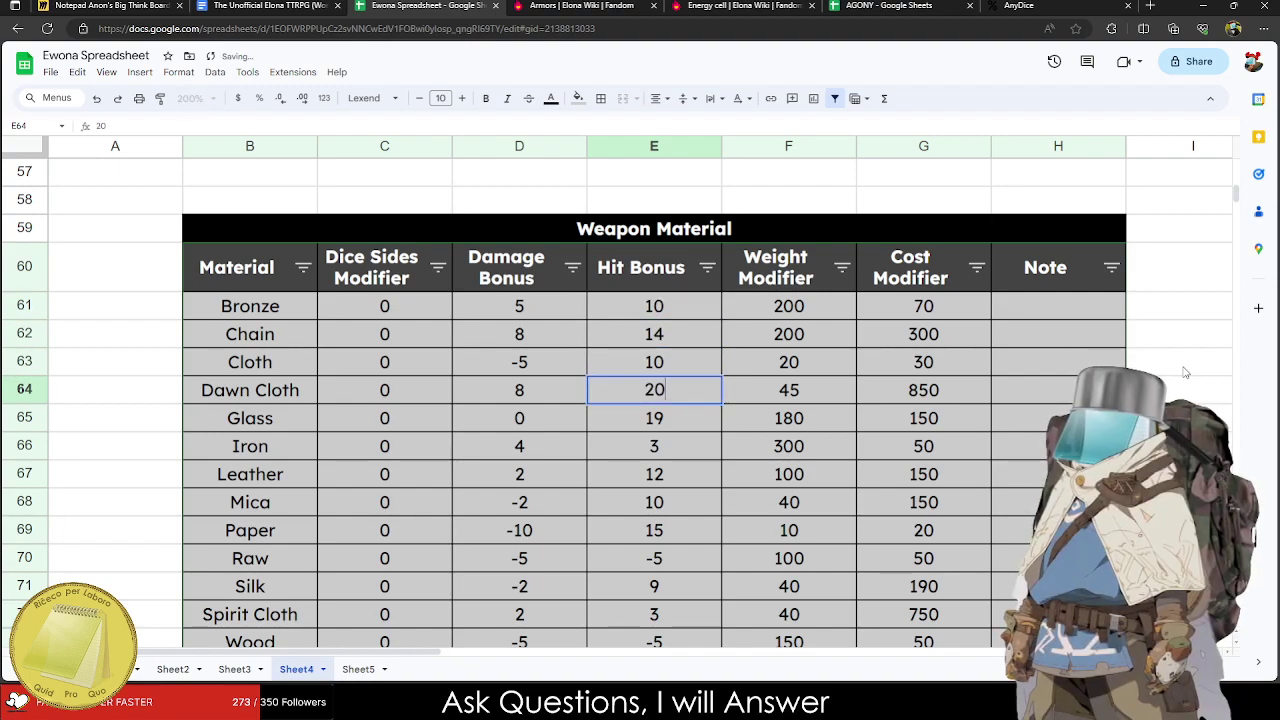
key(Return)
text(25)
key(BackSpace)
text(0)
key(BackSpace)
text(5)
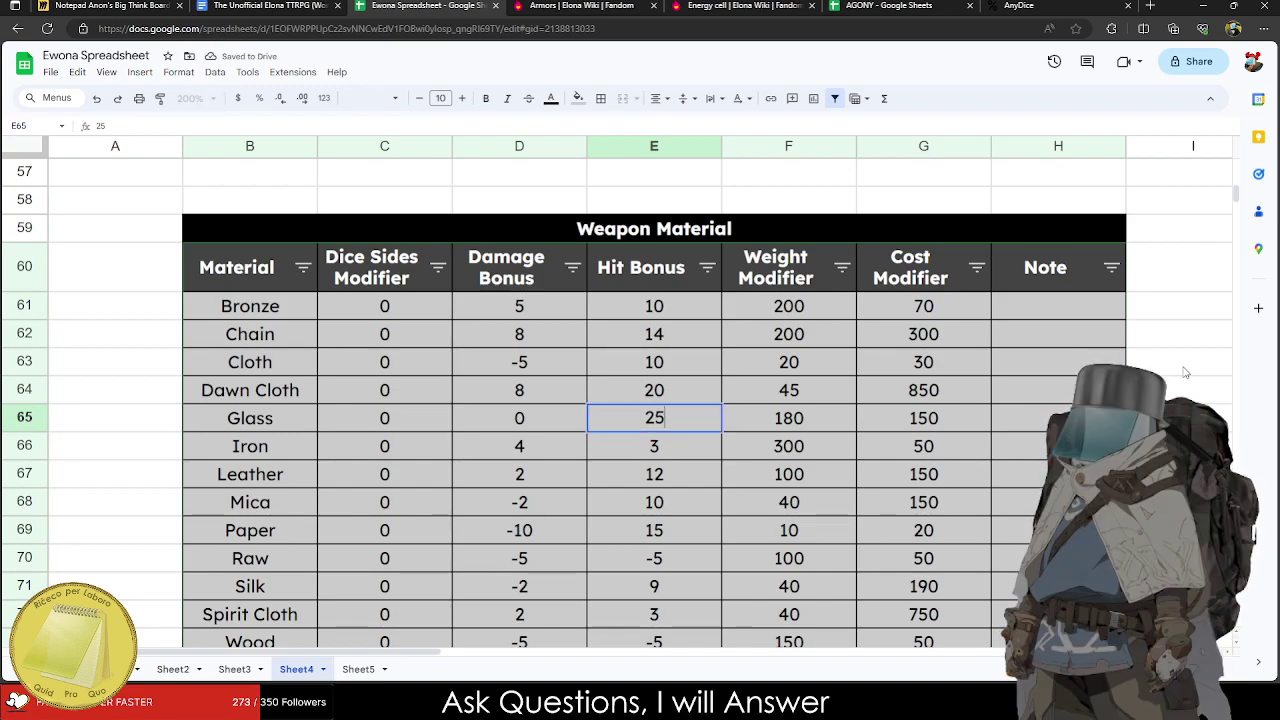
key(Return)
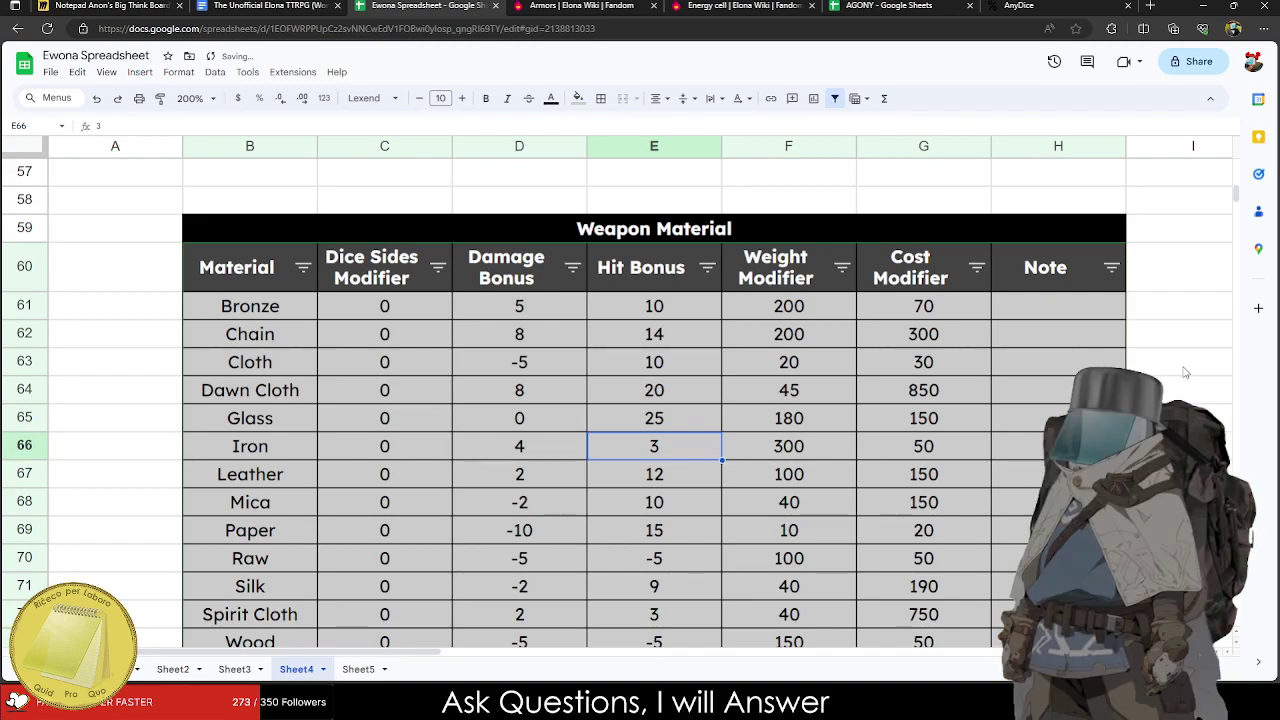
Set the Hit Bonus of Iron to 0 in the Weapon Material table.
text(5)
key(BackSpace)
text(0)
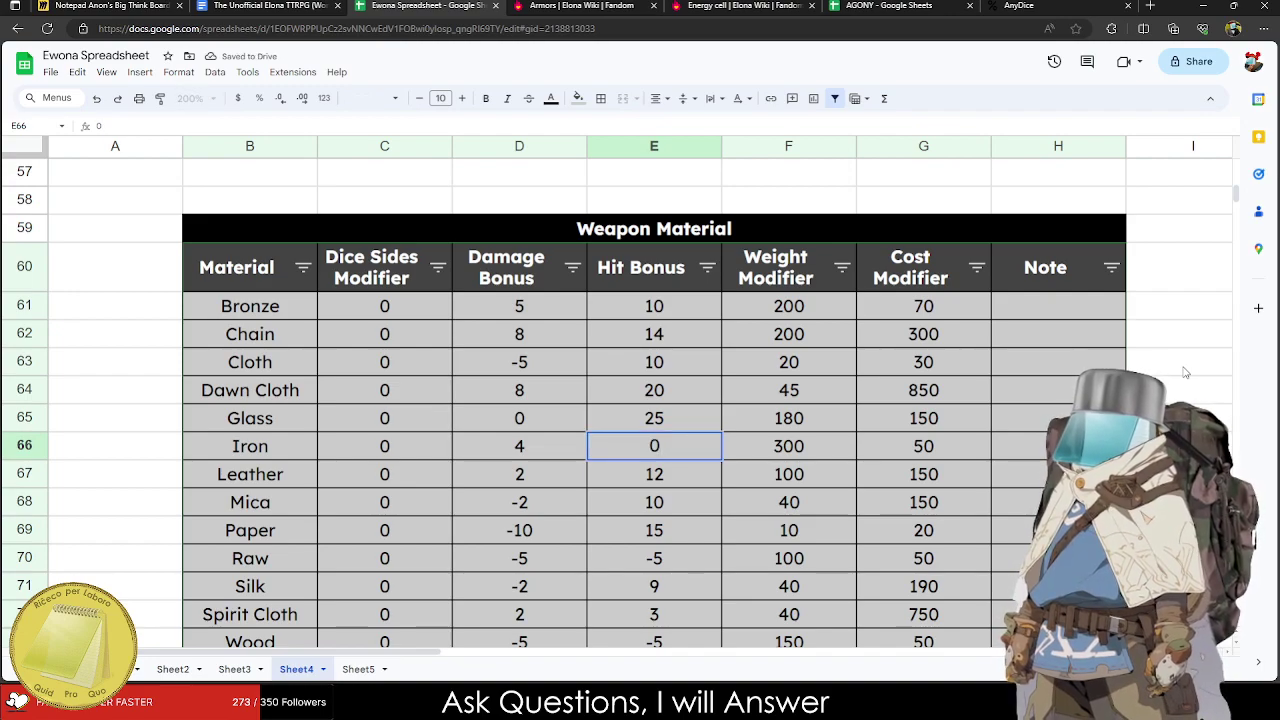
key(BackSpace)
text(5)
key(Return)
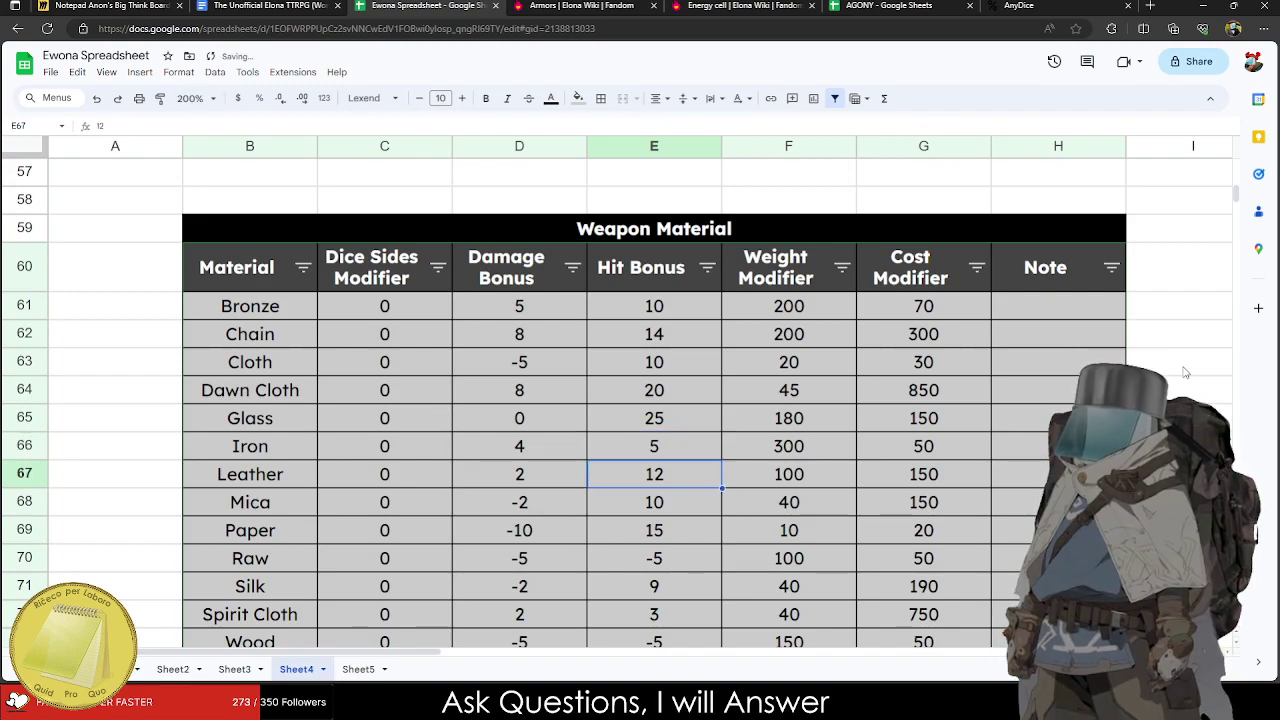
key(Up)
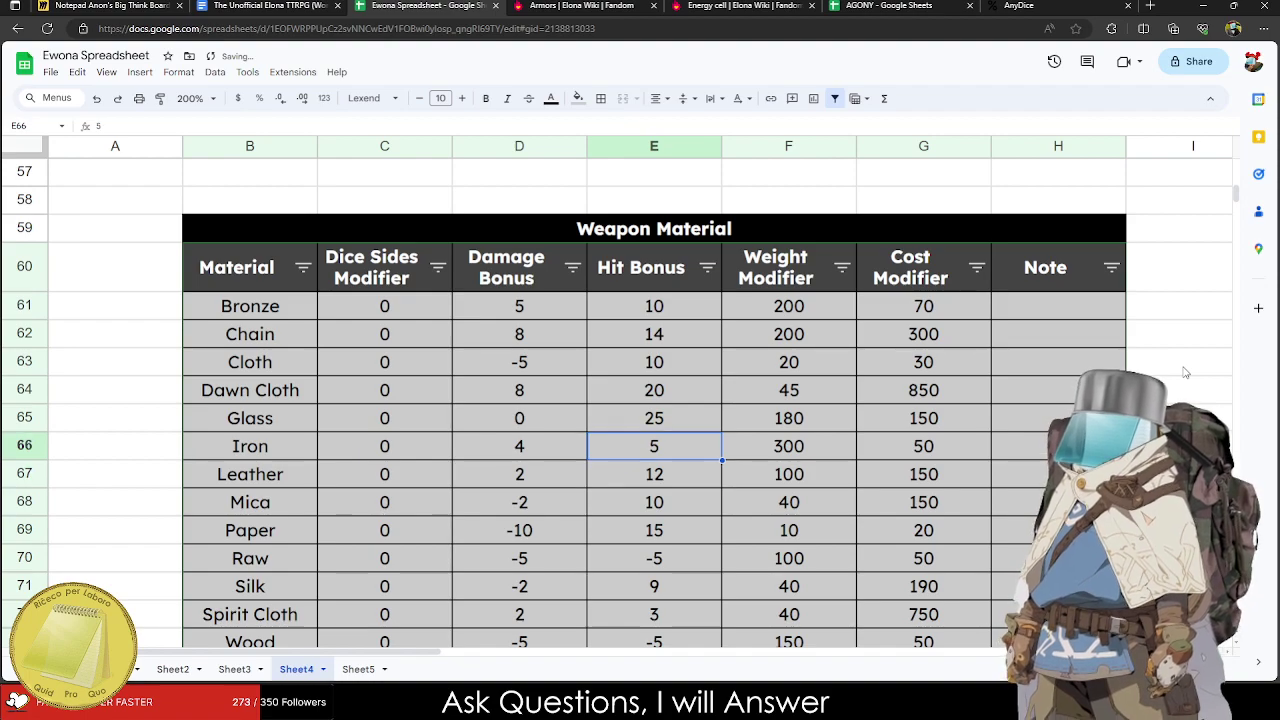
text(0)
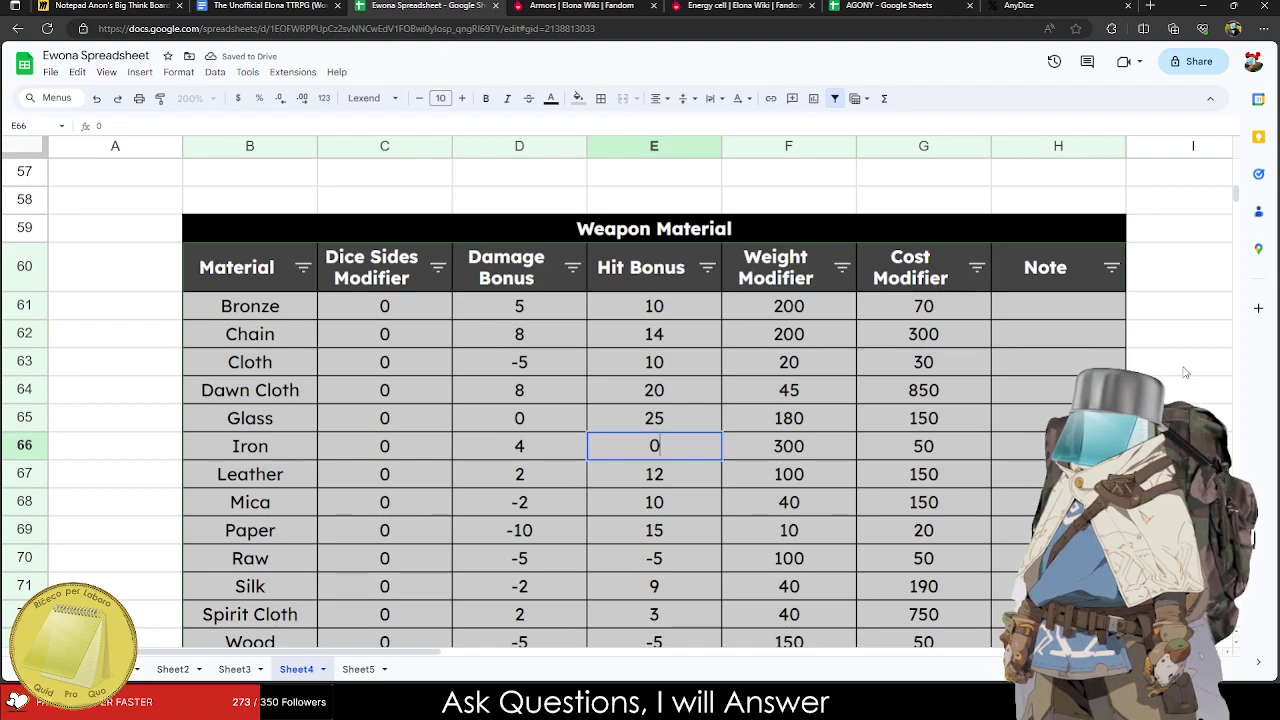
key(Return)
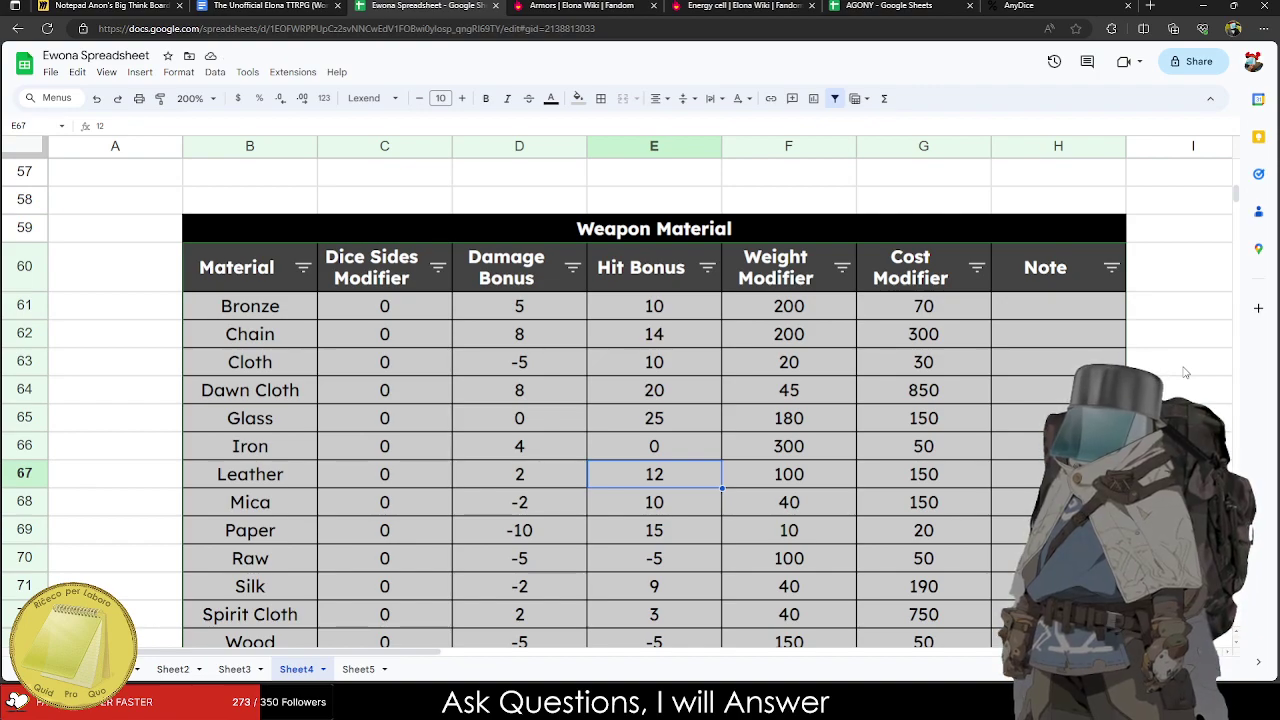
Re-enter 5 as the Damage Bonus of Bronze.
key(Up)
key(Up)
key(Up)
key(Up)
key(Up)
key(Up)
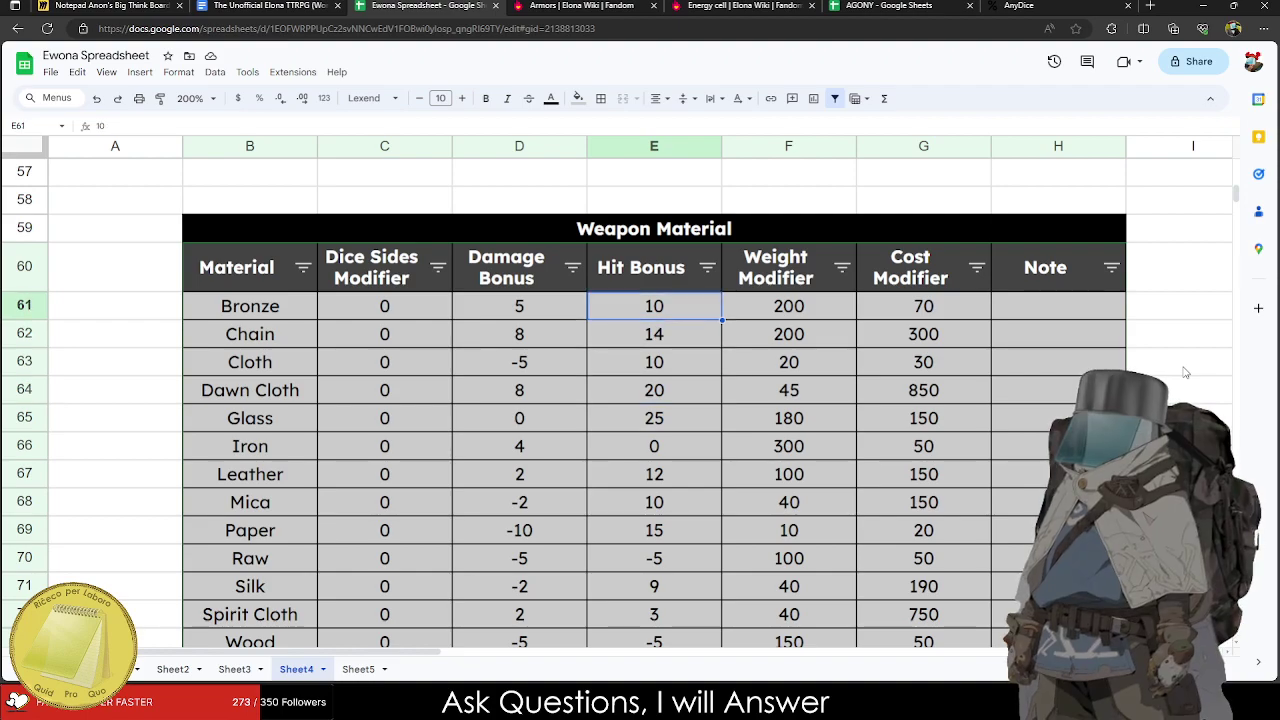
key(Left)
key(BackSpace)
text(5)
key(Return)
key(Up)
Set the Hit Bonus of both Chain and Leather to 10.
key(Right)
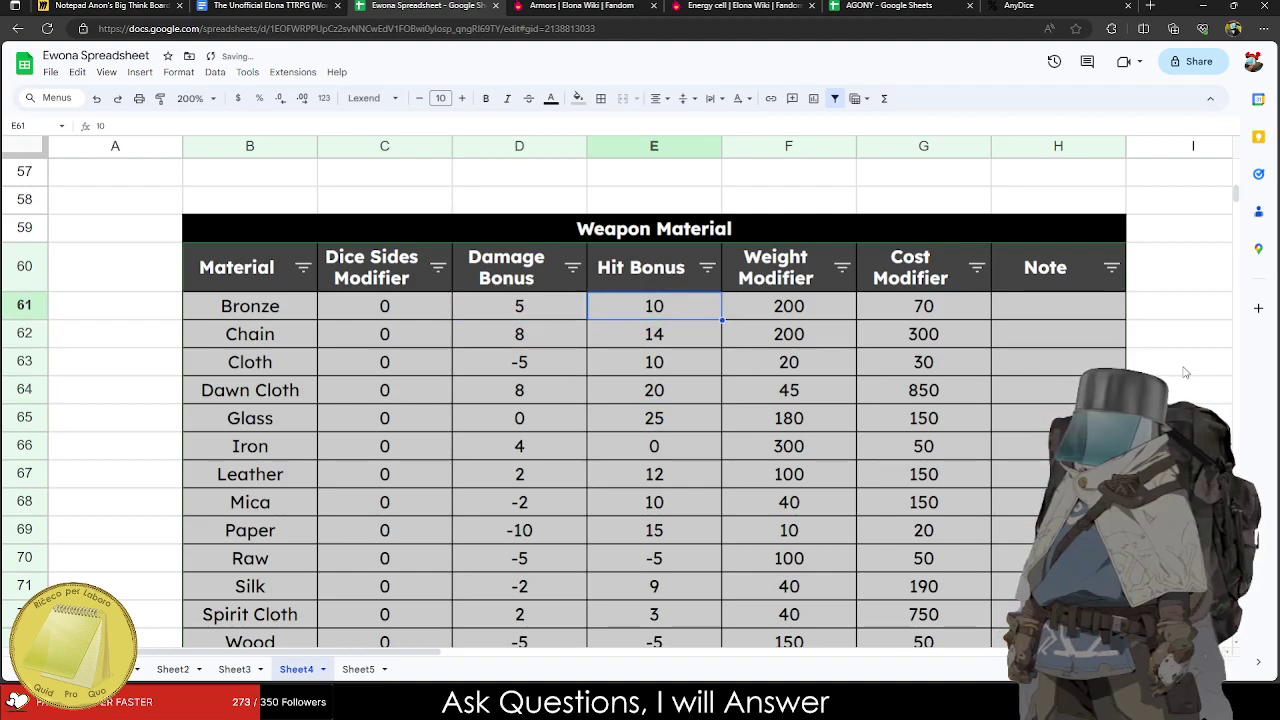
key(Down)
text(10)
key(Return)
key(Down)
key(Down)
key(Down)
key(Down)
key(Return)
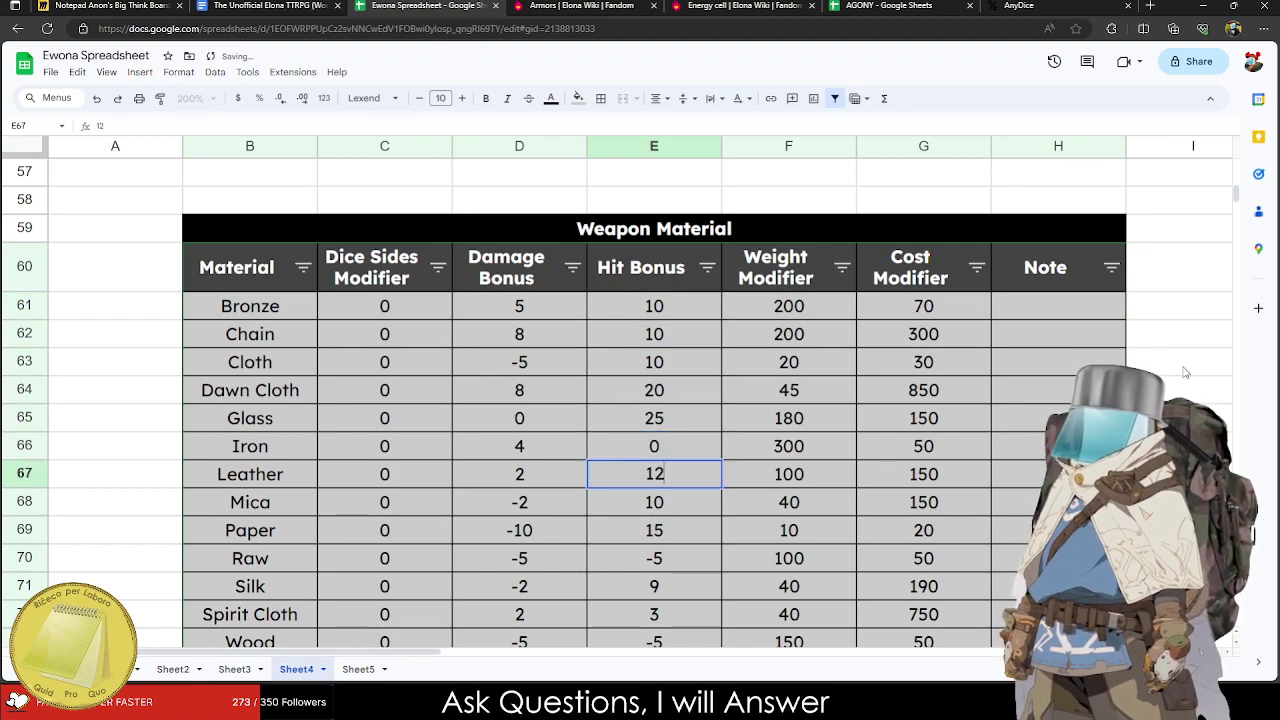
key(BackSpace)
text(0)
key(Return)
key(Return)
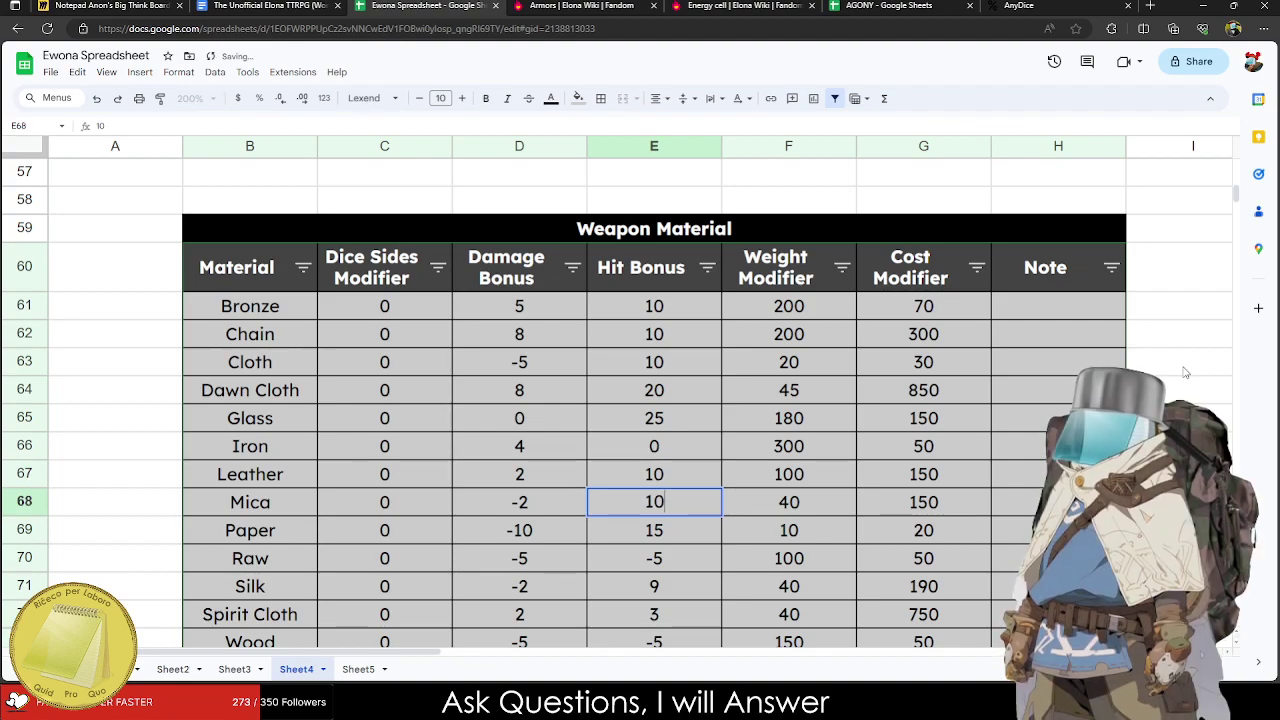
Keep the Hit Bonus of Mica and Paper, and set the Hit Bonus of Raw to -10.
key(Return)
key(Return)
key(Return)
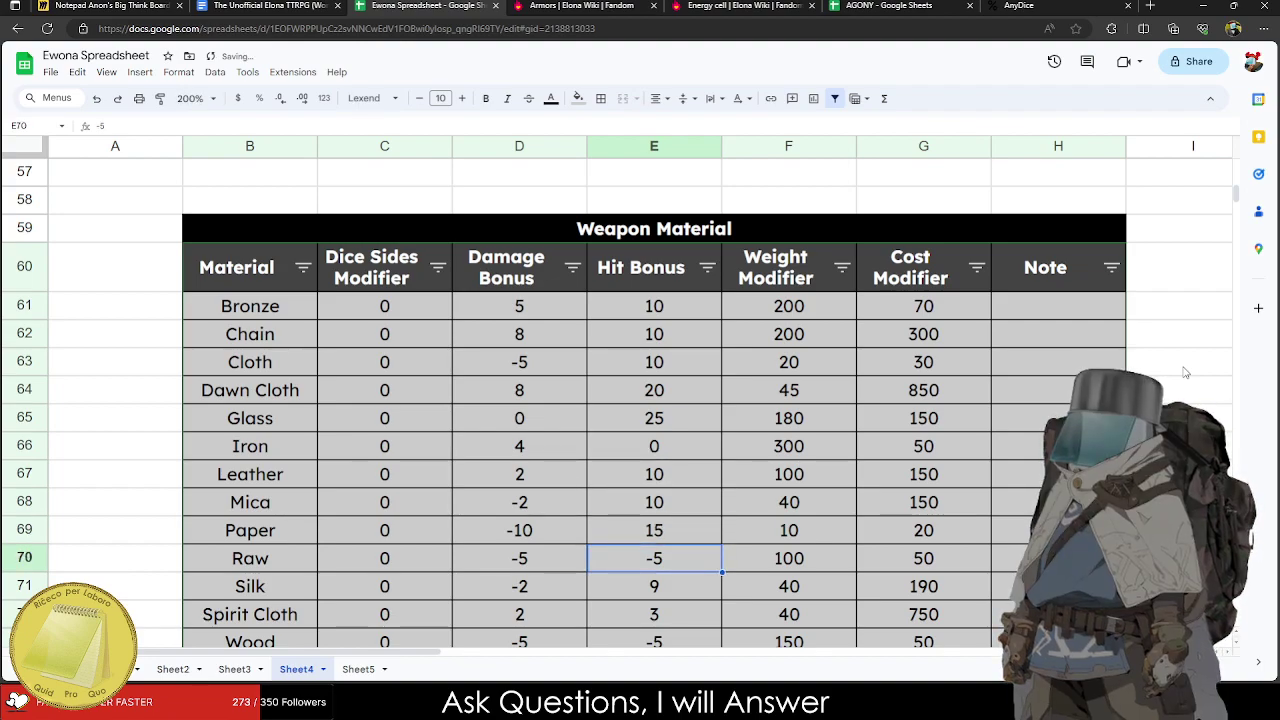
text(-10)
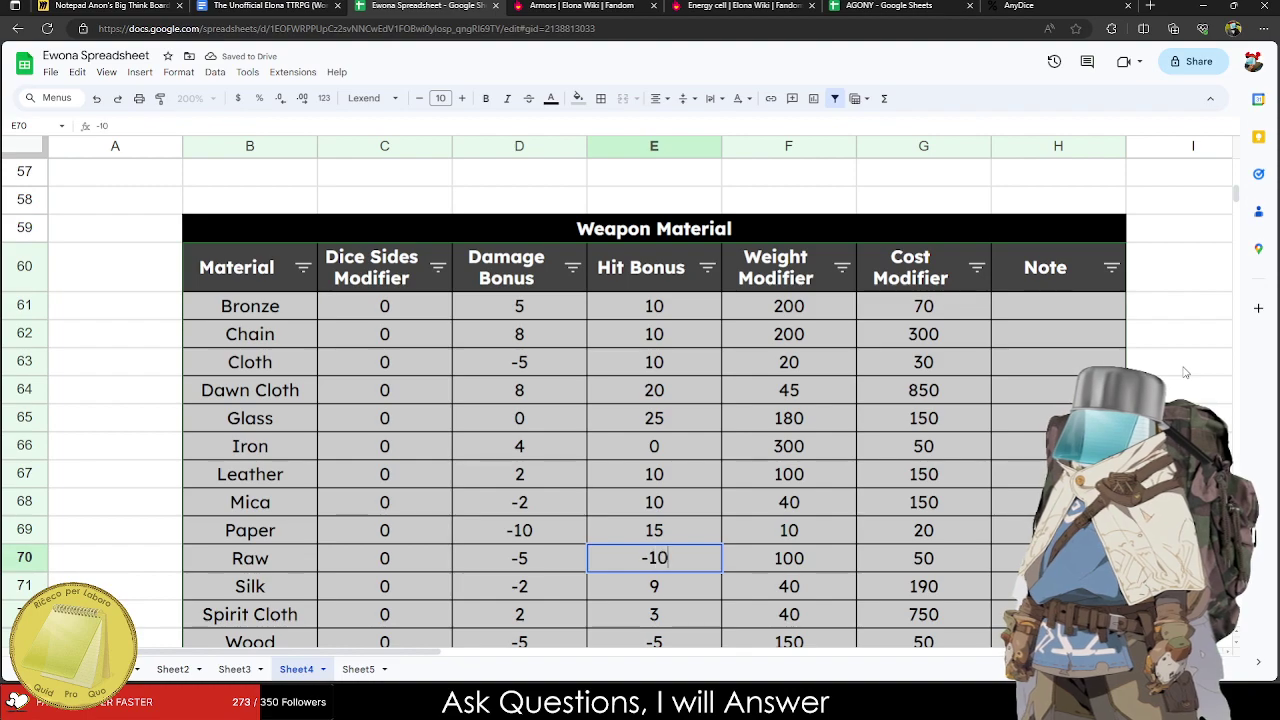
key(Return)
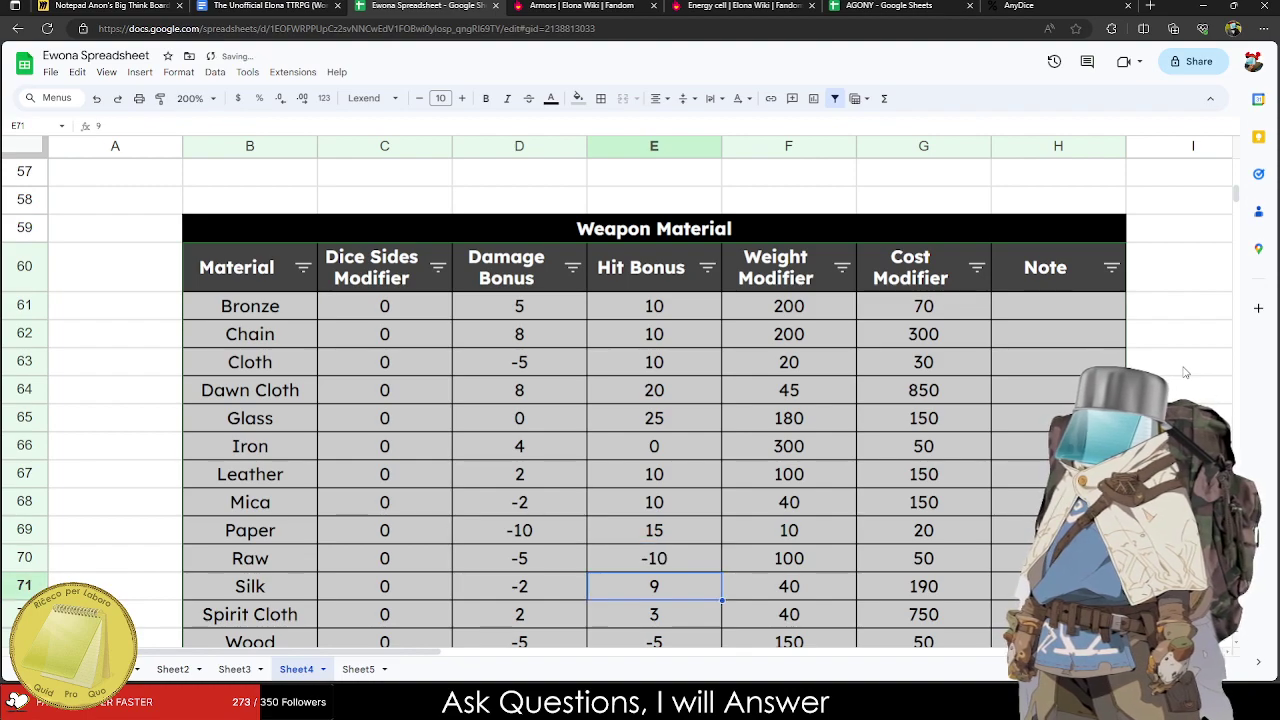
Set the Hit Bonus to 10 for Silk, 0 for Spirit Cloth and -10 for Wood.
text(10)
key(Return)
text(0)
key(Return)
text(-10)
key(Return)
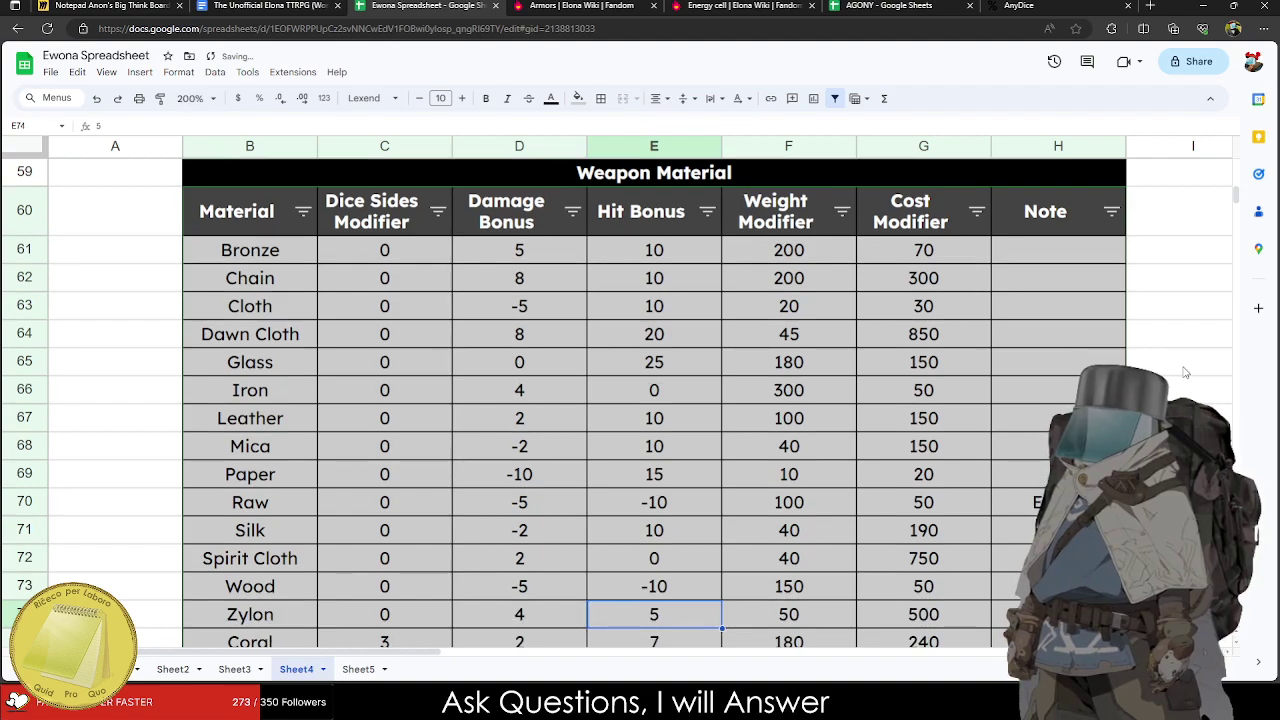
Set the Hit Bonus to 10 for Zylon, 10 for Coral and 15 for Griffon Scale.
scroll(1184, 372, down, 2)
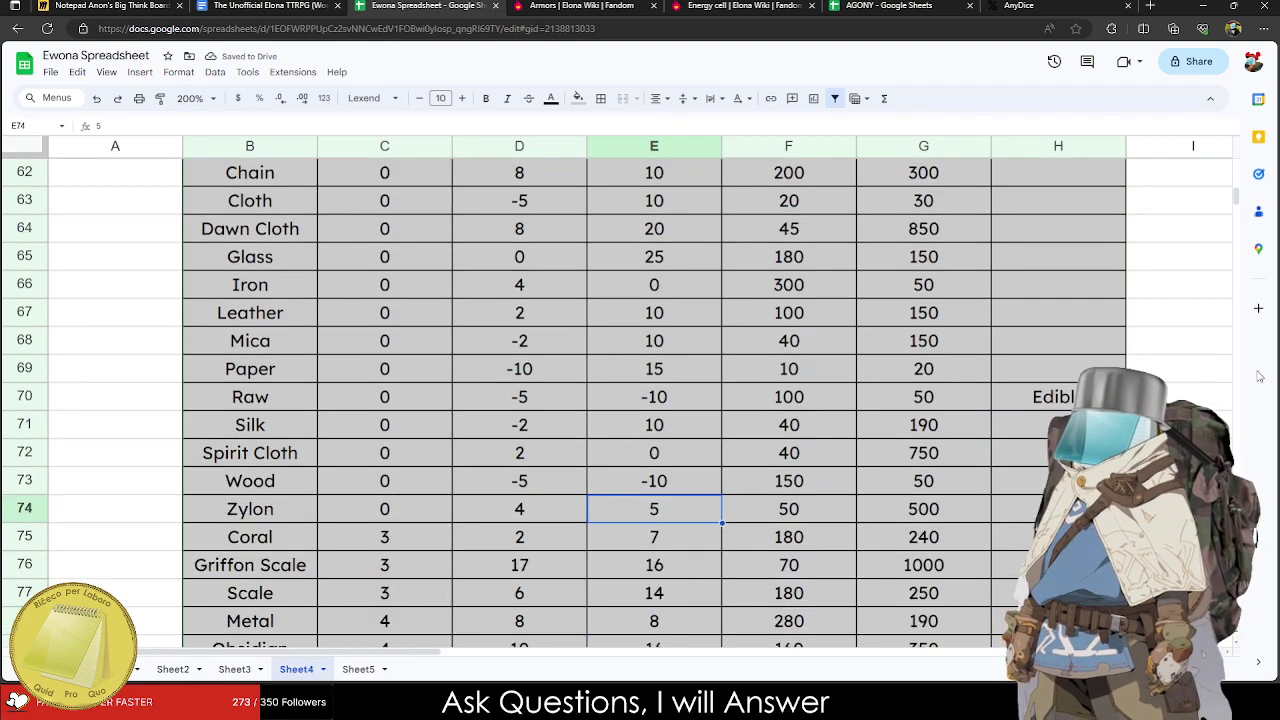
click(665, 455)
click(665, 432)
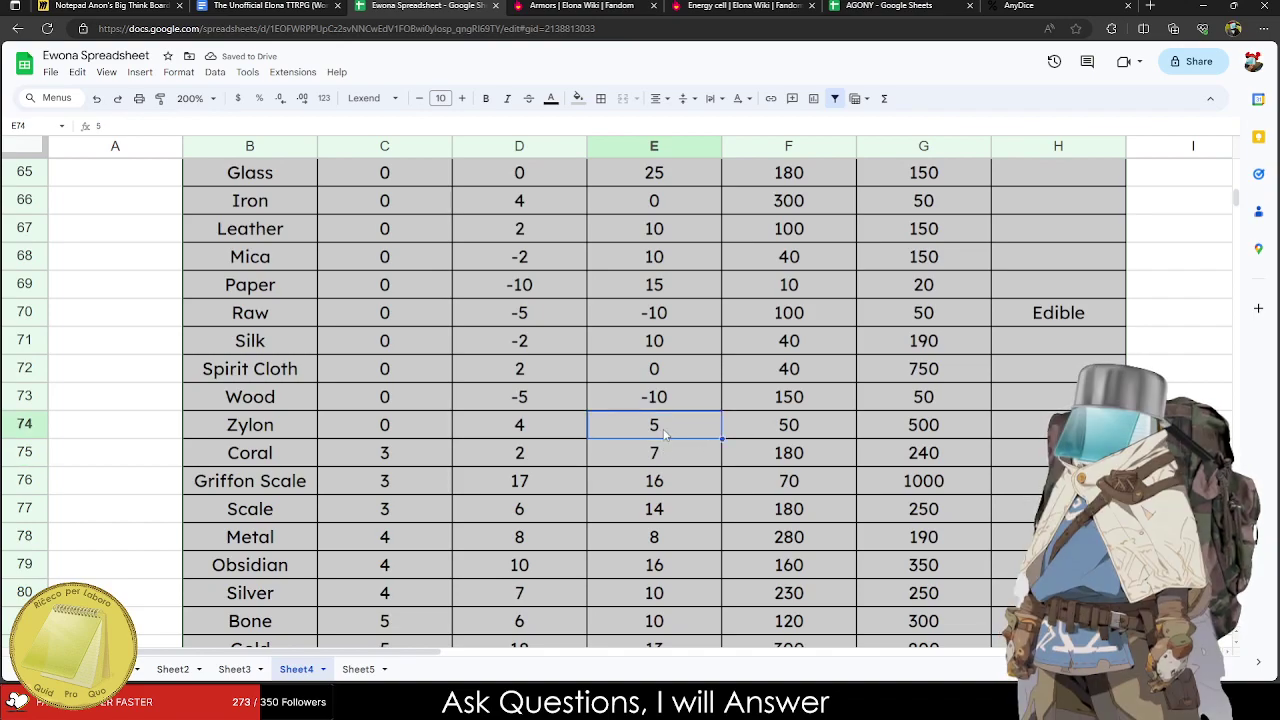
text(10)
key(Return)
text(1)
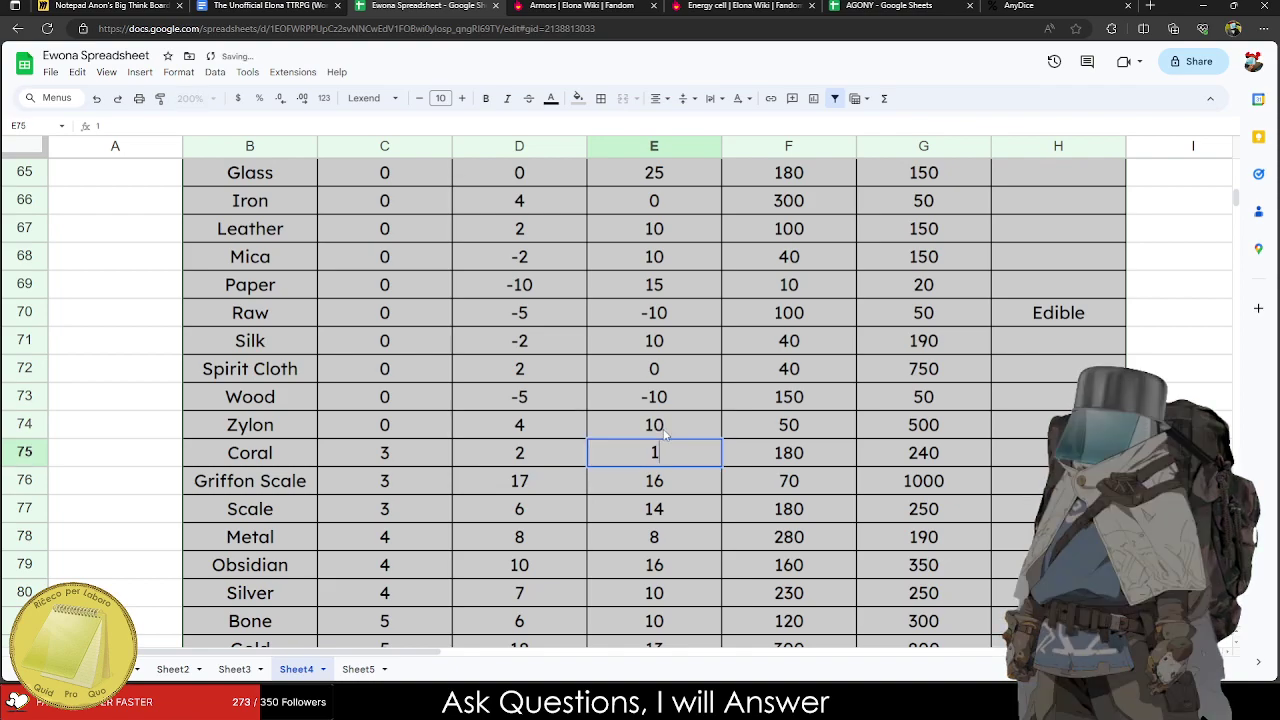
text(0)
key(Return)
text(15)
key(Return)
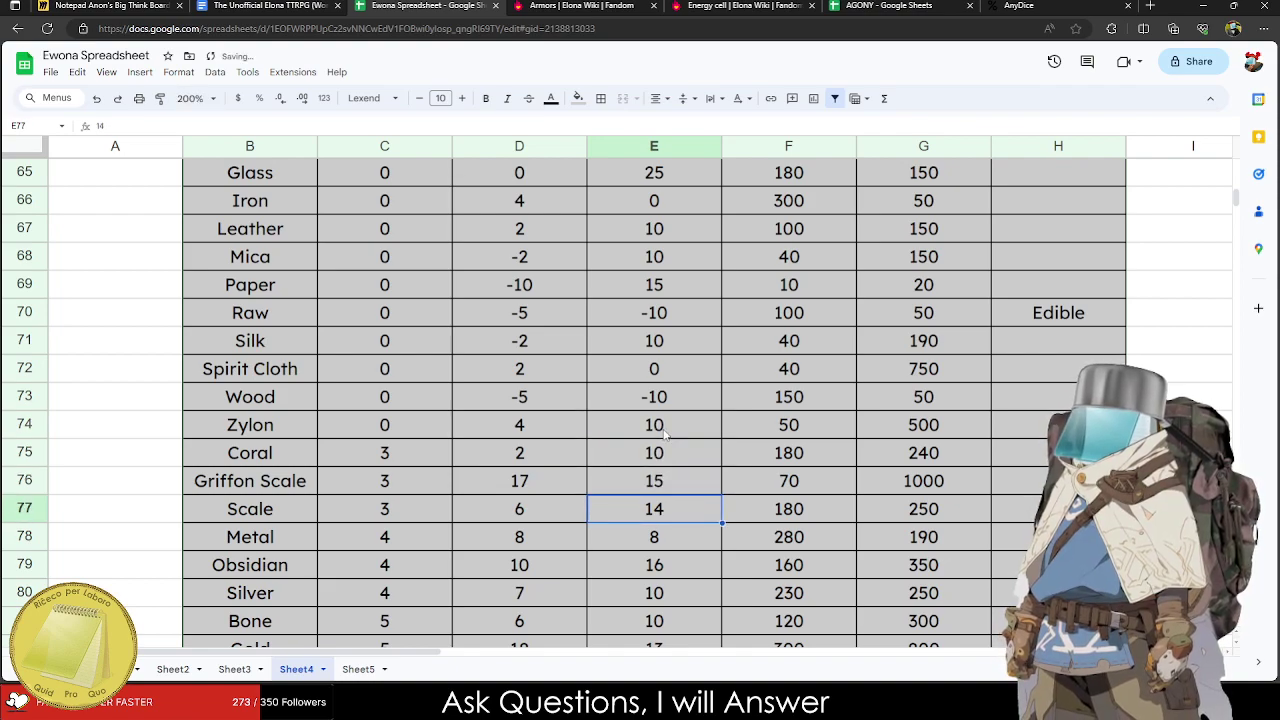
Set the Hit Bonus to 15 for Scale, 10 for Metal and 15 for Obsidian.
text(15)
key(Return)
text(10)
key(Return)
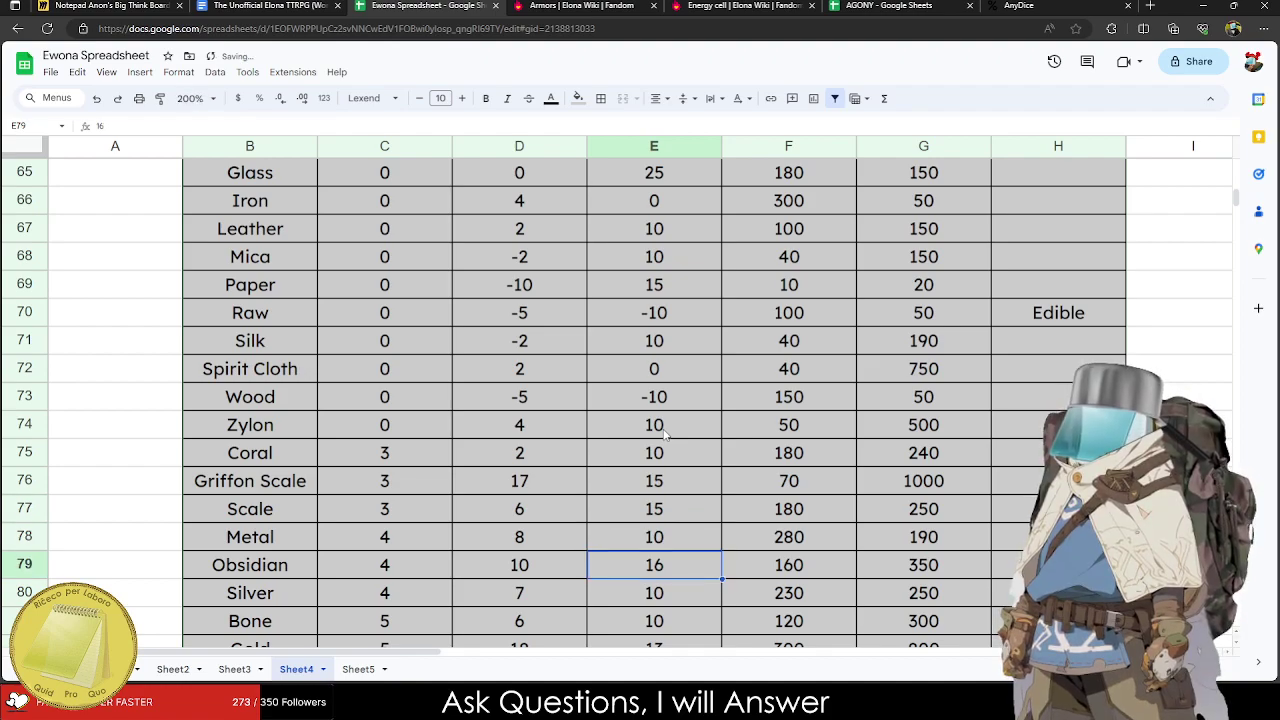
text(15)
key(Return)
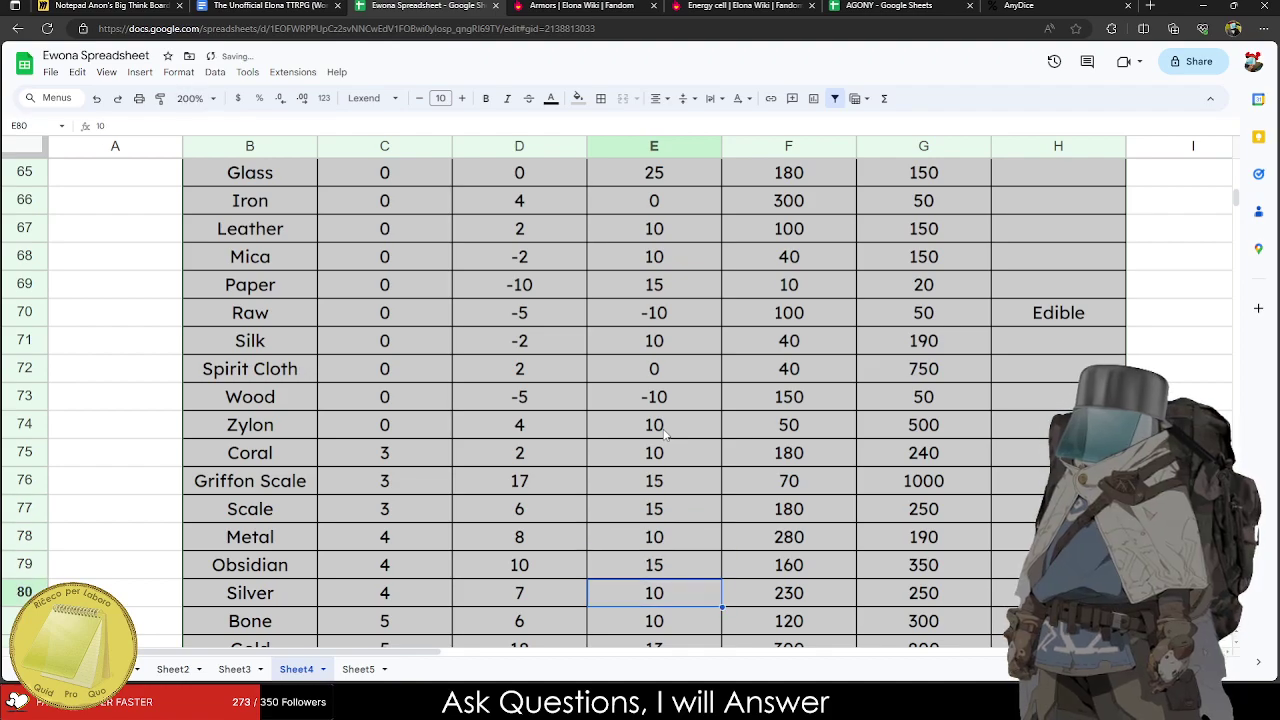
Set the Hit Bonus to 10 for Silver, 10 for Bone, 15 for Gold and 20 for Perl.
text(10)
key(Return)
text(10)
key(Return)
text(13)
key(BackSpace)
text(5)
key(Return)
text(20)
key(Return)
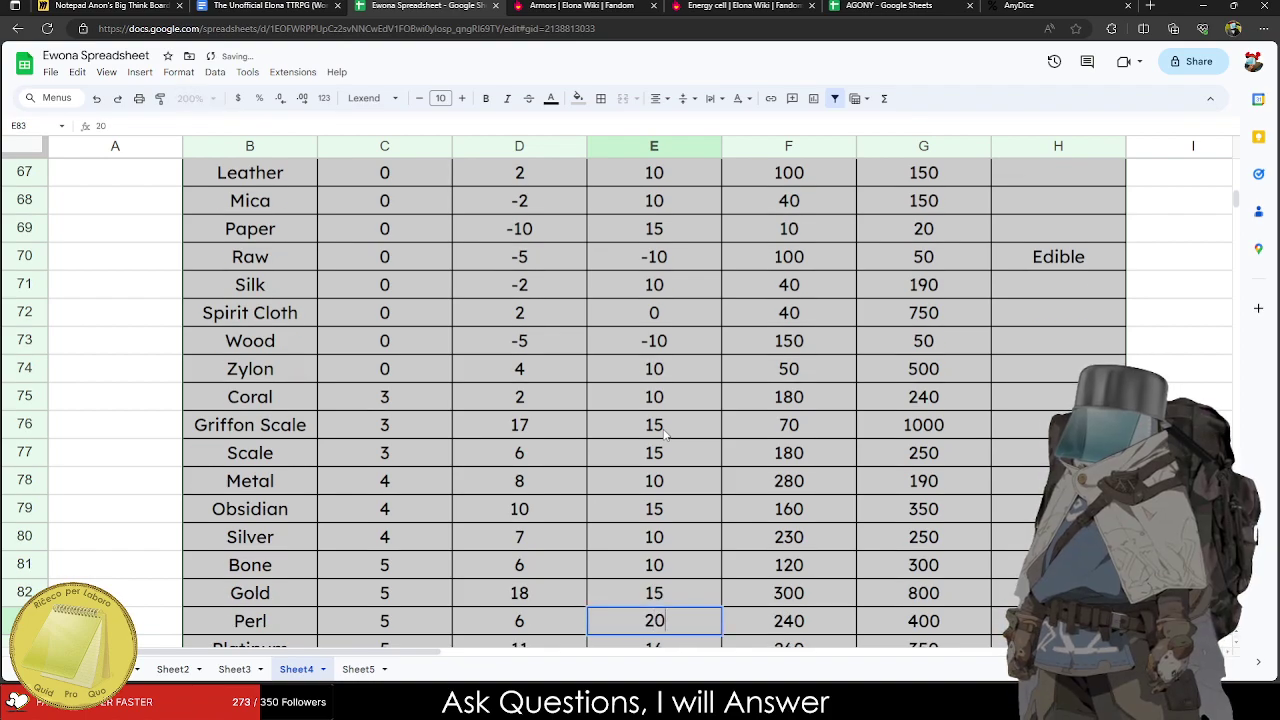
Correct the misspelled material name Perl to Pearl.
key(Left)
key(Up)
key(Left)
key(Left)
key(Left)
key(Right)
text(Pearl)
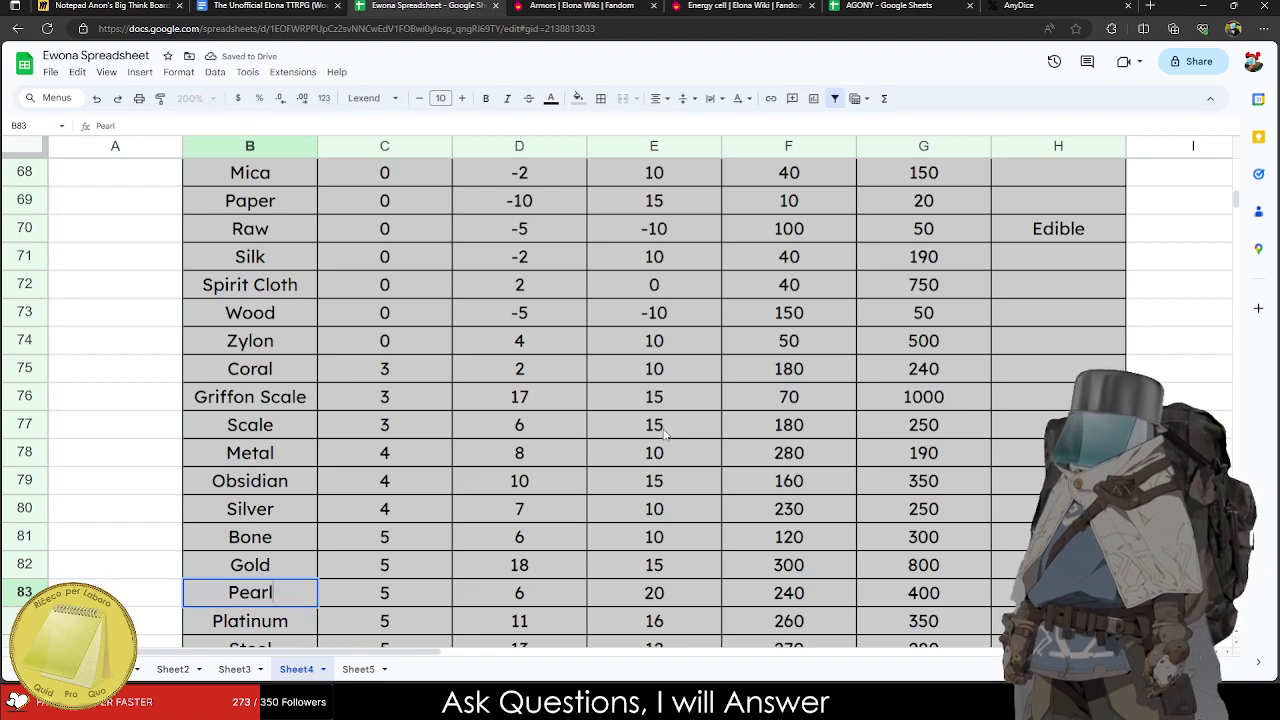
key(Return)
Set the Hit Bonus to 20 for Platinum, 15 for Steel and 10 for Chrome.
key(Right)
key(Right)
key(Right)
text(20)
key(Return)
text(15)
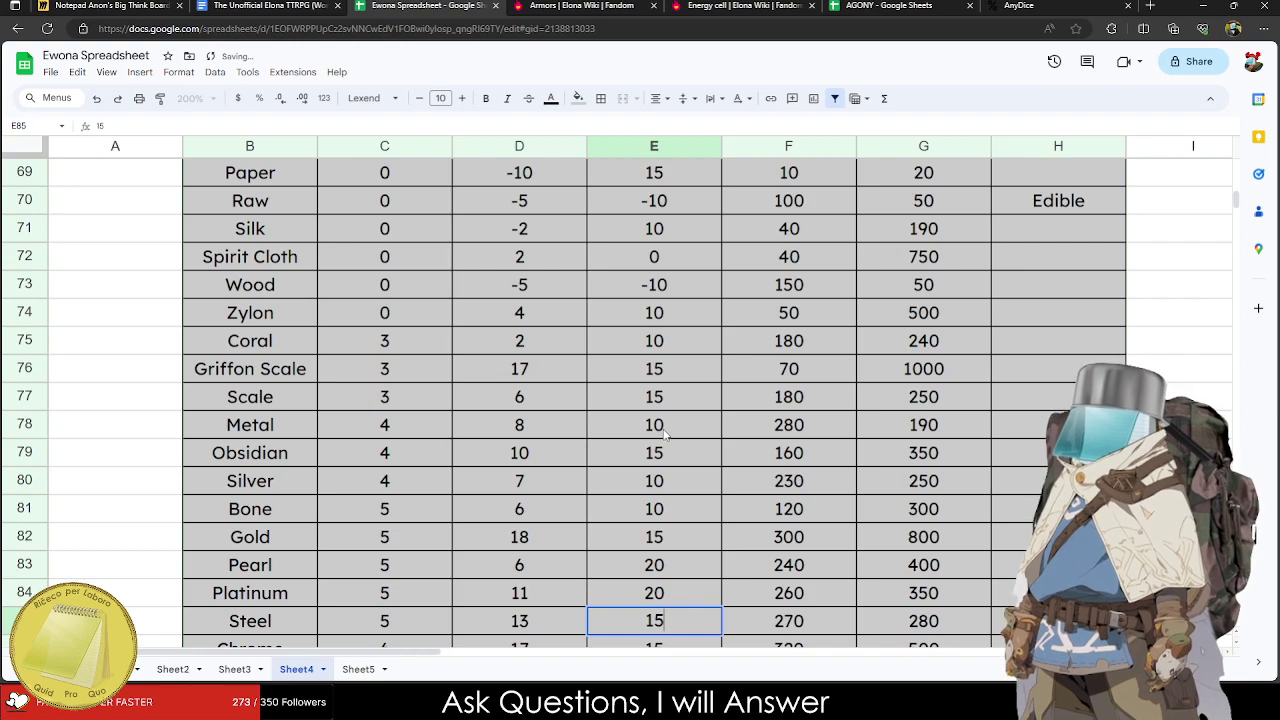
key(Return)
text(10)
key(Return)
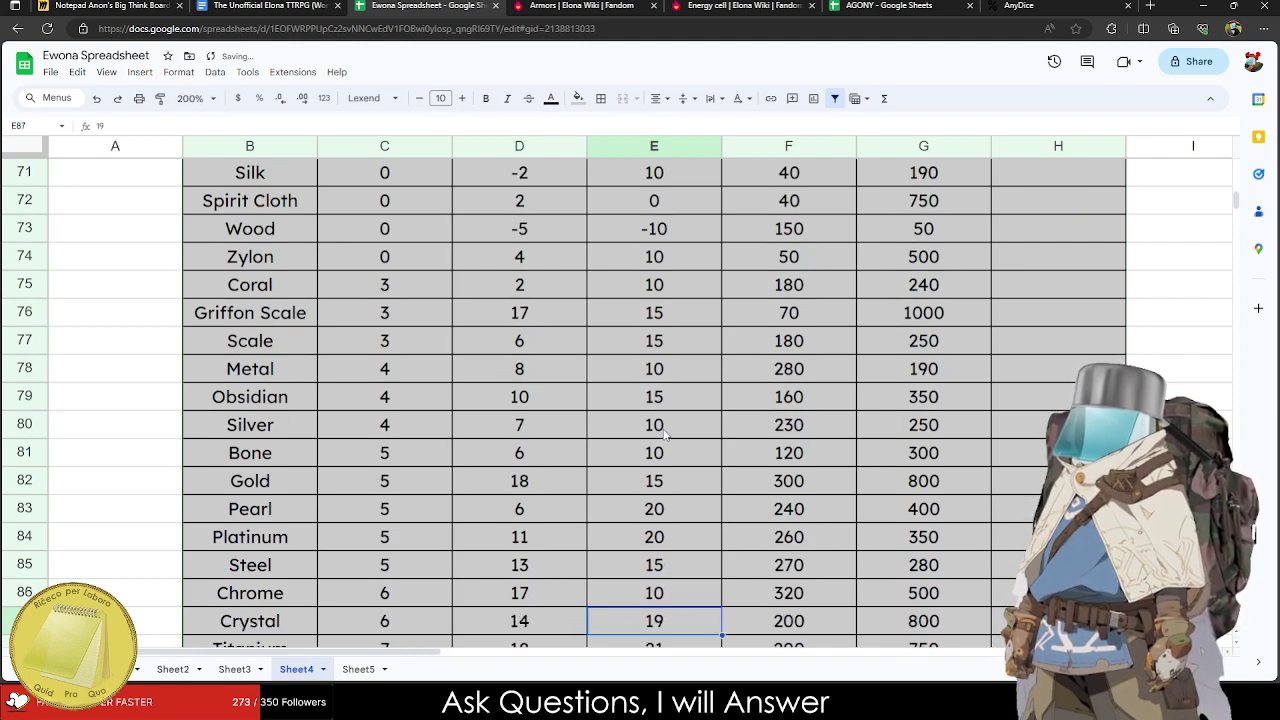
Set the Hit Bonus to 20 for Crystal, 20 for Titanium and 25 for Dragon Scale.
text(20)
key(Return)
text(20)
key(Return)
text(25)
key(Return)
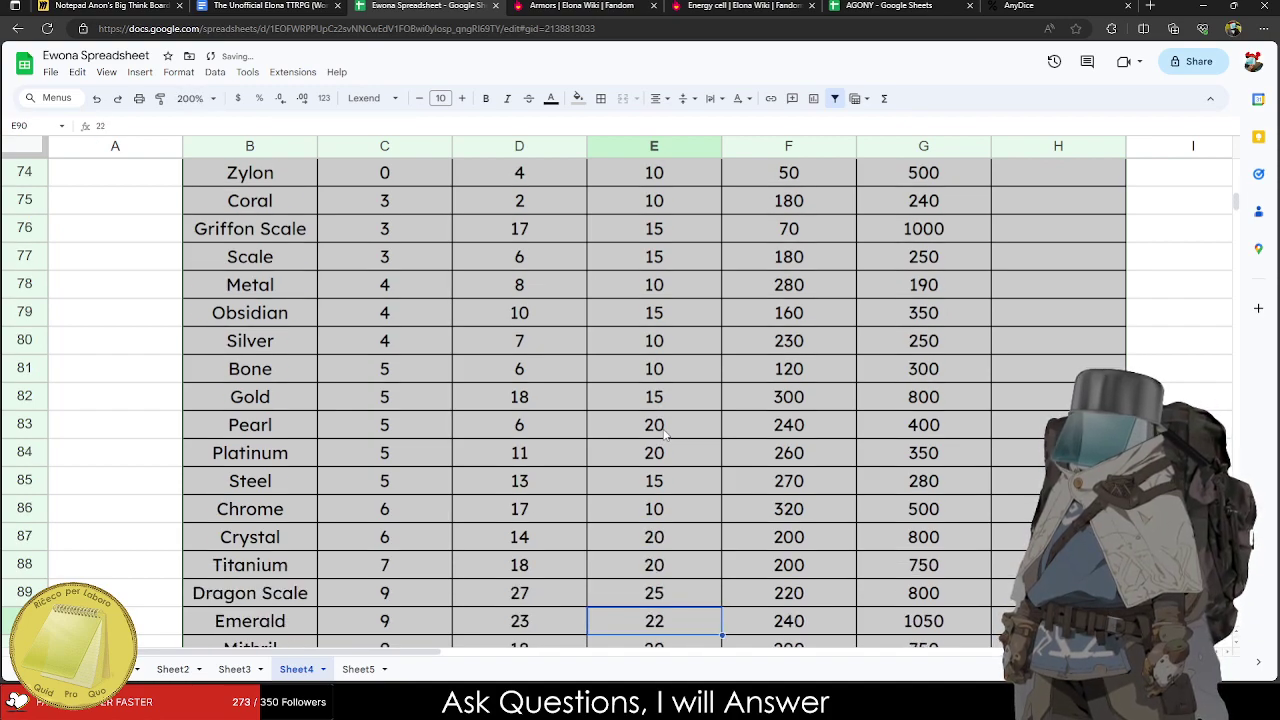
Set the Hit Bonus to 20 for Emerald, 15 for Mithril and 40 for Rubynus.
text(20)
key(Return)
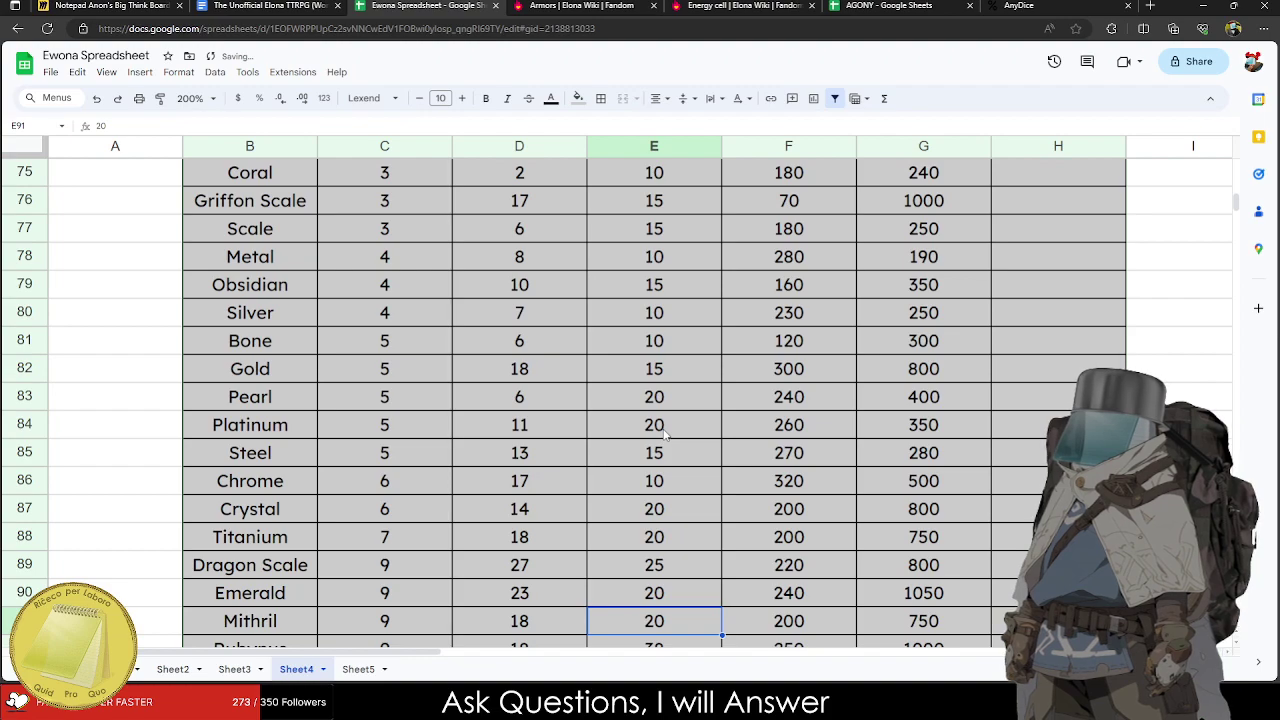
text(15)
key(Return)
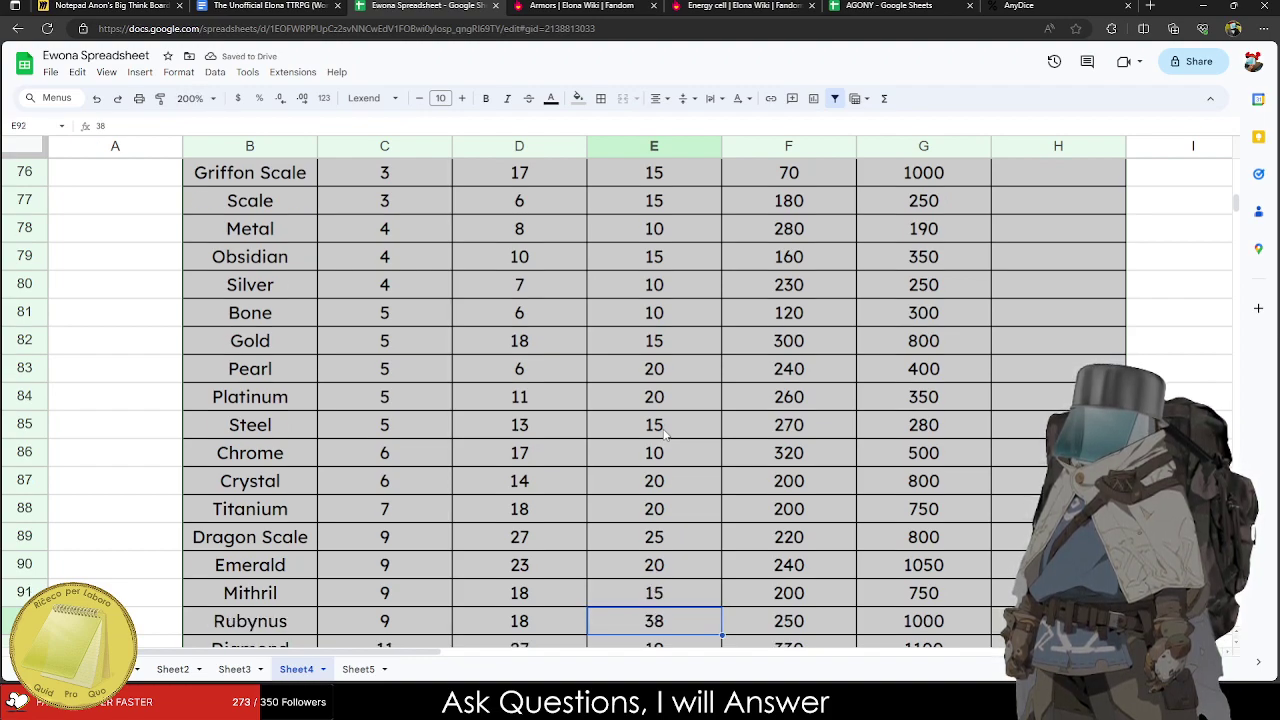
text(40)
key(Return)
Set the Hit Bonus to 20 for Diamond, 10 for Adamantium and 10 for Ether.
text(20)
key(Return)
text(10)
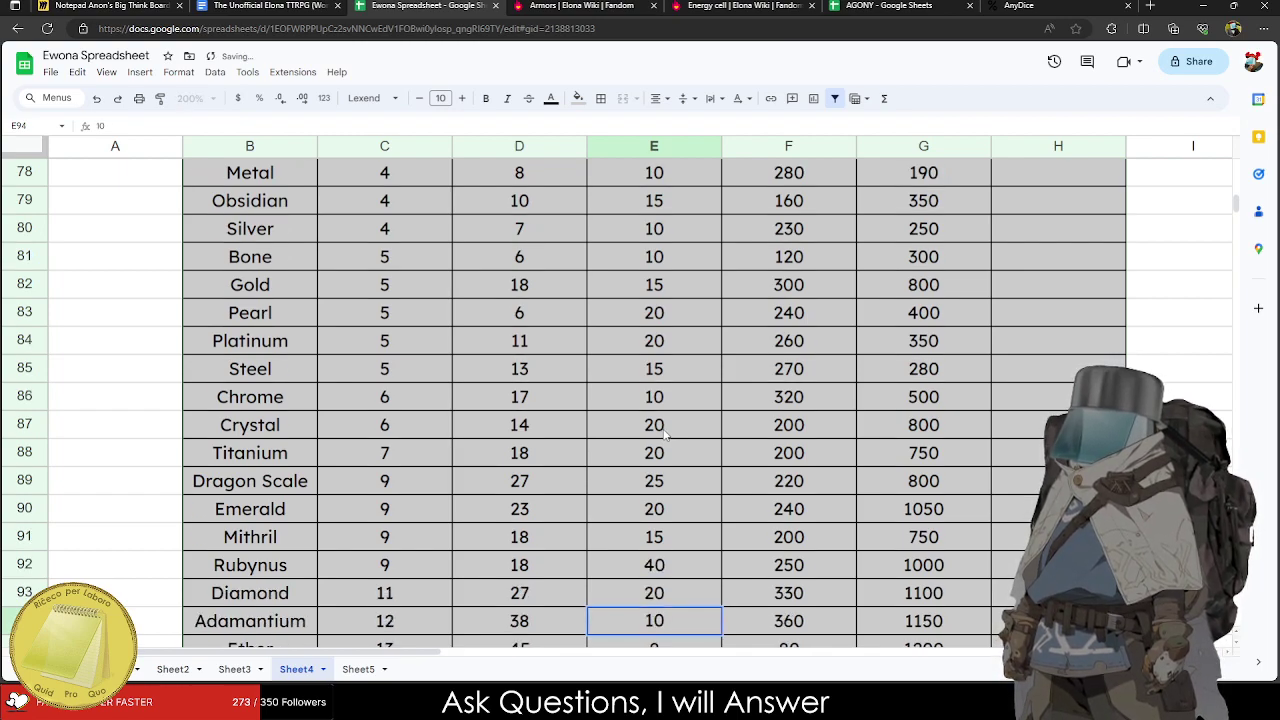
key(Return)
text(10)
scroll(655, 434, up, 10)
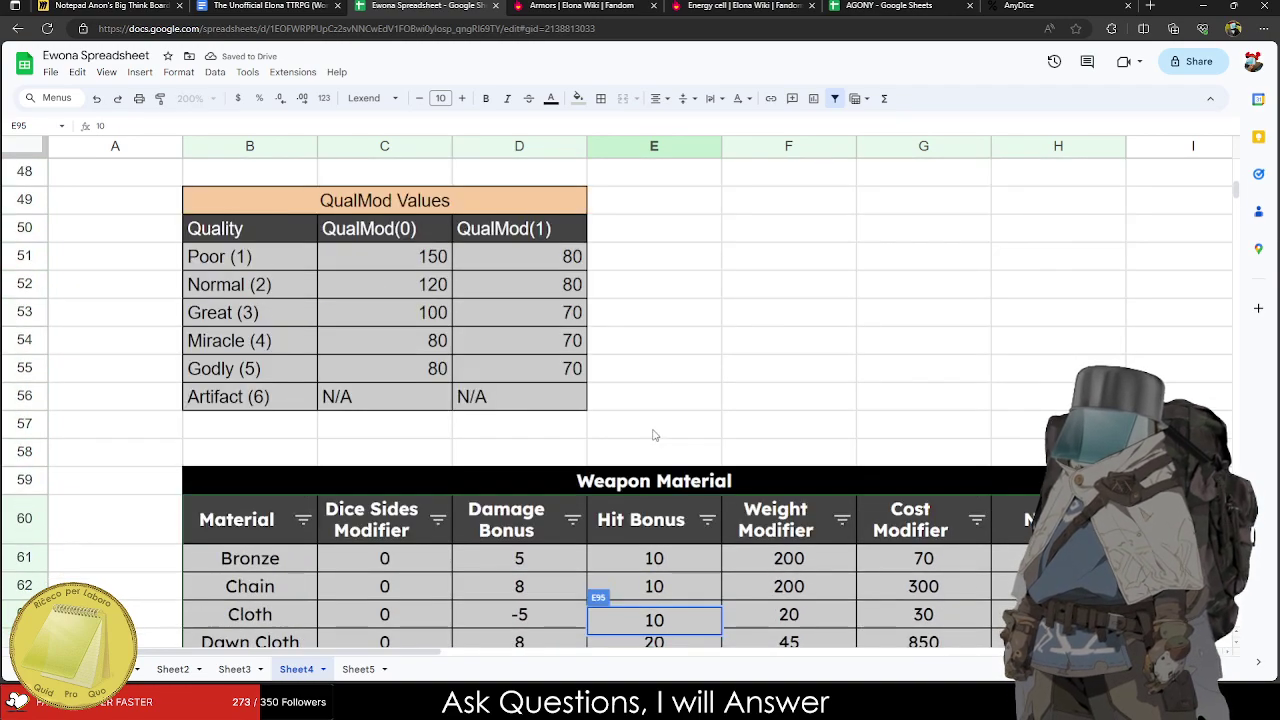
click(655, 434)
Review the Hit Bonus column of the Weapon Material table, selecting the values from Bronze to Raw.
scroll(655, 434, down, 3)
drag(677, 300, 697, 487)
scroll(687, 443, down, 8)
scroll(683, 470, up, 2)
scroll(706, 470, up, 2)
scroll(703, 472, up, 2)
scroll(697, 487, up, 1)
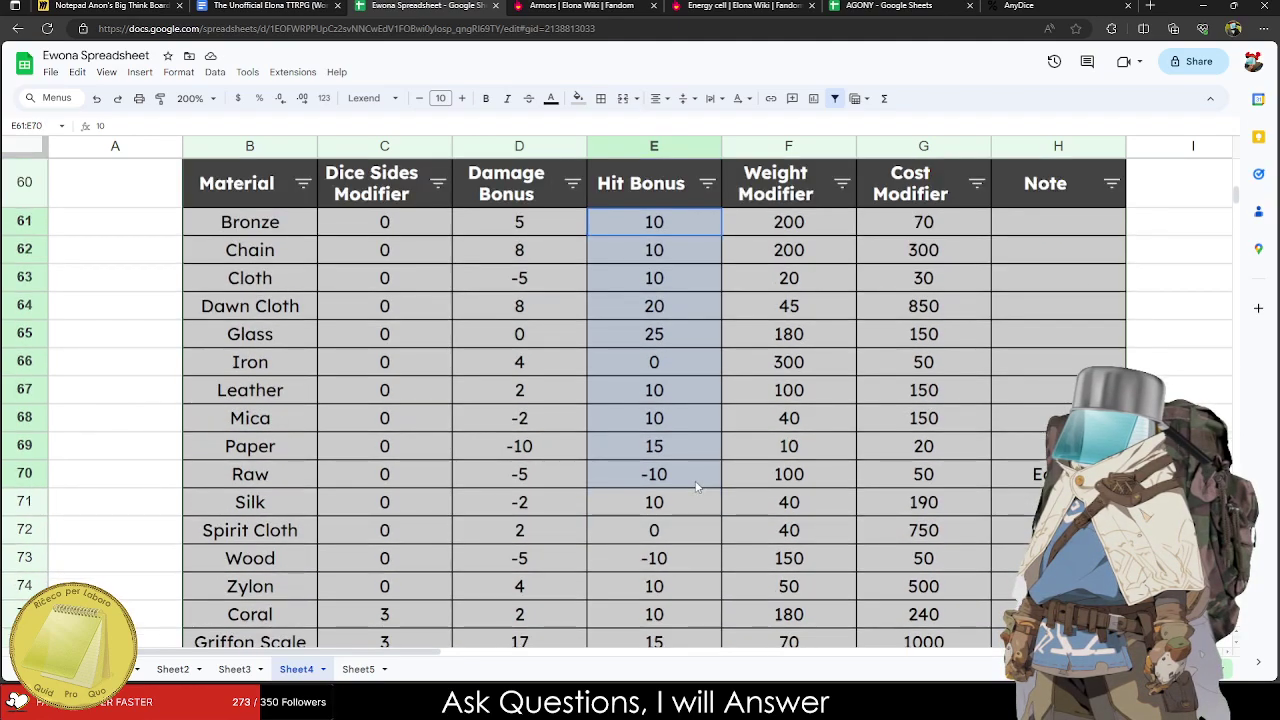
Set Bronze's Hit Bonus to 0 in the Weapon Material table.
click(697, 484)
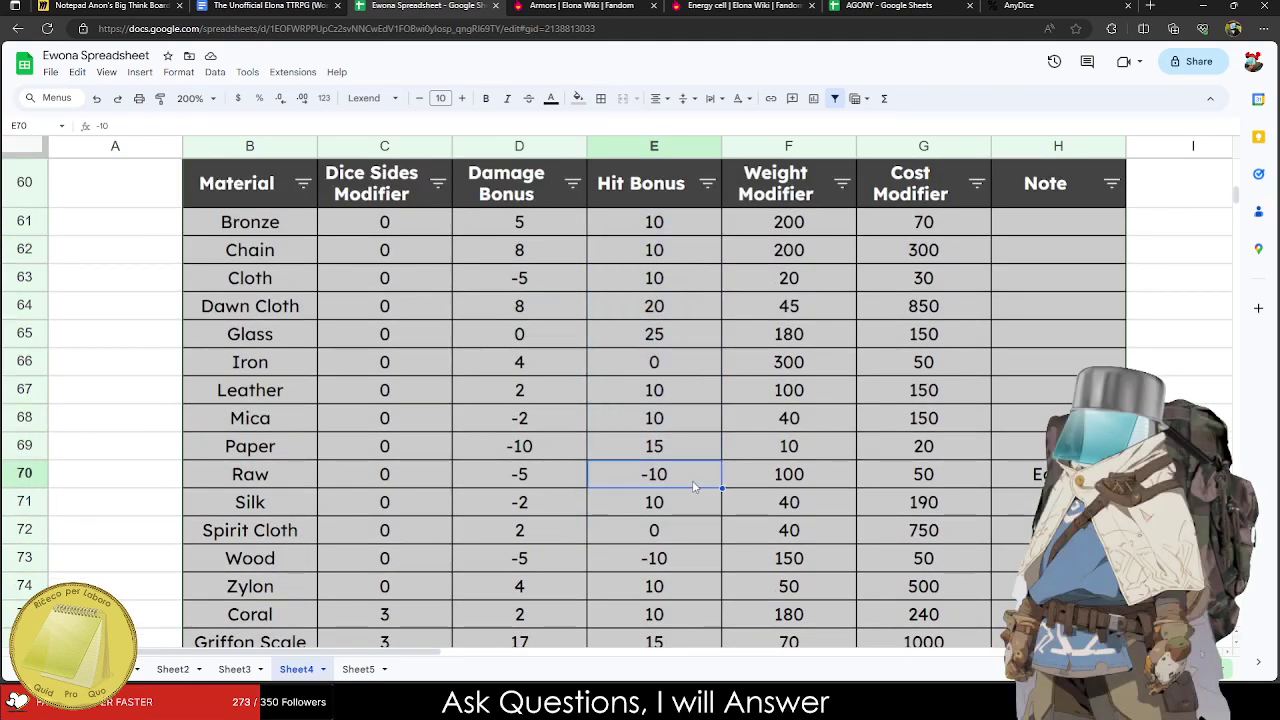
click(680, 240)
click(688, 215)
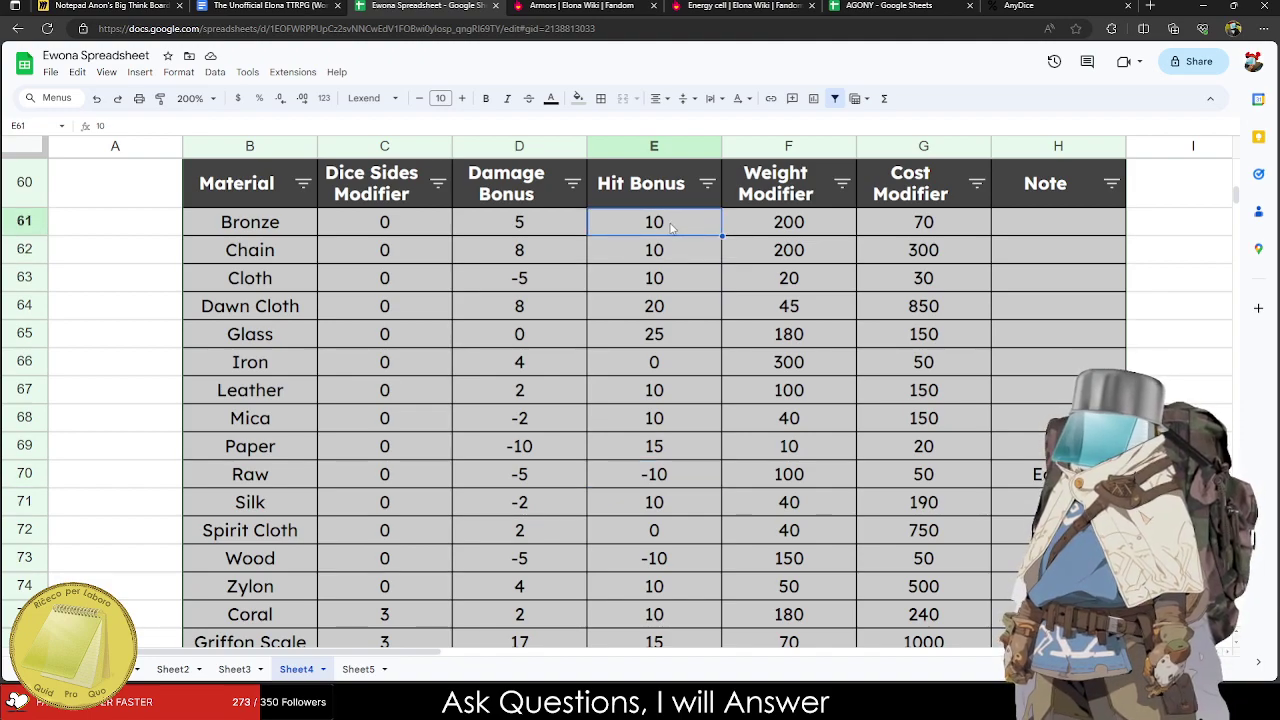
text(0)
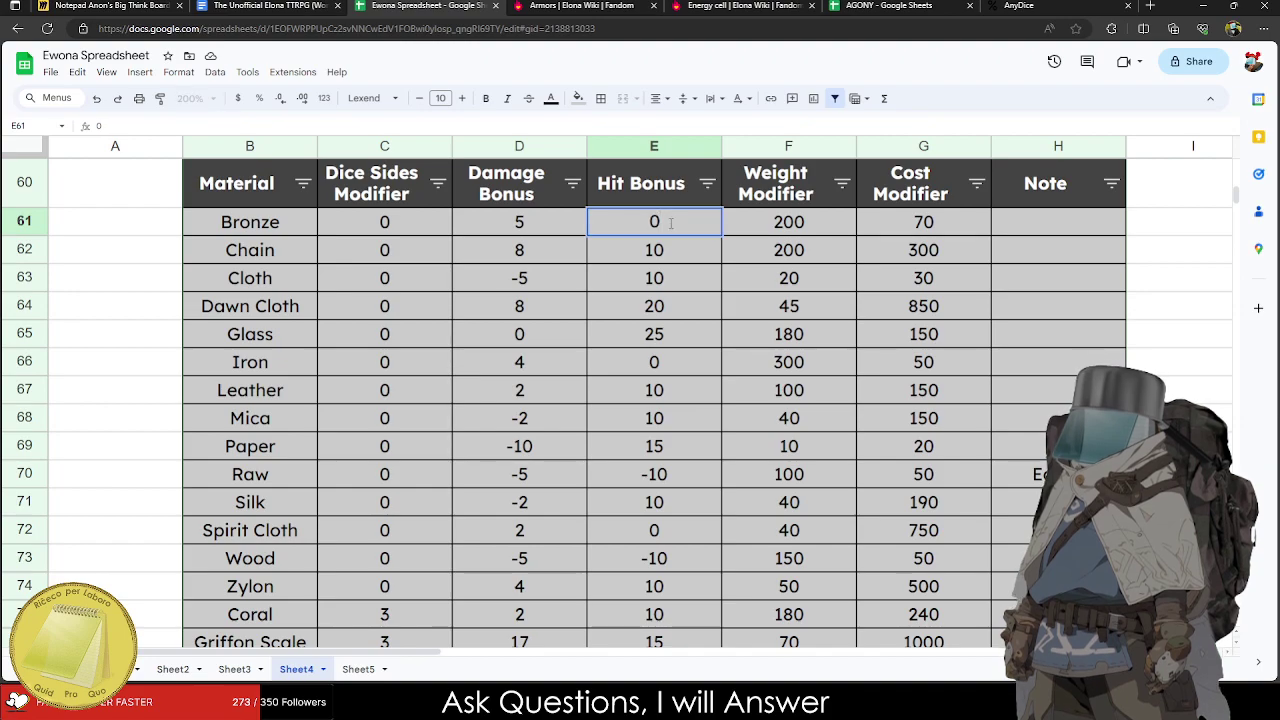
key(Return)
Set the Hit Bonus to 0 for Metal.
key(Down)
key(Down)
key(Down)
key(Down)
key(Down)
key(Down)
key(Down)
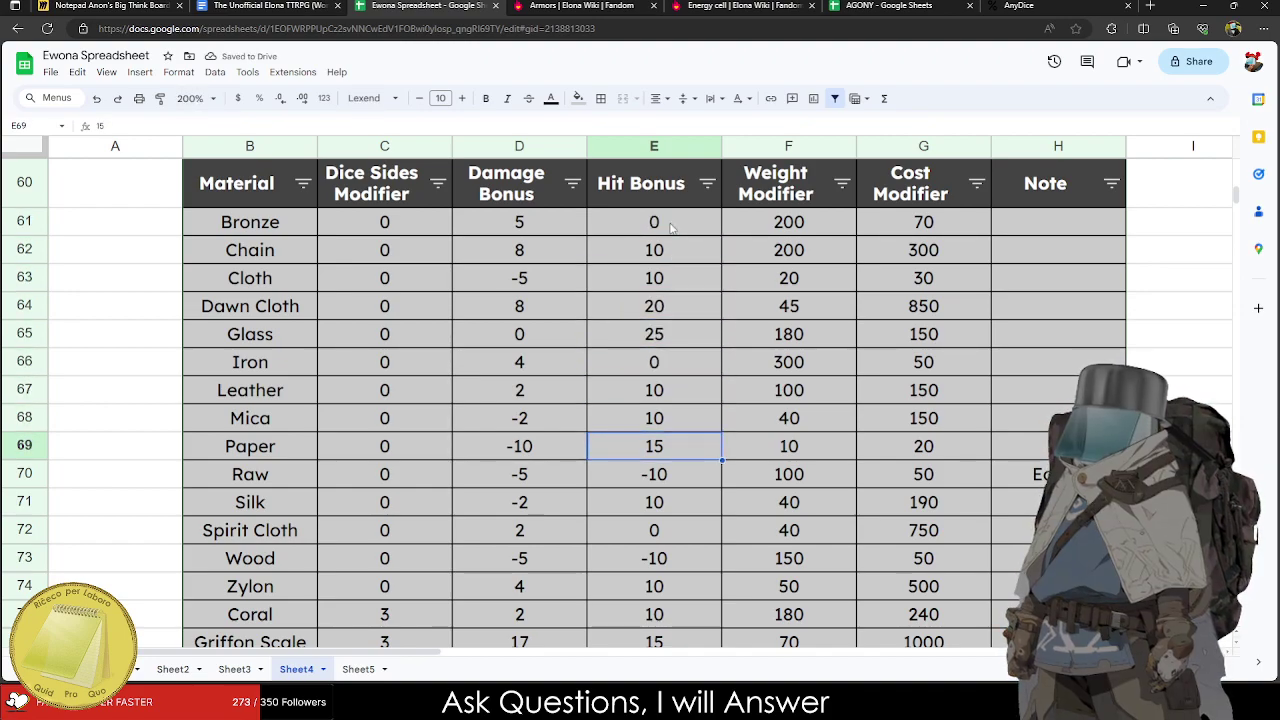
key(Up)
key(Up)
key(Up)
key(Down)
key(Down)
key(Down)
key(Down)
key(Down)
key(Down)
key(Down)
key(Down)
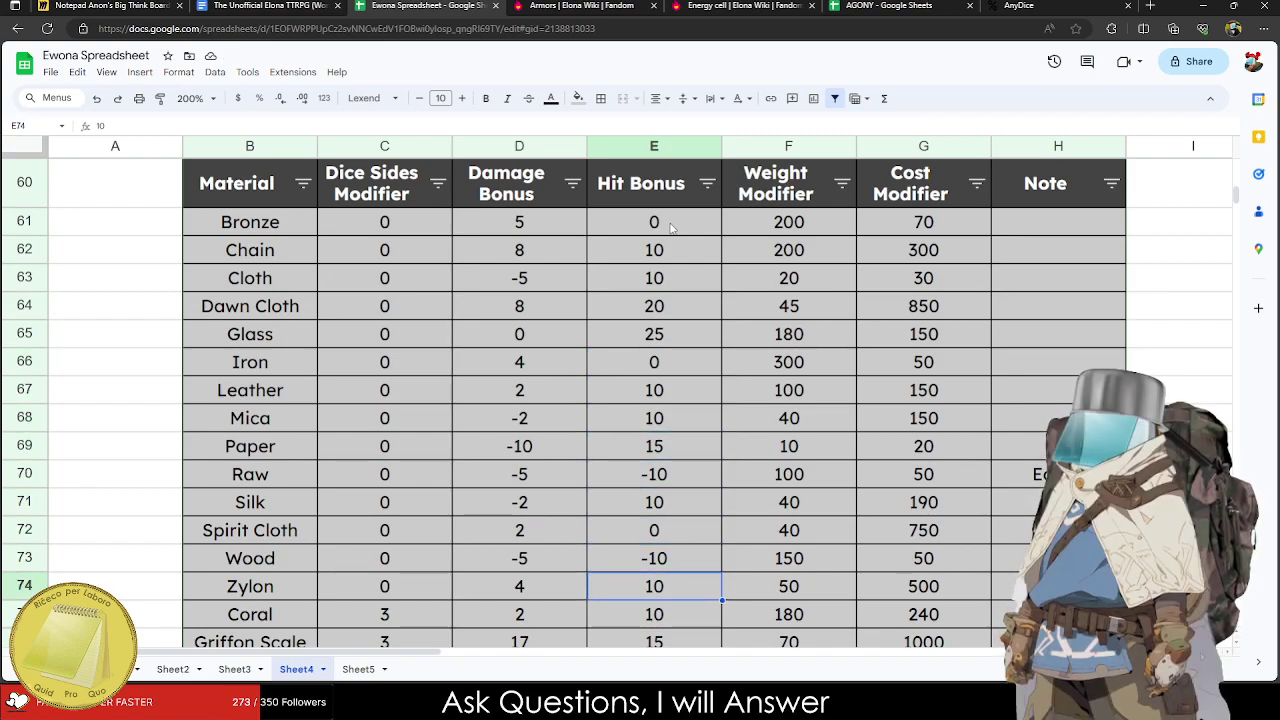
key(Down)
key(Down)
key(Down)
key(Down)
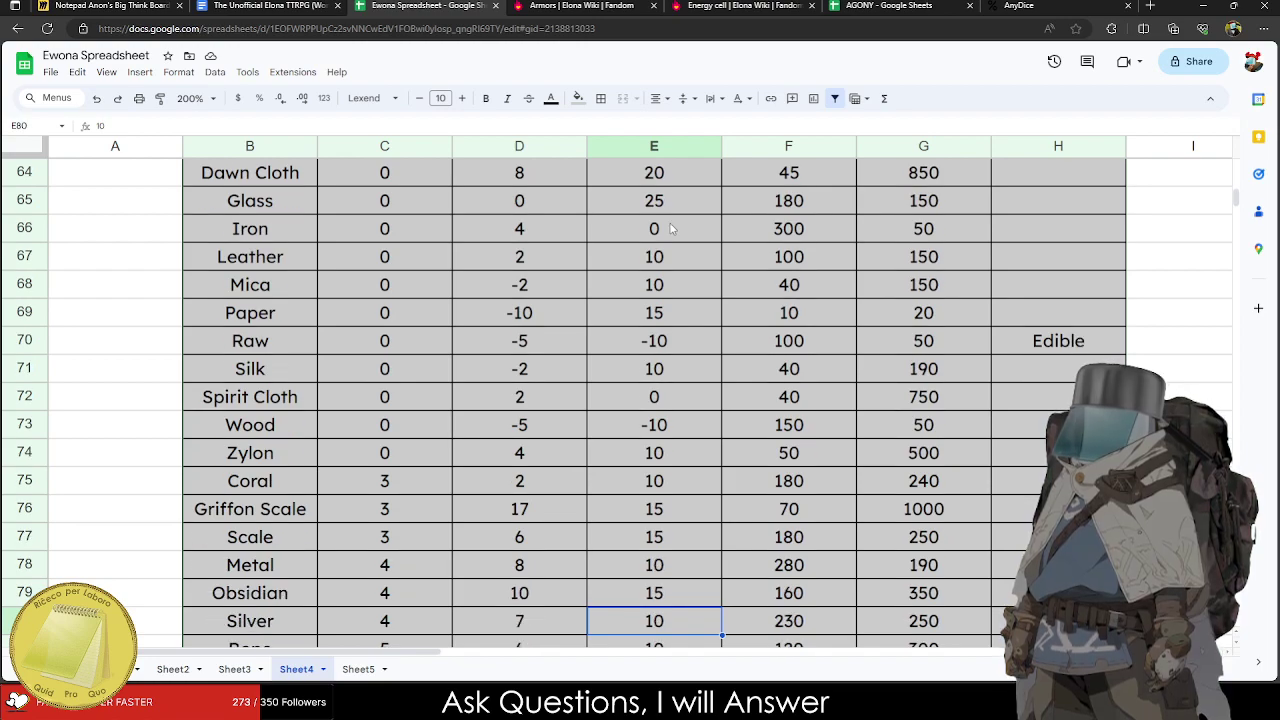
text(0)
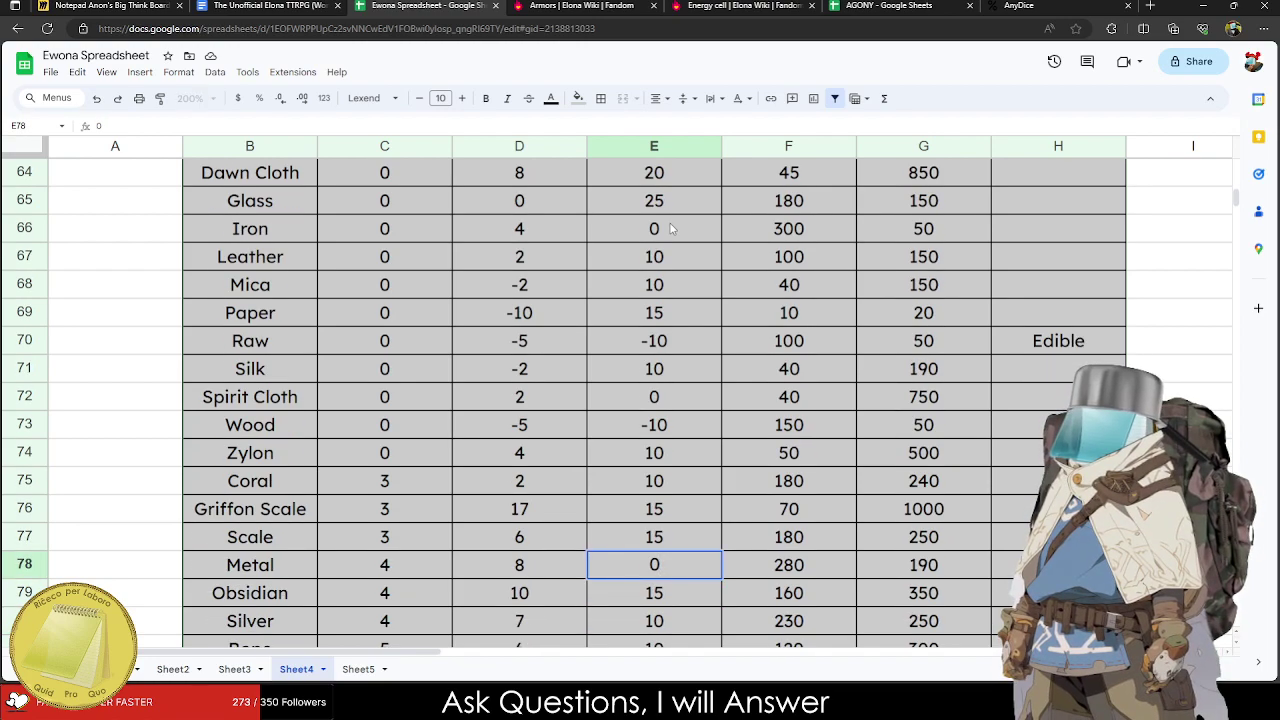
key(Return)
Set the Hit Bonus to 0 for Bone, leaving the opened Gold cell unedited.
key(Down)
key(Down)
key(Down)
key(Return)
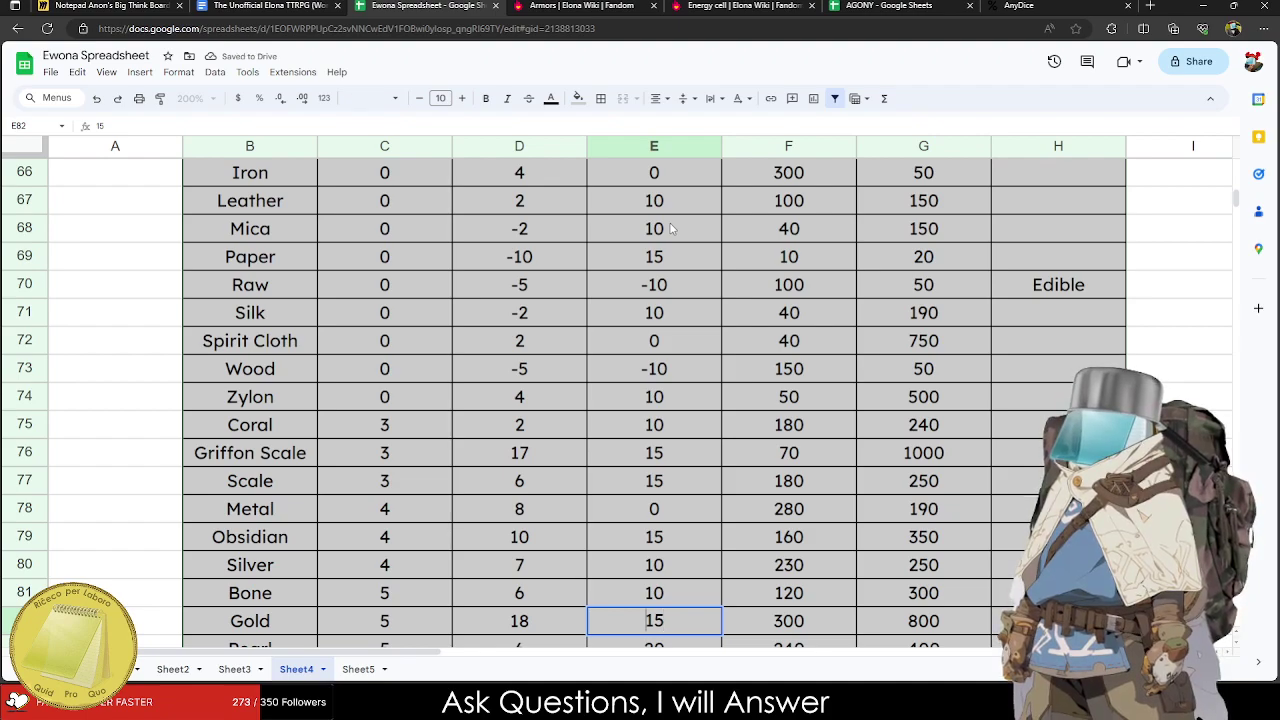
key(Tab)
key(Left)
key(Up)
text(0)
key(Return)
Set the Hit Bonus to 15 for both Pearl and Platinum.
key(Down)
key(Return)
key(BackSpace)
key(BackSpace)
text(15)
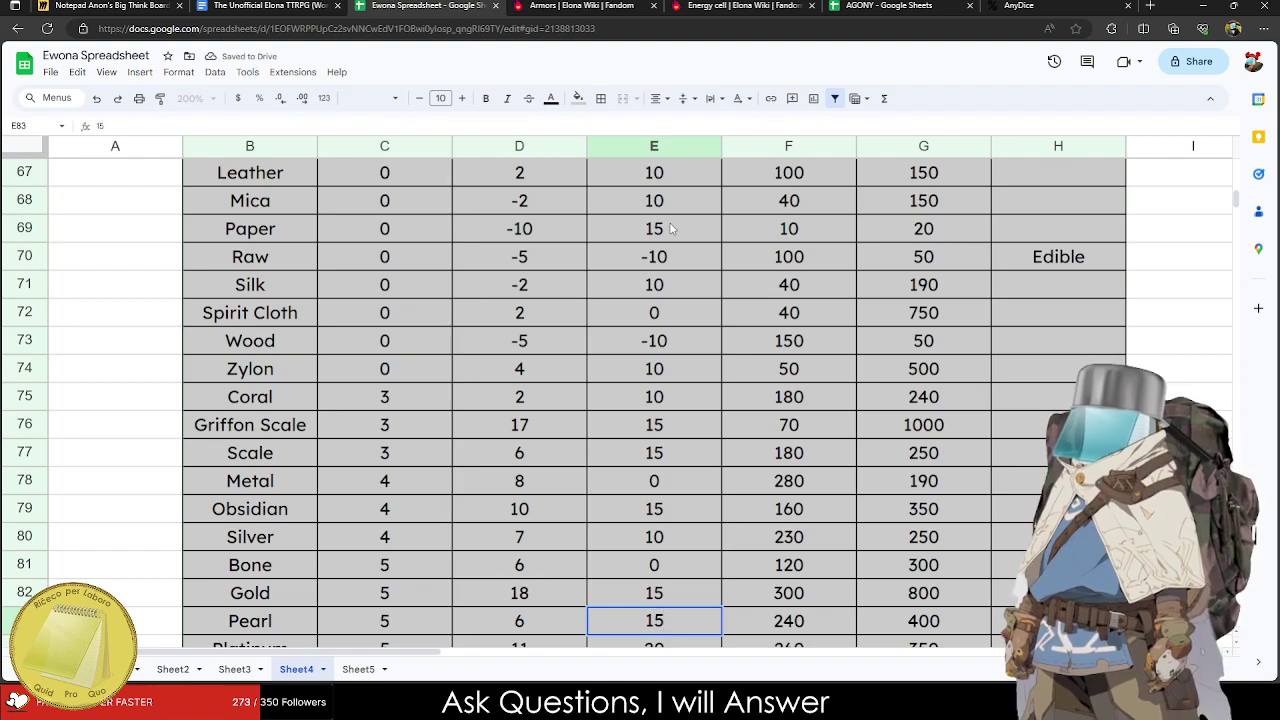
key(Return)
text(15)
key(Up)
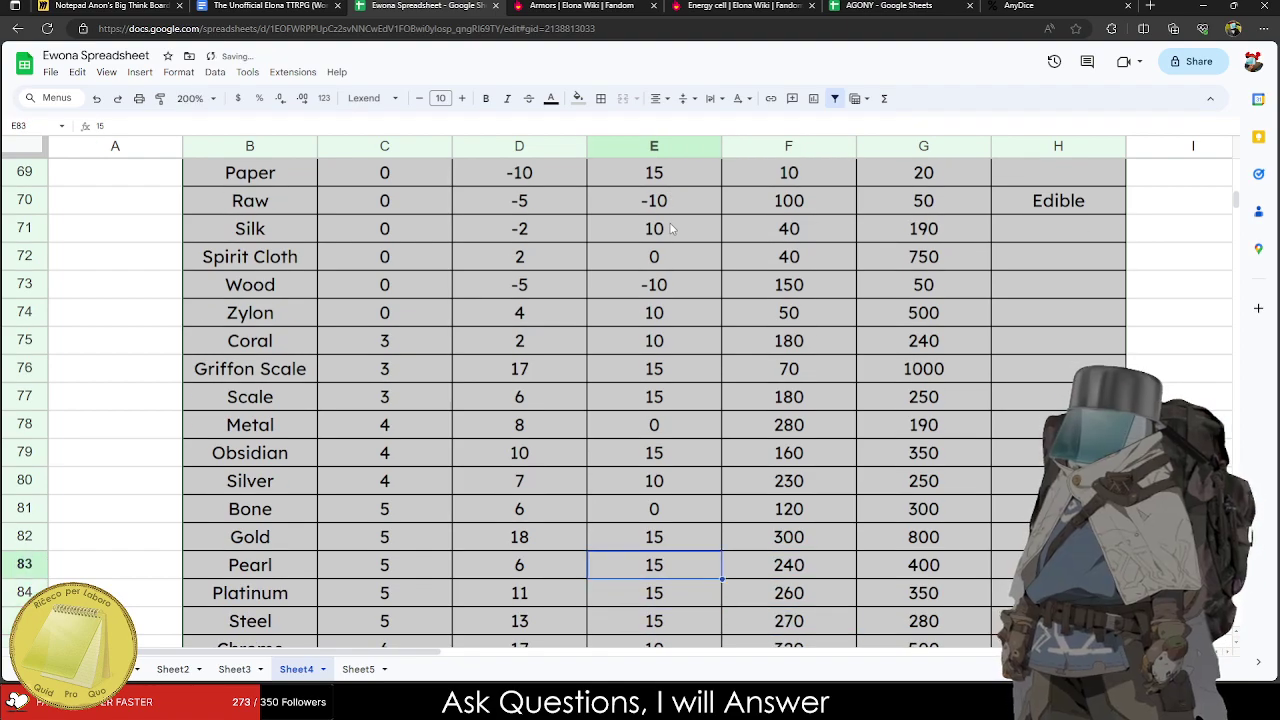
Set the Hit Bonus to 10 for both Gold and Steel.
key(Up)
text(10)
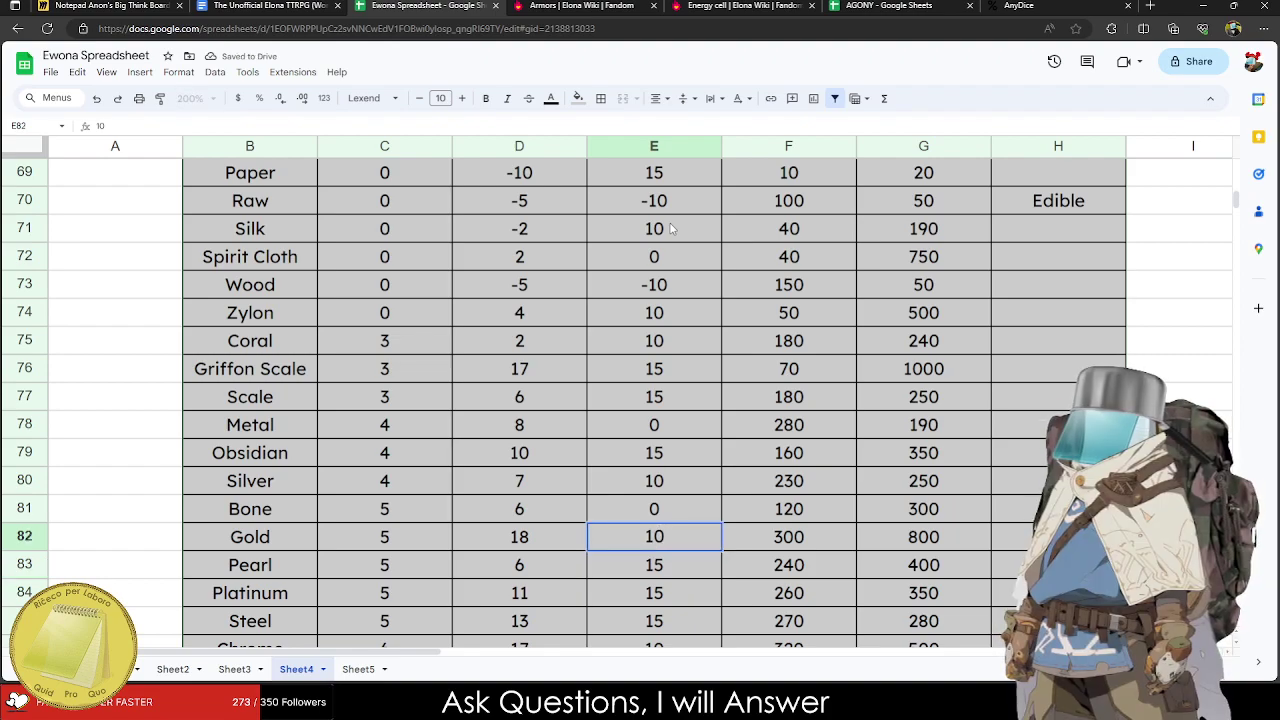
click(673, 621)
text(10)
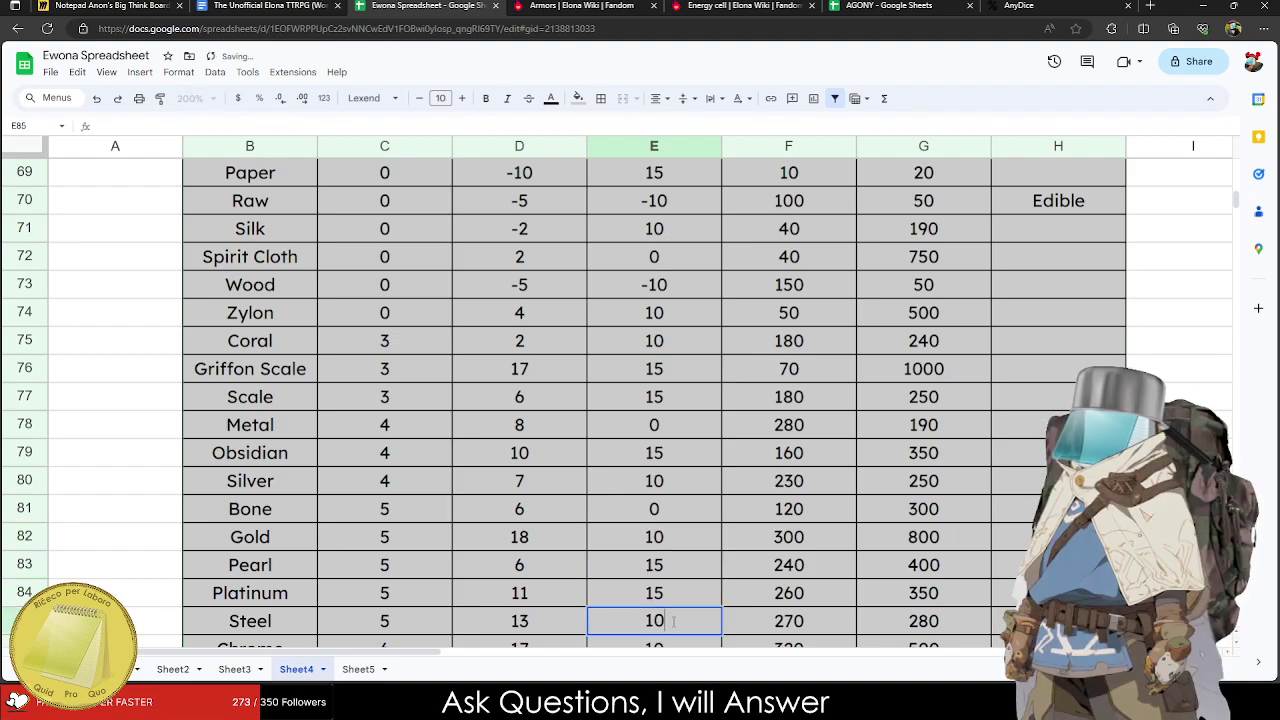
key(Return)
Set Chrome's Hit Bonus to 0.
click(884, 643)
scroll(884, 553, down, 1)
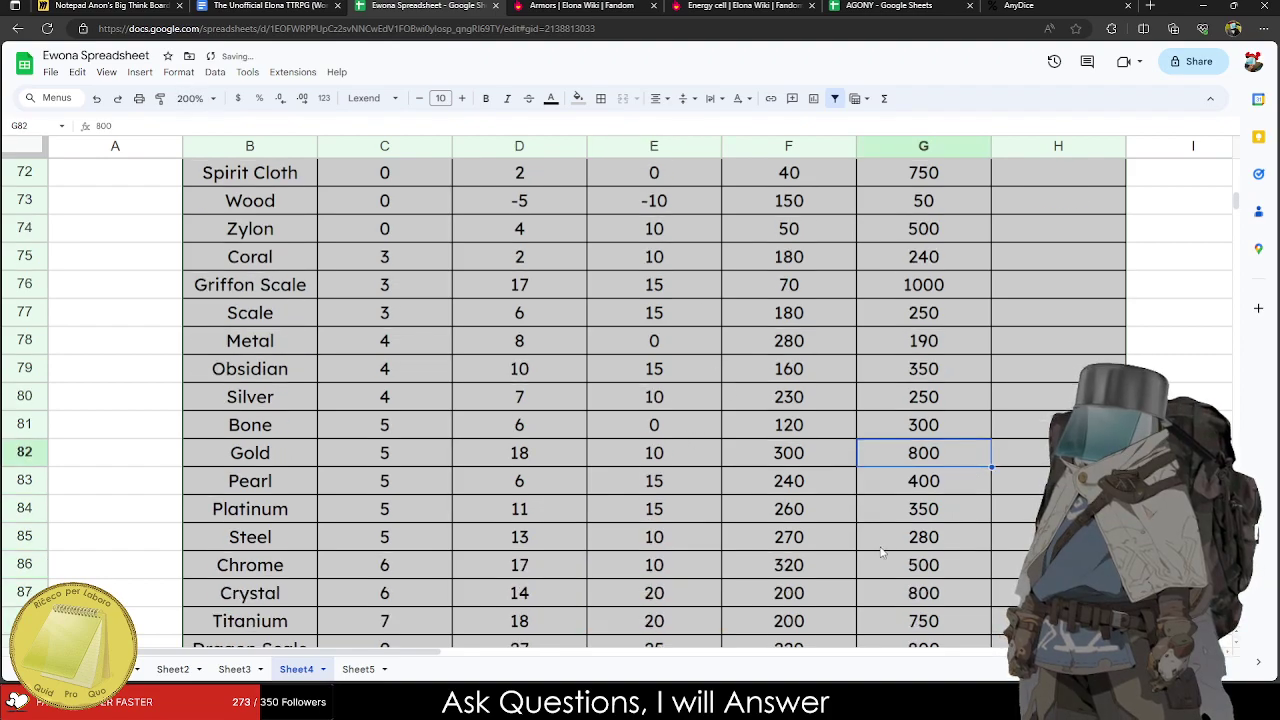
click(665, 572)
text(5)
key(BackSpace)
text(0)
click(500, 572)
Set the Hit Bonus to 15 for Crystal and 10 for Titanium.
drag(290, 570, 860, 567)
scroll(650, 590, down, 1)
click(650, 568)
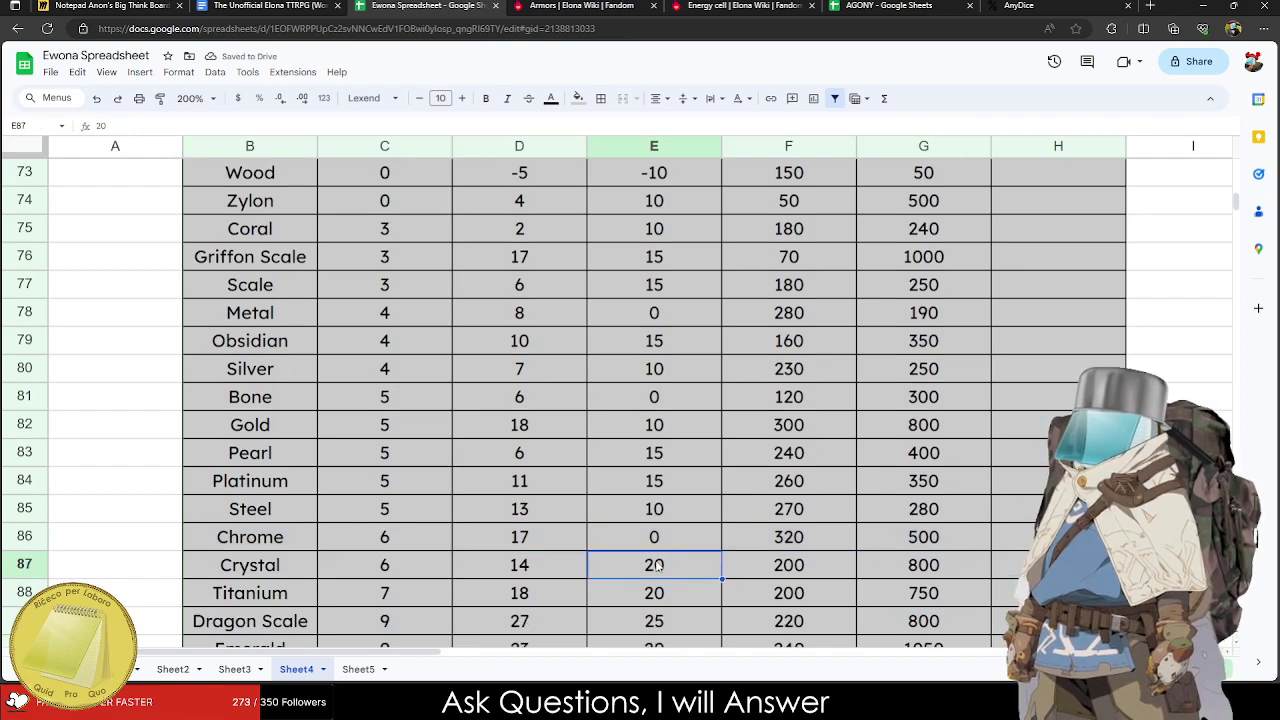
text(10)
key(BackSpace)
key(BackSpace)
text(15)
key(Return)
text(10)
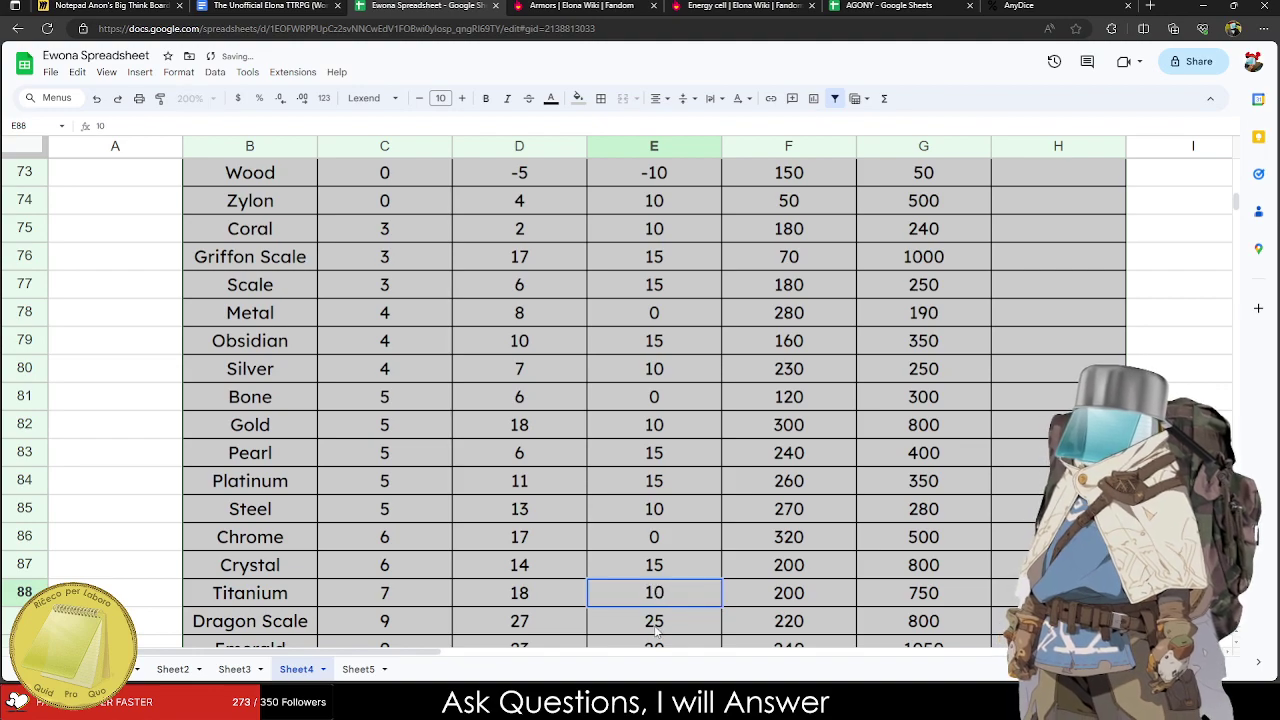
key(Return)
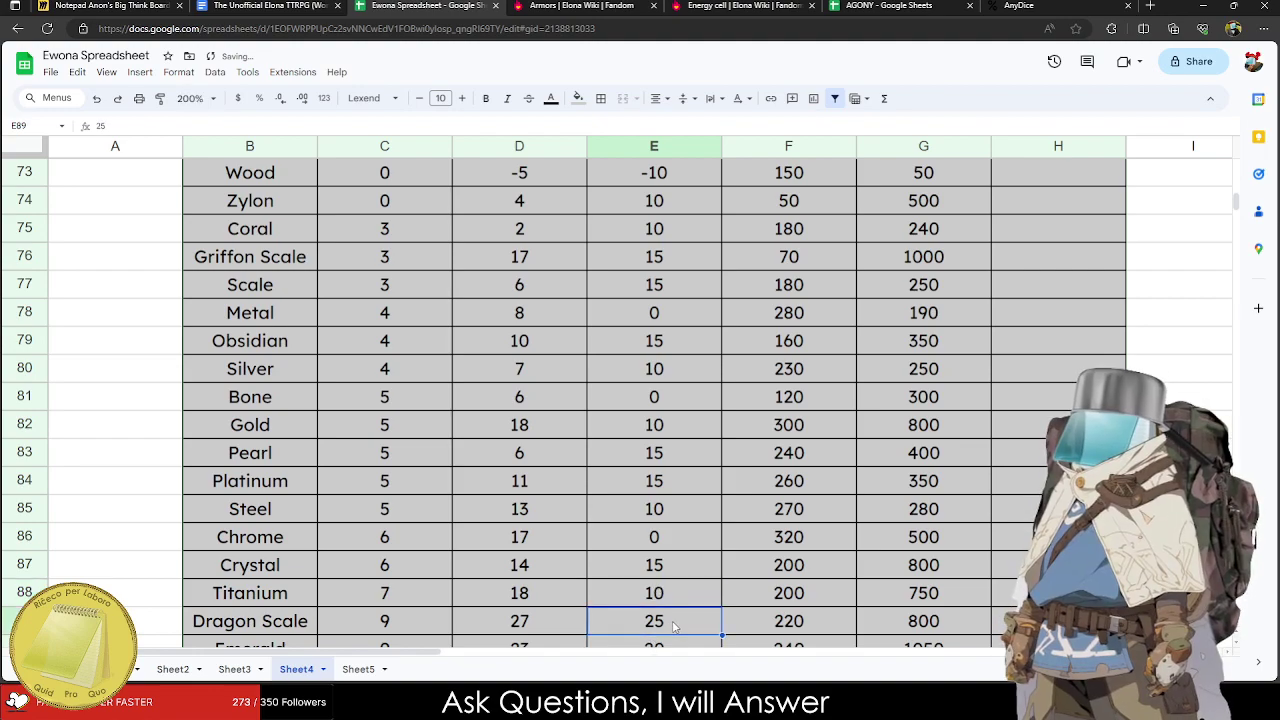
Try a Hit Bonus of 15 for Dragon Scale, and undo that change.
text(15)
key(Up)
key(Left)
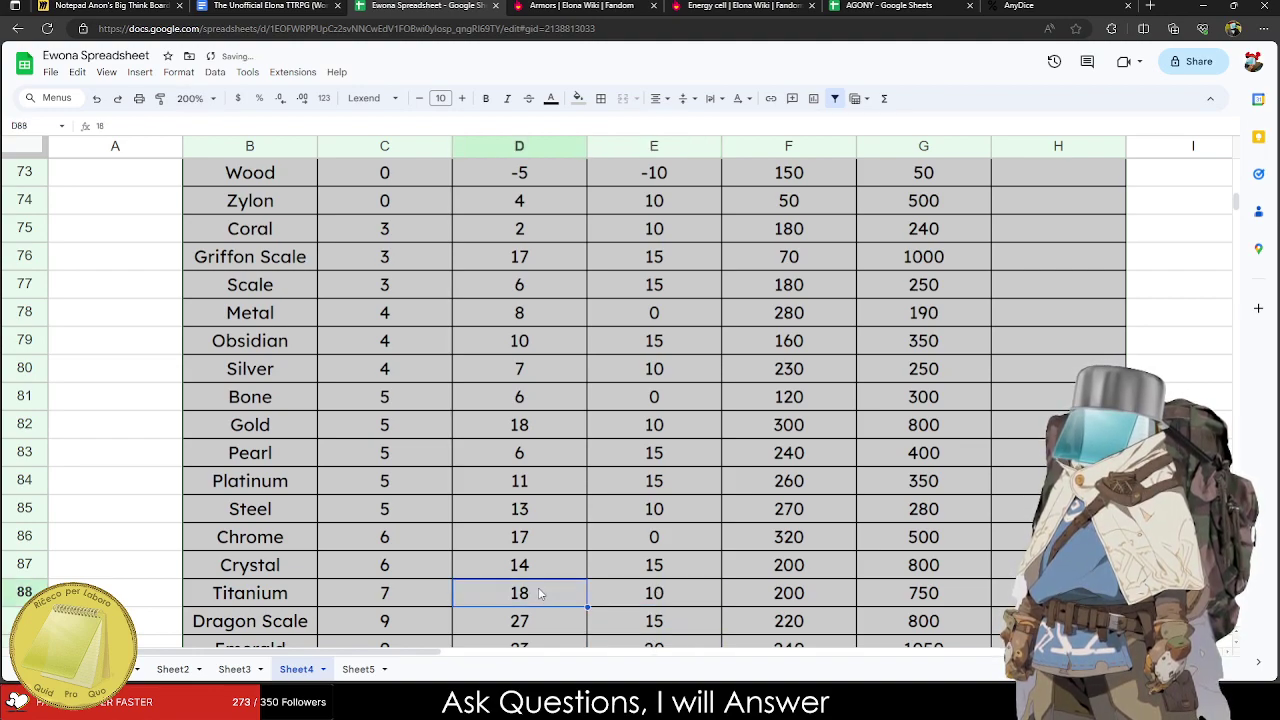
scroll(636, 595, down, 1)
key(ctrl+z)
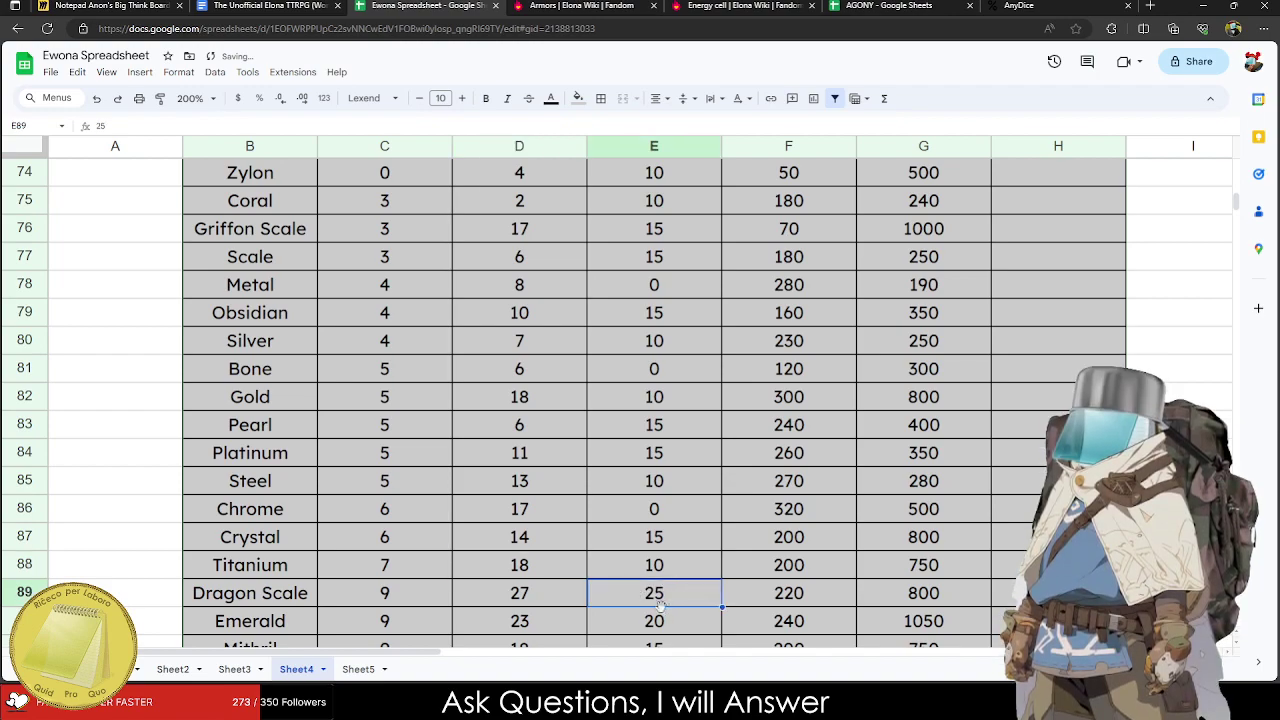
Set the Hit Bonus to 10 for both Emerald and Mithril.
scroll(661, 630, down, 1)
click(663, 595)
text(10)
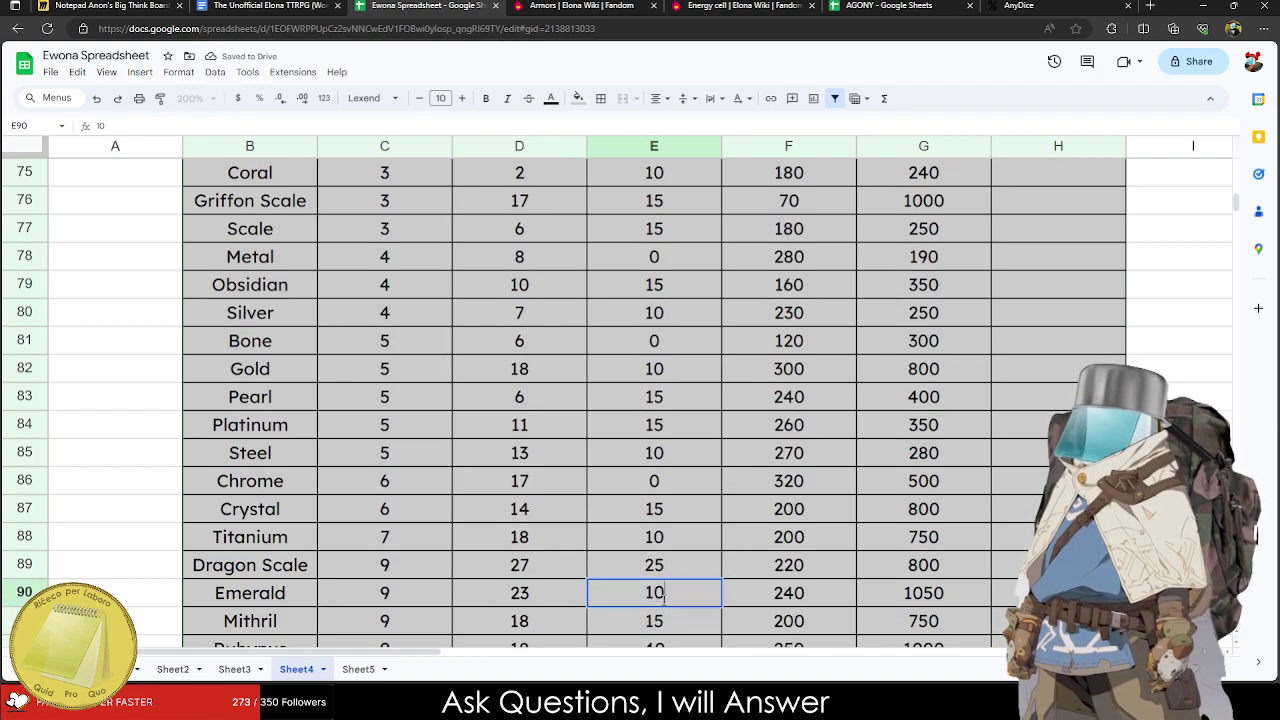
click(683, 625)
text(3)
key(BackSpace)
text(5)
key(BackSpace)
text(10)
click(268, 576)
Set the Hit Bonus to 30 for Rubynus, 10 for Diamond and 0 for Adamantium.
scroll(270, 578, down, 1)
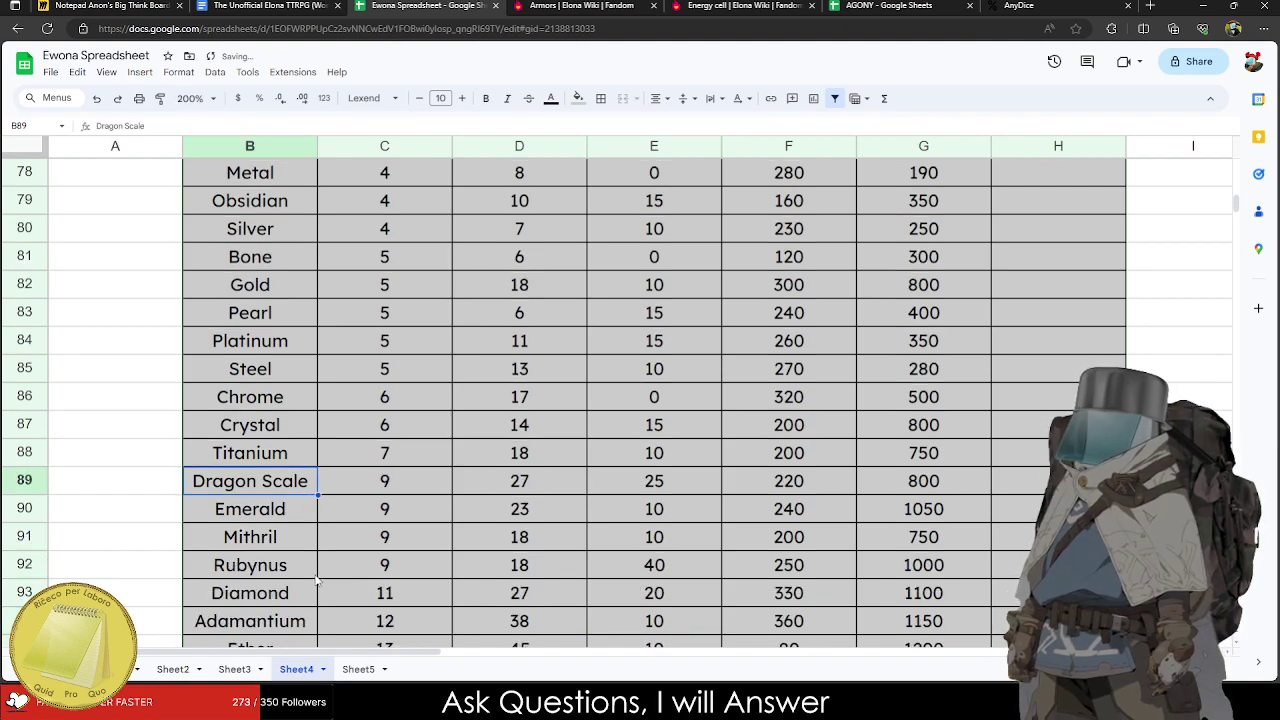
click(665, 566)
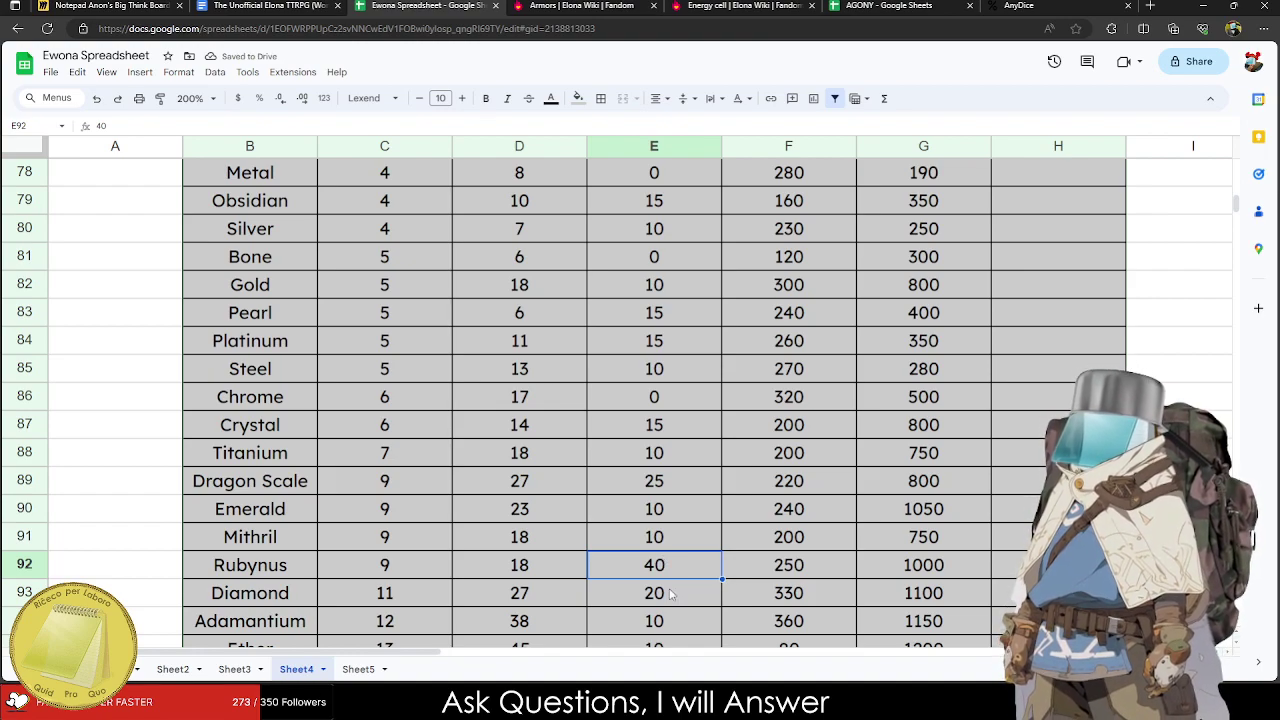
text(3-)
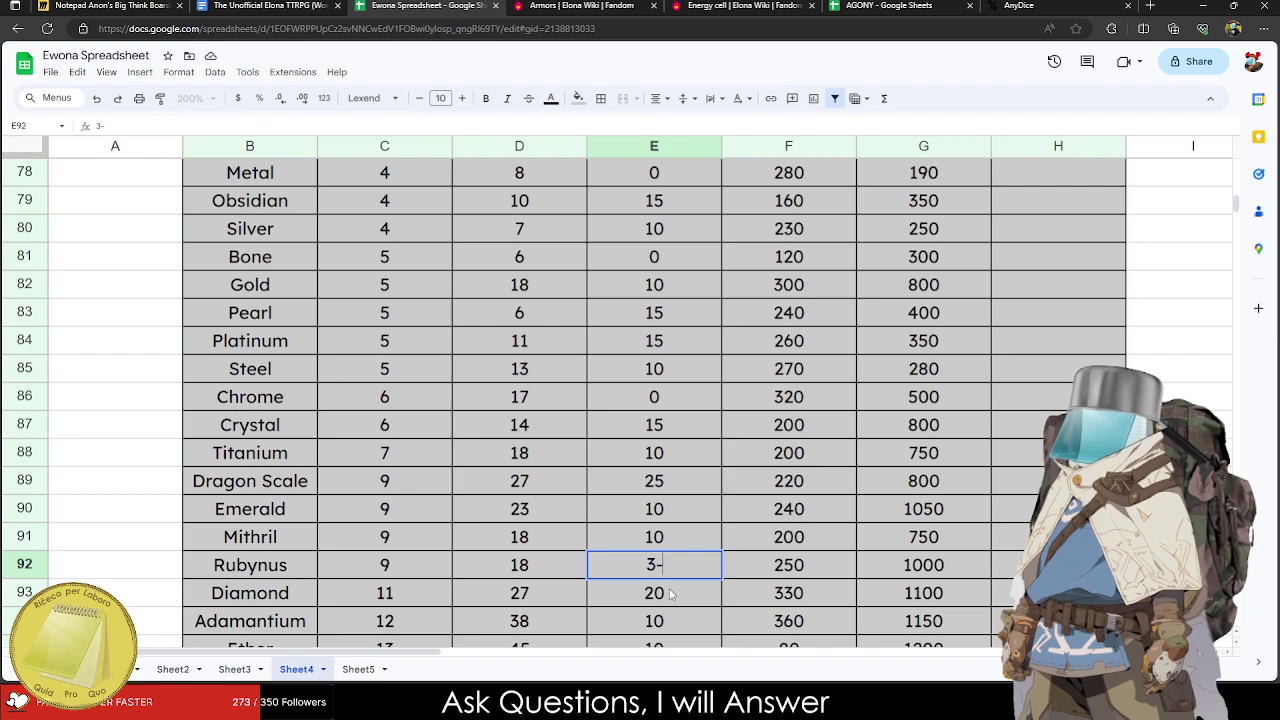
key(BackSpace)
text(0)
click(670, 594)
text(10)
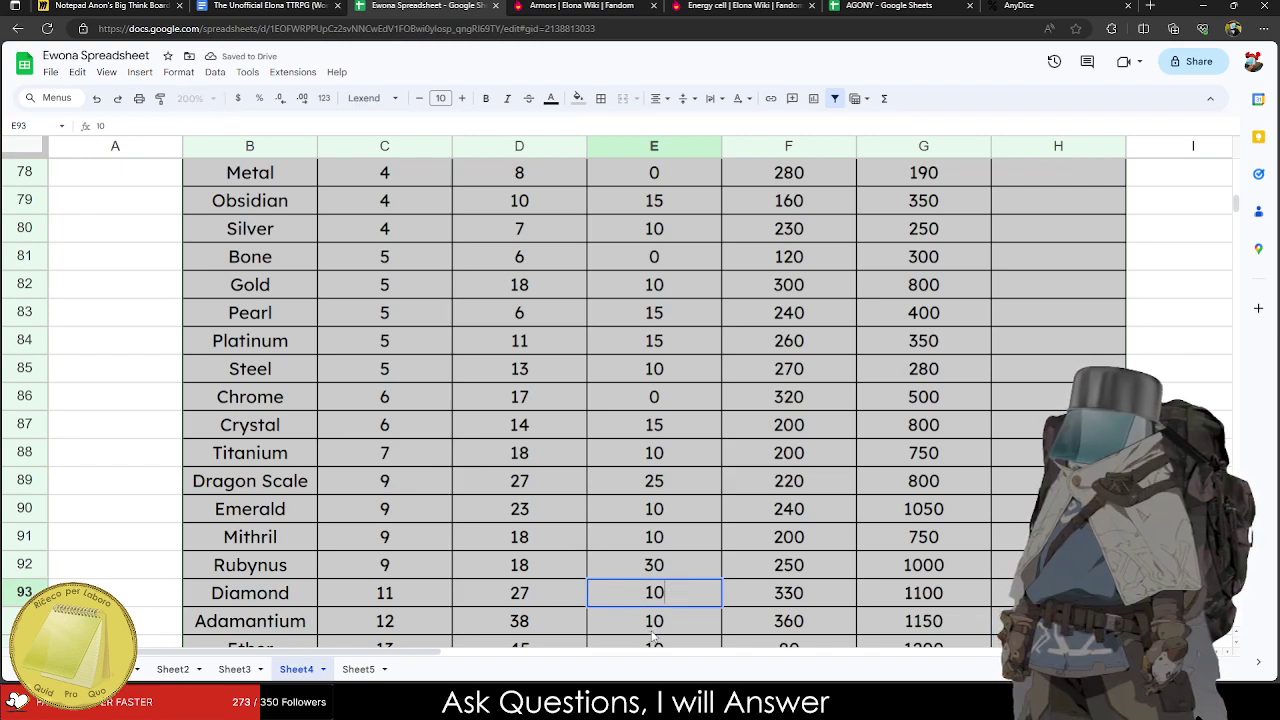
click(660, 626)
text(0)
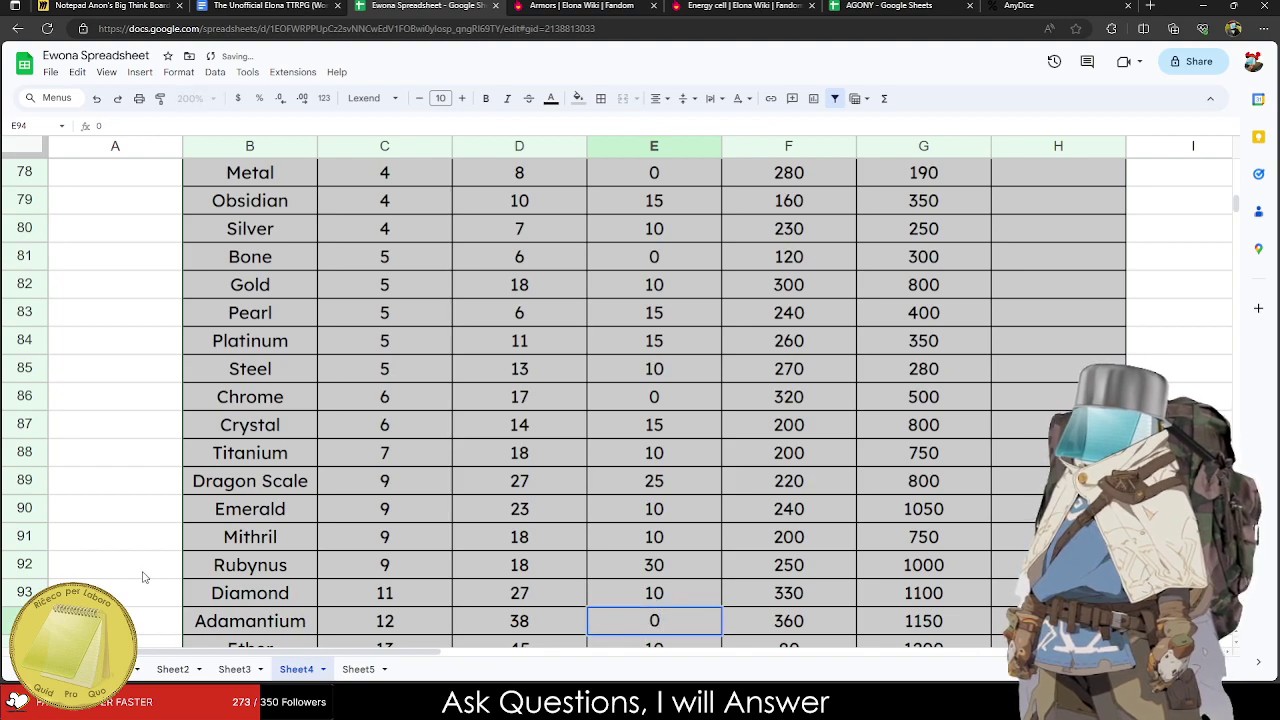
click(143, 572)
Review the Hit Bonus column from Ether back up to Bronze.
scroll(143, 572, down, 3)
click(648, 567)
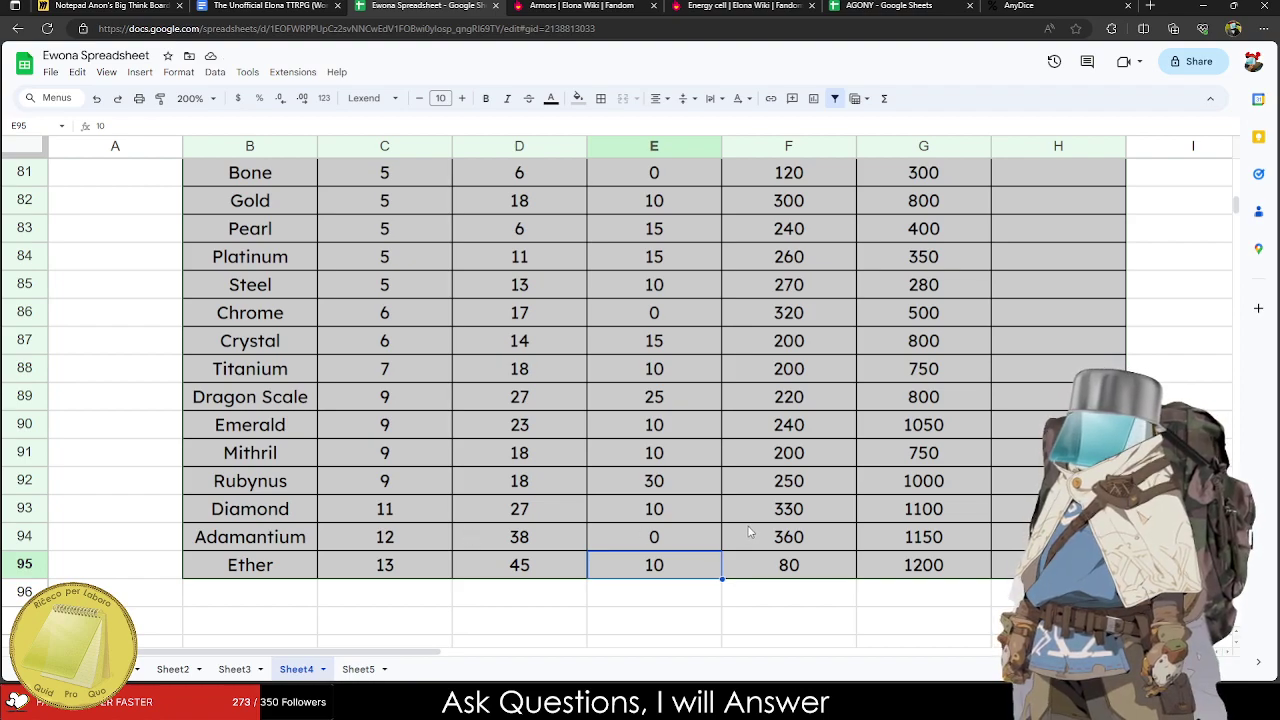
scroll(748, 533, up, 7)
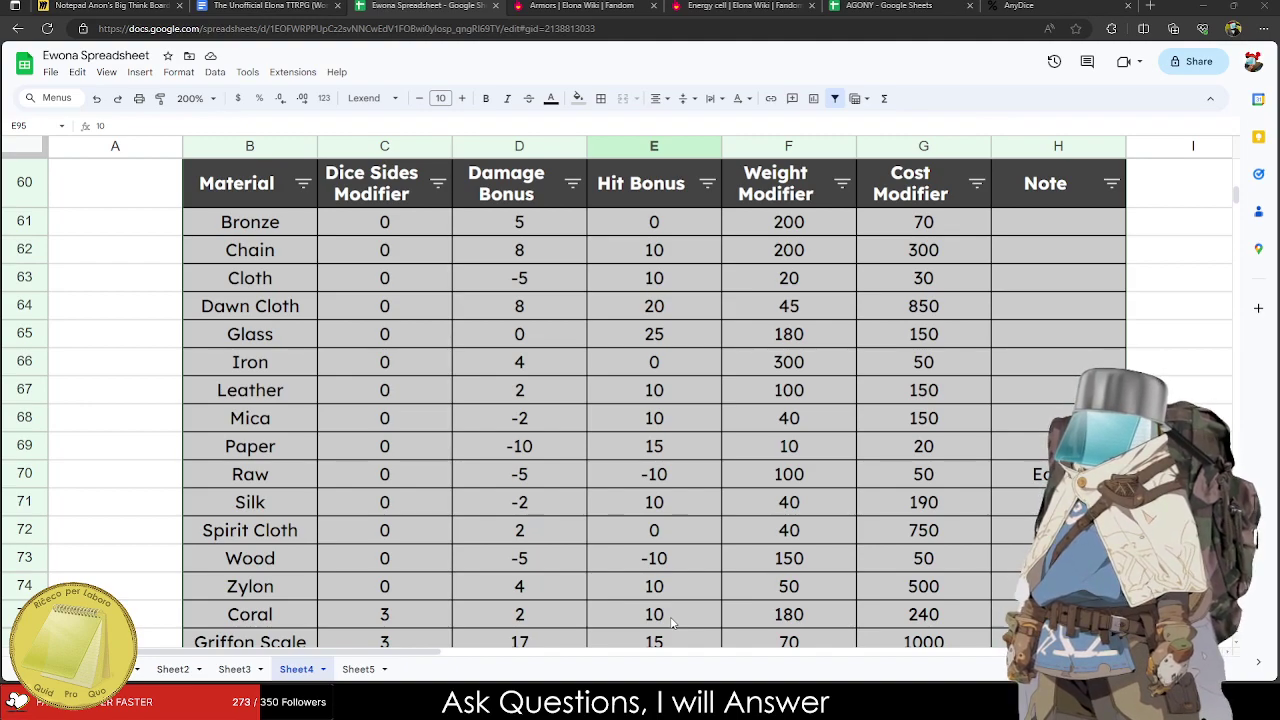
click(527, 450)
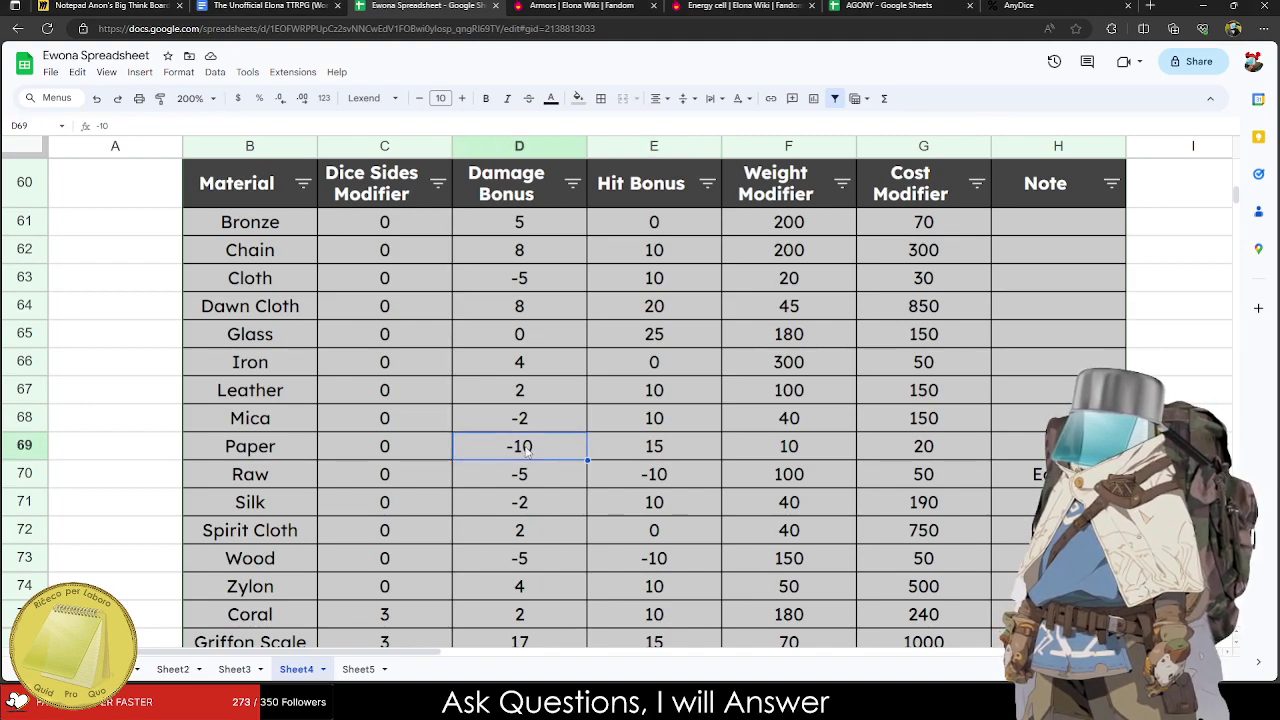
key(Right)
key(Right)
key(Up)
key(Up)
key(Up)
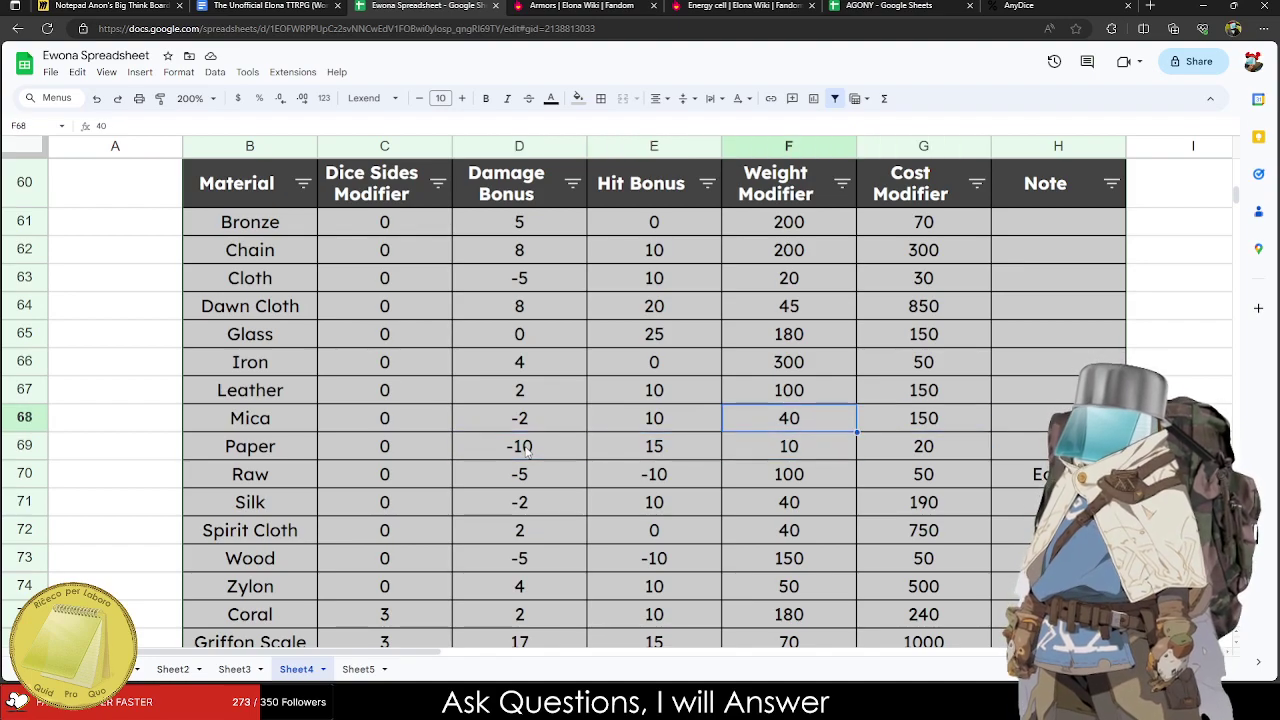
key(Right)
key(Right)
key(Right)
key(Down)
key(Down)
key(Right)
key(Right)
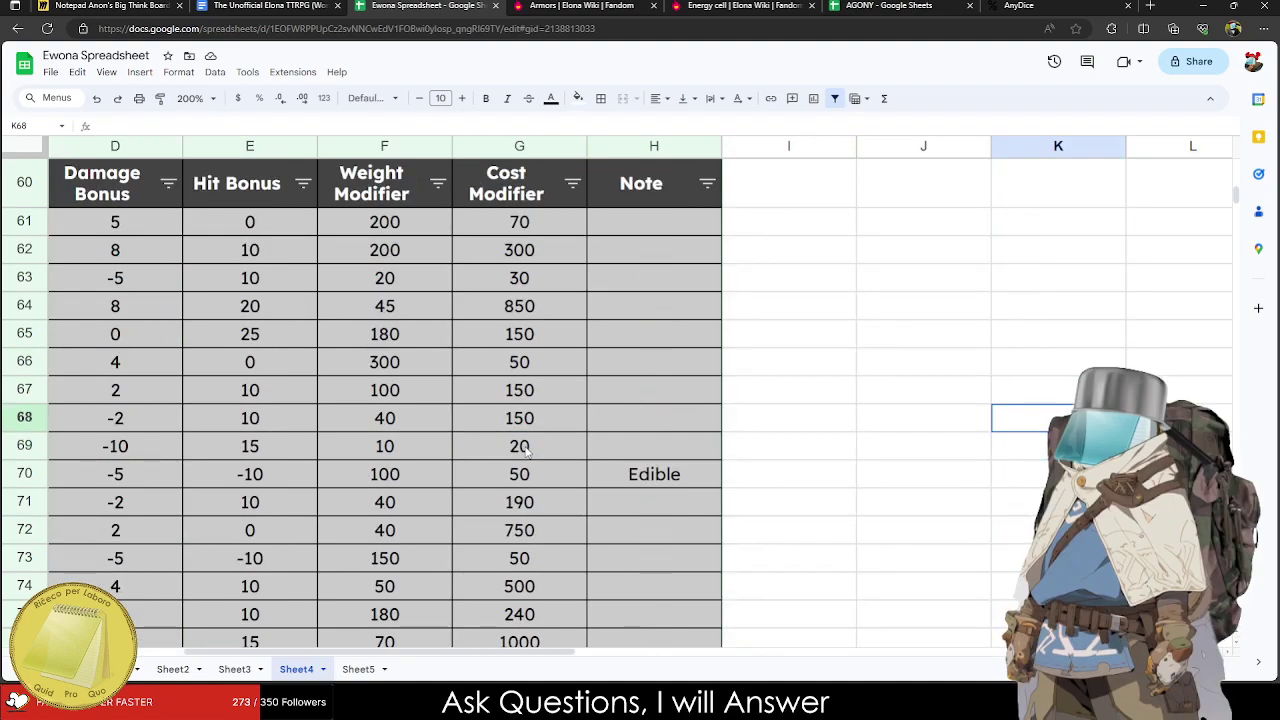
key(Left)
key(Left)
key(Up)
key(Left)
key(Up)
key(Left)
key(Up)
key(Left)
key(Left)
key(Down)
key(Down)
key(Down)
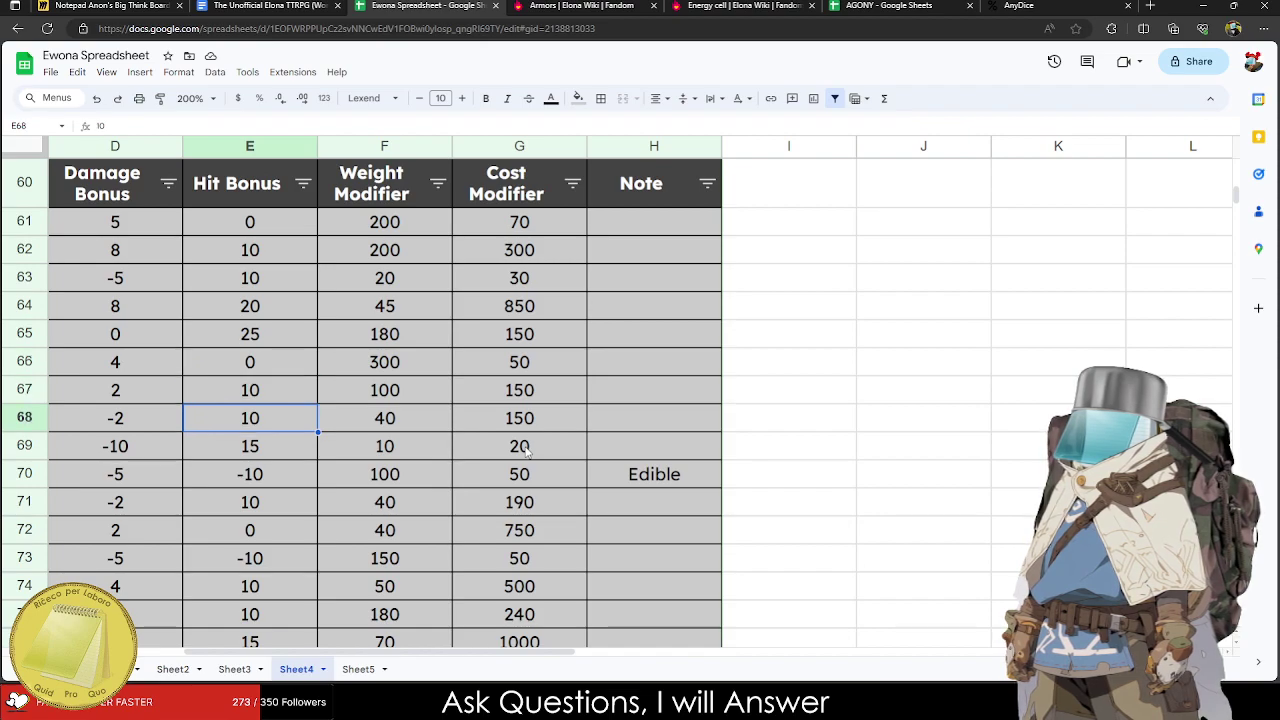
key(Left)
key(Left)
key(Up)
key(Left)
key(Left)
key(Right)
key(Right)
key(Left)
Set the Weight Modifier to x1 for both Leather and Raw.
key(Right)
key(Right)
key(Right)
key(Right)
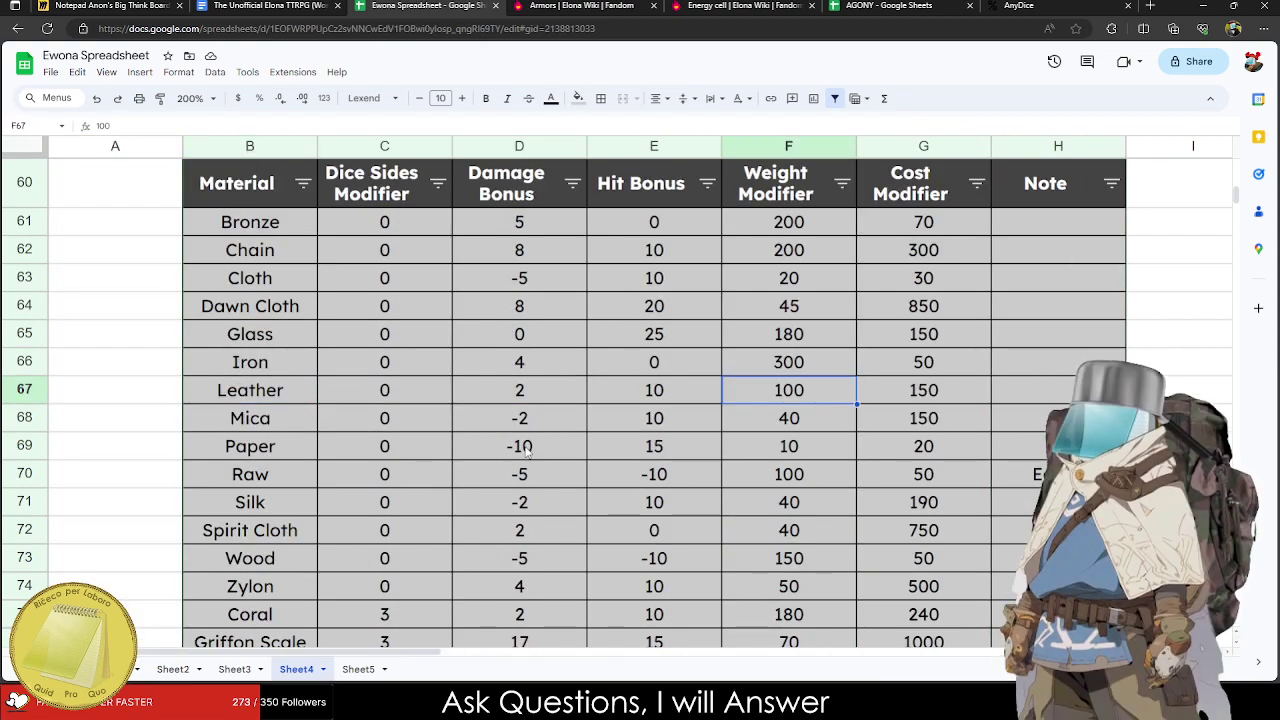
text(x1)
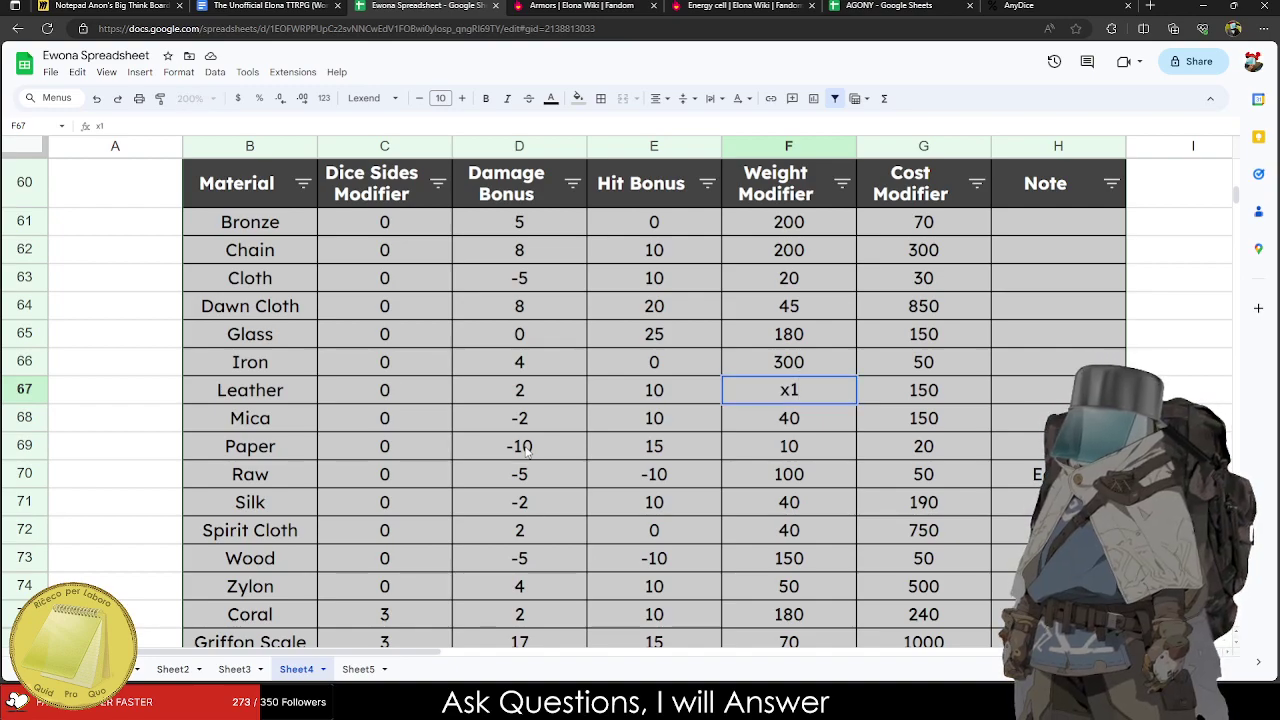
key(Return)
key(Down)
key(Down)
text(x1)
key(Return)
Review the Weight Modifier column down through the heavier materials and back up to the first rows.
key(Down)
key(Down)
key(Down)
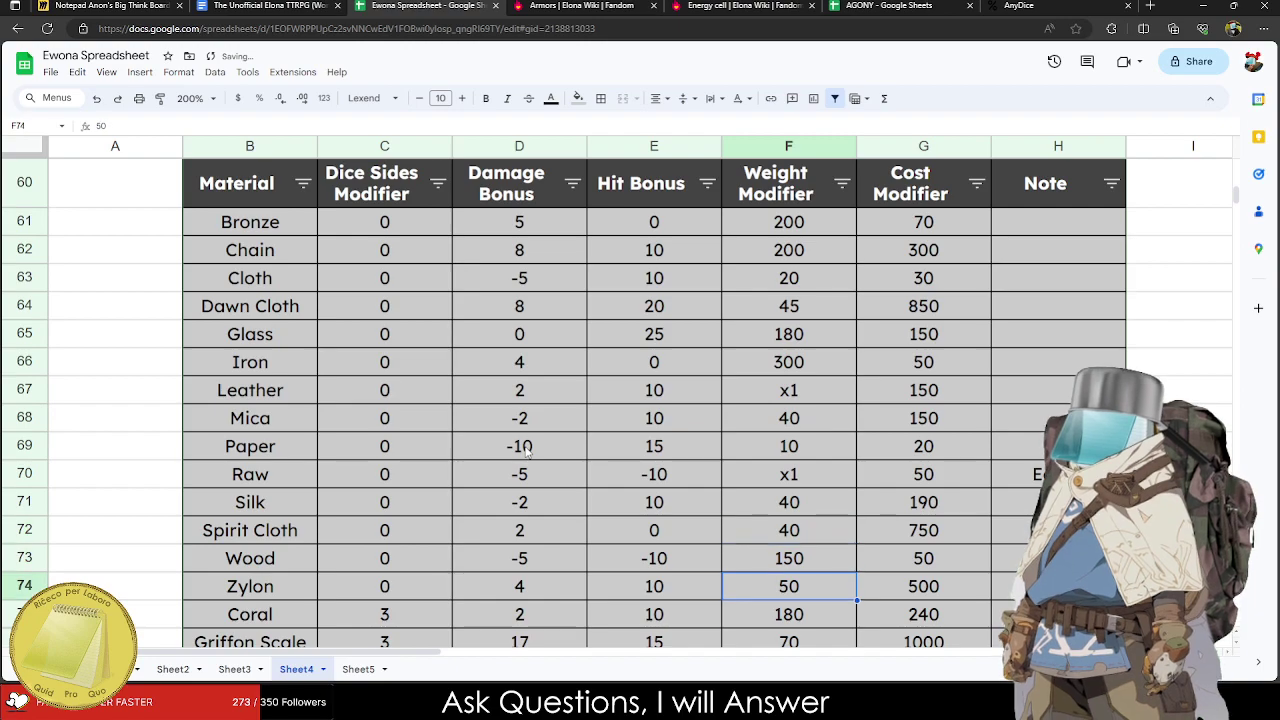
key(Down)
key(Down)
key(Down)
key(Down)
key(Down)
key(Down)
key(Down)
key(Down)
key(Down)
key(Down)
key(Down)
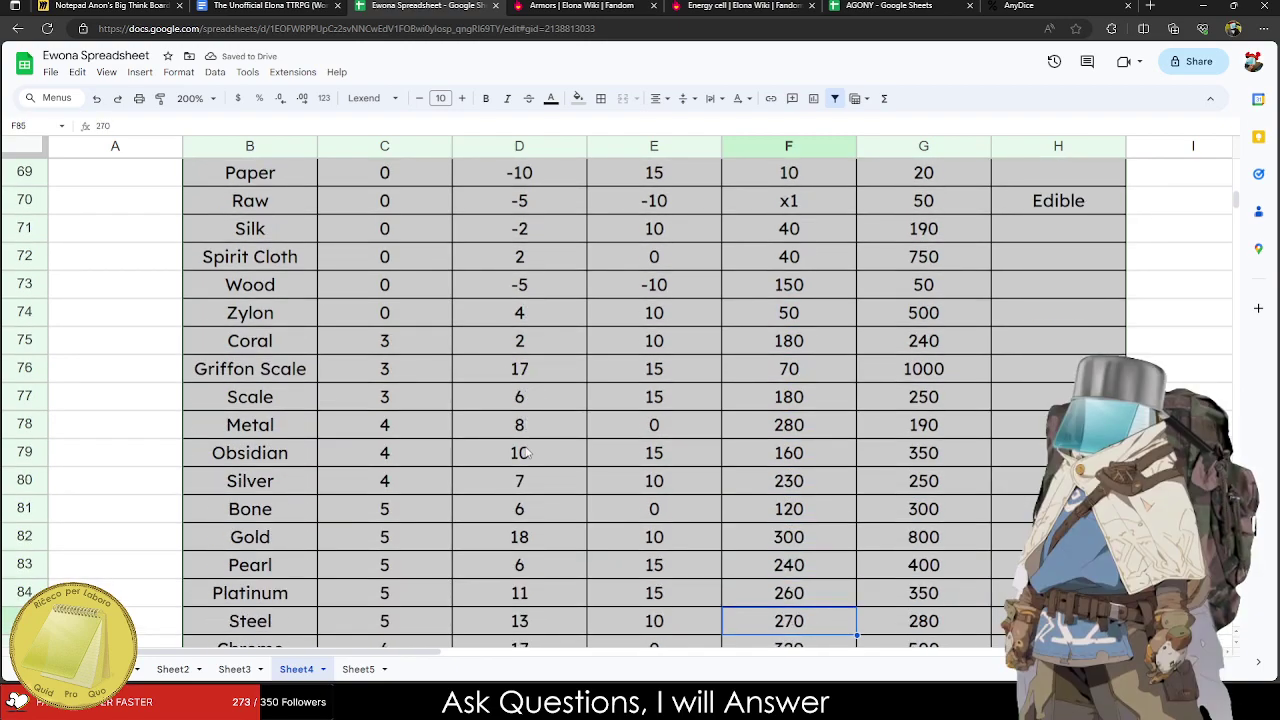
key(Down)
key(Down)
key(Down)
key(Down)
key(Down)
key(Down)
key(Down)
key(Down)
key(Down)
key(Down)
key(Down)
key(Up)
key(Up)
key(Up)
key(Up)
key(Up)
key(Up)
key(Up)
key(Up)
key(Up)
key(Up)
key(Up)
key(Up)
key(Up)
key(Up)
key(Up)
key(Up)
key(Up)
key(Up)
key(Up)
key(Up)
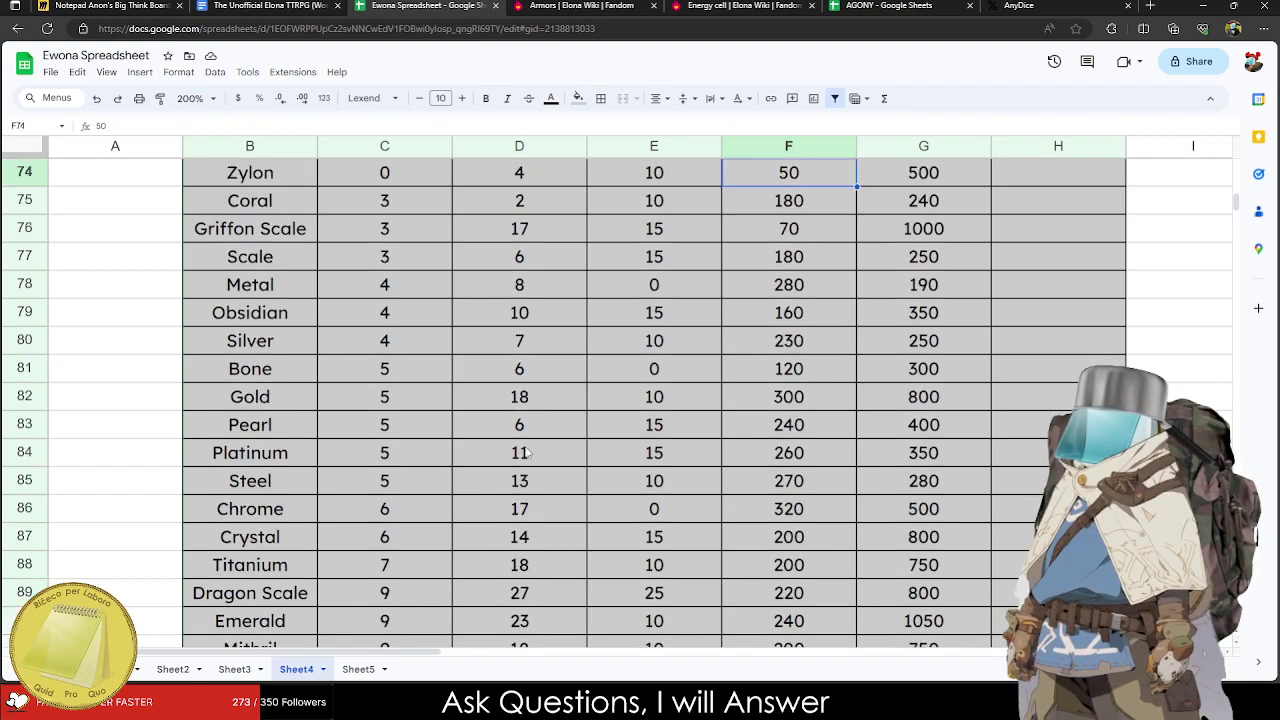
key(Up)
key(Up)
key(Up)
key(Up)
key(Up)
key(Up)
key(Up)
key(Up)
key(Up)
key(Up)
key(Up)
key(Up)
key(Up)
key(Up)
key(Up)
key(Up)
key(Up)
key(Up)
key(Down)
key(Down)
key(Down)
key(Down)
key(Down)
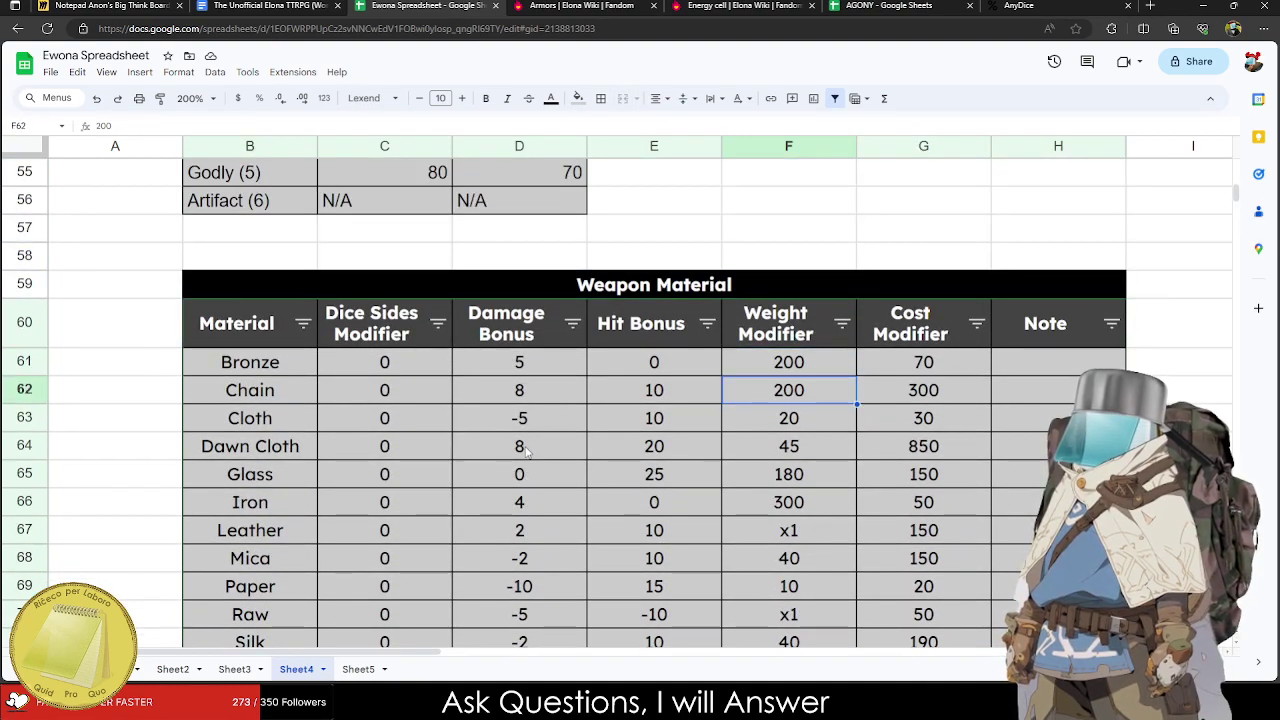
Set the Weight Modifier to x2 for both Bronze and Chain.
key(Up)
text(x2)
key(Return)
text(x2)
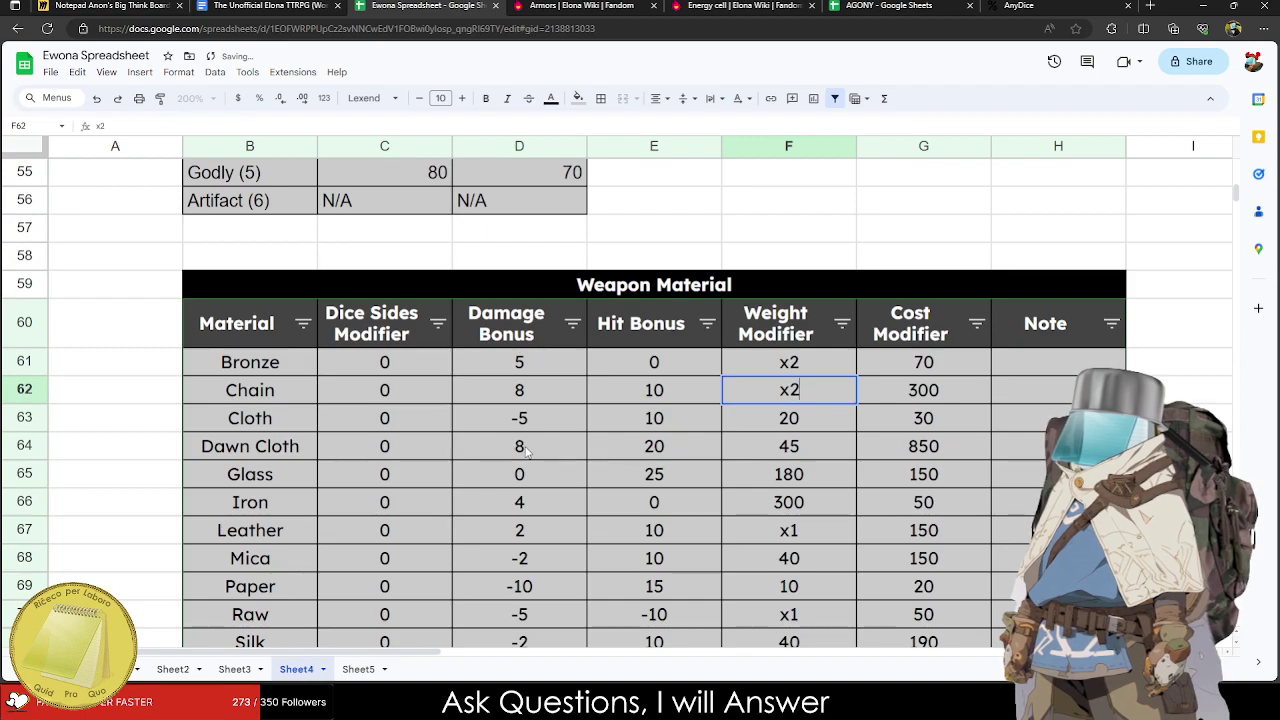
key(Return)
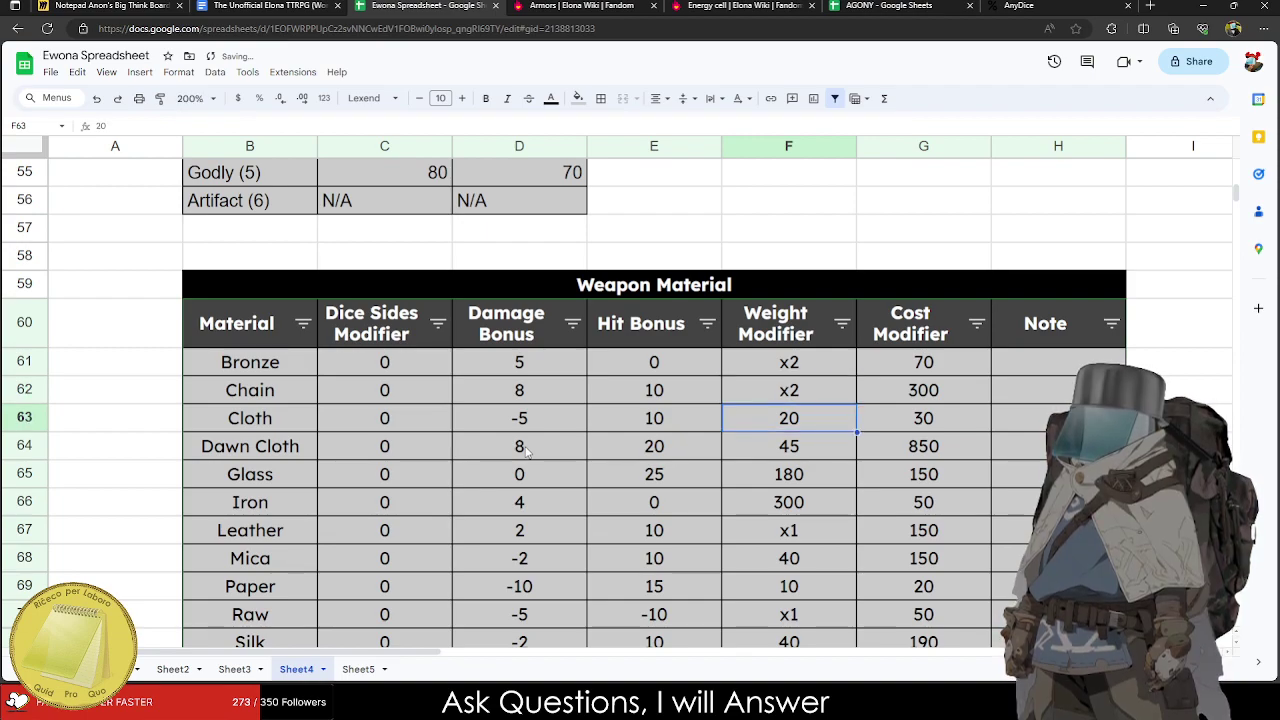
Enter x.2 as the Weight Modifier for Cloth.
text(x.2)
key(BackSpace)
key(BackSpace)
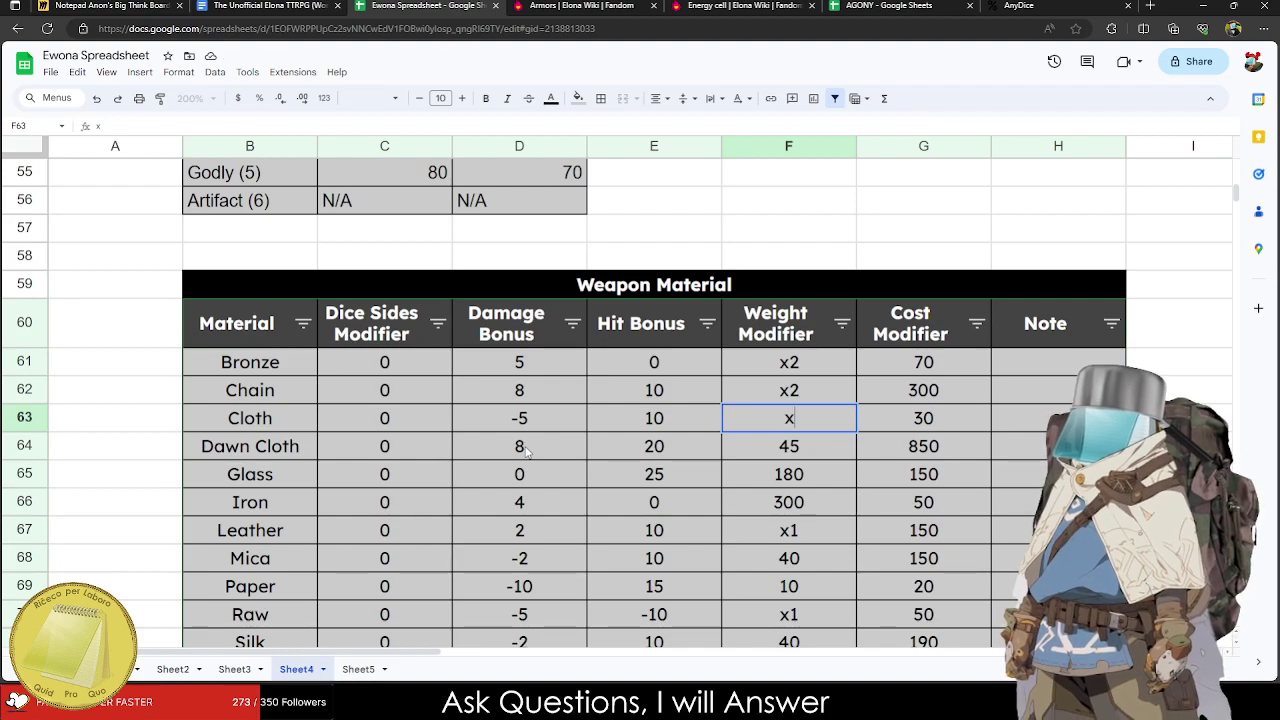
text(x2)
key(BackSpace)
key(BackSpace)
text(.2)
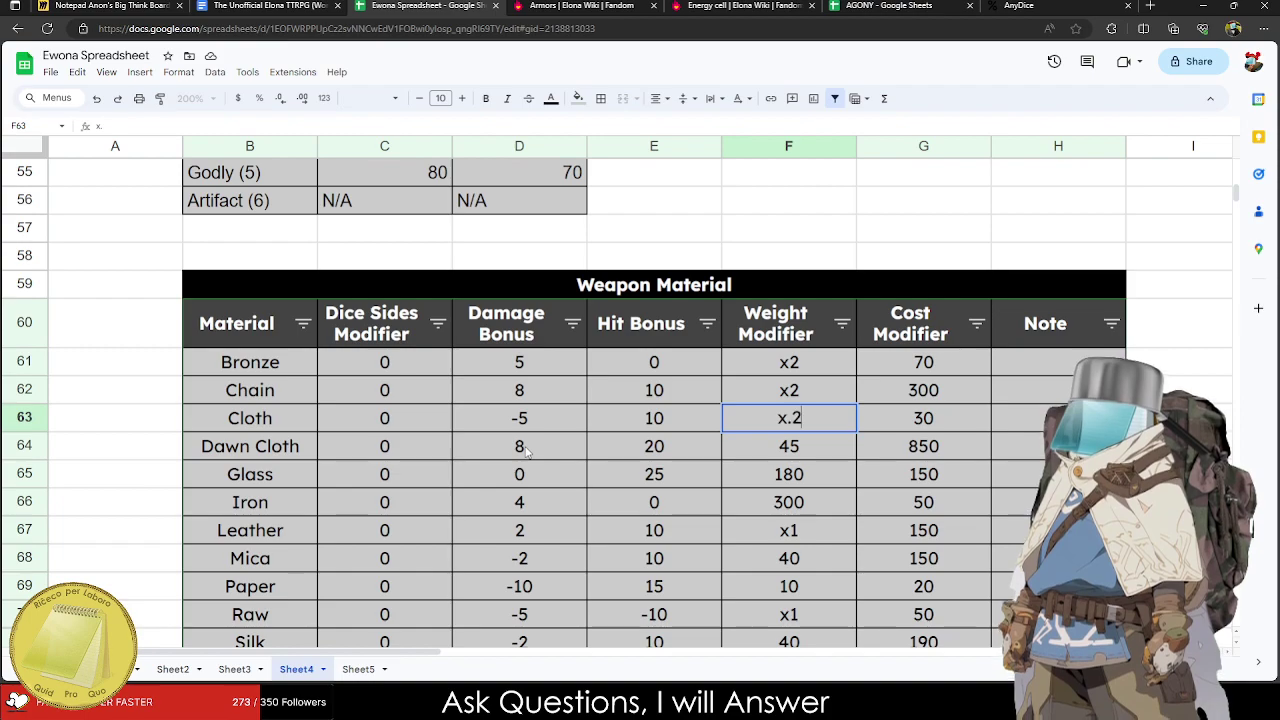
key(Return)
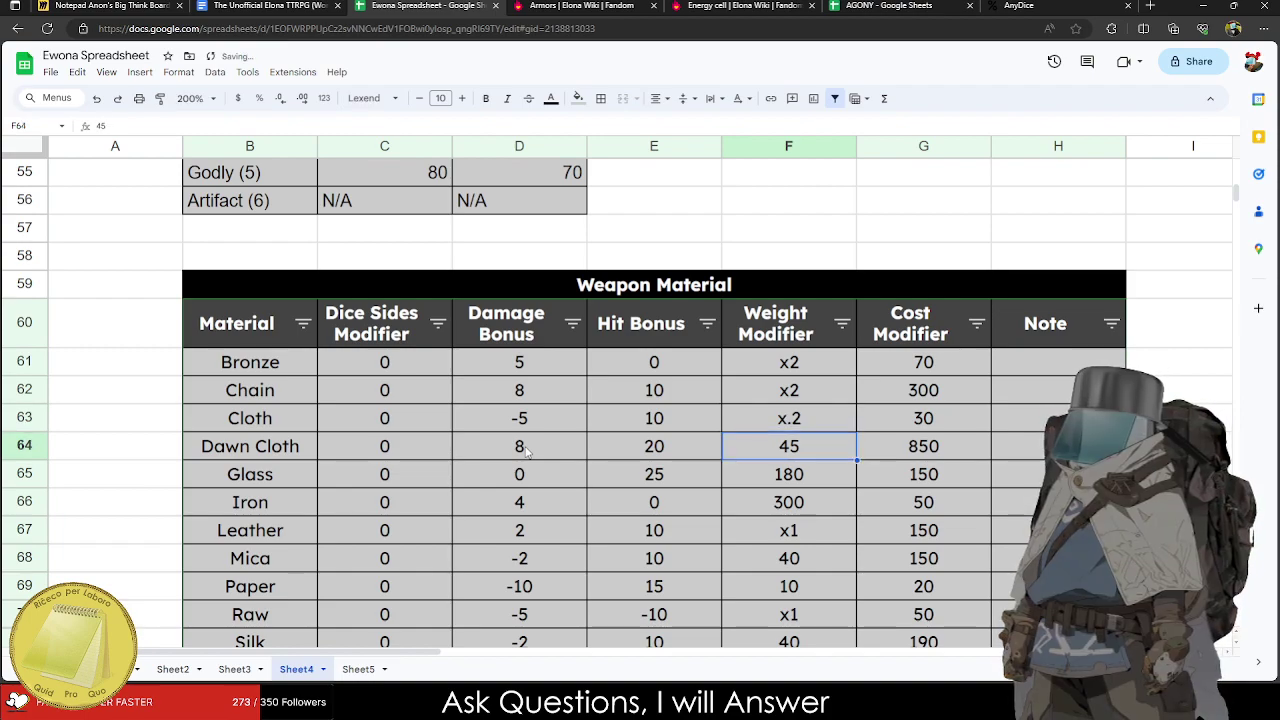
Try fractions for the Weight Modifier, with 1/5 for Cloth and 1/2 for Dawn Cloth.
key(Up)
key(Up)
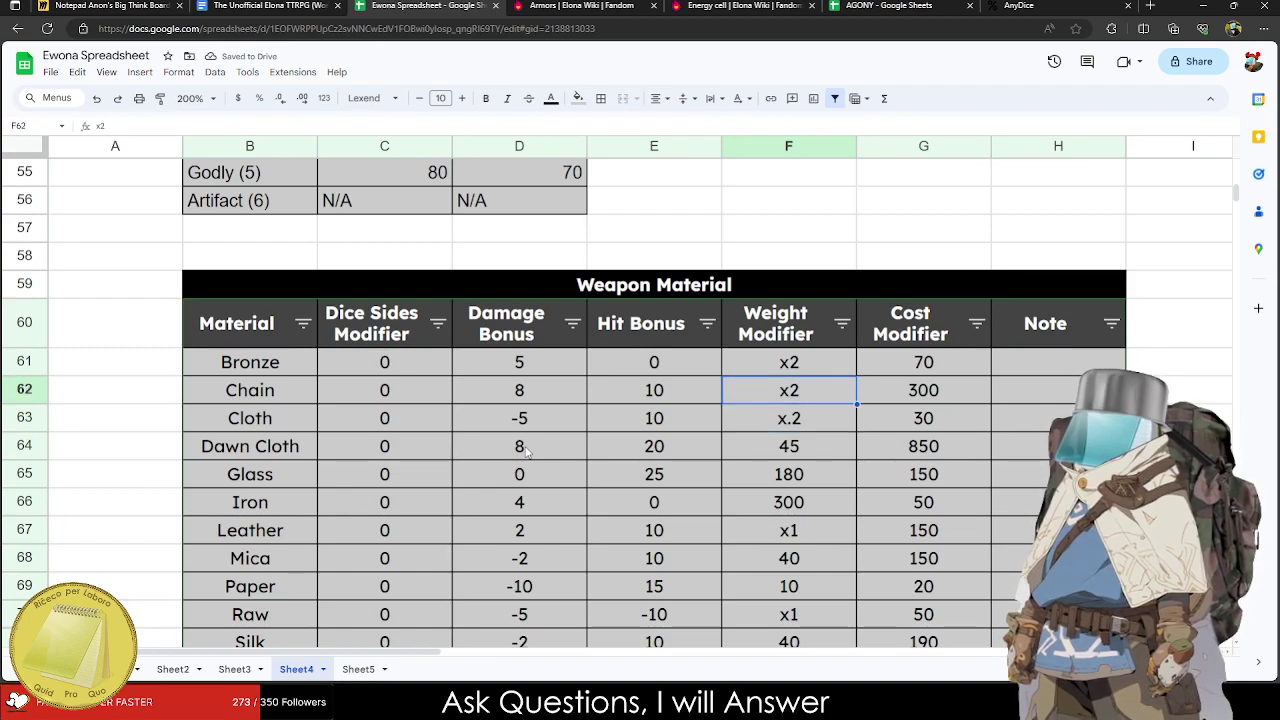
key(Down)
text(1/5)
key(Return)
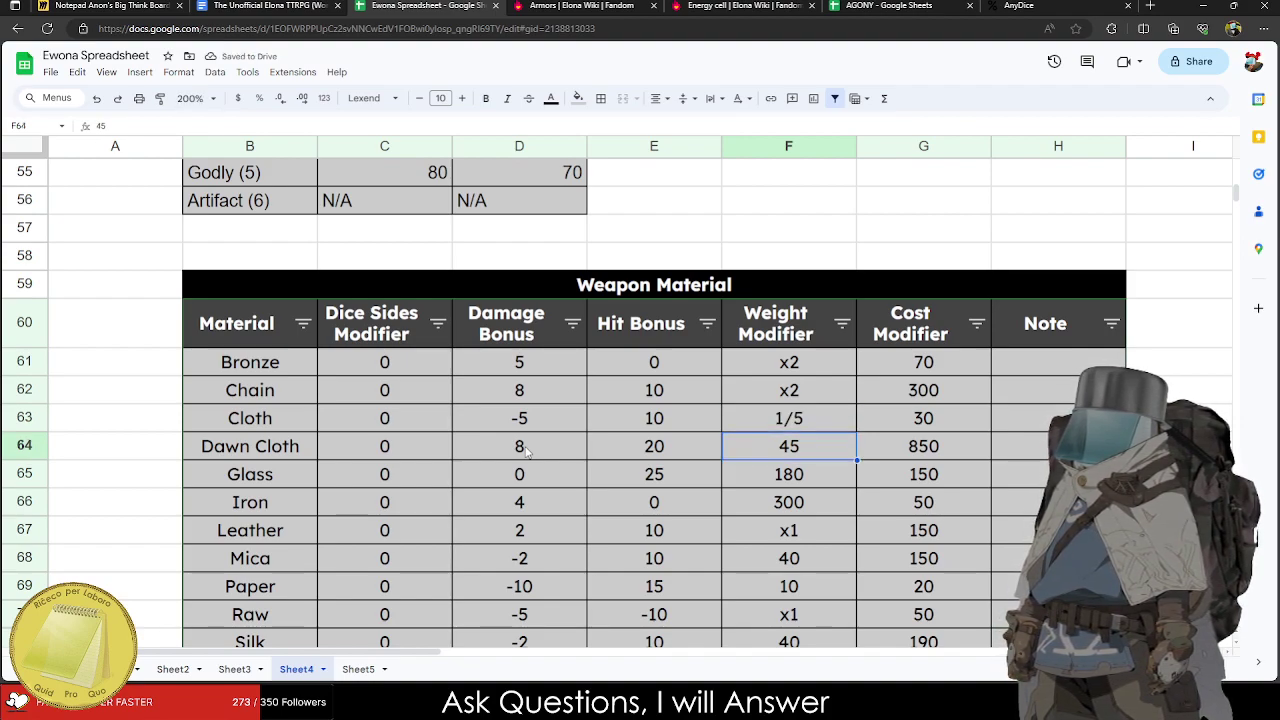
text(1/2)
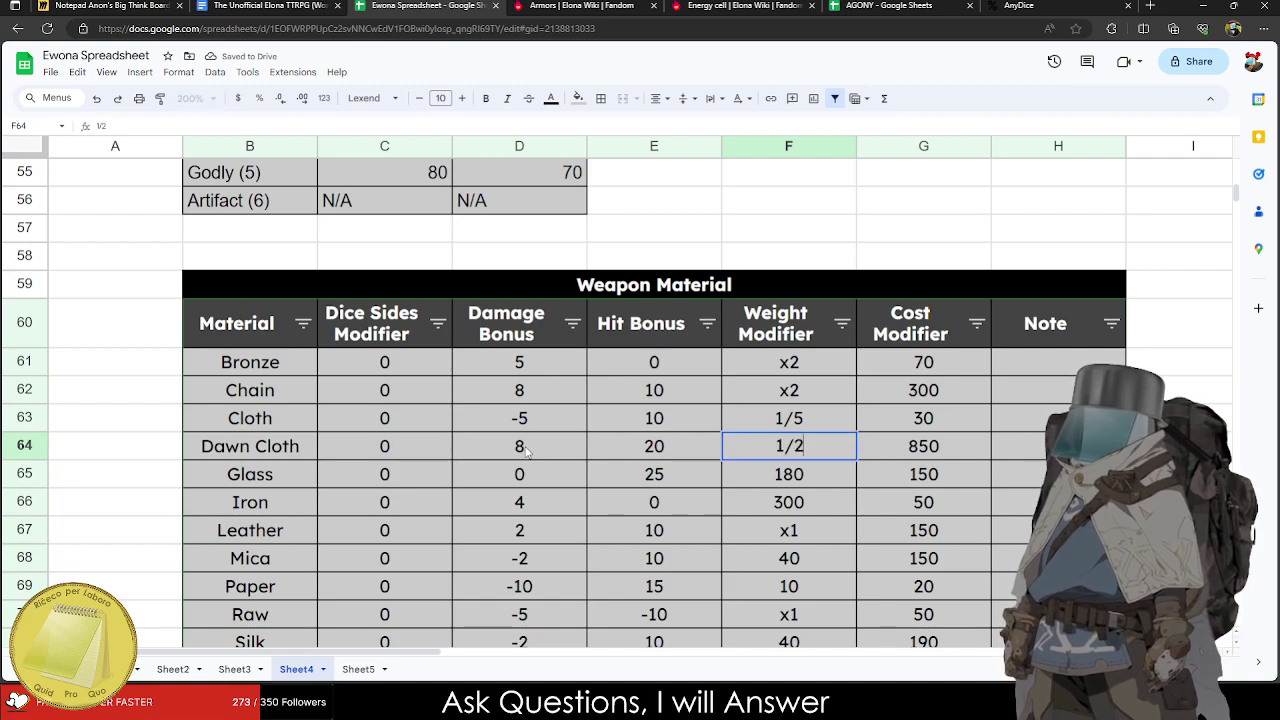
key(Return)
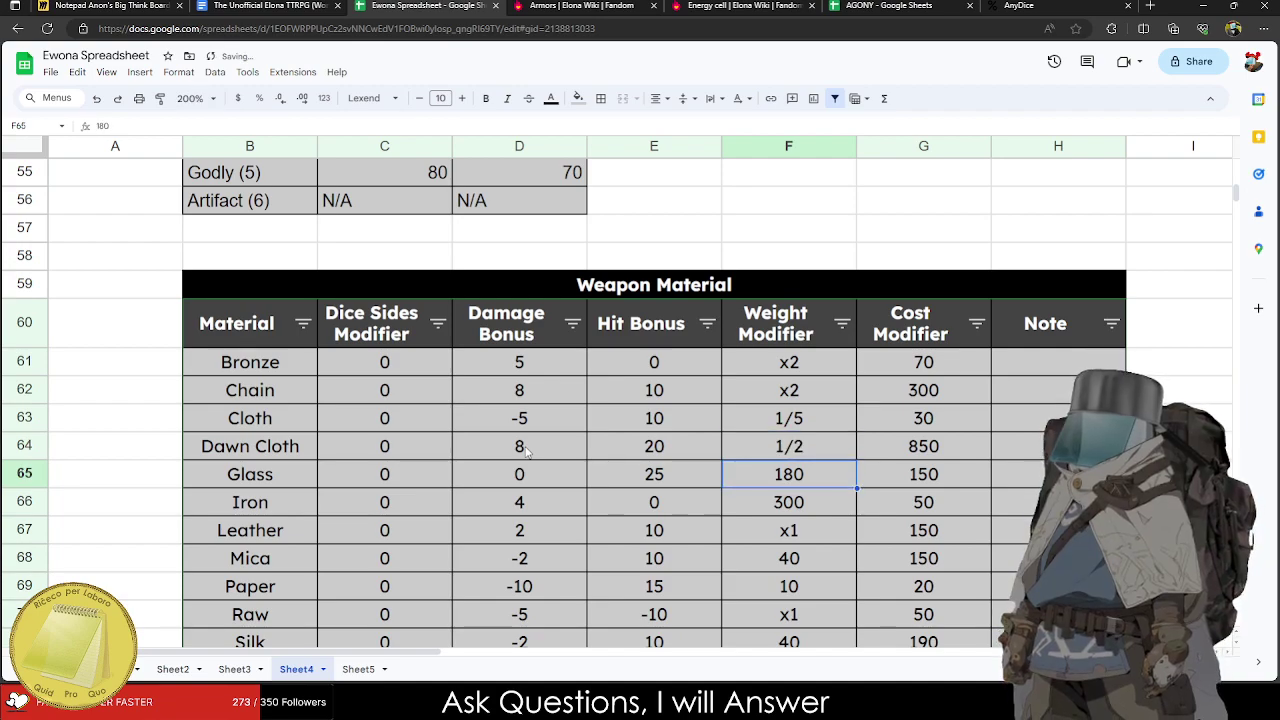
Set the Weight Modifier to x1.8 for Glass and x3 for Iron.
text(x1/8)
key(BackSpace)
key(BackSpace)
text(.8)
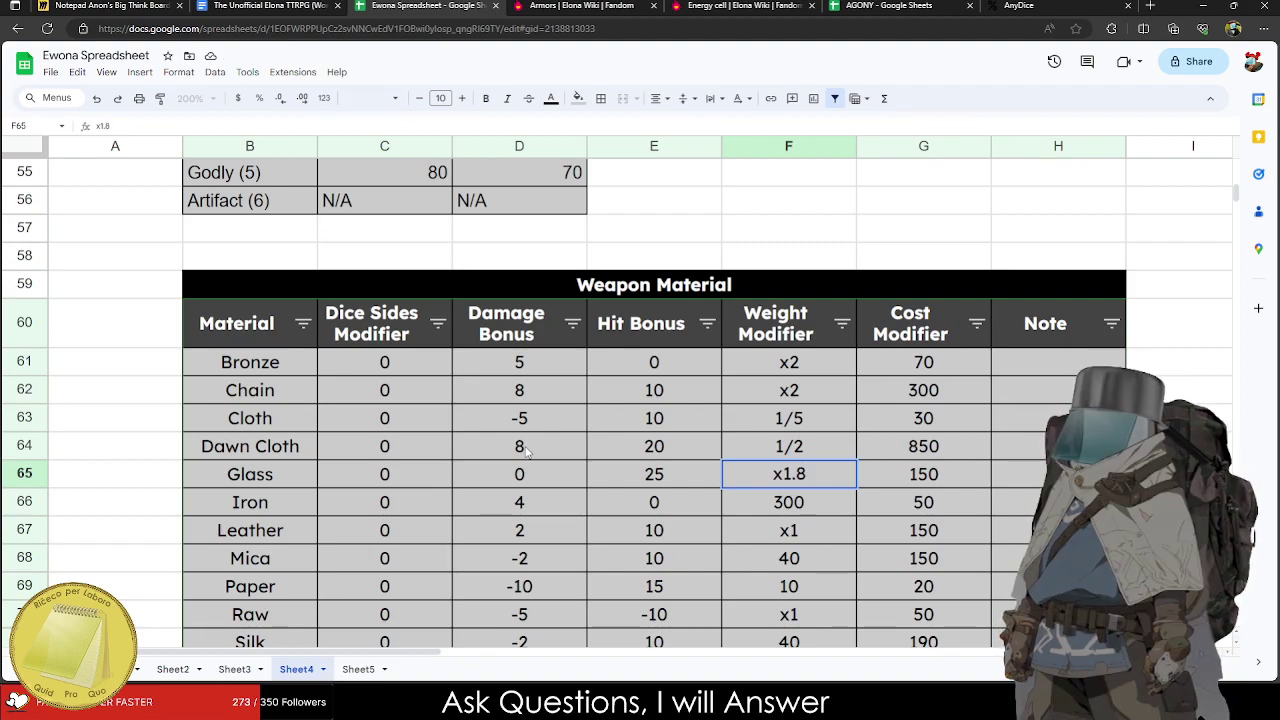
key(Return)
text(x3)
key(Return)
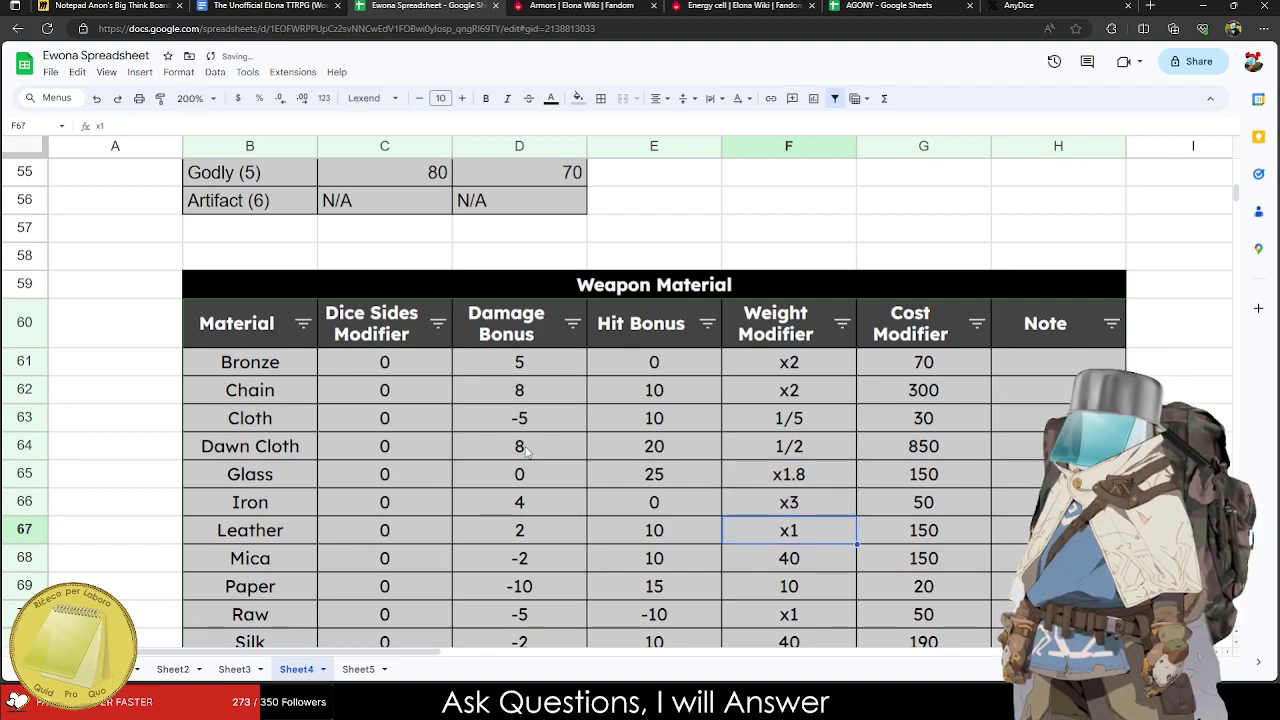
key(Return)
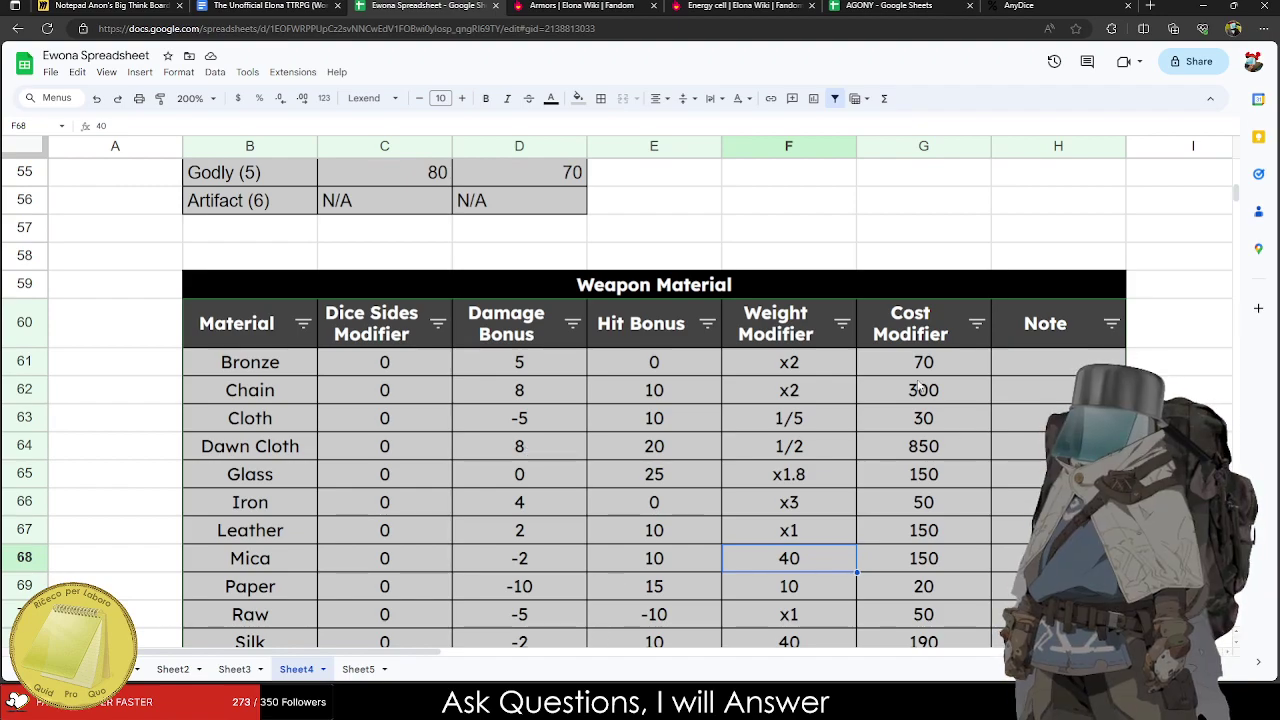
click(195, 98)
click(200, 262)
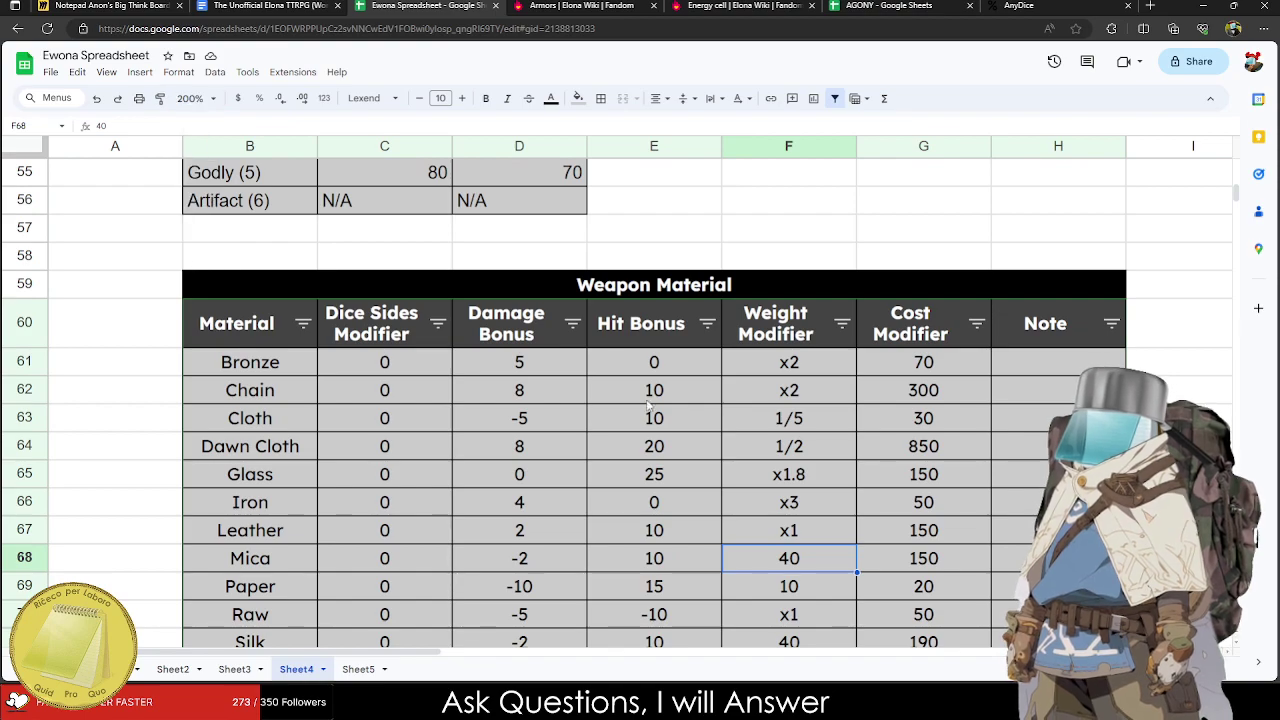
Replace the fractional Weight Modifiers with x.2 for Cloth and x.5 for Dawn Cloth.
scroll(650, 403, down, 1)
click(755, 360)
click(810, 396)
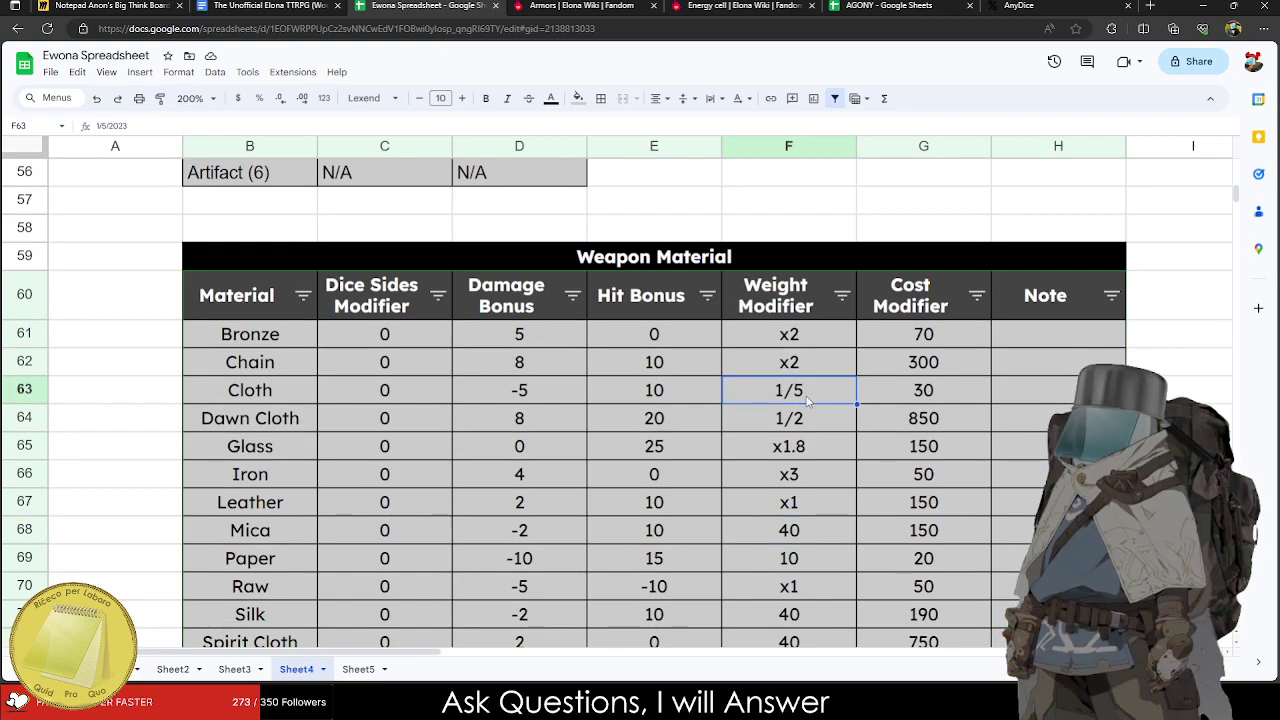
text(x.2)
key(Return)
text(x.5)
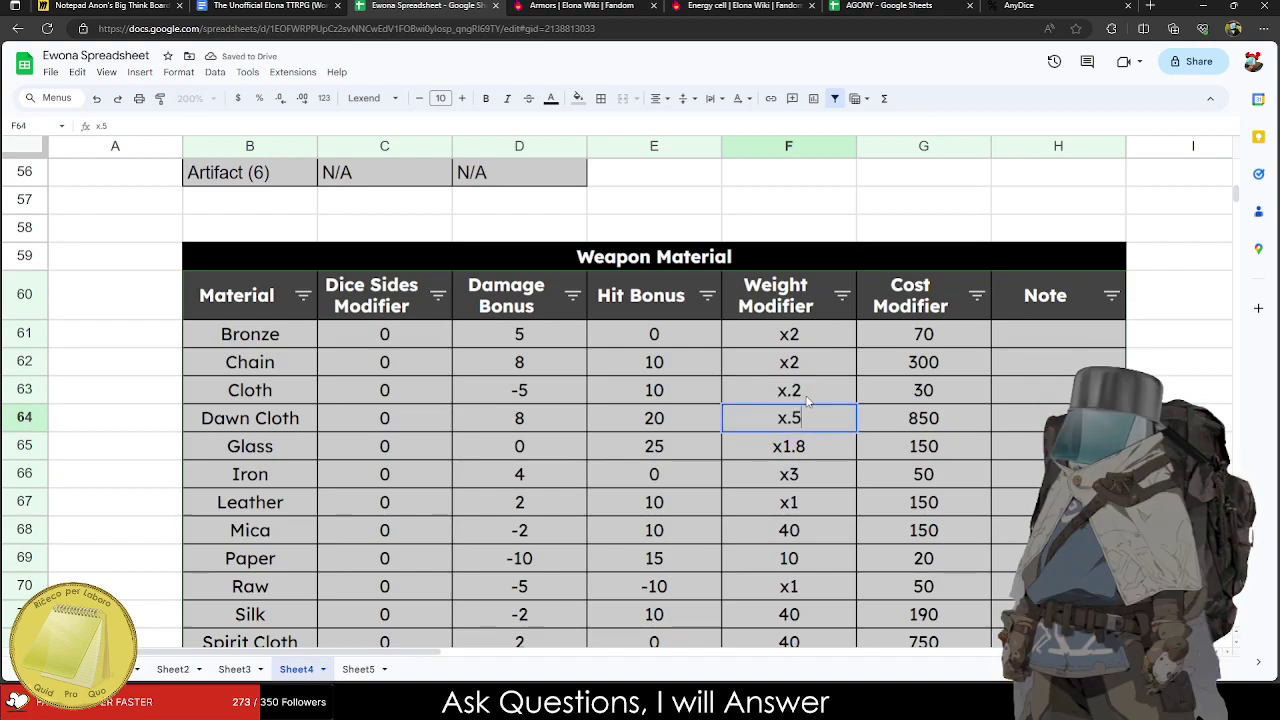
key(Return)
Set the Weight Modifier to x.4 for Mica and x.1 for Paper.
key(Down)
key(Down)
key(Down)
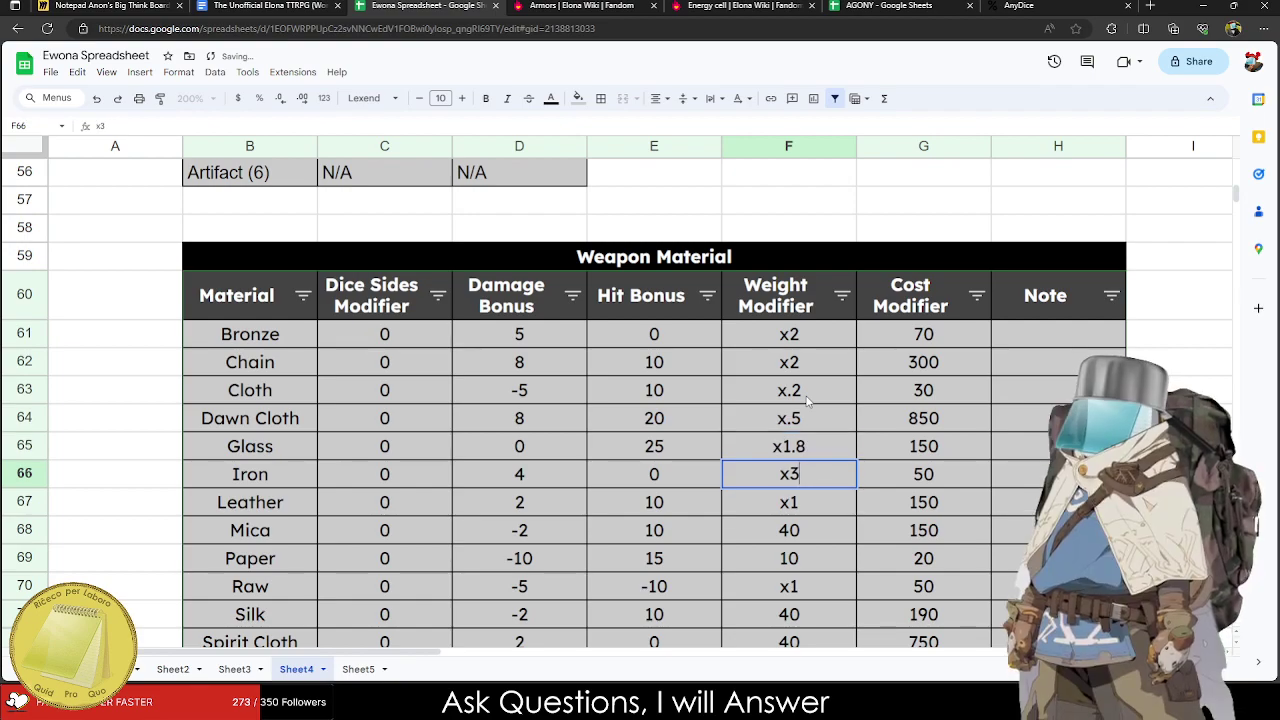
text(x.4)
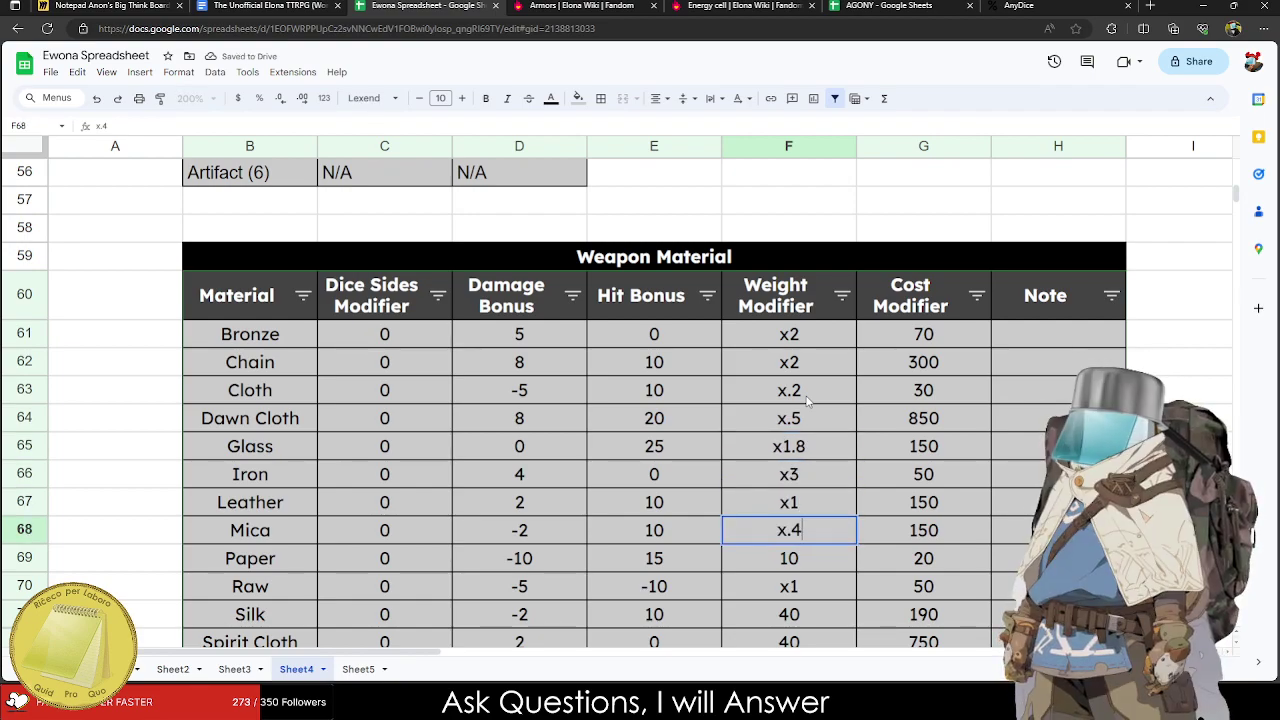
key(Return)
text(x.1)
key(Return)
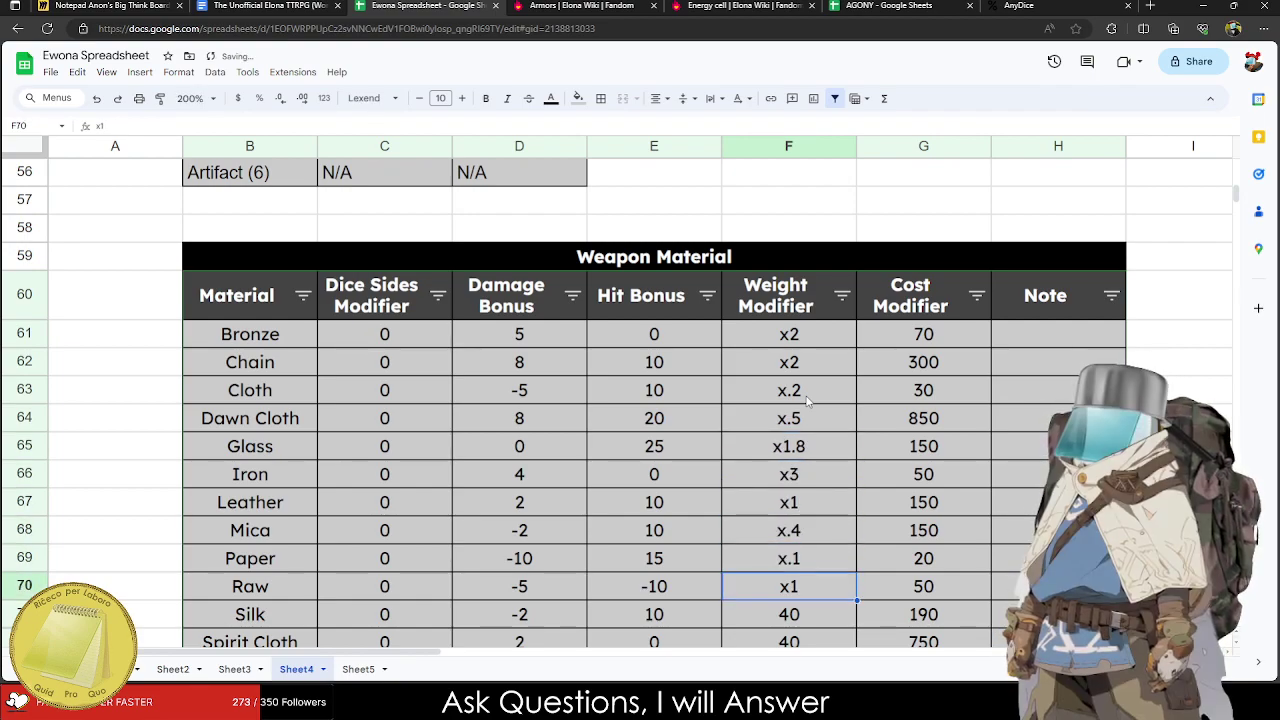
Set the Weight Modifier to x.4 for both Silk and Spirit Cloth.
key(Return)
text(x.4)
key(Return)
text(x.4)
key(Return)
Set the Weight Modifier to x1.5 for Wood and x.5 for Zylon.
text(1.5)
key(BackSpace)
key(BackSpace)
key(BackSpace)
text(x1.5)
key(Return)
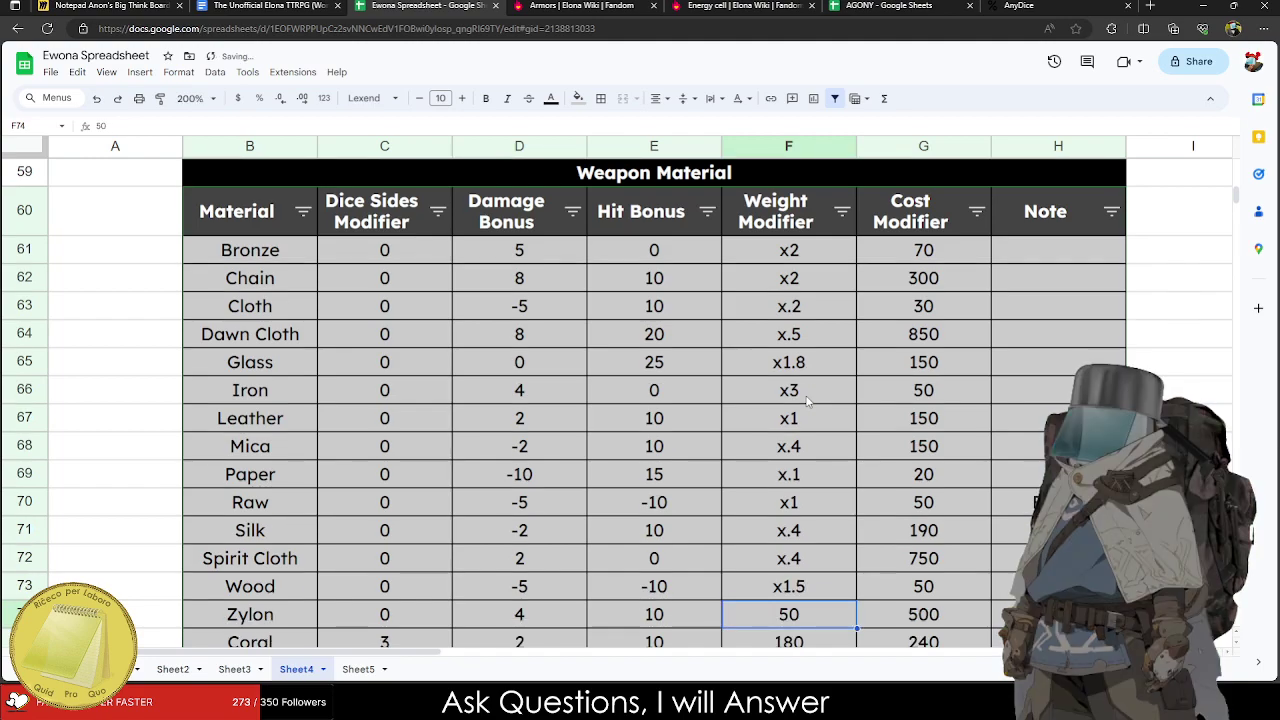
text(x.5)
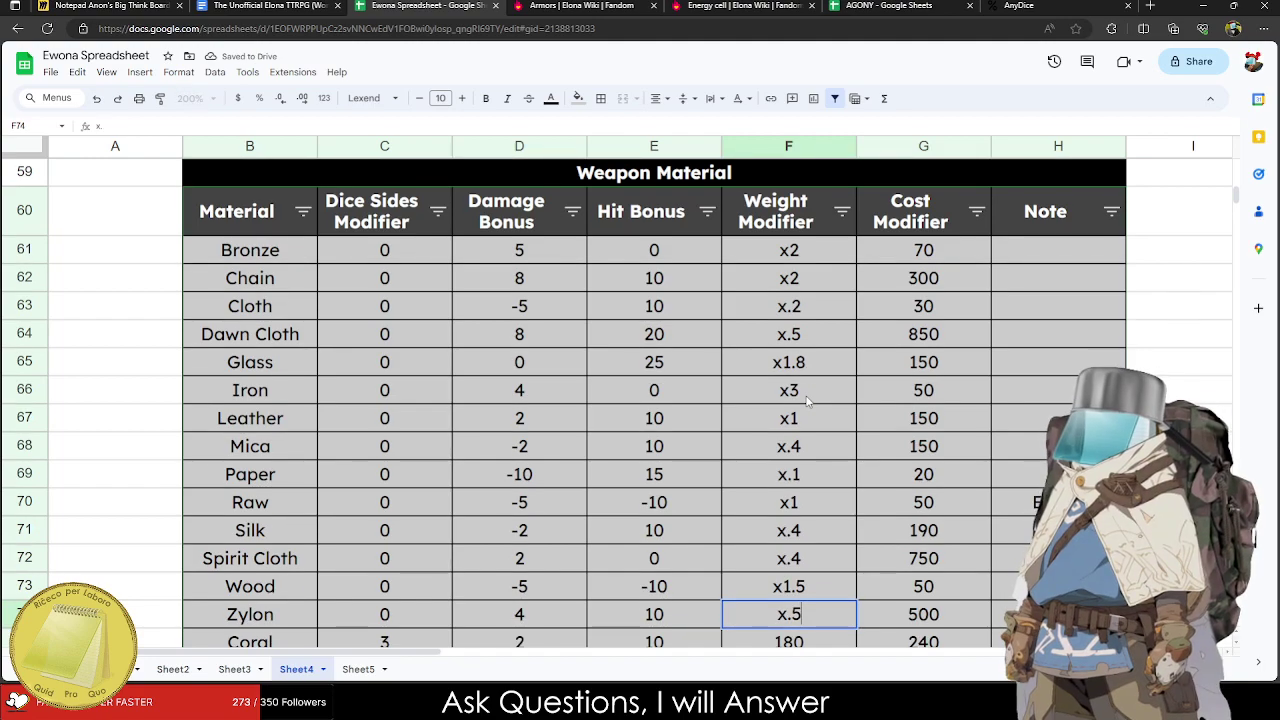
key(Return)
Set the Weight Modifier for Coral to x1.8.
text(1)
key(BackSpace)
text(x.18)
key(BackSpace)
key(BackSpace)
key(BackSpace)
text(18)
key(BackSpace)
text(.8)
key(Return)
Set the Weight Modifier for Griffon Scale to x0.7.
key(BackSpace)
text(x.7)
key(BackSpace)
key(BackSpace)
text(0.7)
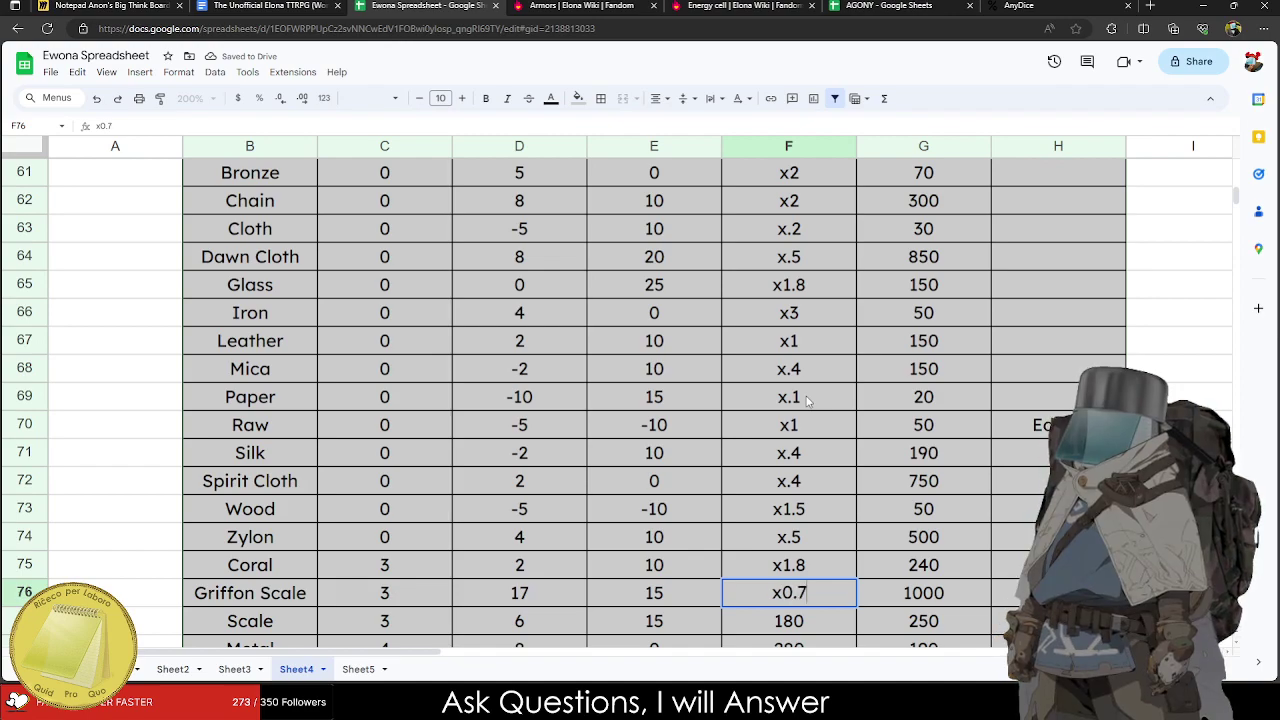
key(Return)
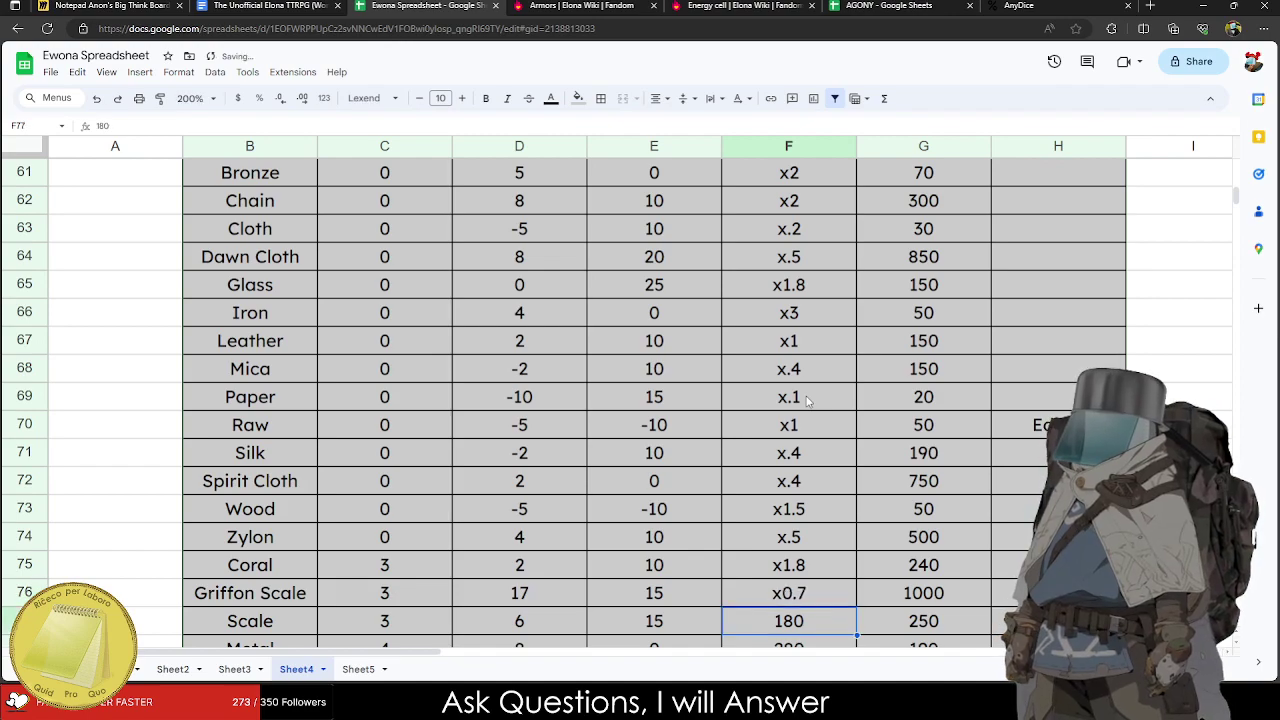
Set the Weight Modifier to x1.8 for Scale and x2.8 for Metal.
text(x1.87)
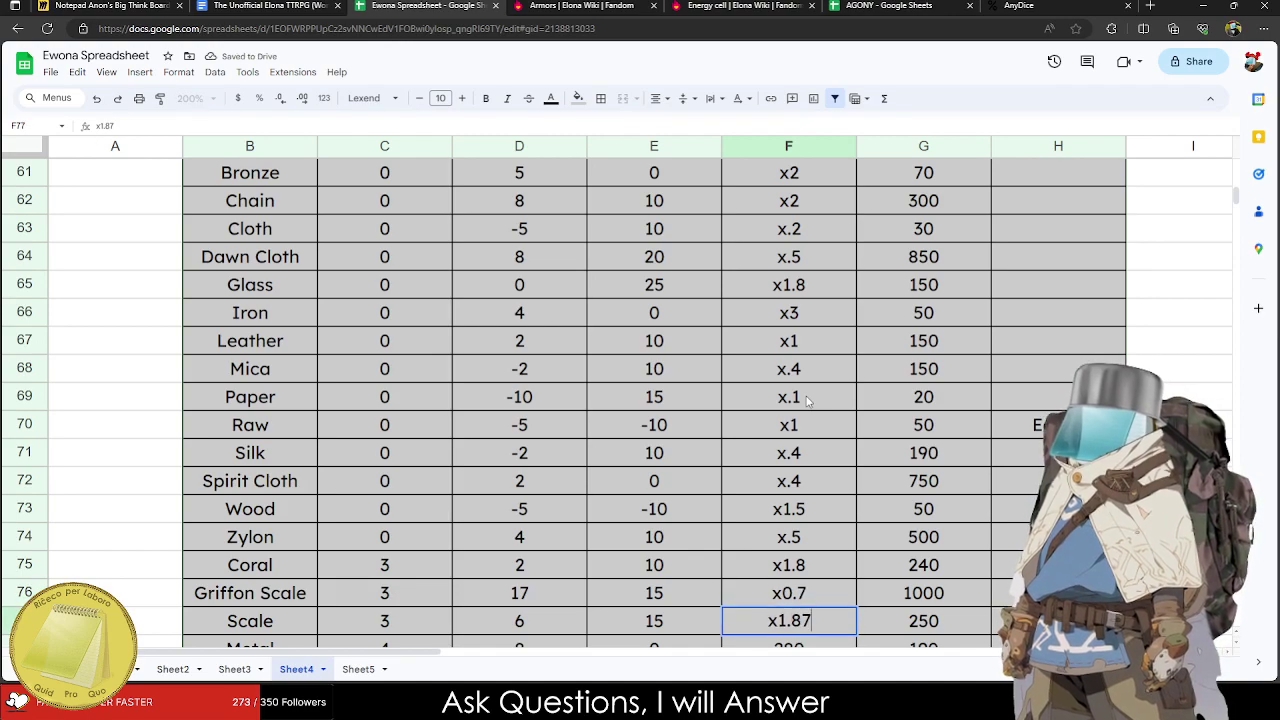
key(BackSpace)
key(Return)
text(x2.7)
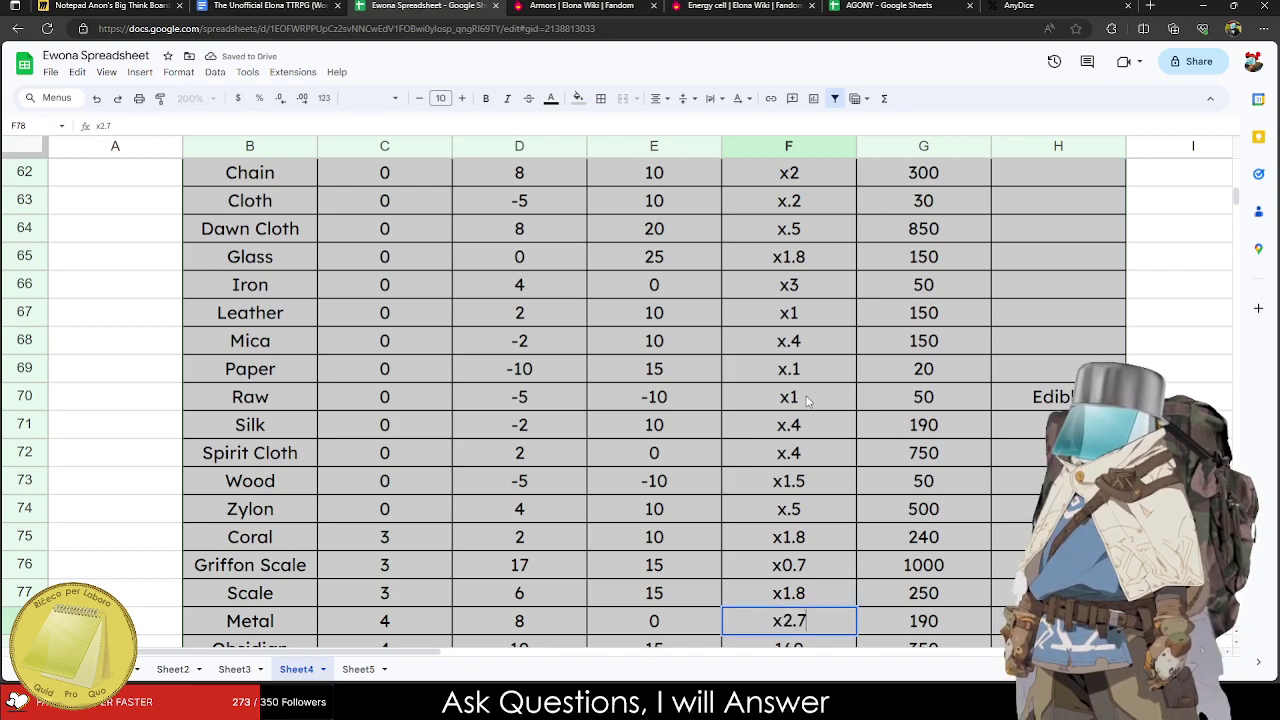
key(BackSpace)
text(8)
key(Return)
Set the Weight Modifier to x1.6 for Obsidian and x2.3 for Silver.
text(x1.6)
key(Return)
text(x2.3)
key(Return)
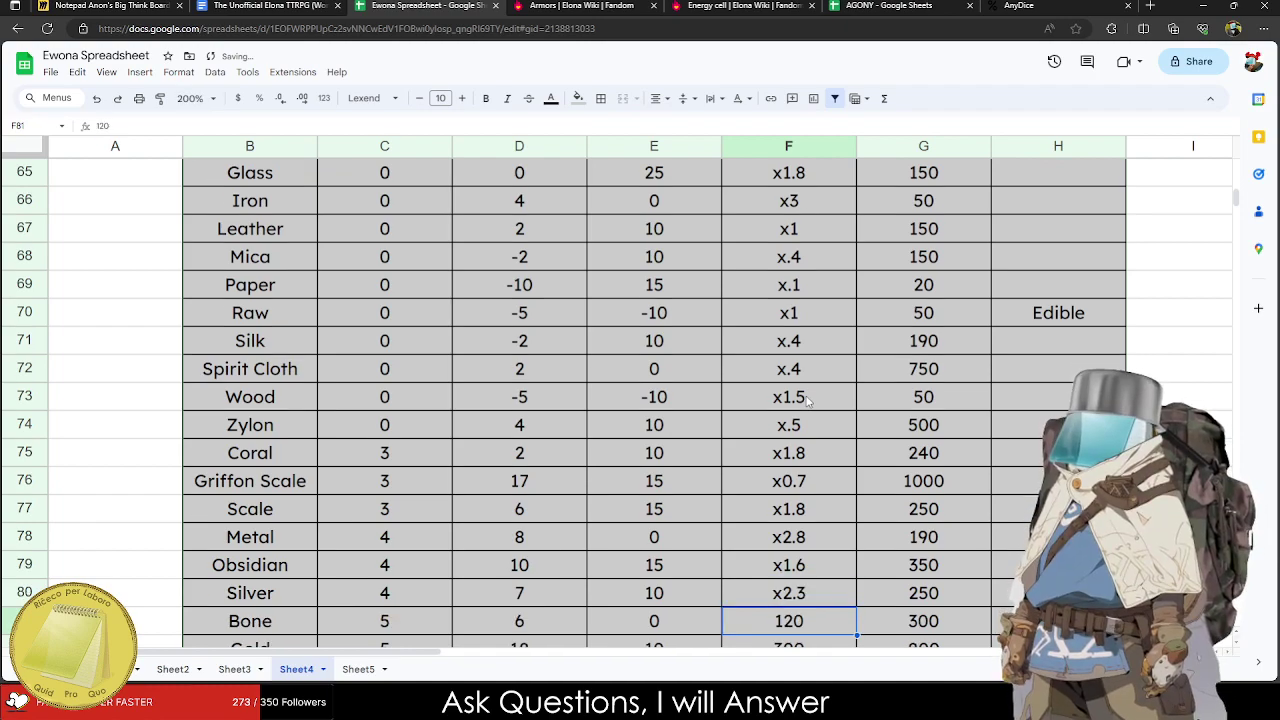
text(x)
key(BackSpace)
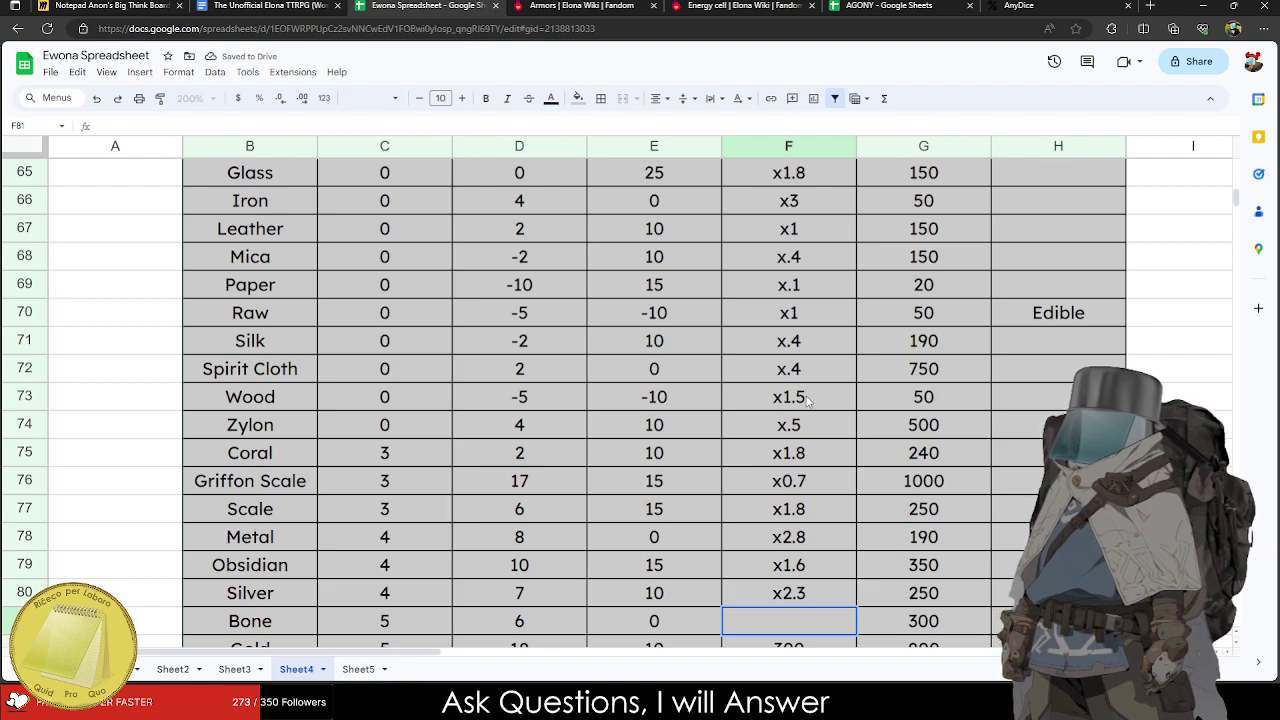
click(576, 370)
key(ctrl+z)
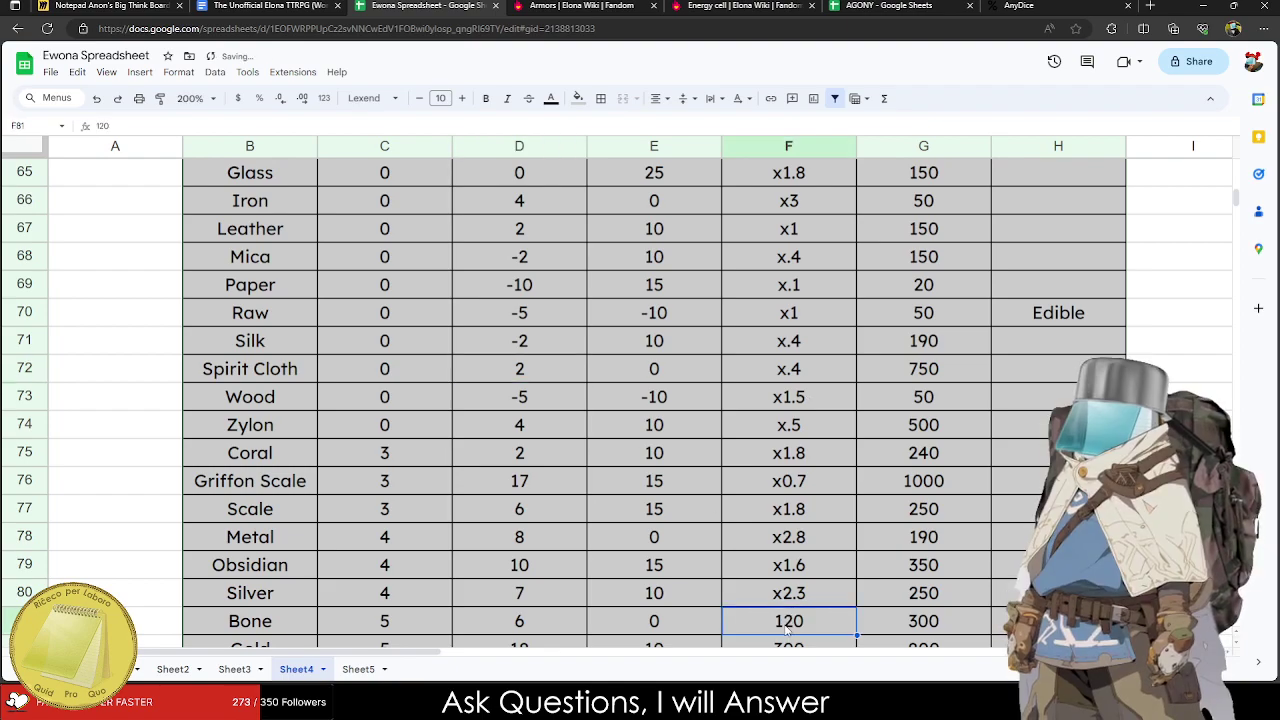
Set the Weight Modifier to x1.2 for Bone, x3 for Gold and x2.4 for Pearl.
text(x1.2)
key(Return)
text(x)
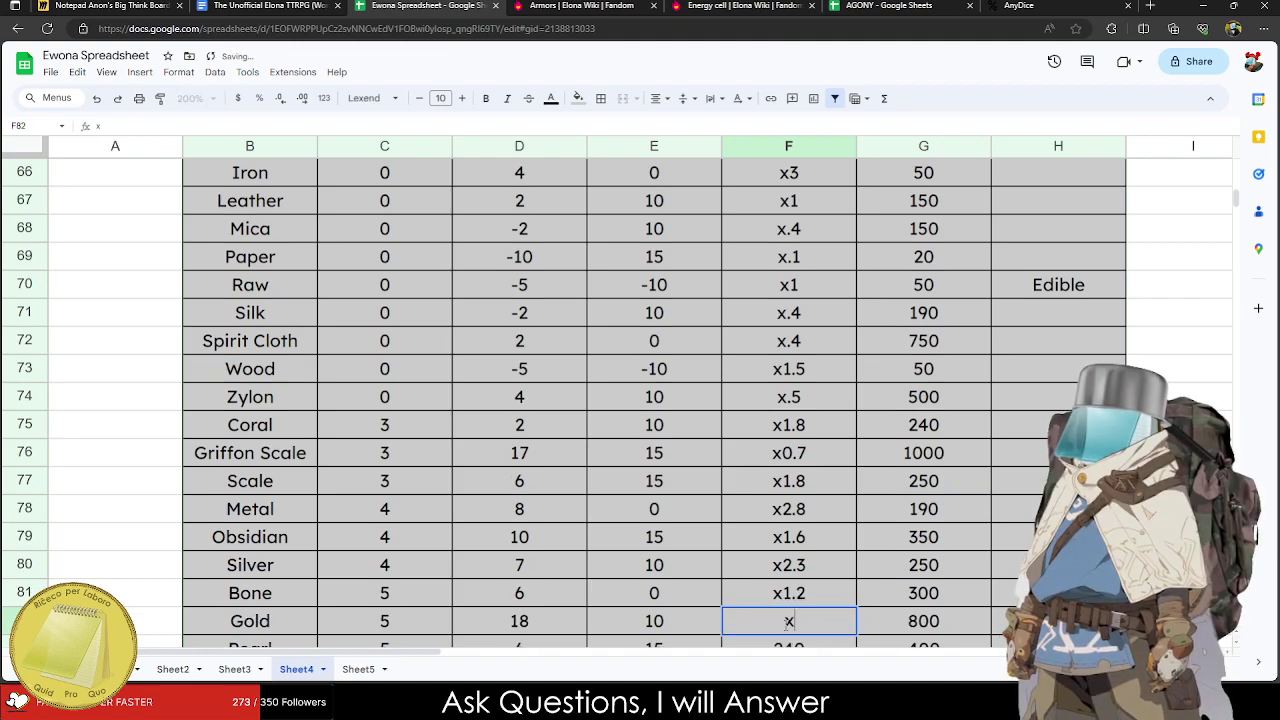
key(Return)
text(x2.)
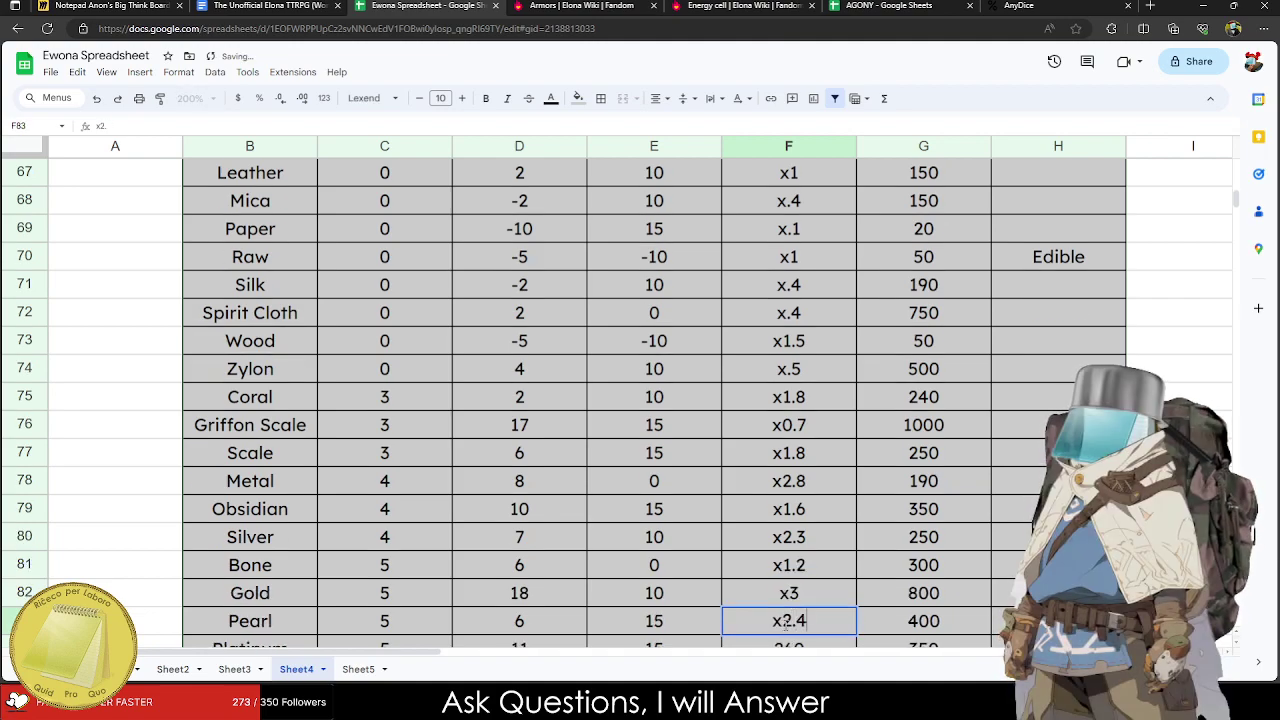
text(4)
key(Return)
Set the Weight Modifier to x2.6 for Platinum and x2.7 for Steel.
text(x2.)
key(BackSpace)
text(2.5)
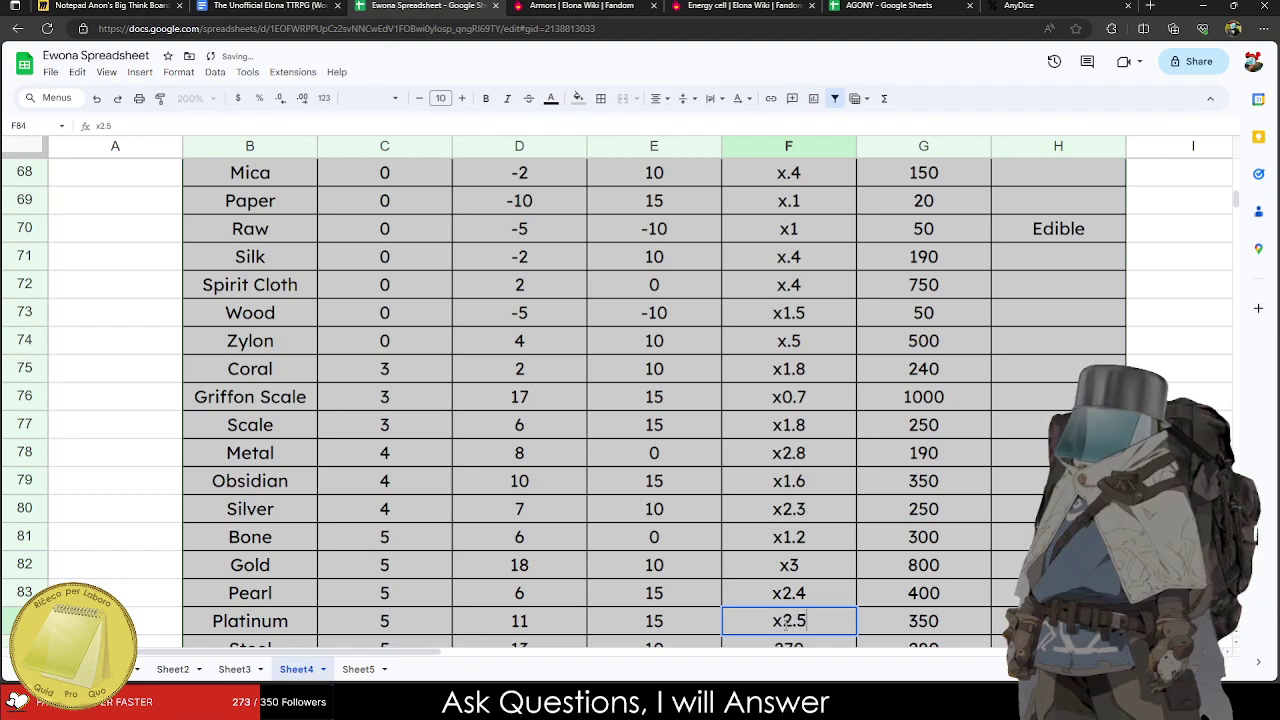
key(Return)
text(x2.7)
key(Return)
Set the Weight Modifier to x3.2 for Chrome and x2 for both Crystal and Titanium.
text(x3.2)
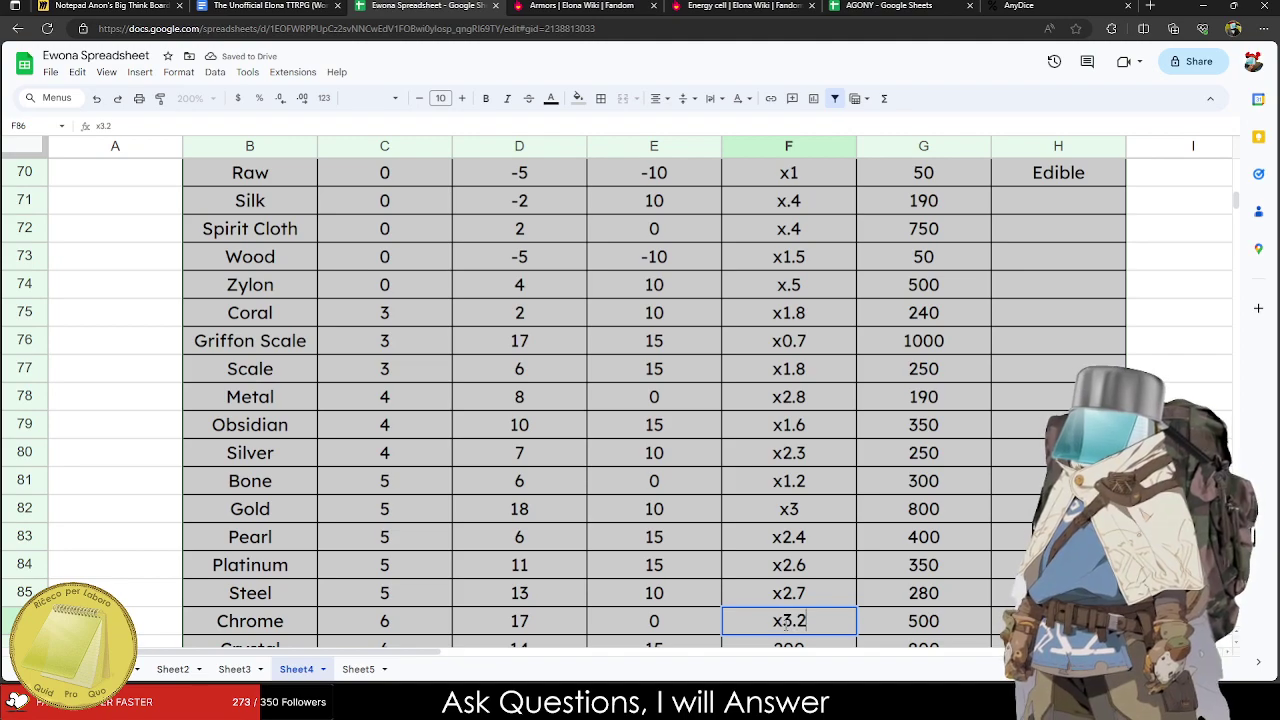
key(Return)
text(x2)
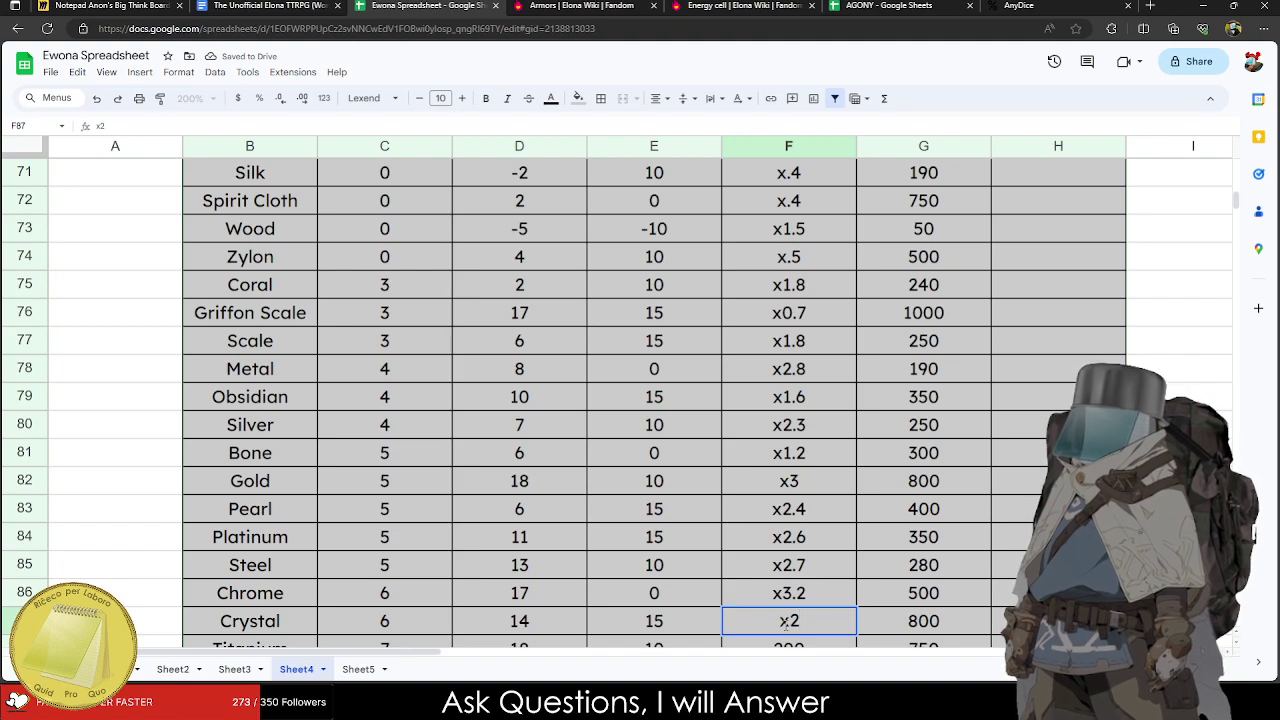
key(Return)
text(x2)
key(Return)
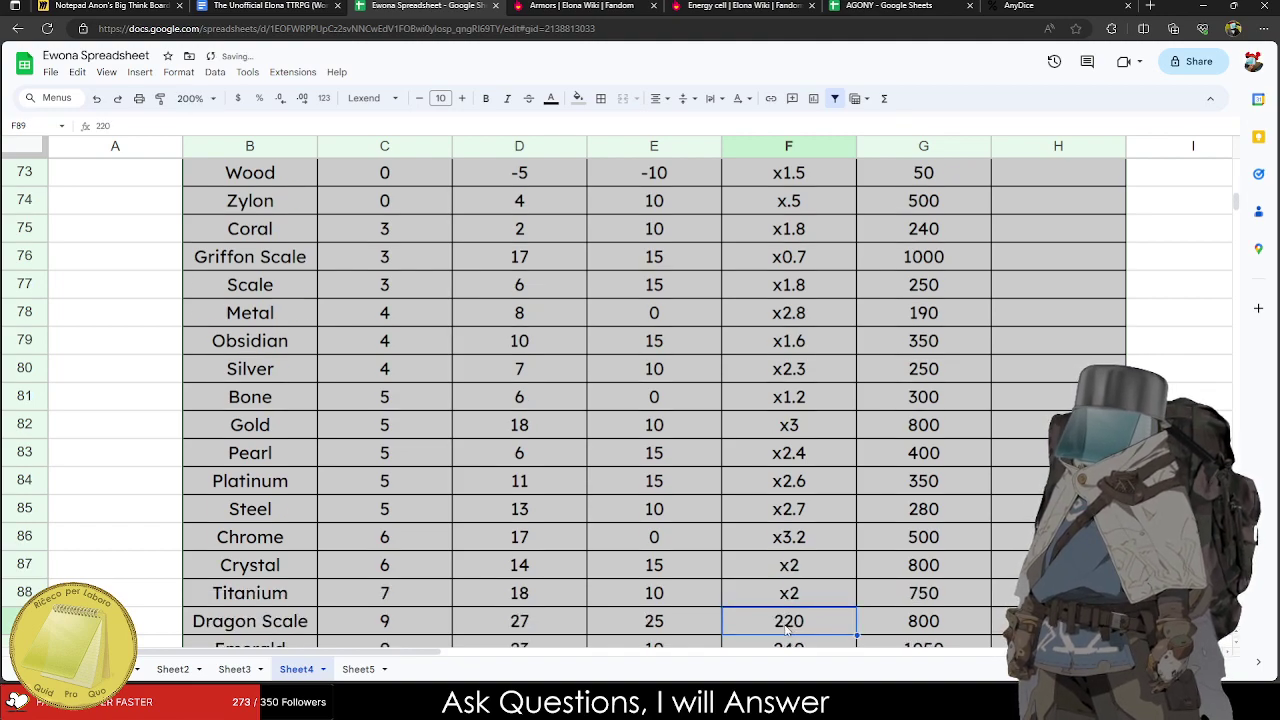
Set the Weight Modifier to x2.2 for Dragon Scale, x2.4 for Emerald, x2 for Mithril and x2.5 for Rubynus.
text(x2.2)
key(Return)
text(x2.4)
key(Return)
text(x2)
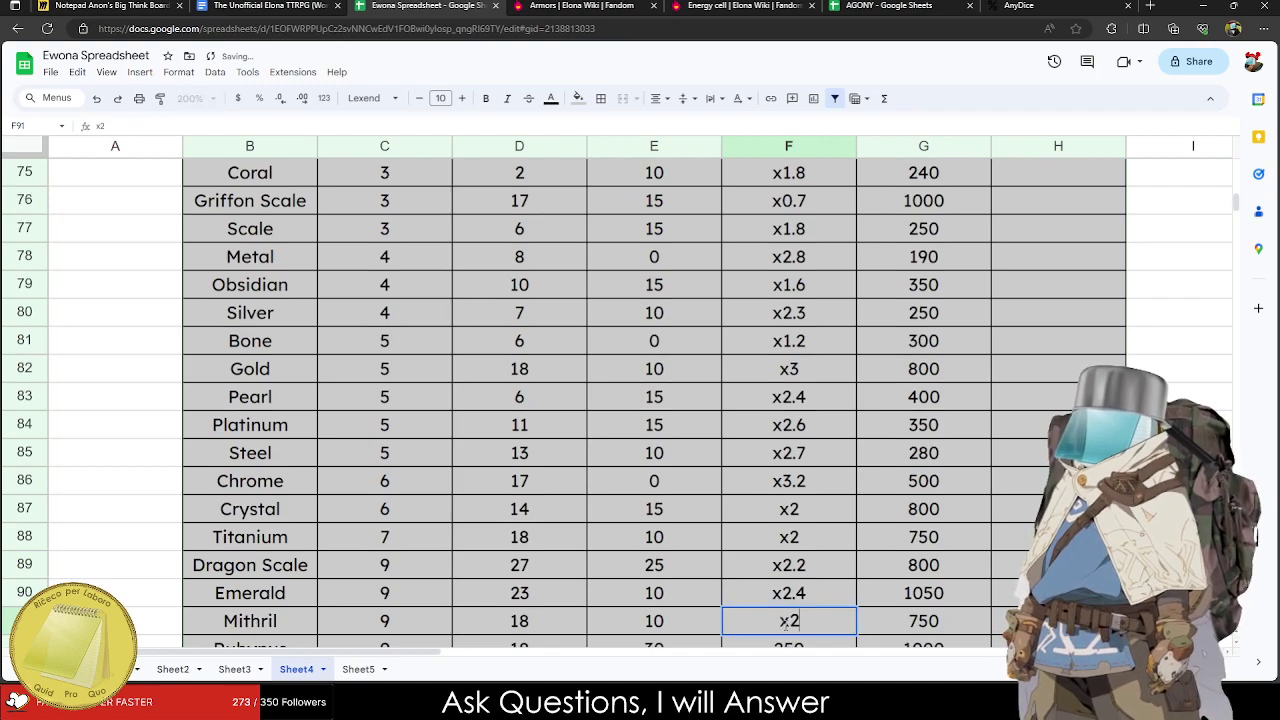
key(Return)
text(x2.5)
key(Return)
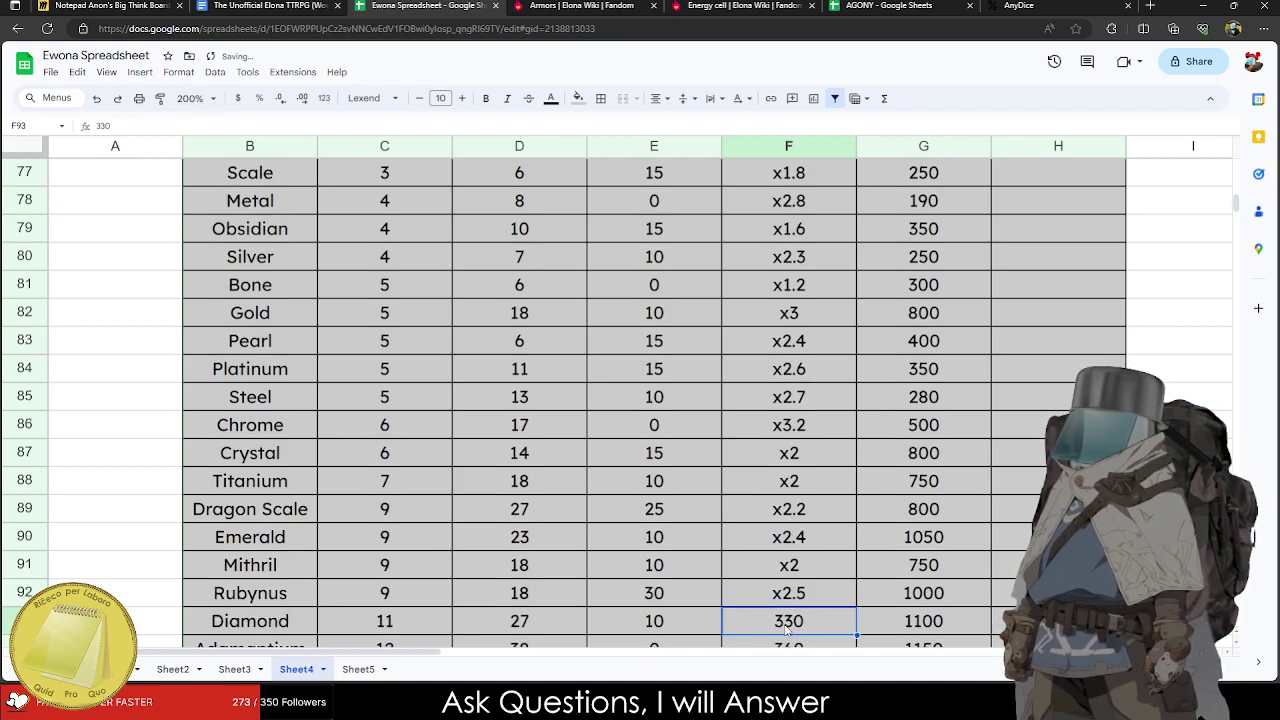
Set the Weight Modifier to x3.3 for Diamond, x3.6 for Adamantium and x.8 for Ether.
text(x3.3)
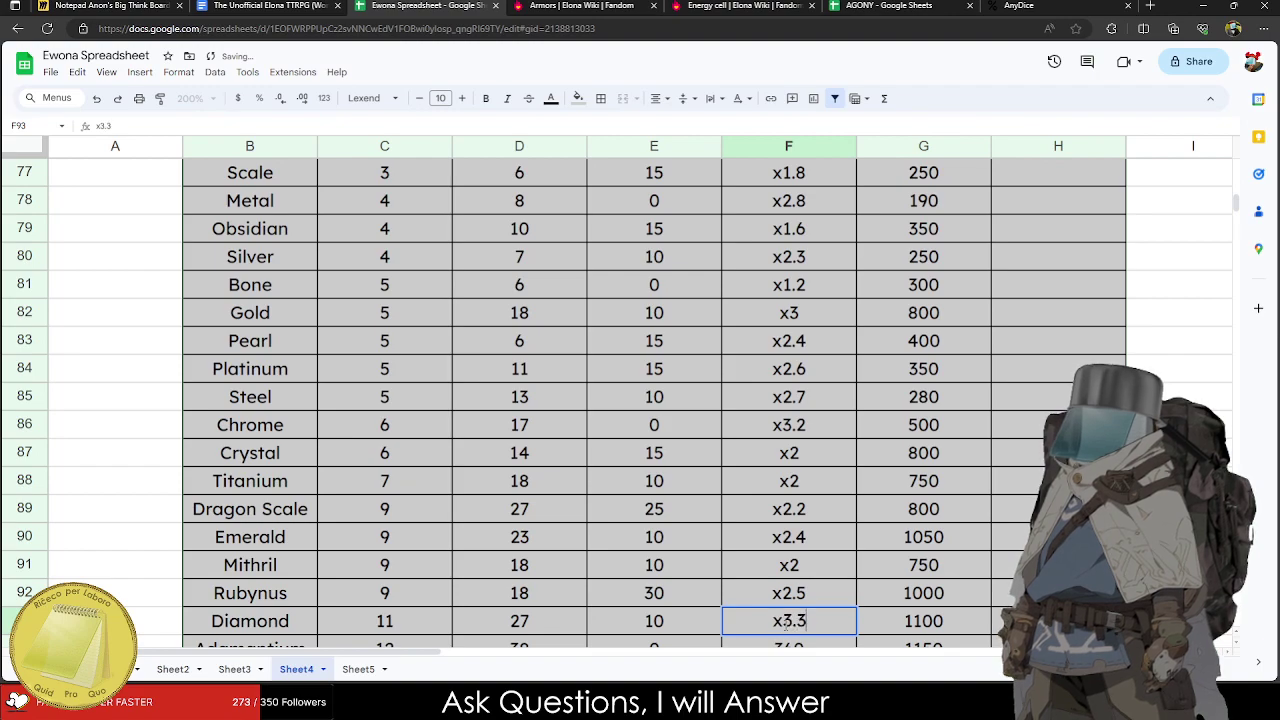
key(Return)
text(x3.6)
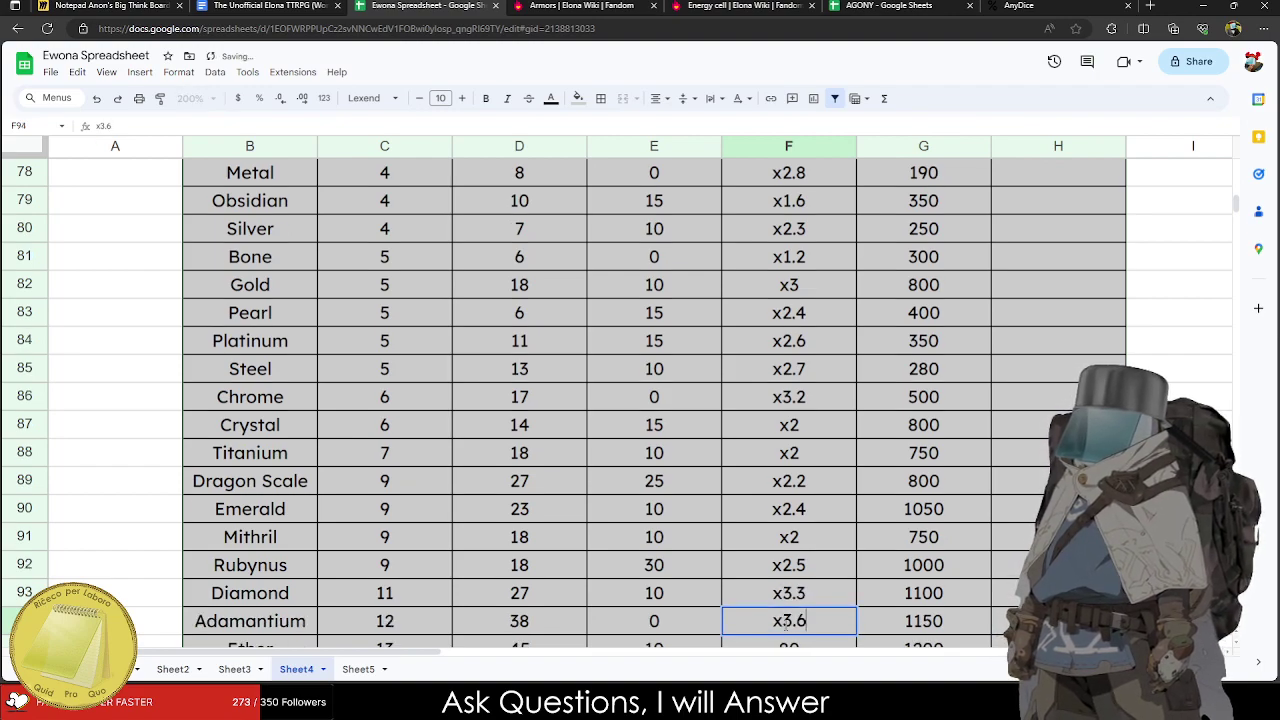
key(Return)
text(x.8)
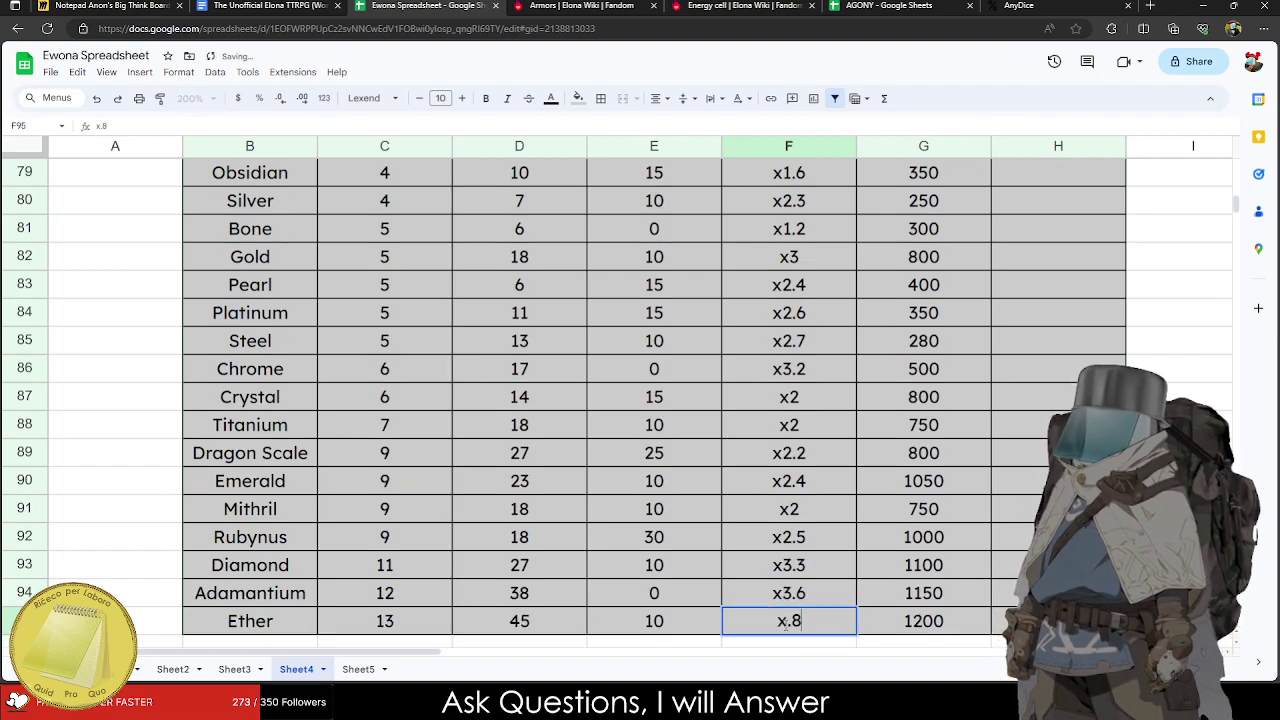
key(Tab)
Set the Cost Modifier for Bronze, the first material in the table, to x.7.
scroll(928, 370, up, 6)
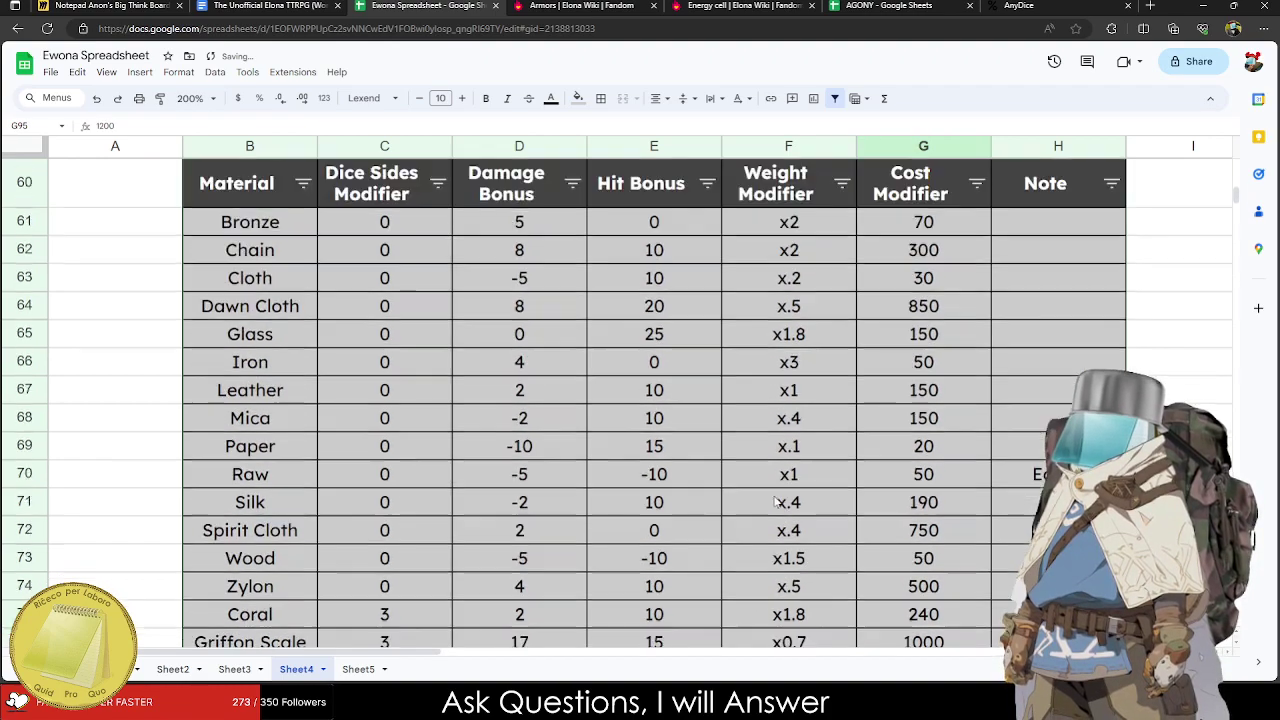
click(903, 232)
text(.7)
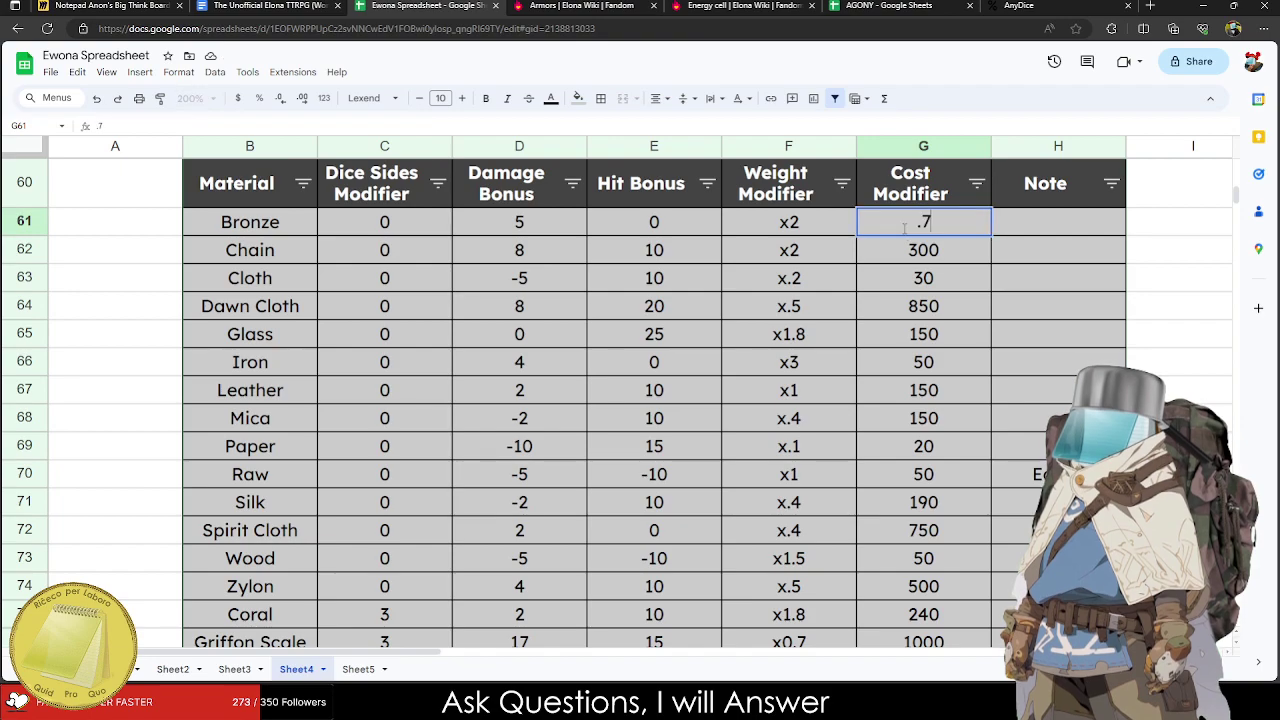
key(BackSpace)
key(BackSpace)
text(x.7)
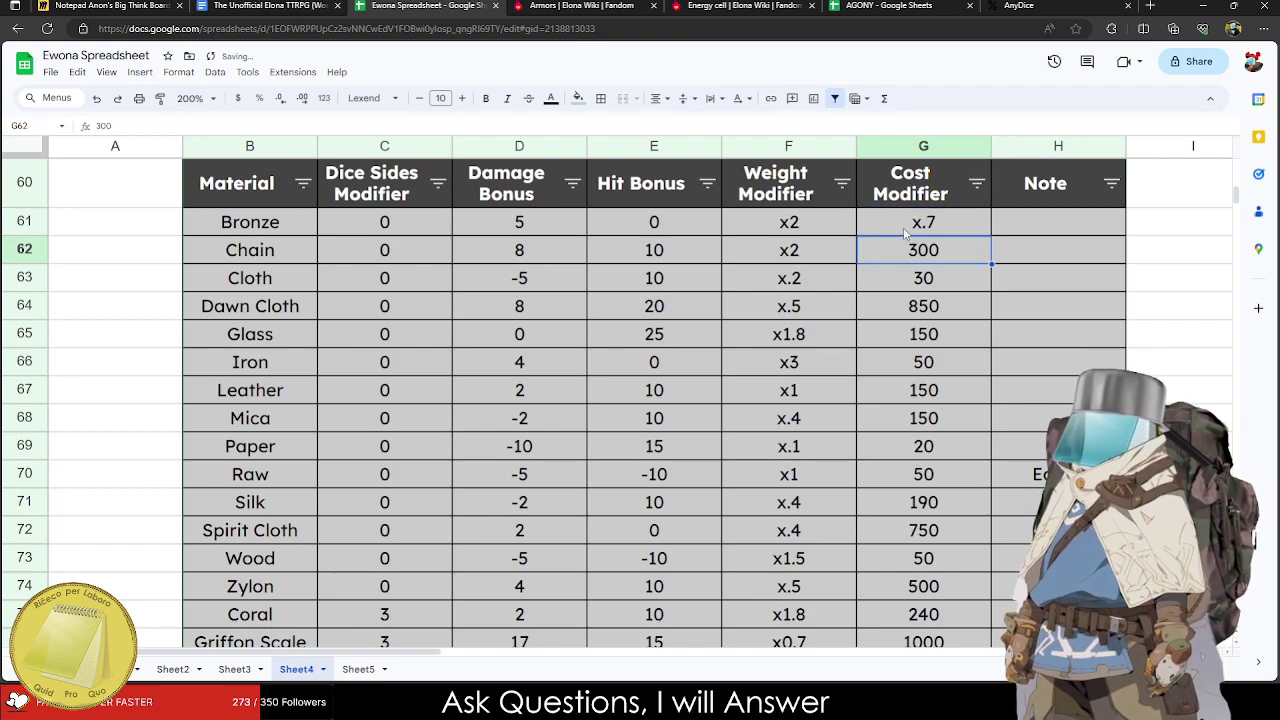
Set the Cost Modifier to x3 for Chain and x.3 for Cloth.
text(x3)
key(Return)
text(x.3)
key(Return)
Set the Cost Modifier for Dawn Cloth to x8.5.
text(xx)
key(BackSpace)
text(7)
key(BackSpace)
text(8.5)
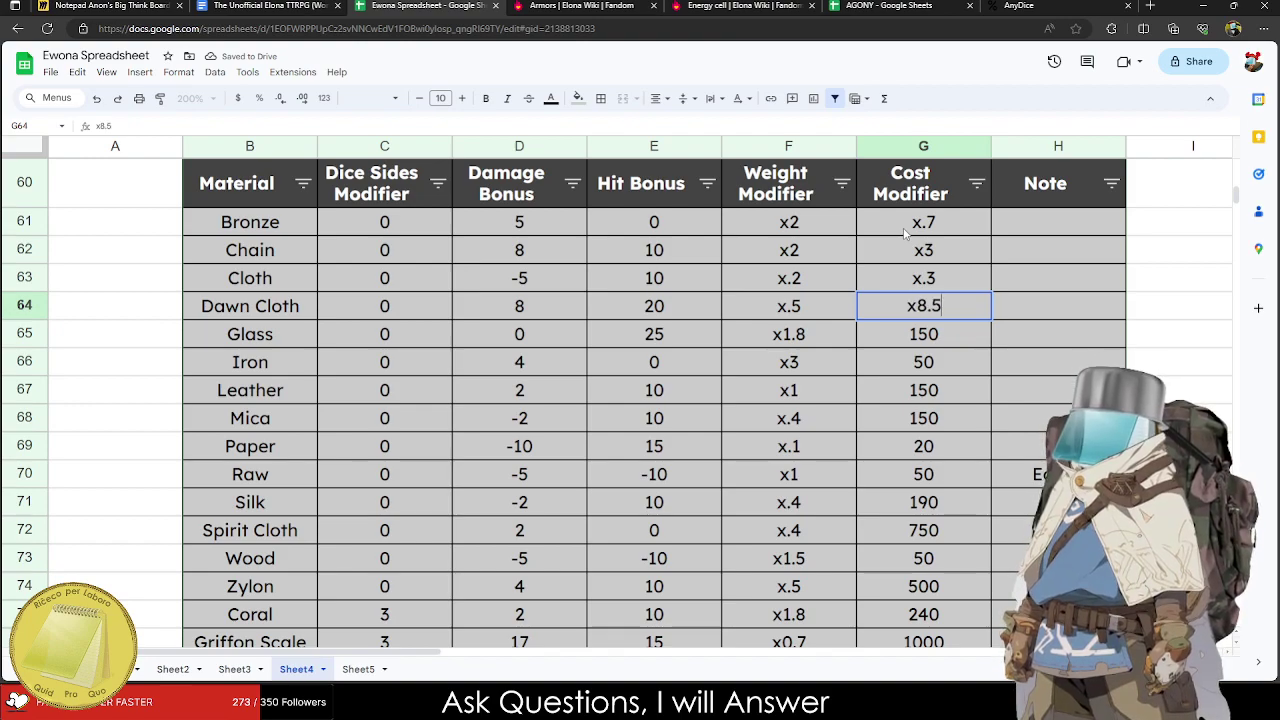
key(Return)
Set the Cost Modifier to x1.5 for Glass, x.5 for Iron and x1.5 for Leather.
text(x1.5)
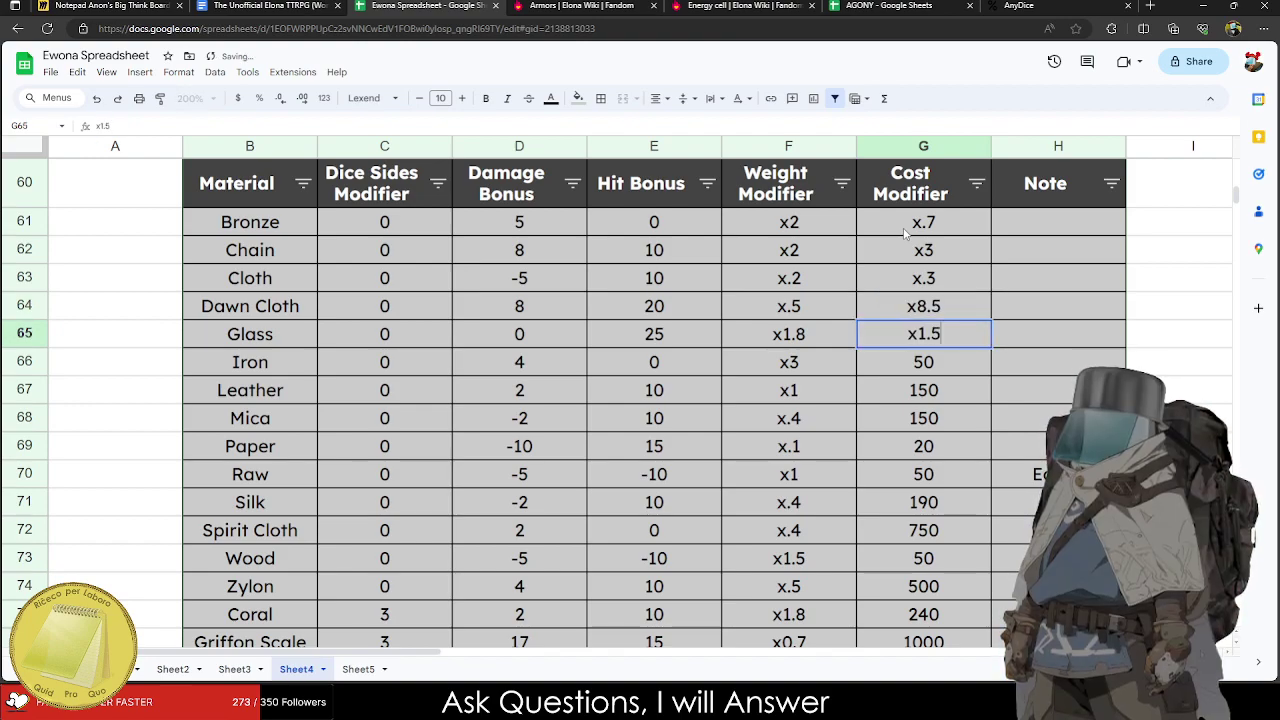
key(Return)
text(x.5)
key(Return)
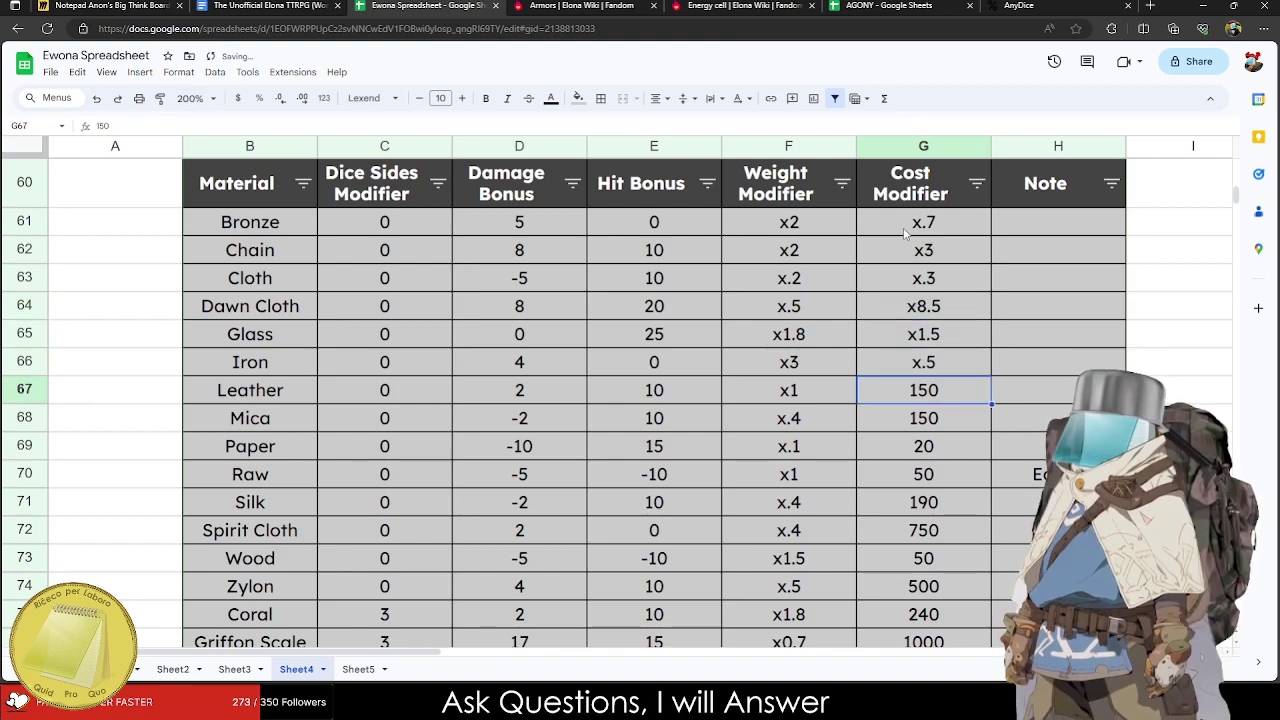
text(x1.5)
key(Return)
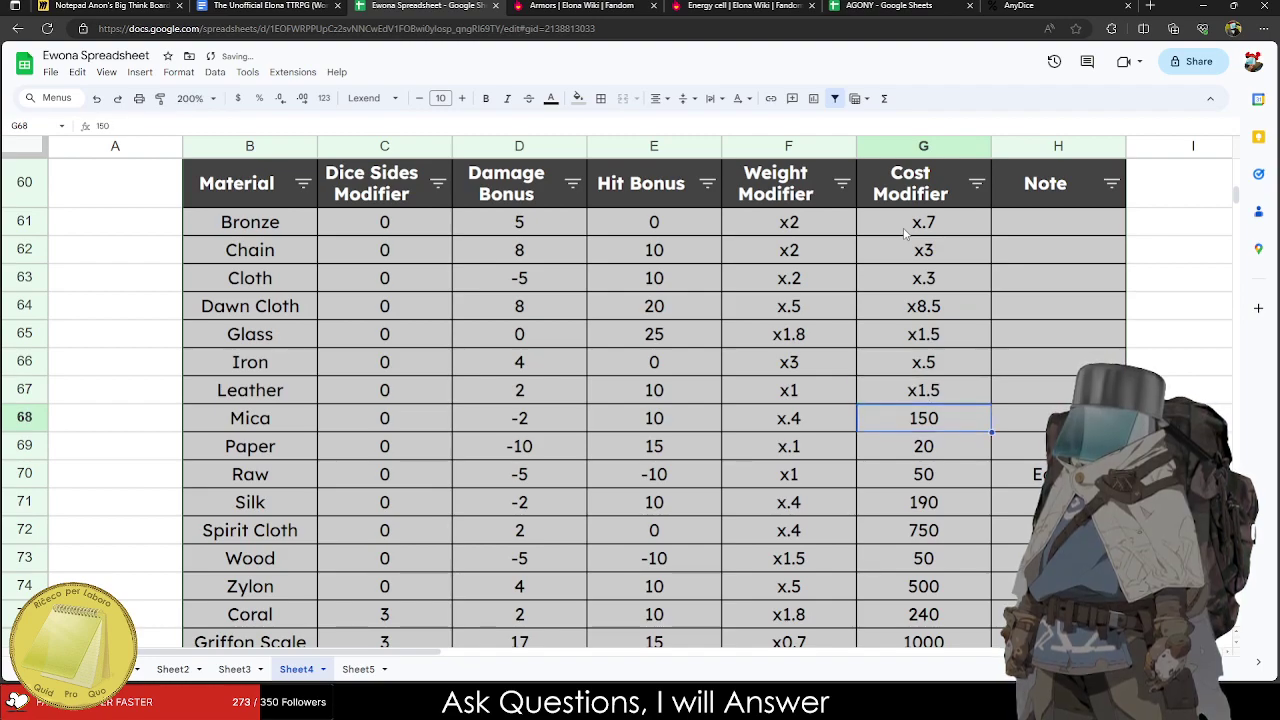
Set the Cost Modifier to x1.5 for Mica, x.2 for Paper and x.5 for Raw.
text(x1.5)
key(Return)
text(x.2)
key(Return)
text(x.5)
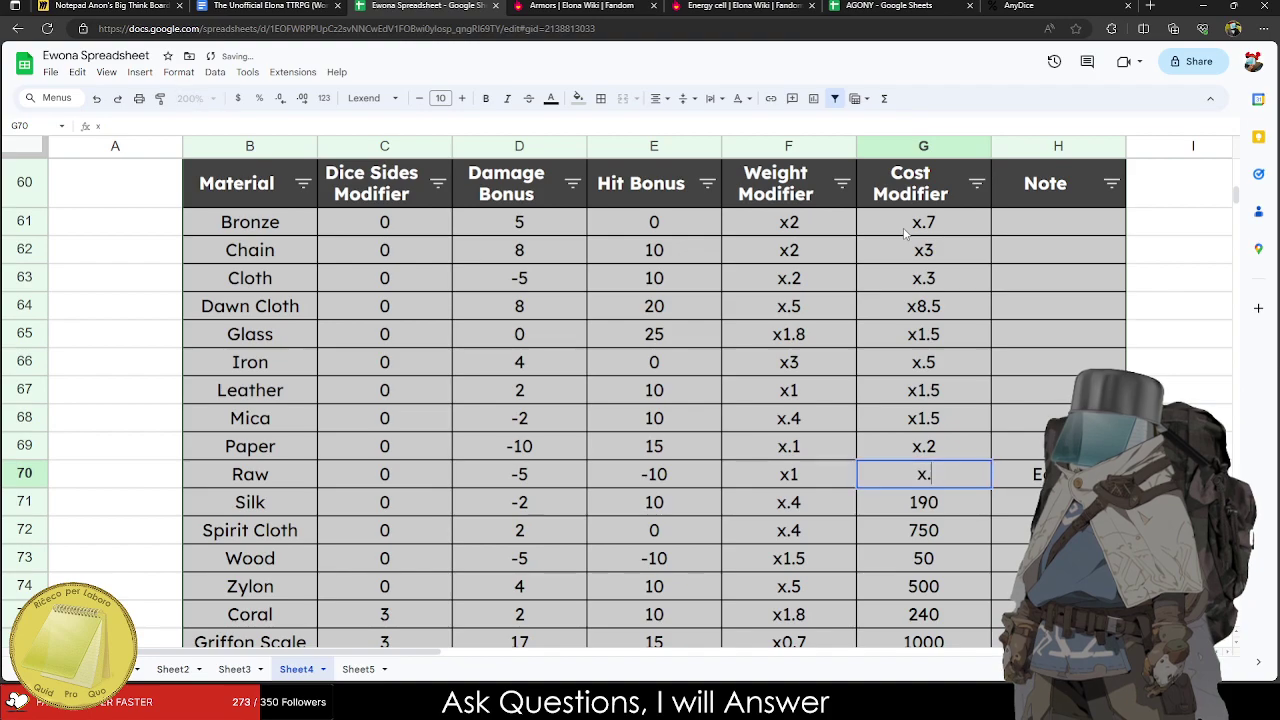
key(Return)
Set the Cost Modifier to x1.9 for Silk and x7.5 for Spirit Cloth.
text(x.)
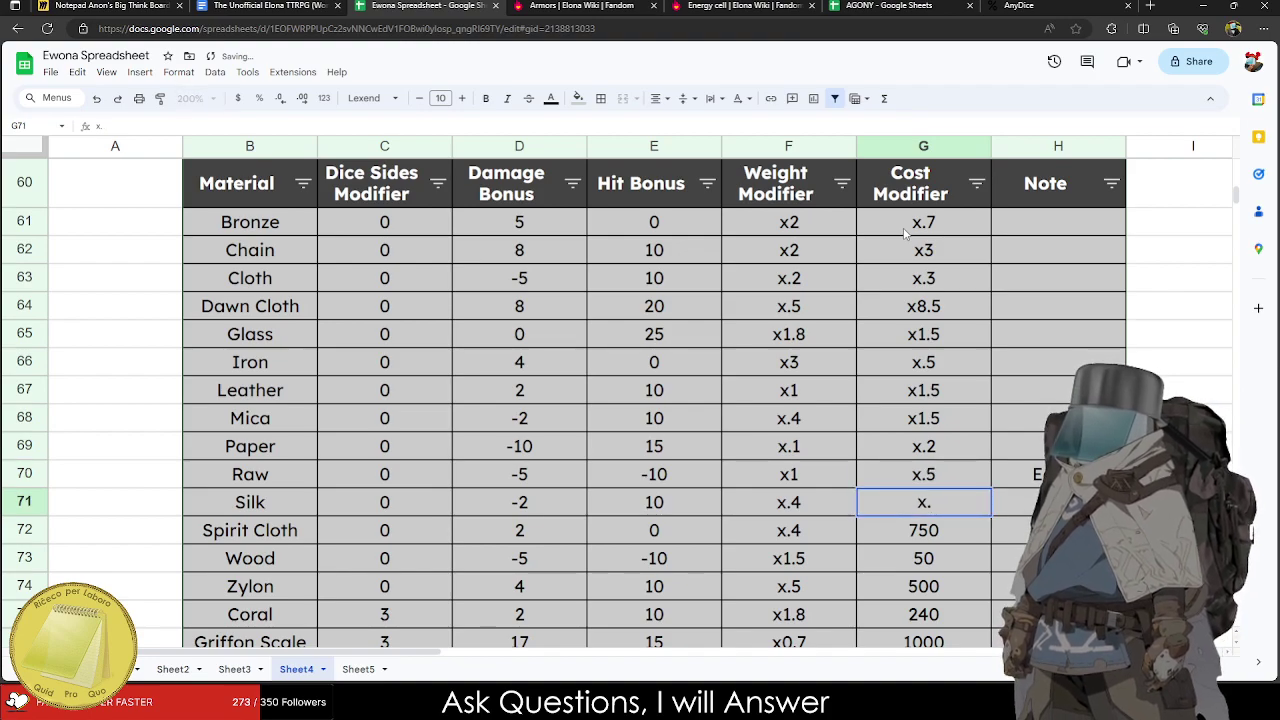
key(BackSpace)
text(1.9)
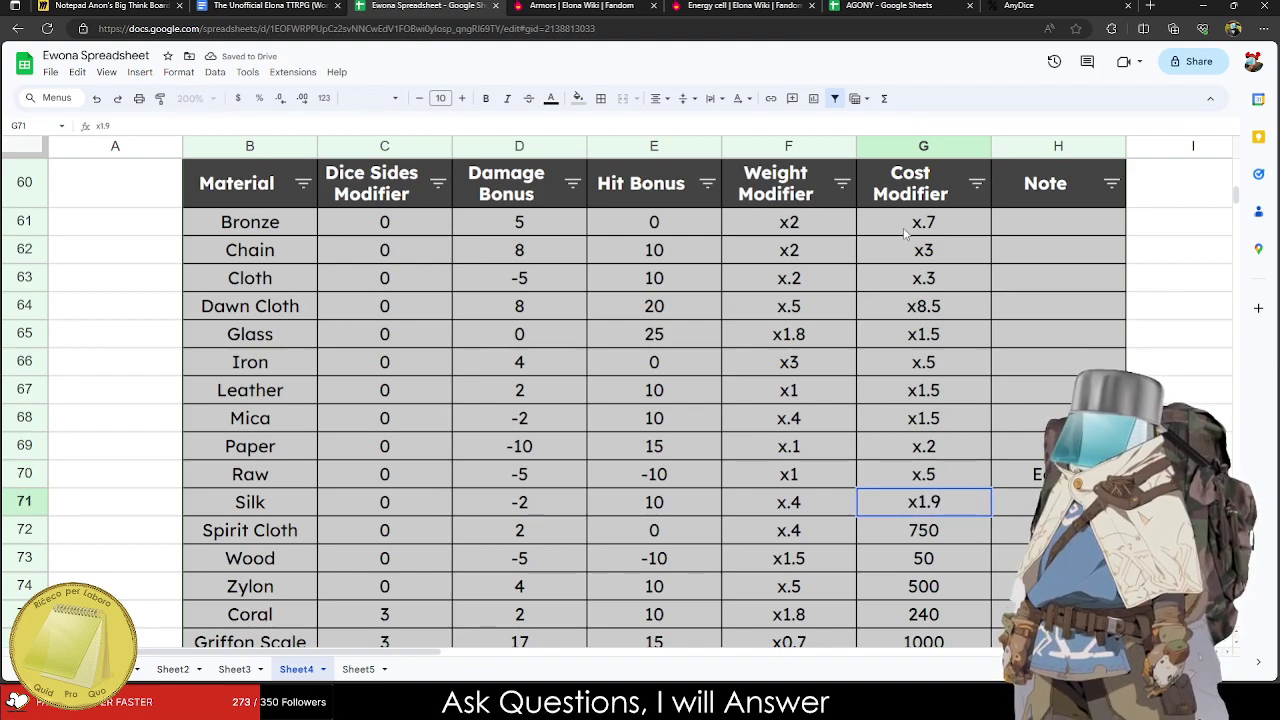
key(Return)
text(x7.5)
key(BackSpace)
text(50)
key(BackSpace)
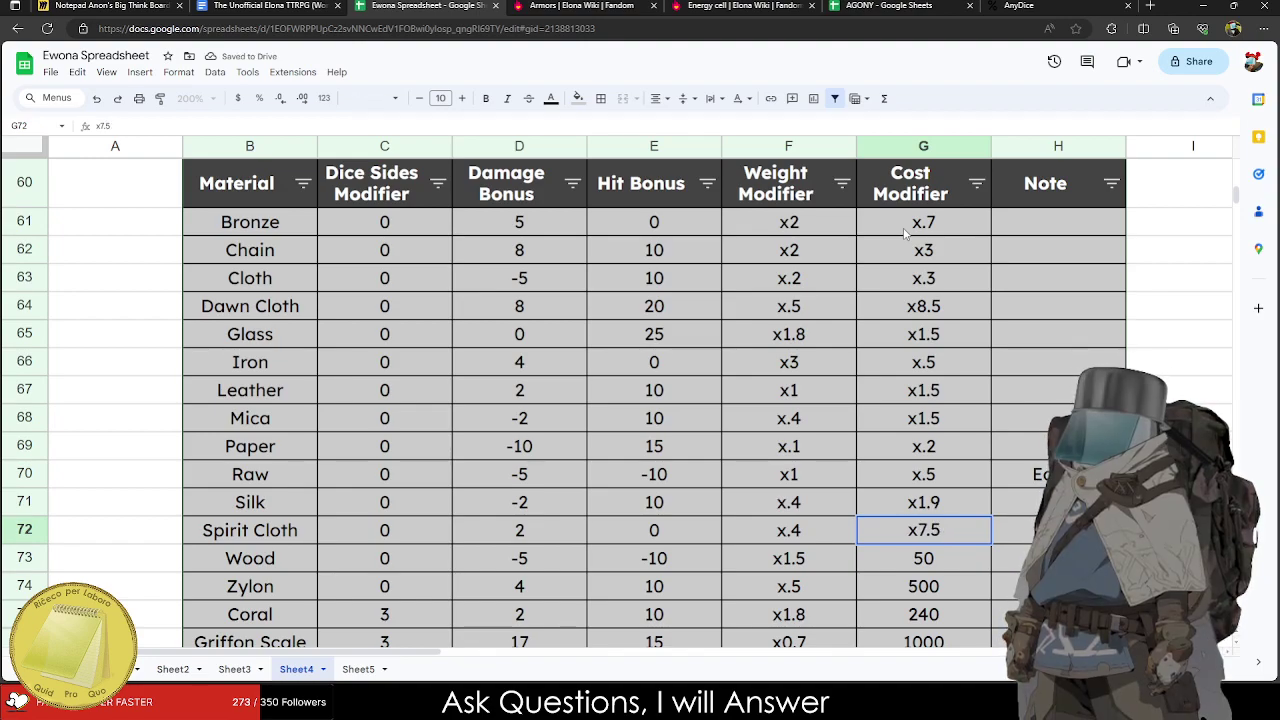
key(Return)
Set the Cost Modifier to x.5 for Wood and x5 for Zylon.
text(x.5)
key(Return)
text(x5)
key(Return)
Set the Cost Modifier to x2.4 for Coral and x10 for Griffon Scale.
text(x2.5)
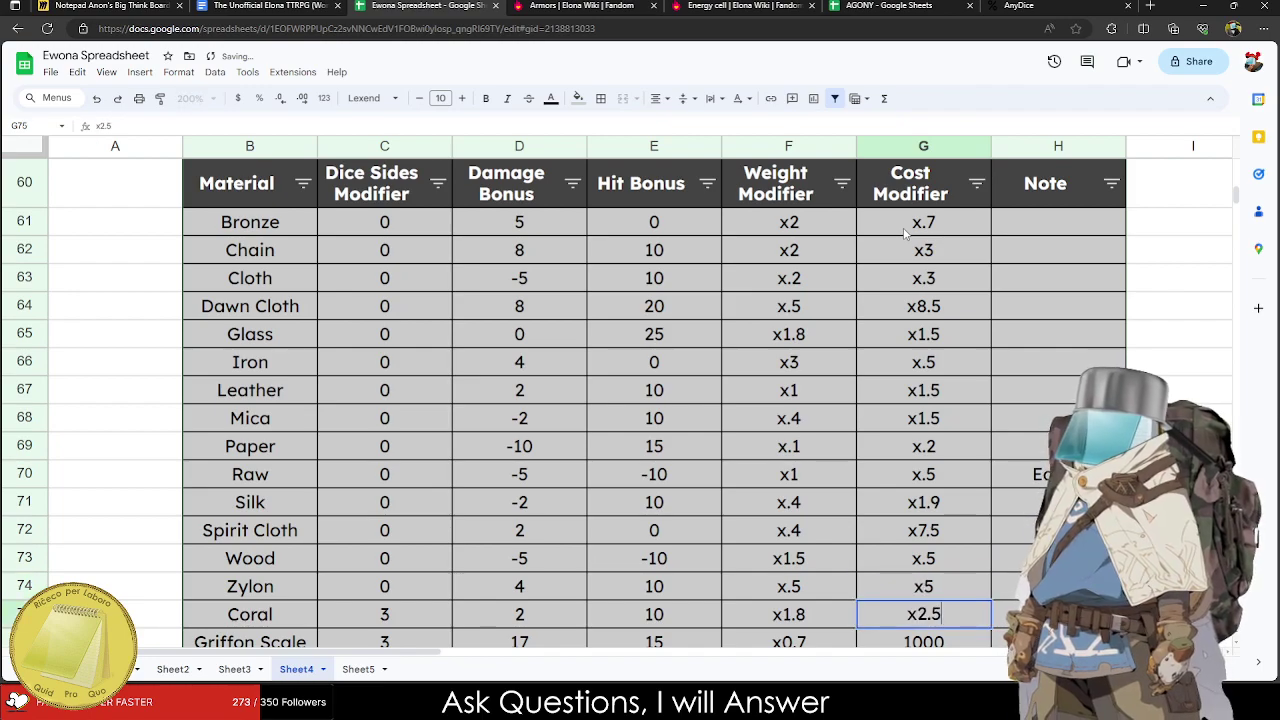
key(BackSpace)
text(4)
key(Return)
text(x10)
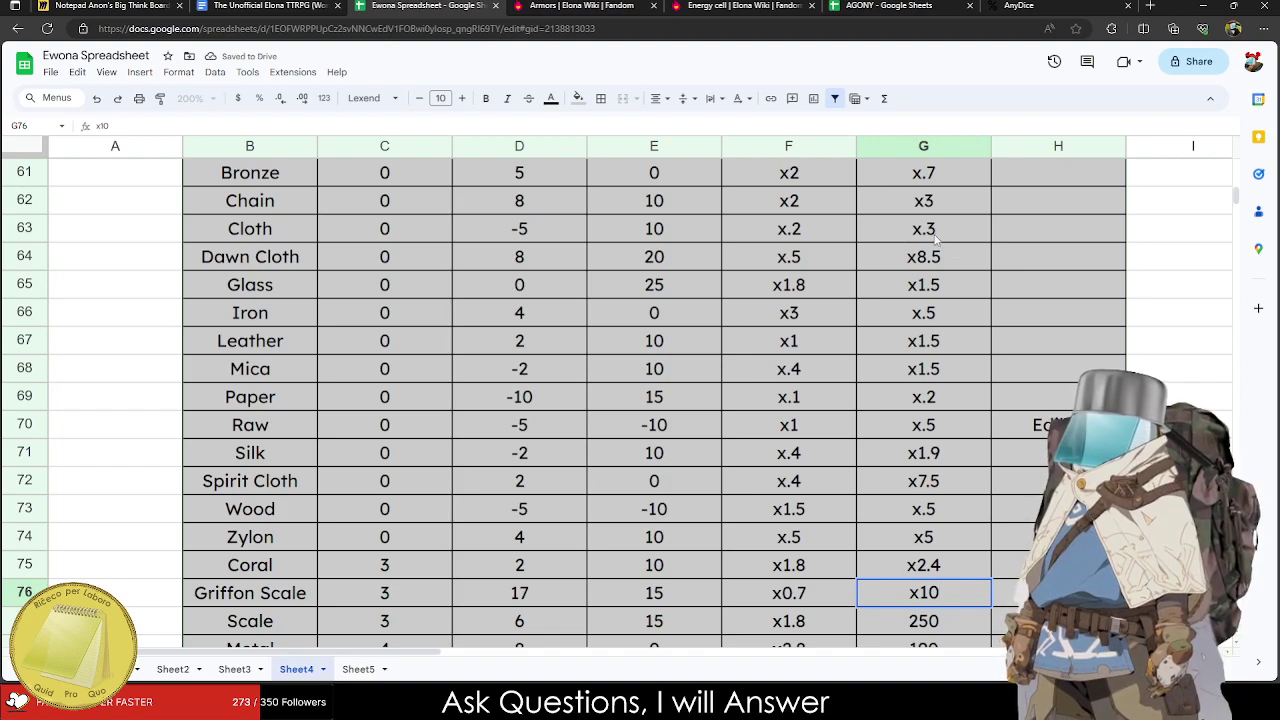
click(1010, 452)
Set the Cost Modifier to x2.5 for Scale and x1.9 for Metal.
scroll(957, 424, down, 4)
scroll(957, 424, down, 3)
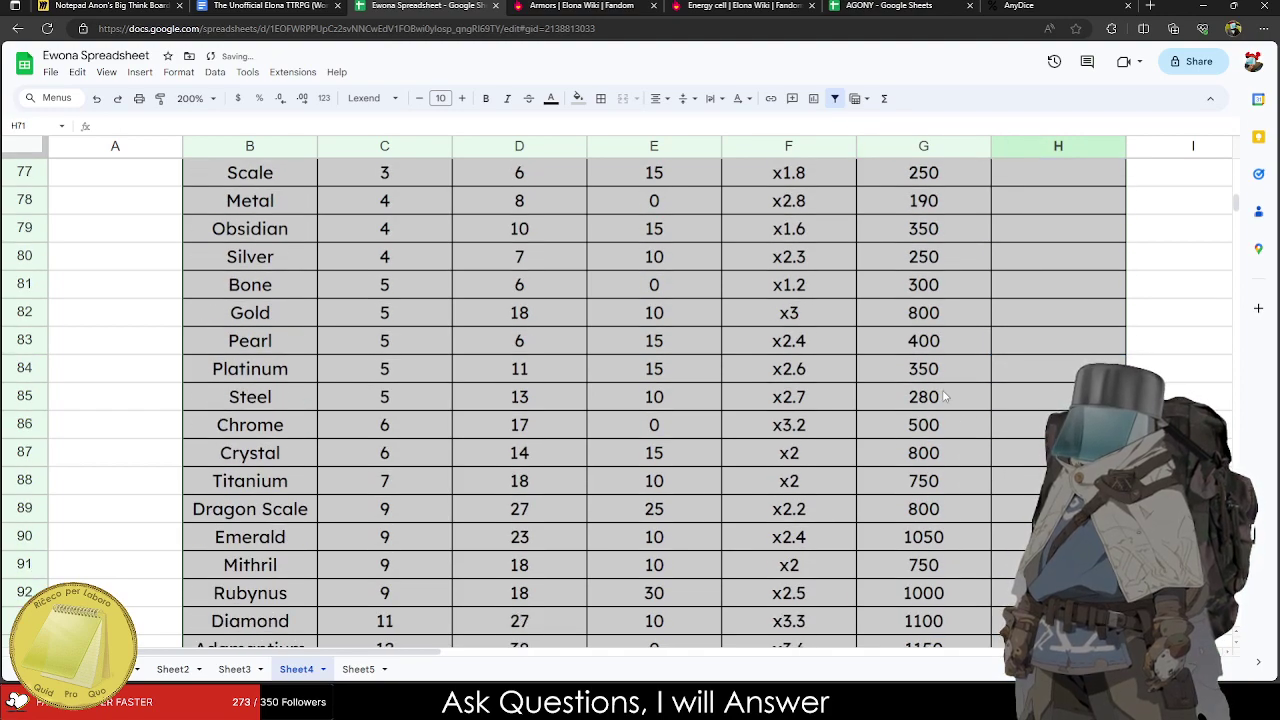
scroll(917, 337, up, 3)
scroll(917, 337, up, 2)
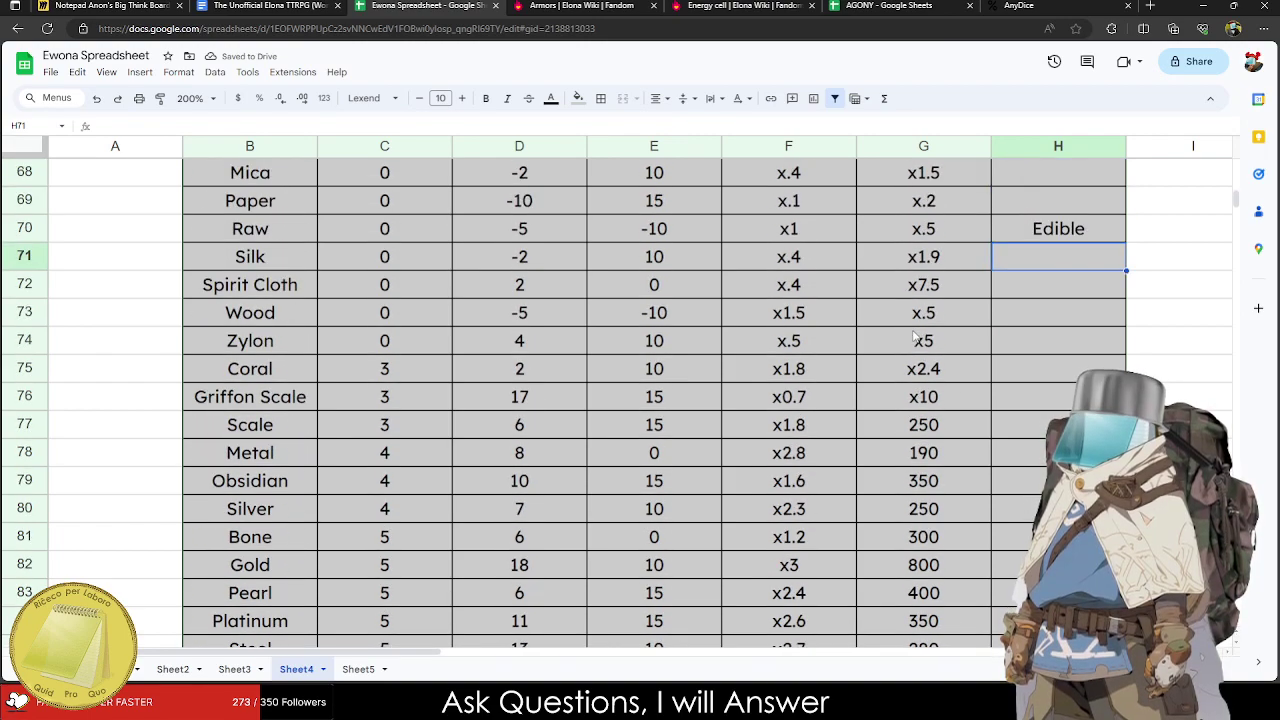
click(930, 425)
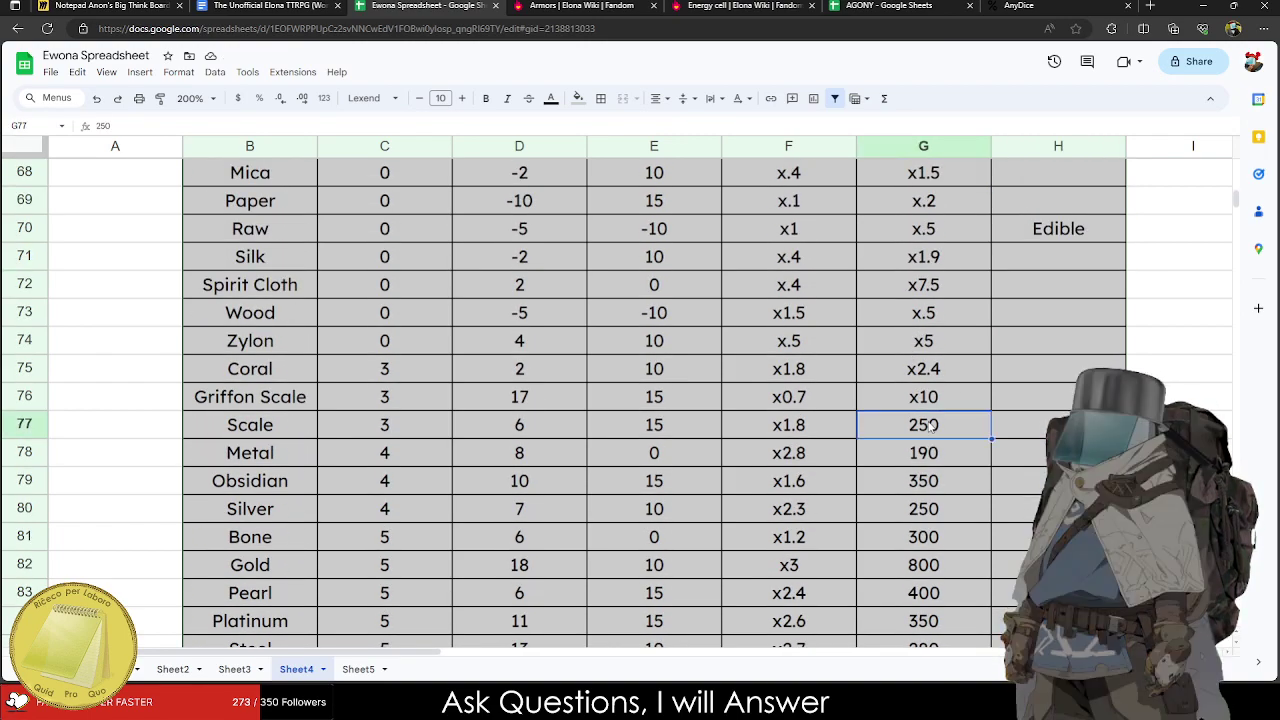
text(x2.5)
key(Return)
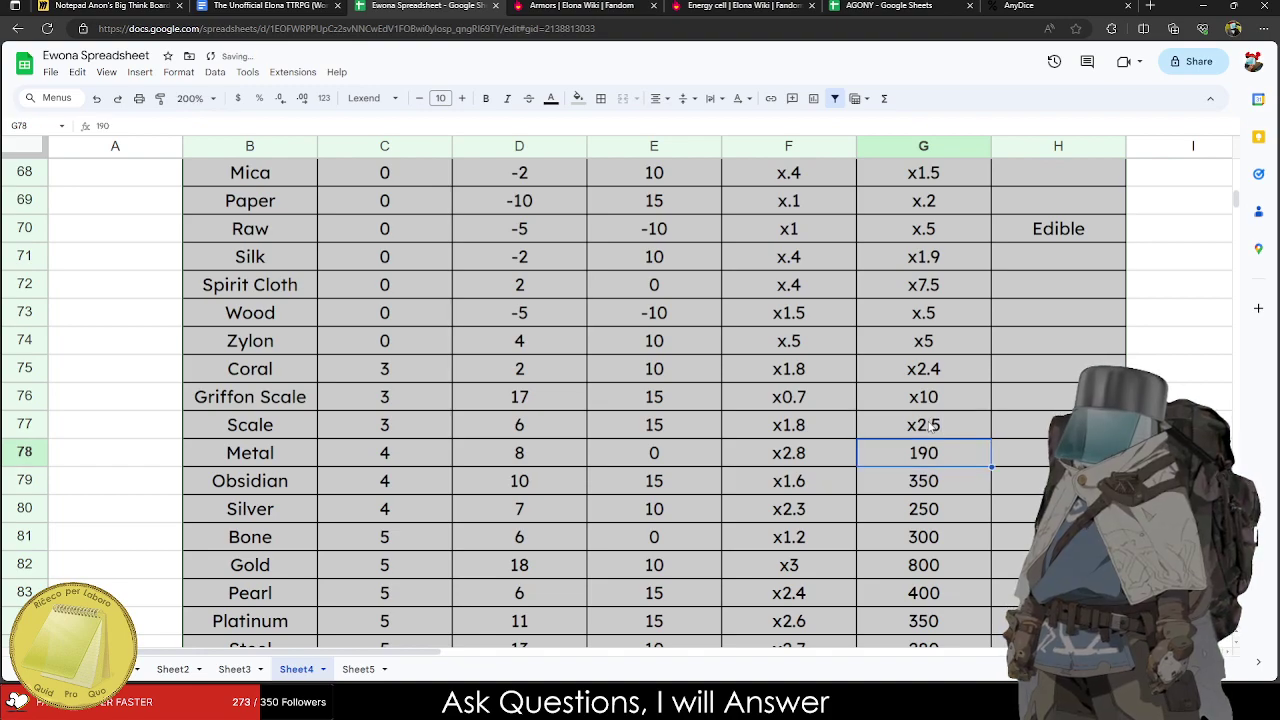
text(x1.9)
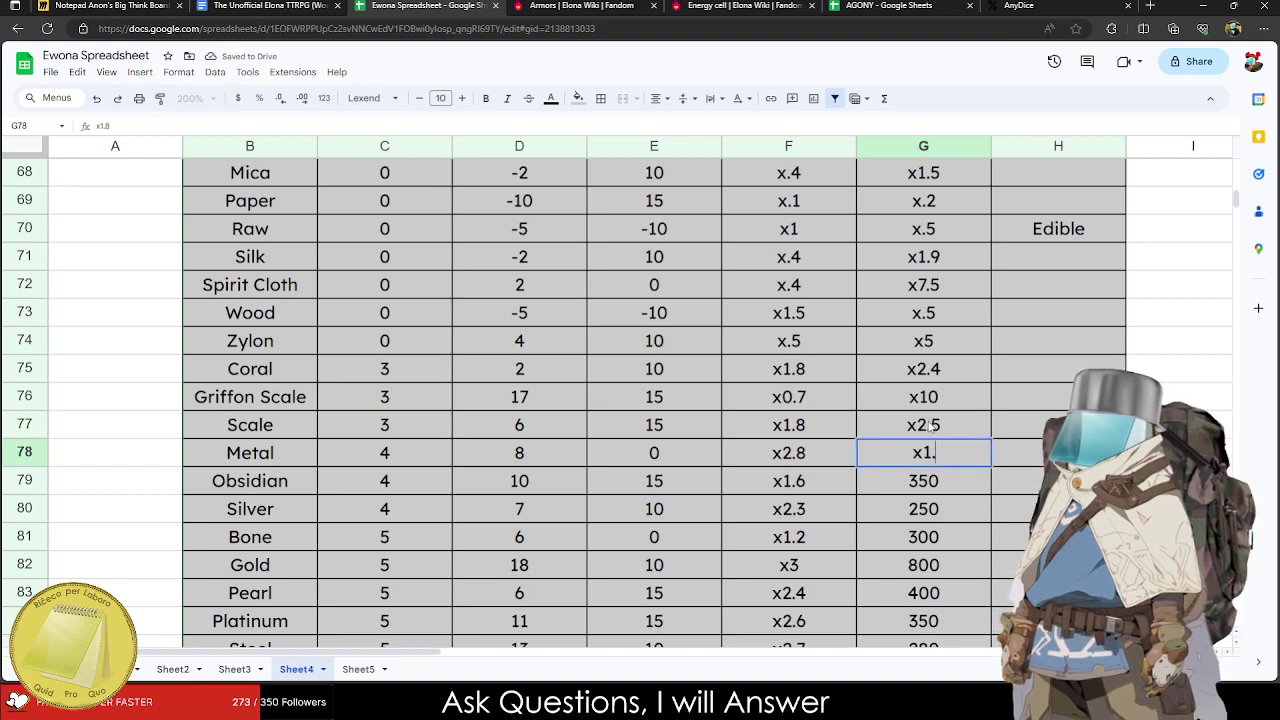
key(Return)
Set the Cost Modifier to x3.5 for Obsidian and x2.5 for Silver.
text(x3.5)
key(Return)
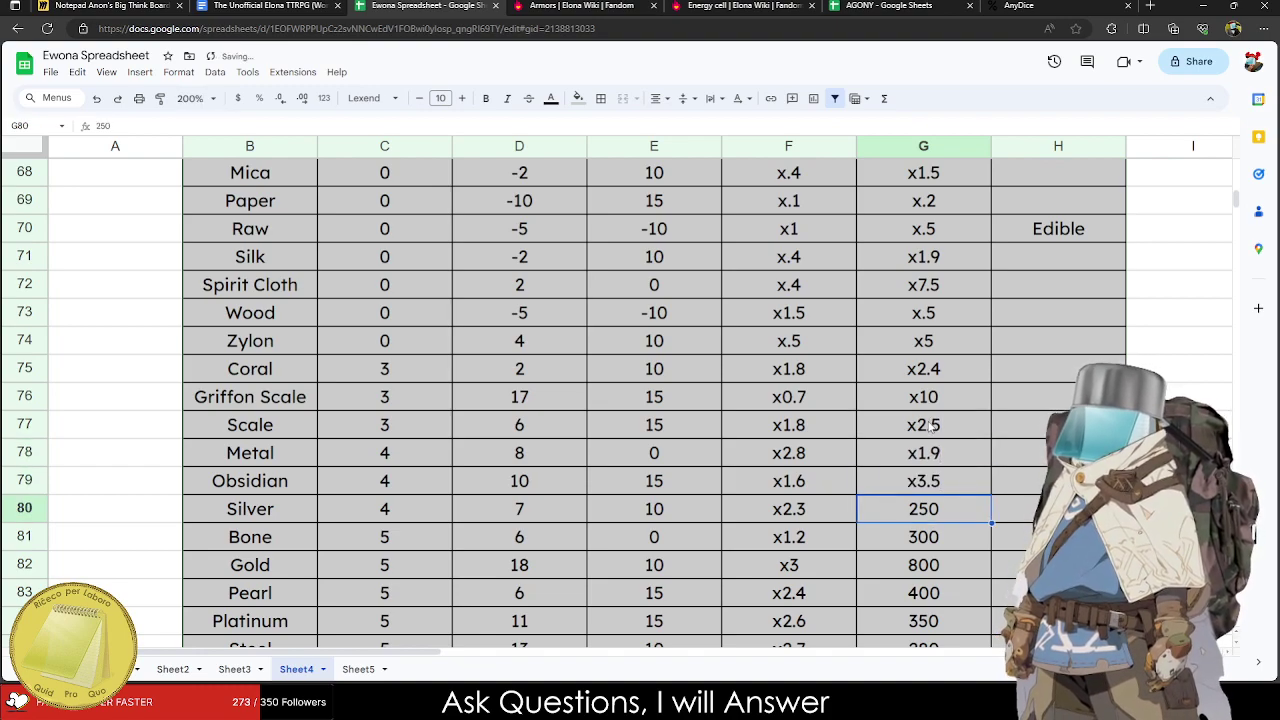
text(x2.)
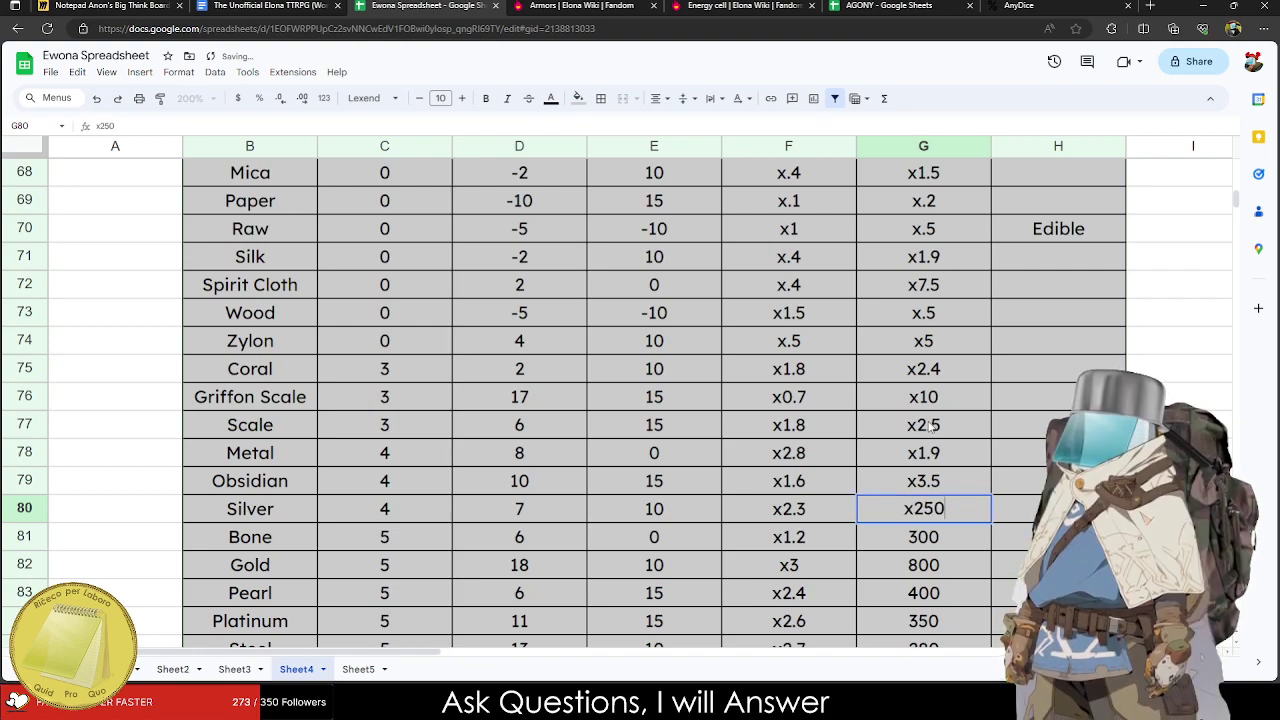
text(5)
key(Return)
Set the Cost Modifier to x3 for Bone, x8 for Gold and x4 for Pearl.
text(x3)
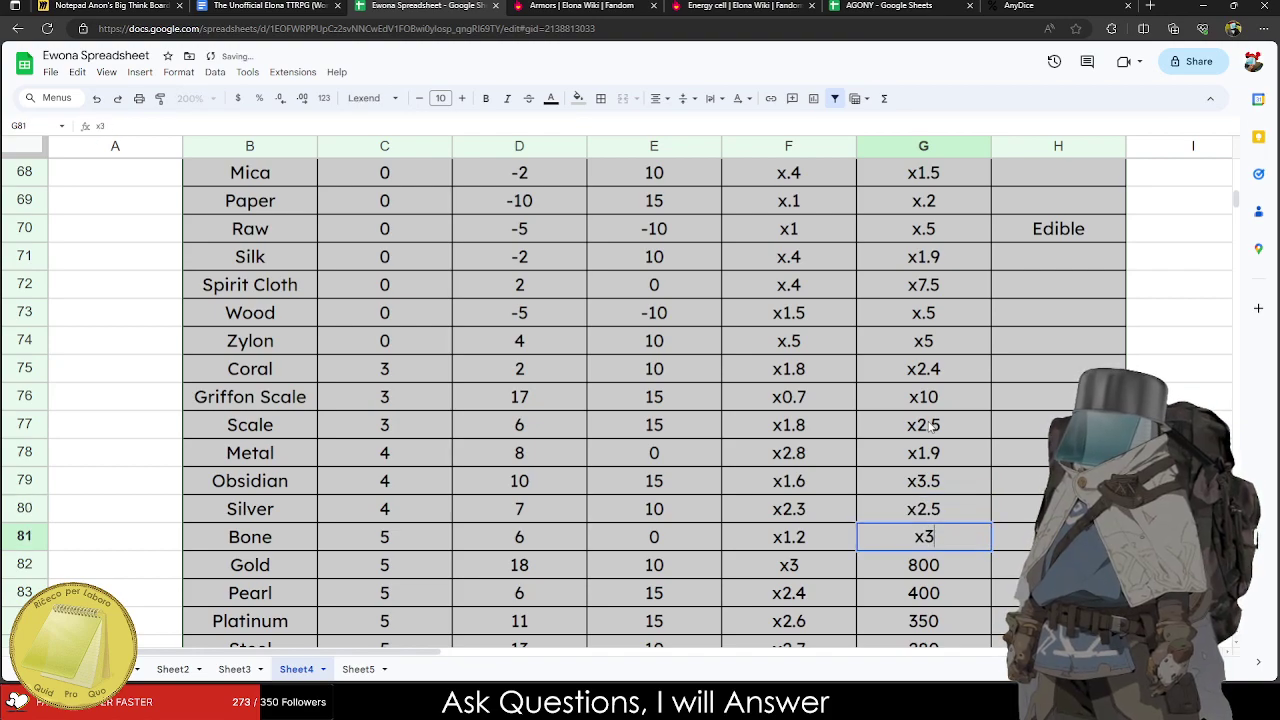
key(Return)
text(x8)
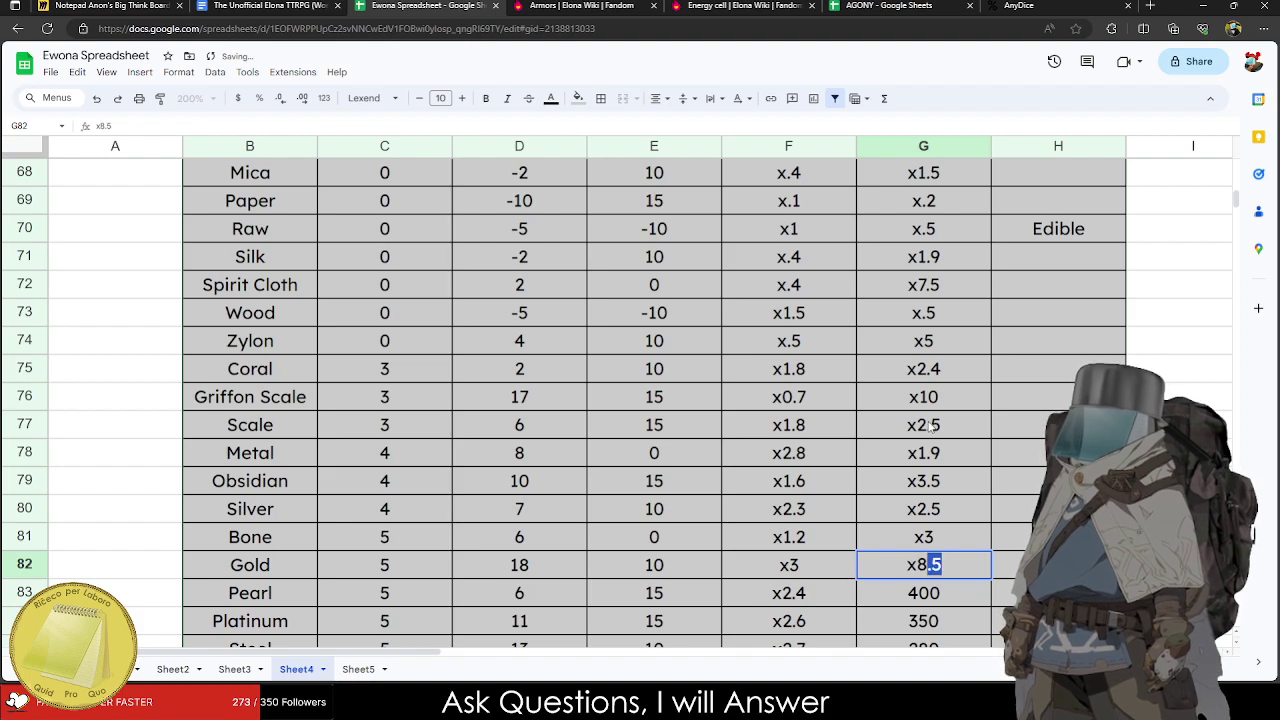
key(Return)
text(x4)
key(Return)
Set the Cost Modifier to x3.5 for Platinum and x2.8 for Steel.
text(x)
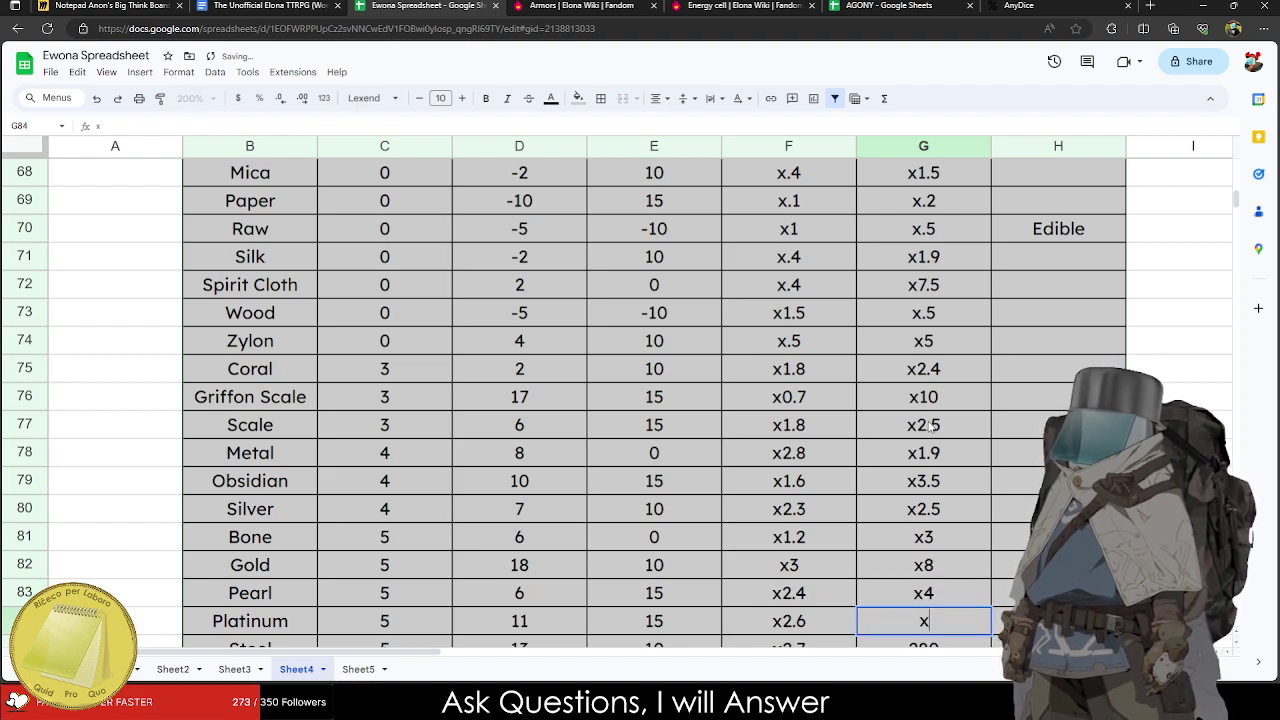
text(3.5)
key(Return)
text(x2.7)
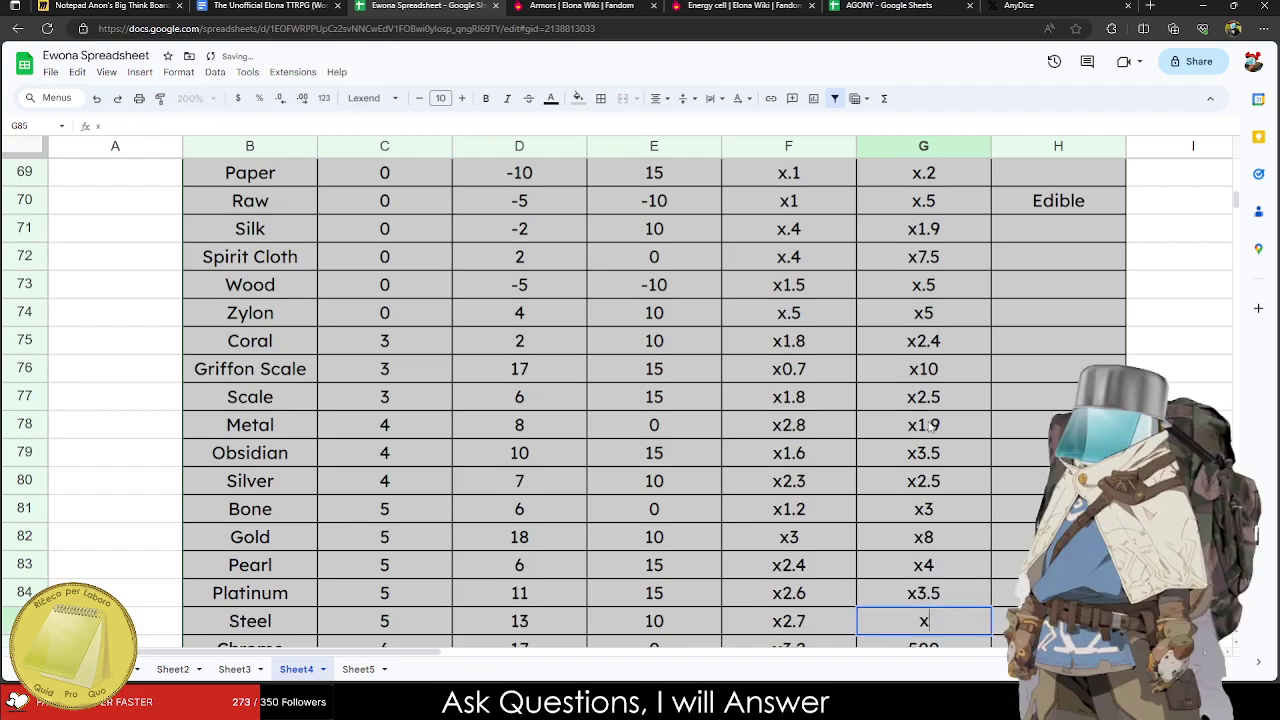
key(BackSpace)
text(8)
key(Return)
Set the Cost Modifier to x55 for Chrome and x8 for Crystal.
text(x55)
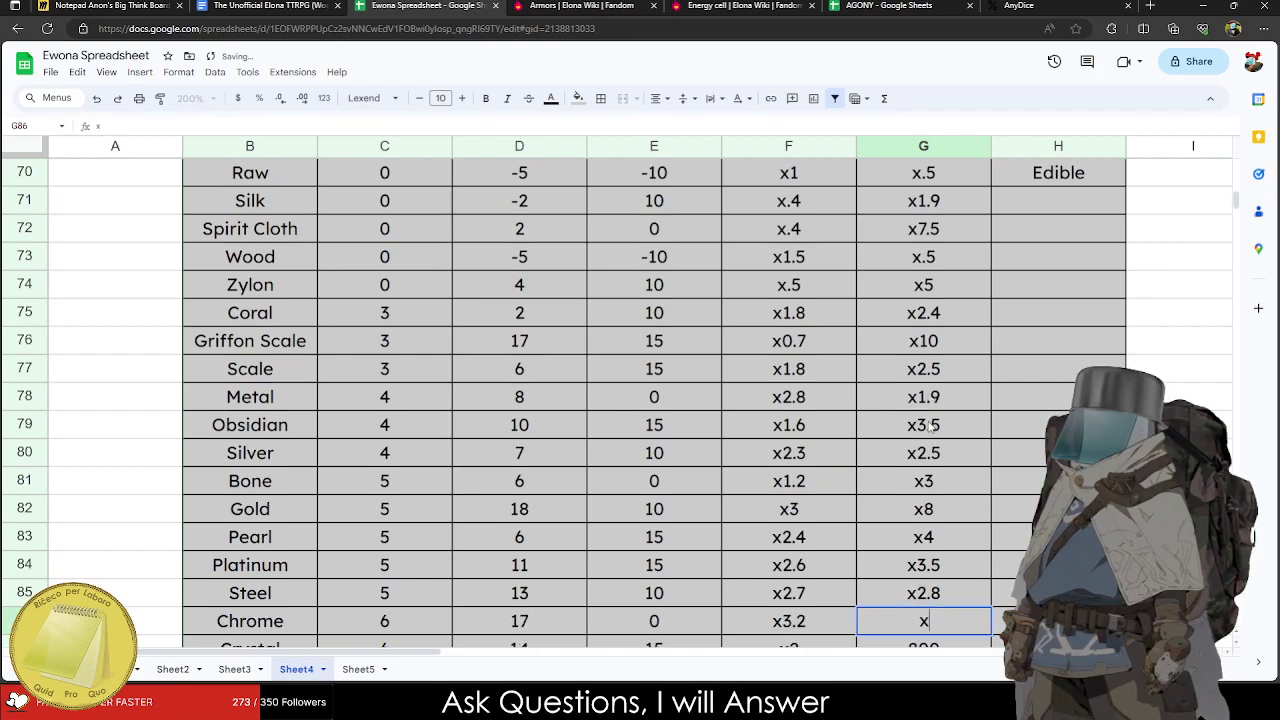
key(Return)
text(x8)
key(Return)
Set the Cost Modifier to x7.5 for Titanium and x8 for Dragon Scale.
text(x.)
key(BackSpace)
text(7.5)
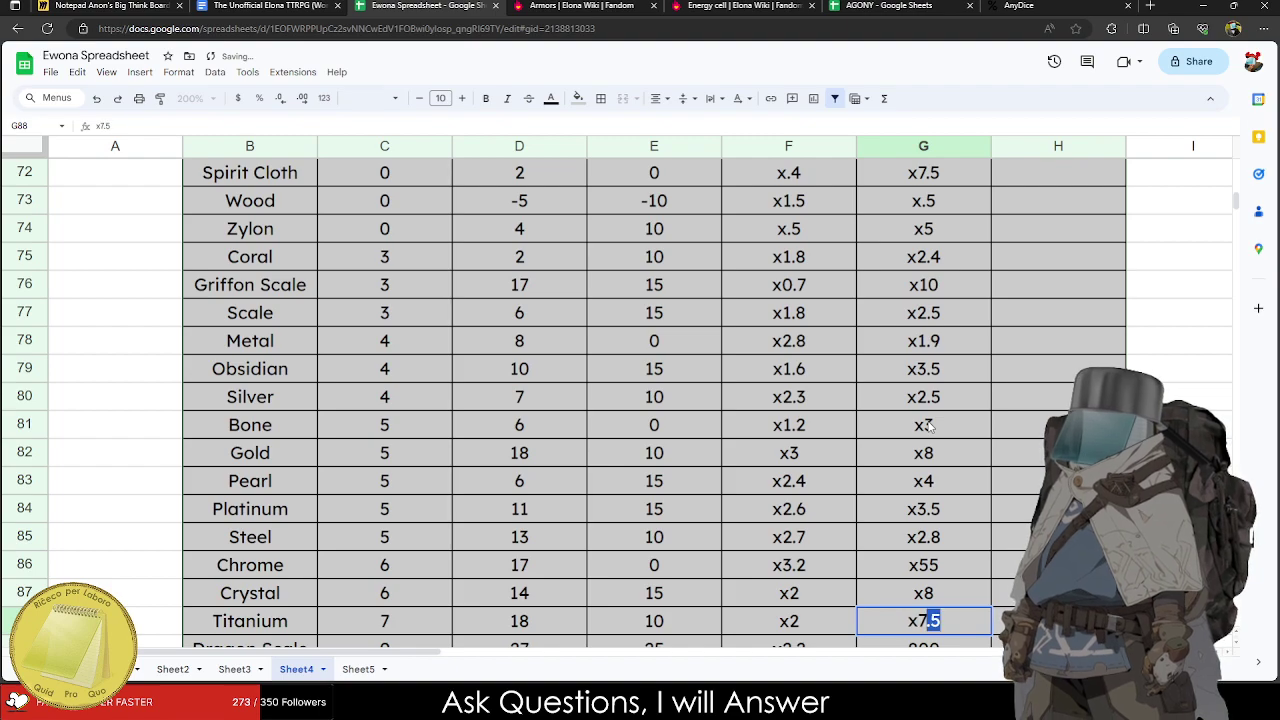
key(Return)
text(x8)
key(Return)
Set the Cost Modifier to x10.5 for Emerald and x7.5 for Mithril.
text(x10.5)
key(Return)
text(x.75)
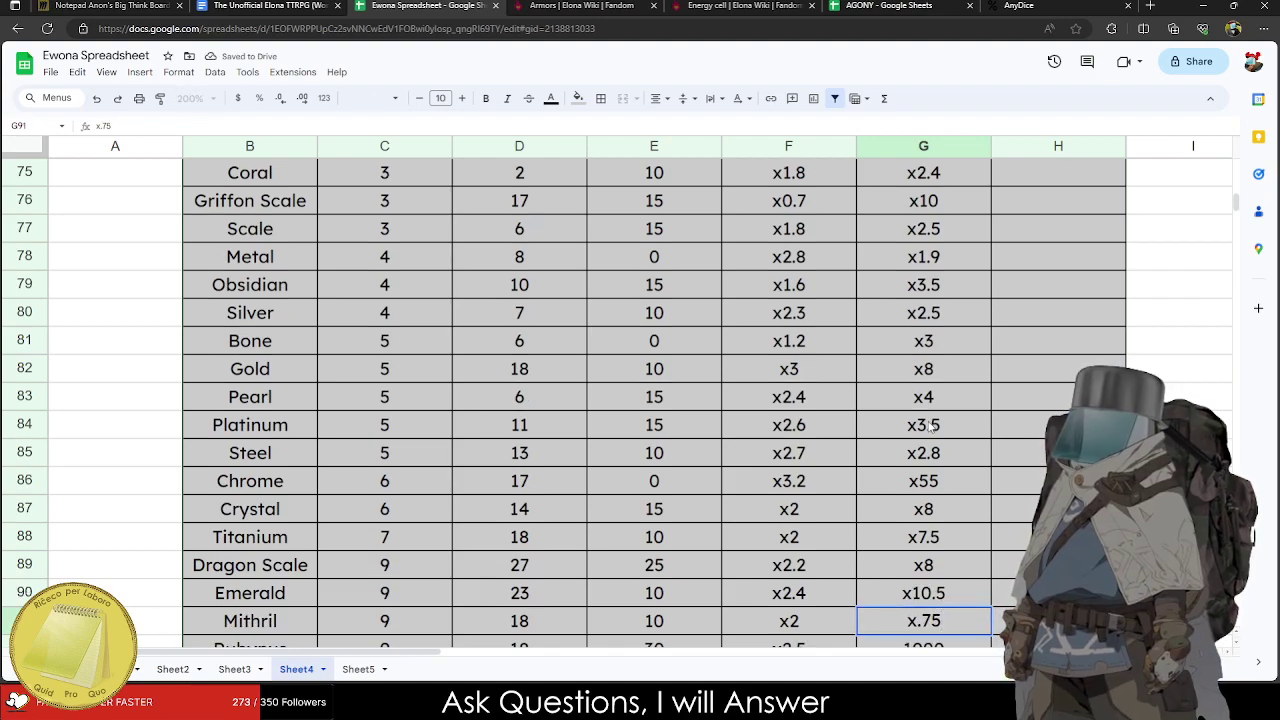
key(BackSpace)
key(BackSpace)
key(BackSpace)
text(7.5)
key(Return)
Set the Cost Modifier to x10 for Rubynus and x11 for Diamond.
text(x10)
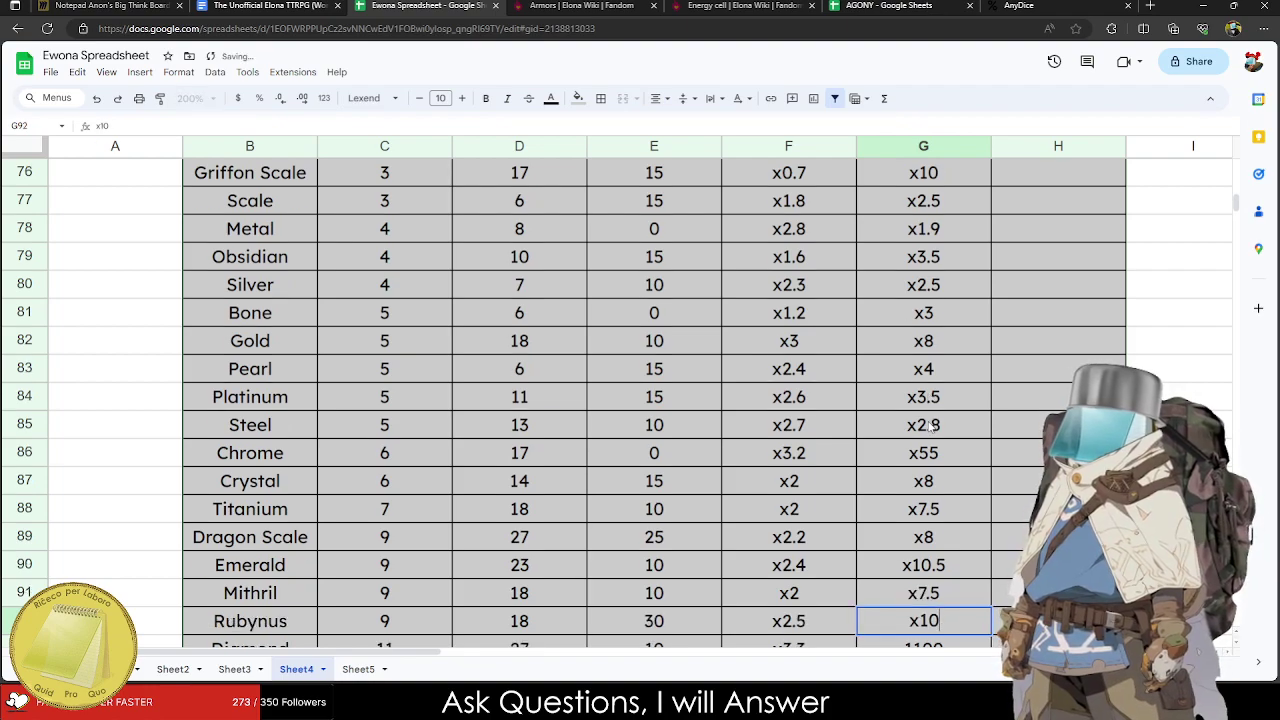
key(Return)
text(x11)
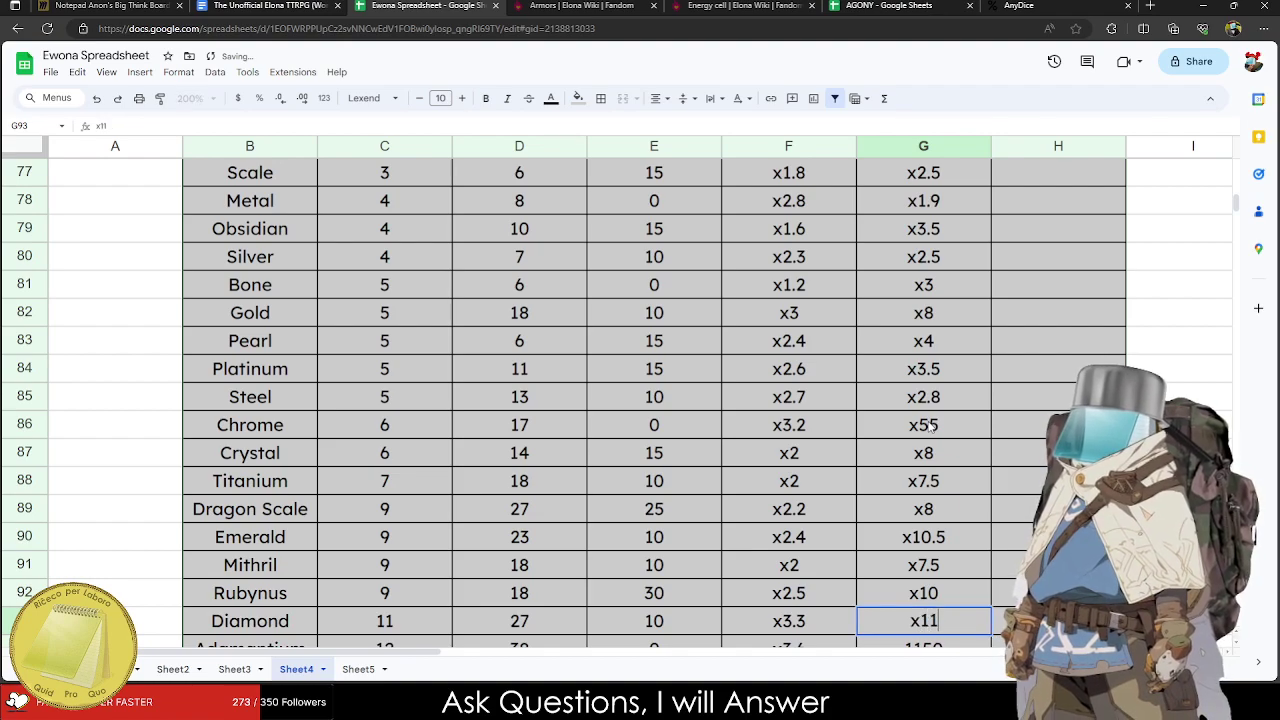
key(Return)
Set the Cost Modifier to x11.5 for Adamantium and x12 for Ether.
text(x1)
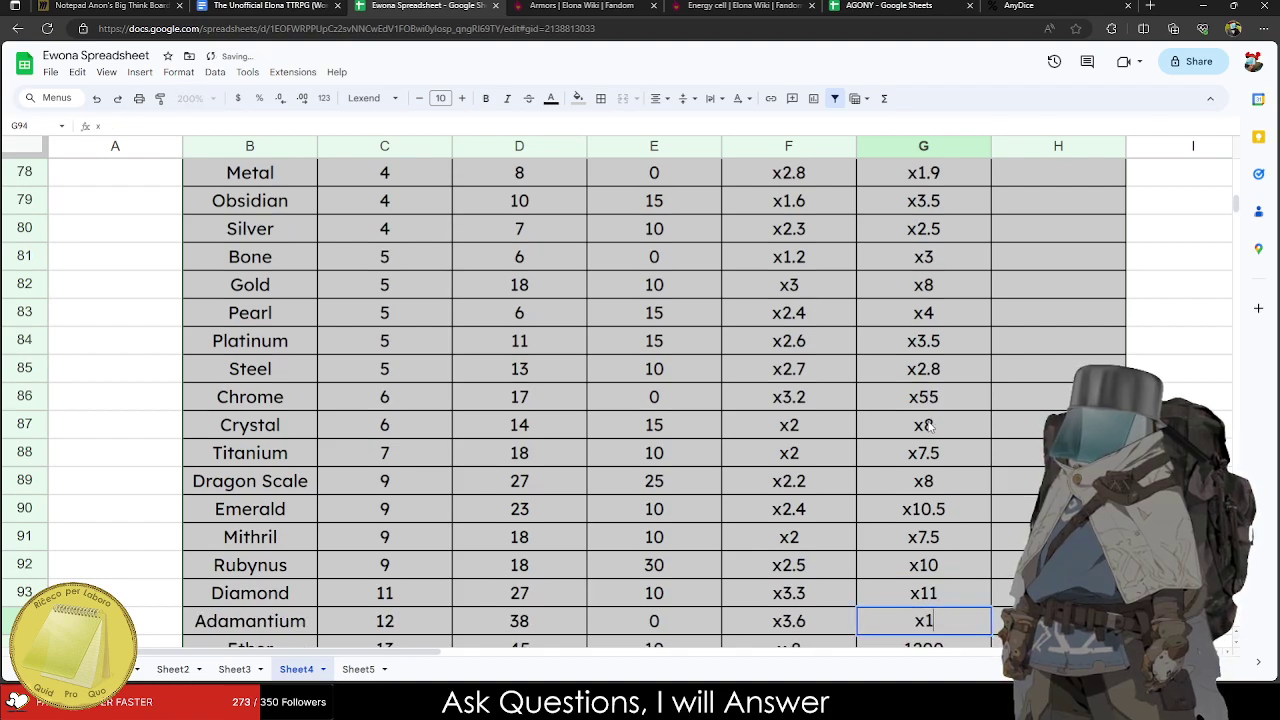
text(1.5)
key(Return)
text(x12)
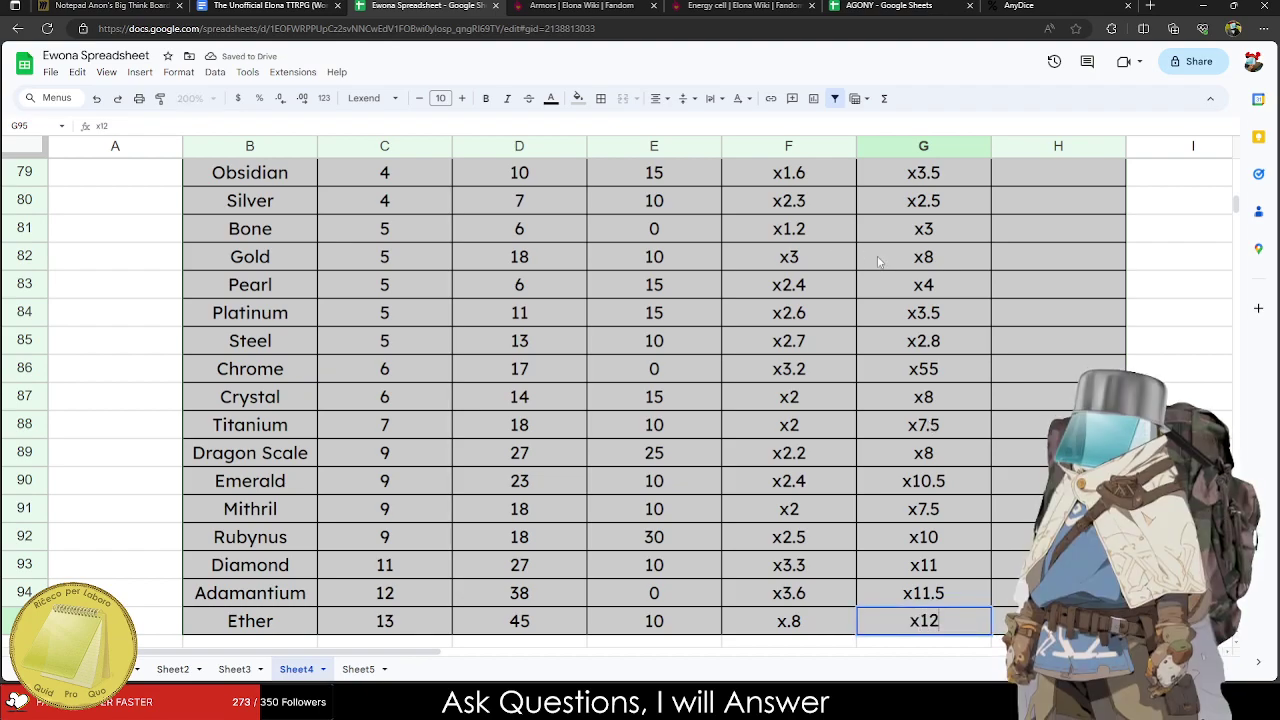
click(958, 376)
Review the Weapon Material table's modifiers and the Armor Material table beside it.
drag(924, 612, 566, 364)
scroll(790, 535, up, 6)
click(336, 314)
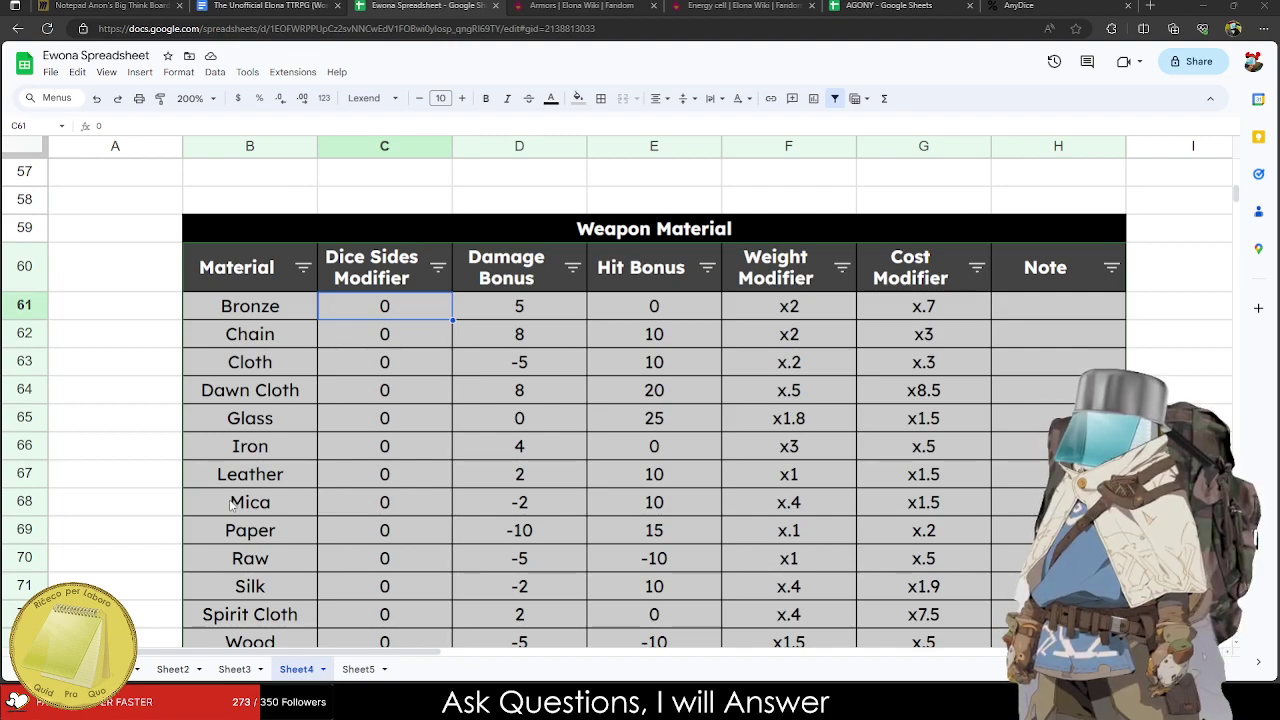
click(316, 501)
drag(690, 420, 975, 390)
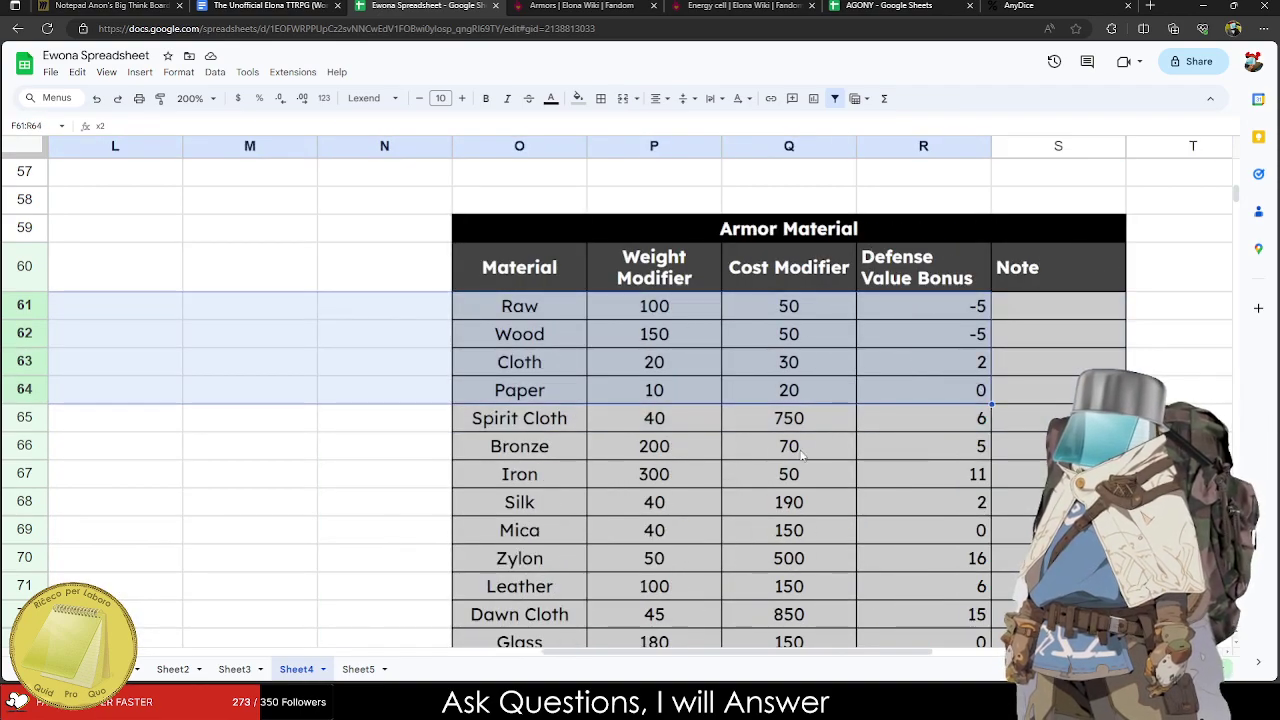
drag(788, 334, 5, 360)
click(606, 366)
drag(790, 390, 693, 390)
click(693, 388)
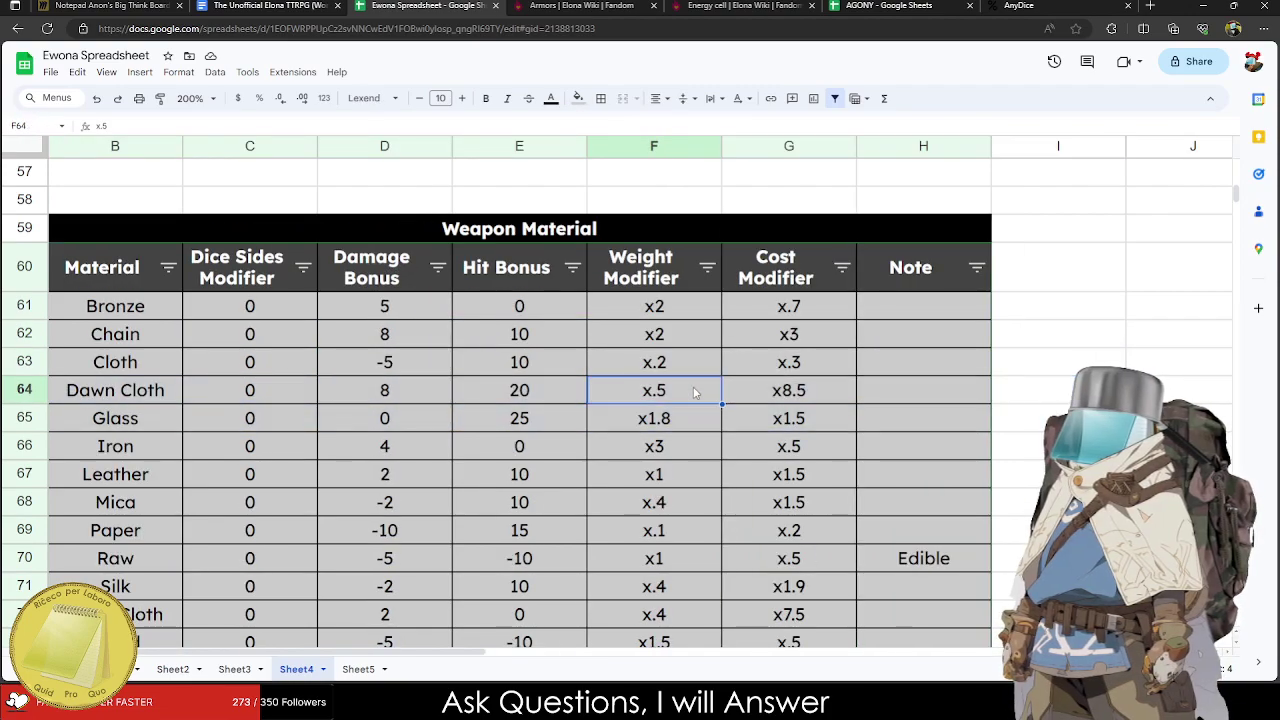
drag(493, 395, 770, 560)
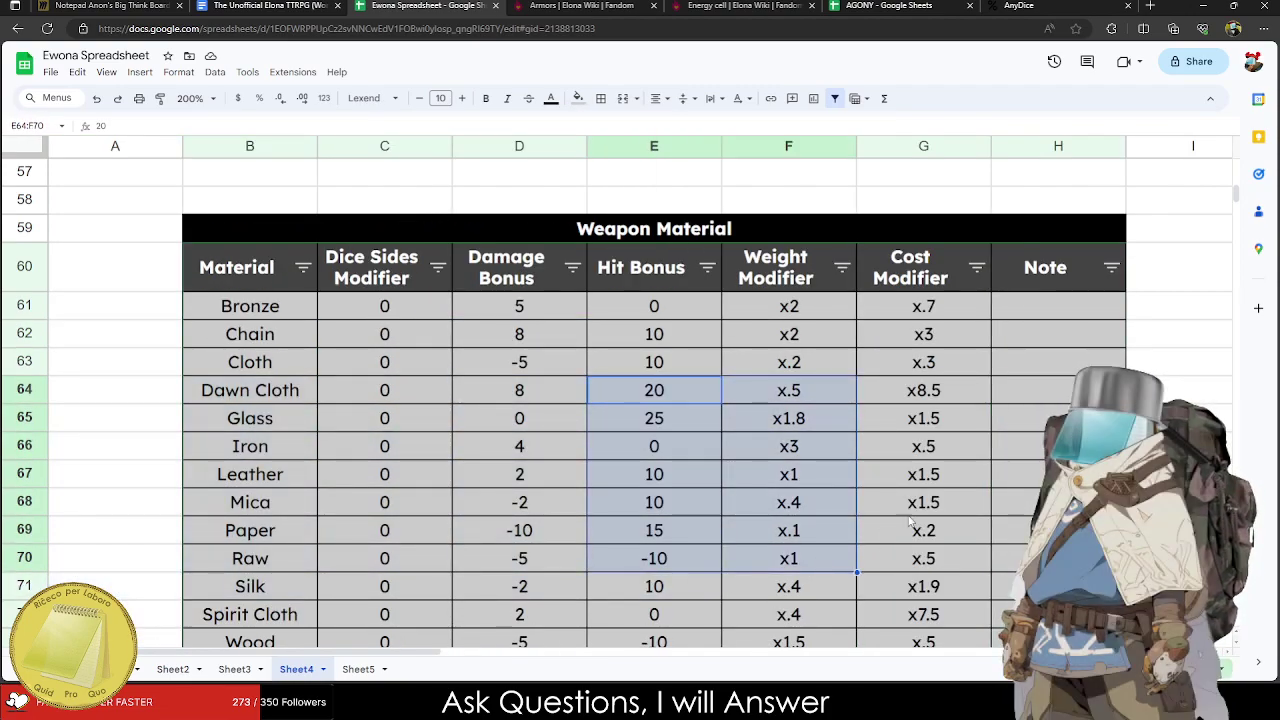
click(1013, 452)
Enter Metallic as the Note for Bronze and Chain in the Weapon Material table.
scroll(973, 414, down, 1)
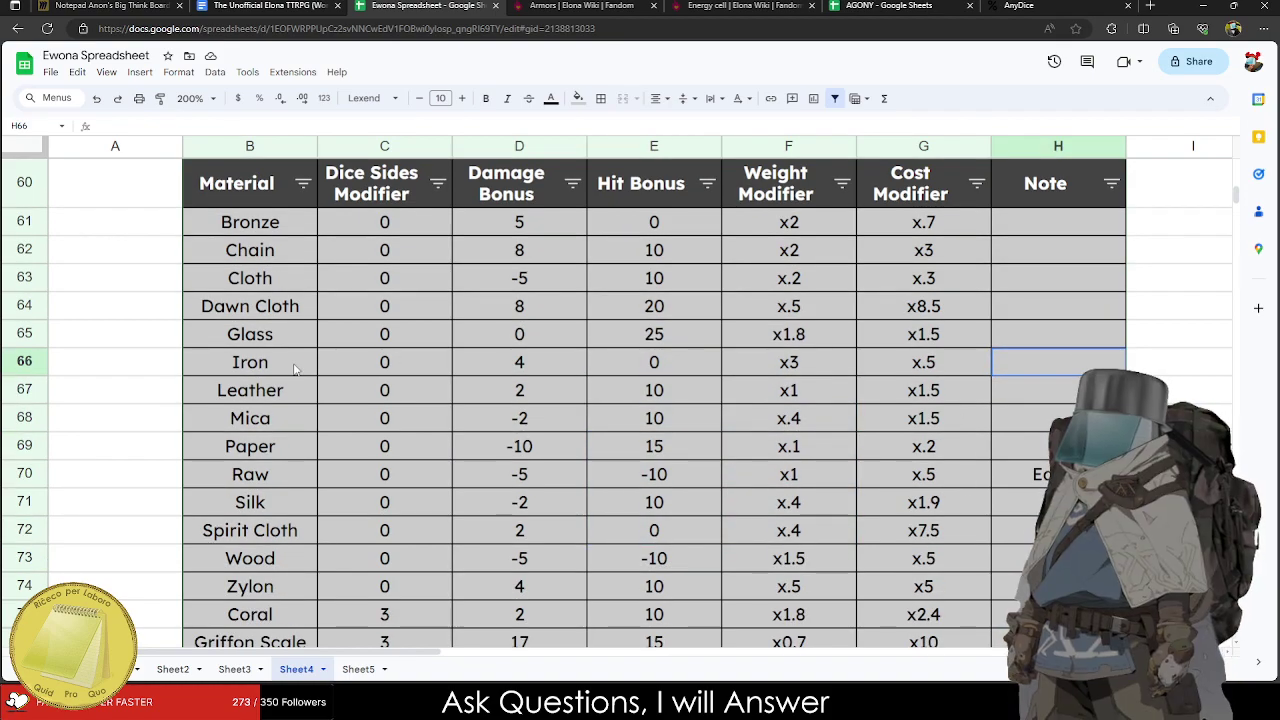
click(1060, 198)
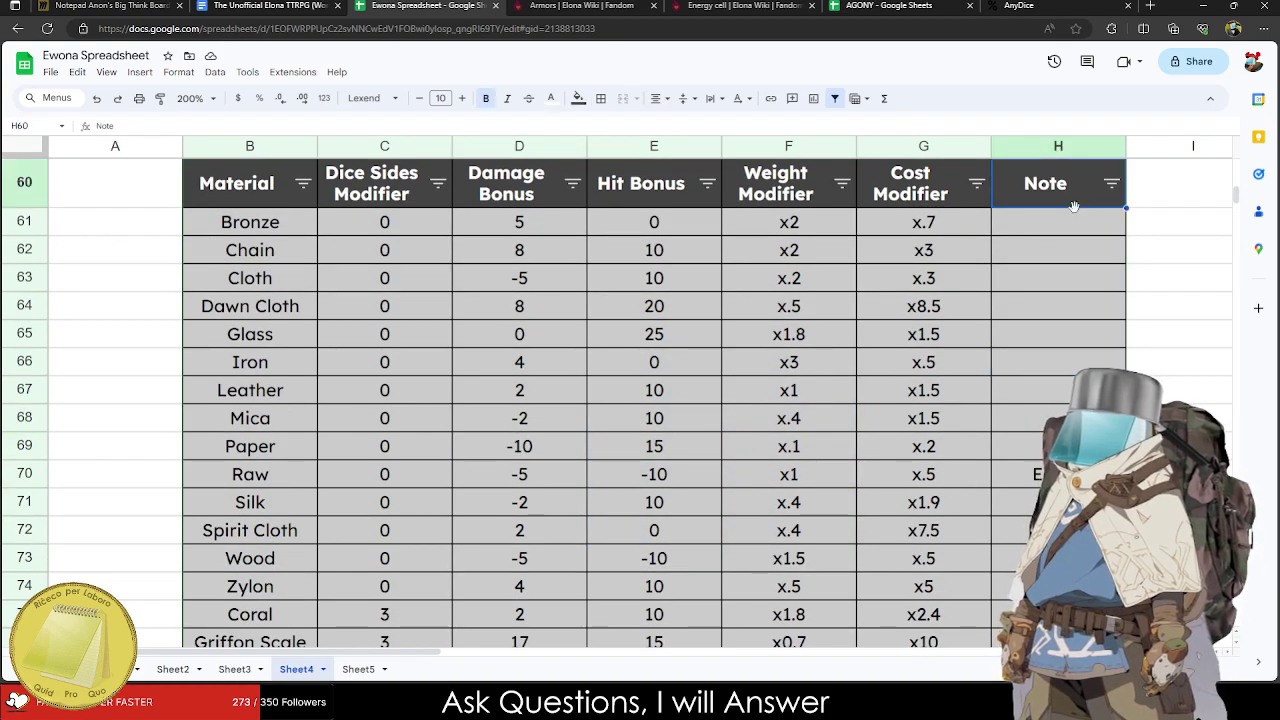
click(1059, 229)
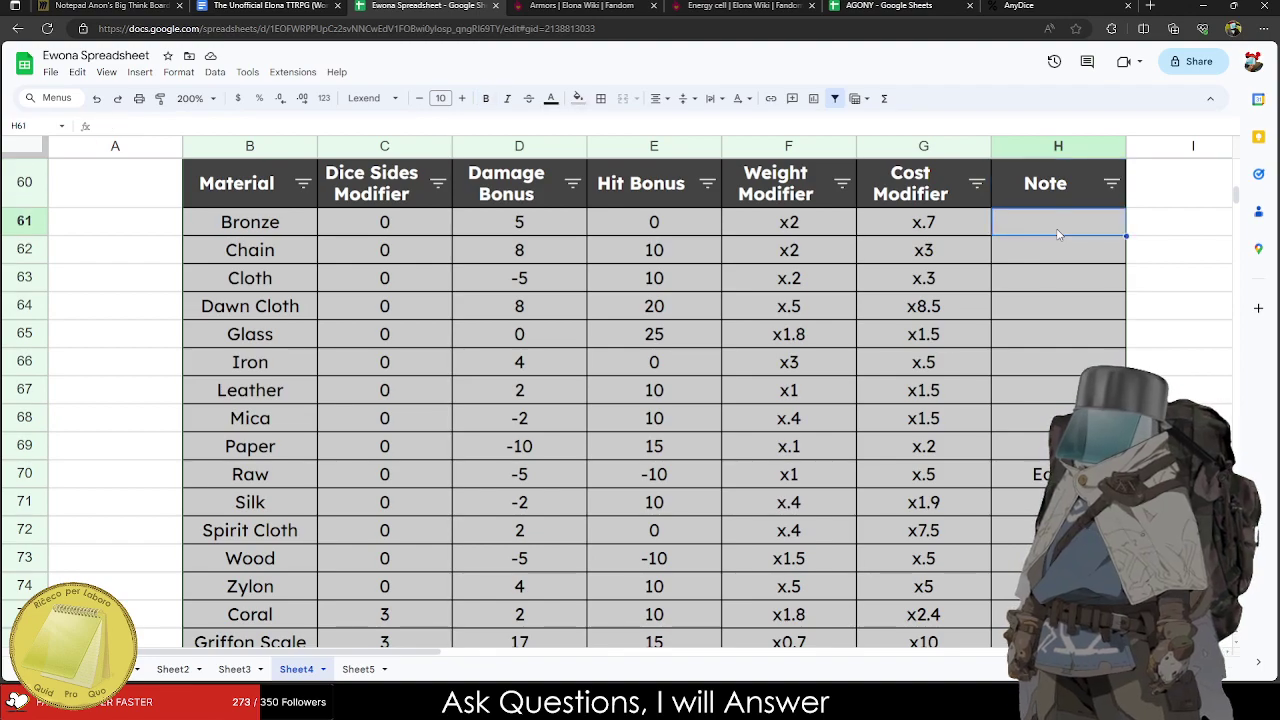
text(Metallic)
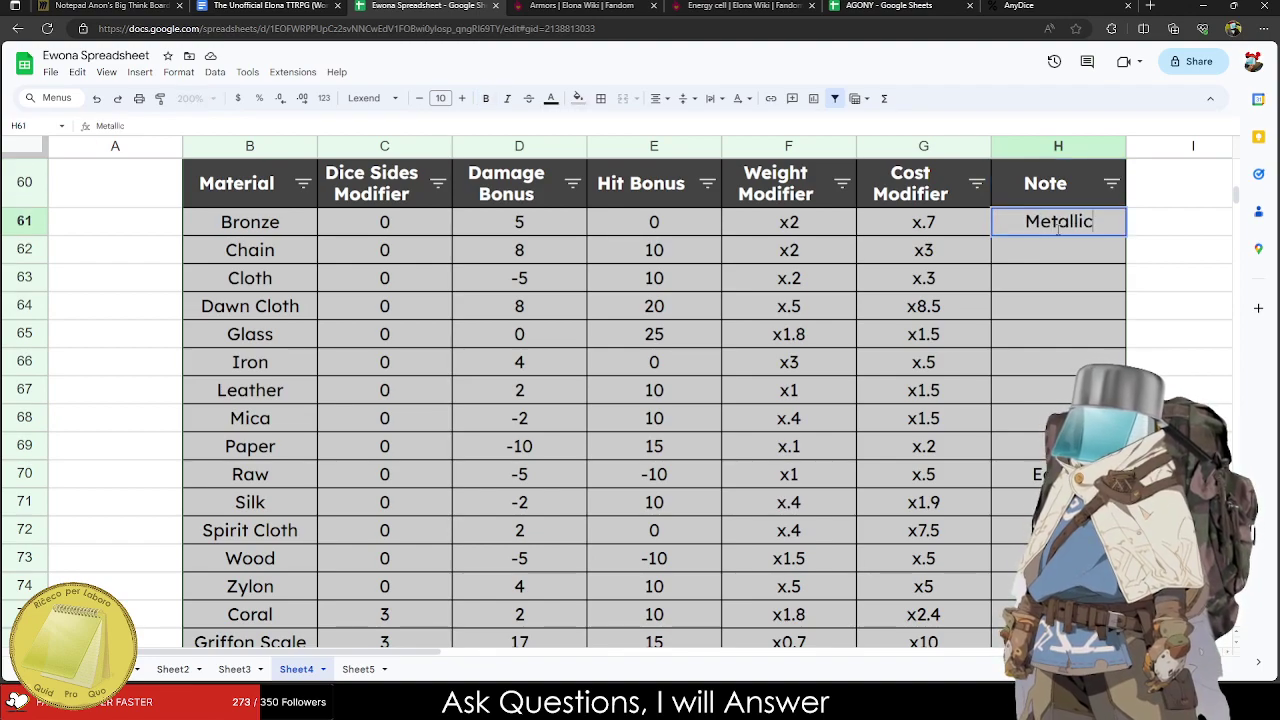
key(Return)
text(Metallic)
key(Return)
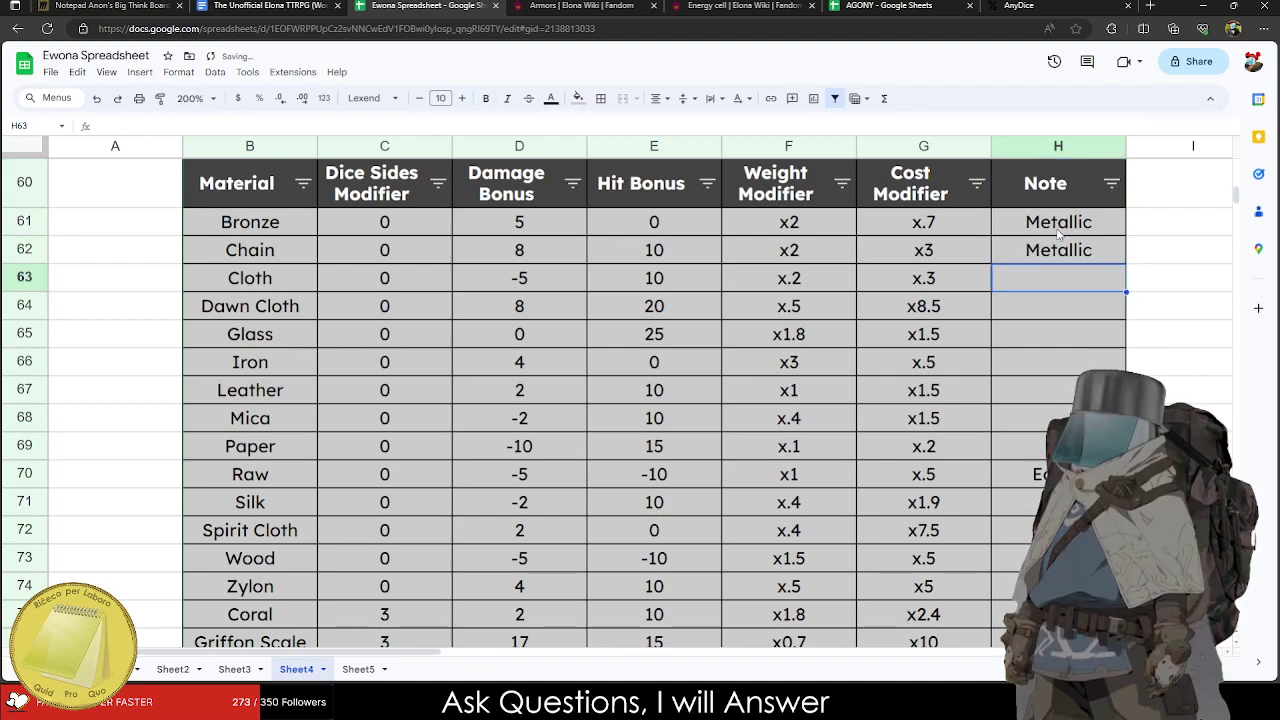
Enter Textile as the Note for Cloth and Dawn Cloth.
text(Te)
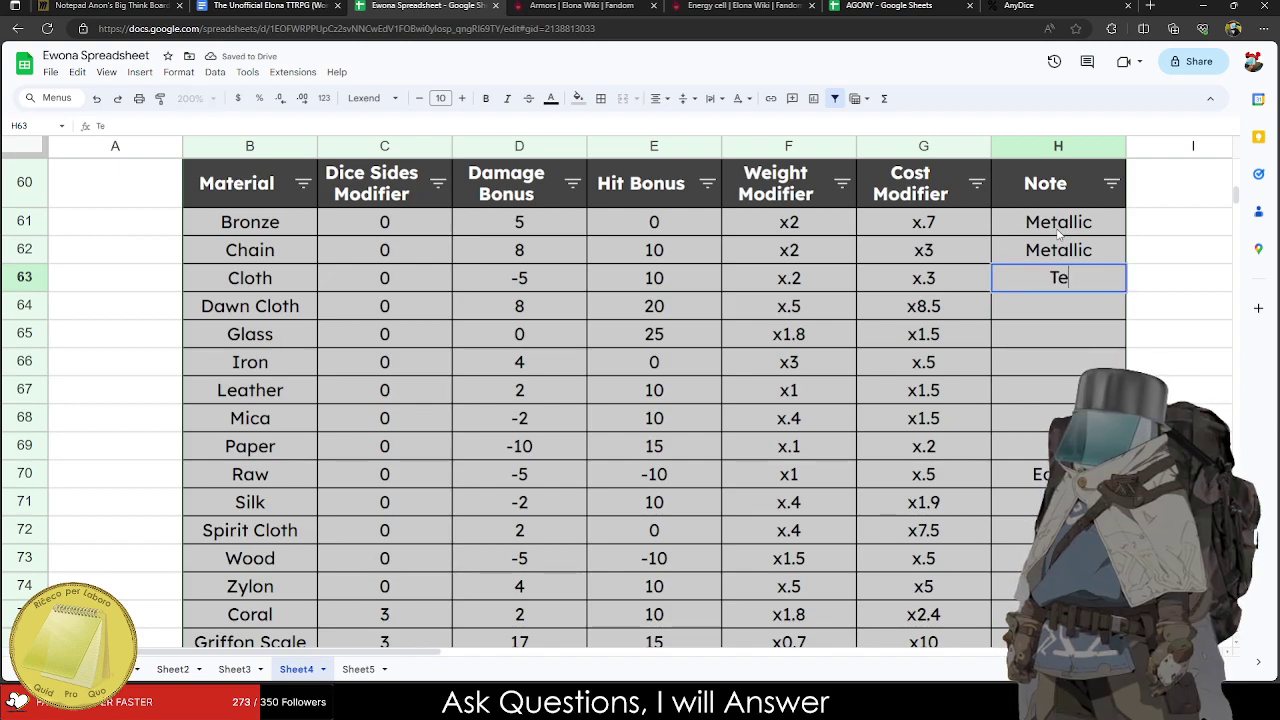
text(xtile)
key(Return)
text(Text)
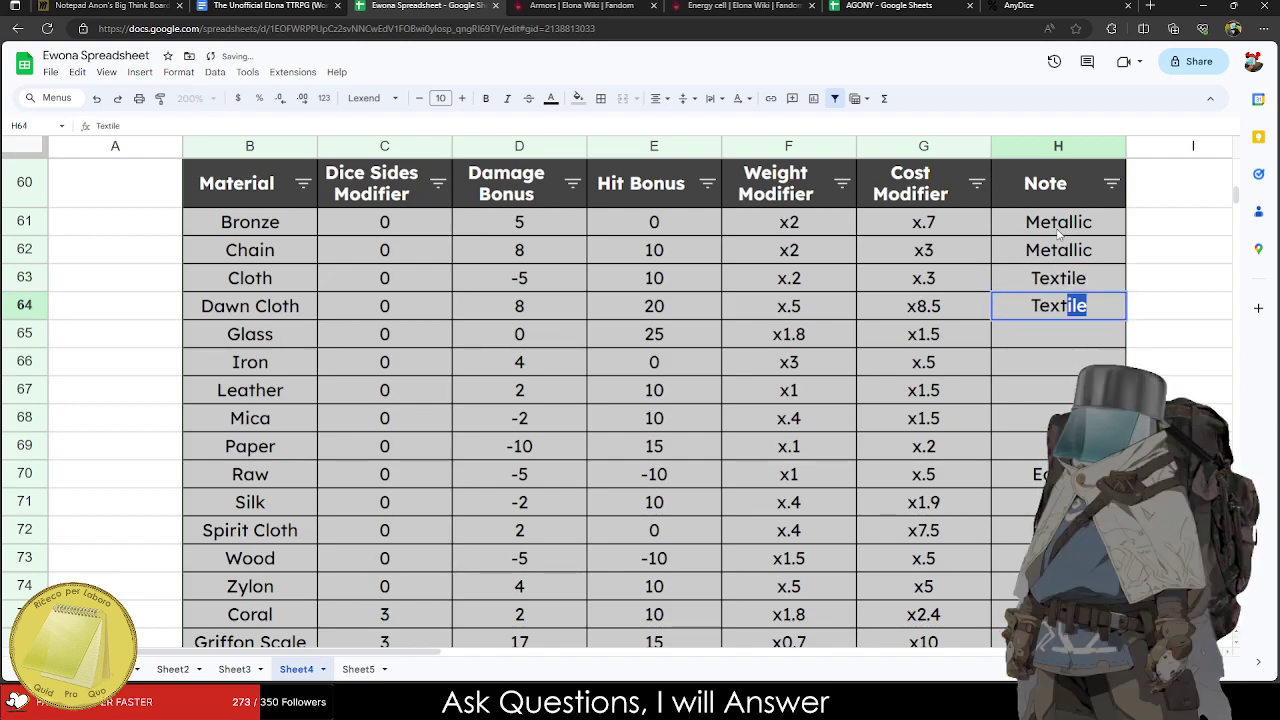
key(Return)
Set the Note to Glass for Glass, Metallic for Iron and Leather for Leather.
text(Gl)
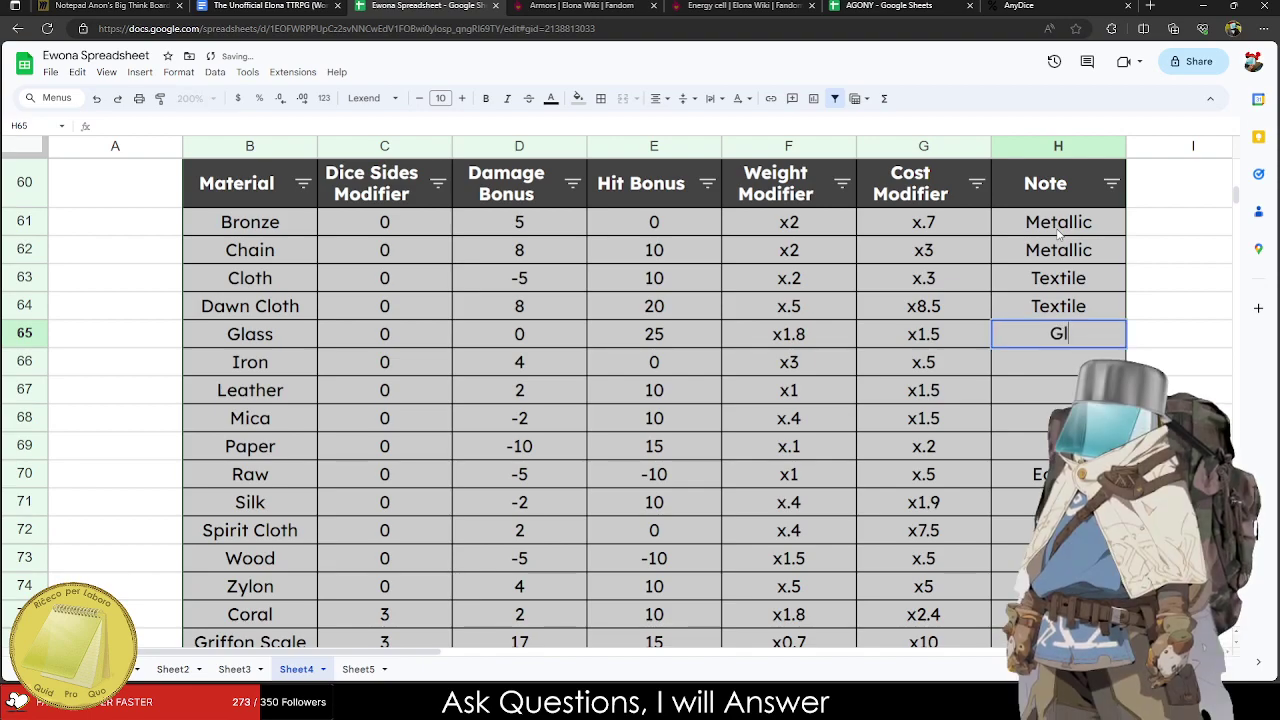
text(ass)
key(Return)
text(Metallic)
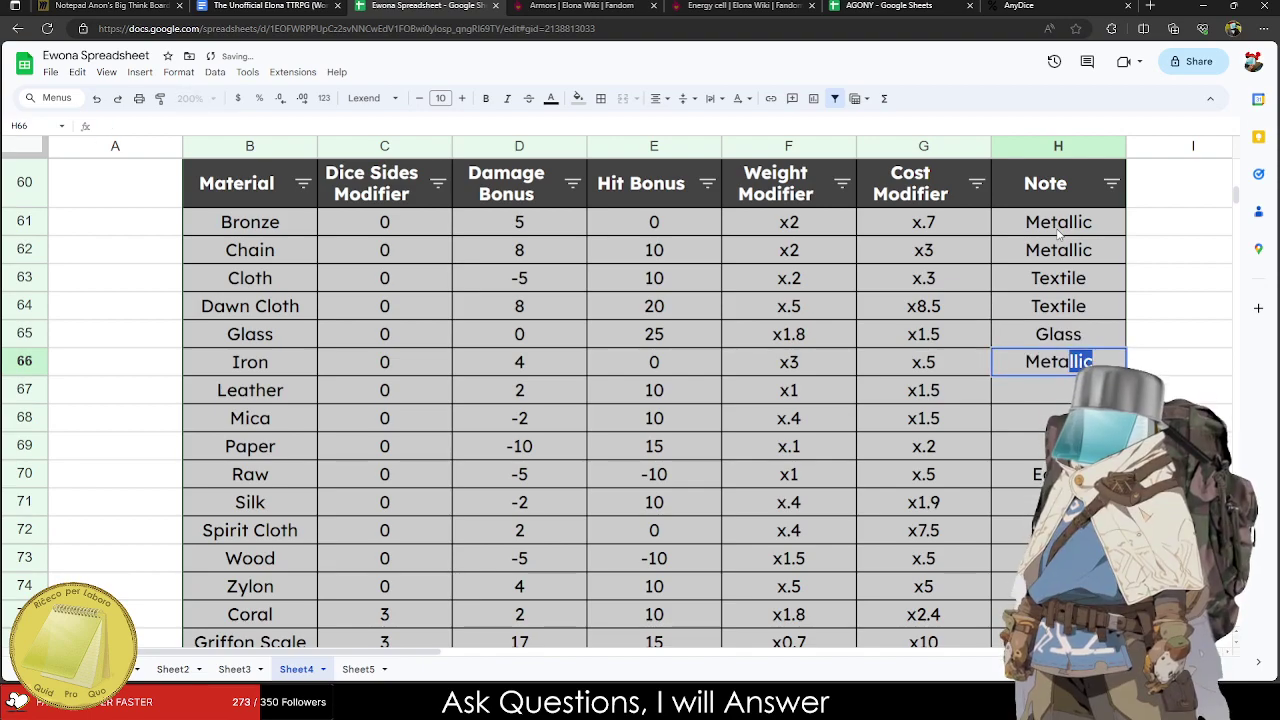
key(Return)
text(Leather)
key(Return)
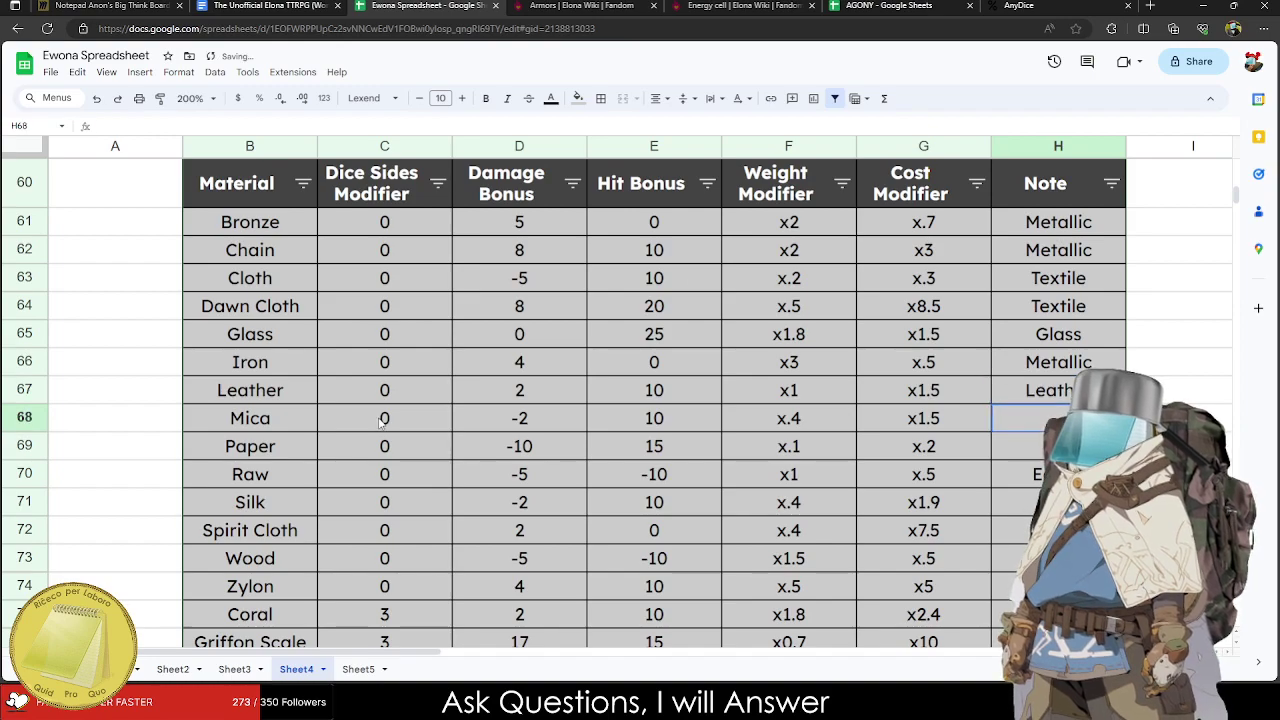
Search the web for Mica to find out what kind of material it is.
click(272, 437)
click(265, 429)
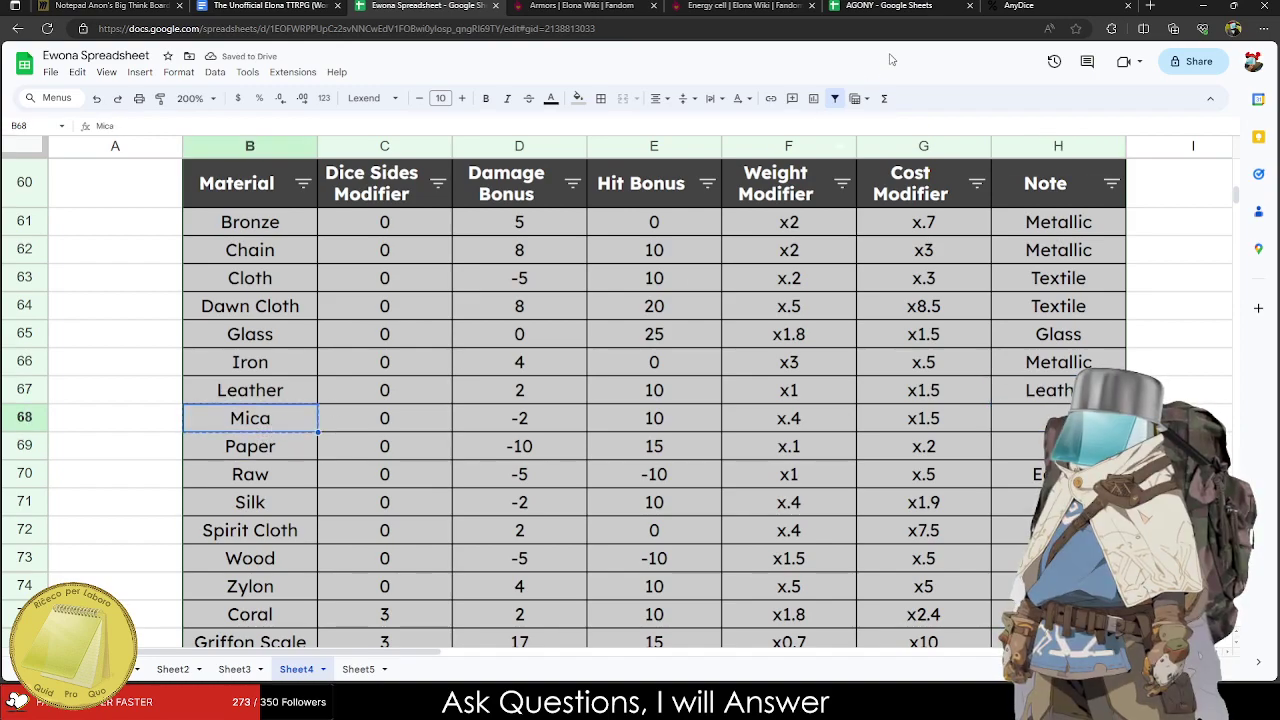
click(914, 9)
key(ctrl+Tab)
key(ctrl+l)
text(Mica)
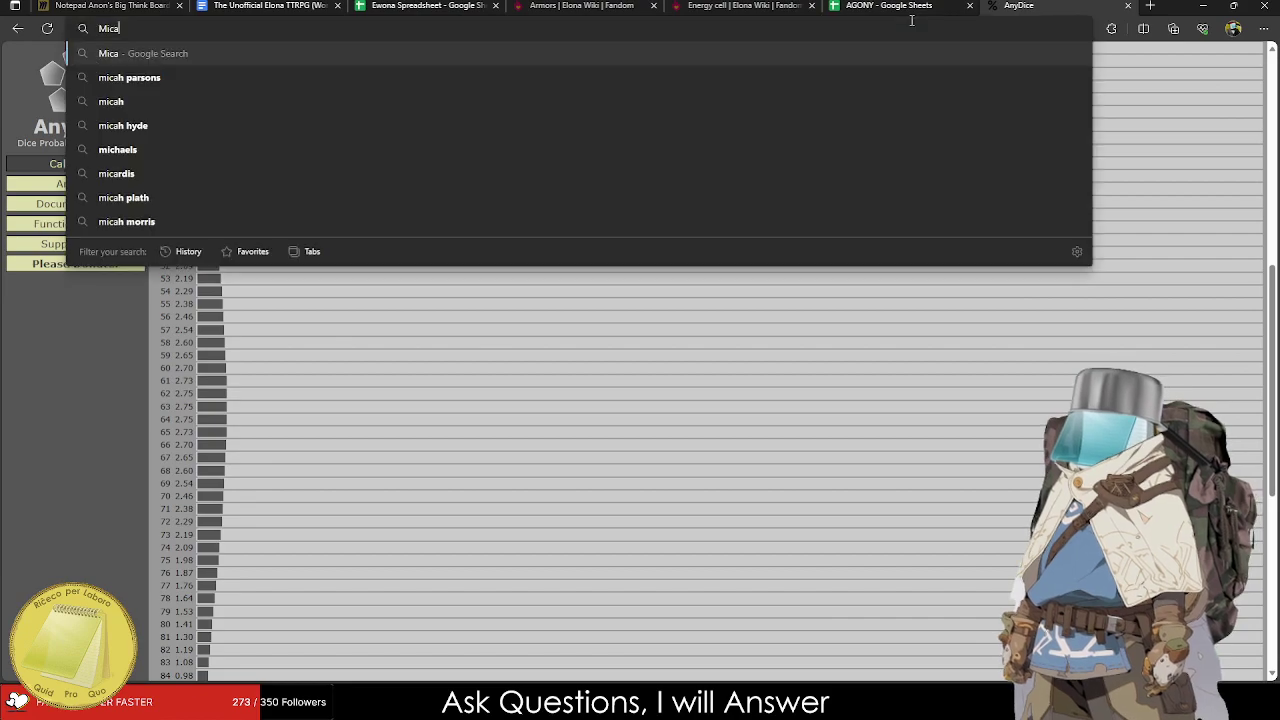
key(Return)
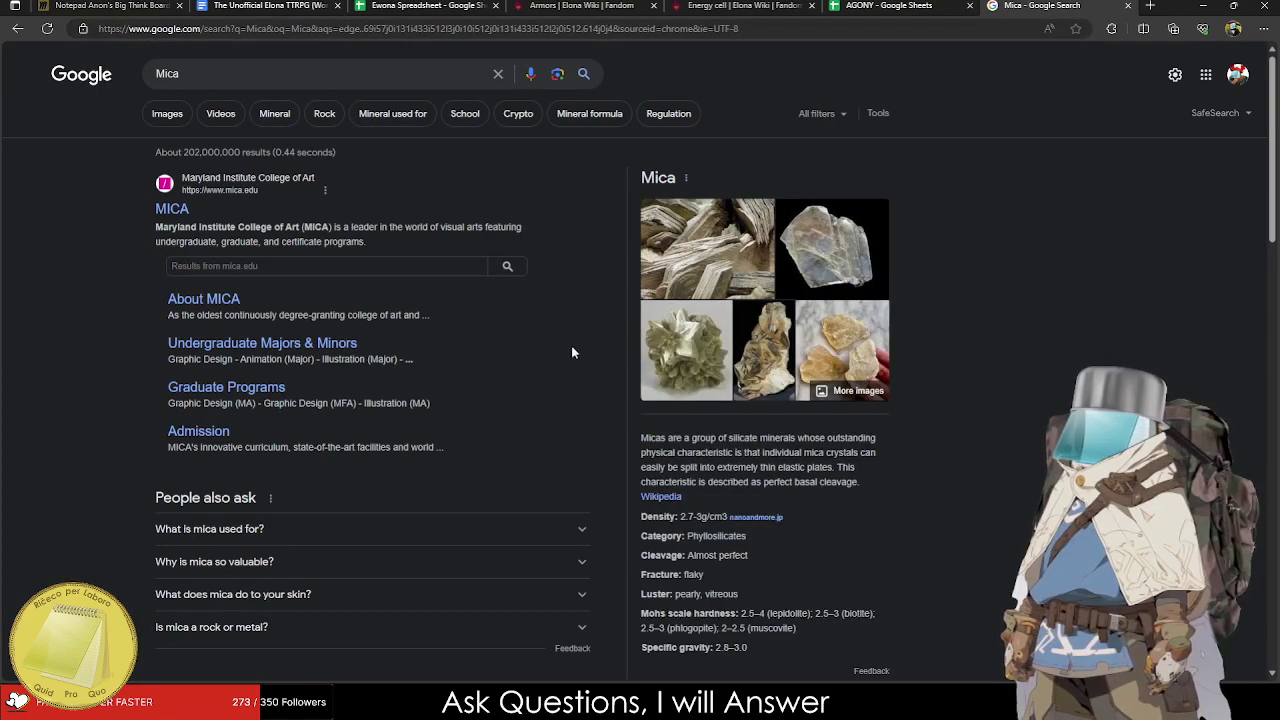
Return to the Ewona Spreadsheet and enter Crystal as the Note for Mica.
click(88, 4)
click(268, 5)
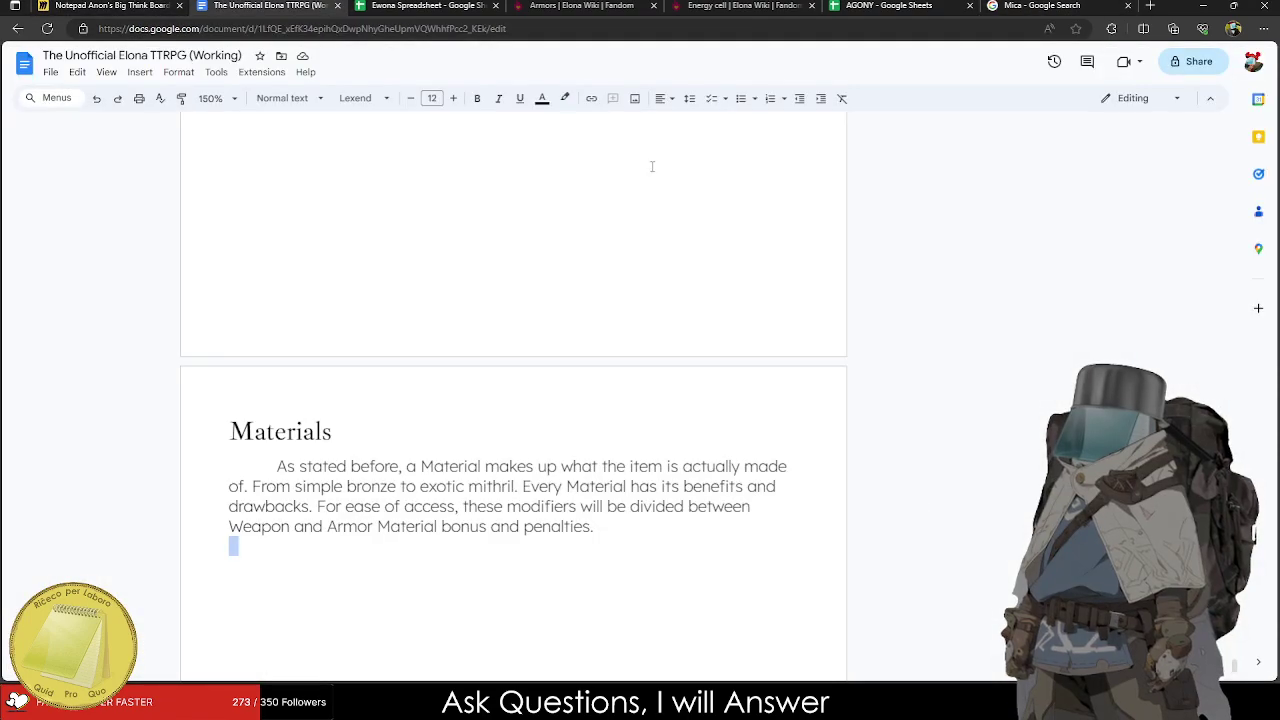
click(452, 5)
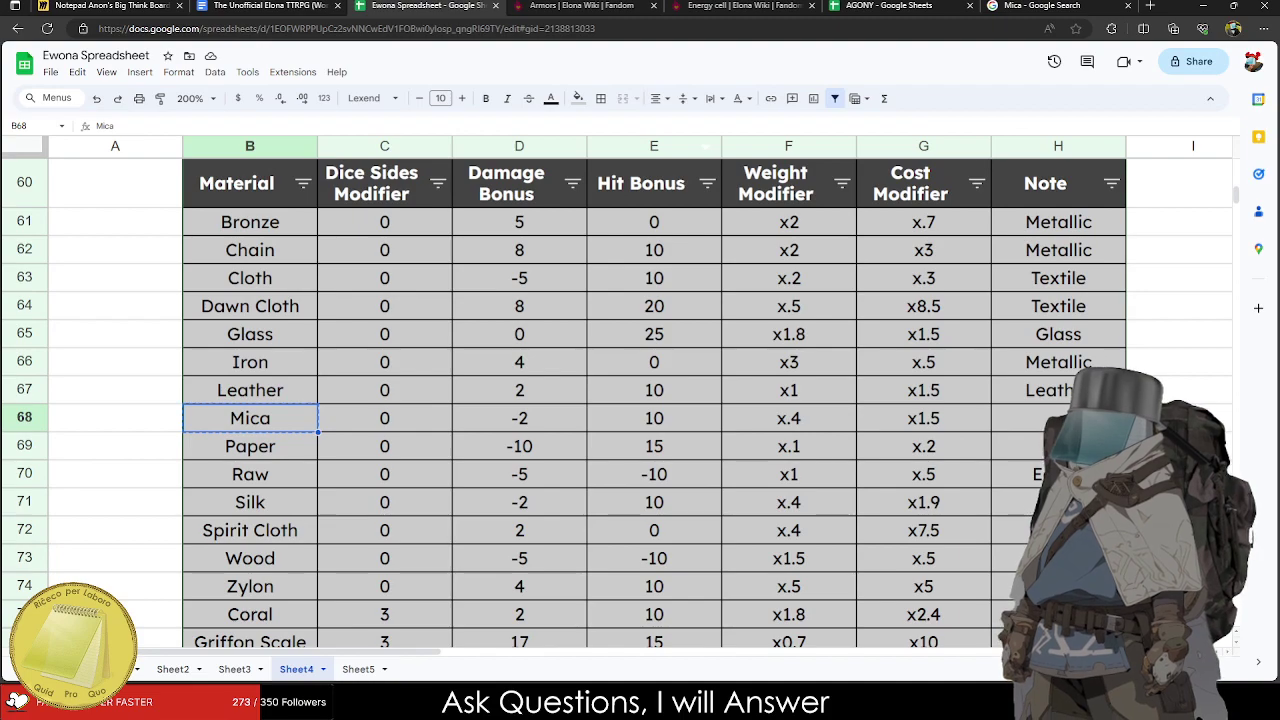
click(1030, 418)
text(C)
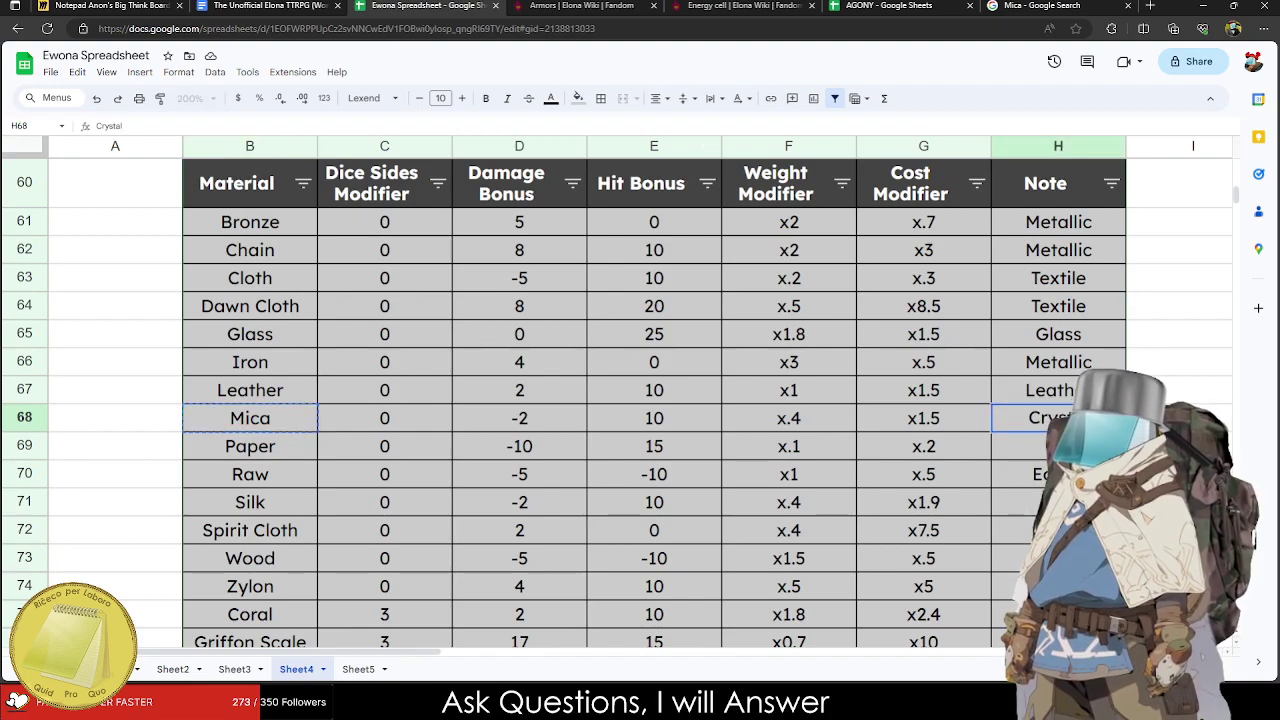
text(rystal)
key(Return)
Set the Note to Paper for Paper and Textile for Silk, skipping the Raw row.
text(Pape)
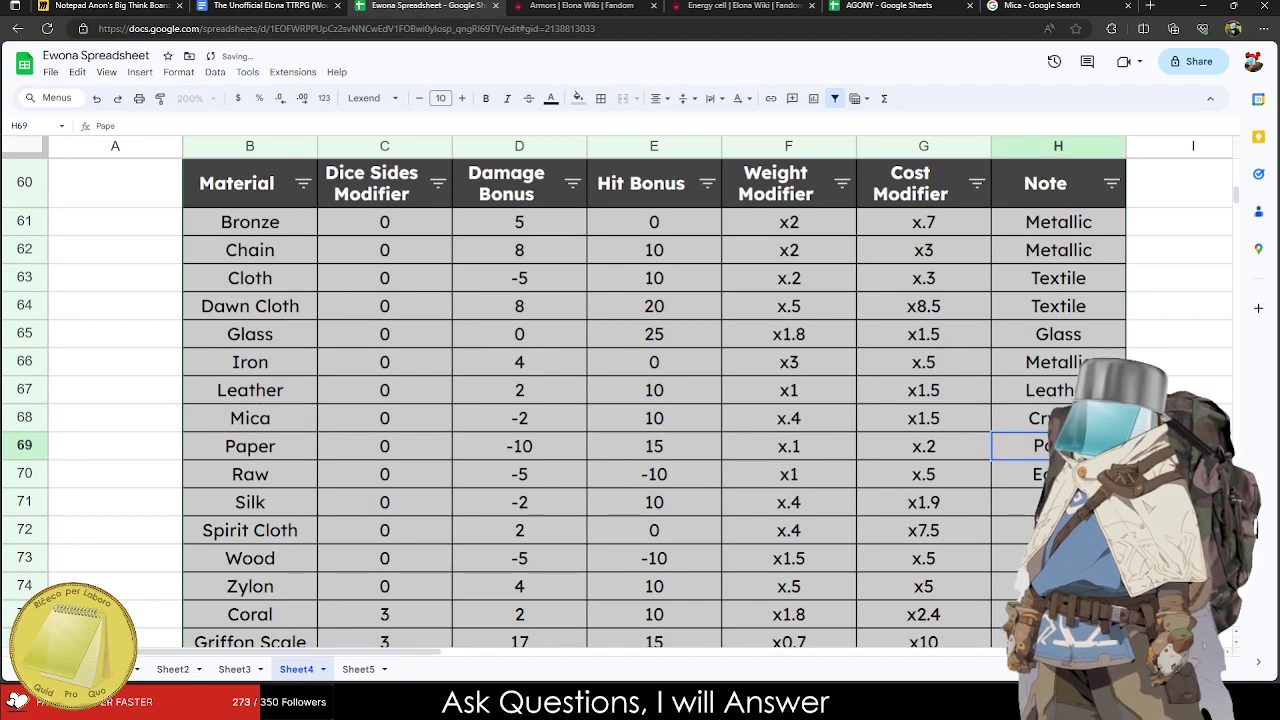
text(r)
key(Return)
key(Return)
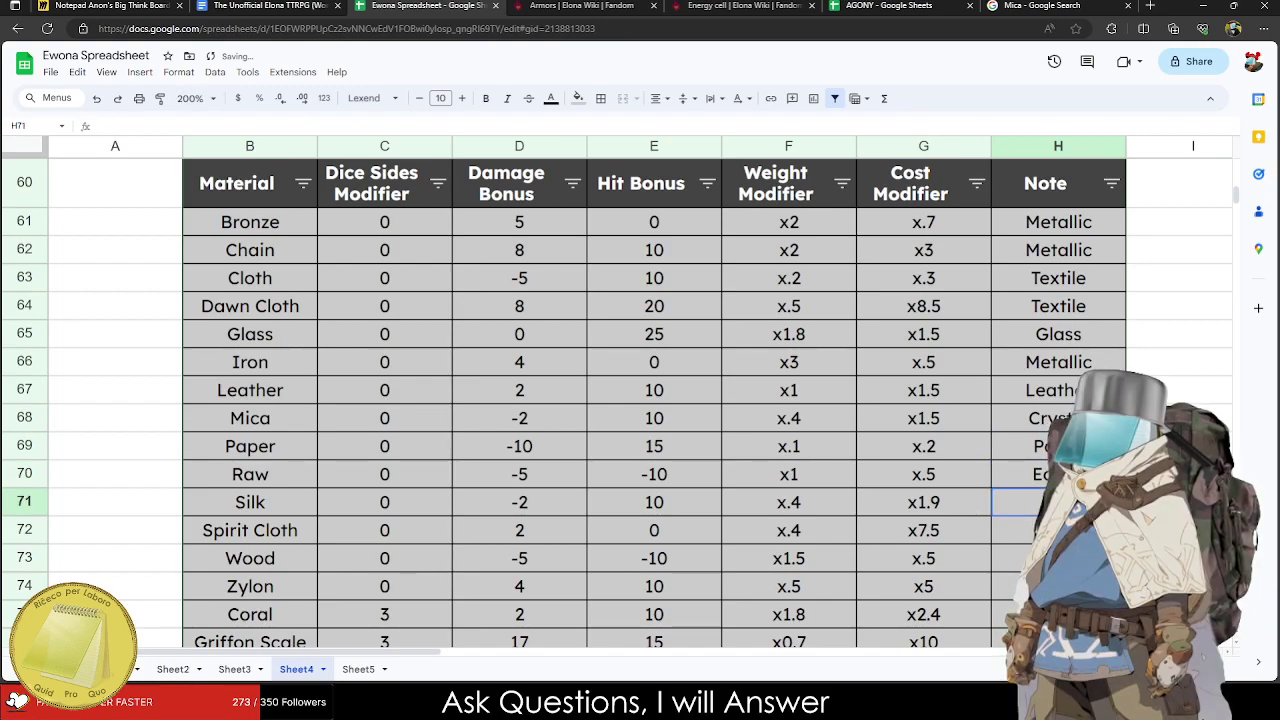
text(Textile)
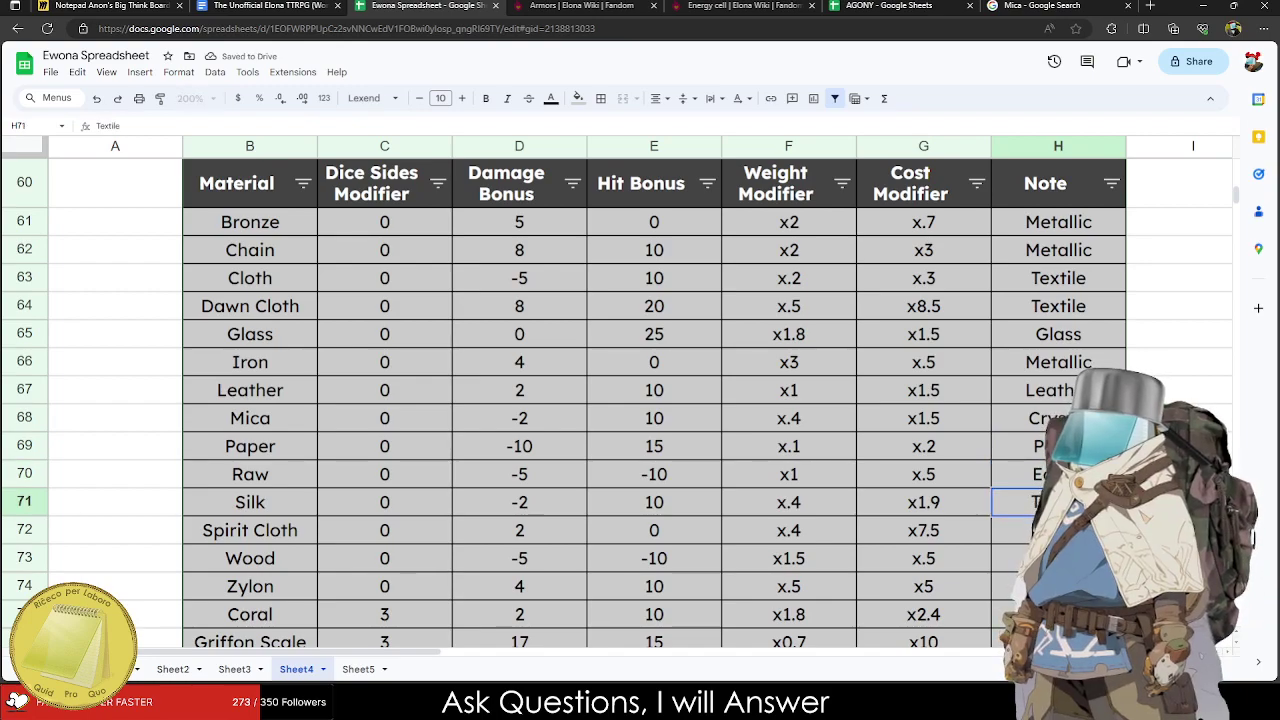
key(Return)
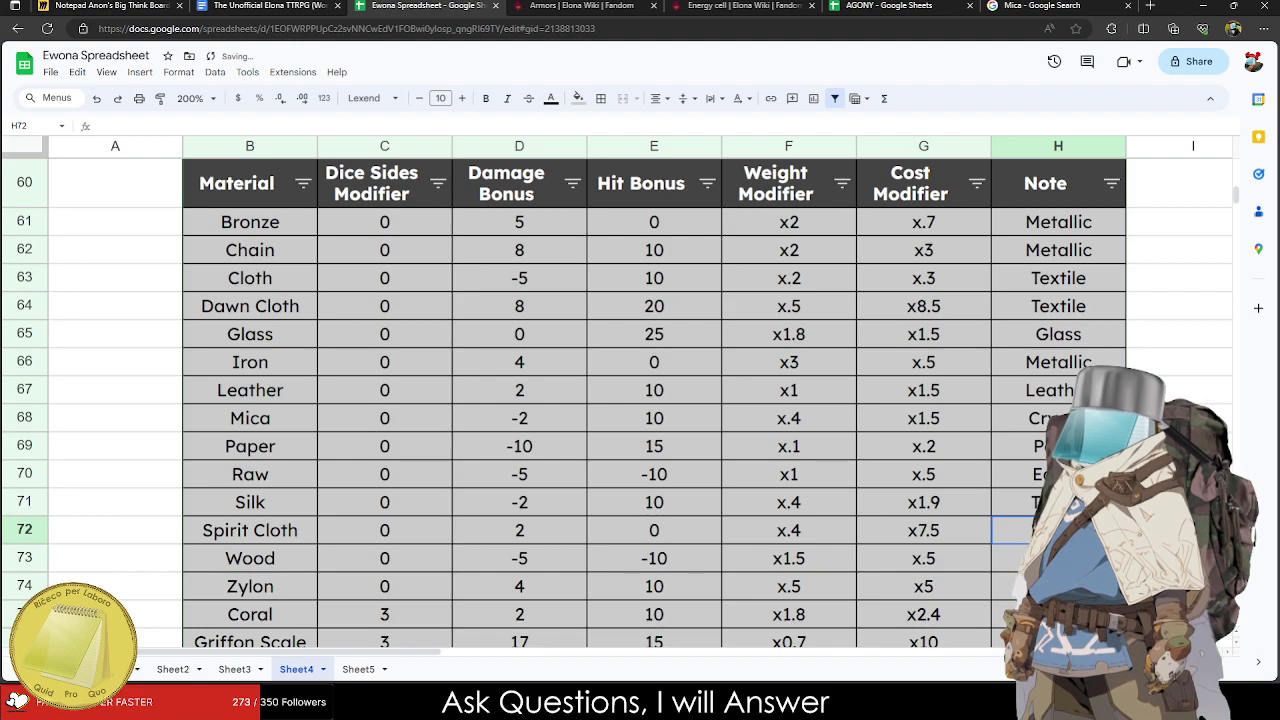
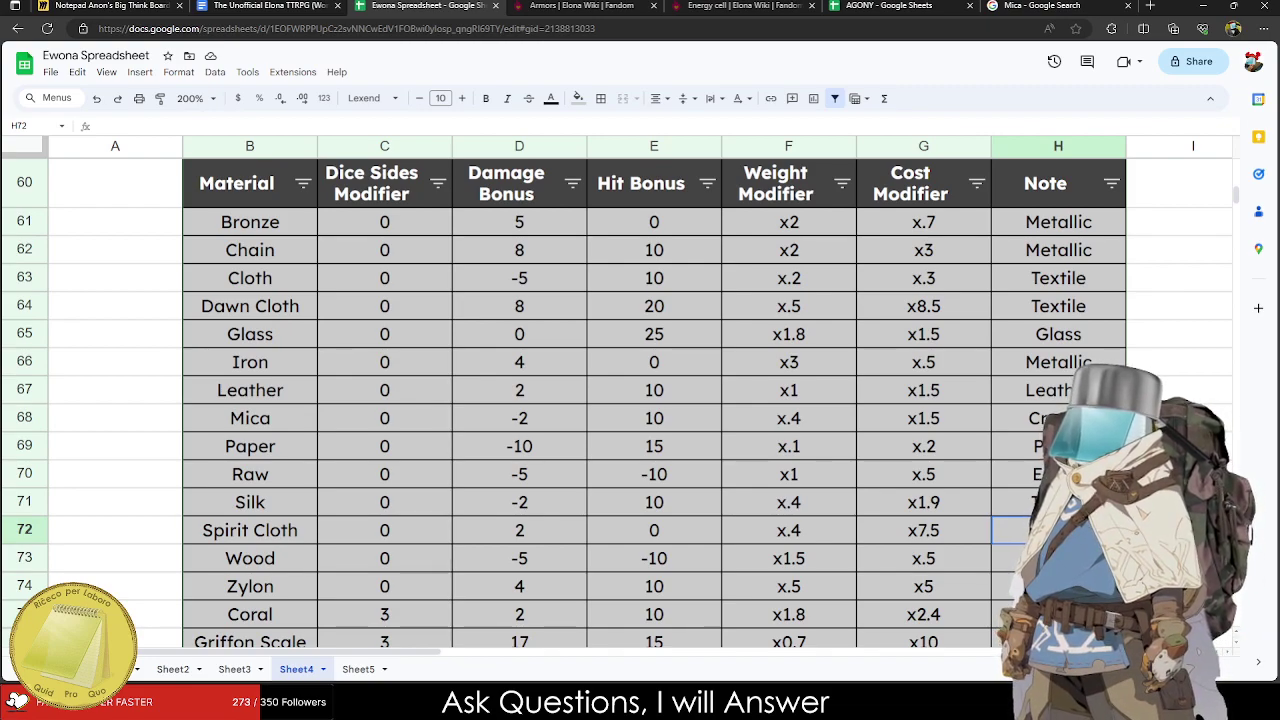
Set the Note to Textile for Spirit Cloth and to Wood for Wood.
key(Return)
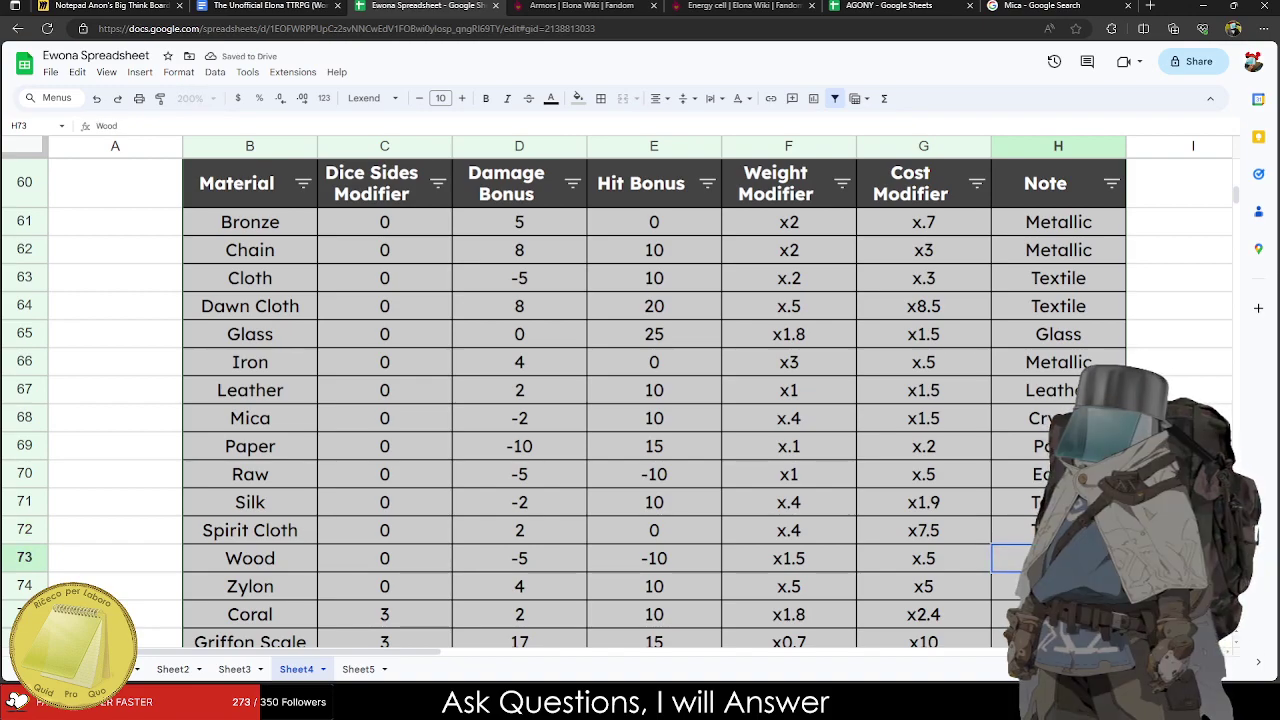
key(Return)
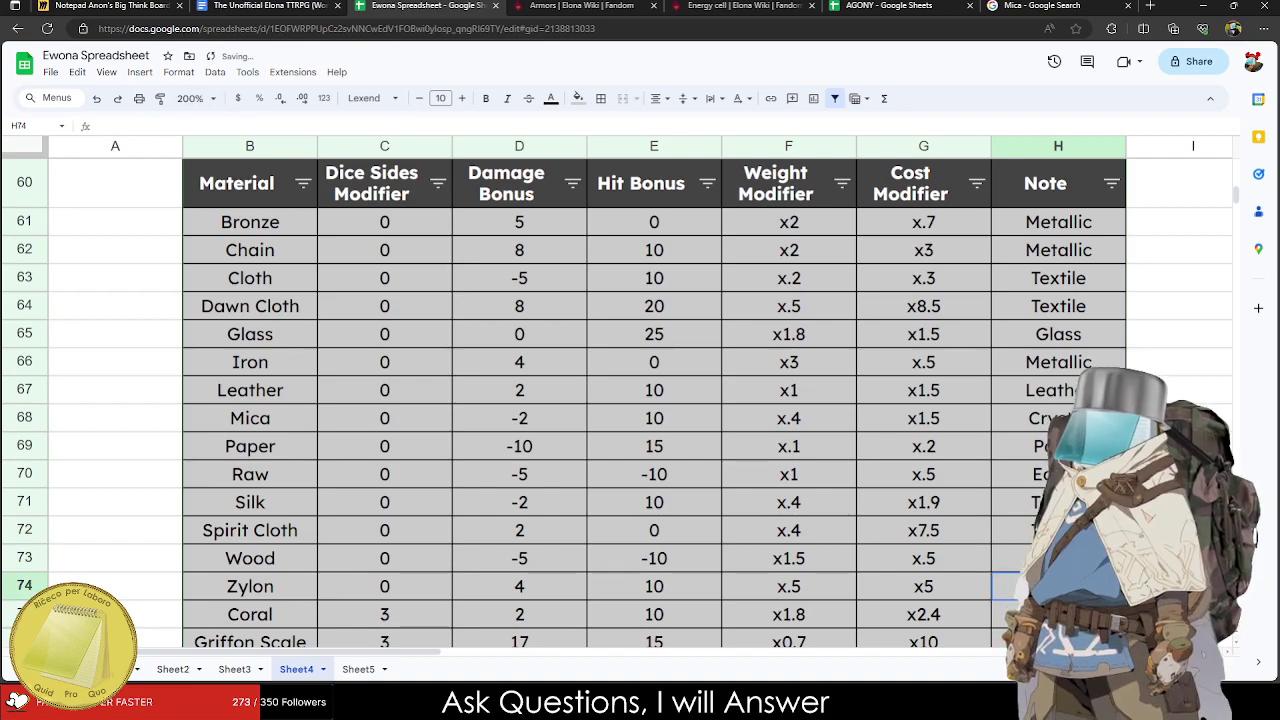
Search the web for Zylon to find out what kind of material it is.
click(233, 585)
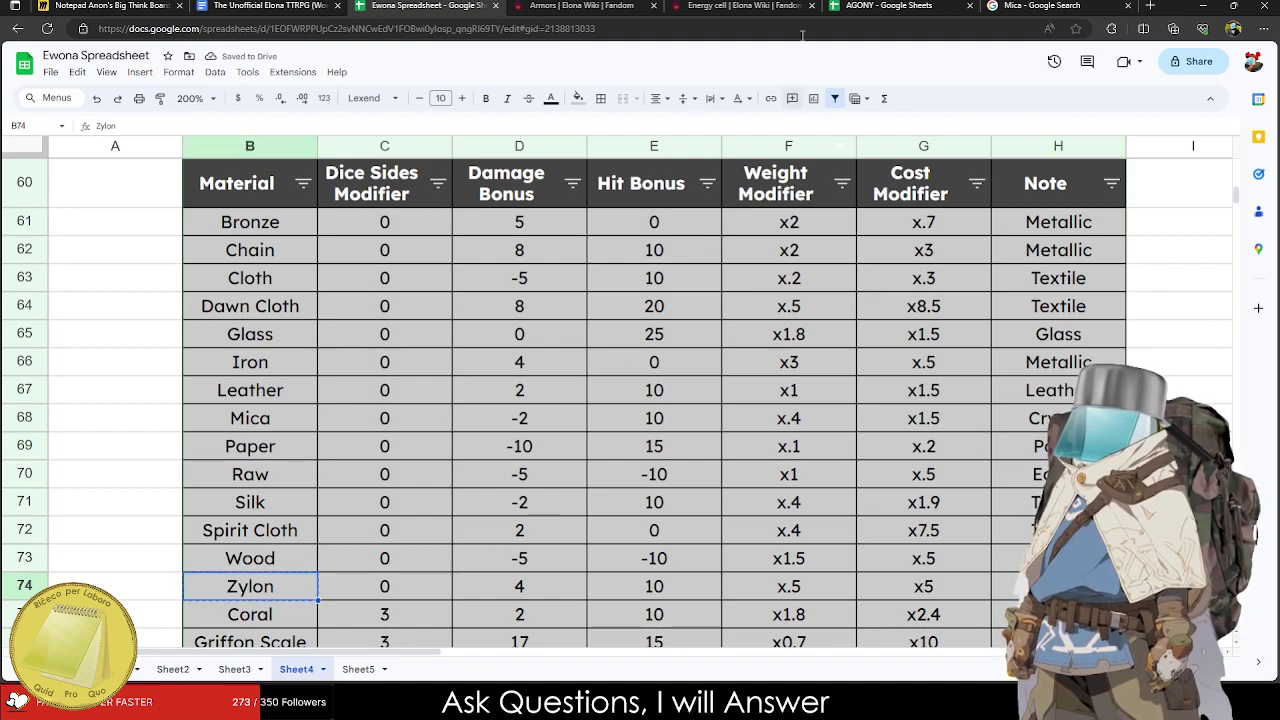
click(1040, 5)
double_click(168, 74)
text(Zylon)
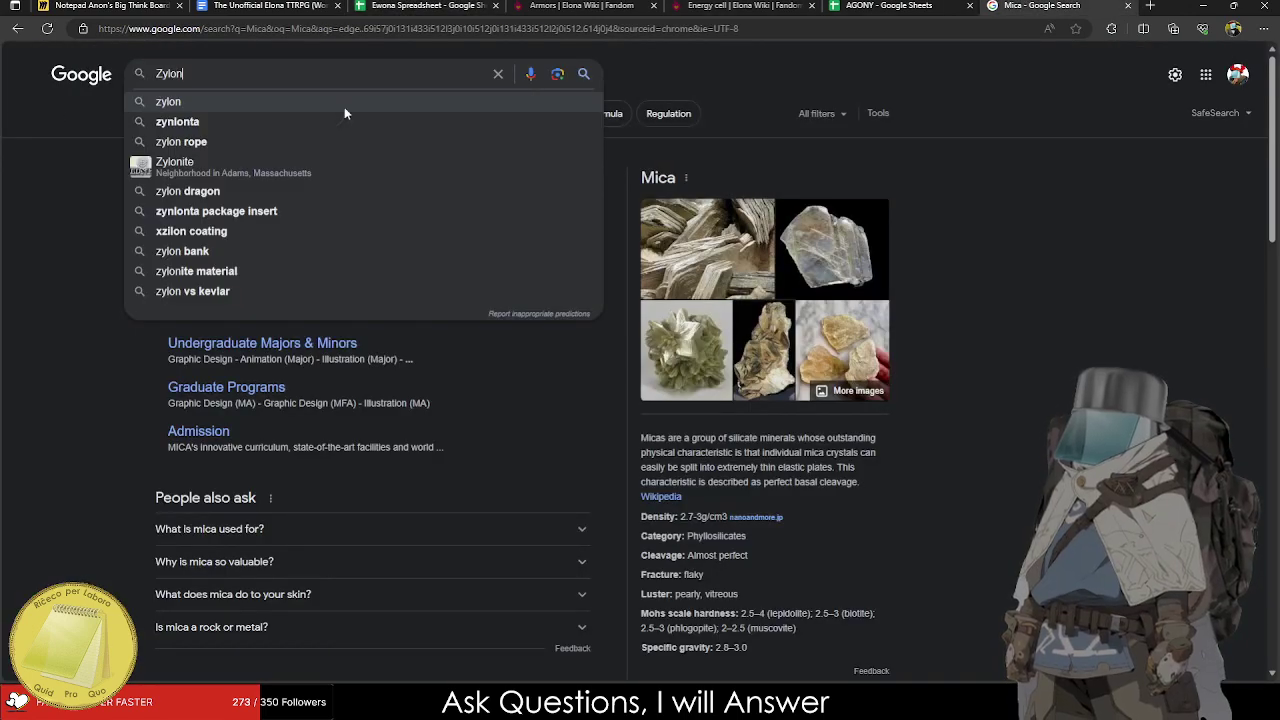
key(Return)
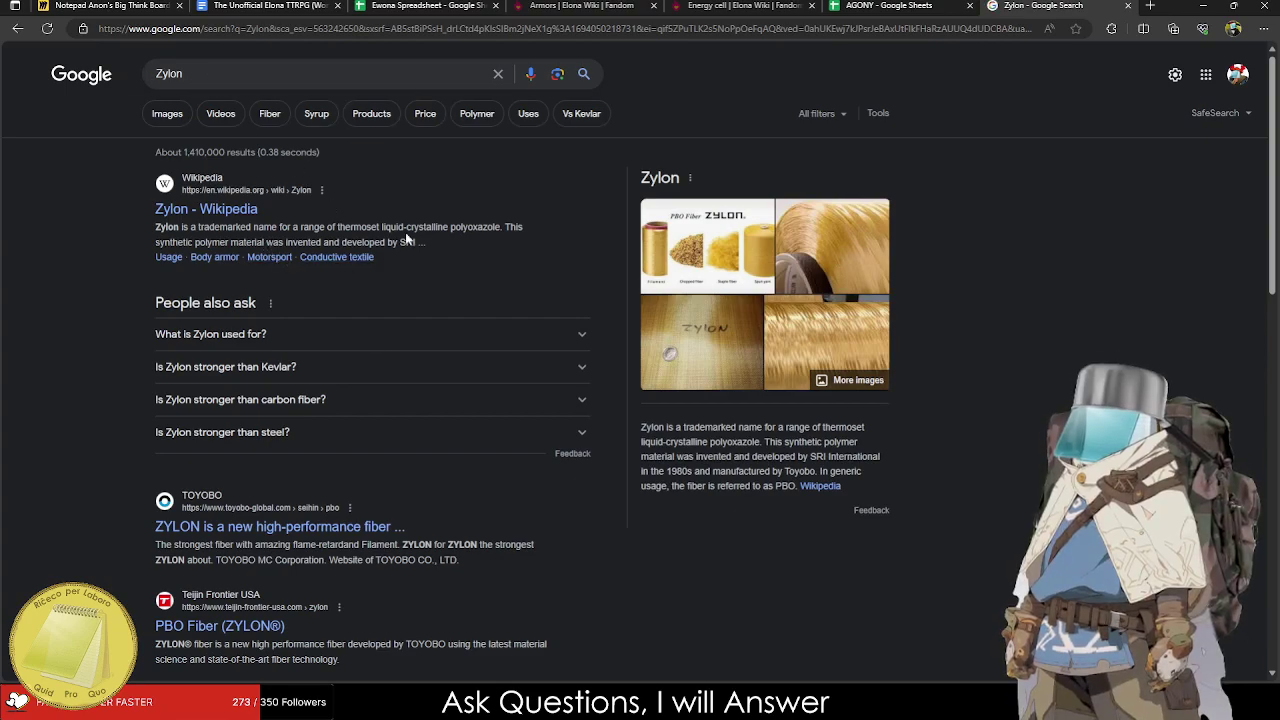
Return to the Ewona Spreadsheet and enter Textile as the Note for Zylon and Crystal for Coral.
click(110, 5)
click(296, 5)
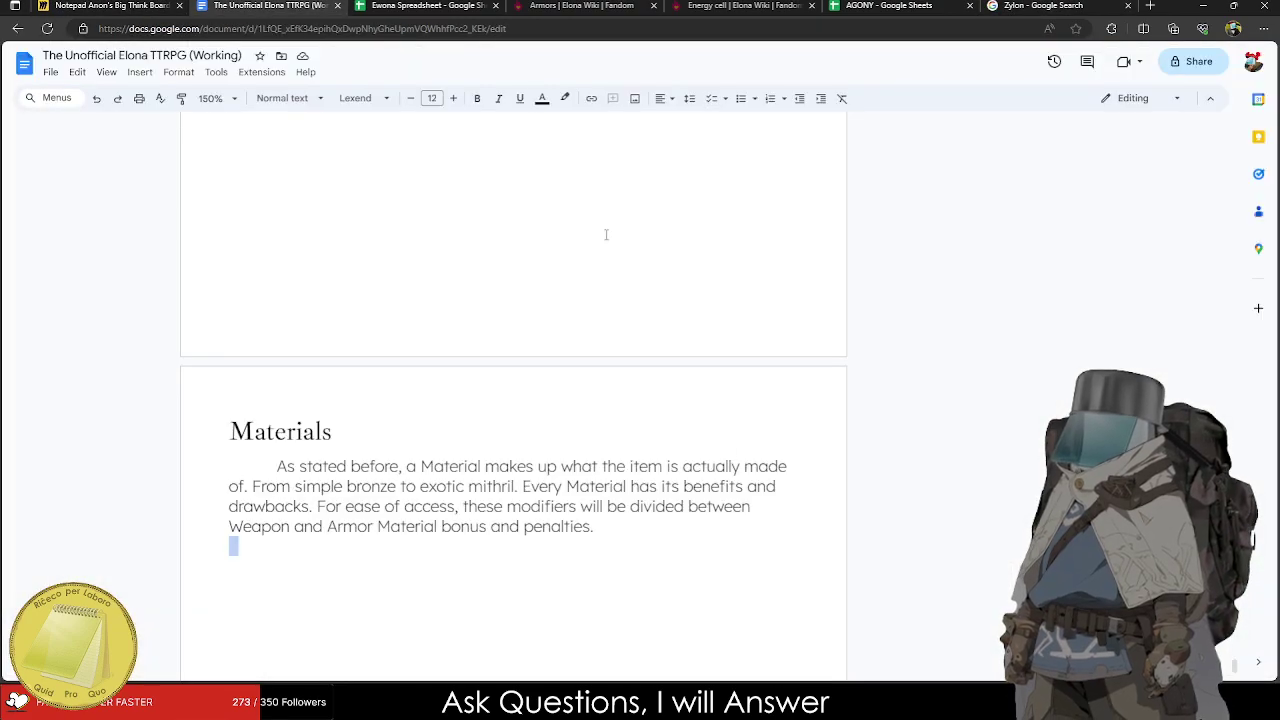
key(ctrl+Tab)
click(1058, 586)
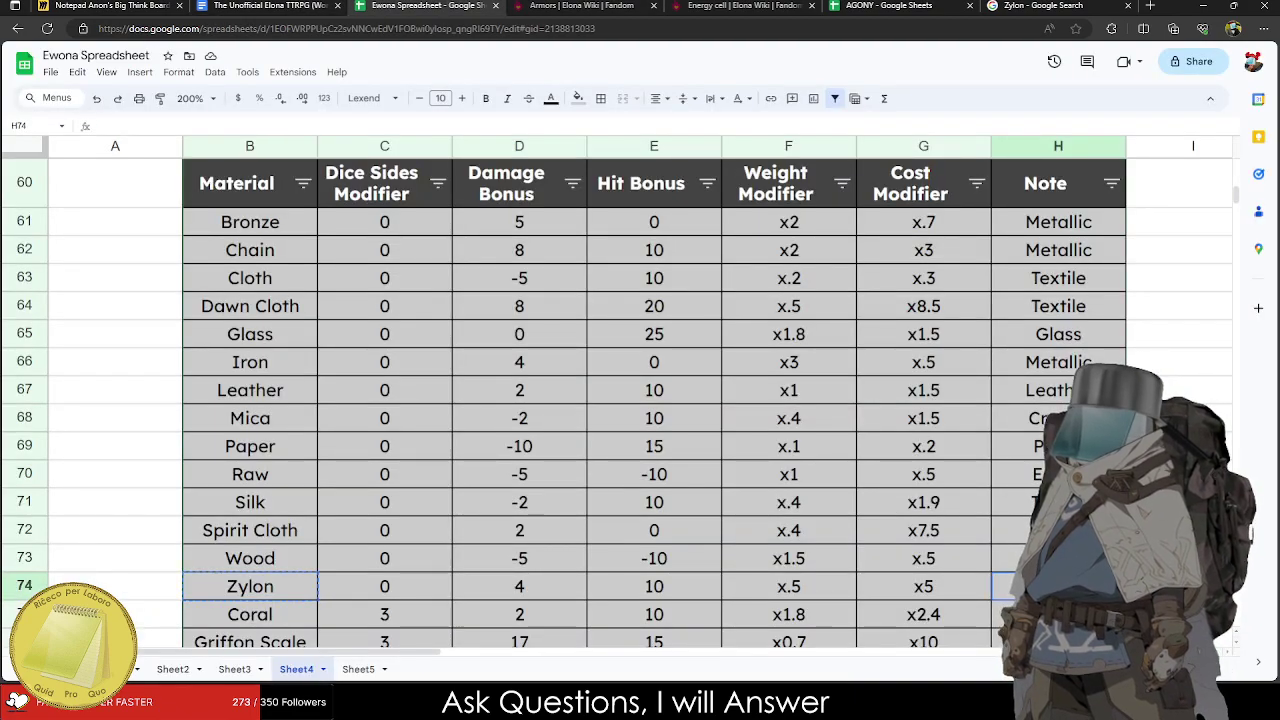
key(Return)
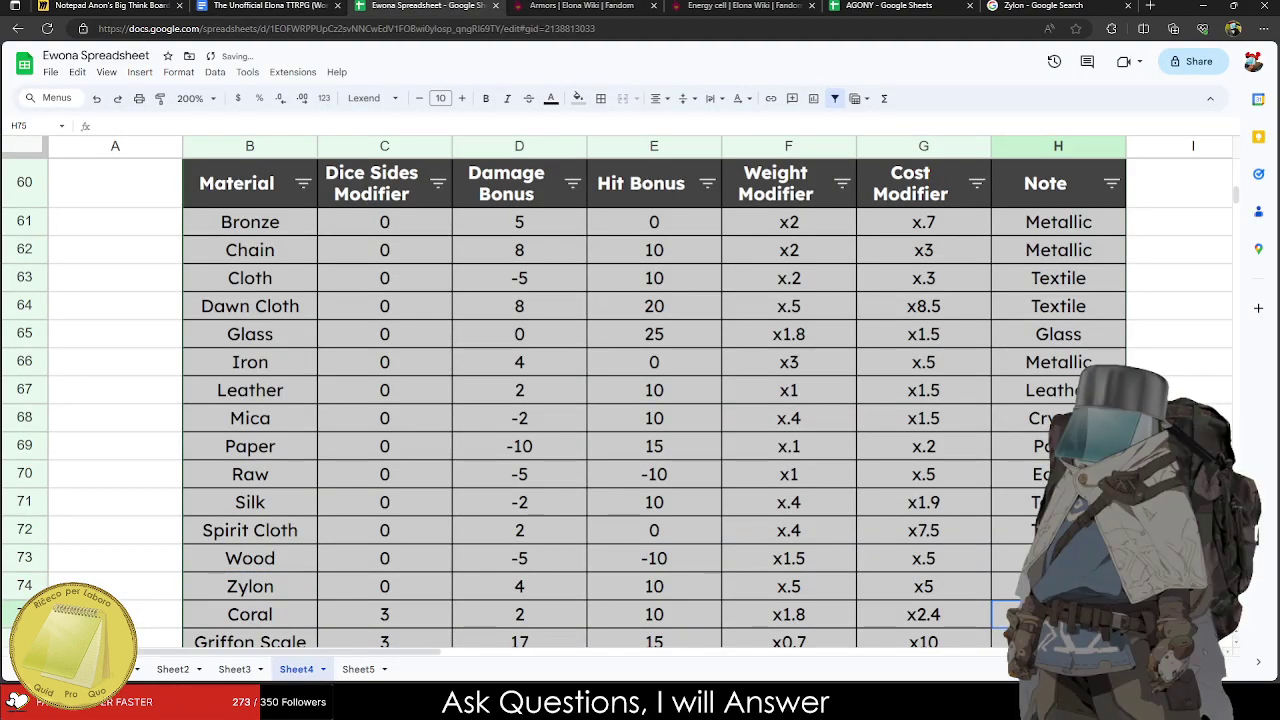
text(Metallic)
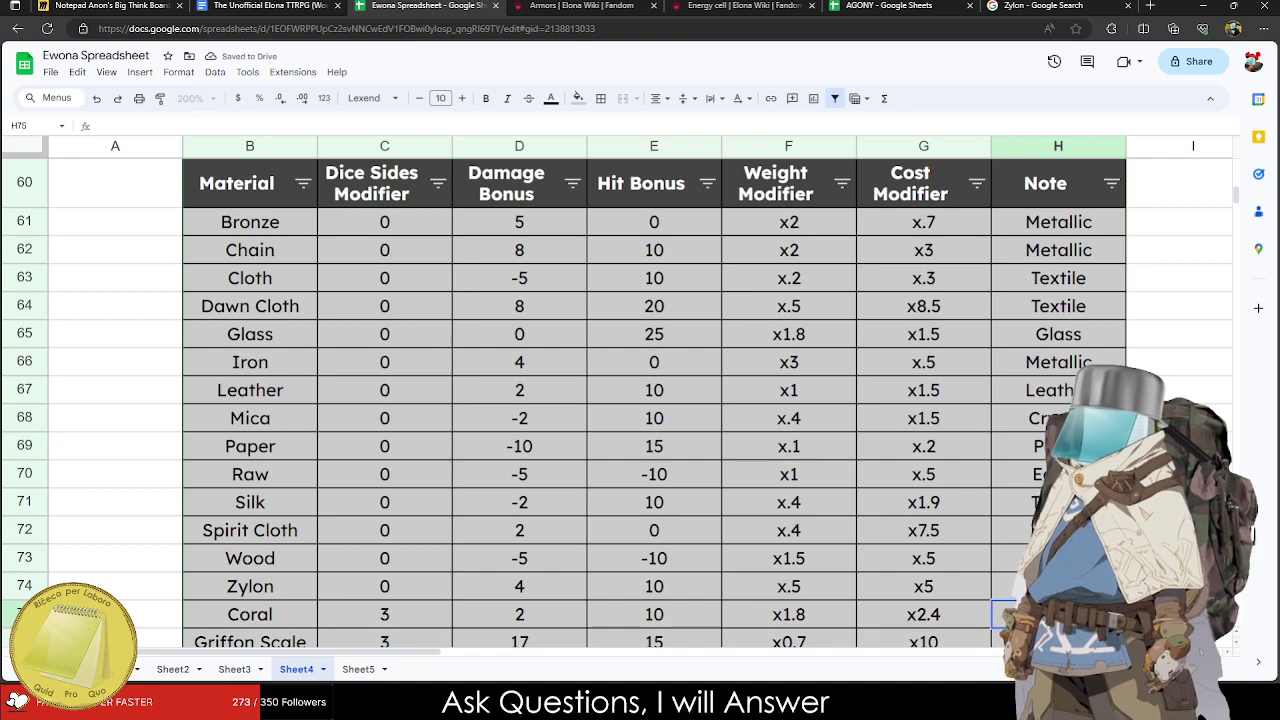
key(Return)
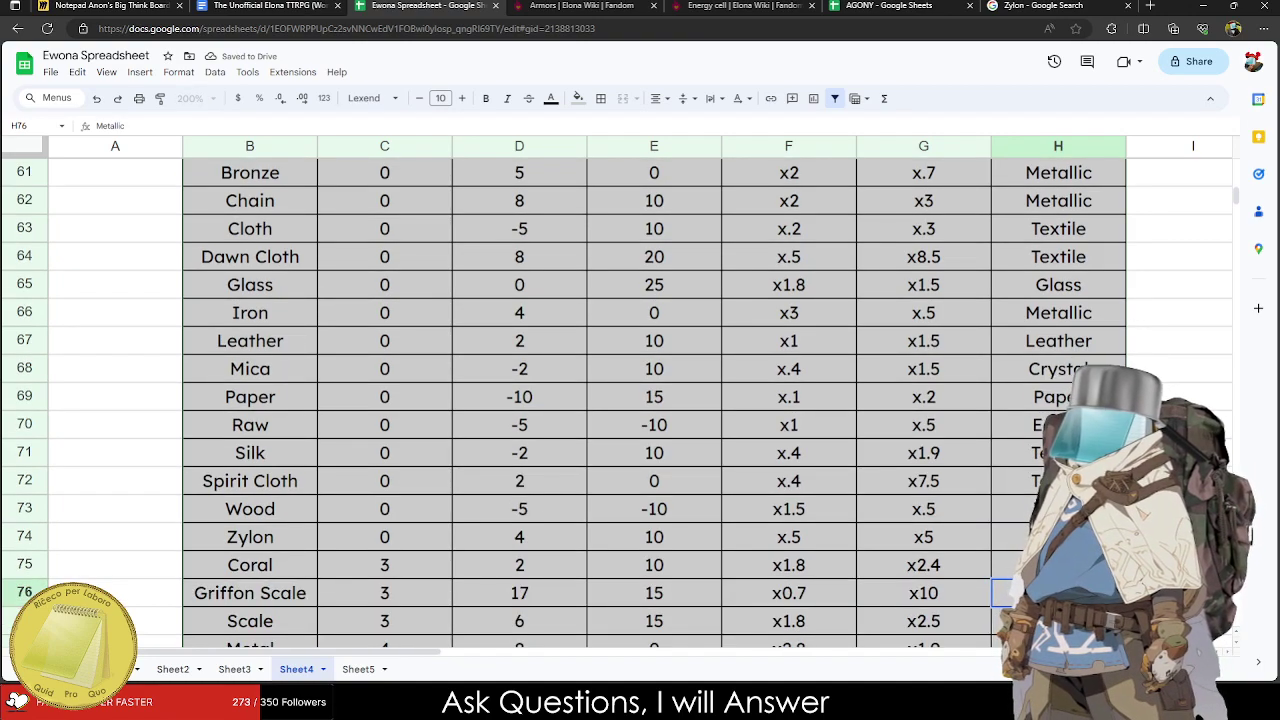
Set the Note to Metallic for Griffon Scale, Scale and Metal.
text(Metallic)
key(Return)
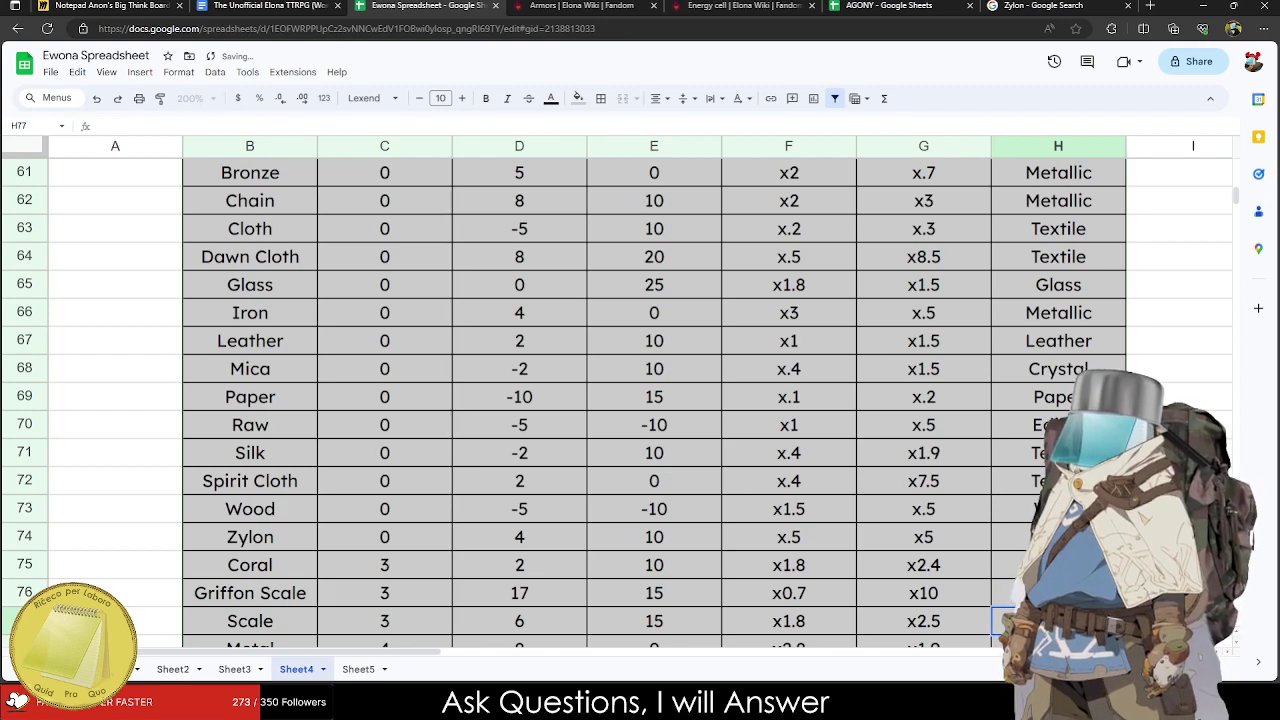
key(Return)
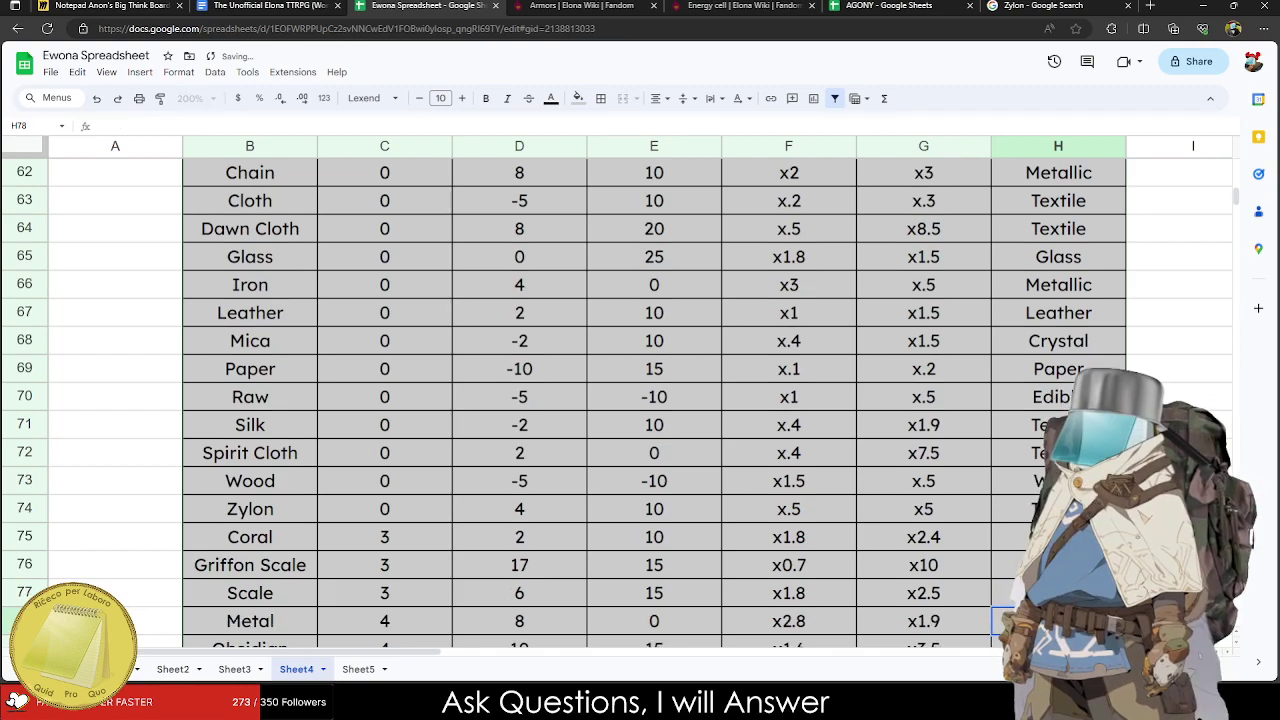
key(Return)
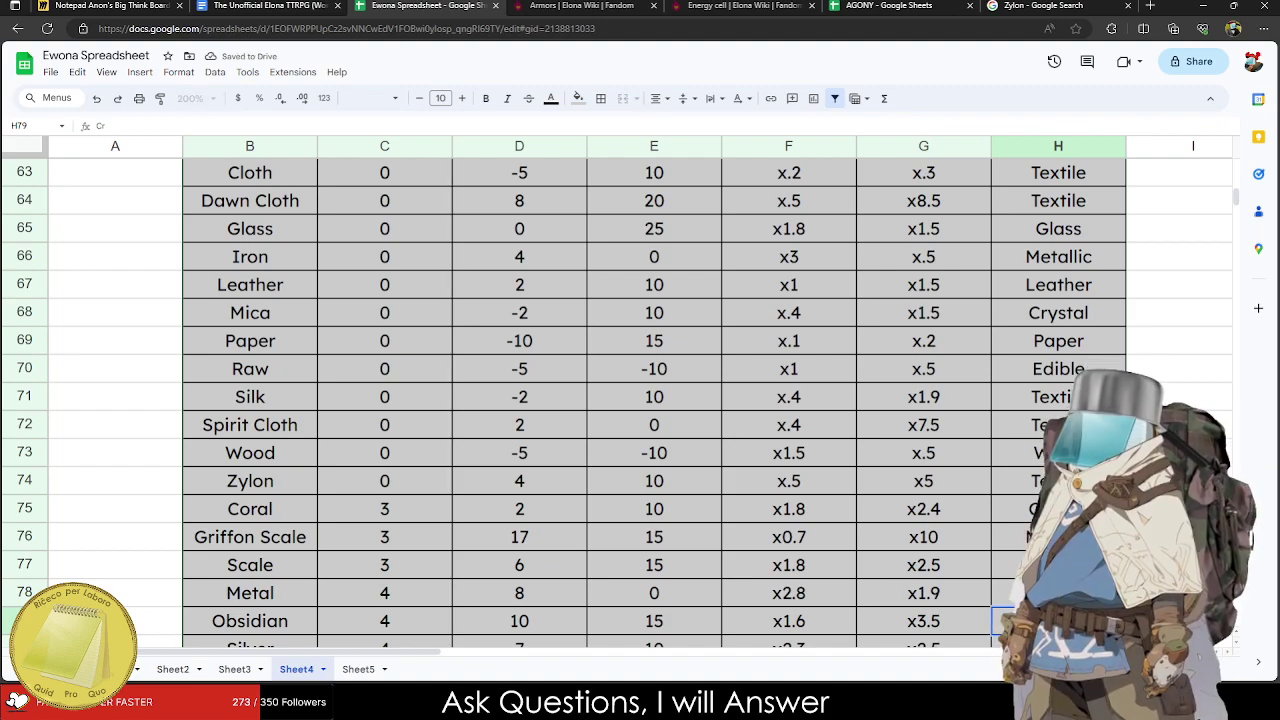
Set the Note to Crystal for Obsidian and Bone, and to Metallic for Silver.
text(Cr)
key(Return)
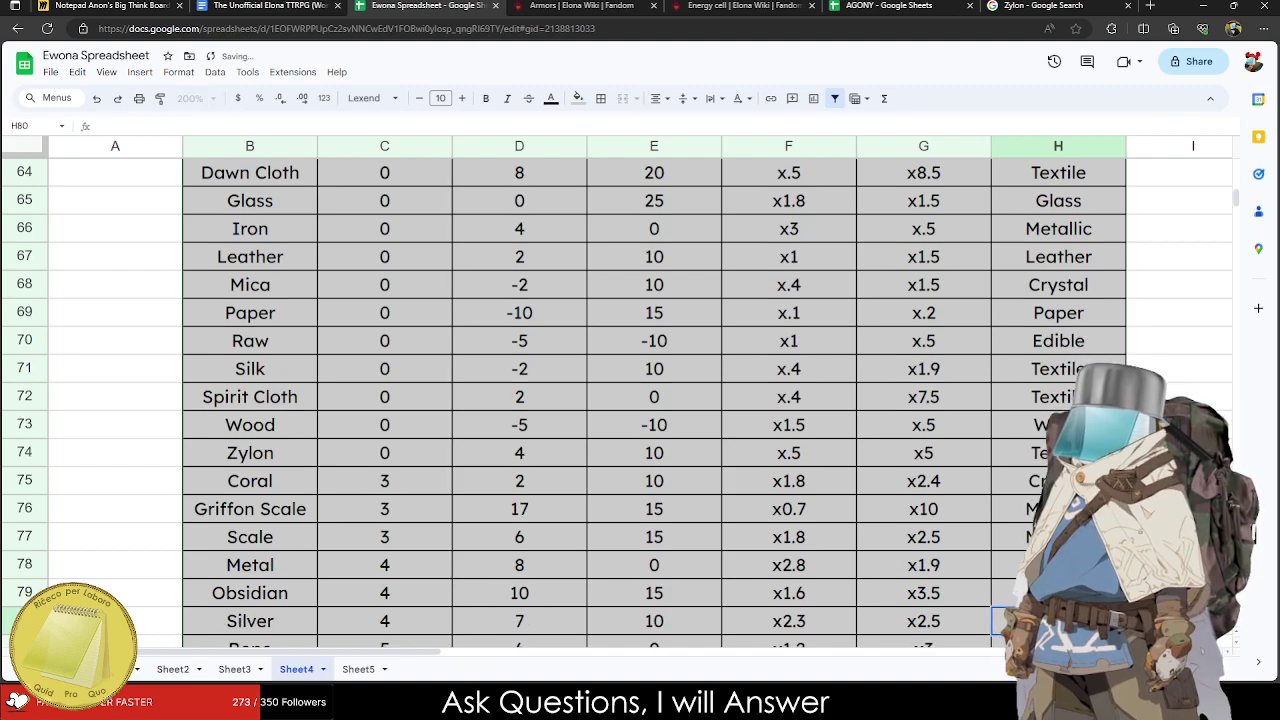
key(Return)
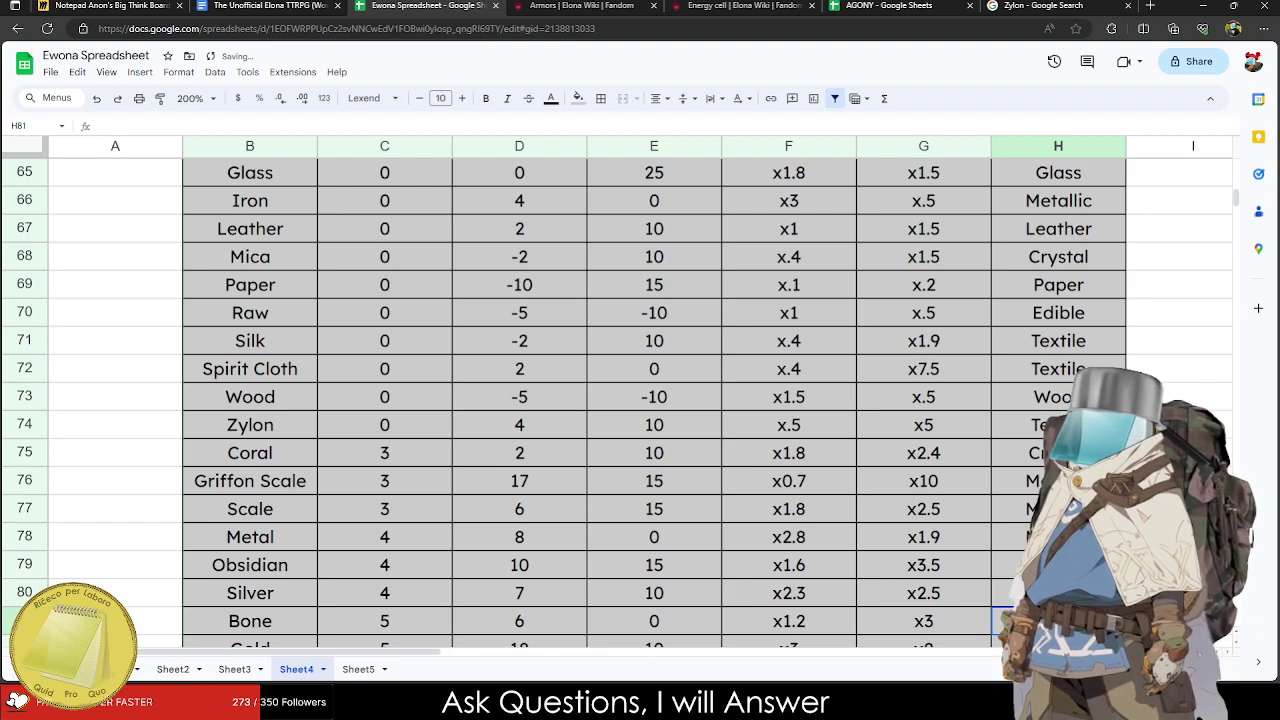
key(Return)
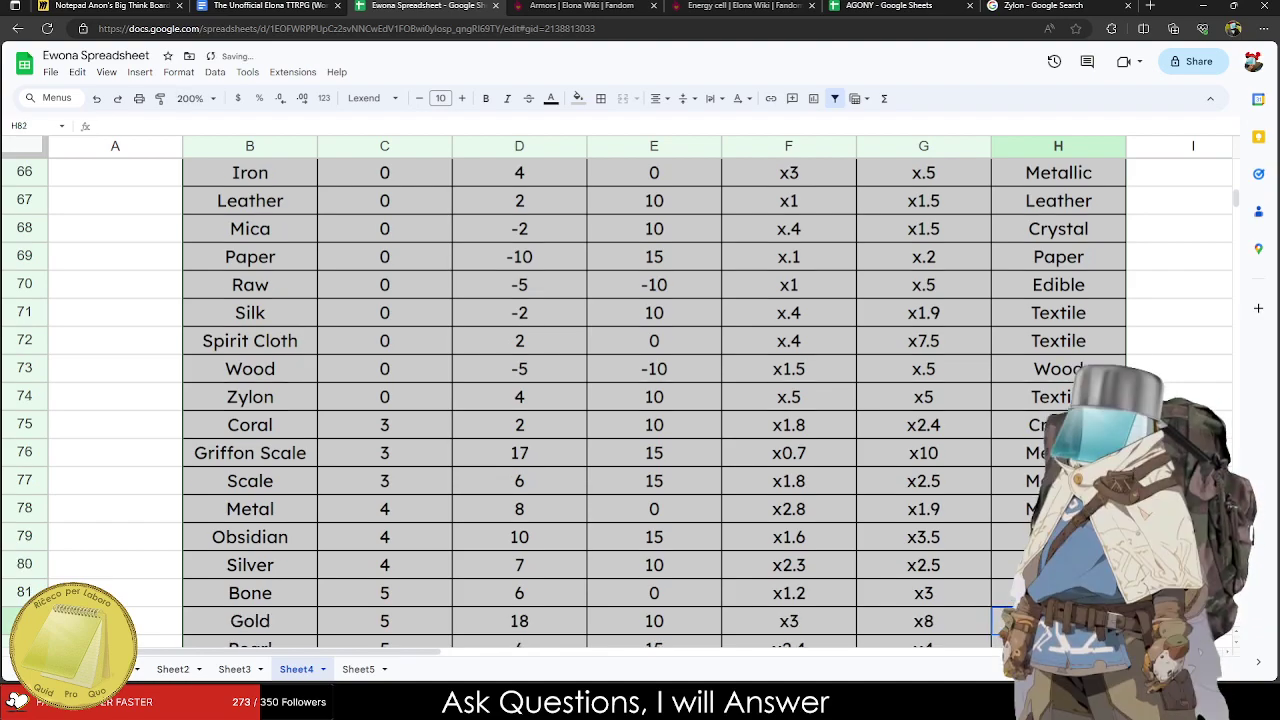
Set the Note to Metallic for Gold, Platinum, Steel and Chrome, and to Crystal for Pearl.
key(Return)
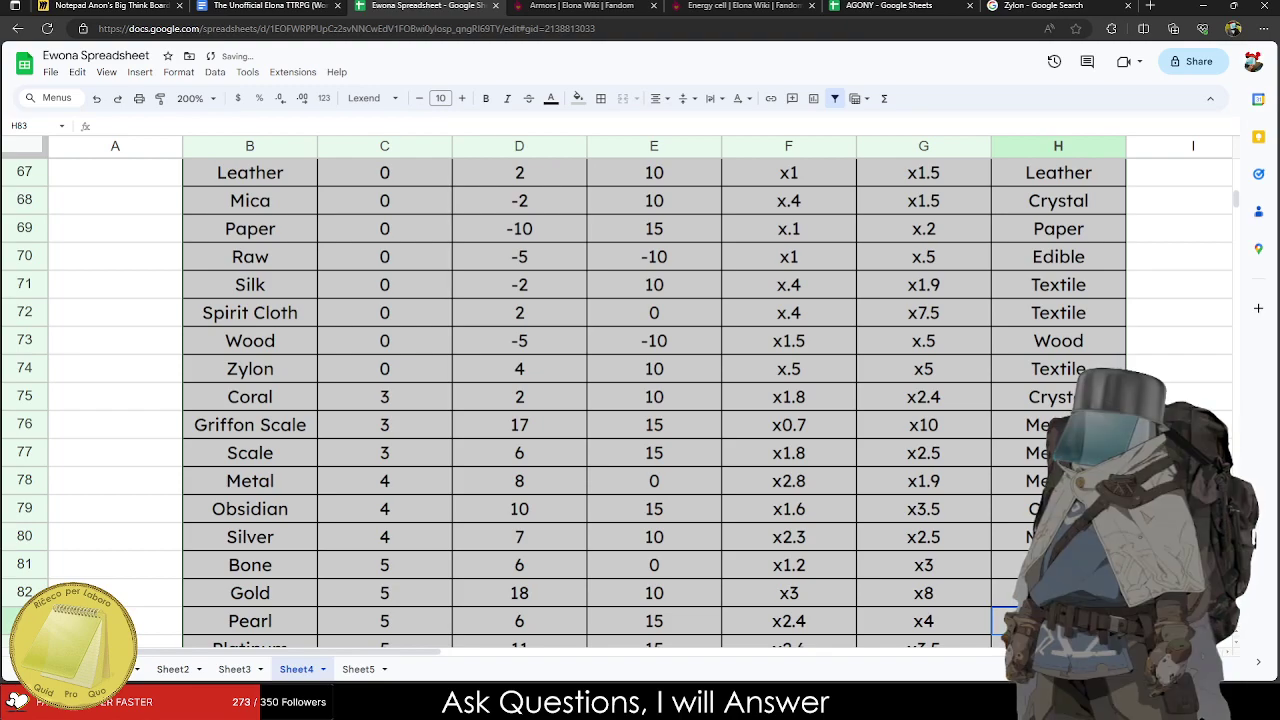
key(Return)
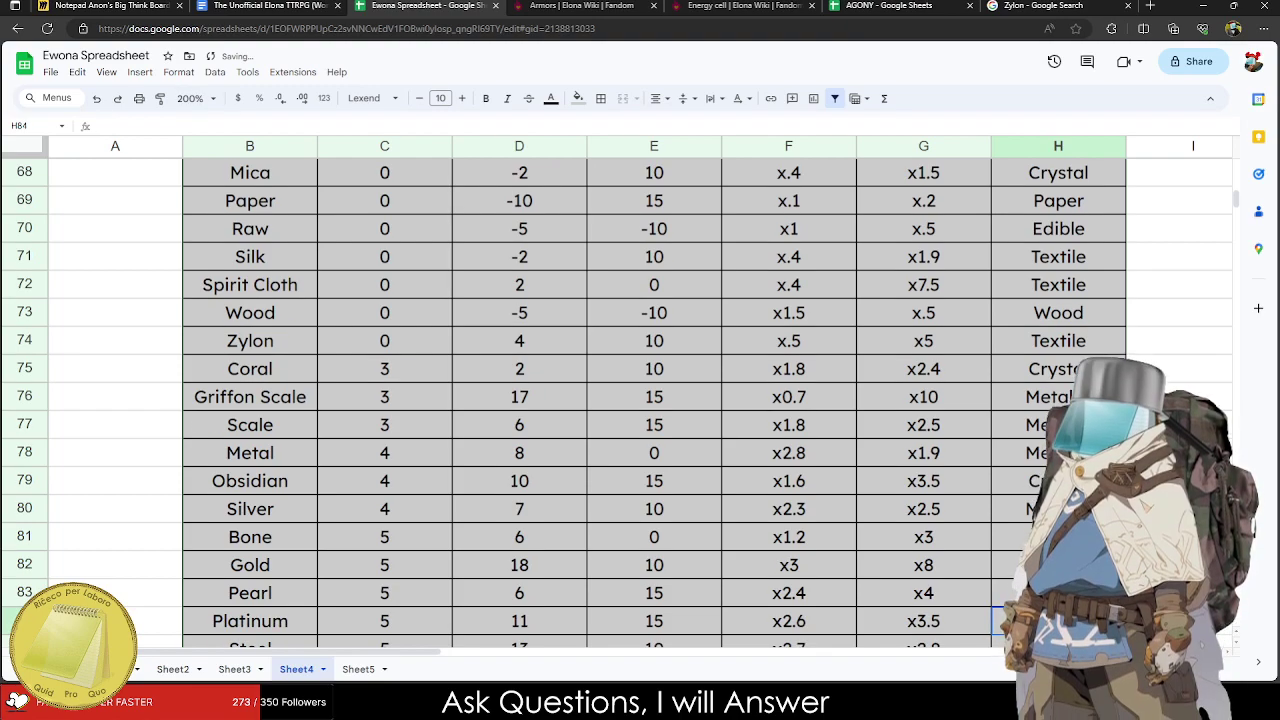
key(Return)
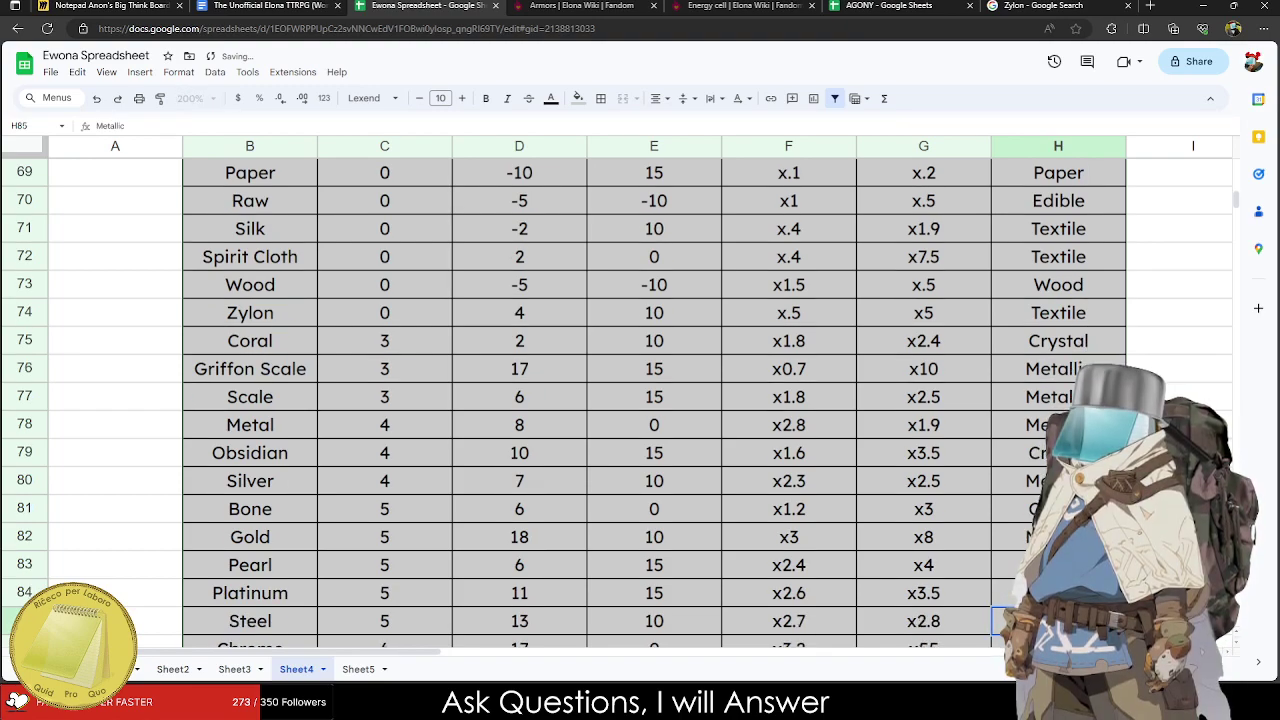
key(Return)
key(Return)
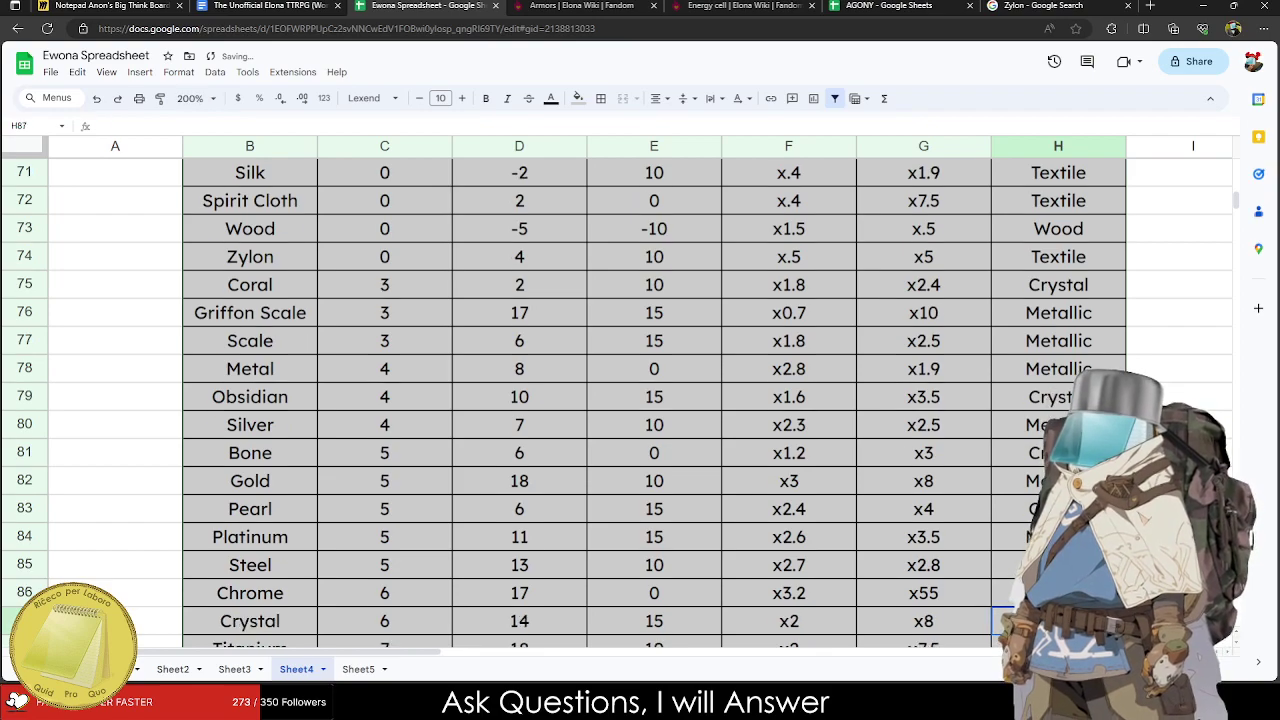
Set the Note to Crystal for Crystal, Dragon Scale and Emerald, and to Metallic for Titanium and Mithril.
key(Return)
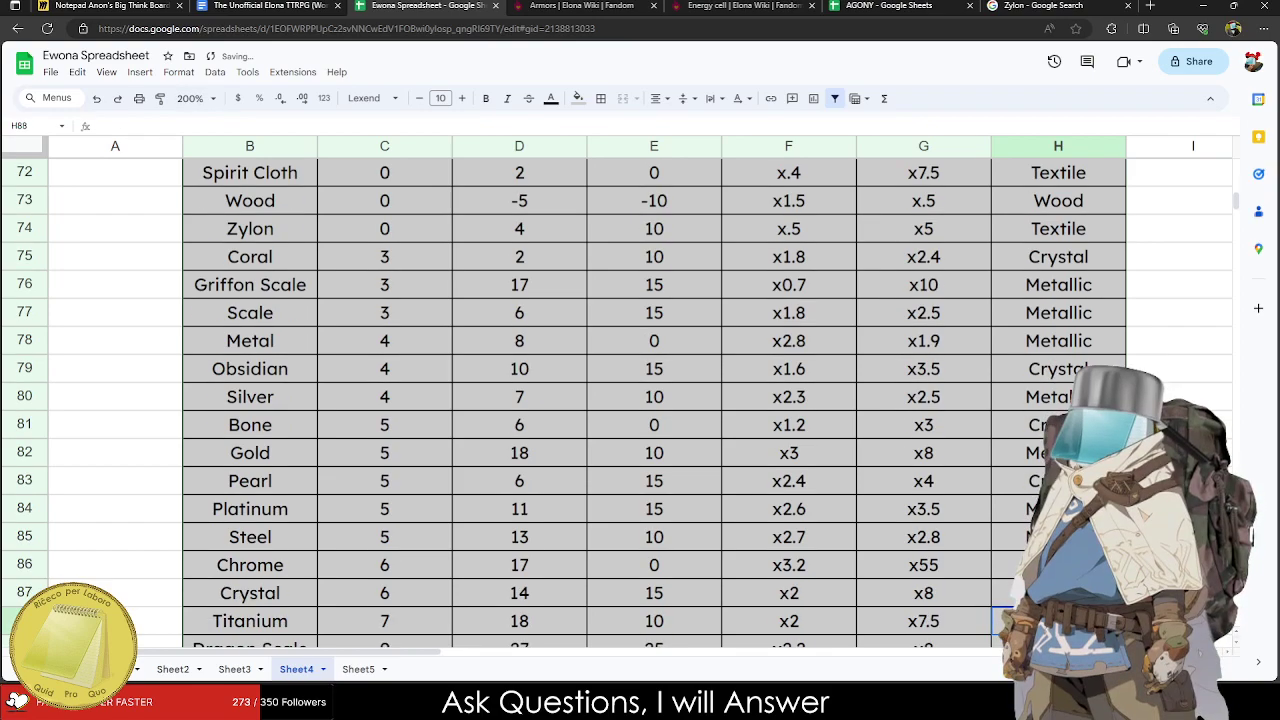
key(Return)
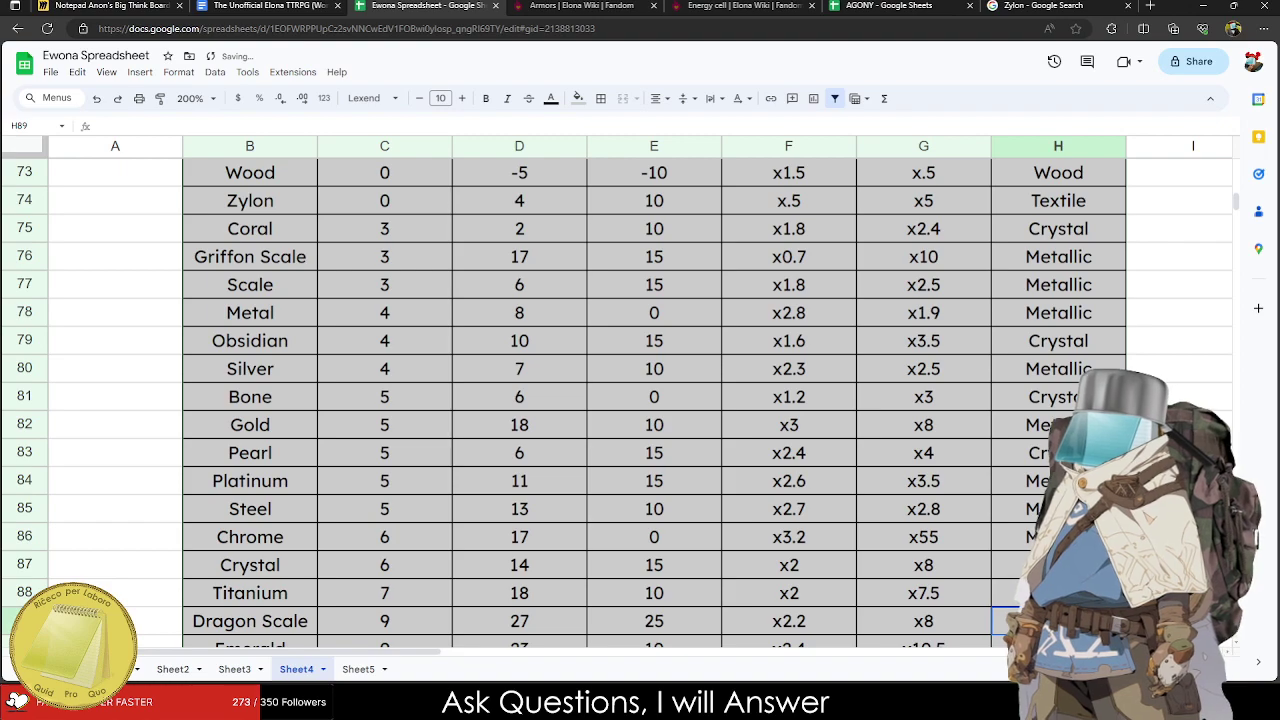
key(Return)
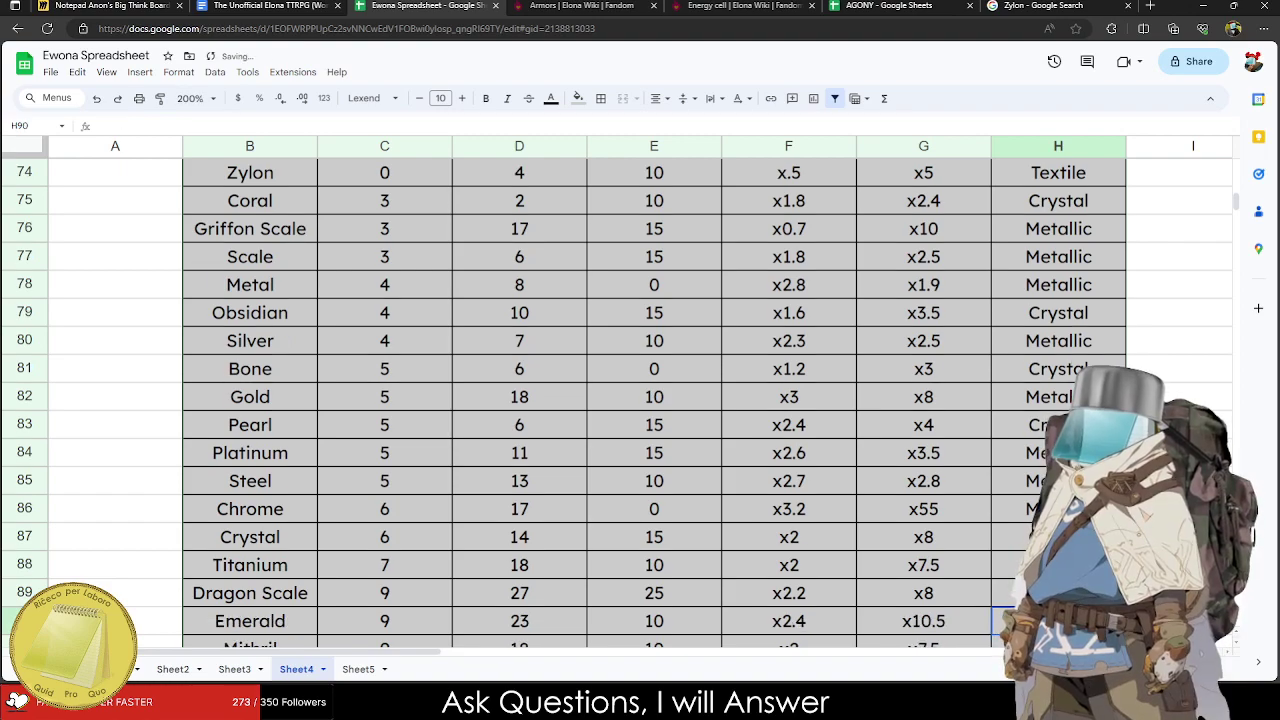
key(Return)
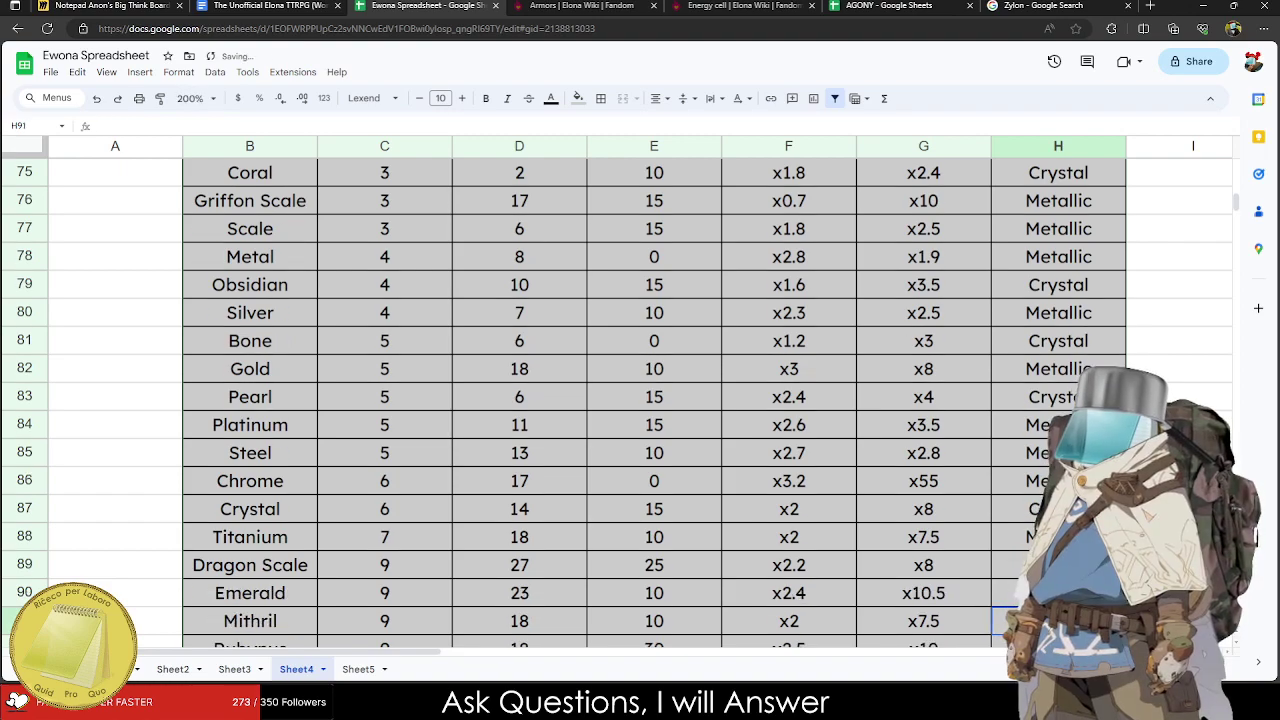
key(Return)
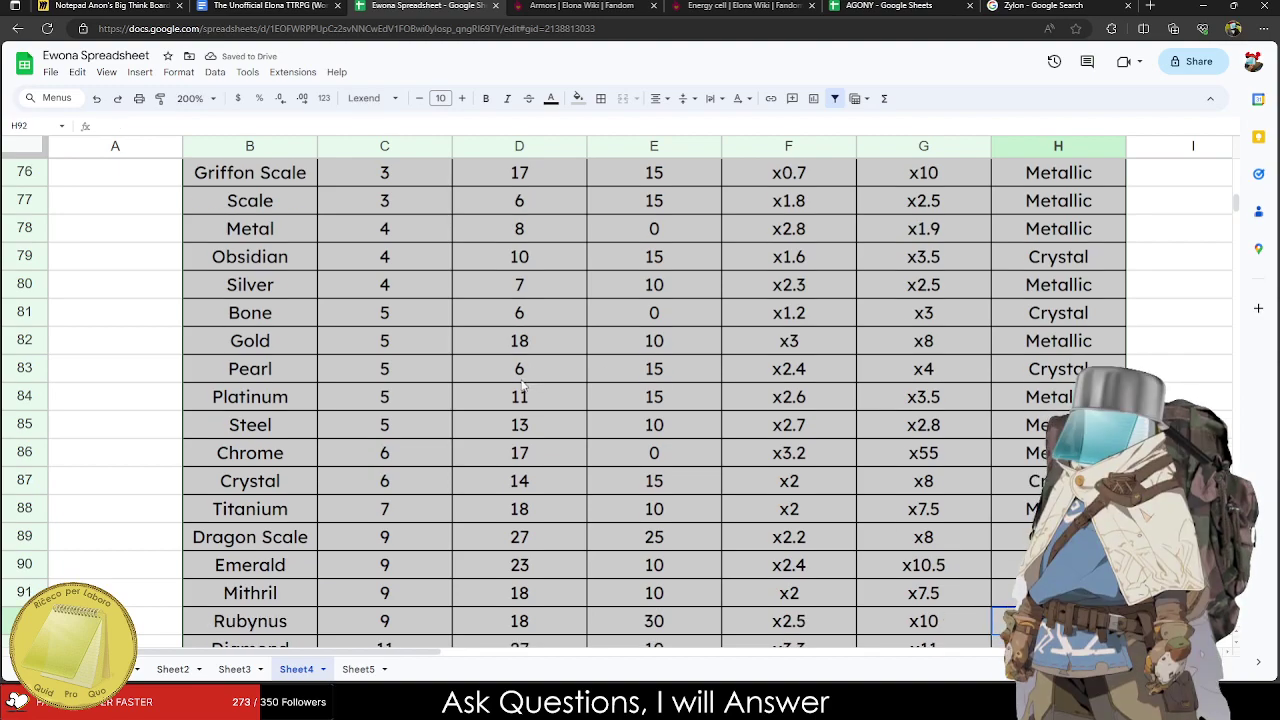
Search the web for Rubynus to find out what kind of material it is.
click(250, 621)
click(990, 8)
click(931, 28)
key(ctrl+v)
key(Return)
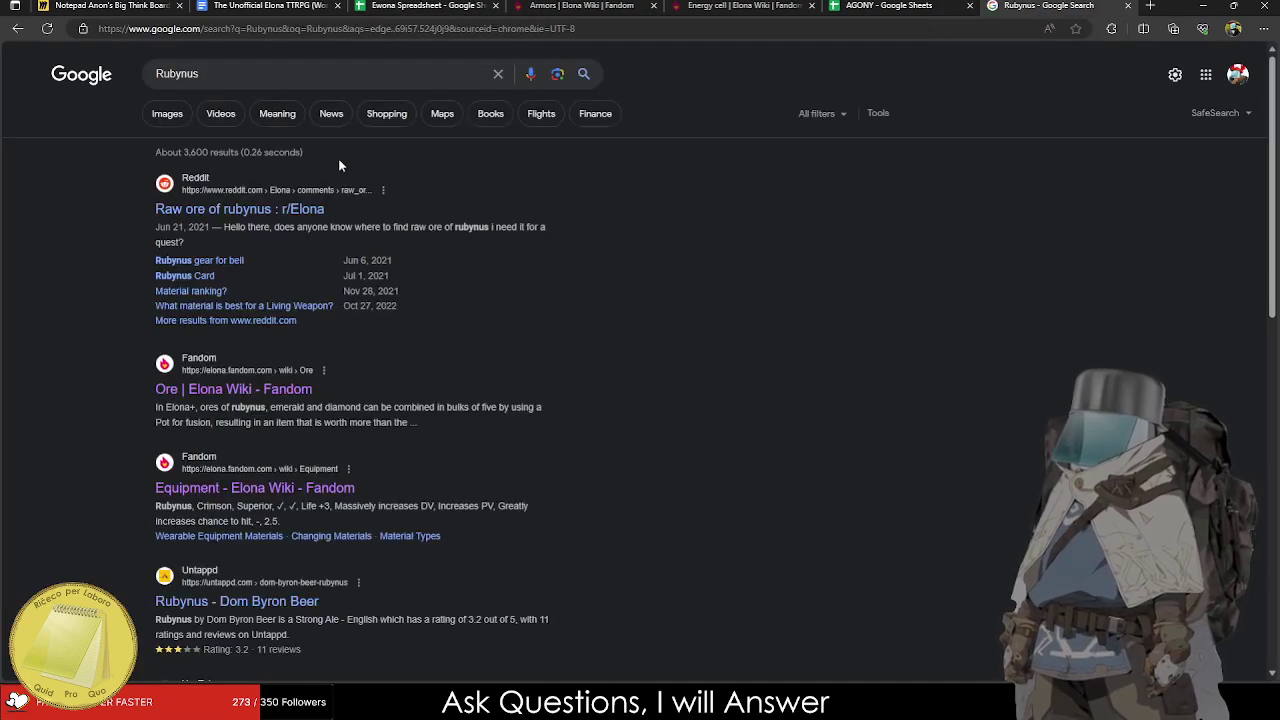
Return to the Ewona Spreadsheet and rename the Rubynus material to Ruby.
click(130, 5)
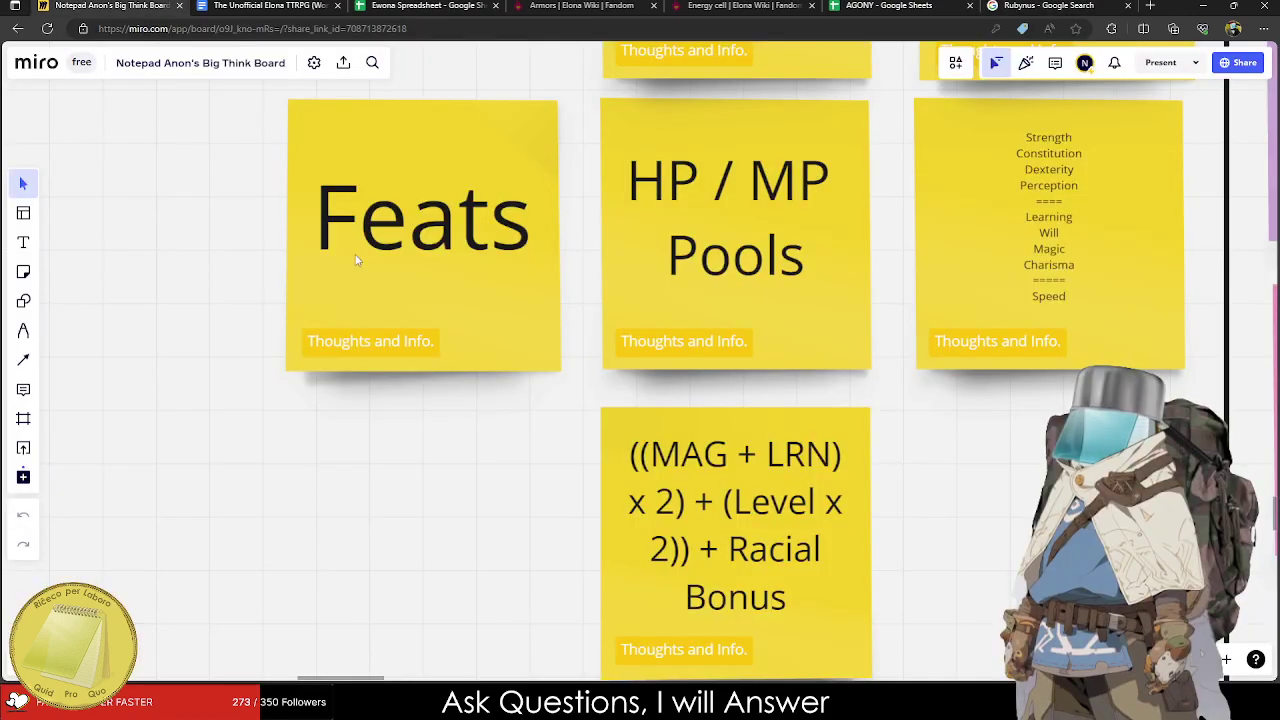
click(268, 5)
click(420, 5)
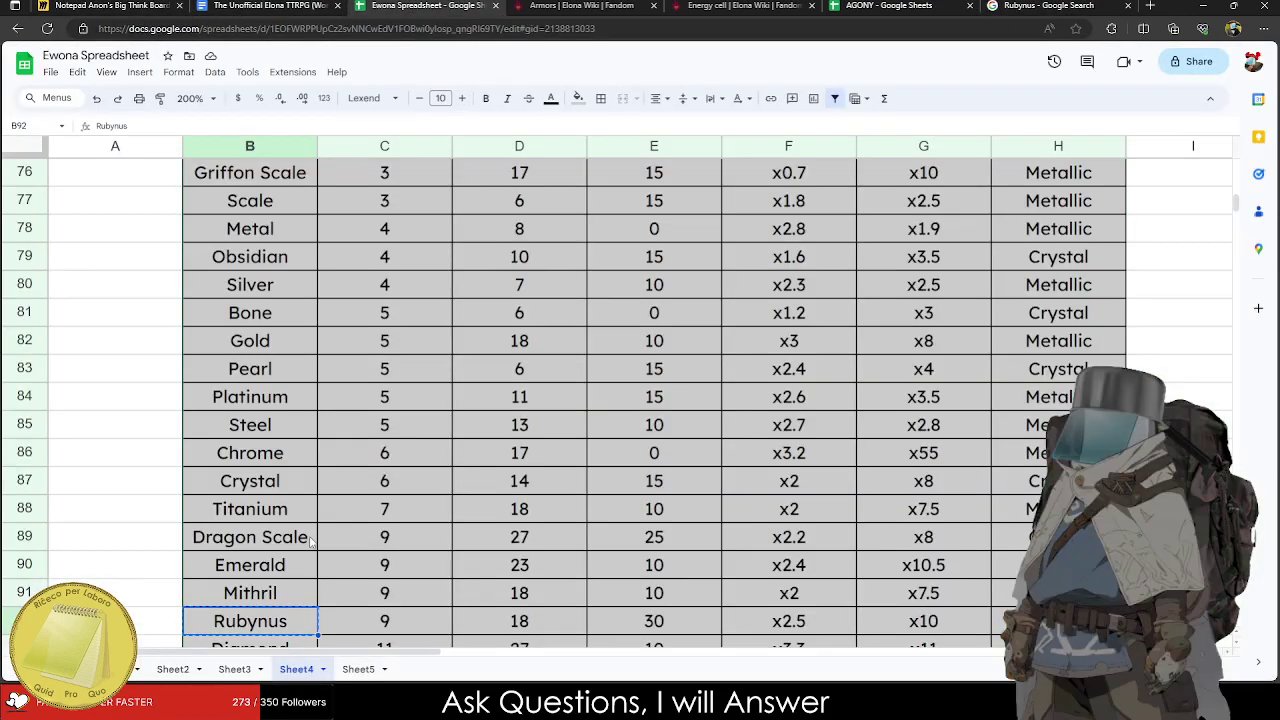
text(Ruby)
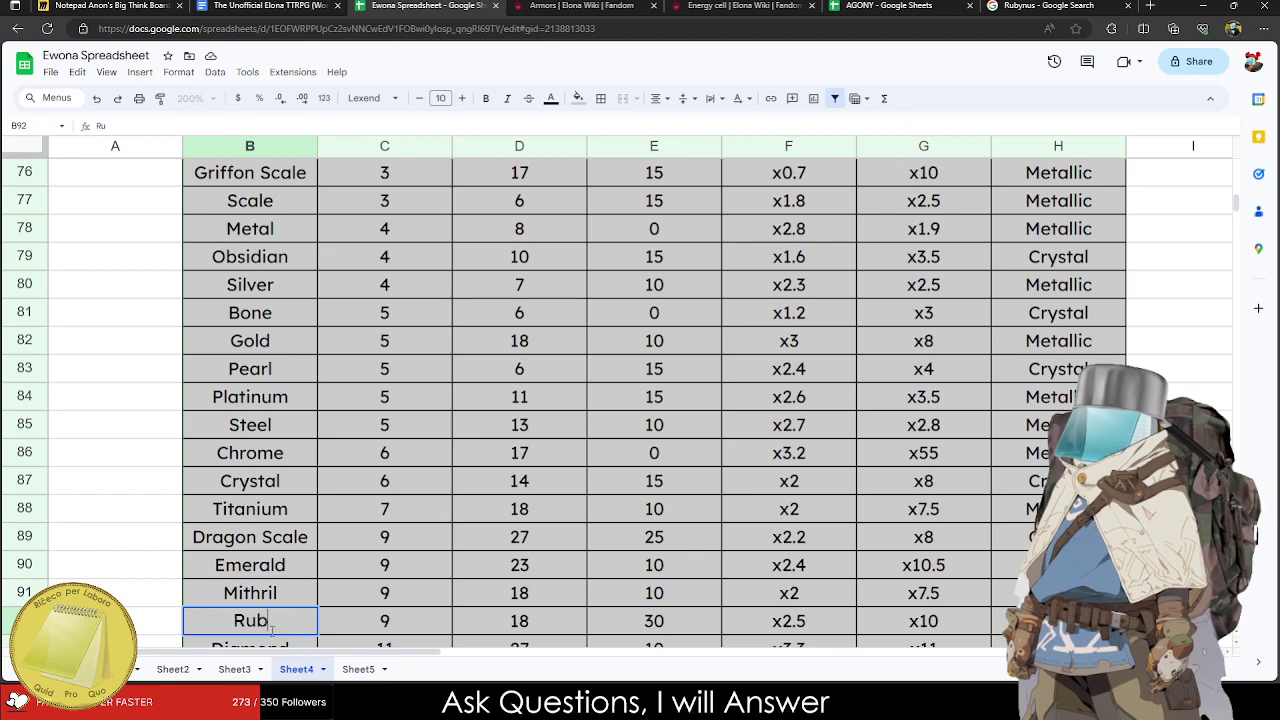
key(Tab)
Fill in the material category in the Note column for Ruby and Diamond.
key(Tab)
key(Tab)
key(Tab)
key(Tab)
key(Tab)
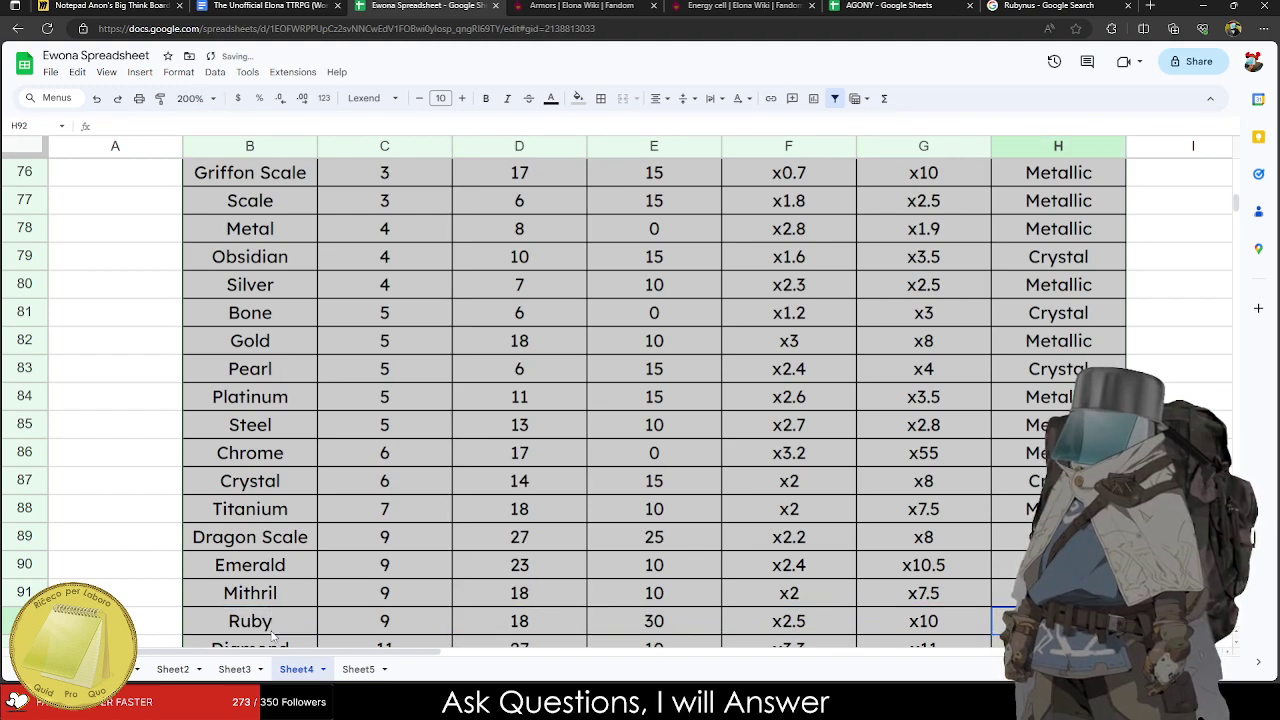
key(Return)
key(Tab)
key(Tab)
key(Tab)
key(Tab)
key(Tab)
key(Tab)
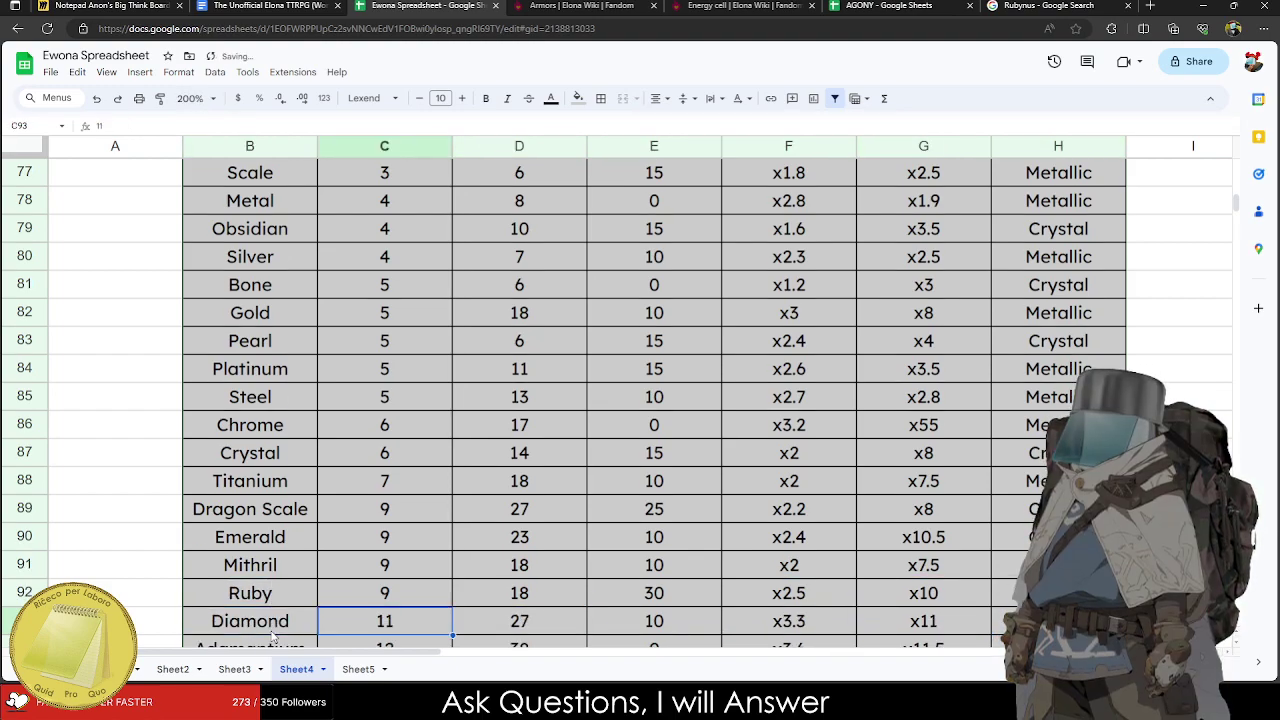
key(Return)
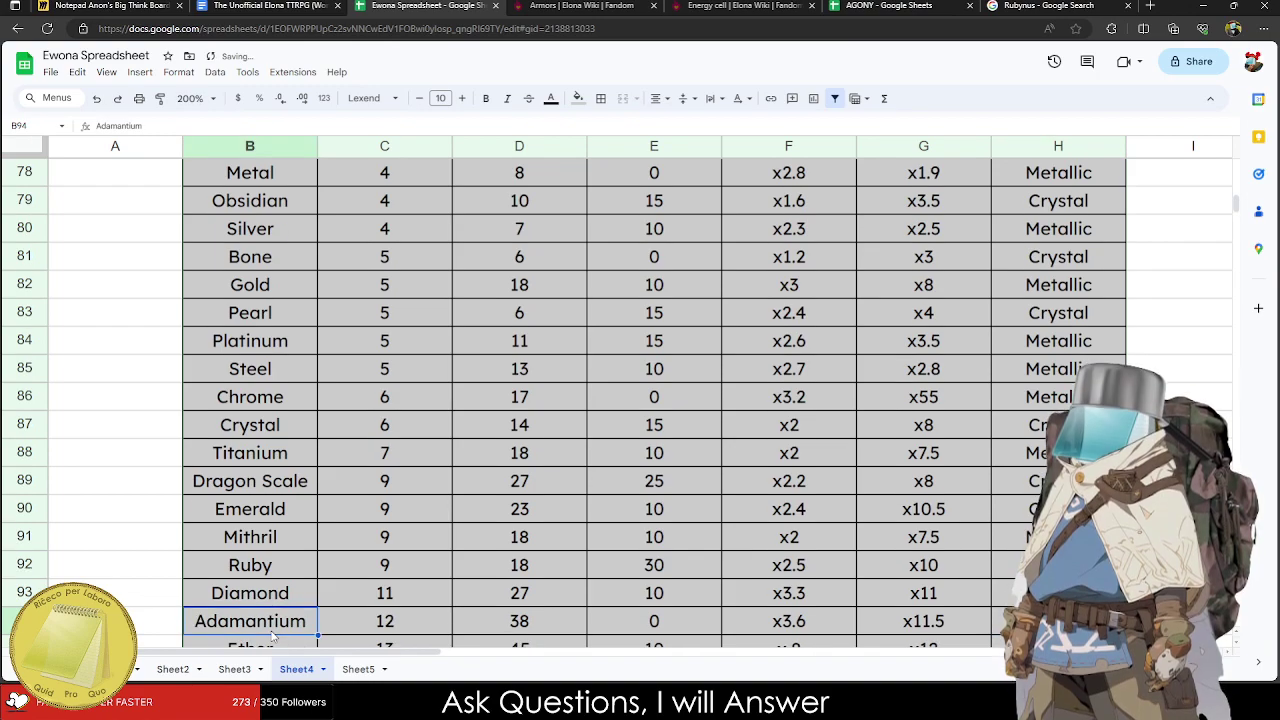
Enter Ethereal as the Note for Ether in the table's last row.
scroll(930, 632, down, 1)
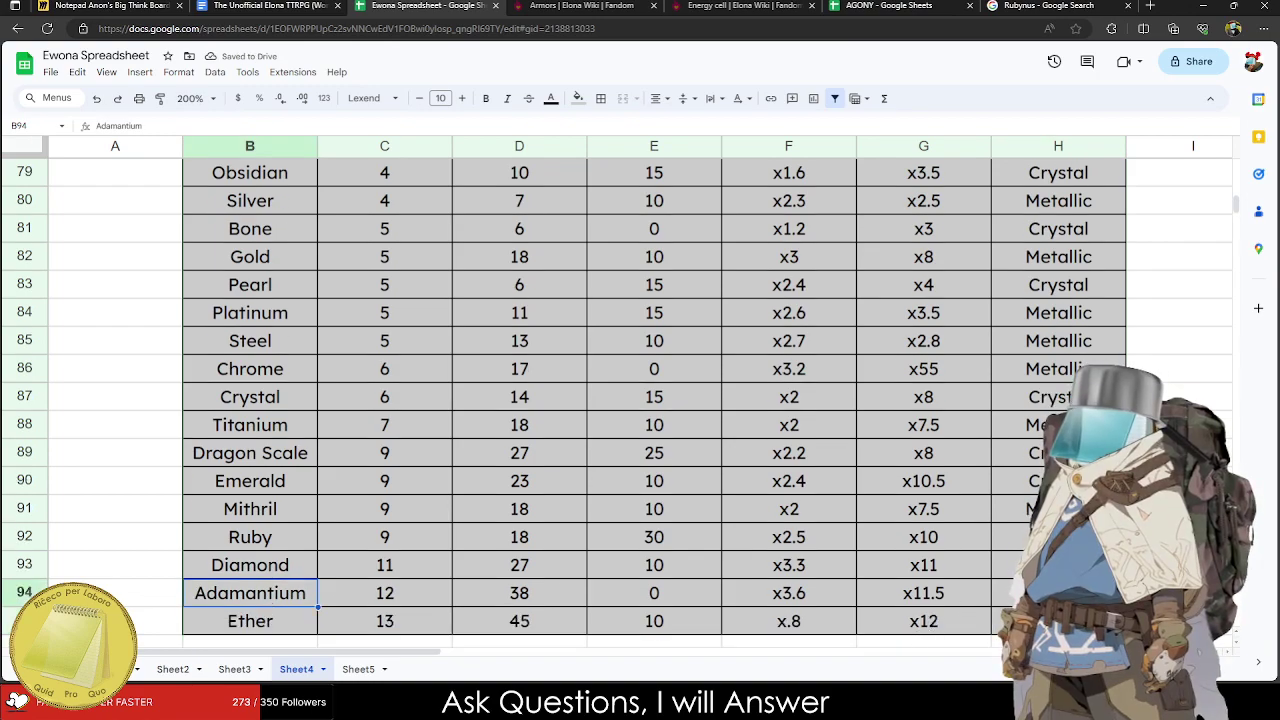
click(1040, 621)
text(Edible)
key(Return)
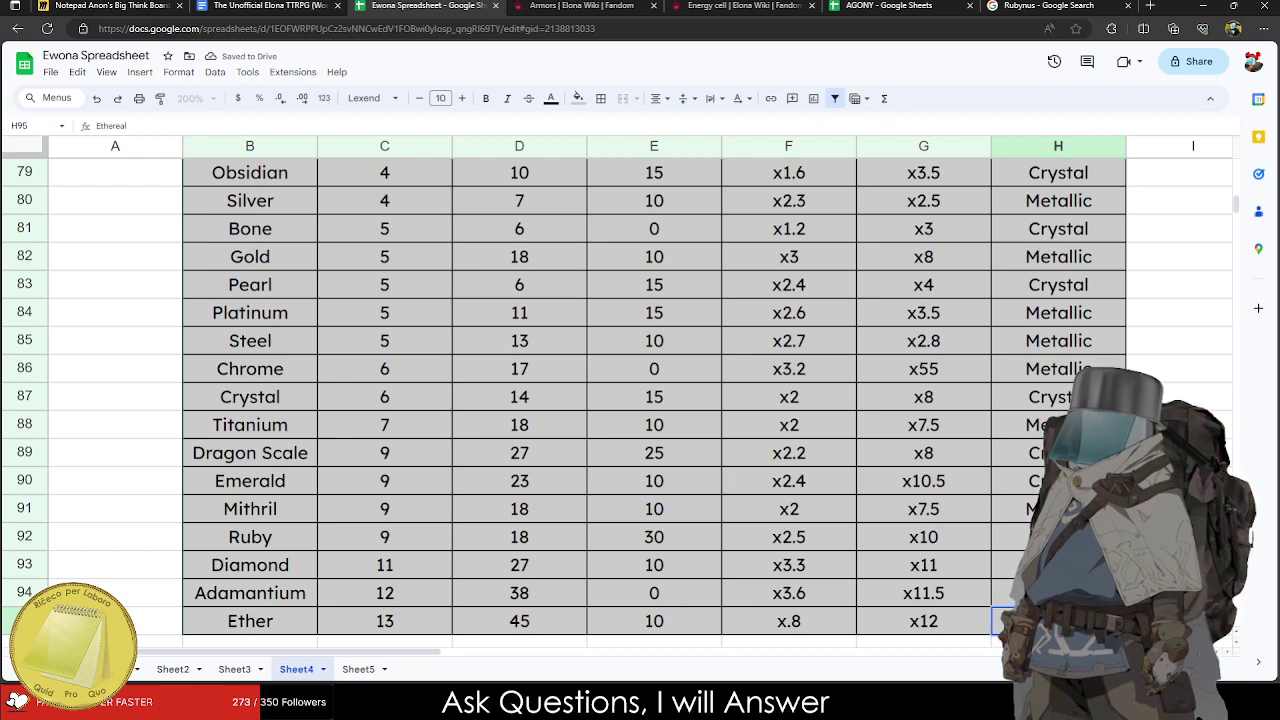
Copy the Weight Modifier and Cost Modifier columns of the Weapon Material table, including their headers.
drag(788, 621, 900, 352)
scroll(920, 600, up, 3)
scroll(957, 461, up, 5)
key(ctrl+c)
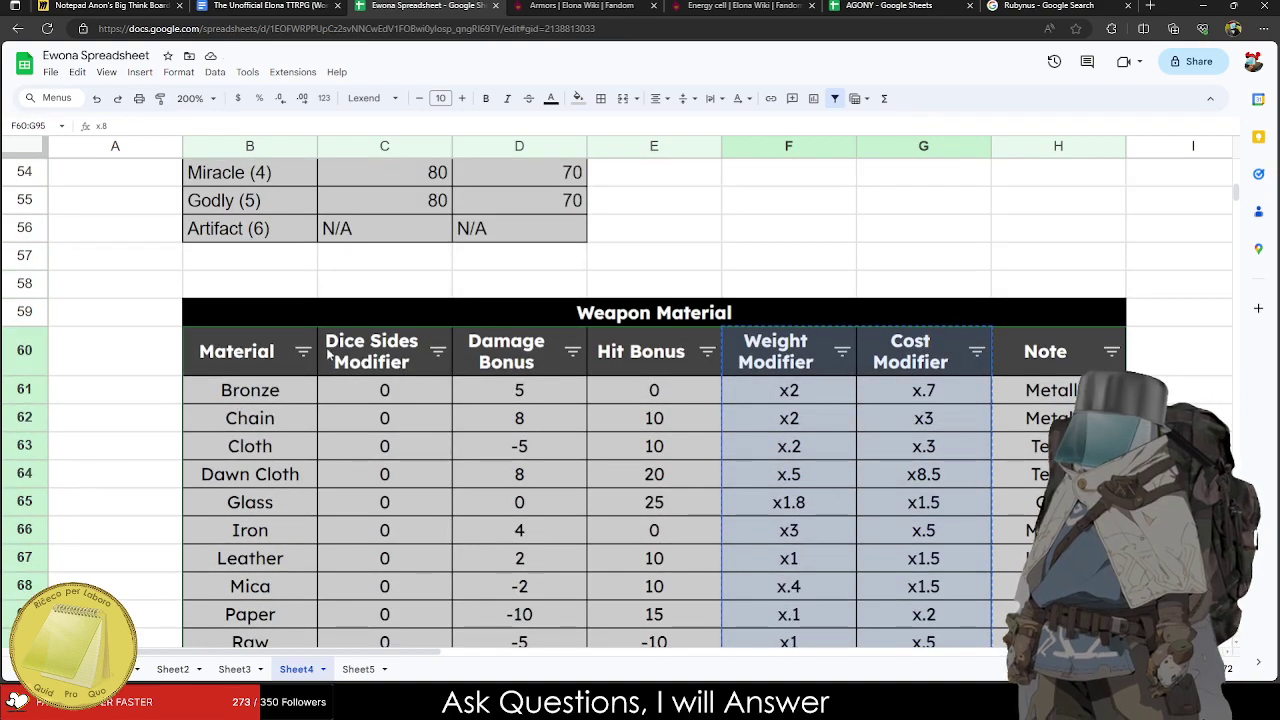
Move the Armor Material title bar up to row 58, leaving an empty row above the column headers.
click(550, 452)
drag(285, 370, 770, 380)
drag(694, 372, 905, 364)
click(837, 314)
key(ctrl+x)
click(663, 286)
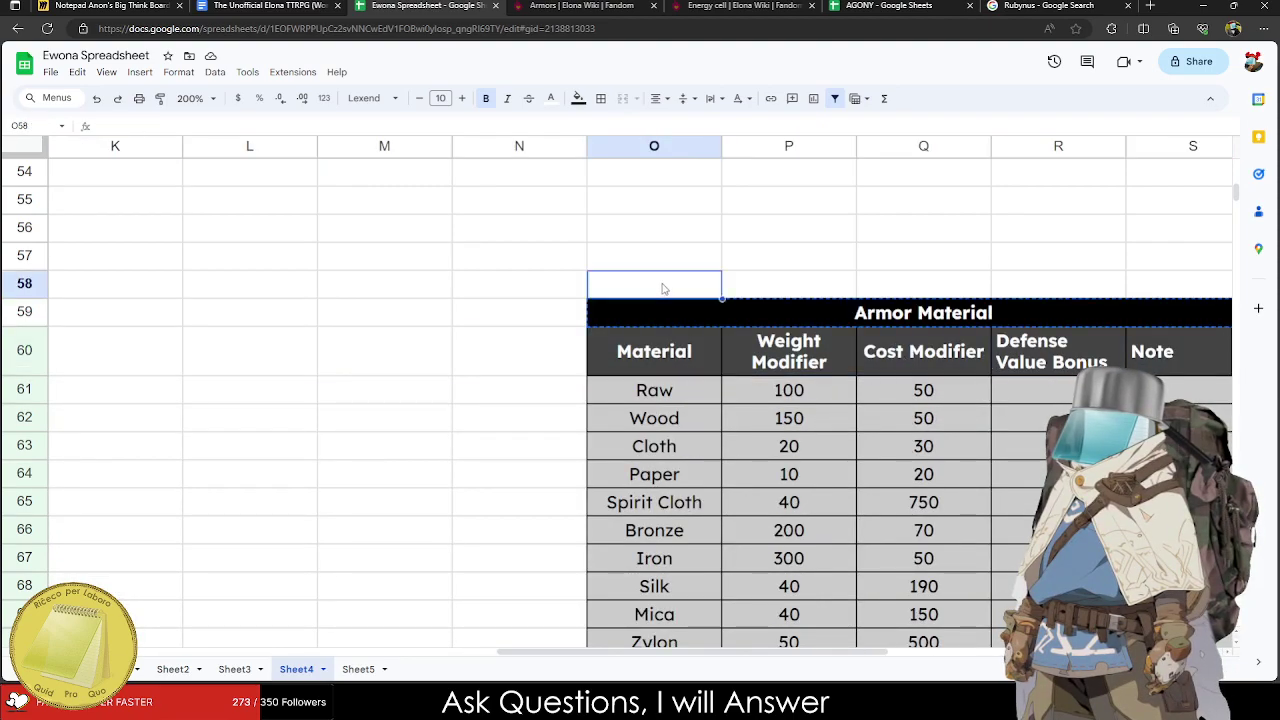
key(ctrl+v)
Remove the existing filter and create a filter on the Armor Material table.
click(654, 351)
click(215, 72)
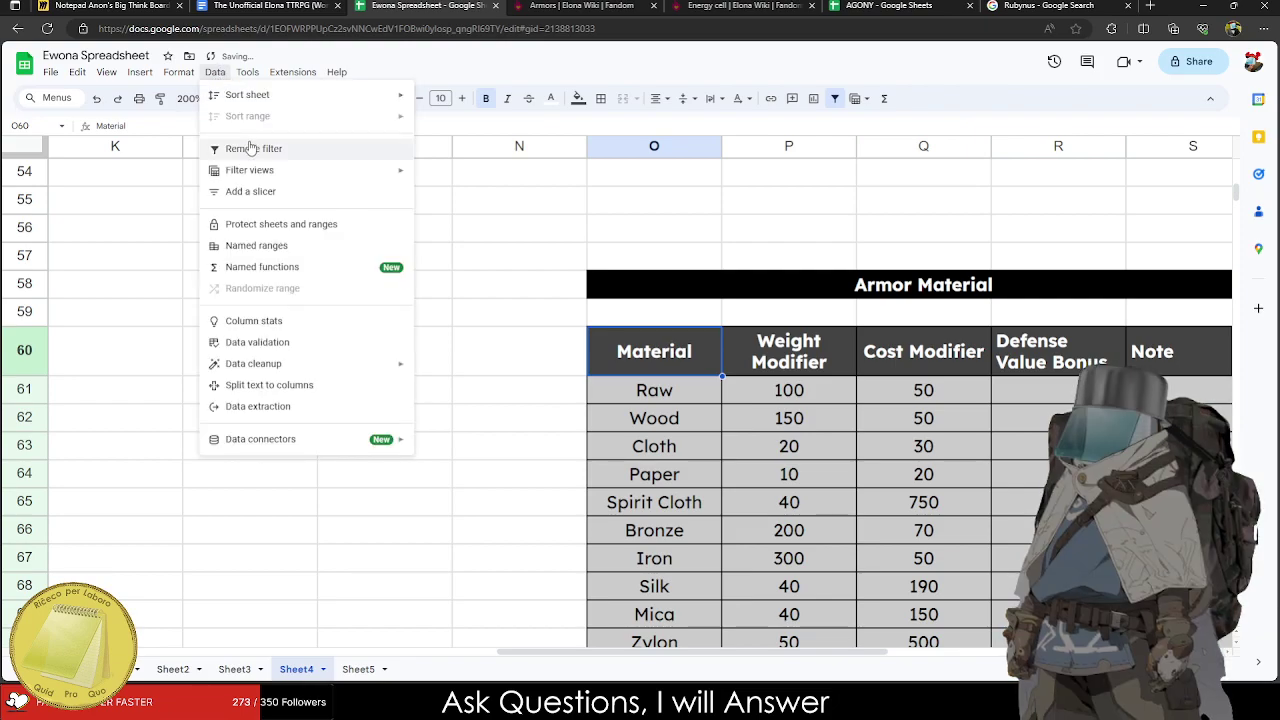
key(Escape)
click(247, 72)
mouse_move(217, 72)
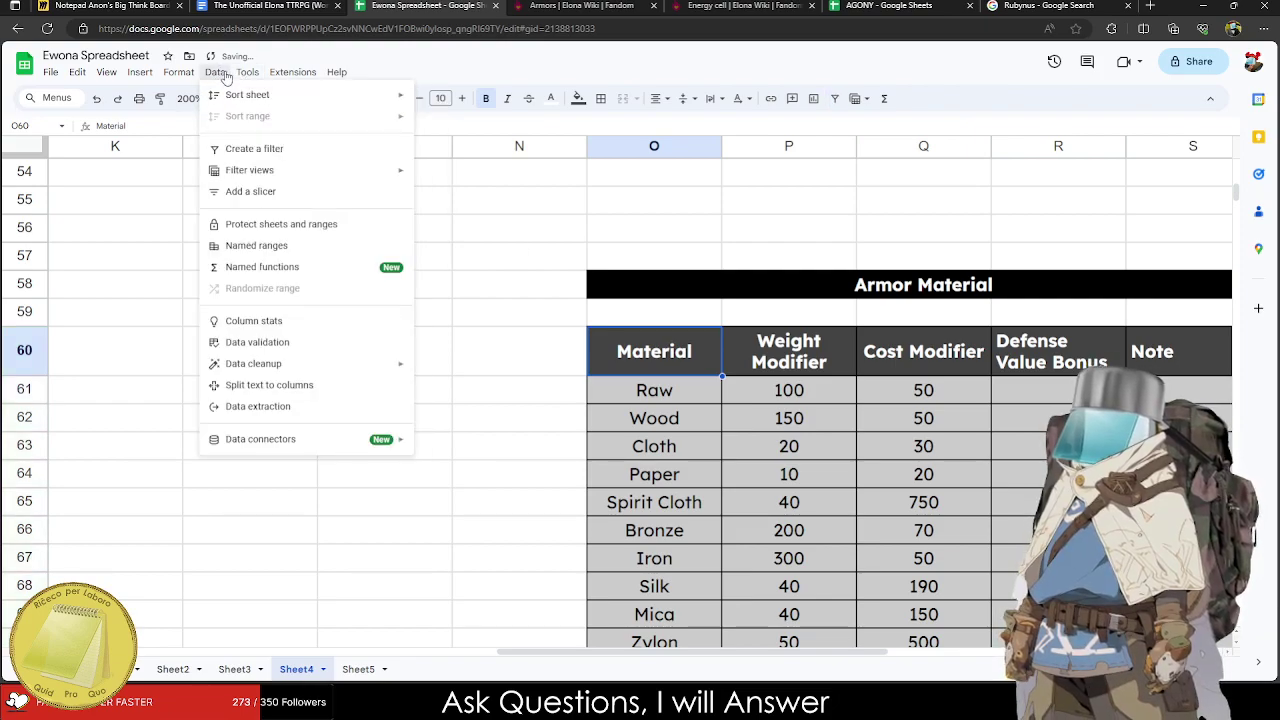
click(250, 149)
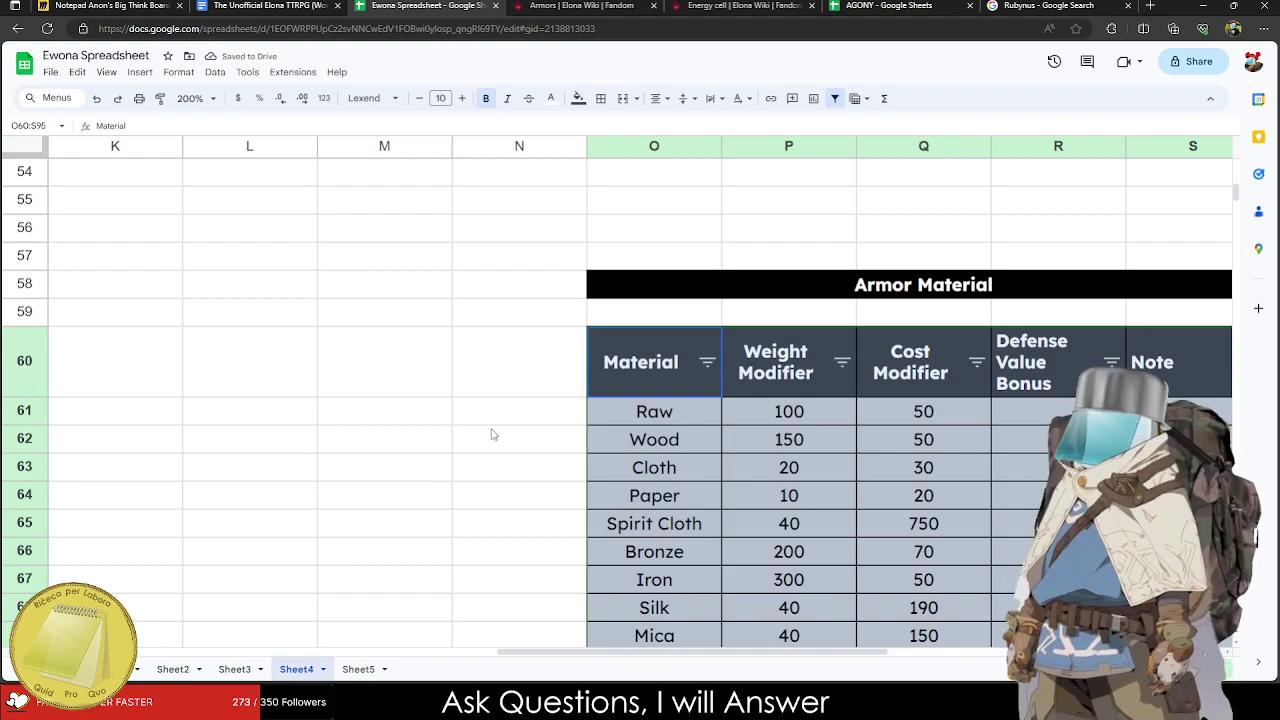
Move the Weapon Material title bar up to row 58, leaving an empty row above the column headers.
drag(491, 434, 229, 437)
drag(405, 394, 2, 410)
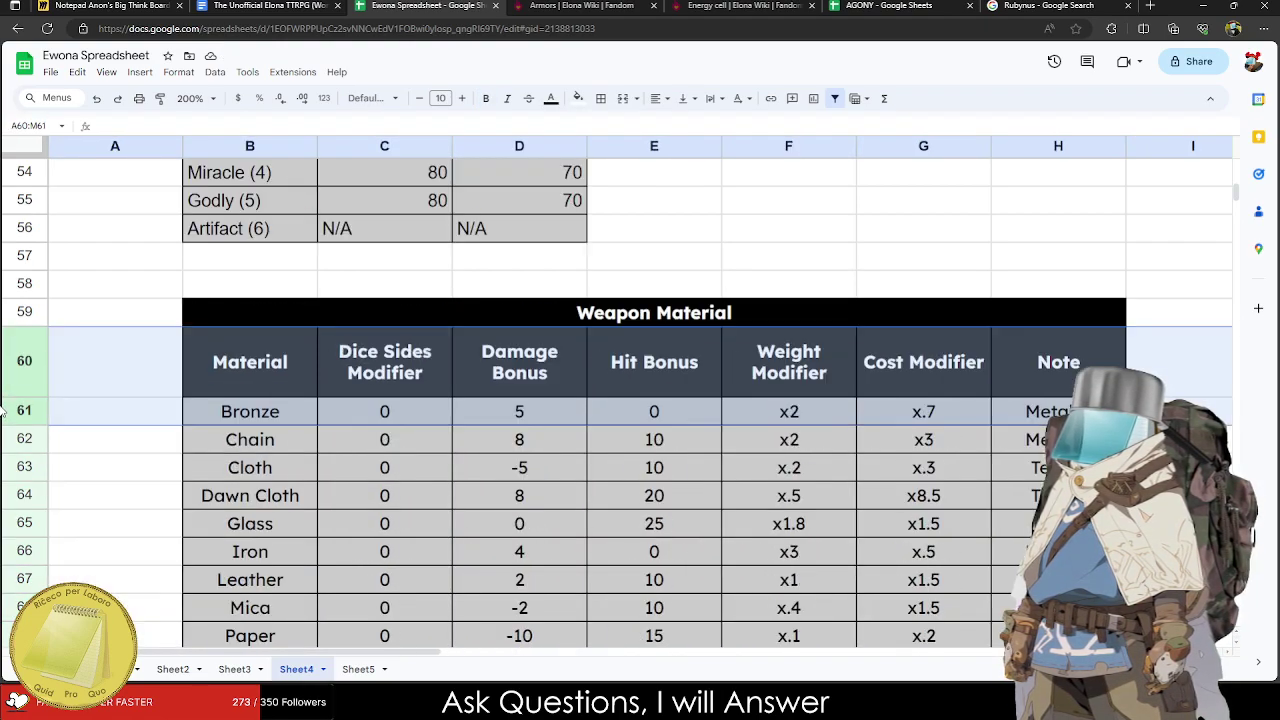
click(363, 305)
key(ctrl+x)
click(286, 285)
key(ctrl+v)
Replace the current filter with one on the Weapon Material table and sort its Material column A to Z.
click(267, 374)
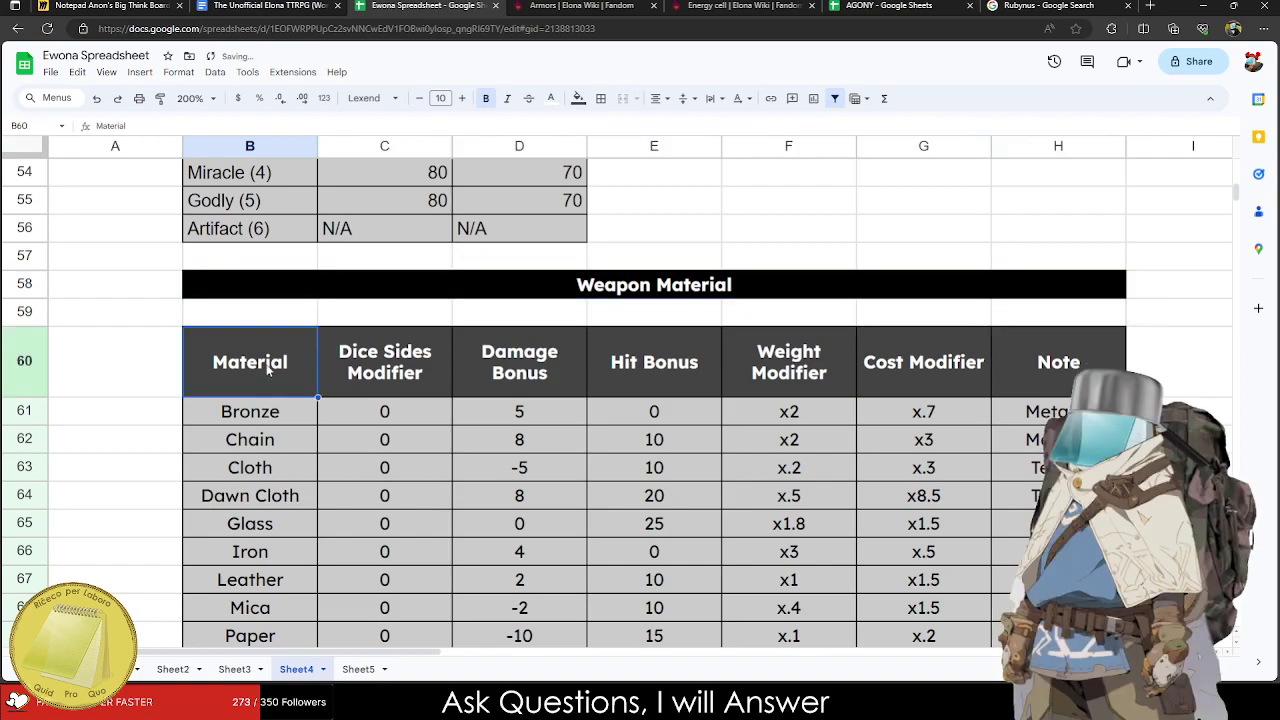
click(215, 72)
click(254, 148)
click(215, 72)
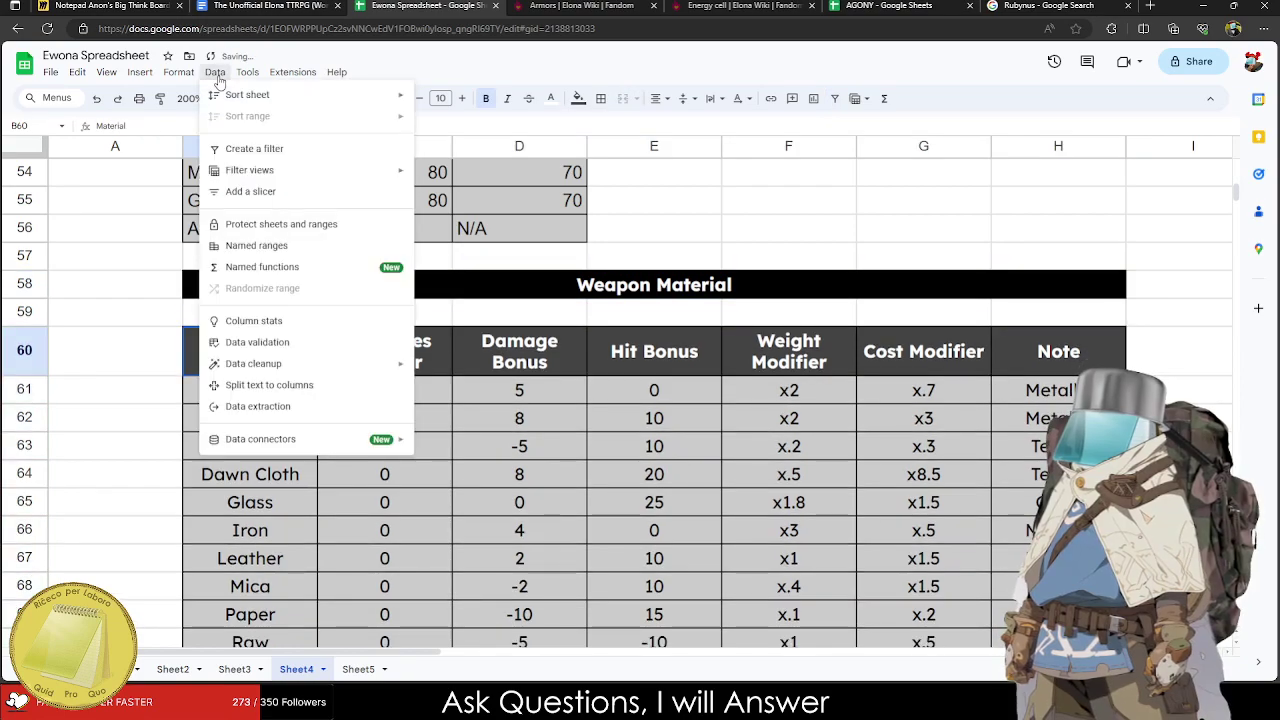
click(254, 148)
click(302, 351)
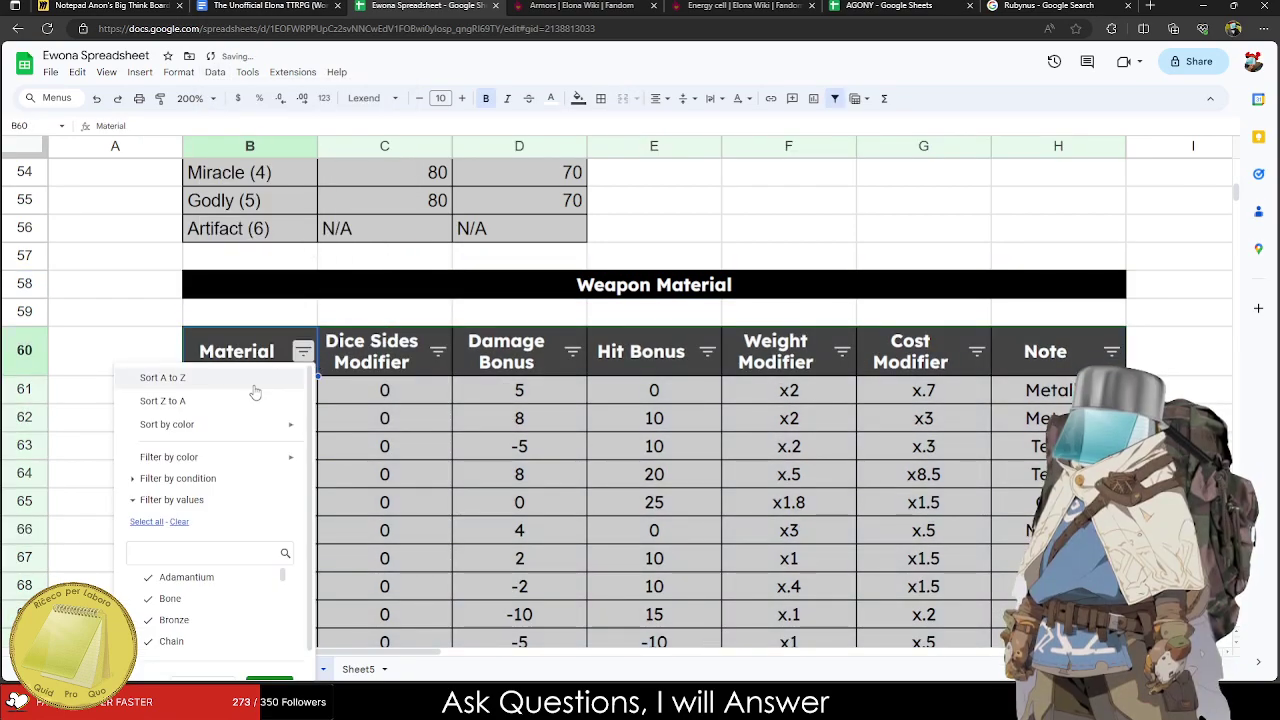
click(258, 375)
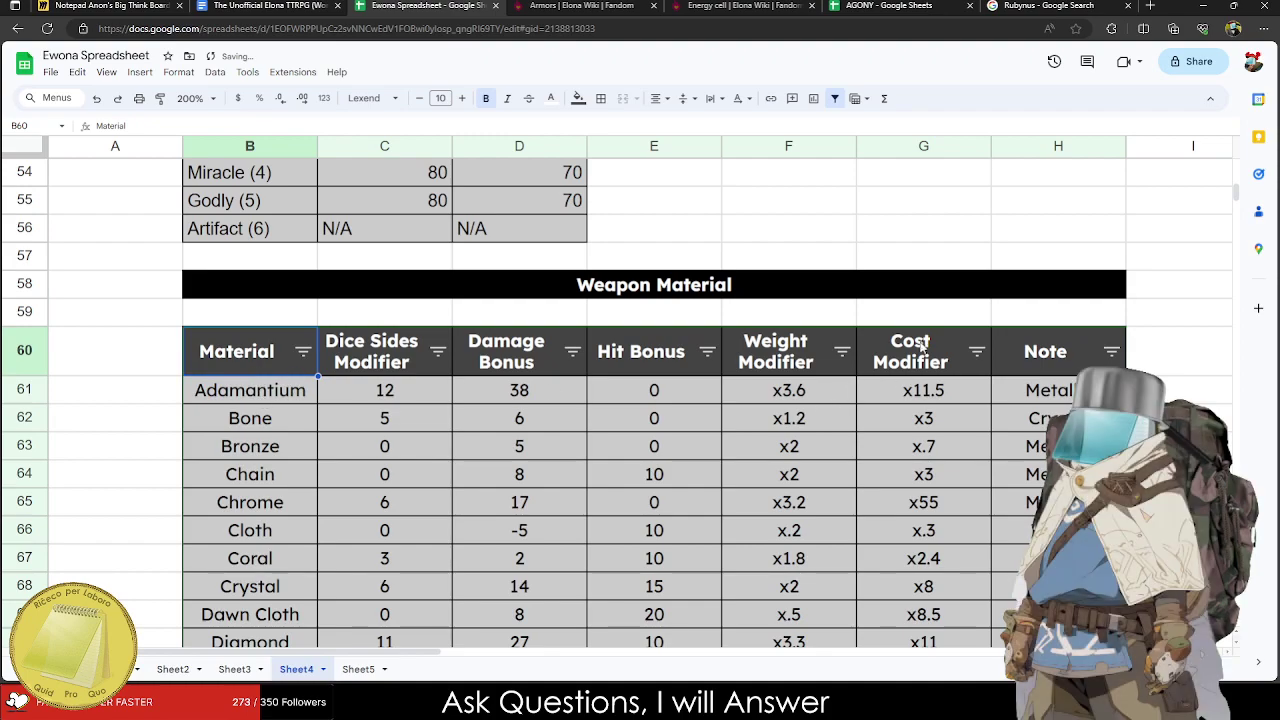
Switch the filter over to the Armor Material table and sort its Material column A to Z.
scroll(977, 309, right, 10)
click(690, 350)
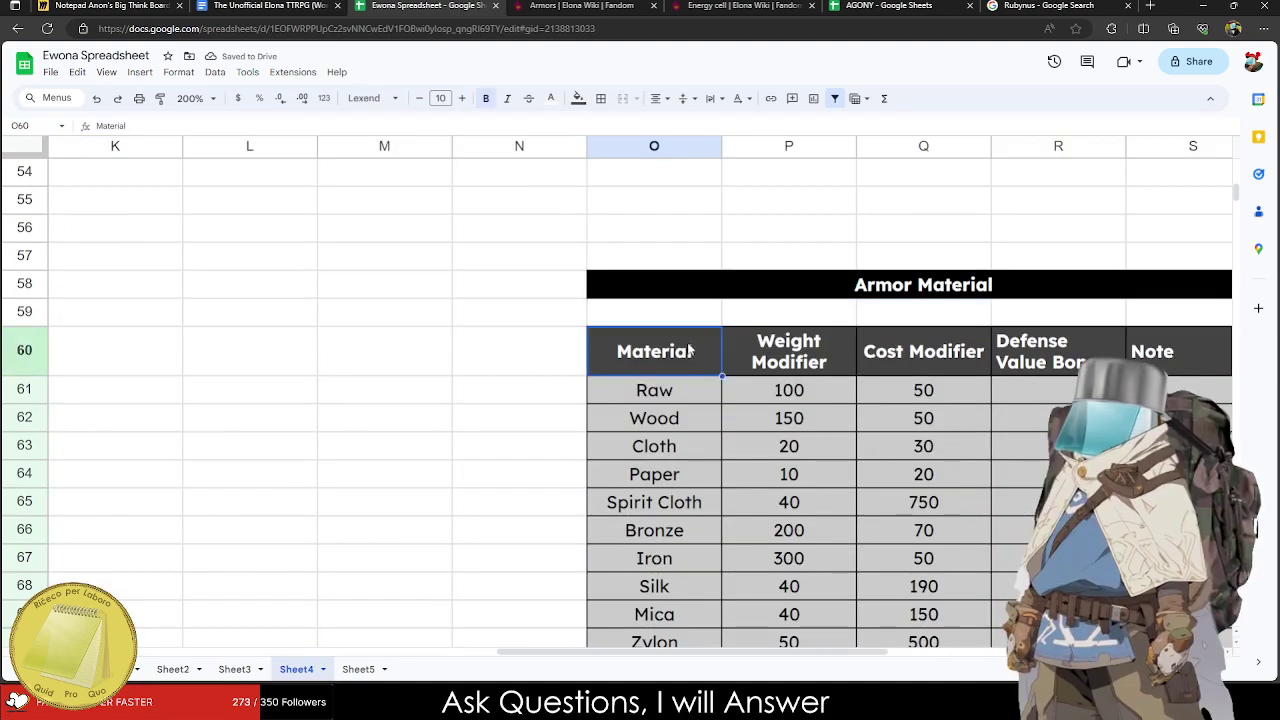
click(247, 72)
mouse_move(215, 80)
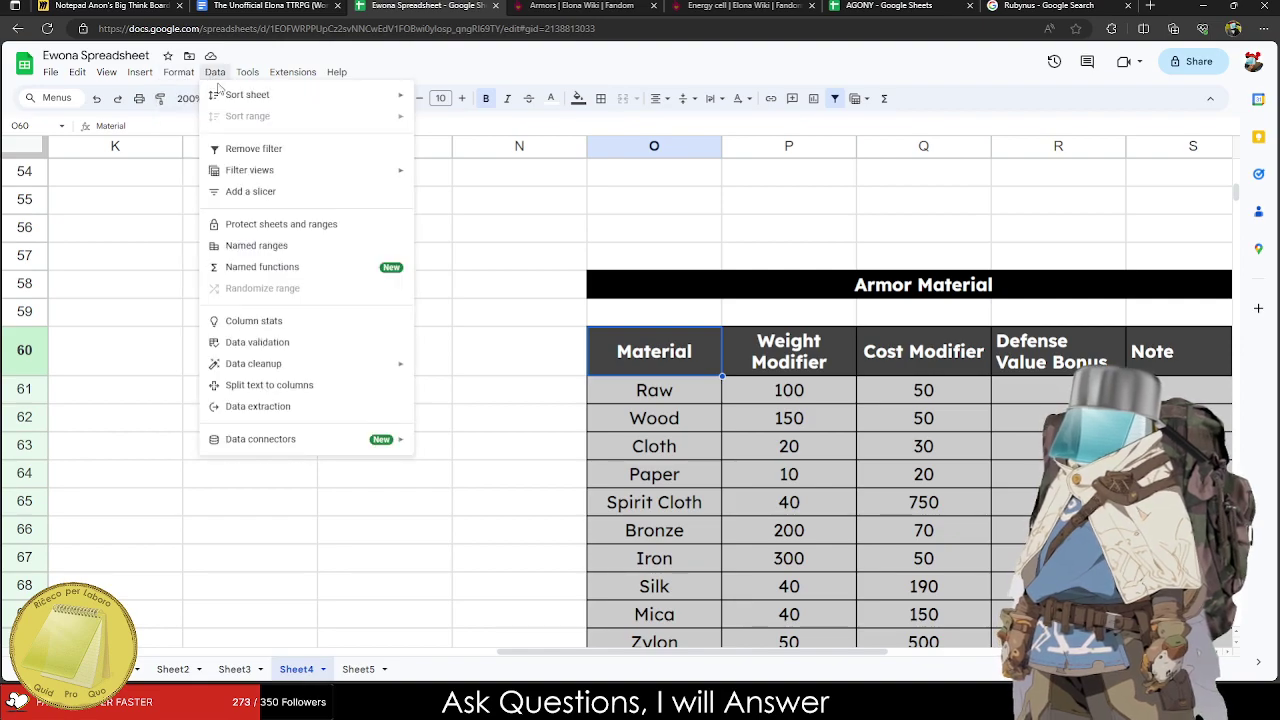
click(254, 148)
click(247, 72)
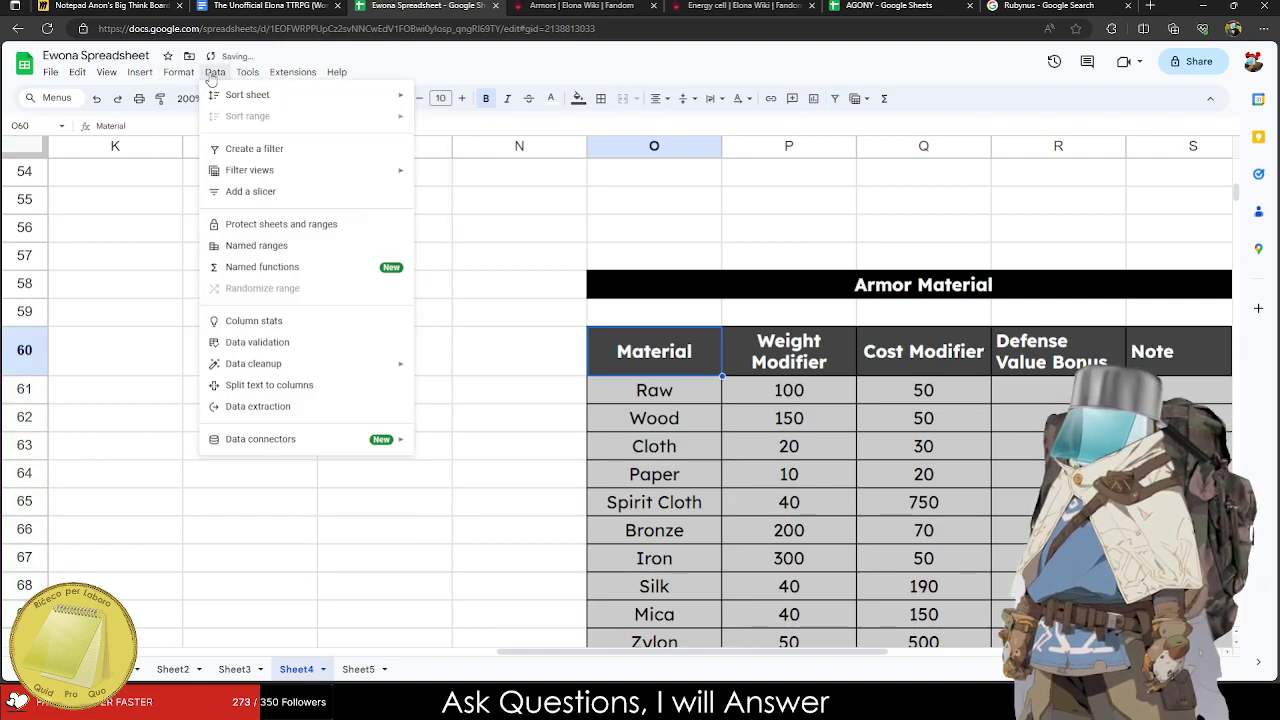
click(254, 148)
click(707, 362)
click(630, 390)
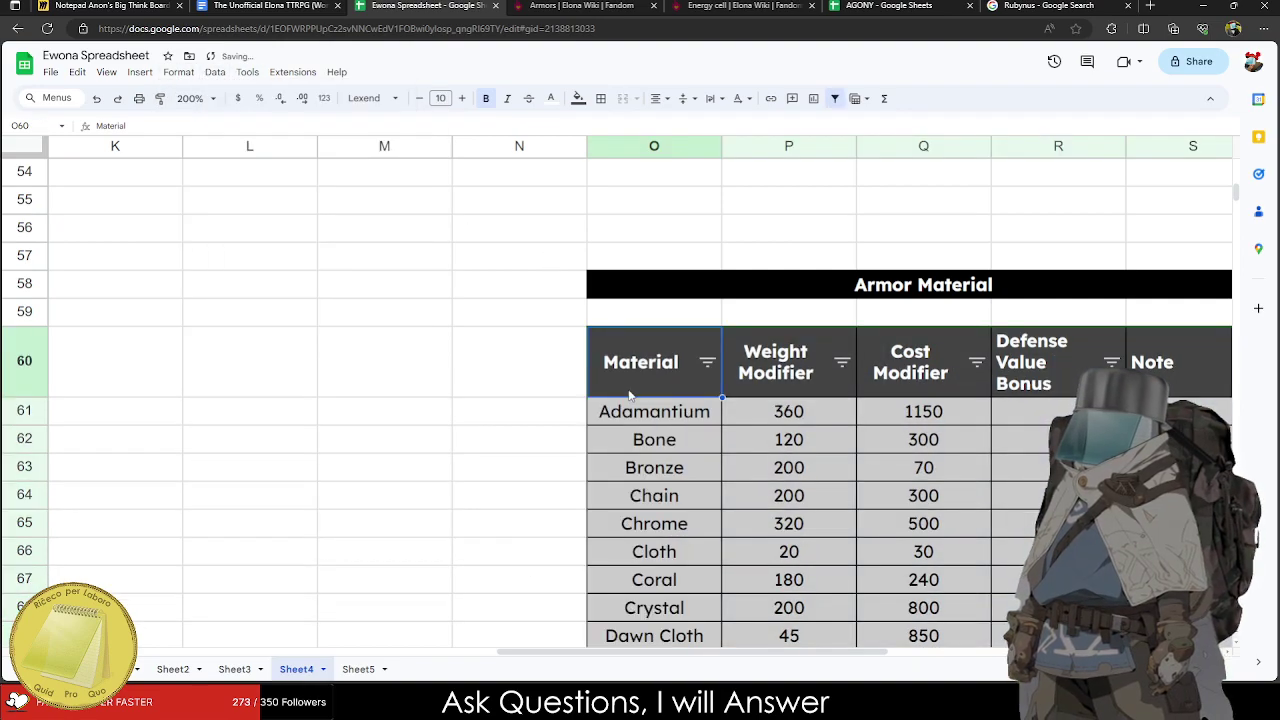
Copy the weapon table's Weight and Cost Modifier values over the armor table's, starting at the Adamantium row.
click(502, 425)
scroll(502, 425, left, 6)
drag(250, 411, 357, 409)
key(ctrl+c)
scroll(952, 459, up, 8)
scroll(952, 459, up, 2)
scroll(952, 459, right, 2)
drag(650, 381, 966, 349)
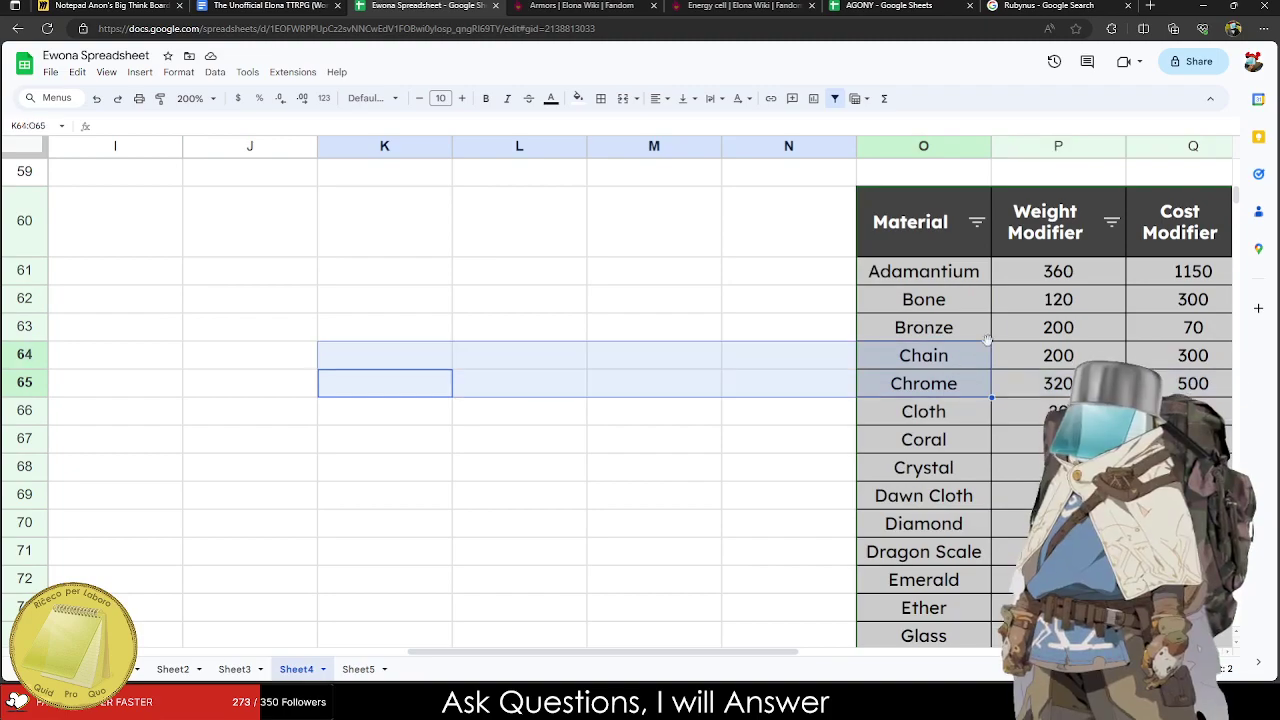
click(1072, 273)
key(ctrl+v)
click(650, 382)
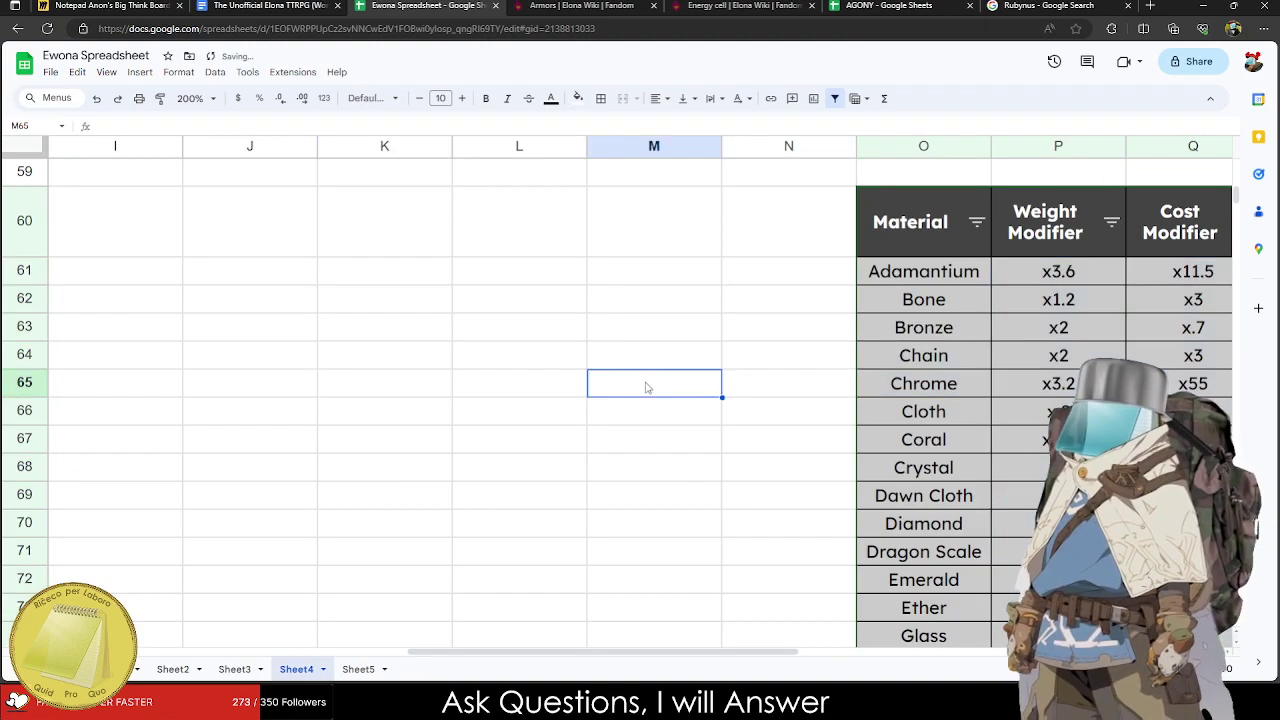
key(ctrl+z)
key(ctrl+y)
Copy the weapon table's Note categories into the Note column of the Armor Material table.
drag(706, 356, 60, 383)
drag(519, 286, 519, 537)
key(ctrl+c)
drag(788, 452, 1240, 397)
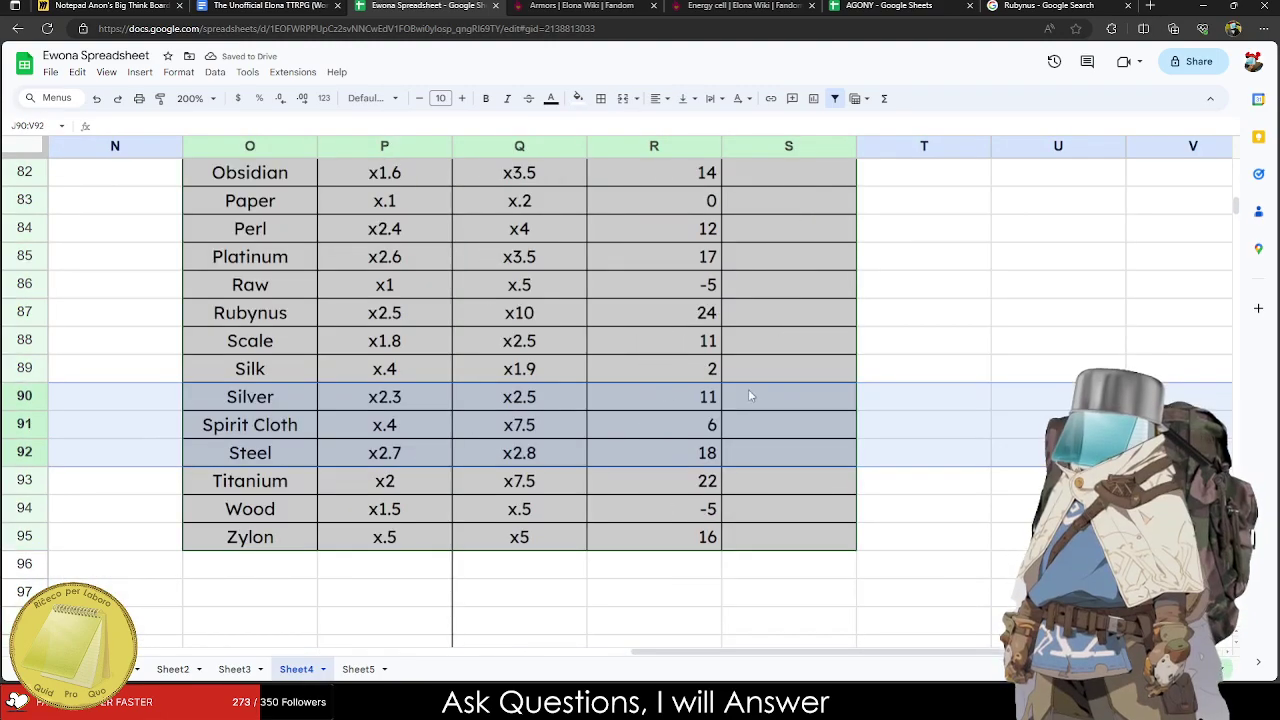
scroll(761, 390, up, 9)
click(792, 386)
key(ctrl+v)
Move the Weapon Material title bar back down to row 59, directly above its column headers.
drag(982, 427, 30, 420)
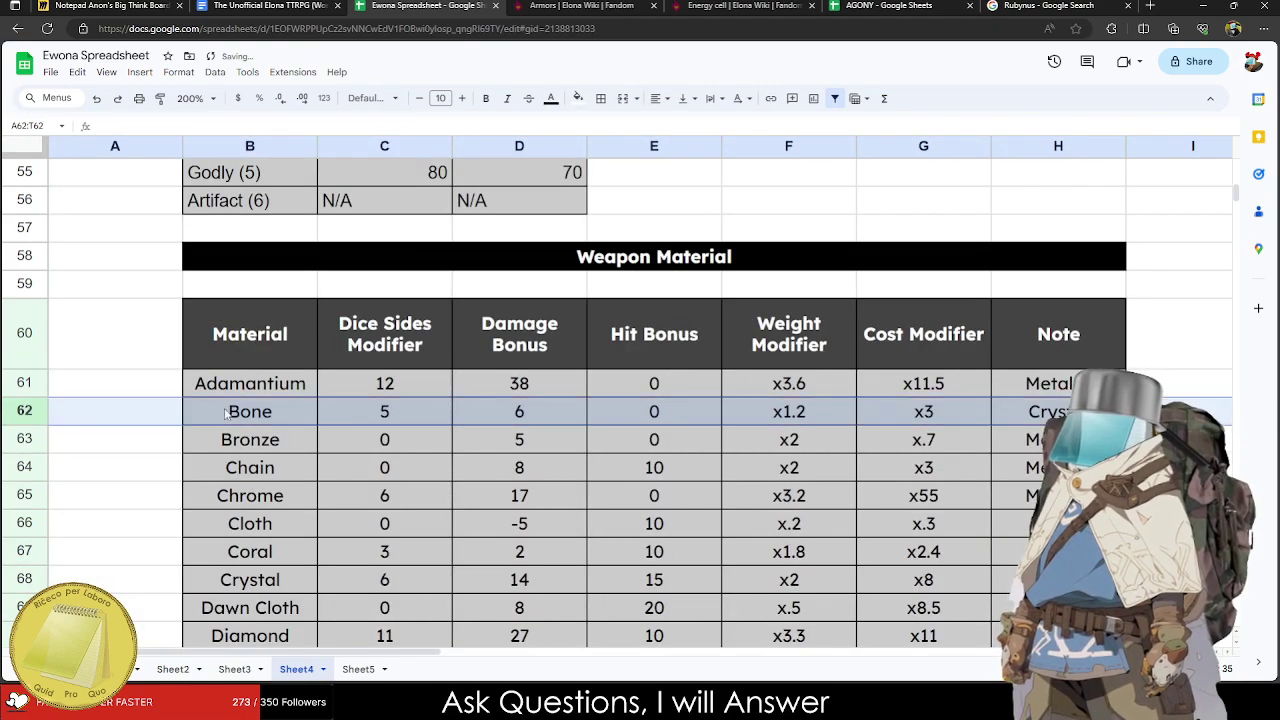
drag(355, 383, 940, 412)
click(487, 266)
drag(487, 268, 286, 290)
Move the Armor Material title bar back down to row 59, directly above its column headers.
click(788, 334)
drag(788, 334, 1235, 334)
click(375, 266)
drag(375, 269, 240, 290)
key(ctrl+z)
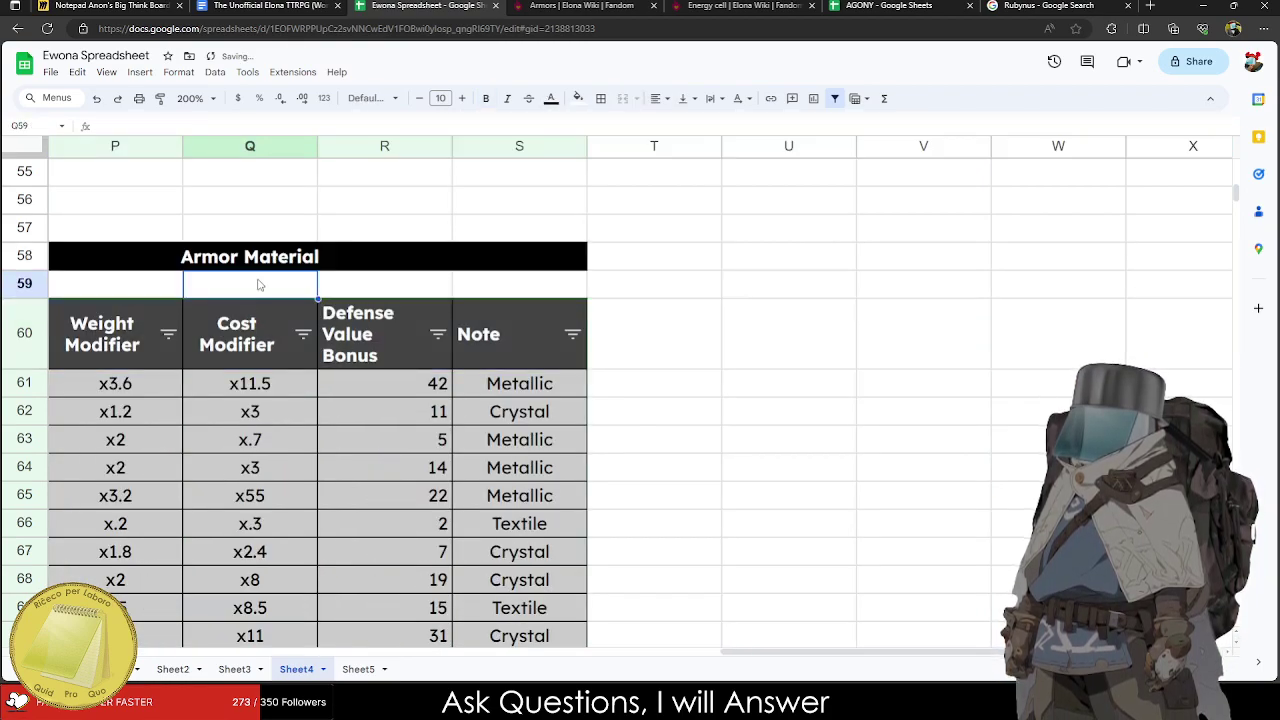
scroll(223, 262, down, 2)
scroll(223, 262, up, 2)
click(276, 238)
drag(274, 250, 544, 278)
click(889, 290)
Check the pasted armor values down to the last row and remove the filter from the Armor Material table.
scroll(893, 338, down, 1)
scroll(893, 338, down, 2)
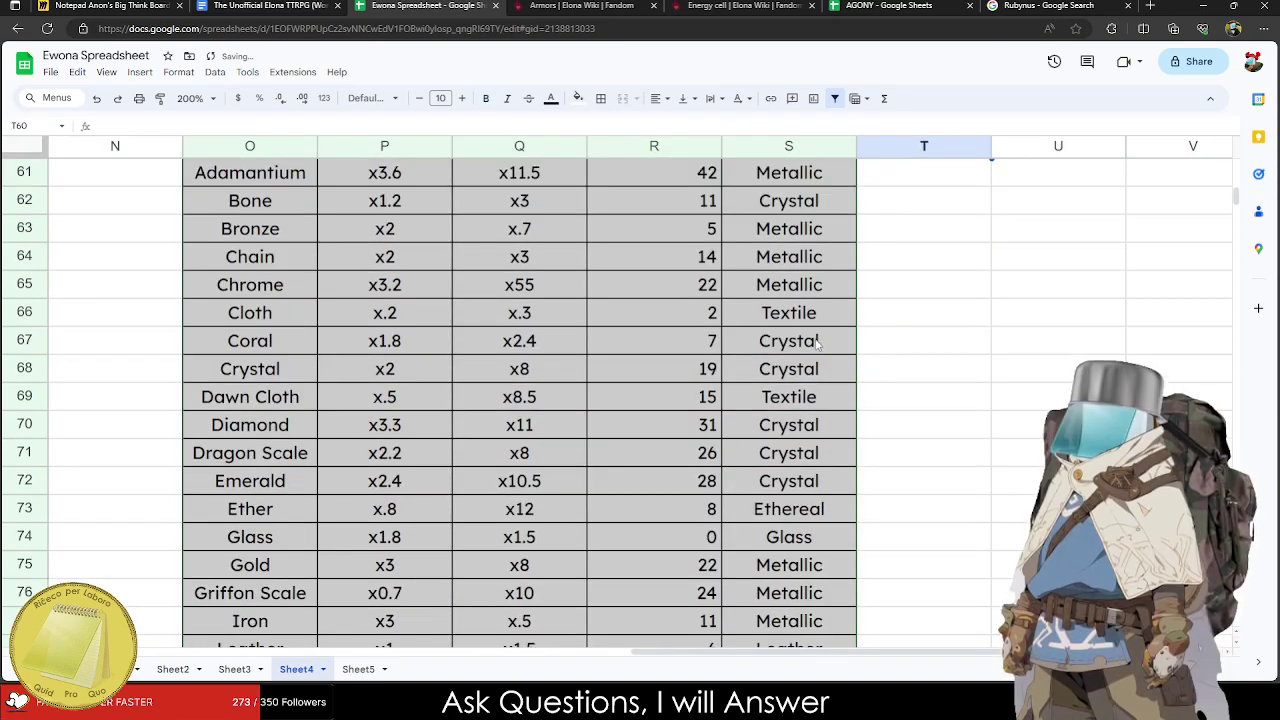
scroll(662, 366, down, 7)
drag(791, 515, 407, 213)
scroll(407, 213, up, 6)
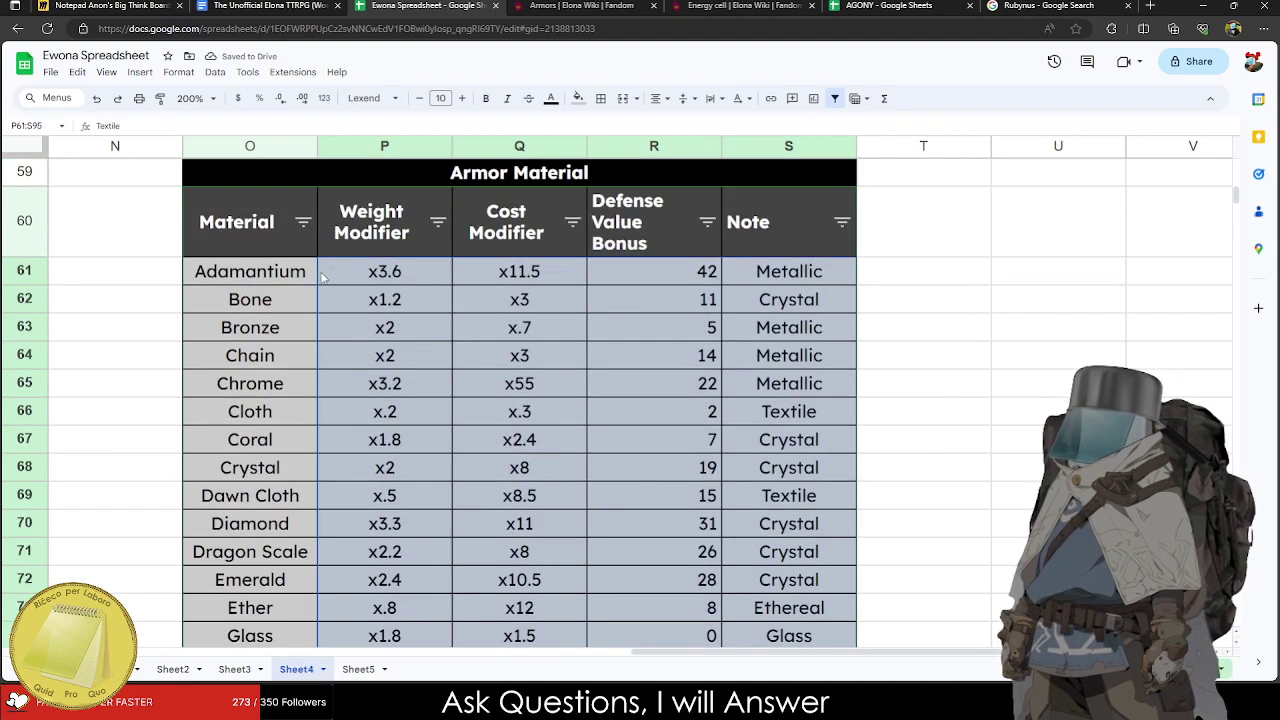
click(290, 212)
click(247, 72)
click(215, 72)
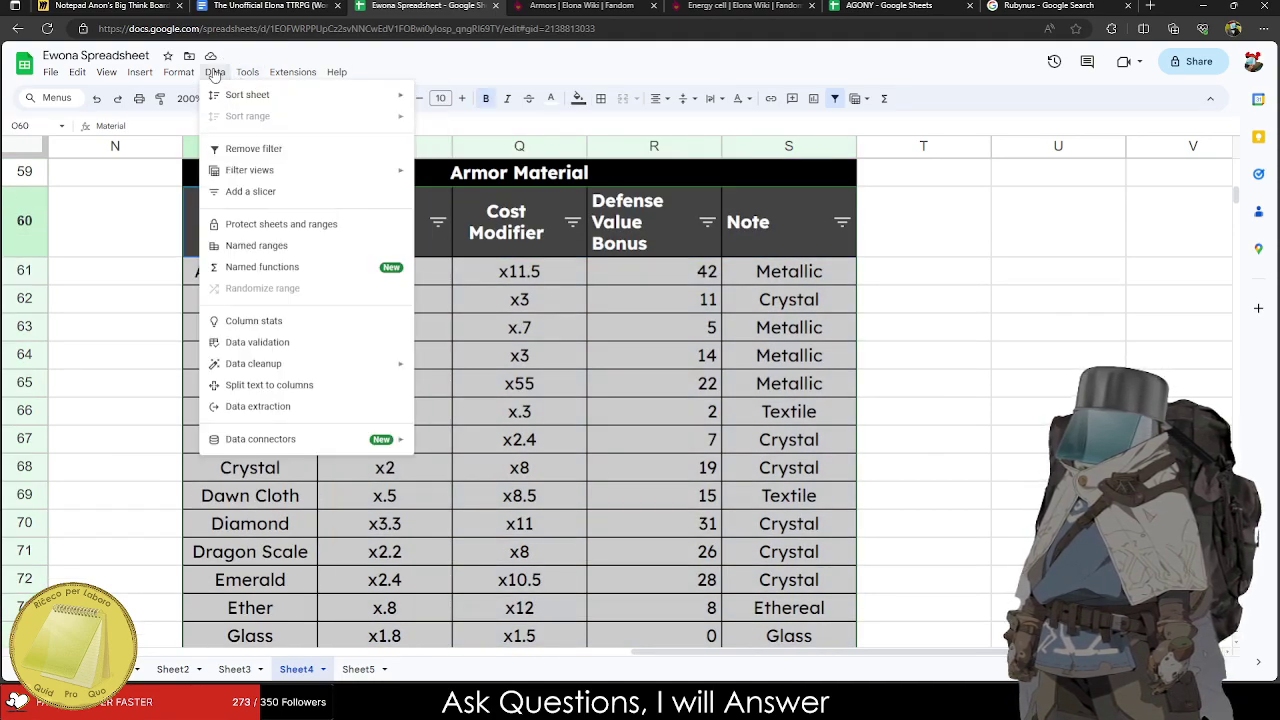
click(255, 149)
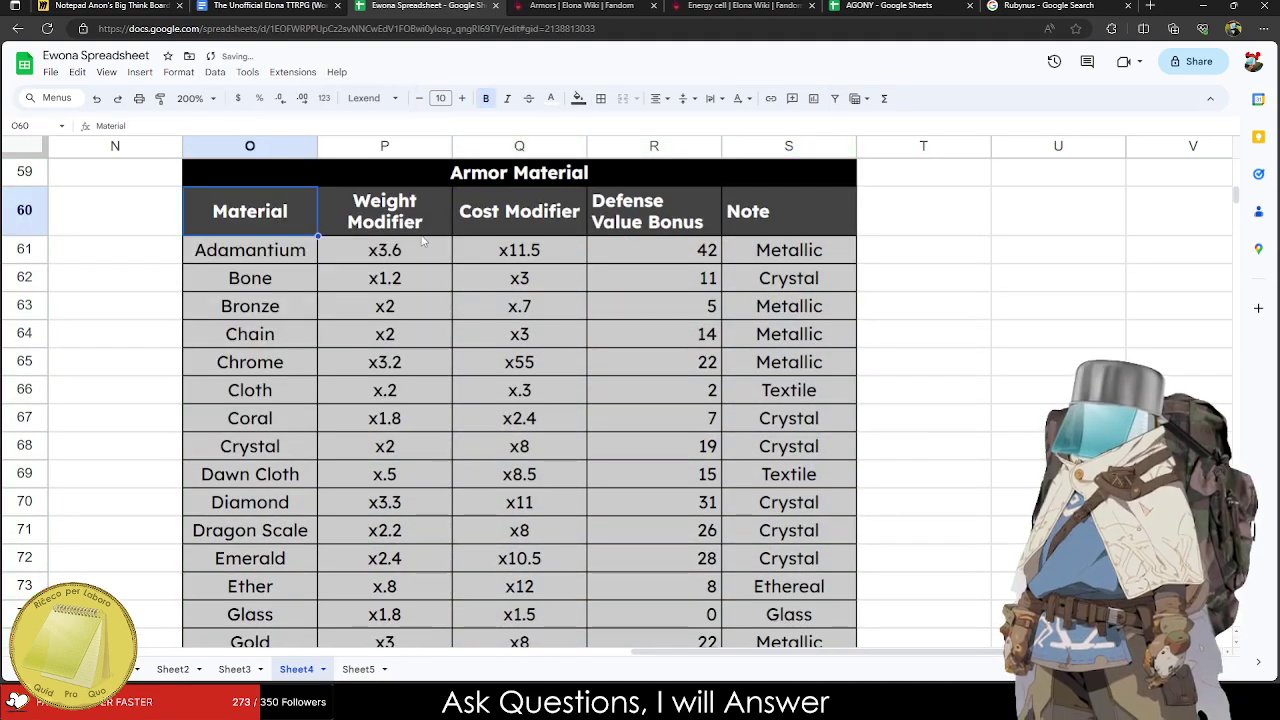
Move the armor table's Weight Modifier and Cost Modifier columns out to columns U and V.
scroll(519, 205, down, 8)
drag(392, 213, 519, 369)
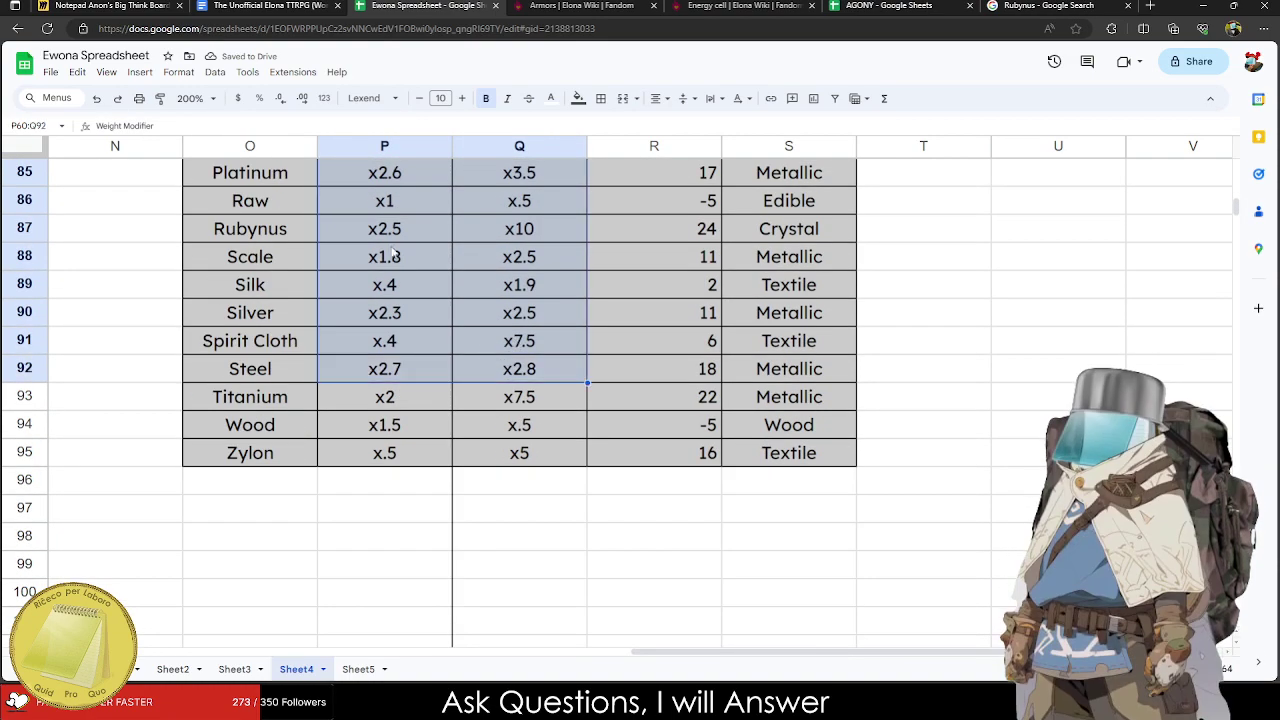
click(190, 98)
click(191, 144)
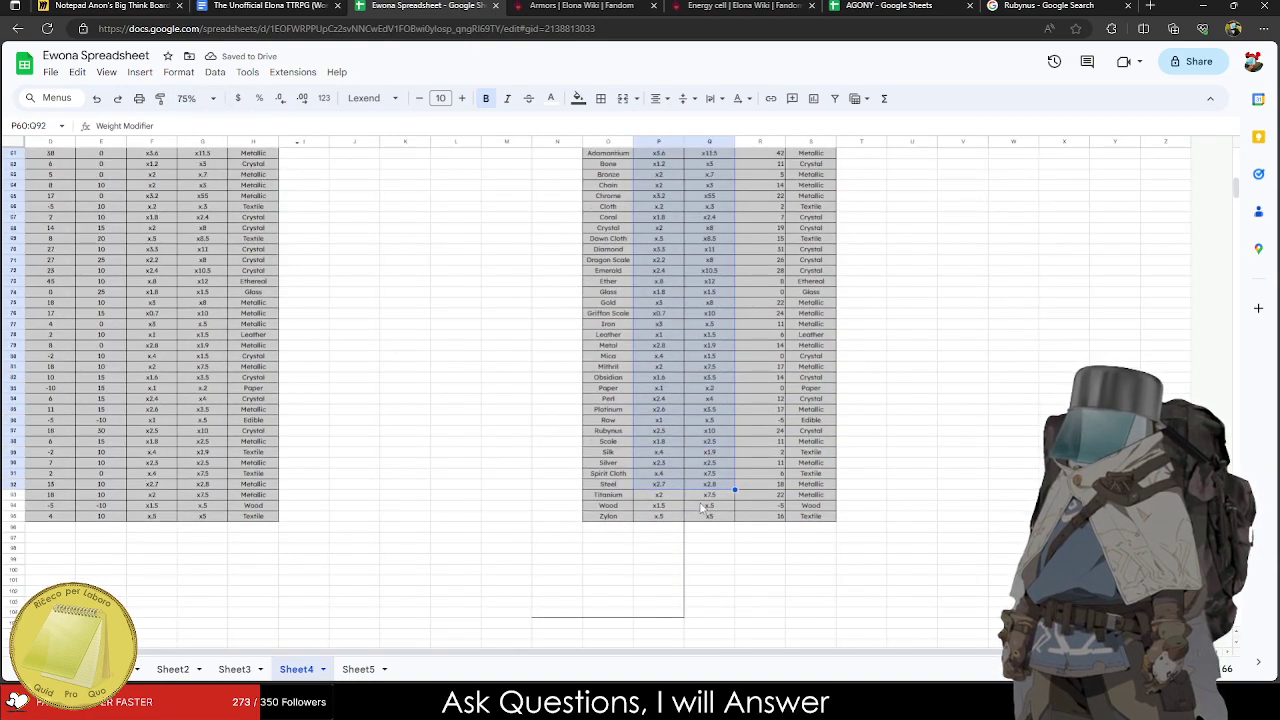
drag(657, 515, 766, 515)
key(ctrl+x)
click(930, 292)
key(ctrl+v)
Move the Defense Value Bonus column into column P, right beside the armor Material names.
scroll(766, 300, down, 5)
scroll(720, 344, up, 1)
key(ctrl+c)
scroll(720, 344, up, 2)
click(650, 312)
key(ctrl+v)
Move the Weight and Cost Modifier columns from U and V back into the armor table at columns Q and R.
drag(920, 312, 964, 537)
scroll(936, 320, down, 3)
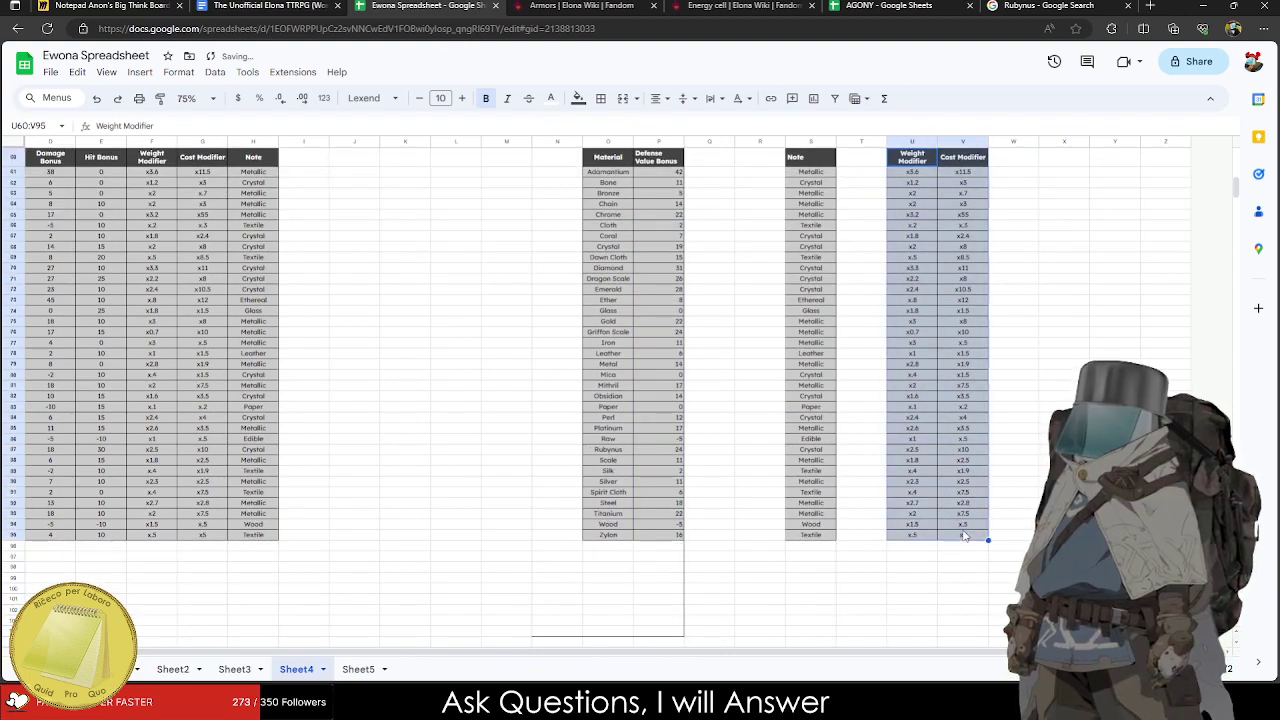
click(729, 162)
key(ctrl+v)
scroll(851, 331, up, 3)
click(908, 277)
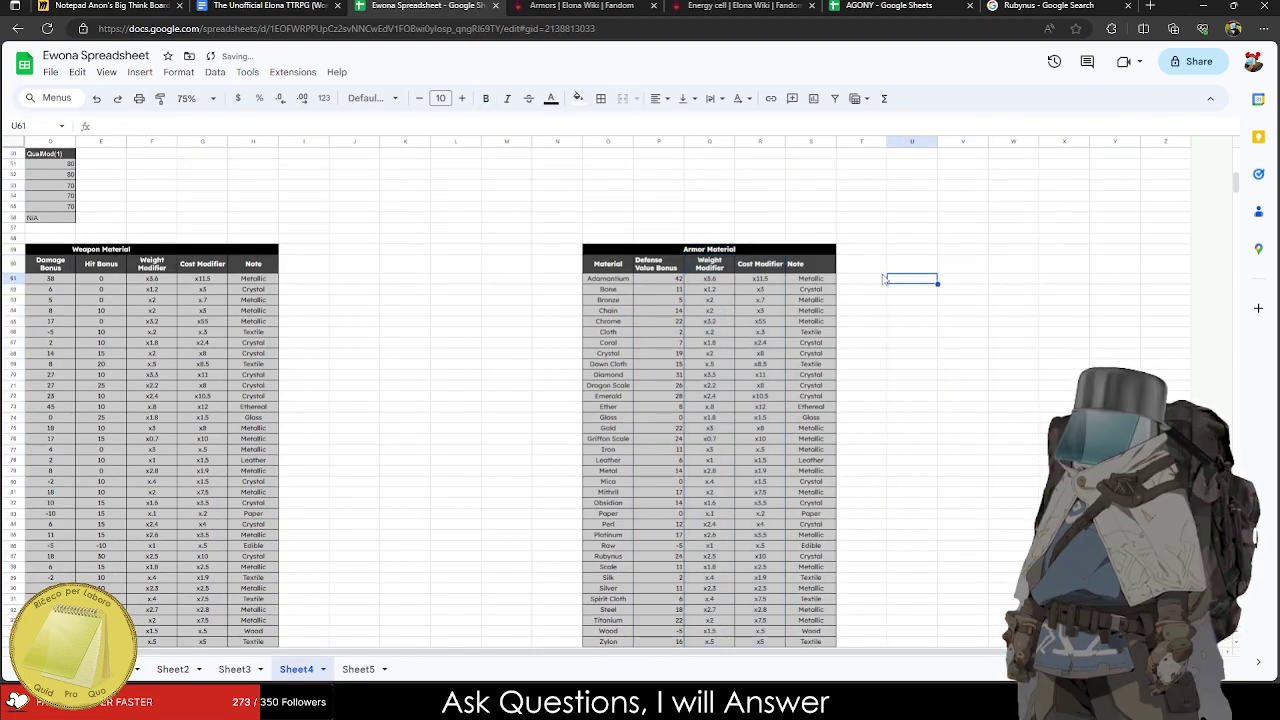
Center-align all data rows of the Armor Material table, from Adamantium to Zylon.
scroll(763, 443, down, 4)
drag(608, 278, 814, 409)
key(ctrl+shift+Down)
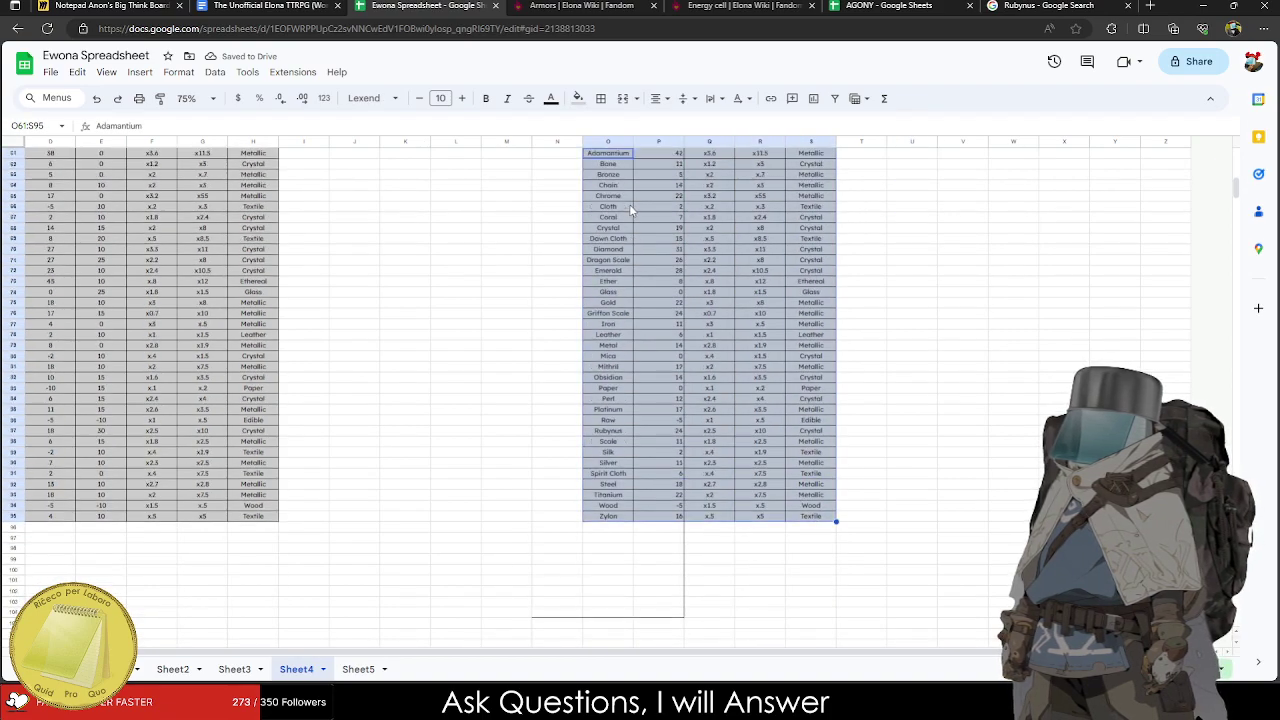
click(247, 72)
mouse_move(224, 80)
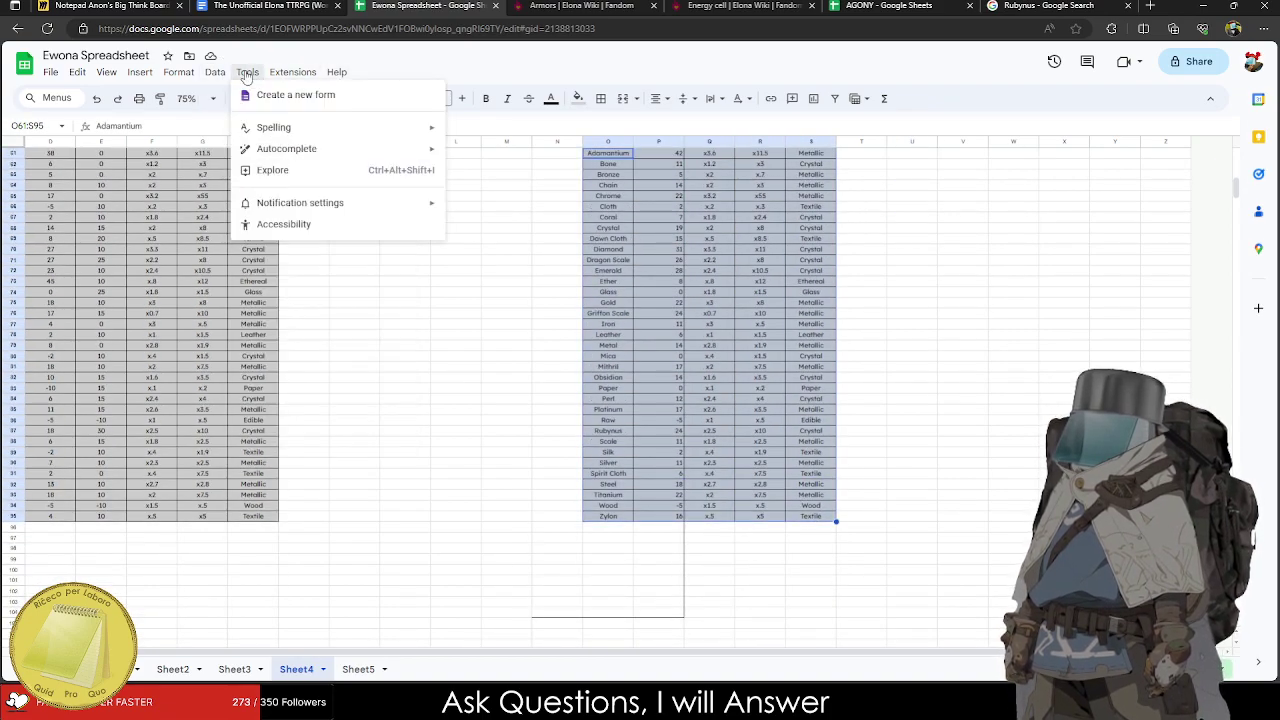
mouse_move(337, 72)
click(645, 103)
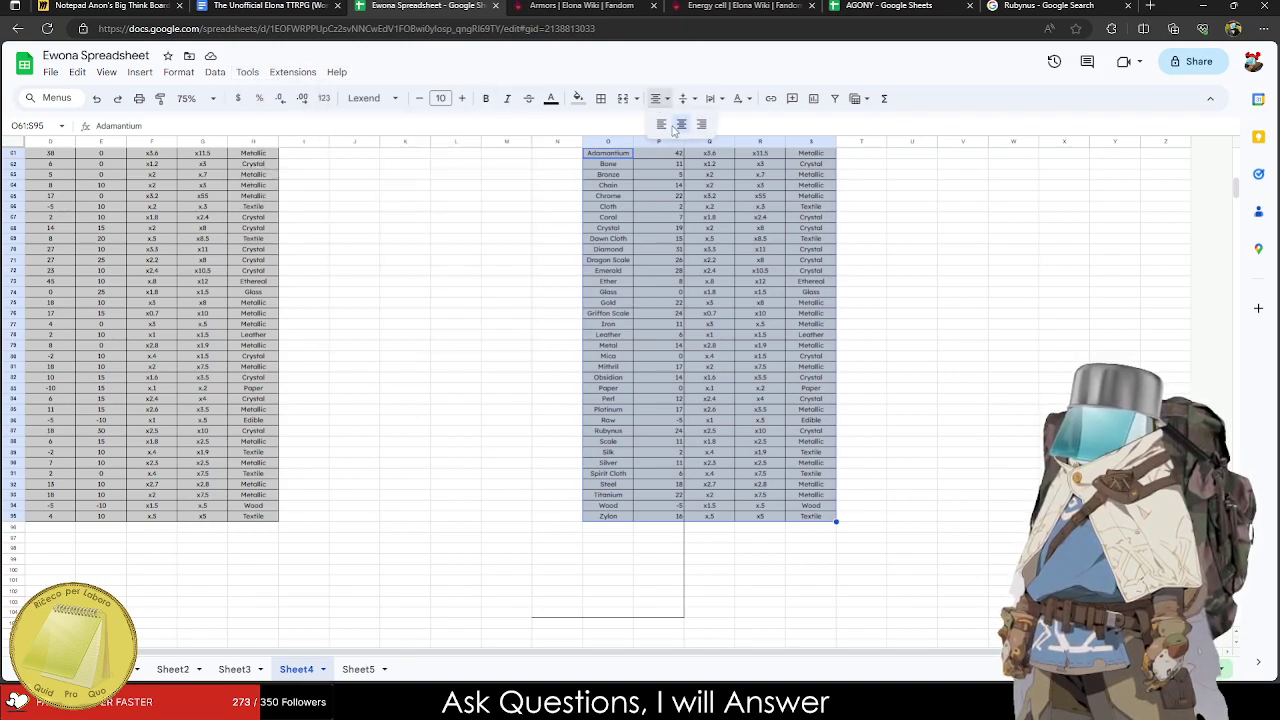
click(1017, 396)
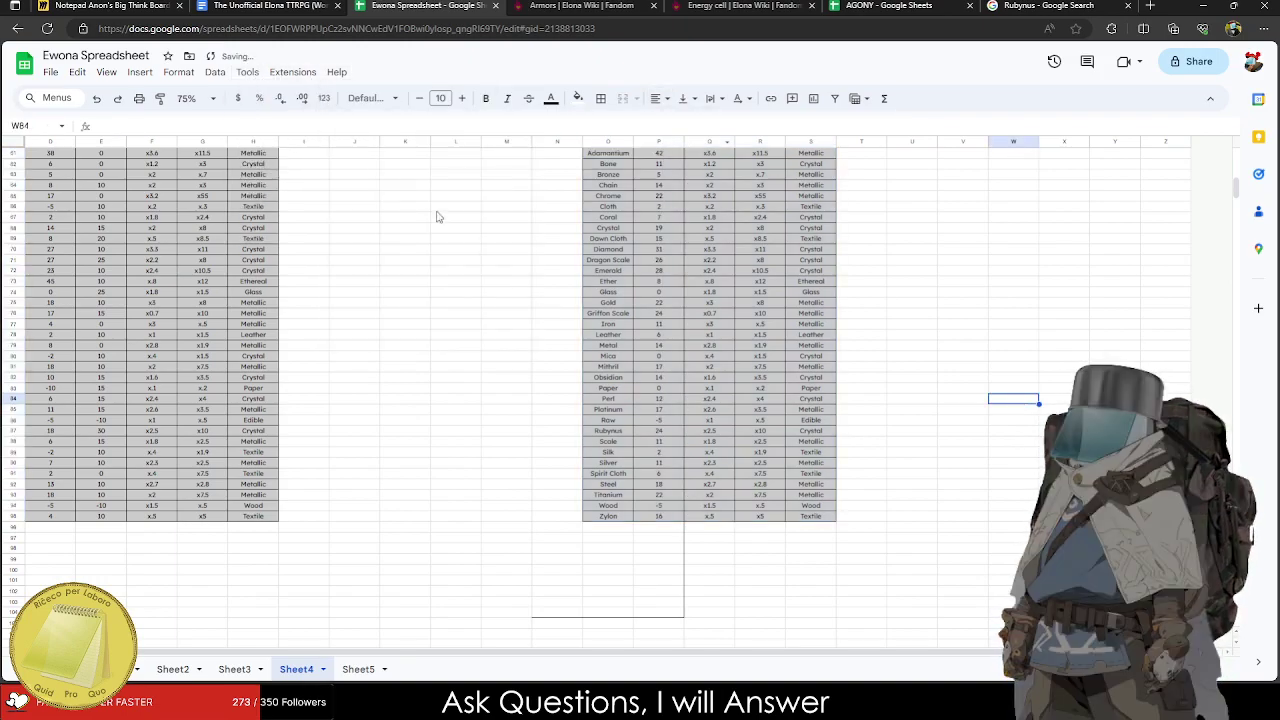
In the Armor Material table, set the Defense Value Bonus to 40 for Adamantium and 10 for Bone.
click(190, 98)
click(194, 252)
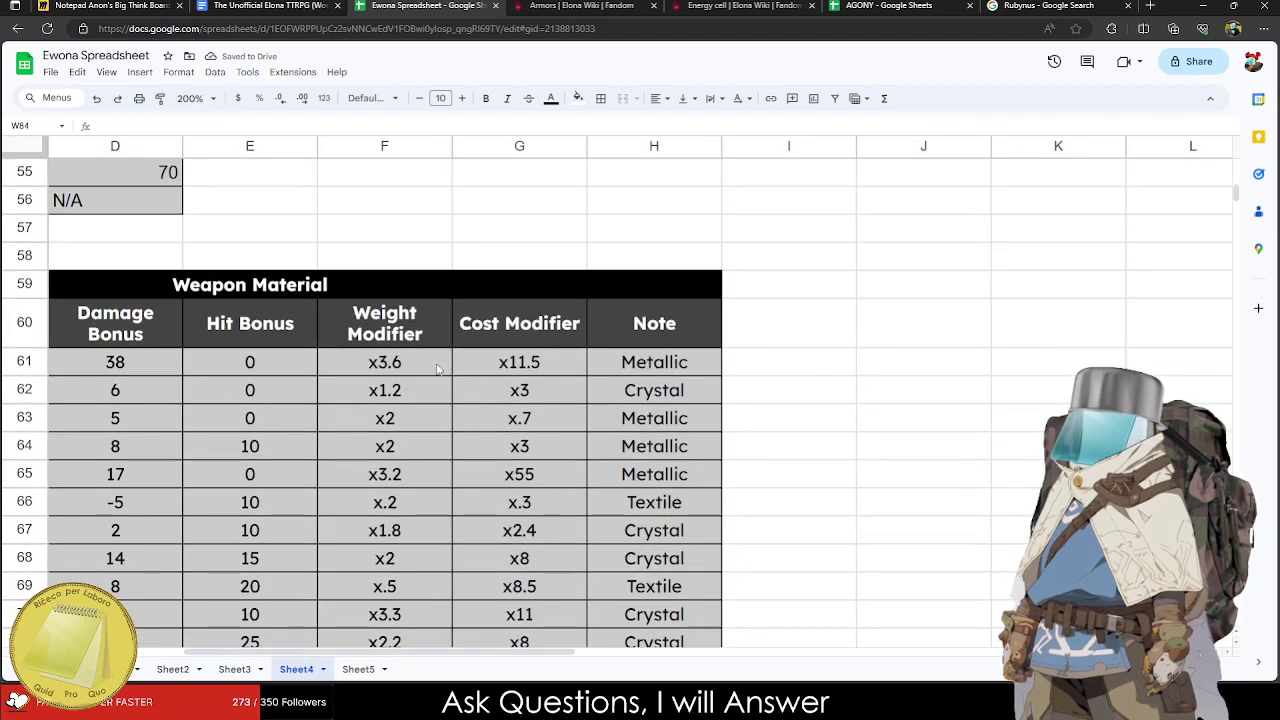
click(421, 392)
scroll(421, 392, left, 3)
click(573, 430)
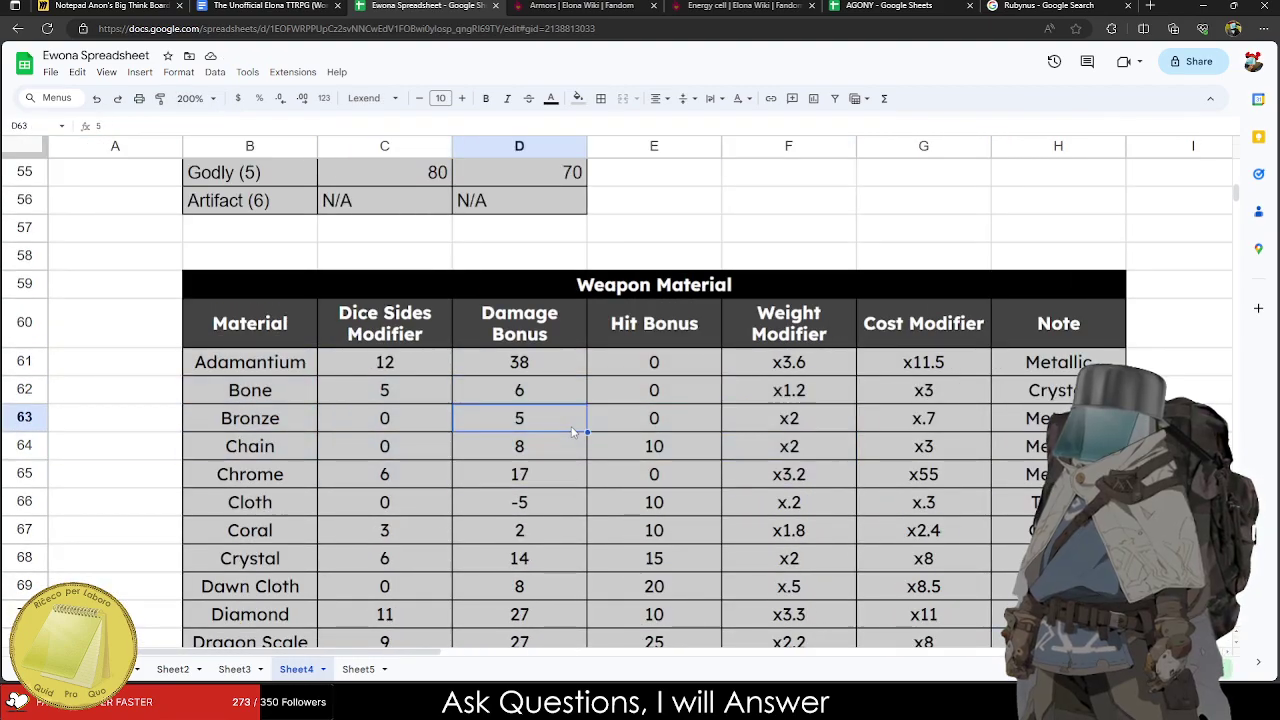
drag(700, 349, 1230, 390)
click(510, 386)
click(387, 366)
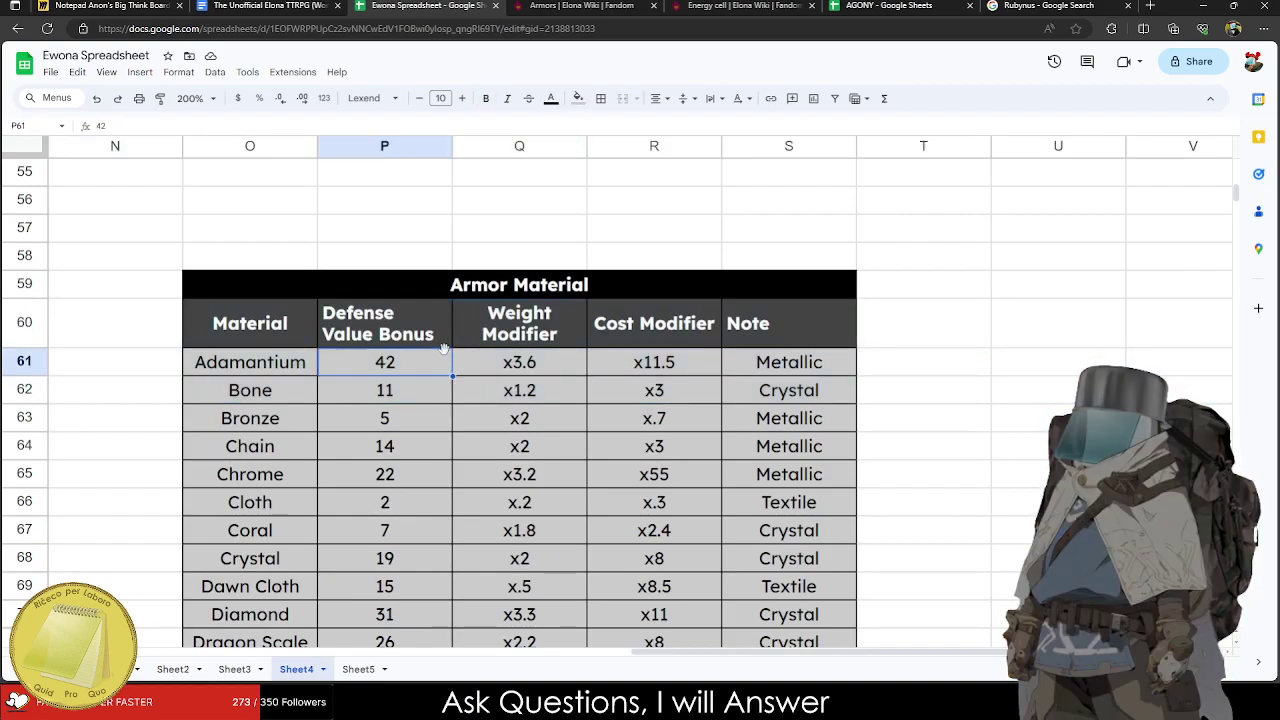
text(40)
key(Return)
text(10)
key(Return)
Enter armor Defense Value Bonuses of 5 for Bronze, 15 for Chain, 20 for Chrome and 2 for Cloth.
text(5)
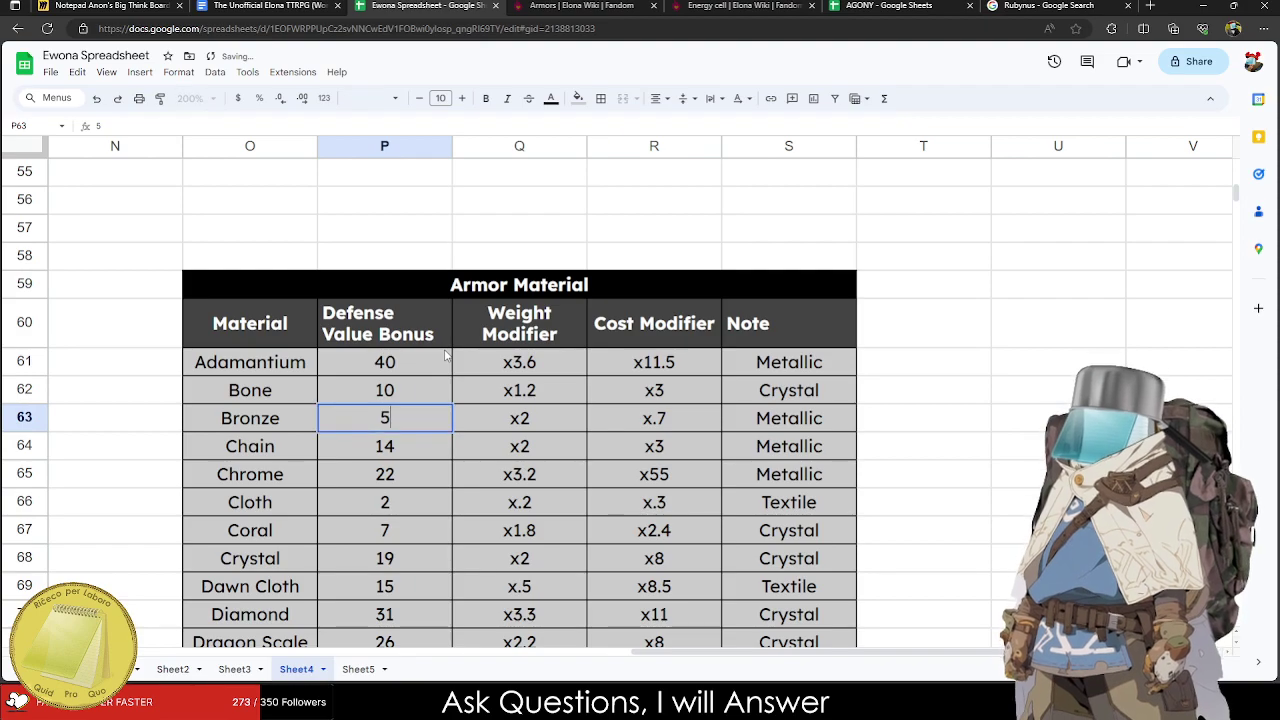
key(Return)
text(15)
key(Return)
text(20)
key(Return)
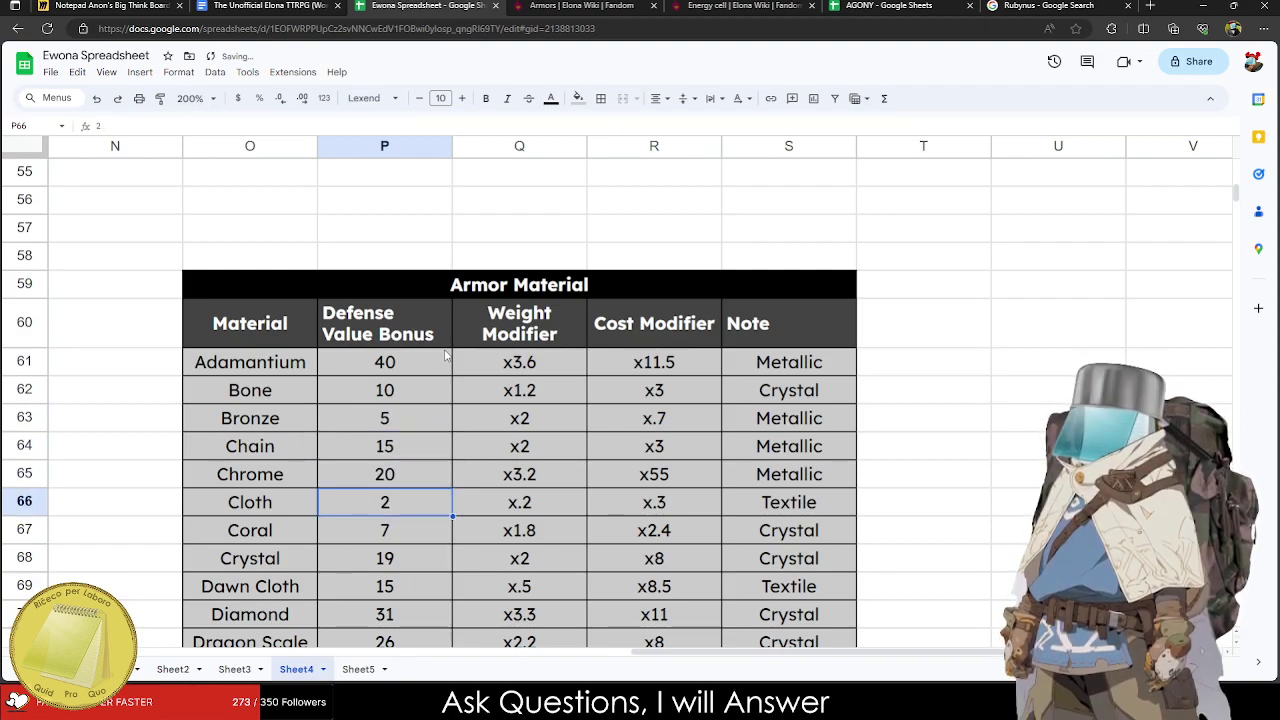
text(2)
key(Return)
key(Return)
Set the armor Defense Value Bonus to 20 for Crystal, 15 for Dawn Cloth and 30 for Diamond.
text(1920)
key(BackSpace)
key(BackSpace)
key(Return)
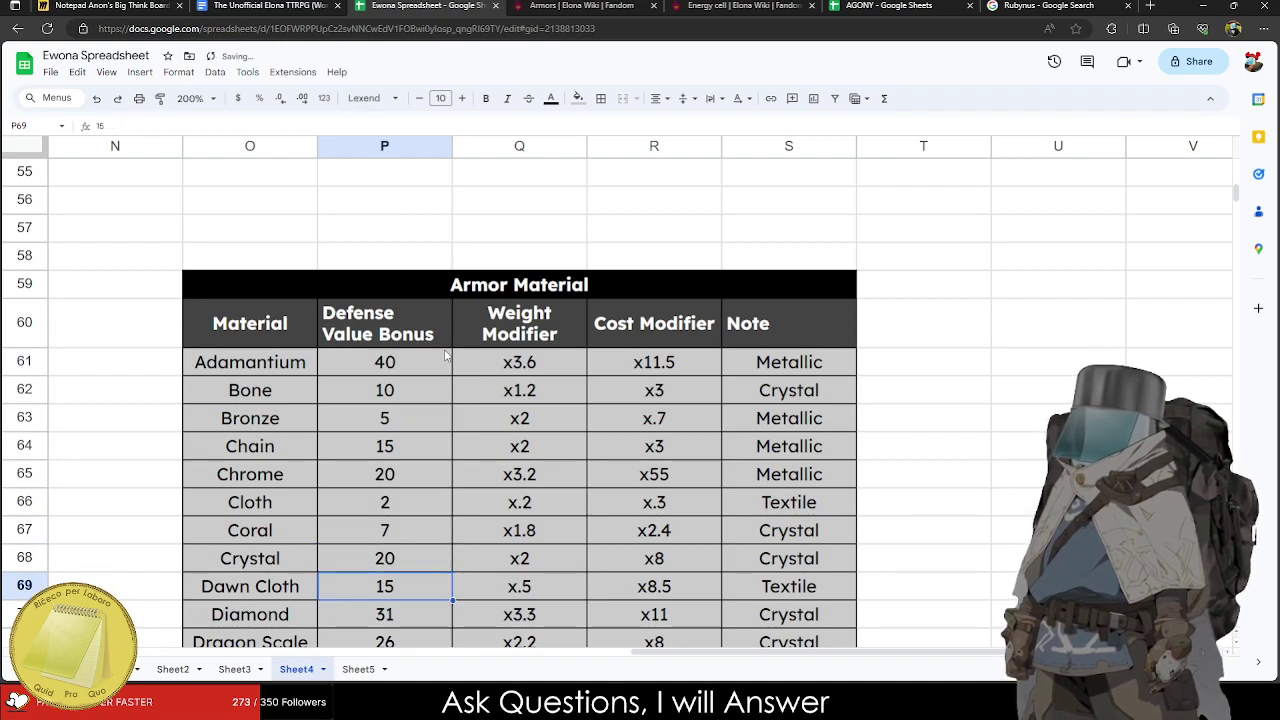
text(15)
key(Return)
text(30)
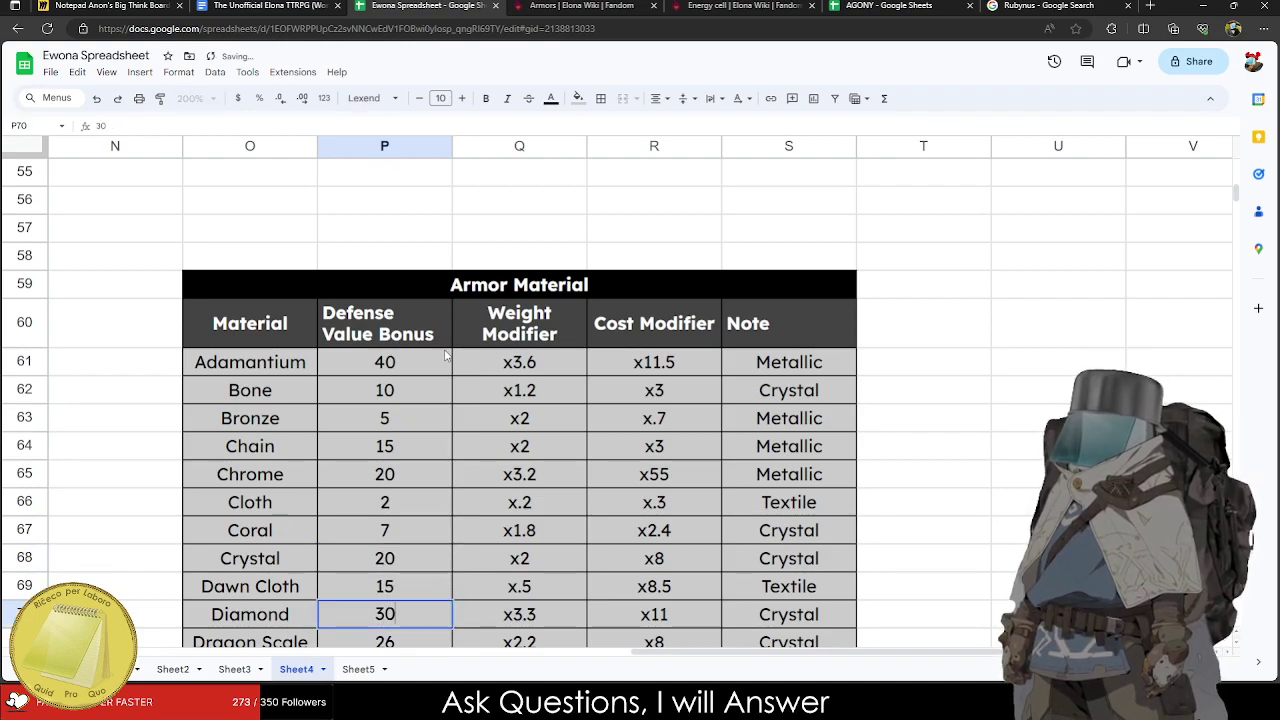
key(Return)
Set the armor Defense Value Bonus to 25 for Dragon Scale, 30 for Emerald and 10 for Ether.
text(25)
key(Return)
text(30)
key(Return)
text(10)
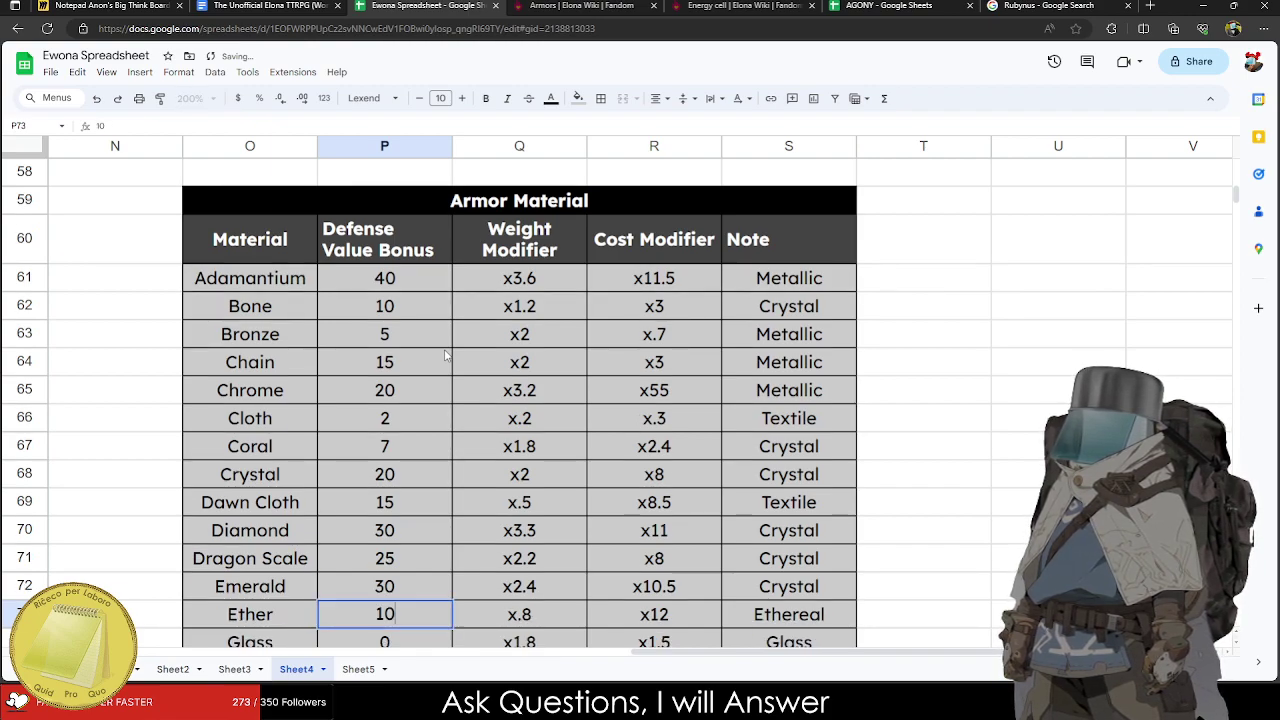
key(Return)
key(Return)
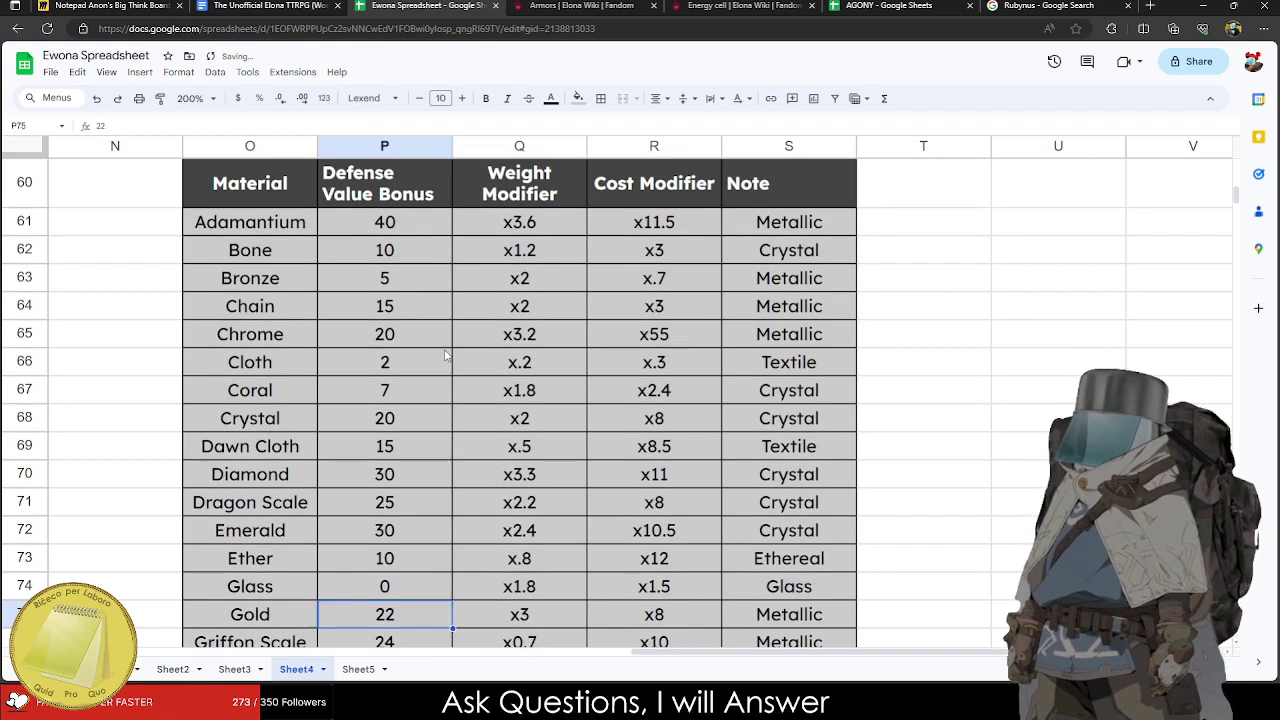
Enter armor Defense Value Bonuses of 20 for Gold, 25 for Griffon Scale, 10 for Iron and 15 for Metal.
text(20)
key(Return)
text(25)
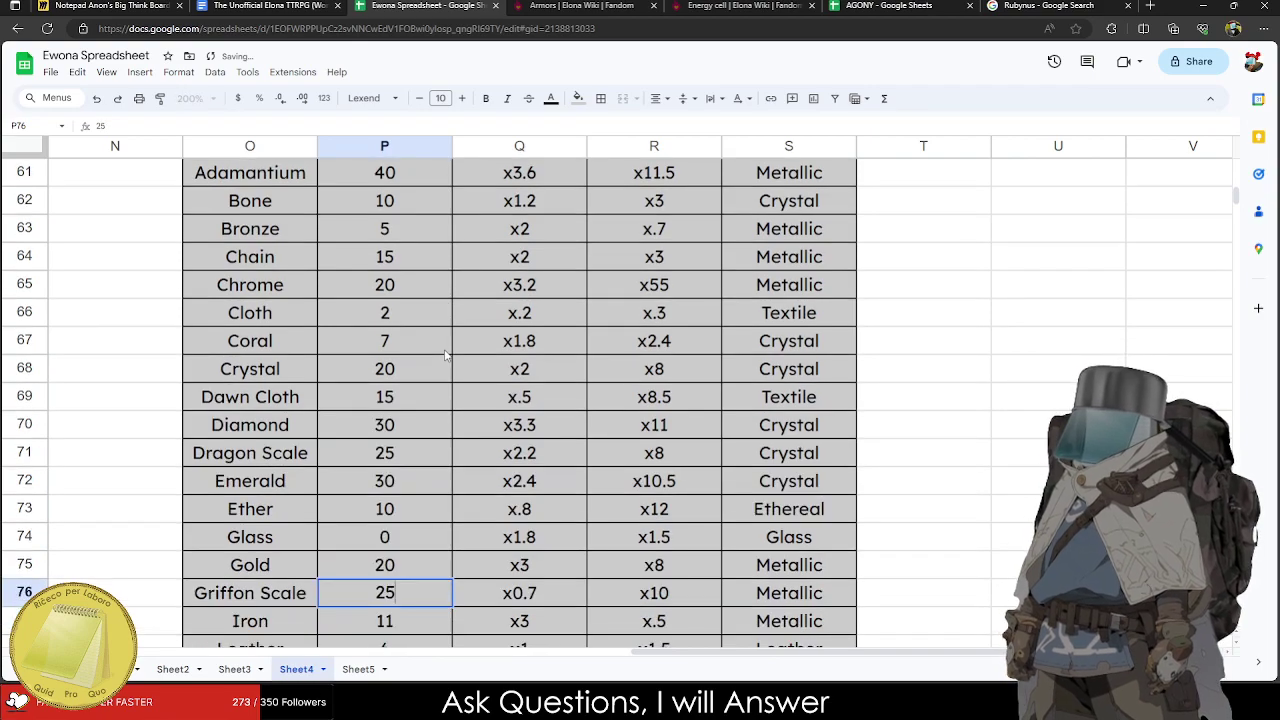
key(Return)
text(10)
key(Return)
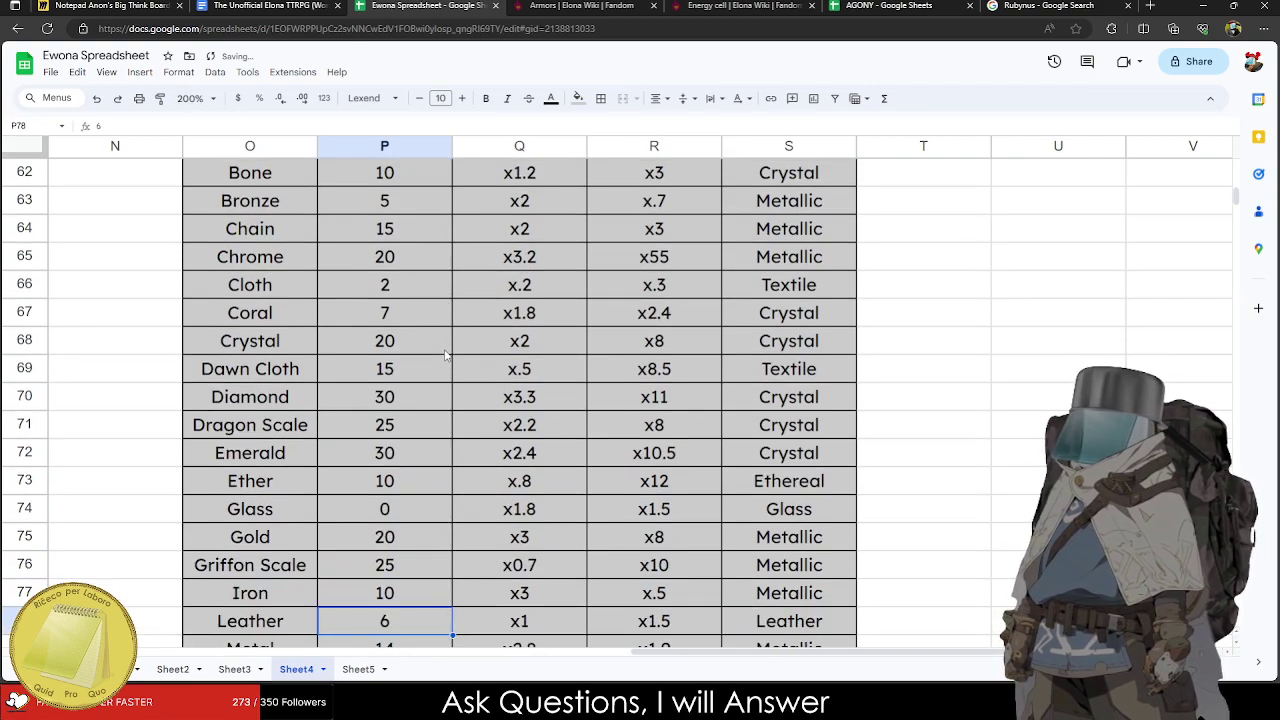
key(Return)
text(15)
key(Return)
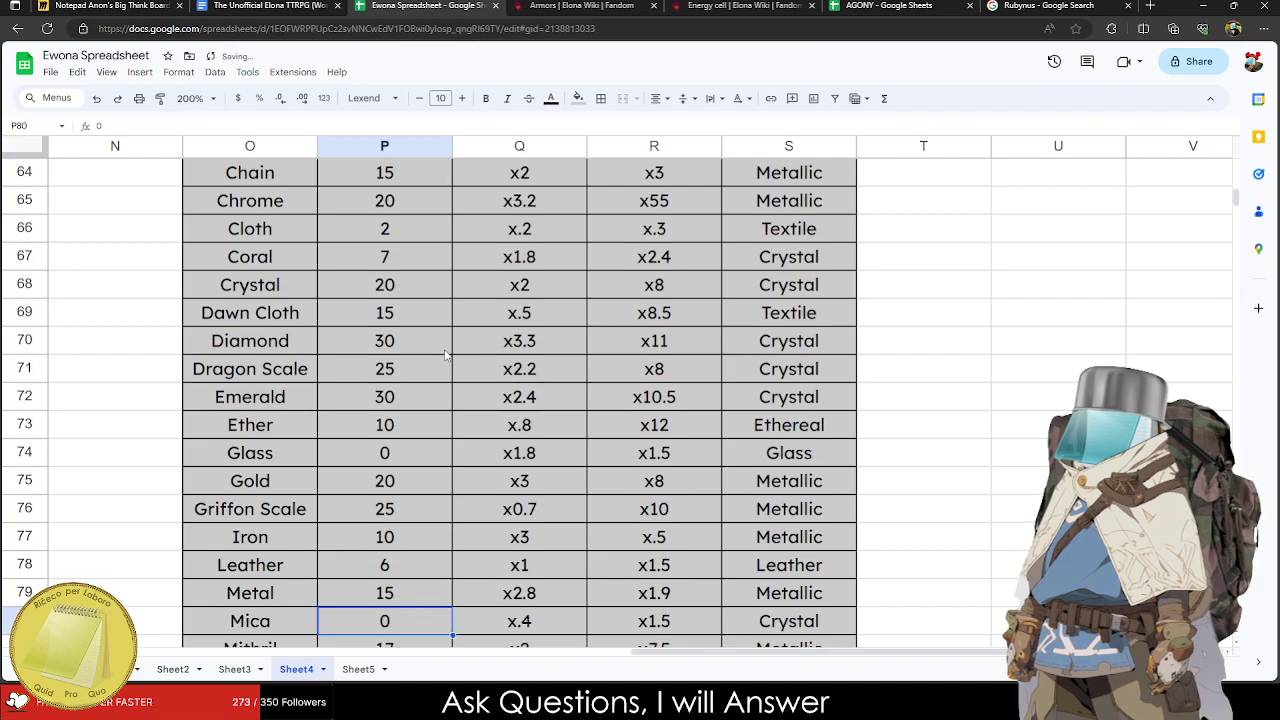
key(Return)
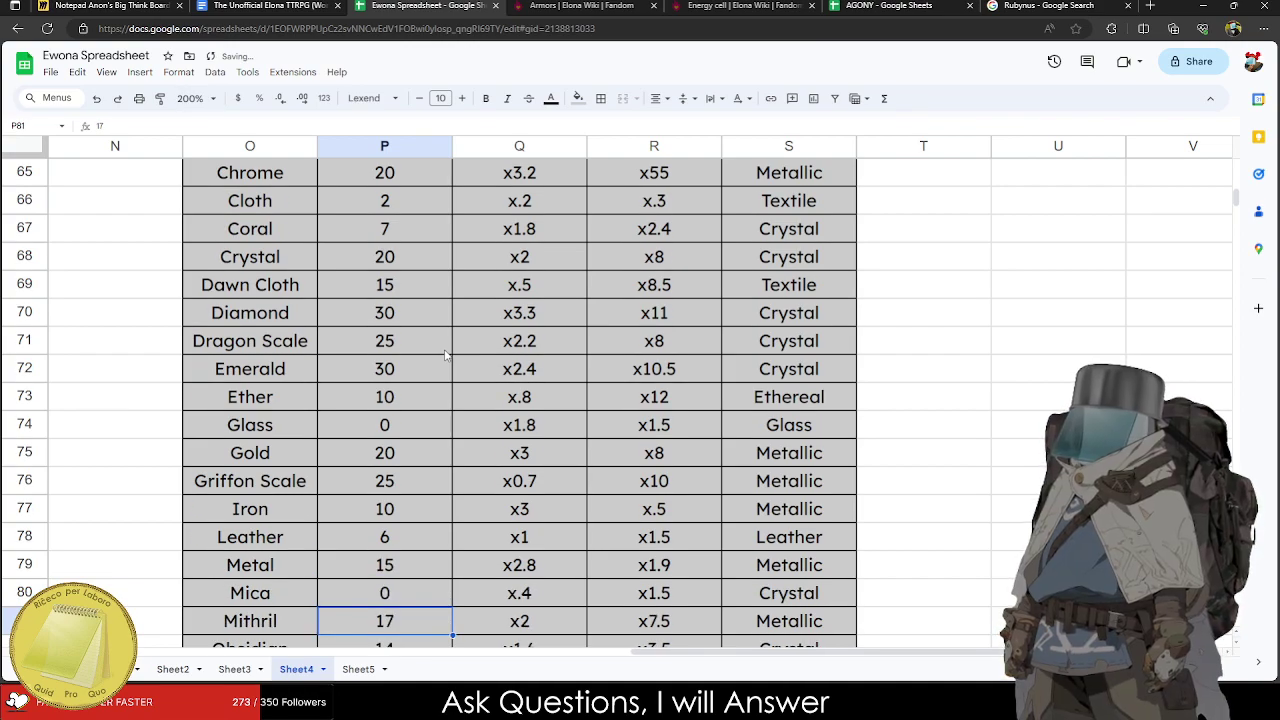
Enter armor Defense Value Bonuses of 17 for Mithril, 15 for Obsidian, 0 for Paper and 12 for the crystal in row 84.
text(18)
key(BackSpace)
key(BackSpace)
text(17)
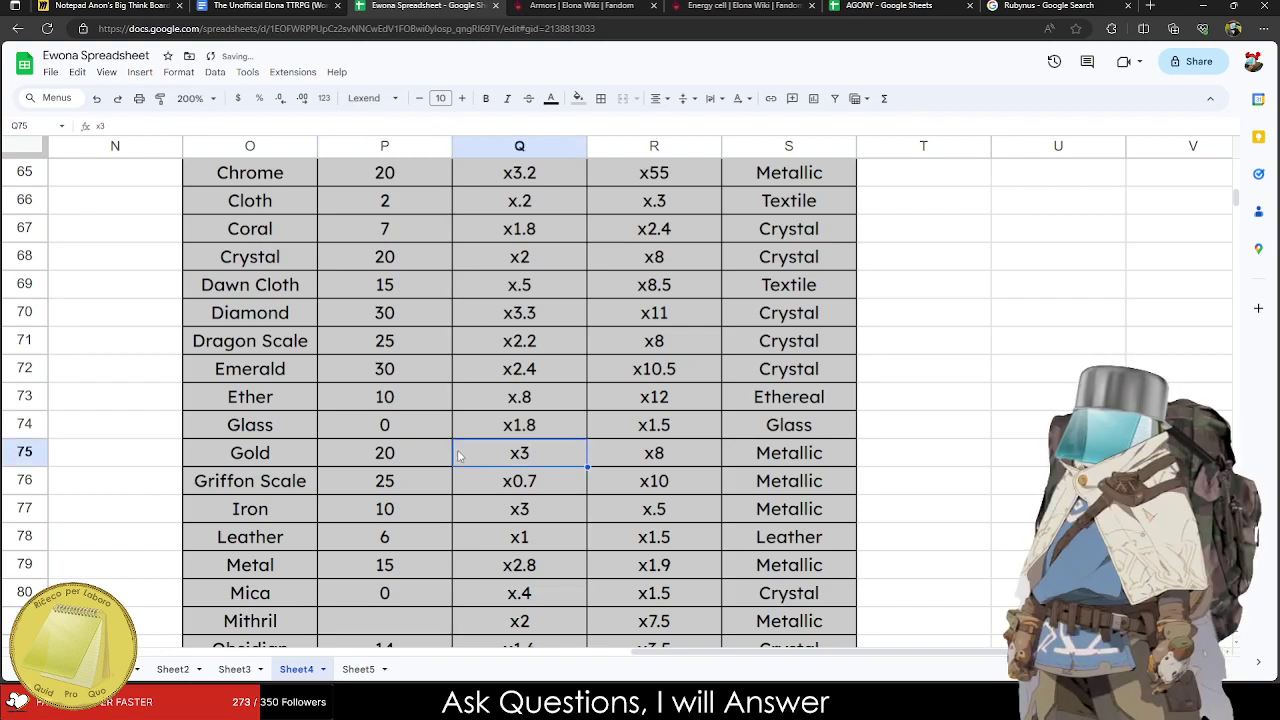
scroll(427, 477, down, 2)
click(400, 512)
click(384, 545)
text(15)
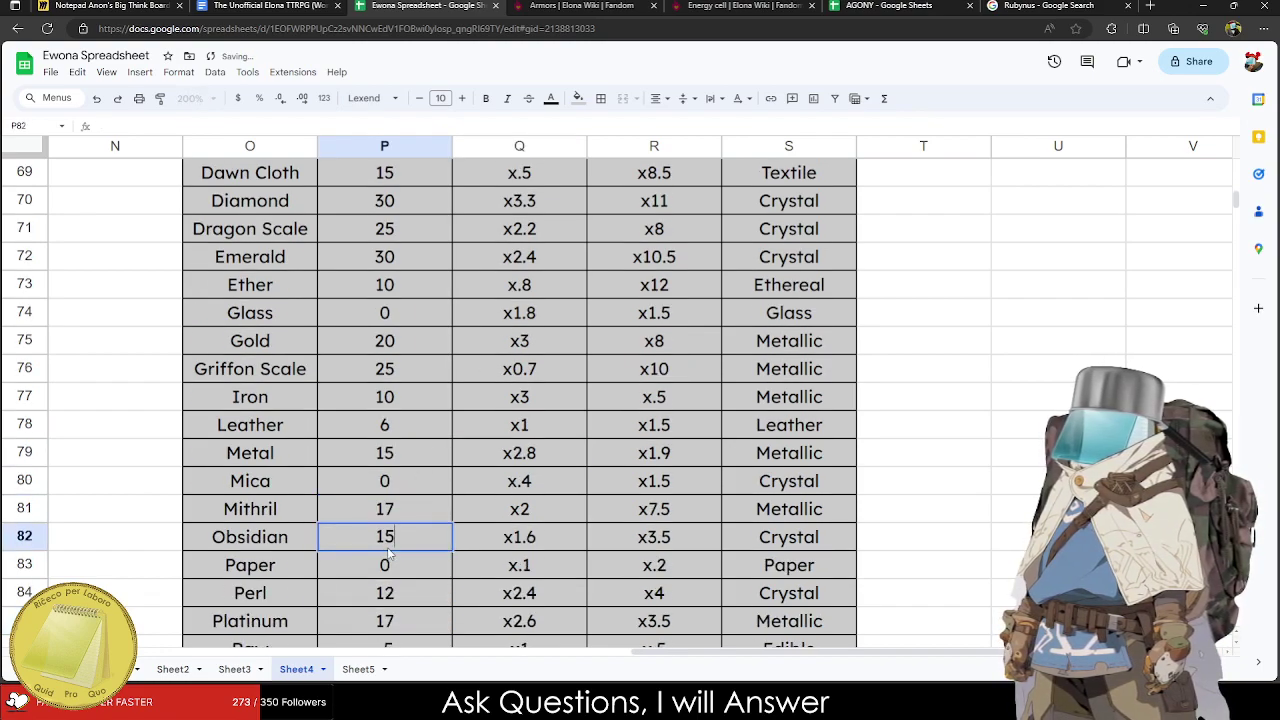
key(Return)
text(0)
key(Return)
text(12)
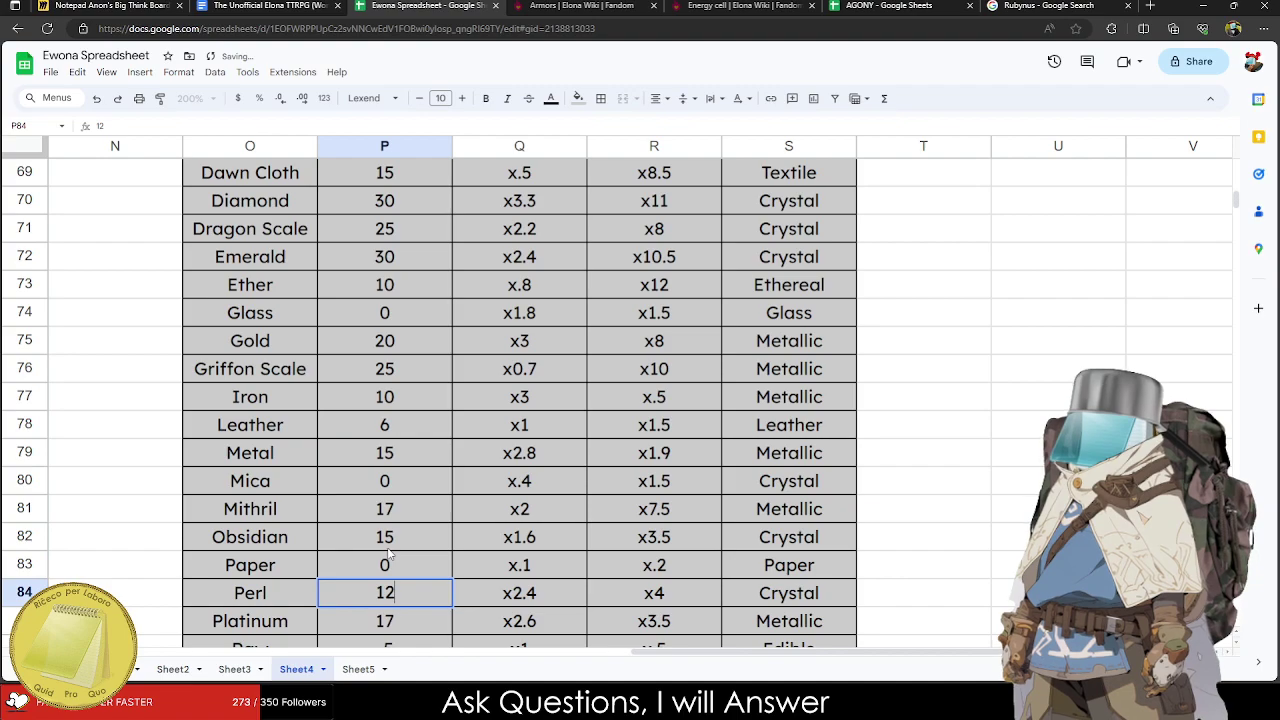
Correct the misspelled armor material name in O84 to Pearl.
click(284, 612)
text(PEarl)
key(BackSpace)
key(BackSpace)
key(BackSpace)
key(BackSpace)
text(earl)
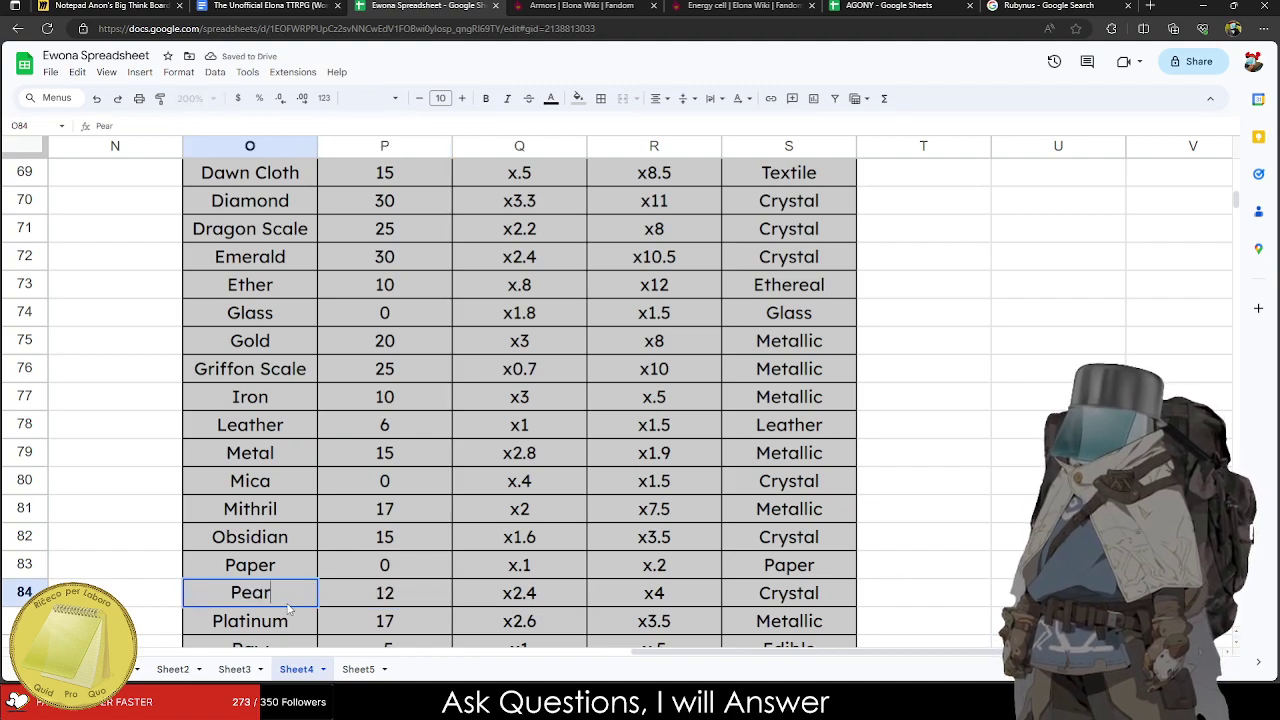
click(403, 630)
scroll(403, 563, down, 2)
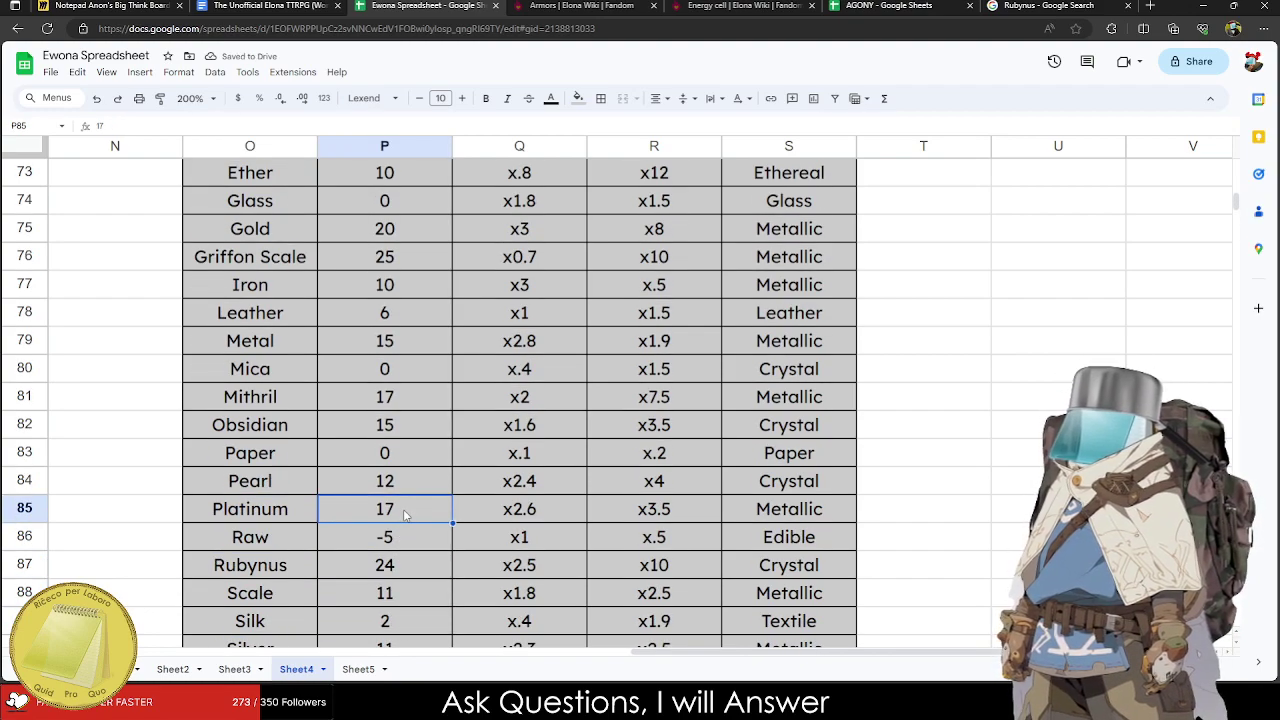
Rename the armor material Rubynus to Ruby and set its Defense Value Bonus to 25.
click(240, 562)
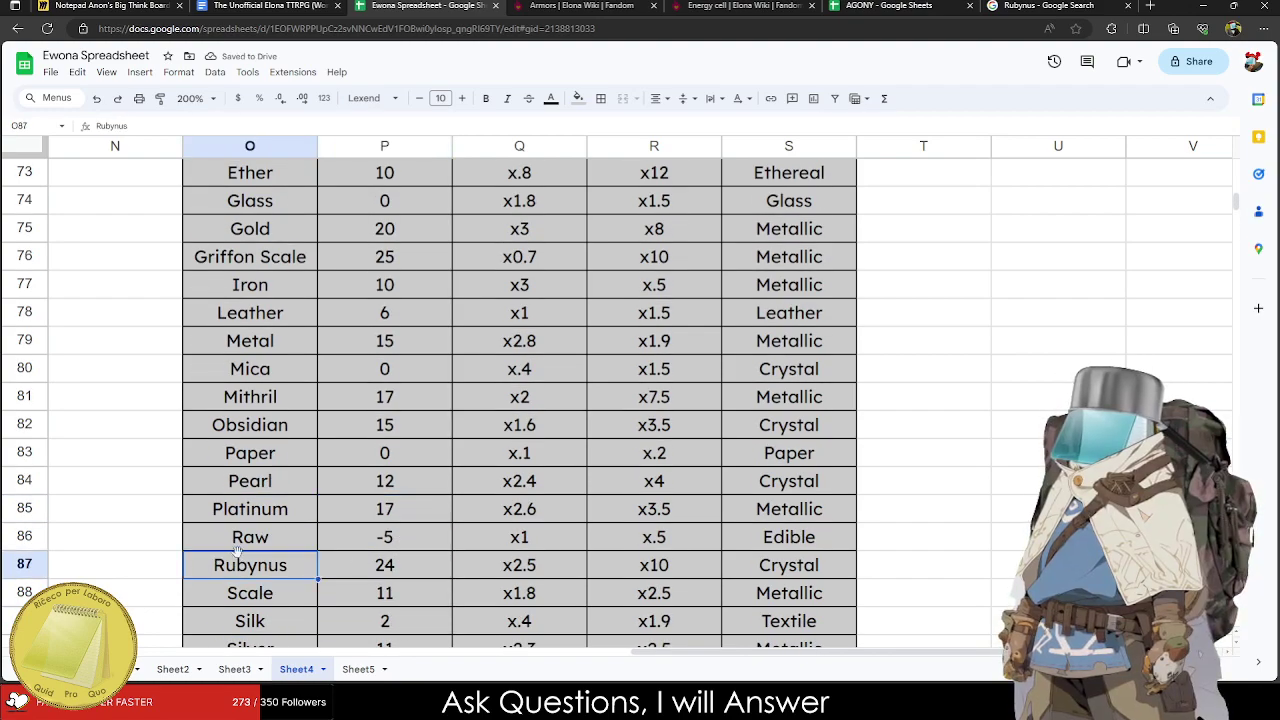
text(Ruby)
key(Tab)
text(25)
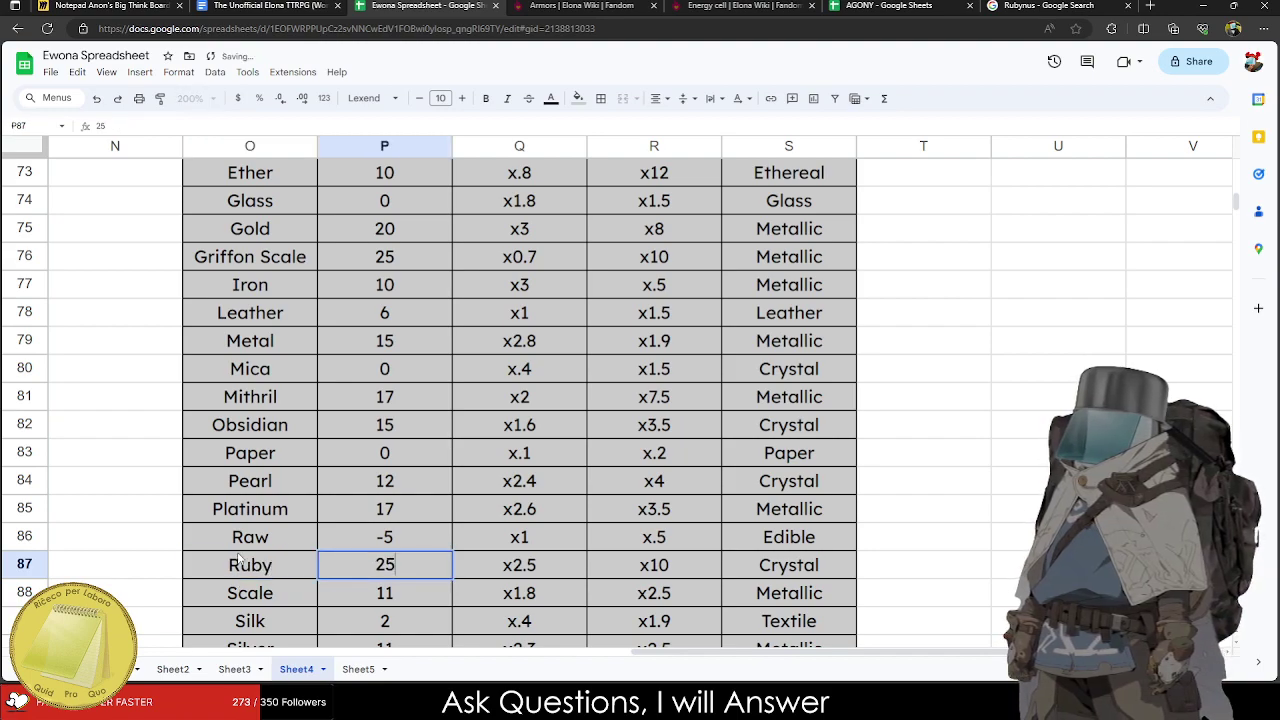
key(Return)
Set the armor Defense Value Bonus to 15 for Zylon and 20 for Steel.
scroll(370, 606, down, 2)
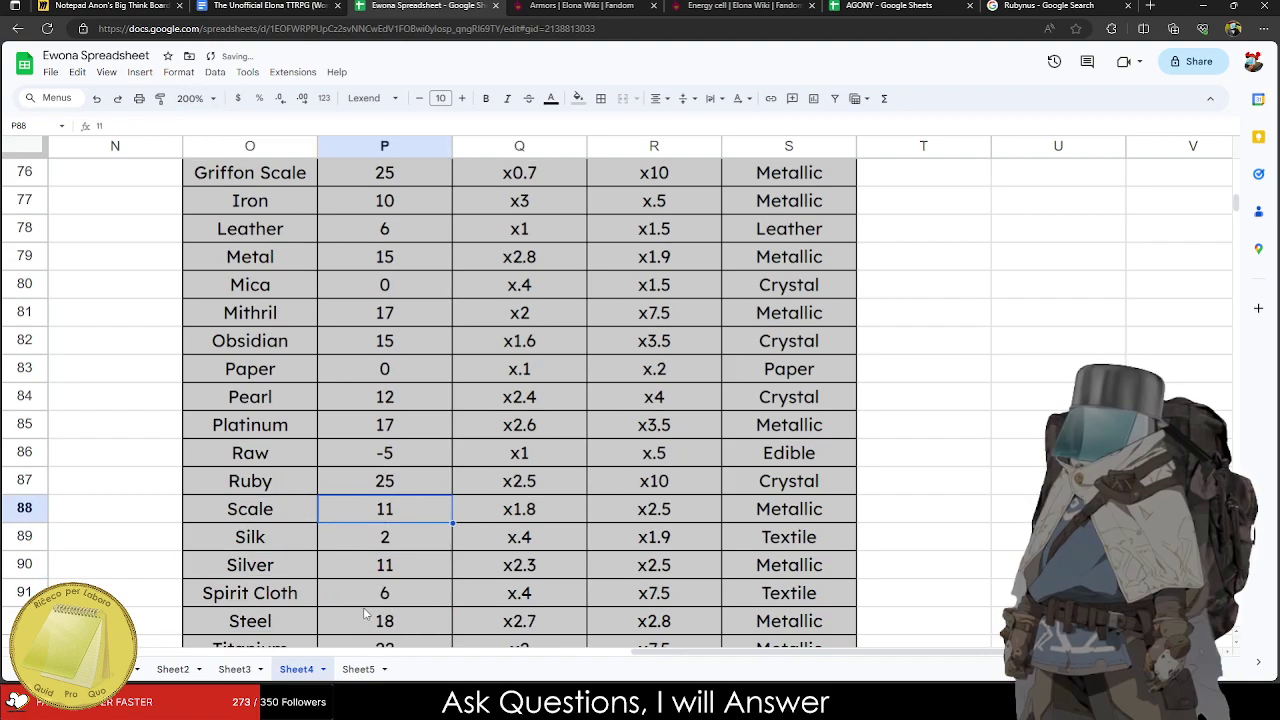
click(388, 597)
key(Down)
text(15)
click(393, 545)
text(20)
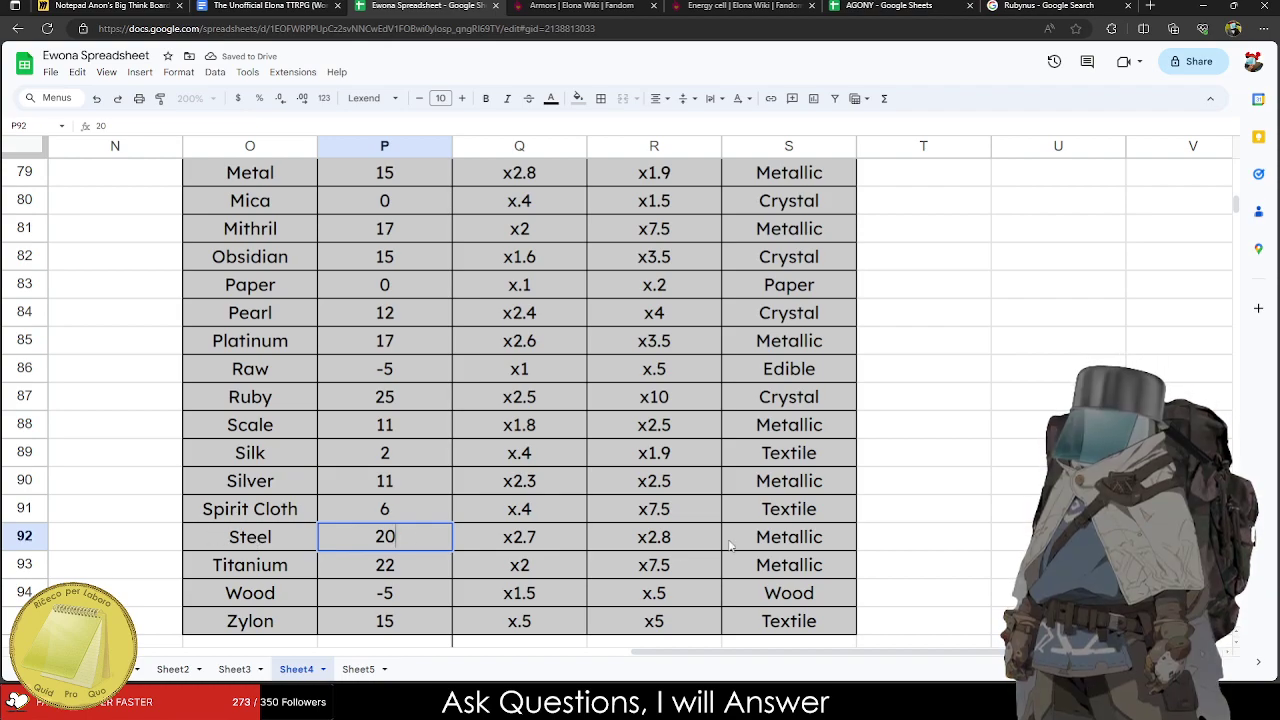
click(883, 636)
Zoom the sheet to 90% and copy the whole Weapon Material table, B59:H95.
drag(836, 640, 25, 371)
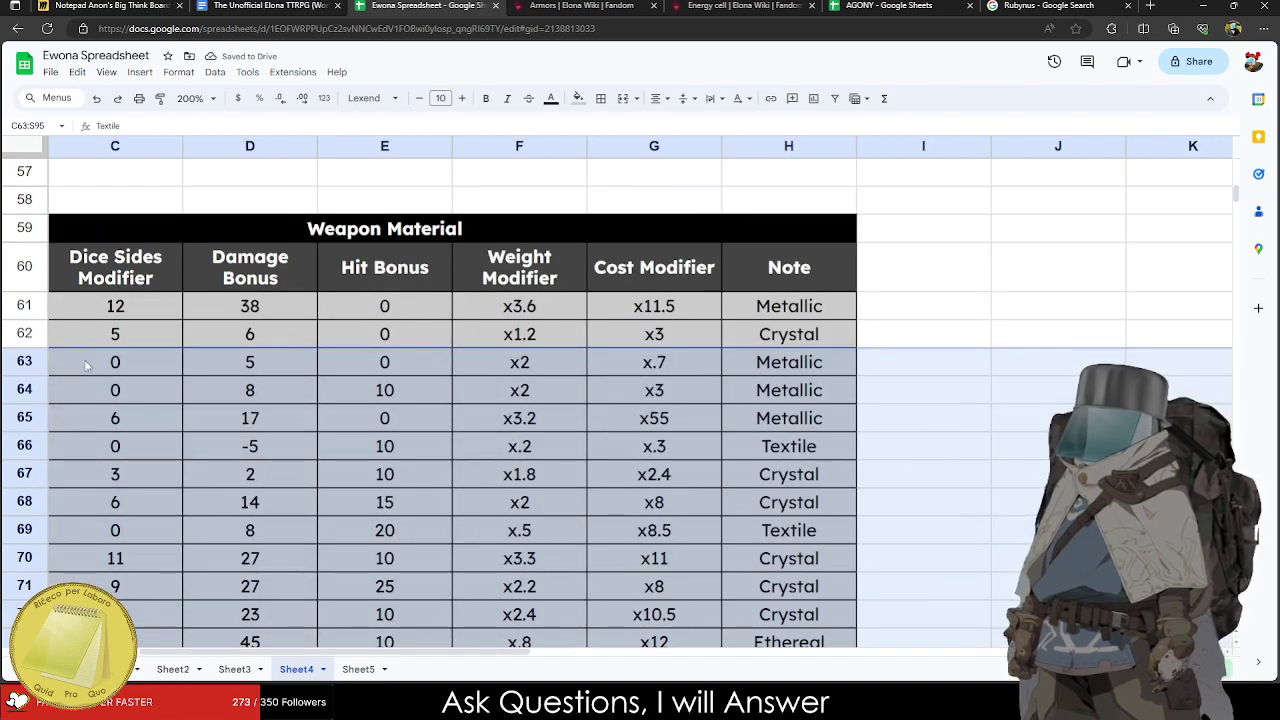
click(417, 338)
click(196, 98)
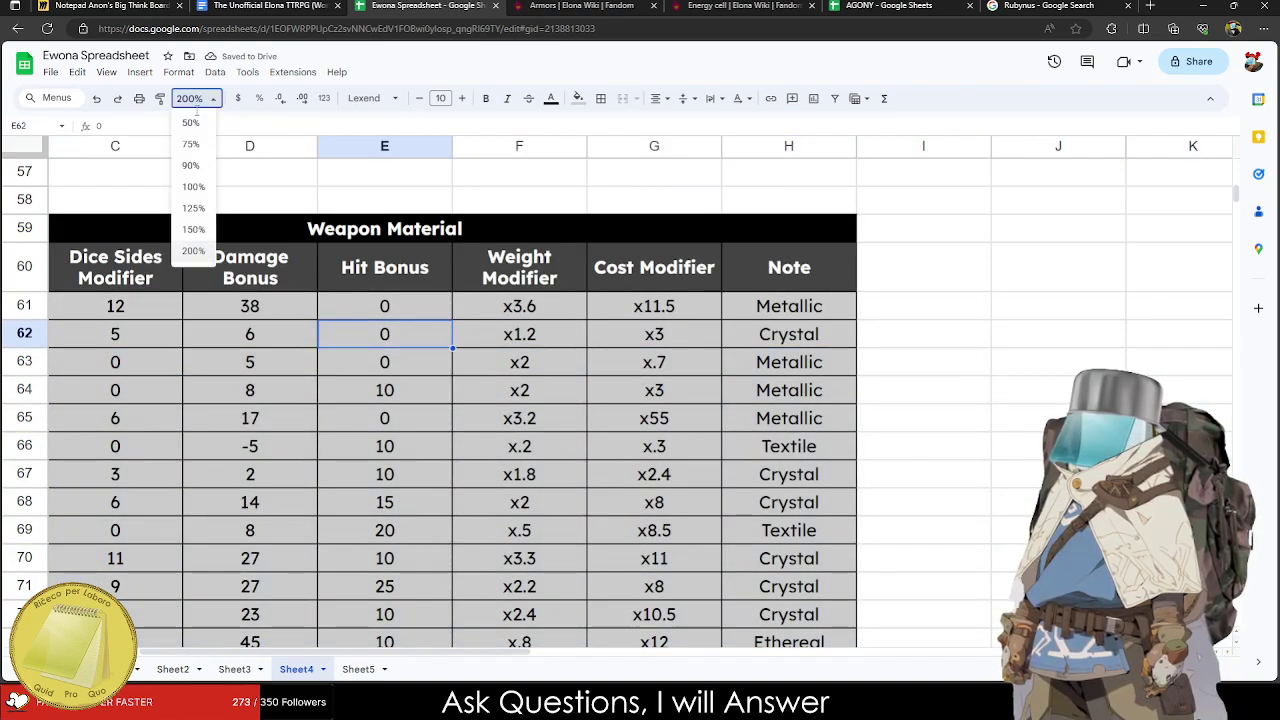
click(195, 166)
click(484, 280)
drag(538, 274, 120, 385)
click(122, 246)
drag(133, 226, 425, 410)
scroll(212, 285, down, 3)
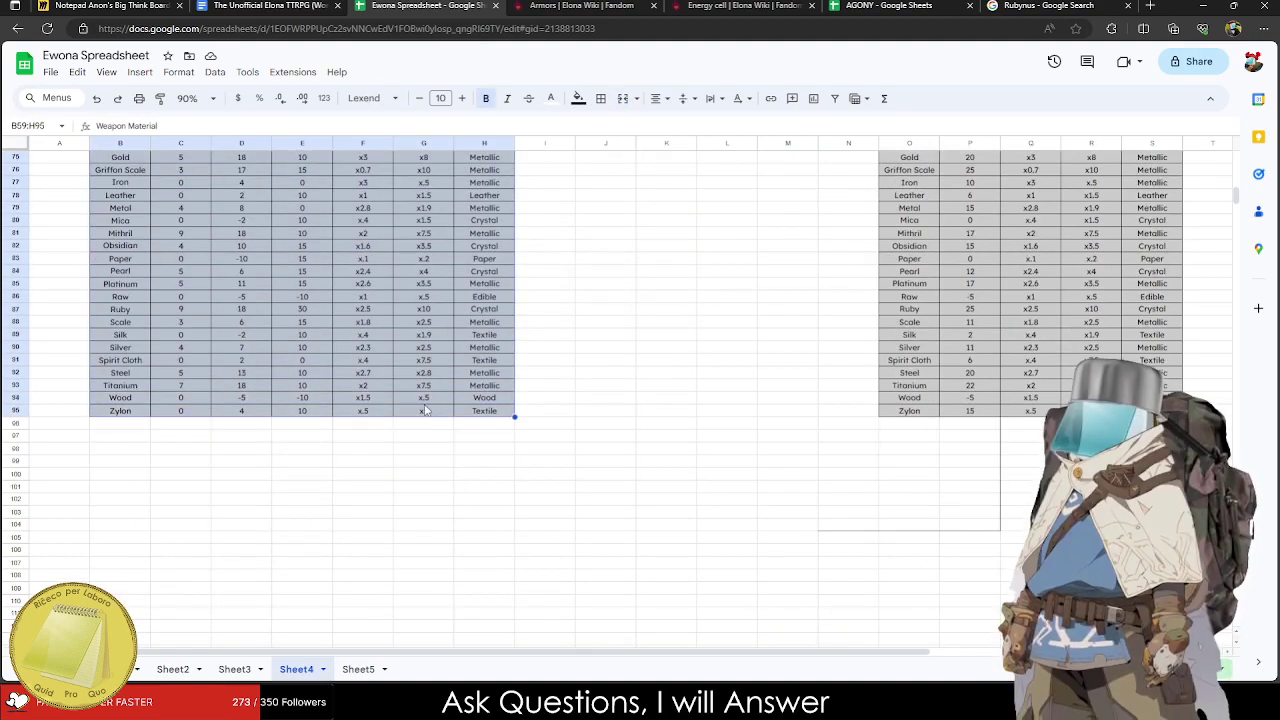
Switch to The Unofficial Elona TTRPG (Working) document in Google Docs and paste the table below the Materials paragraph, linked to the spreadsheet.
click(295, 5)
scroll(565, 372, down, 3)
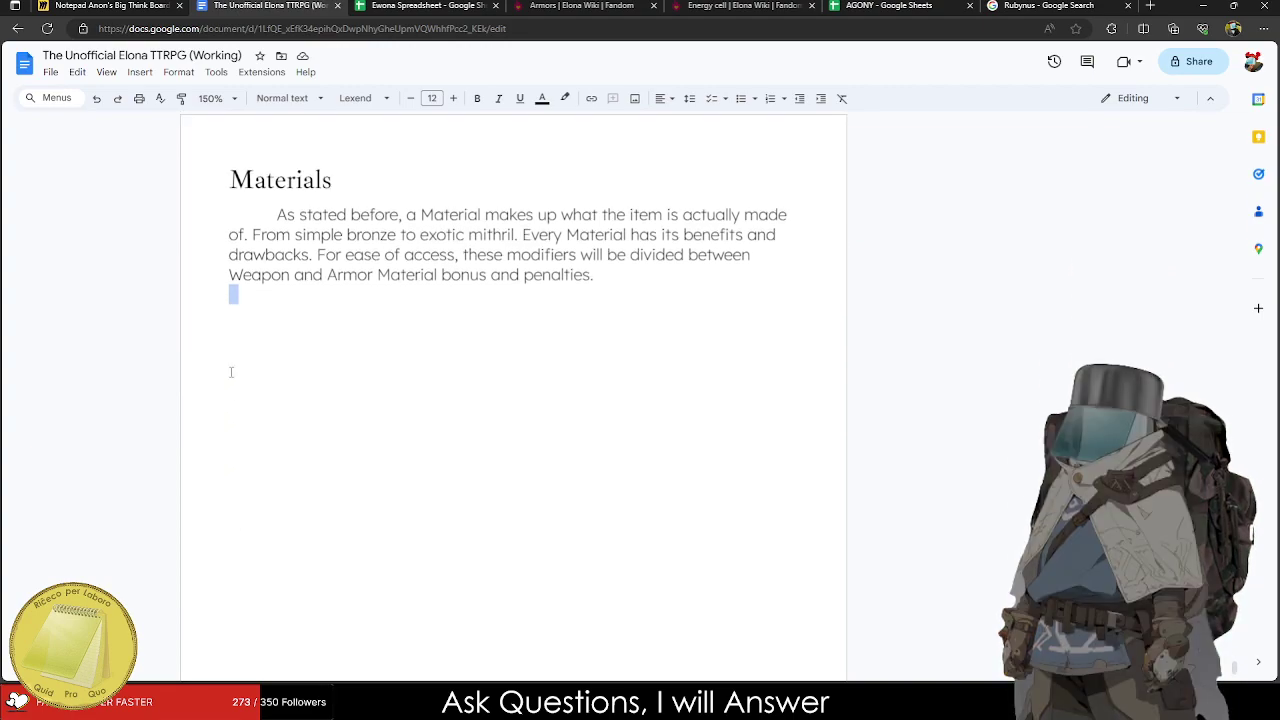
key(ctrl+v)
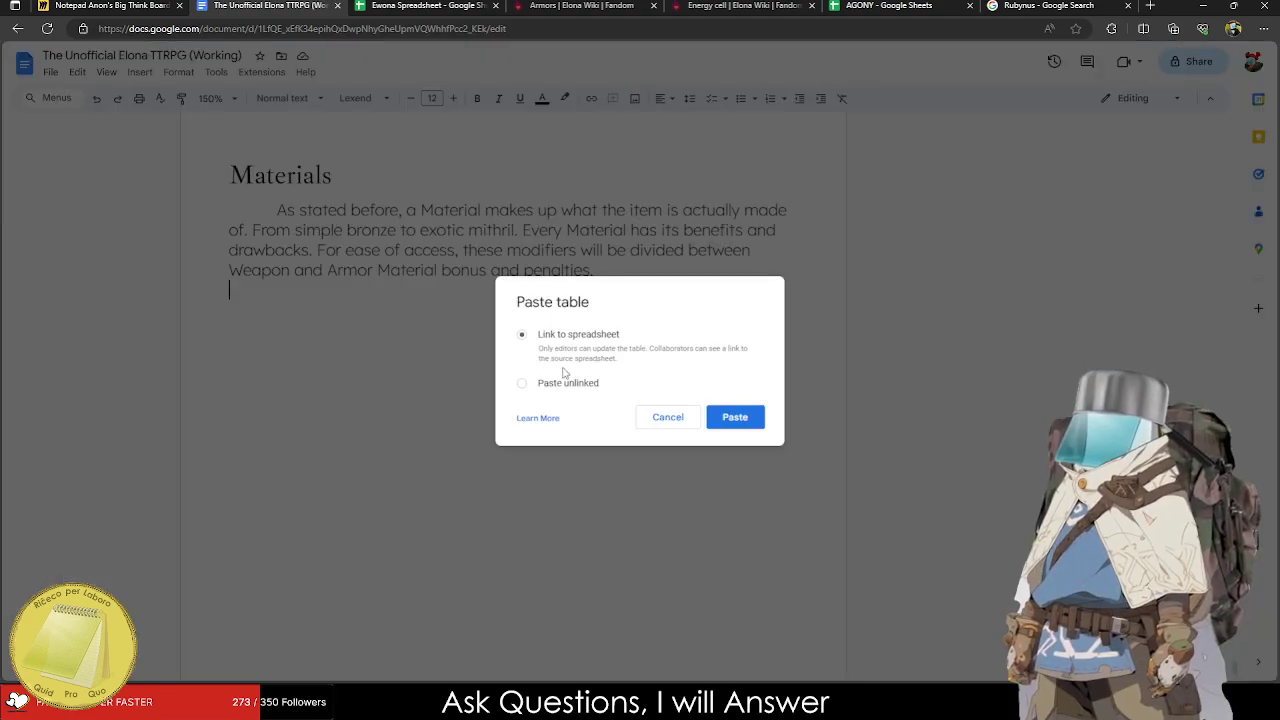
click(738, 420)
Format all rows below the pasted table's Weapon Material title in Lexend at size 8.
drag(774, 589, 268, 612)
scroll(560, 600, up, 10)
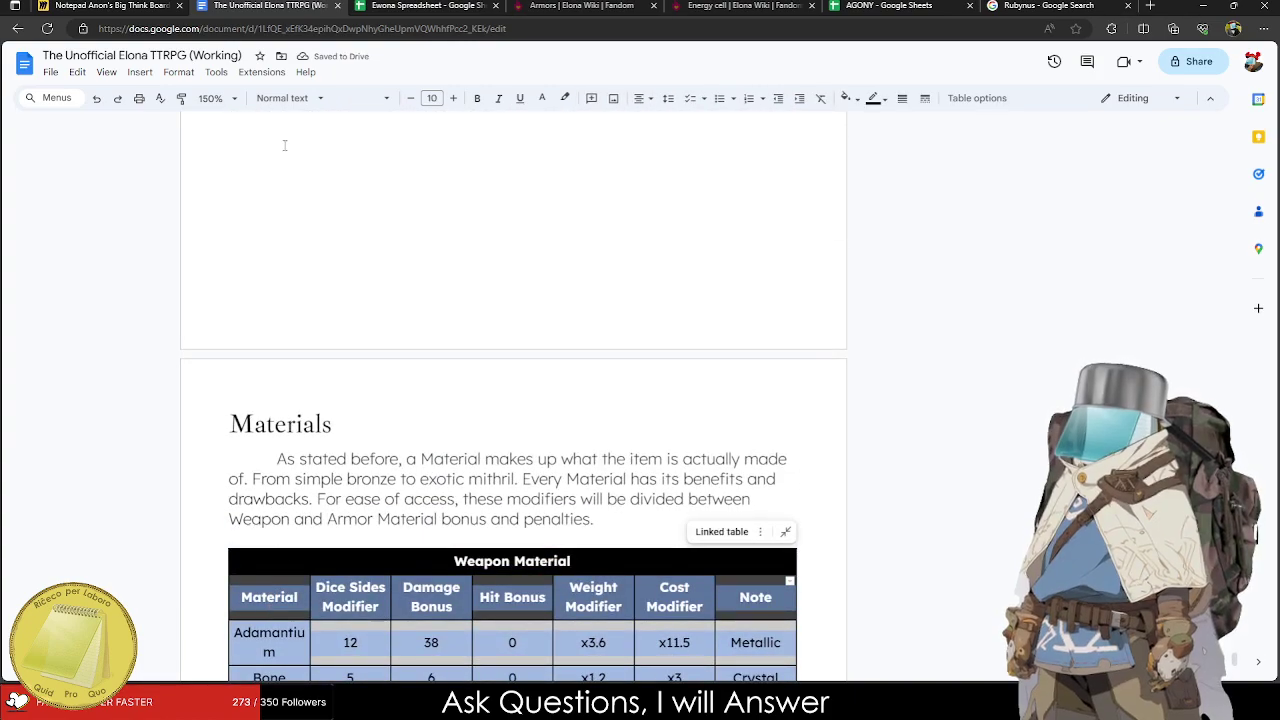
click(362, 98)
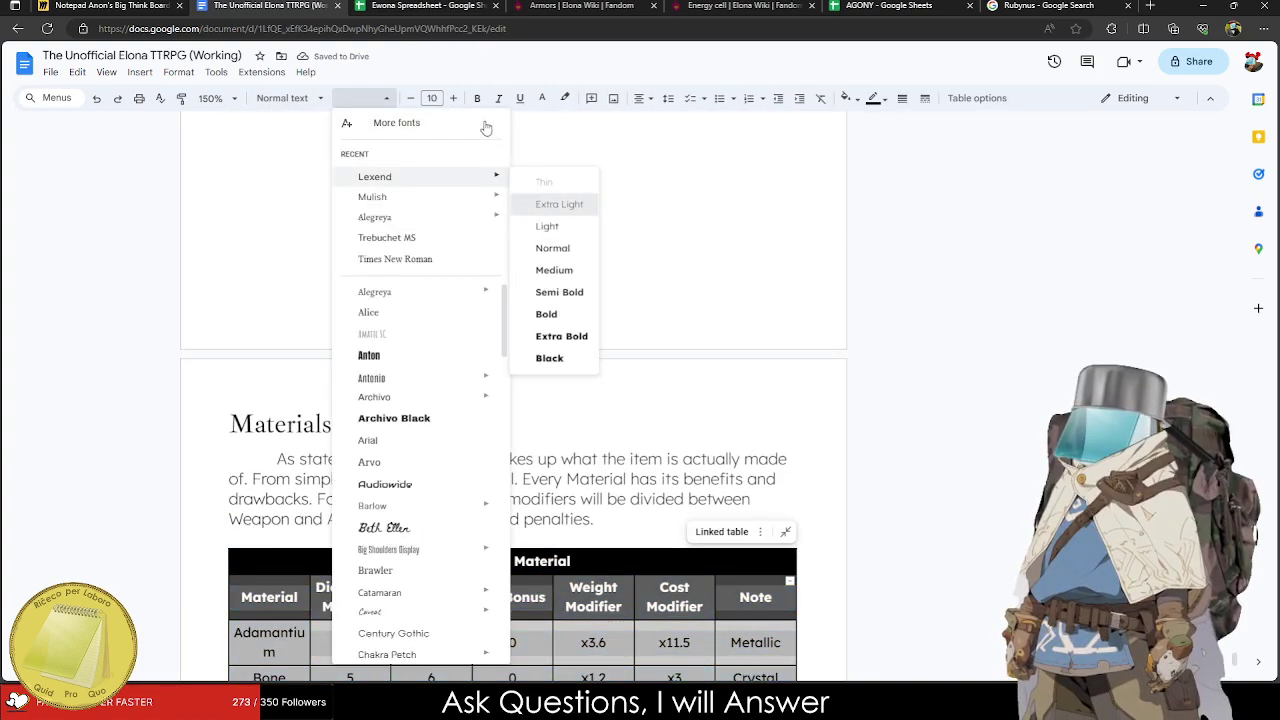
click(490, 176)
click(432, 98)
key(Return)
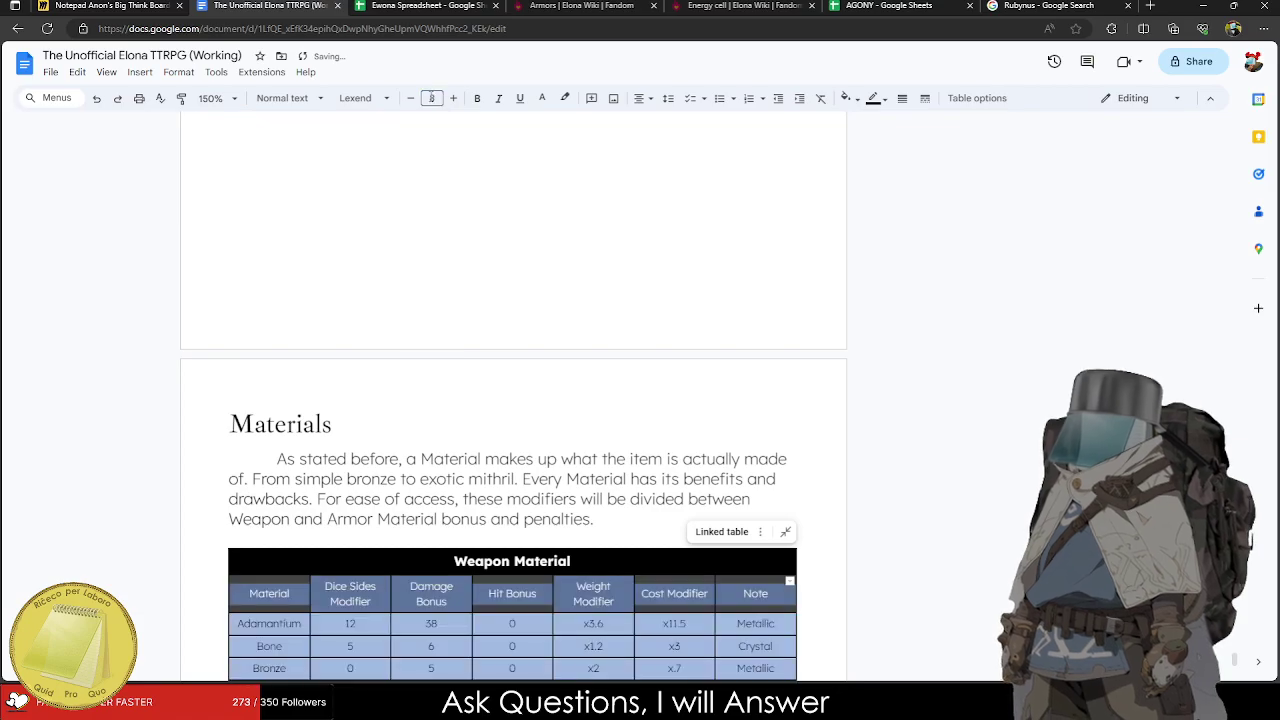
scroll(400, 505, down, 10)
scroll(338, 485, up, 6)
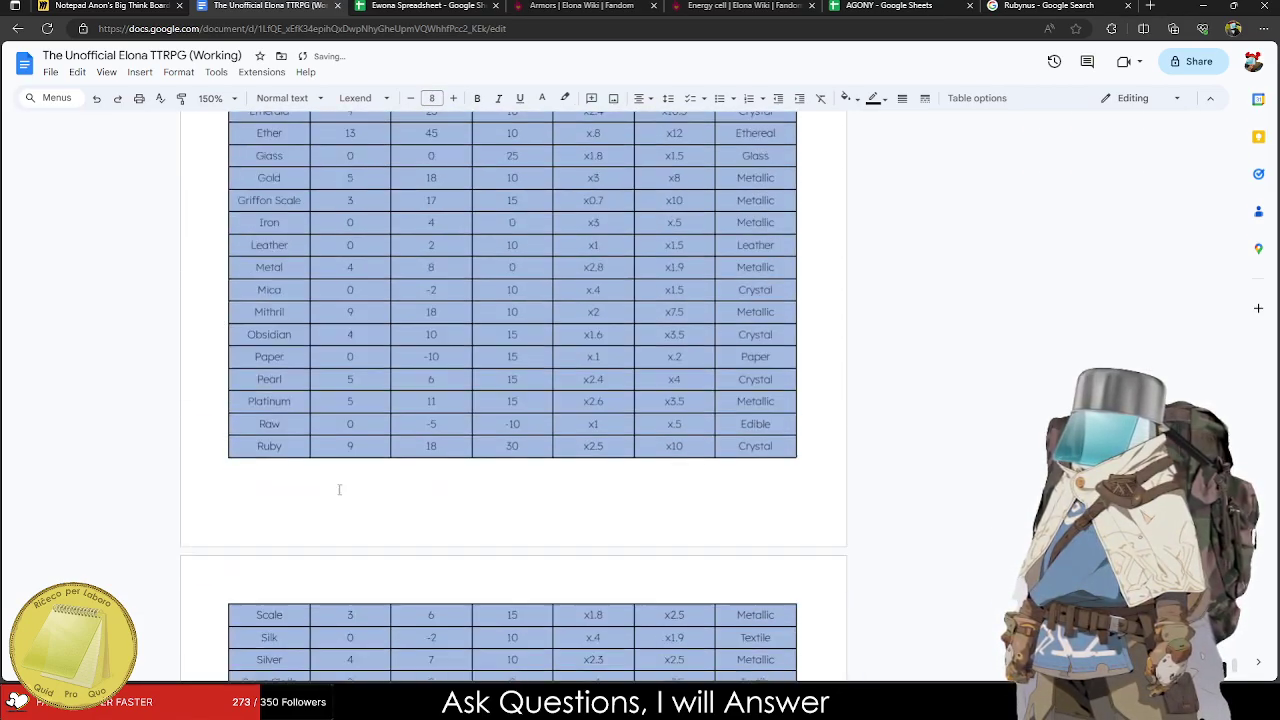
scroll(338, 485, up, 2)
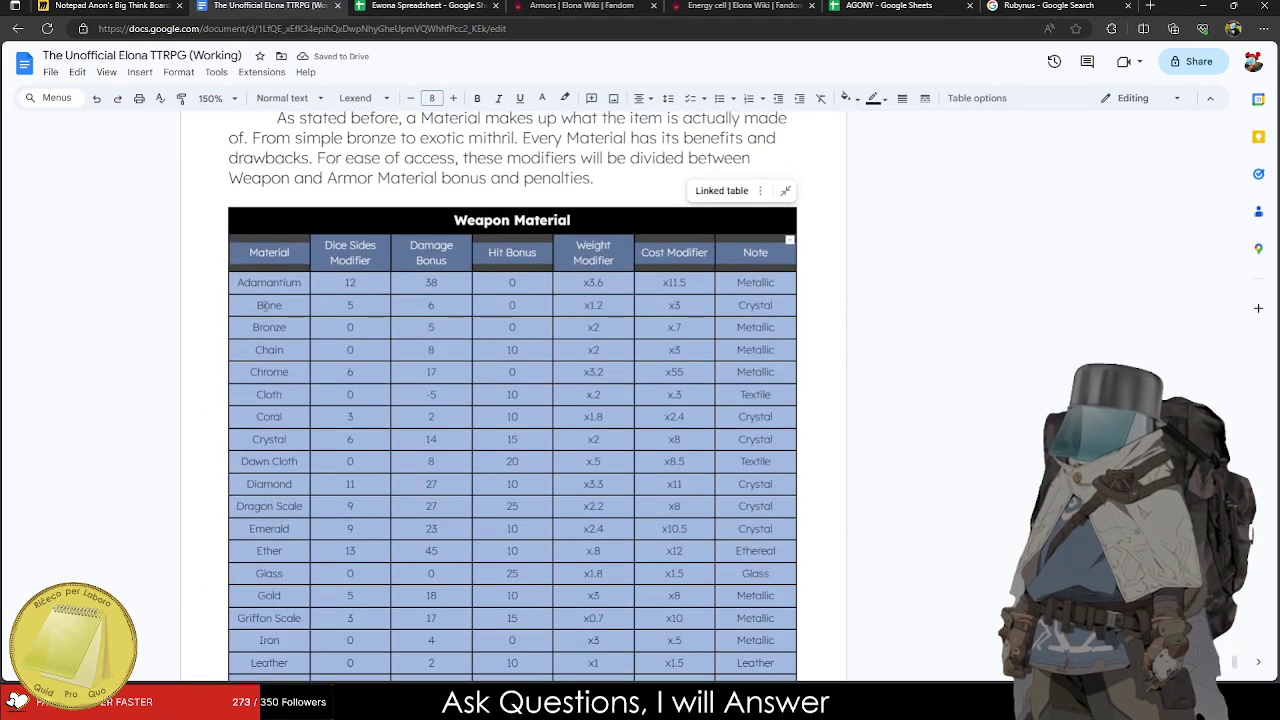
Bold the Weapon Material table's column header row and unlink the table from the spreadsheet.
click(258, 305)
drag(244, 265, 757, 262)
key(ctrl+b)
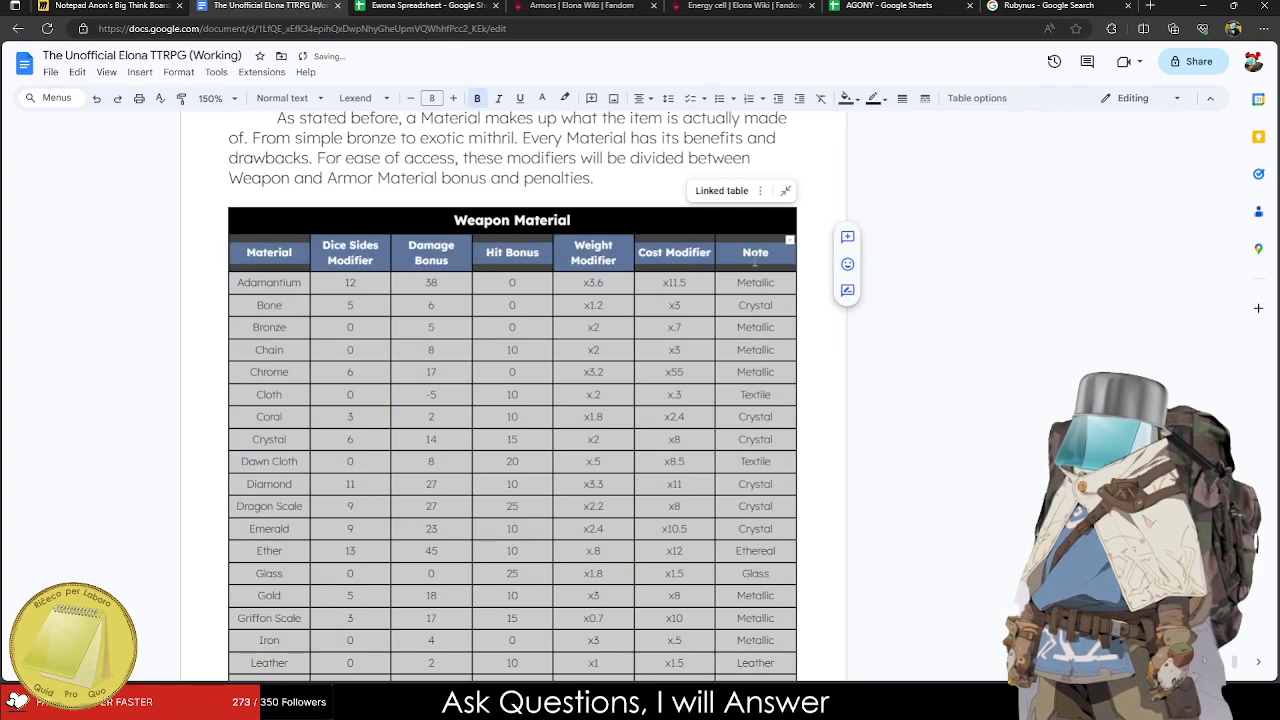
click(716, 322)
click(760, 190)
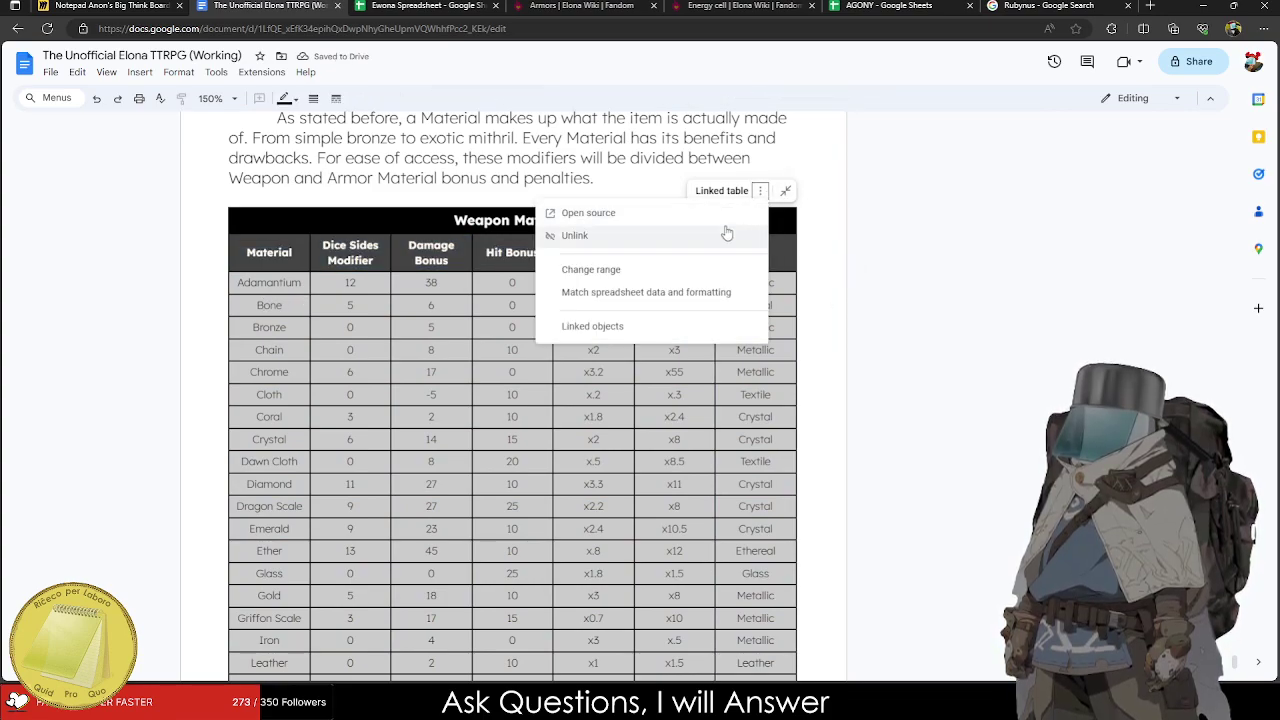
click(729, 234)
Switch to Ewona Spreadsheet and copy the whole Armor Material table, O59:S95.
click(470, 6)
click(700, 372)
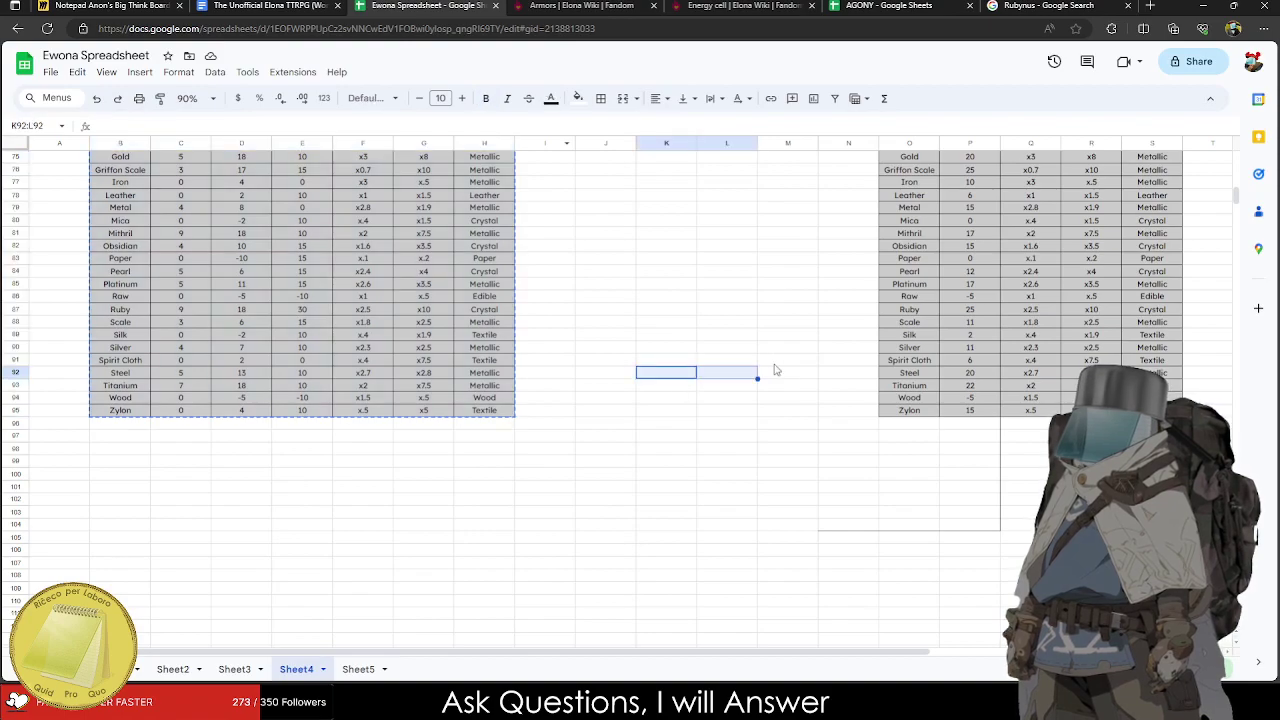
scroll(1100, 250, up, 3)
shift+click(1148, 276)
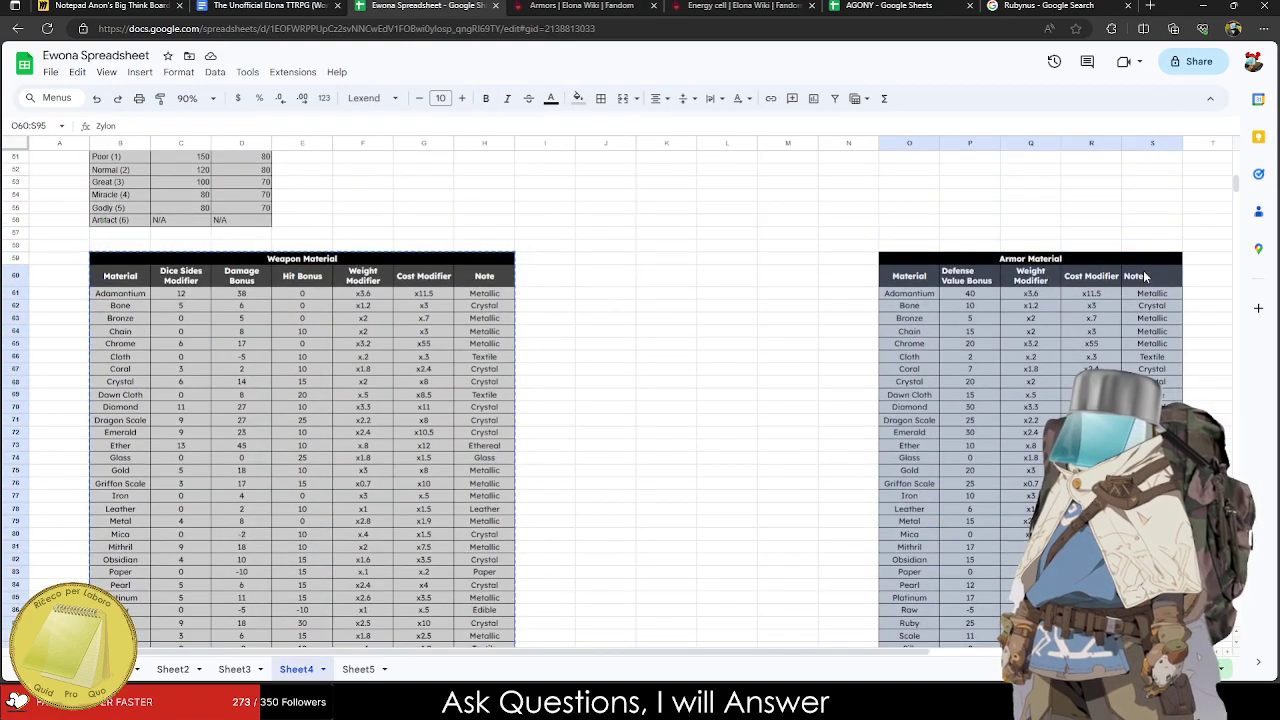
drag(957, 262, 940, 640)
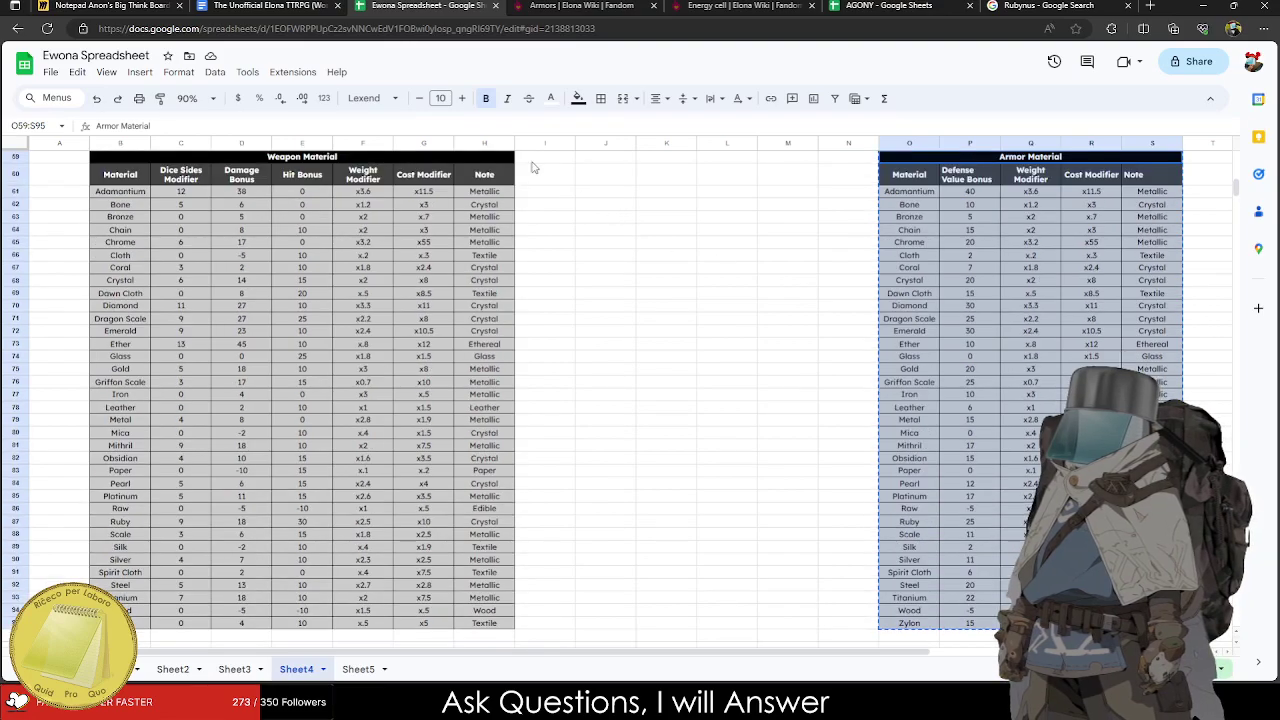
Return to The Unofficial Elona TTRPG (Working) document and paste the Armor Material table below the Weapon Material table, unlinked from the spreadsheet.
click(265, 6)
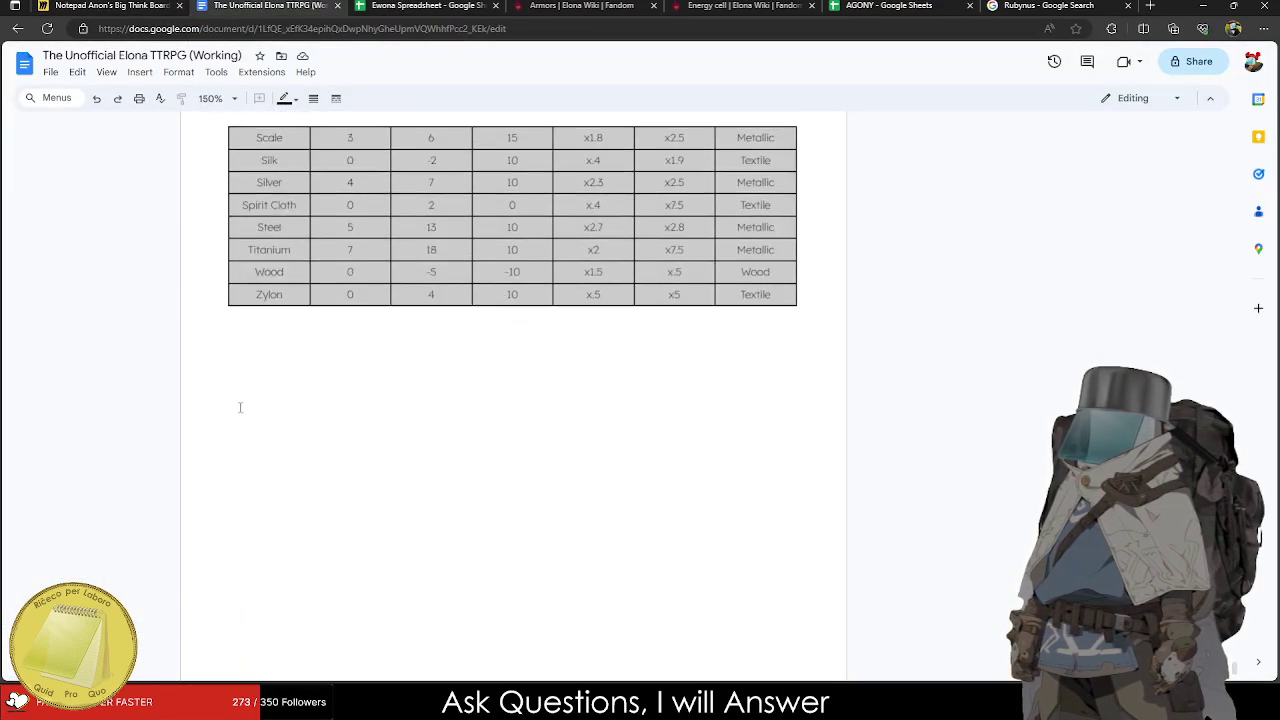
click(234, 334)
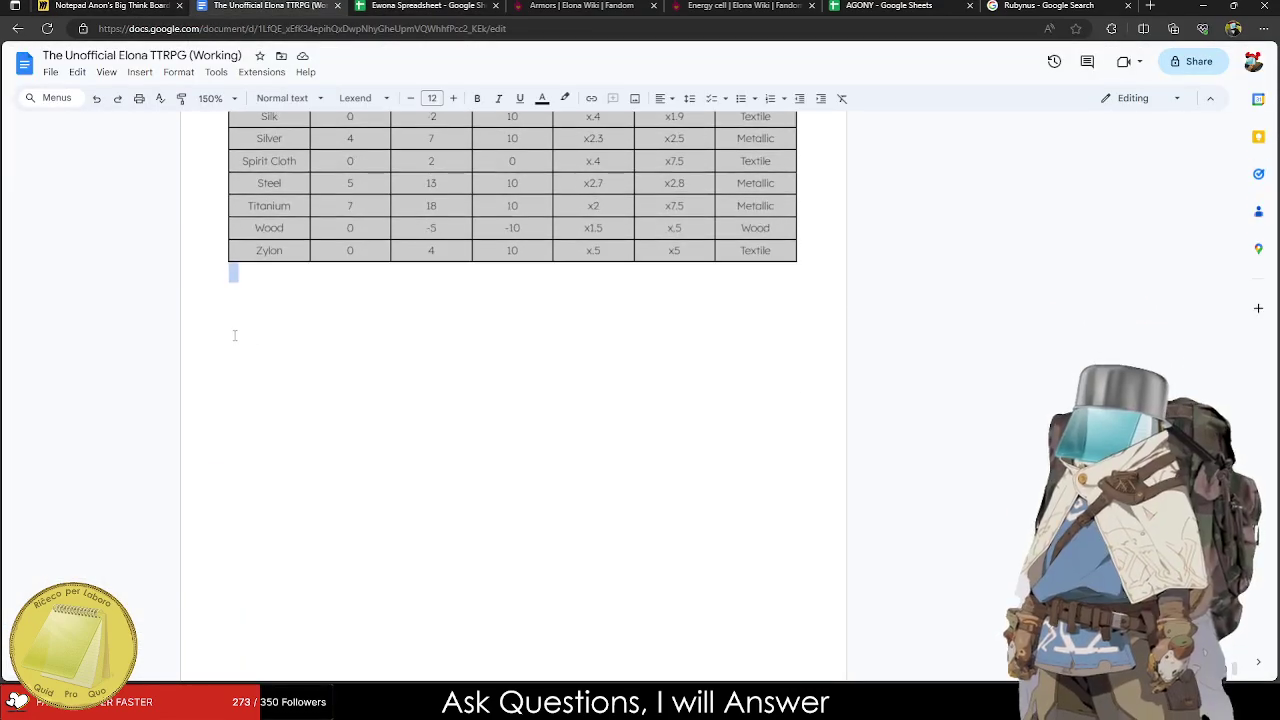
key(ctrl+v)
click(576, 387)
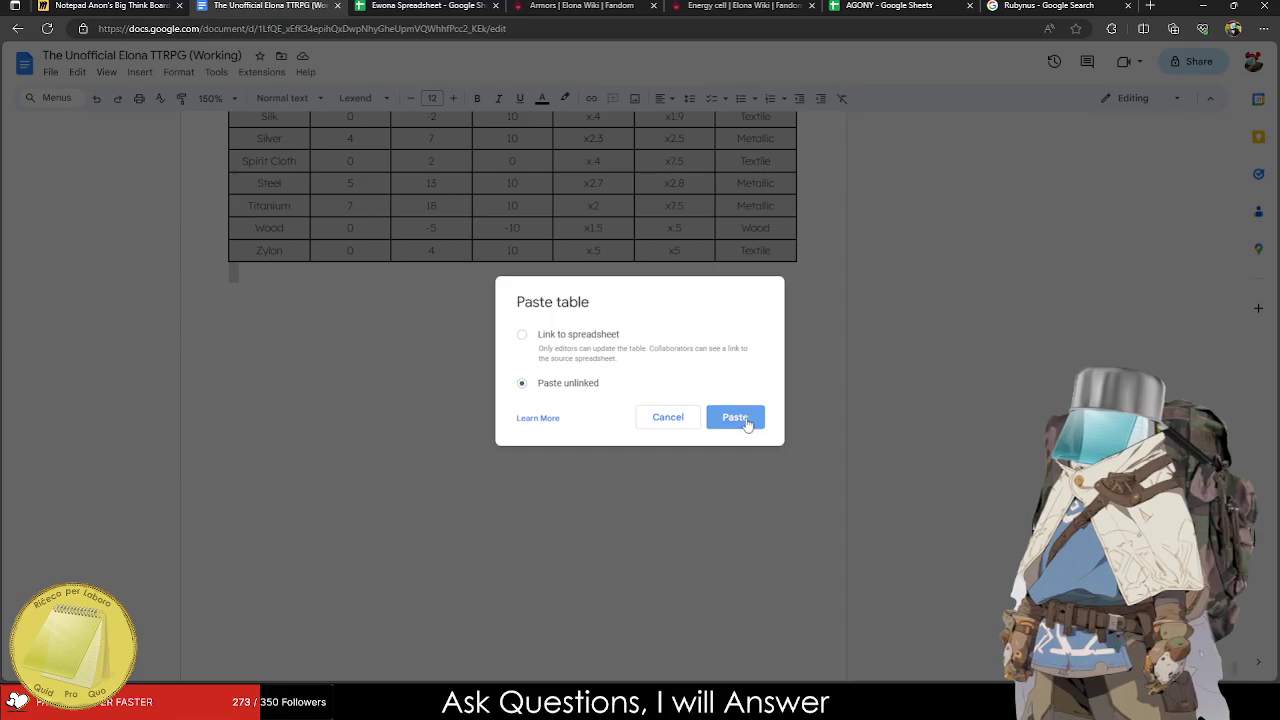
click(742, 419)
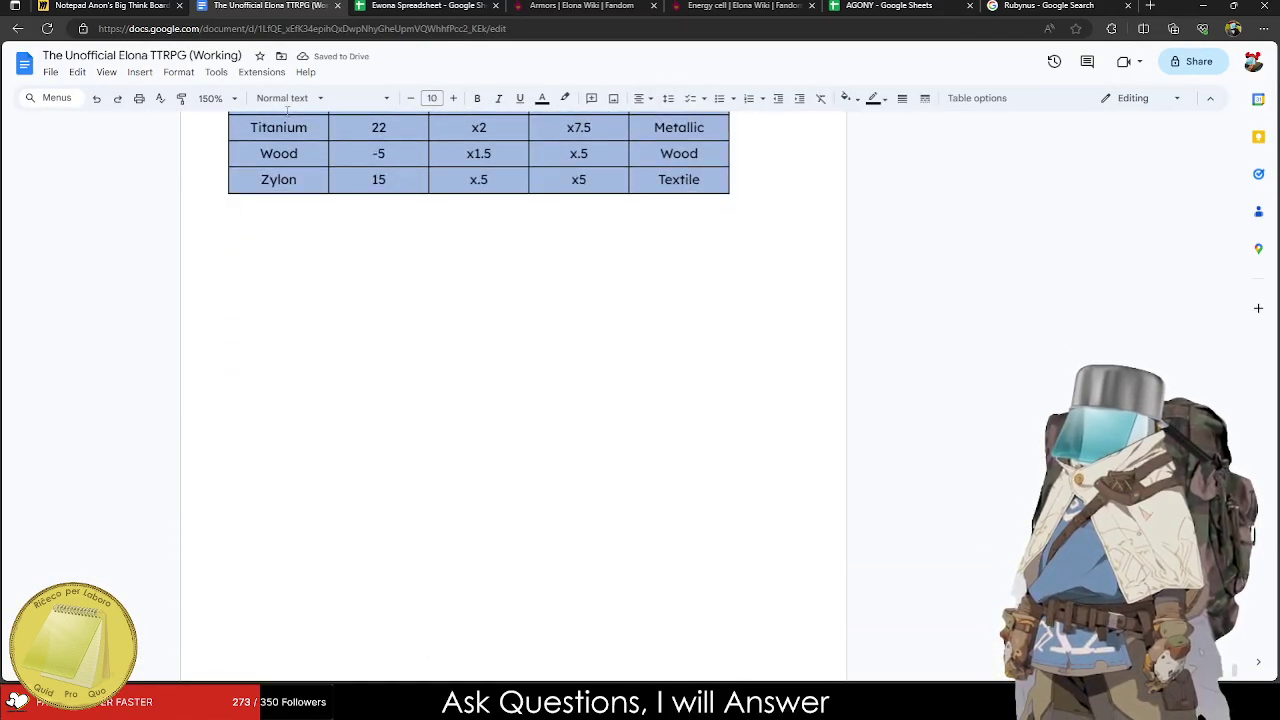
Format all rows below the Armor Material title in Lexend at size 8.
click(288, 98)
mouse_move(323, 230)
click(365, 98)
mouse_move(371, 171)
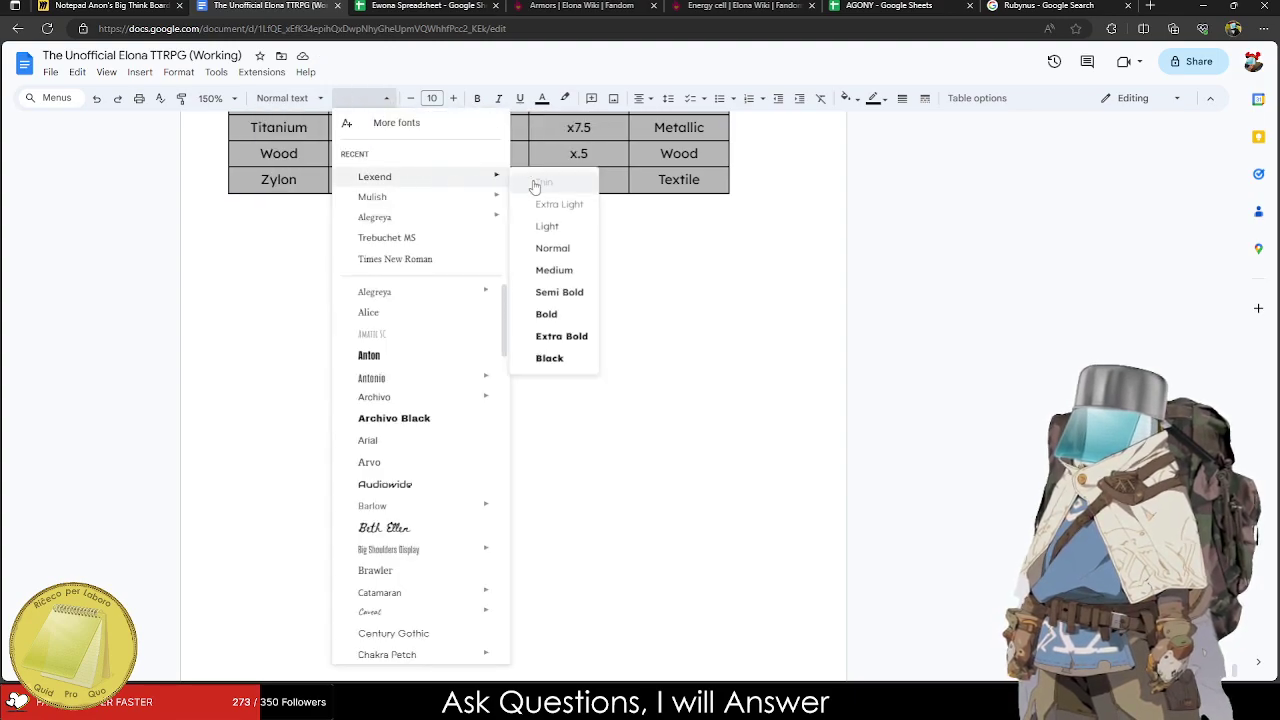
click(597, 258)
click(432, 98)
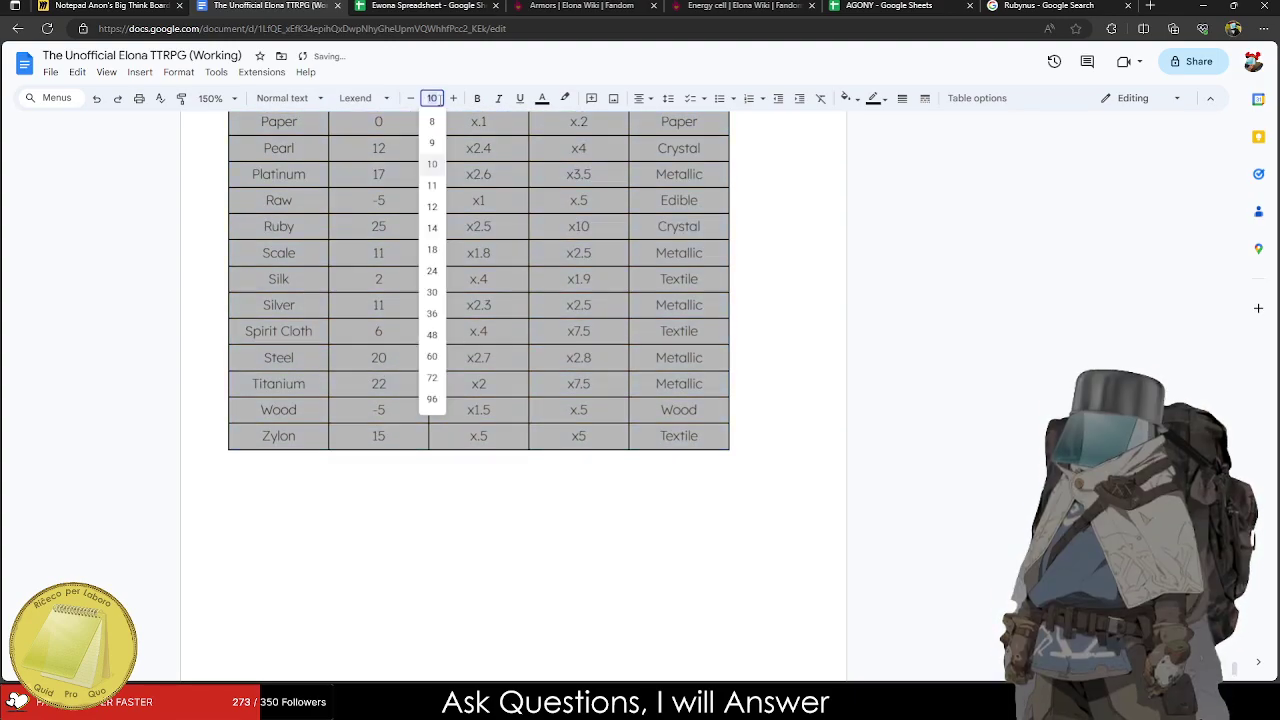
click(432, 121)
Widen the Armor Material table to match the width of the Weapon Material table above it.
scroll(436, 370, up, 8)
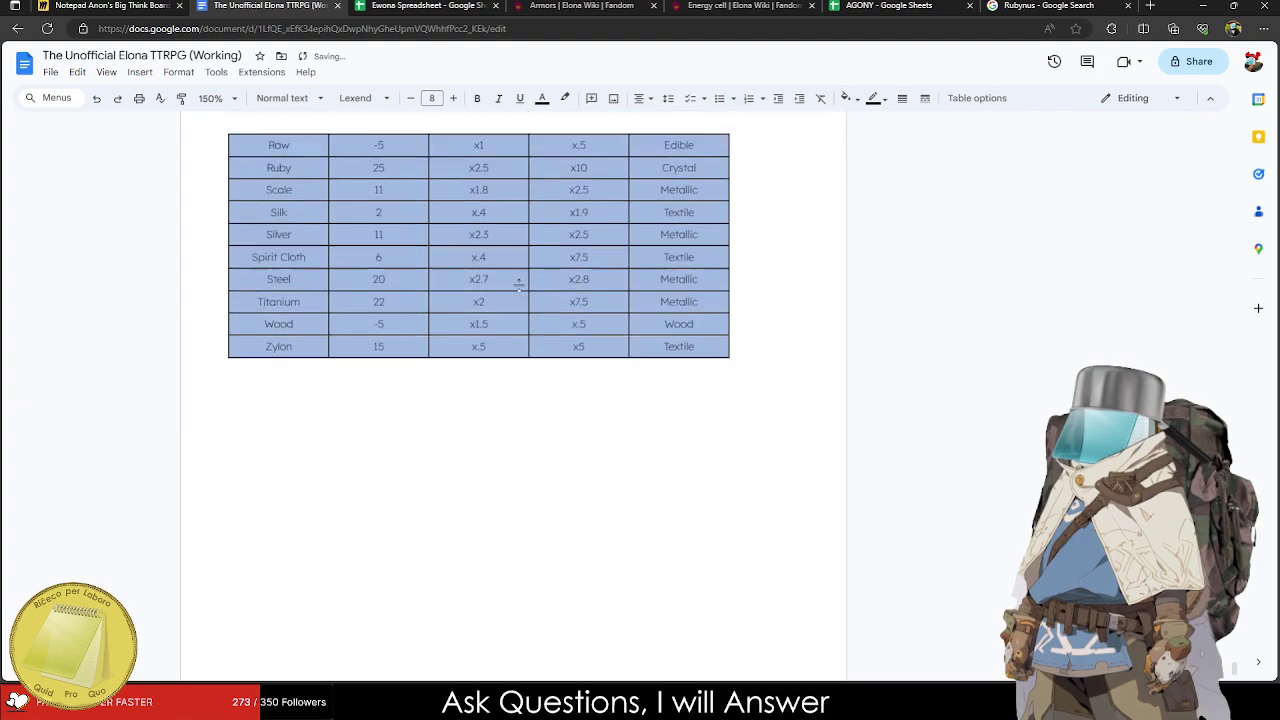
scroll(436, 370, up, 2)
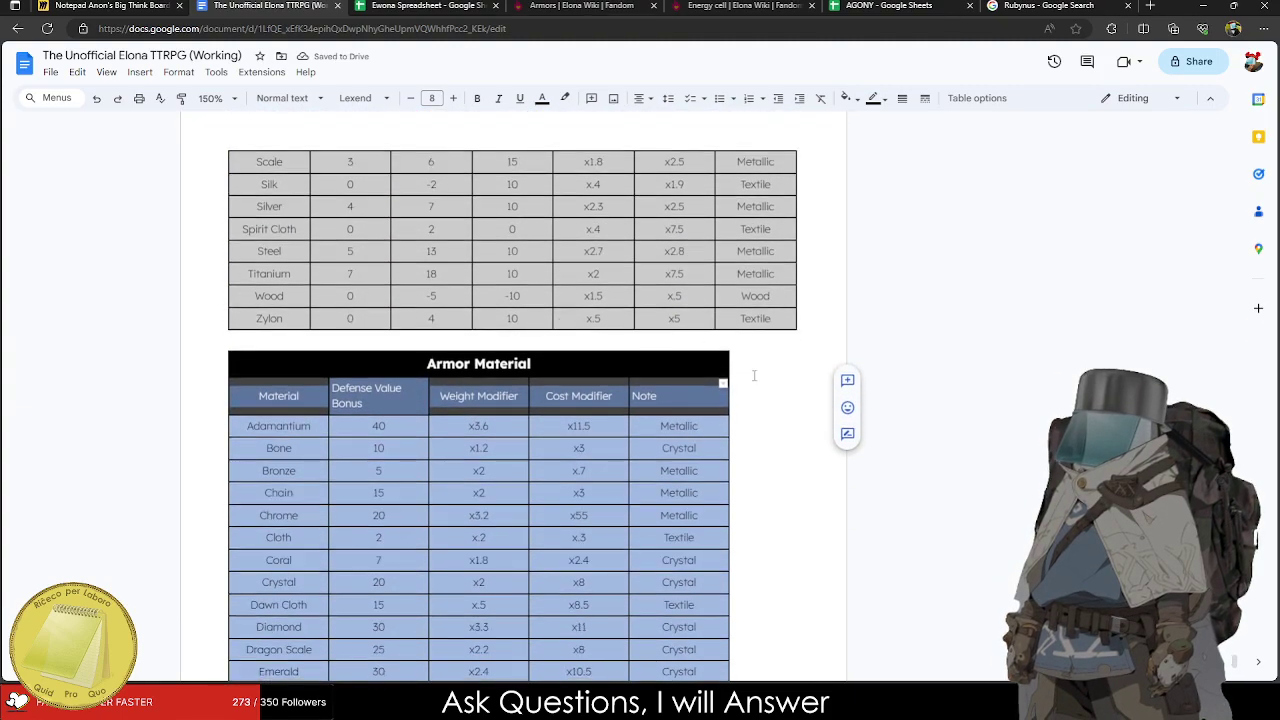
drag(727, 367, 797, 366)
scroll(665, 463, down, 5)
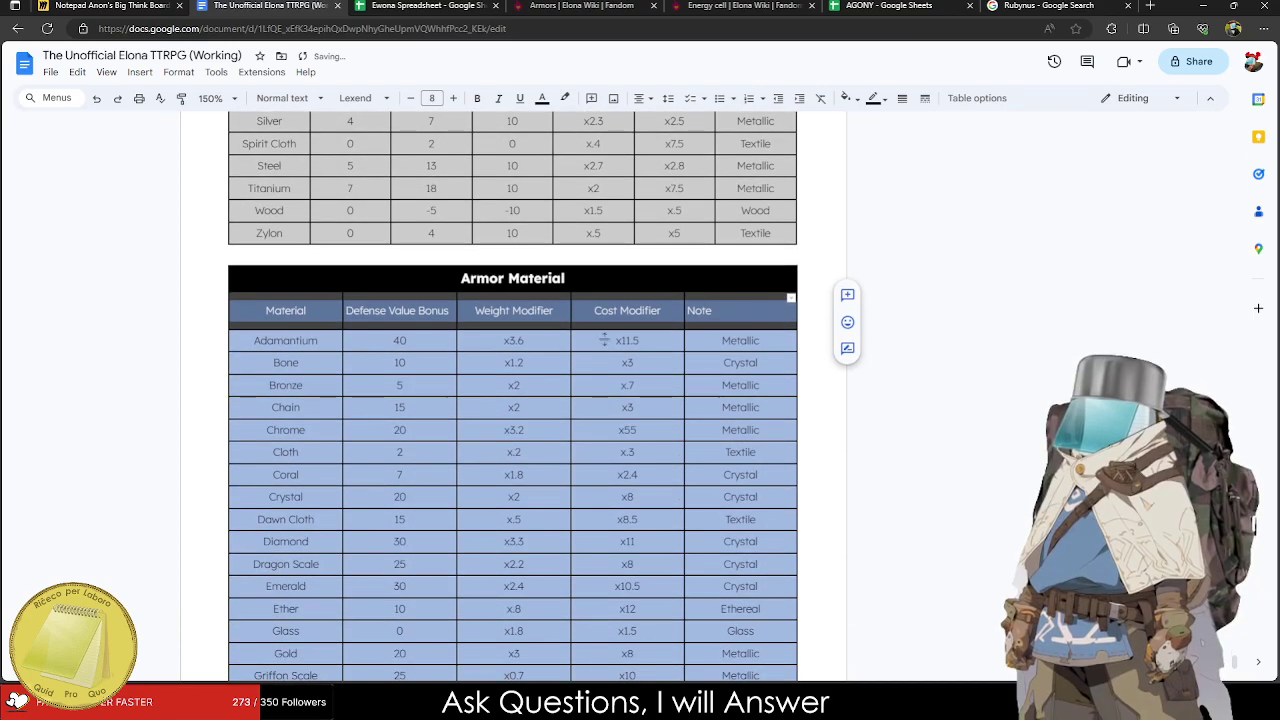
scroll(627, 302, down, 6)
scroll(557, 326, up, 10)
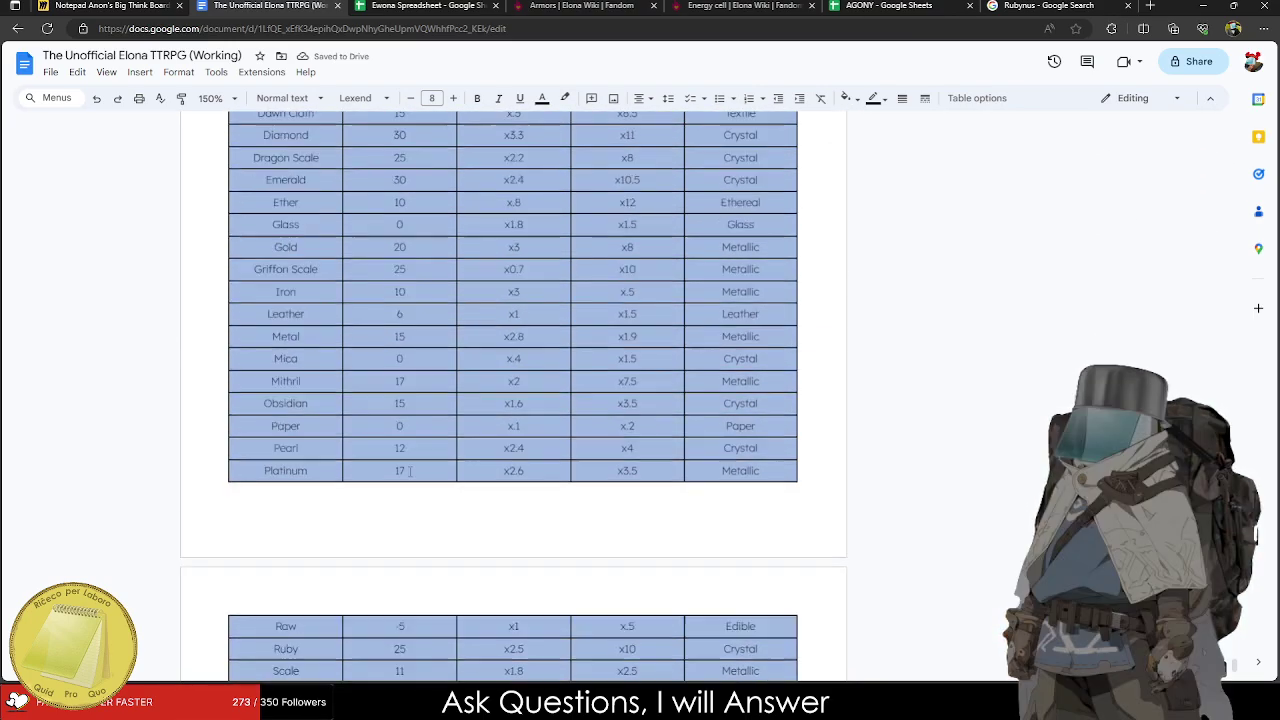
Bold the column header row of the Armor Material table.
click(442, 410)
scroll(400, 460, down, 9)
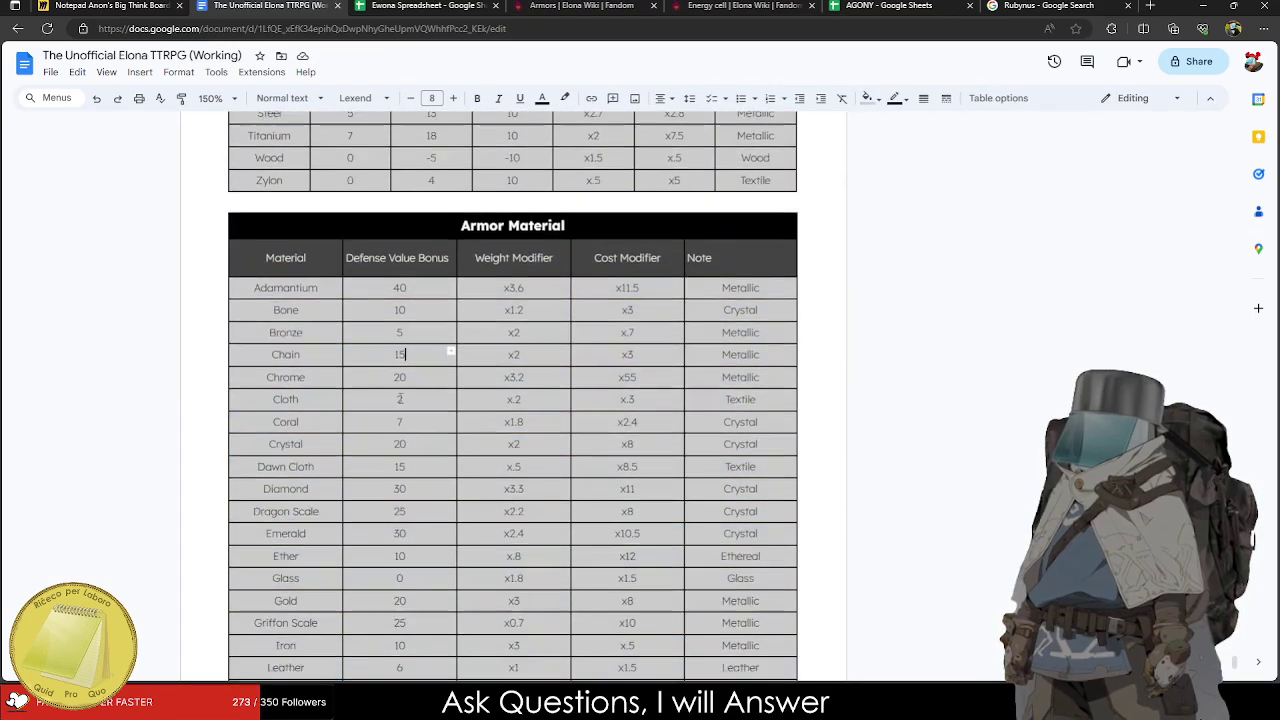
drag(737, 645, 718, 150)
key(ctrl+b)
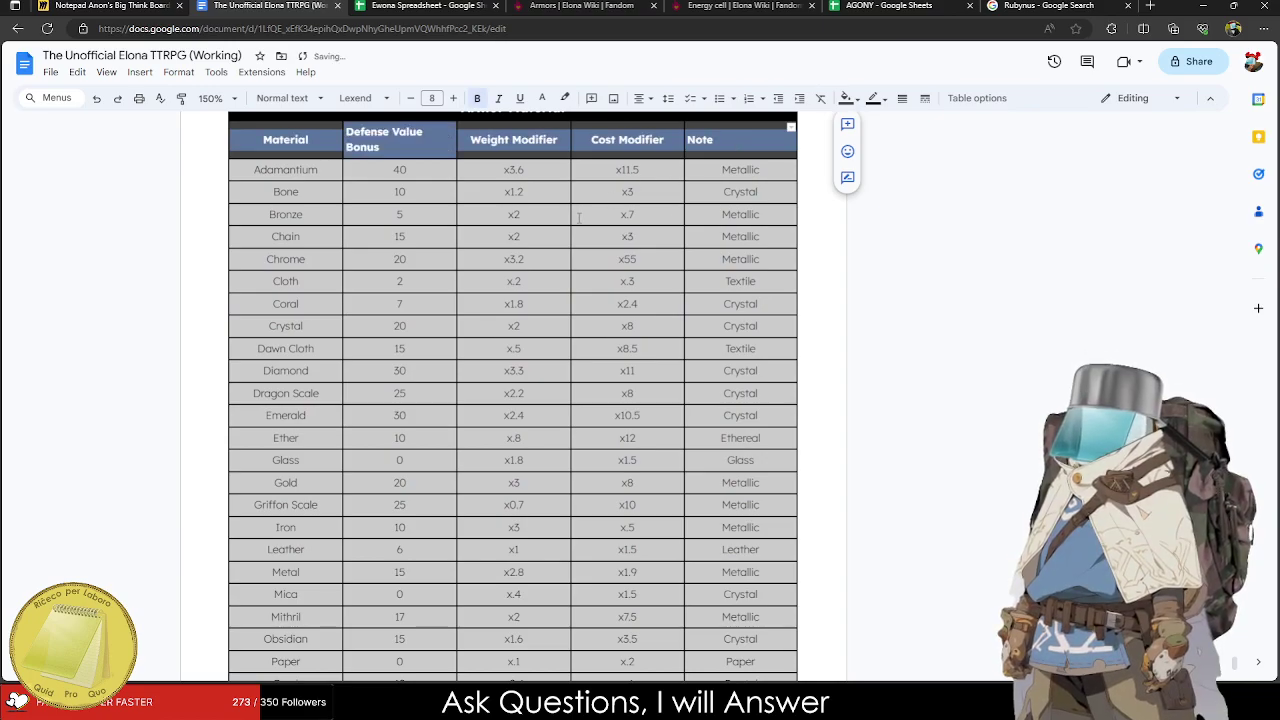
Look over the formatting of the Weapon Material and Armor Material tables in the Materials section.
scroll(578, 217, up, 10)
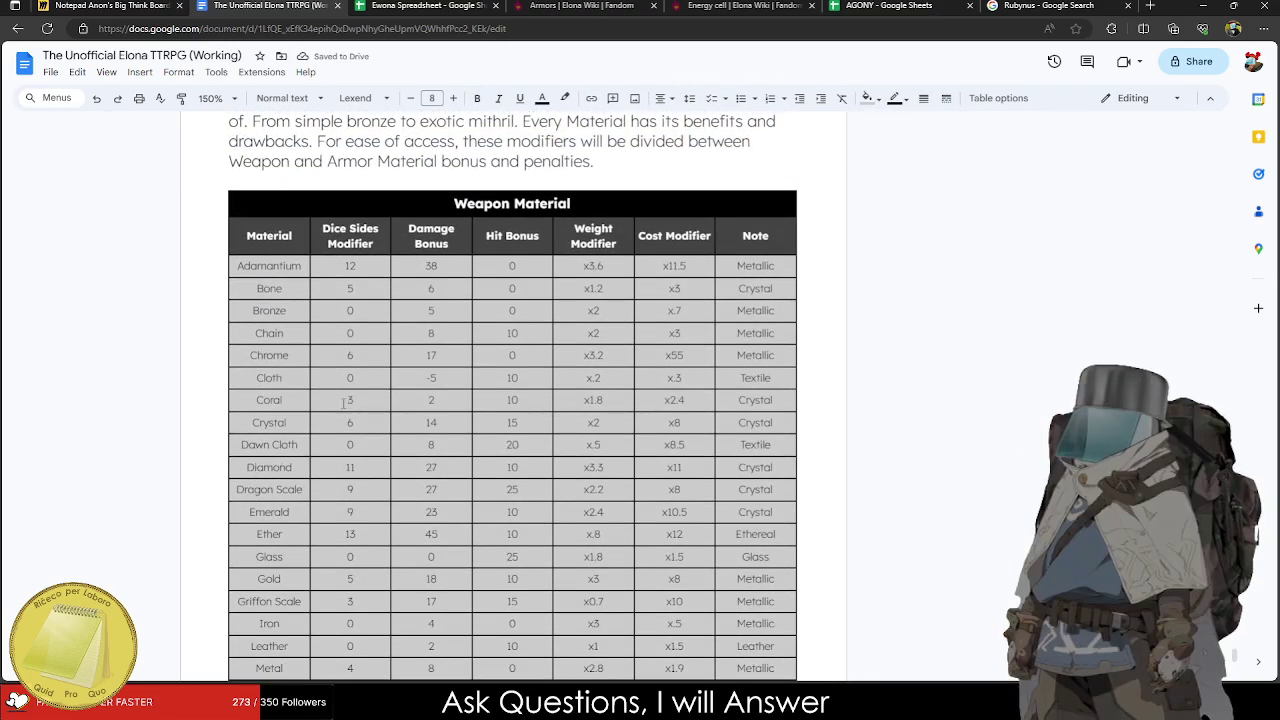
scroll(343, 403, down, 1)
scroll(355, 401, up, 2)
scroll(350, 393, up, 4)
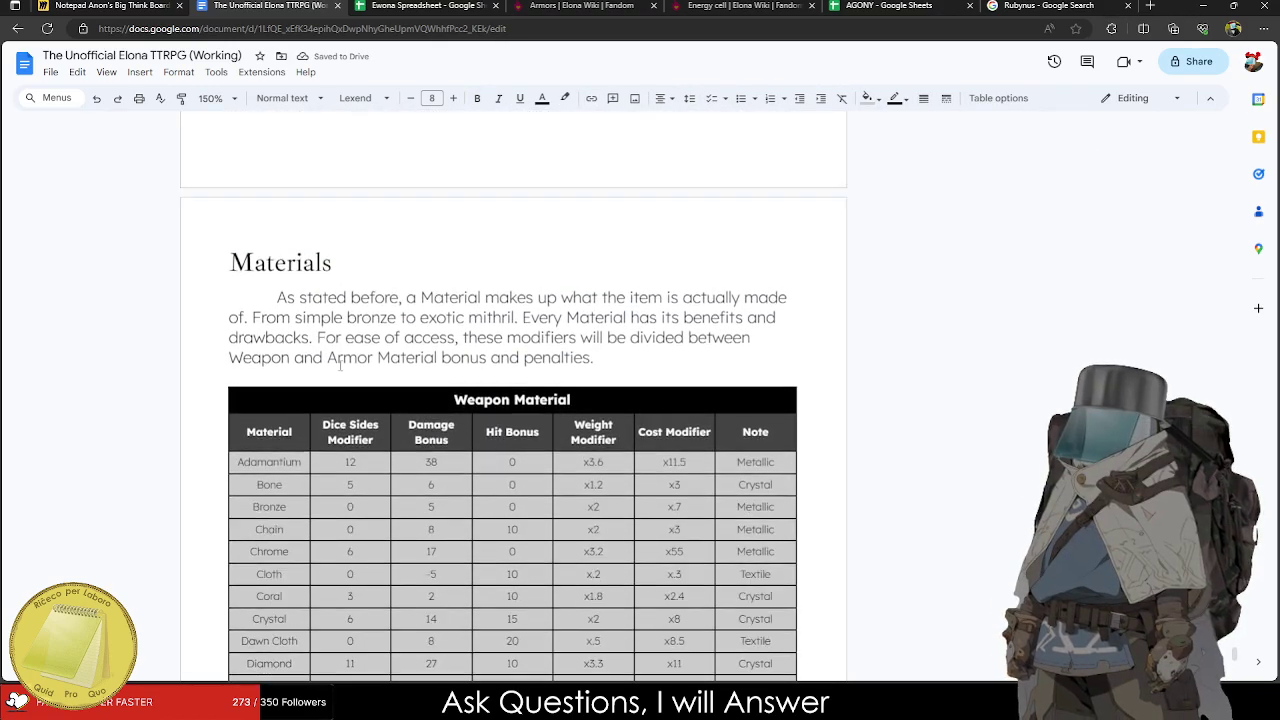
scroll(325, 378, down, 4)
scroll(319, 372, down, 12)
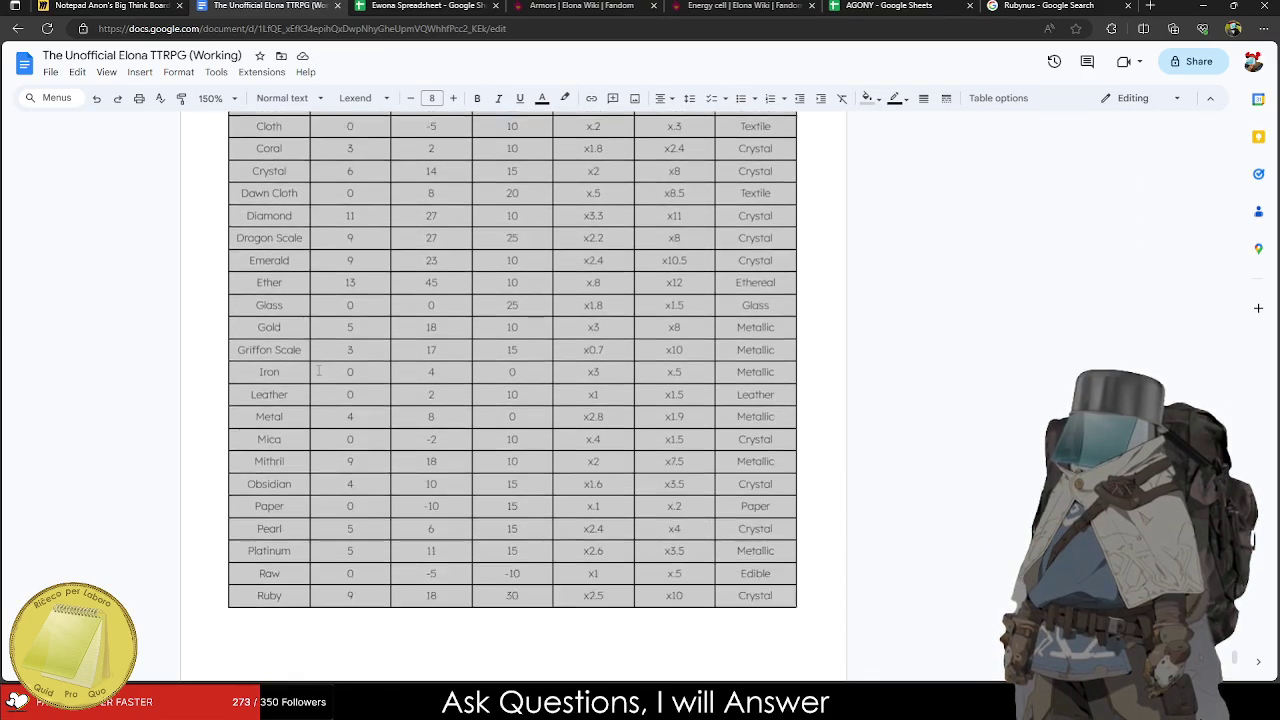
scroll(364, 375, down, 2)
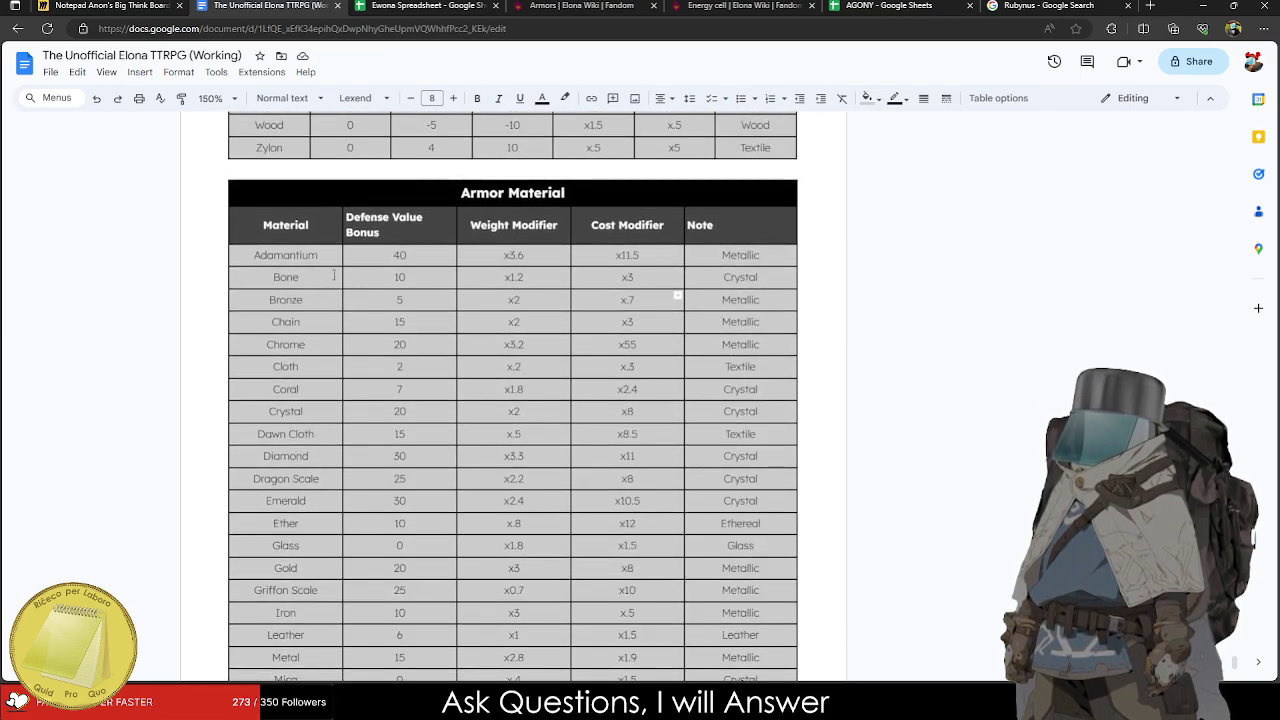
Try to change the highlight color of the Armor Material table's body rows.
drag(334, 213, 743, 513)
drag(791, 380, 297, 428)
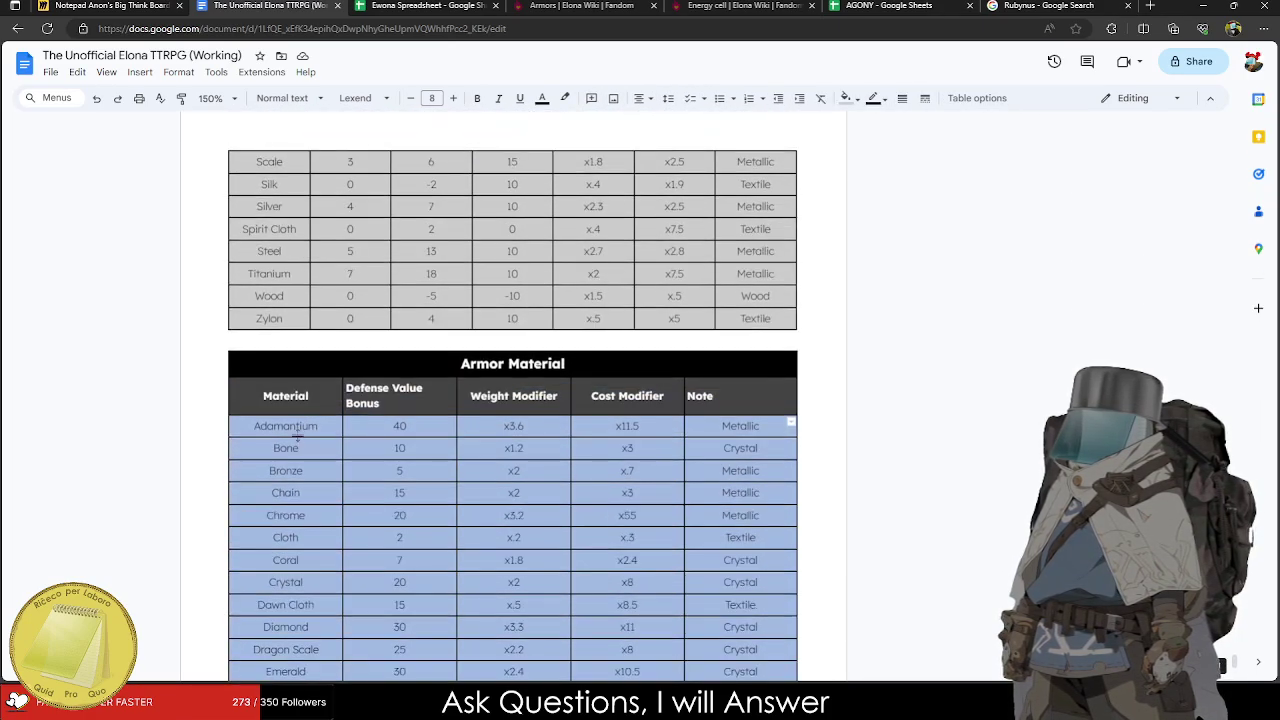
click(564, 99)
click(581, 143)
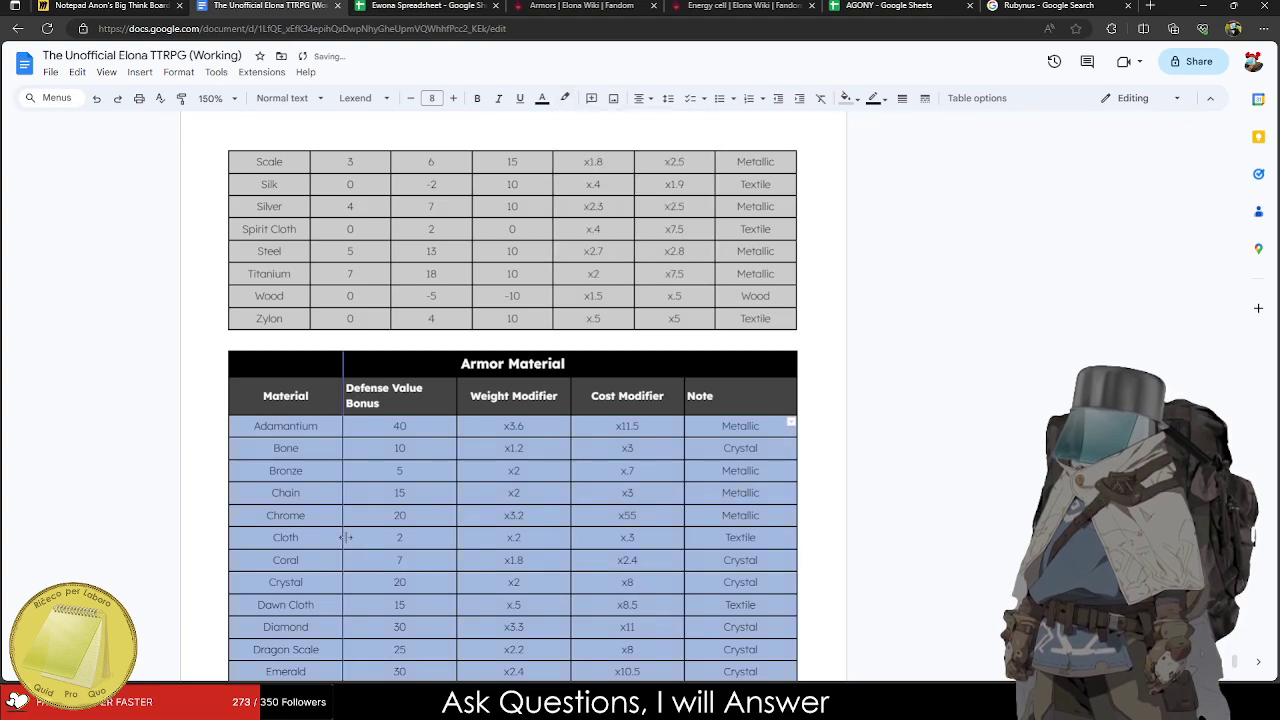
Remove the grey cell background from the body rows of the Armor Material and Weapon Material tables through their table properties.
click(300, 440)
drag(300, 440, 712, 550)
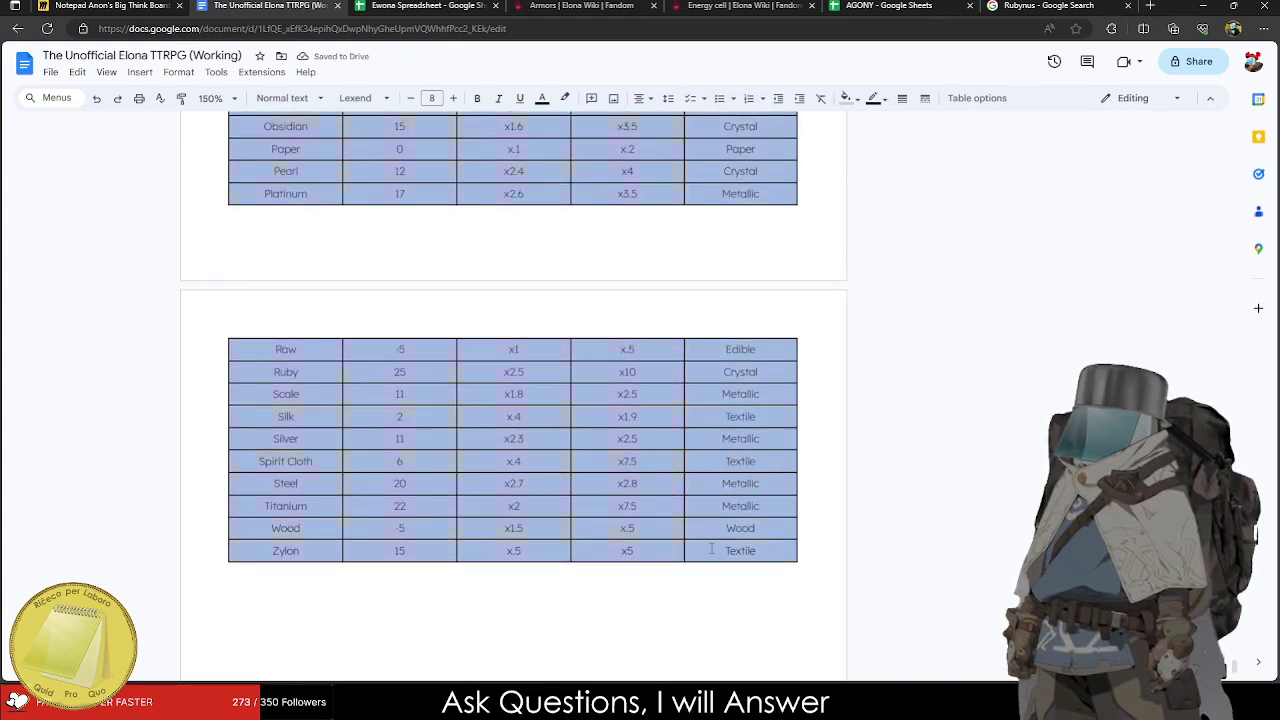
right_click(712, 500)
click(776, 468)
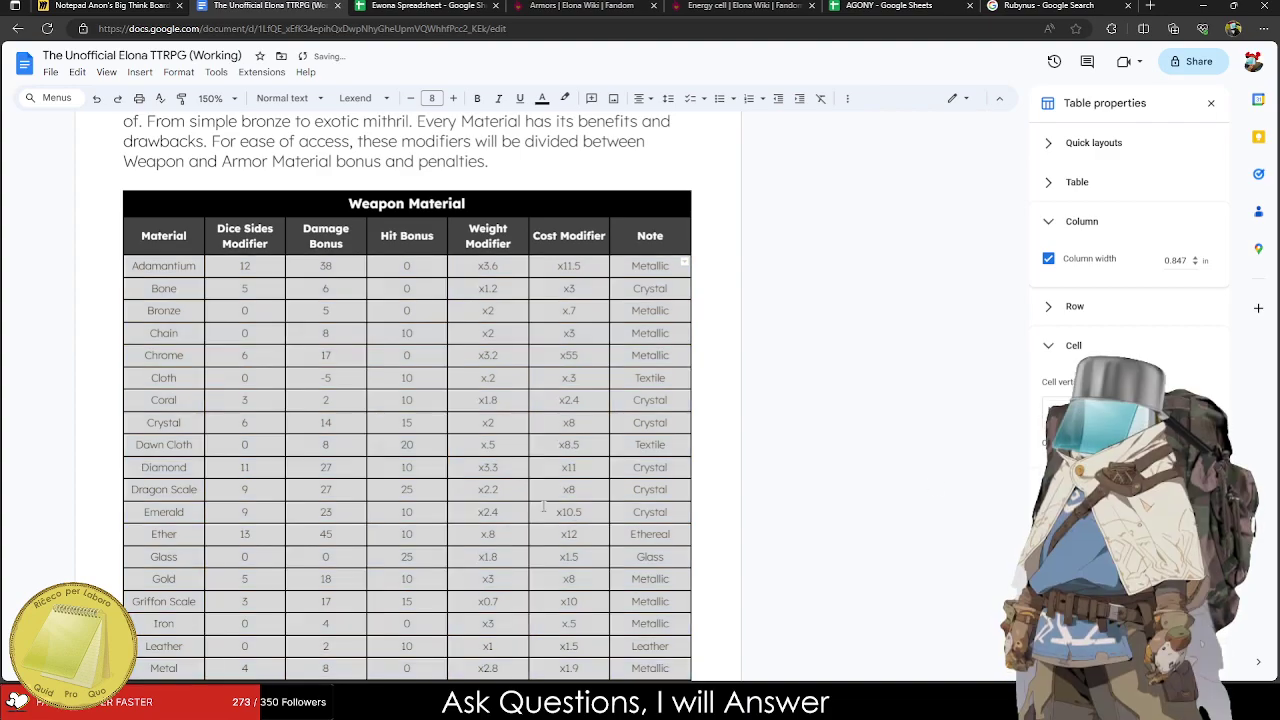
click(538, 466)
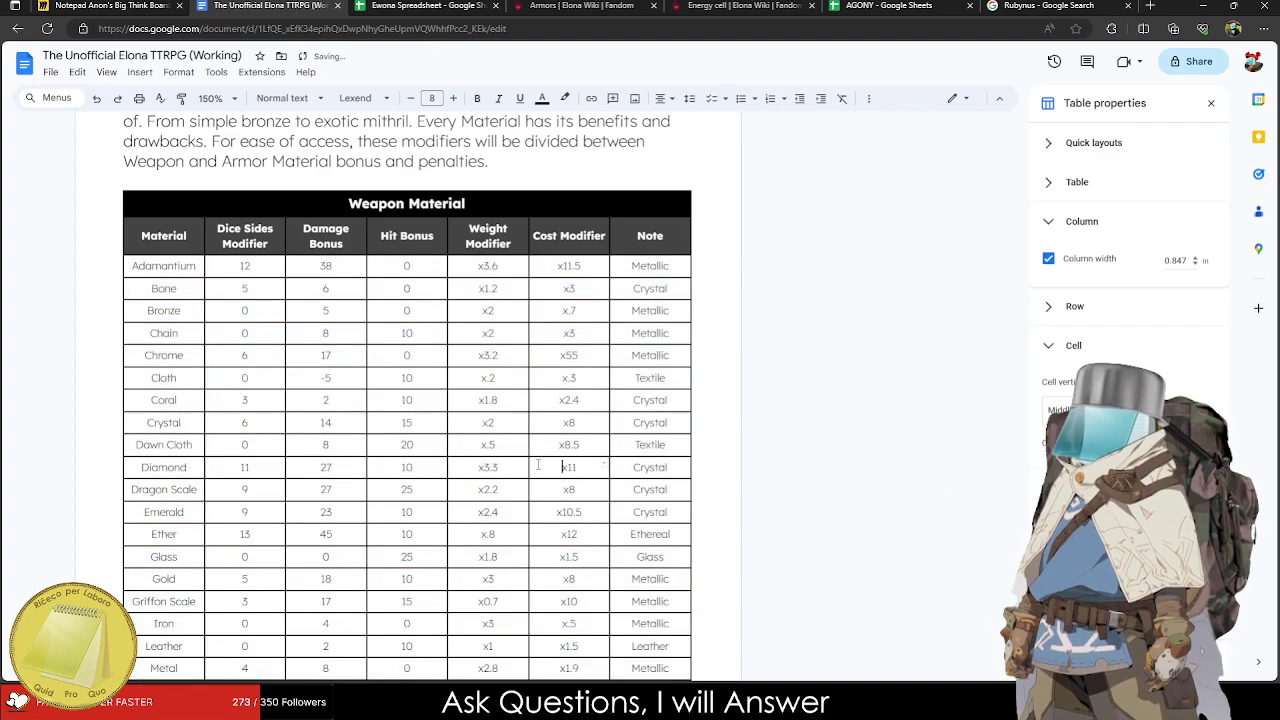
Start a blank note over the document listing Longsword and Brigadine on separate lines.
scroll(447, 462, up, 5)
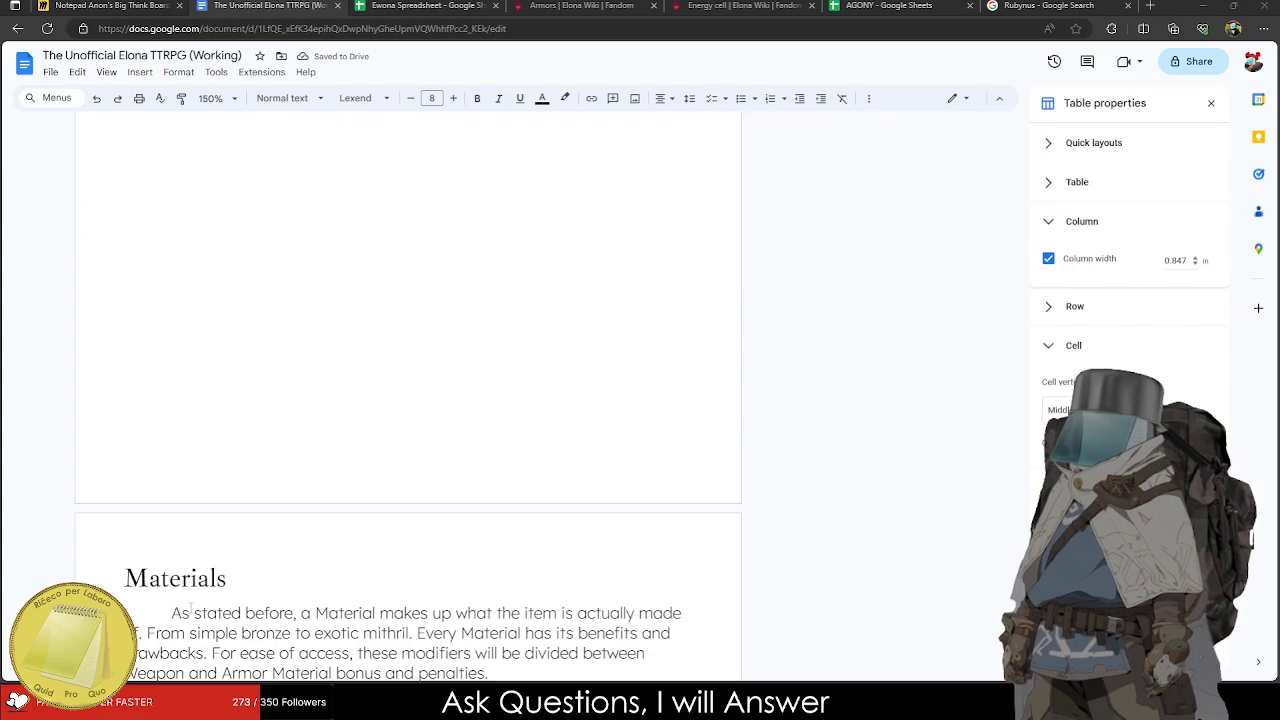
scroll(195, 605, up, 15)
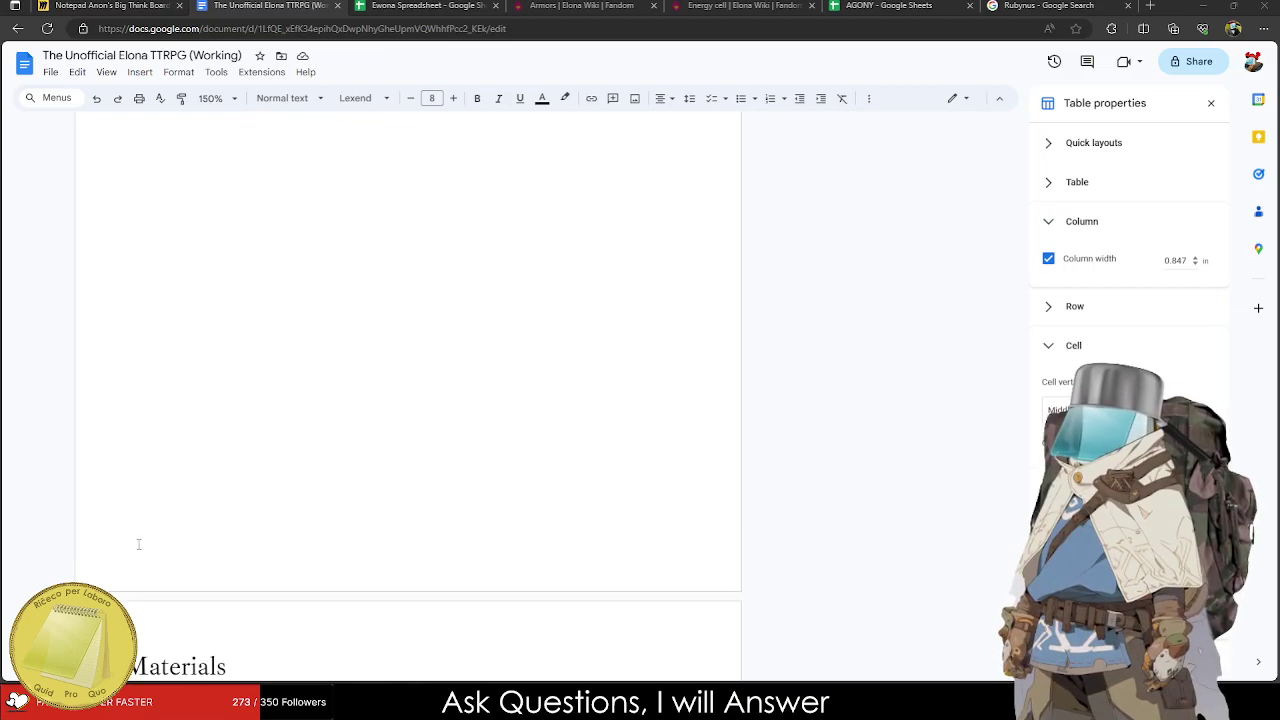
scroll(204, 374, up, 15)
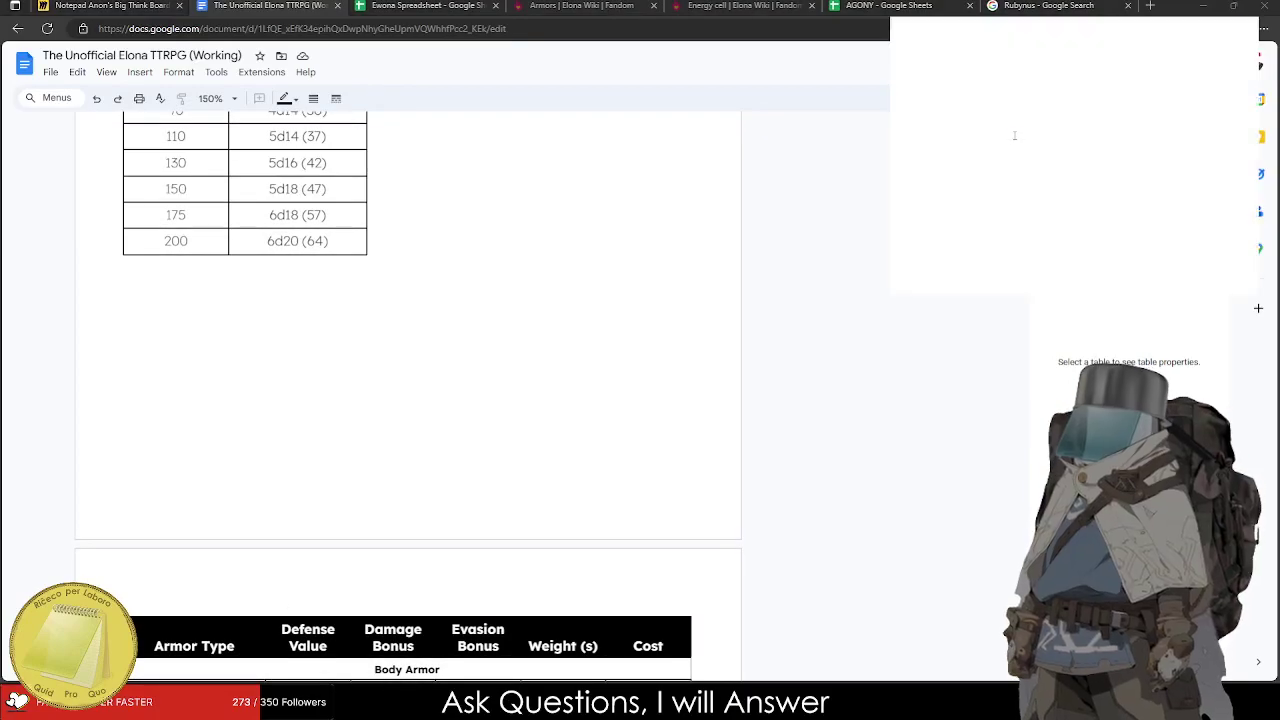
text(ng)
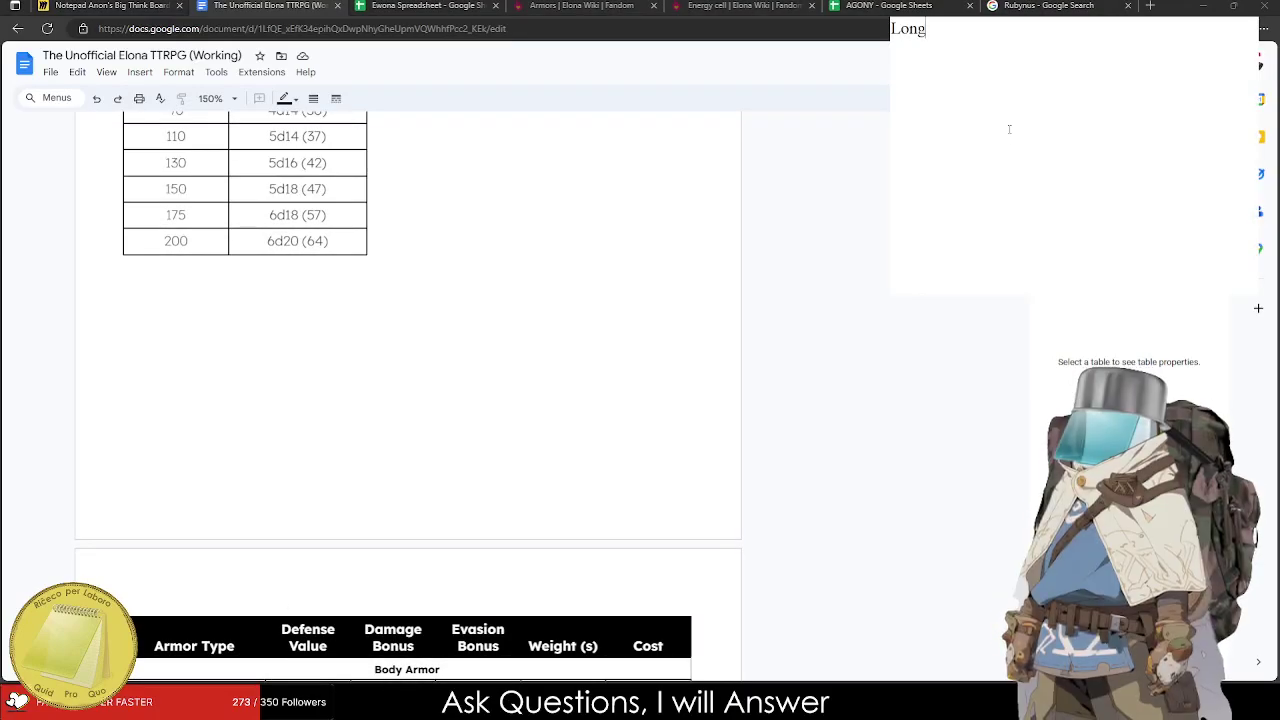
text(sword)
key(Return)
text(Beraigadine)
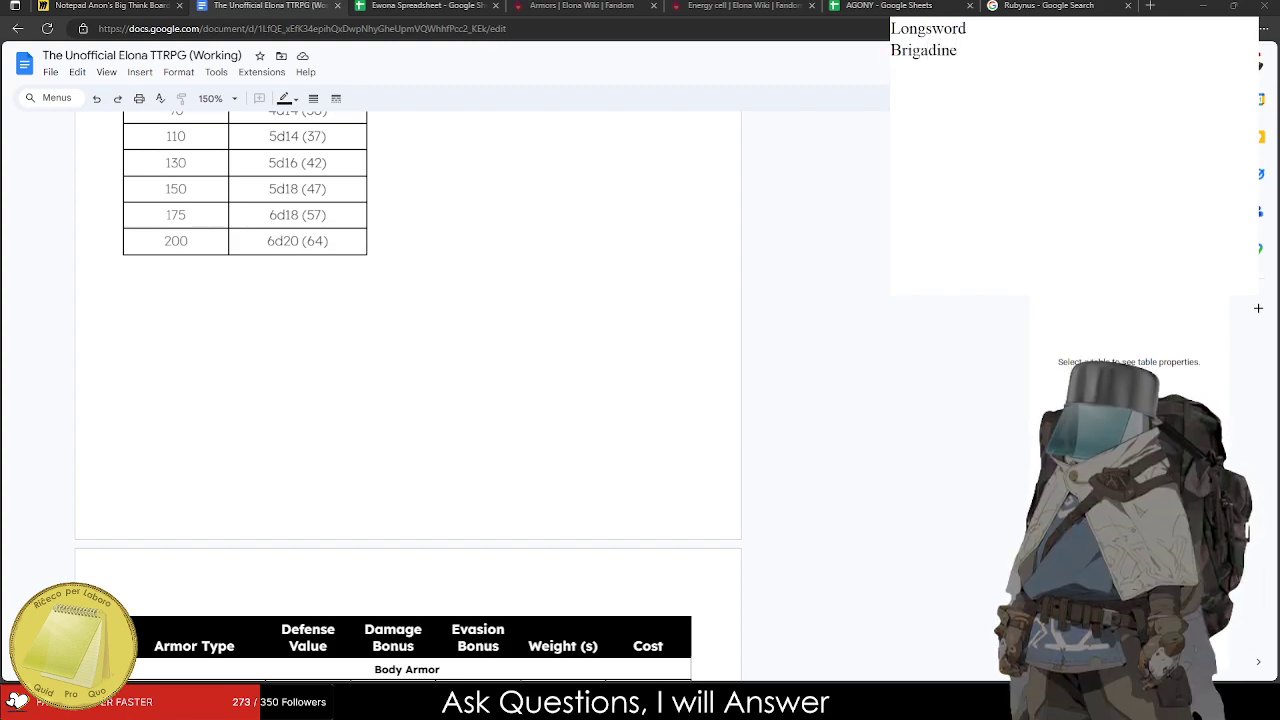
Look up Longsword in the Weapons table and add its base stats to the note as (2d8+2 / +5 HB / 500 GP / 2 s).
scroll(408, 400, up, 15)
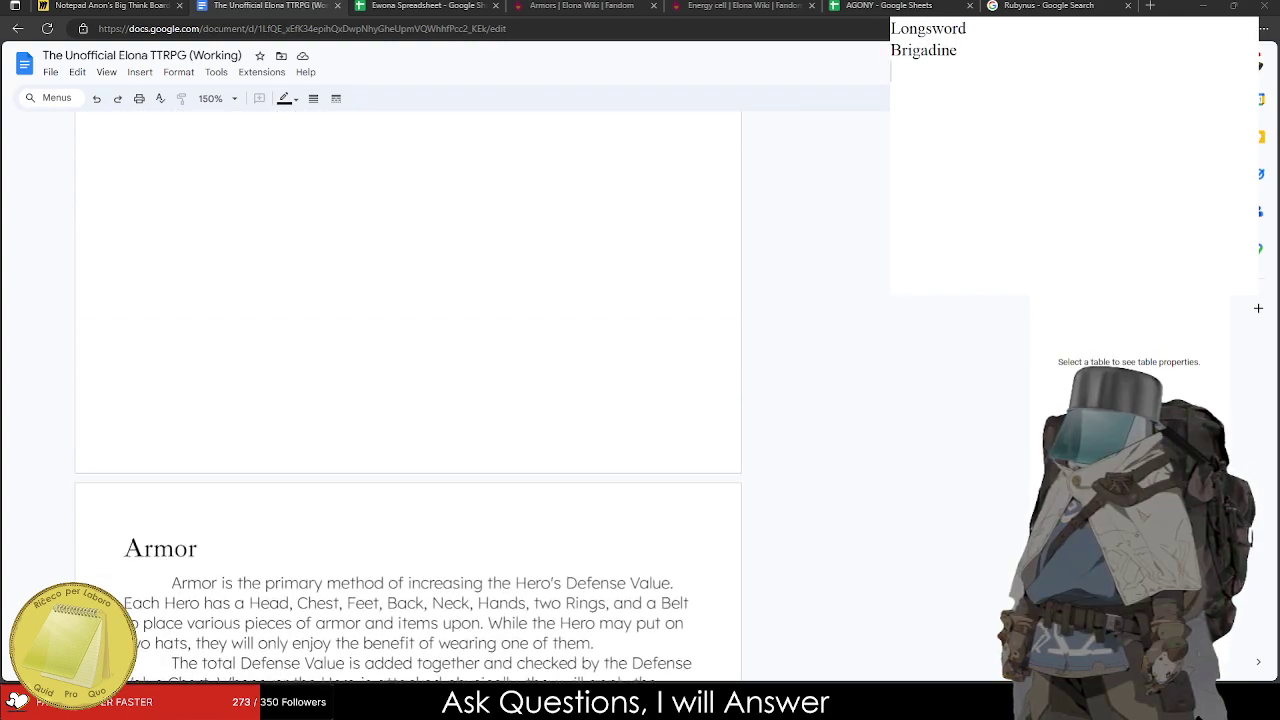
scroll(408, 400, up, 15)
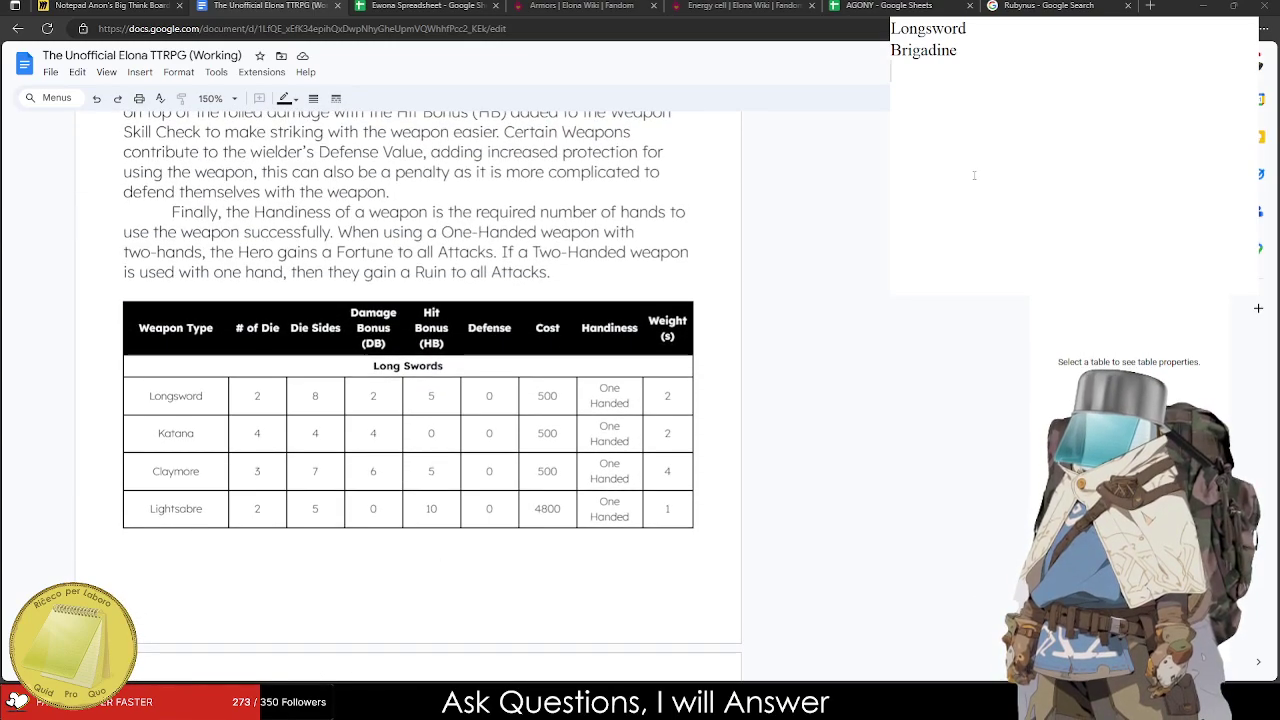
click(1009, 31)
text((2d8+2 /)
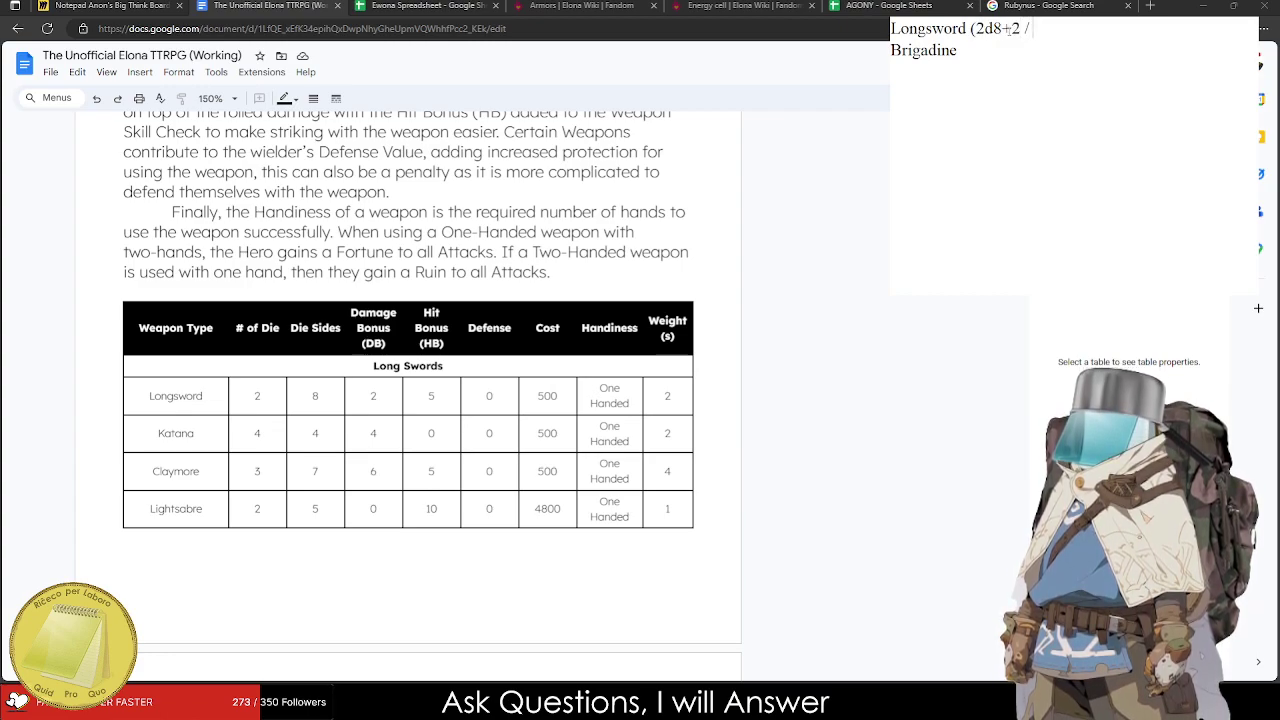
text( +5 HB)
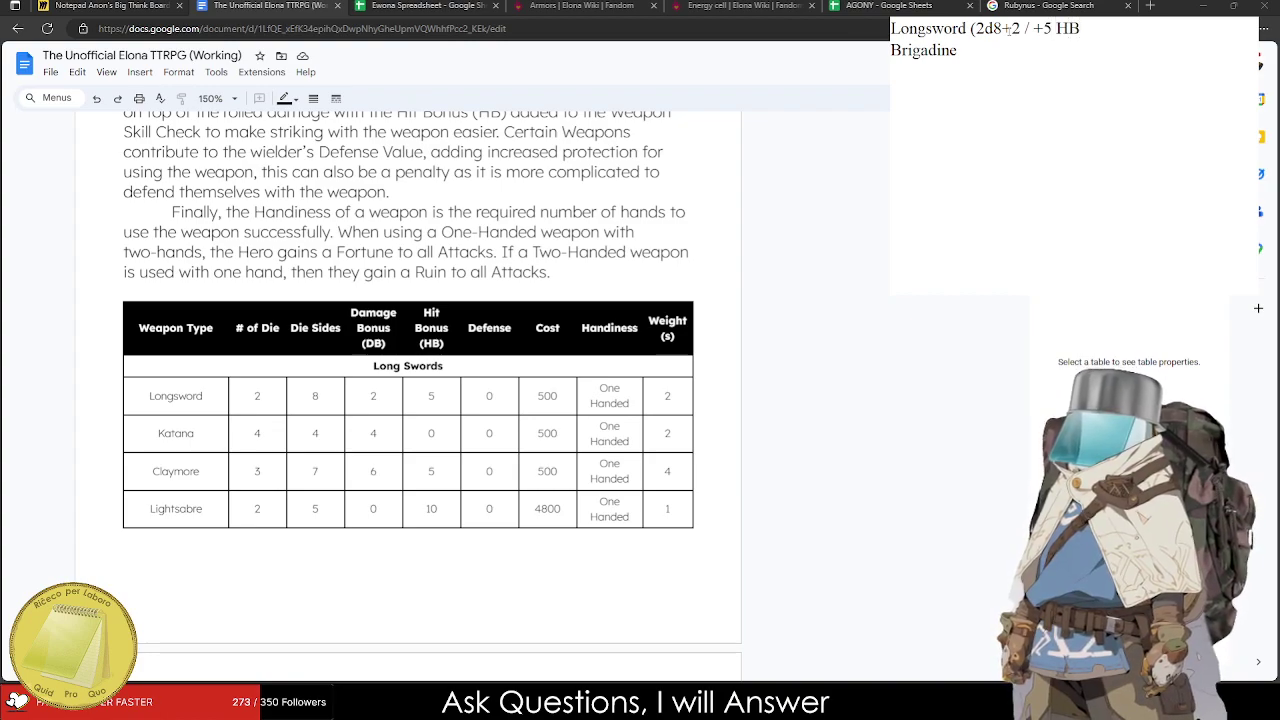
scroll(432, 382, up, 2)
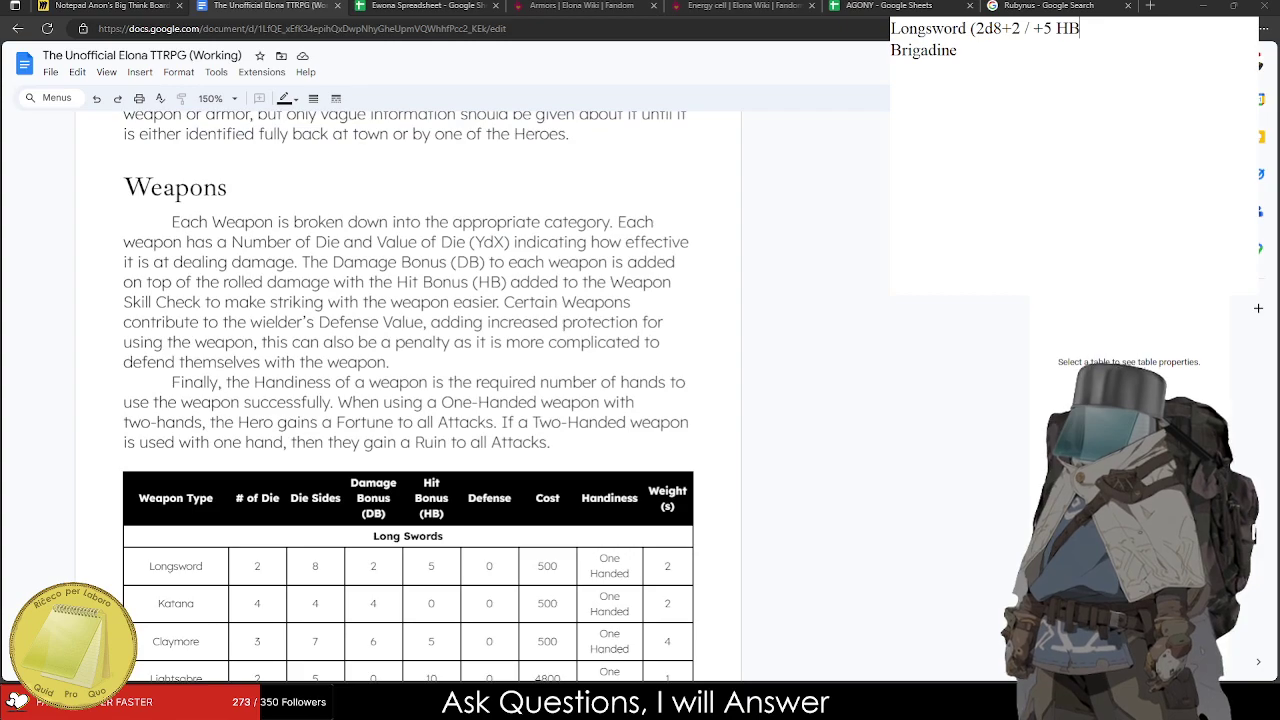
text(B / 500 GP / 2 s)
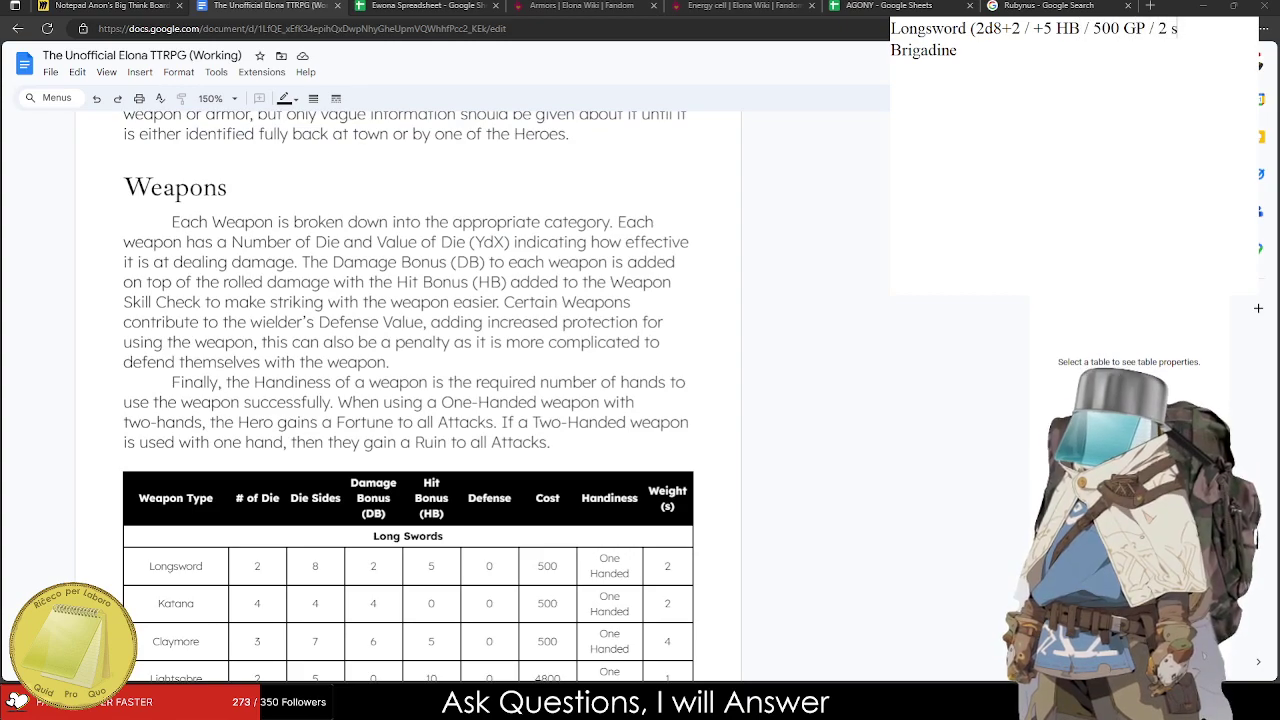
Look up Brigandine in the armor table and add its base stats to the note as (12 DV / 6400 GP / 8 s).
scroll(408, 396, down, 15)
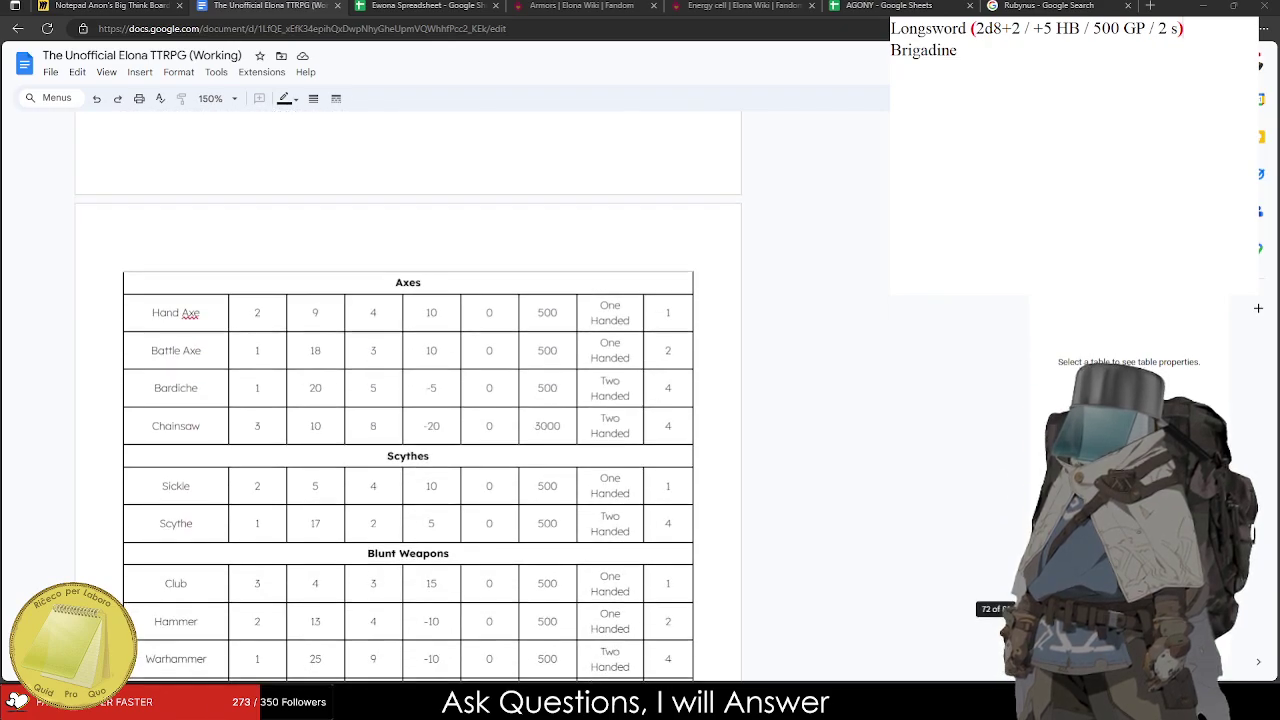
scroll(408, 396, down, 15)
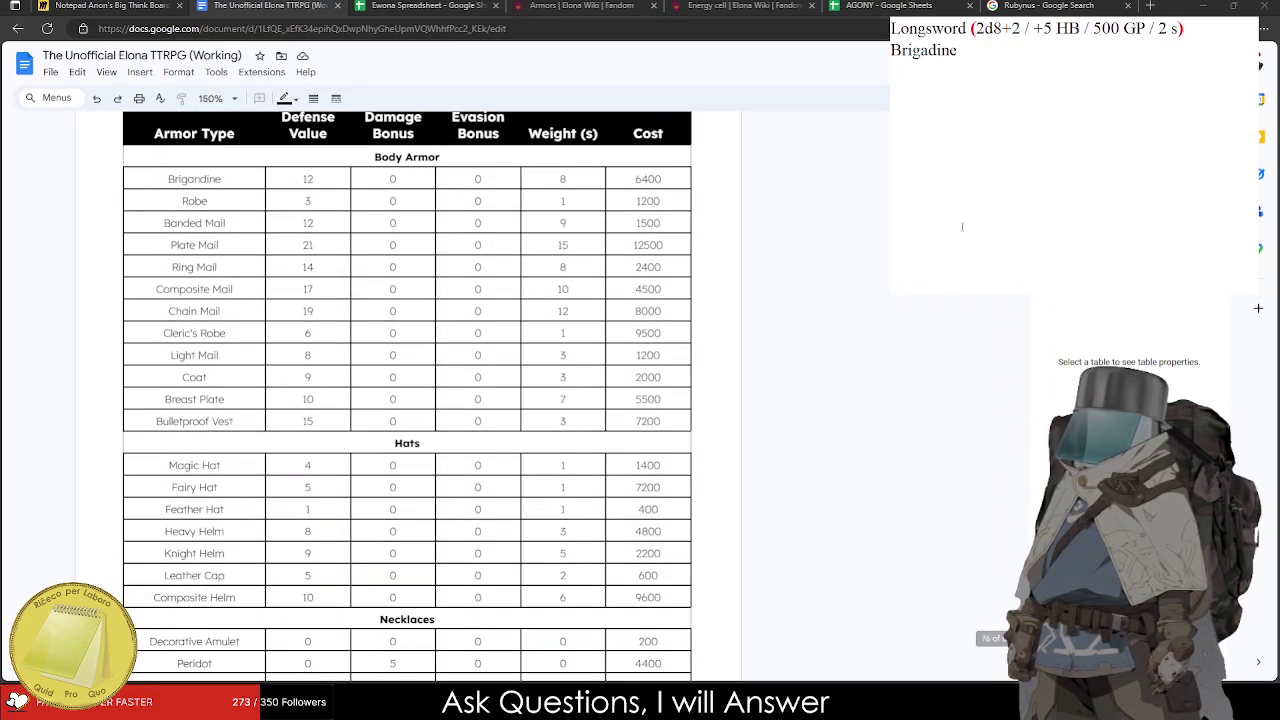
scroll(408, 396, up, 1)
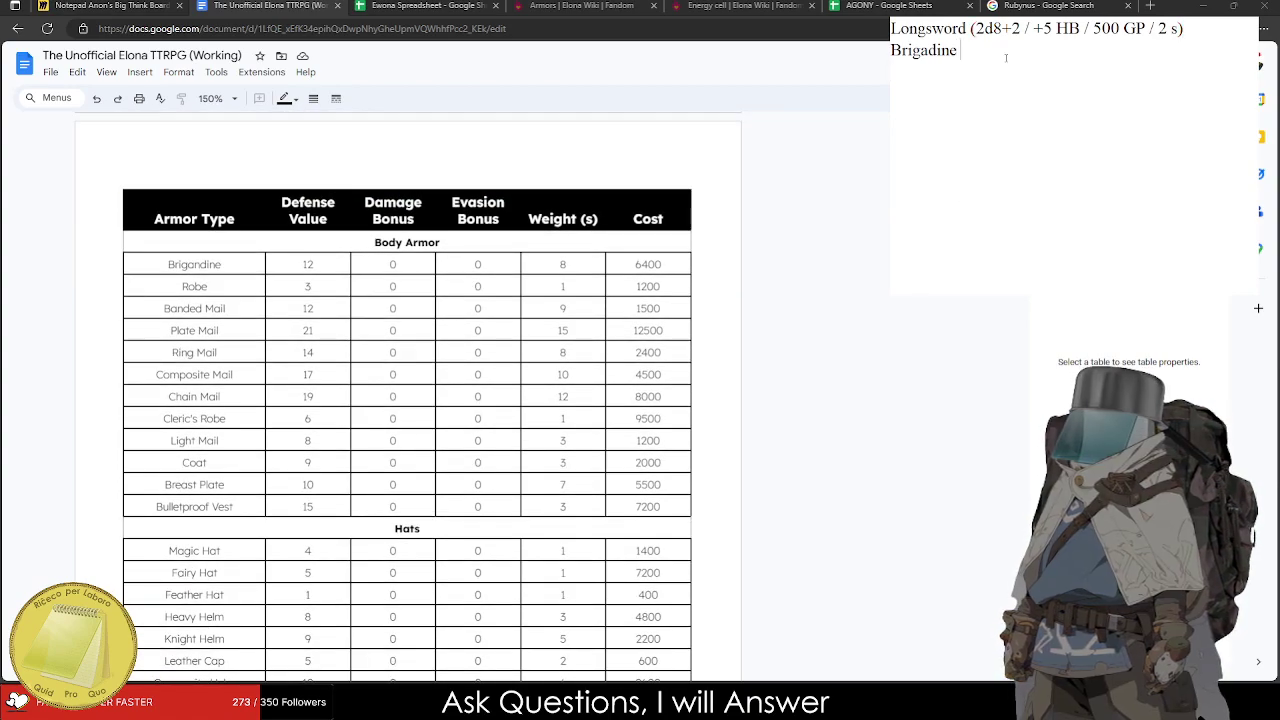
text(12 DV / 8 s)
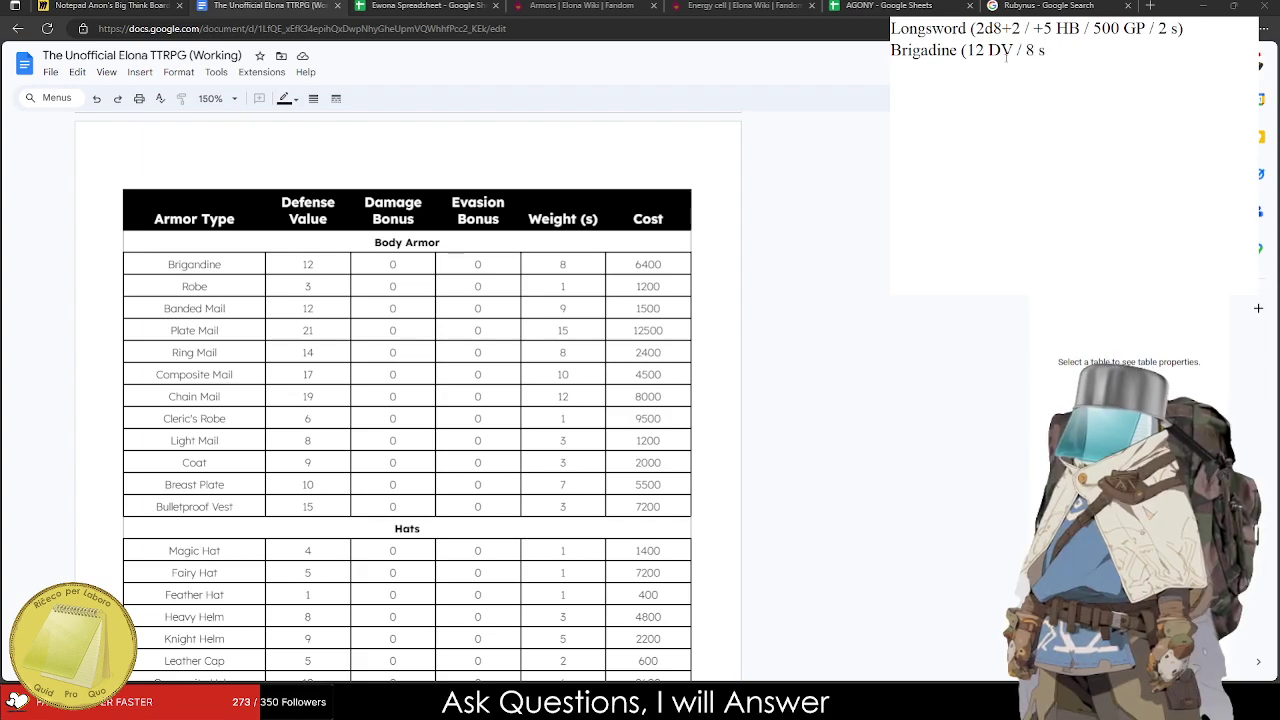
scroll(1046, 84, up, 1)
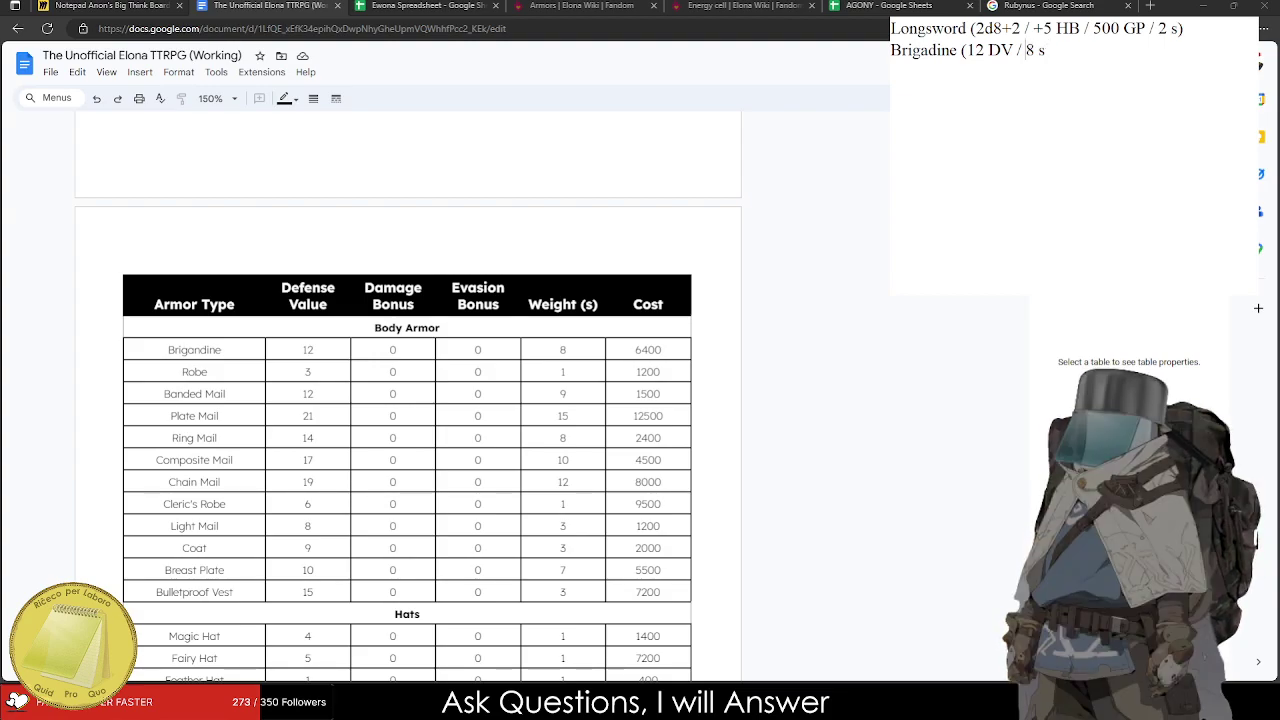
scroll(1046, 84, up, 1)
text(6400 GP /)
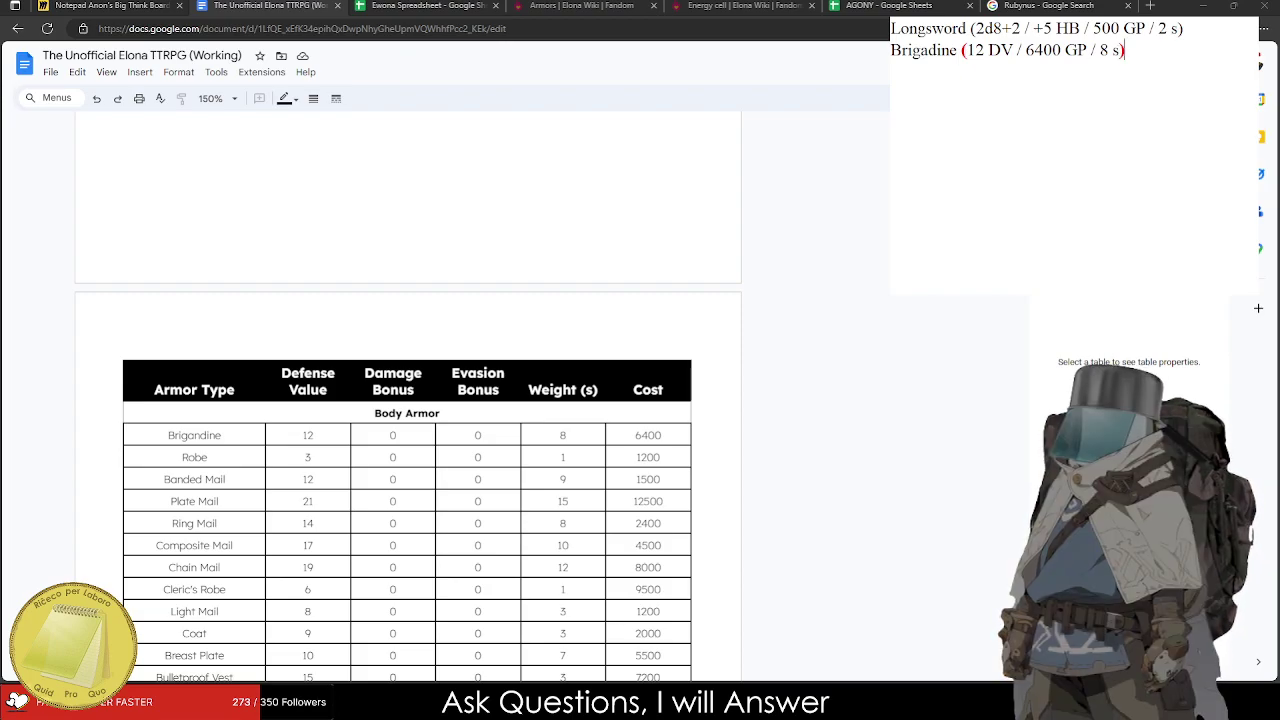
Find the Metal row in the Weapon Material table and prefix the note's Longsword entry with Metal.
scroll(407, 400, down, 20)
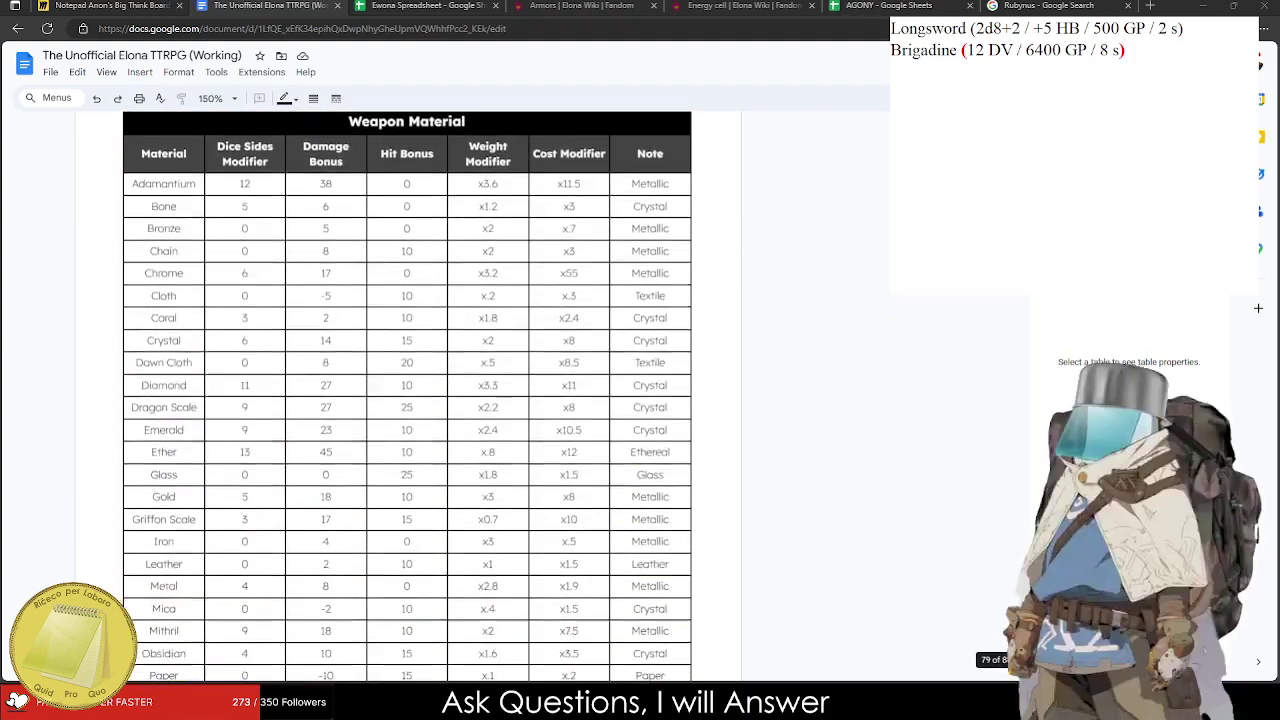
scroll(407, 400, down, 5)
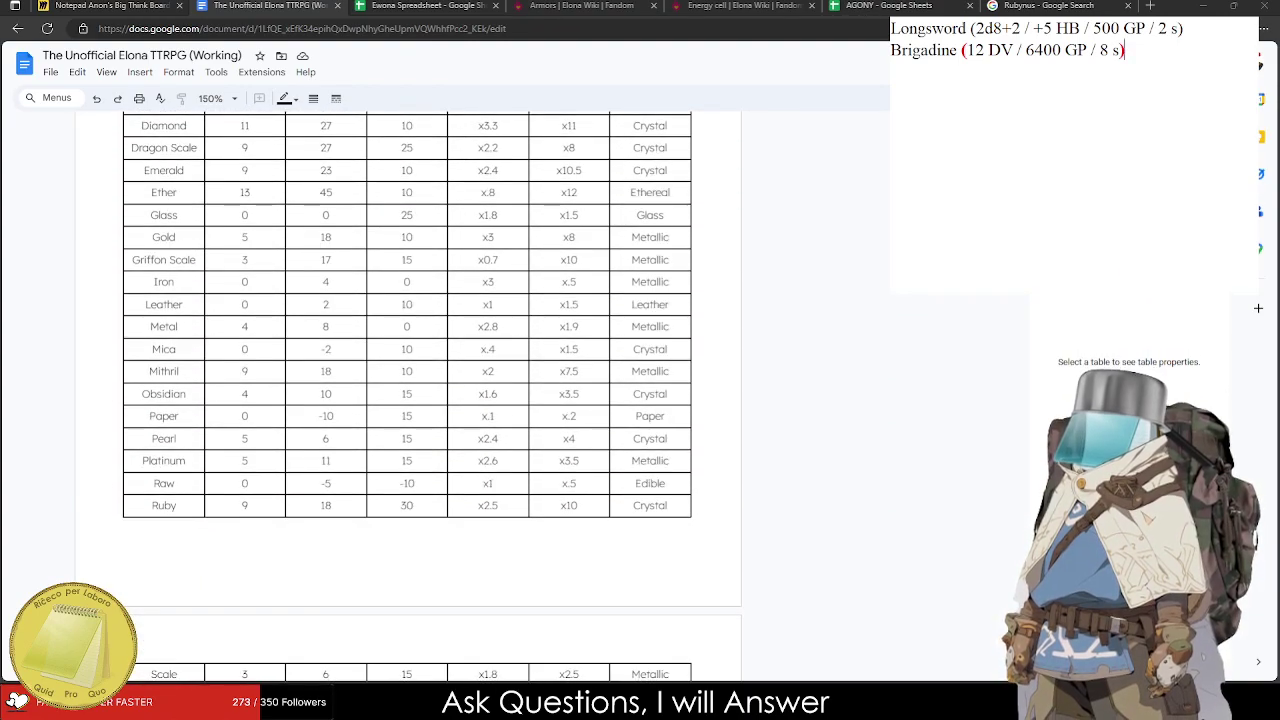
drag(140, 326, 619, 328)
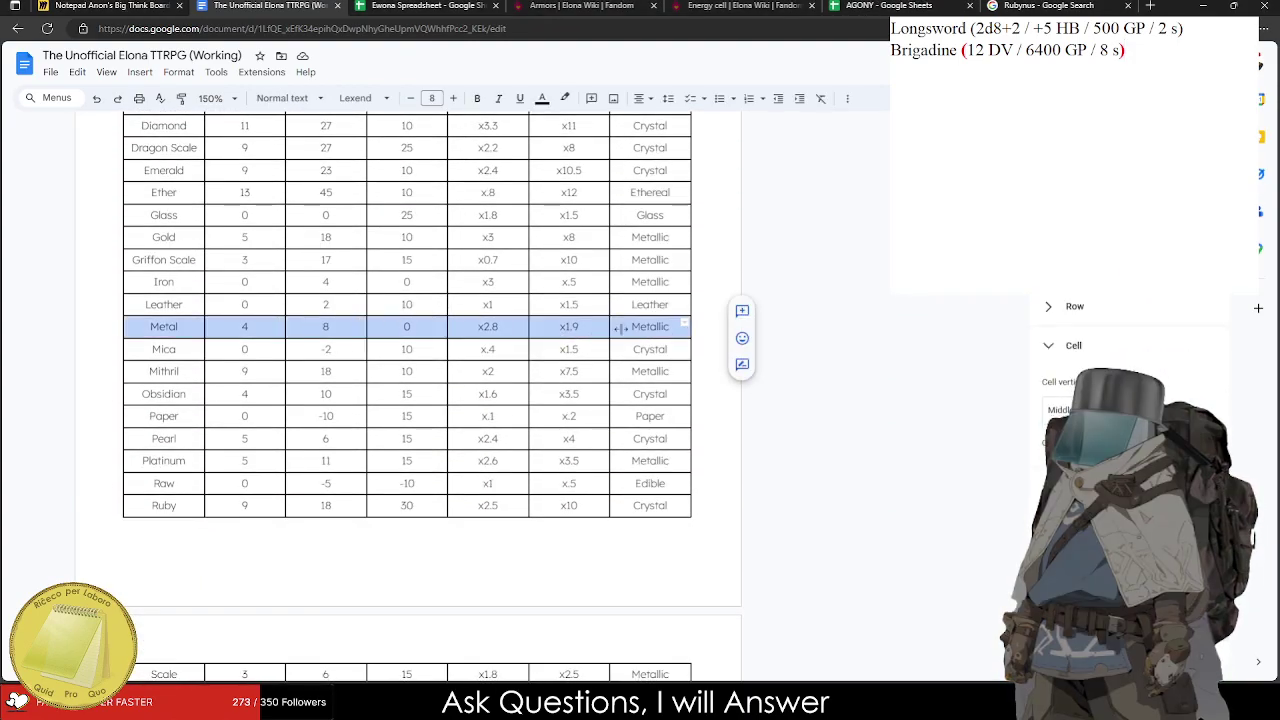
key(alt+Tab)
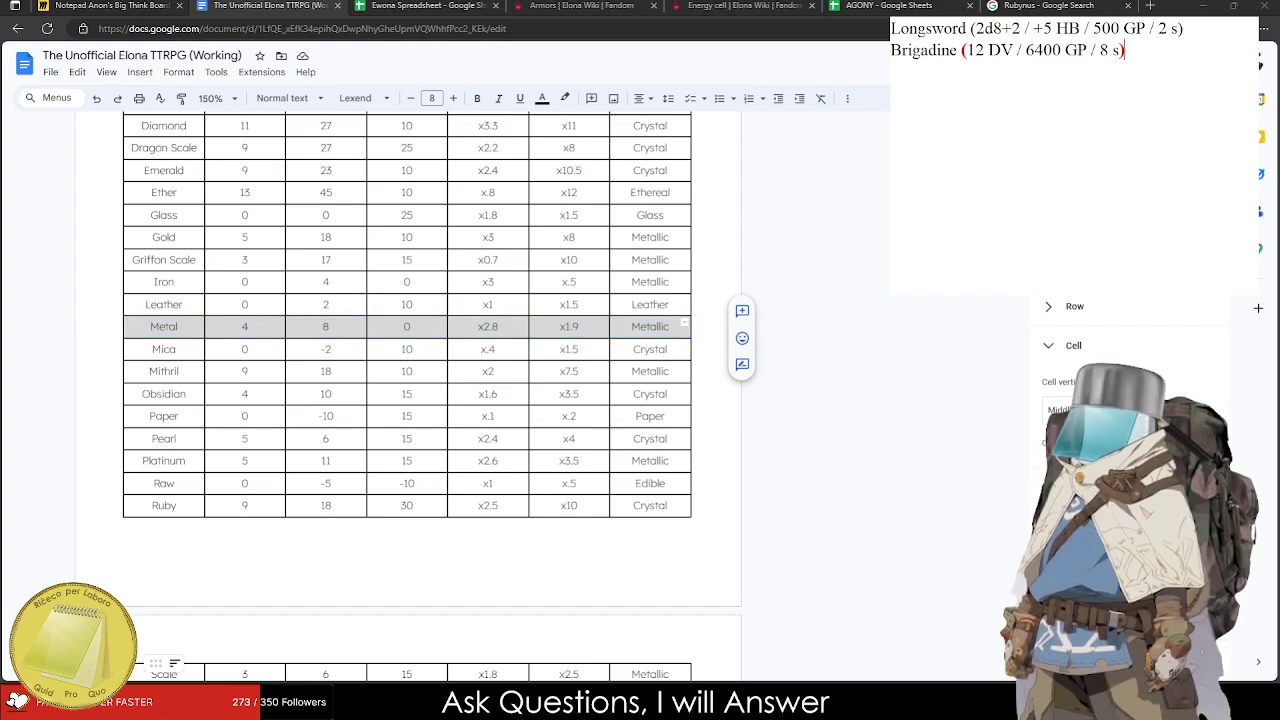
text(Metal)
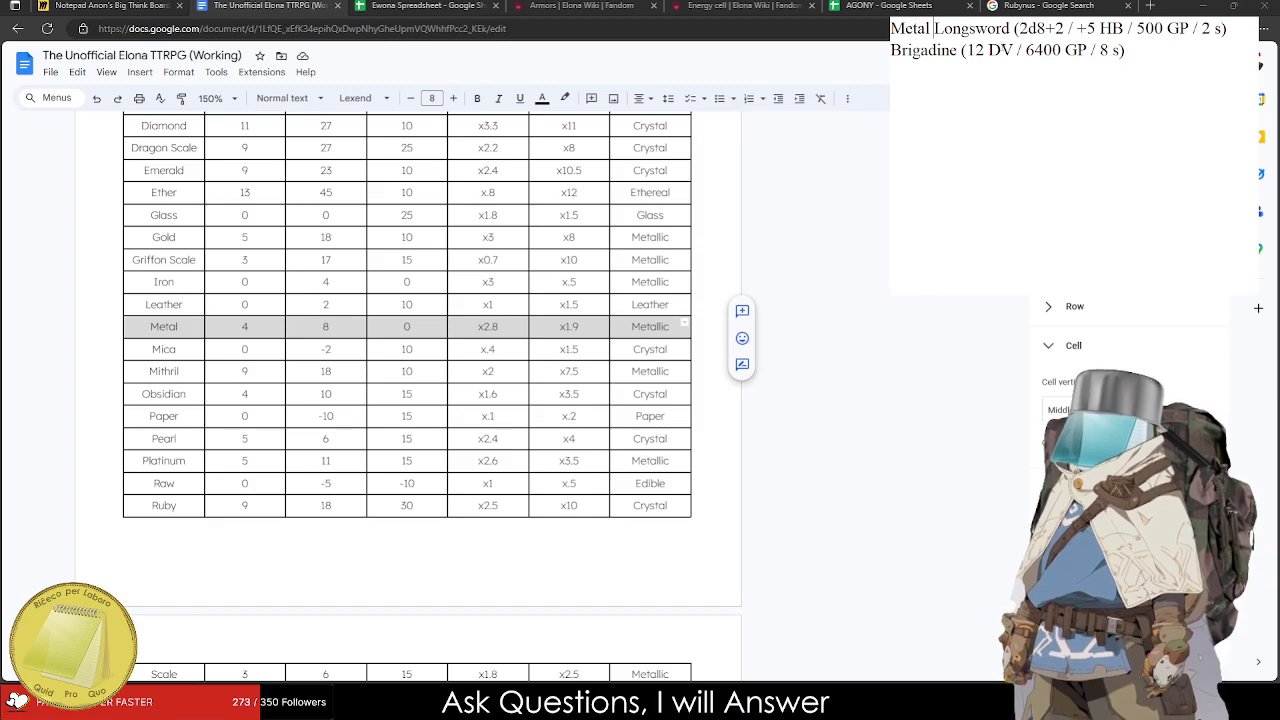
Apply the Metal dice sides and damage modifiers to the noted Longsword, making its damage 2d12+10.
click(1040, 28)
key(Delete)
text(12)
scroll(406, 400, up, 3)
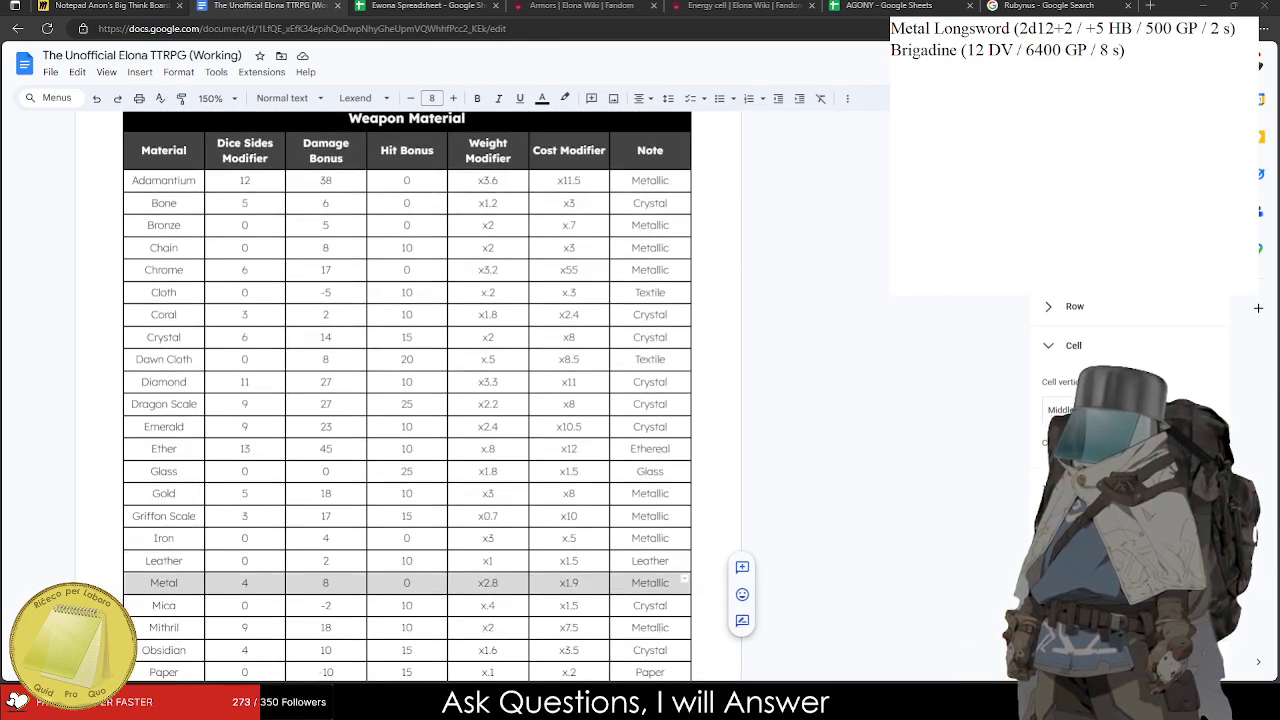
click(1068, 28)
key(BackSpace)
text(10)
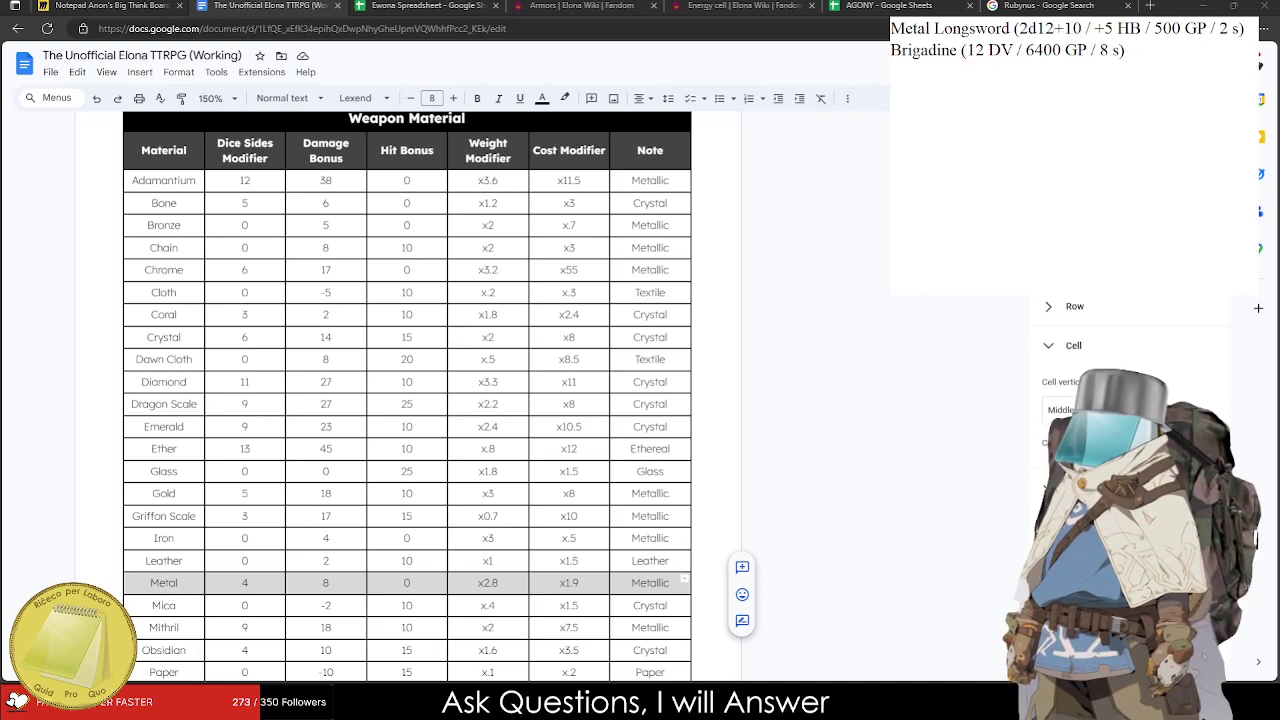
Calculate 2x2.8 in the browser and set the Metal Longsword's weight in the note to 5 s.
click(490, 590)
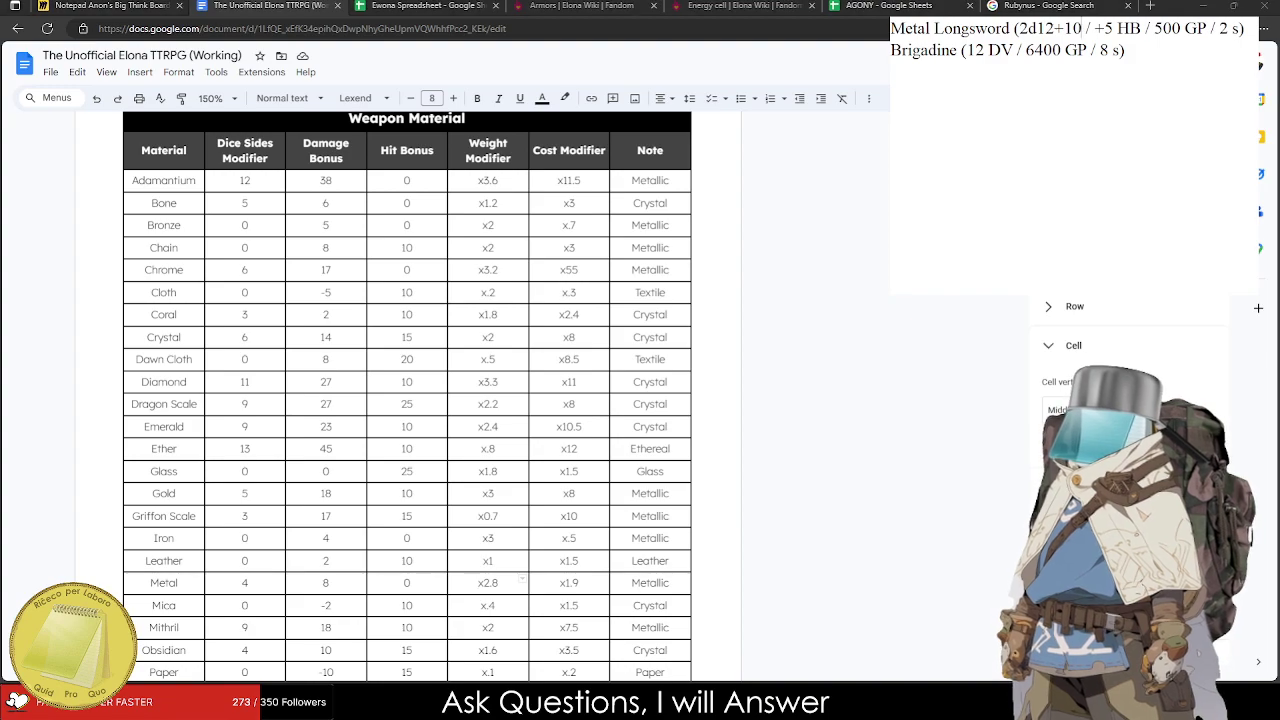
key(shift+Left)
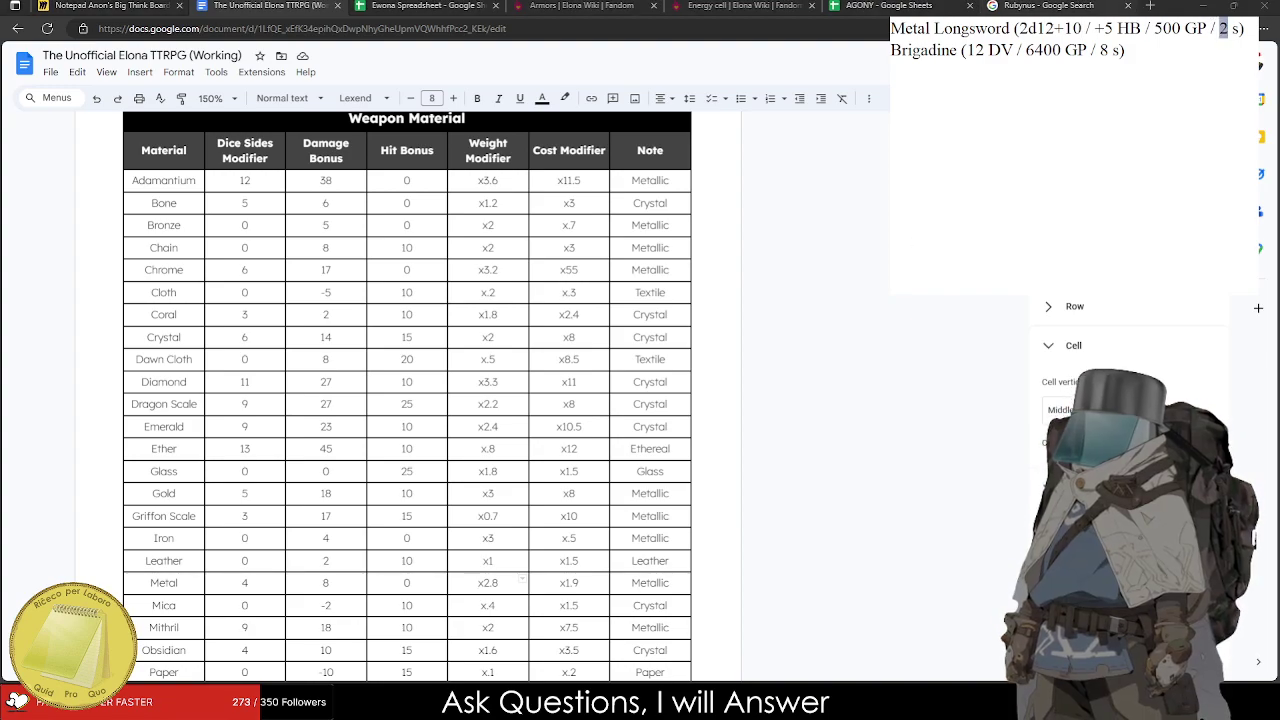
key(ctrl+9)
key(ctrl+l)
text(2x)
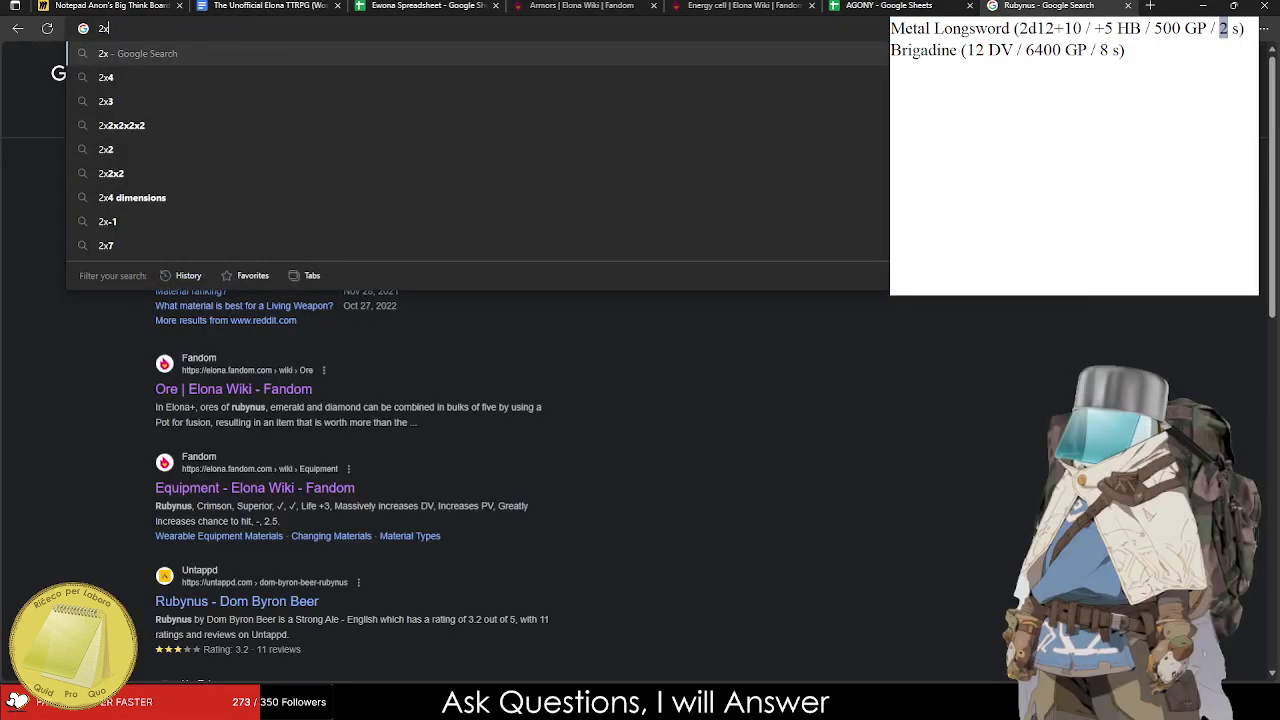
text(2.8)
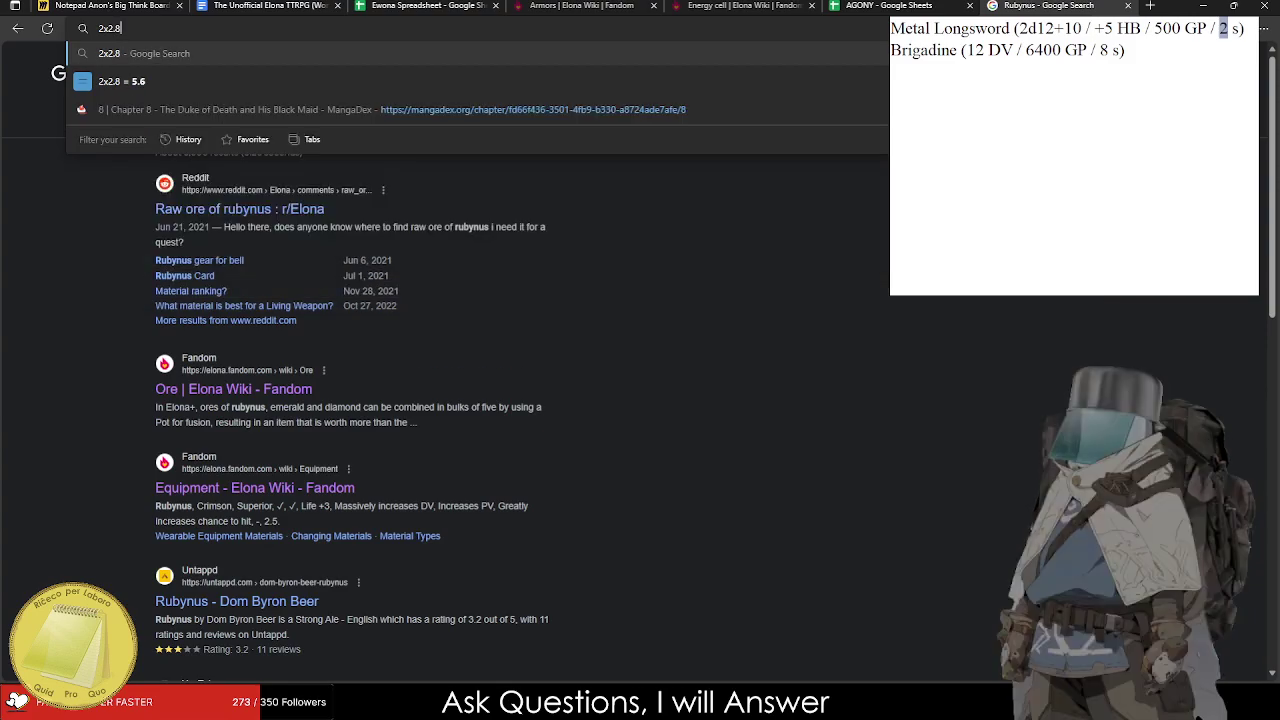
click(150, 5)
click(250, 5)
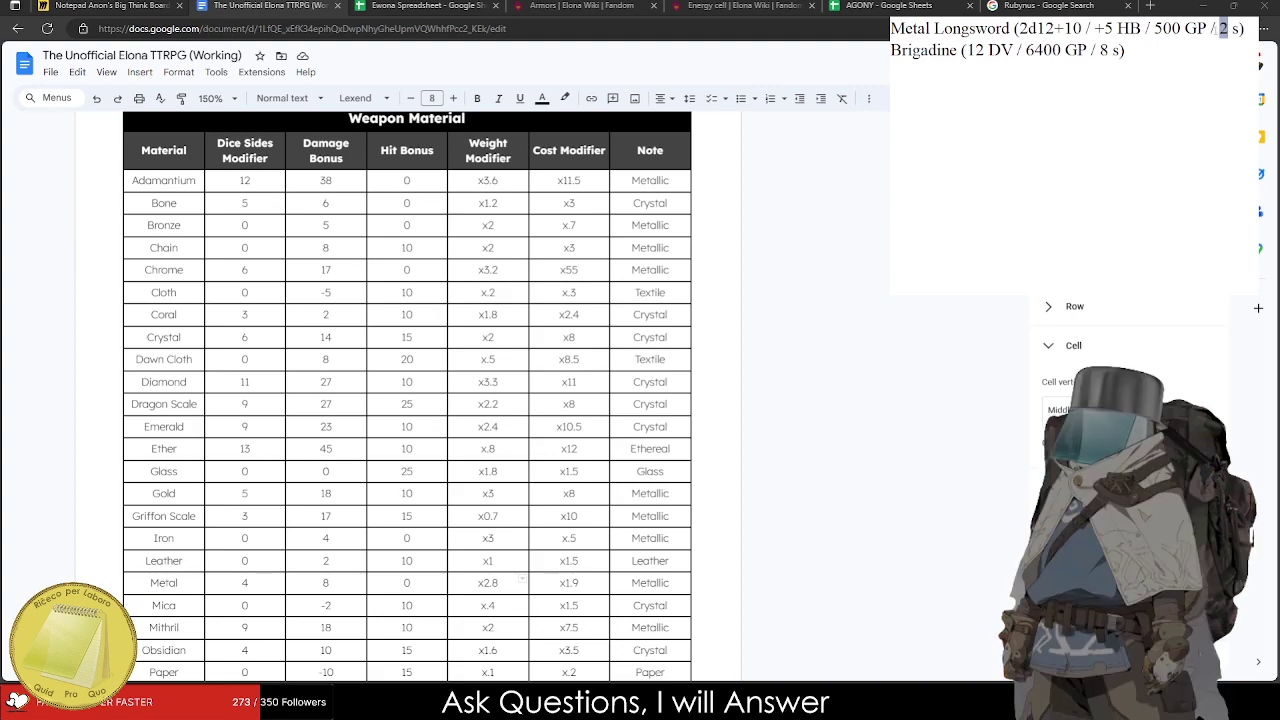
text(5)
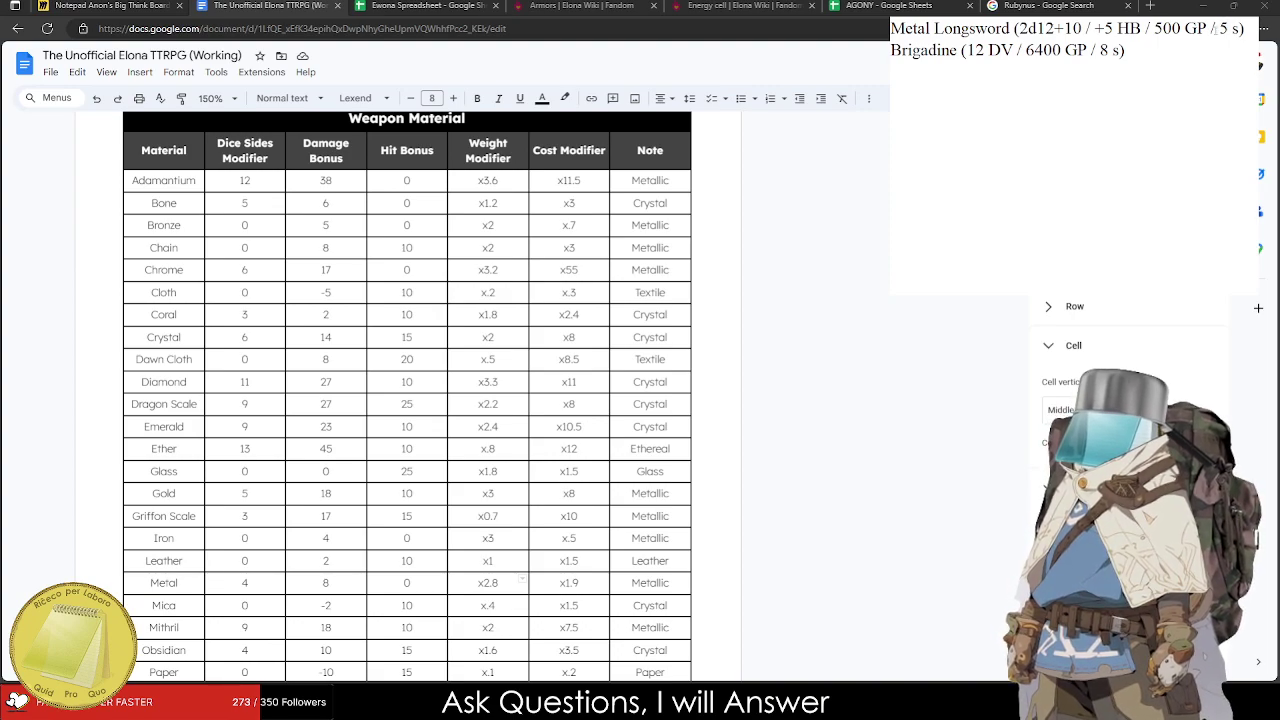
Calculate 500 x 1.9 in the browser and set the Metal Longsword's cost in the note to 950 GP.
scroll(407, 400, down, 1)
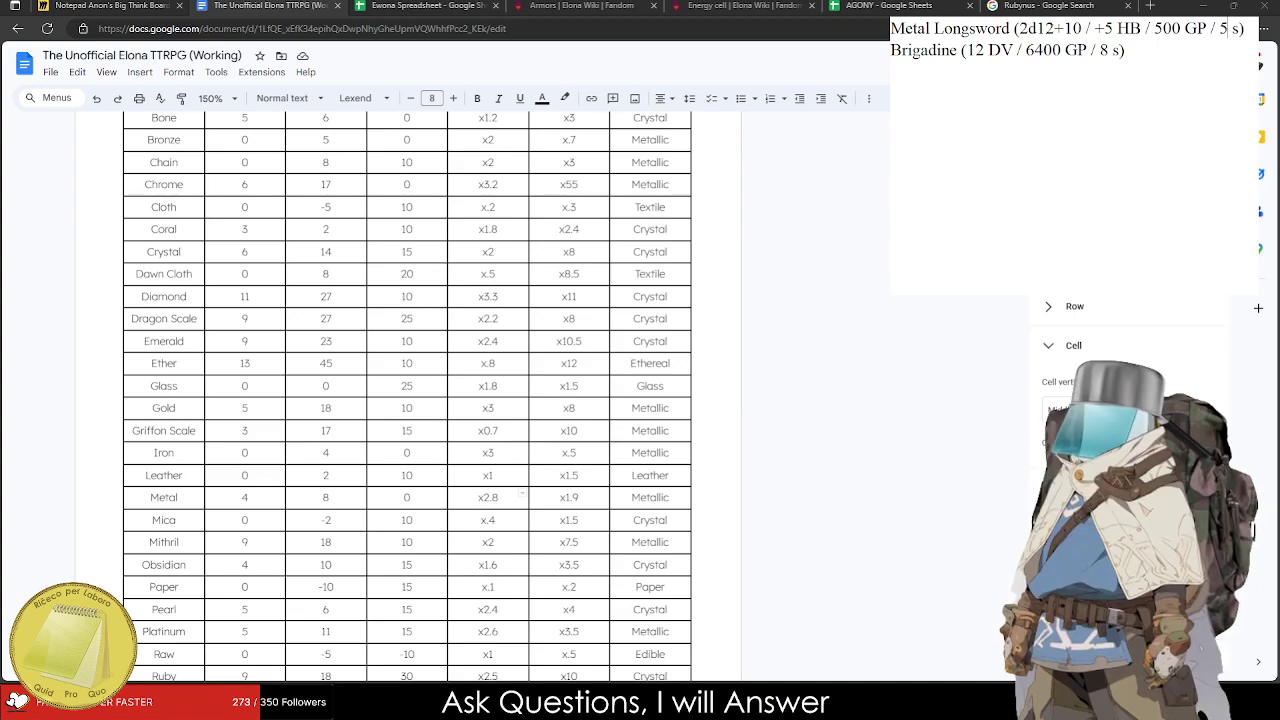
mouse_move(1182, 30)
mouse_down()
mouse_move(1158, 30)
mouse_move(1186, 36)
mouse_up()
click(1040, 5)
click(110, 28)
text(500 )
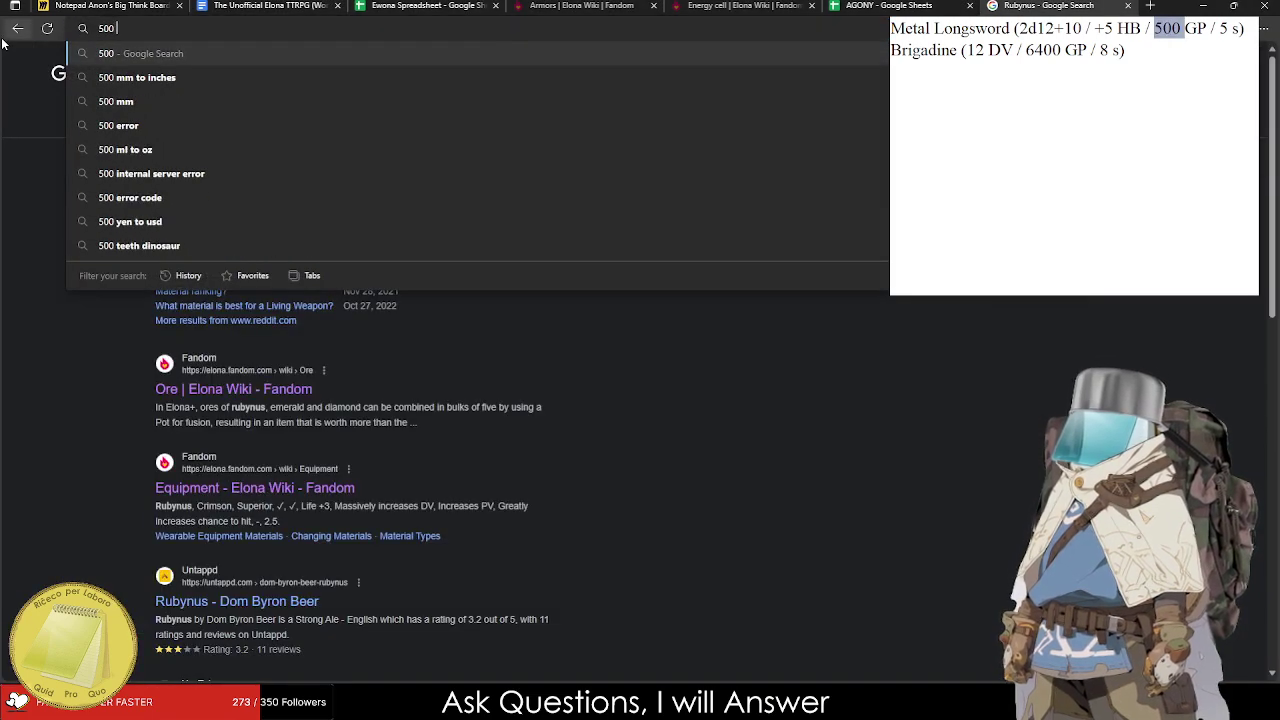
text(x 1.9)
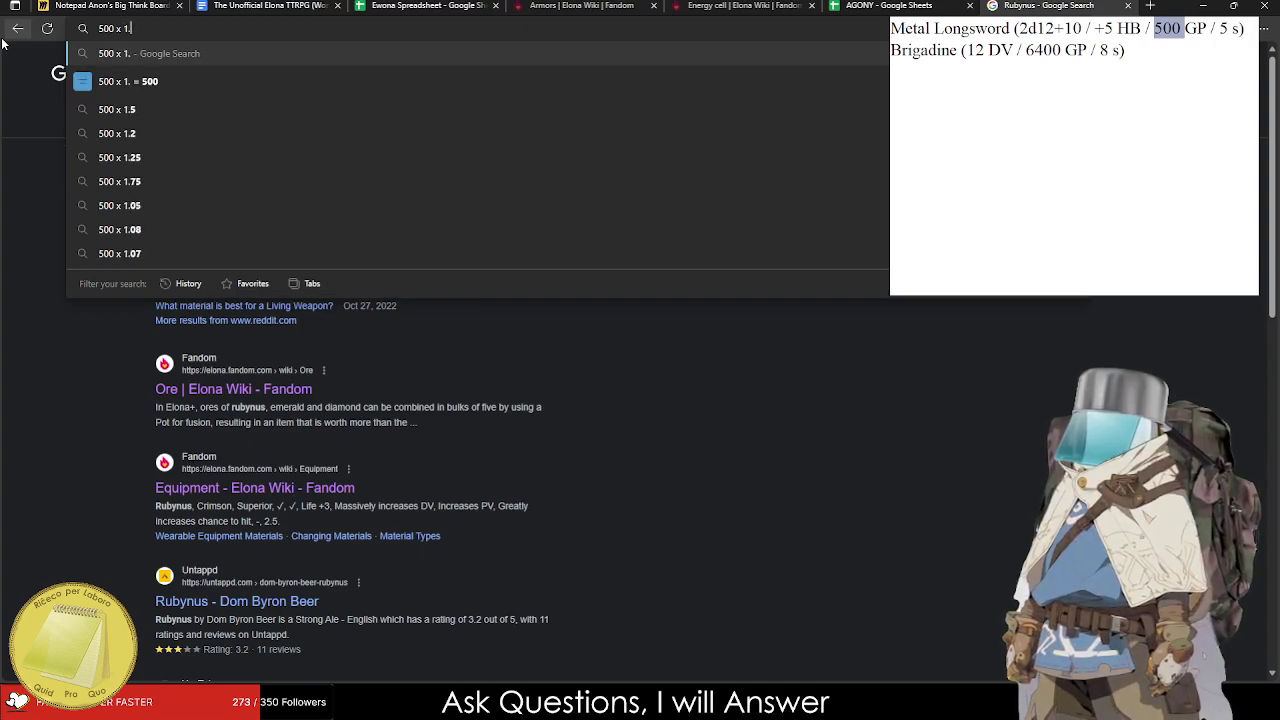
click(290, 5)
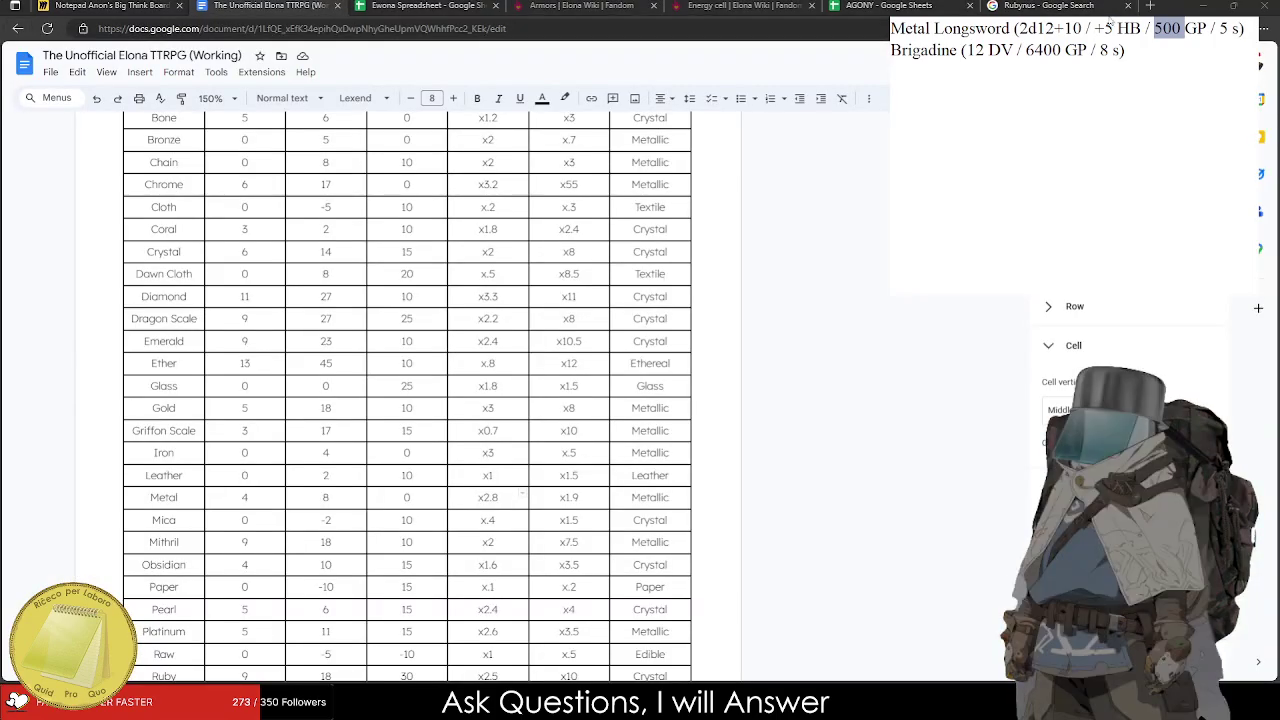
text(95)
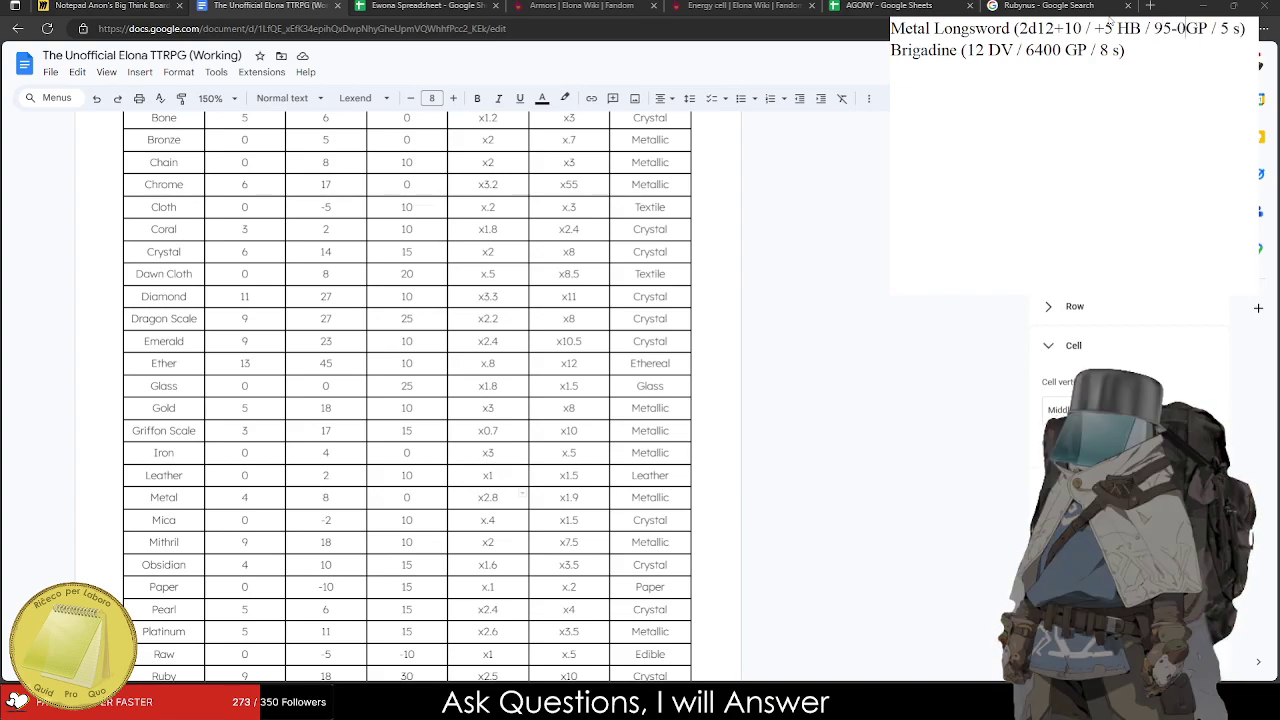
text(0)
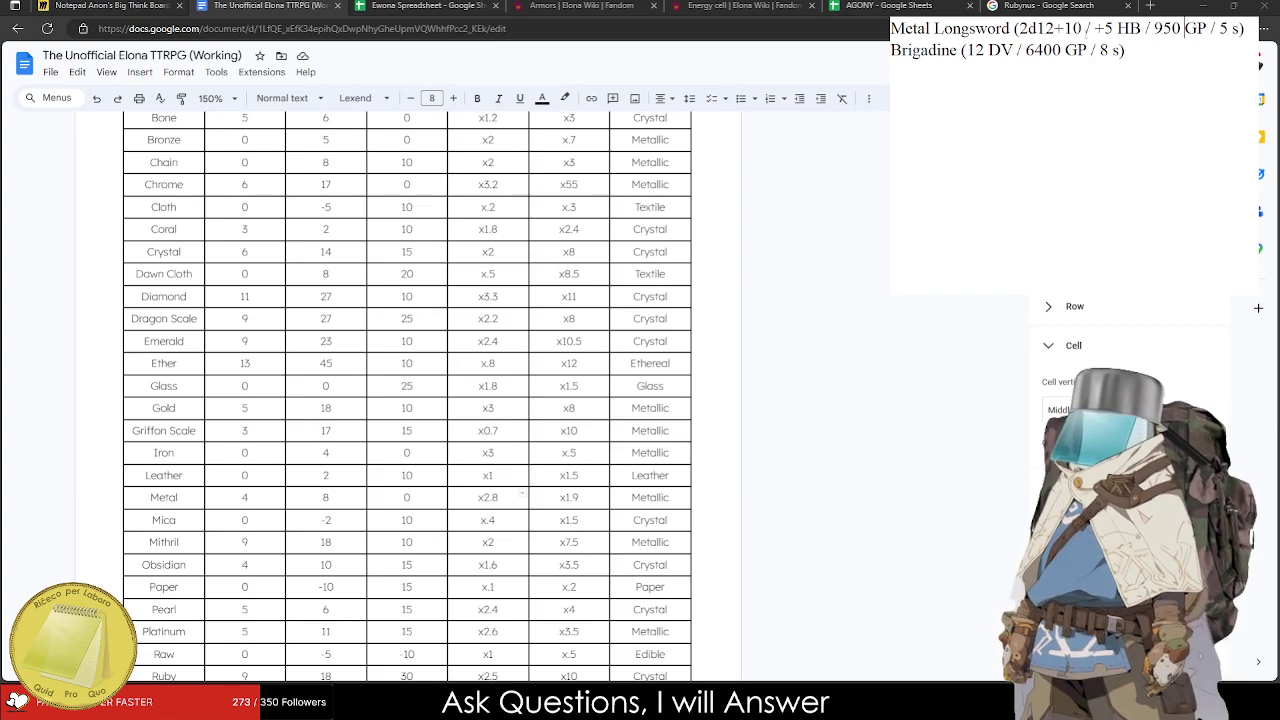
Prefix the note's Brigadine entry with Iron and set its defense to 22 DV using the Armor Material table.
scroll(406, 400, up, 2)
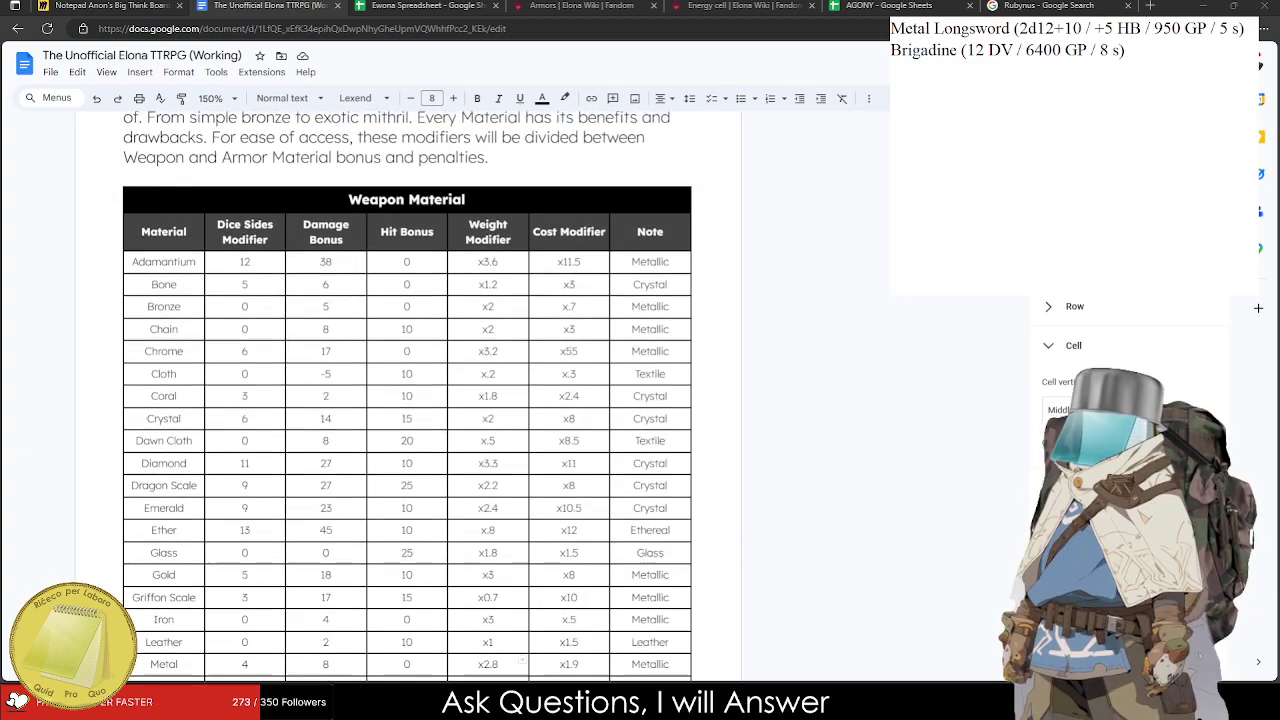
scroll(406, 400, down, 10)
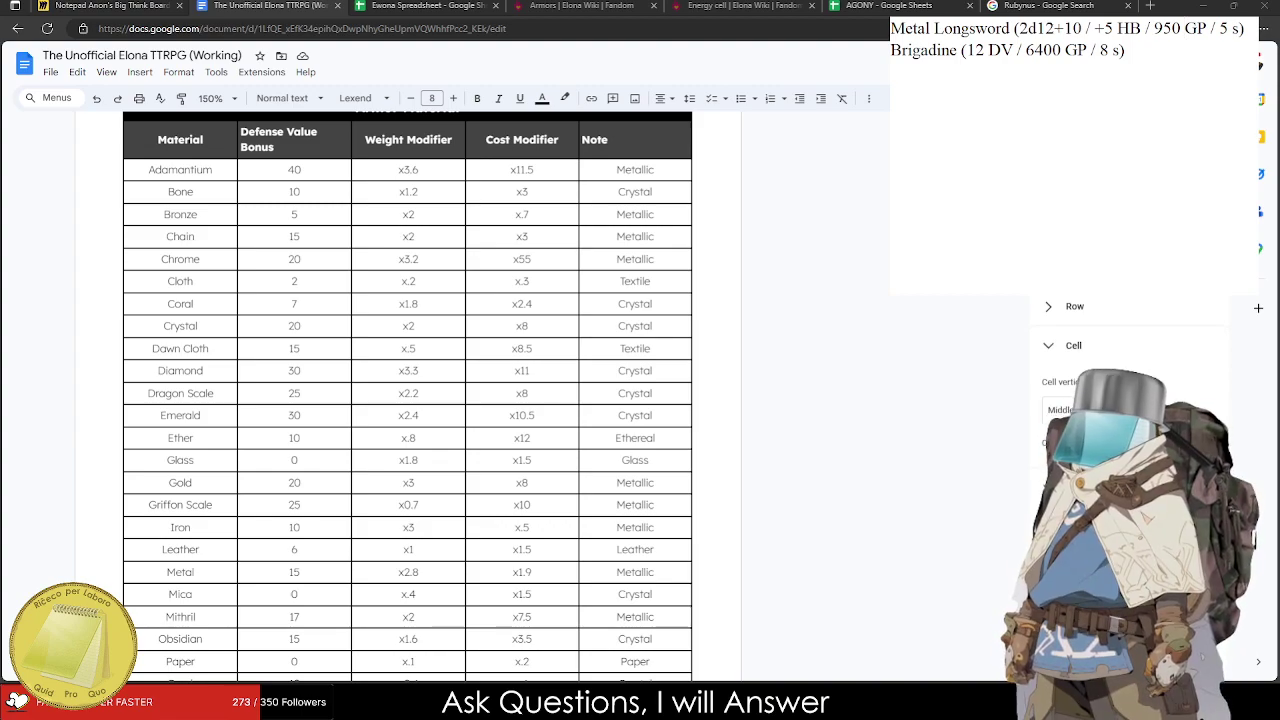
click(900, 60)
text(Iron)
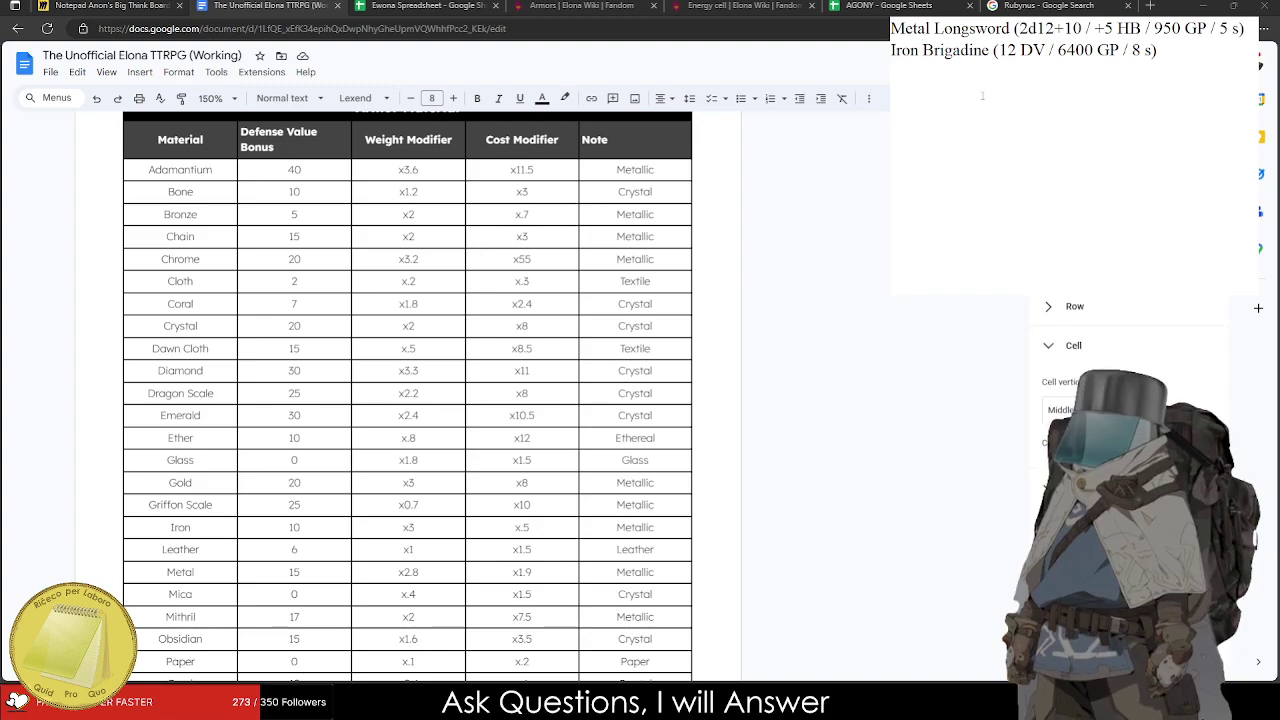
drag(1004, 50, 997, 50)
text(2)
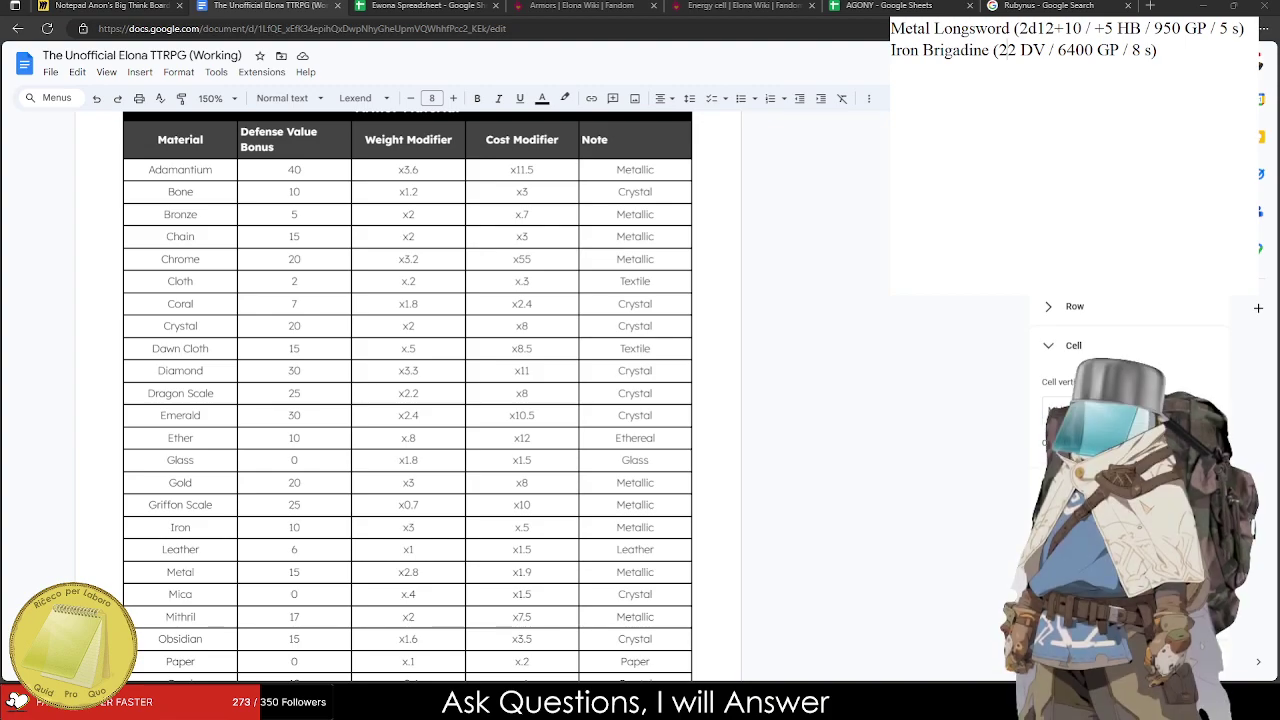
Set the Iron Brigadine's weight to 24 s and its cost to 3200 GP in the note.
drag(1131, 50, 1141, 50)
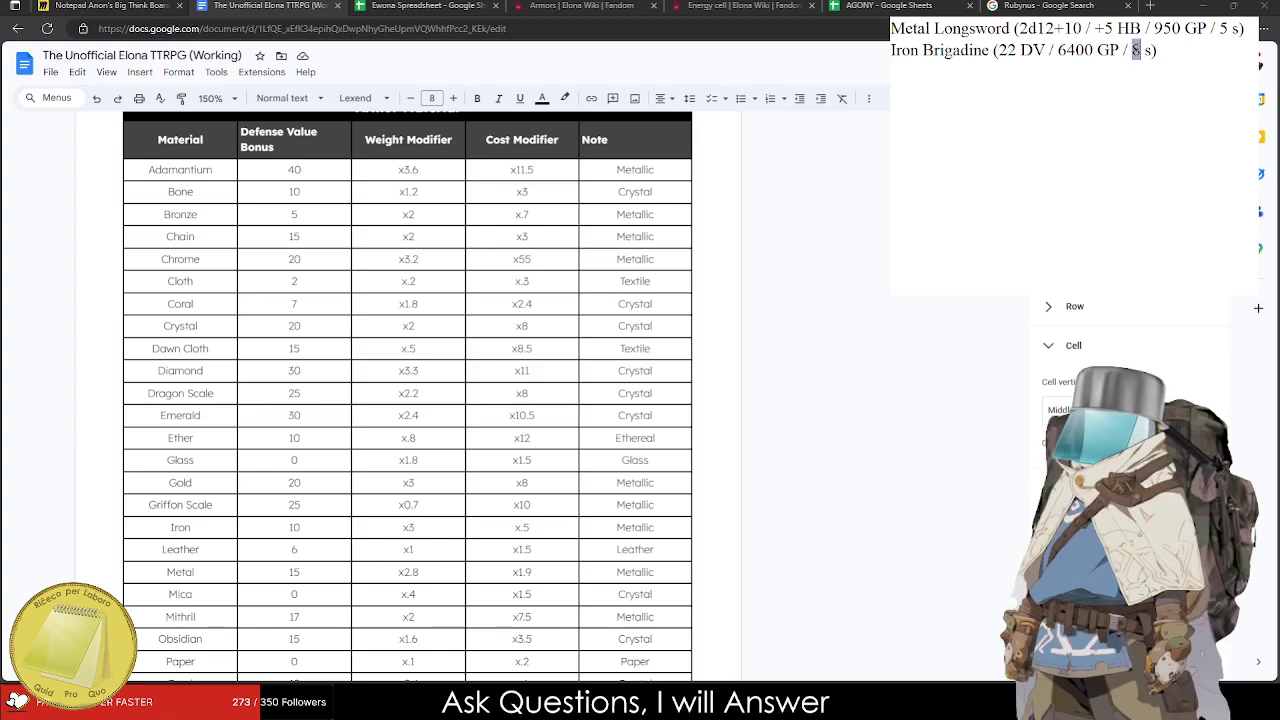
text(24)
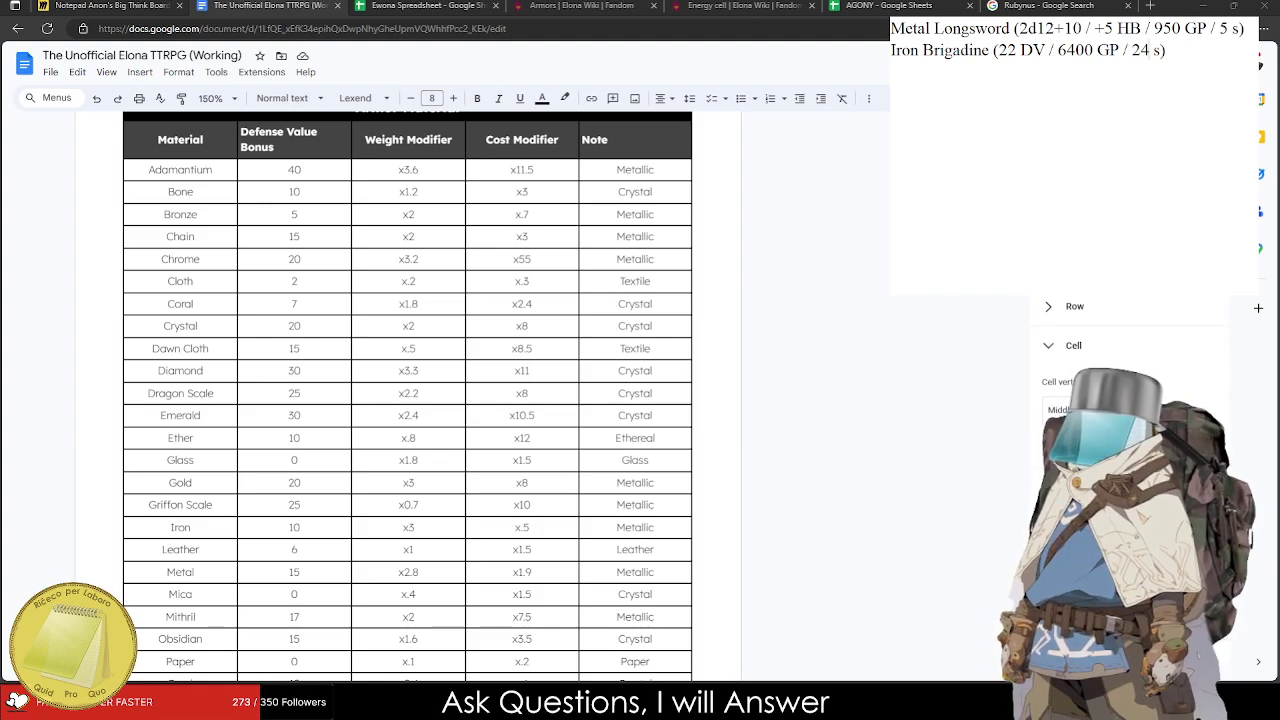
text(3)
drag(1057, 50, 1075, 50)
text(2)
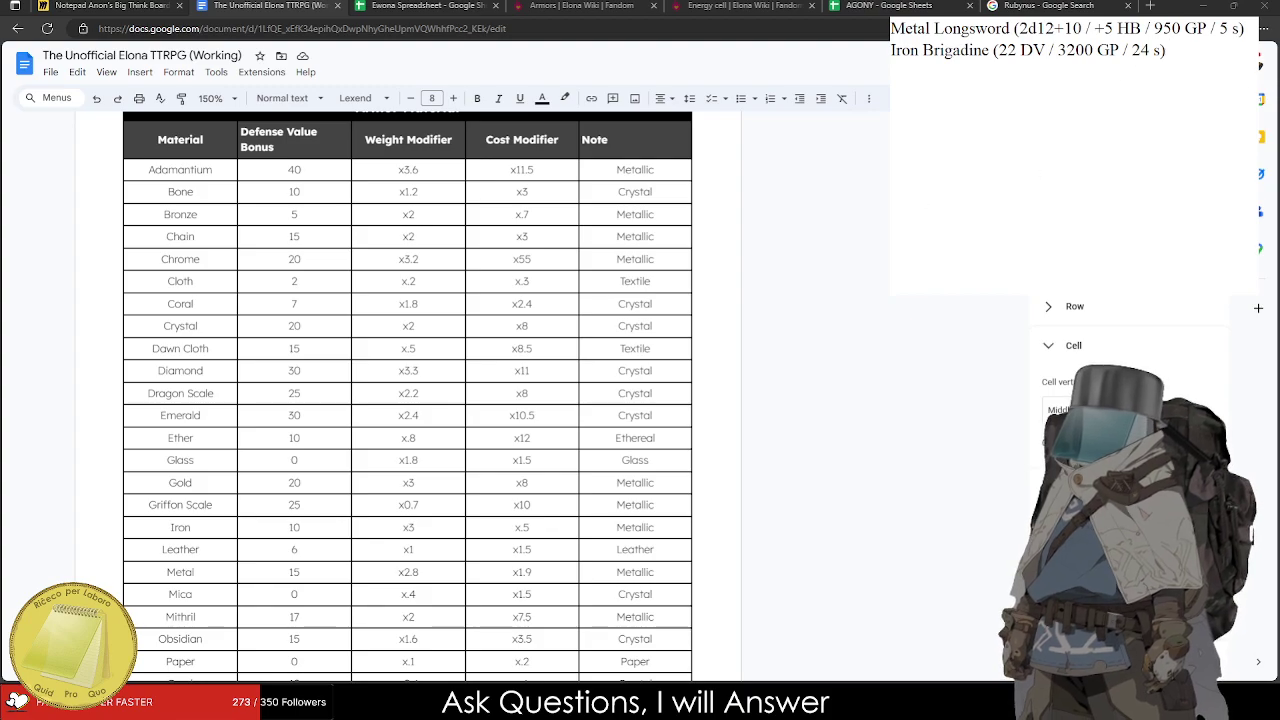
Correct Chrome's weapon cost modifier to x5 in the rulebook and locate the same entry in the Ewona Spreadsheet.
scroll(532, 263, up, 10)
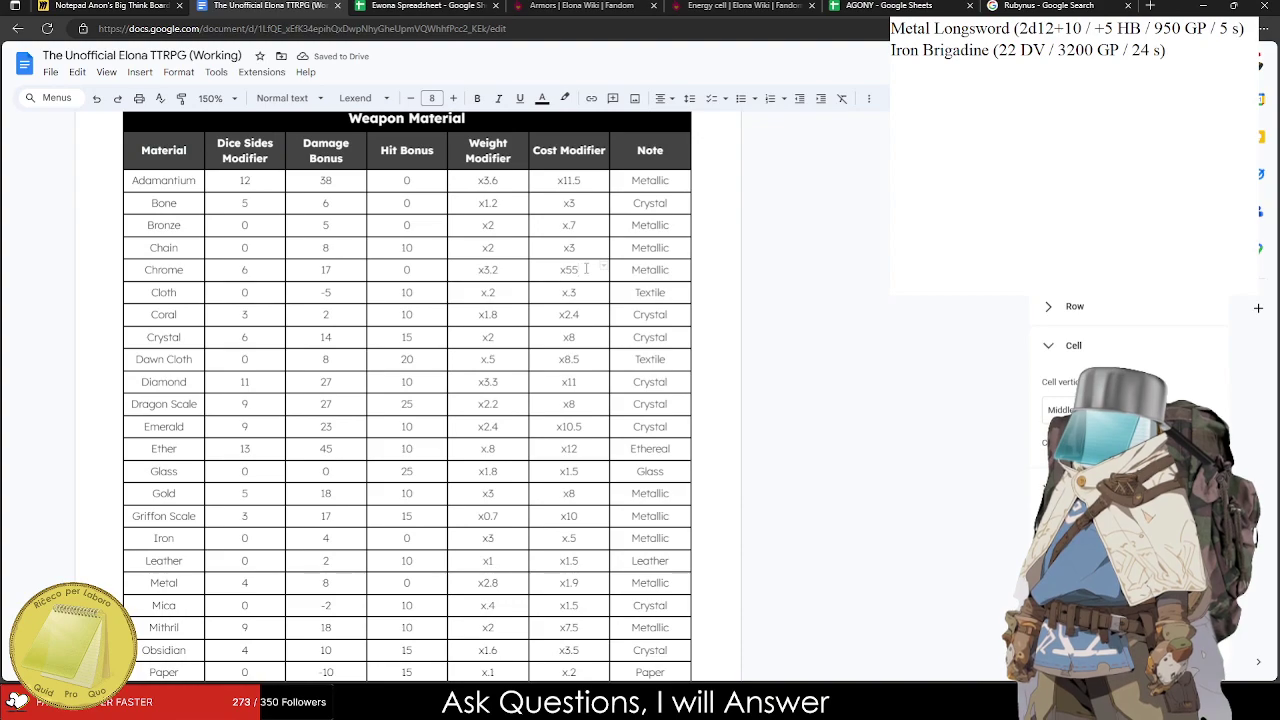
key(BackSpace)
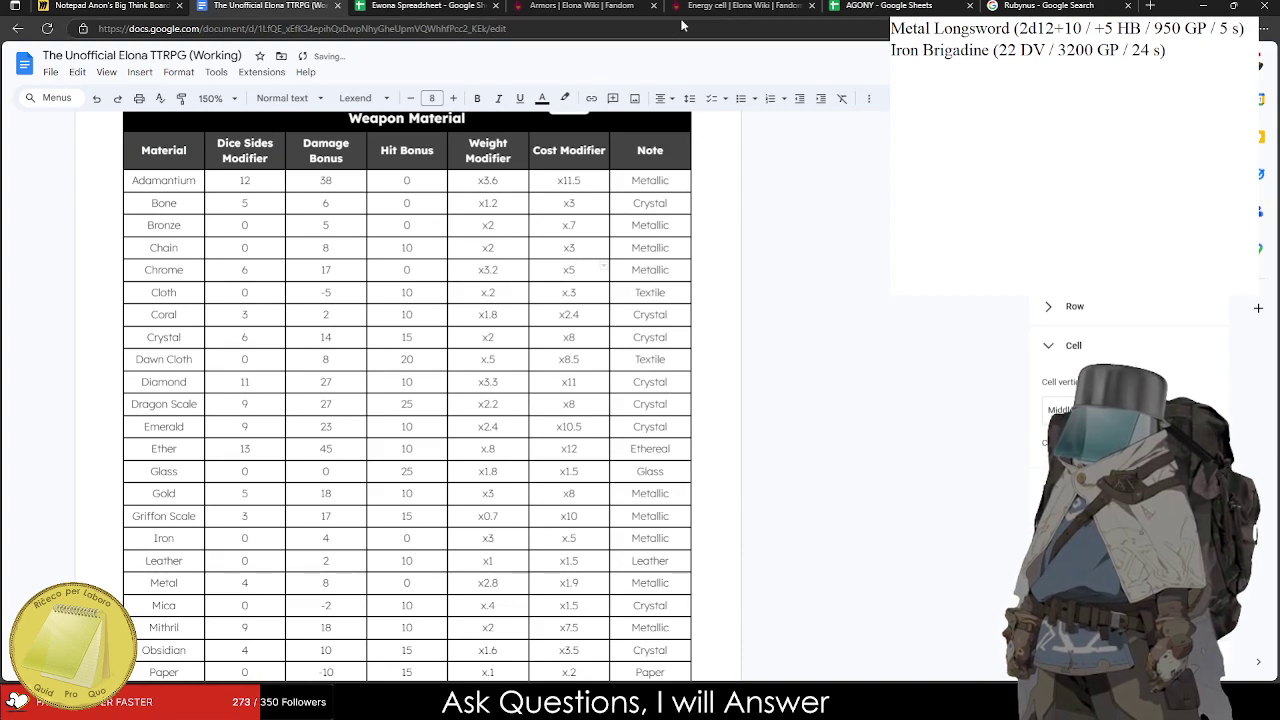
click(580, 5)
click(466, 6)
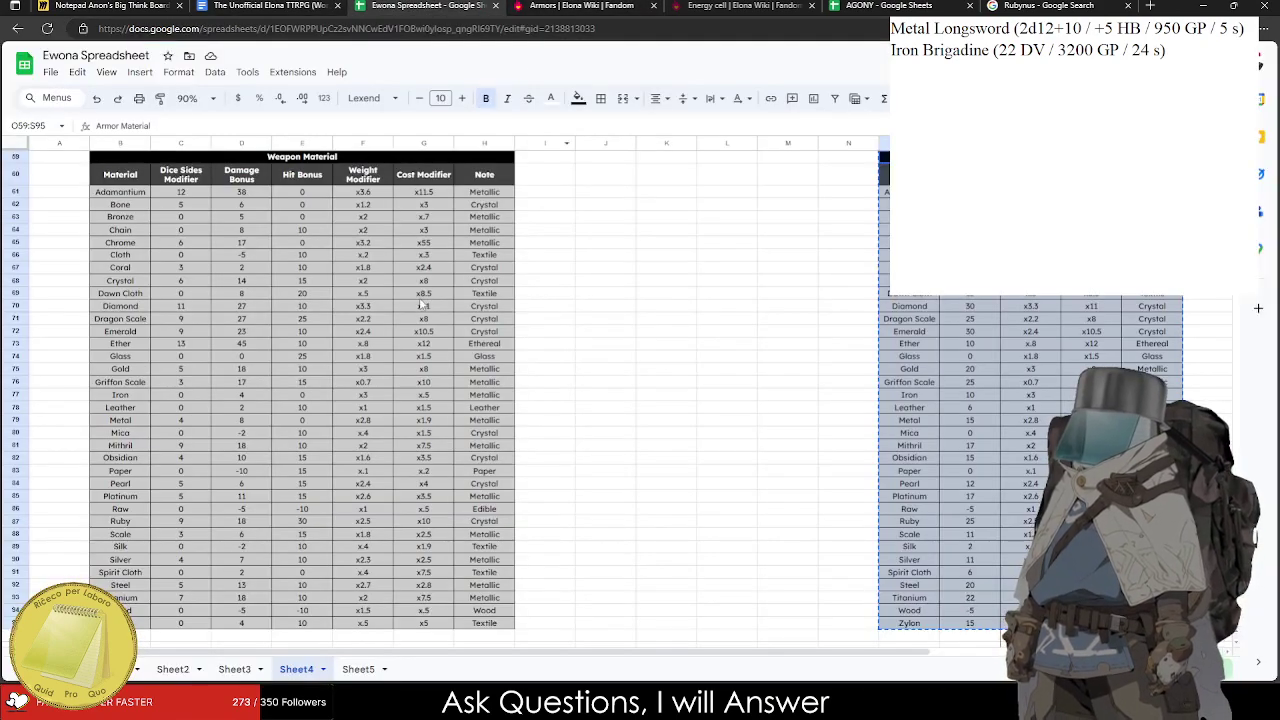
click(422, 244)
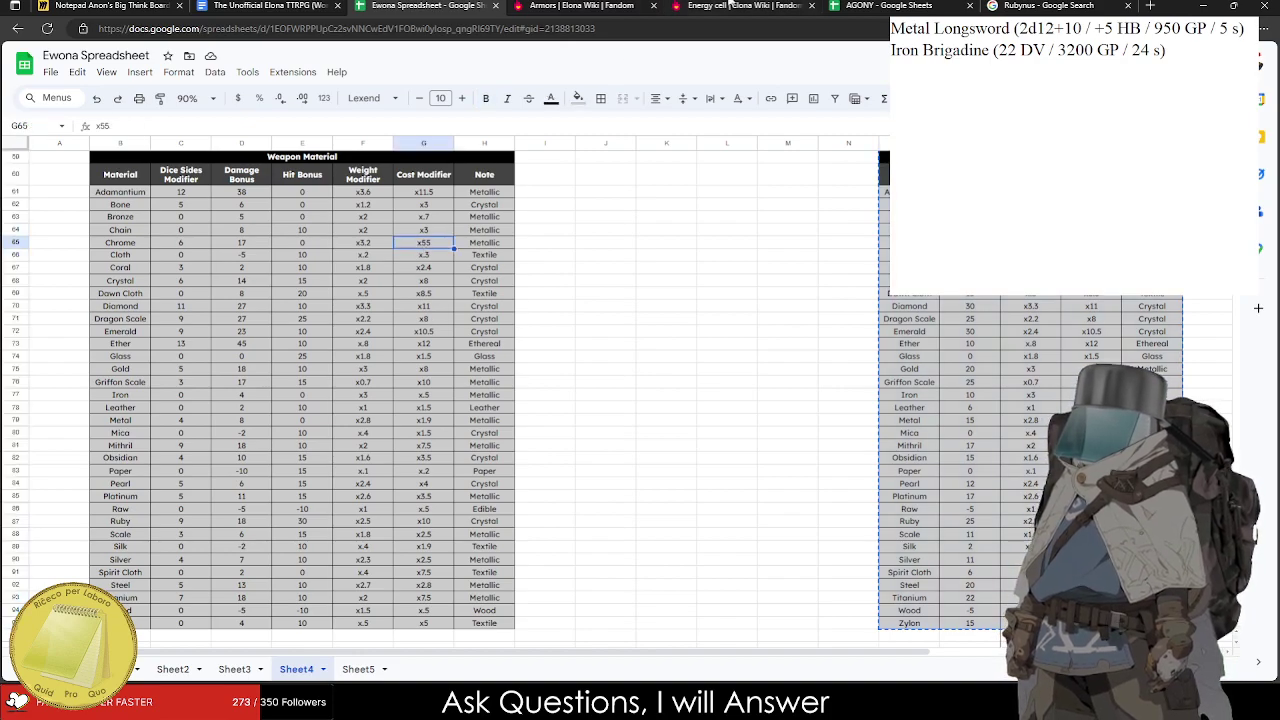
Switch to the AGONY spreadsheet's Material Modifiers sheet and sort its rows alphabetically by material.
click(880, 5)
click(470, 5)
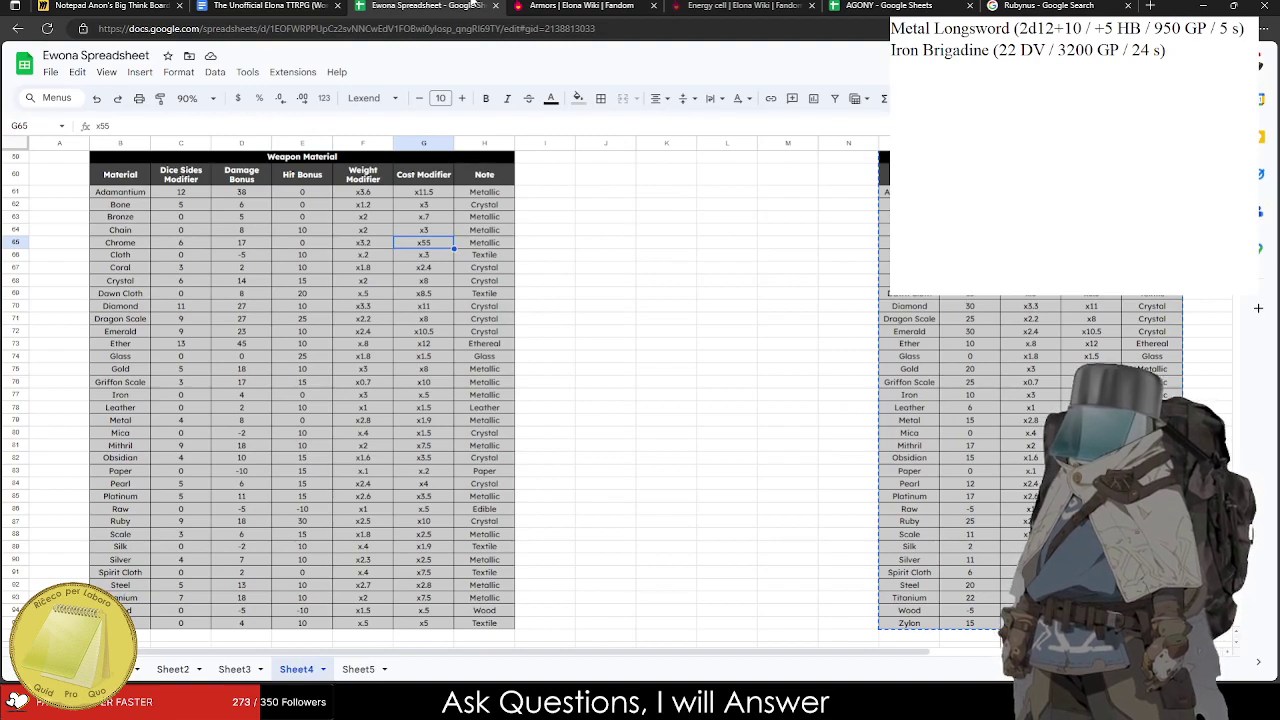
click(540, 5)
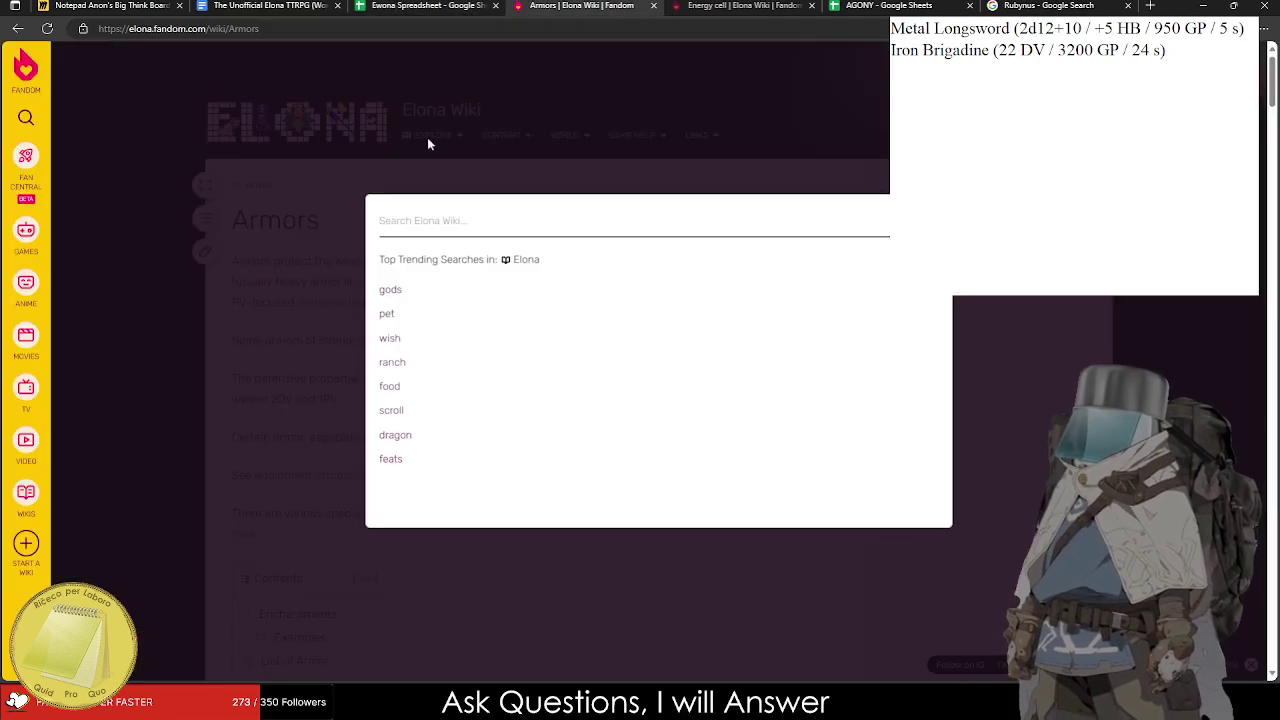
click(880, 5)
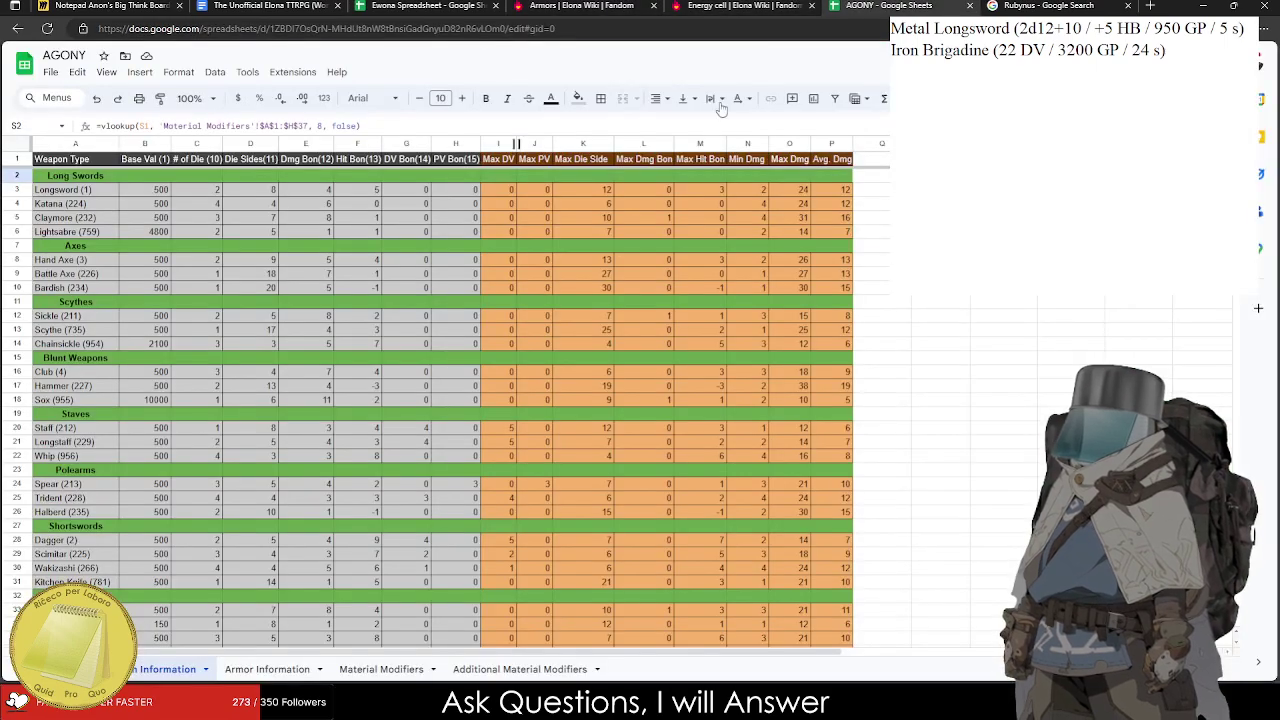
click(381, 669)
click(267, 669)
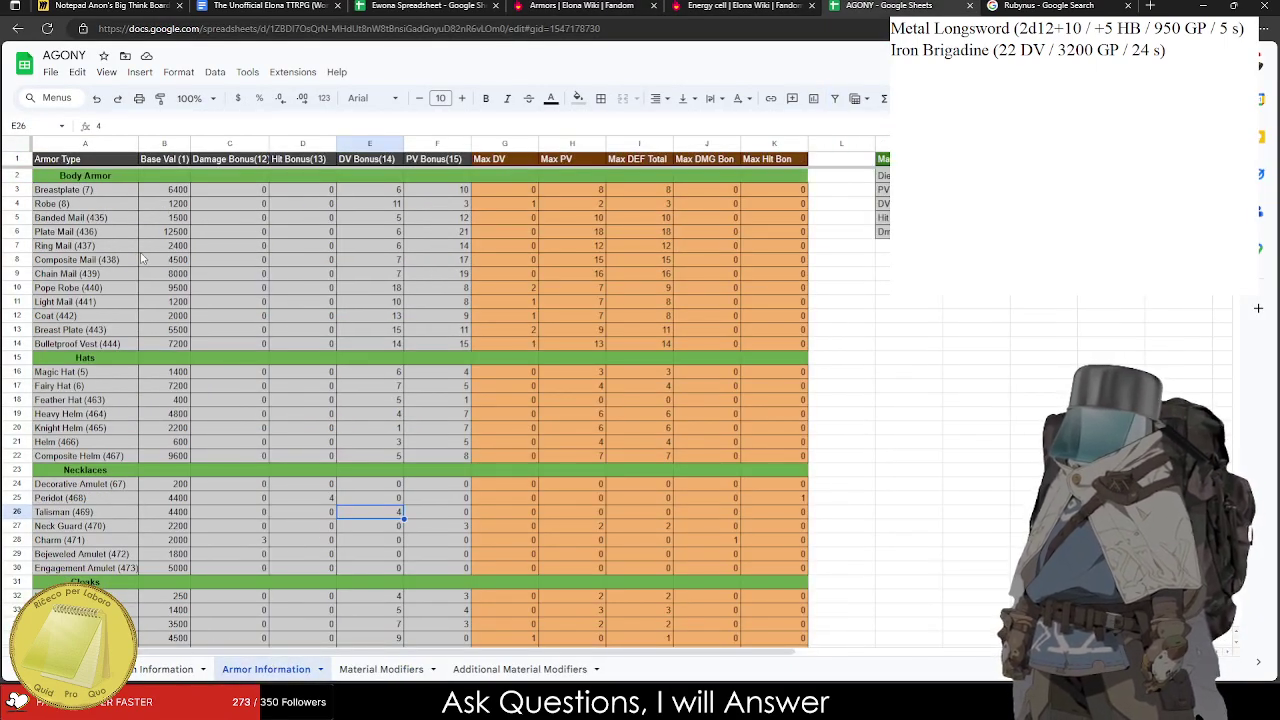
click(520, 669)
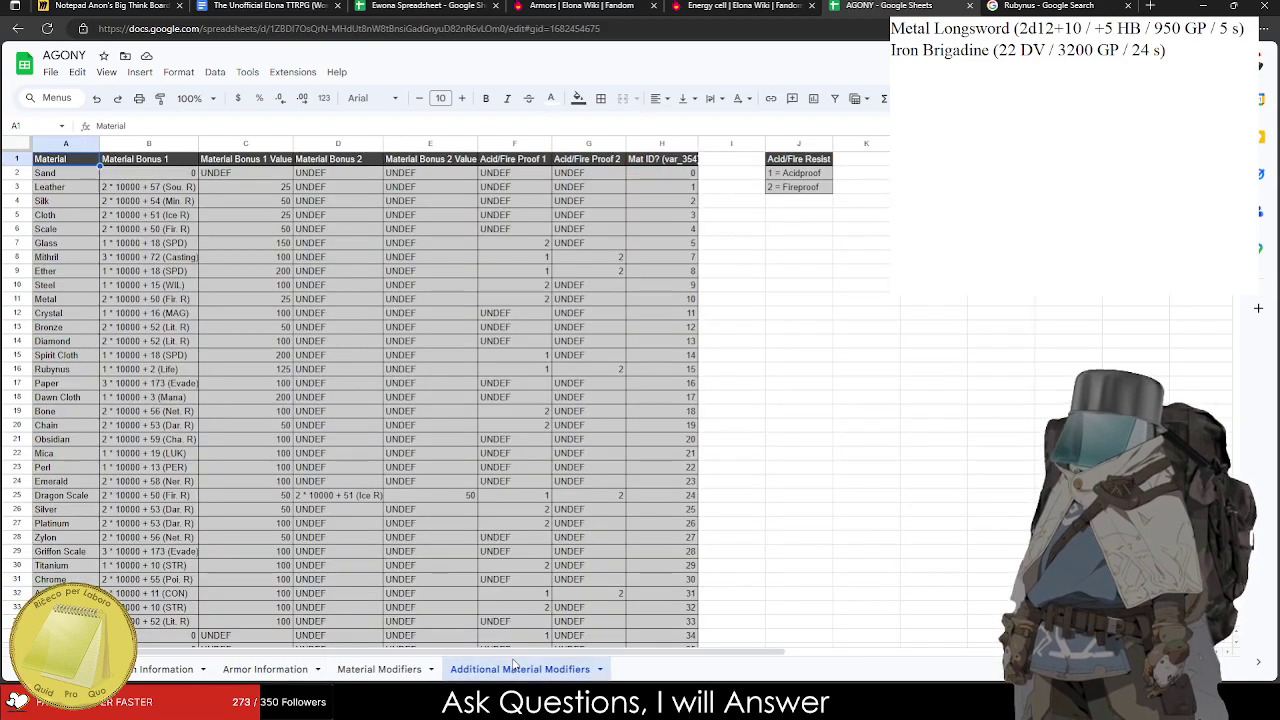
click(345, 670)
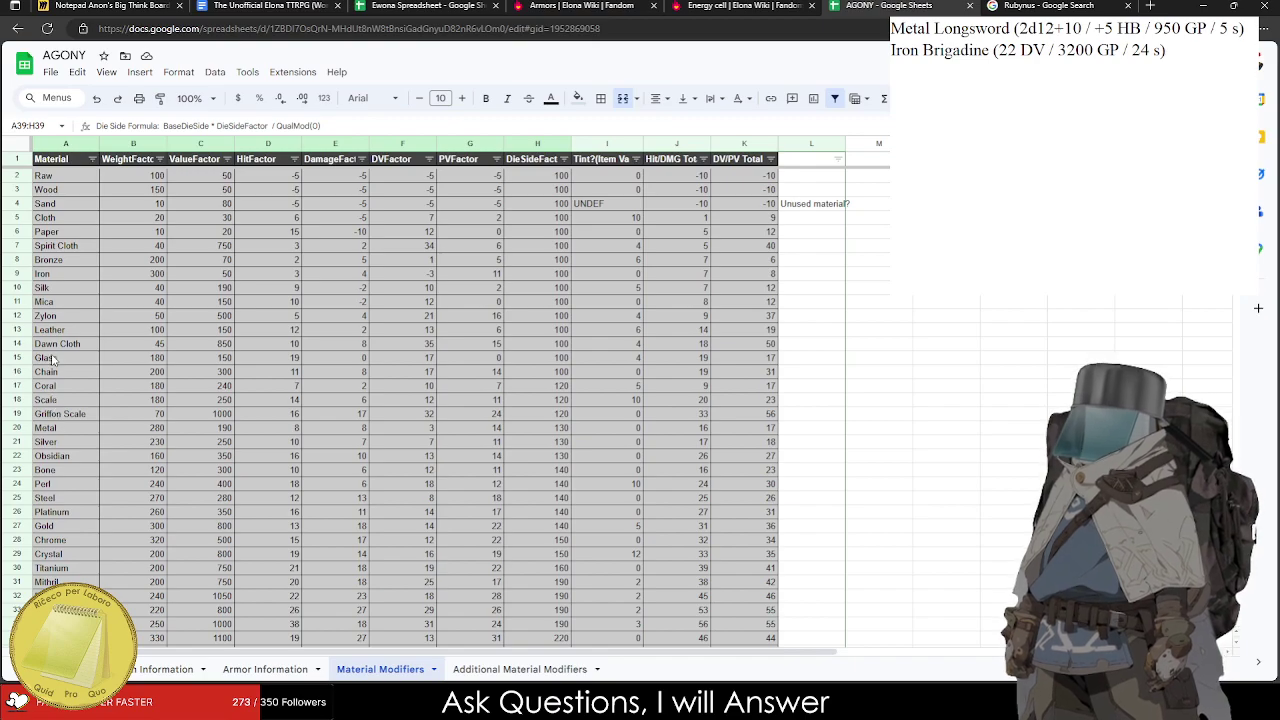
click(92, 160)
click(106, 185)
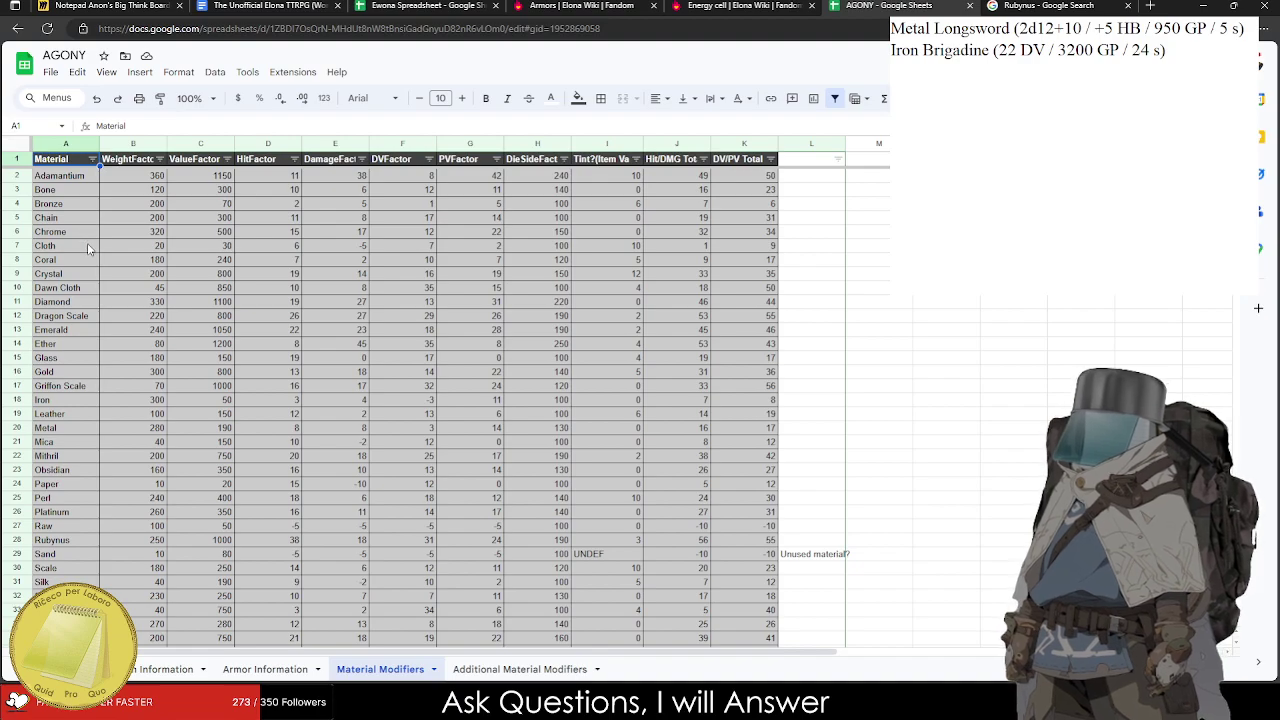
Compare Chrome's value factor in the AGONY sheet with its cost modifier in the Ewona Spreadsheet.
click(425, 5)
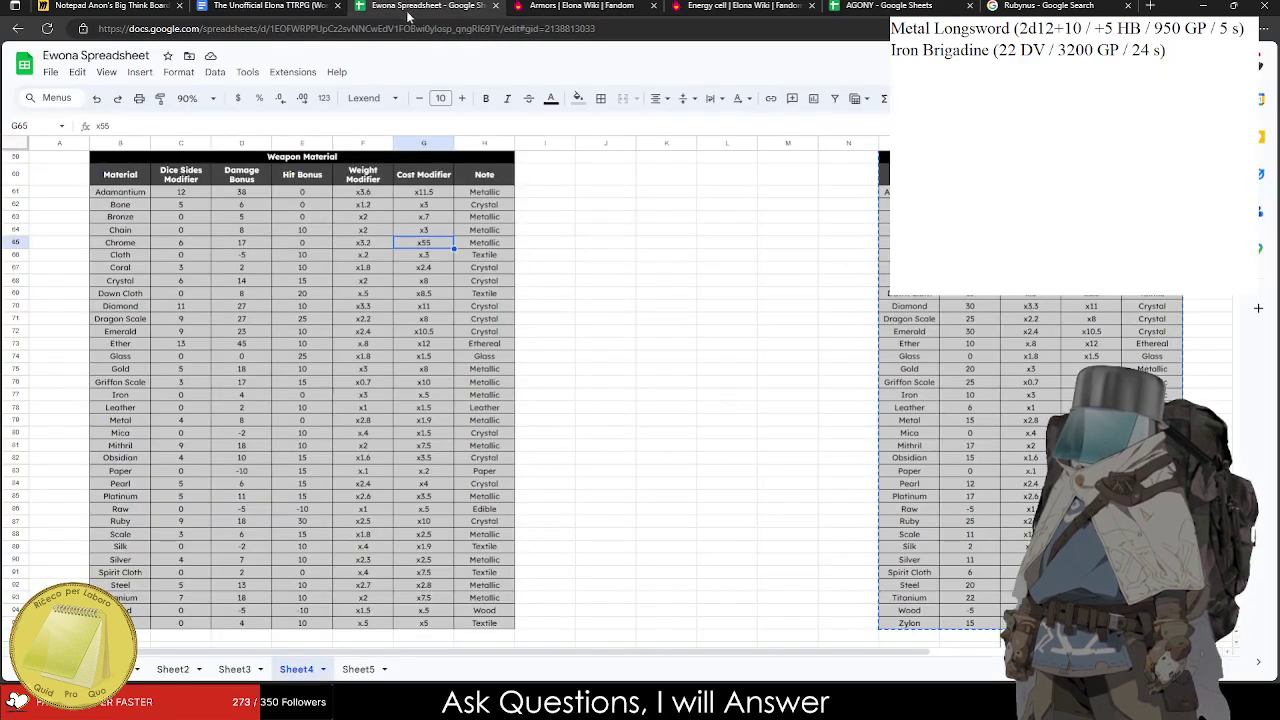
click(885, 5)
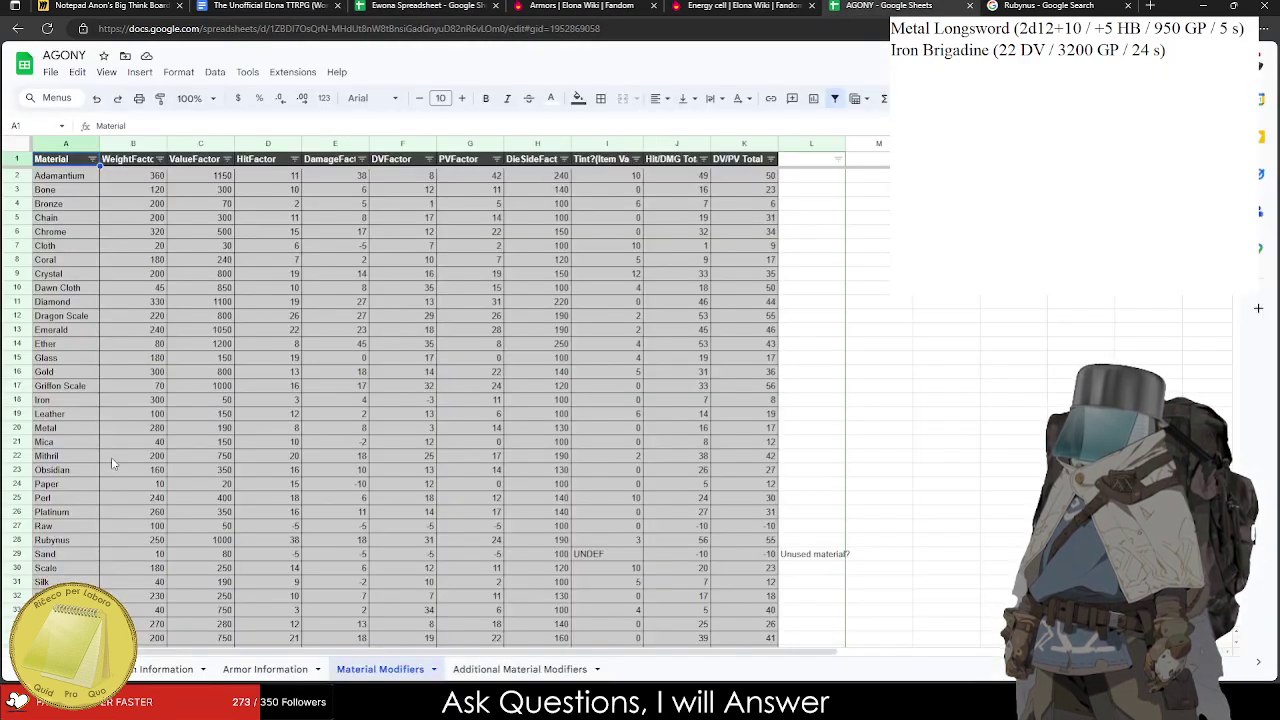
drag(60, 231, 205, 229)
click(422, 6)
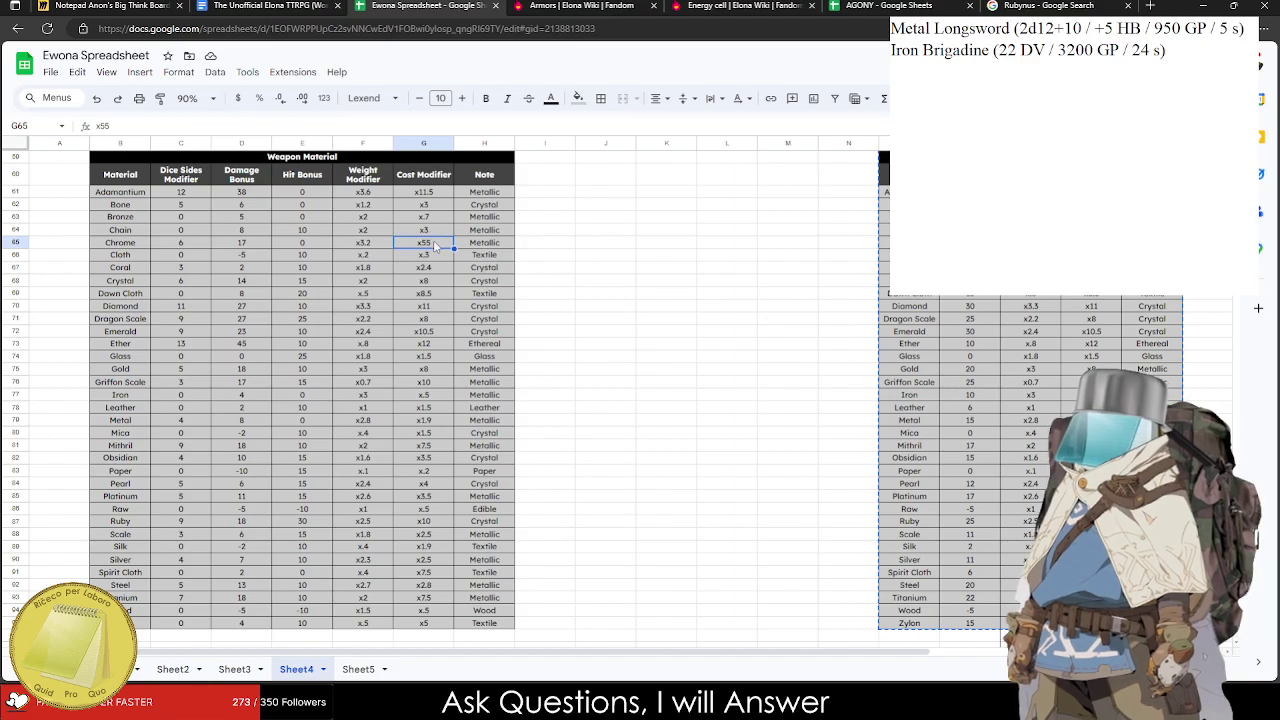
Return to the rulebook and review its armor and material tables through to the last page.
click(310, 6)
scroll(456, 424, down, 10)
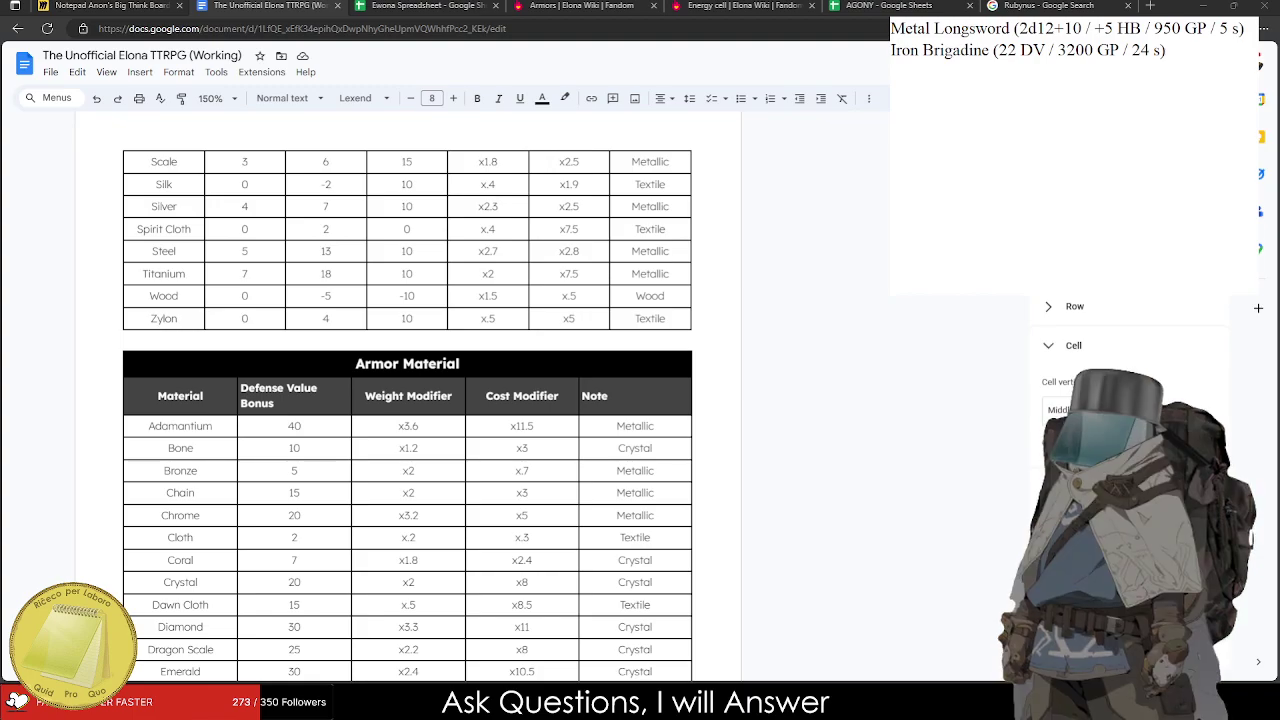
scroll(407, 395, down, 20)
scroll(407, 395, up, 15)
scroll(407, 395, up, 5)
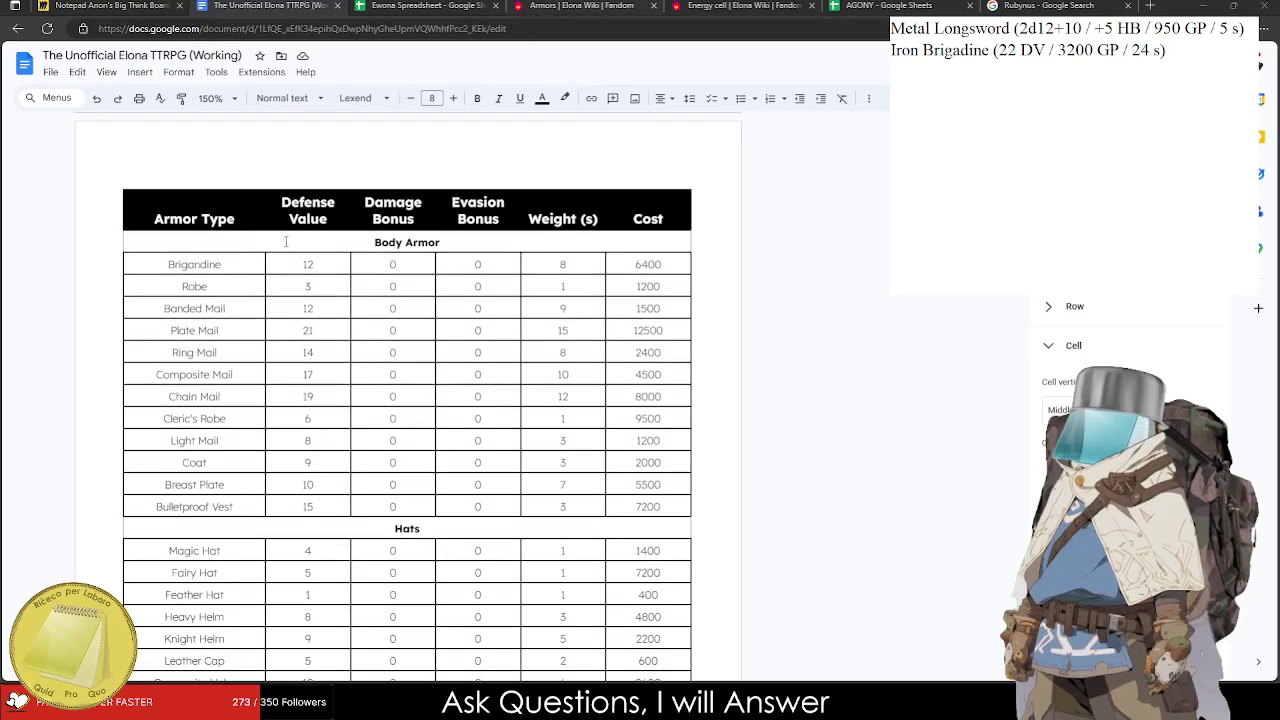
scroll(286, 343, up, 4)
click(297, 343)
scroll(280, 343, down, 4)
scroll(259, 311, down, 20)
scroll(305, 295, down, 4)
scroll(302, 293, down, 8)
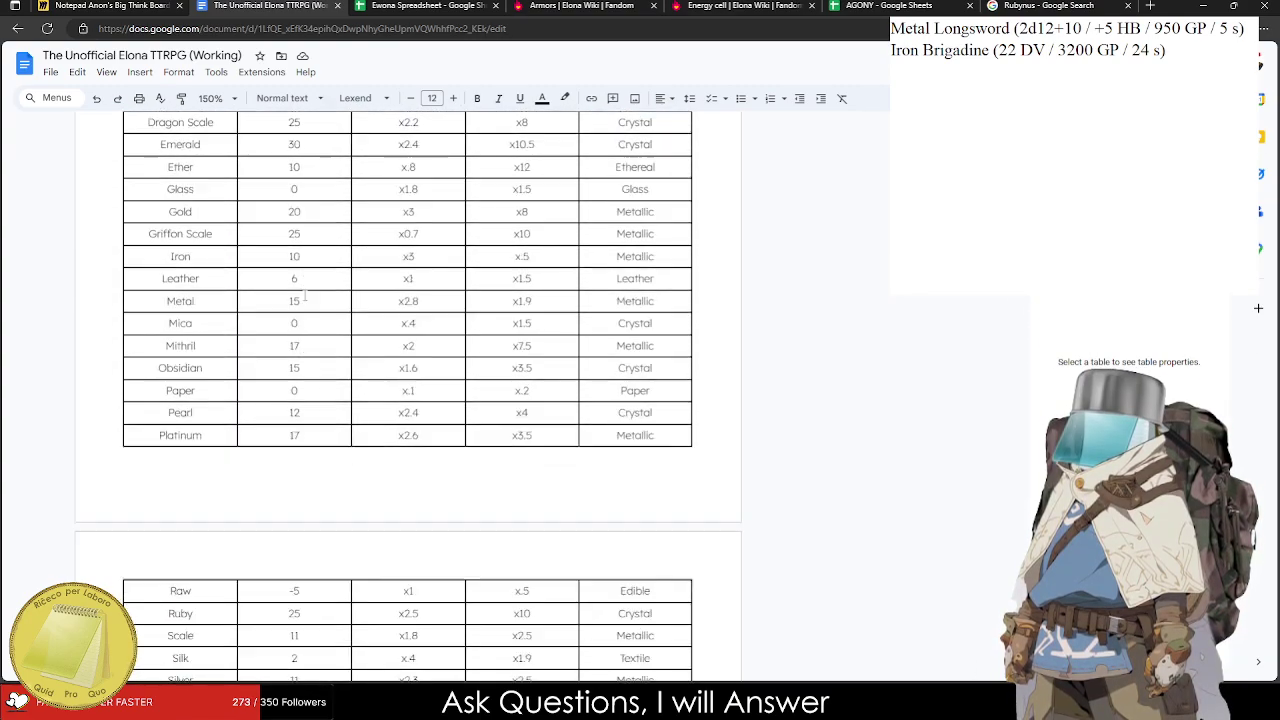
click(213, 446)
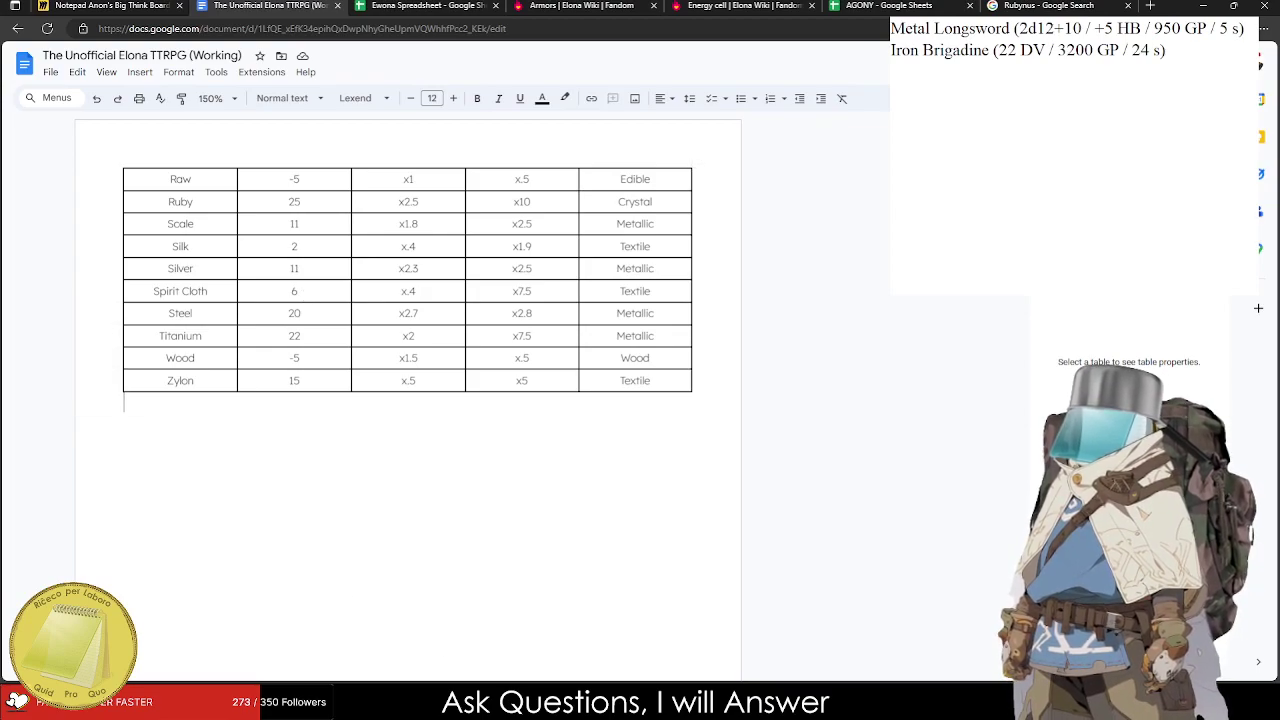
scroll(463, 188, down, 10)
scroll(140, 370, down, 15)
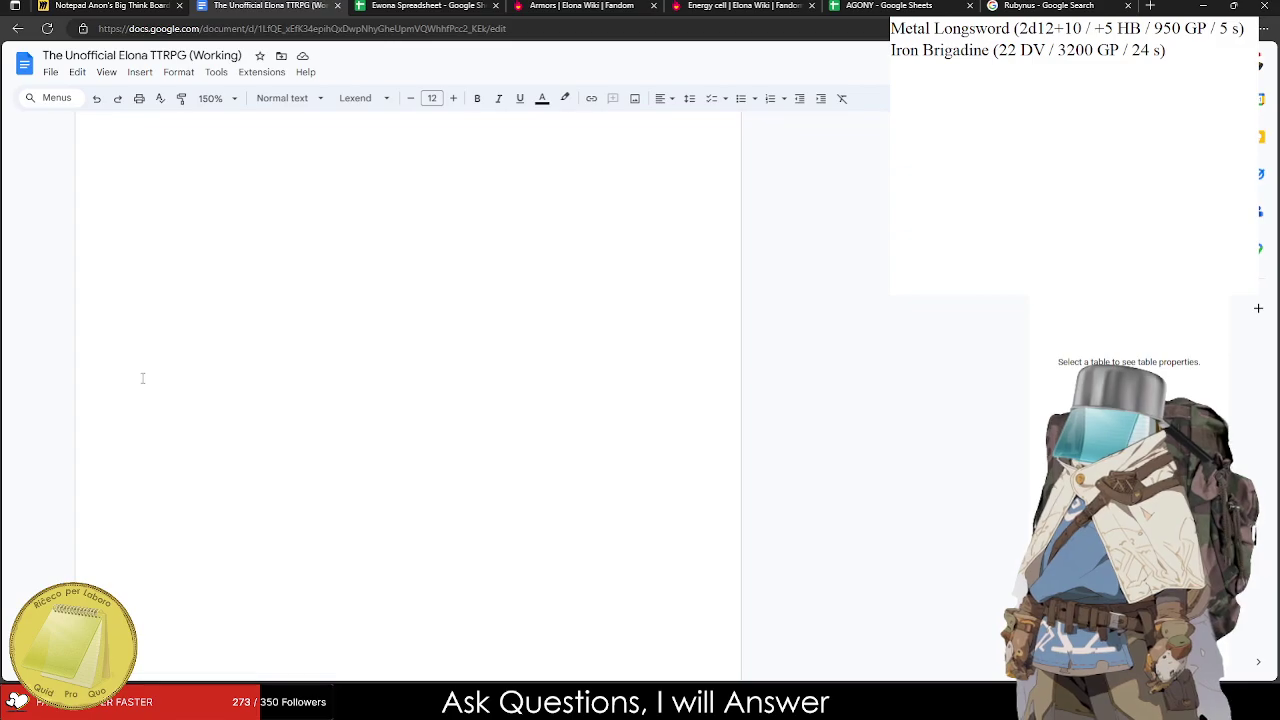
scroll(138, 368, up, 20)
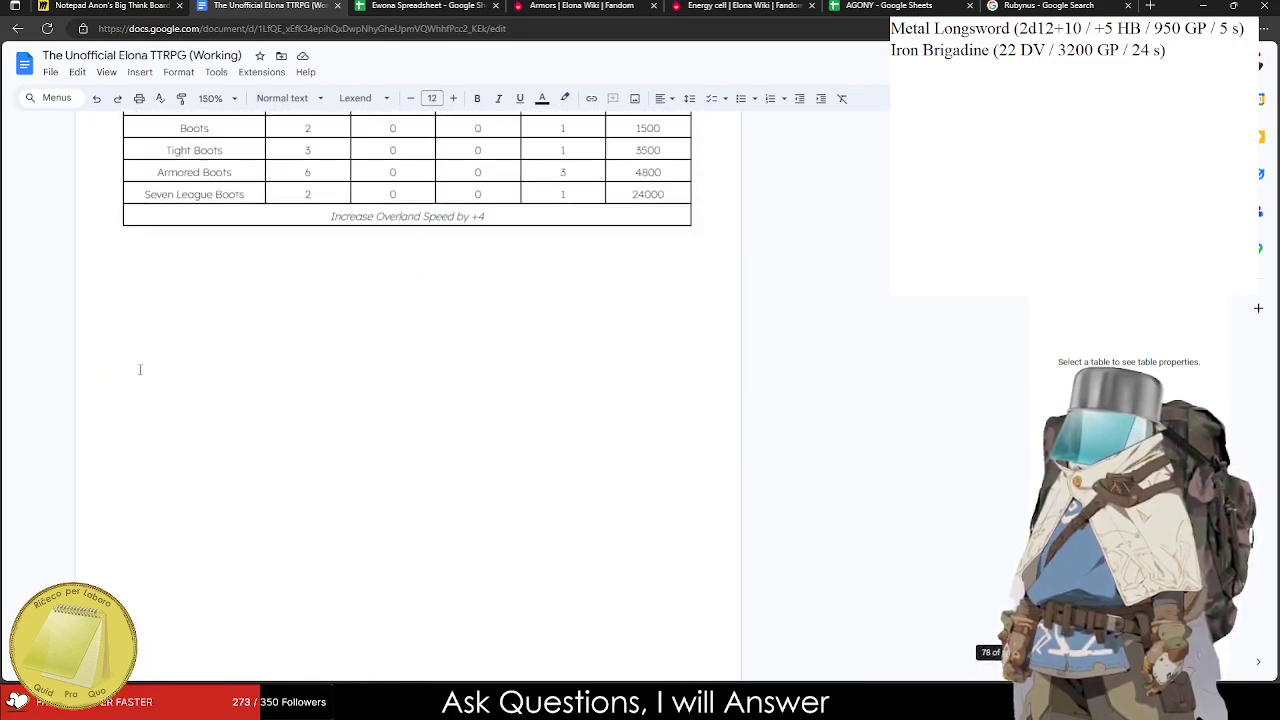
scroll(137, 367, up, 3)
scroll(137, 367, down, 13)
scroll(428, 373, down, 15)
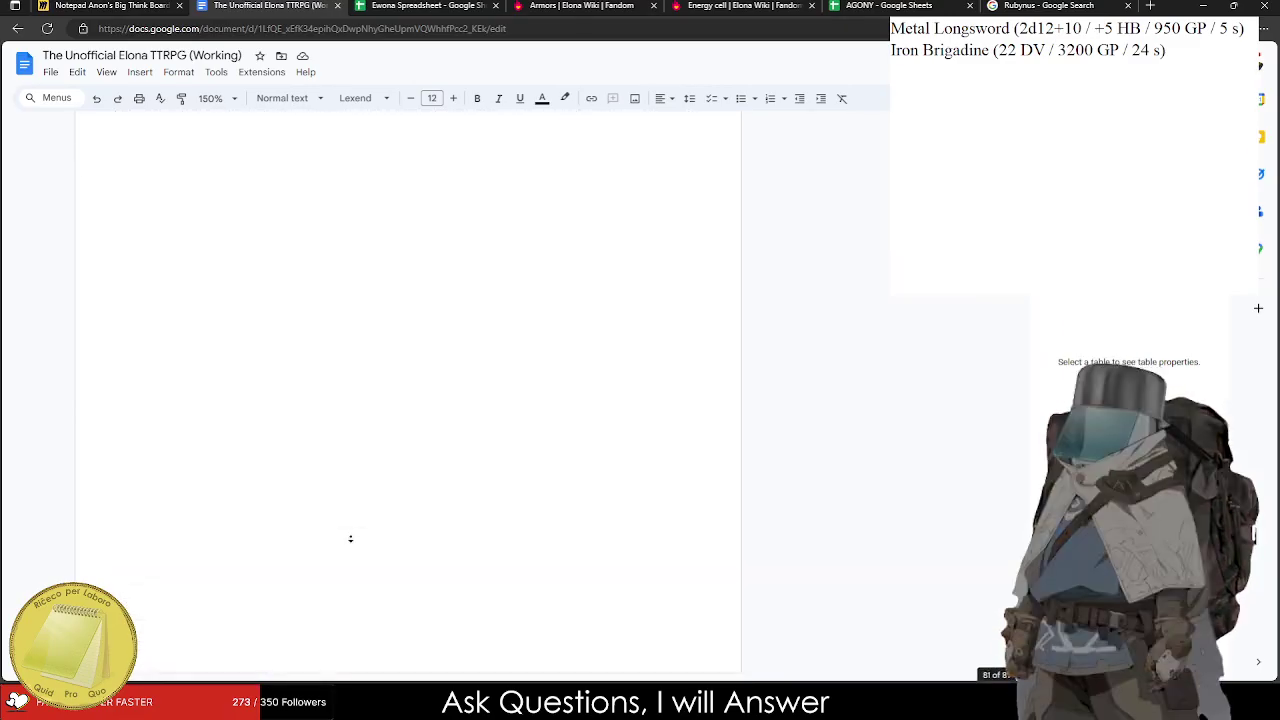
Update the table of contents near the beginning of the rulebook.
scroll(290, 337, up, 20)
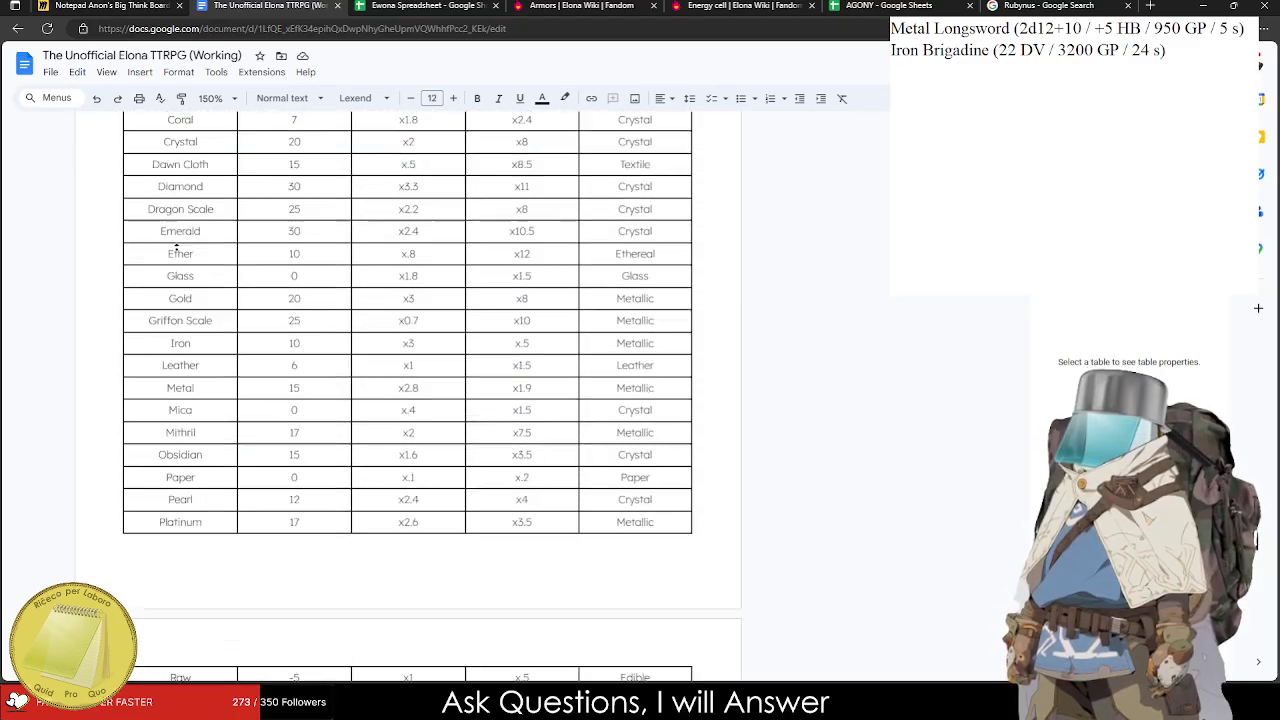
scroll(226, 263, up, 20)
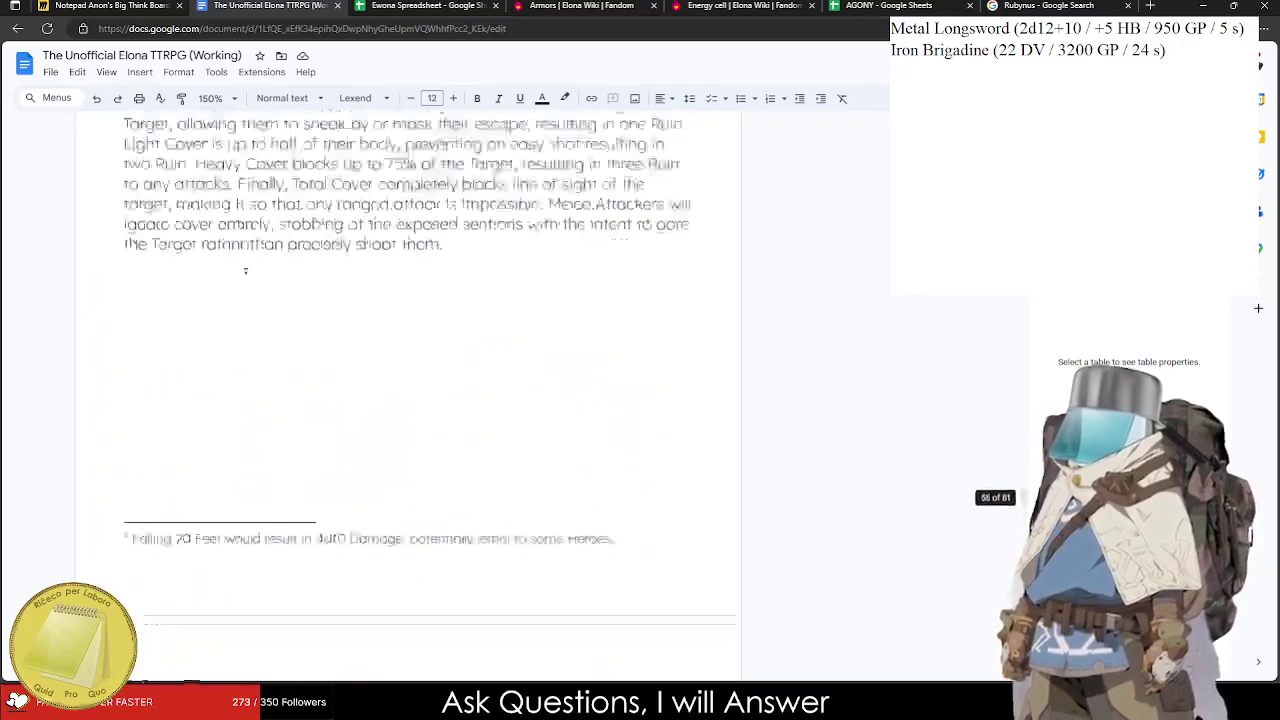
scroll(1027, 400, up, 20)
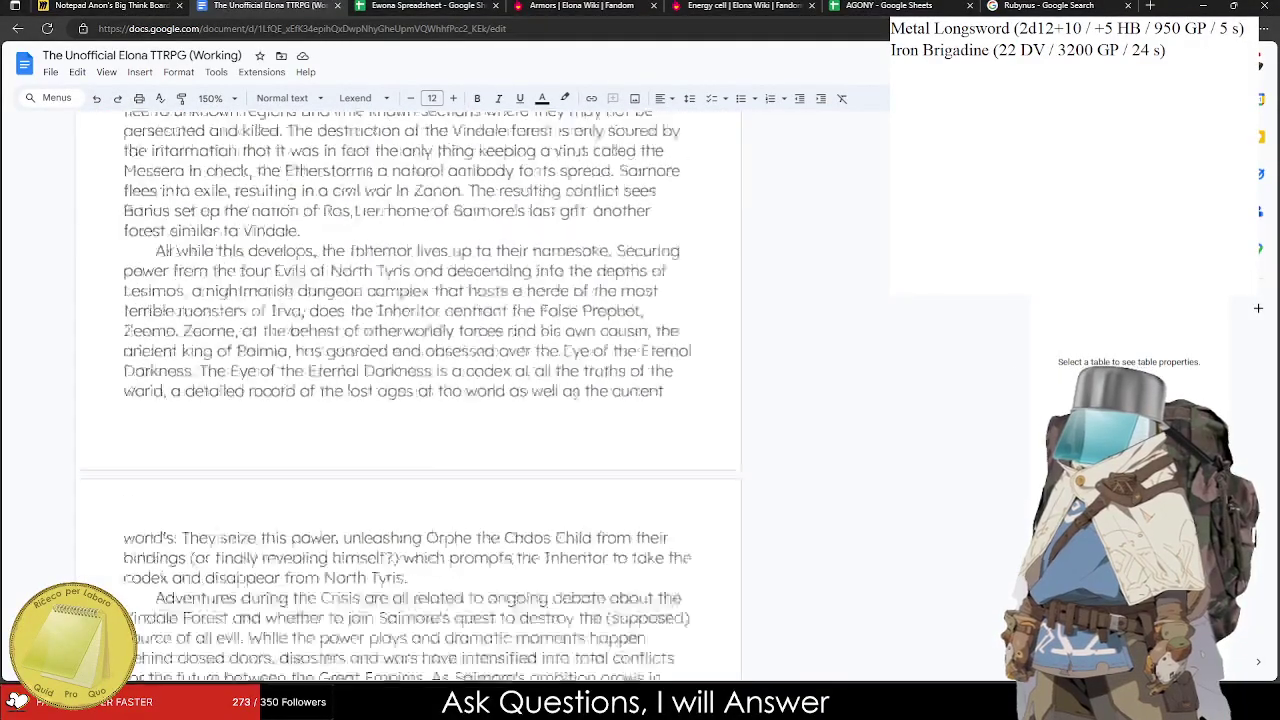
scroll(43, 473, down, 3)
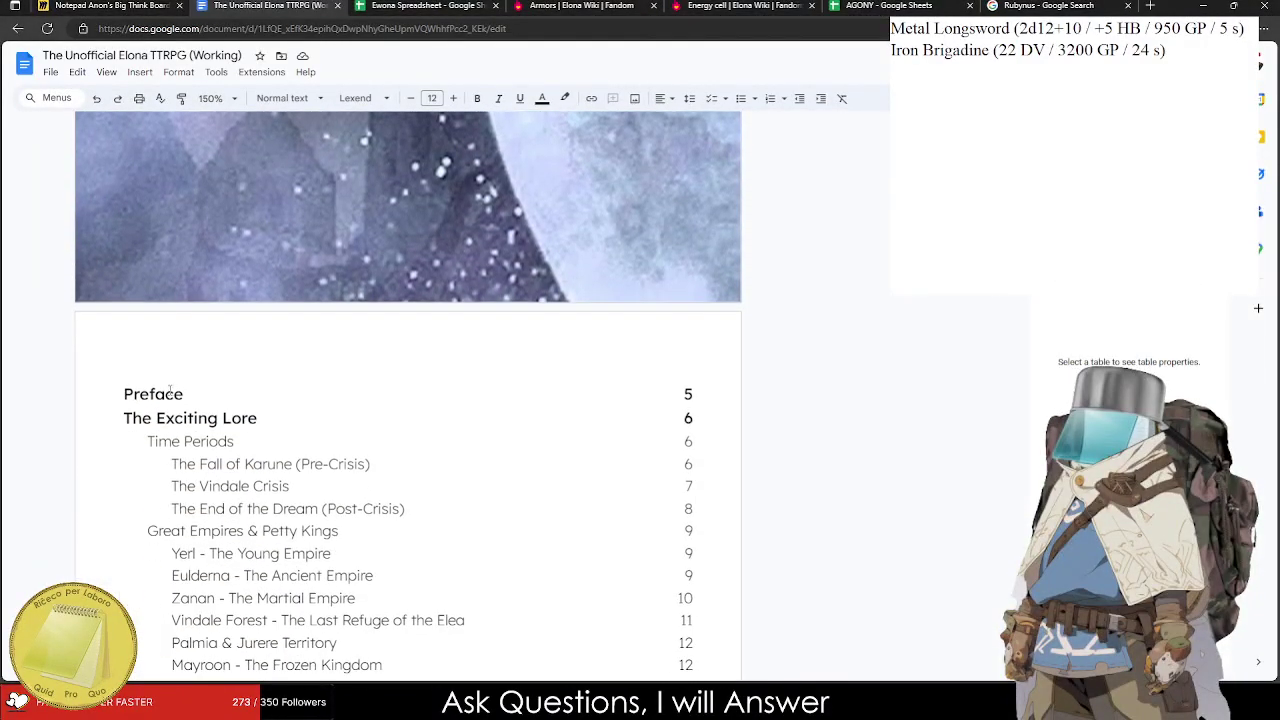
click(157, 417)
click(86, 391)
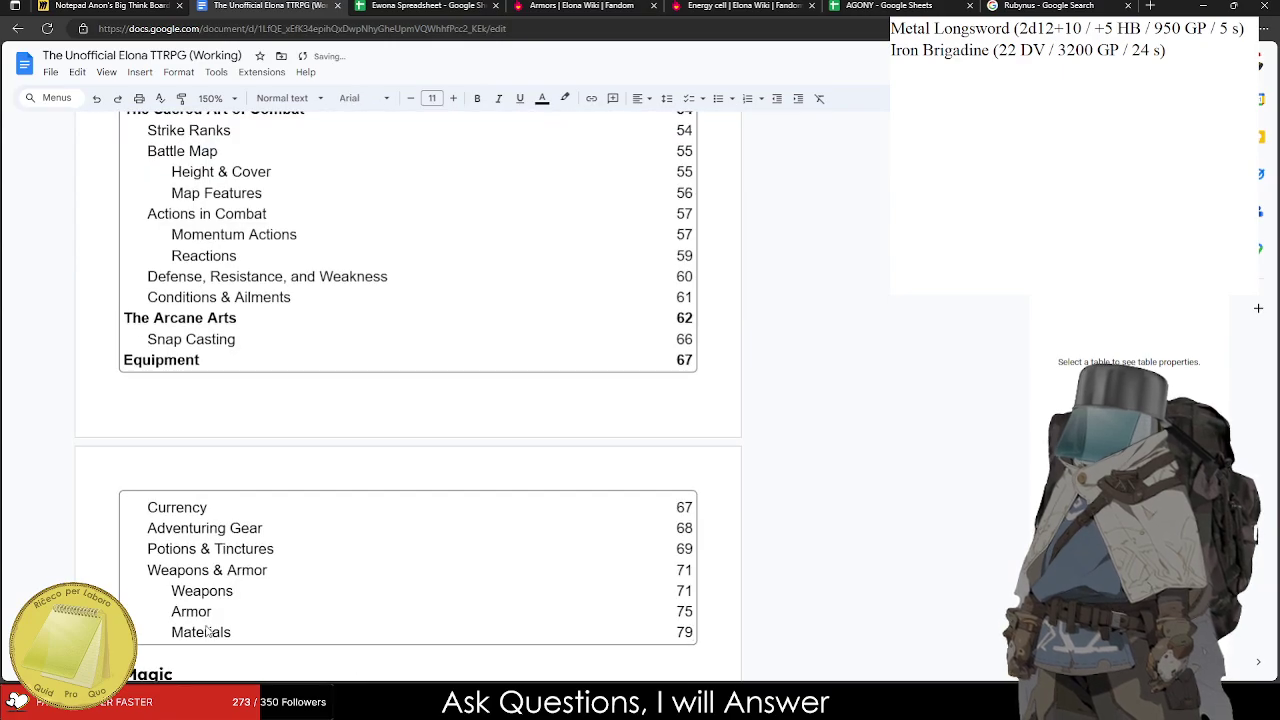
Go to the Materials section from the table of contents and look back through the chapter to the Weapons & Armor introduction.
click(219, 654)
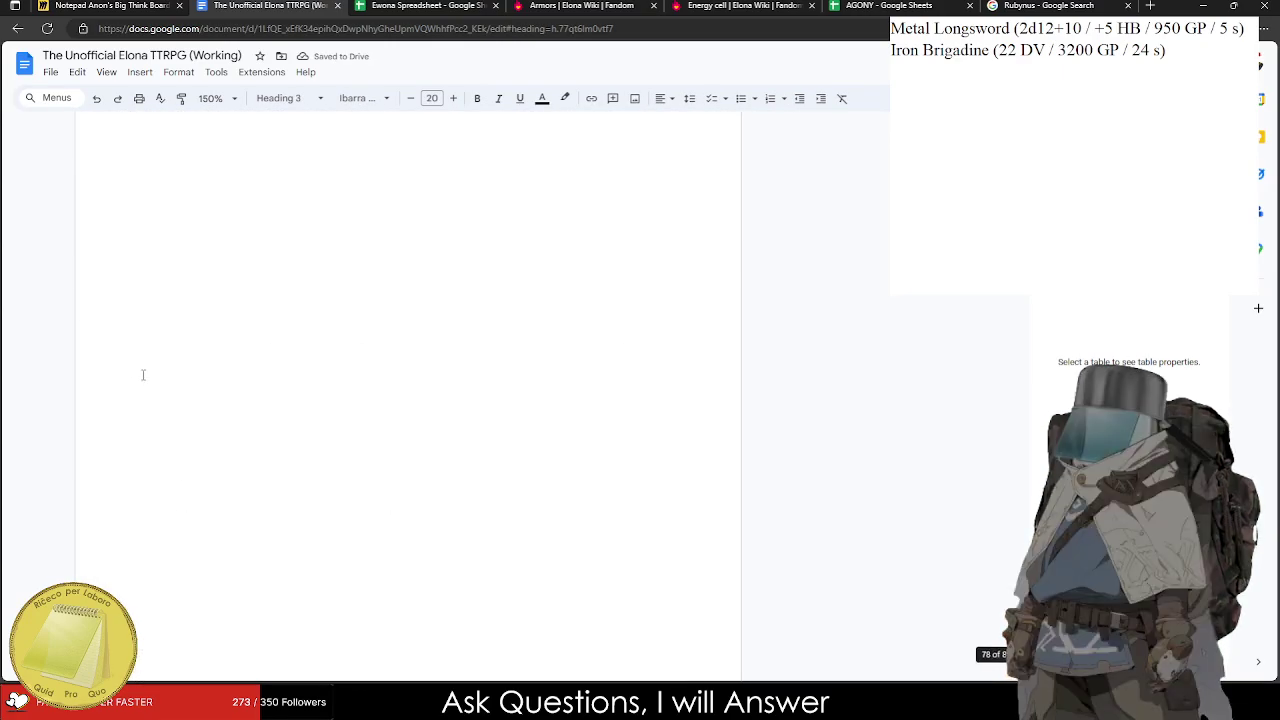
scroll(262, 487, up, 20)
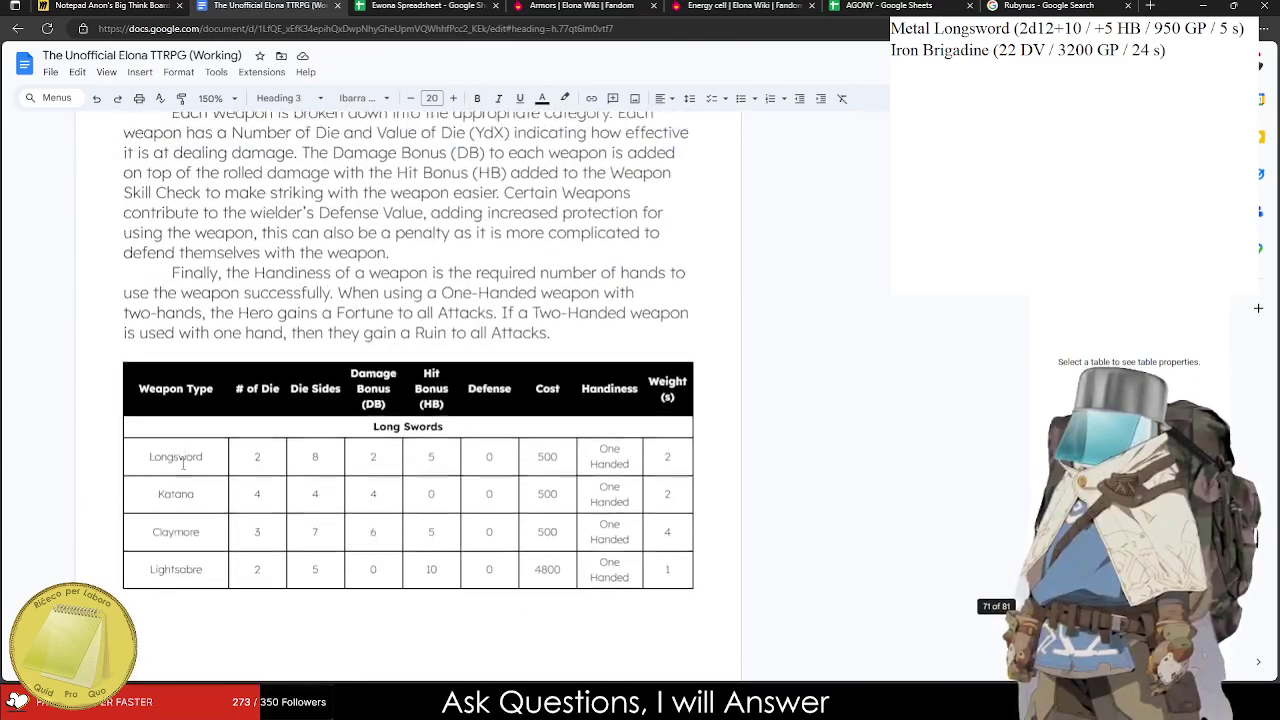
drag(456, 505, 634, 524)
scroll(372, 408, down, 20)
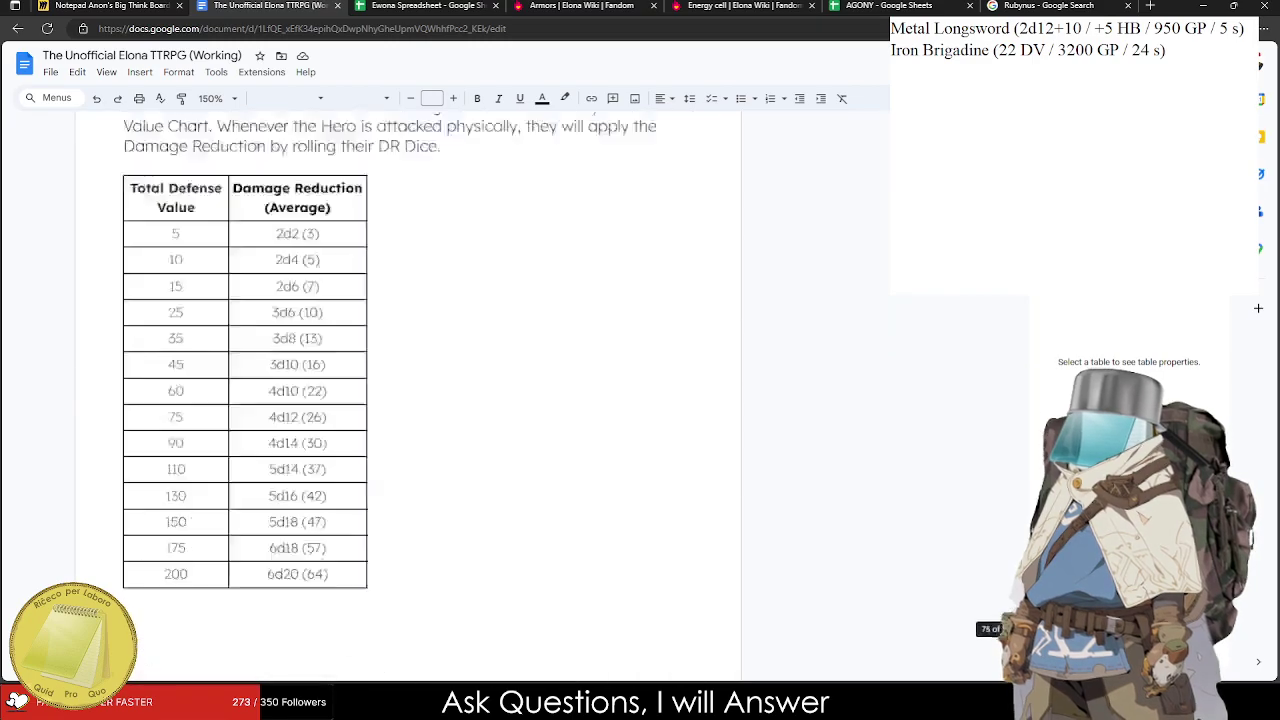
scroll(263, 343, up, 20)
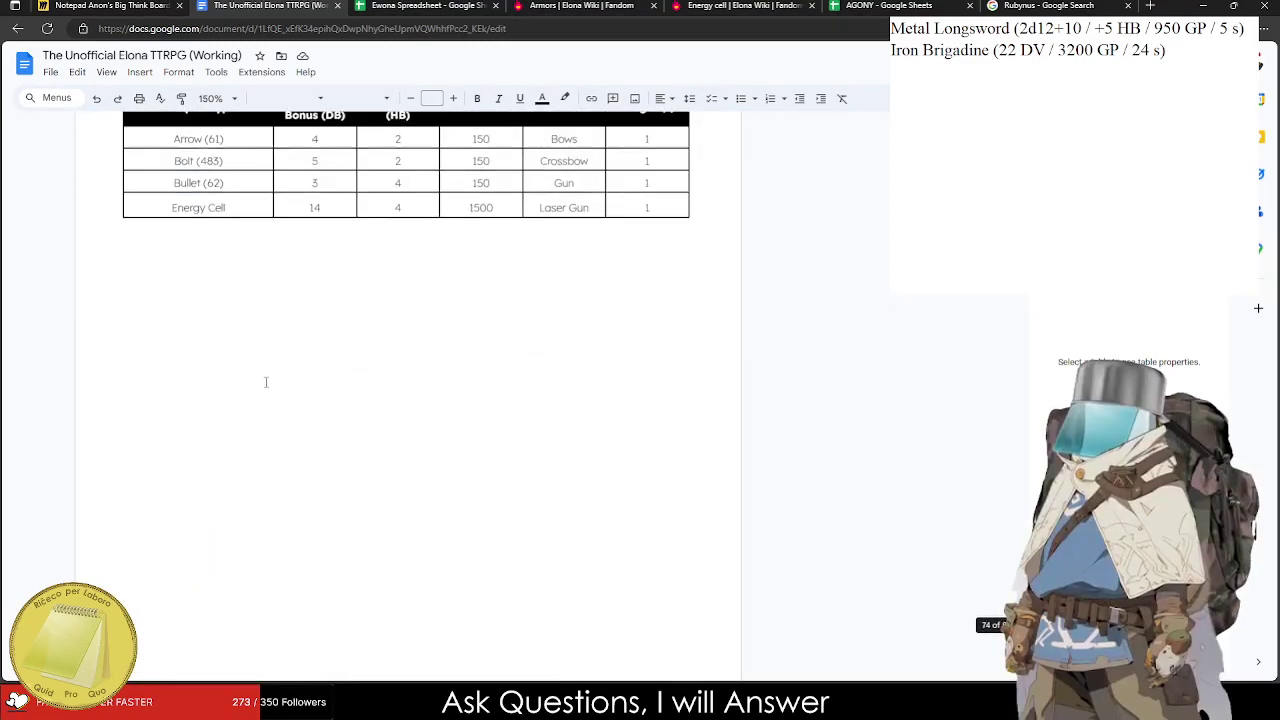
scroll(272, 415, up, 6)
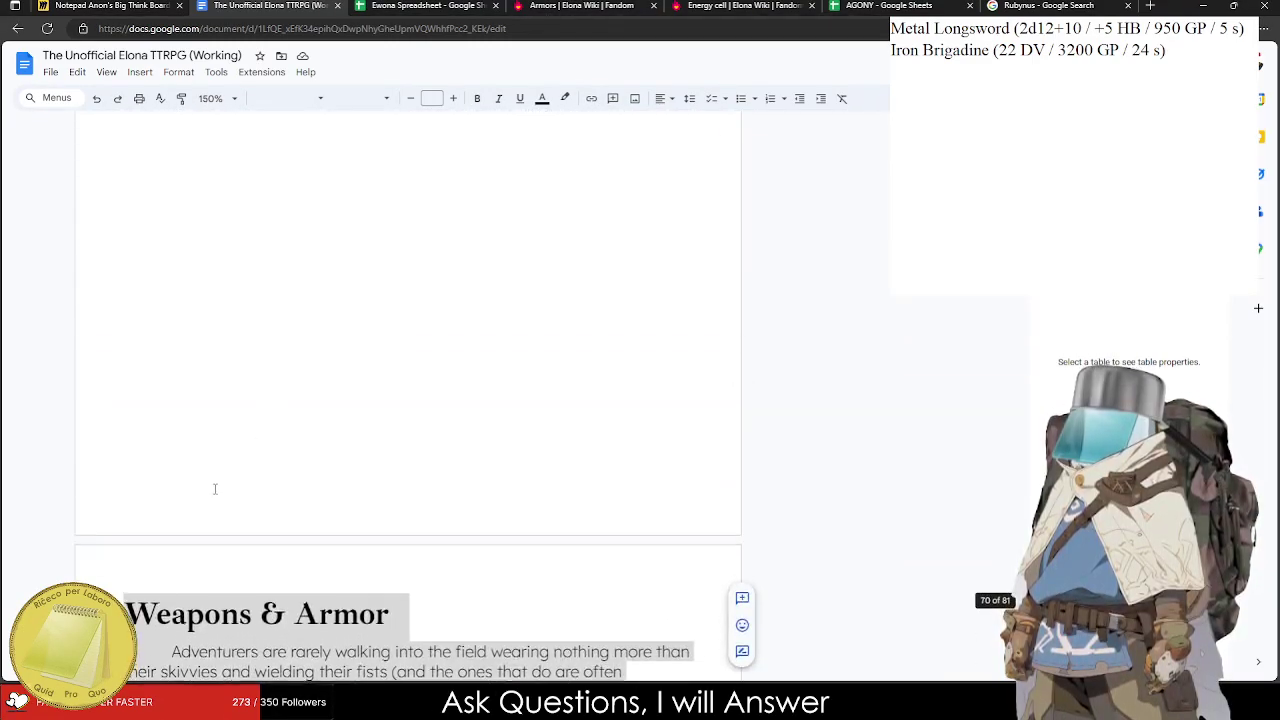
Copy the Weapons heading with its first two text lines to after the Armor Material table and retitle the copy Quality.
scroll(214, 486, down, 3)
drag(180, 512, 124, 542)
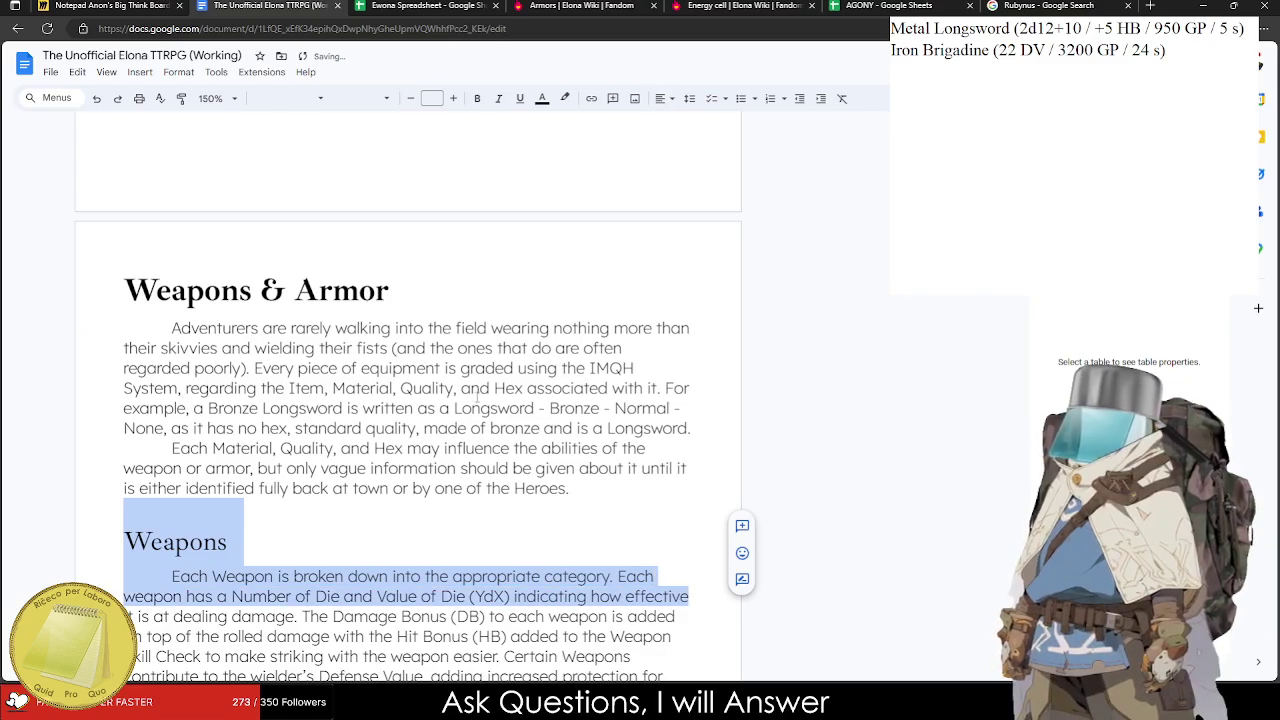
scroll(475, 398, down, 20)
click(128, 505)
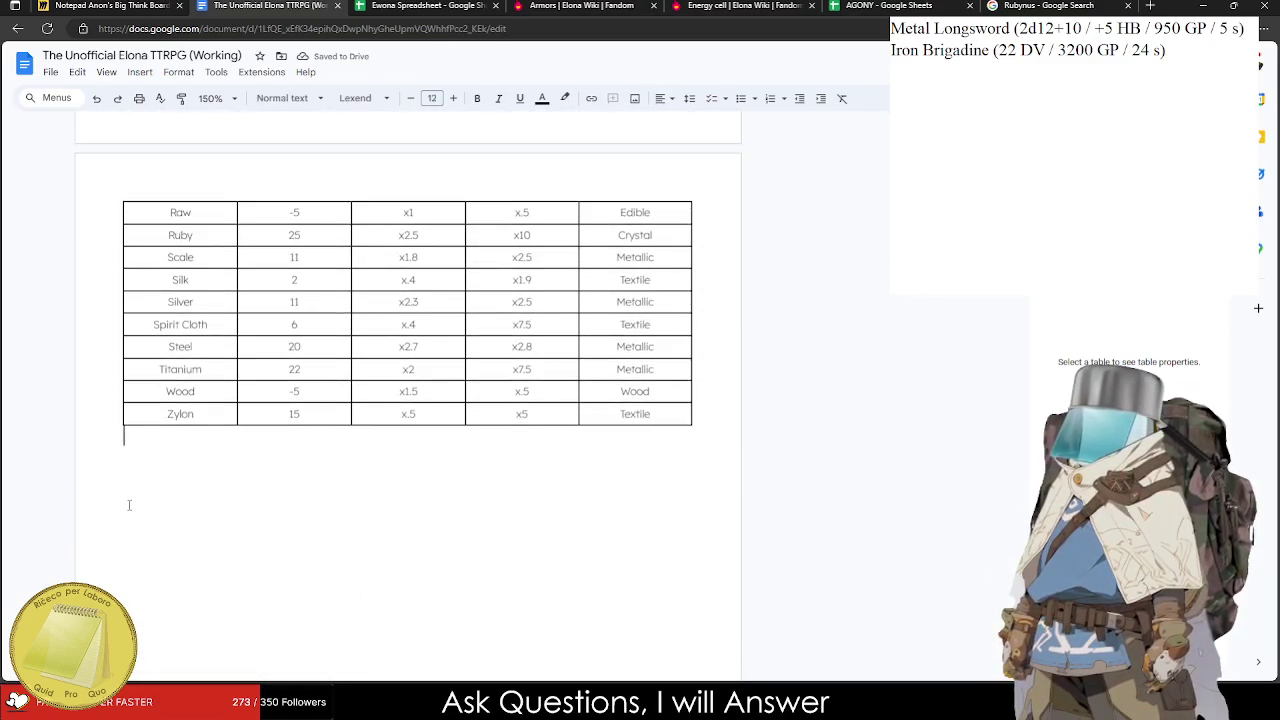
key(ctrl+z)
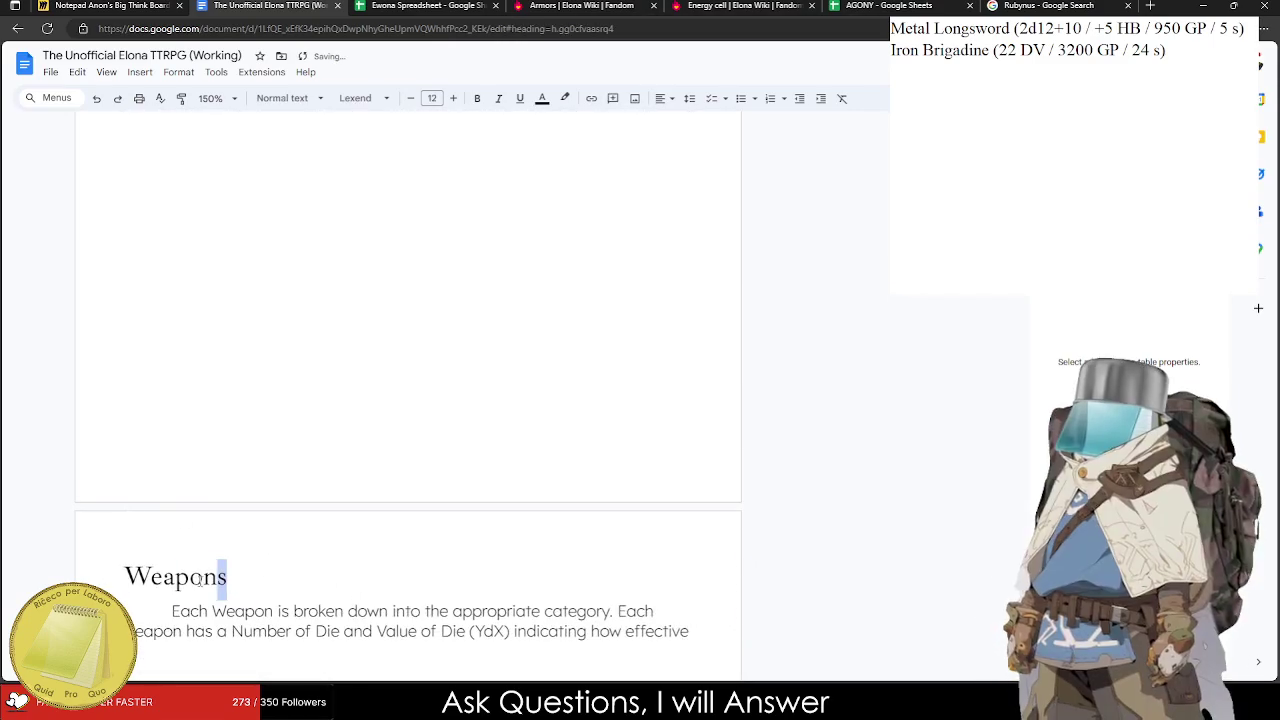
double_click(214, 581)
text(Quality)
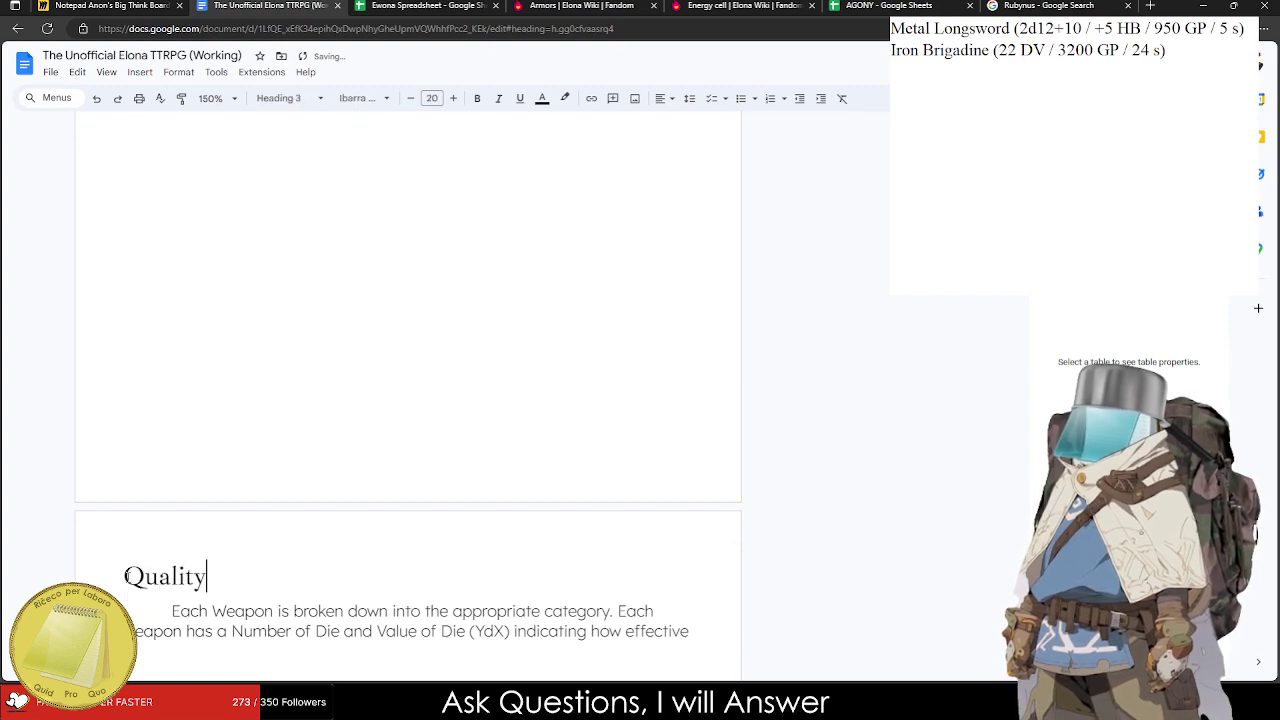
Duplicate the Quality heading and its text directly below and rename the second heading Hexes.
scroll(408, 400, down, 2)
drag(123, 405, 238, 542)
text(Quality Each weapon is broken down into the appropriate category. Each weapon has a Number of Die and Value of Die (YdX) indicating how effective)
key(ctrl+z)
click(713, 465)
key(Return)
text(Quality Each Weapon is broken down into the appropriate category. Each weapon has a Number of Die and Value of Die (YdX) indicating how effective)
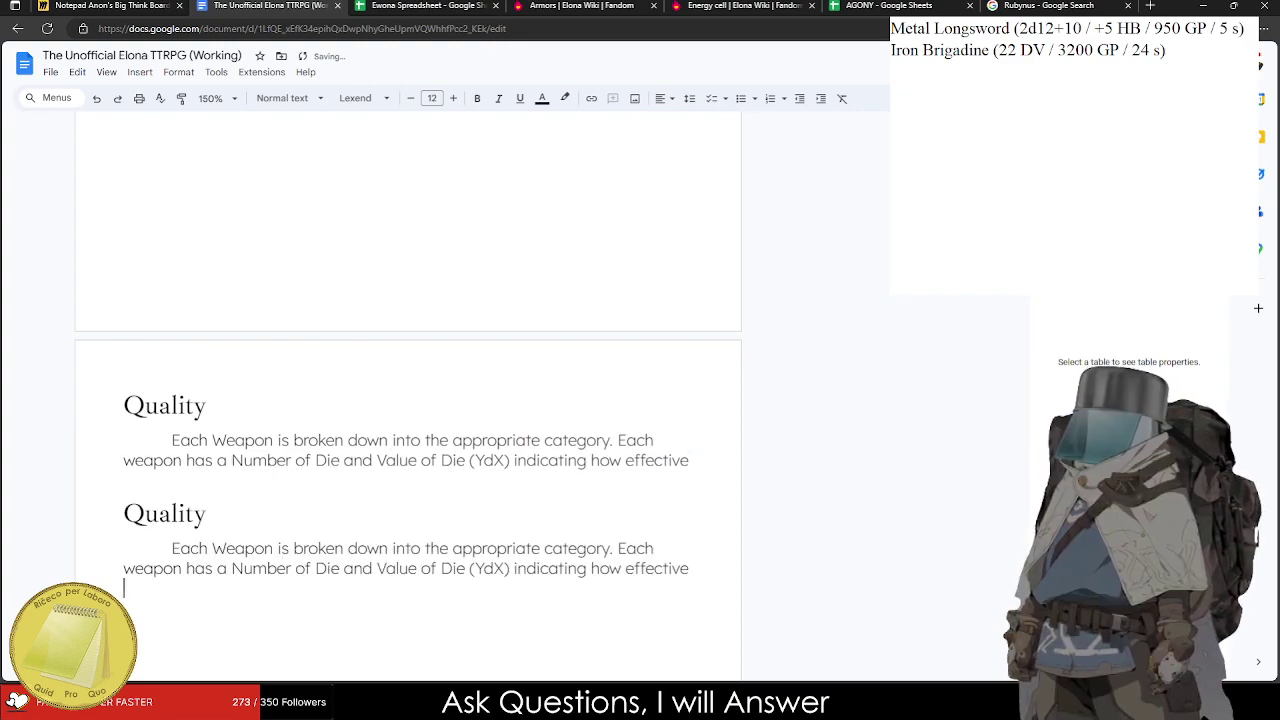
double_click(208, 513)
text(Hexes)
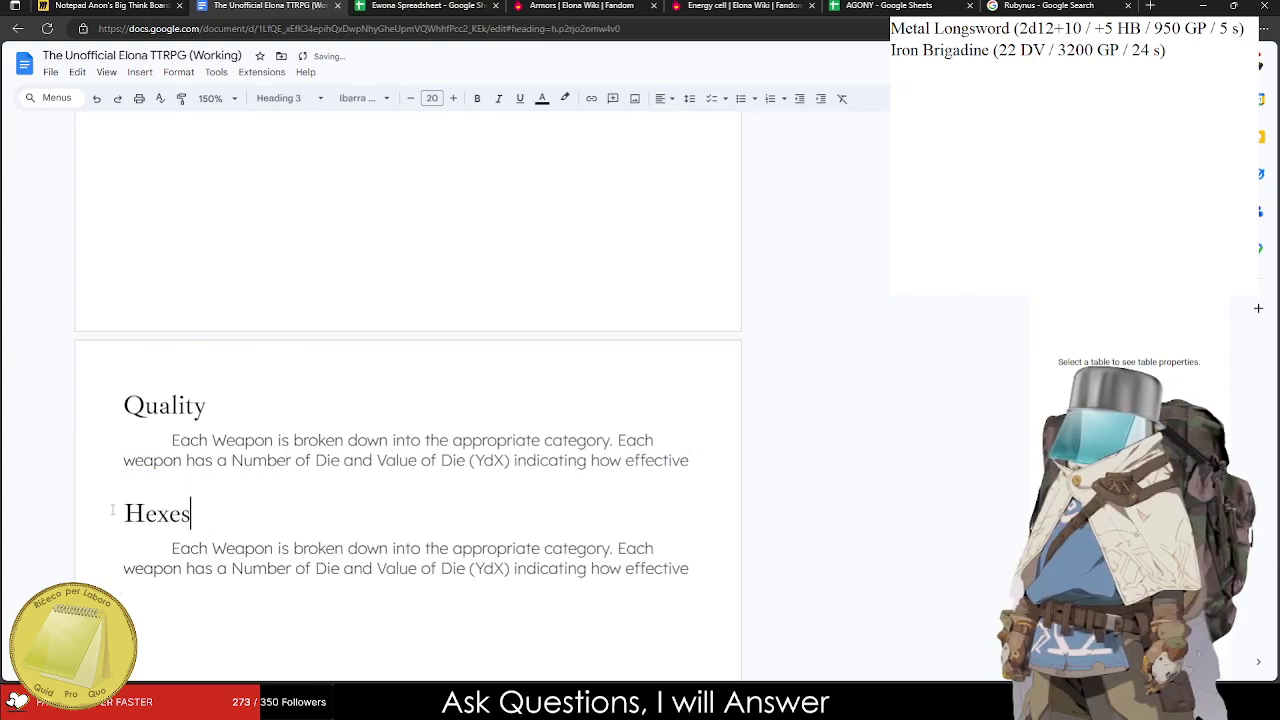